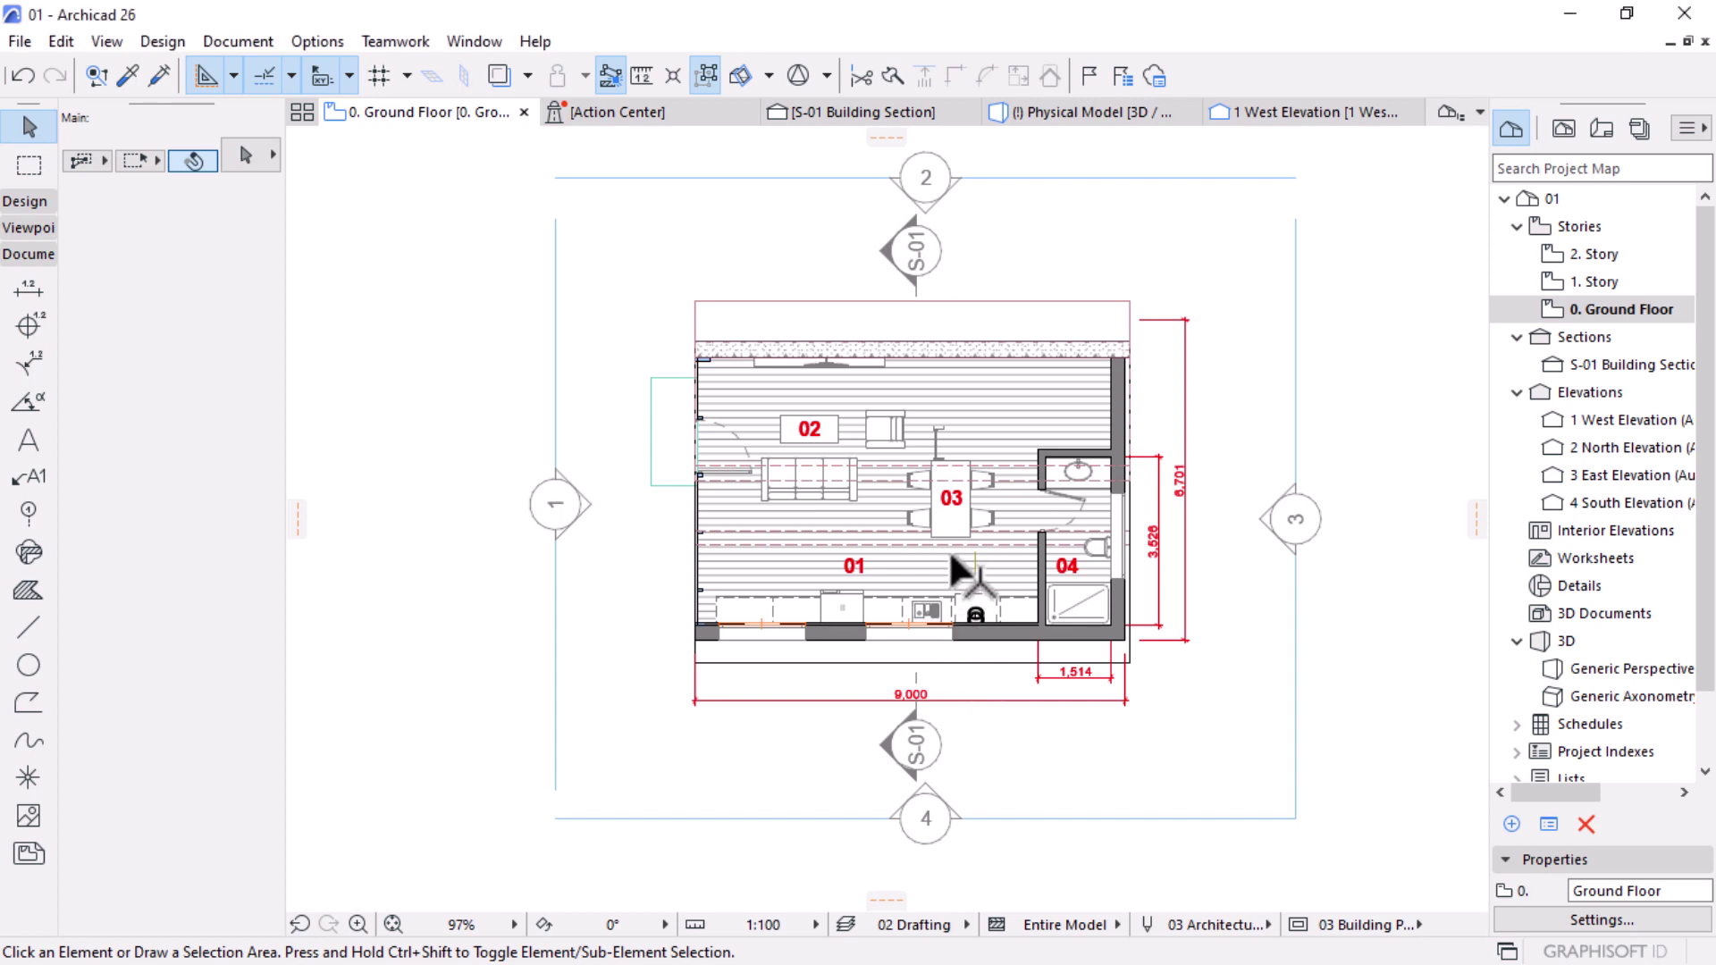
Step: Examine the finished house's ground floor plan and its west elevation
middle_drag(962, 524, 979, 540)
scroll(980, 540, up, 1)
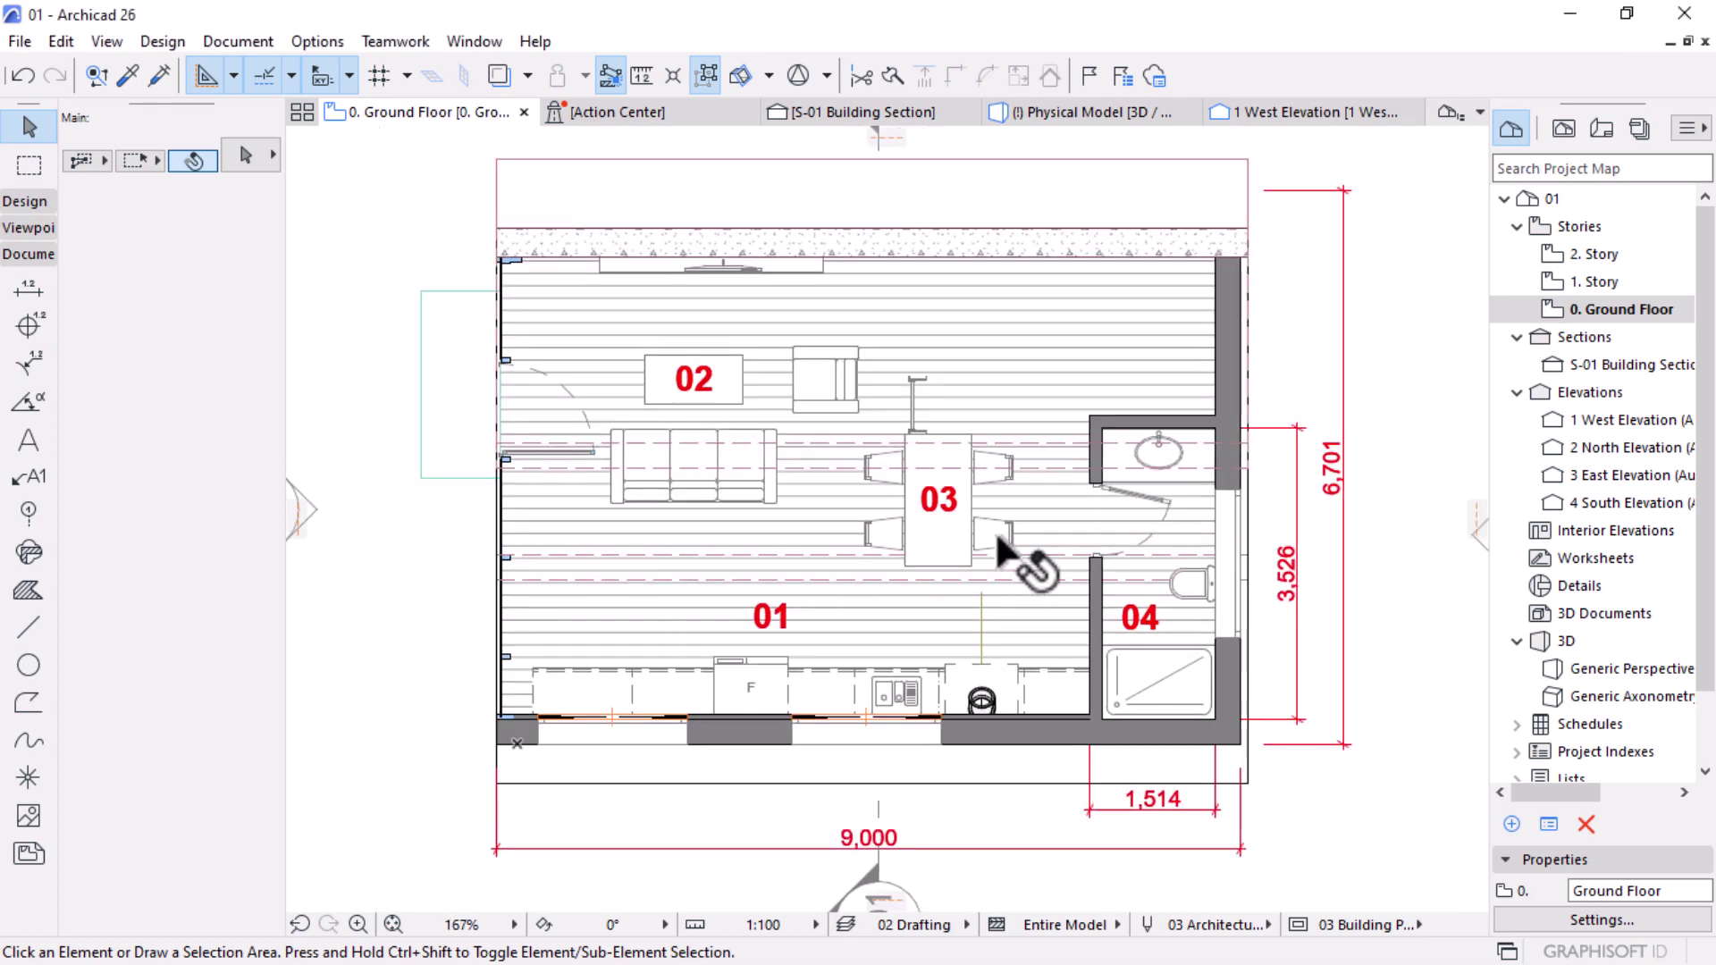
scroll(995, 529, up, 1)
middle_drag(991, 535, 1007, 479)
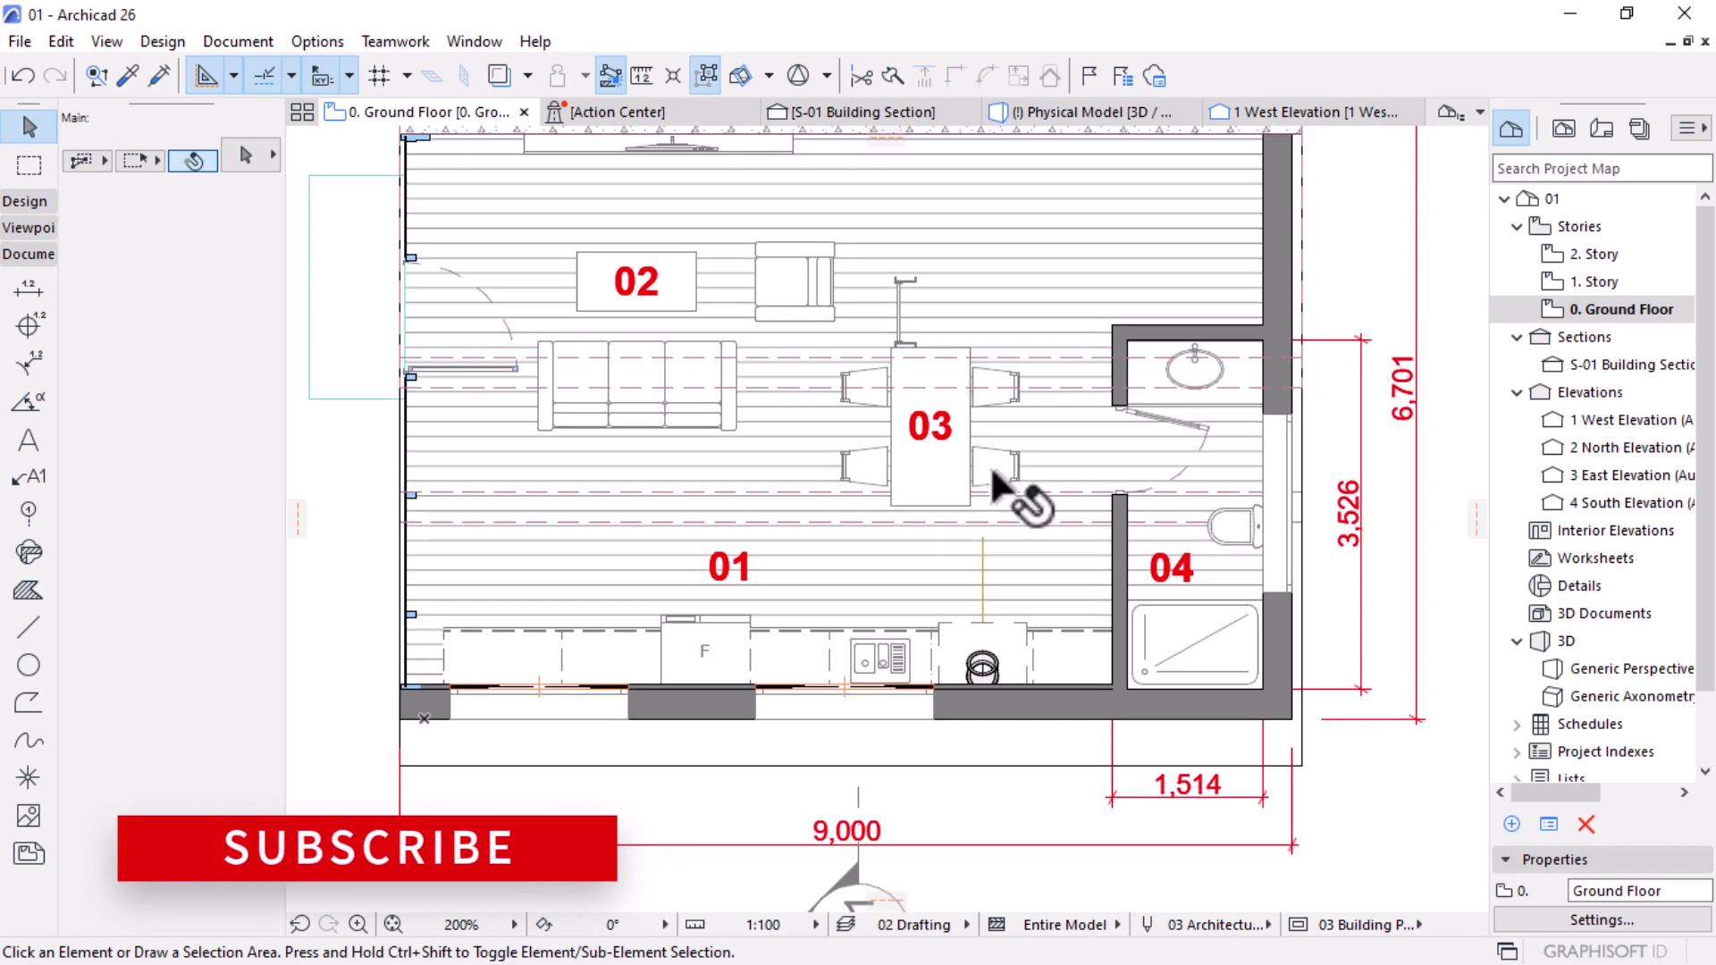
scroll(882, 672, down, 2)
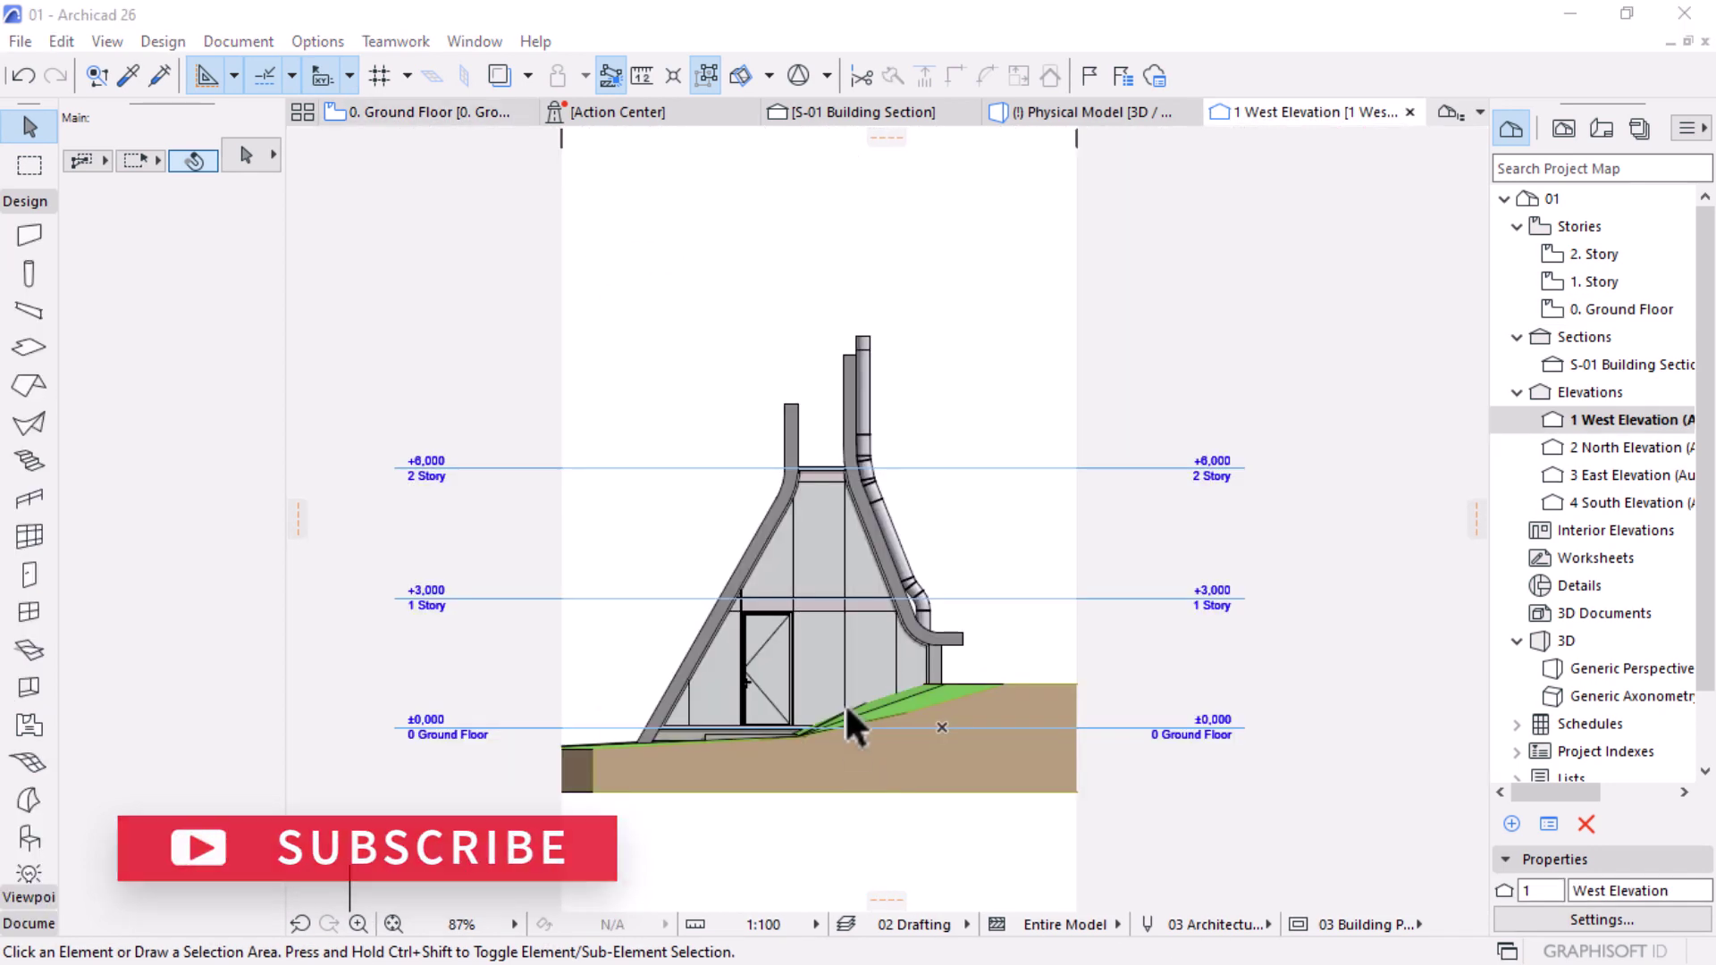
scroll(847, 709, up, 3)
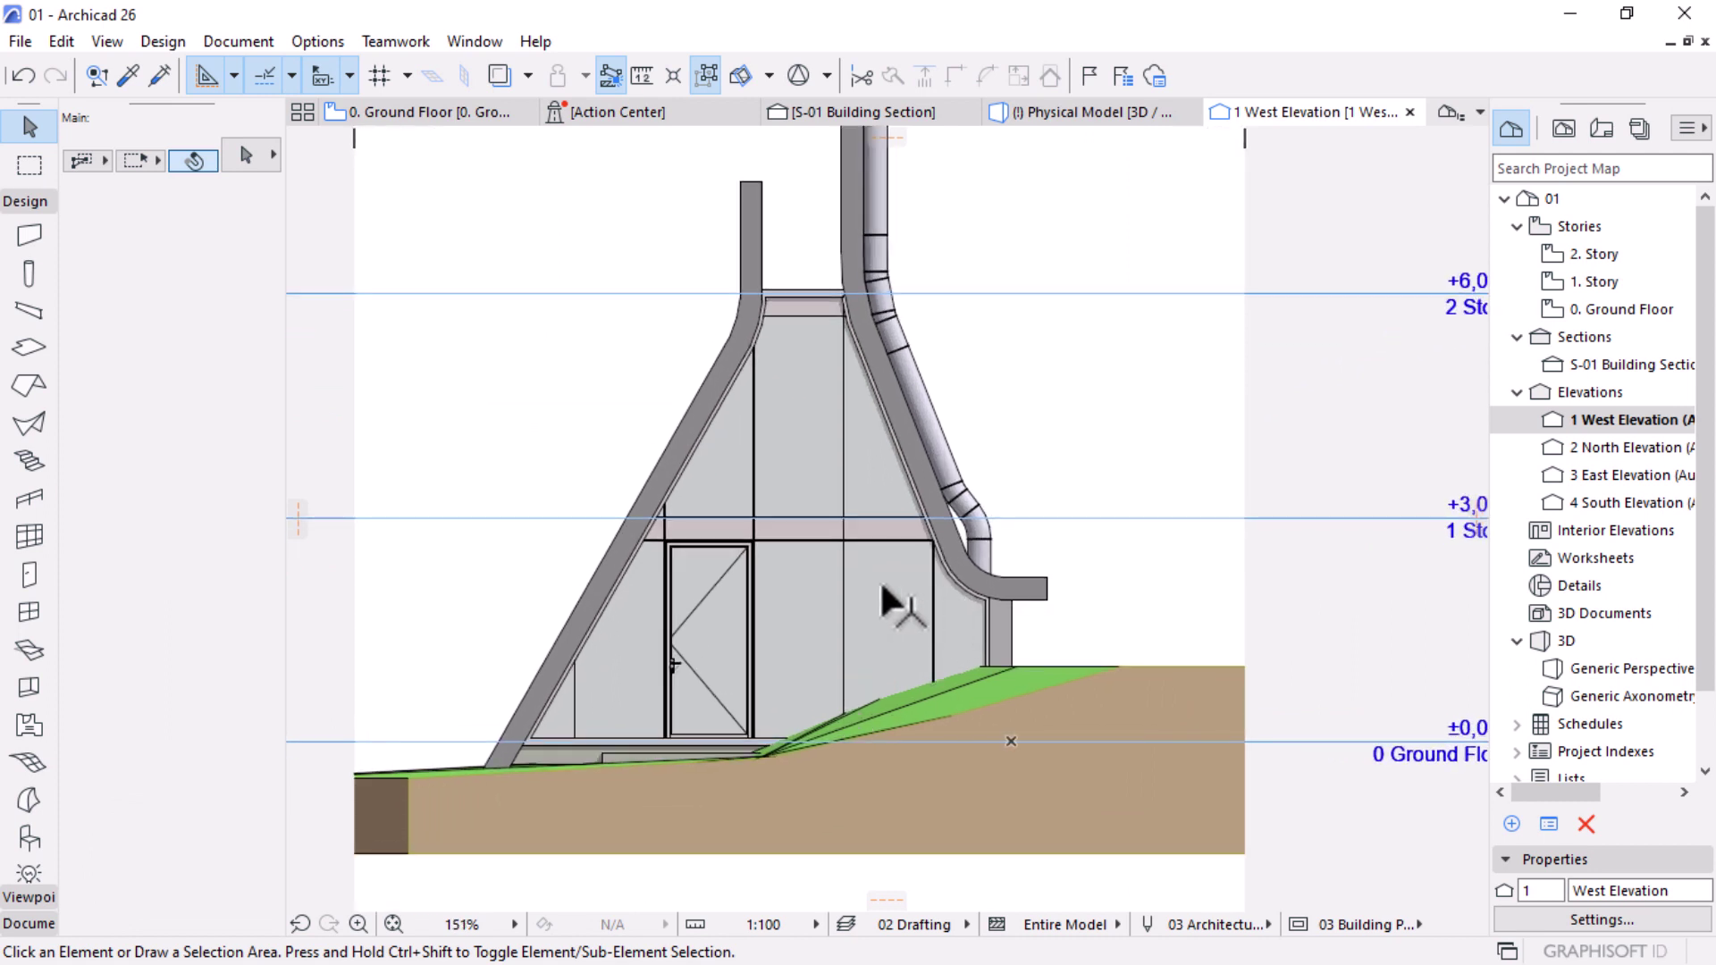
scroll(883, 594, up, 3)
scroll(912, 606, up, 1)
middle_drag(912, 605, 982, 335)
scroll(824, 555, down, 5)
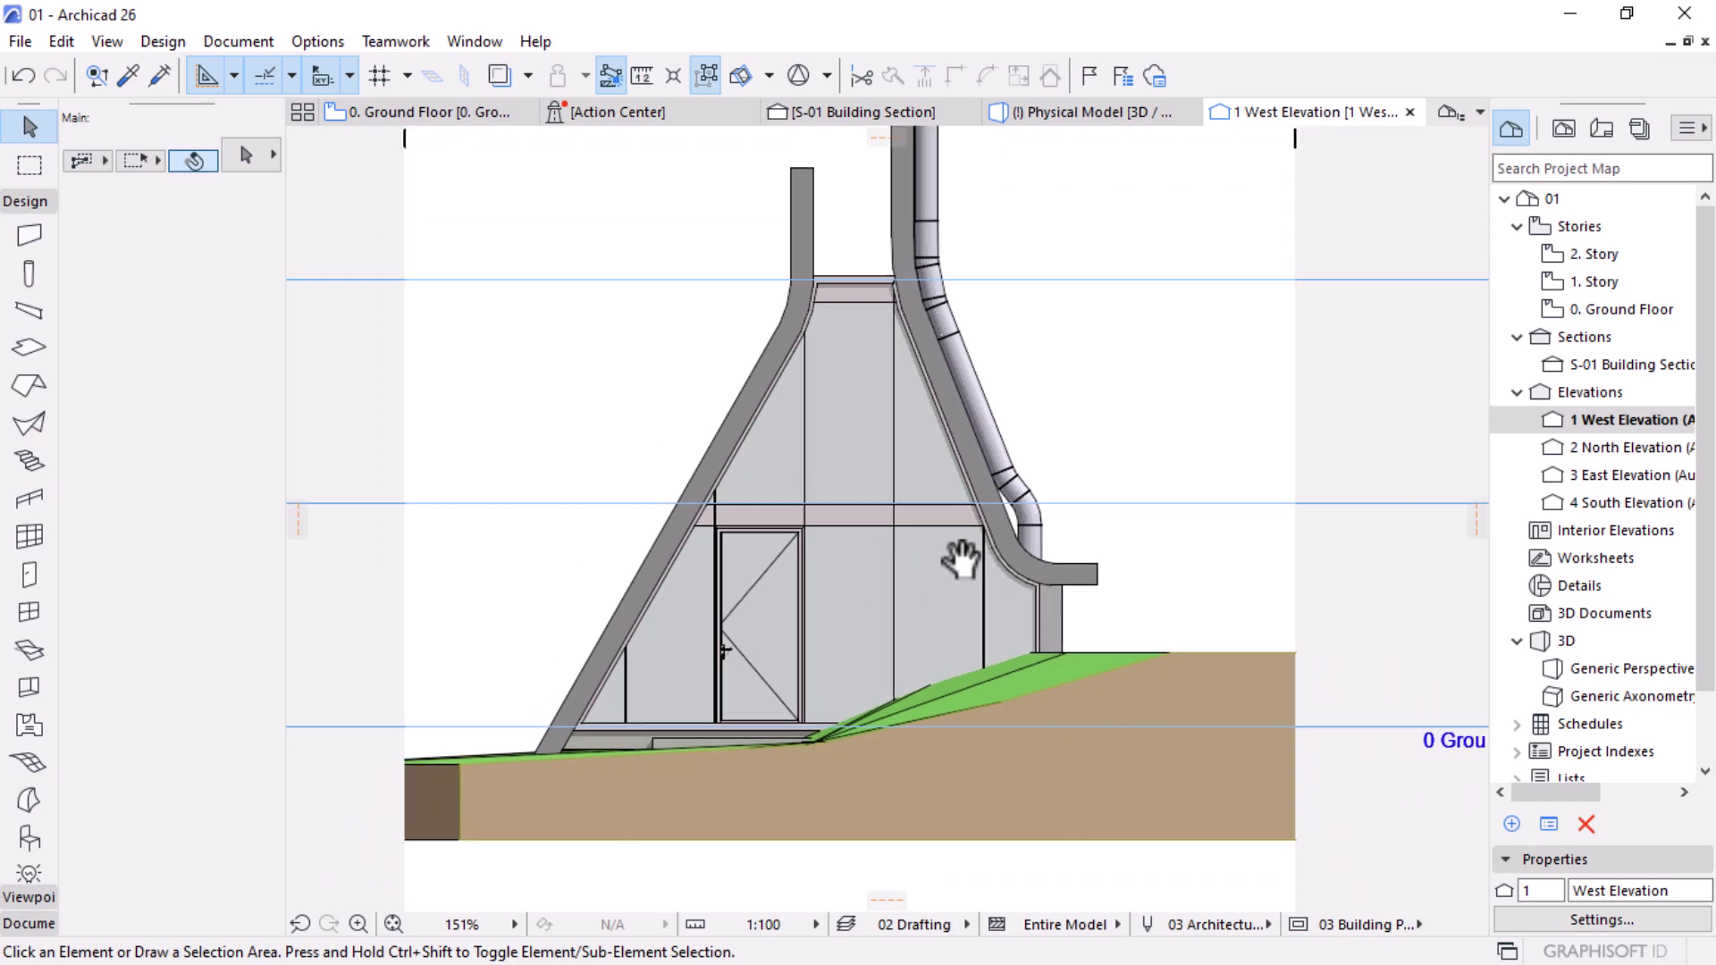
Step: Examine the finished house in 3D, including its glazed facade, sloping wall shells and kitchen interior
key(F3)
scroll(1144, 655, up, 10)
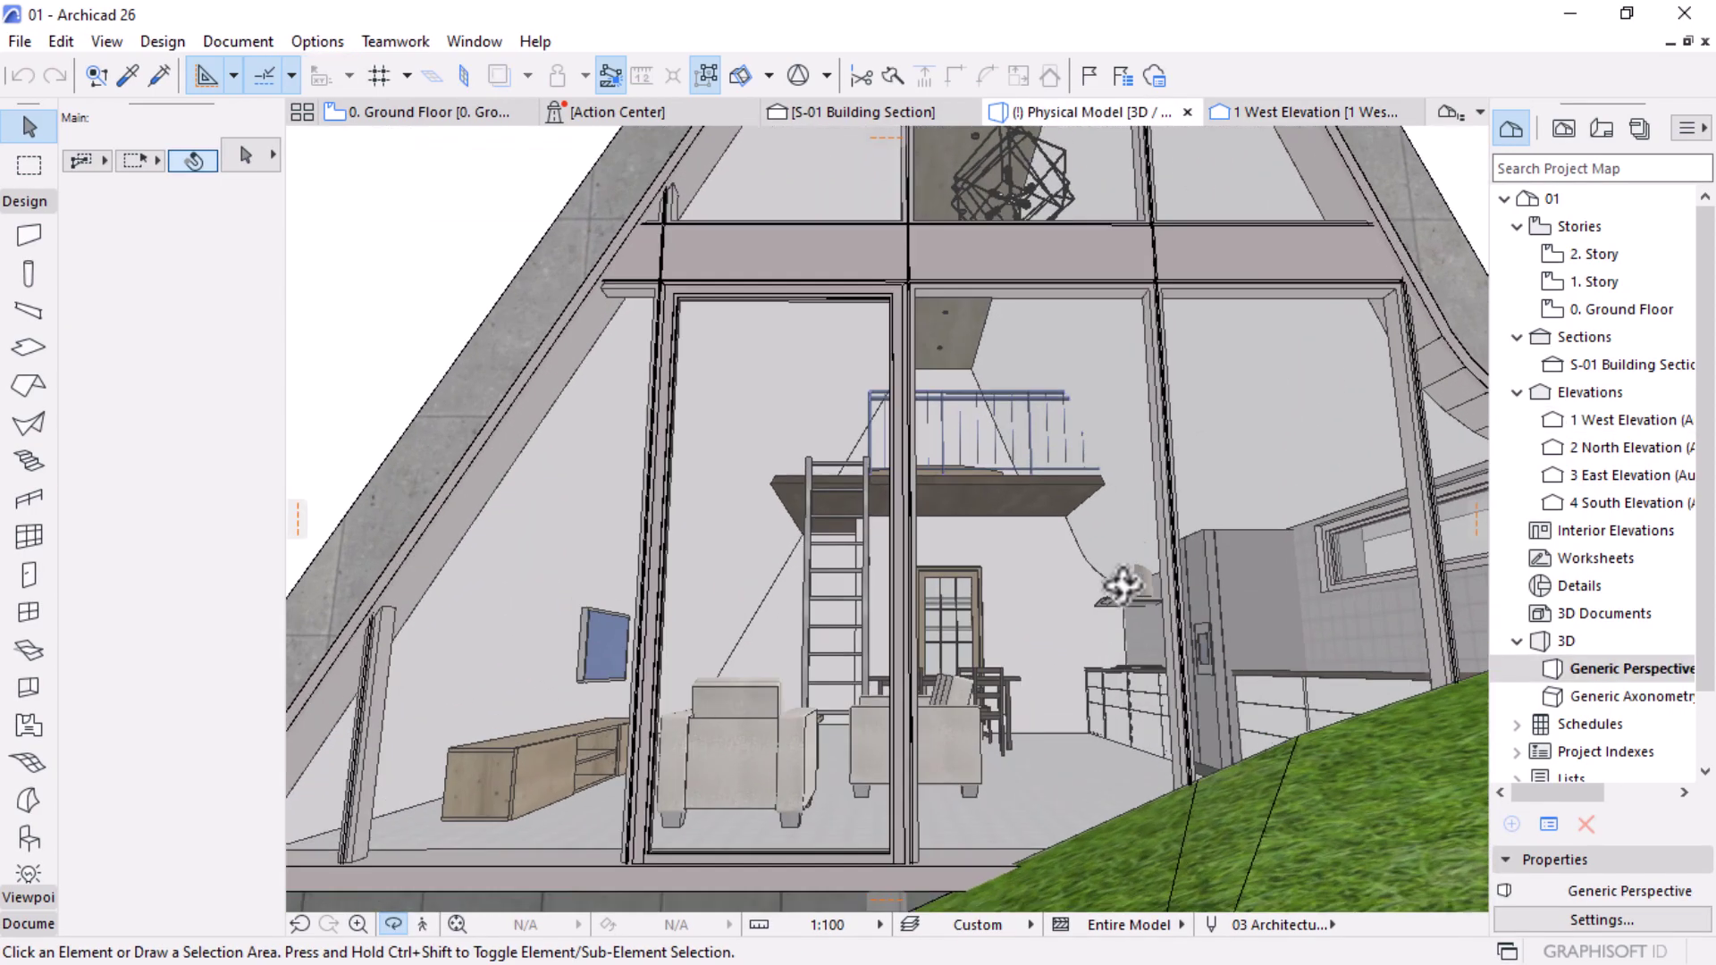
drag(958, 623, 1043, 682)
middle_drag(1043, 682, 1058, 534)
drag(1058, 533, 1010, 612)
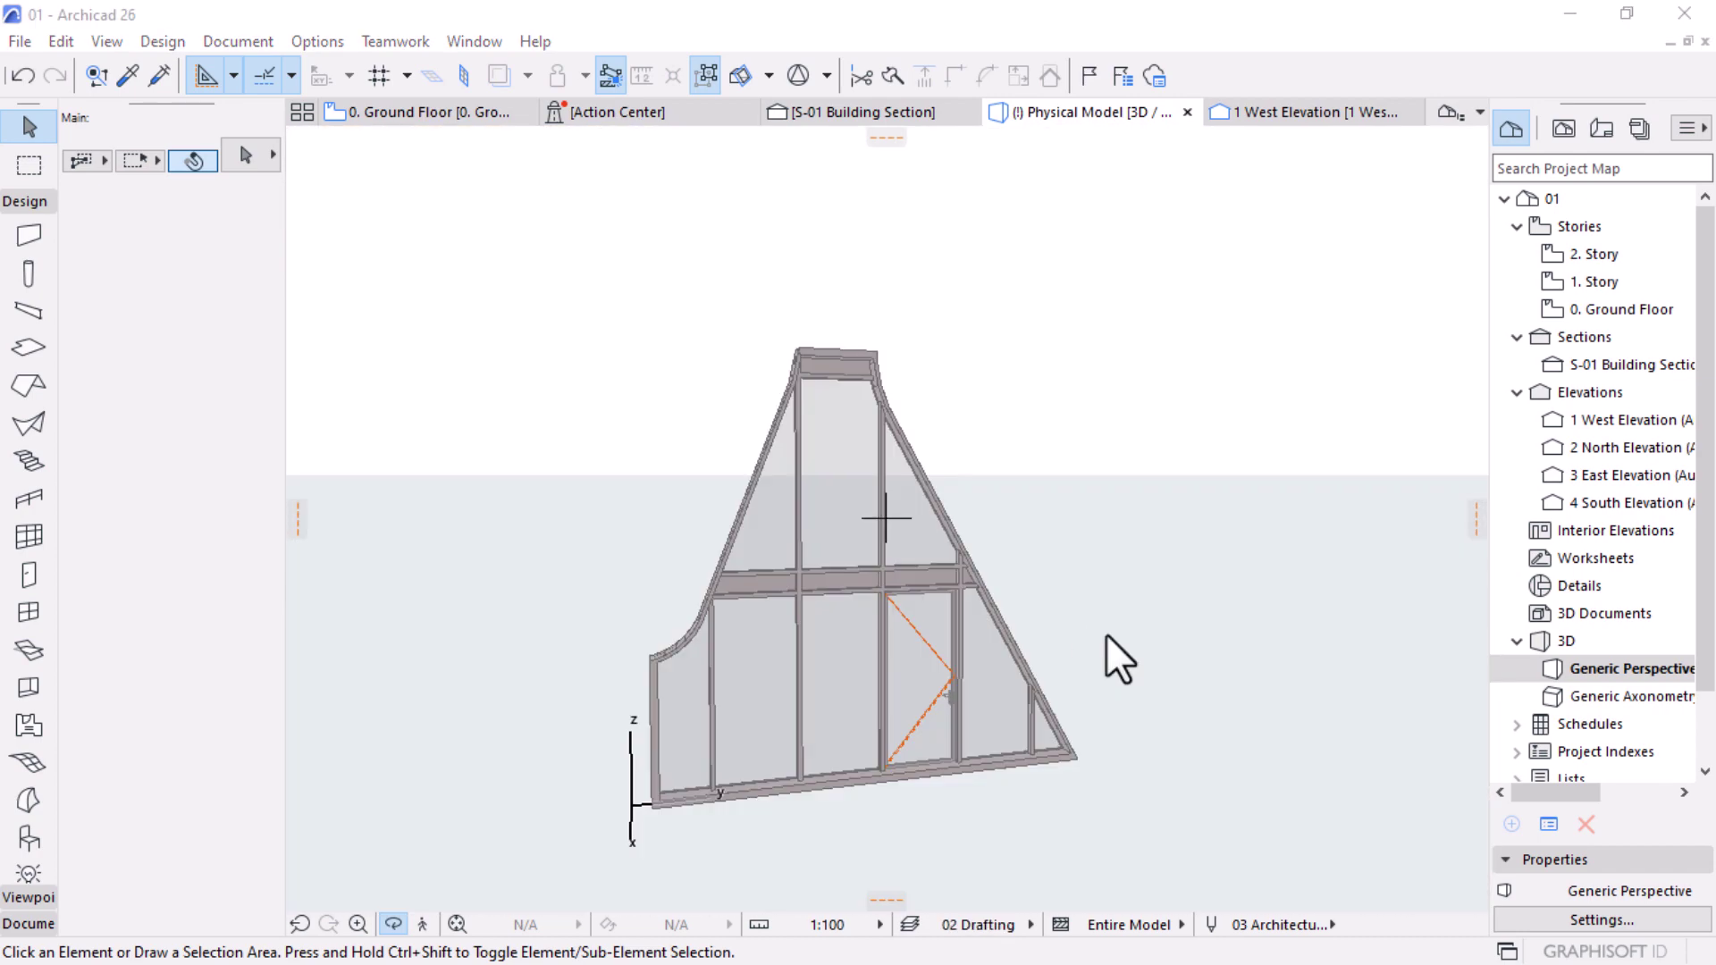
drag(1065, 640, 709, 659)
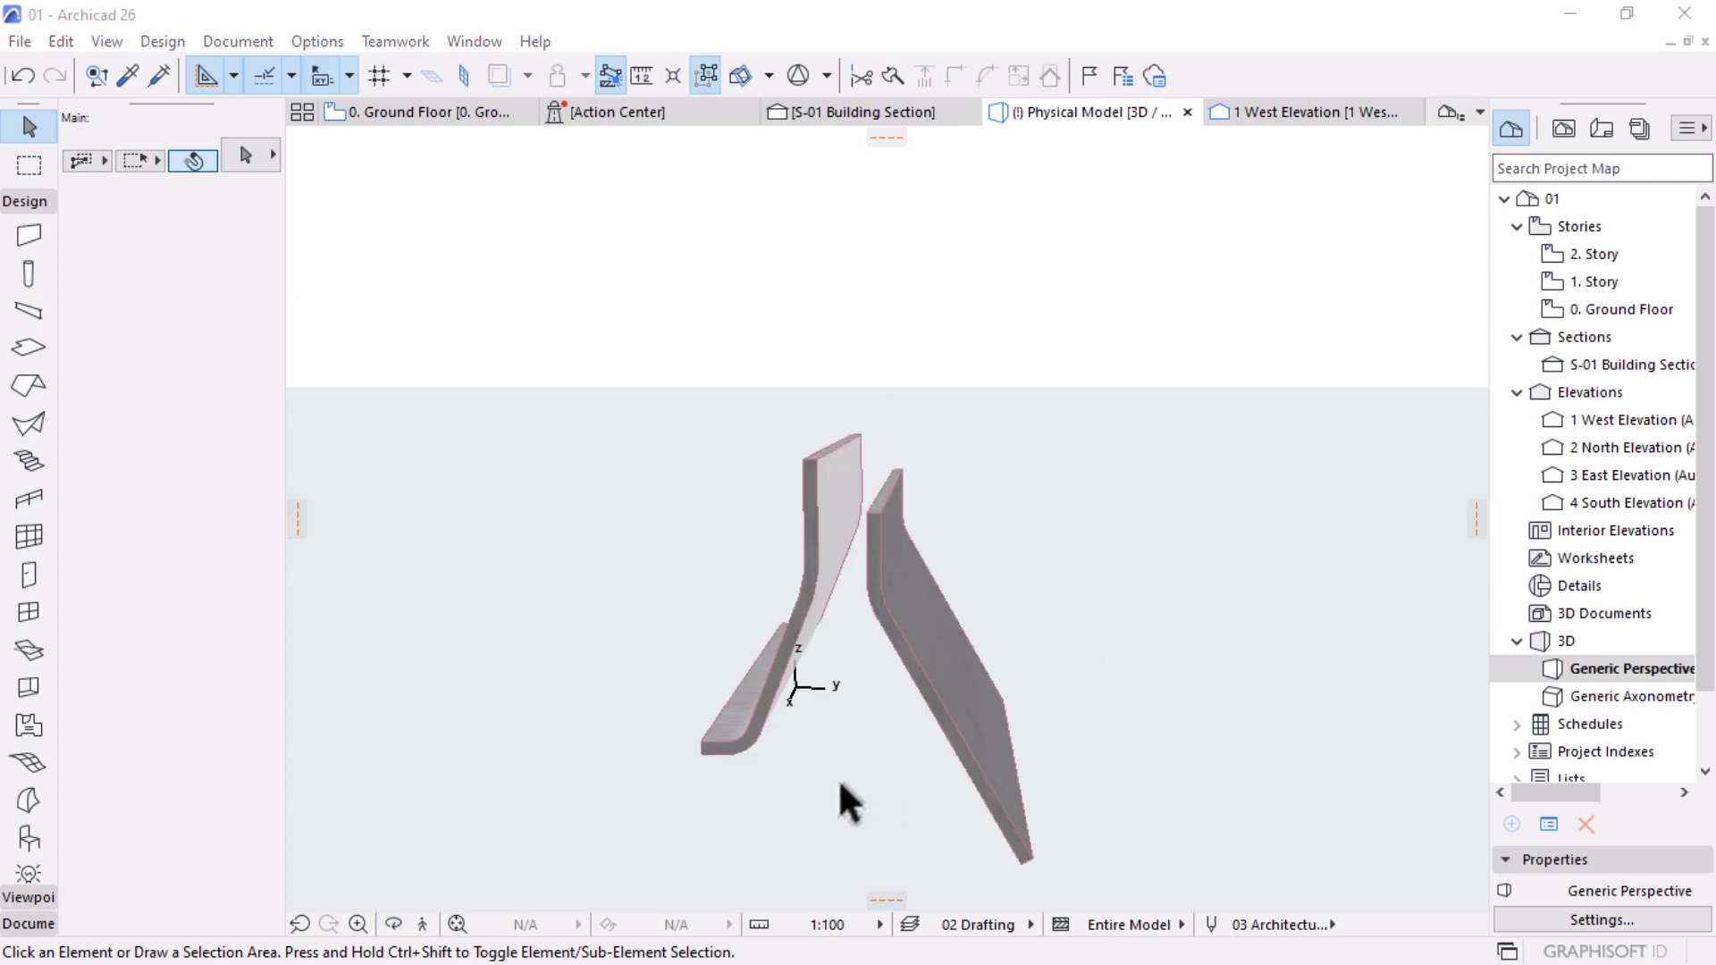
shift+middle_drag(796, 774, 1141, 658)
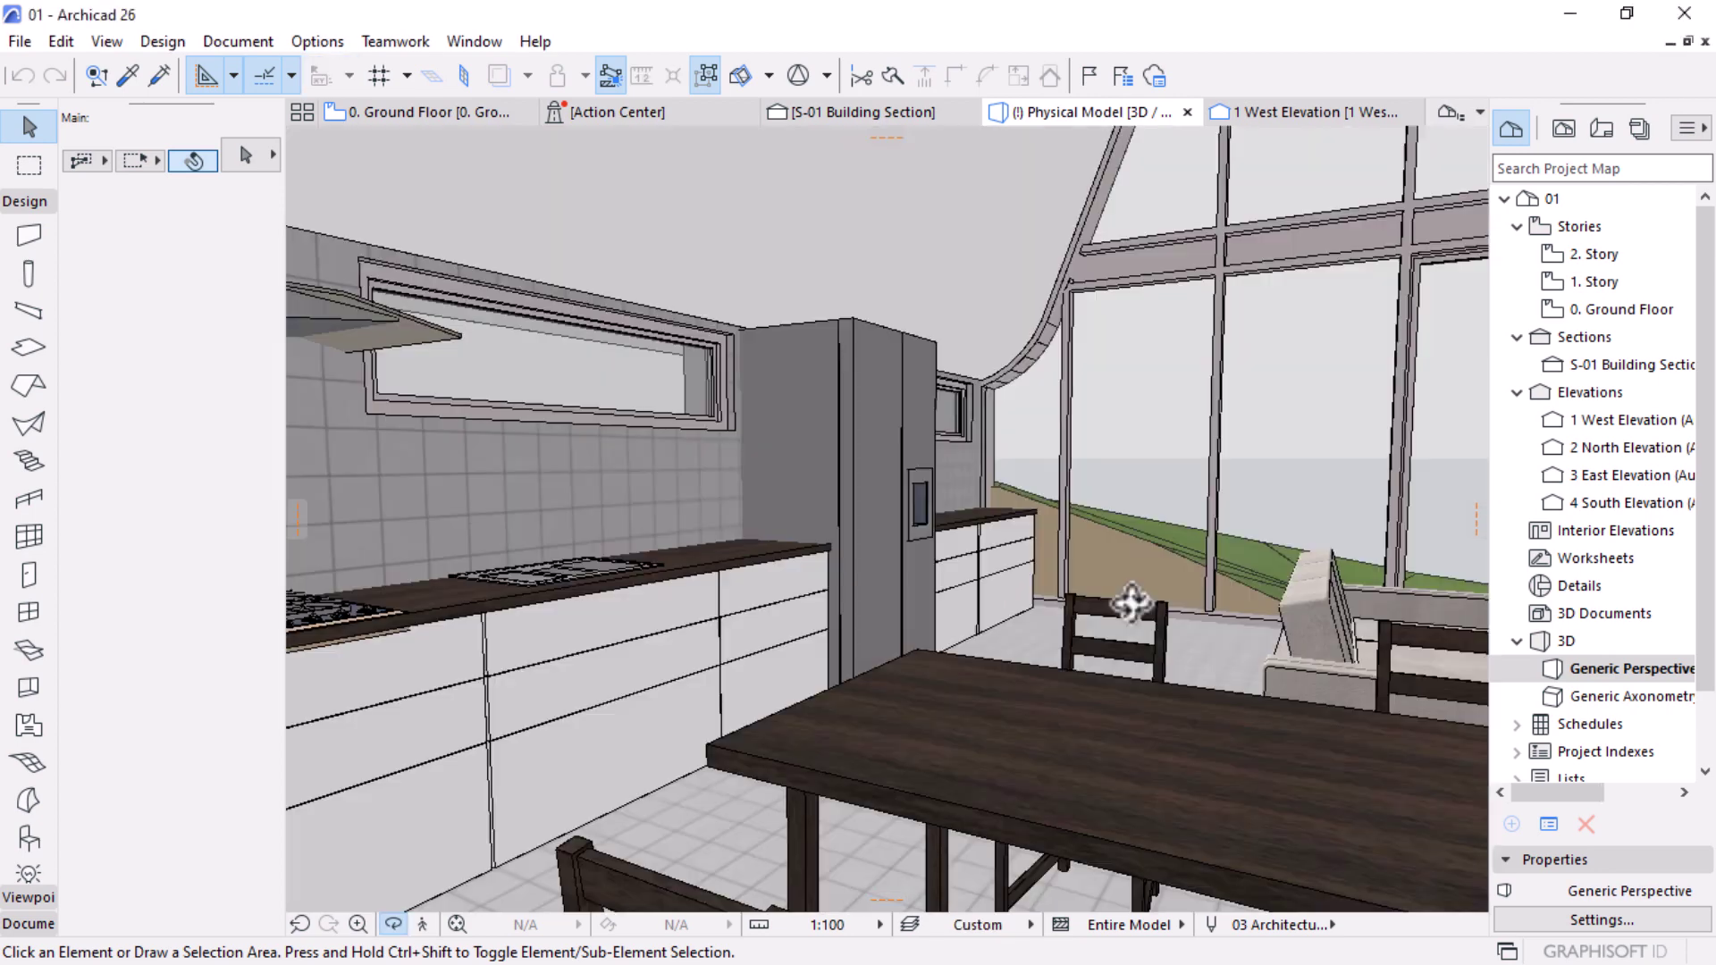
shift+middle_drag(1130, 603, 950, 620)
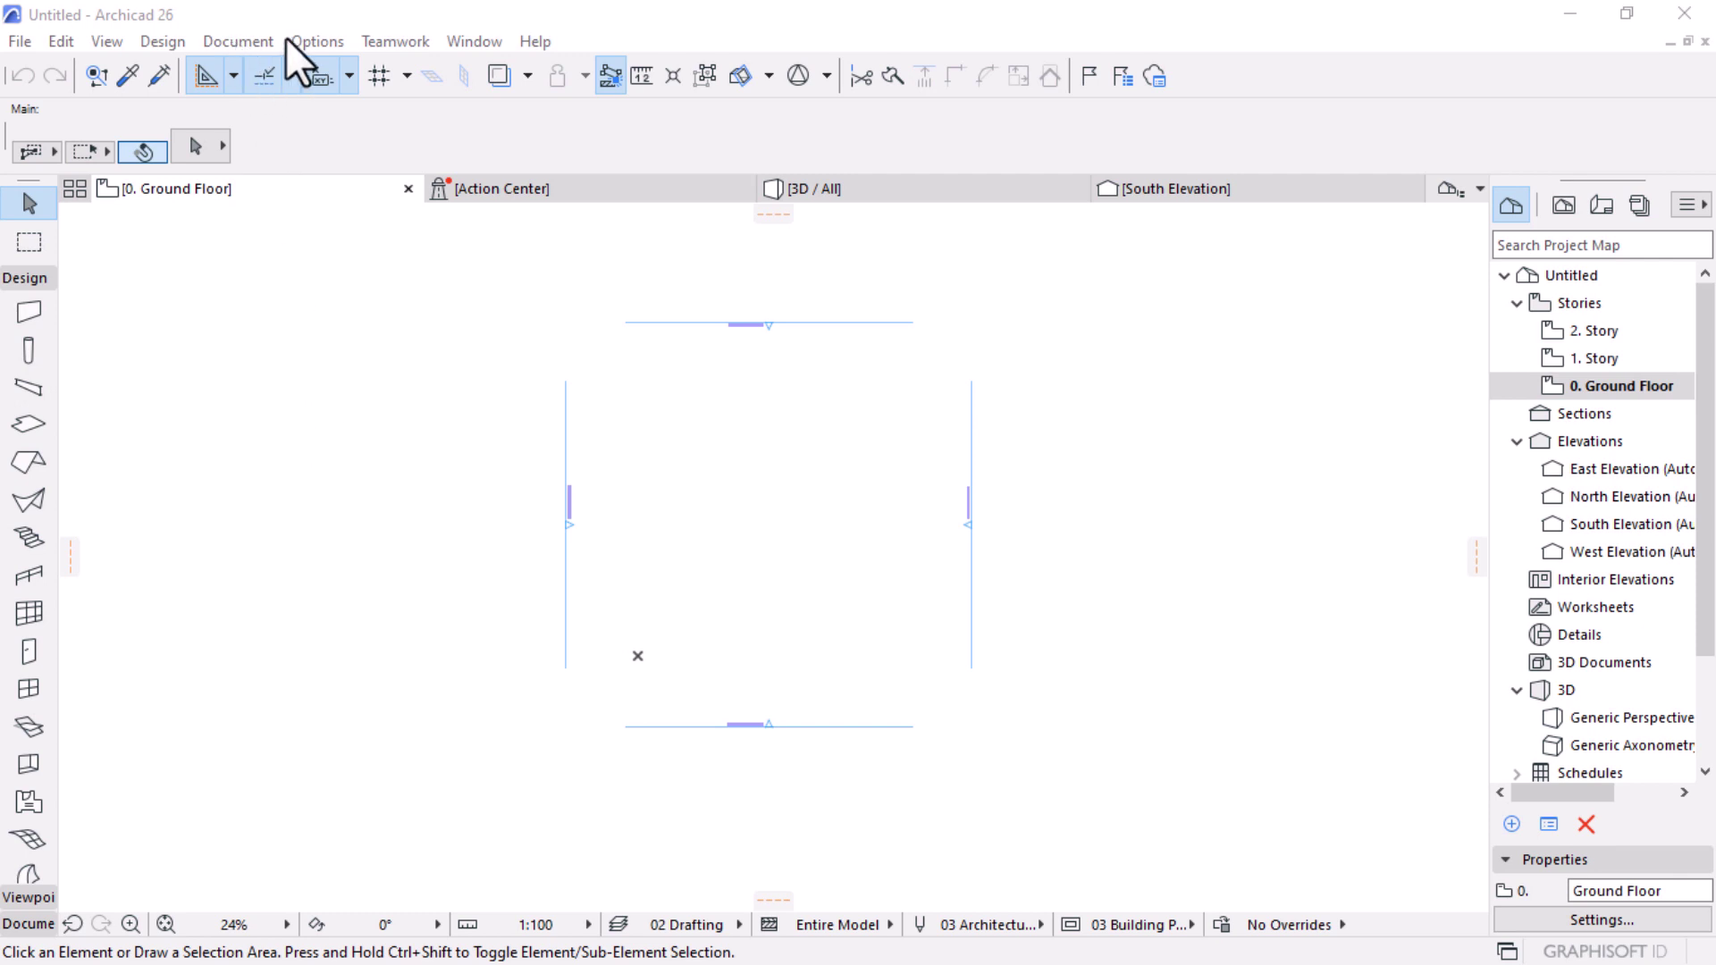
Step: Apply the Architectural Basic Profile 26 work environment to the untitled project
click(313, 39)
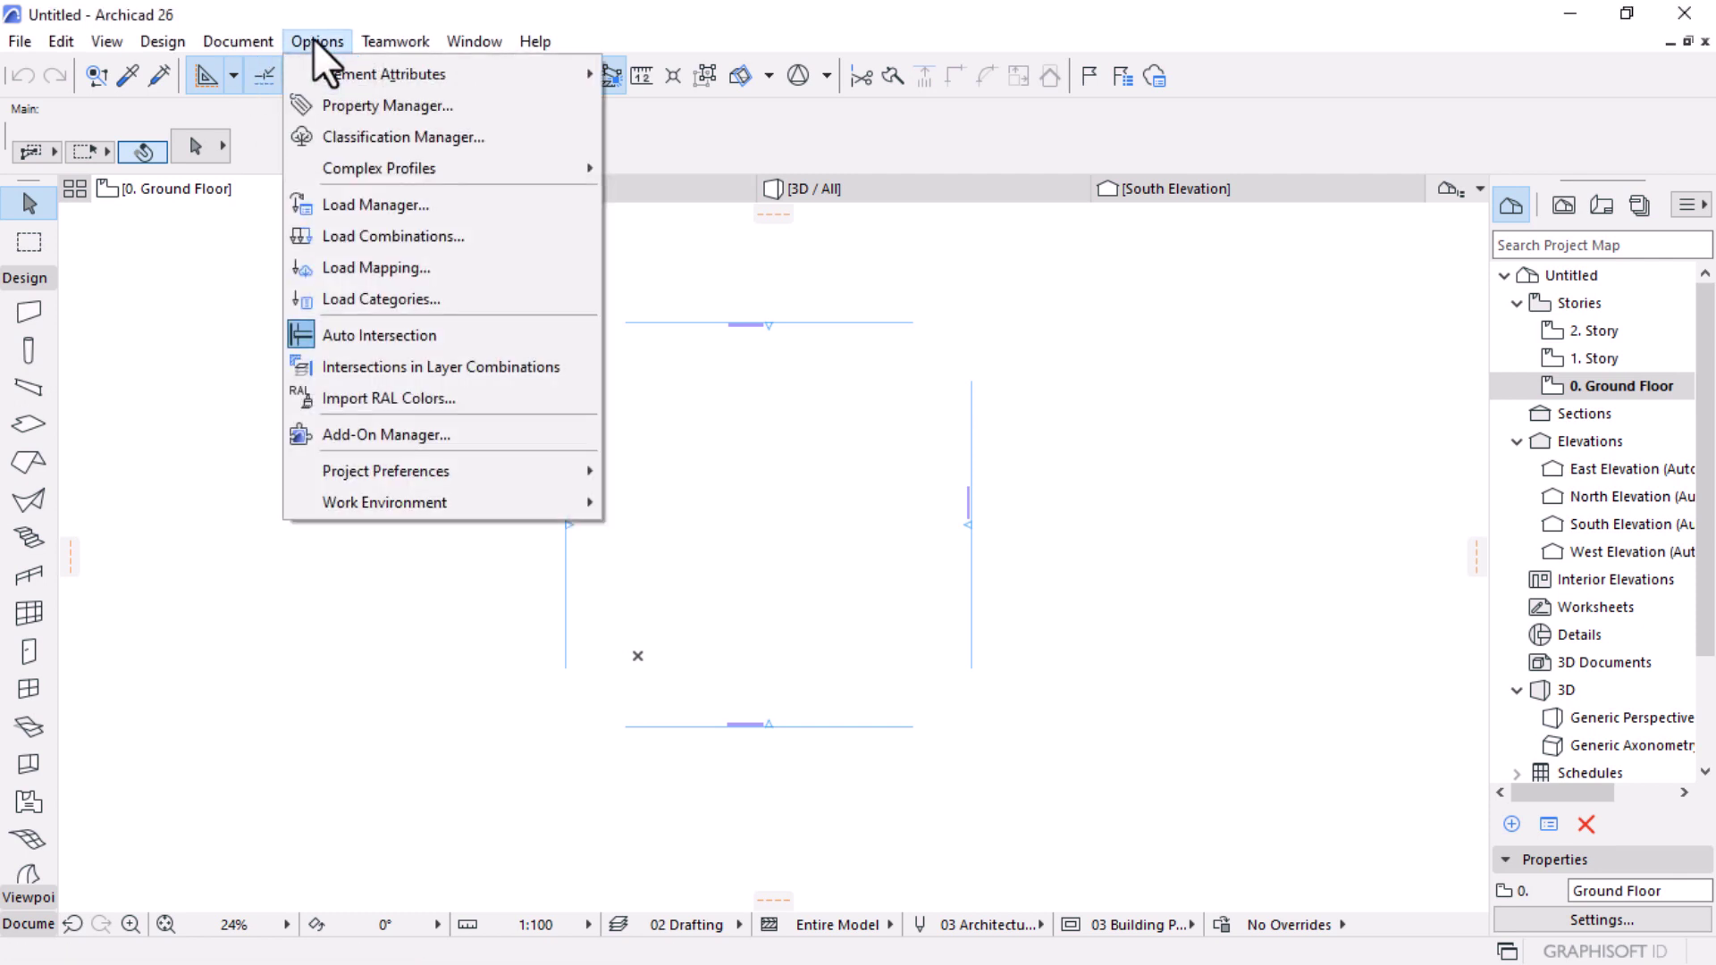
mouse_move(362, 492)
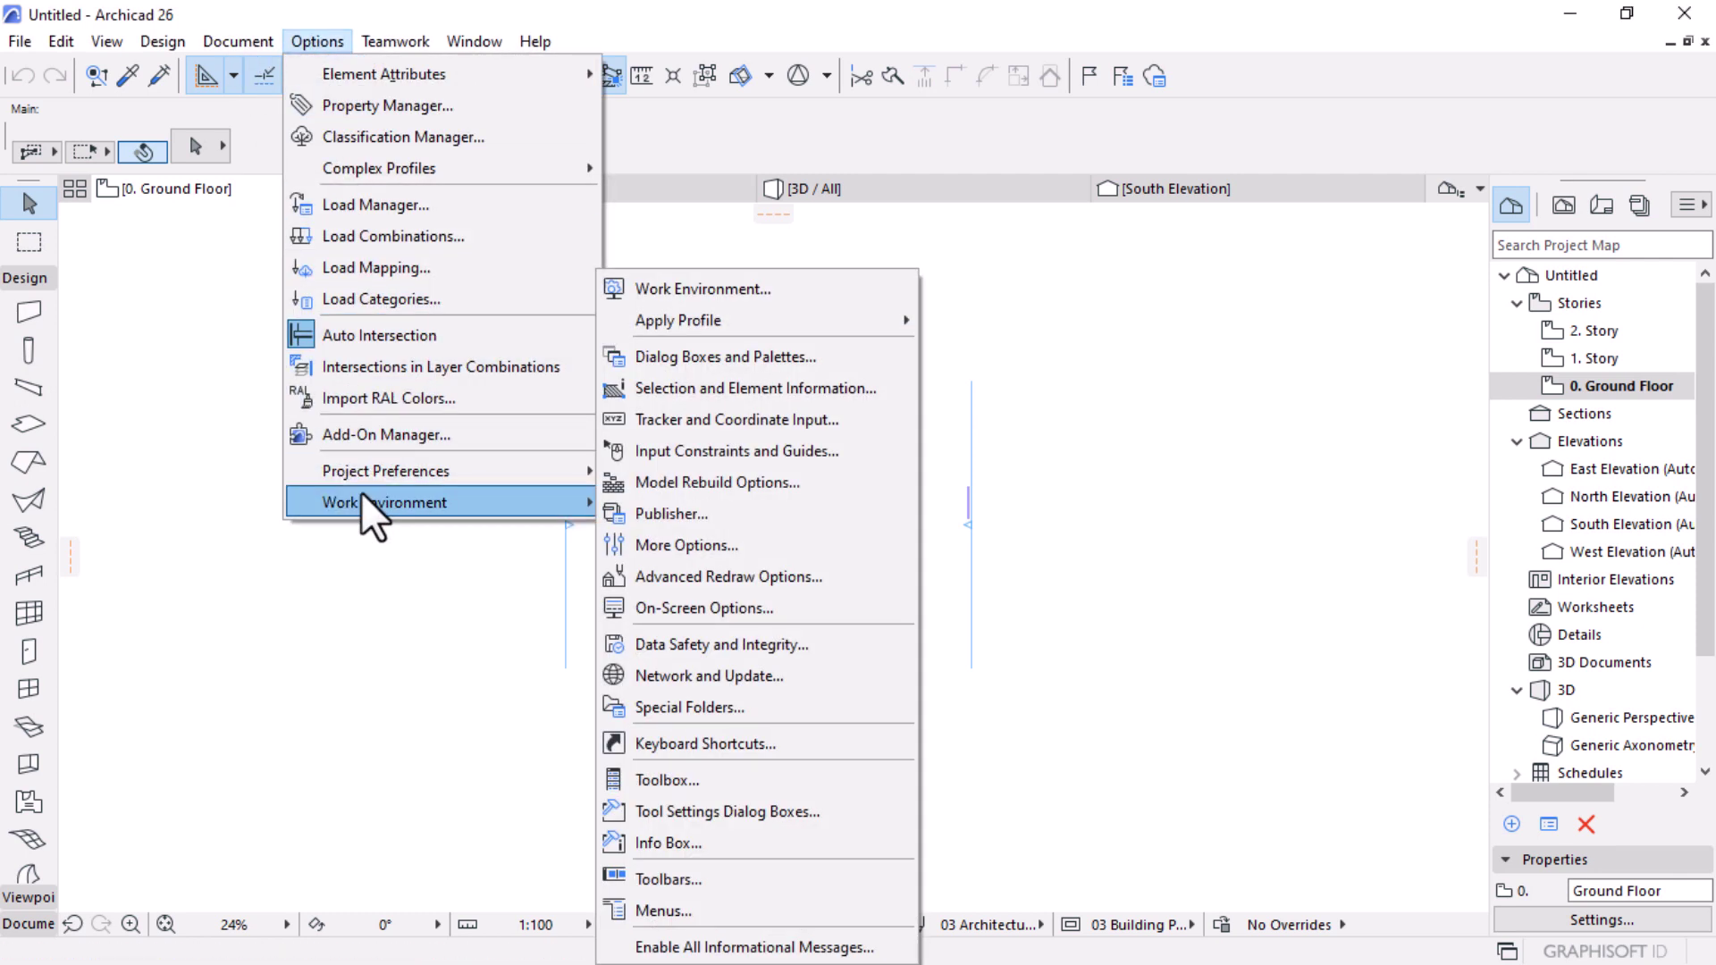
mouse_move(716, 325)
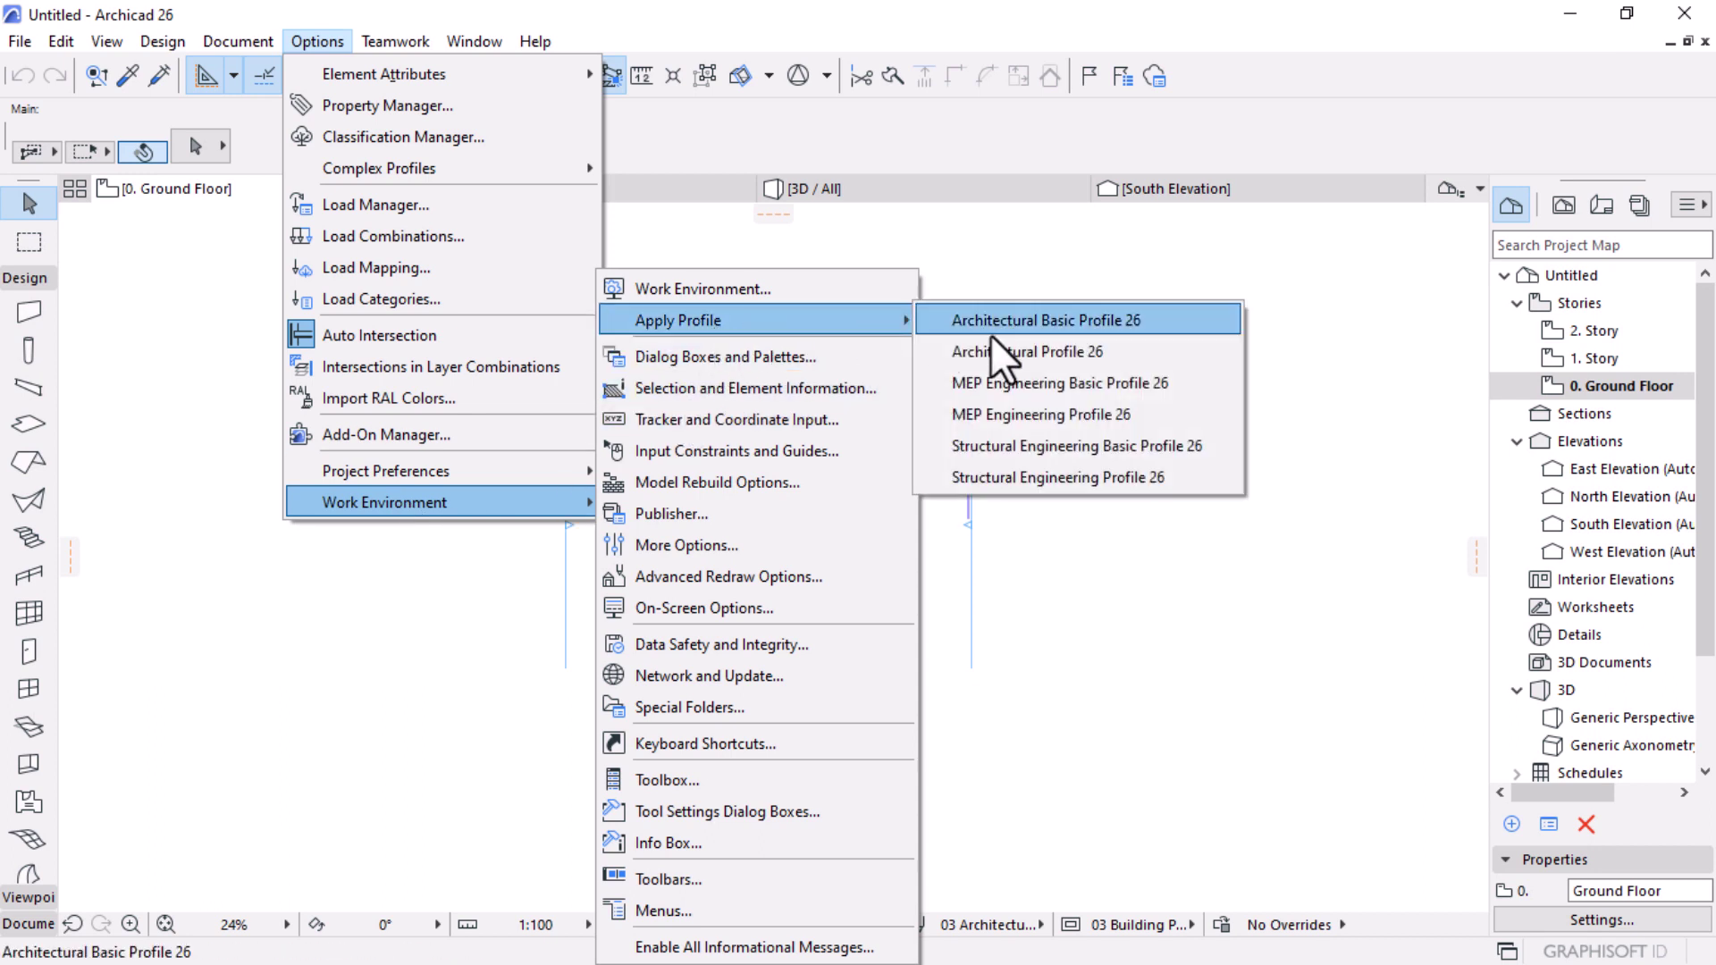
click(1041, 325)
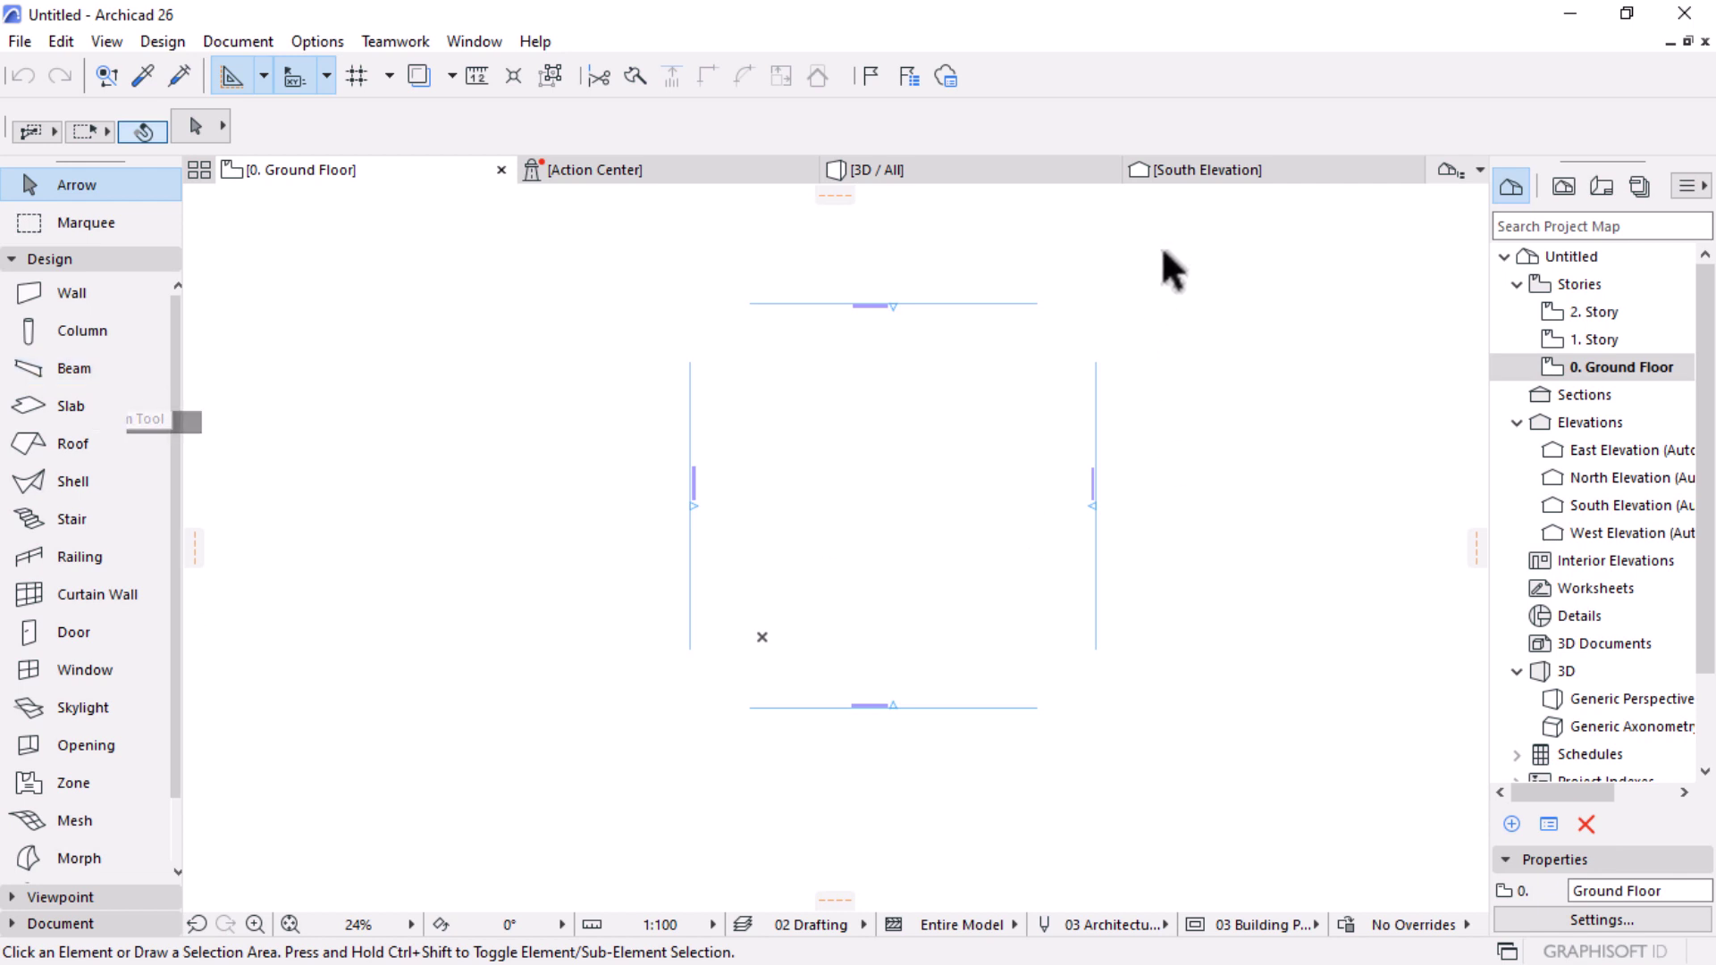
Step: Set all four elevation markers to the Circle 2 style and show the reference ID in their first text row
drag(1163, 236, 582, 754)
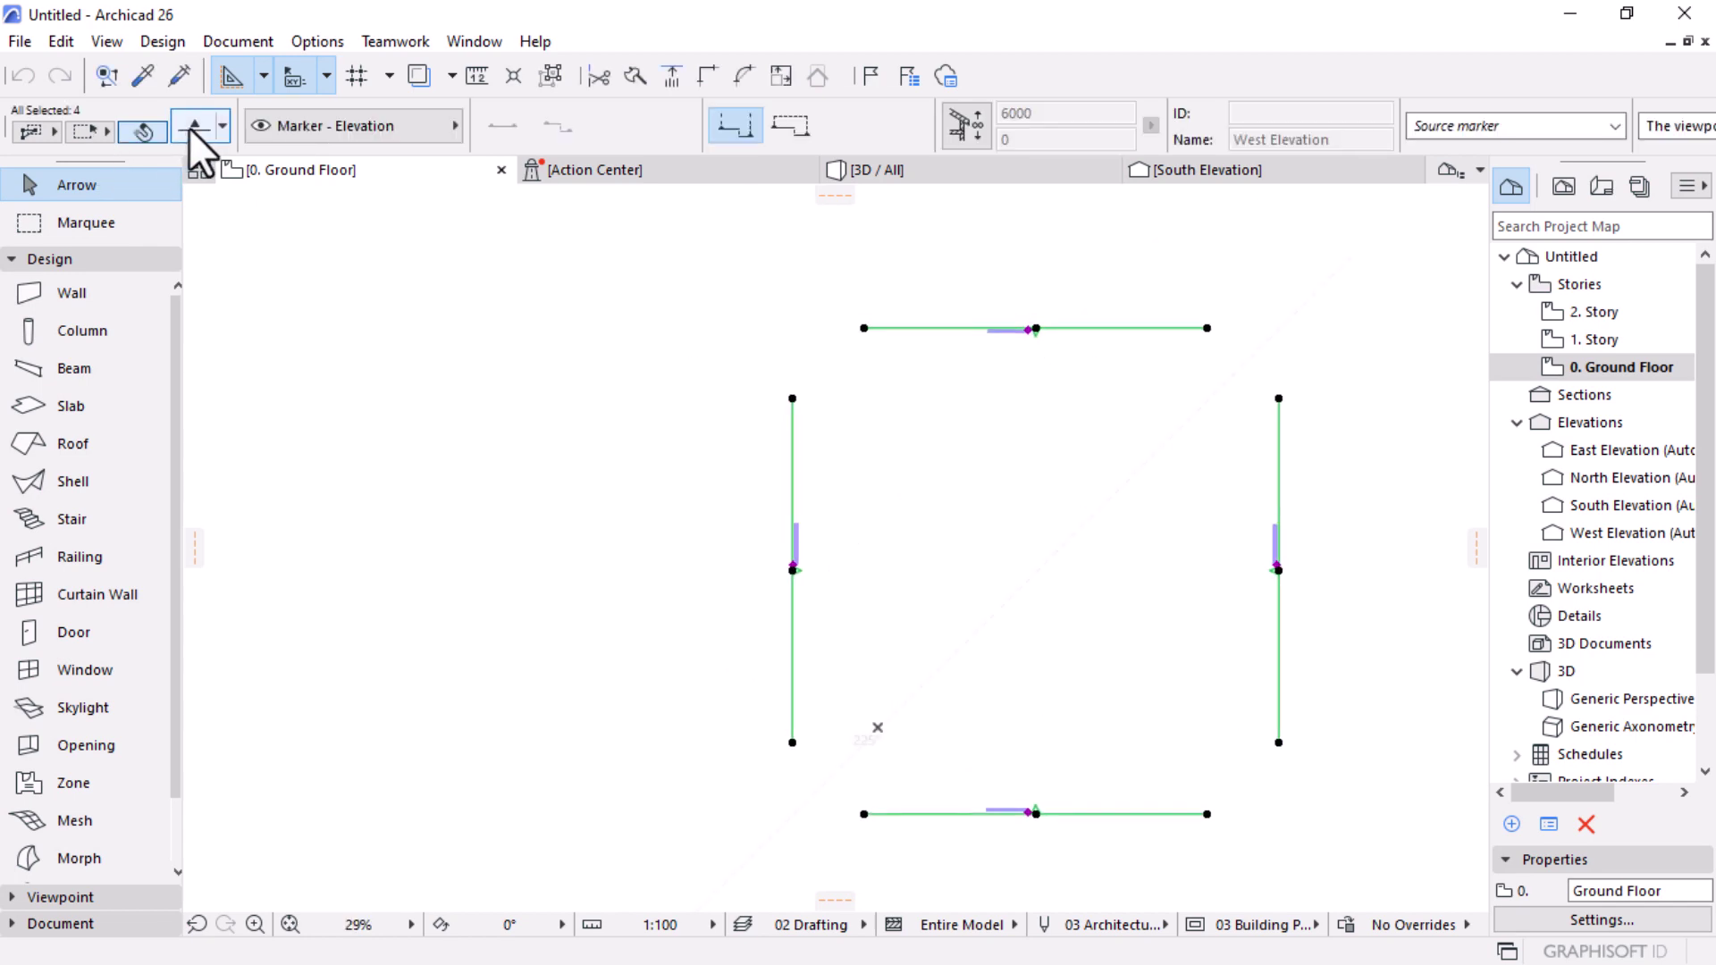
click(193, 127)
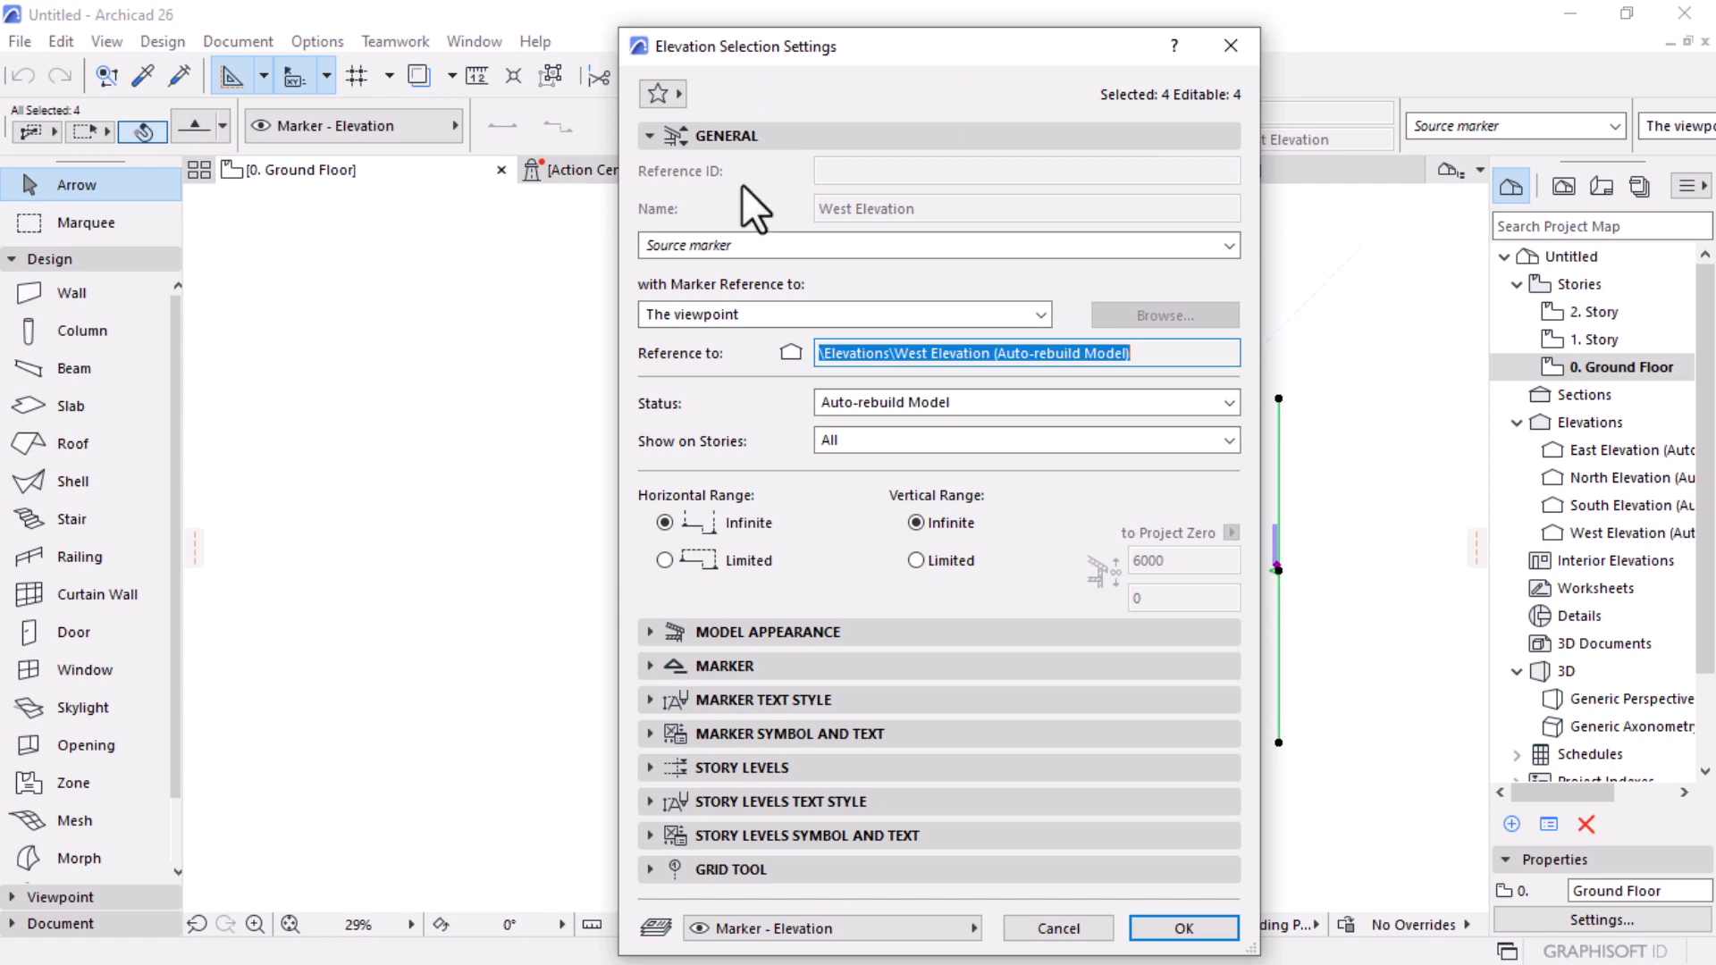
click(645, 137)
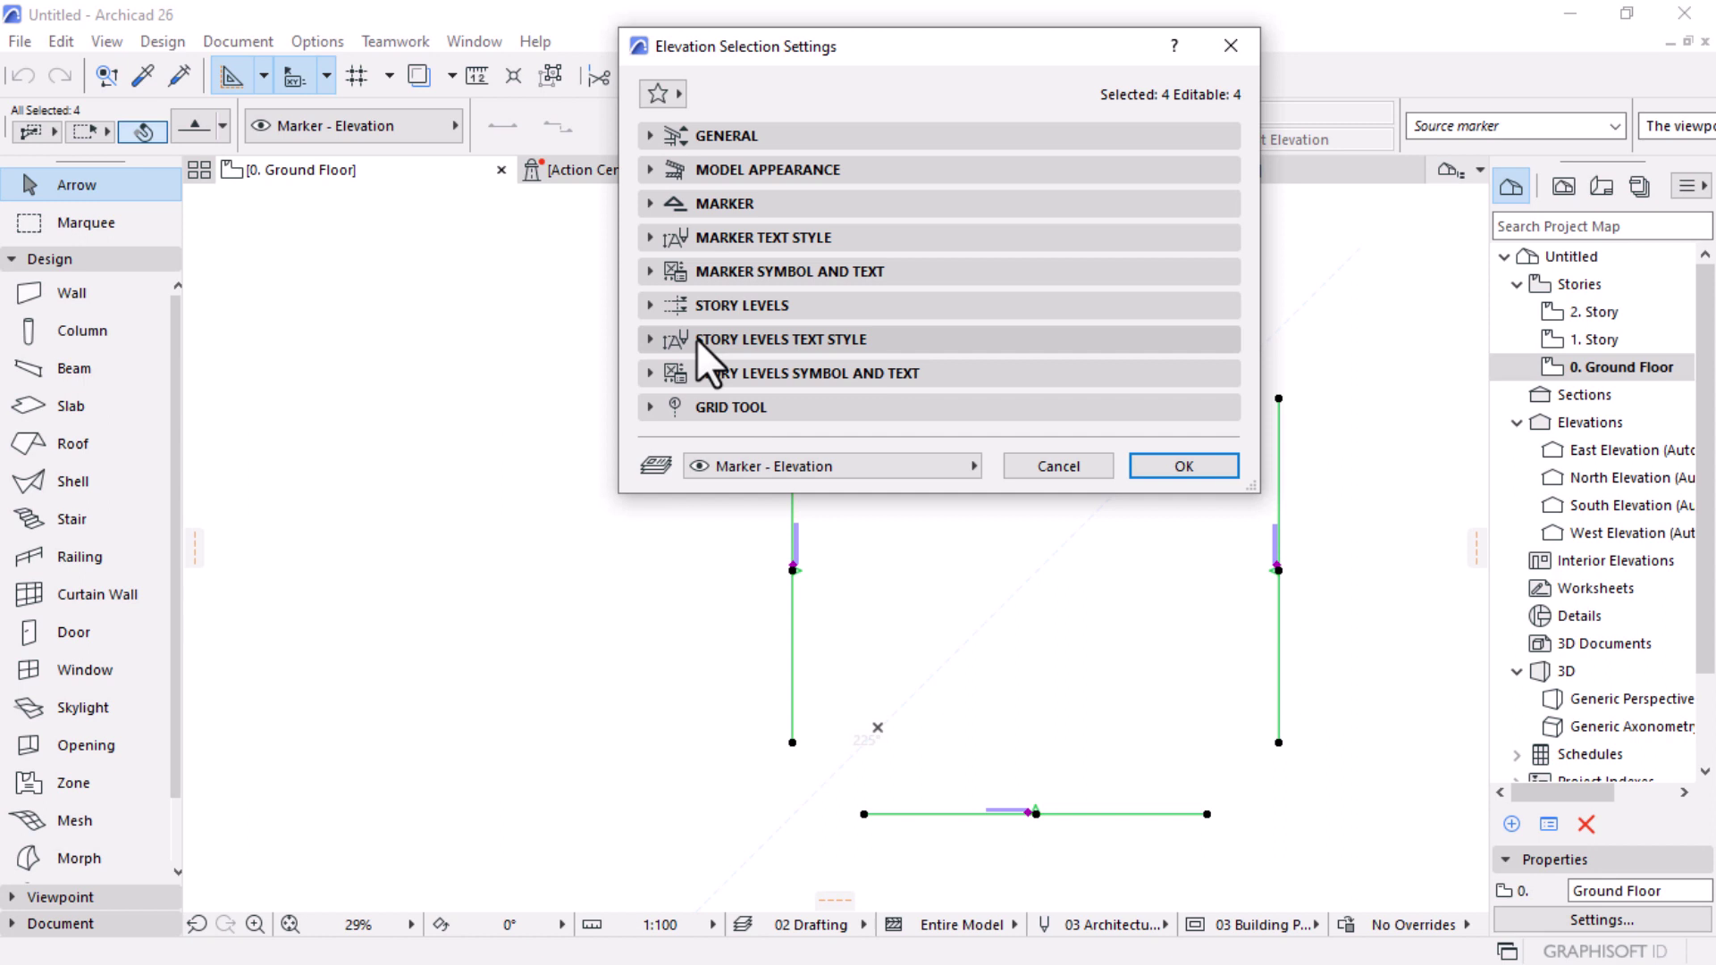
click(641, 272)
click(768, 375)
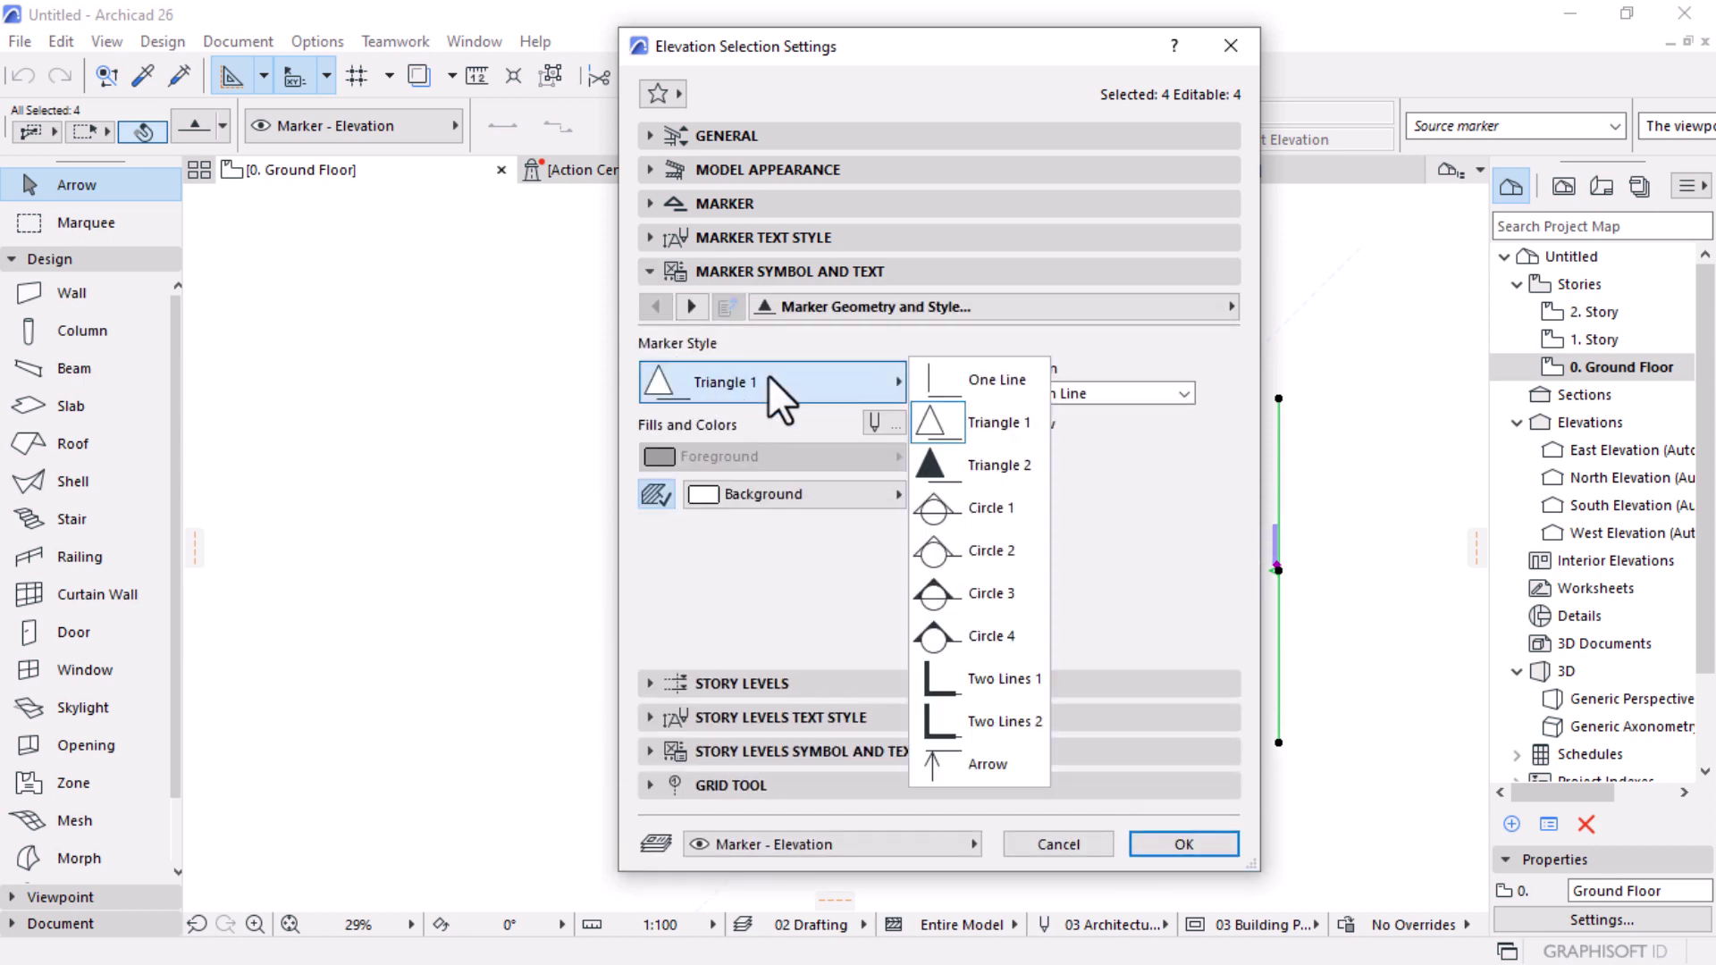
click(962, 550)
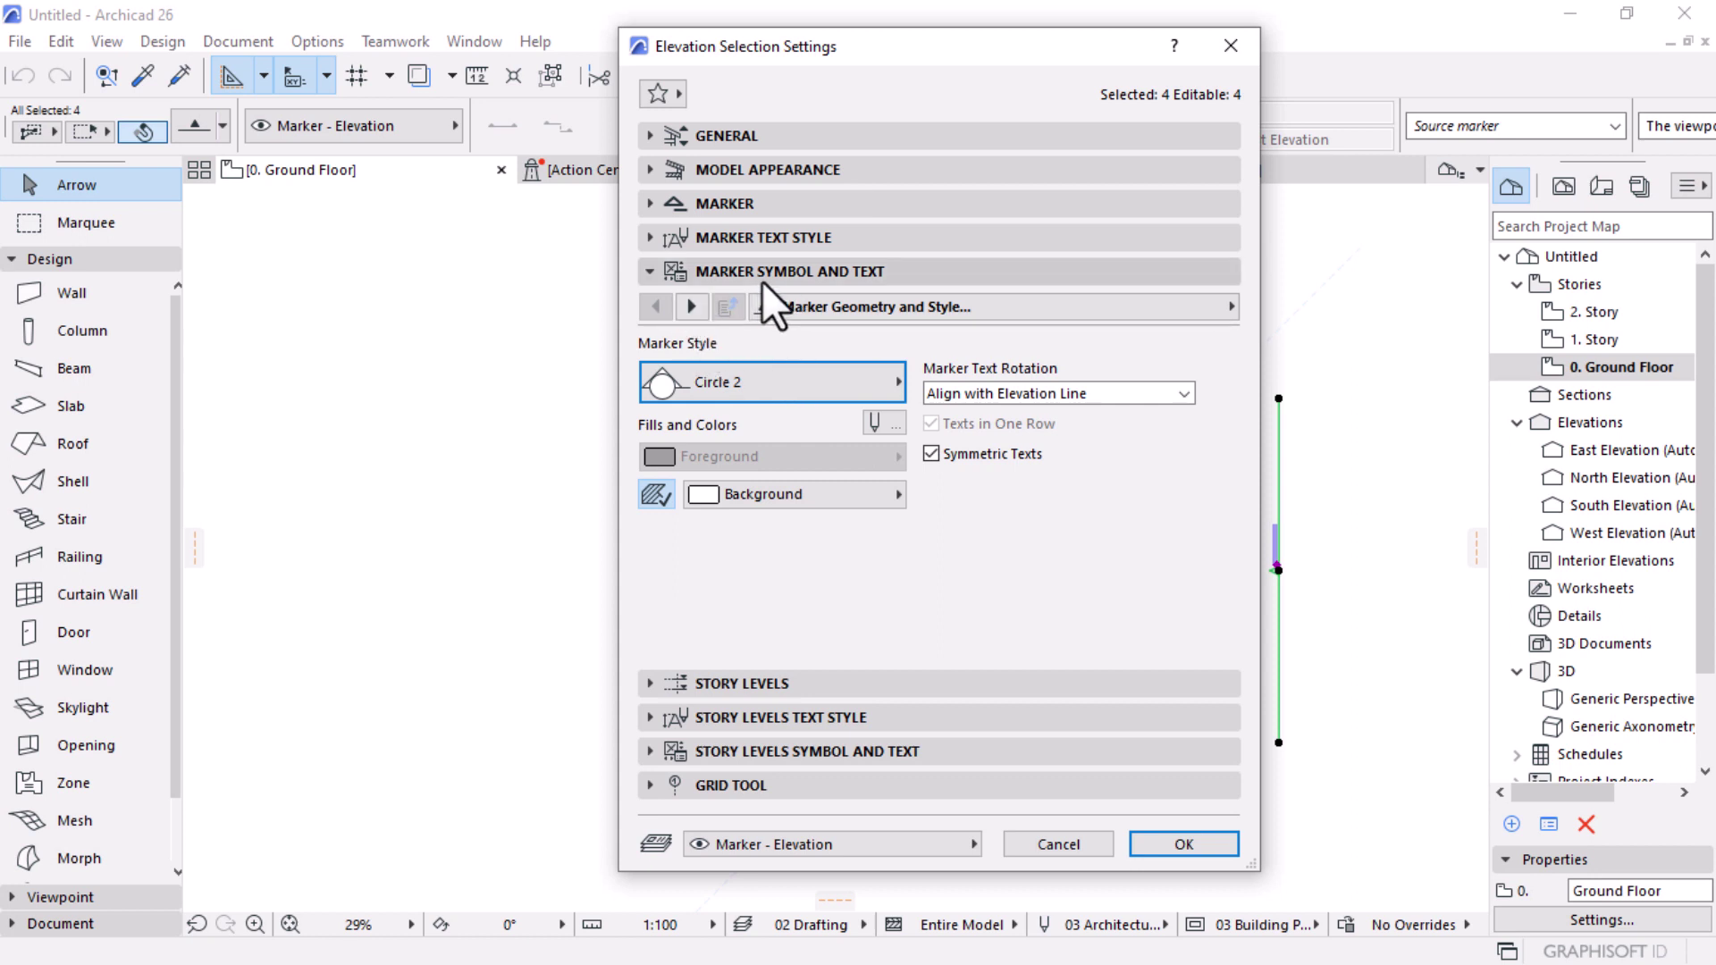
click(692, 309)
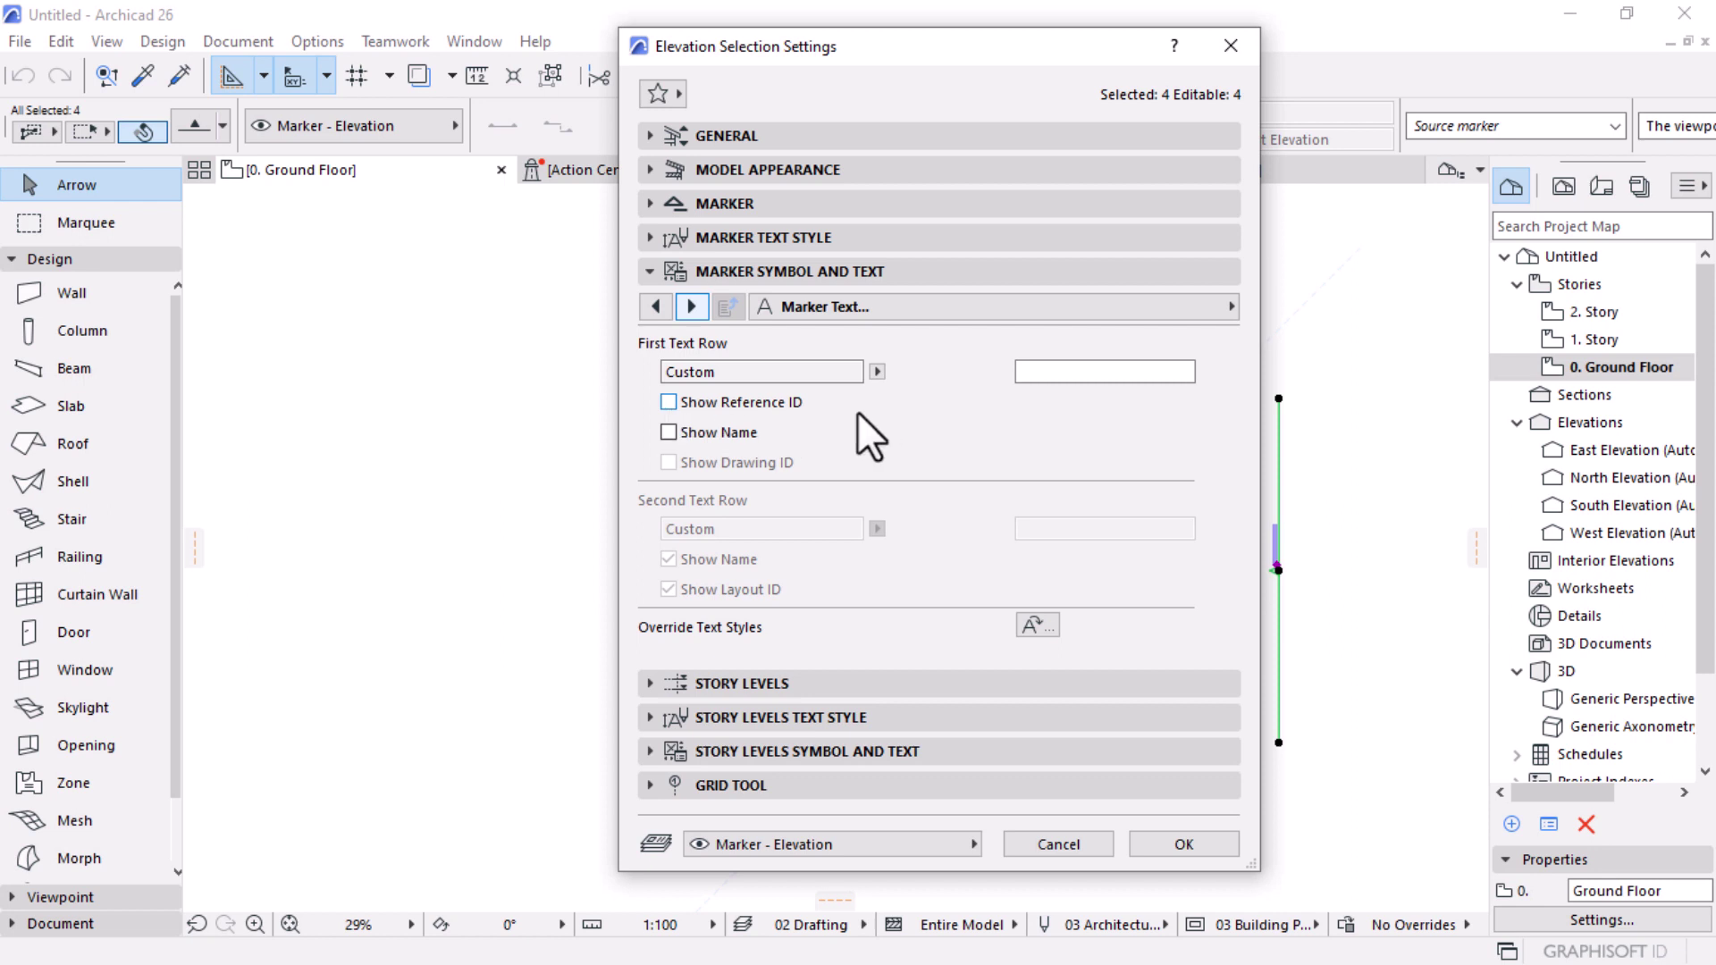
click(671, 401)
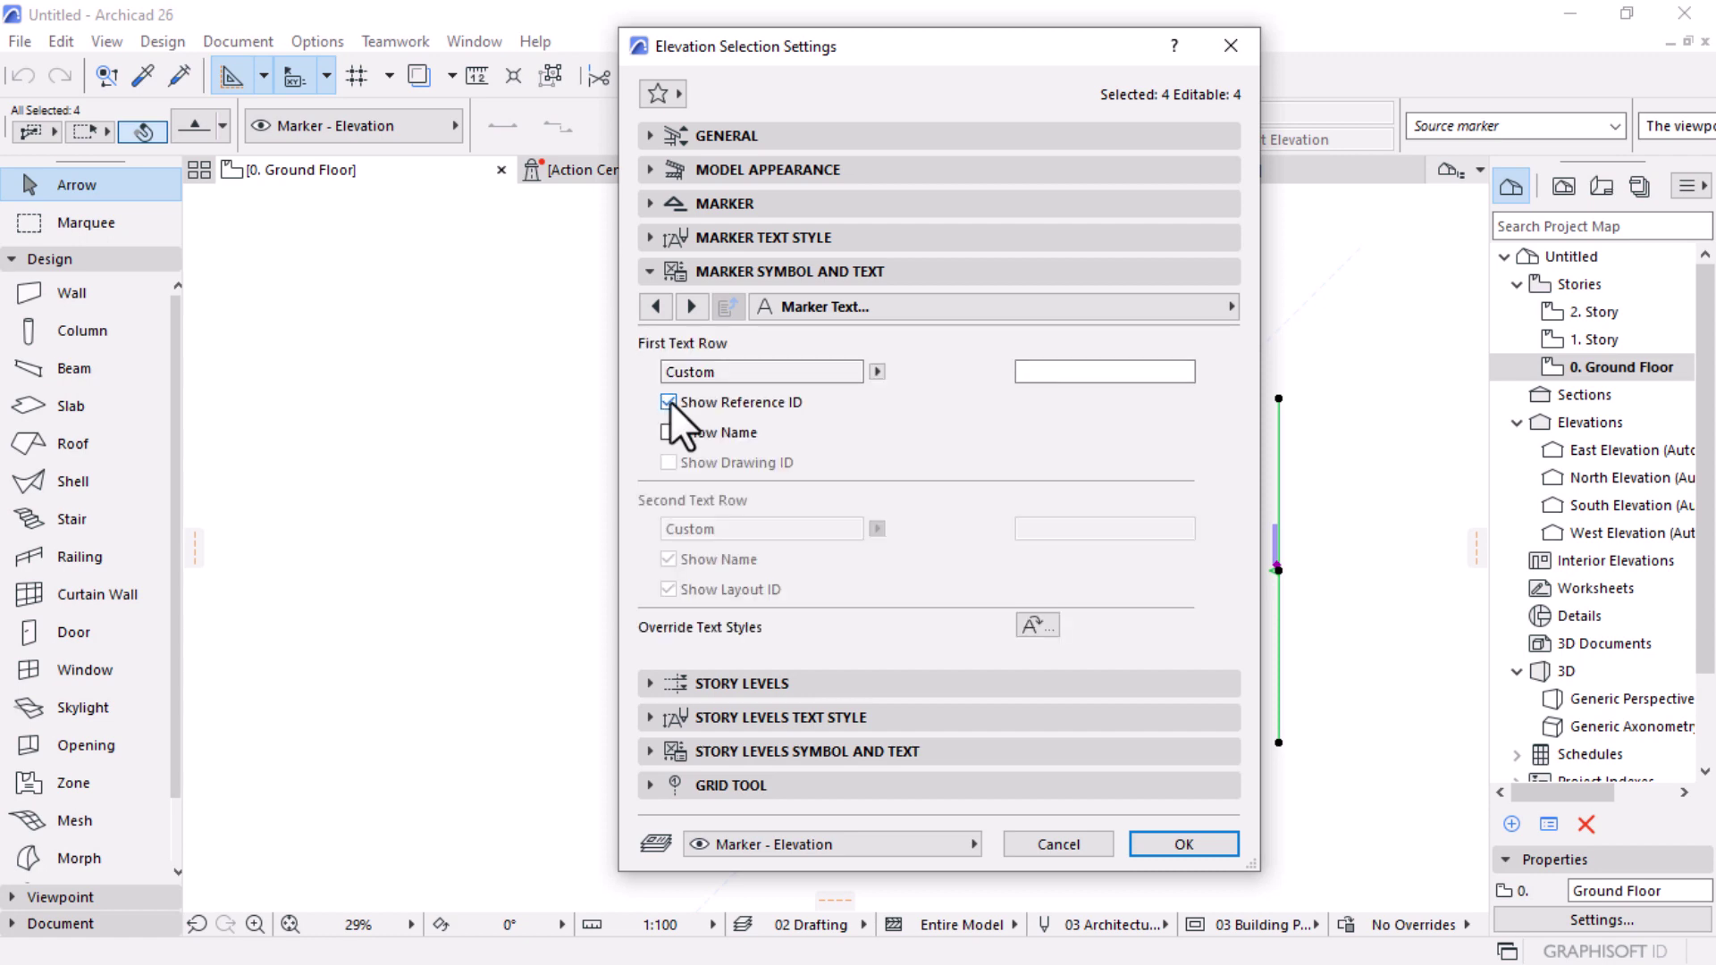
Step: Set the elevation markers' size to 15 mm and their marker pen to 2
click(653, 202)
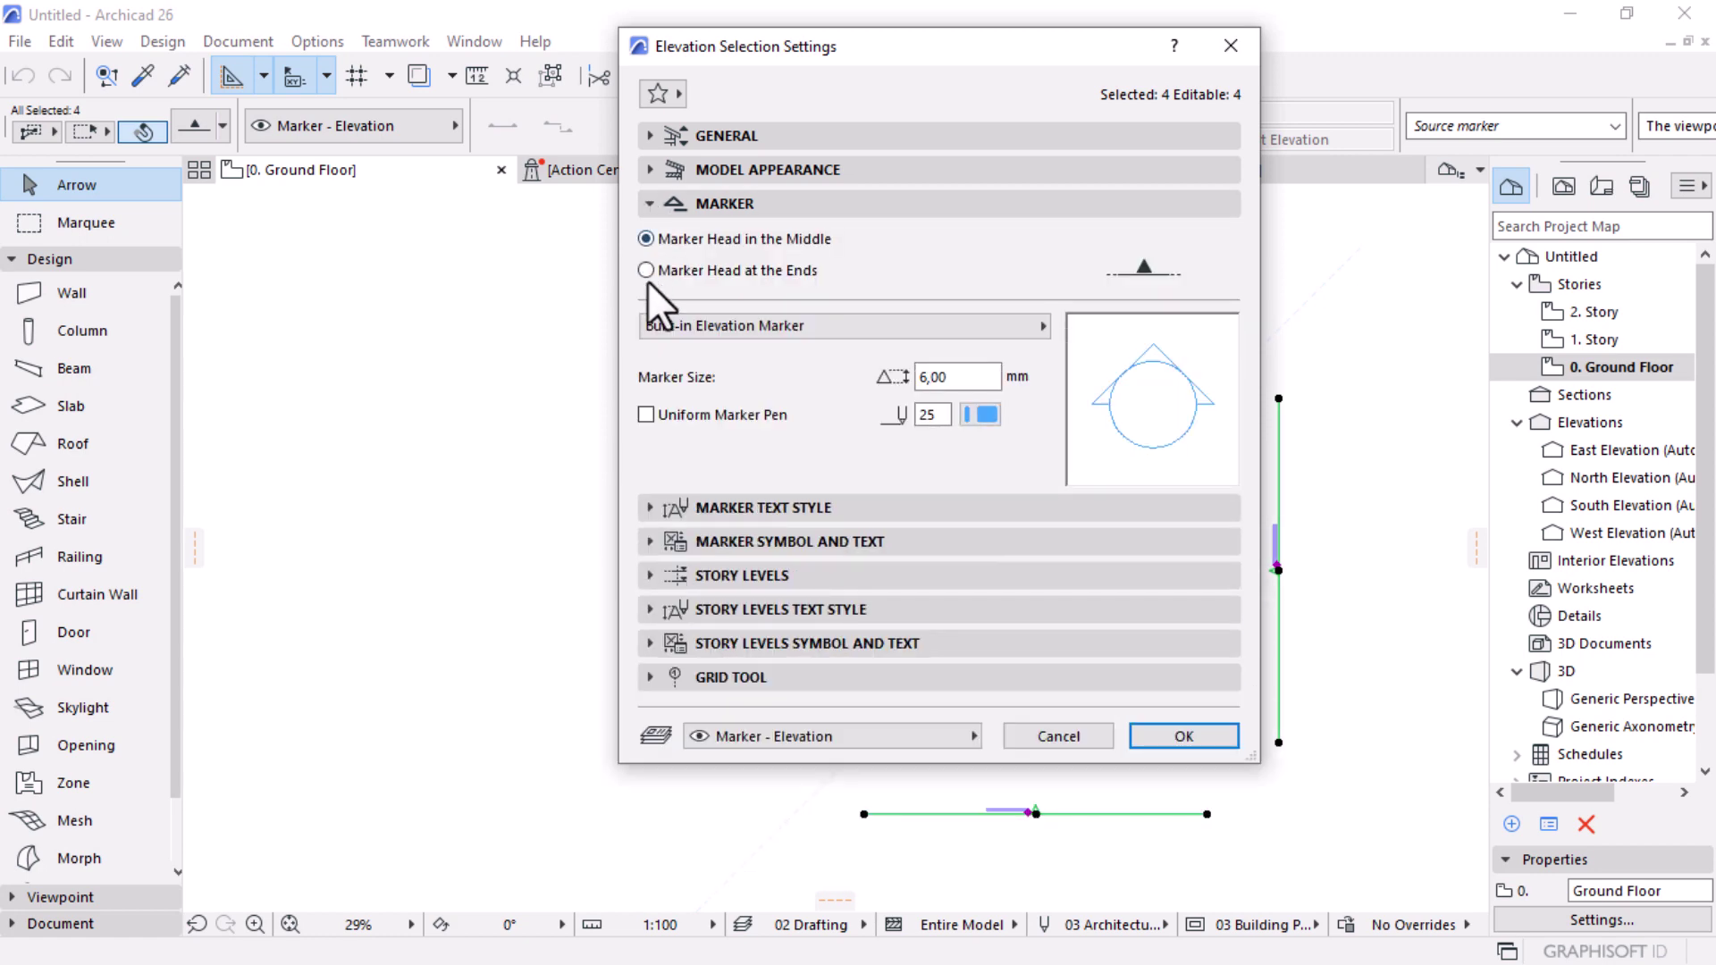
double_click(970, 380)
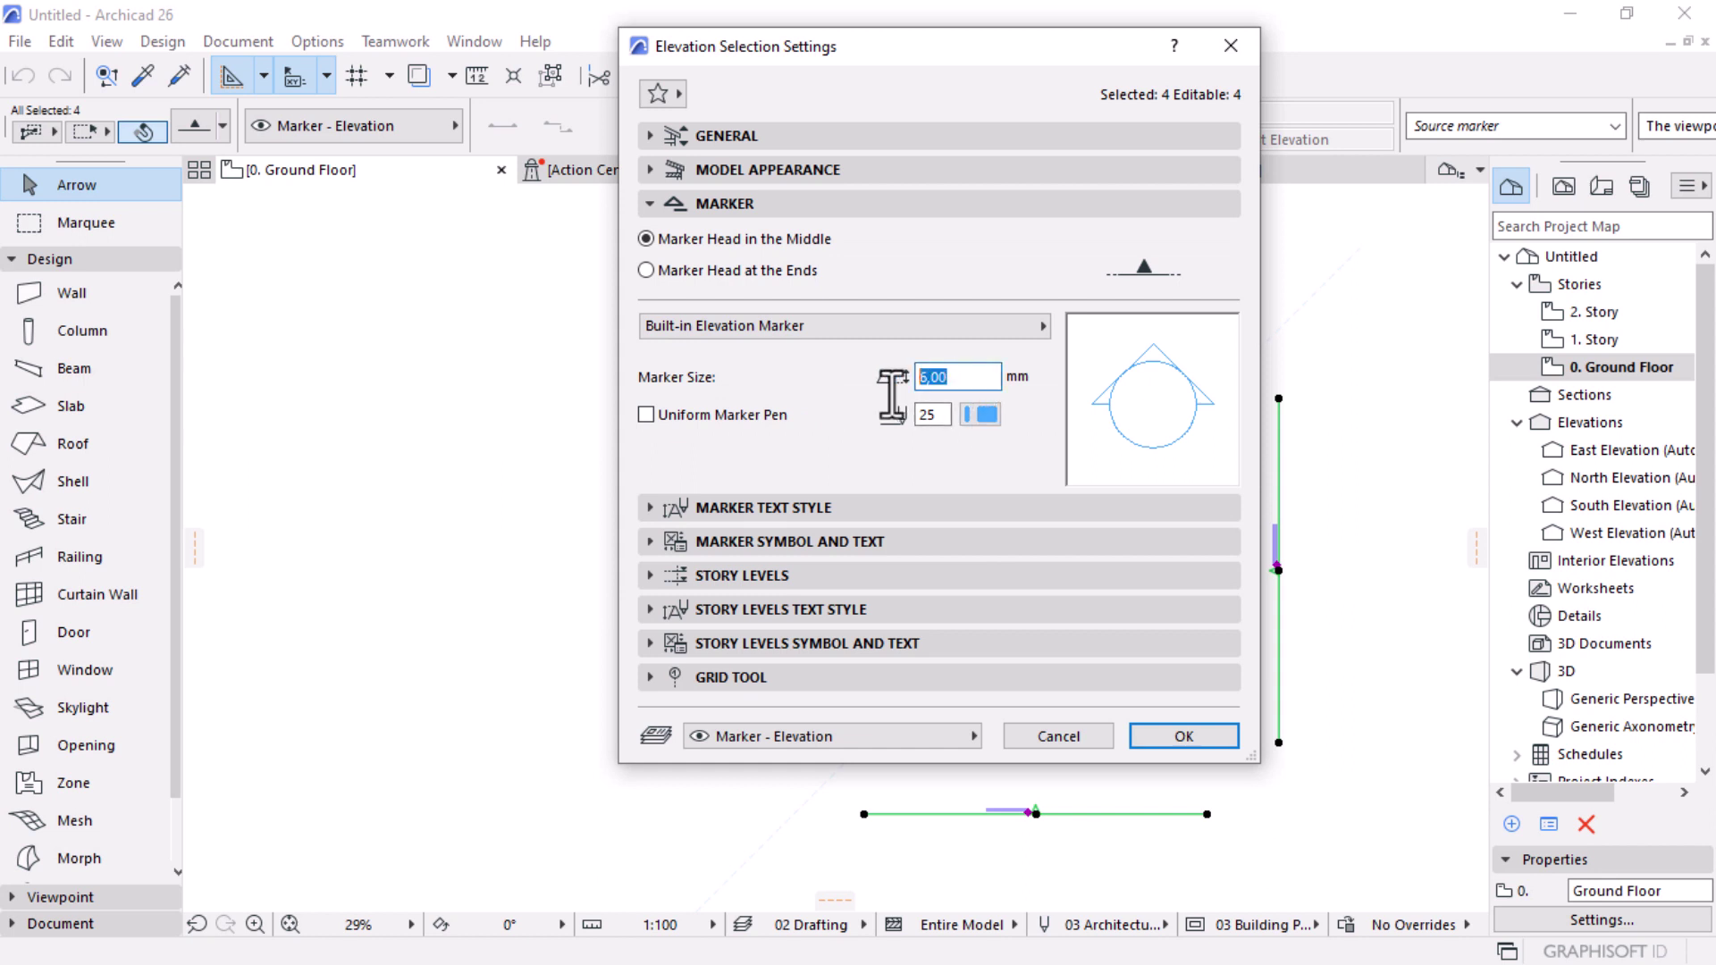
click(986, 416)
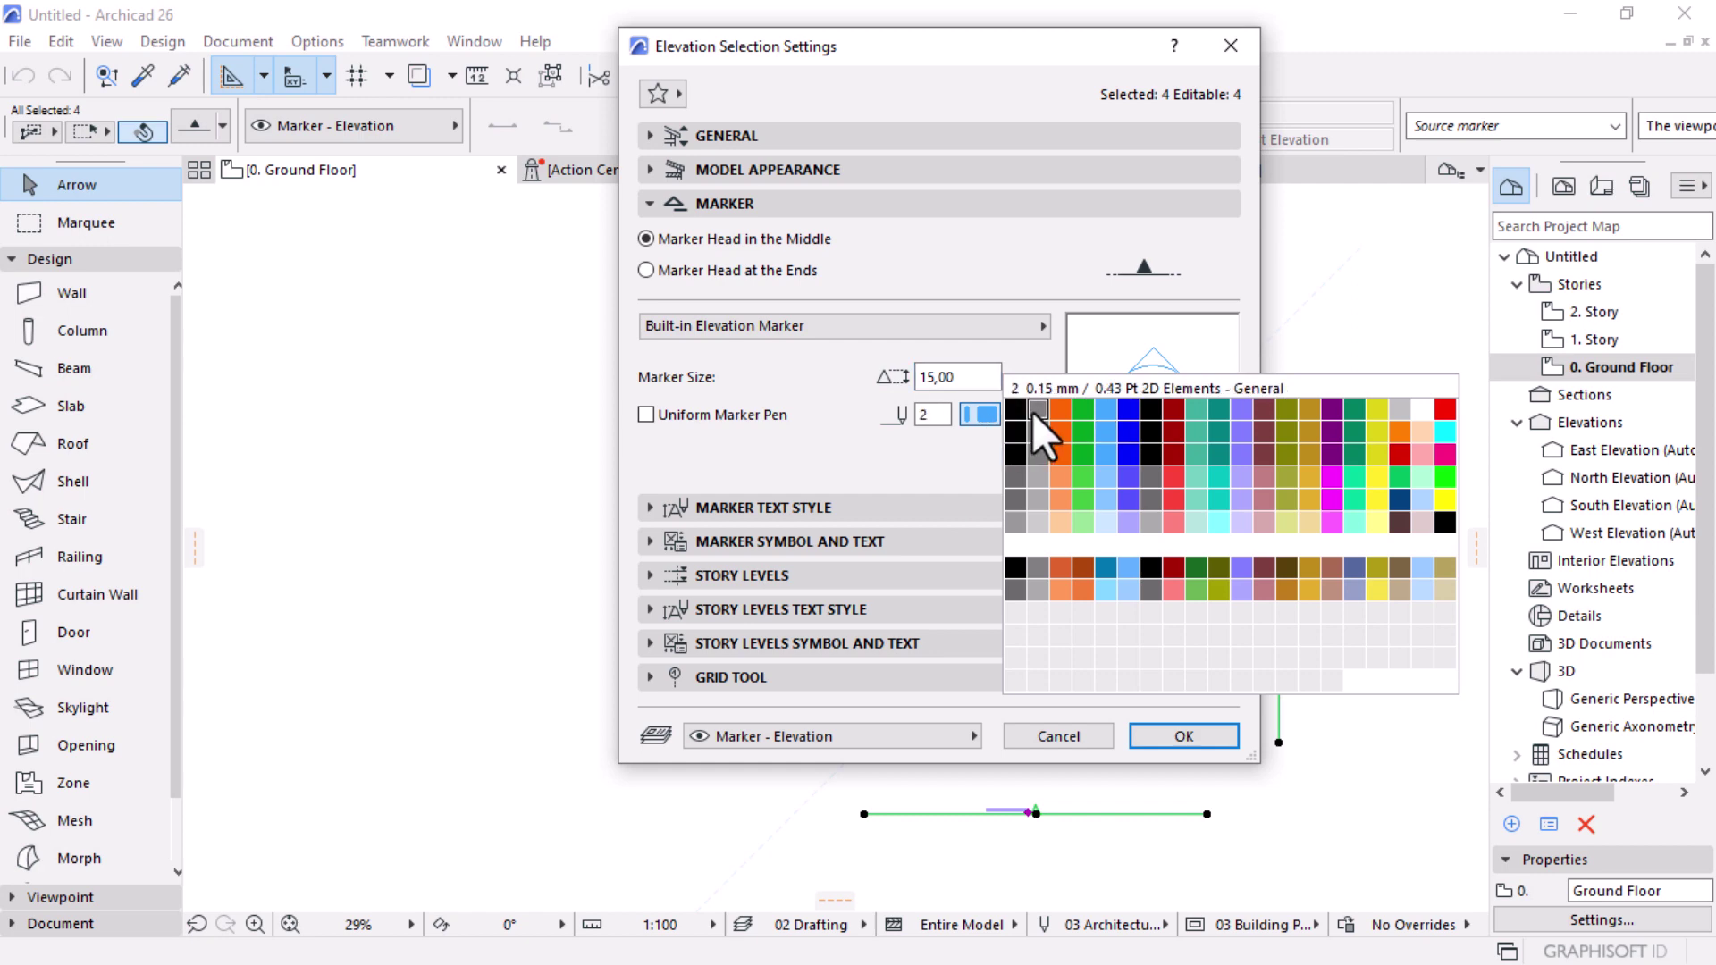
click(1035, 412)
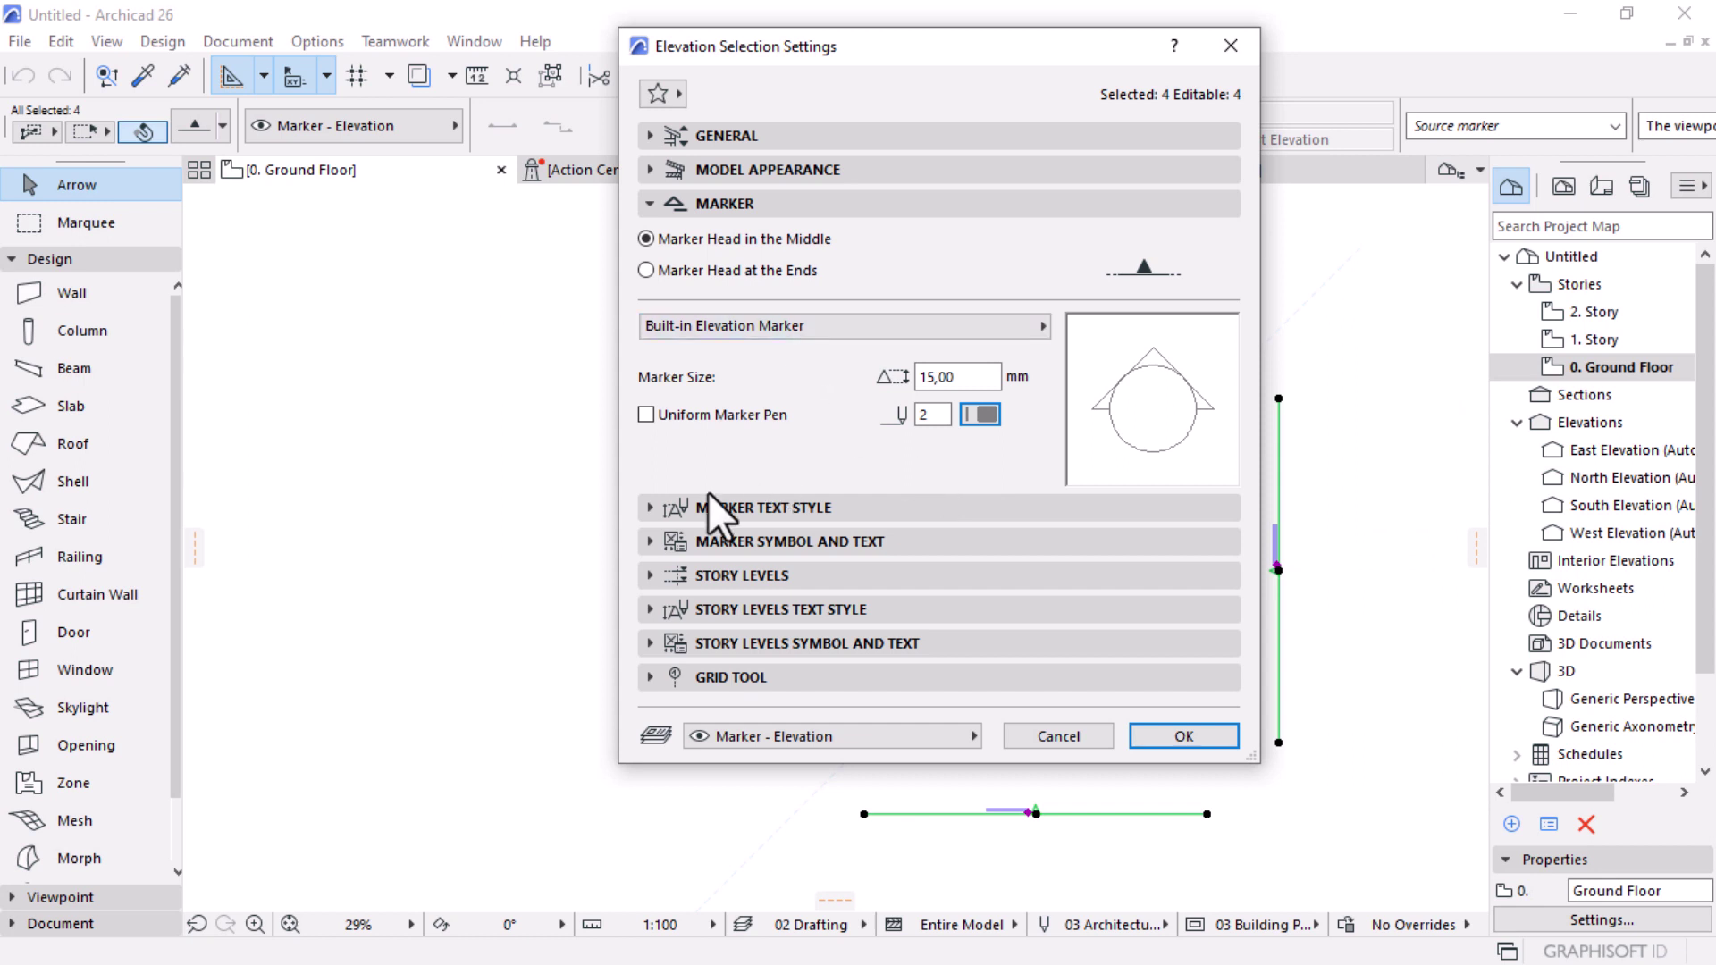
Step: Set the marker text pen to 1, apply the elevation settings and deselect the markers
click(652, 507)
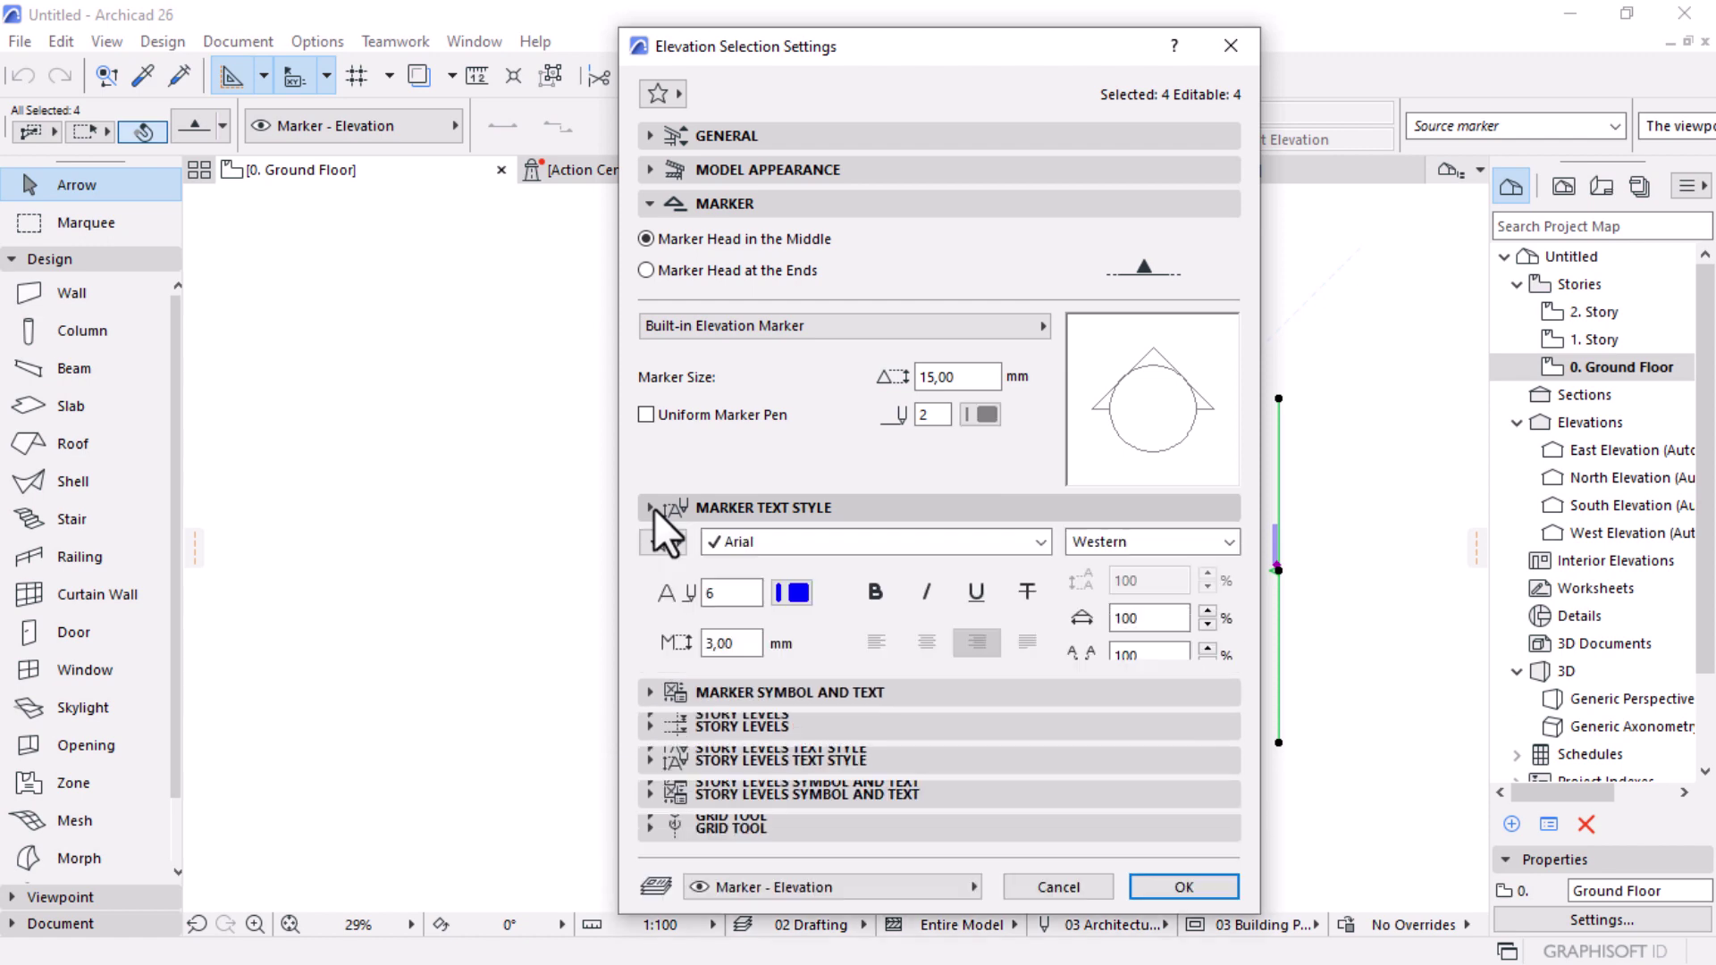
click(792, 593)
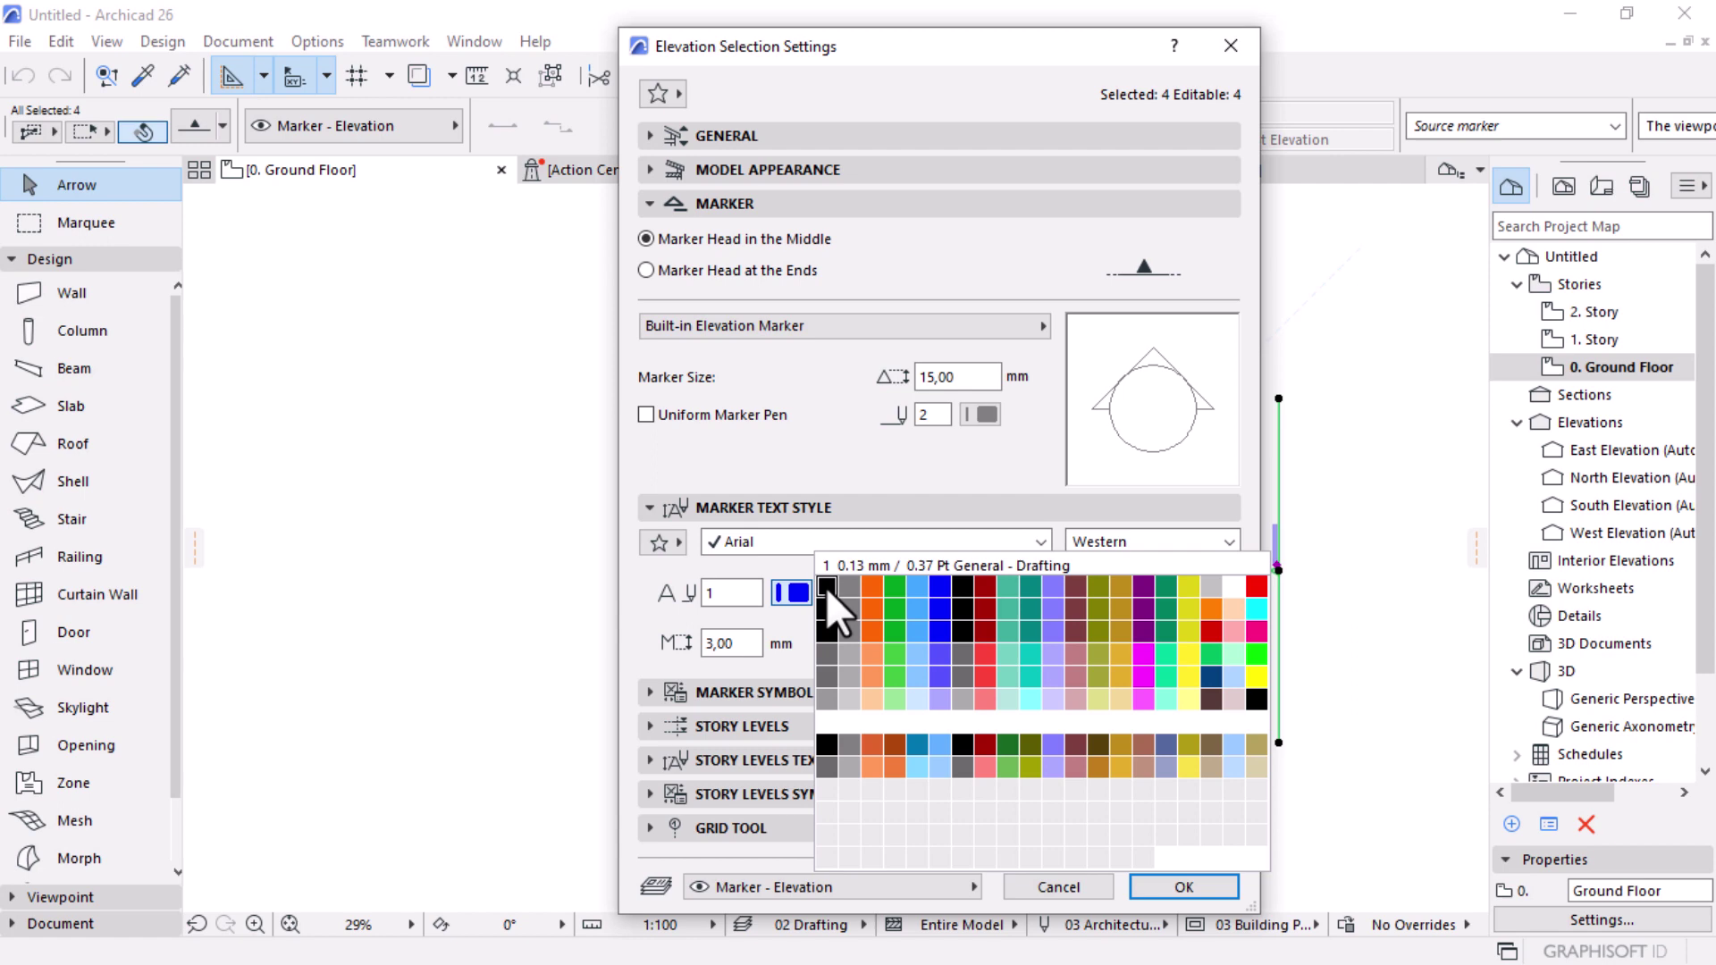
click(826, 587)
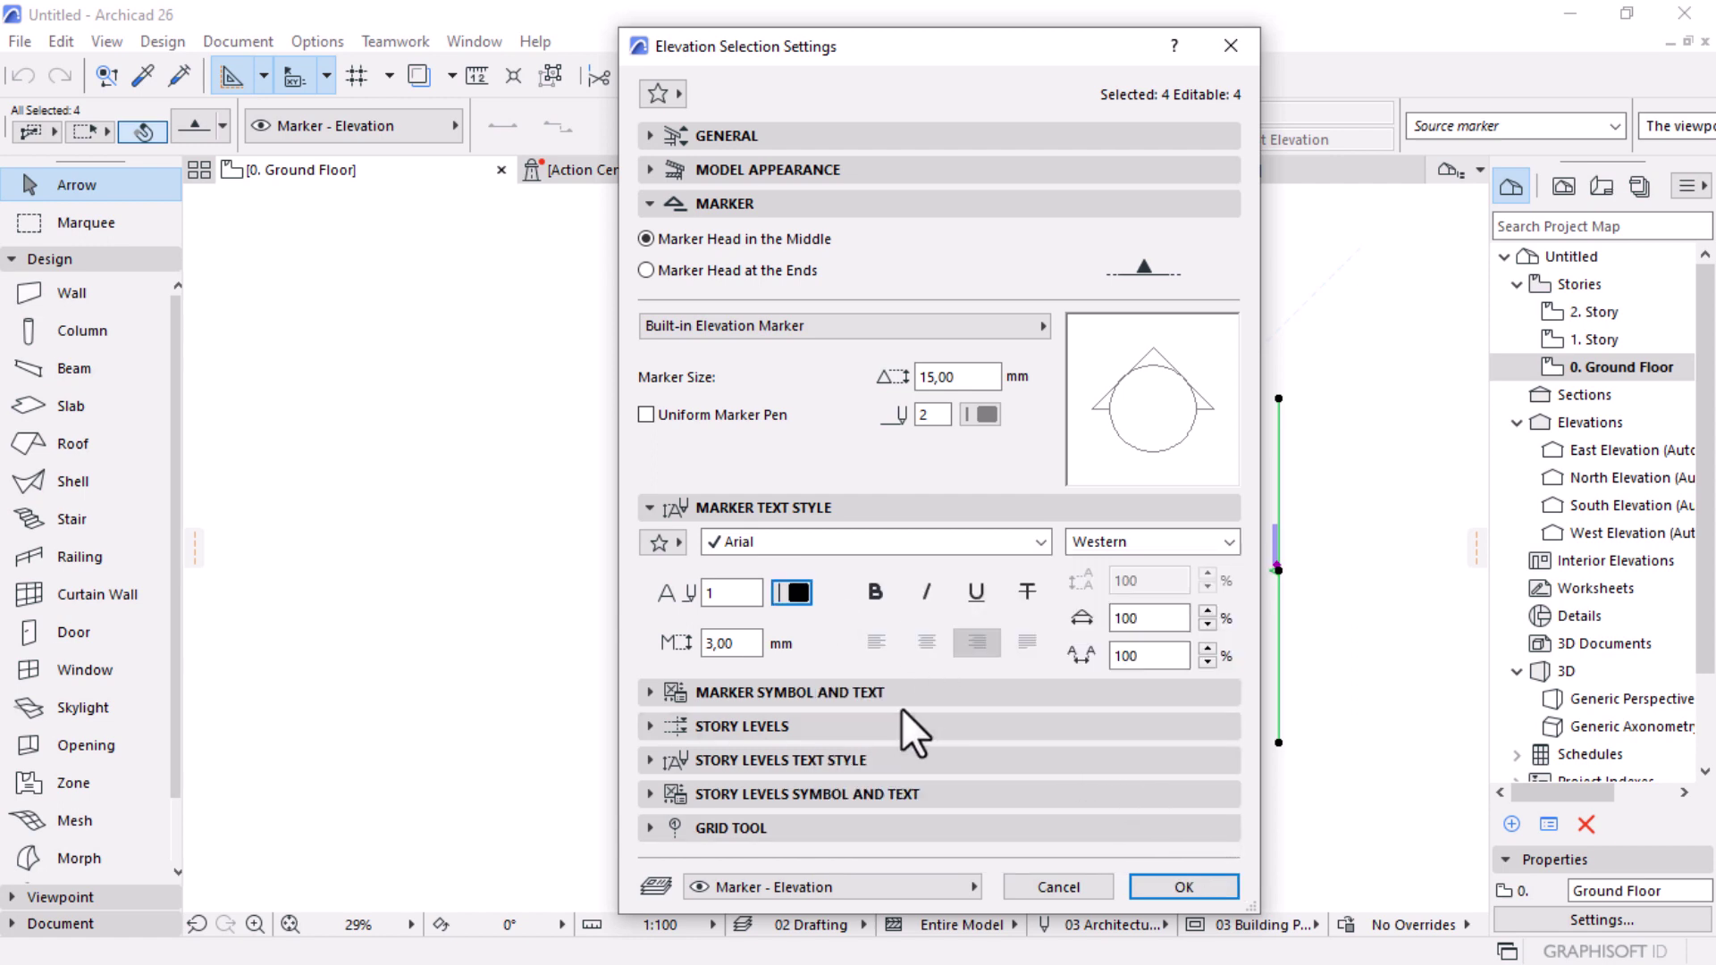
click(1184, 887)
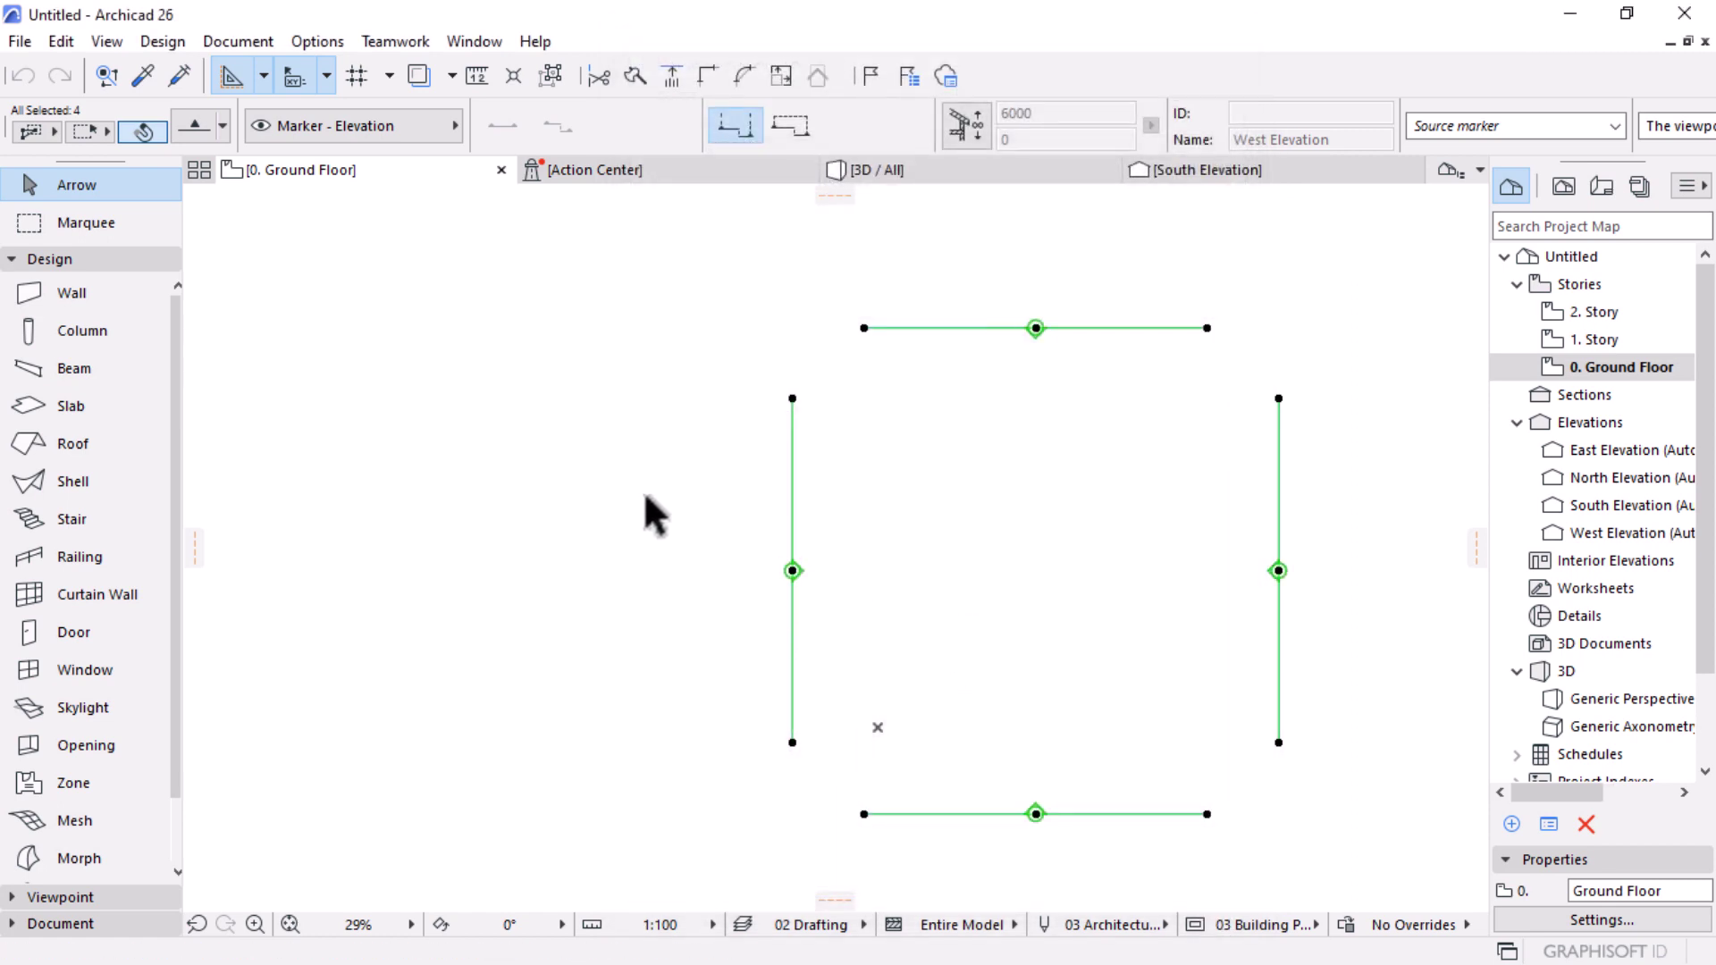
scroll(657, 506, down, 1)
click(1291, 673)
scroll(1276, 682, up, 1)
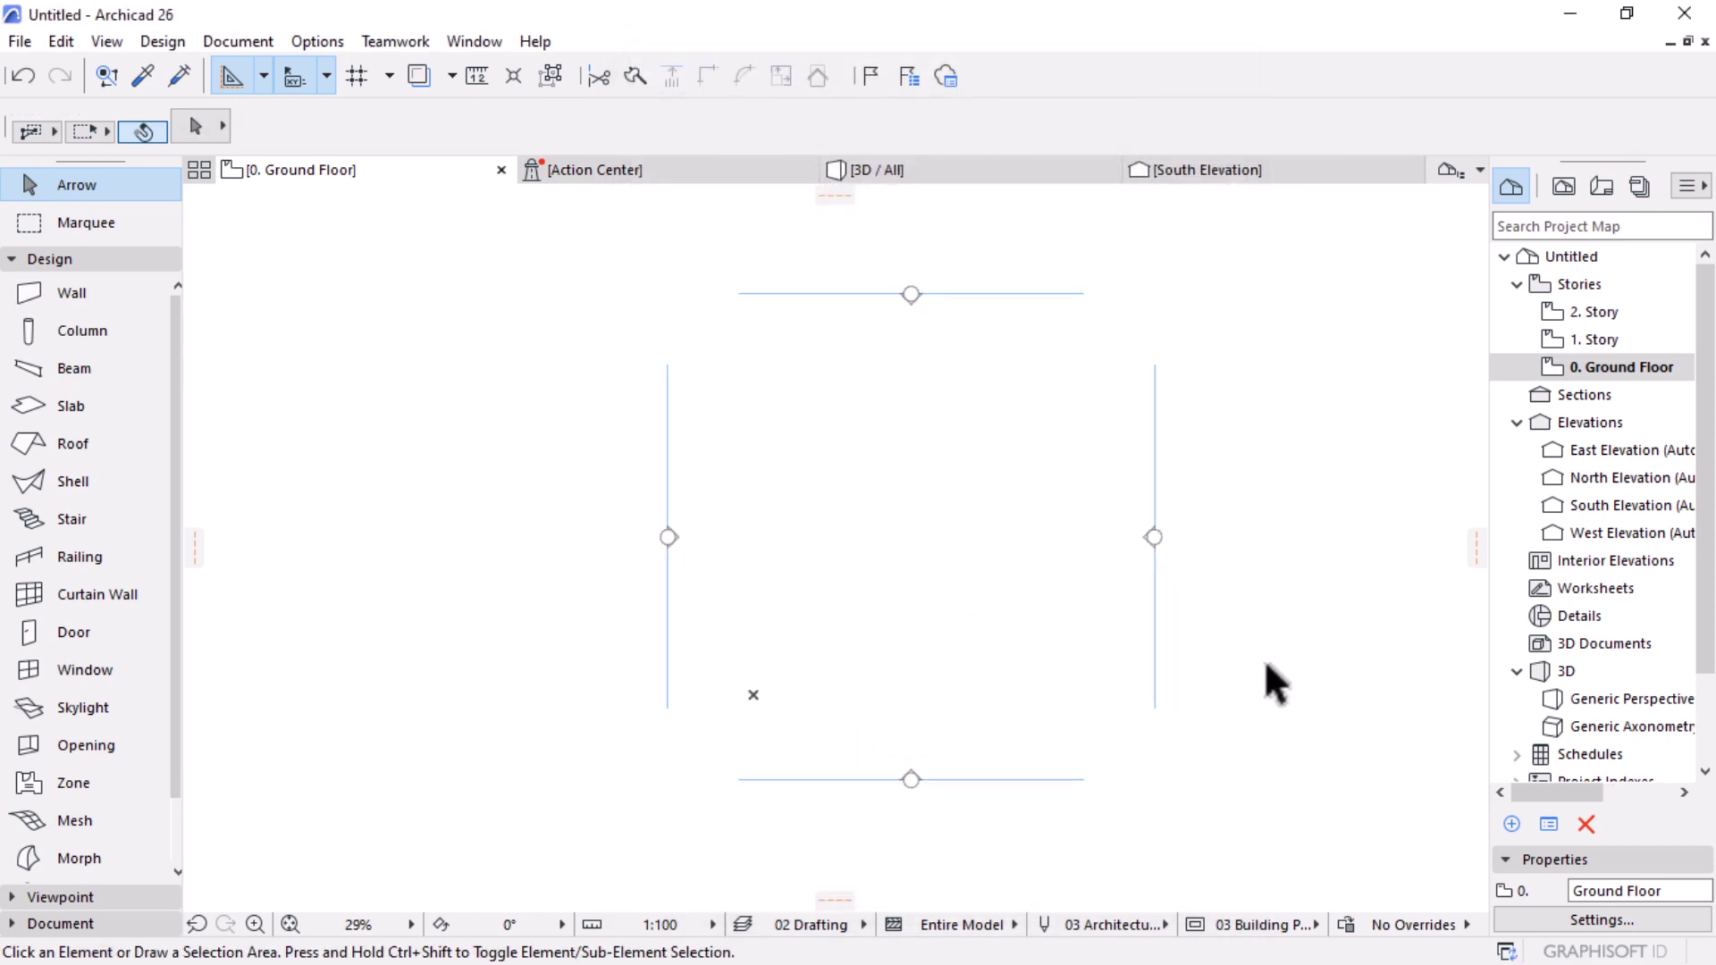
scroll(1028, 613, up, 2)
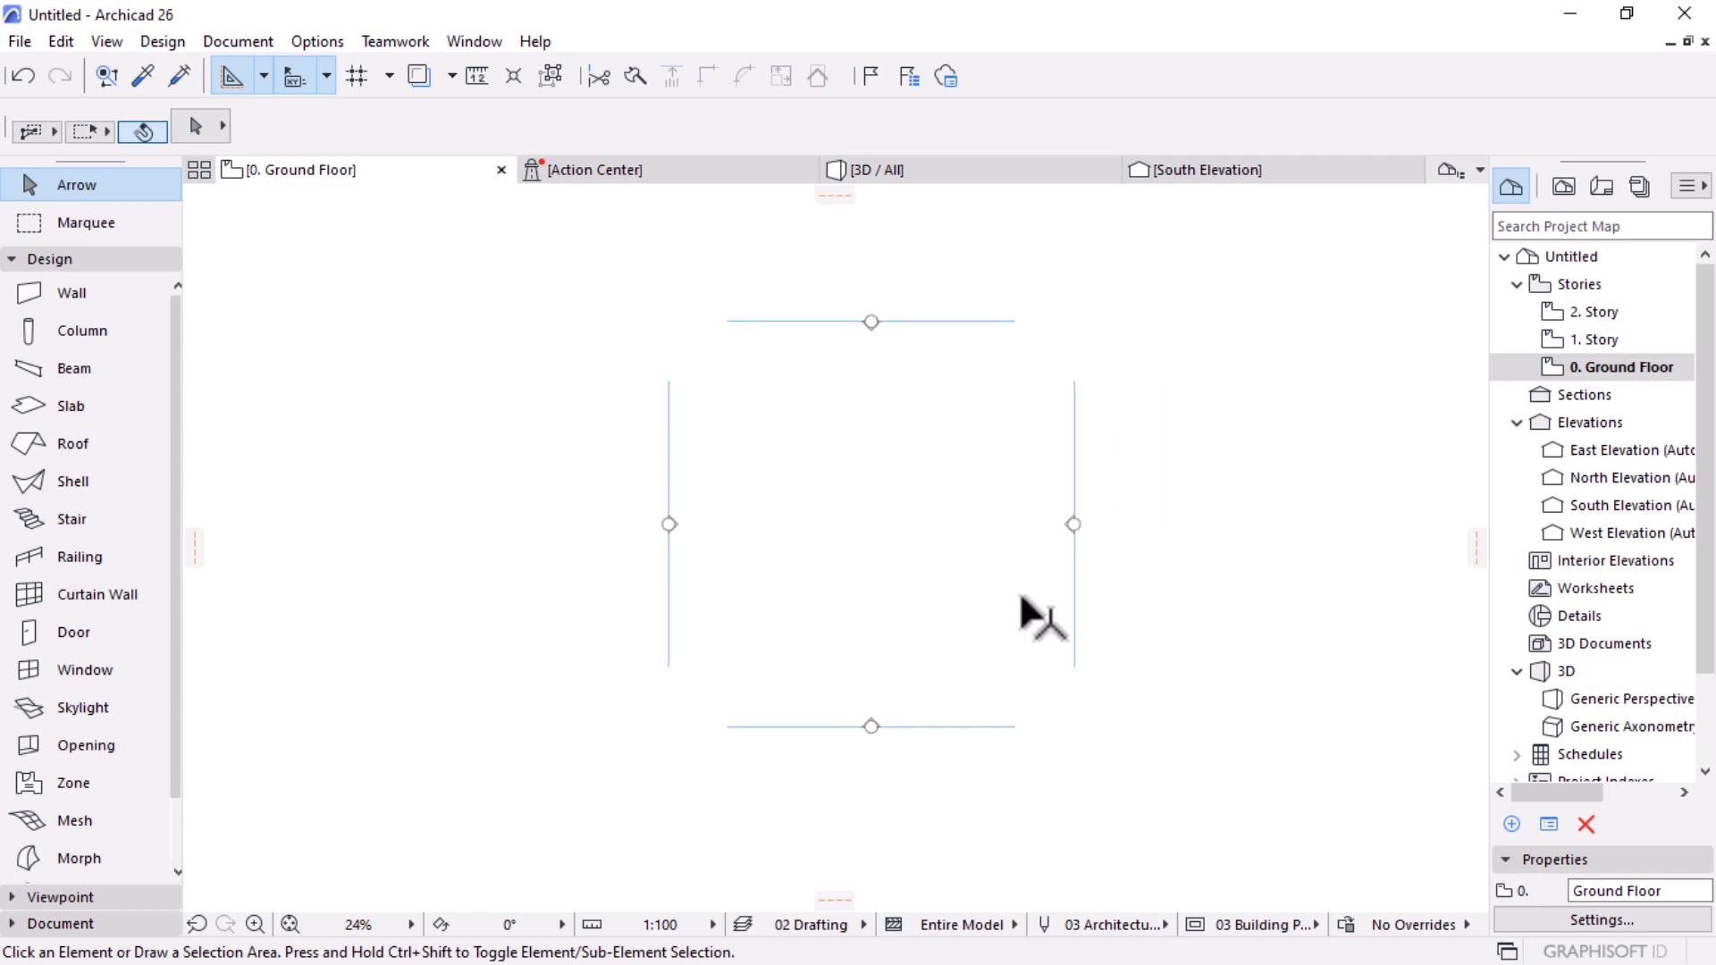
scroll(1051, 561, down, 1)
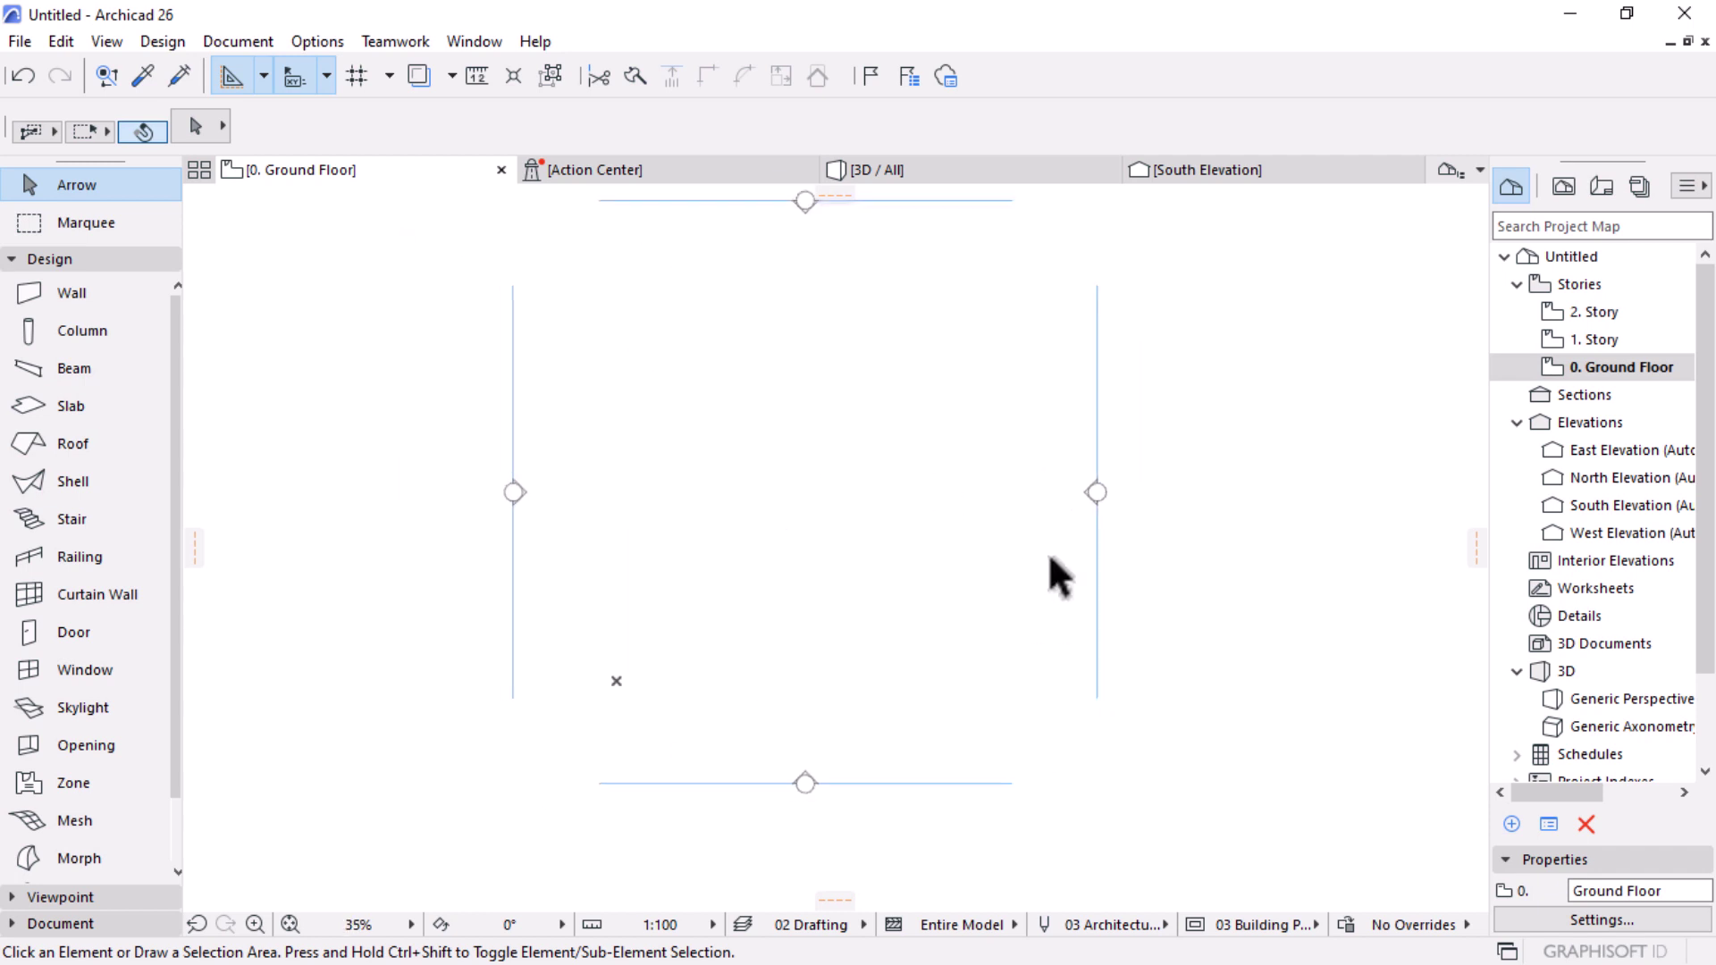
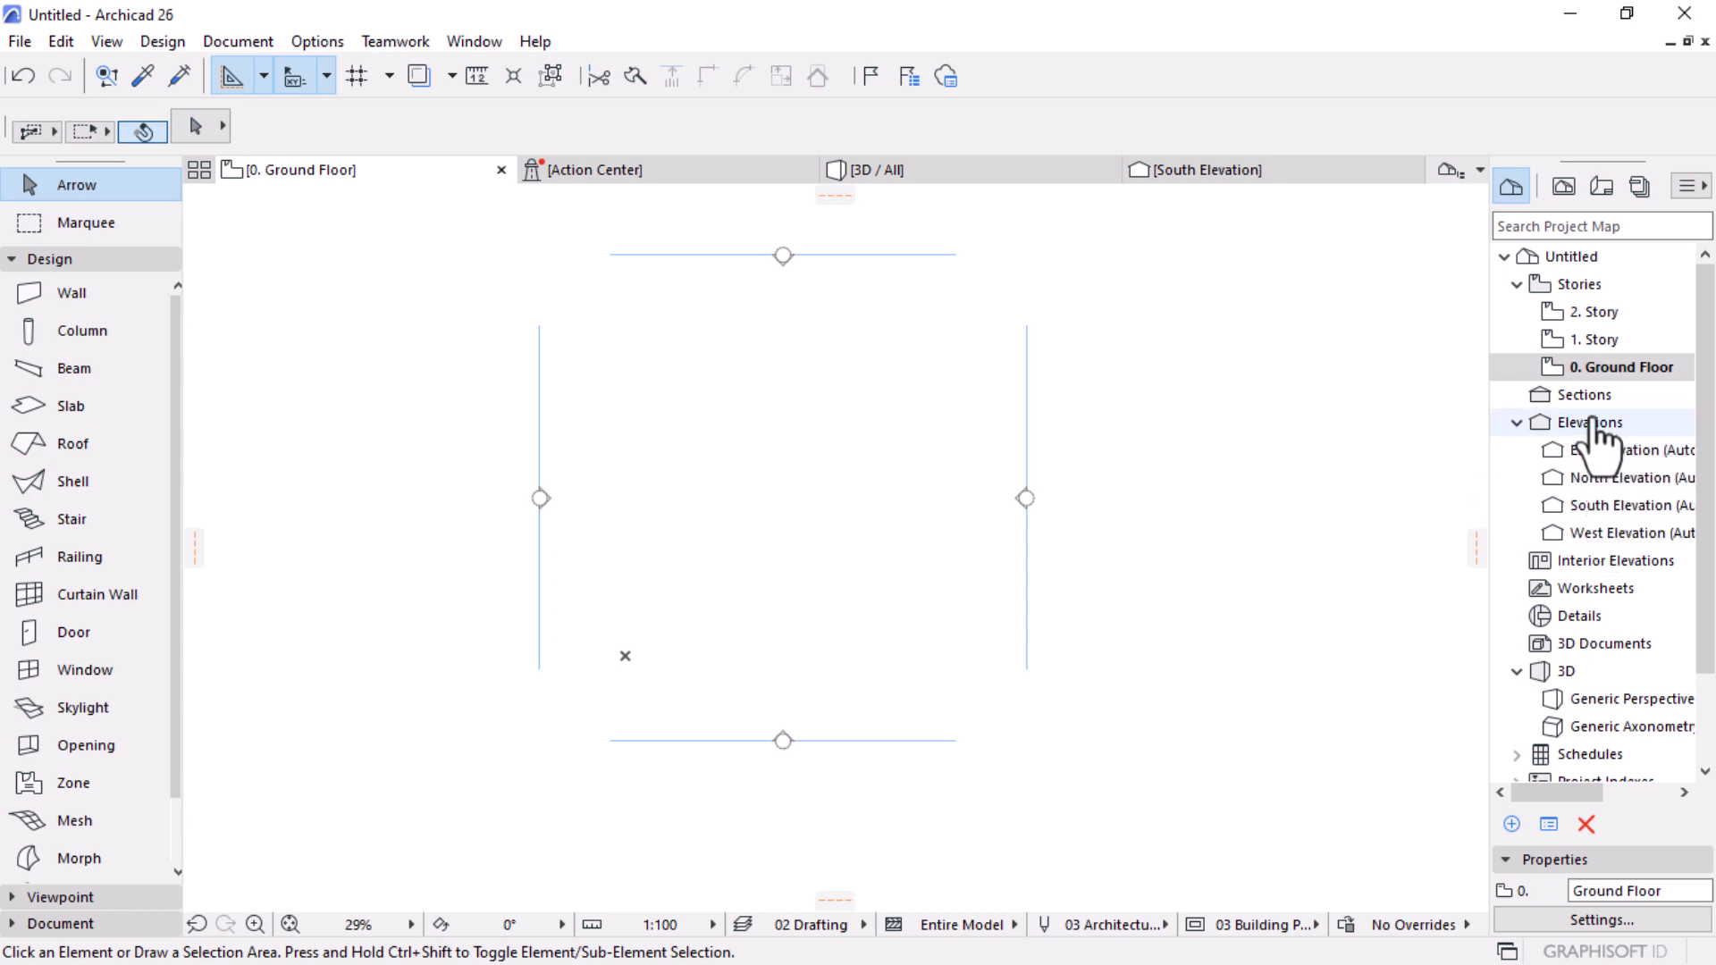
Step: Set the East Elevation's reference ID to 01 in the project map
click(1600, 449)
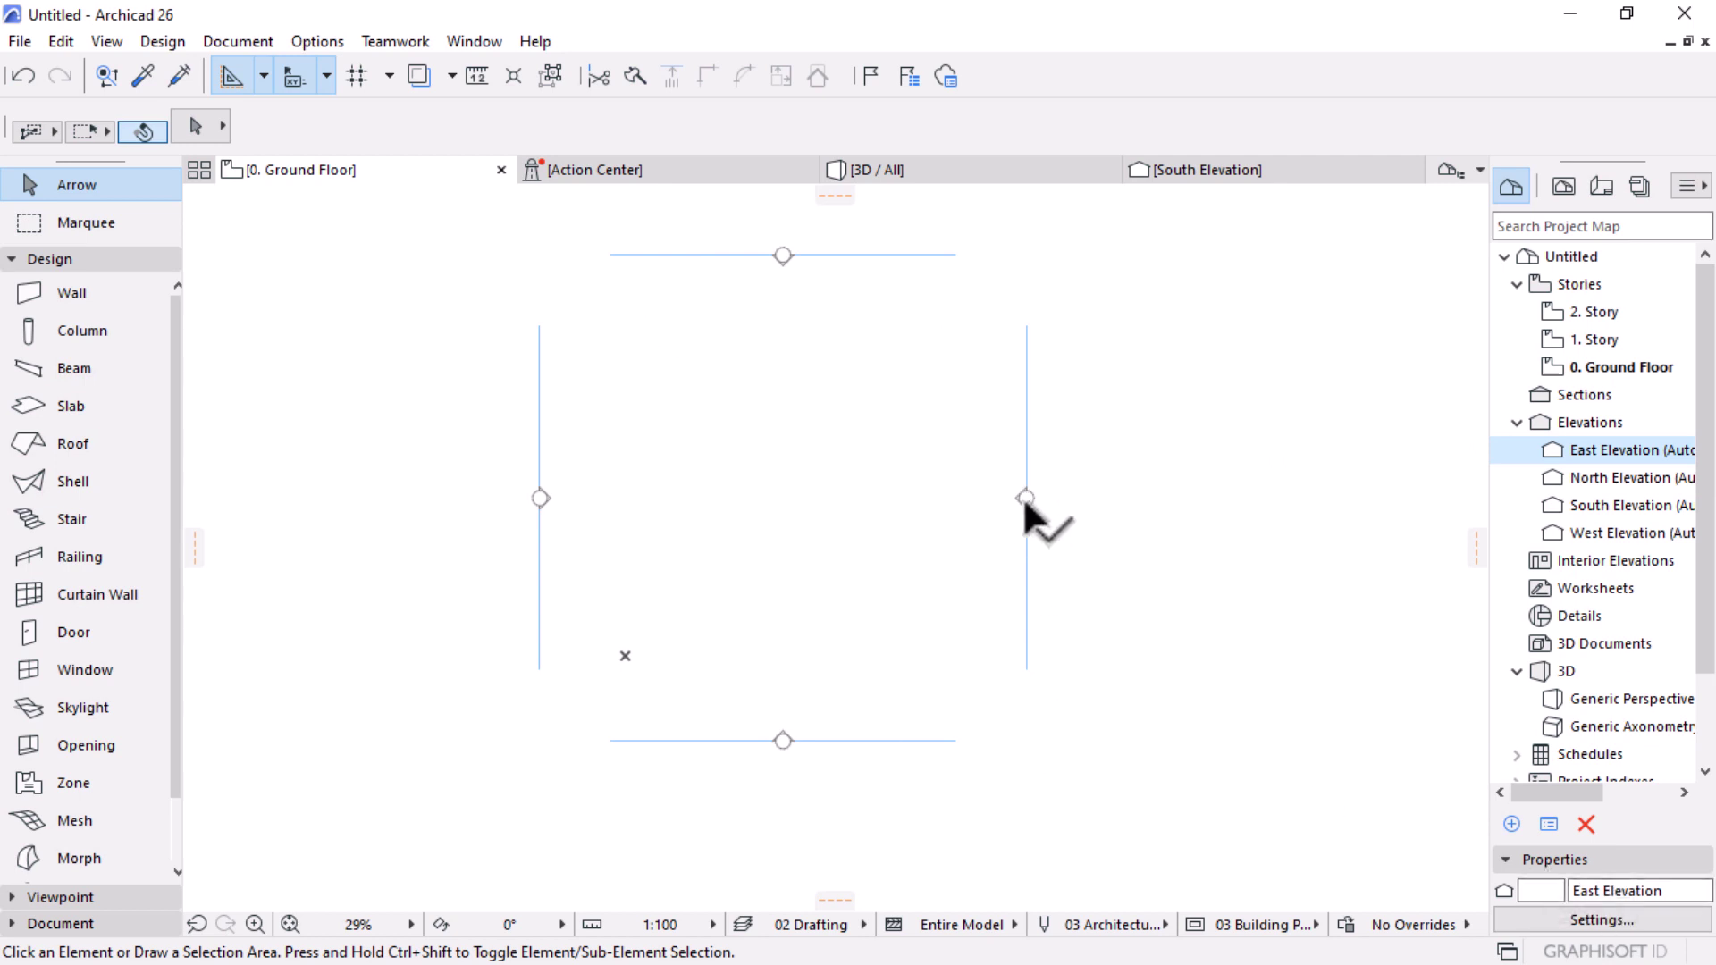
scroll(702, 447, up, 1)
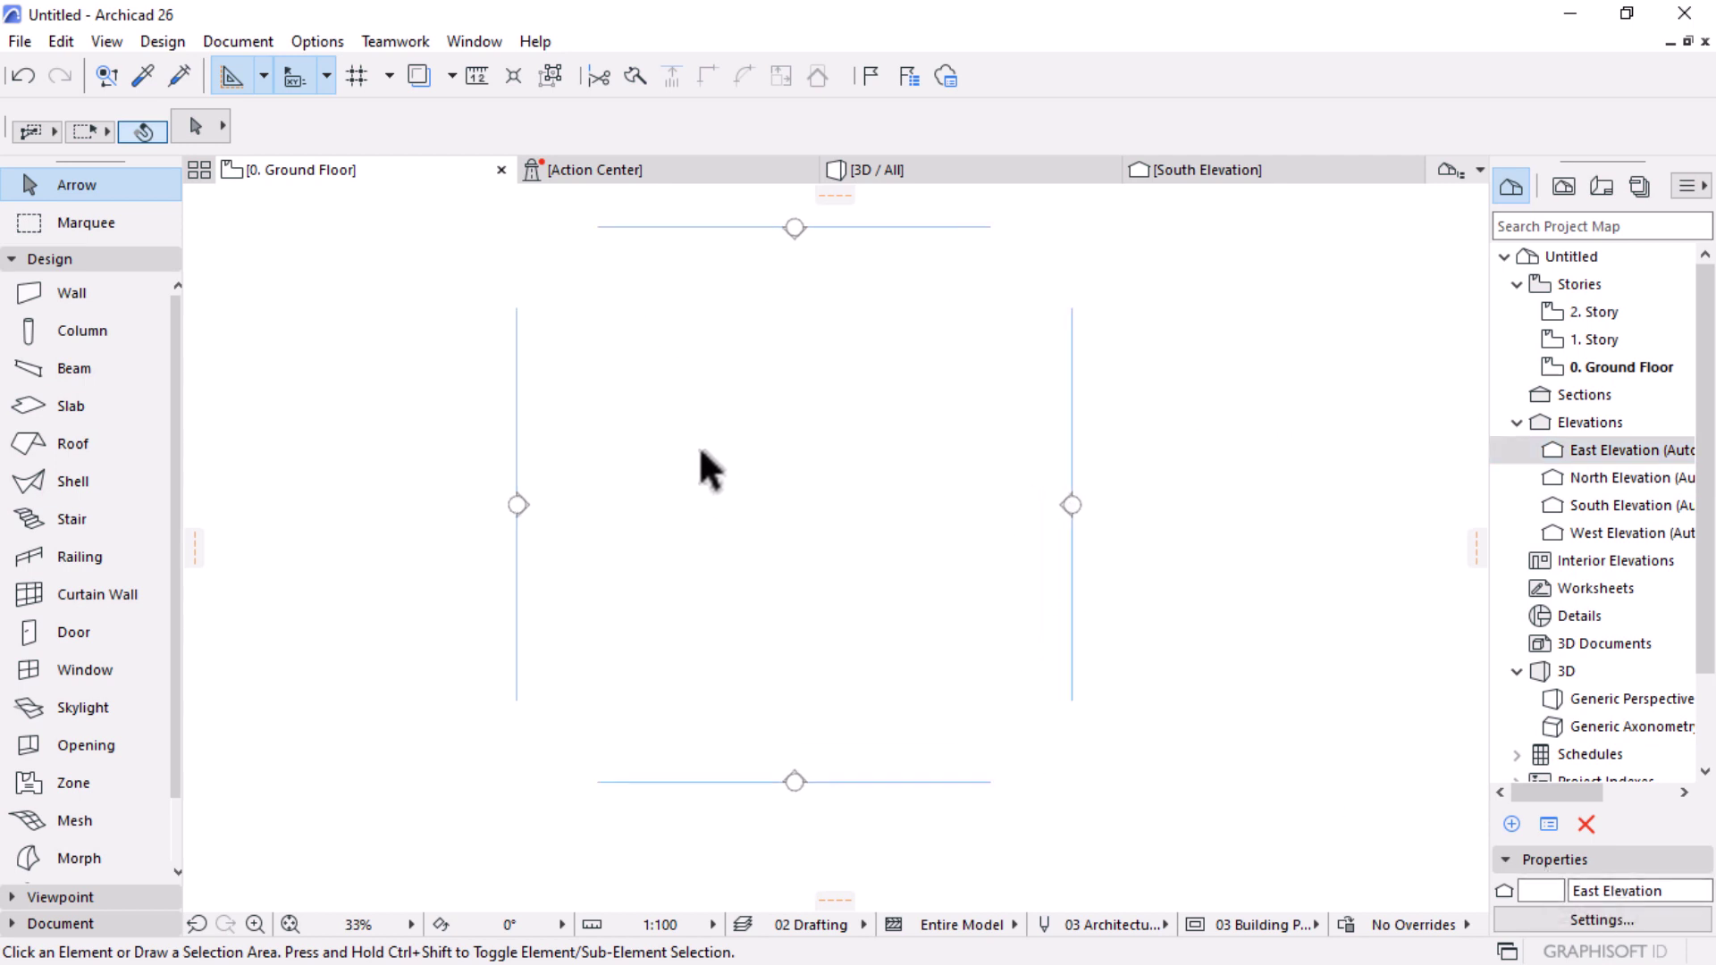
scroll(702, 451, up, 1)
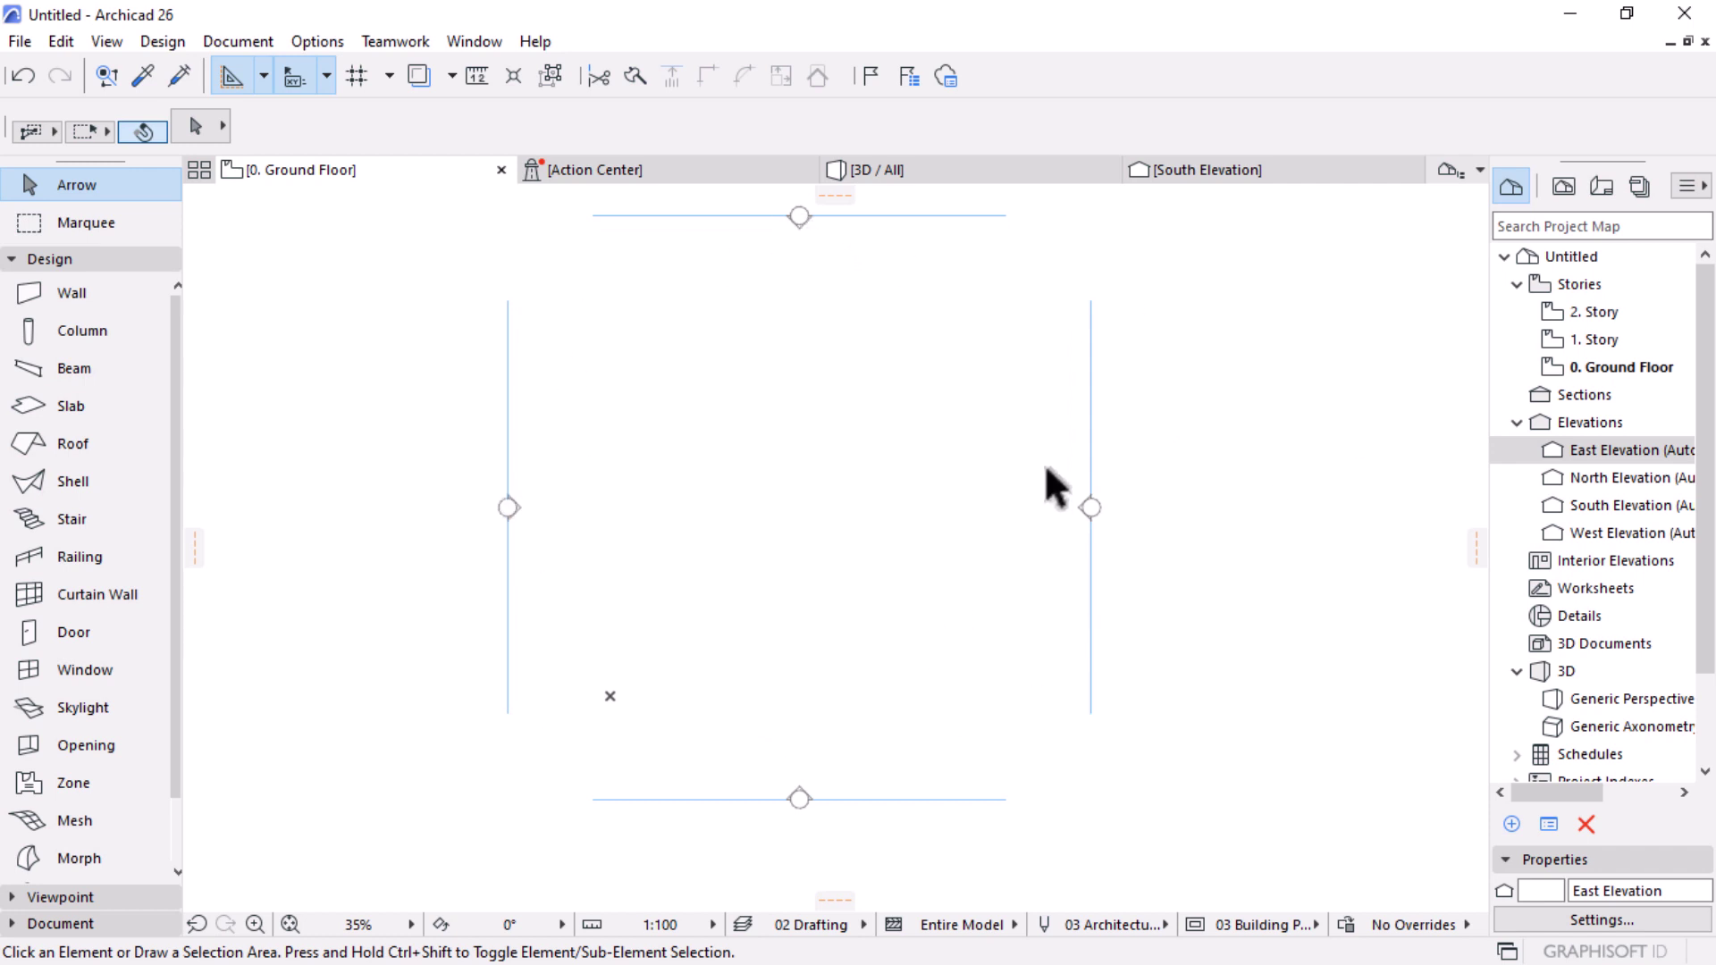
click(1609, 450)
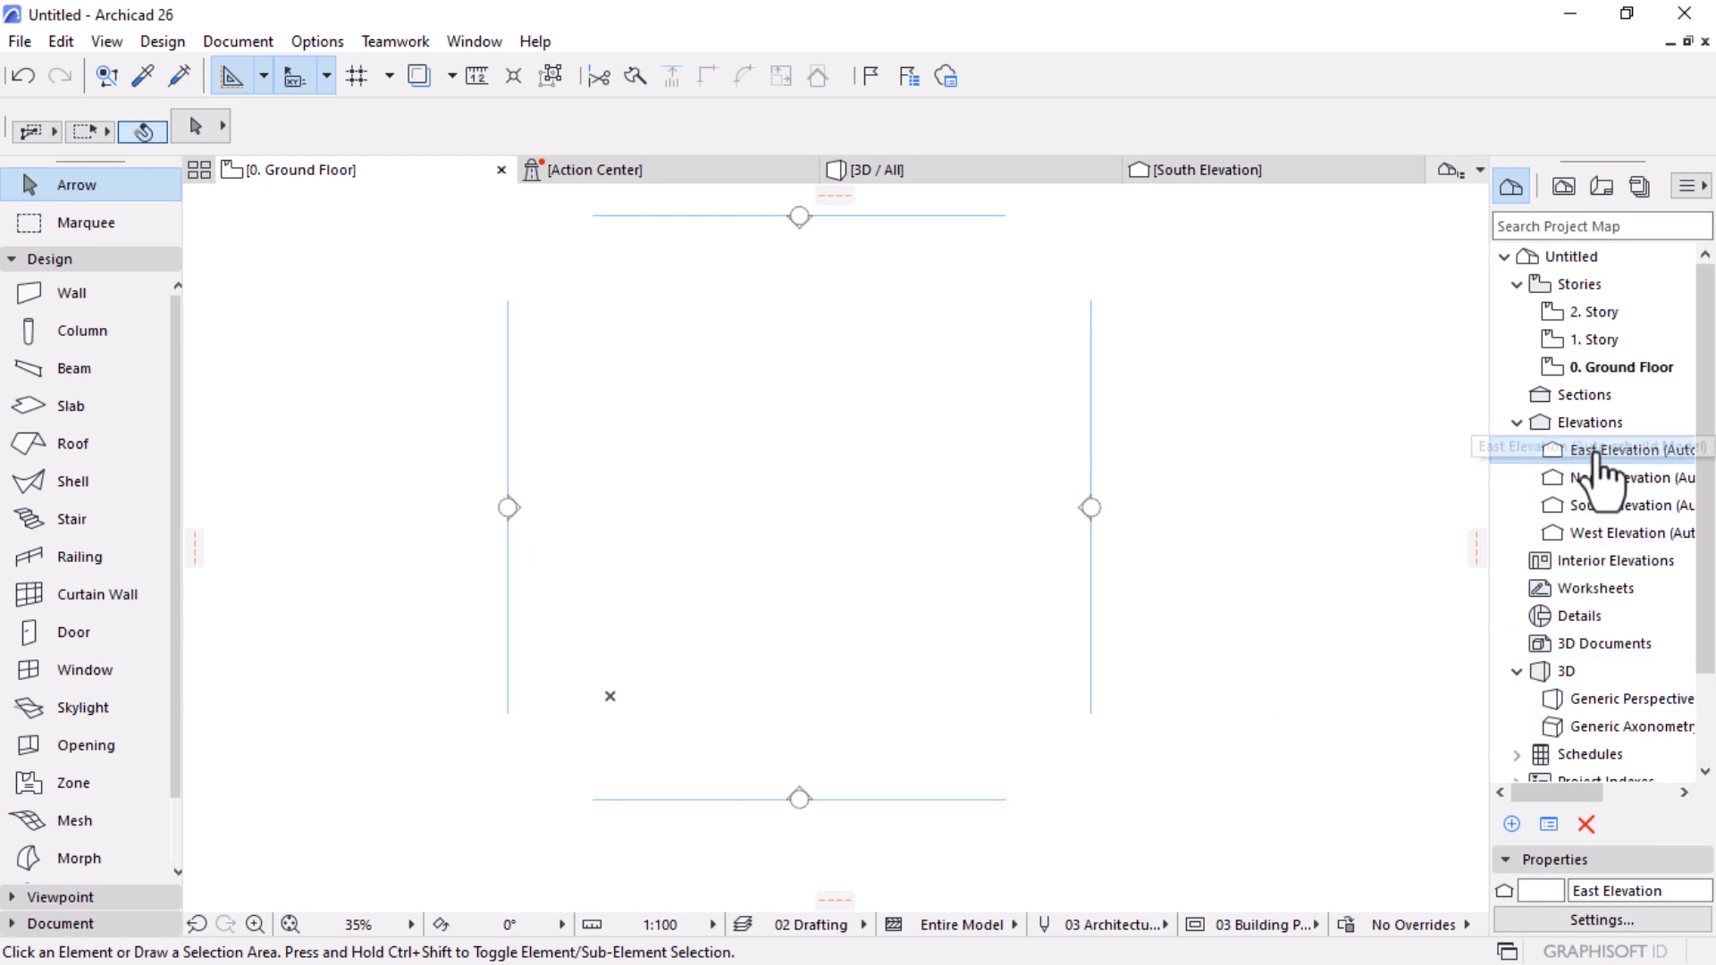
click(1544, 891)
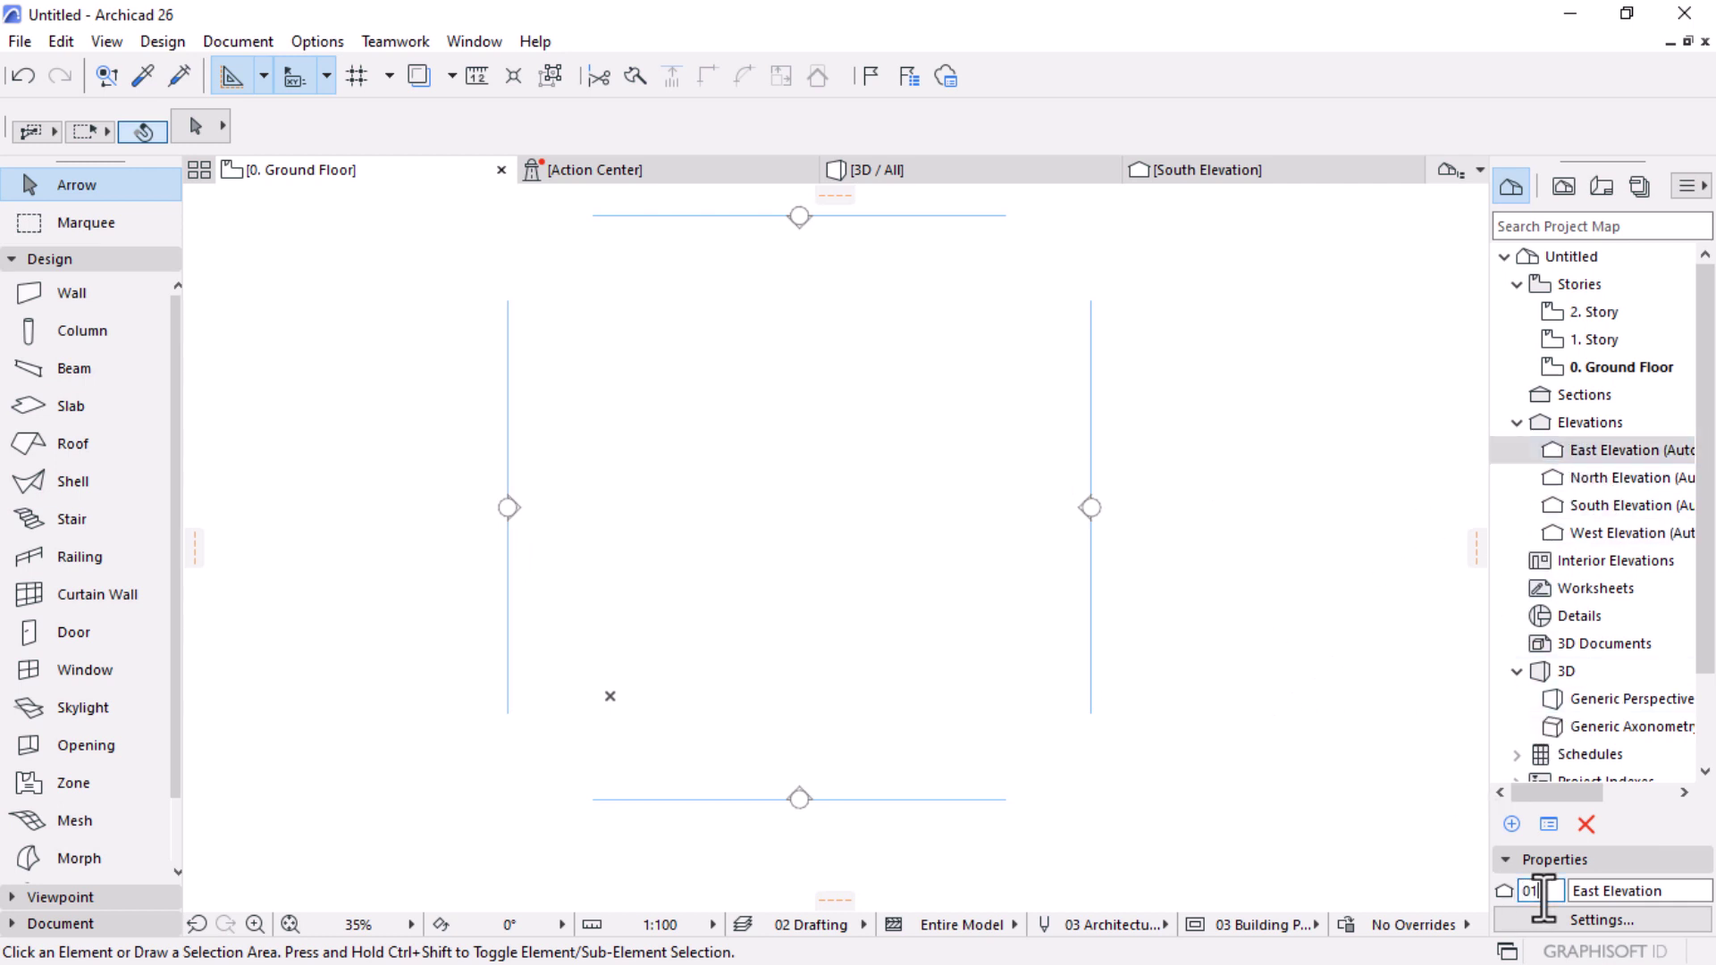
text(01)
key(Return)
Step: Set the North Elevation's reference ID to 02 and the South Elevation's to 03
click(1609, 479)
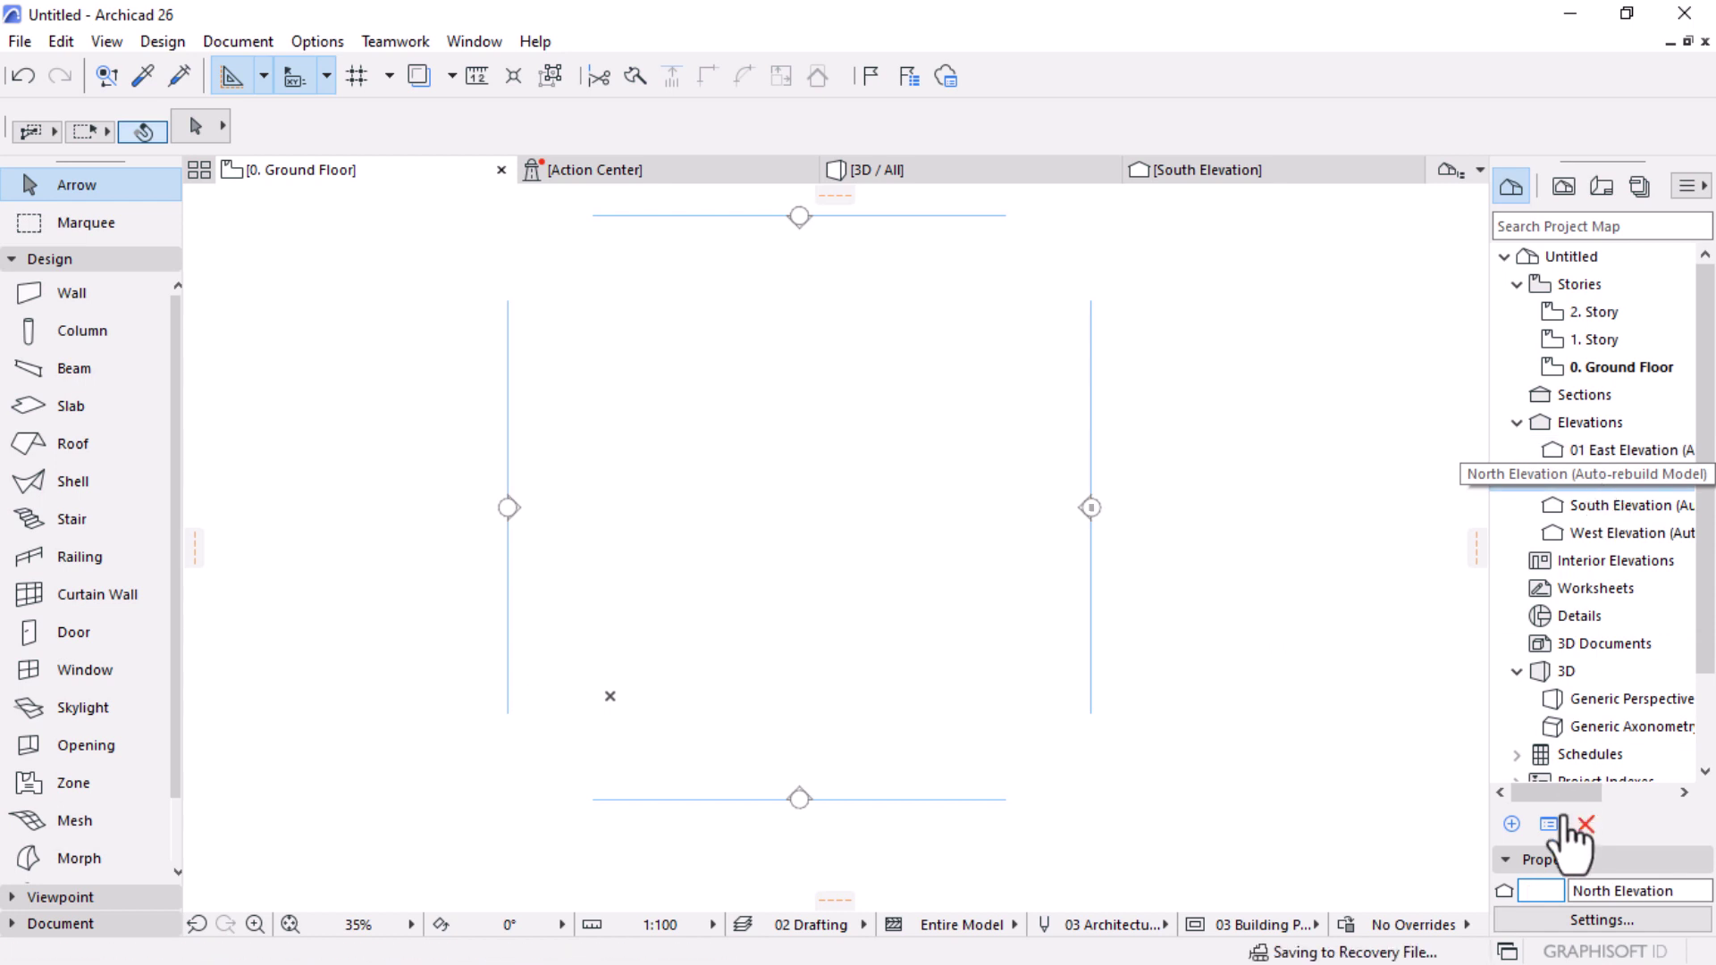
click(1534, 892)
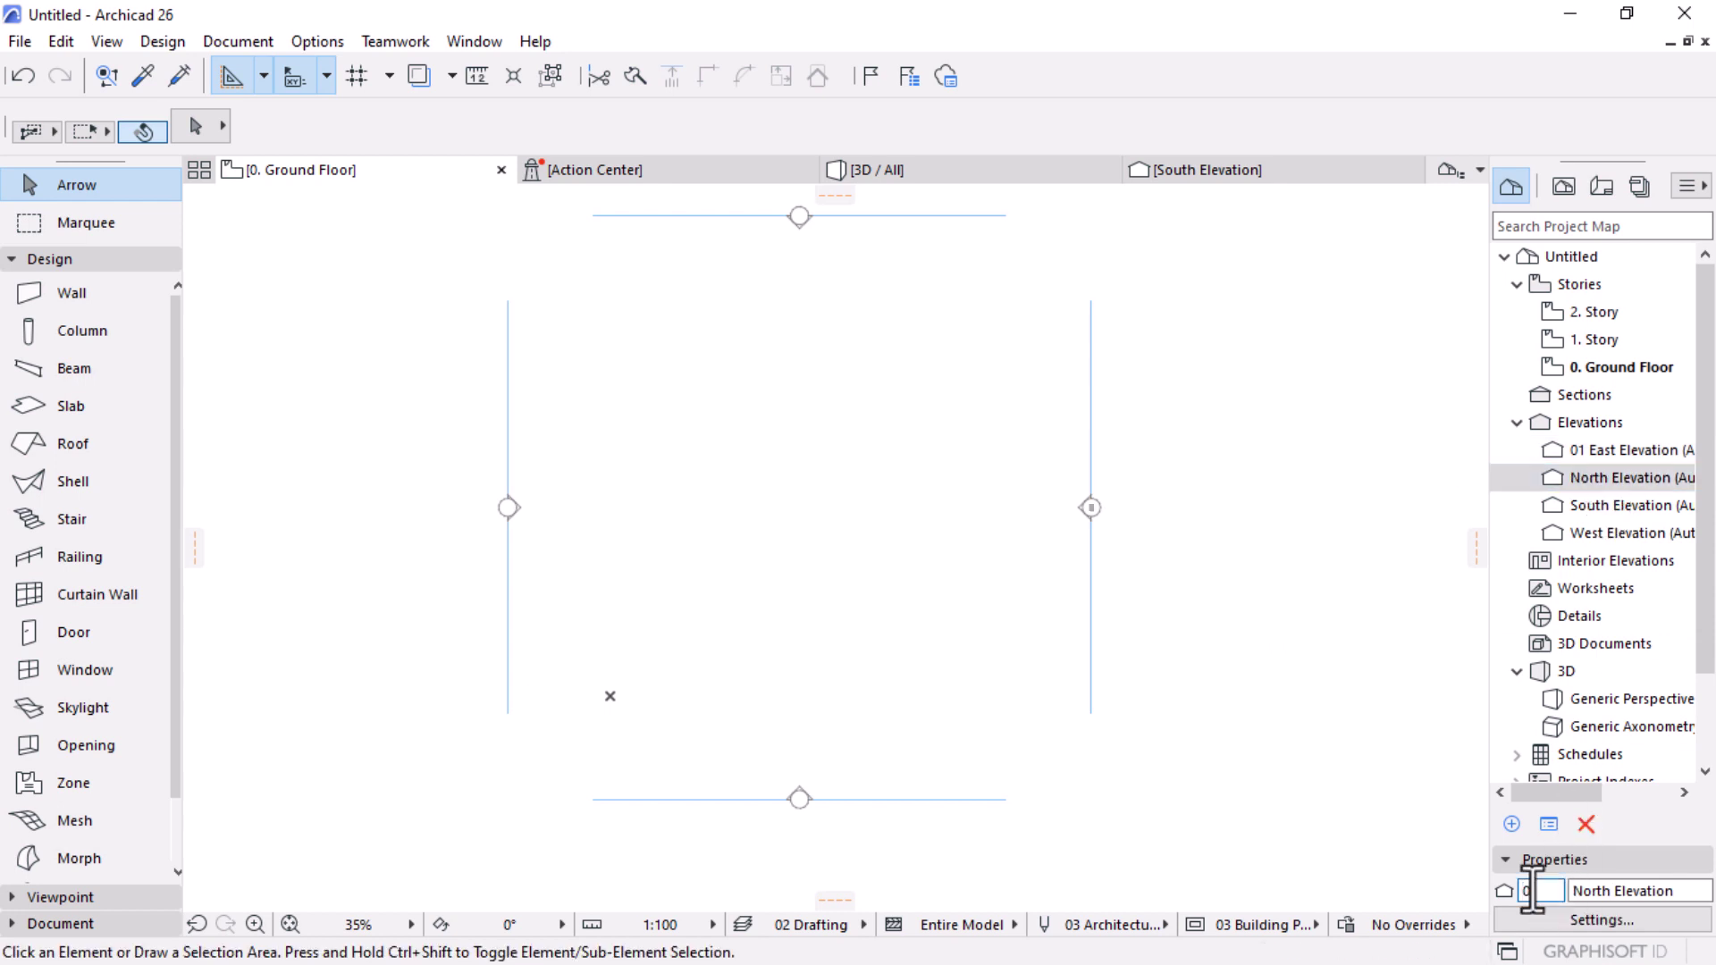
text(02)
key(Return)
click(1609, 506)
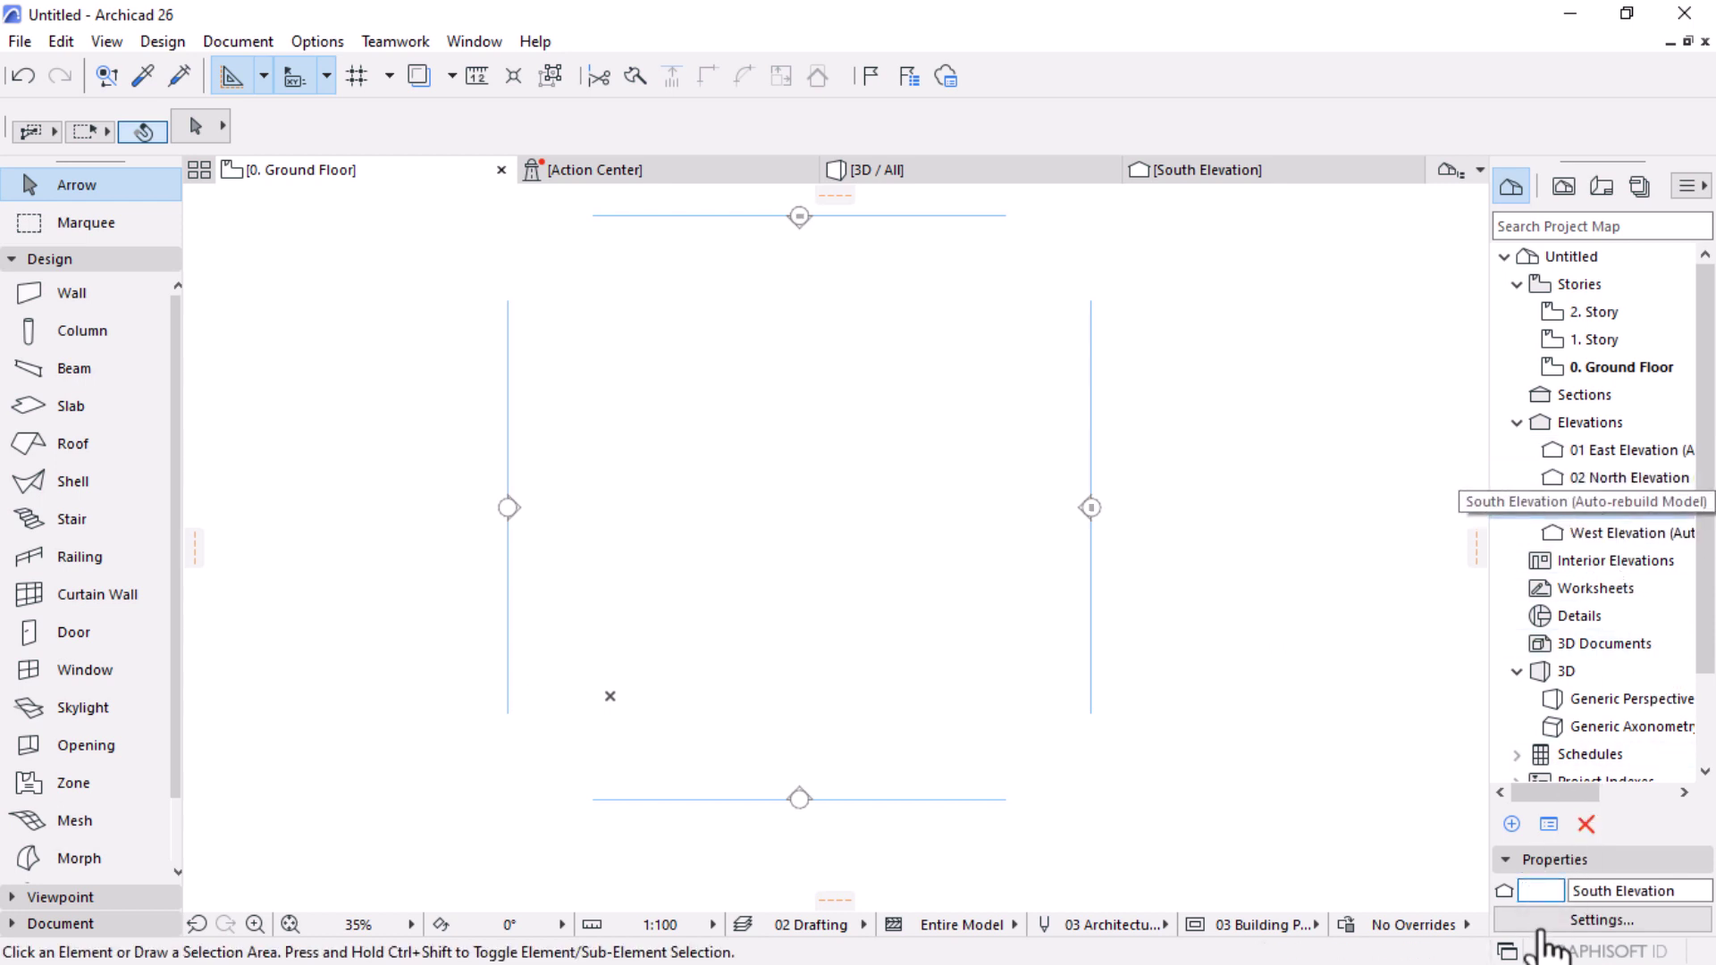
click(1545, 891)
text(03)
key(Return)
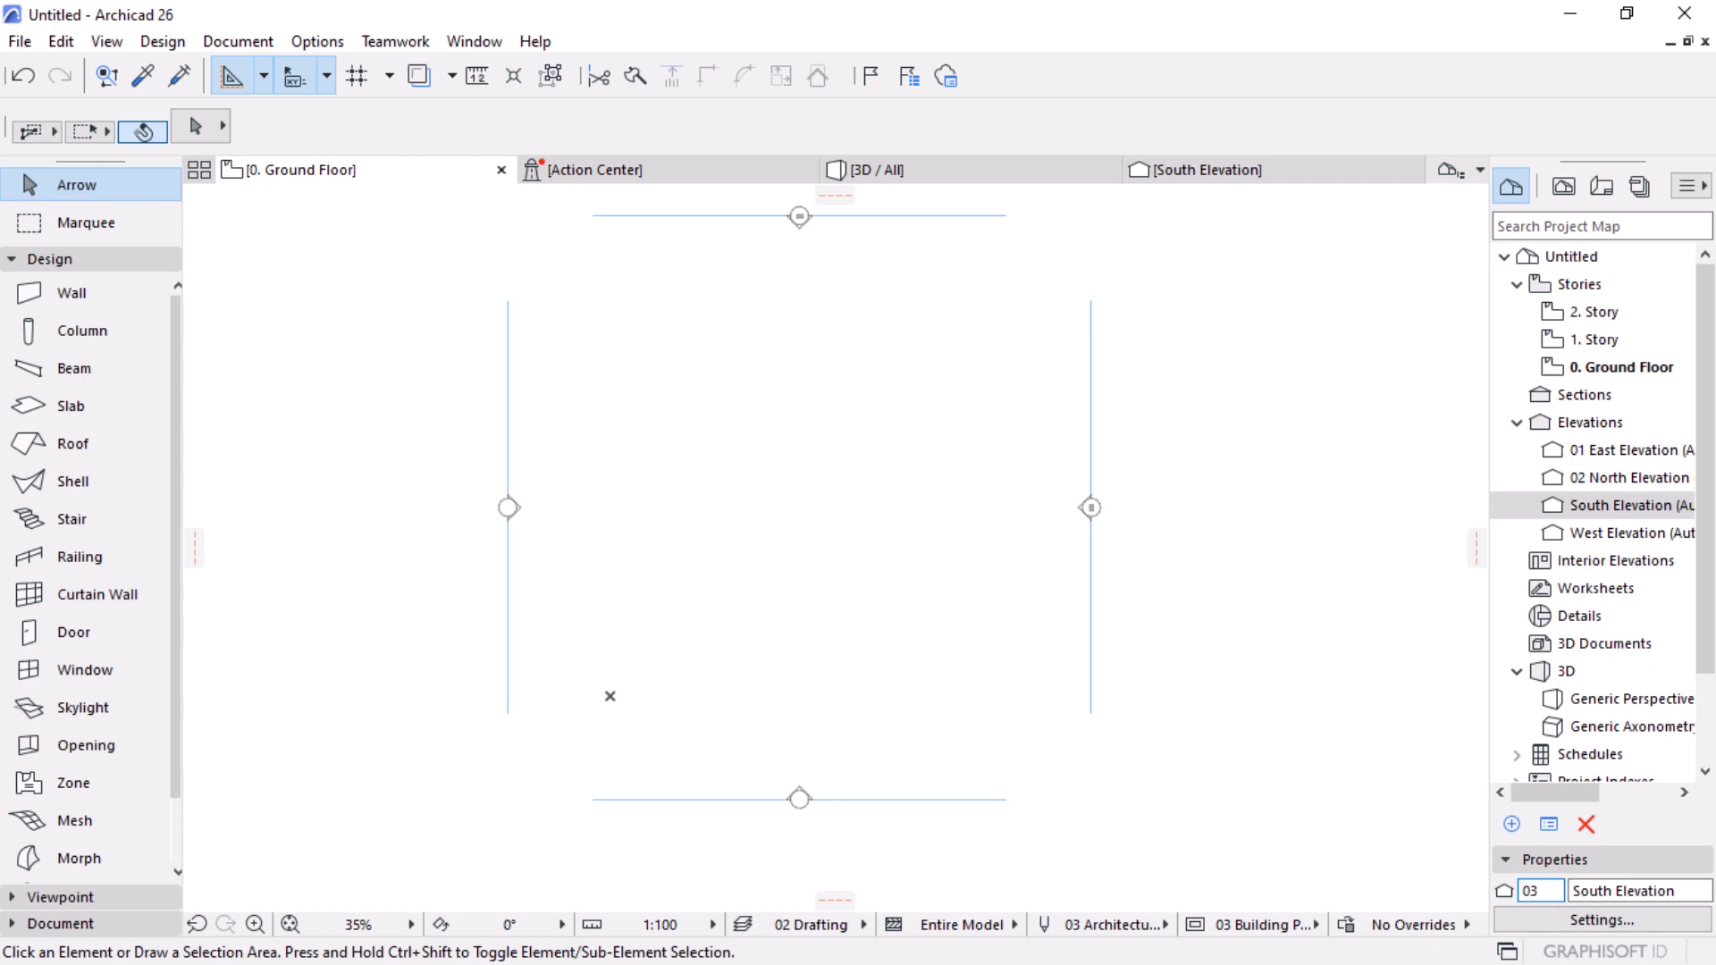
Step: Set the West Elevation's reference ID to 04 and return to the ground floor plan
click(1609, 534)
click(1539, 891)
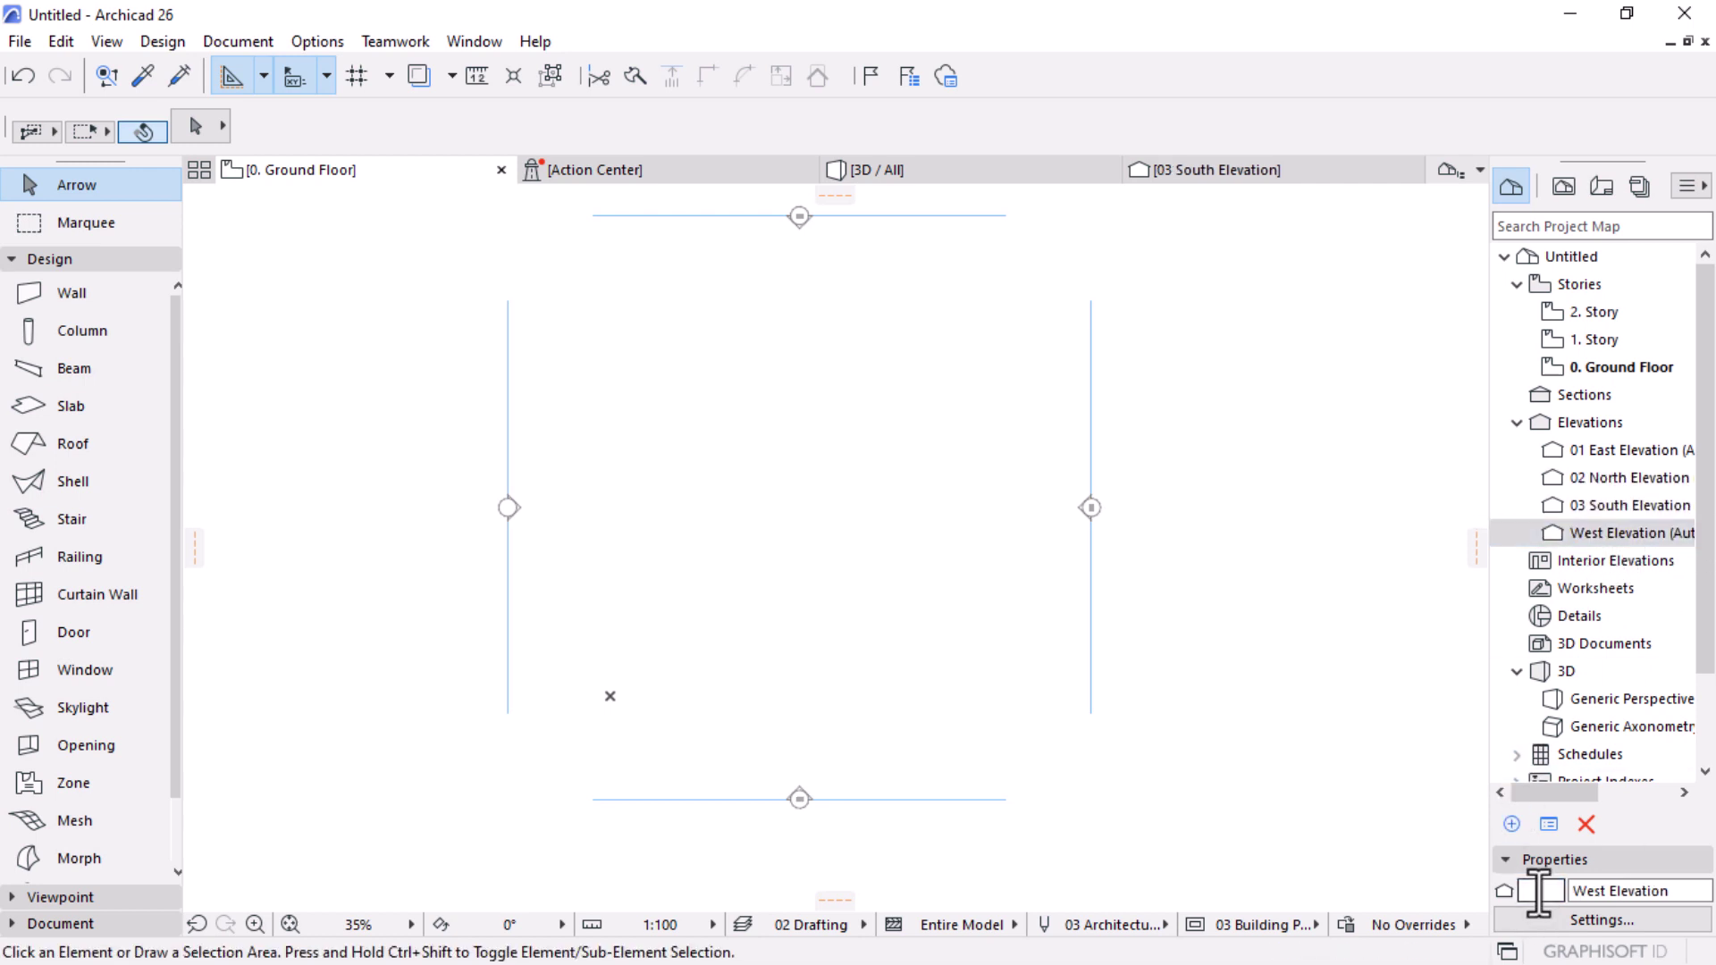
text(04)
key(Return)
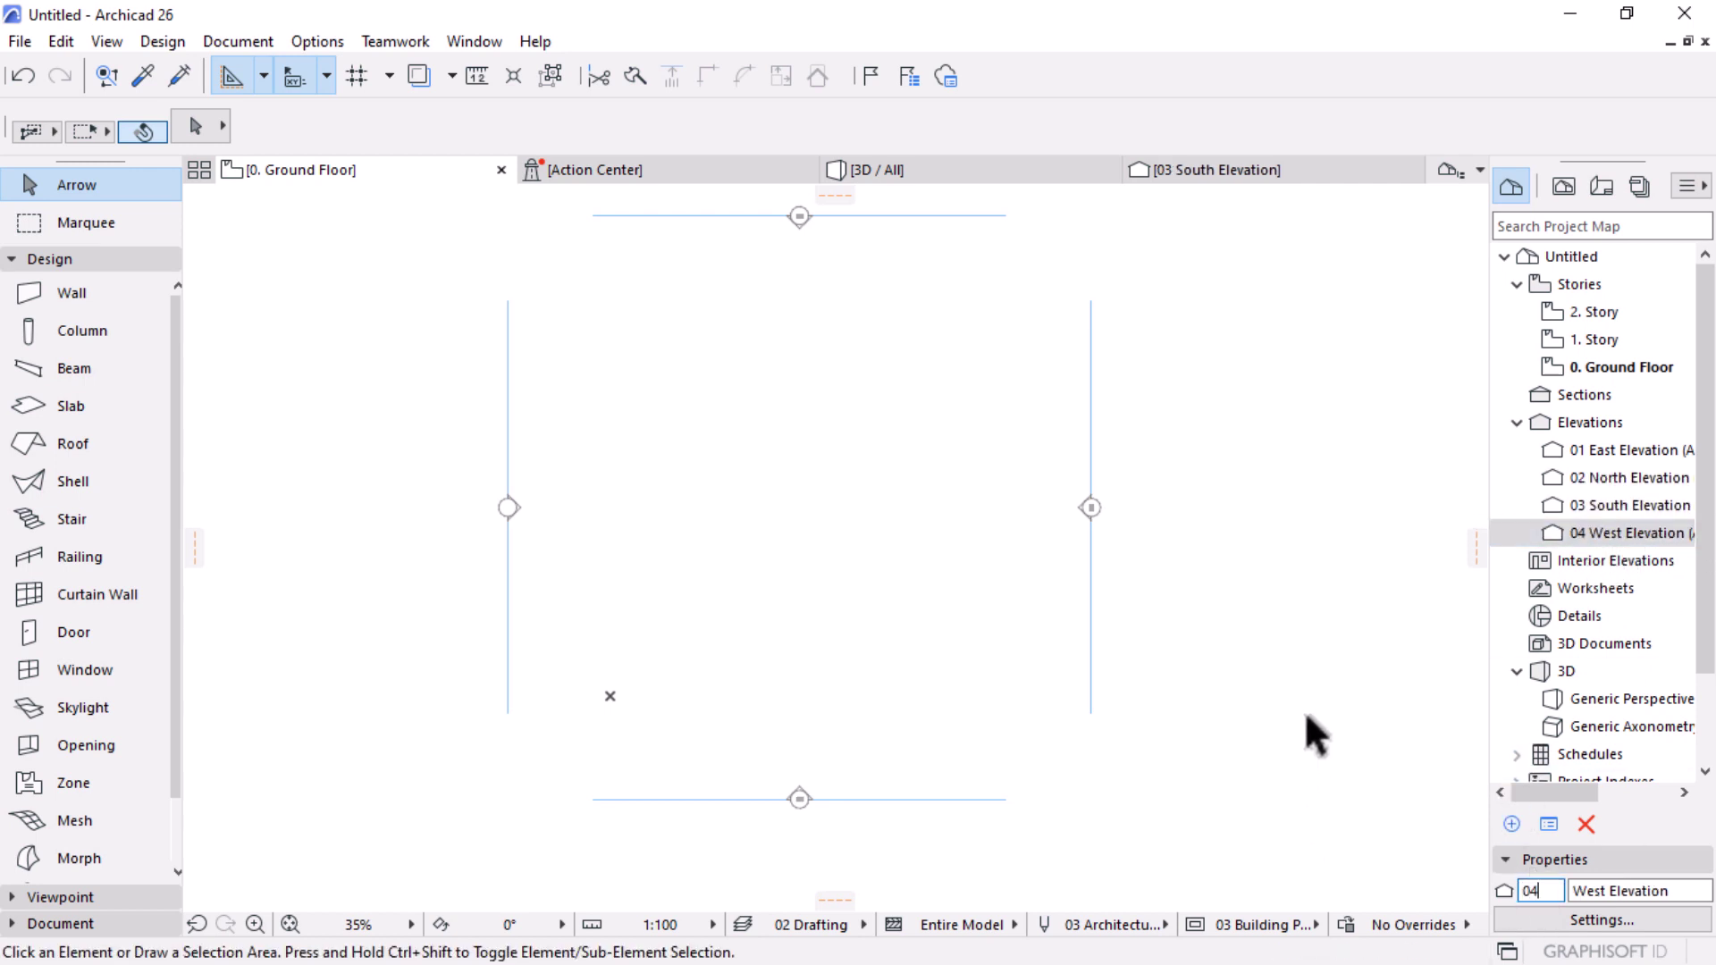
click(1310, 719)
click(1307, 543)
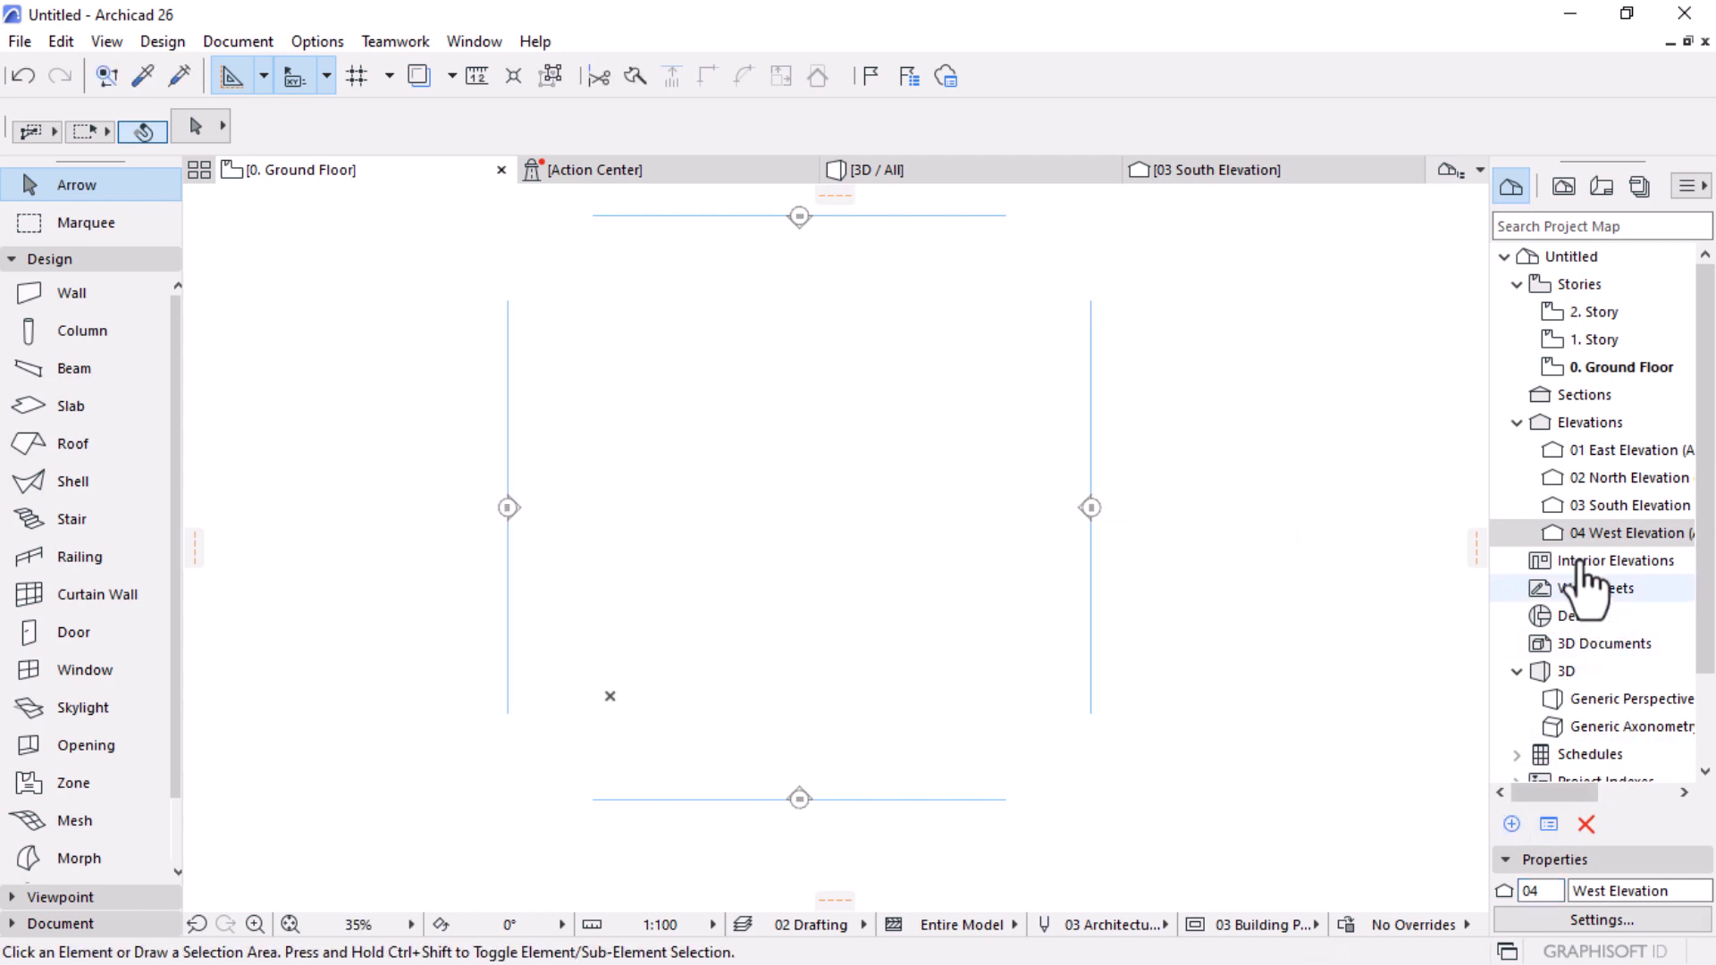
click(1269, 492)
Step: Examine the elevation markers on the ground floor plan to check the reference ID in each circle
scroll(1073, 488, up, 2)
scroll(1117, 536, up, 2)
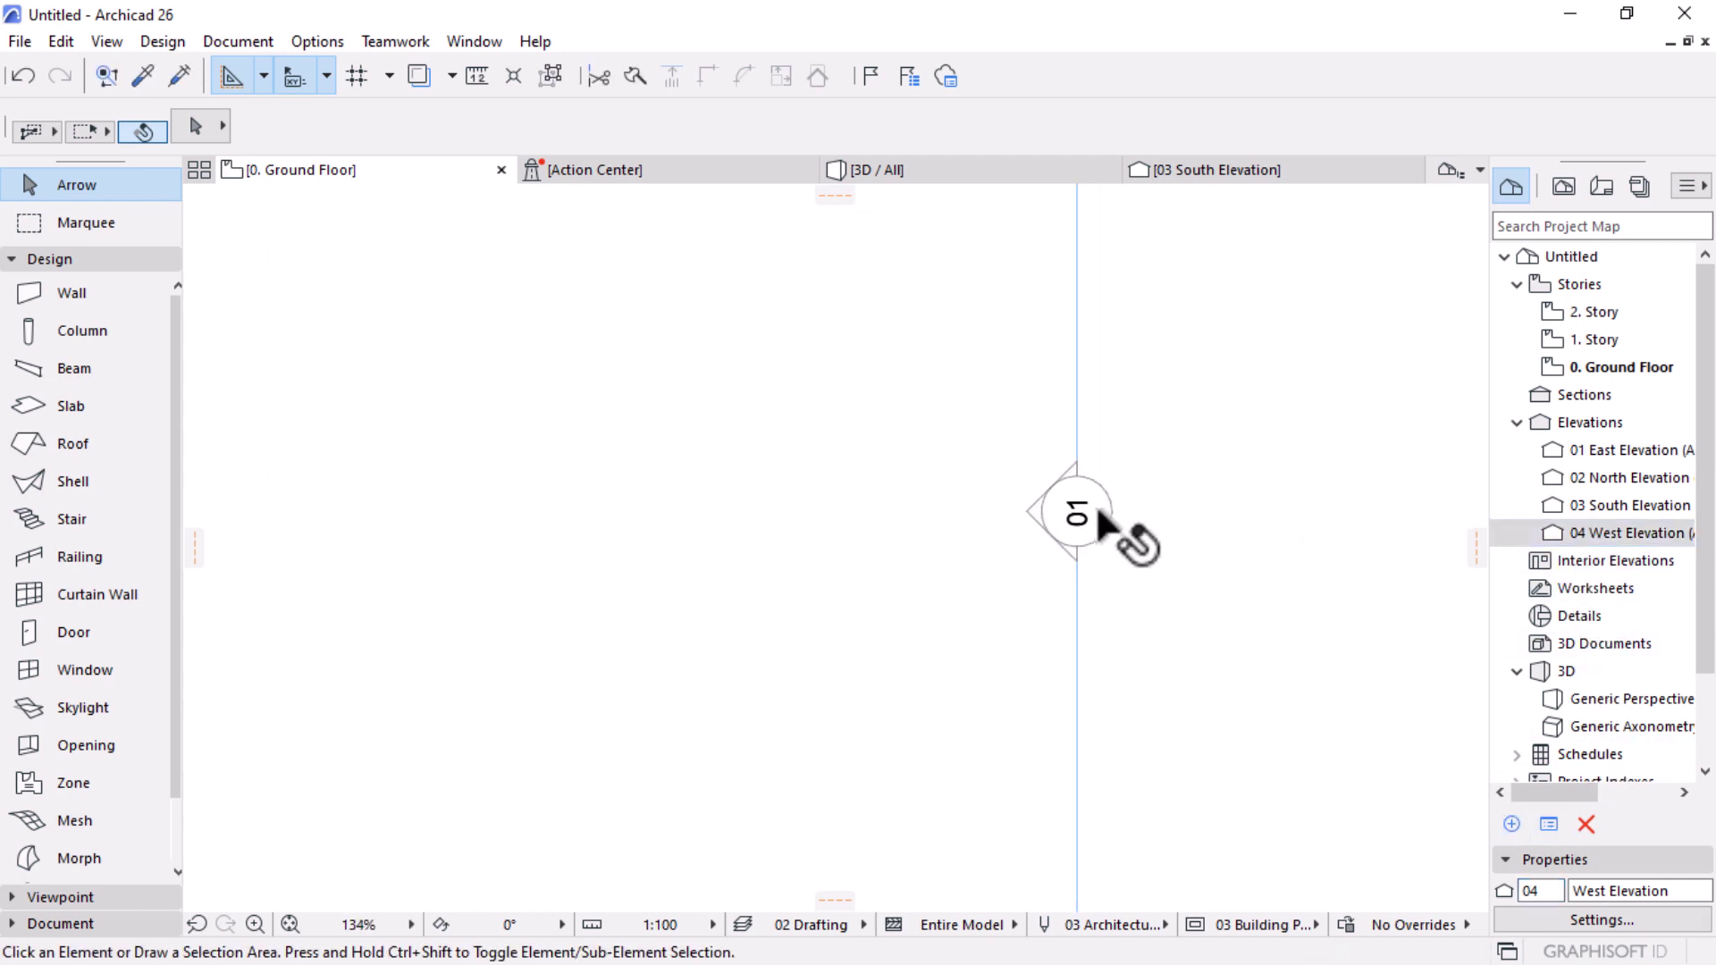
scroll(1127, 554, down, 4)
scroll(920, 367, up, 6)
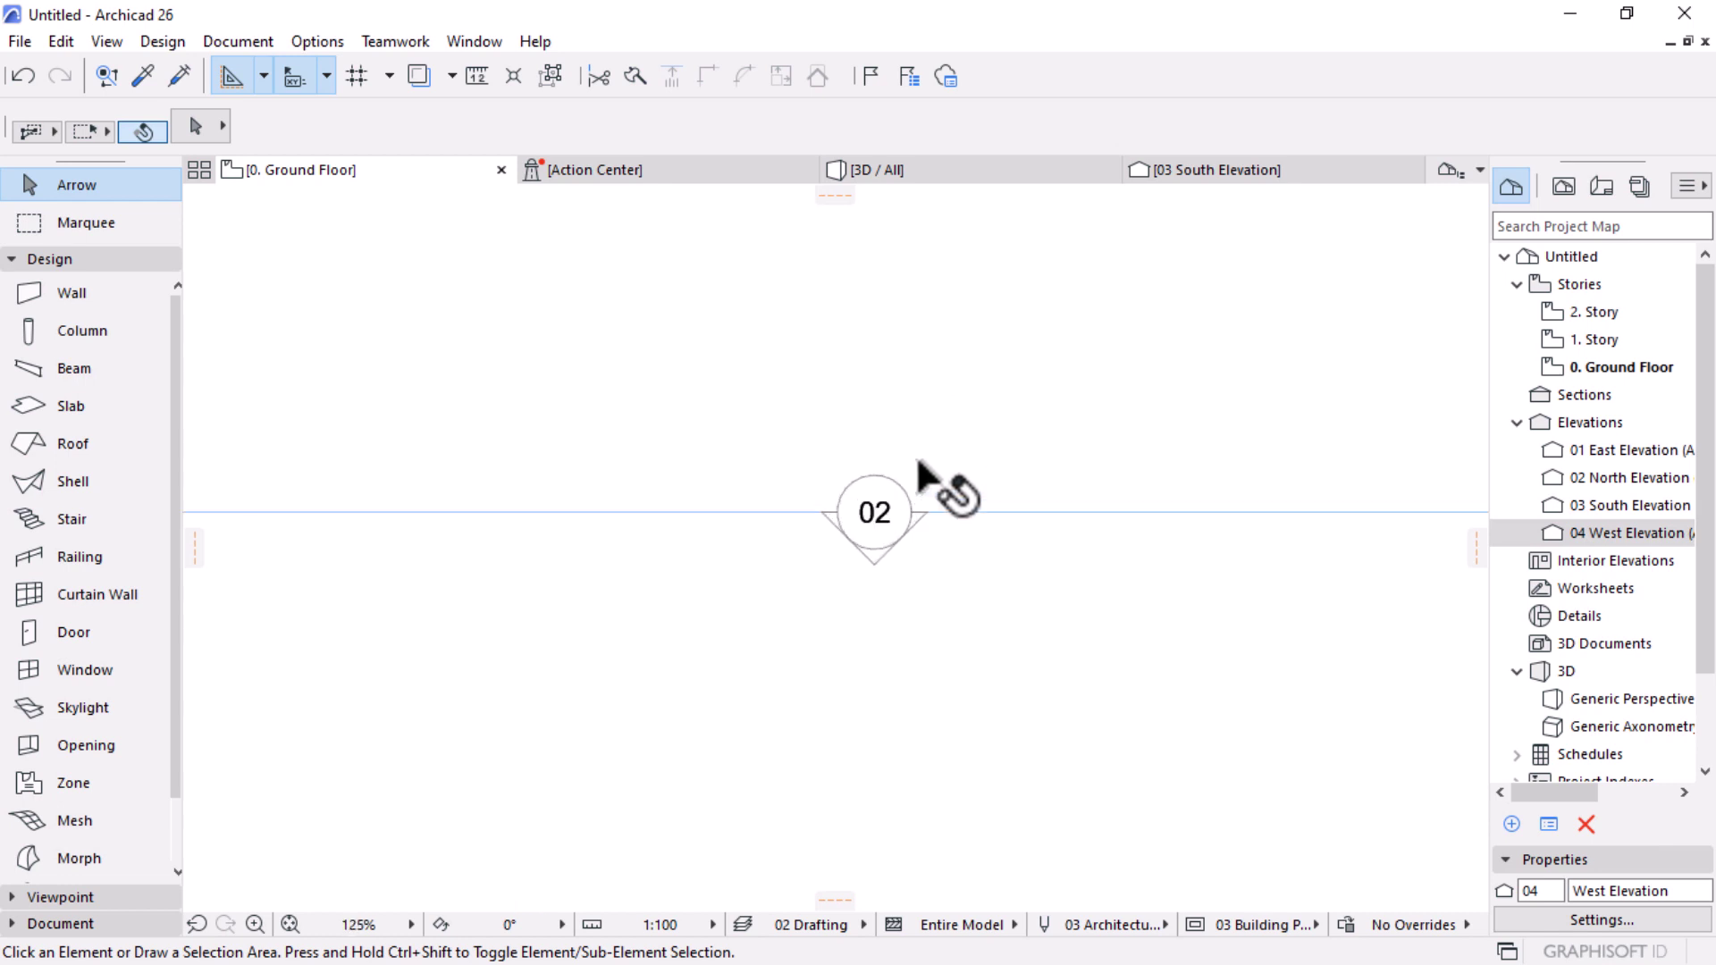
scroll(898, 402, down, 8)
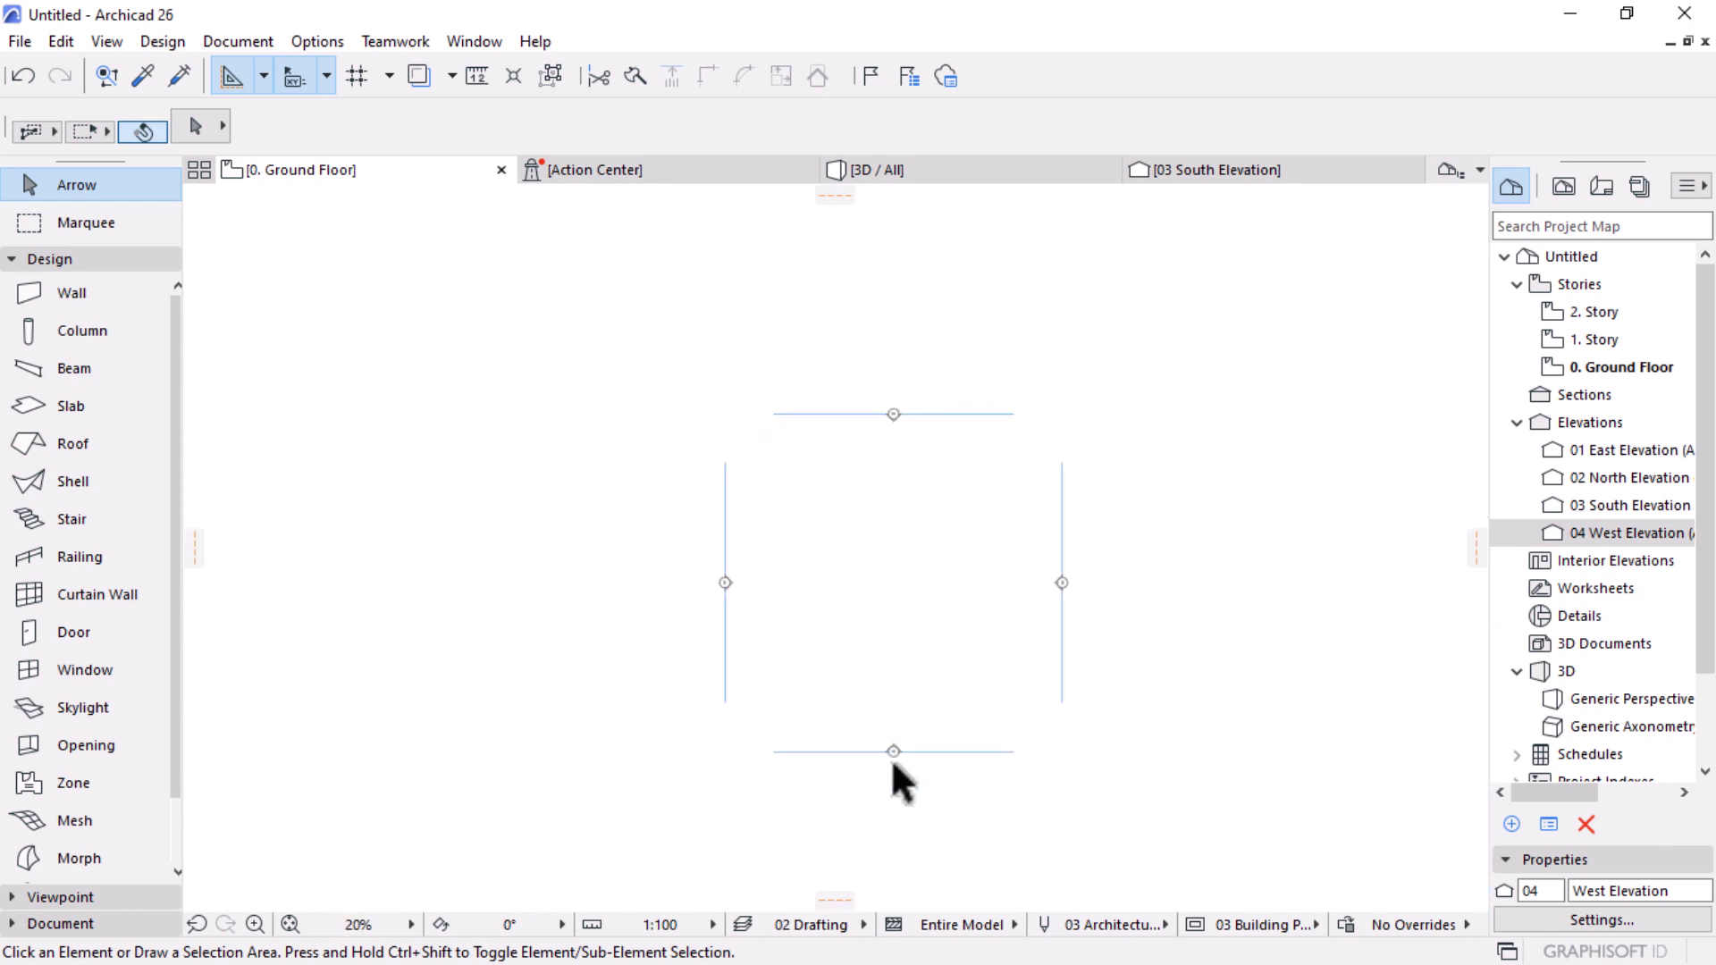
scroll(894, 767, up, 4)
scroll(894, 764, up, 1)
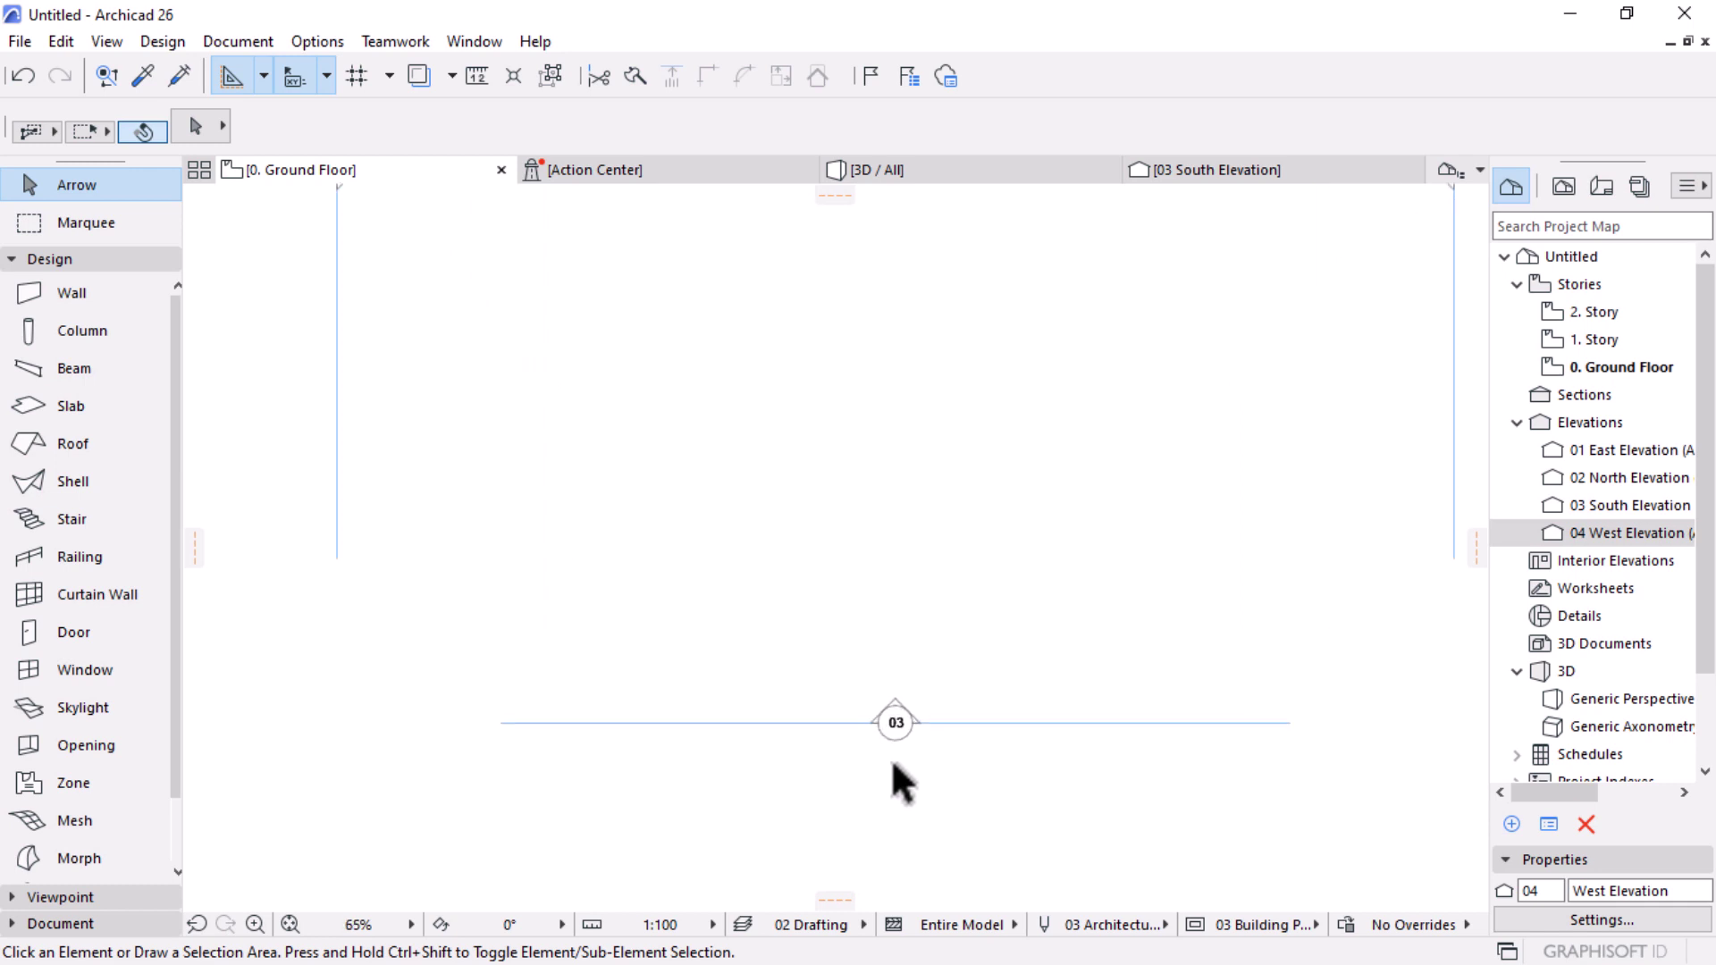
scroll(893, 769, down, 3)
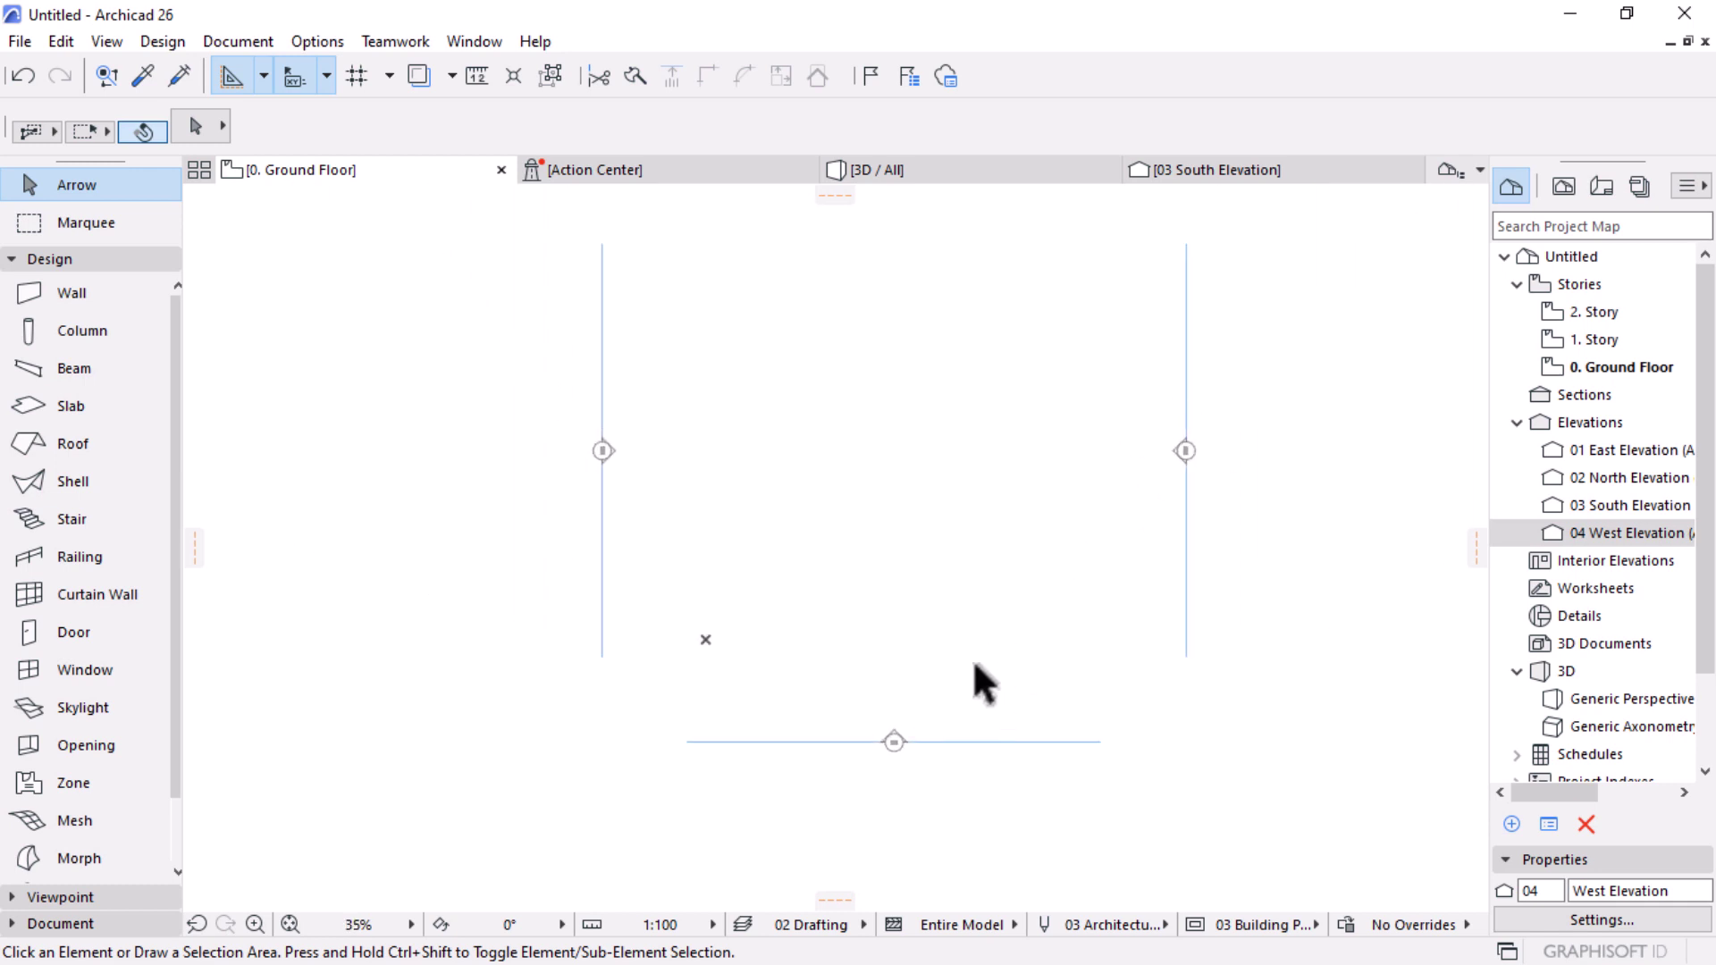
scroll(889, 754, up, 4)
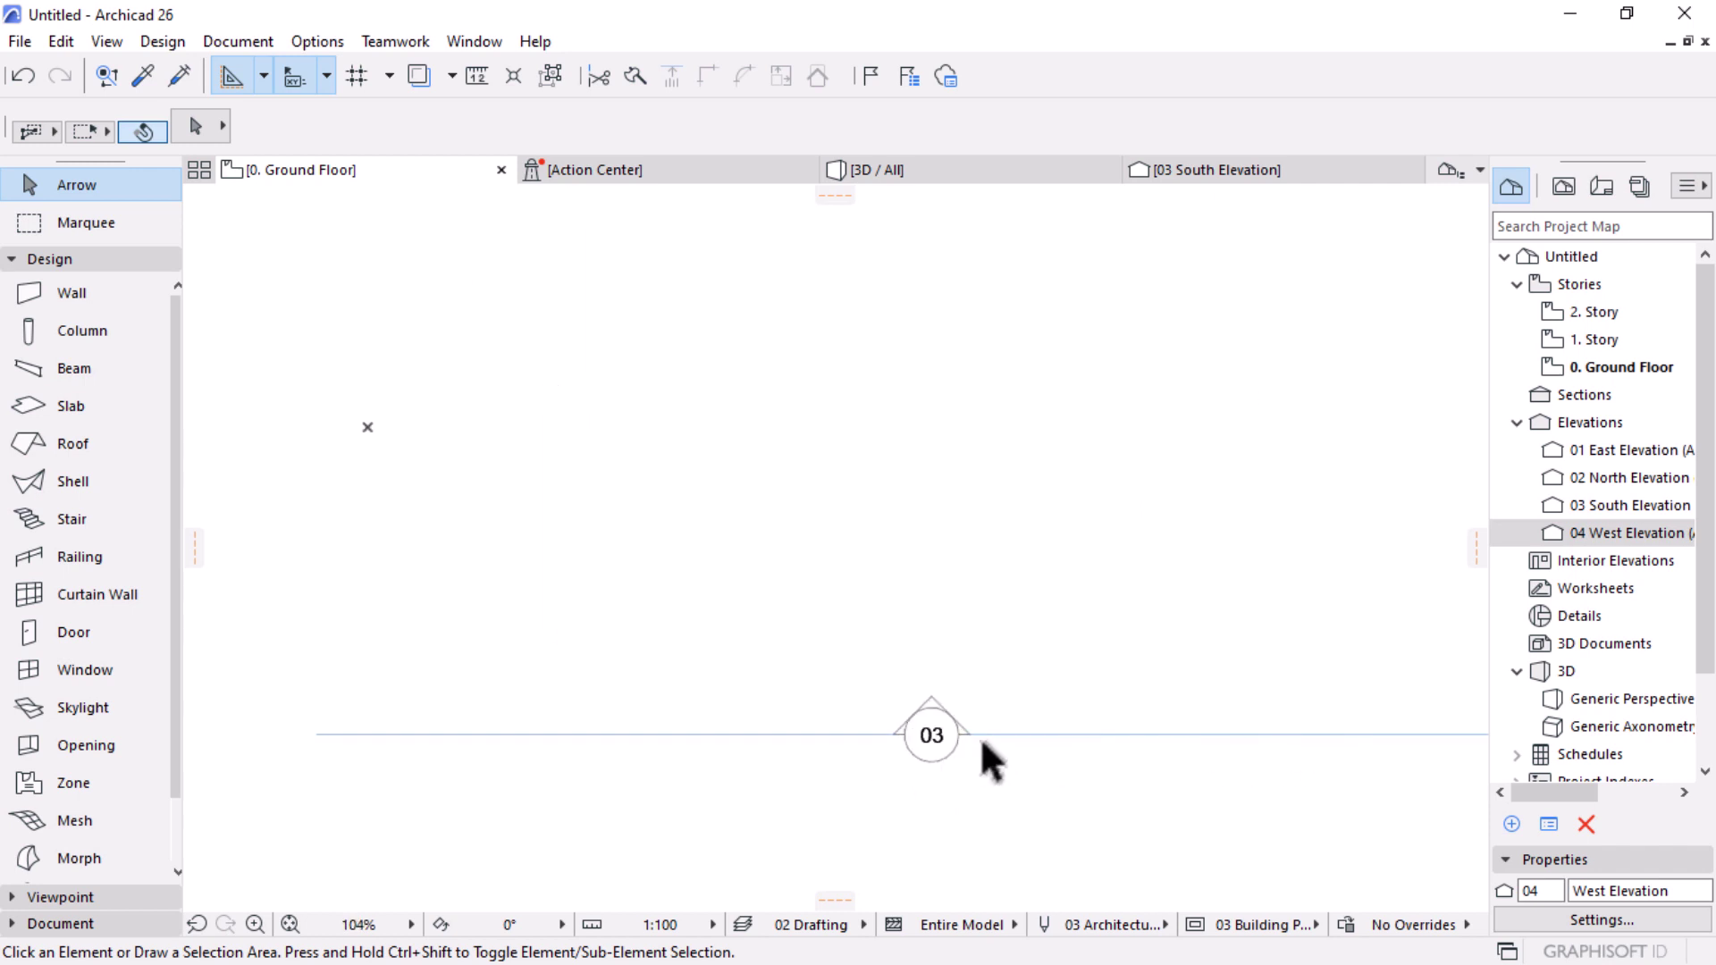
scroll(983, 743, down, 3)
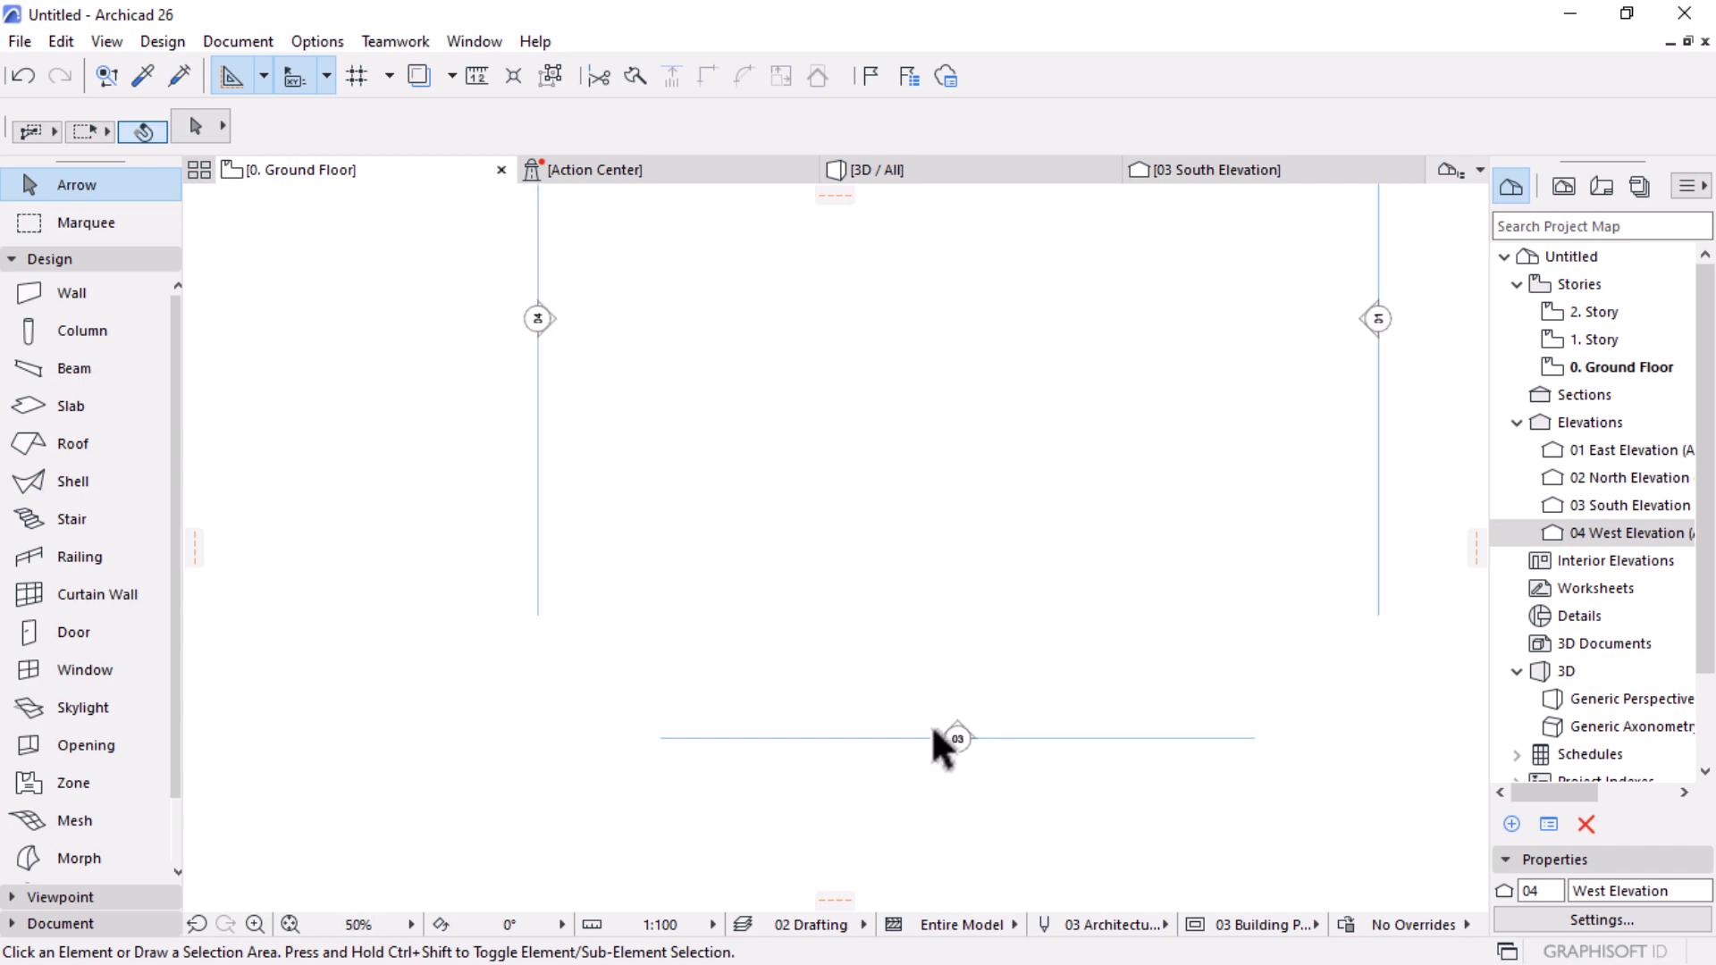
click(823, 738)
scroll(823, 737, down, 3)
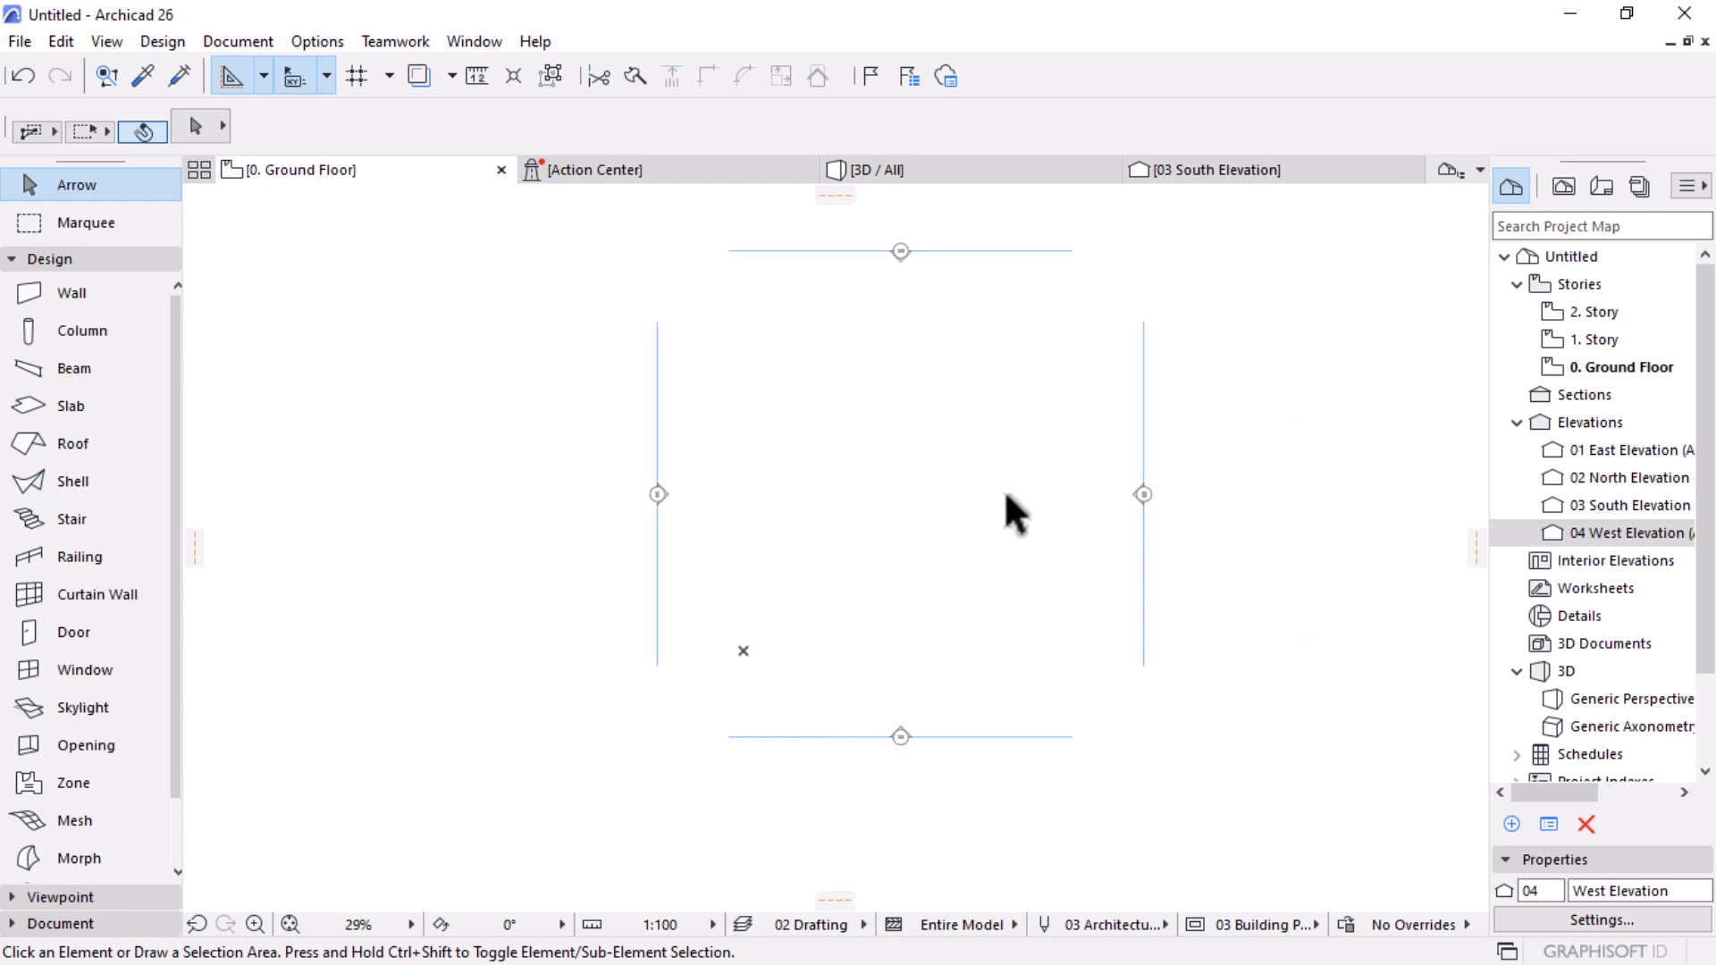
middle_drag(1015, 510, 963, 524)
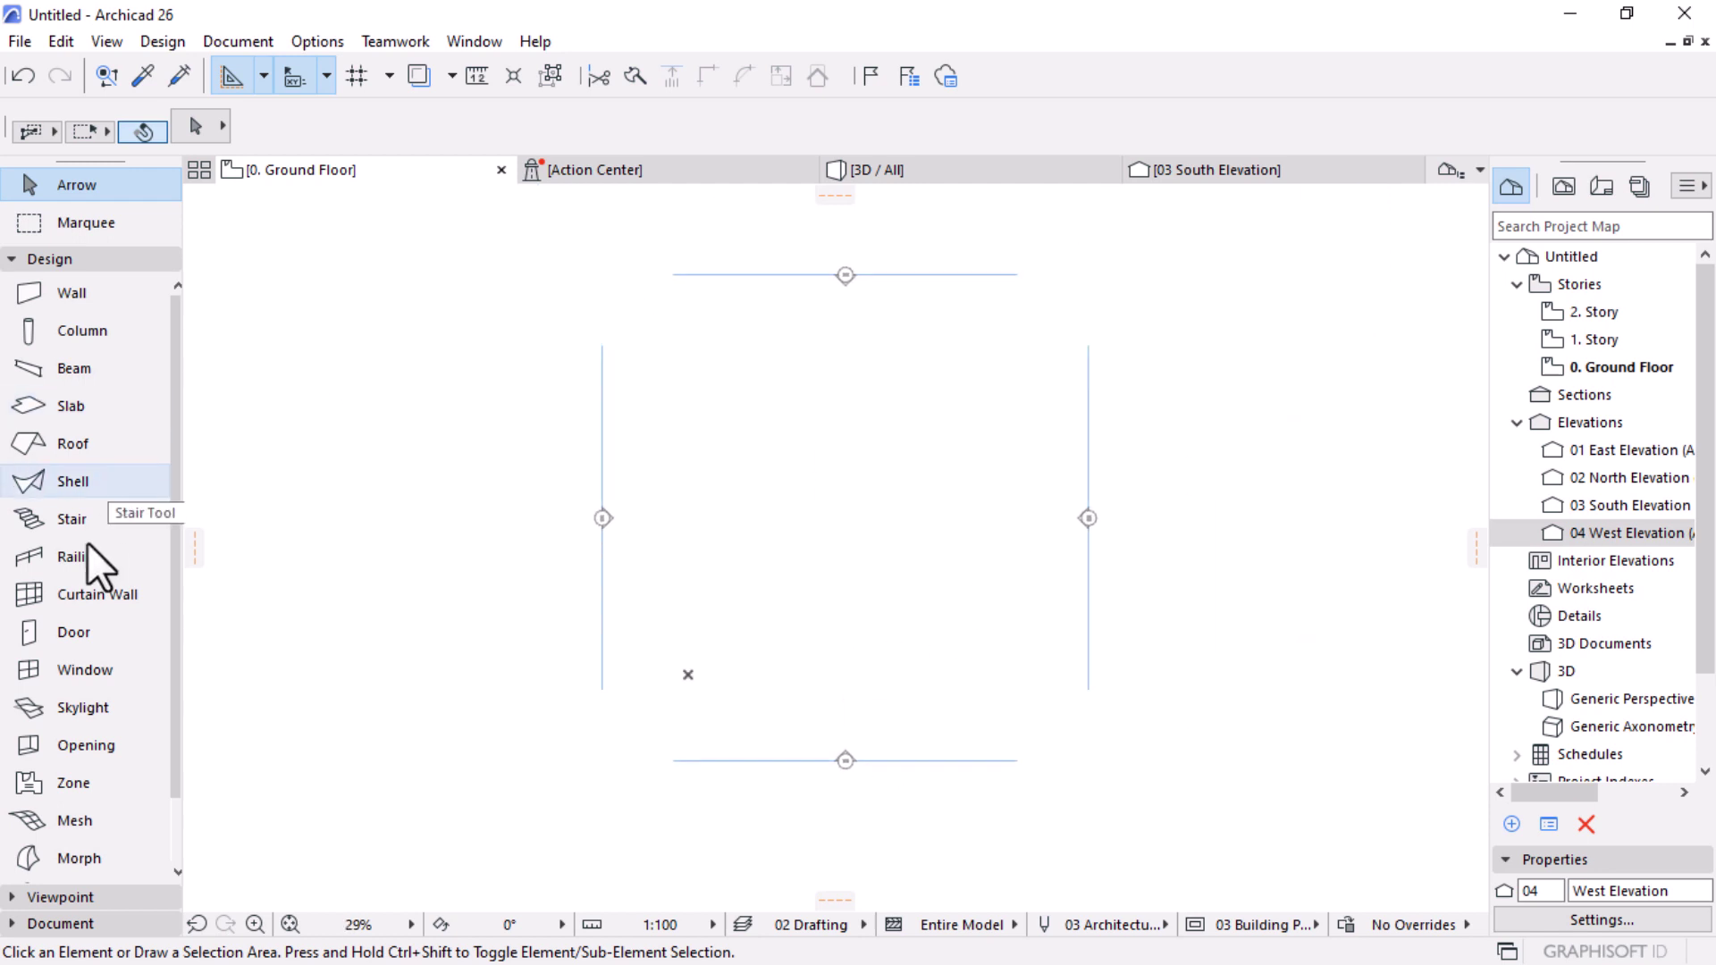
Step: Draw a horizontal section line about 34000 long from the west to the east elevation line, just below their markers, looking north
click(32, 259)
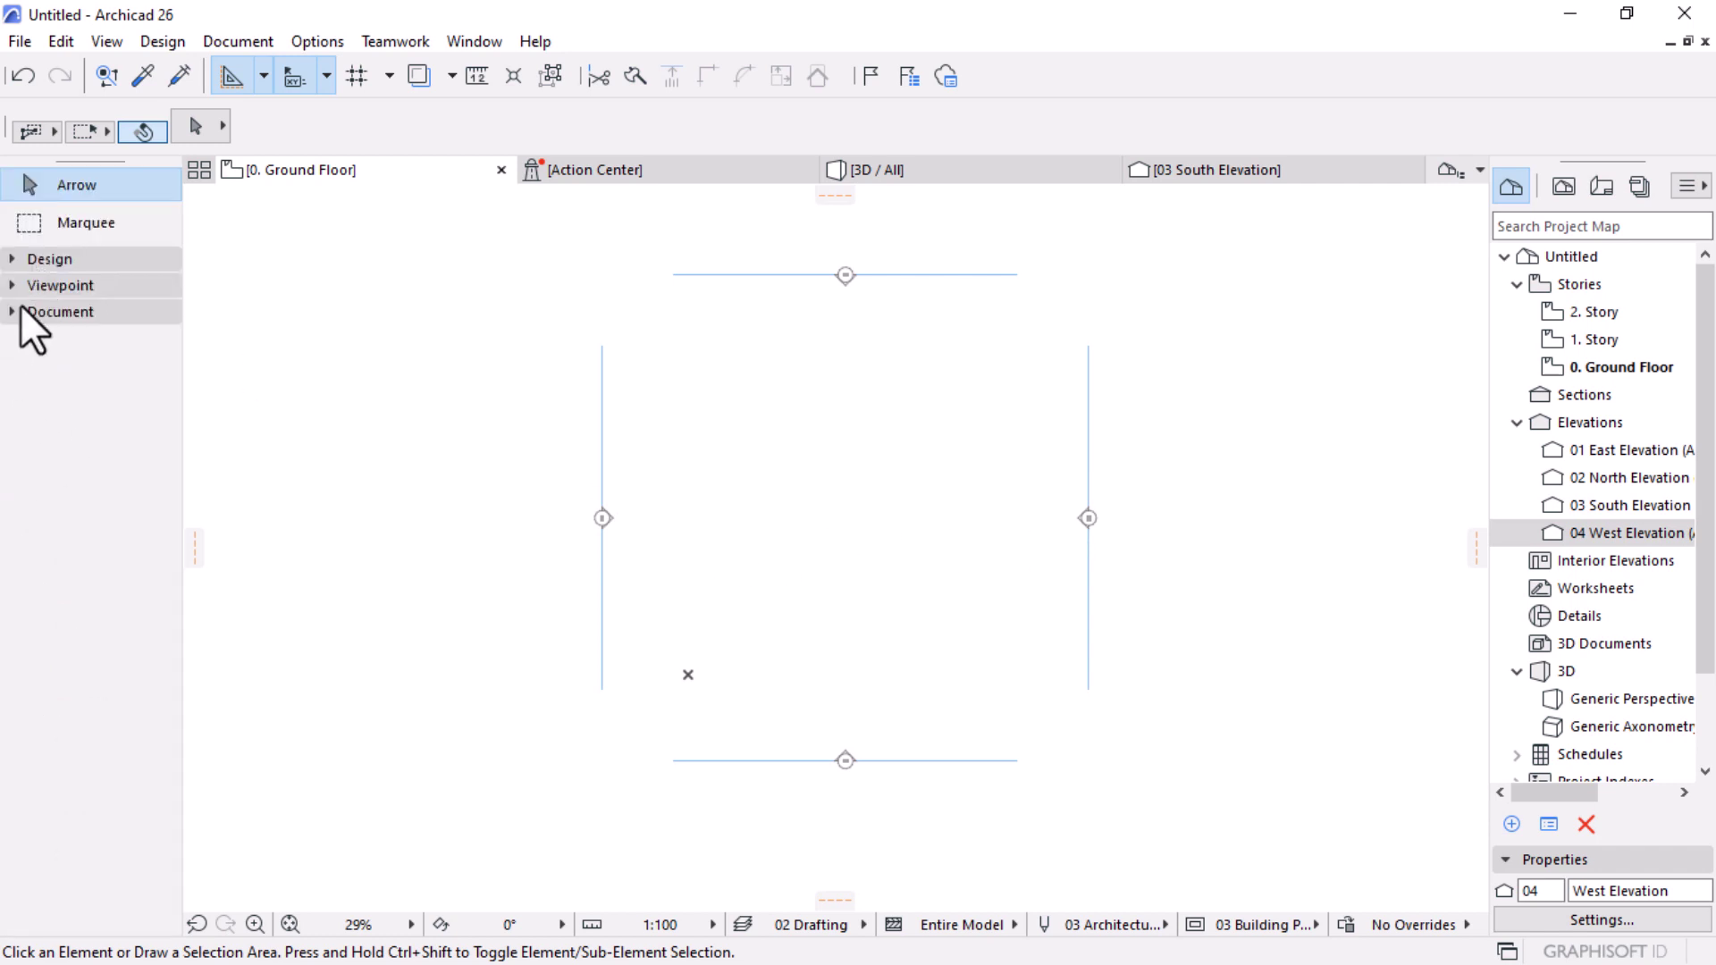
click(66, 286)
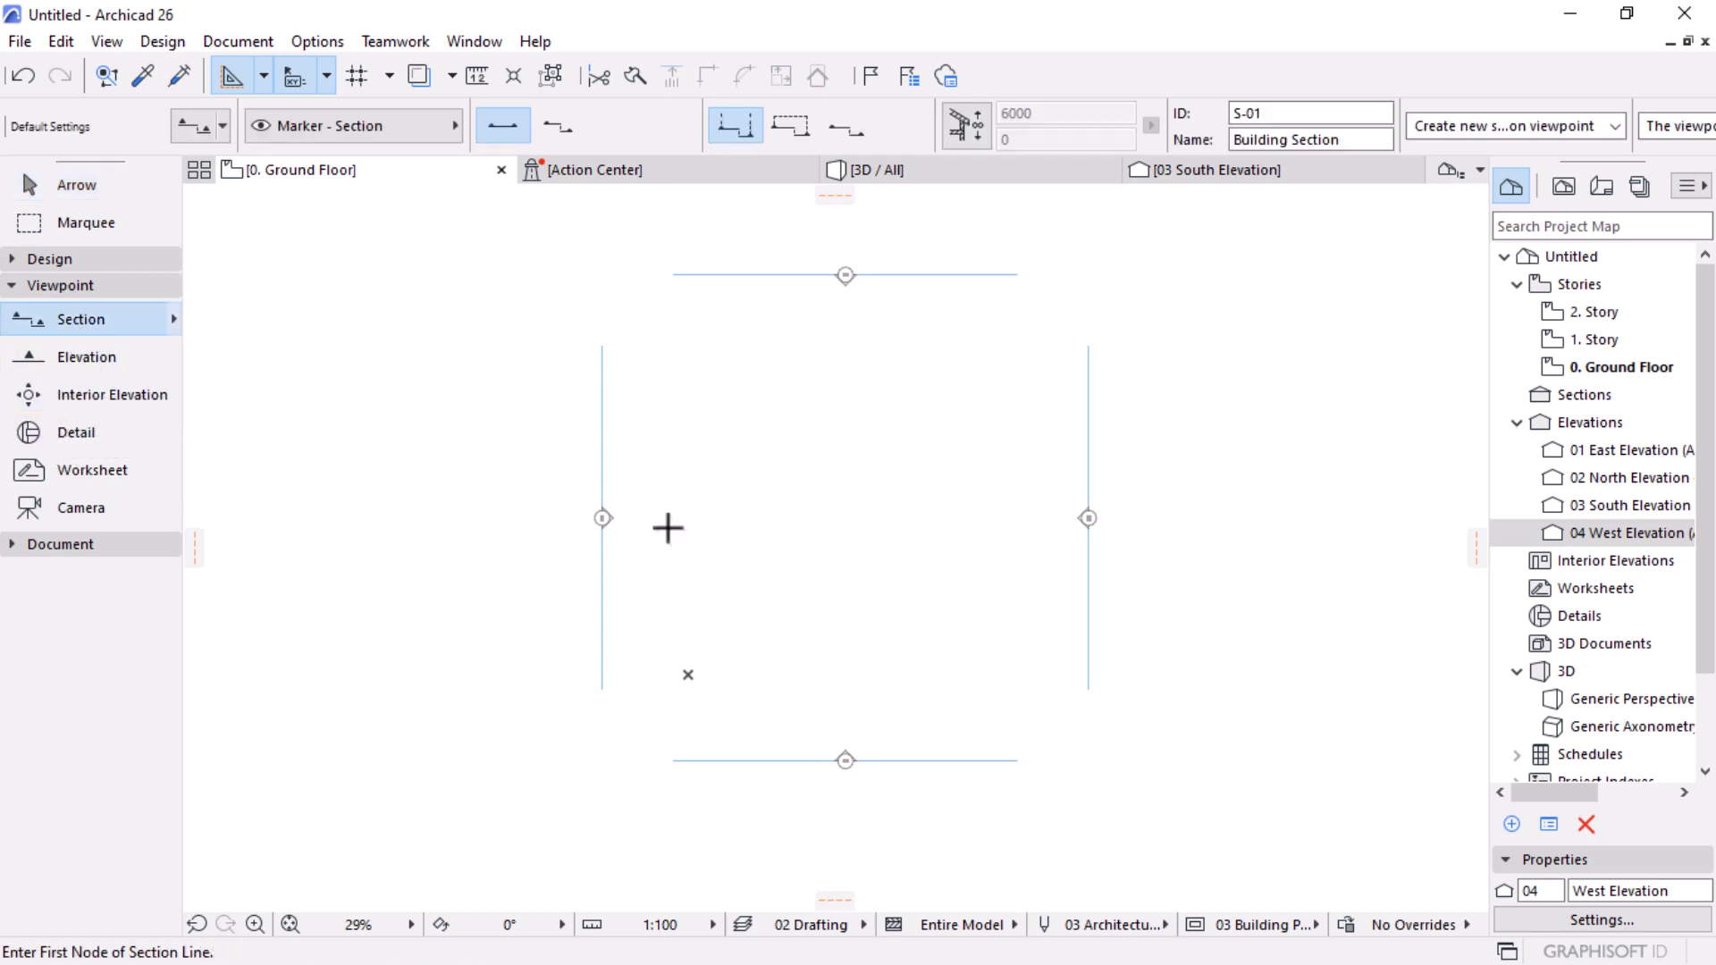
click(602, 541)
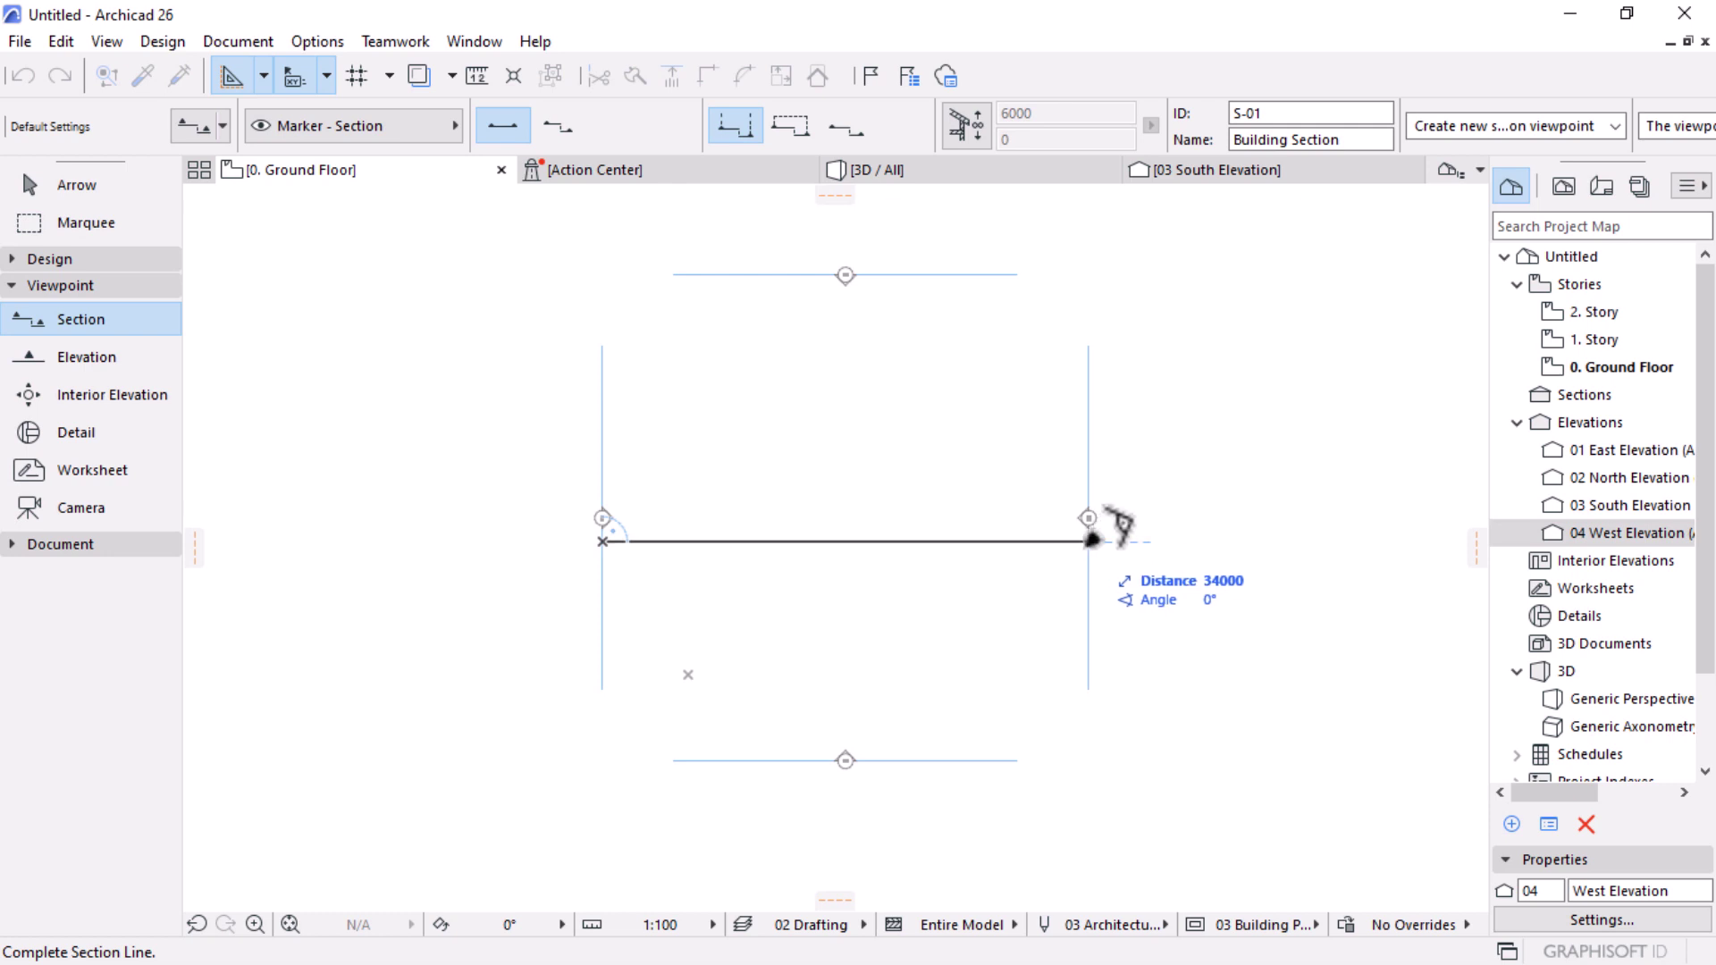
click(1089, 540)
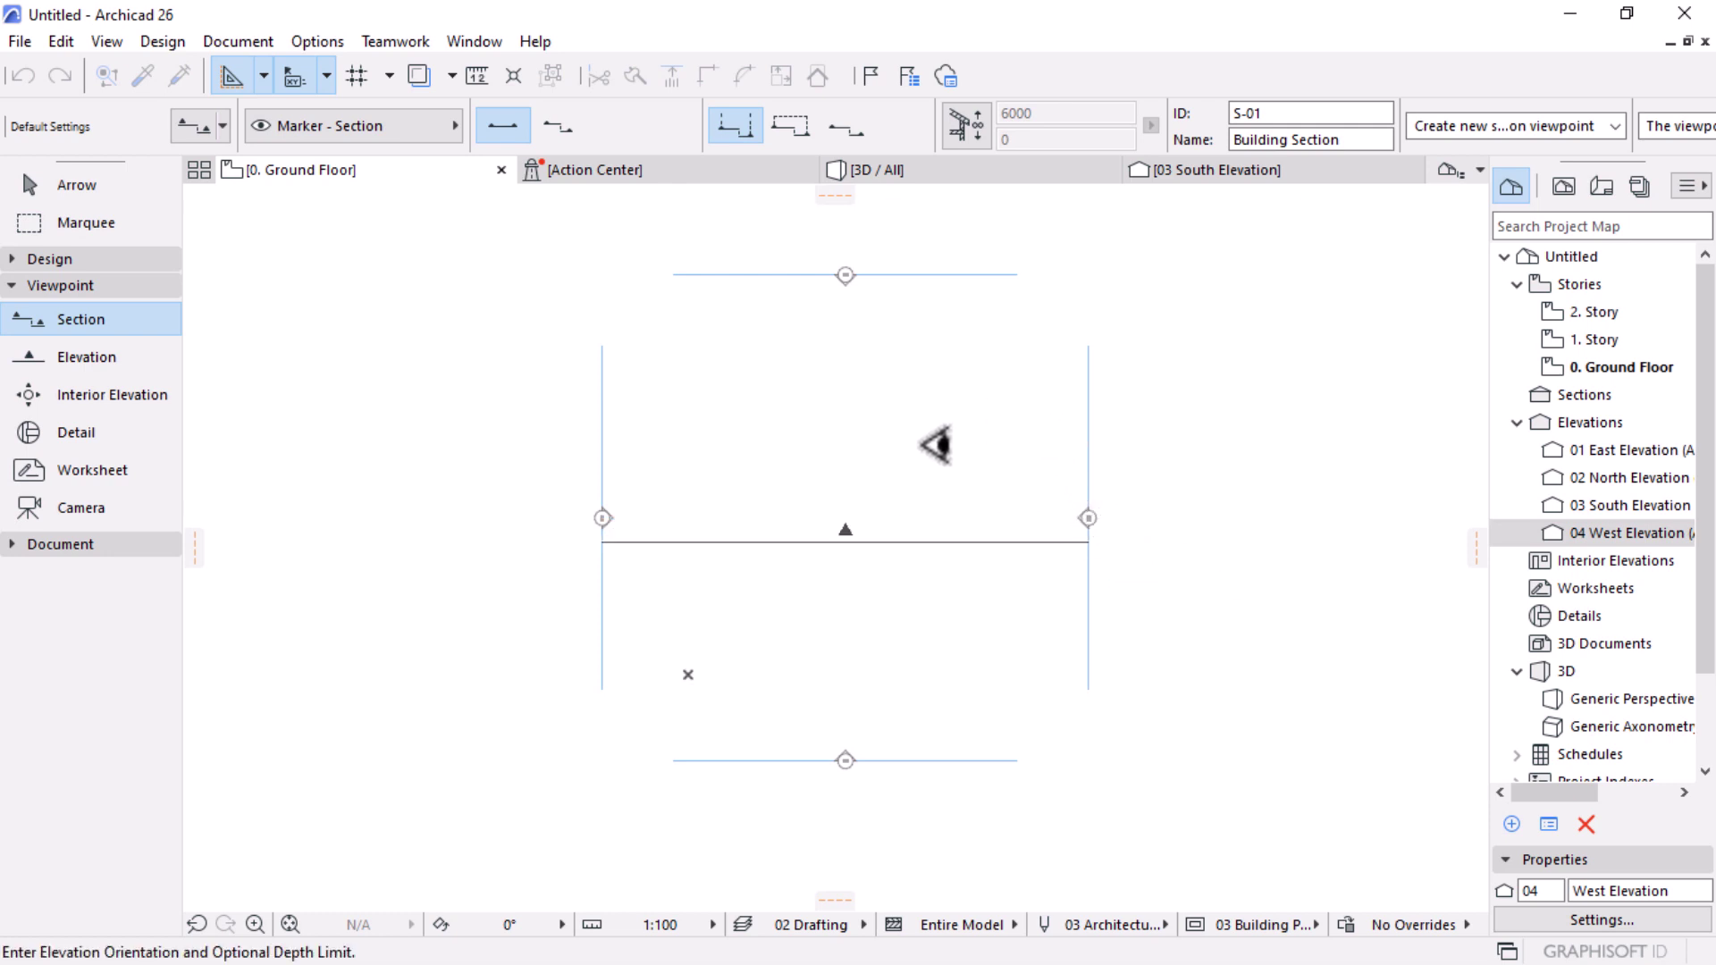
scroll(836, 426, up, 2)
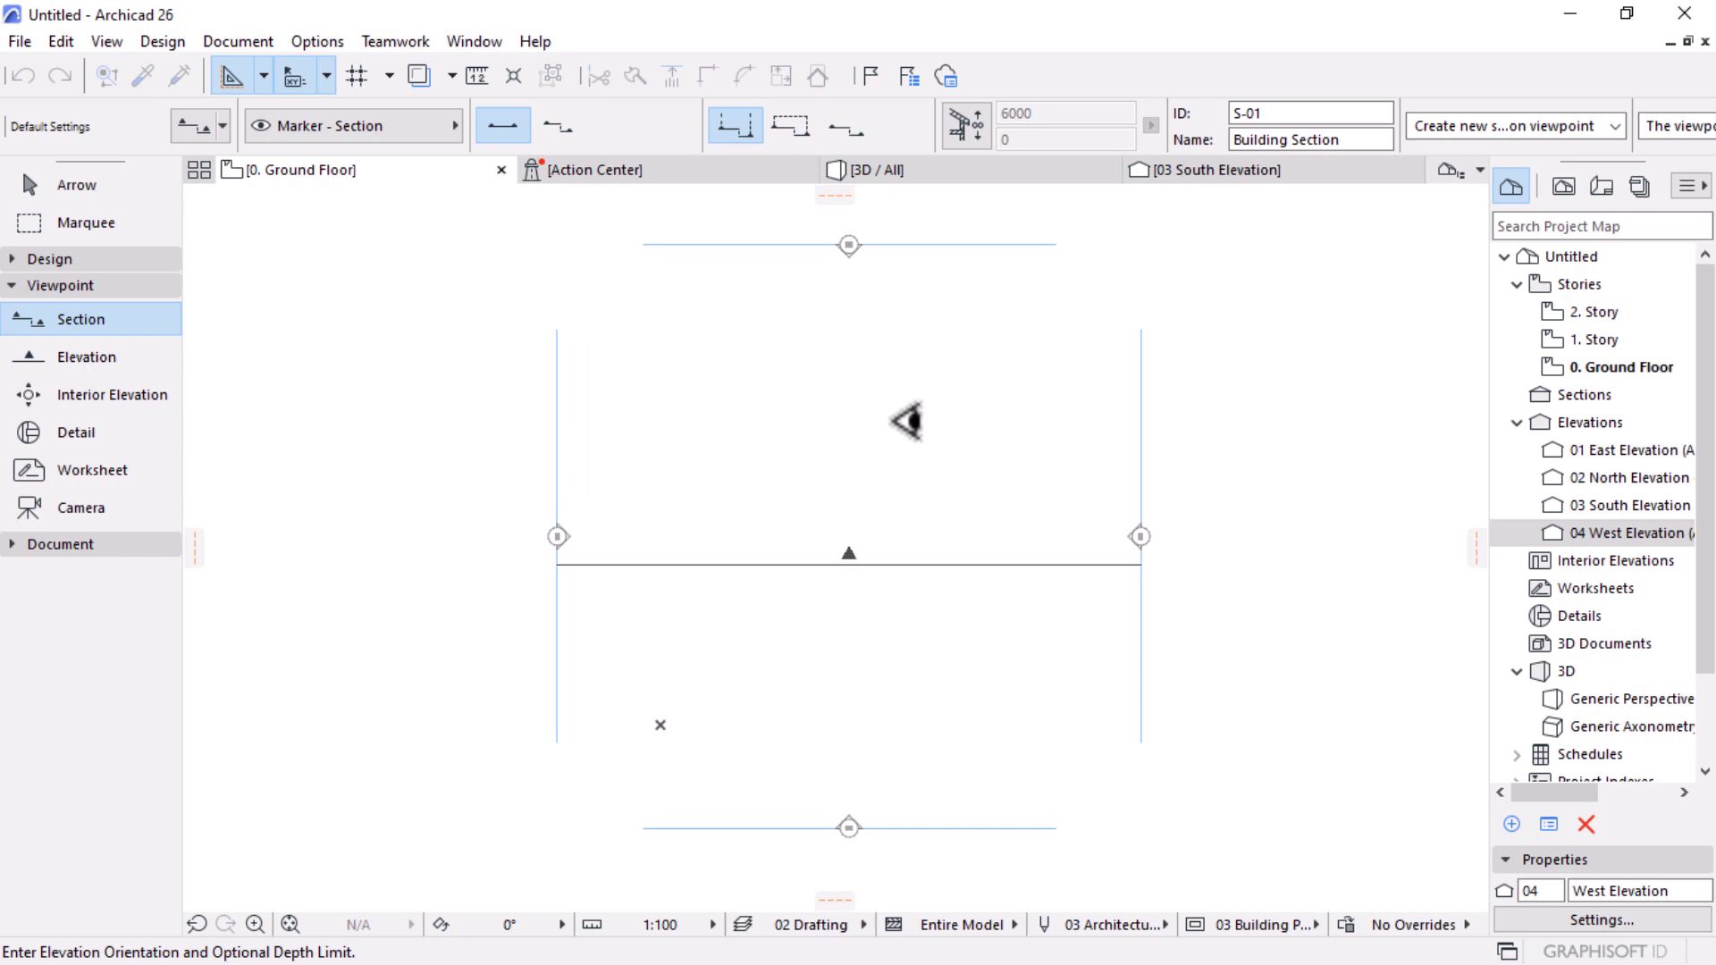
click(865, 397)
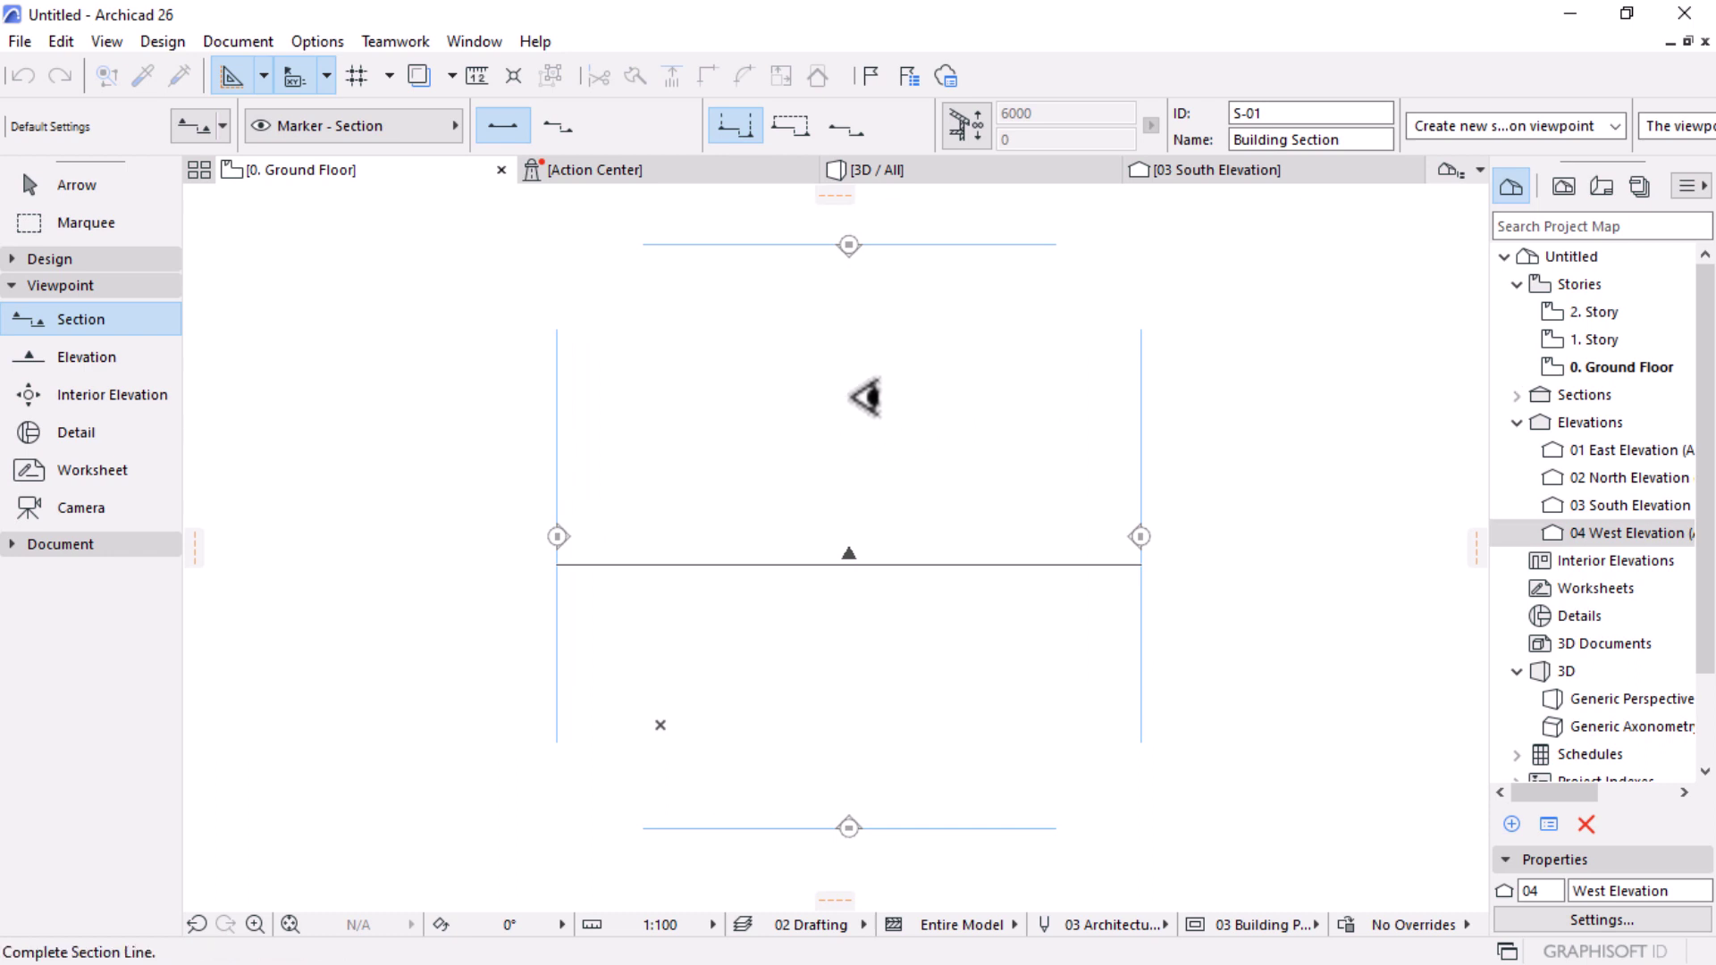
scroll(909, 448, up, 2)
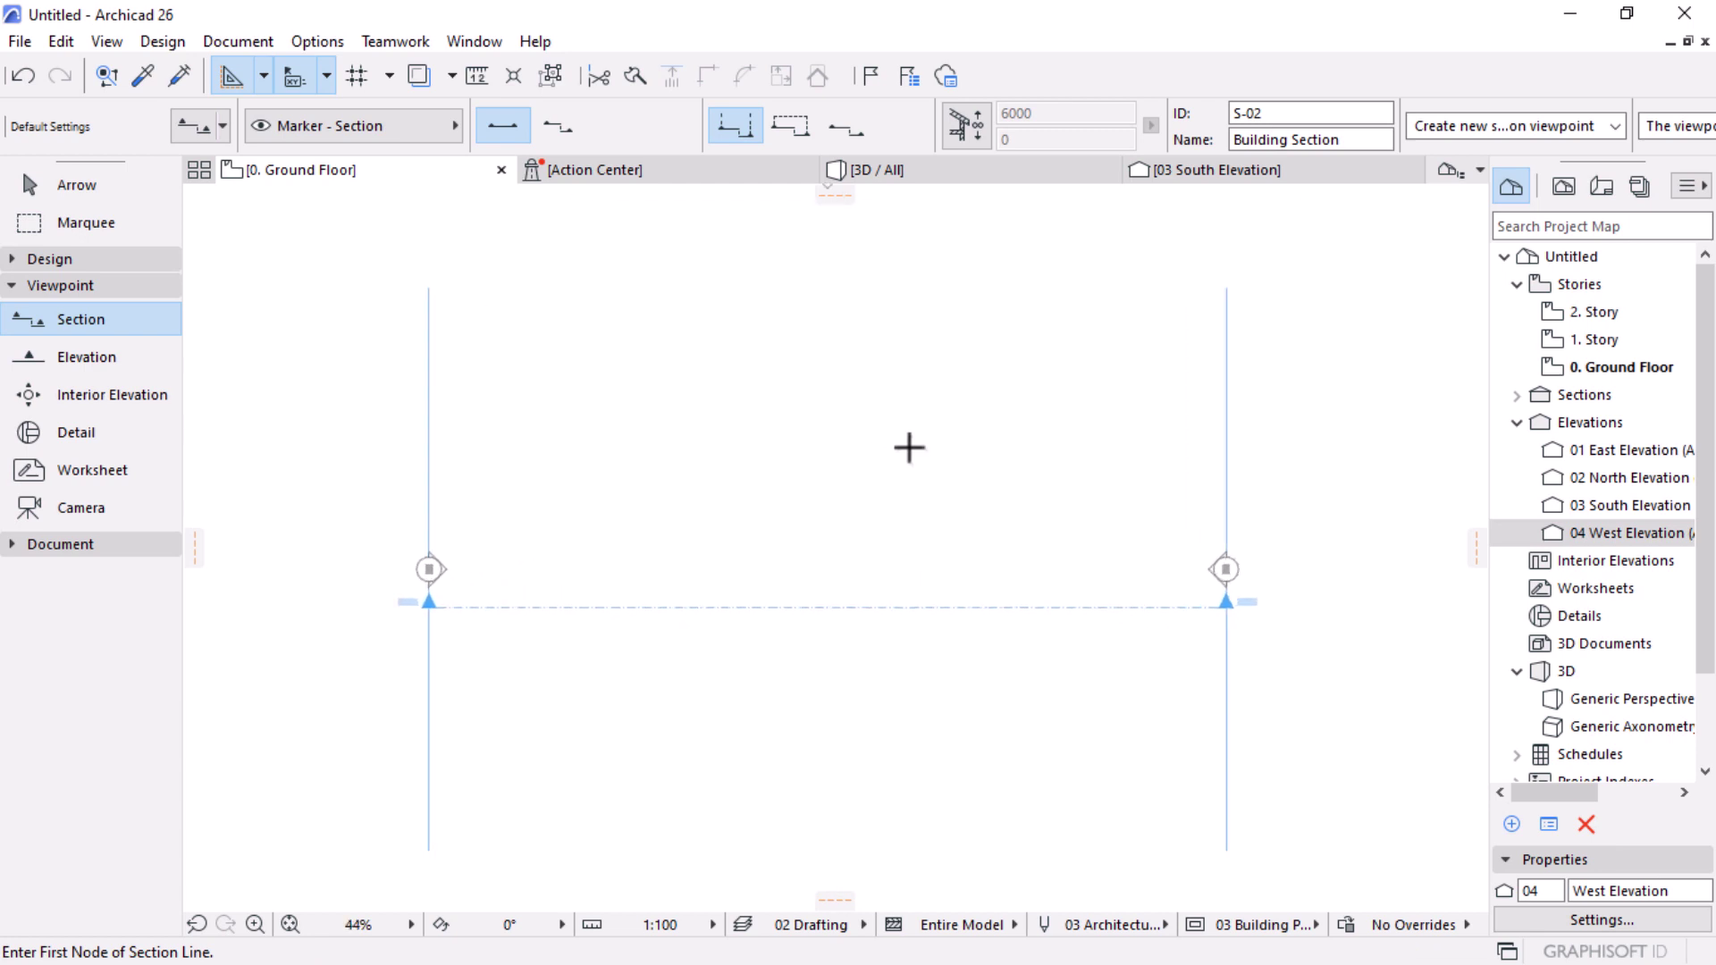
Step: Select the new section line and set its marker style to Circle 4 in the section settings
click(62, 185)
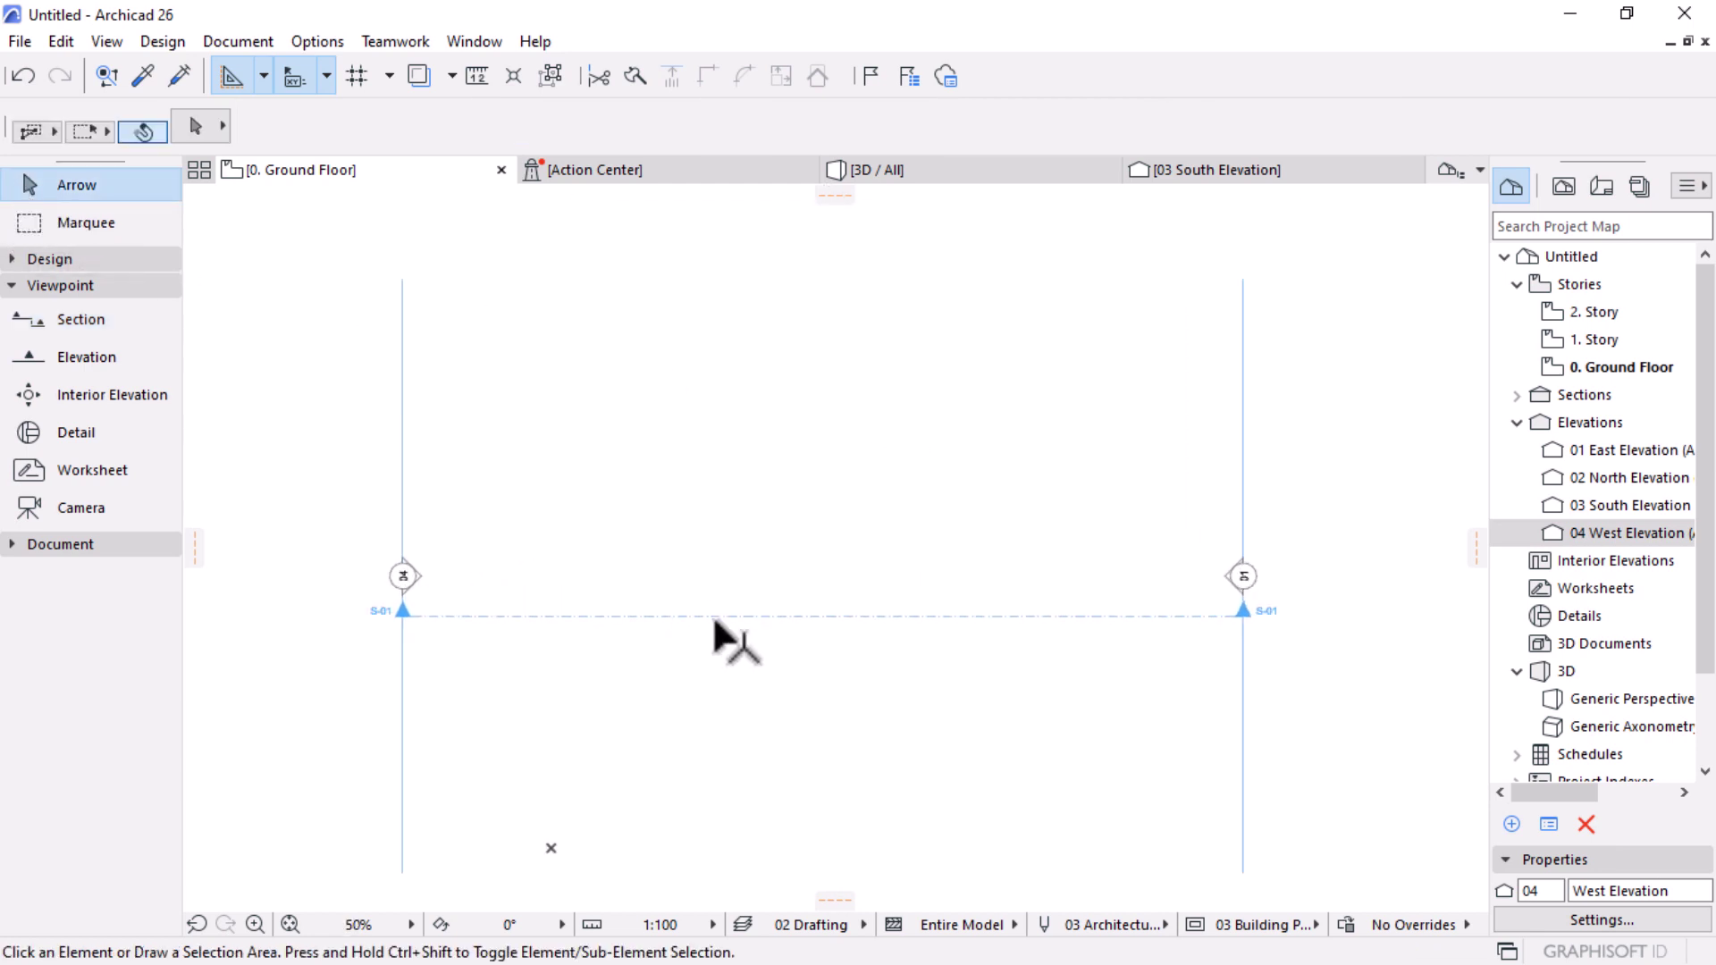
click(715, 618)
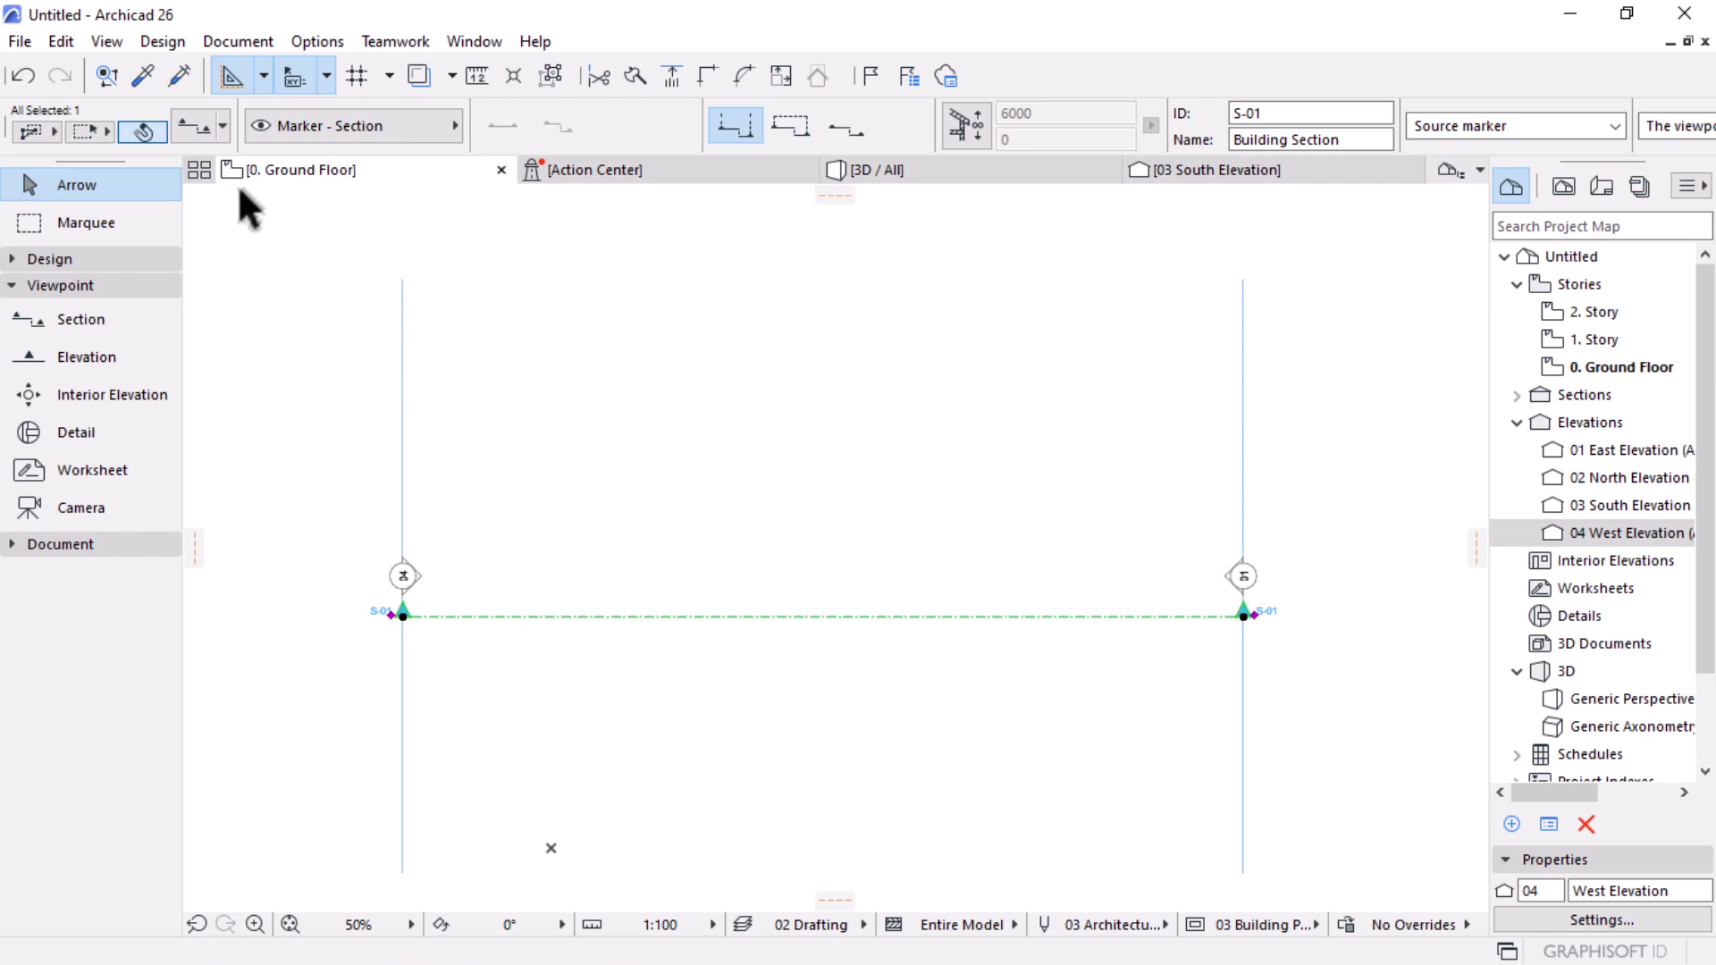
click(196, 125)
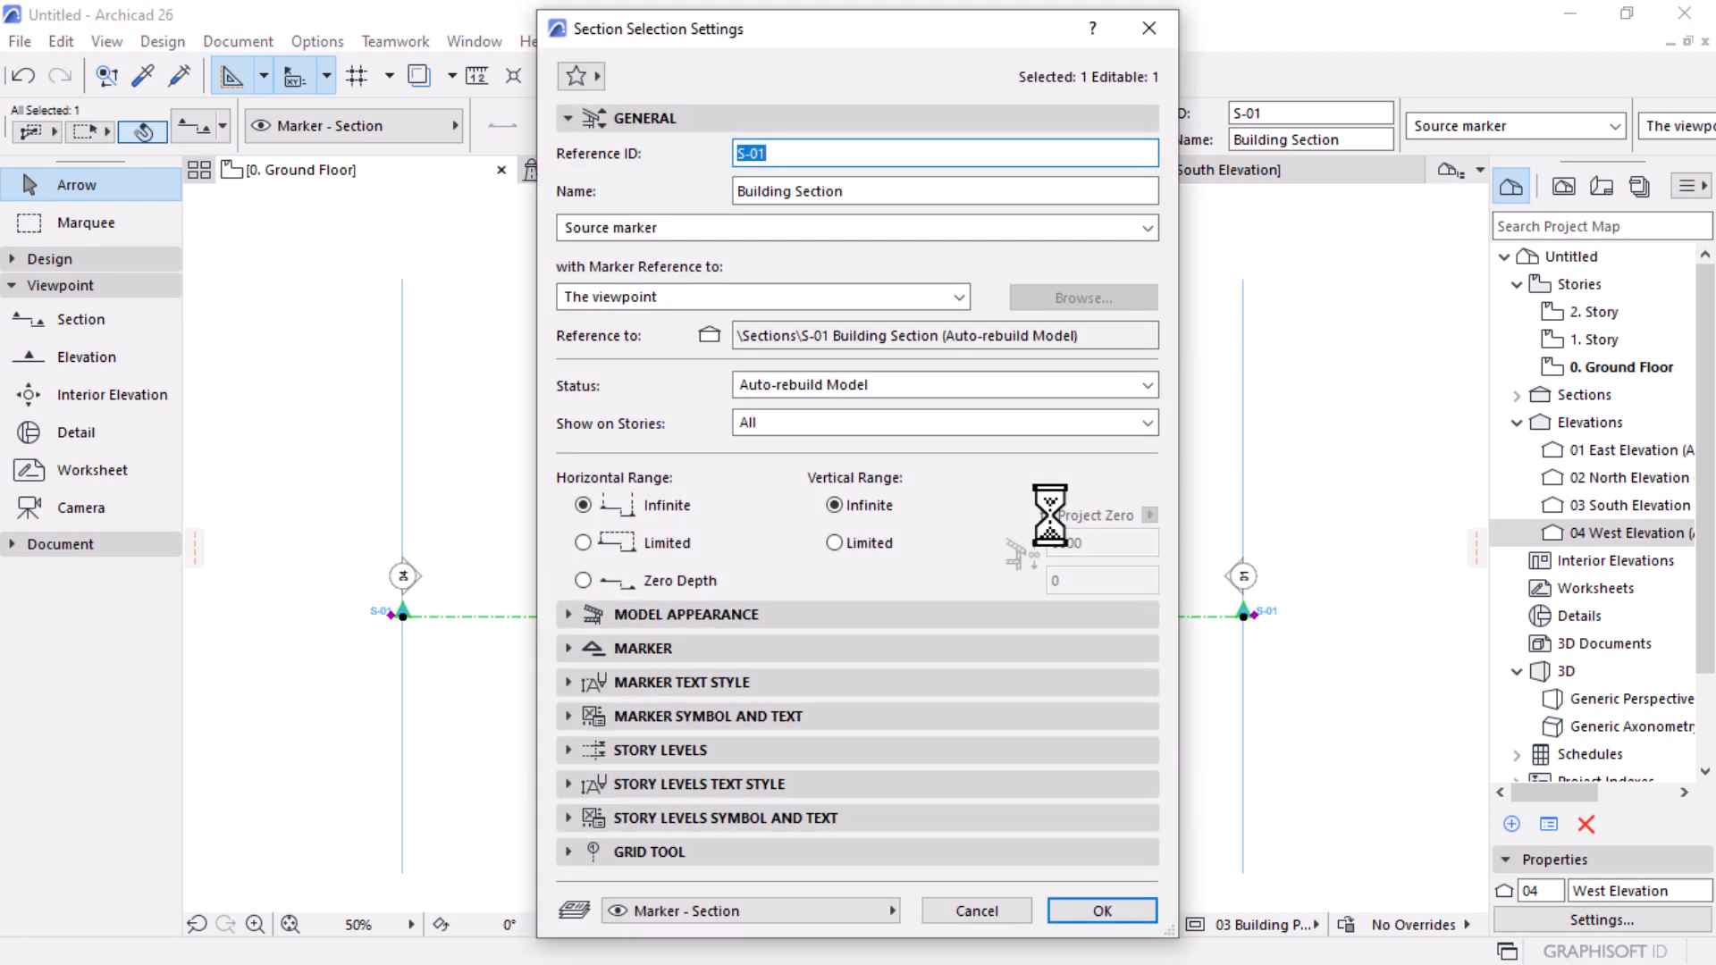
click(570, 119)
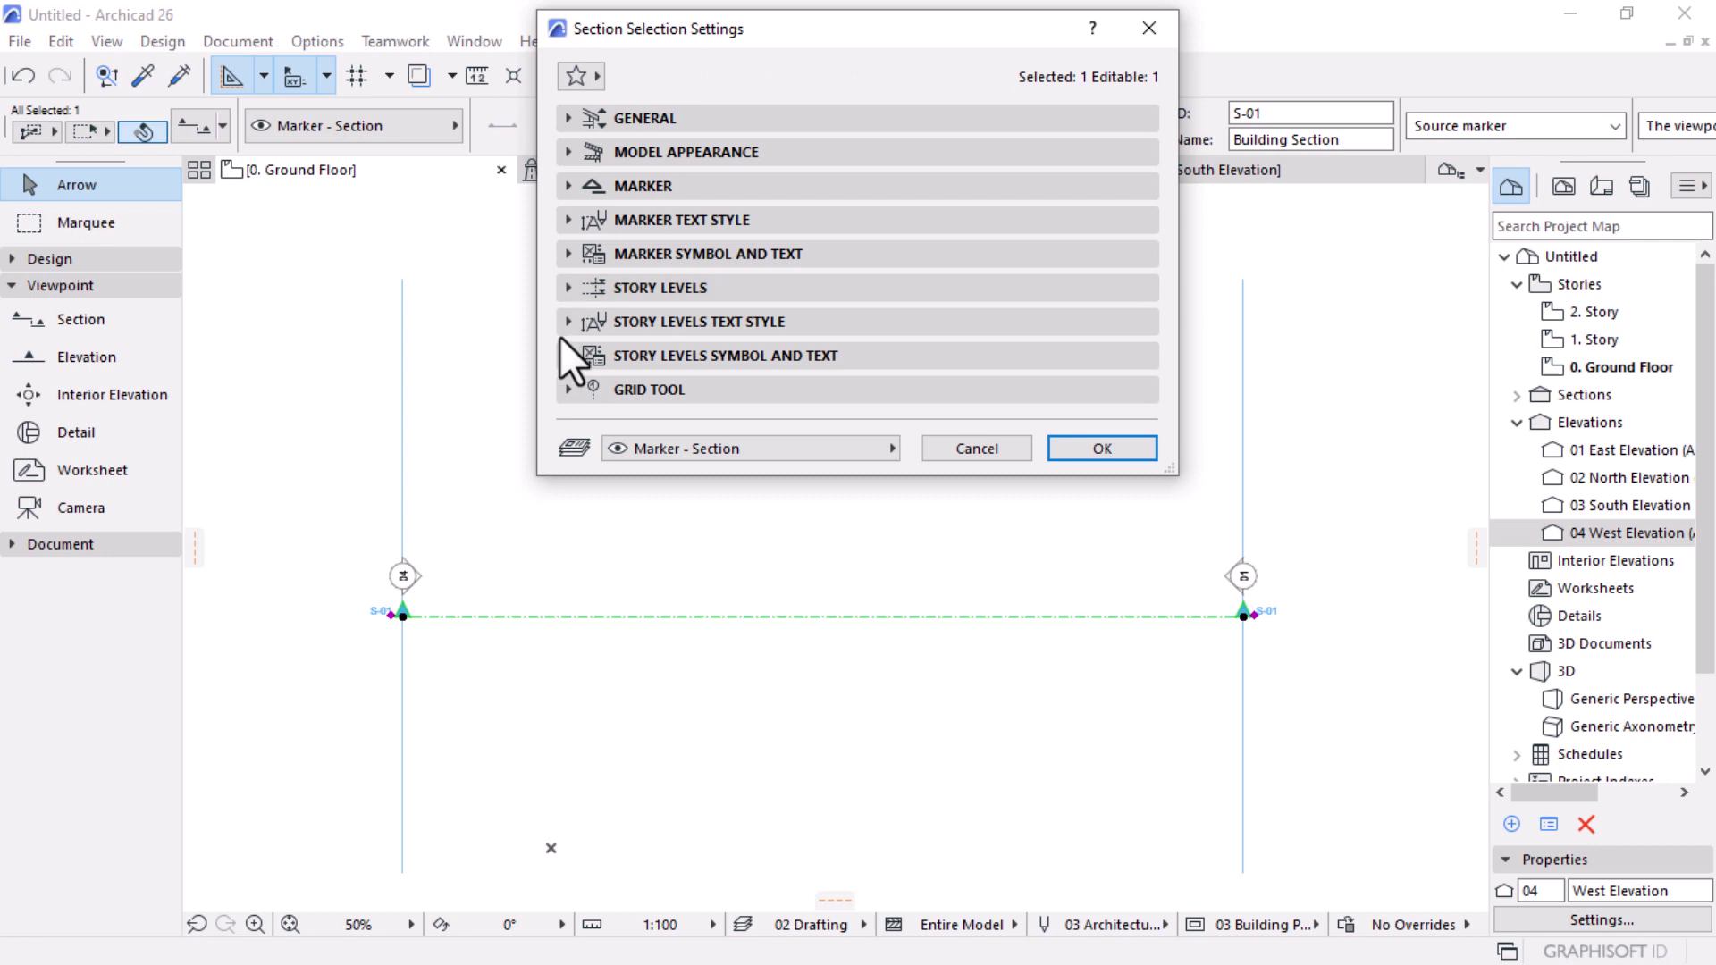
click(577, 259)
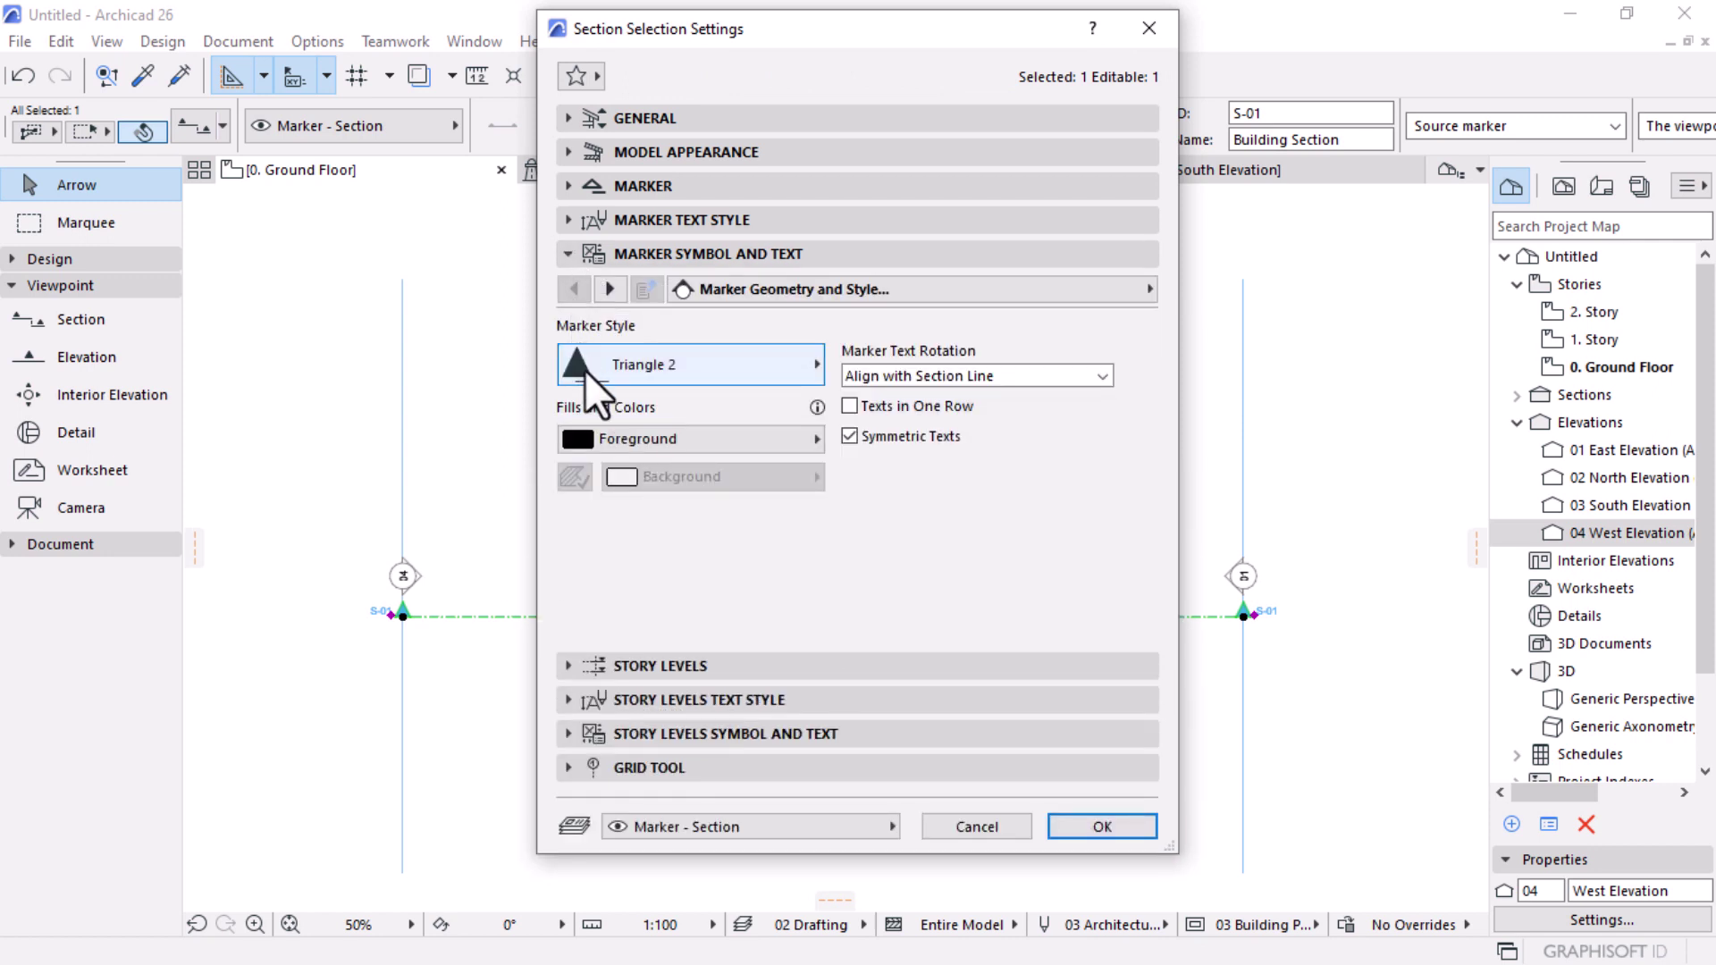
click(749, 367)
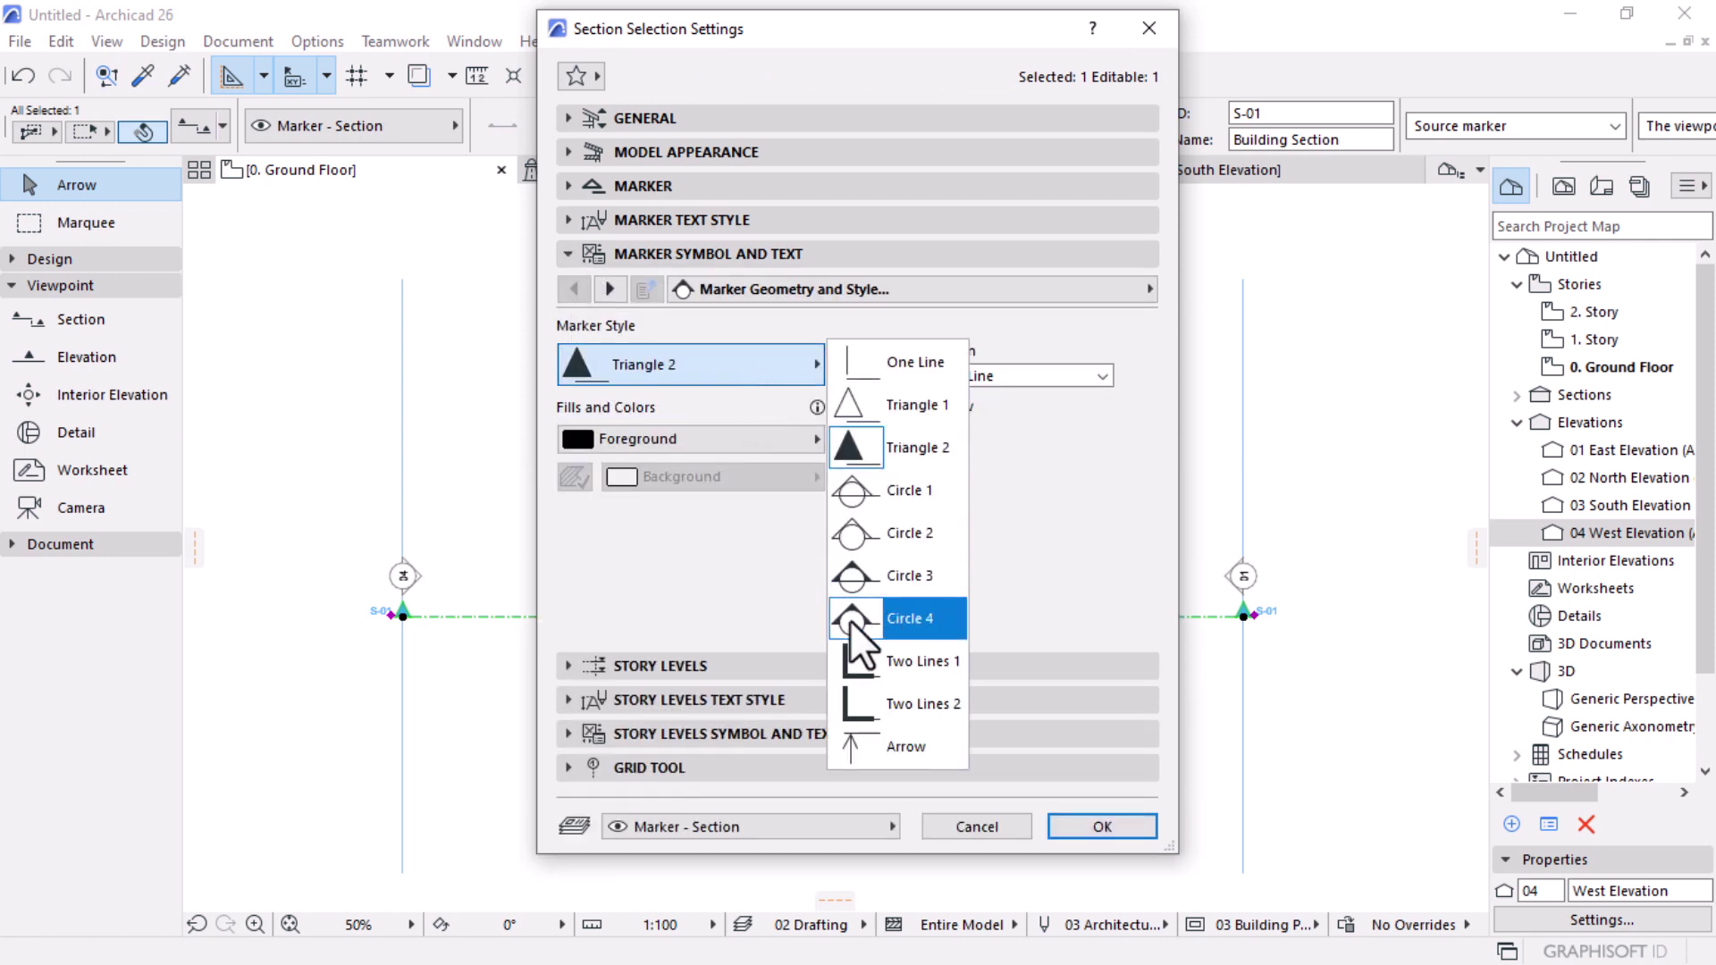
click(897, 631)
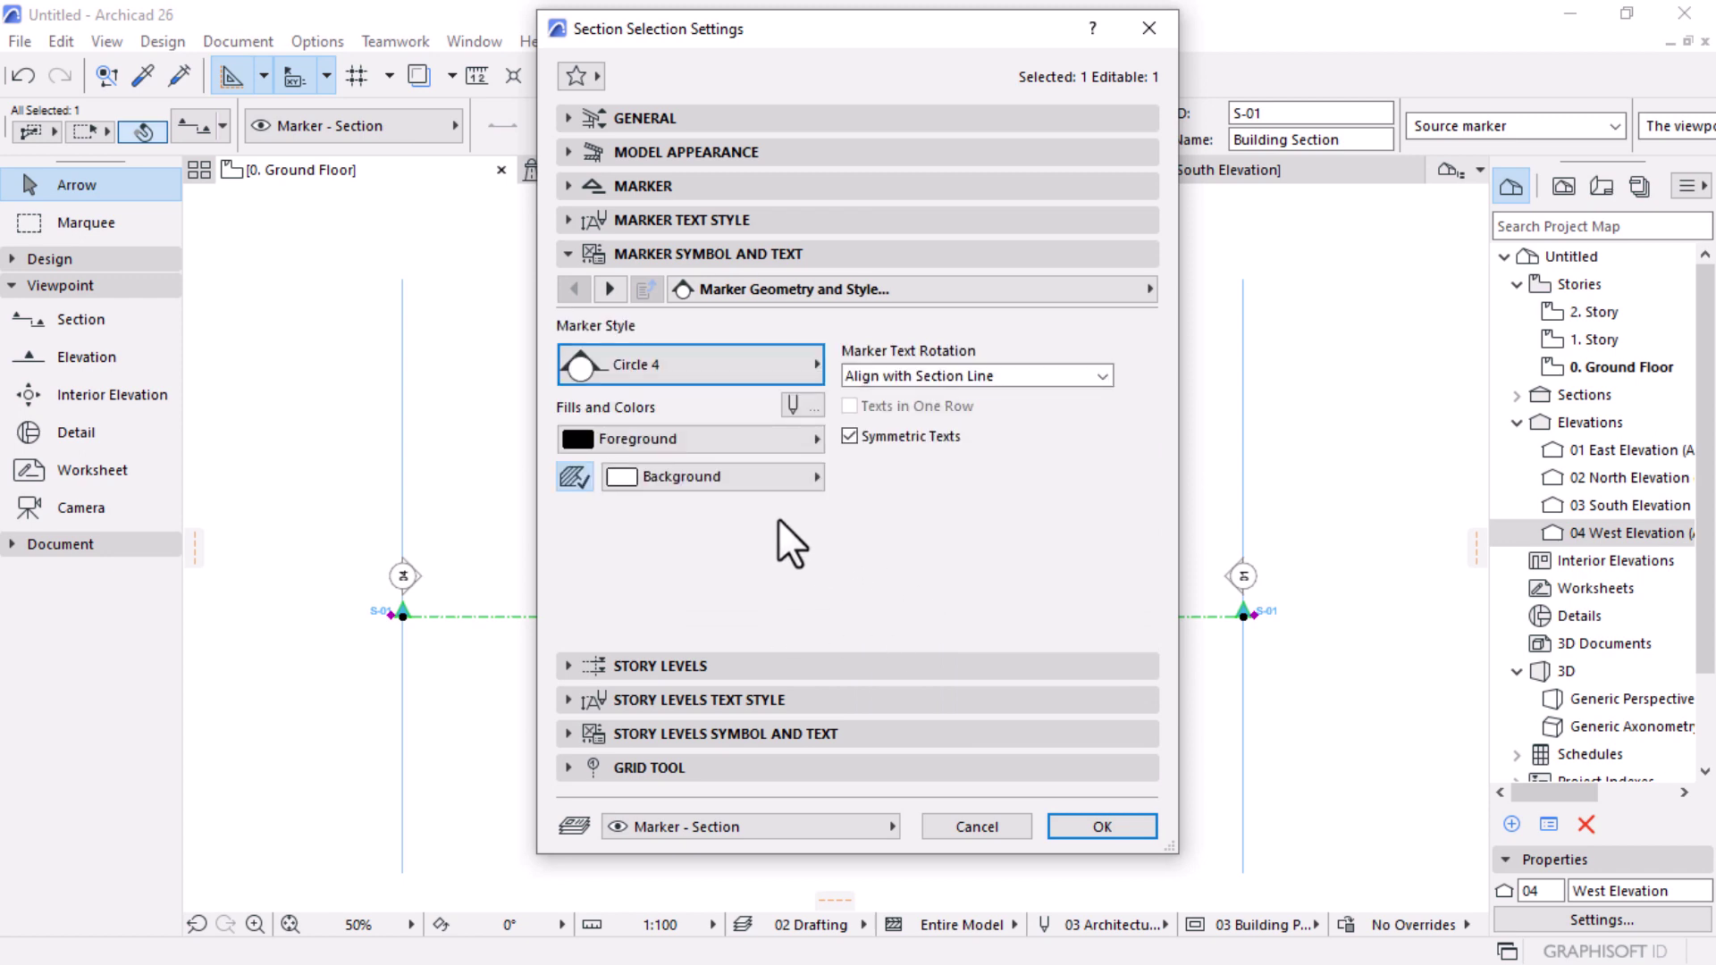
Step: Set the section marker size to 15 mm, turn off Uniform Marker Pen and assign pen 2 to the marker
click(610, 289)
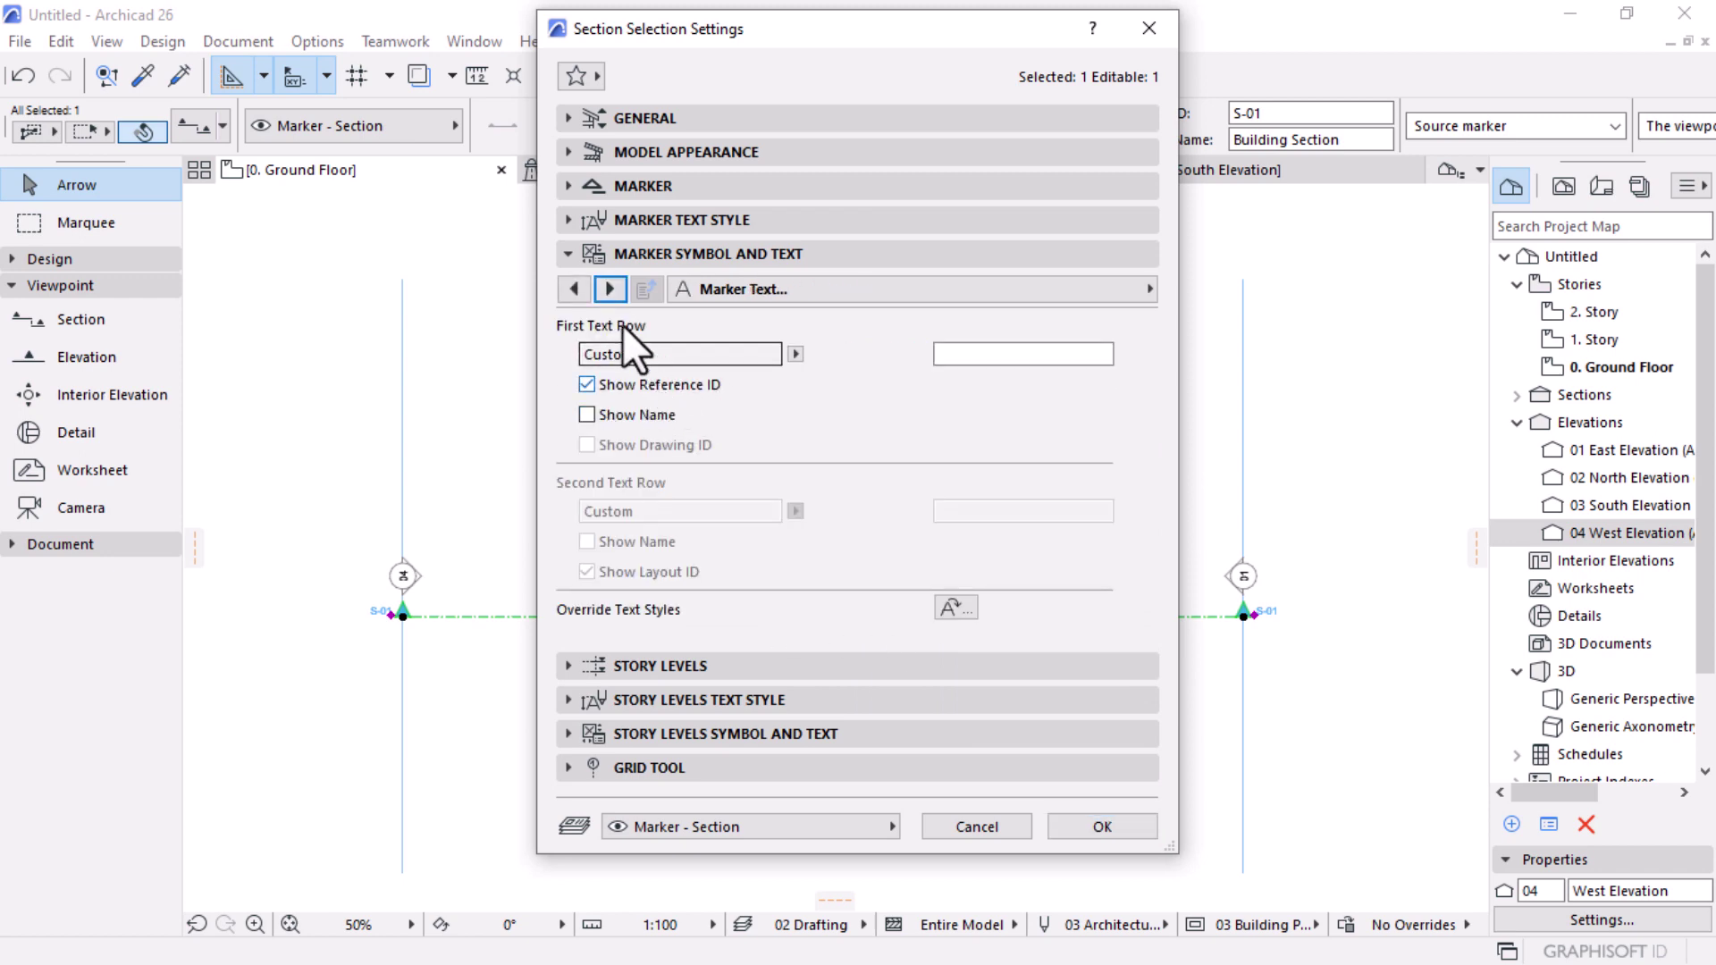
click(568, 187)
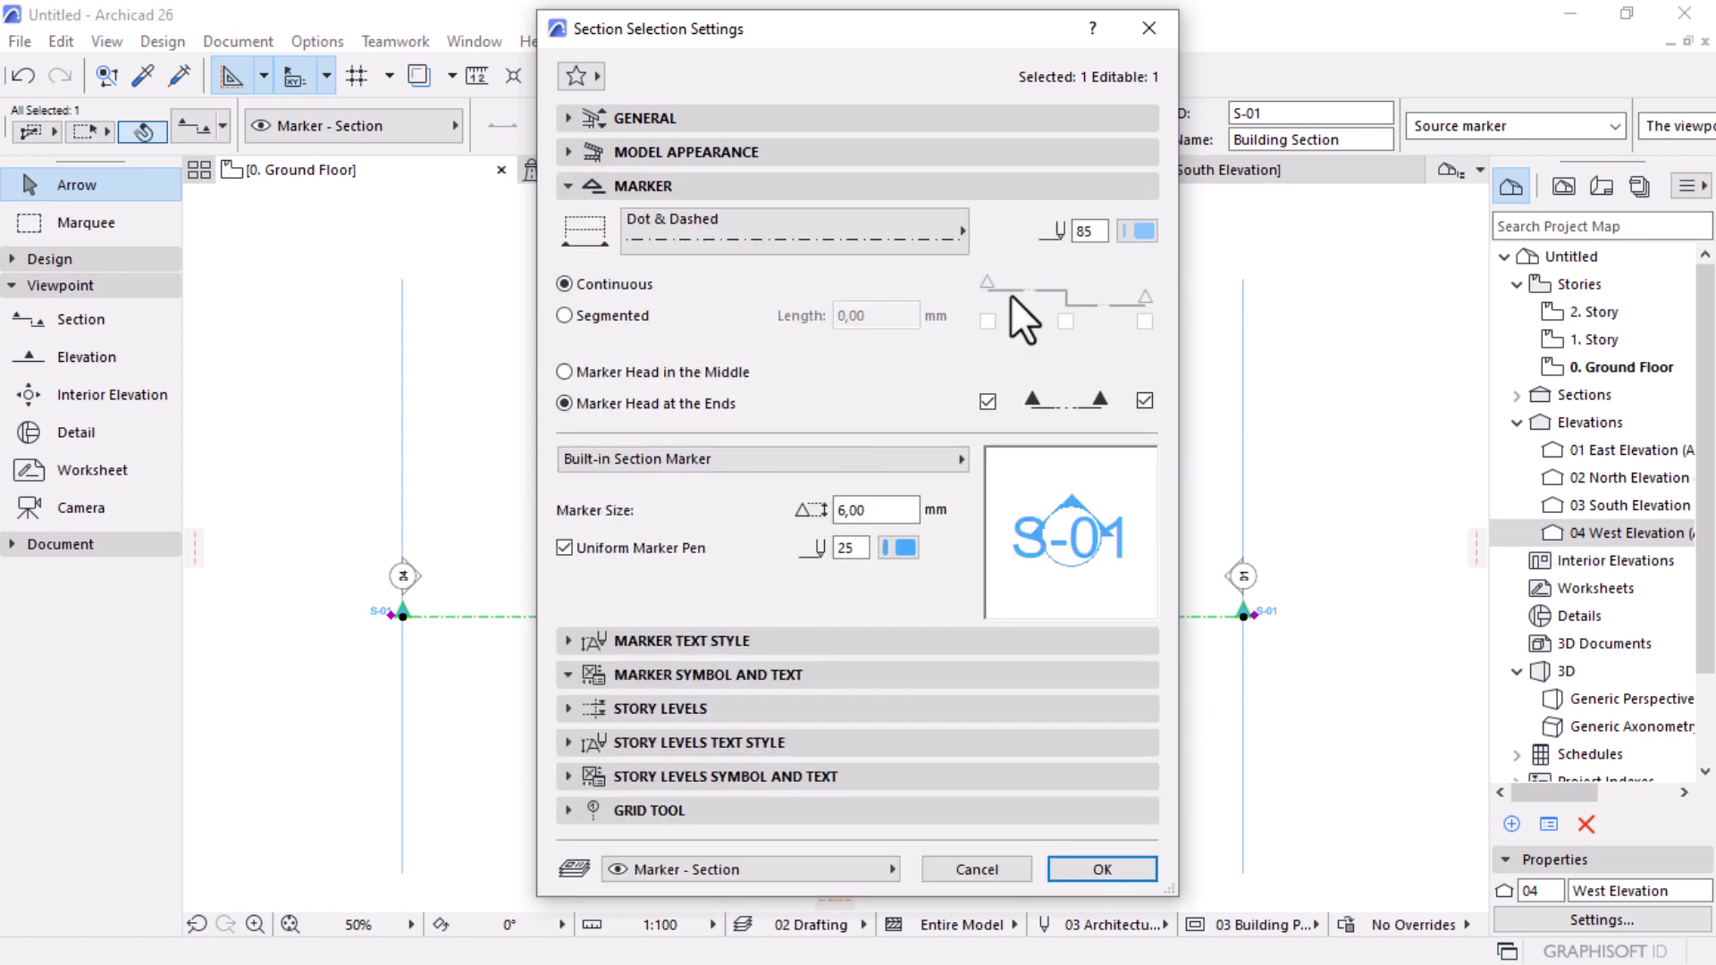
click(876, 509)
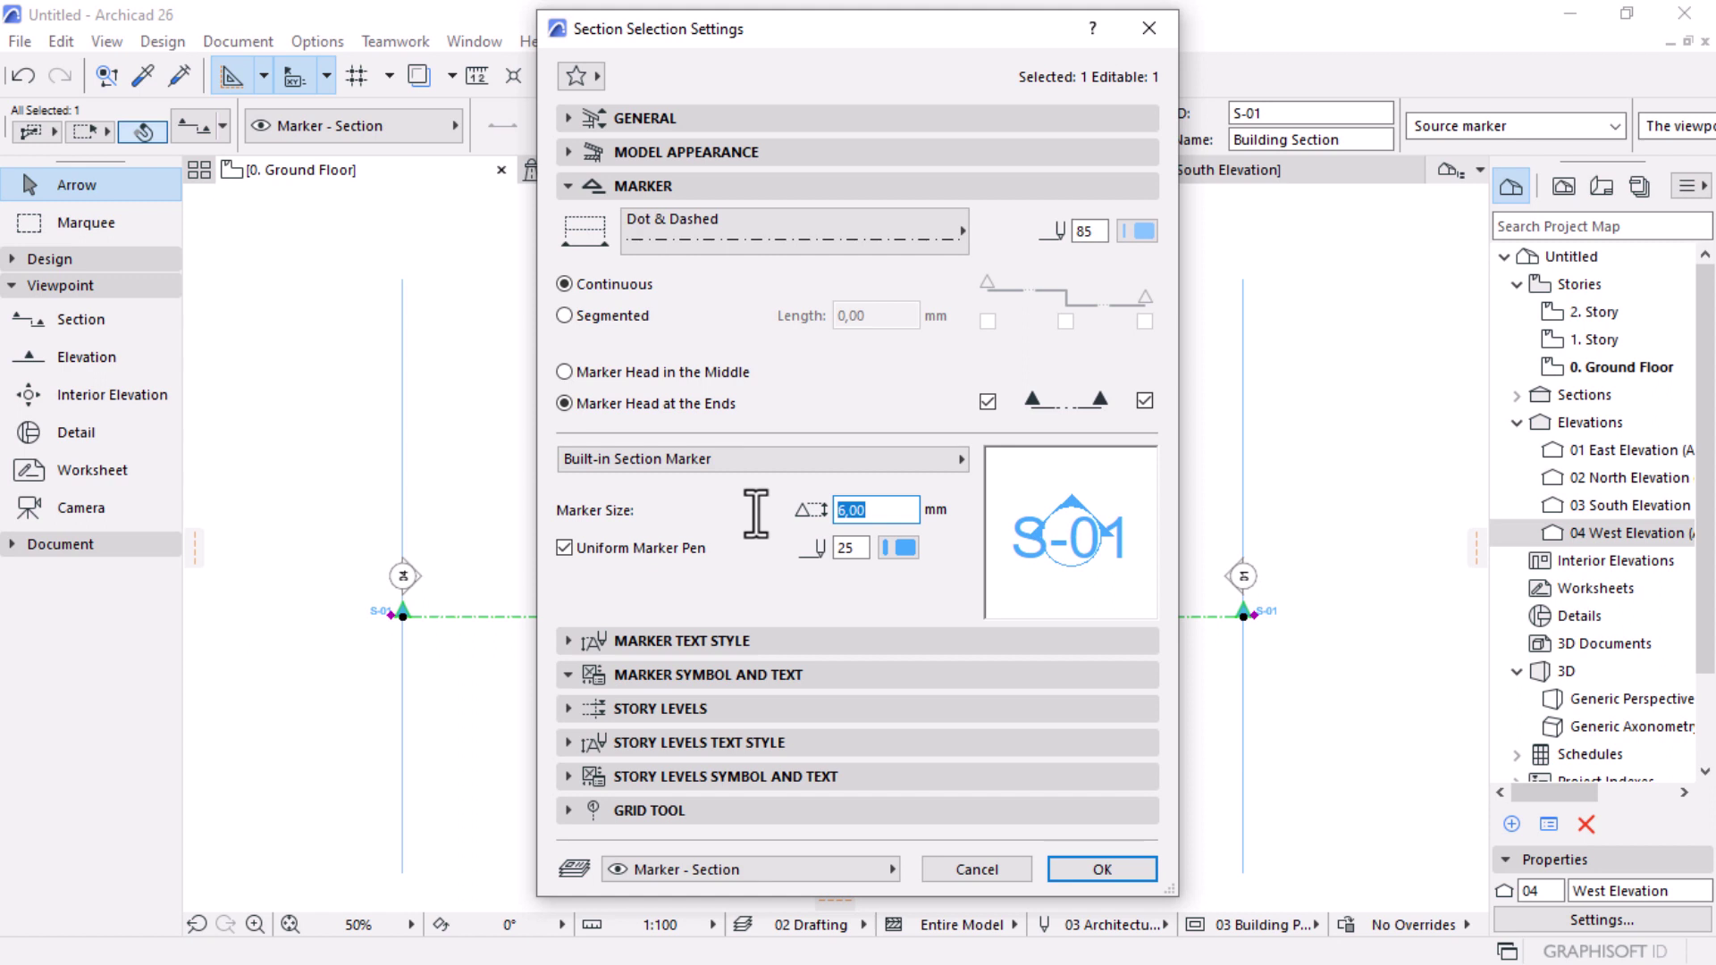
text(15)
click(792, 558)
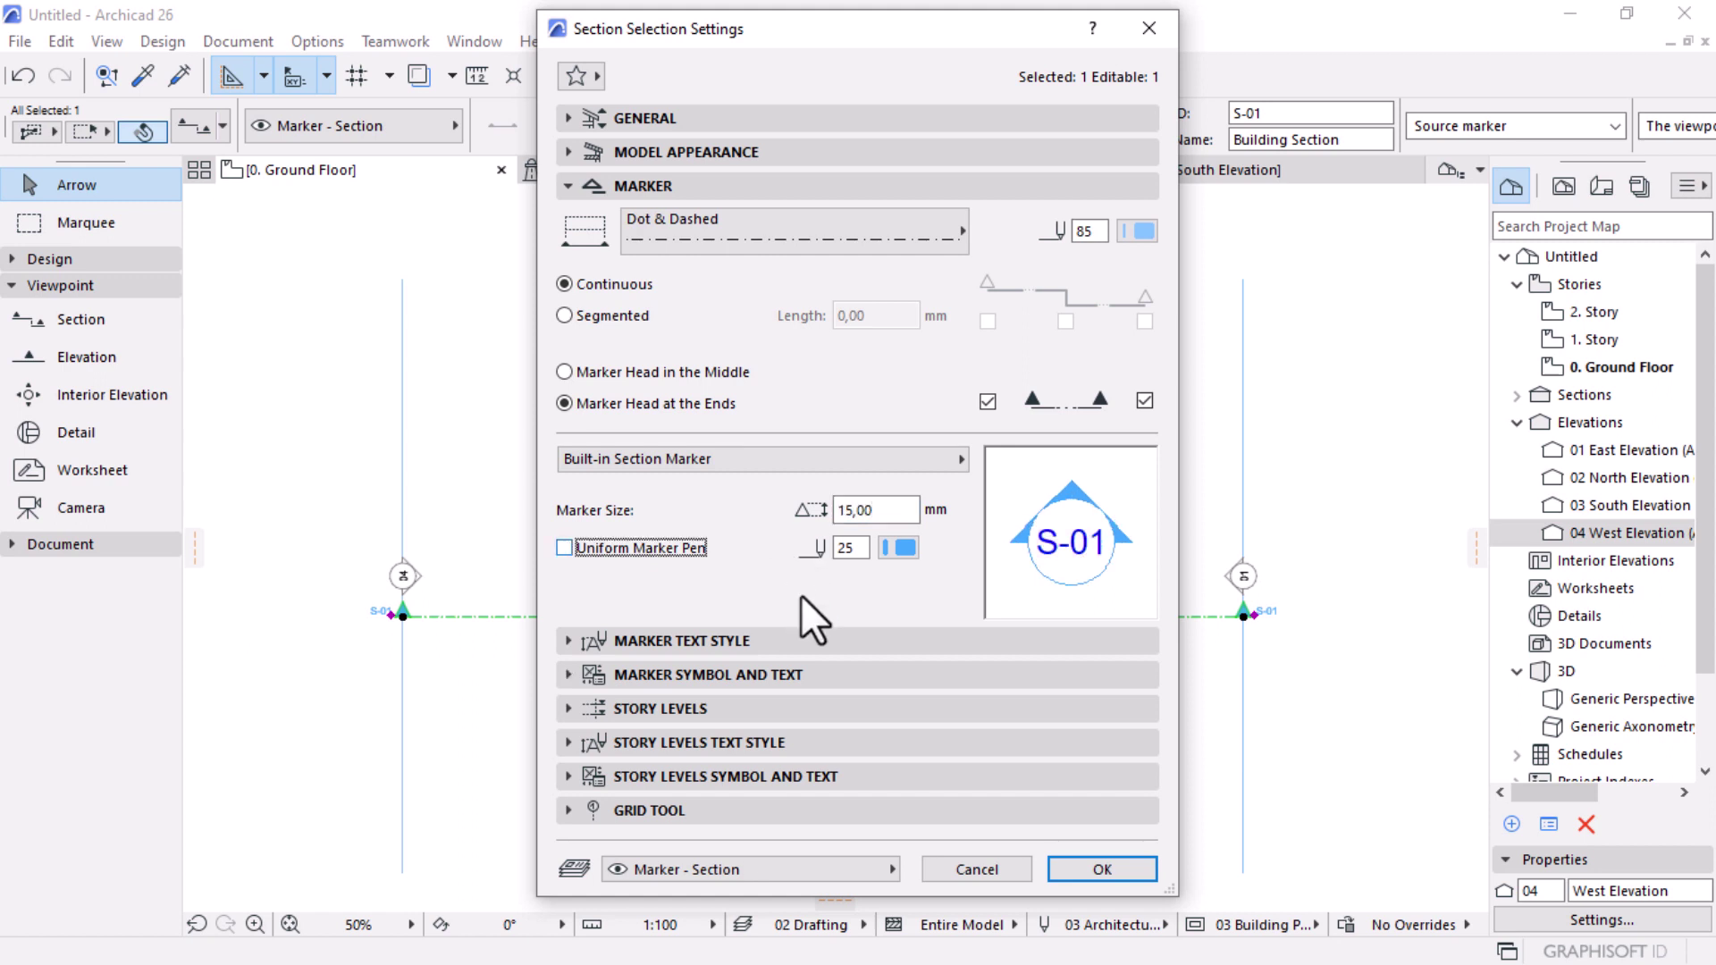
click(901, 549)
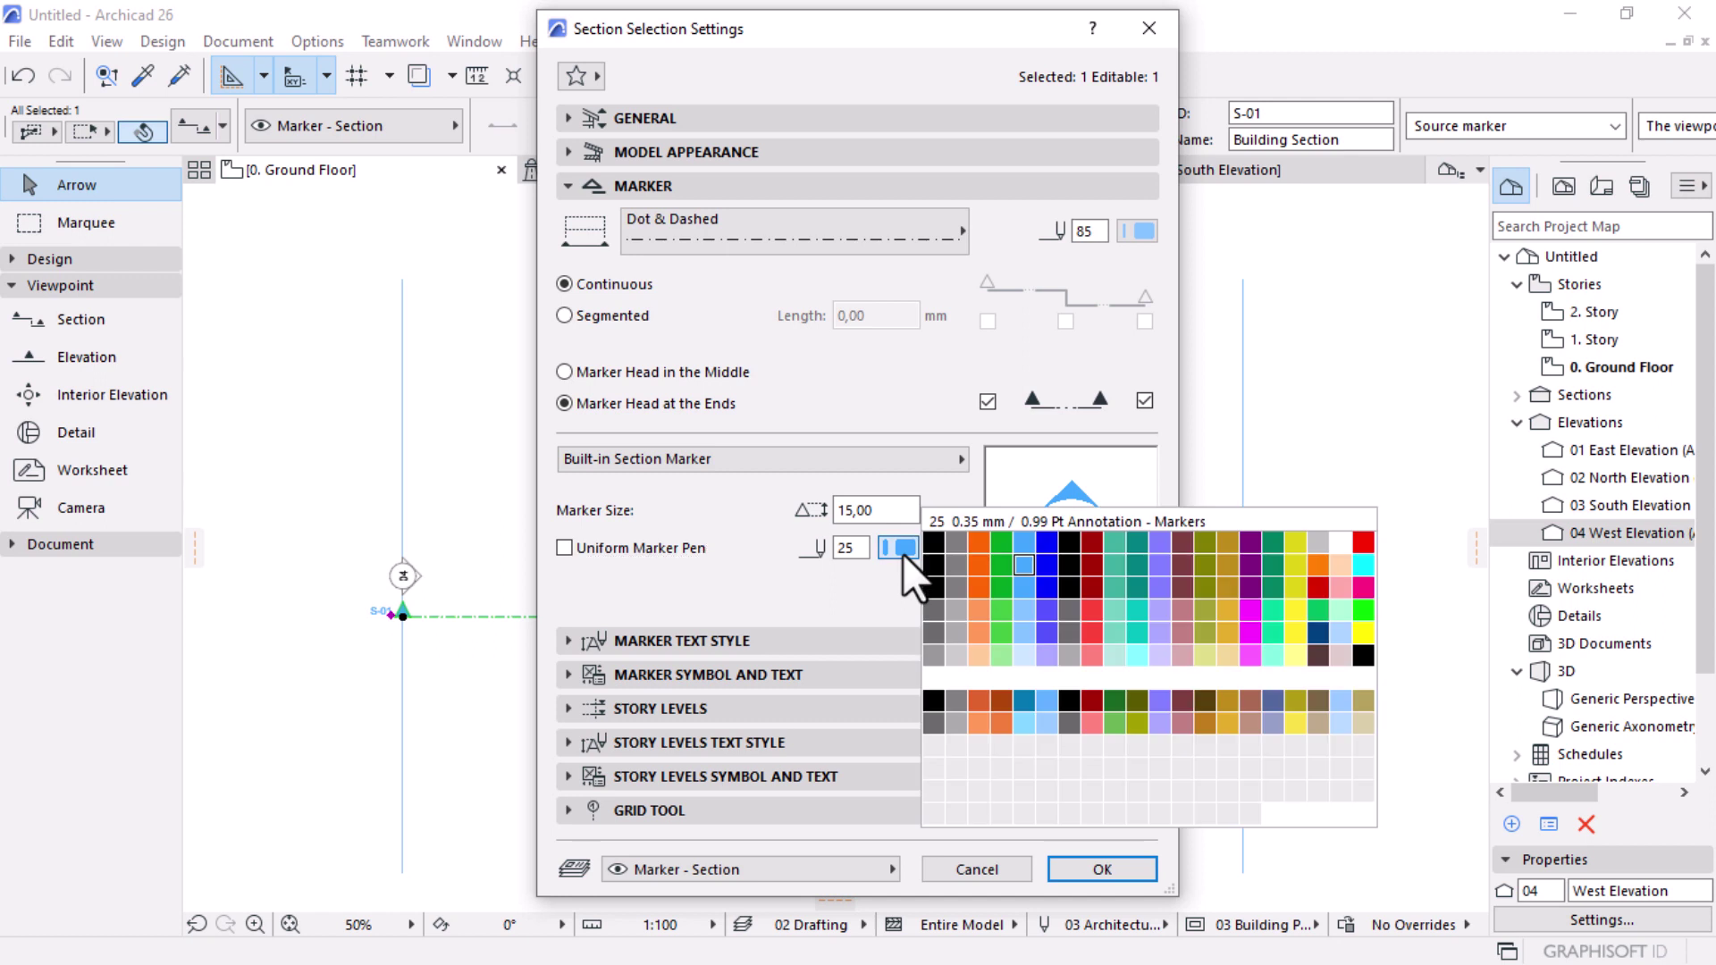
click(953, 547)
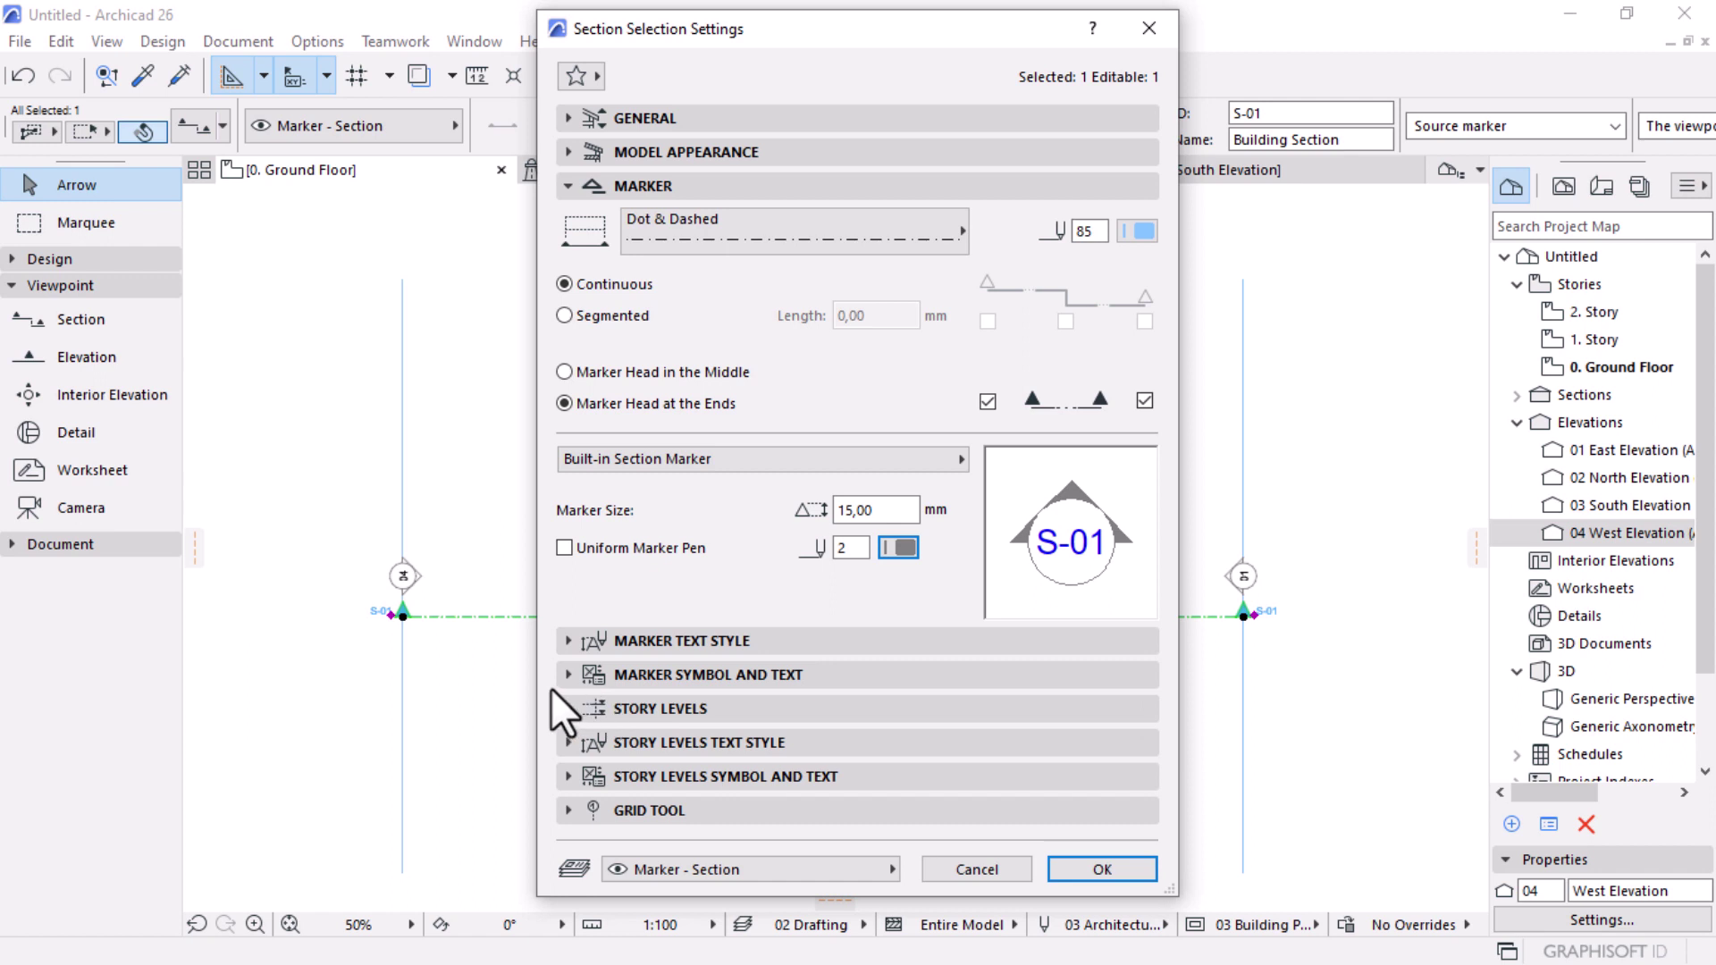
Step: Set the section marker's text pen to pen 1, keeping the Arial font
click(567, 643)
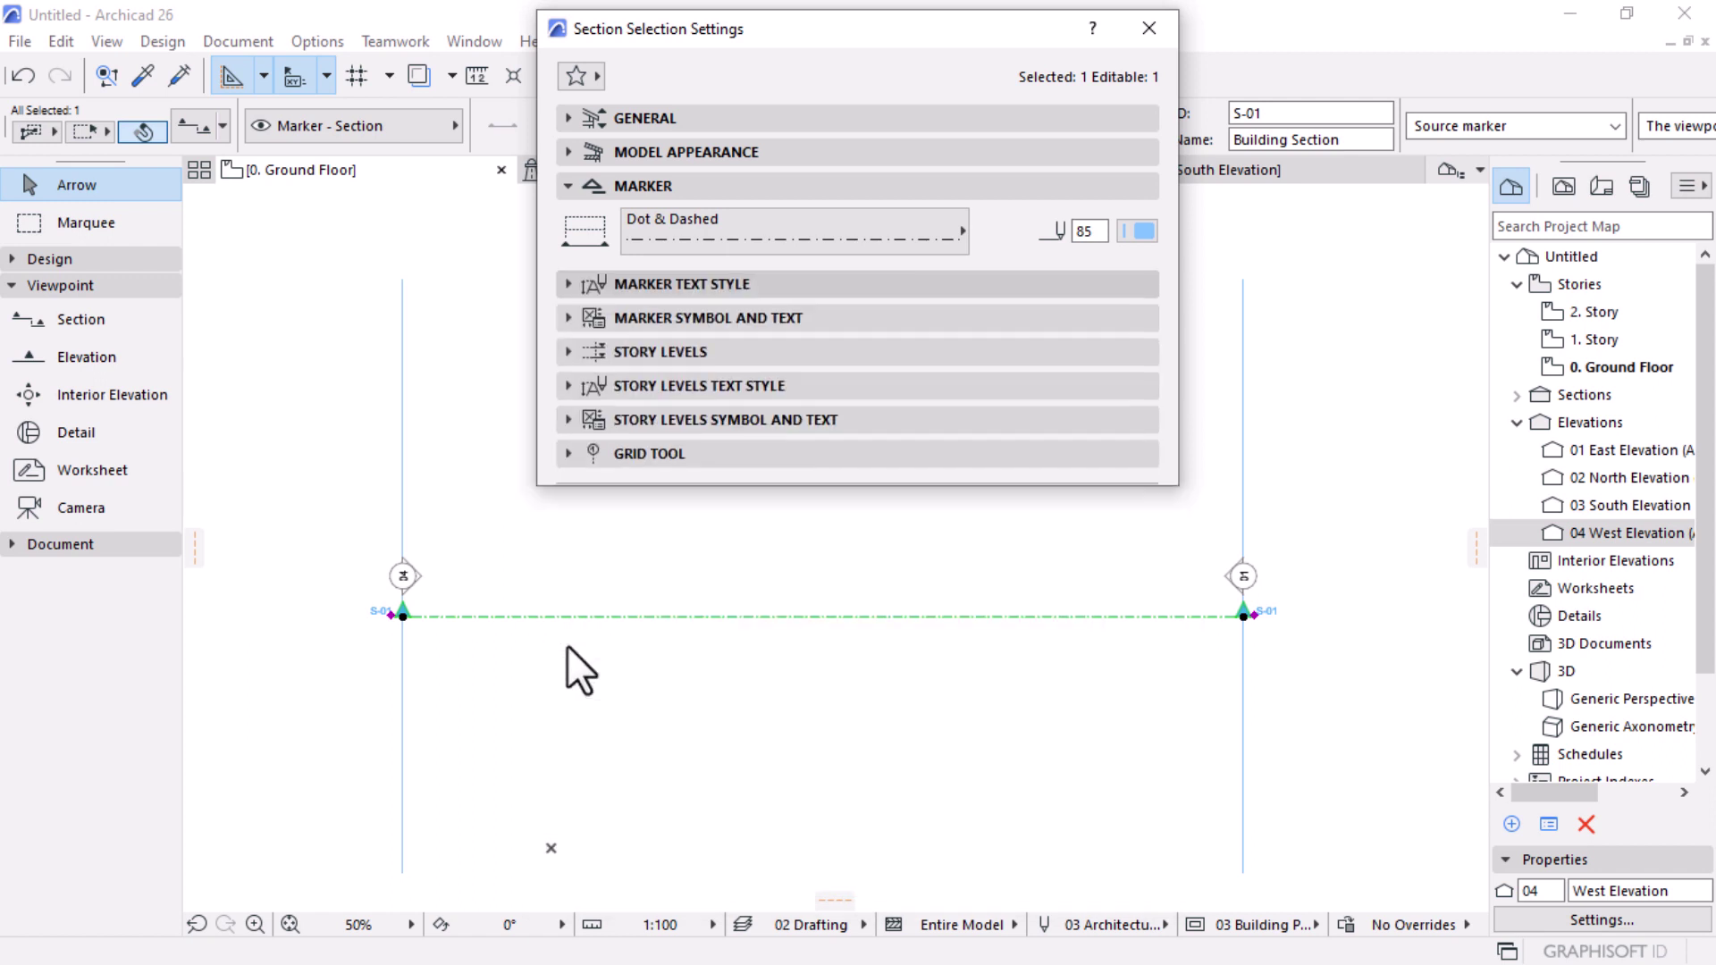
click(715, 308)
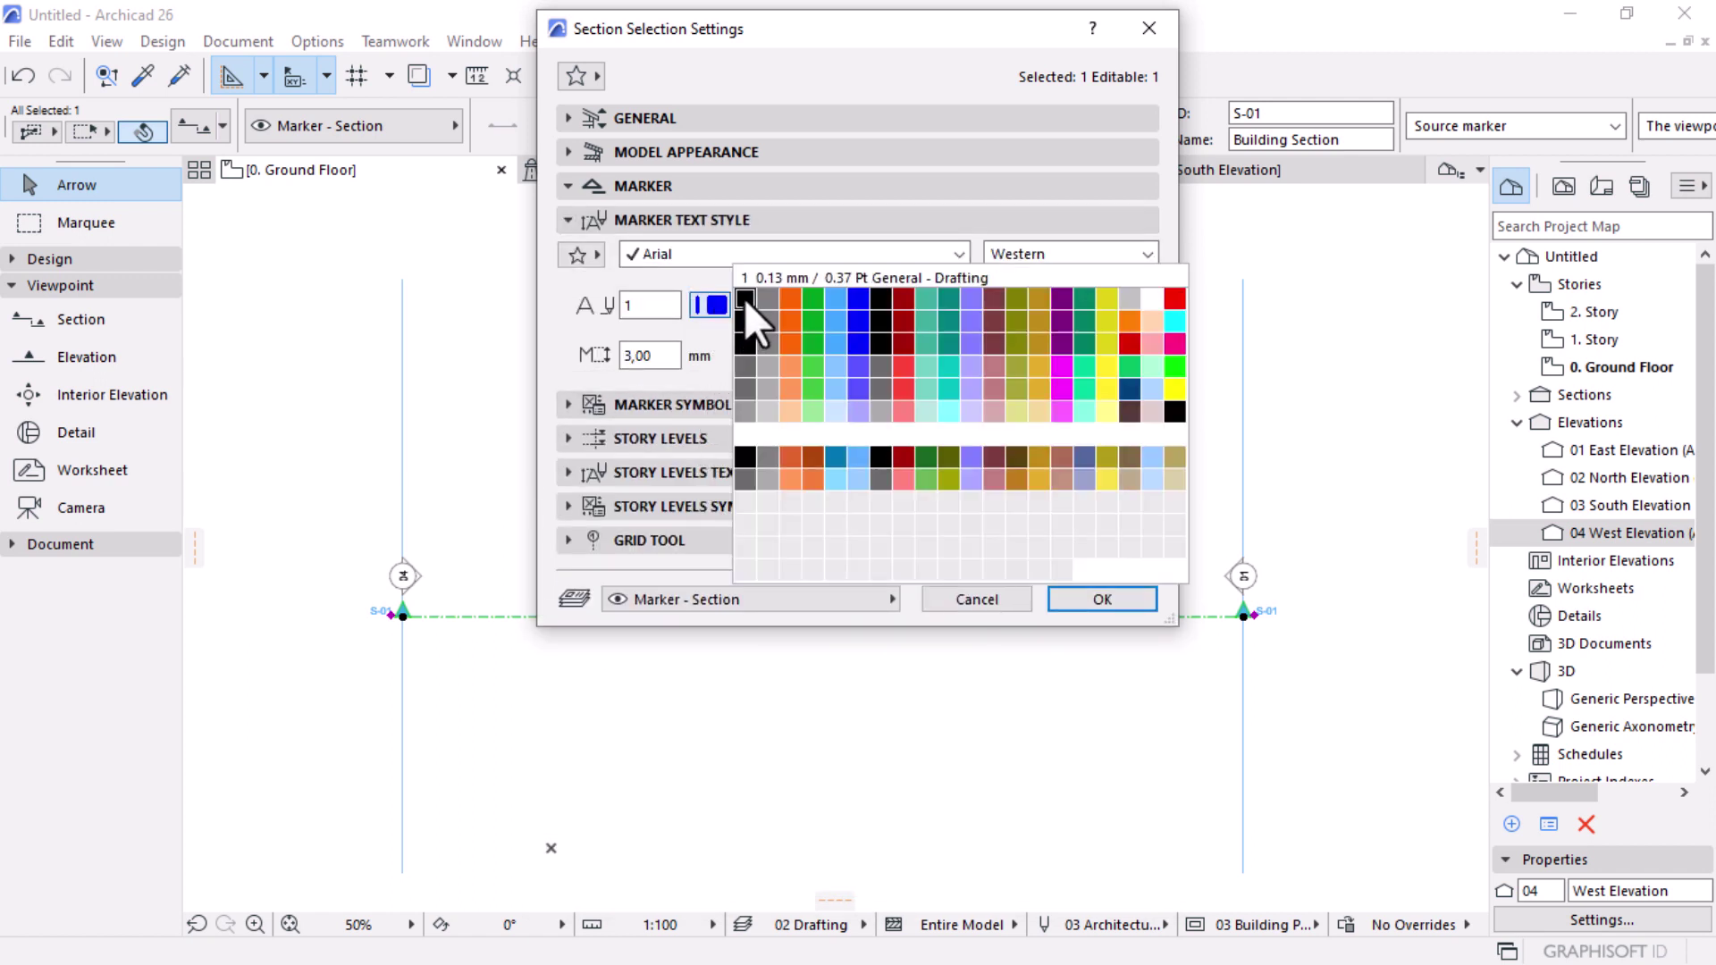
click(743, 300)
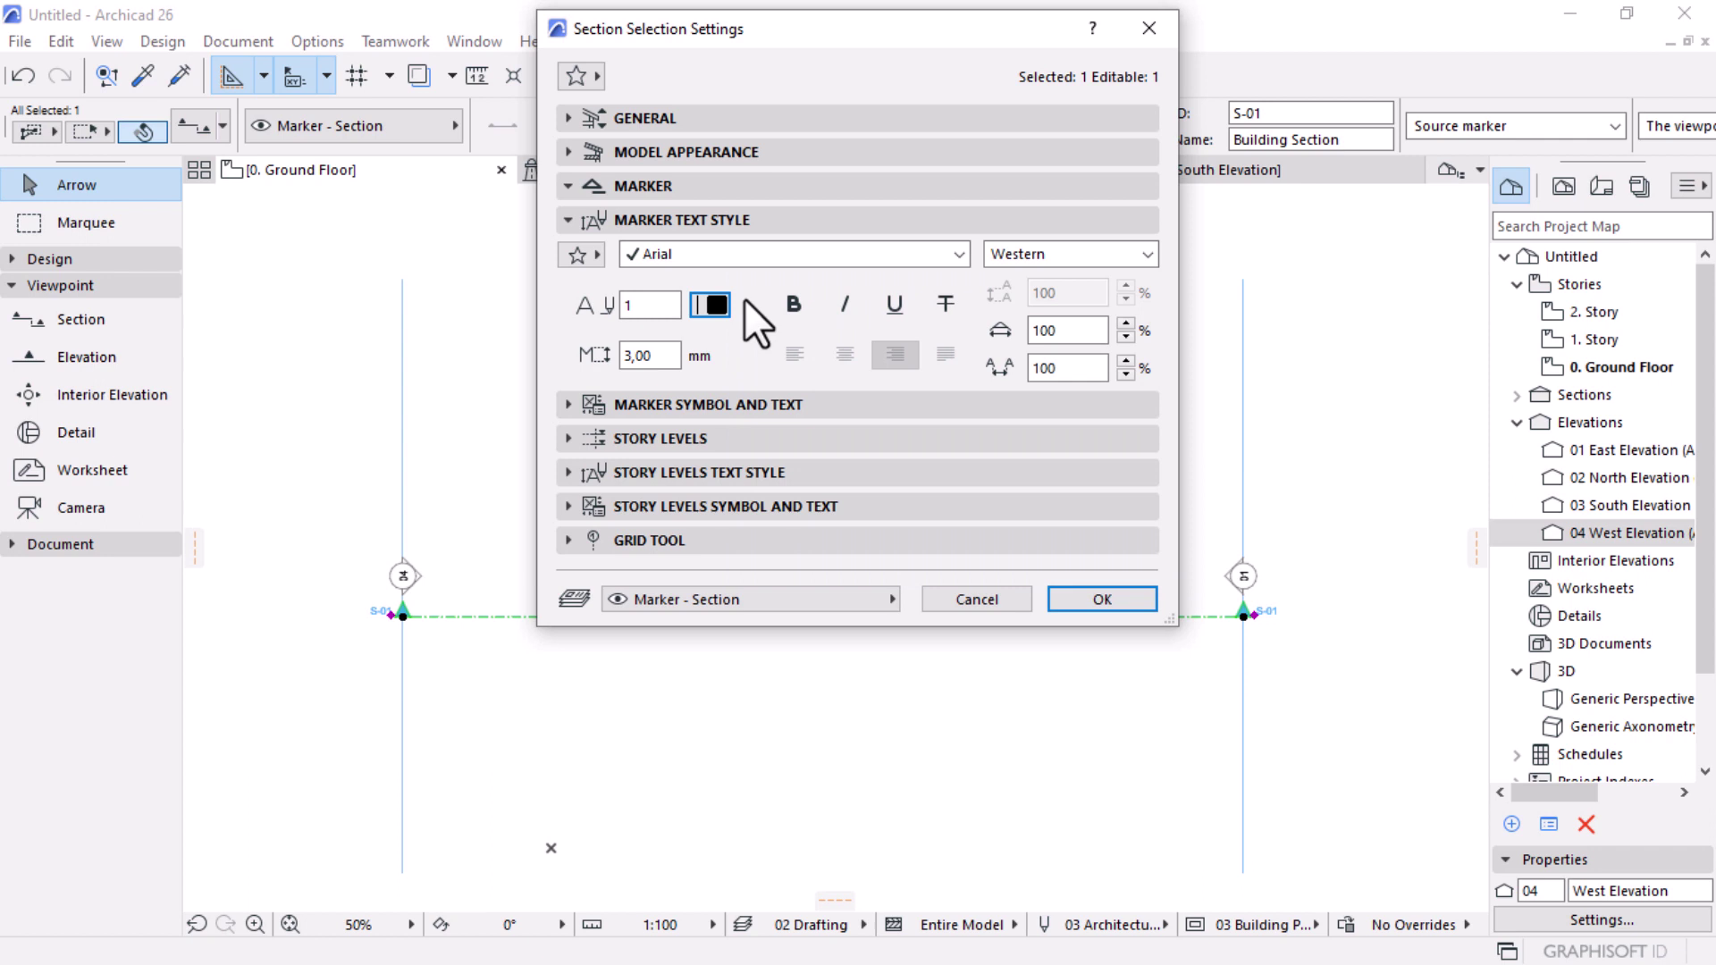
Step: Change the section line's line type to Dashed Triple
click(571, 186)
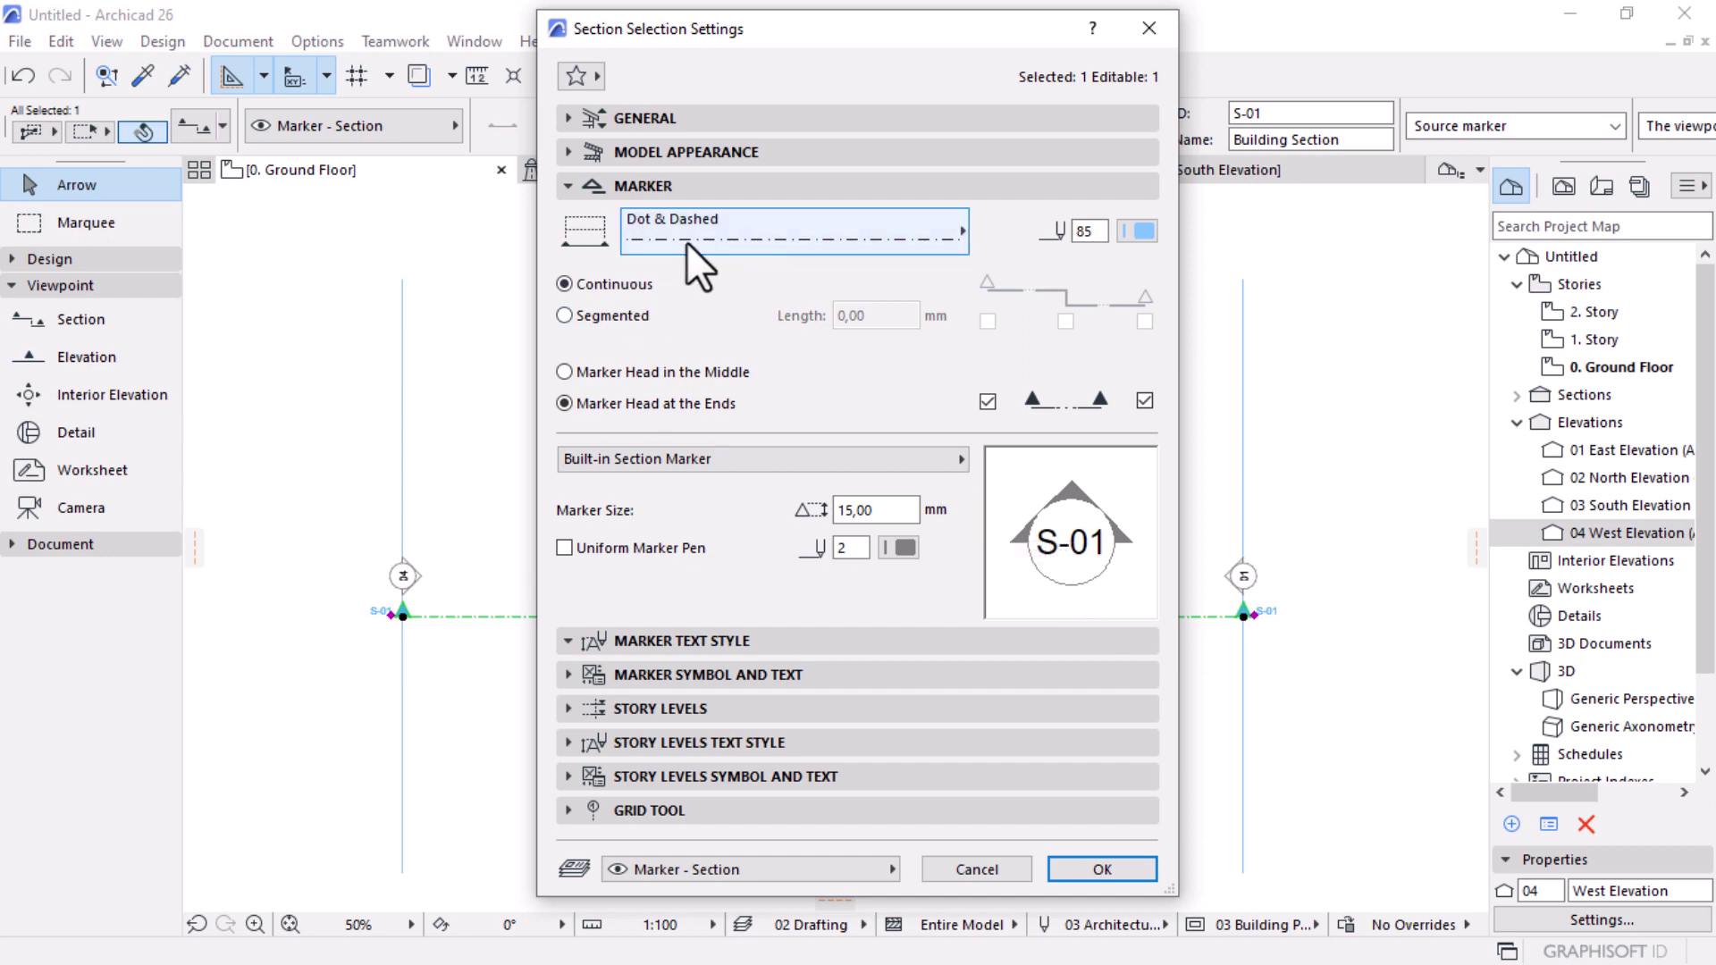
click(738, 238)
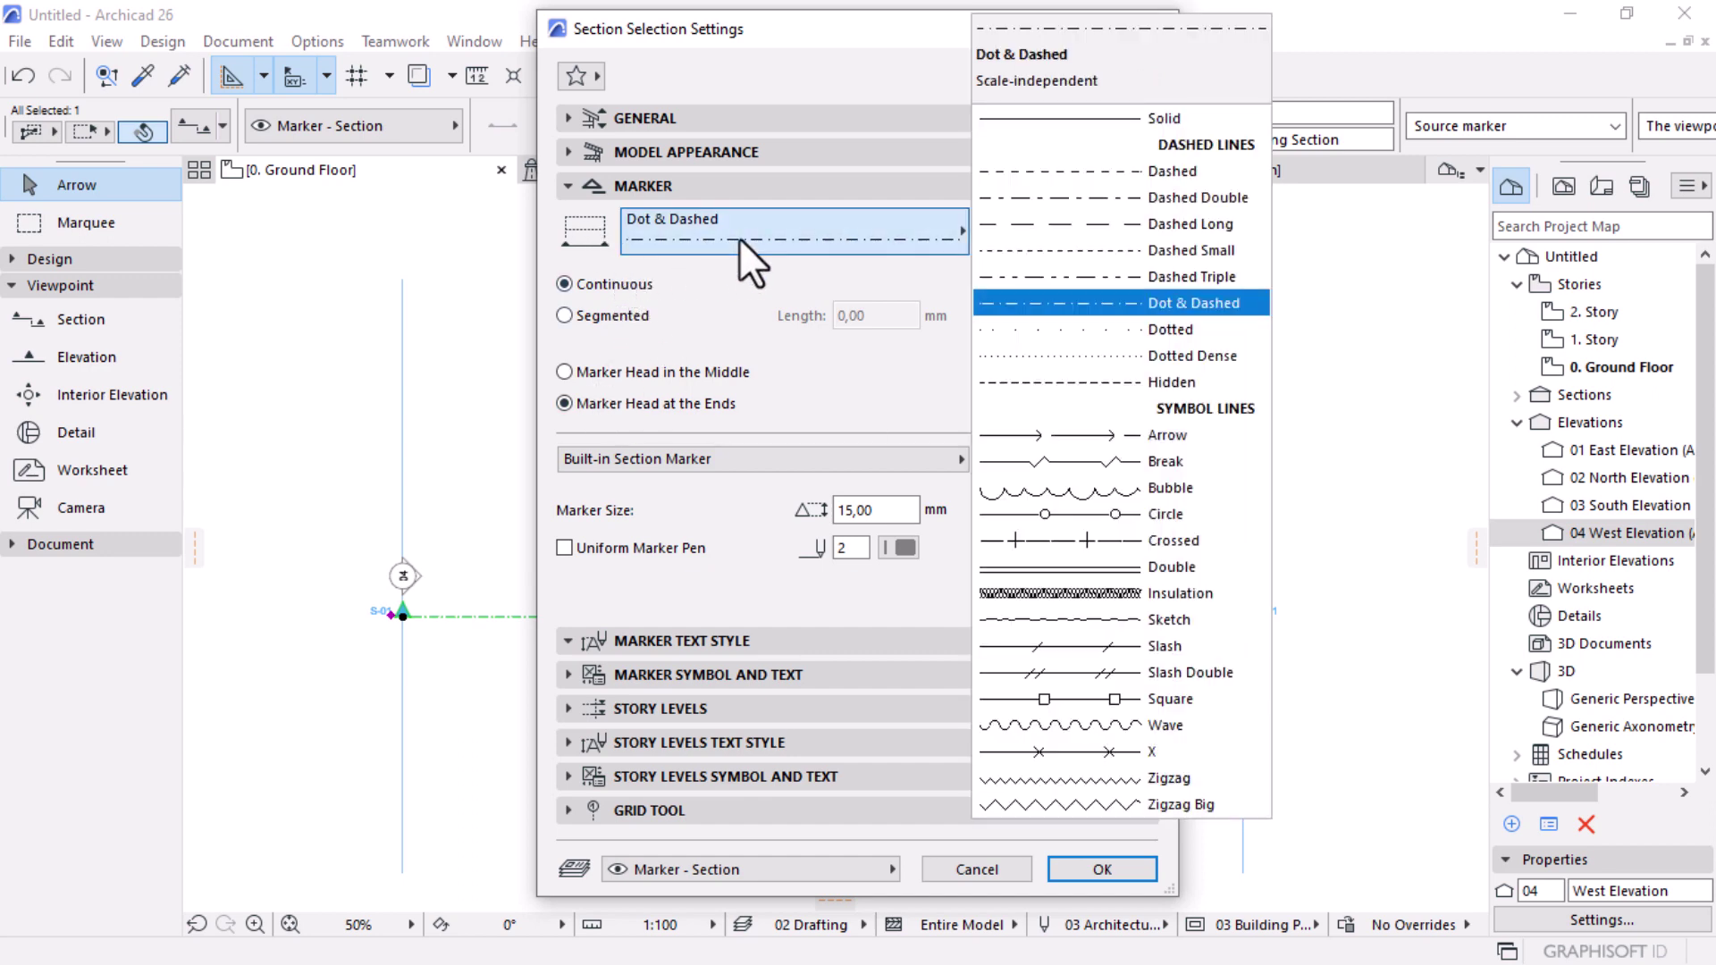
click(1190, 279)
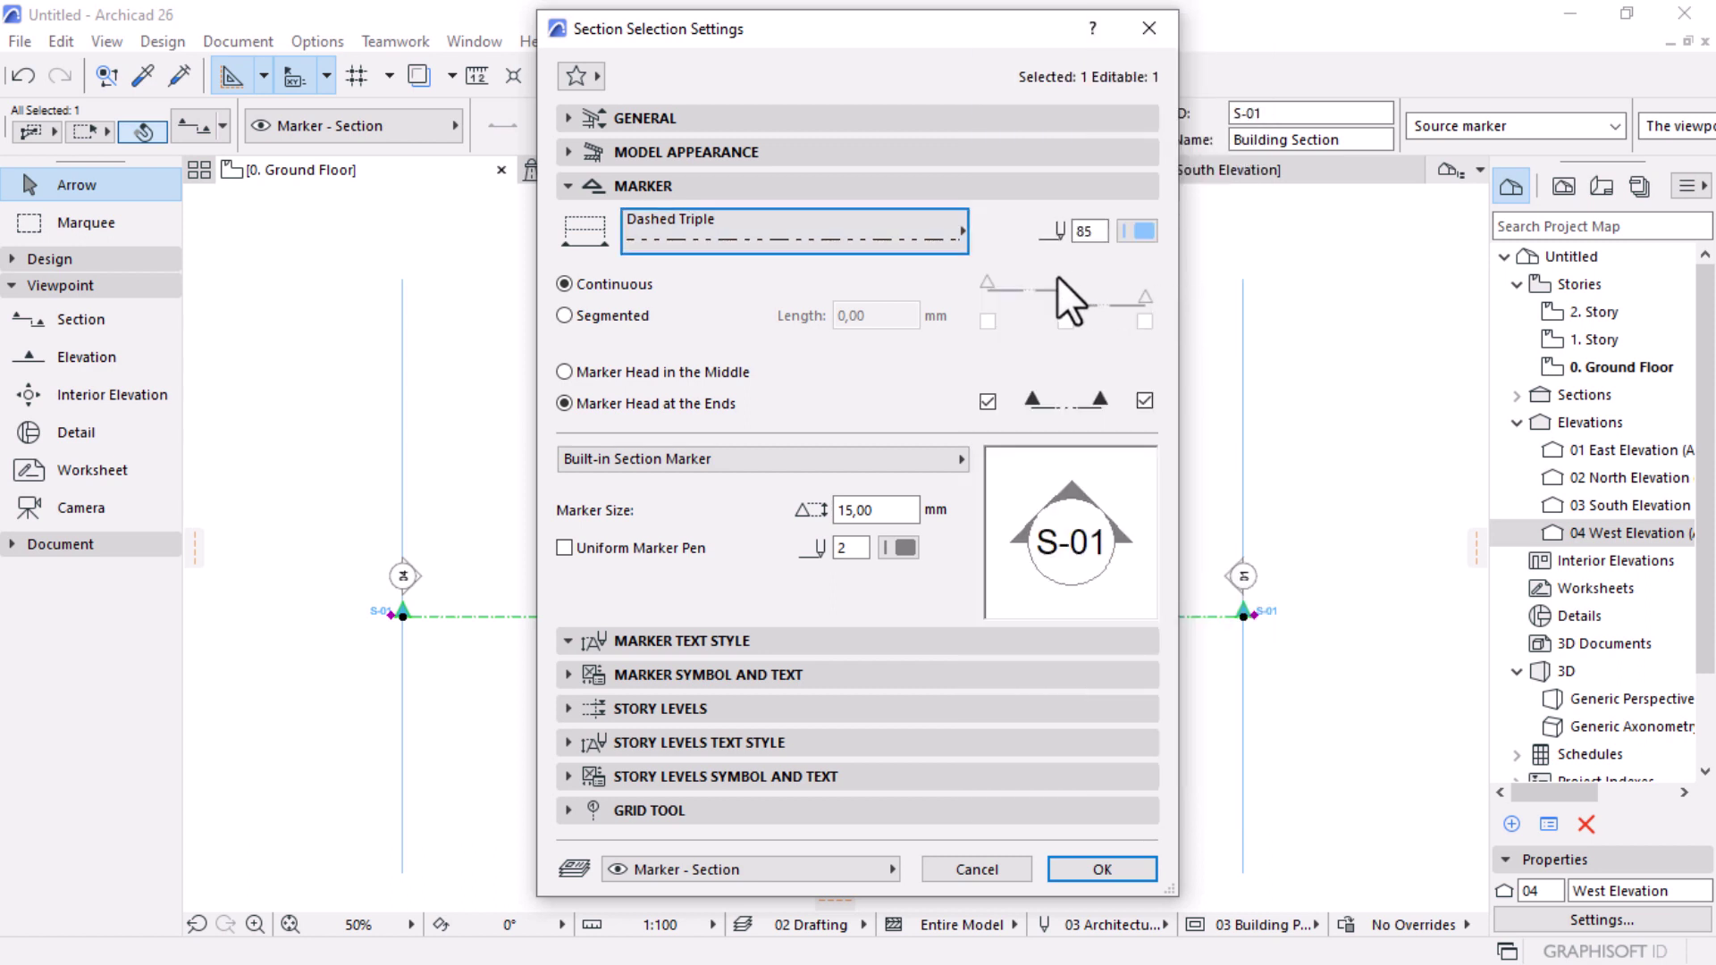
Step: Make the section line segmented with 15 mm end segments and no break segments, apply the settings and deselect the line
click(565, 315)
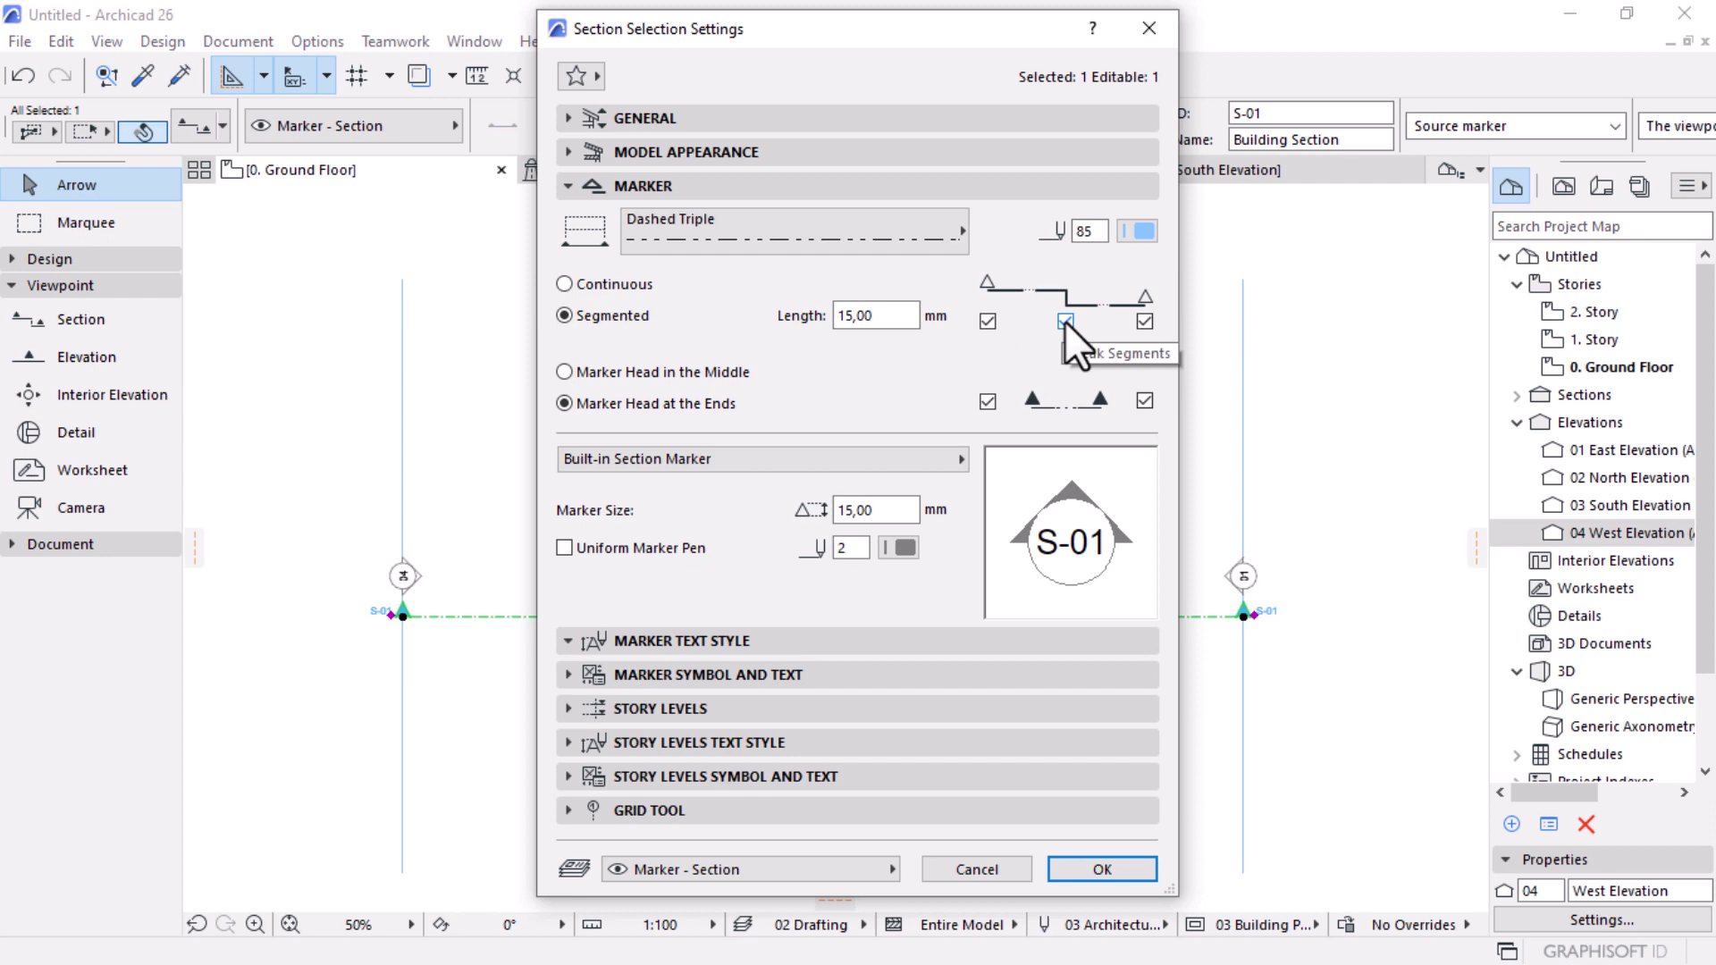
click(1065, 320)
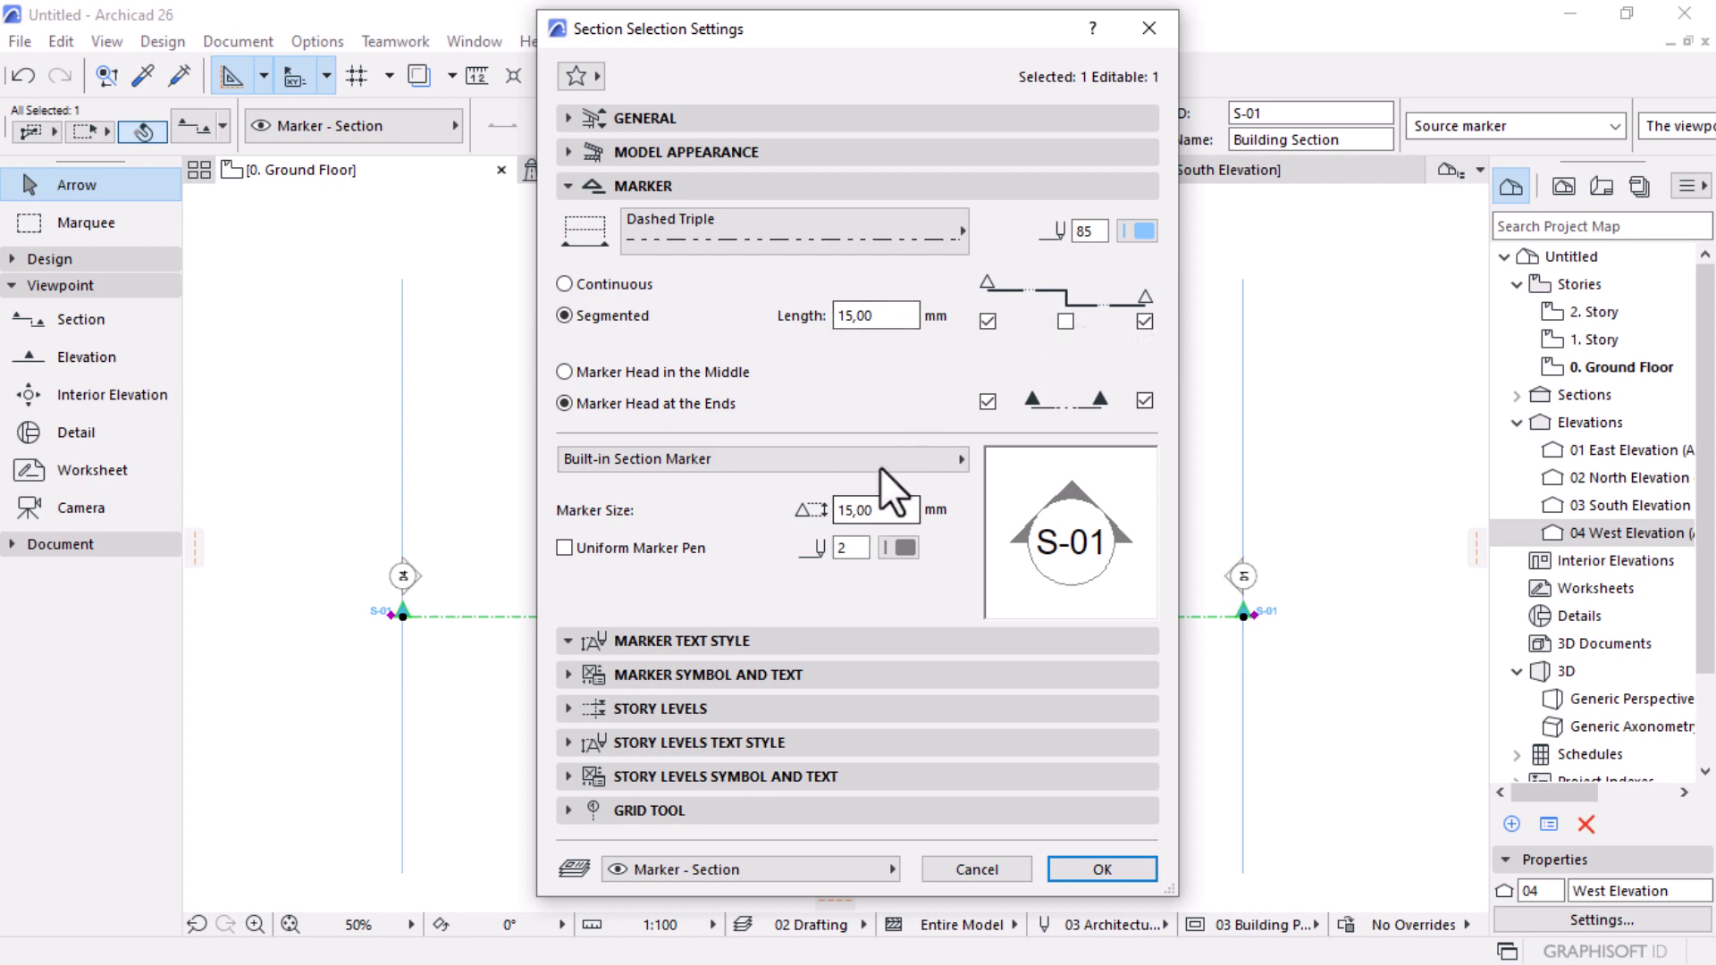
double_click(894, 316)
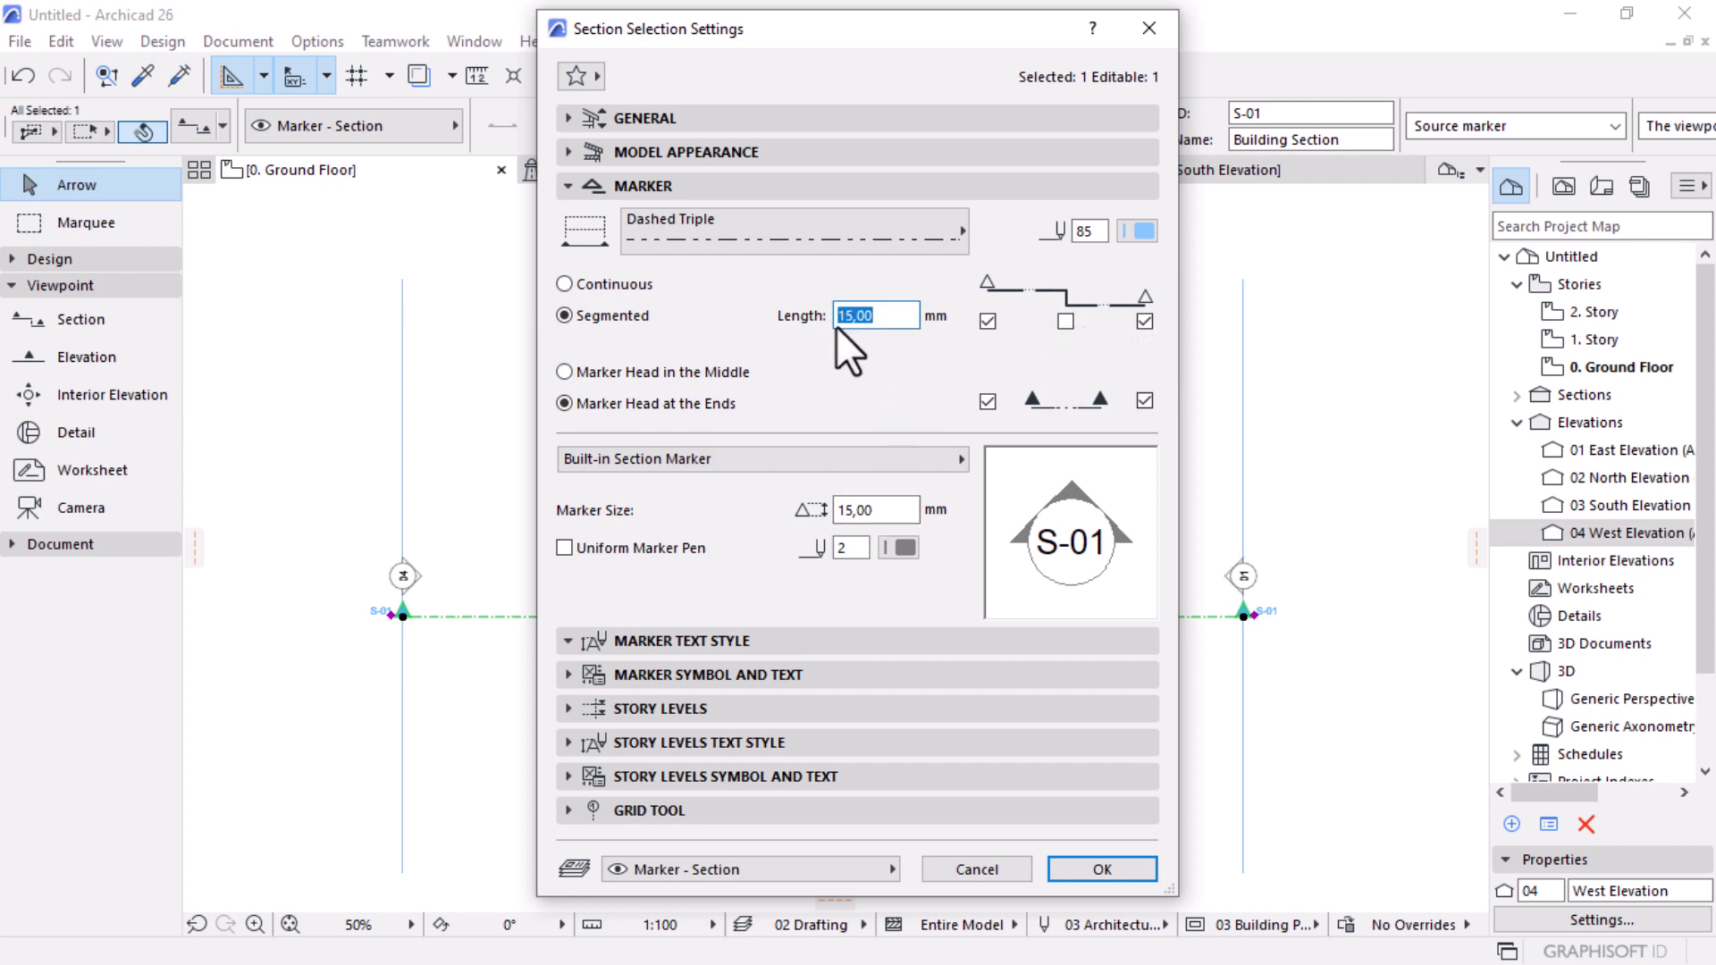
click(1092, 869)
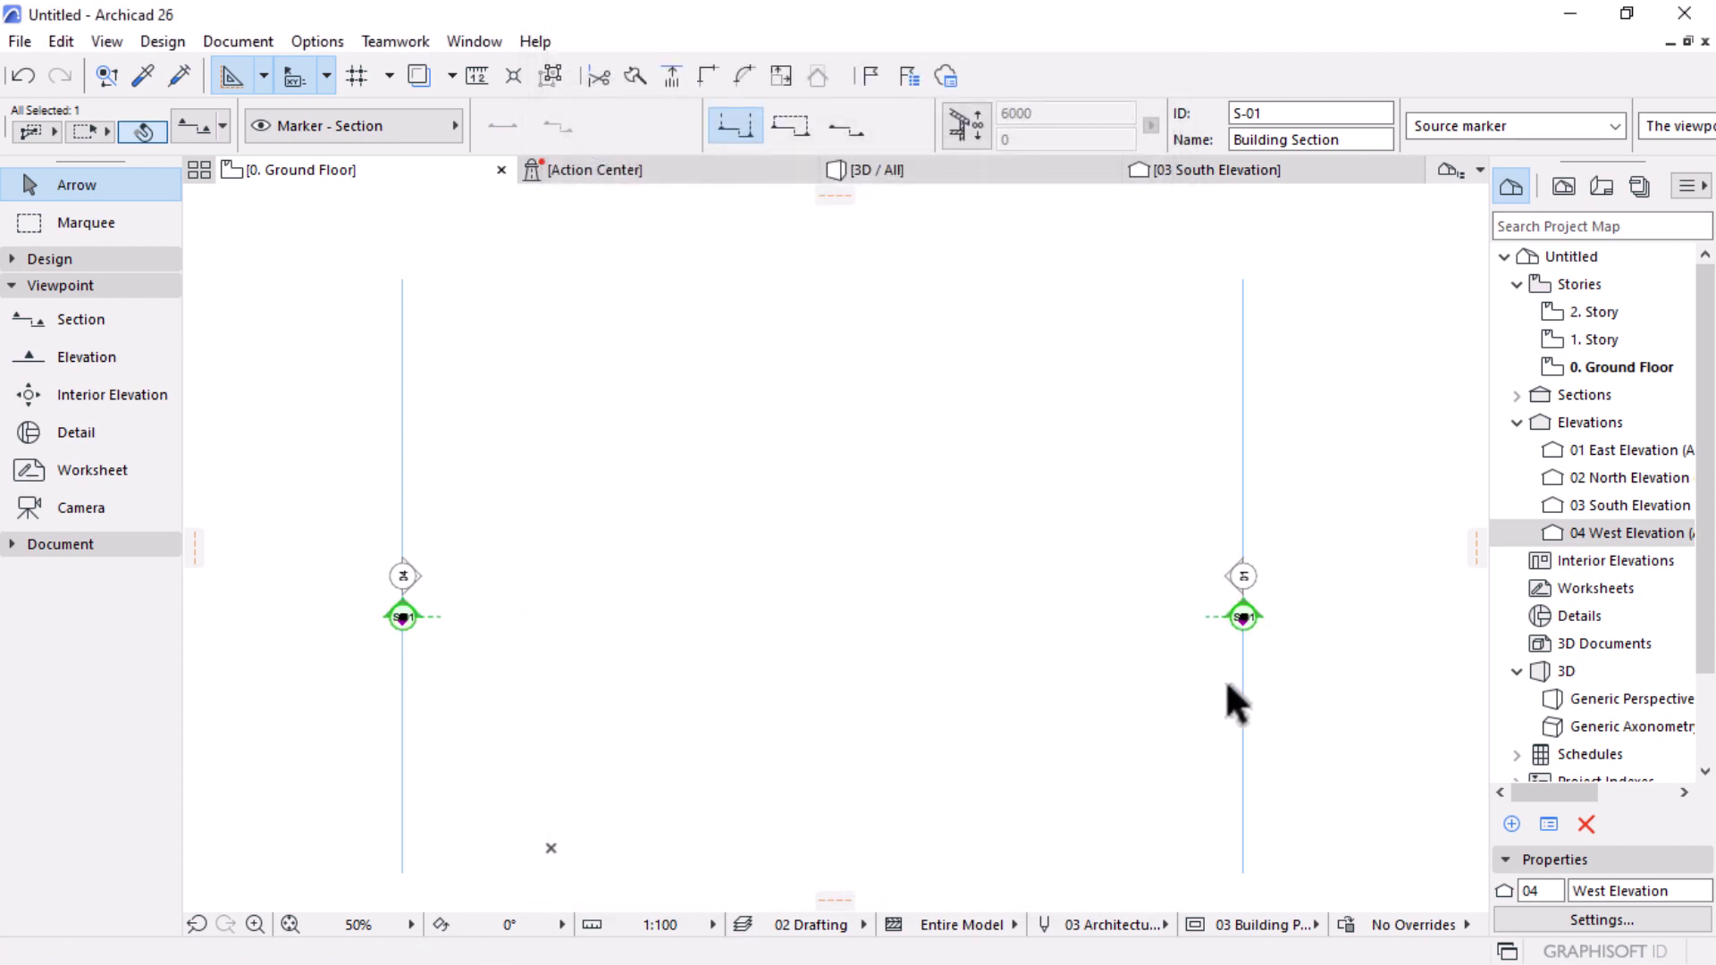
click(461, 679)
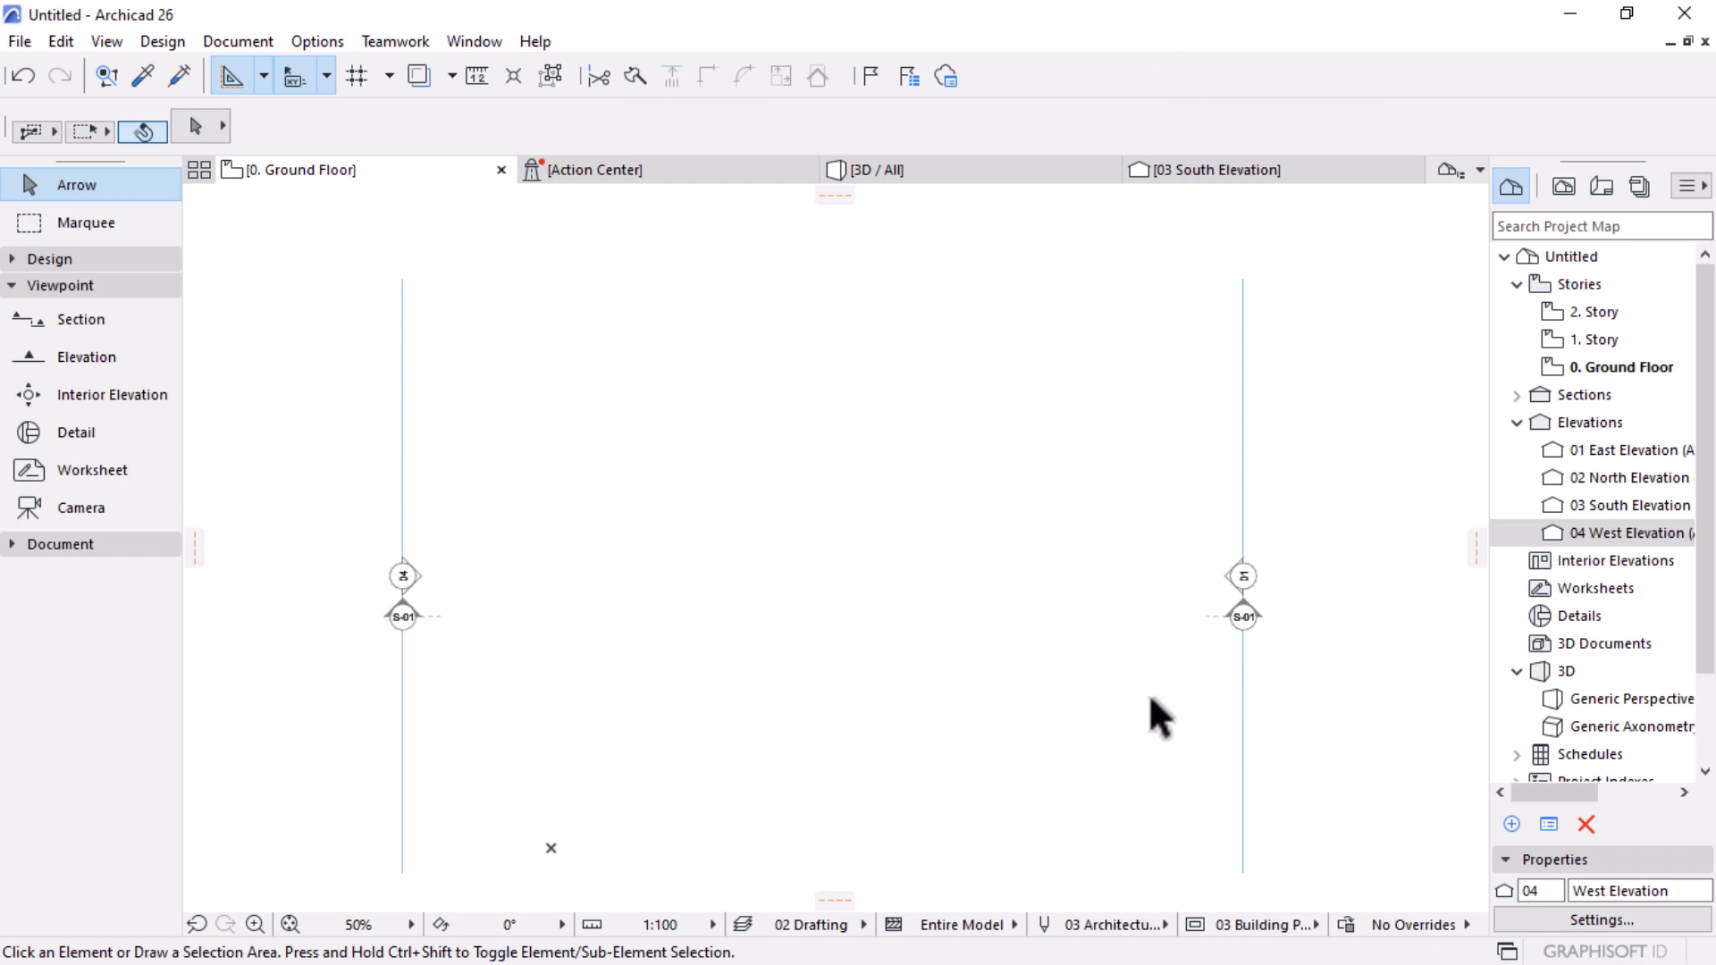
scroll(938, 487, down, 2)
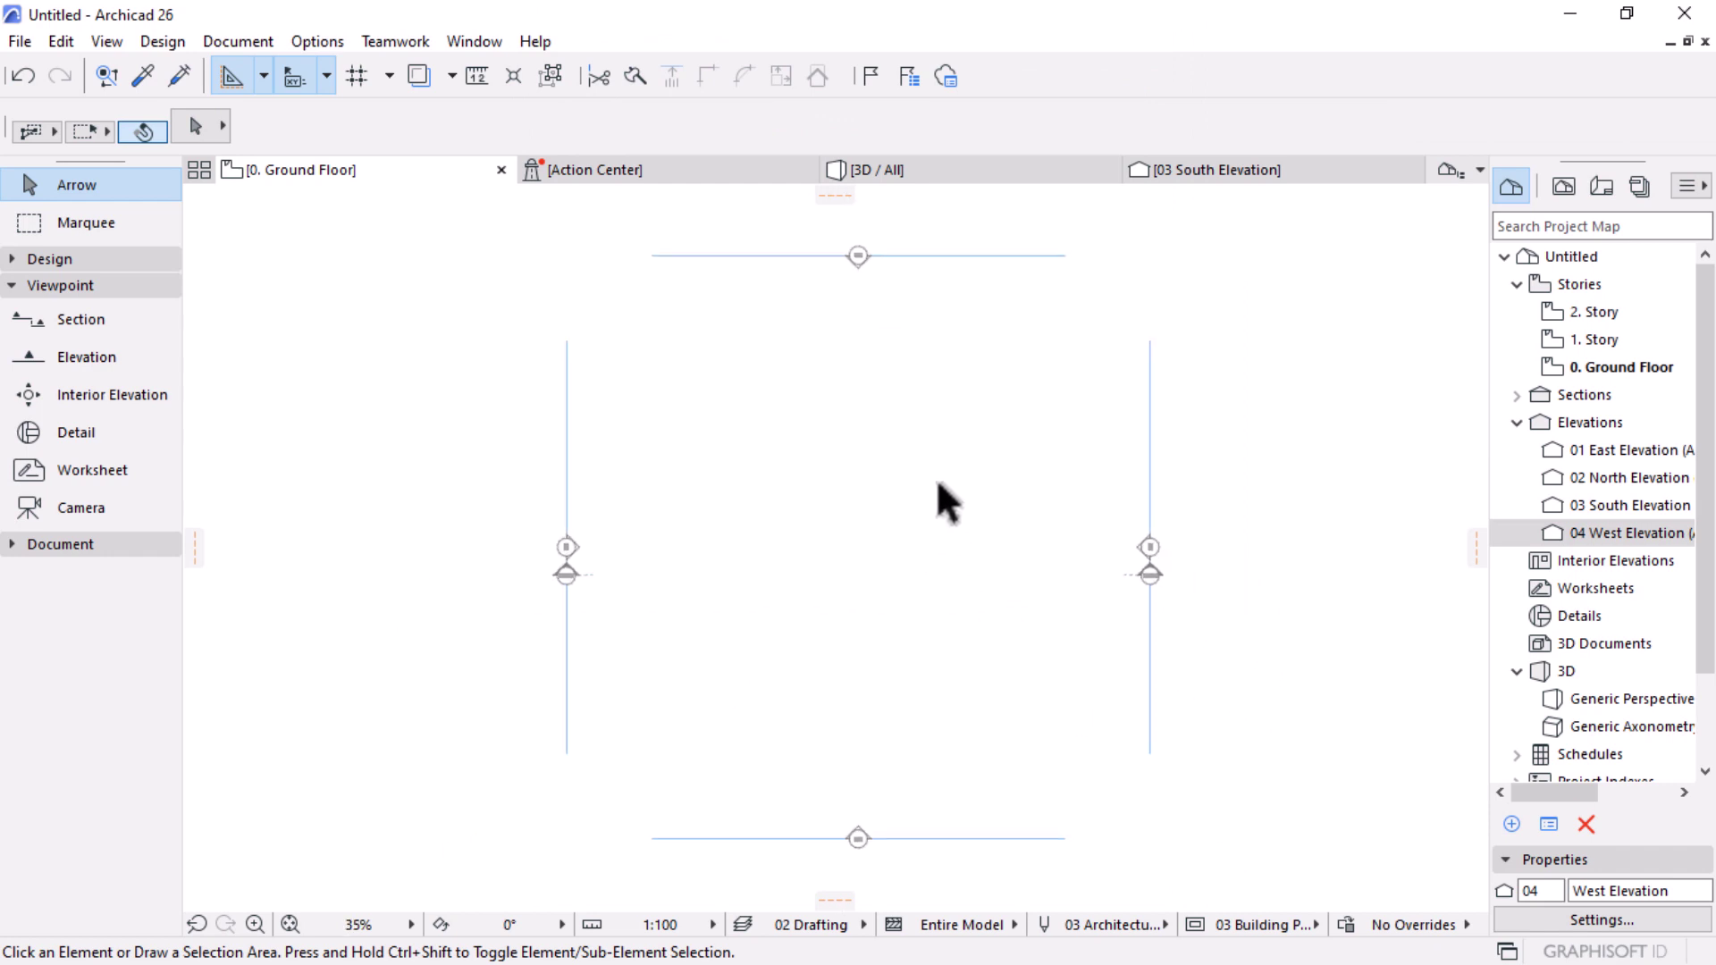
scroll(1166, 637, up, 2)
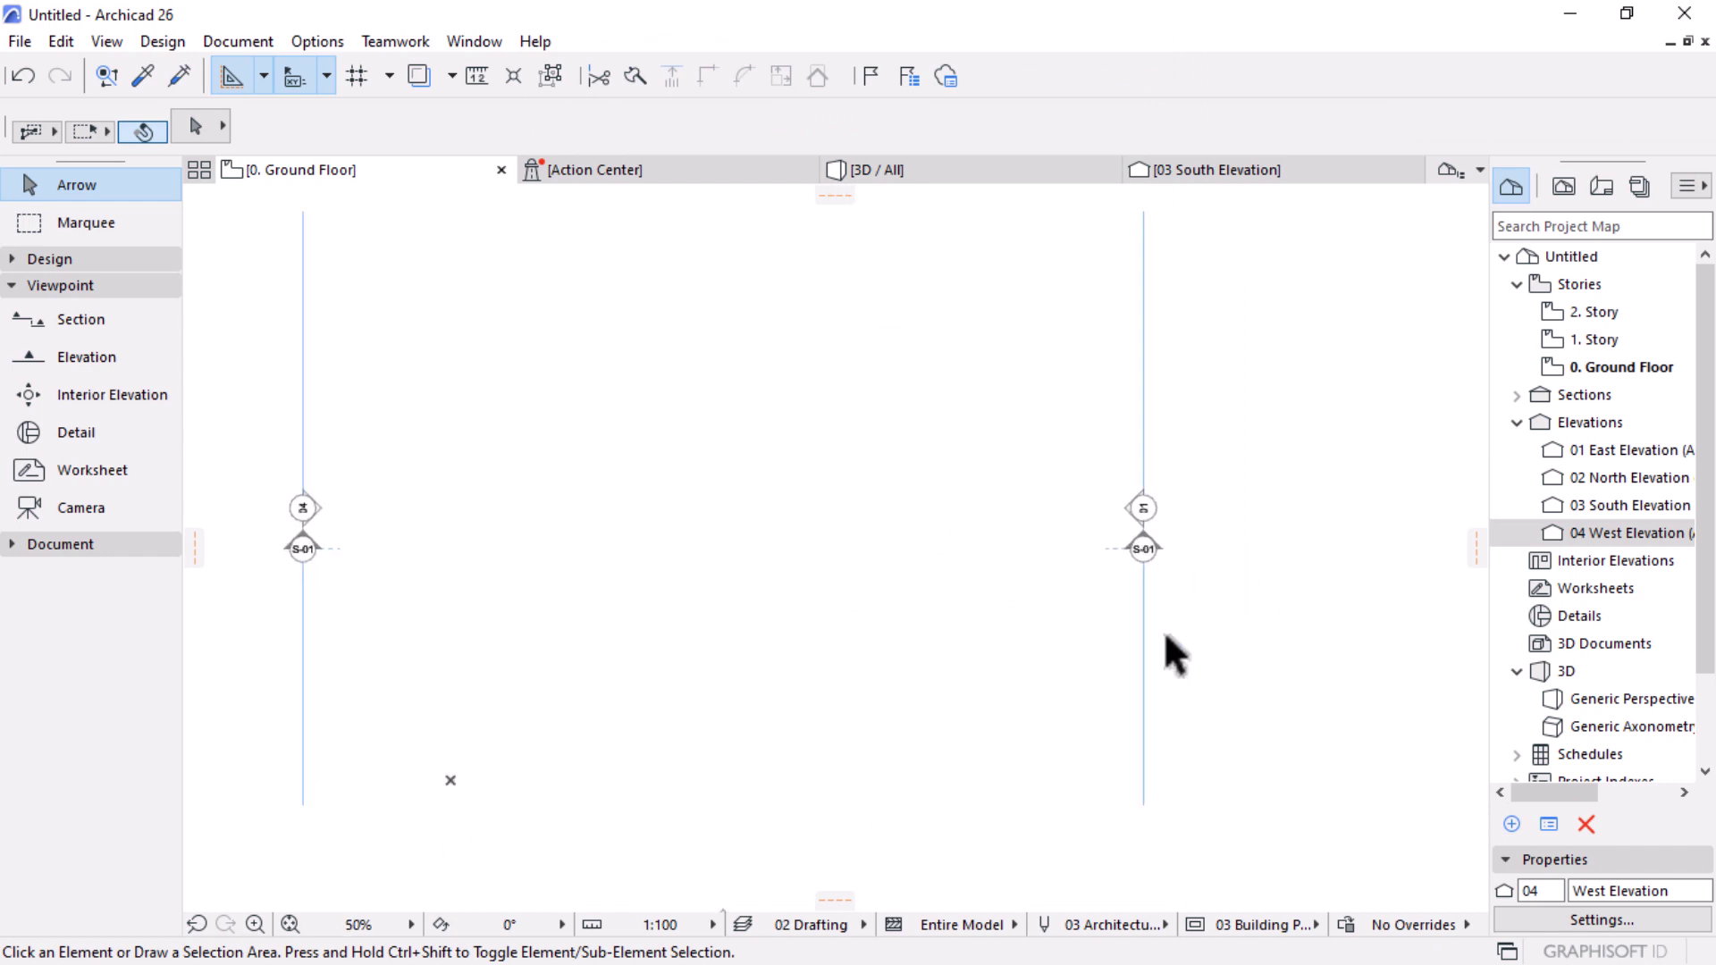
scroll(1164, 631, up, 2)
scroll(1164, 630, down, 4)
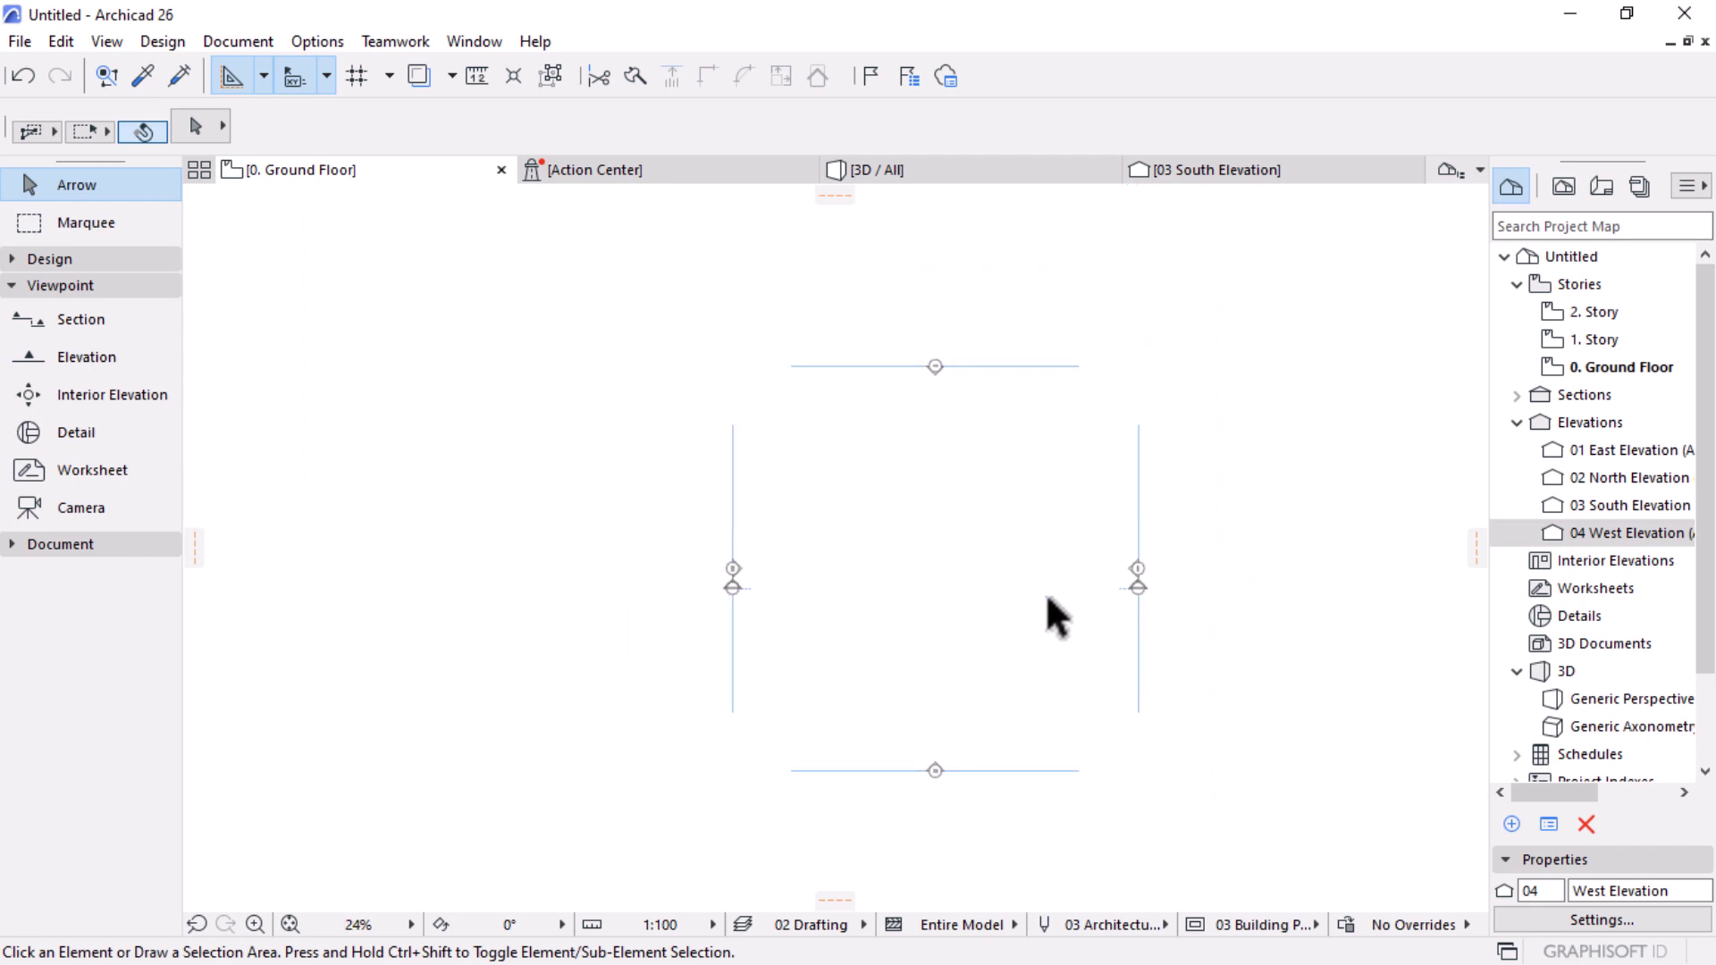
scroll(1045, 438, up, 2)
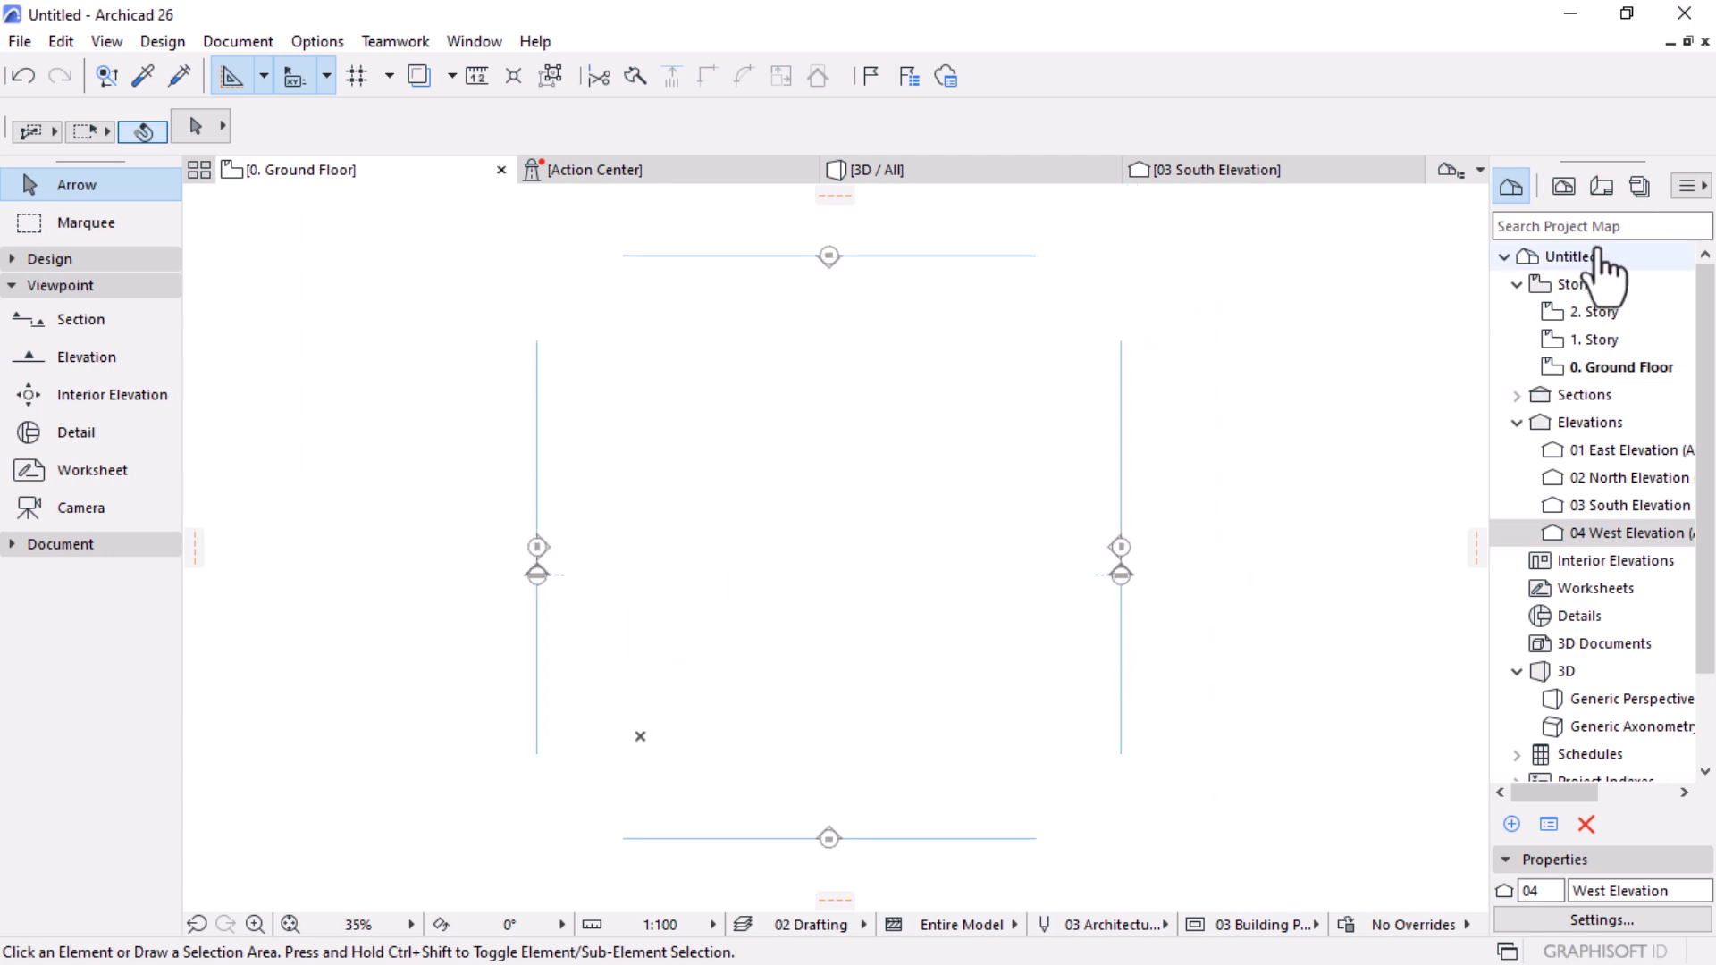
Step: Open the A1 Landscape master layout from the layout book and examine its title block
click(1601, 186)
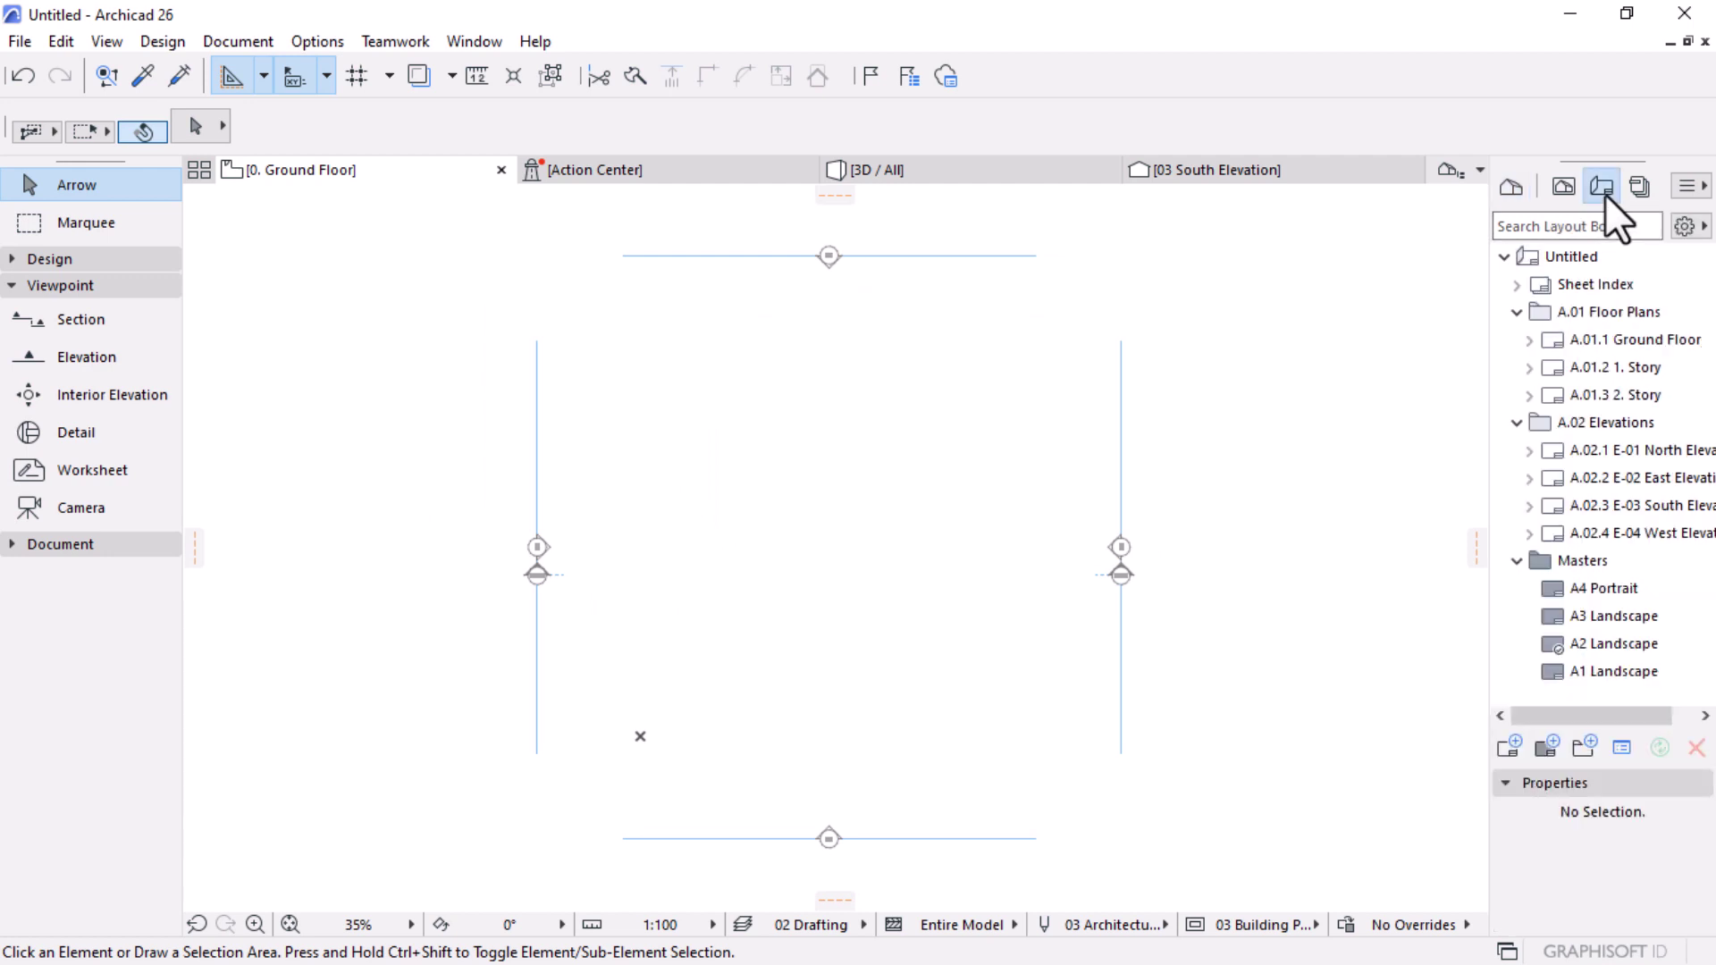
click(1517, 423)
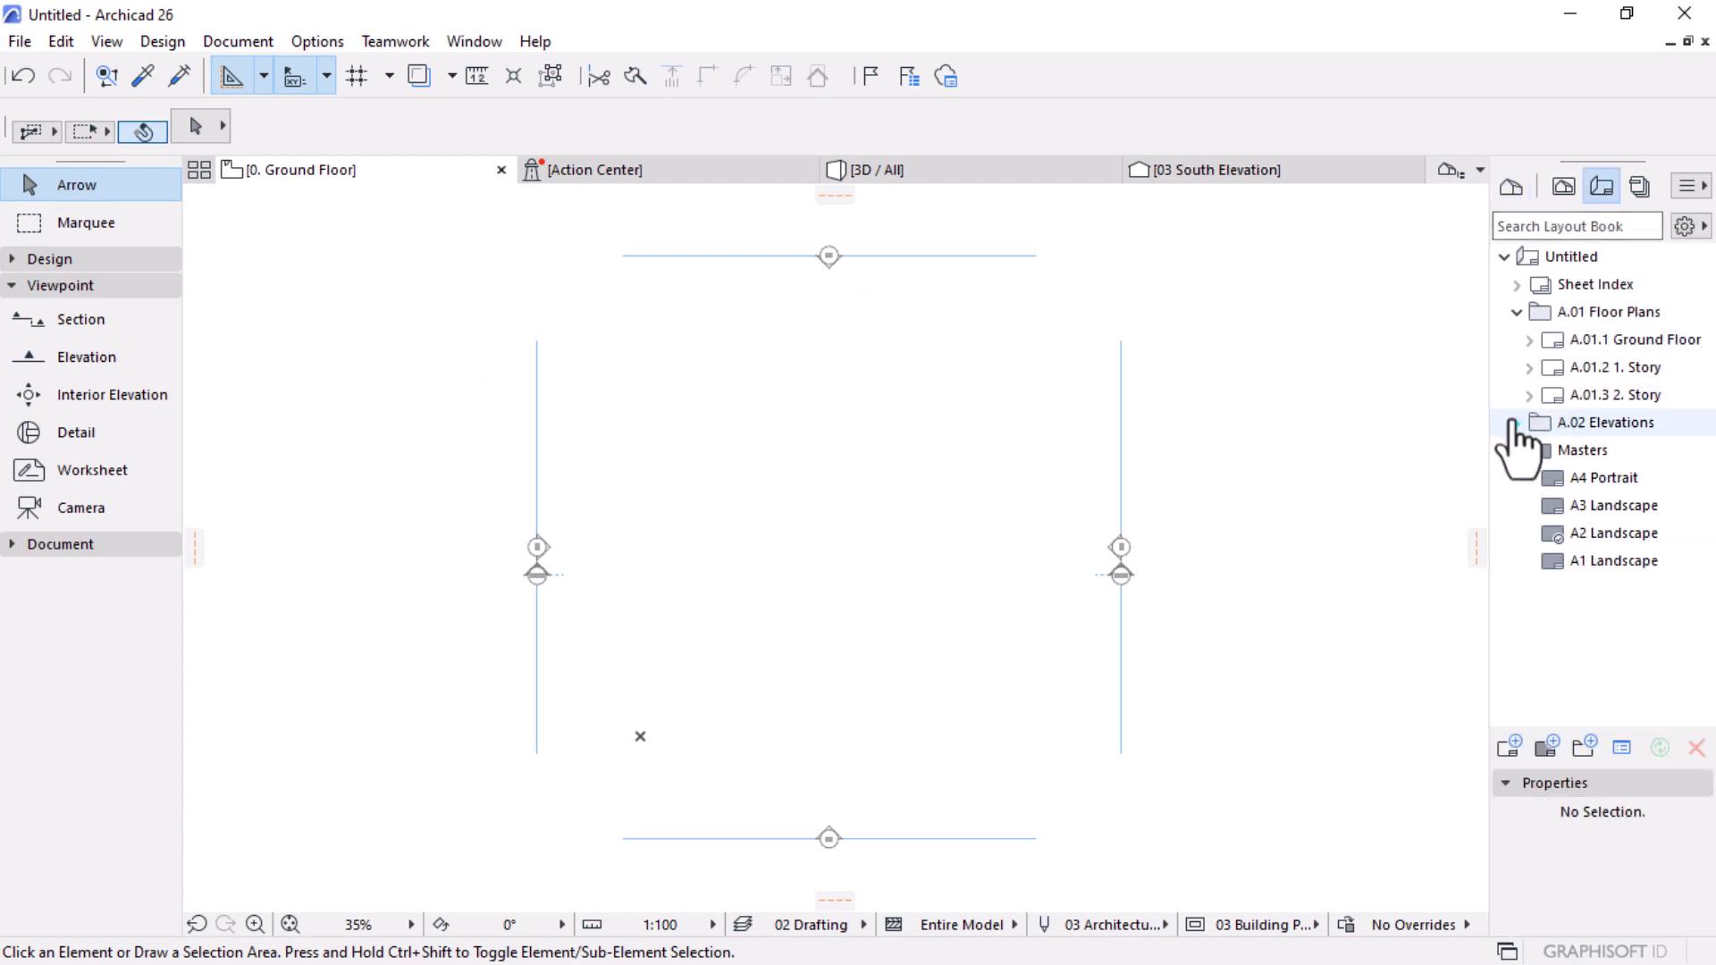
click(1517, 451)
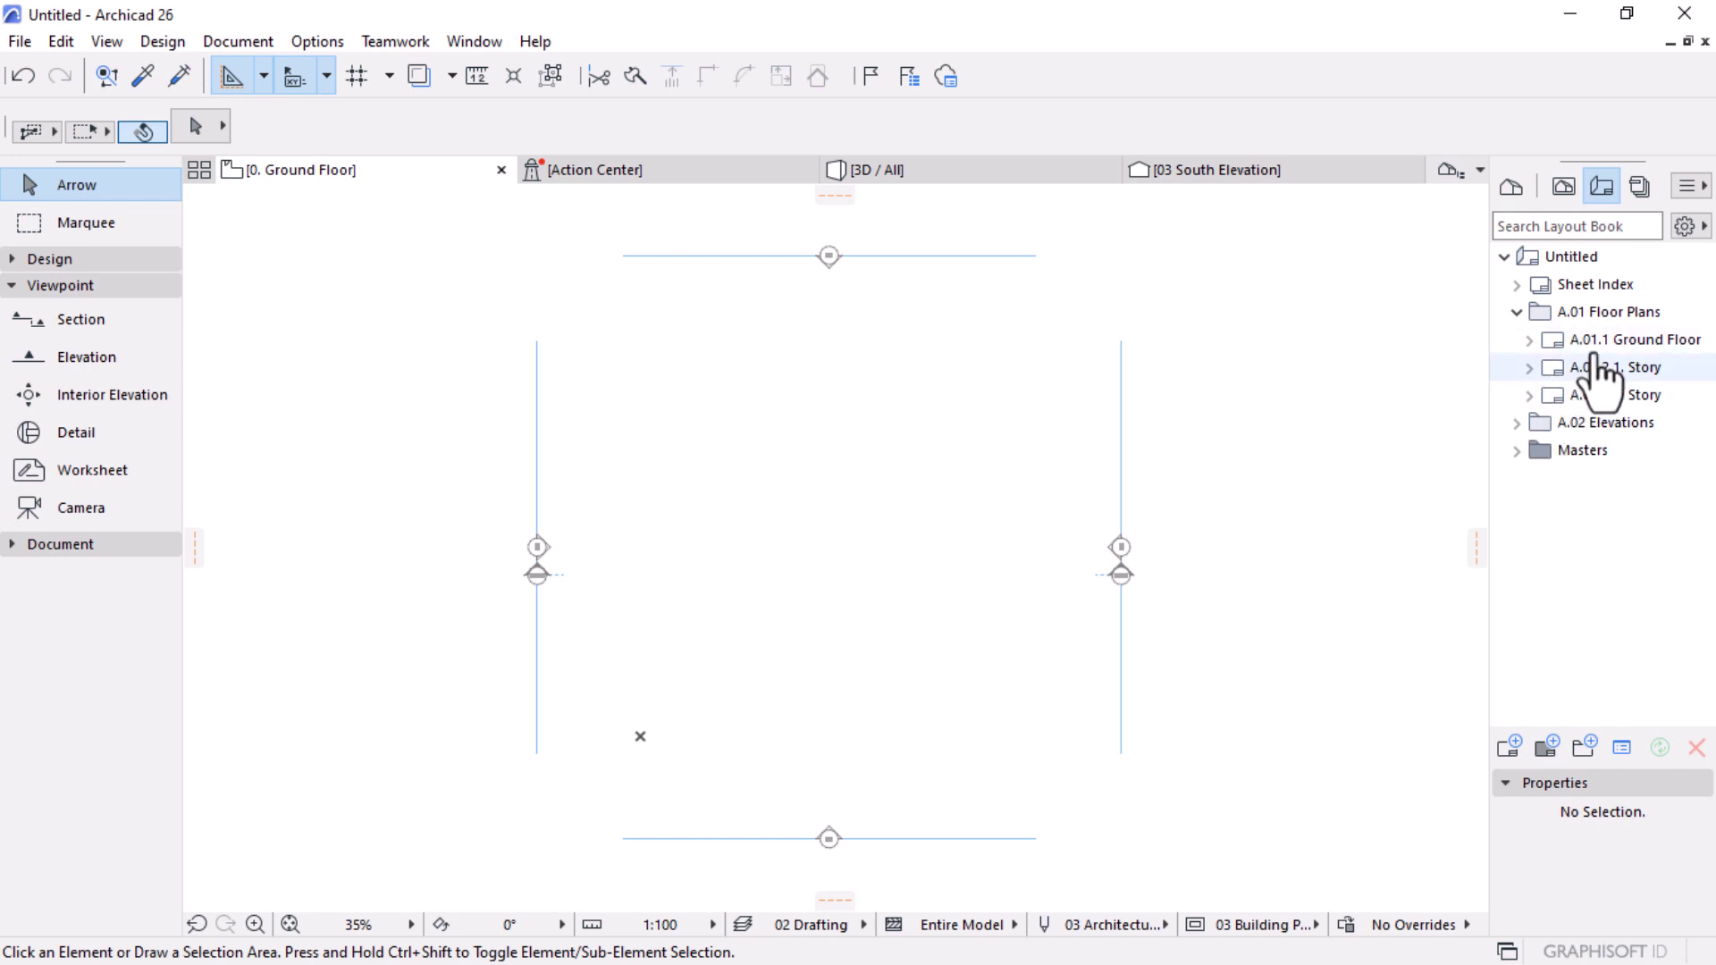
click(1517, 451)
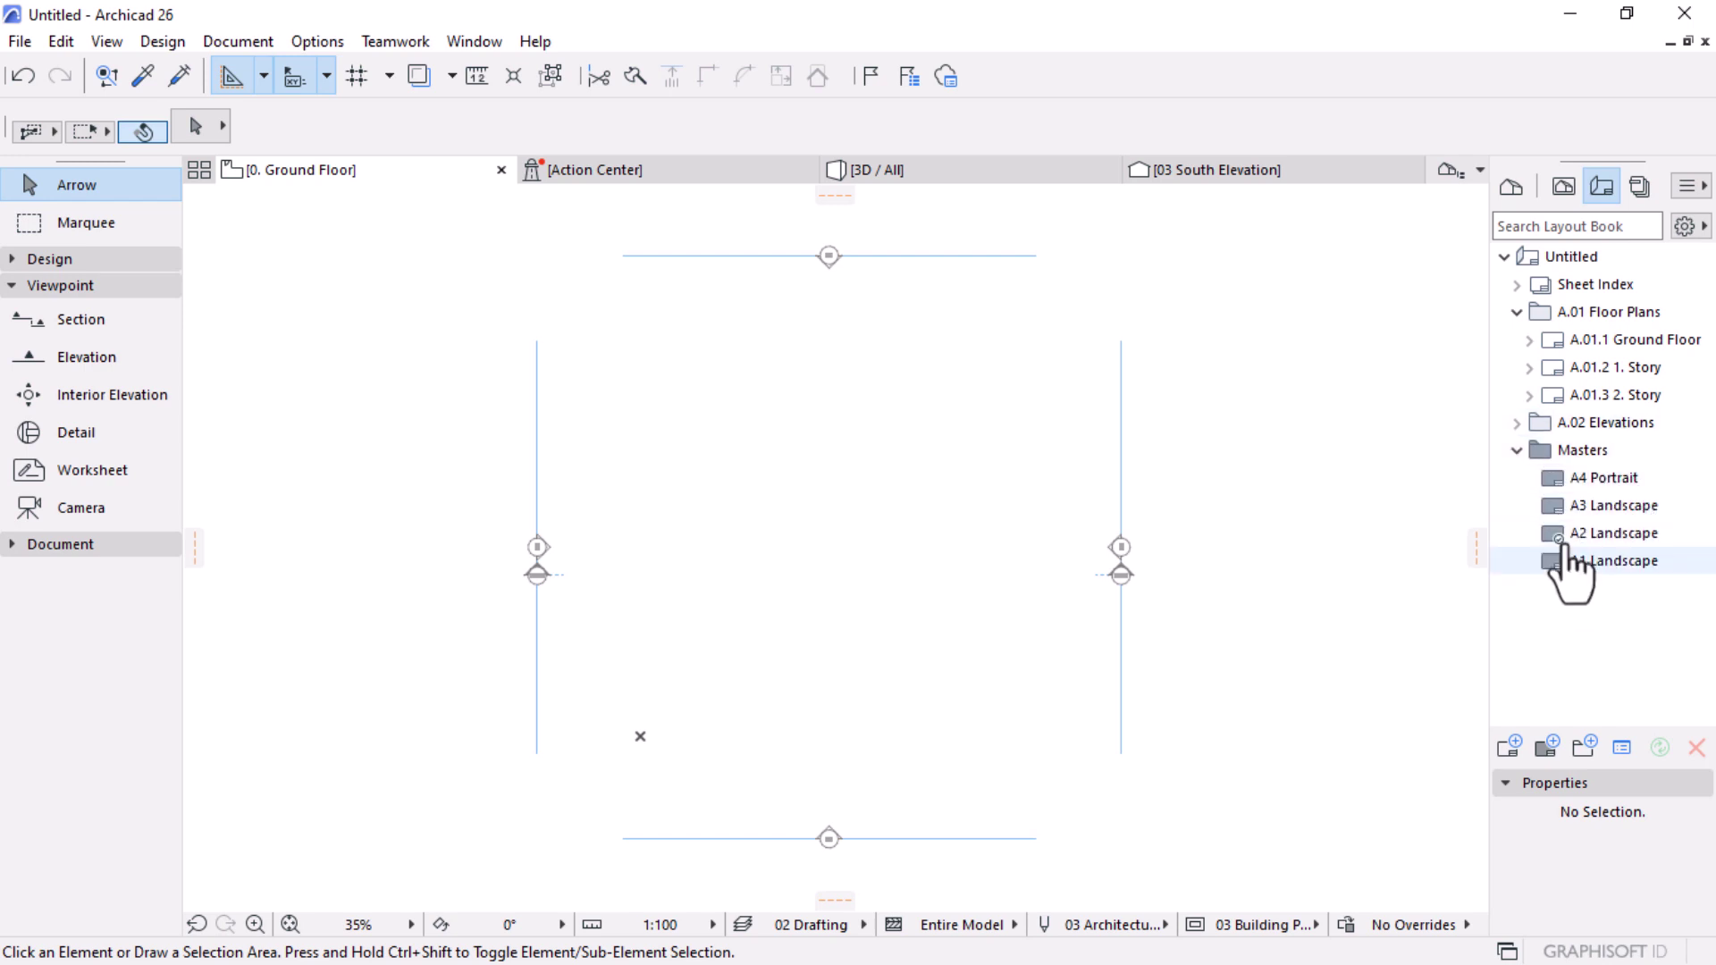
click(1604, 563)
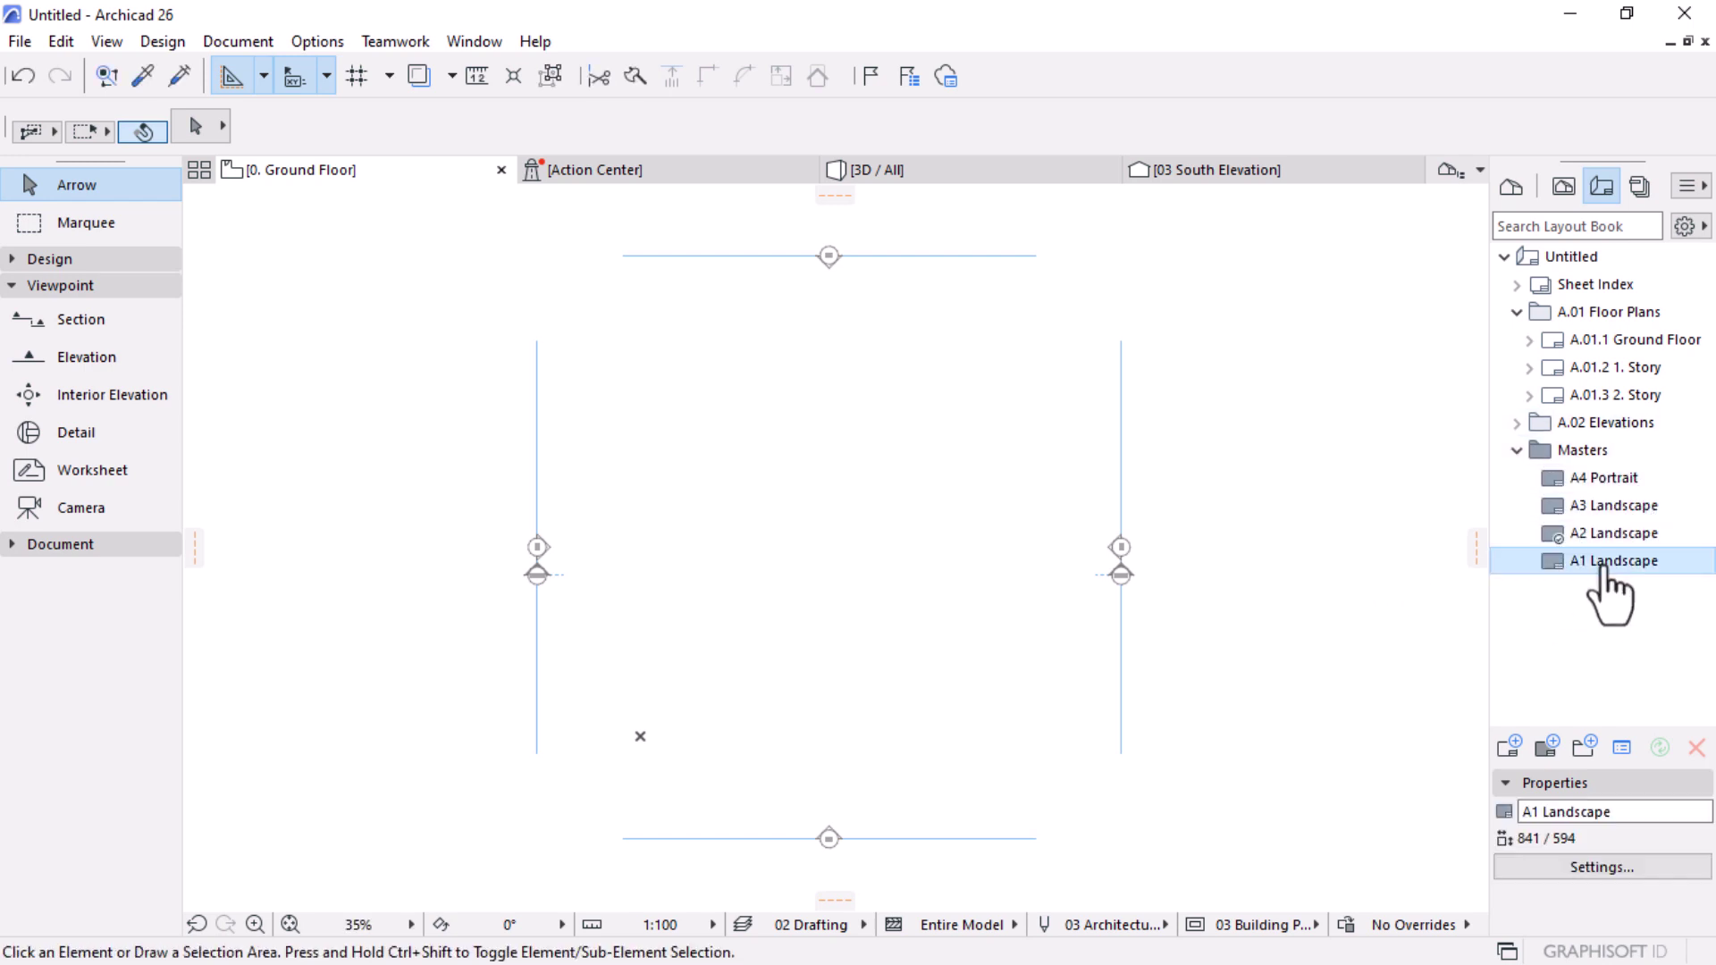
double_click(1605, 563)
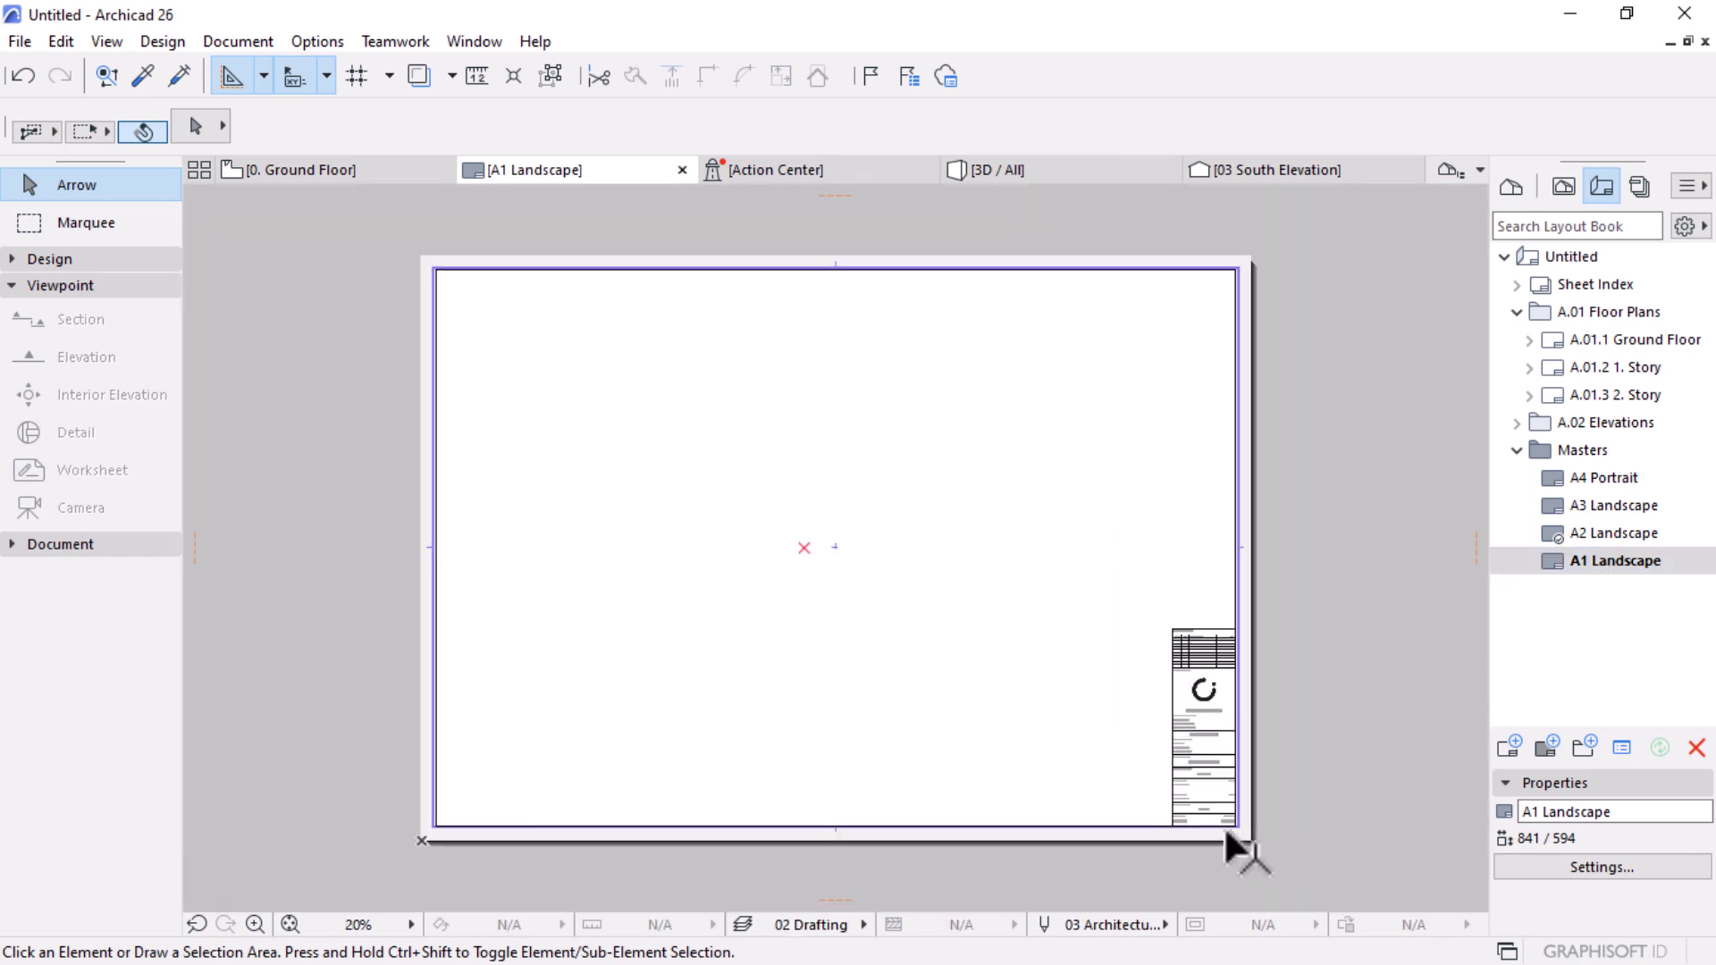
scroll(1204, 824, up, 8)
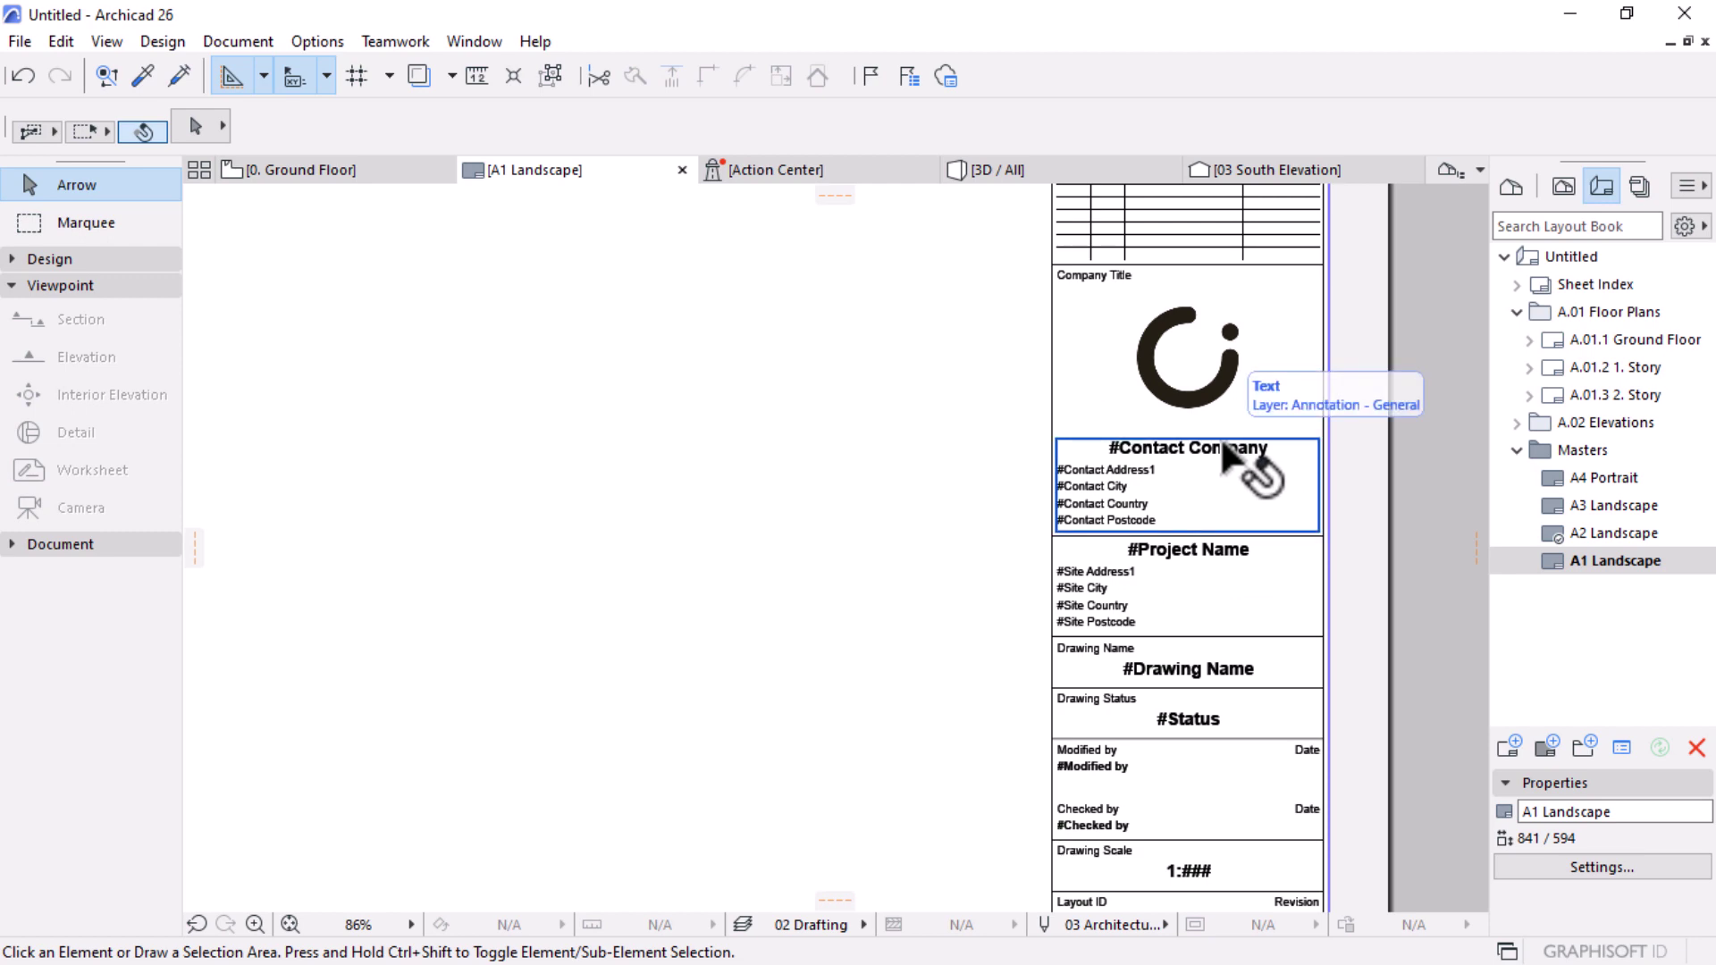
scroll(1243, 376, up, 4)
scroll(1274, 492, down, 4)
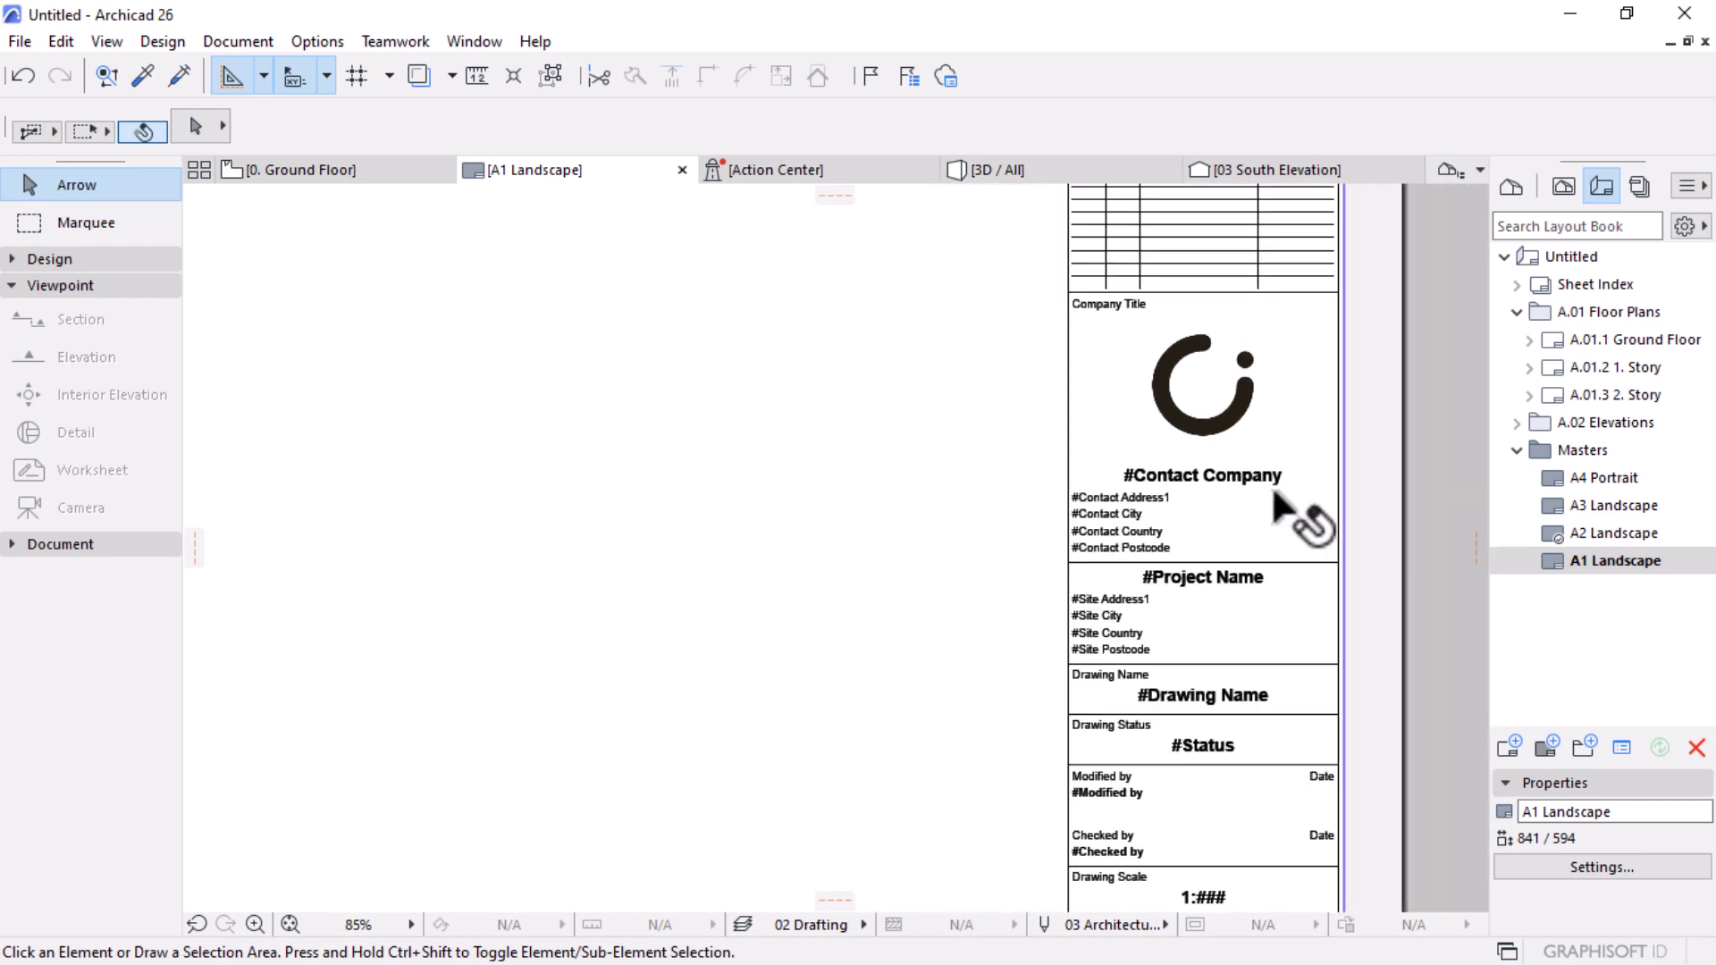
scroll(1305, 523, down, 4)
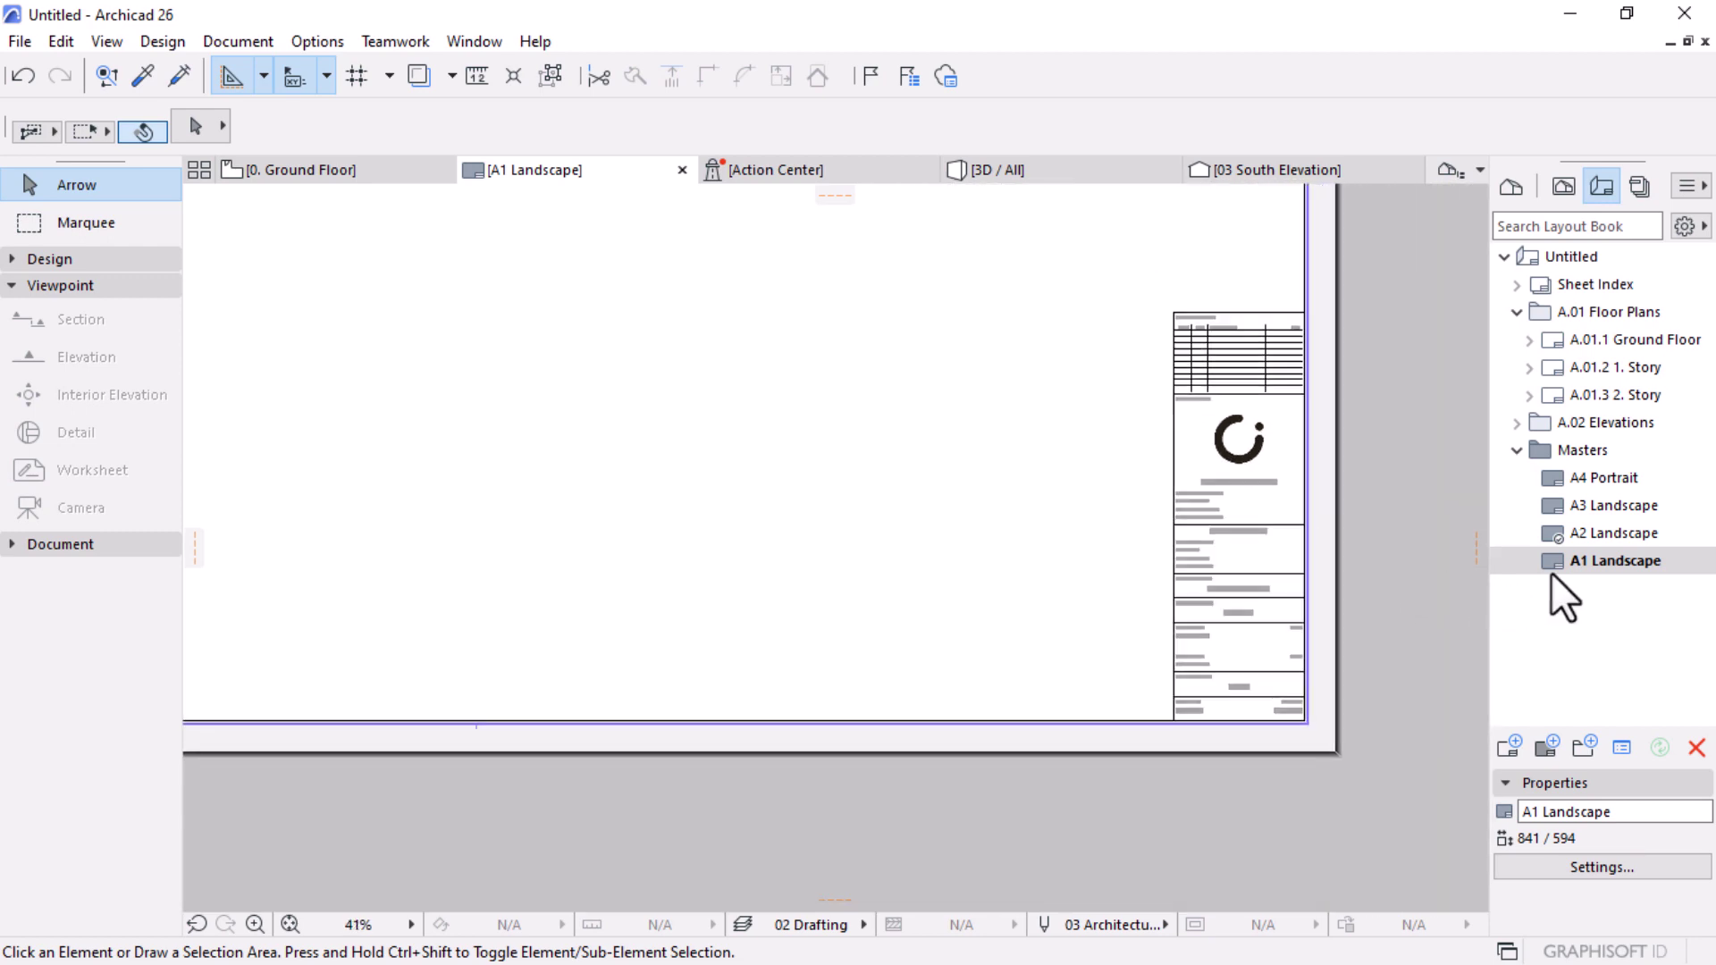
Step: Assign the A1 Landscape master to the A.01.1 Ground Floor layout and open that layout
click(1600, 343)
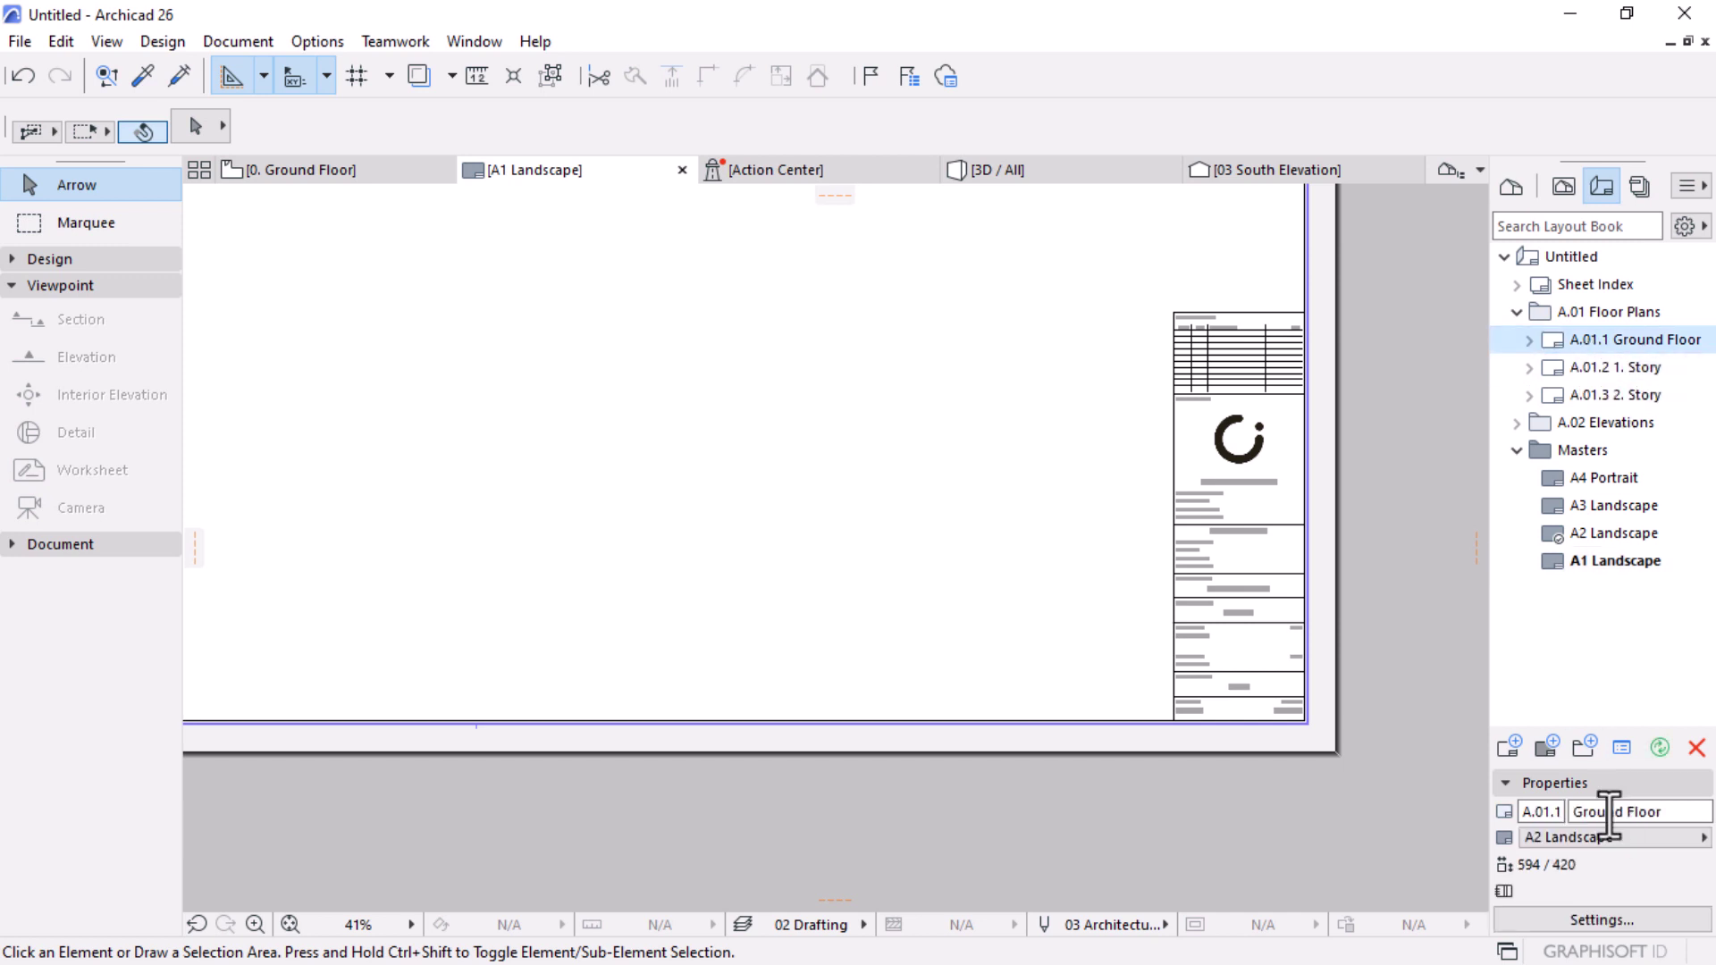
click(1553, 844)
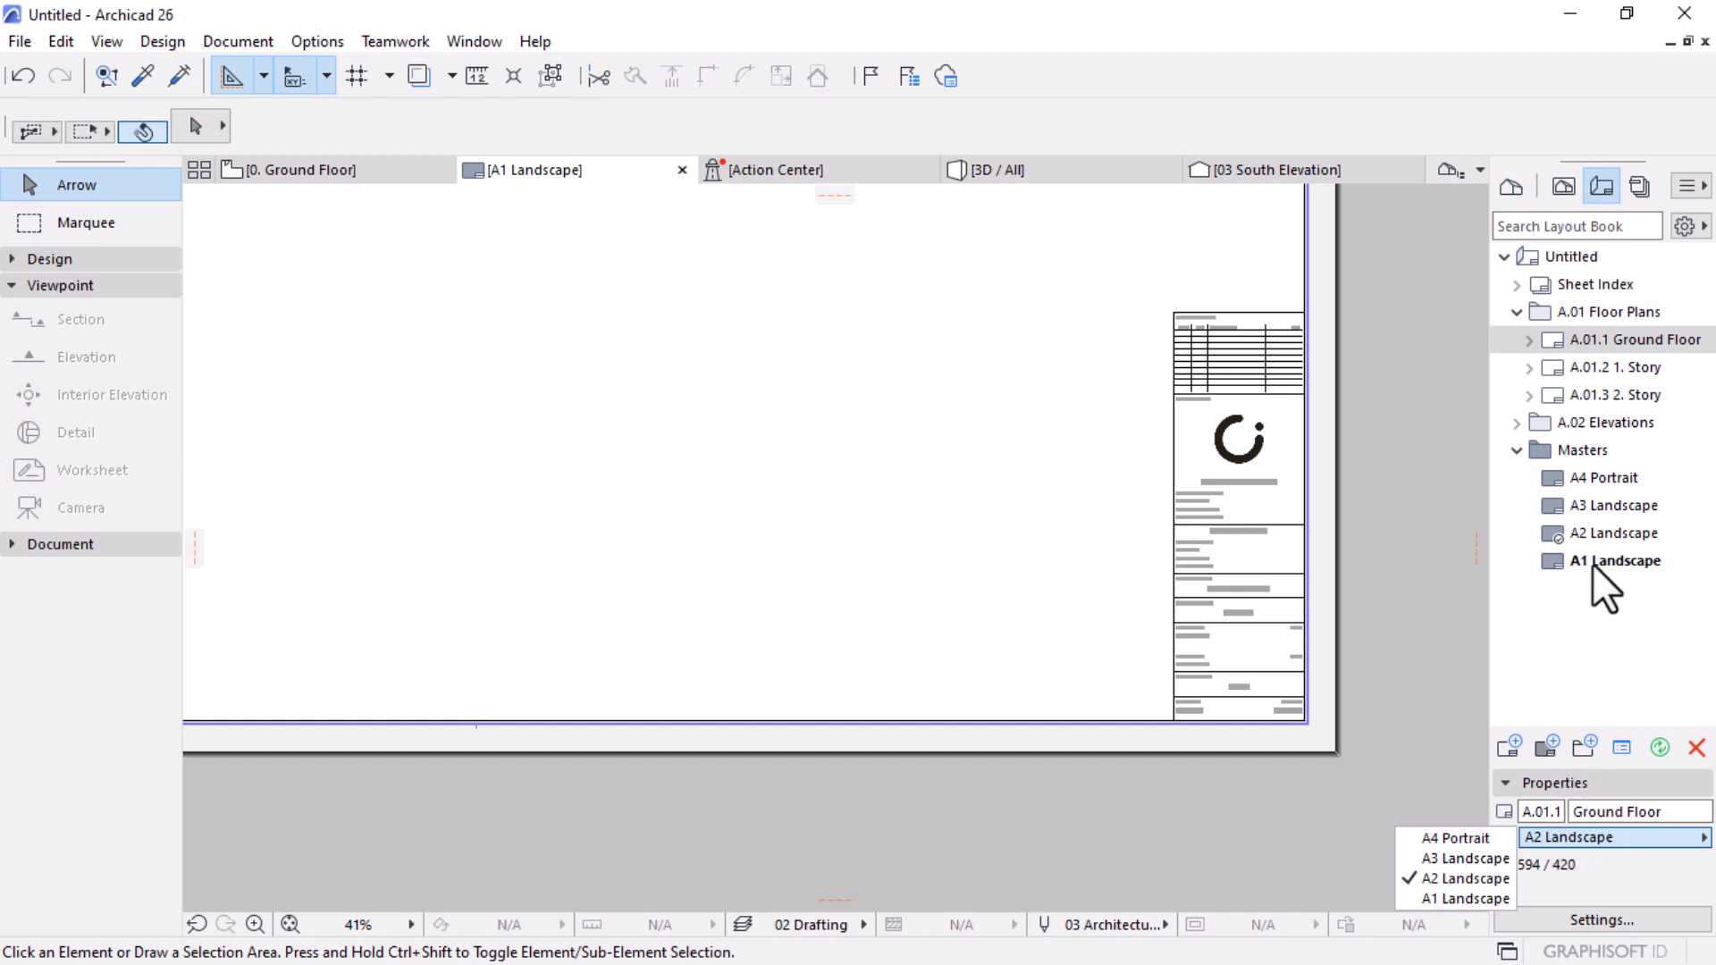
click(1446, 897)
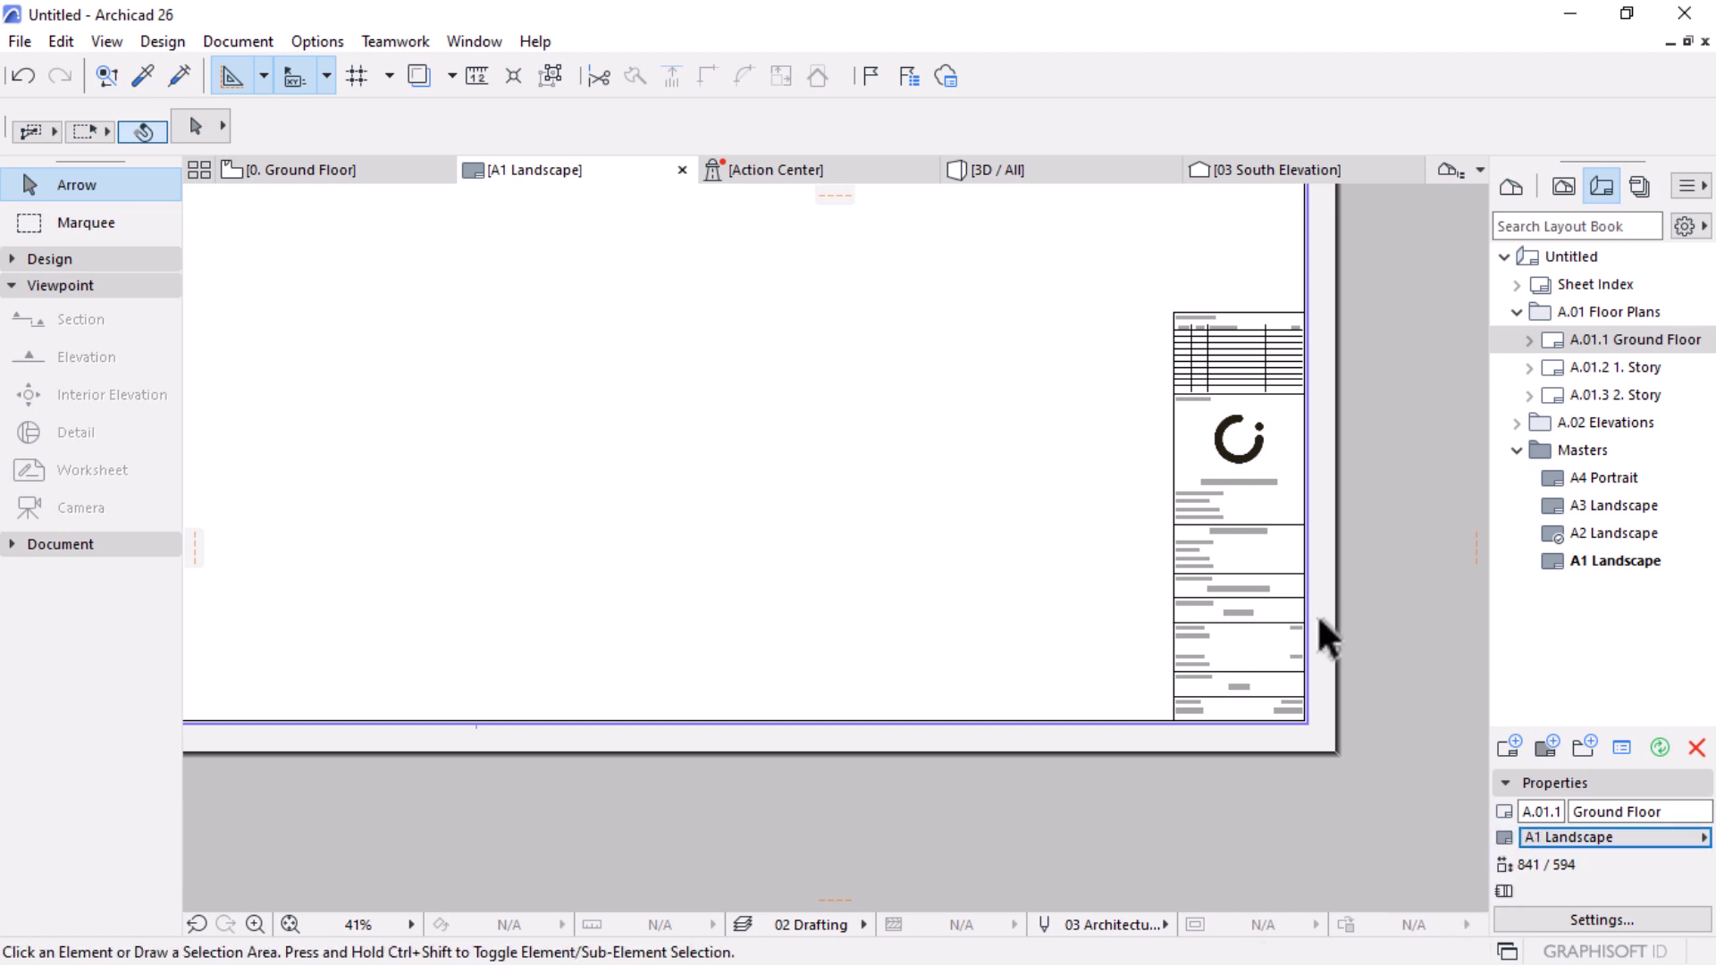
double_click(1604, 344)
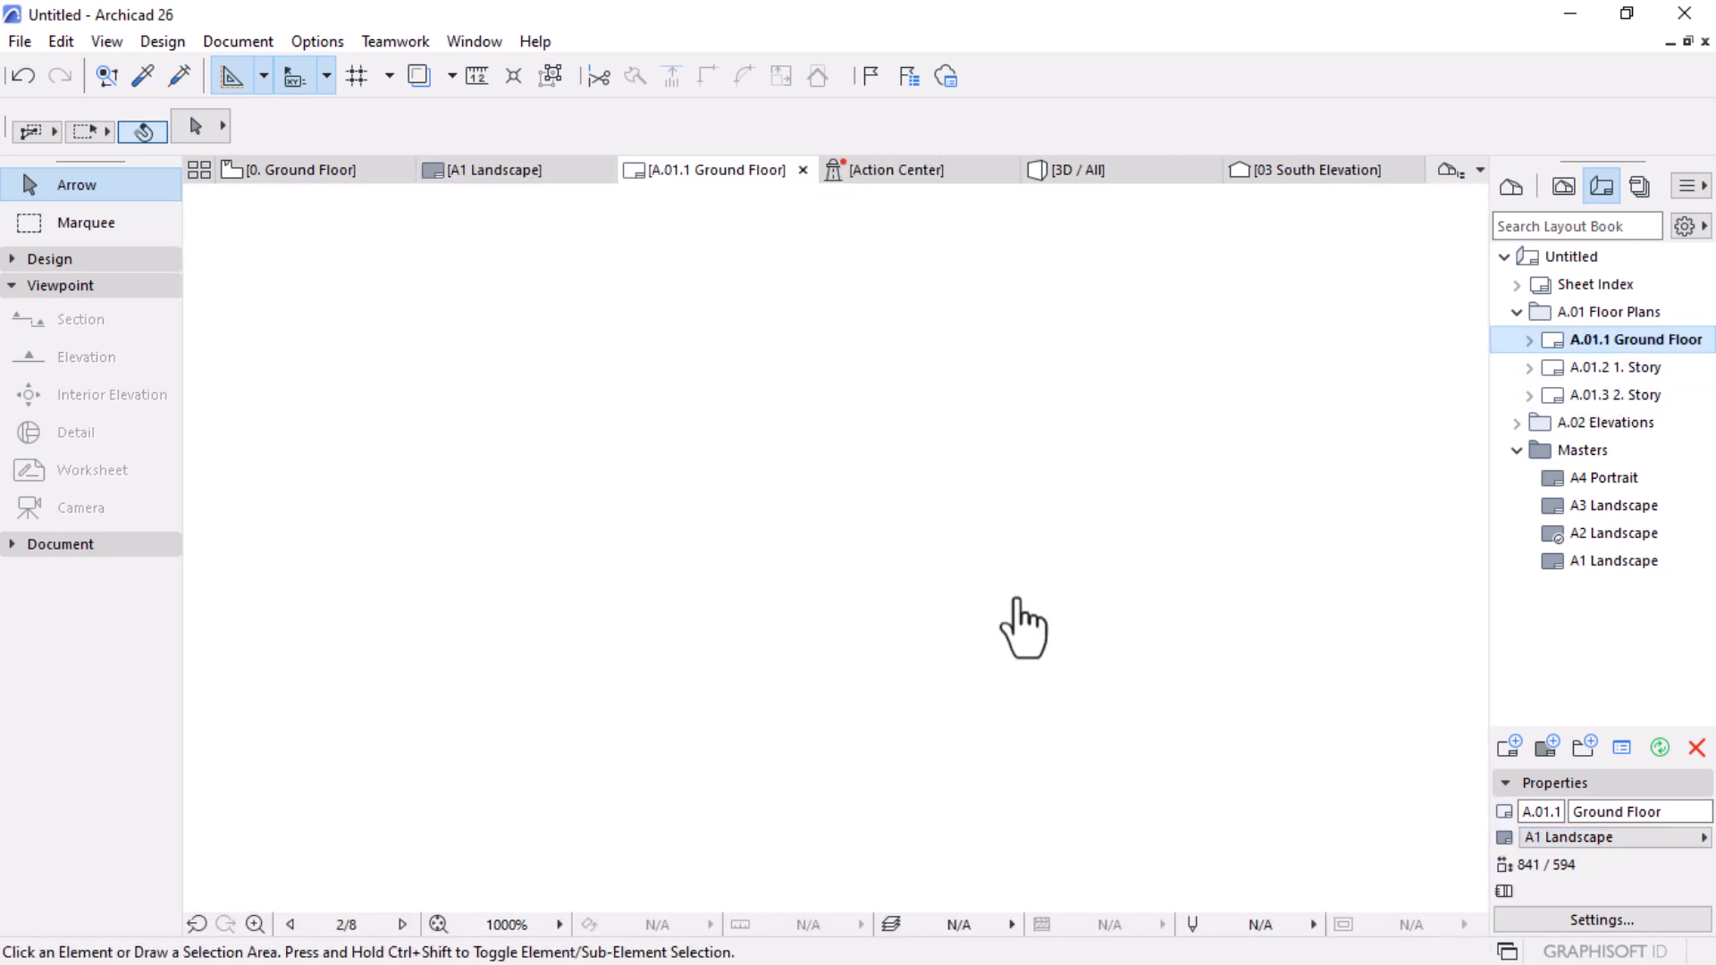
click(699, 652)
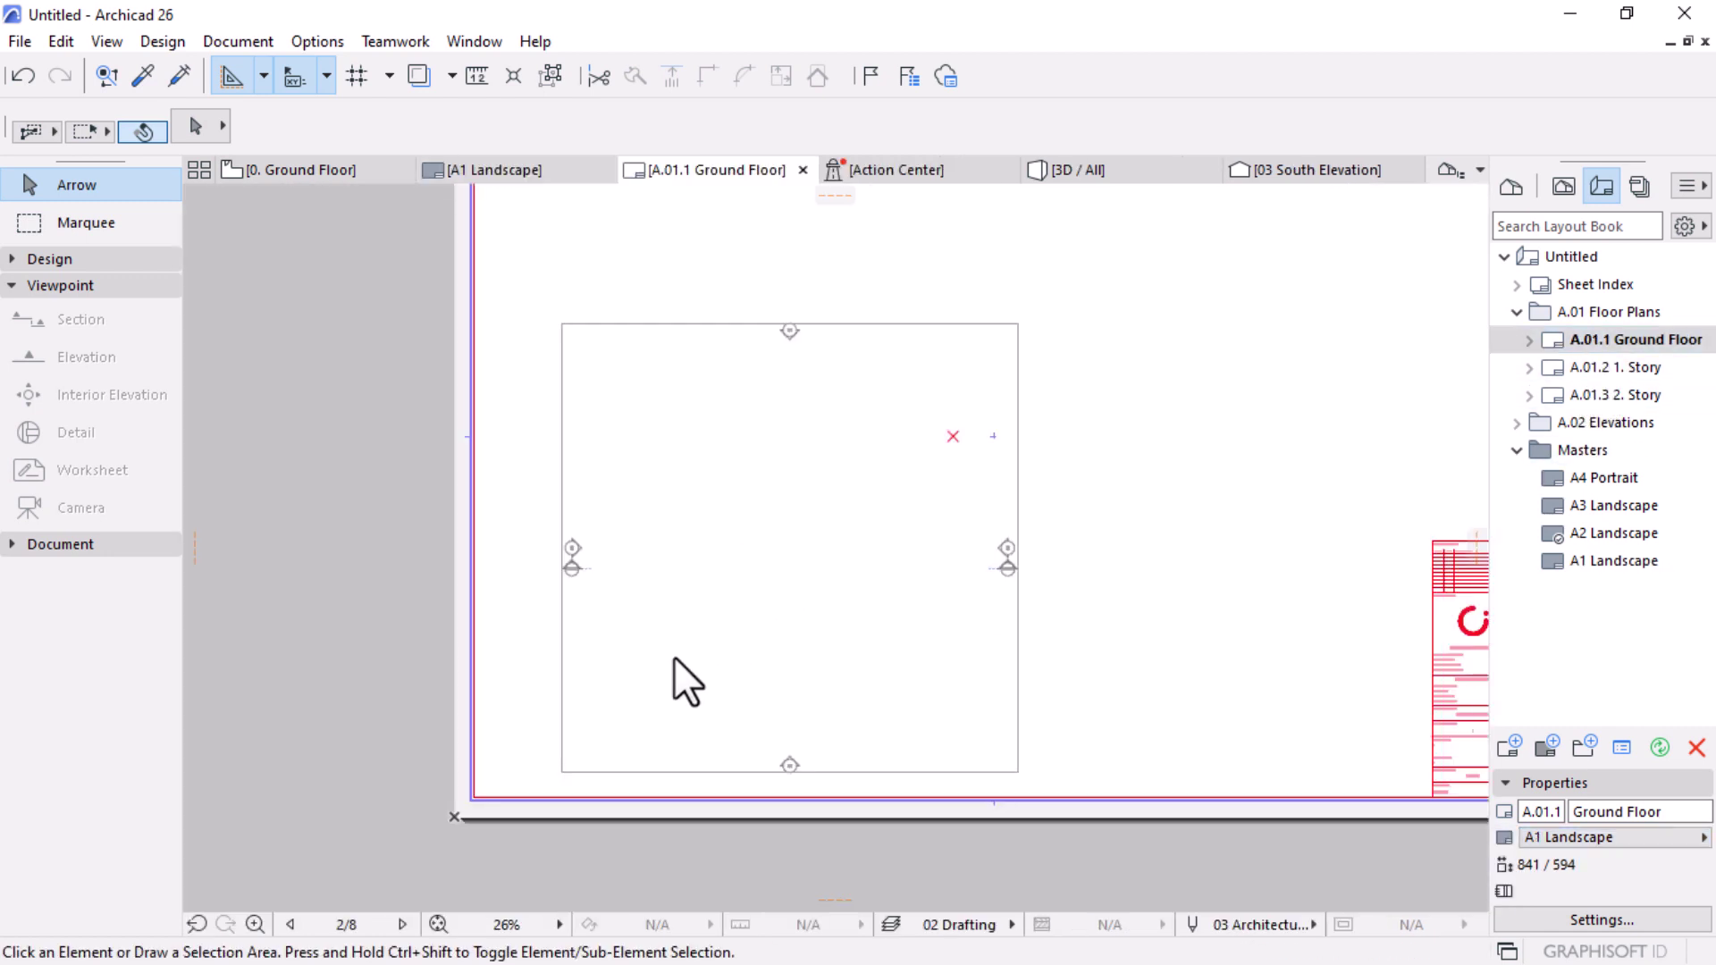
Step: Move the ground floor drawing by its centre point to the centre of the A.01.1 layout sheet and deselect it
key(ctrl+shift+w)
scroll(636, 645, down, 1)
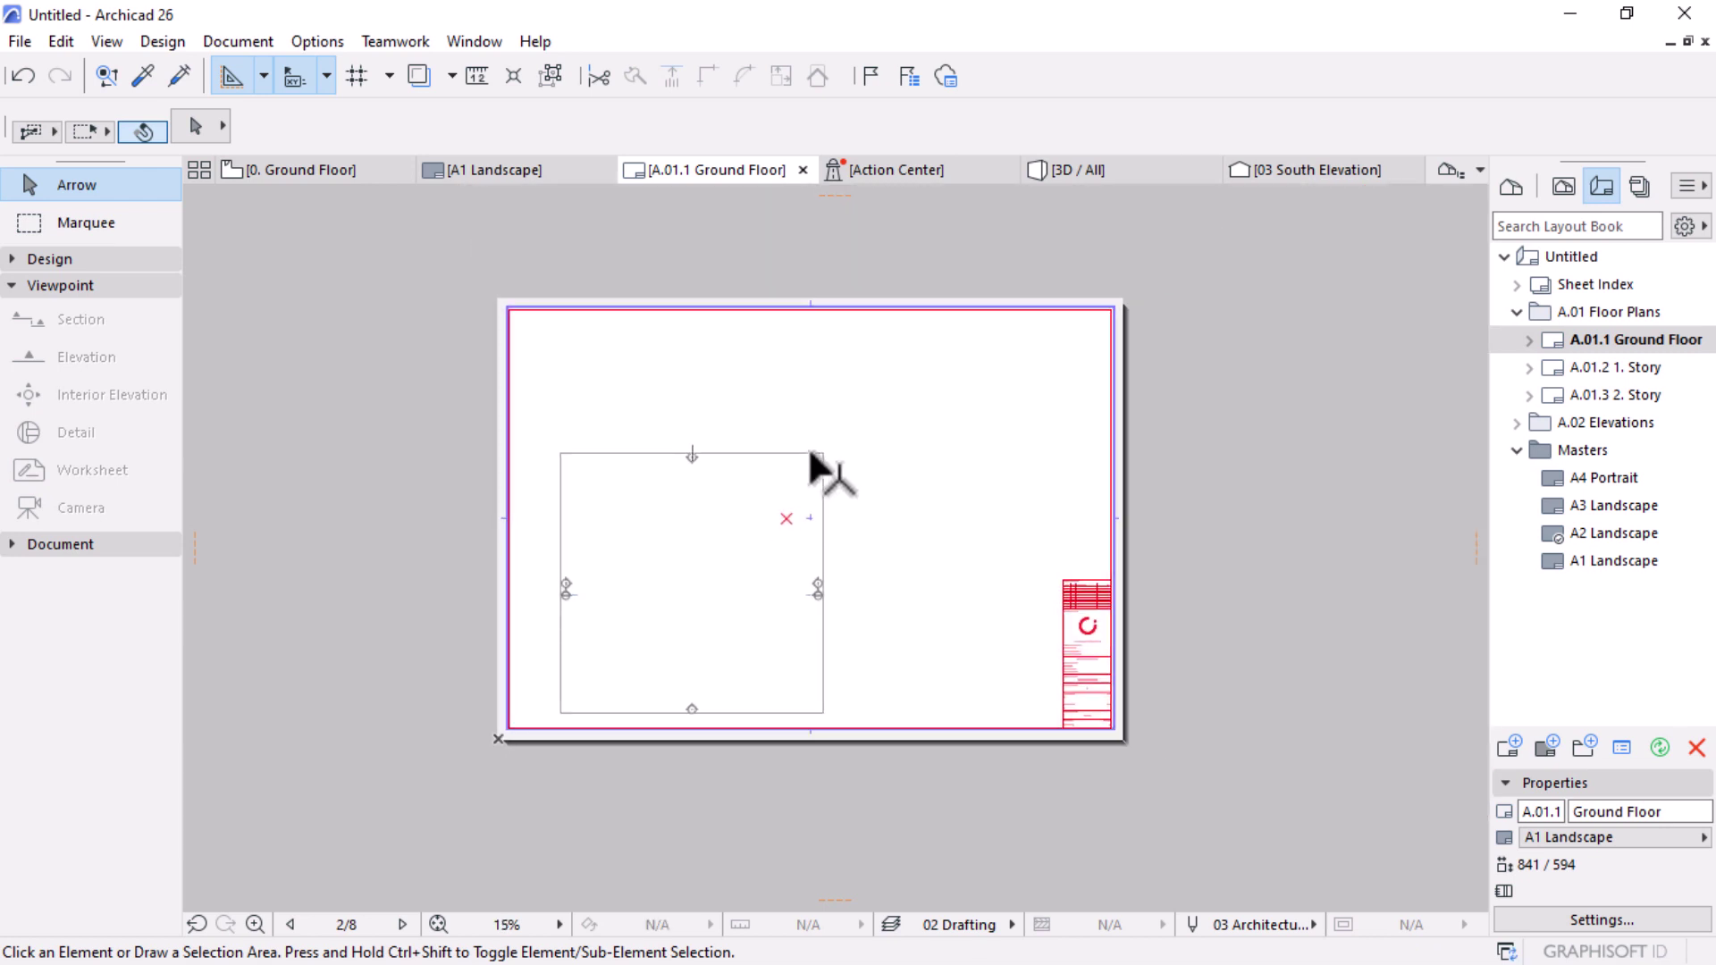
click(706, 582)
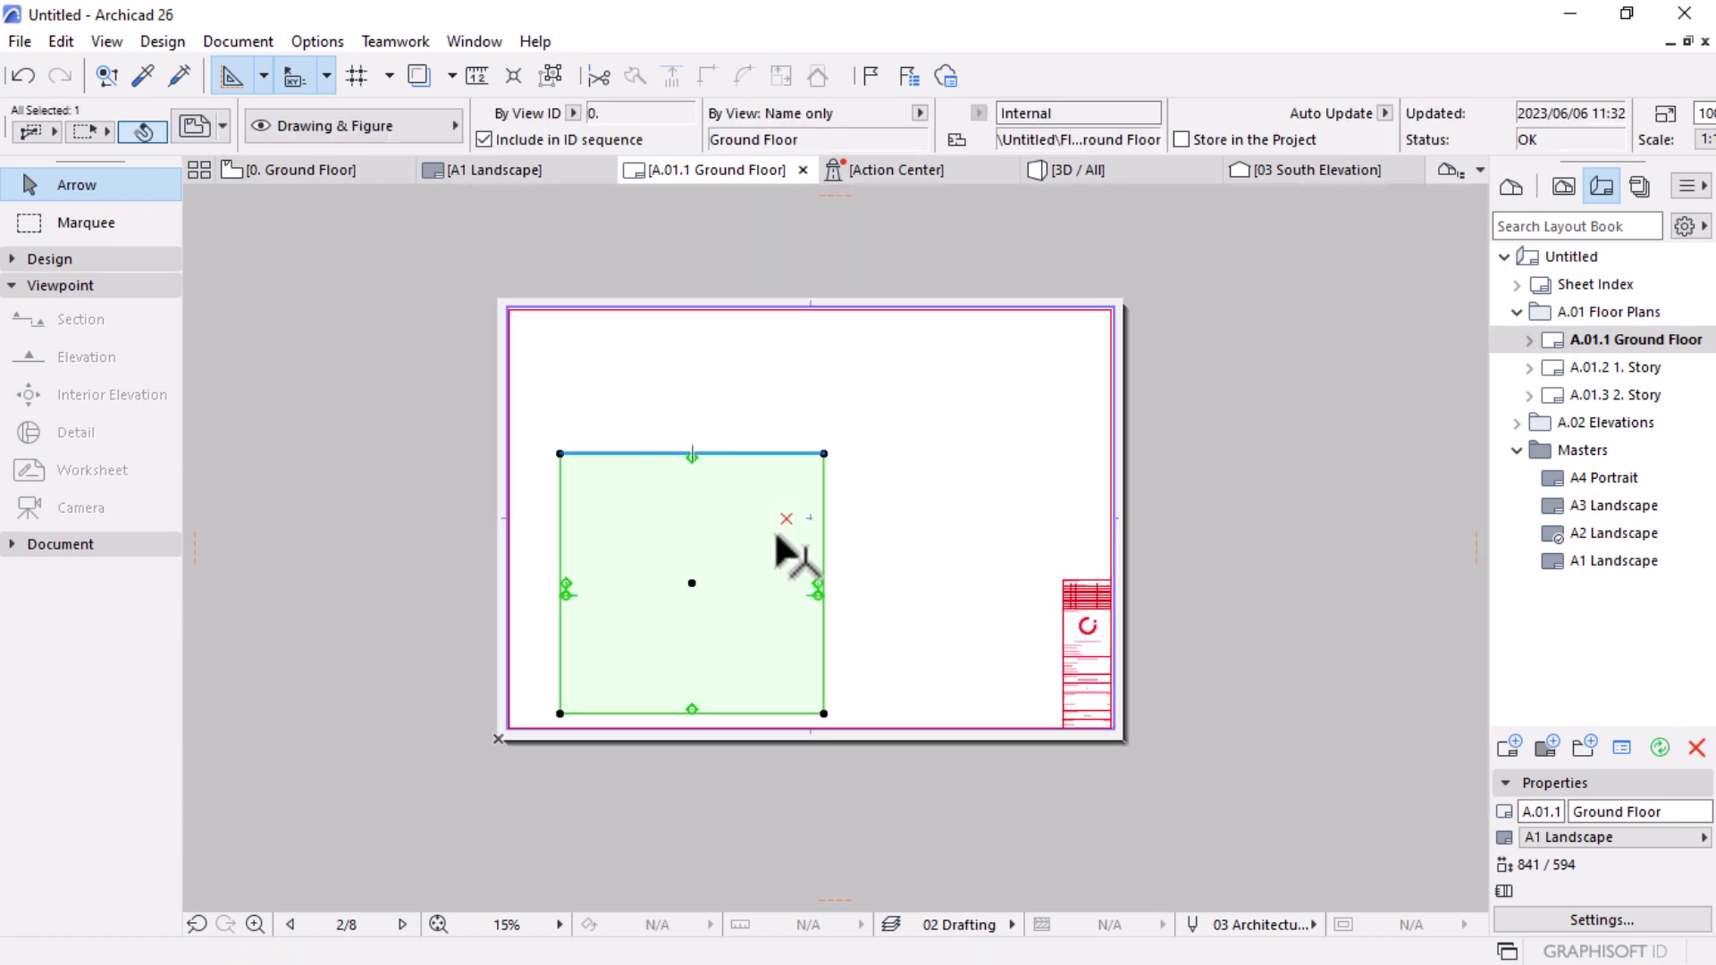
click(693, 583)
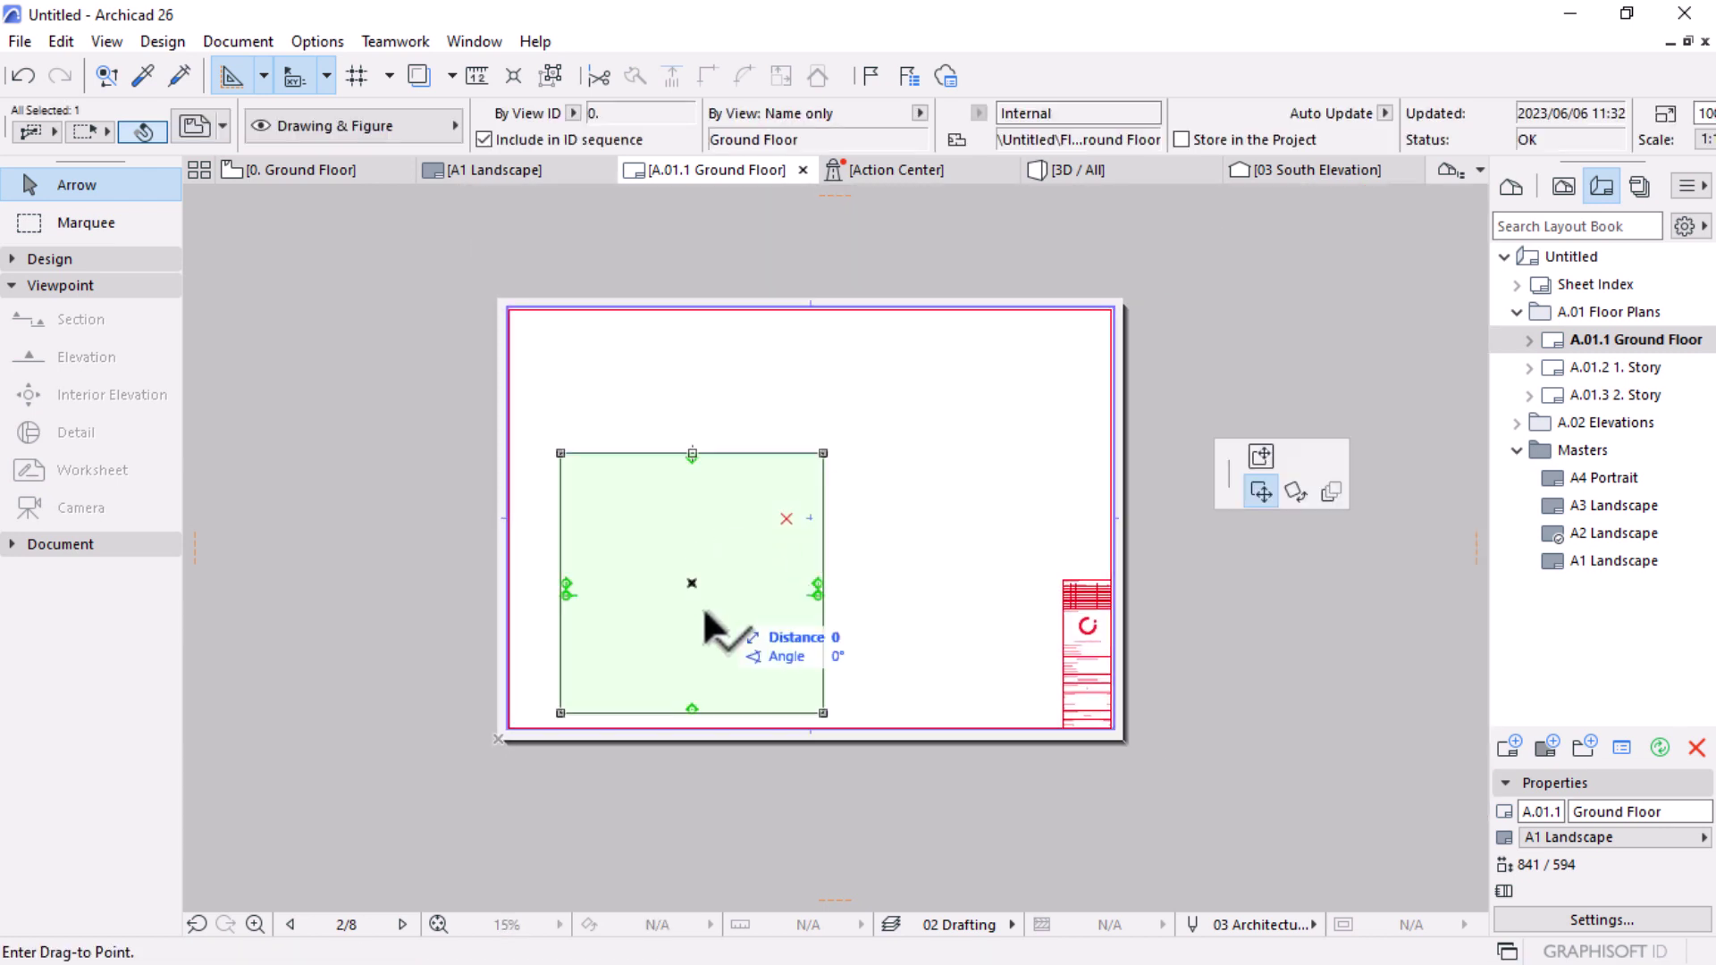
click(810, 518)
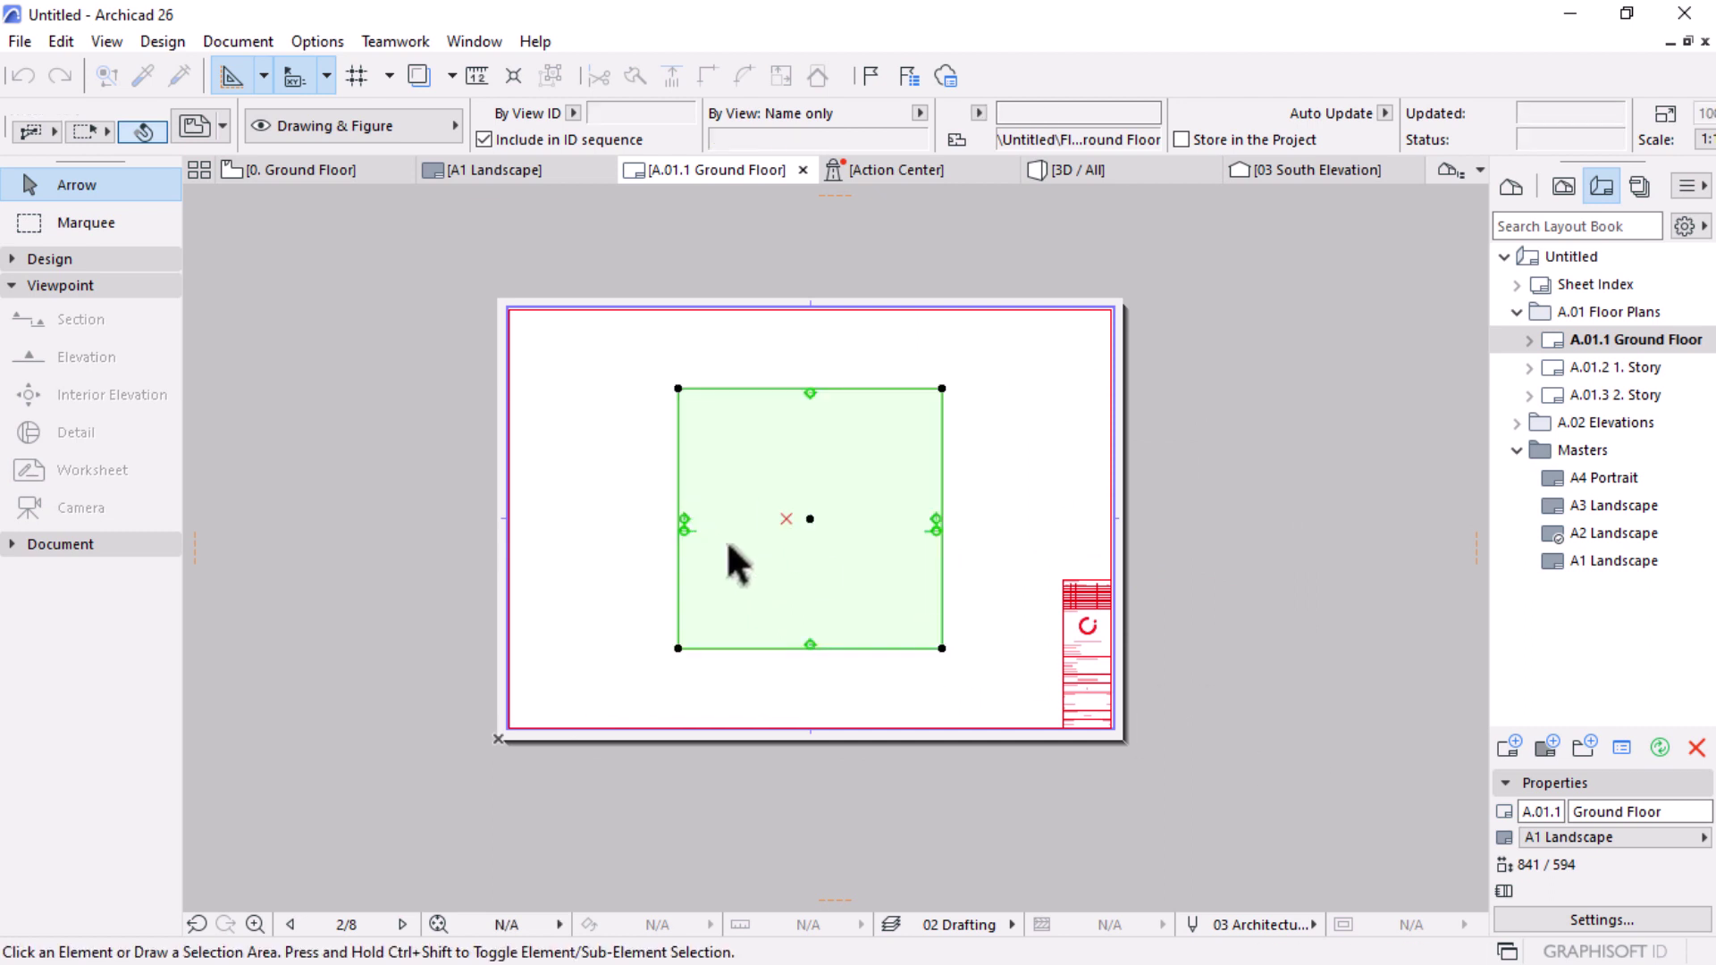
key(Escape)
scroll(778, 513, up, 2)
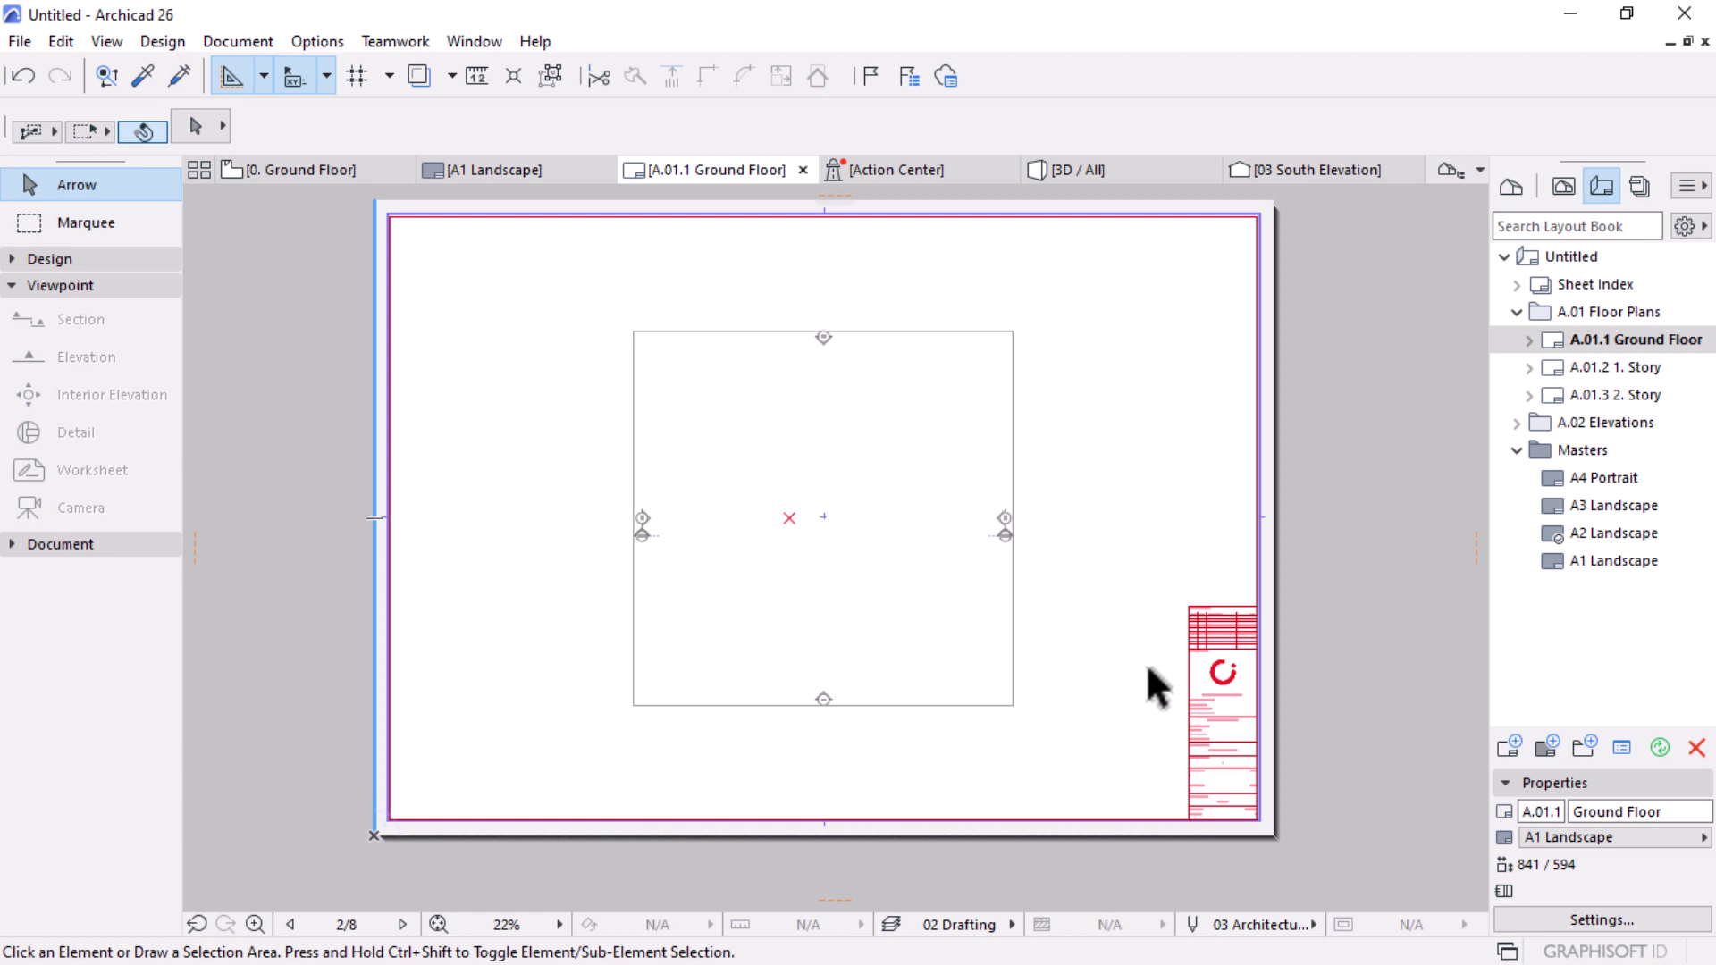
Step: Return to the ground floor plan and review the project, site and building detail fields in Project Info
click(254, 170)
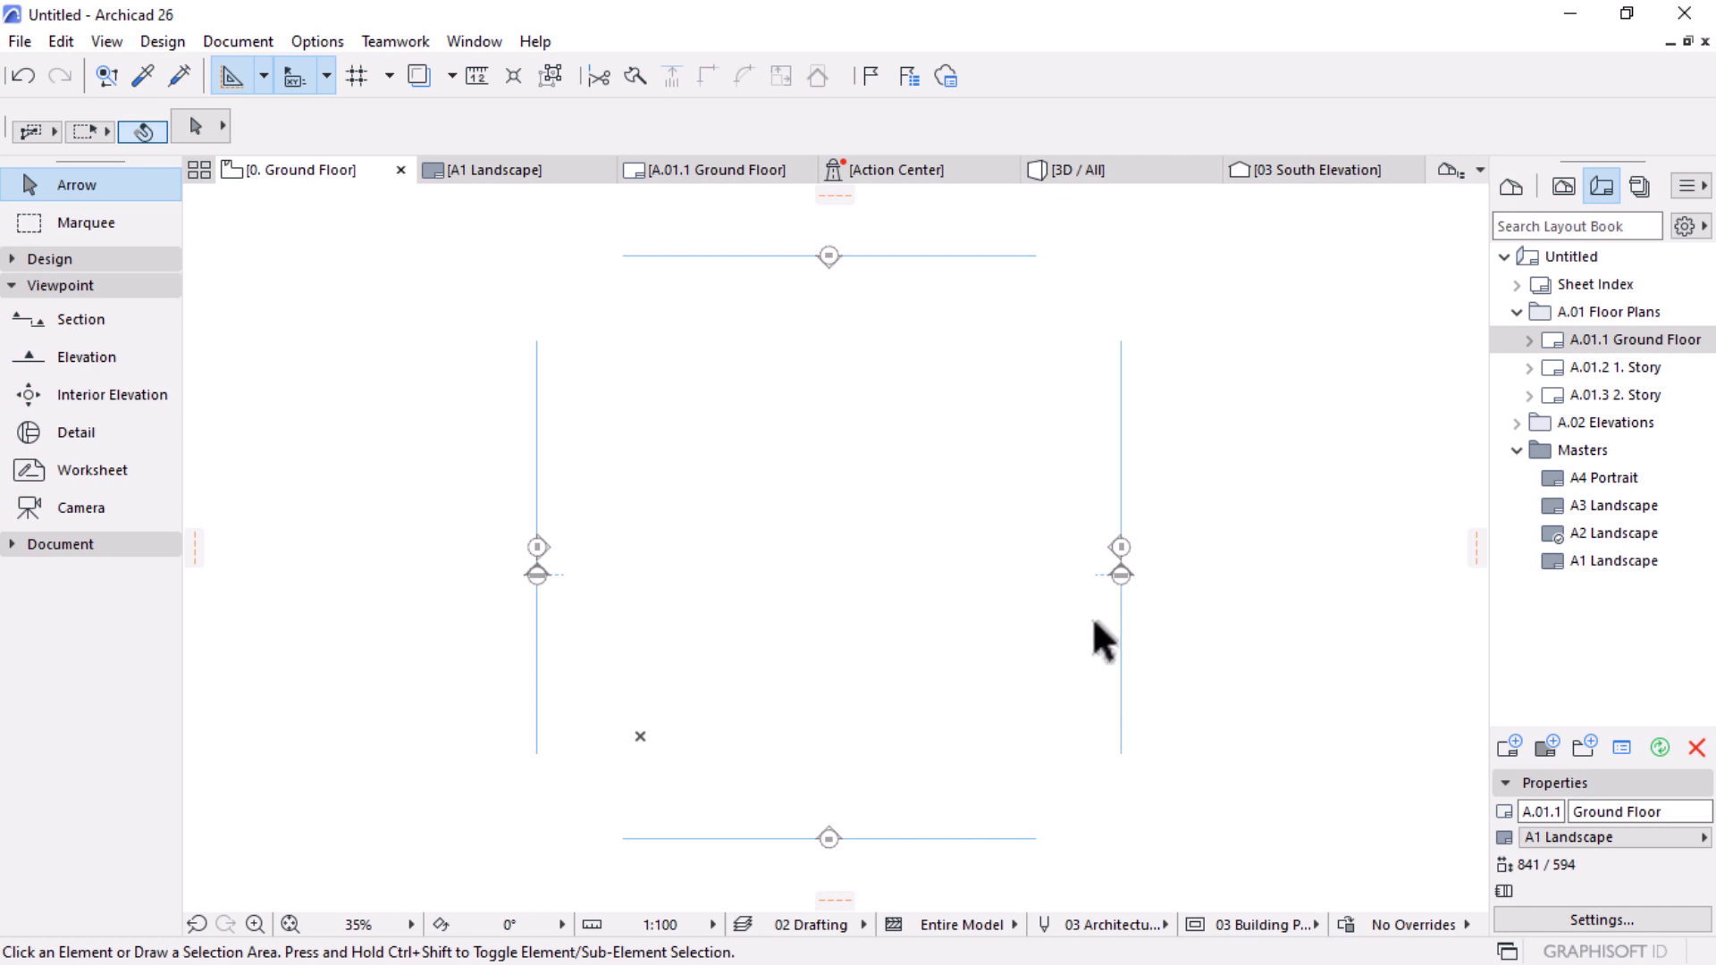
click(20, 42)
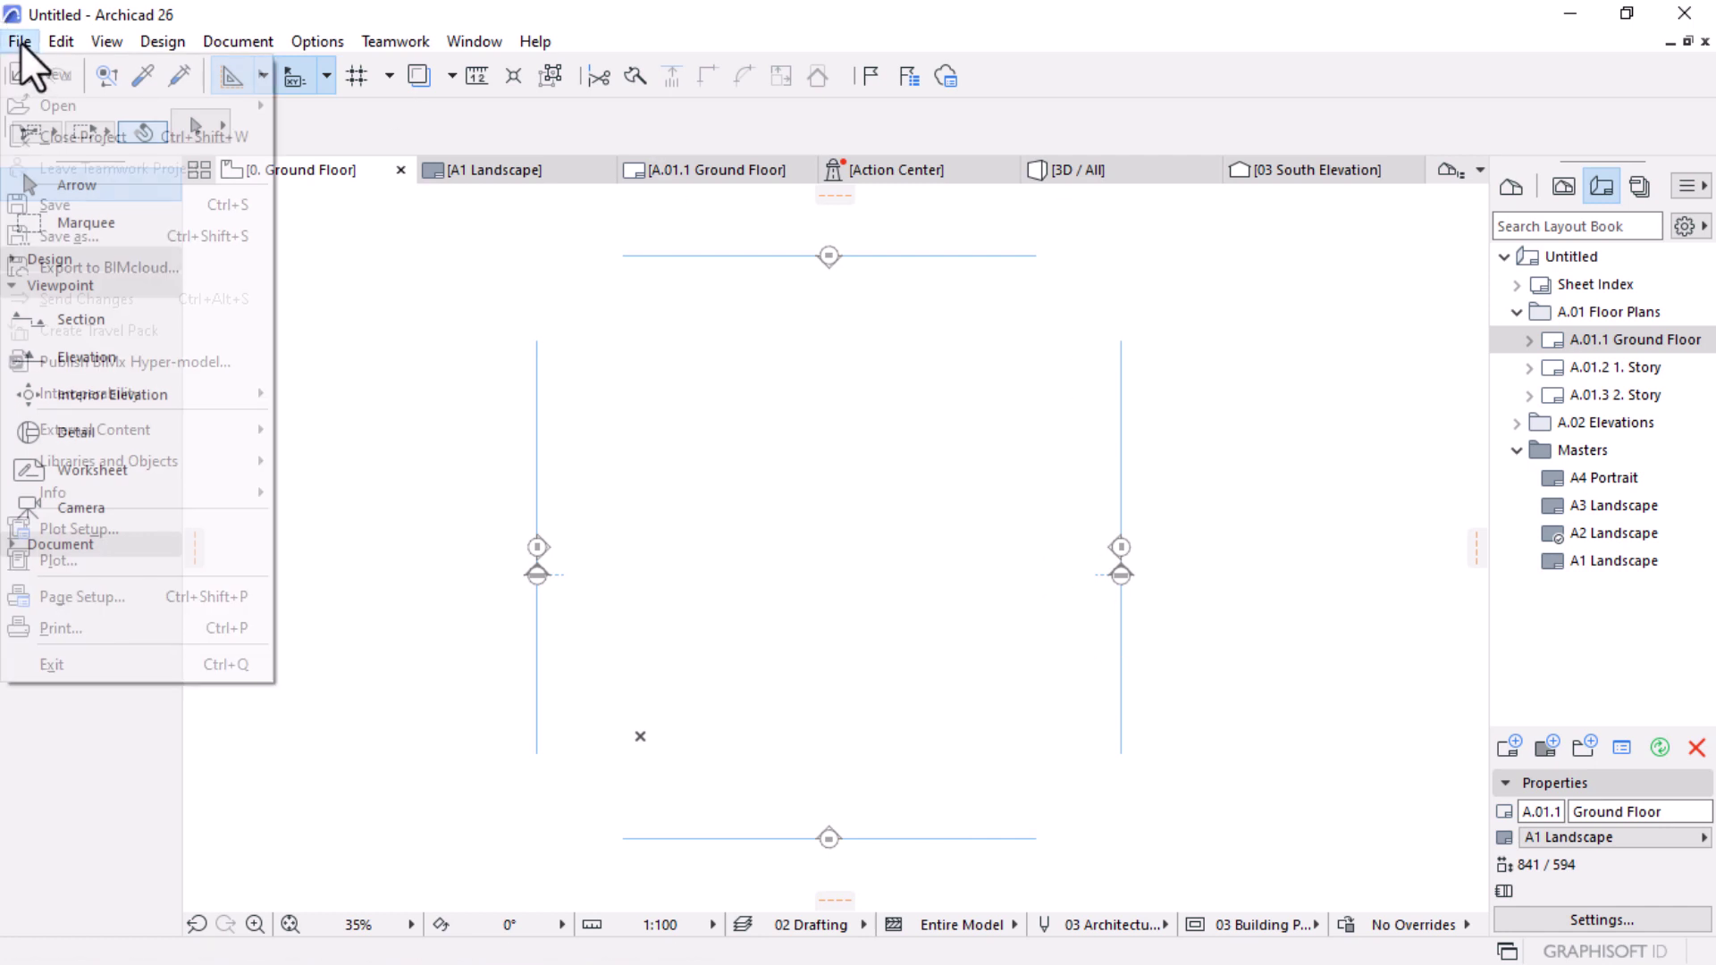
mouse_move(106, 492)
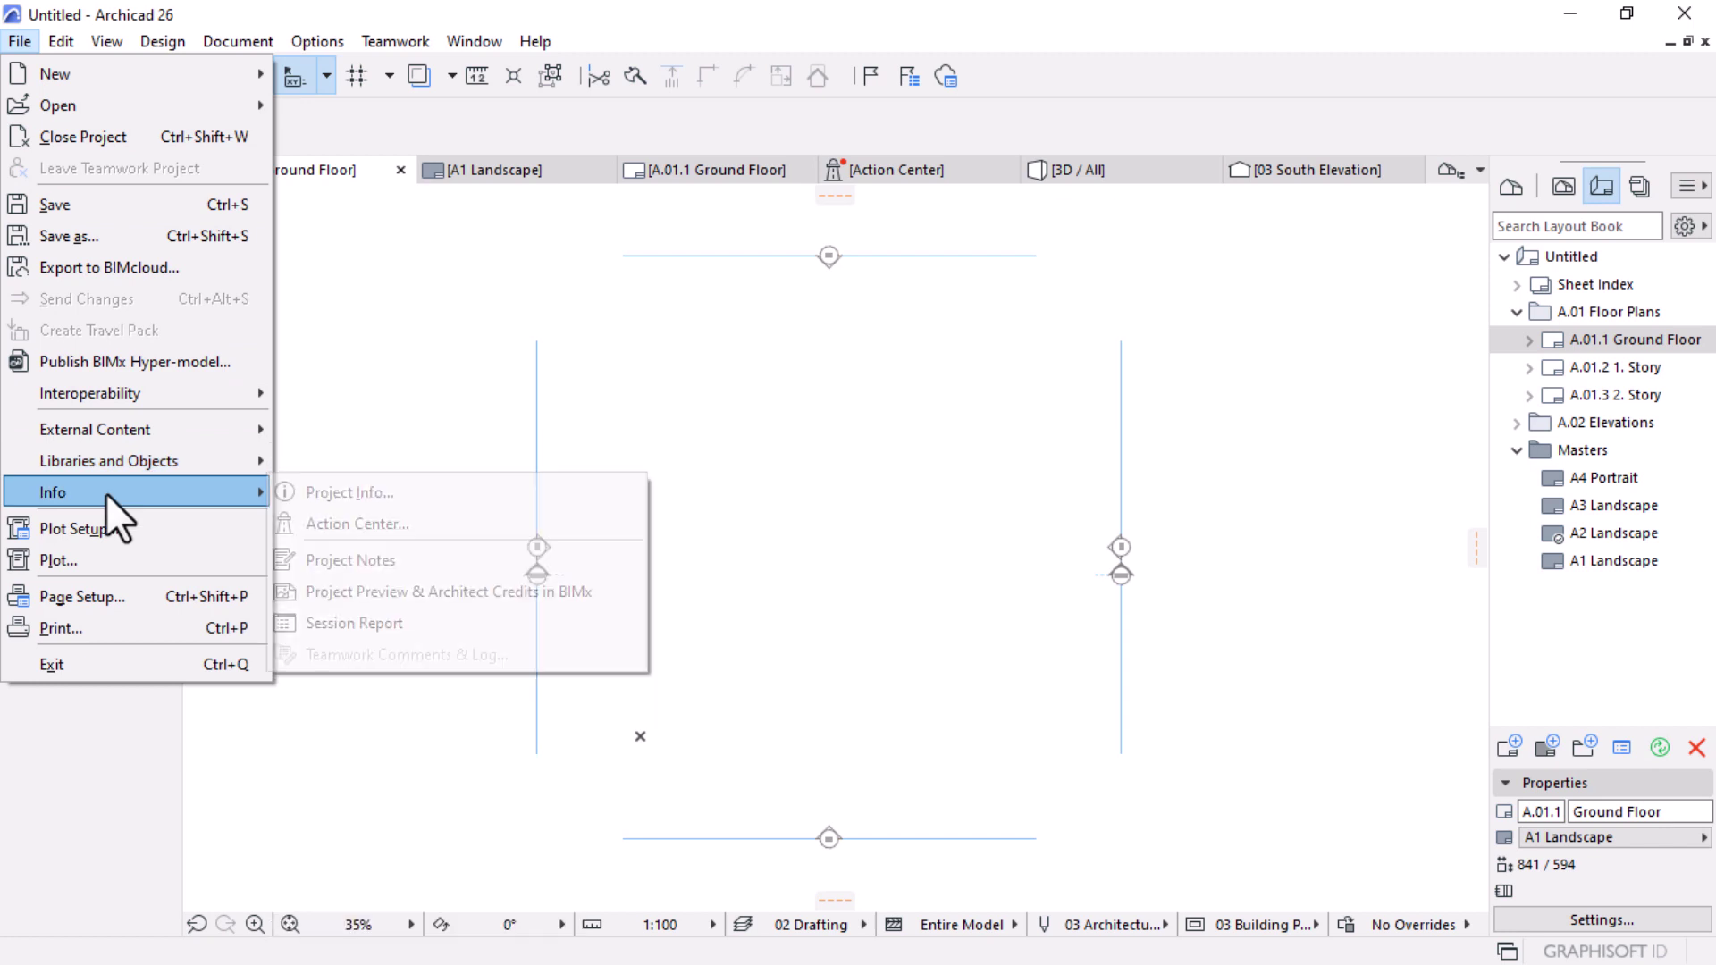
click(380, 483)
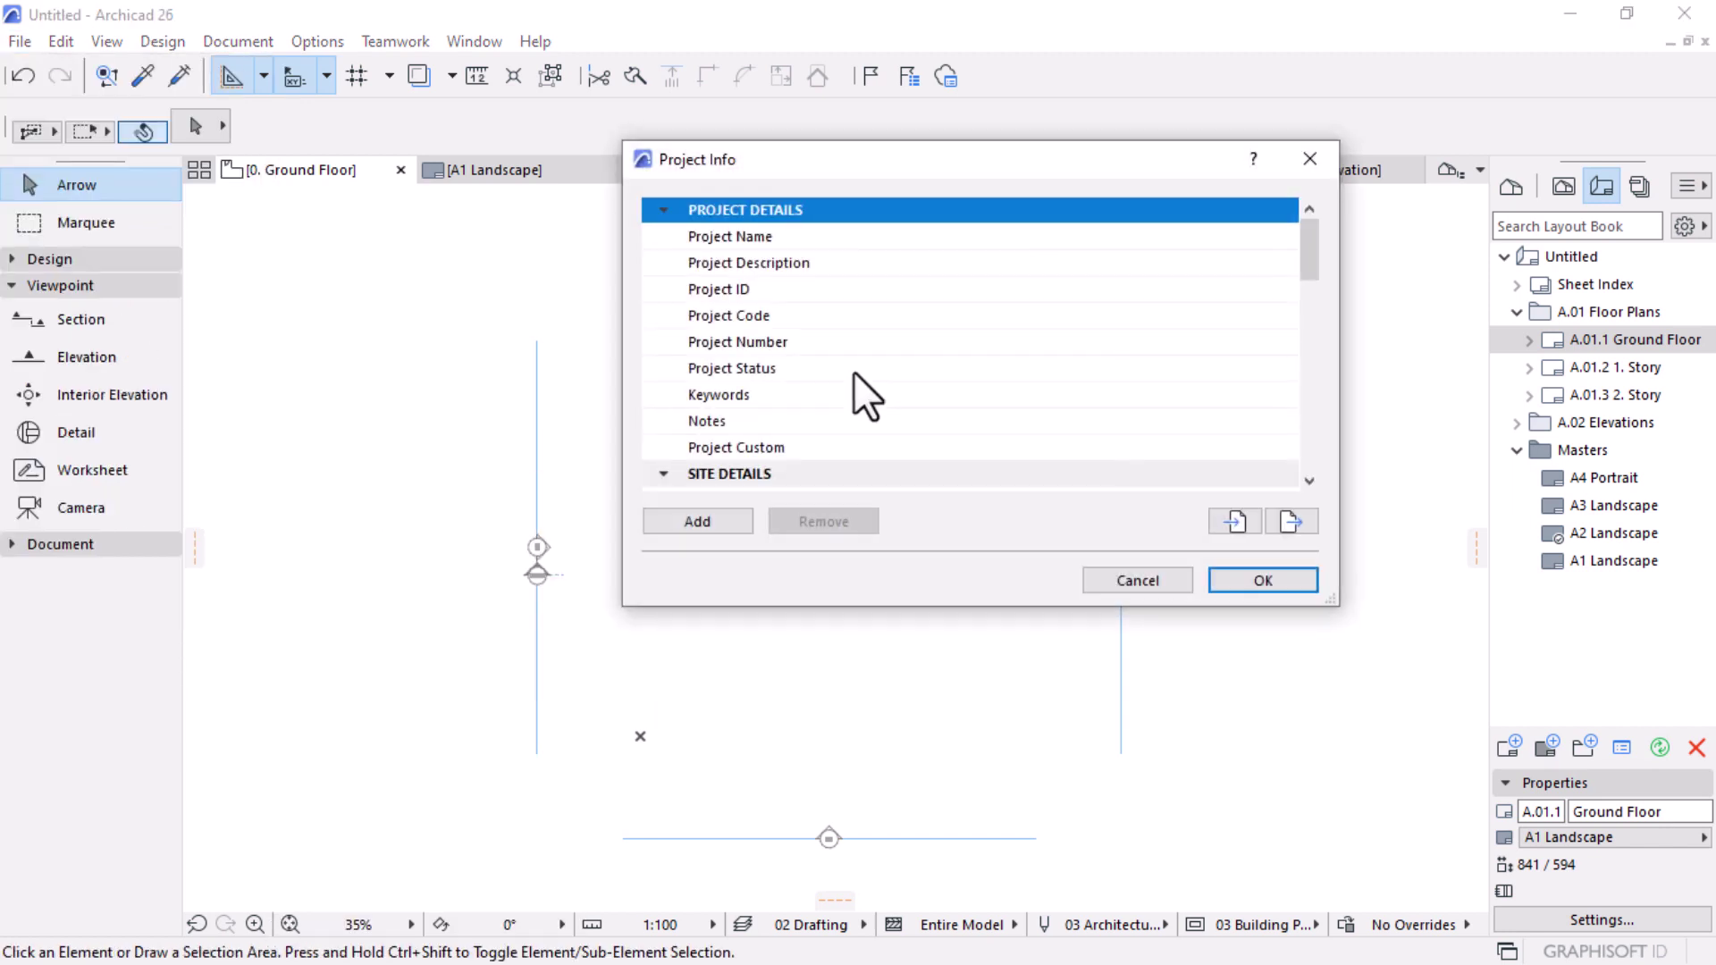
drag(942, 606, 936, 927)
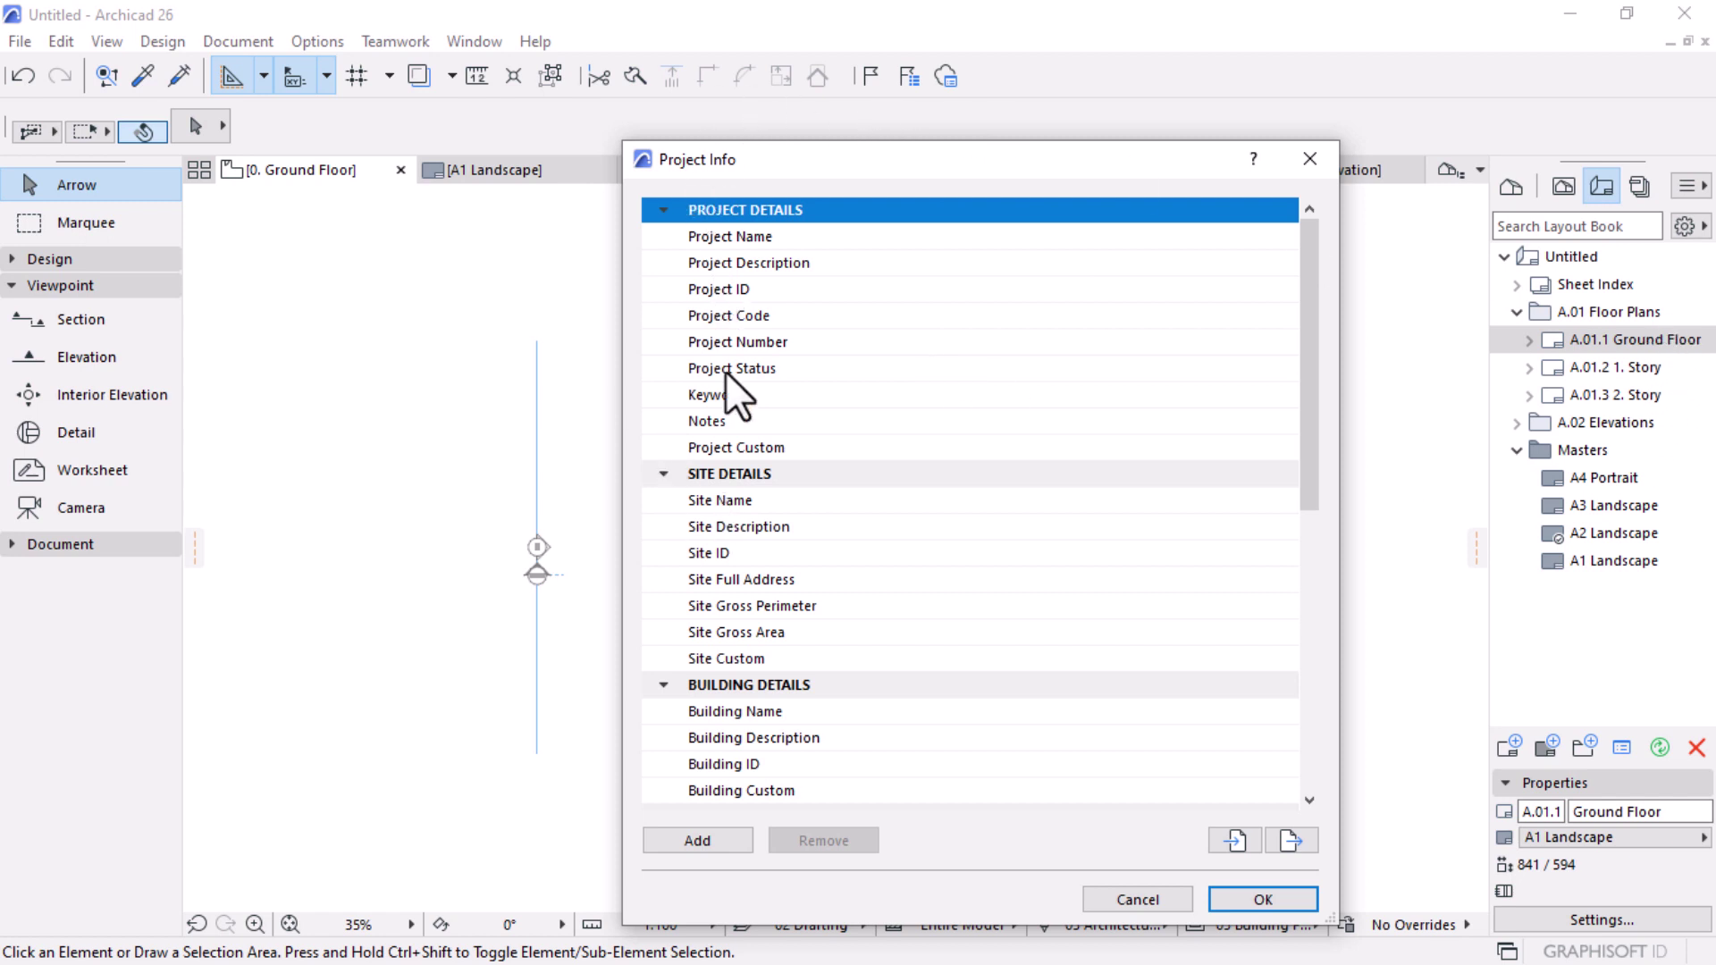
click(1267, 901)
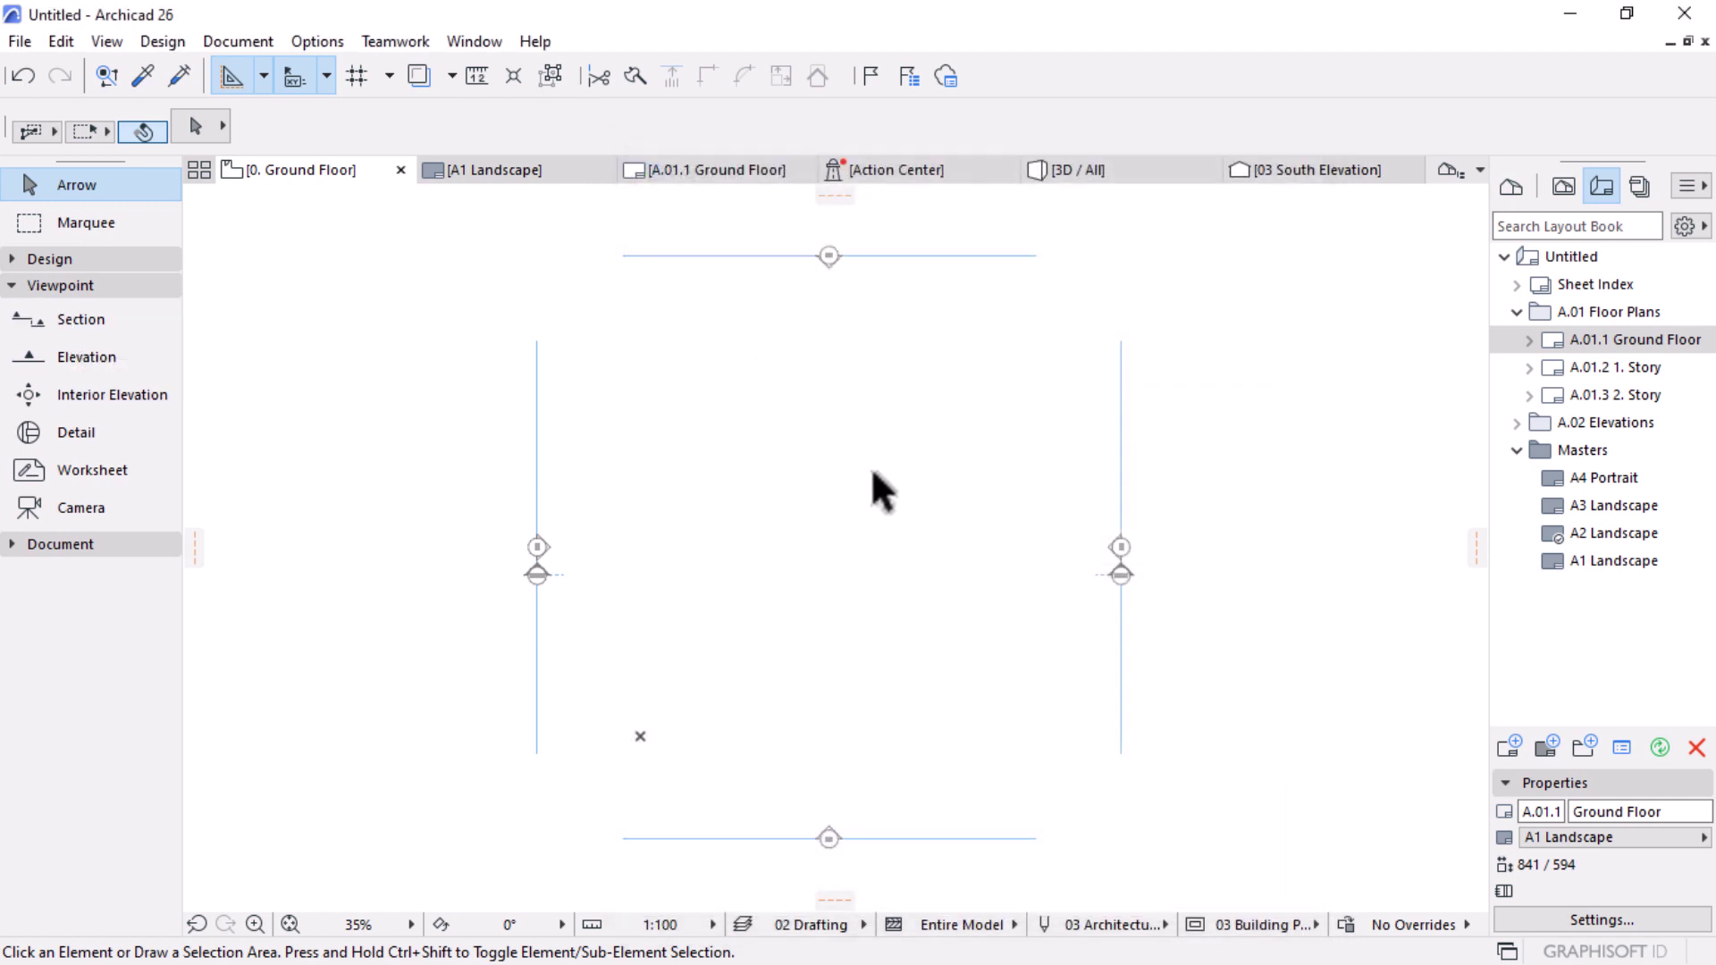
Step: Switch to the Archicad window of project 01 and examine the finished A-frame house on its terrain from several sides in 3D
middle_drag(872, 465, 969, 491)
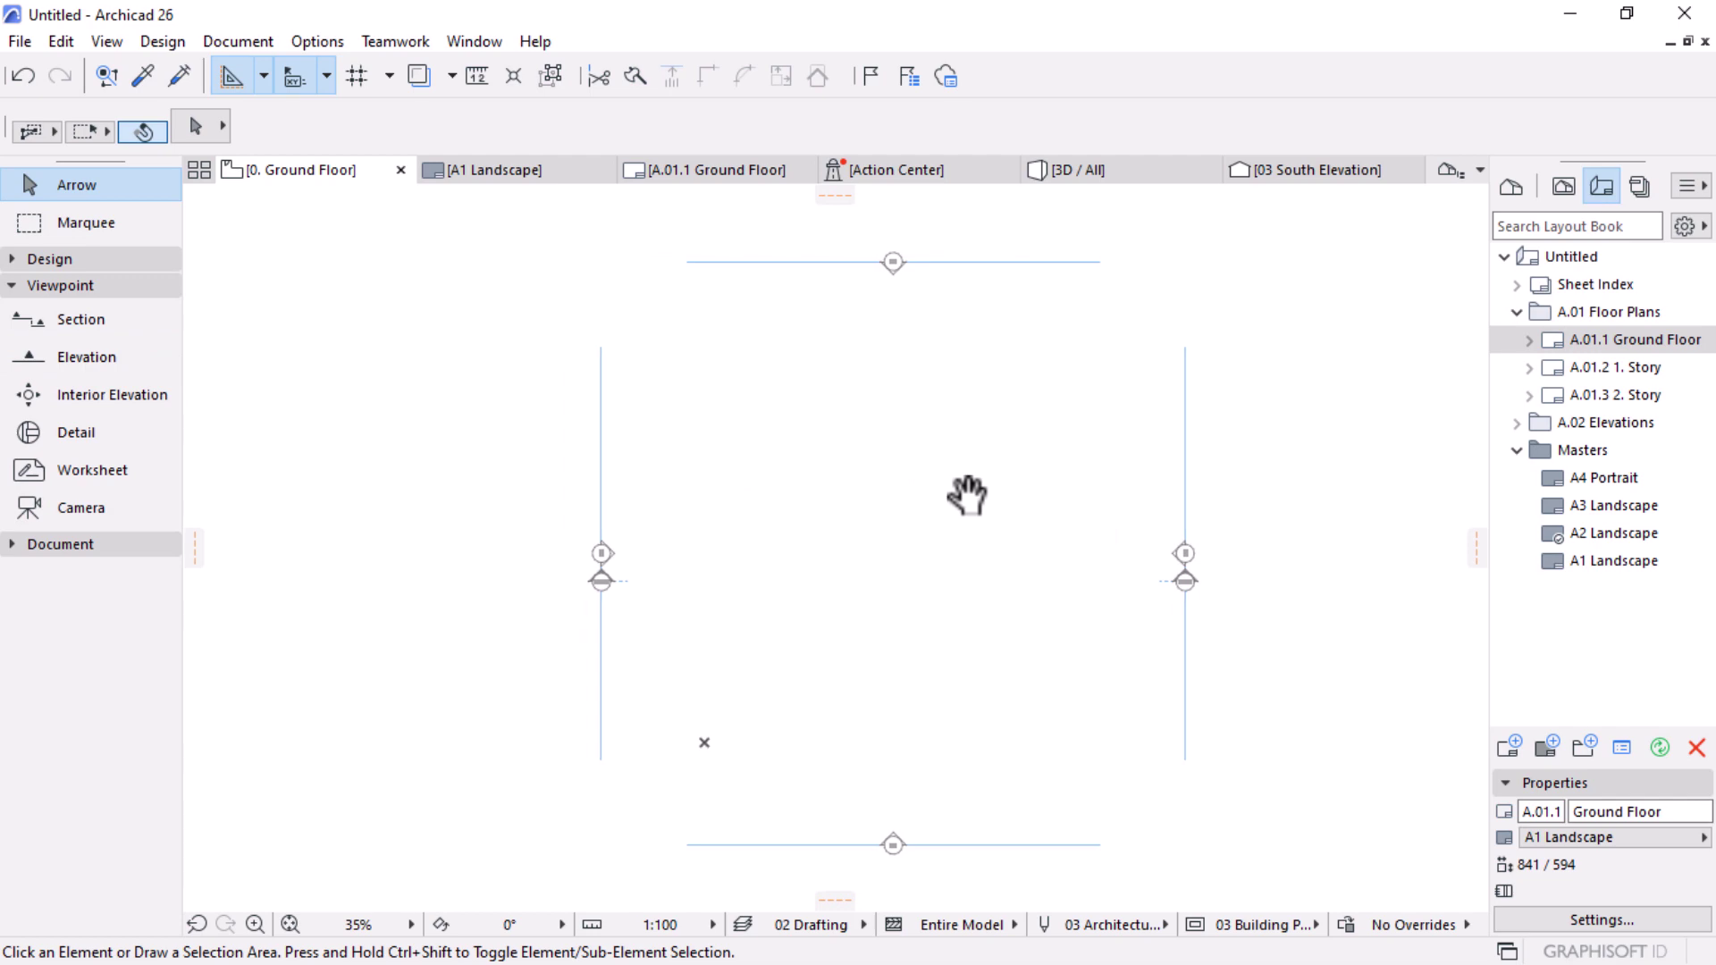
key(super)
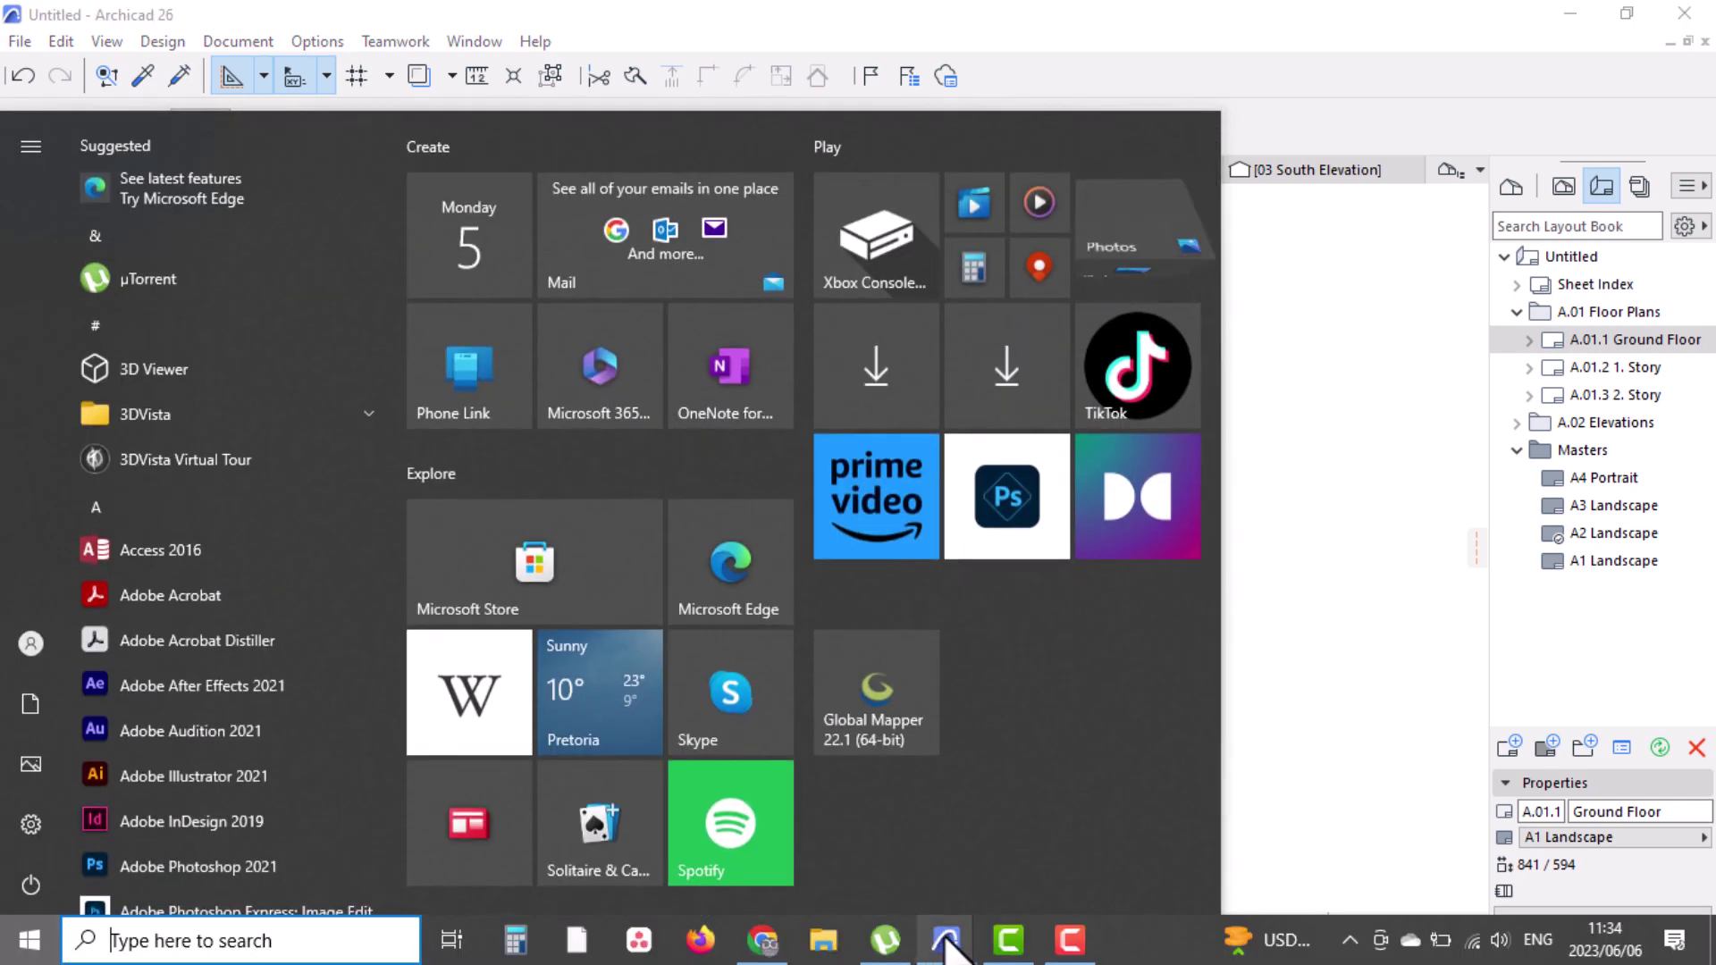
mouse_move(948, 948)
click(885, 871)
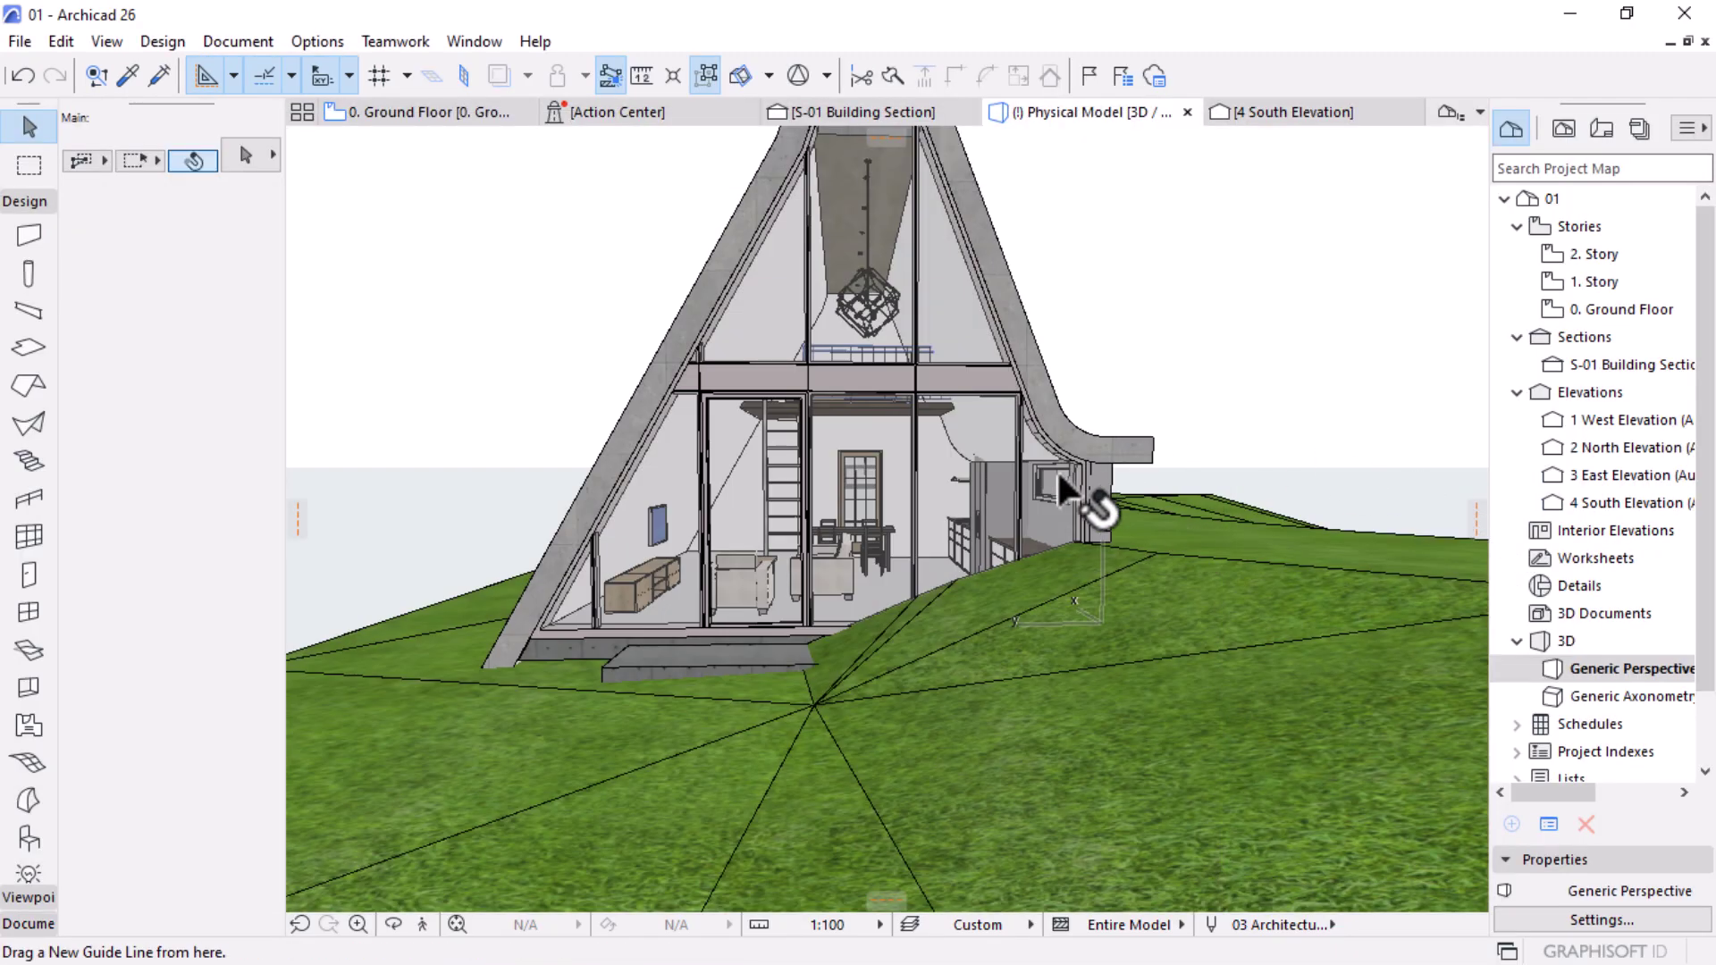
shift+middle_drag(874, 398, 1215, 394)
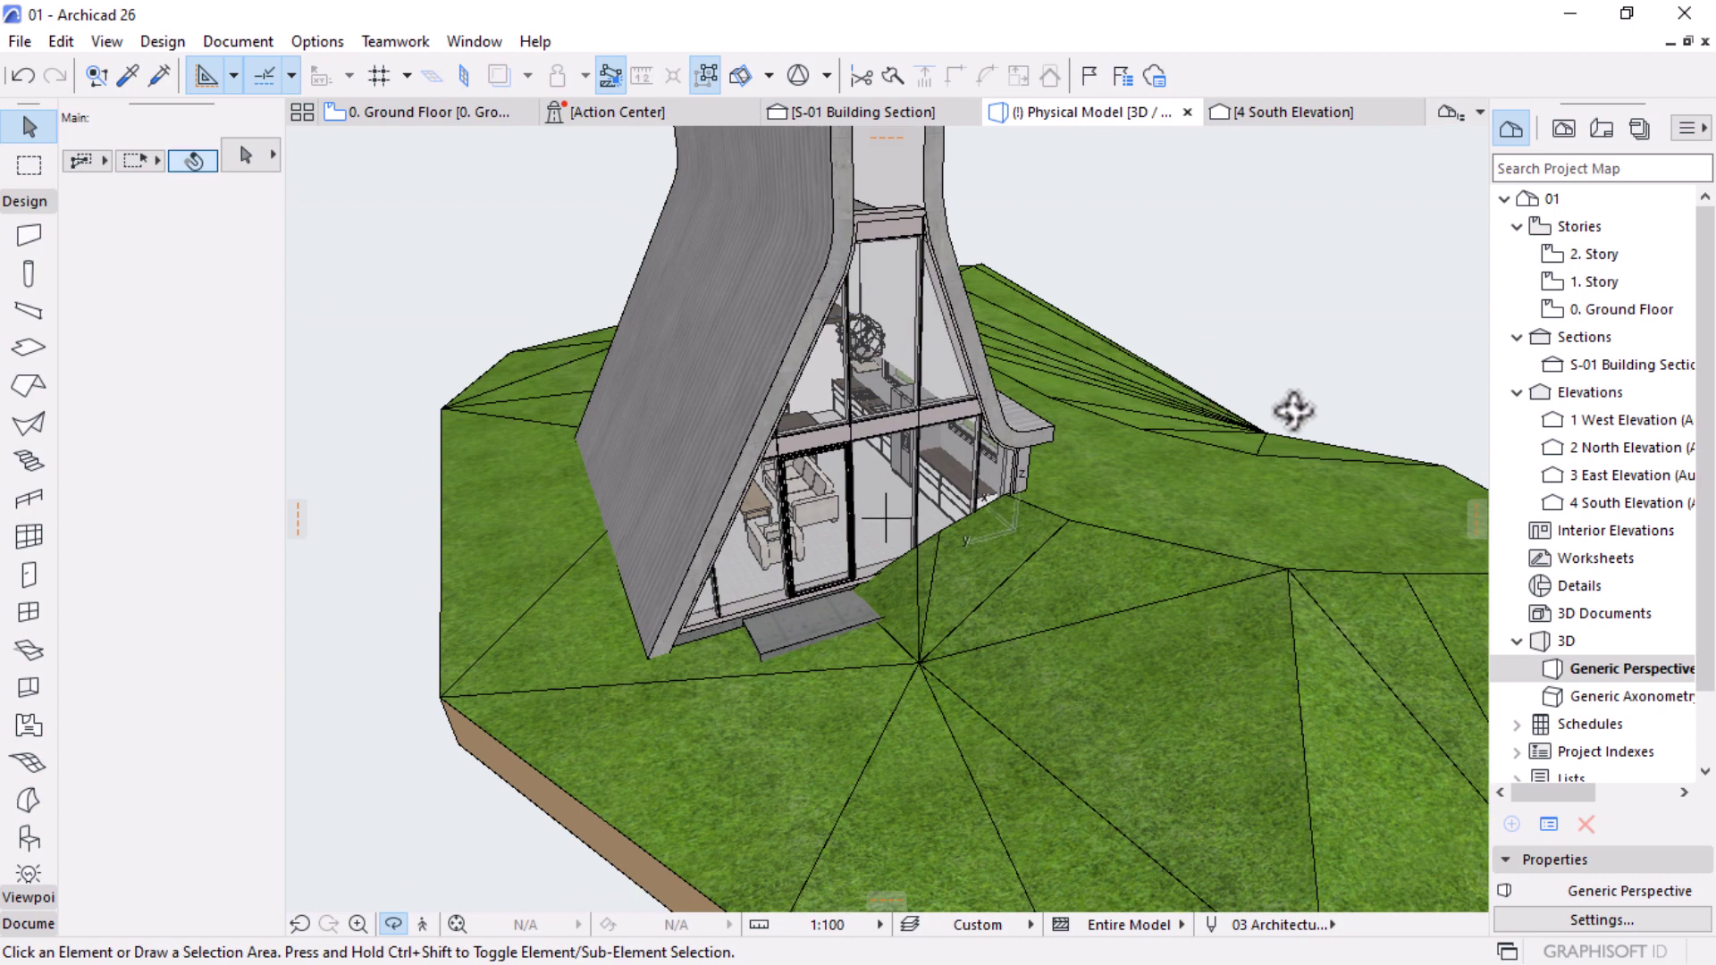
shift+middle_drag(1007, 429, 1003, 405)
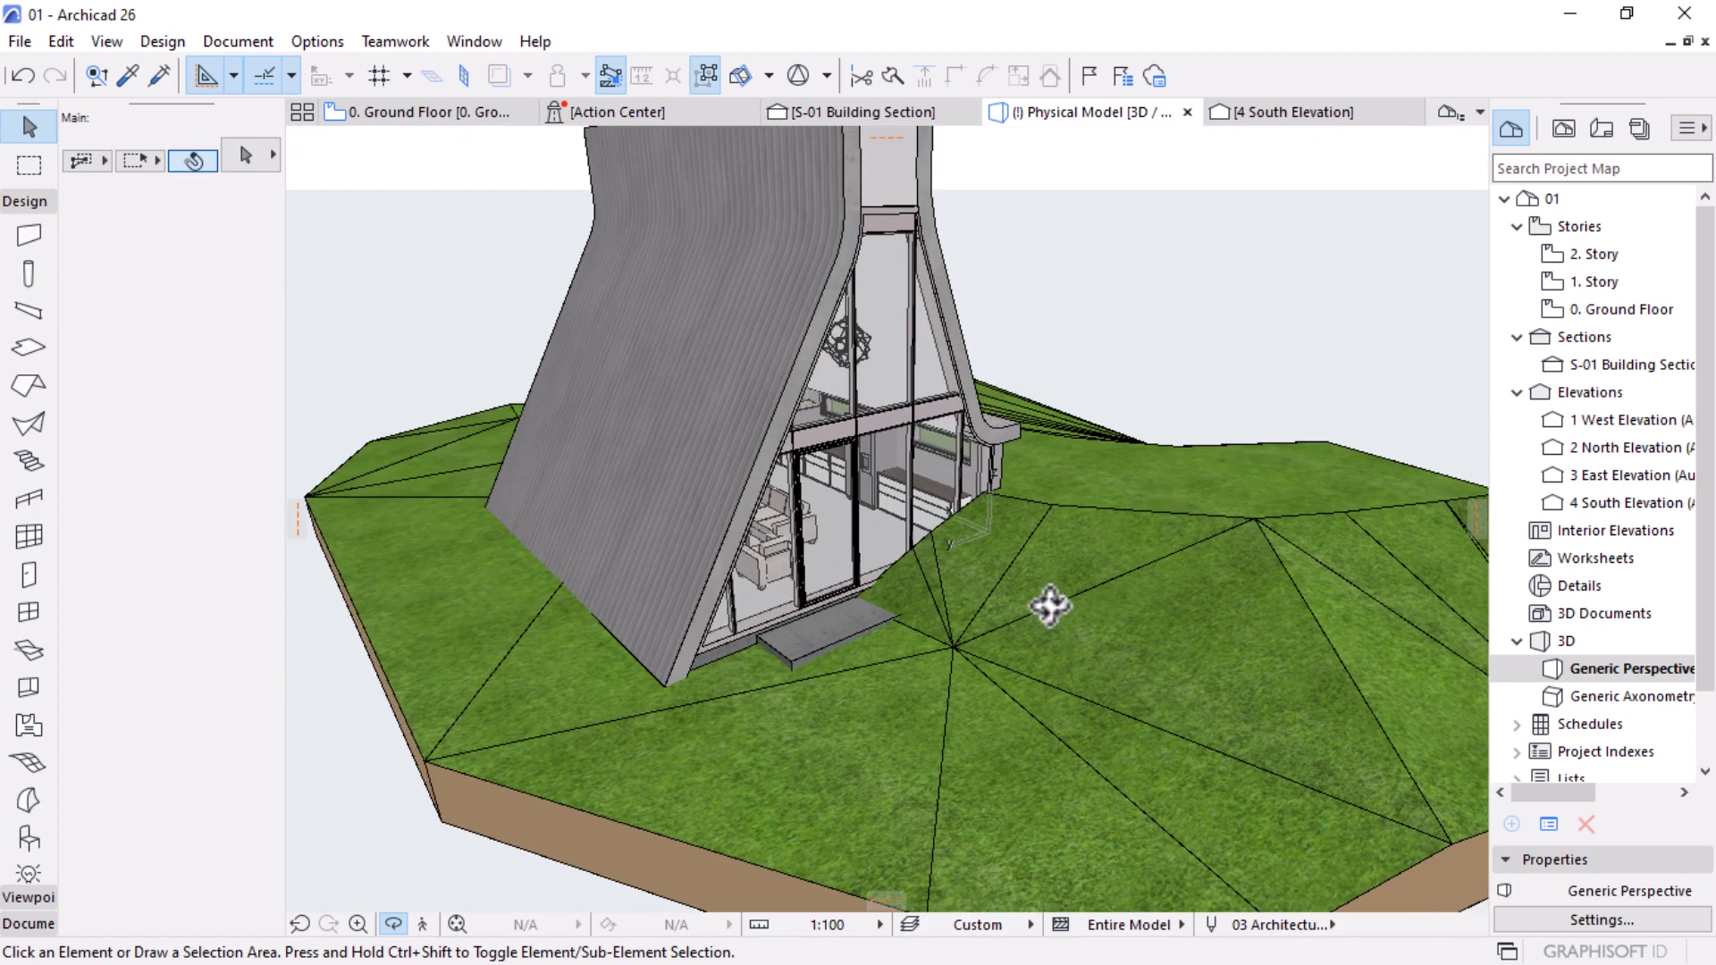
shift+middle_drag(1061, 528, 778, 633)
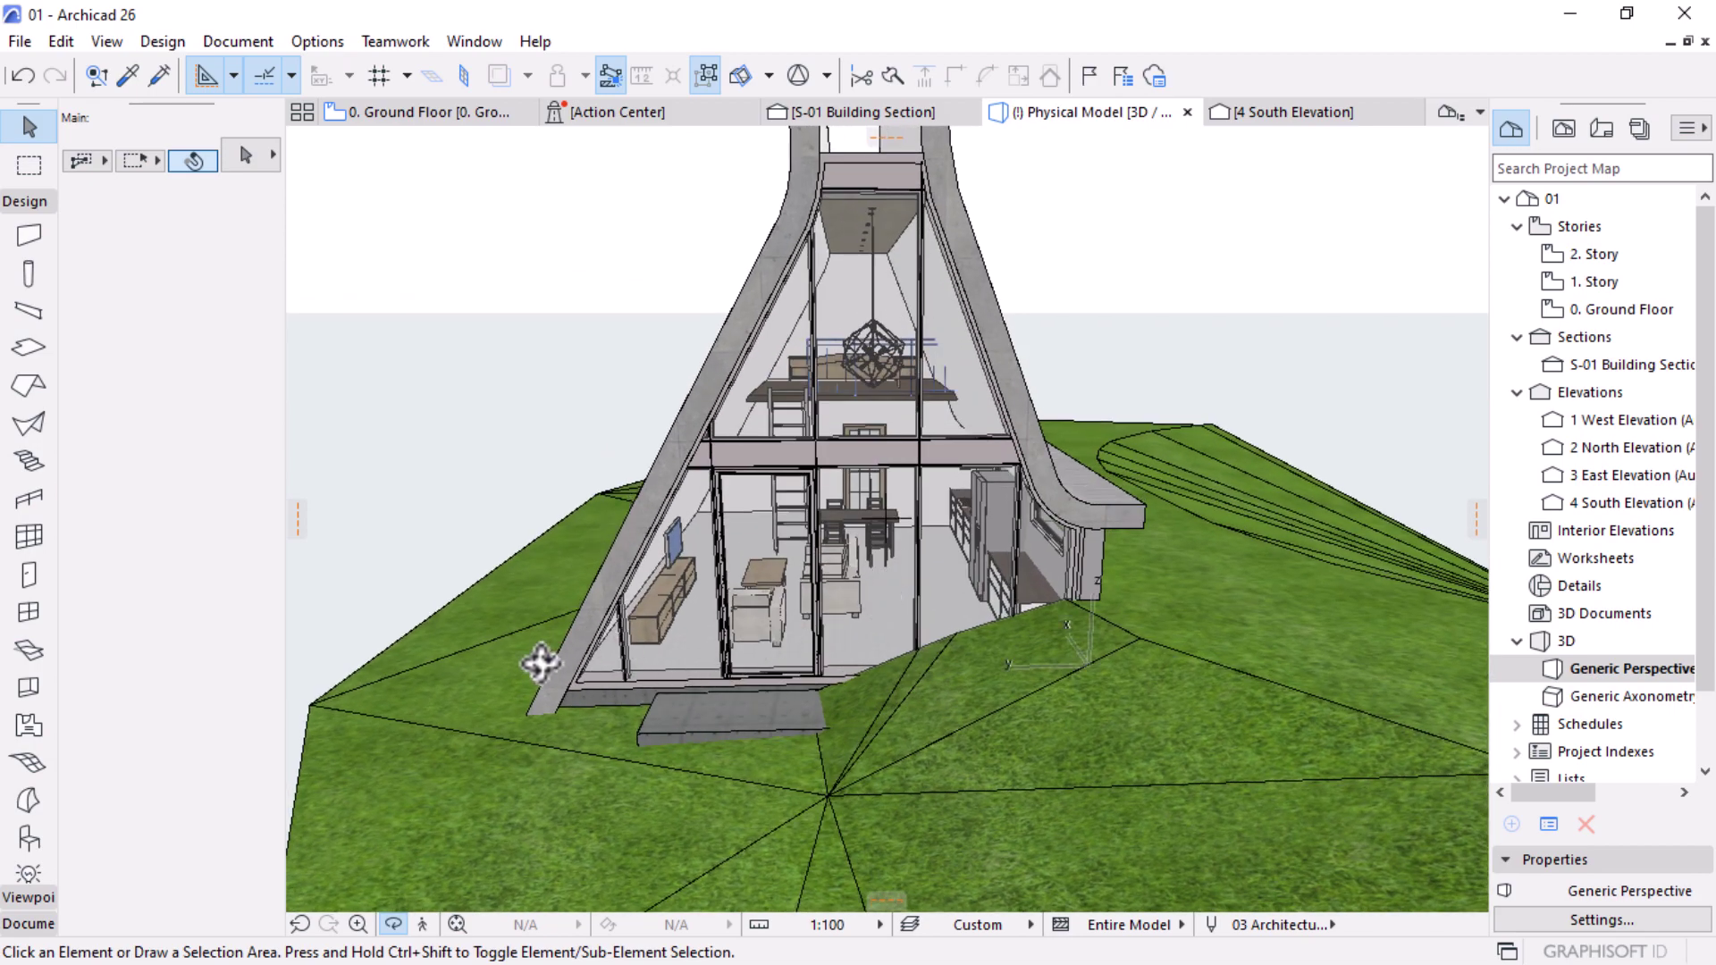
shift+middle_drag(641, 502, 1004, 372)
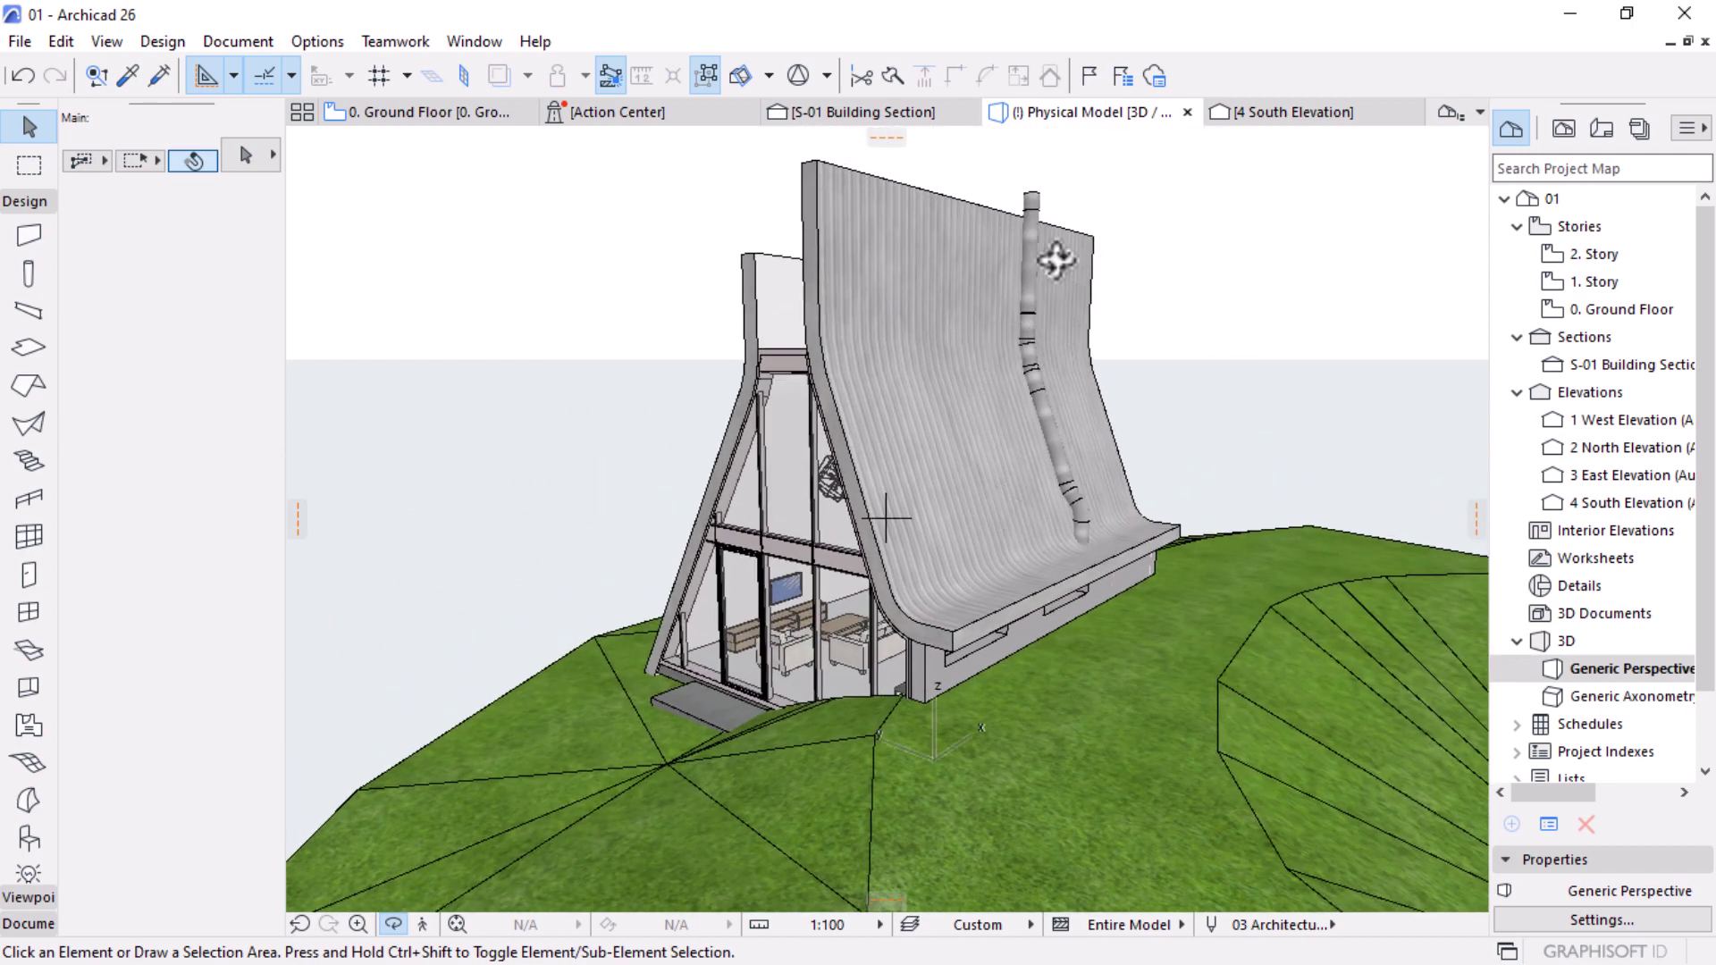
shift+middle_drag(889, 566, 1017, 503)
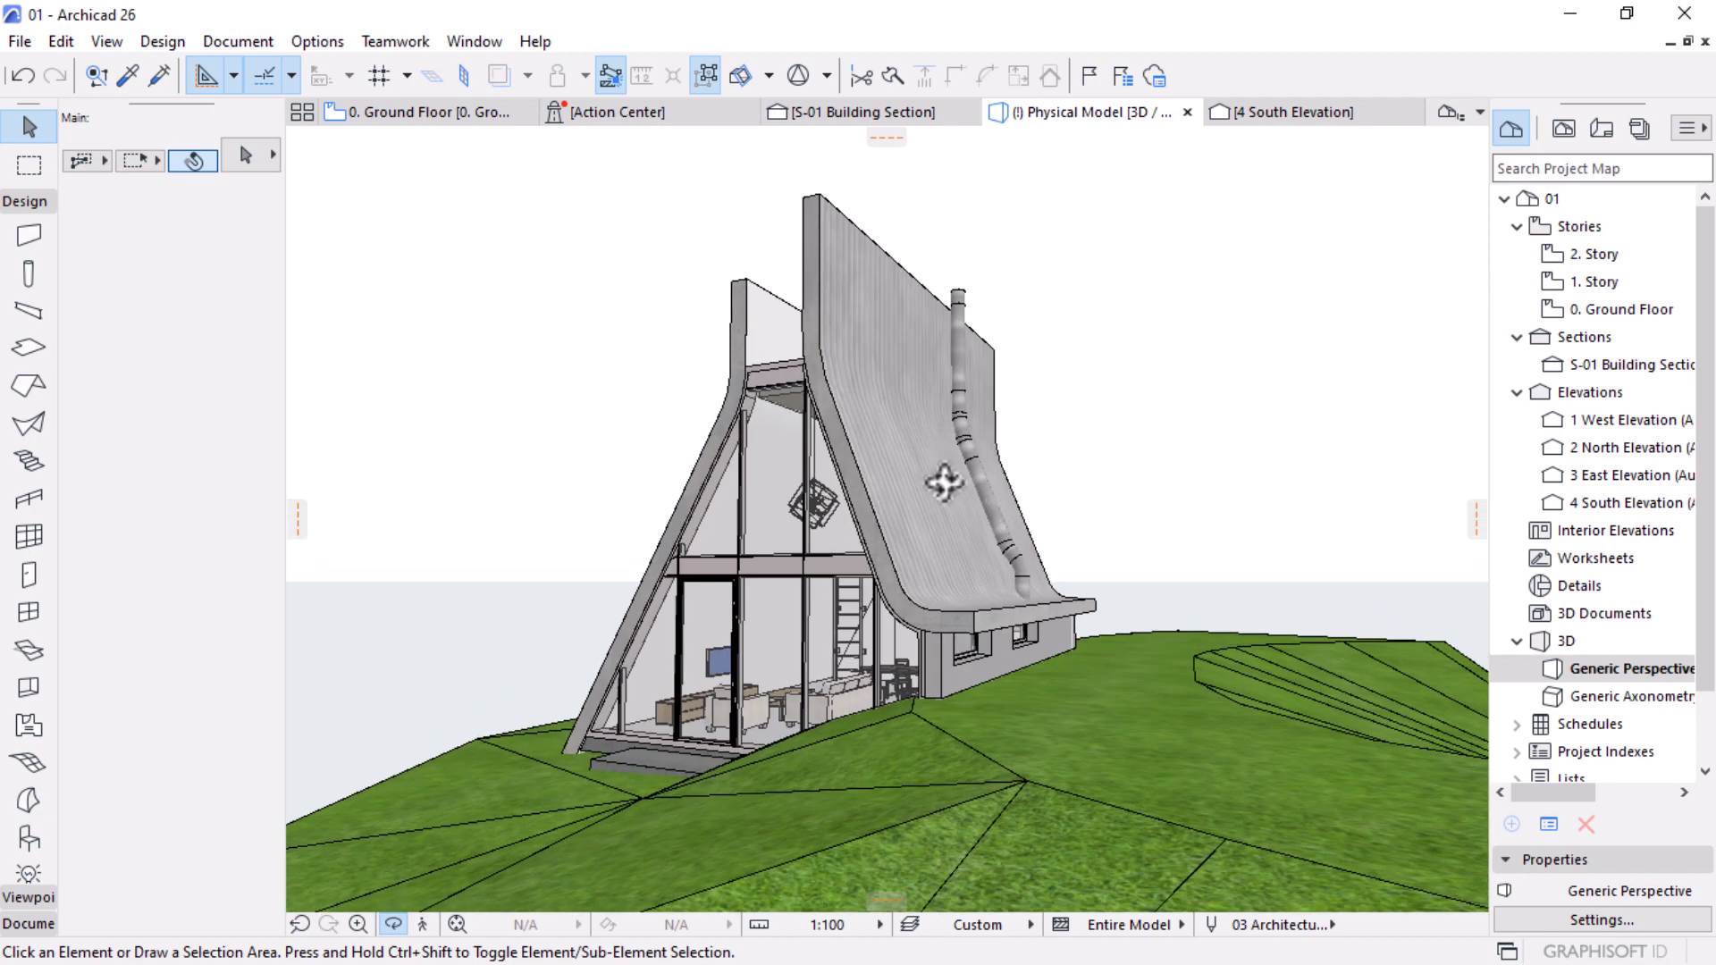
shift+middle_drag(877, 689, 642, 663)
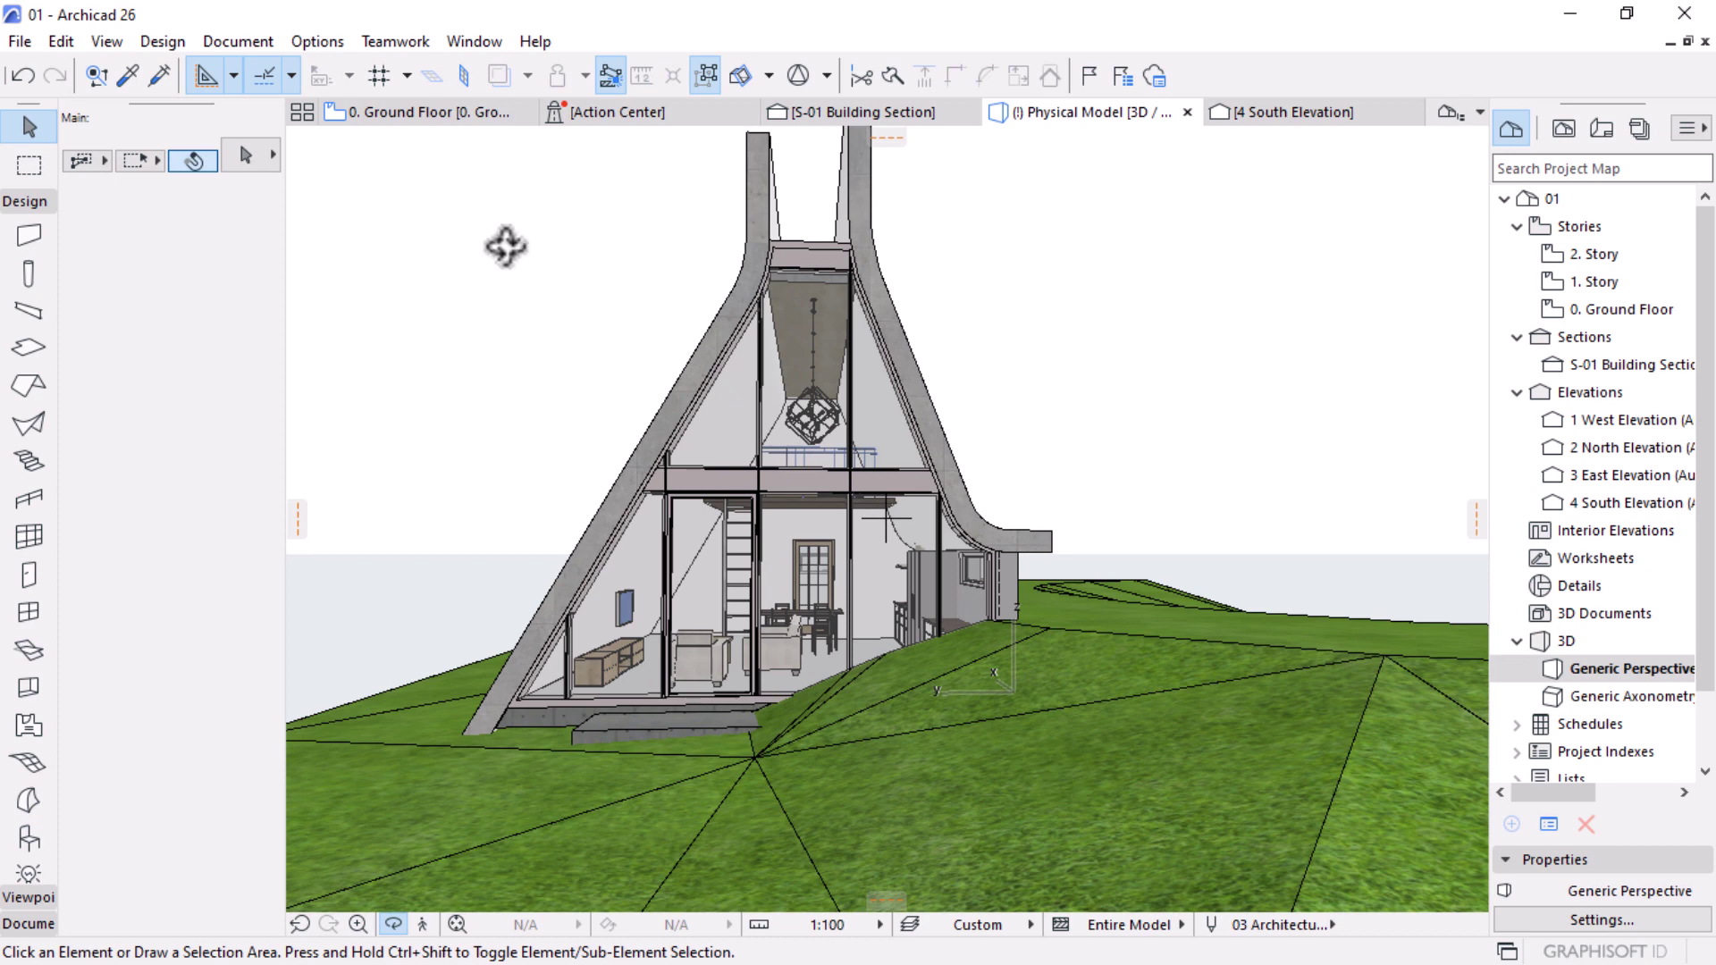
Step: Open the Site view from project 01's view map and expand the Document tool group
click(1566, 128)
scroll(1596, 284, up, 3)
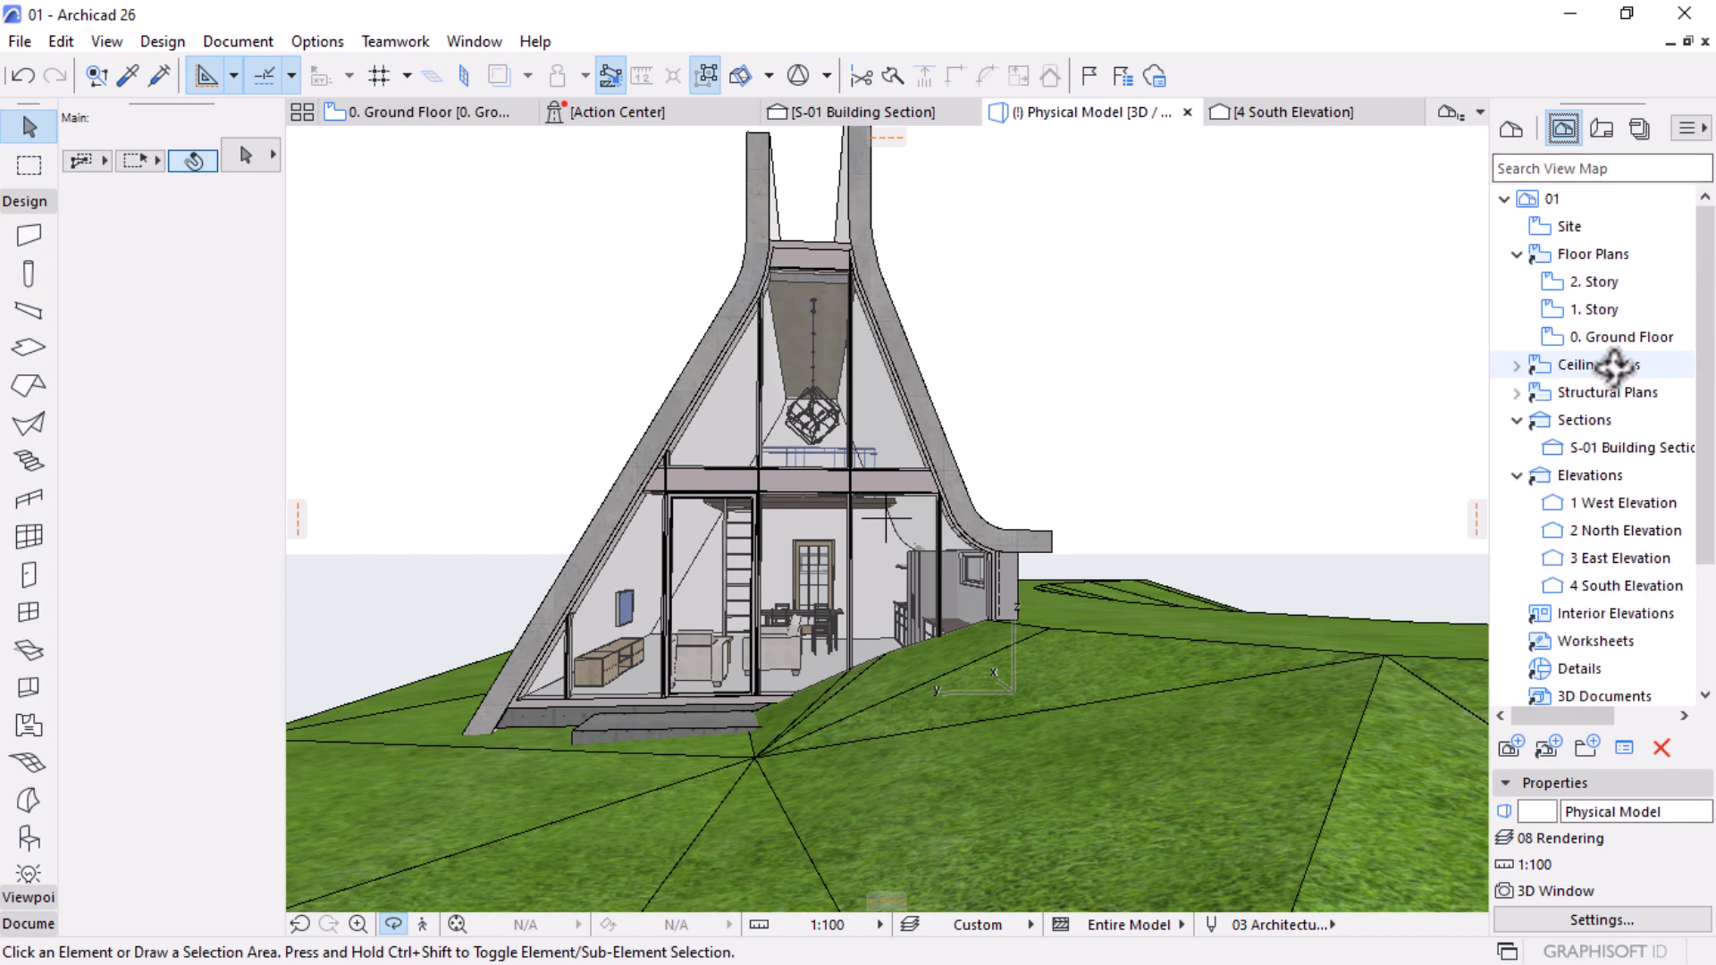
double_click(1560, 228)
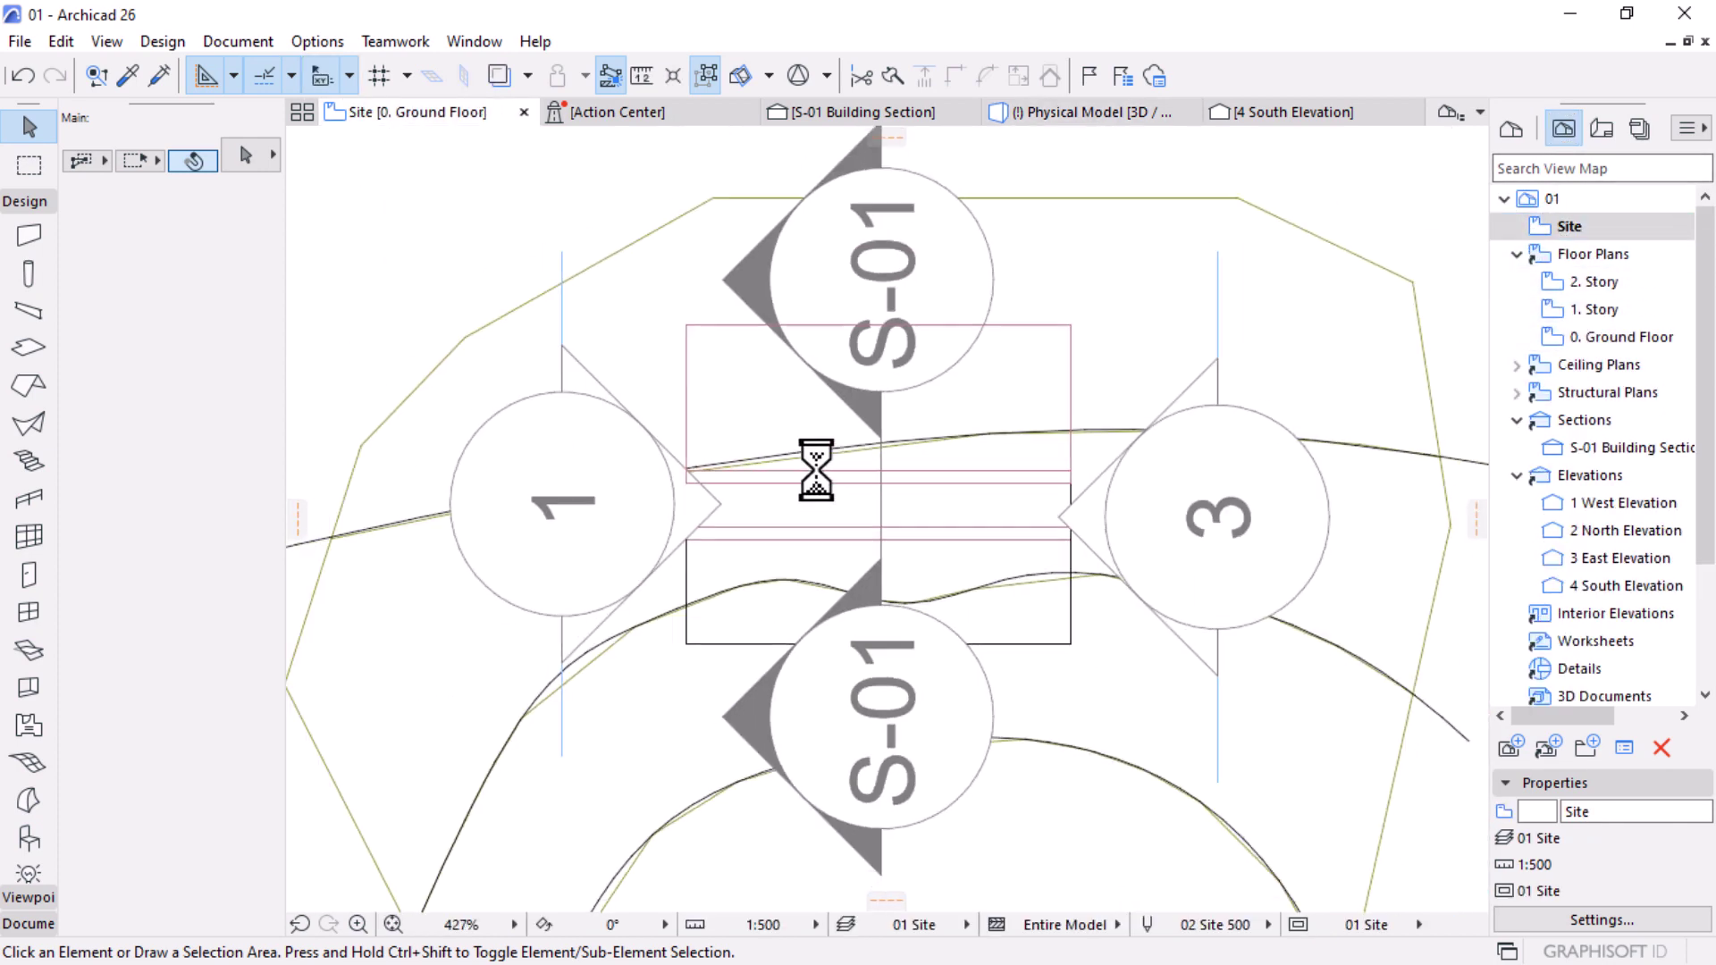
scroll(904, 550, up, 2)
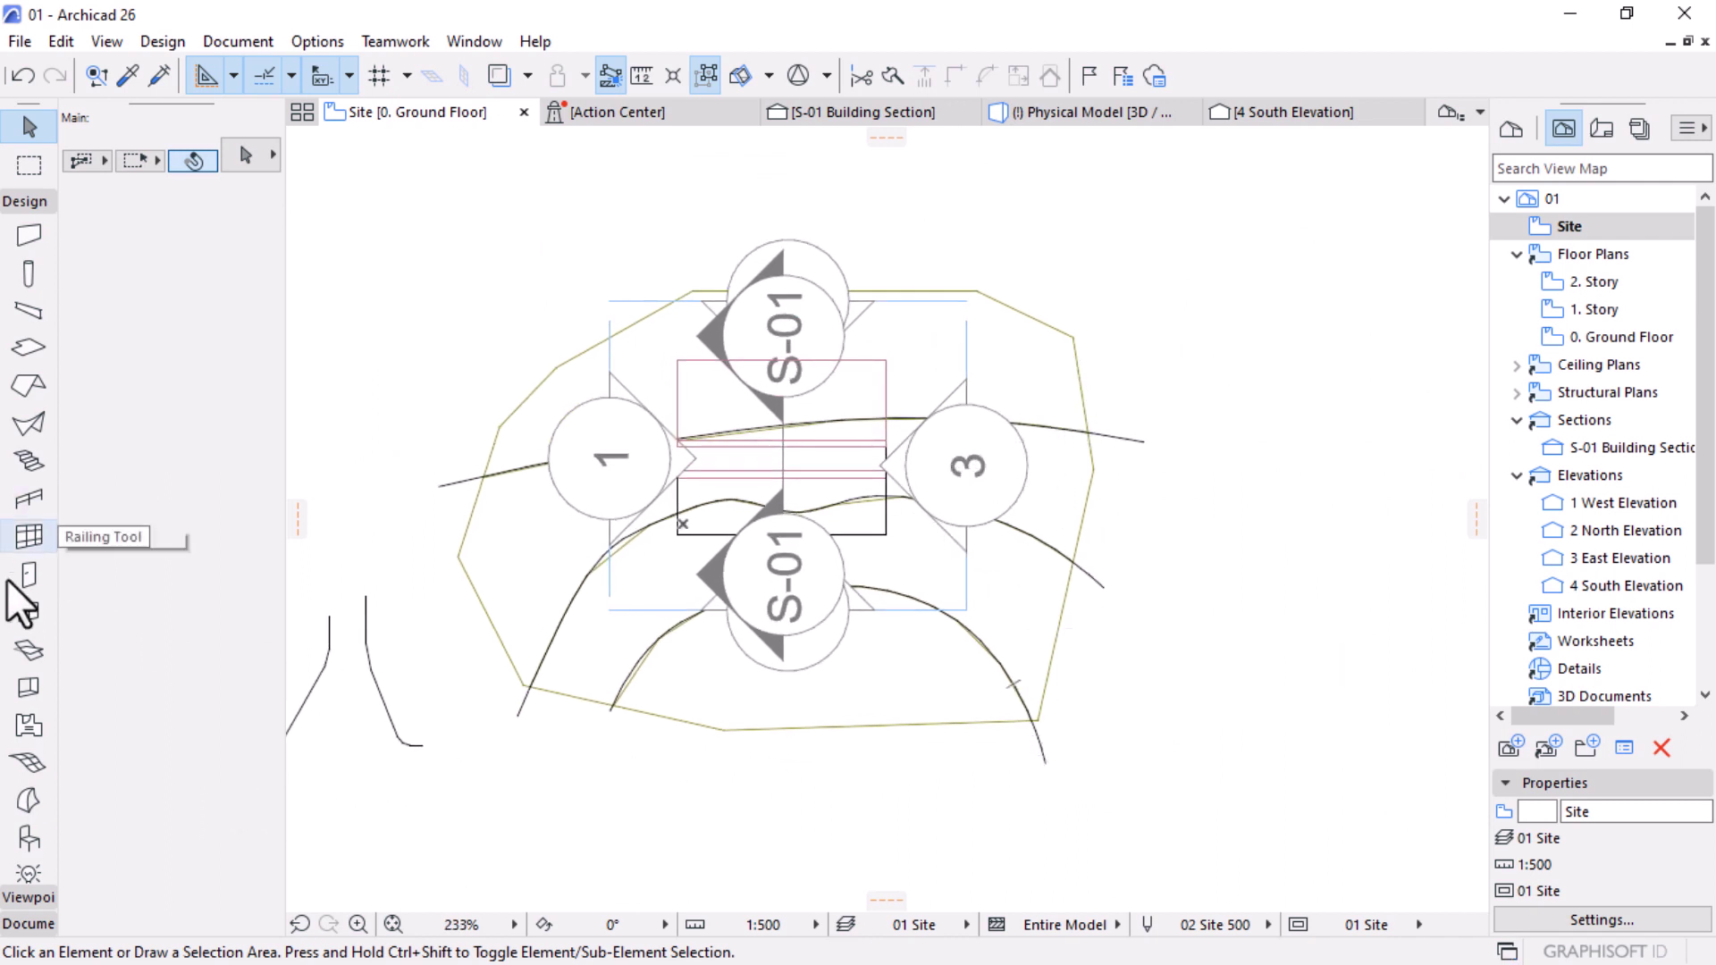
scroll(19, 626, down, 3)
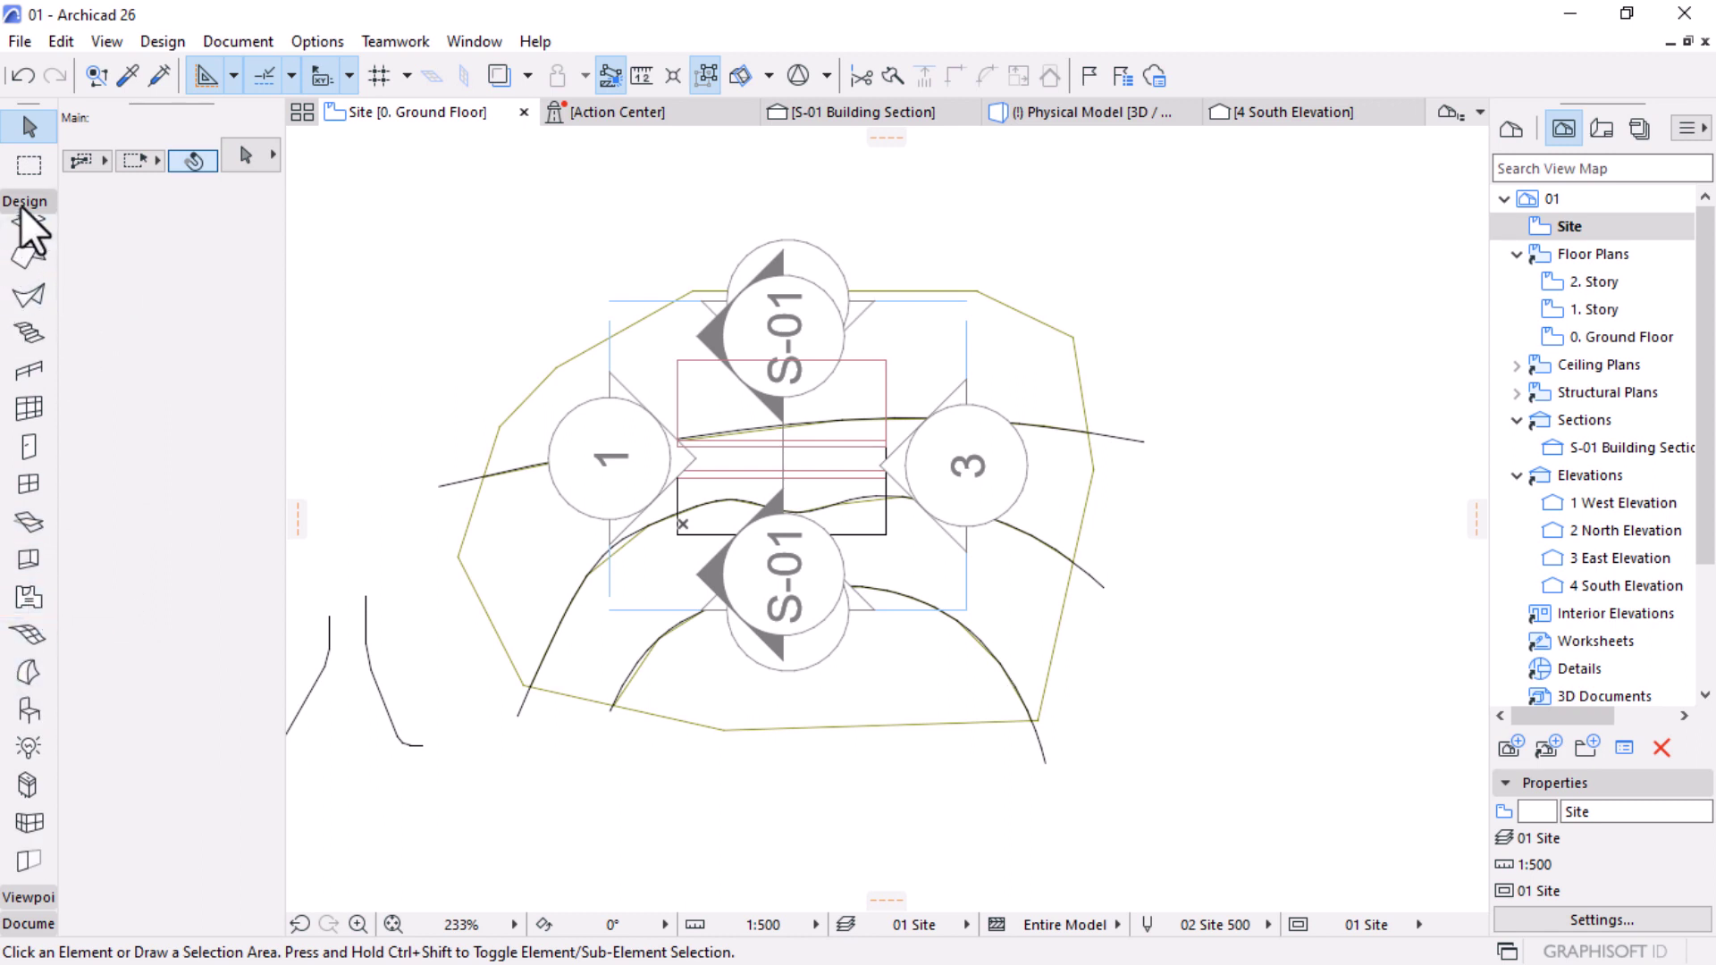
click(25, 923)
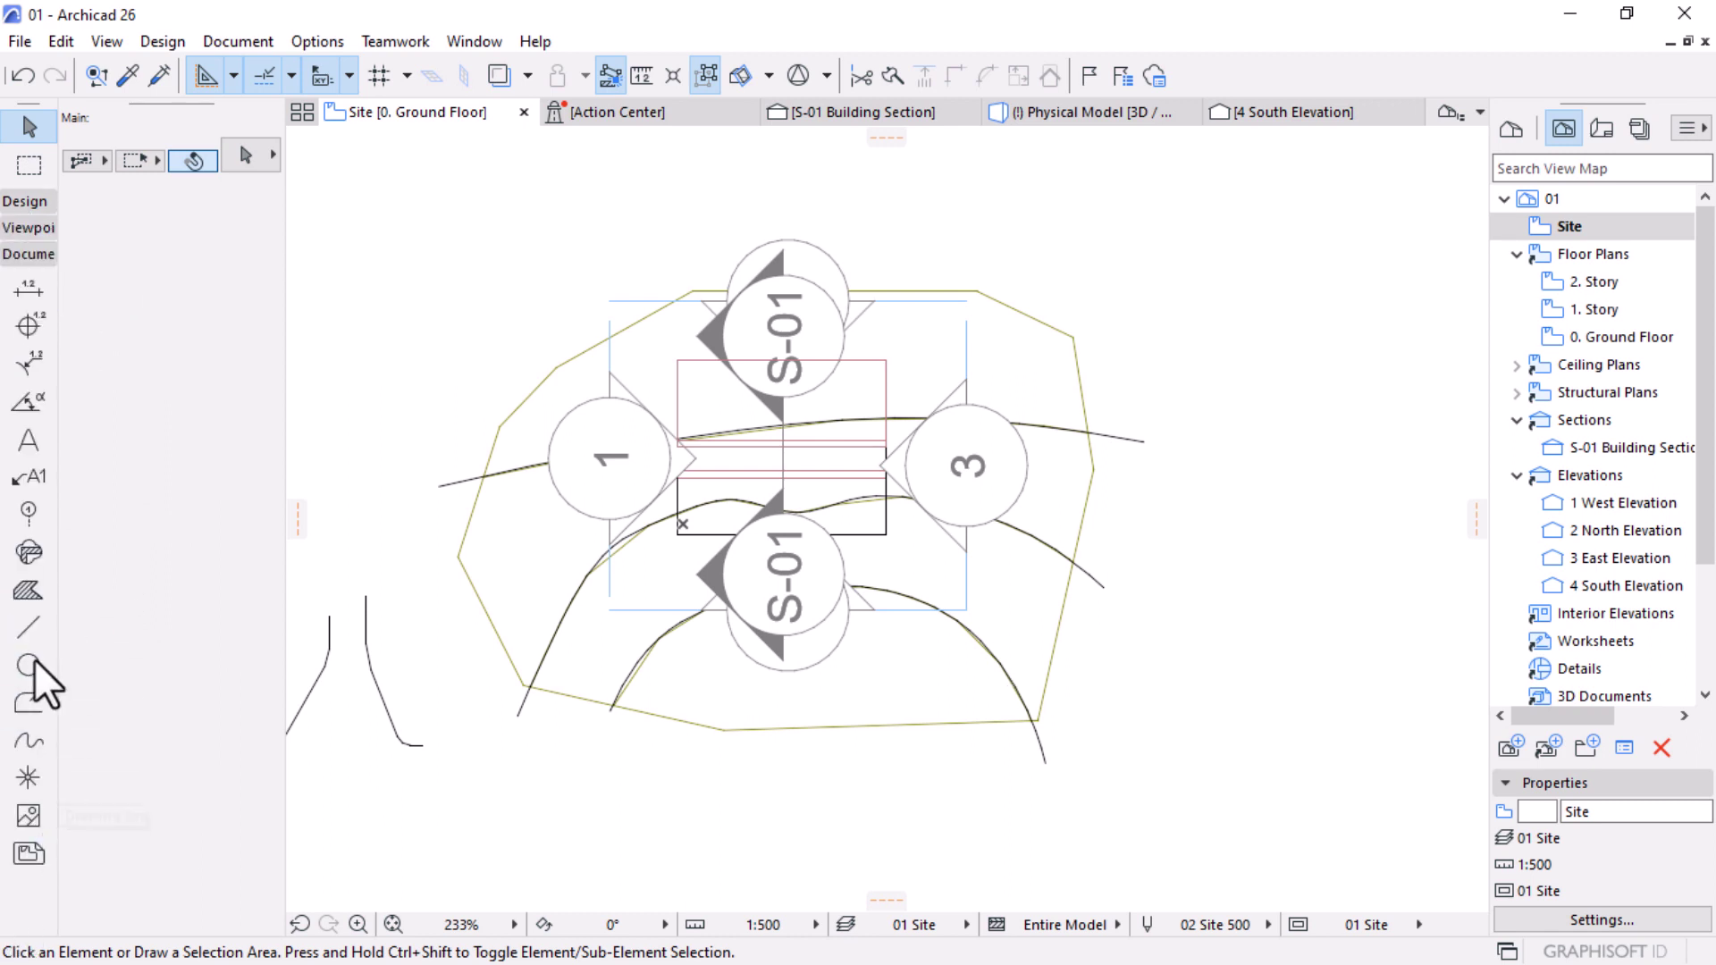
Step: Select the three terrain contour splines on project 01's site plan and copy them
click(28, 126)
click(1114, 435)
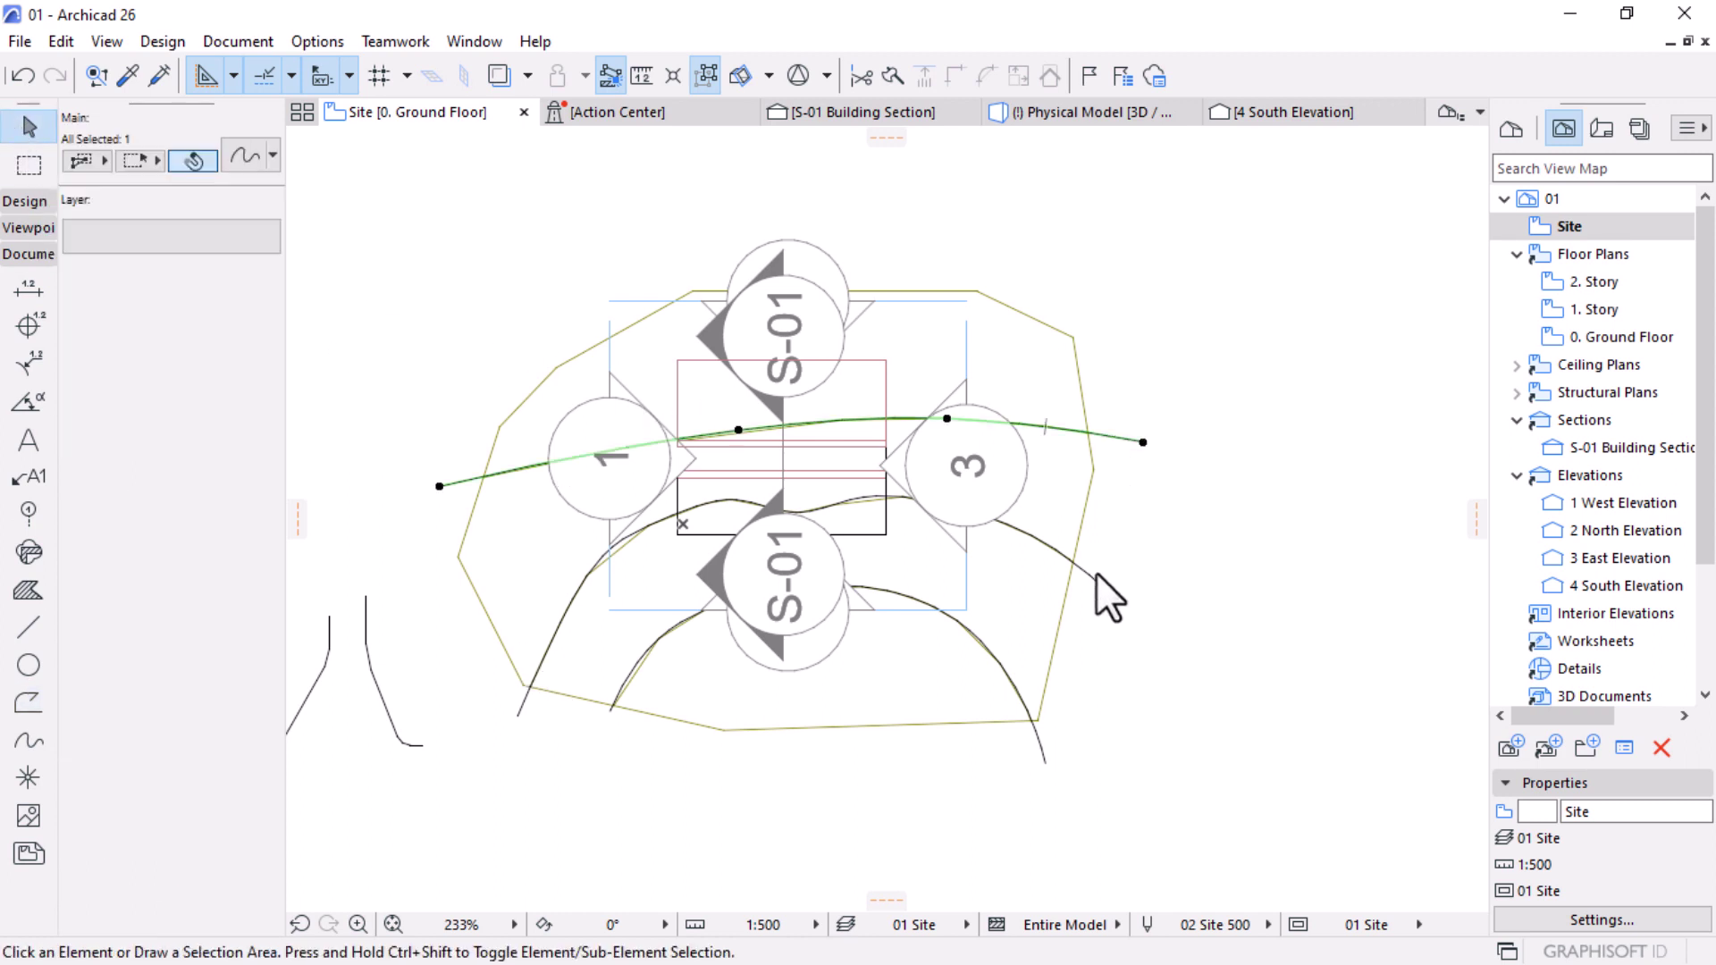
shift+click(1096, 581)
shift+click(1039, 738)
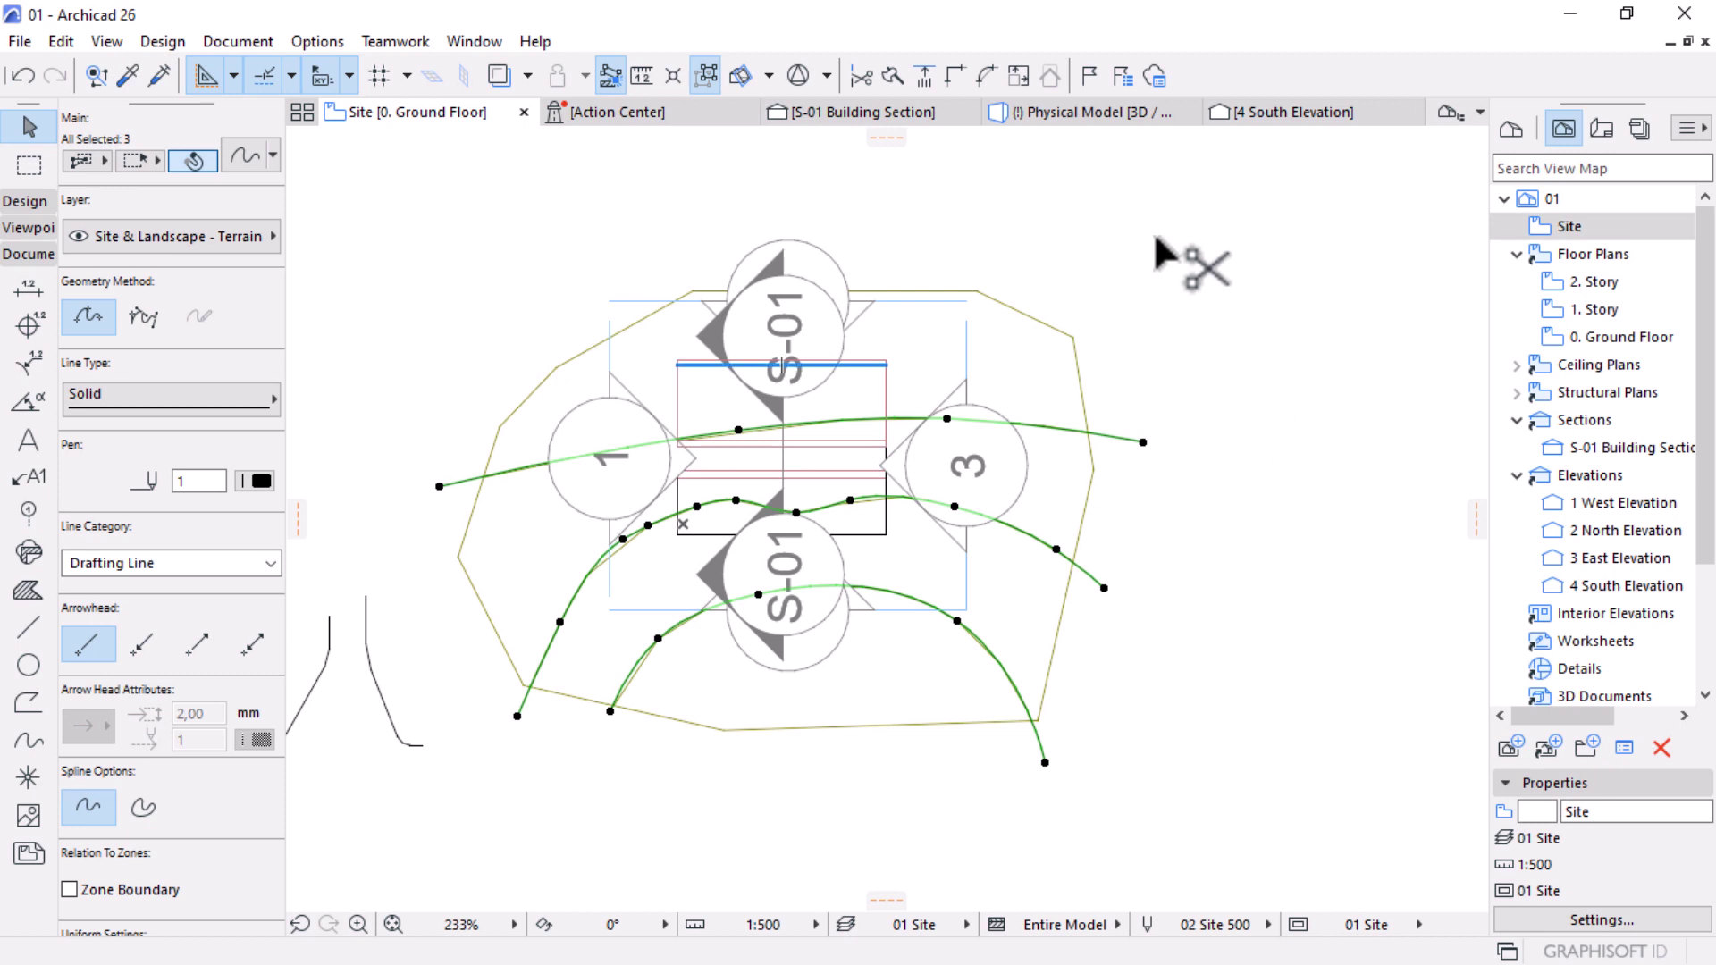
Step: Switch back to the Untitled project and try to paste the copied contour splines onto the ground floor plan
key(super)
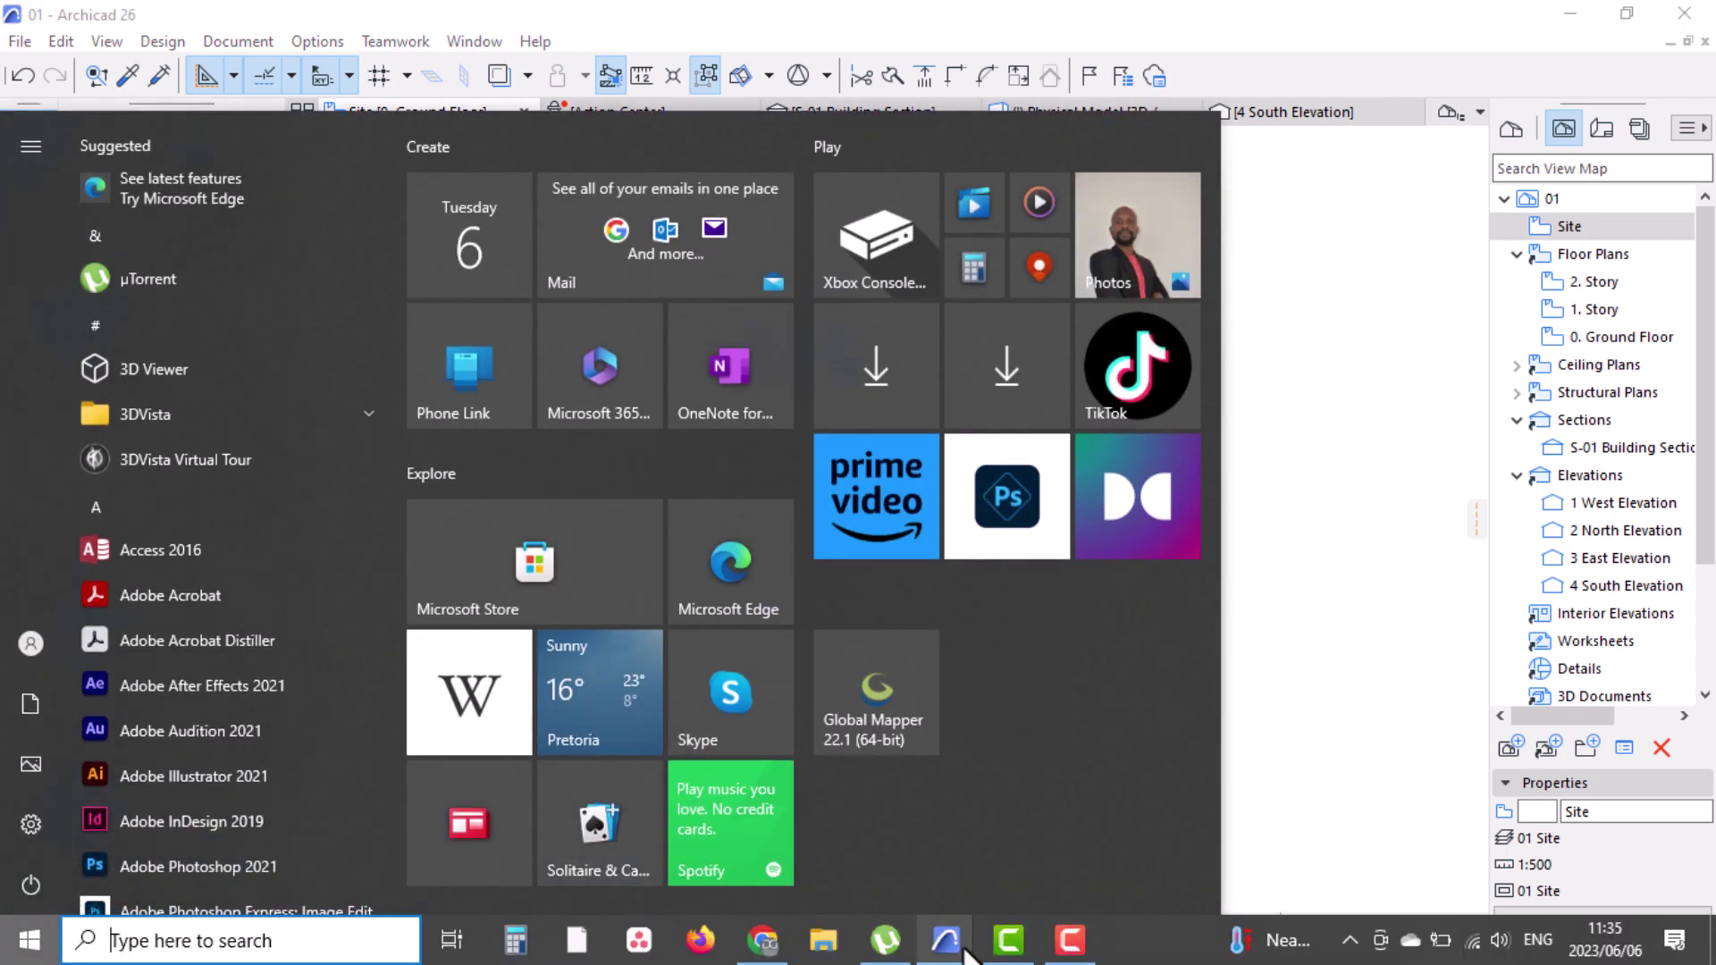
mouse_move(946, 939)
click(1052, 831)
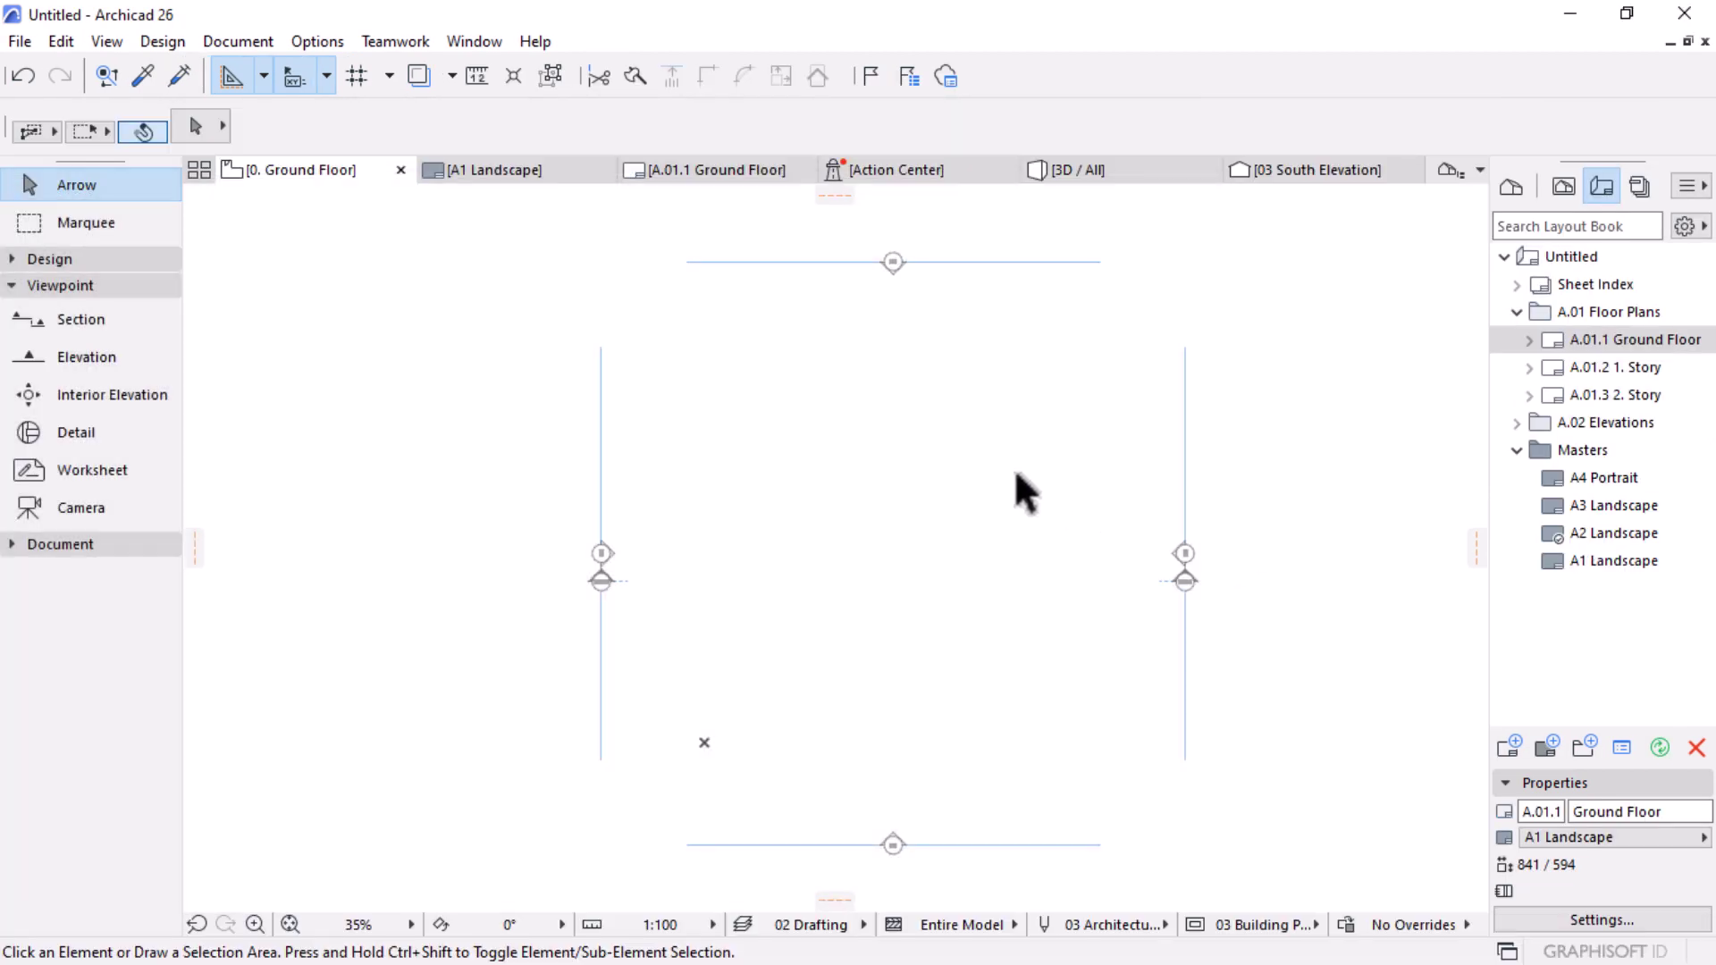
key(ctrl+v)
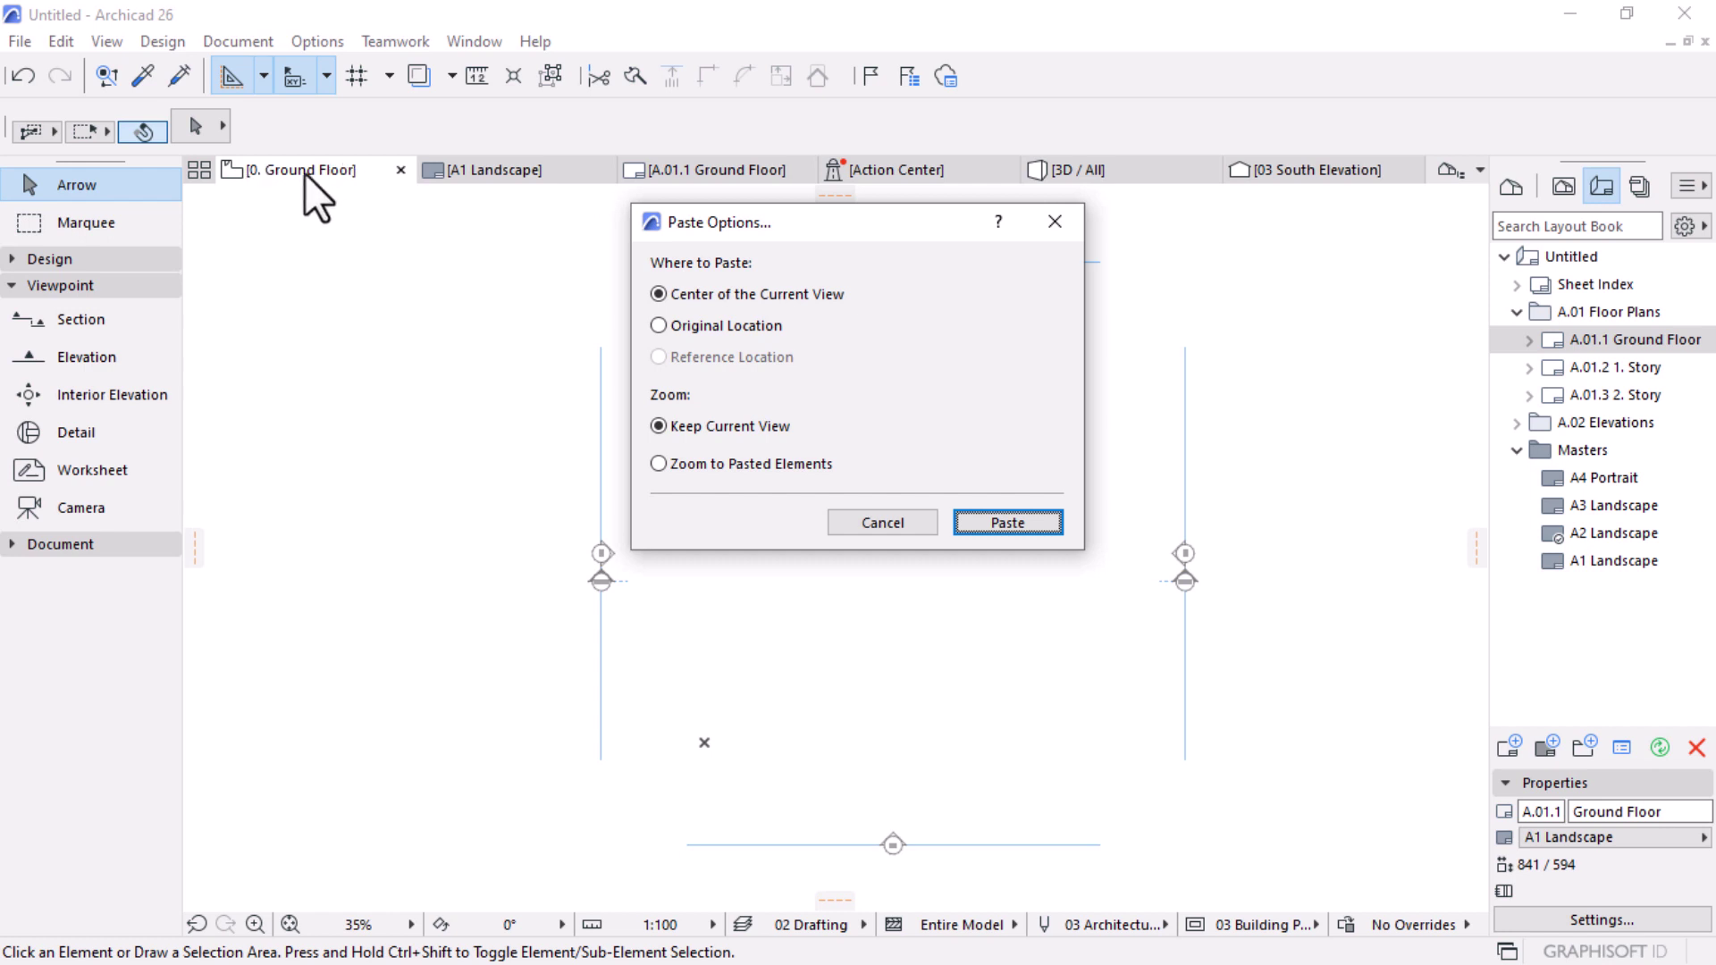
click(881, 522)
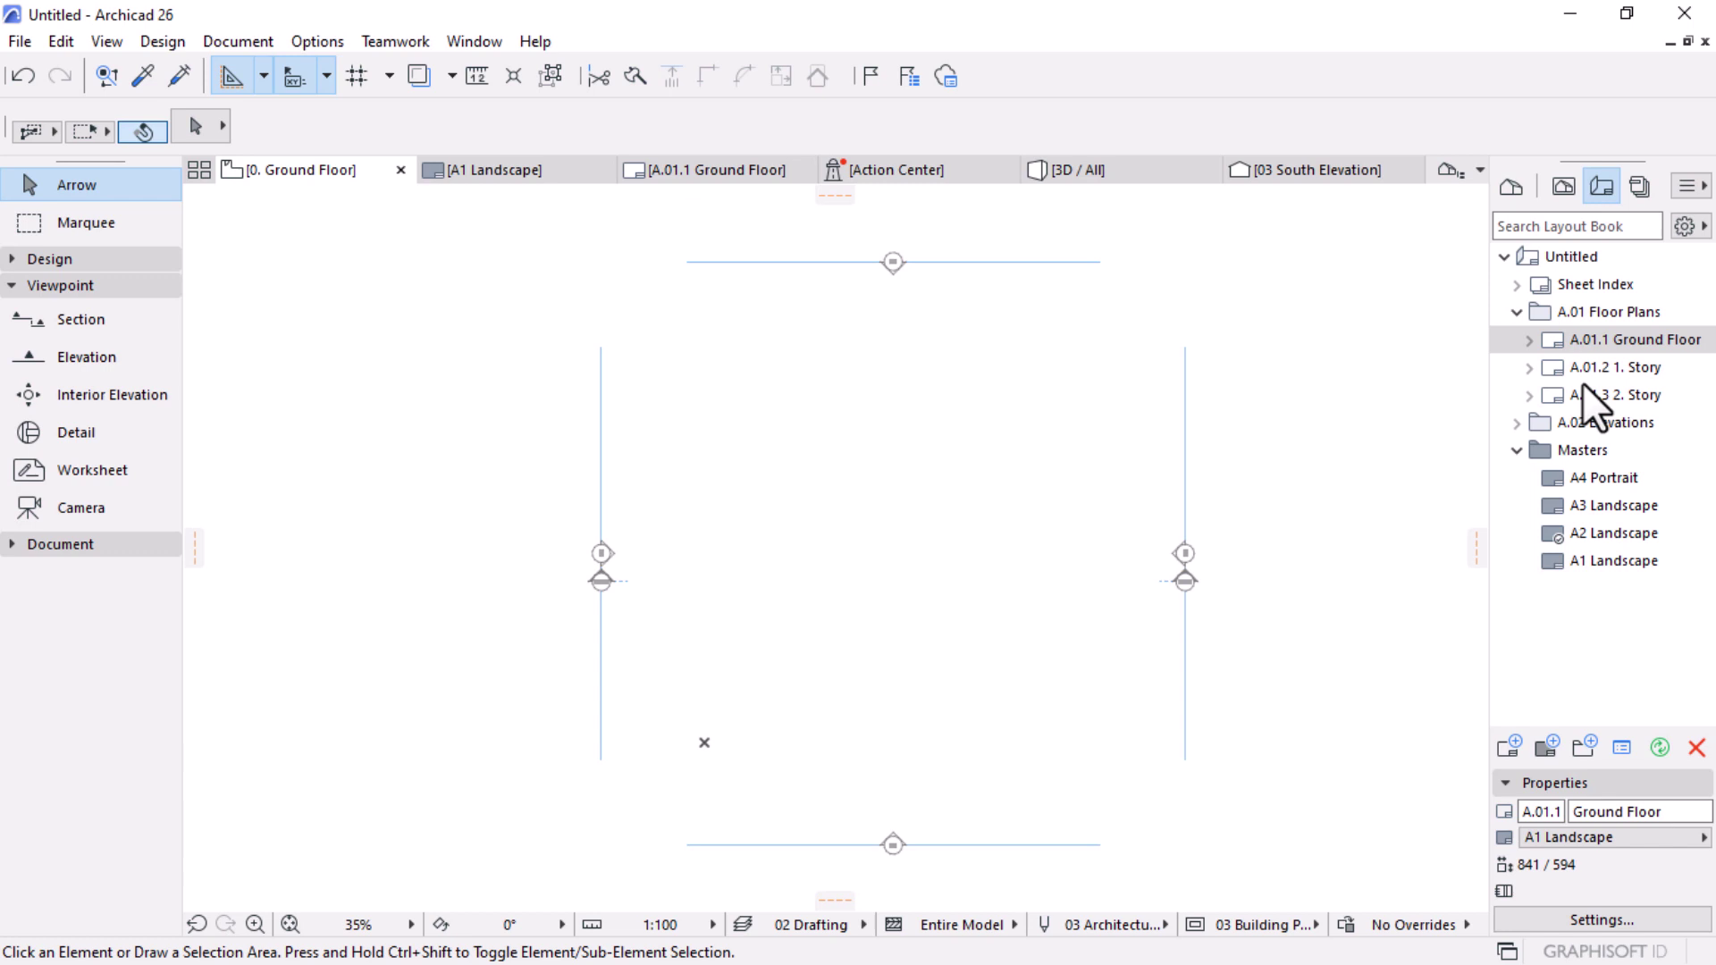
Step: Open the Site view from the Untitled project's view map
click(1564, 188)
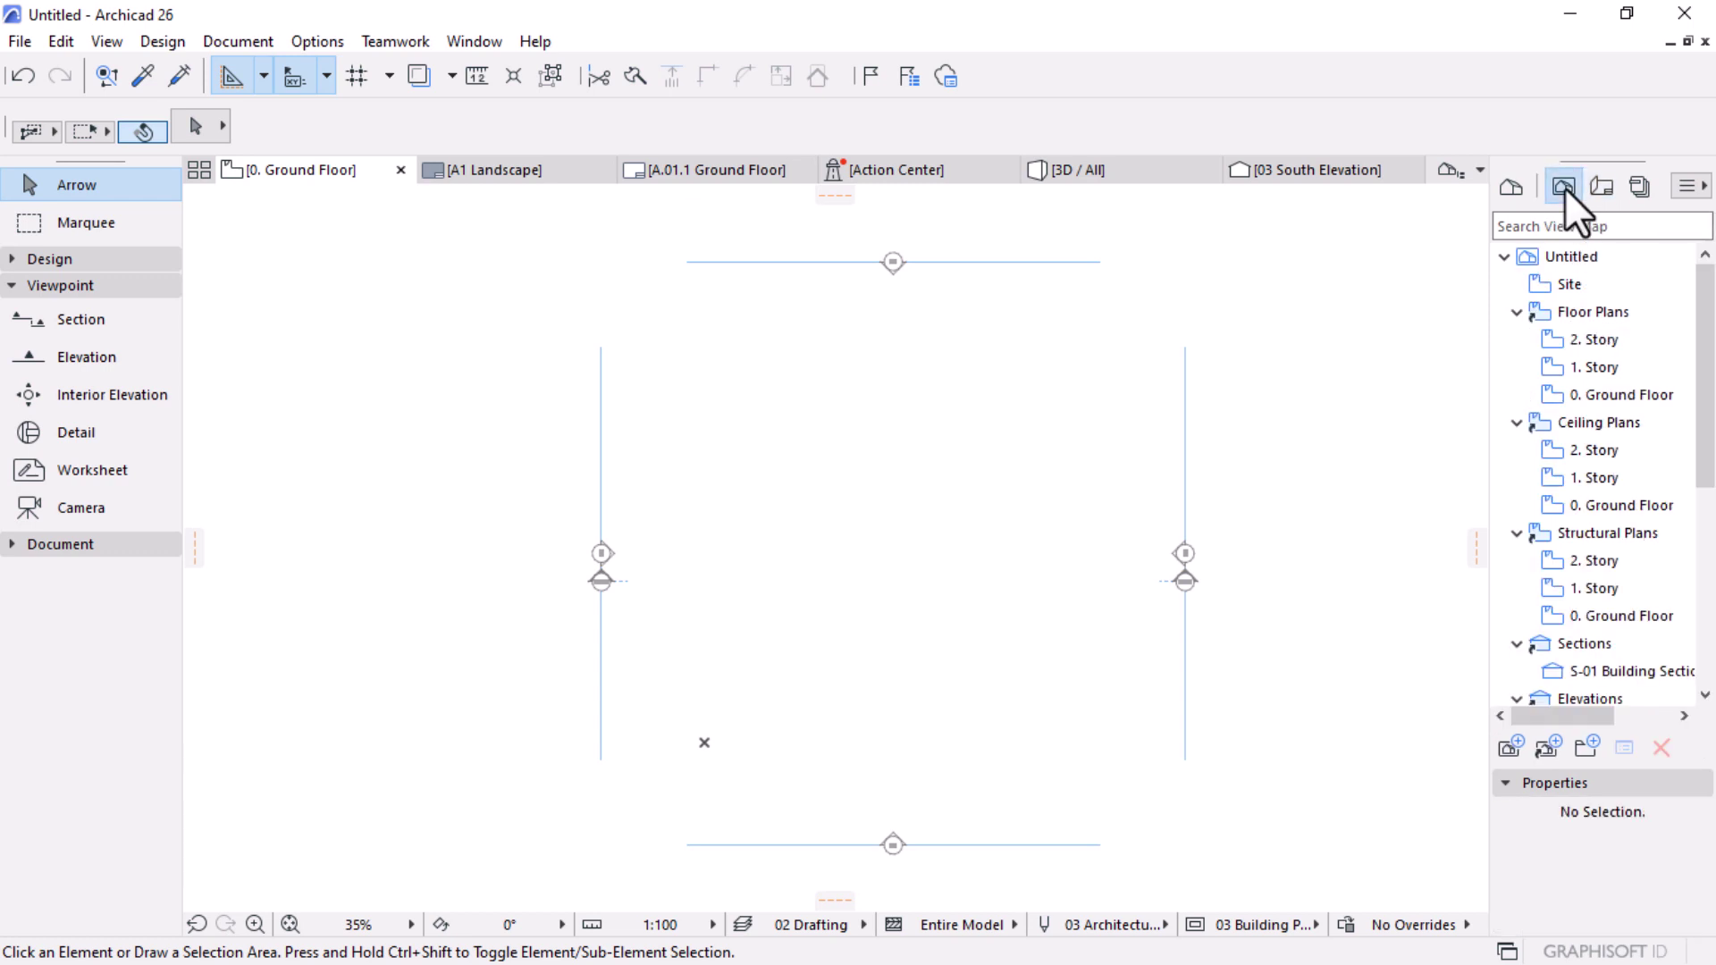
click(1571, 286)
double_click(1571, 286)
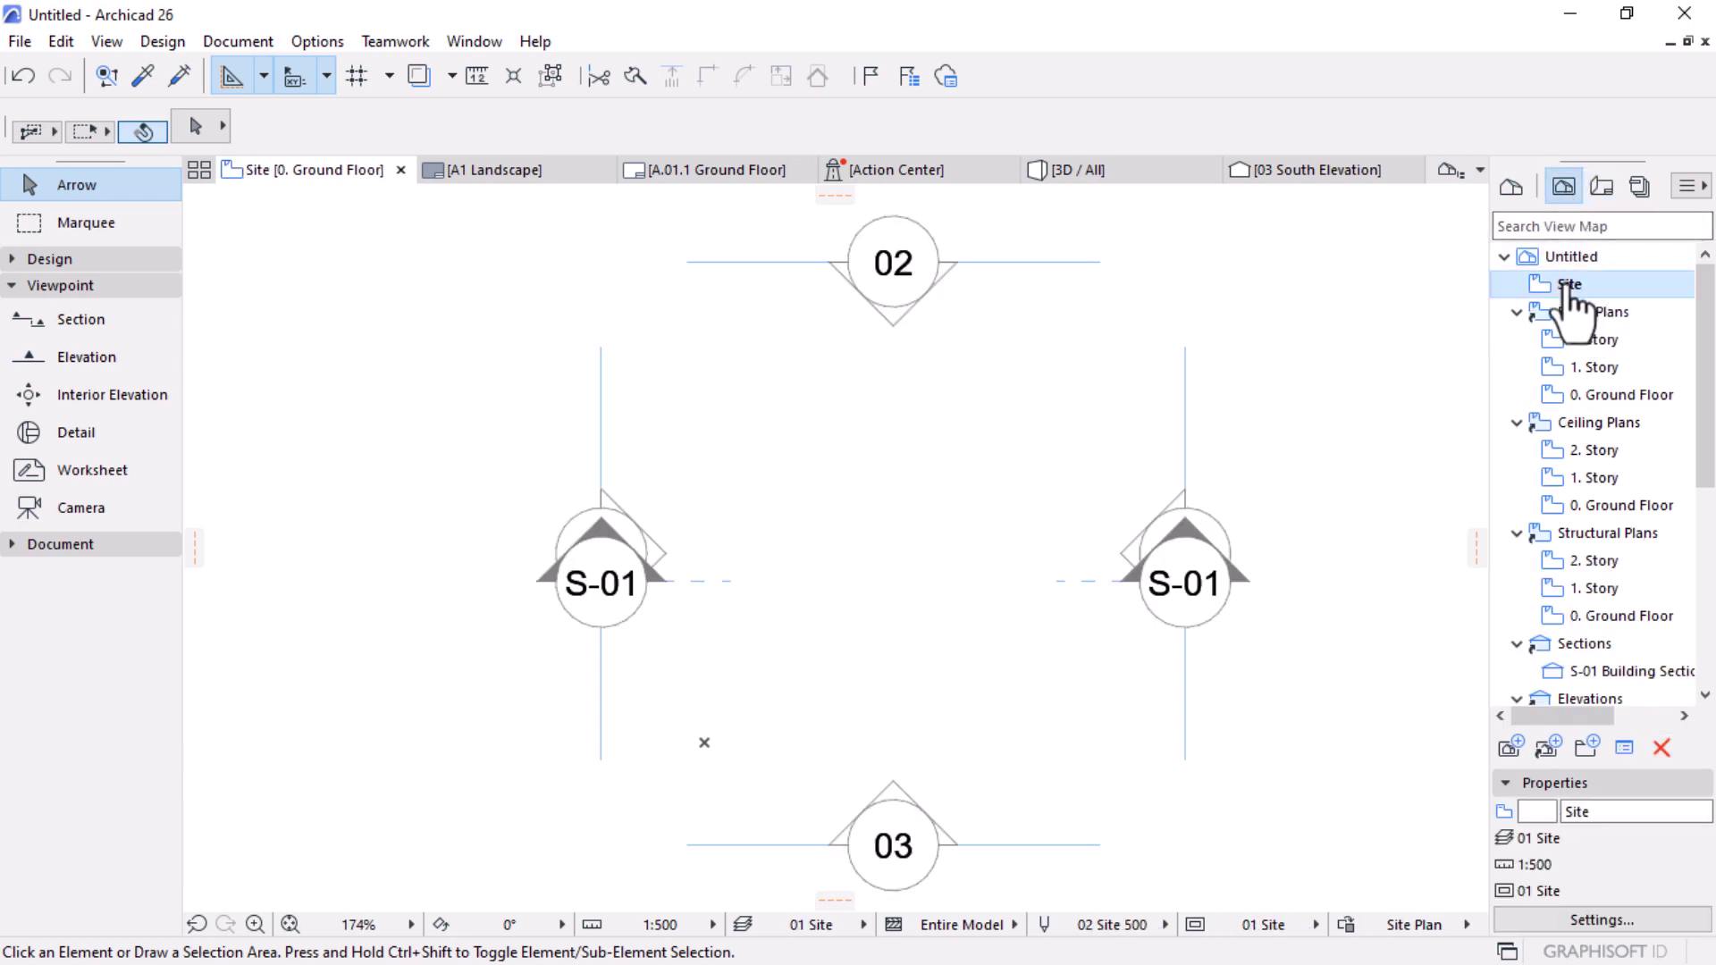
scroll(784, 465, down, 2)
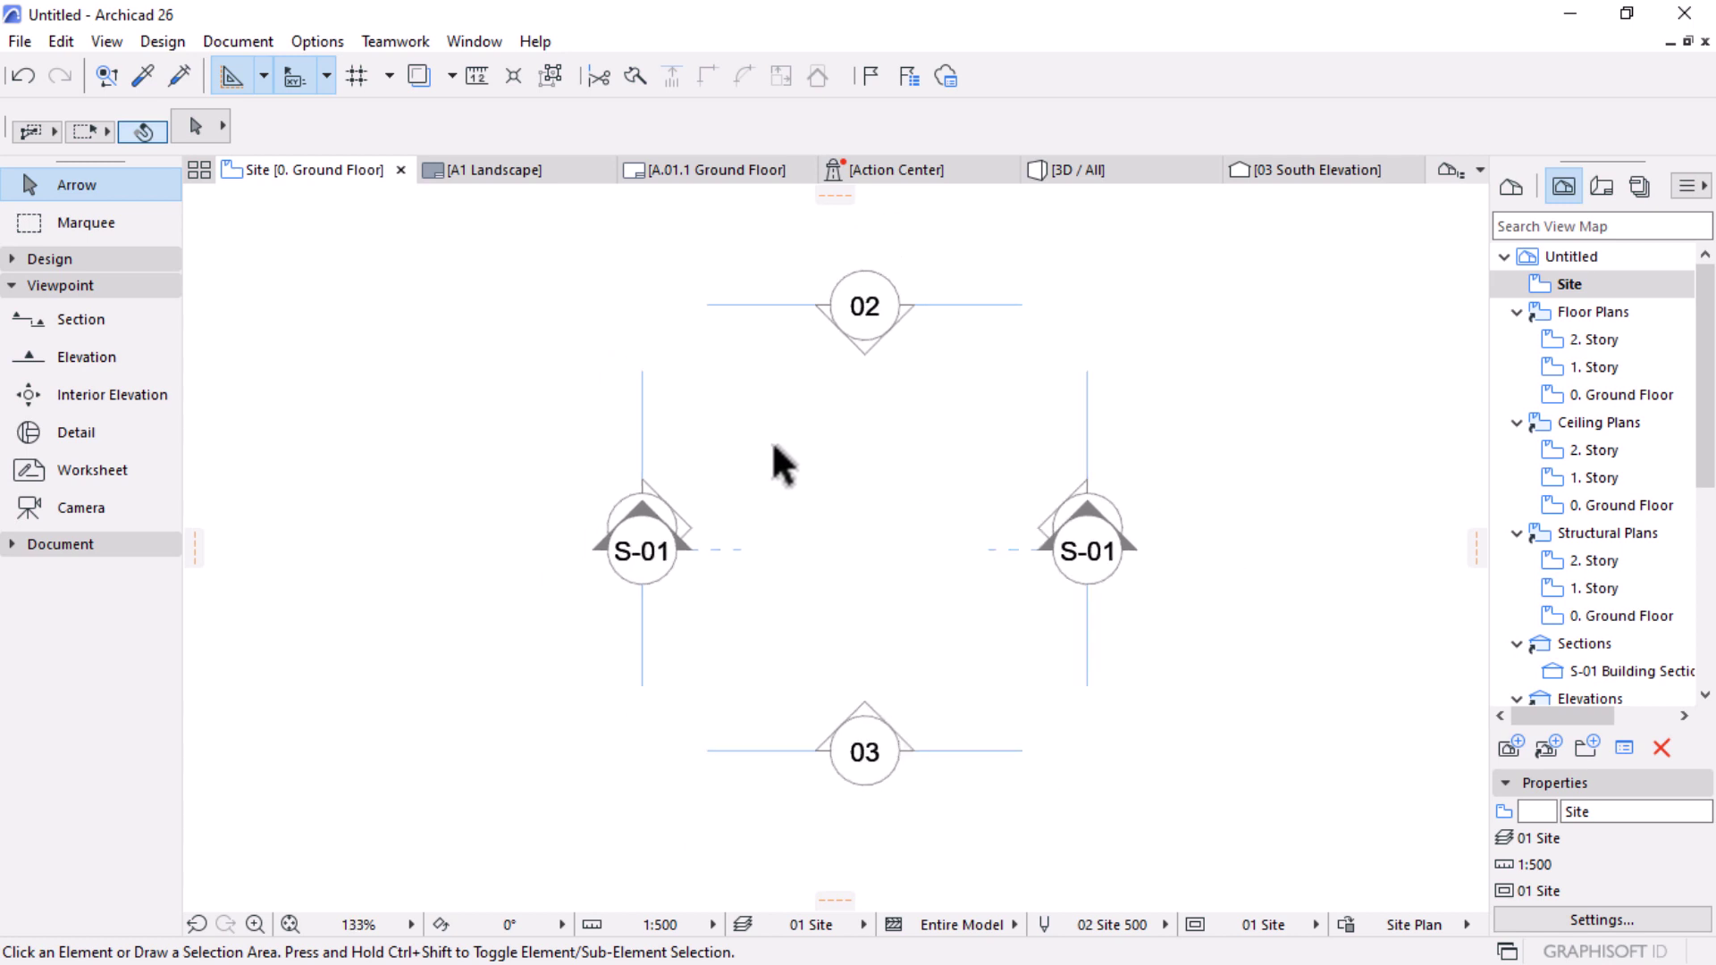
scroll(784, 465, down, 1)
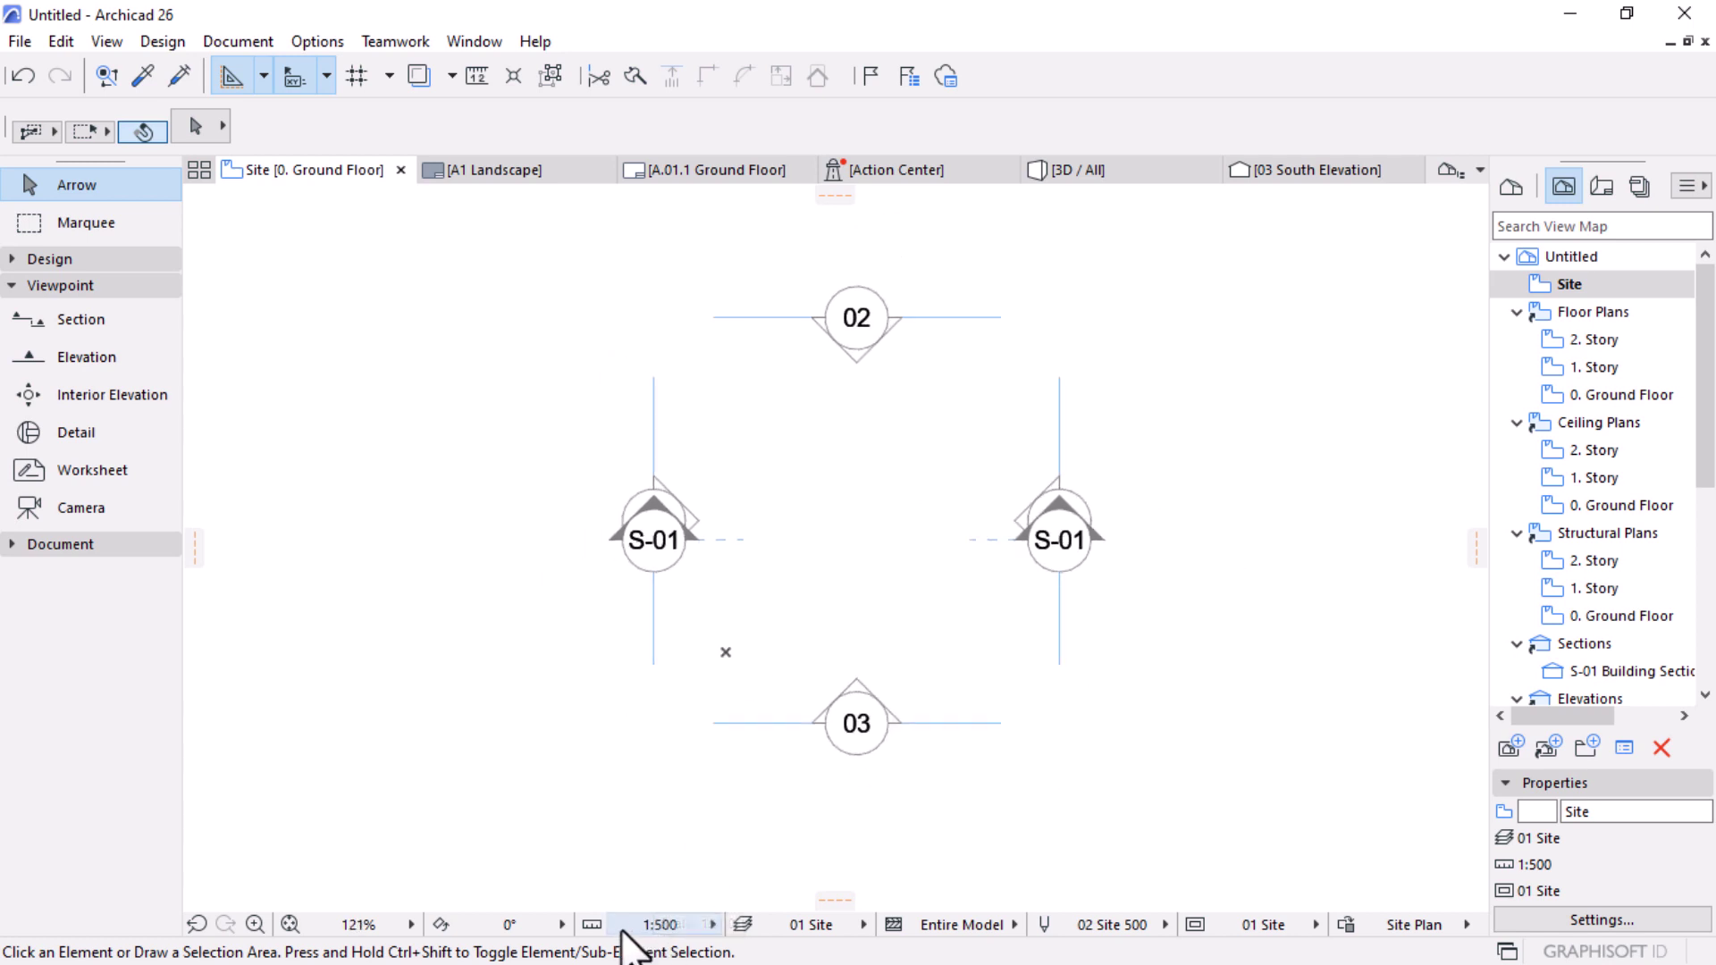
click(743, 925)
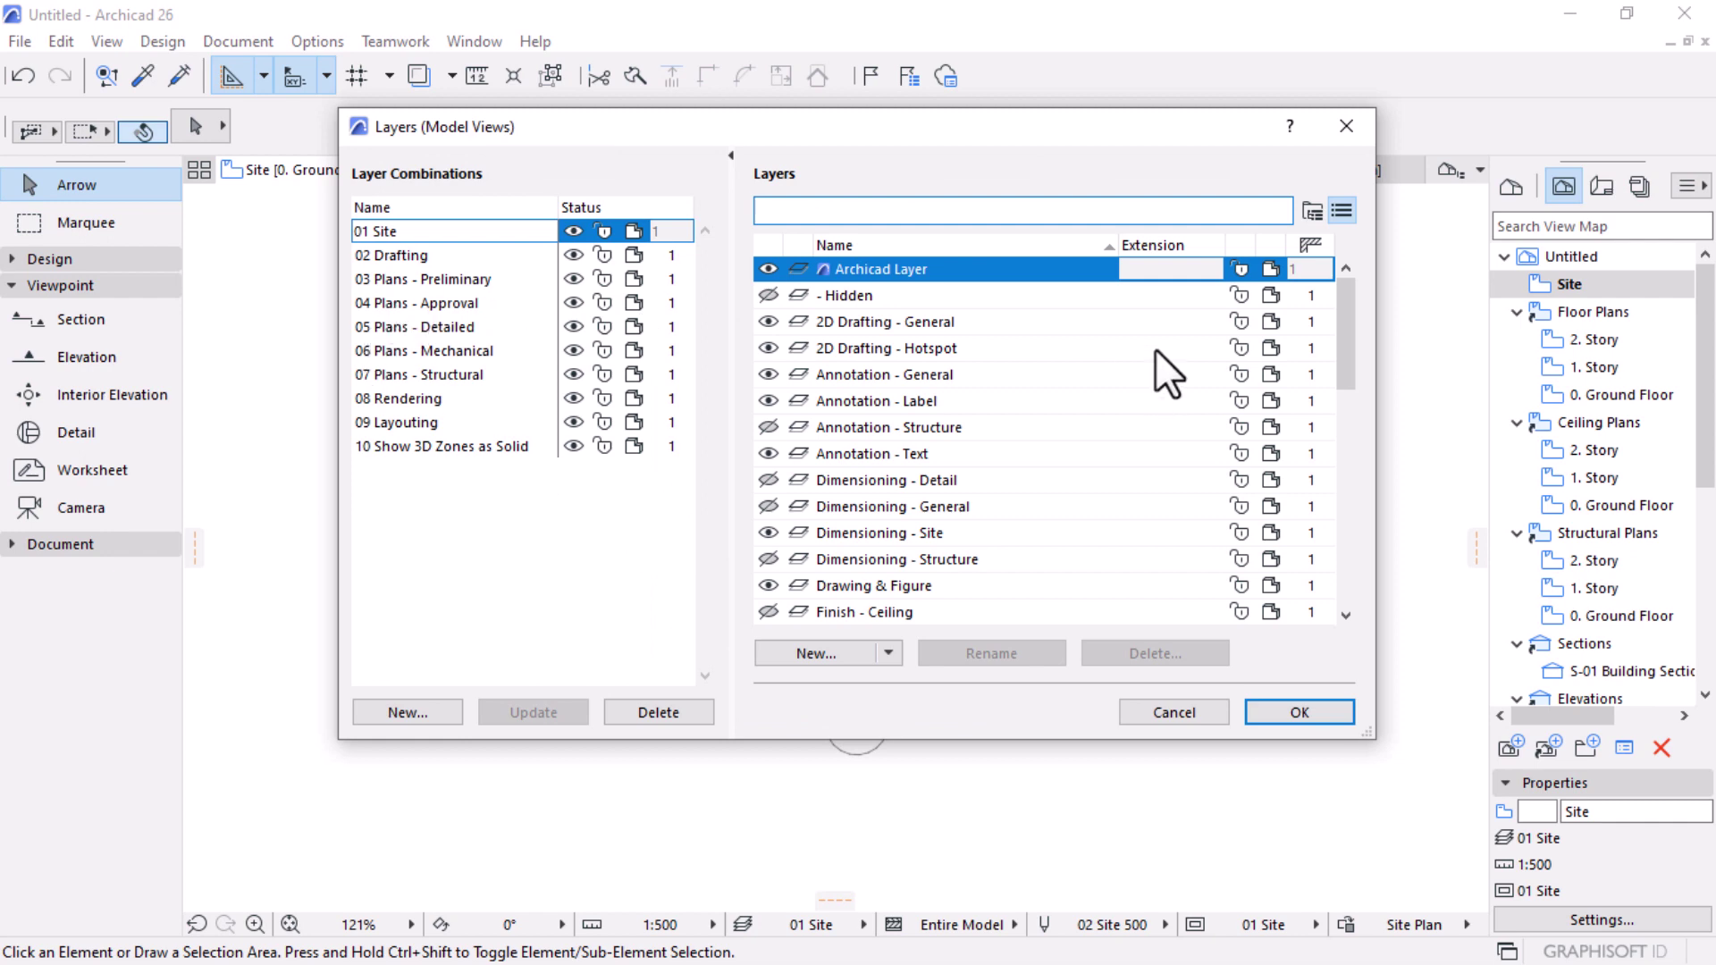
double_click(384, 231)
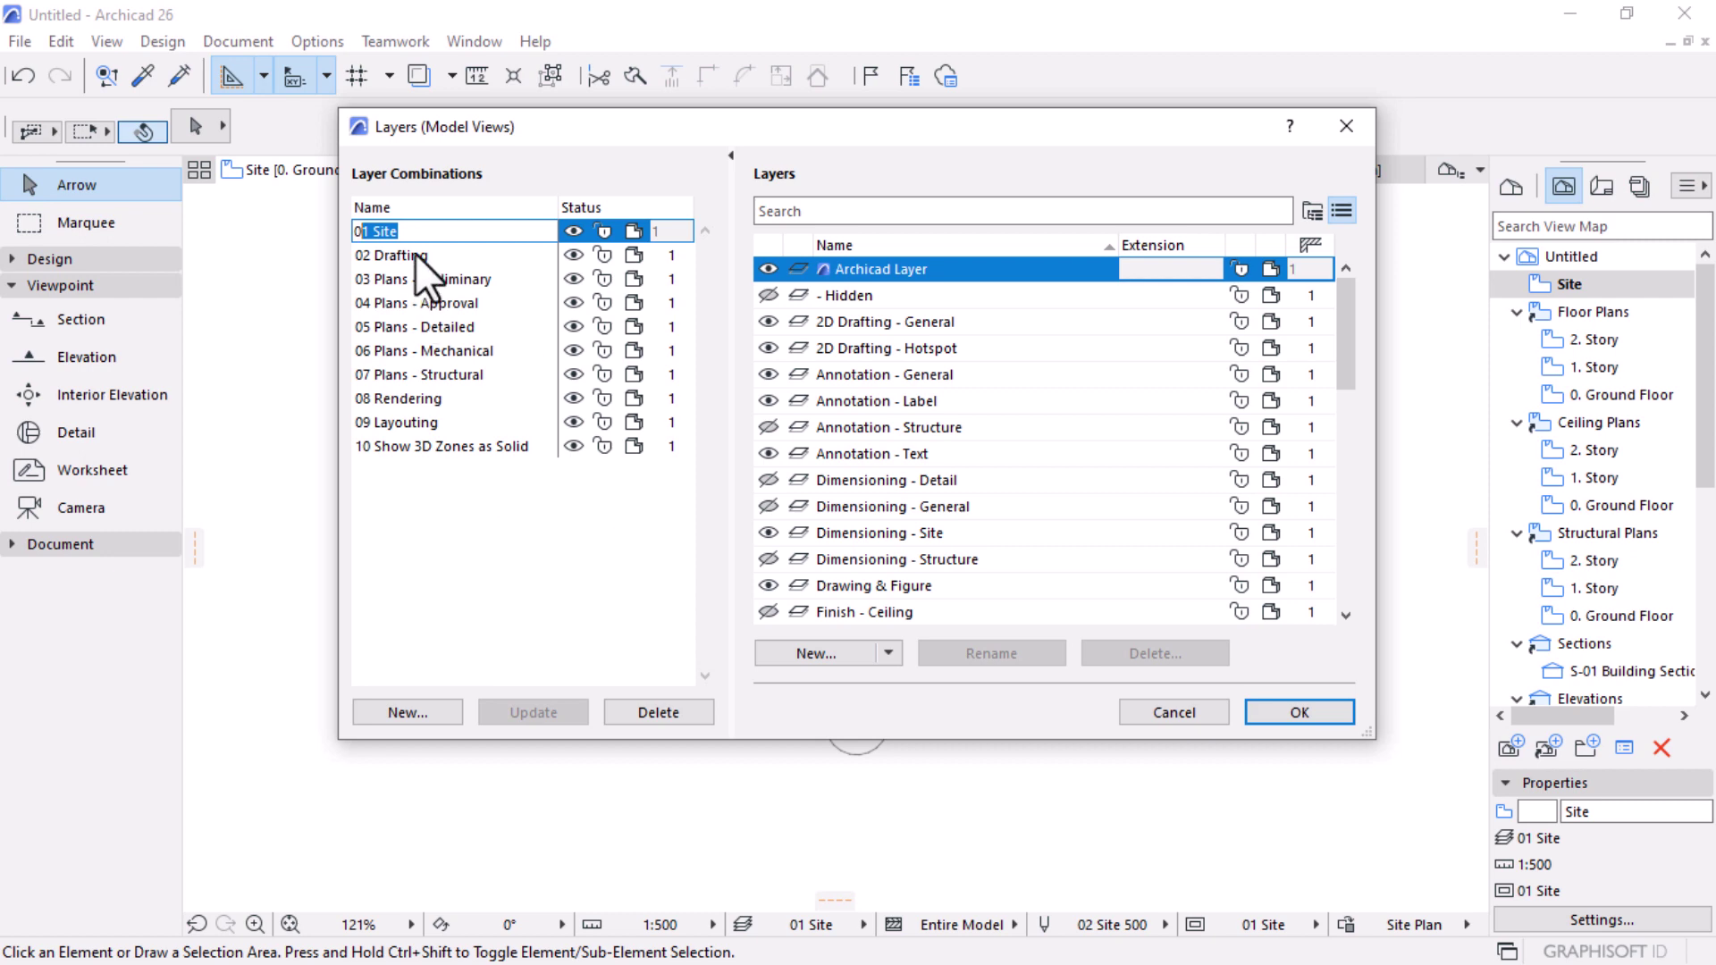
click(1176, 711)
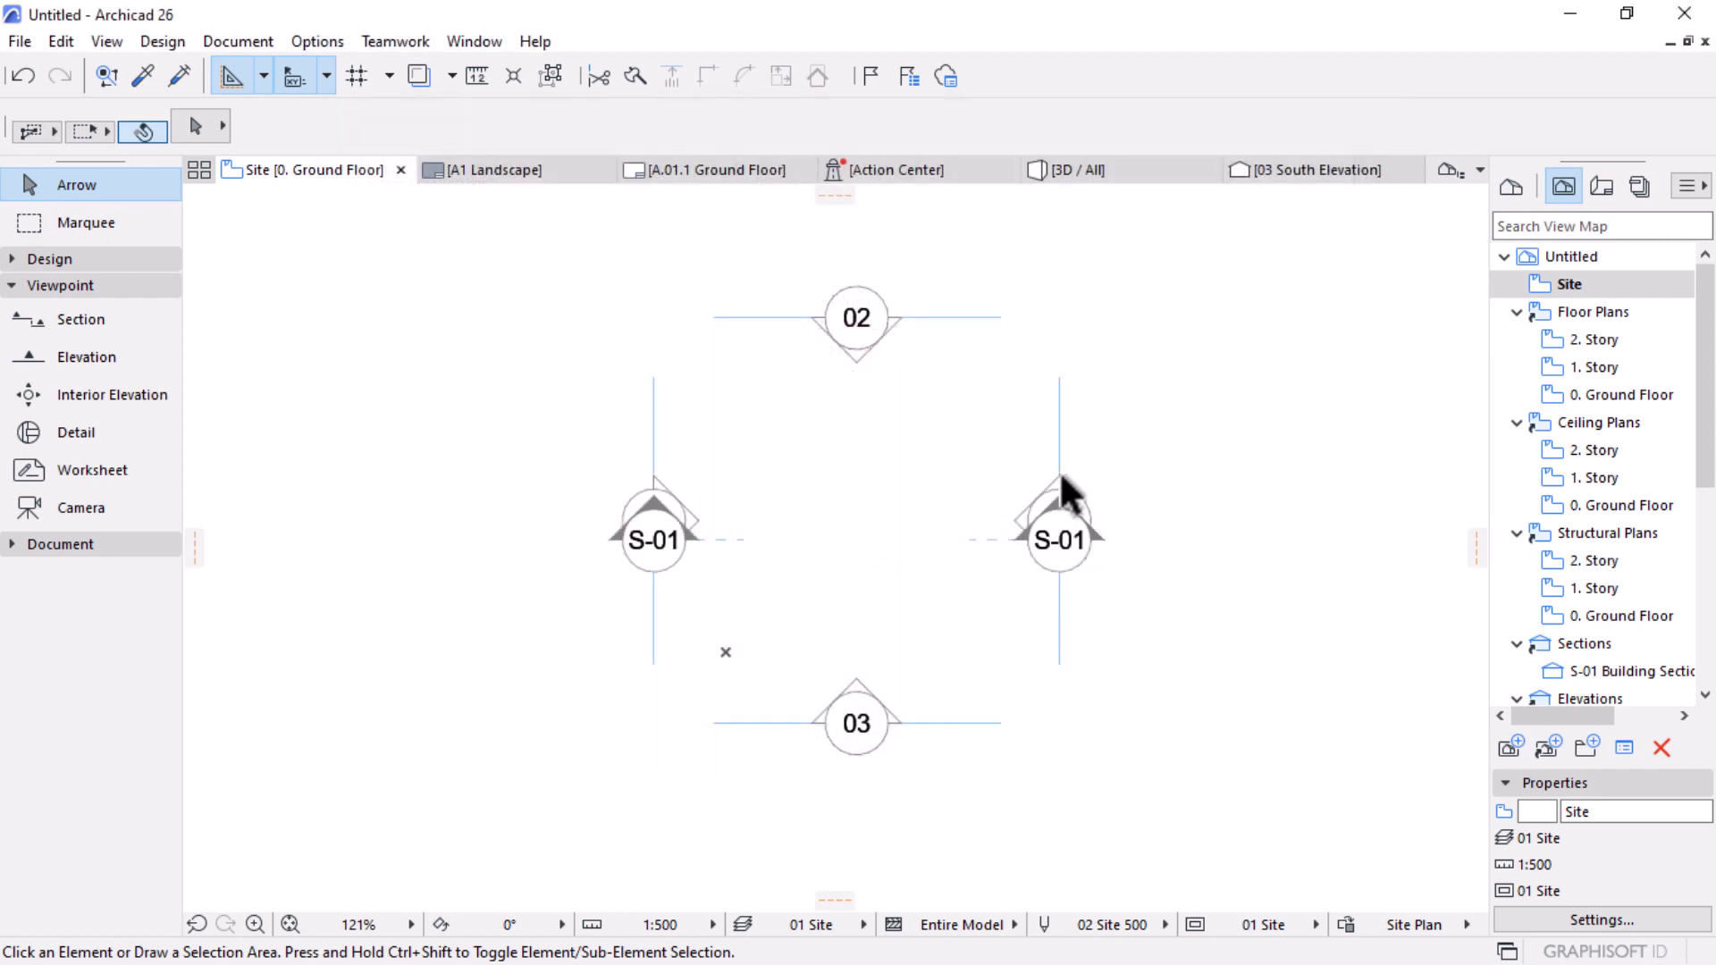
Step: Paste the copied contour splines onto the site plan and position them between the section and elevation markers
right_click(1110, 251)
click(1155, 277)
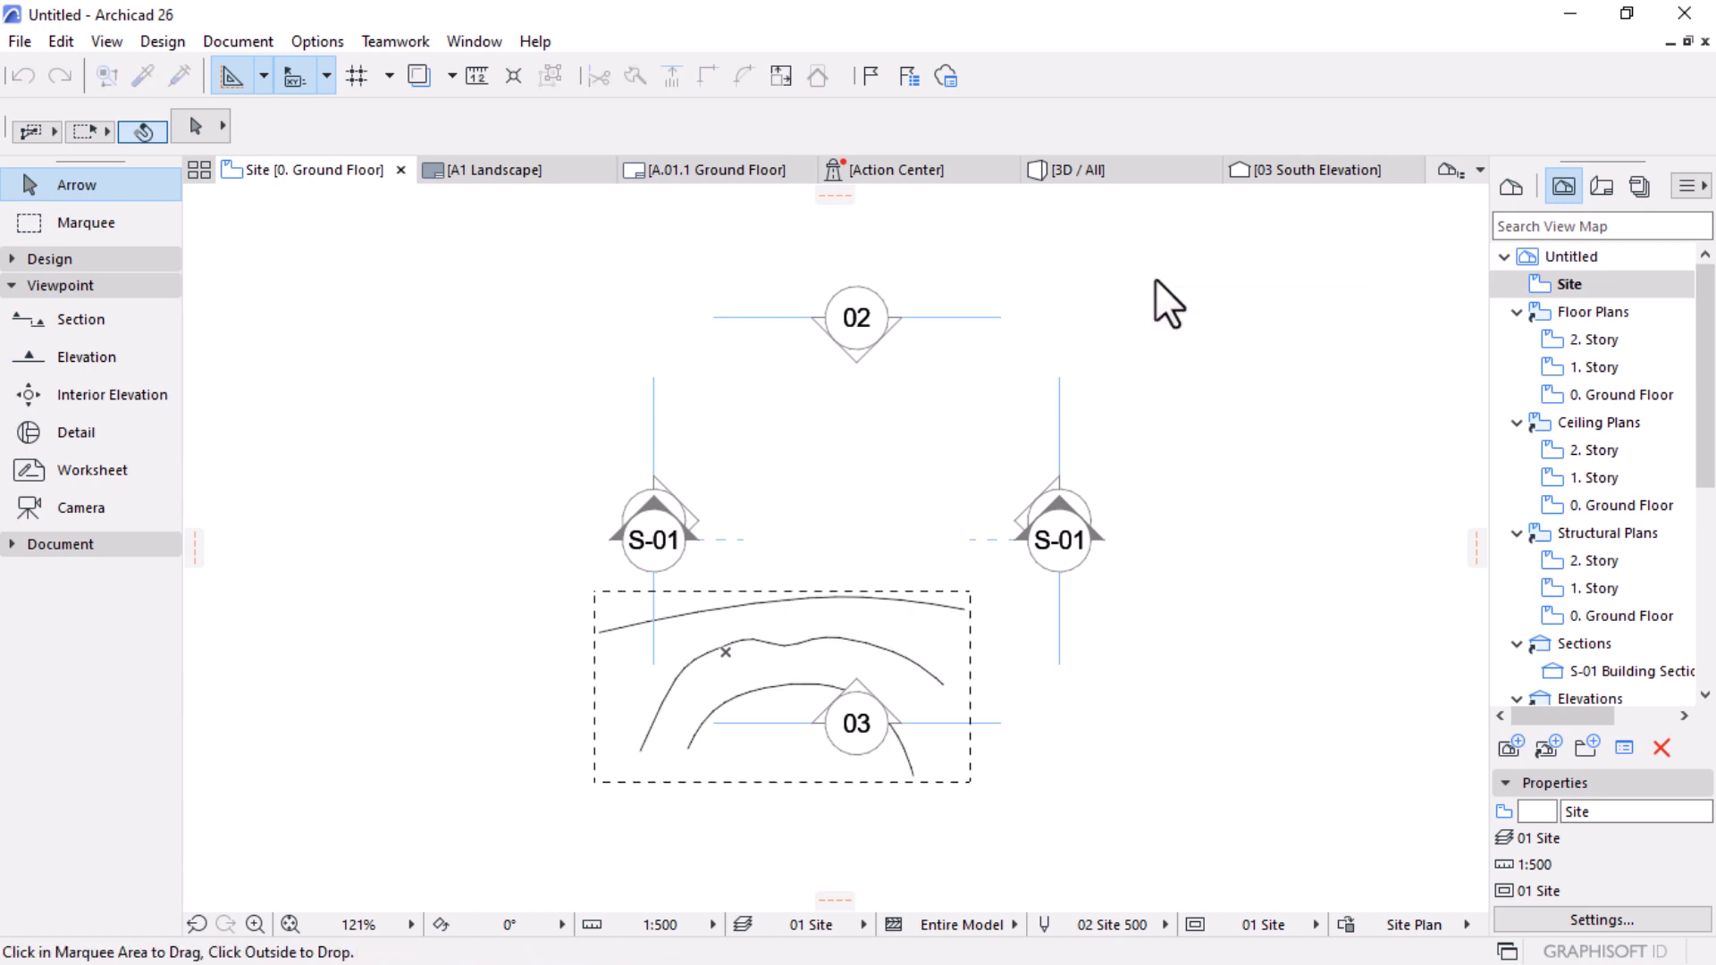
click(808, 648)
click(881, 523)
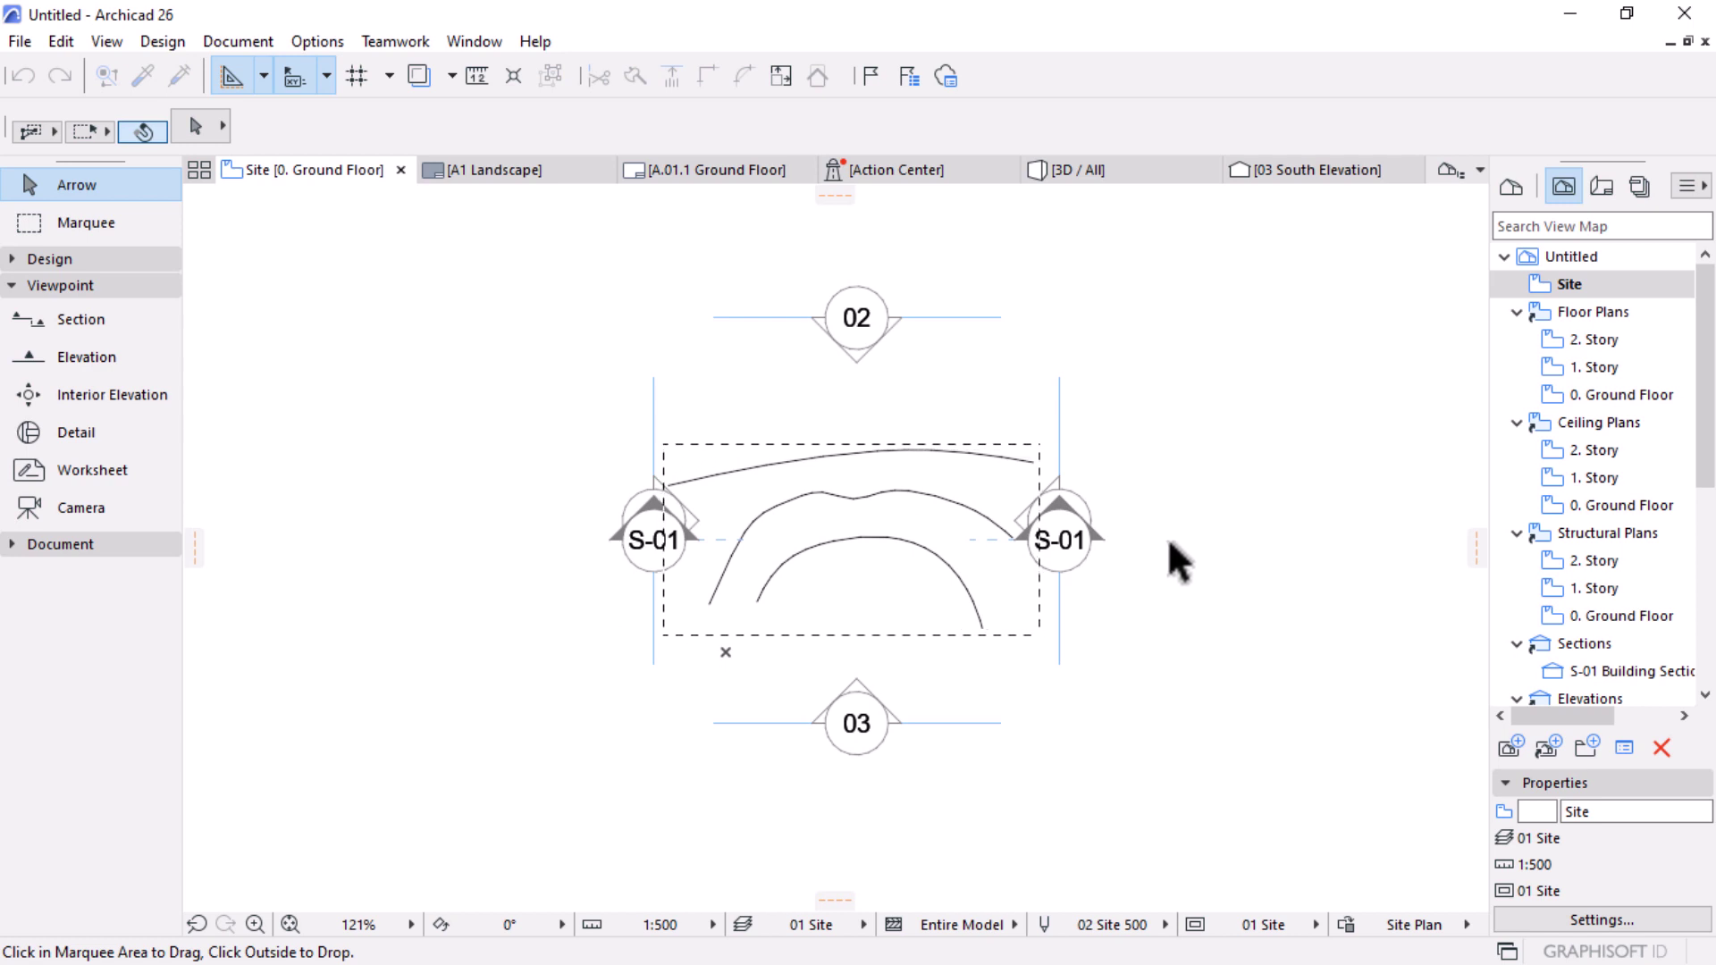
click(1189, 625)
Step: Draw a closed polygonal terrain mesh with eleven or so nodes around the three contour splines, using the polygonal geometry method
scroll(891, 572, up, 3)
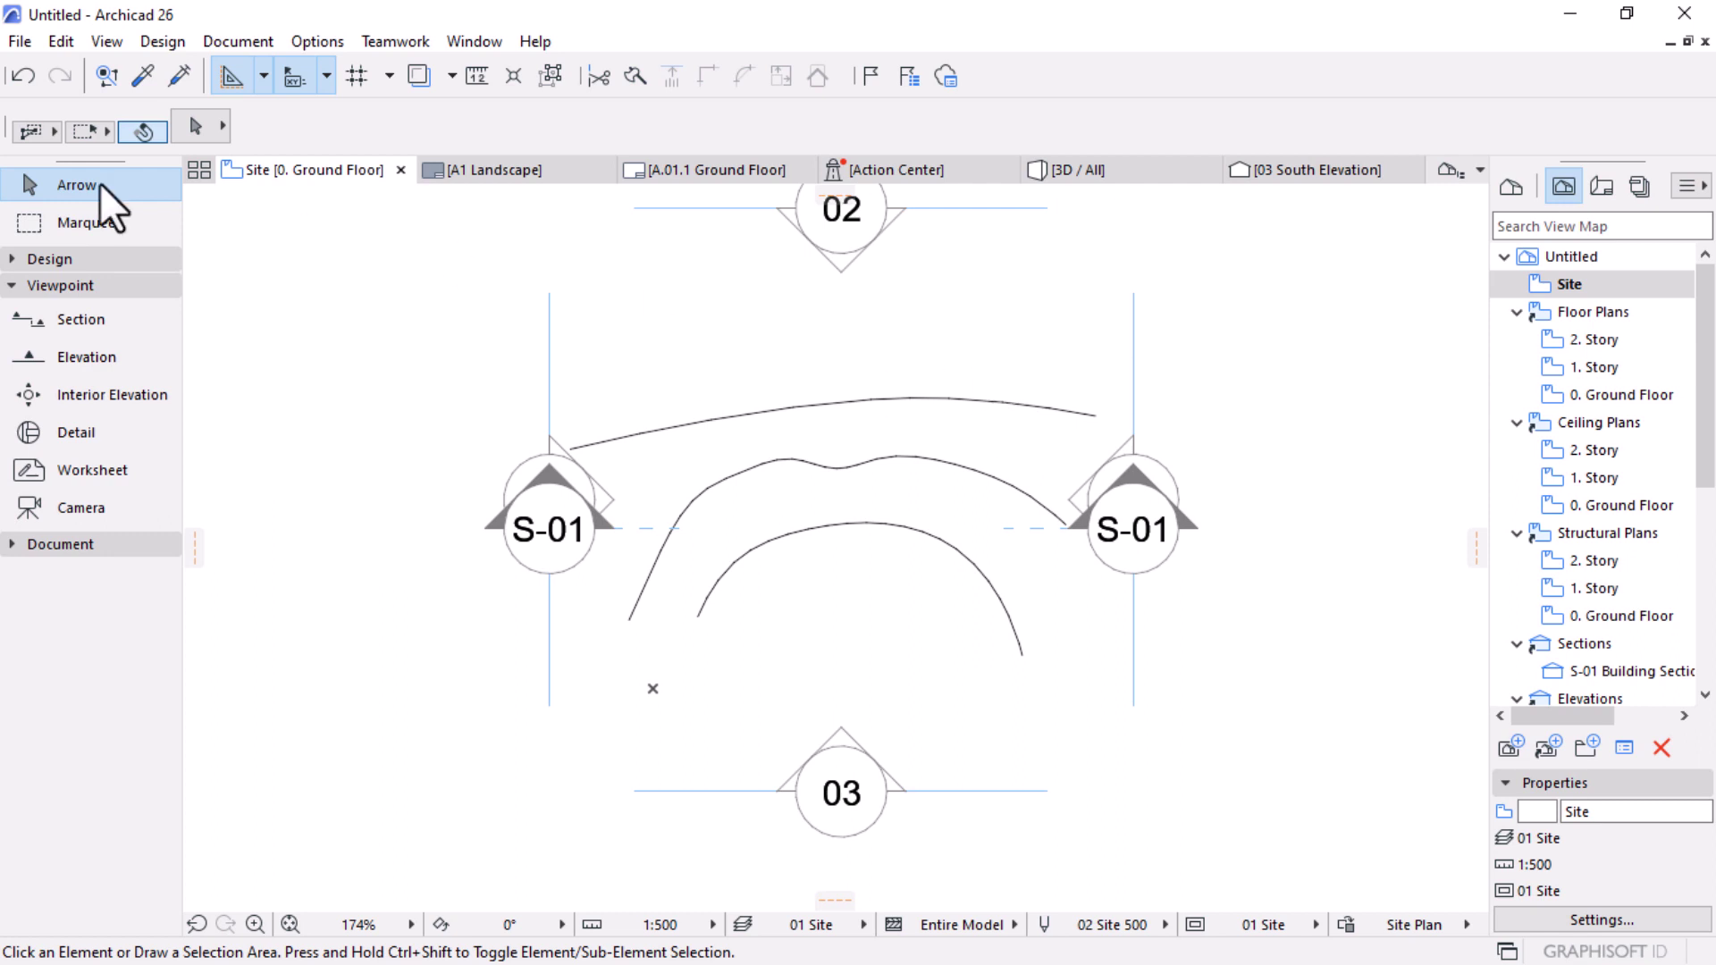
click(52, 260)
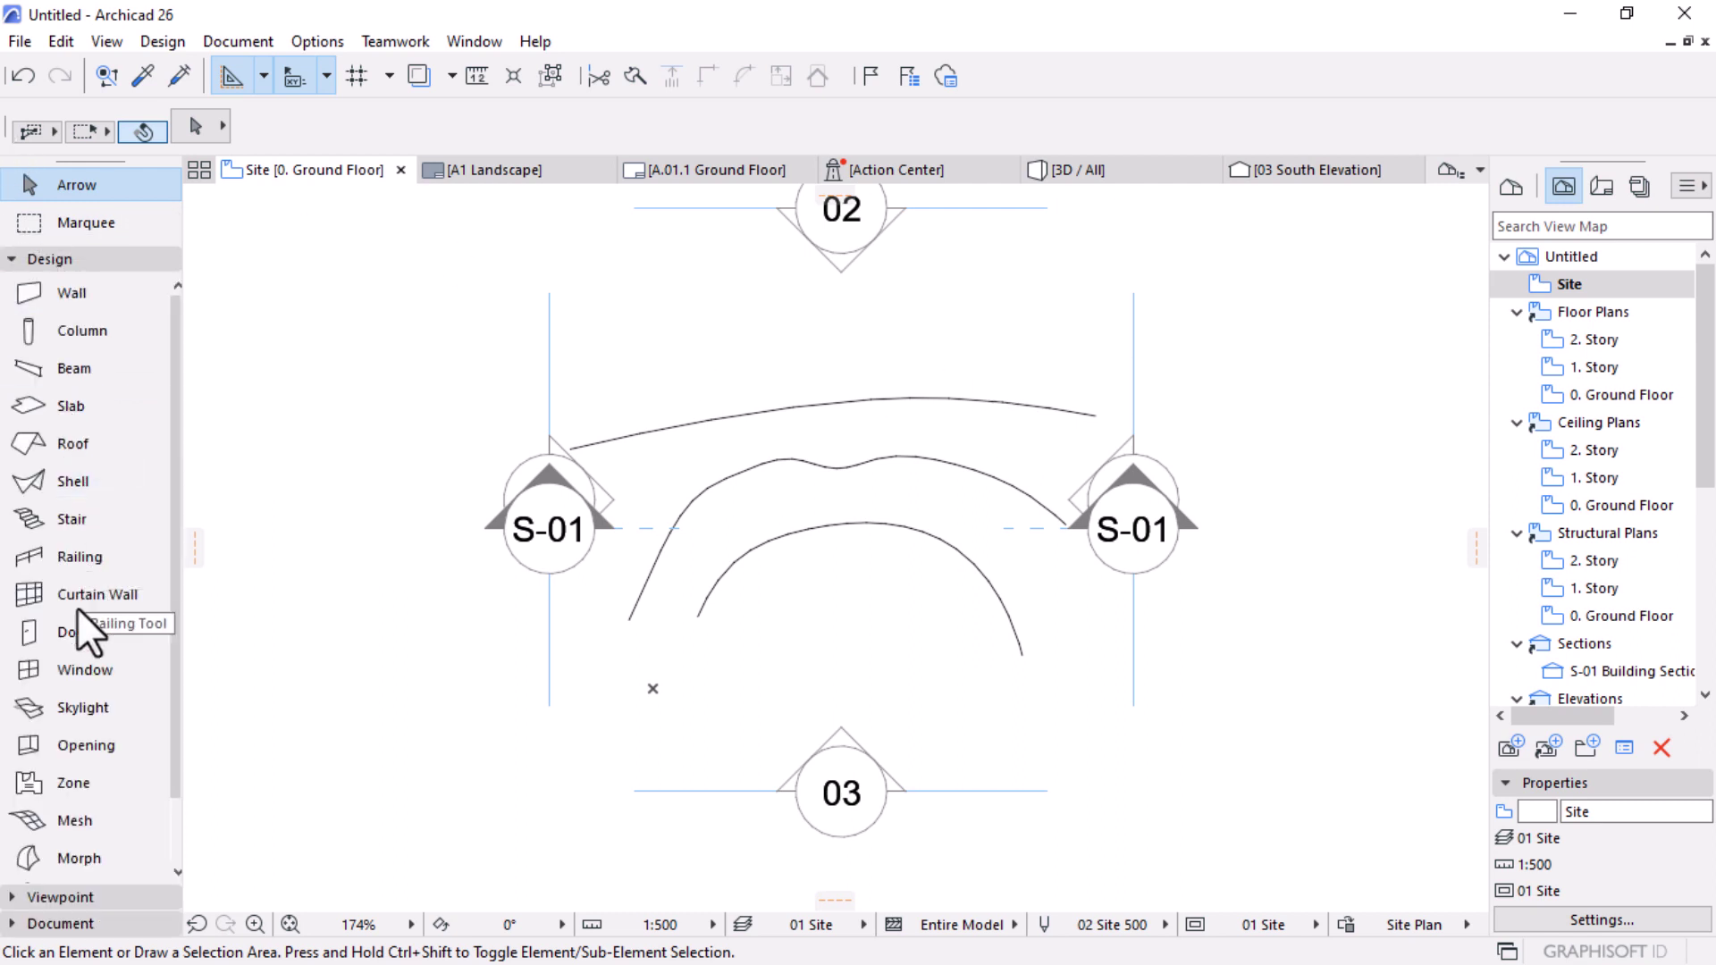
scroll(59, 643, down, 1)
click(50, 747)
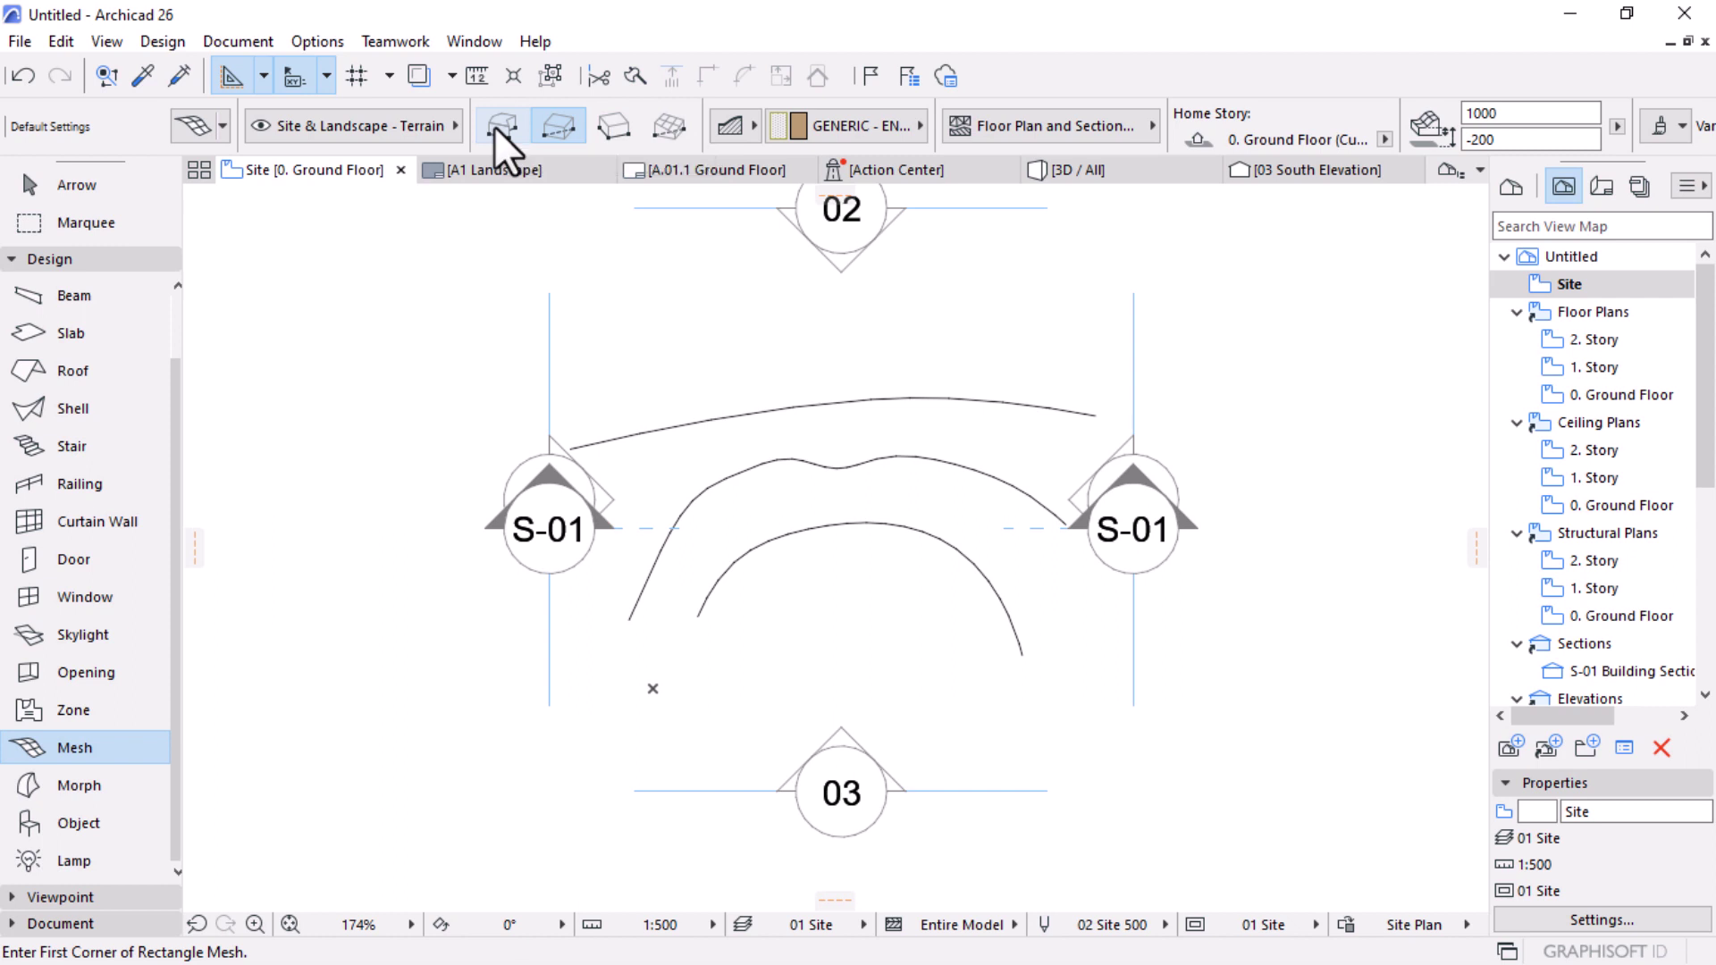
click(496, 127)
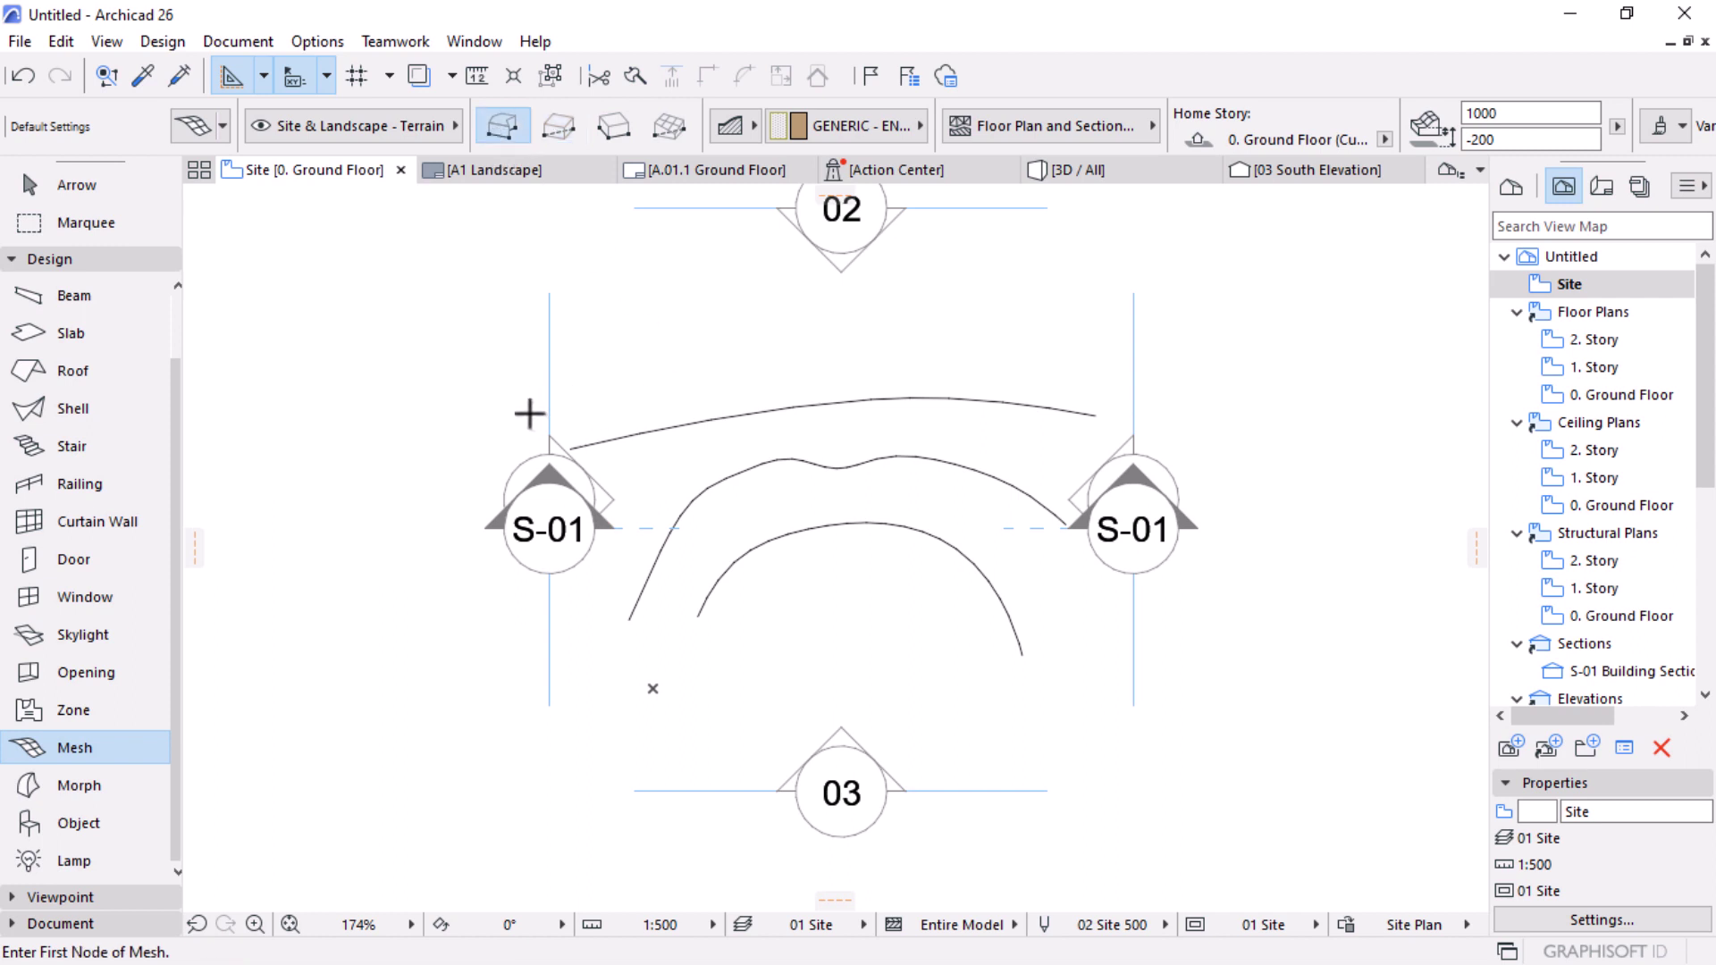
click(604, 458)
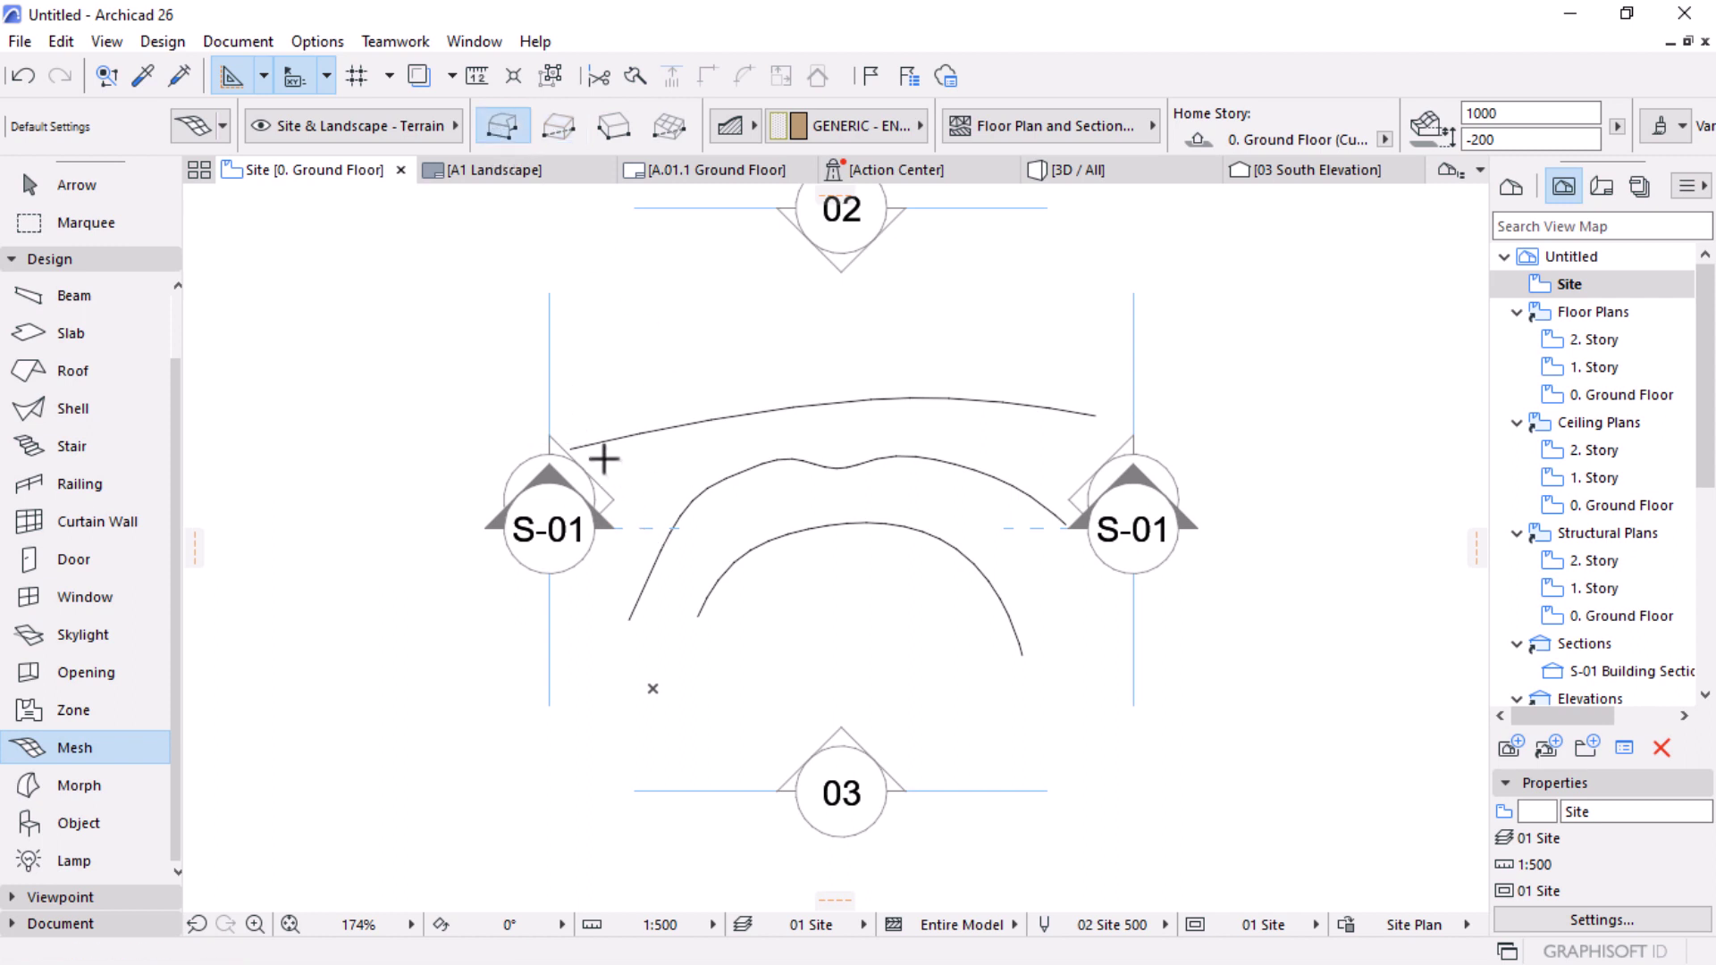
click(639, 351)
click(777, 273)
click(950, 273)
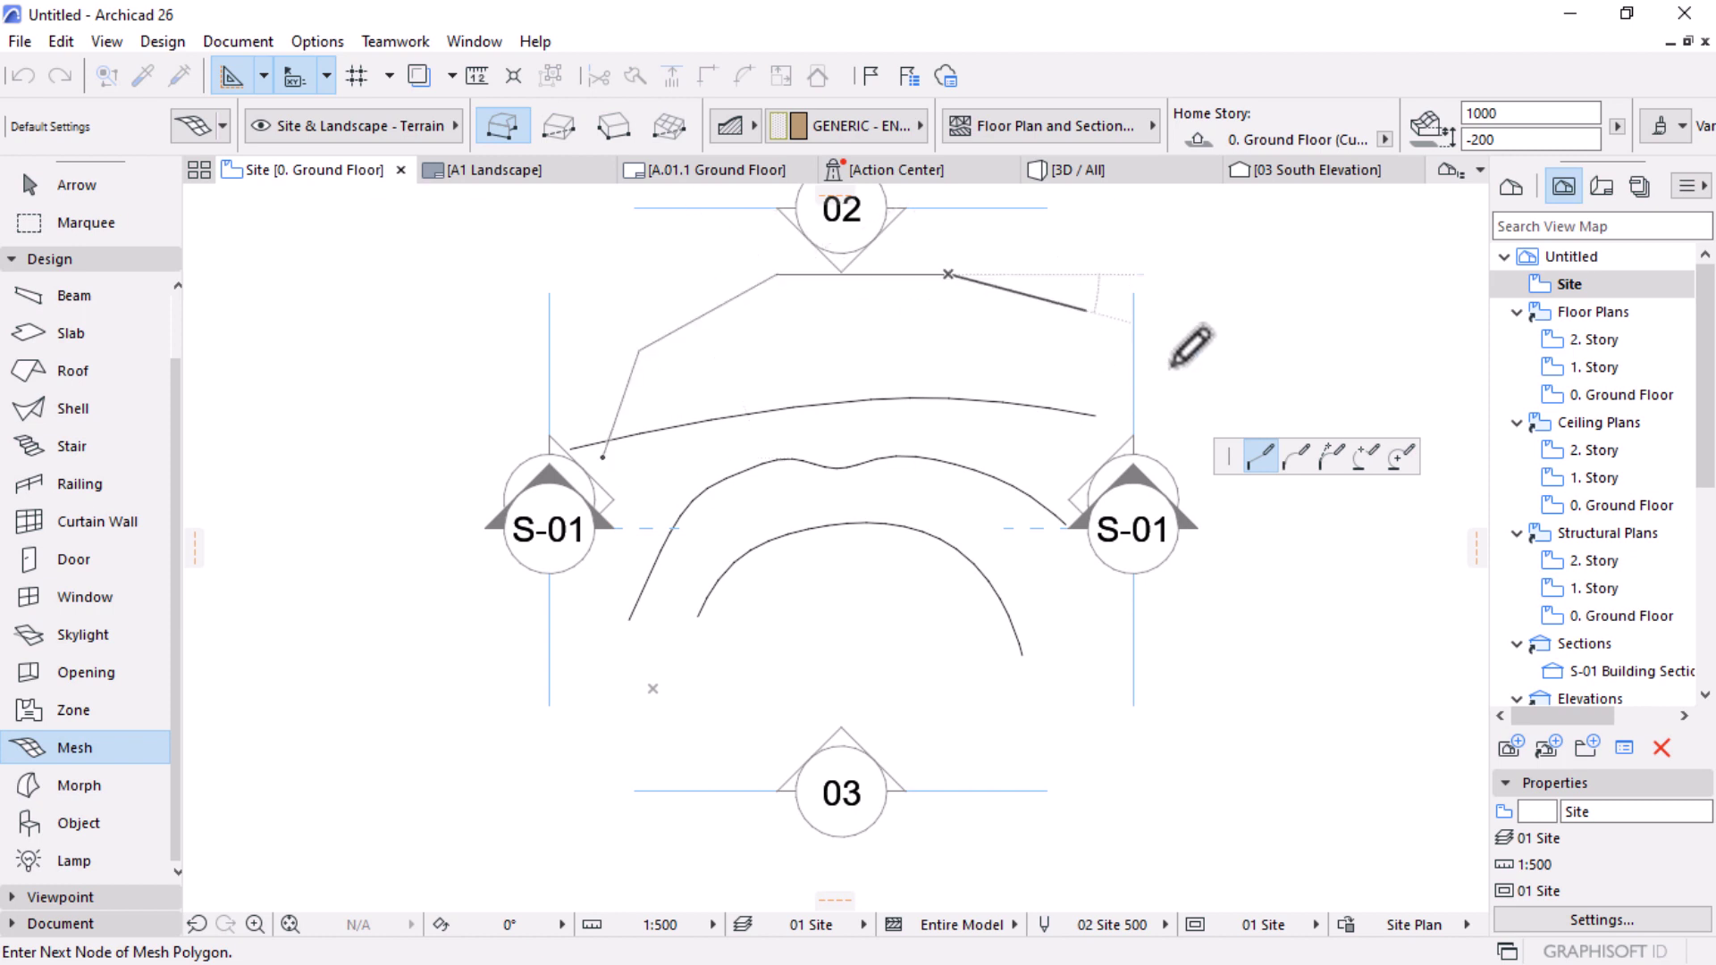
click(1086, 310)
click(1132, 416)
click(1084, 579)
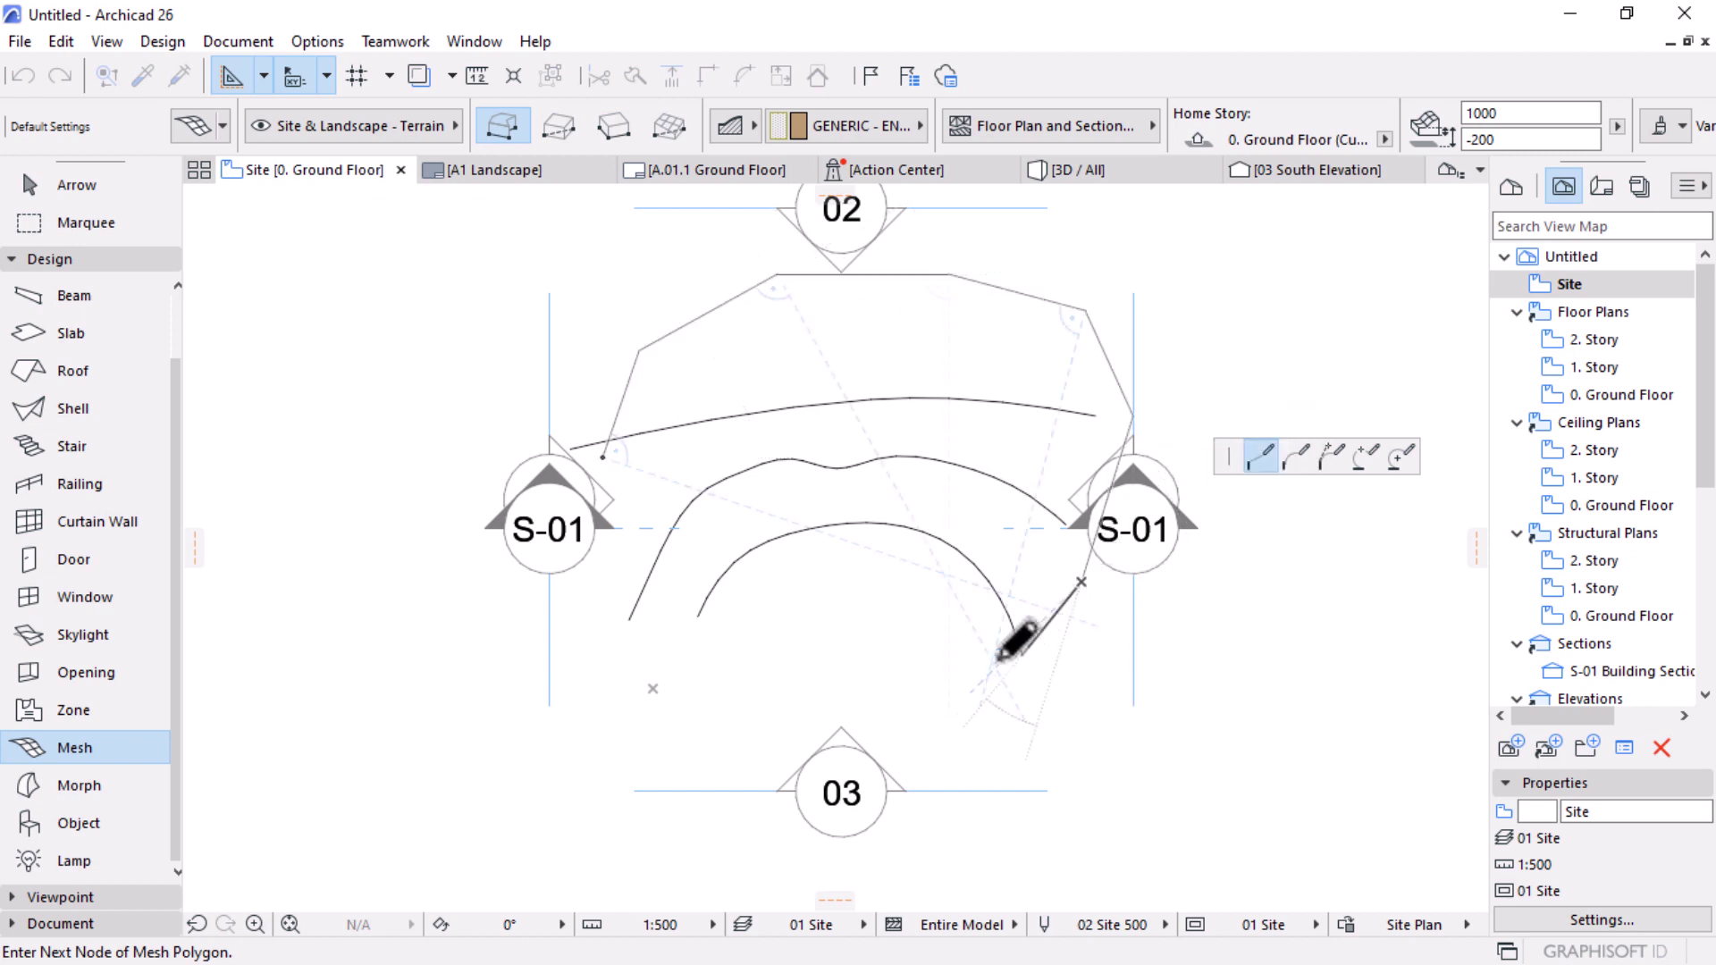
click(1022, 655)
click(898, 679)
click(749, 660)
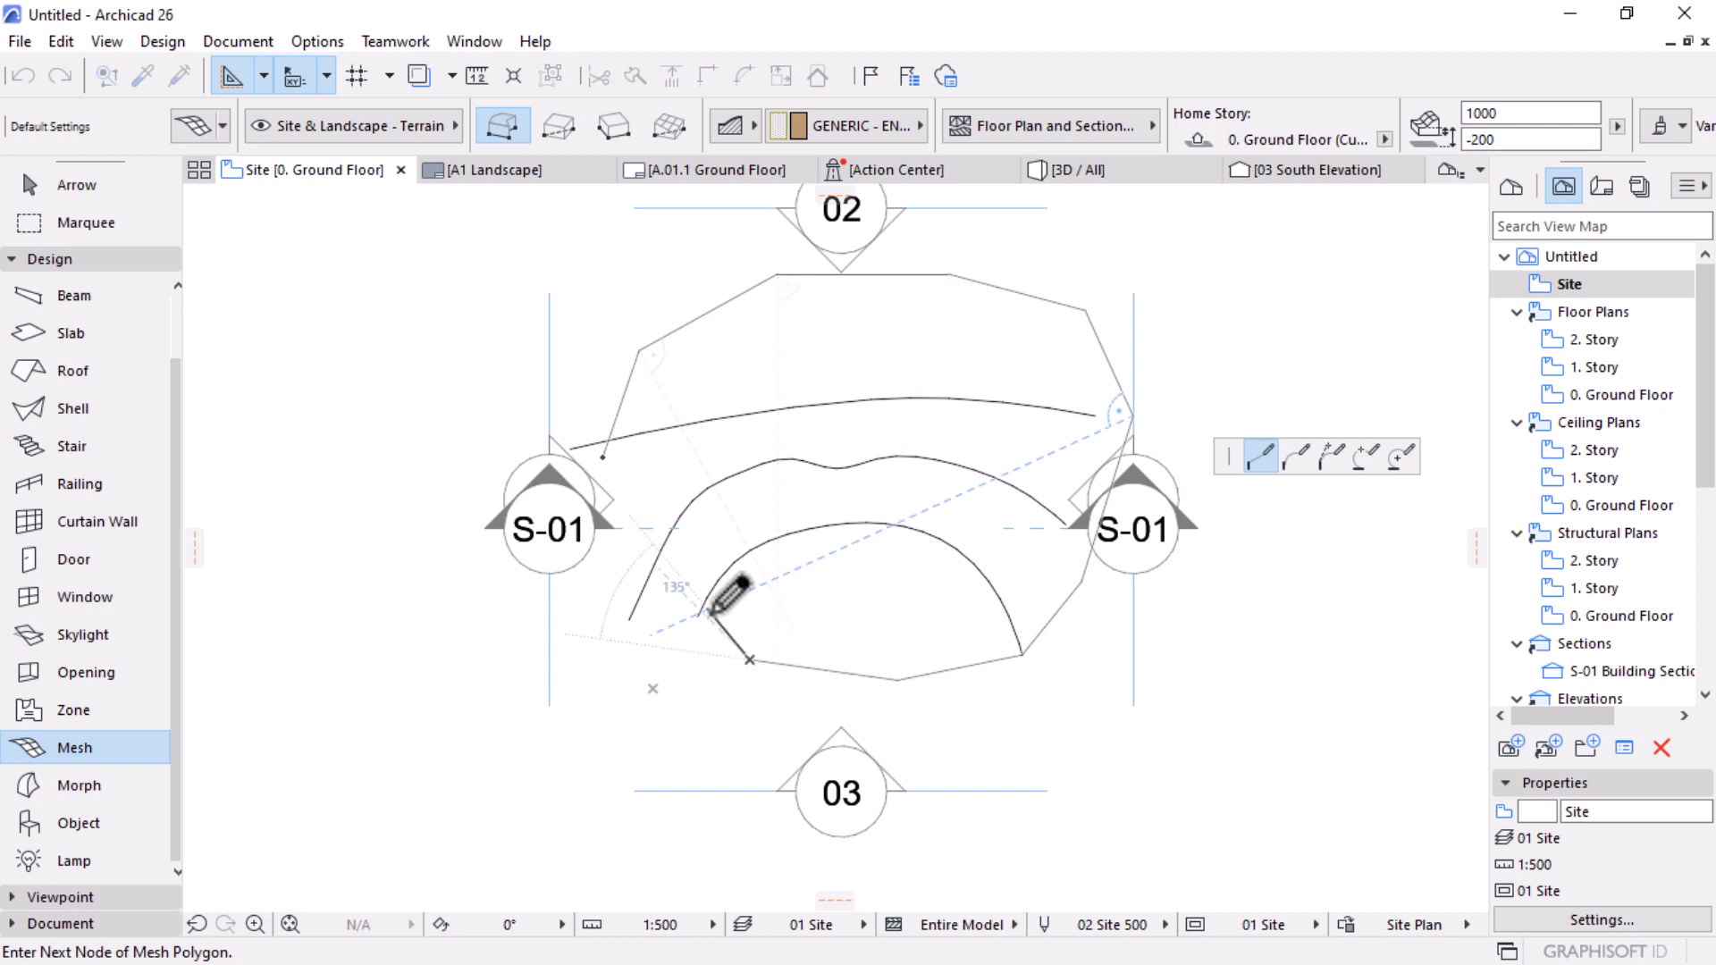
click(640, 567)
click(605, 454)
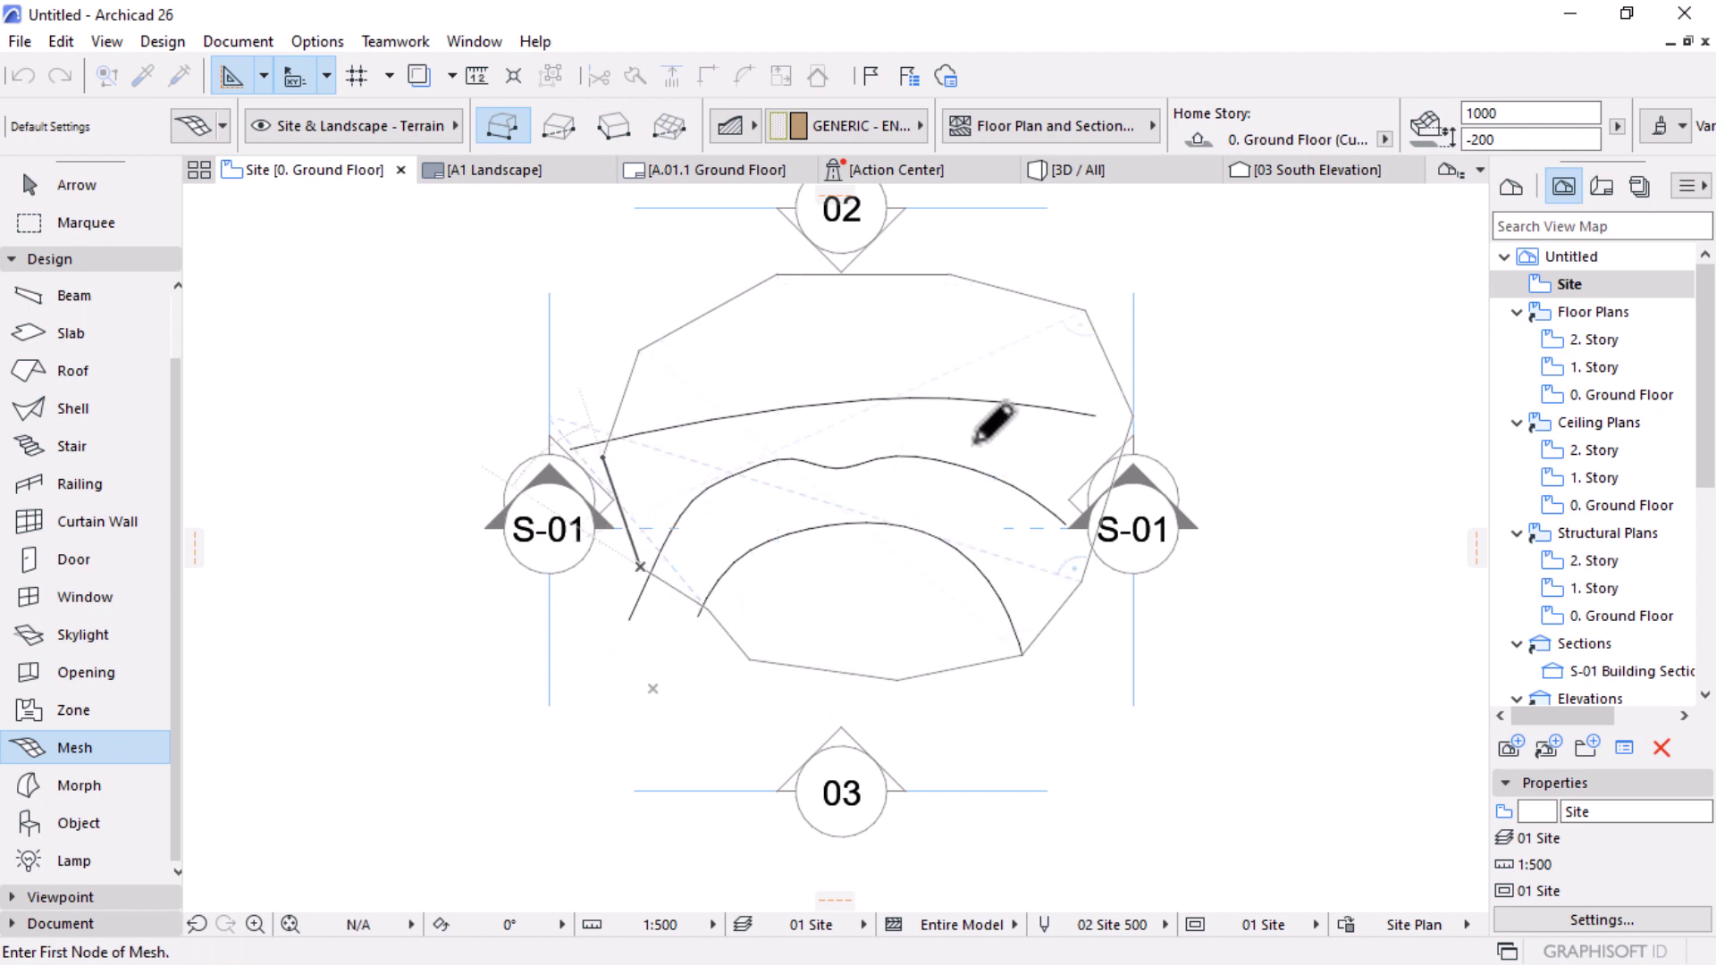
Step: Select the mesh, move its easternmost node onto the upper contour's right end and shift the node above it inward
scroll(981, 391, up, 1)
key(w)
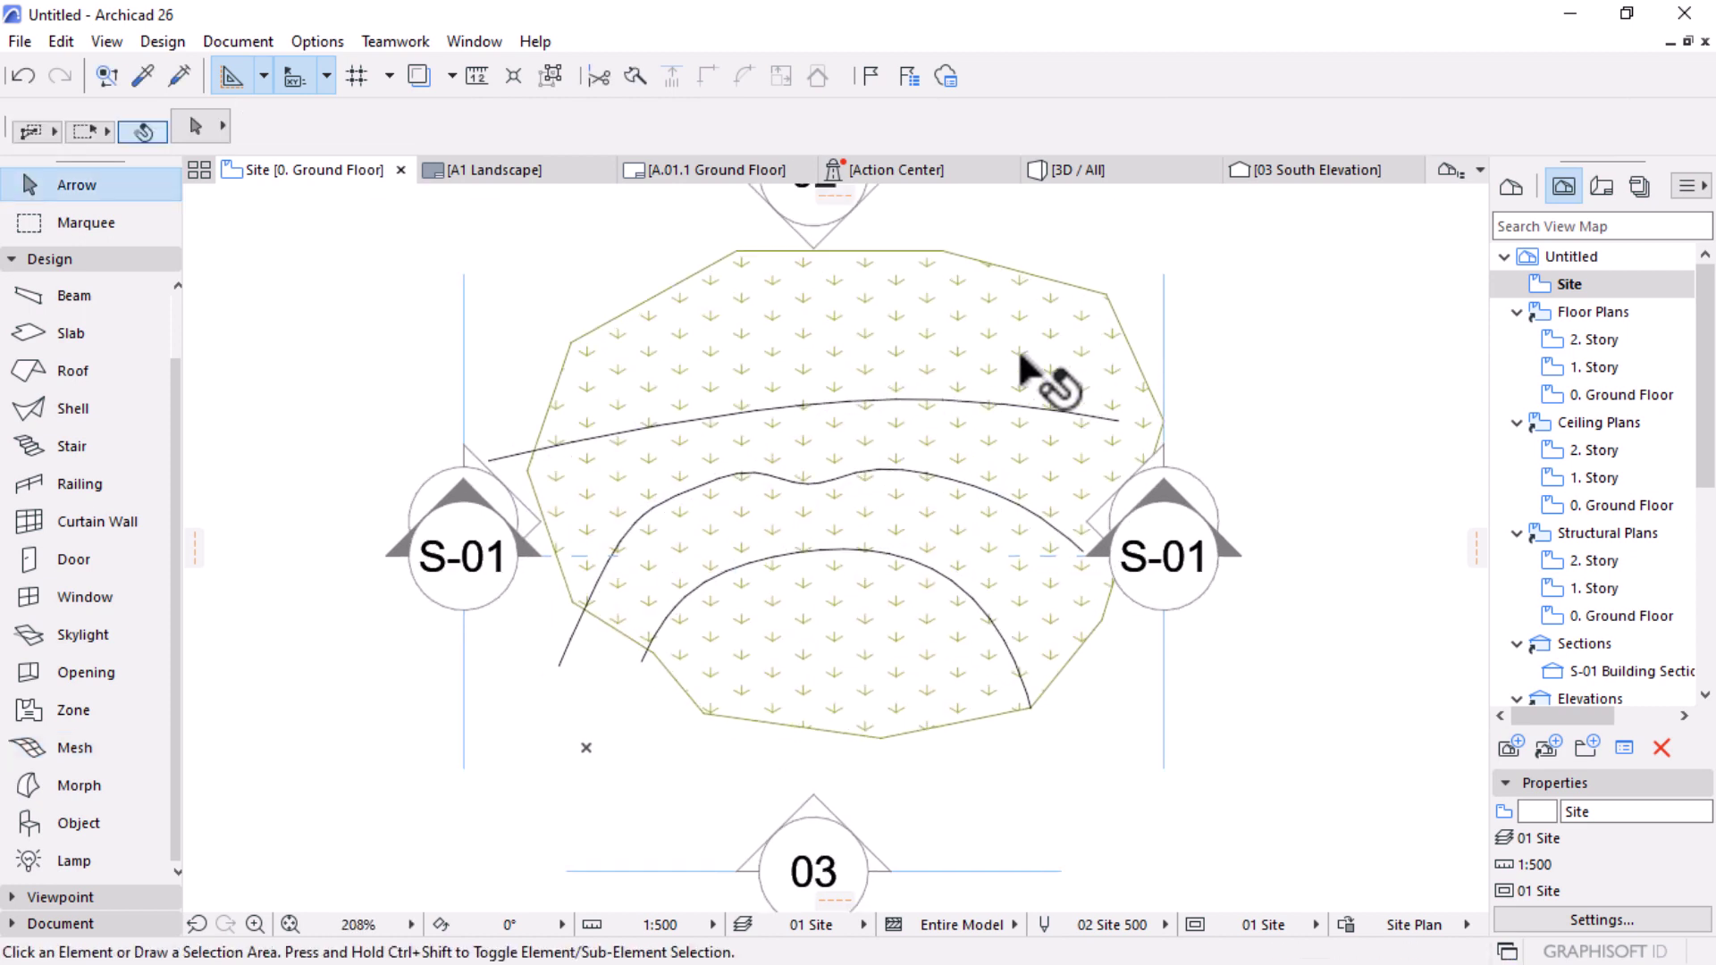
click(1149, 475)
click(1165, 420)
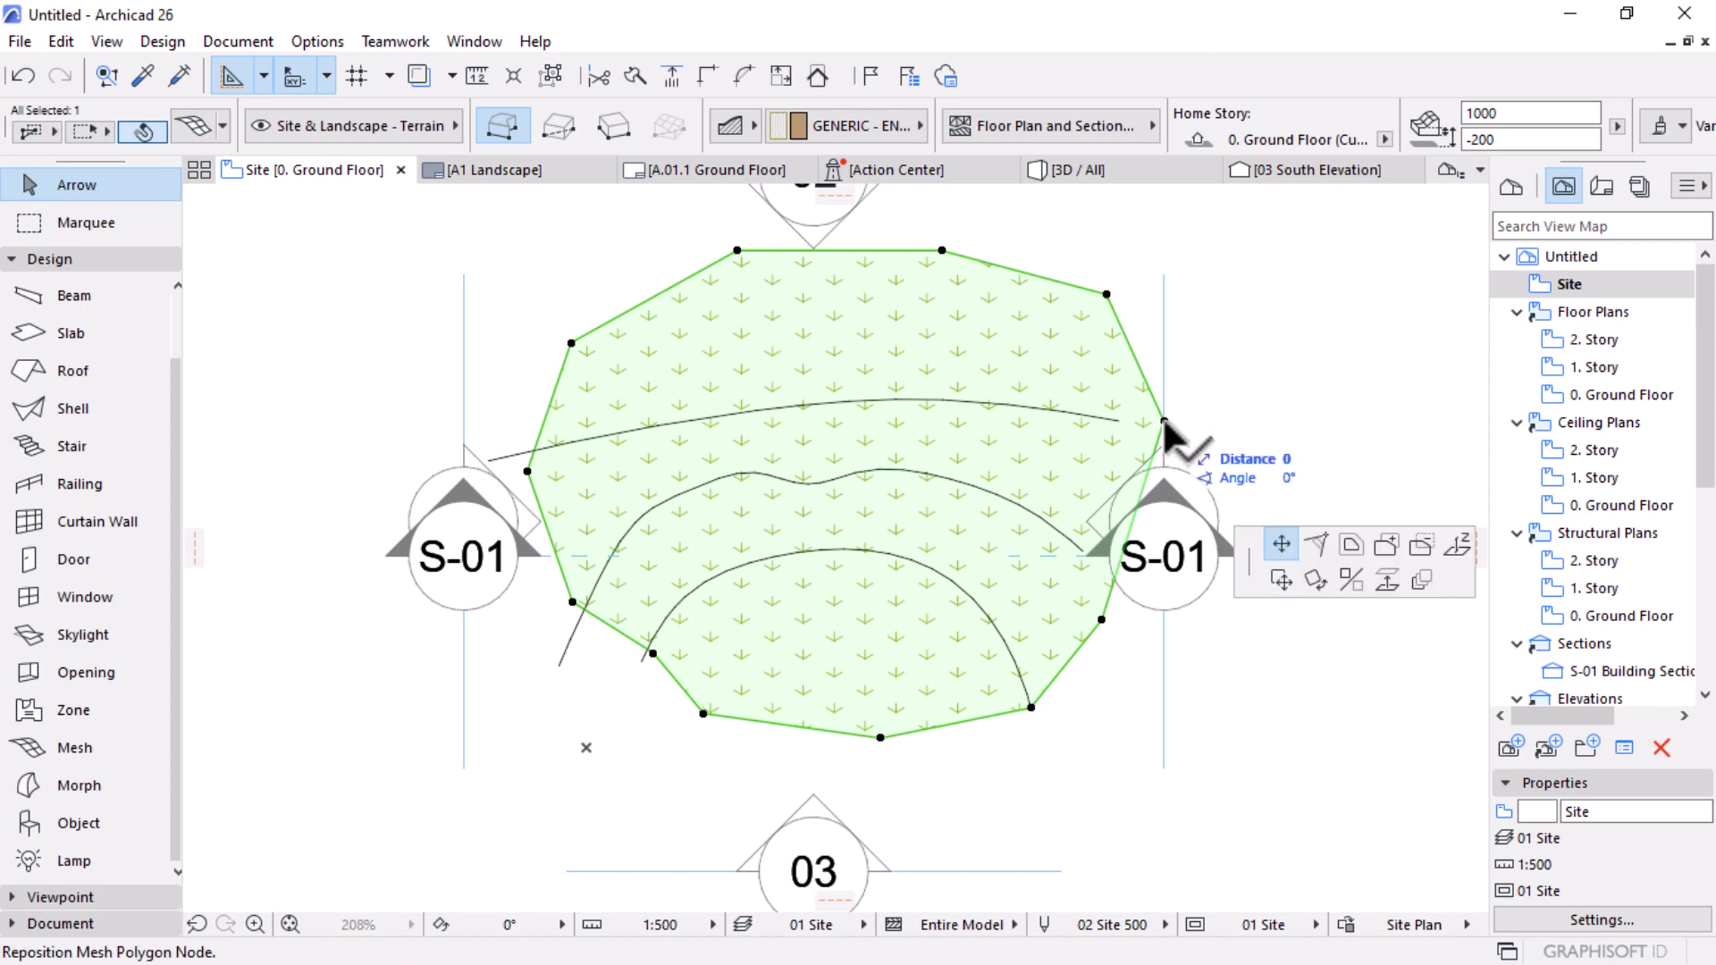
click(1111, 420)
click(1106, 292)
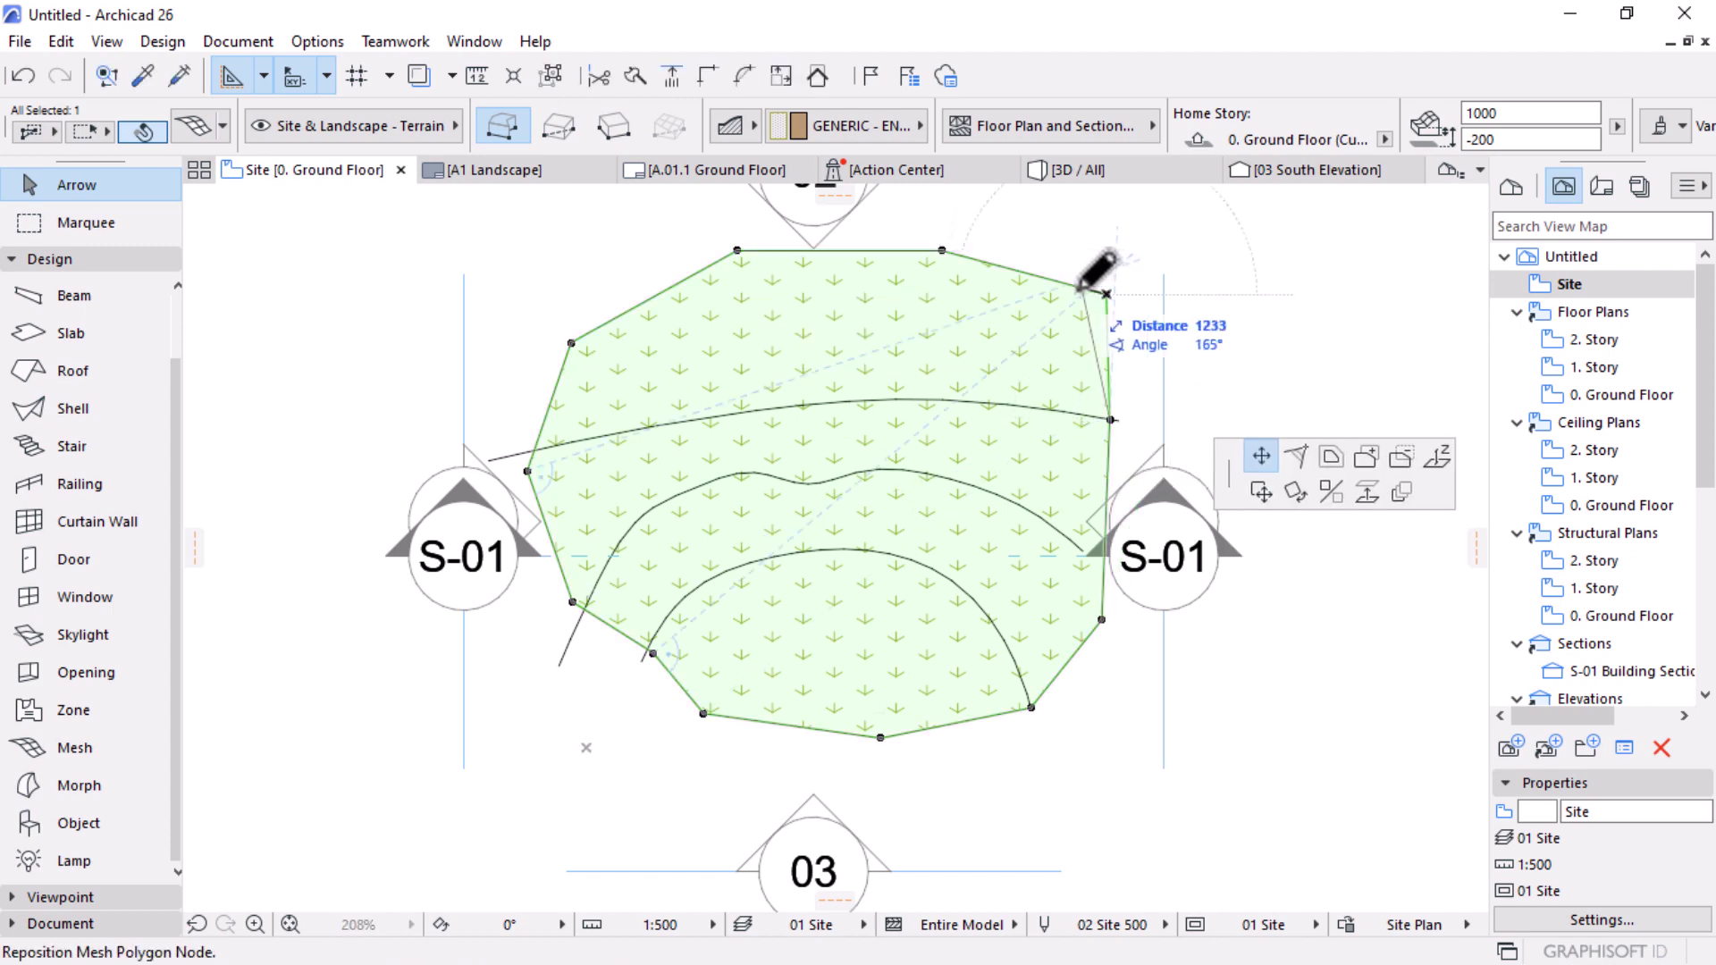
click(1078, 286)
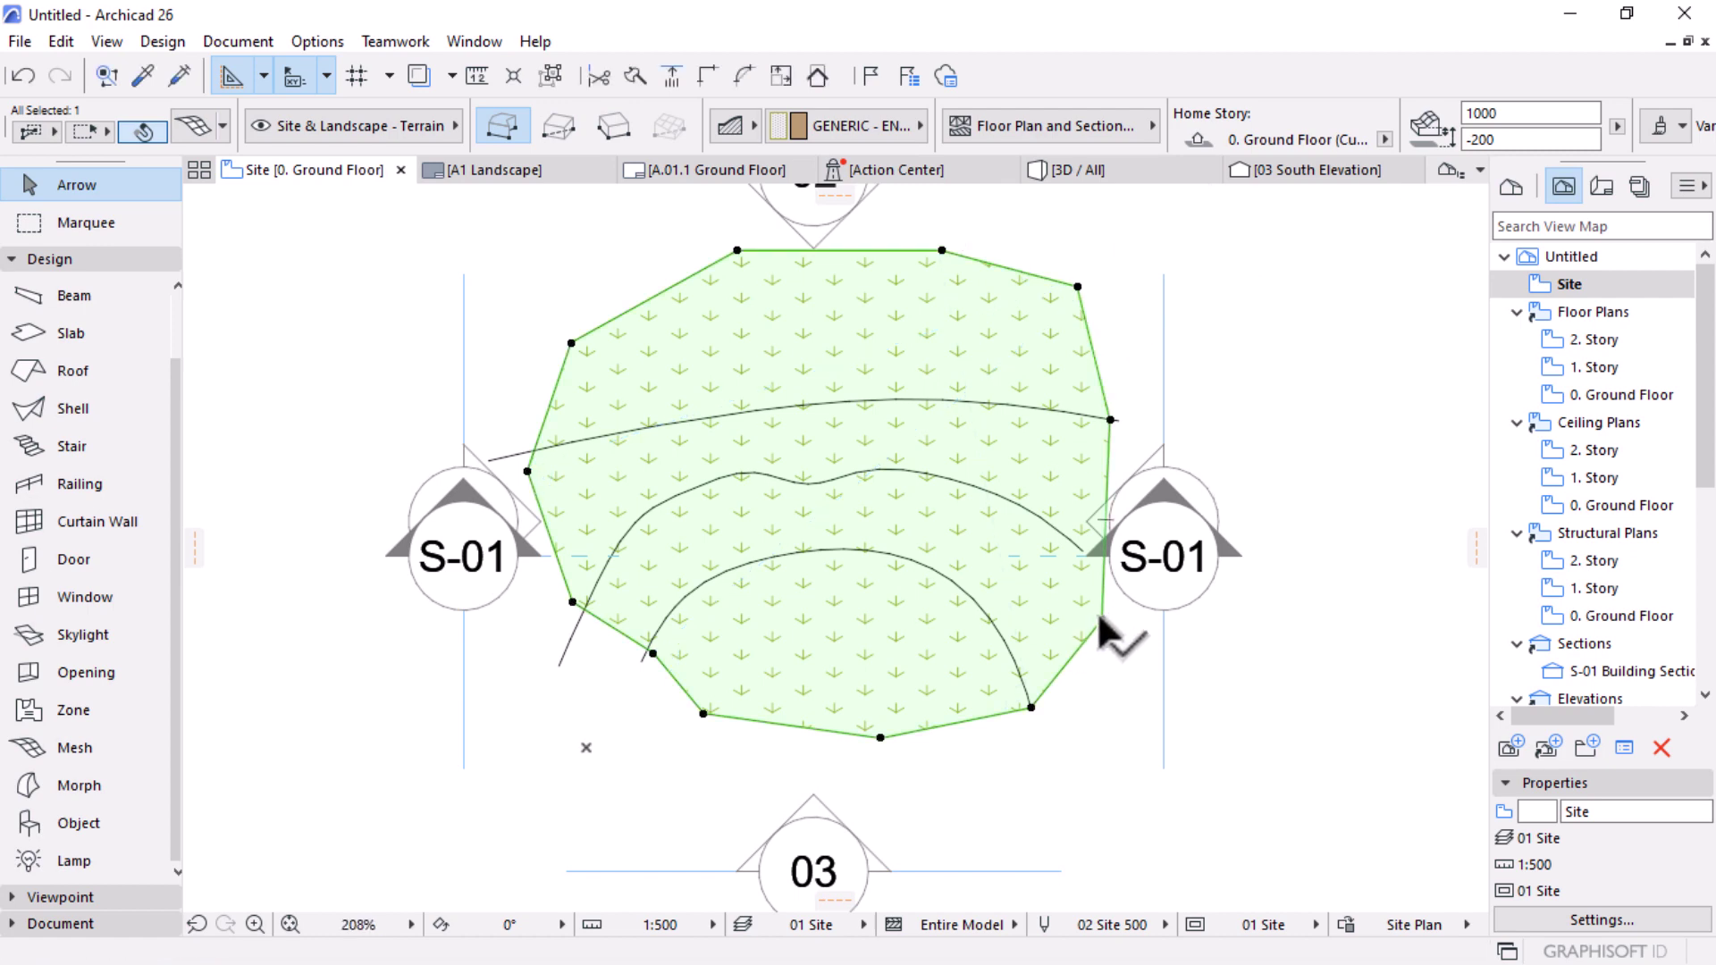
Step: Move the mesh's lower-right node to the middle contour's right end and its lower-left node to the inner contour's left end
click(1101, 619)
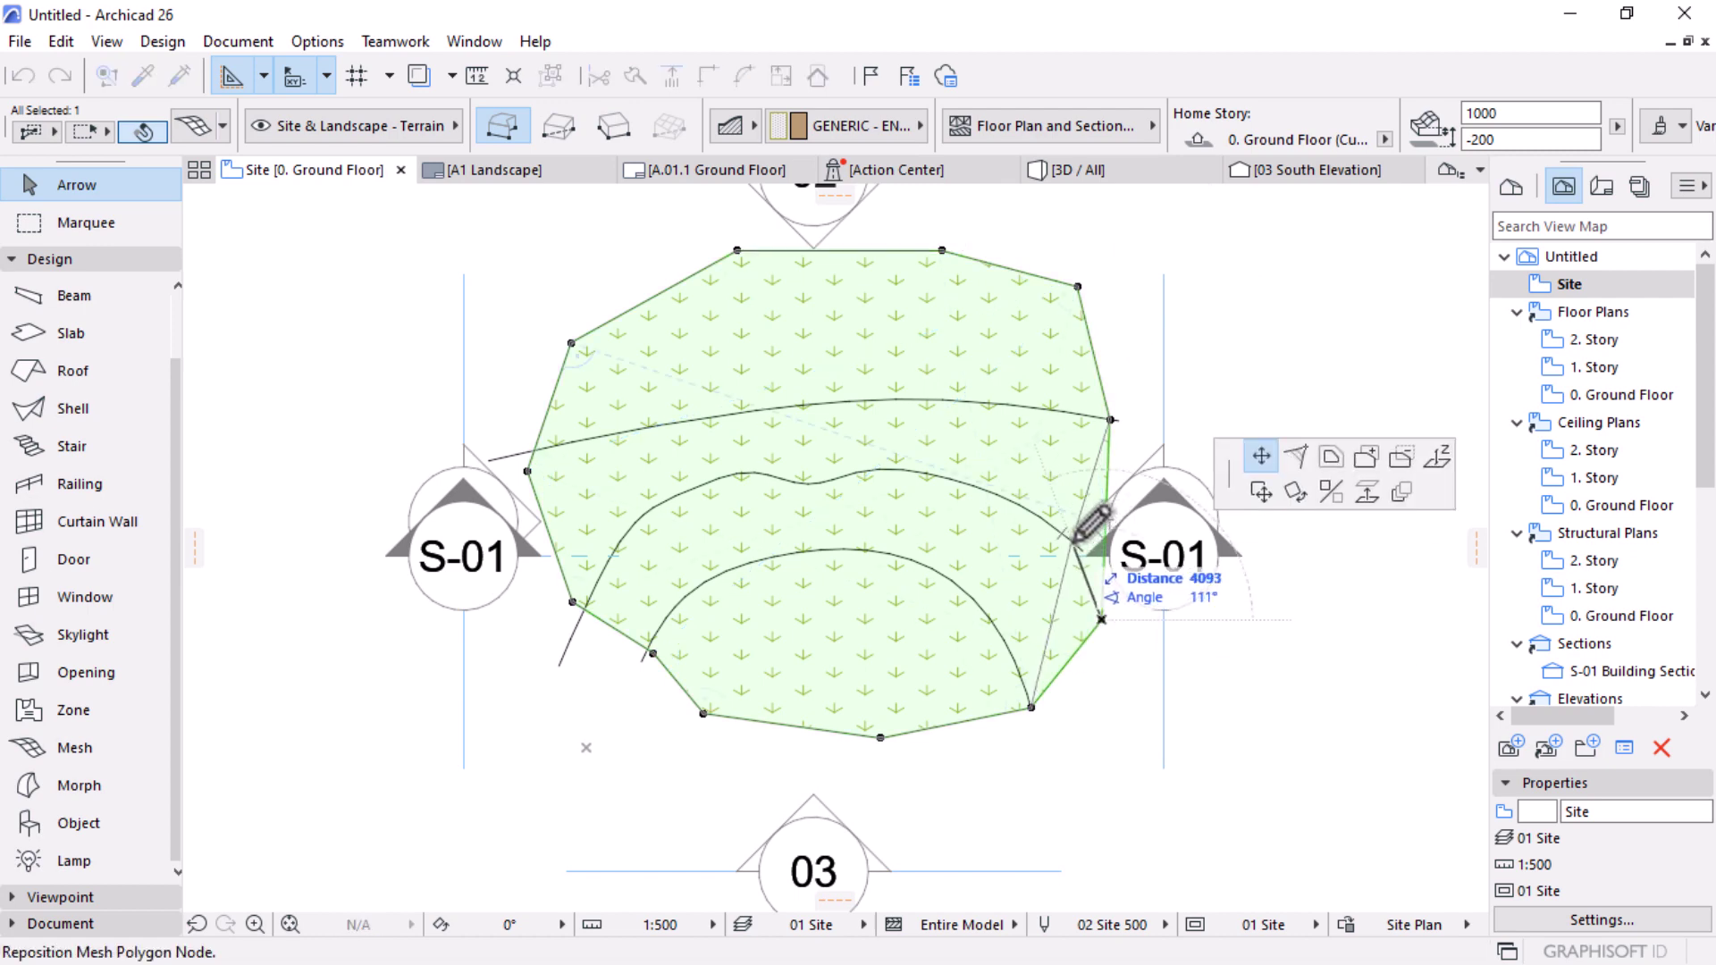
click(1076, 539)
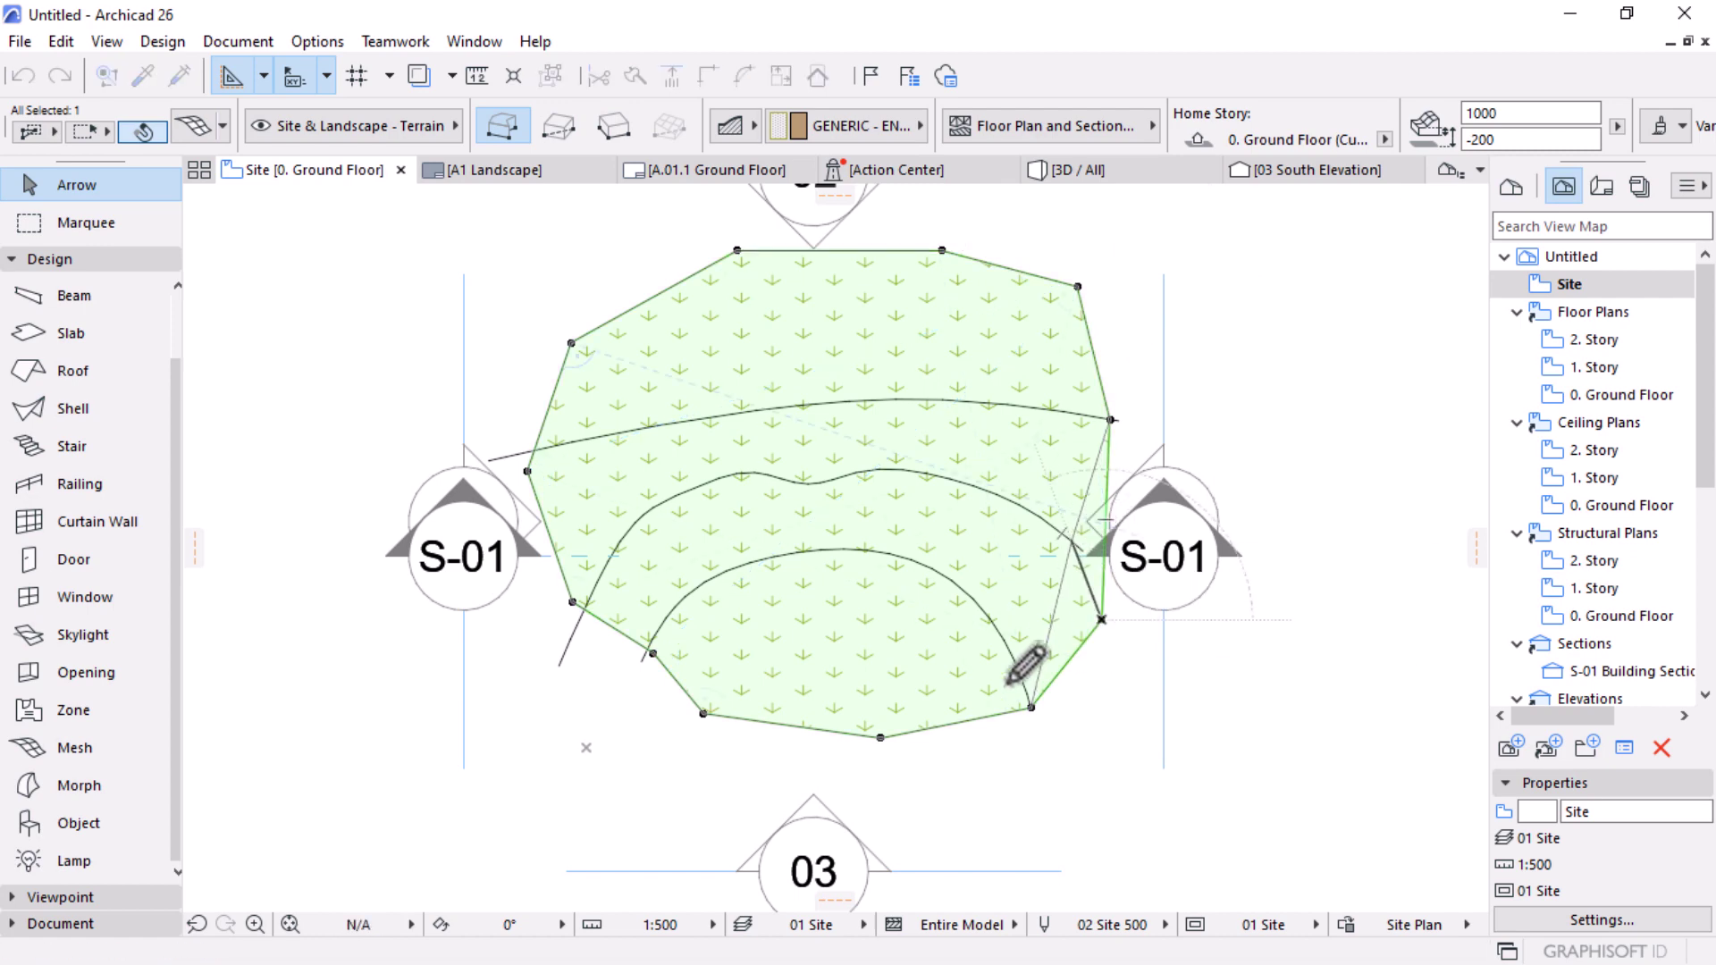
click(1072, 541)
click(1083, 552)
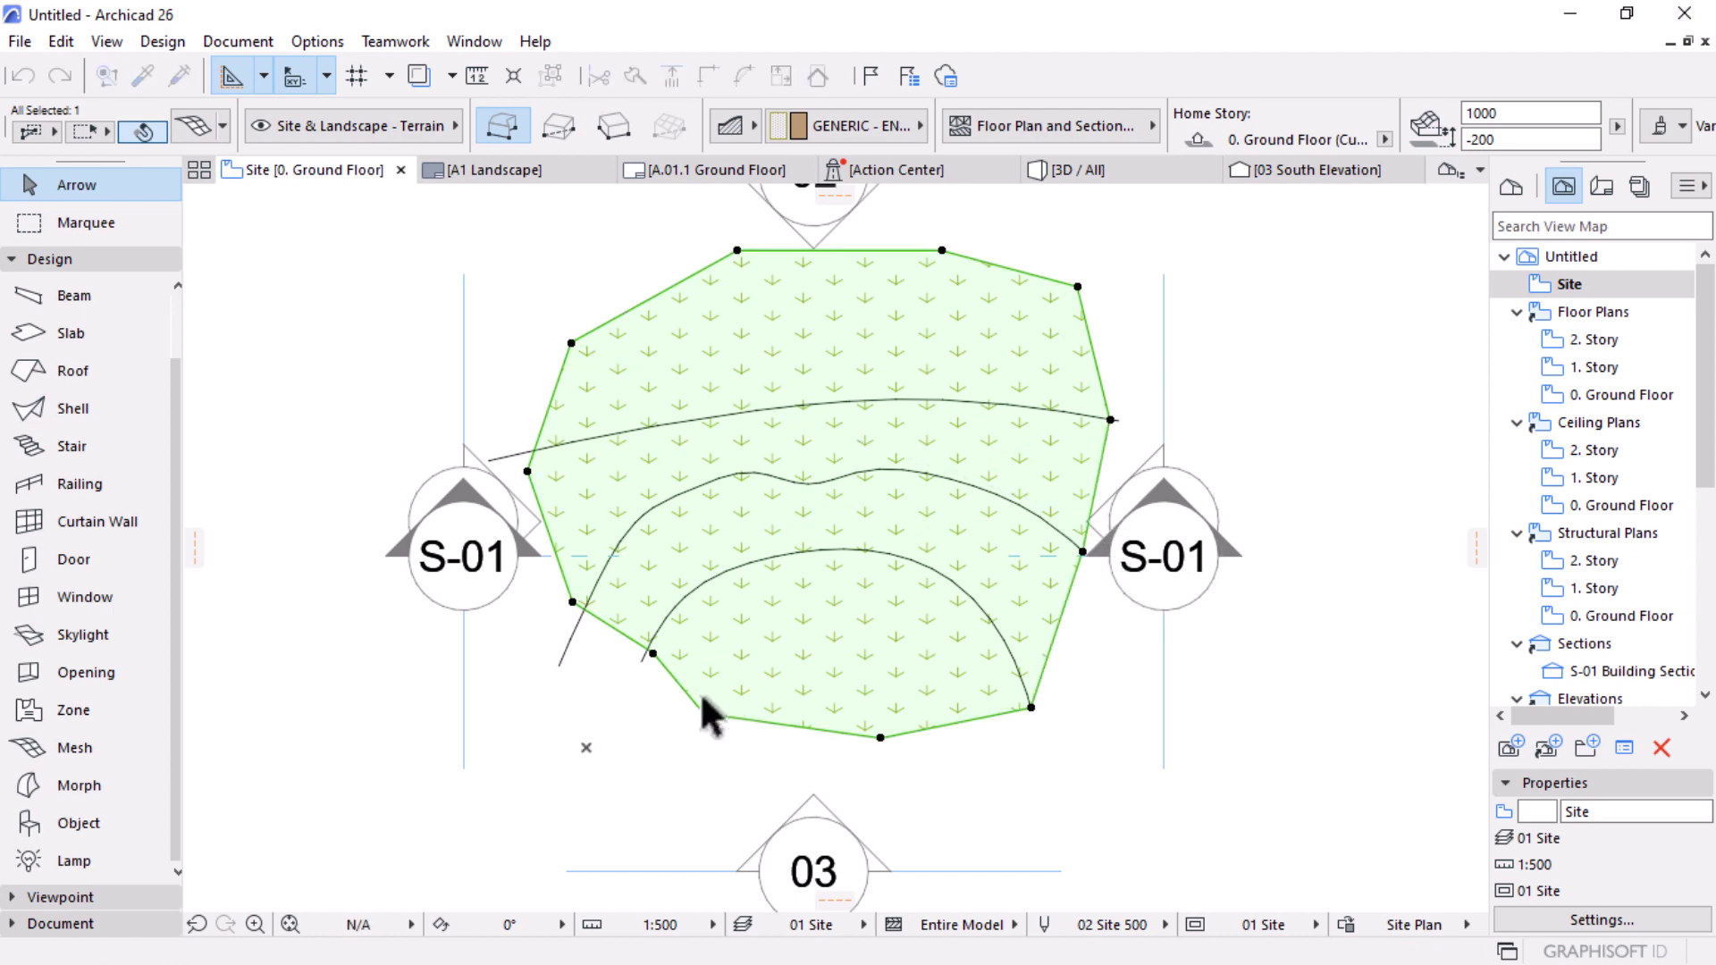
click(653, 652)
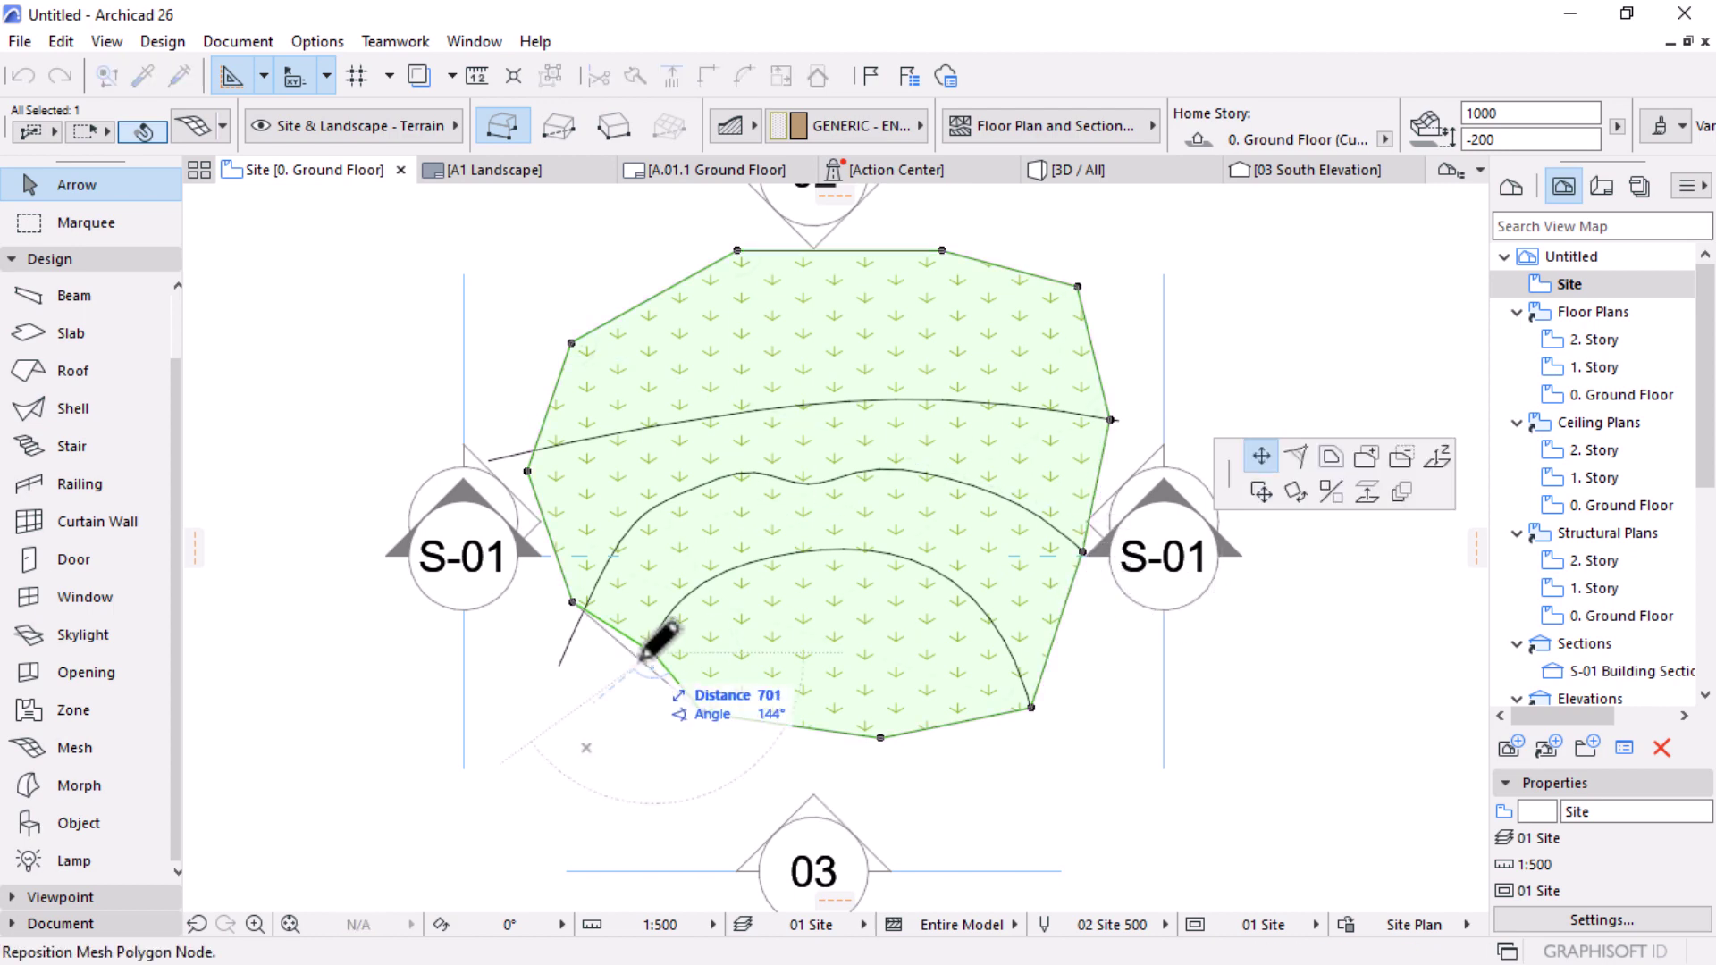
click(642, 662)
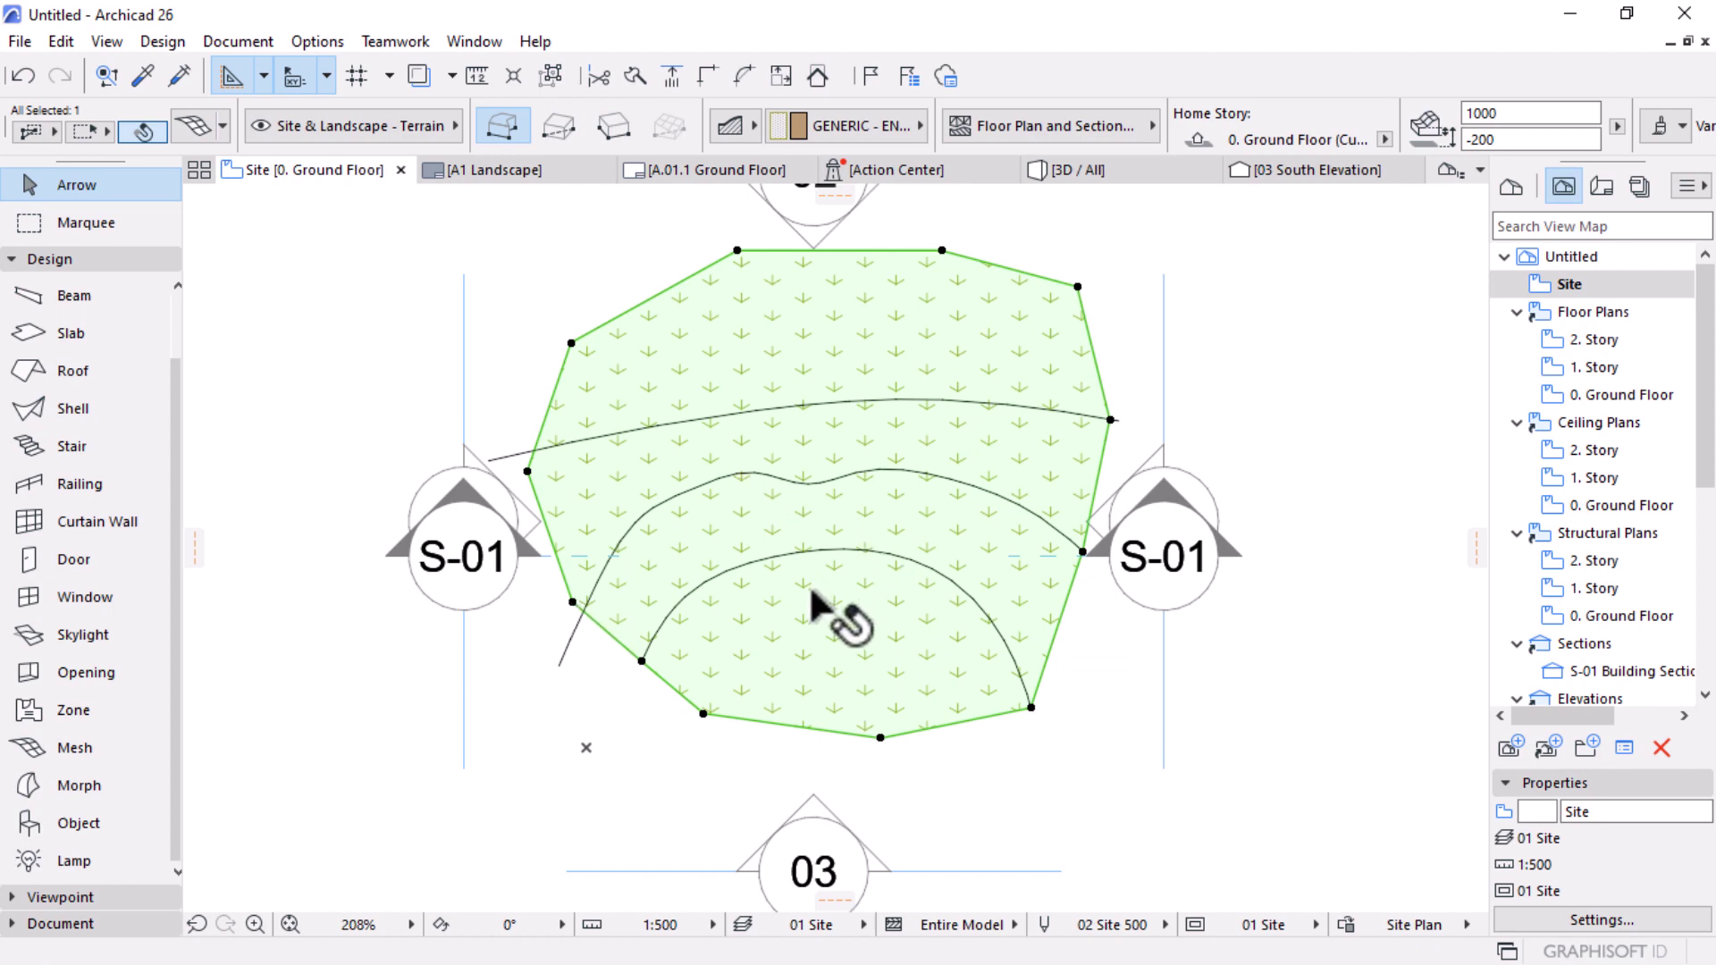
Step: Turn off the cover fill of the selected mesh in its selection settings
scroll(813, 595, down, 2)
scroll(952, 576, up, 1)
scroll(753, 531, up, 1)
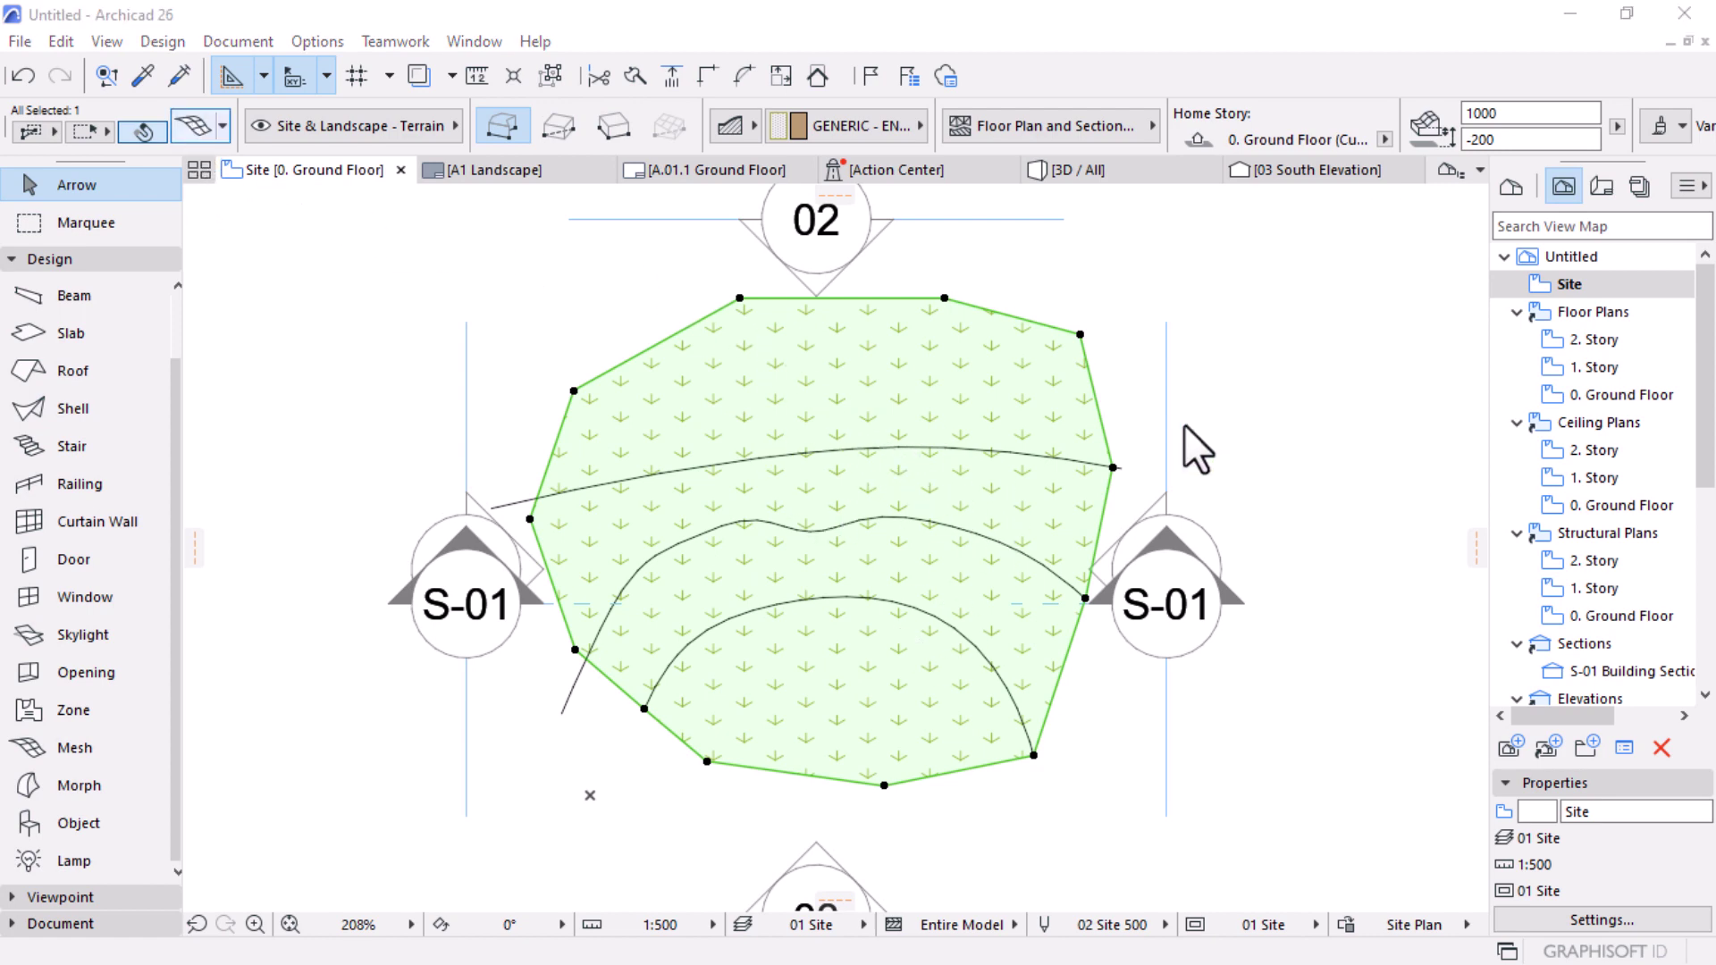
key(ctrl+t)
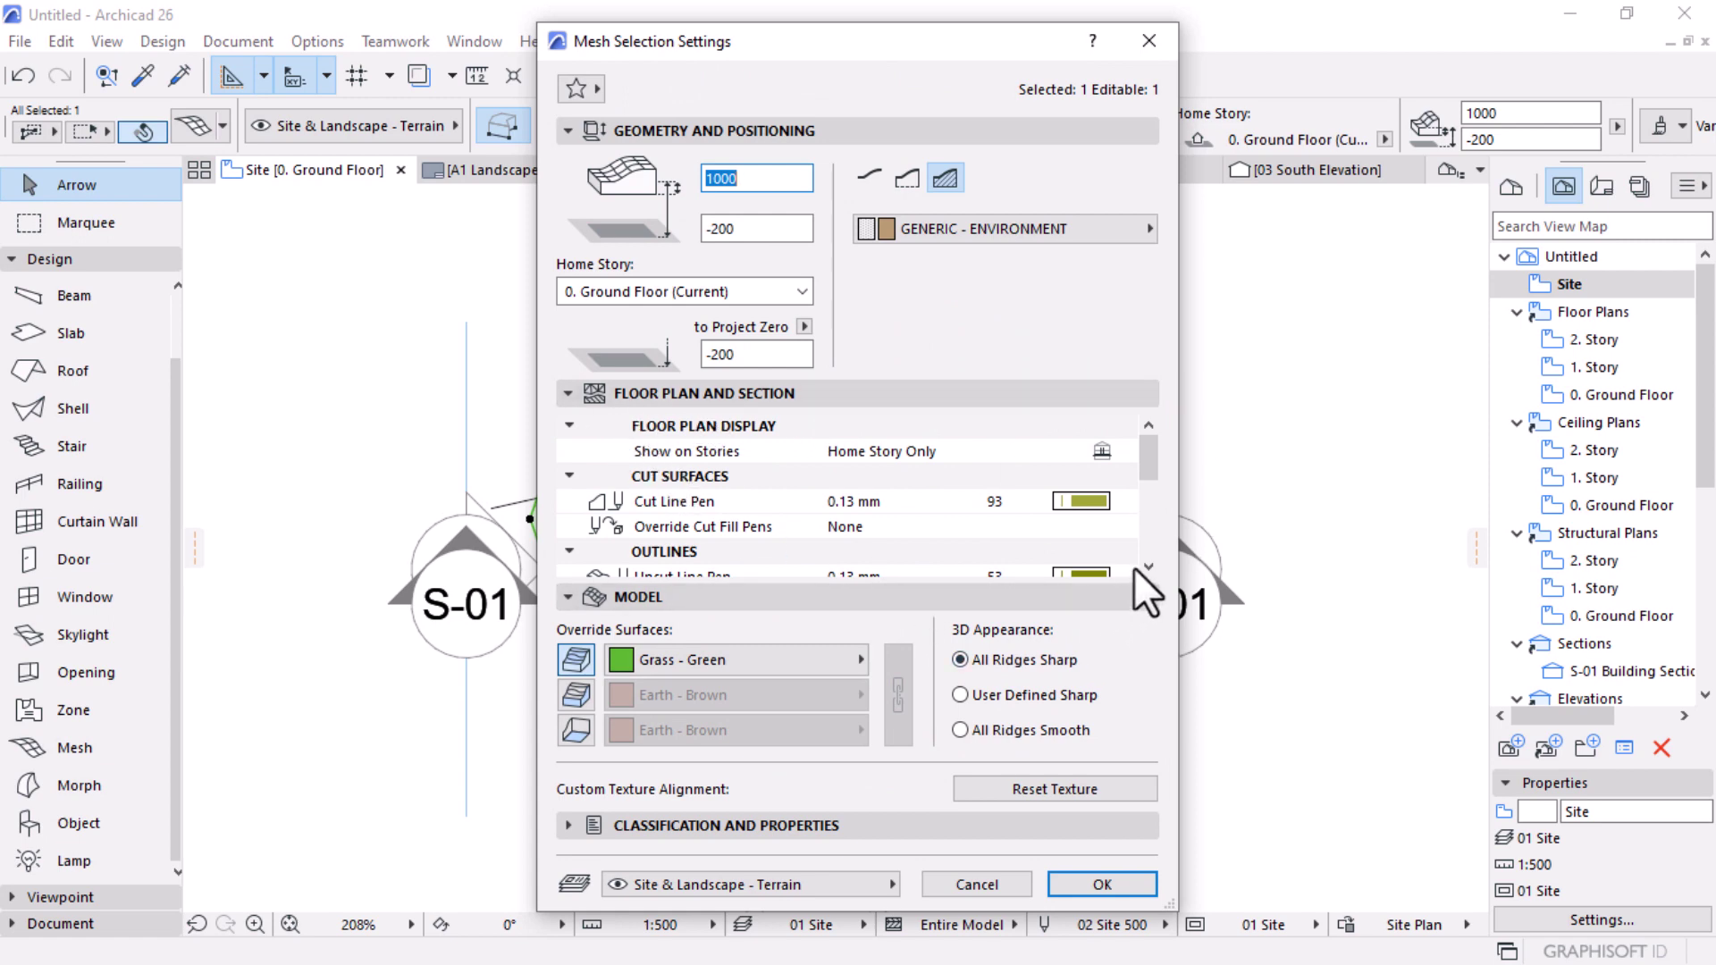
drag(1150, 445, 1151, 492)
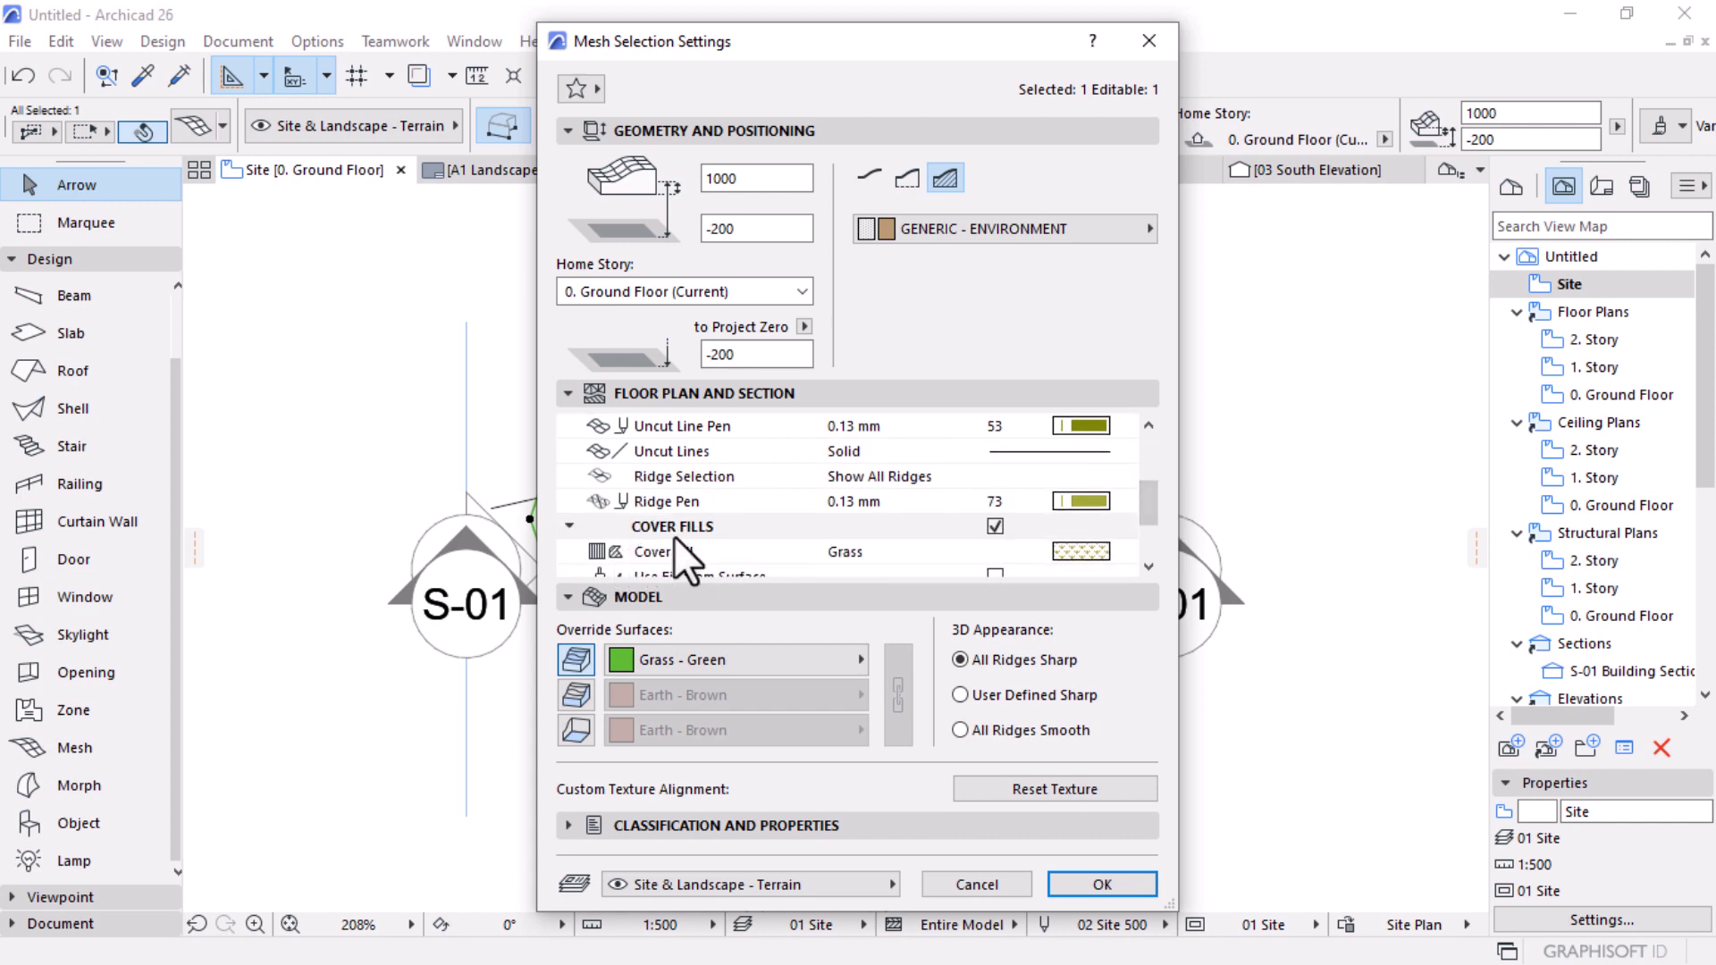
click(994, 524)
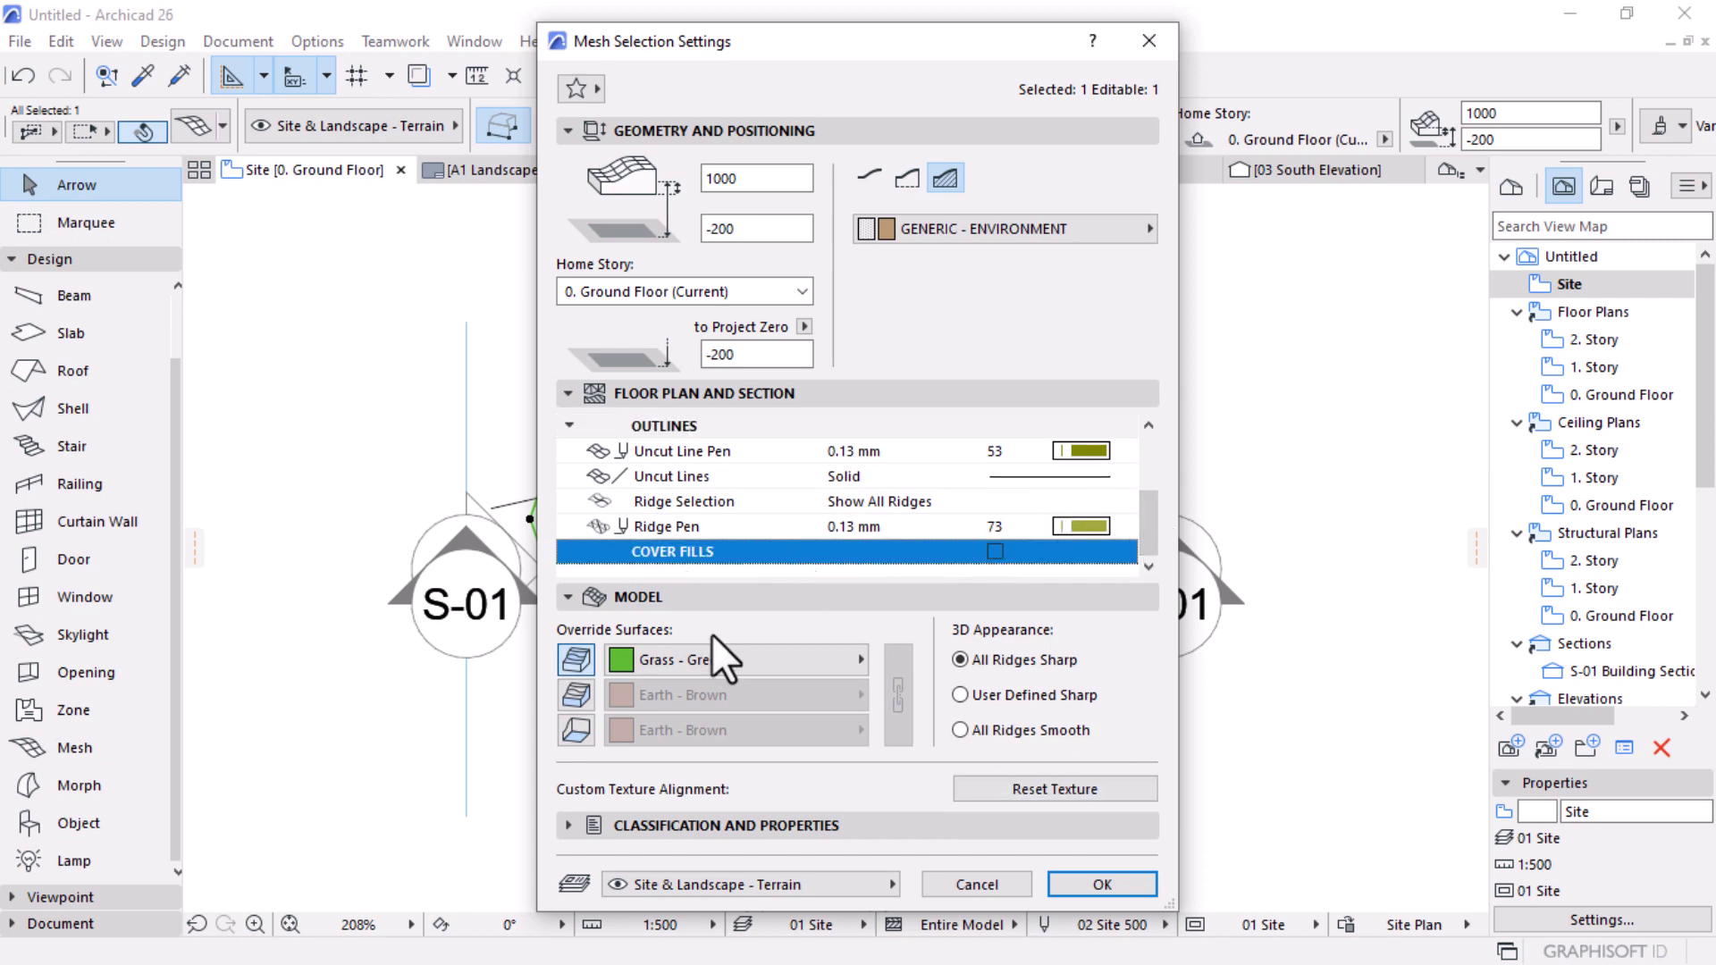
click(1101, 883)
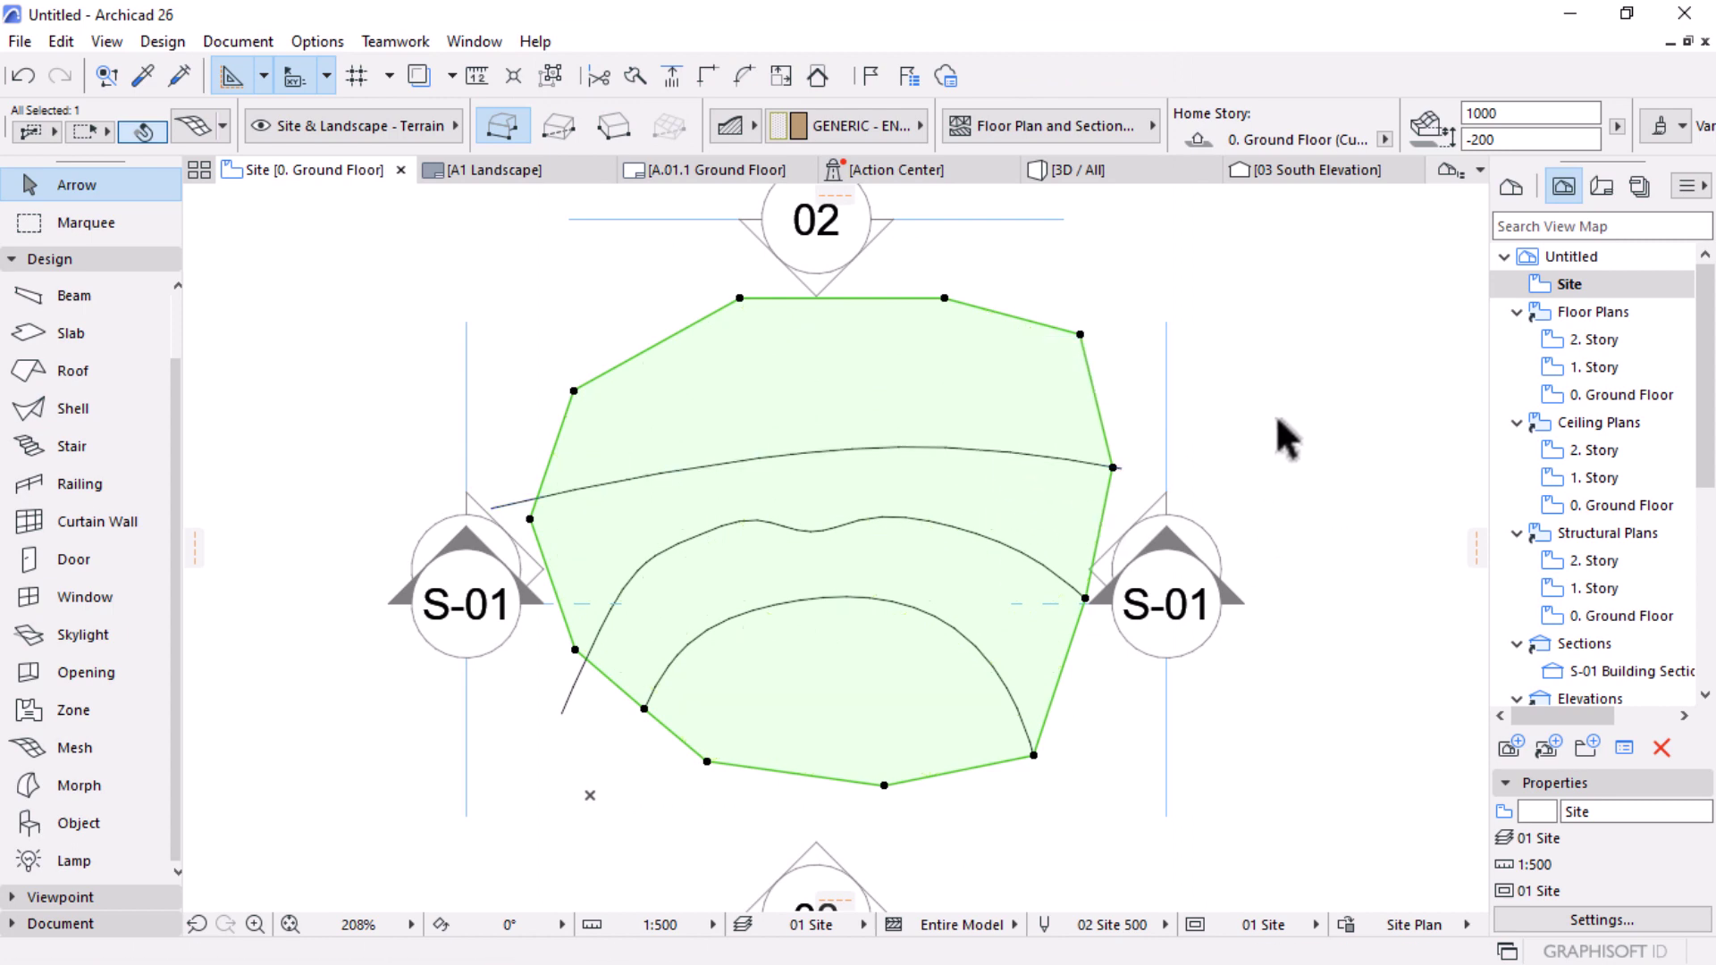
click(888, 610)
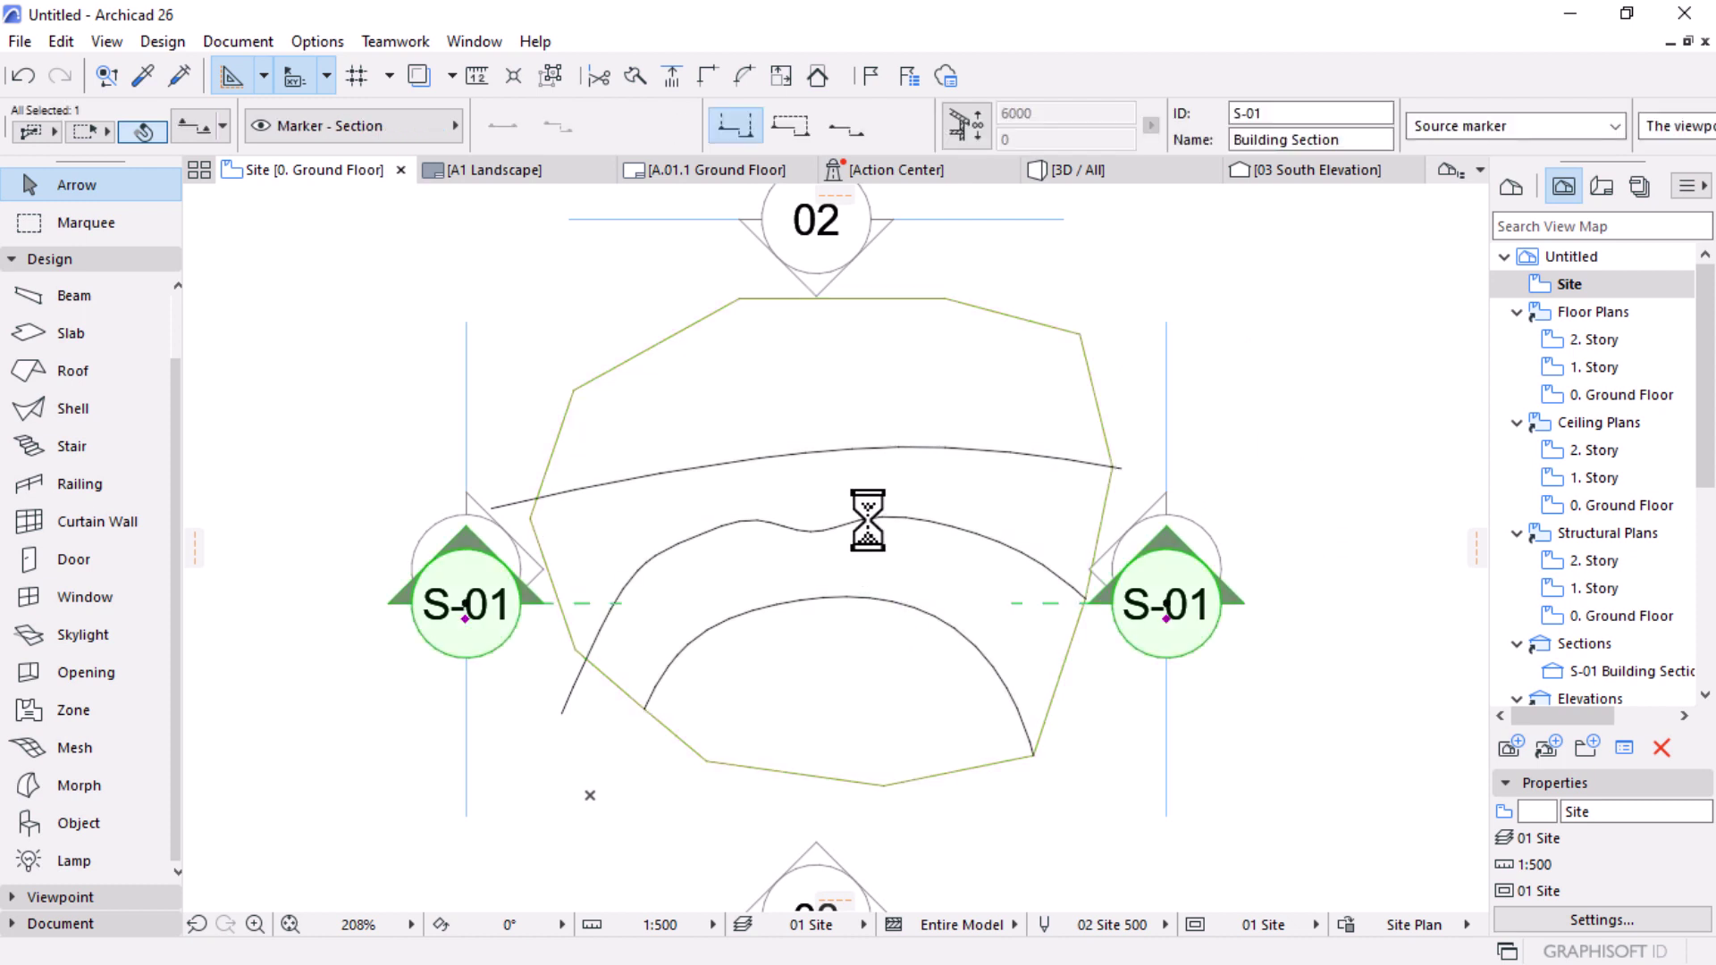
click(863, 520)
click(863, 520)
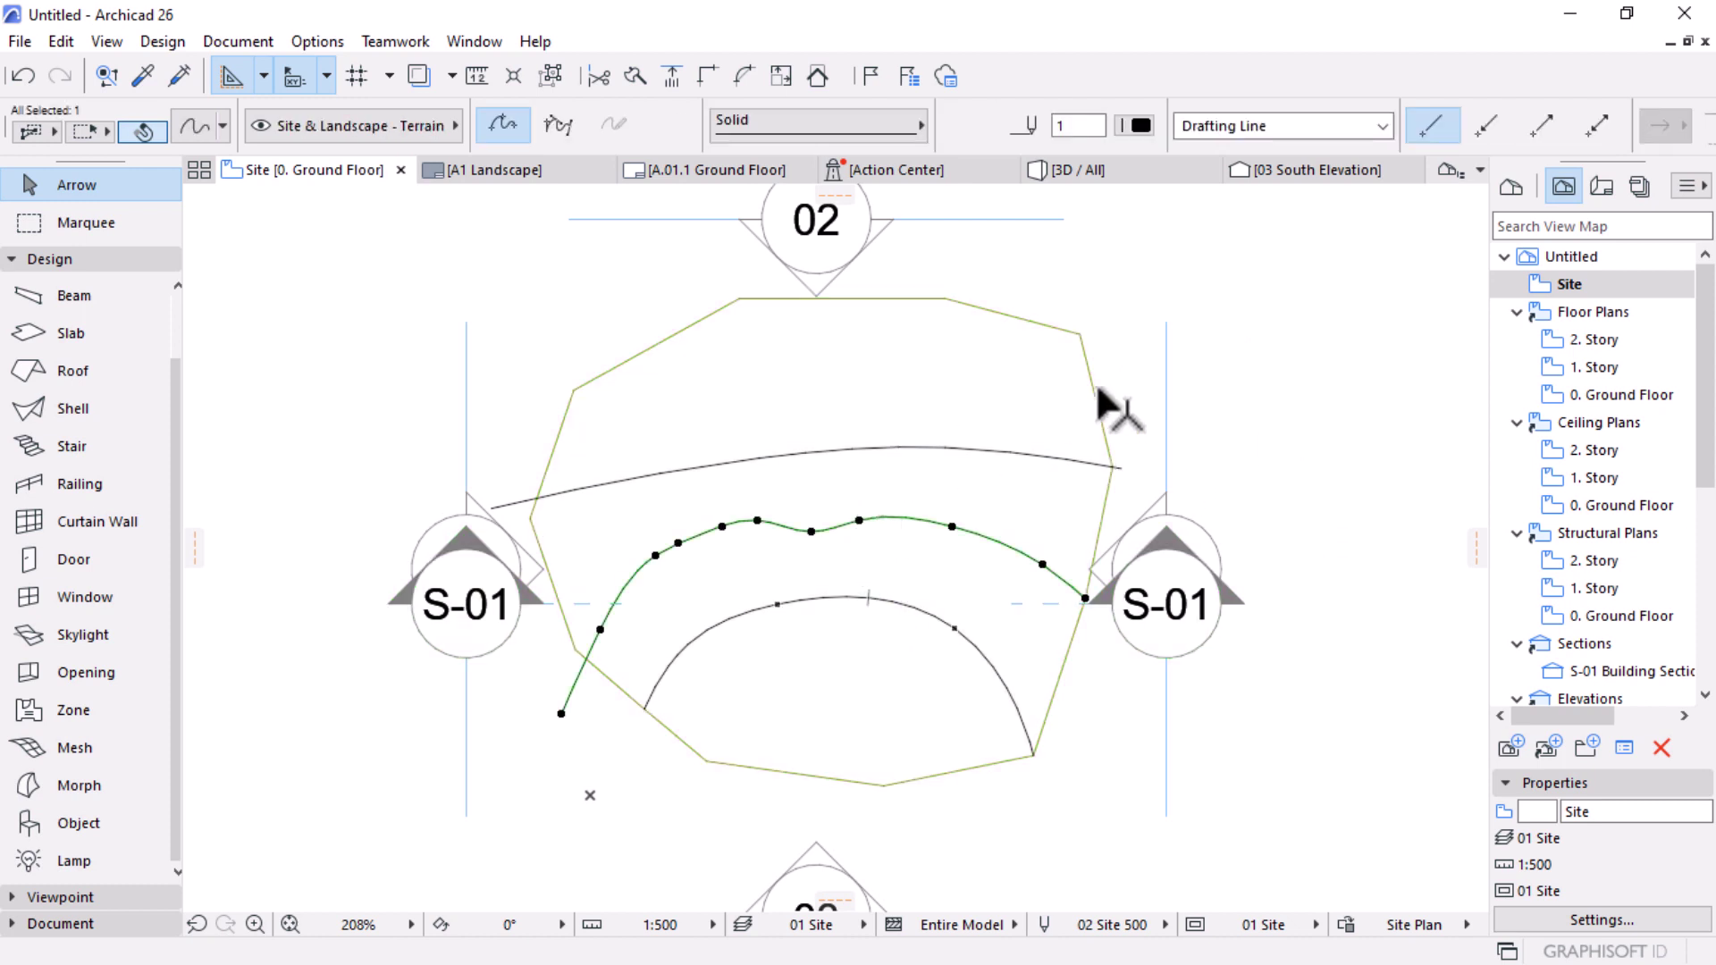
key(Escape)
key(Escape)
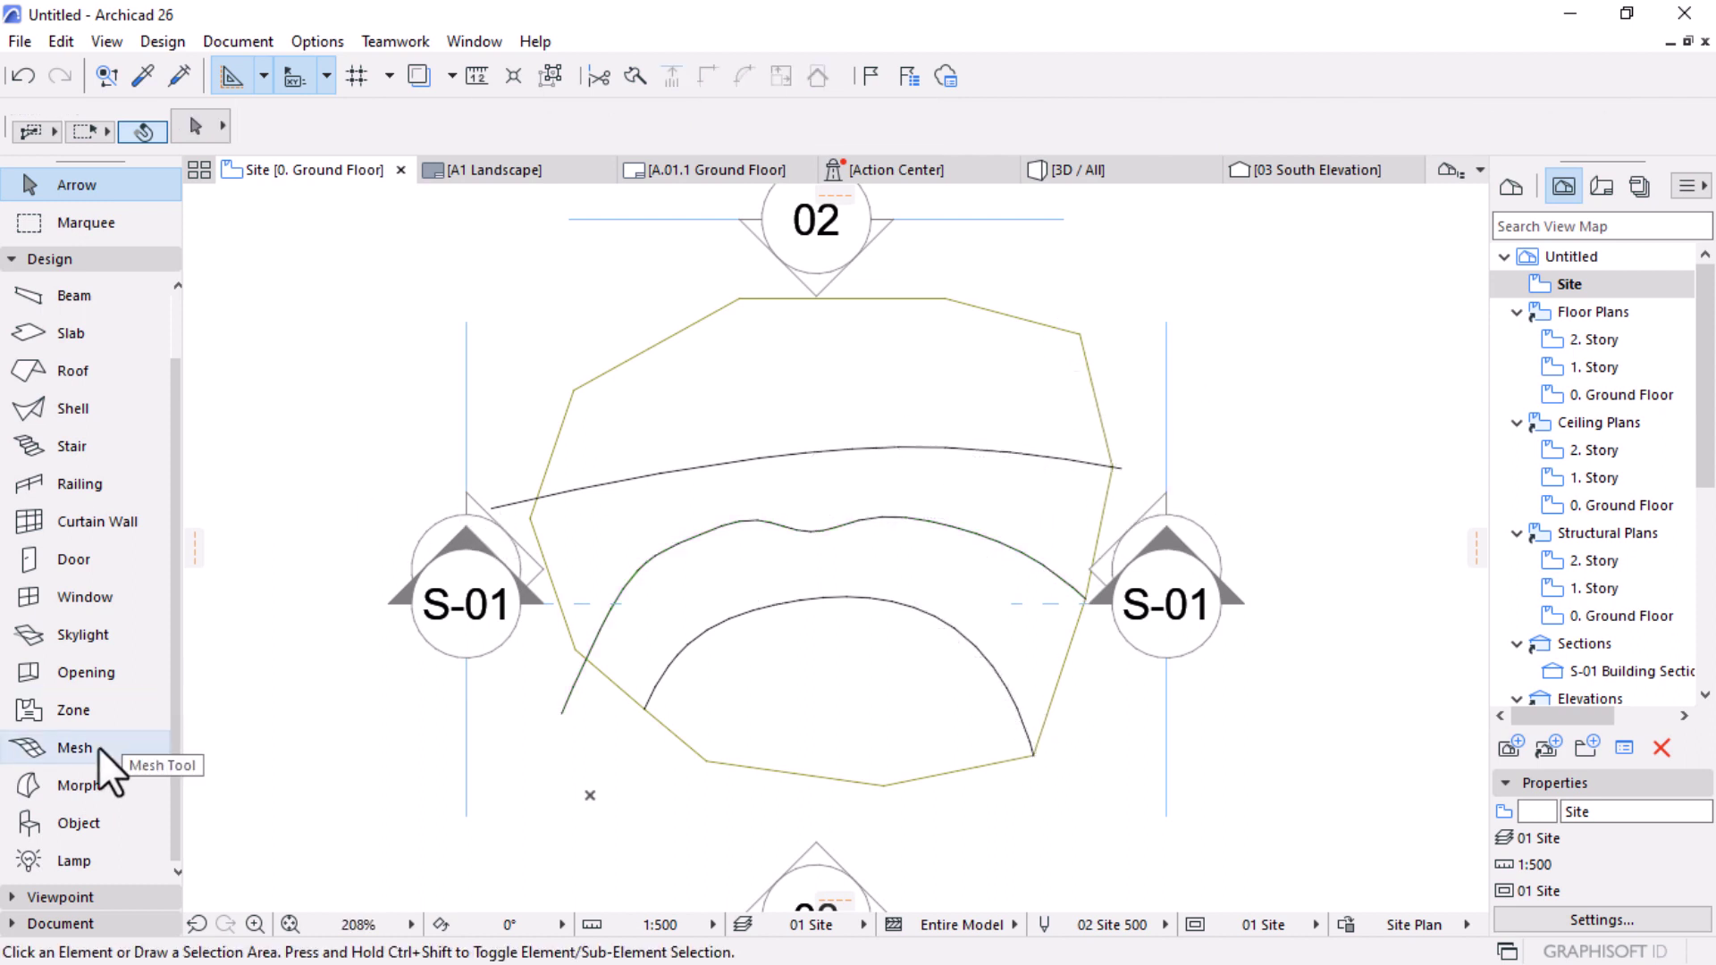
Step: Select the terrain mesh with the Mesh tool active and add new mesh points along the upper contour using the Magic Wand
click(67, 742)
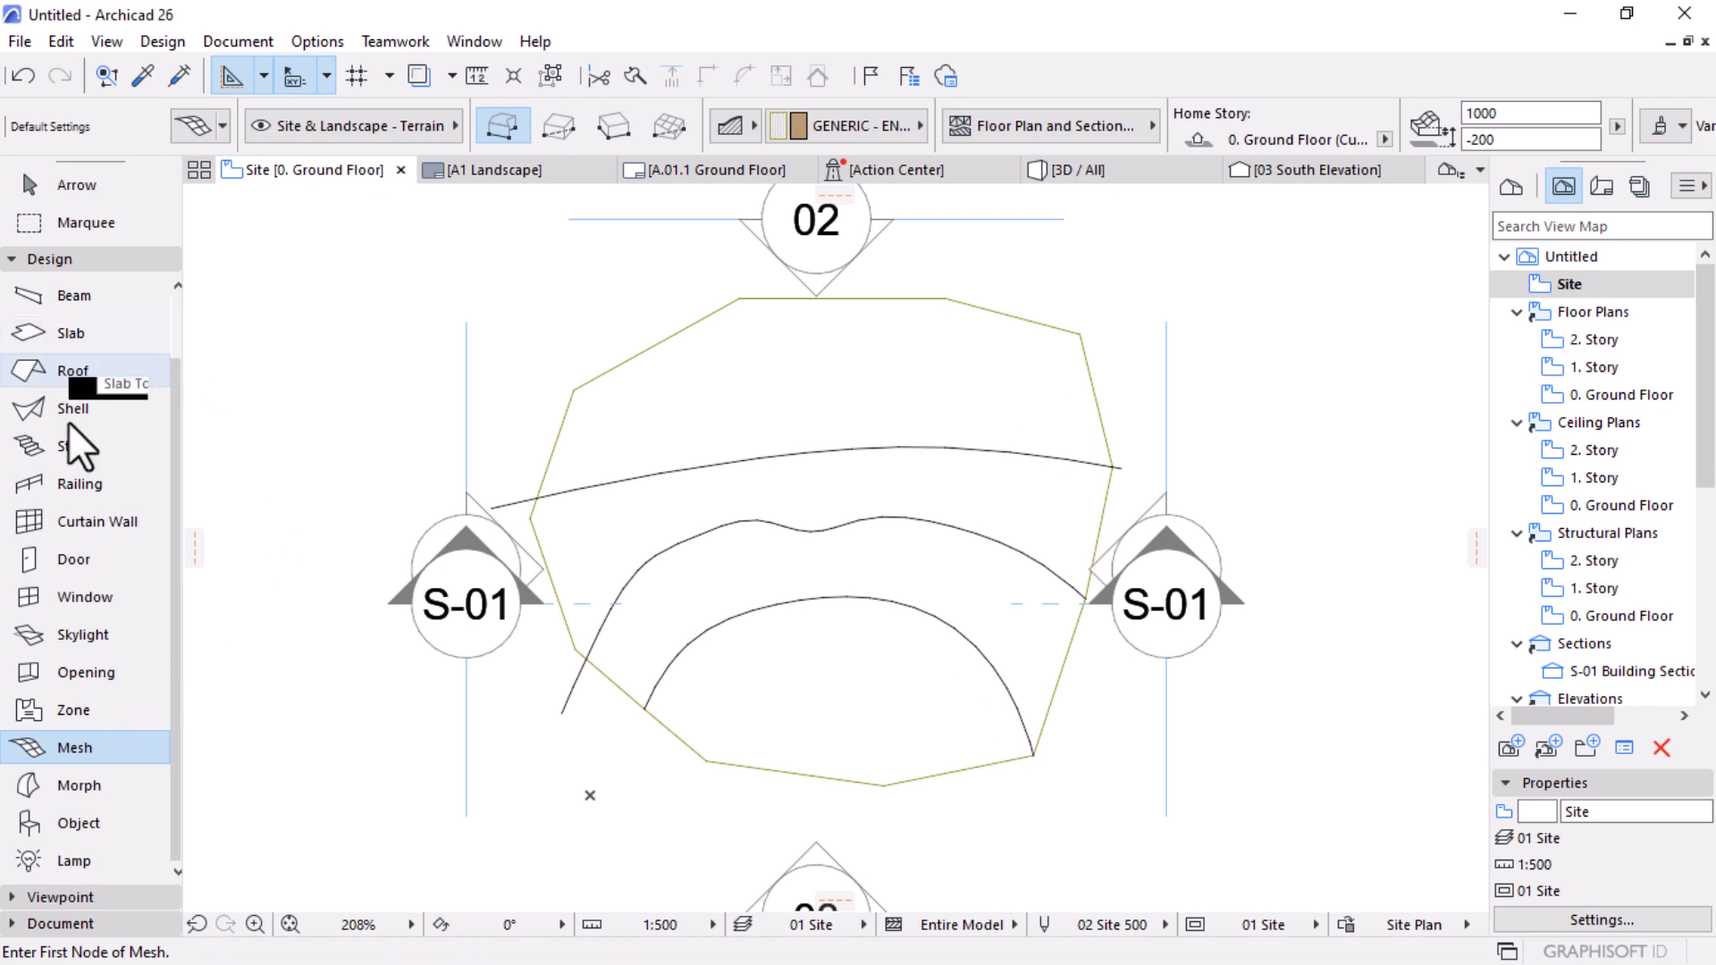
click(608, 383)
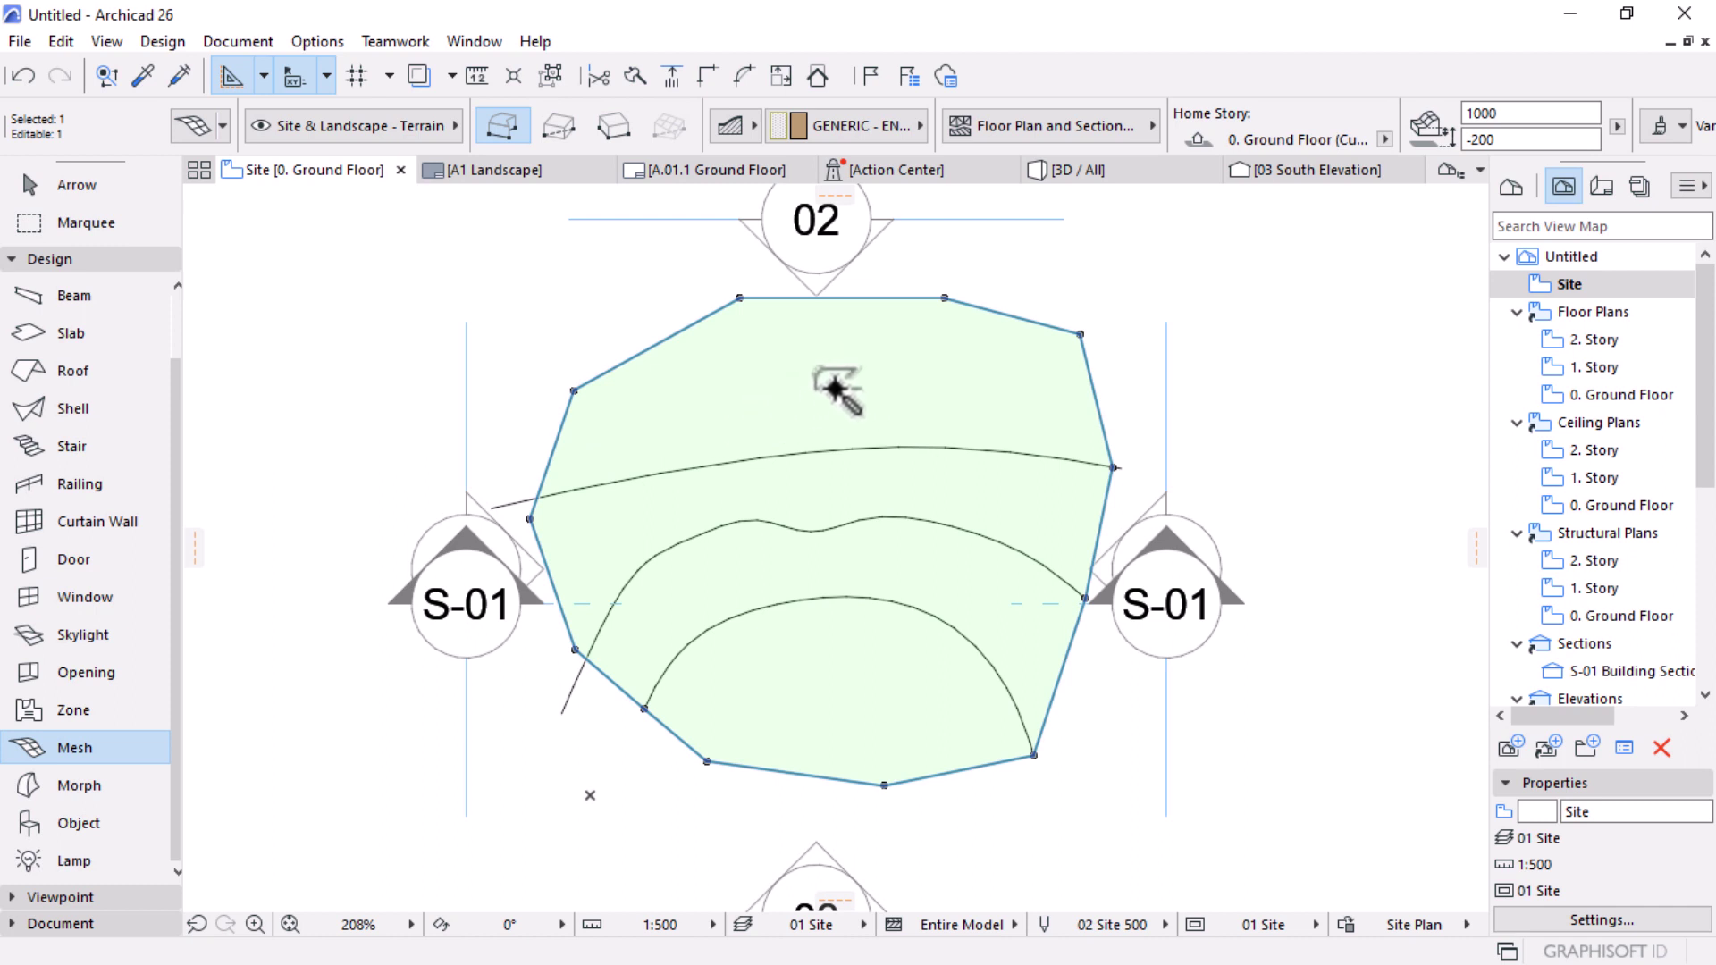
click(807, 456)
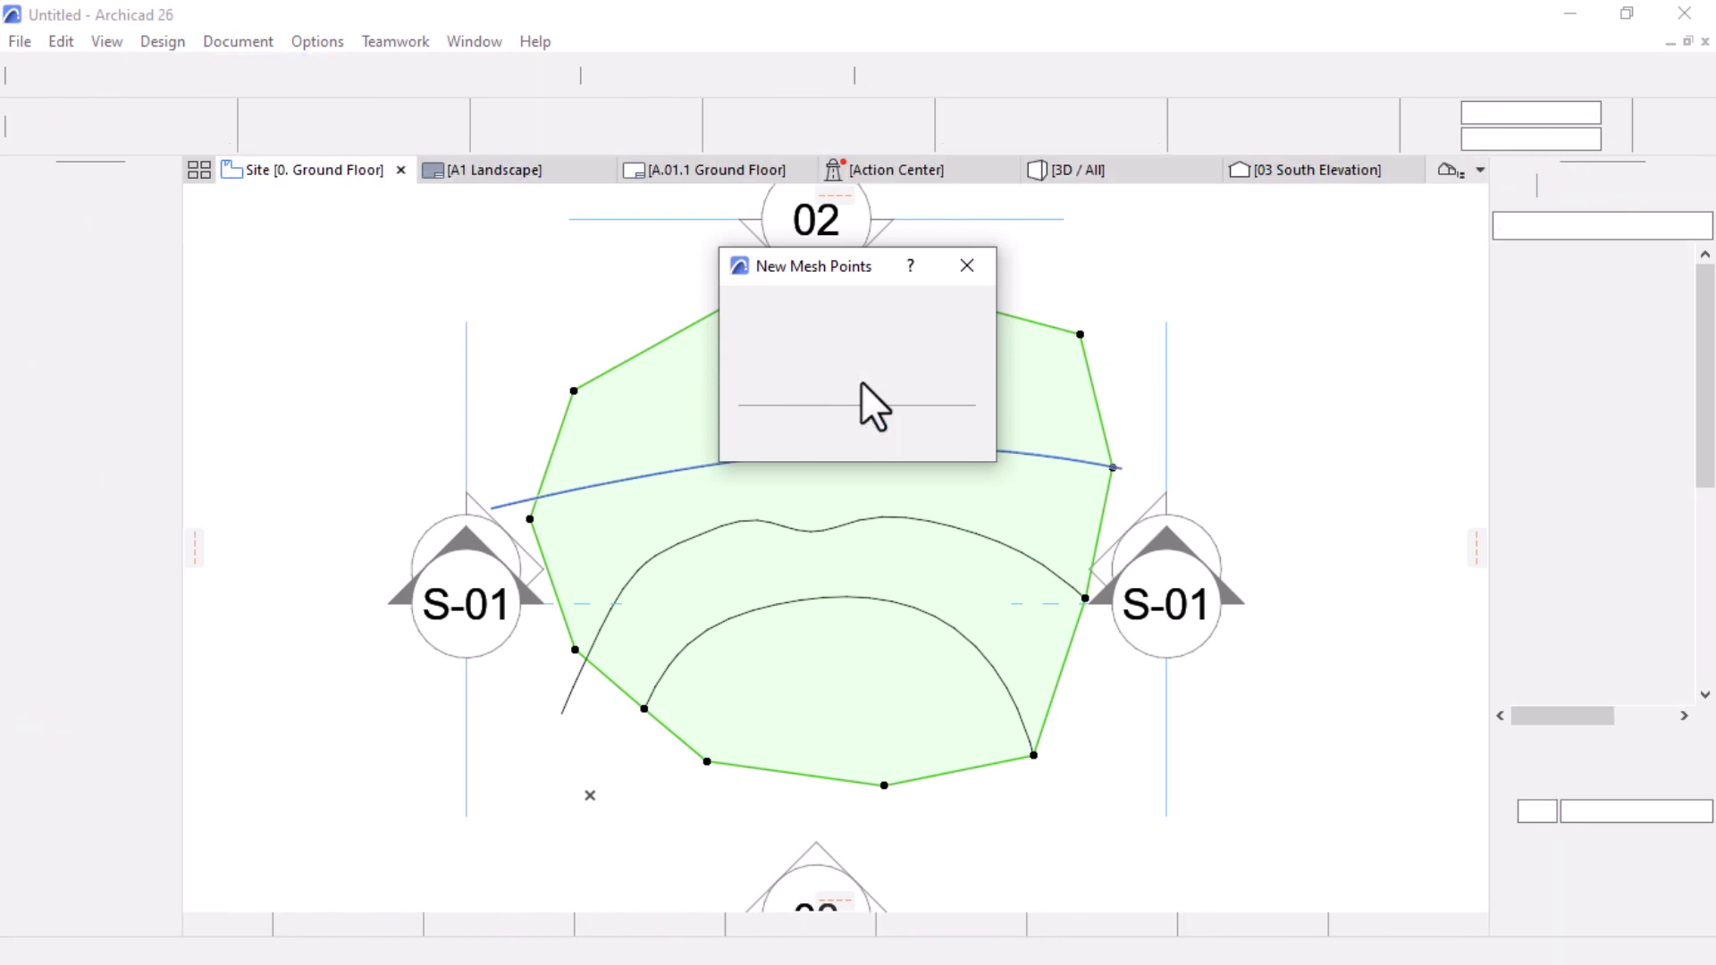
click(894, 435)
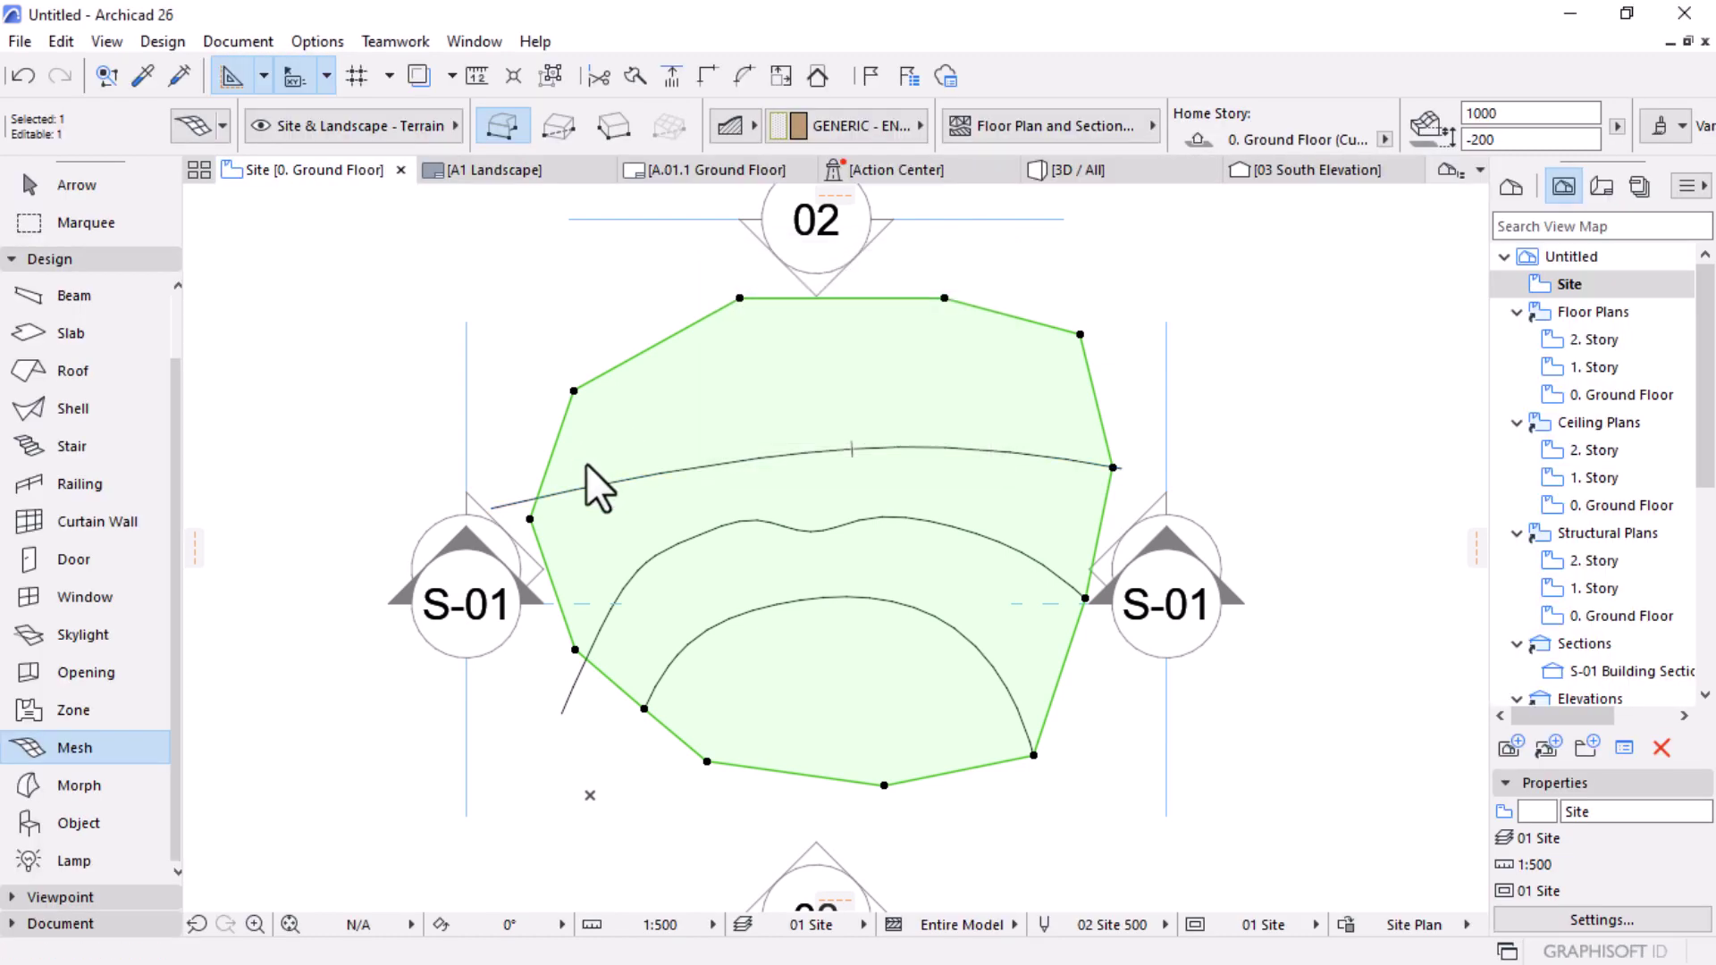
Step: Add new mesh points along the middle and inner contours with the Magic Wand, using Fit to User Ridges
click(766, 517)
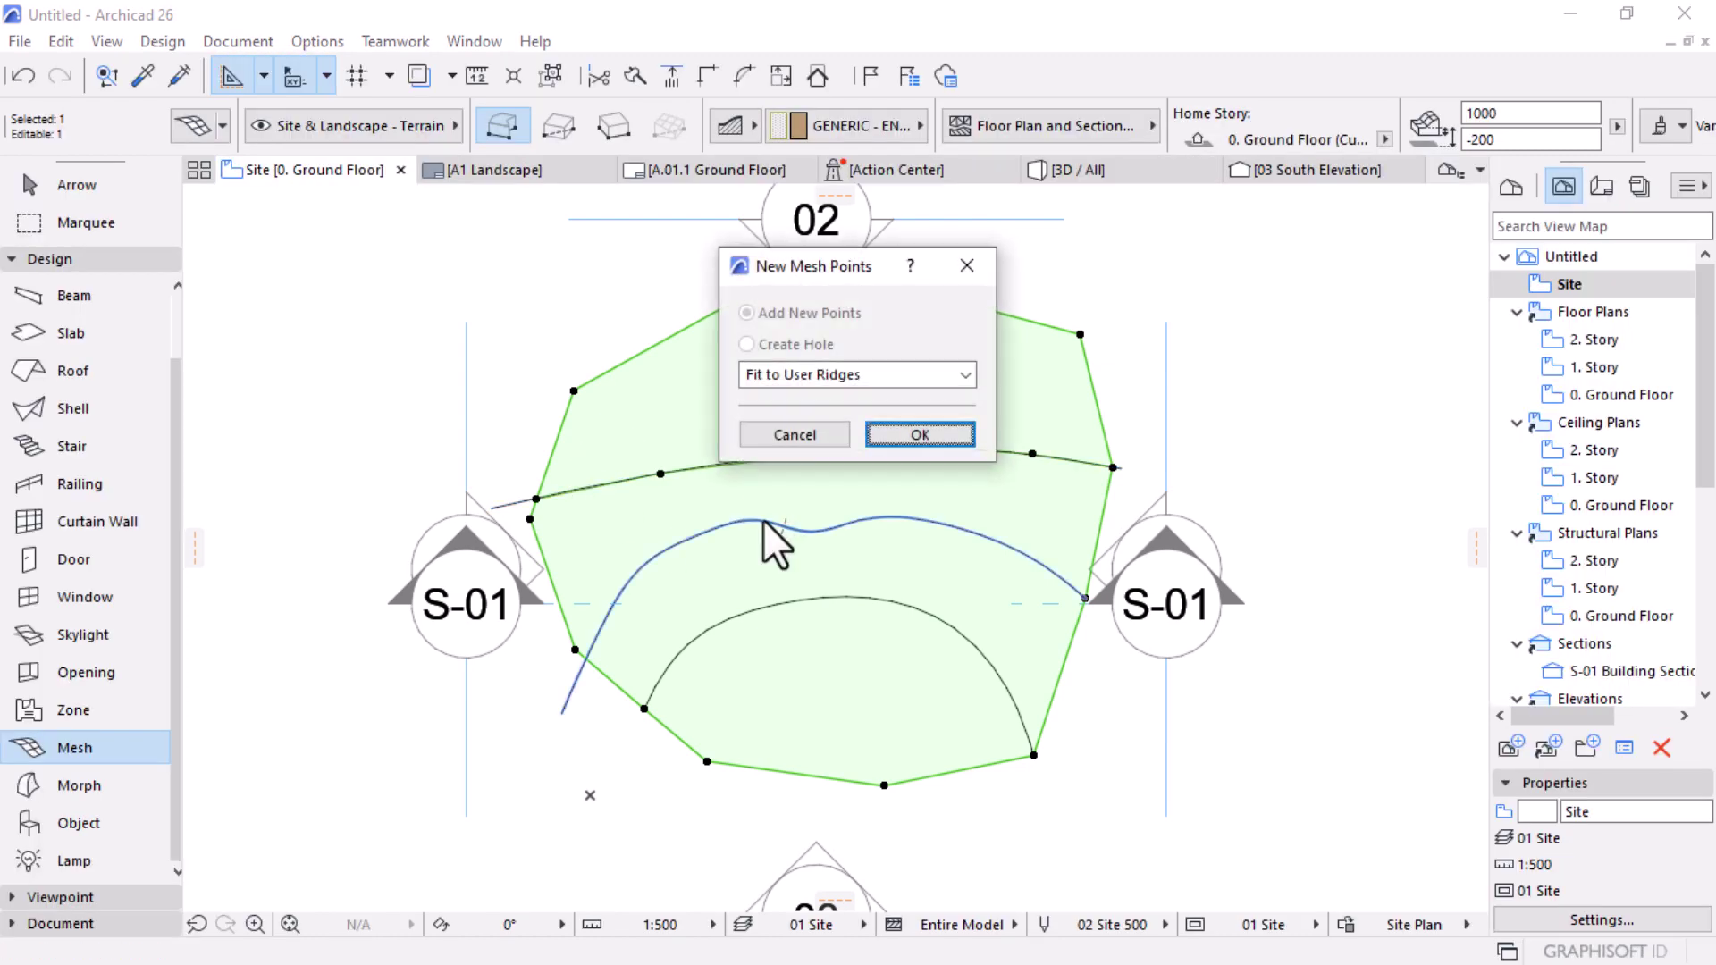
click(894, 438)
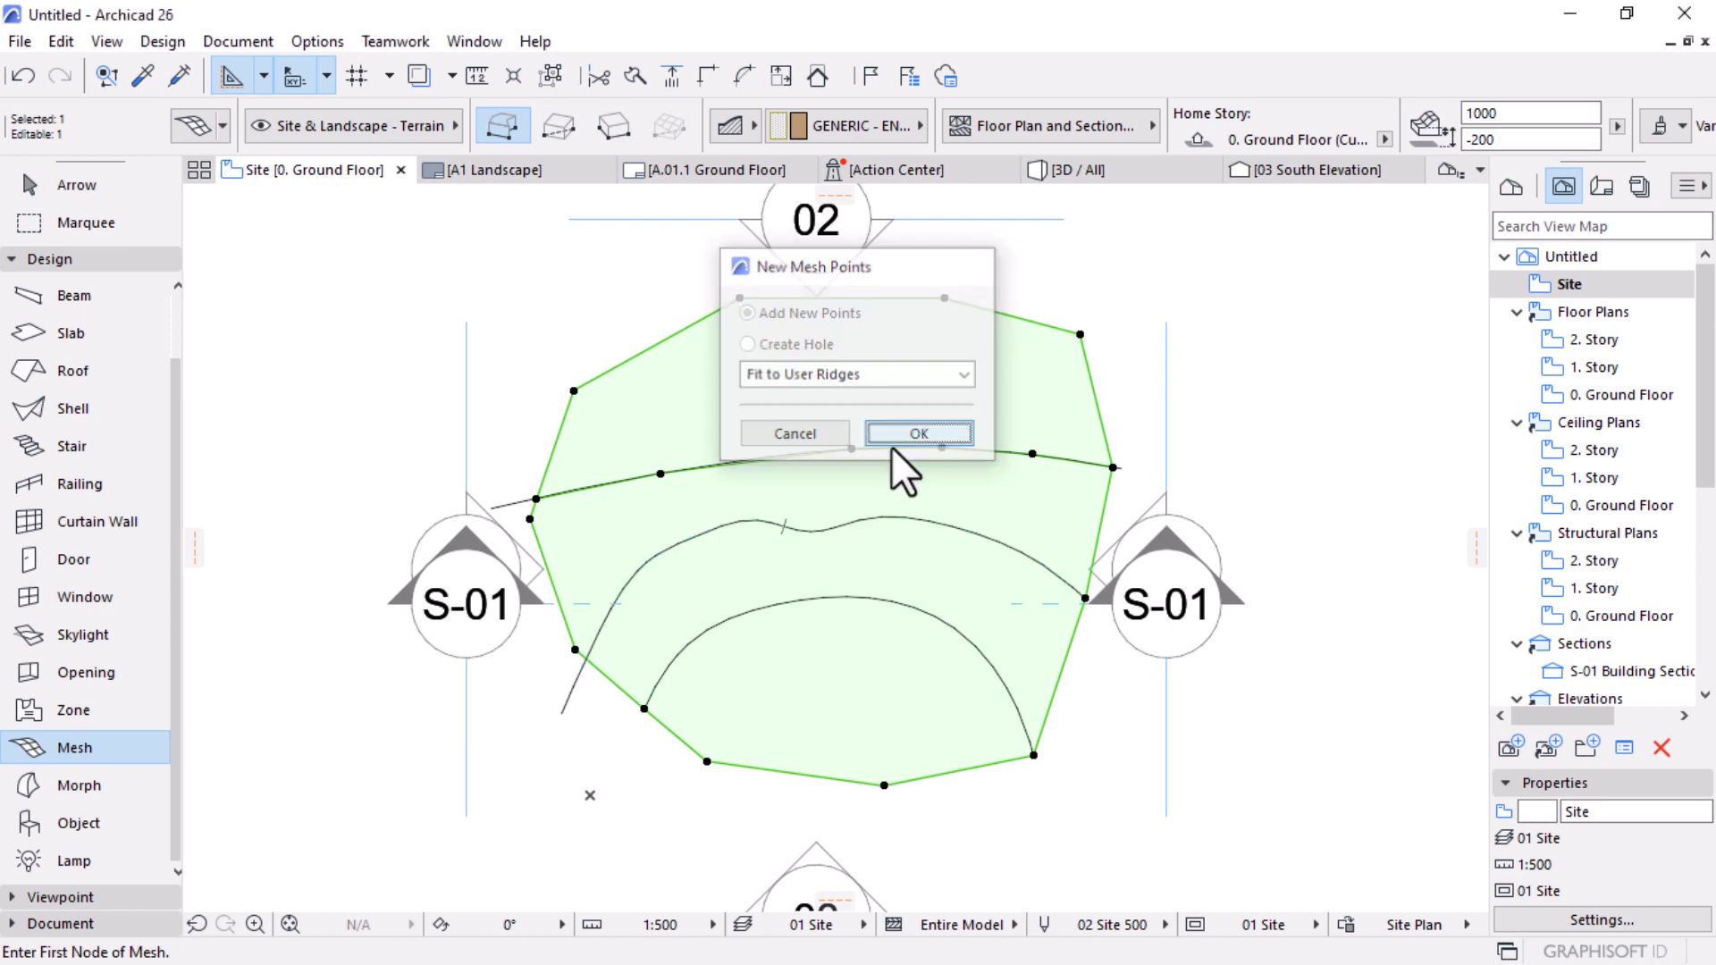
click(986, 658)
click(951, 436)
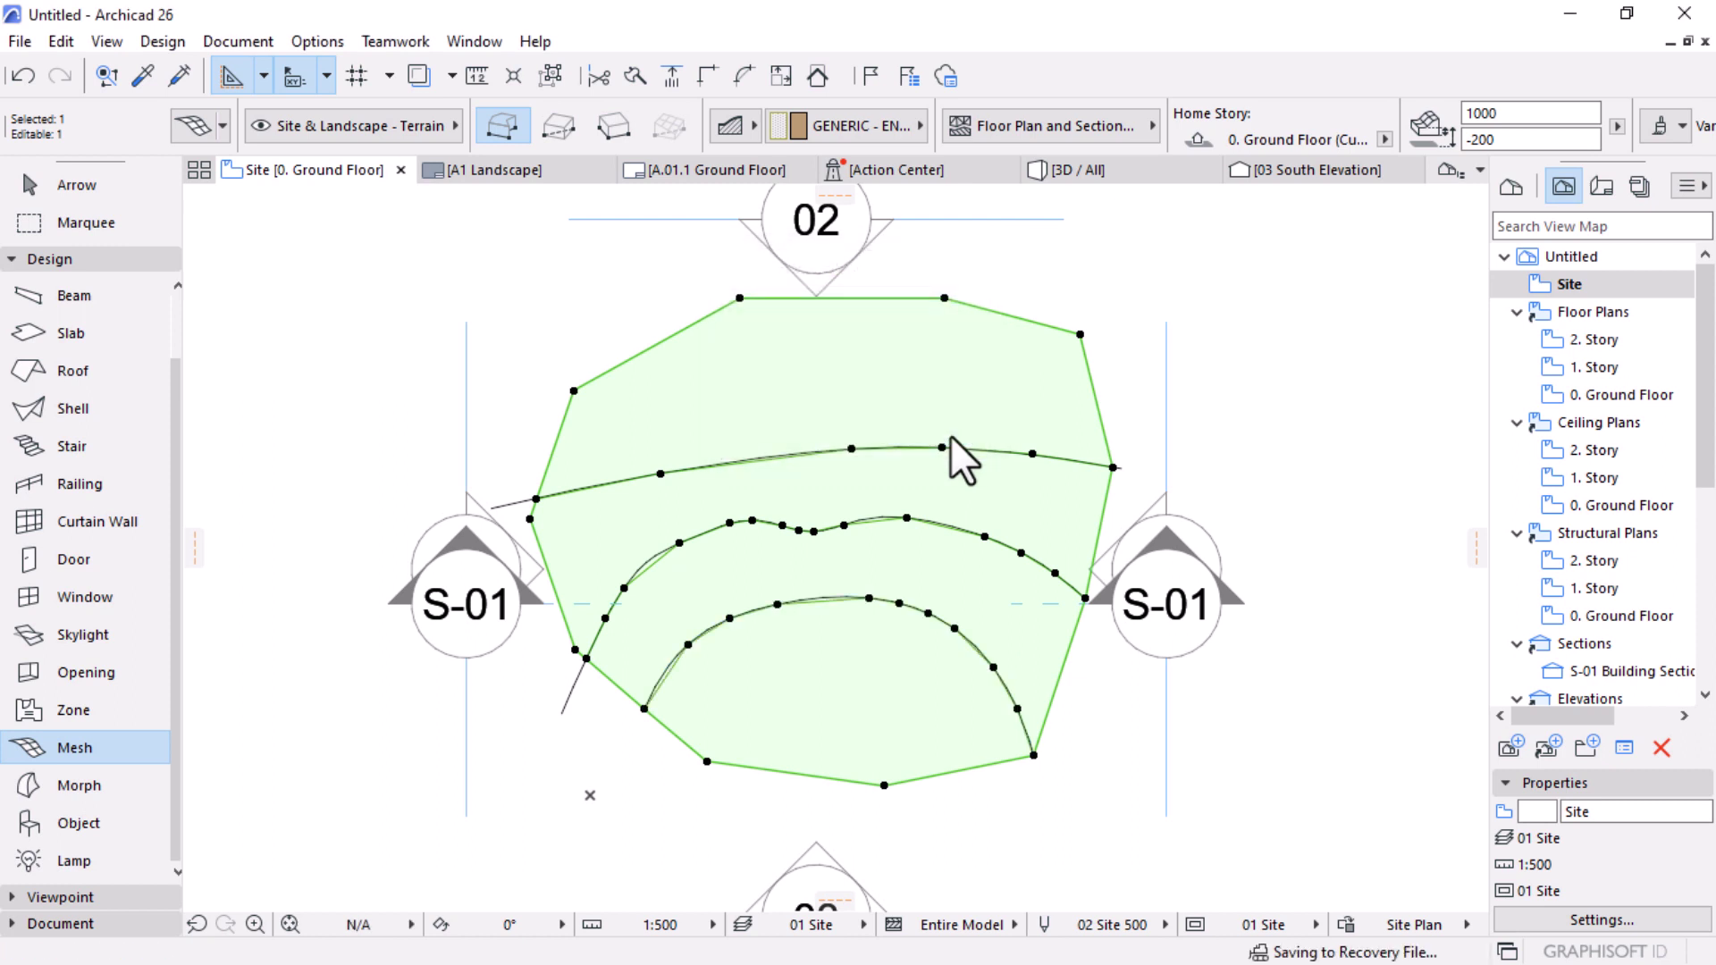
Step: Examine the terrain mesh in the 3D view from a higher angle and return to the site plan
click(1086, 171)
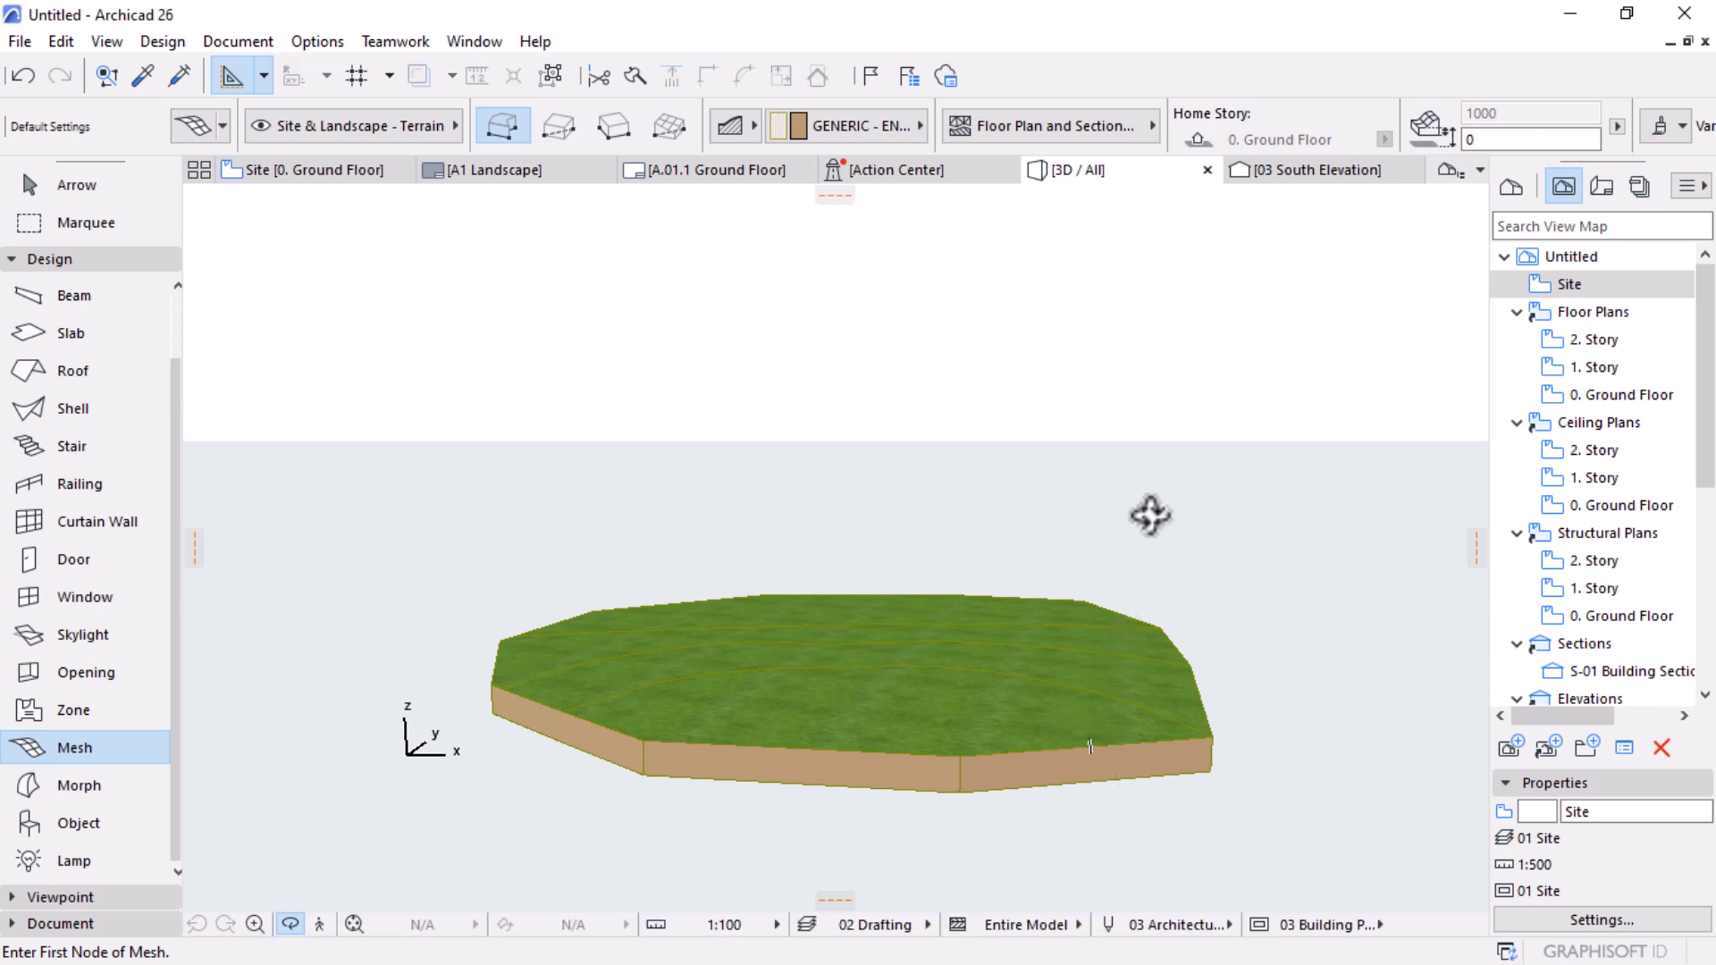
shift+middle_drag(1149, 513, 1142, 447)
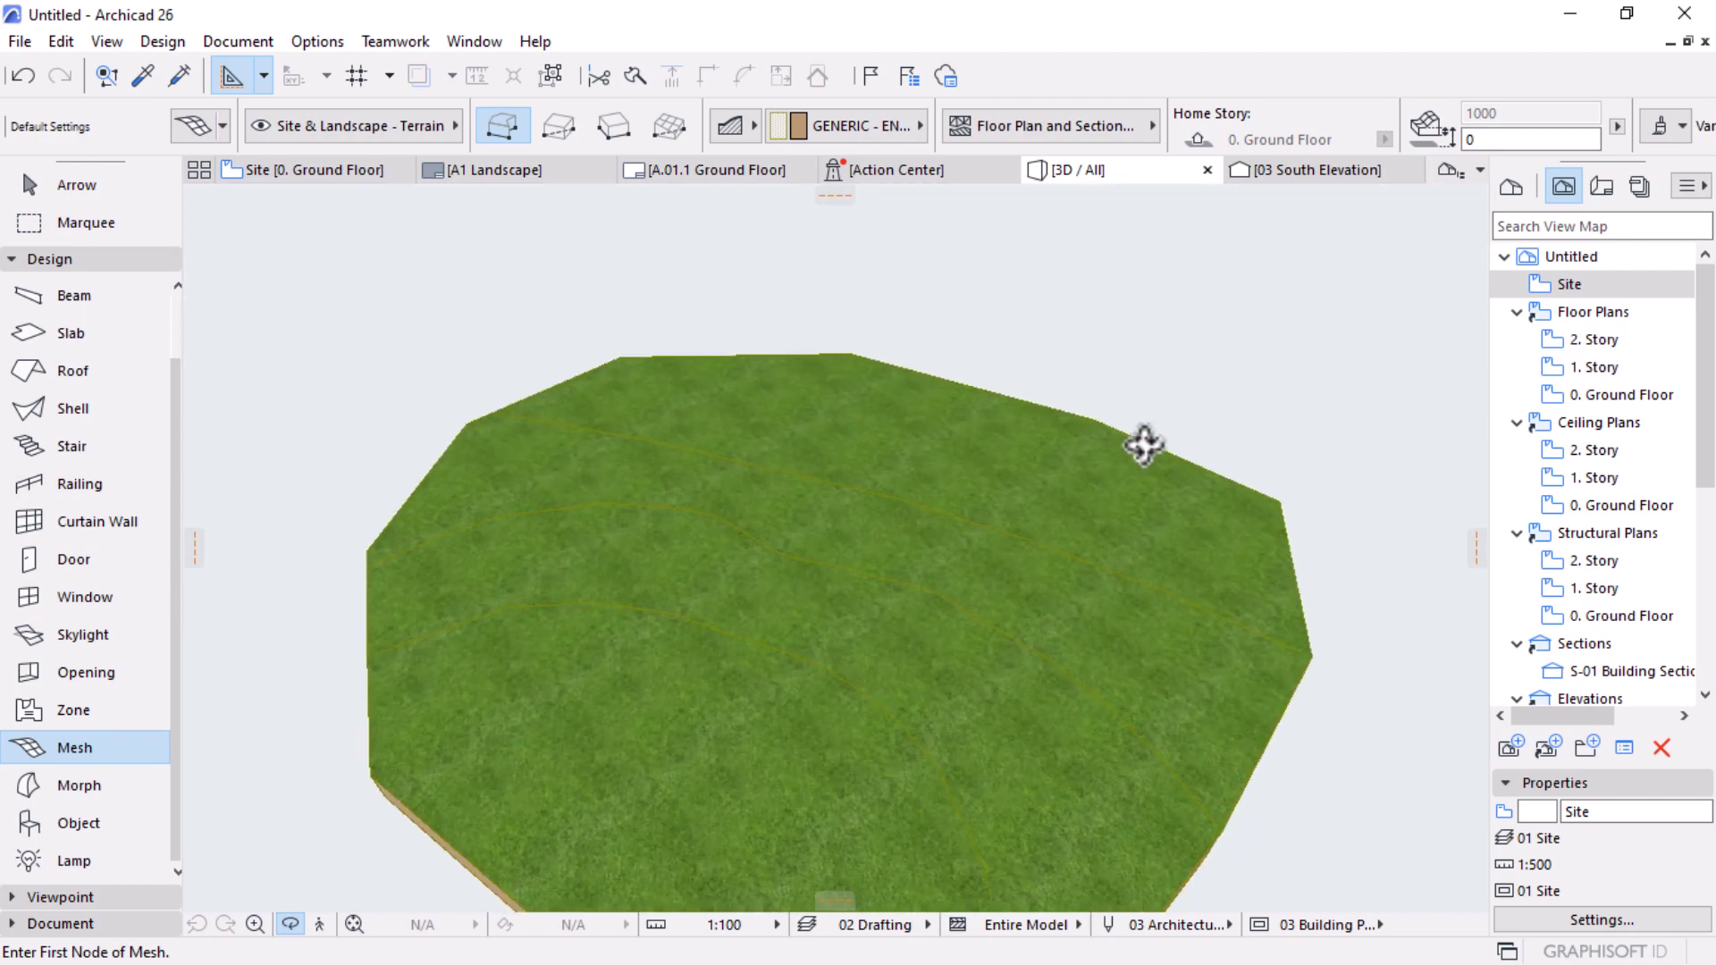
click(315, 171)
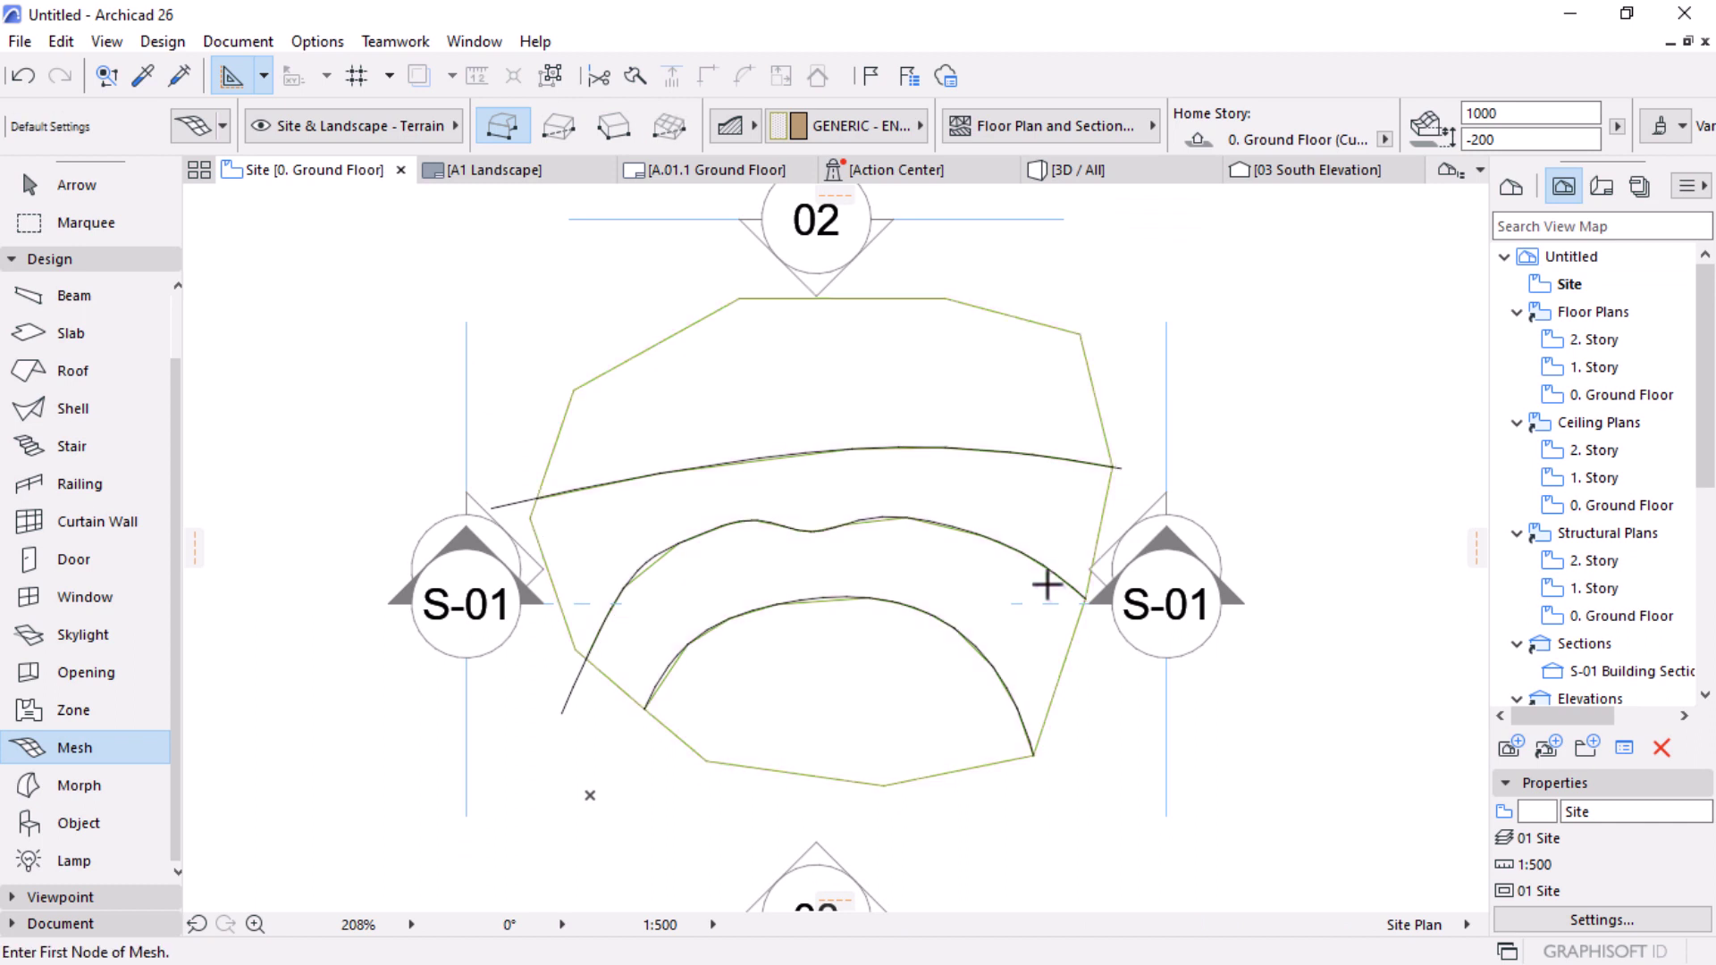
key(Escape)
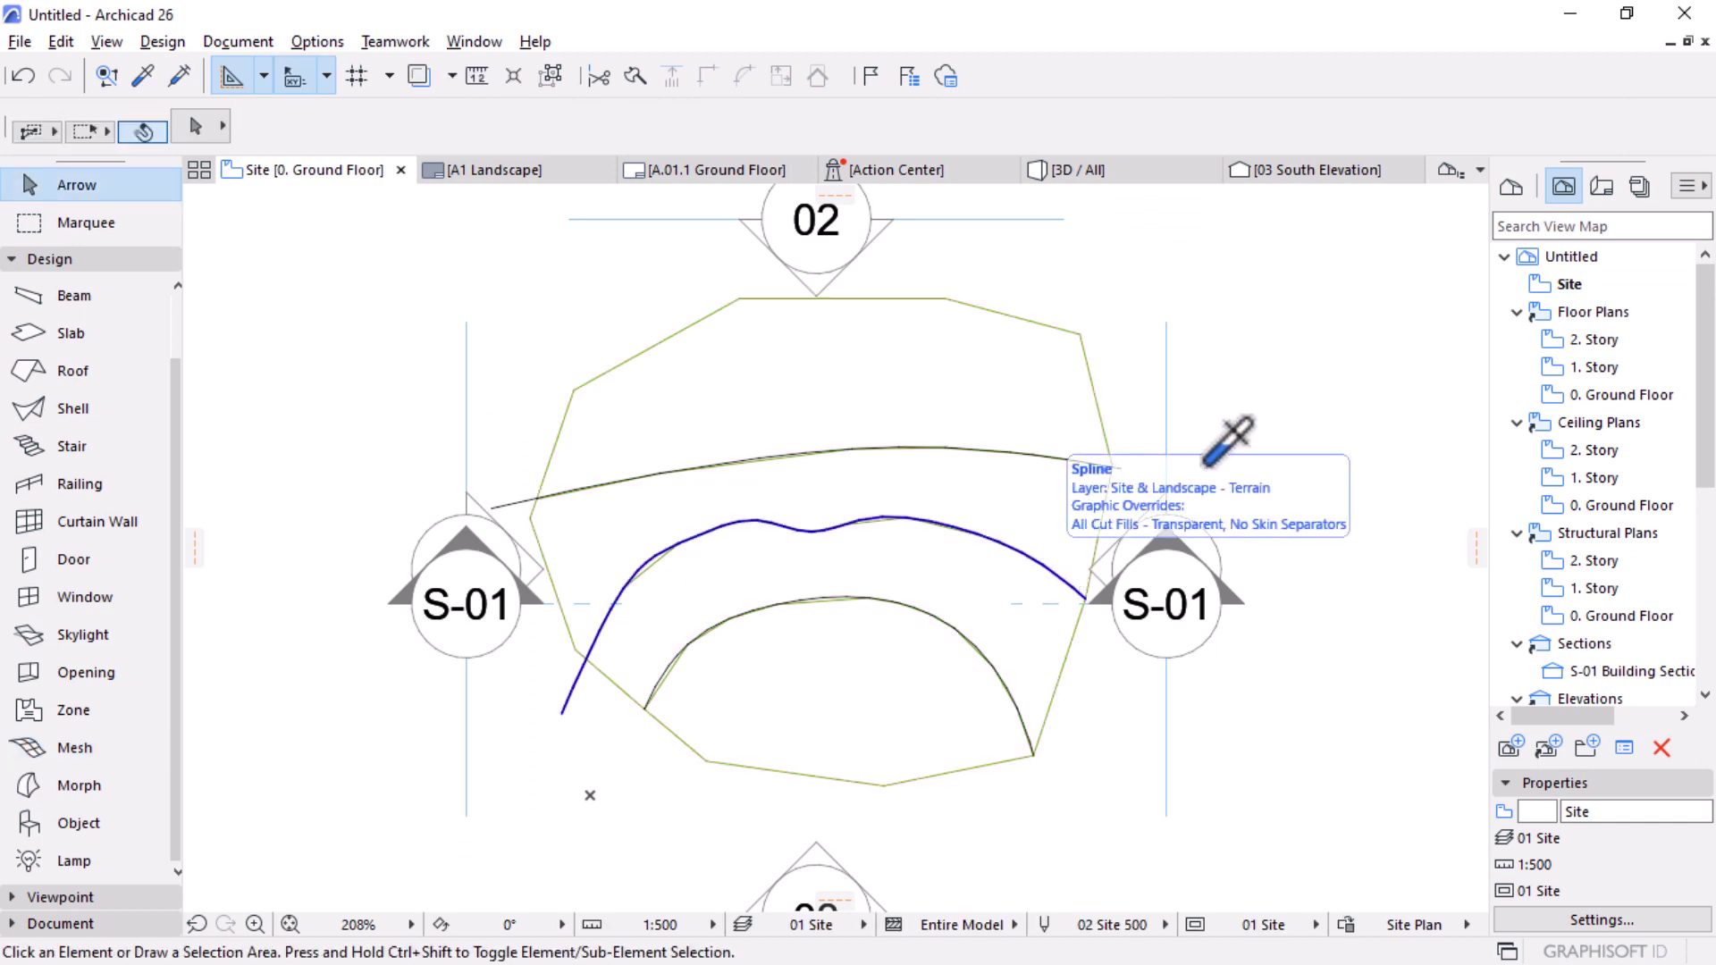
alt+click(1204, 464)
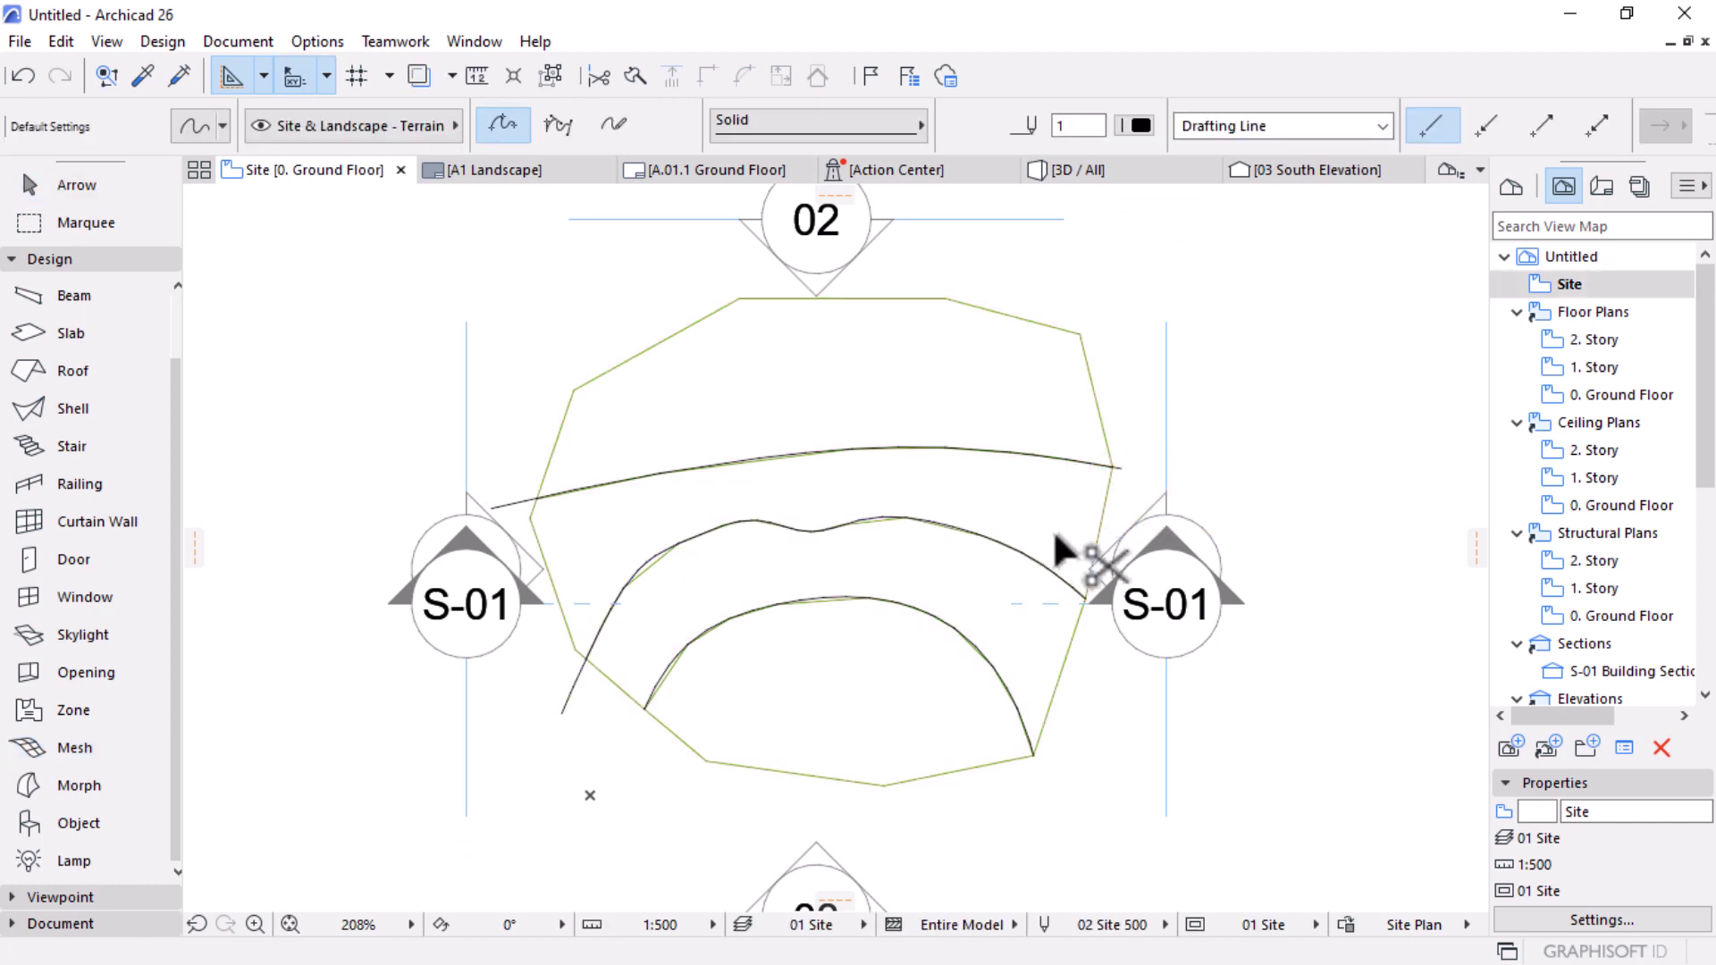
key(Escape)
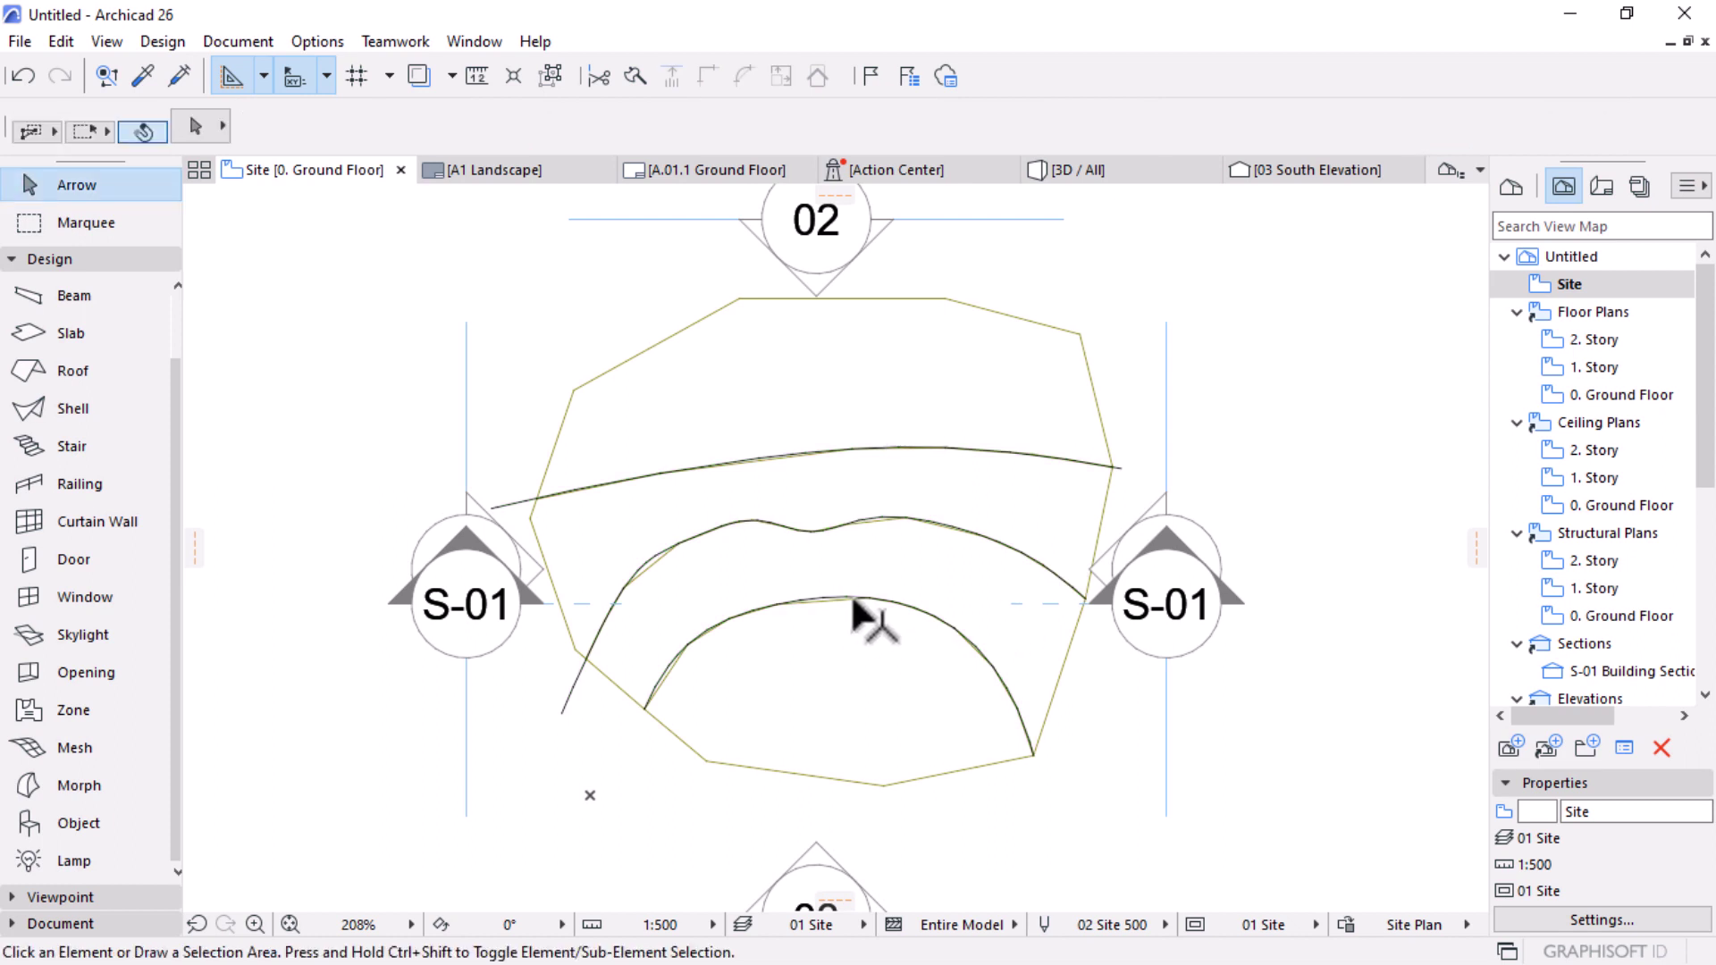
click(1010, 711)
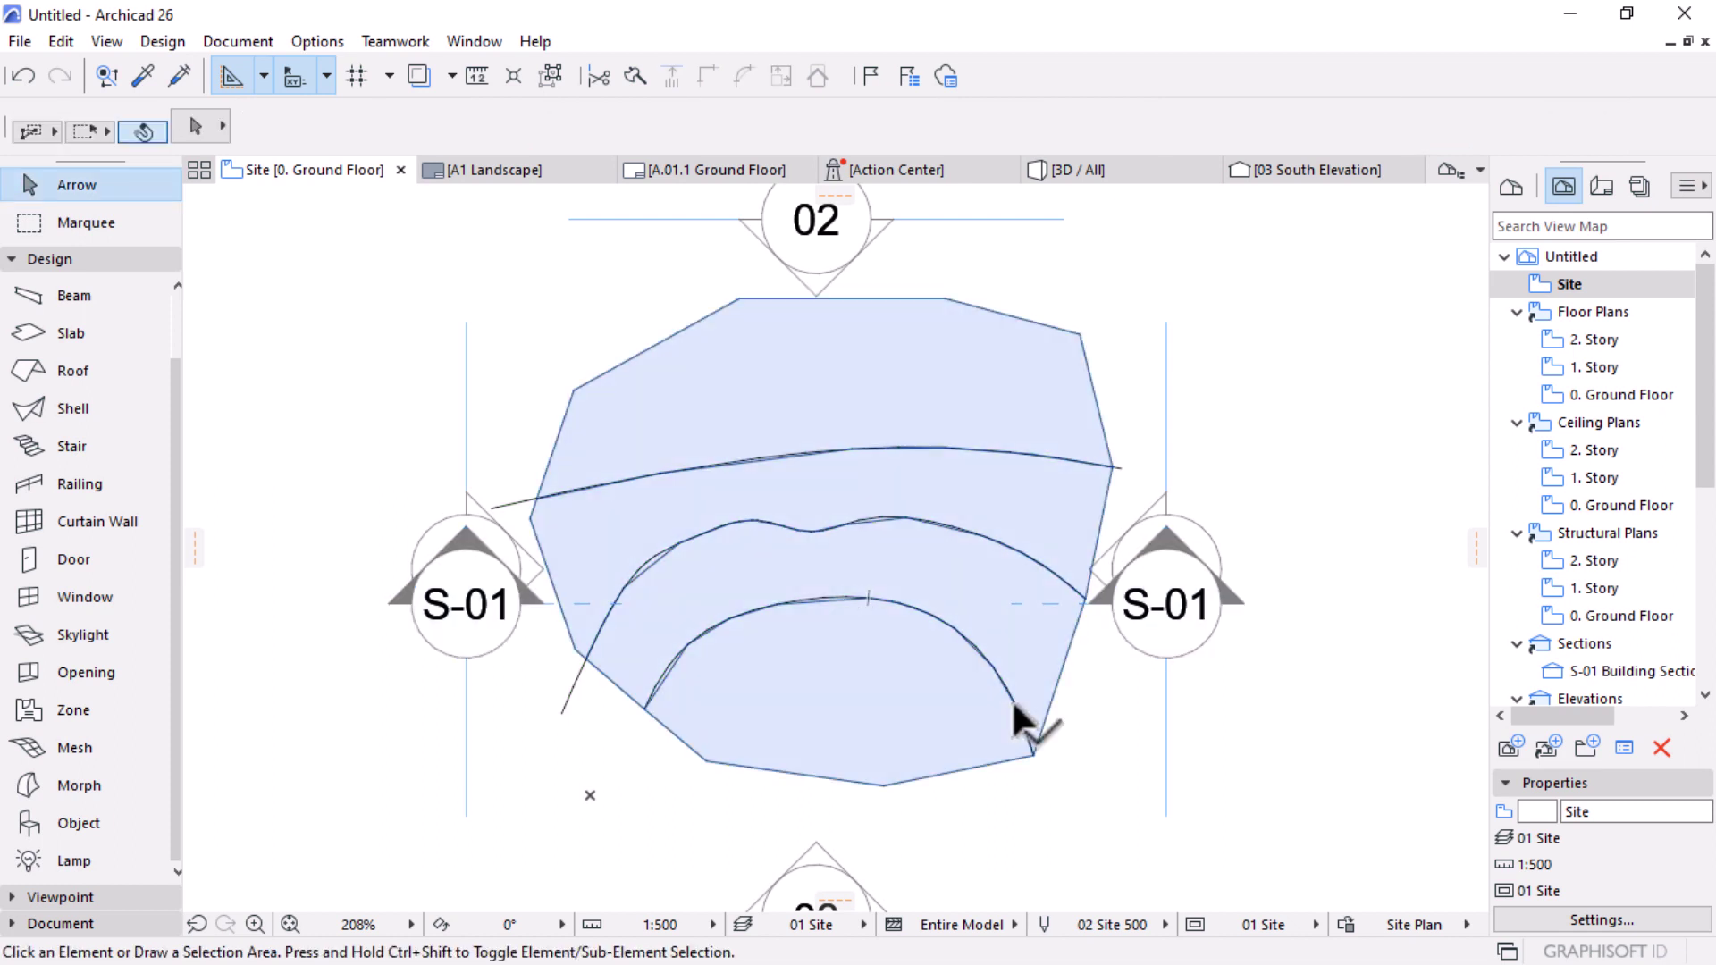
key(Escape)
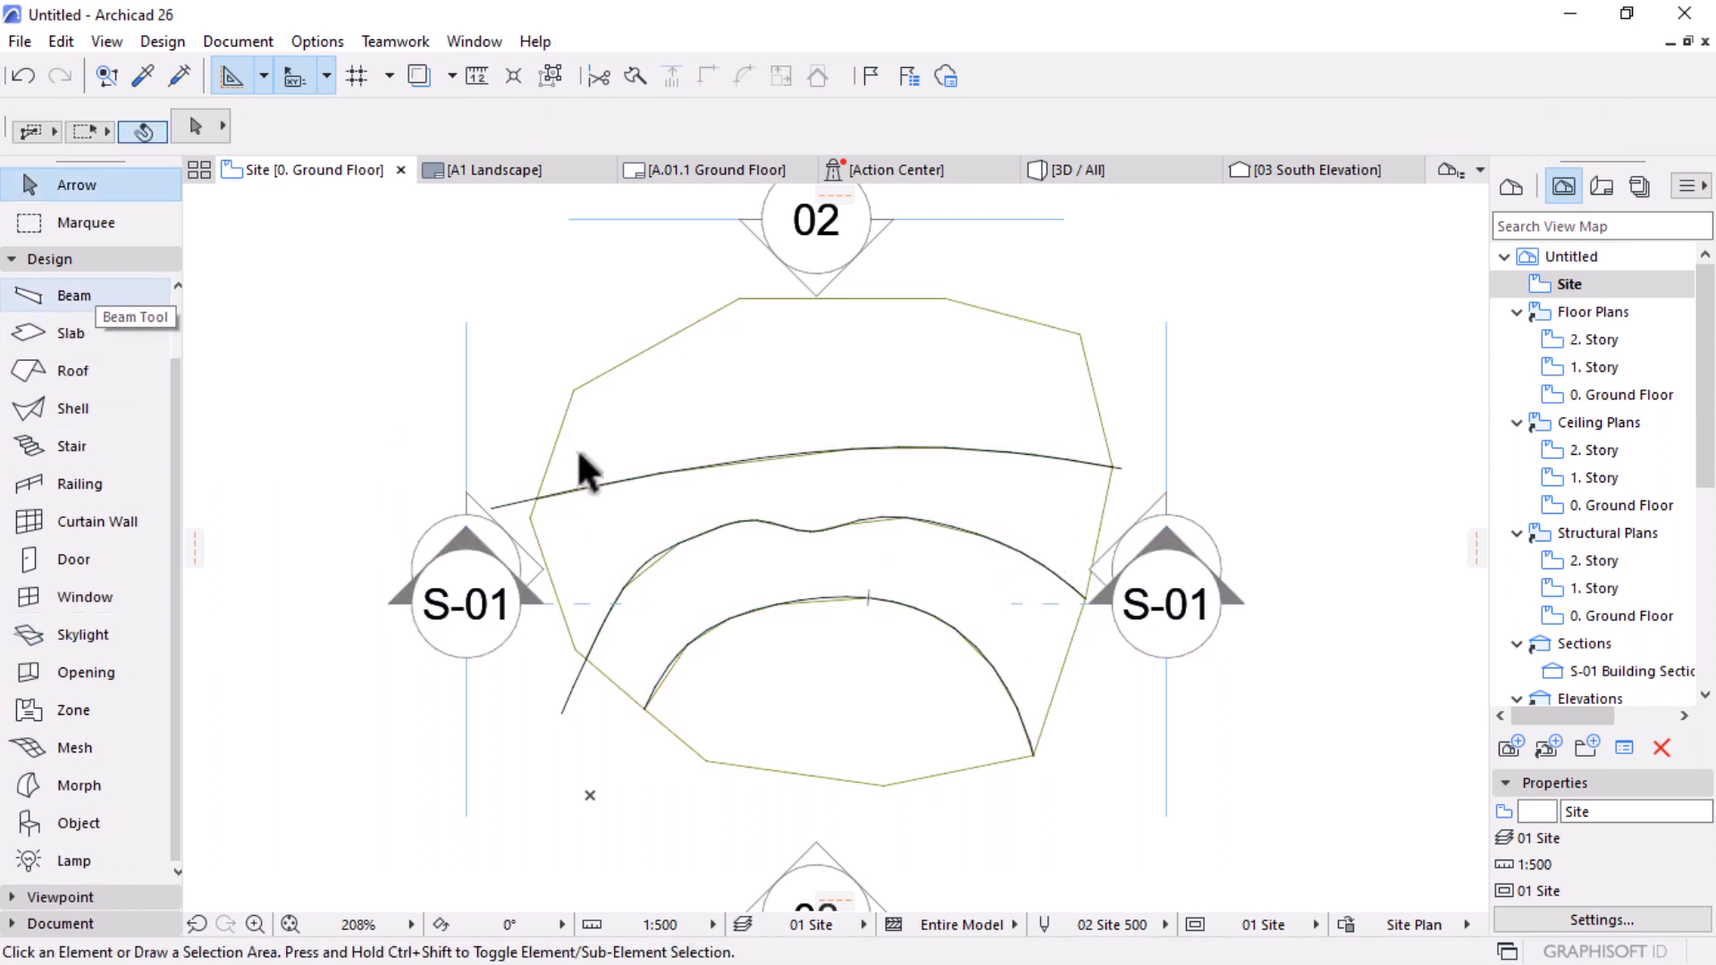
Step: Select all the contour splines with the Spline tool active and delete them from the site plan
click(1116, 470)
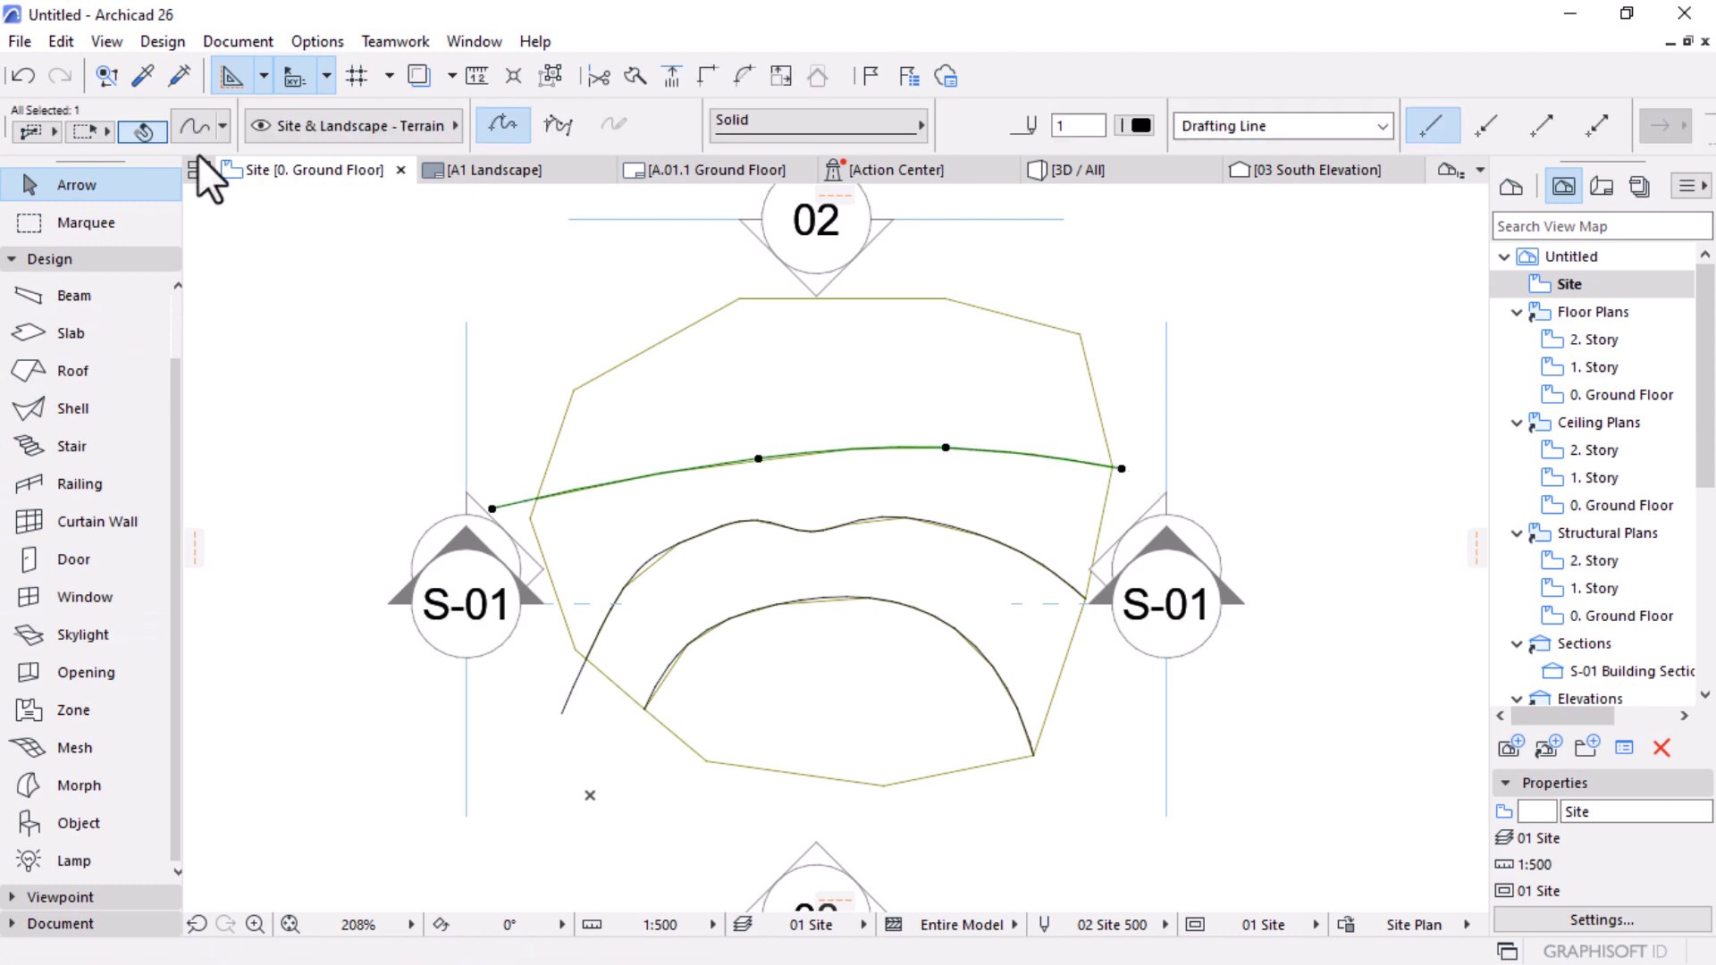
click(52, 930)
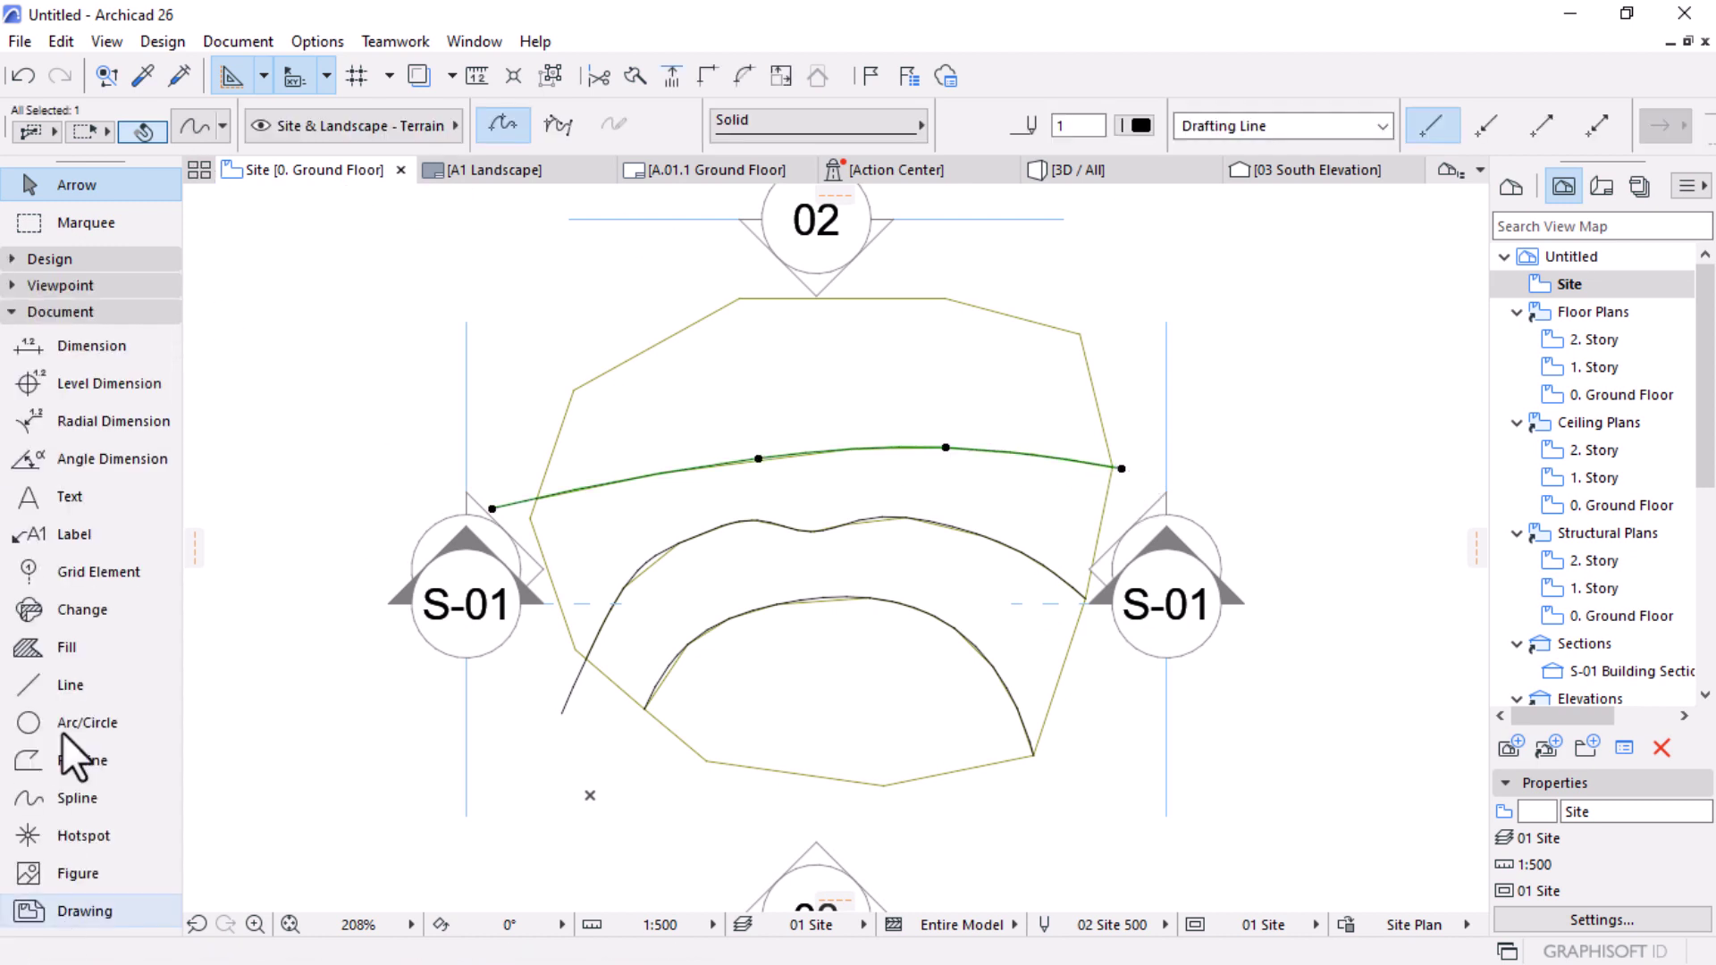
click(34, 796)
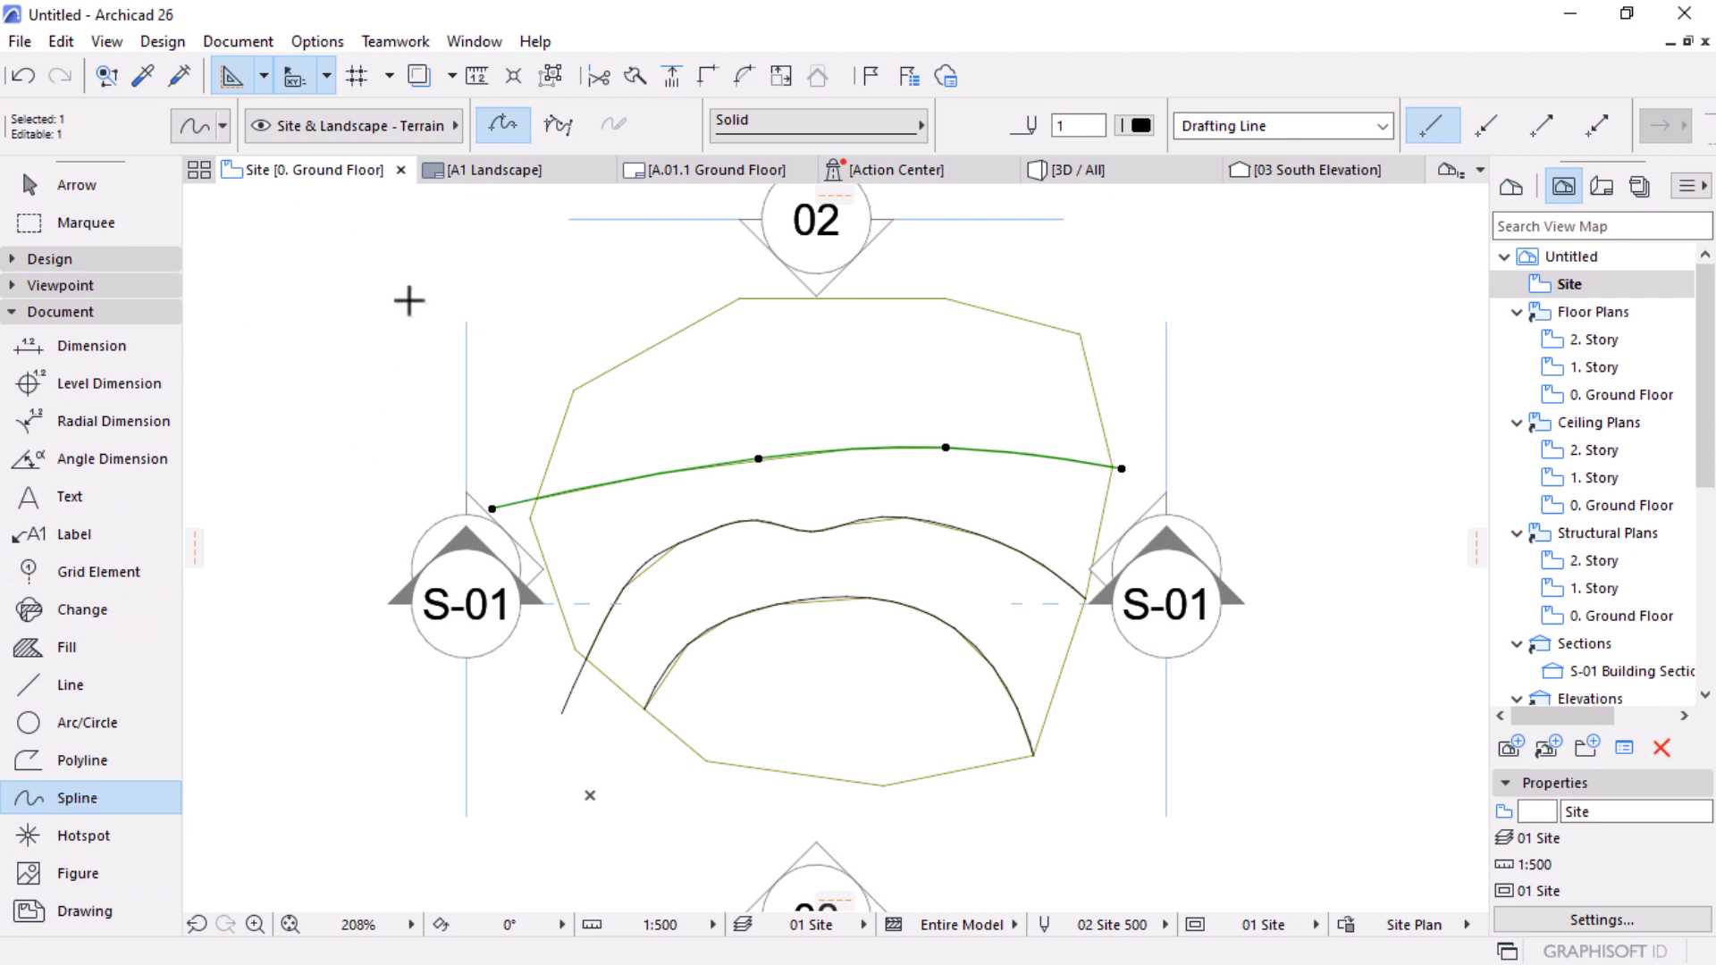
key(ctrl+a)
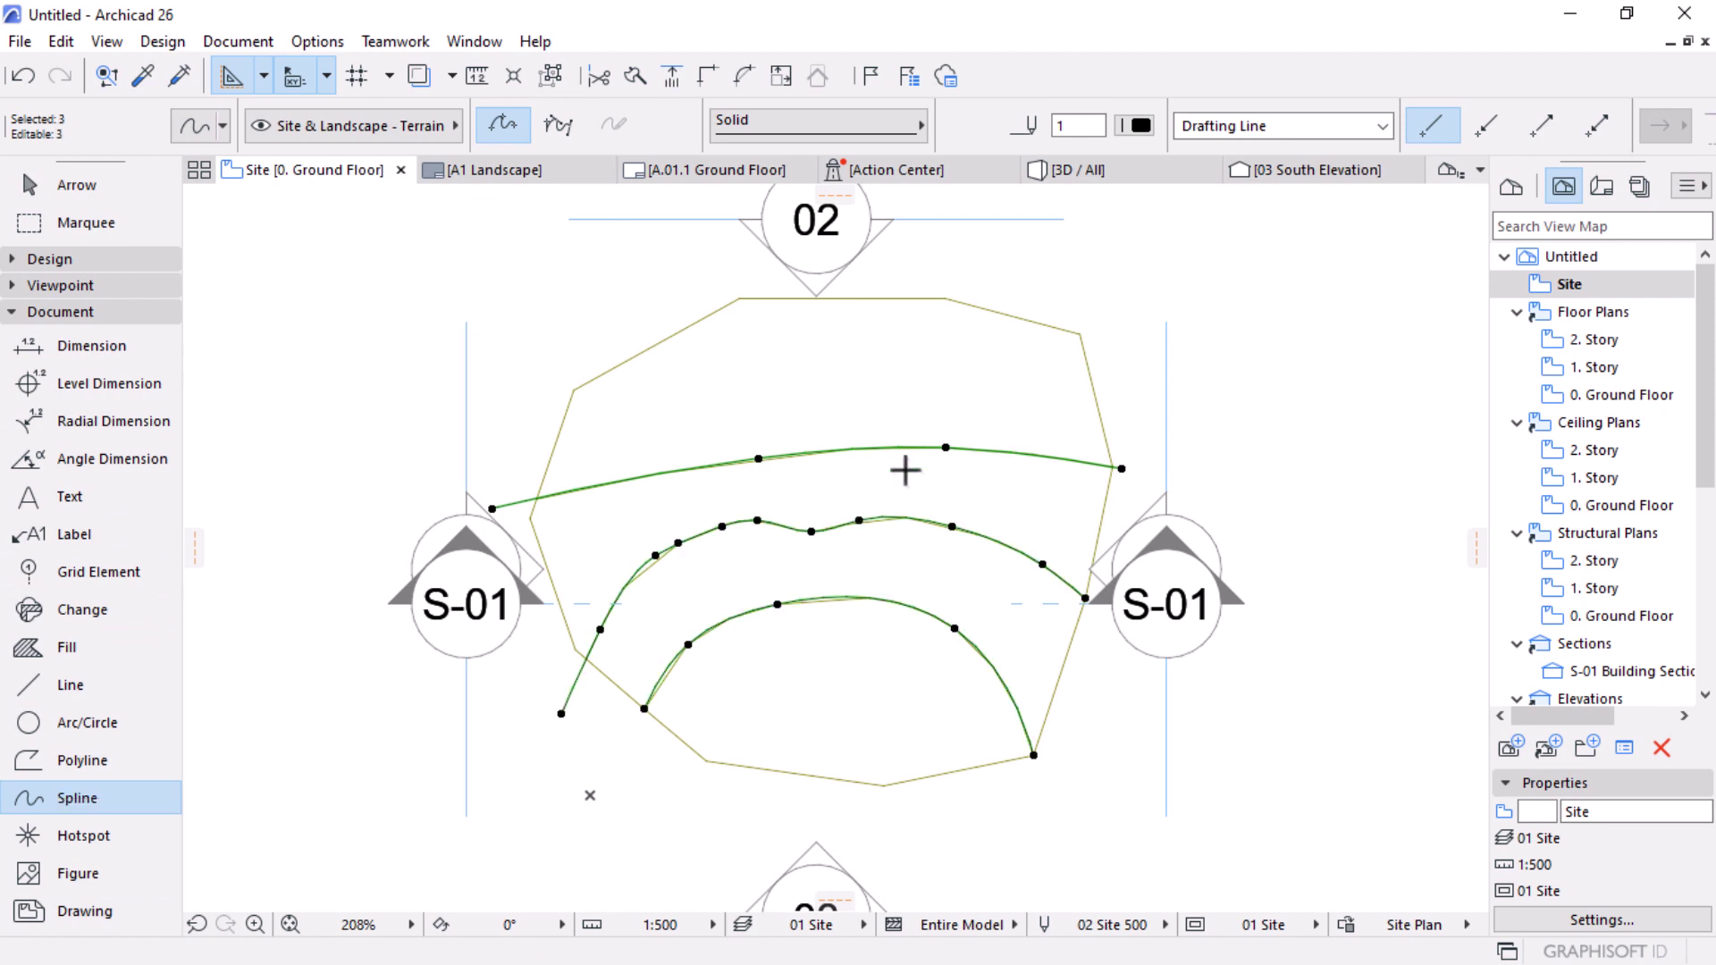
key(Escape)
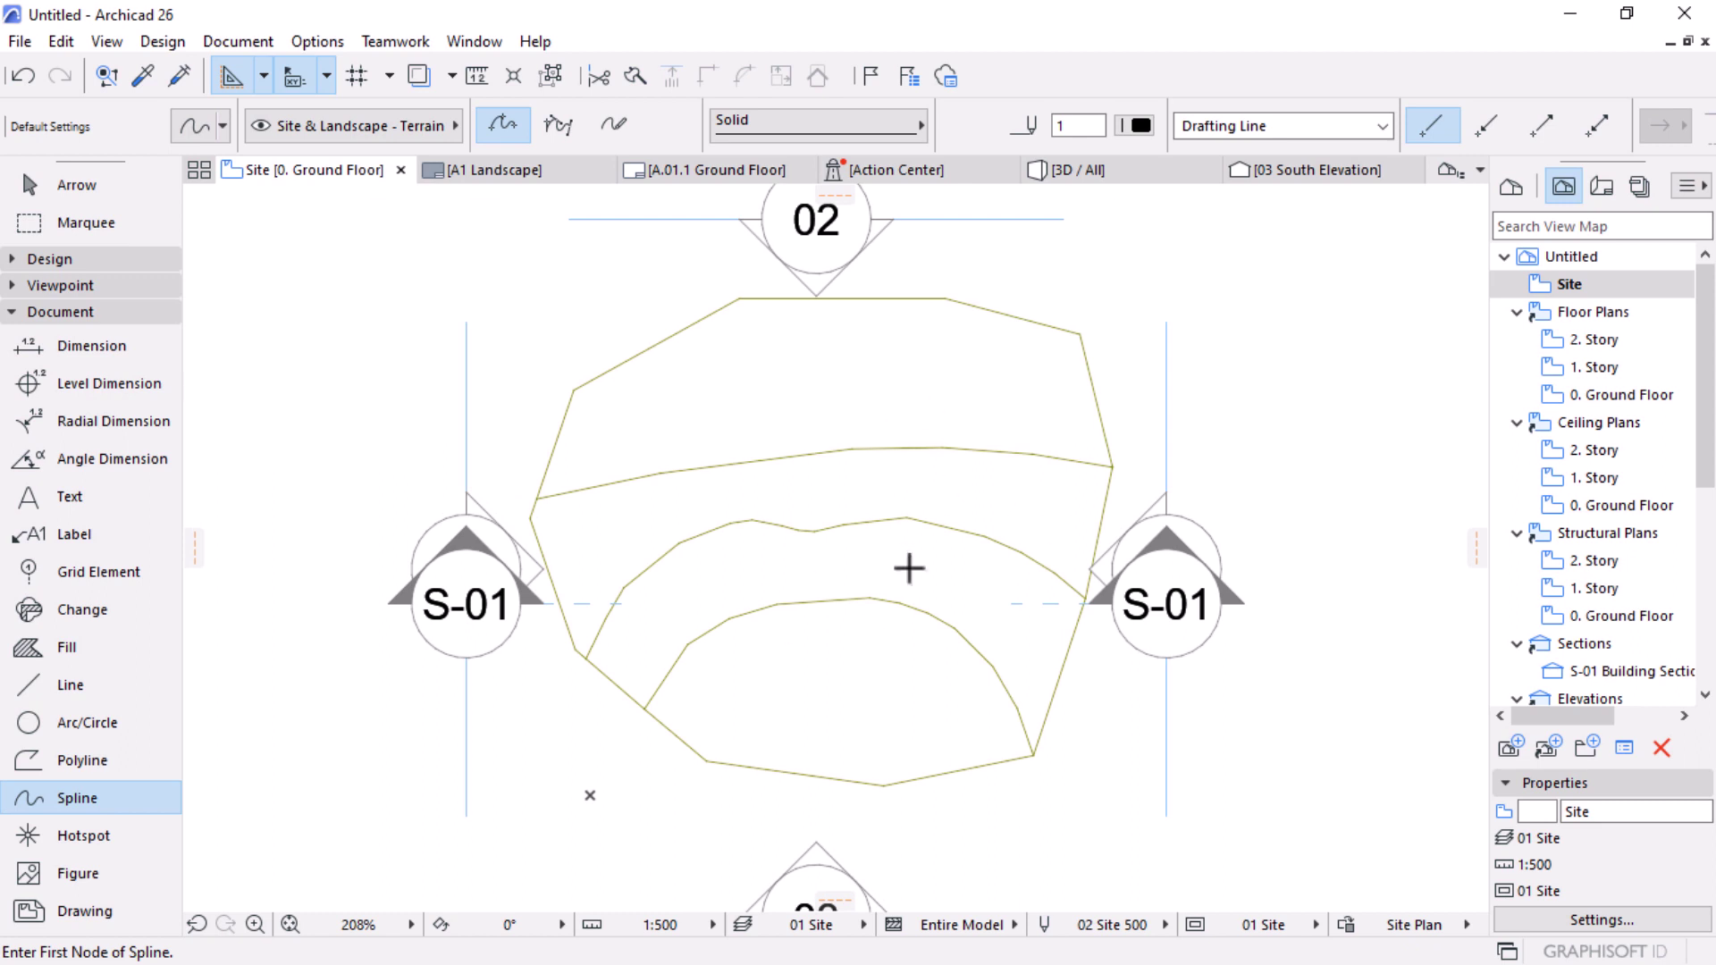
Step: Switch to the Arrow tool and select the terrain mesh
click(36, 184)
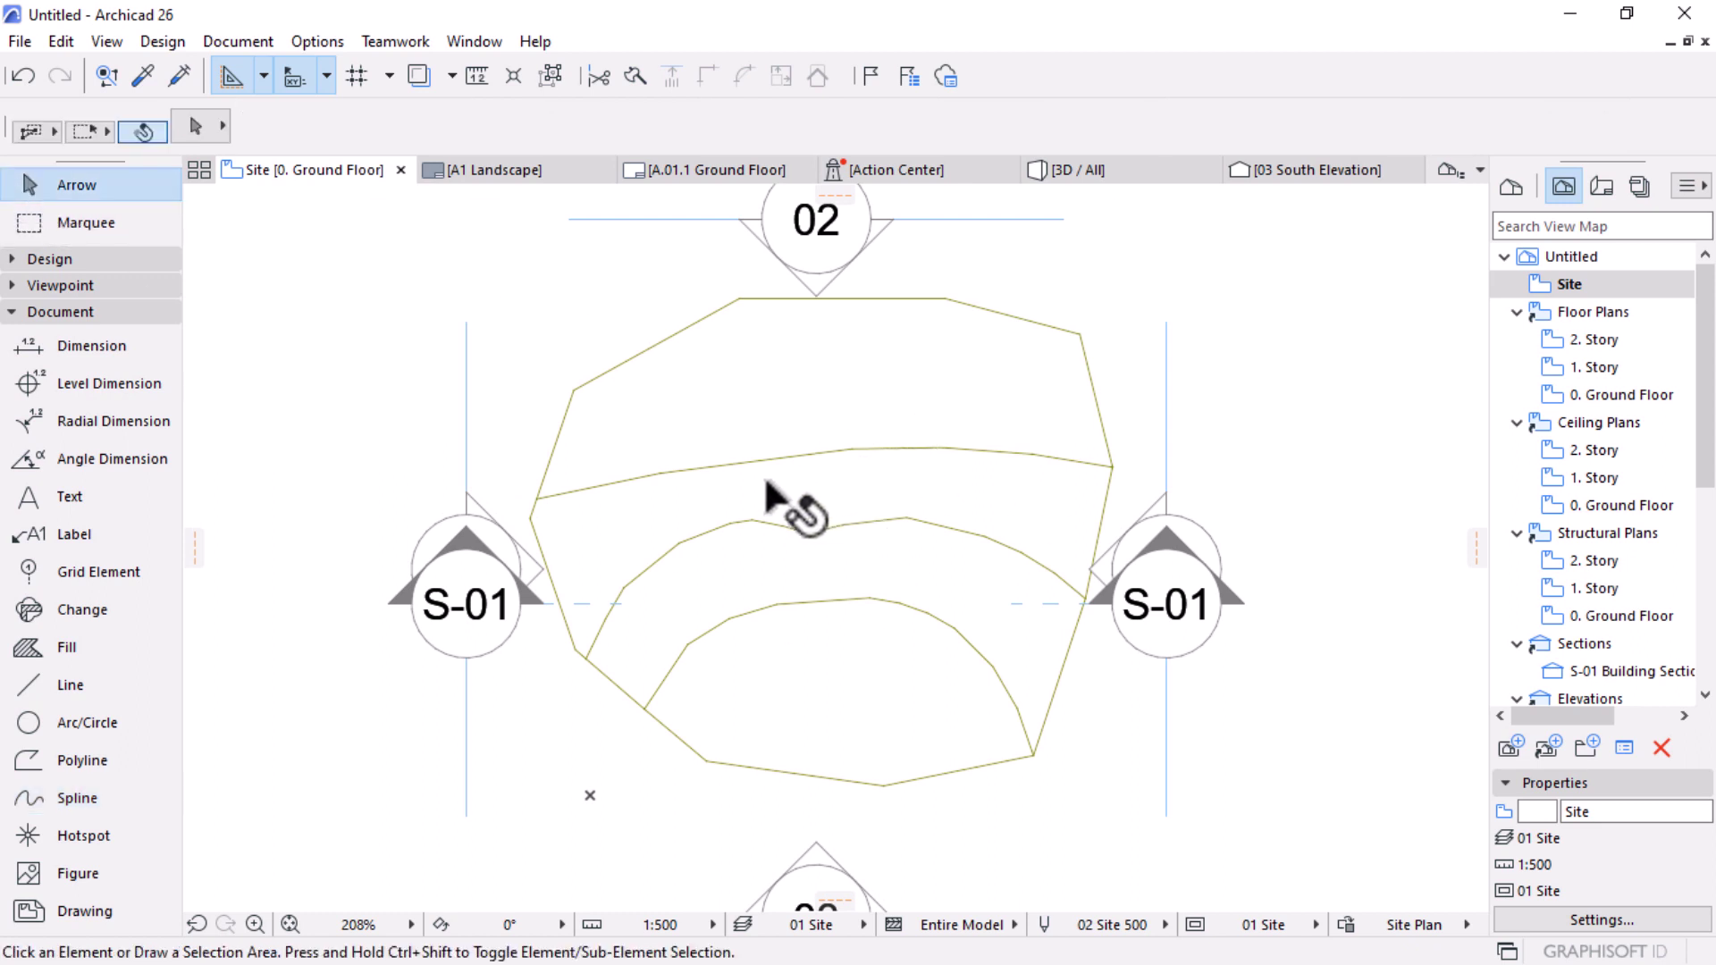
scroll(871, 490, up, 1)
click(1088, 328)
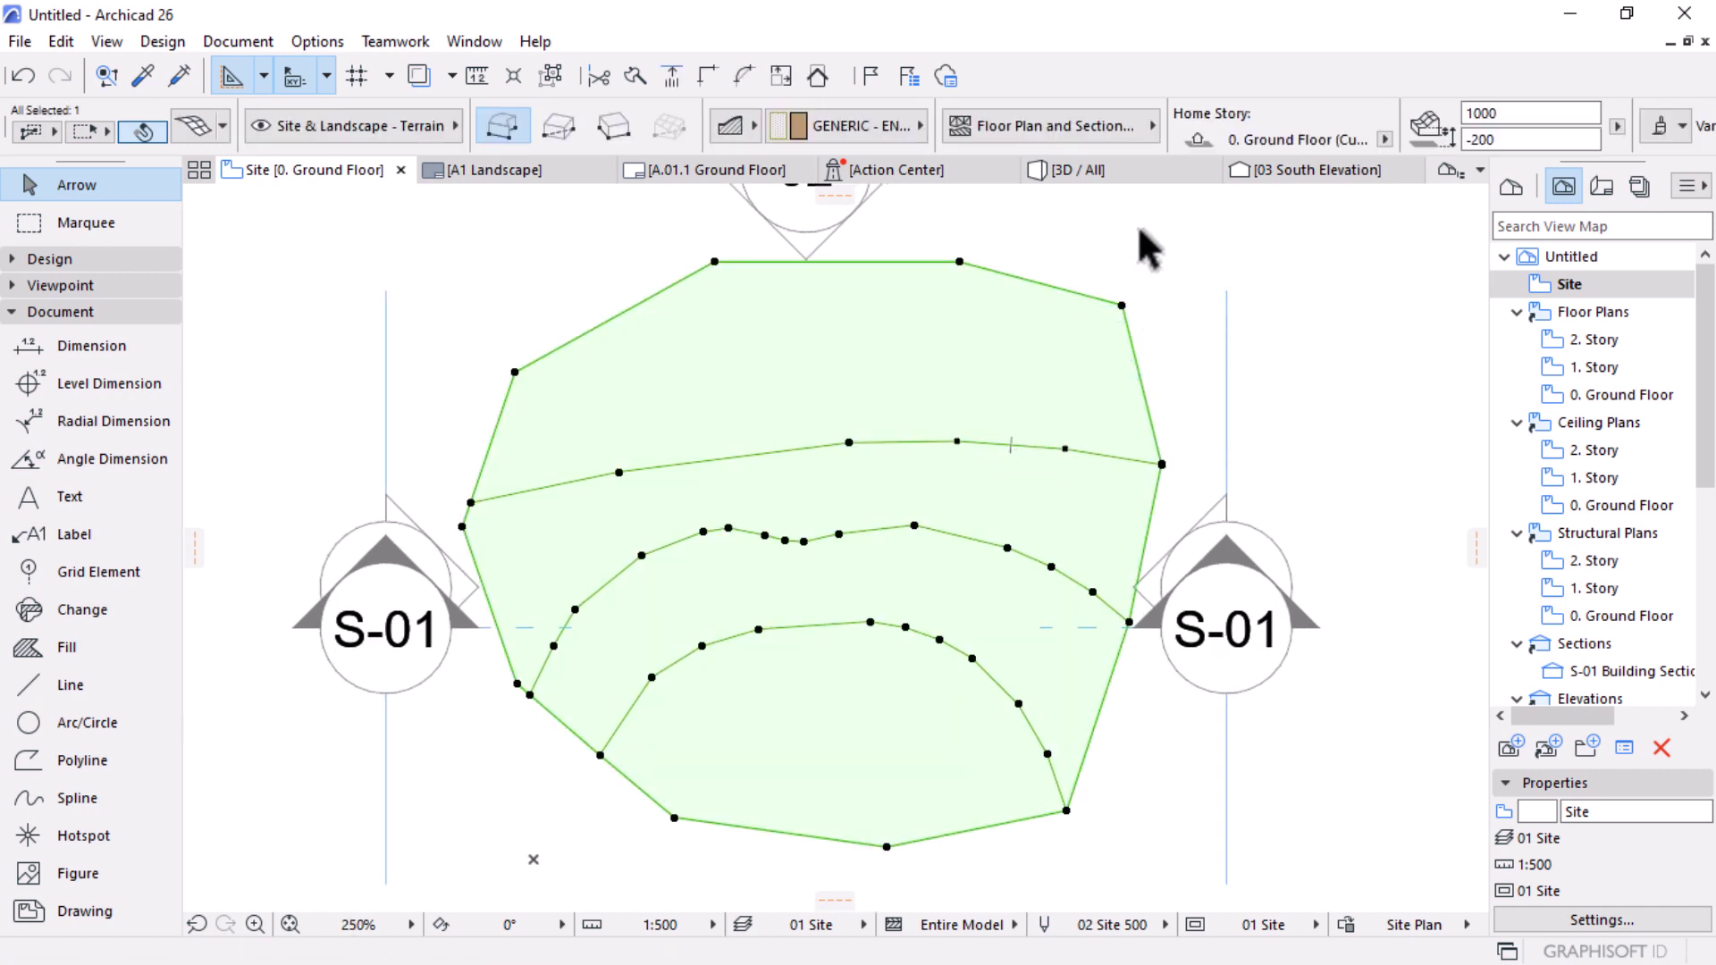
mouse_move(1064, 172)
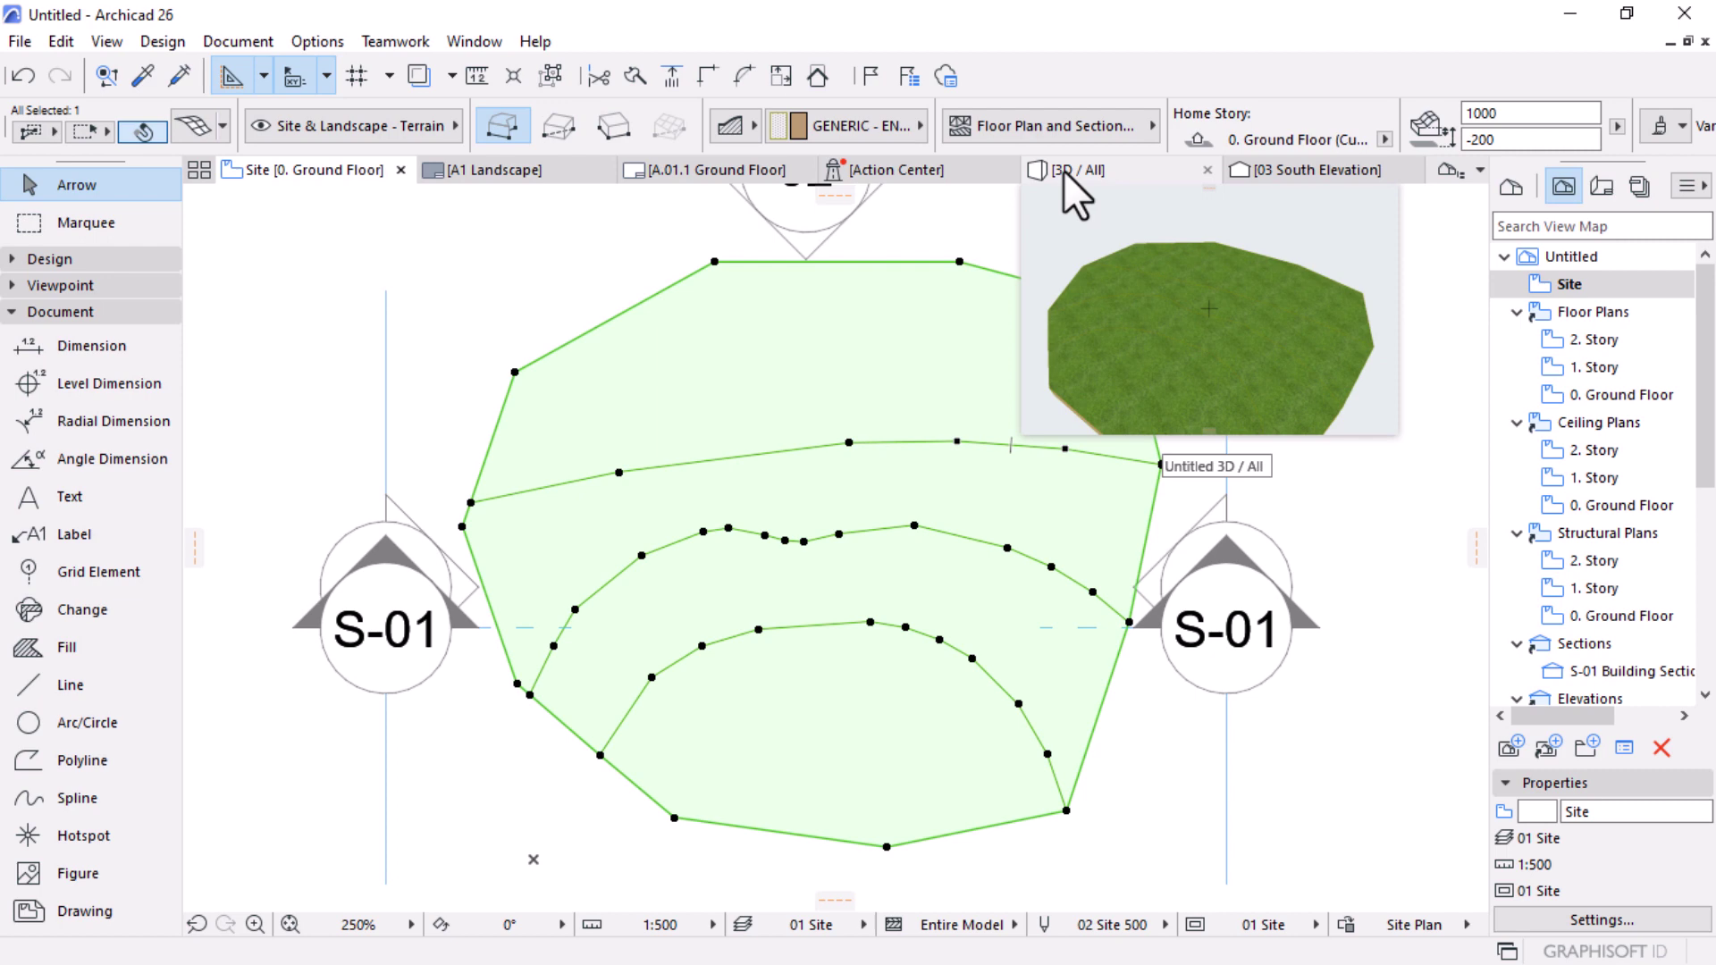
key(Escape)
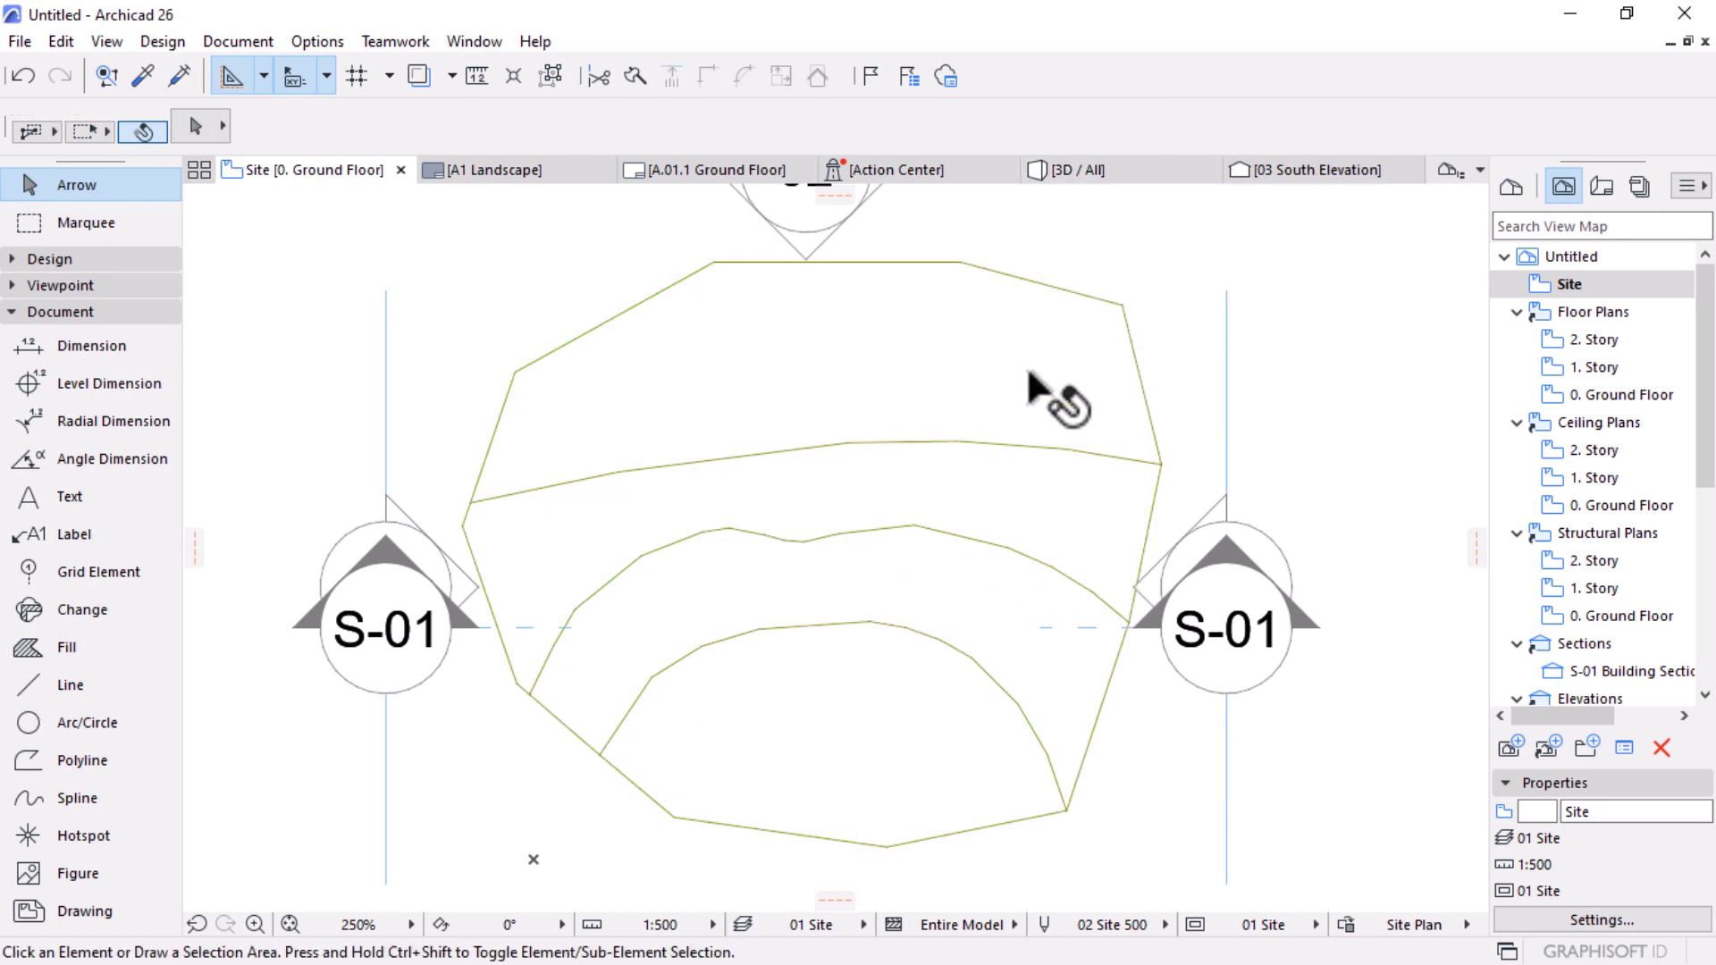
click(1040, 387)
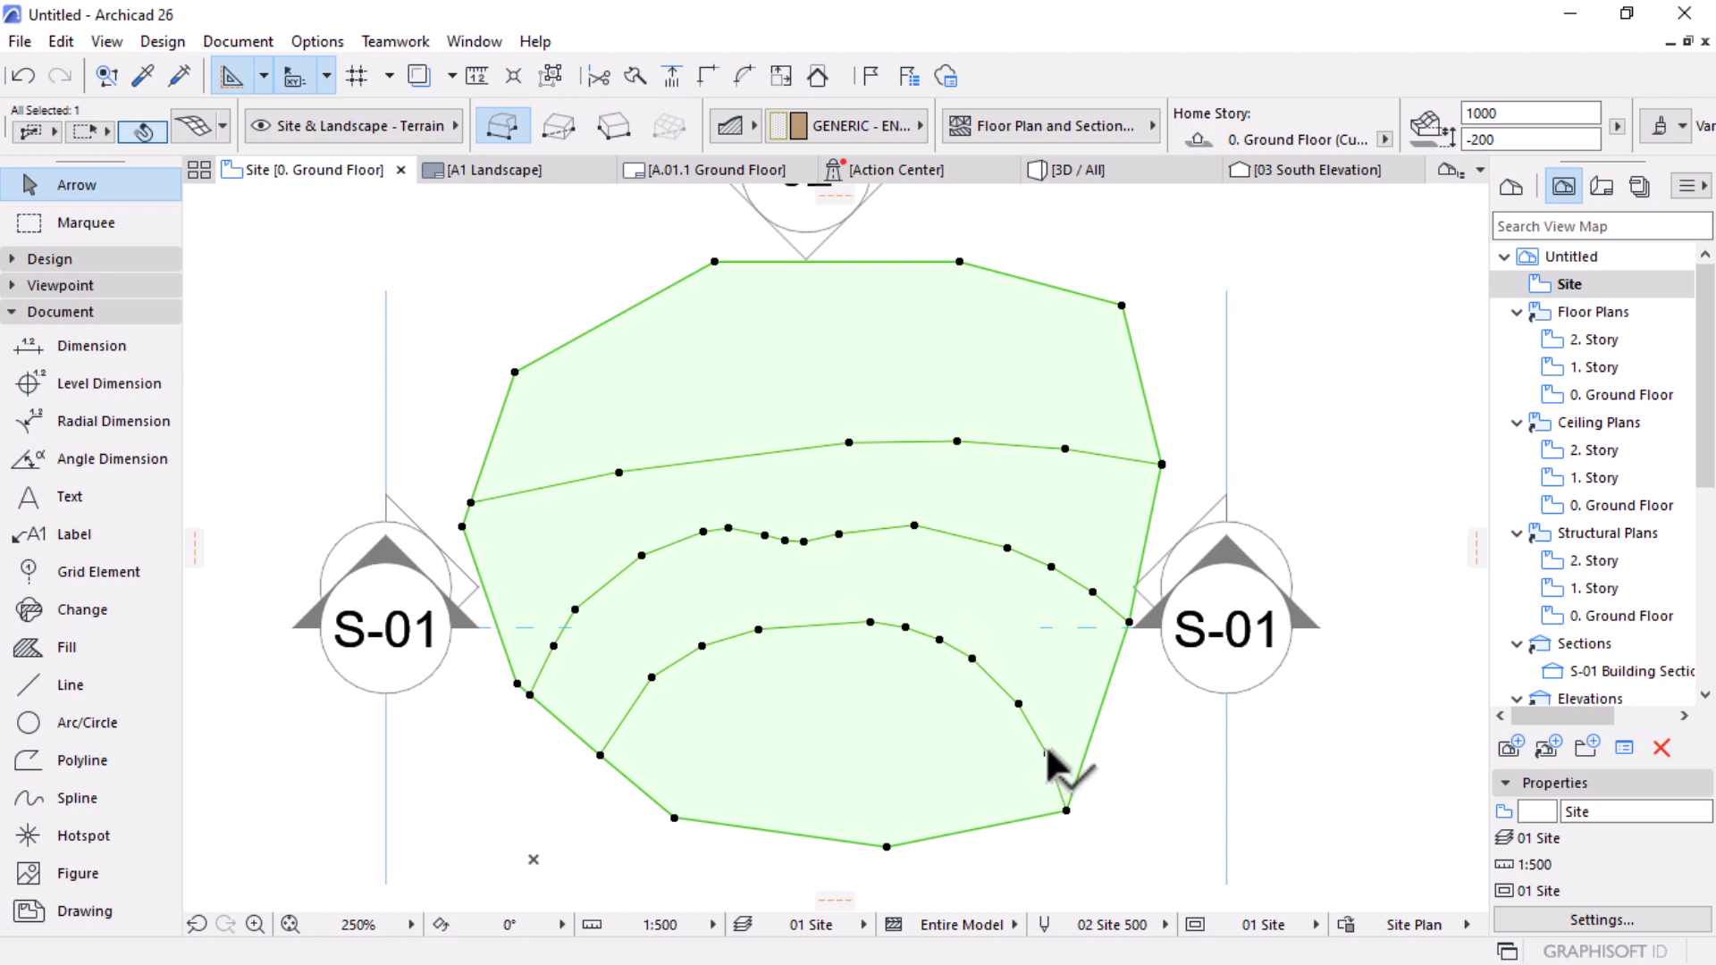
Step: Set the mesh point height of the inner contour to 1200 relative to the mesh reference plane, applied to all its points
mouse_move(1047, 756)
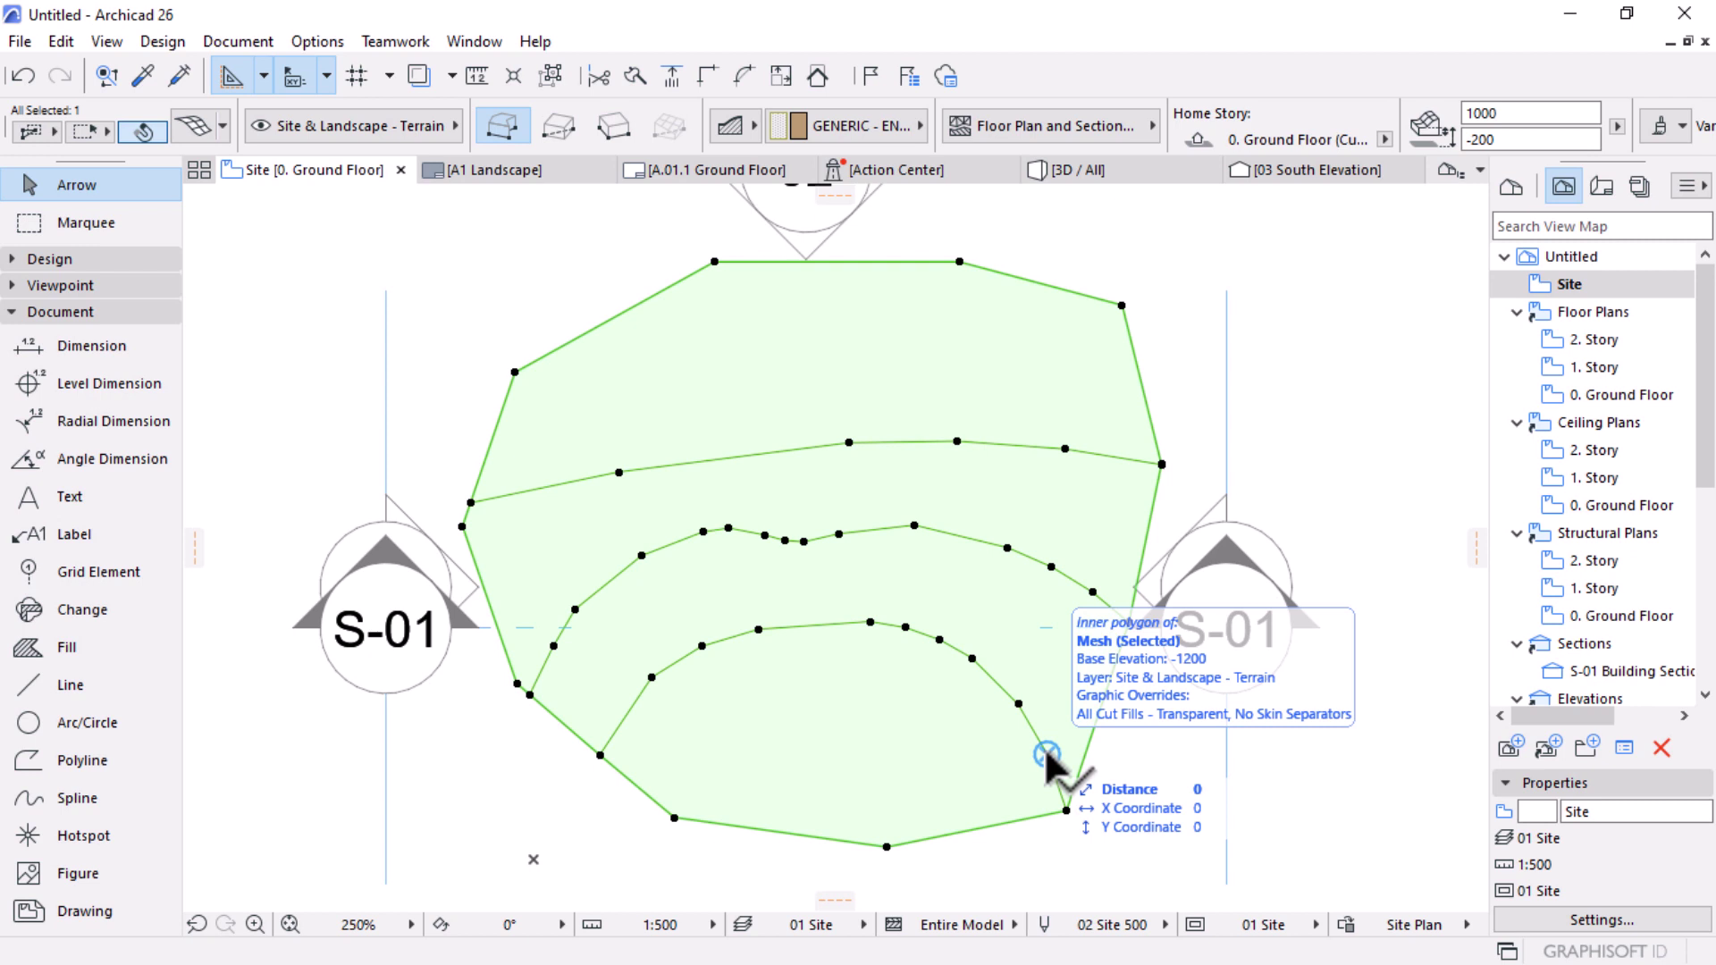
scroll(1048, 755, up, 4)
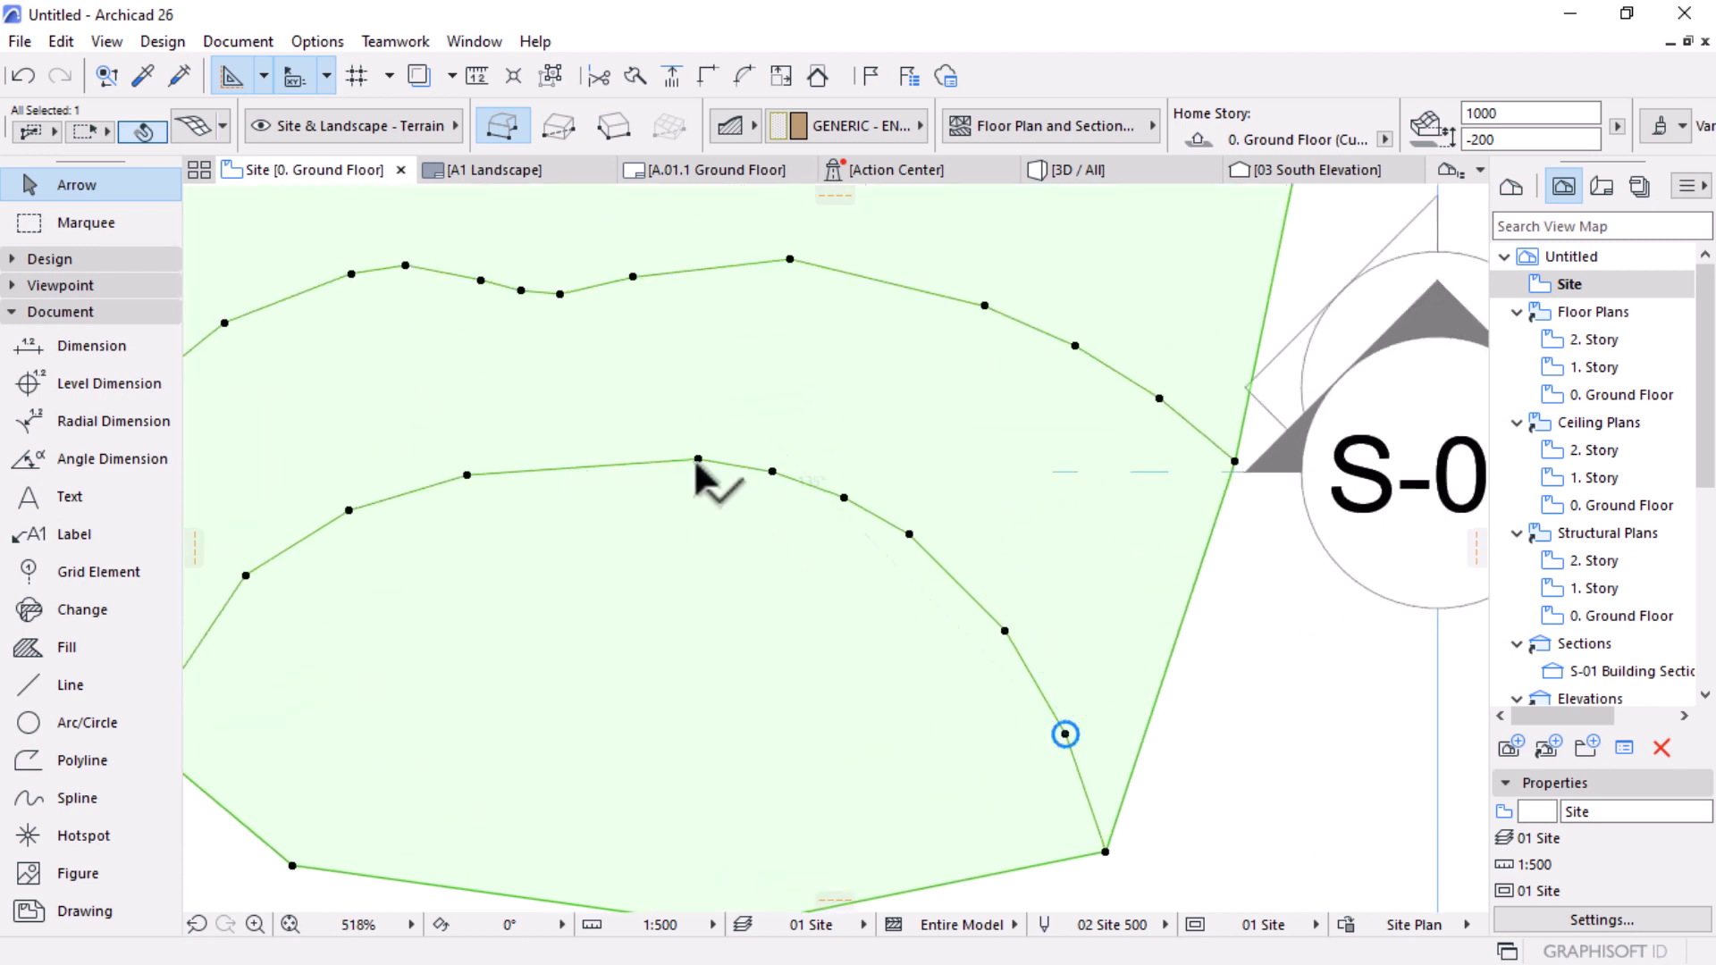
scroll(823, 558, down, 3)
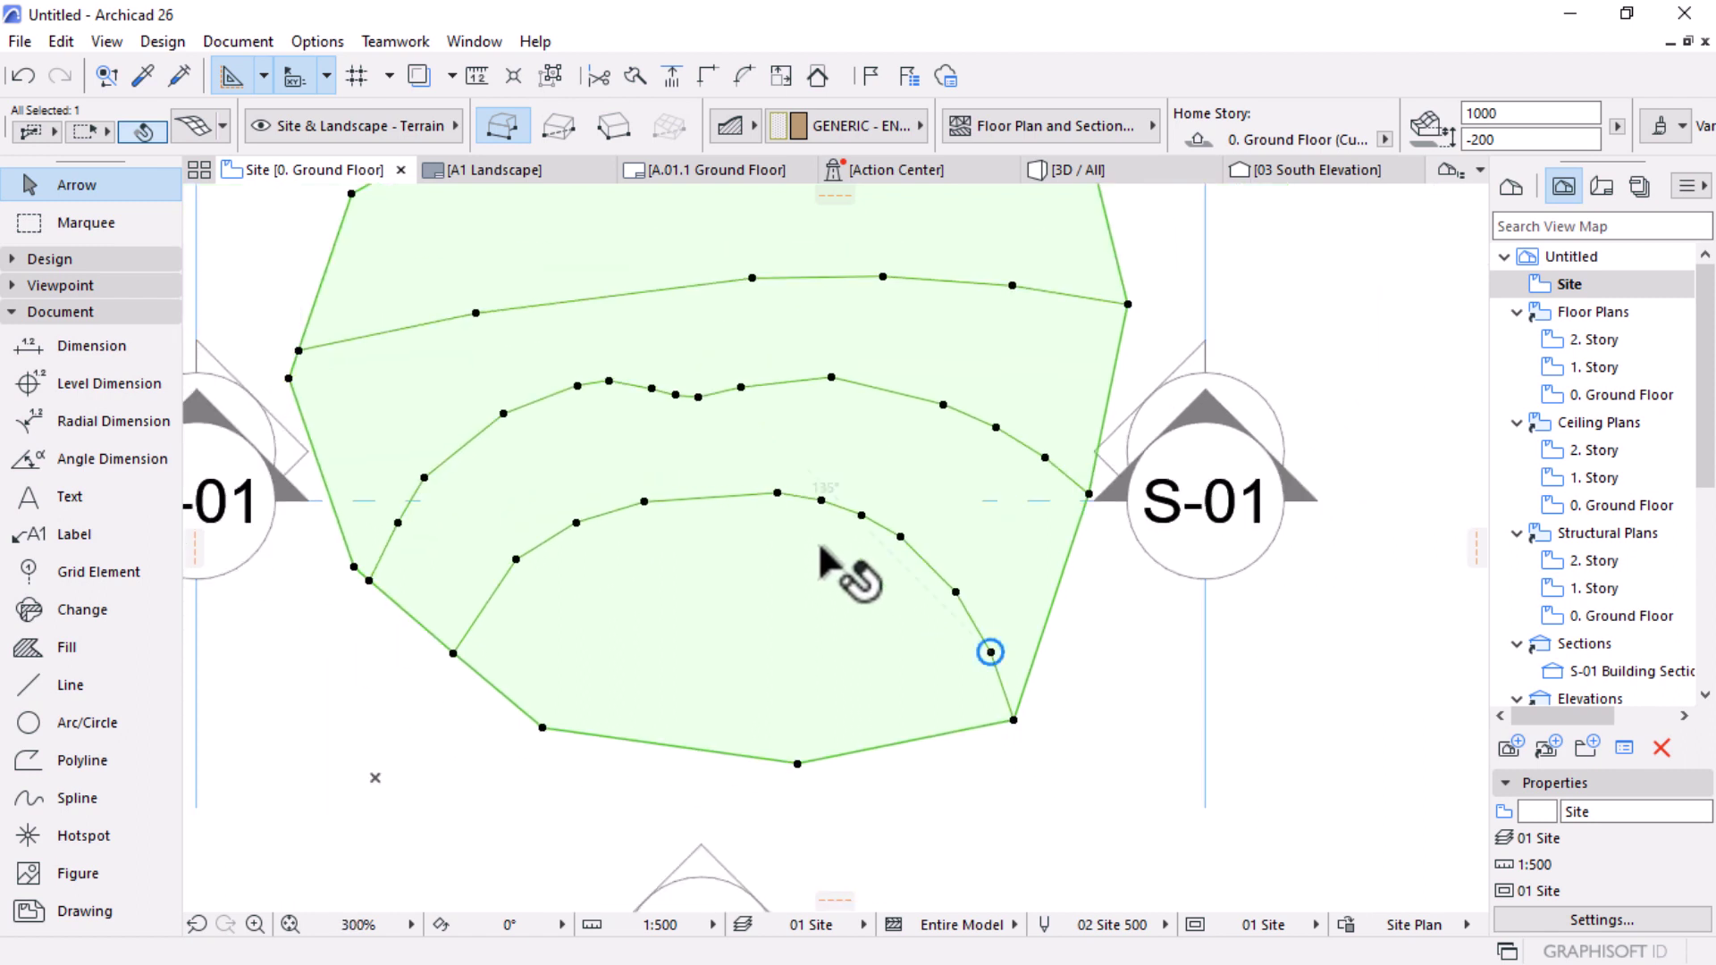
scroll(554, 590, up, 2)
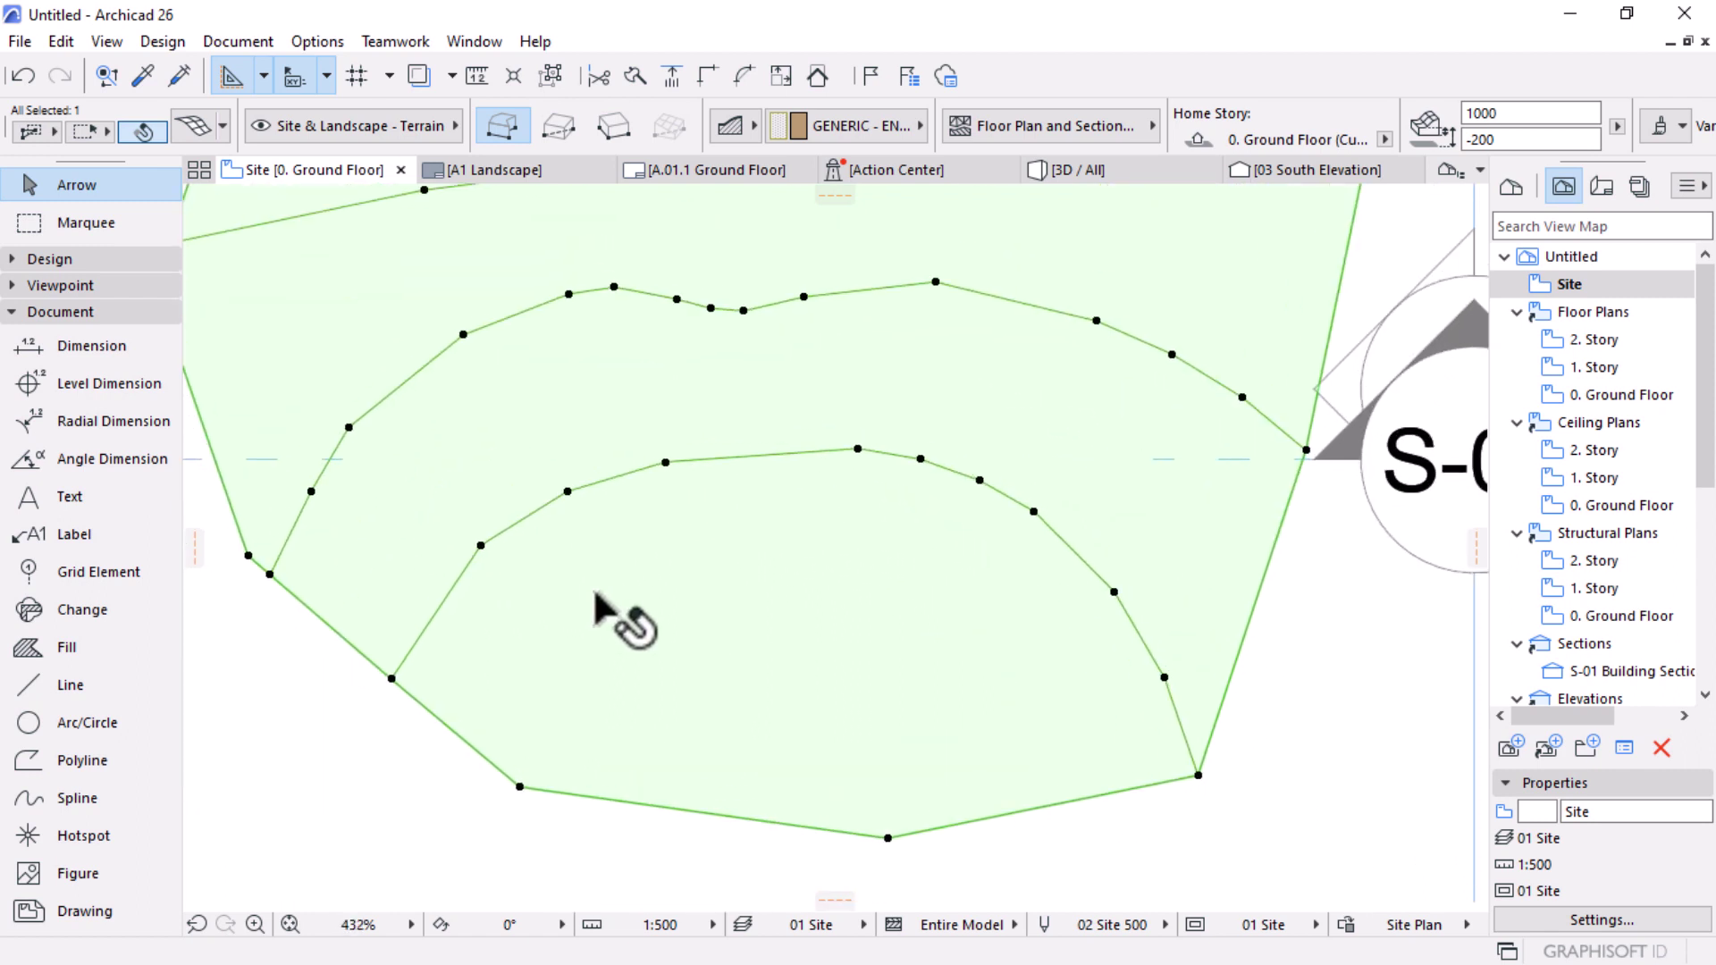
click(480, 546)
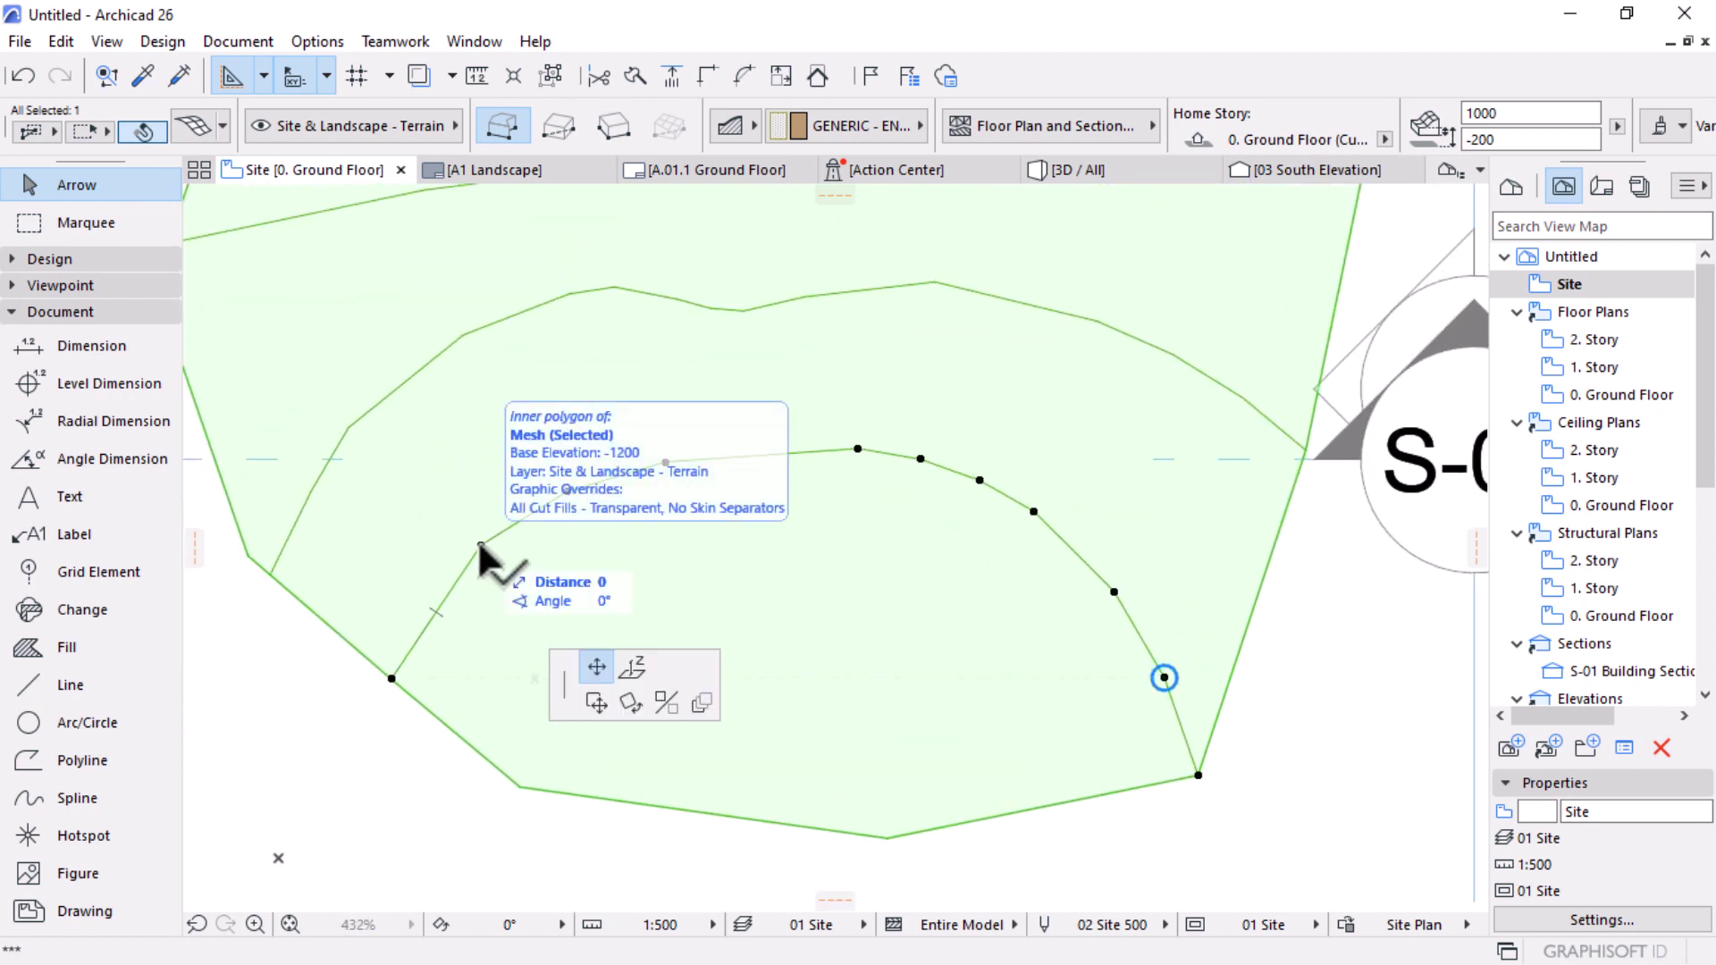
scroll(486, 599, down, 2)
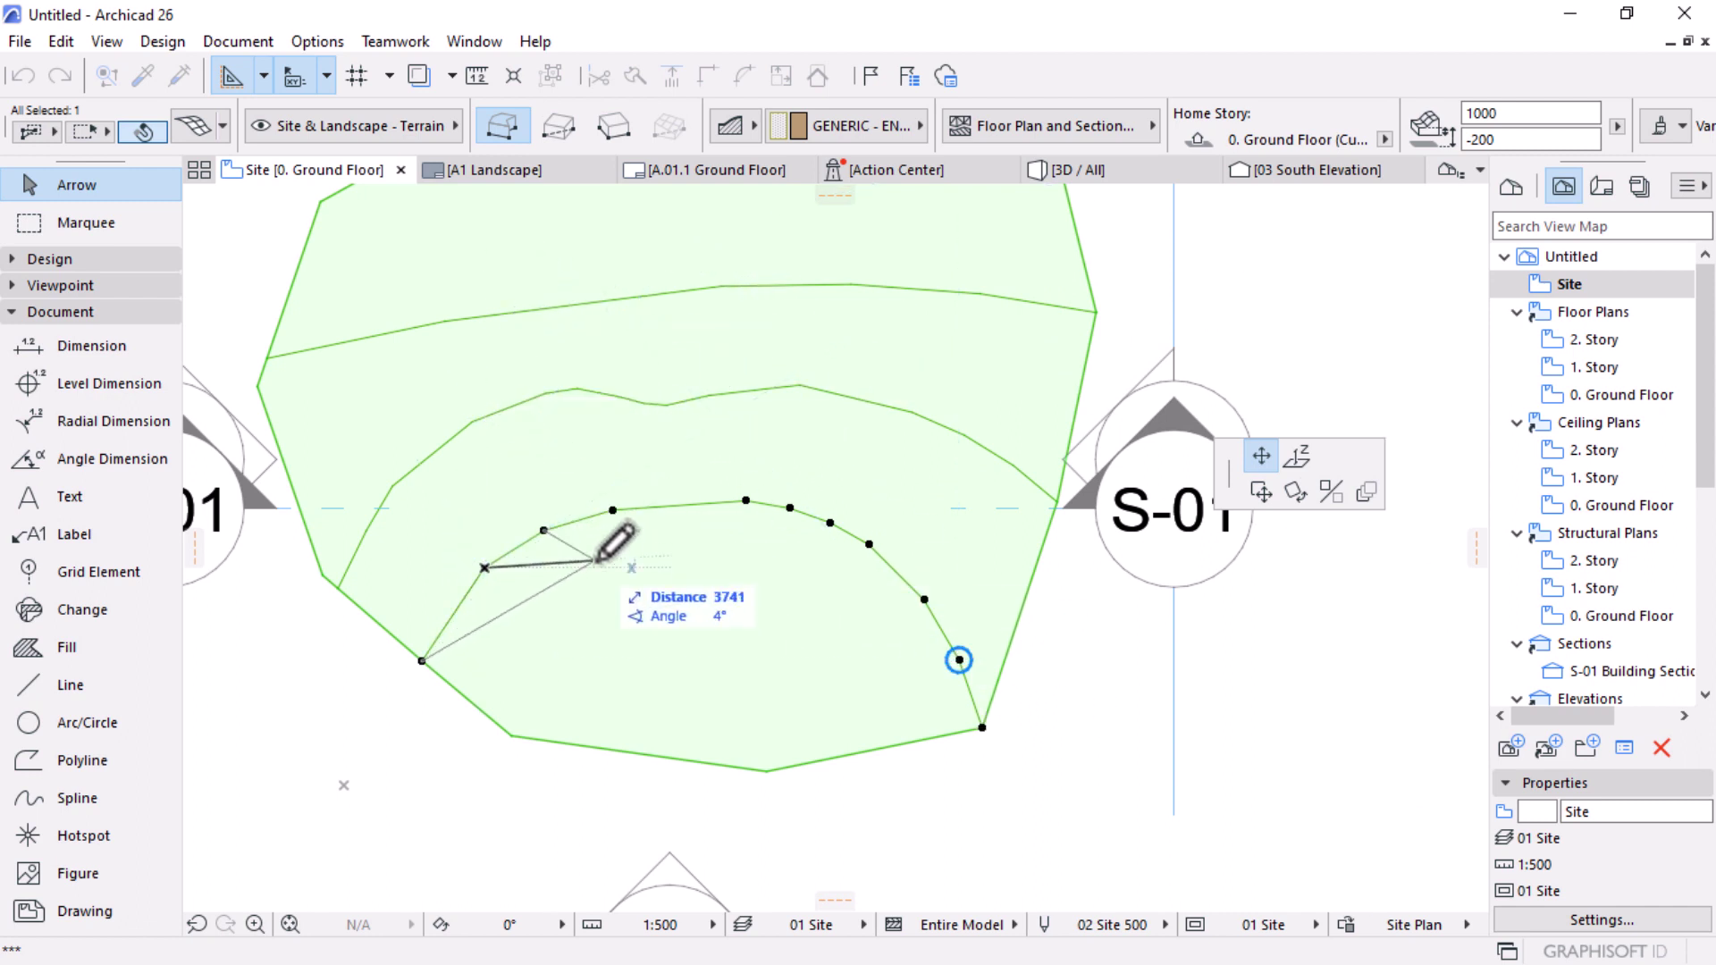
scroll(536, 550, up, 2)
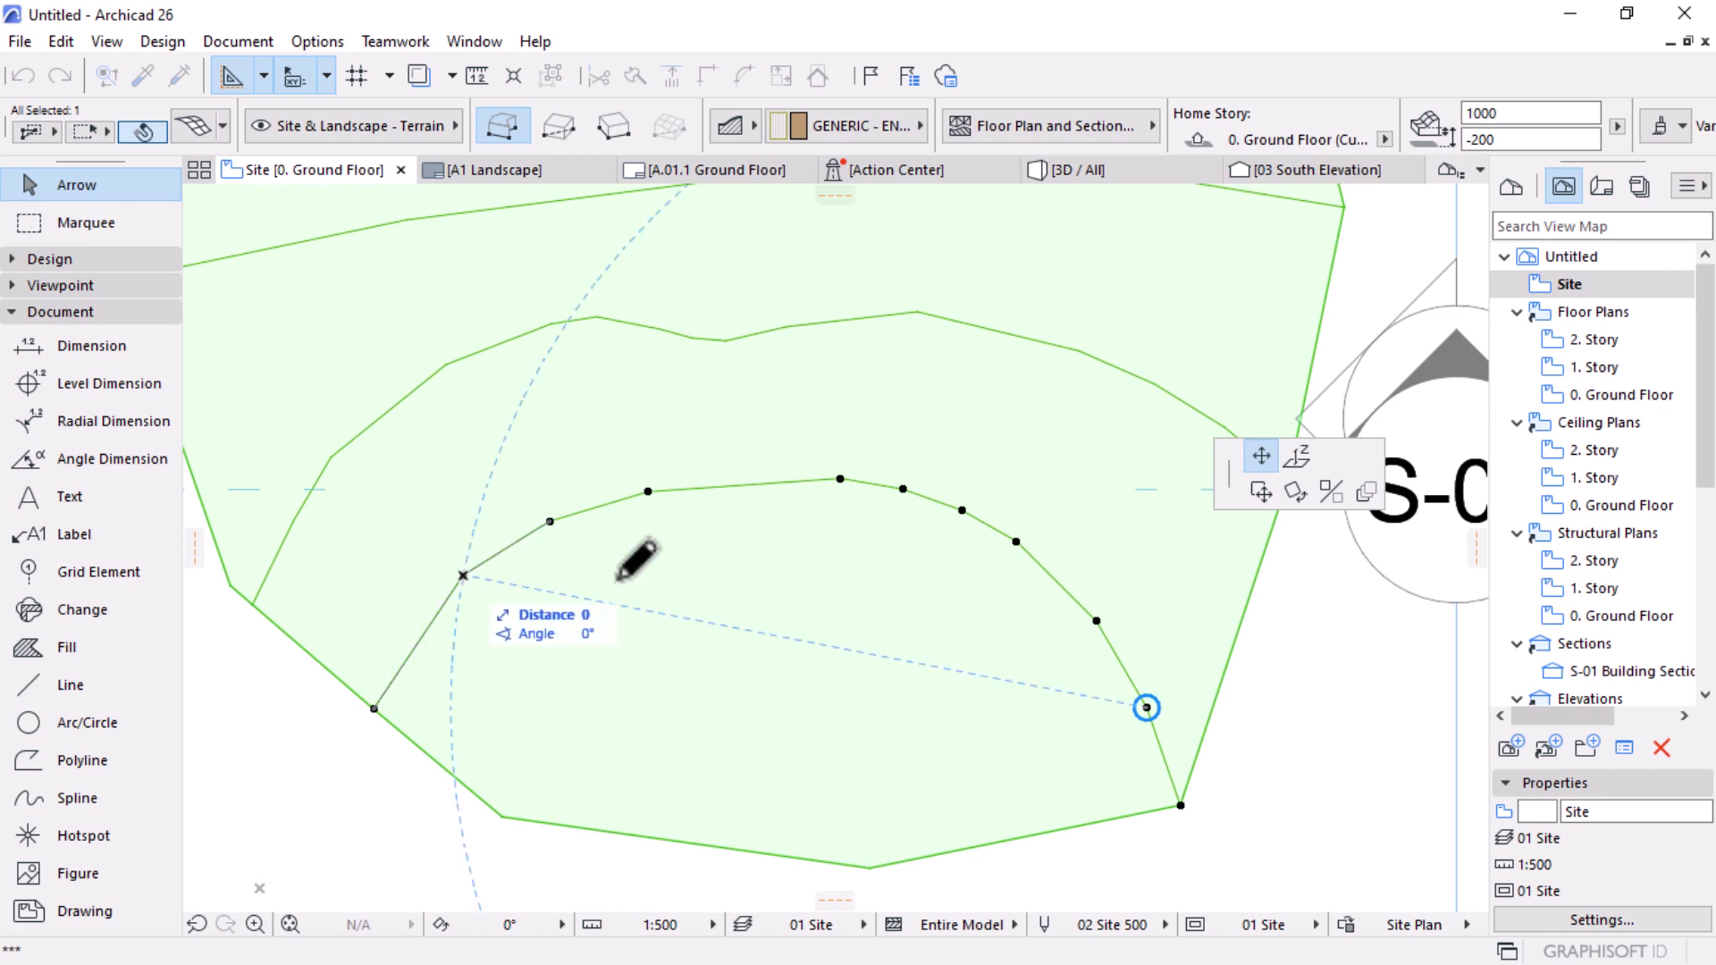
drag(1234, 491, 676, 417)
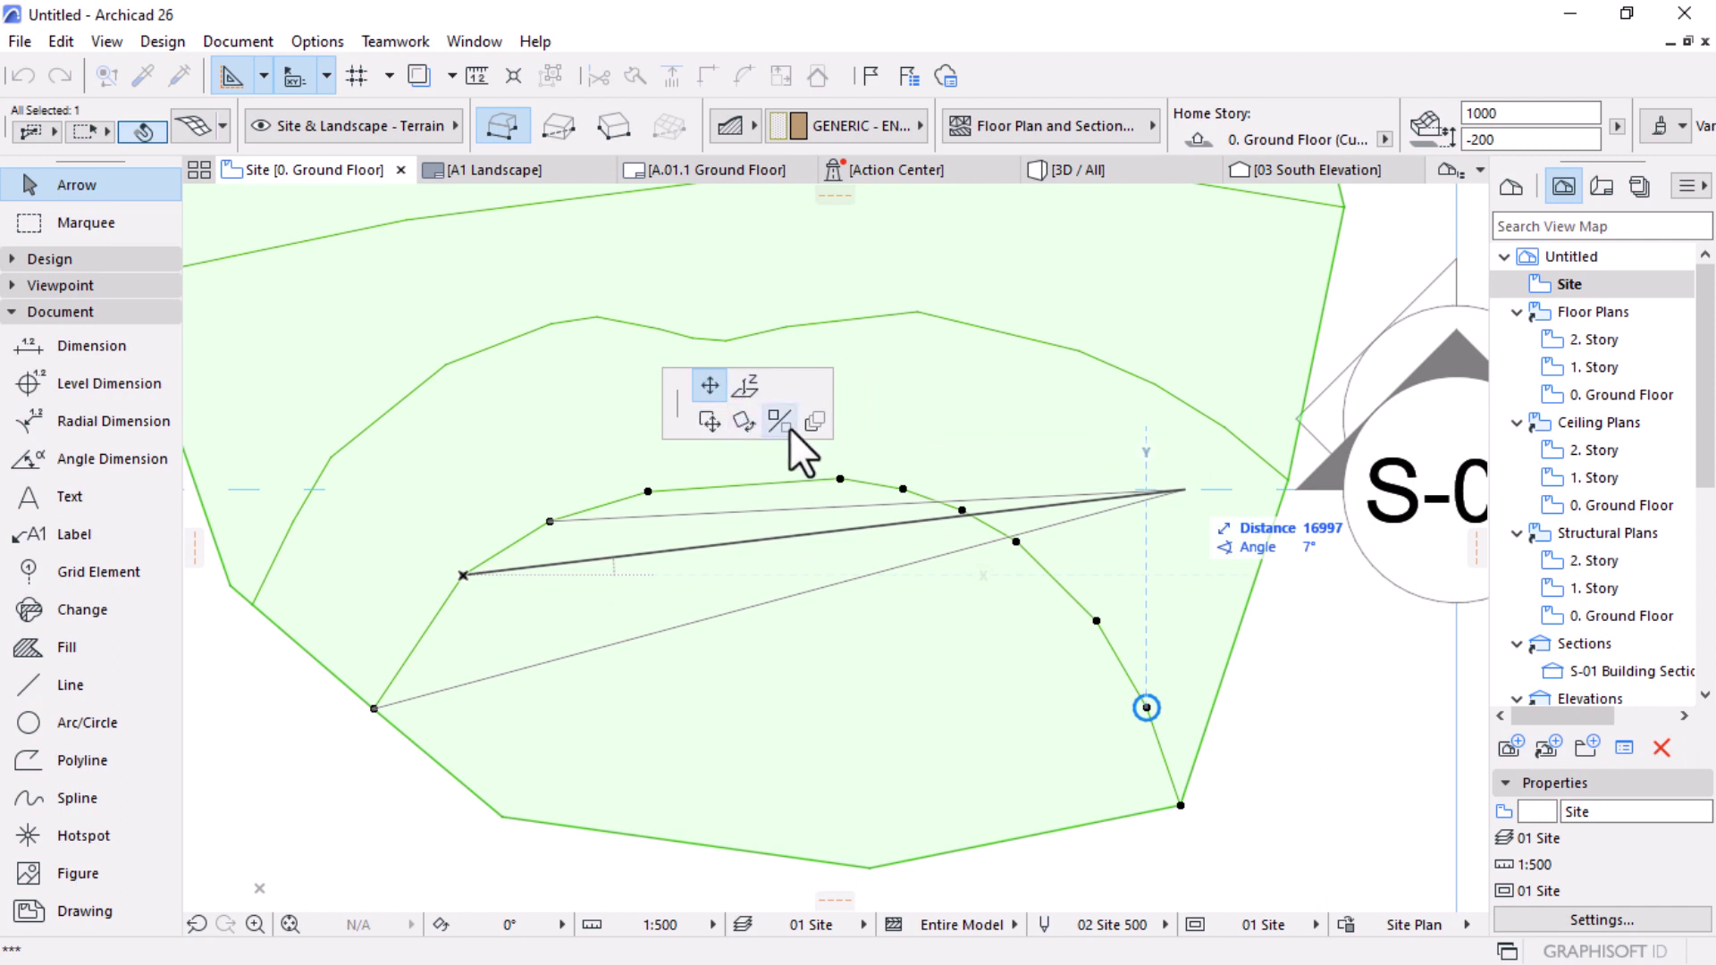
click(740, 386)
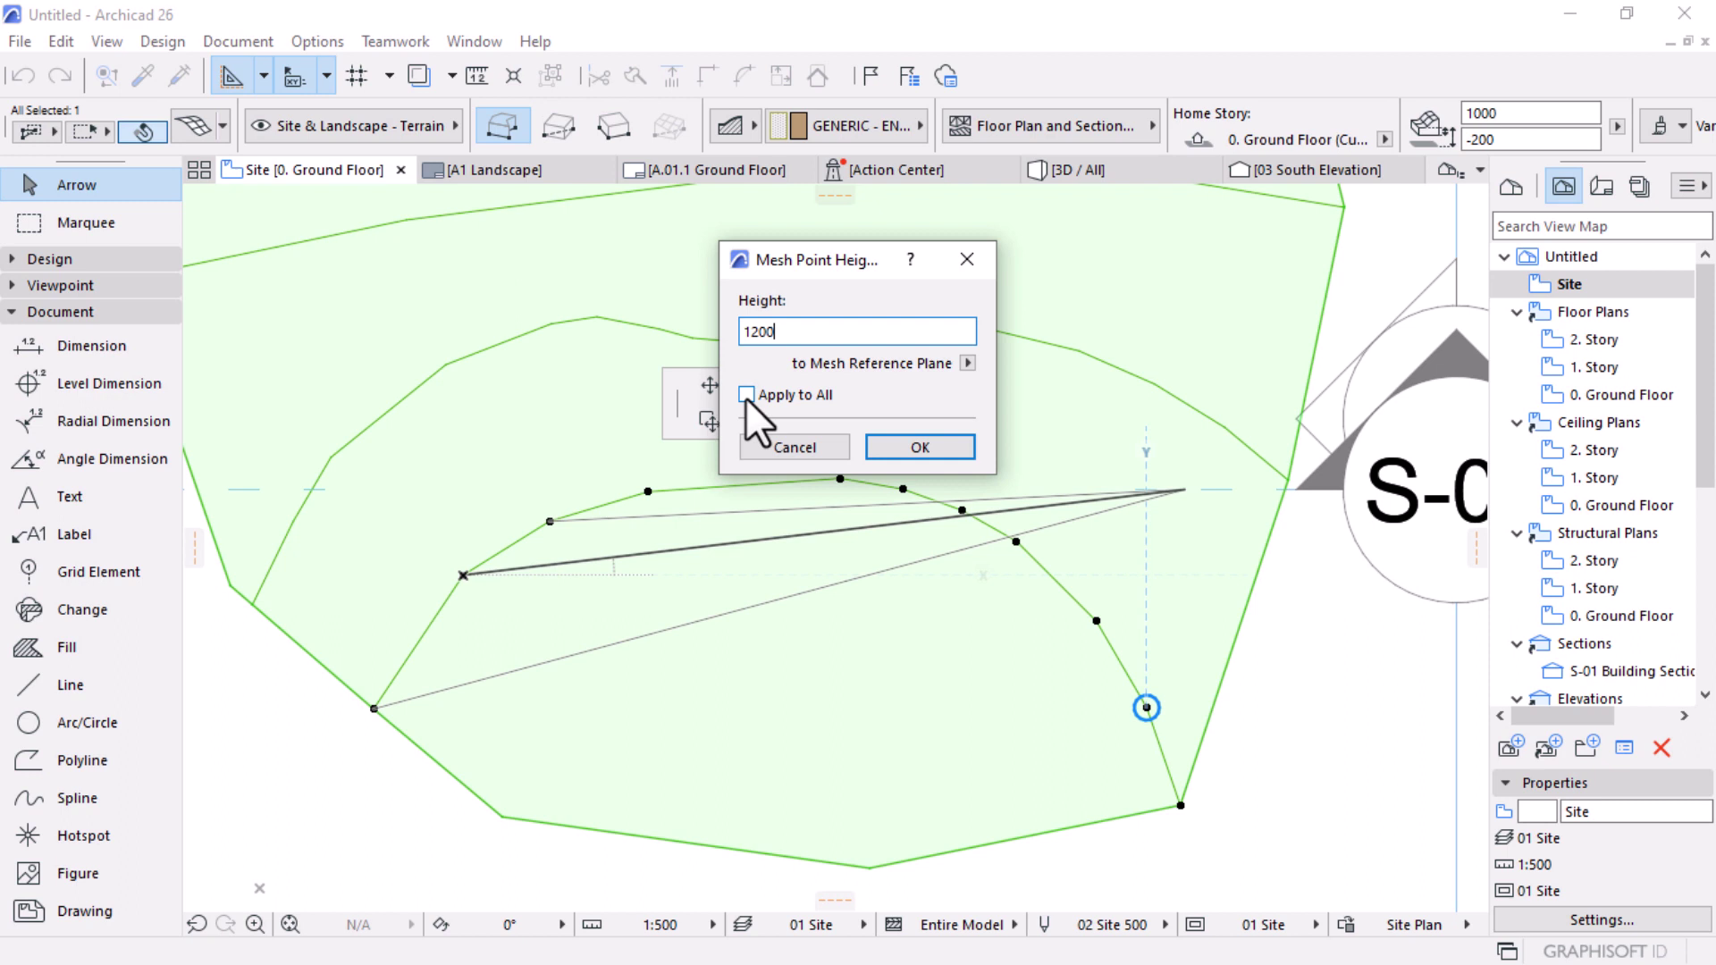
click(941, 445)
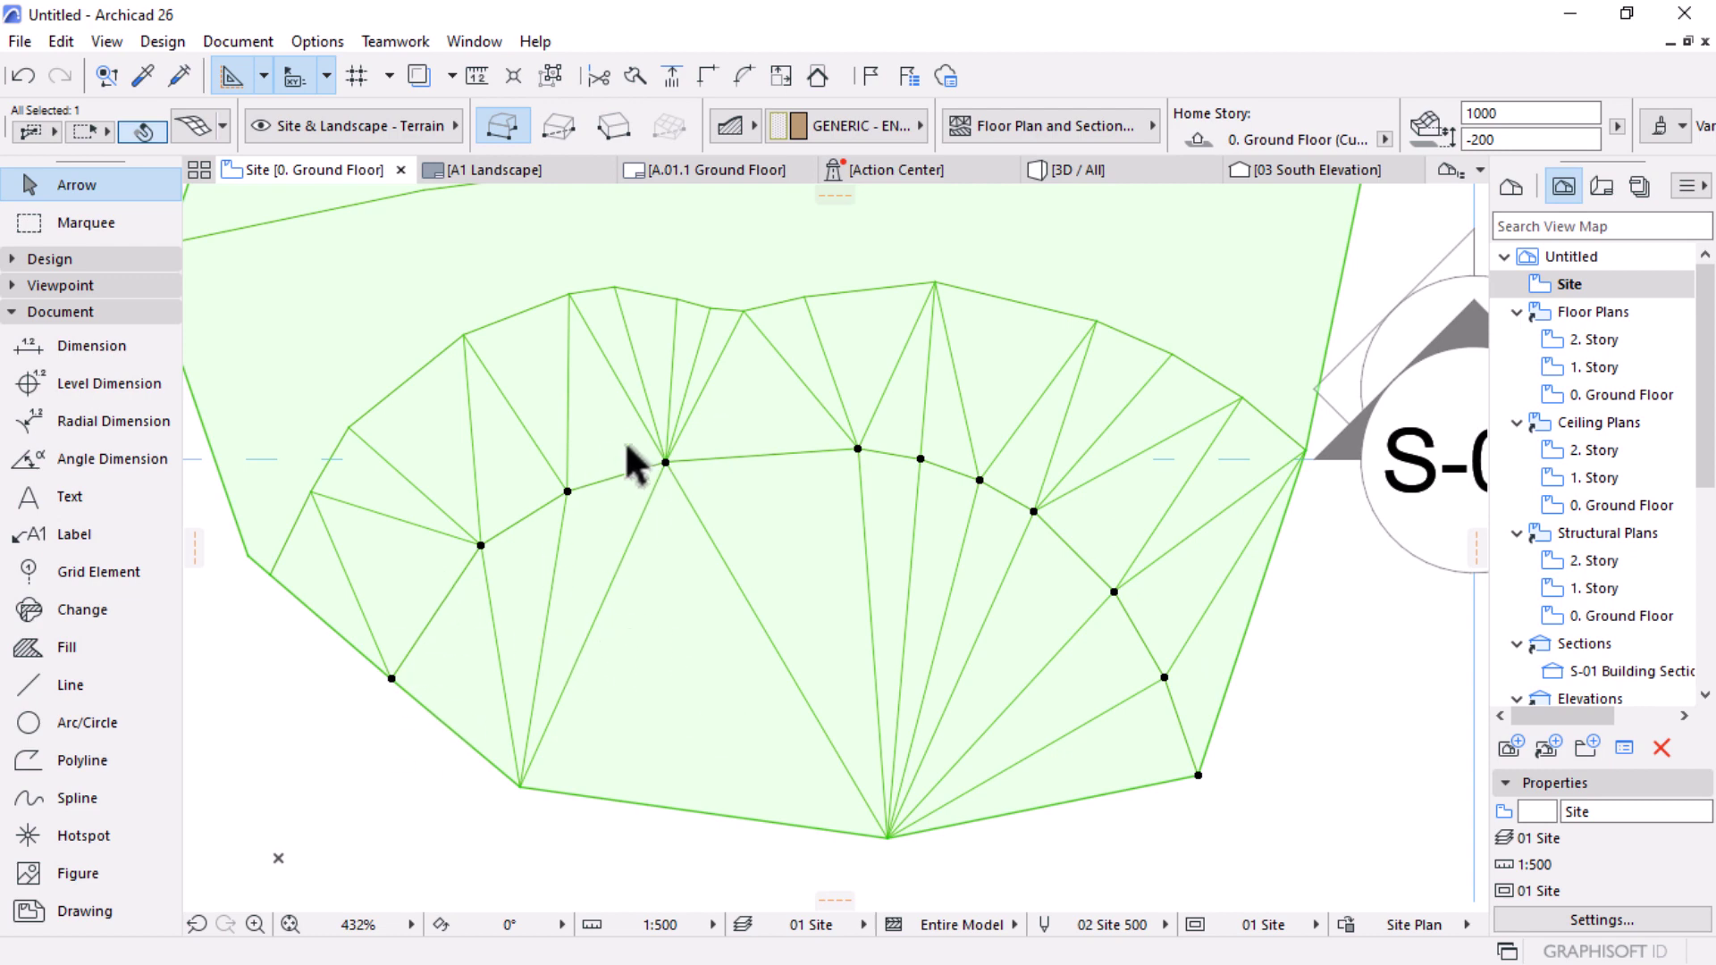
Step: Inspect the raised inner contour of the terrain in 3D from several sides and return to the site plan
mouse_move(628, 456)
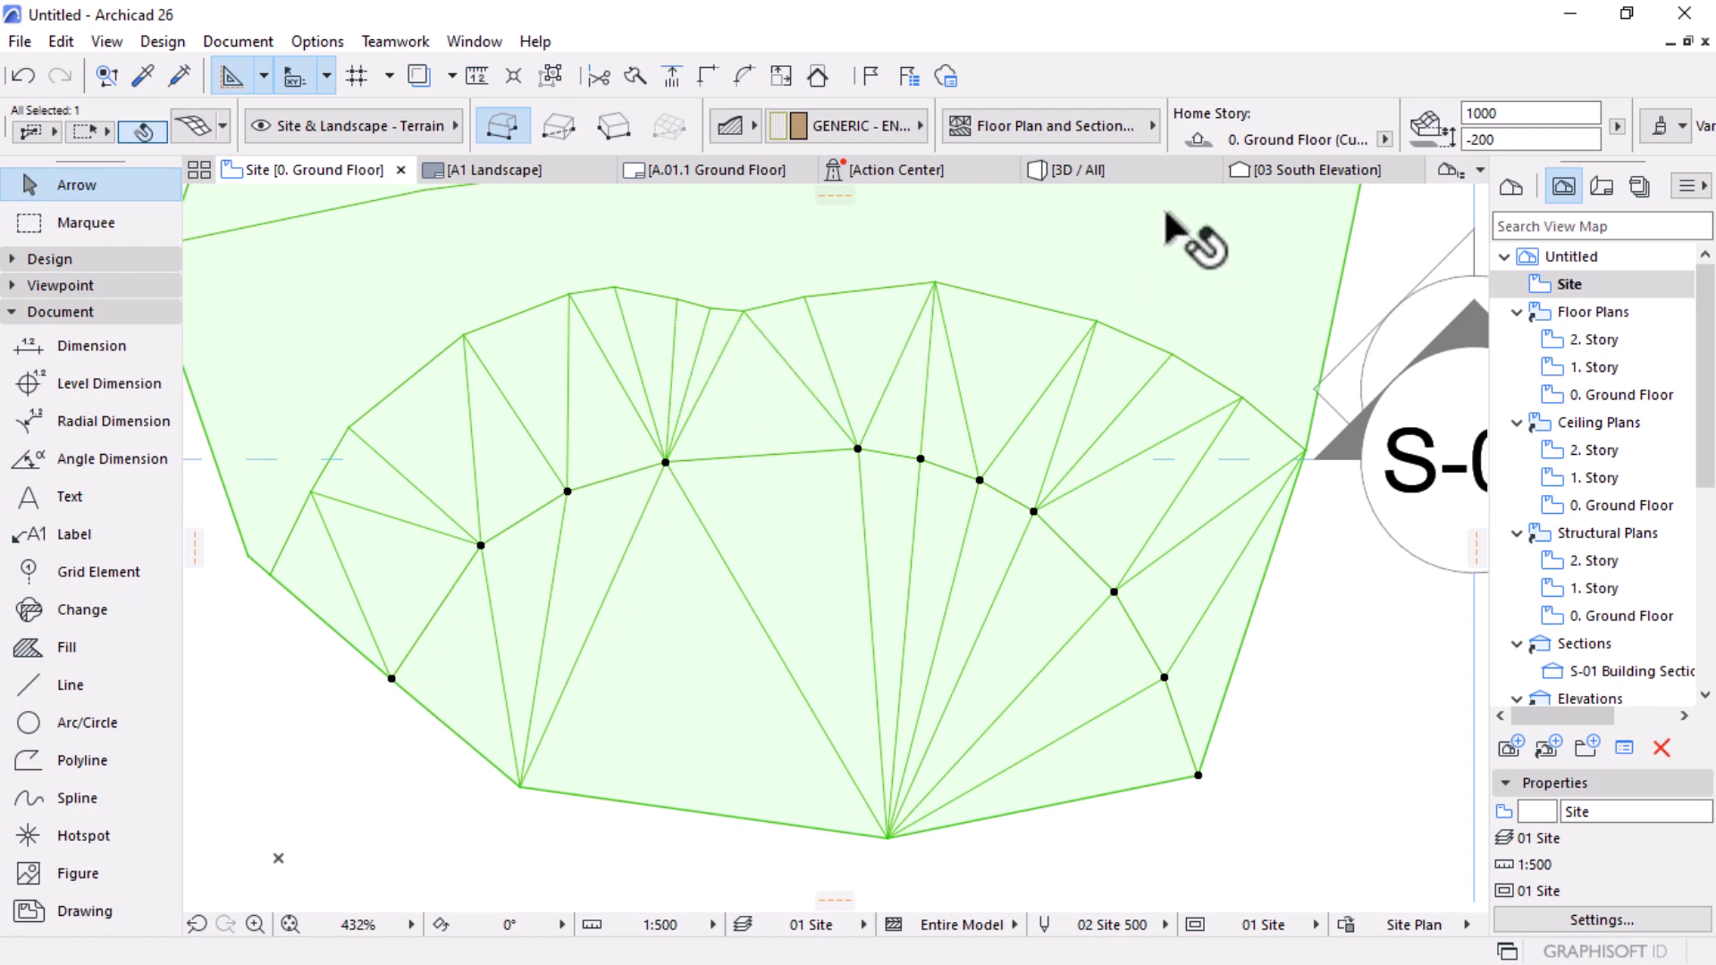
click(1097, 171)
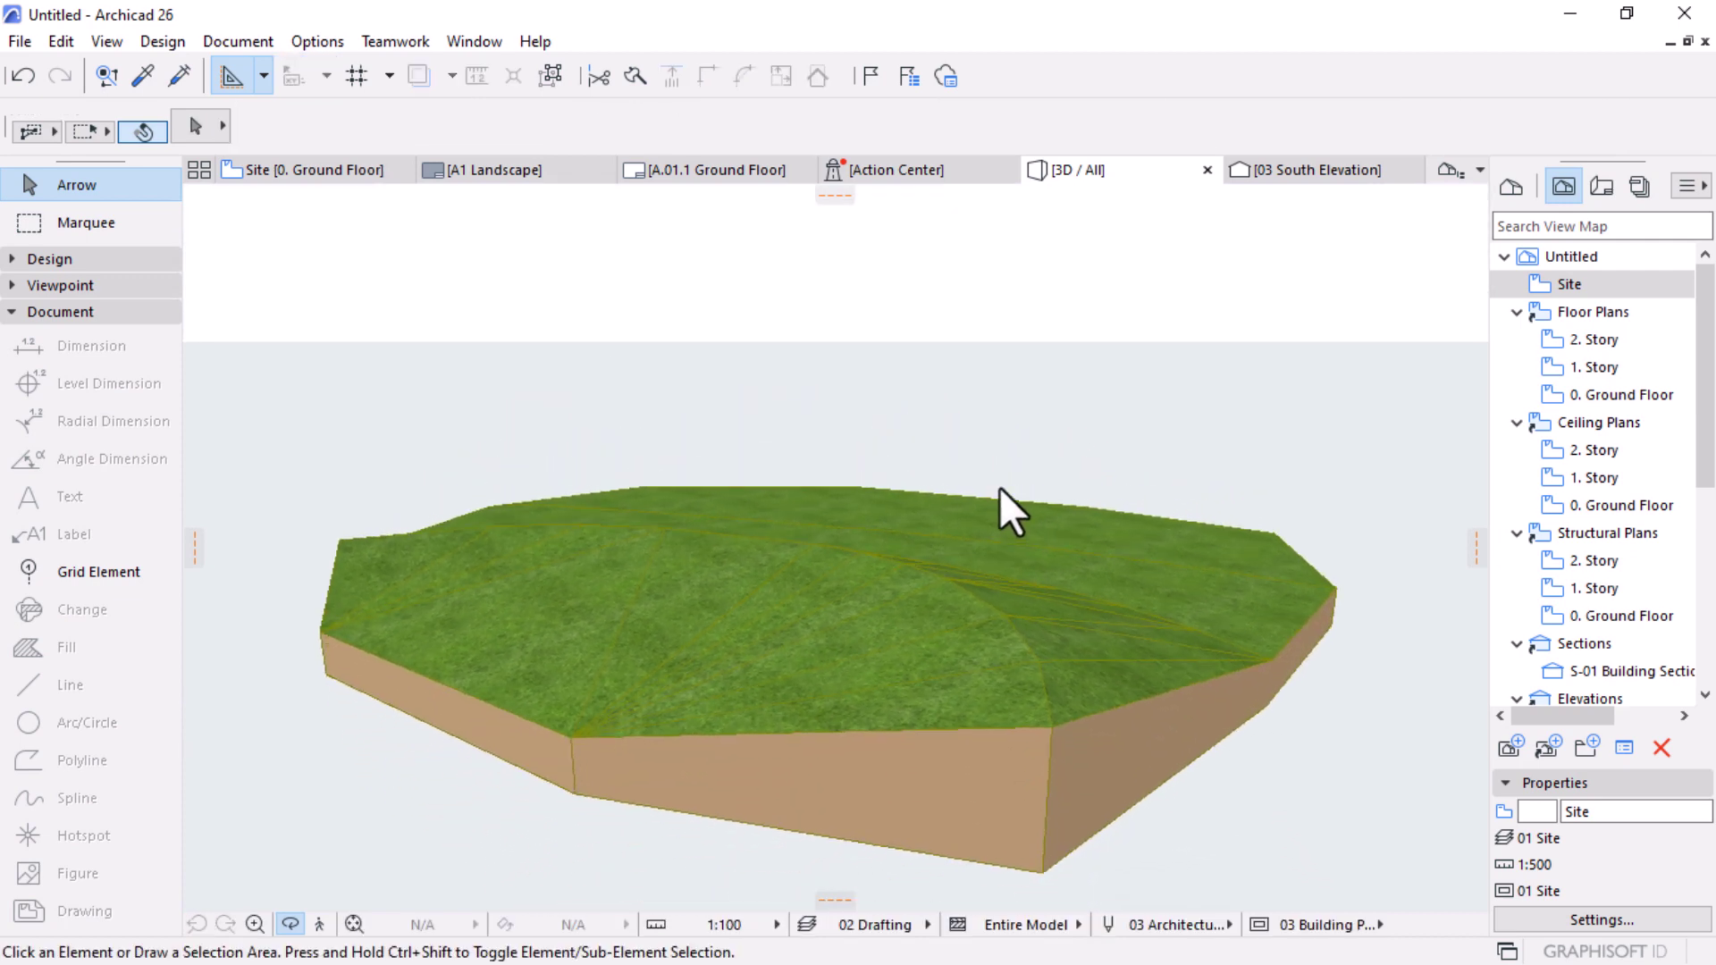
drag(999, 488, 637, 462)
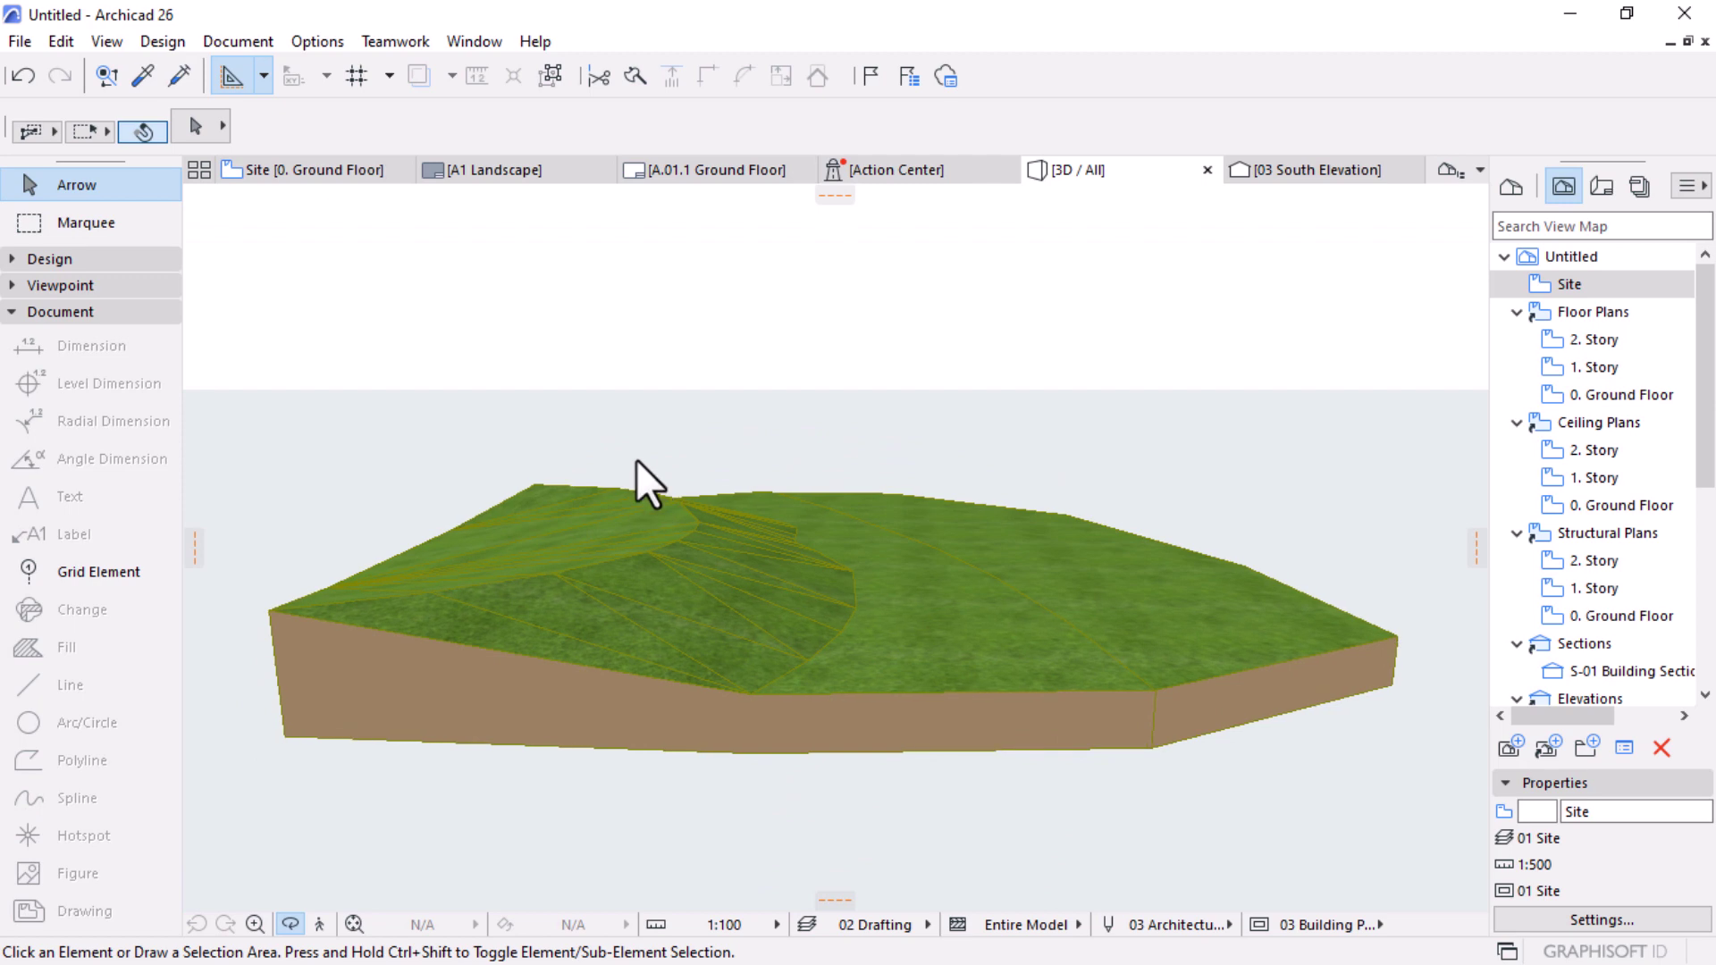
click(298, 175)
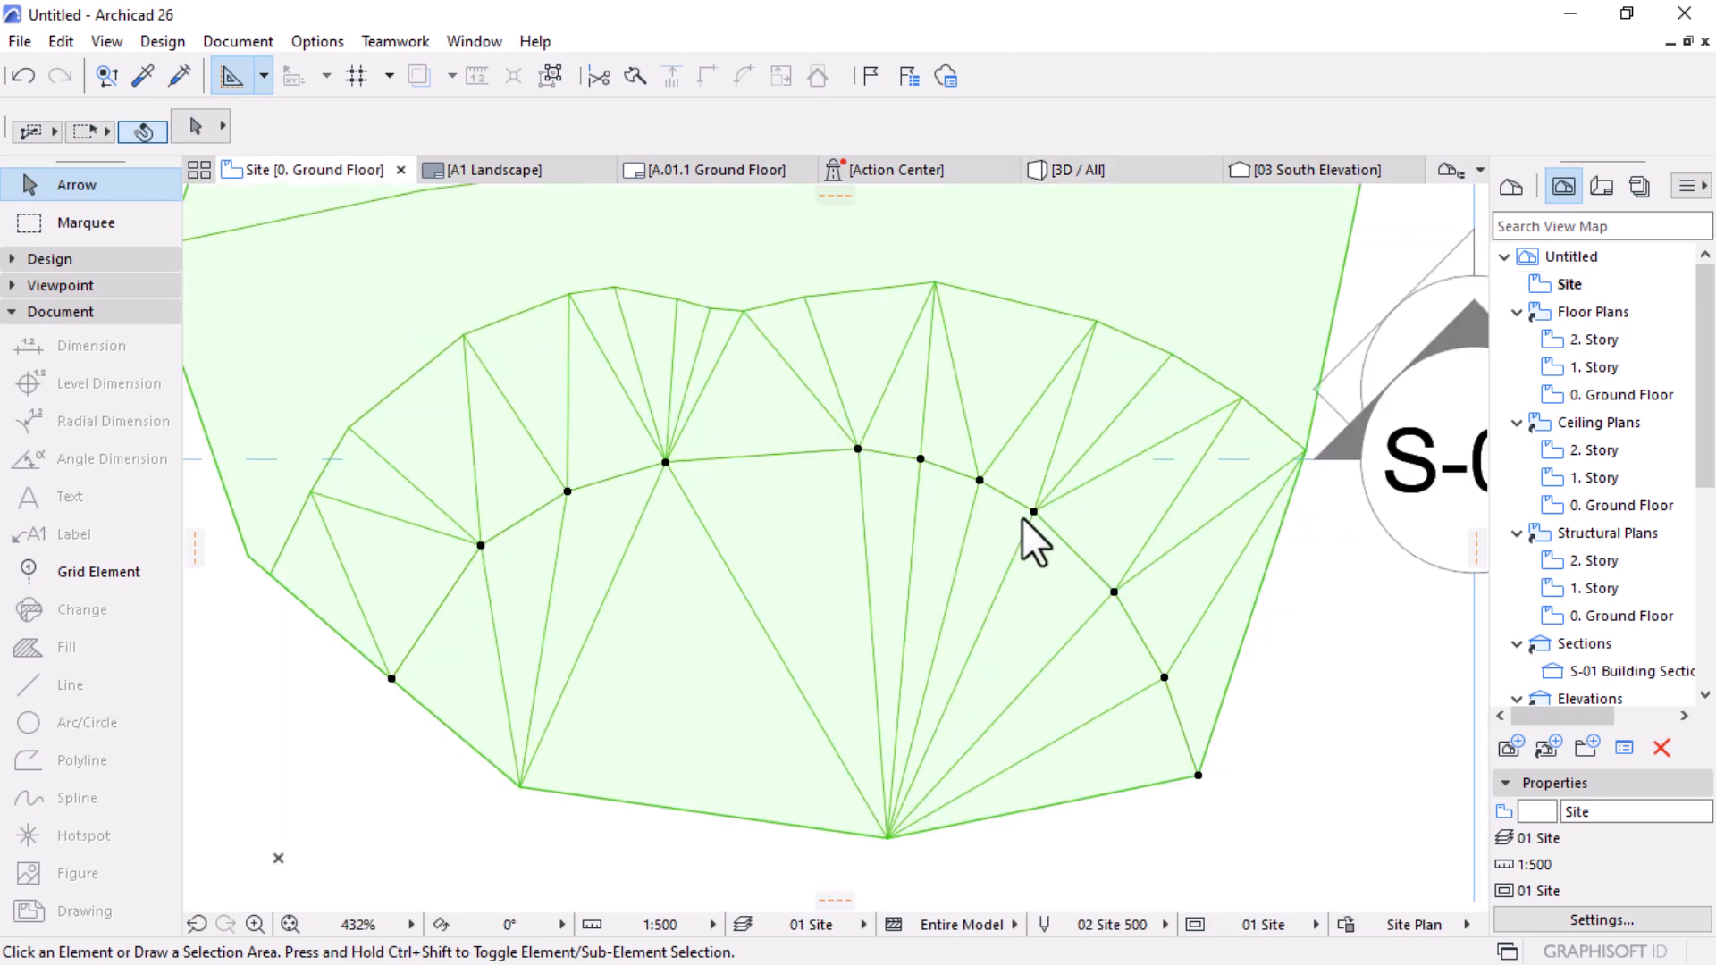
Step: Select the terrain mesh and set the middle contour's mesh point height to 2000 relative to the mesh reference plane, applied to all points
click(889, 603)
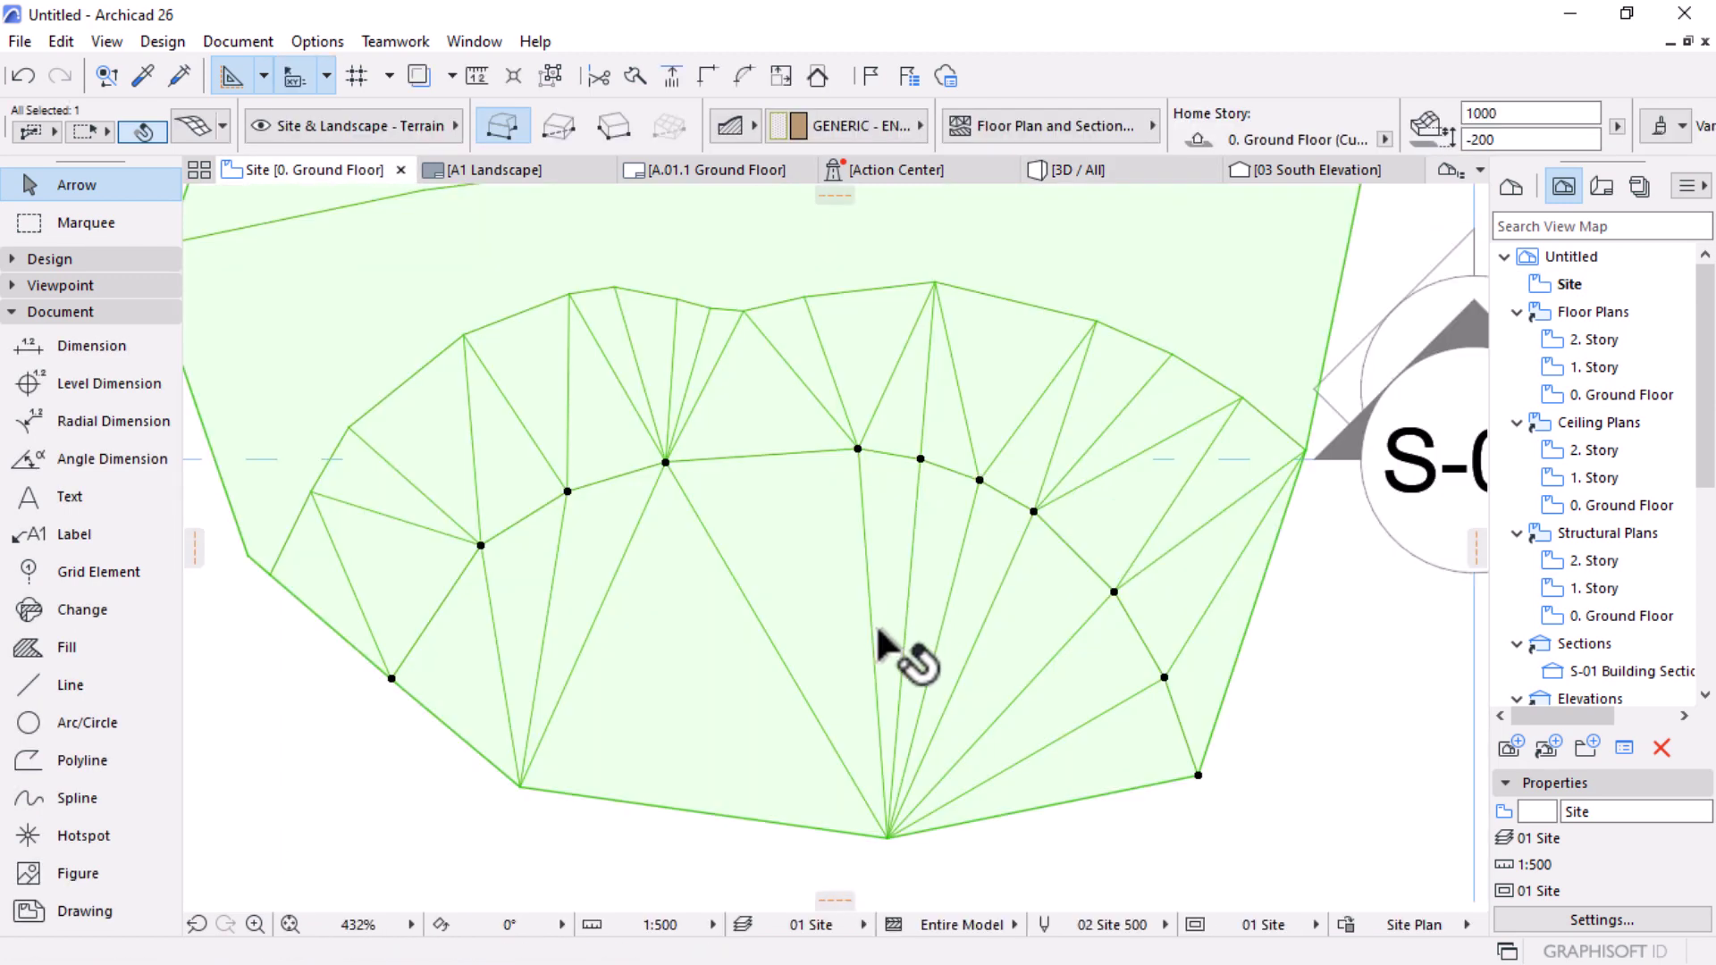
scroll(894, 645, down, 5)
scroll(939, 486, up, 4)
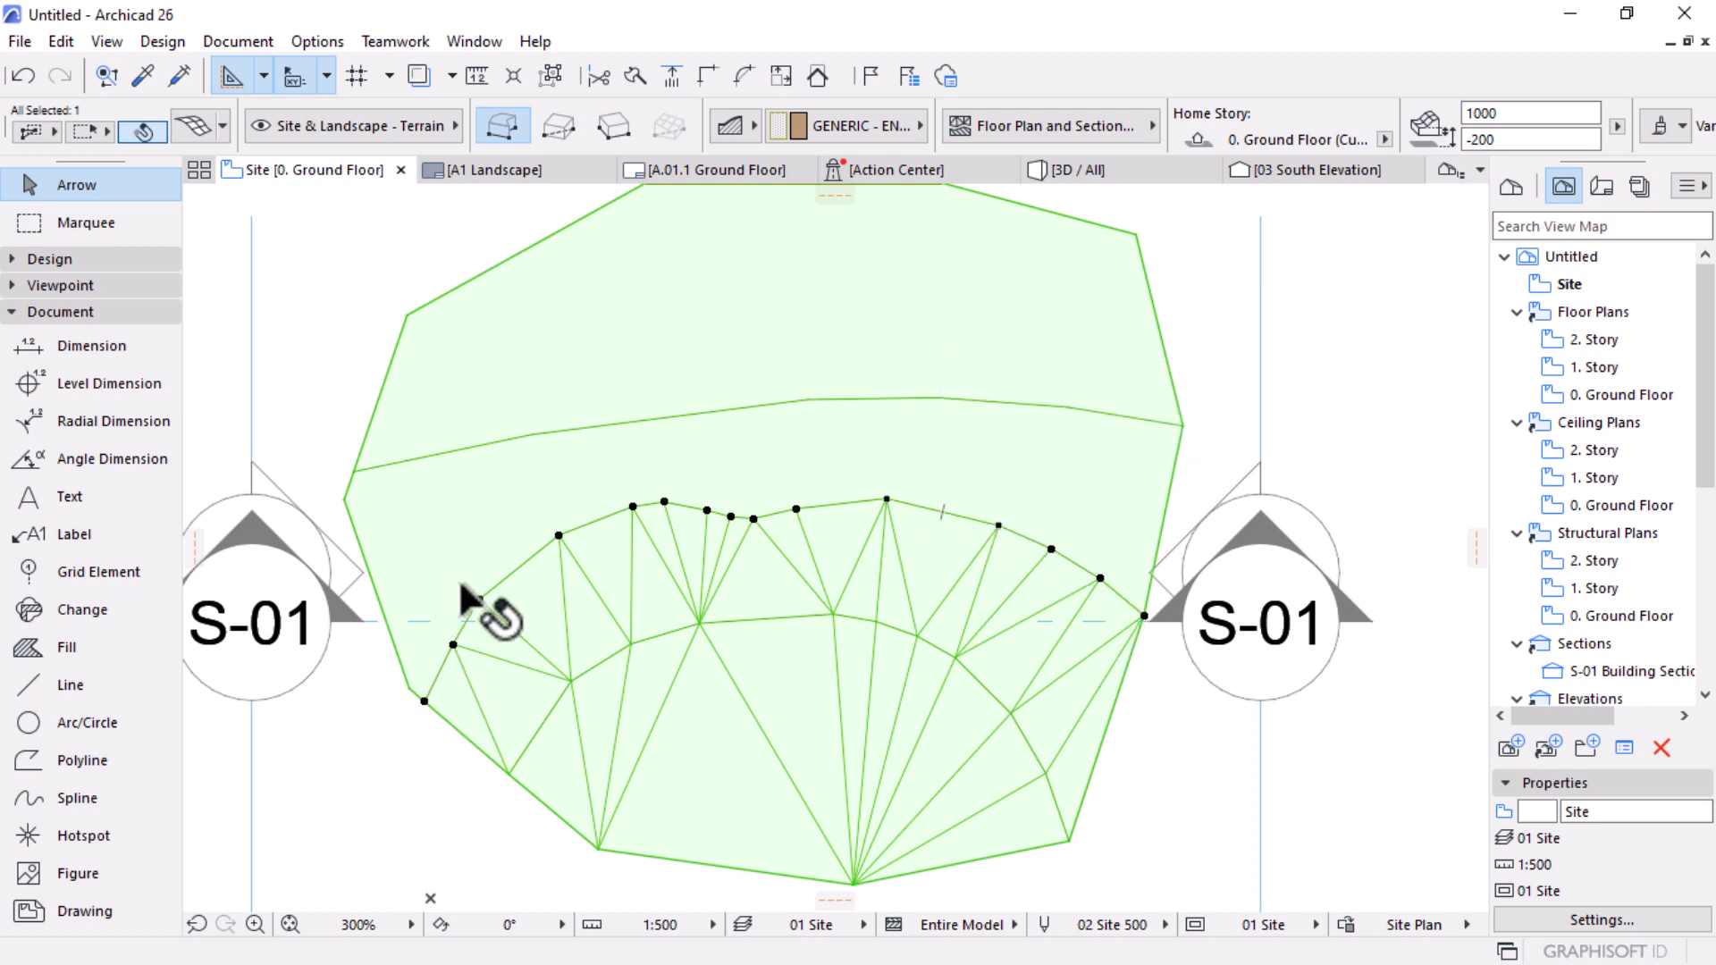
click(754, 518)
click(754, 519)
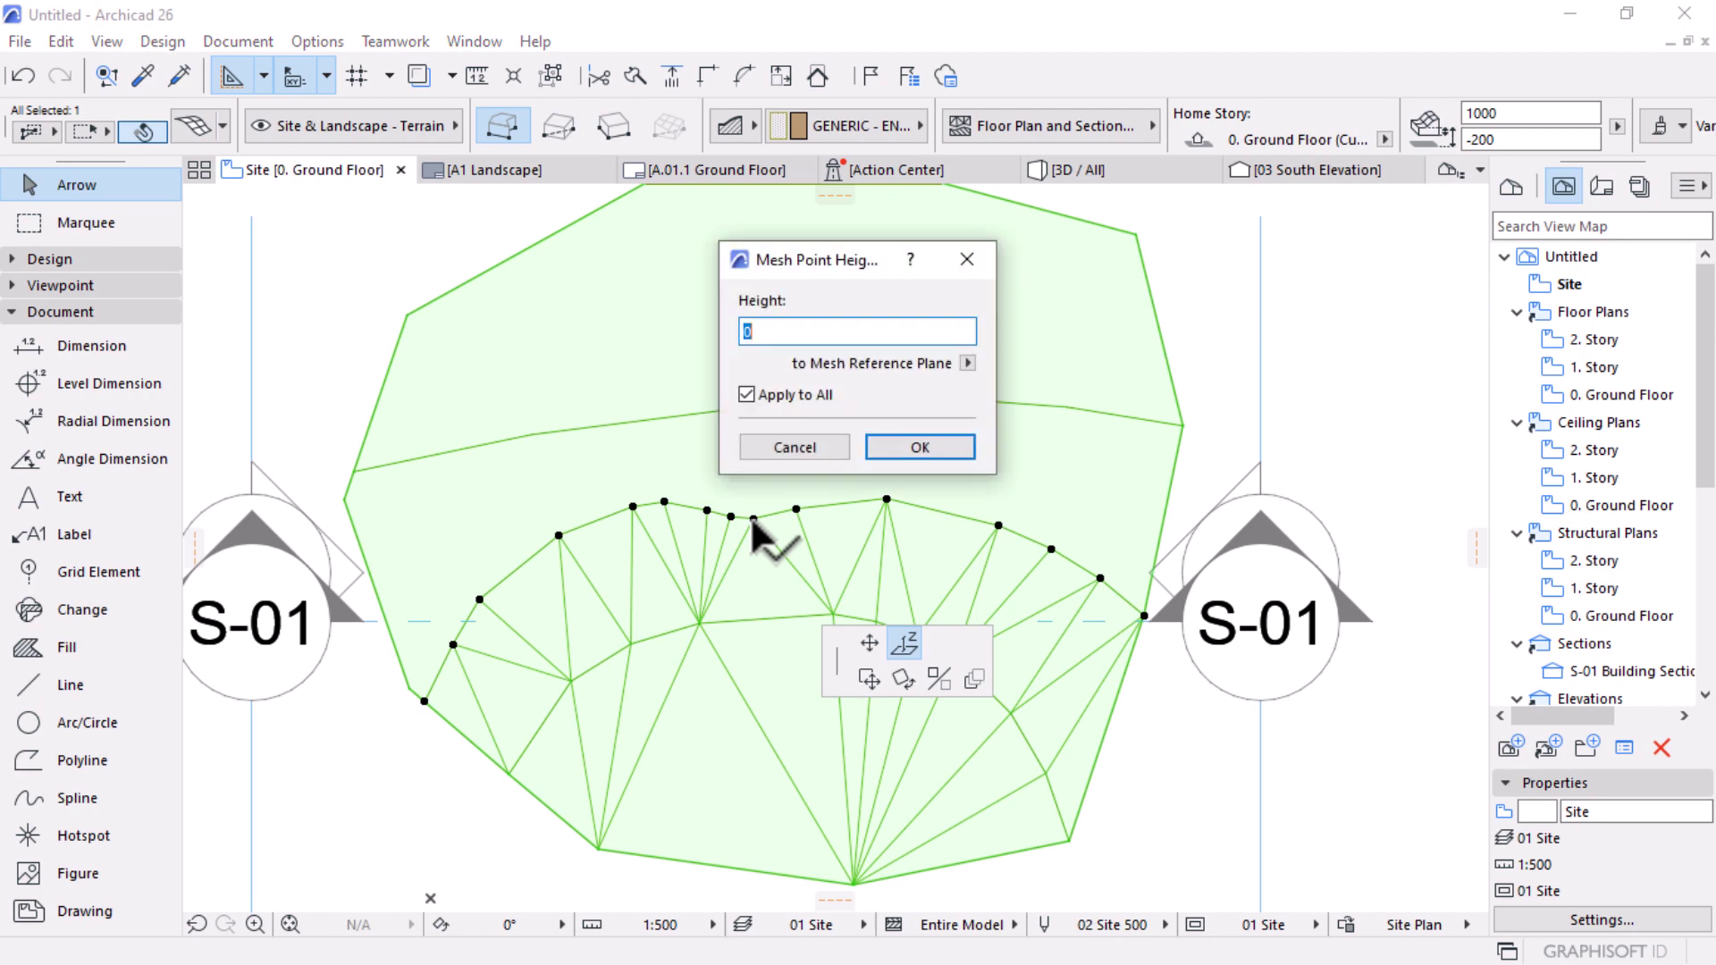
text(2000)
click(932, 449)
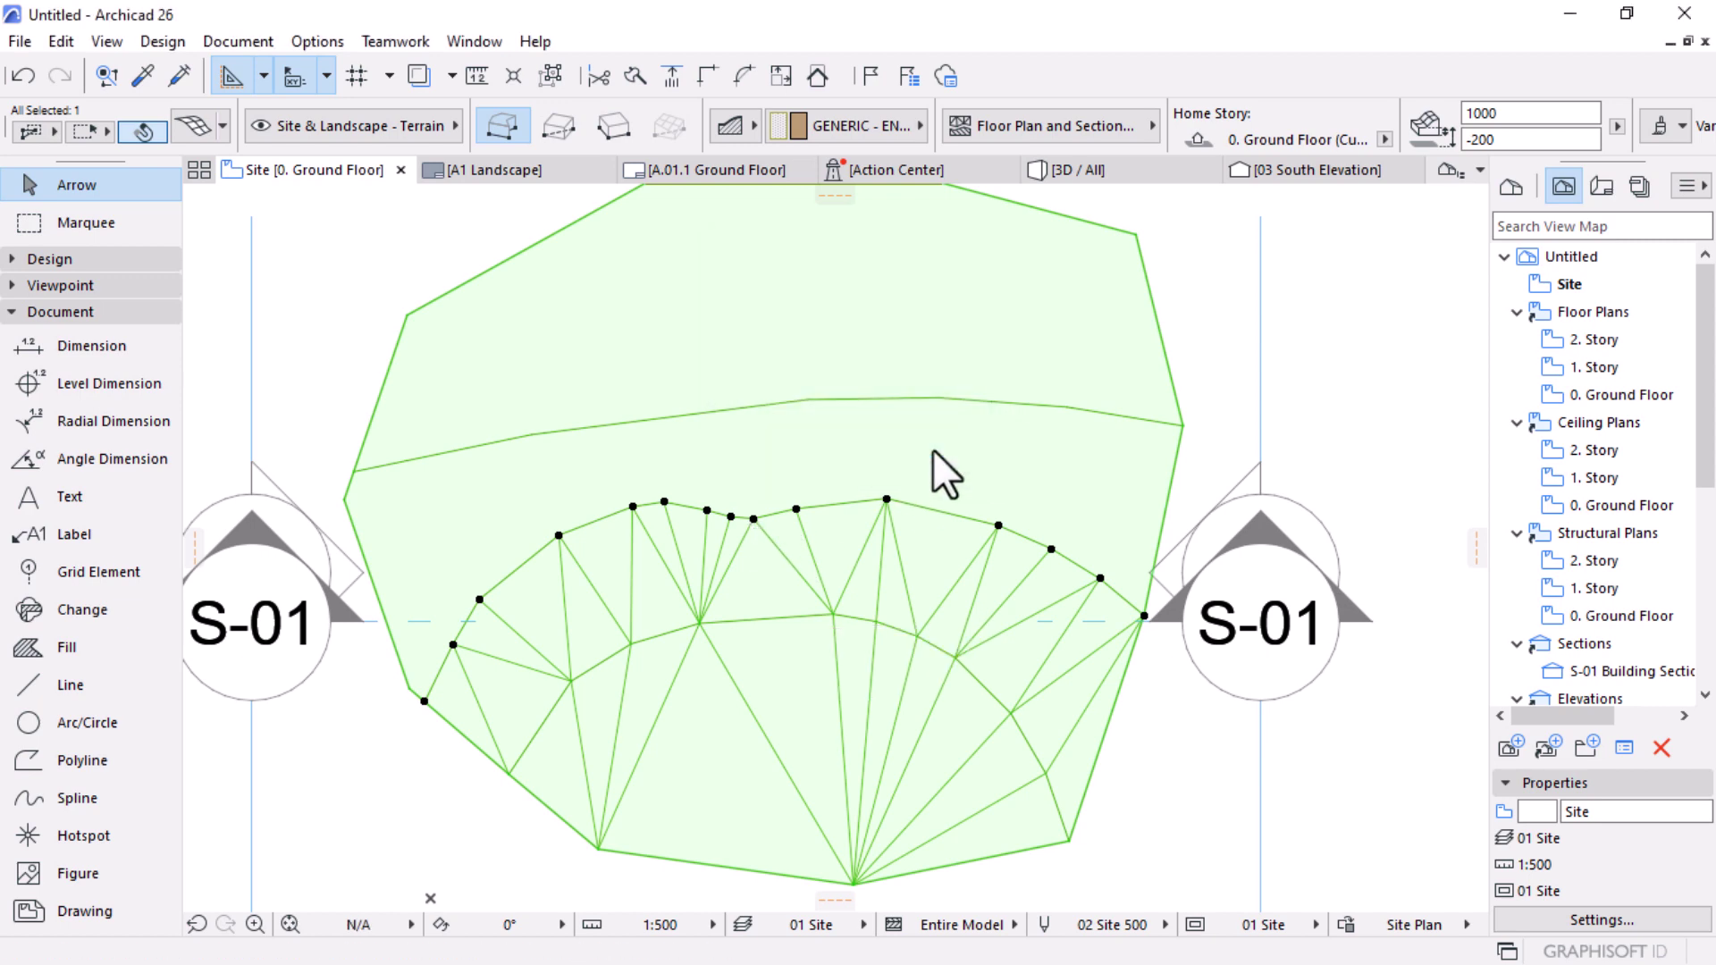
Step: Set the northernmost contour's mesh point height to 300 relative to the mesh reference plane, applied to all its points
click(807, 399)
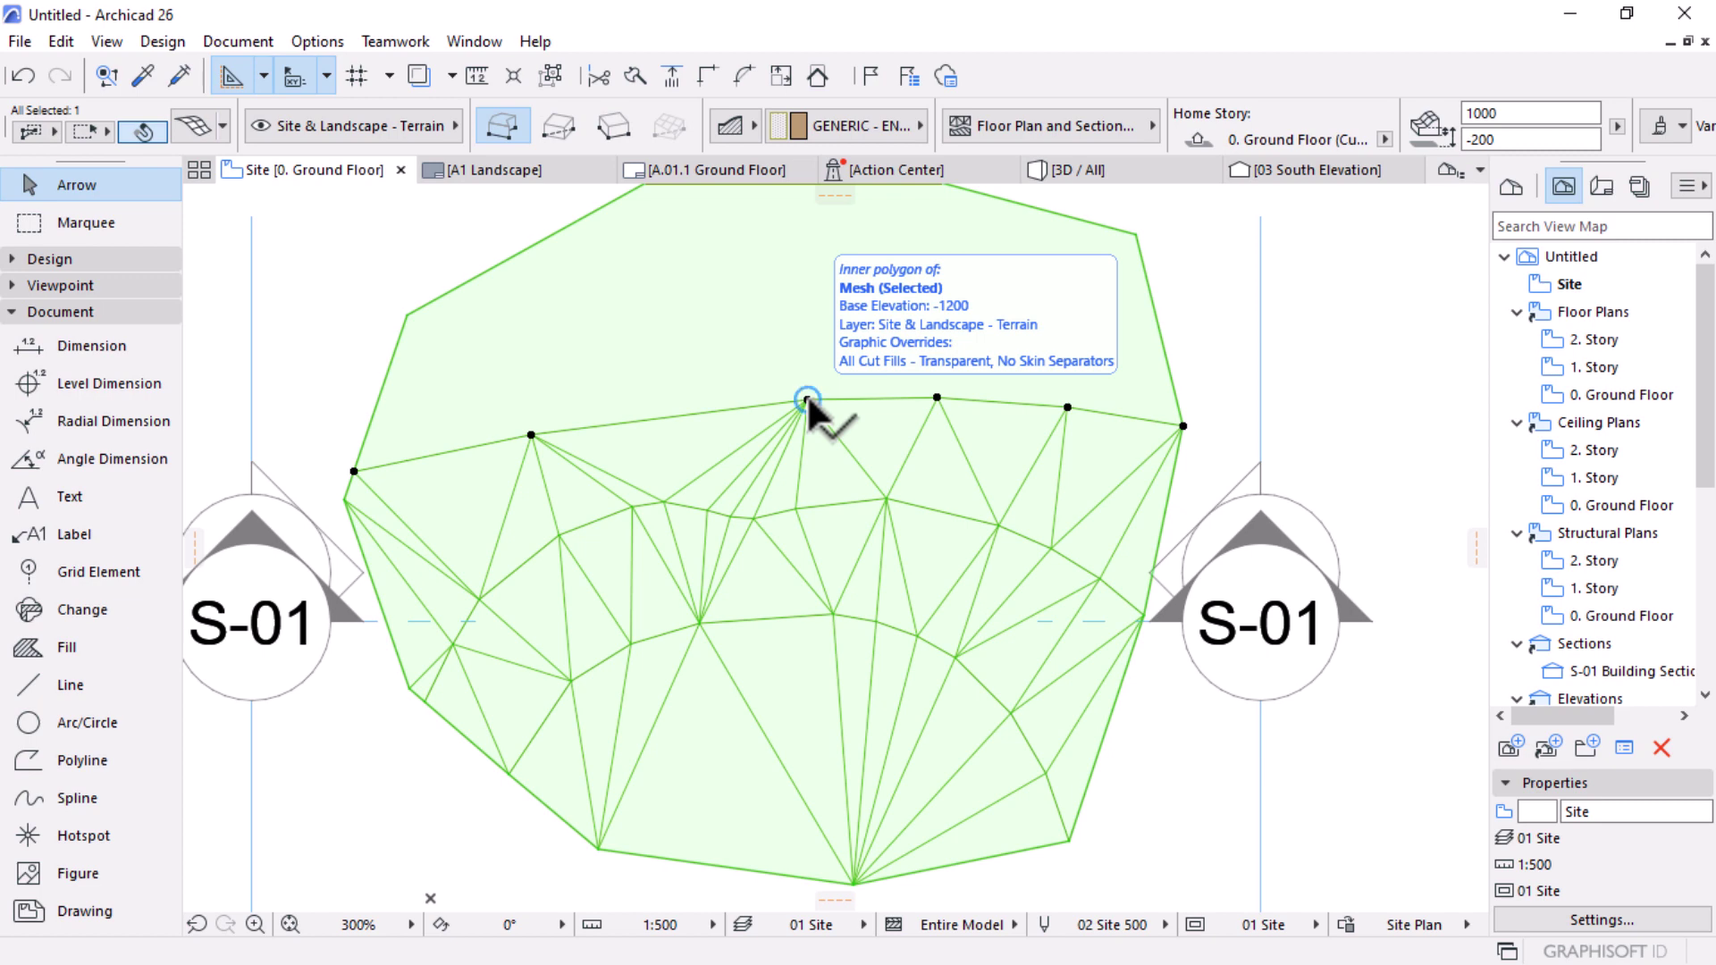
click(807, 399)
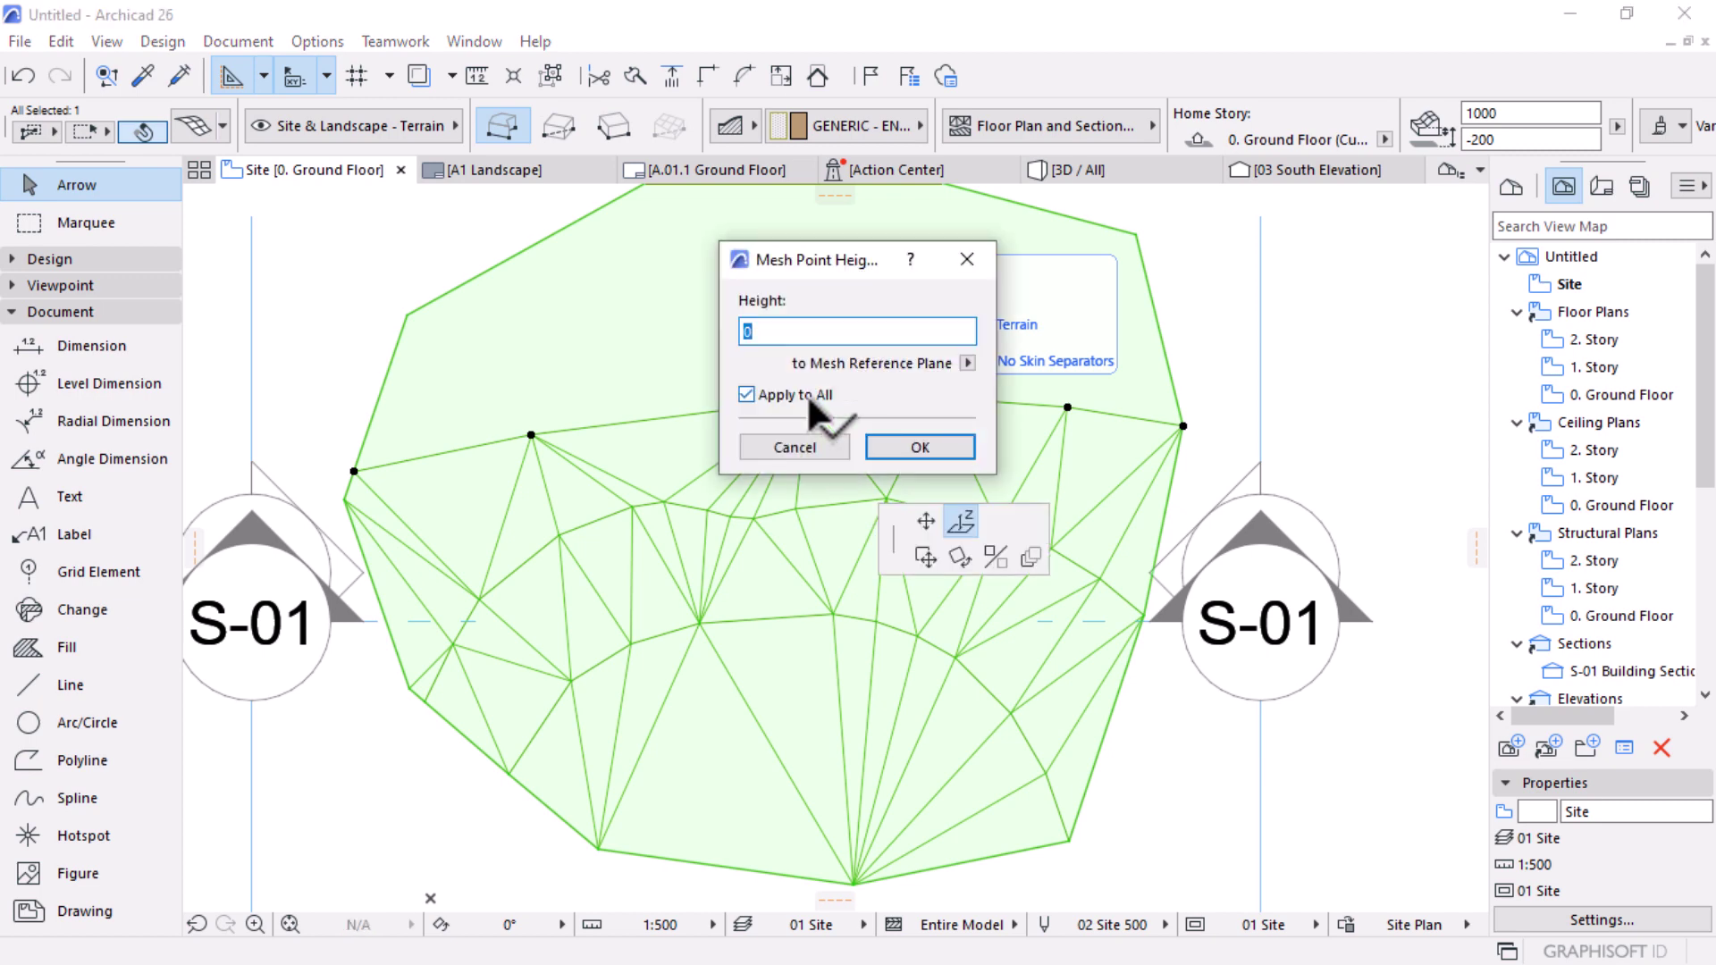
text(300)
key(BackSpace)
key(BackSpace)
key(BackSpace)
text(300)
key(Return)
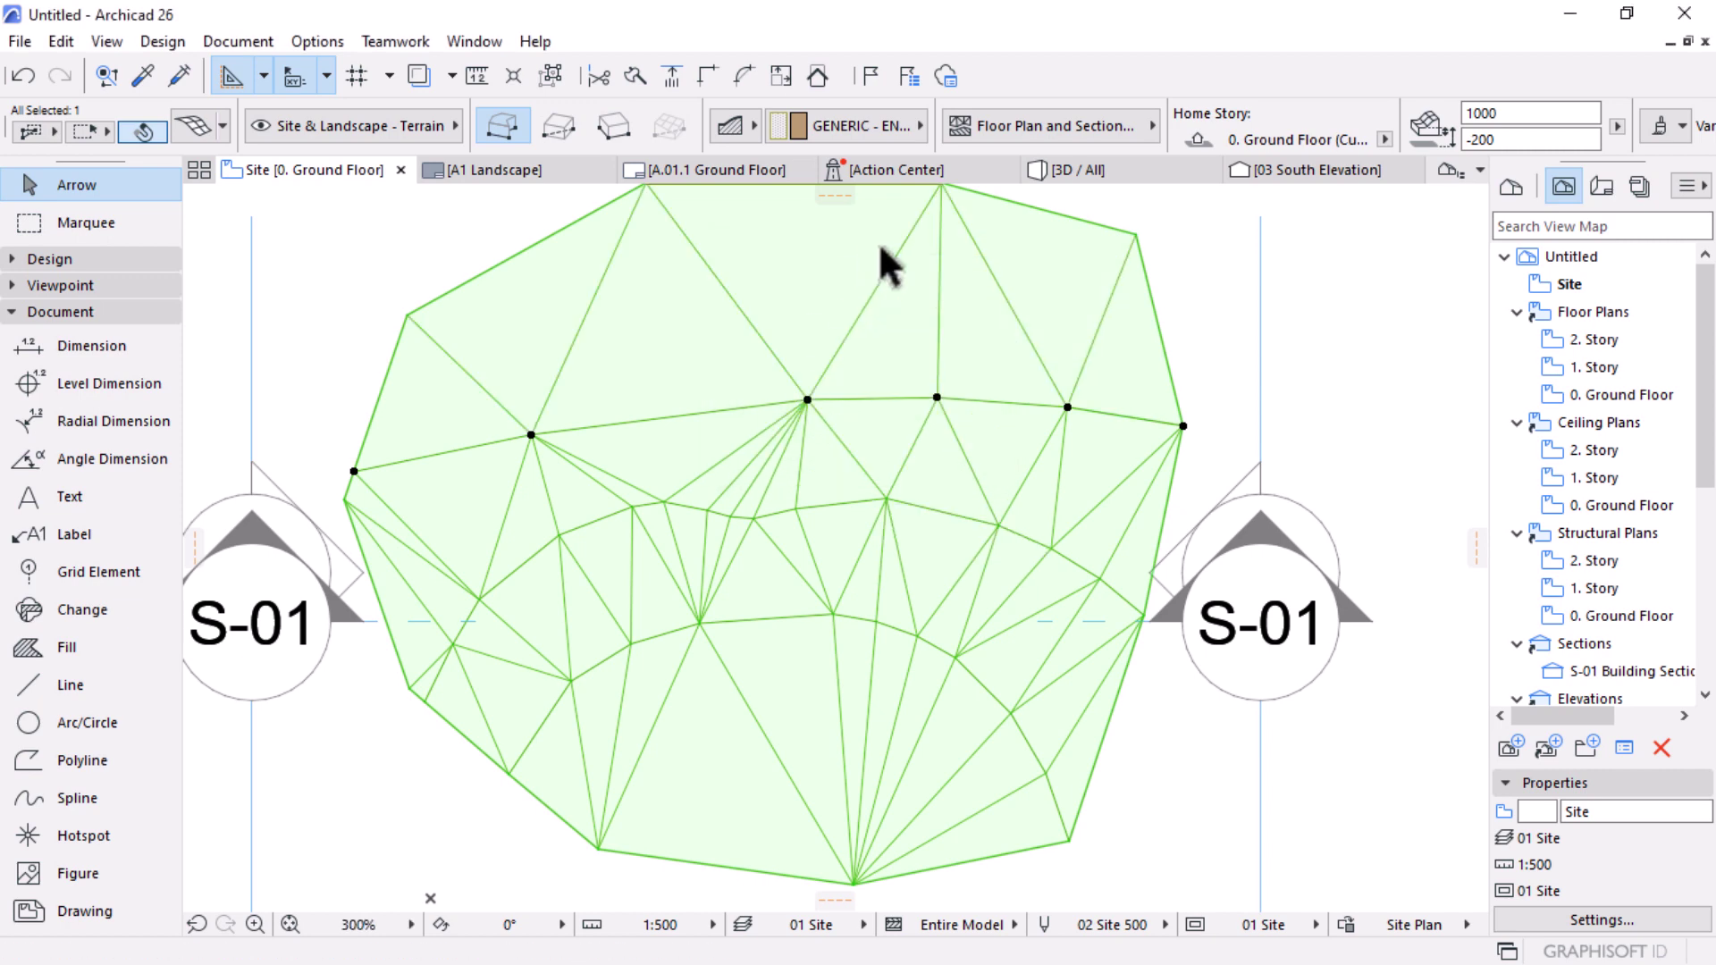
Step: Inspect the terrain slope between the middle and northernmost contours in 3D from several sides
click(1073, 170)
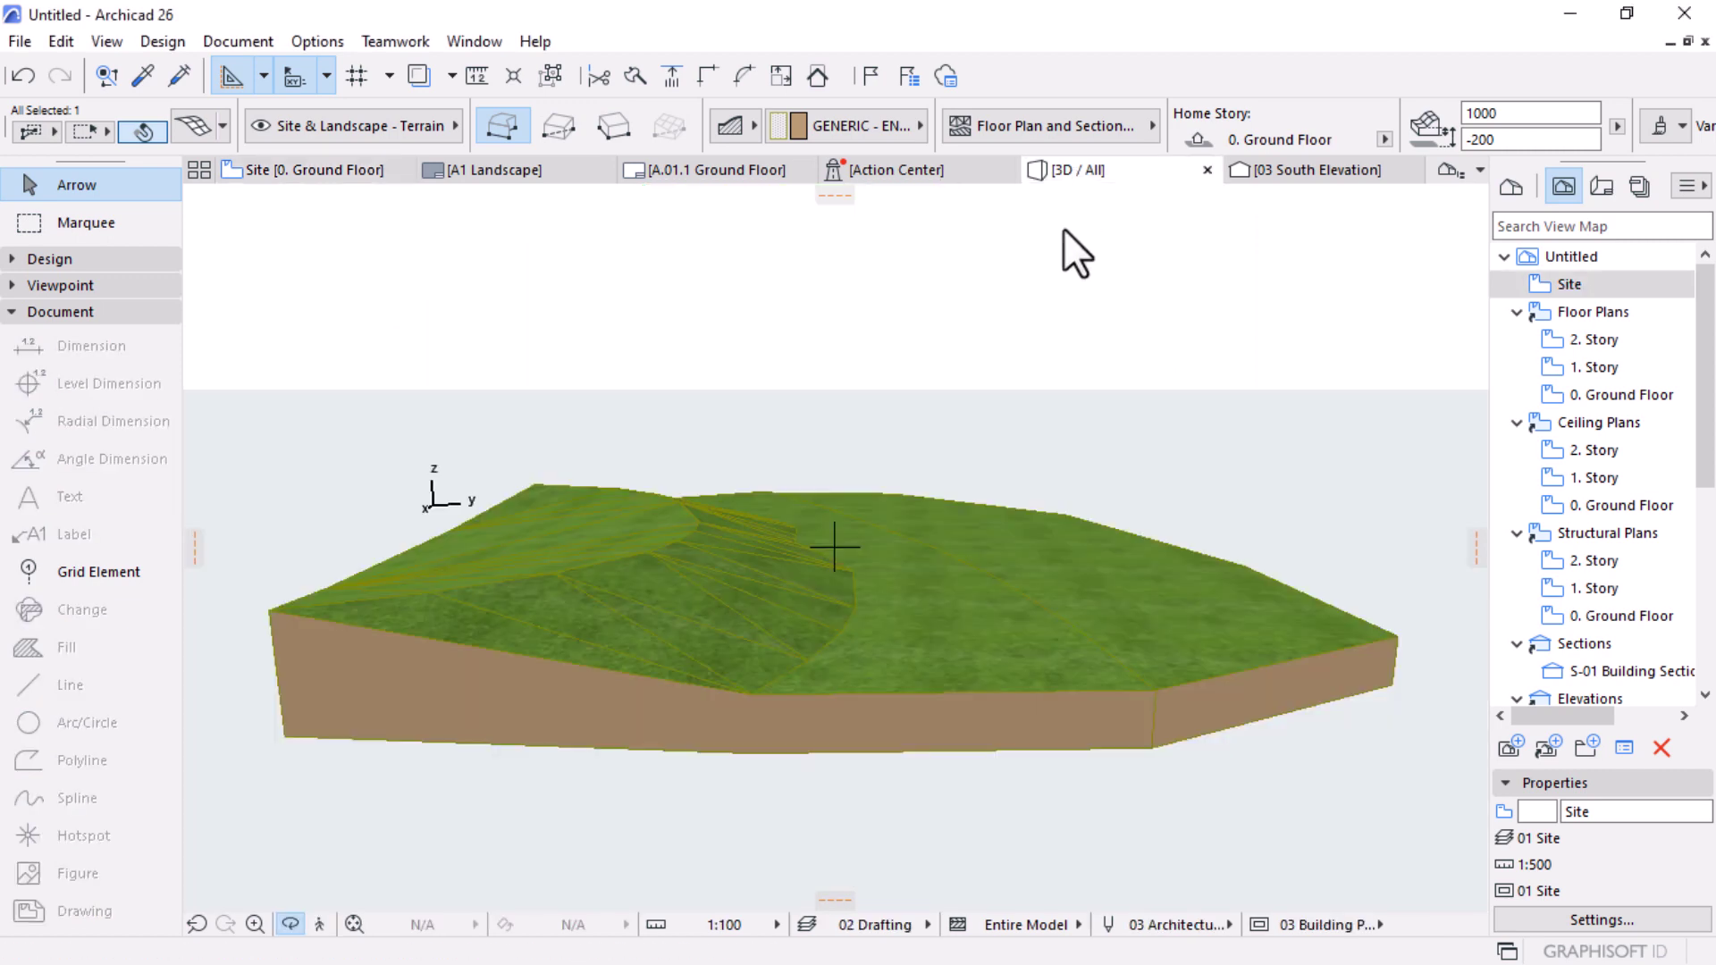
click(1027, 368)
shift+middle_drag(1092, 533, 1015, 548)
scroll(998, 649, up, 5)
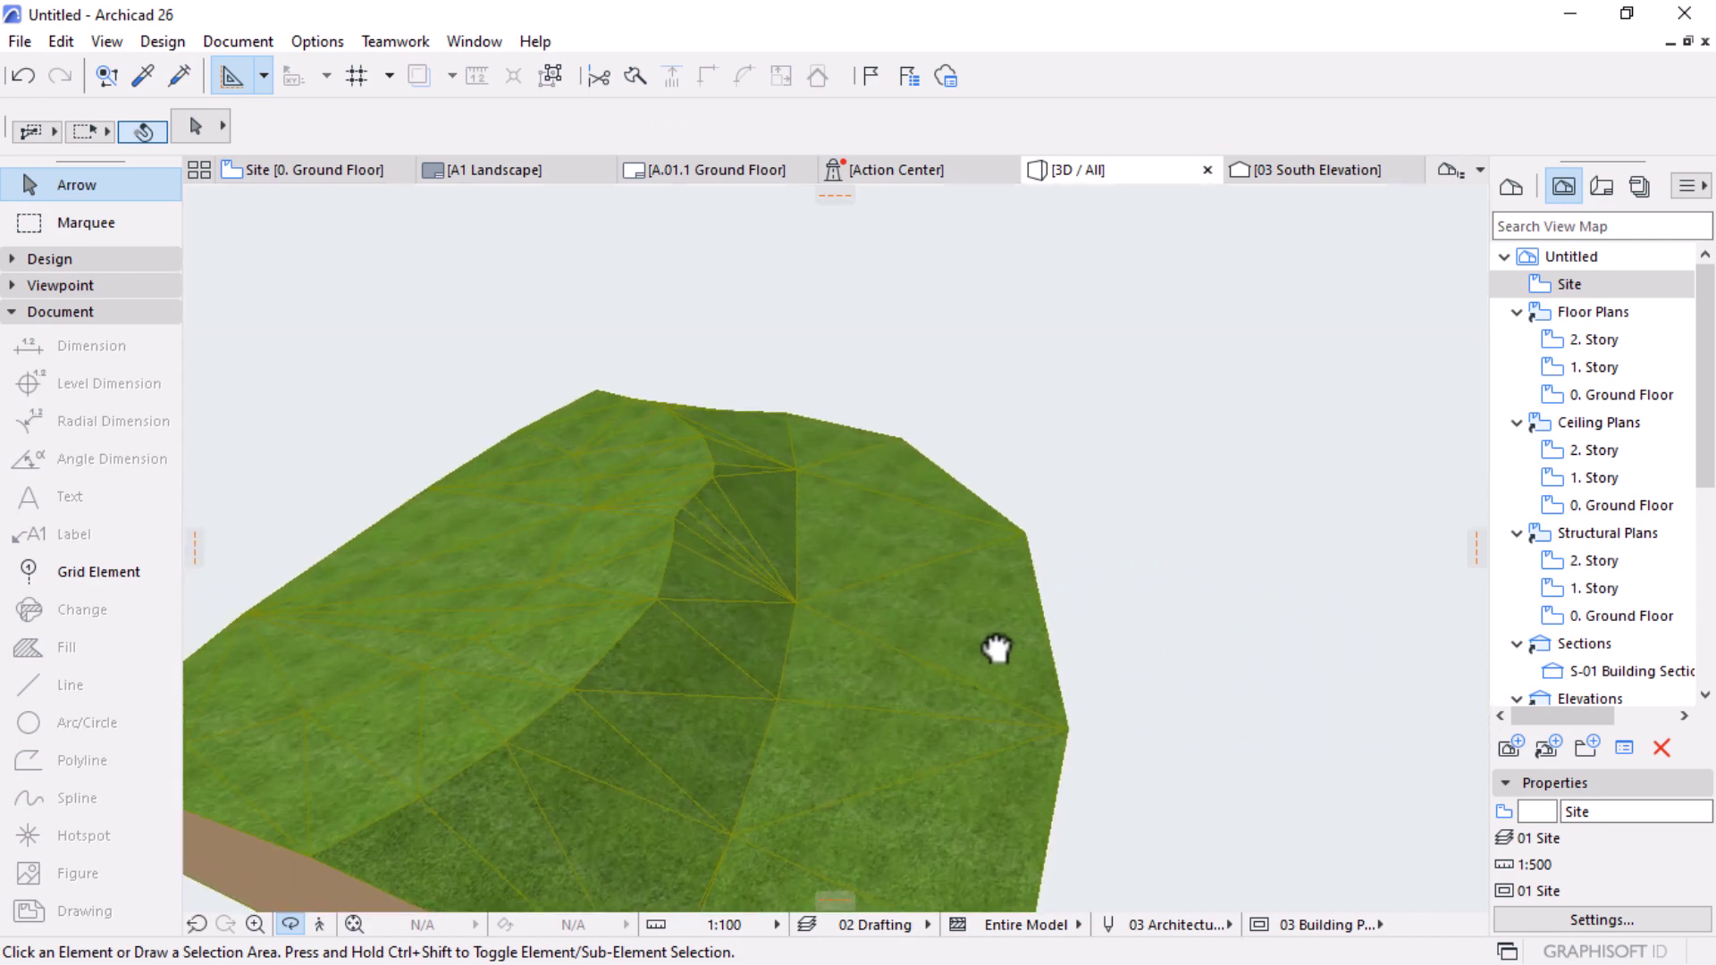
scroll(998, 649, down, 5)
shift+middle_drag(1118, 560, 655, 498)
scroll(655, 498, up, 5)
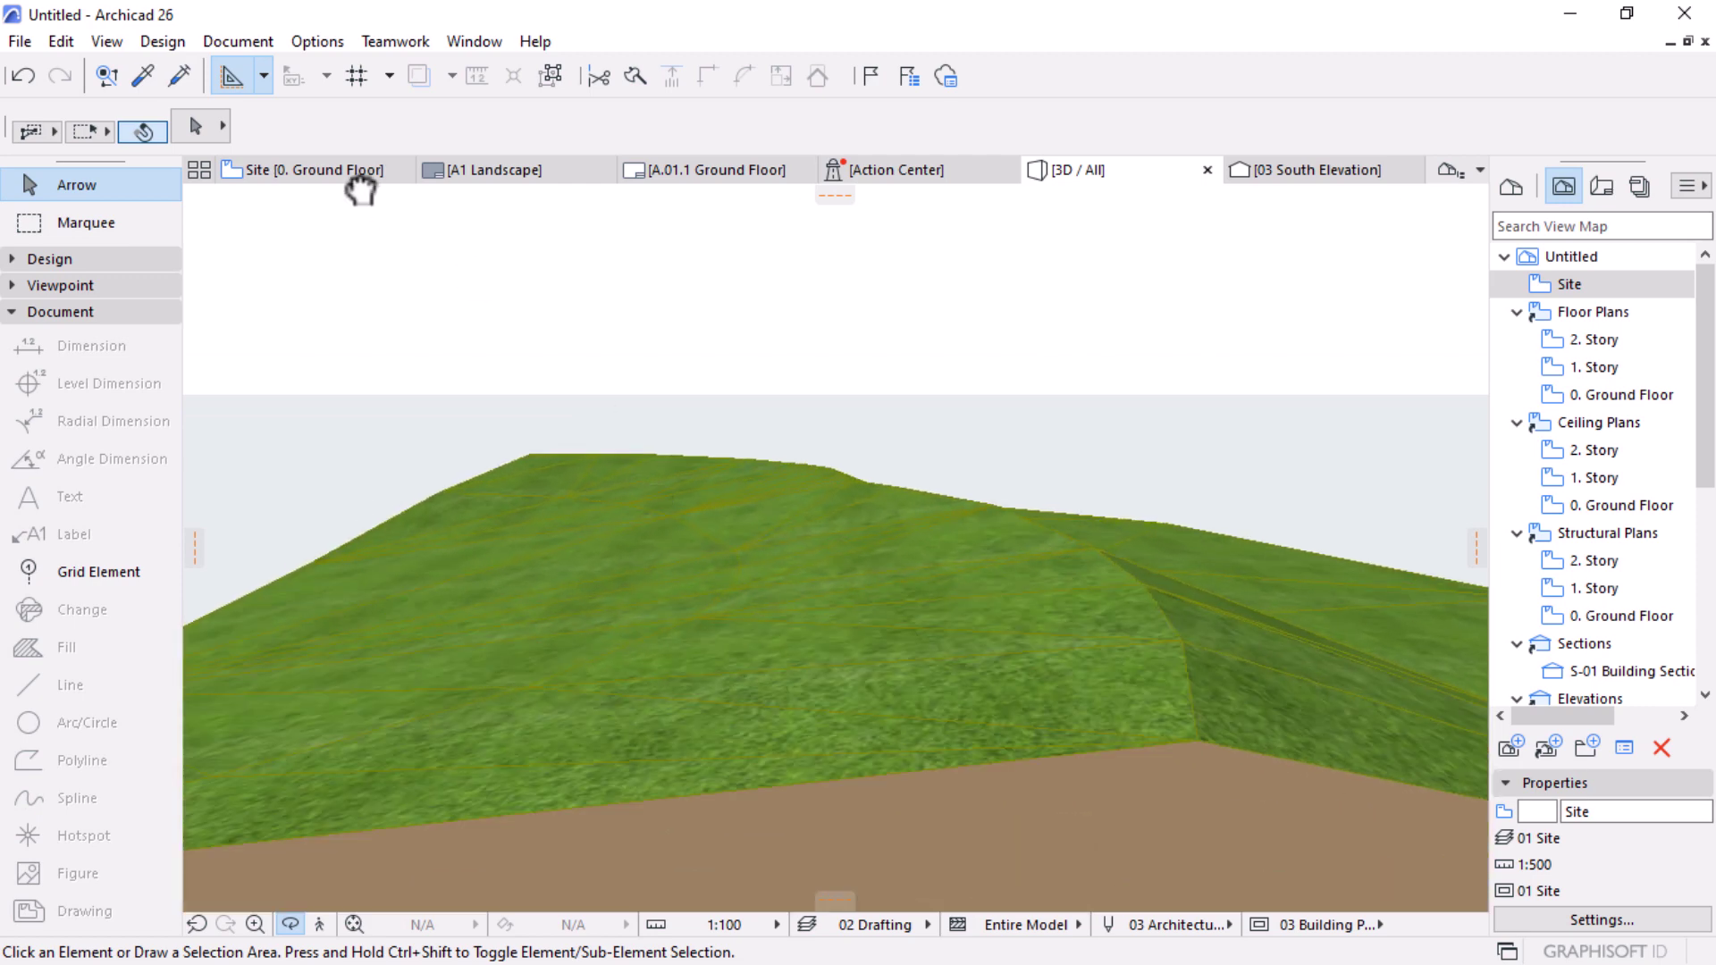
Step: Set the northernmost contour's mesh point height to 500 on the site plan, applied to all points, and check the slope in 3D
click(332, 175)
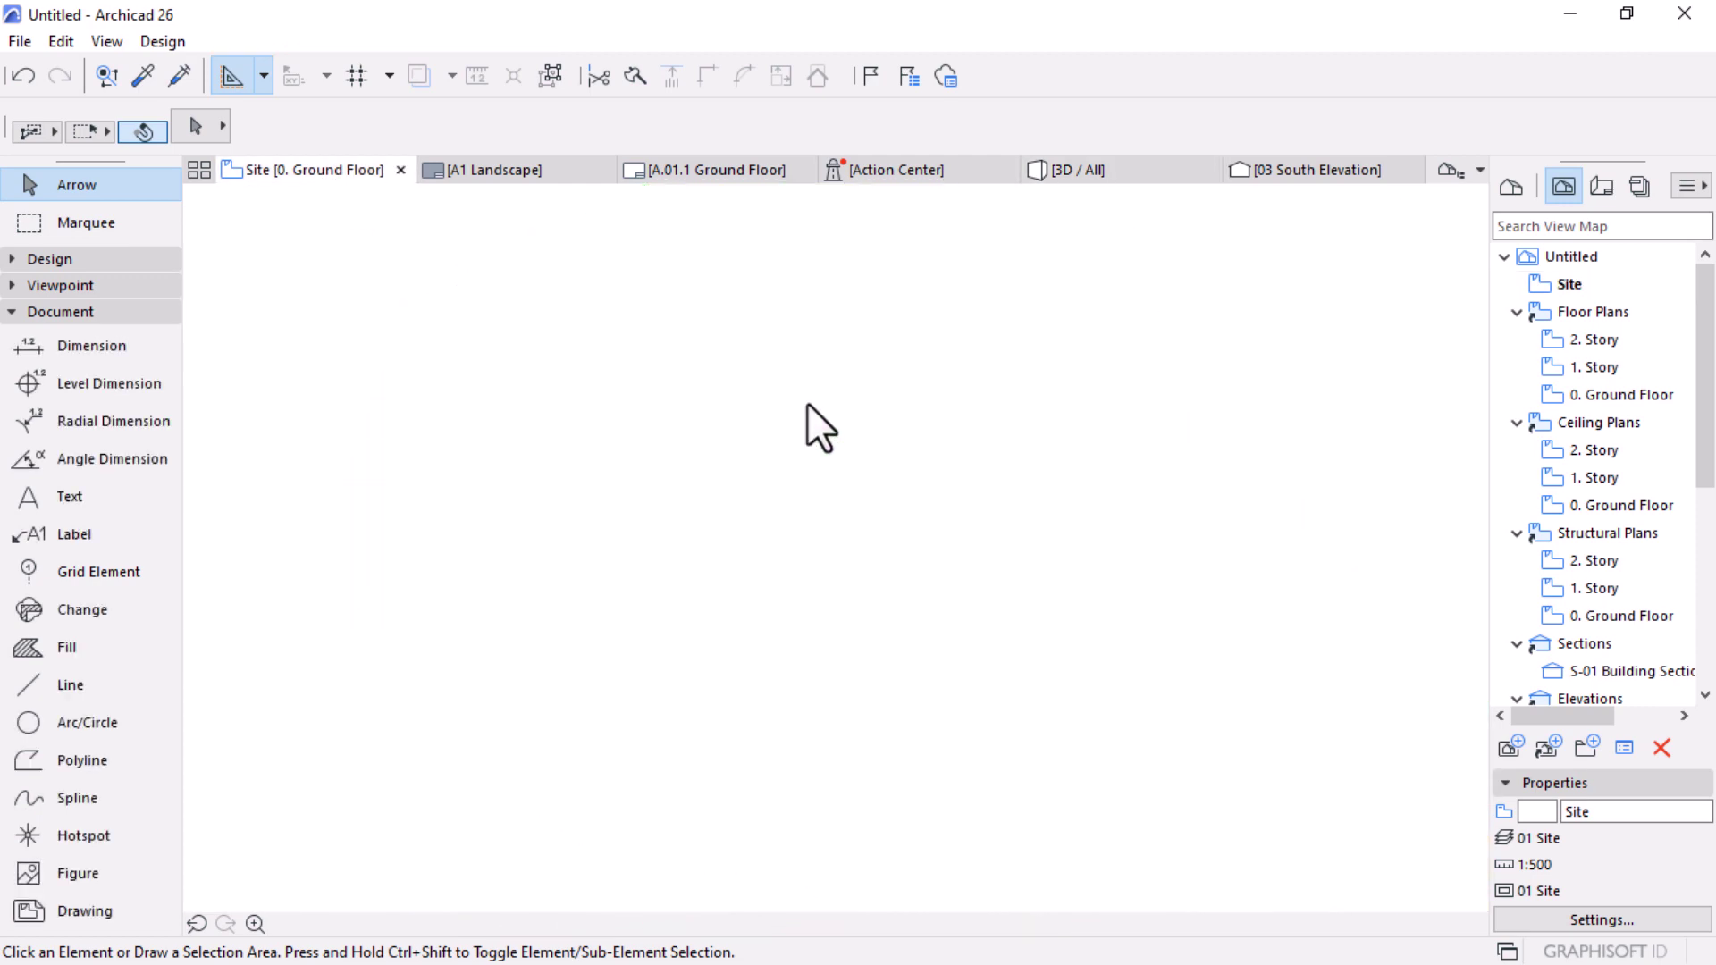
click(807, 404)
click(808, 404)
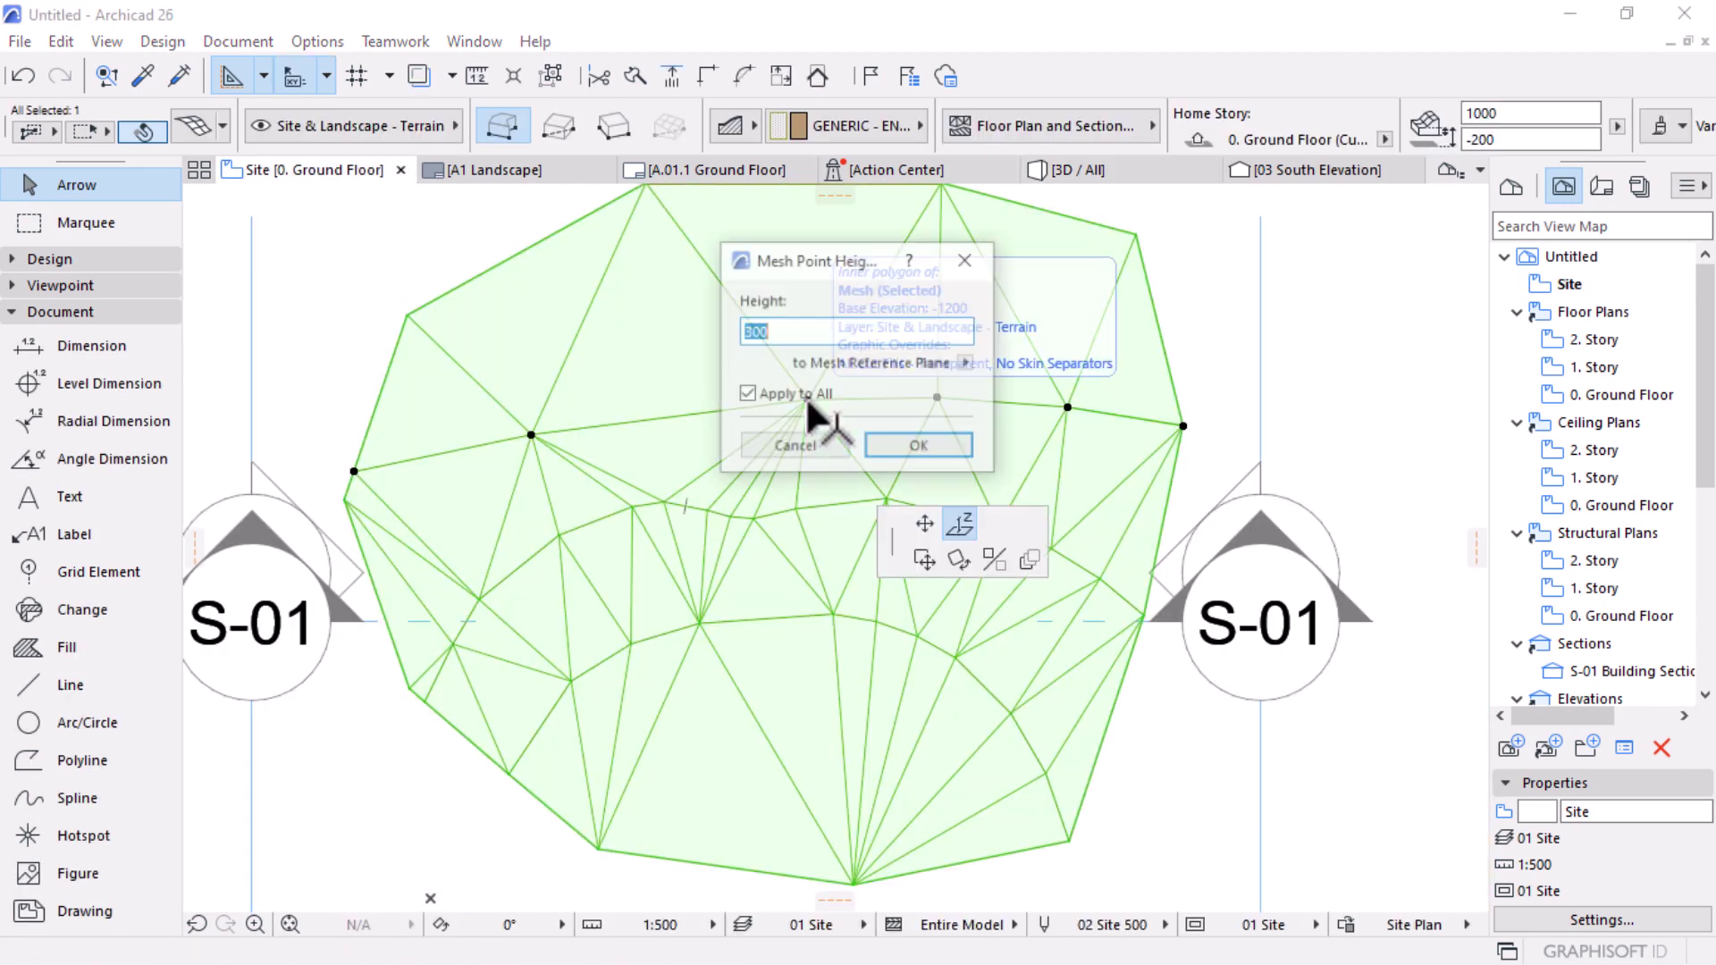
text(300)
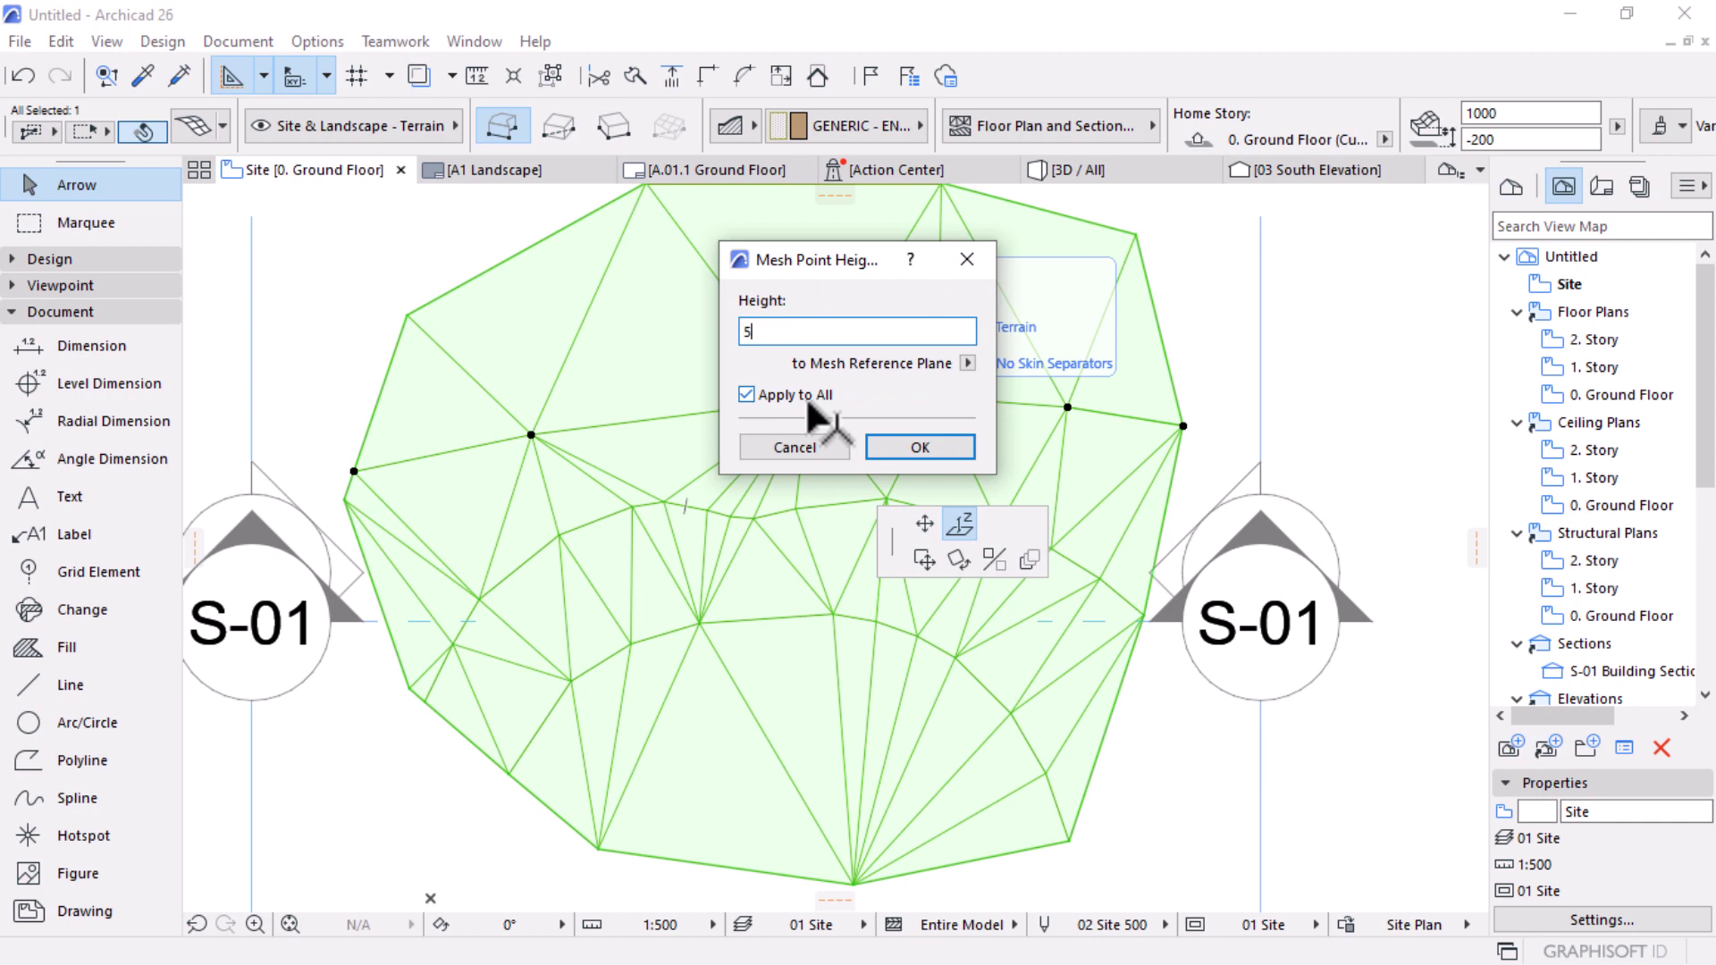
key(Return)
scroll(809, 406, up, 5)
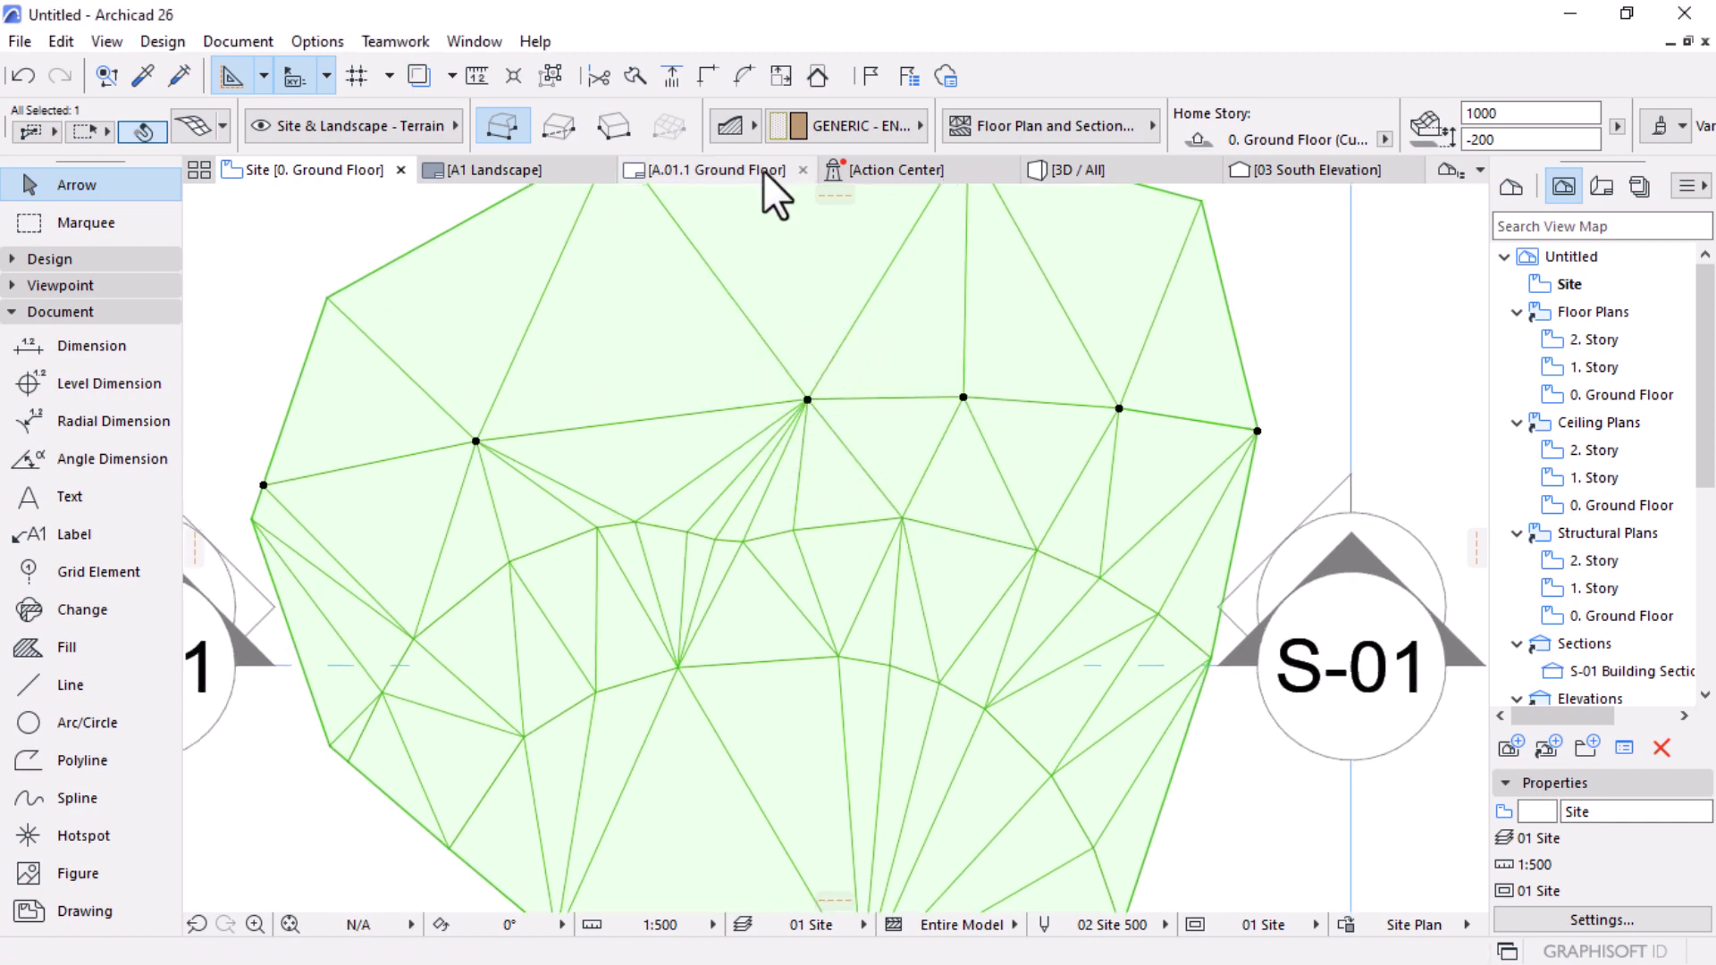
click(1078, 170)
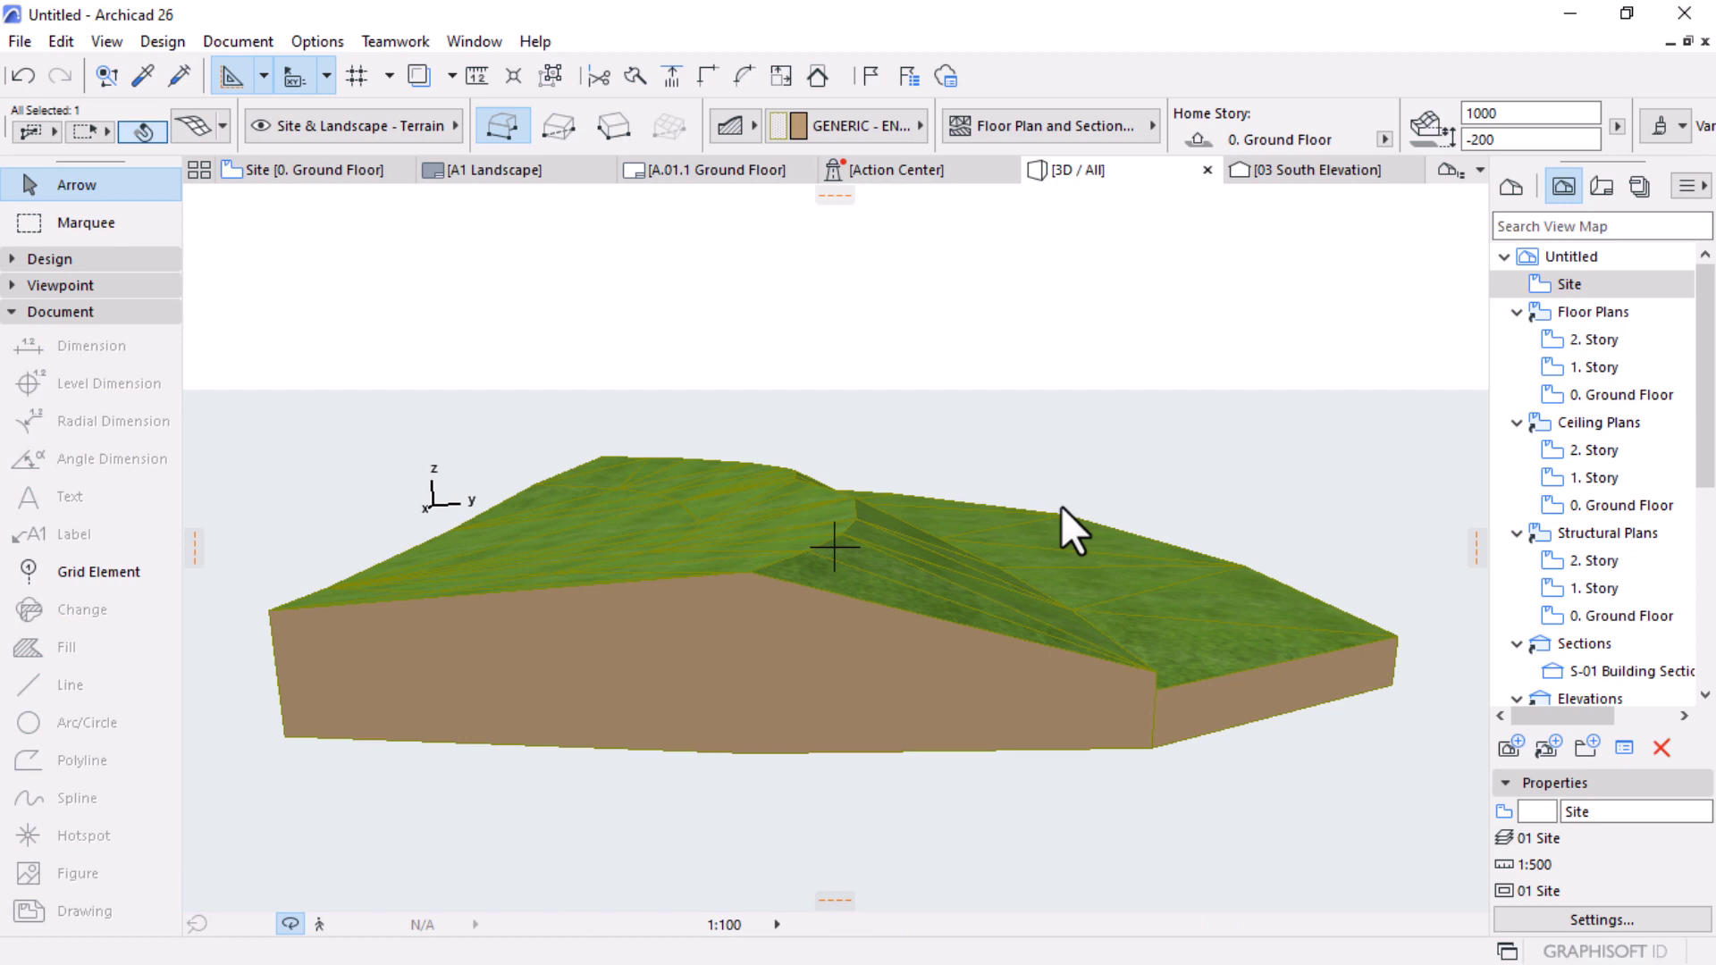
scroll(1061, 506, up, 3)
scroll(860, 630, up, 4)
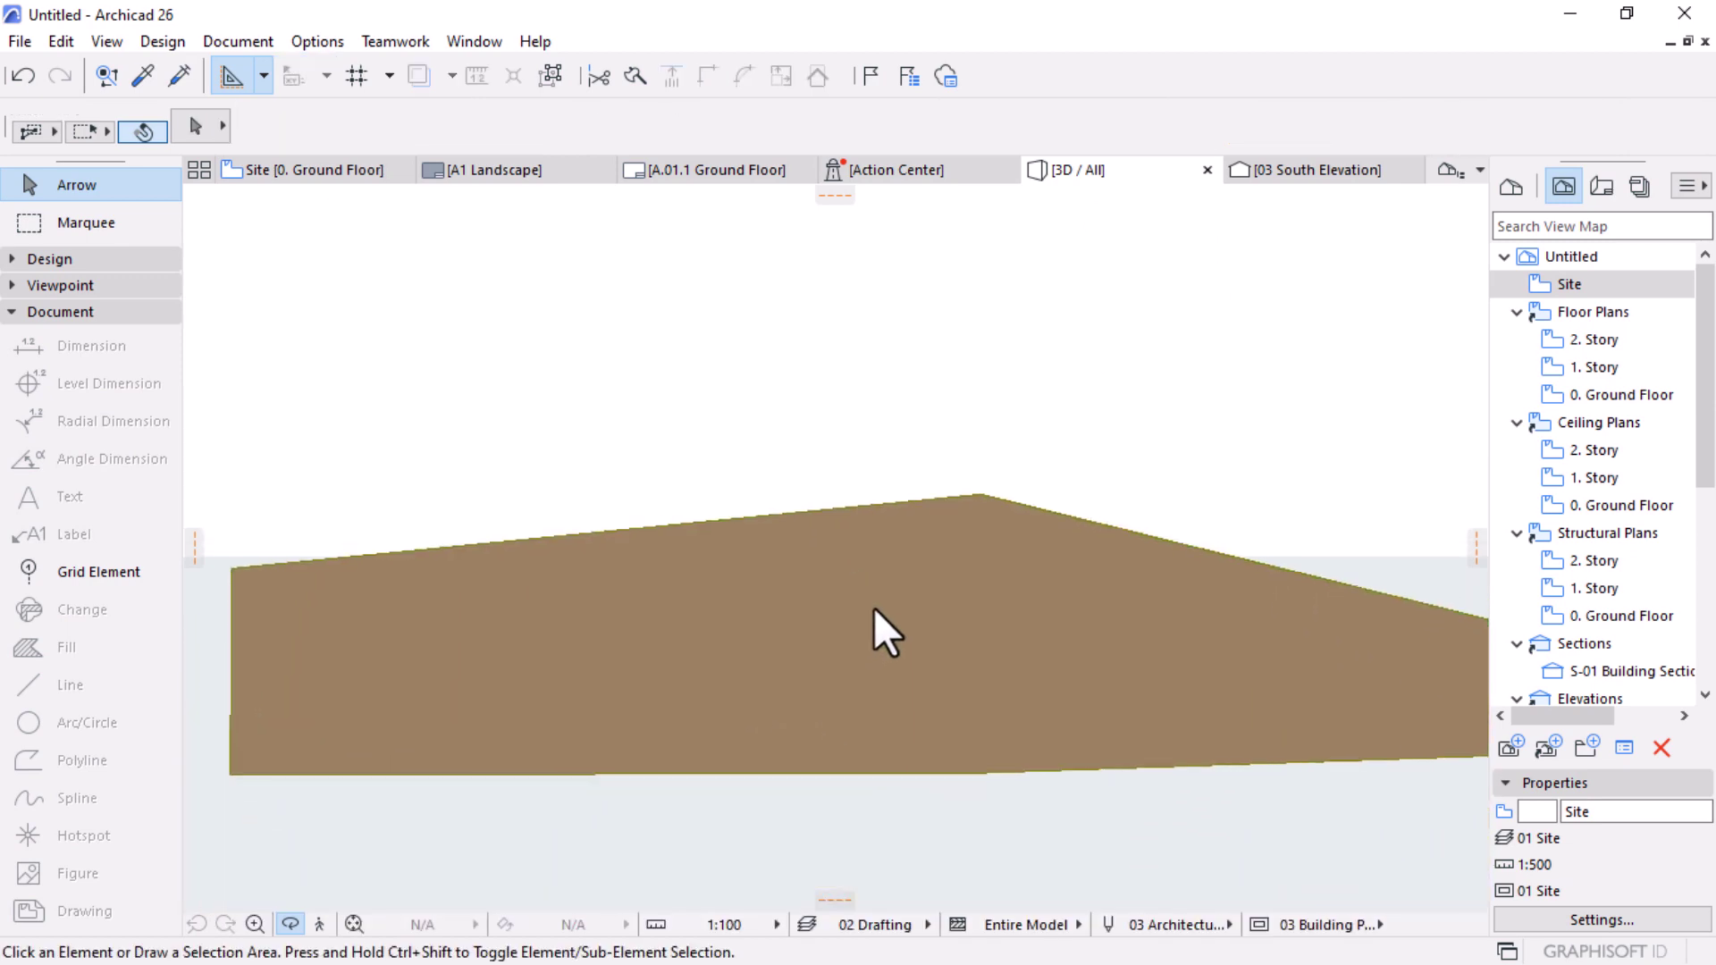
drag(873, 610, 817, 682)
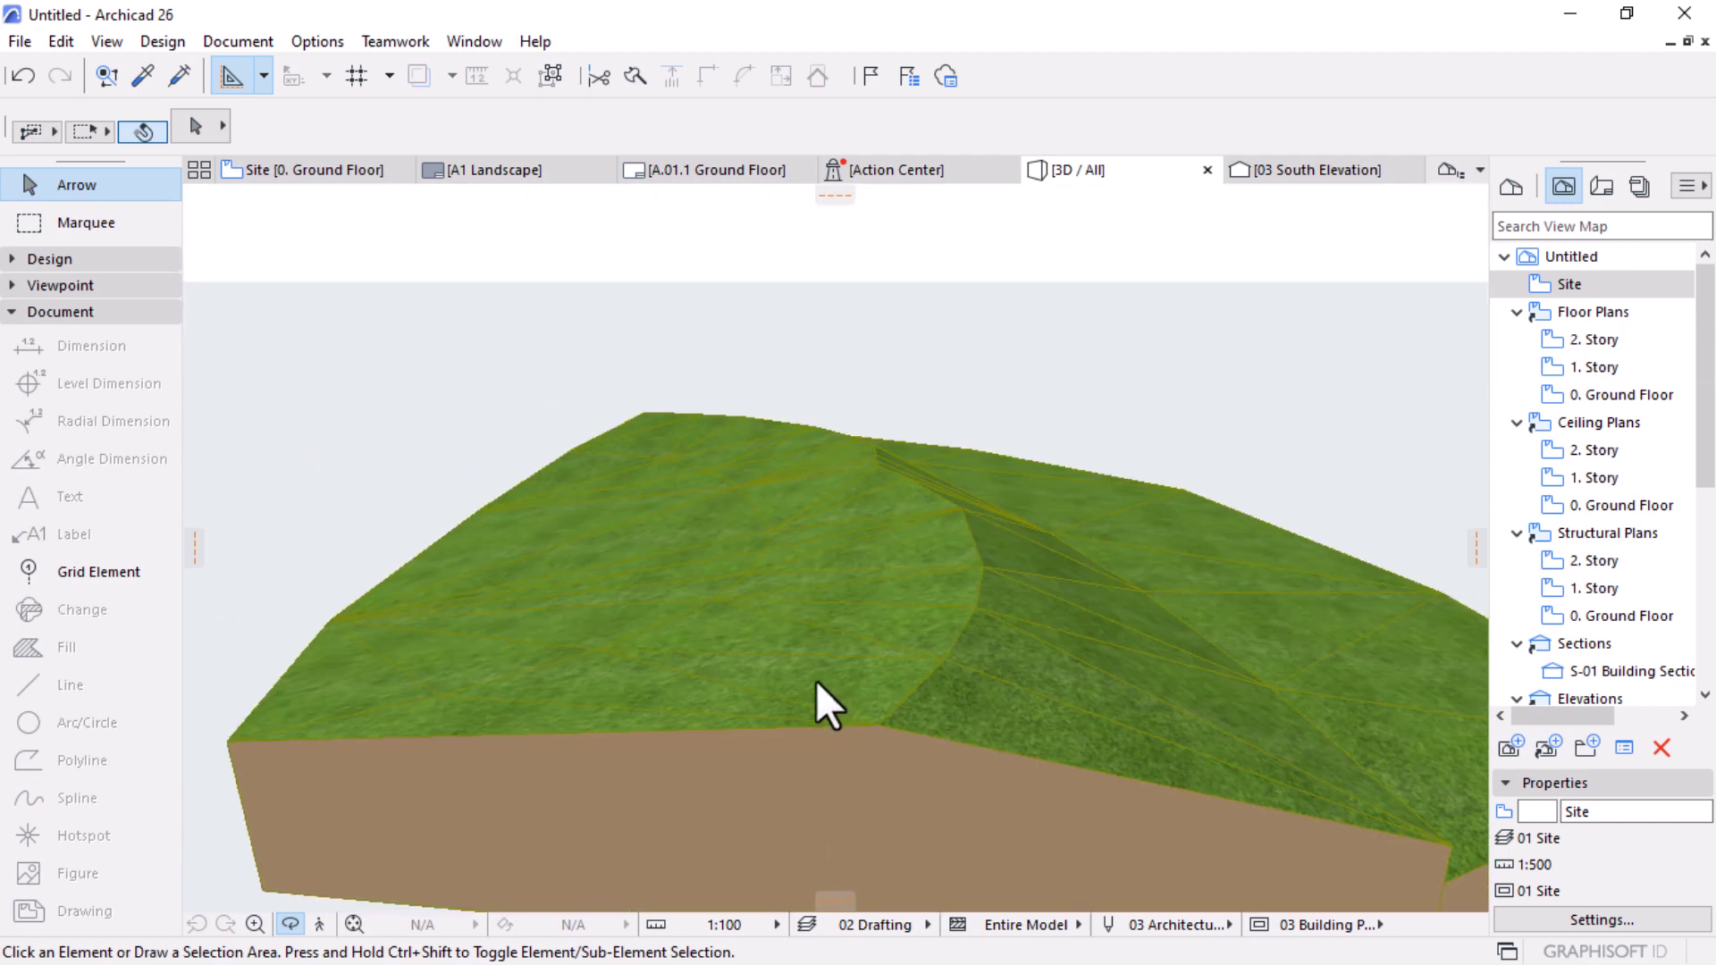
drag(760, 501, 760, 500)
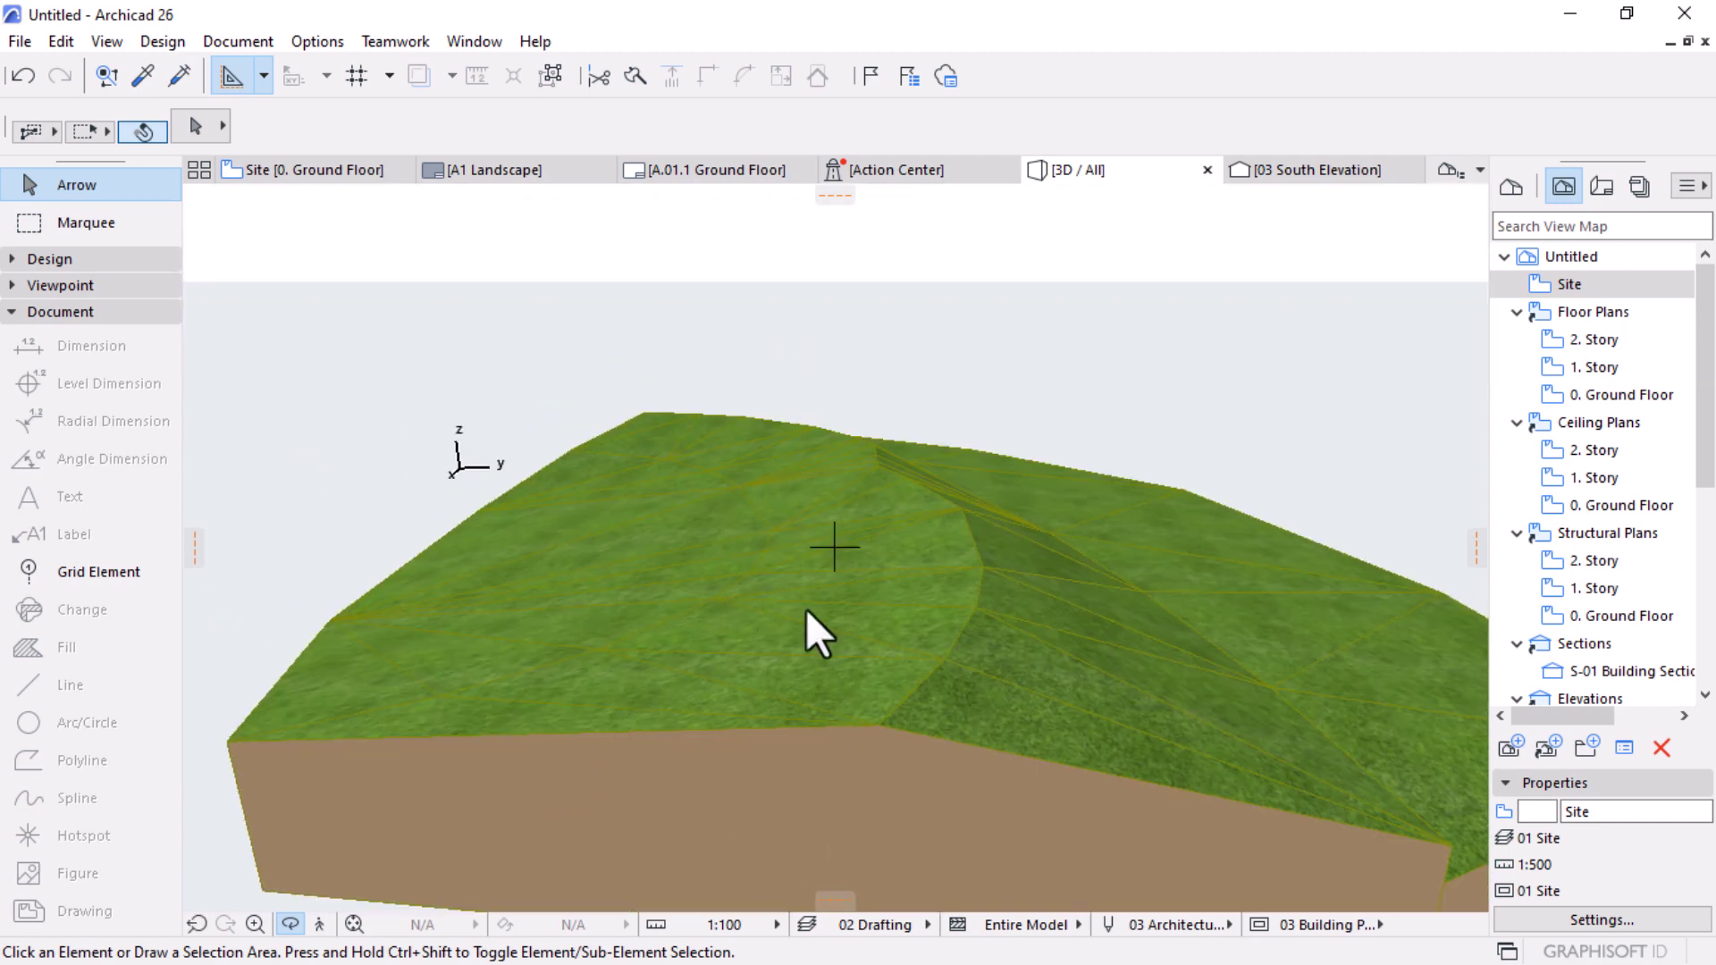
Step: Set the southern contour's mesh point height to 1500 on the site plan, applied to all points, and check the terrain in 3D
click(290, 170)
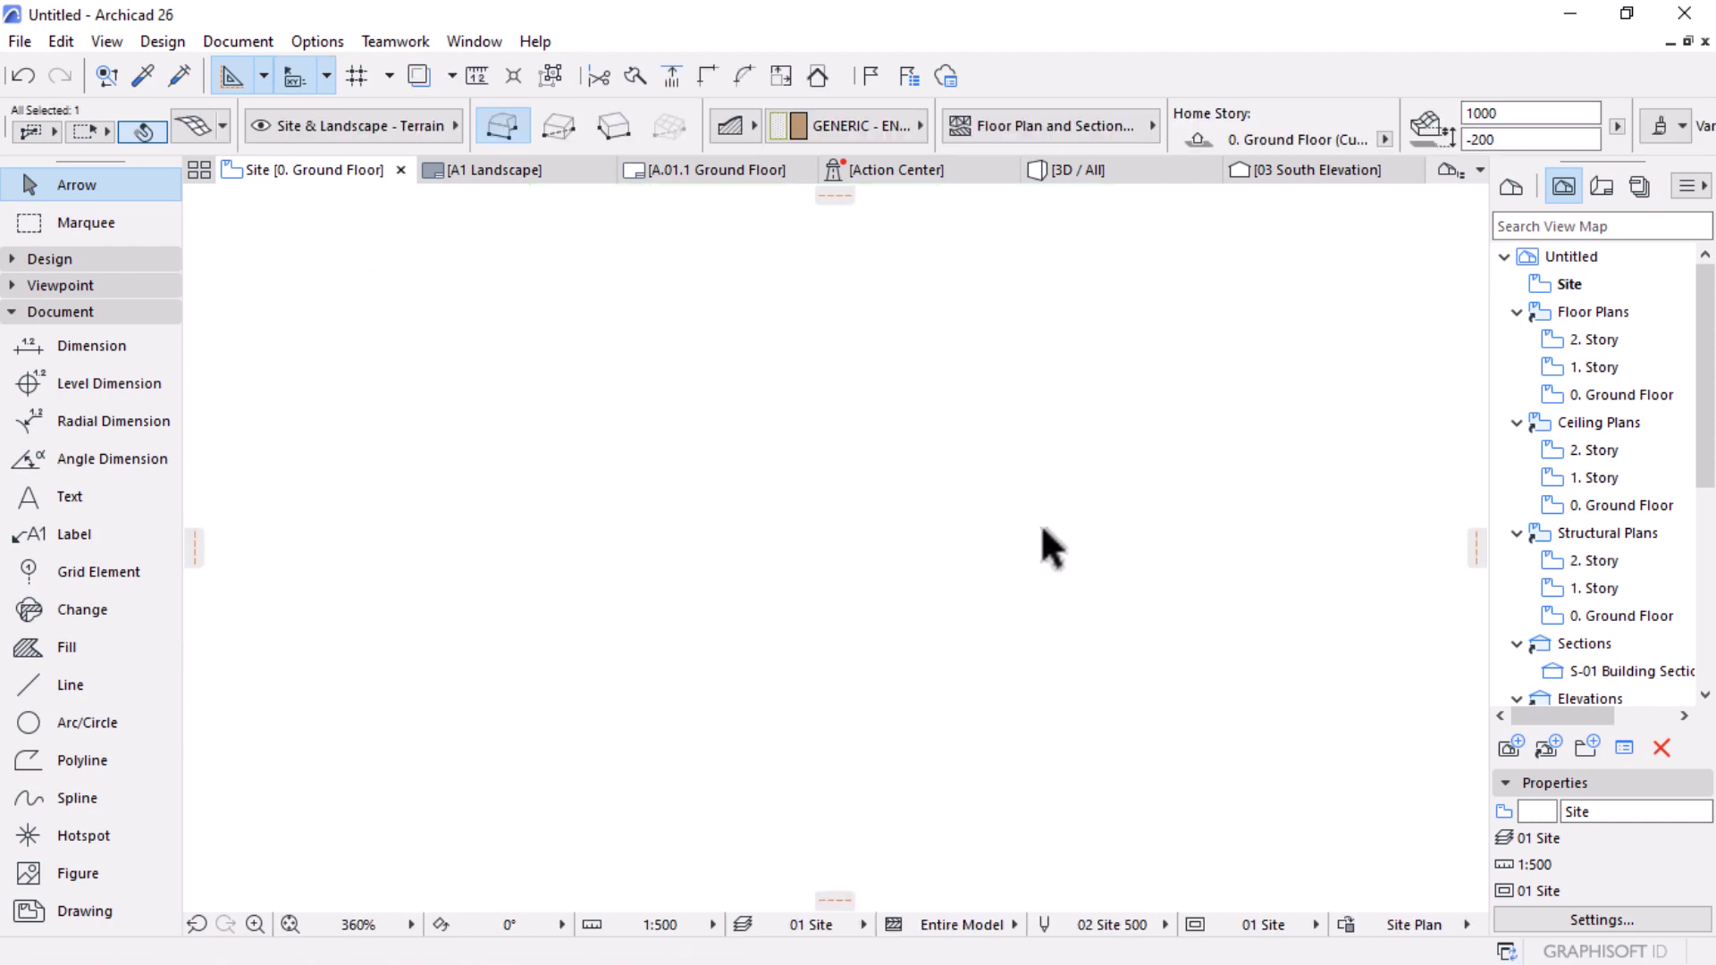
scroll(1041, 527, down, 4)
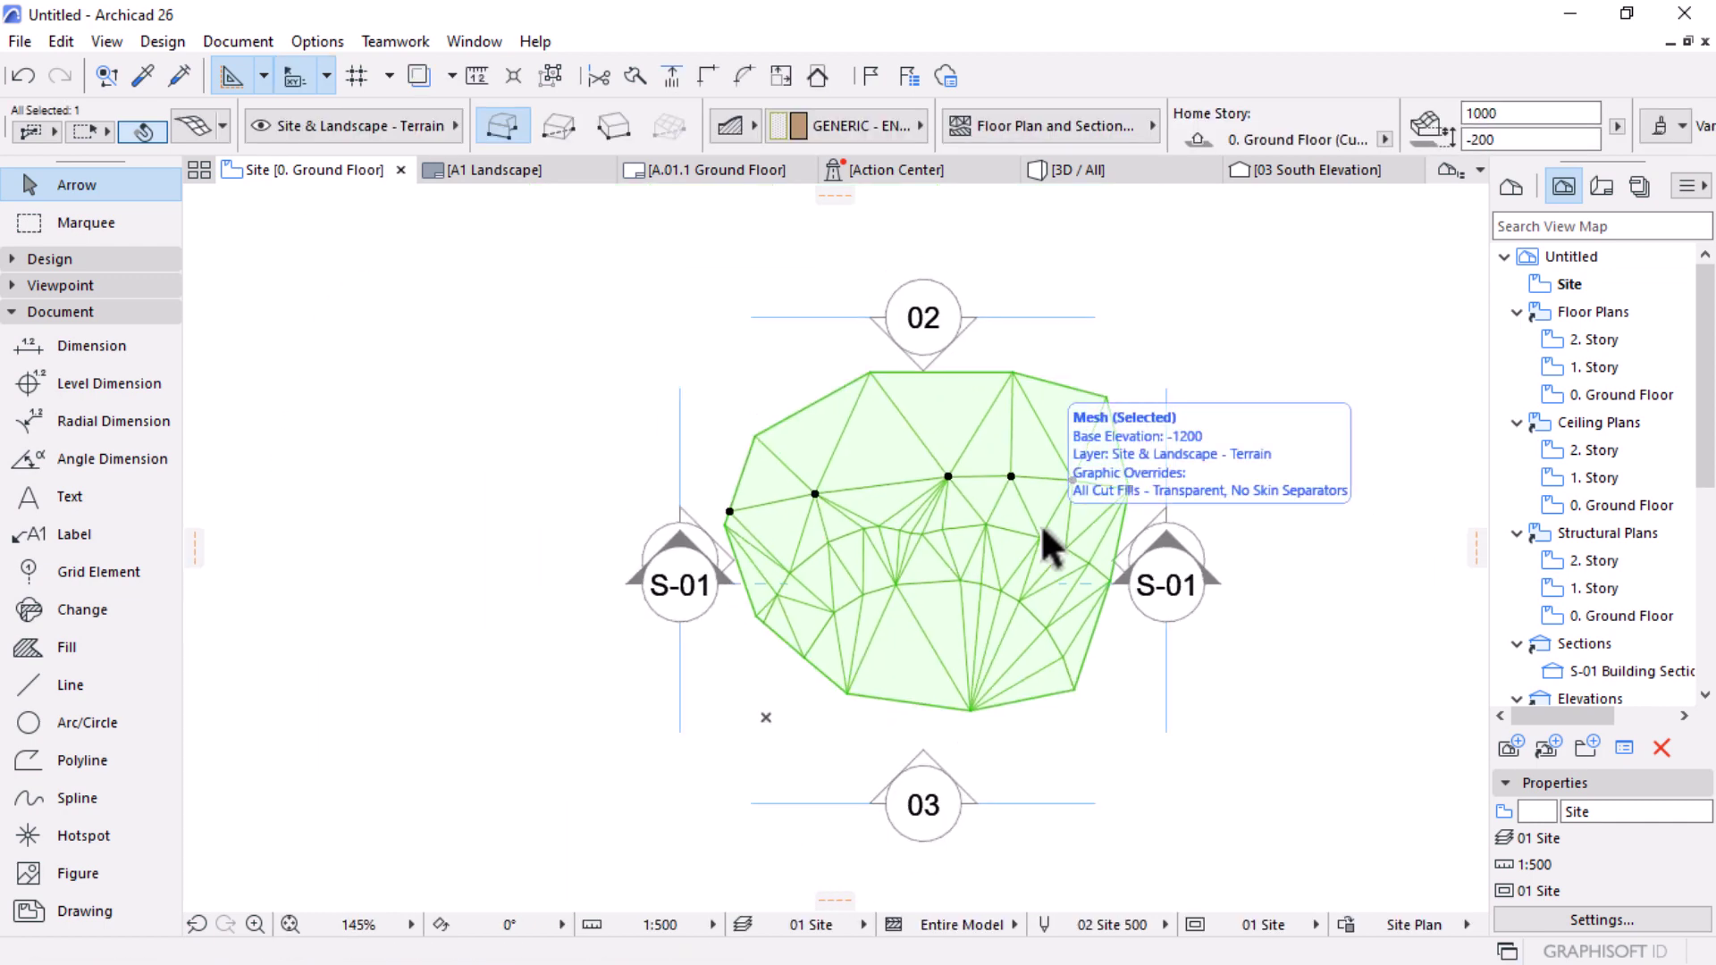
scroll(1037, 644, up, 5)
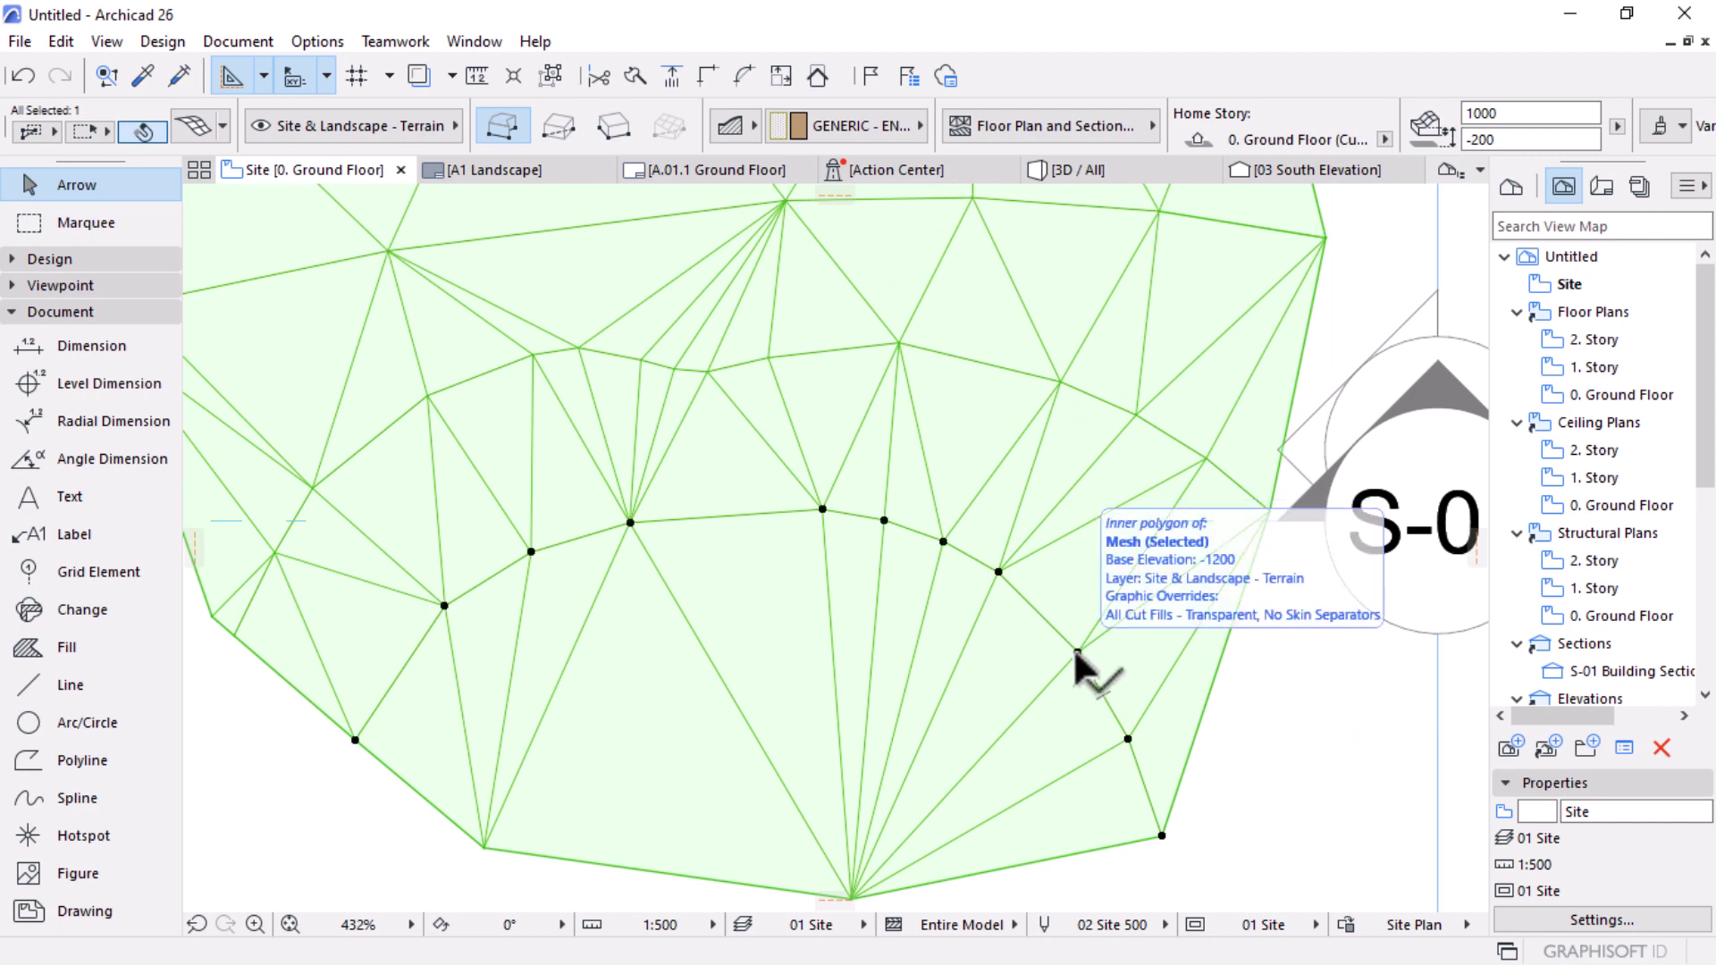
click(1077, 652)
click(1077, 652)
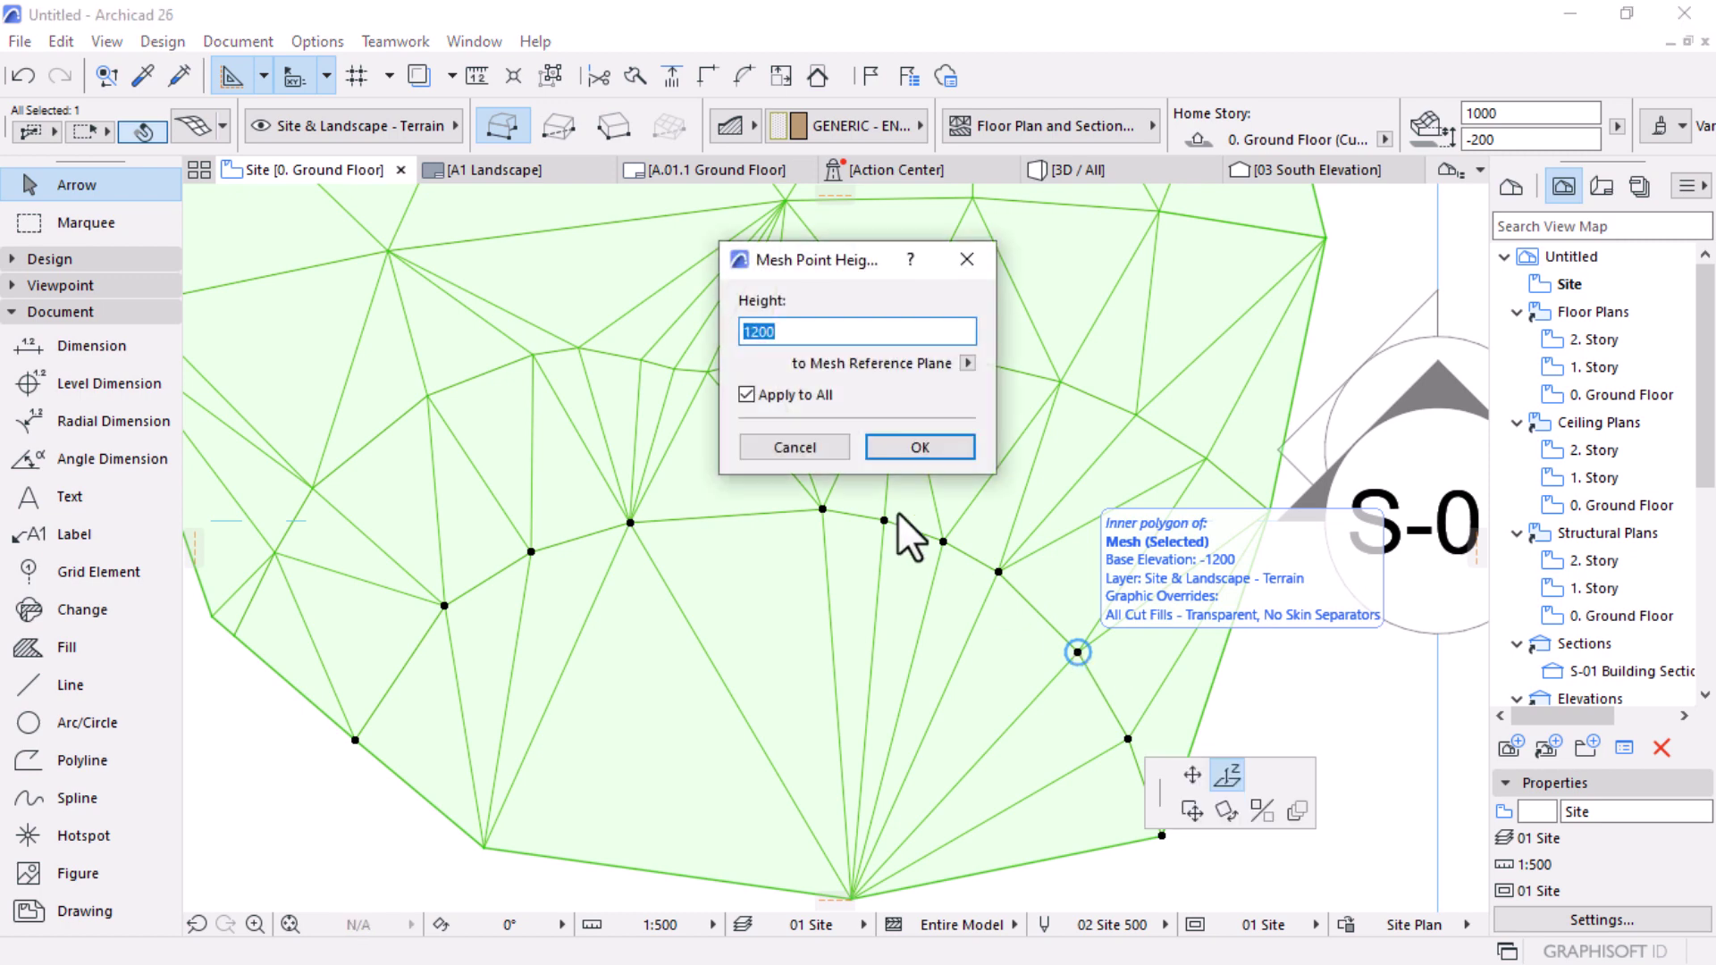
text(1)
text(000)
key(Return)
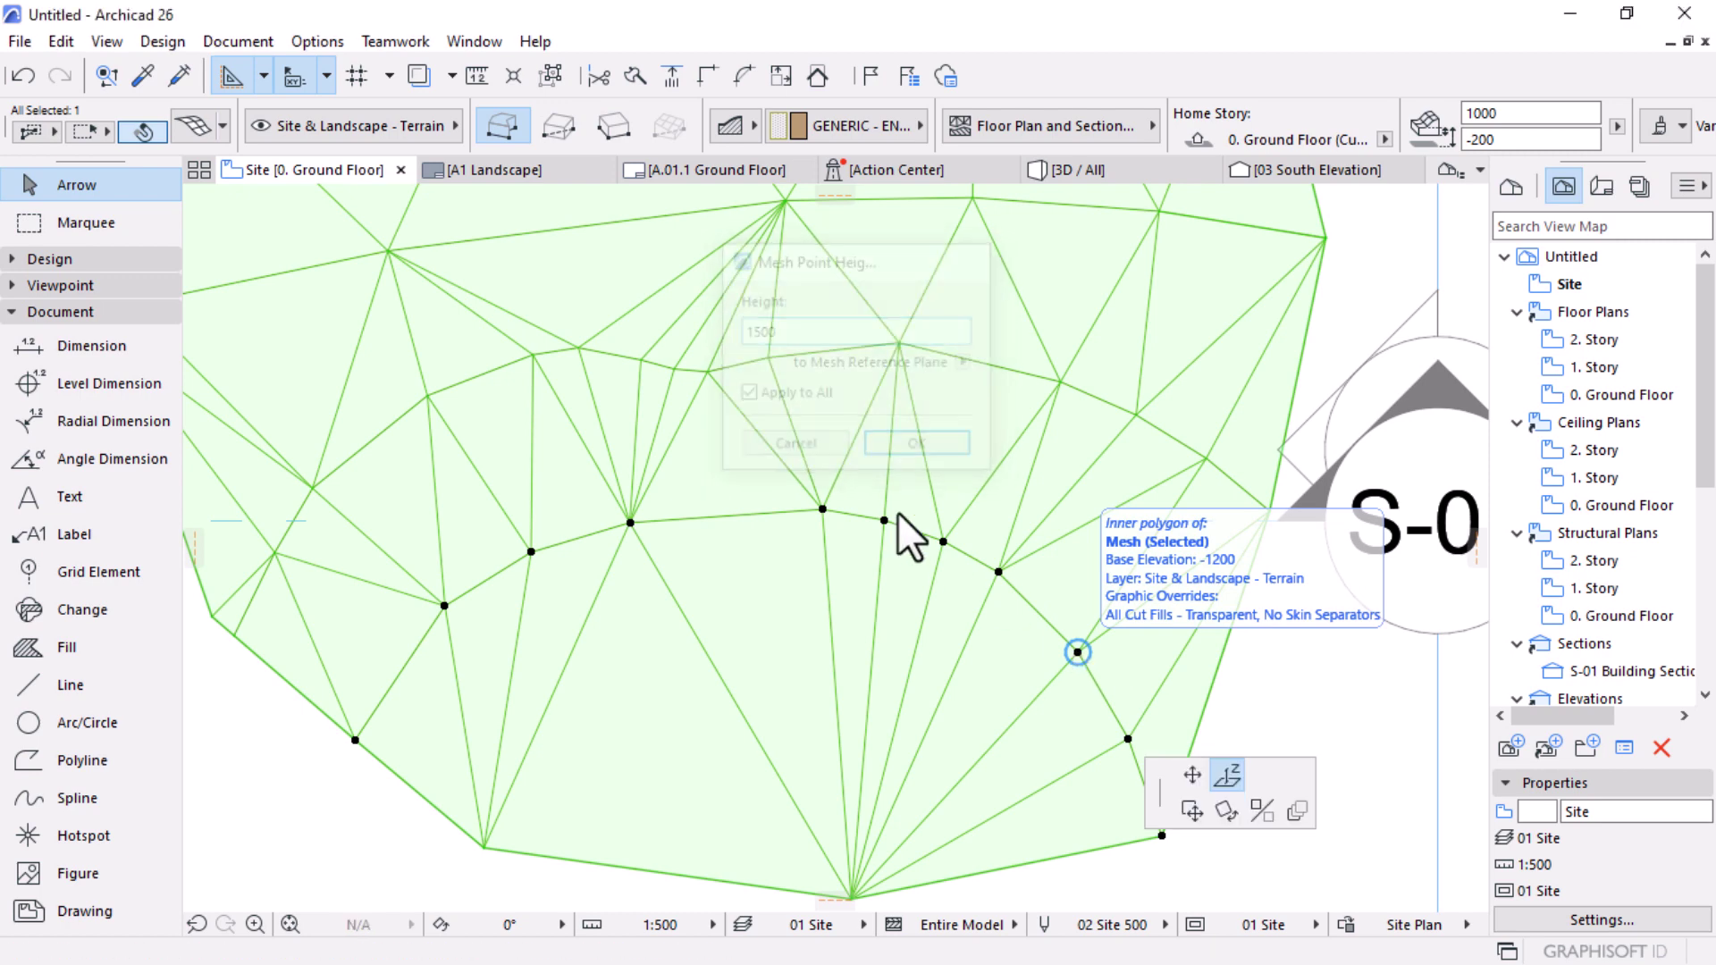
click(1044, 169)
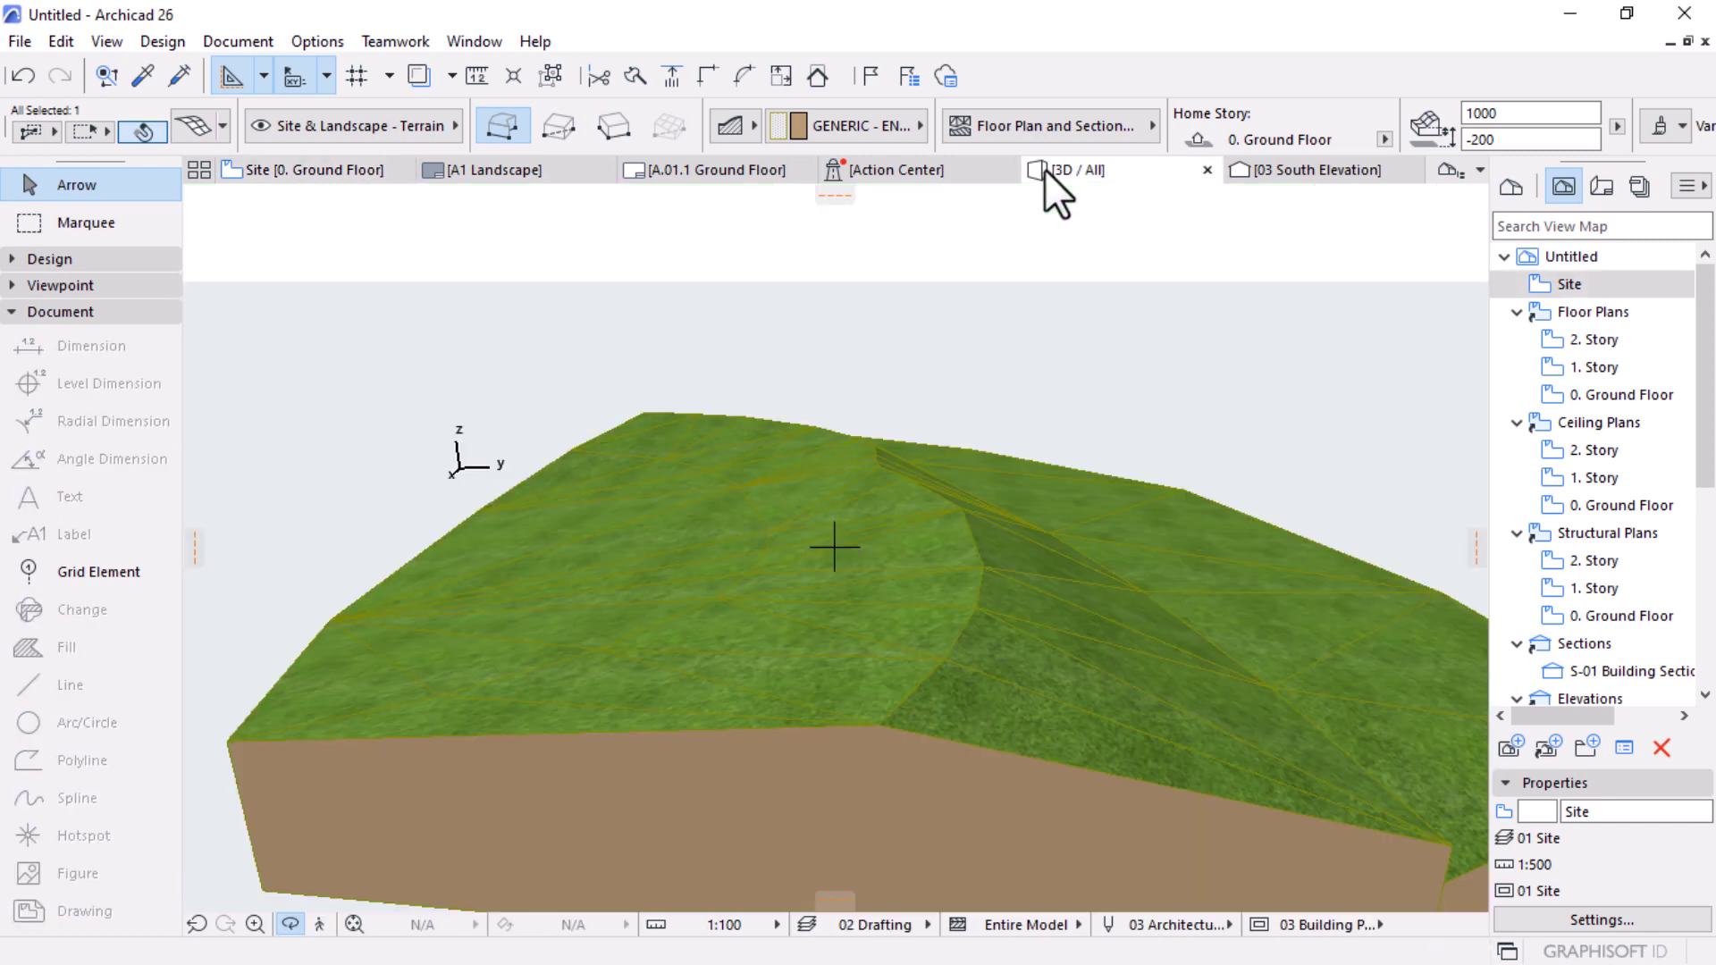
key(Escape)
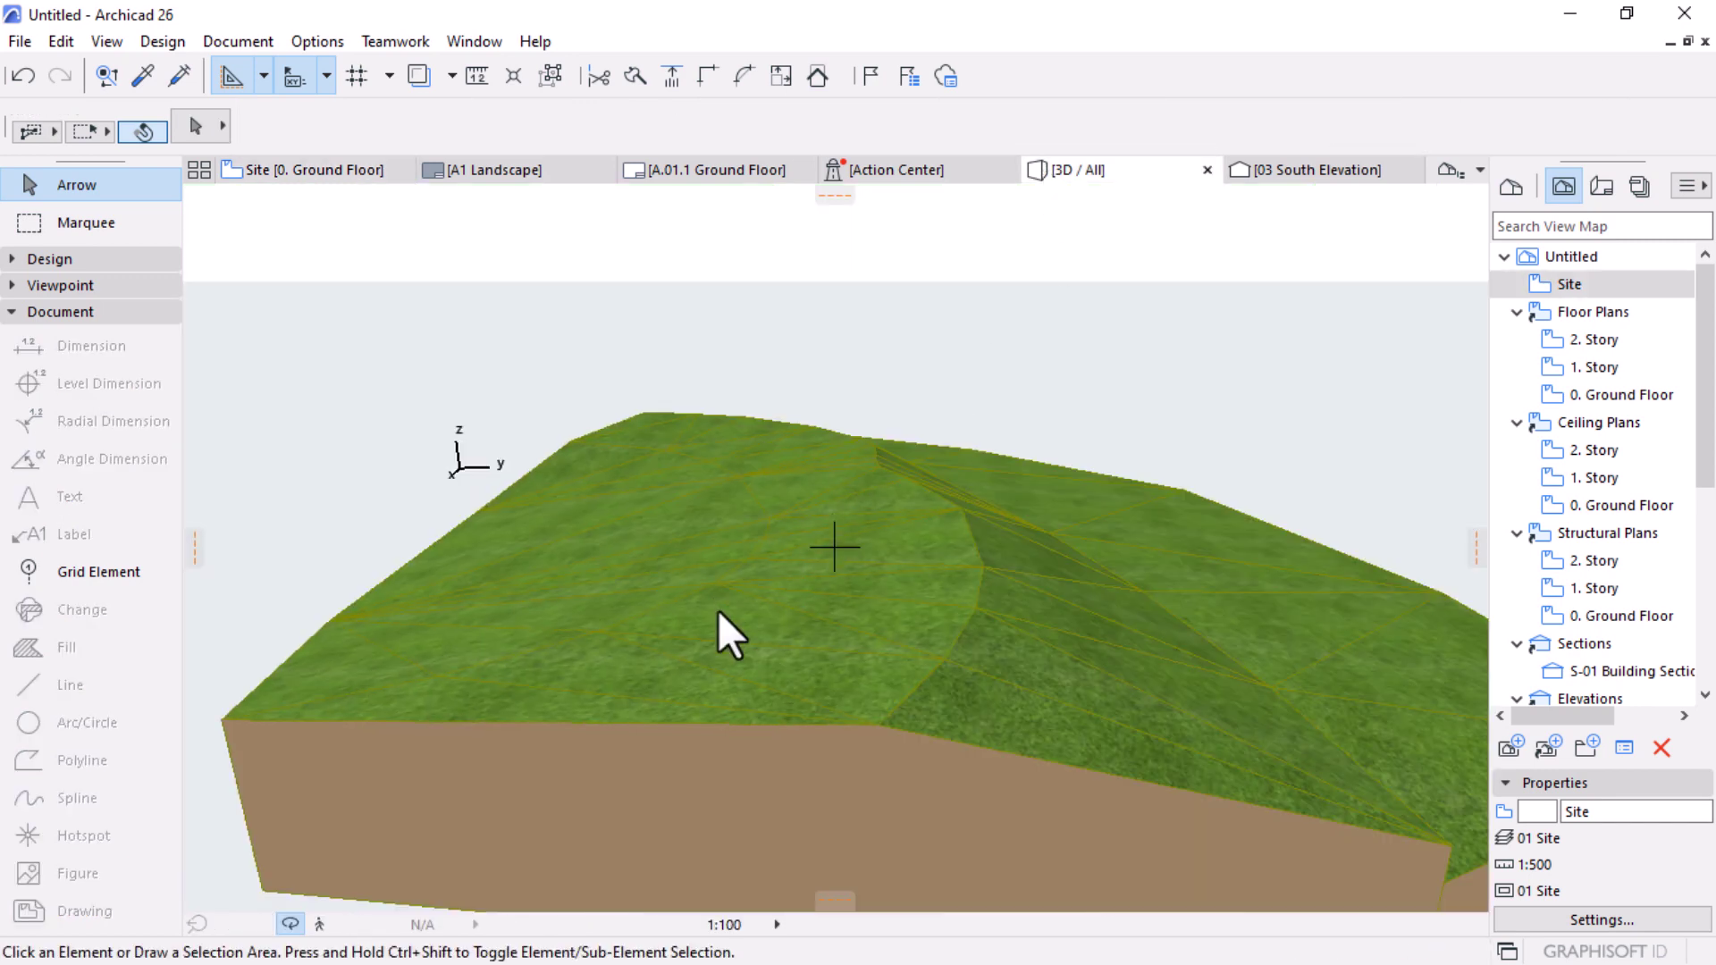
shift+middle_drag(717, 610, 805, 577)
Step: Reselect the mesh on the site plan and enter a new mesh point height for the southern contour, applied to all its points
click(345, 177)
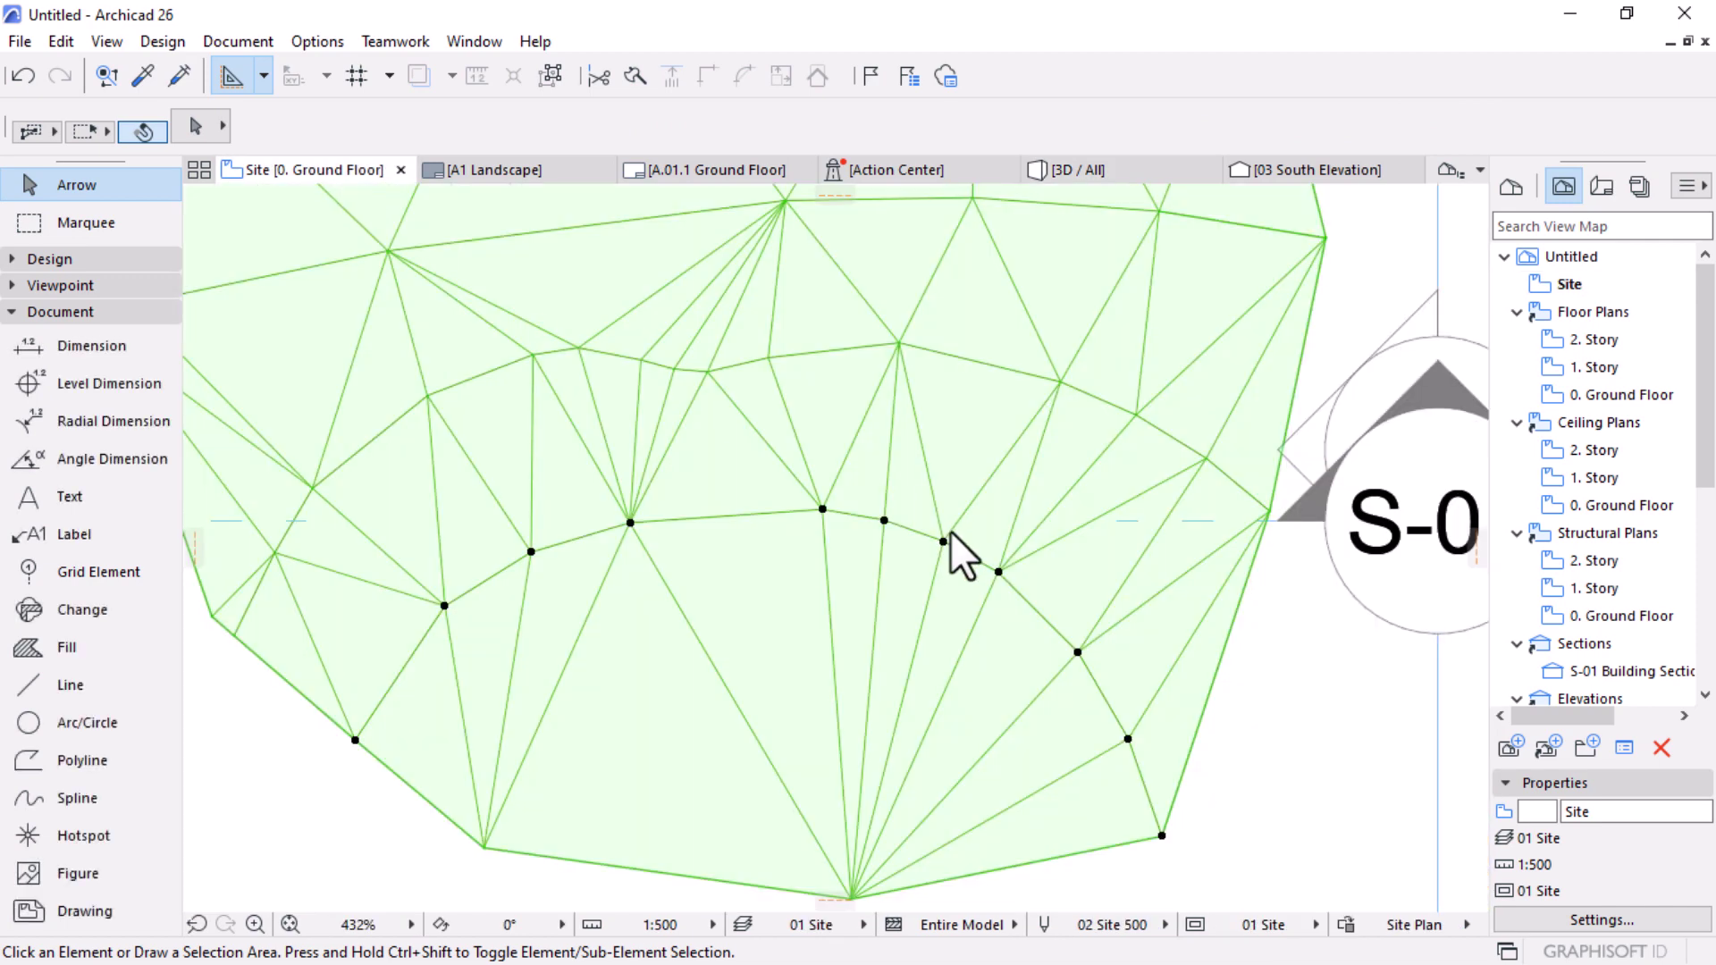
click(881, 522)
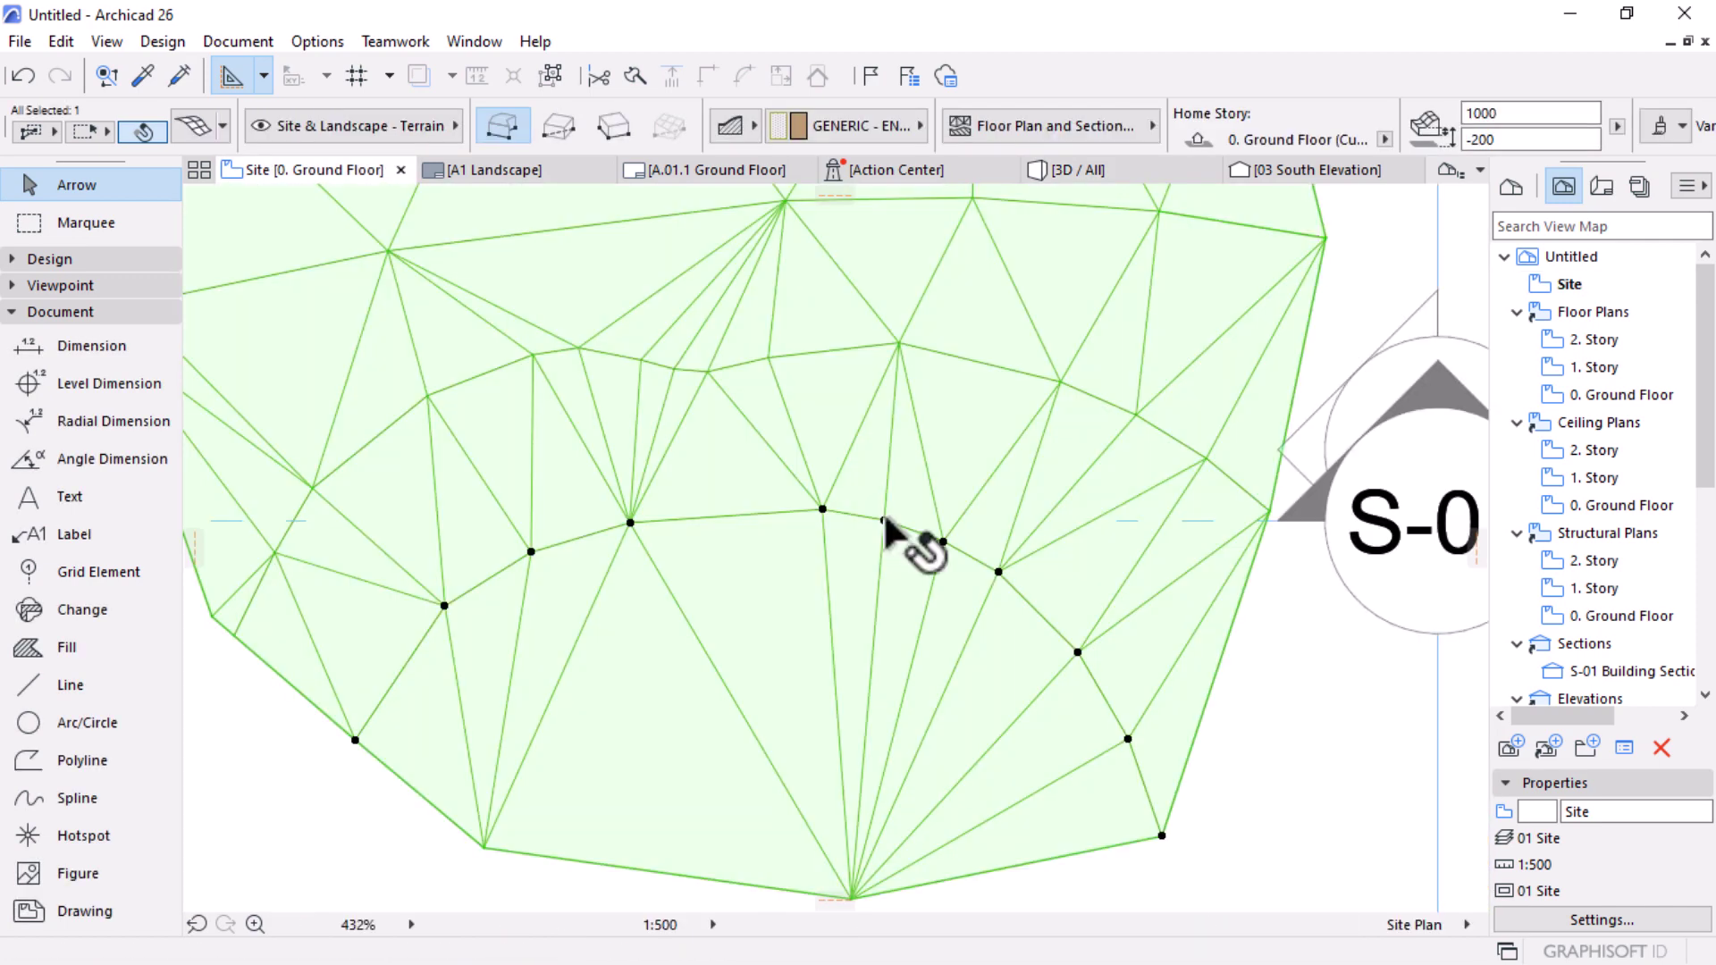
click(884, 521)
click(884, 521)
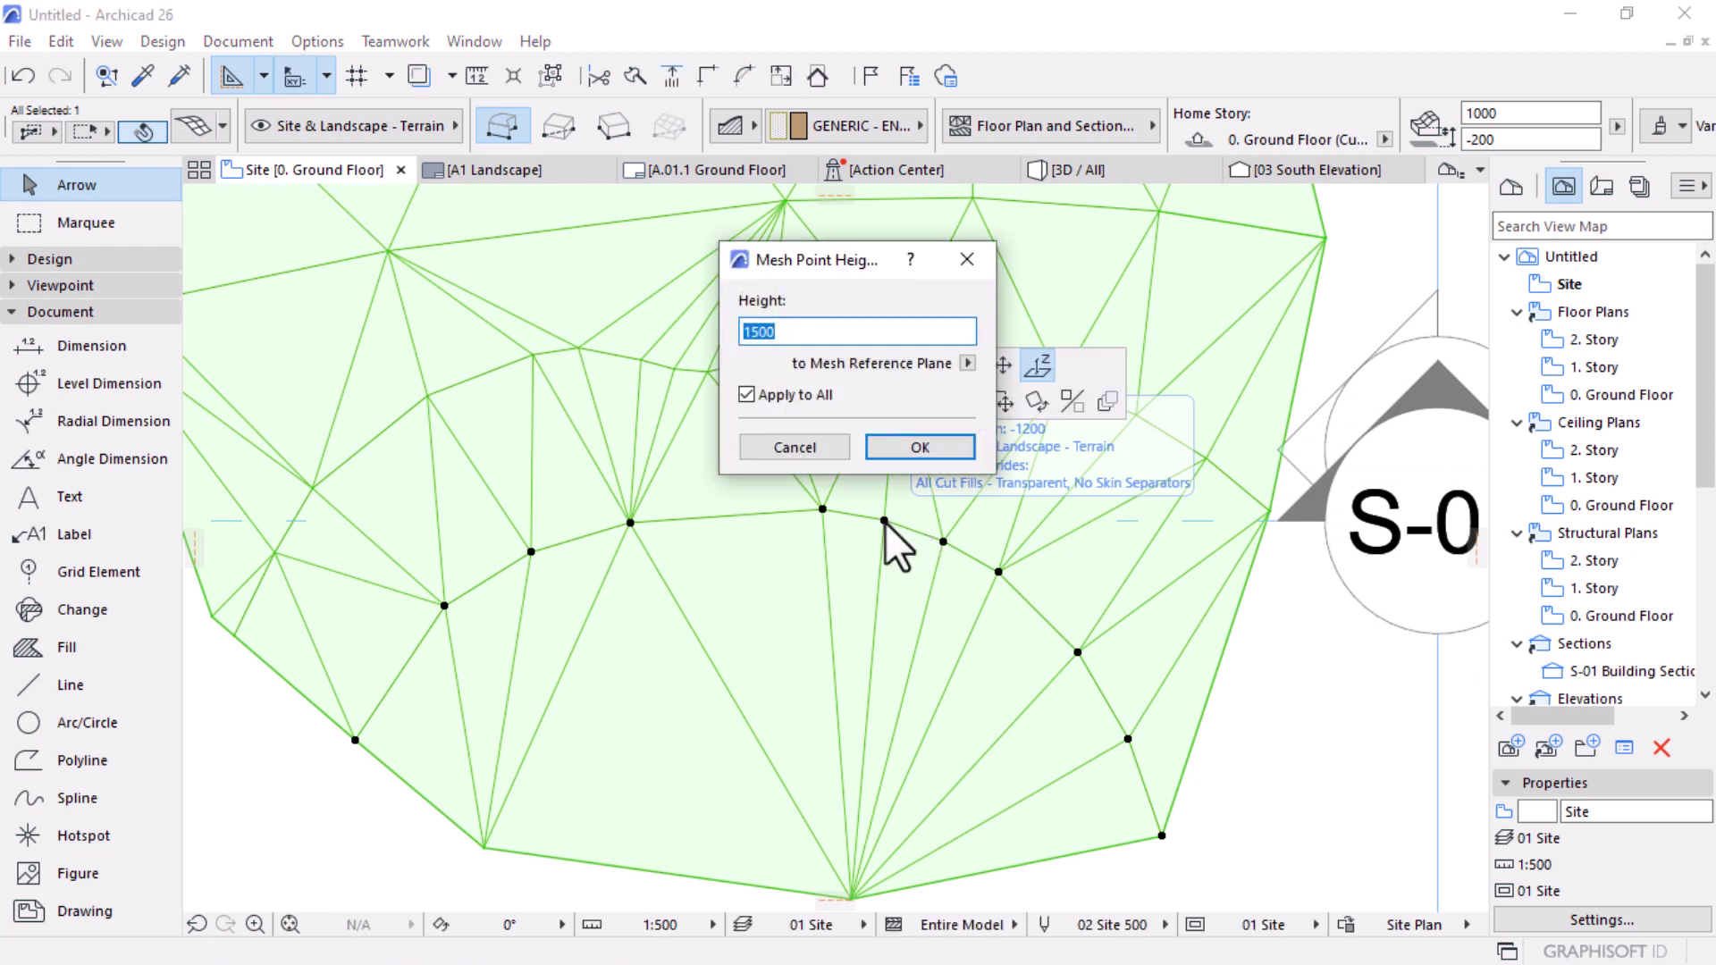
text(1)
text(000)
key(Return)
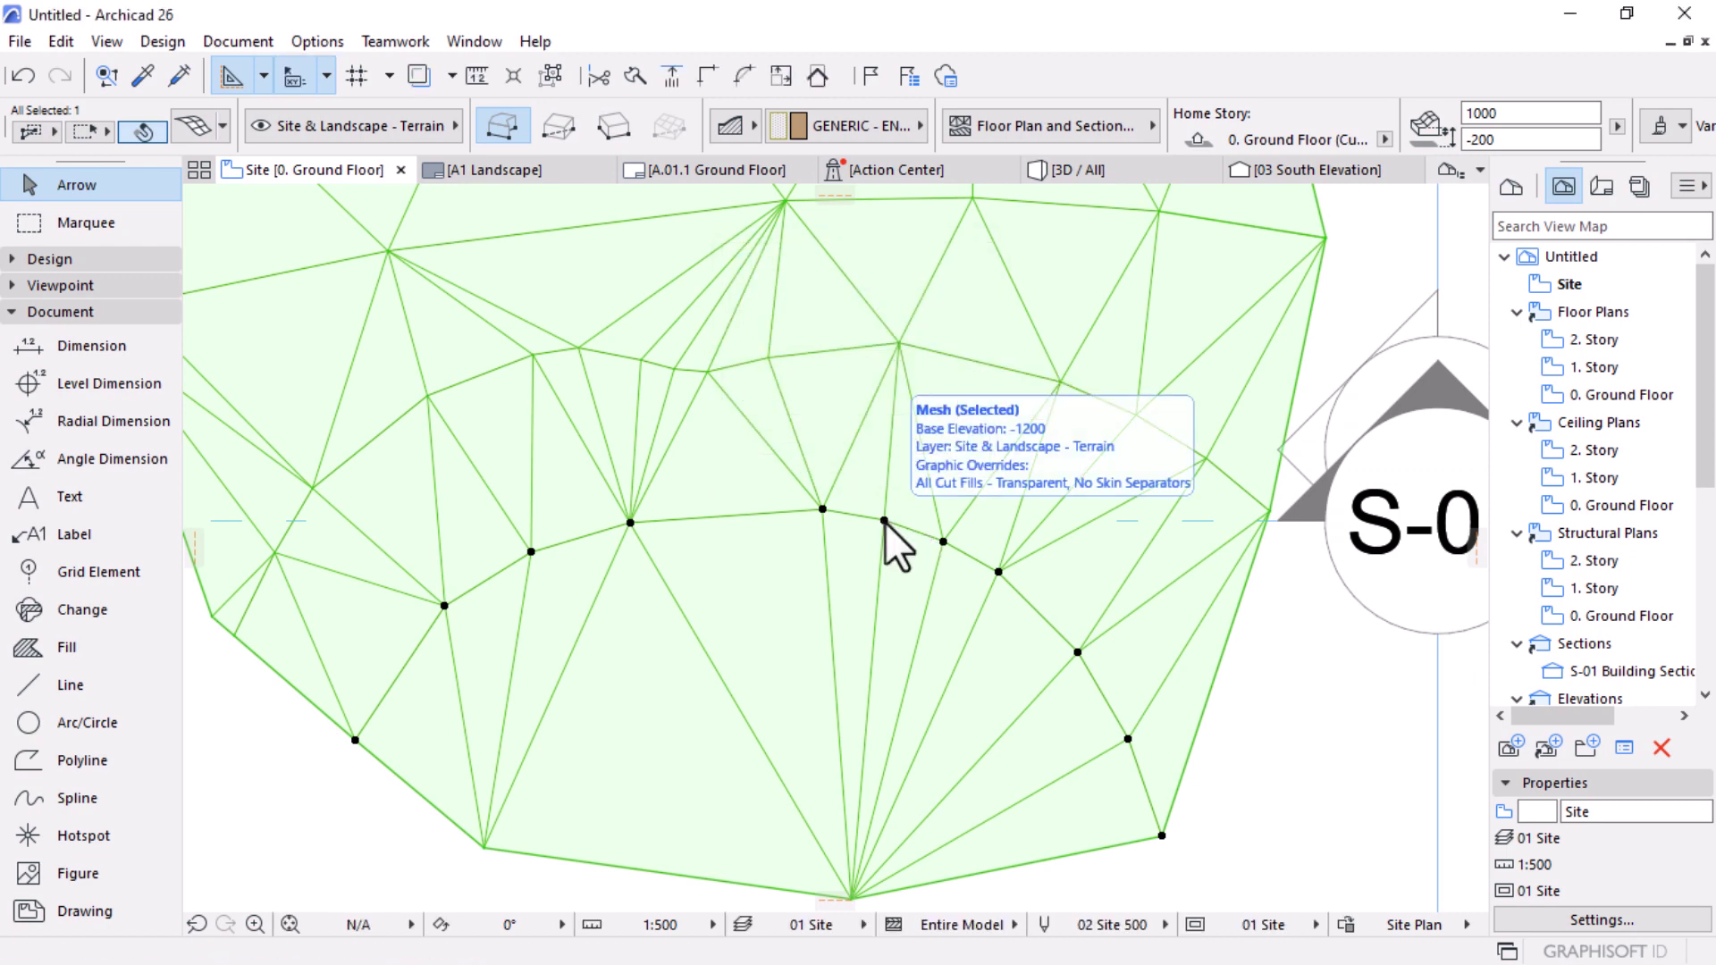
Step: Inspect the reshaped terrain in 3D around the height step at the mesh's edge
click(1069, 166)
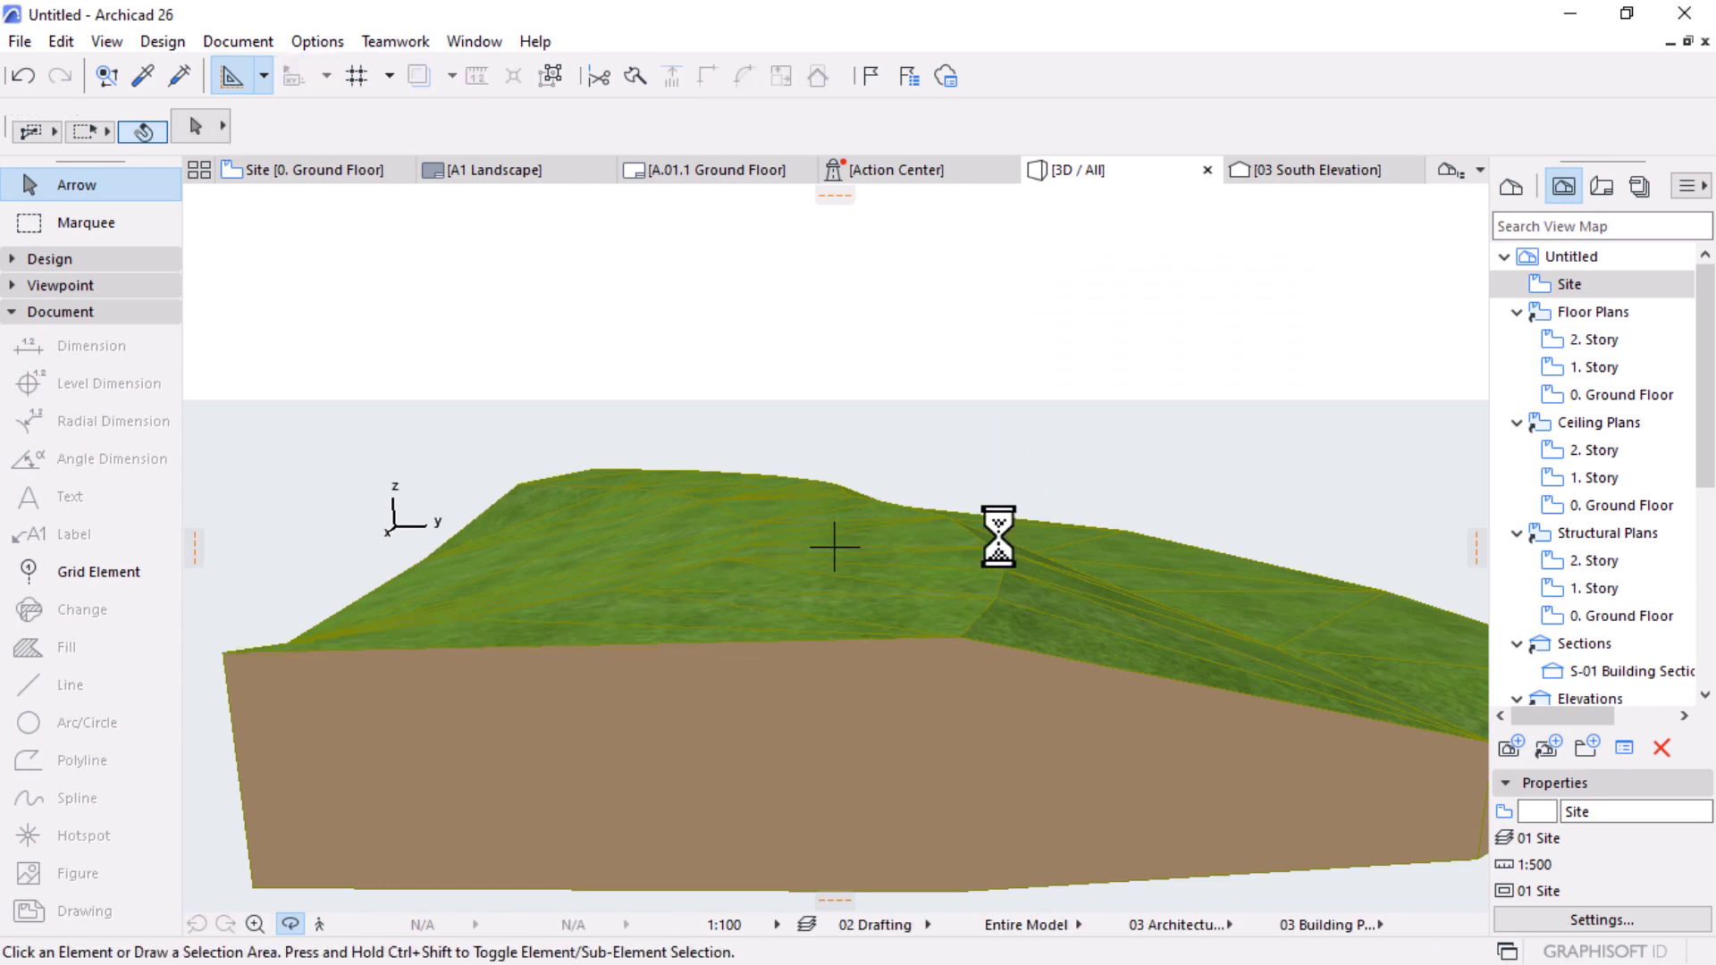
drag(1174, 534, 712, 701)
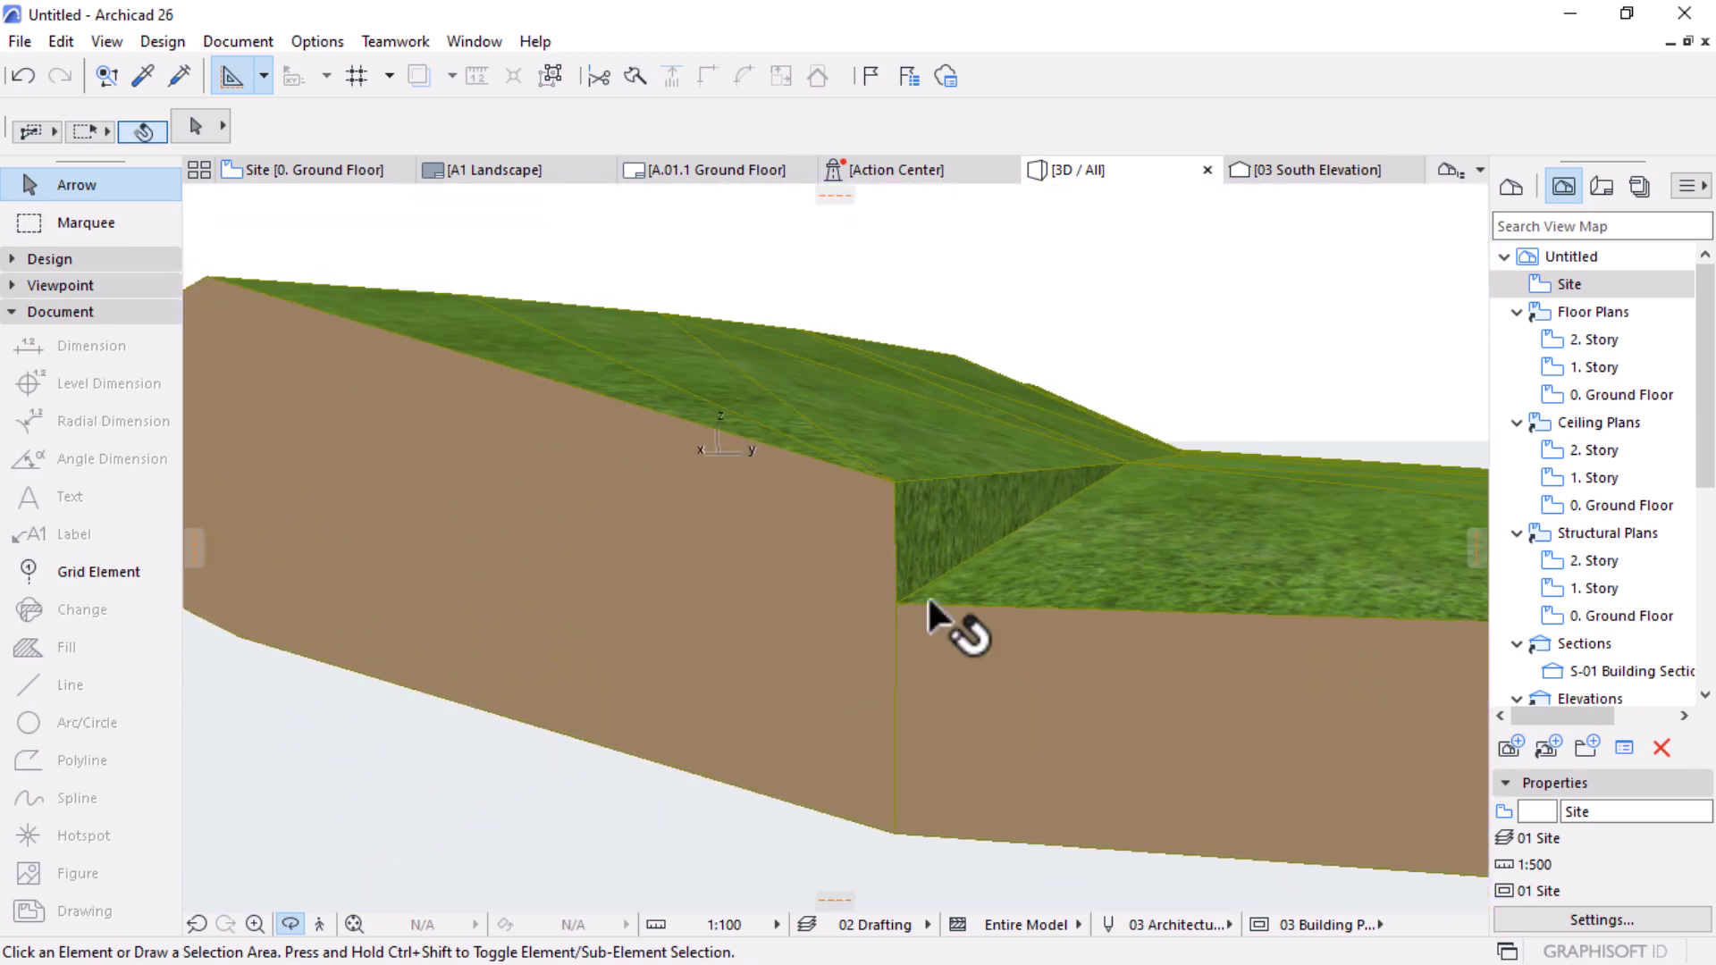
click(887, 622)
scroll(473, 742, down, 5)
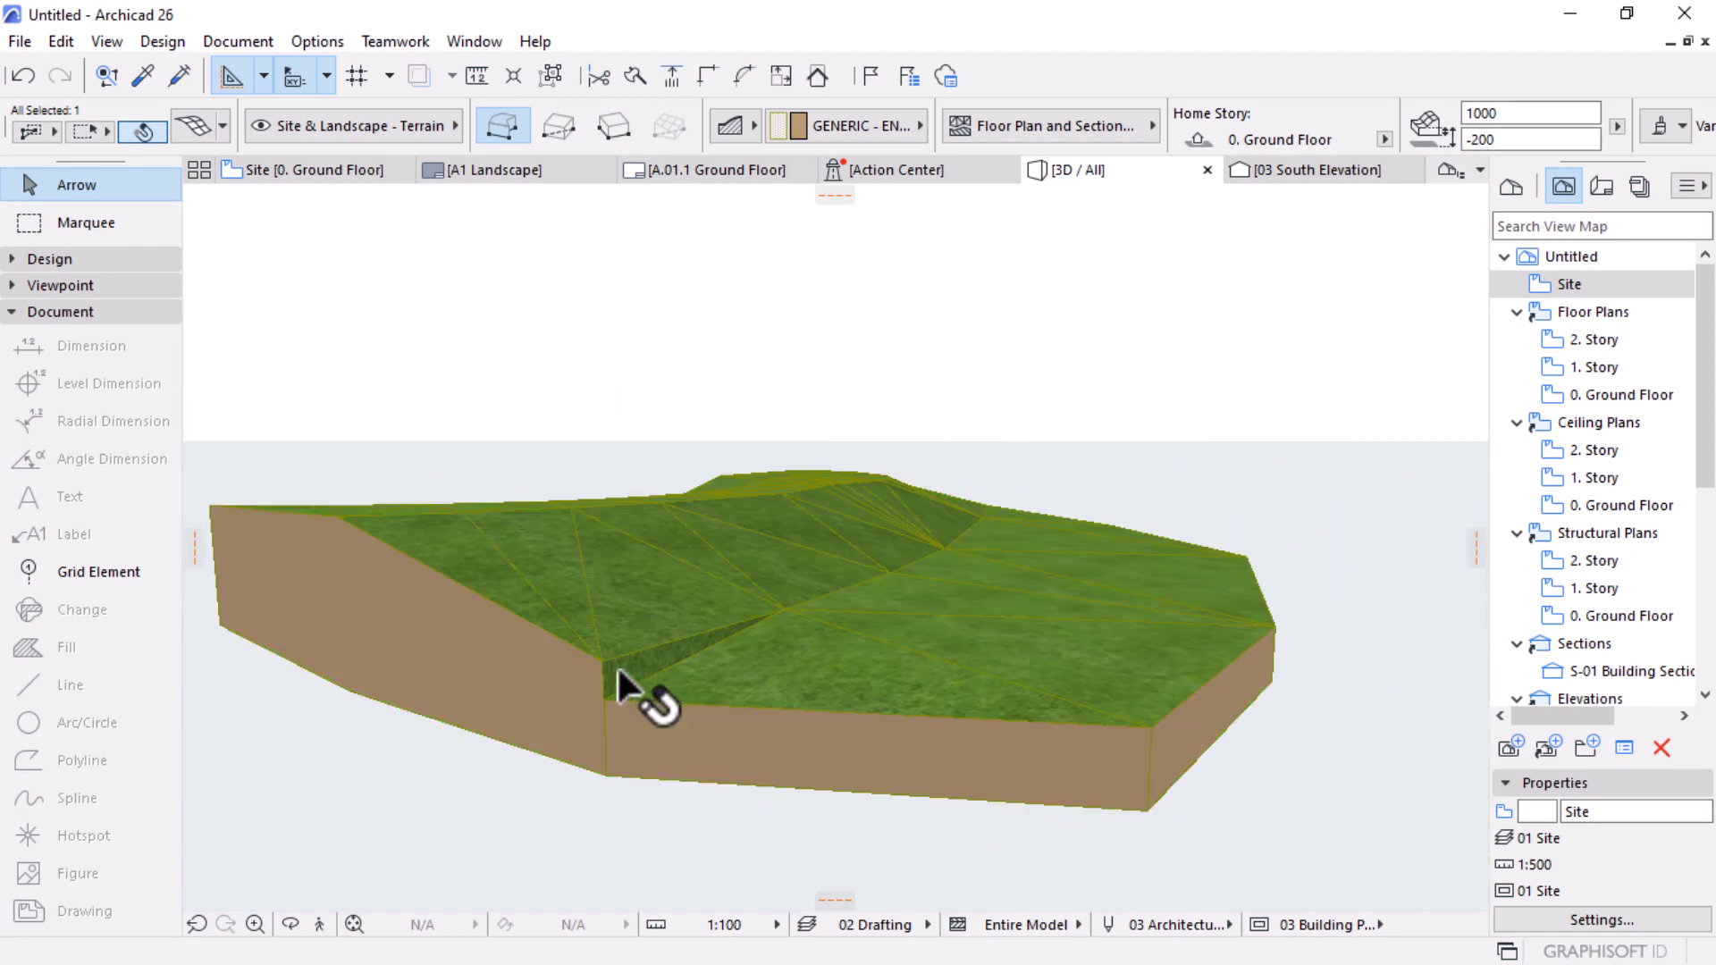
click(605, 699)
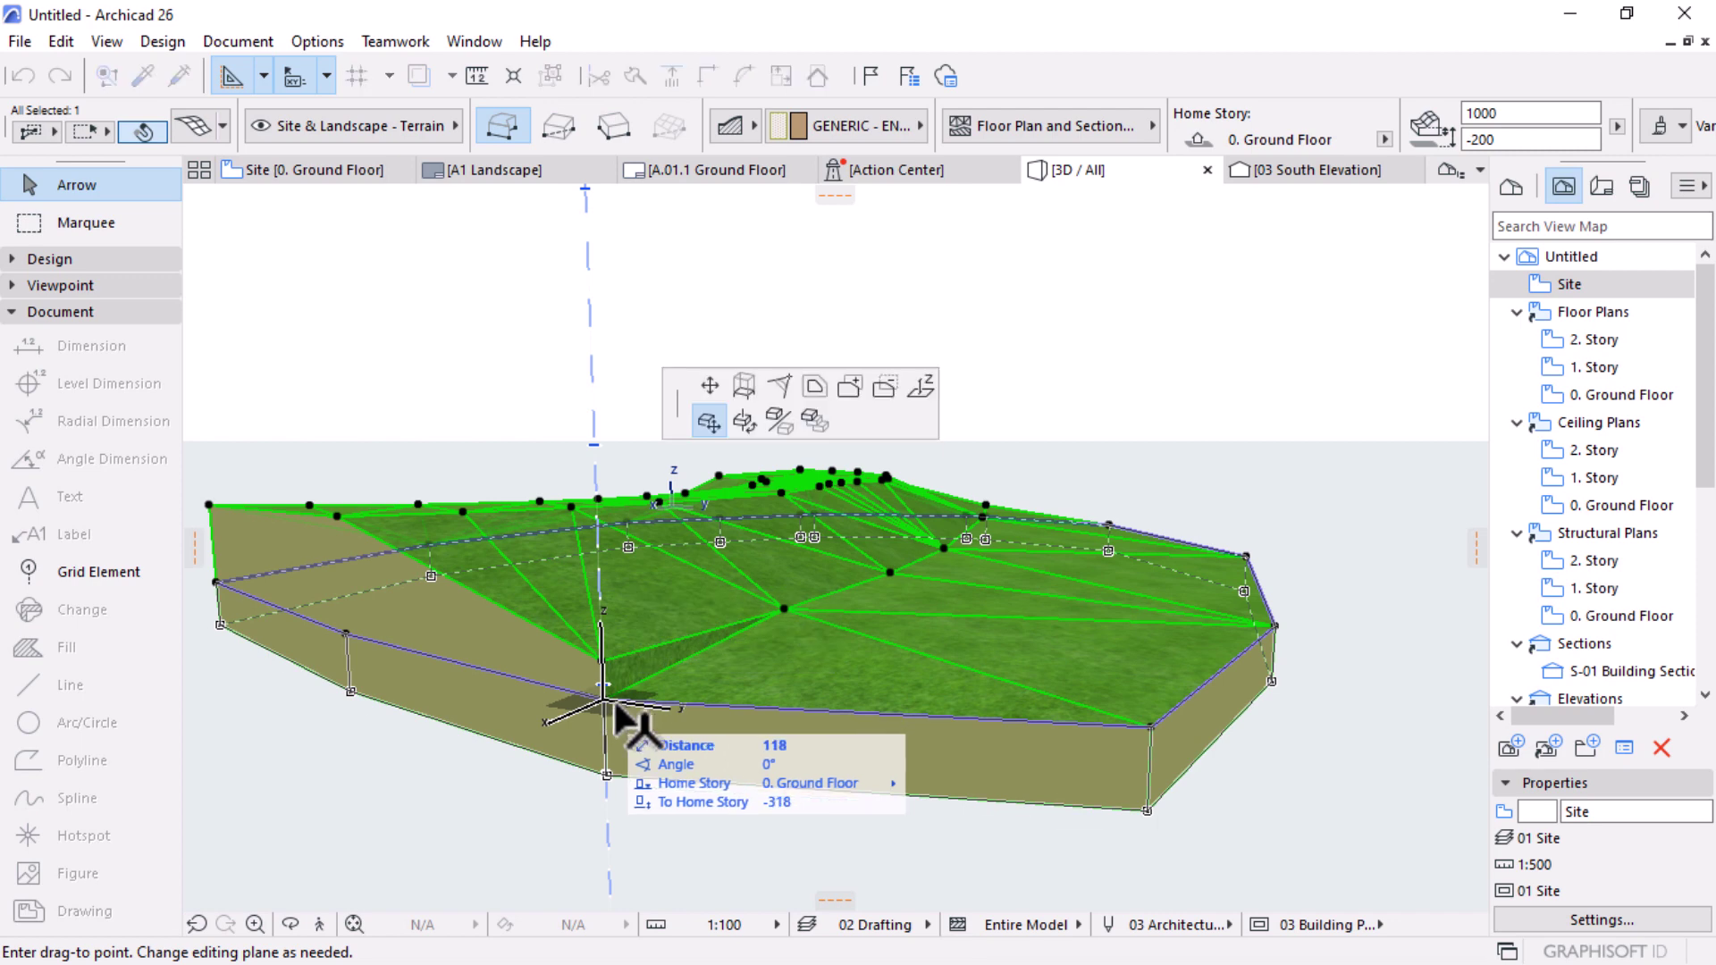
click(921, 387)
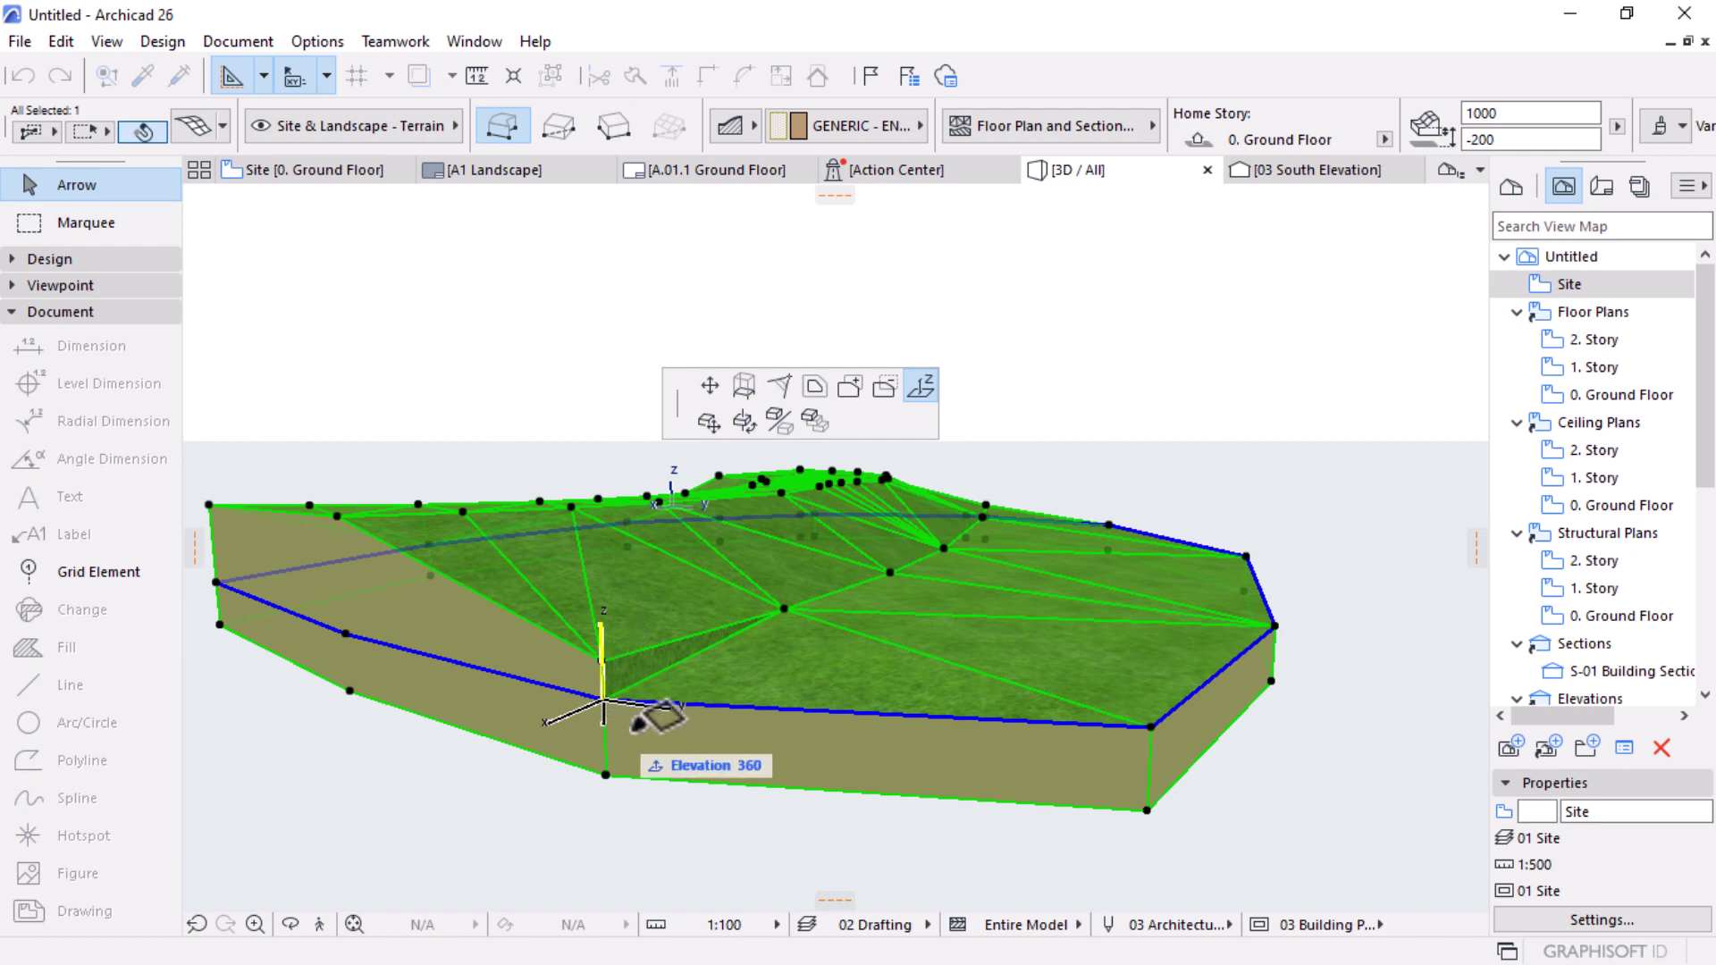
click(606, 661)
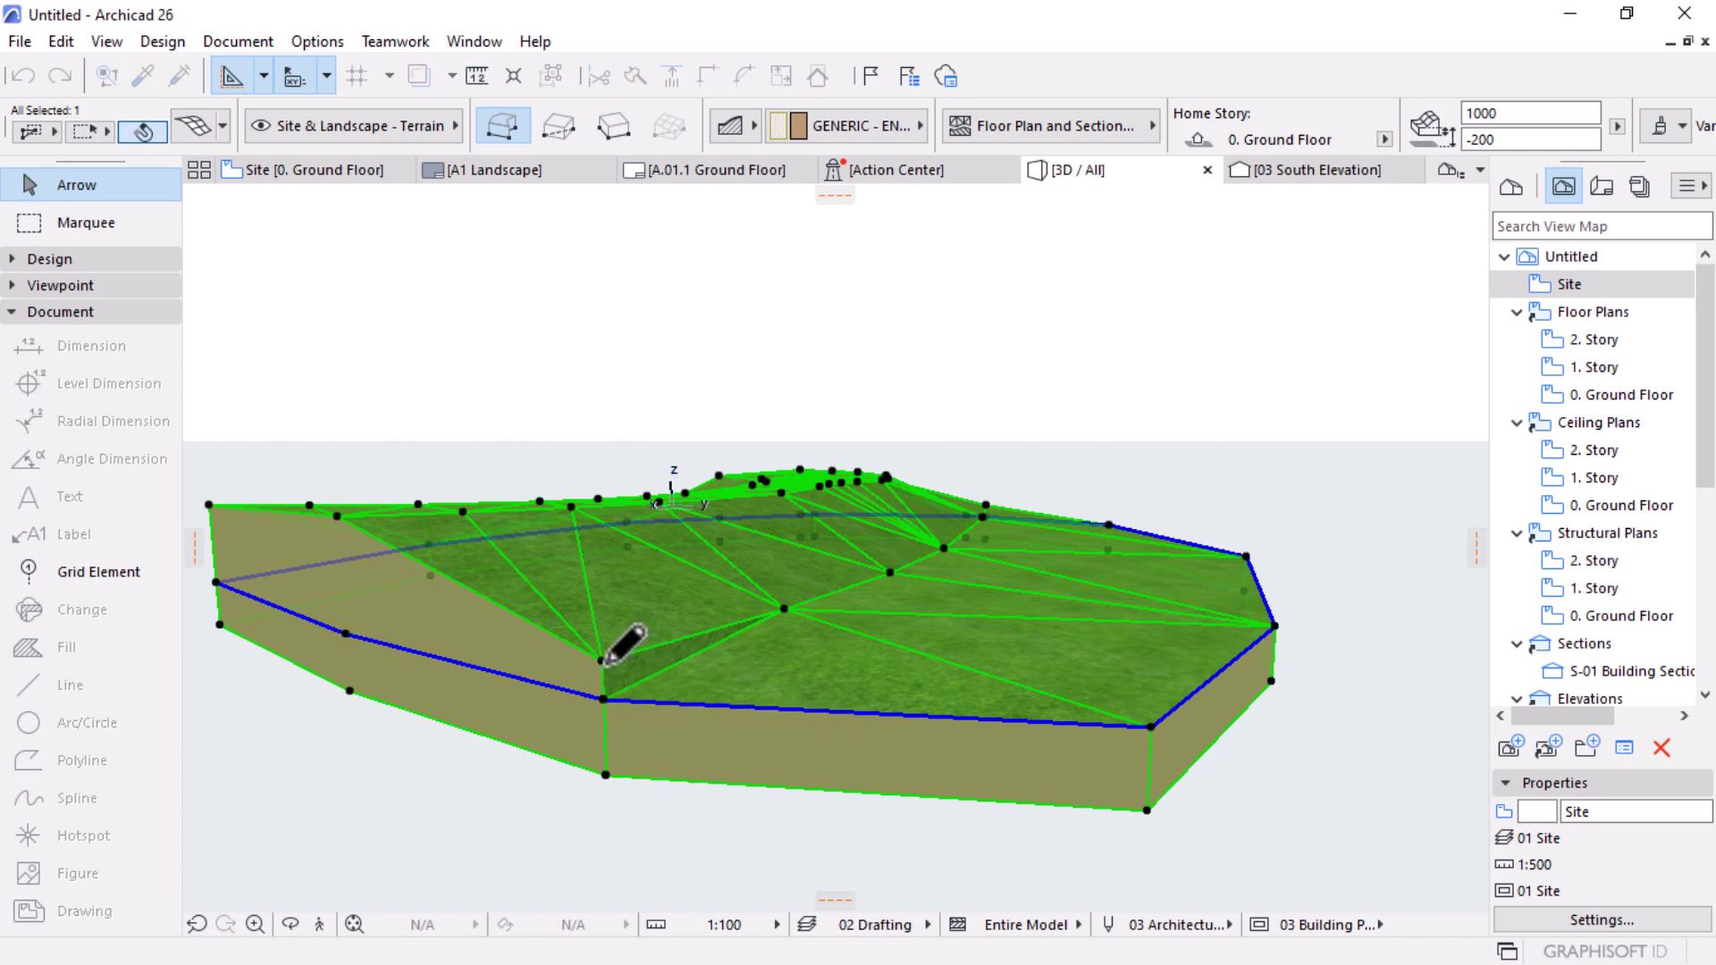
click(604, 700)
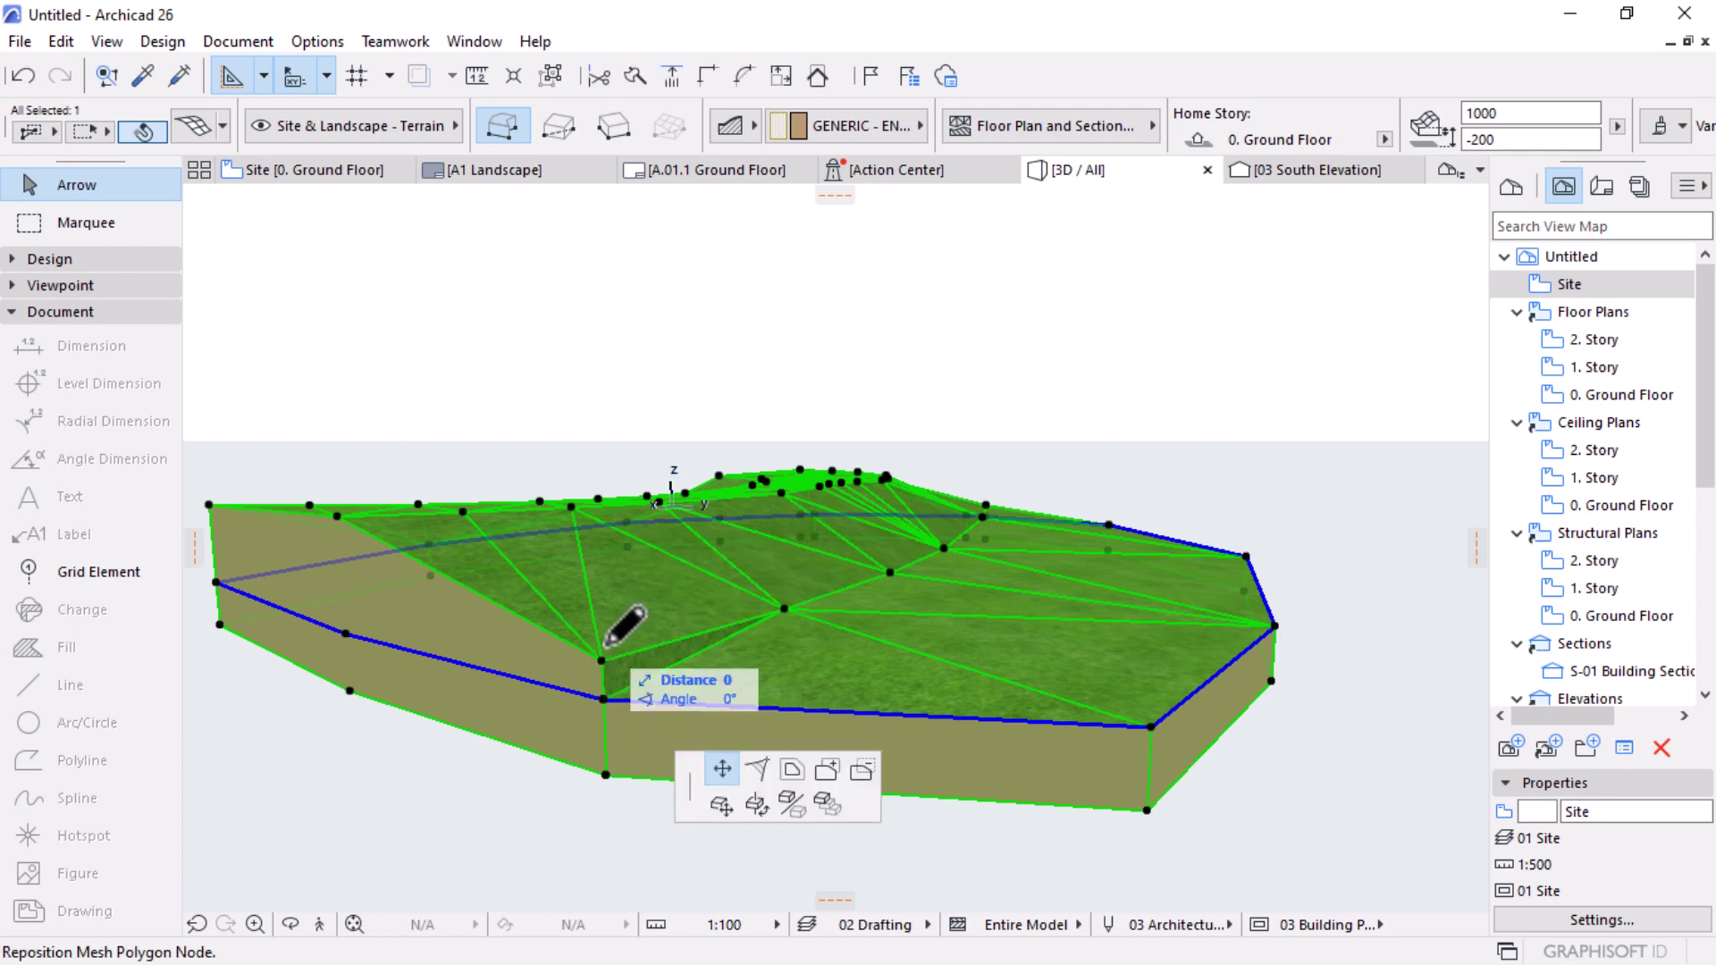
click(845, 613)
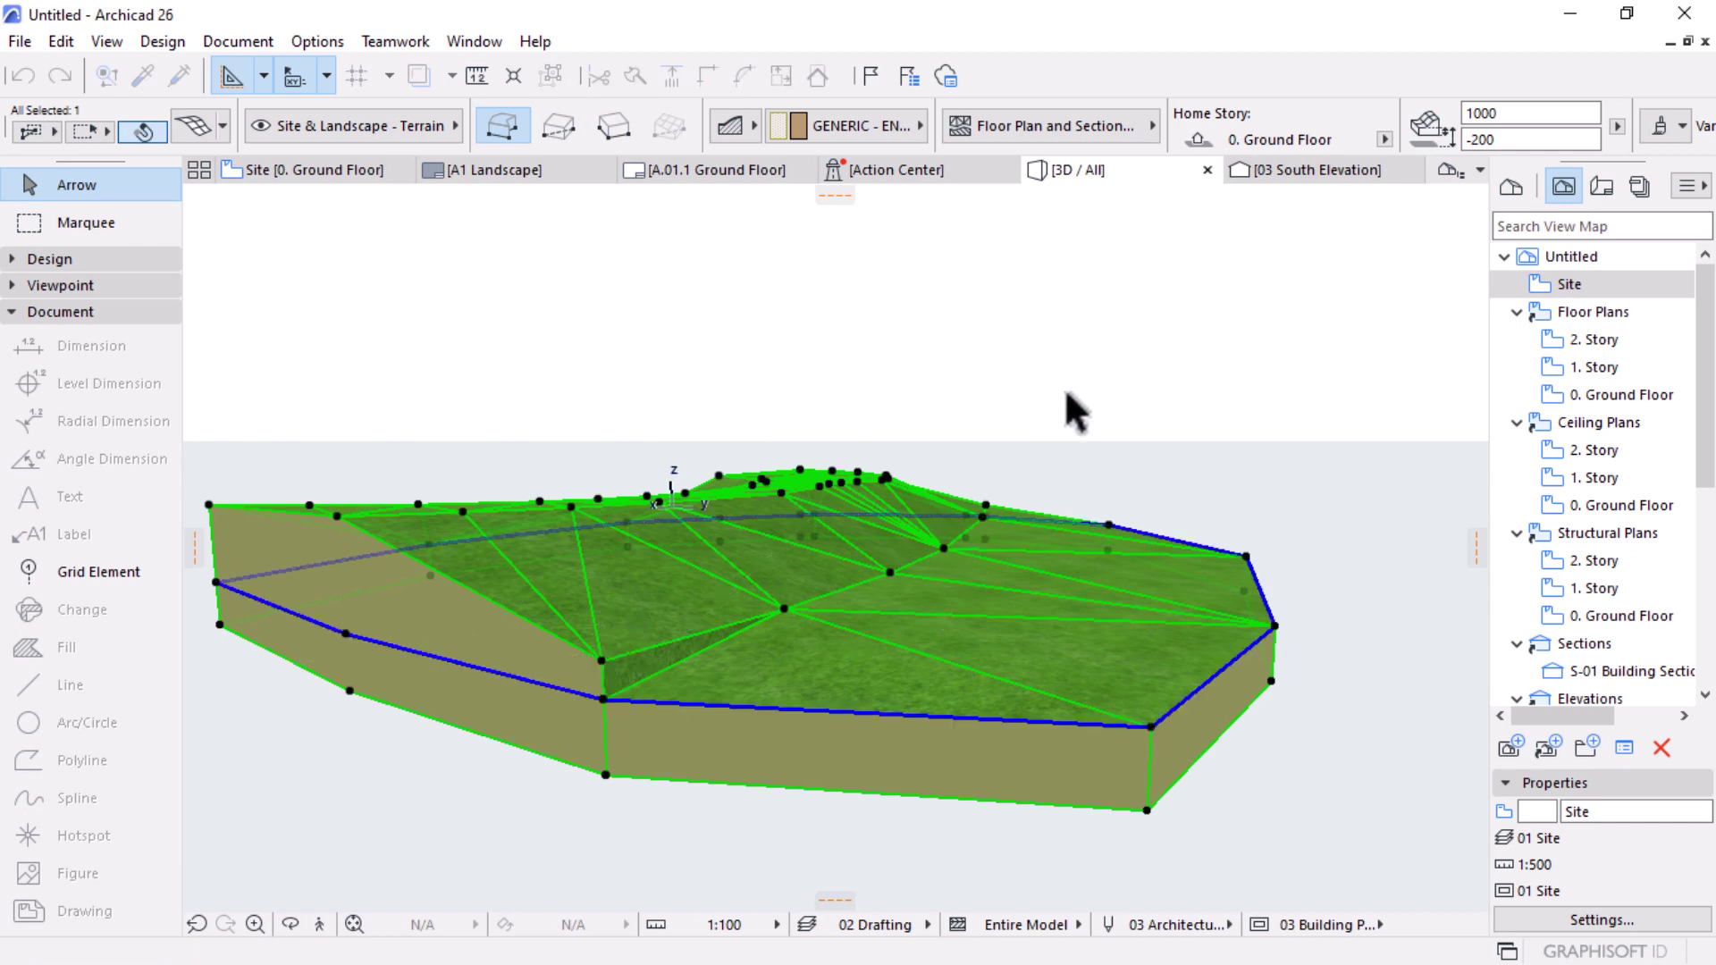
click(1105, 446)
Step: Examine the triangulated ridges between the terrain contours in 3D and on the site plan
shift+middle_drag(1126, 512, 976, 626)
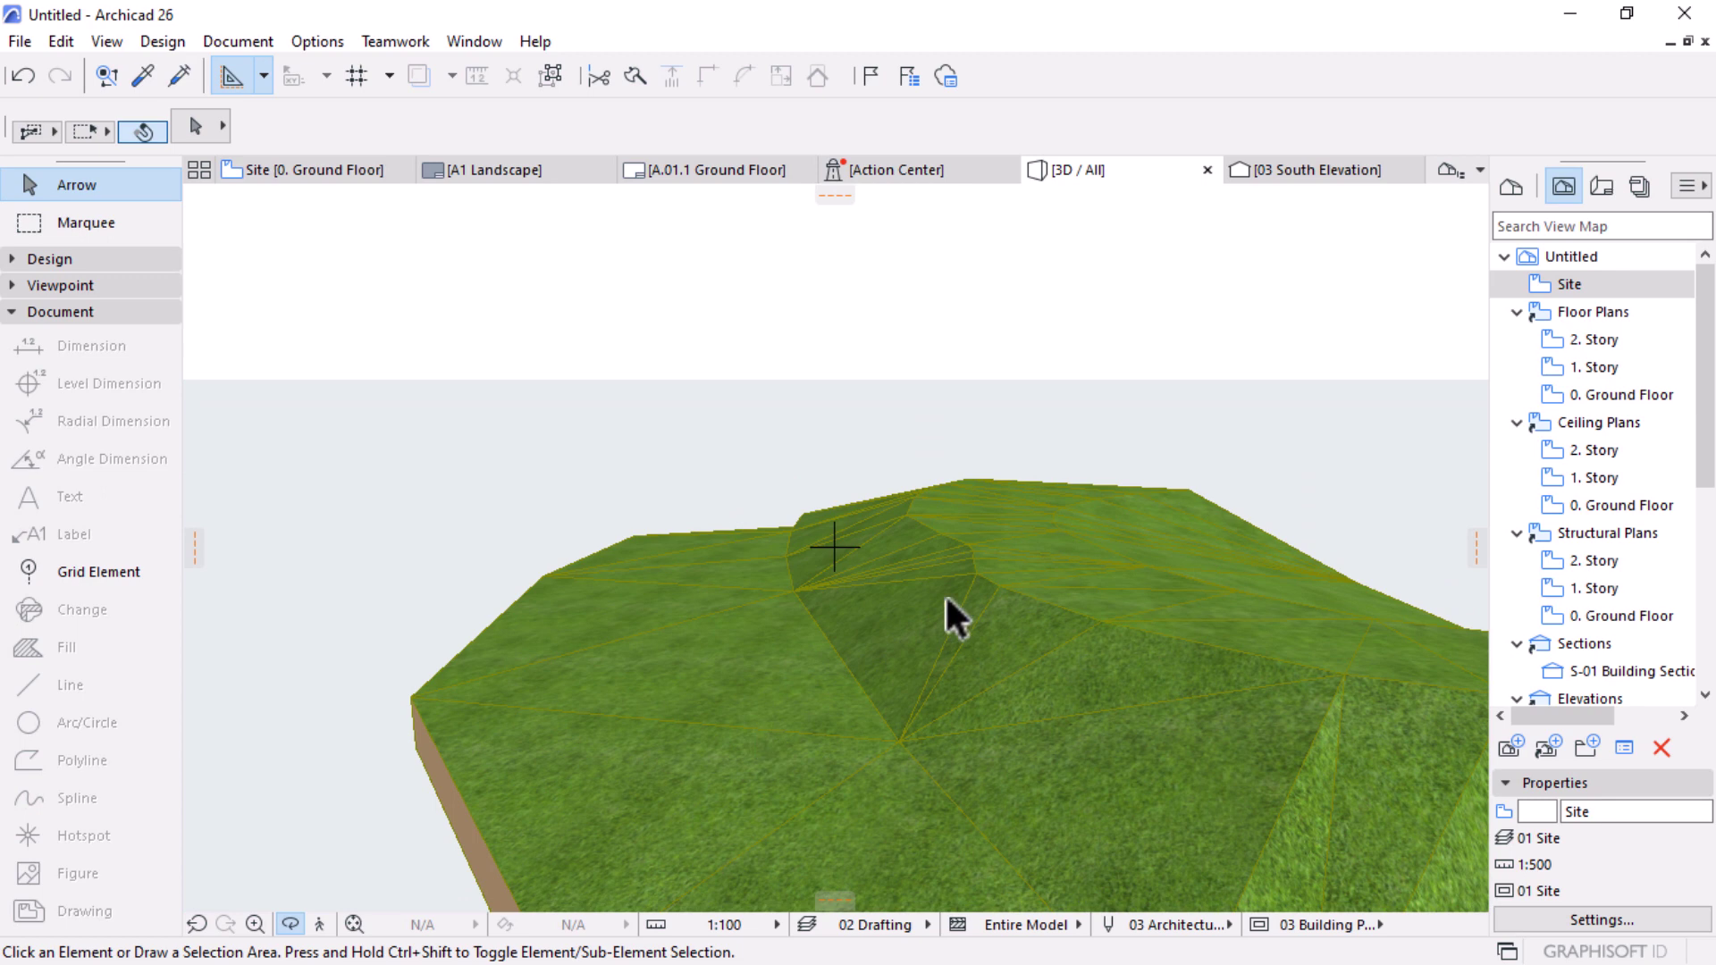
mouse_move(946, 604)
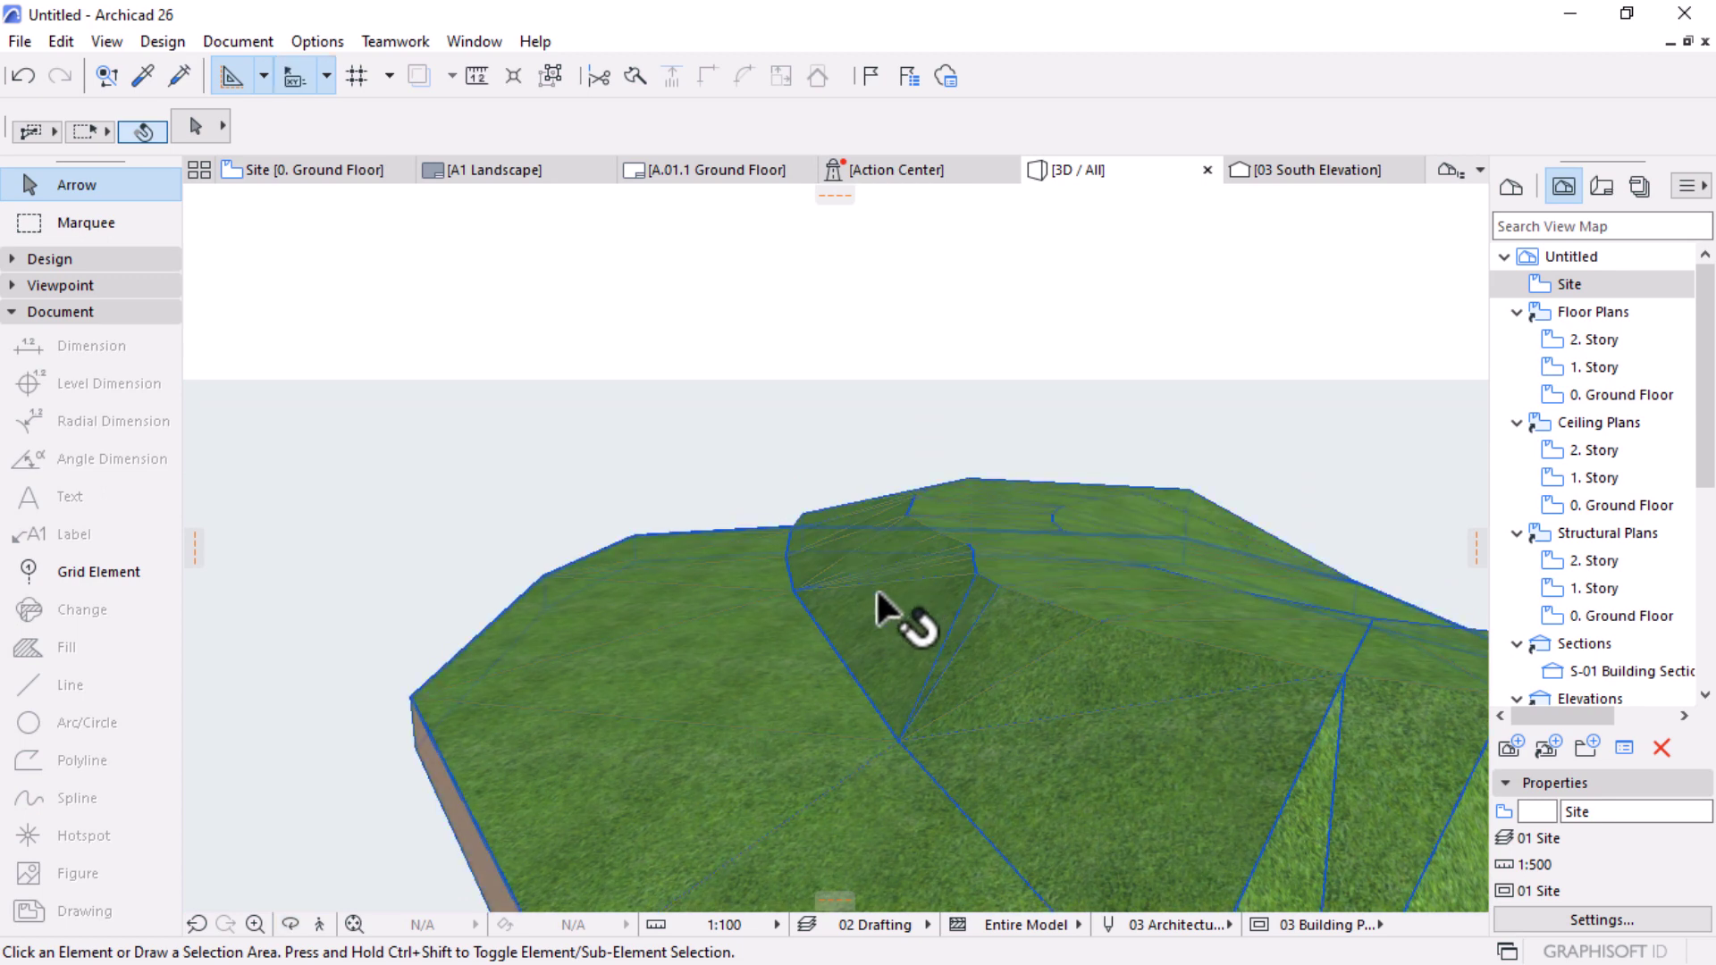
click(311, 169)
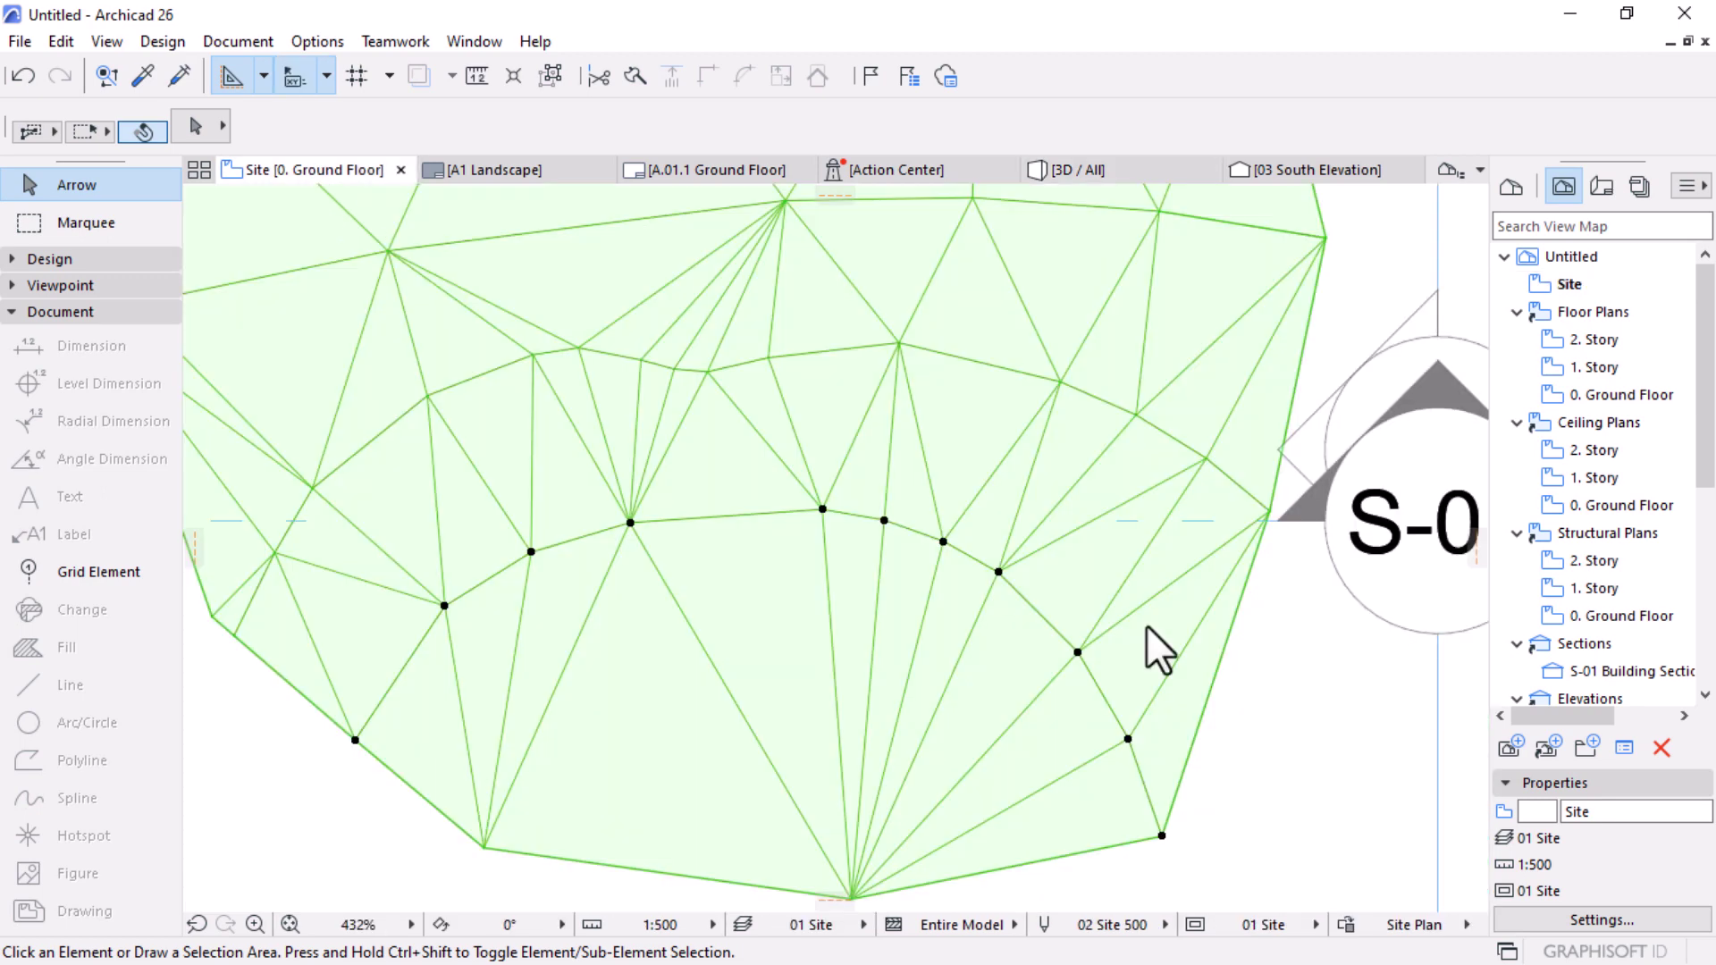
click(1039, 600)
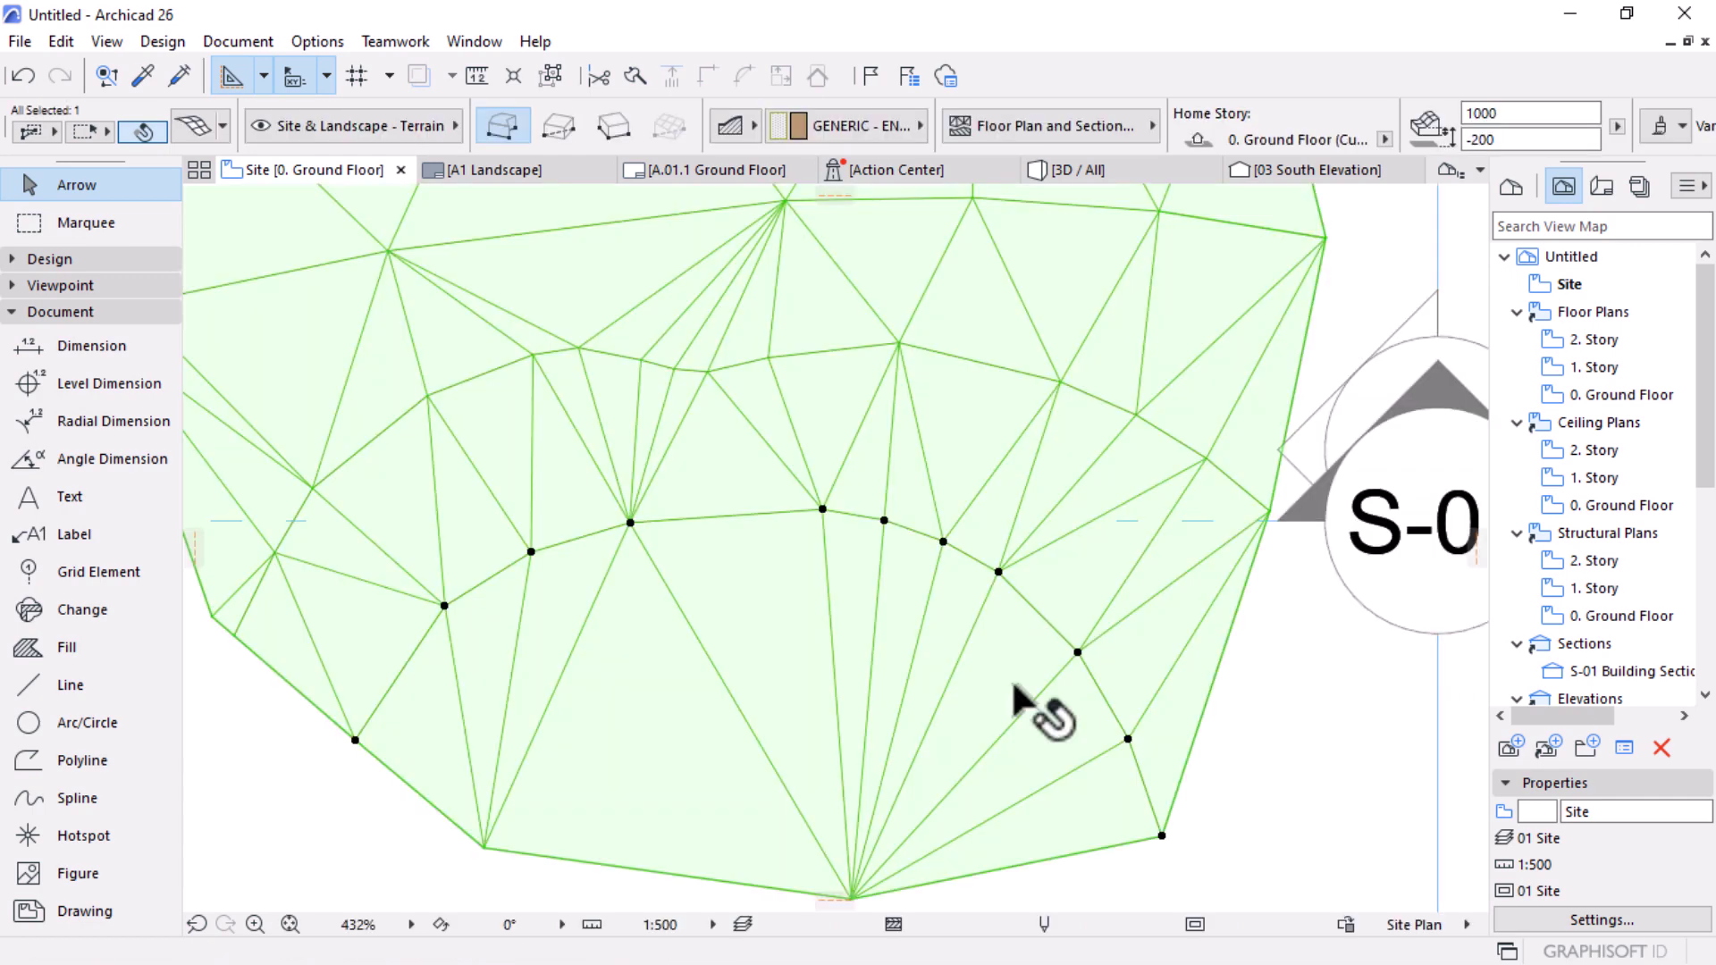
scroll(1099, 619, down, 3)
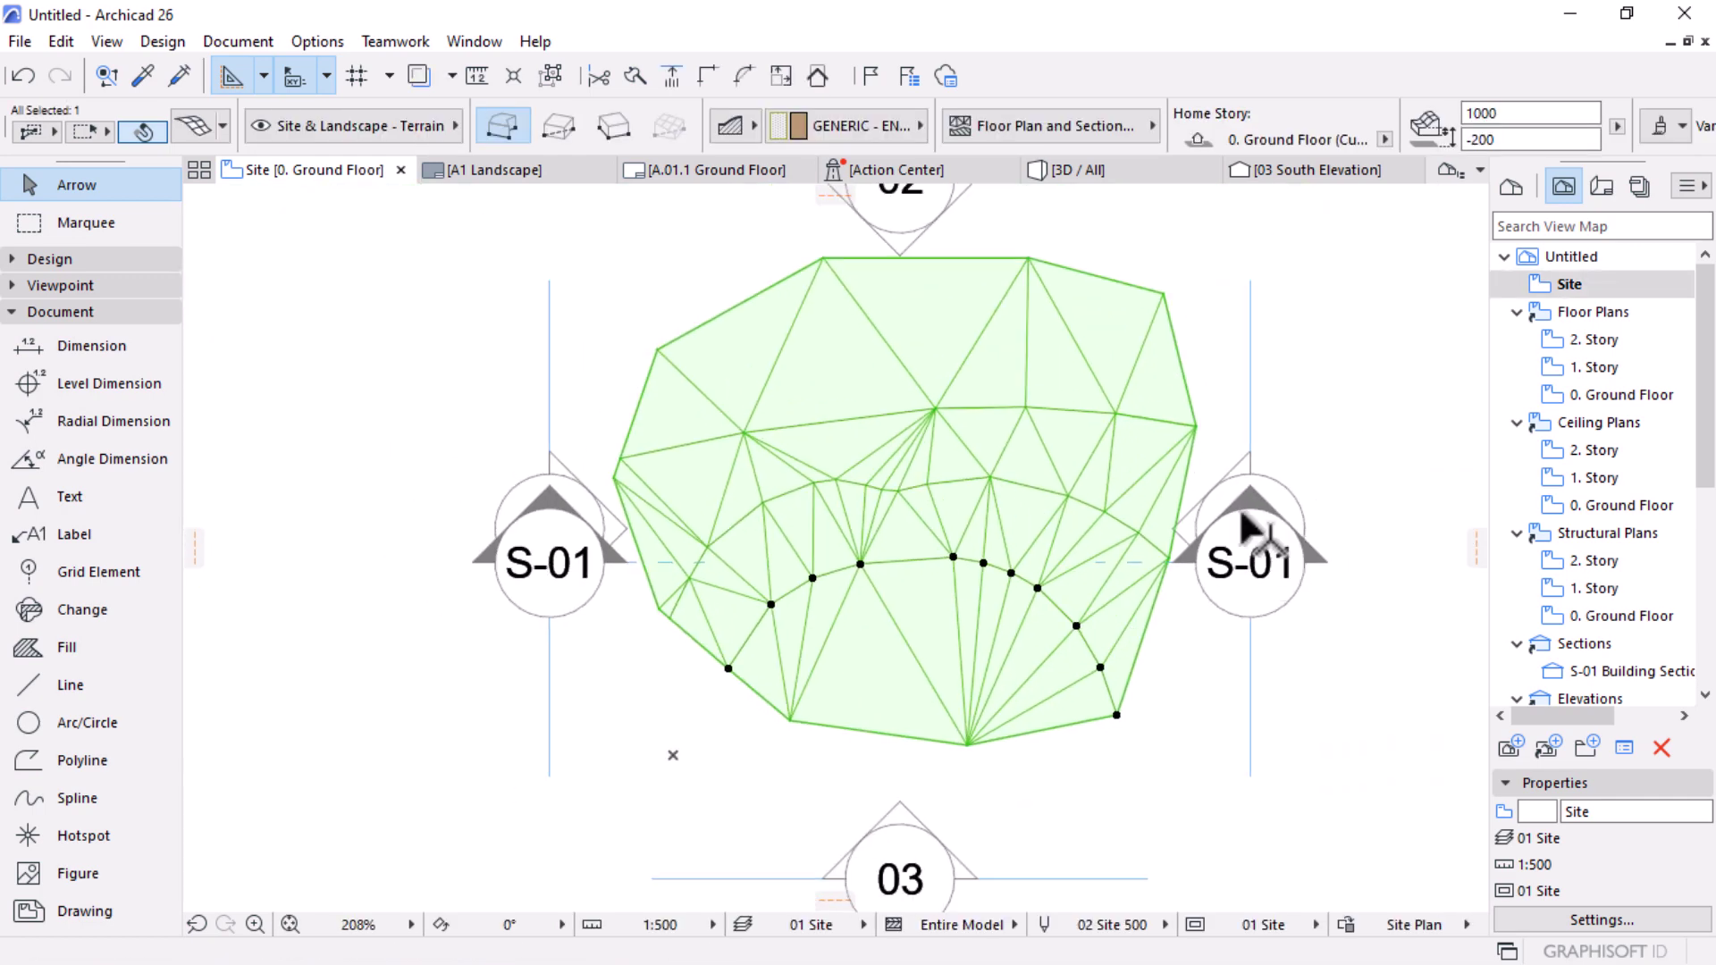
click(1364, 376)
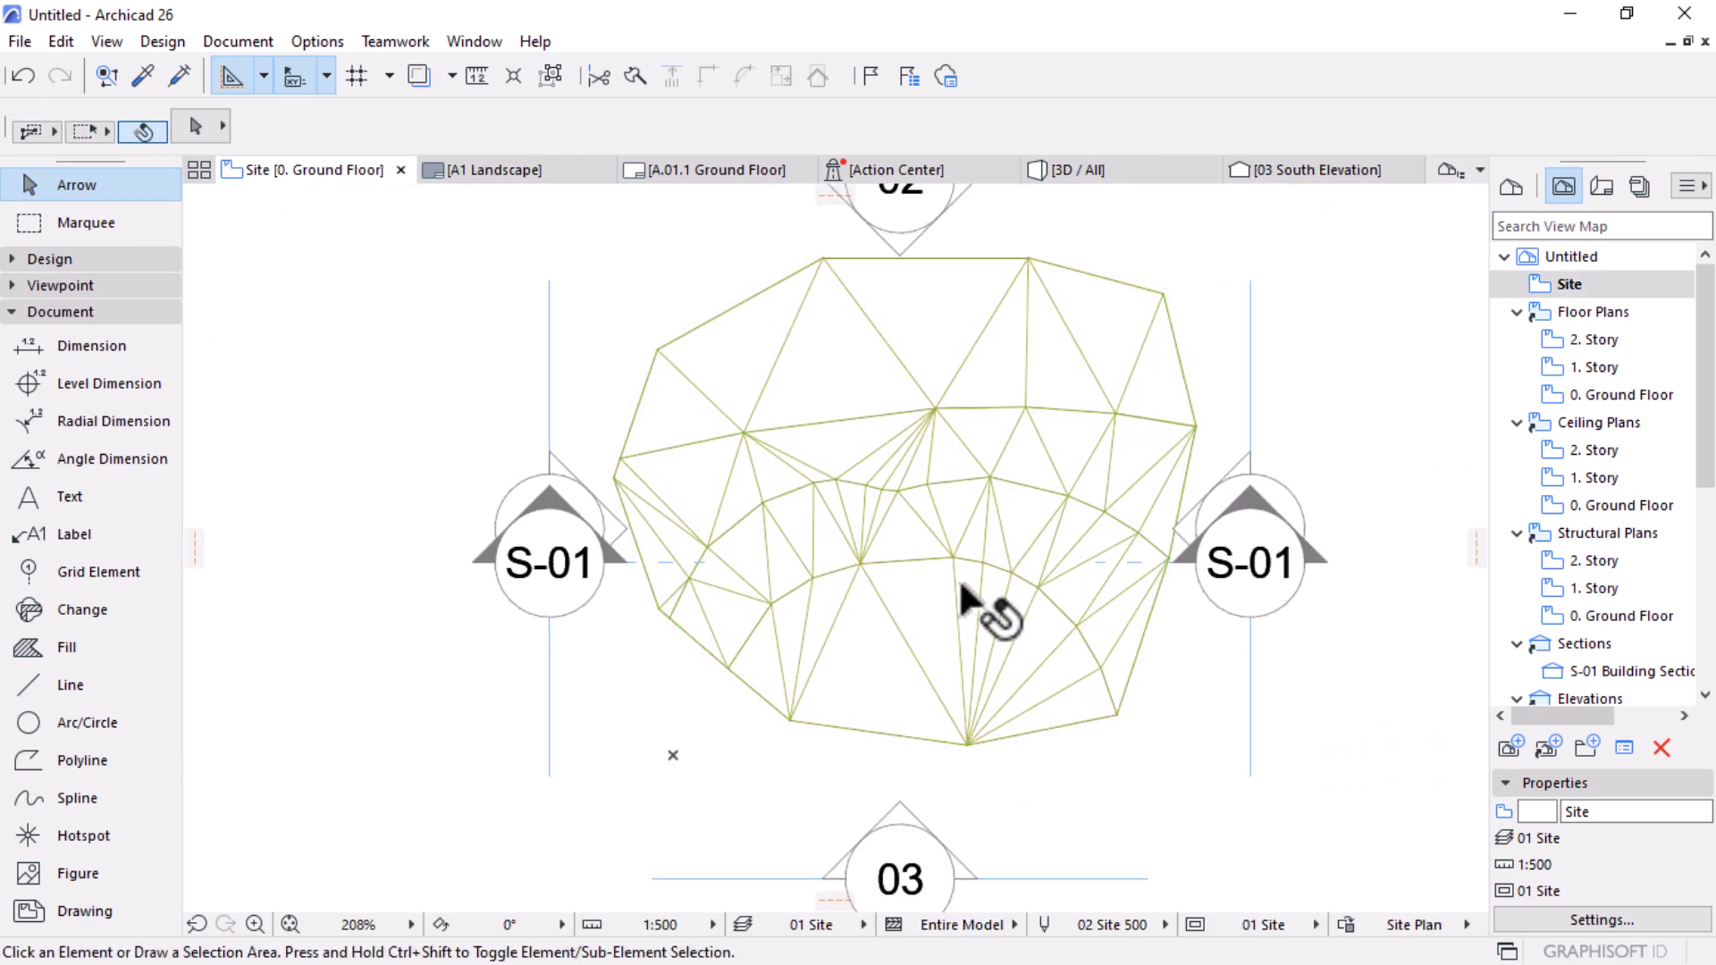
scroll(1036, 464, up, 2)
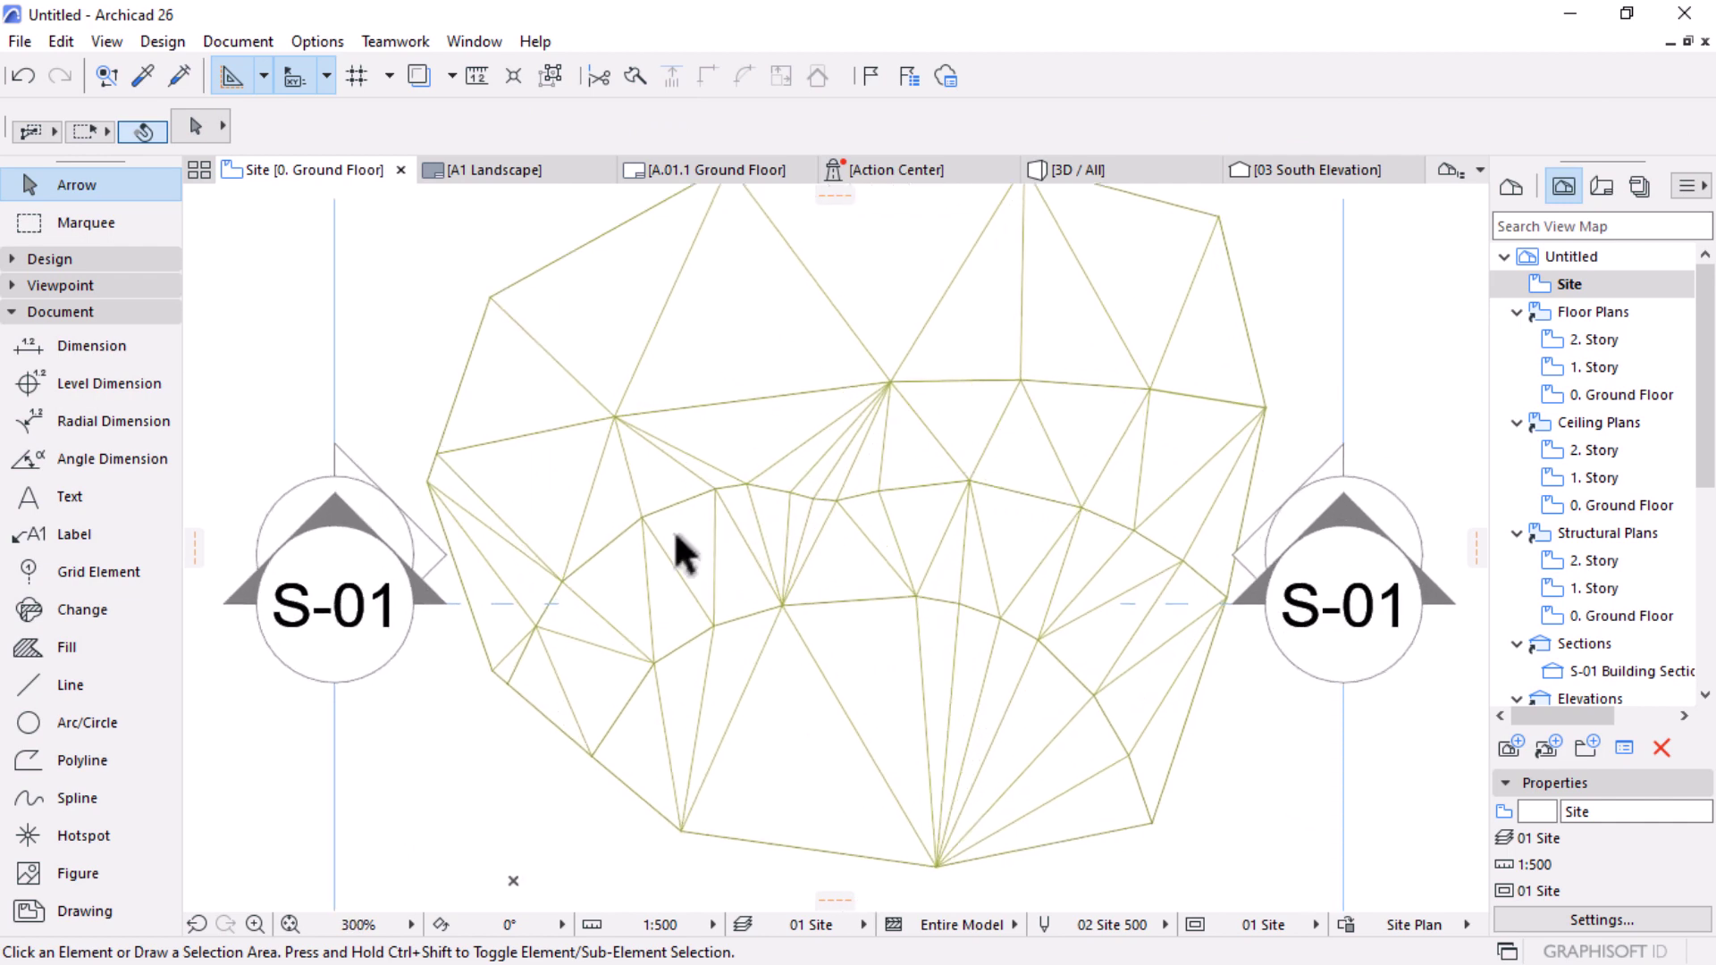
Step: Set the terrain mesh's ridge selection to Show User Defined Ridges and its 3D appearance to All Ridges Smooth
click(776, 421)
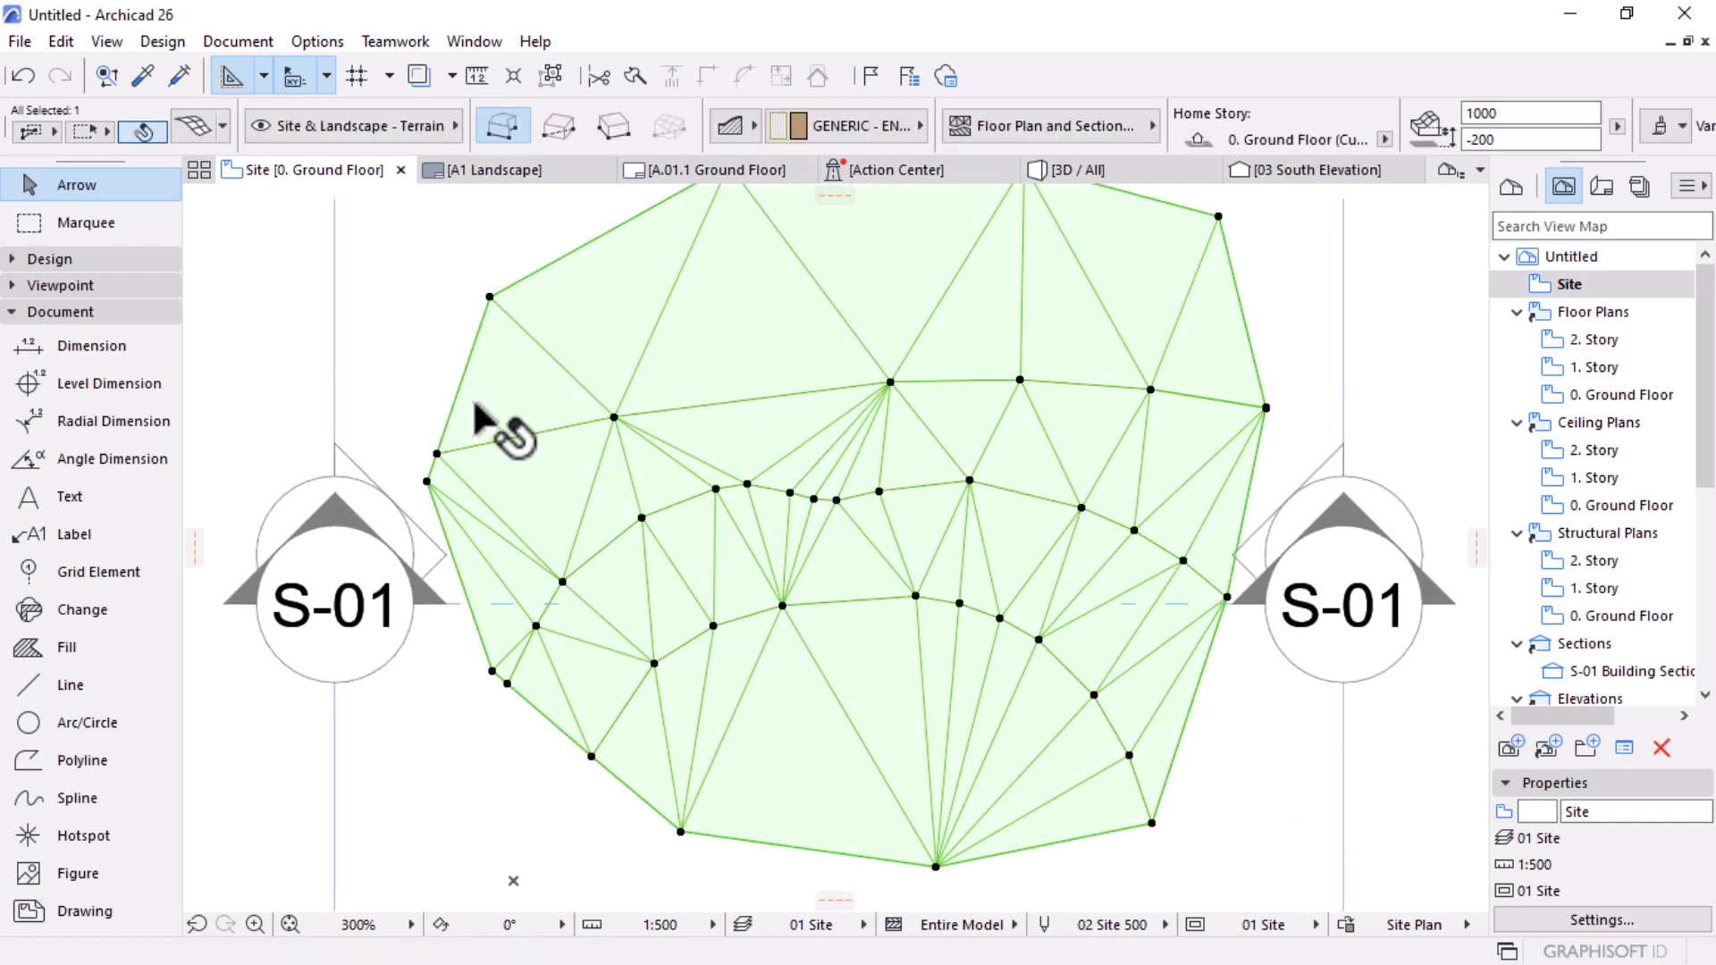
click(190, 127)
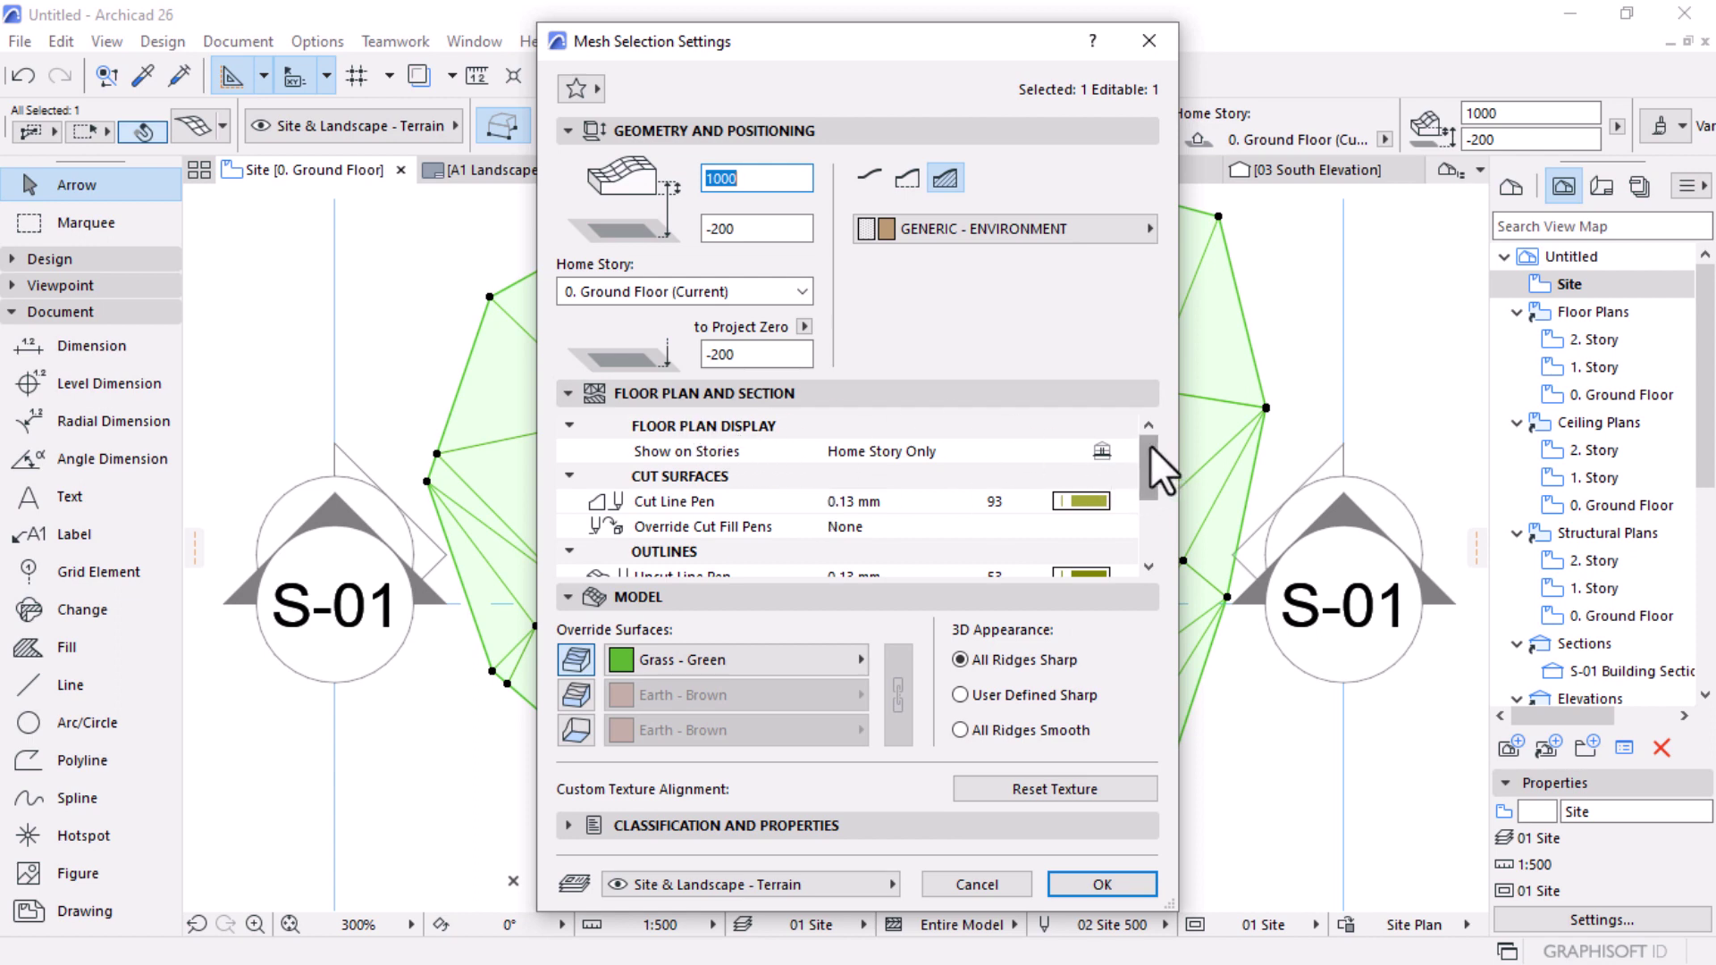
drag(1151, 447, 1150, 490)
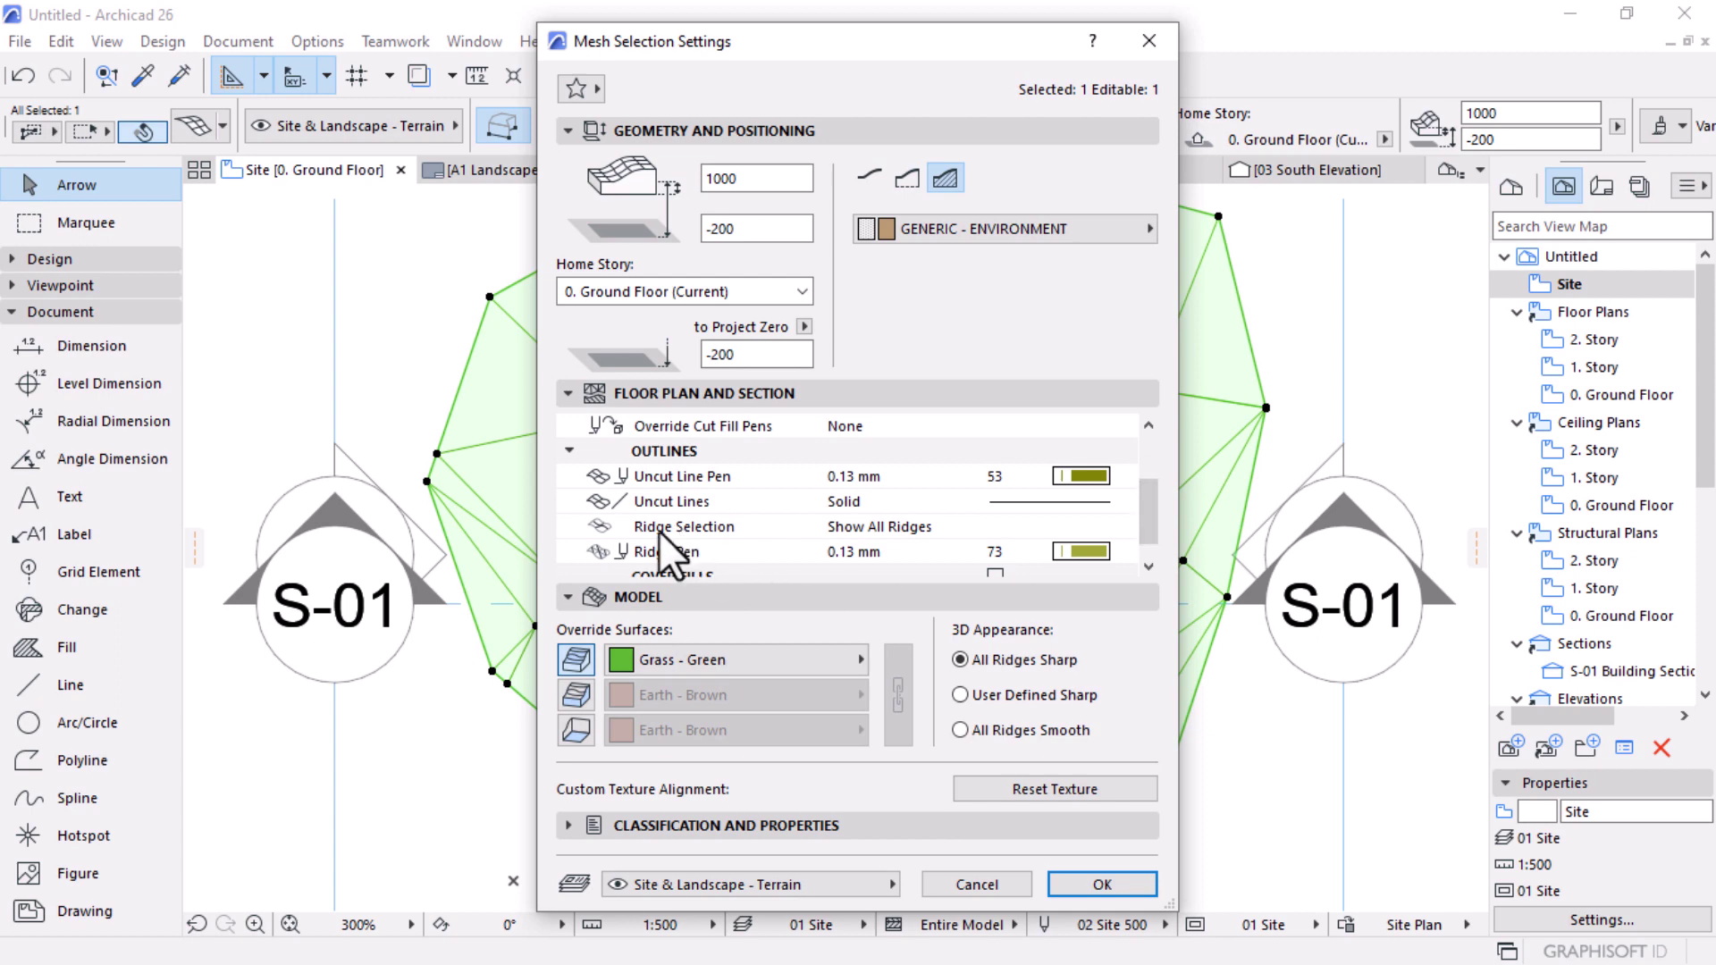
click(842, 528)
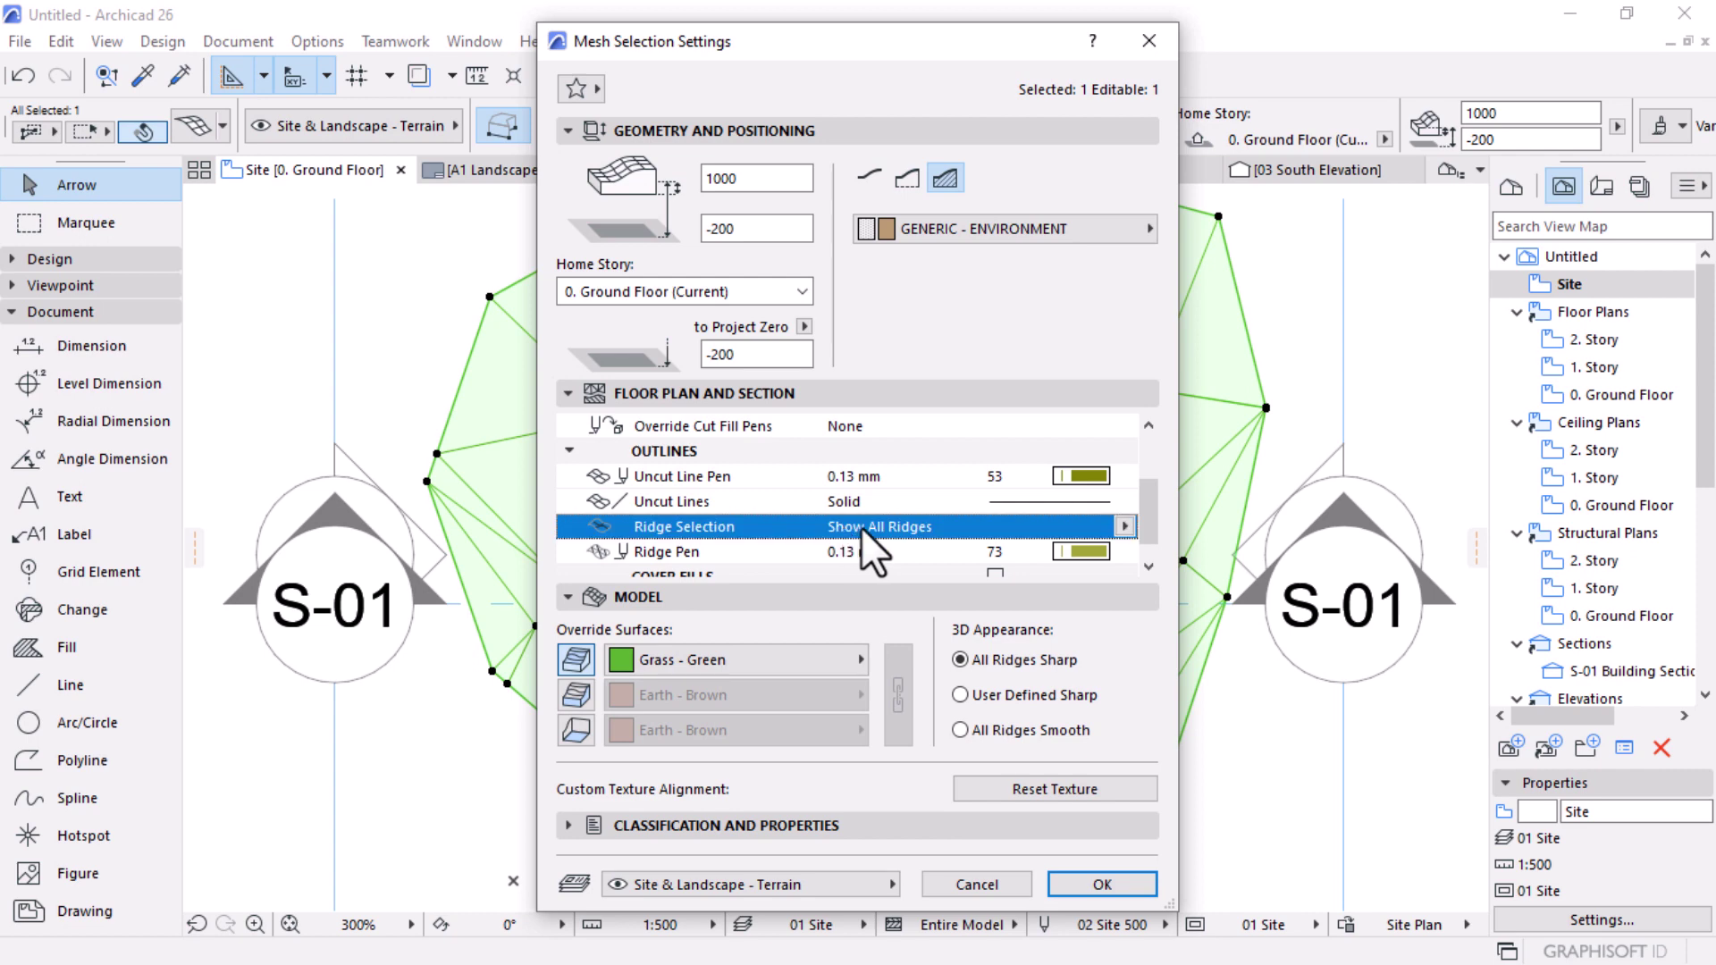
click(1120, 530)
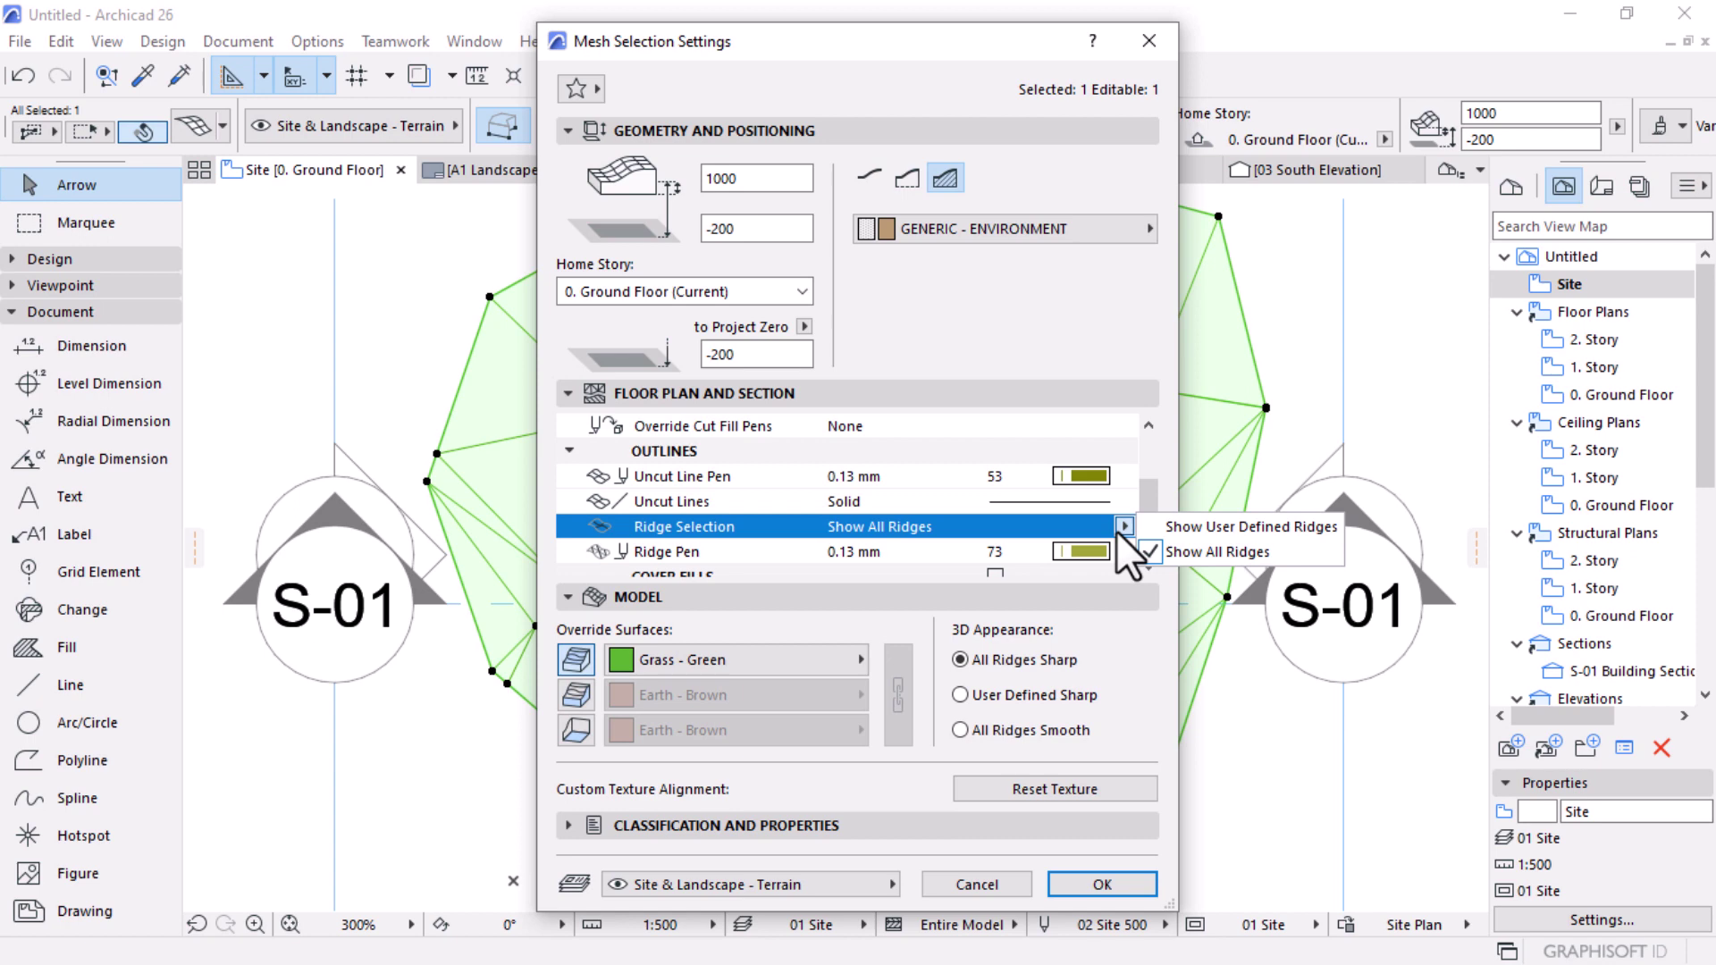
click(1232, 527)
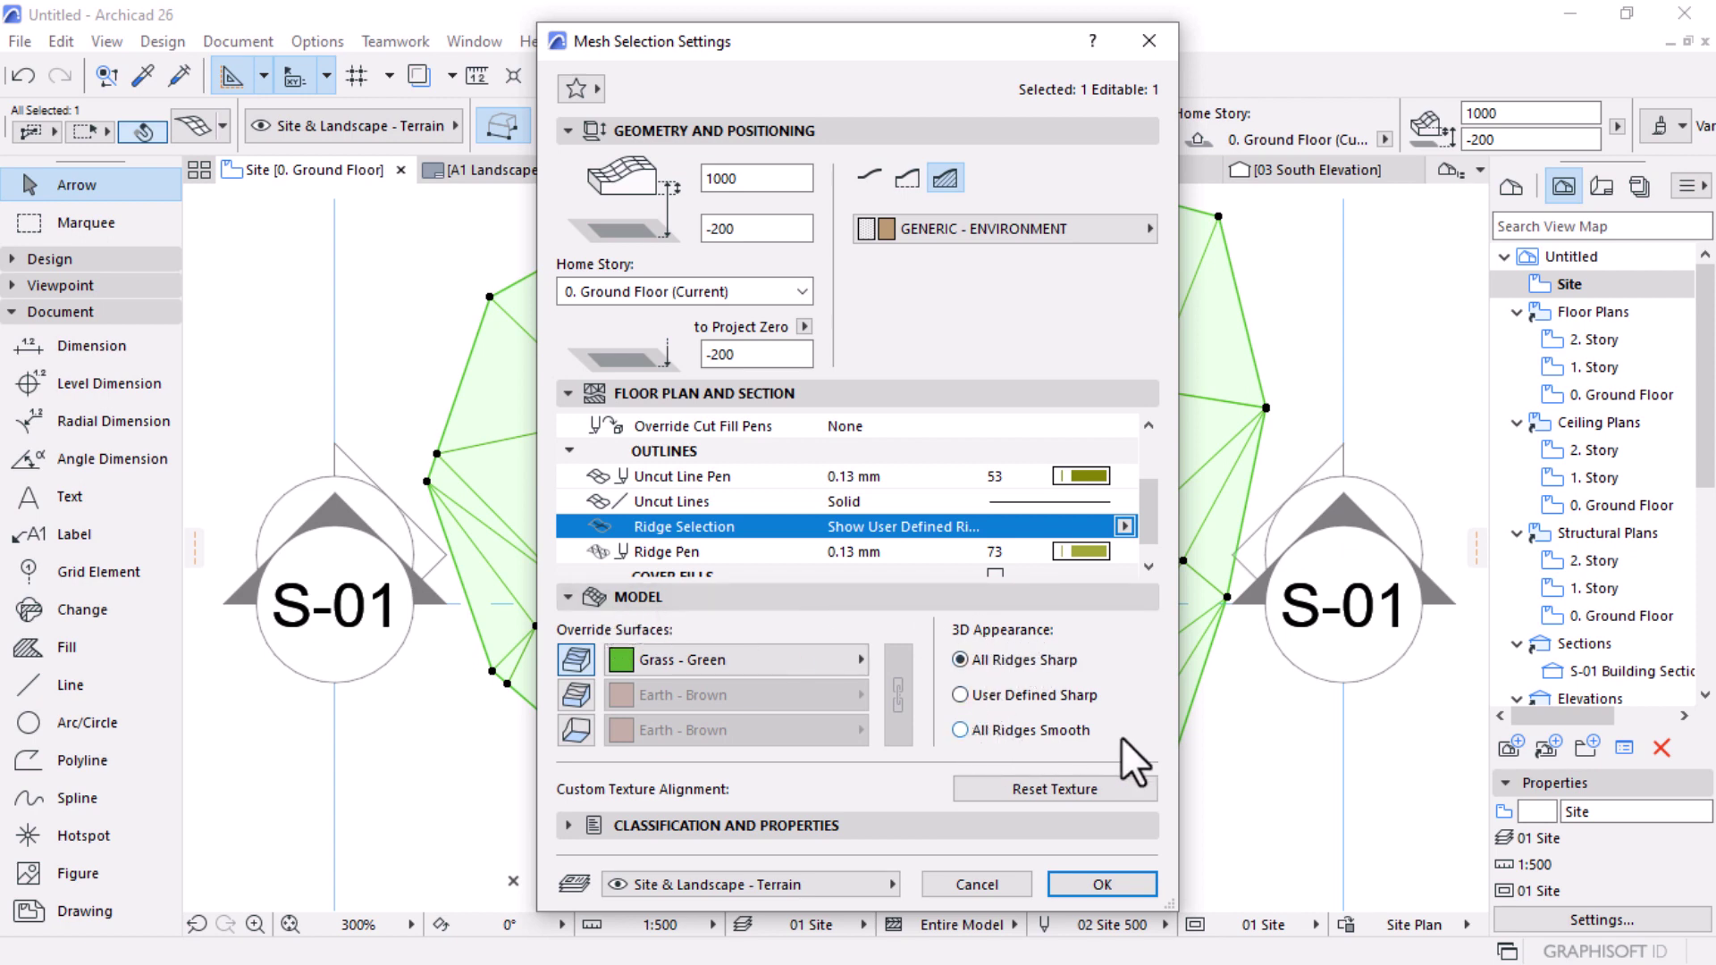
click(961, 730)
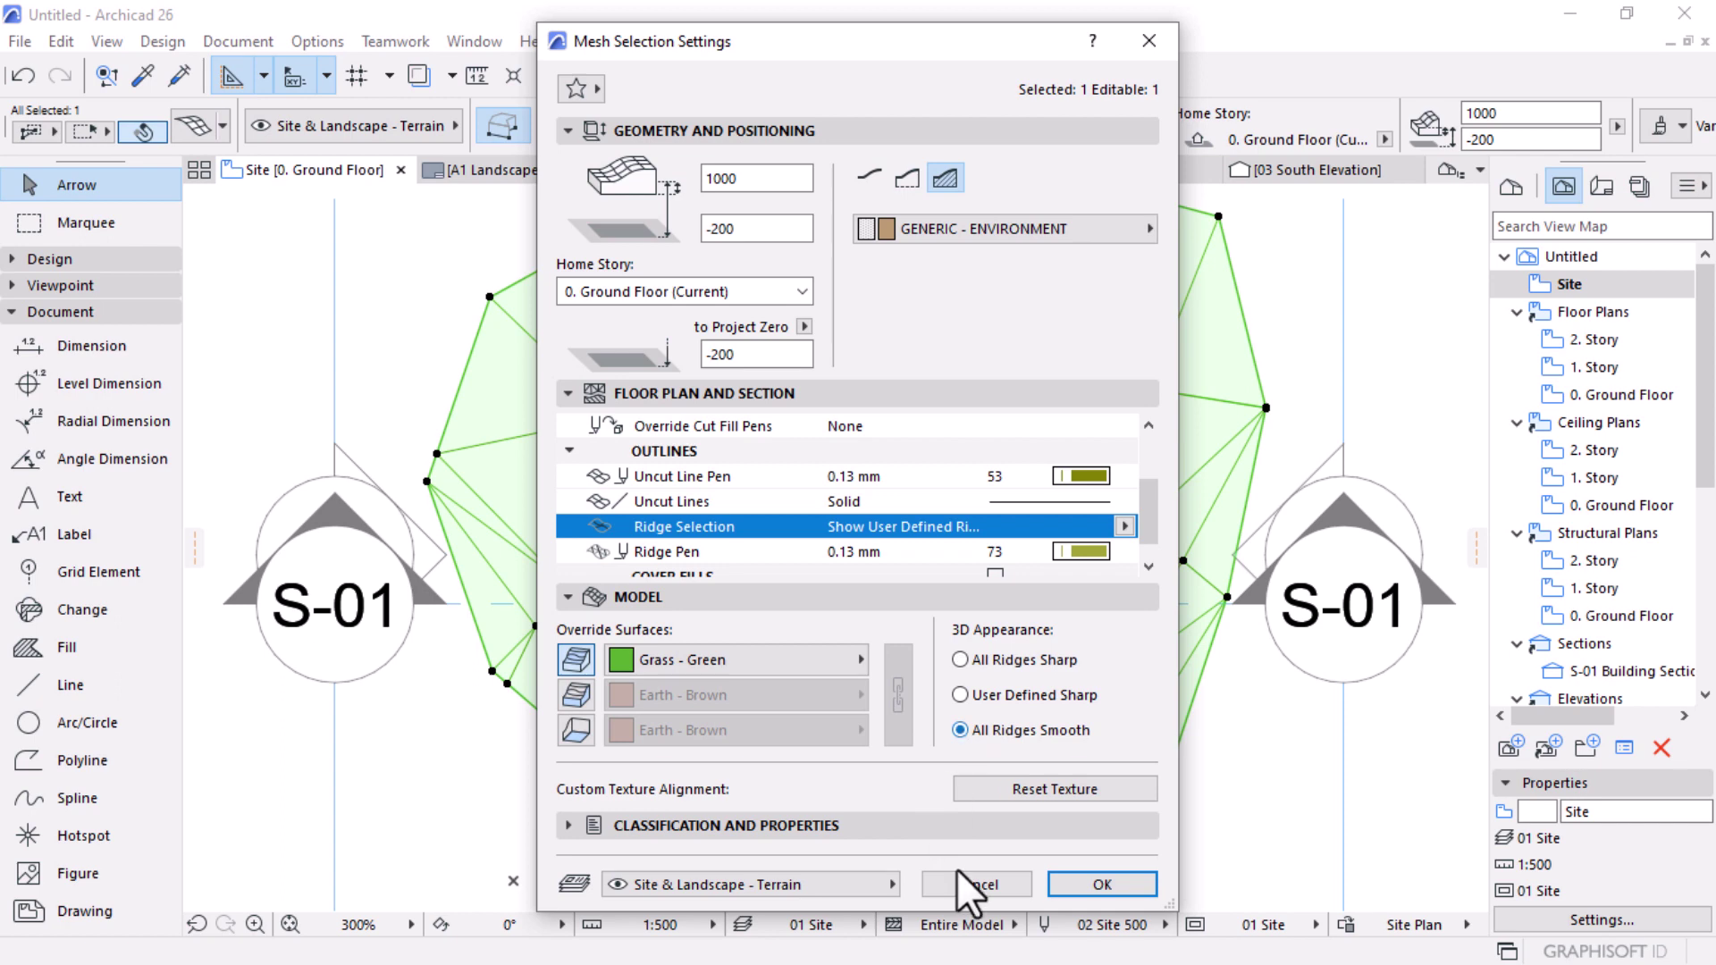
click(1102, 885)
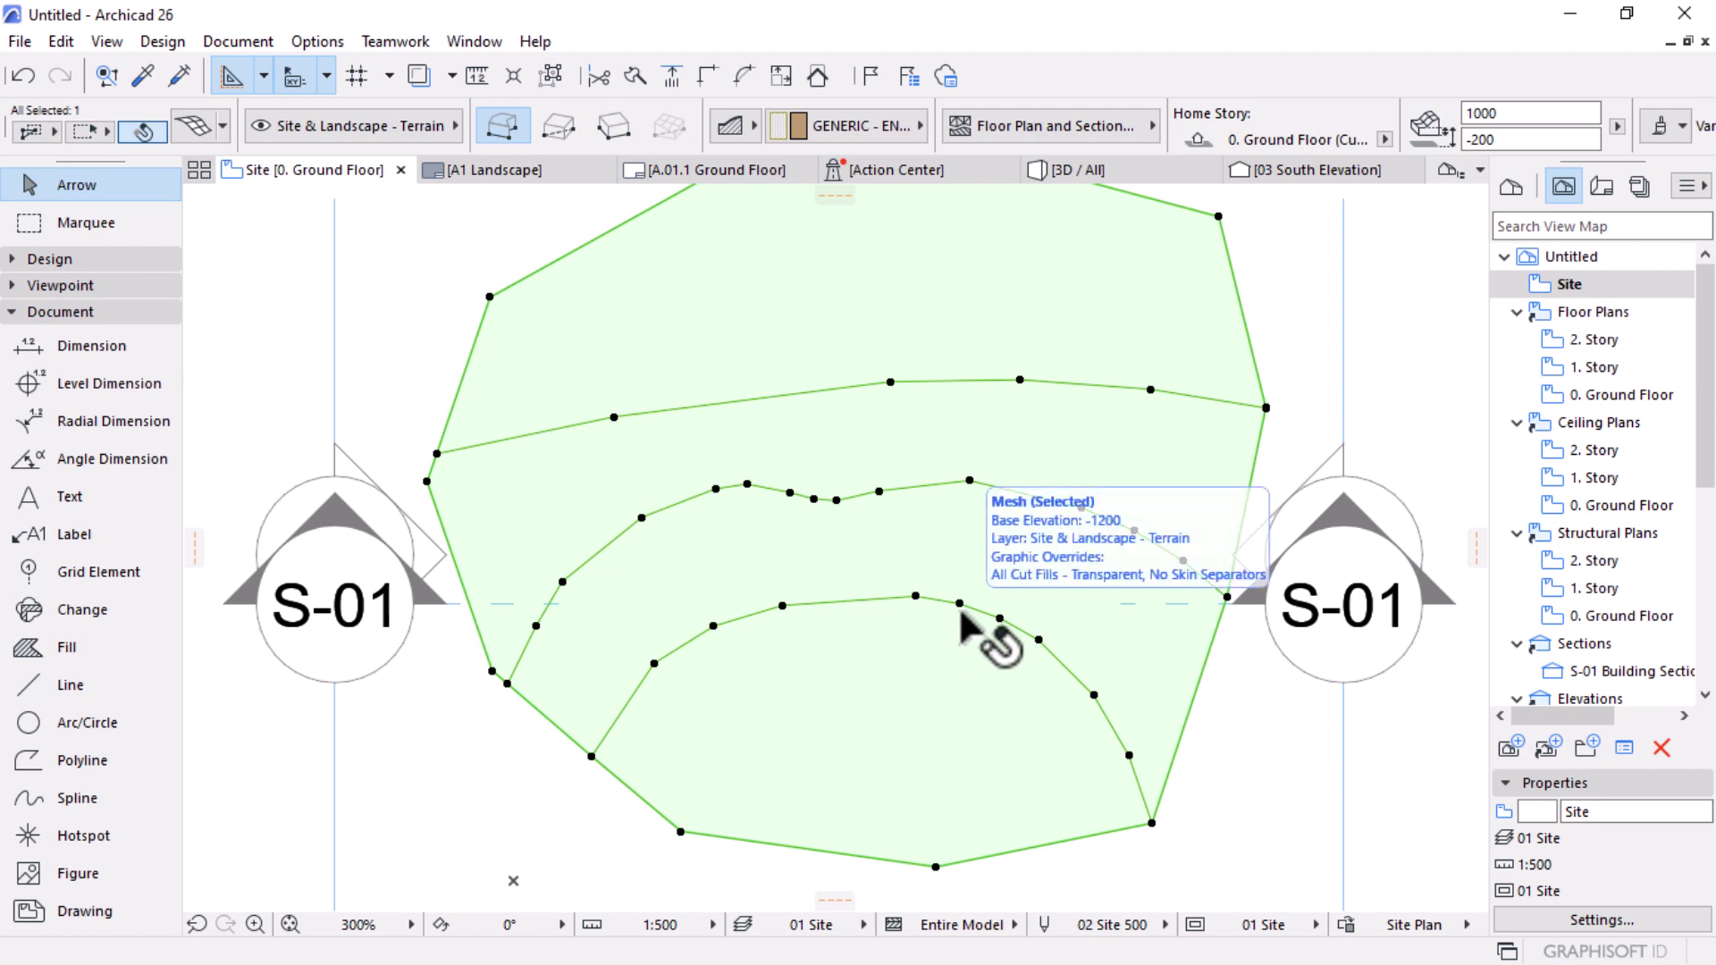
Step: Deselect the mesh in 3D and check the smoothed terrain surface from several sides
click(1151, 169)
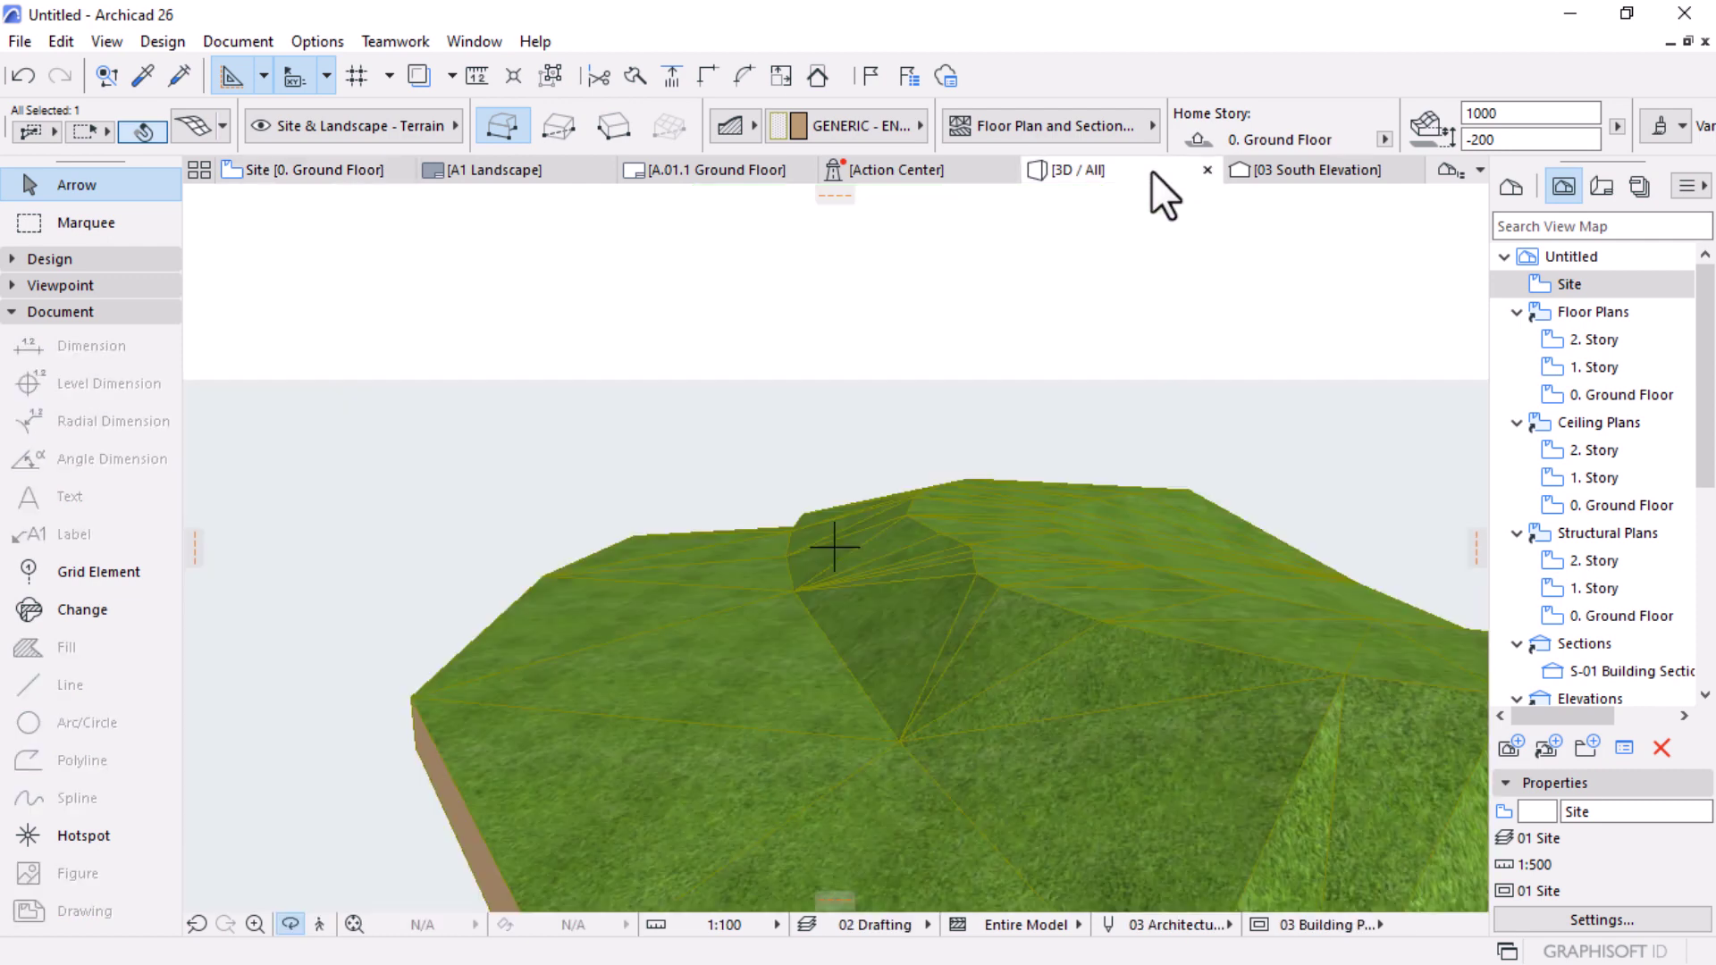
key(Escape)
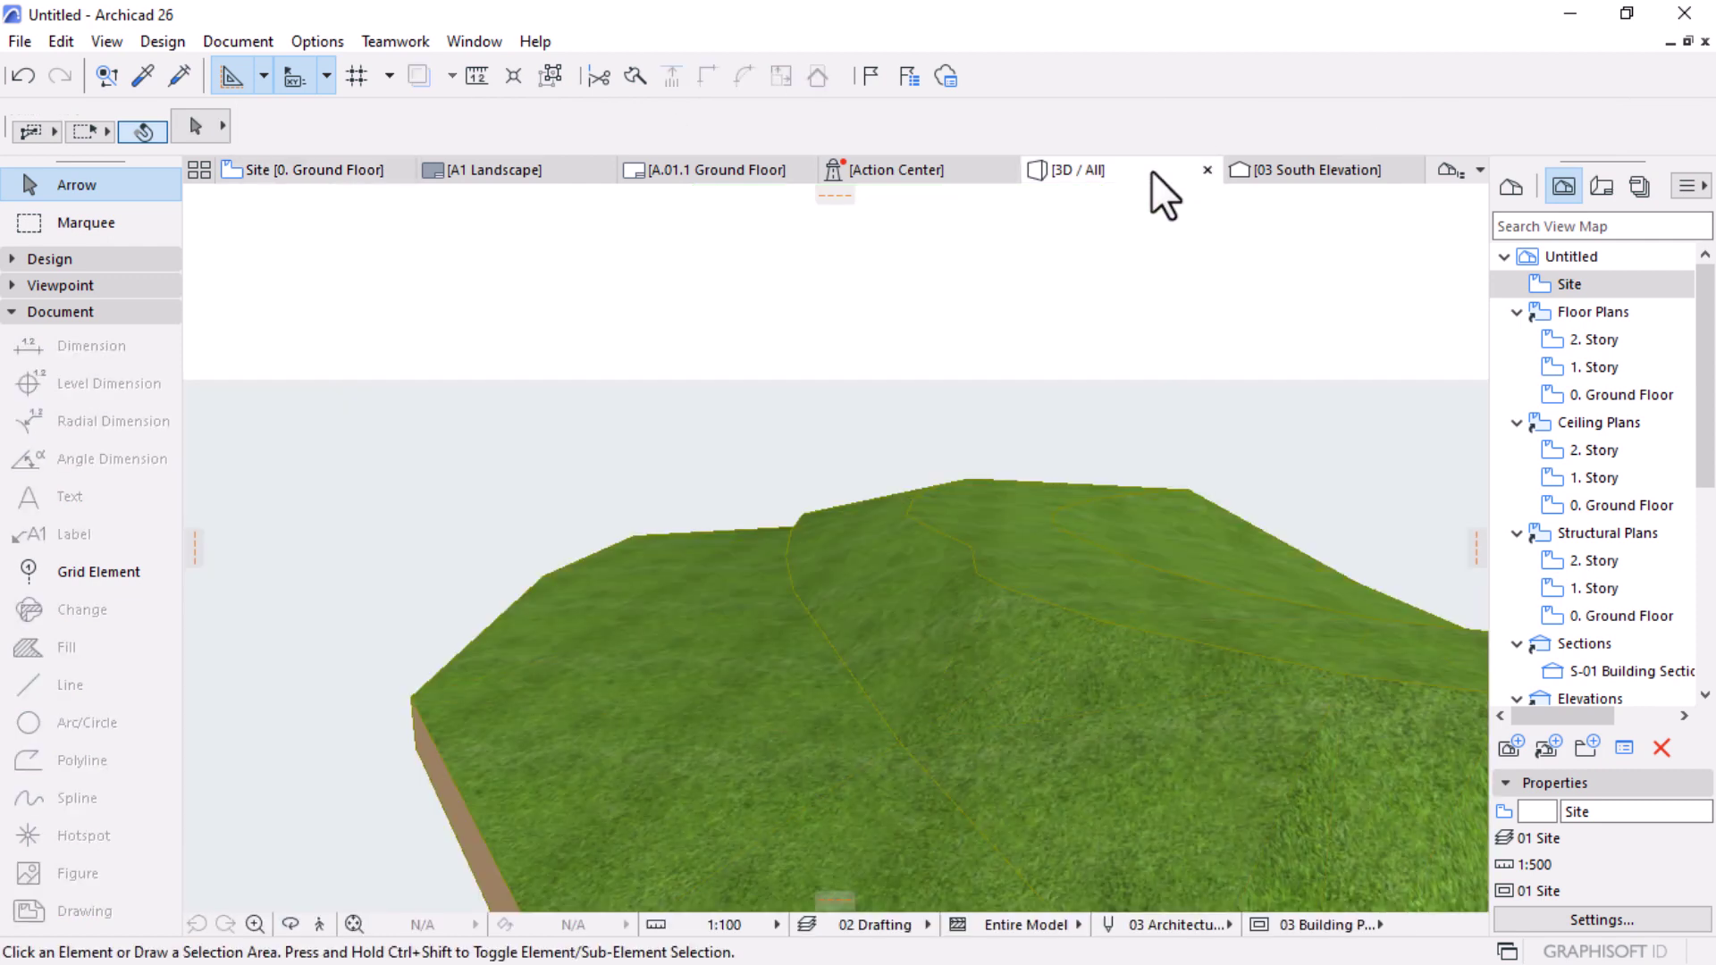
scroll(989, 592, down, 5)
shift+middle_drag(853, 706, 850, 632)
scroll(835, 605, up, 5)
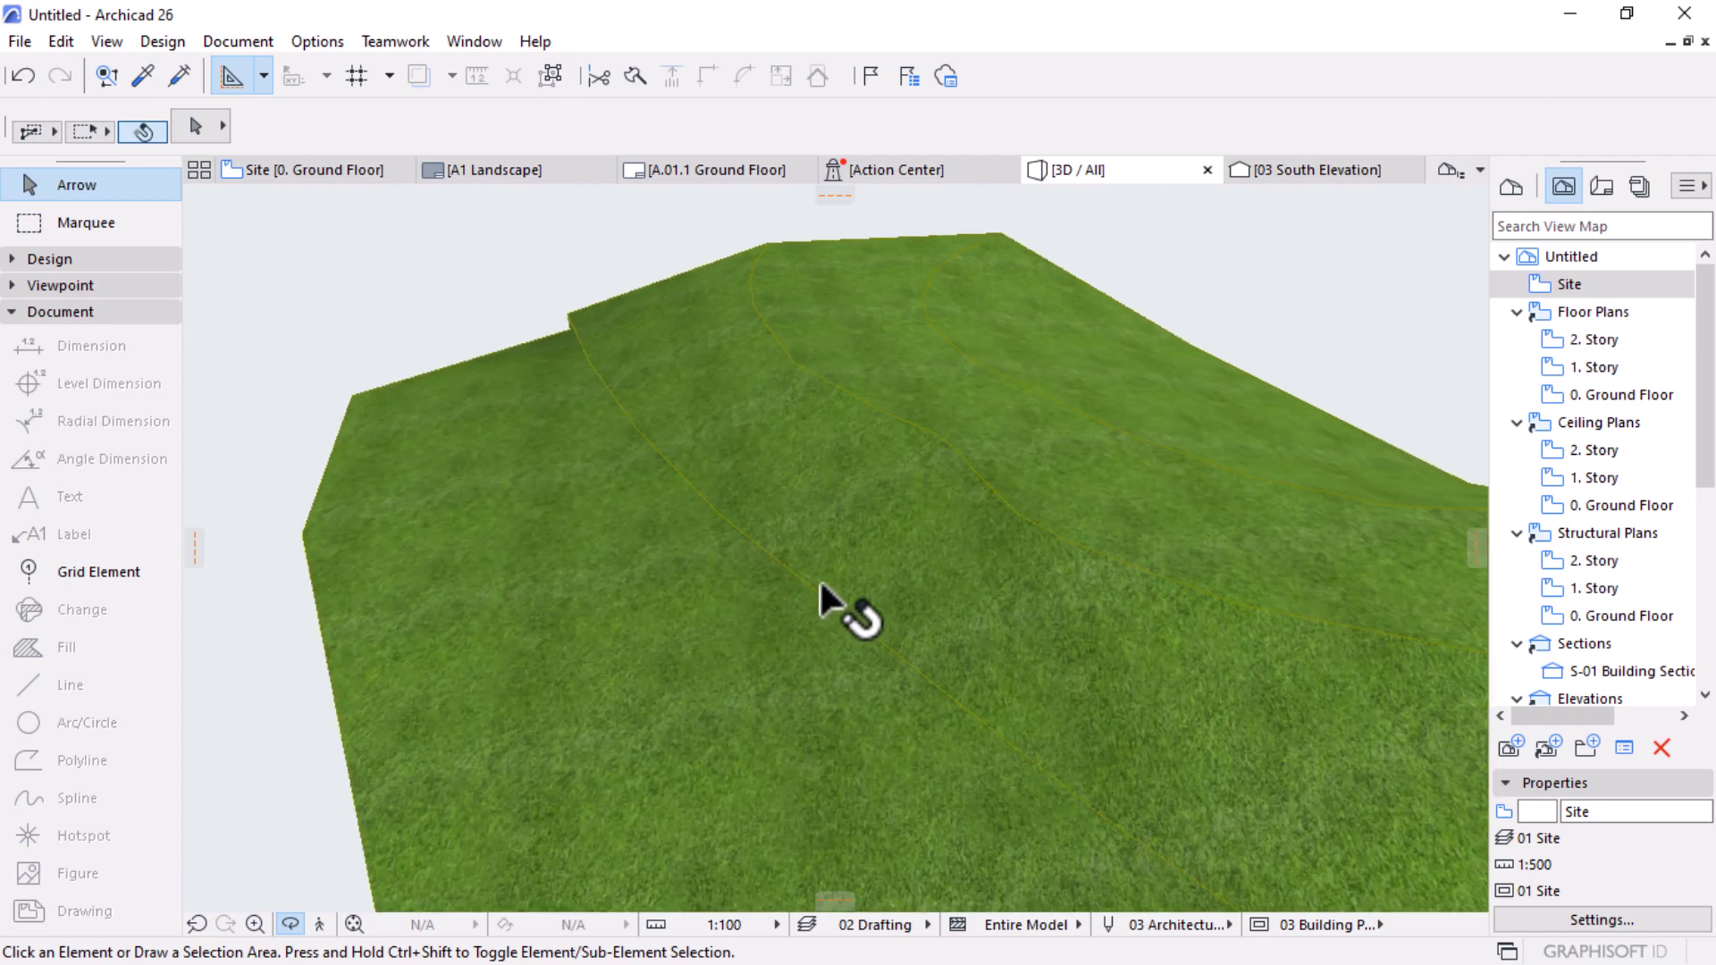
shift+middle_drag(1064, 672, 797, 617)
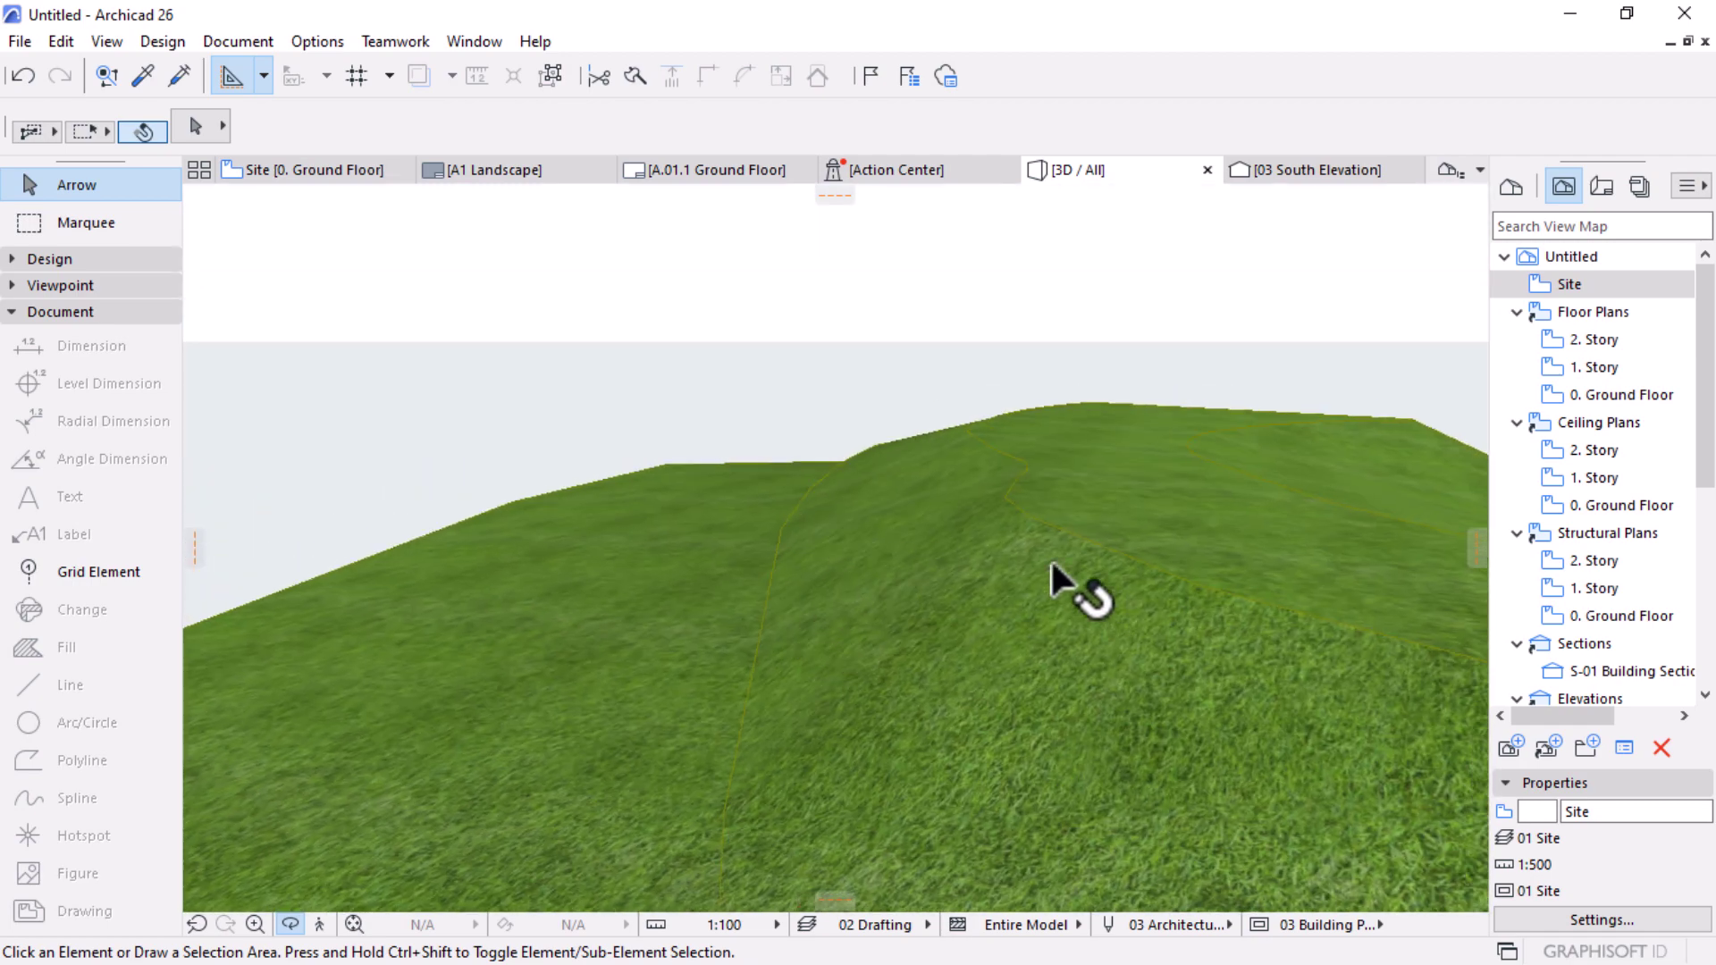
shift+middle_drag(1169, 510, 1081, 563)
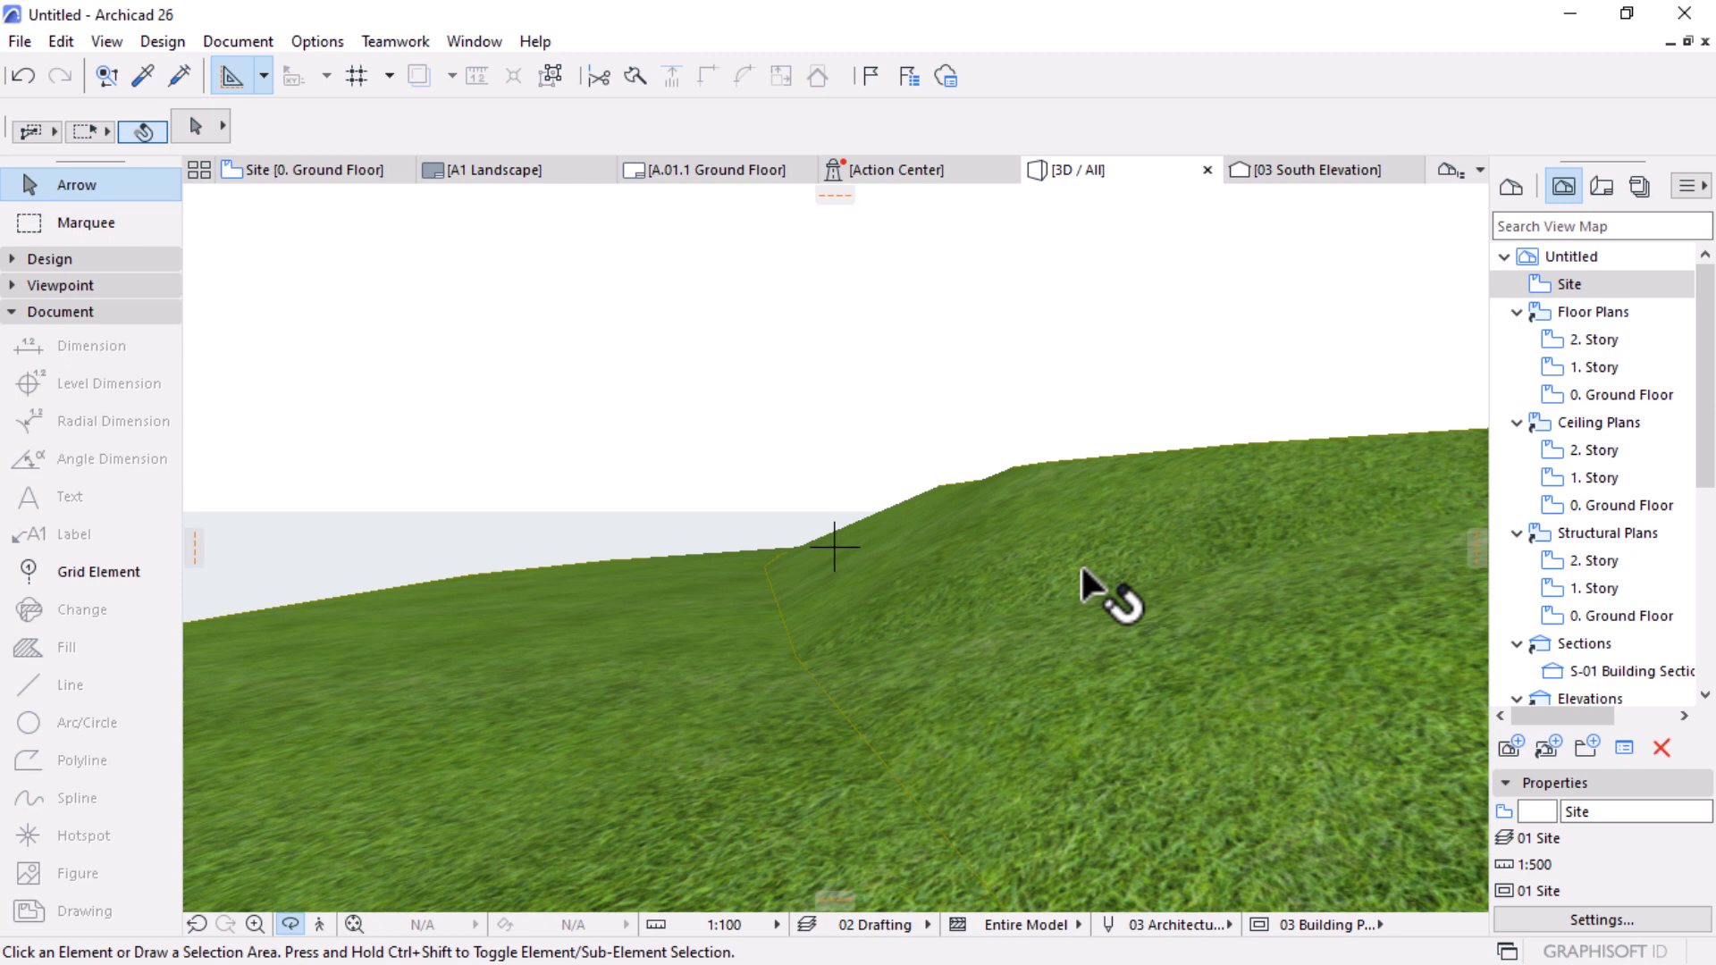
Step: Return to the site plan and deselect the terrain mesh, with the whole terrain outline in view
click(311, 177)
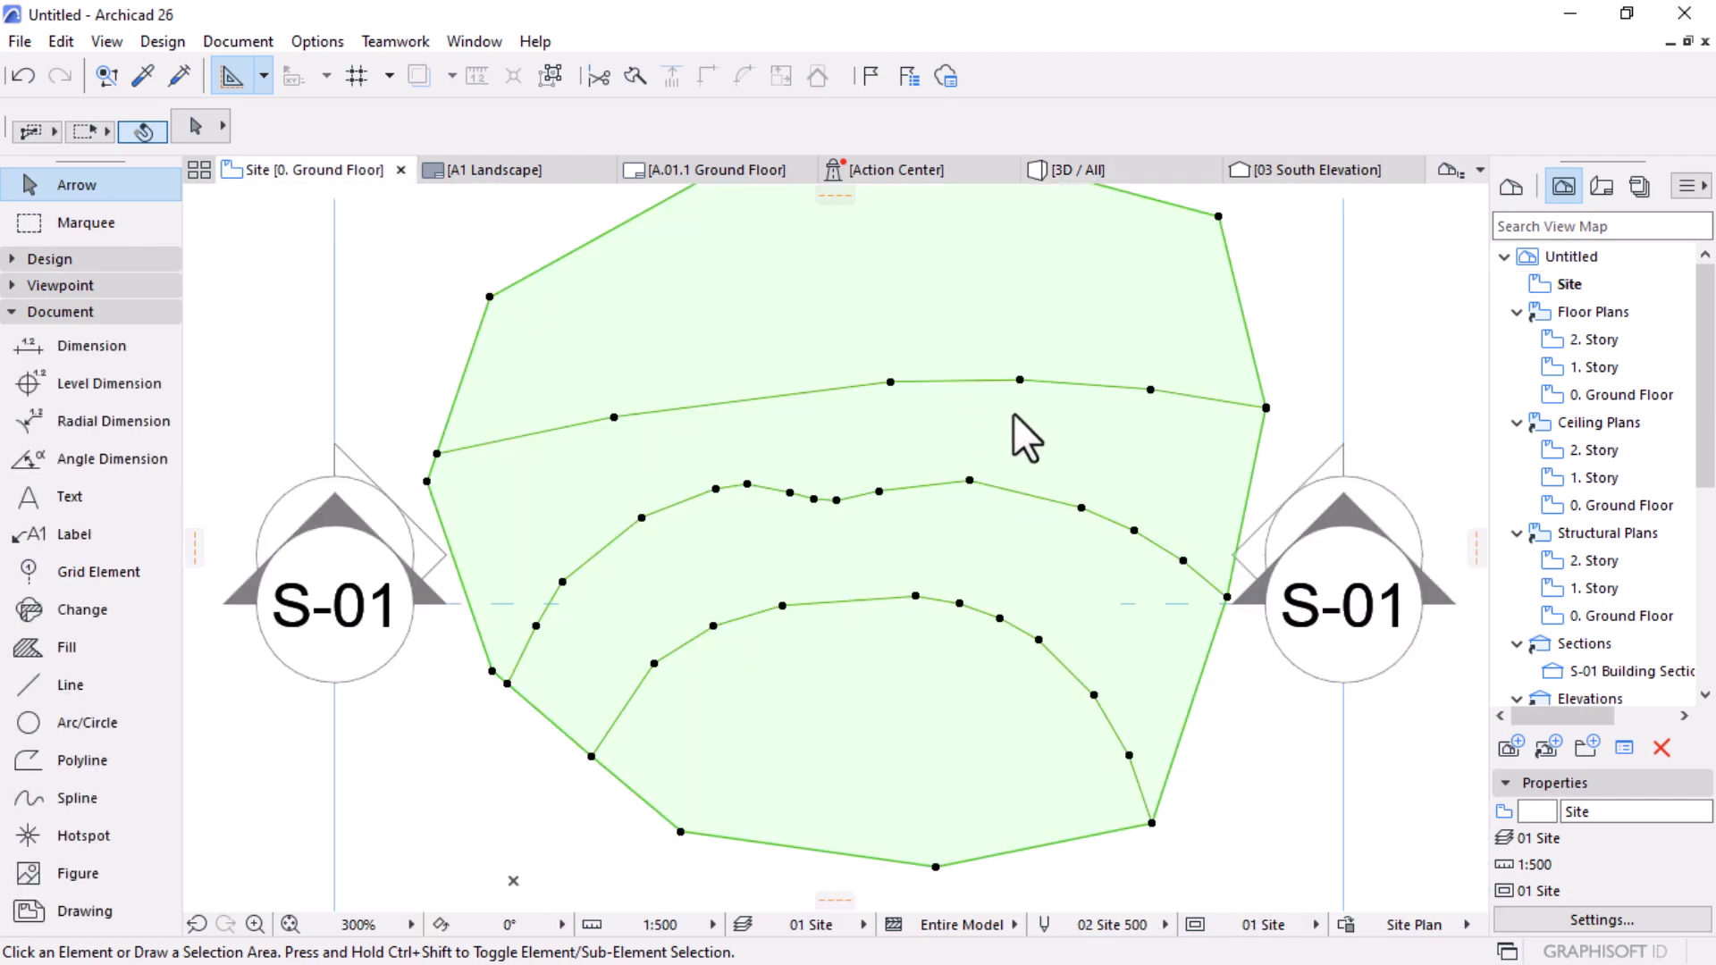
click(1010, 415)
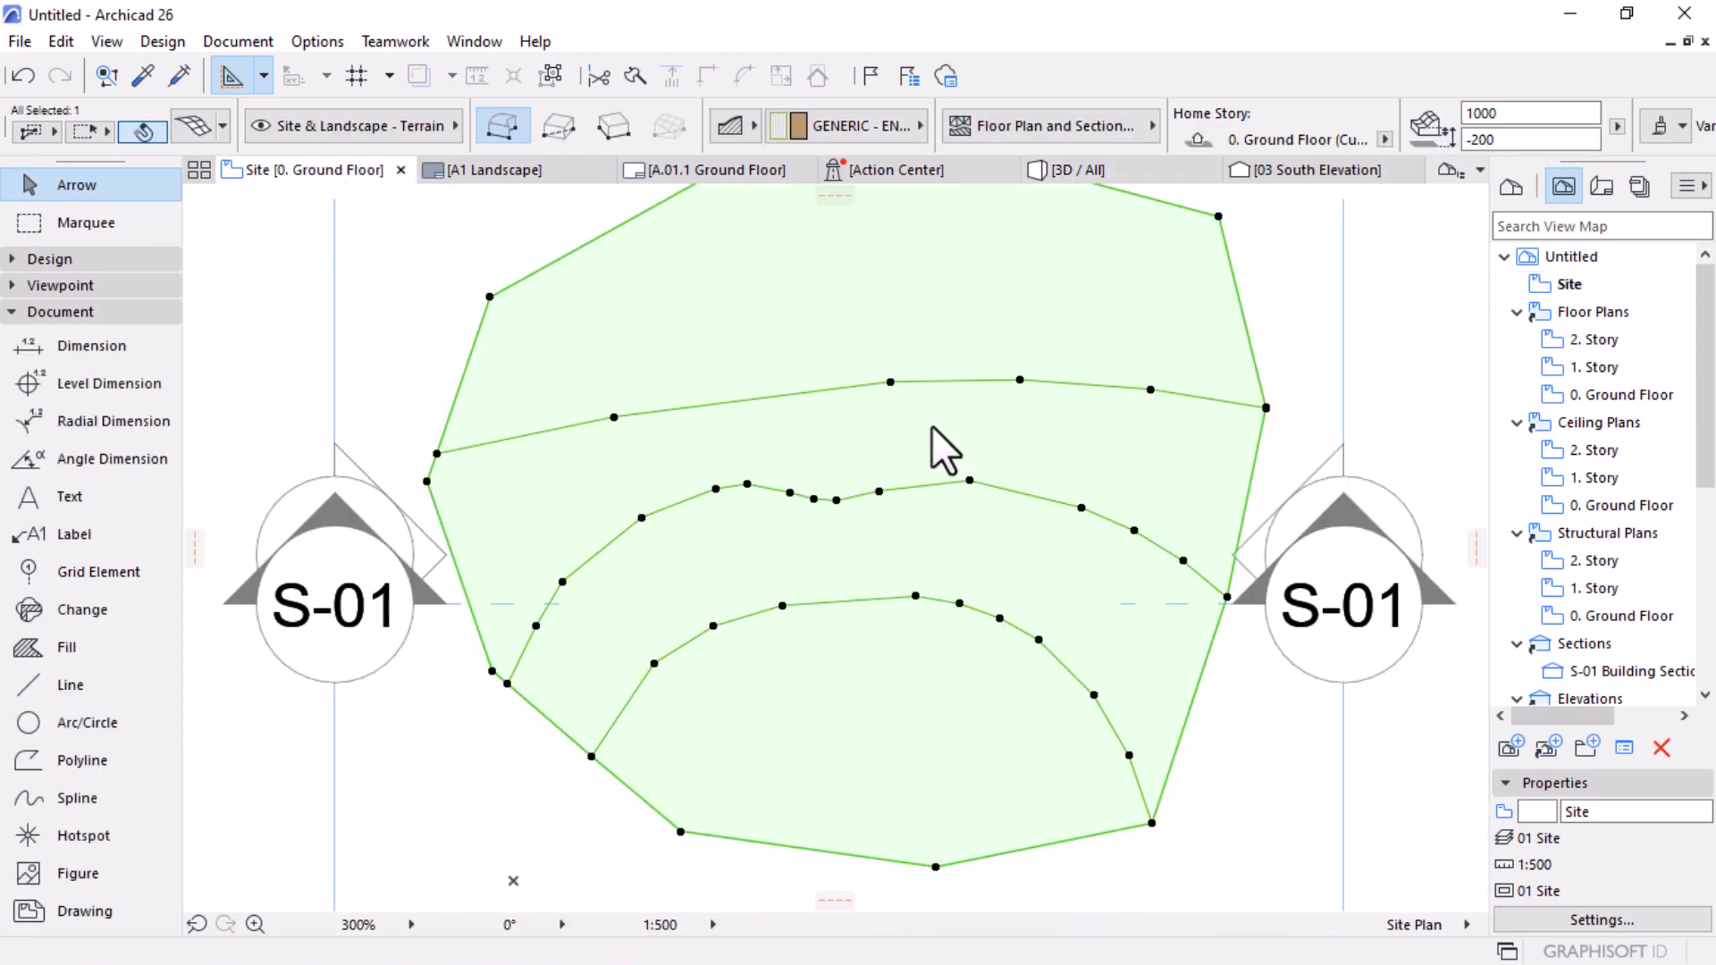
scroll(943, 451, down, 5)
click(1229, 613)
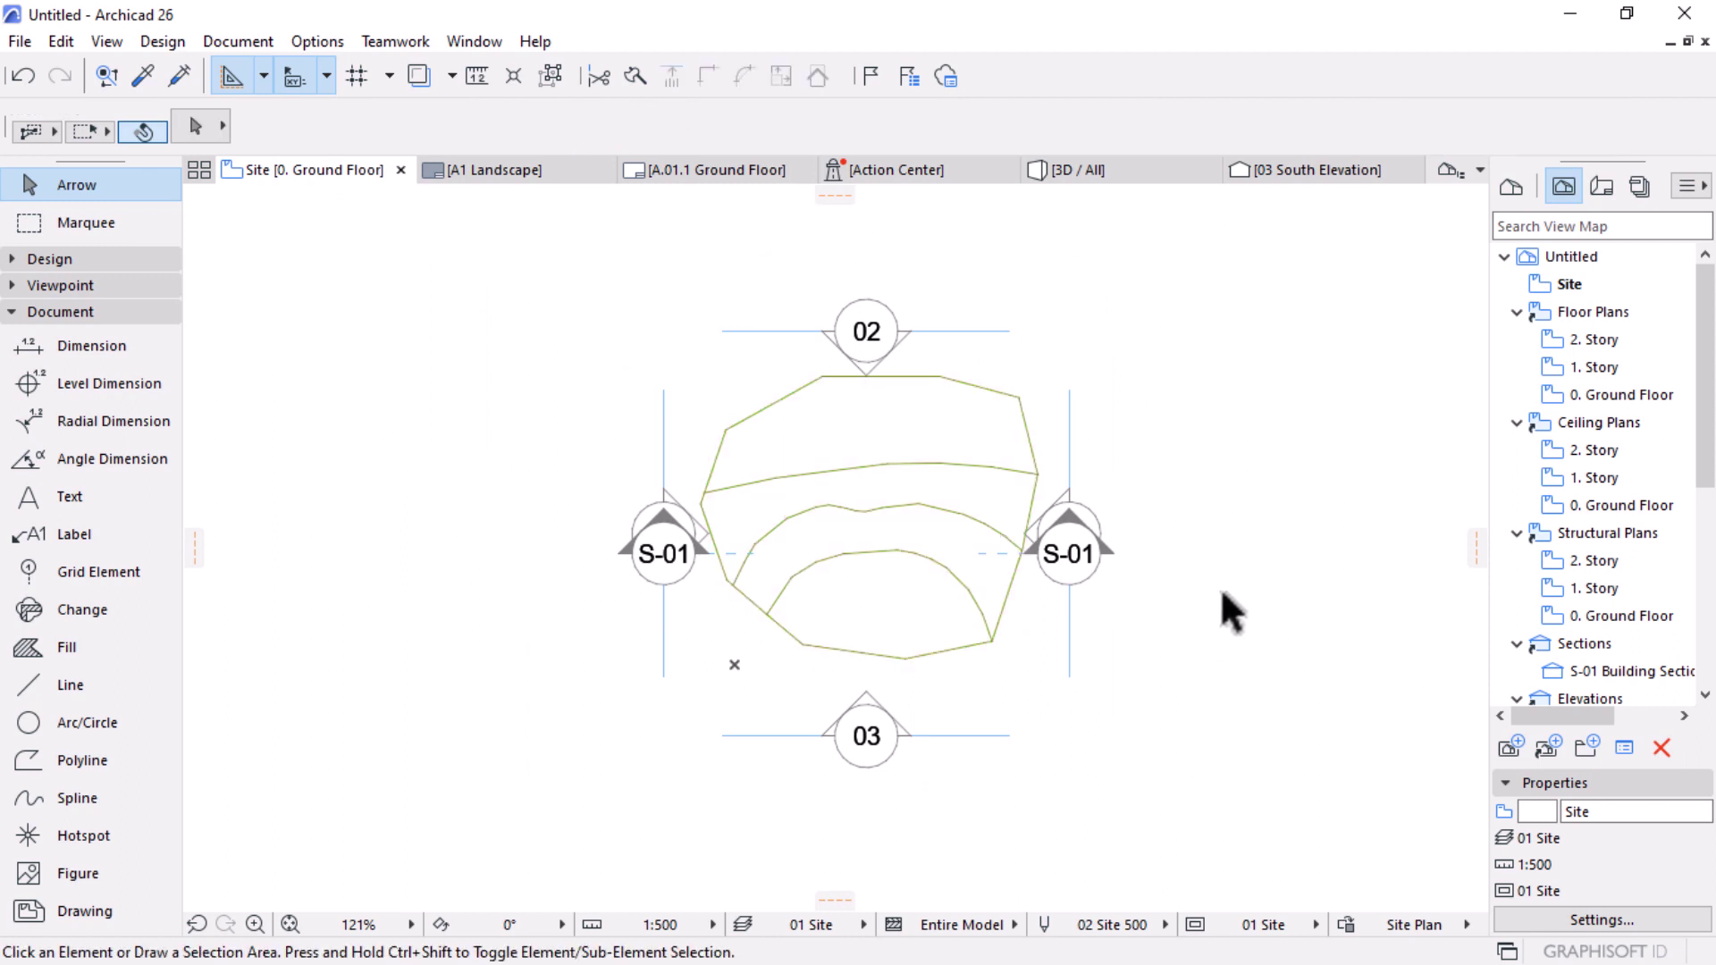
scroll(995, 438, up, 2)
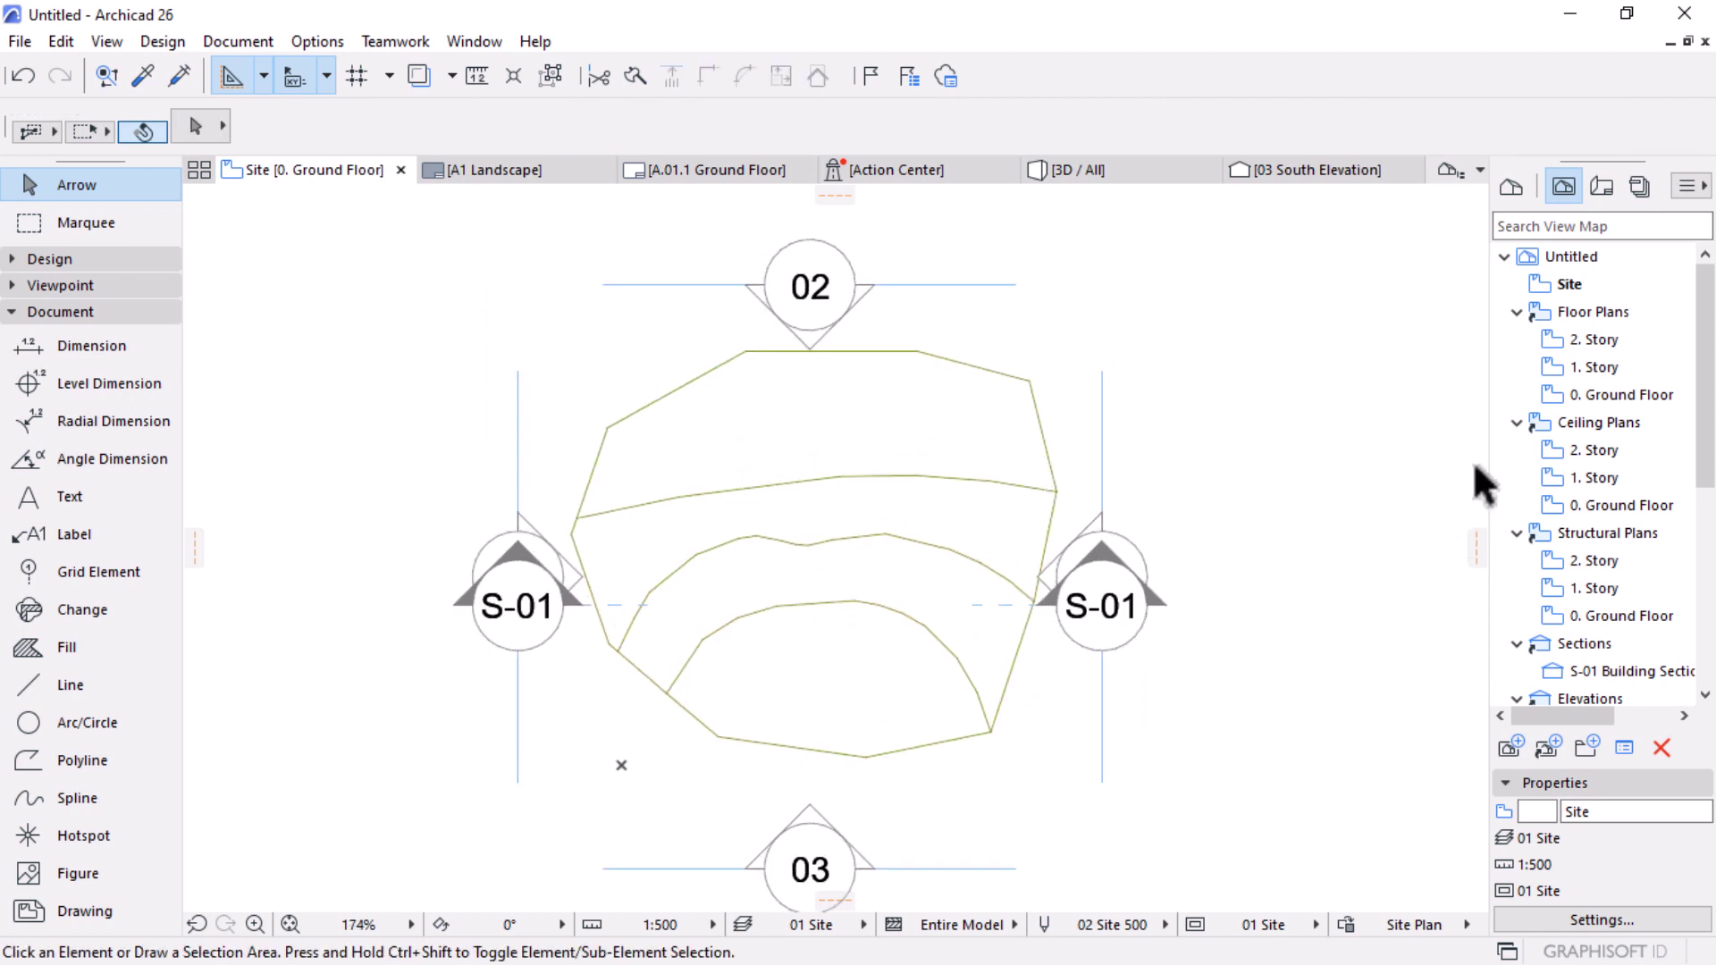
Step: Collapse the Ceiling Plans, Structural Plans, Elevations and 3D folders in the View Map
click(1517, 423)
click(1517, 451)
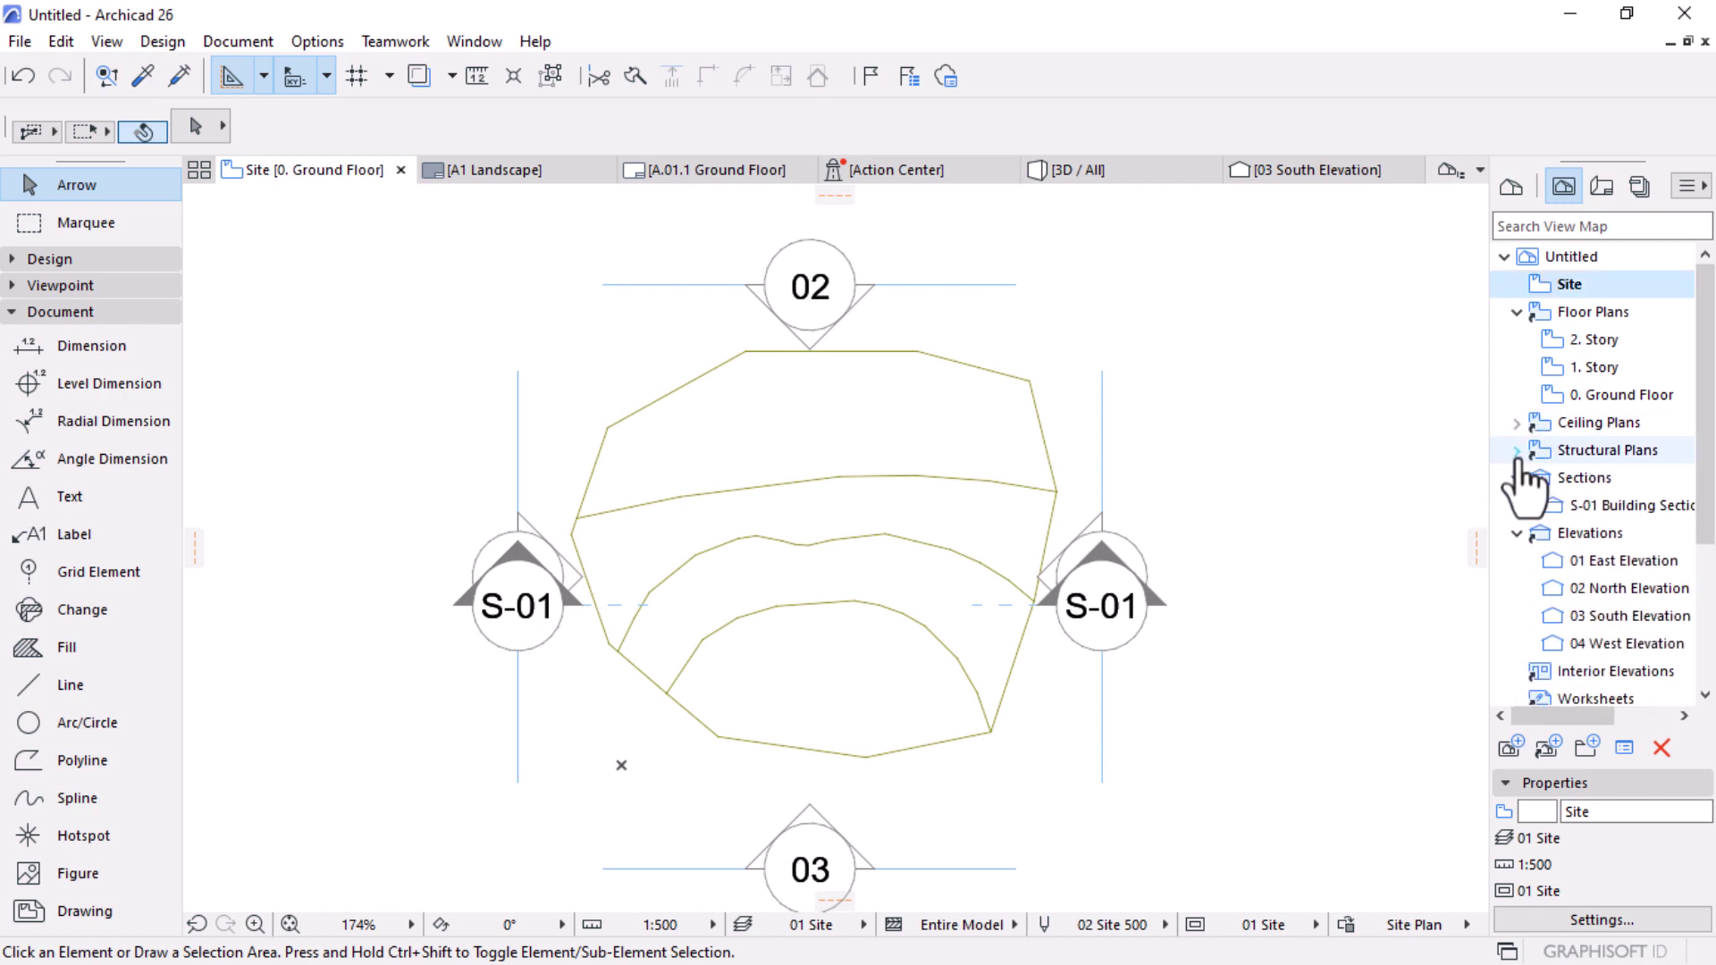
click(1517, 533)
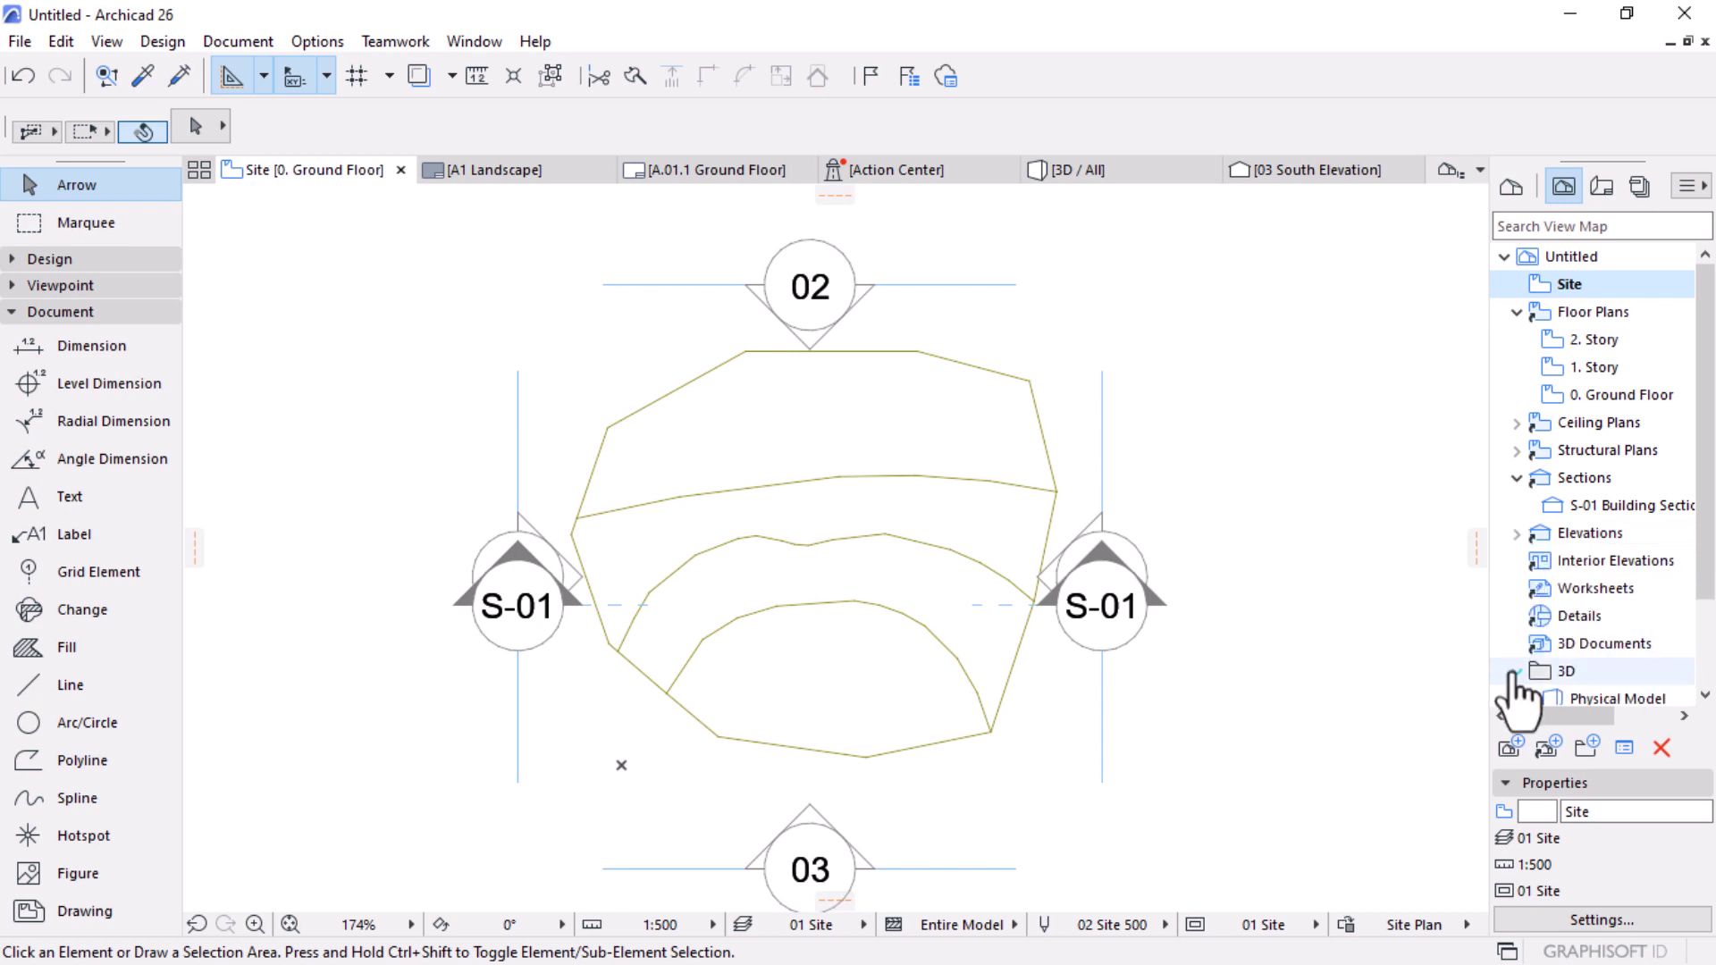
click(1517, 671)
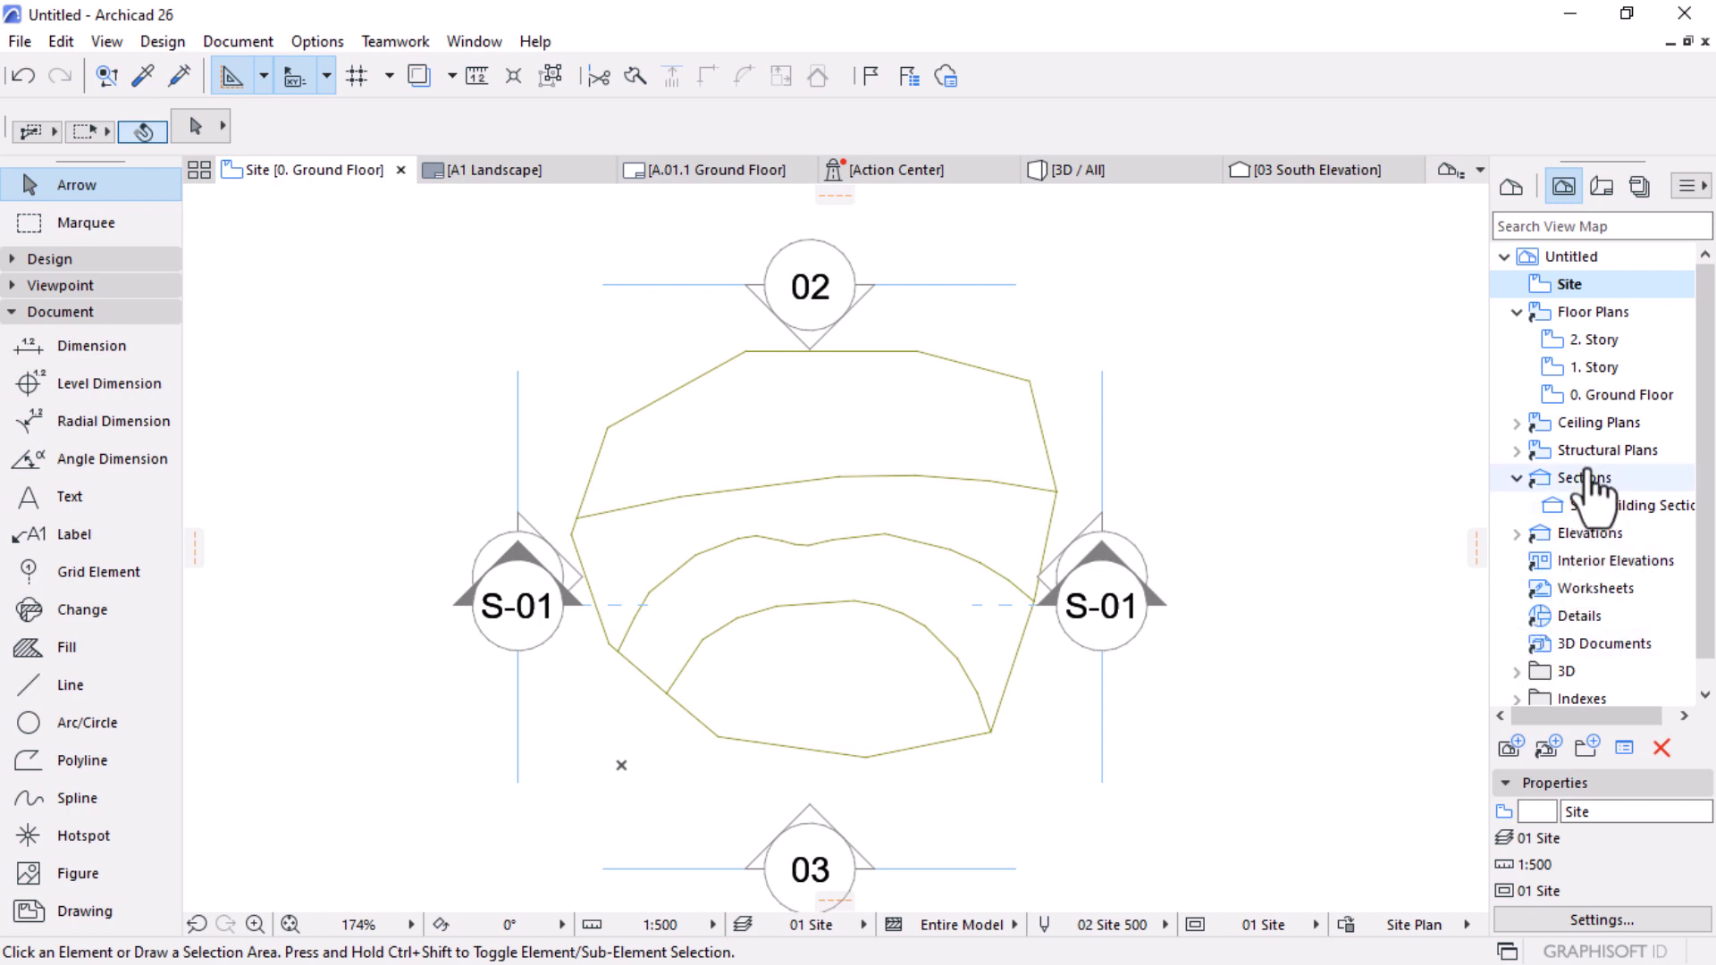
Step: Open the Ground Floor plan view and check the terrain mesh there, leaving it deselected
double_click(1600, 396)
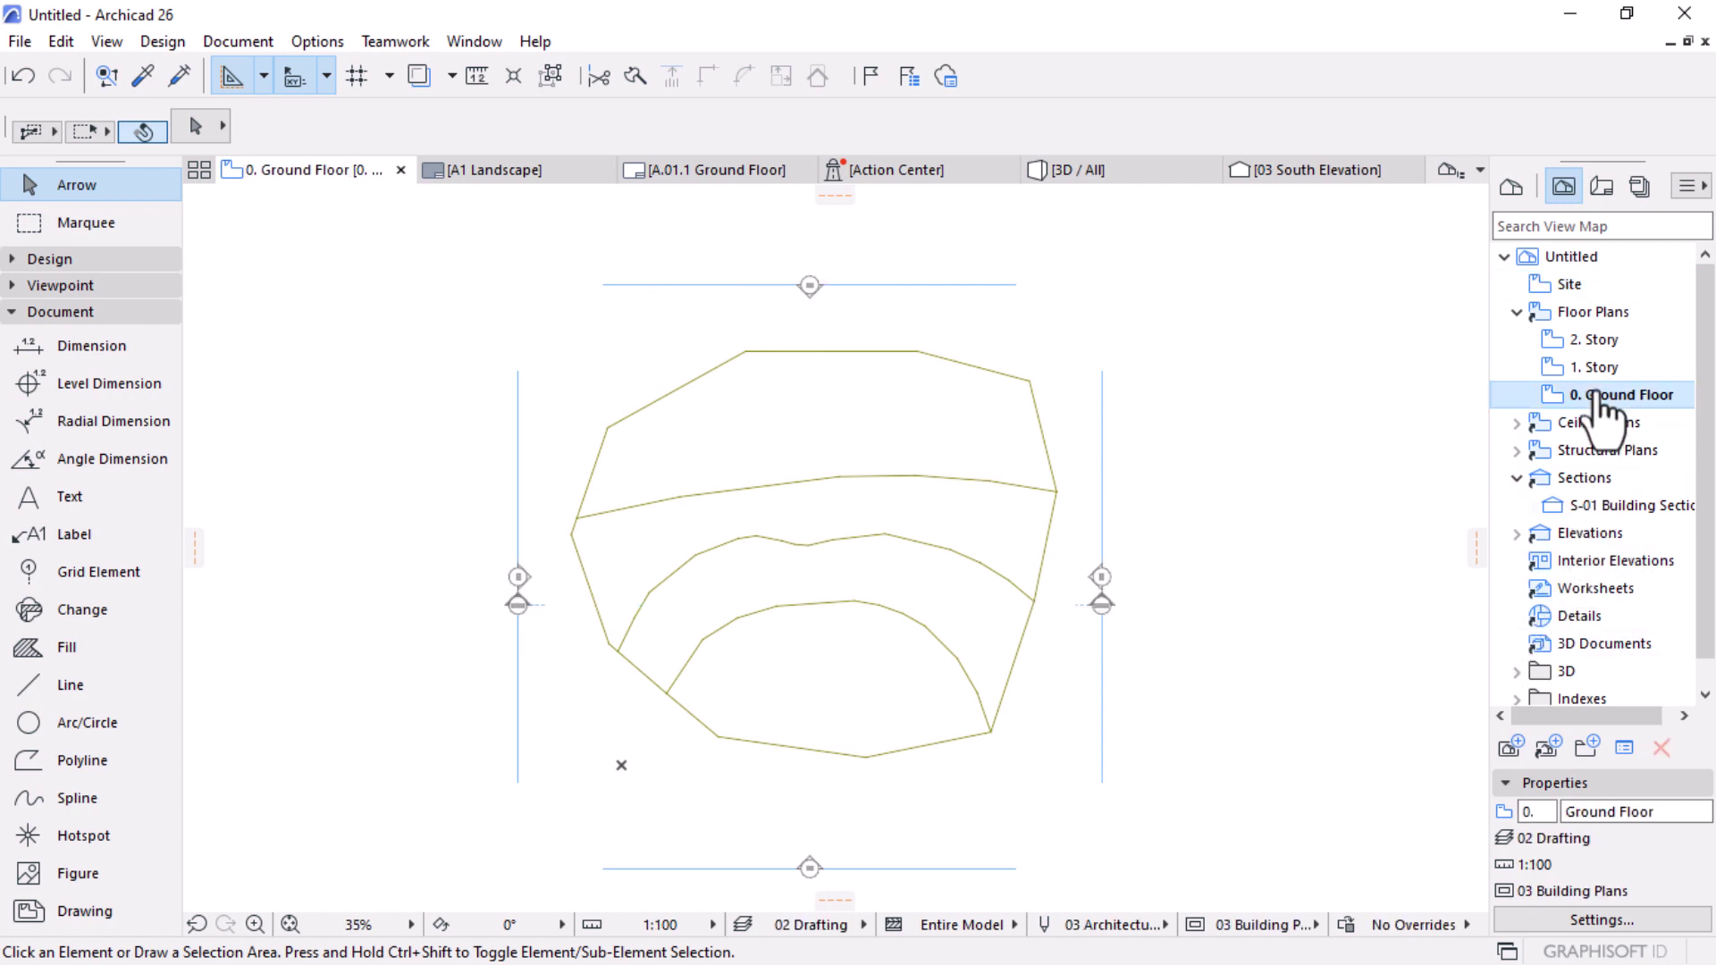
click(864, 497)
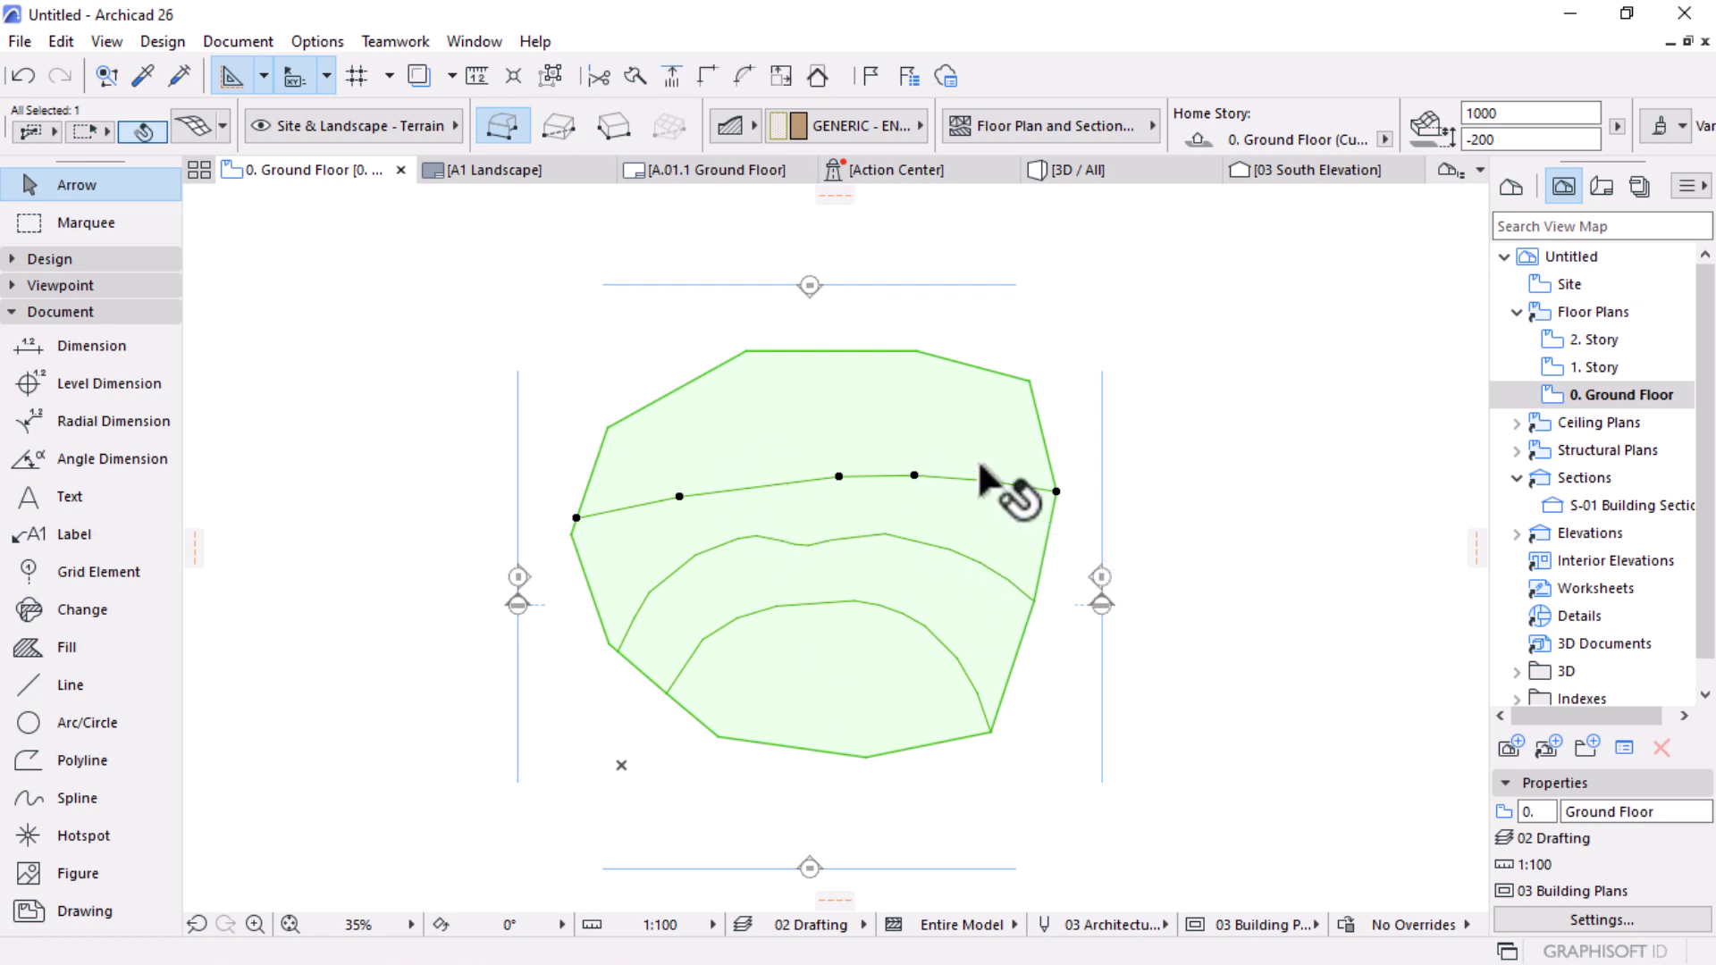
click(1261, 615)
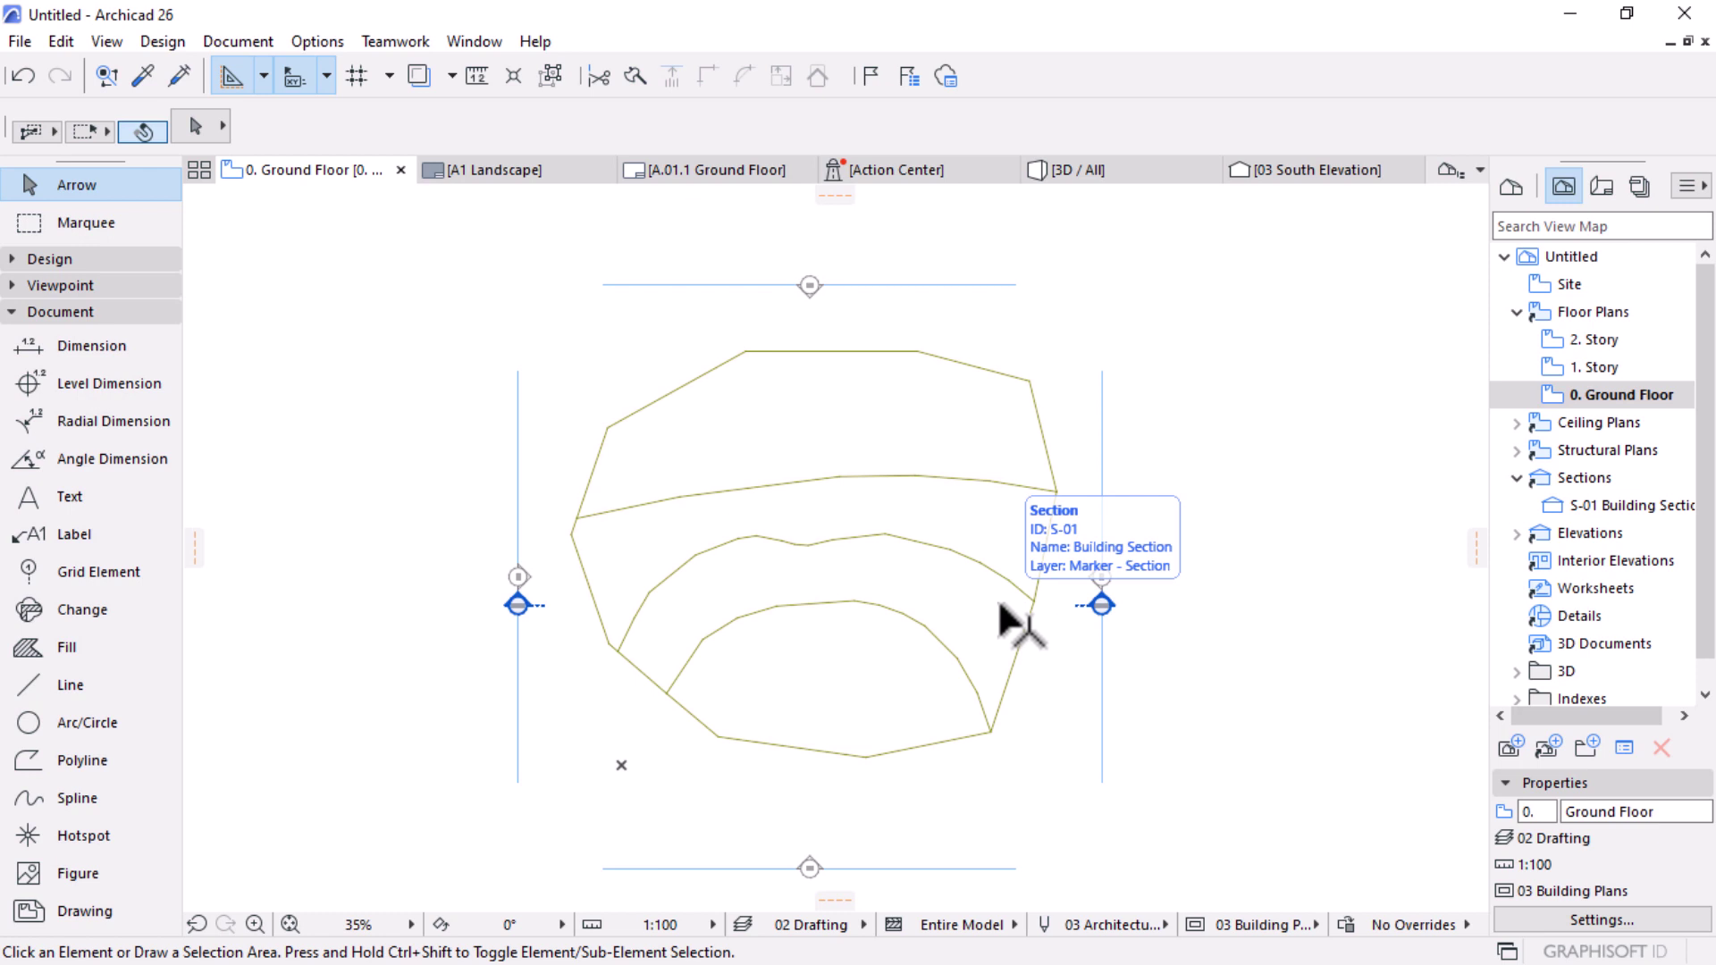
click(814, 505)
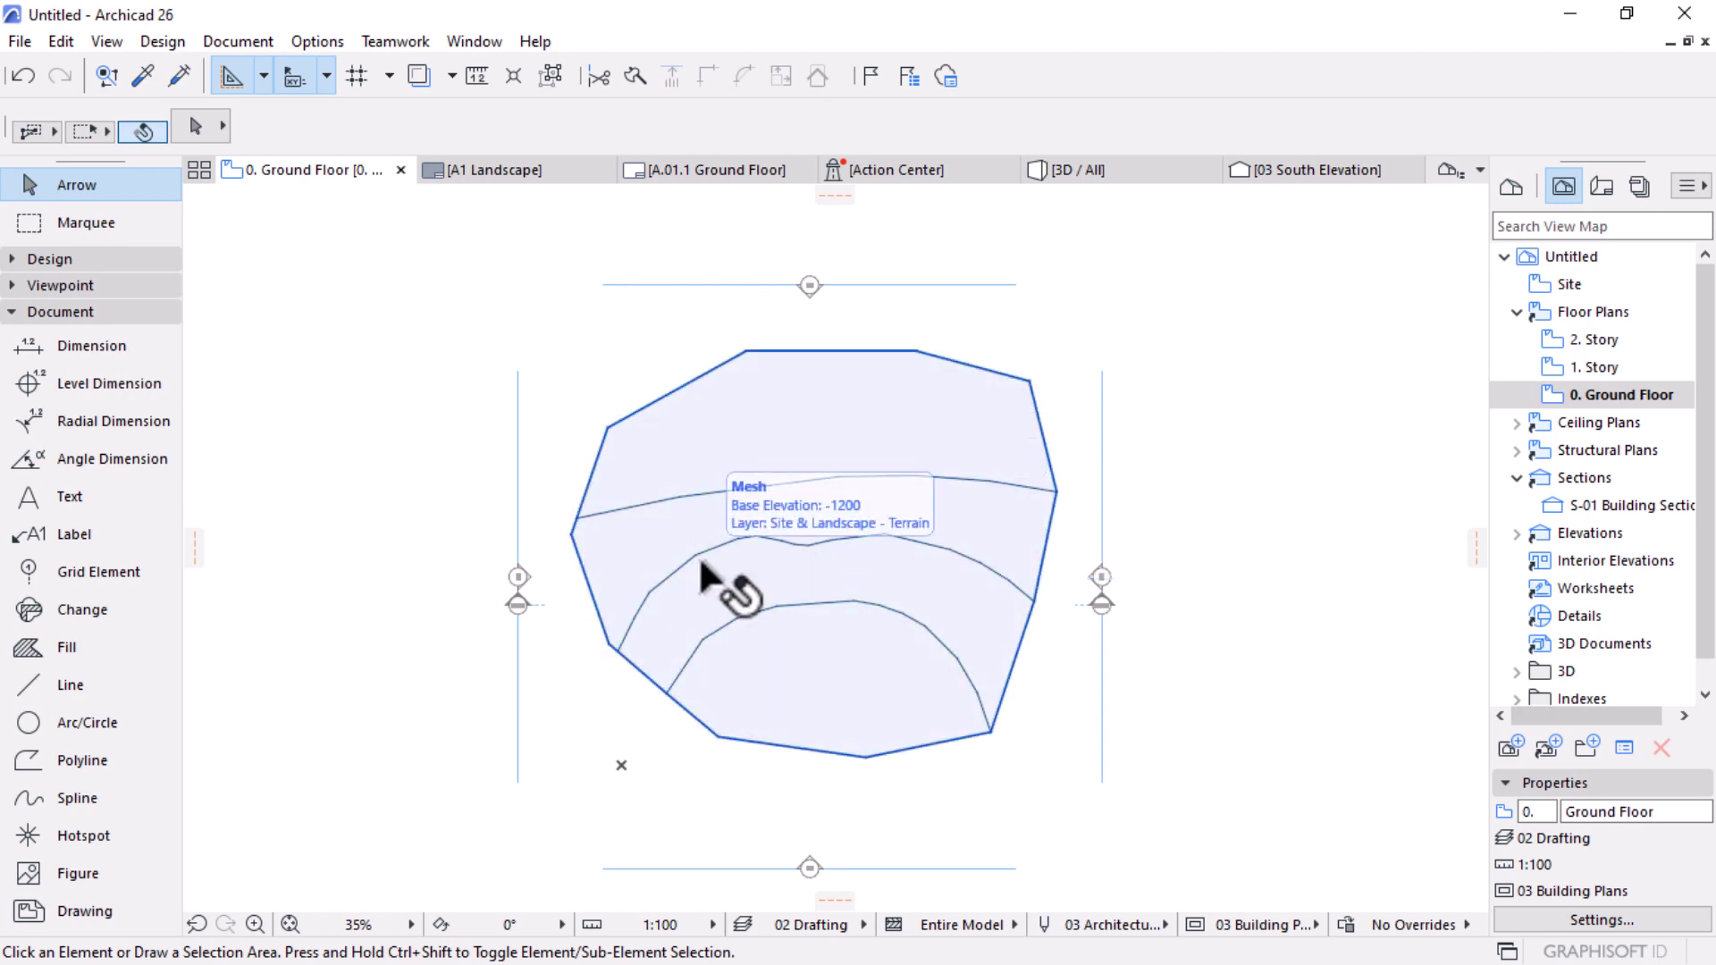
key(Escape)
Step: Switch to the reference project 01 and examine the house's overall dimensions on its Ground Floor plan
key(super)
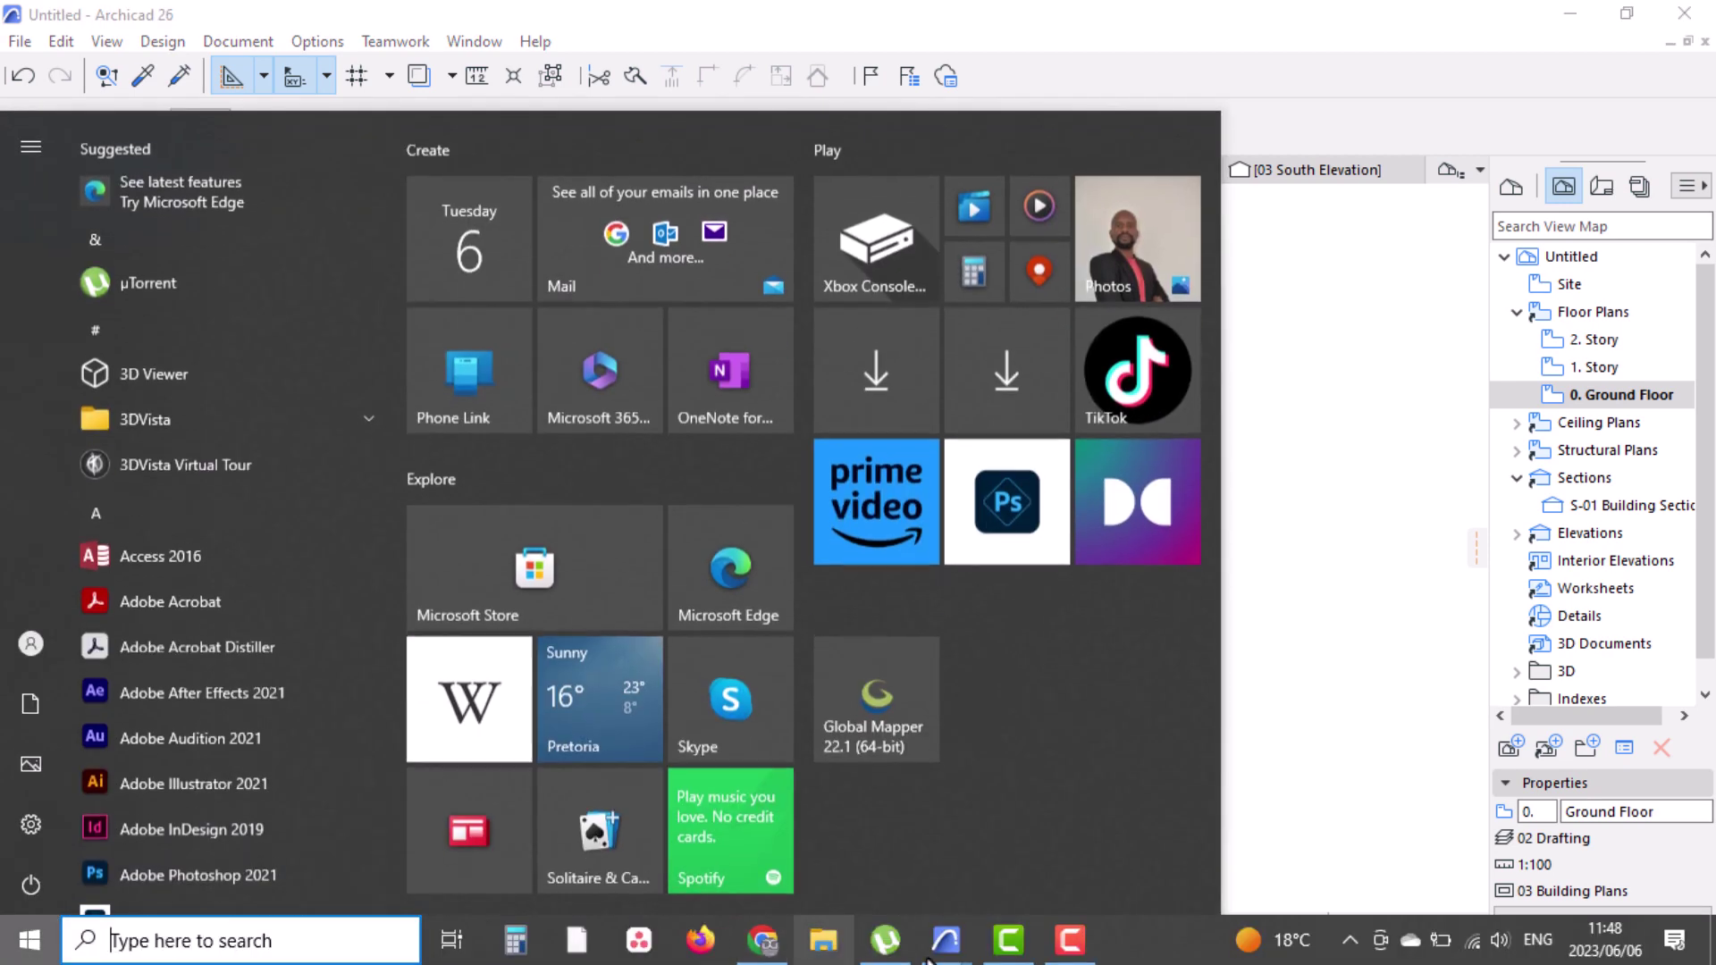
mouse_move(967, 958)
click(873, 867)
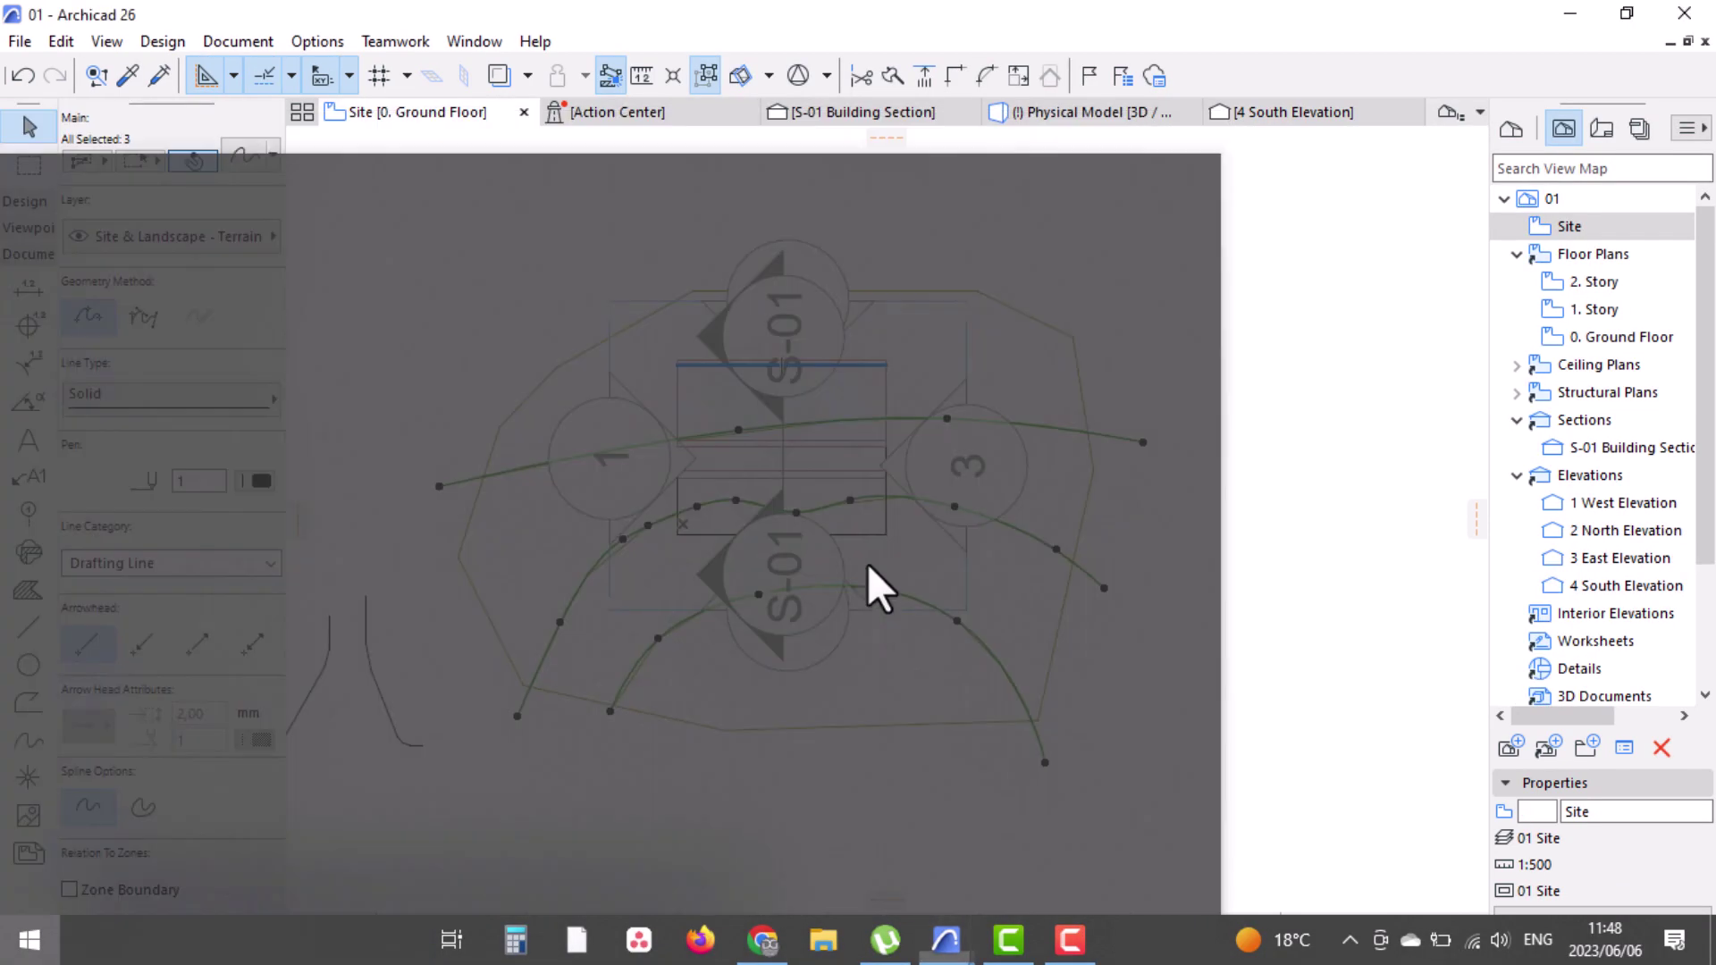
click(1590, 337)
double_click(1590, 340)
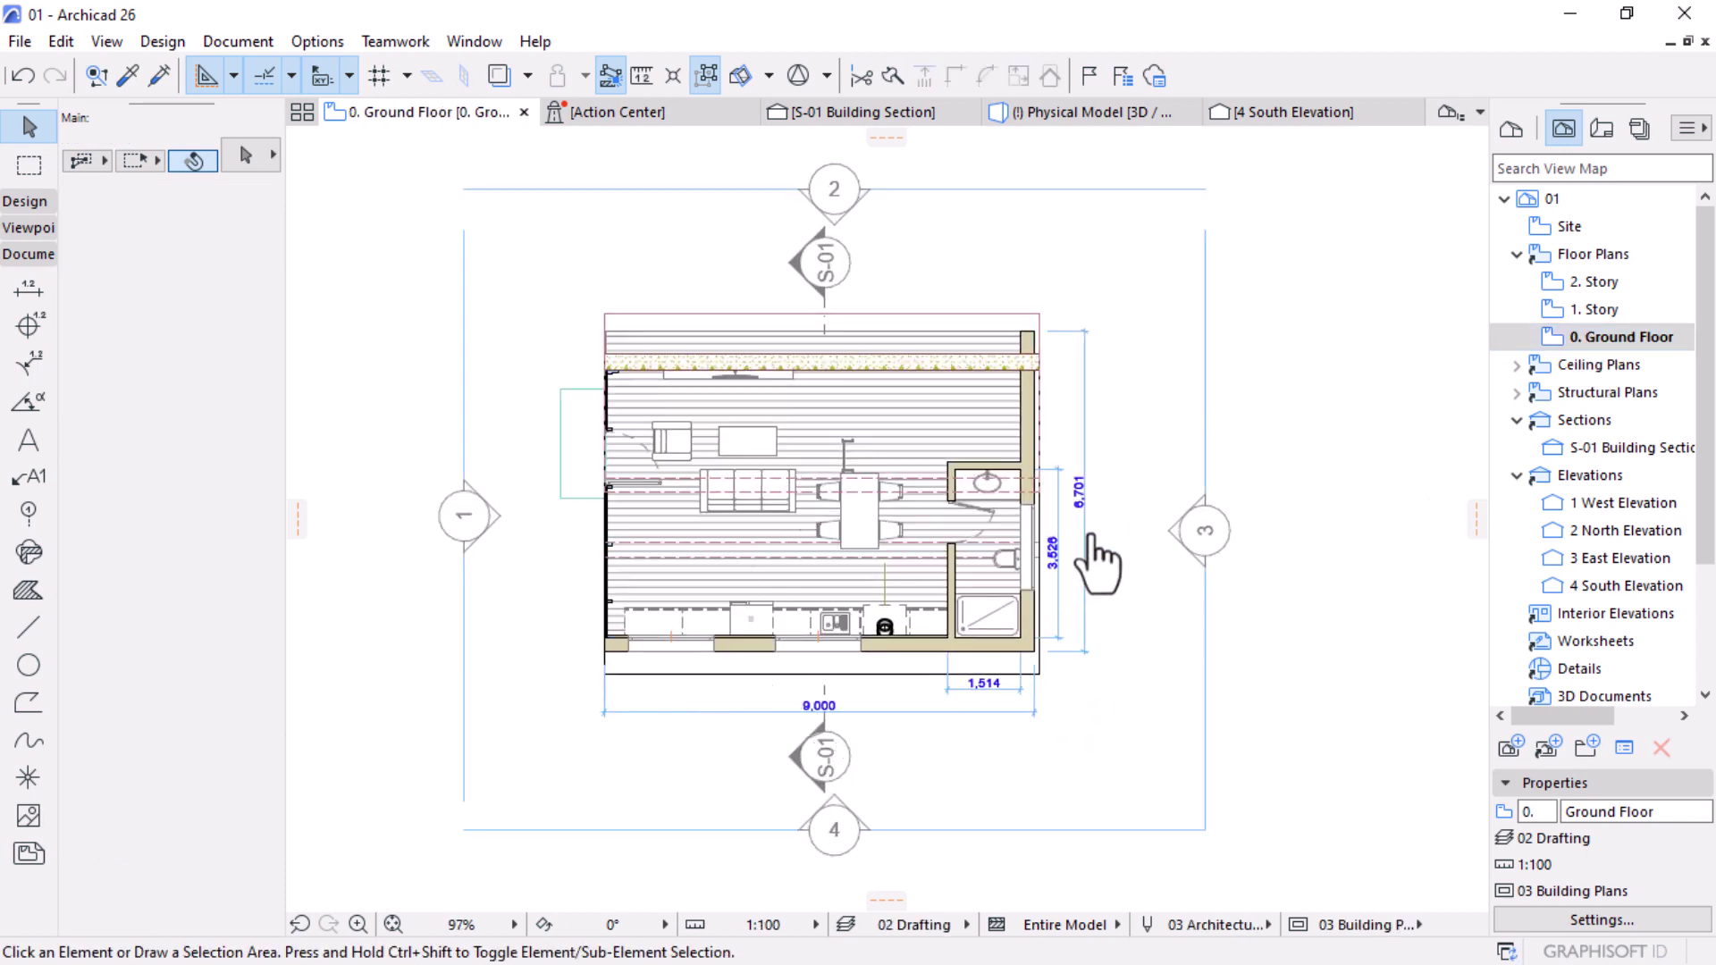
scroll(1077, 528, up, 3)
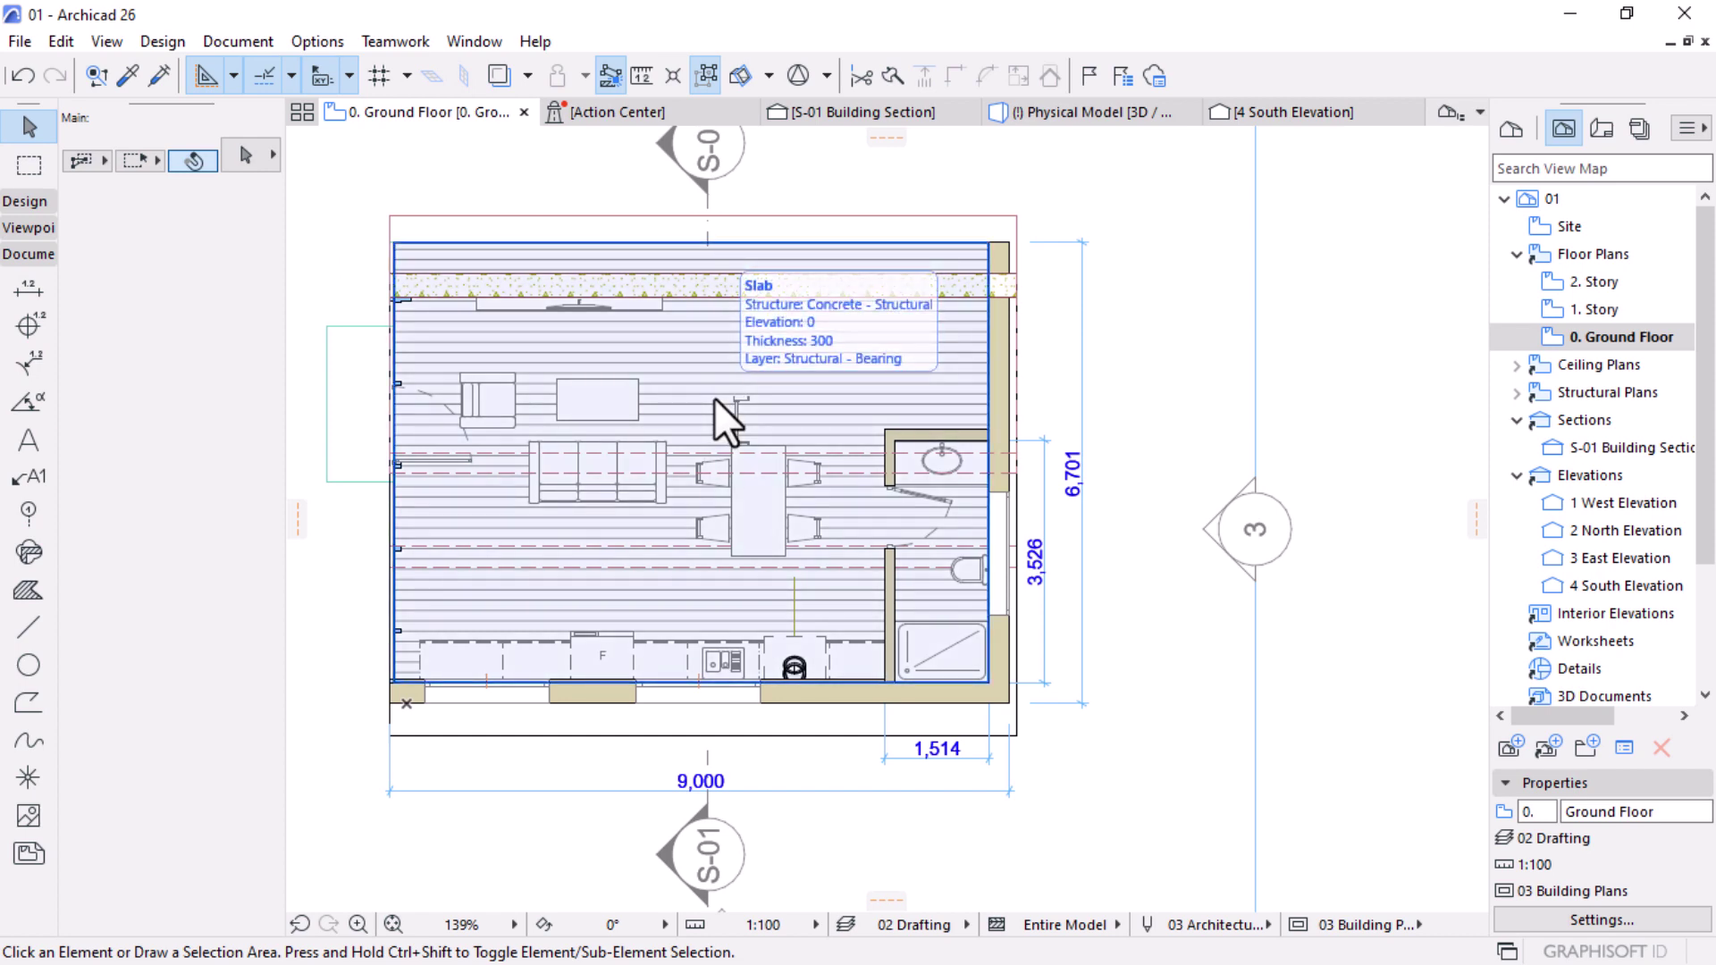
Step: Switch back to the Untitled project, glance at the terrain in 3D and return to its Ground Floor plan
key(super)
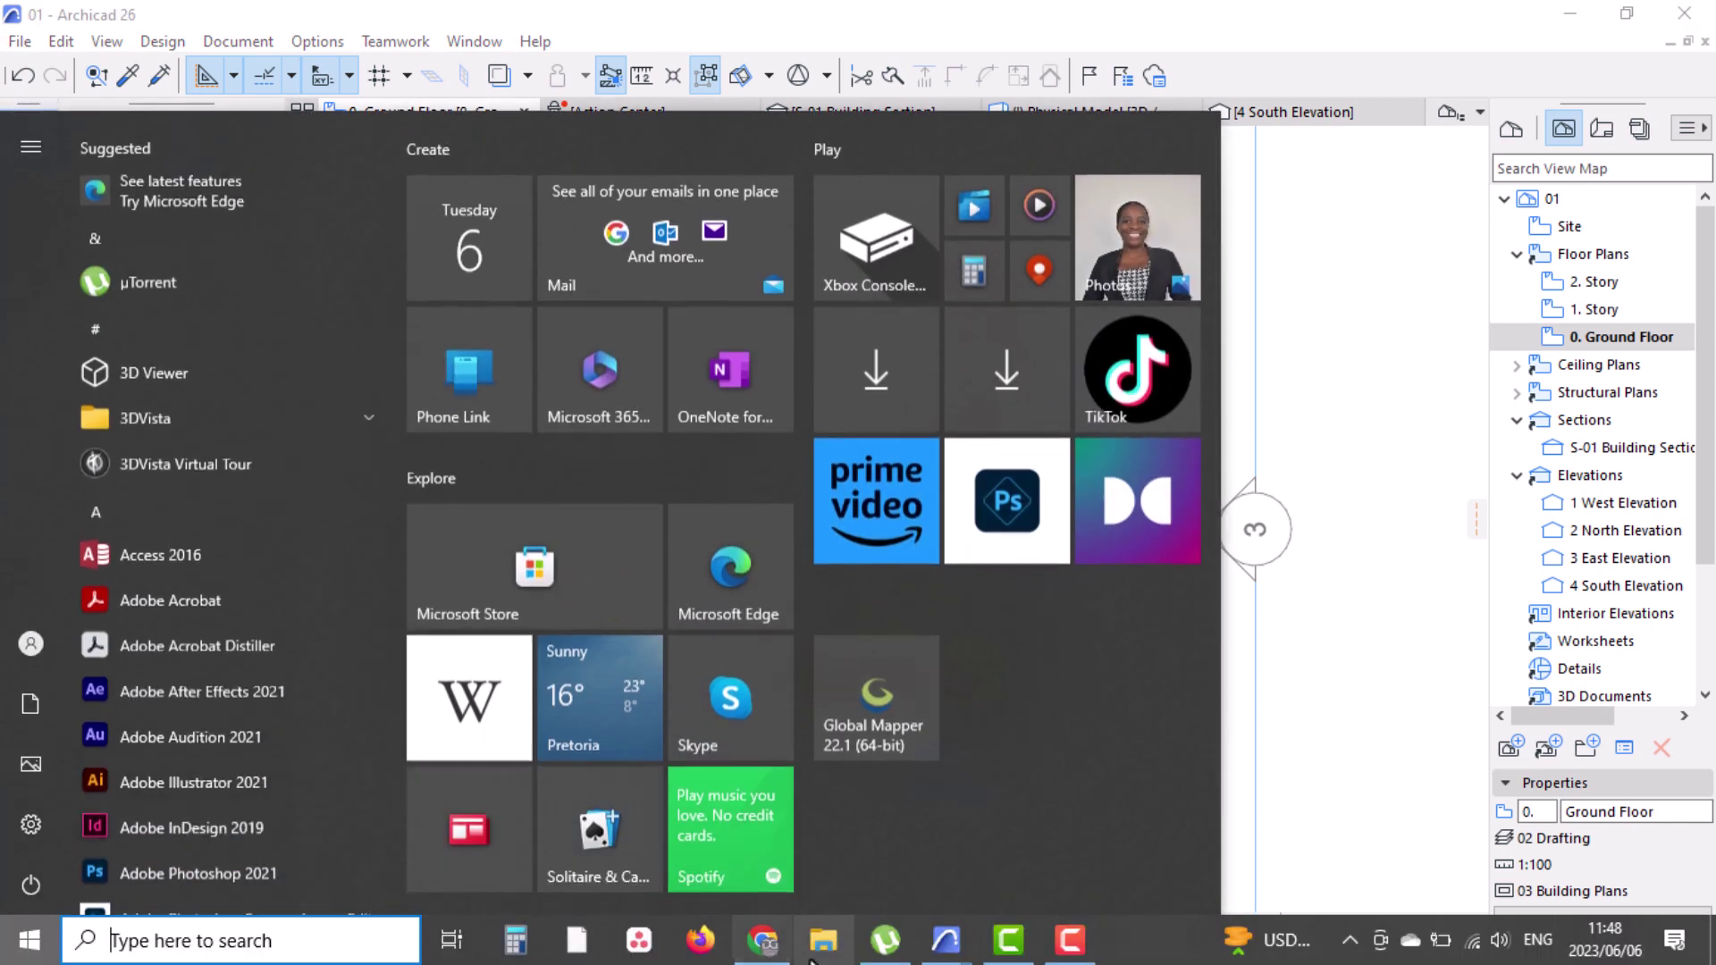
mouse_move(948, 949)
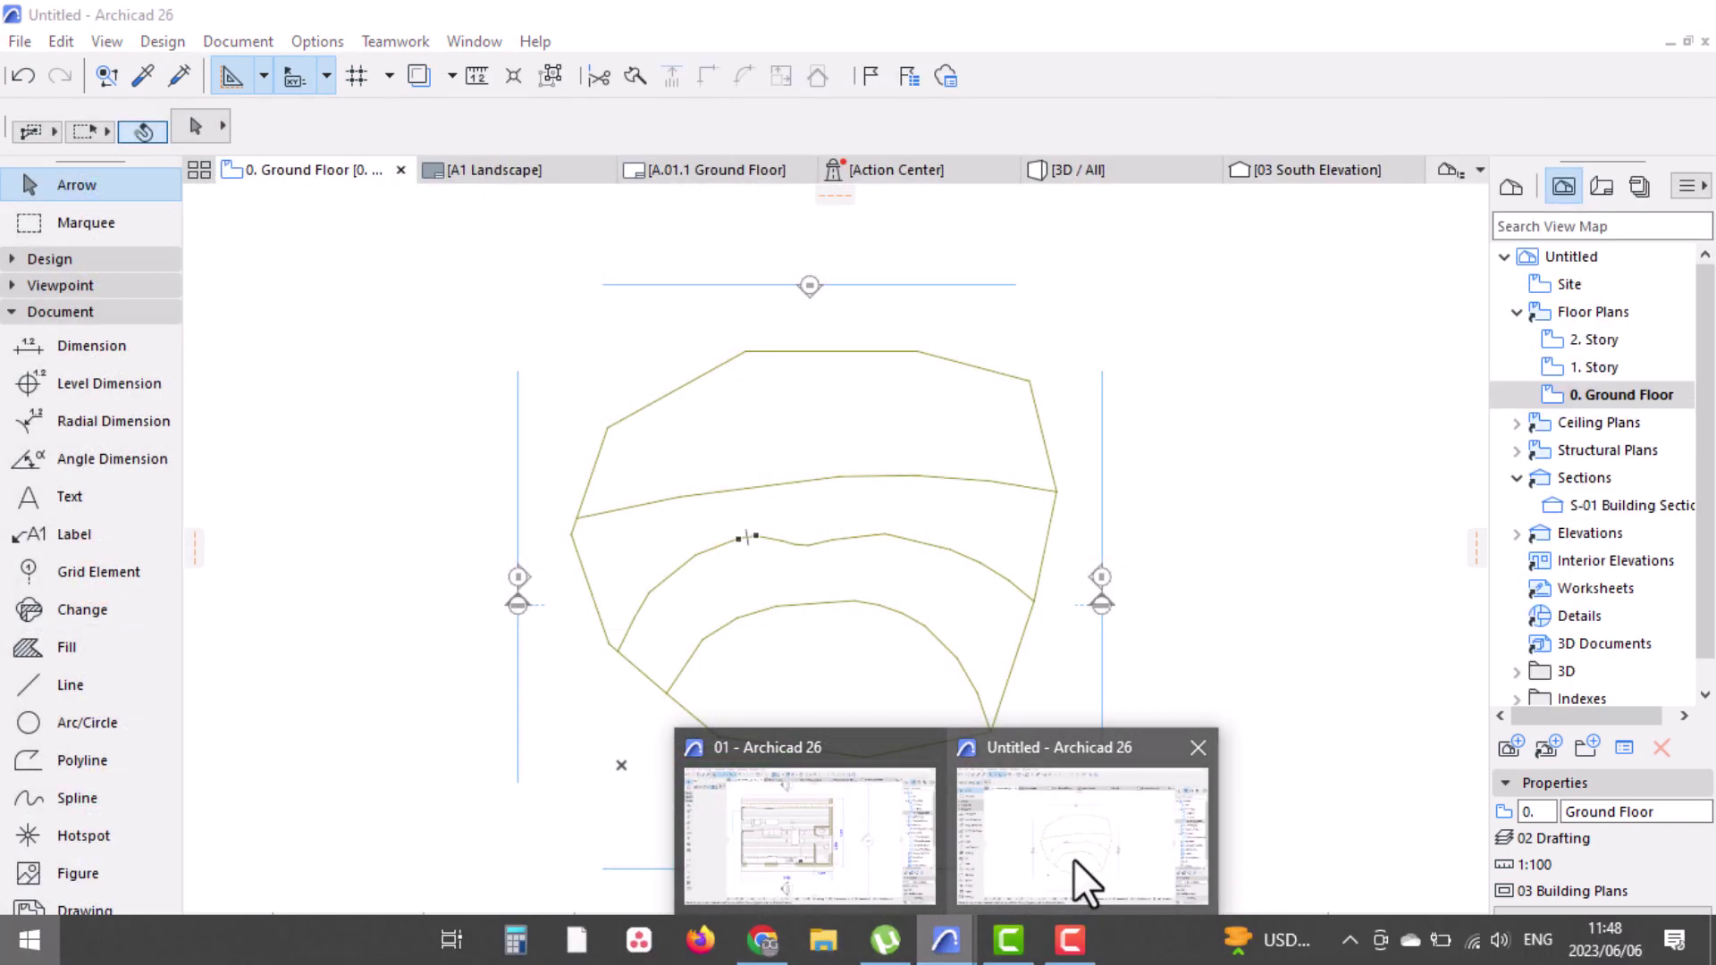
click(1075, 860)
scroll(830, 492, up, 2)
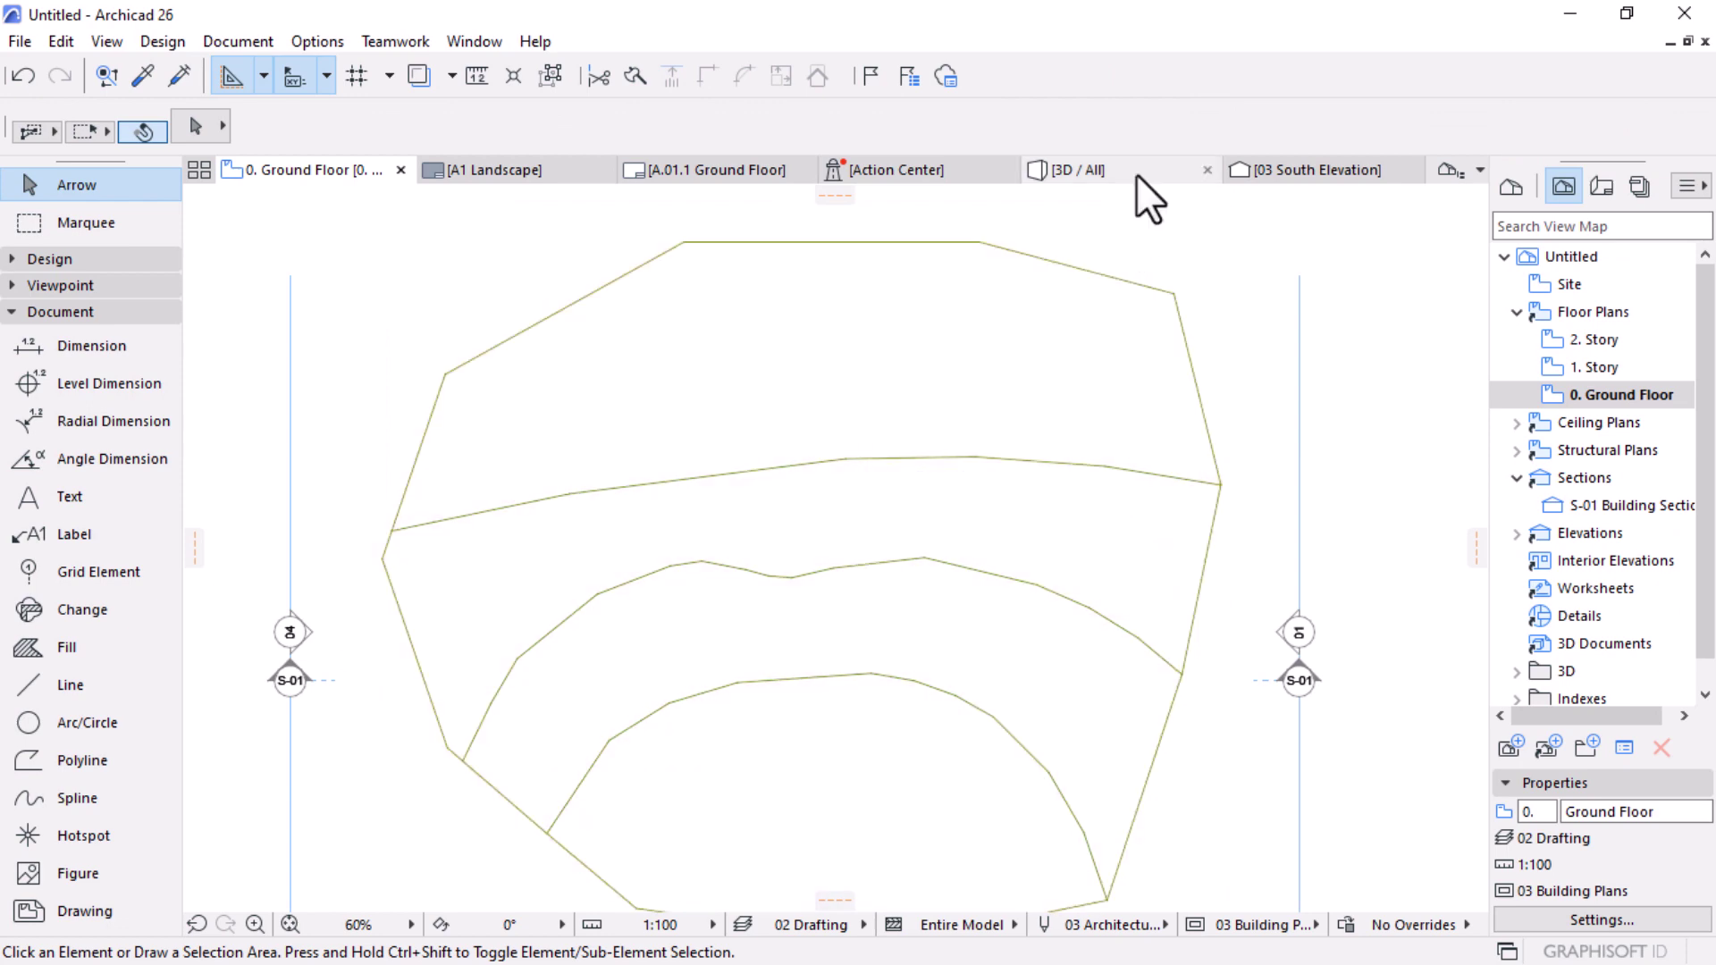
click(1137, 176)
click(291, 170)
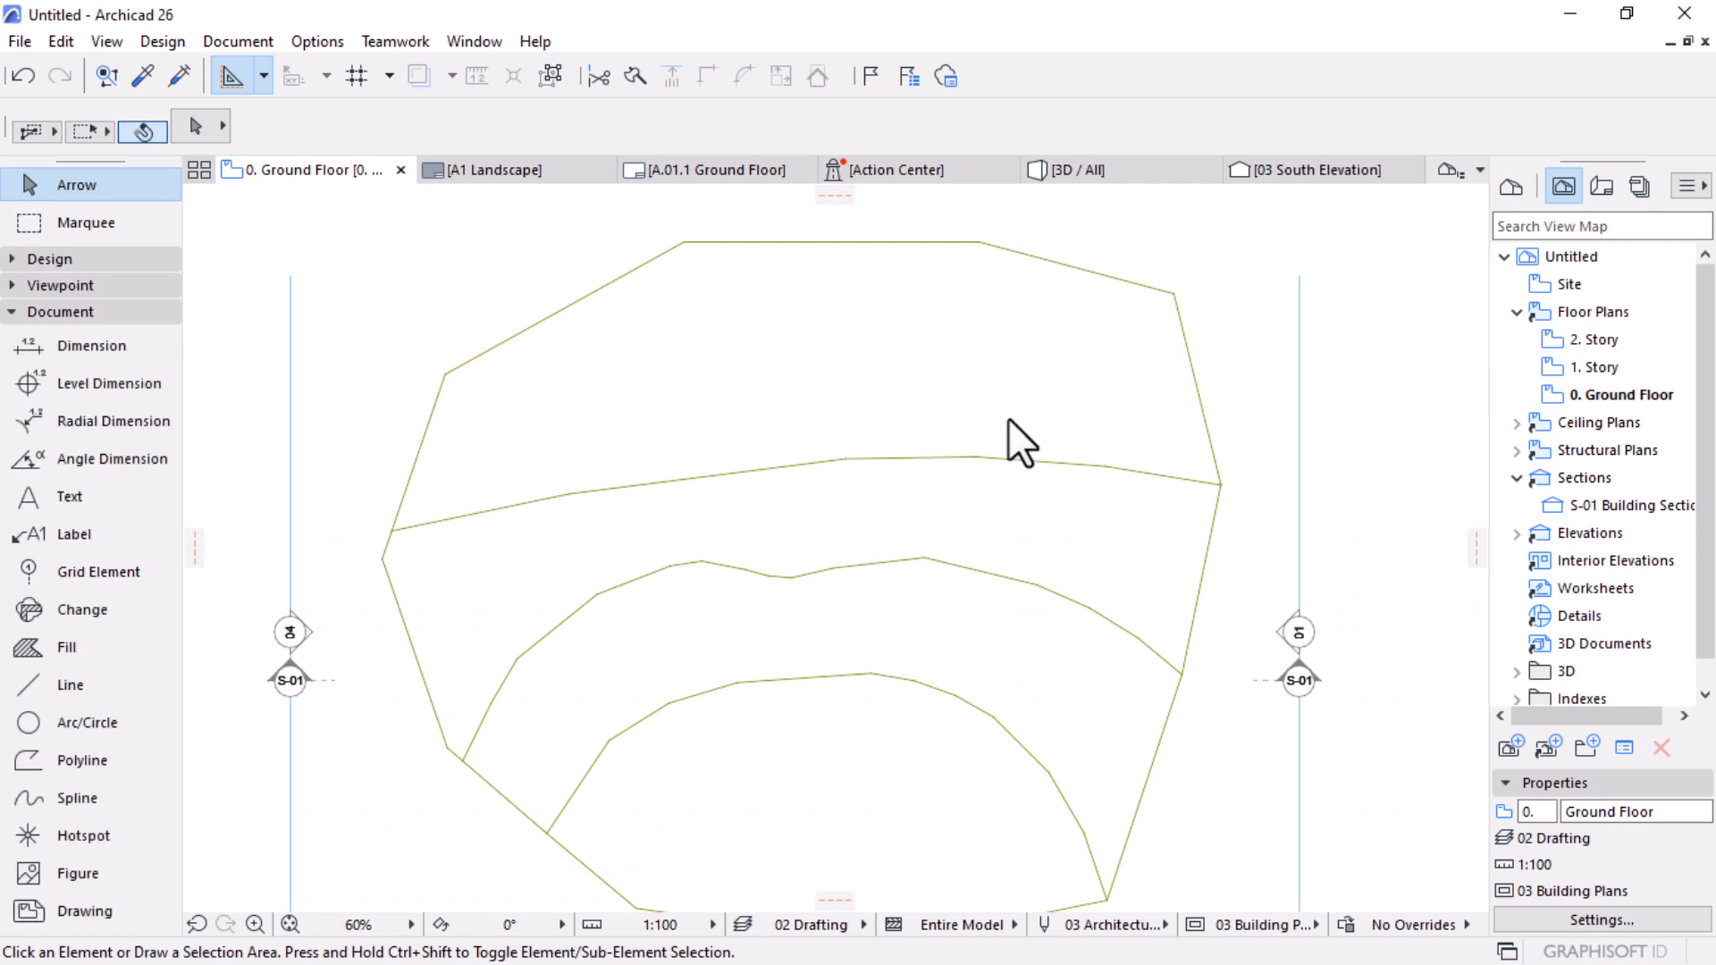
Step: Start the Slab tool with a basic structure, keeping Concrete - Structural as its building material
click(16, 257)
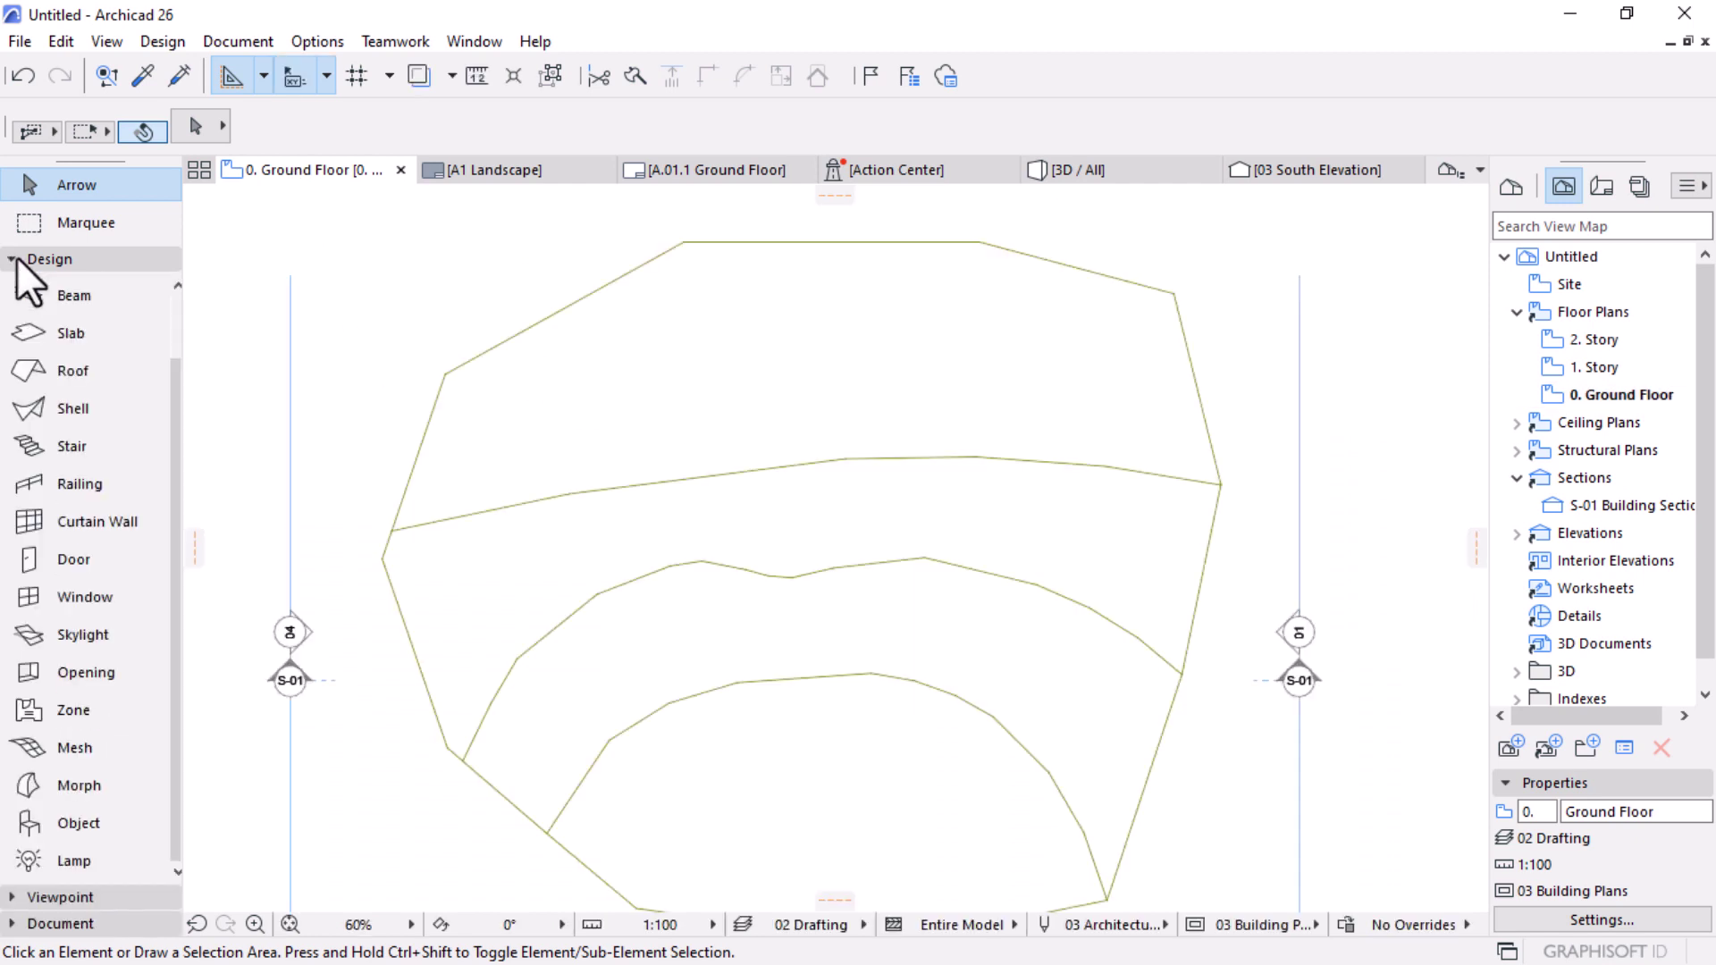
click(52, 336)
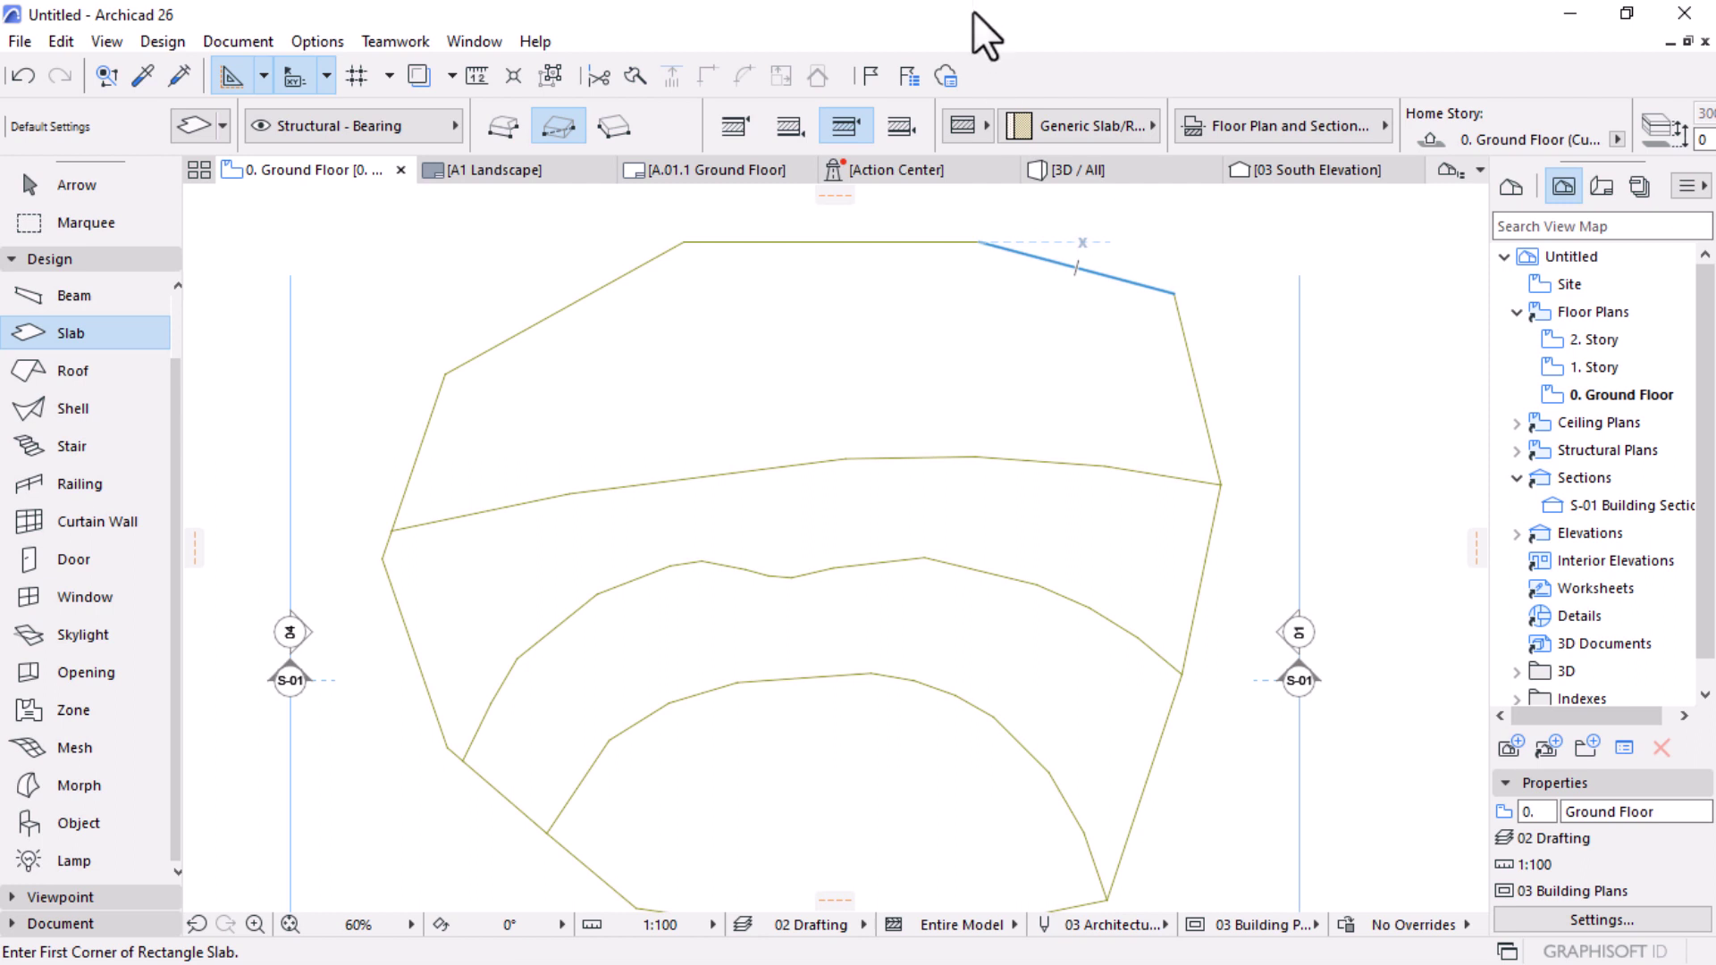
click(971, 125)
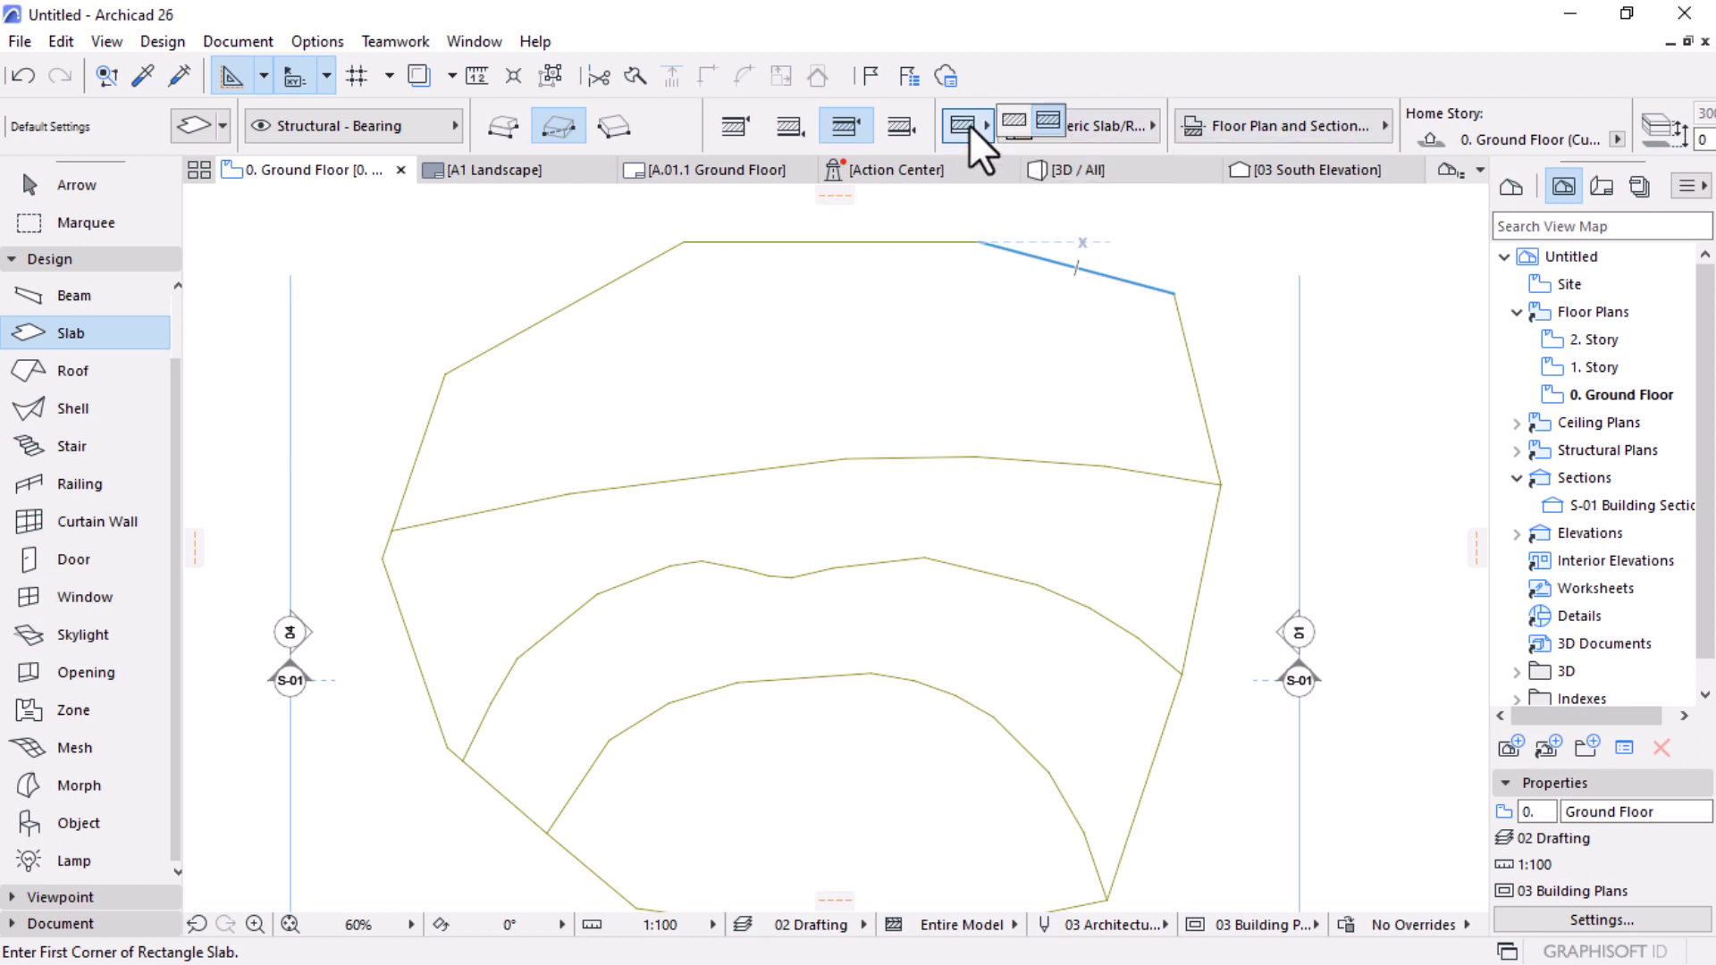
click(1016, 120)
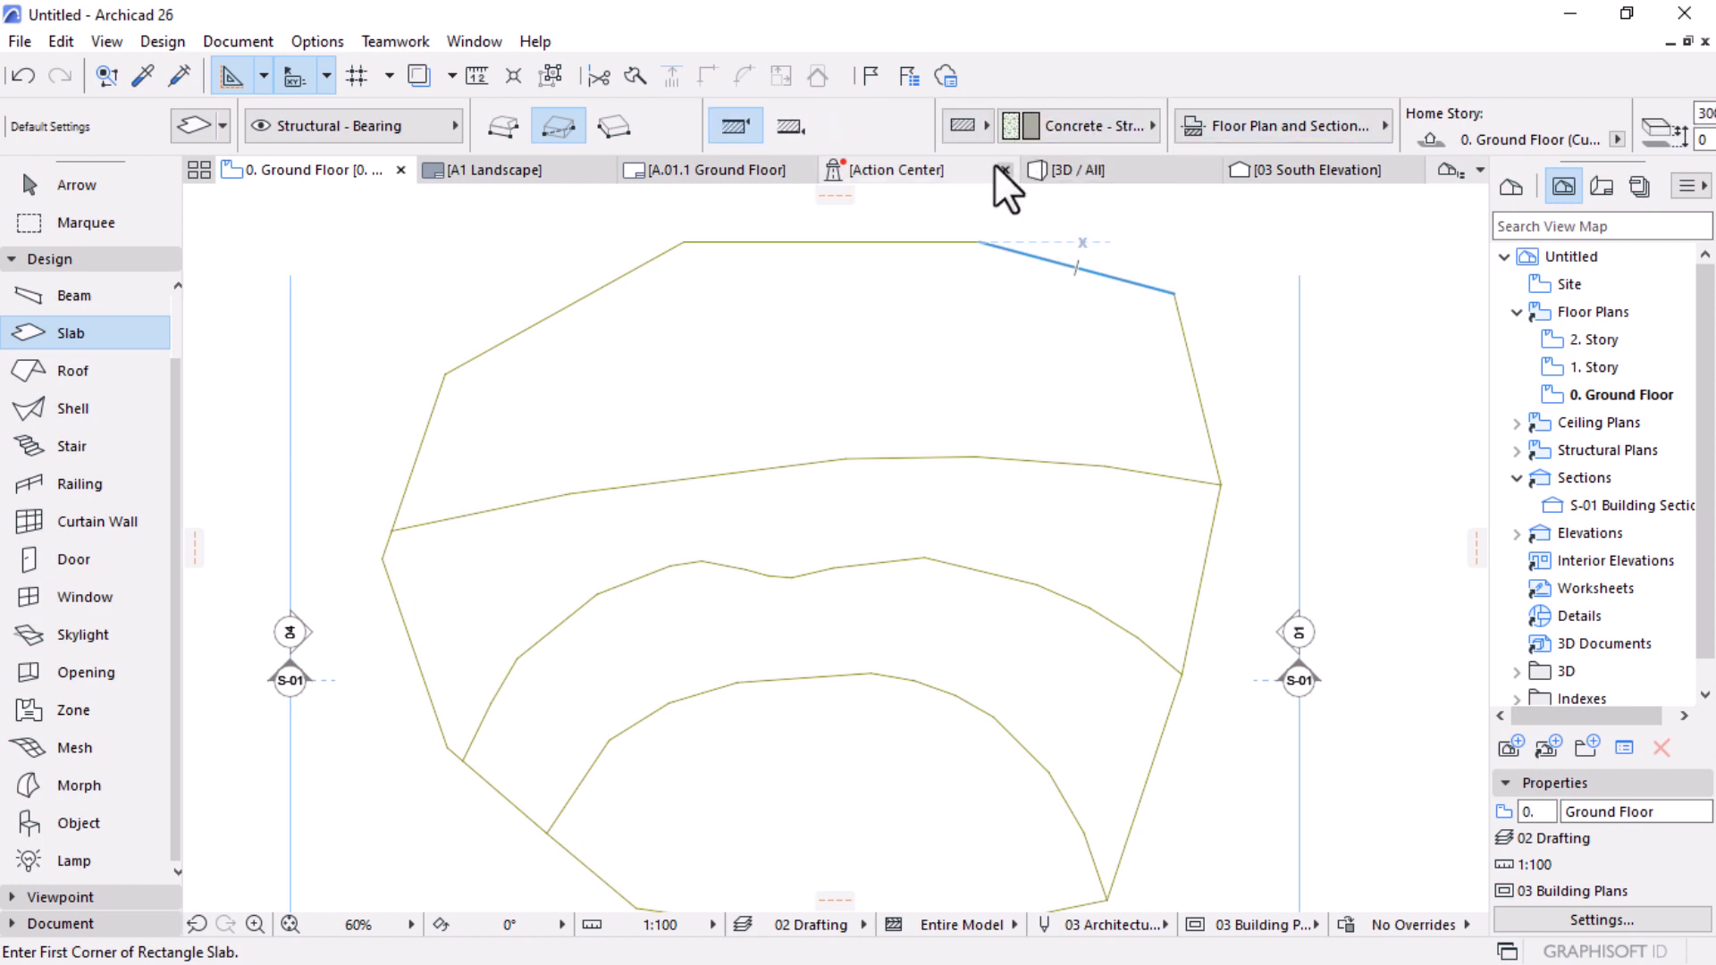
click(1086, 125)
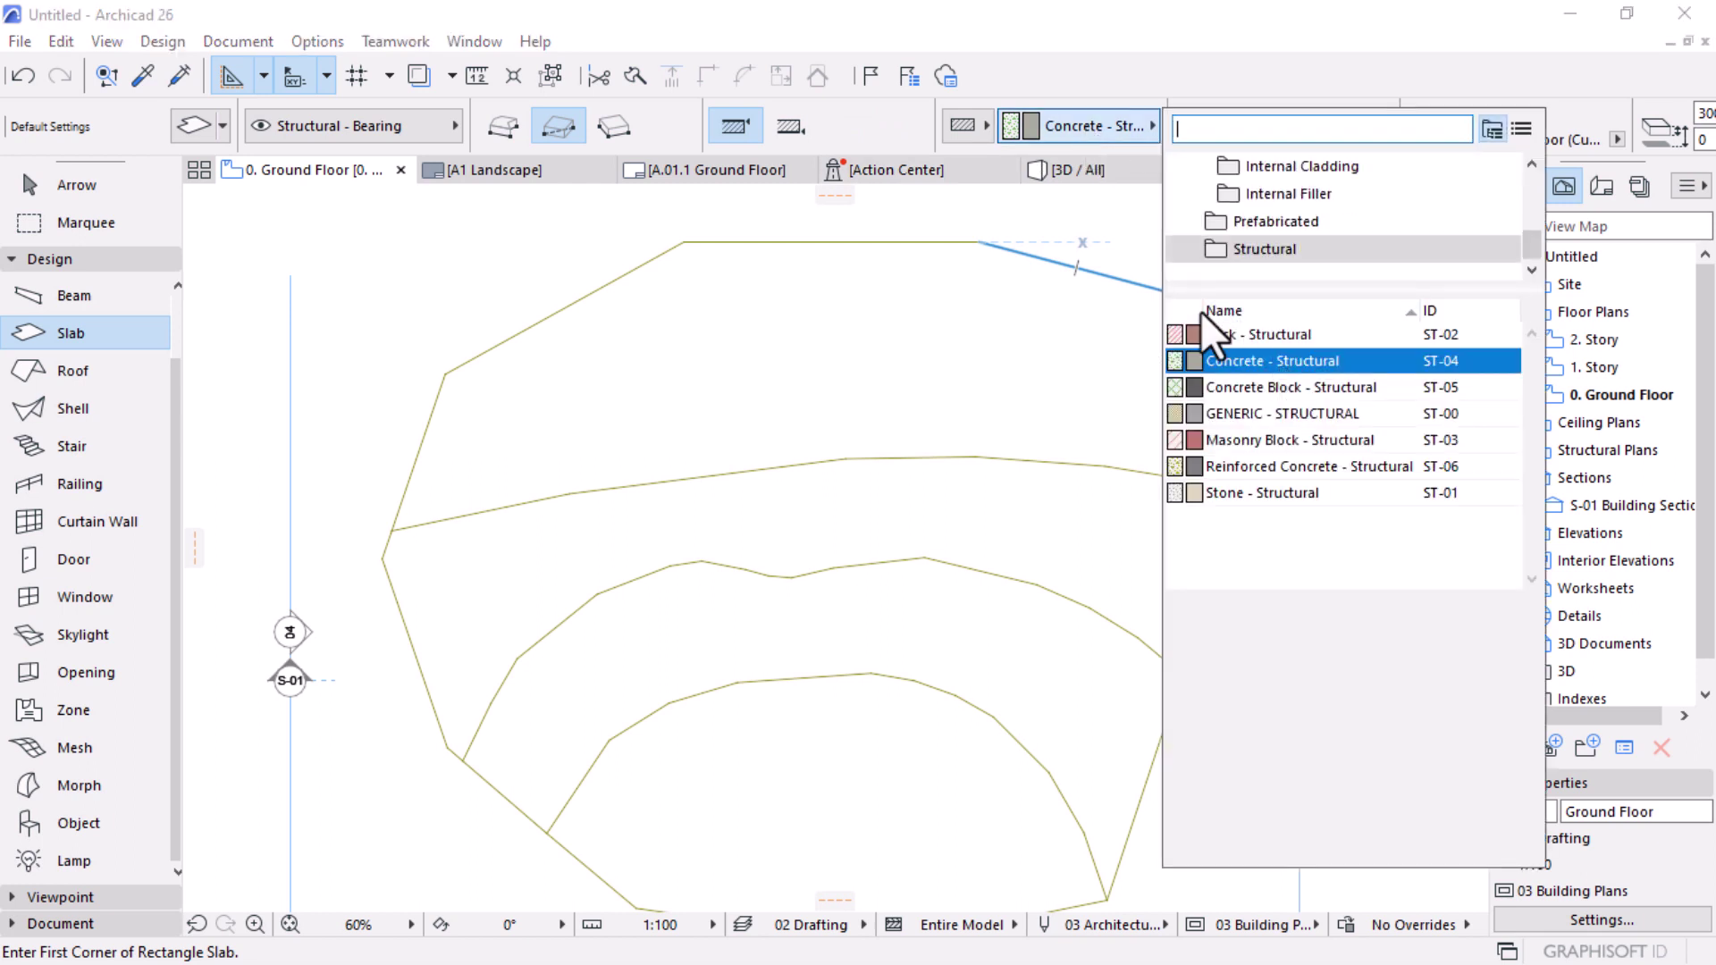
click(1137, 55)
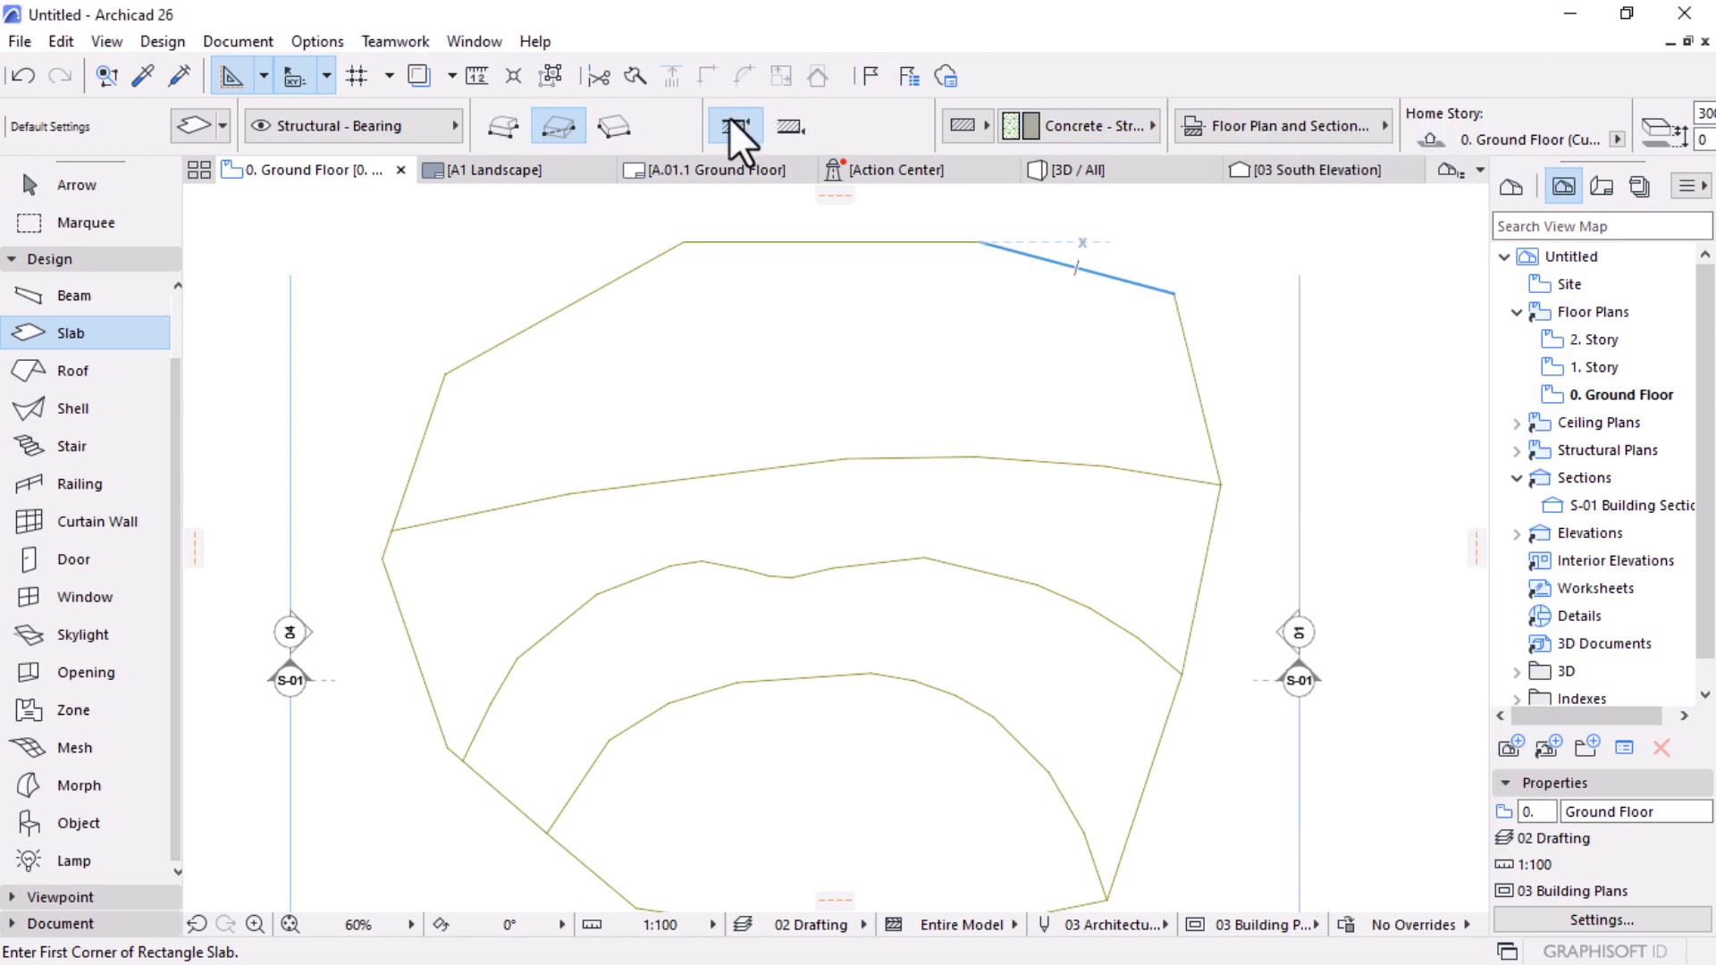
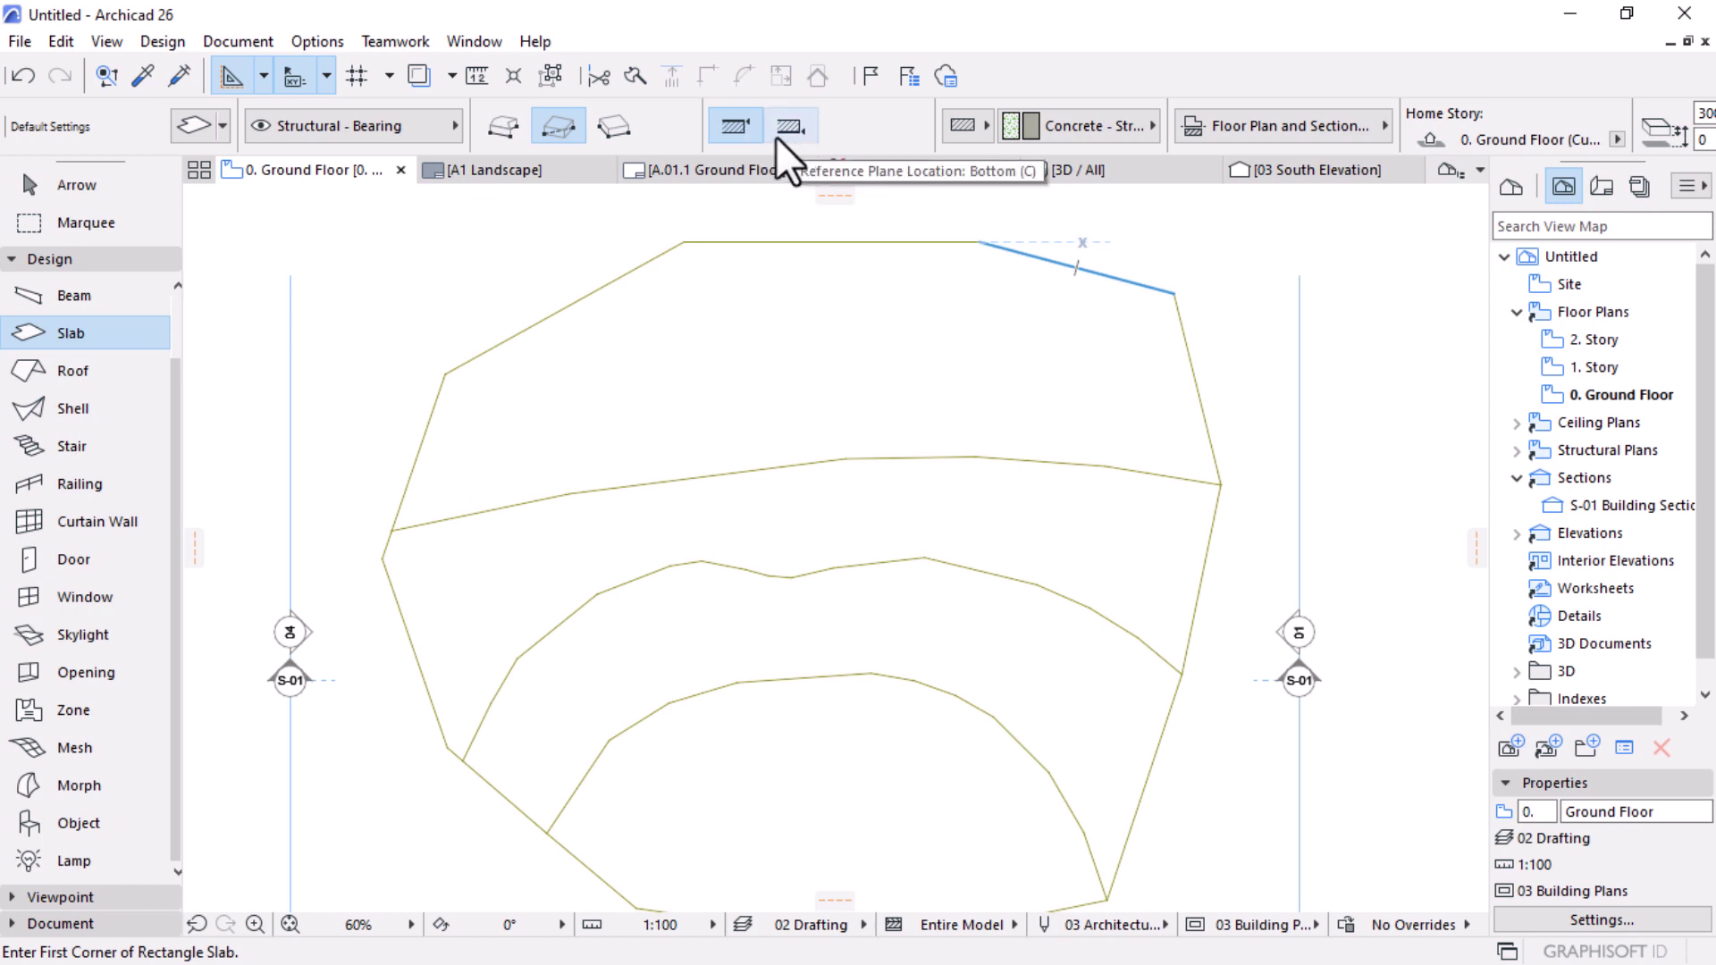
Step: Draw a 9000 by 6700 rectangular slab over the middle of the terrain mesh on the Ground Floor plan
scroll(798, 342, down, 2)
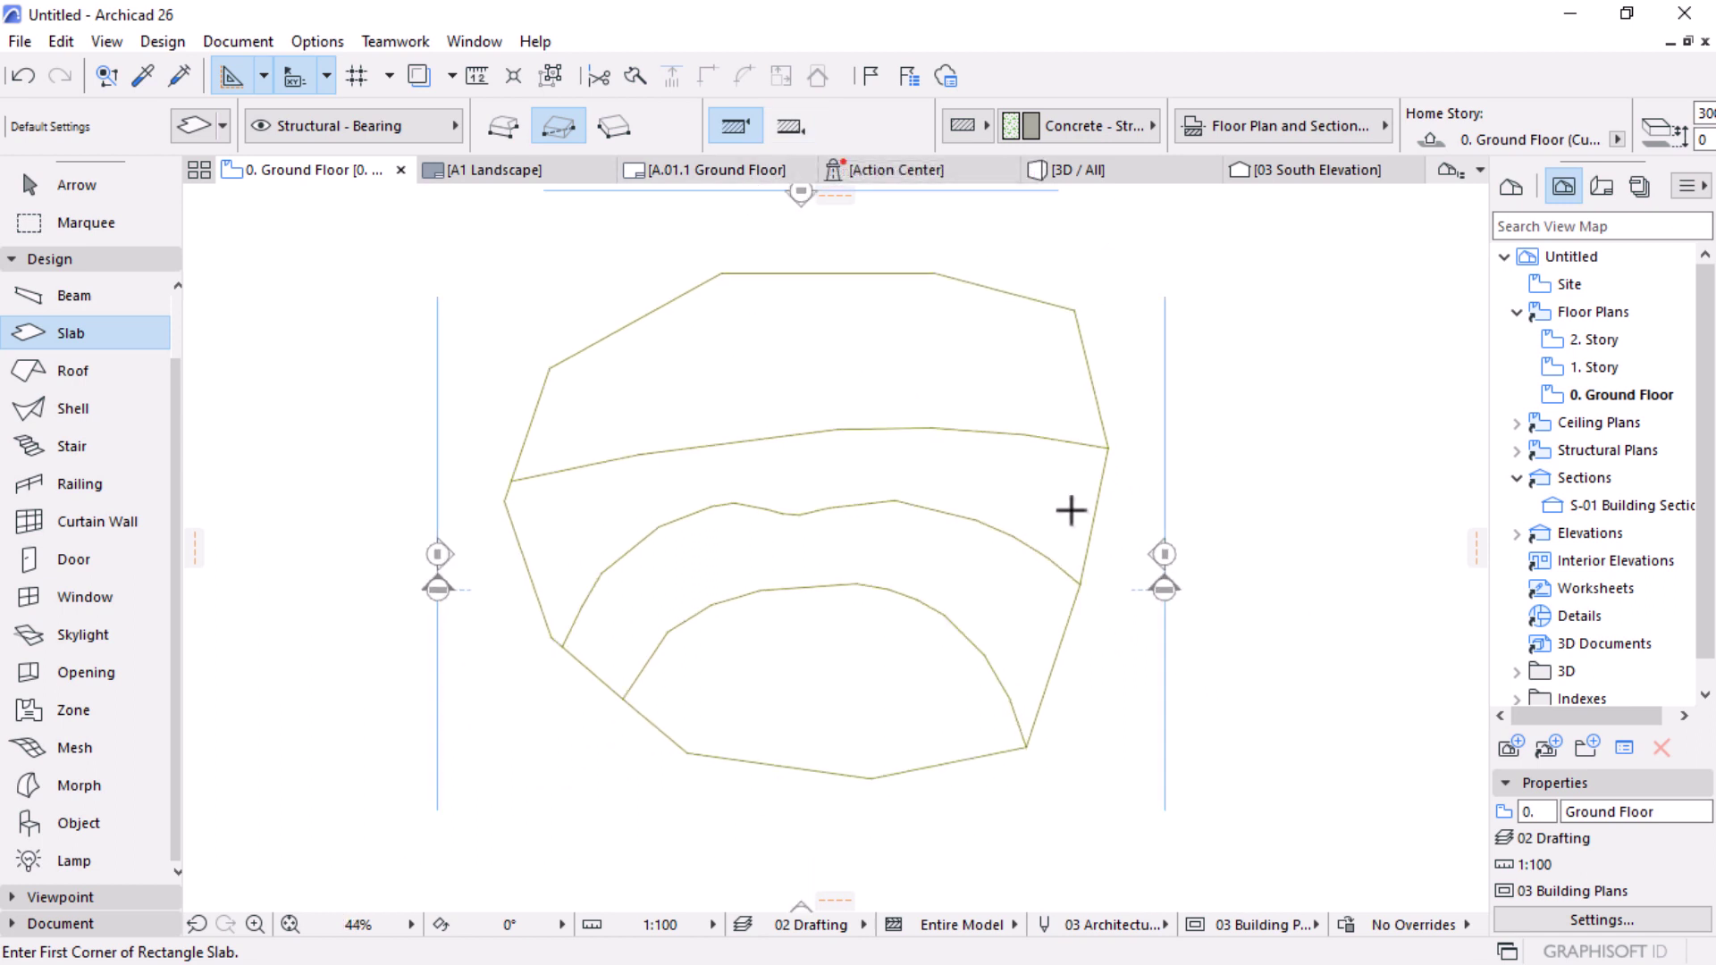
click(682, 402)
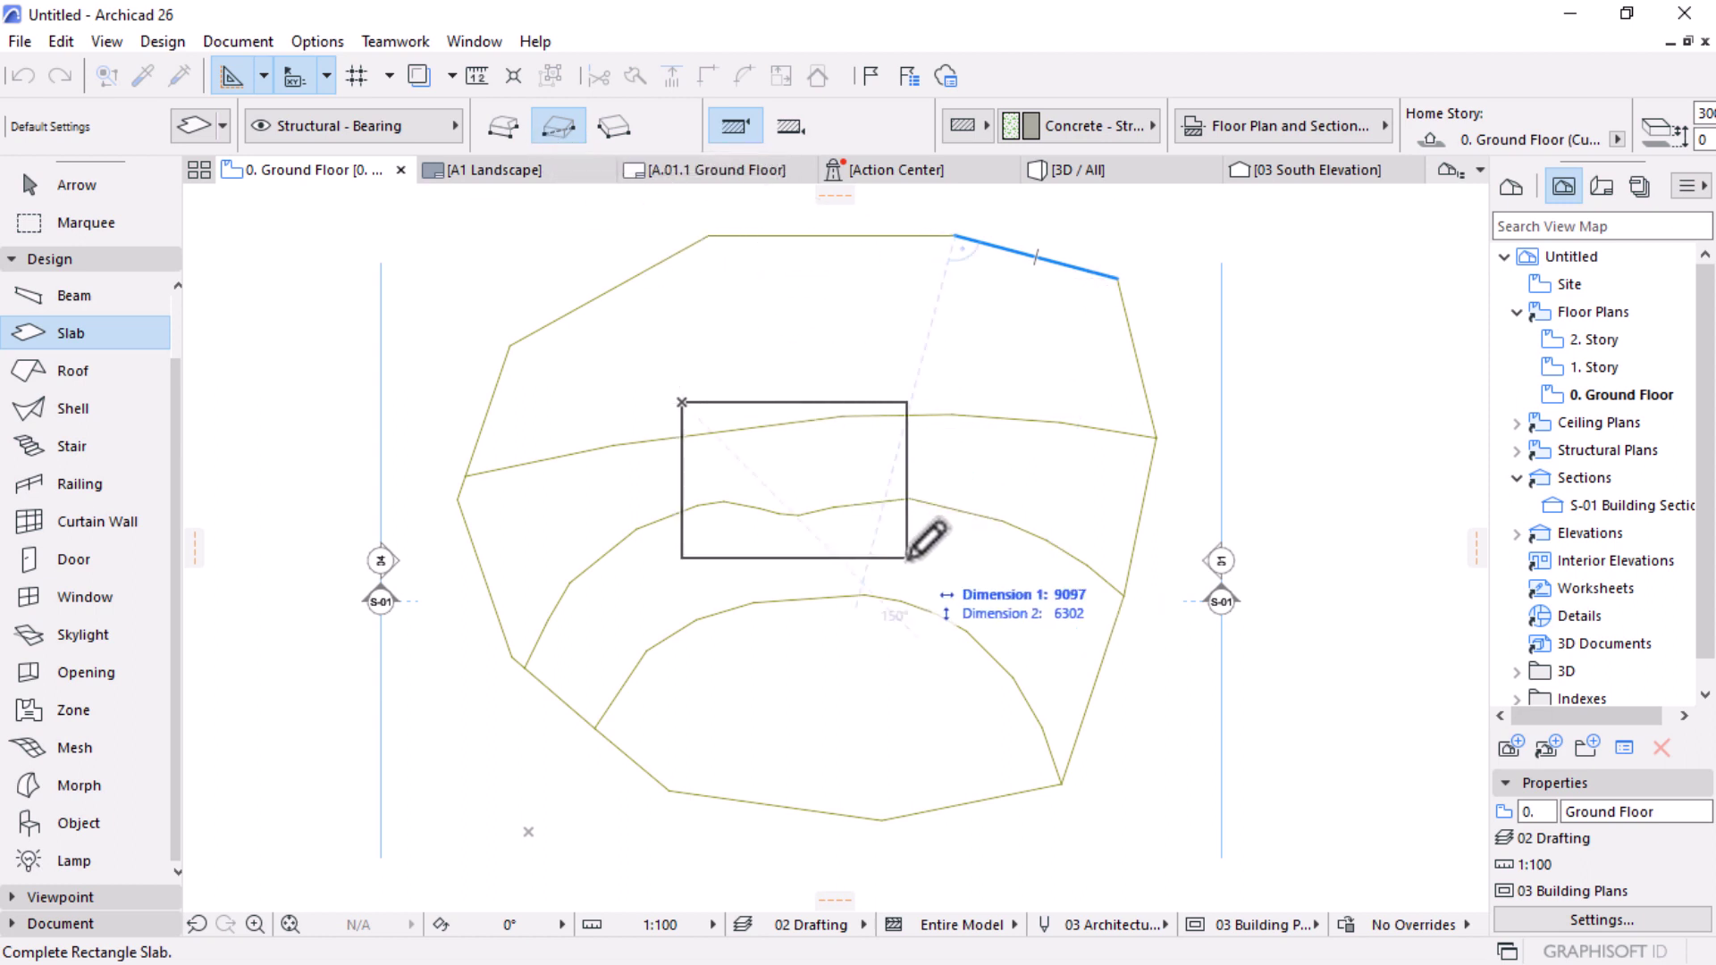
key(Tab)
text(9000)
key(Tab)
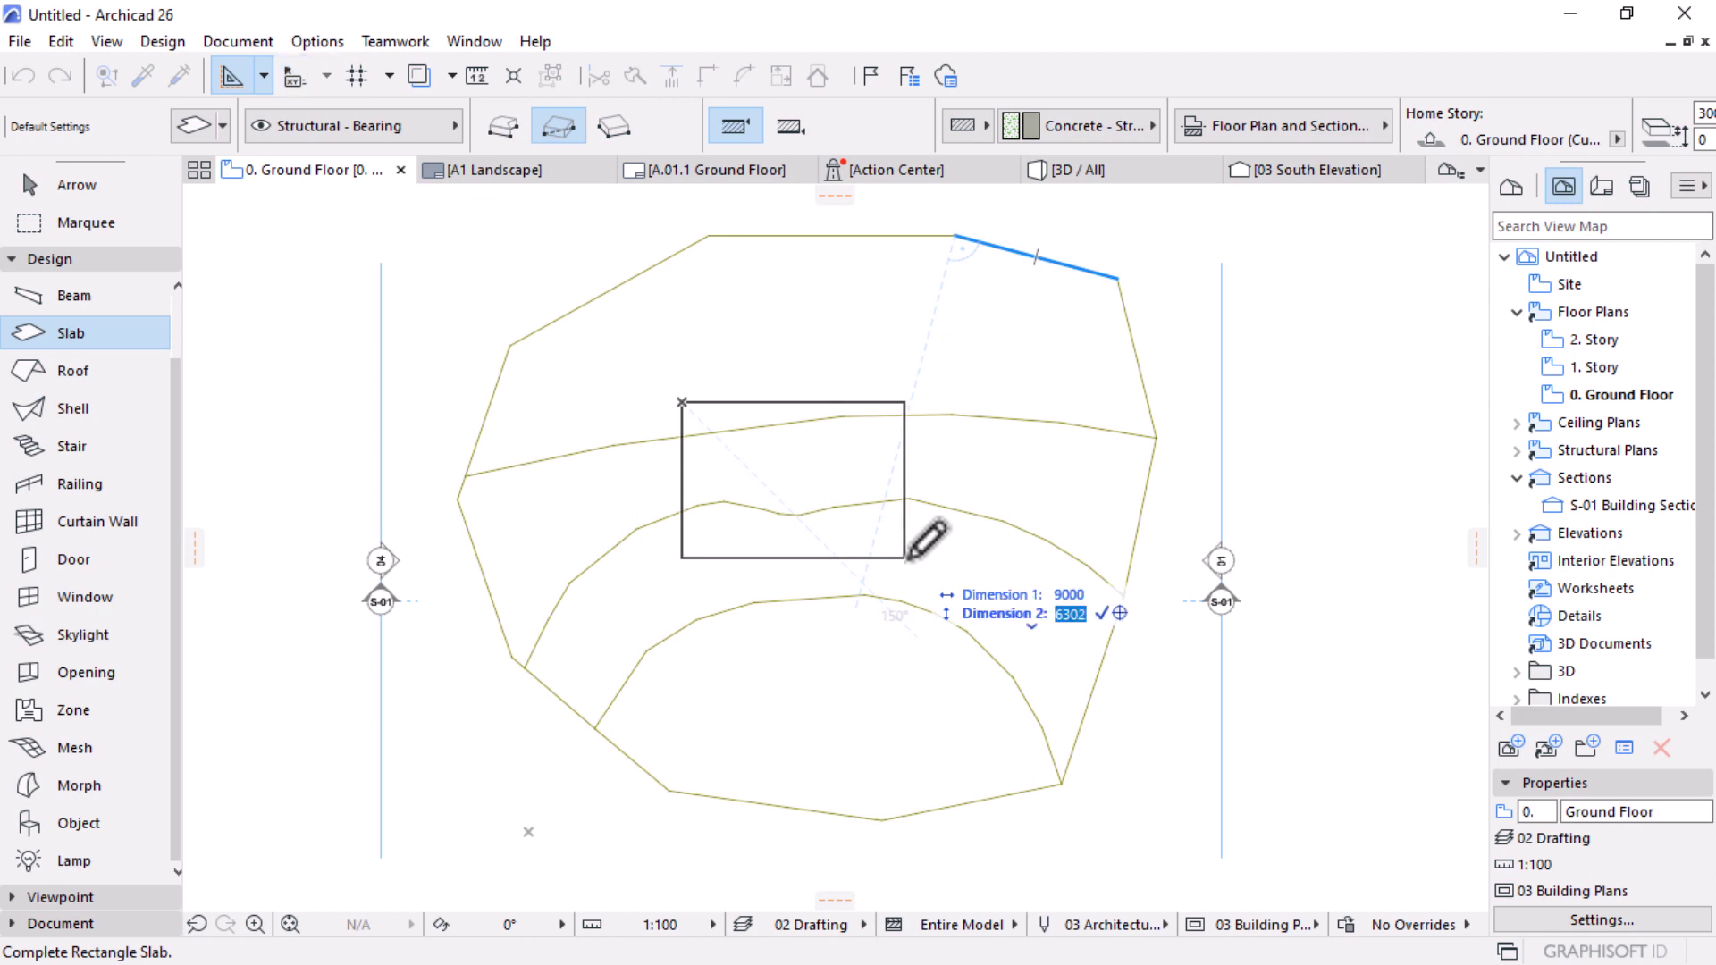
text(6700)
key(Return)
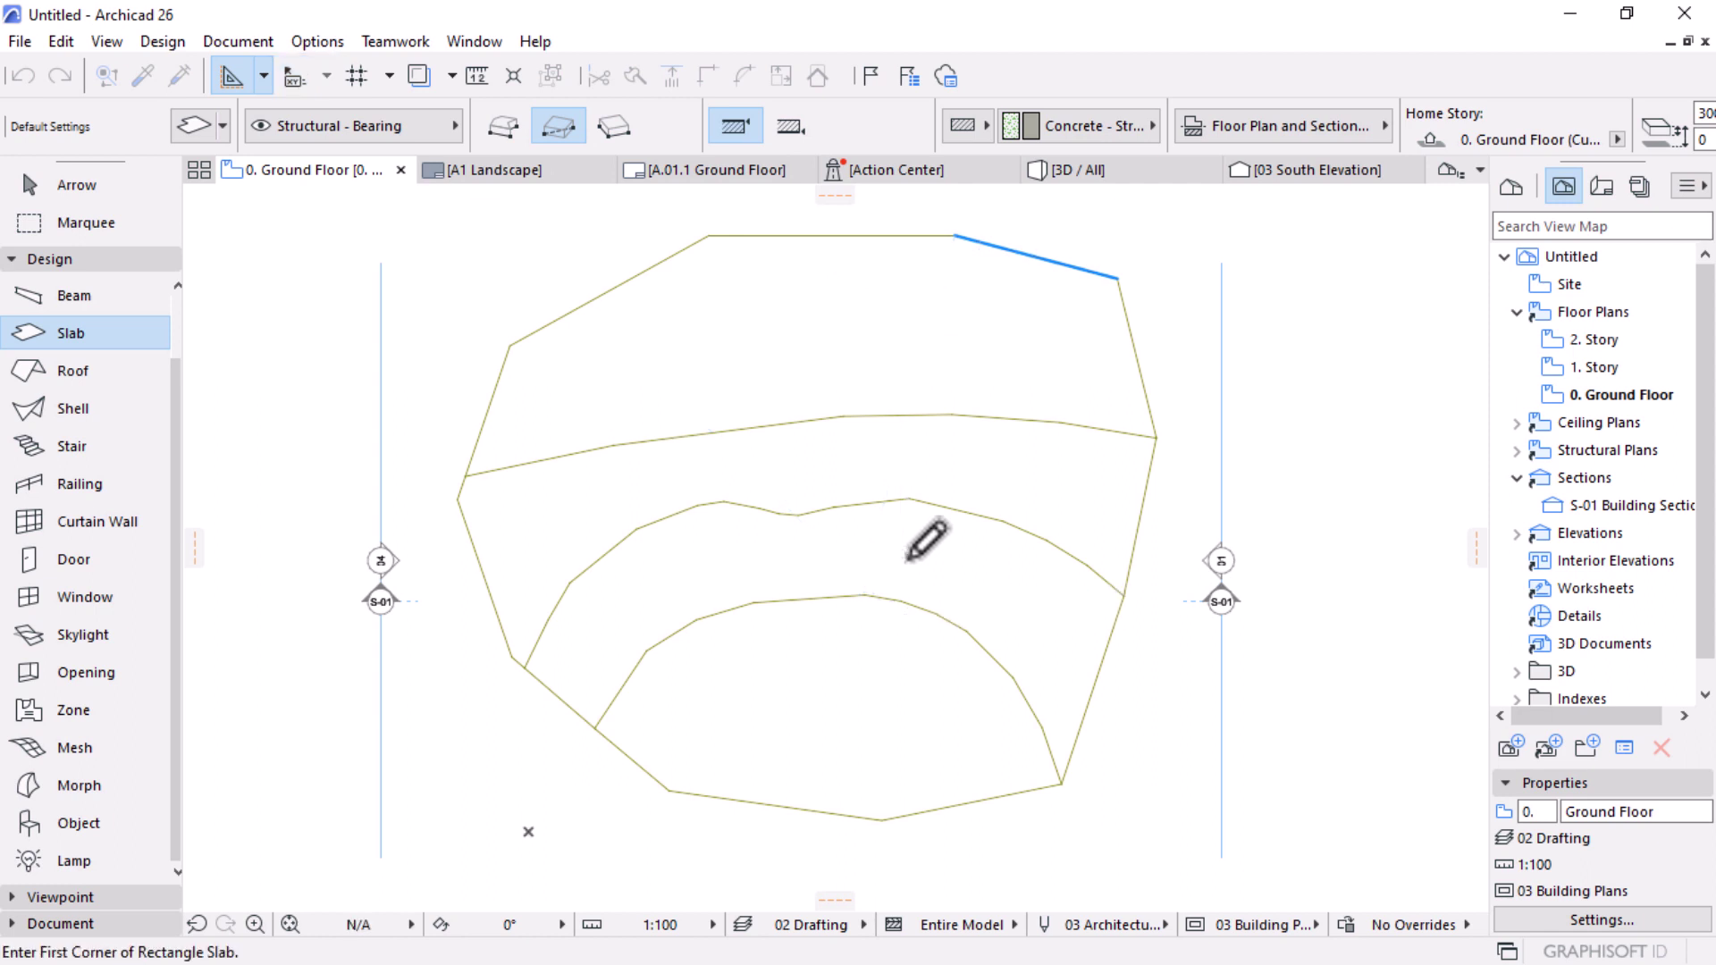
scroll(873, 498, up, 3)
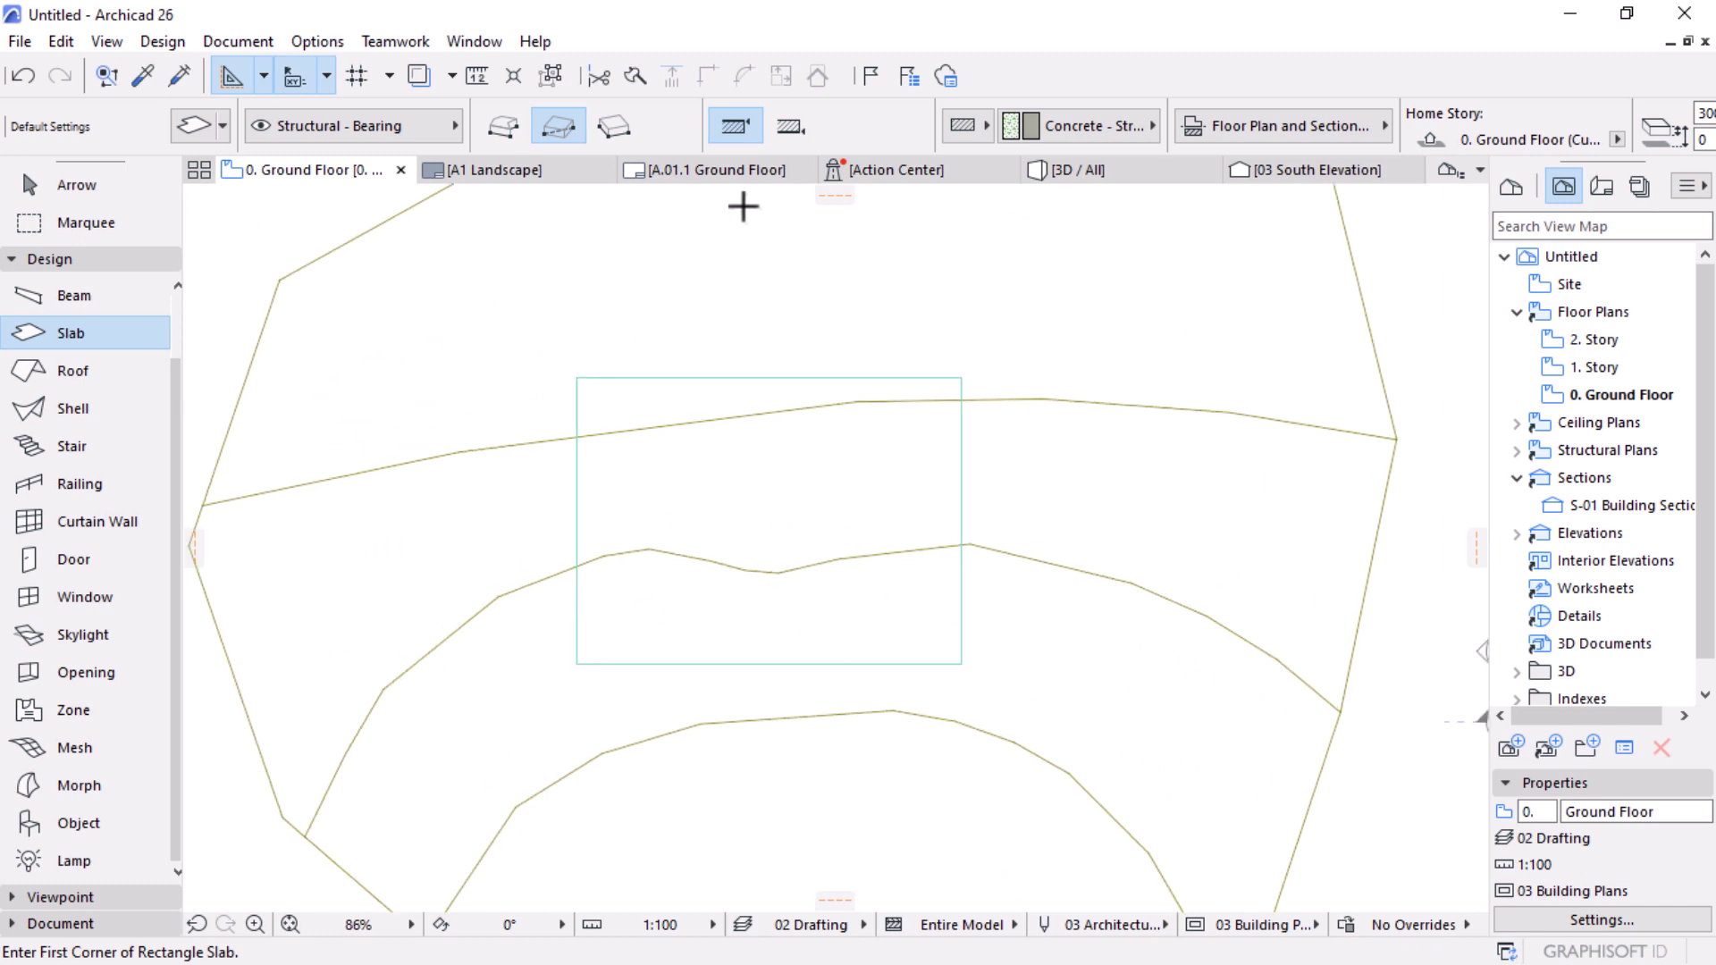
scroll(873, 447, down, 2)
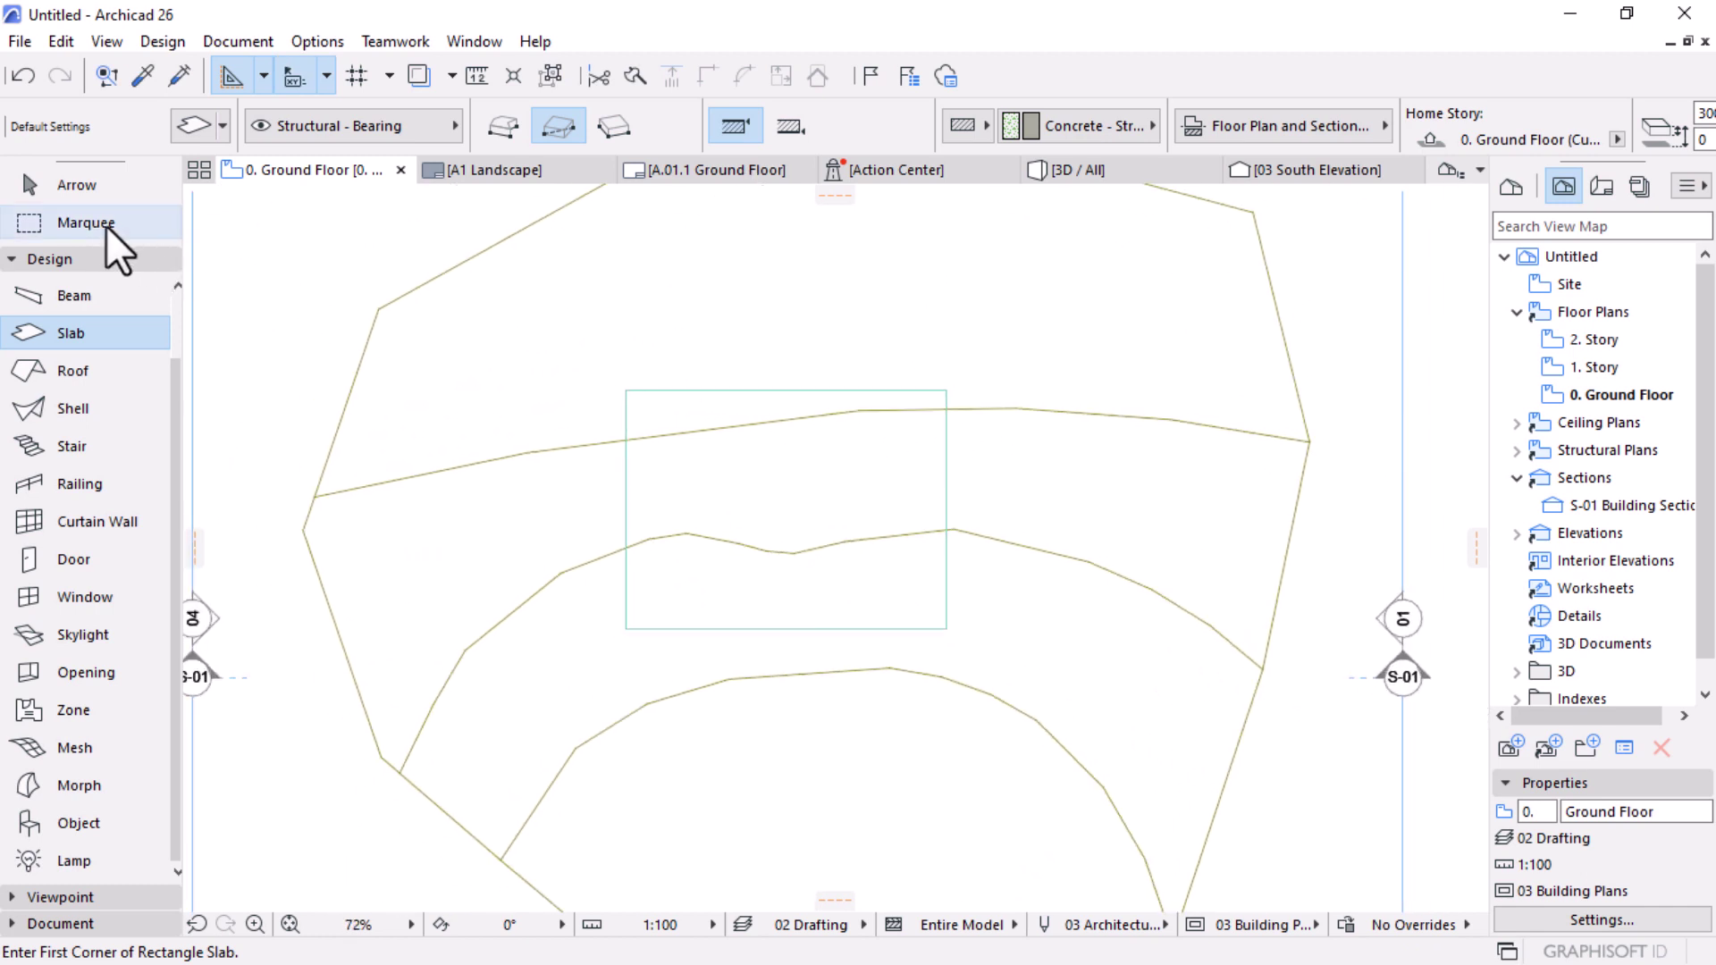
Step: Move the slab straight up the plan so that it crosses only the terrain's uppermost contour line
click(76, 185)
click(934, 509)
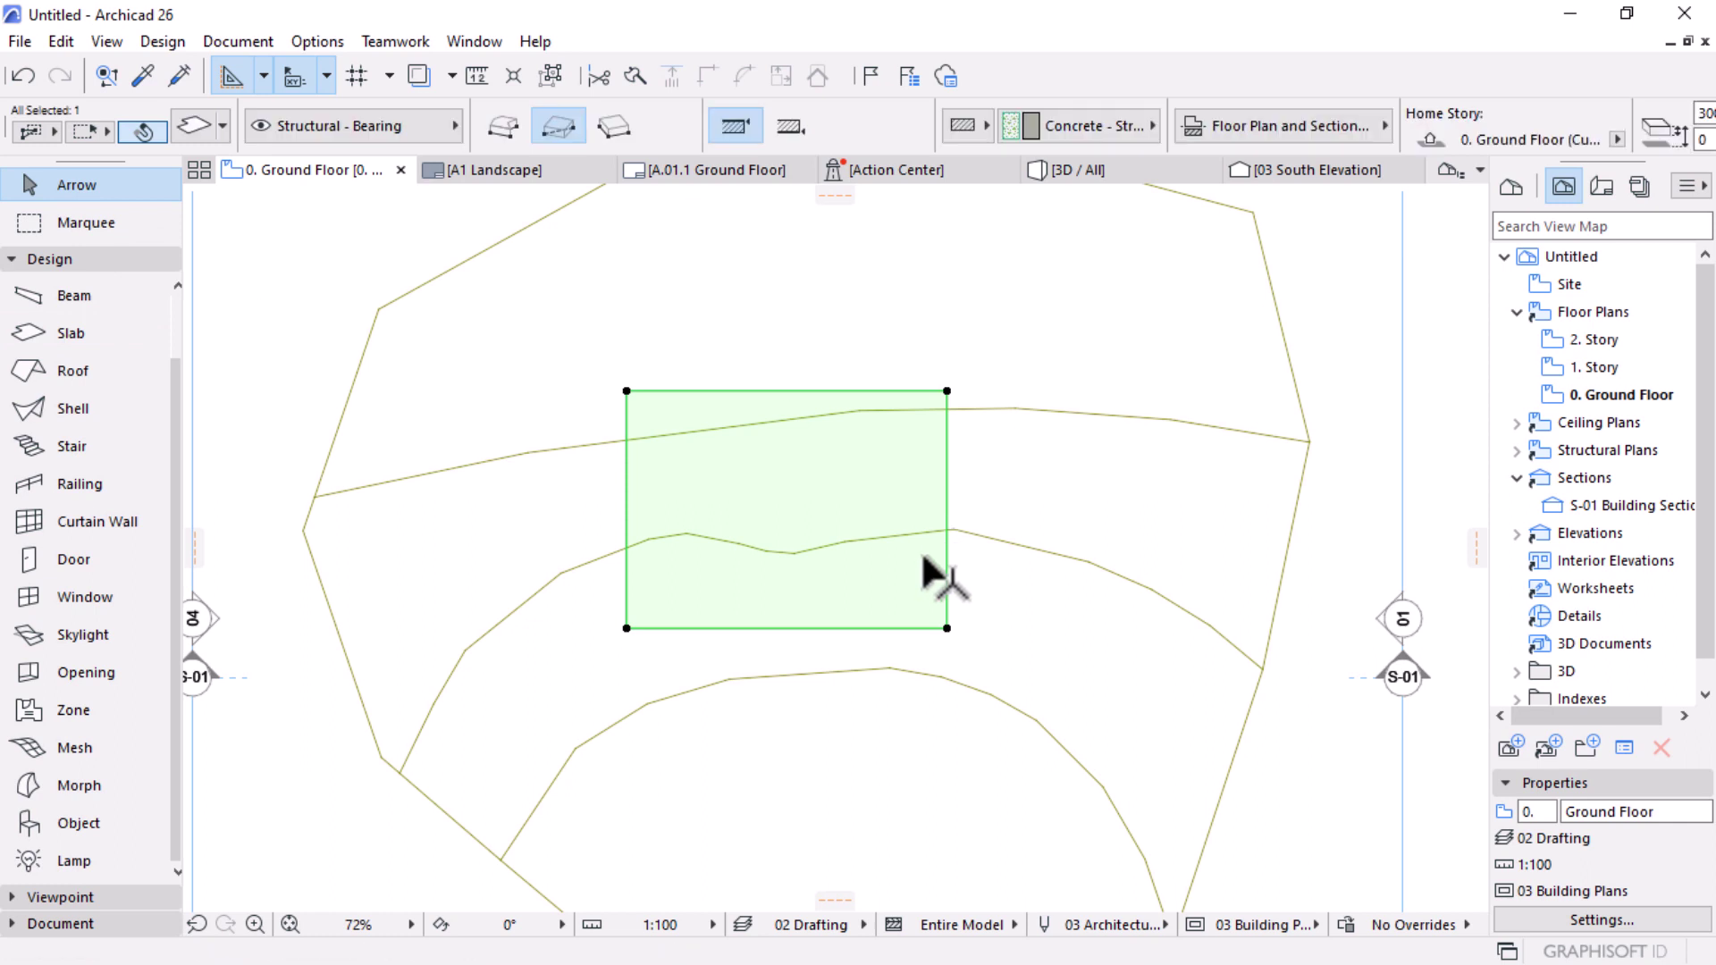
drag(946, 625, 1034, 536)
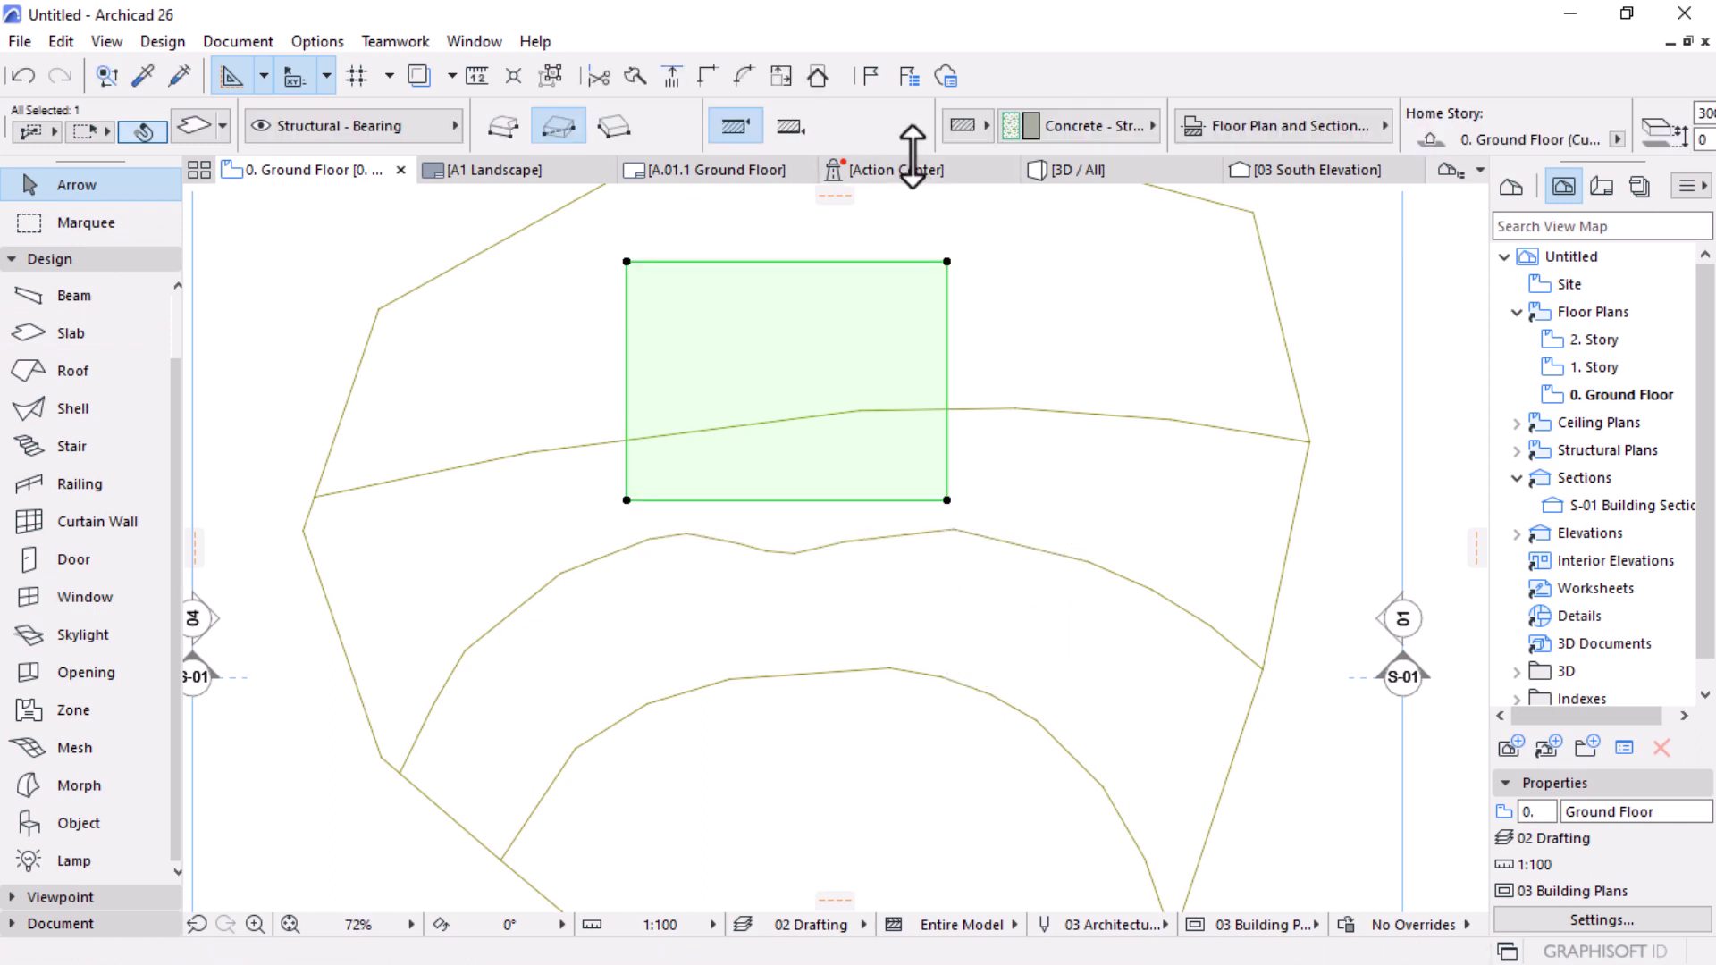
Step: Select the slab in 3D and check how it sits in the terrain, keeping its elevation at 0
click(1121, 172)
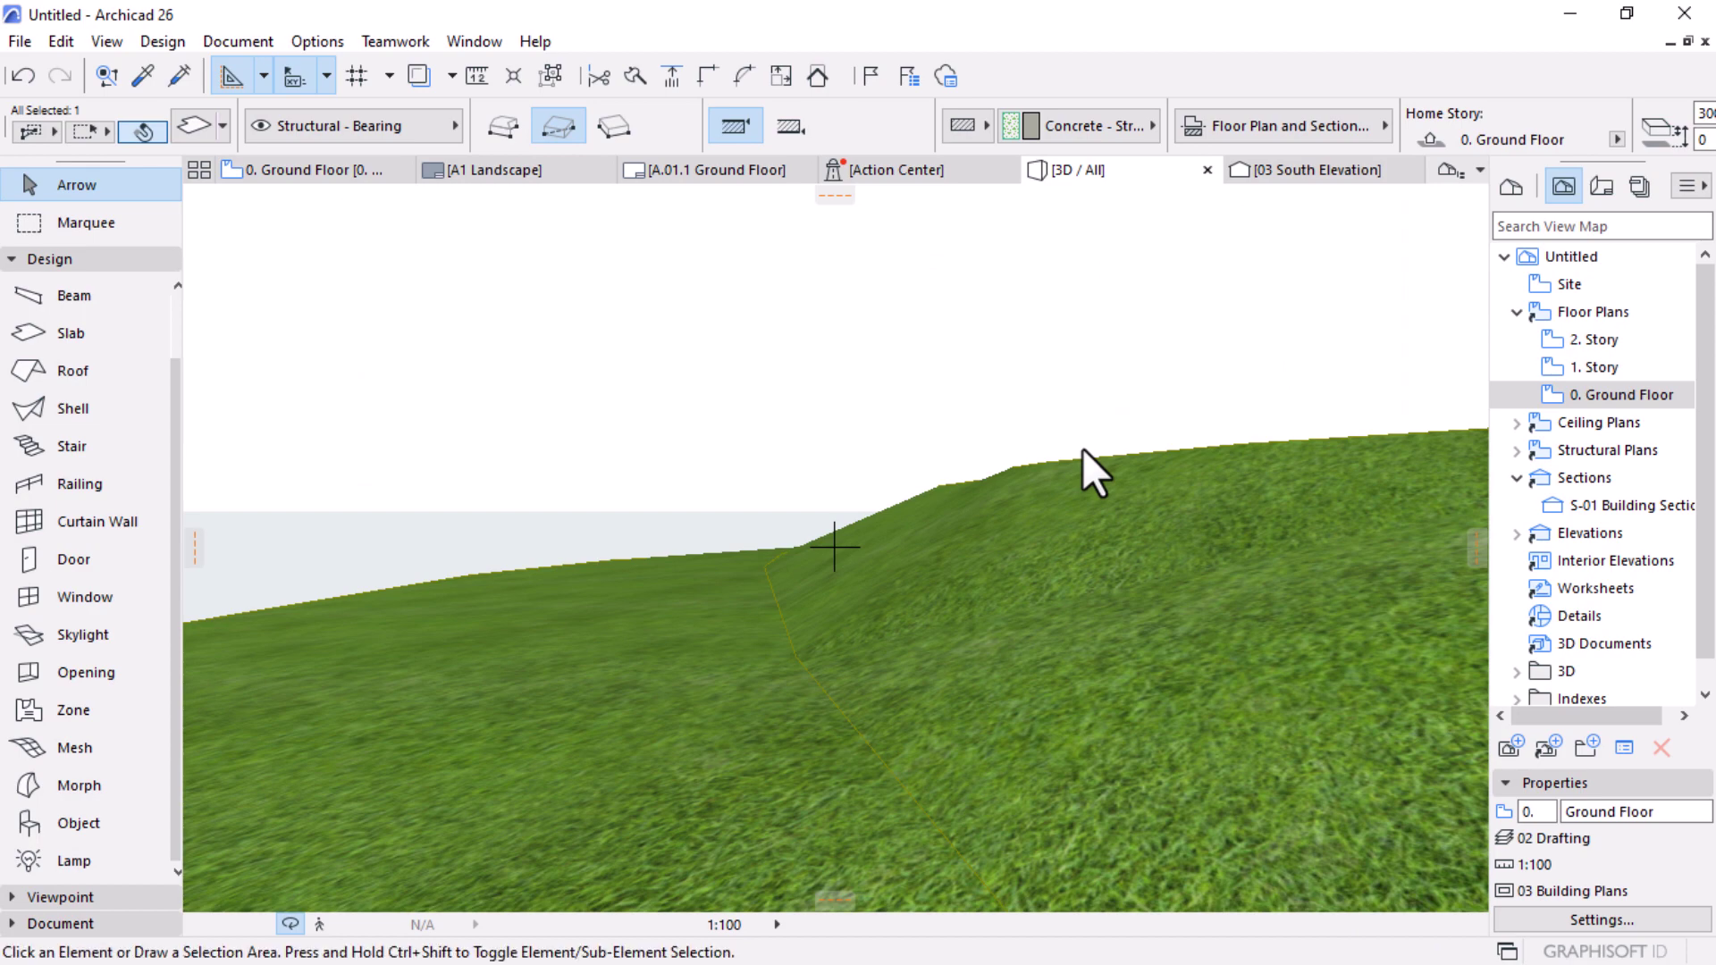
shift+middle_drag(1006, 654, 663, 713)
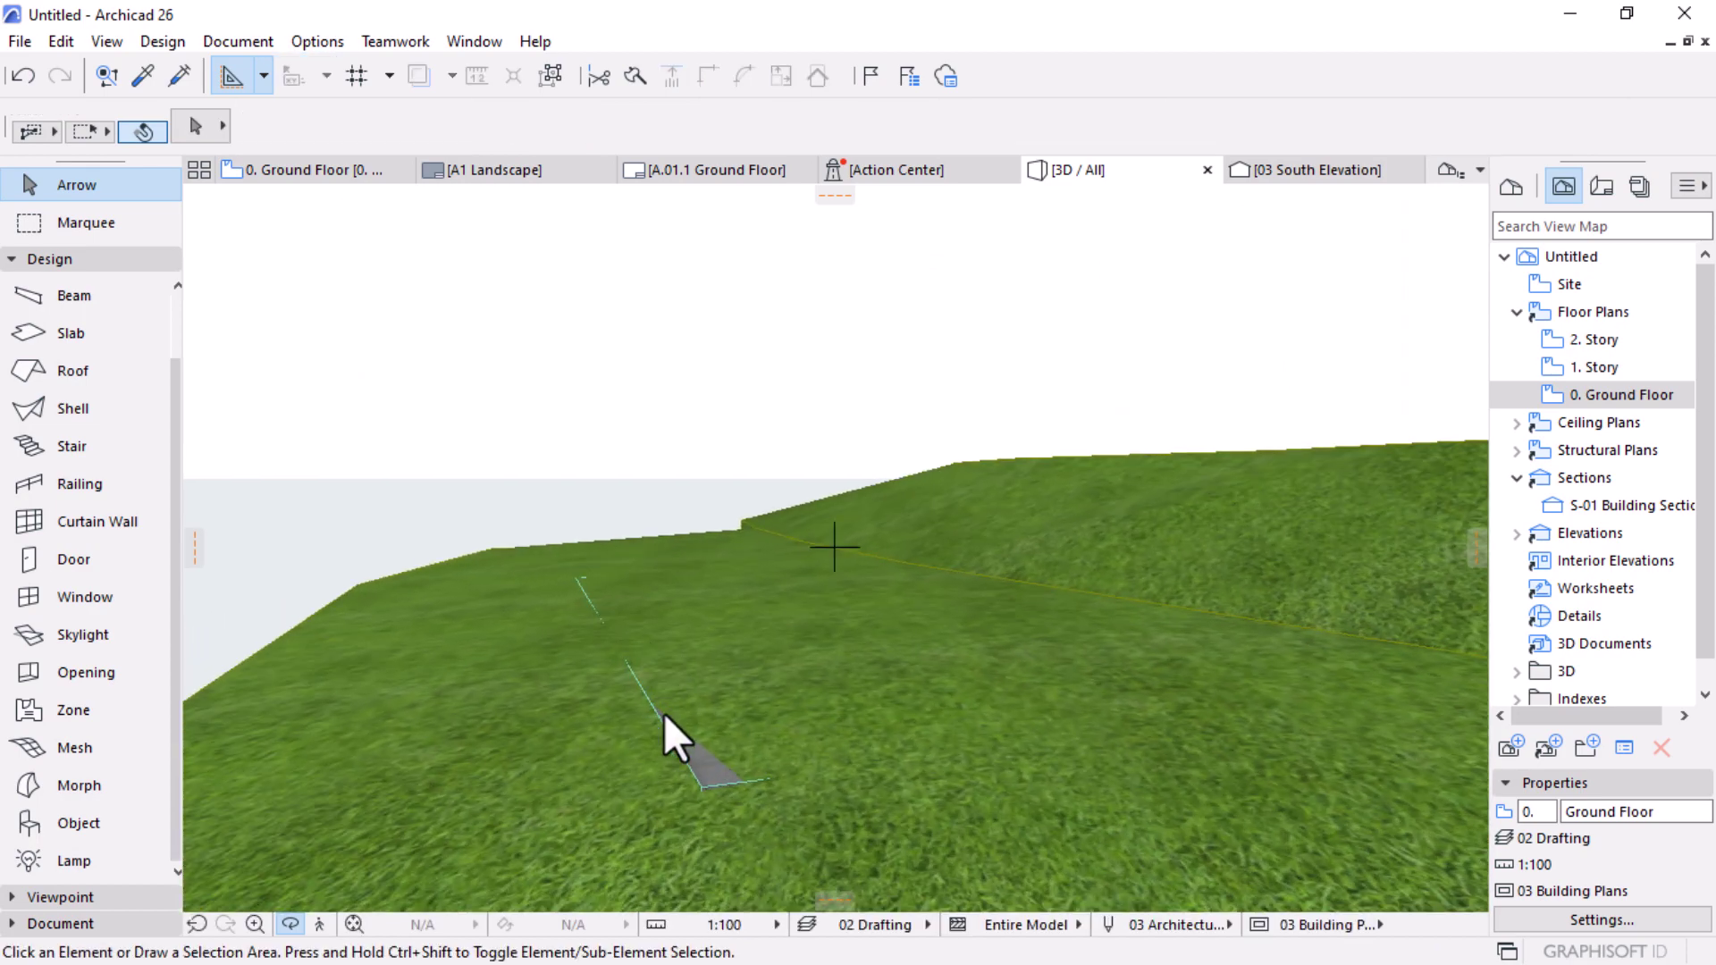
click(697, 776)
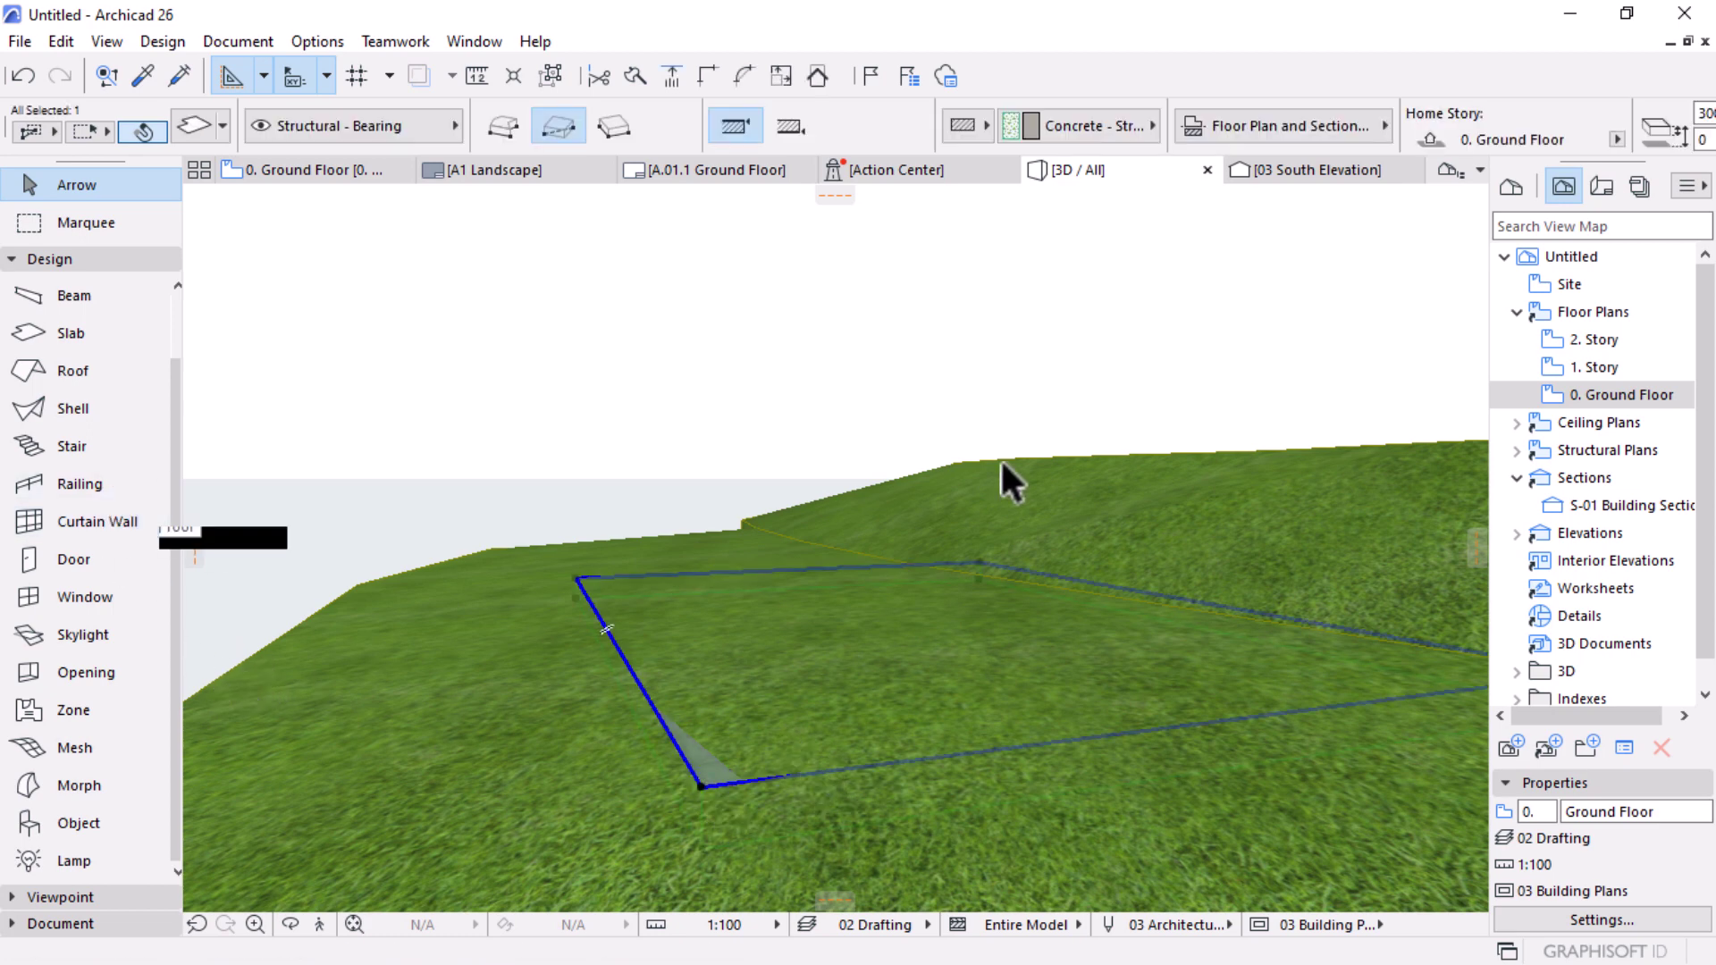
scroll(935, 131, down, 6)
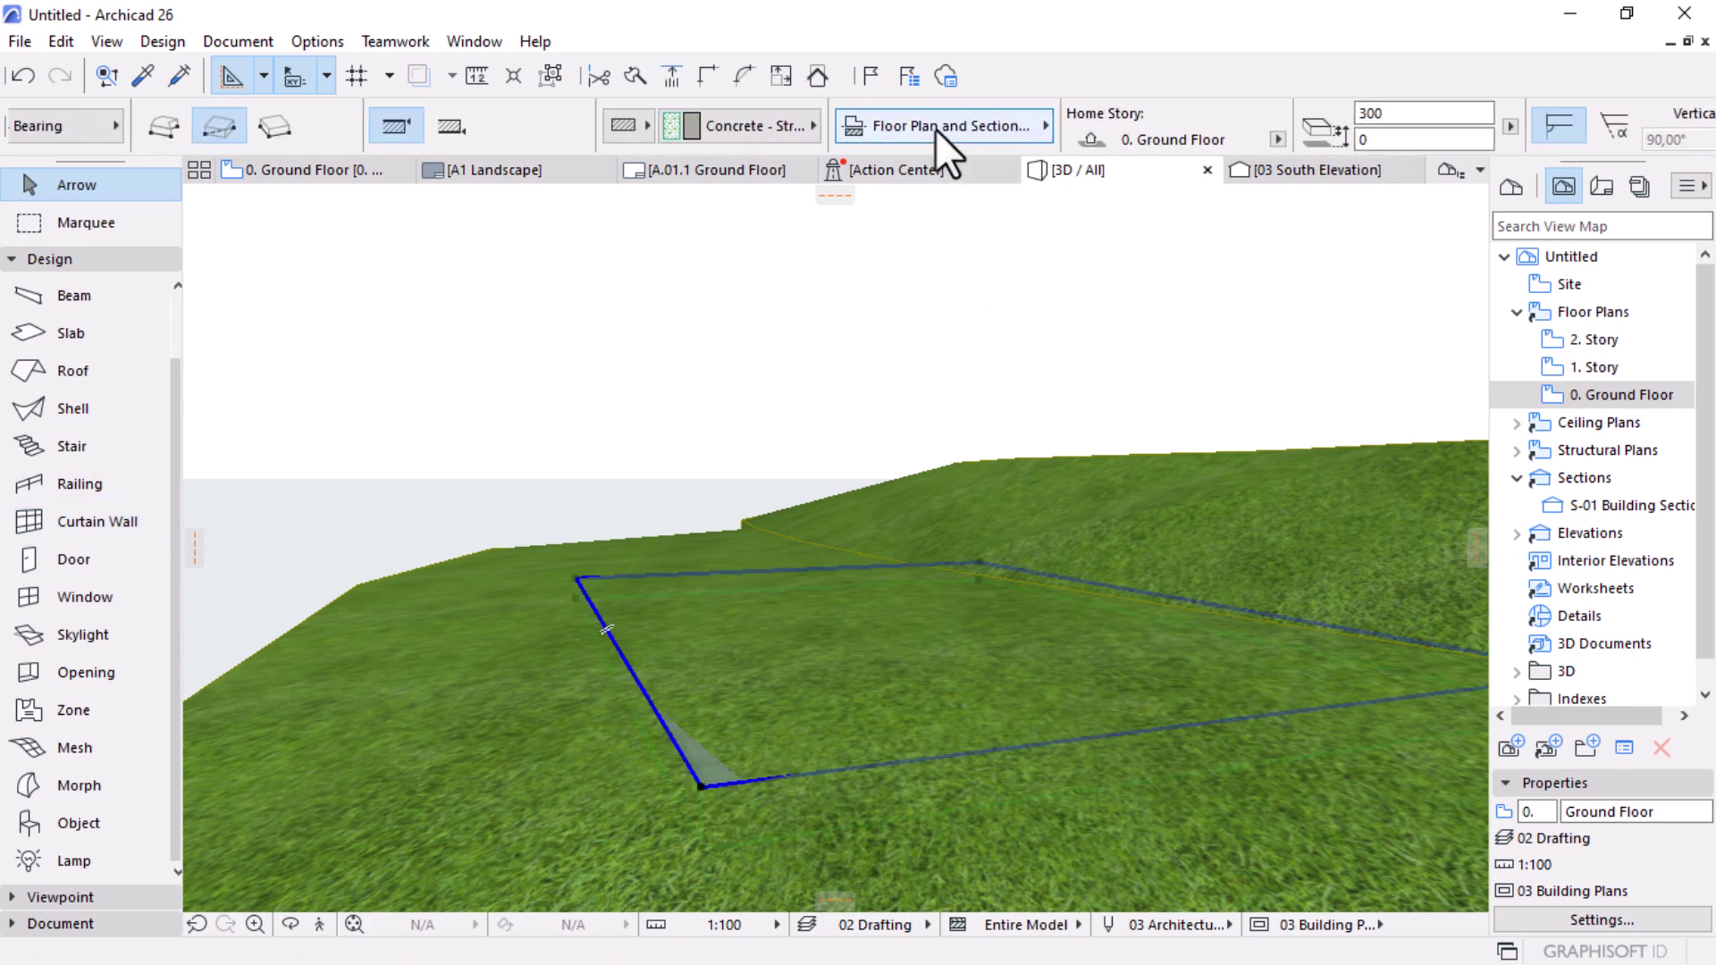
scroll(935, 129, down, 3)
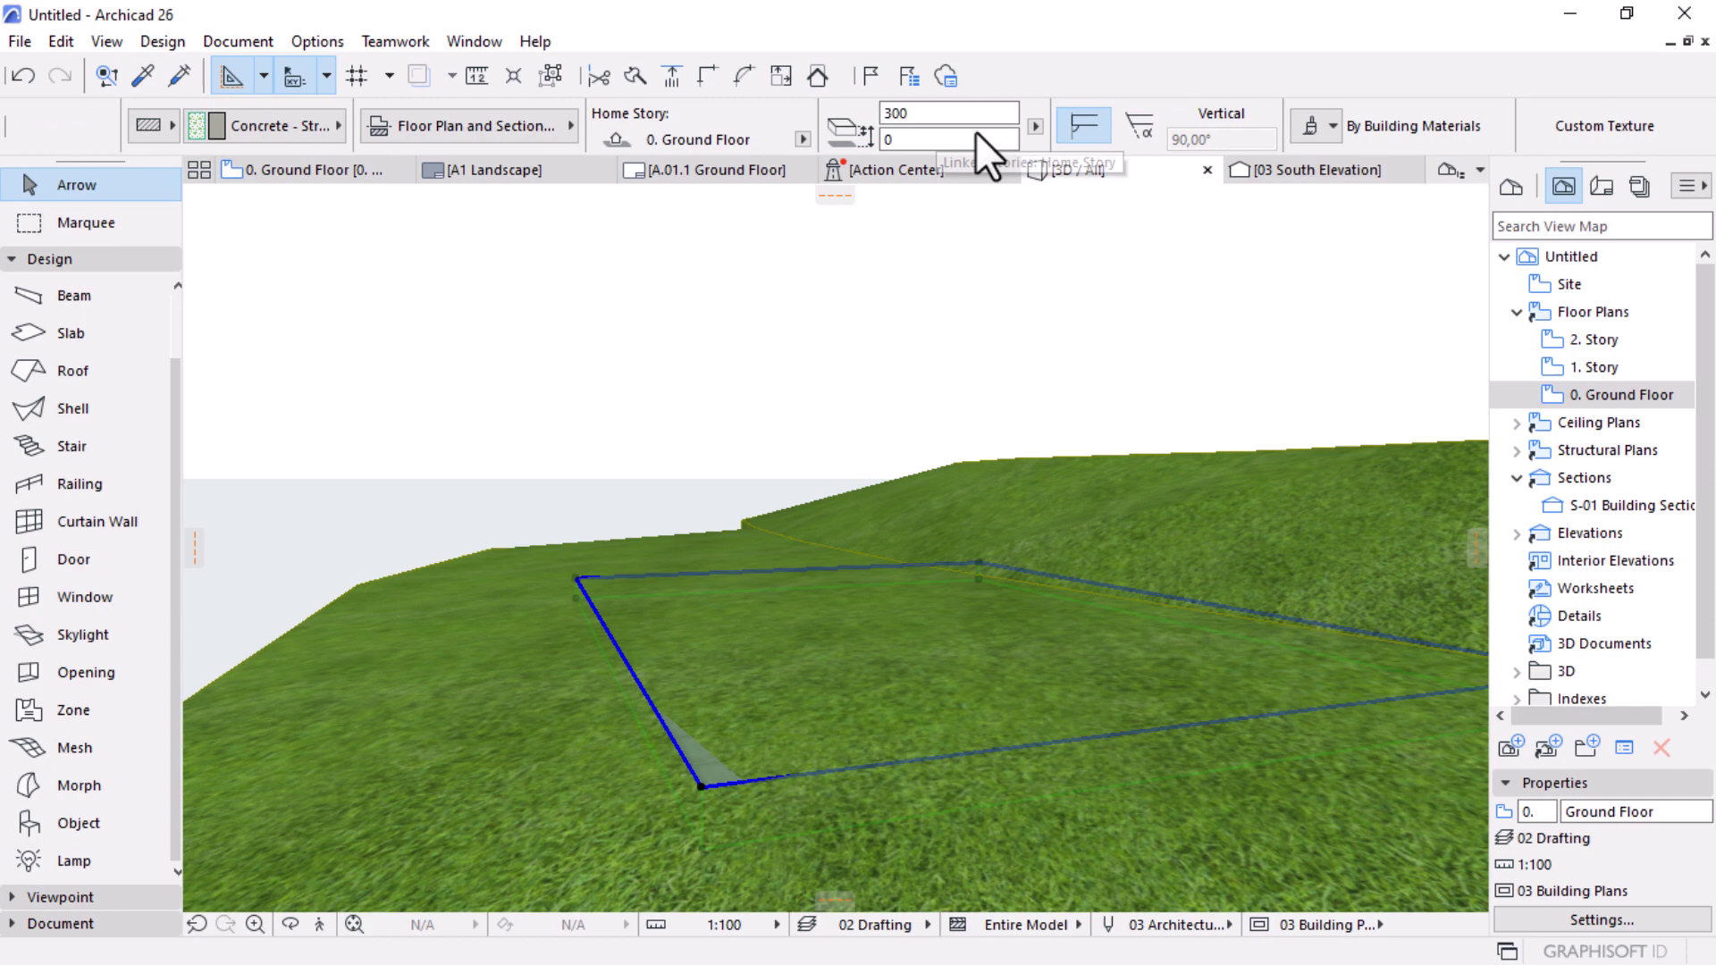
click(917, 140)
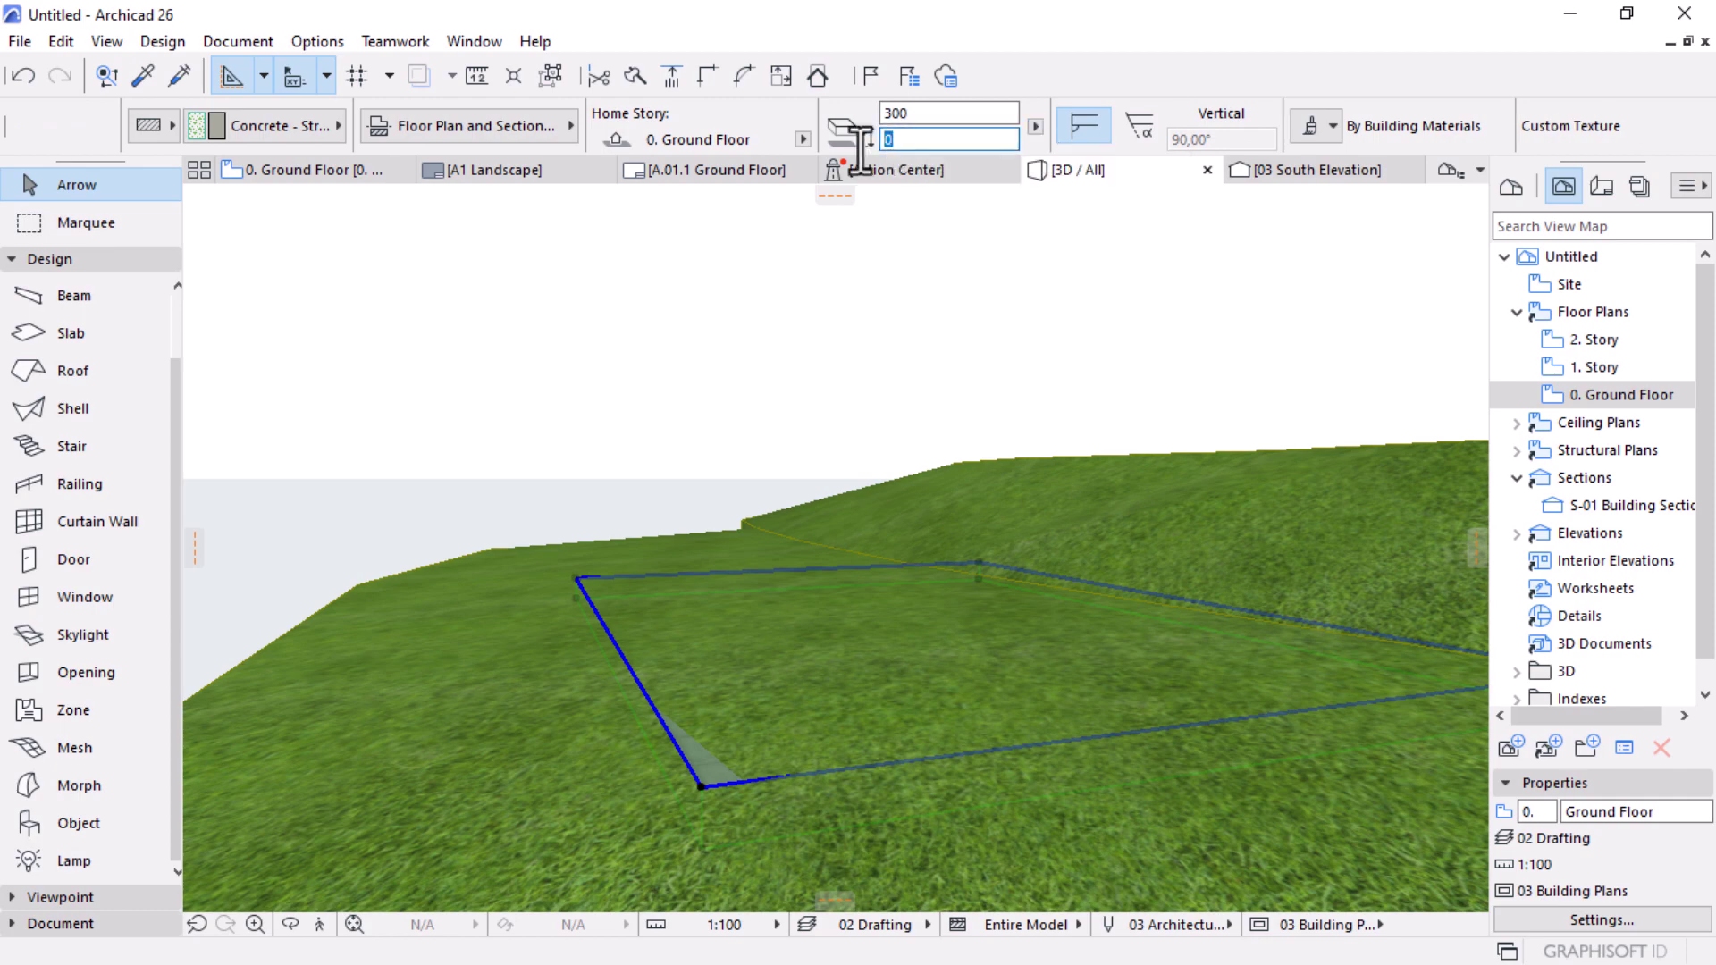
key(Return)
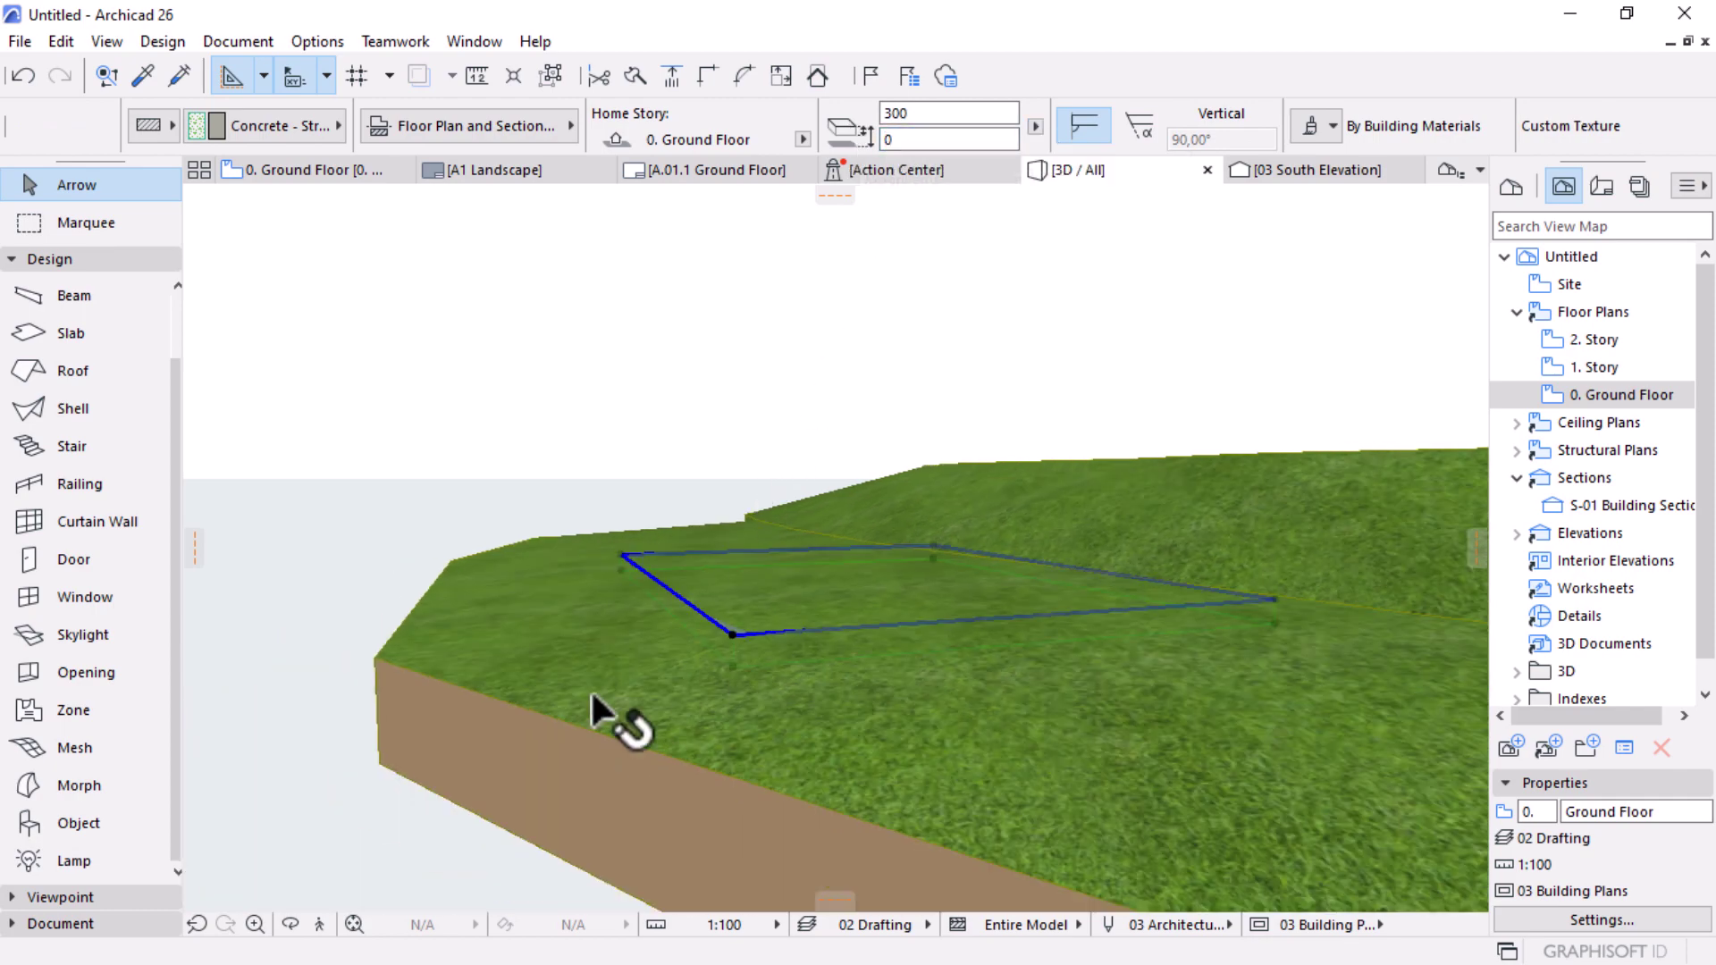
Step: Set the terrain mesh's bottom offset to its home story to -500
click(599, 661)
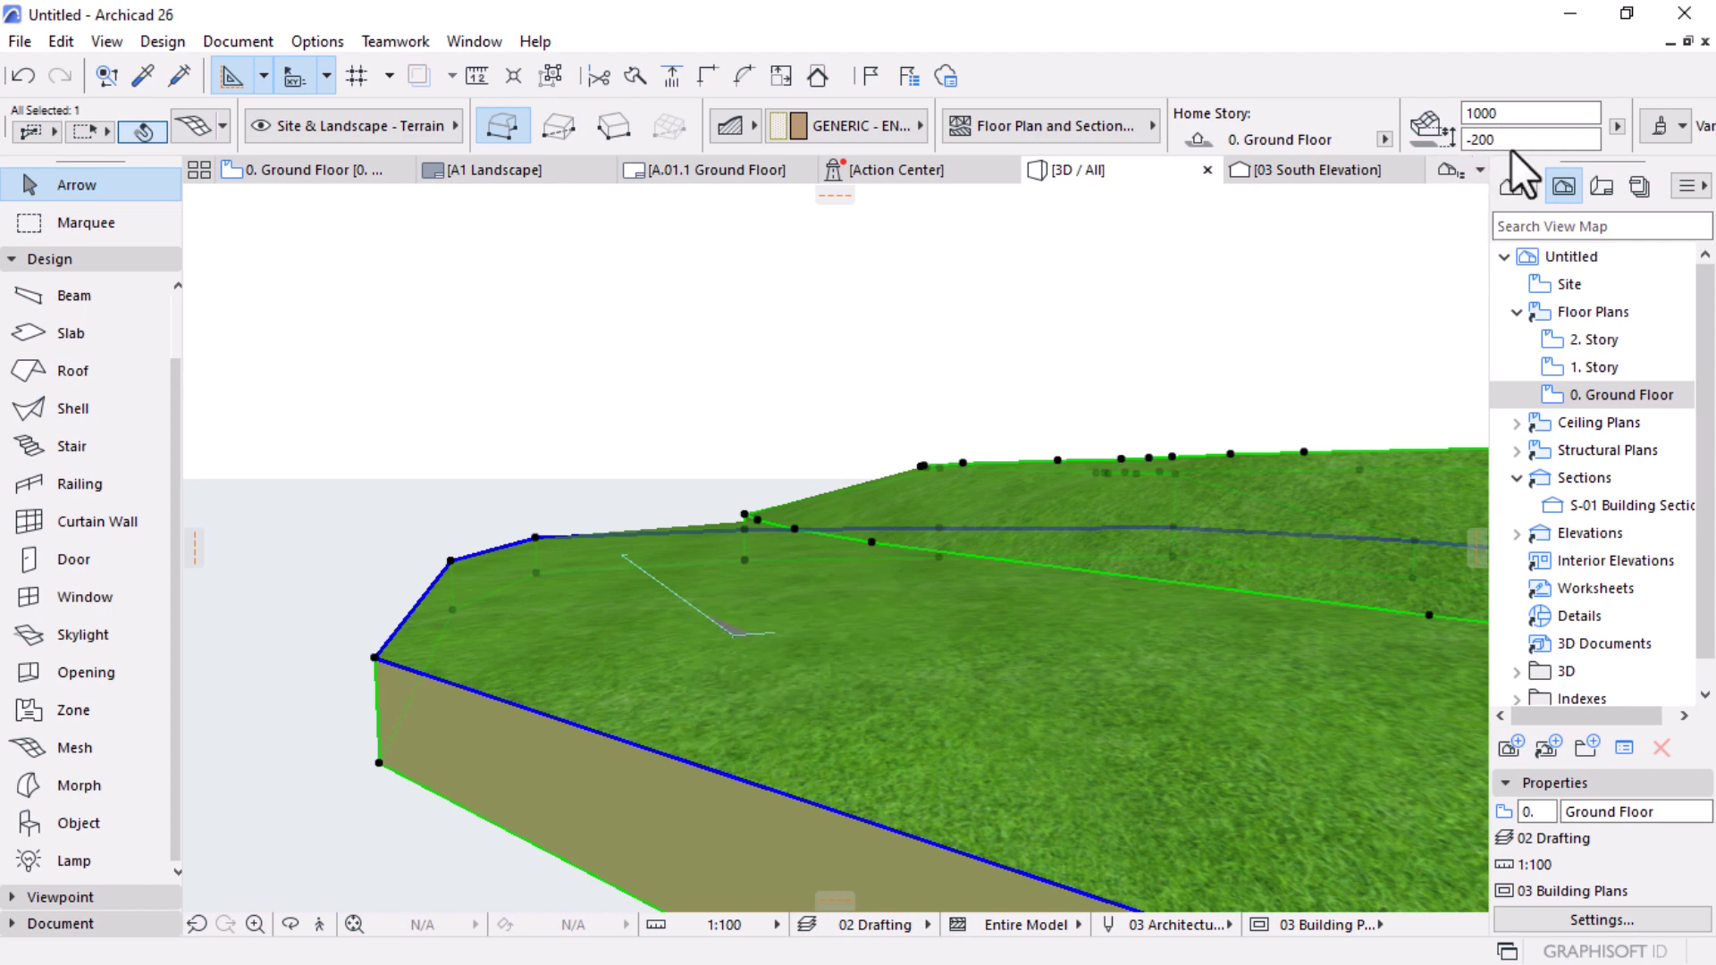
drag(1496, 141, 1449, 114)
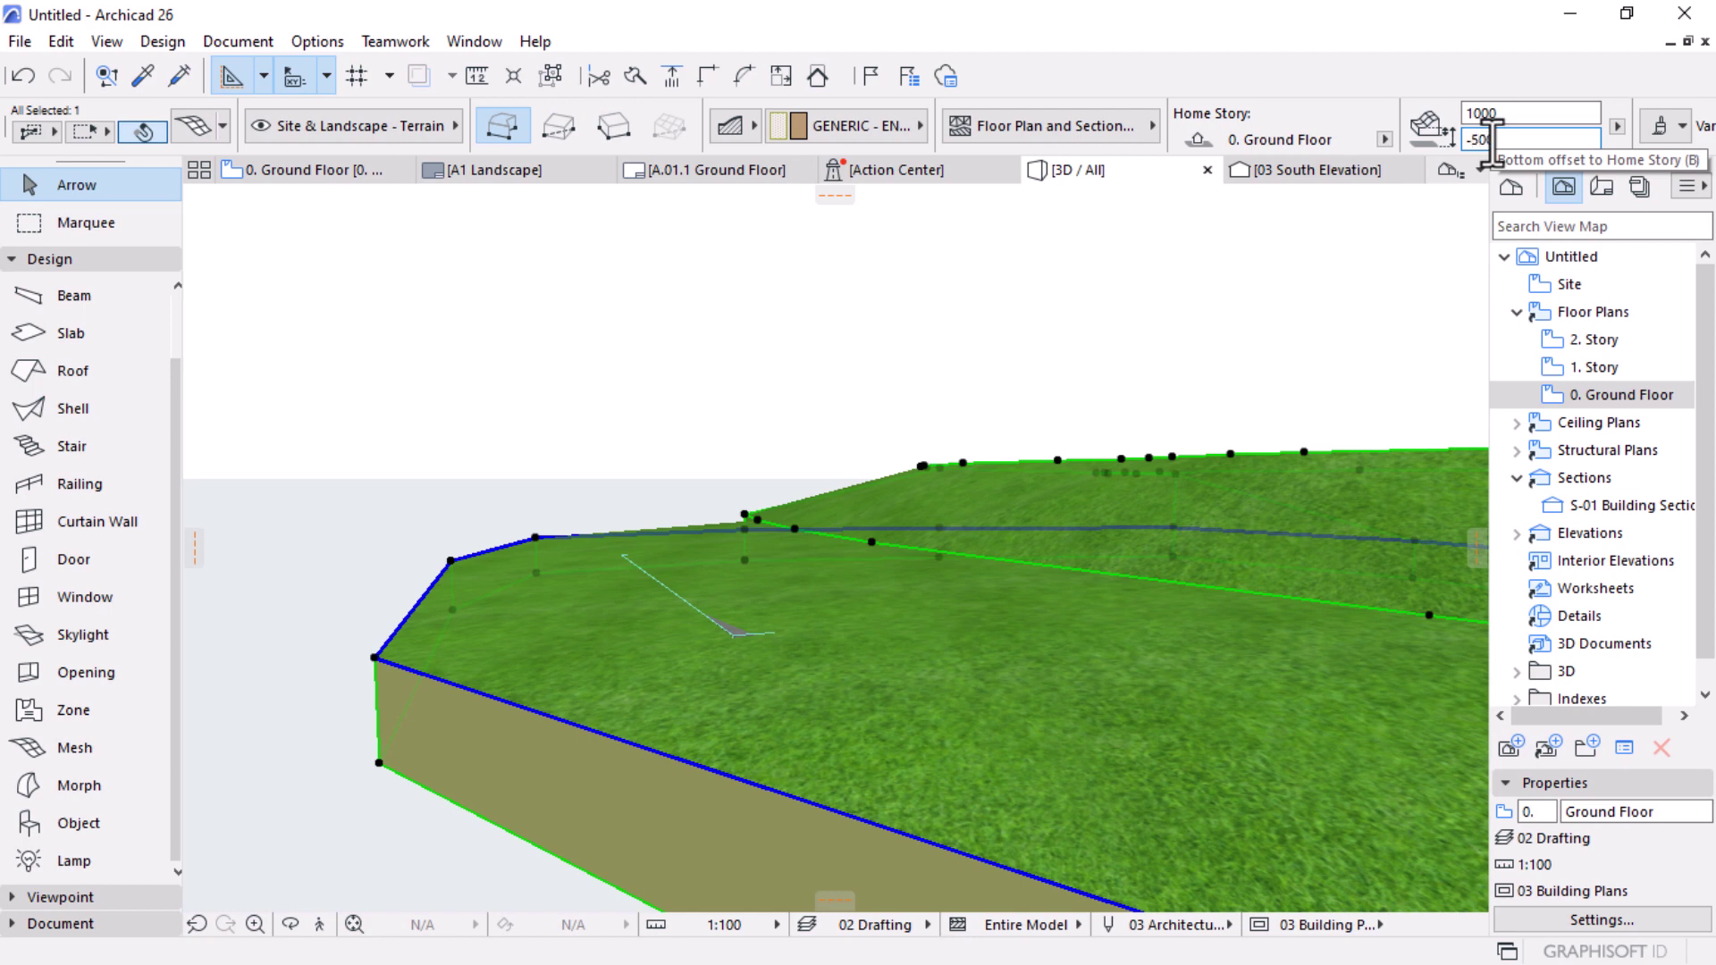
key(Return)
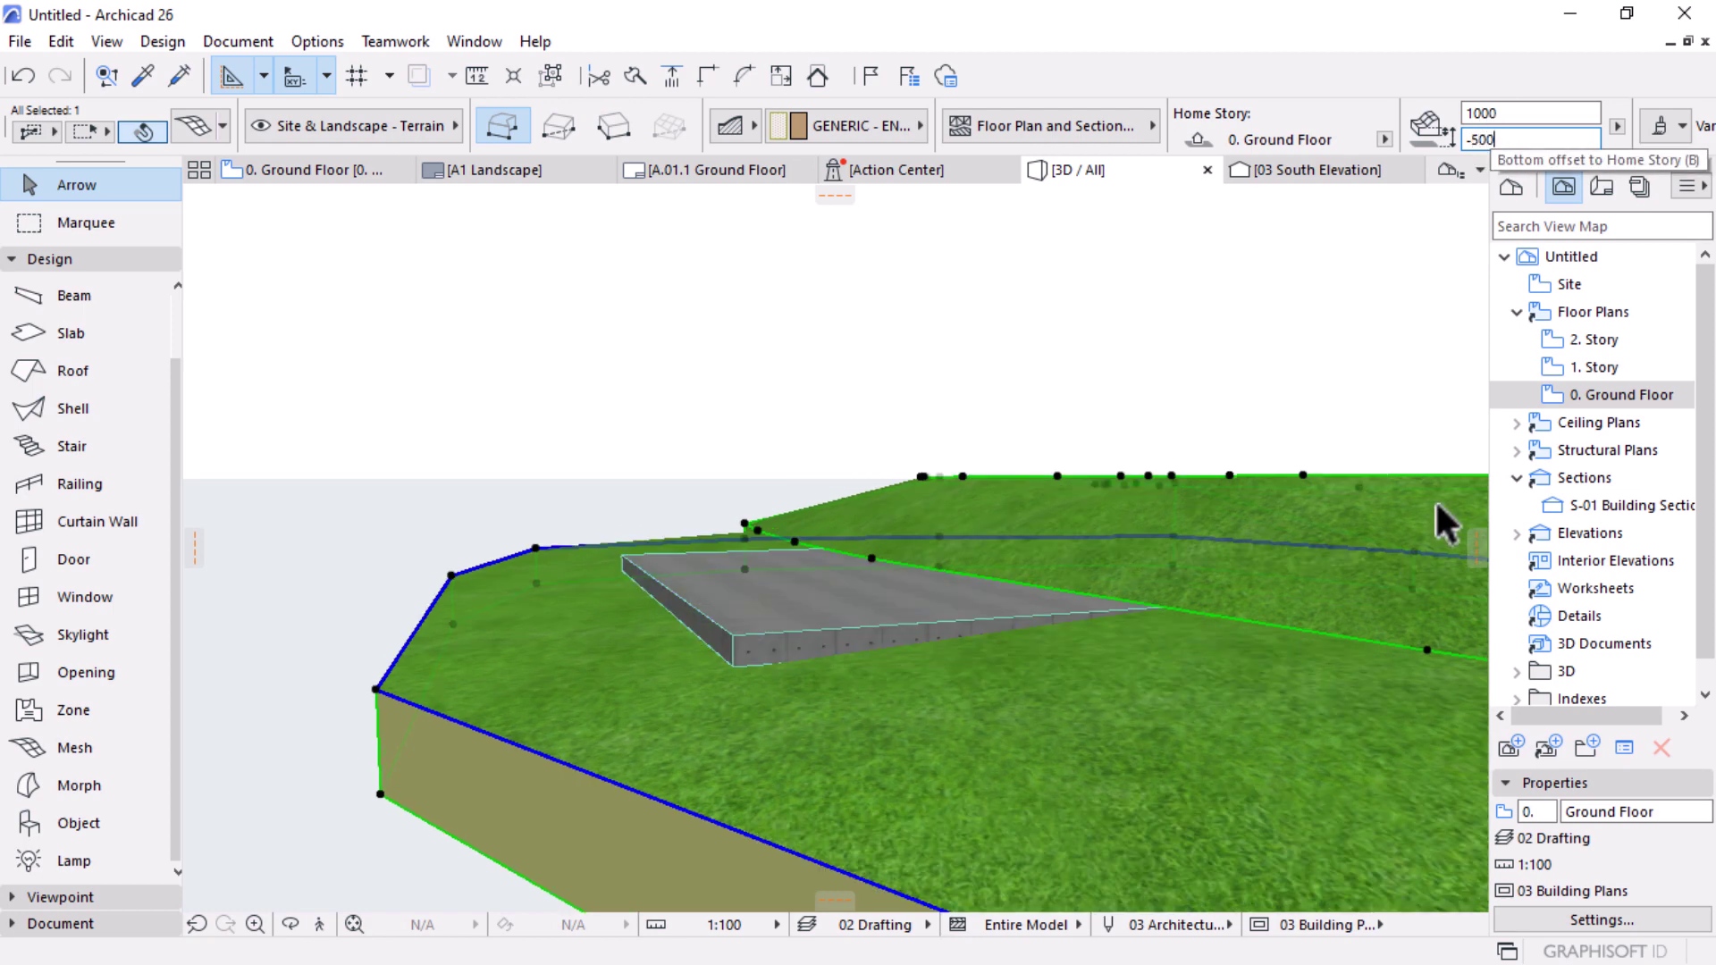
Step: Examine in 3D how the slab sits in the lowered terrain and which part of it remains buried in the slope
key(o)
drag(1237, 693, 849, 614)
drag(407, 737, 492, 711)
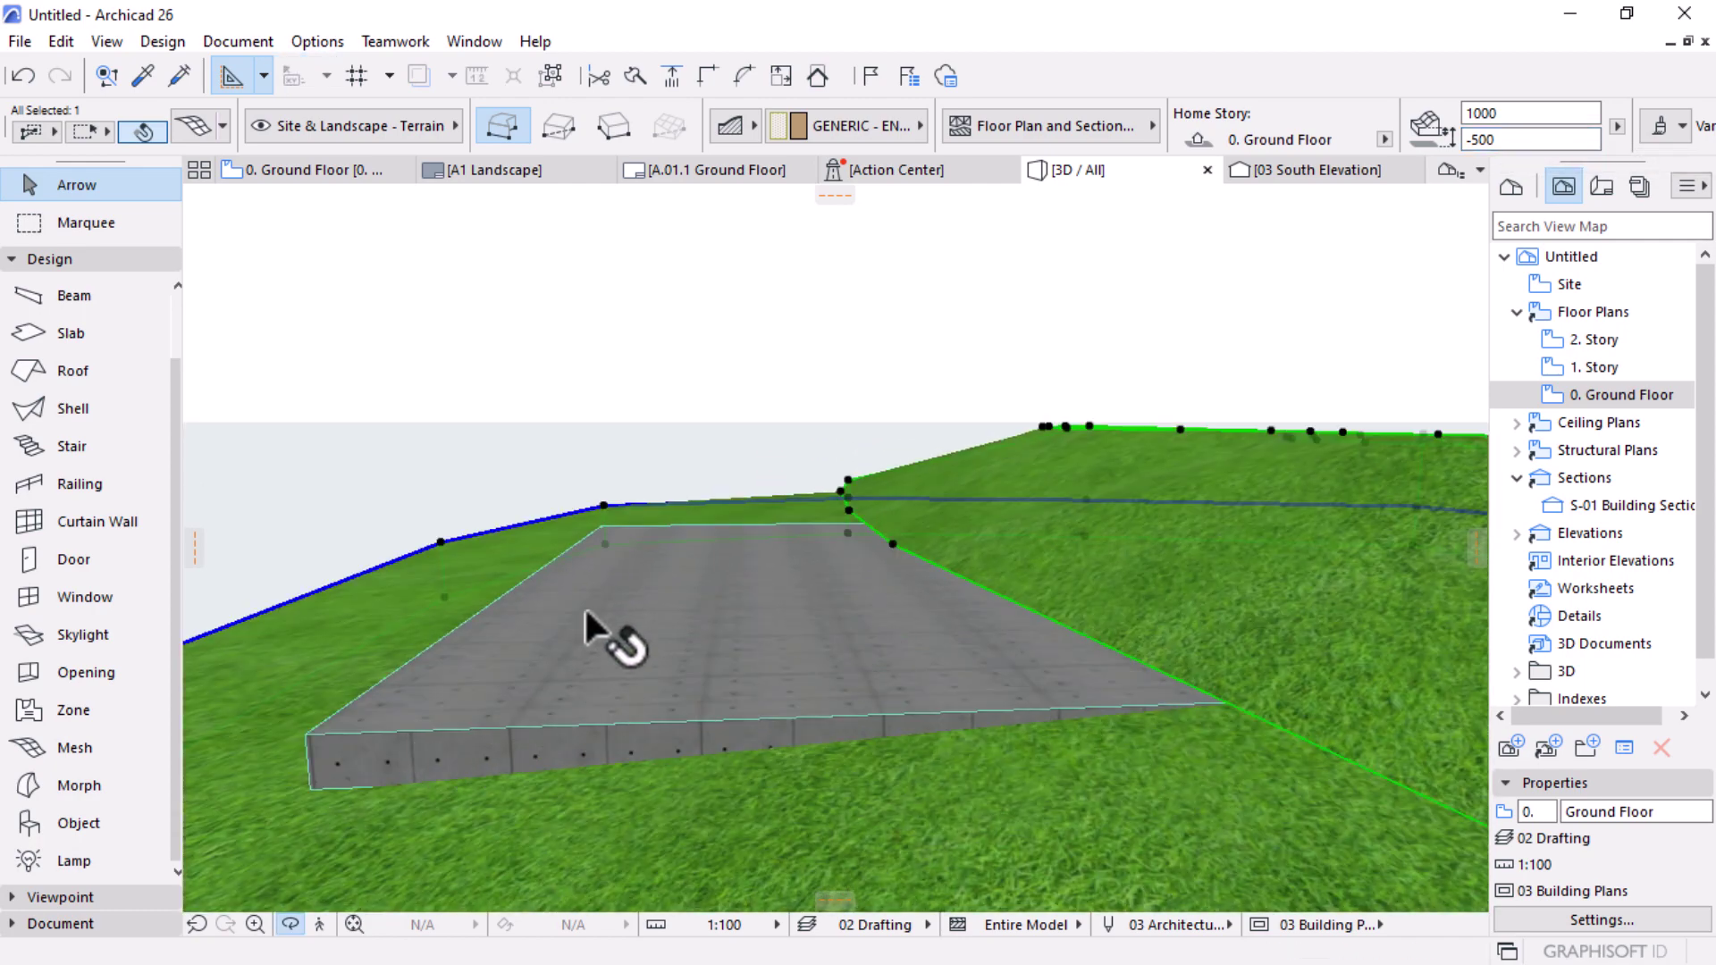
key(Escape)
click(565, 615)
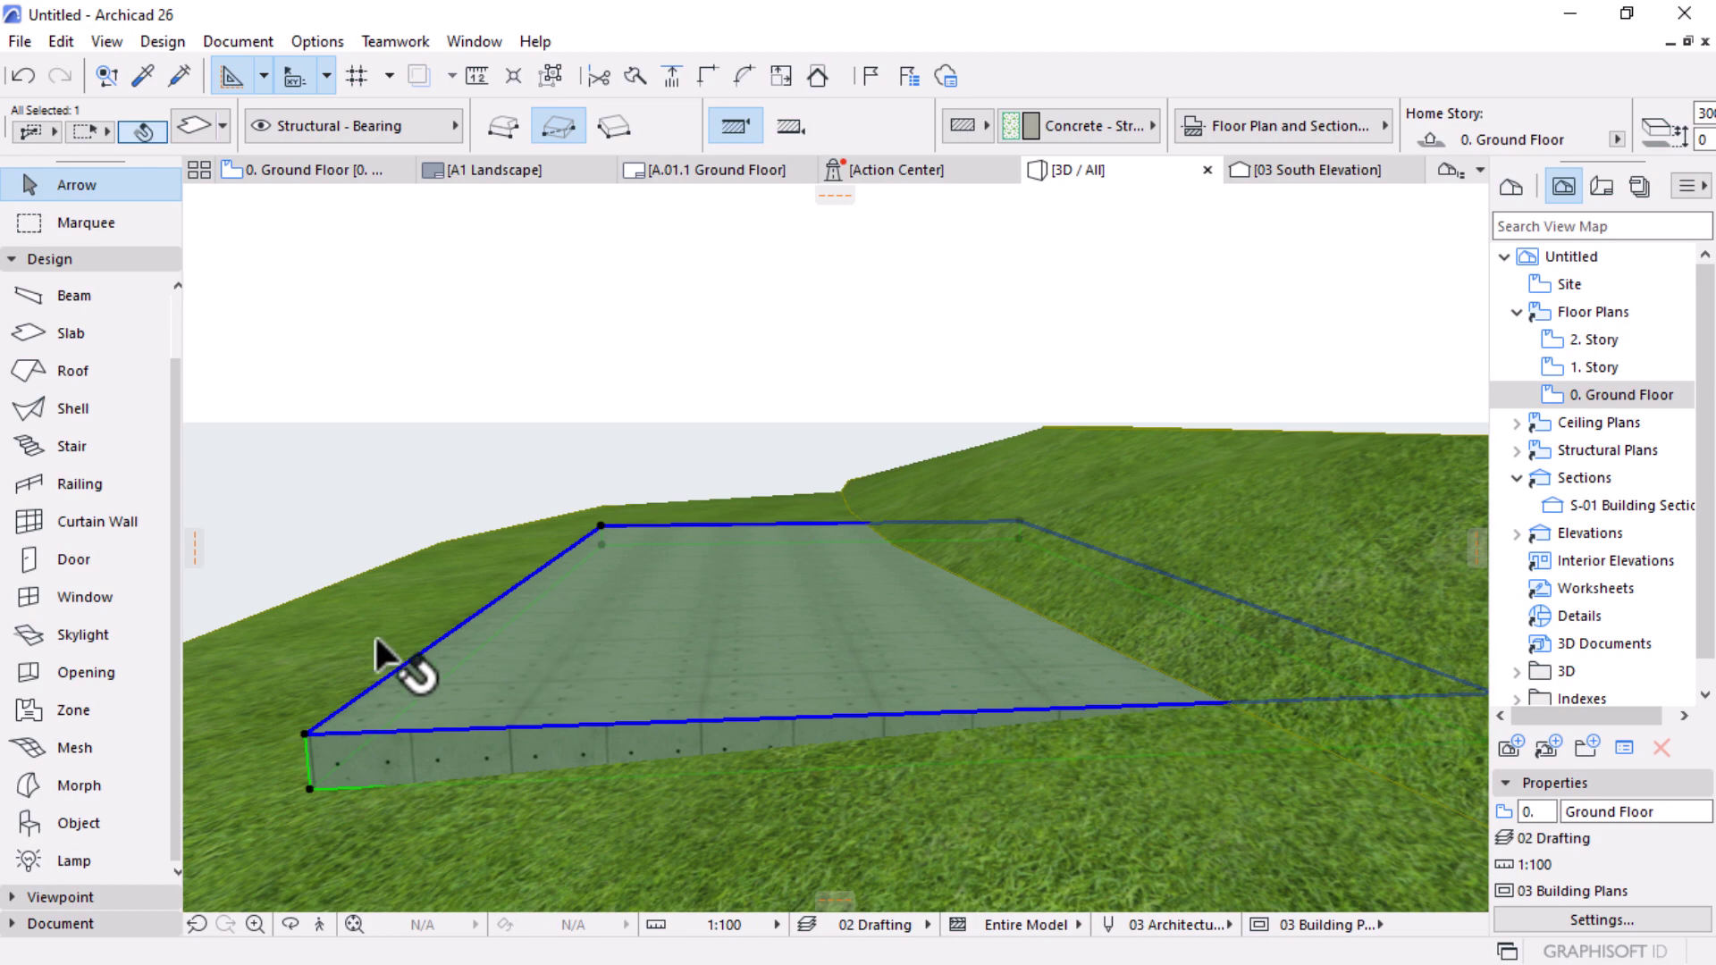
drag(373, 633, 1057, 636)
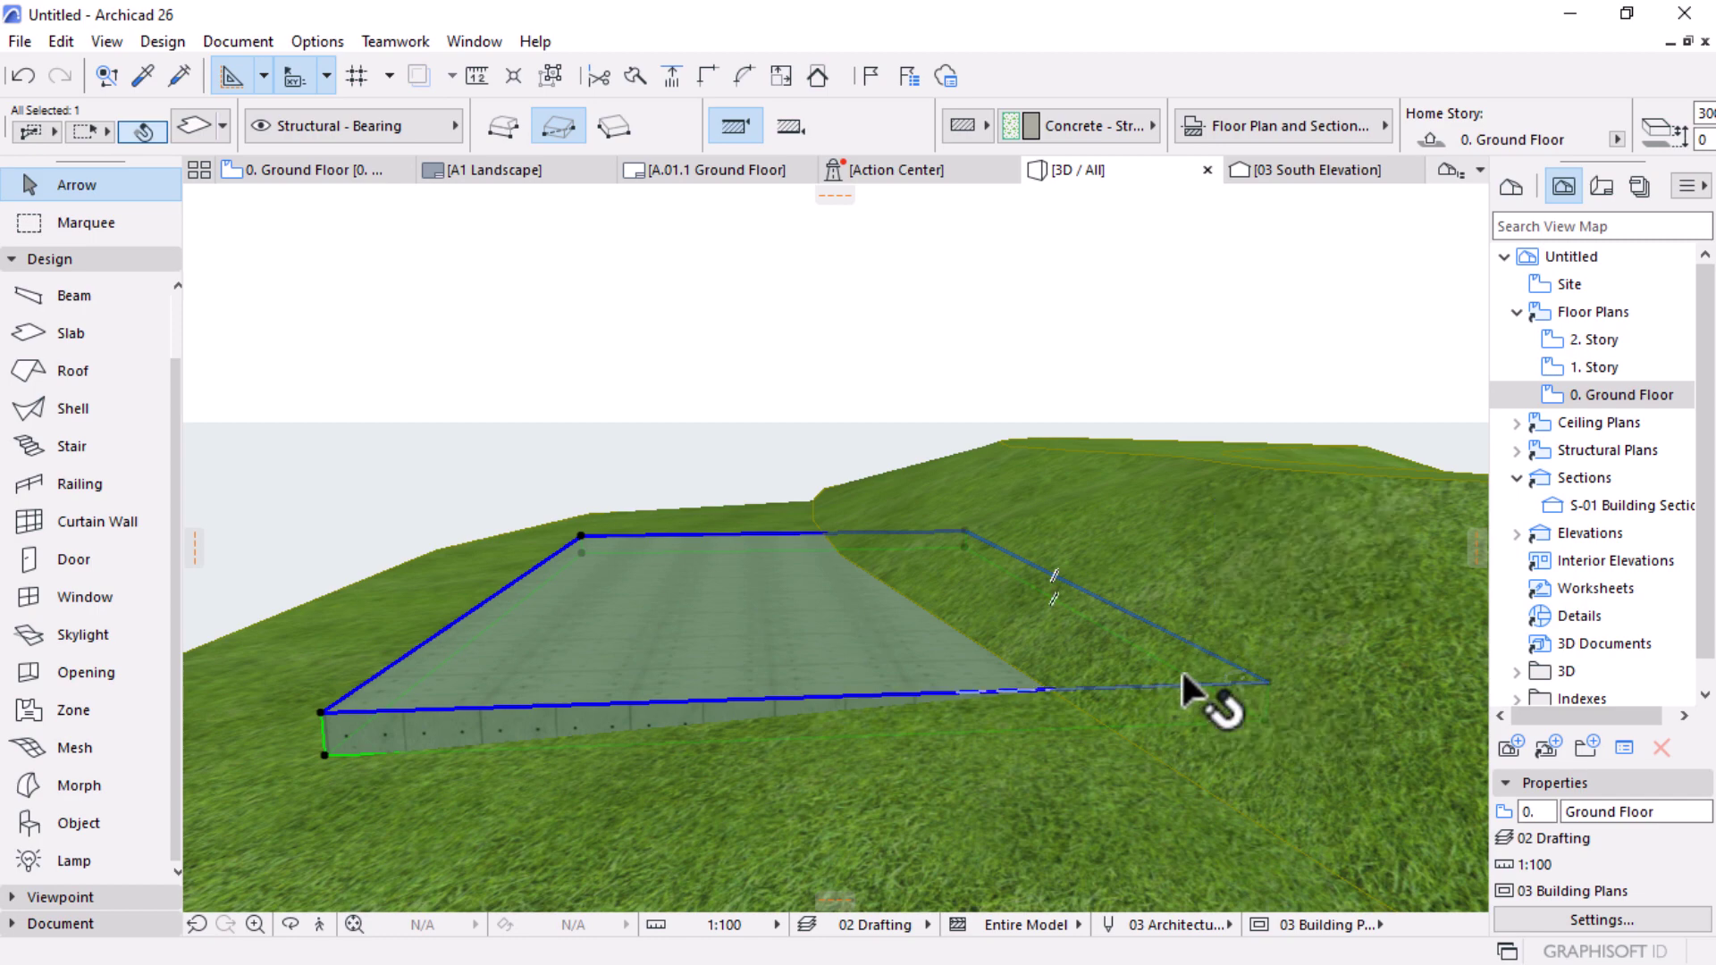
scroll(1093, 652, down, 2)
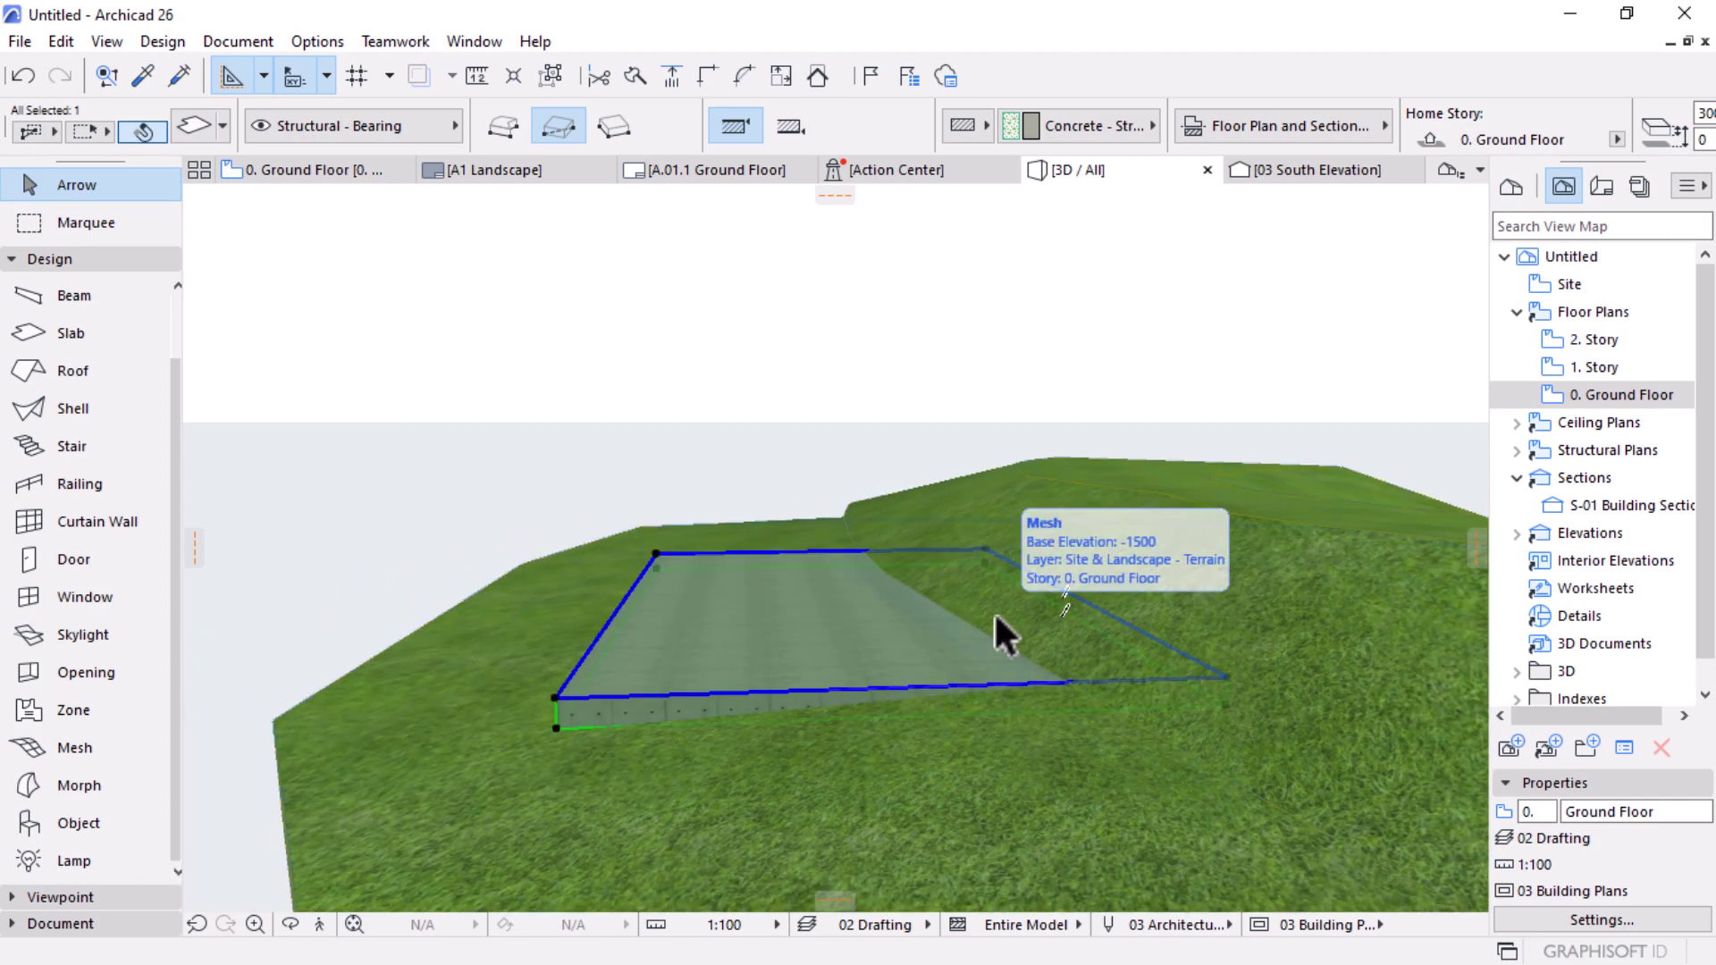
drag(853, 598, 658, 577)
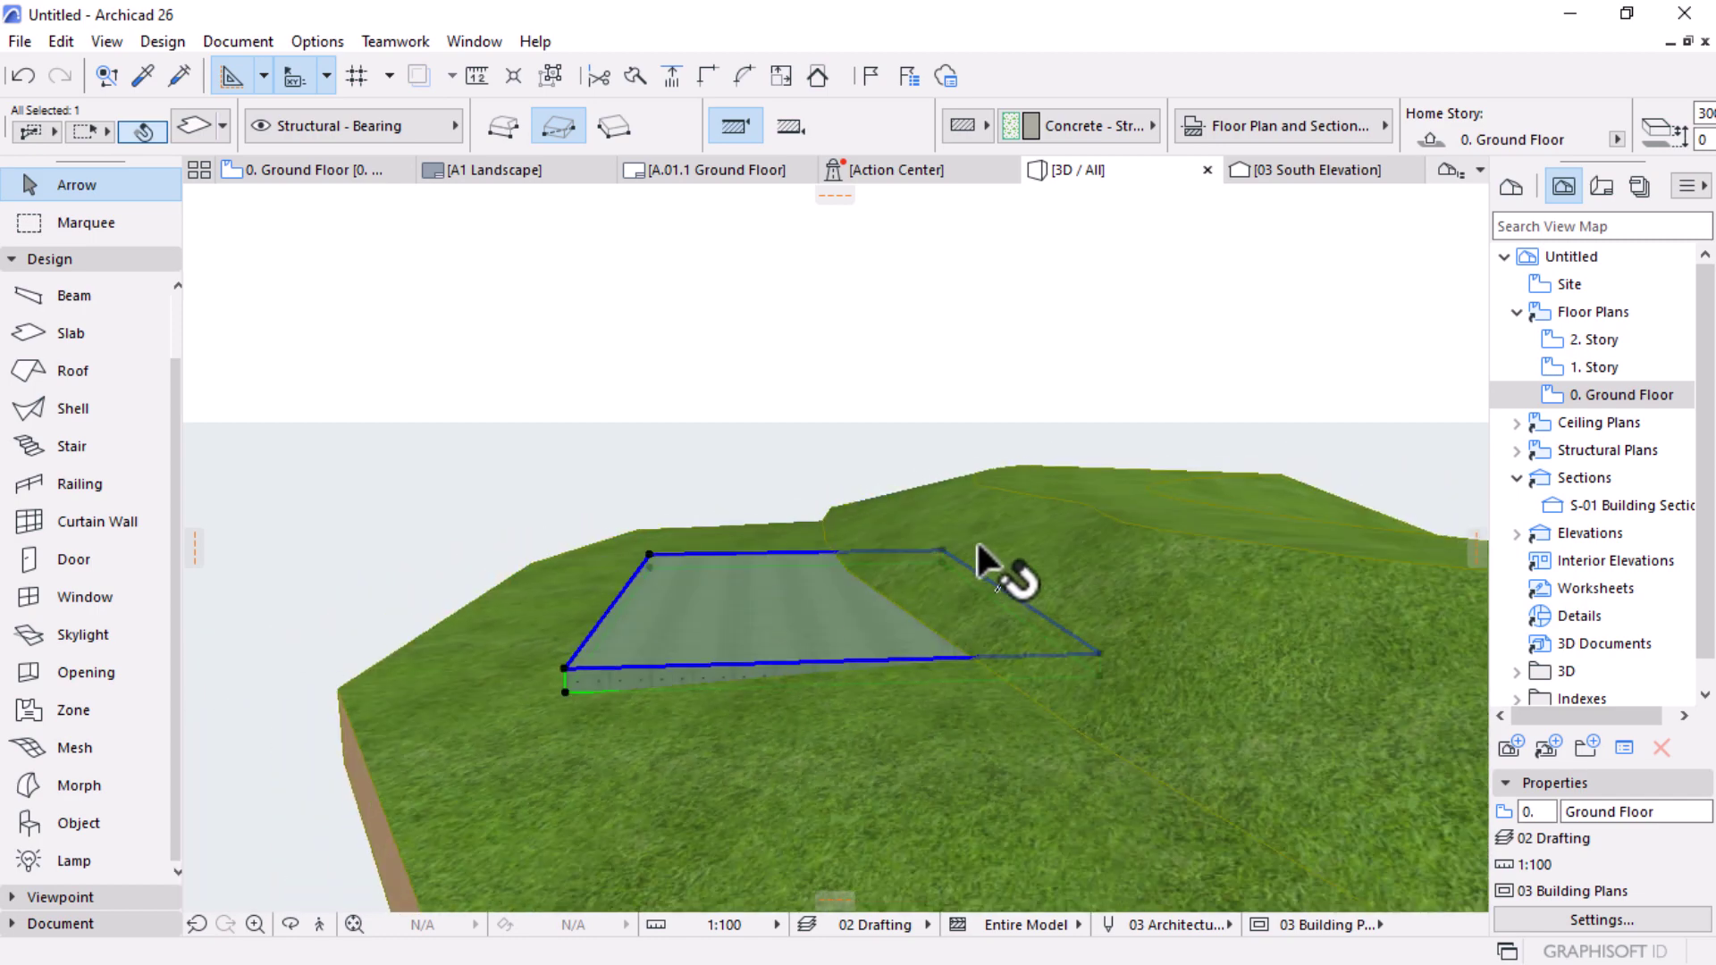
key(Escape)
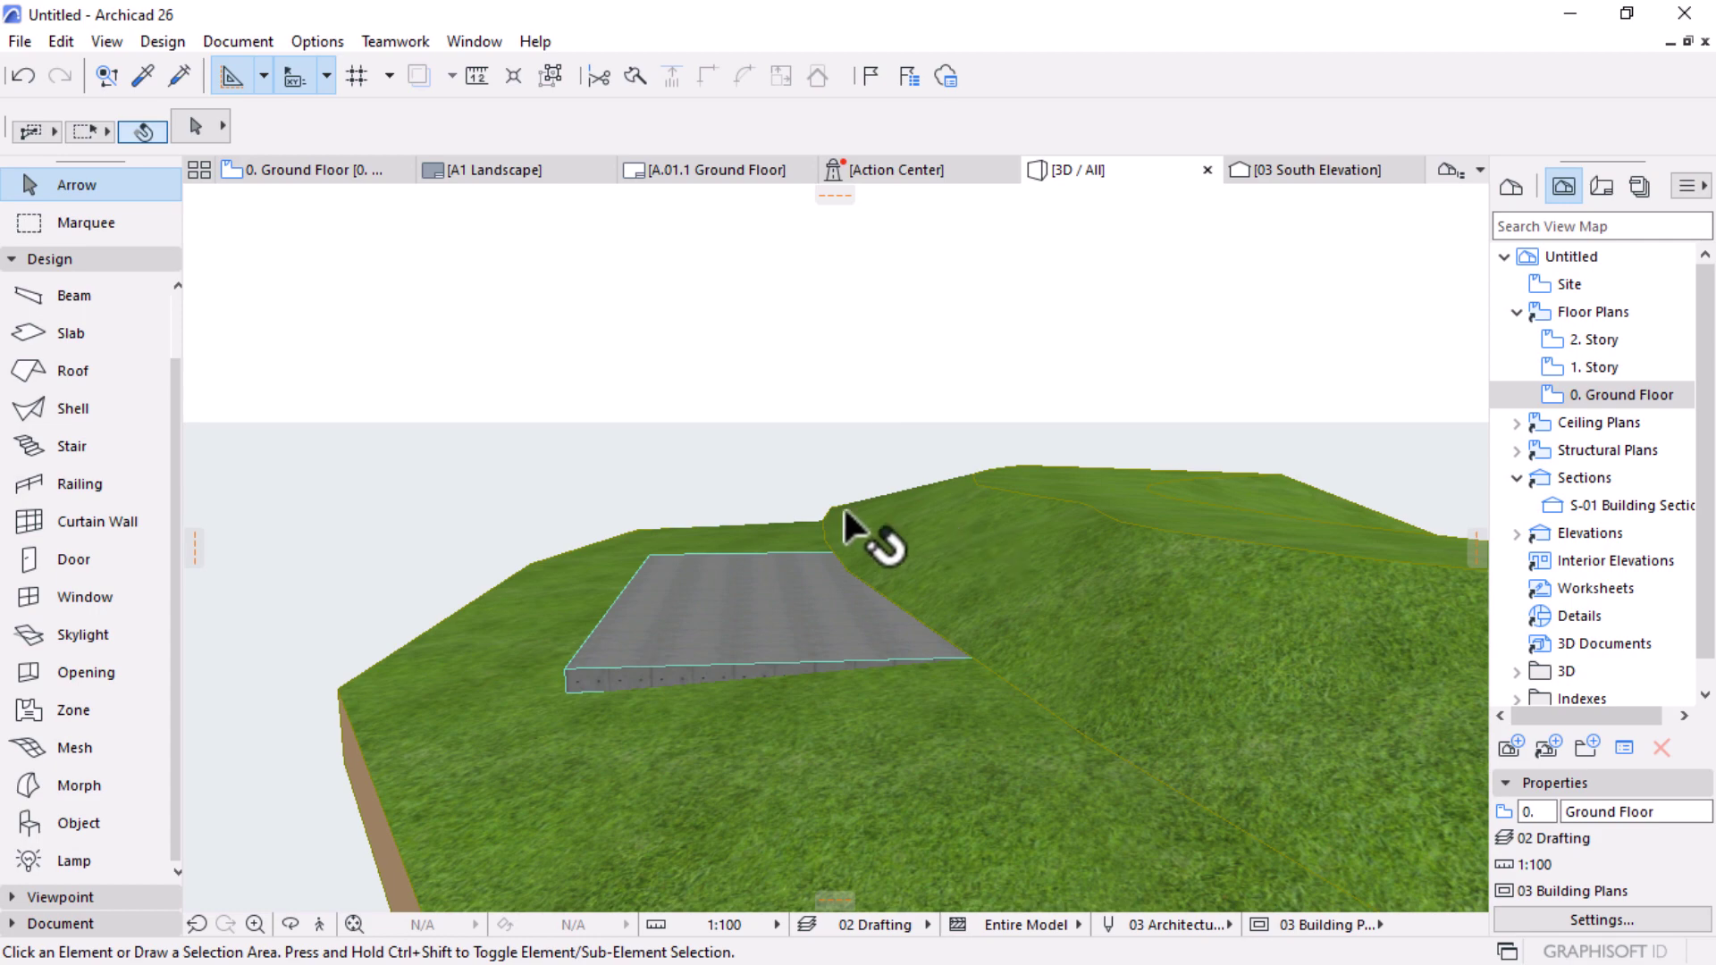
Step: Set up a Solid Element Operation with the terrain mesh as target and the concrete slab as operator
click(766, 601)
click(1053, 556)
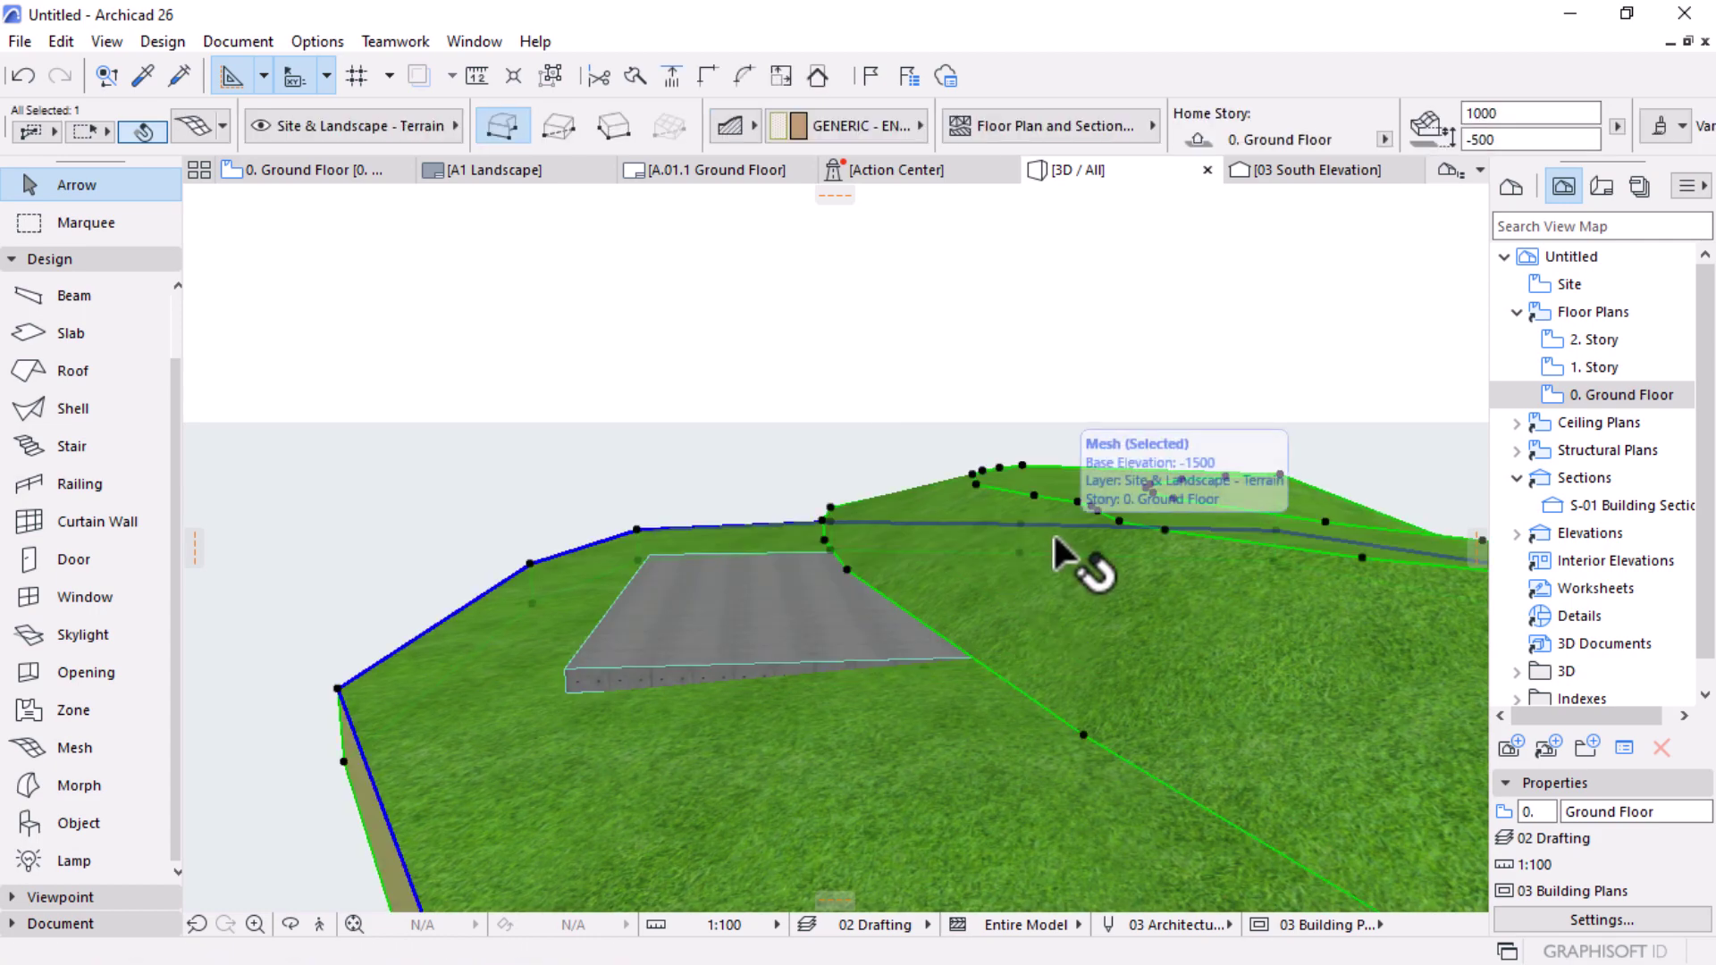
right_click(797, 290)
mouse_move(876, 548)
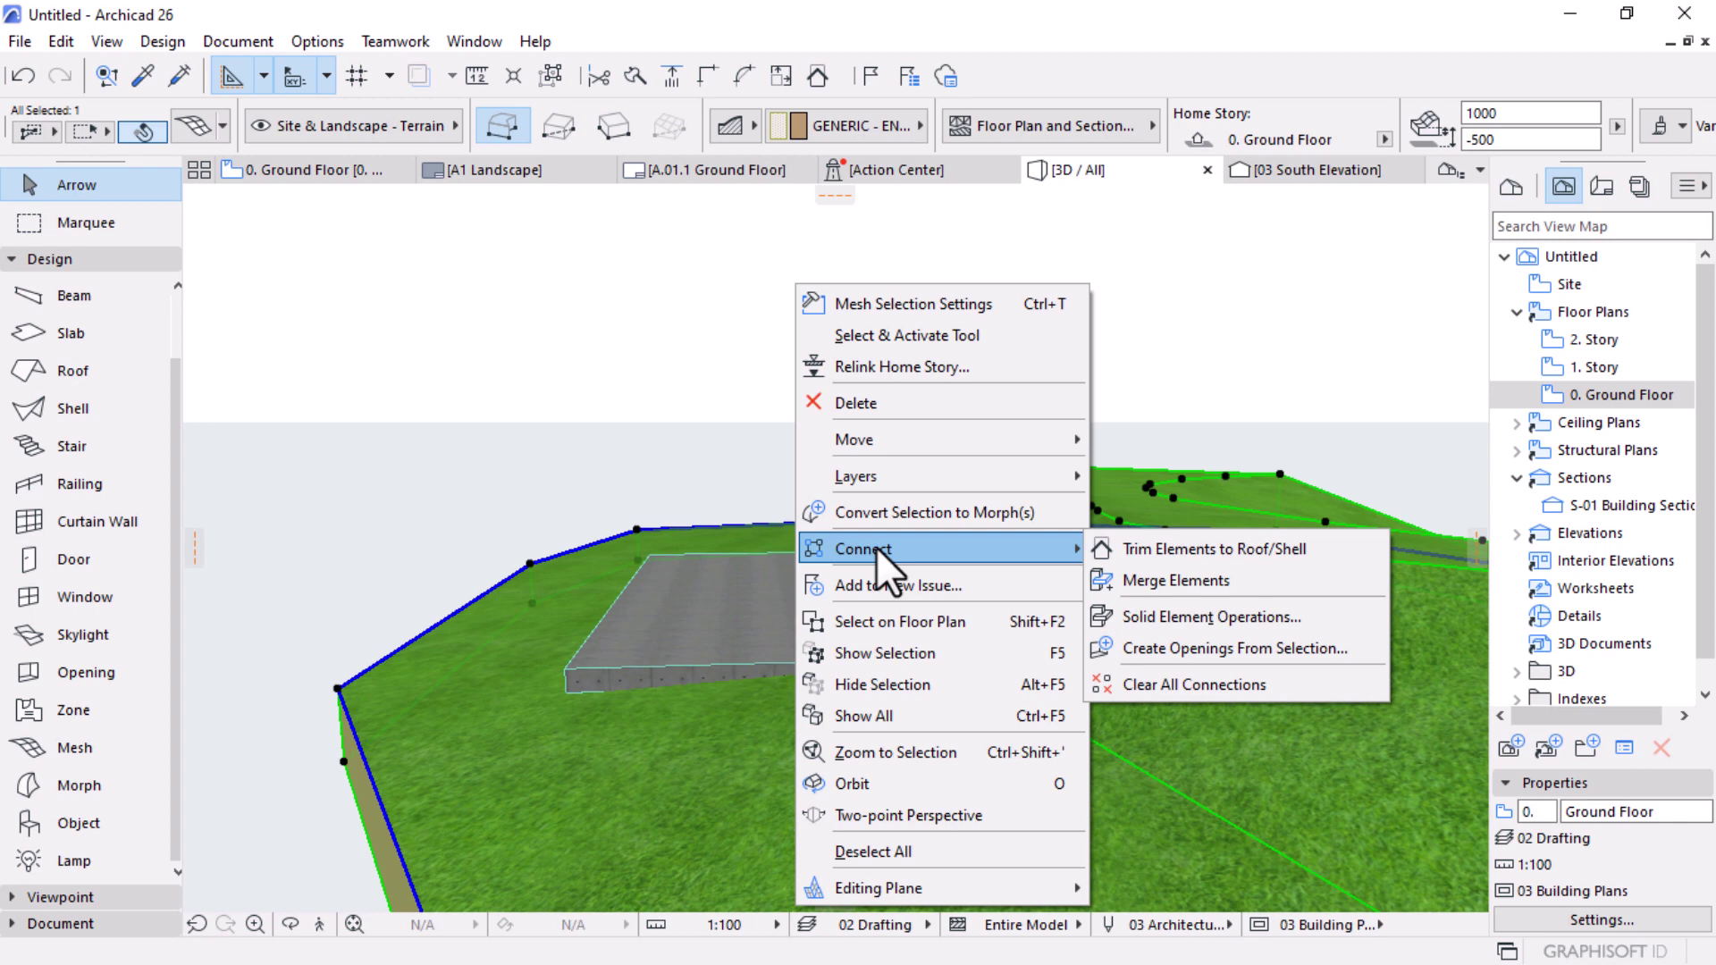
click(1231, 616)
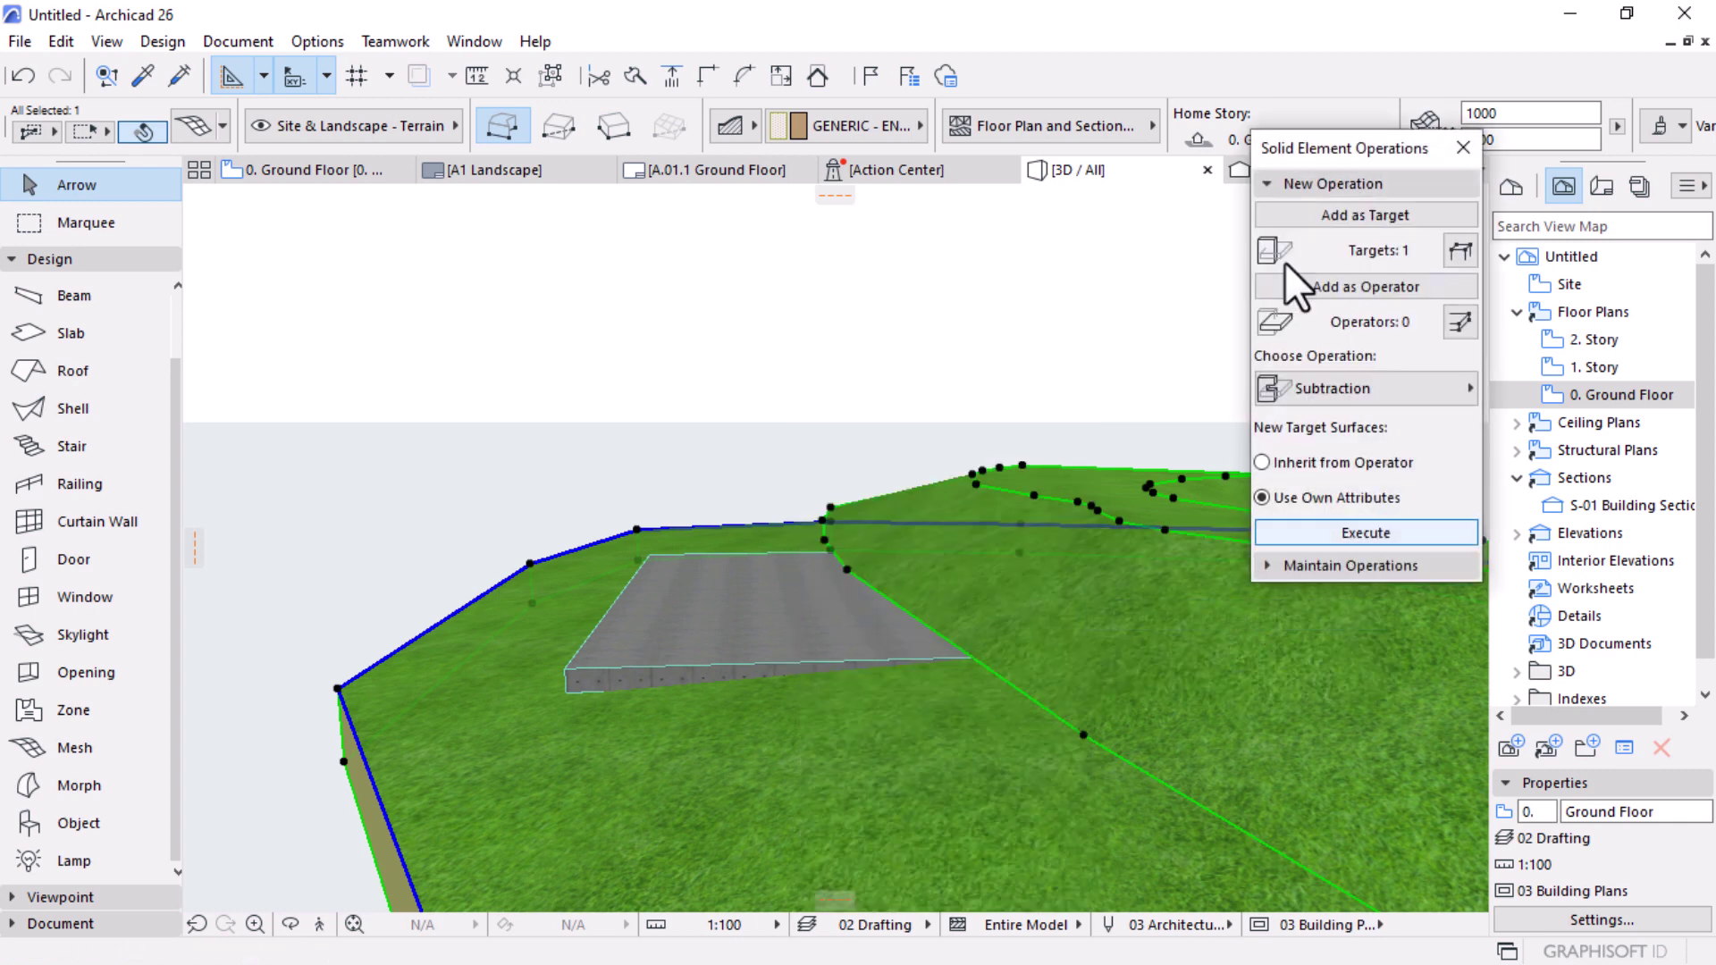
drag(1369, 152, 1259, 228)
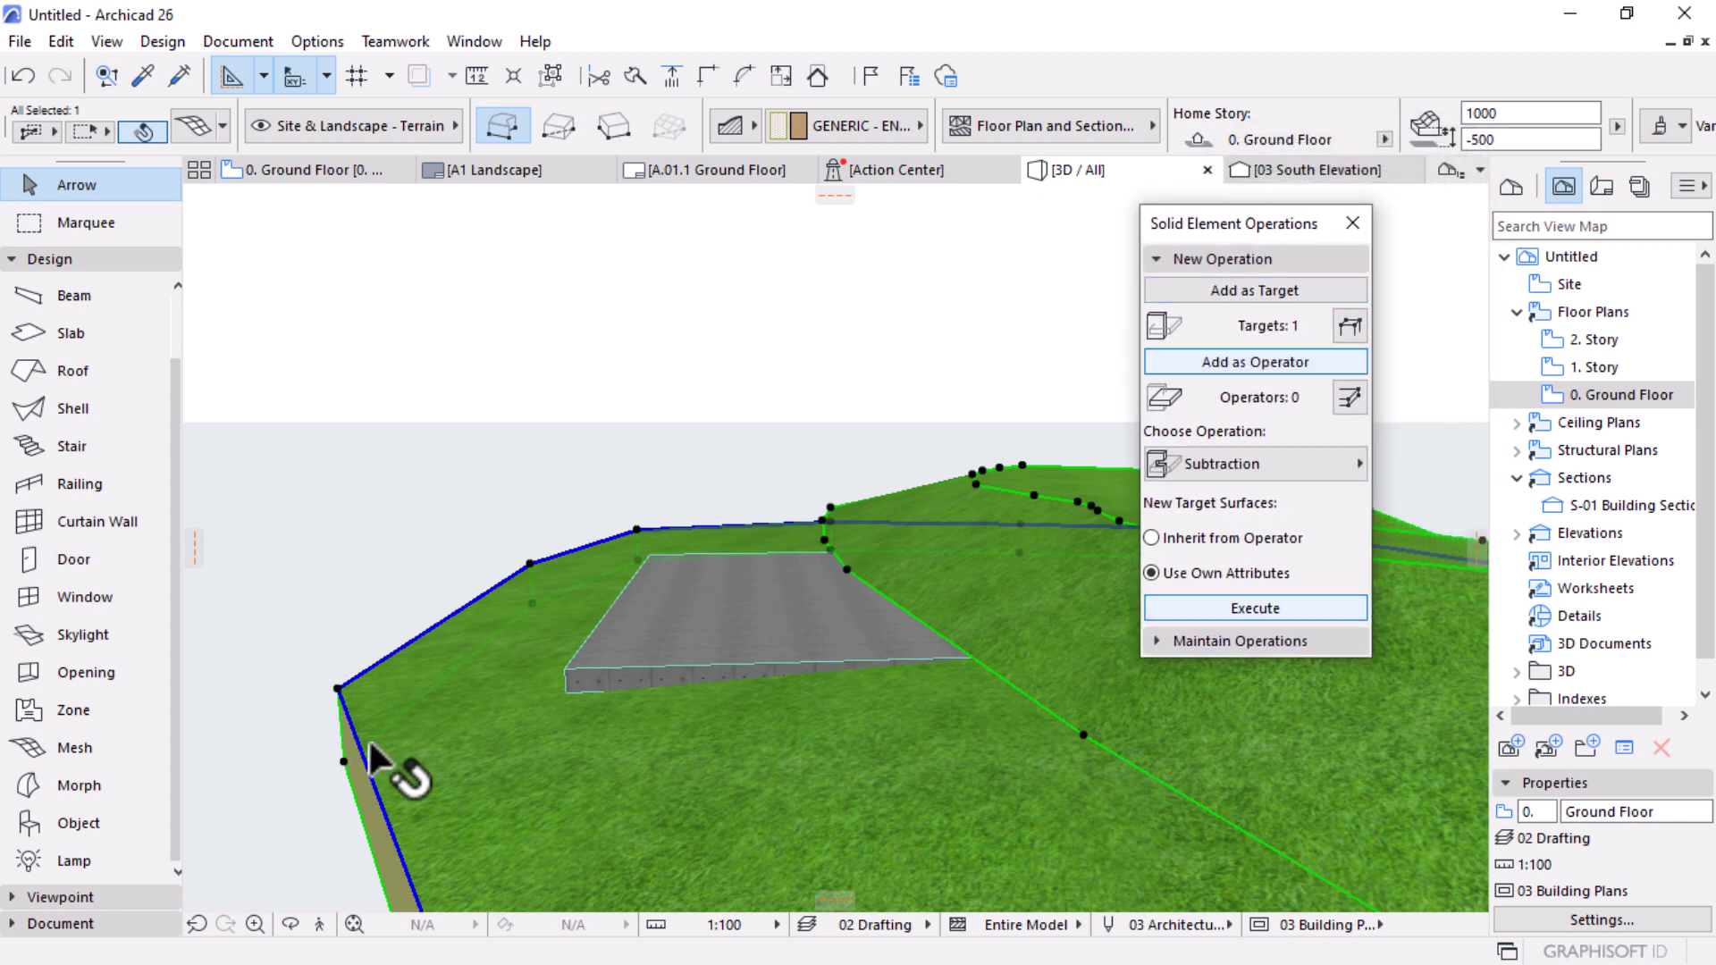
click(1280, 298)
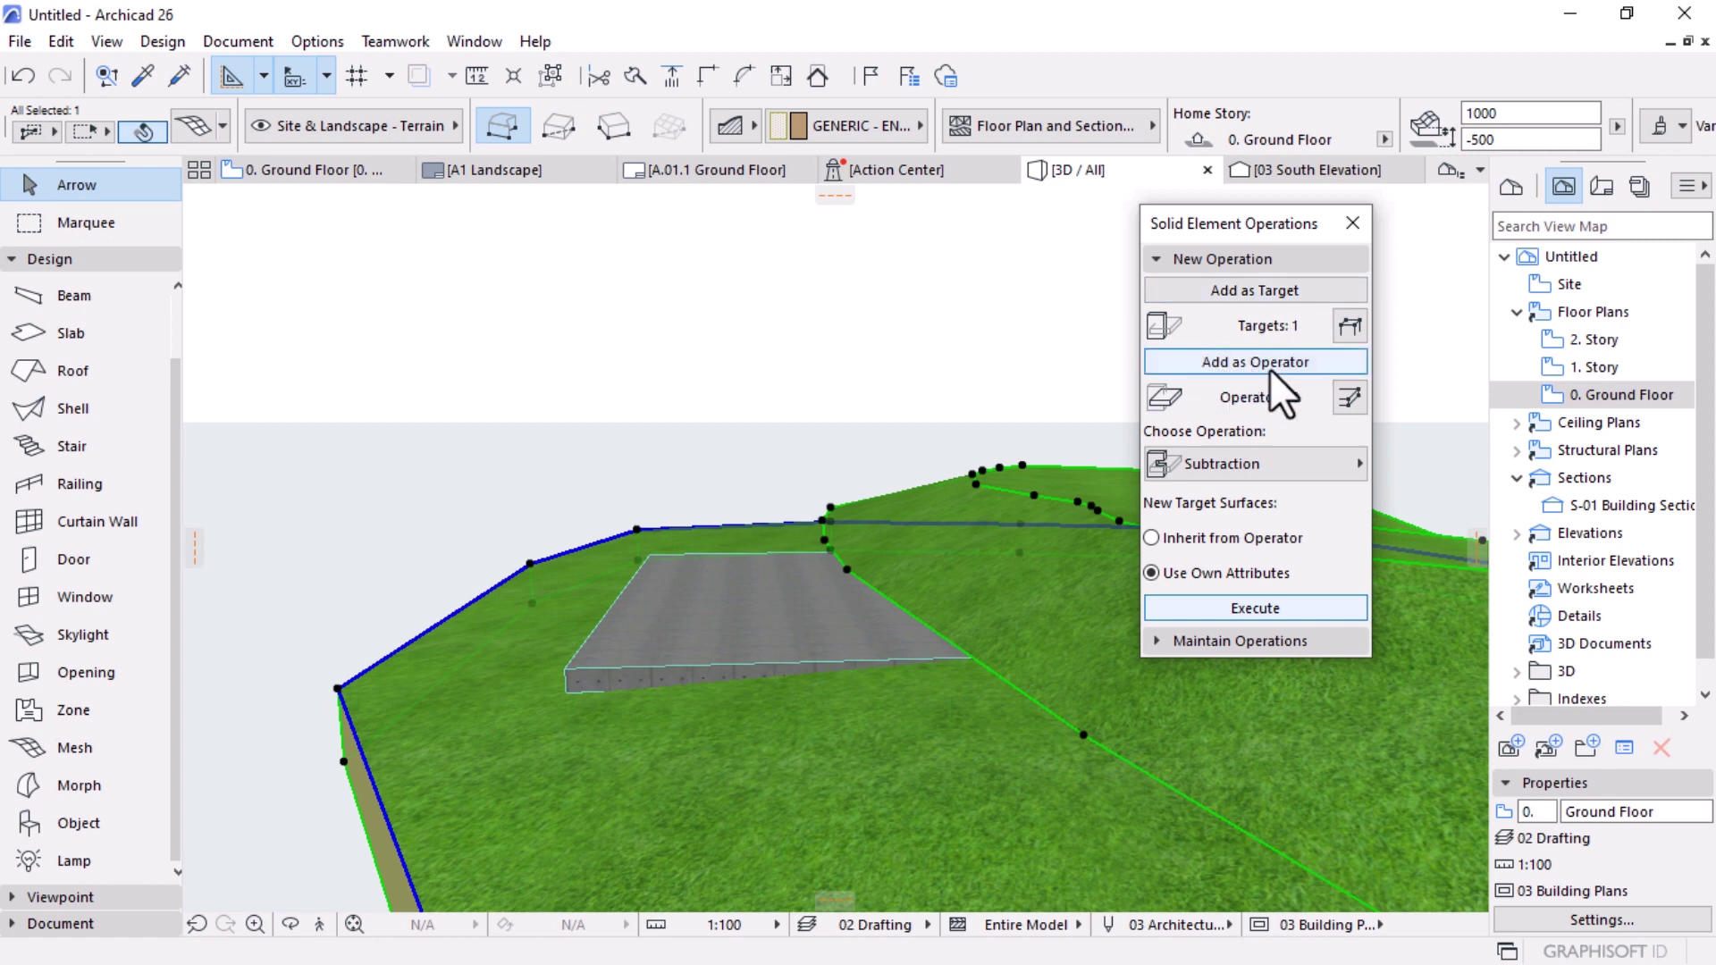
click(612, 665)
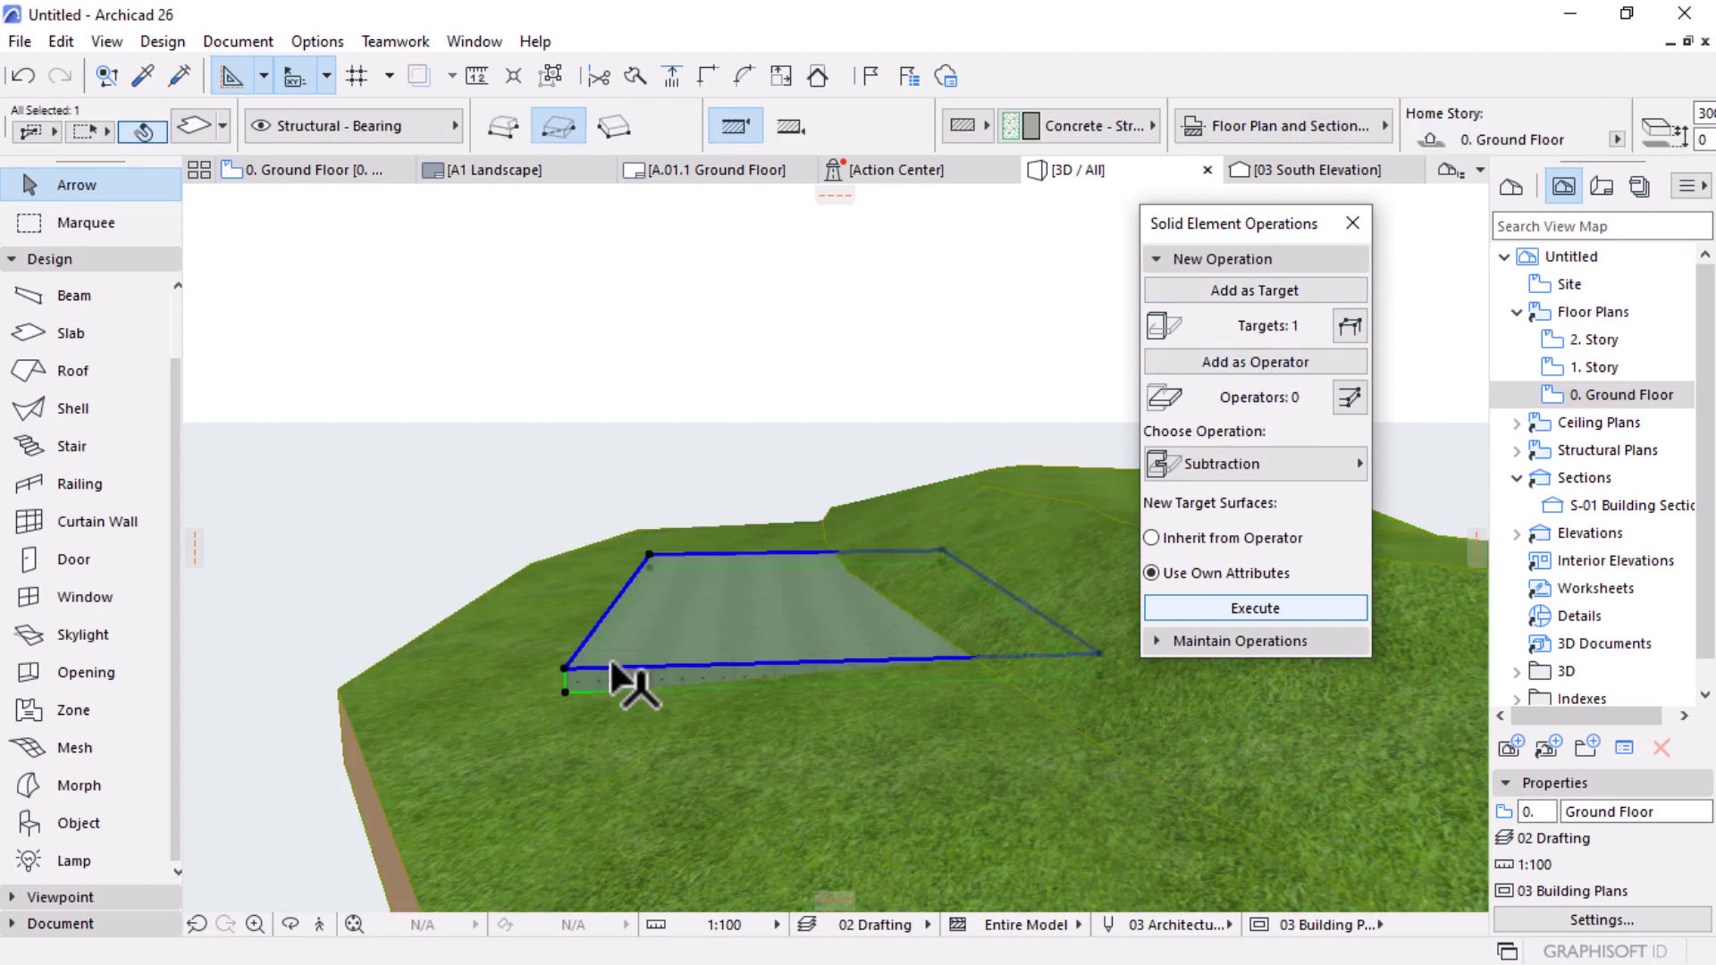
click(1246, 365)
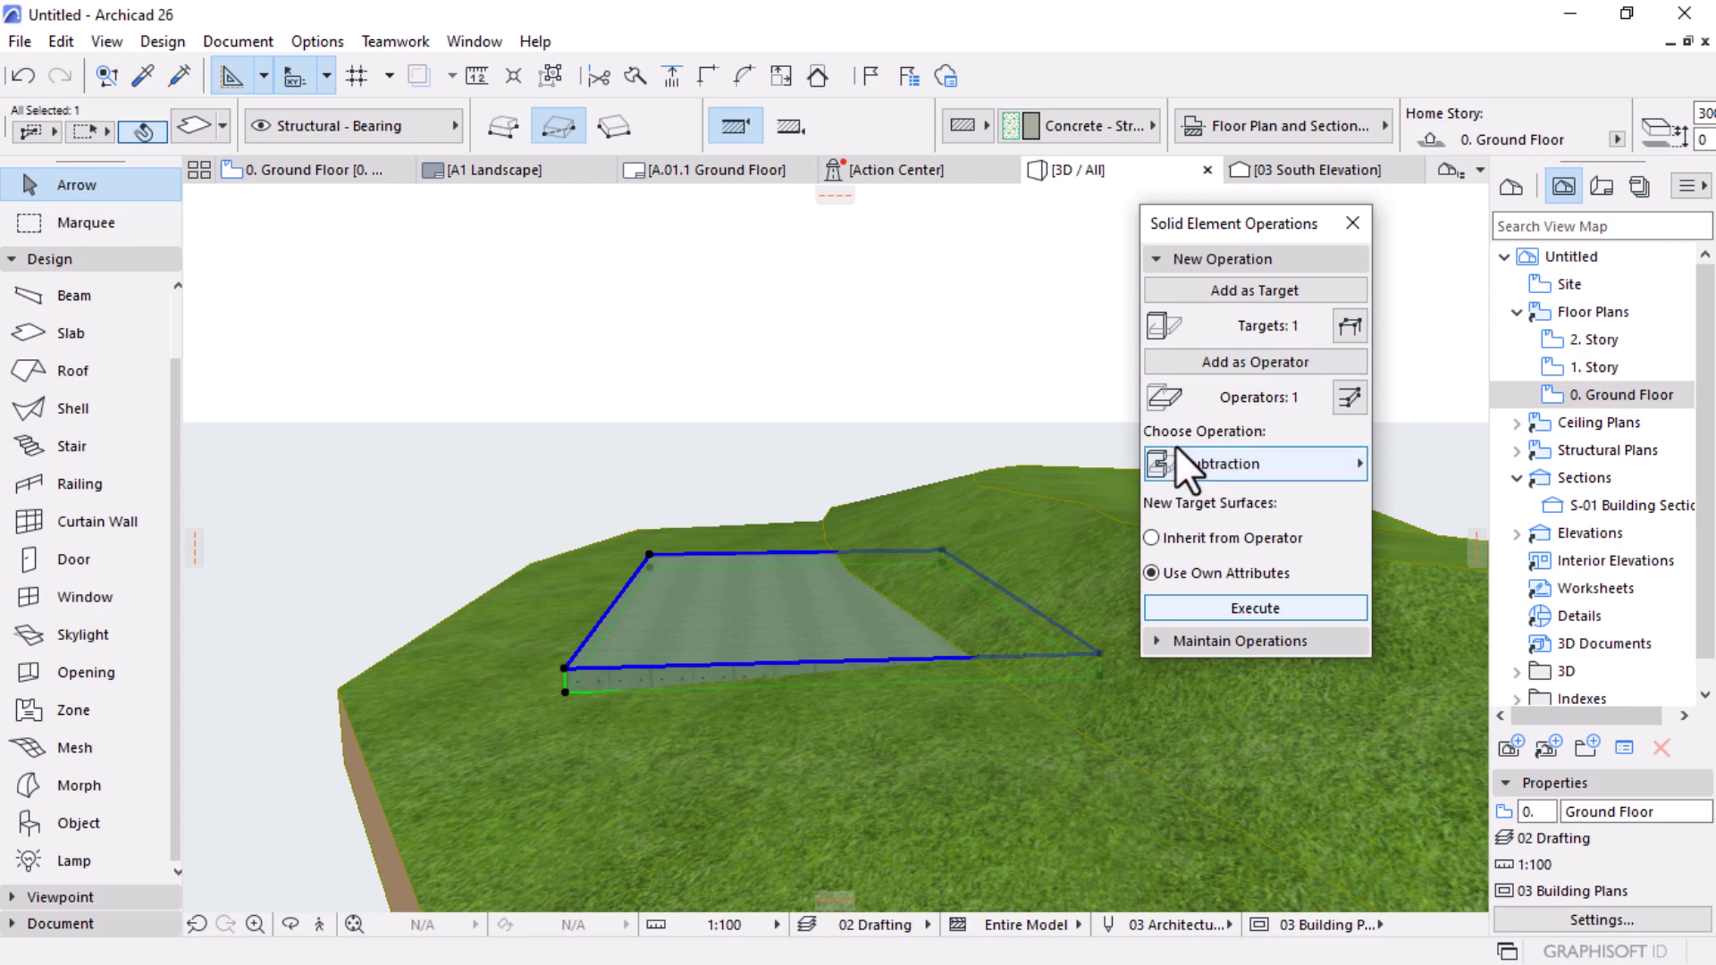
Step: Cut the slab out of the terrain using Subtraction with upward extrusion, finishing with the operation settings closed and nothing selected
click(1225, 463)
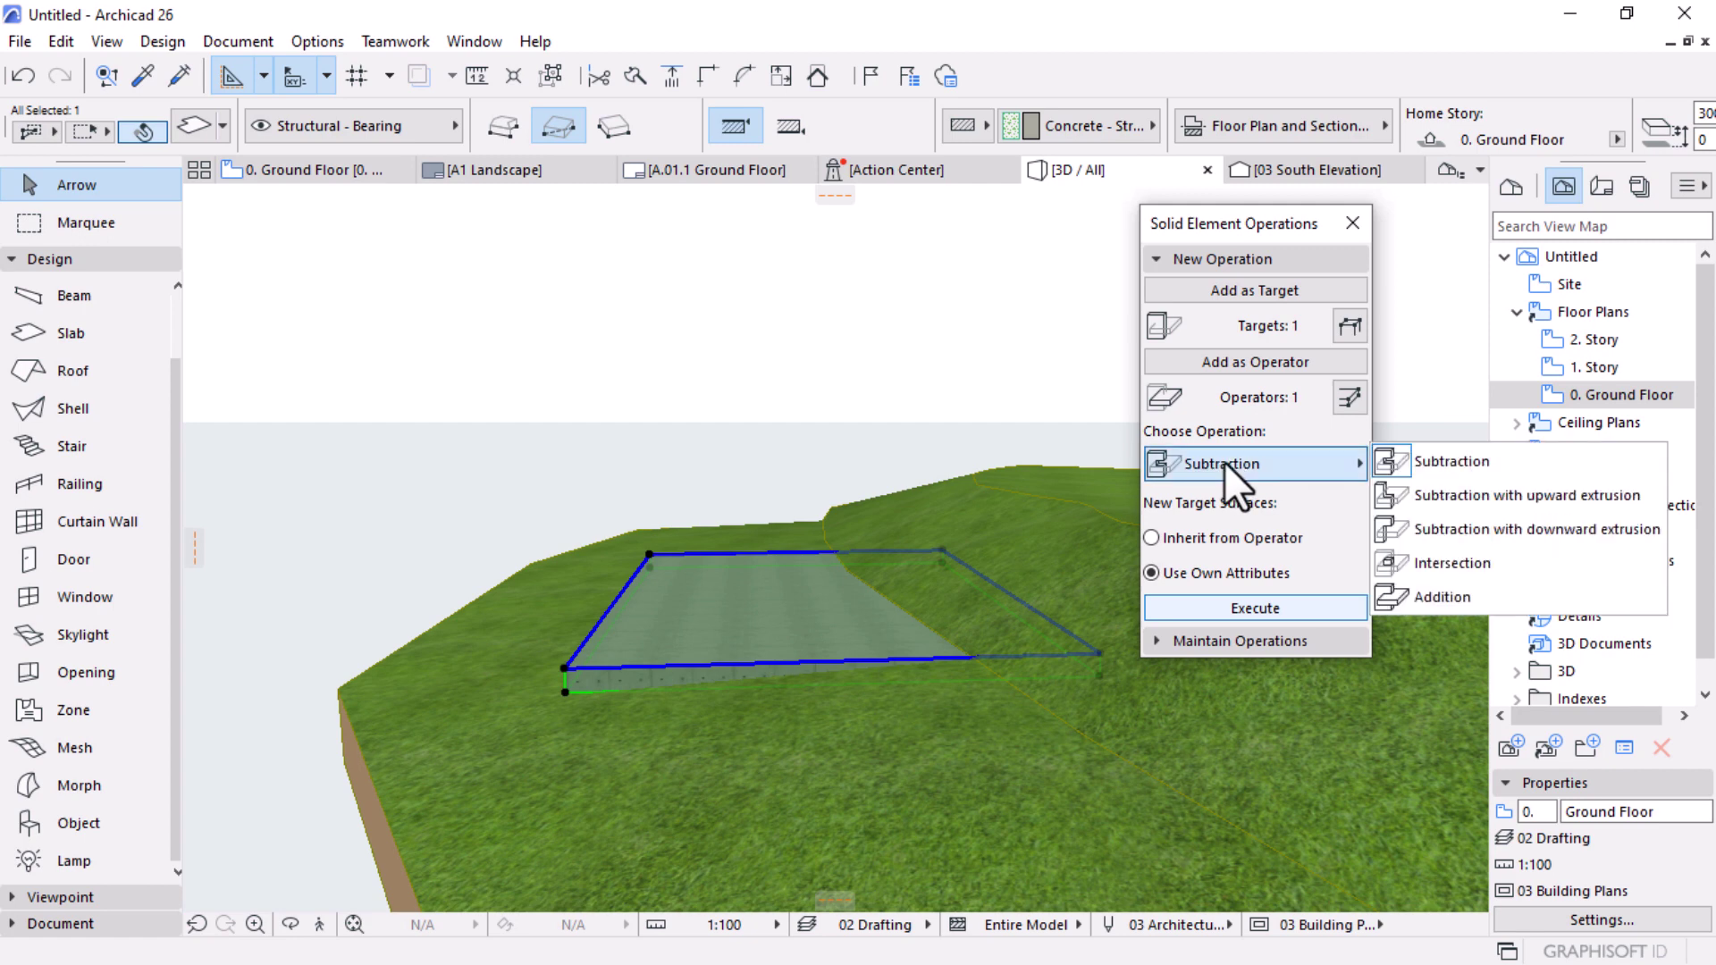
click(1498, 500)
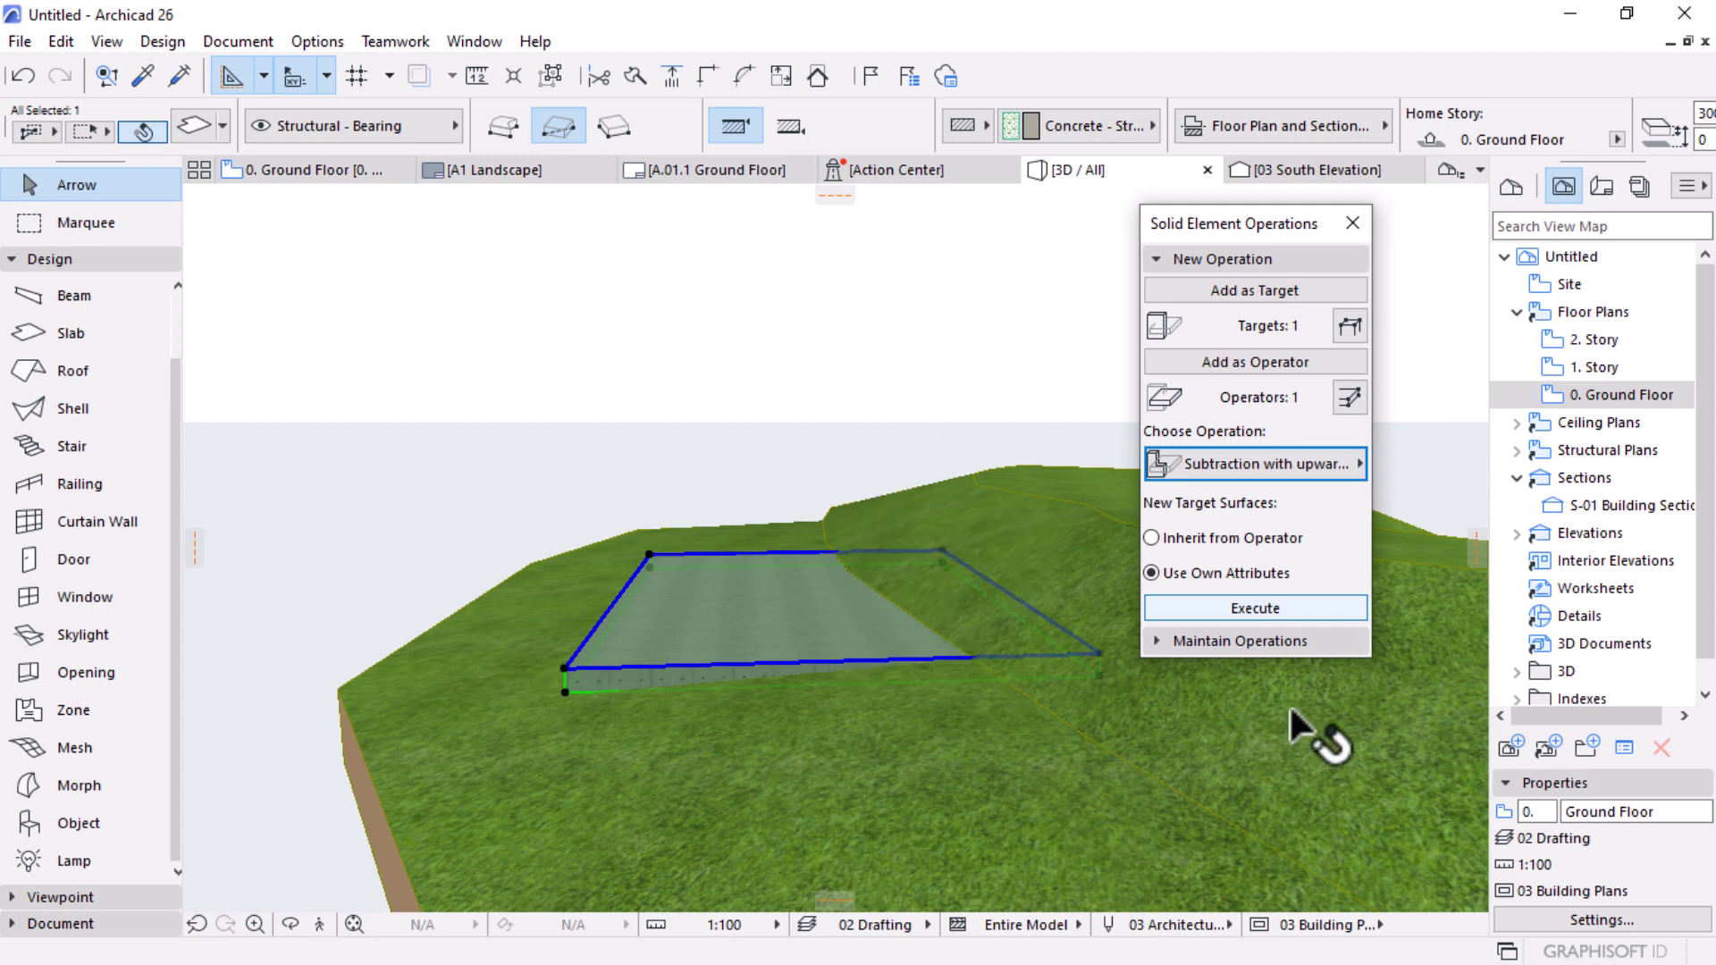
click(1254, 606)
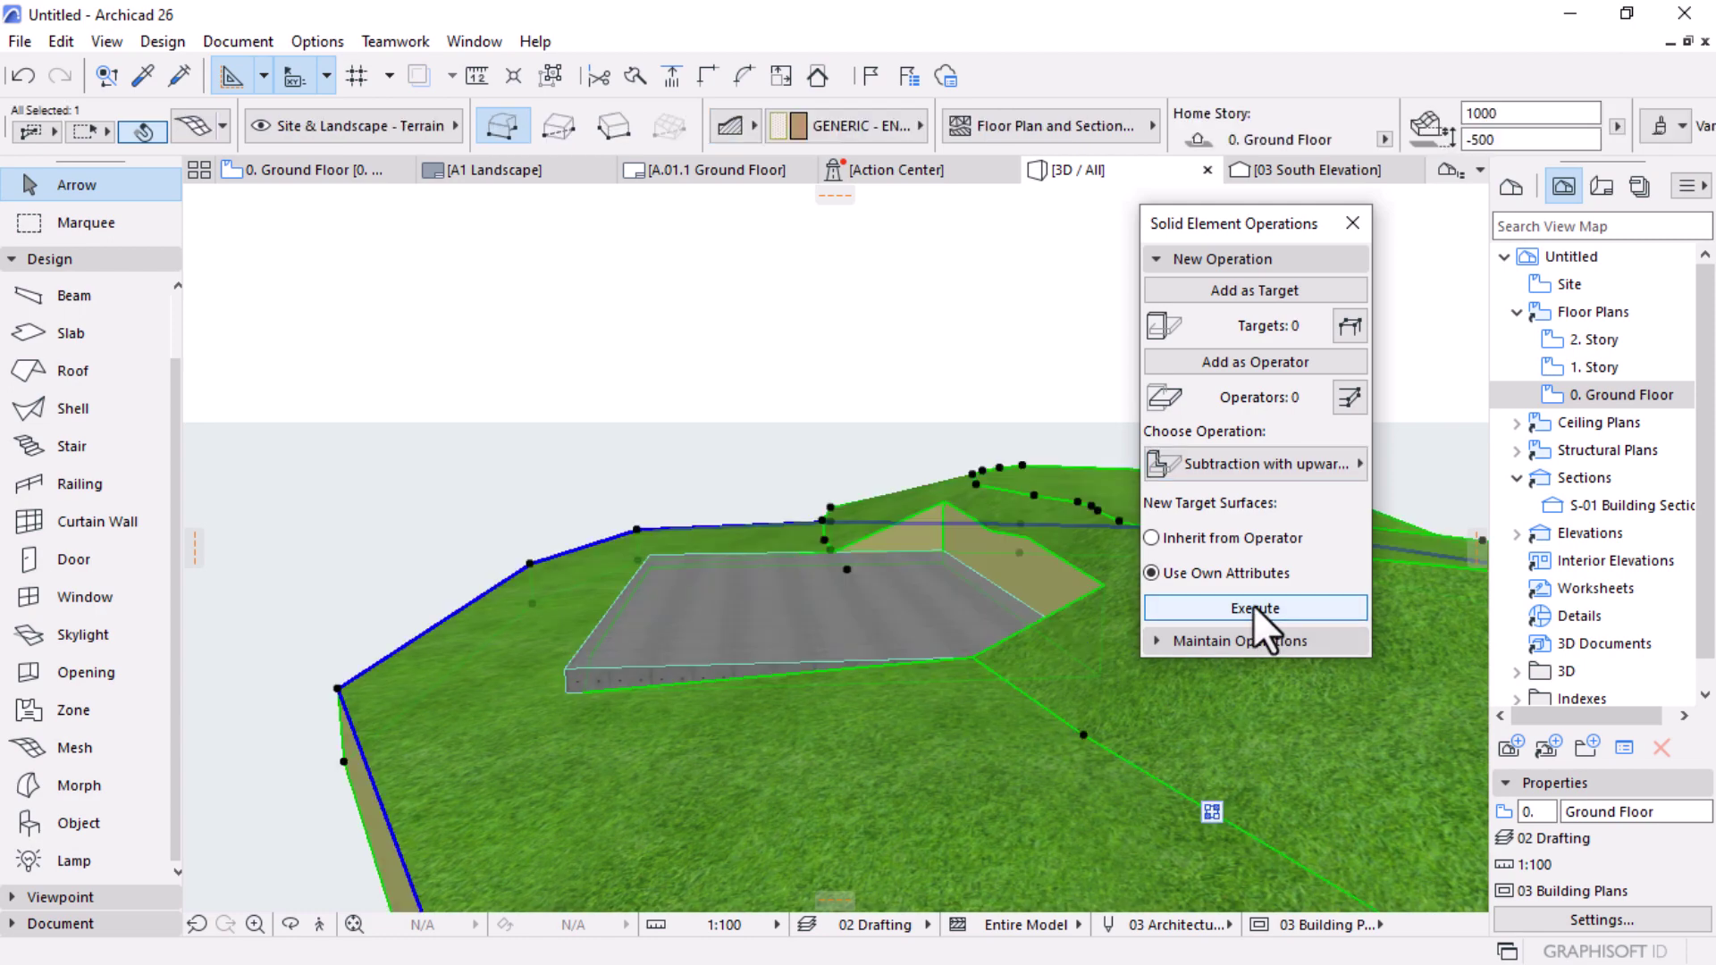
click(1351, 224)
key(Escape)
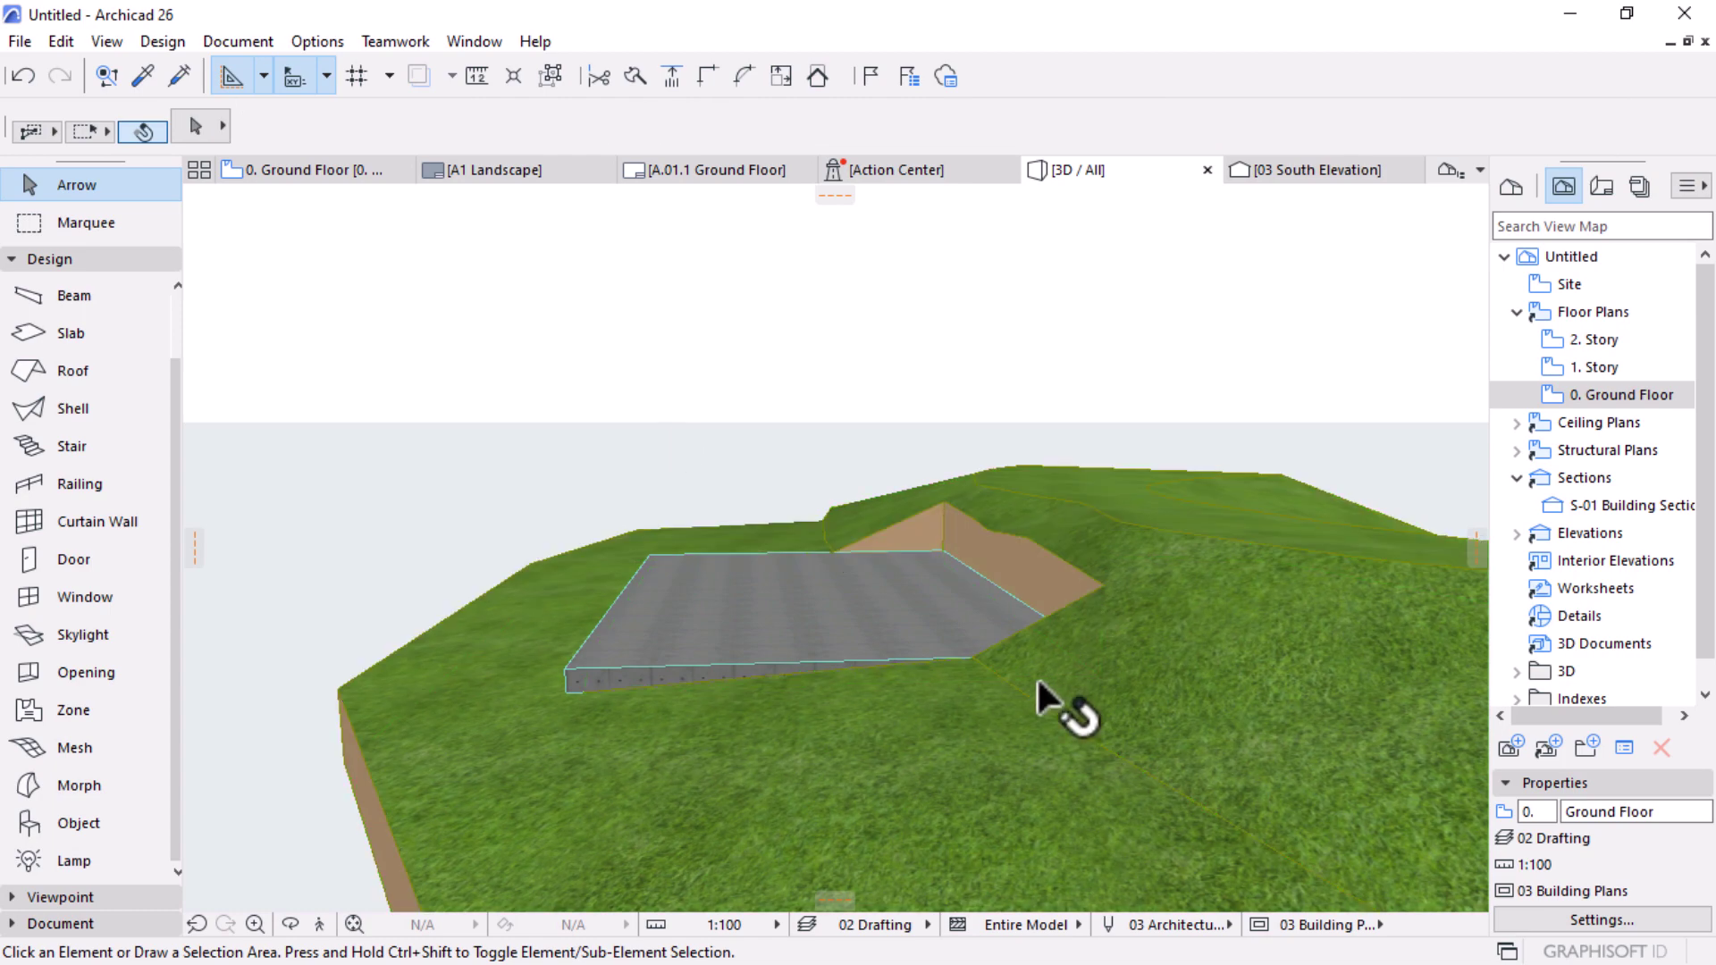
Step: Inspect the excavation around the slab in 3D from several angles
shift+middle_drag(980, 726, 1105, 556)
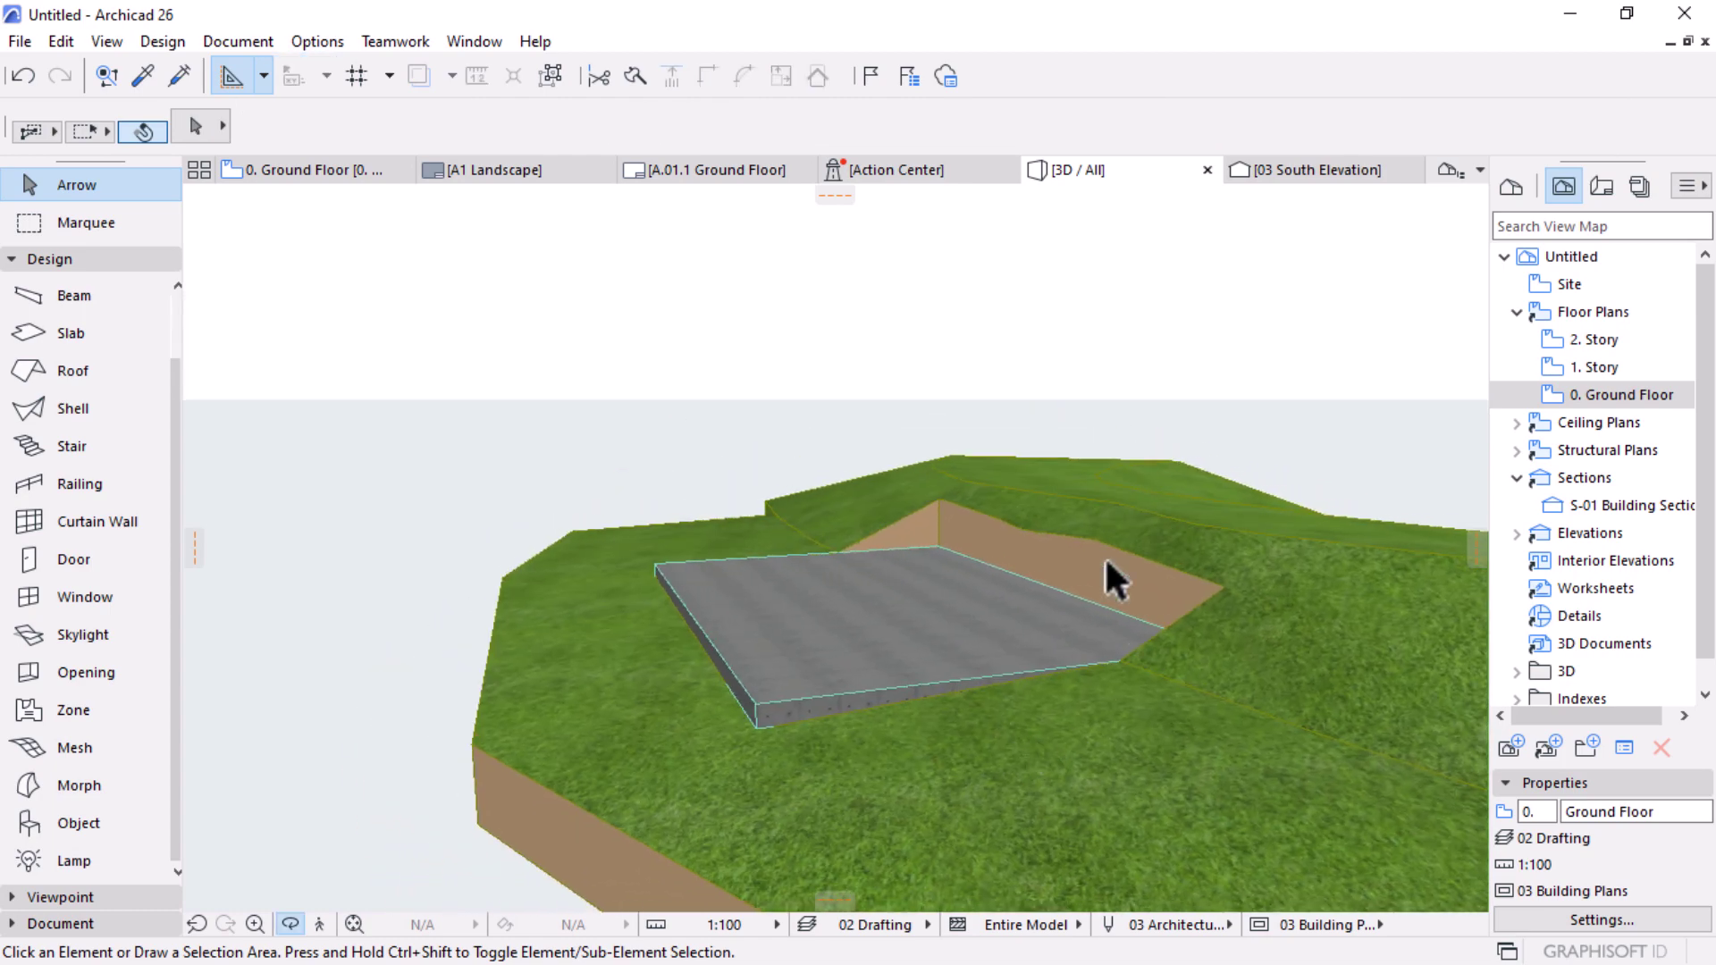
scroll(1102, 555, up, 3)
scroll(974, 601, down, 2)
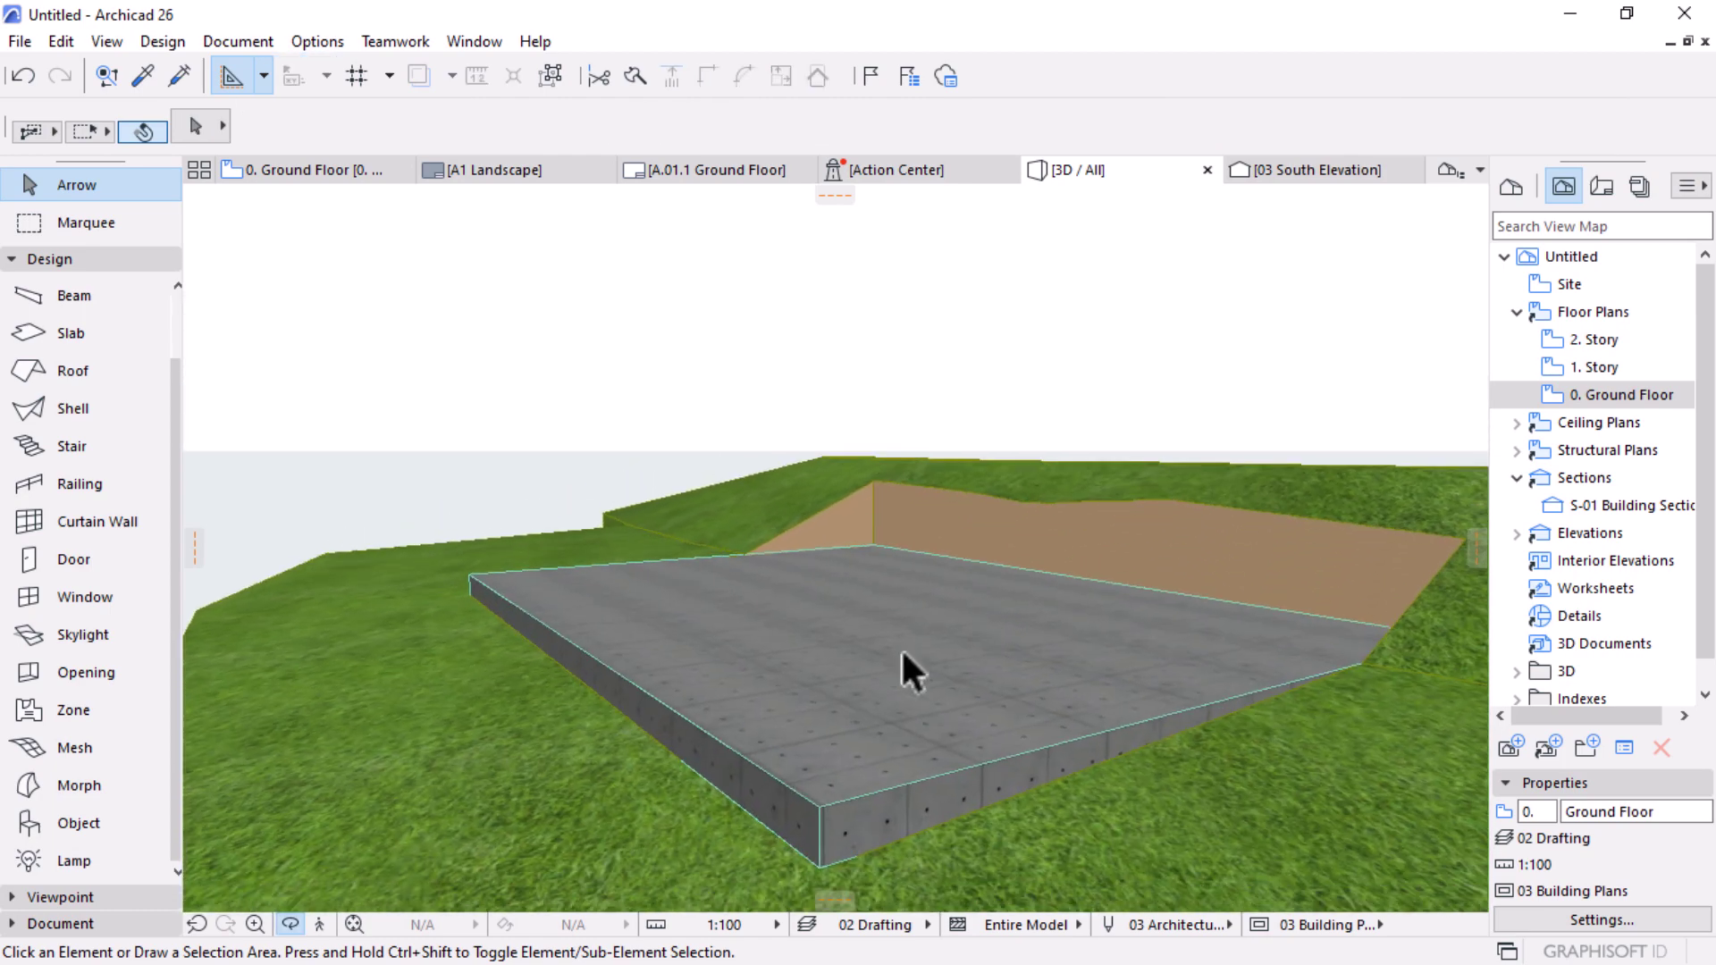
scroll(1086, 727, down, 2)
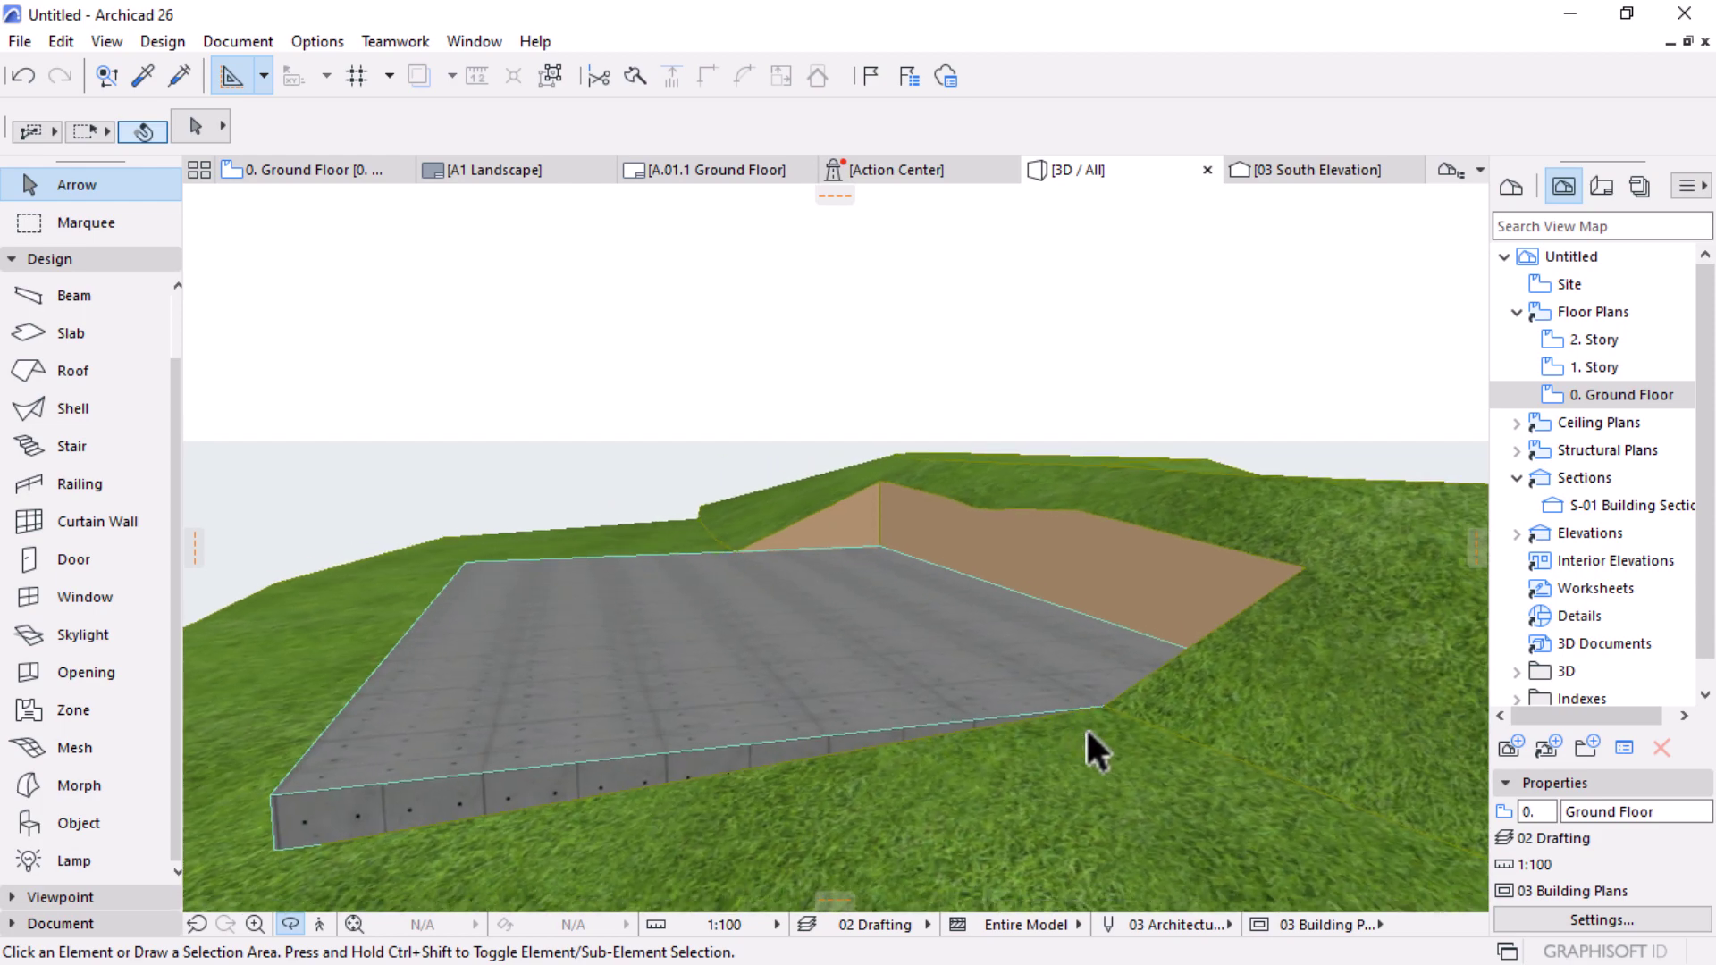
scroll(1086, 726, down, 3)
shift+middle_drag(1084, 726, 1181, 845)
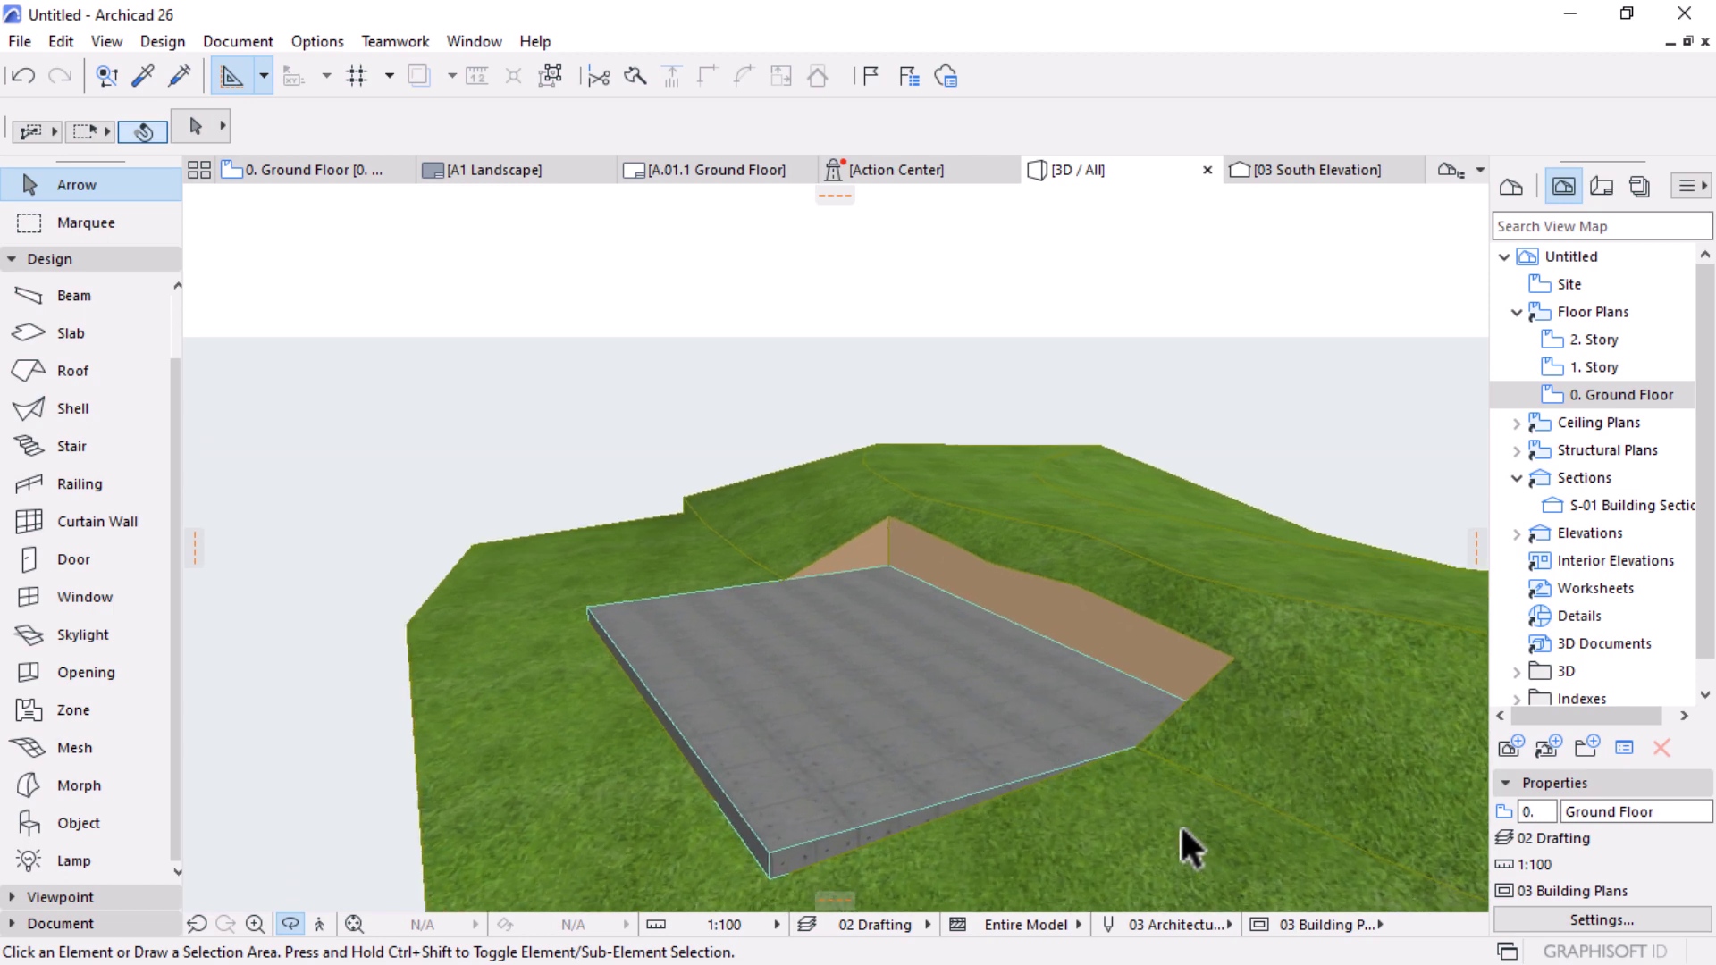
Step: Return to the Ground Floor plan and deselect the slab, keeping it and the terrain contours in view
click(288, 170)
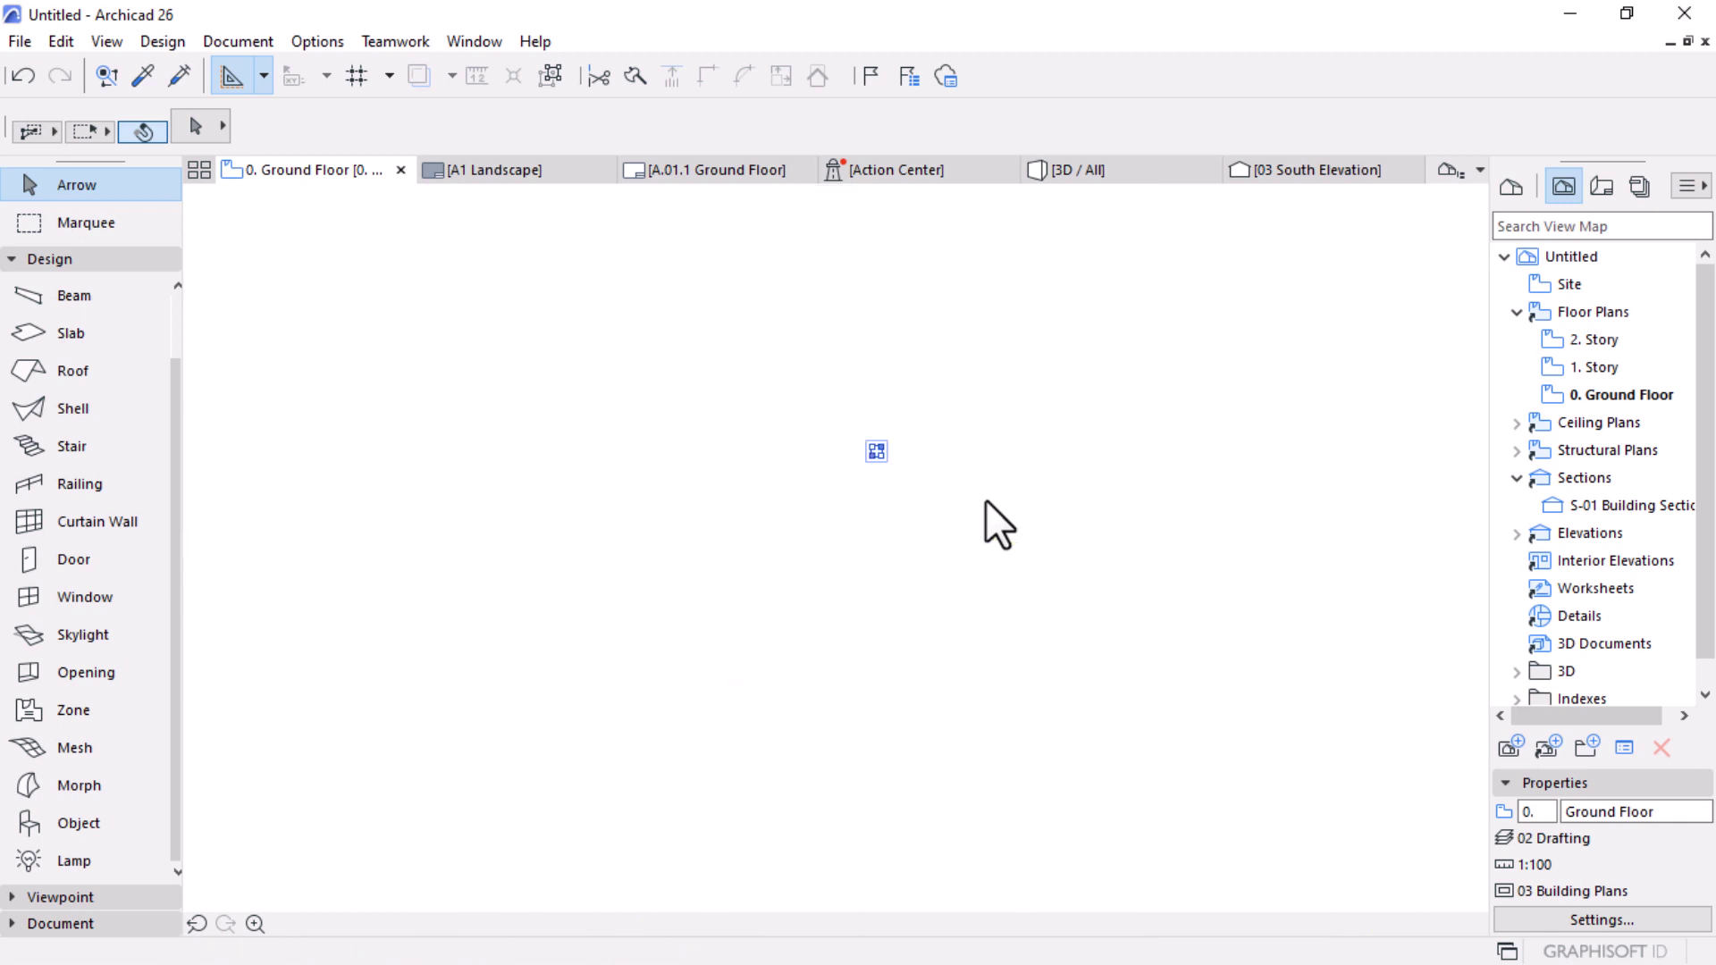
scroll(985, 500, down, 4)
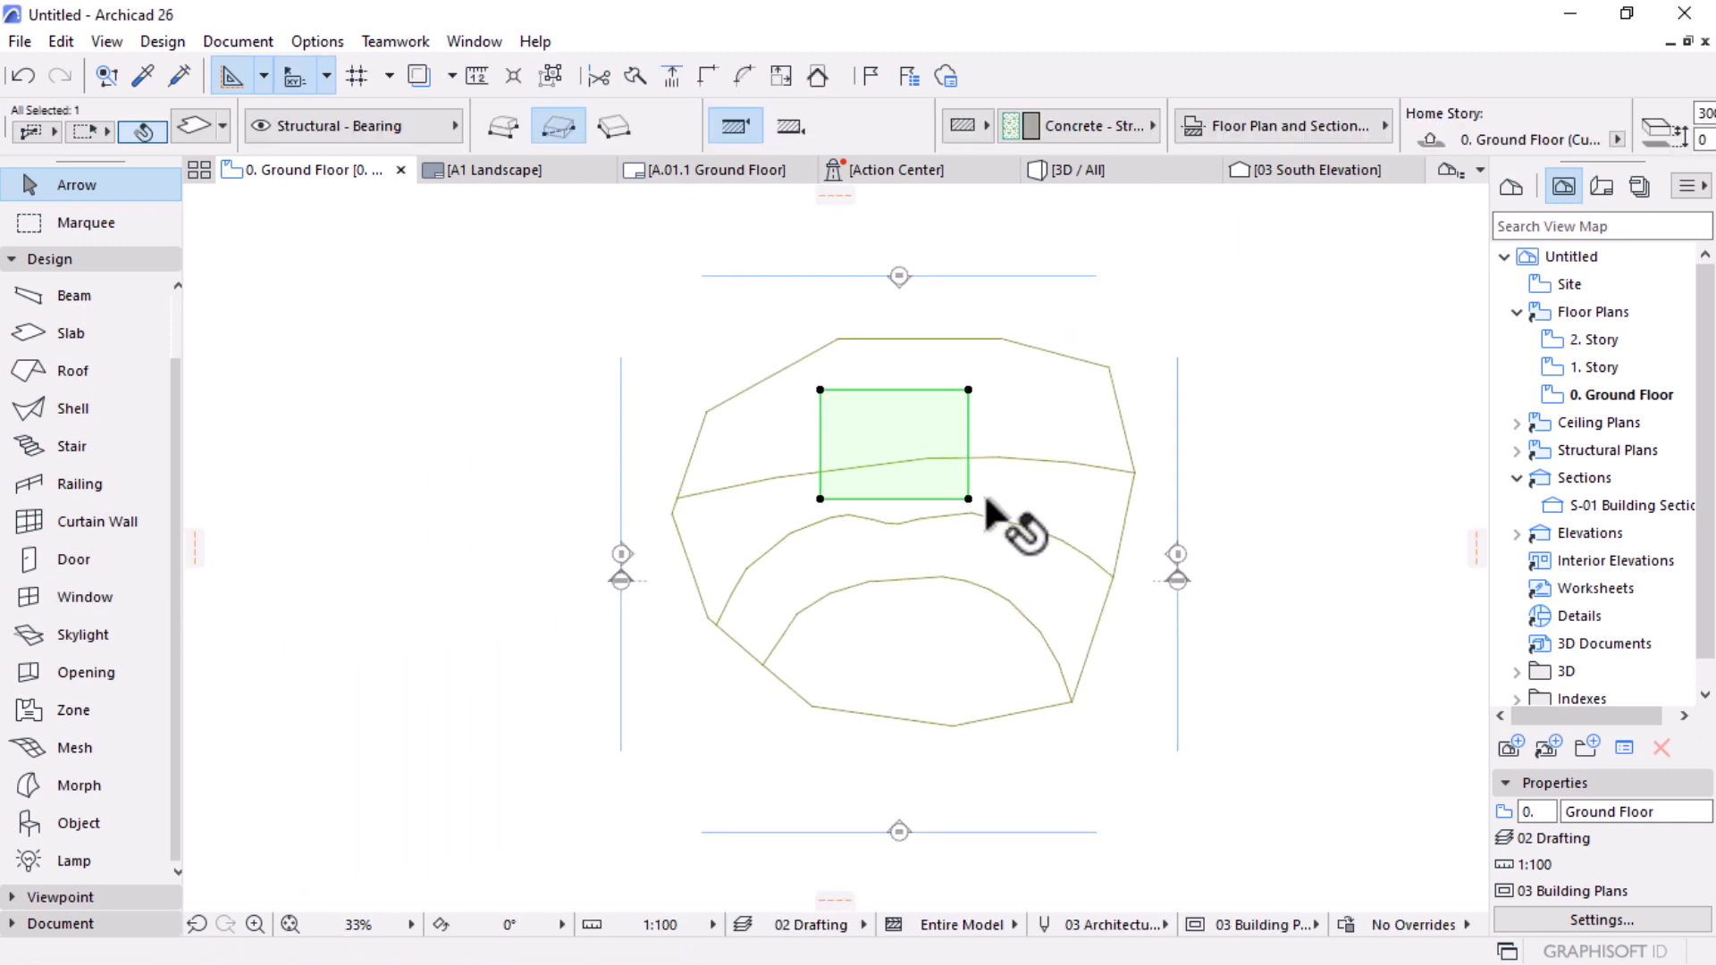
click(1357, 606)
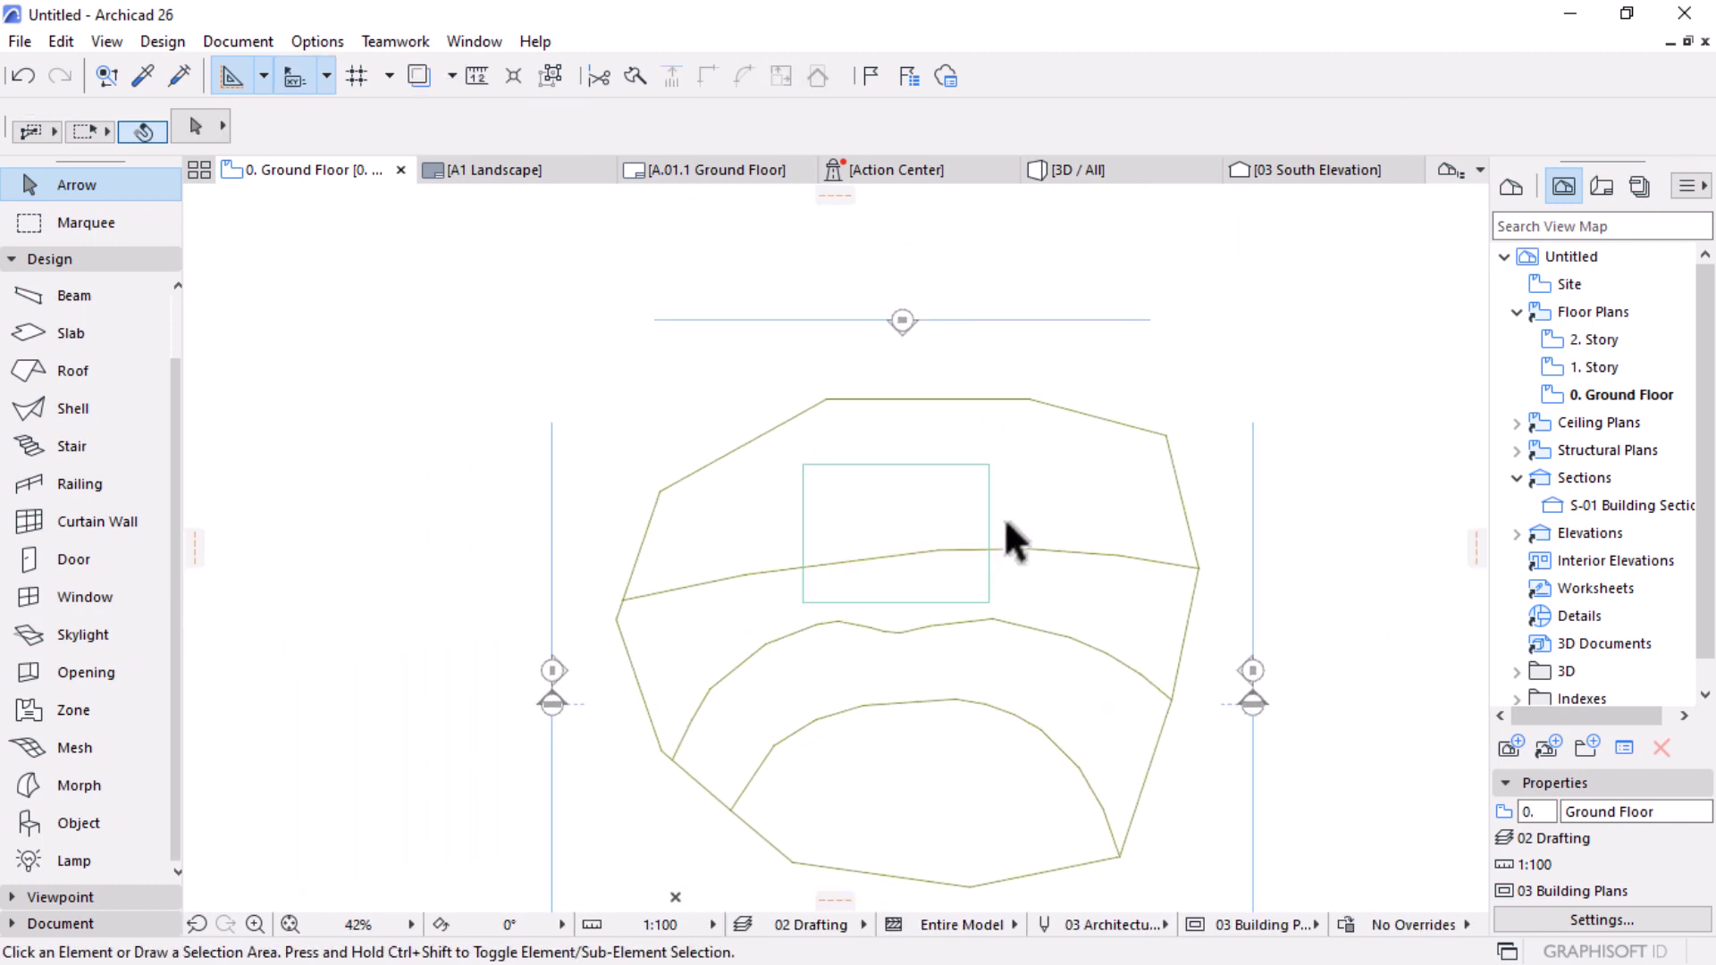
scroll(1005, 516, up, 3)
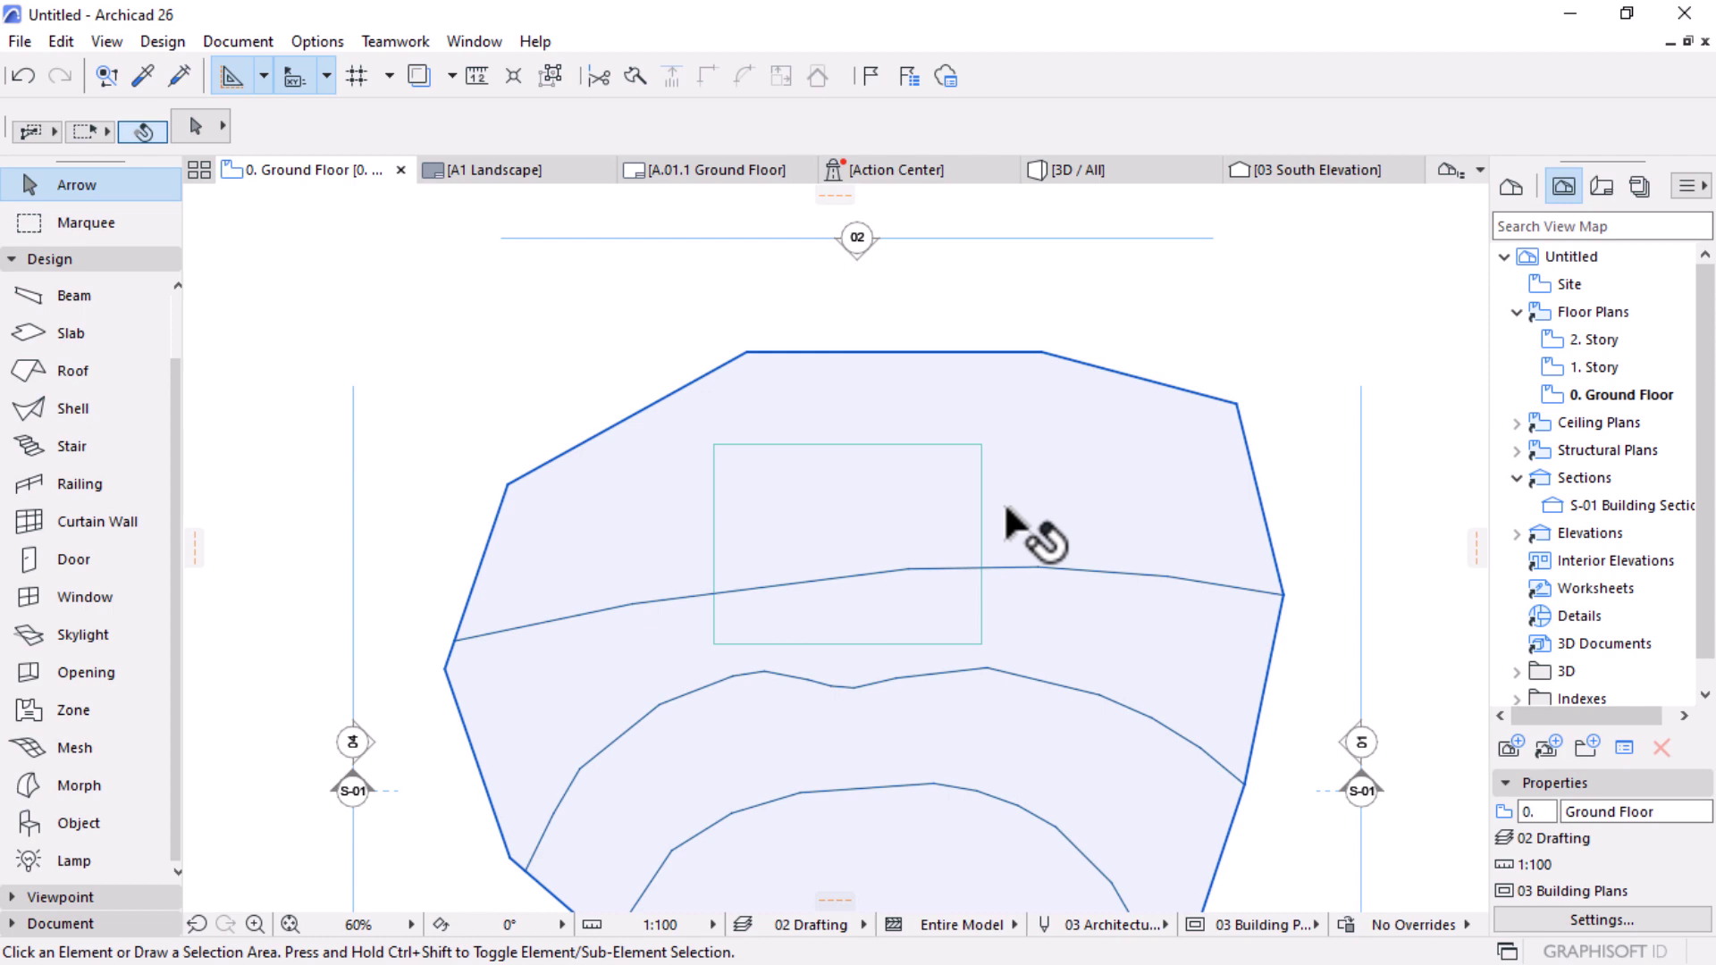
Step: Switch to the finished Archicad project 01 and examine the A-frame's curved concrete shells in its Physical Model 3D view
key(super)
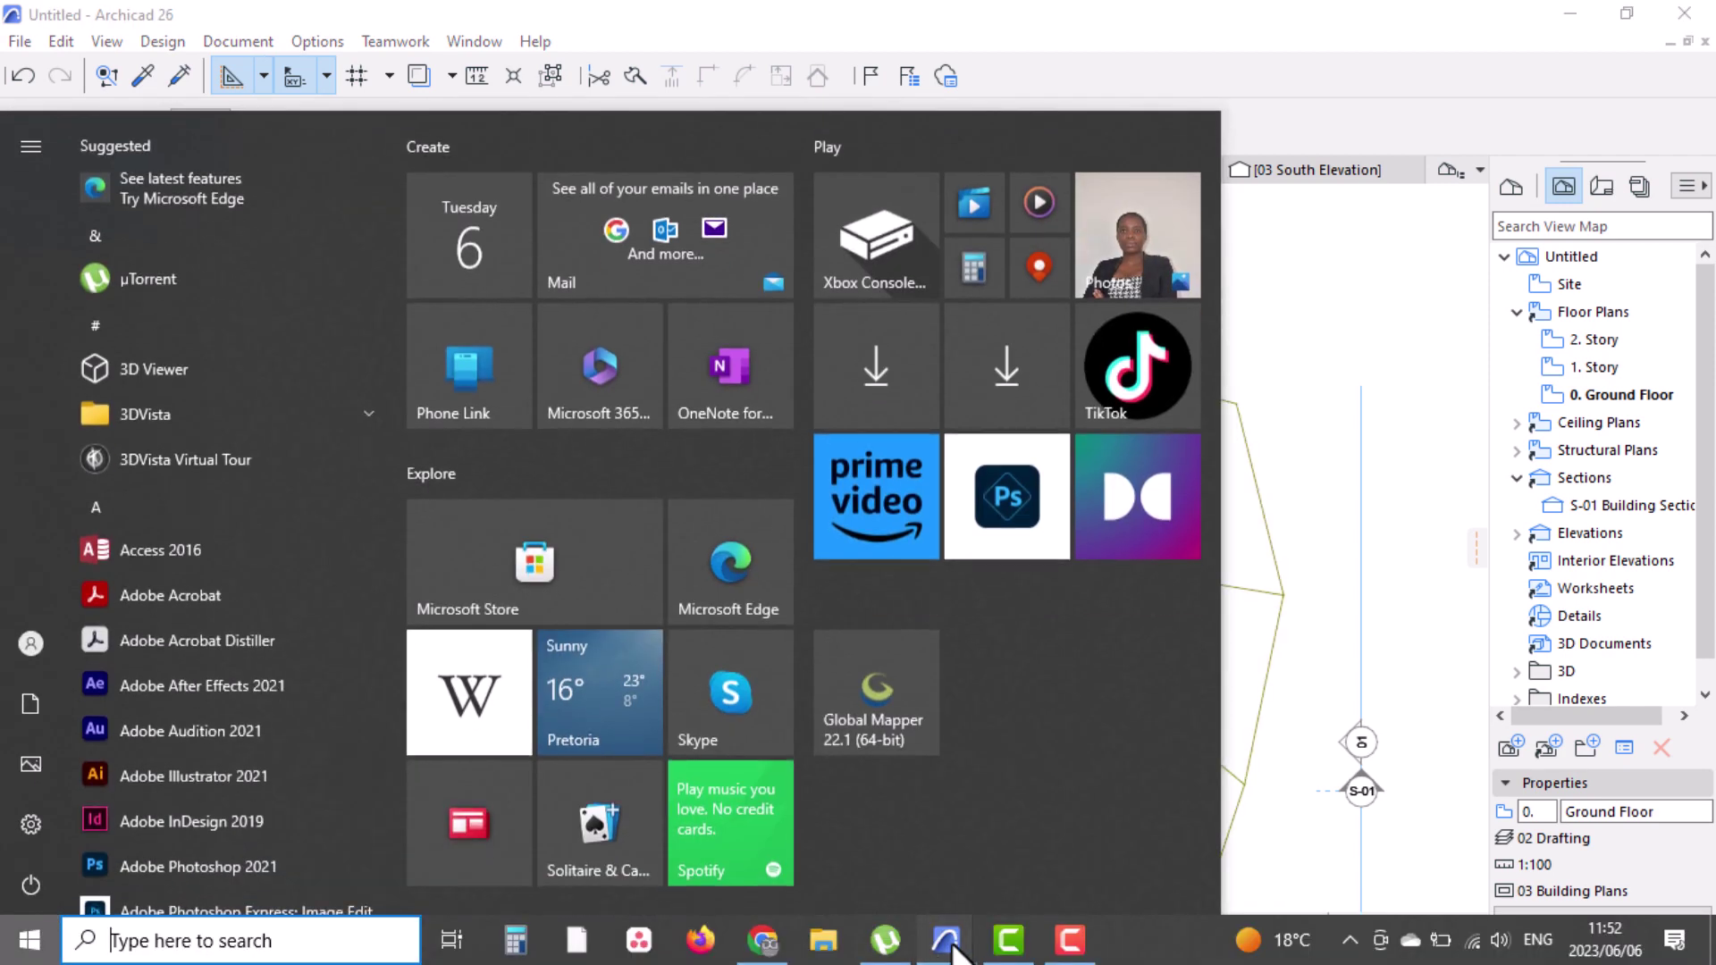
mouse_move(946, 944)
click(816, 835)
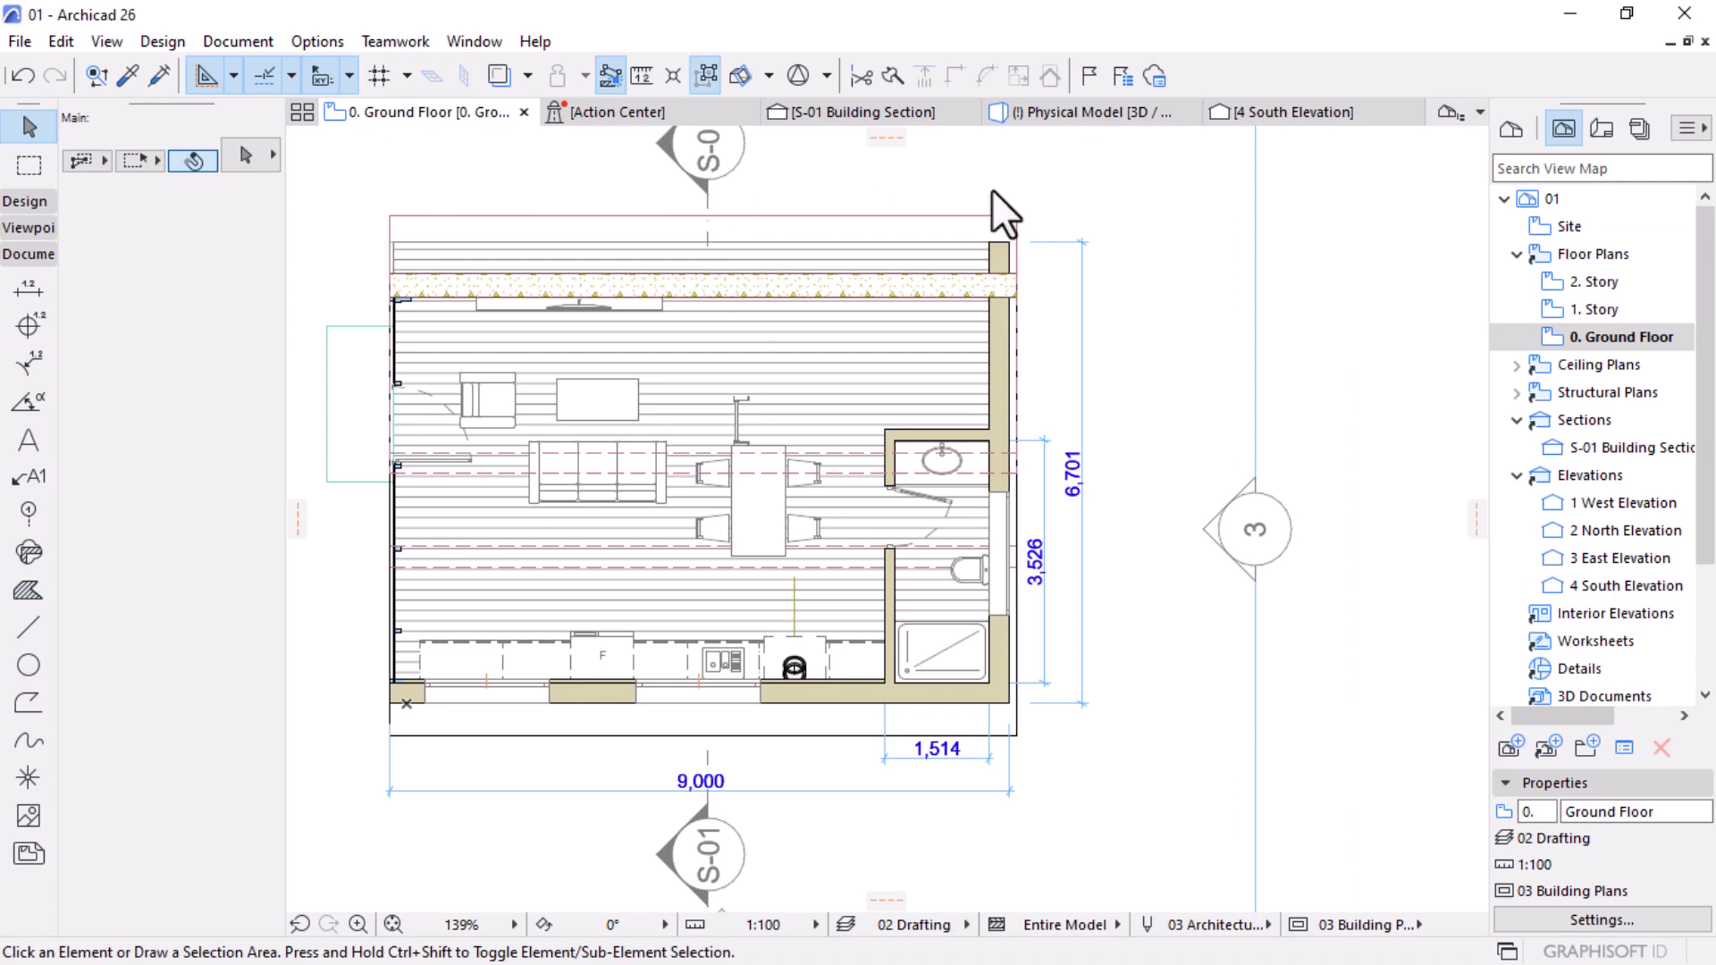
click(1081, 114)
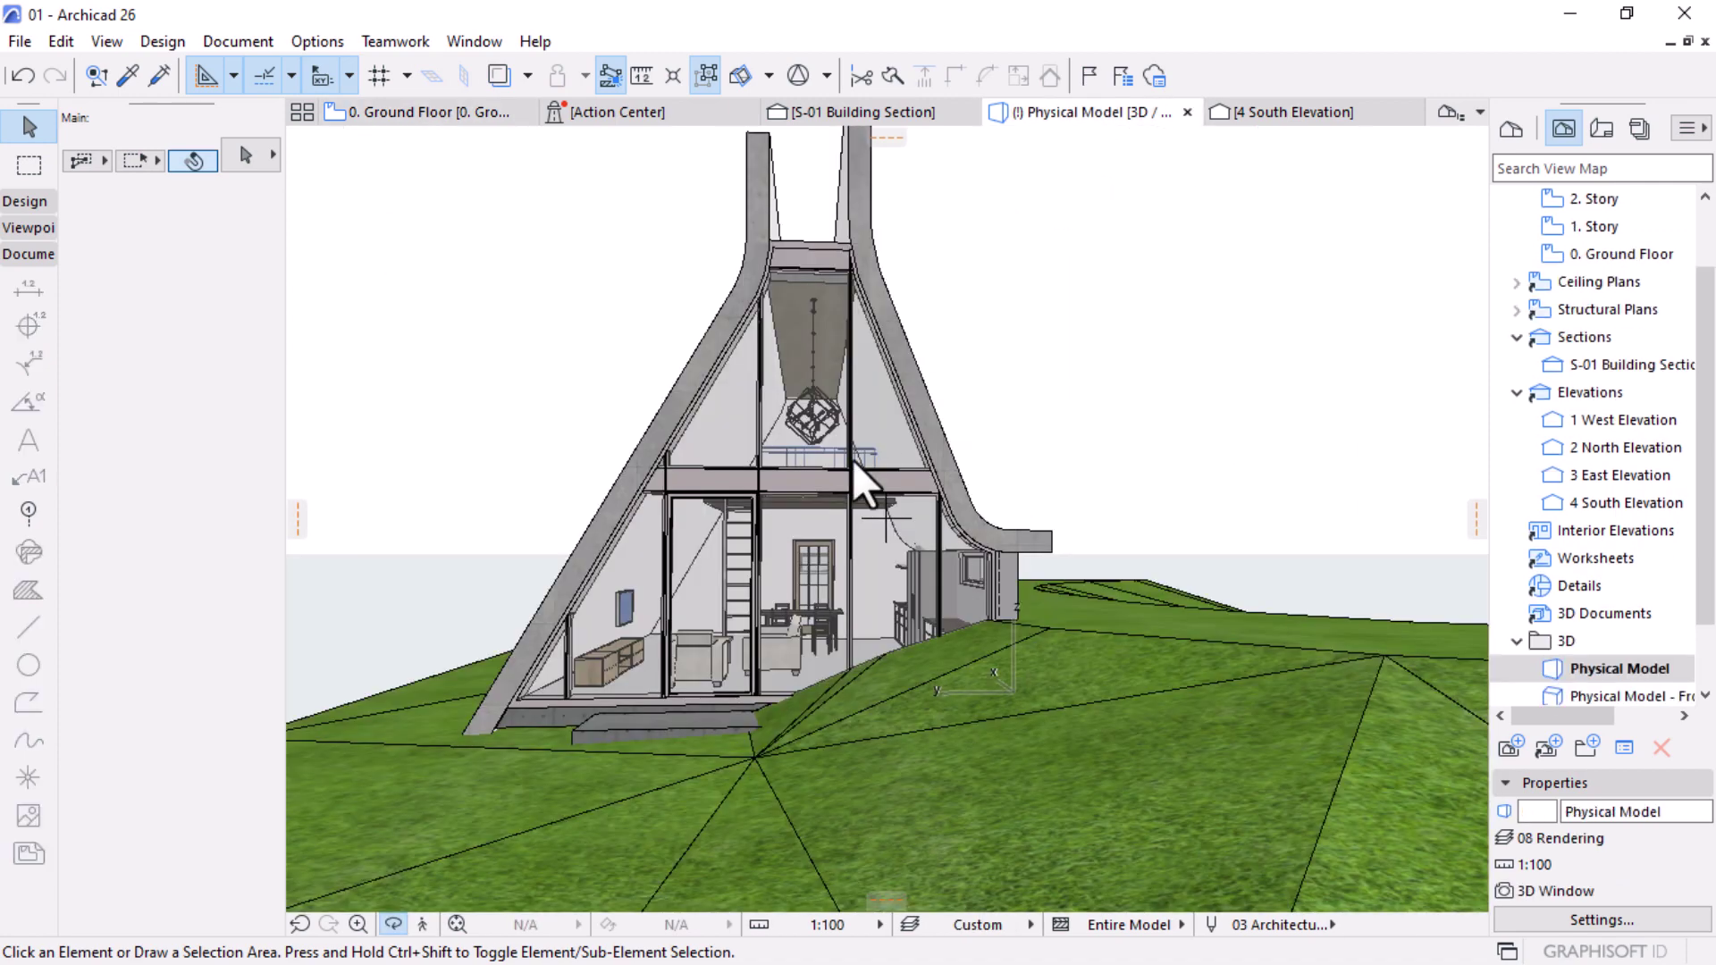
shift+middle_drag(892, 458, 498, 770)
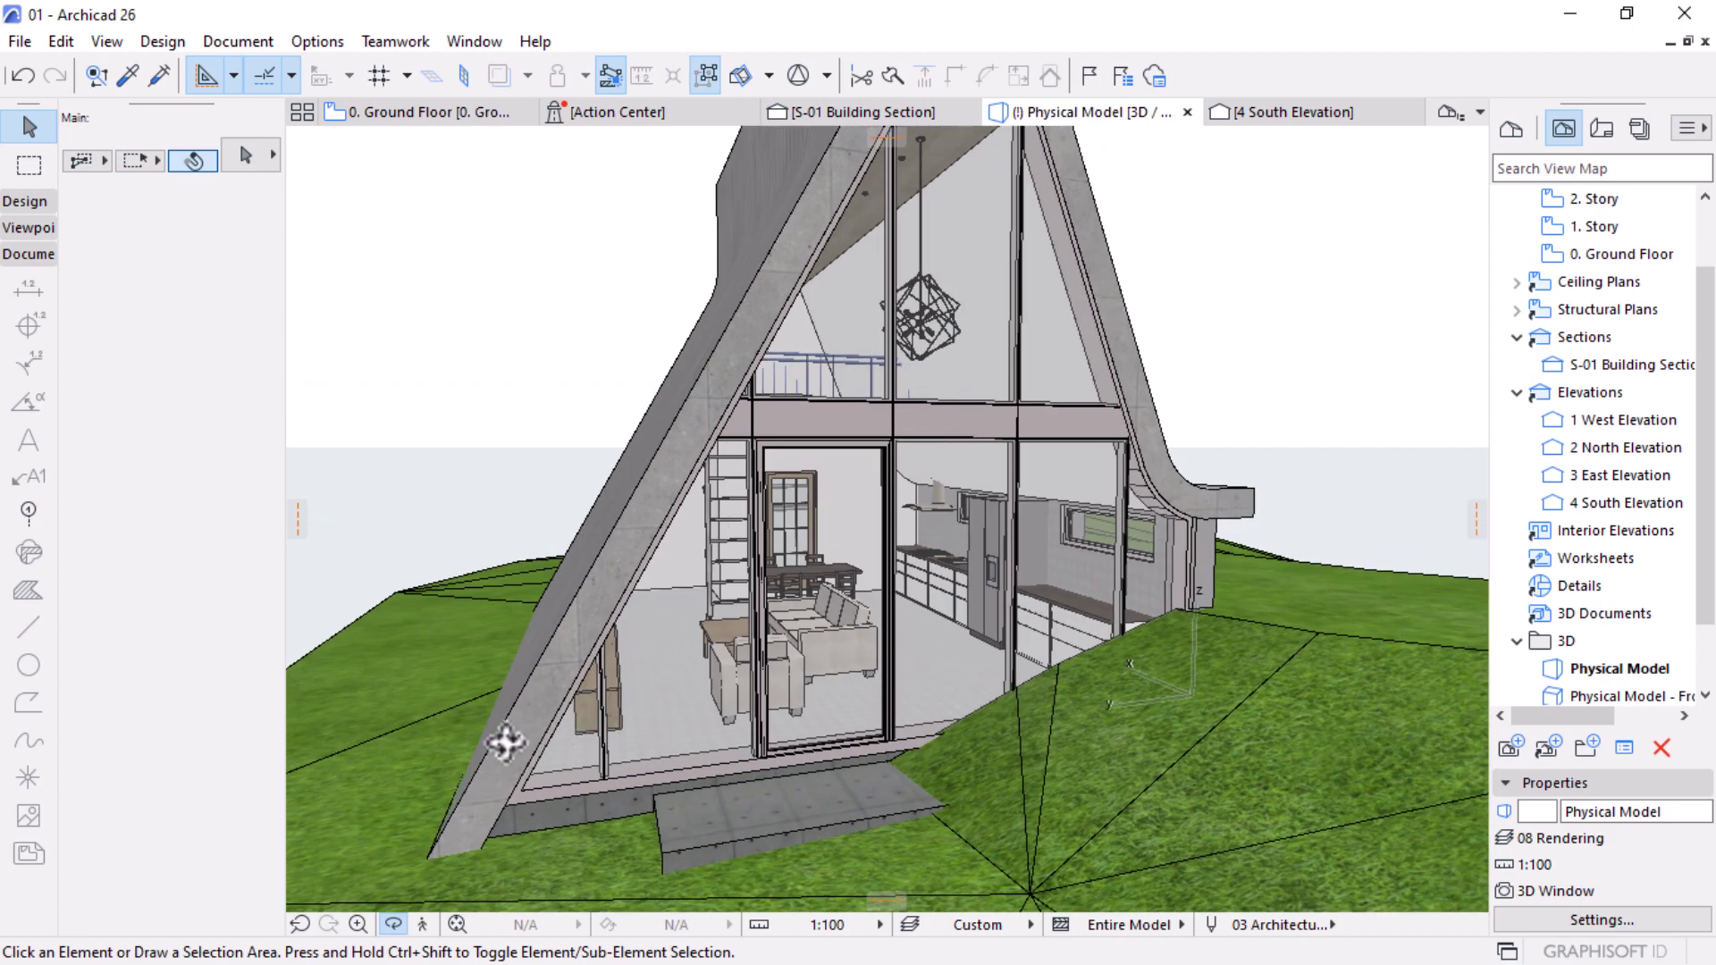
click(454, 802)
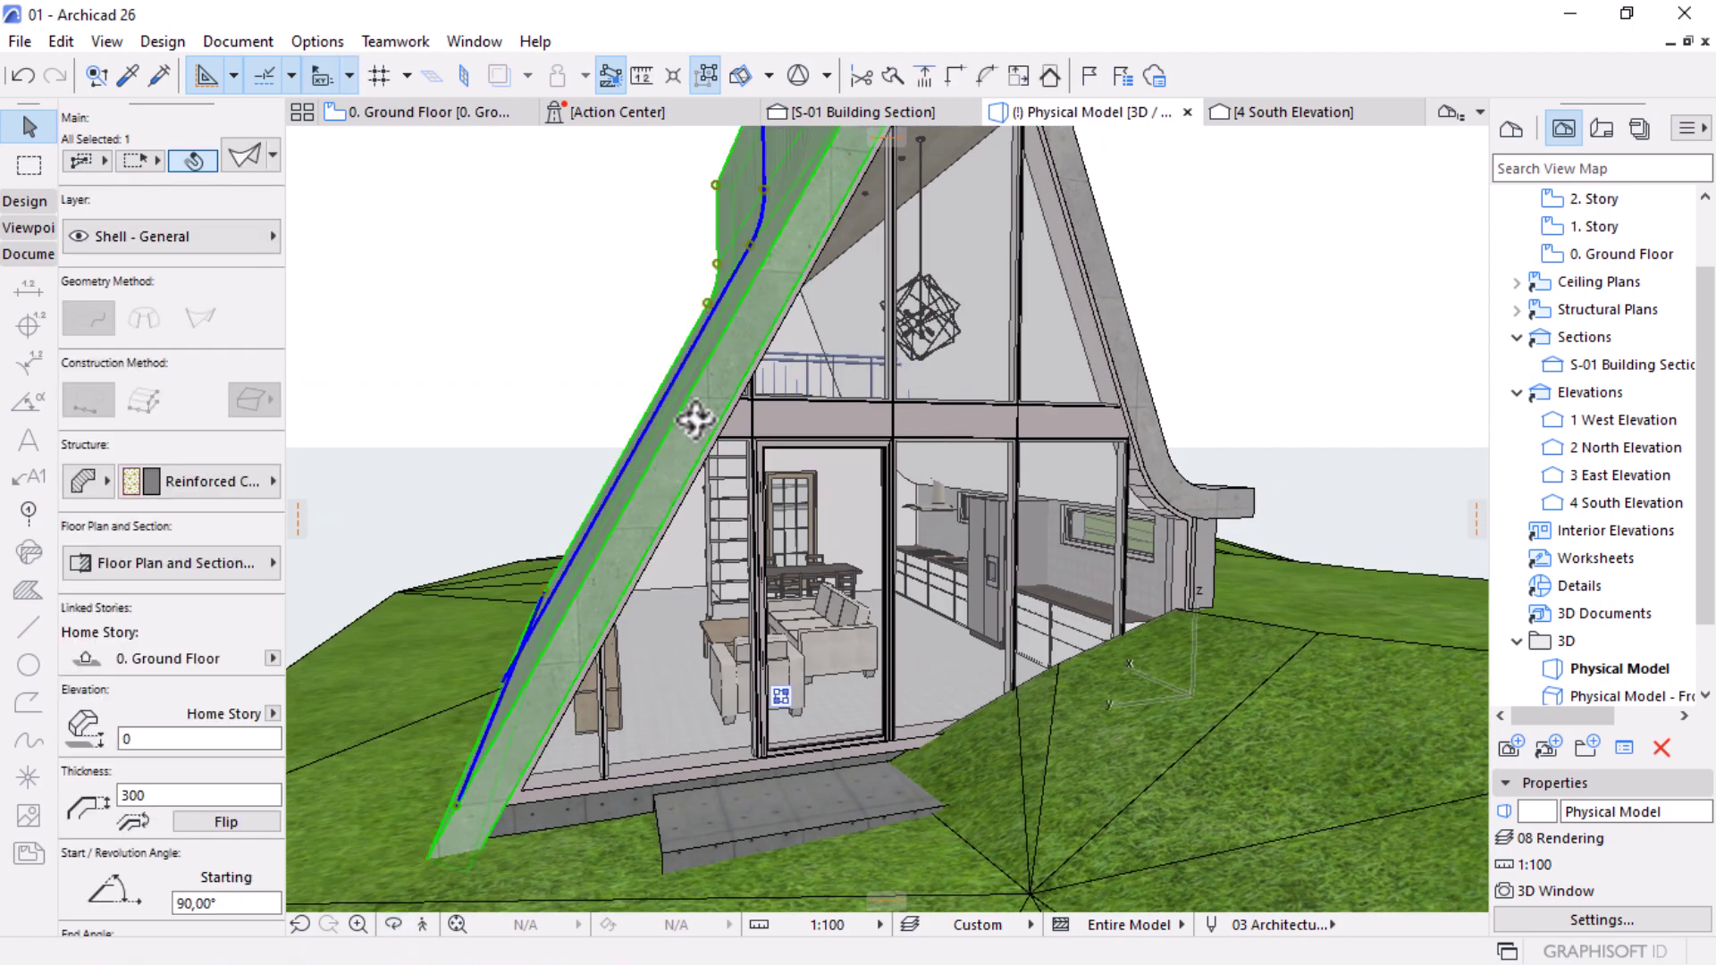
key(Escape)
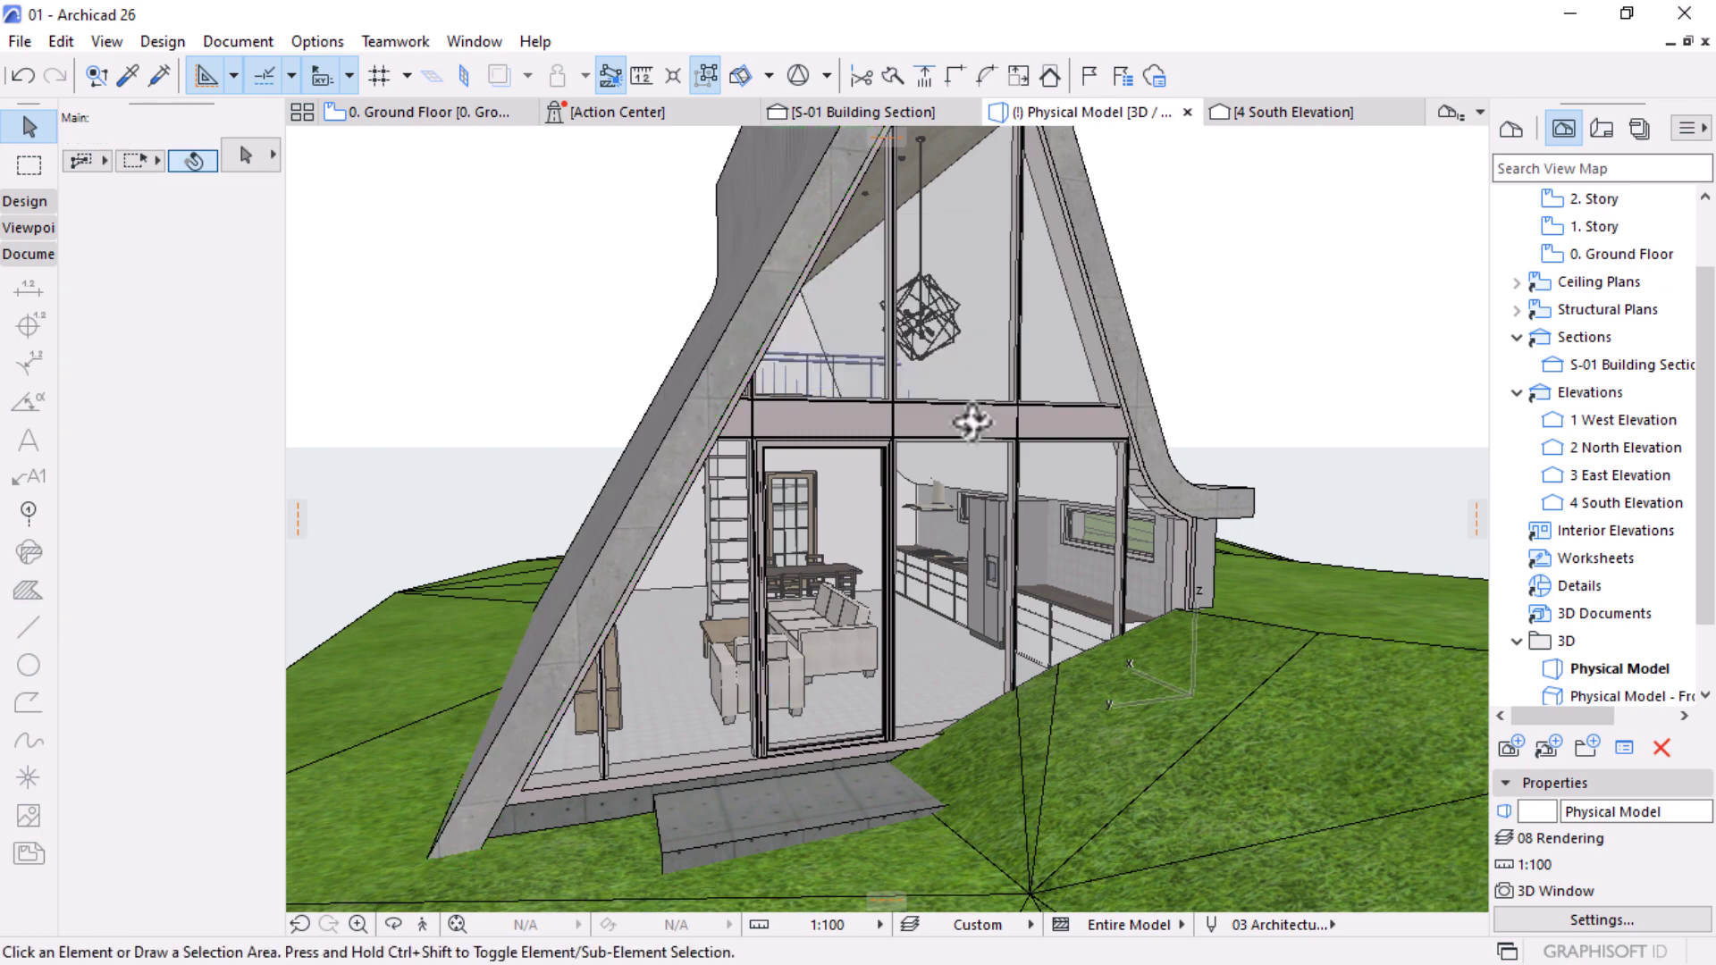
shift+middle_drag(1235, 501, 1303, 587)
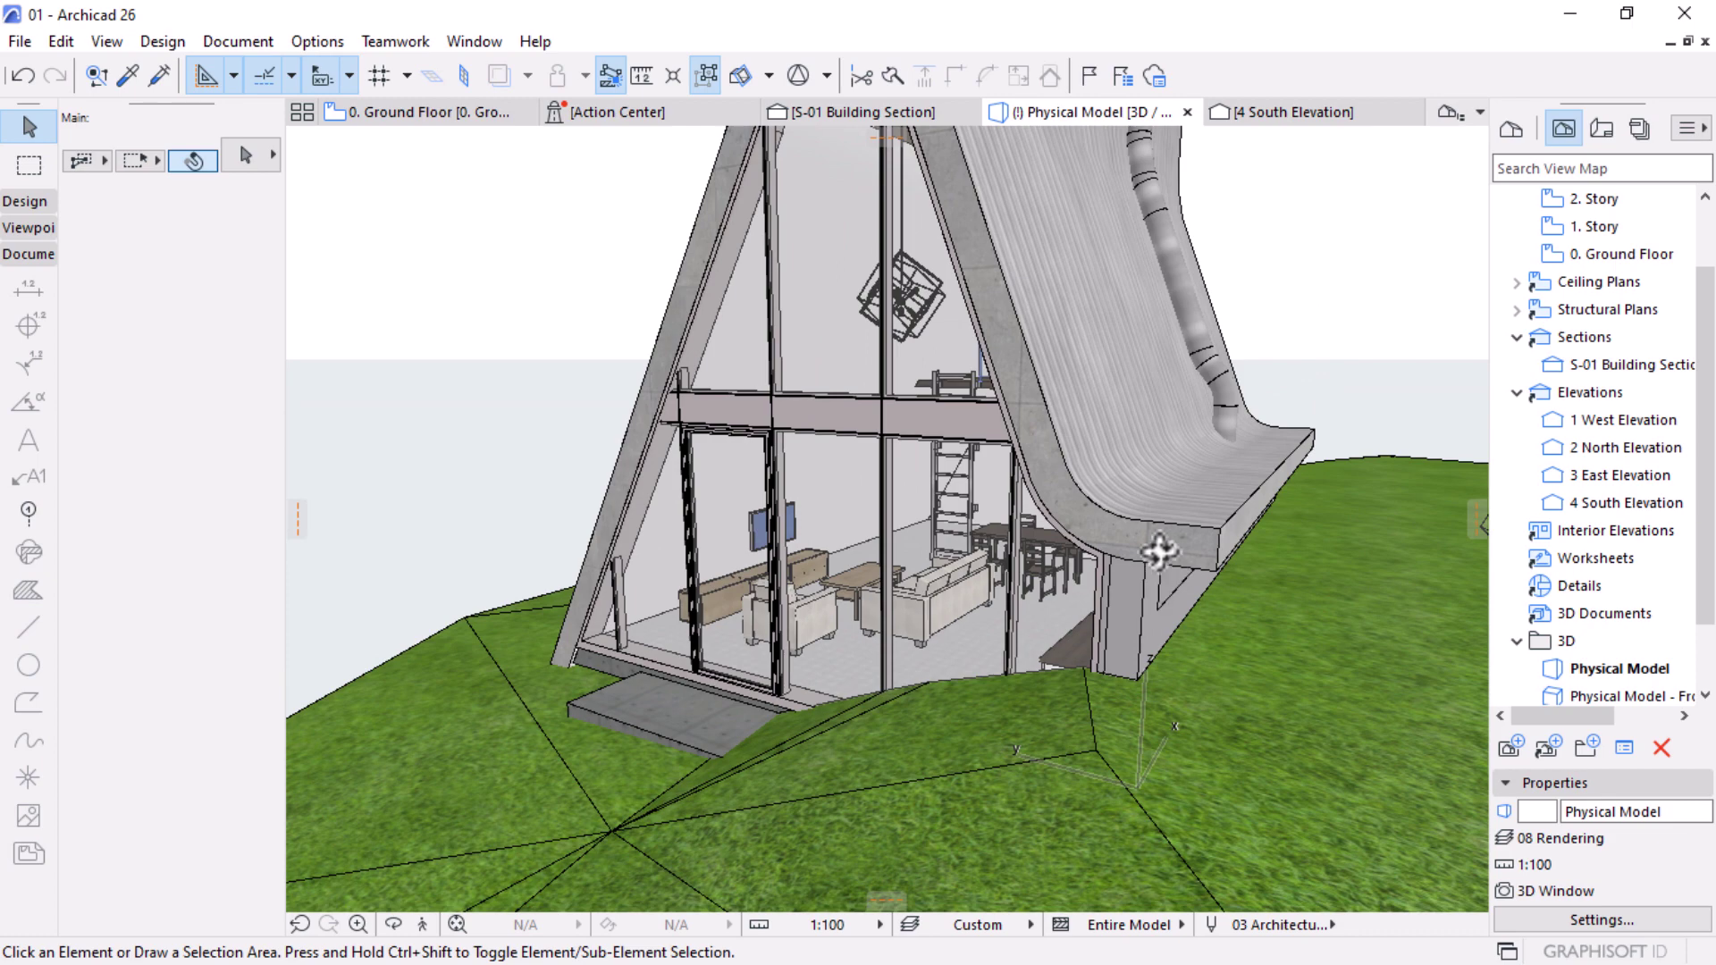
Step: Inspect the finished A-frame's curved roof shell, low side wall and upper rear wall by selecting each one, leaving nothing selected
click(1061, 218)
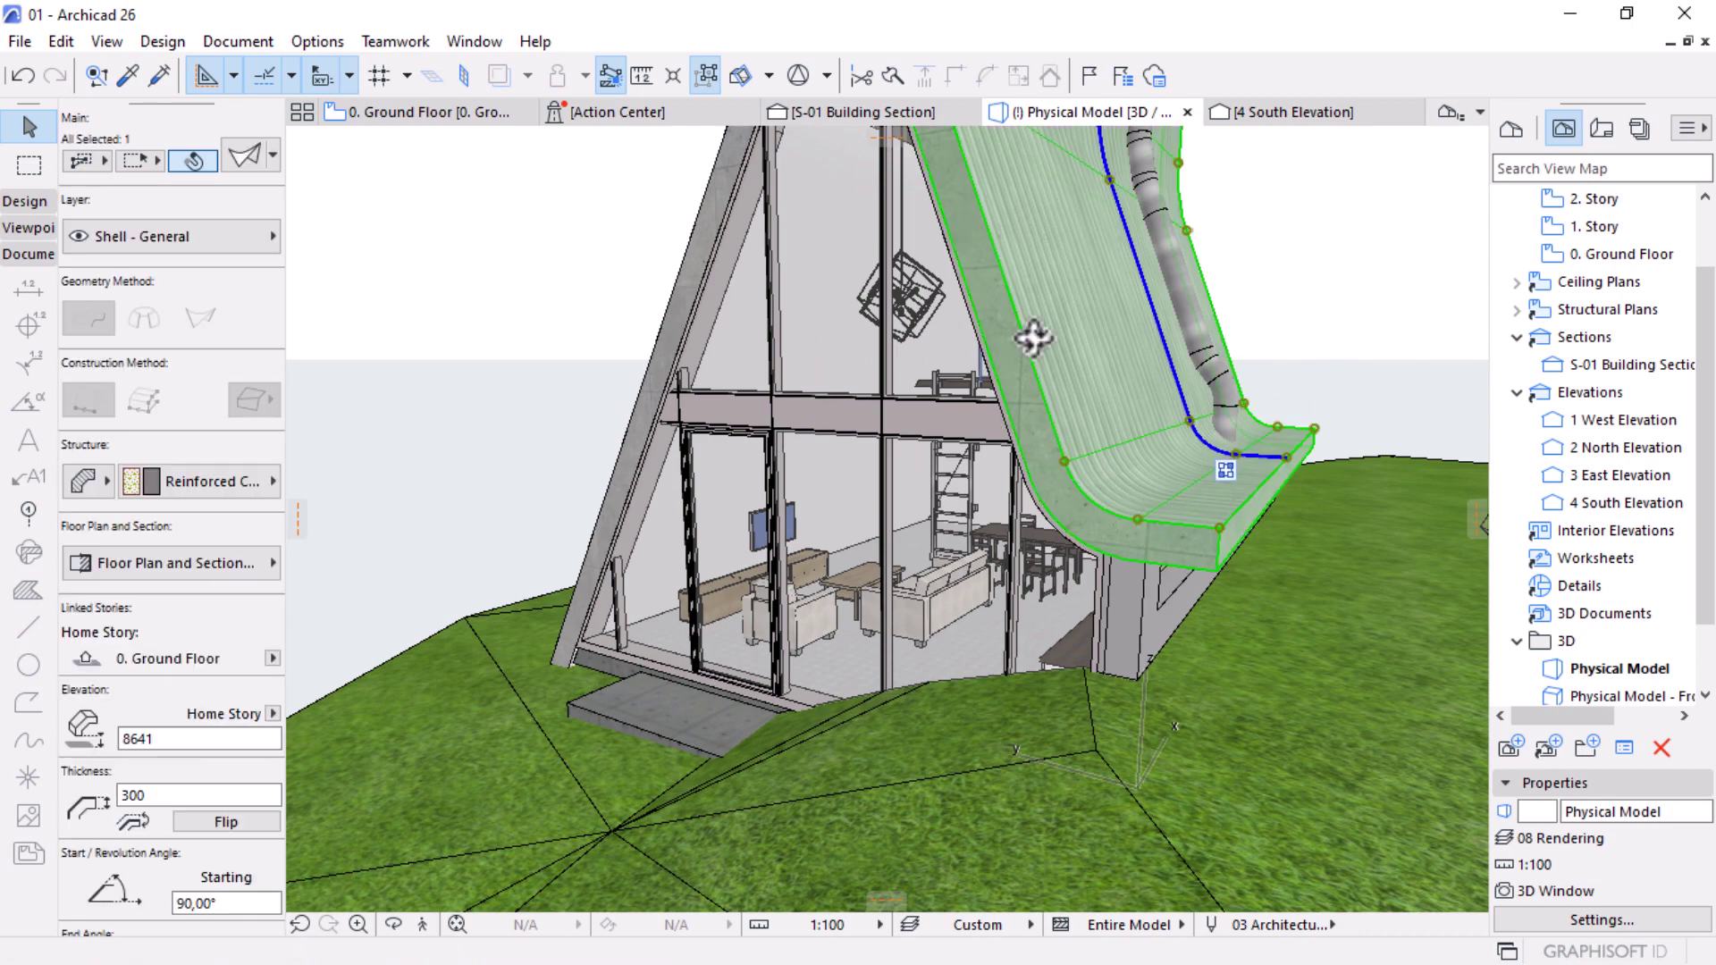
key(Escape)
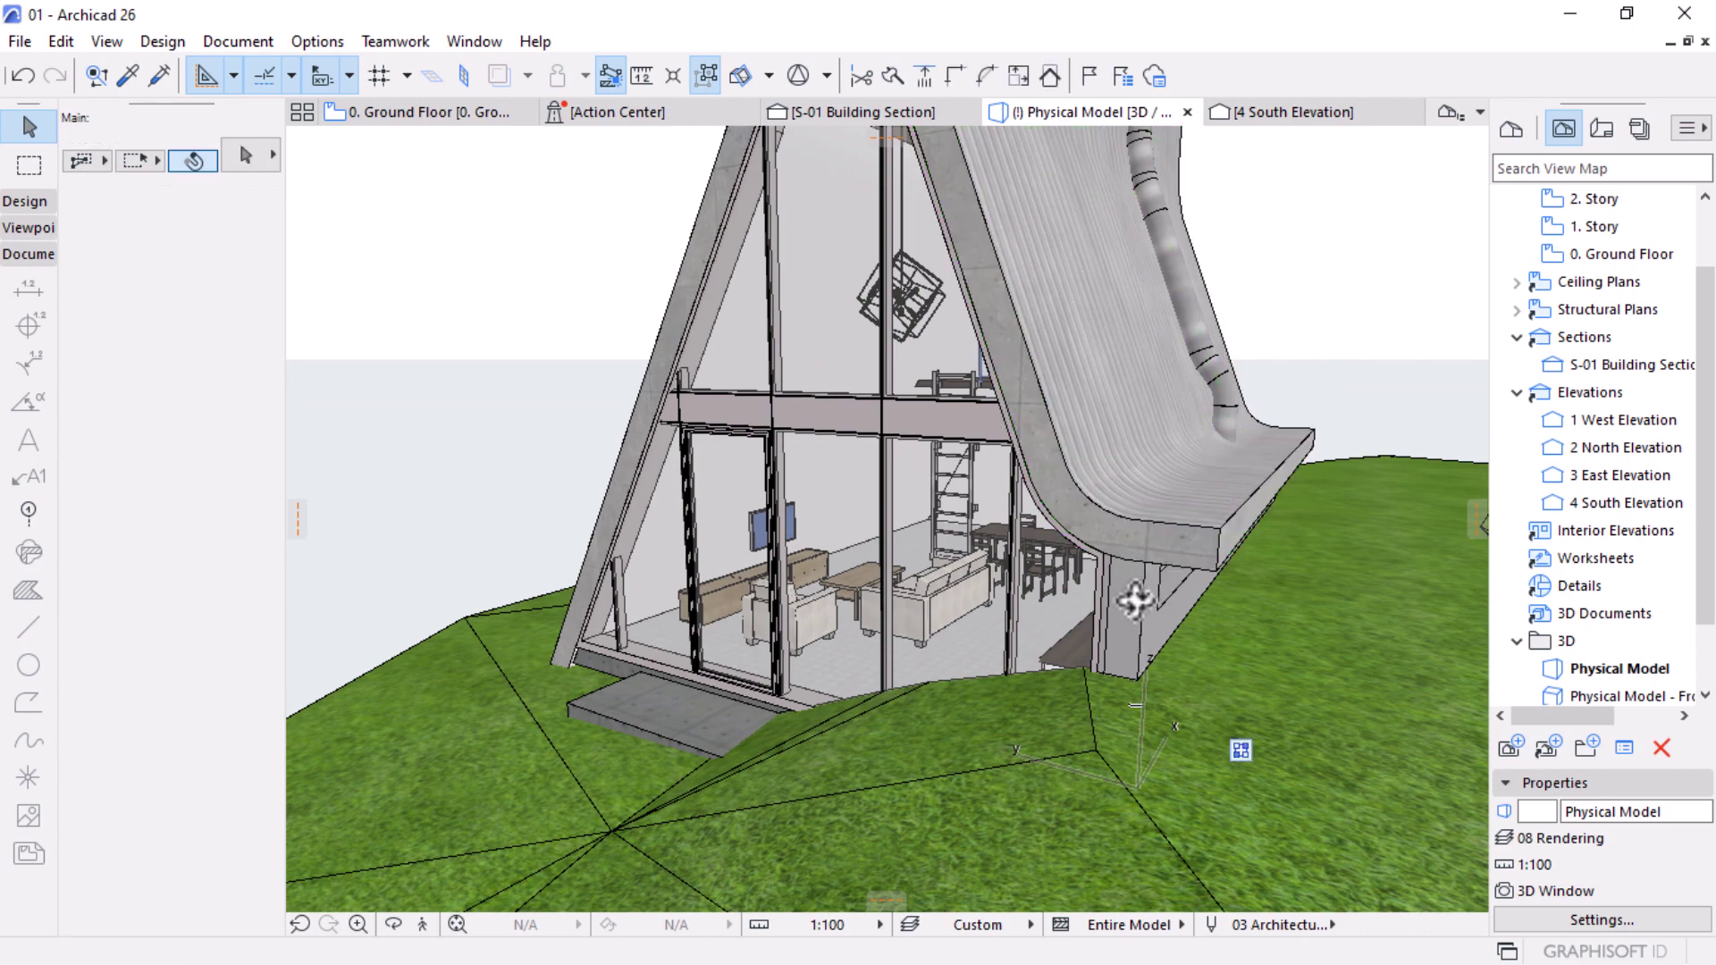
click(1149, 604)
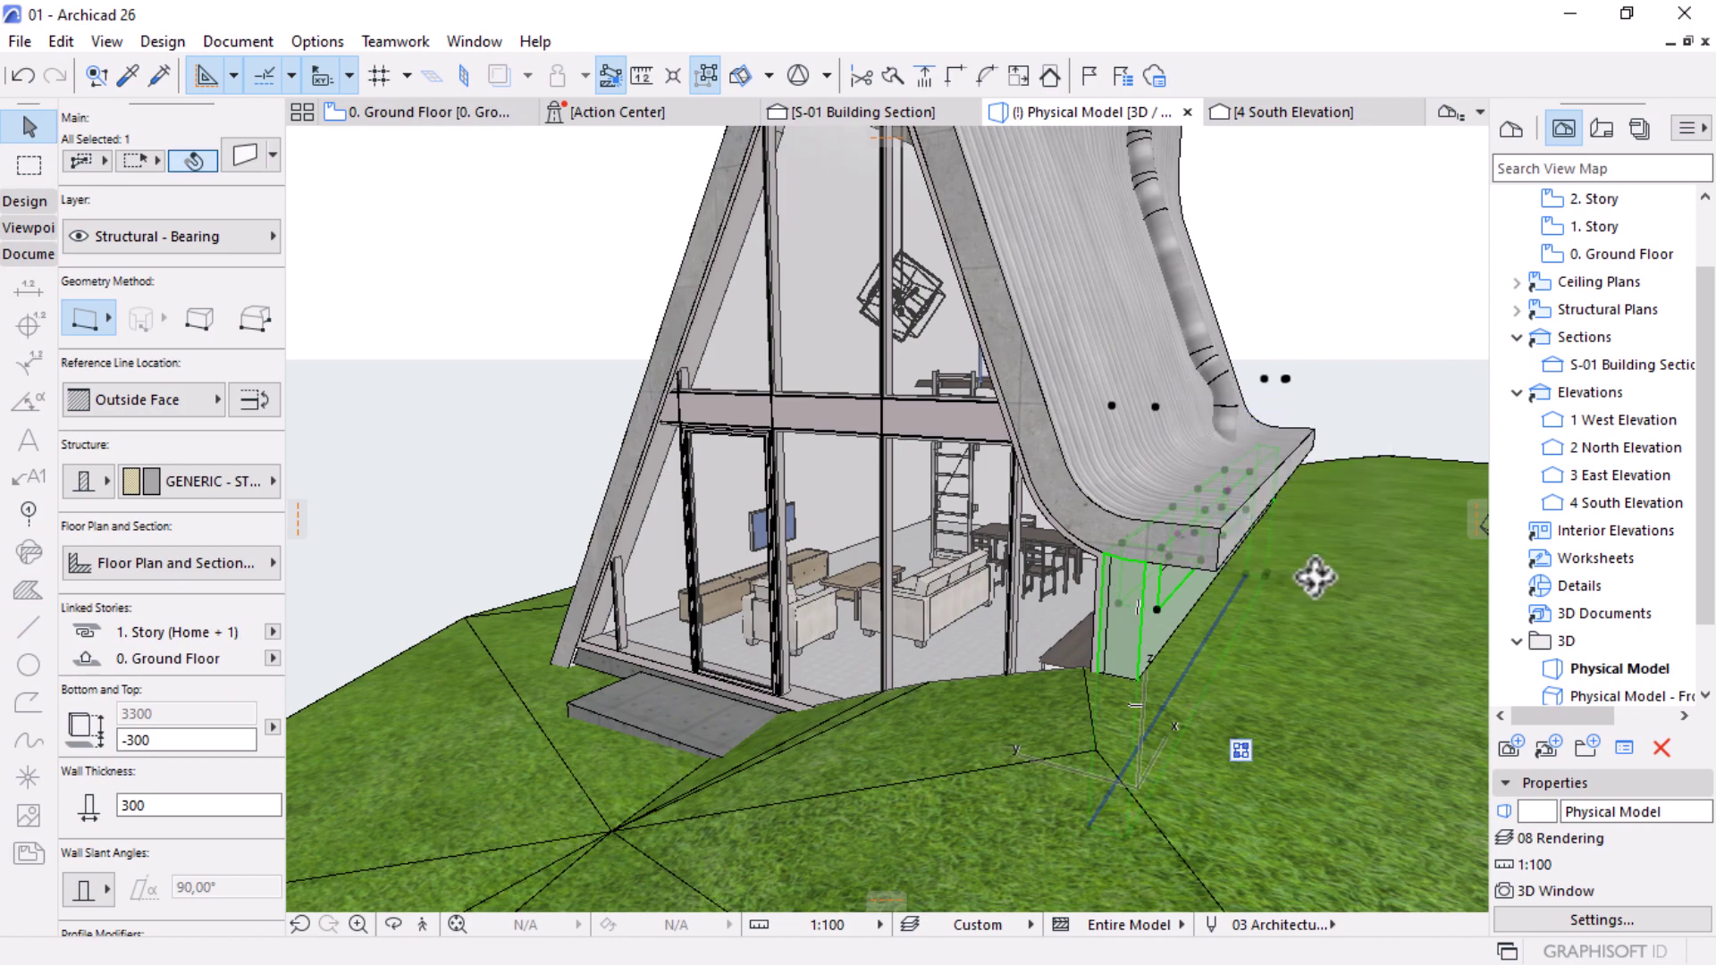
shift+middle_drag(1230, 602, 770, 524)
shift+middle_drag(1081, 540, 1047, 615)
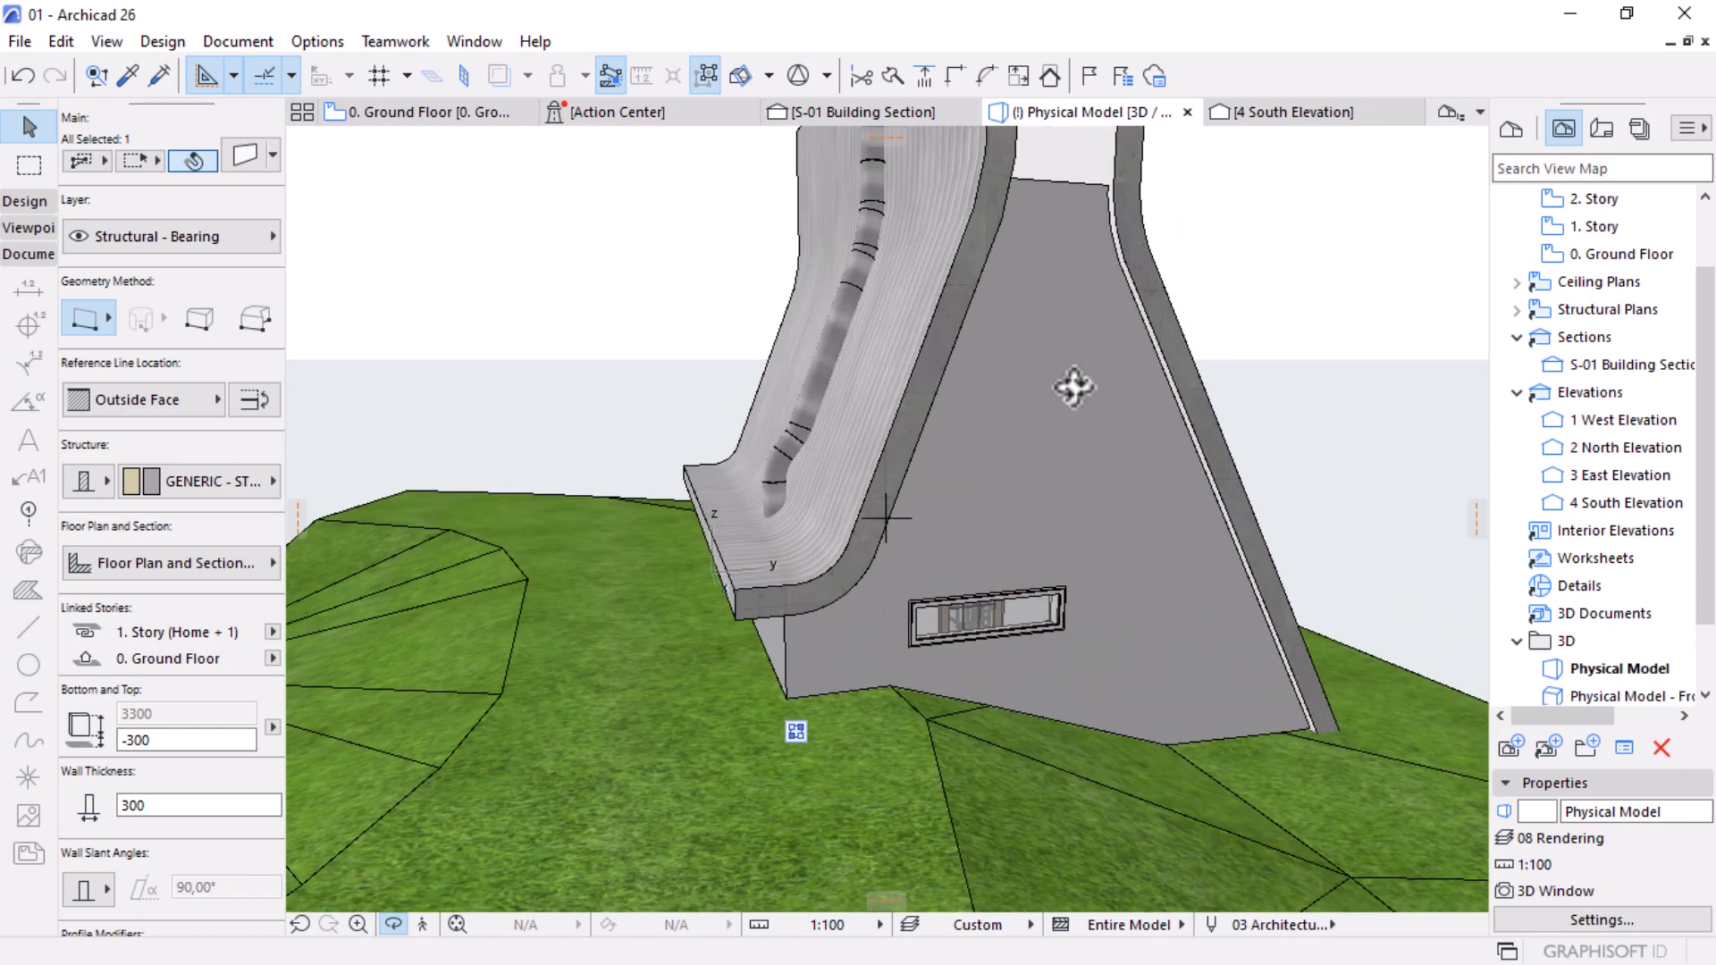
key(Escape)
click(1194, 623)
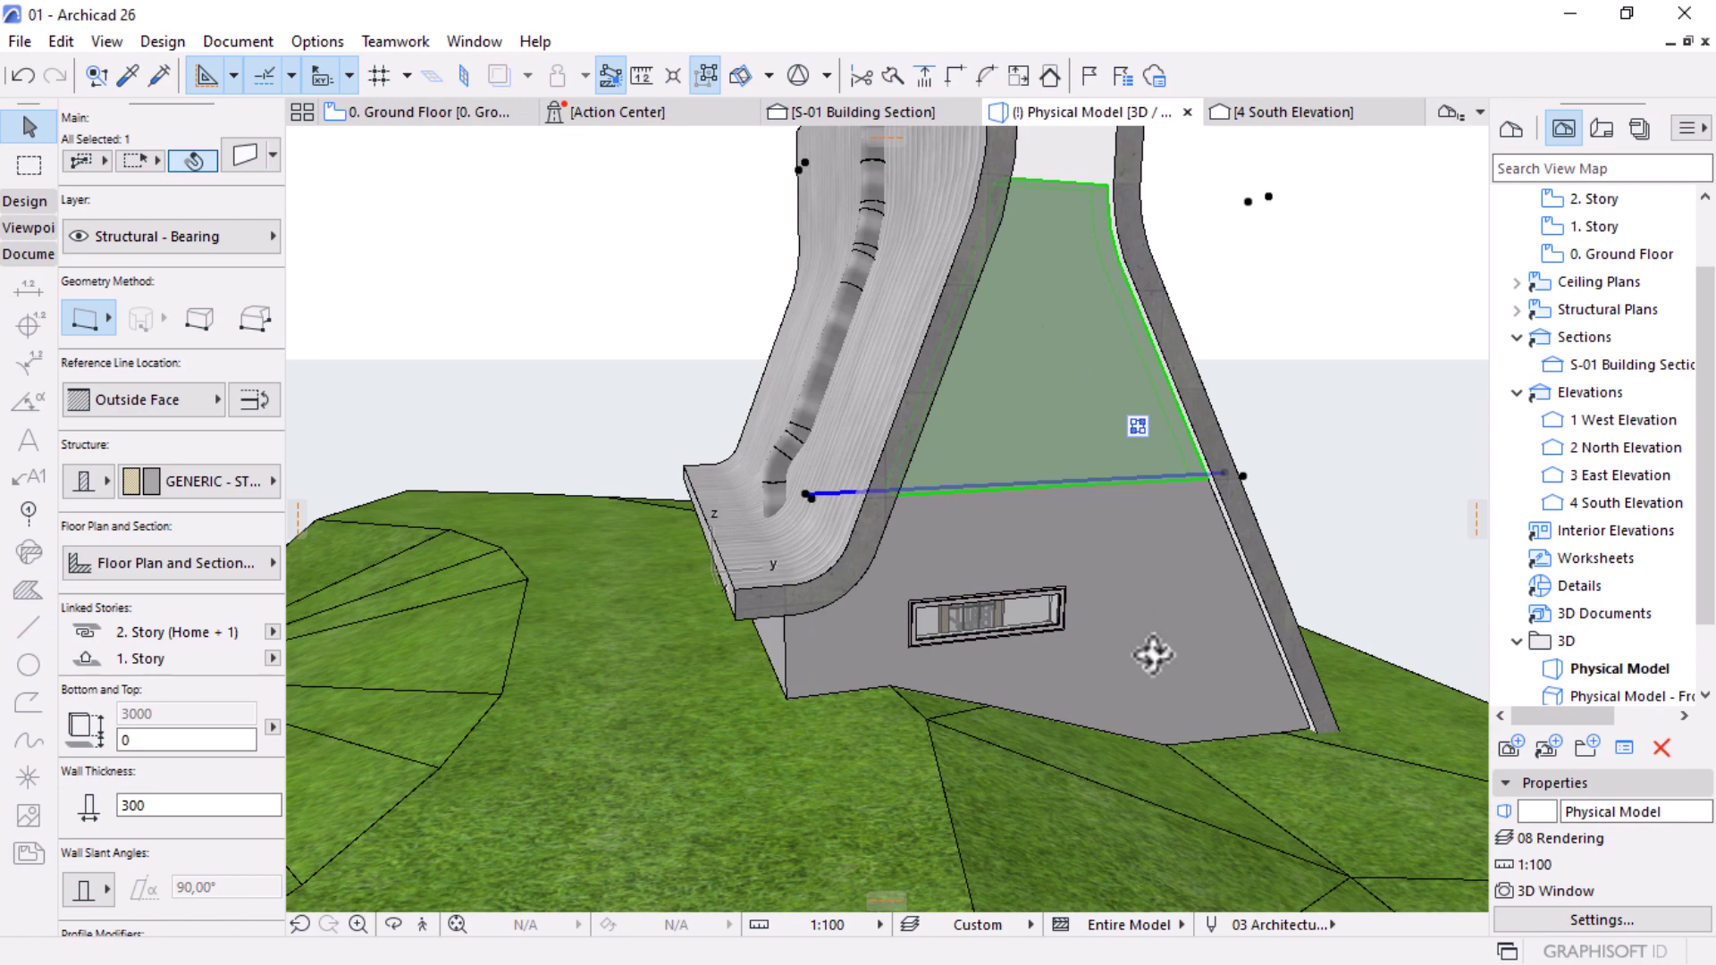
key(Escape)
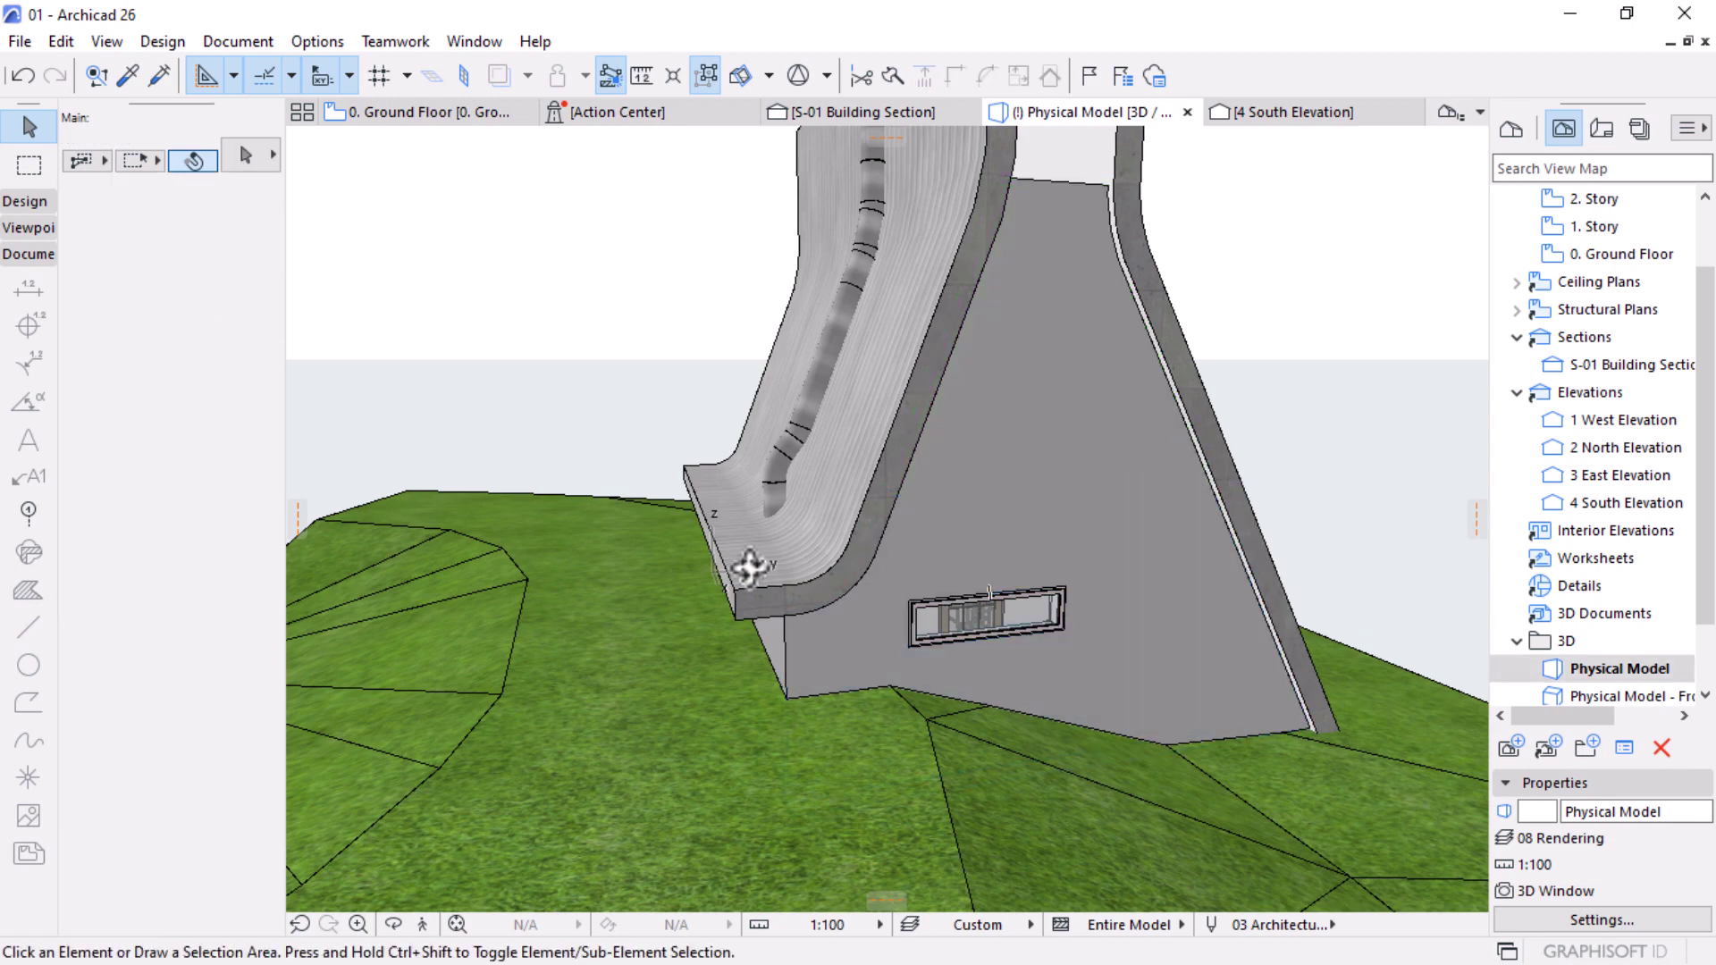
Step: Examine the A-frame's interior around the dining table, kitchen and rear door, finishing with a view of the glazed front
shift+middle_drag(751, 568, 660, 466)
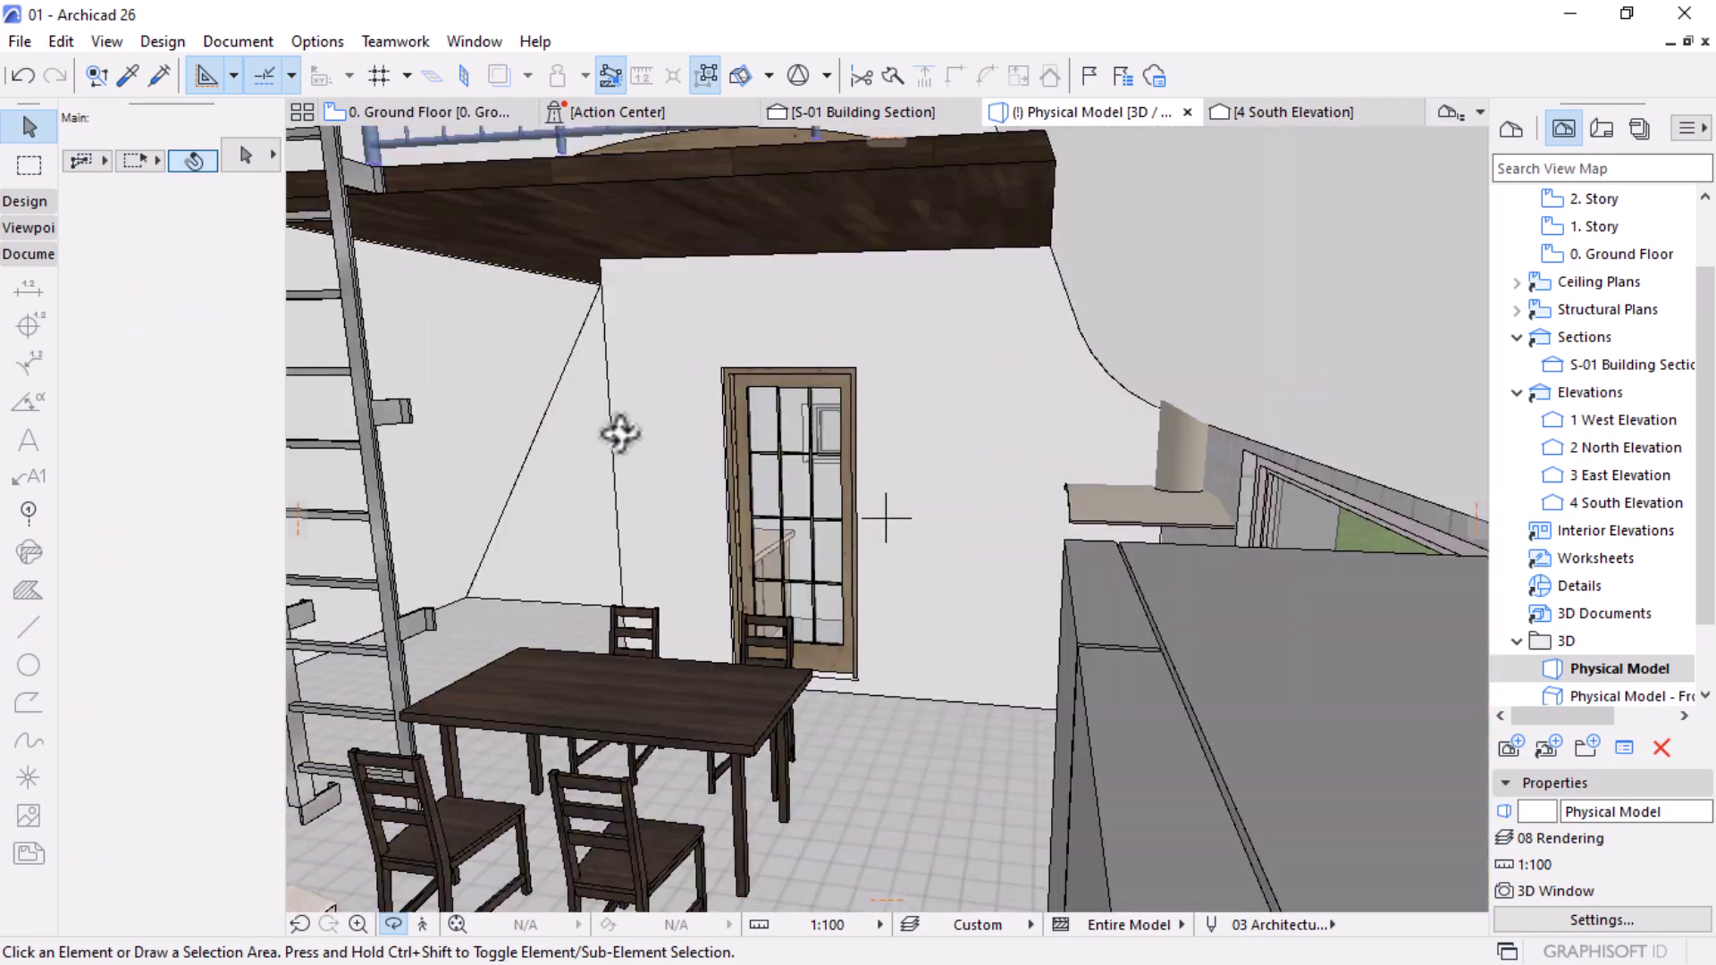
drag(613, 421, 785, 337)
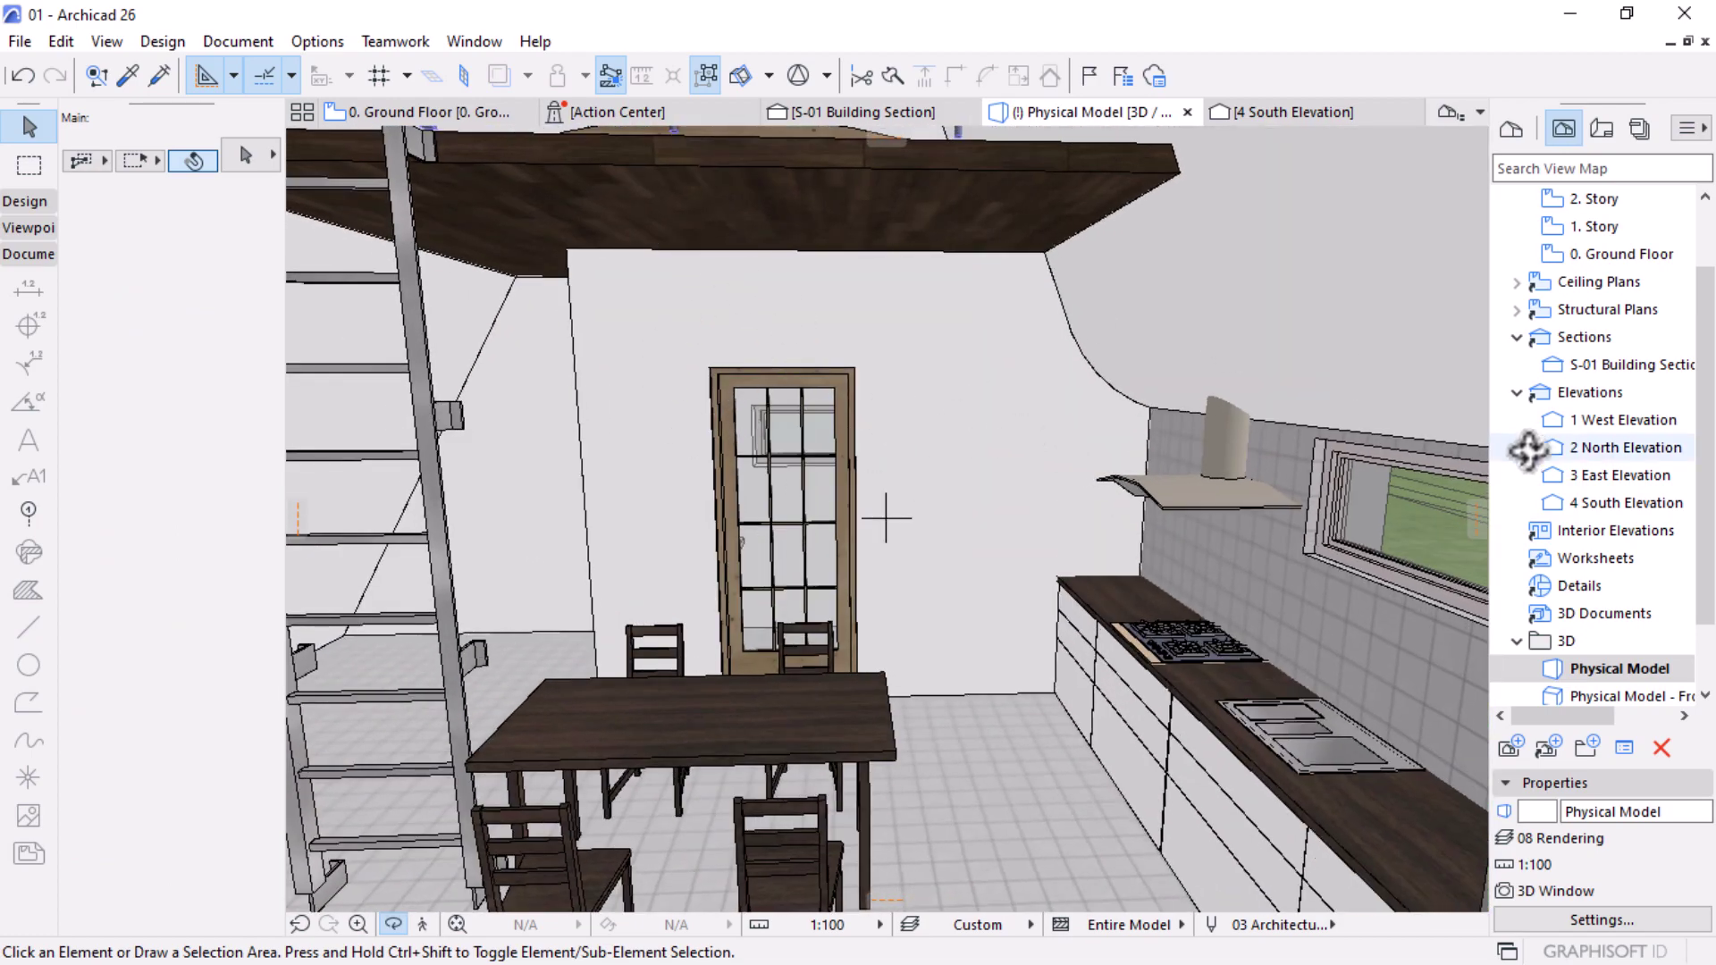
scroll(875, 673, down, 5)
scroll(874, 673, down, 5)
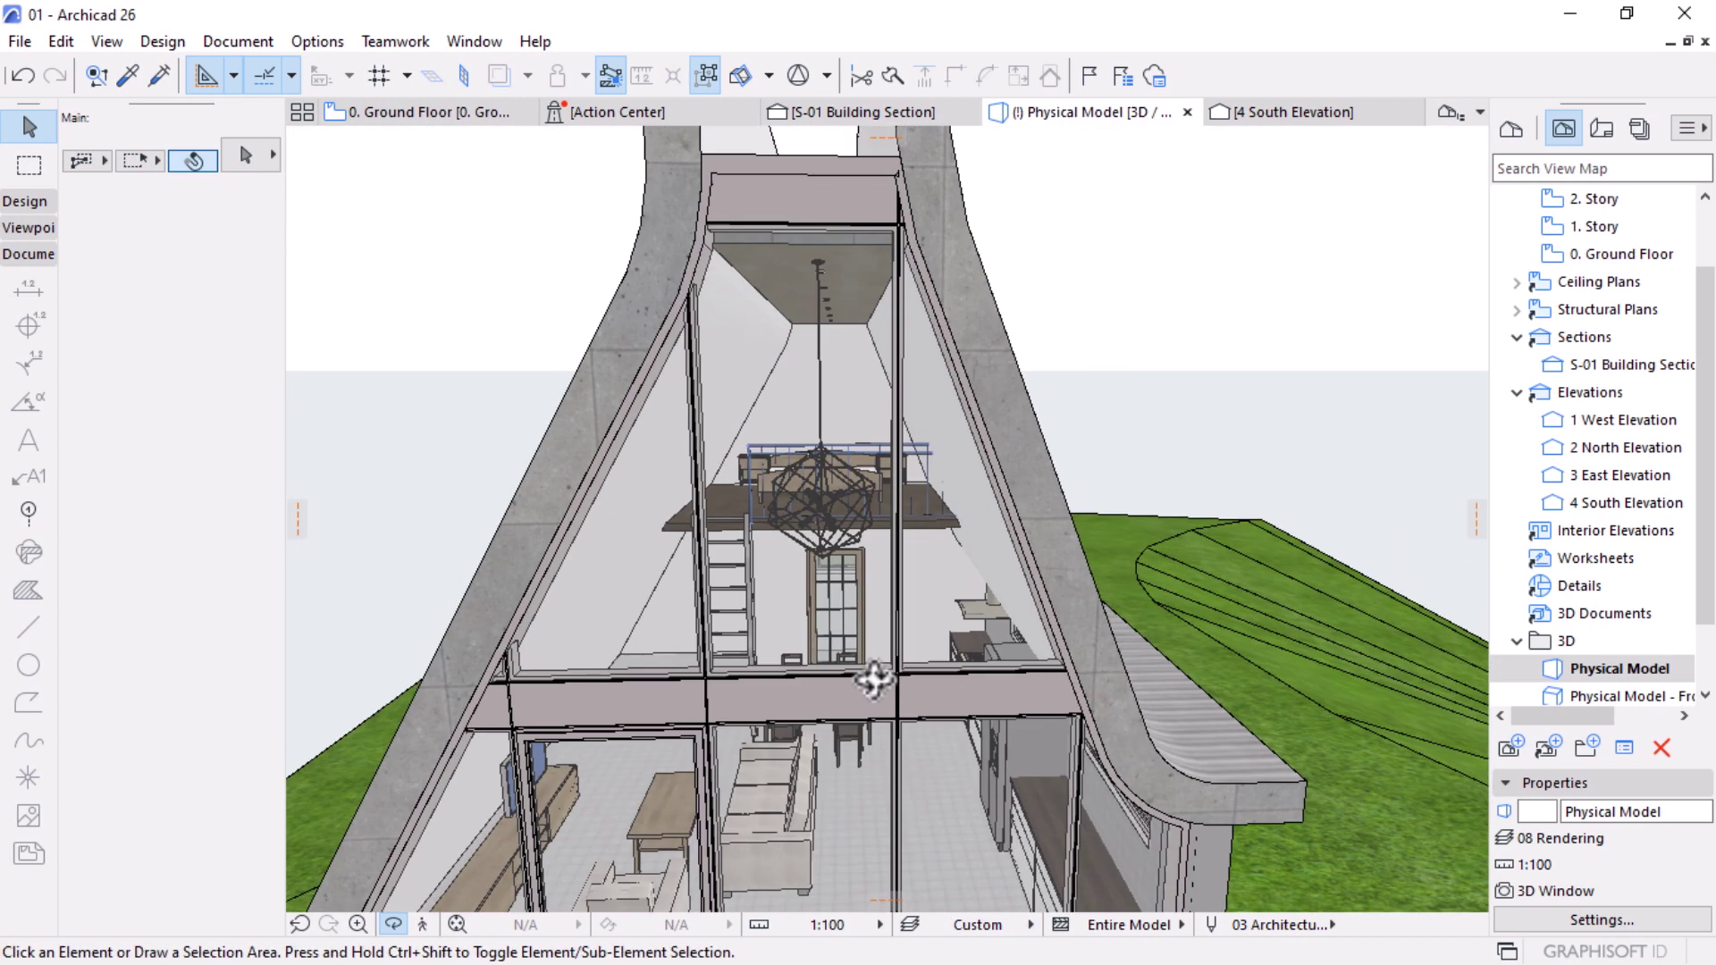
Step: Switch back to the Untitled Archicad project and bring the whole terrain and slab into view on the Ground Floor plan
key(super)
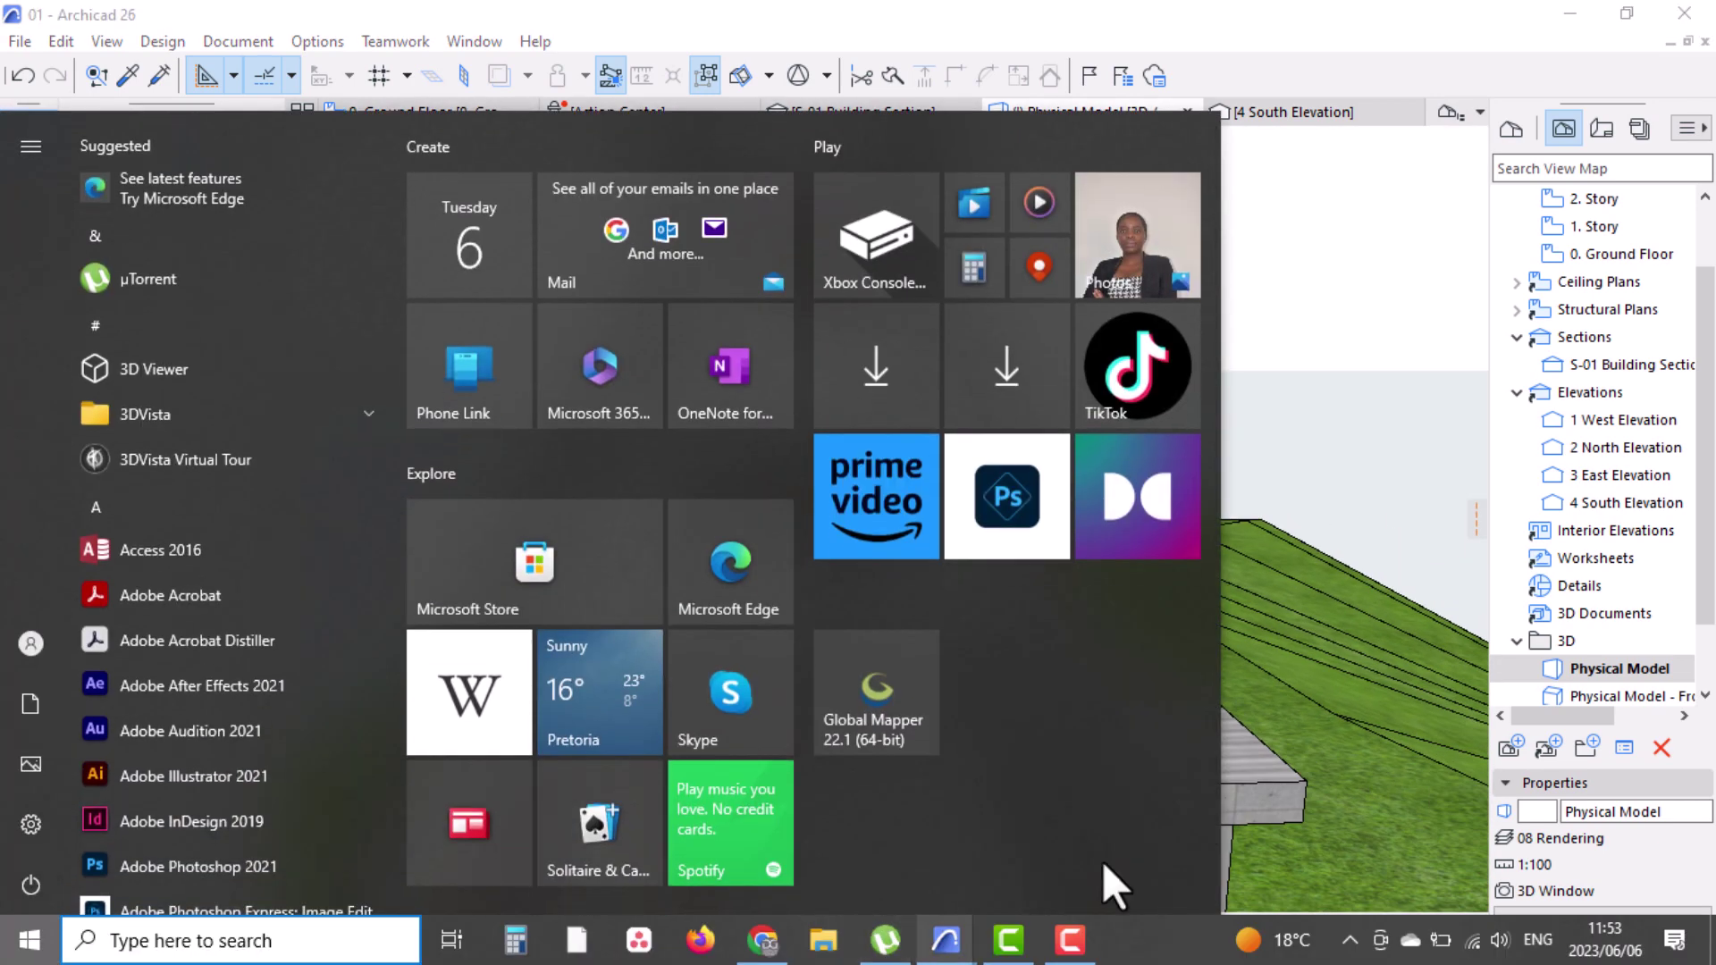
mouse_move(946, 940)
click(1074, 849)
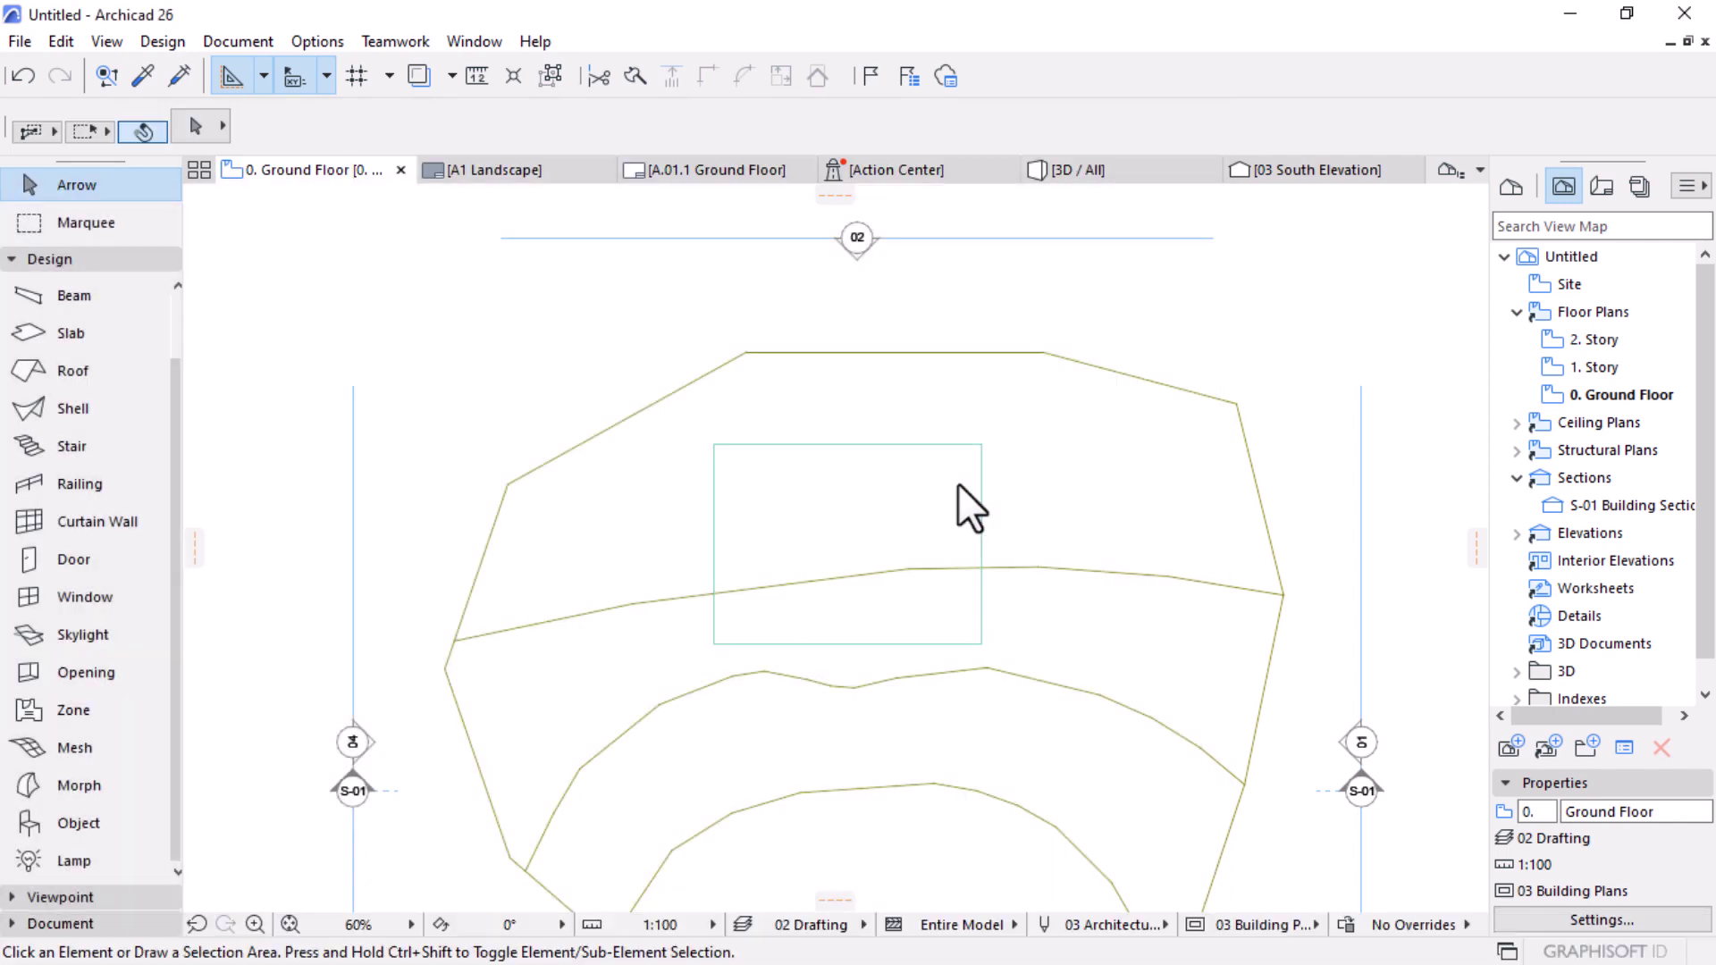
scroll(1044, 572, up, 3)
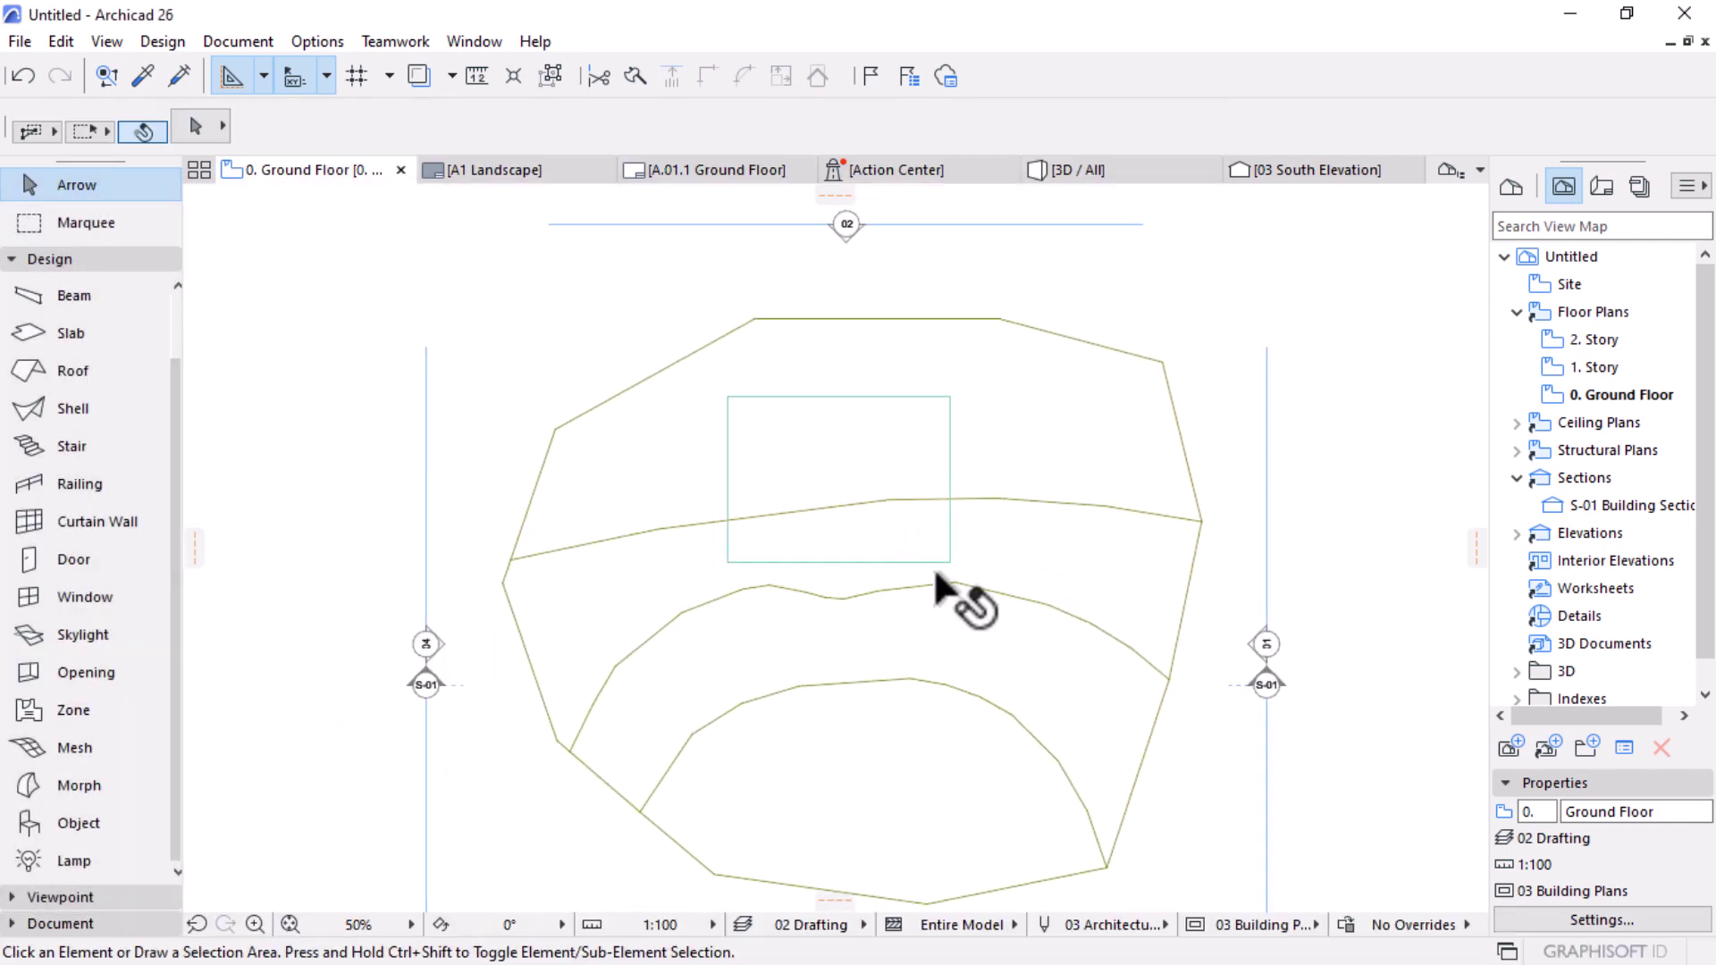
Step: Activate the Wall tool and set its basic structure material to Brick - Structural
scroll(894, 465, up, 1)
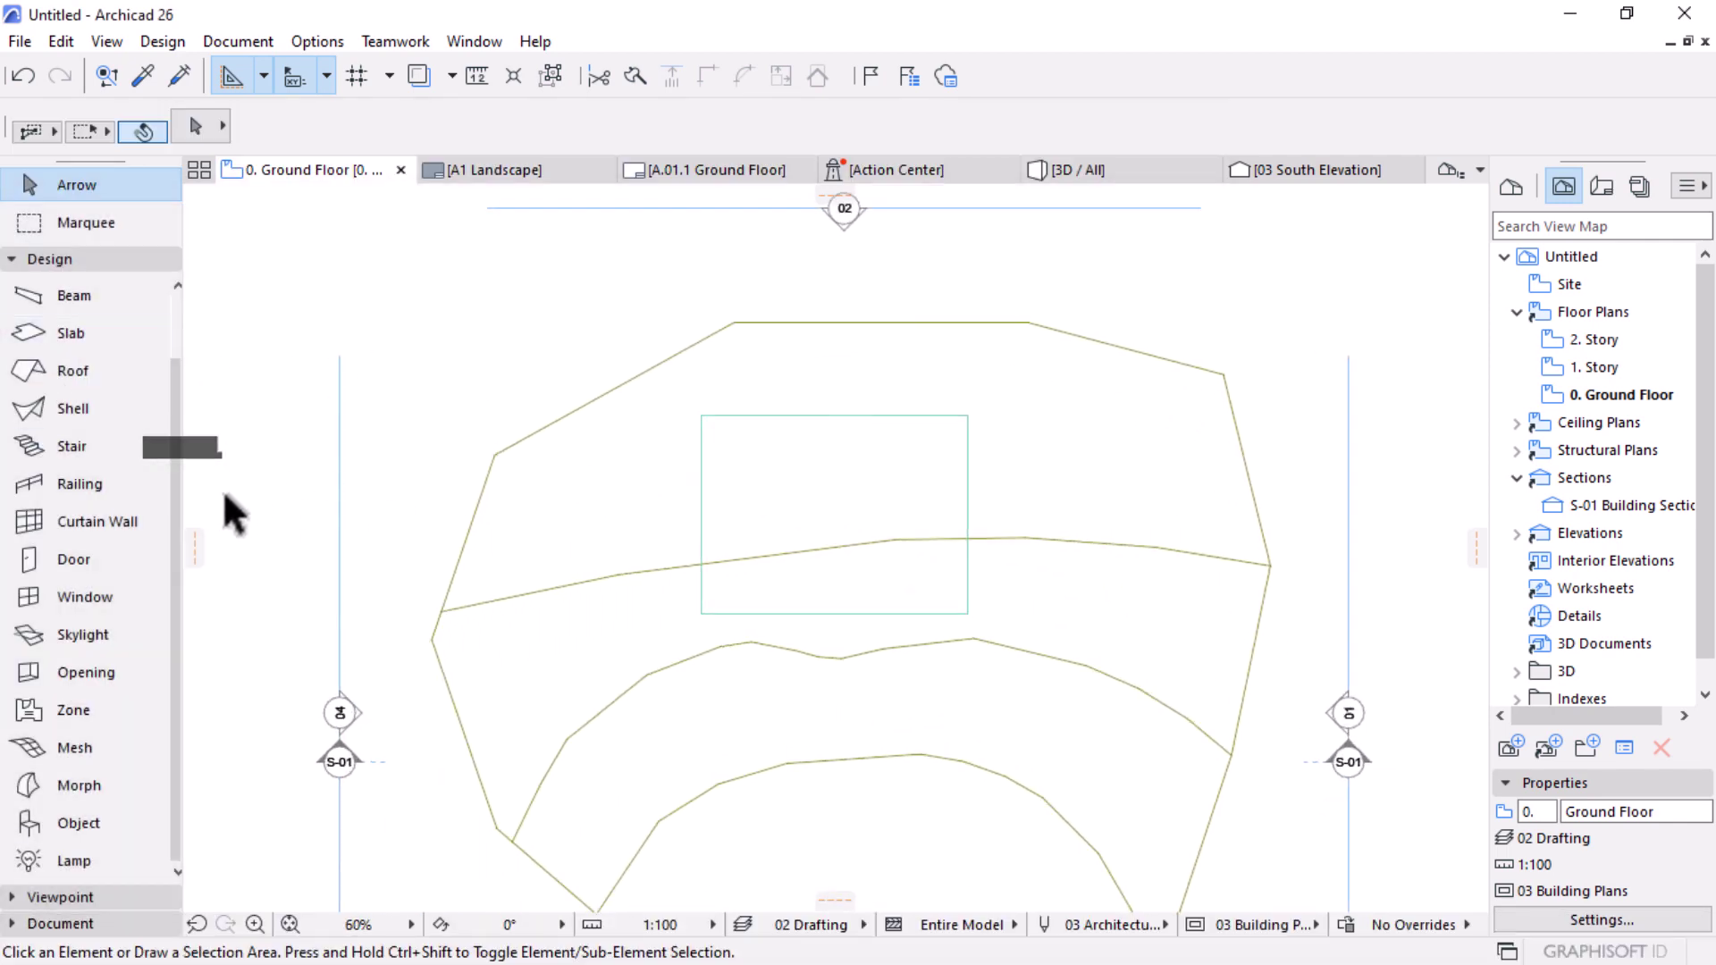
scroll(113, 506, up, 1)
click(67, 290)
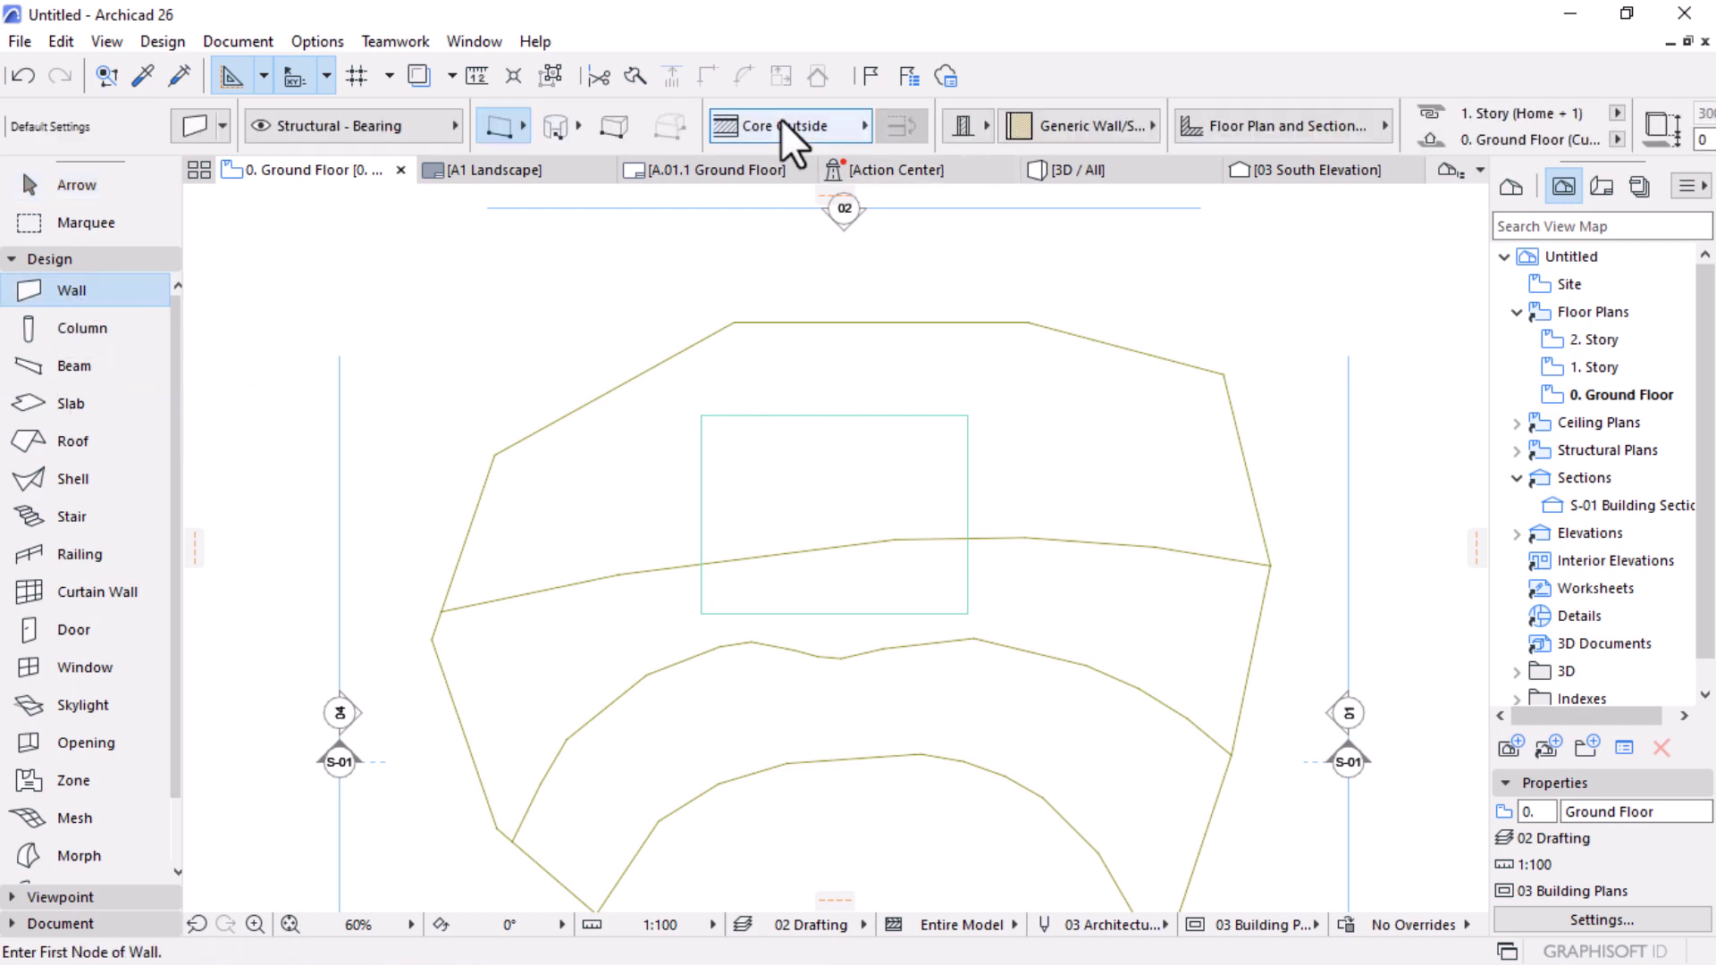
click(973, 129)
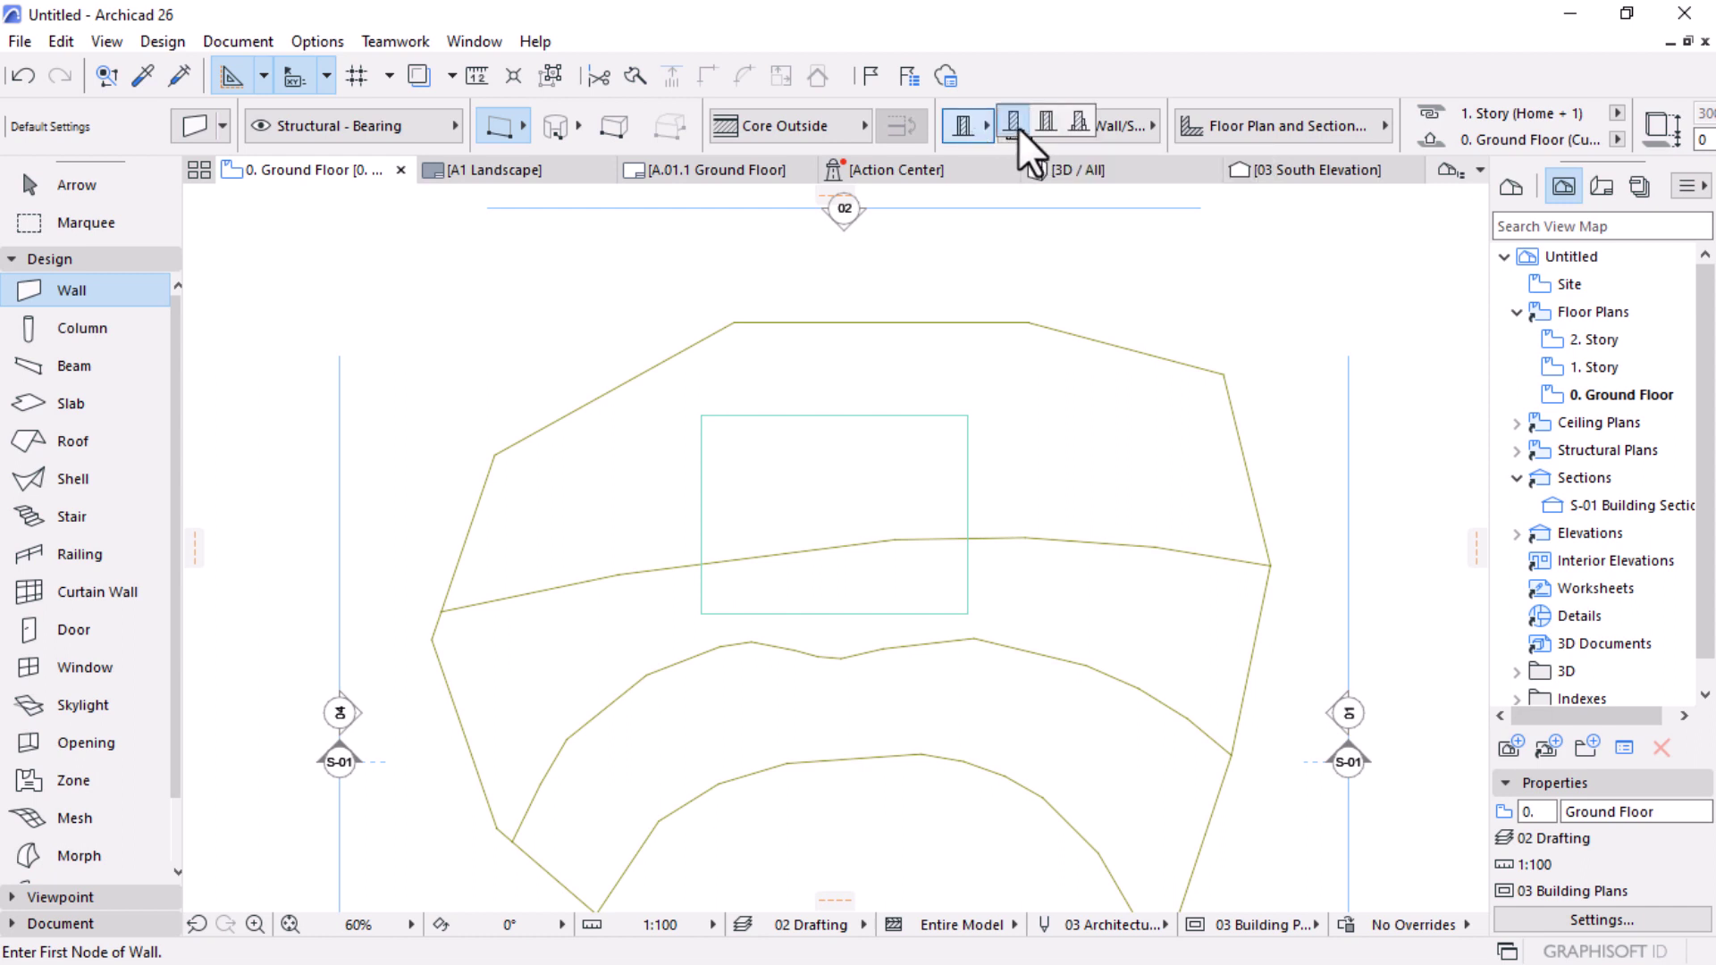
click(1047, 126)
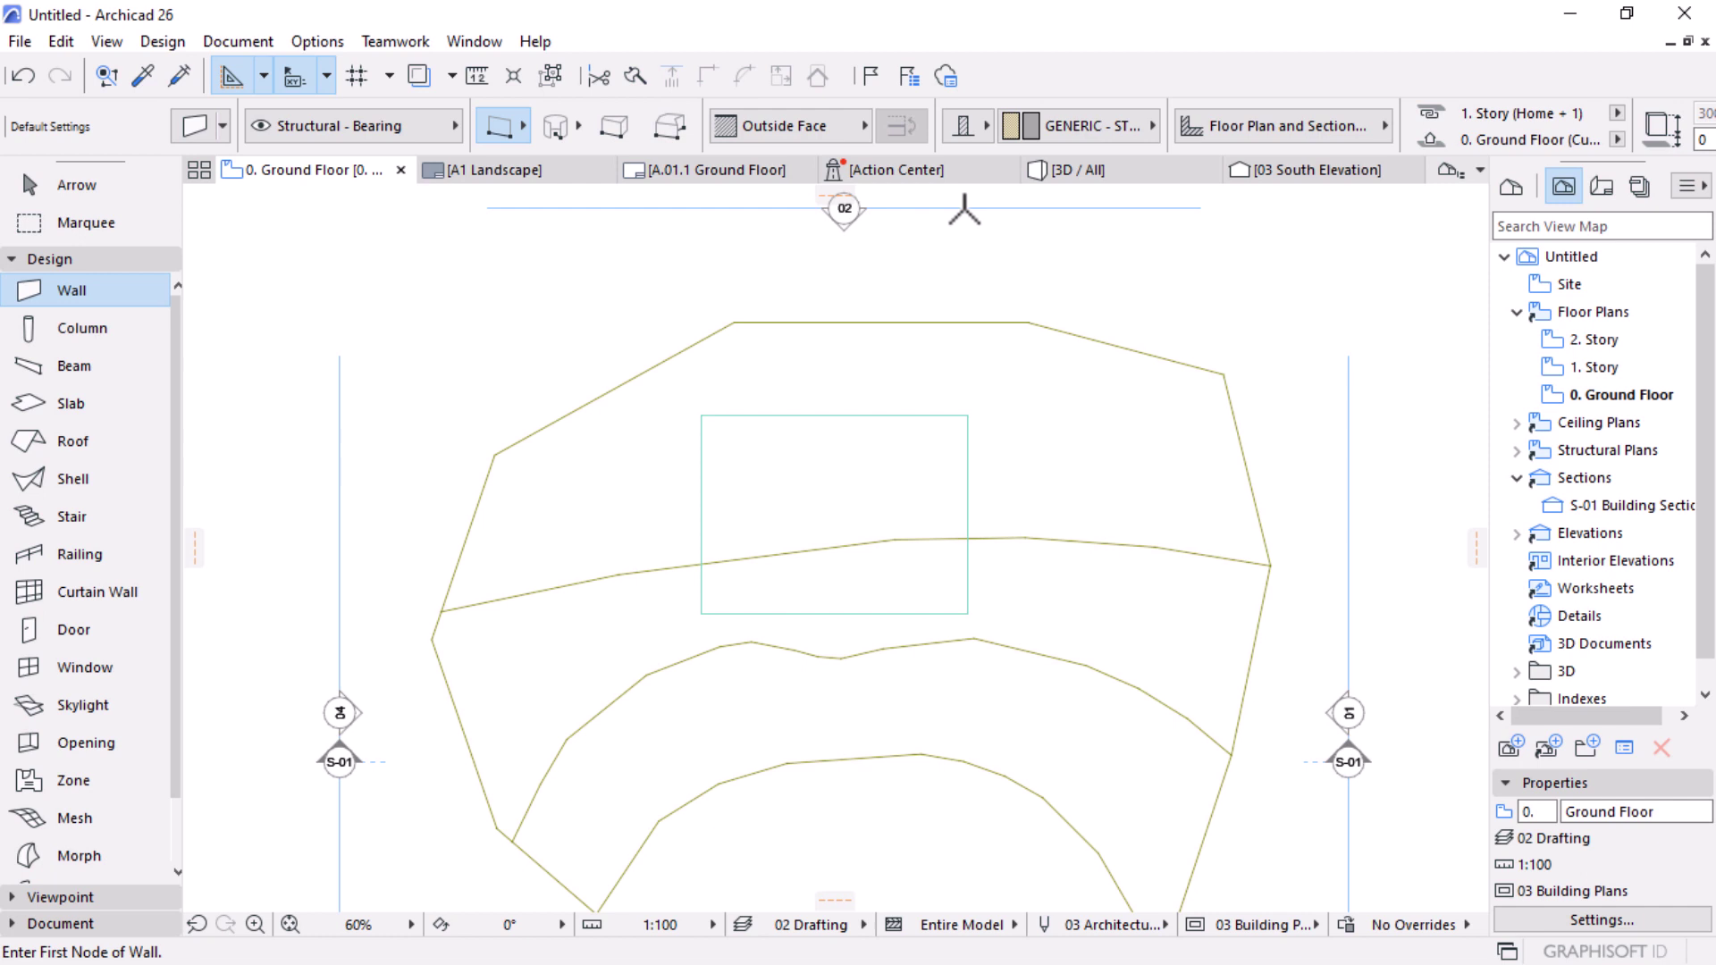
click(1081, 126)
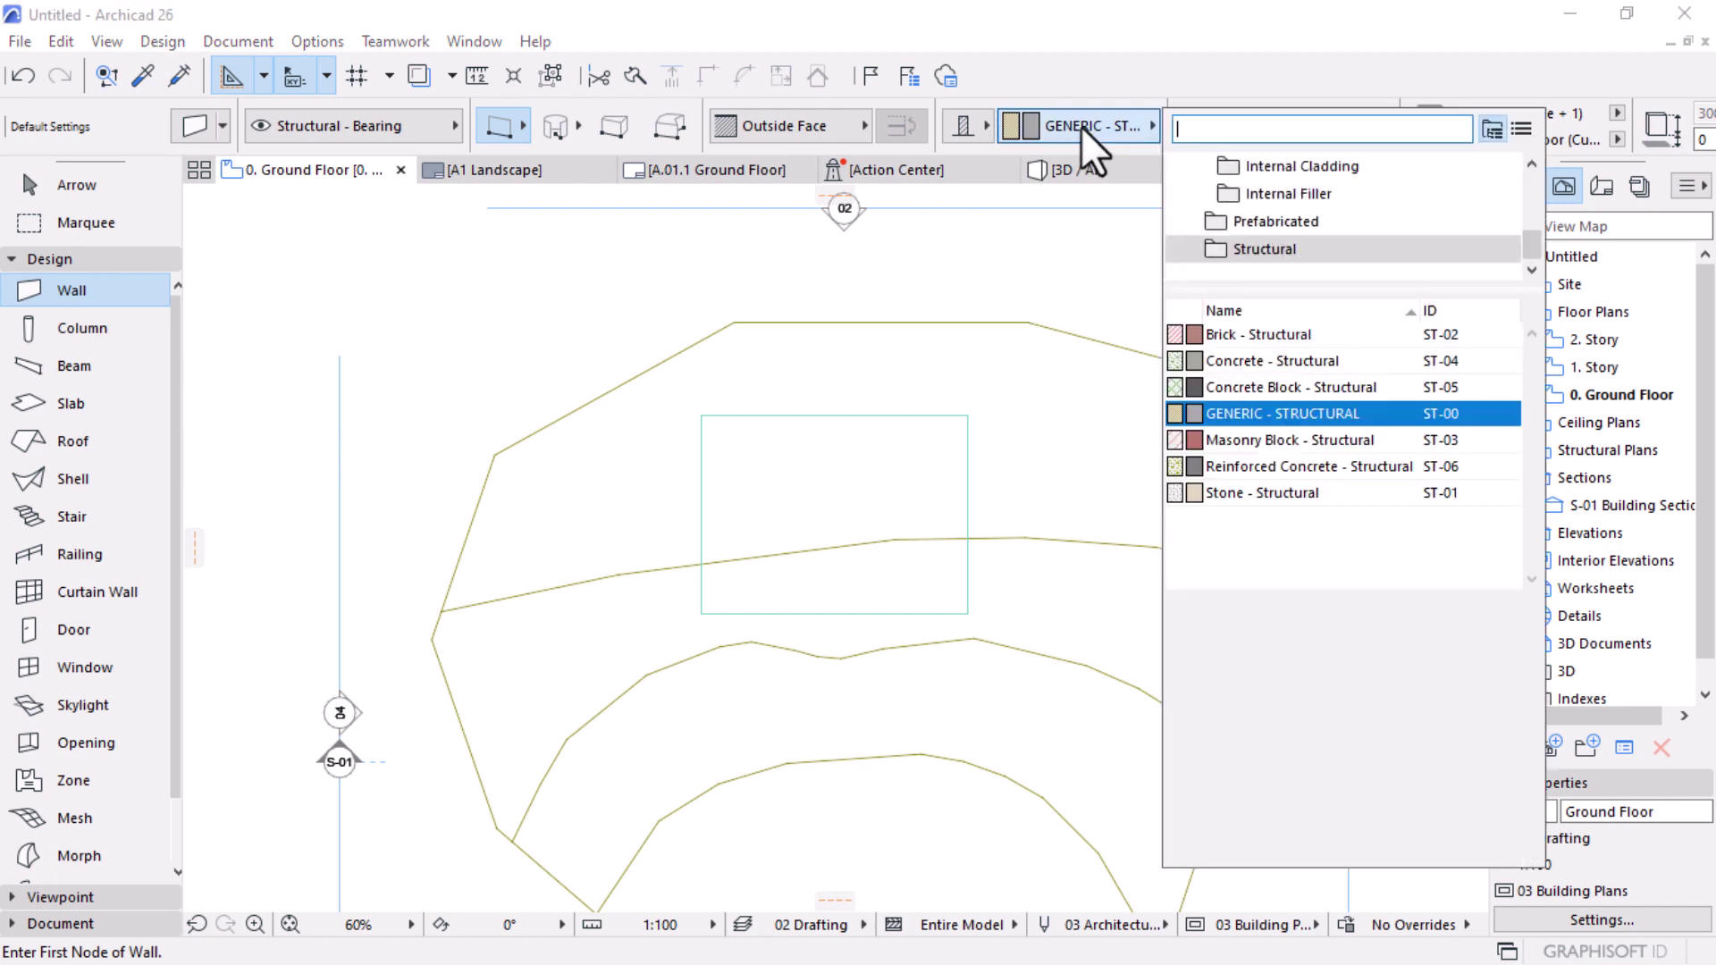
click(1243, 338)
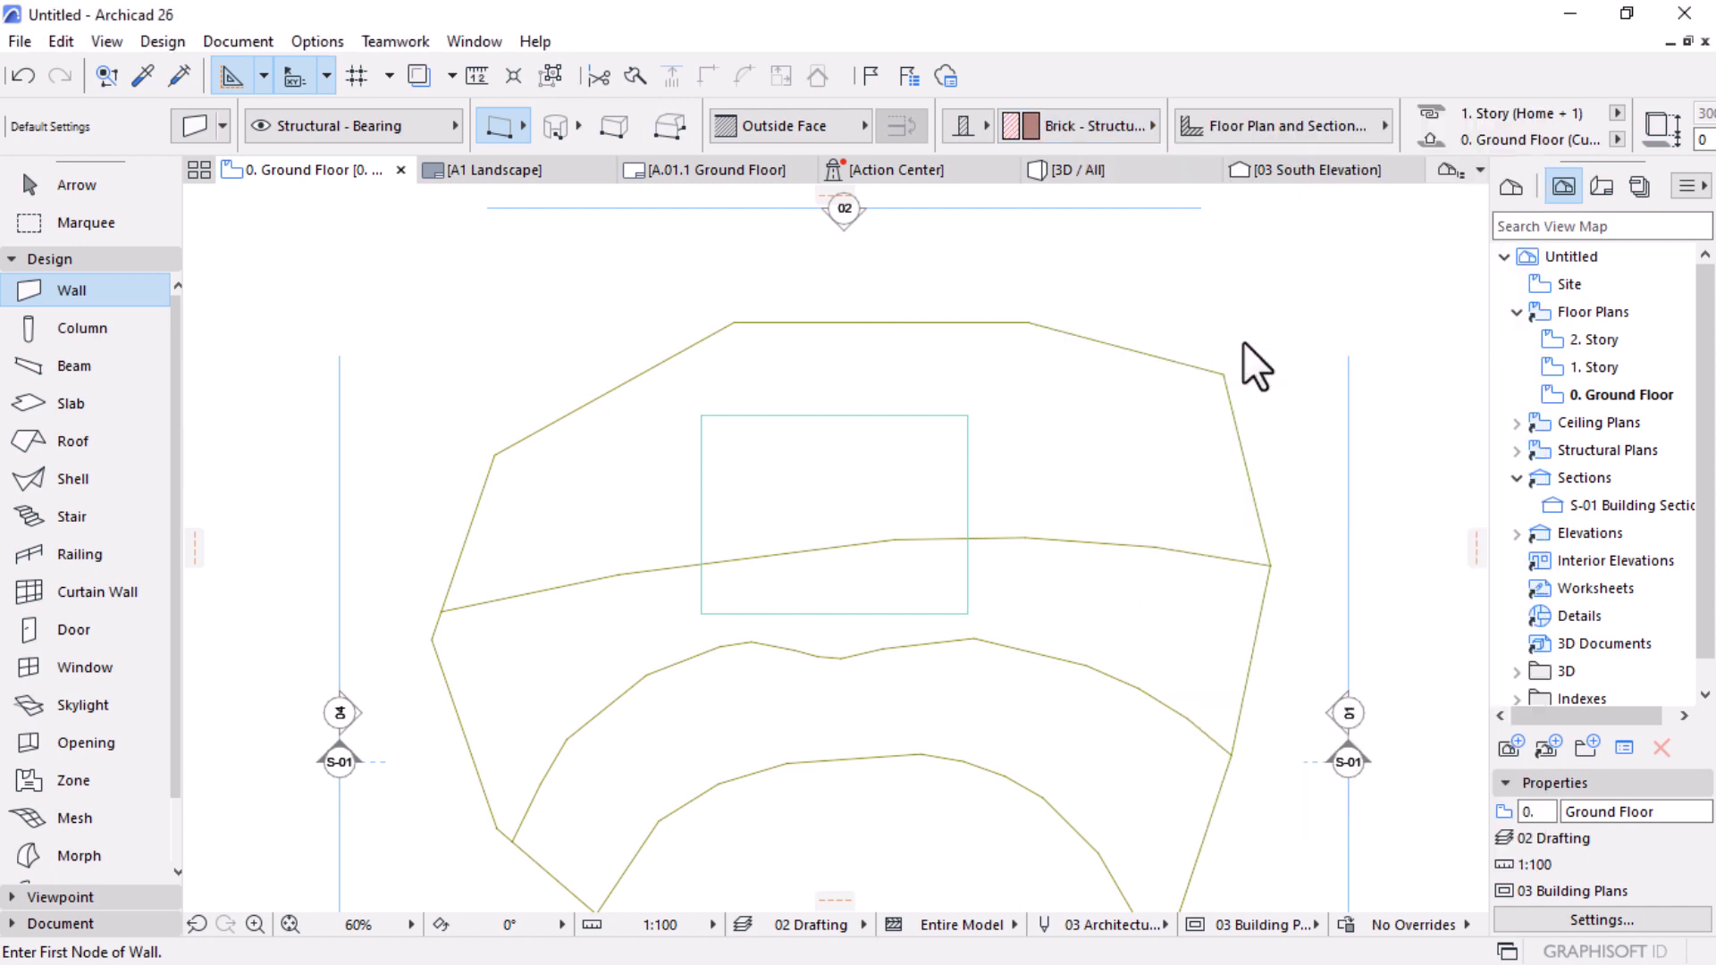
Step: Switch the wall geometry method to chained and open the wall thickness for editing
scroll(843, 464, up, 3)
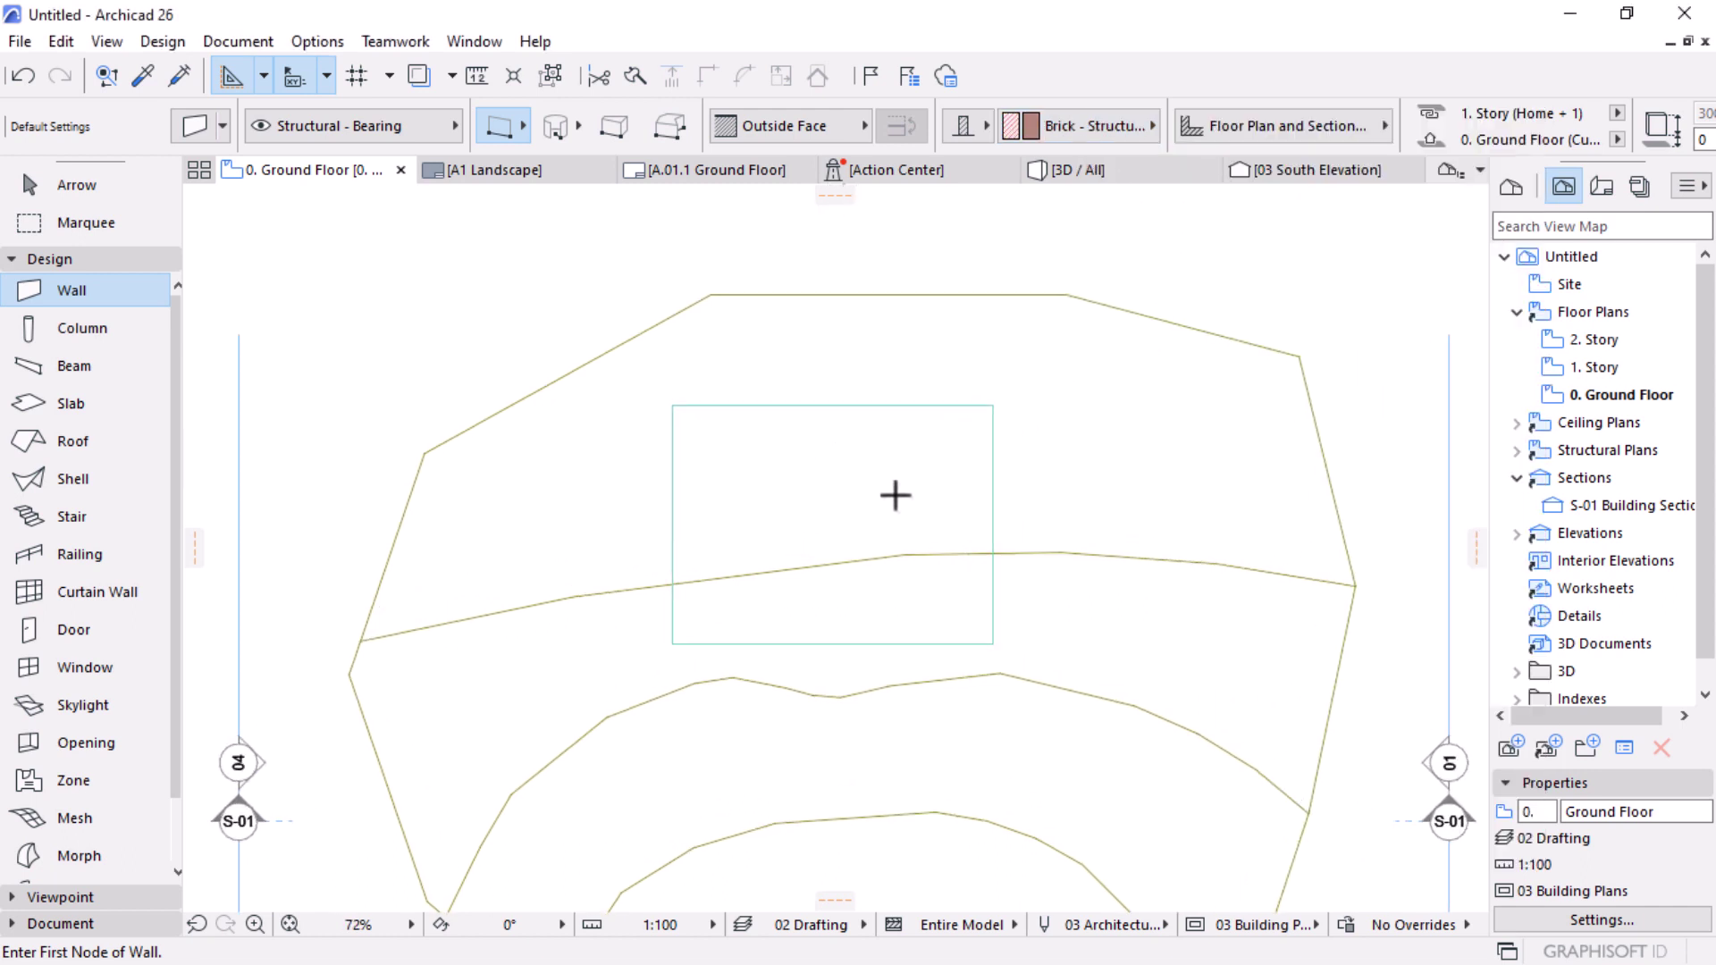
scroll(706, 640, up, 2)
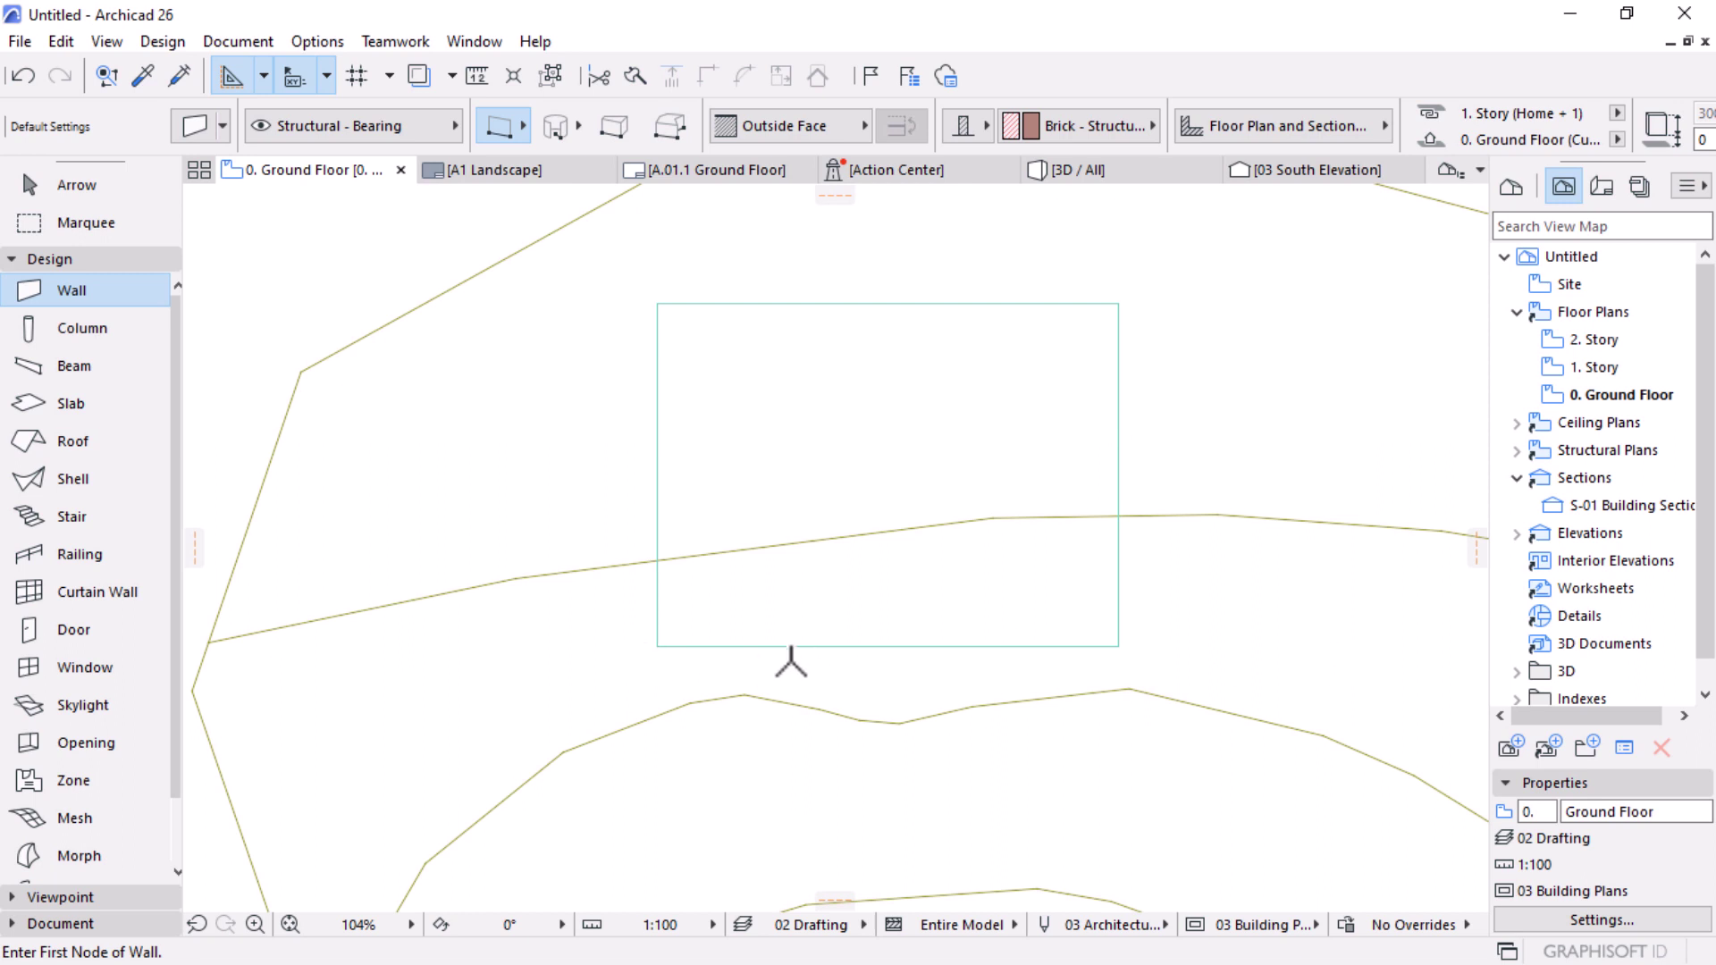
scroll(627, 663, up, 1)
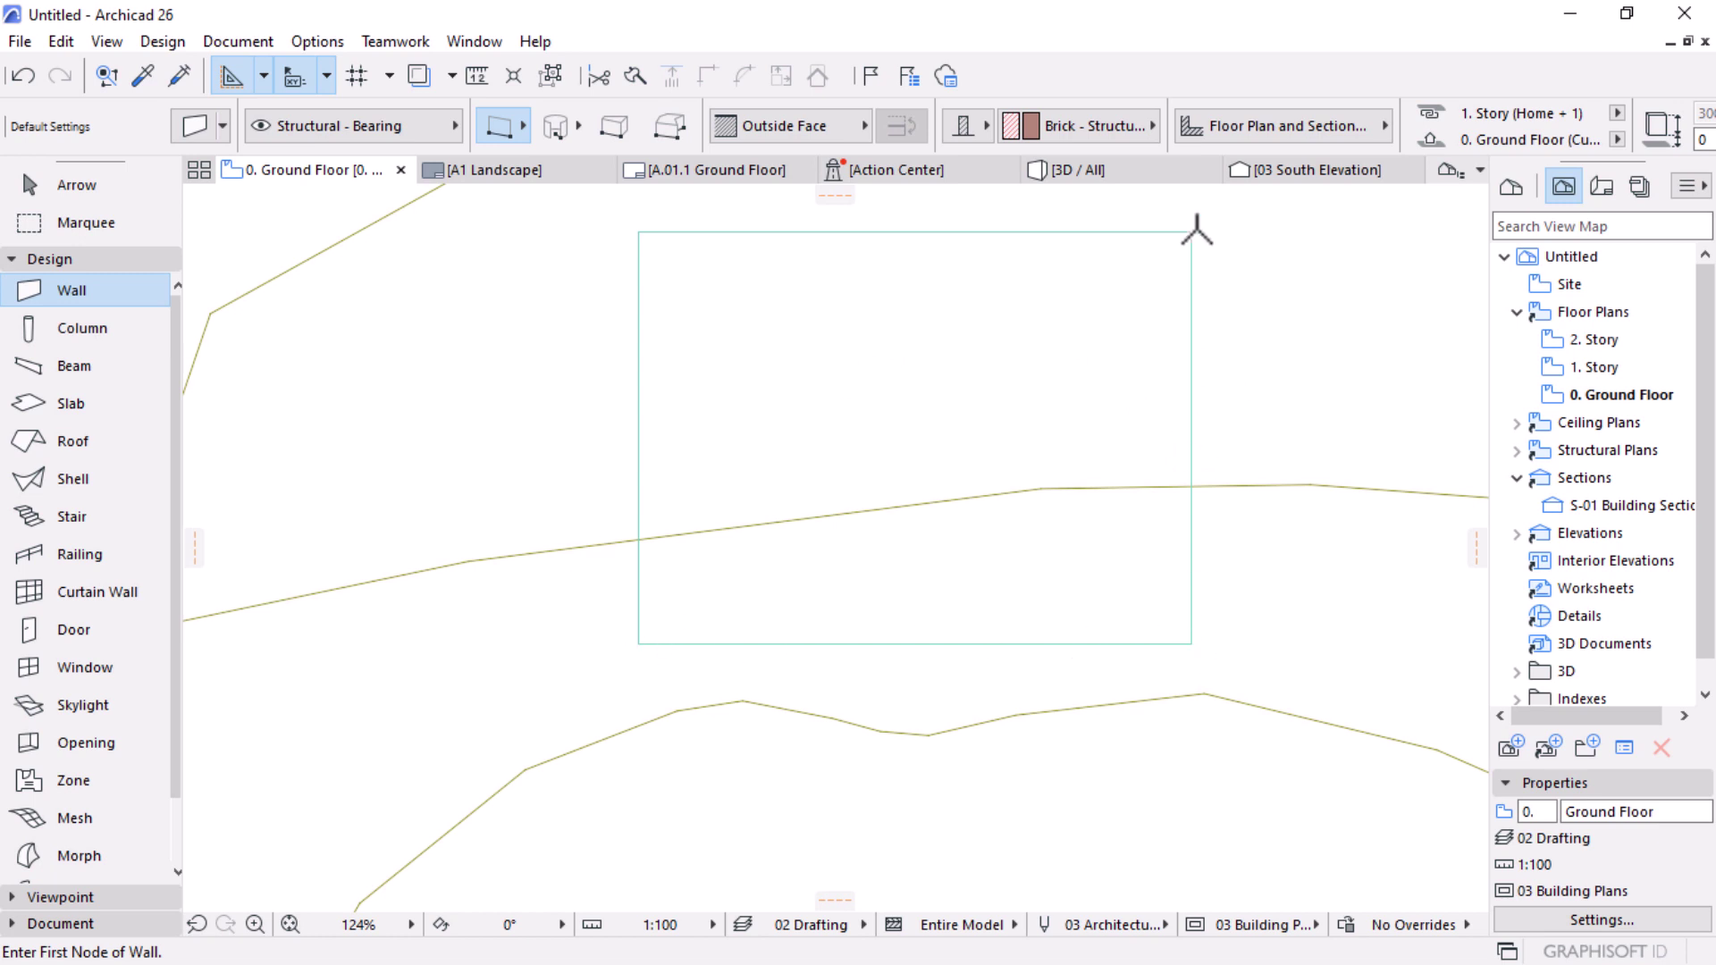
click(523, 132)
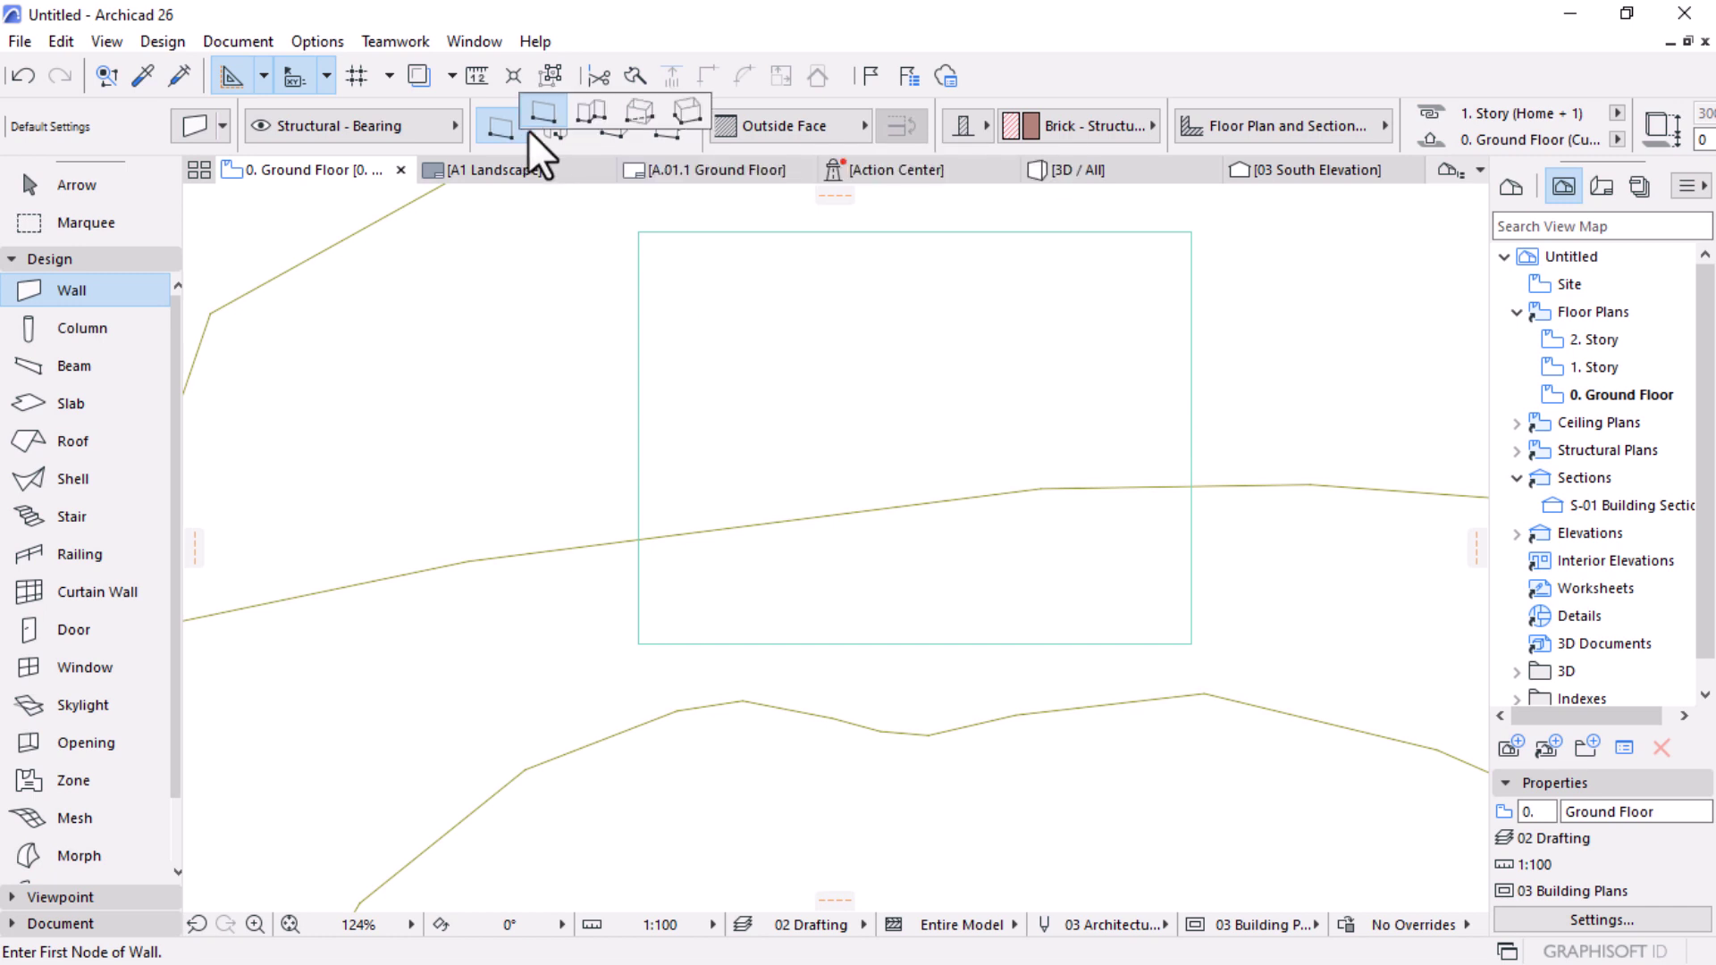
click(583, 120)
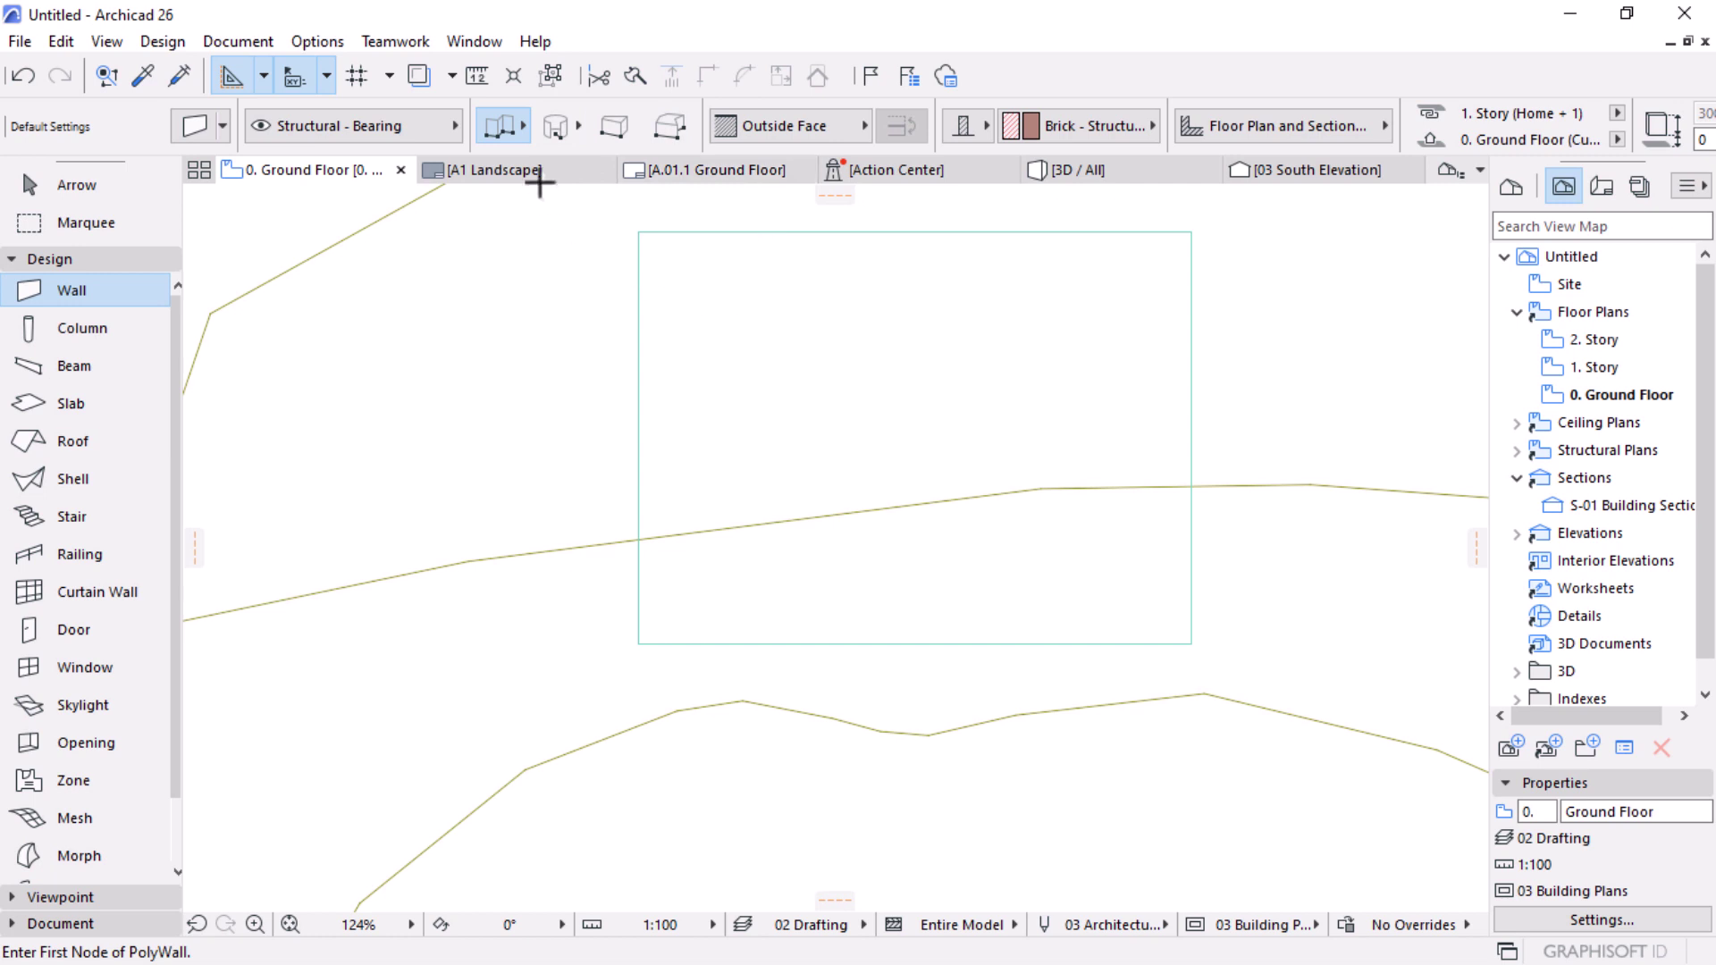
scroll(921, 116, down, 5)
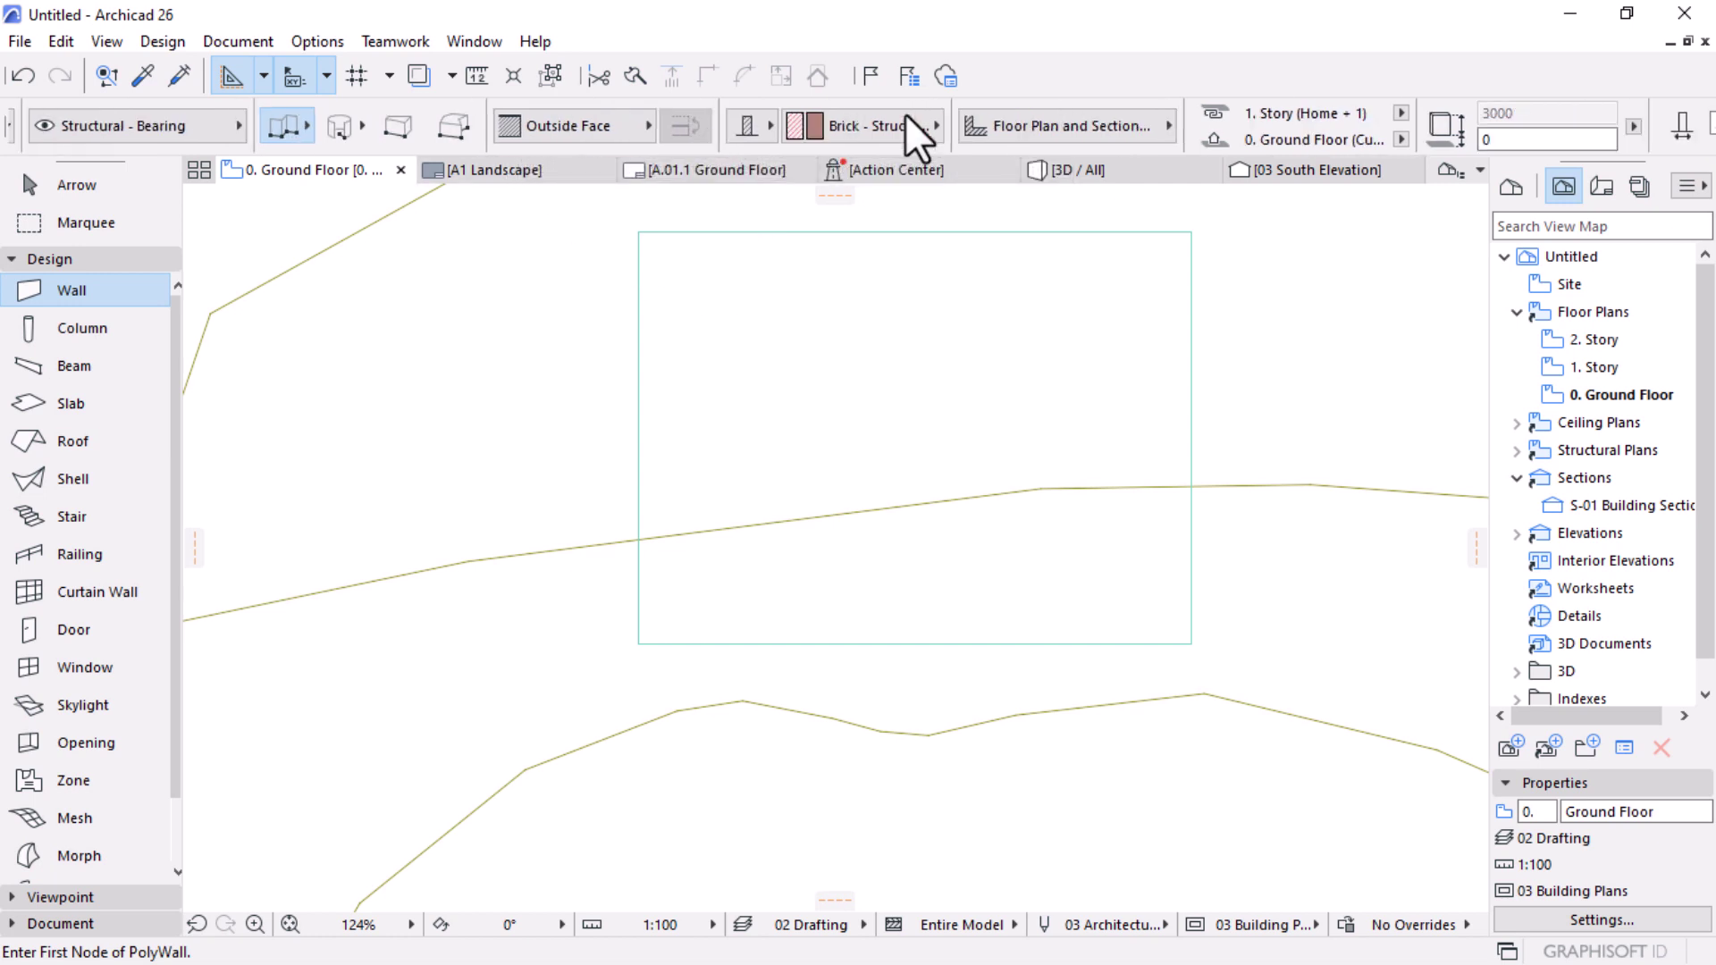
click(1448, 124)
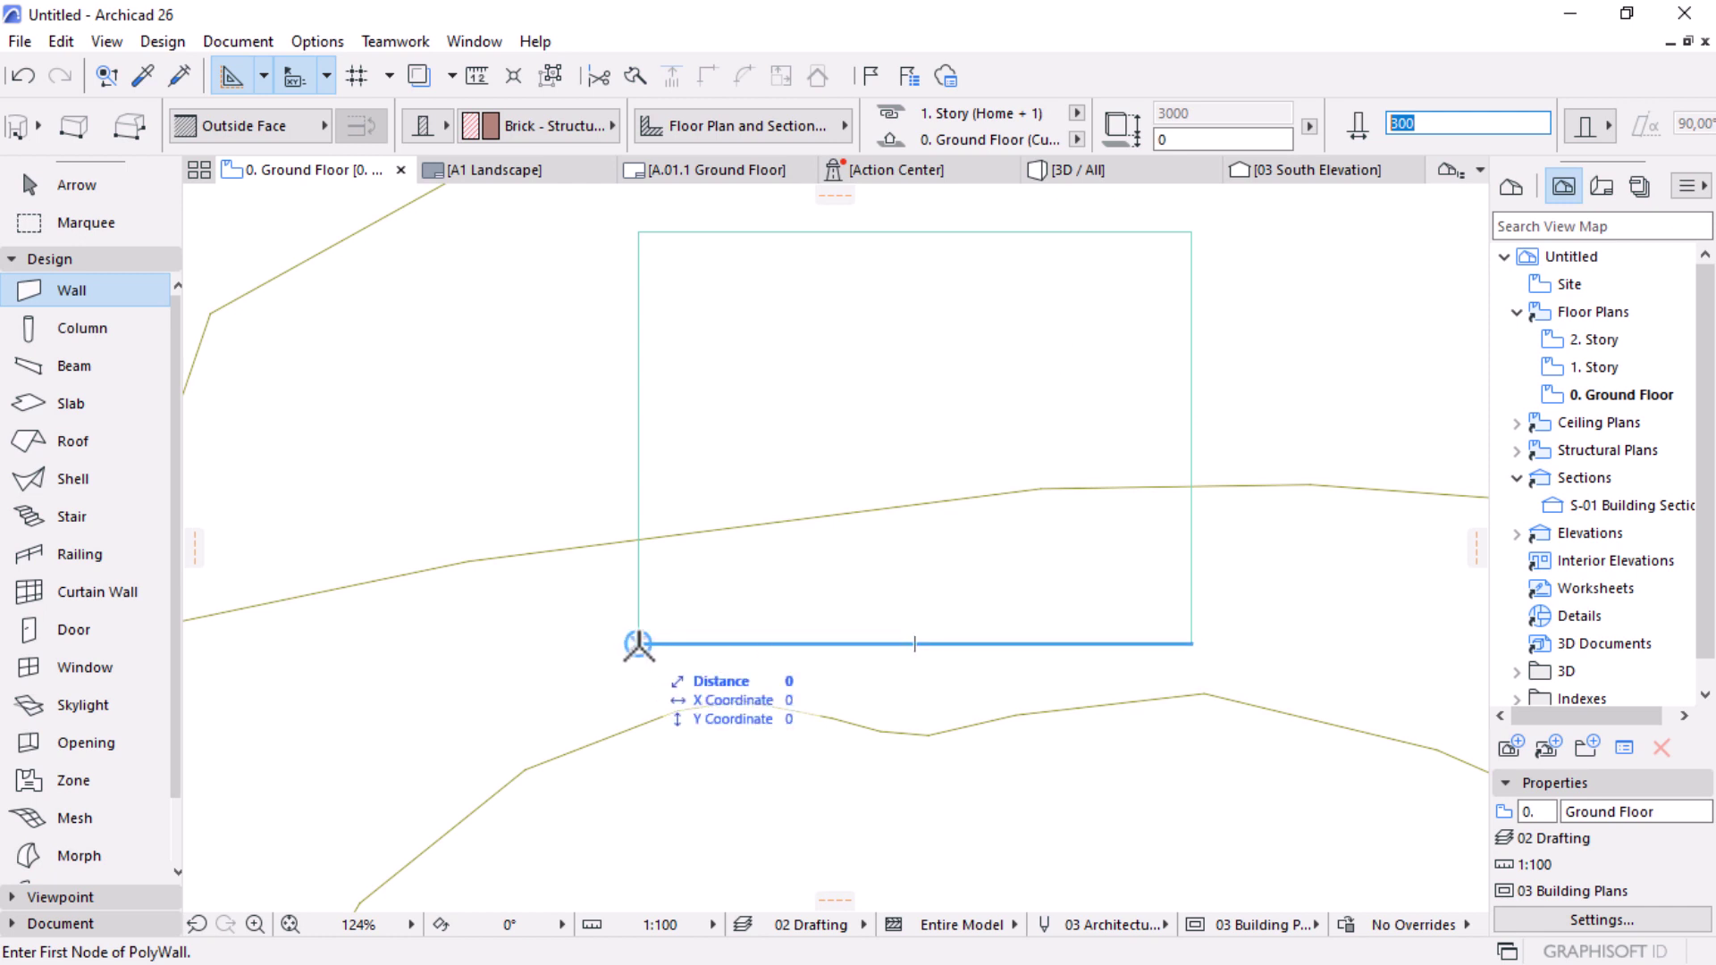
Step: Draw a chained wall along the slab's lower 9000 mm and right 6700 mm edges, flipped so its body lies outside the slab
scroll(652, 685, up, 2)
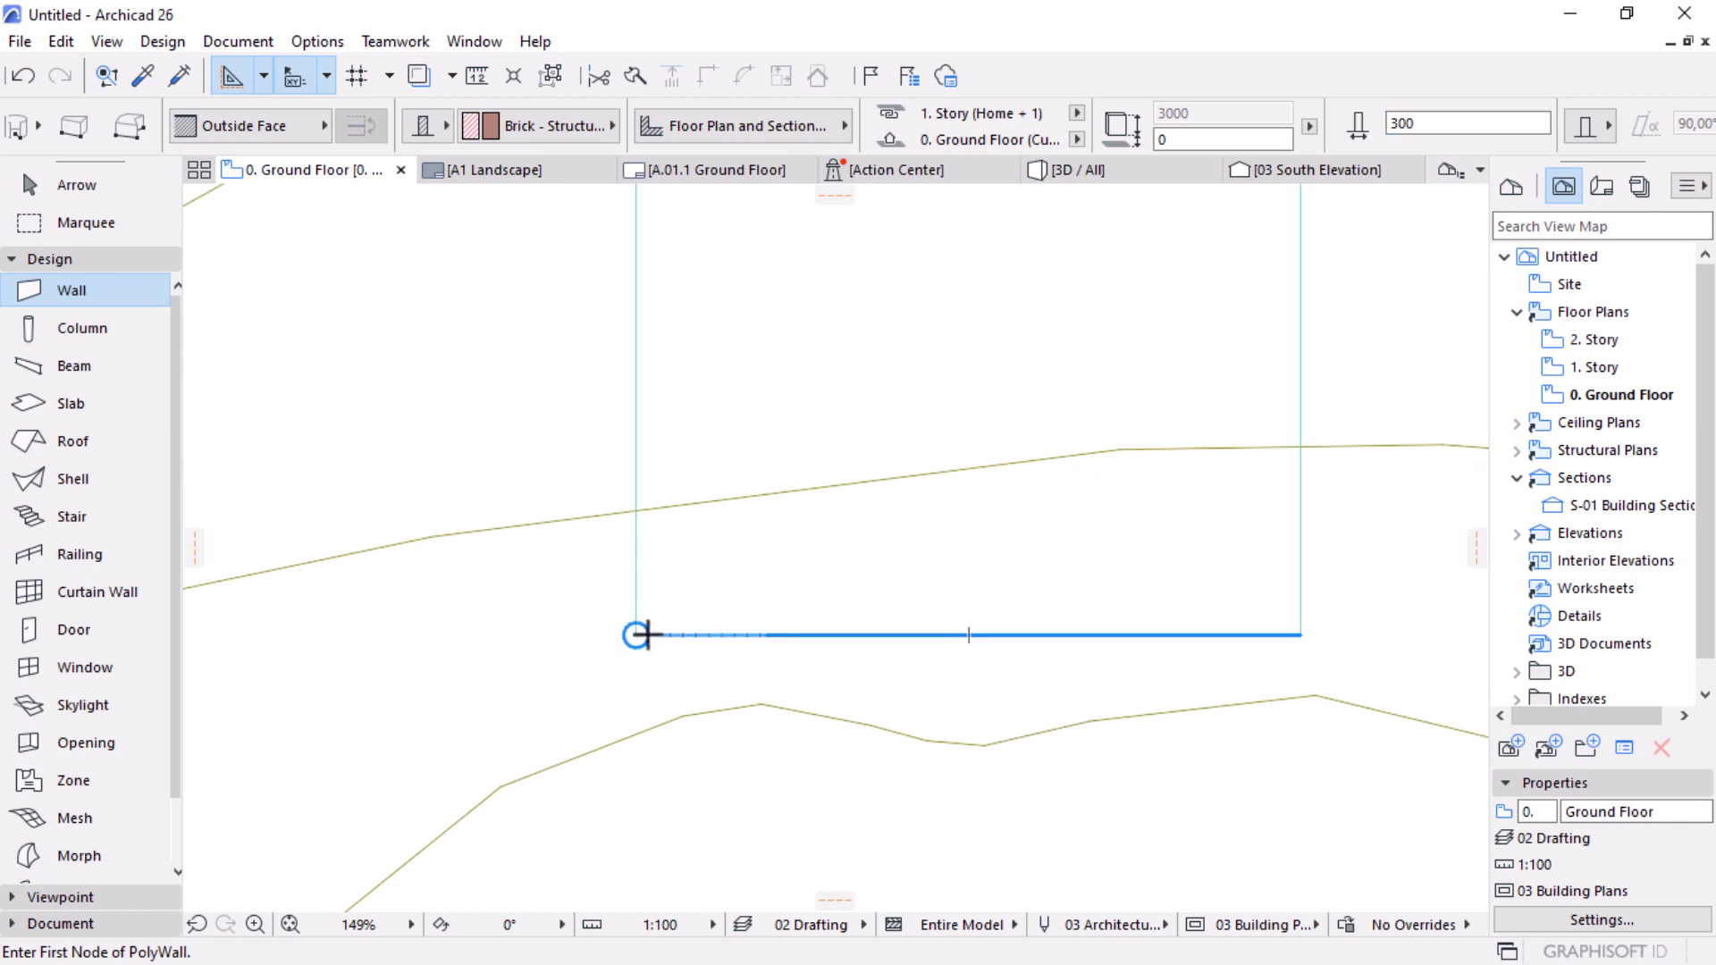
scroll(276, 127, up, 5)
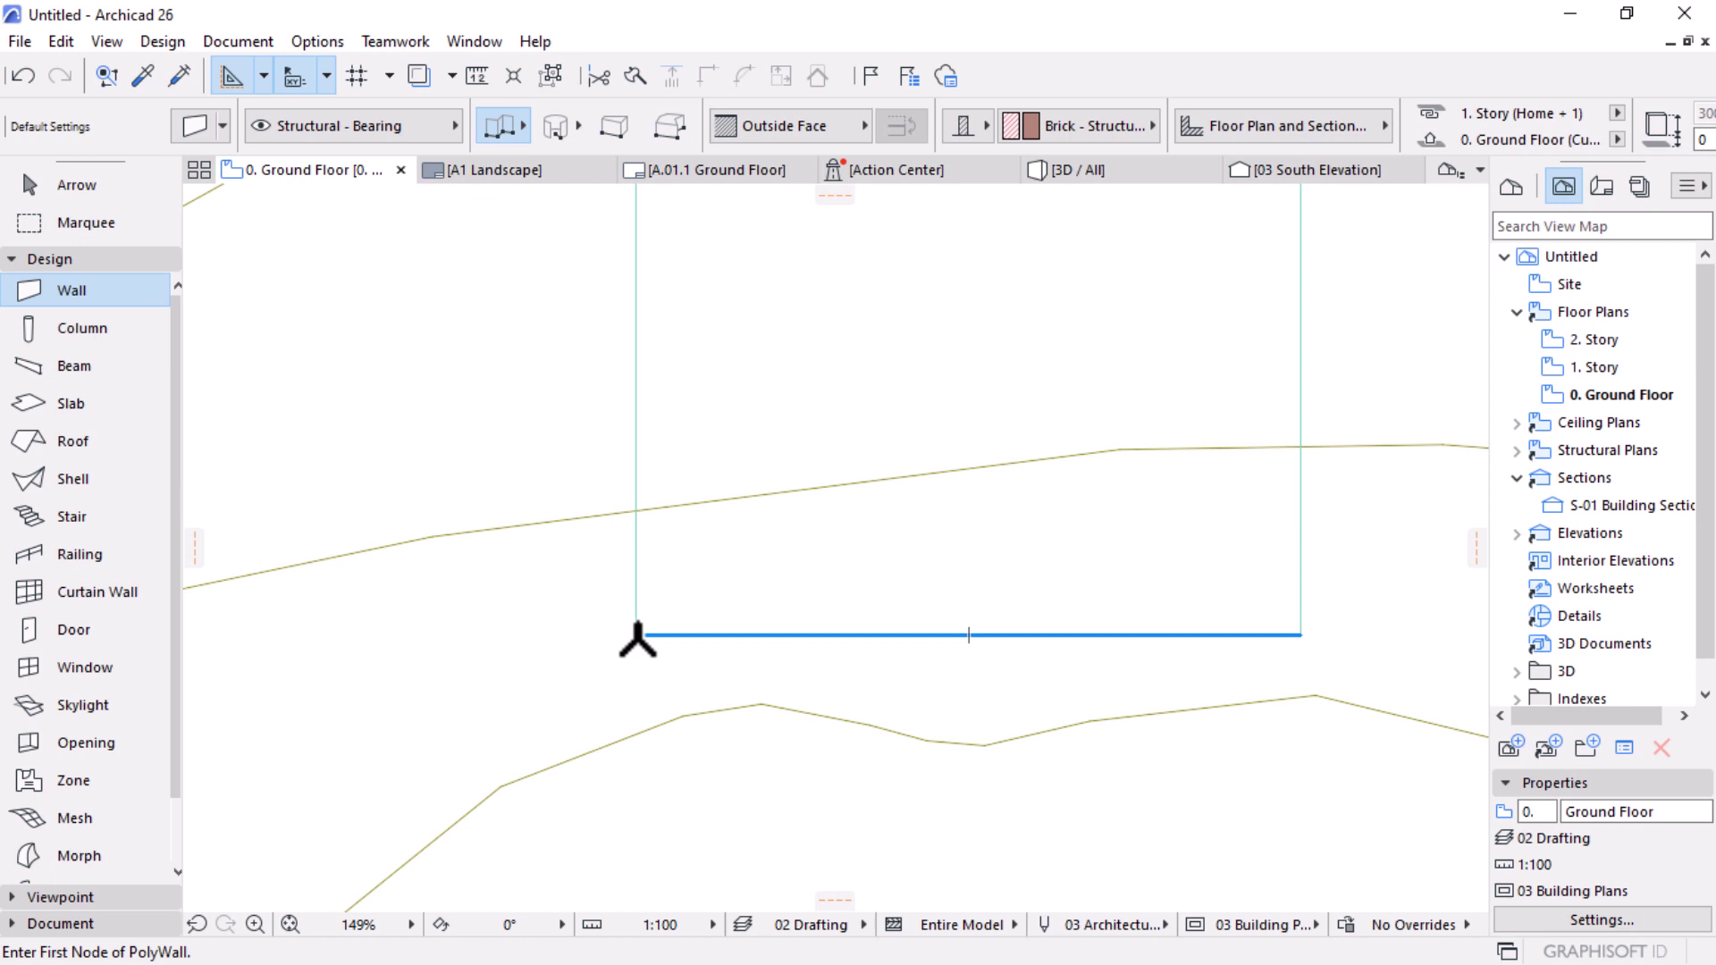
click(637, 634)
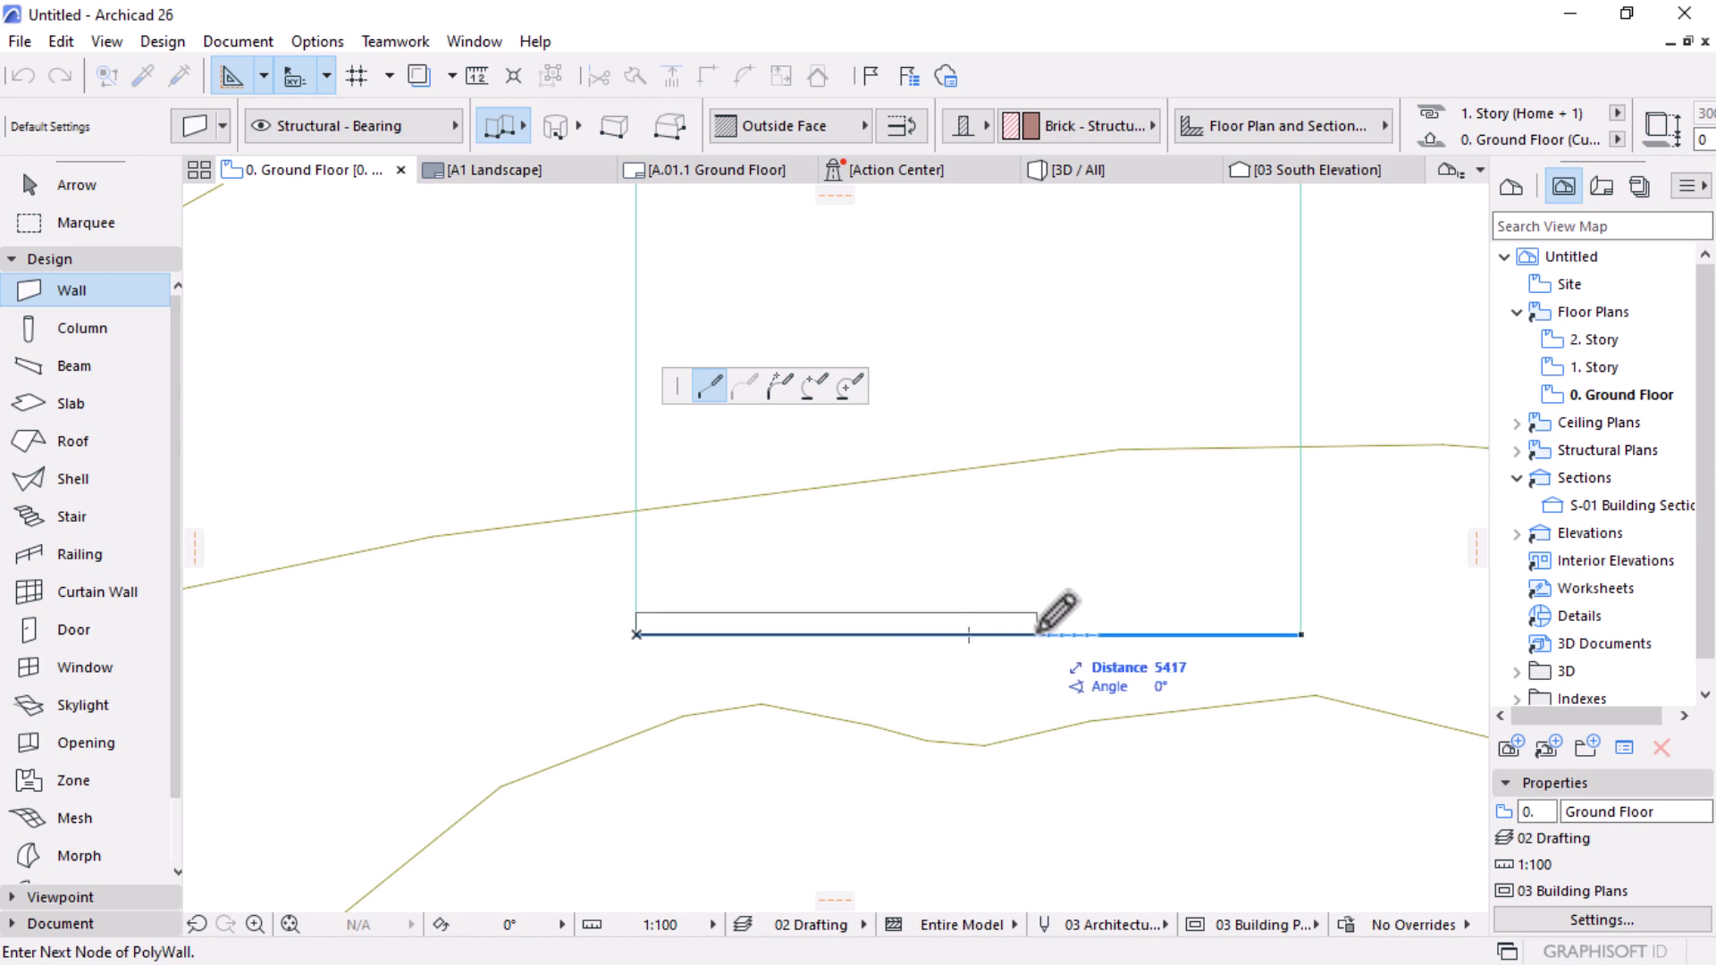
click(892, 130)
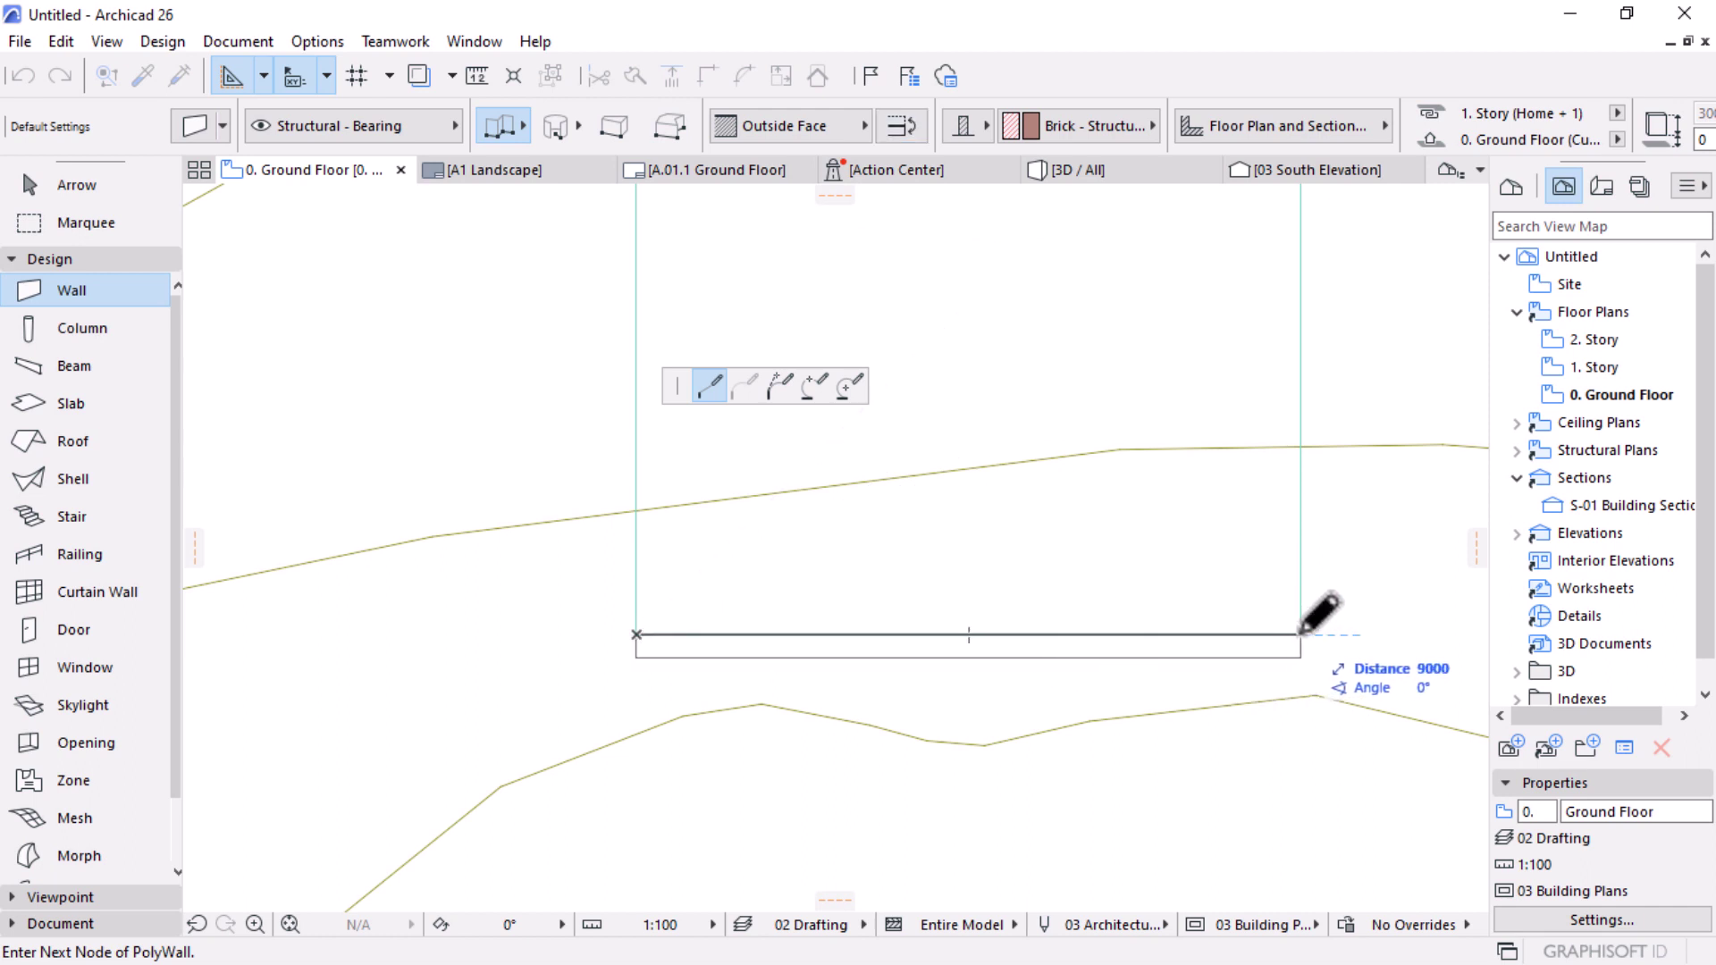
scroll(1044, 672, down, 2)
scroll(1044, 672, down, 1)
click(1186, 658)
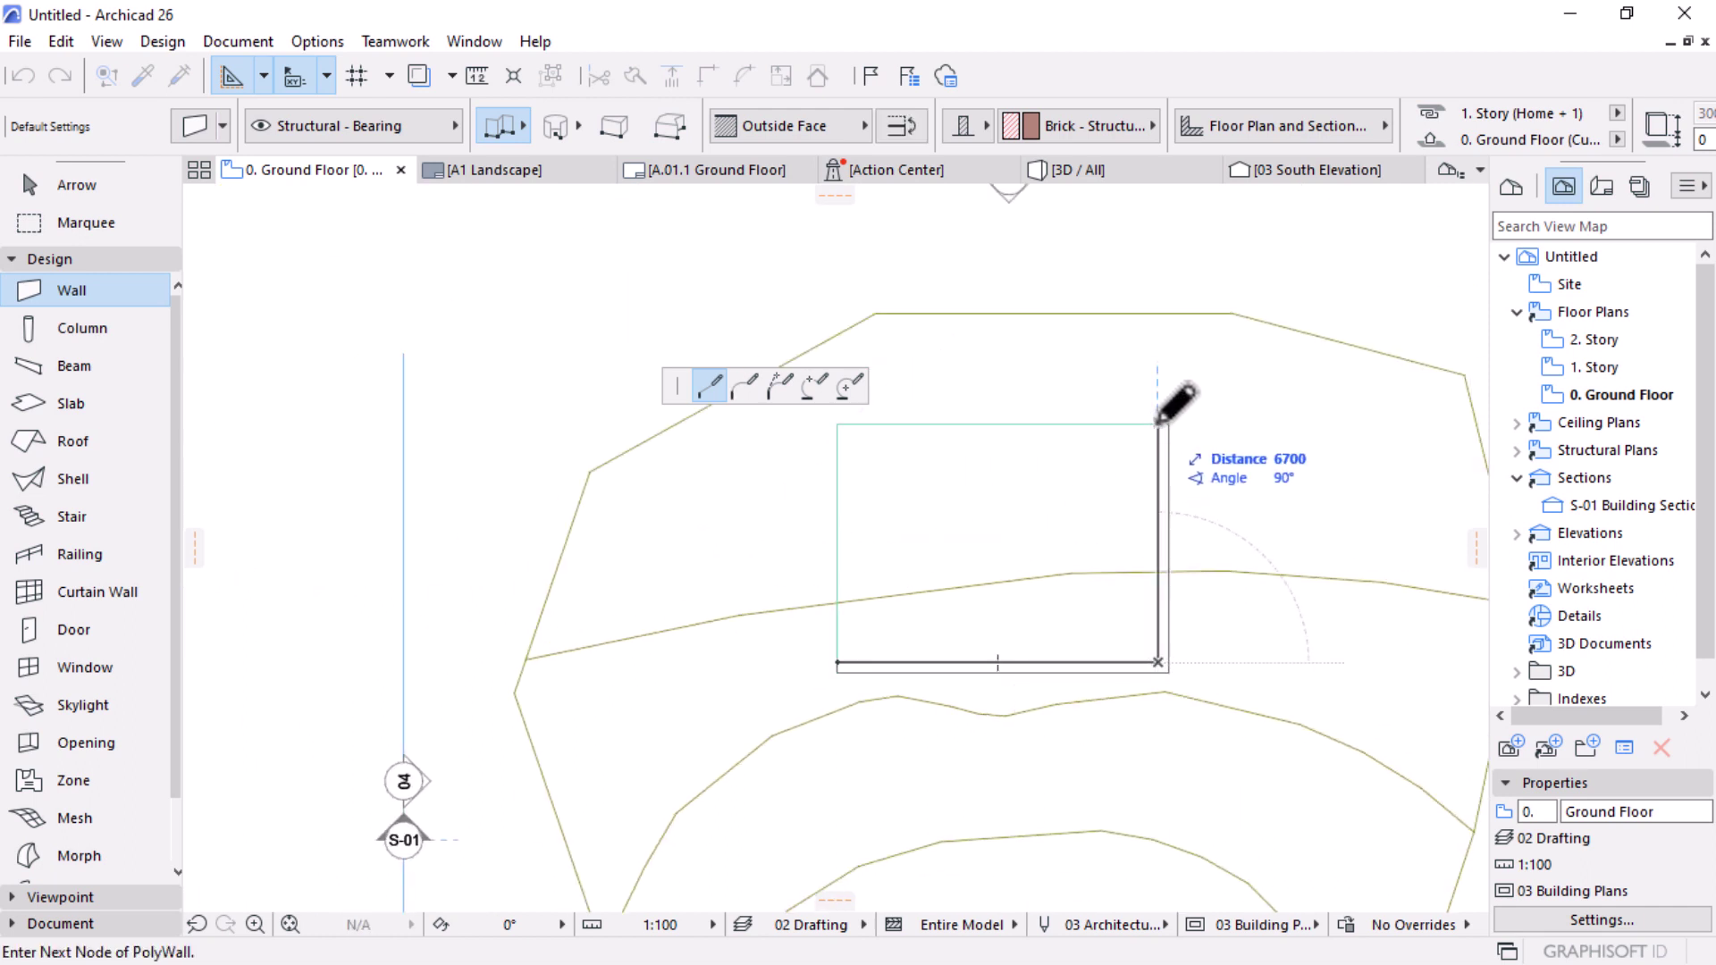
right_click(1159, 423)
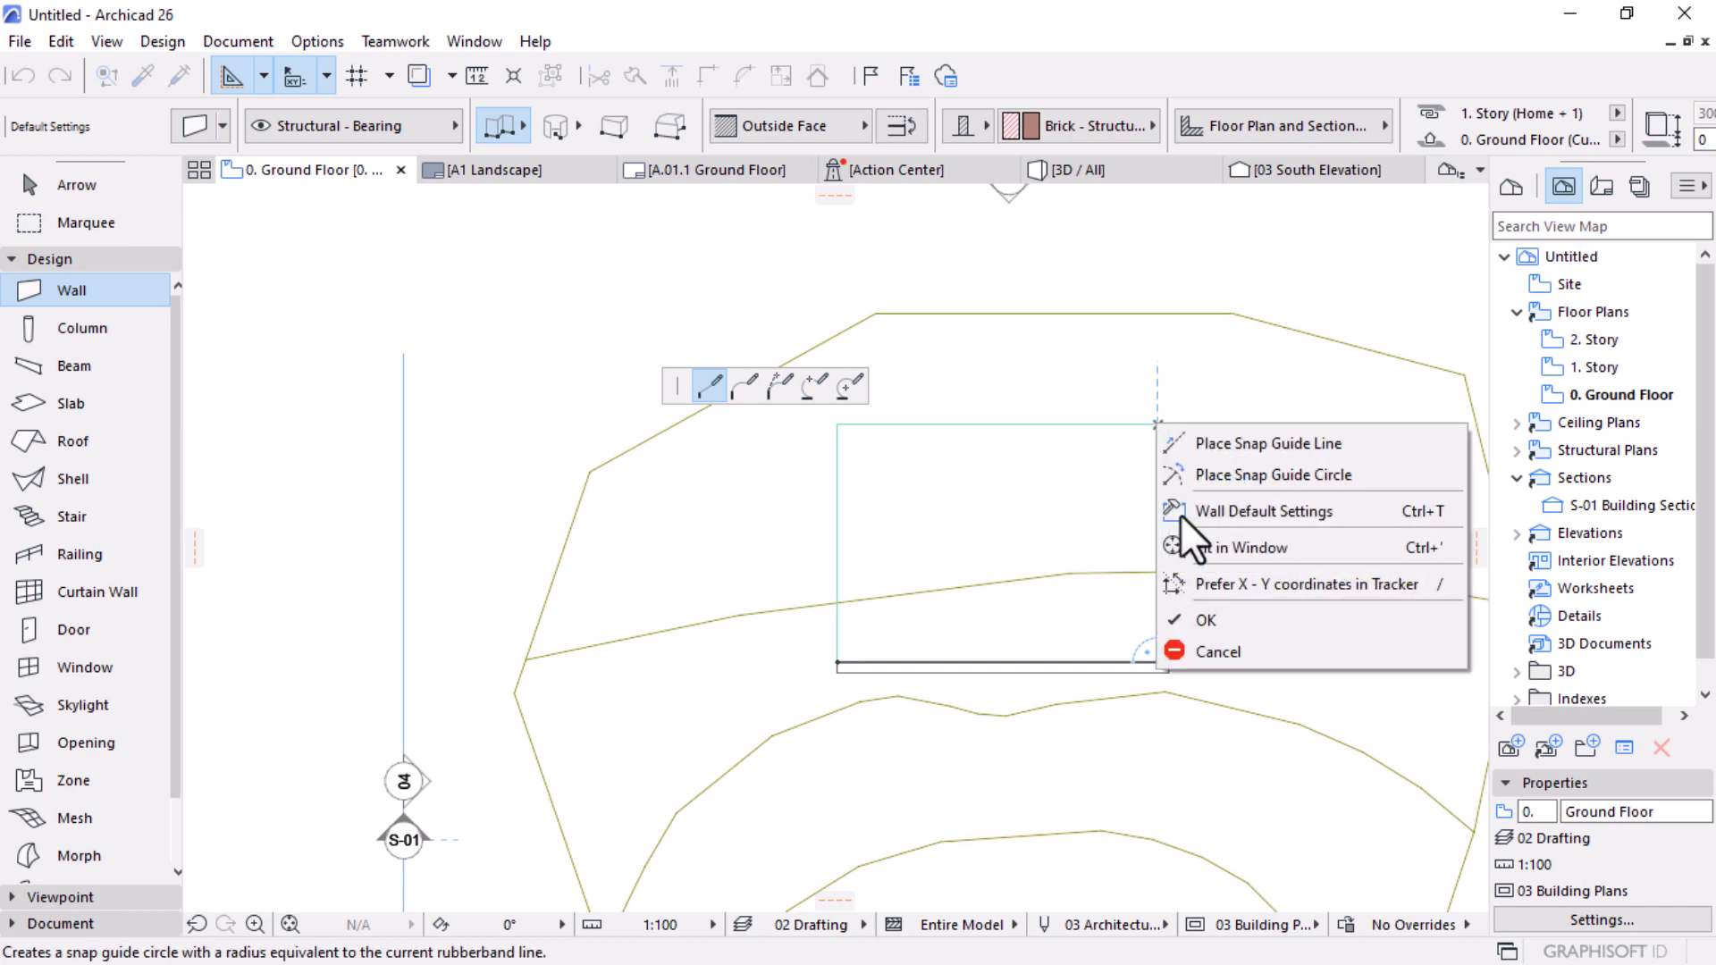
click(1209, 615)
Step: Select the rectangular slab together with both brick walls on the ground floor and copy them
scroll(1210, 609, up, 3)
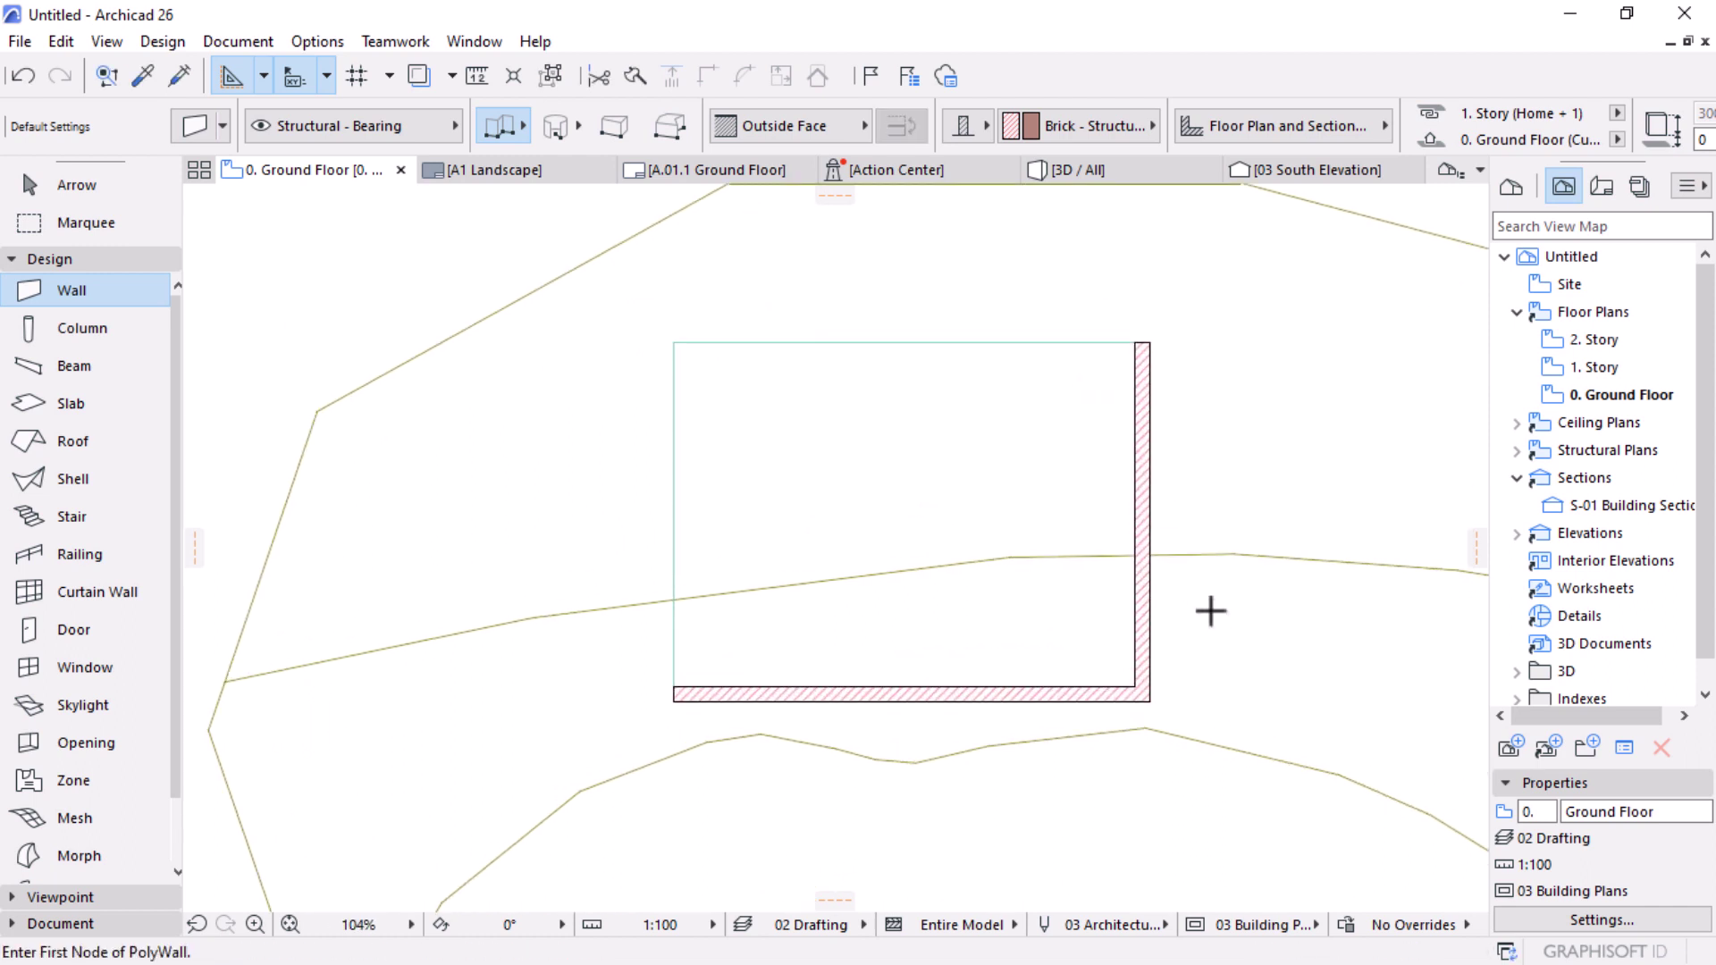
scroll(1211, 610, up, 2)
scroll(1022, 636, down, 3)
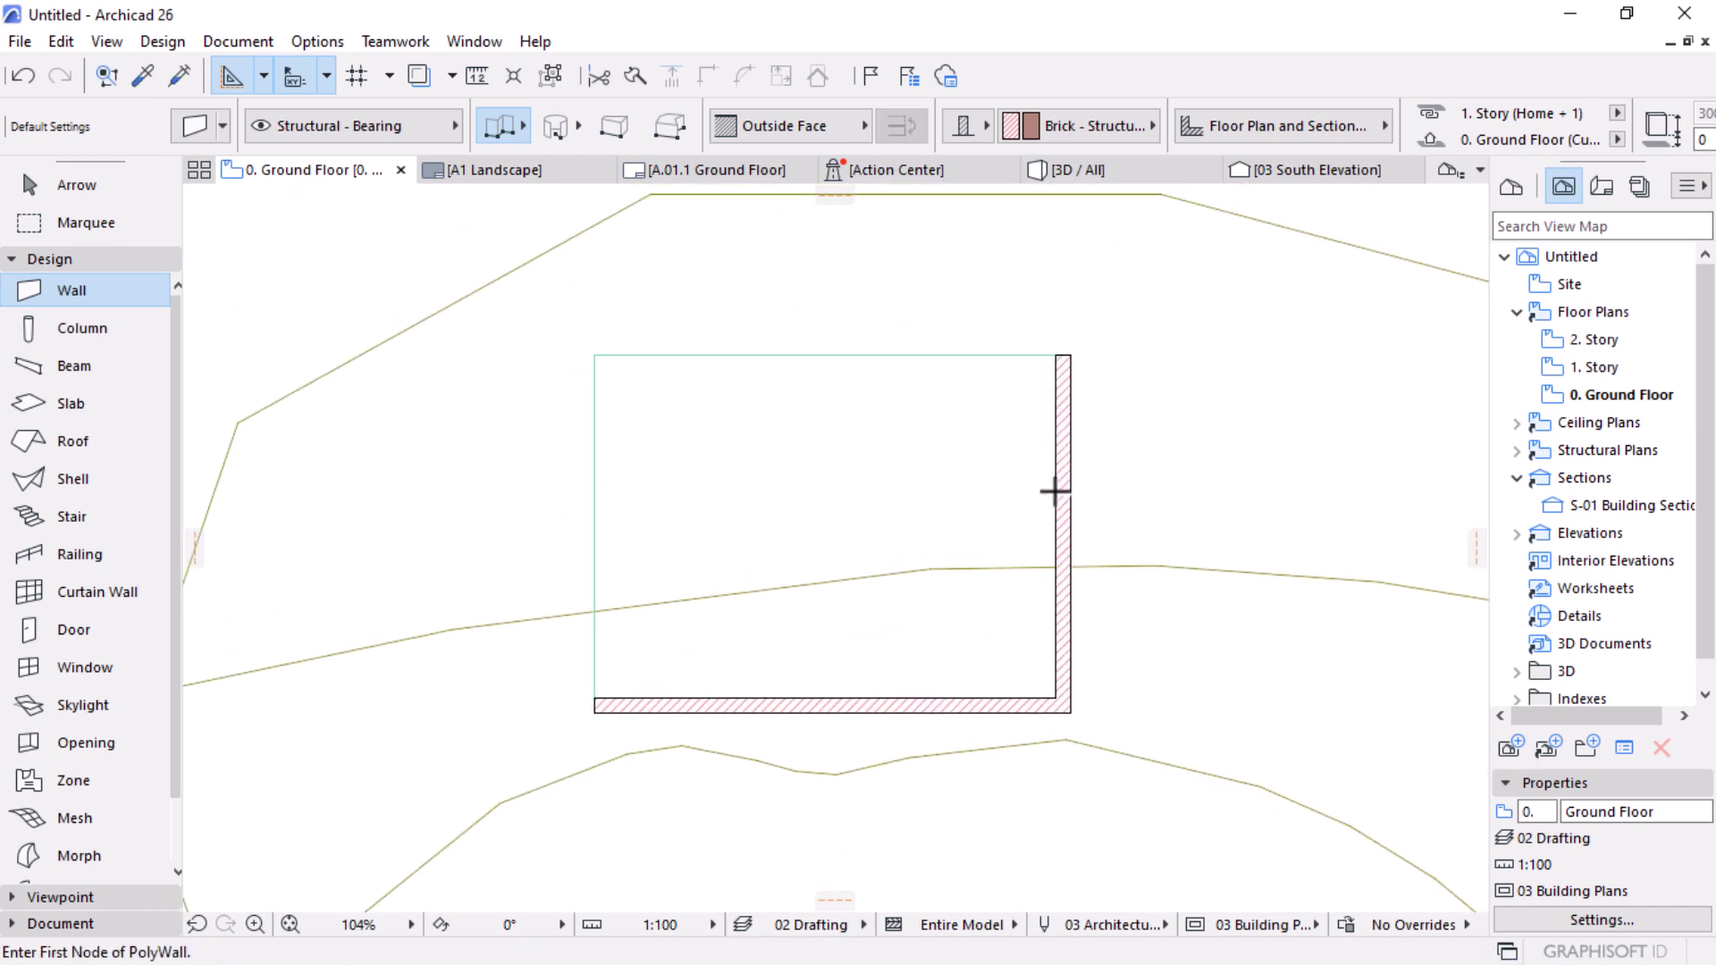
key(ctrl+a)
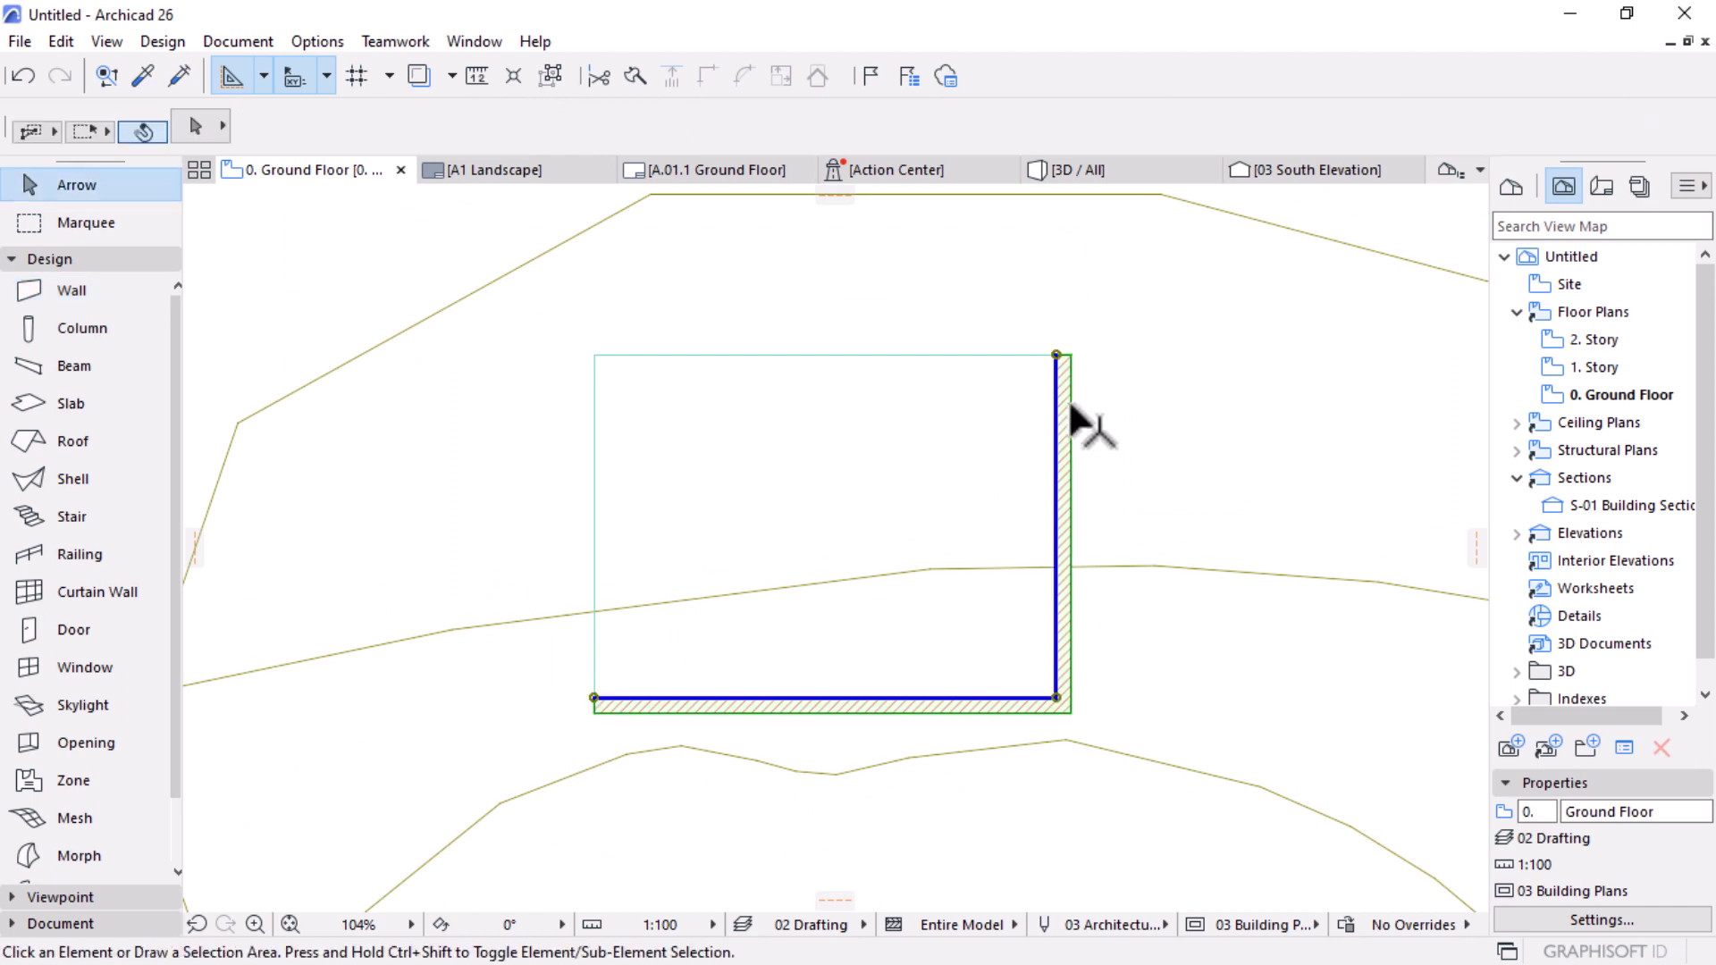
click(1006, 440)
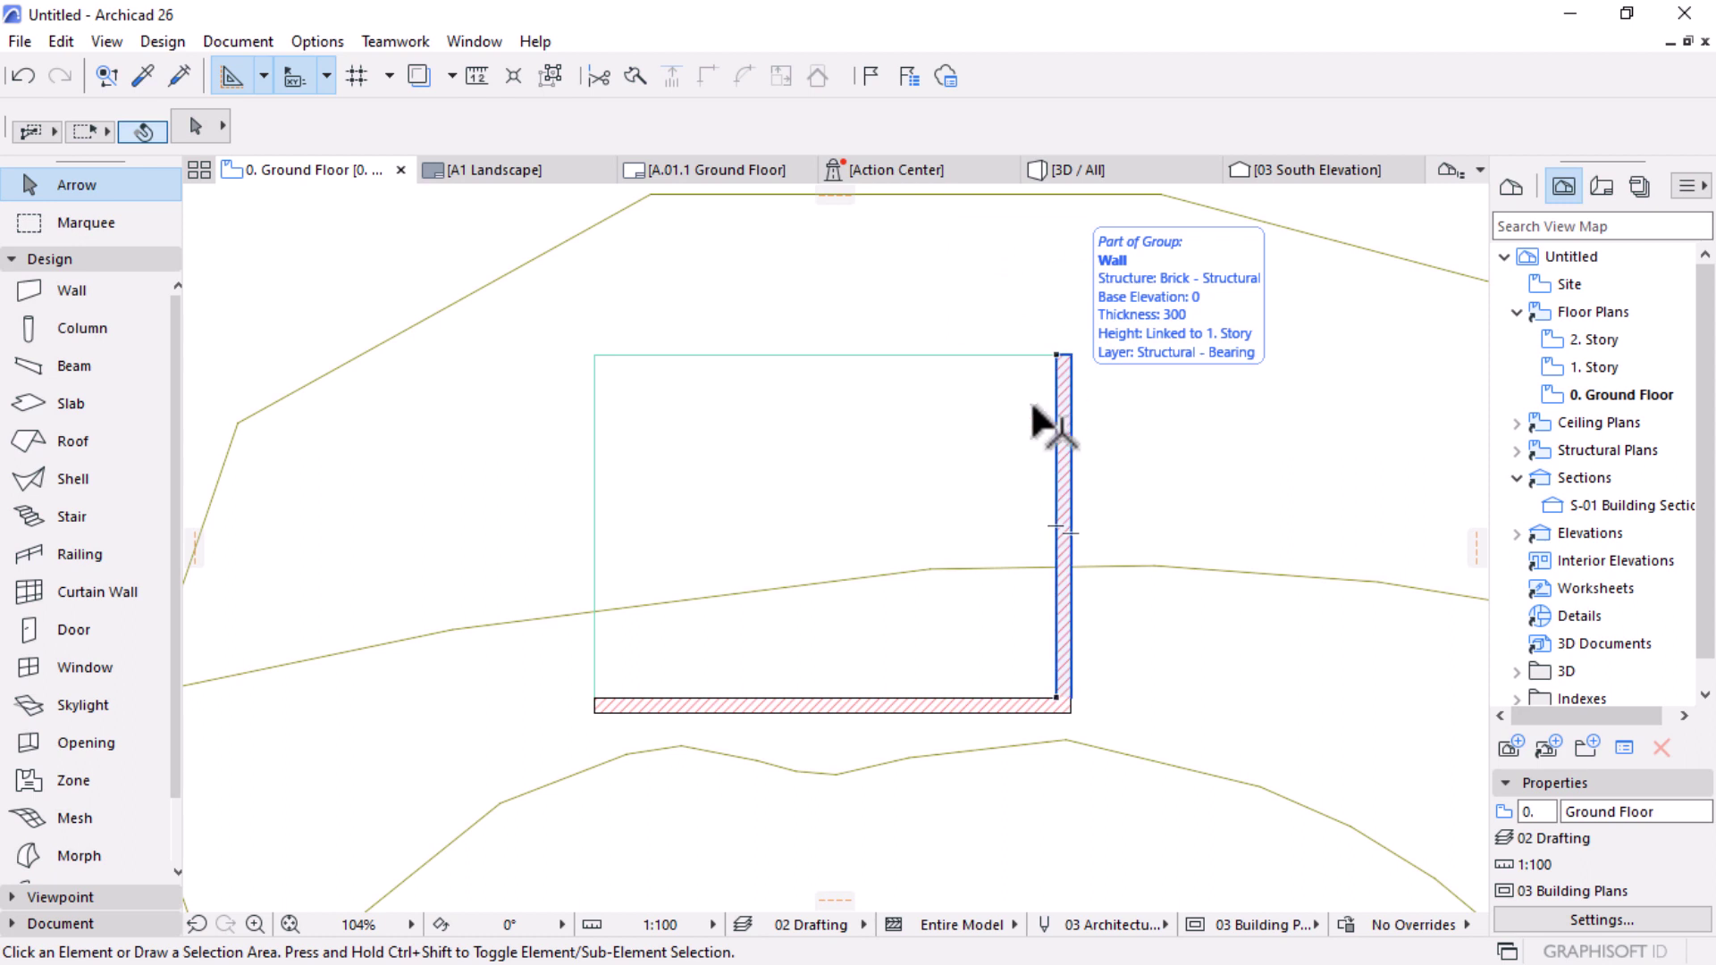
click(827, 357)
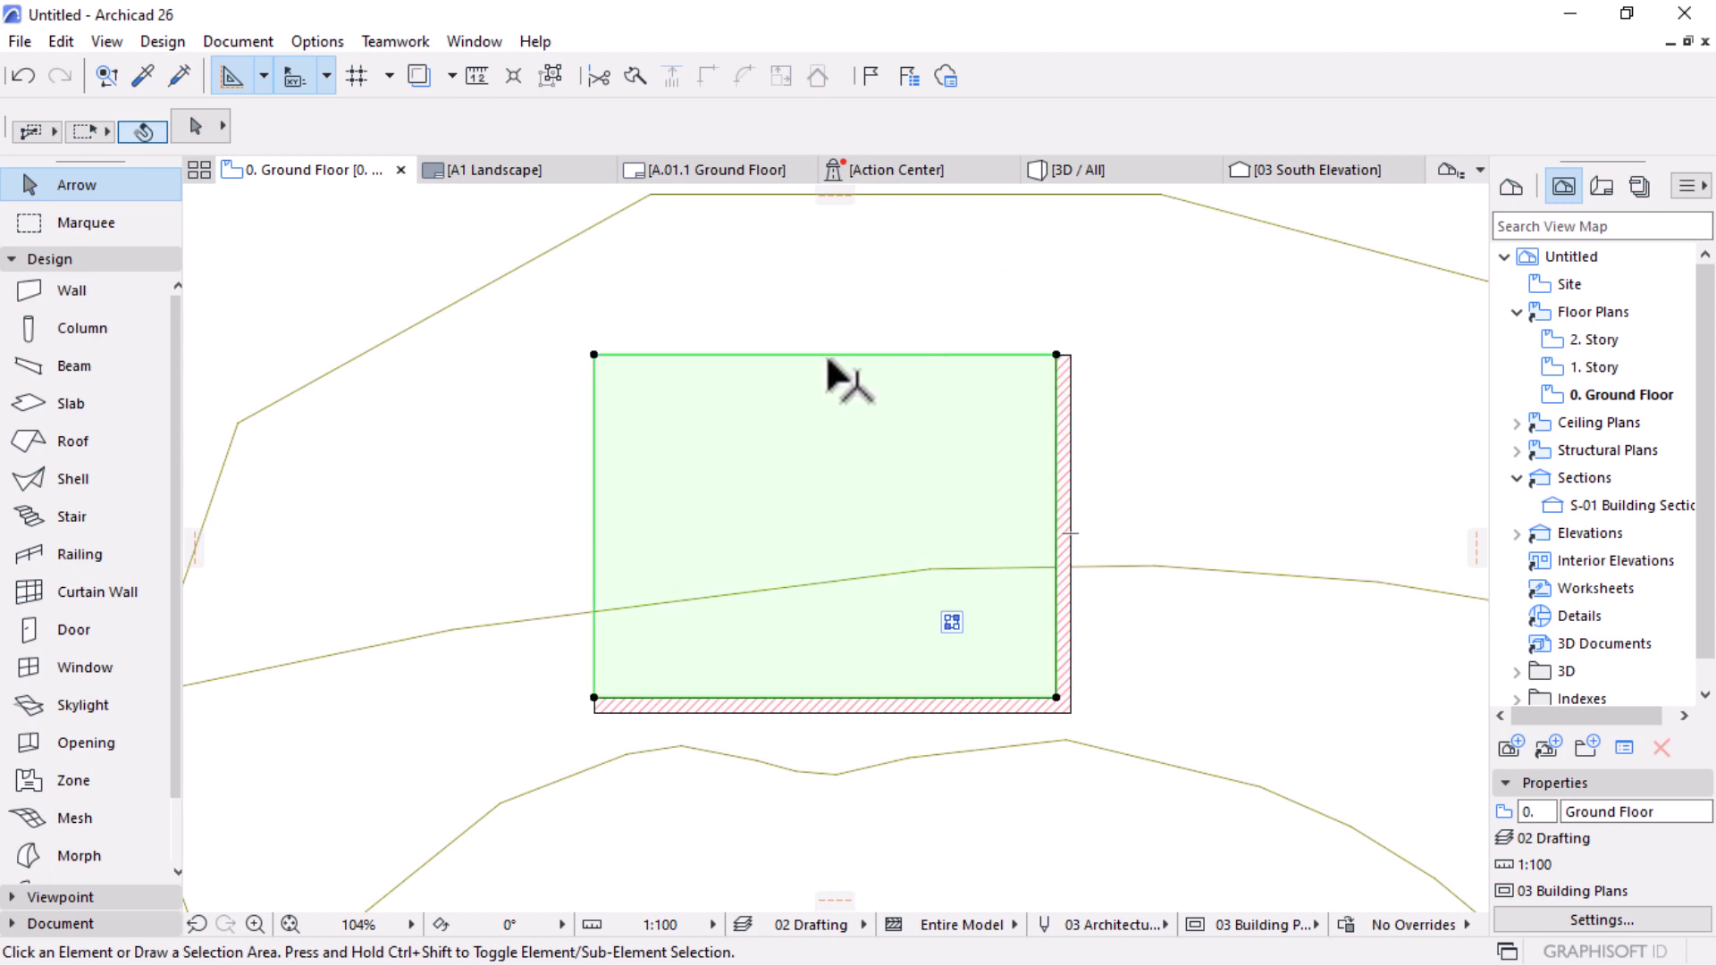
shift+click(1074, 395)
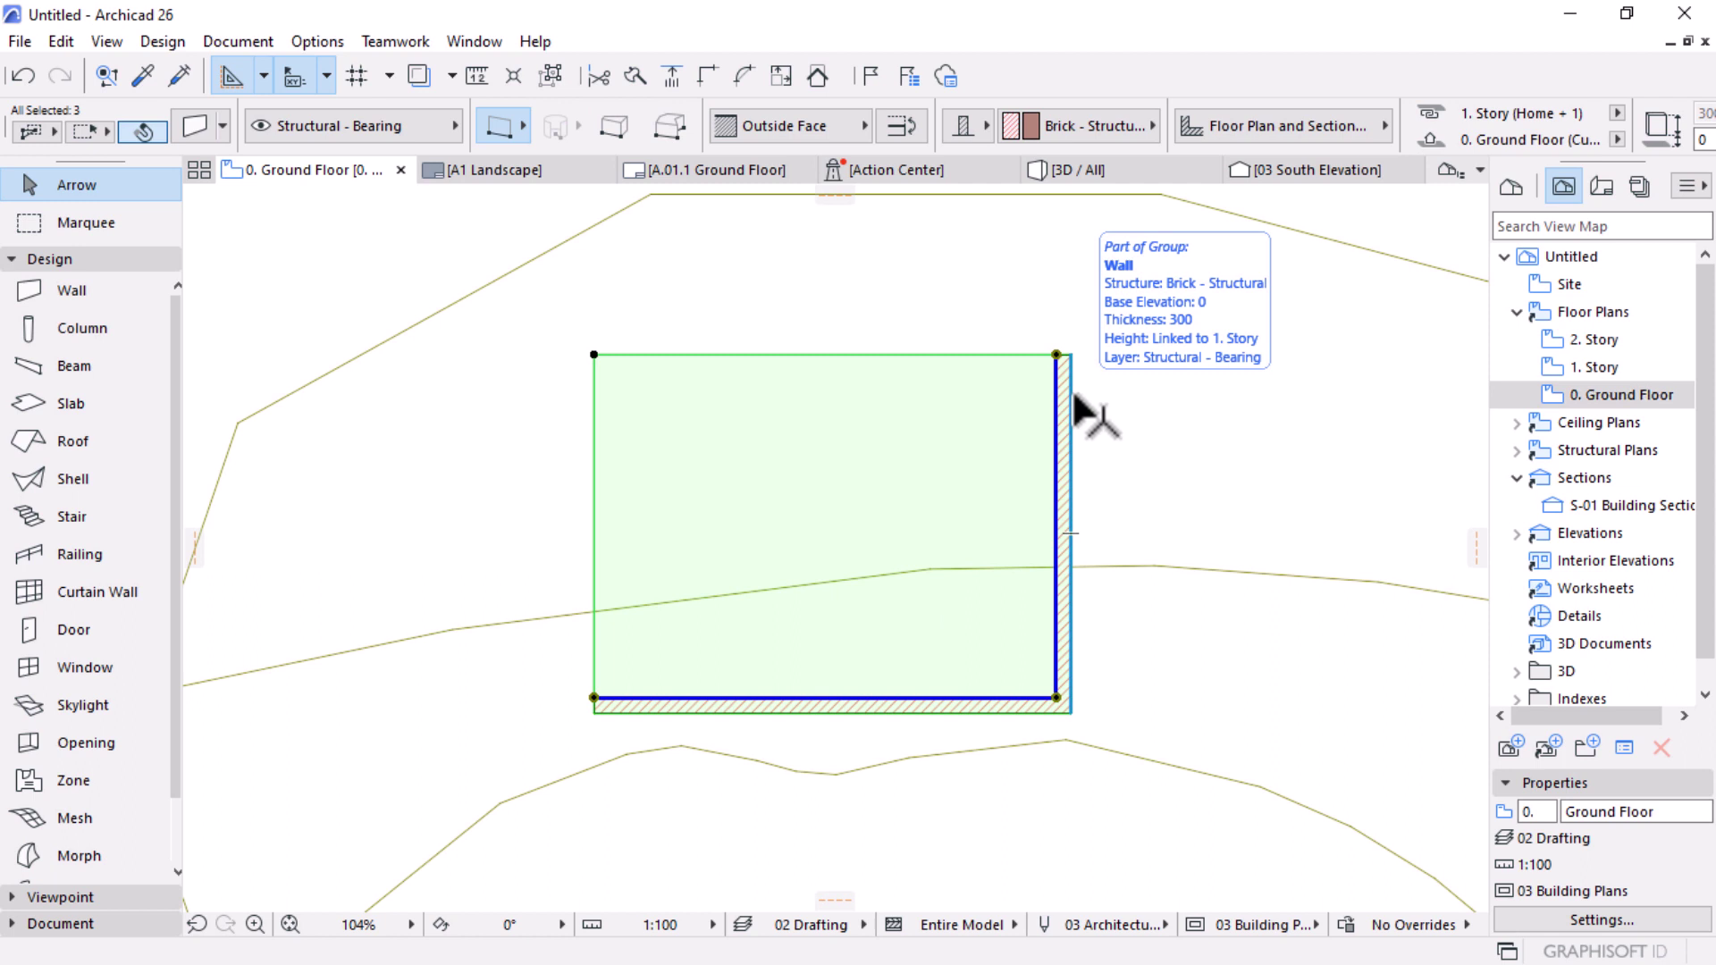
Step: Open the 1. Story floor plan and paste the copied slab and walls at their original position
double_click(1599, 374)
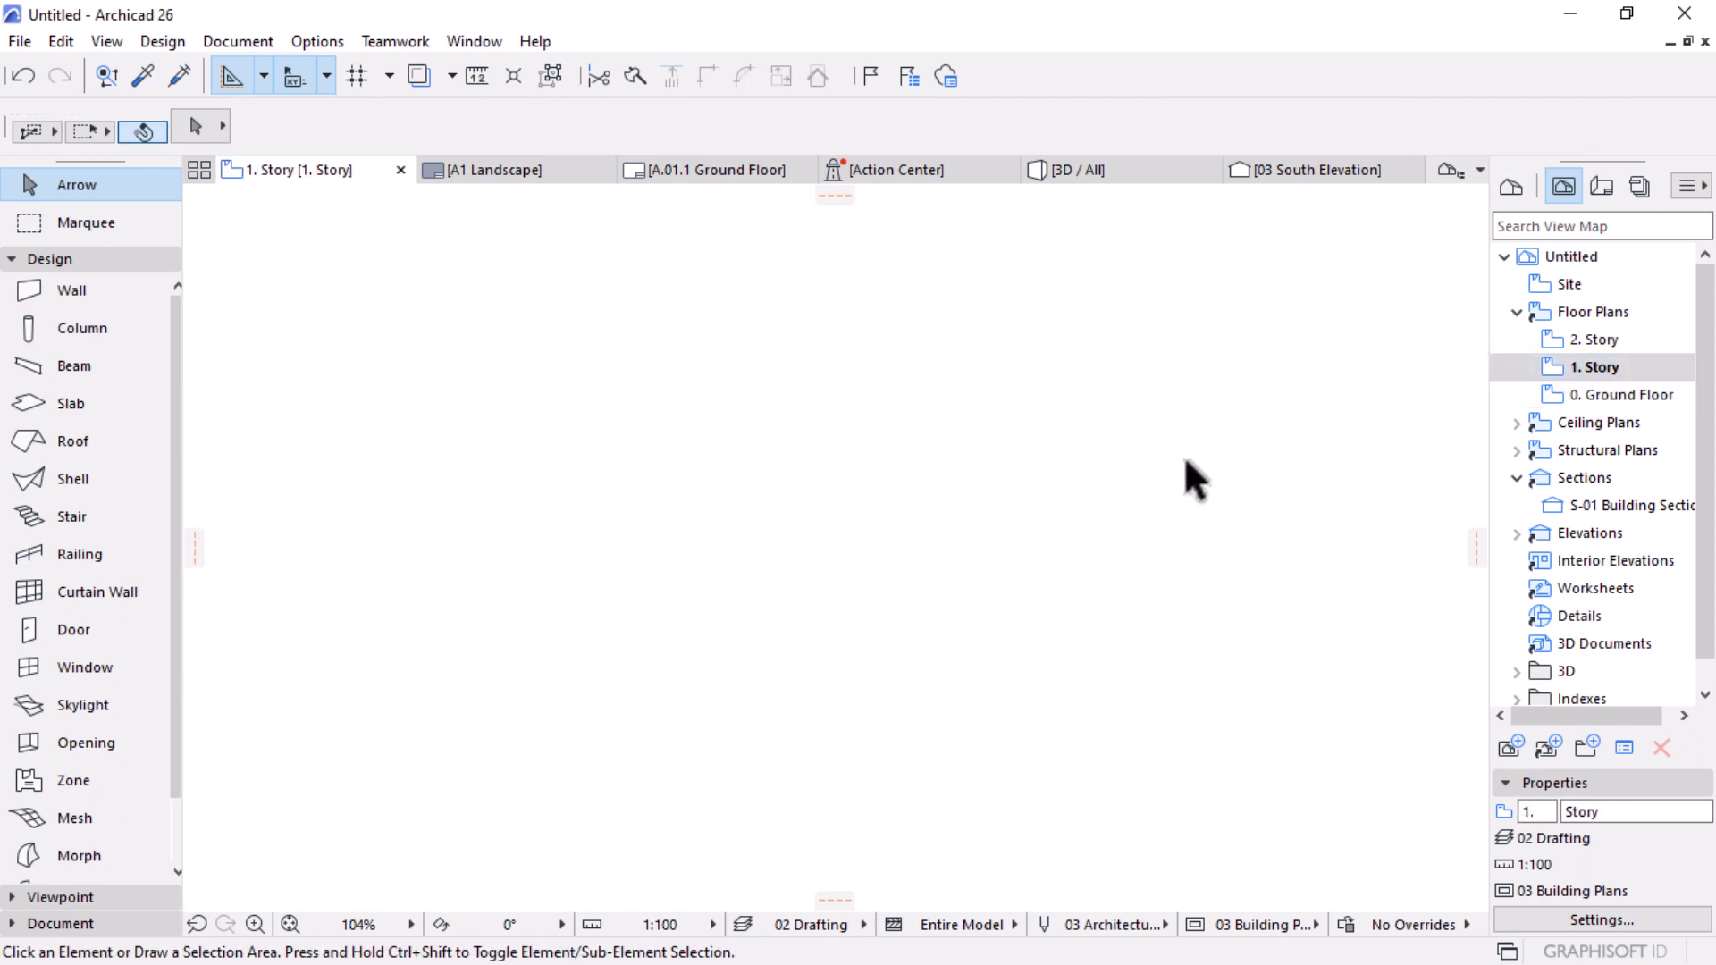
key(ctrl+v)
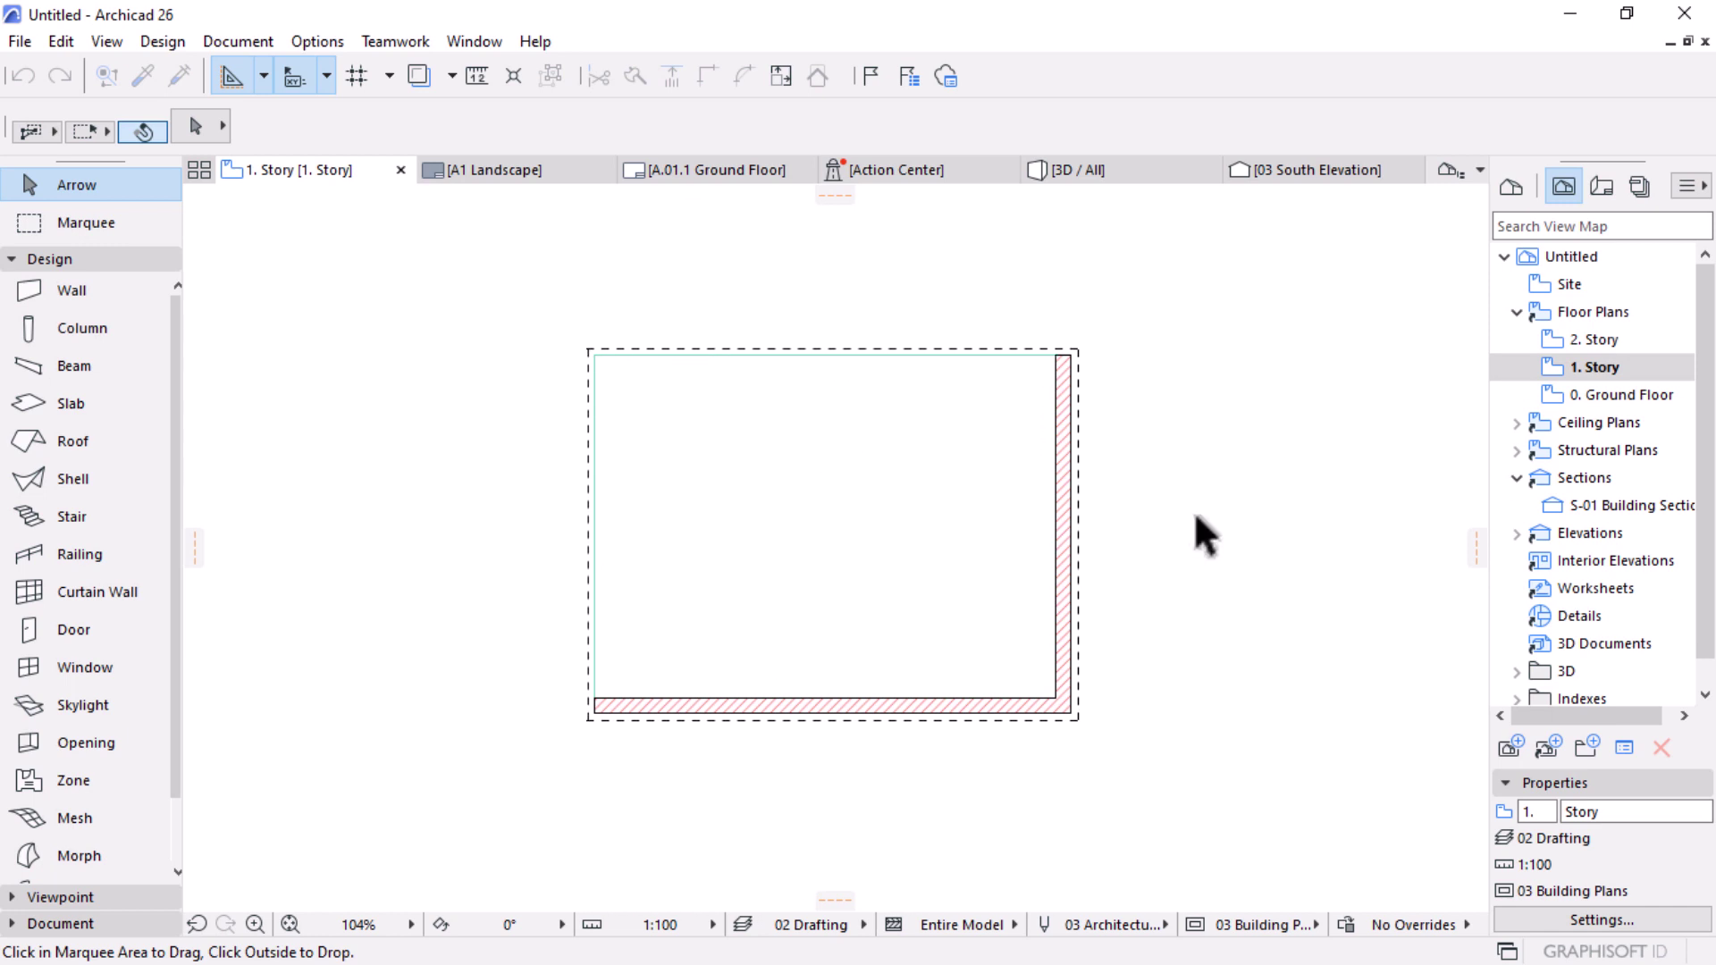
click(1167, 403)
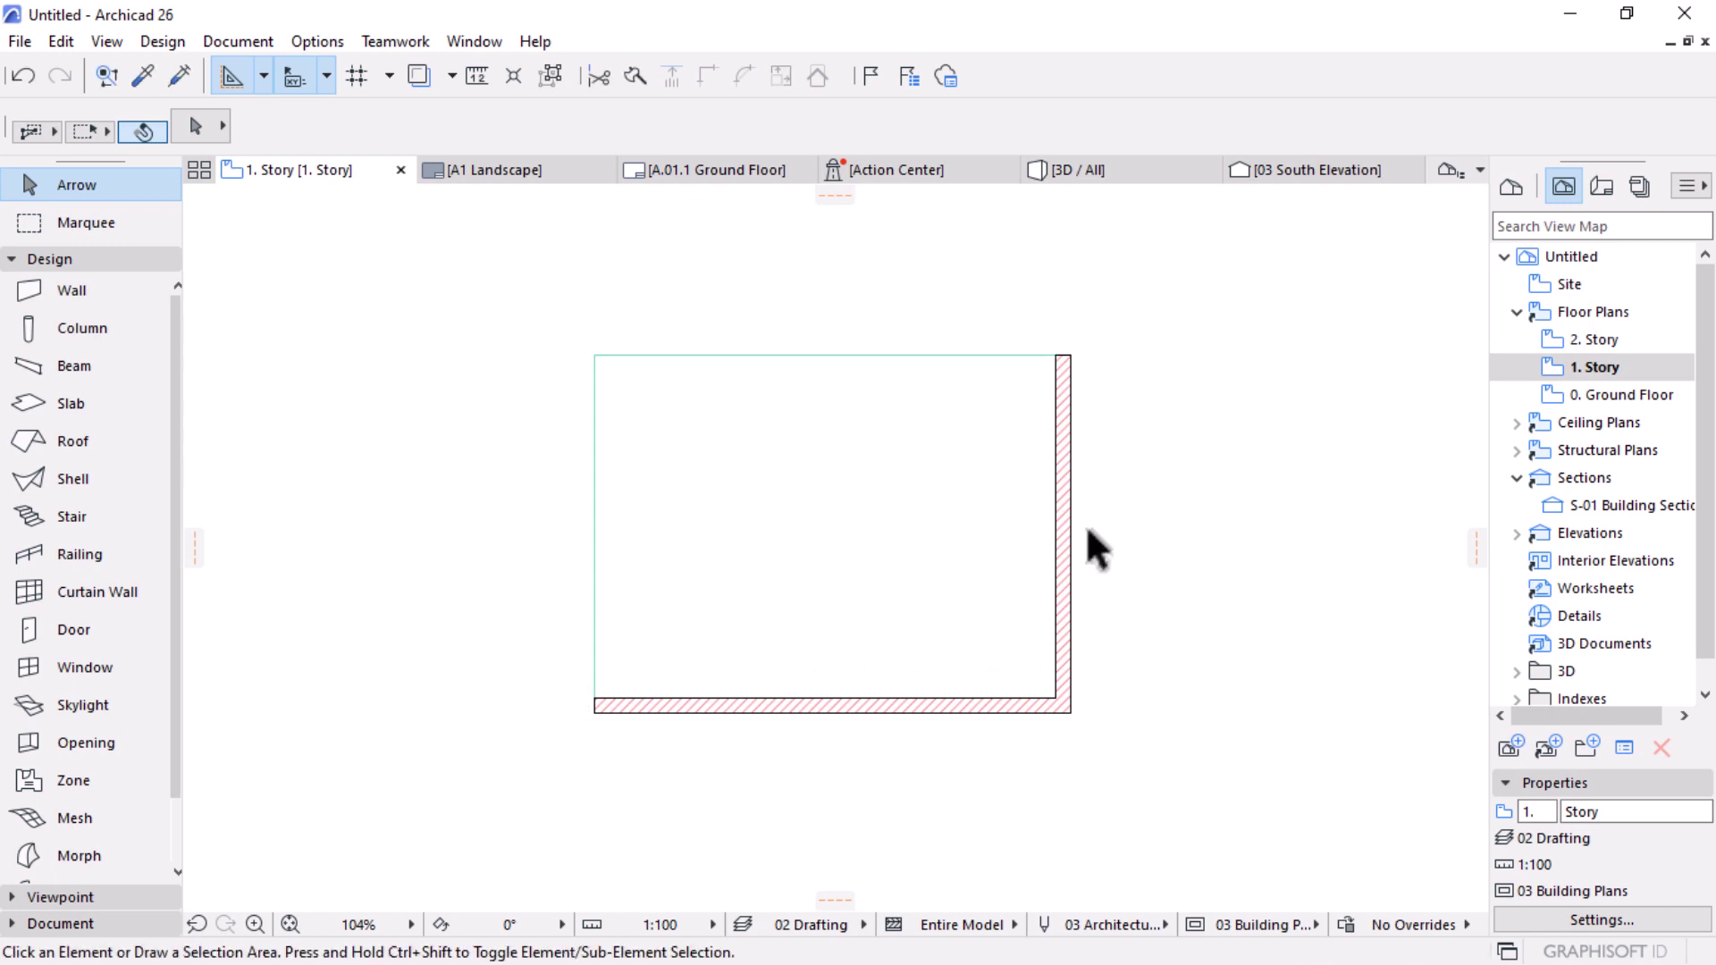
Step: Suspend groups on 1. Story and check that the vertical wall can be selected separately
key(ctrl+a)
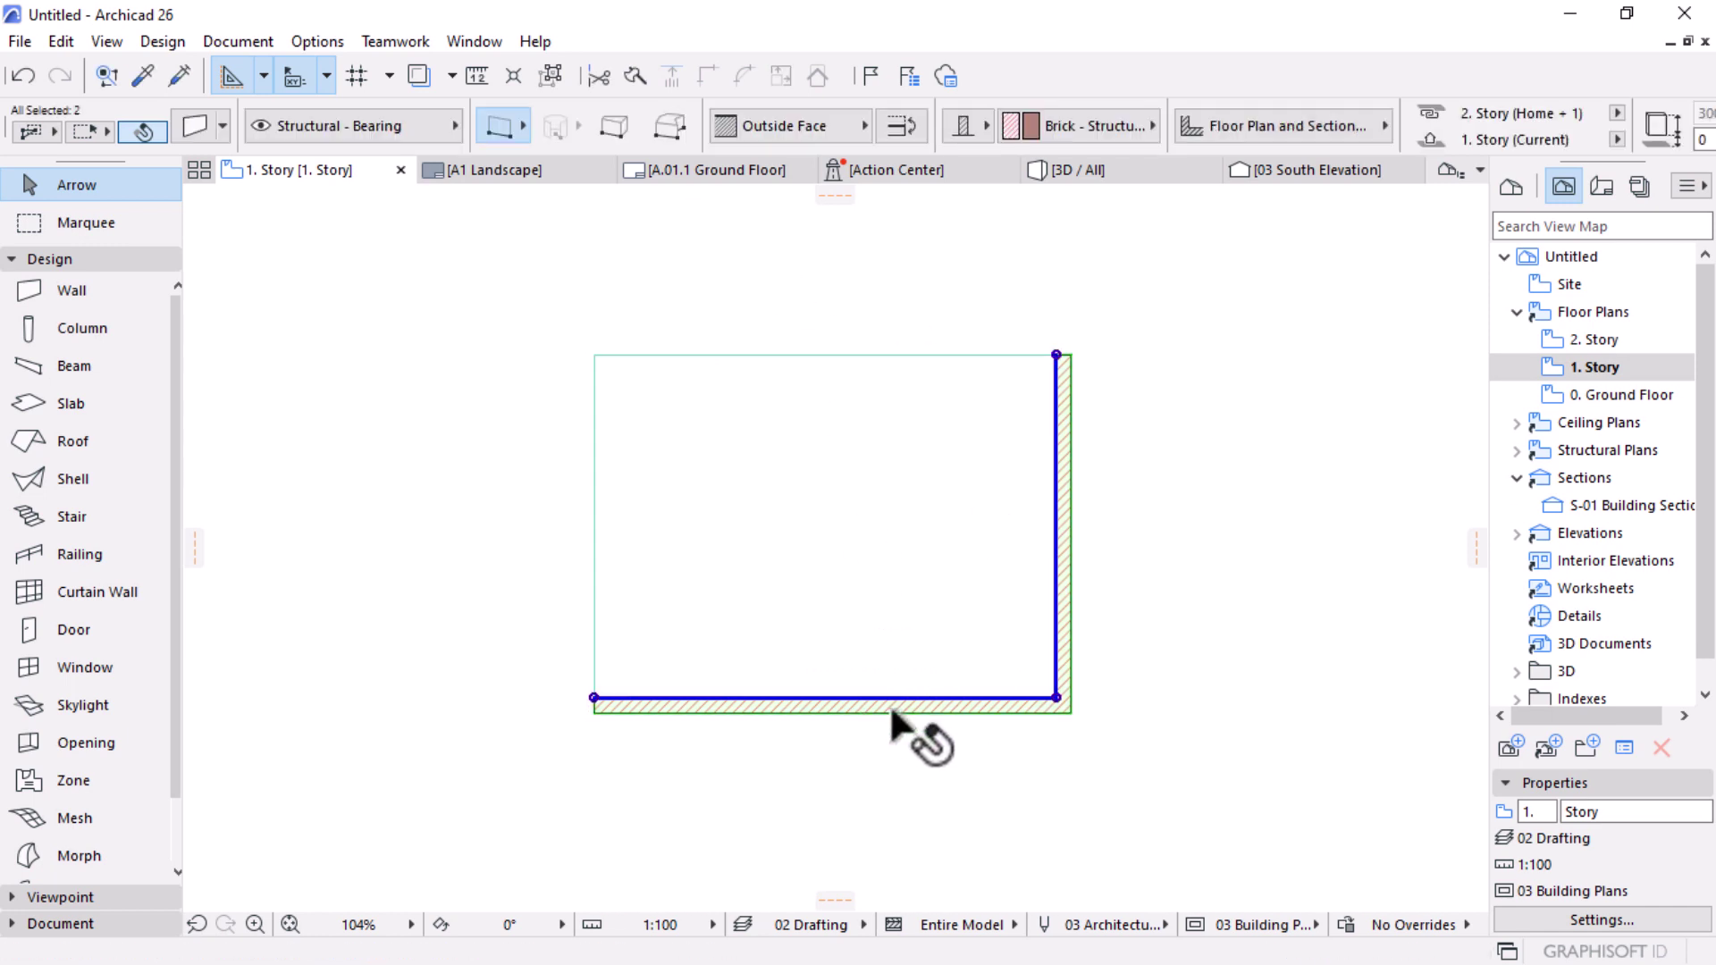
click(1198, 651)
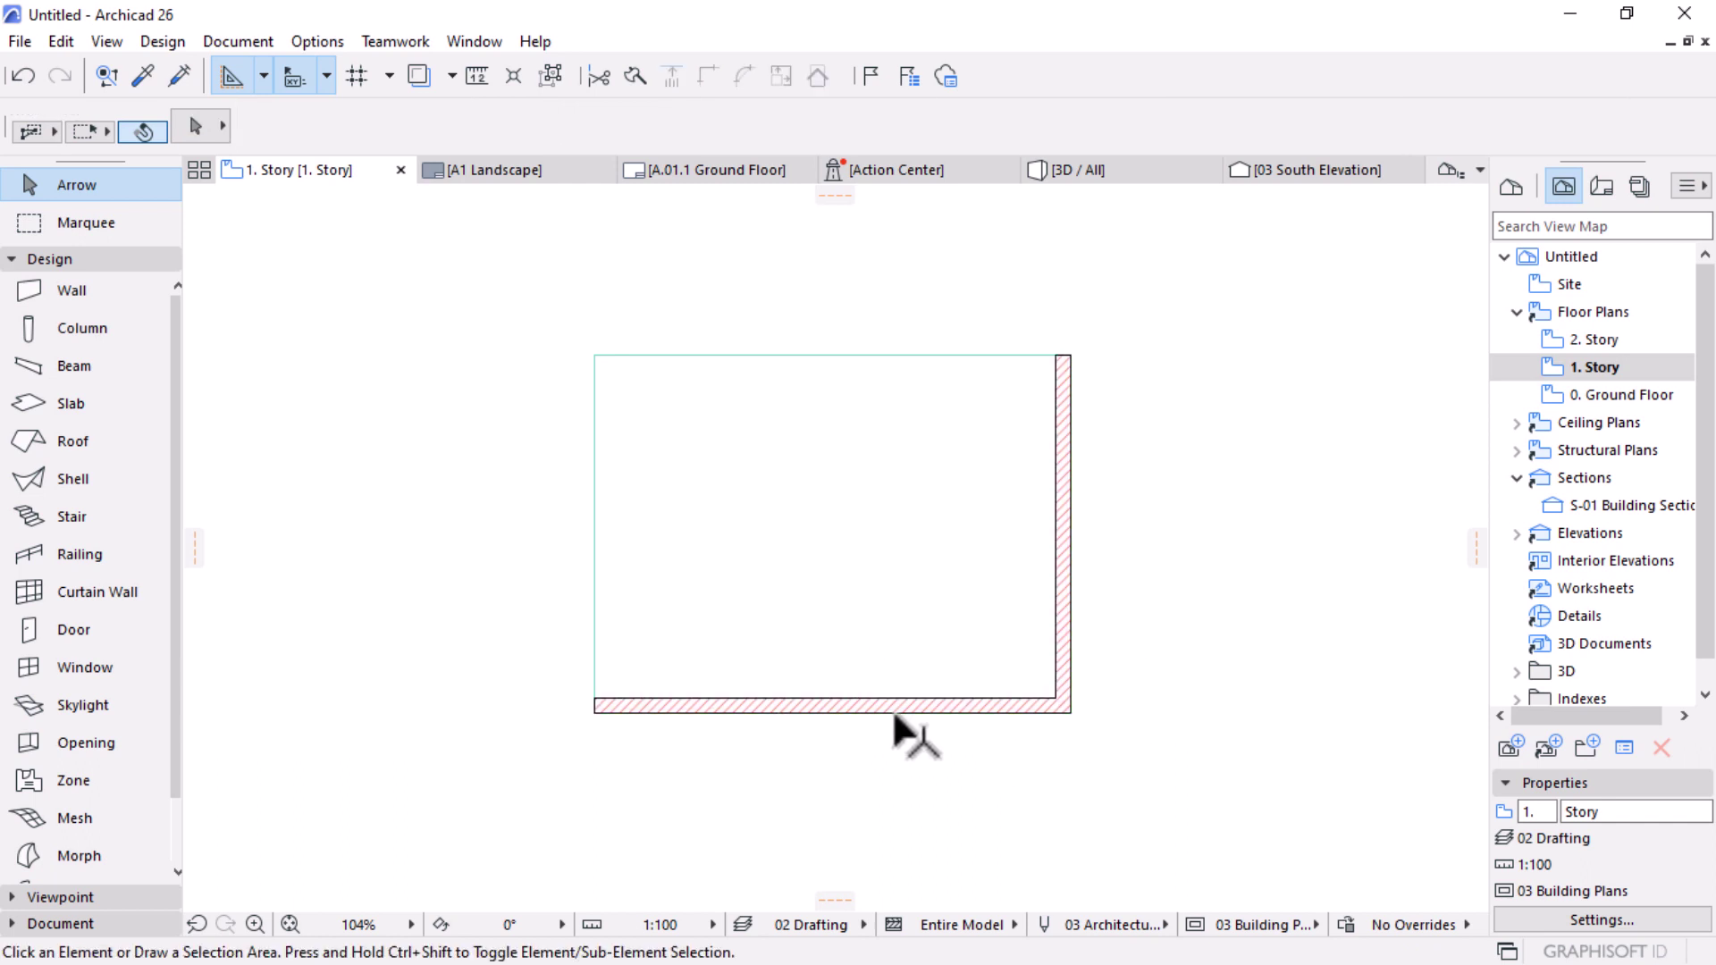
click(542, 80)
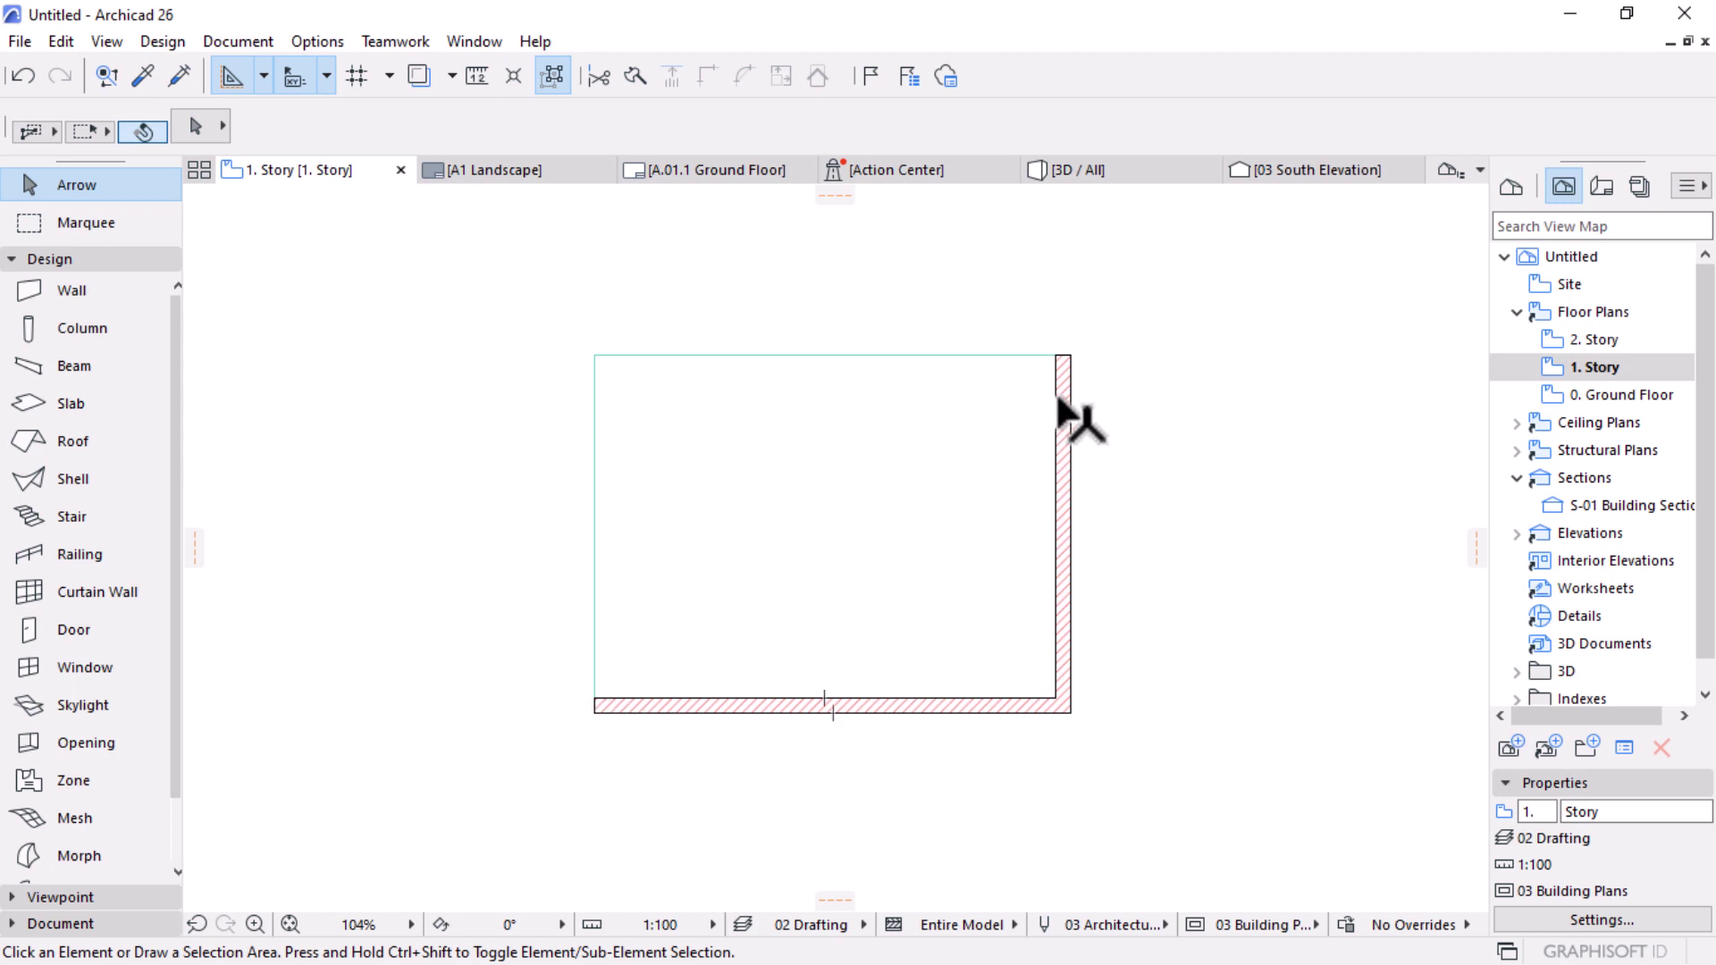
click(1064, 657)
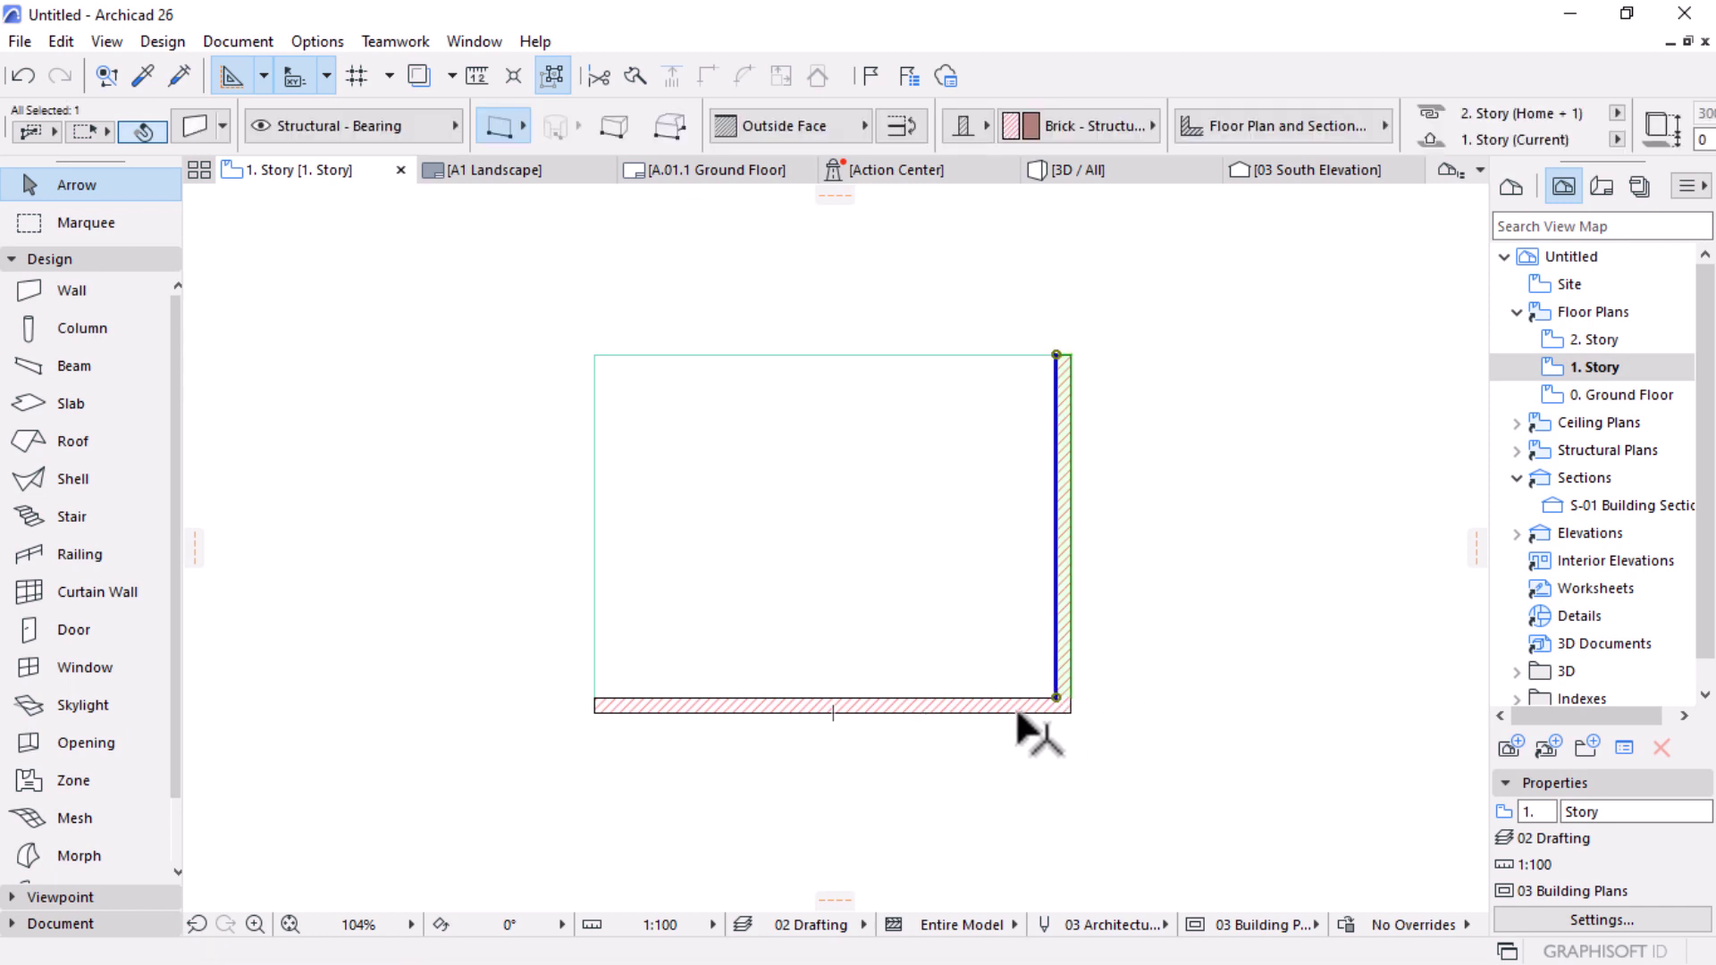
click(706, 309)
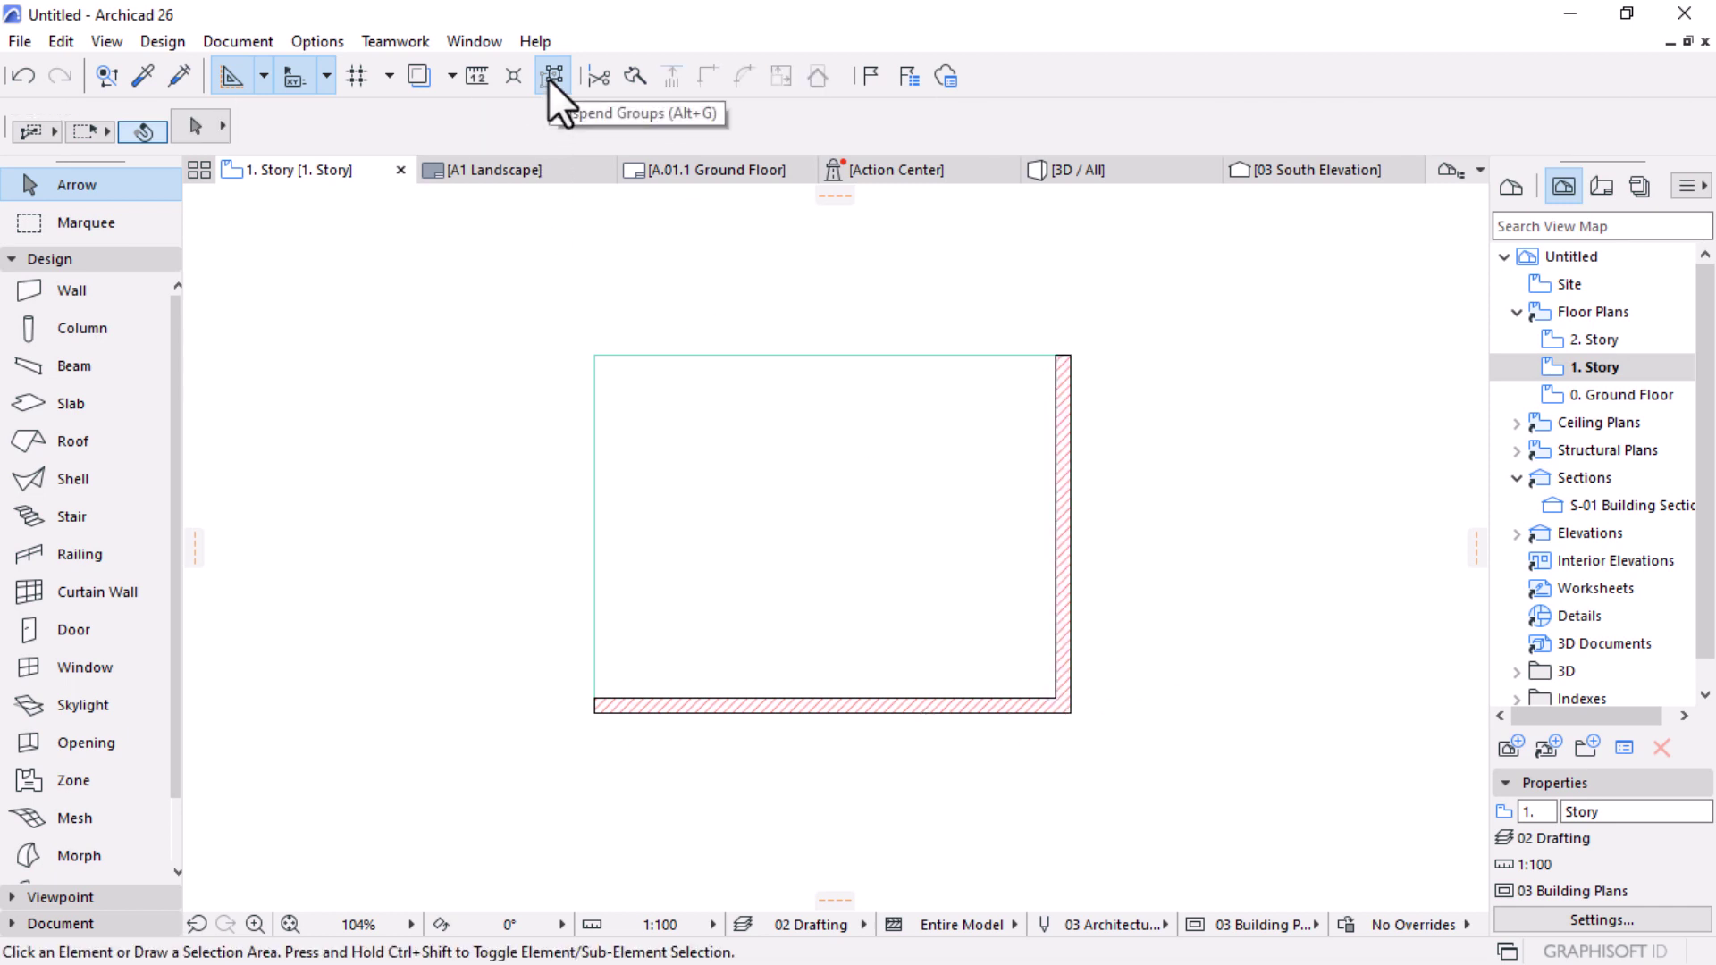
Step: Delete the horizontal brick wall along the slab's lower edge on 1. Story
click(552, 76)
click(662, 705)
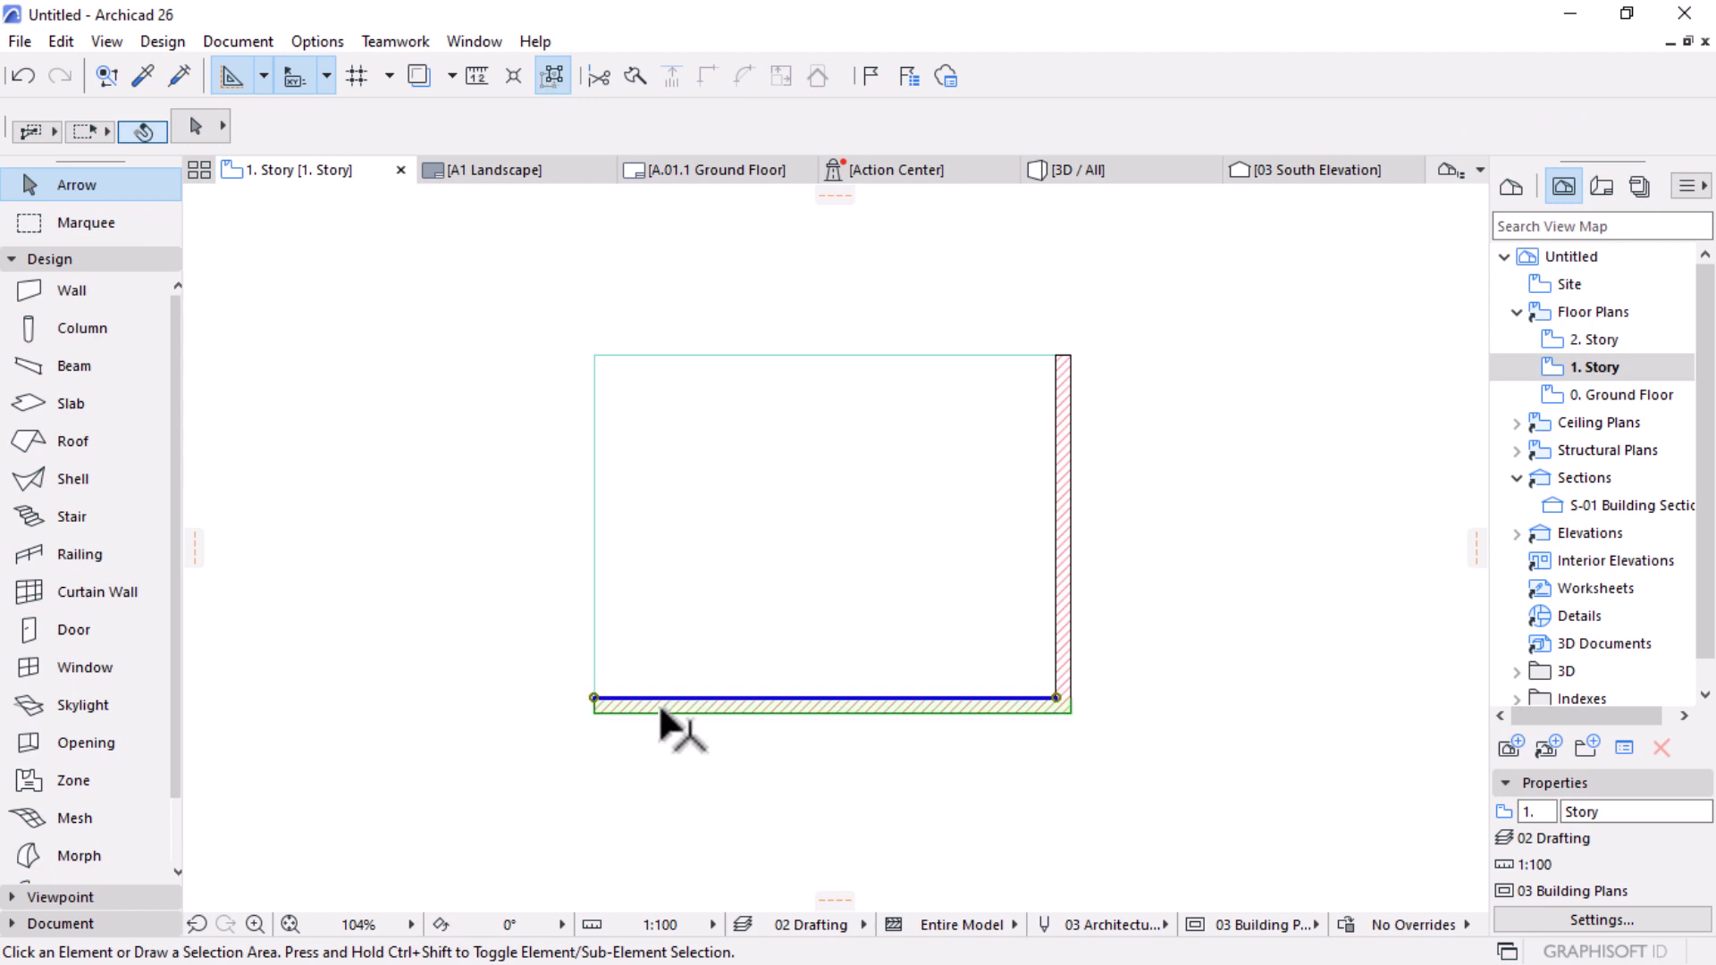
key(Delete)
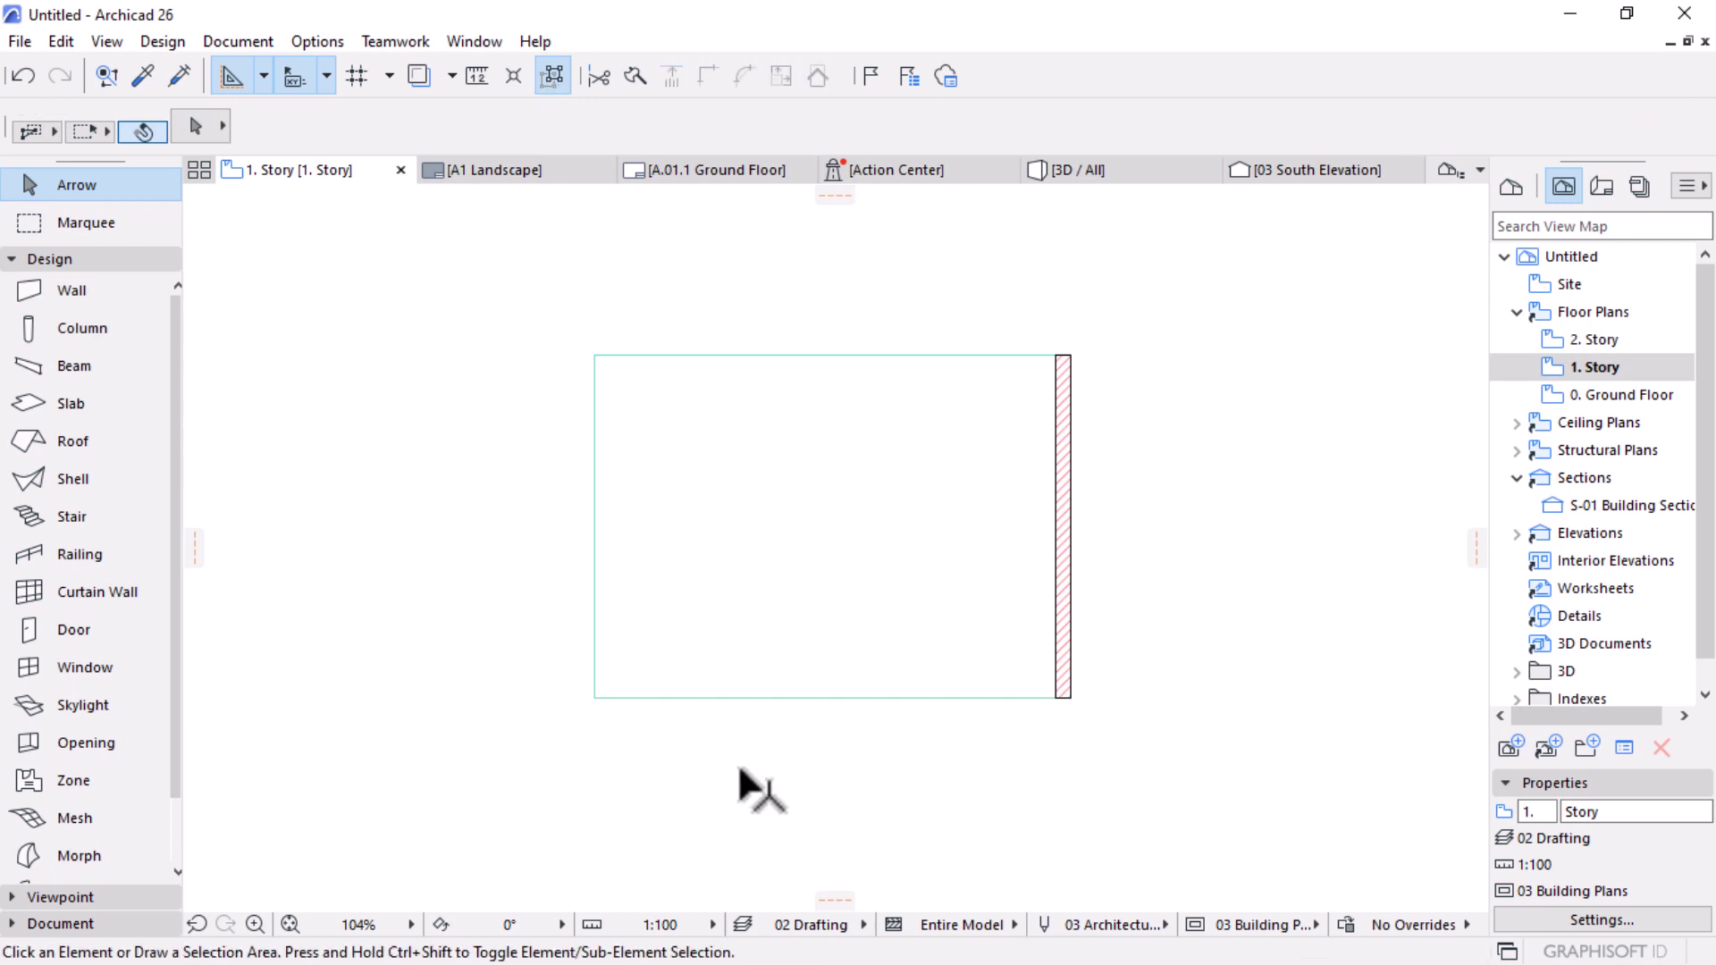
Step: Delete the copied slab and brick wall of 1. Story in the 3D view
click(1142, 172)
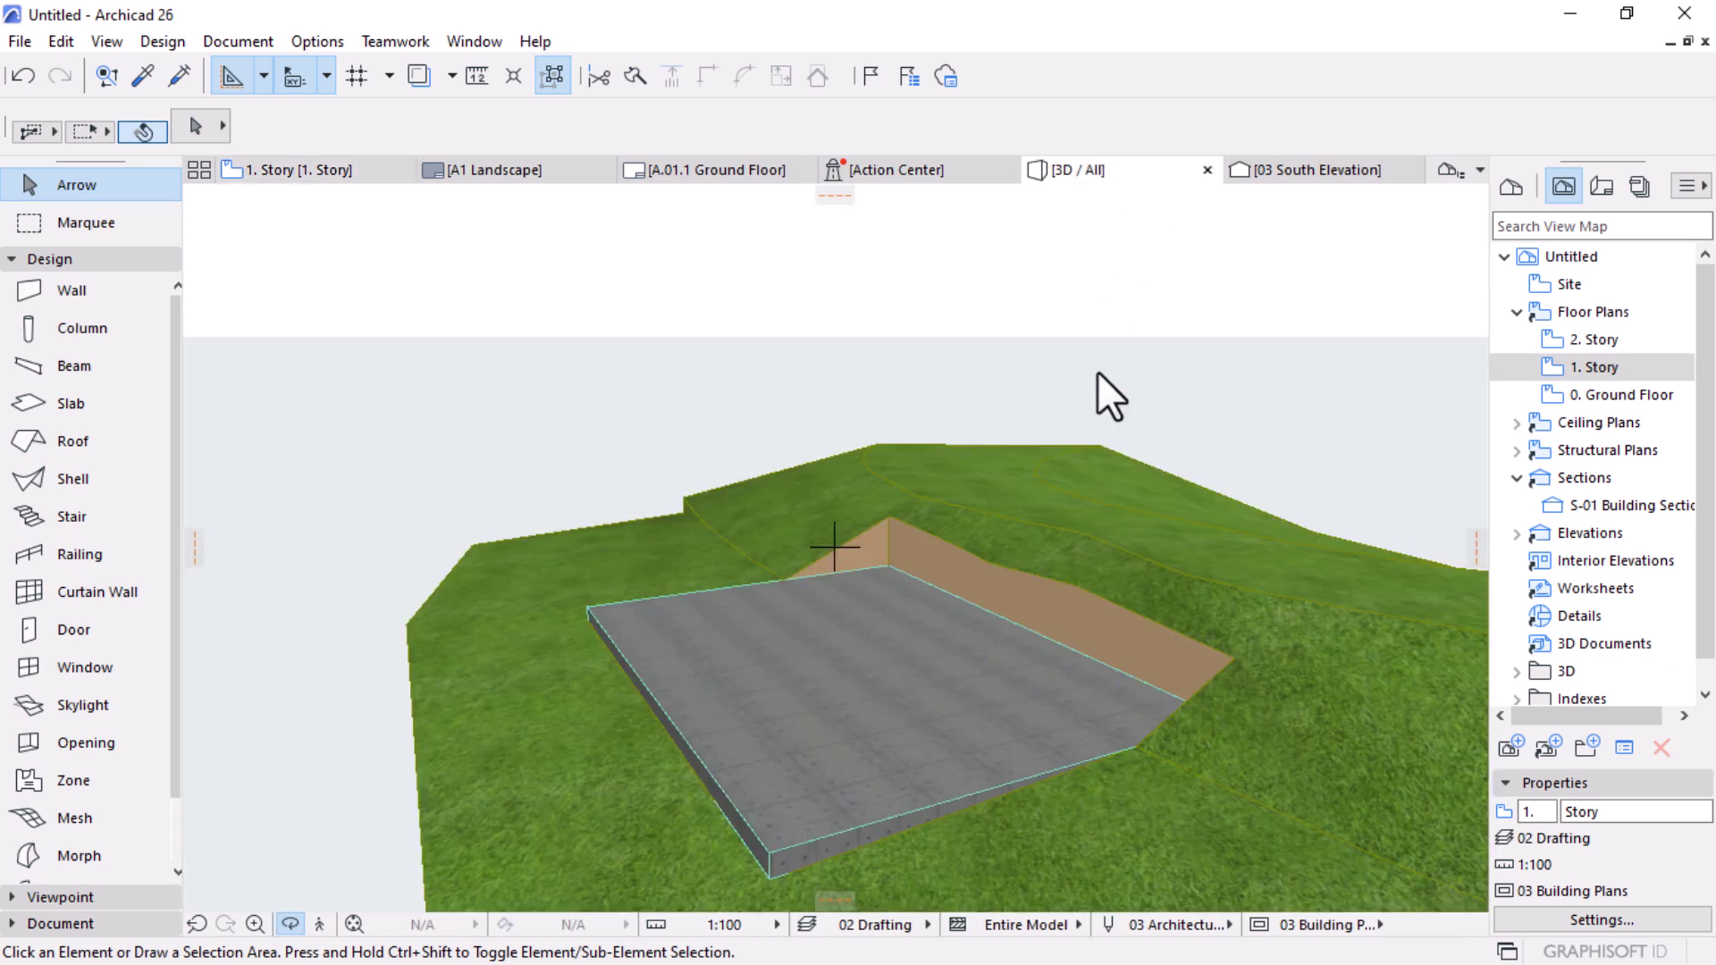
shift+middle_drag(835, 645, 1219, 494)
scroll(1248, 457, up, 3)
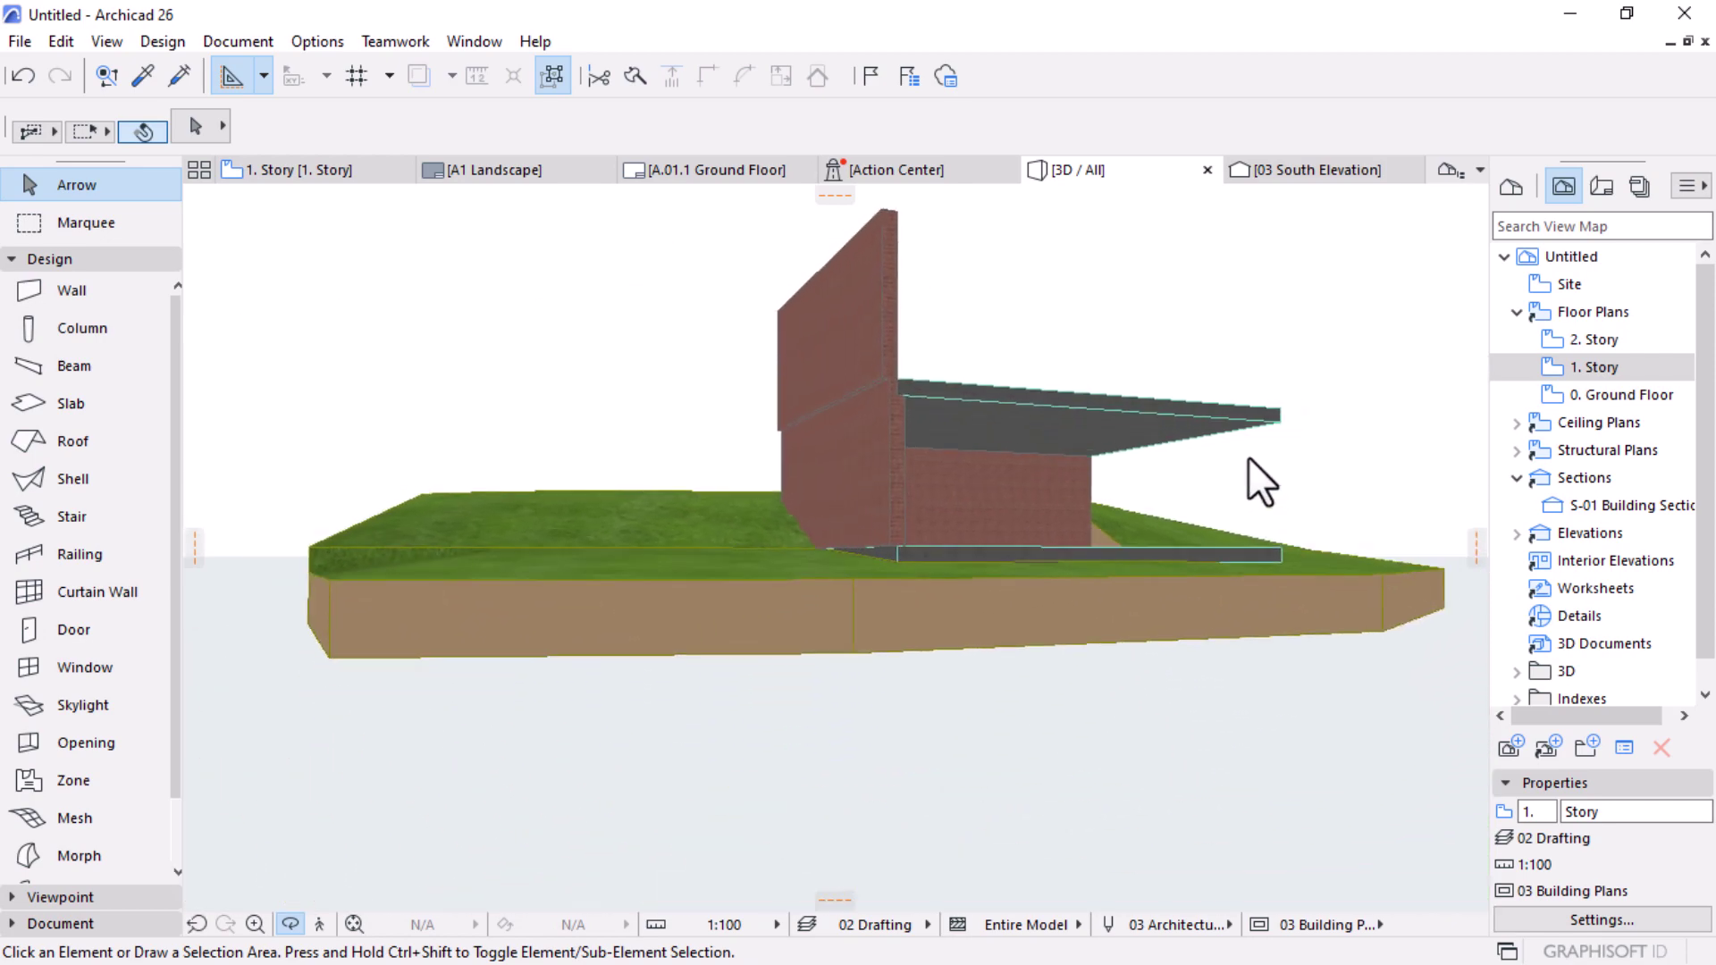
scroll(817, 421, up, 6)
shift+middle_drag(817, 421, 1047, 528)
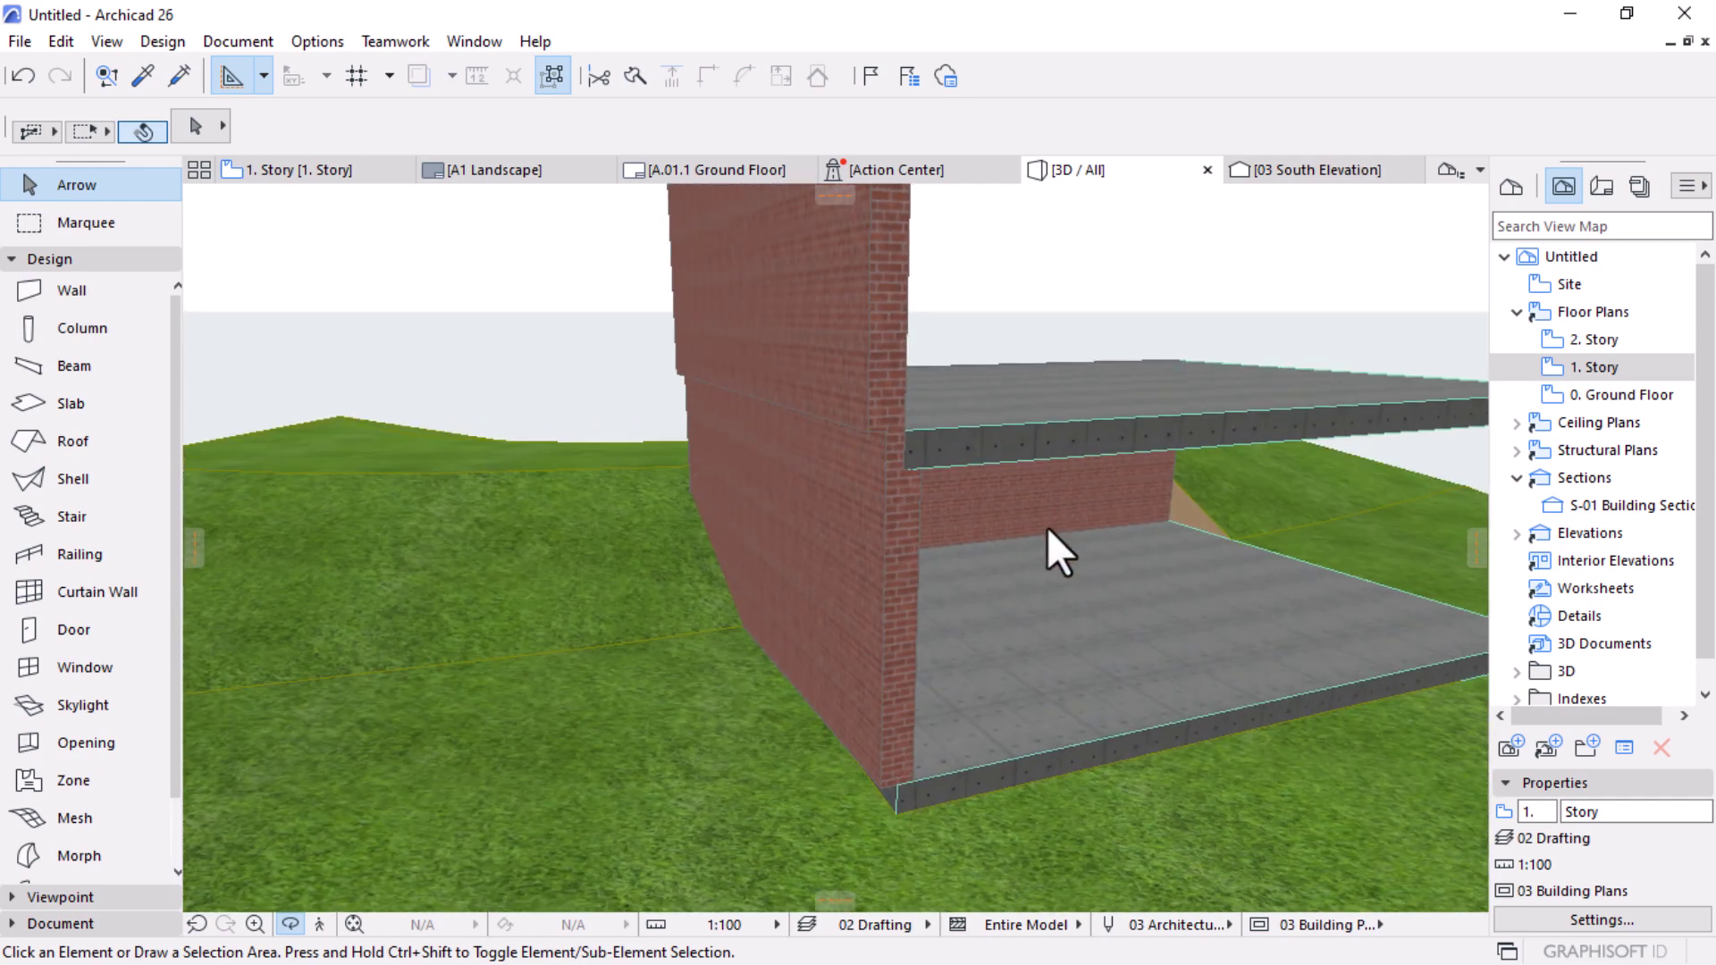
shift+middle_drag(812, 482, 770, 293)
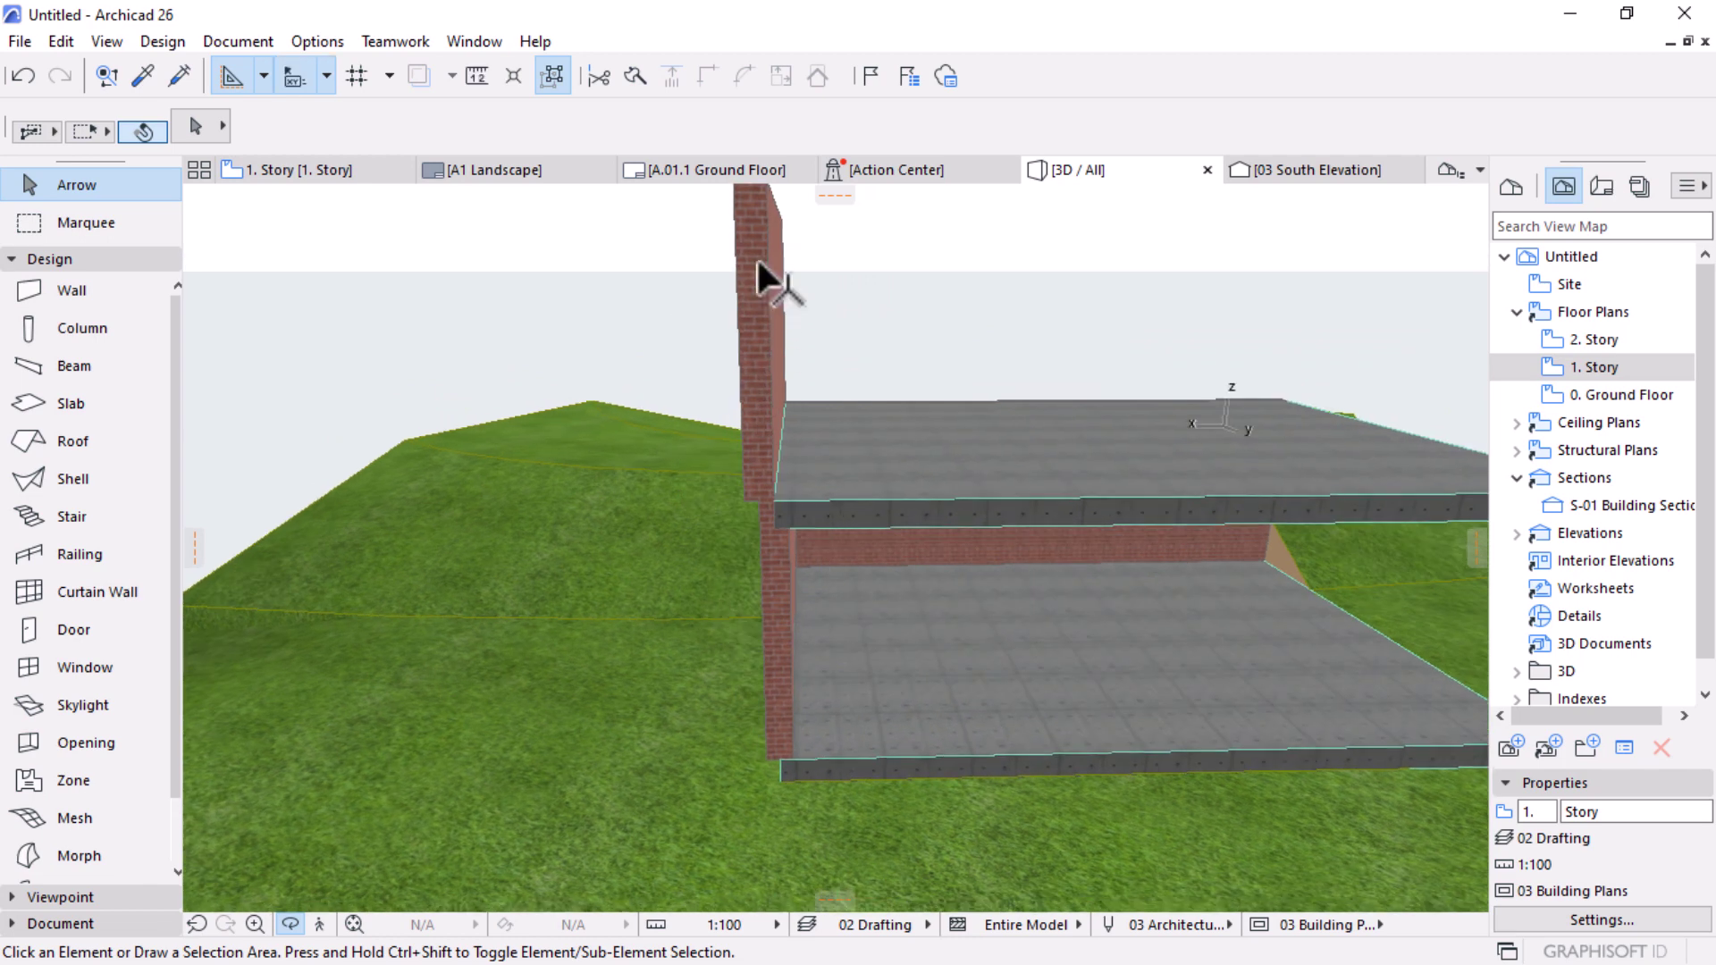
click(894, 456)
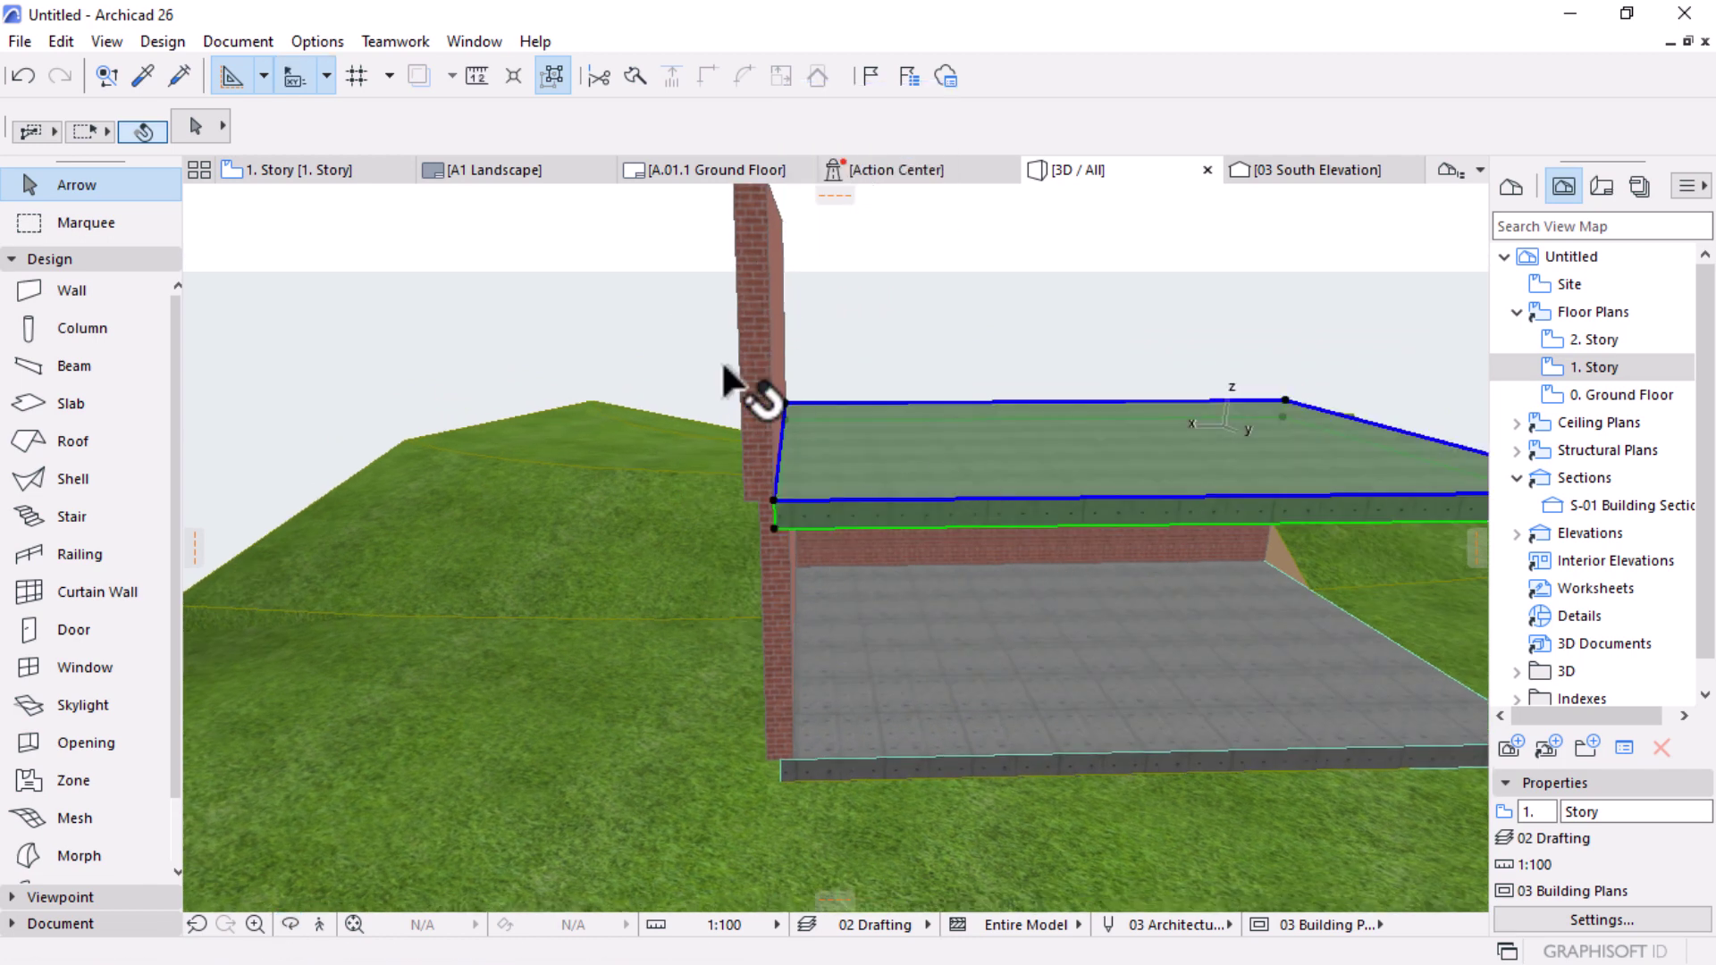
shift+click(754, 299)
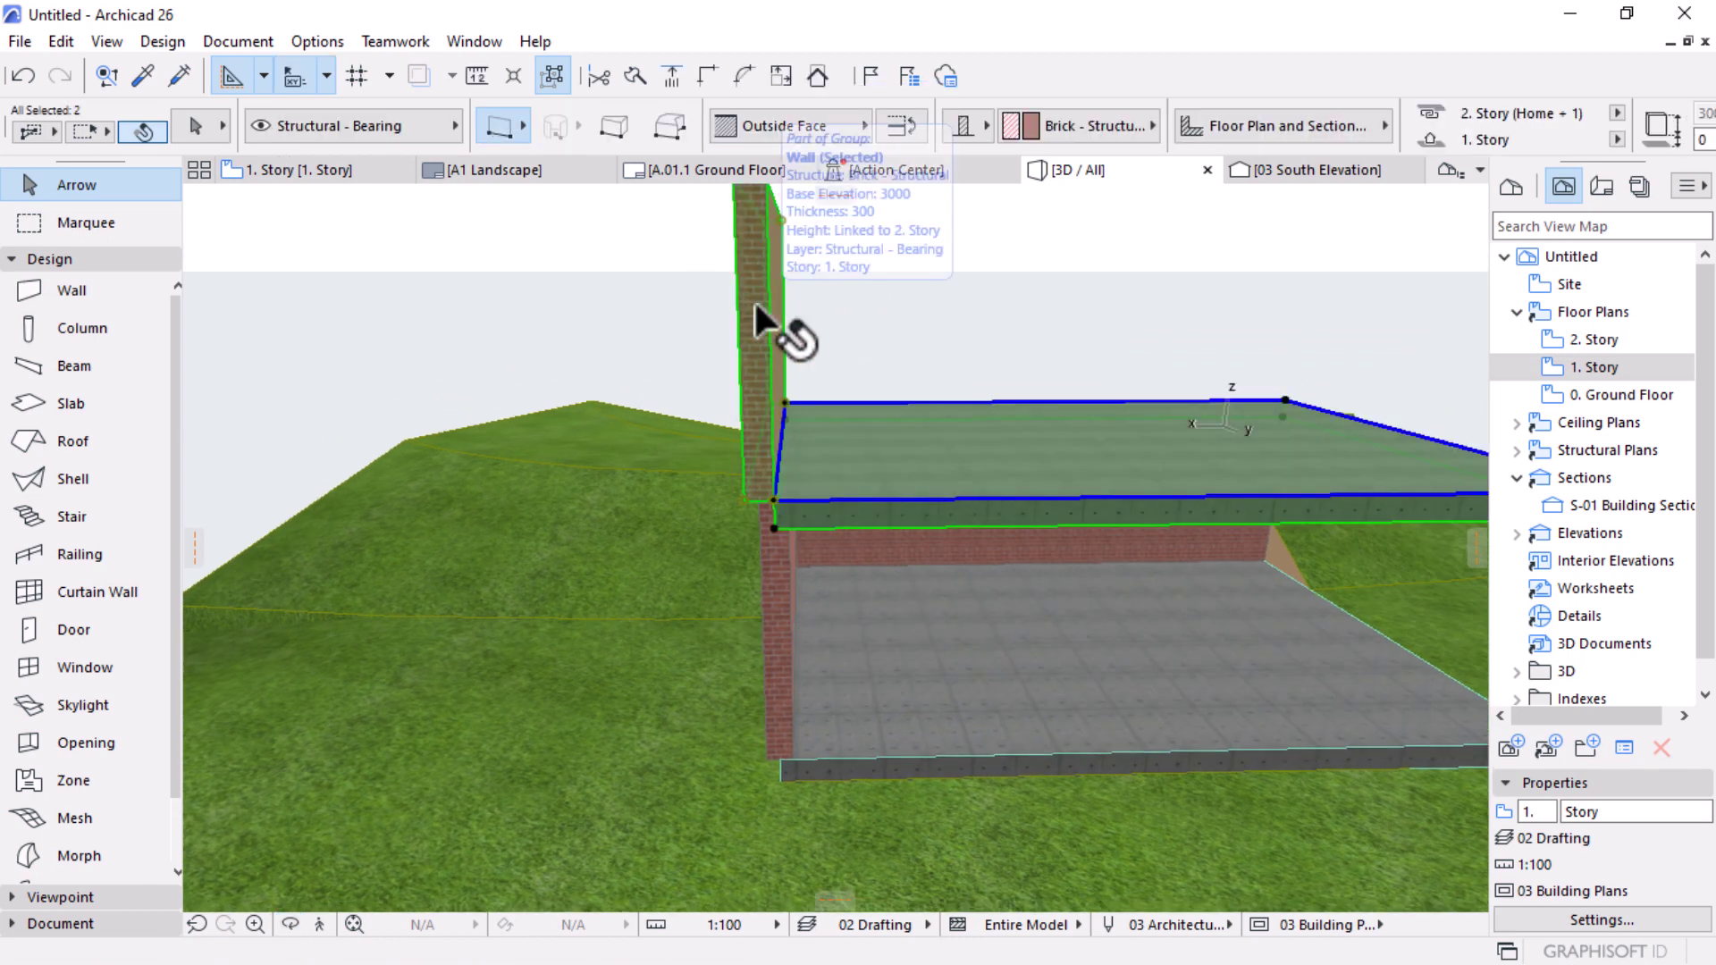
key(Delete)
Step: Copy the slab and the vertical brick wall from the Ground Floor plan and open the 1. Story plan
click(1598, 396)
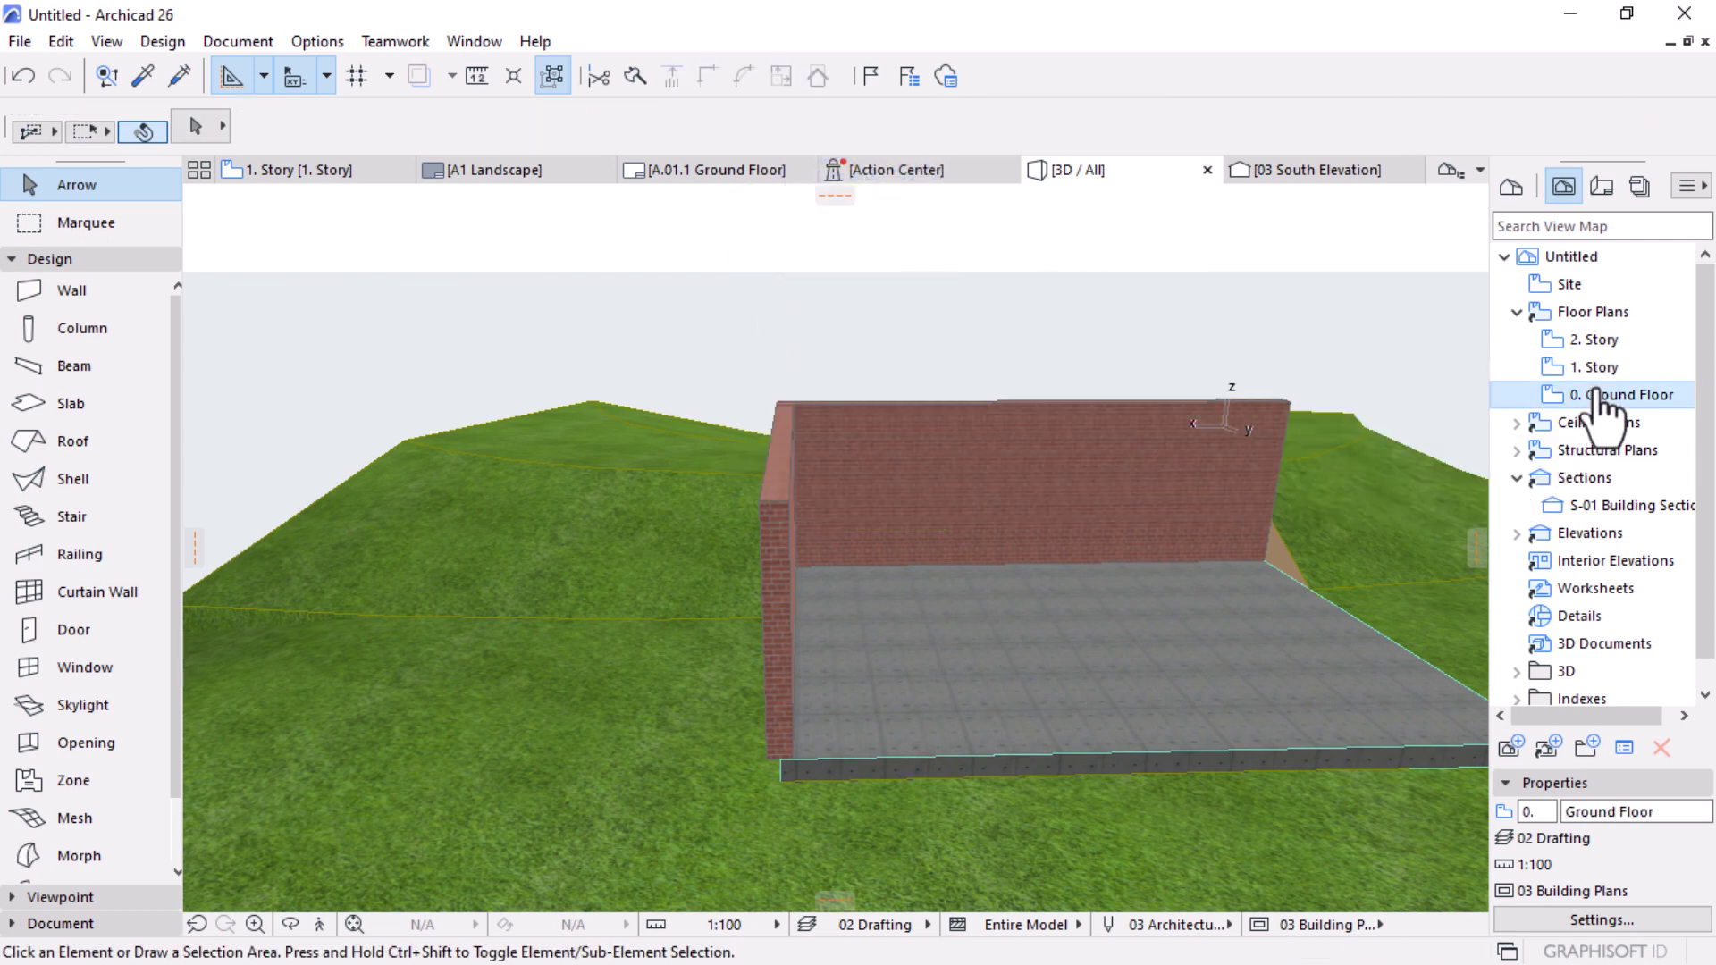
double_click(1600, 396)
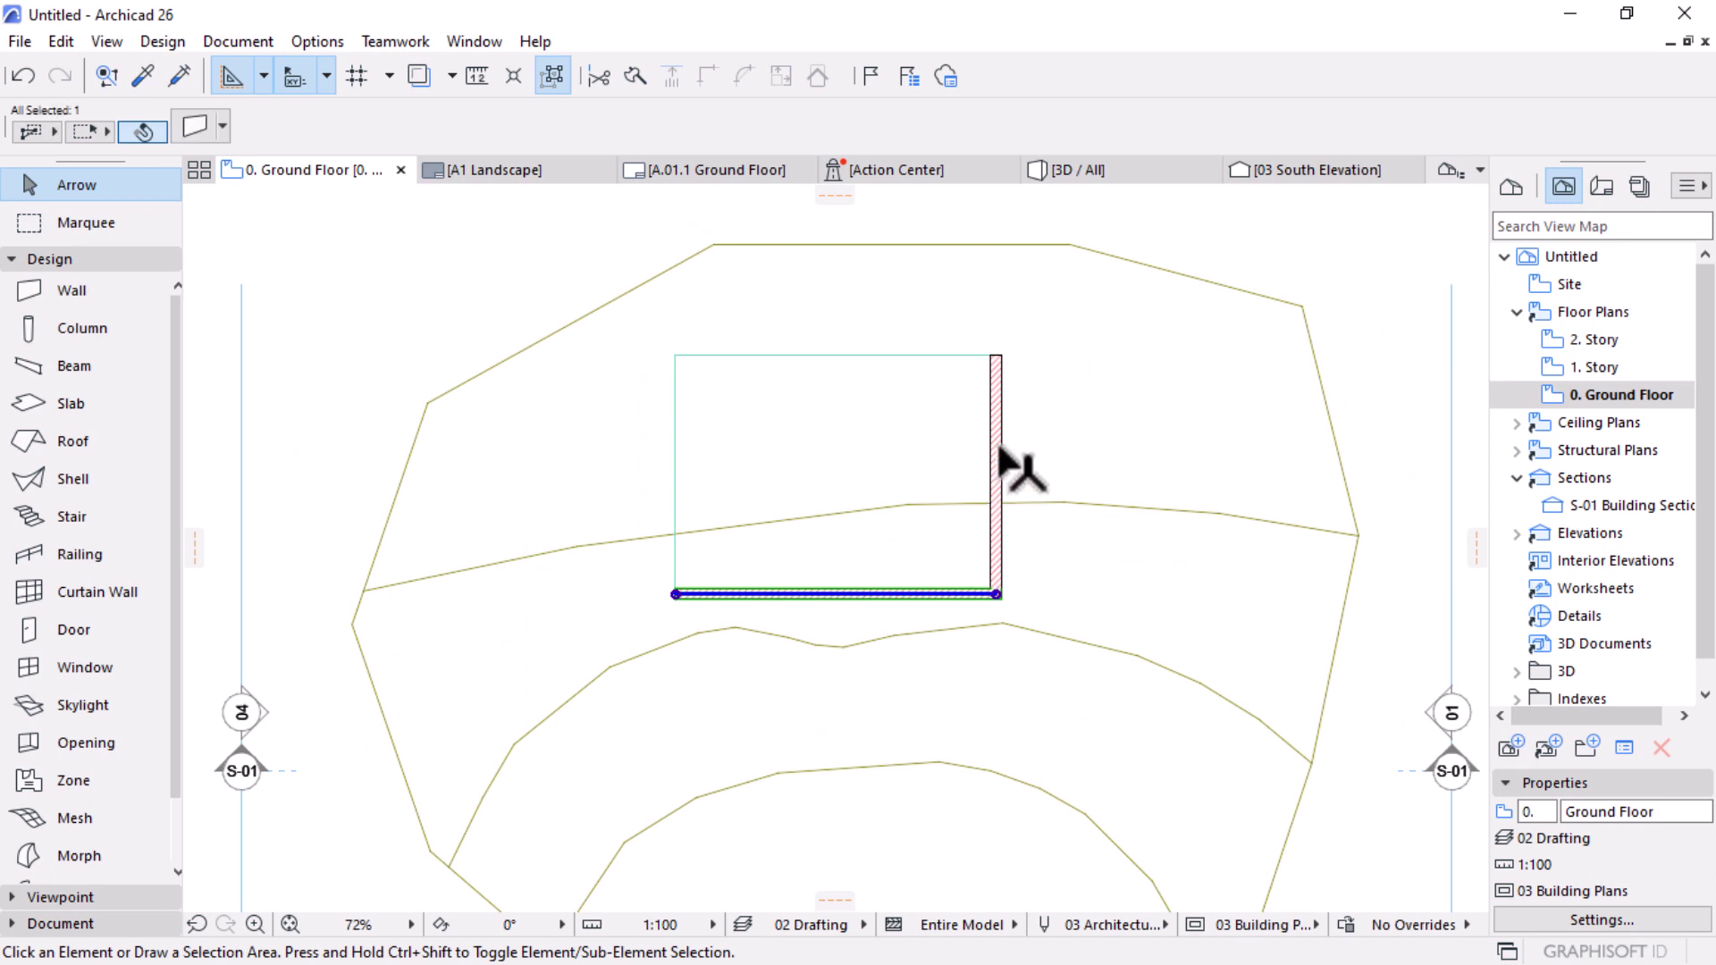
click(996, 455)
shift+click(830, 420)
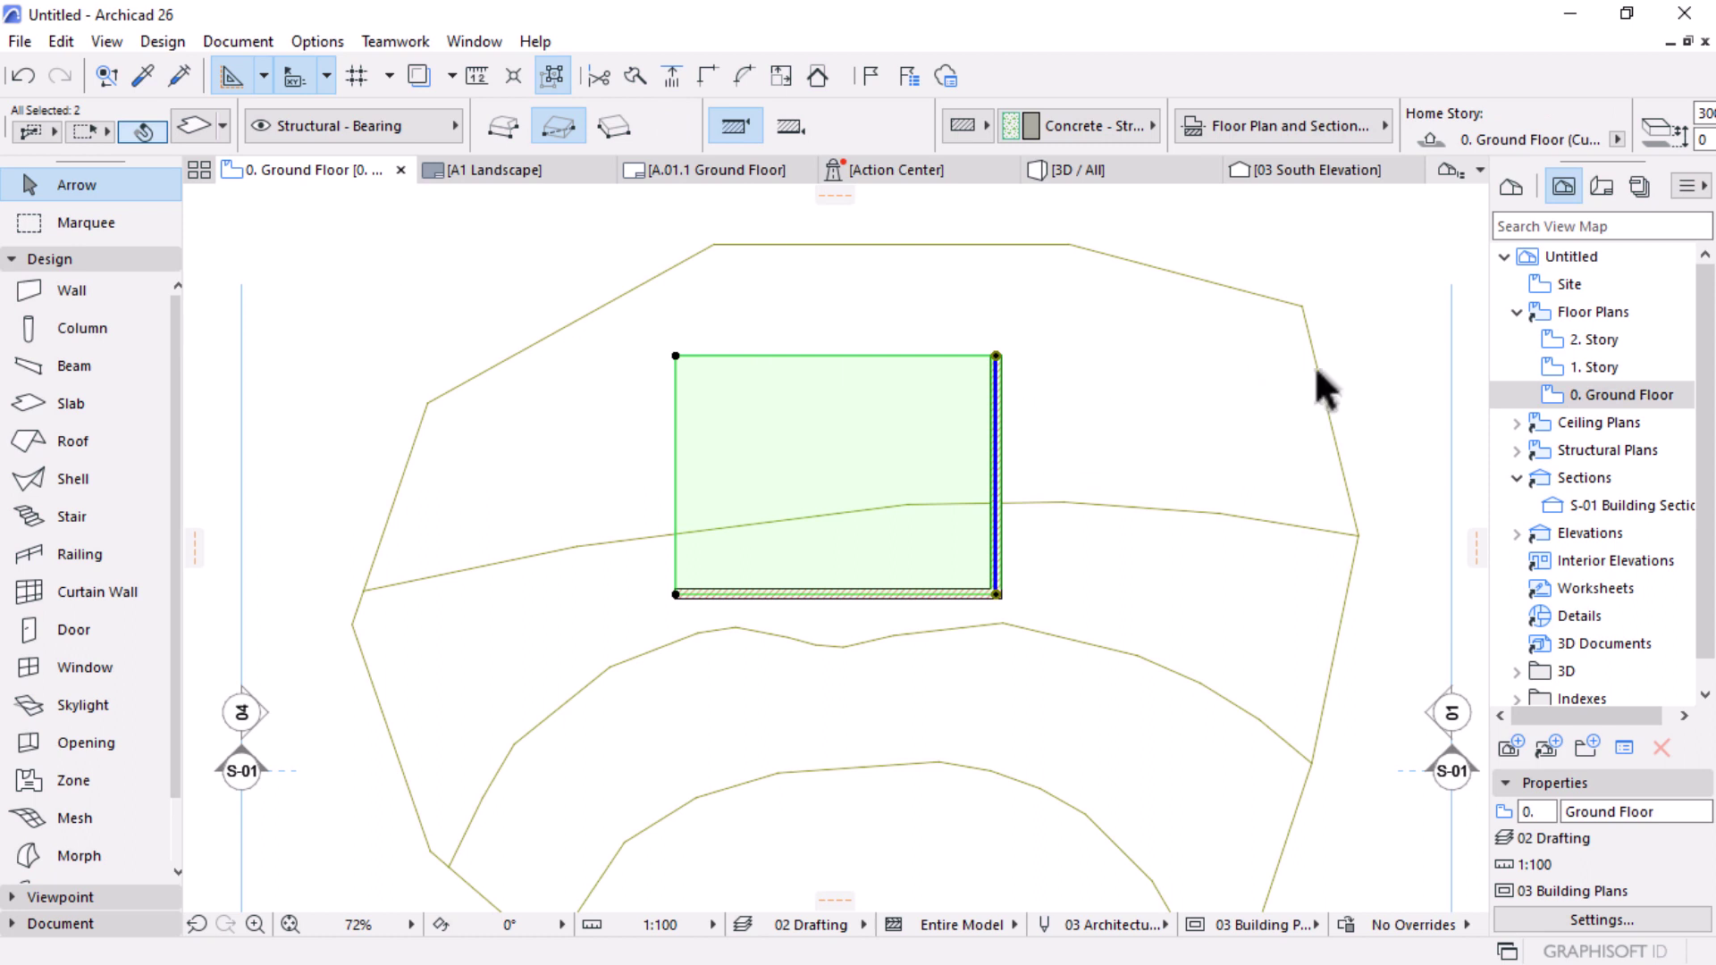
click(1595, 368)
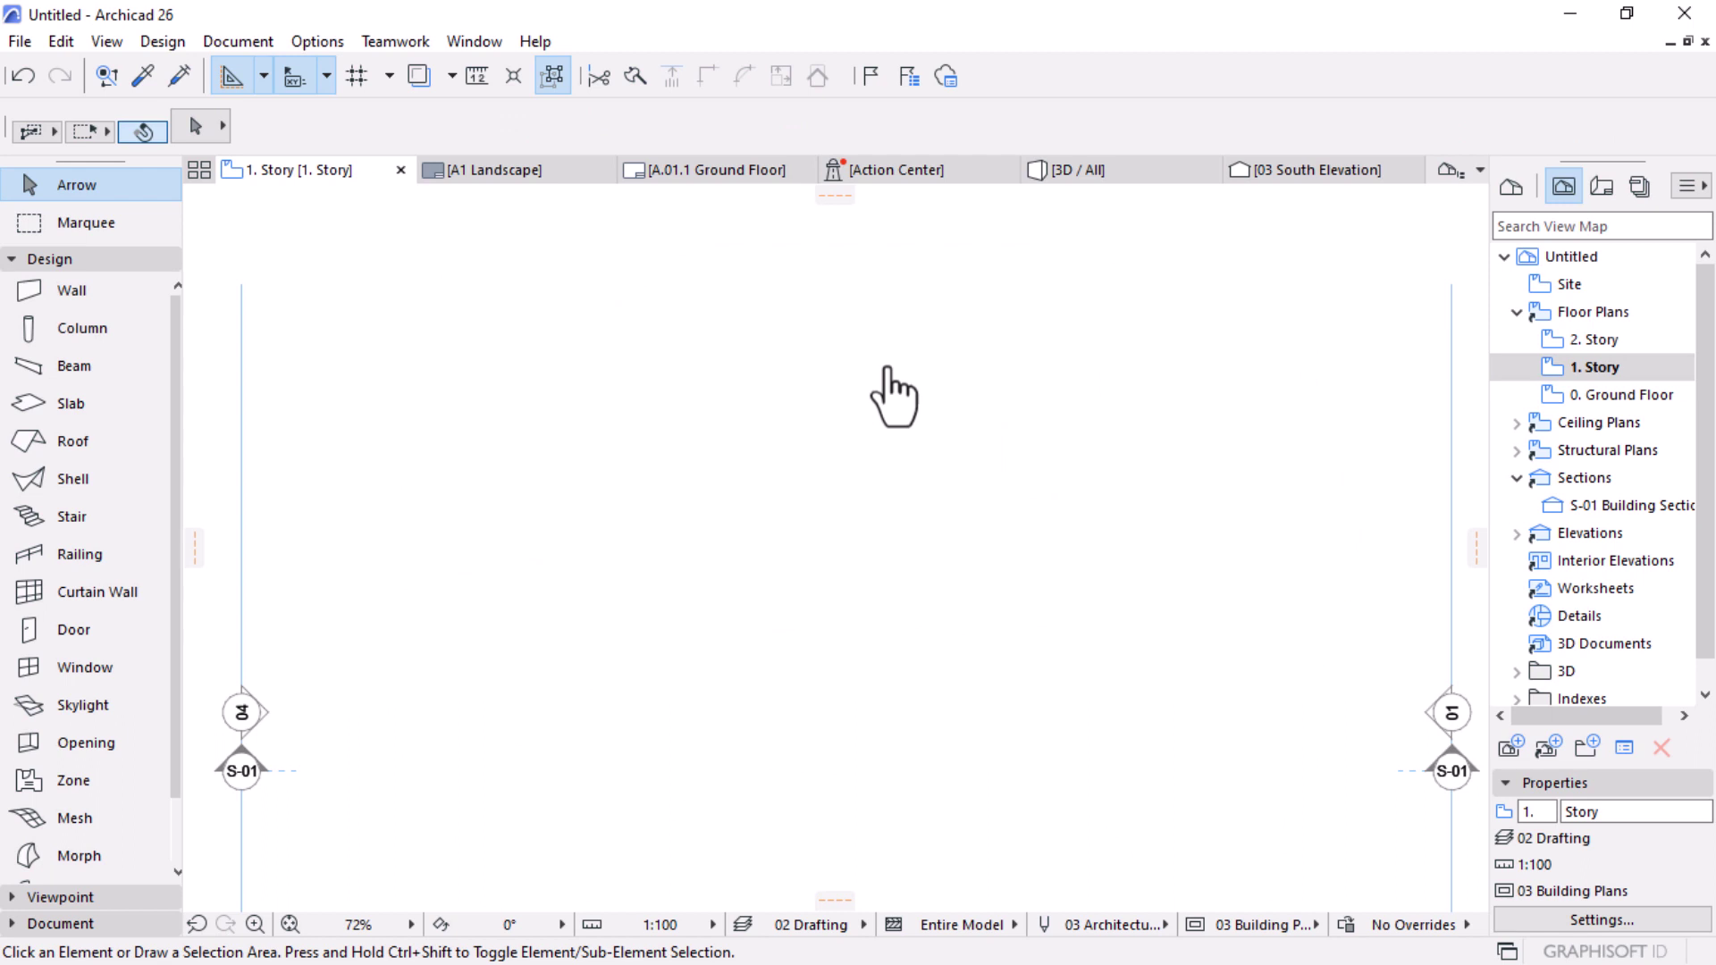
Step: Try to paste the copied slab and vertical wall onto 1. Story
key(ctrl+v)
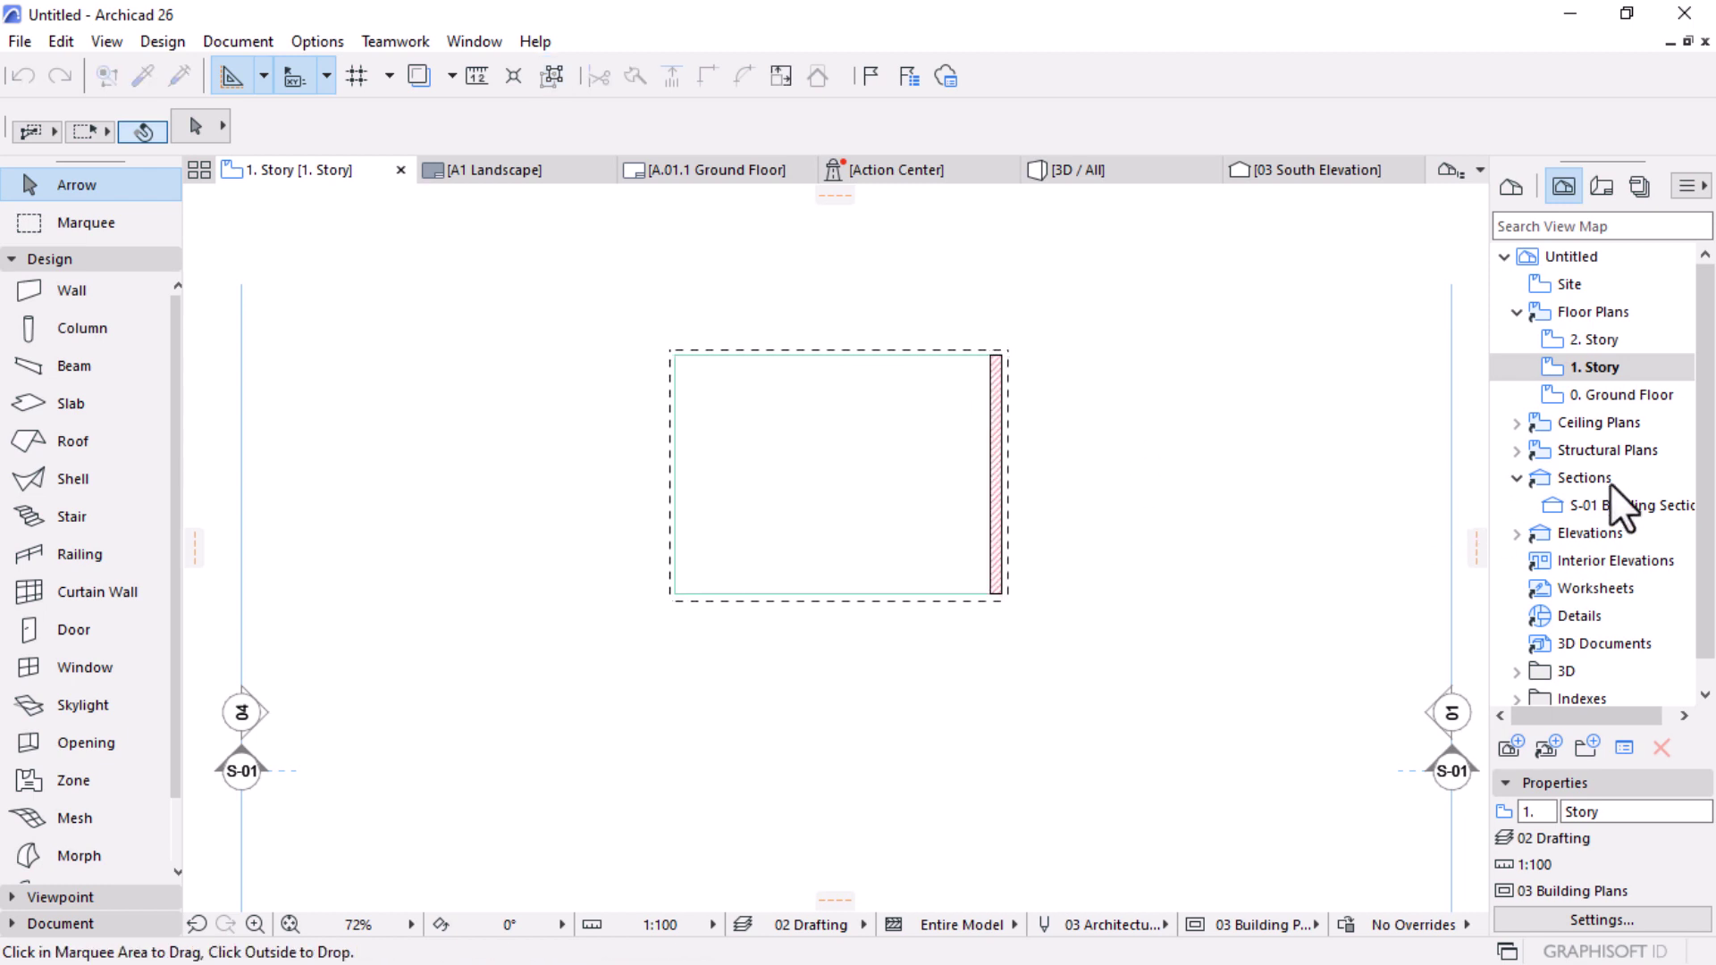
right_click(1611, 398)
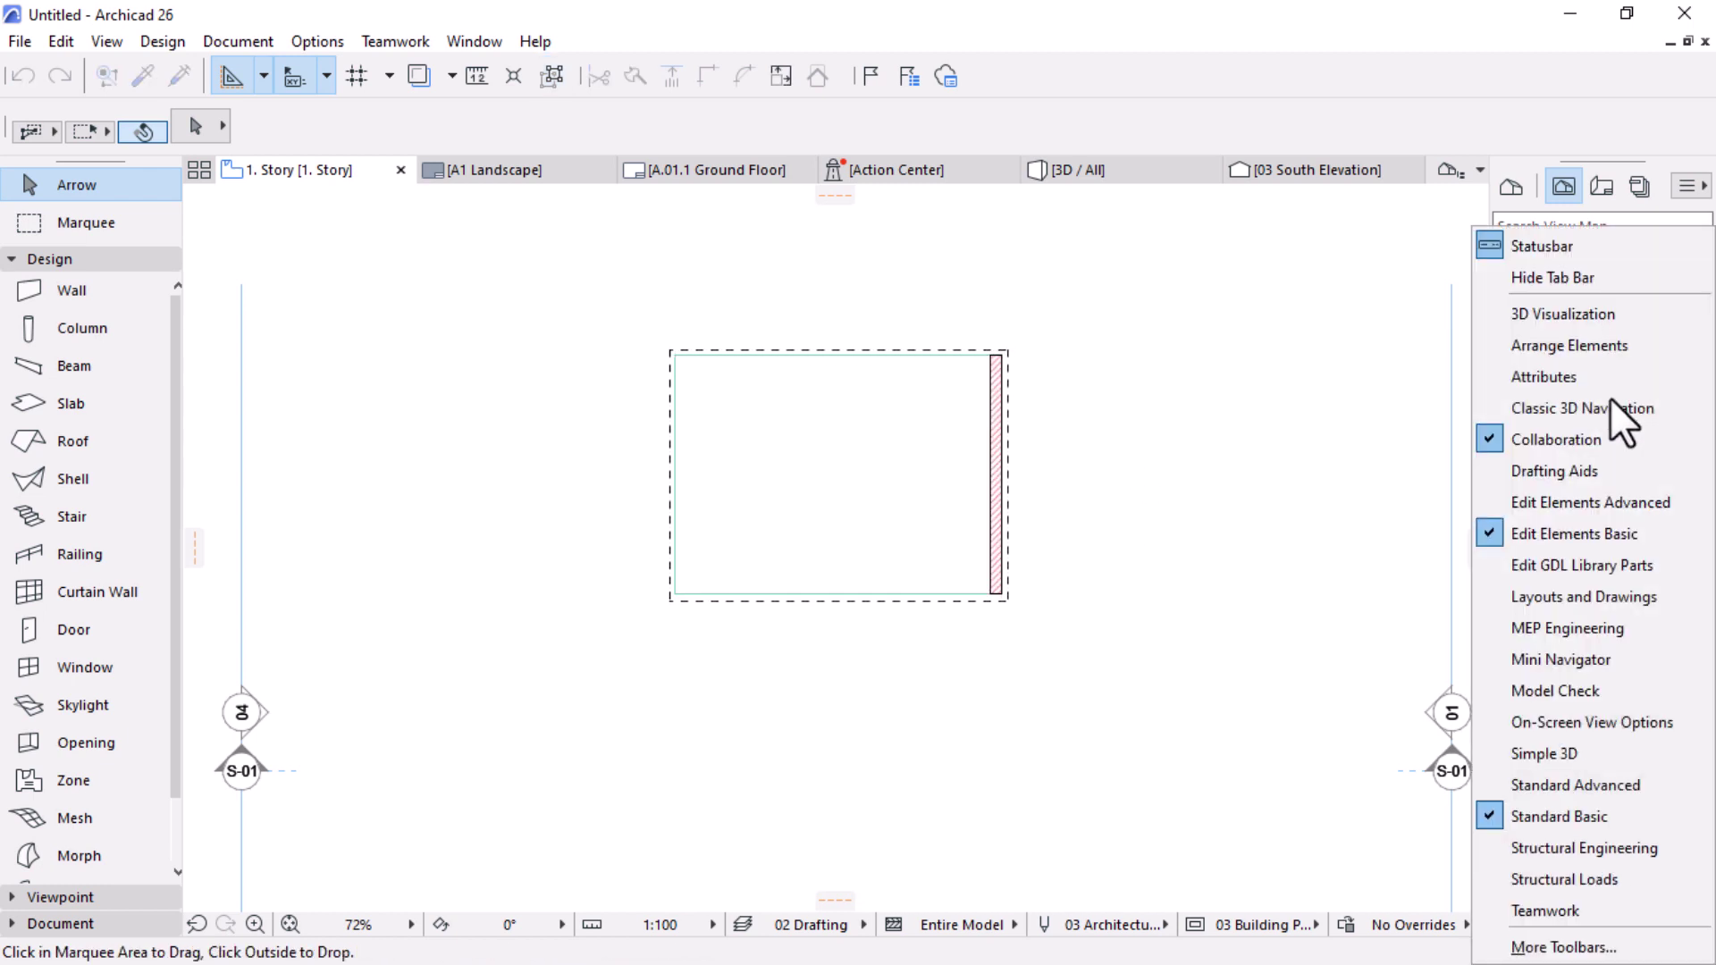
click(1153, 482)
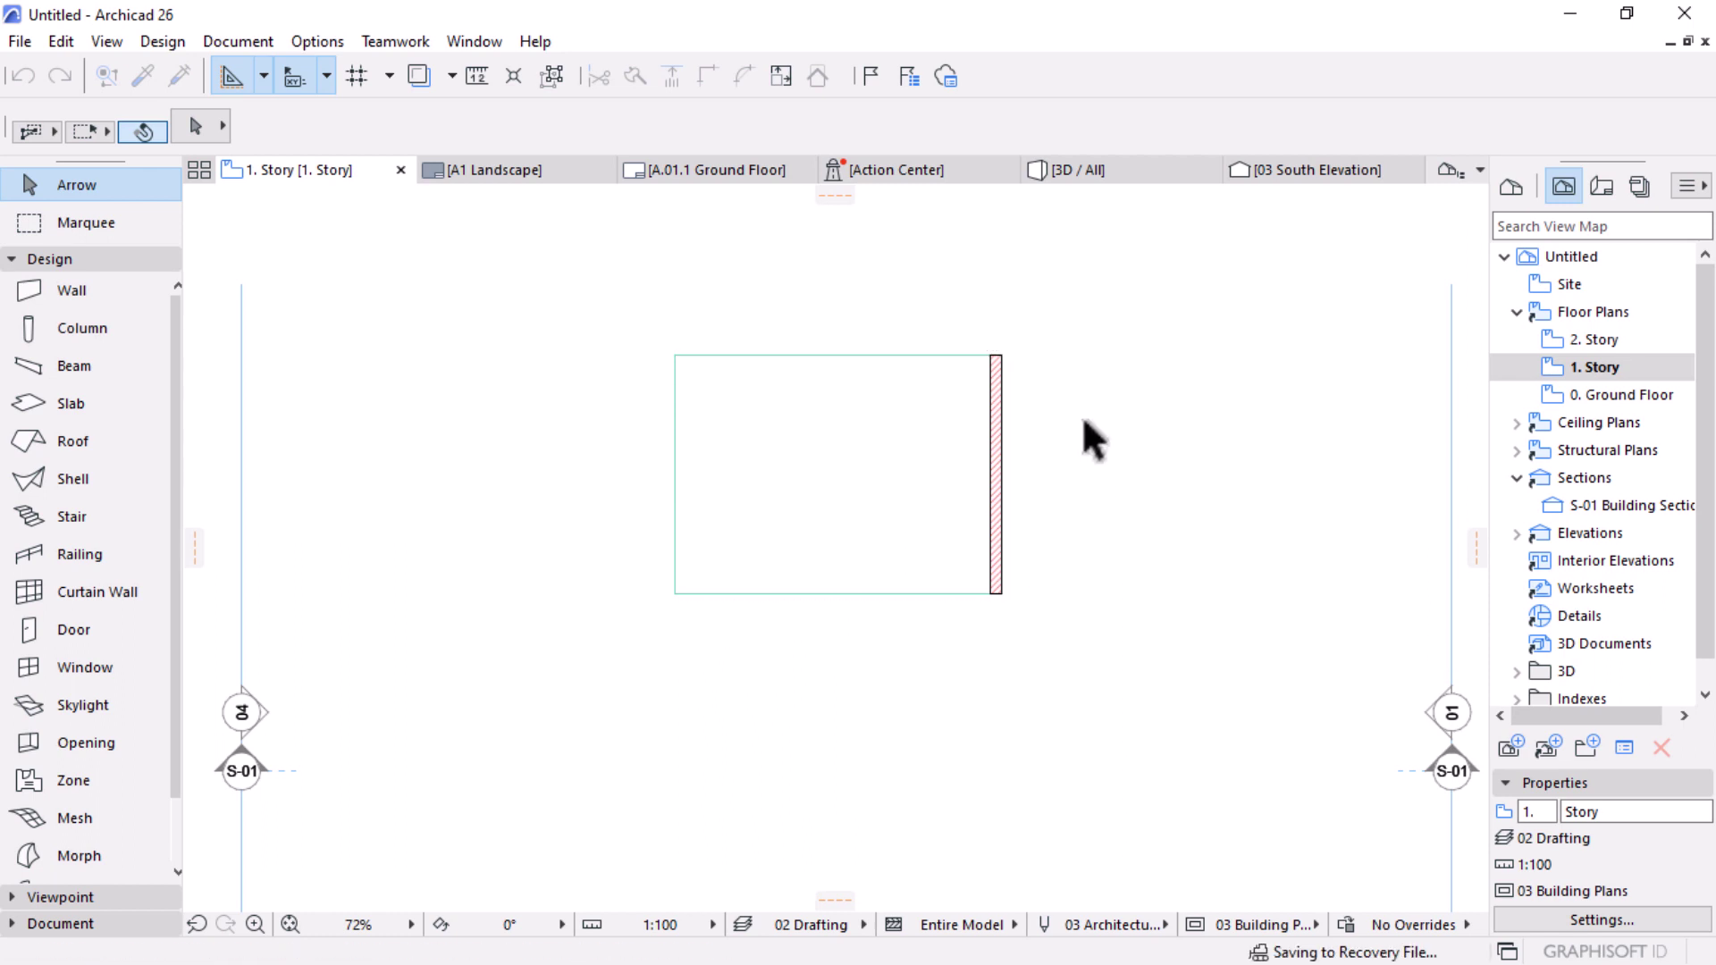
key(ctrl+z)
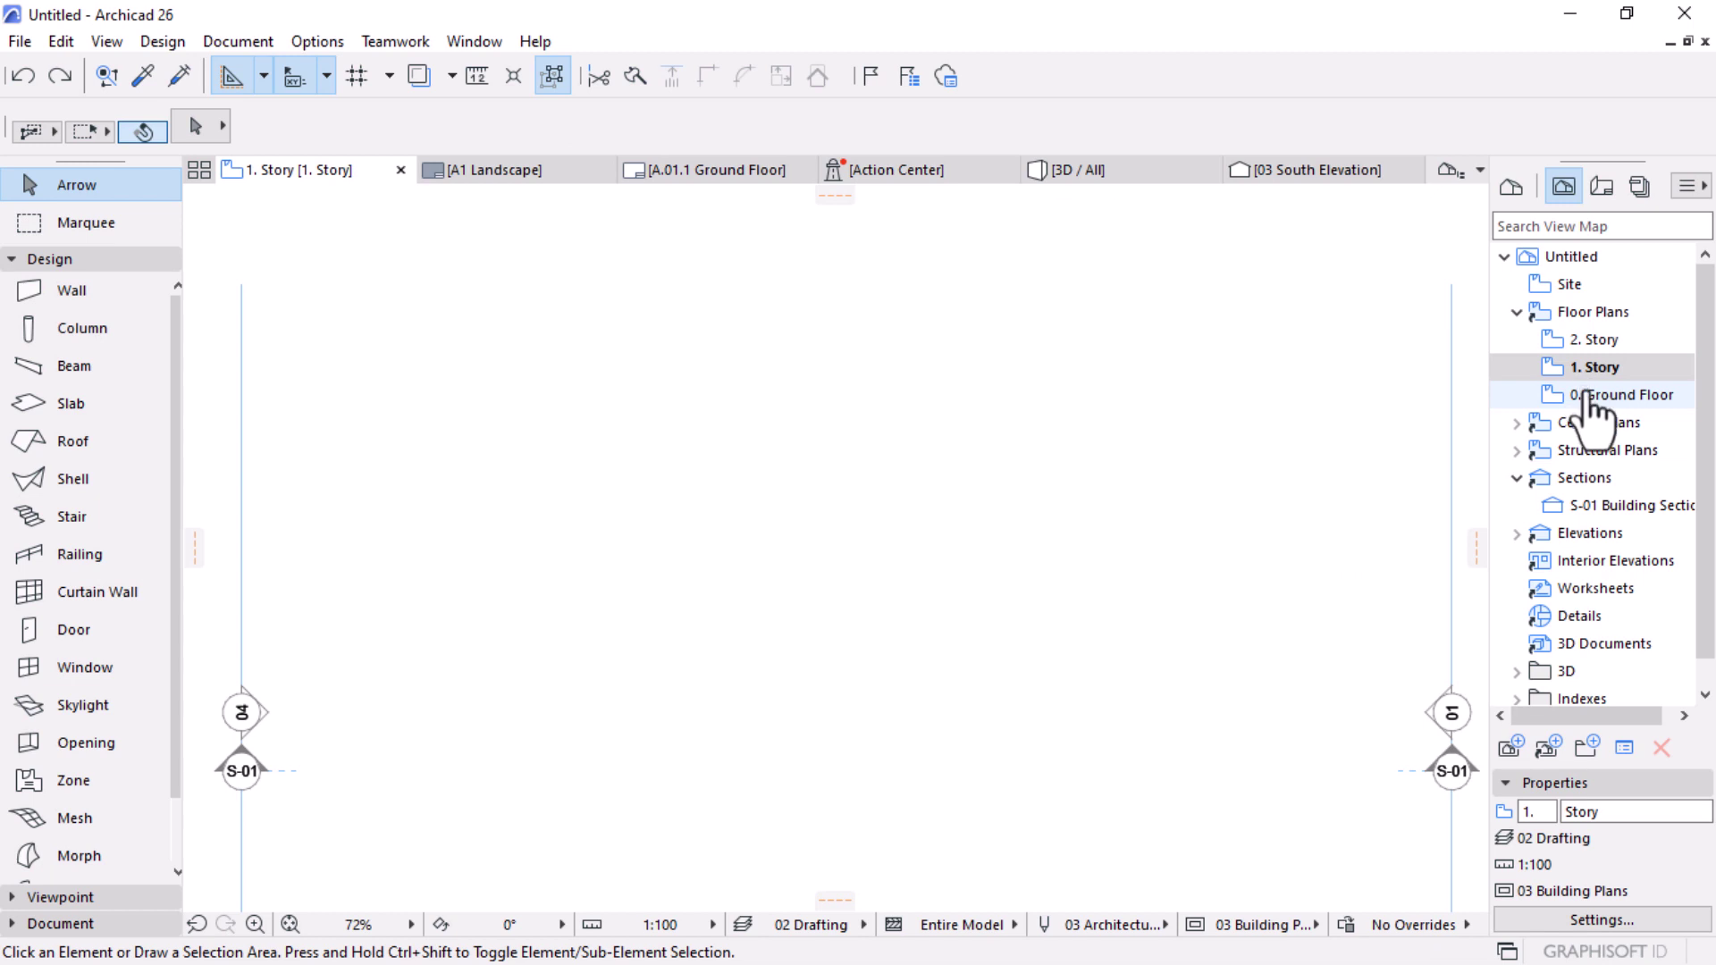
Step: Turn on the trace reference on 1. Story with the previous story as the reference
click(413, 75)
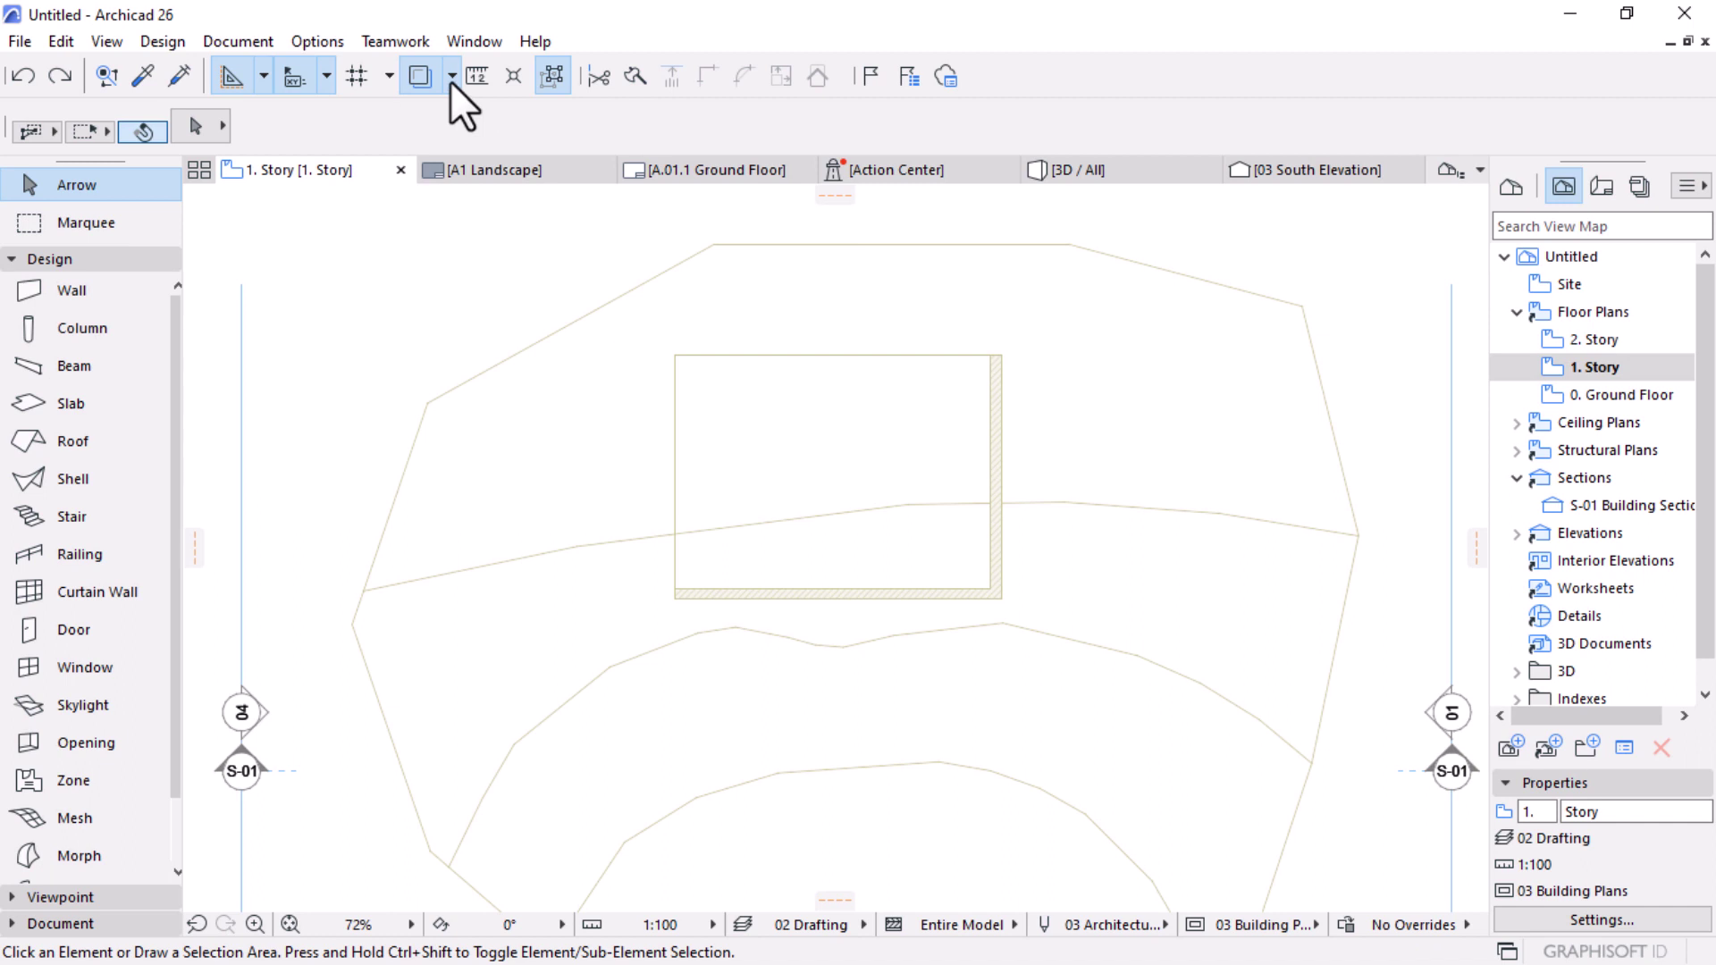
click(452, 80)
mouse_move(497, 118)
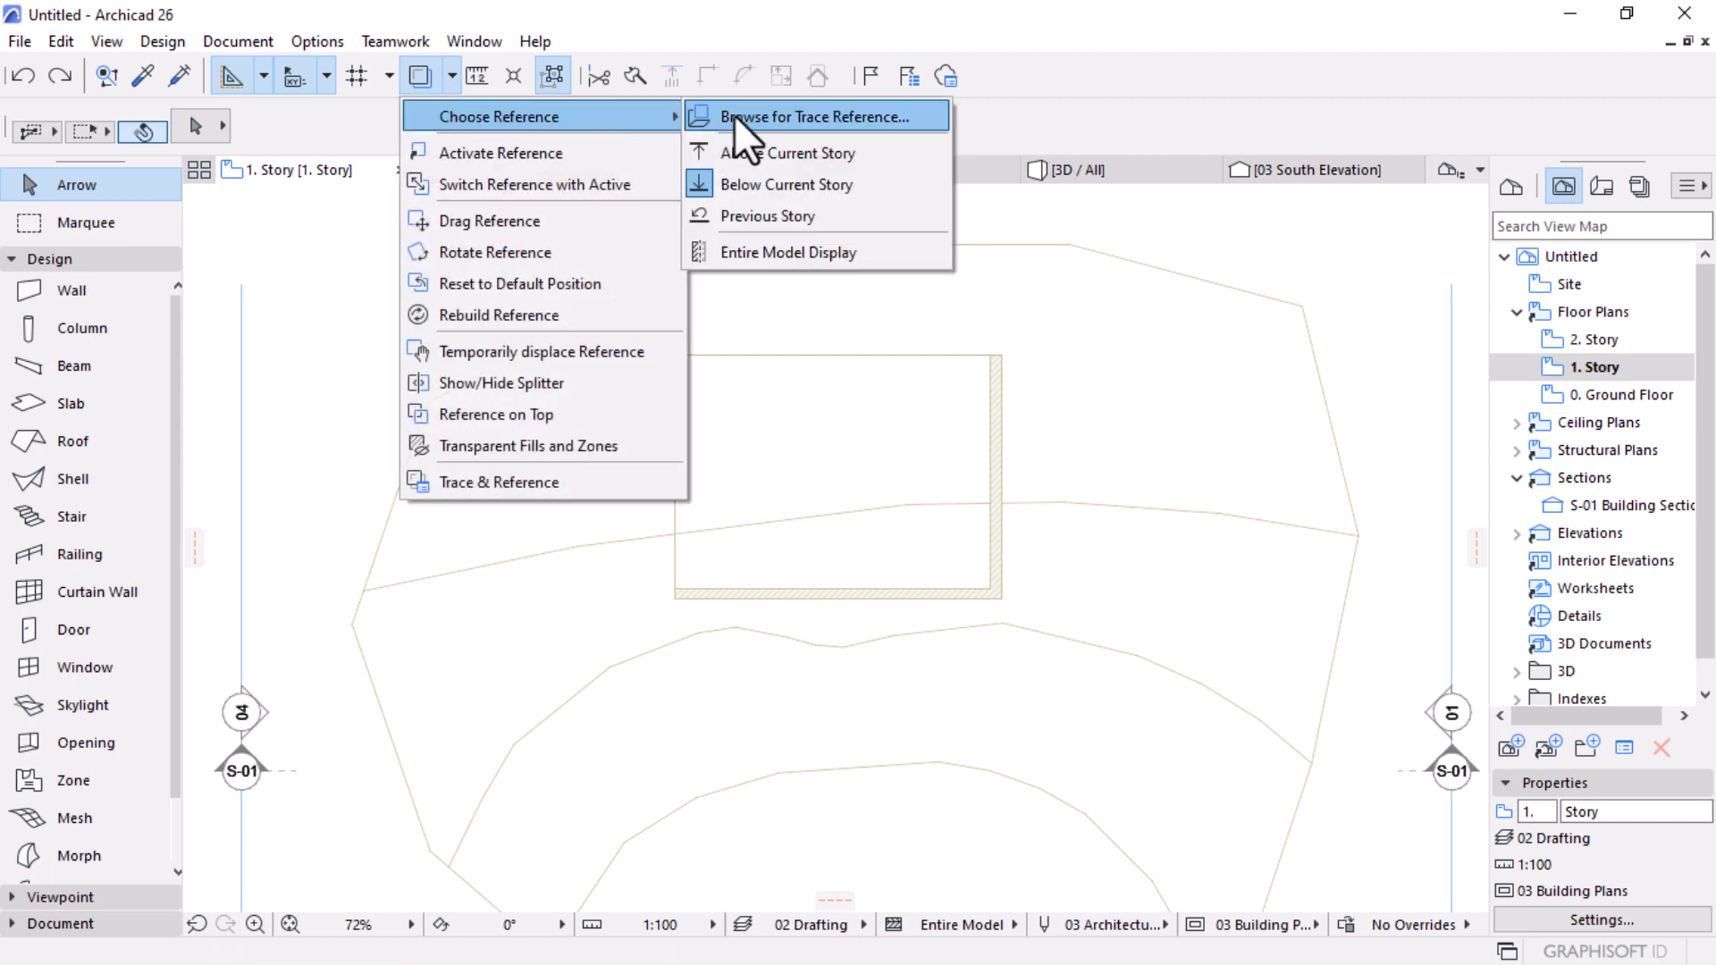
click(821, 215)
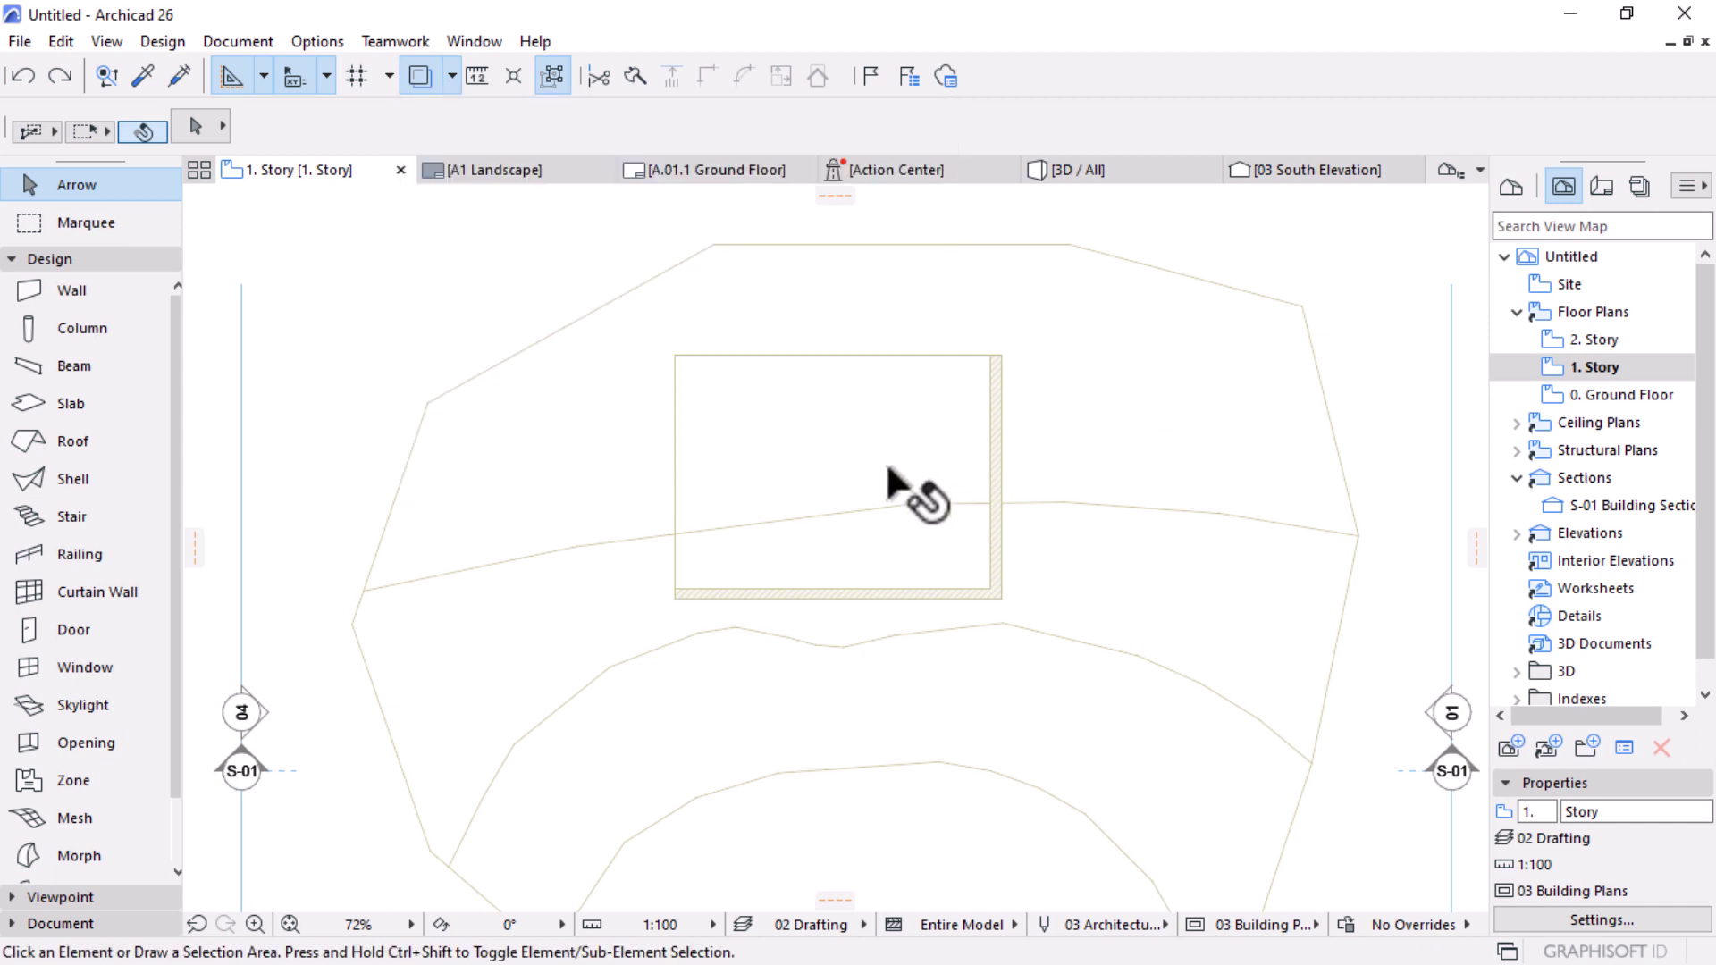
Step: Paste the slab and wall on 1. Story, moving the slab's lower-left corner up to the inner corner of the traced horizontal wall
scroll(943, 420, up, 2)
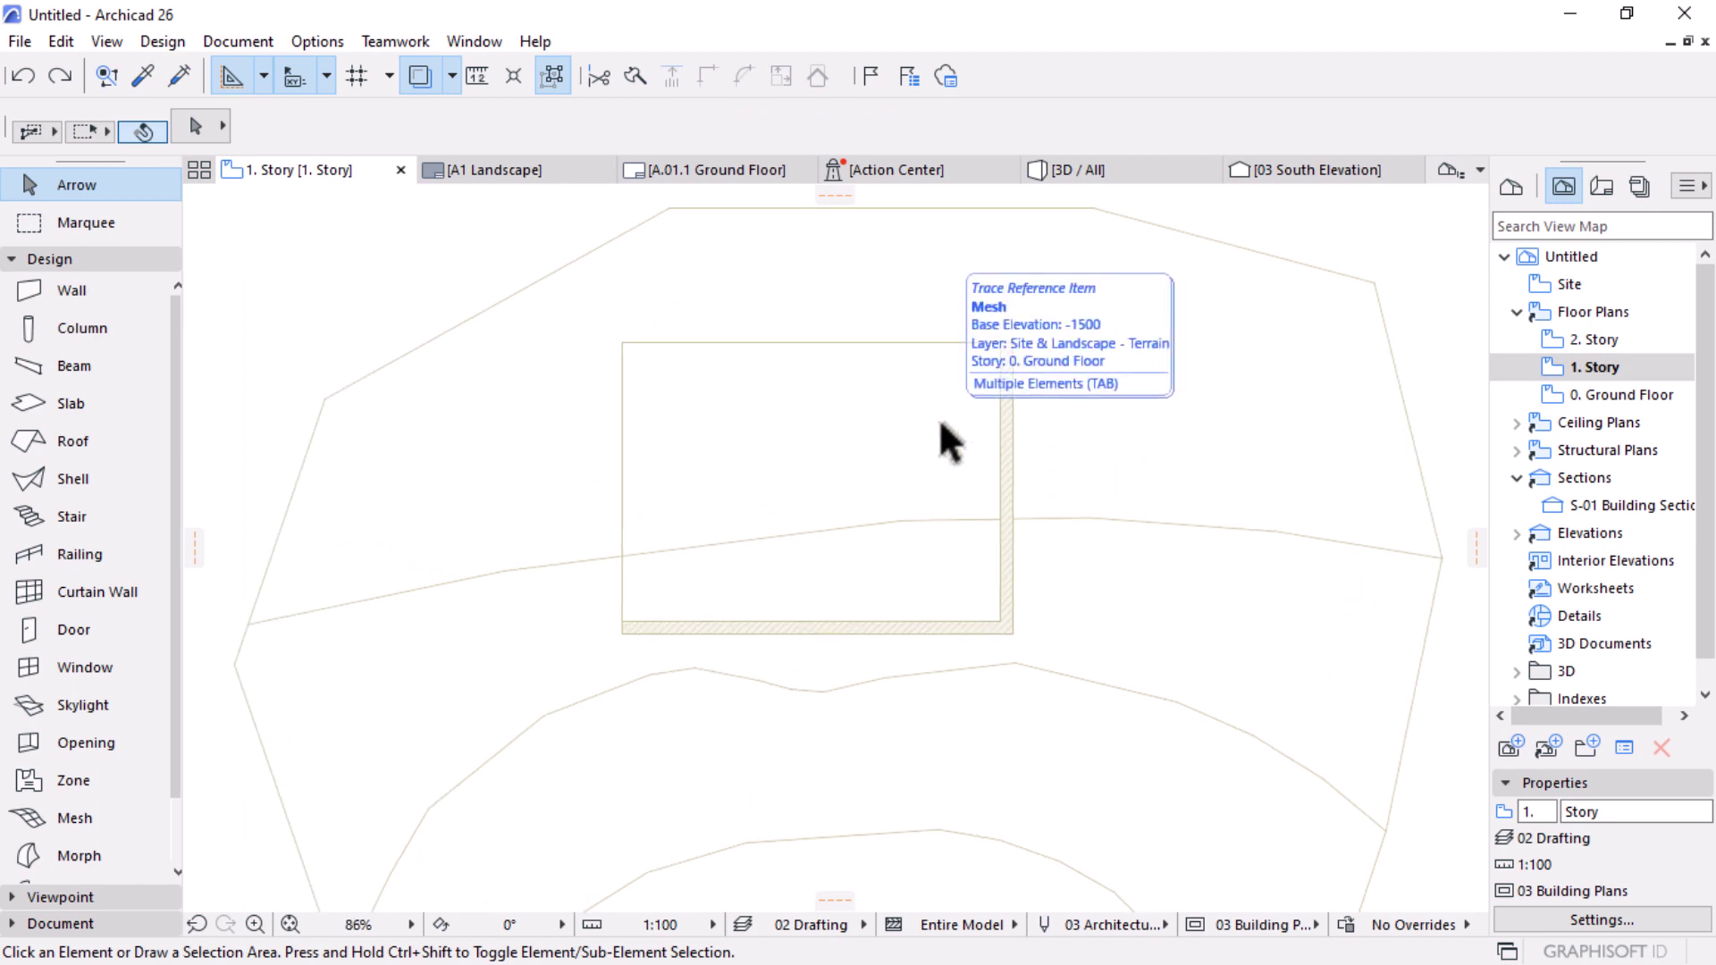
scroll(948, 626, up, 4)
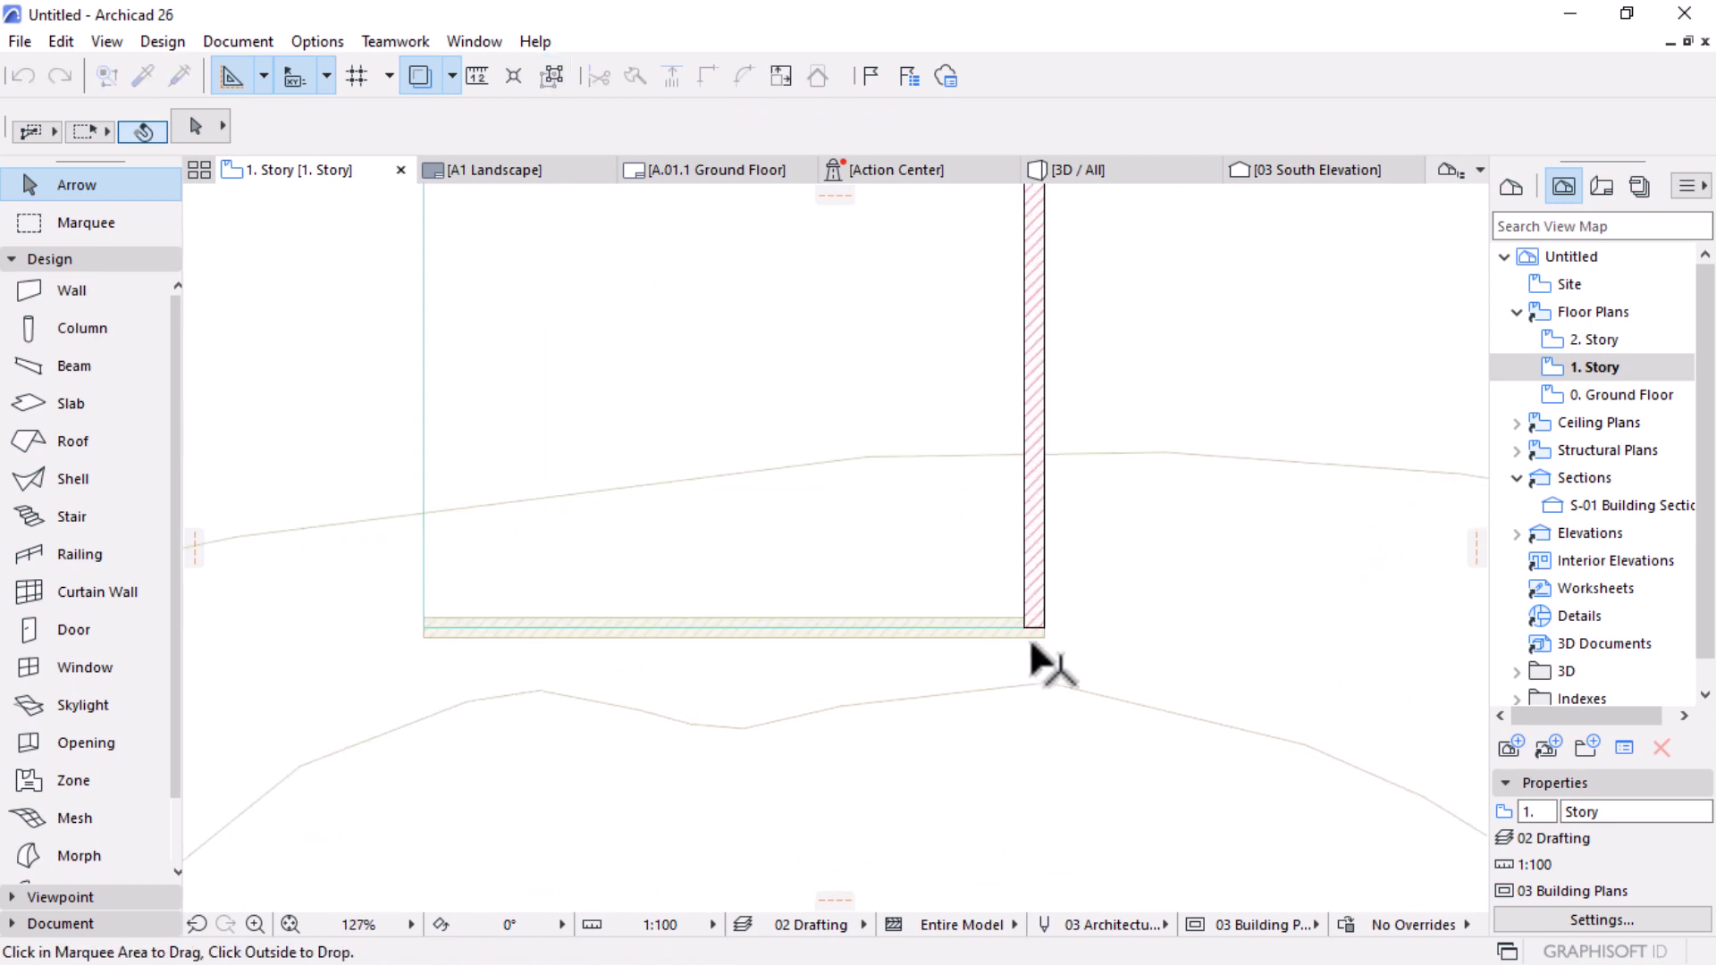
scroll(1037, 637, up, 10)
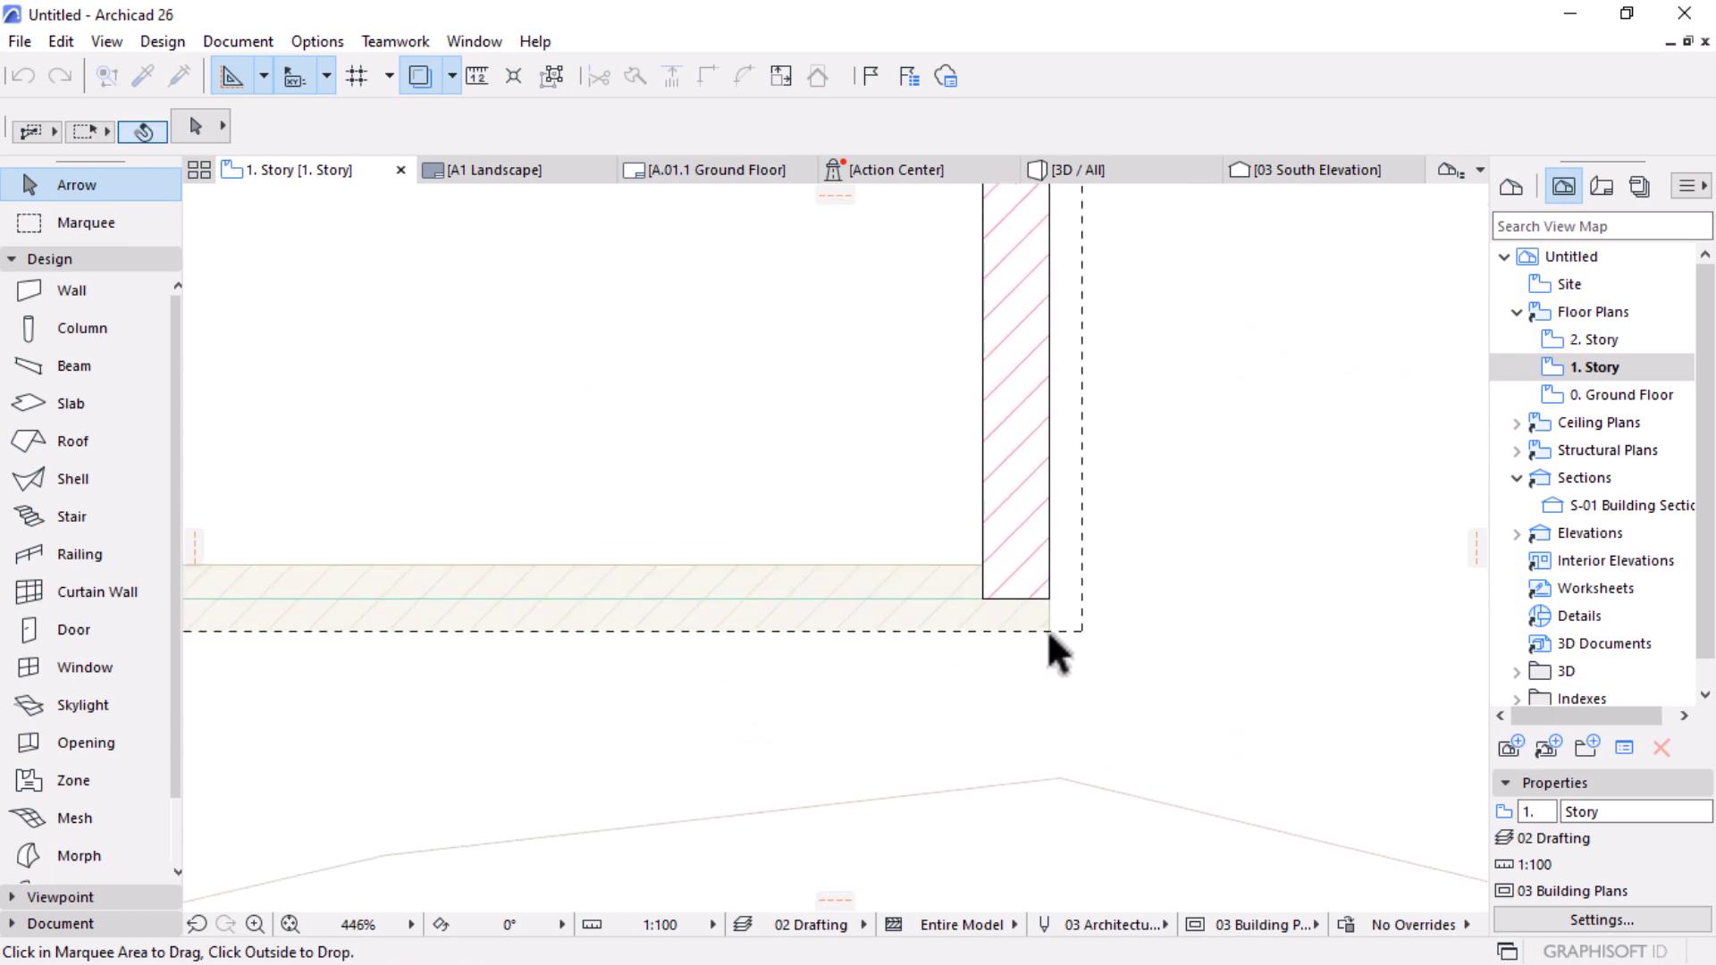
scroll(1132, 688, down, 10)
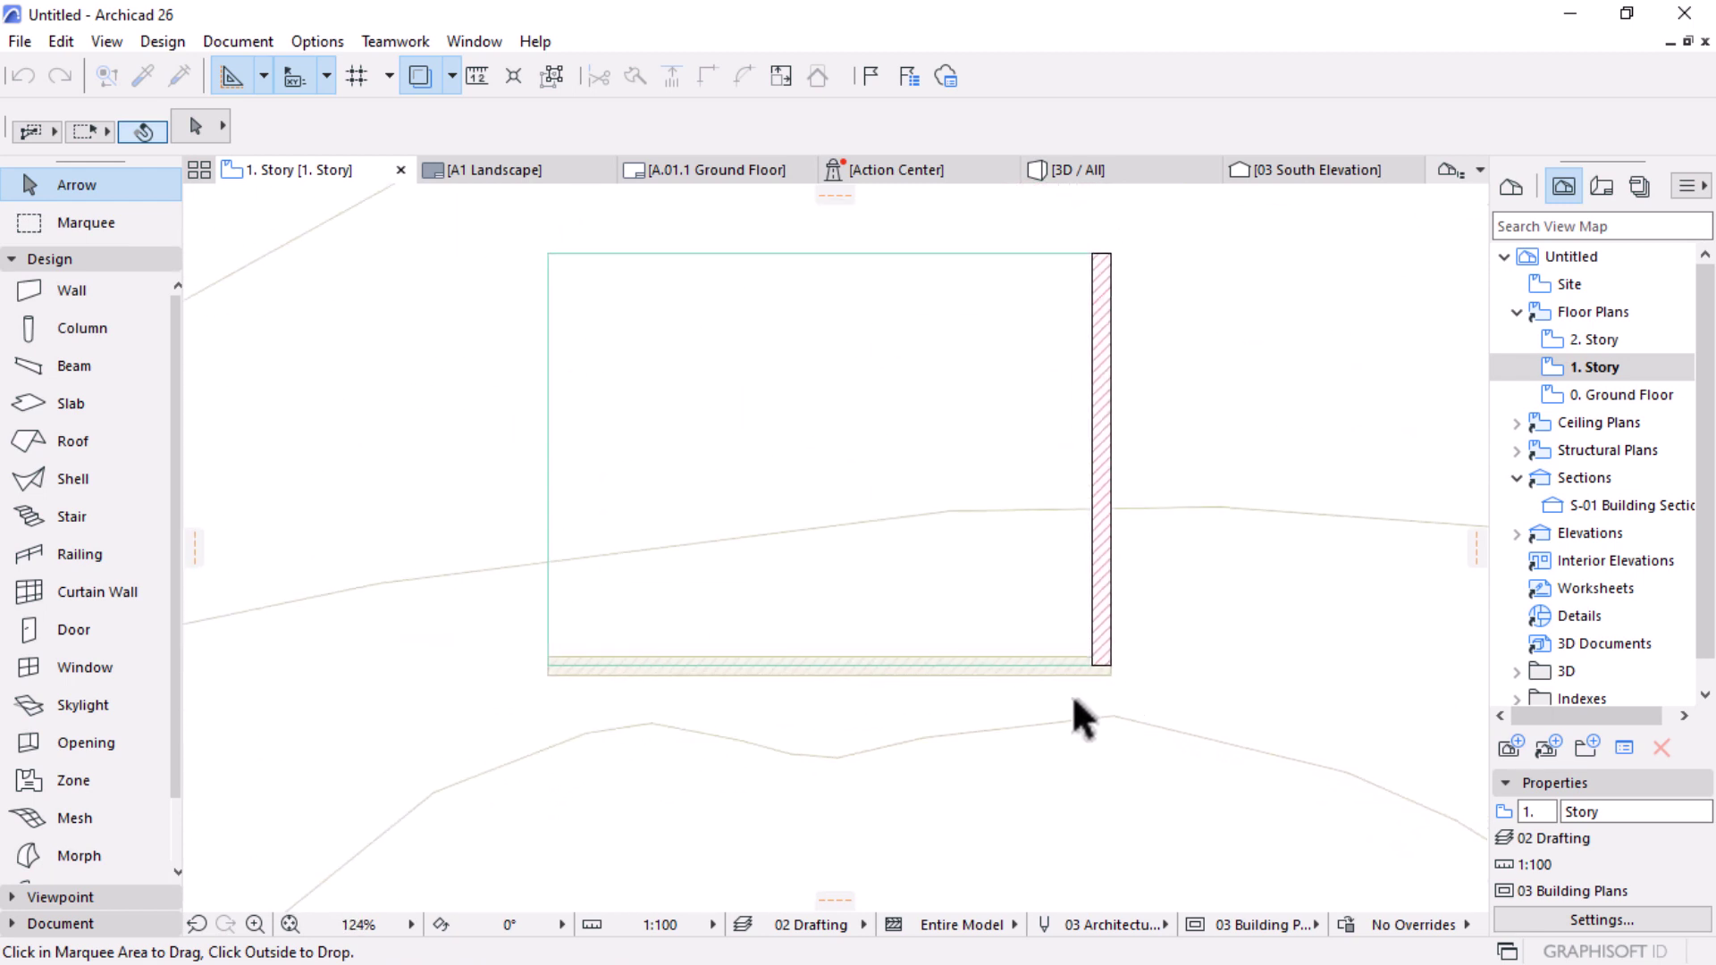
scroll(529, 663, up, 10)
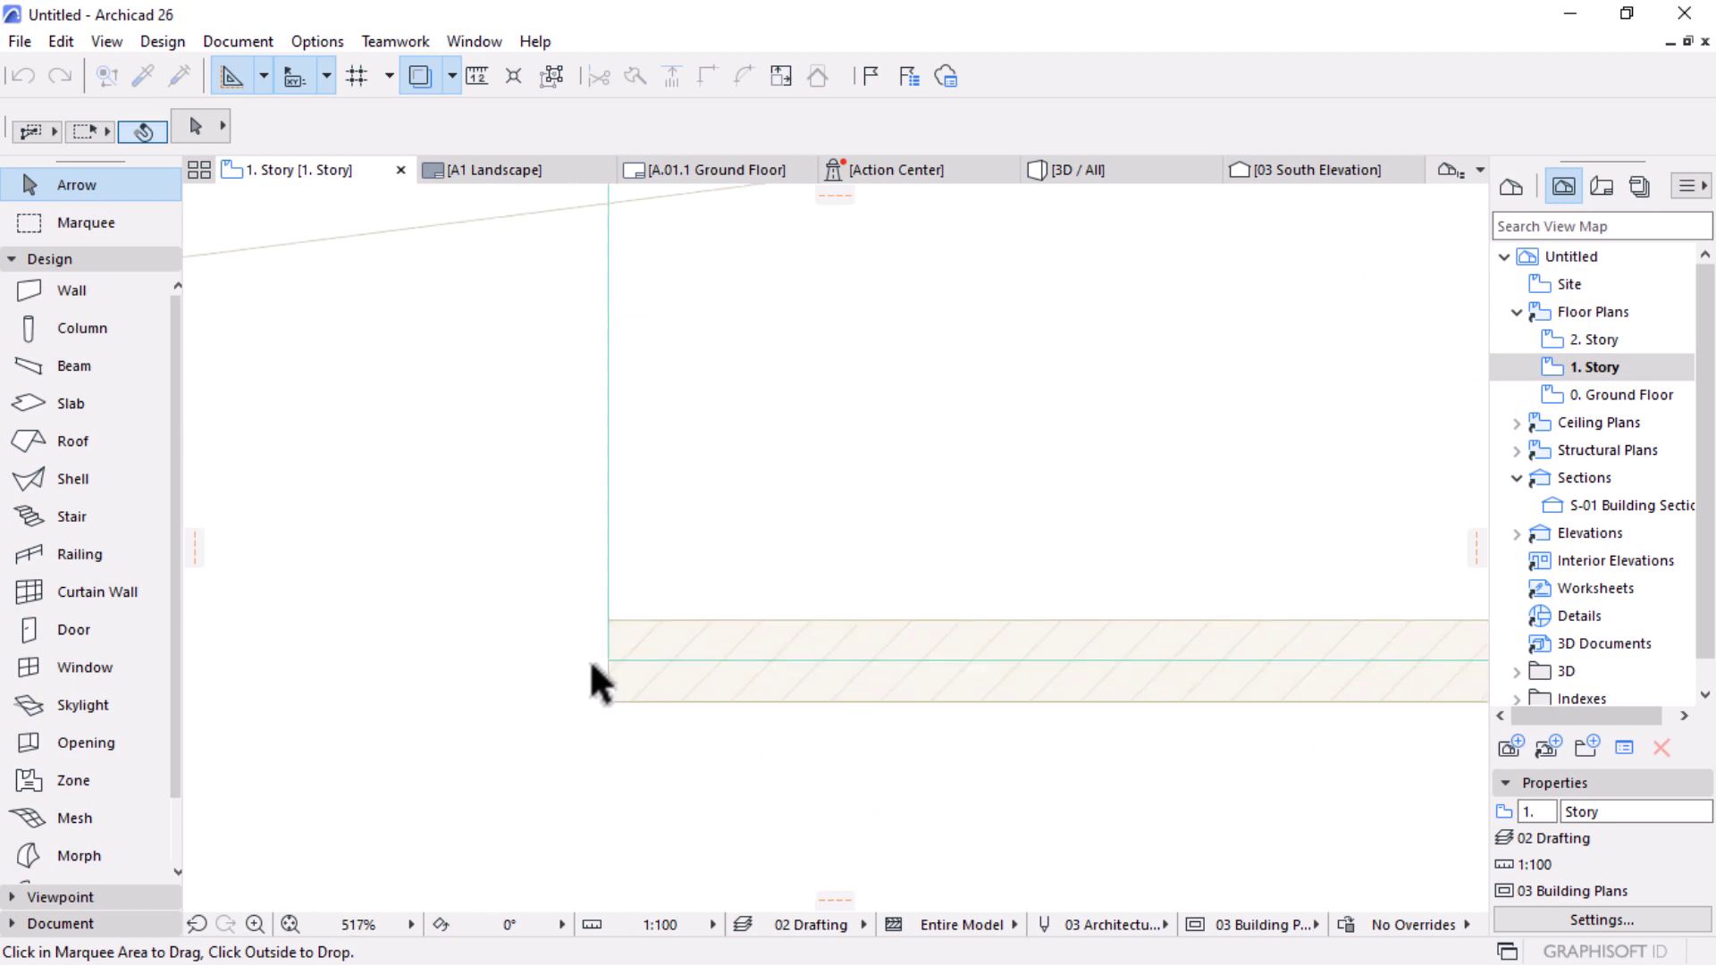
scroll(591, 664, up, 9)
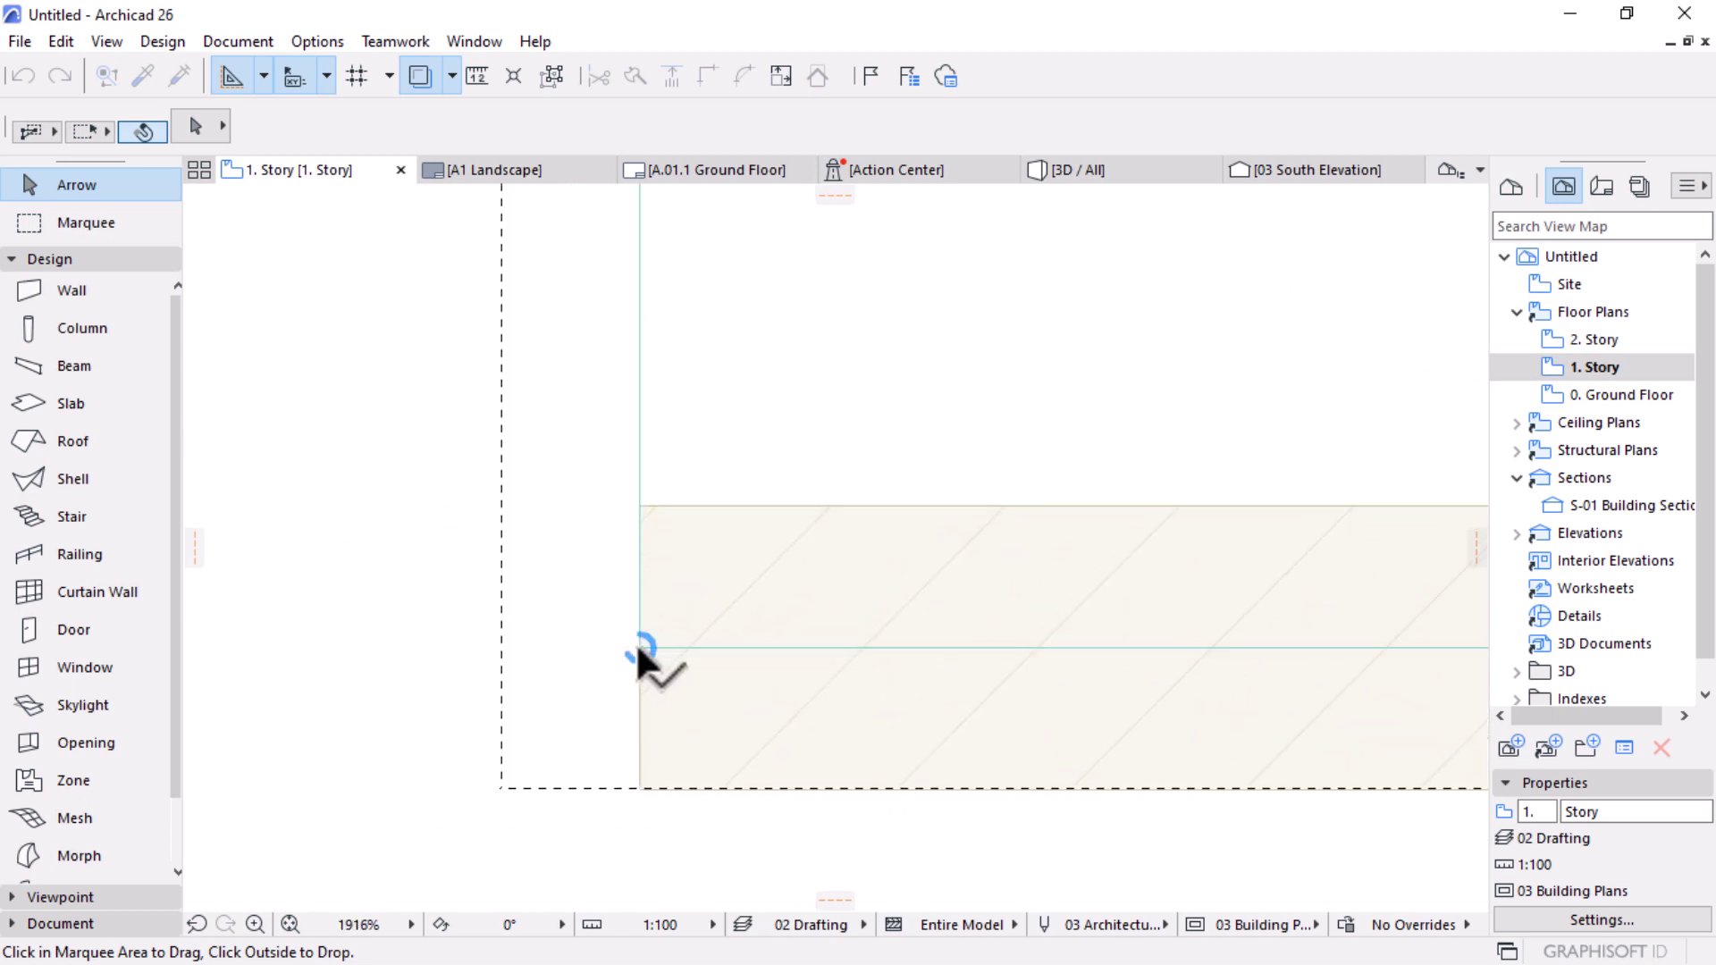
click(638, 648)
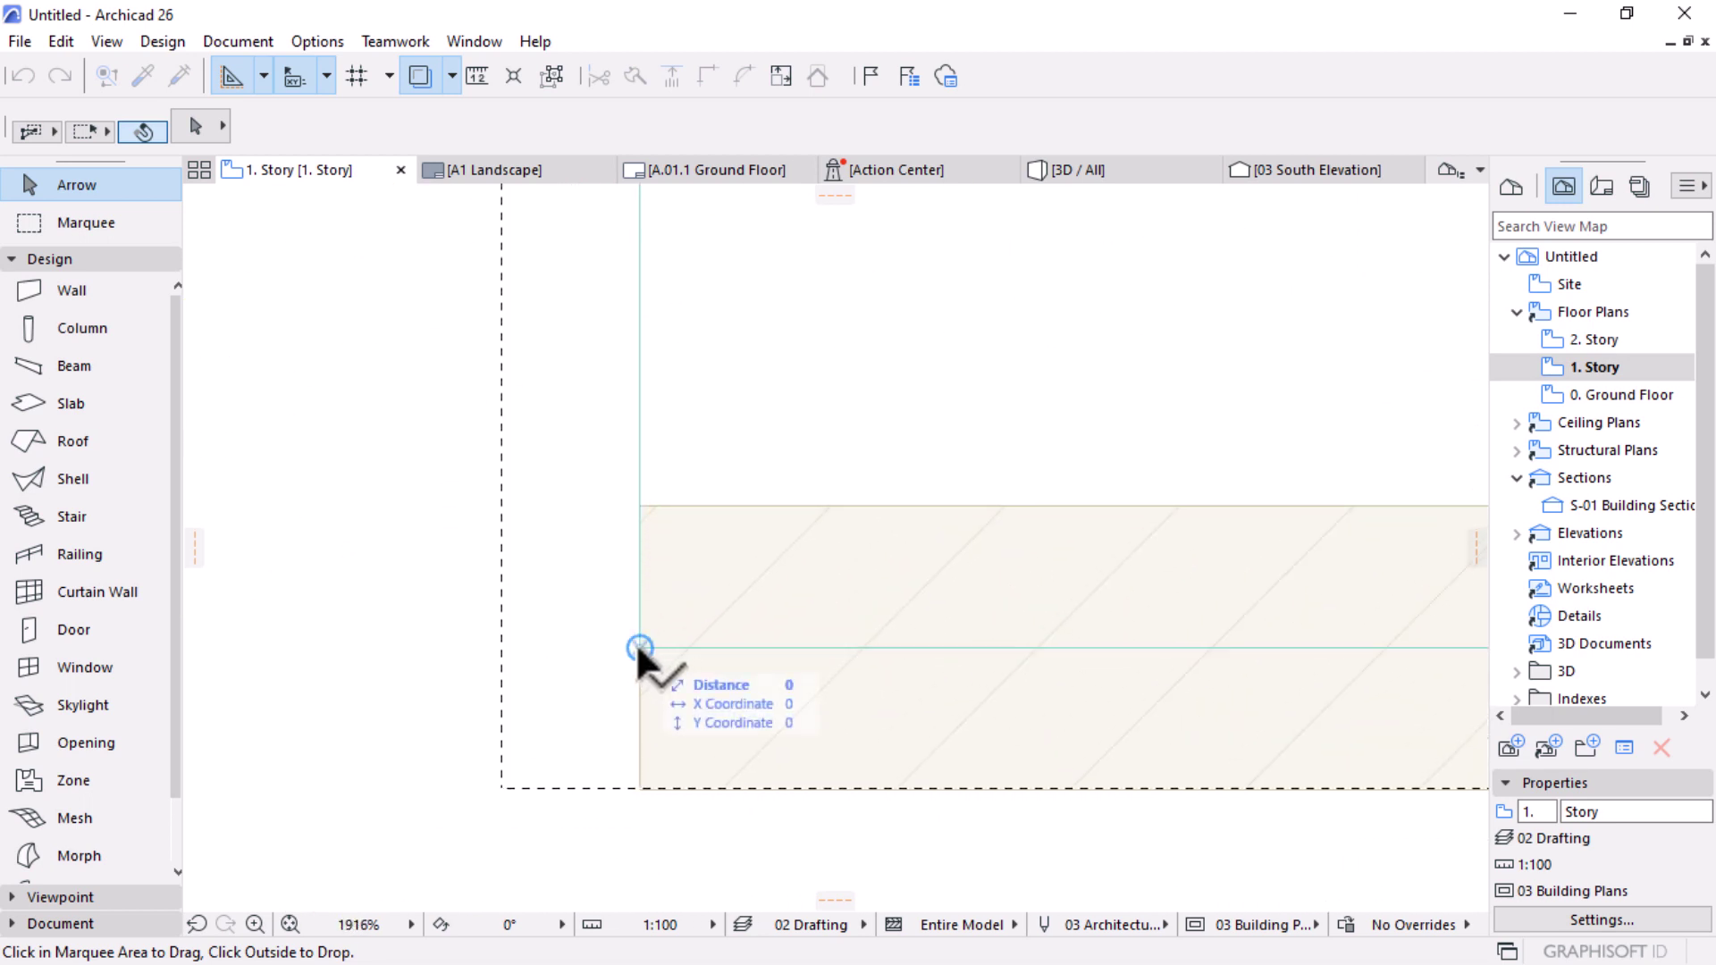
click(644, 507)
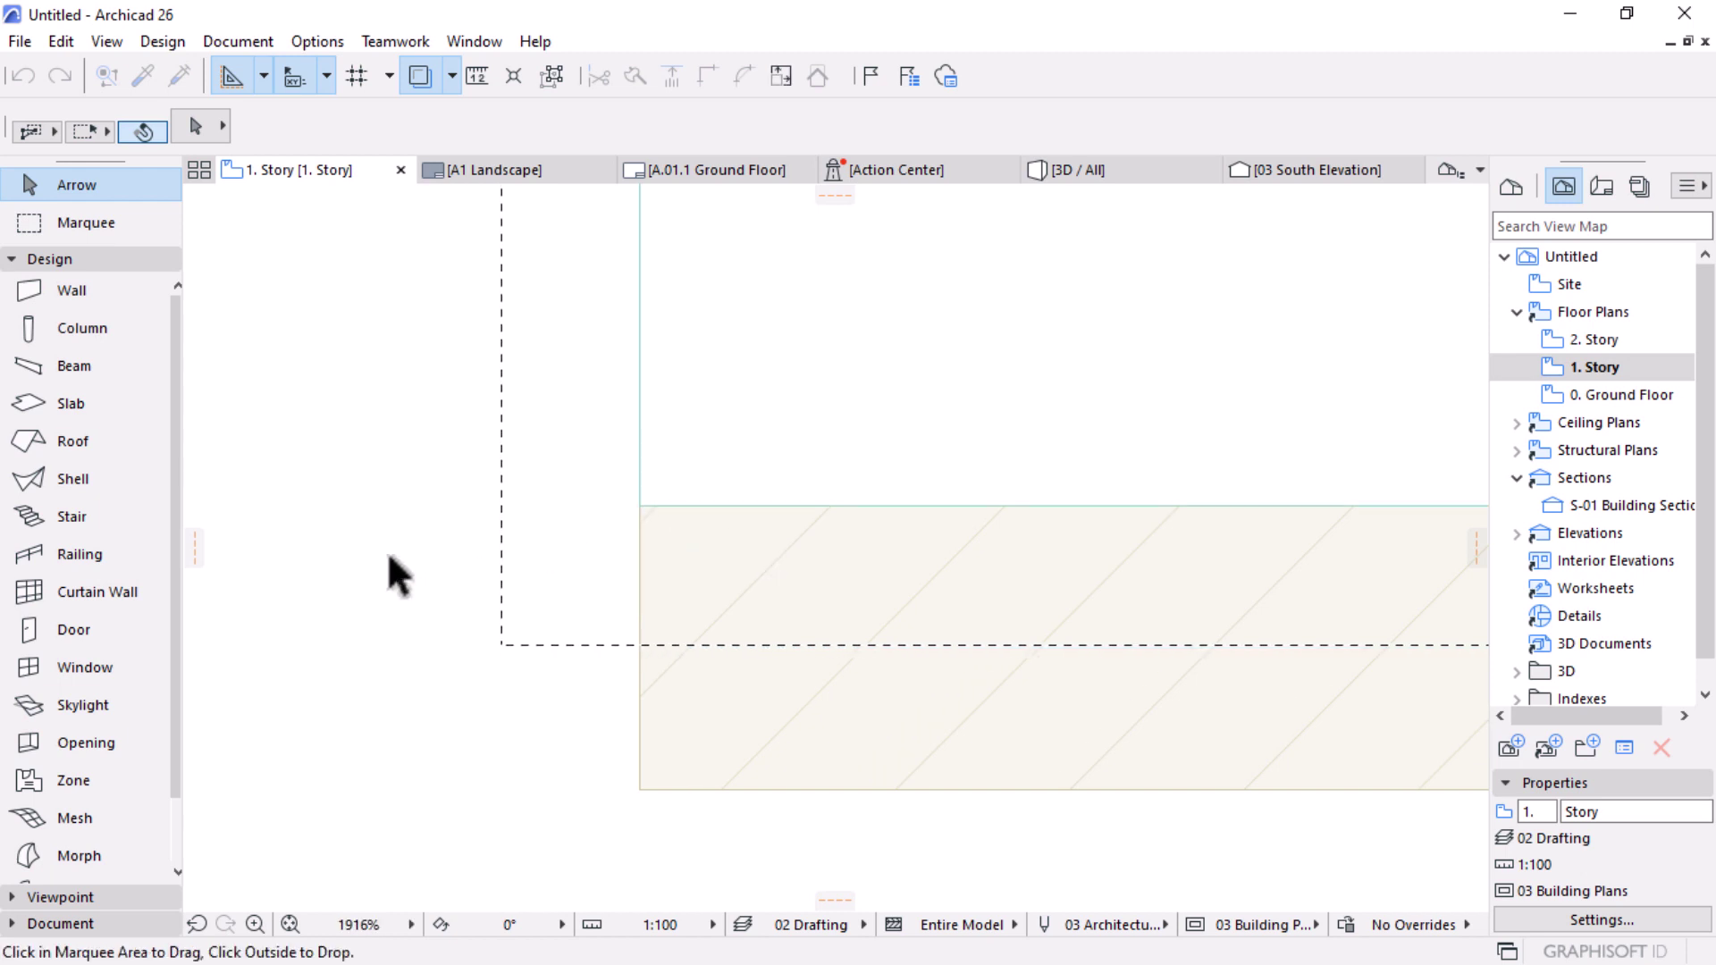
scroll(395, 572, down, 10)
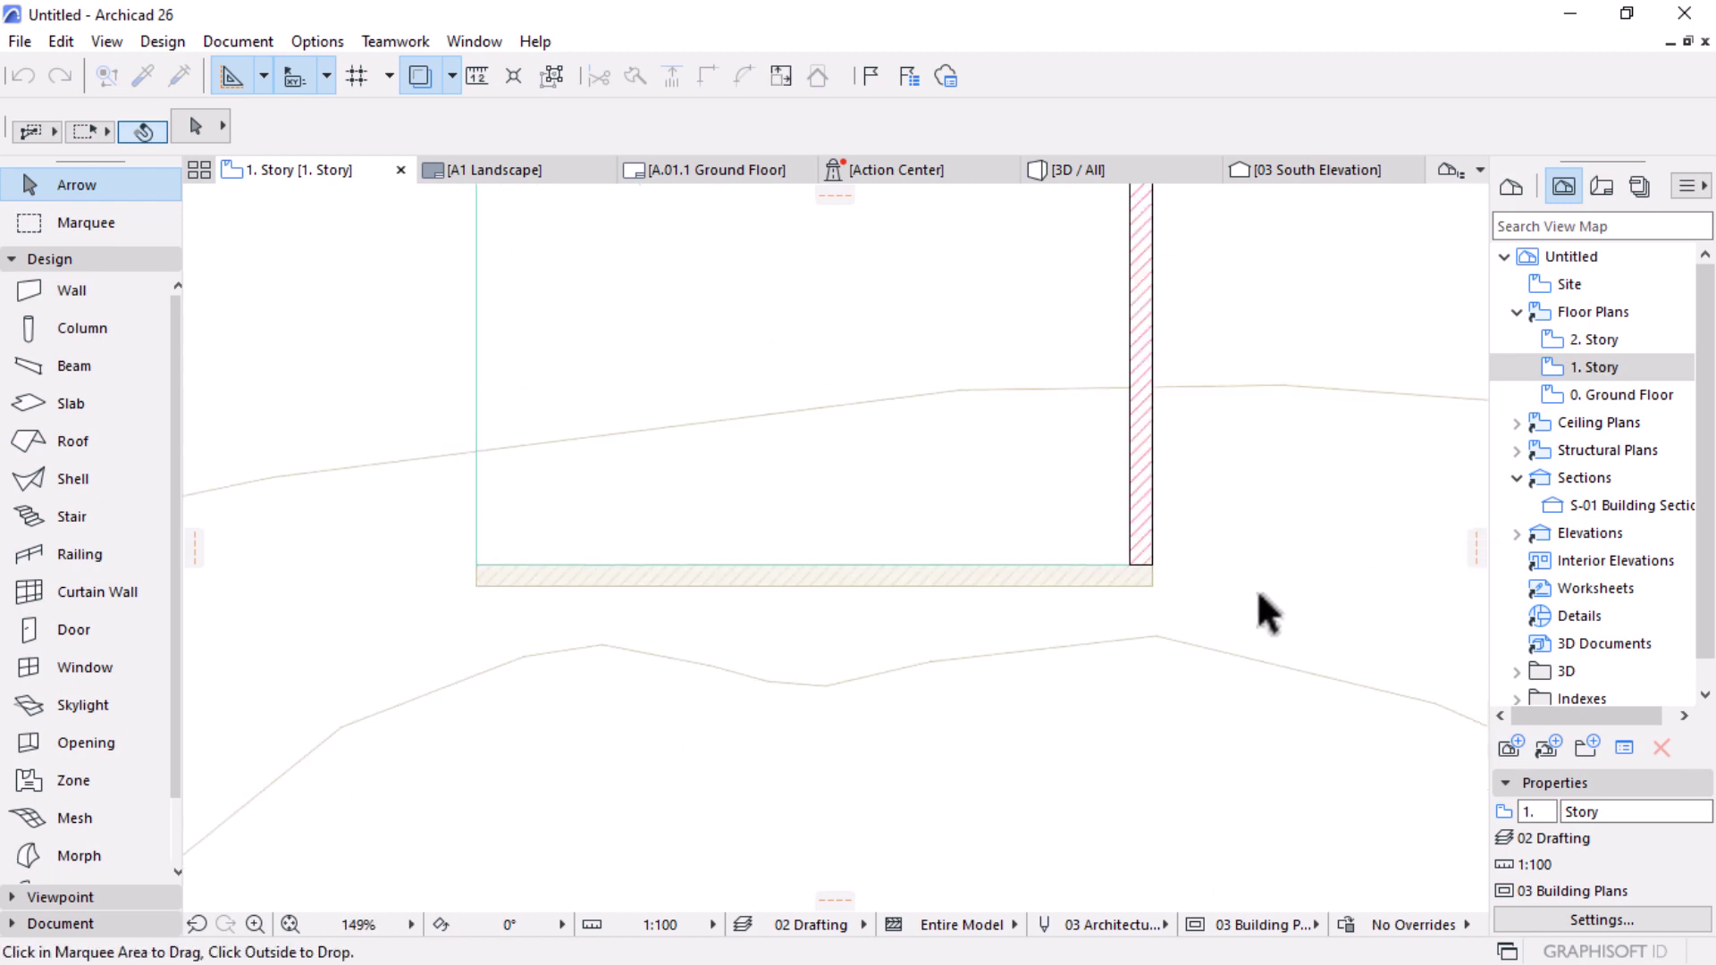
Step: Examine in 3D how the pasted first-story slab and wall line up with the ground floor walls and slab edge
click(1067, 166)
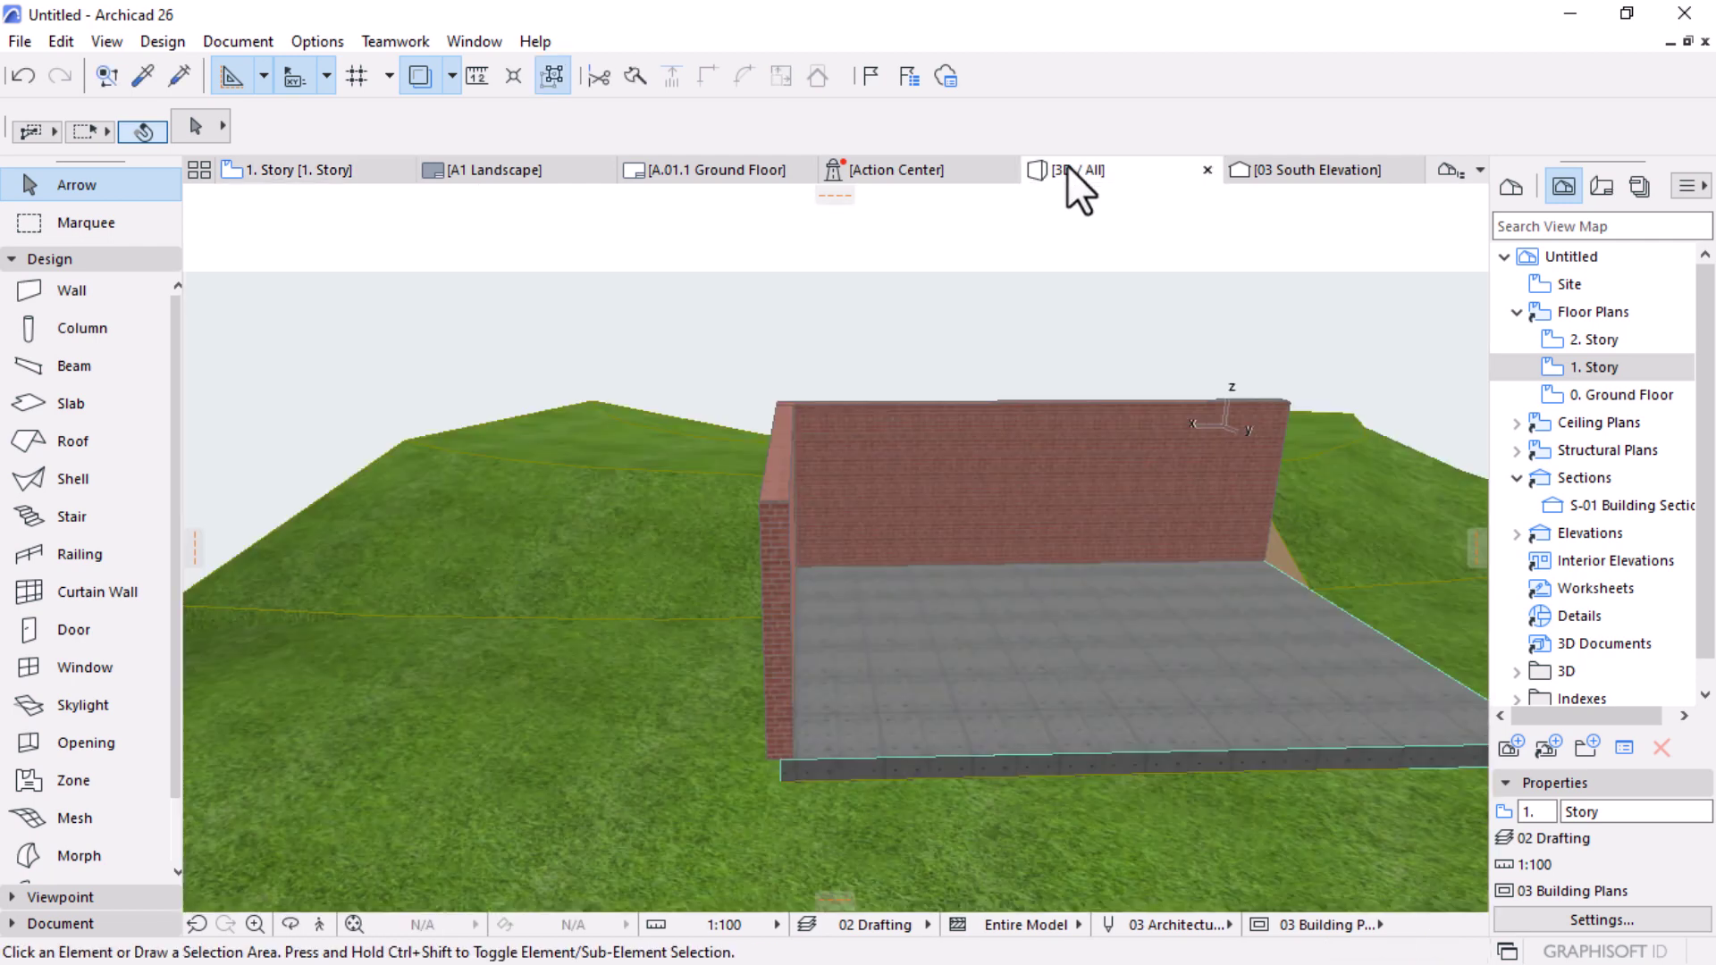
scroll(777, 617, down, 3)
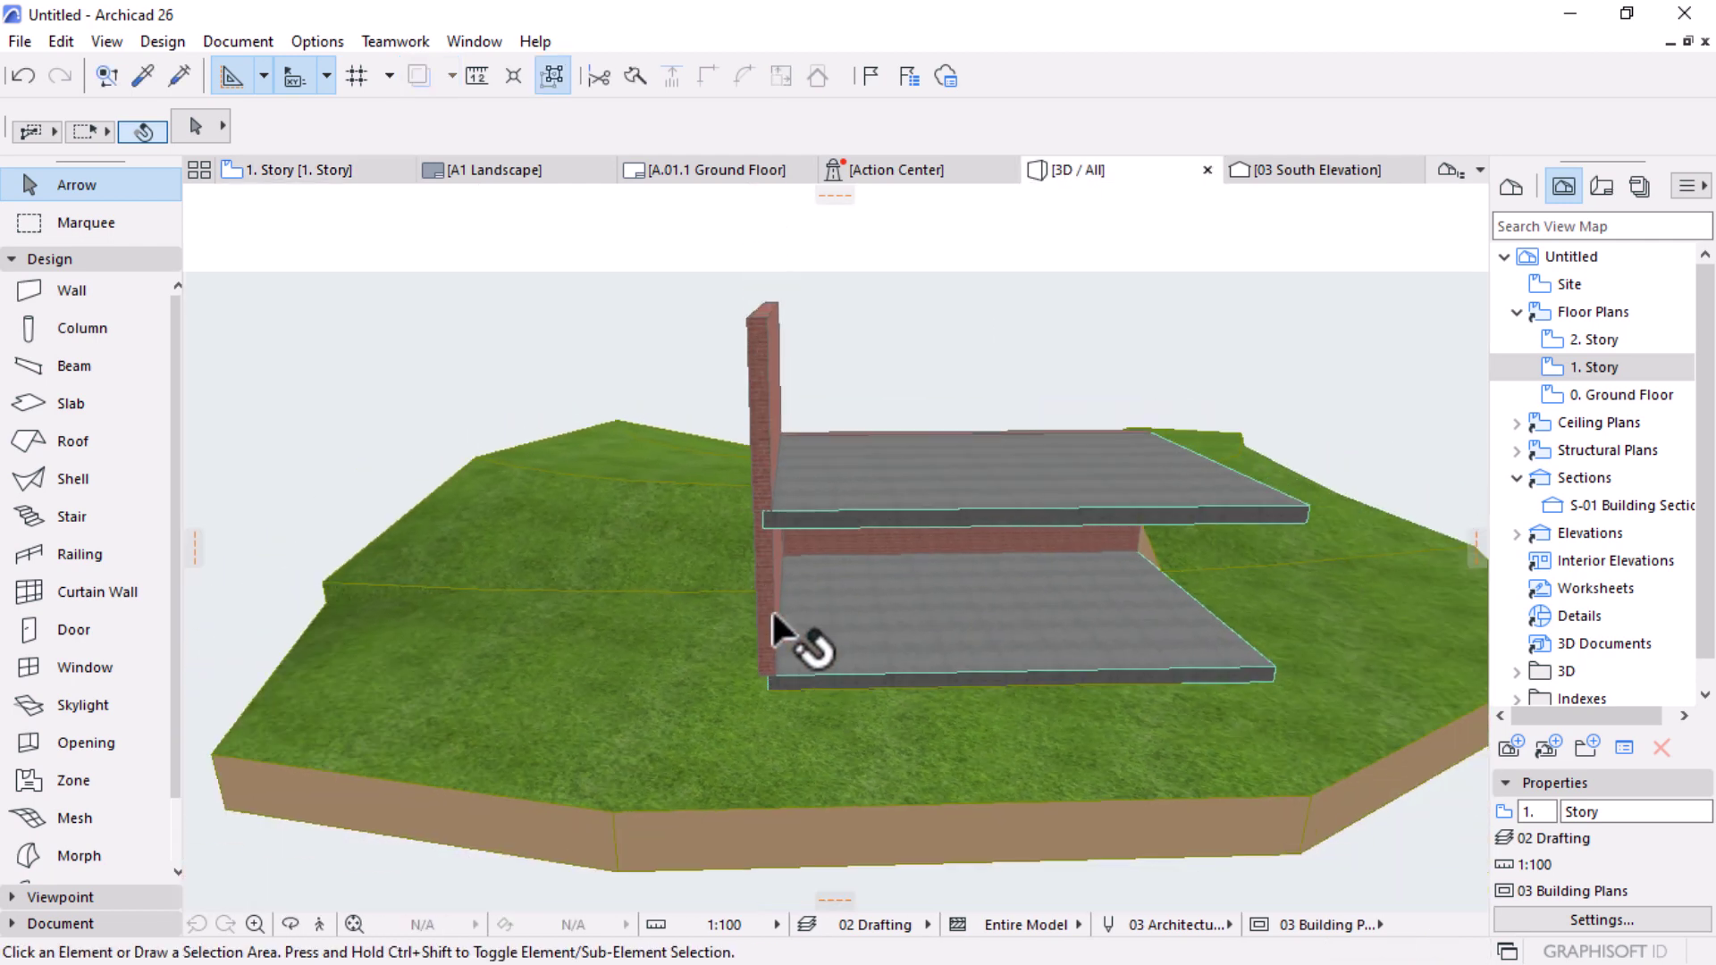
shift+middle_drag(830, 671, 831, 575)
scroll(833, 575, up, 4)
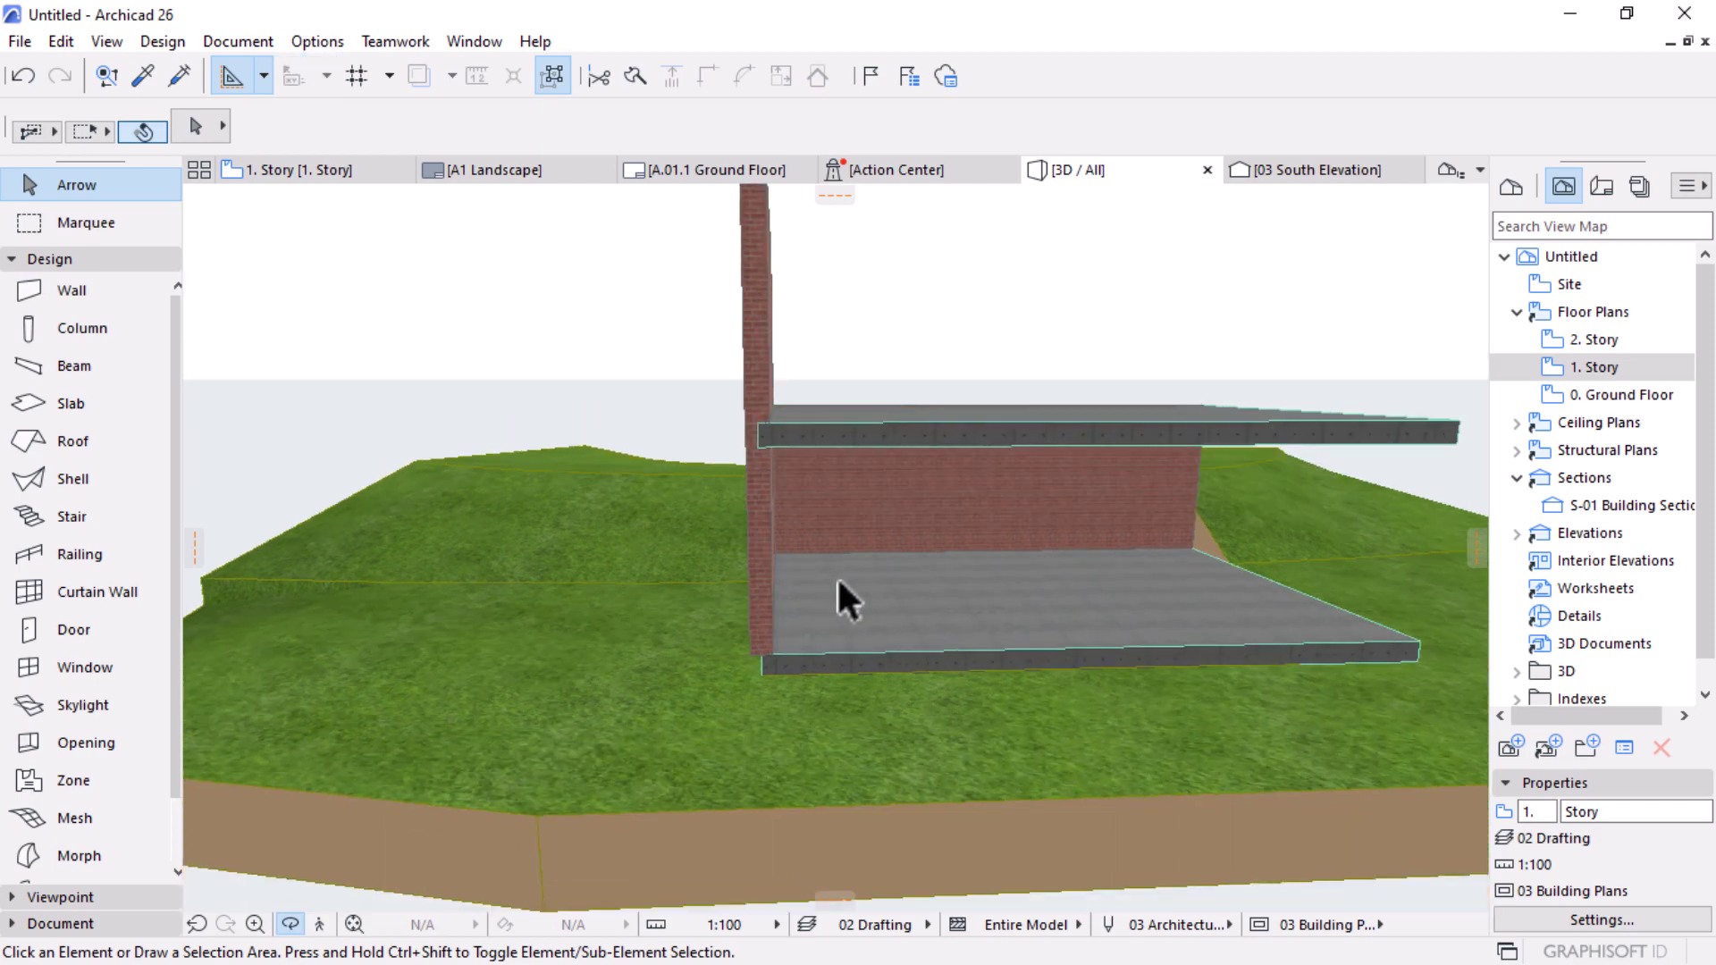
scroll(858, 545, up, 3)
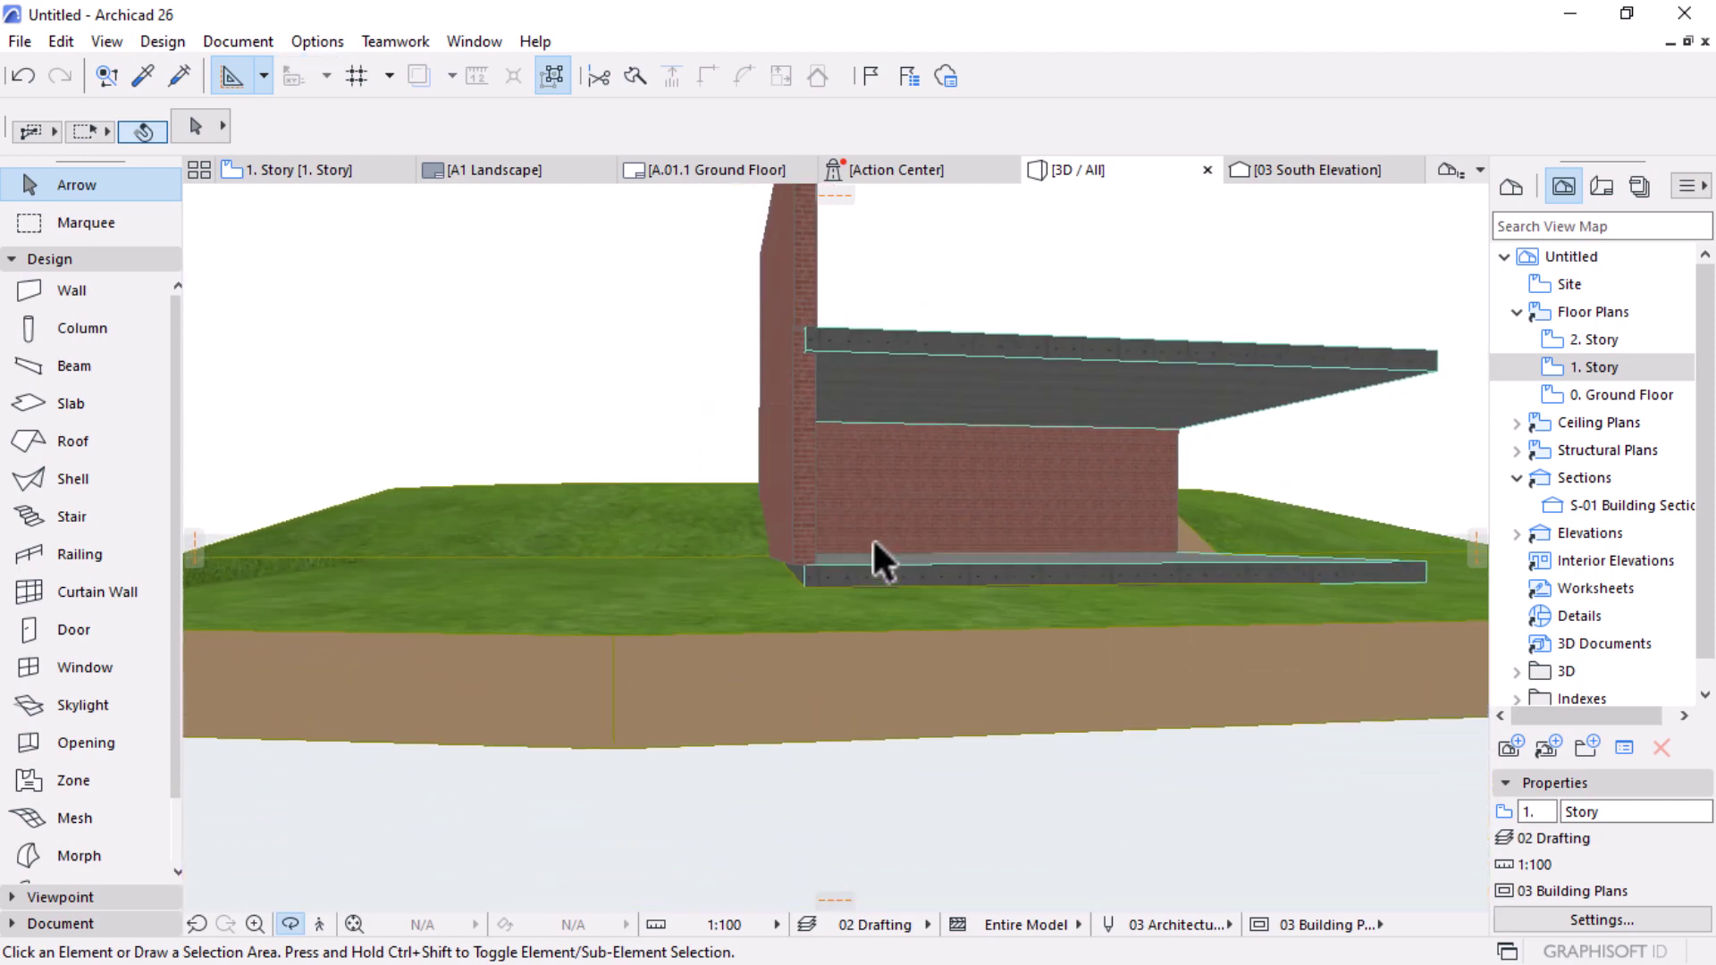
scroll(790, 548, up, 5)
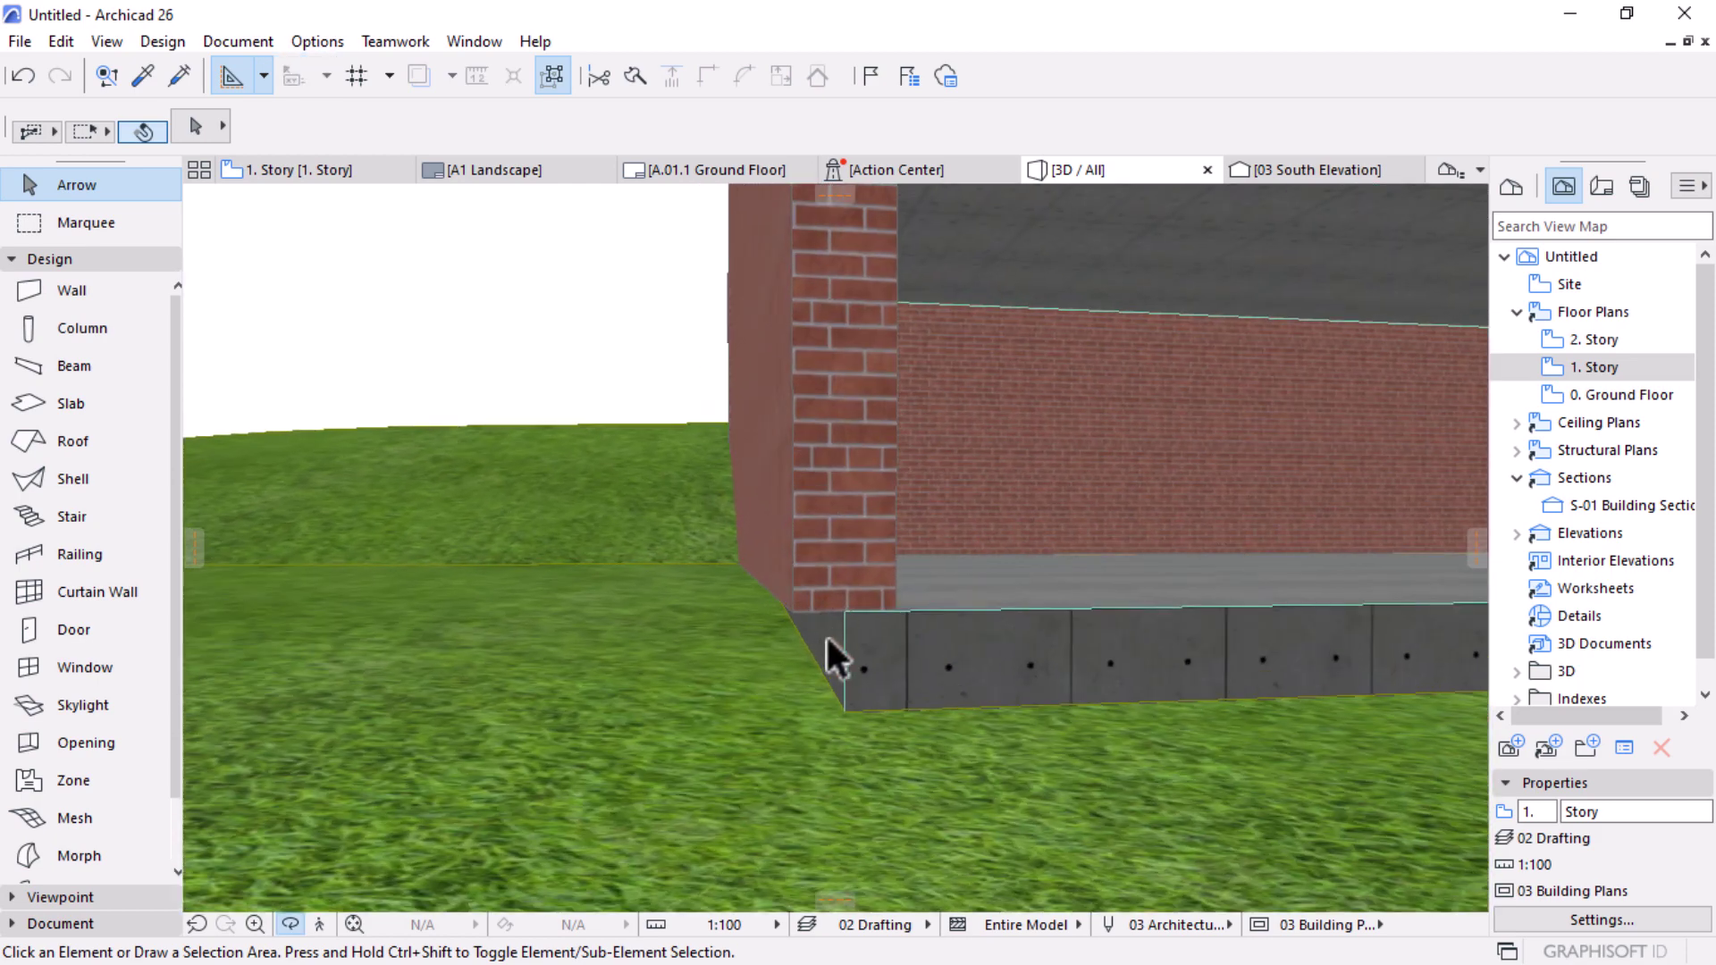
click(828, 425)
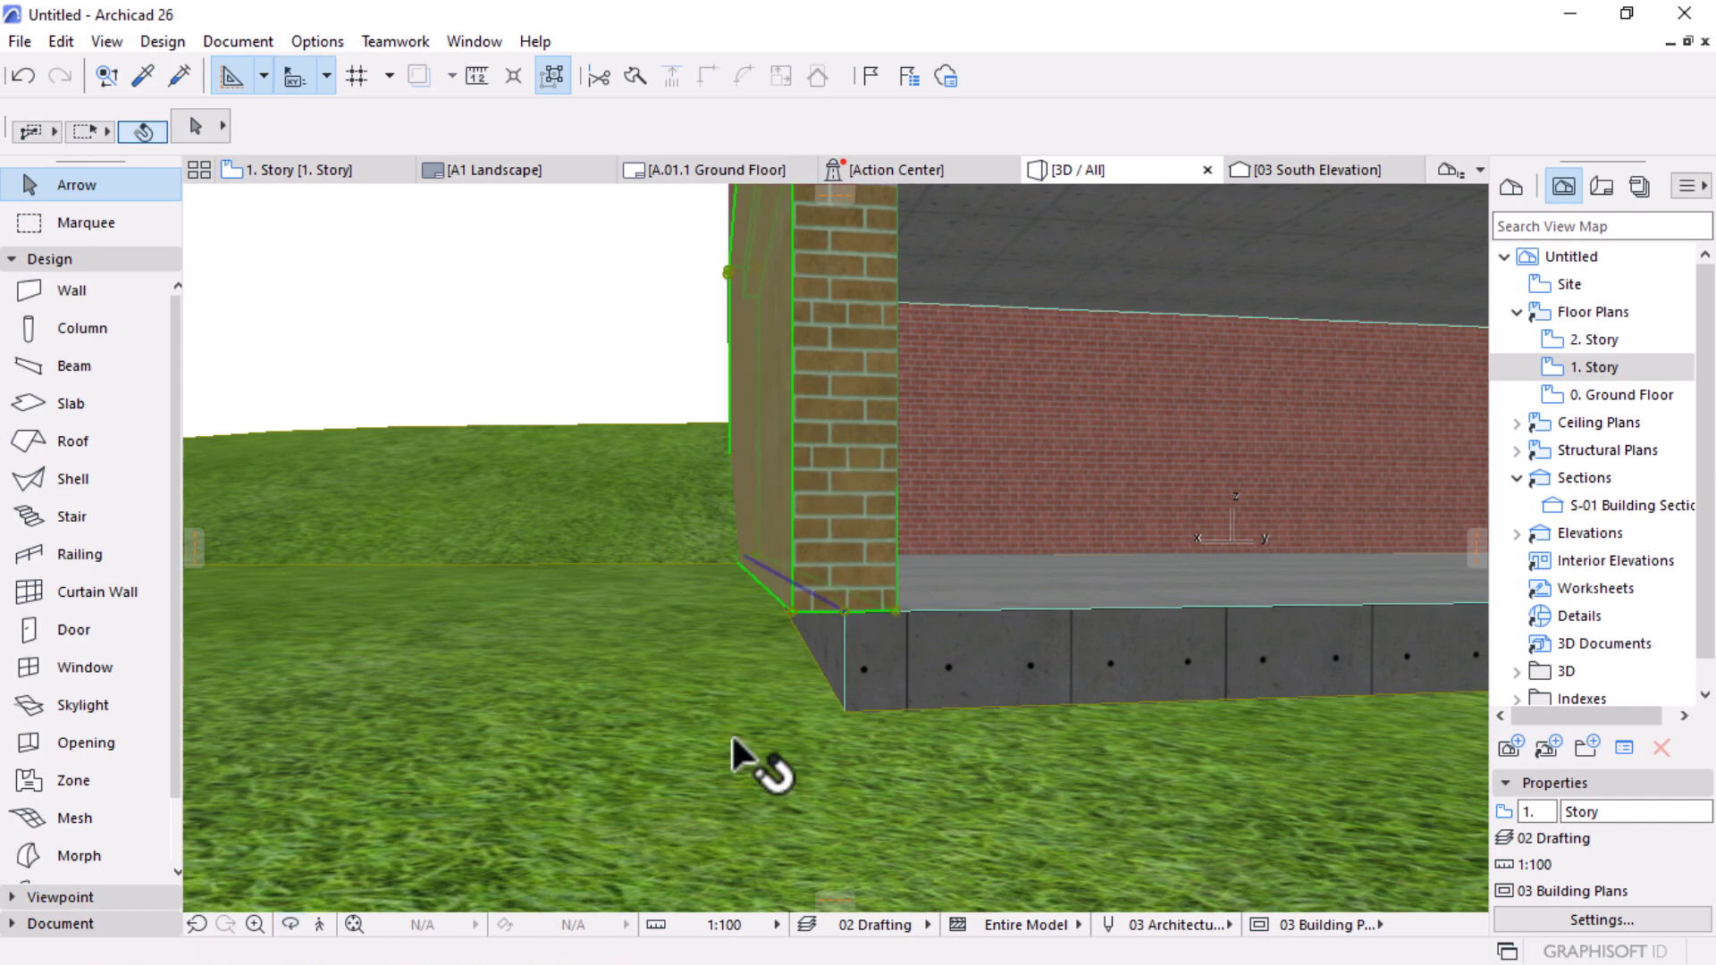
scroll(640, 717, down, 1)
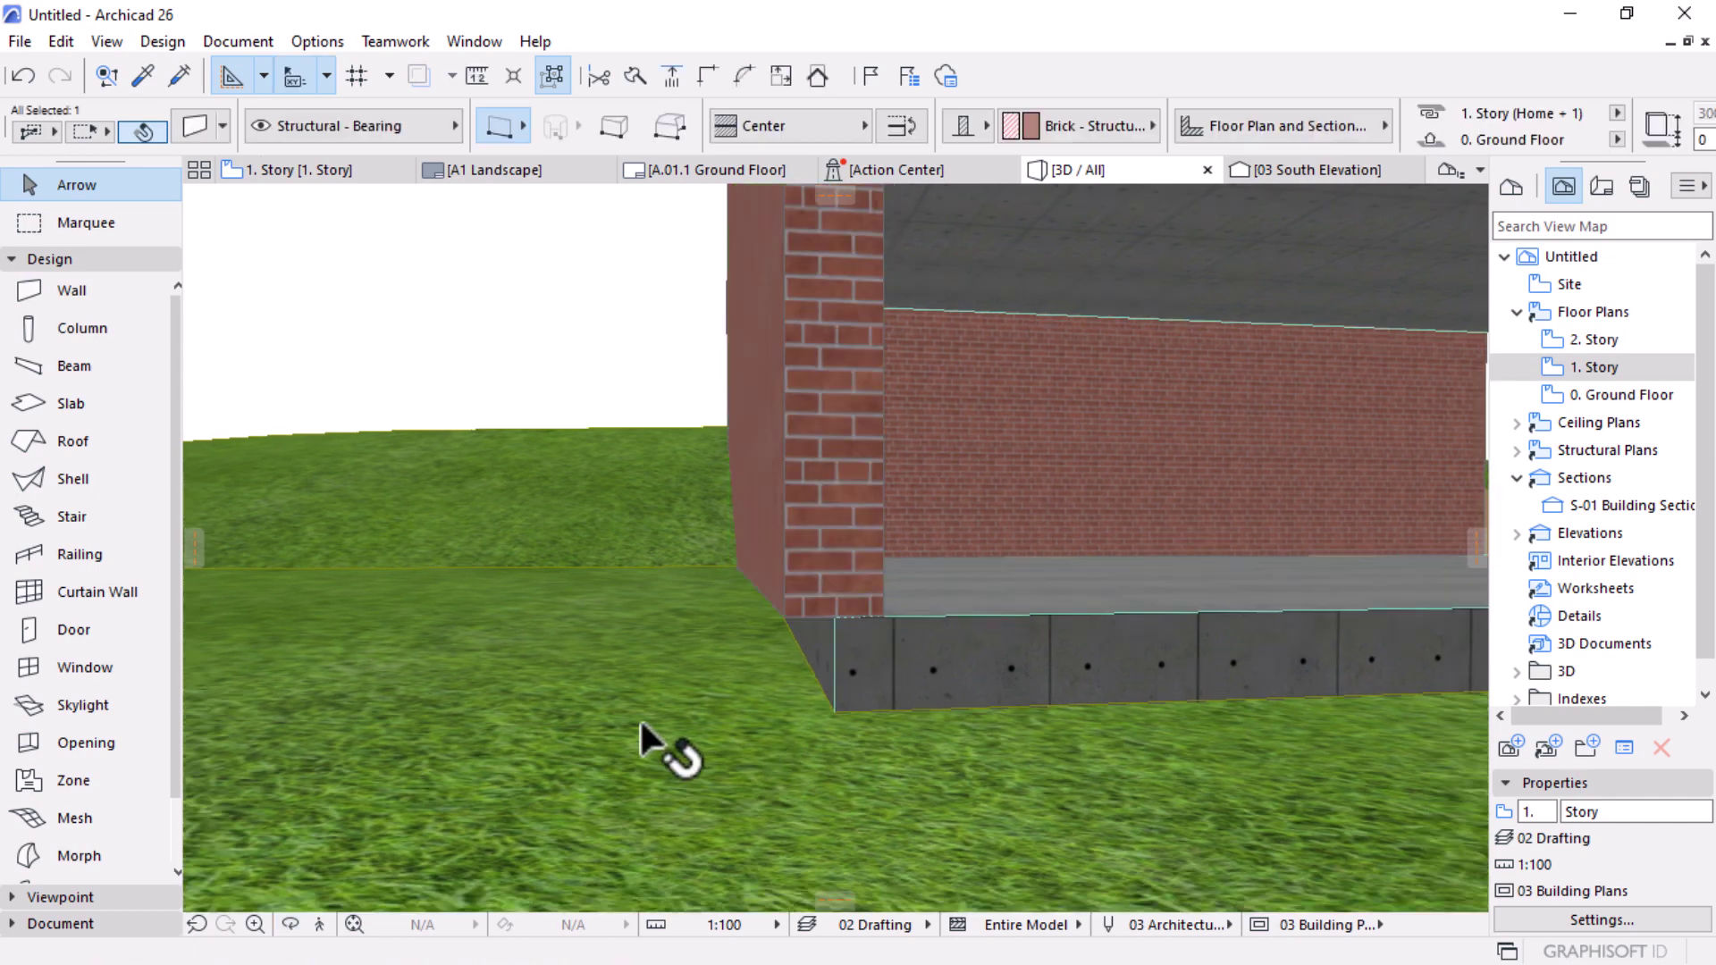
click(814, 130)
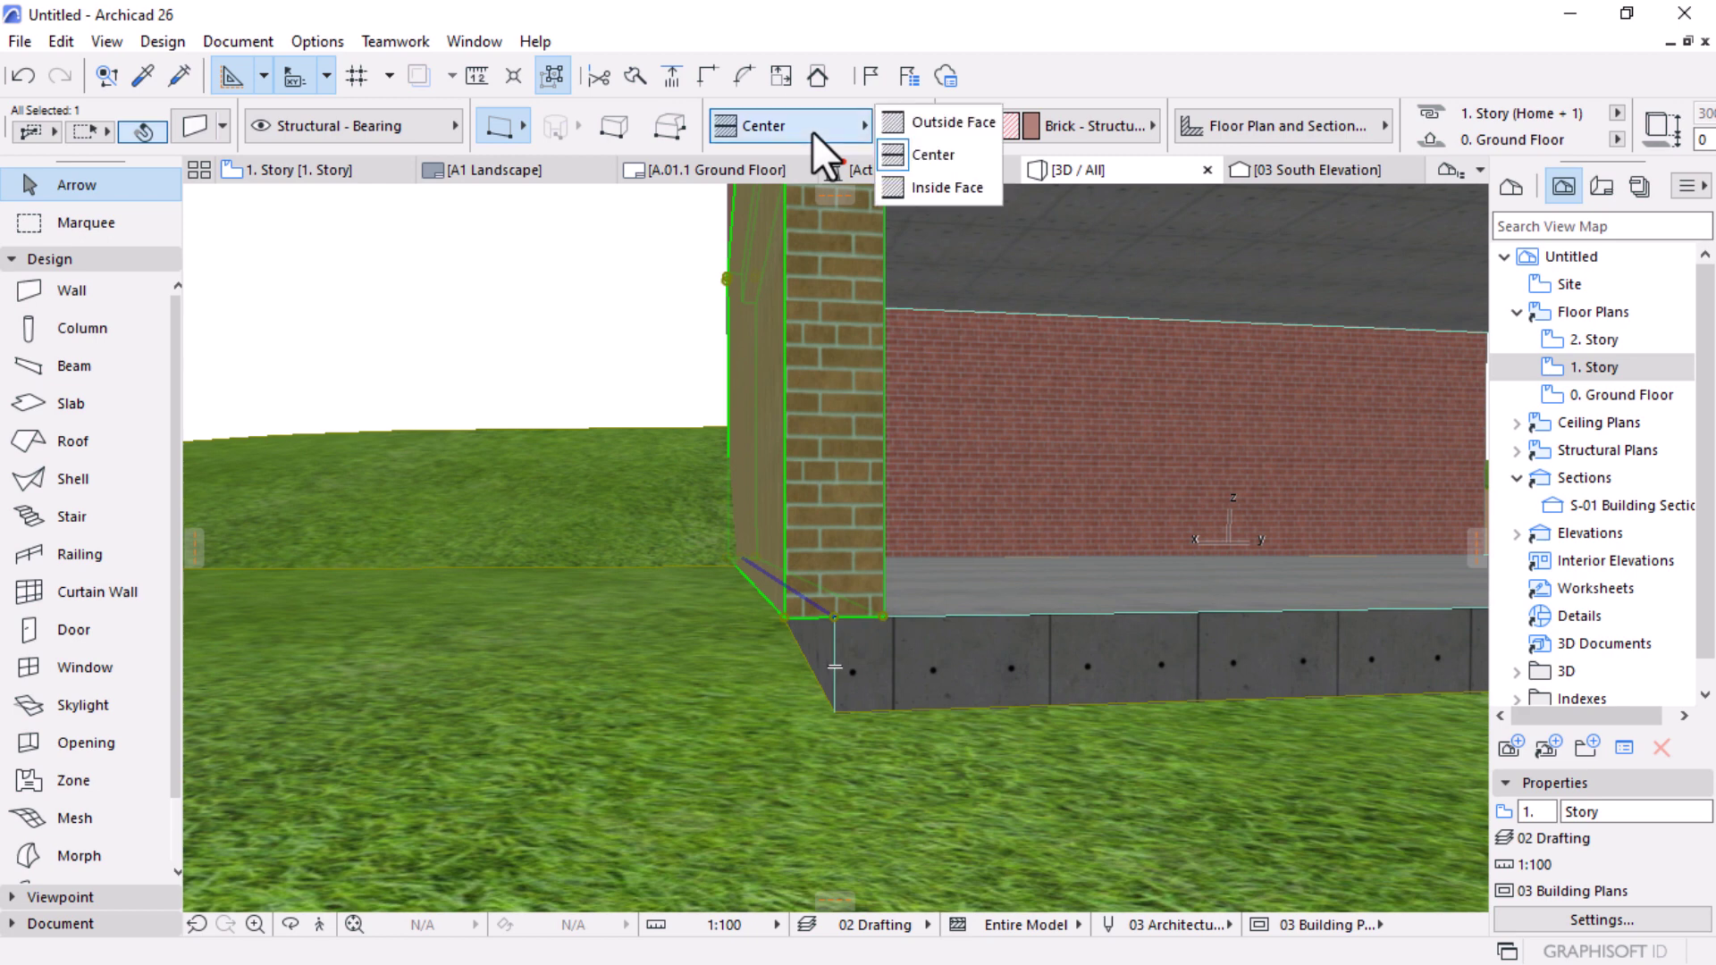
click(943, 131)
key(Escape)
Step: Set the reference line of both ground floor walls and the first-story wall to Outside Face
click(1002, 404)
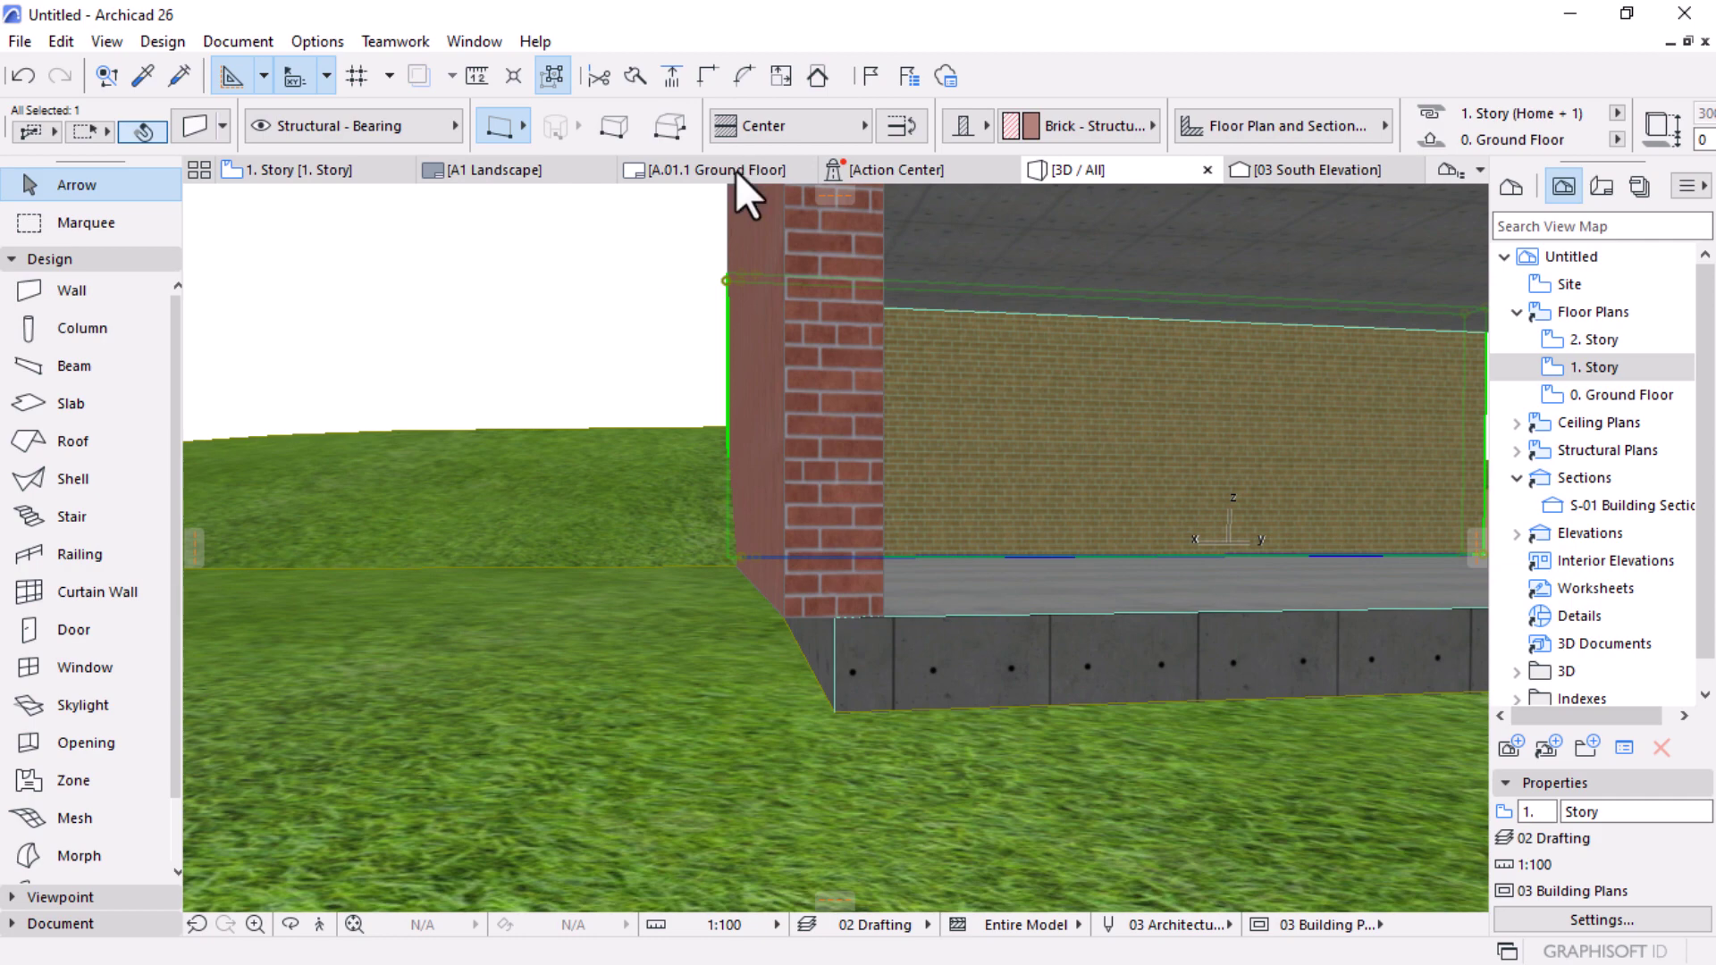
mouse_move(787, 488)
shift+middle_down()
mouse_move(594, 796)
mouse_move(791, 490)
shift+middle_up()
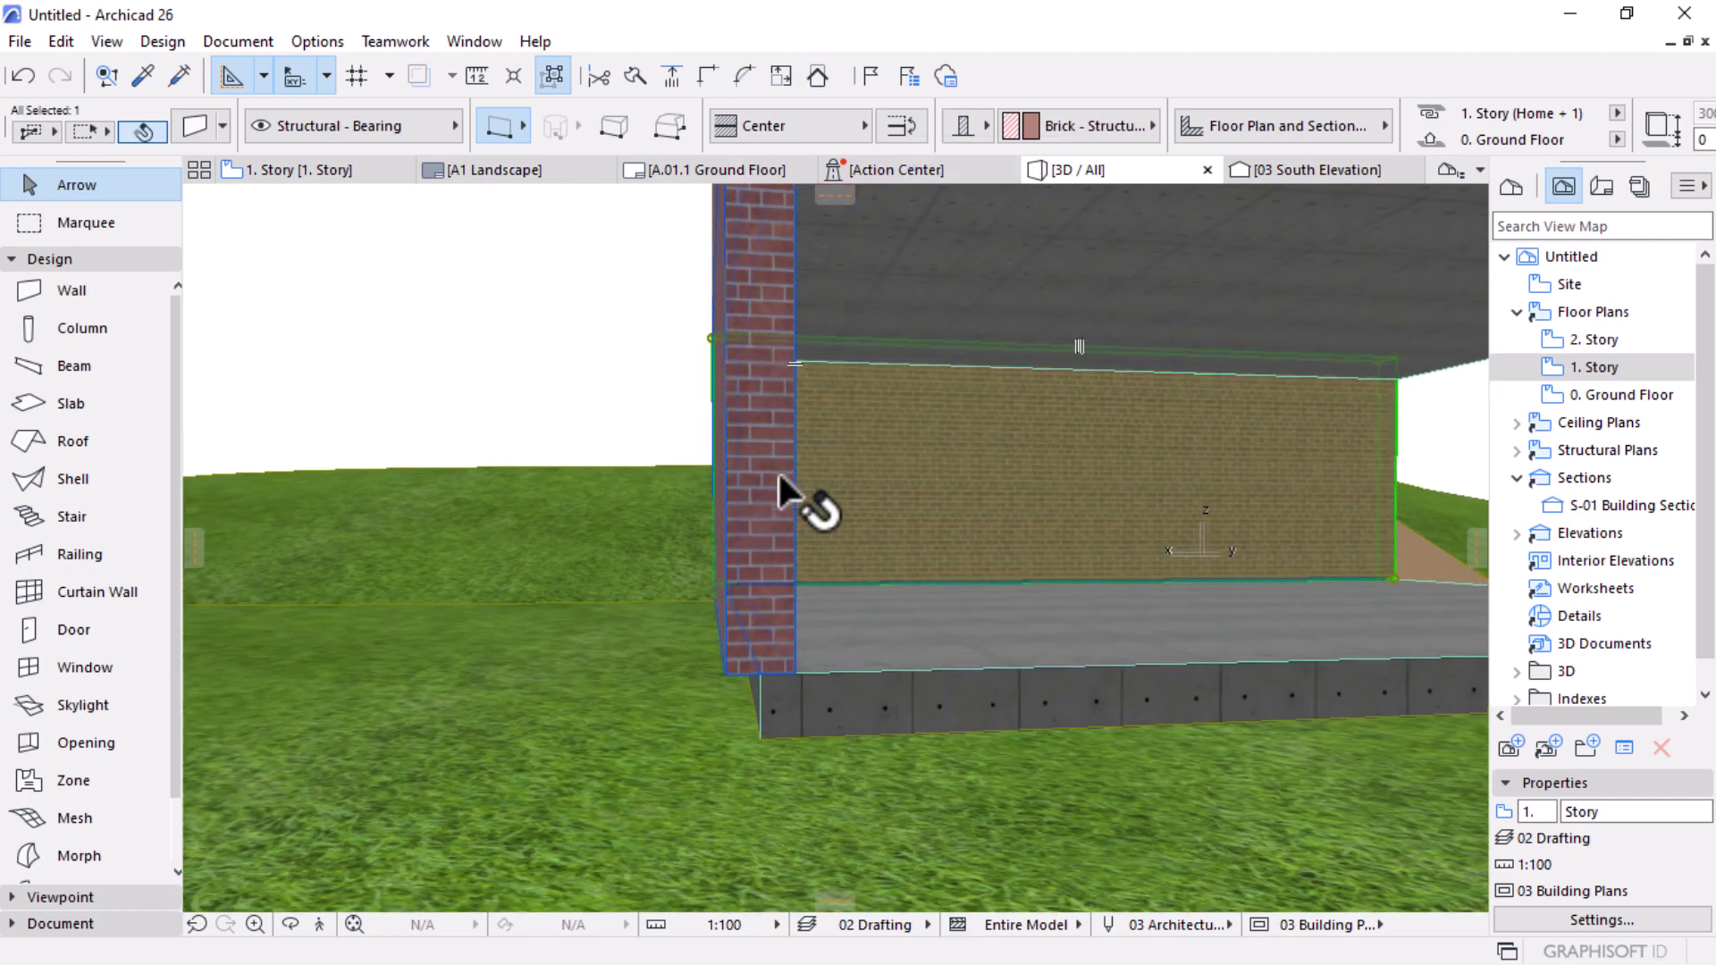
shift+click(728, 658)
shift+middle_drag(865, 712, 804, 287)
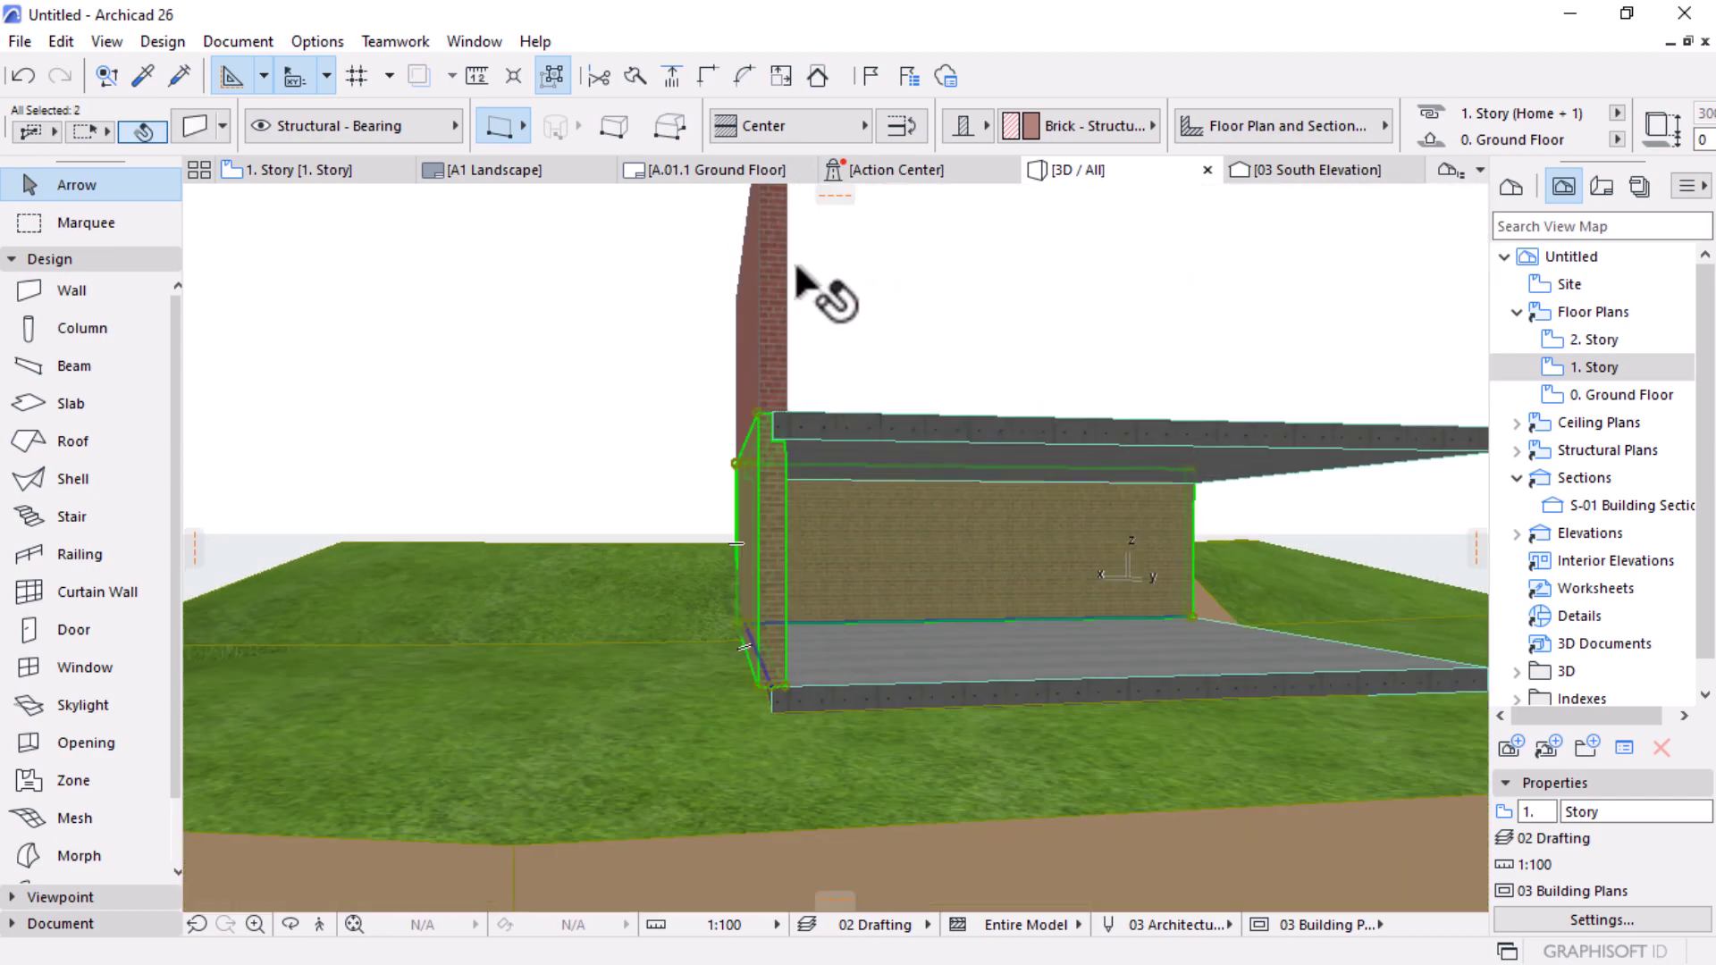
click(817, 127)
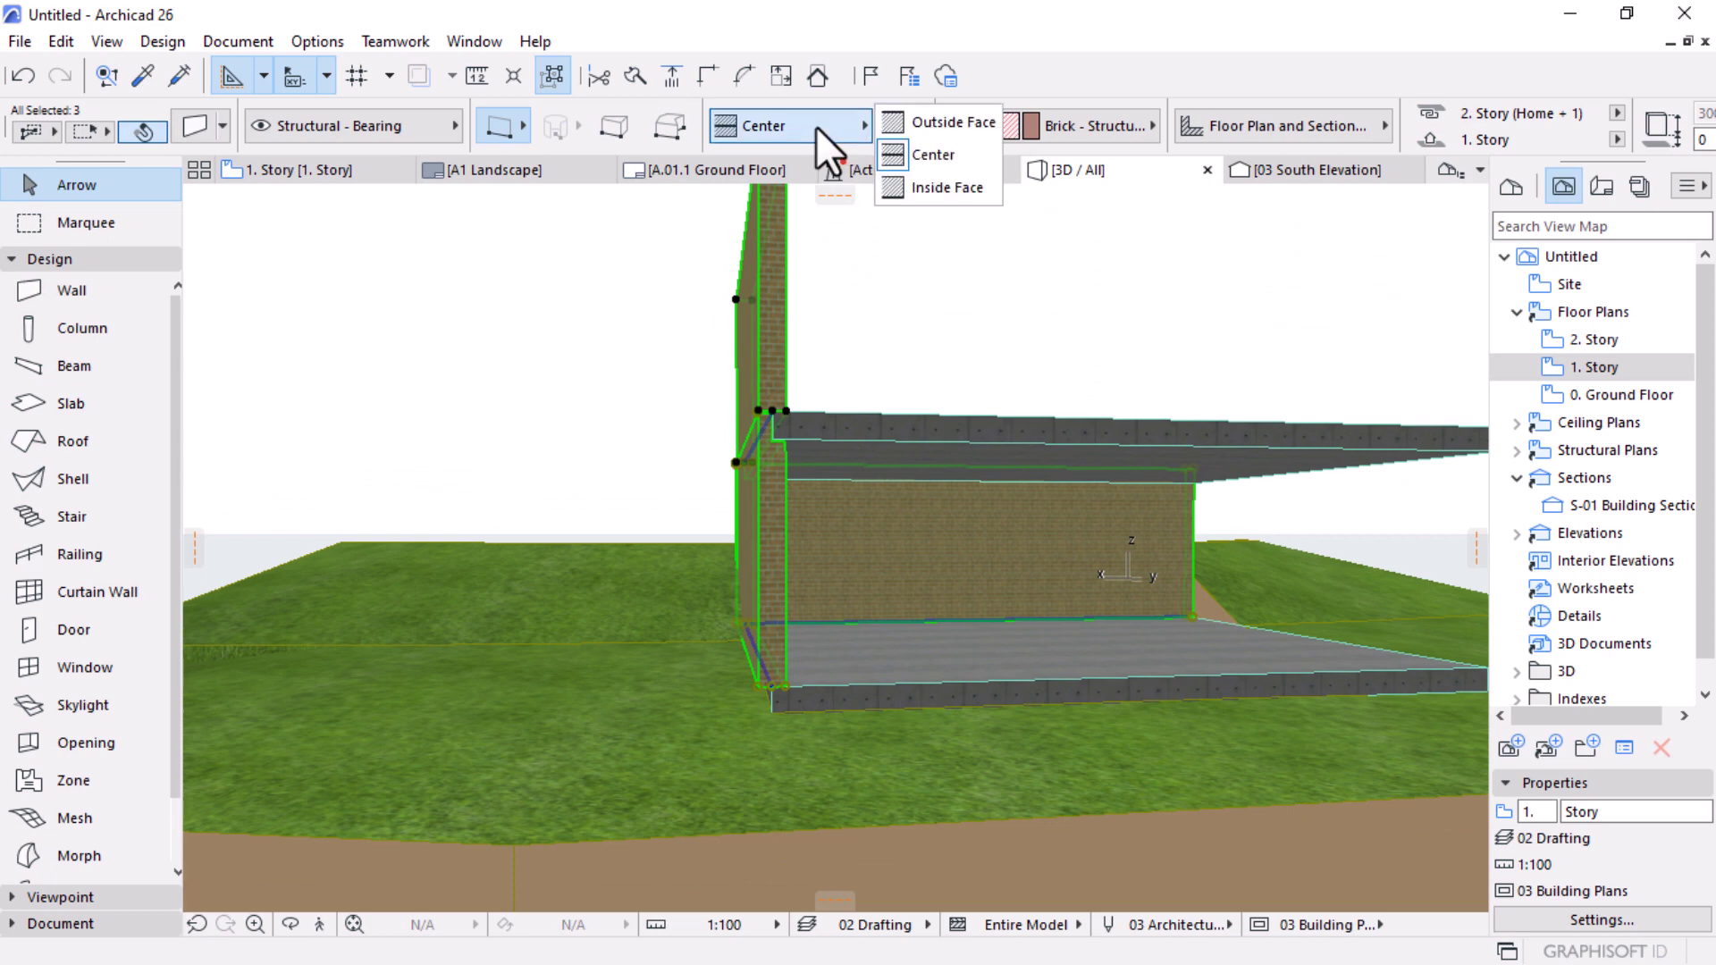
click(961, 118)
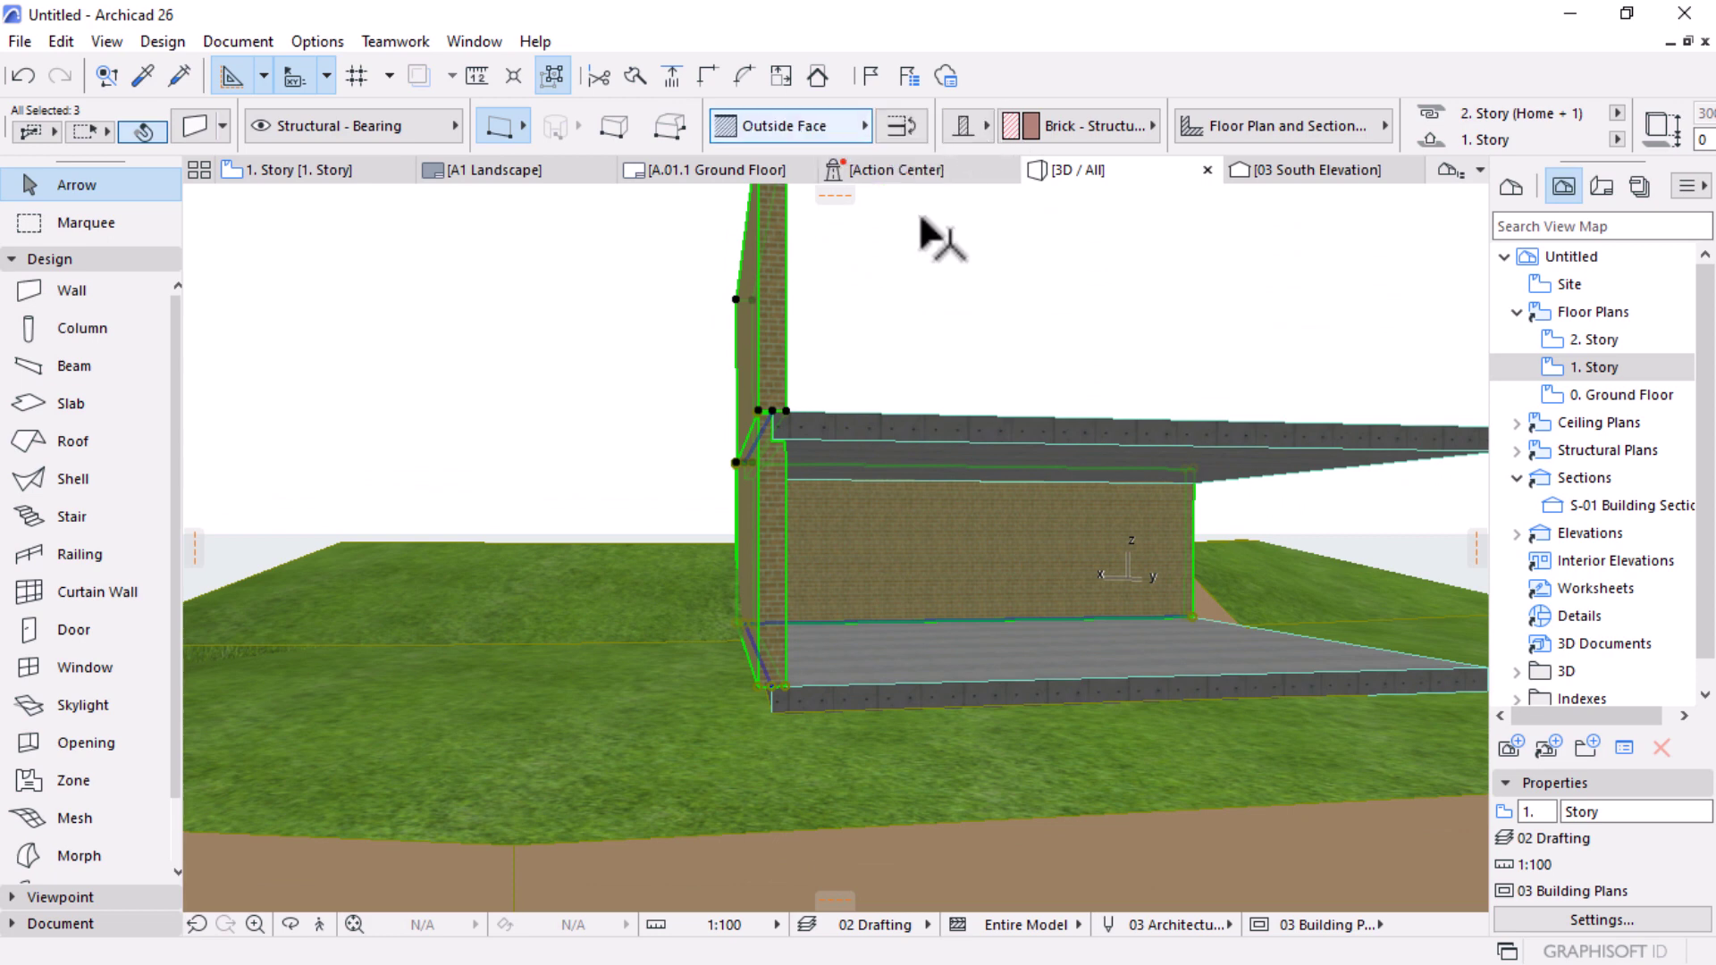
Step: Examine in 3D how the shifted walls meet the slab edges on the ground floor and first story
scroll(698, 706, up, 6)
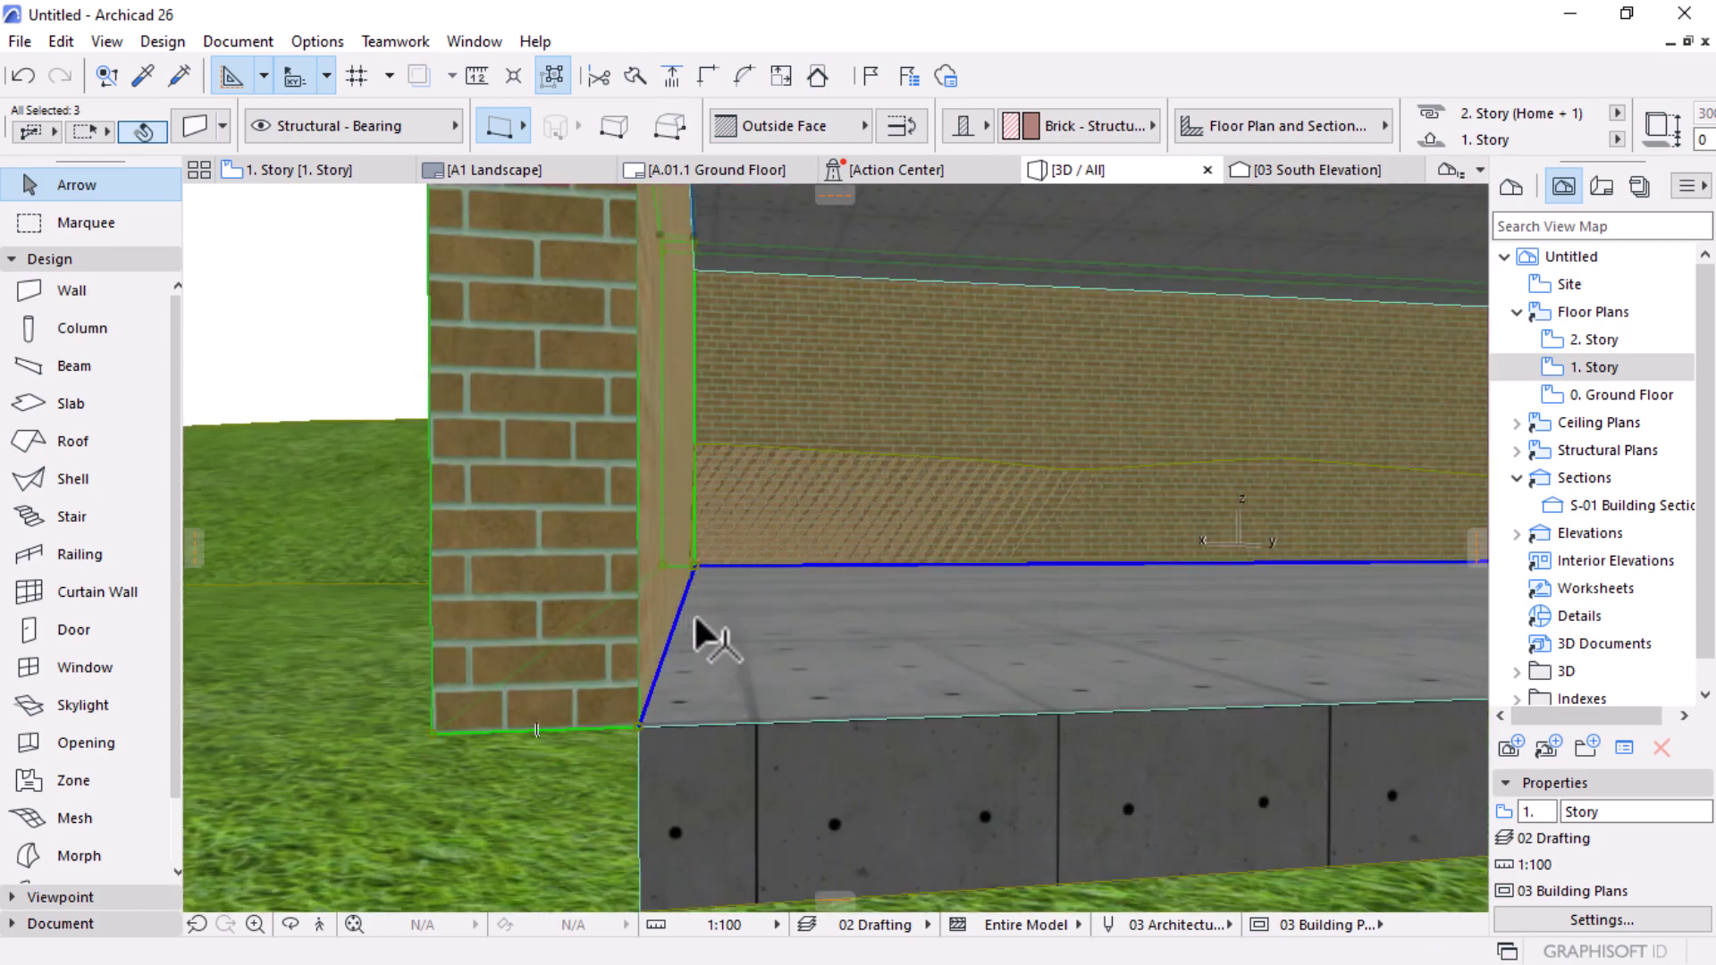
scroll(727, 613, down, 6)
shift+middle_drag(999, 640, 1027, 671)
shift+middle_drag(1134, 652, 238, 714)
scroll(983, 715, up, 6)
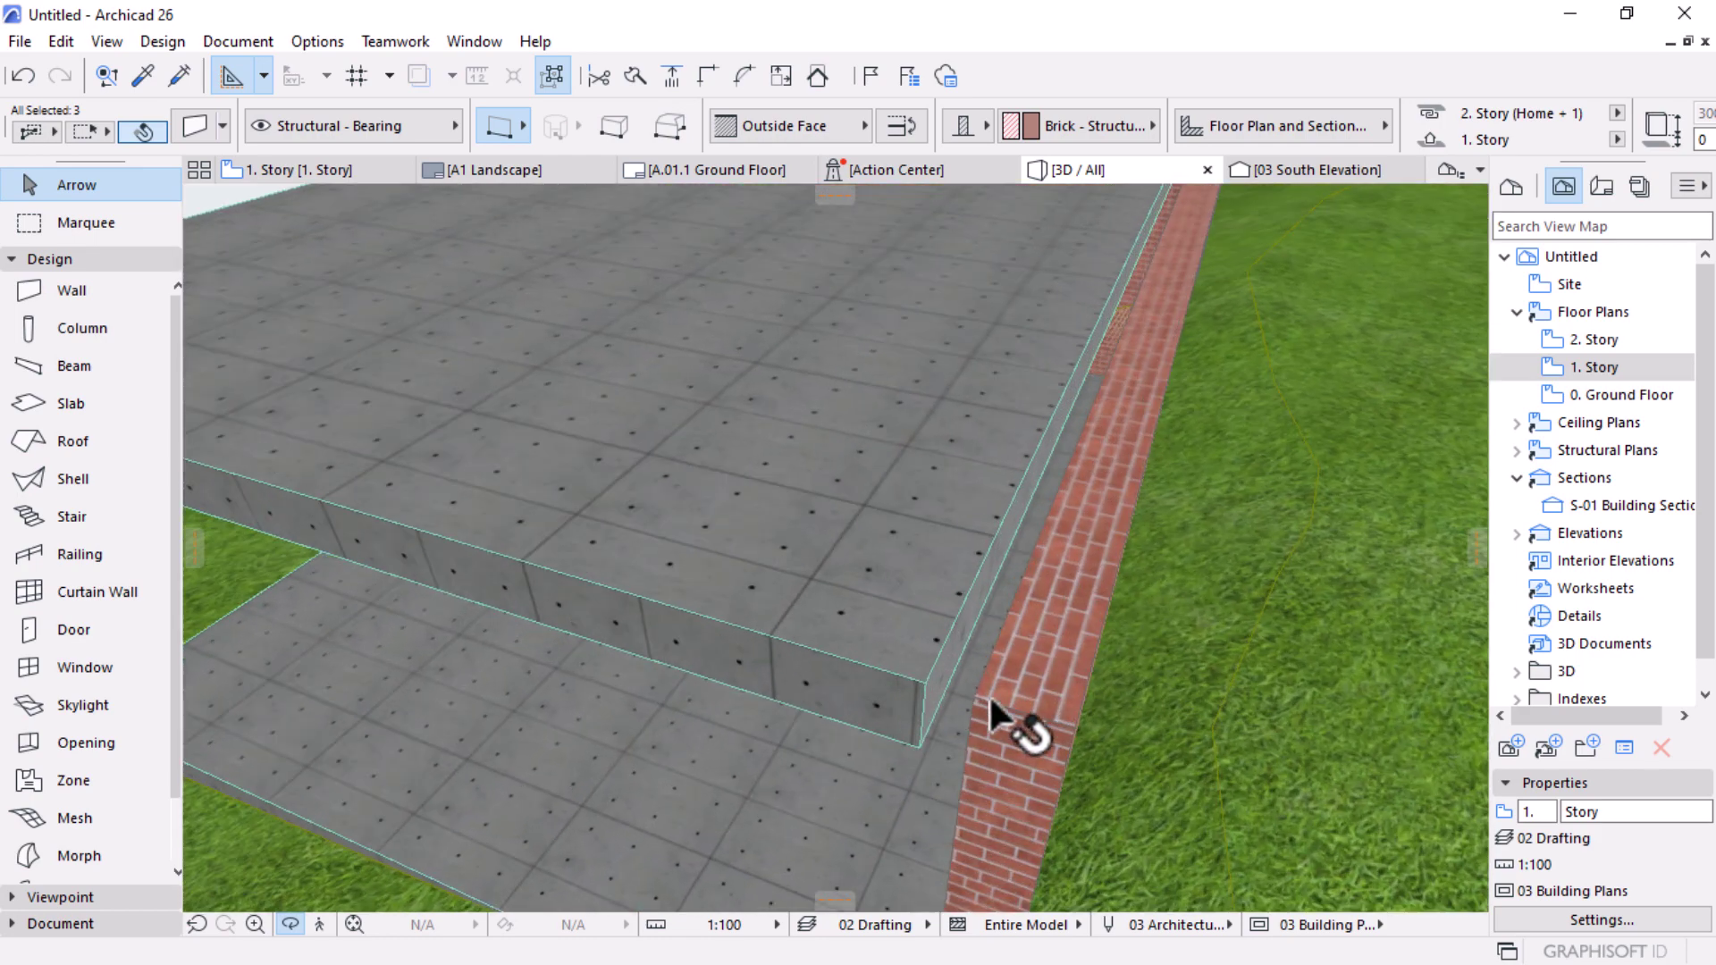
shift+middle_drag(1099, 670, 964, 773)
click(989, 762)
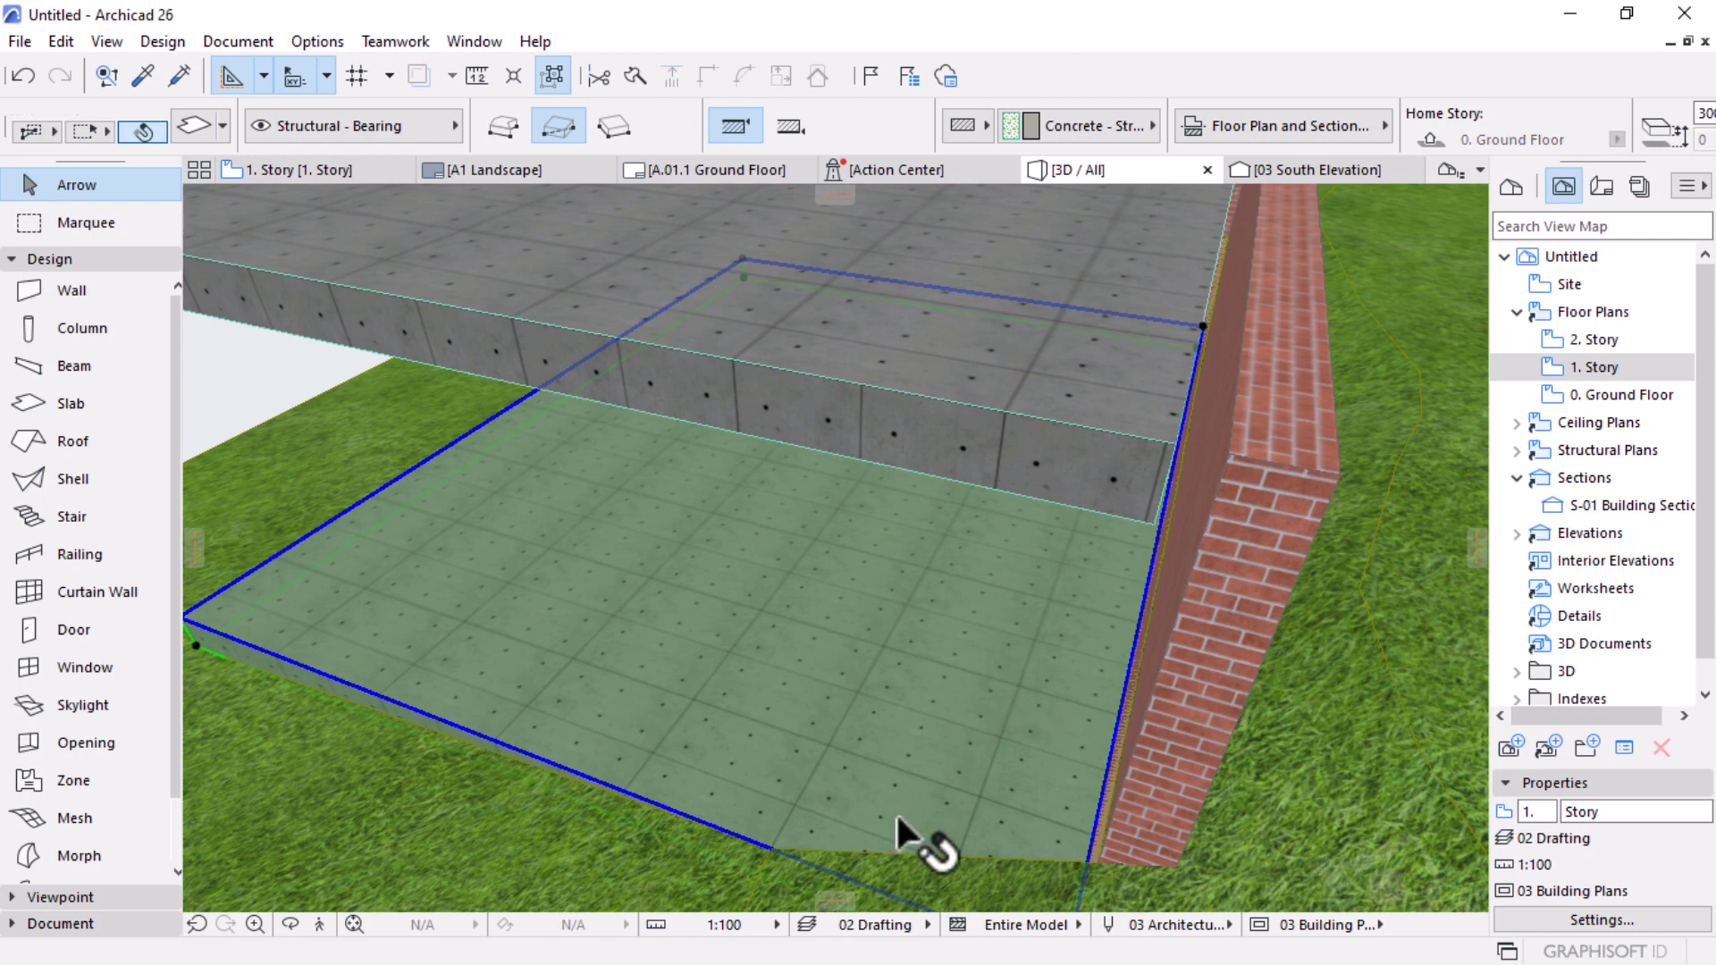
click(925, 836)
shift+middle_drag(927, 832, 937, 765)
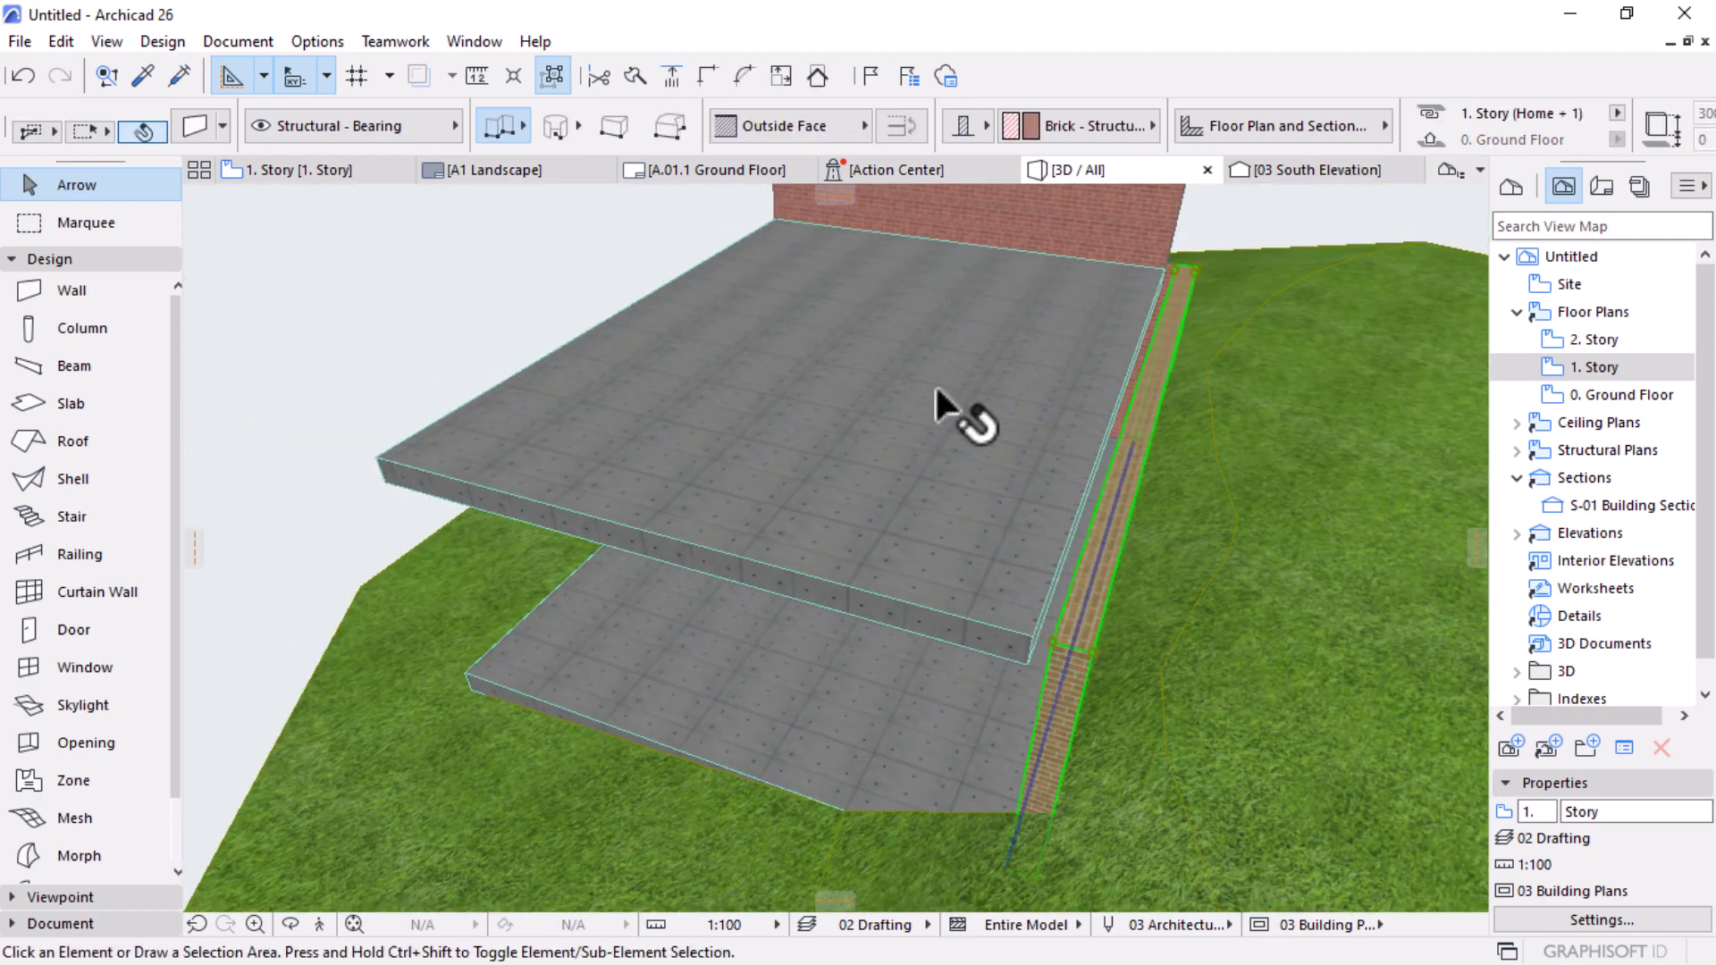
Step: Move the first-story slab and its wall together by 150 so the slab corner meets the ground floor side wall
click(957, 421)
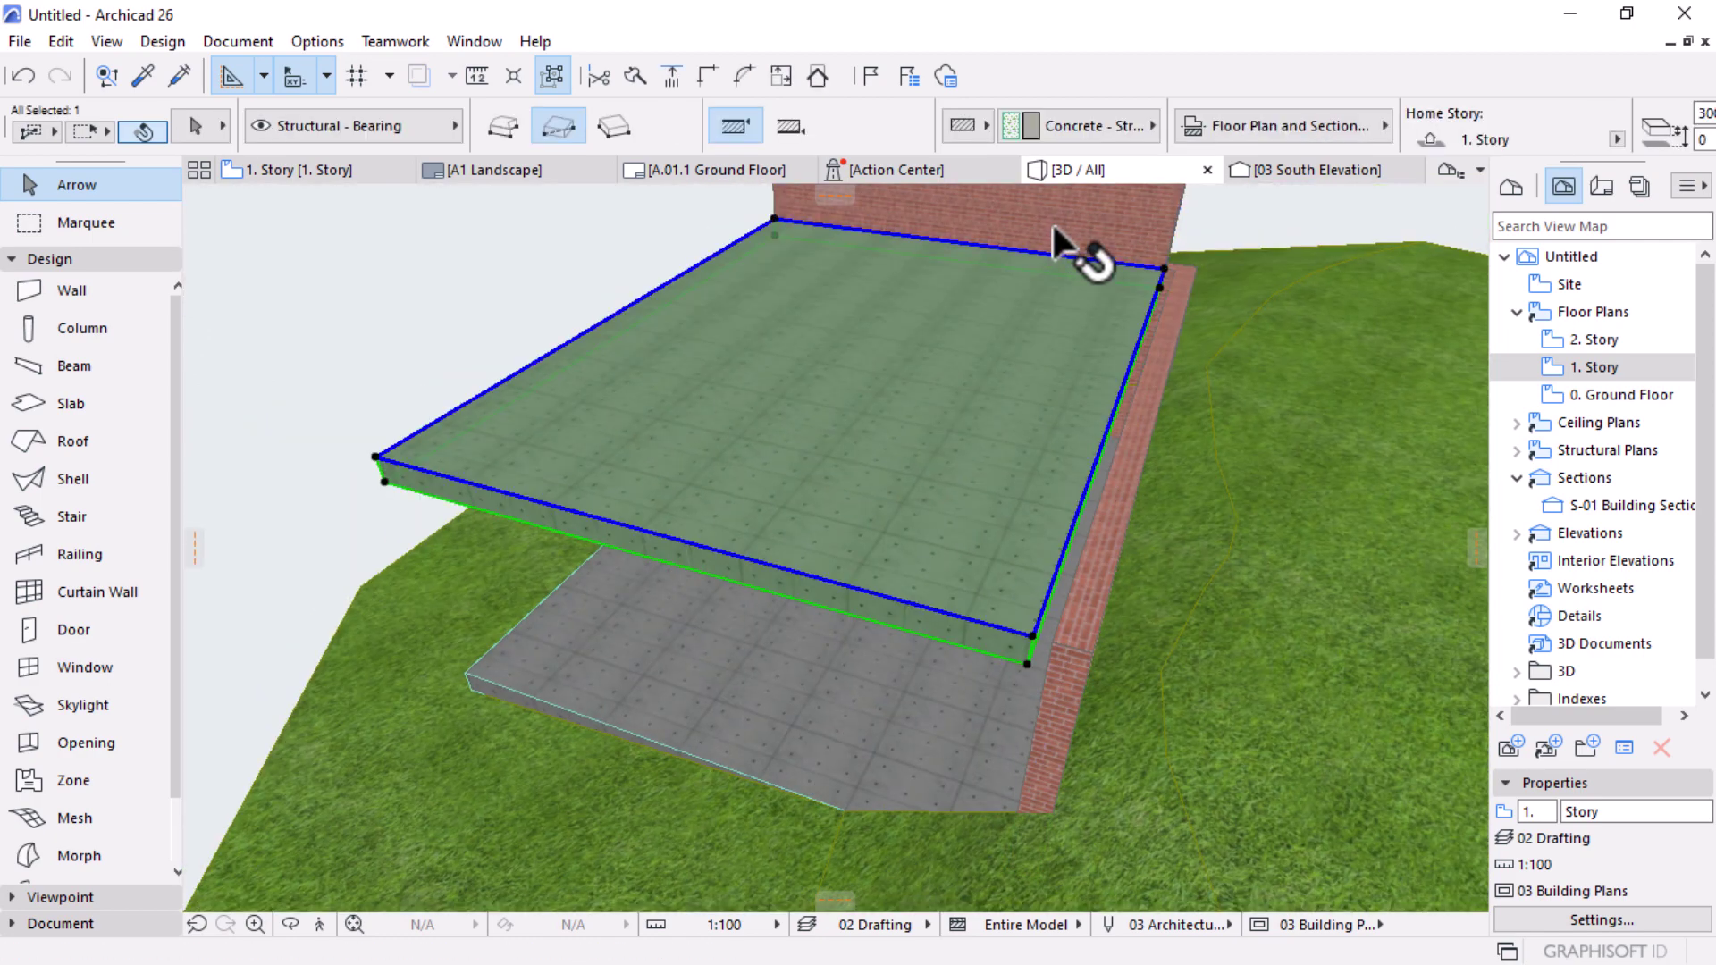
shift+click(1083, 681)
scroll(1069, 646, up, 3)
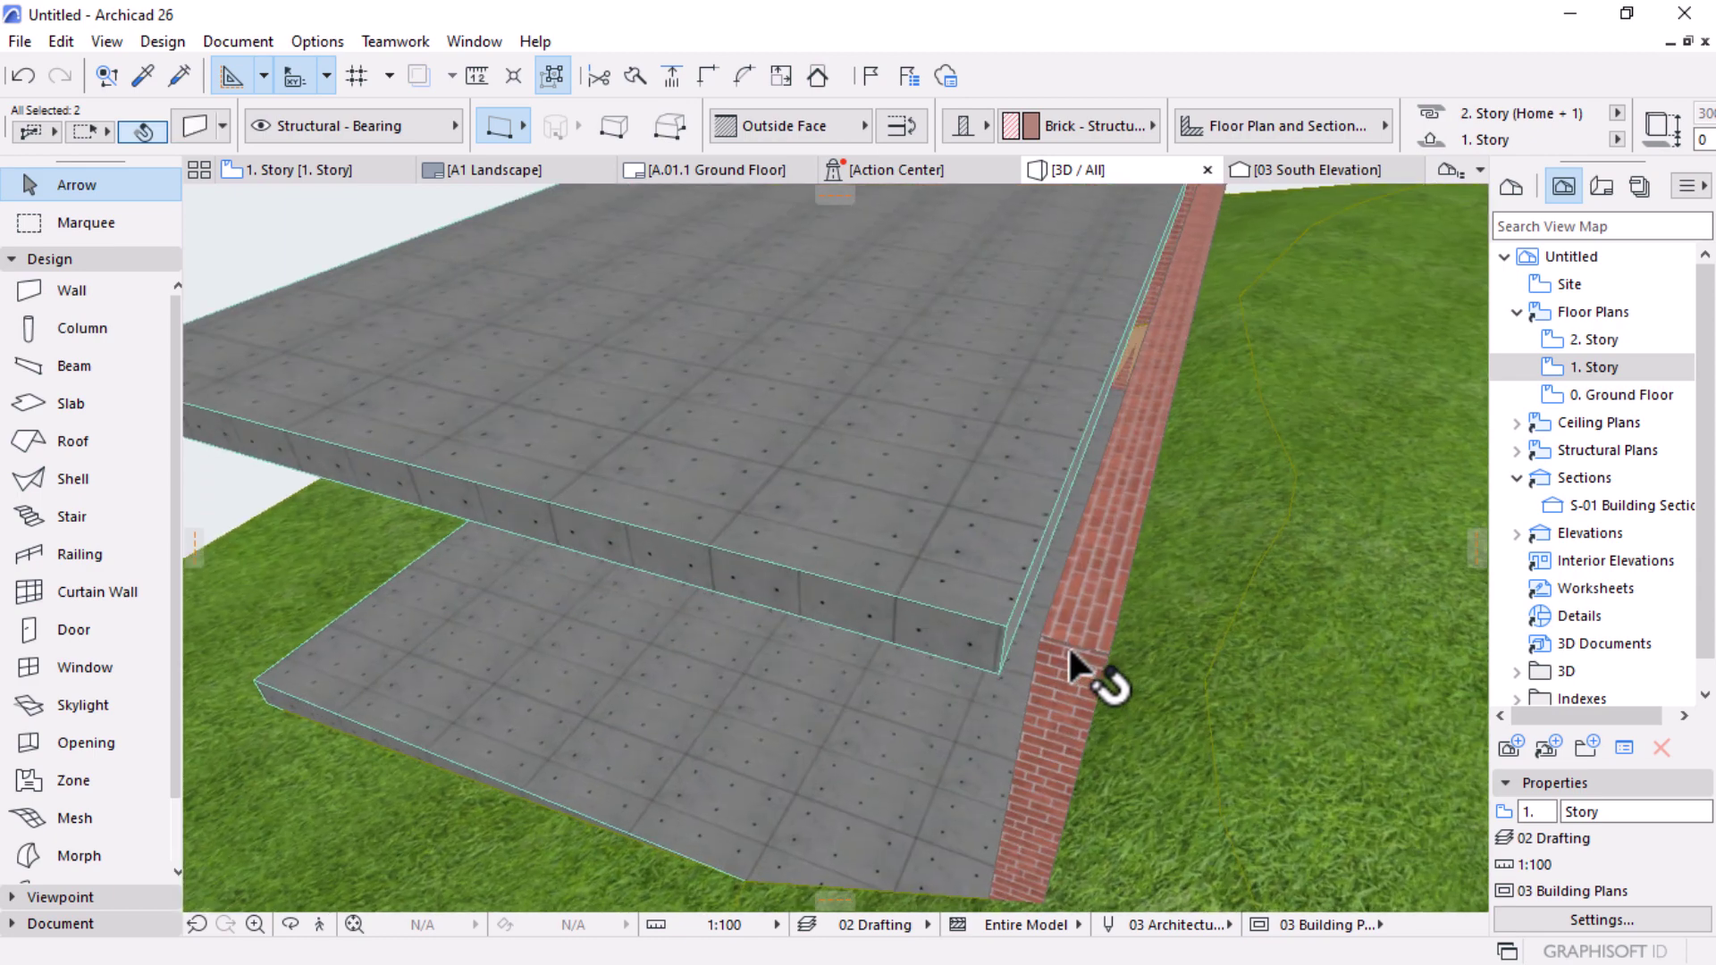
key(ctrl+d)
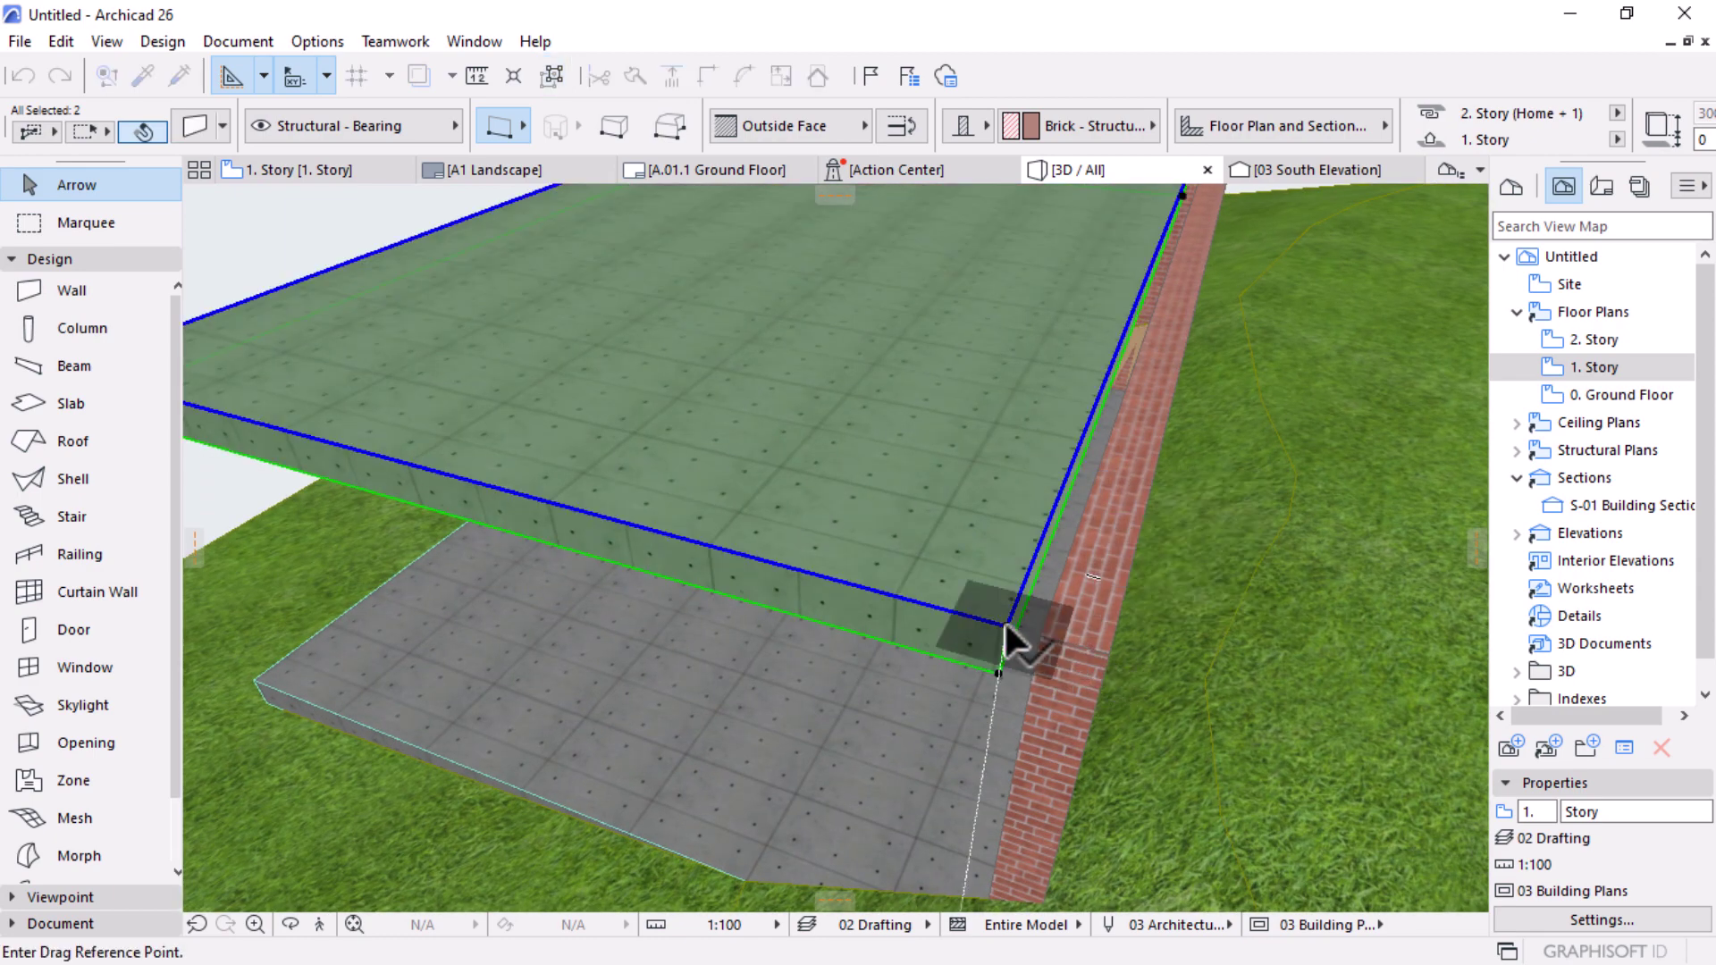
click(1006, 625)
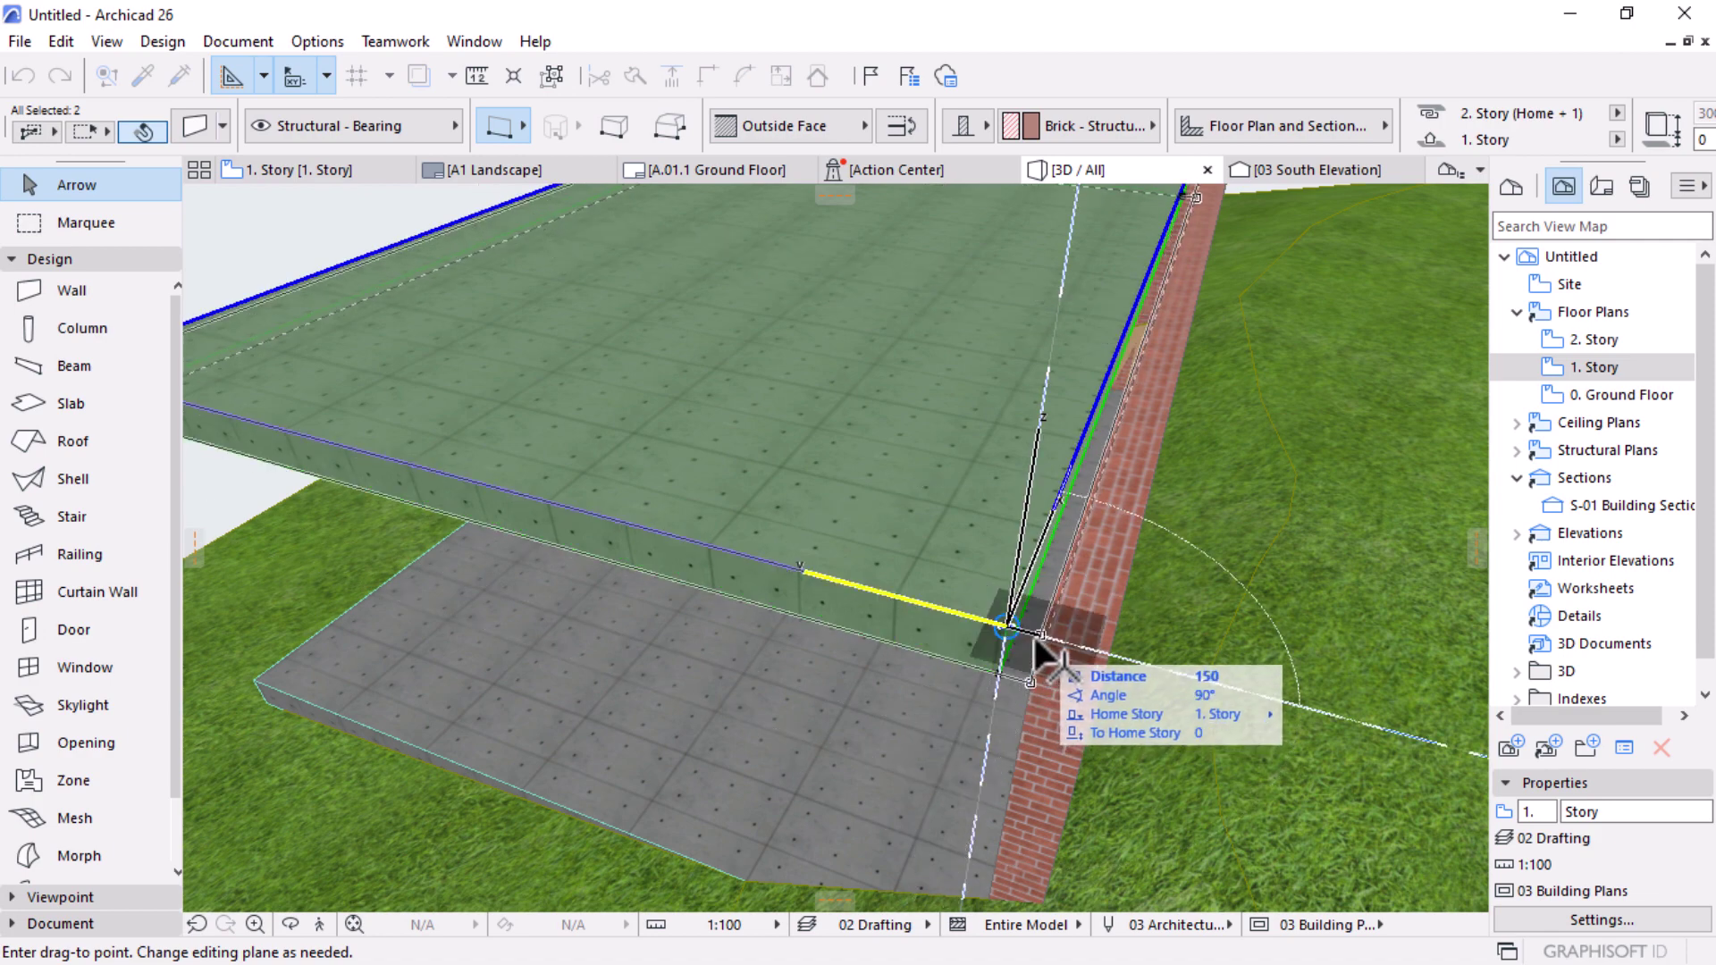
click(1040, 635)
key(o)
drag(1119, 536, 548, 694)
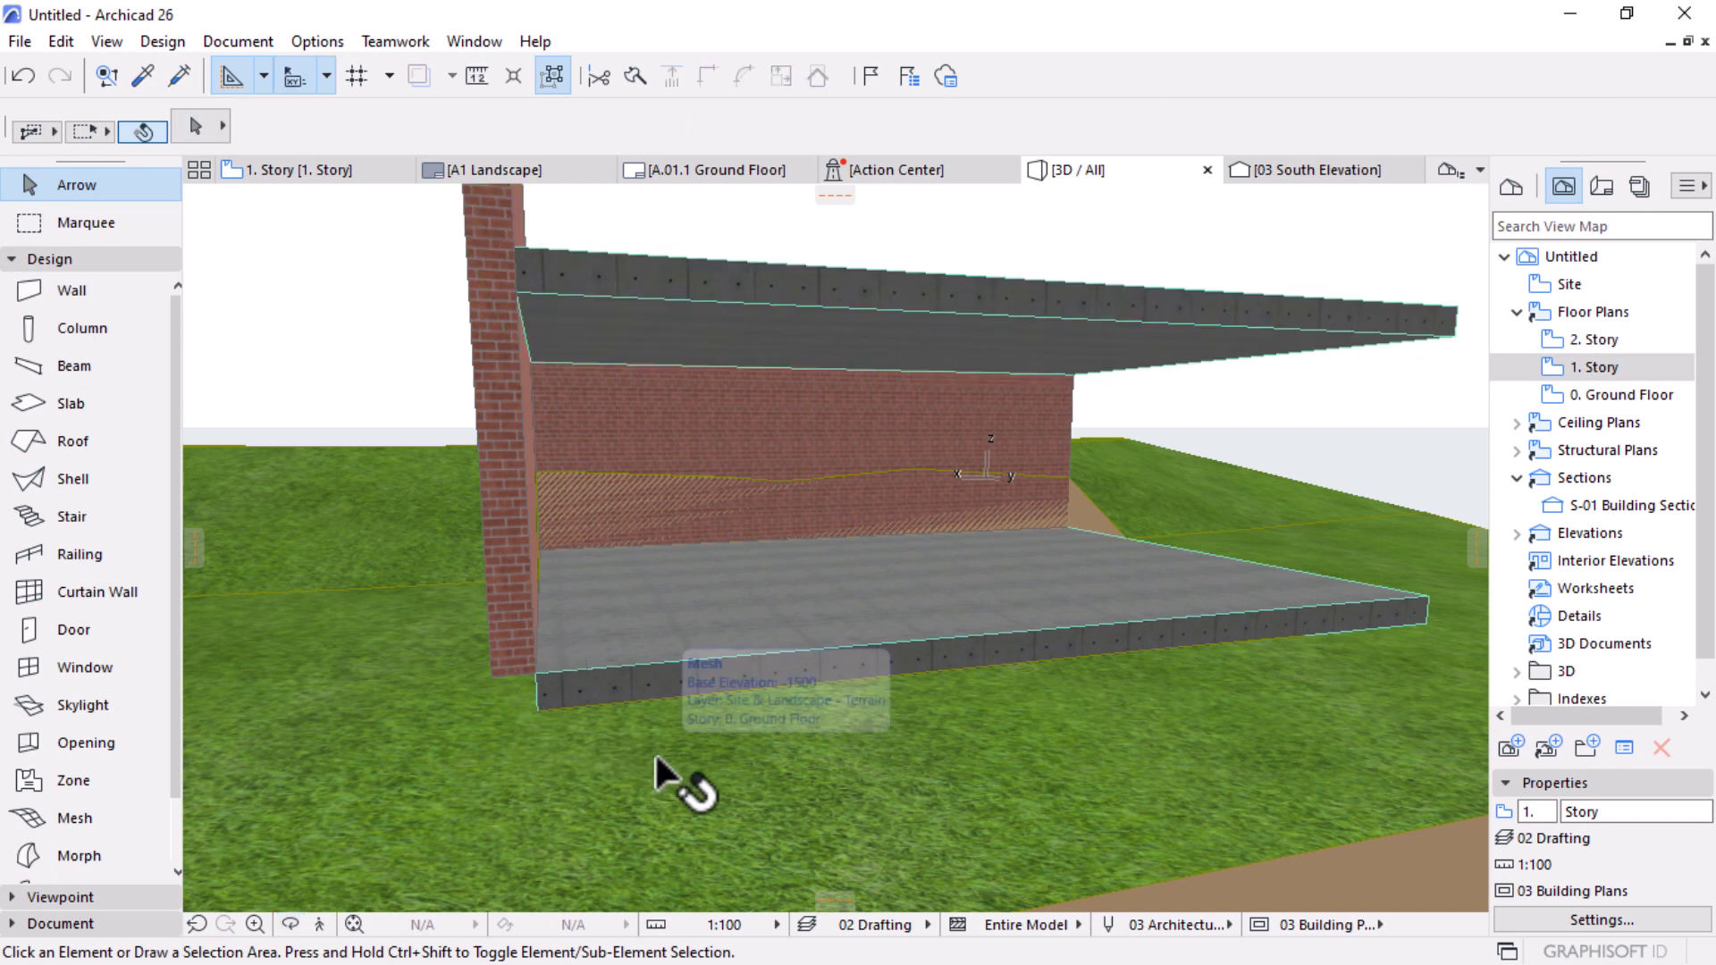
Step: Set the base offset of both ground floor walls to -500 from their home story
click(682, 396)
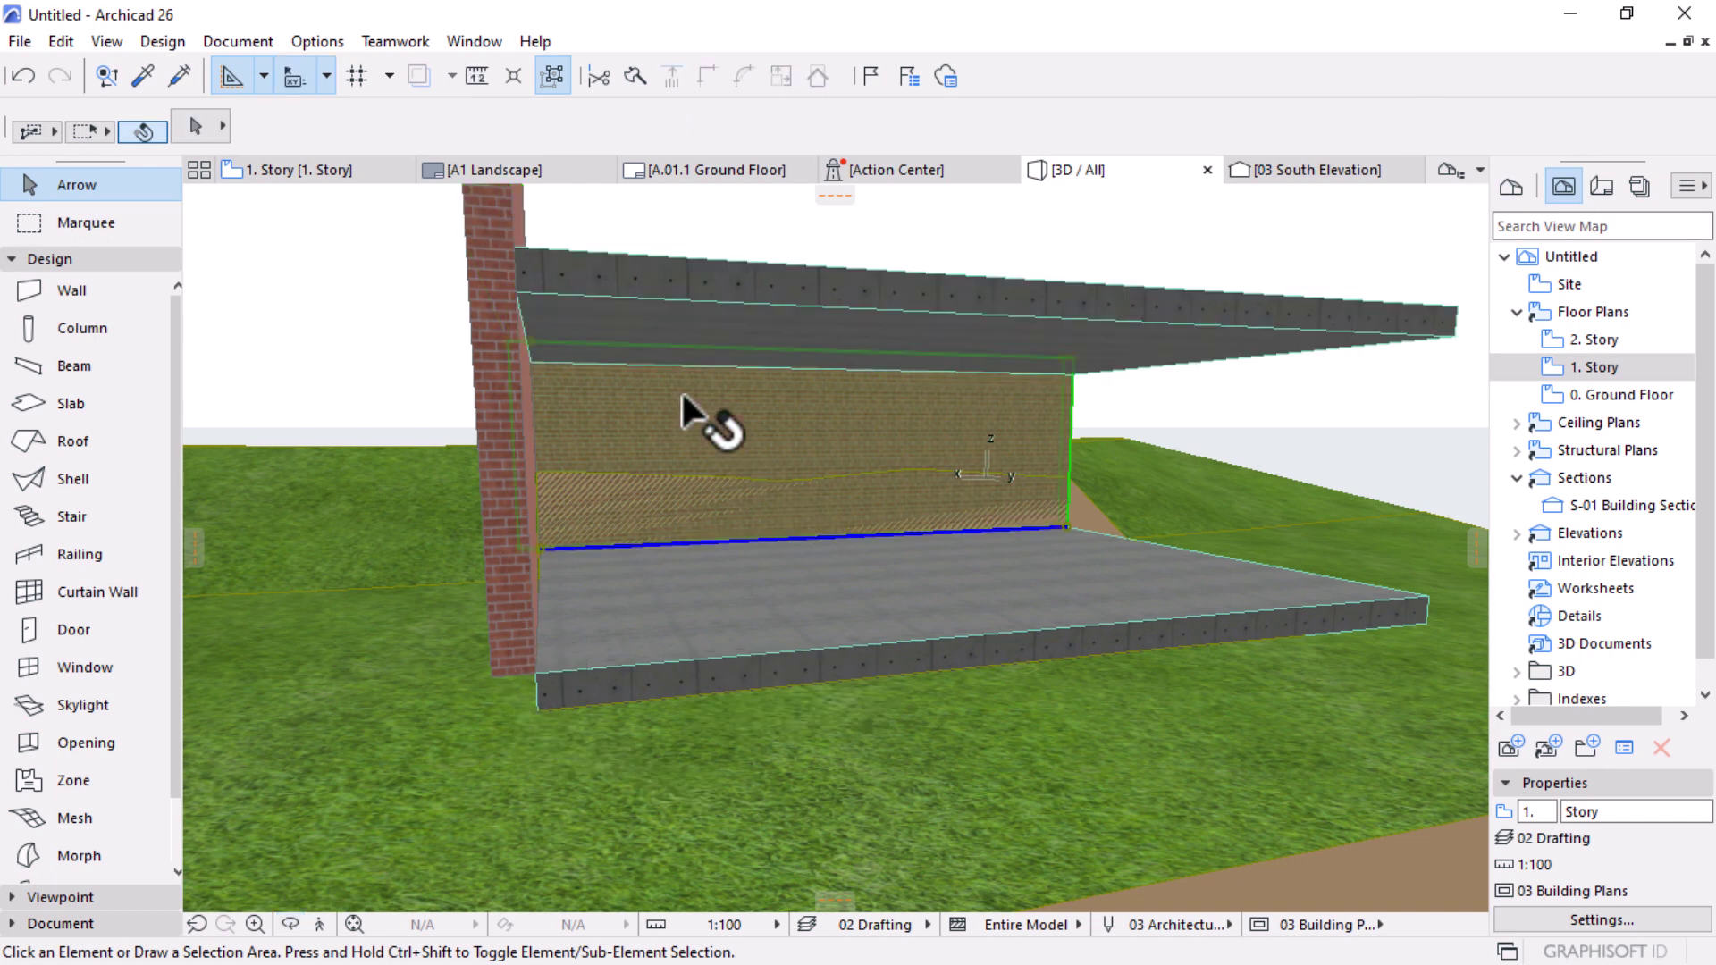
shift+click(491, 617)
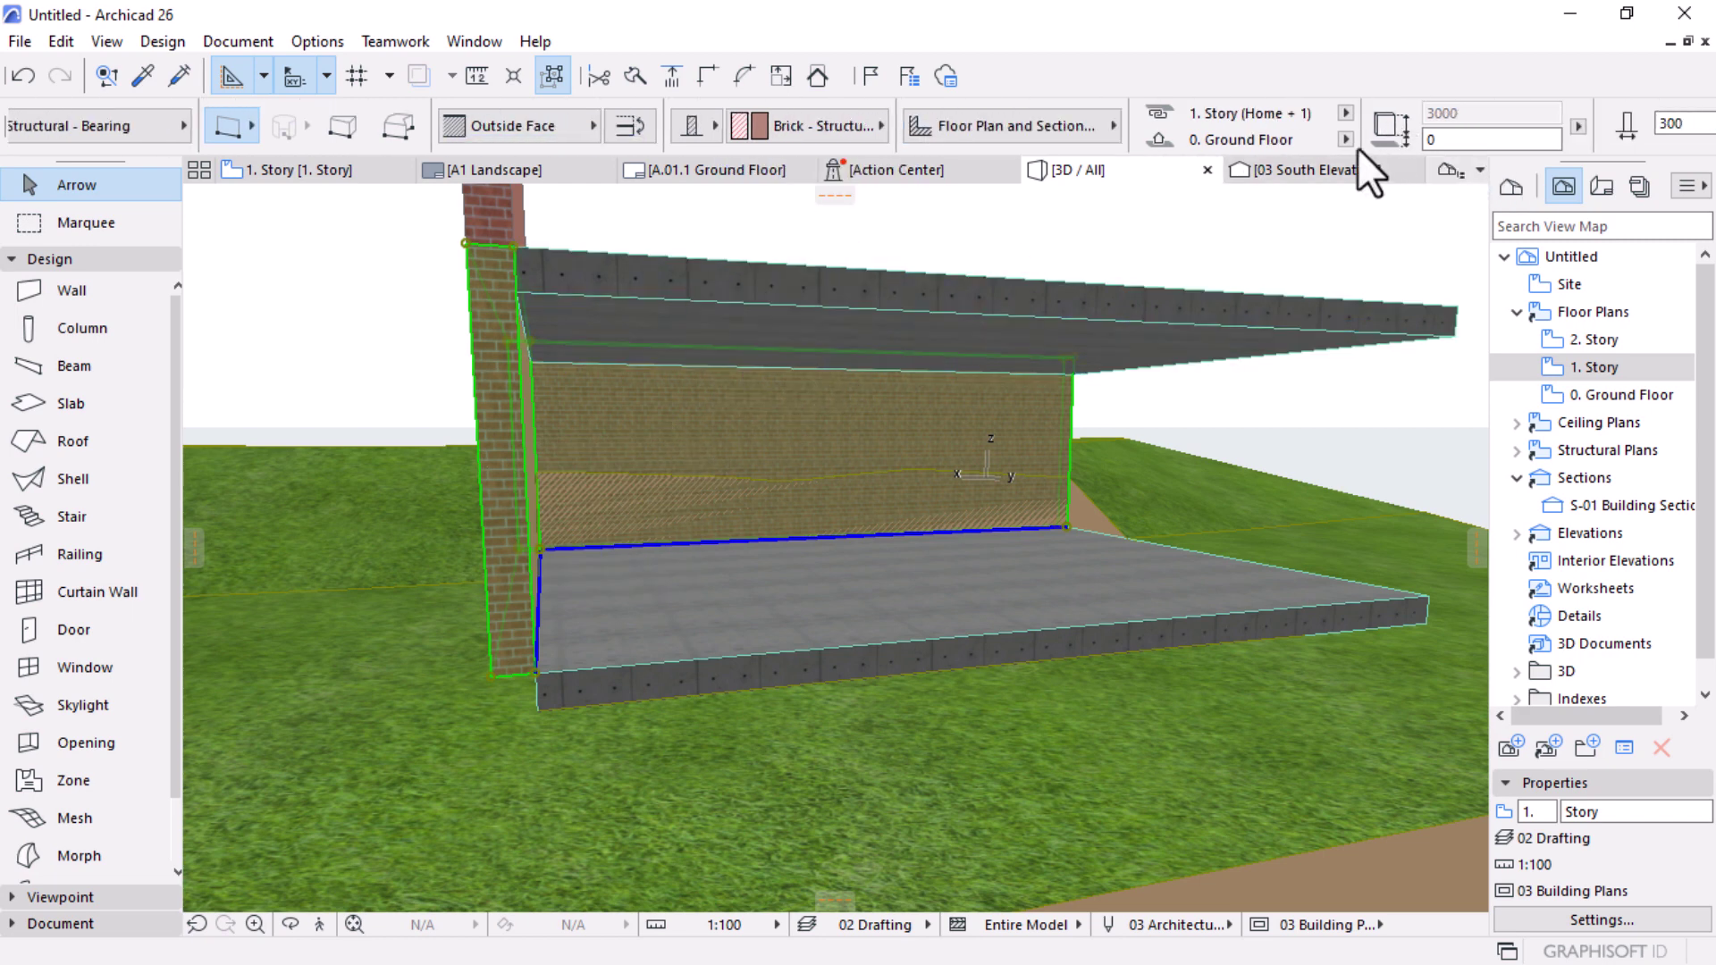
click(1428, 139)
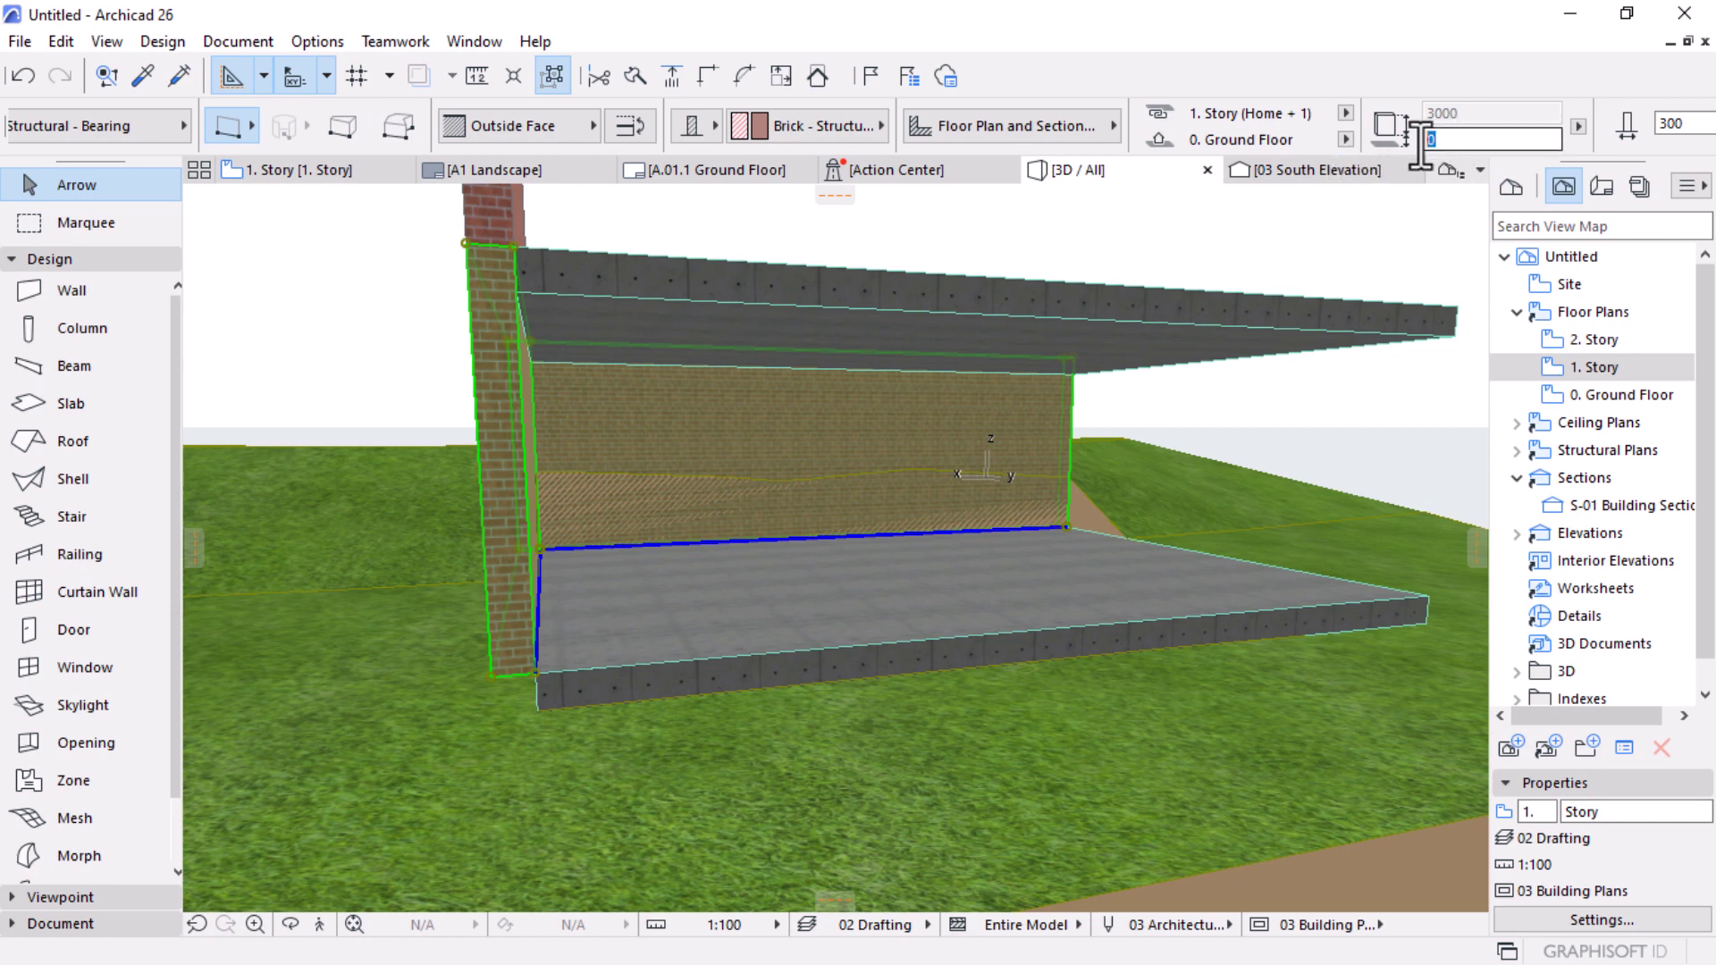
text(-)
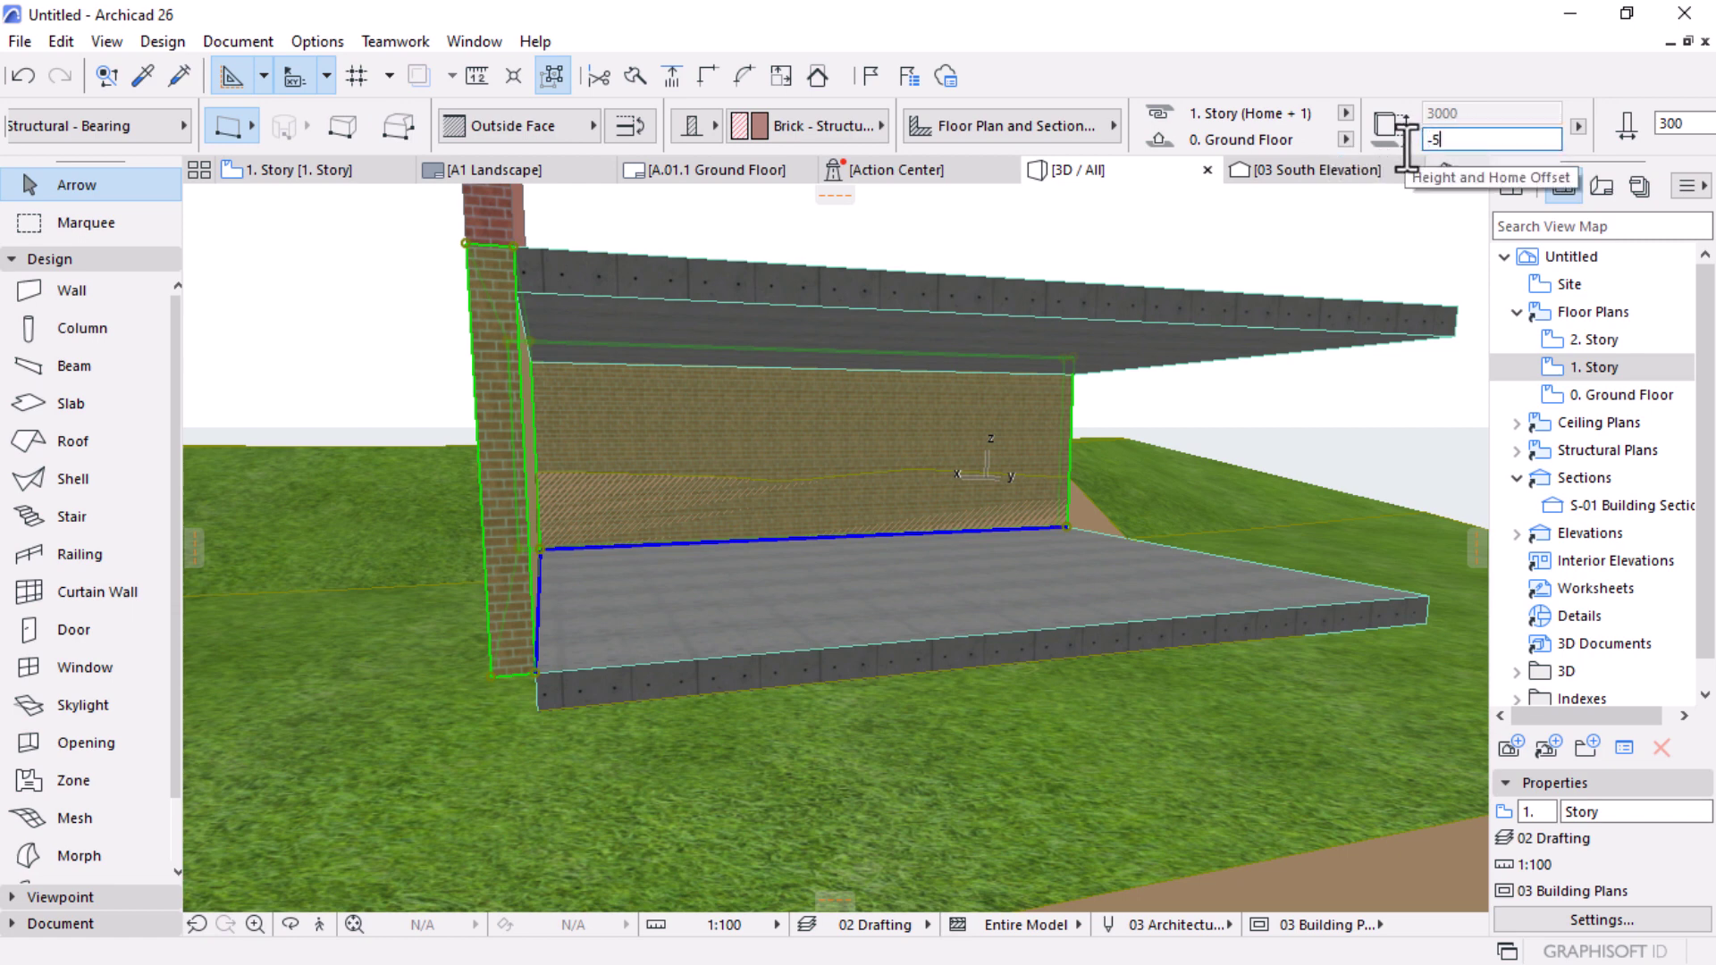
text(500)
key(Return)
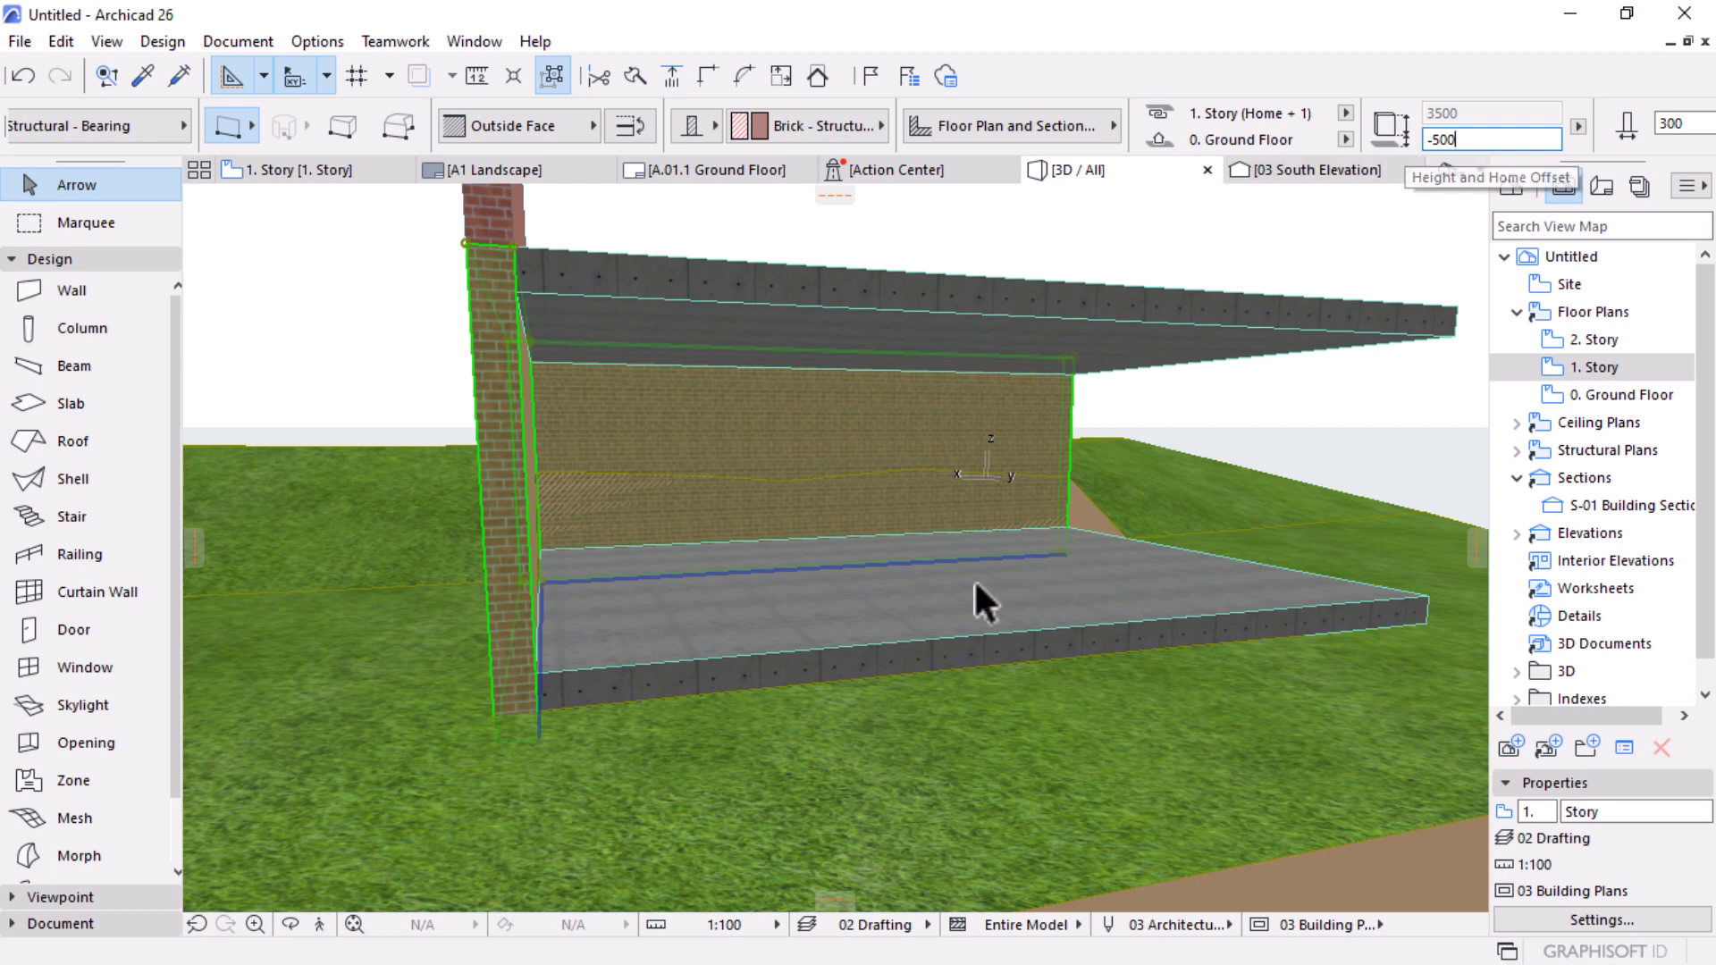
Step: Examine where the terrain mesh meets the extended ground floor walls and the slab
mouse_move(686, 590)
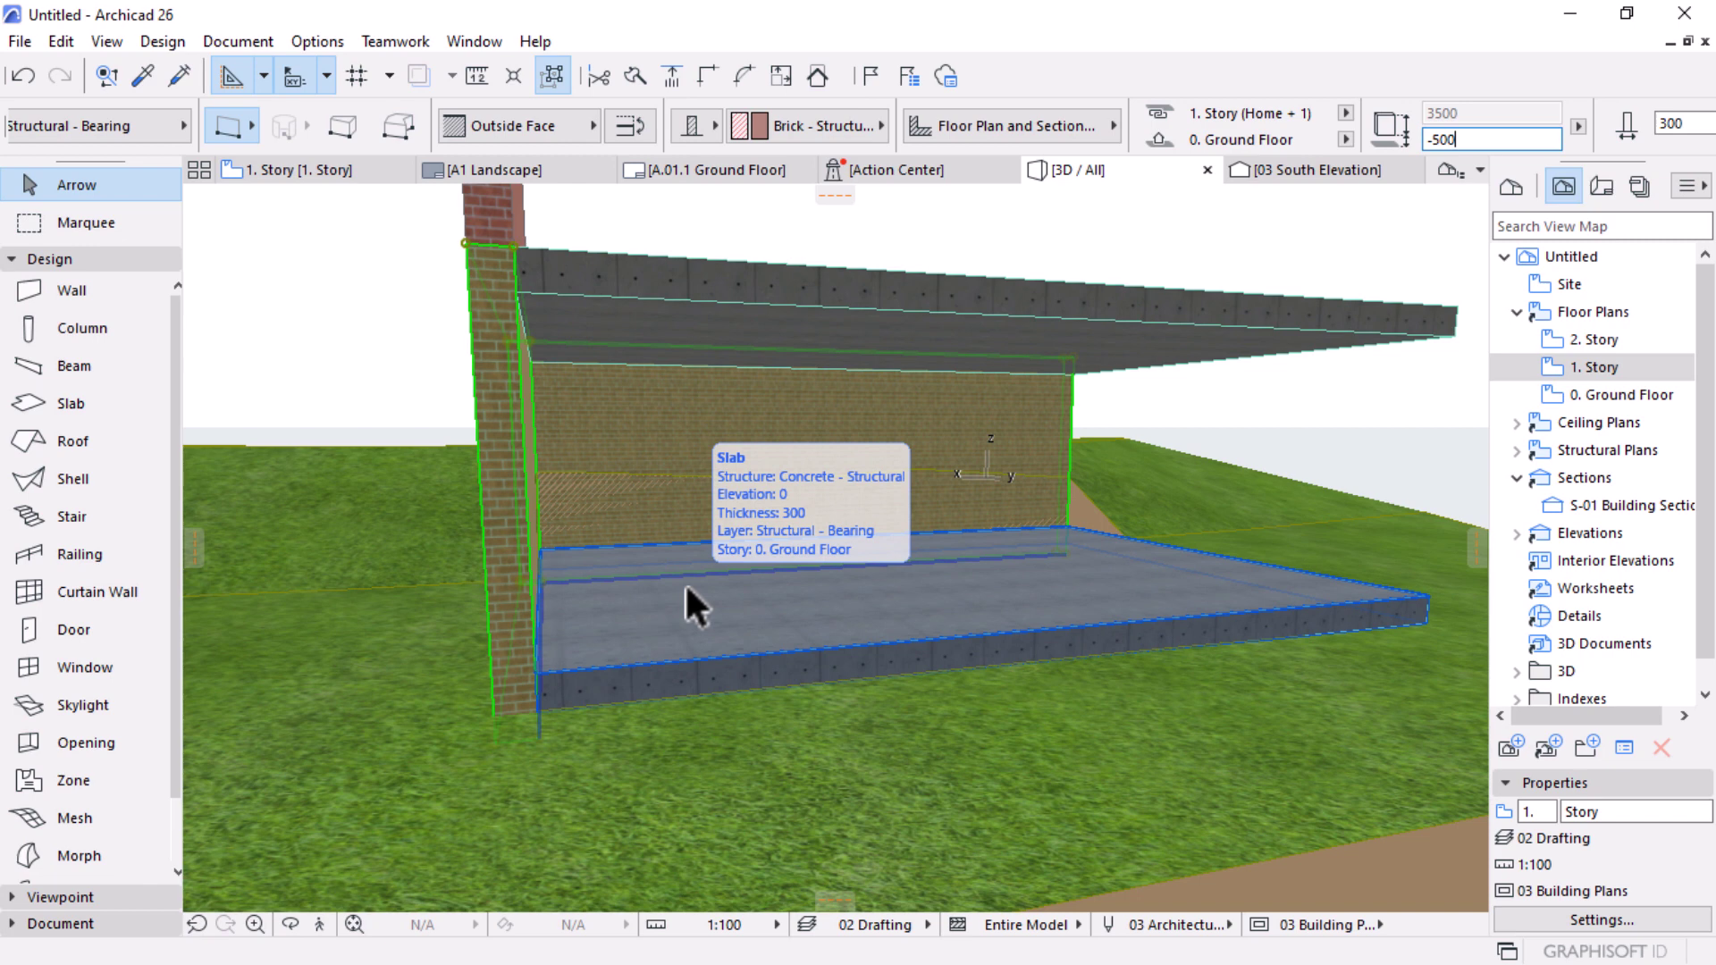
scroll(701, 605, down, 5)
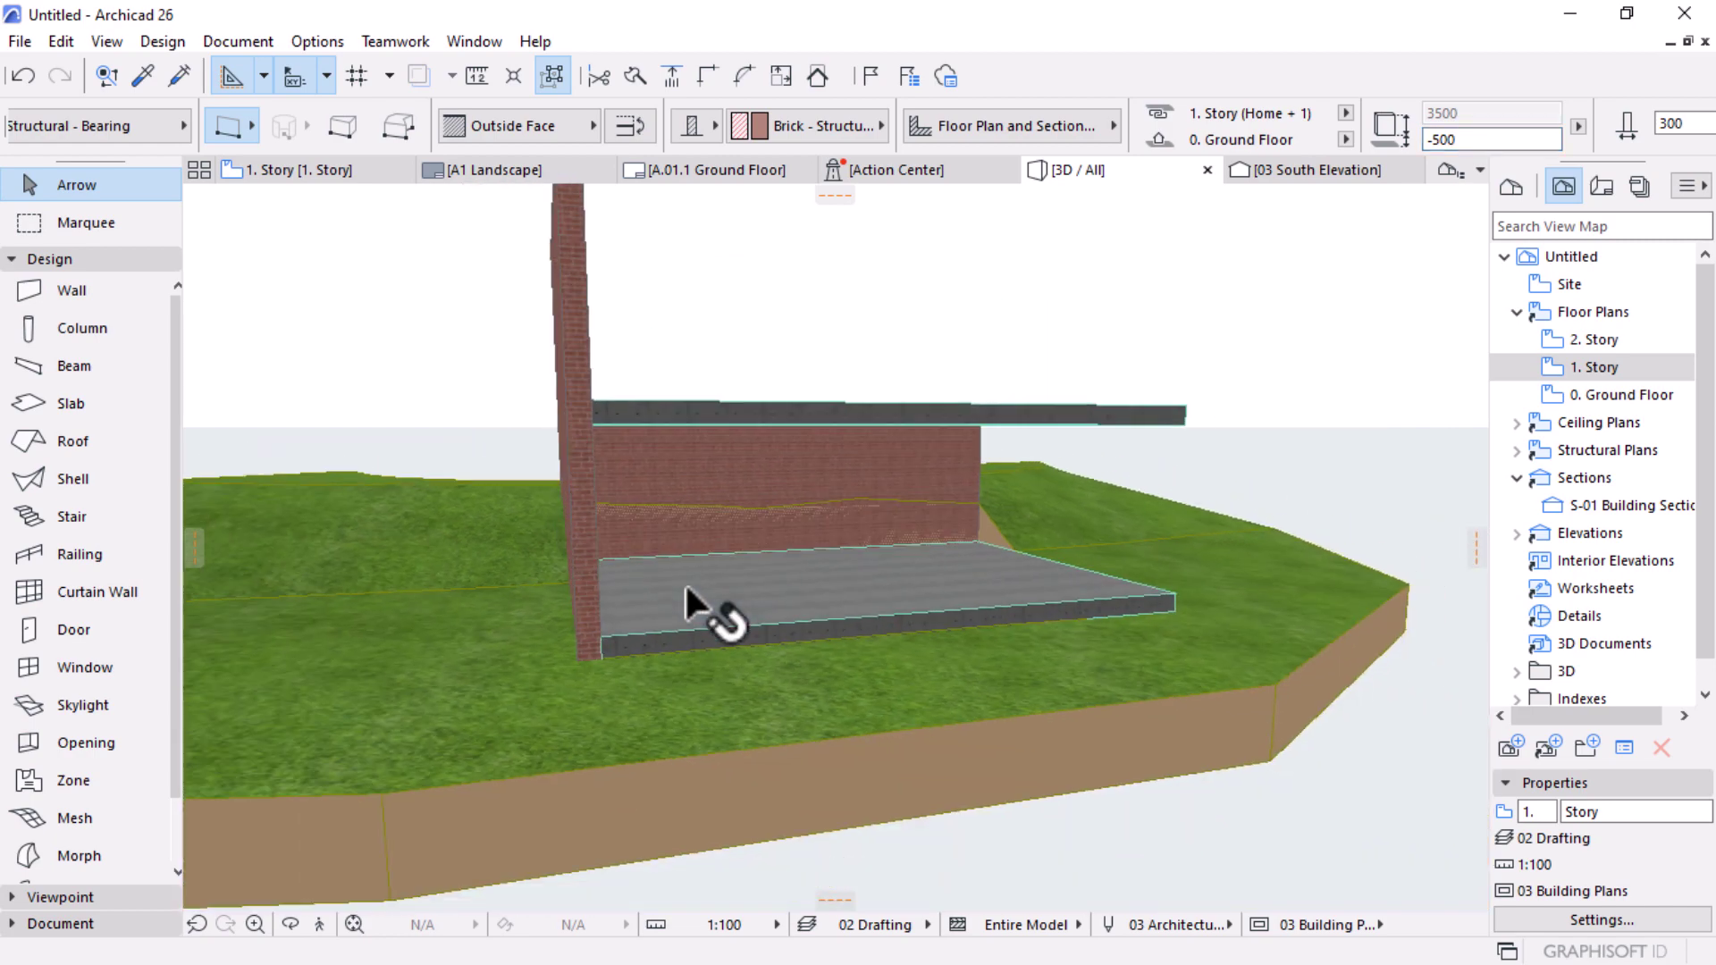
shift+middle_drag(701, 606, 525, 587)
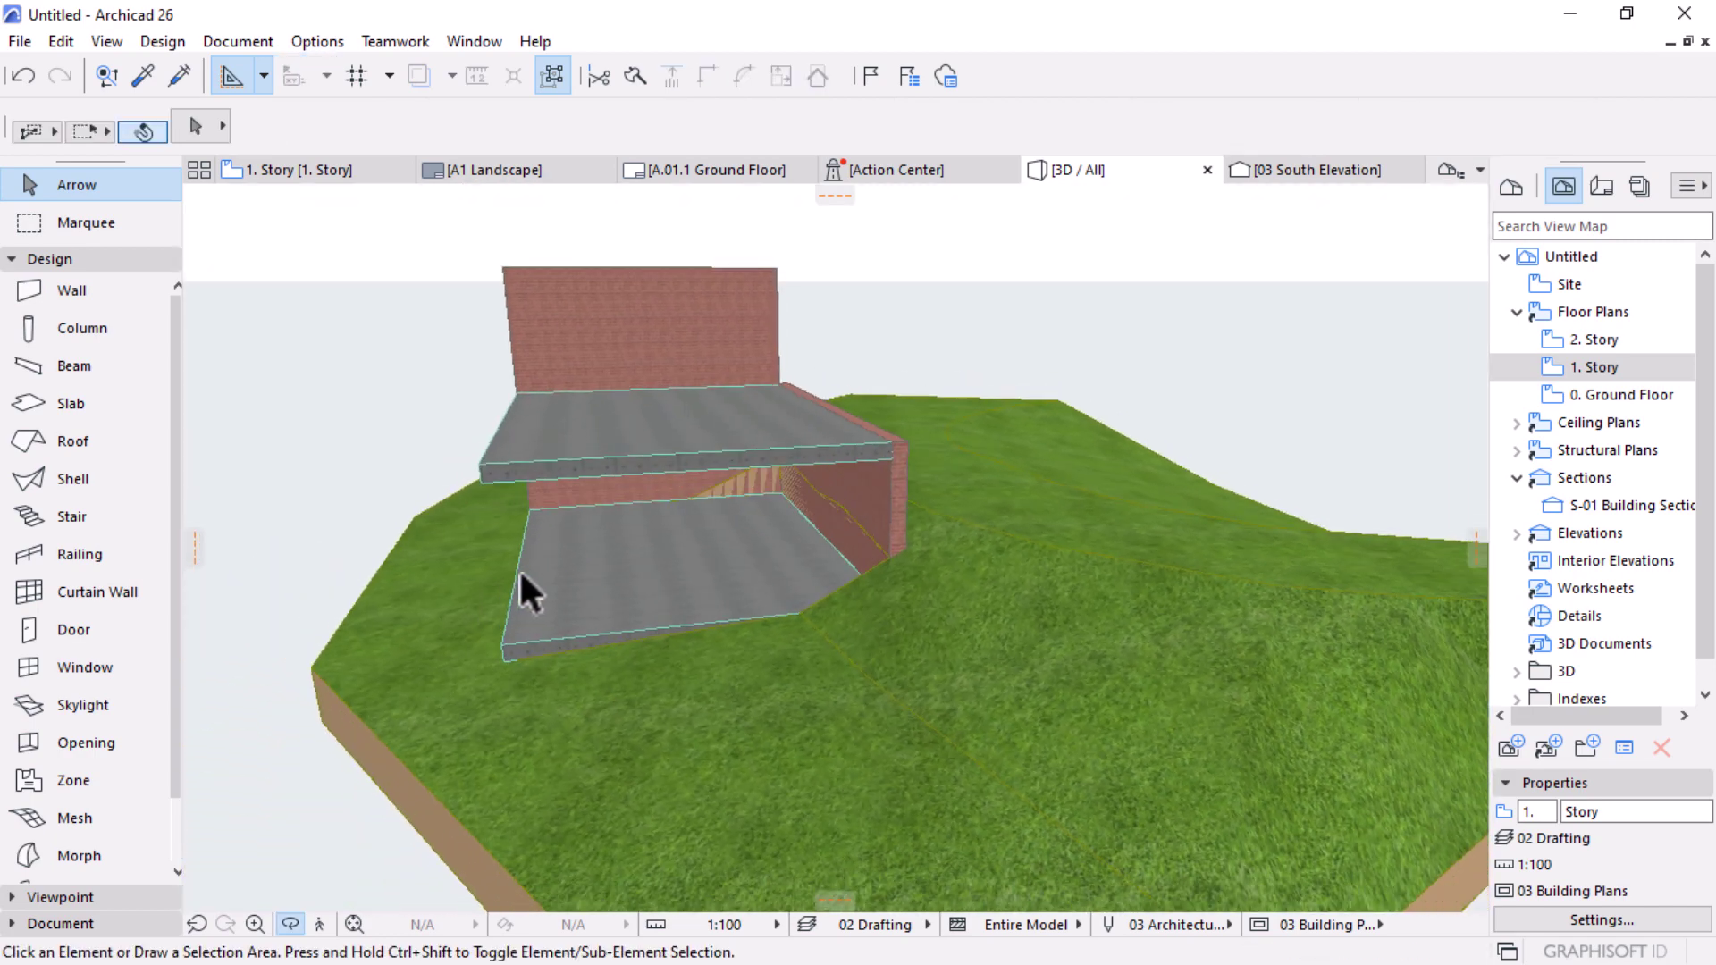
scroll(629, 555, up, 5)
scroll(699, 487, up, 5)
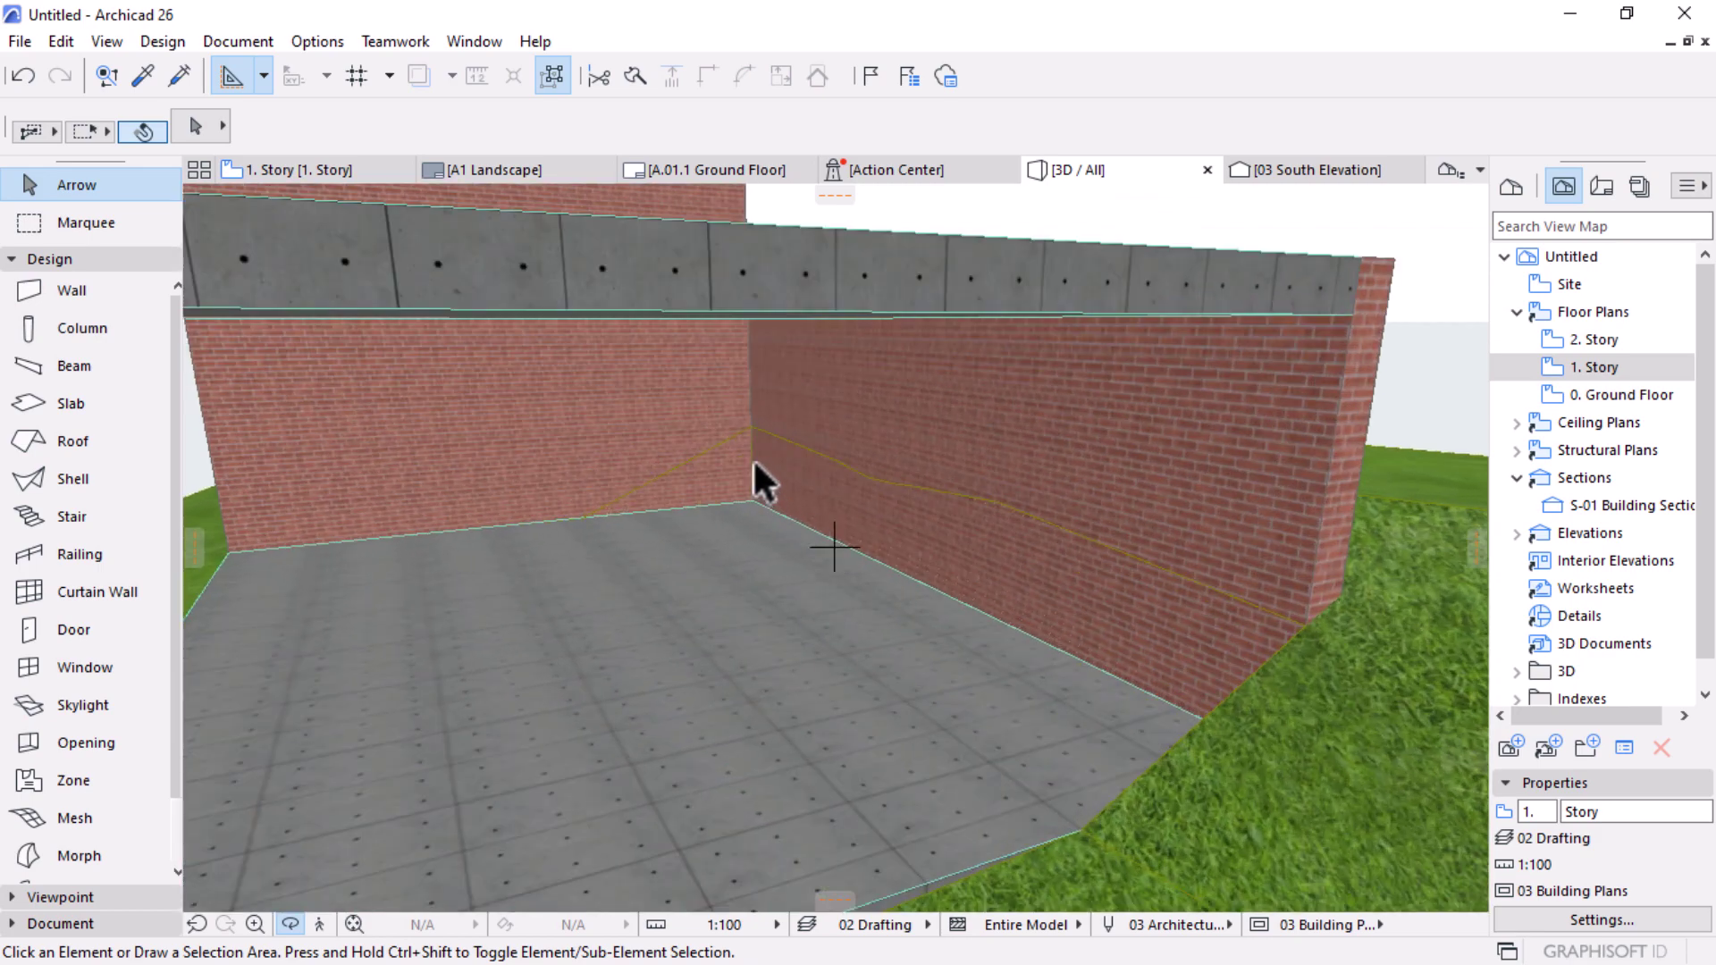
click(1028, 509)
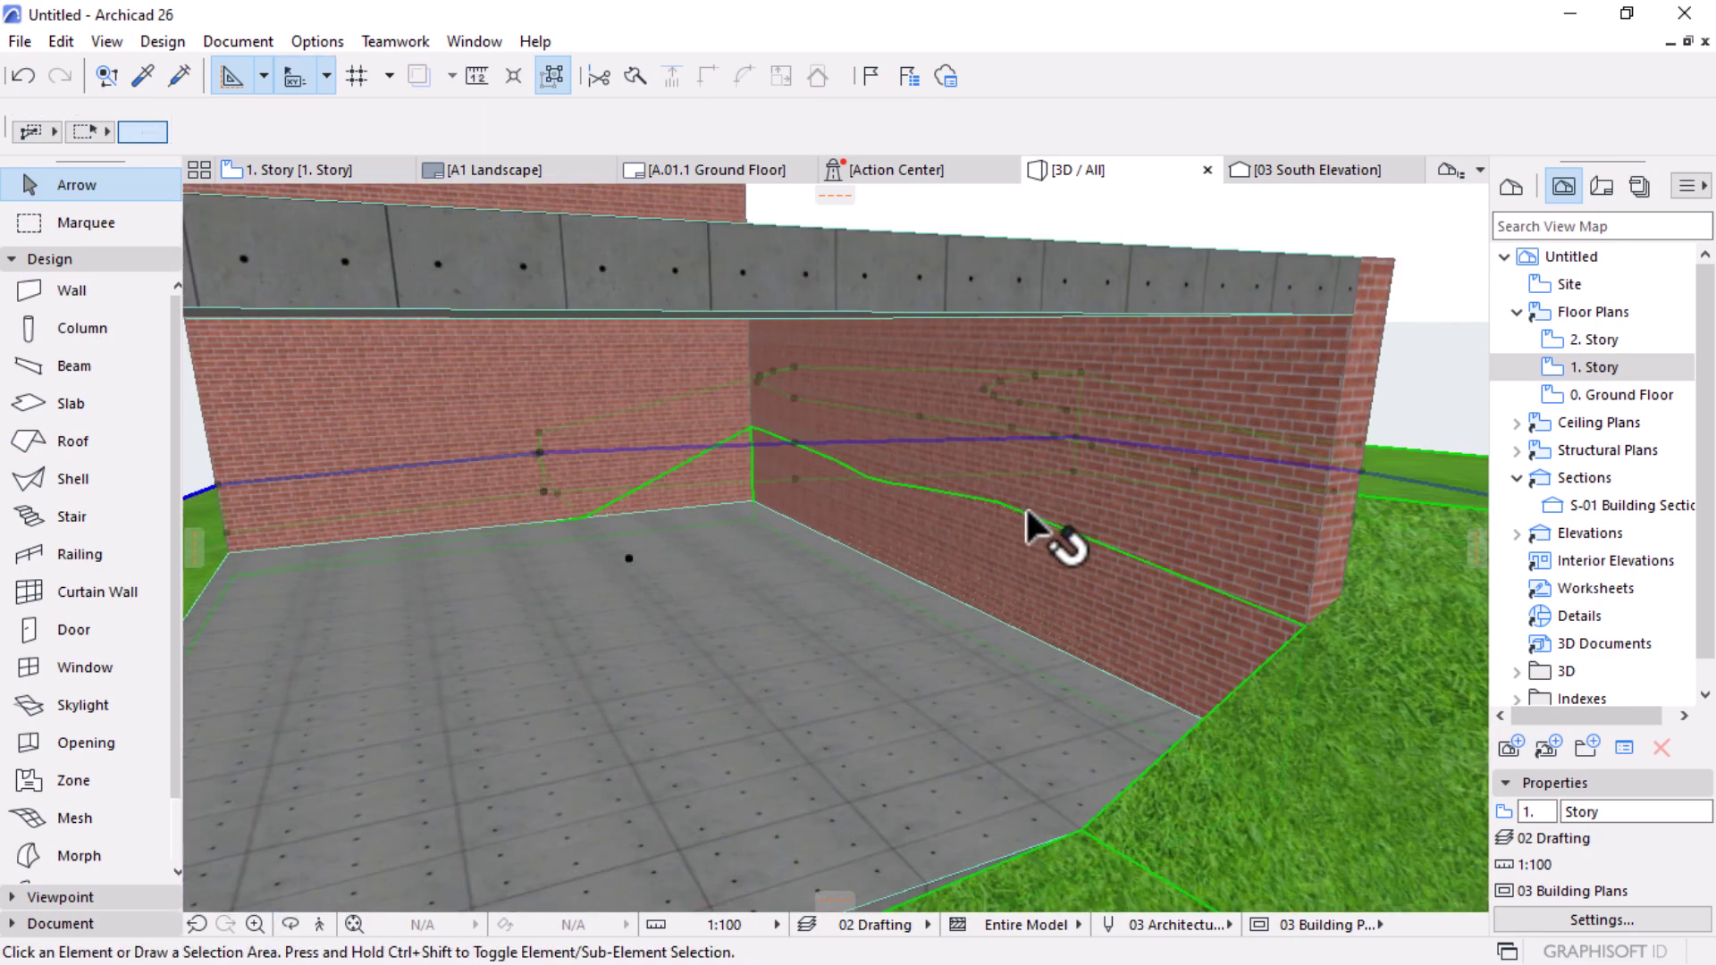
shift+middle_drag(974, 582, 1298, 560)
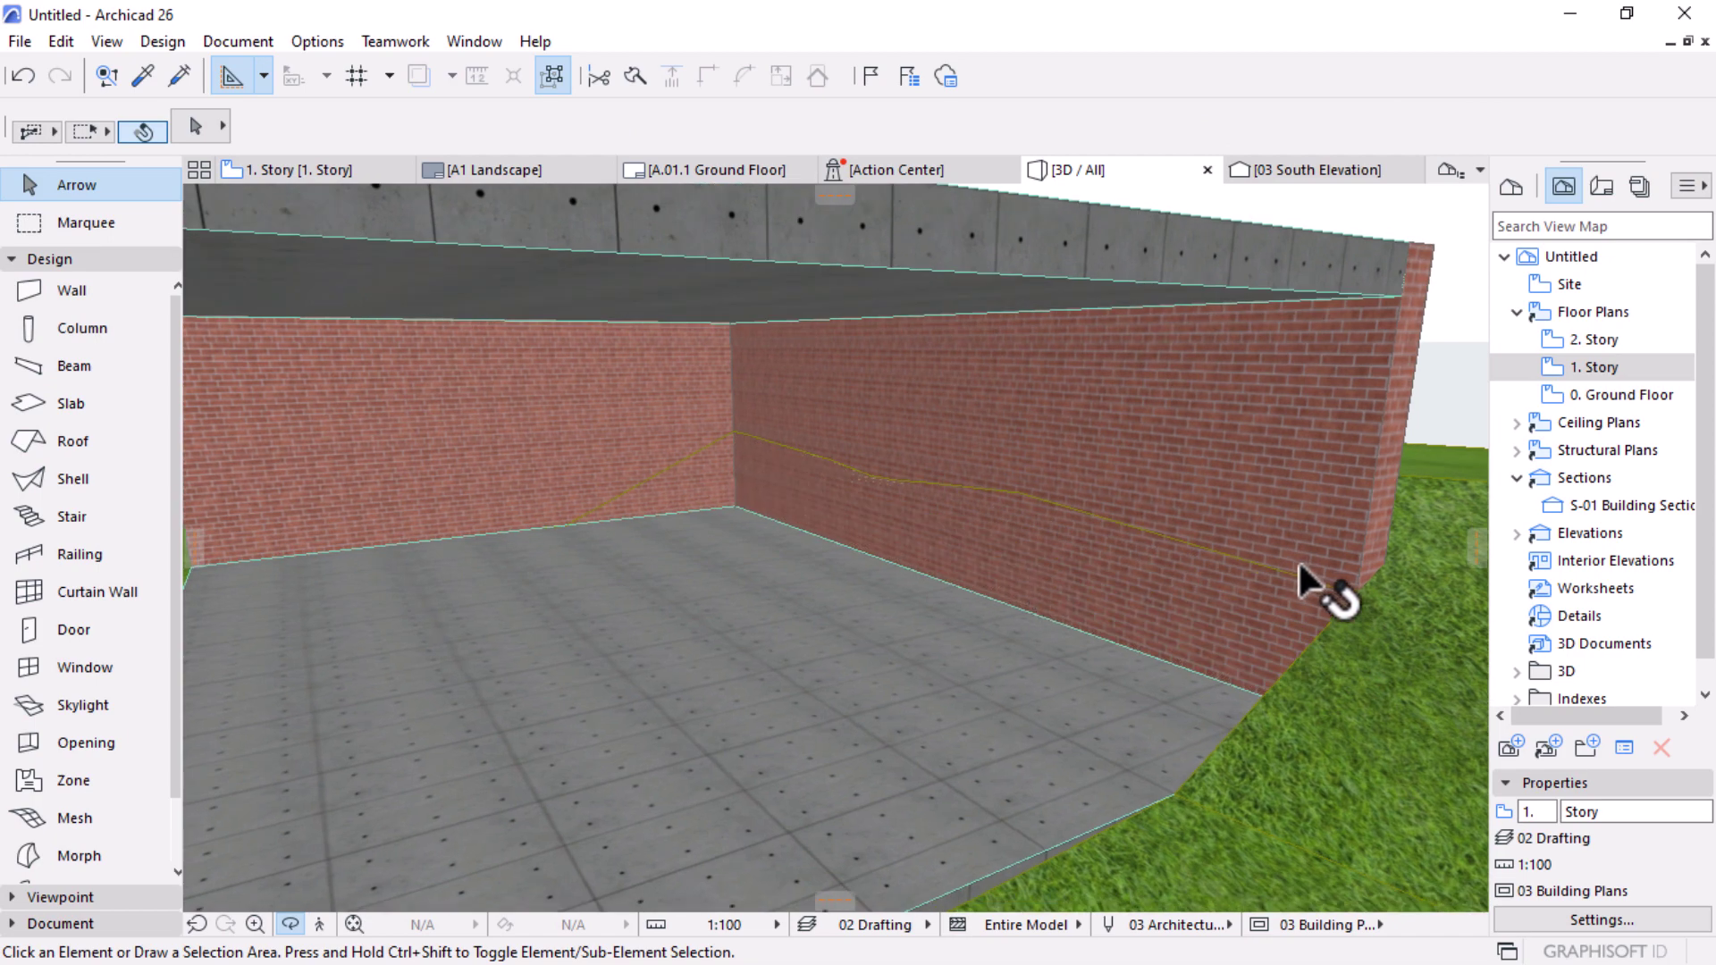
shift+middle_drag(1306, 475, 943, 643)
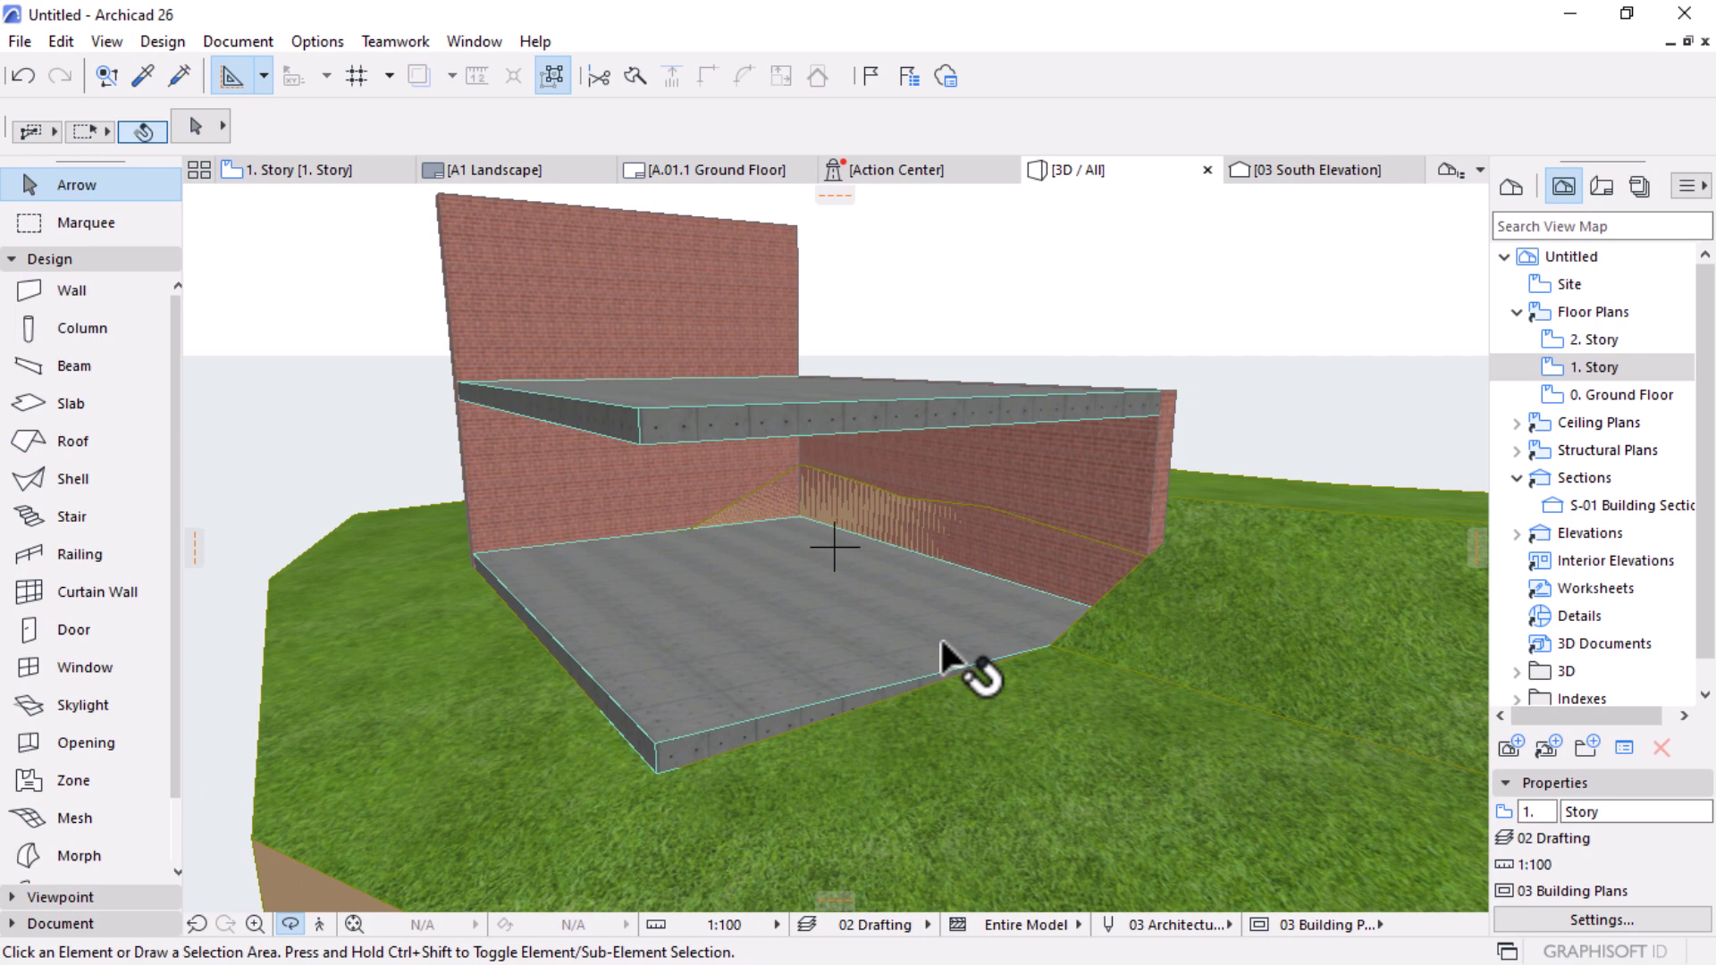
Step: Open Solid Element Operations for the terrain mesh and add the mesh as the target
scroll(1084, 491, up, 10)
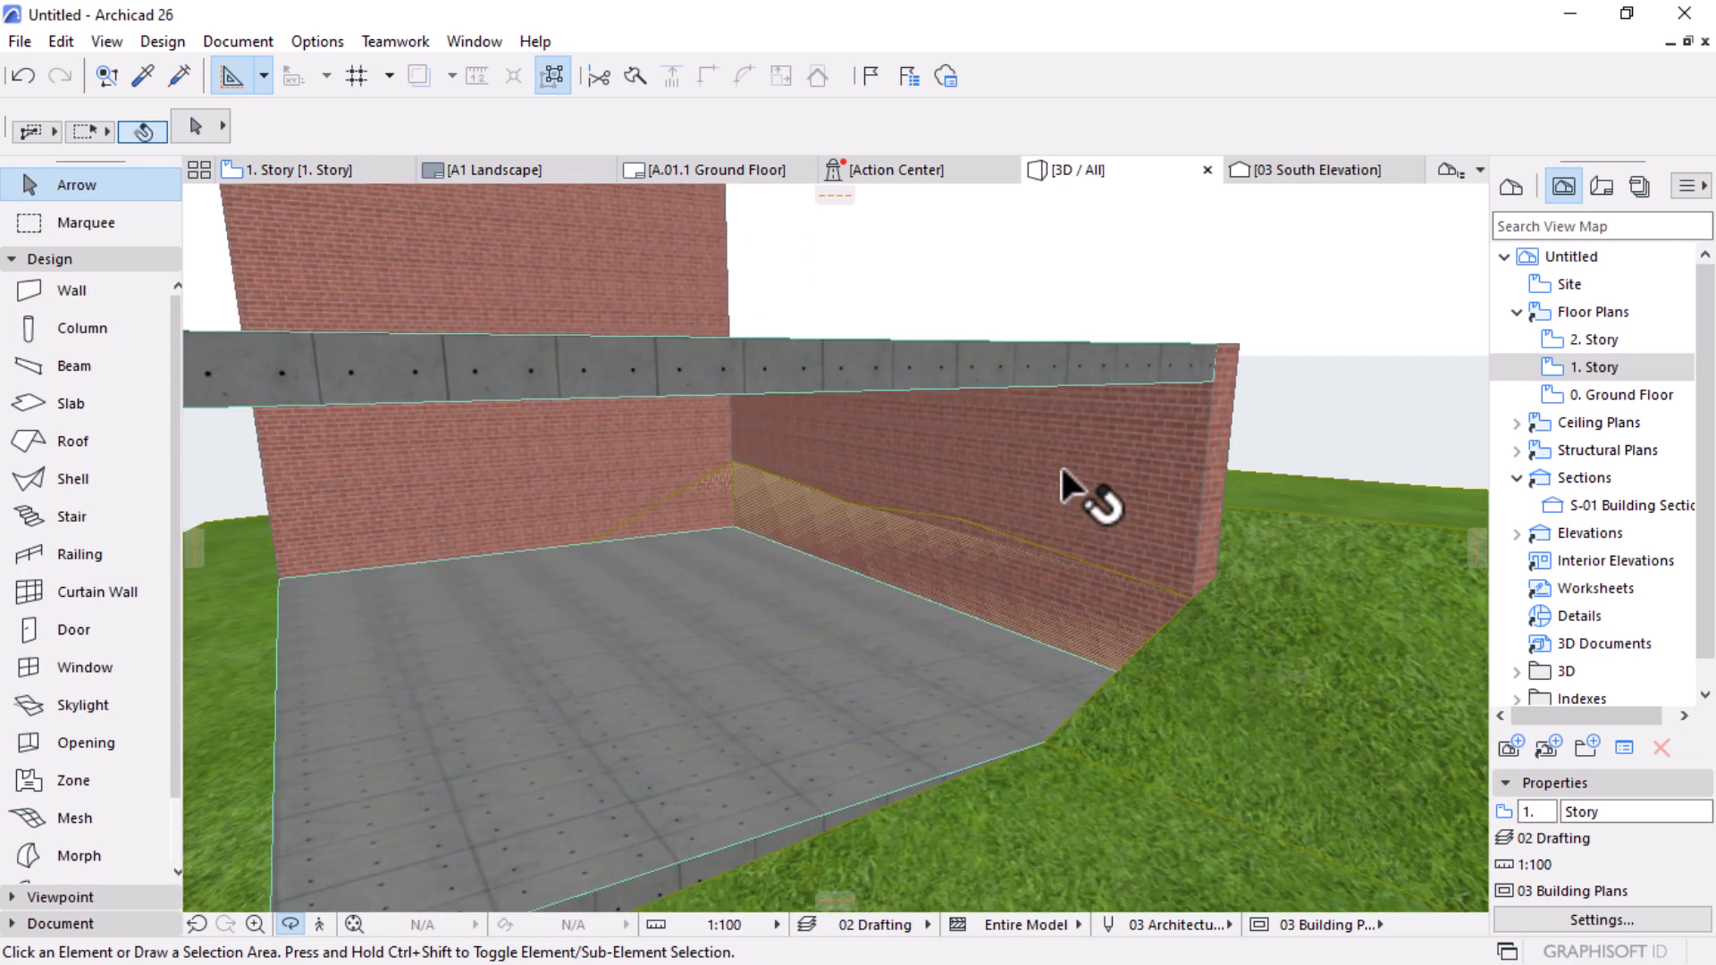
key(o)
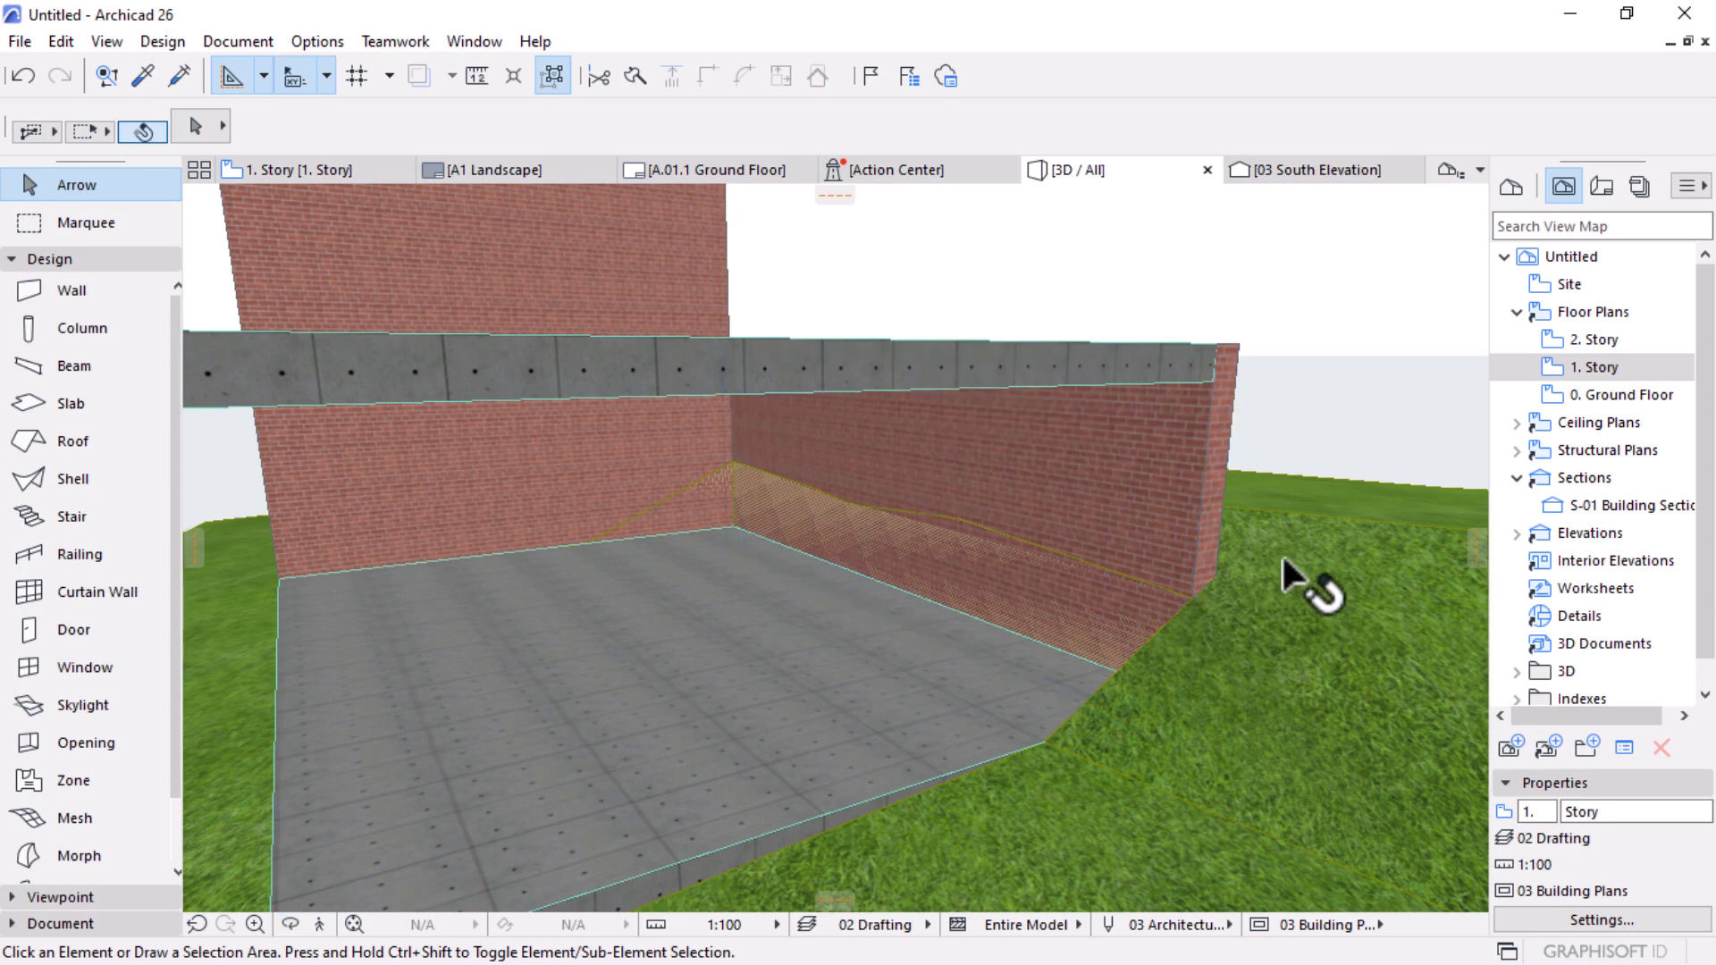
click(1297, 580)
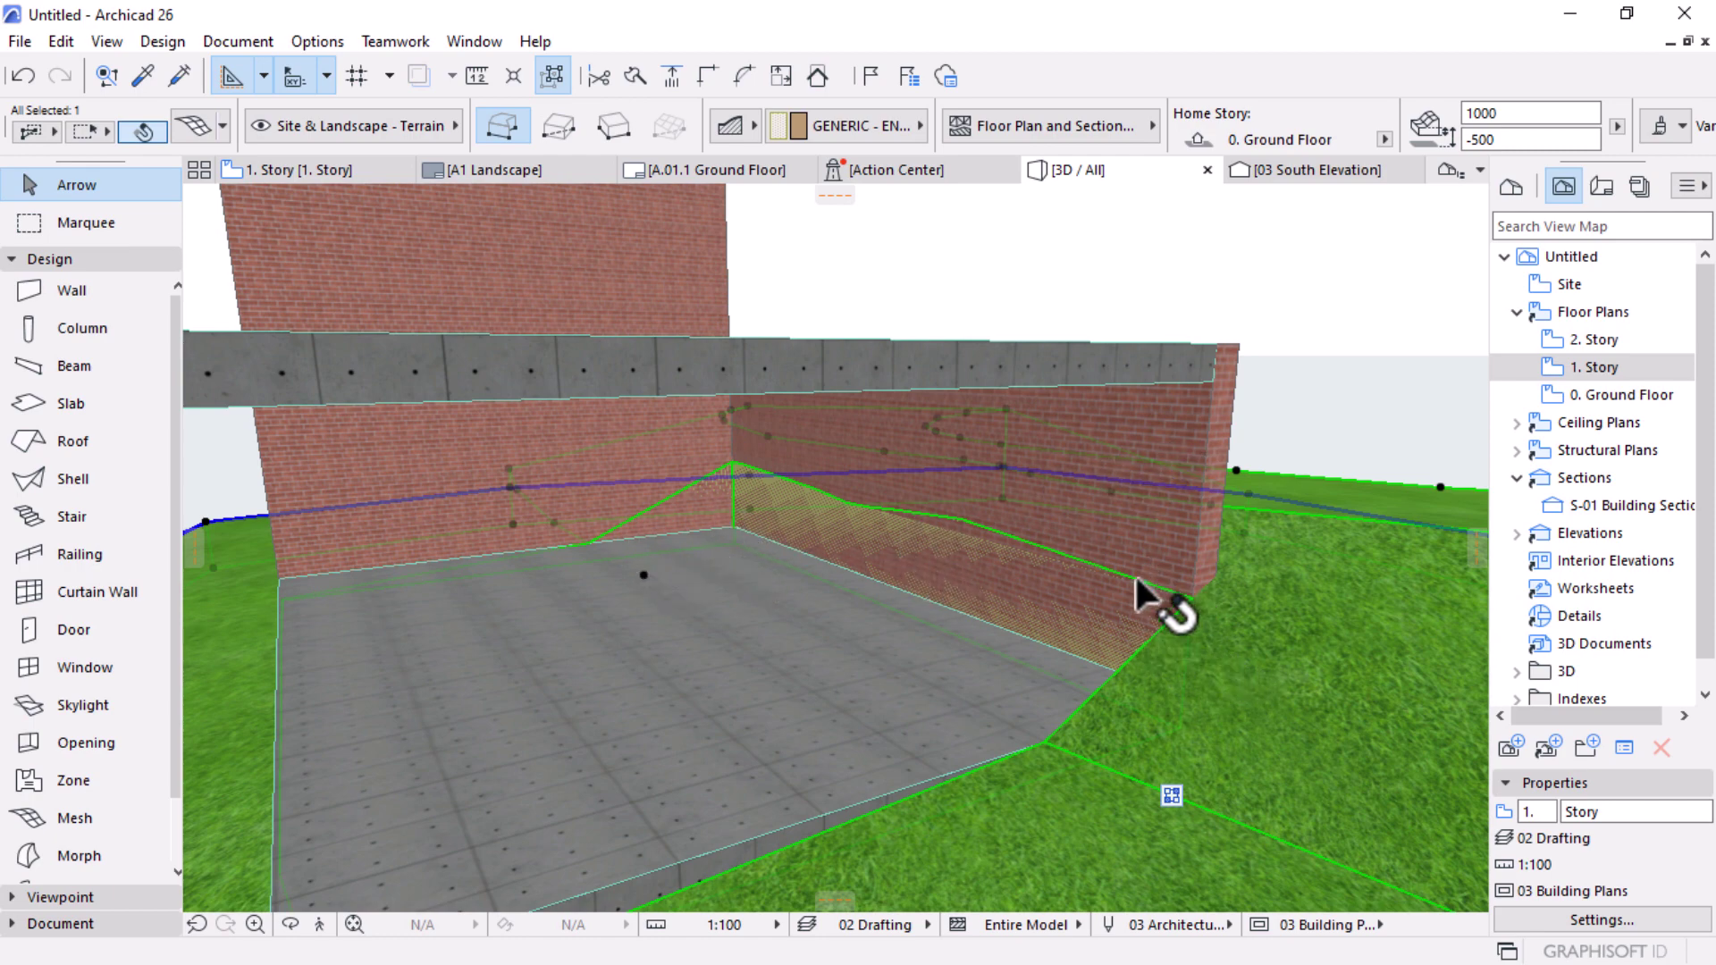
right_click(971, 227)
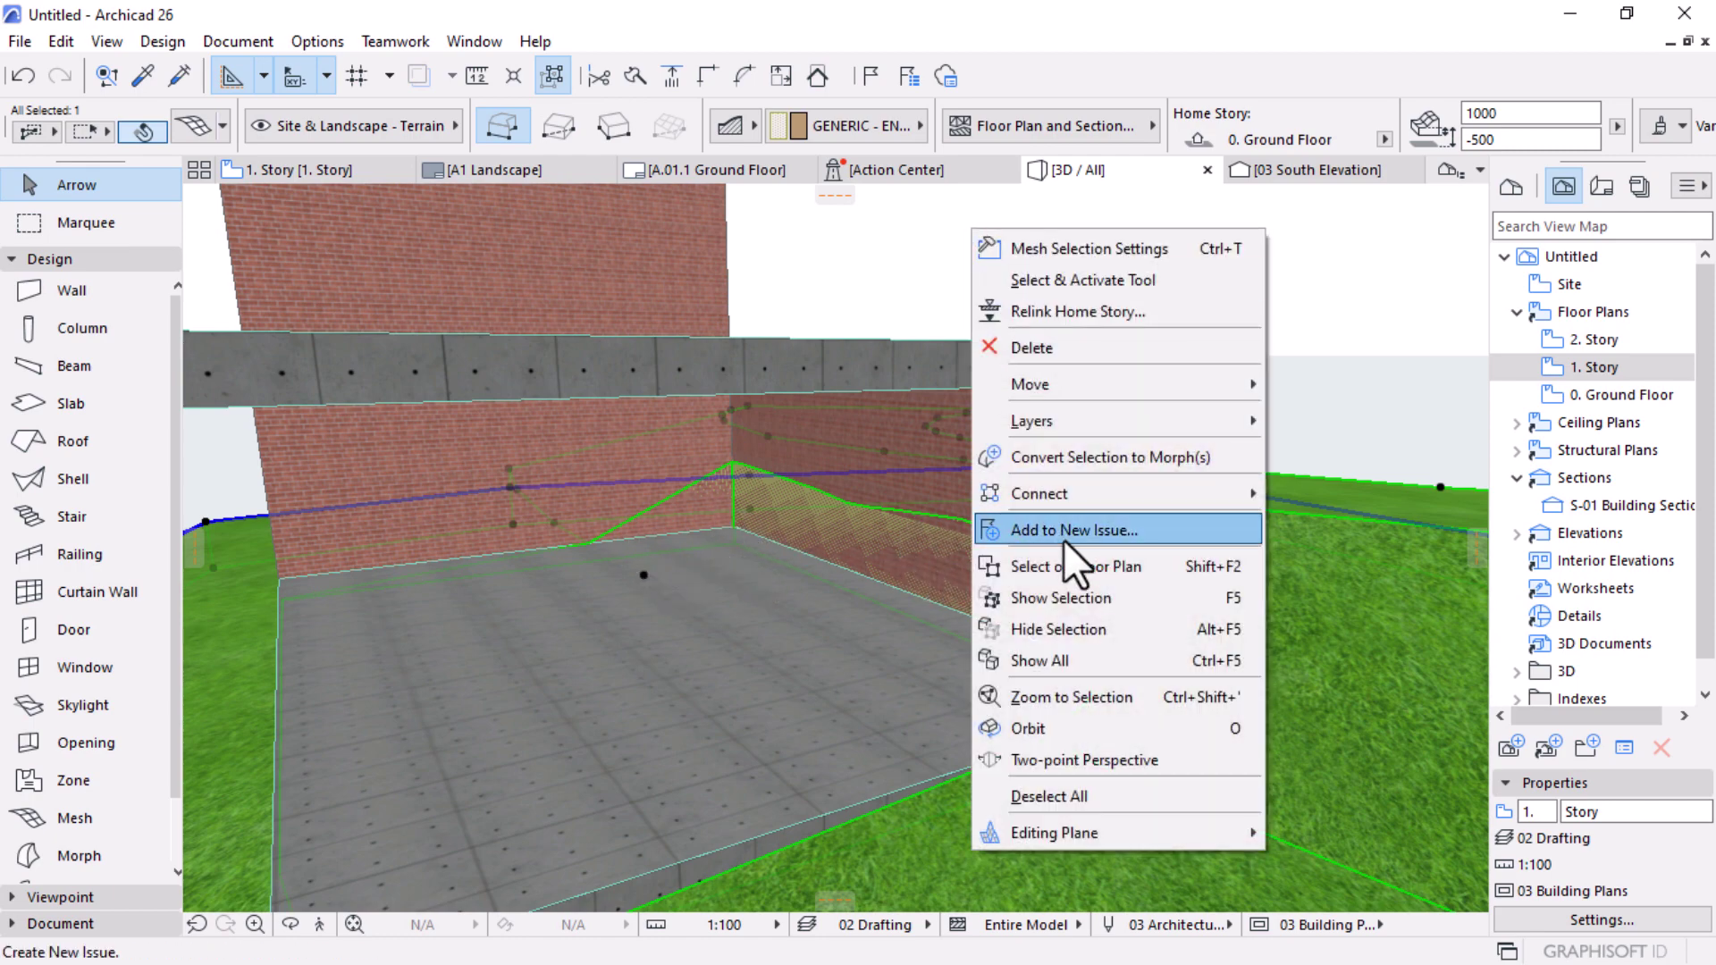
mouse_move(1087, 498)
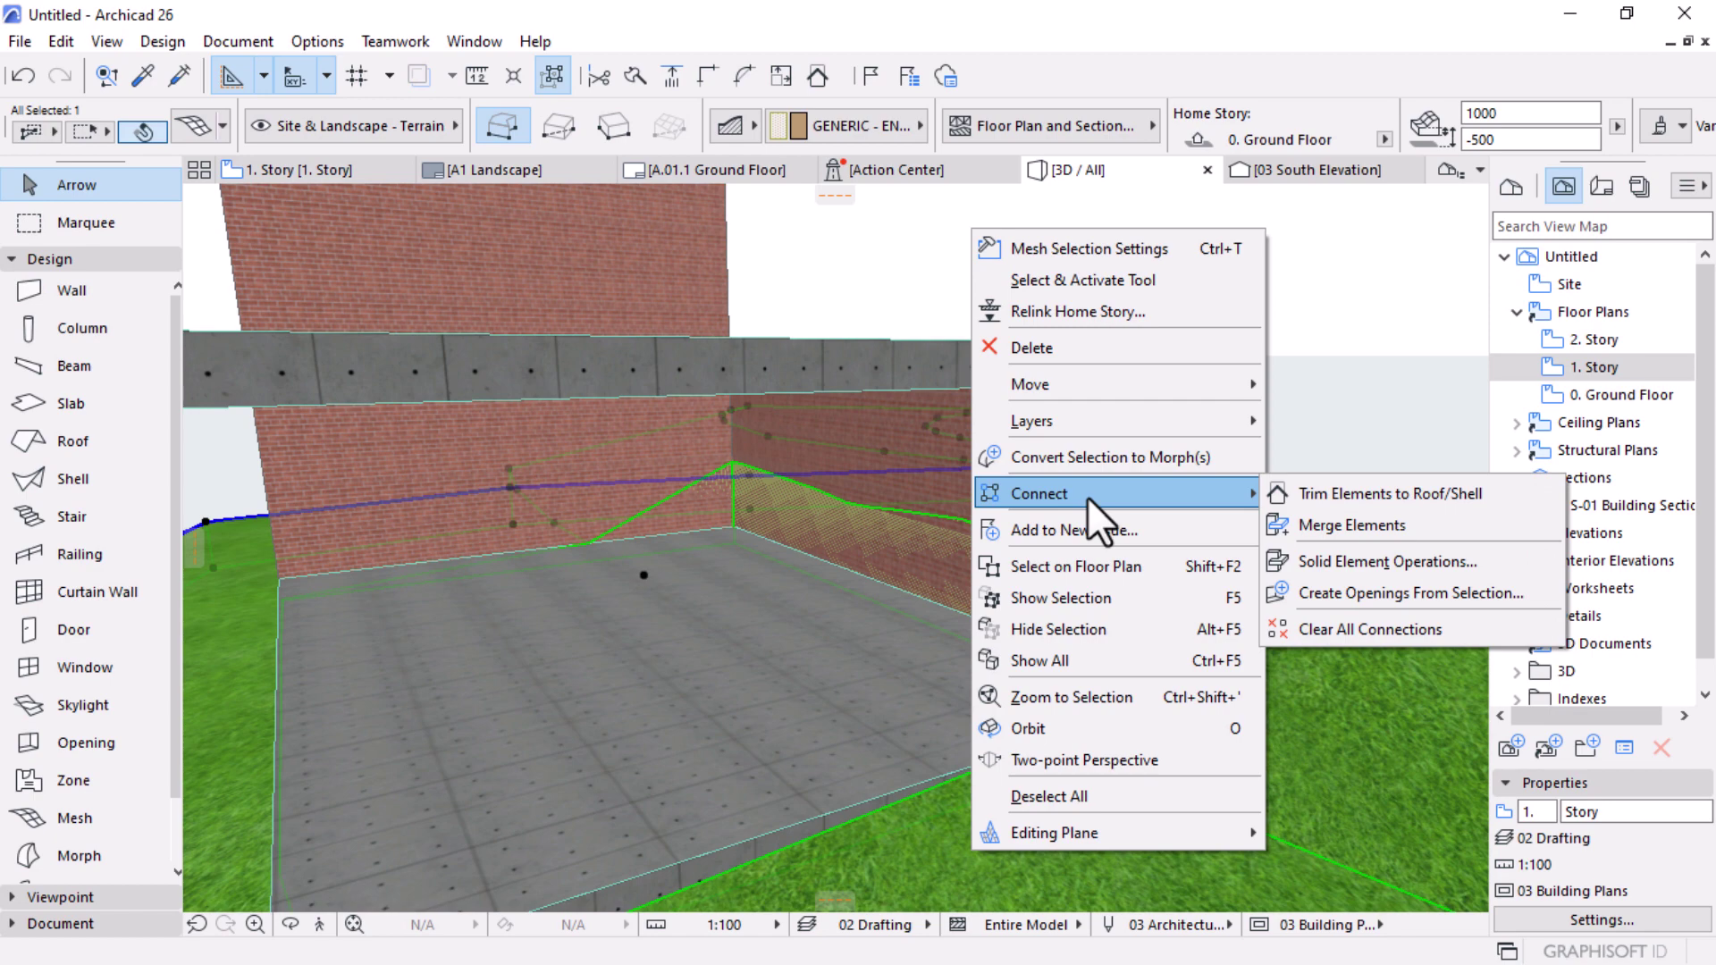
click(1397, 569)
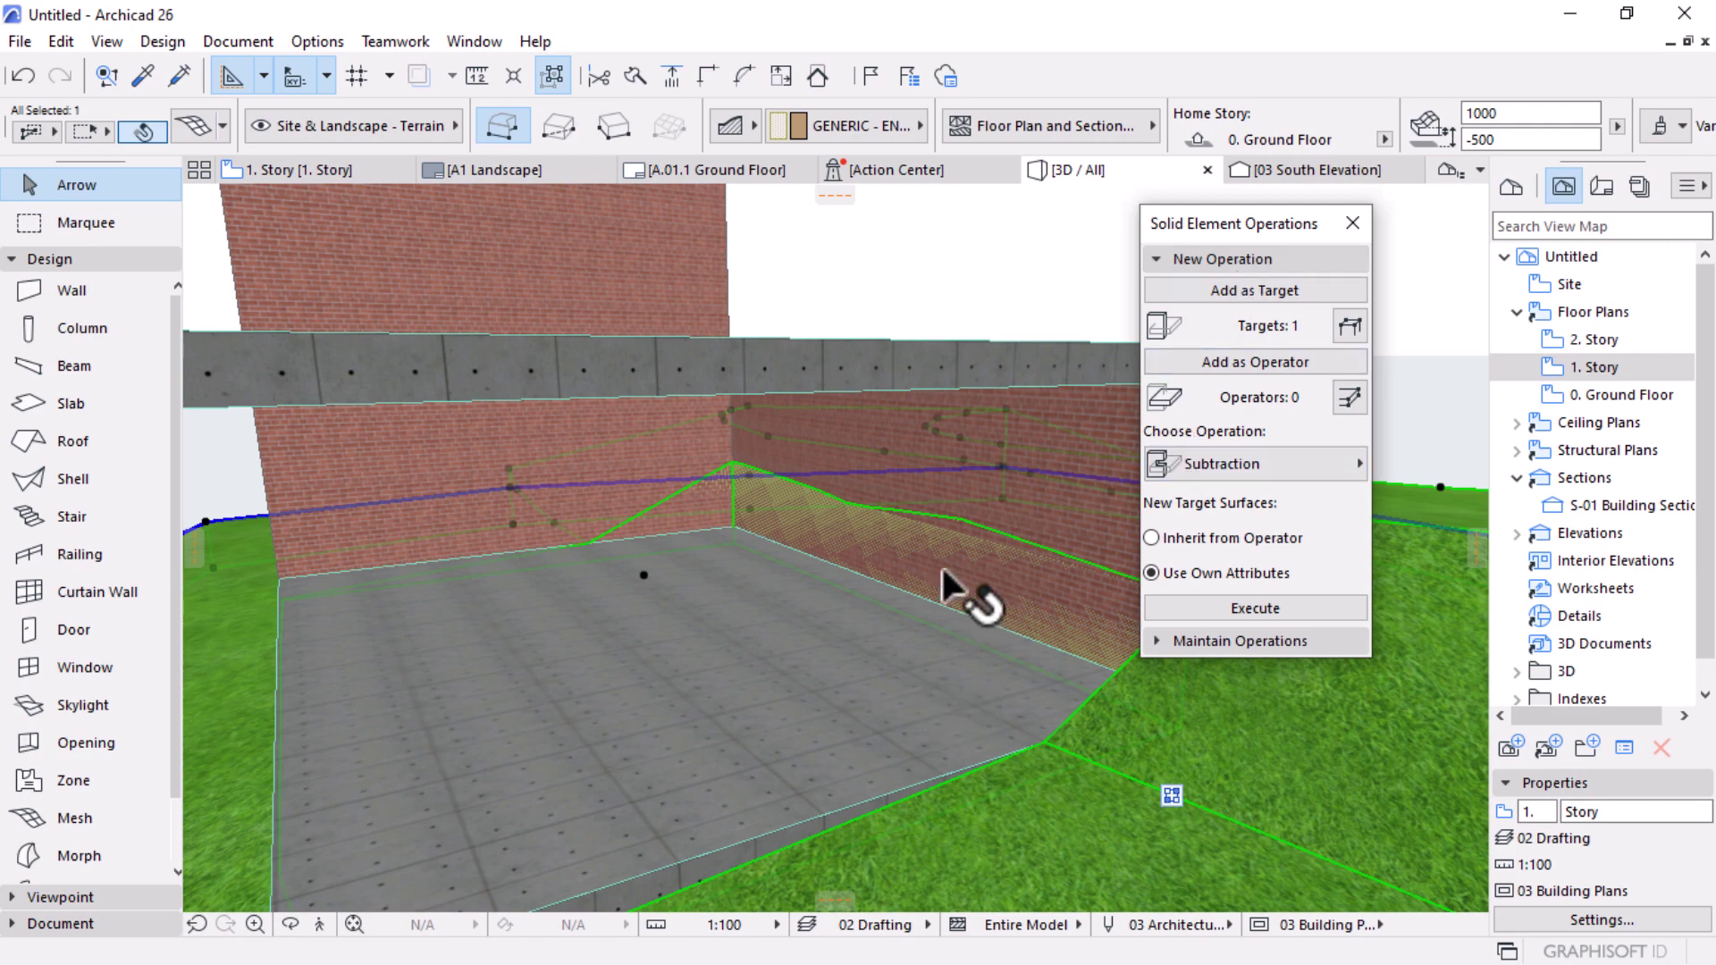
Step: Add the ground floor side wall as the operator and execute its subtraction from the terrain mesh
click(1082, 435)
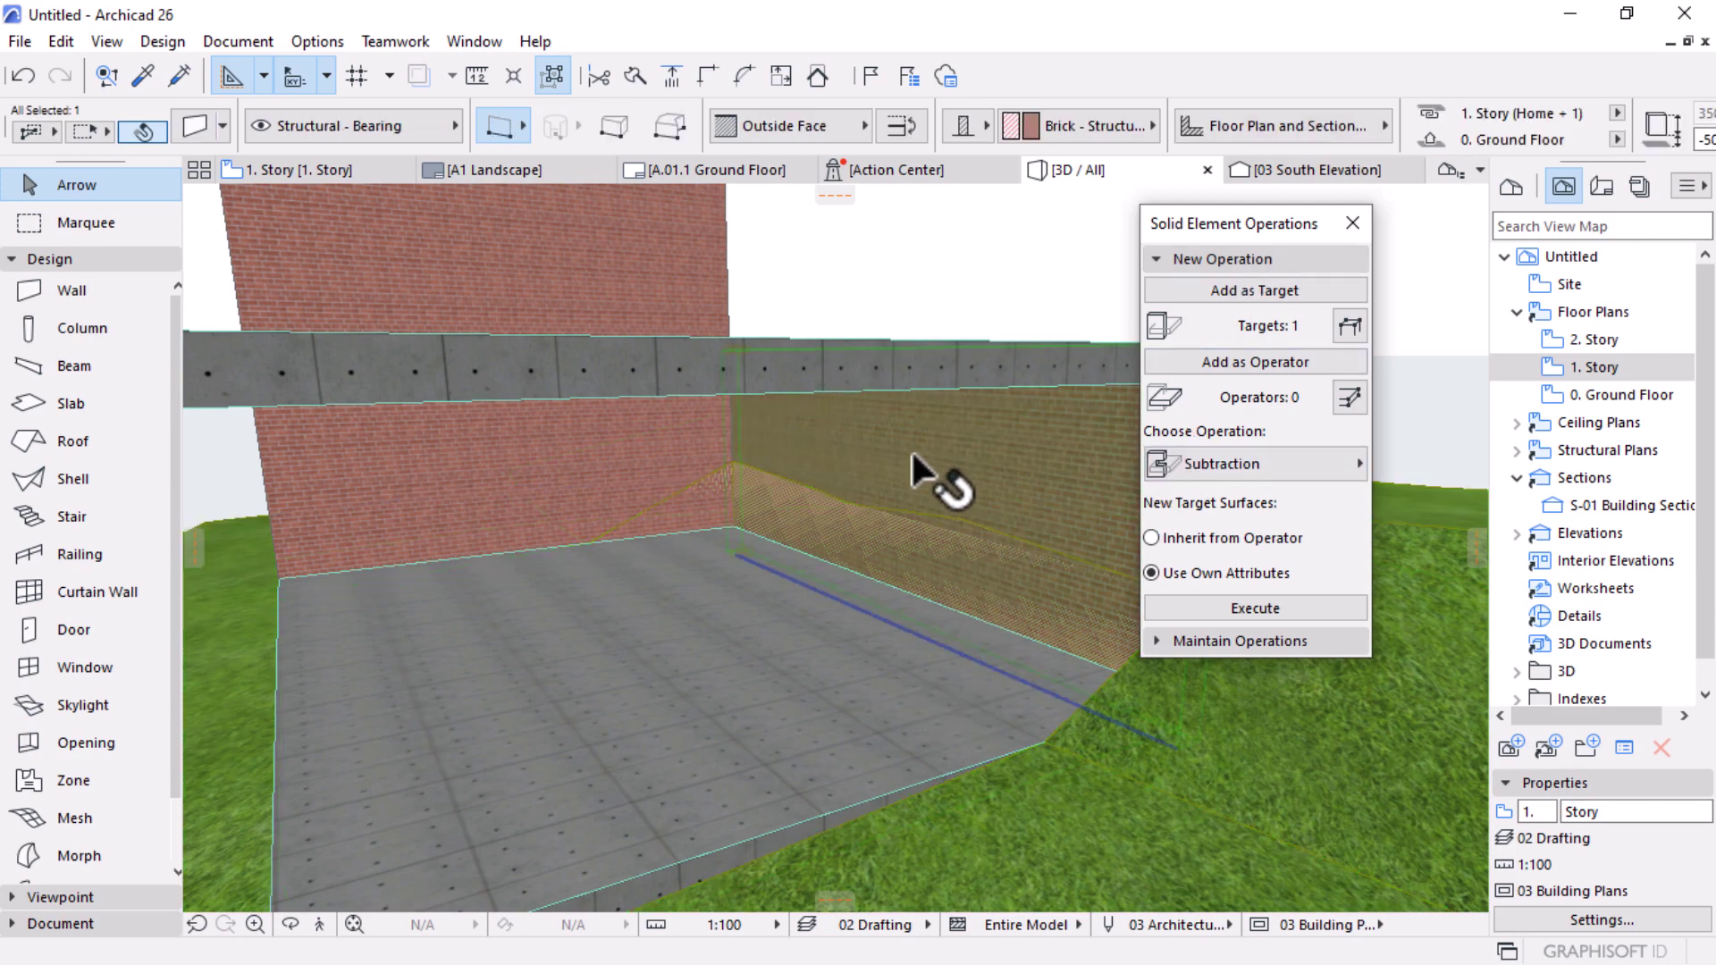
click(1228, 367)
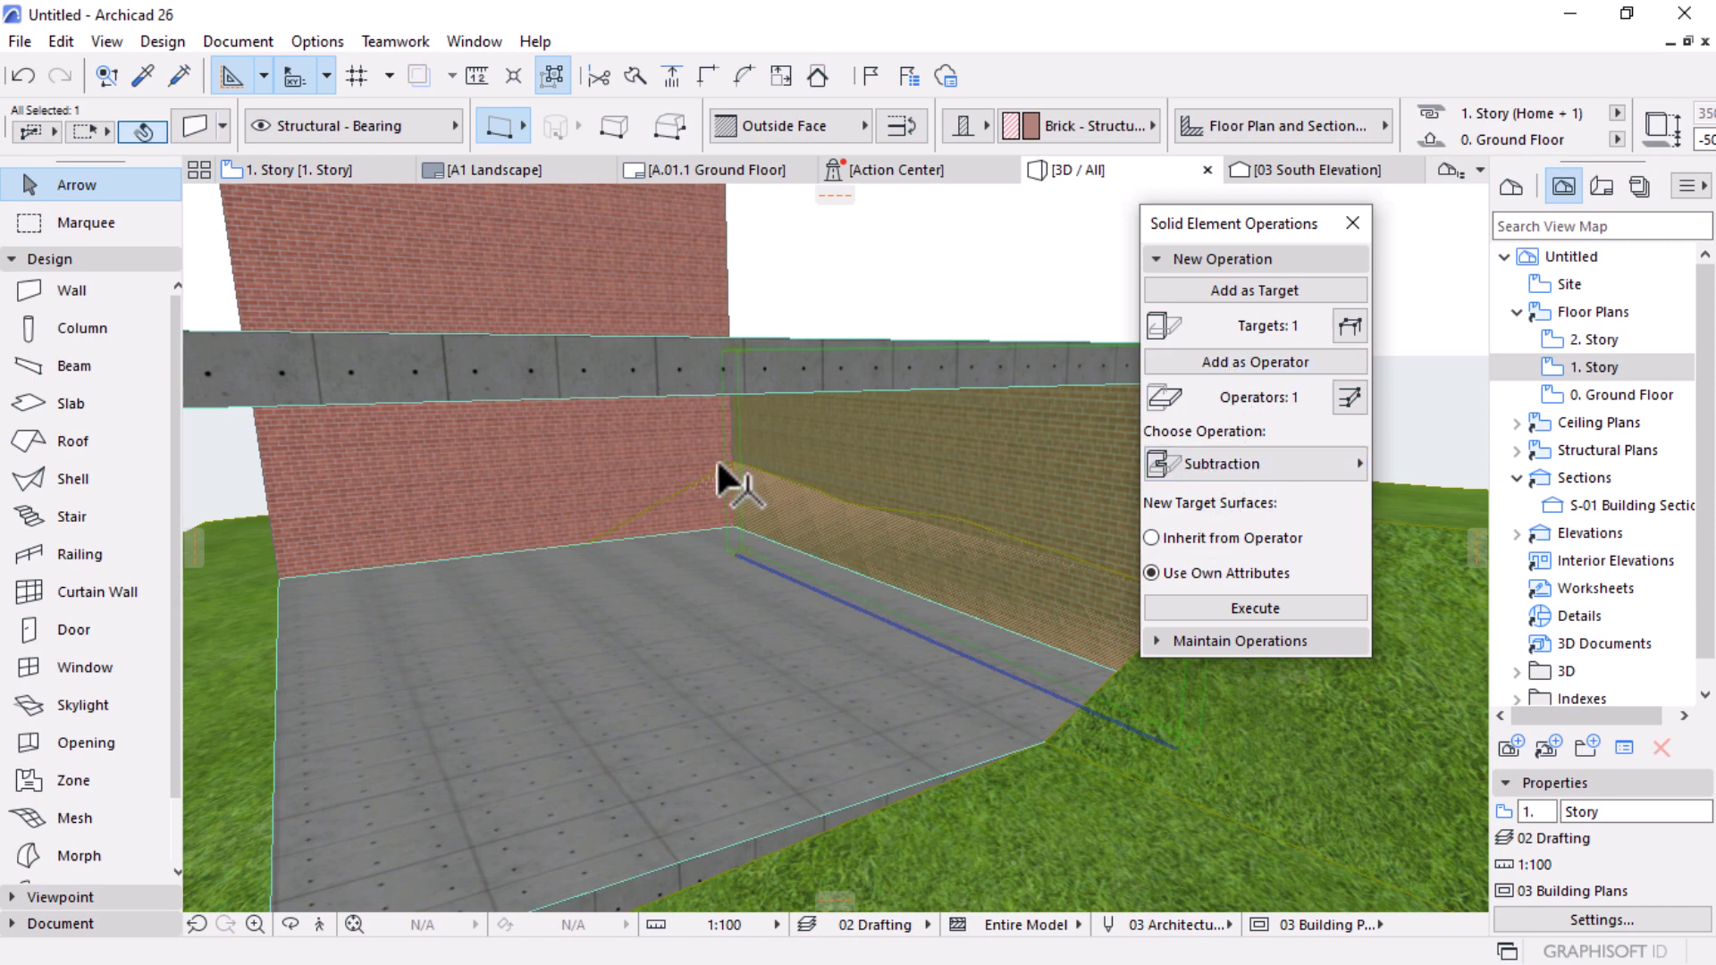
mouse_move(834, 524)
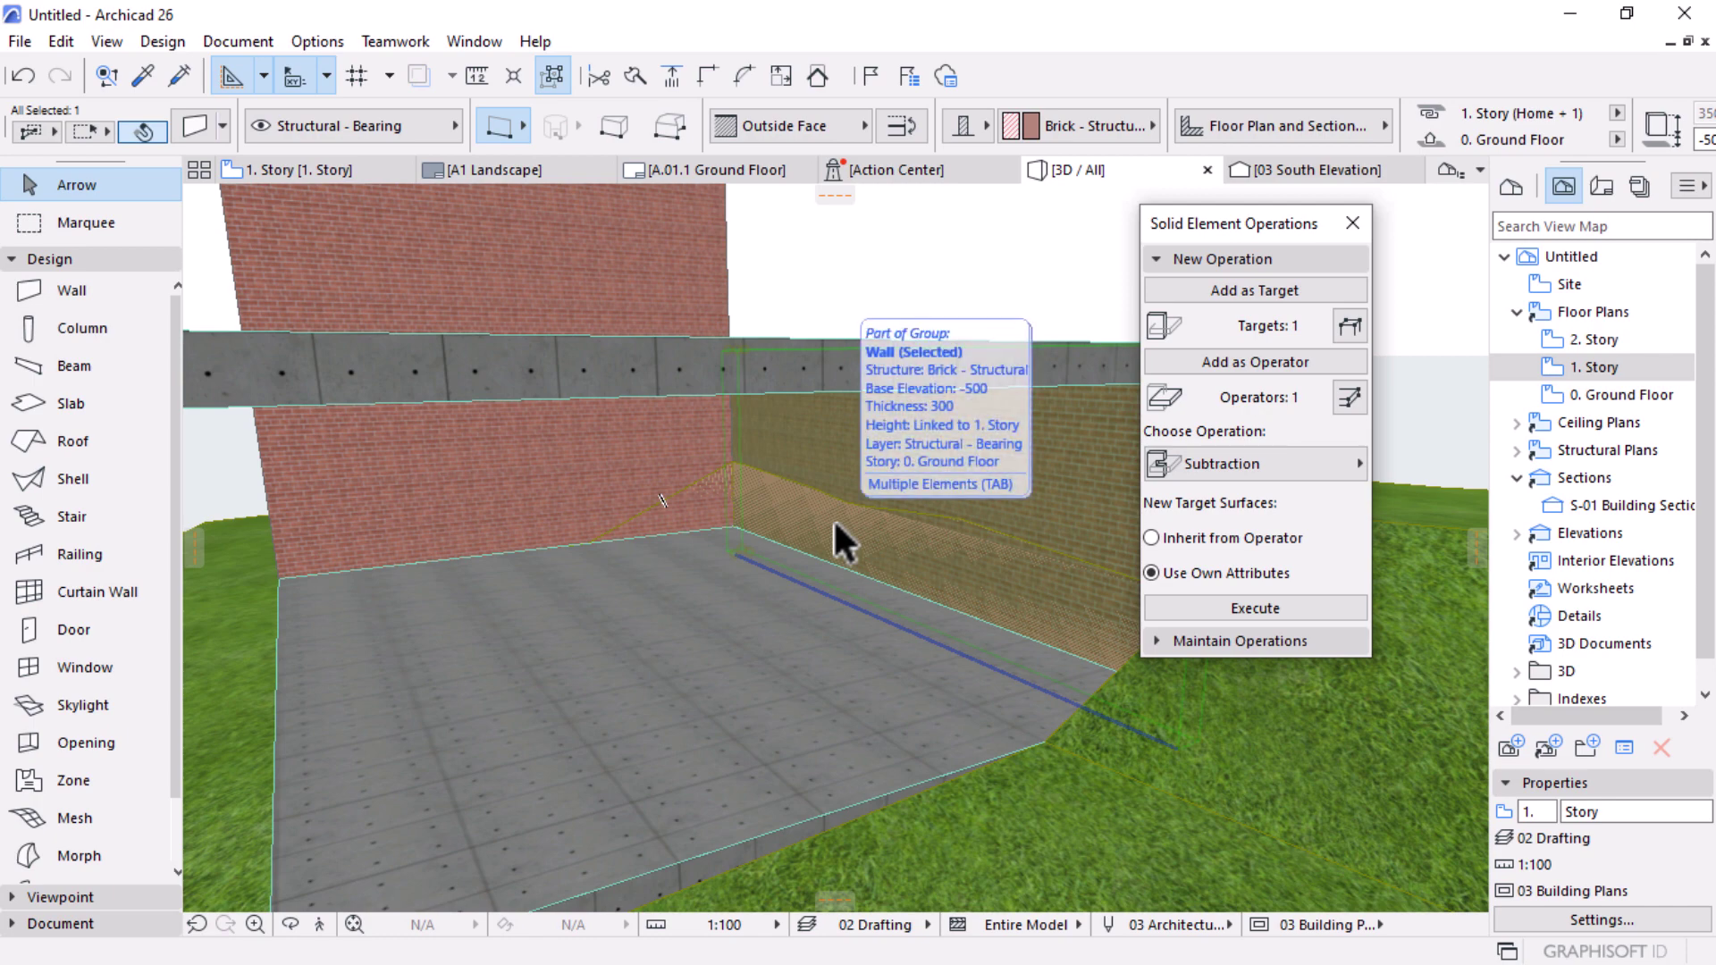
click(1257, 609)
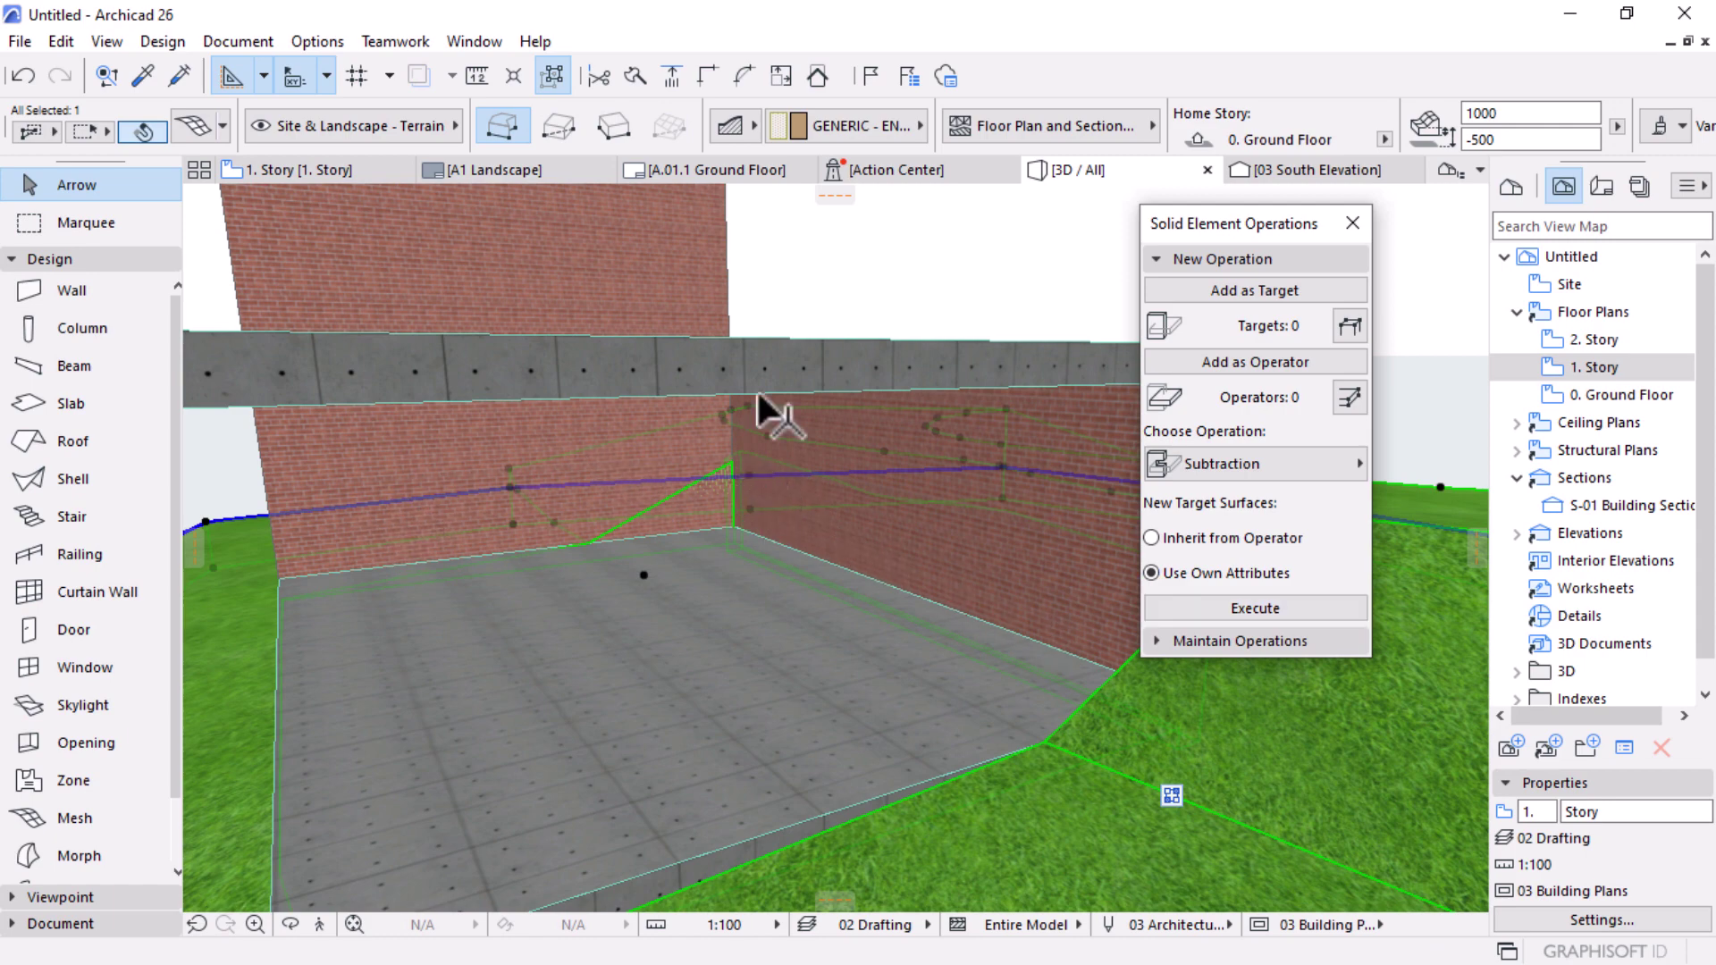
click(796, 272)
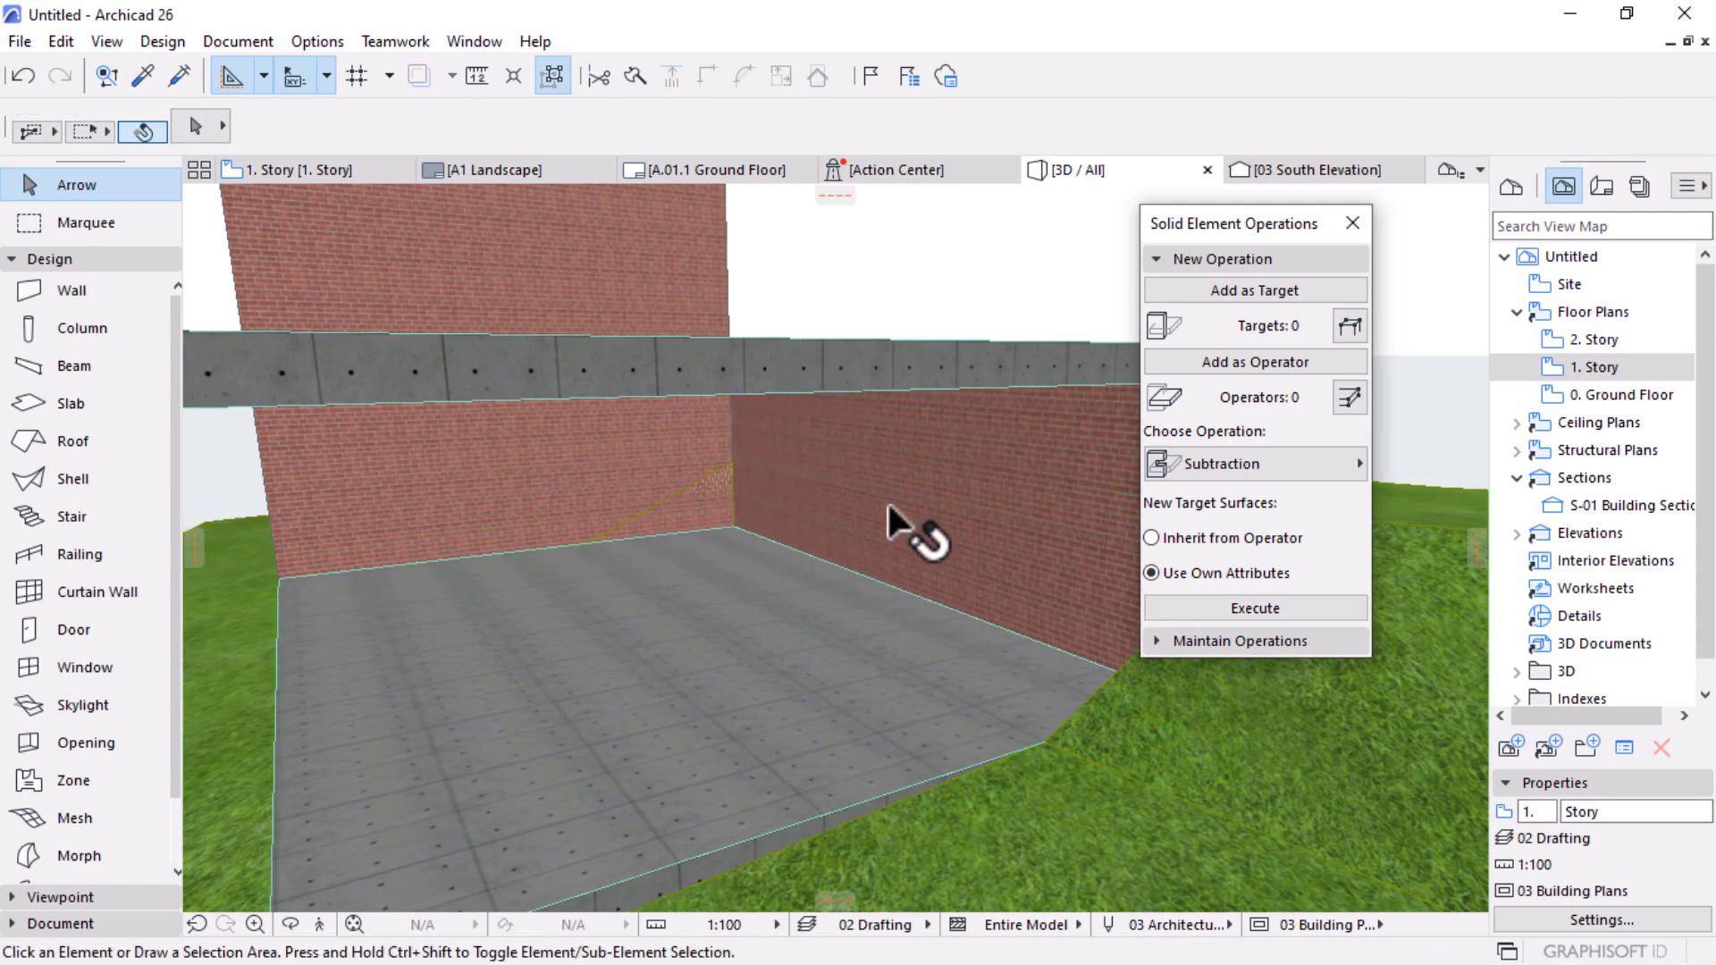
Step: Subtract the ground floor back wall from the terrain mesh and close Solid Element Operations
click(707, 472)
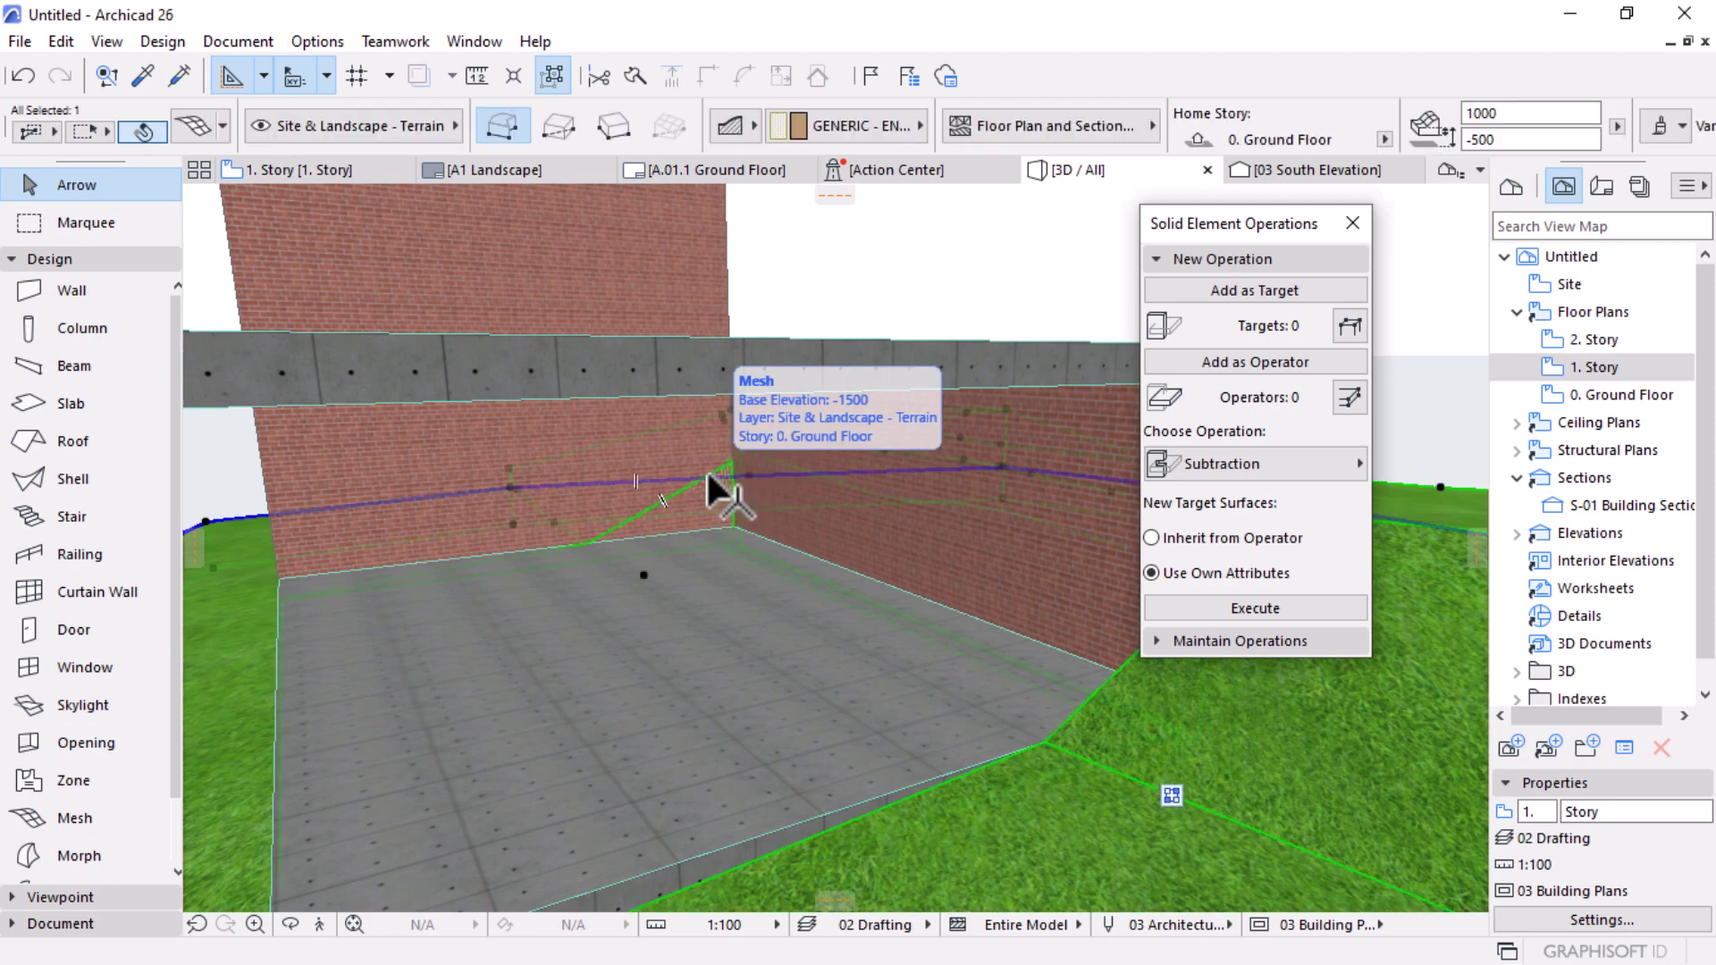
click(1253, 293)
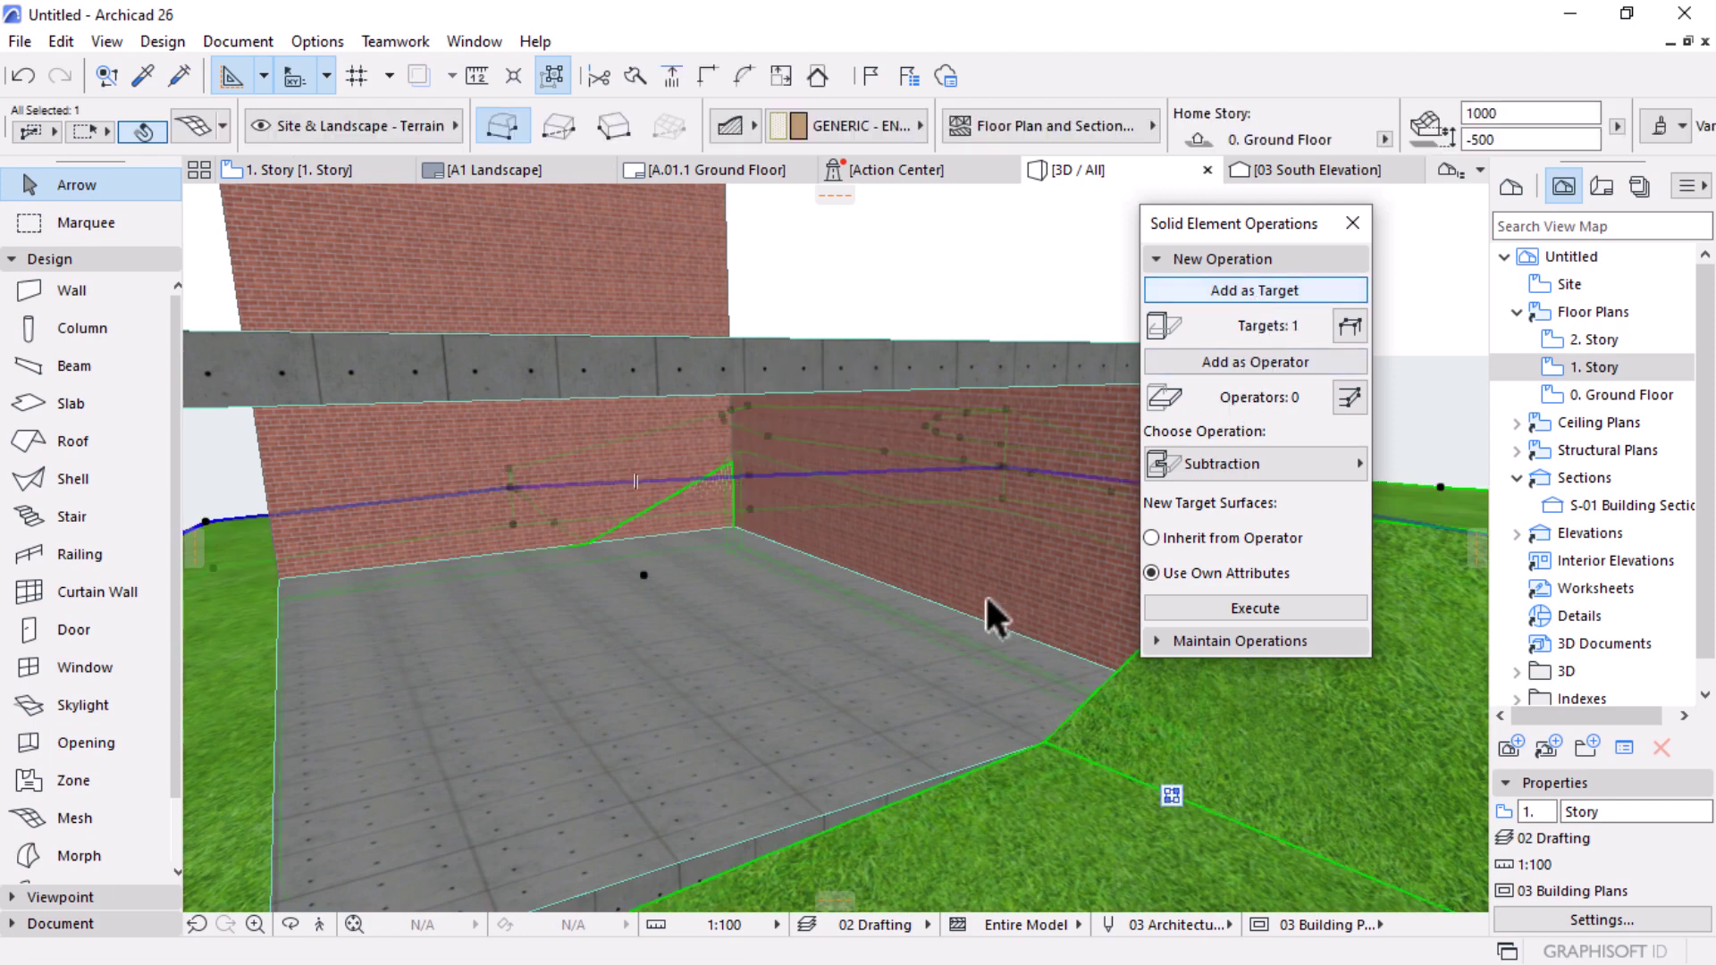
click(345, 479)
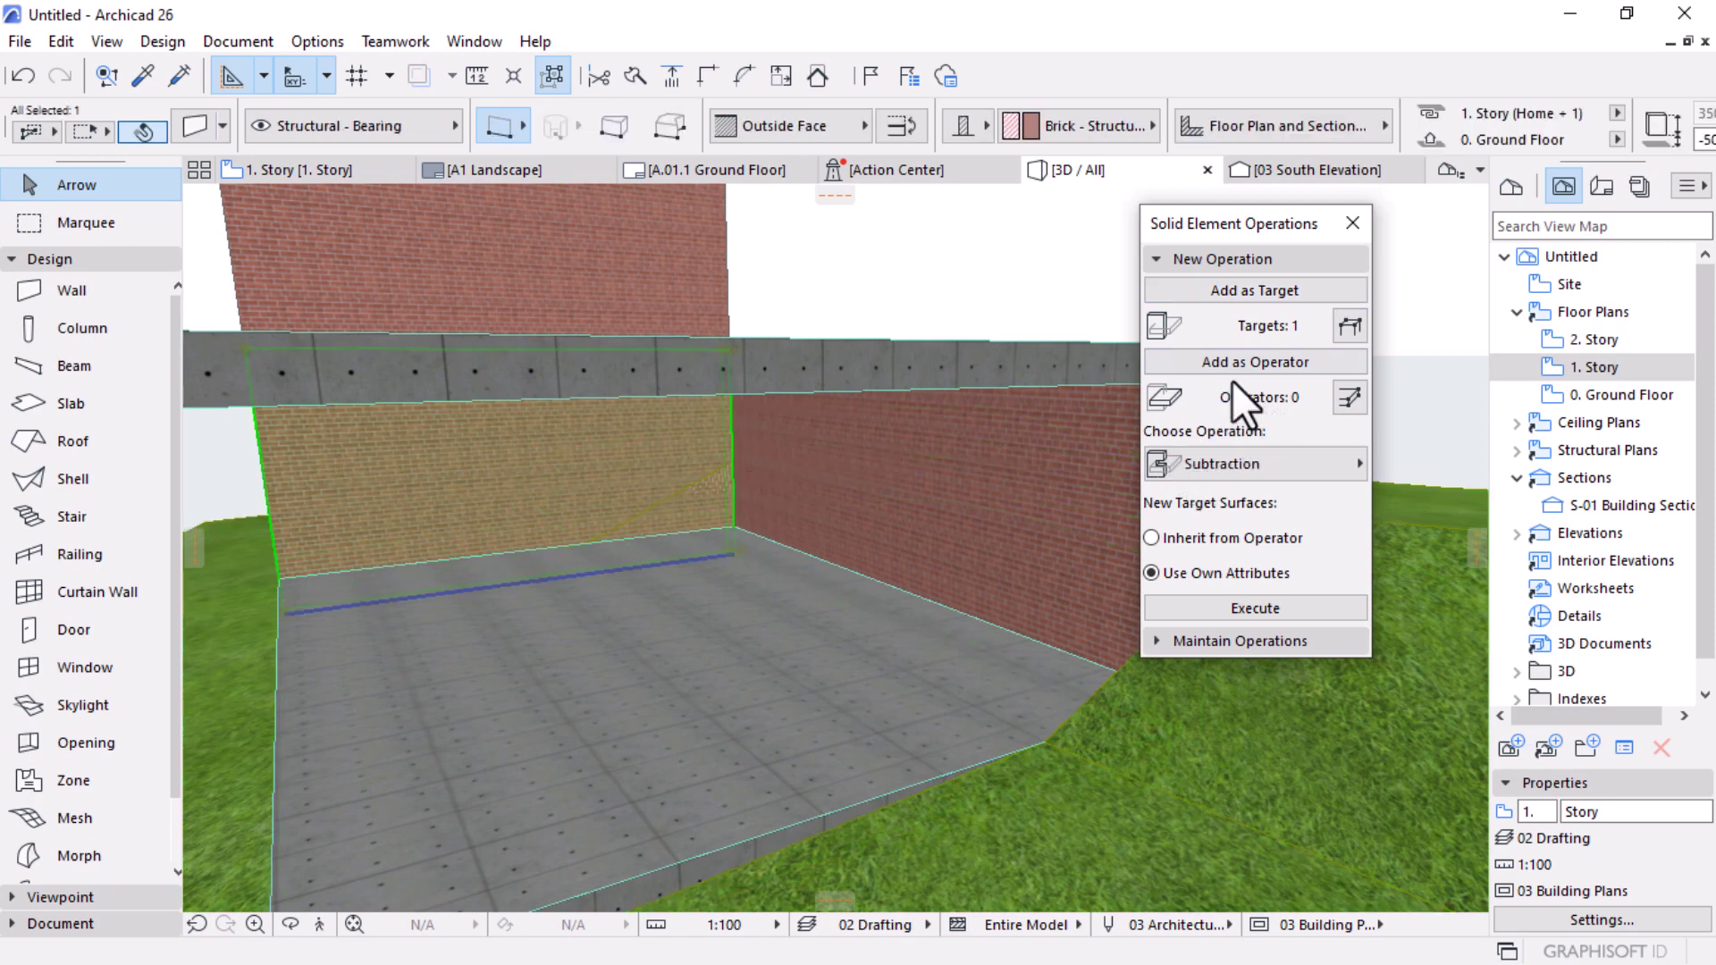
click(1203, 363)
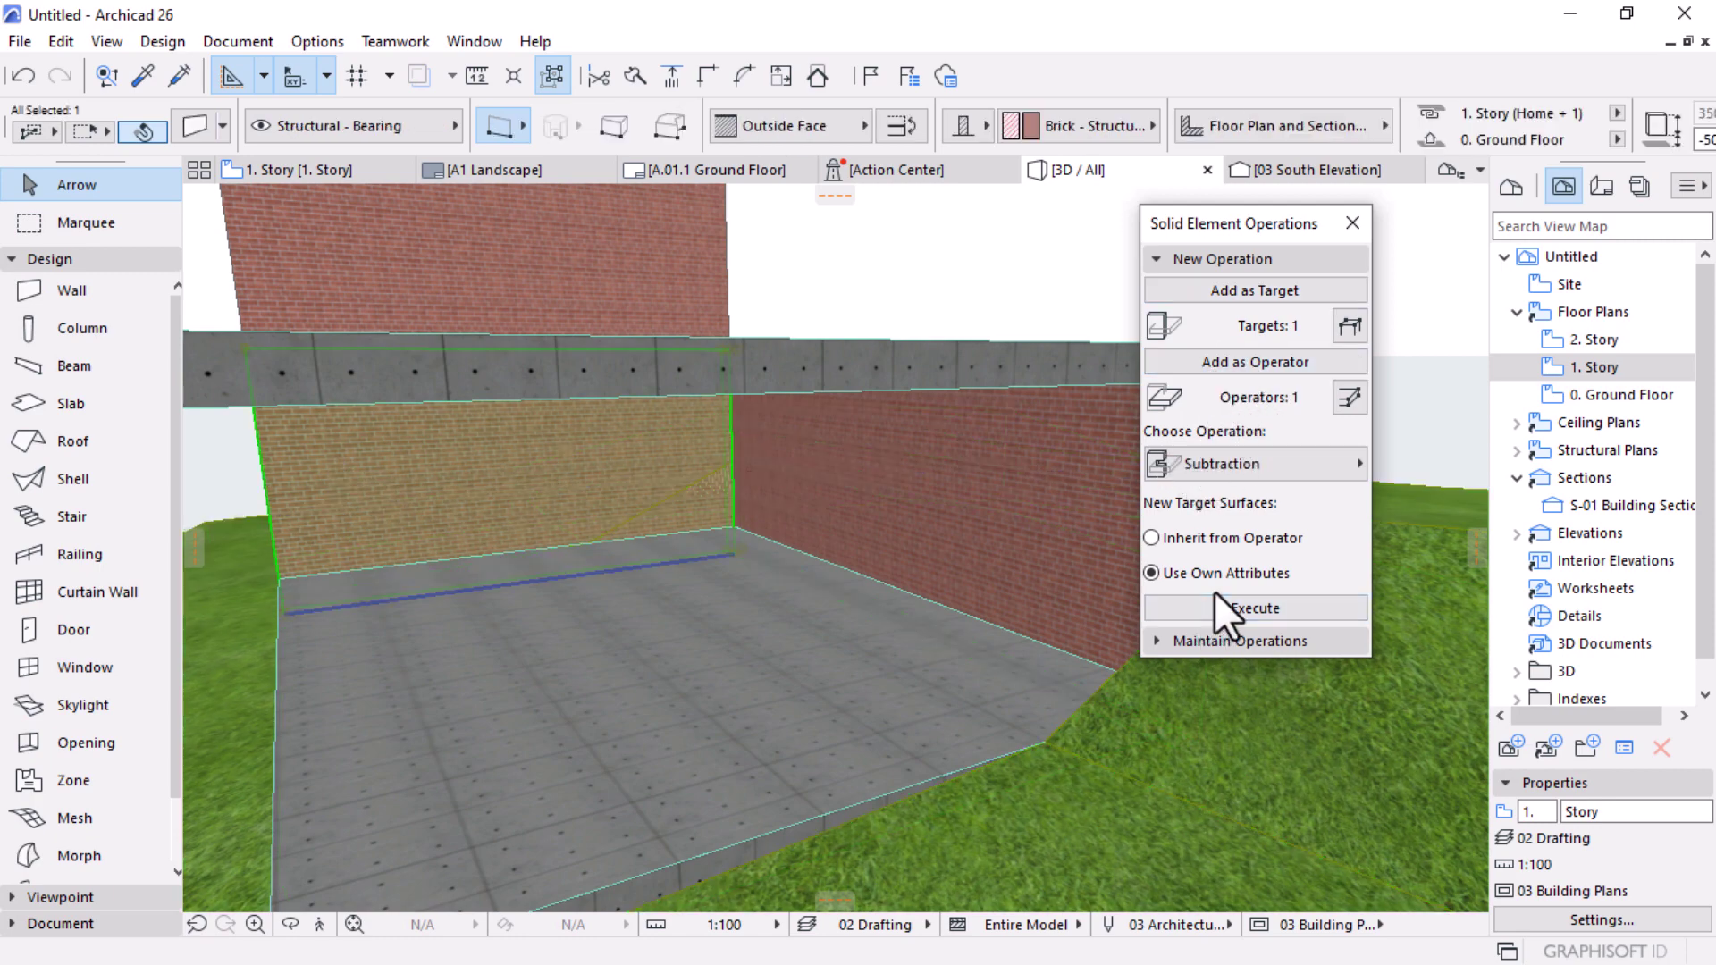
click(1194, 607)
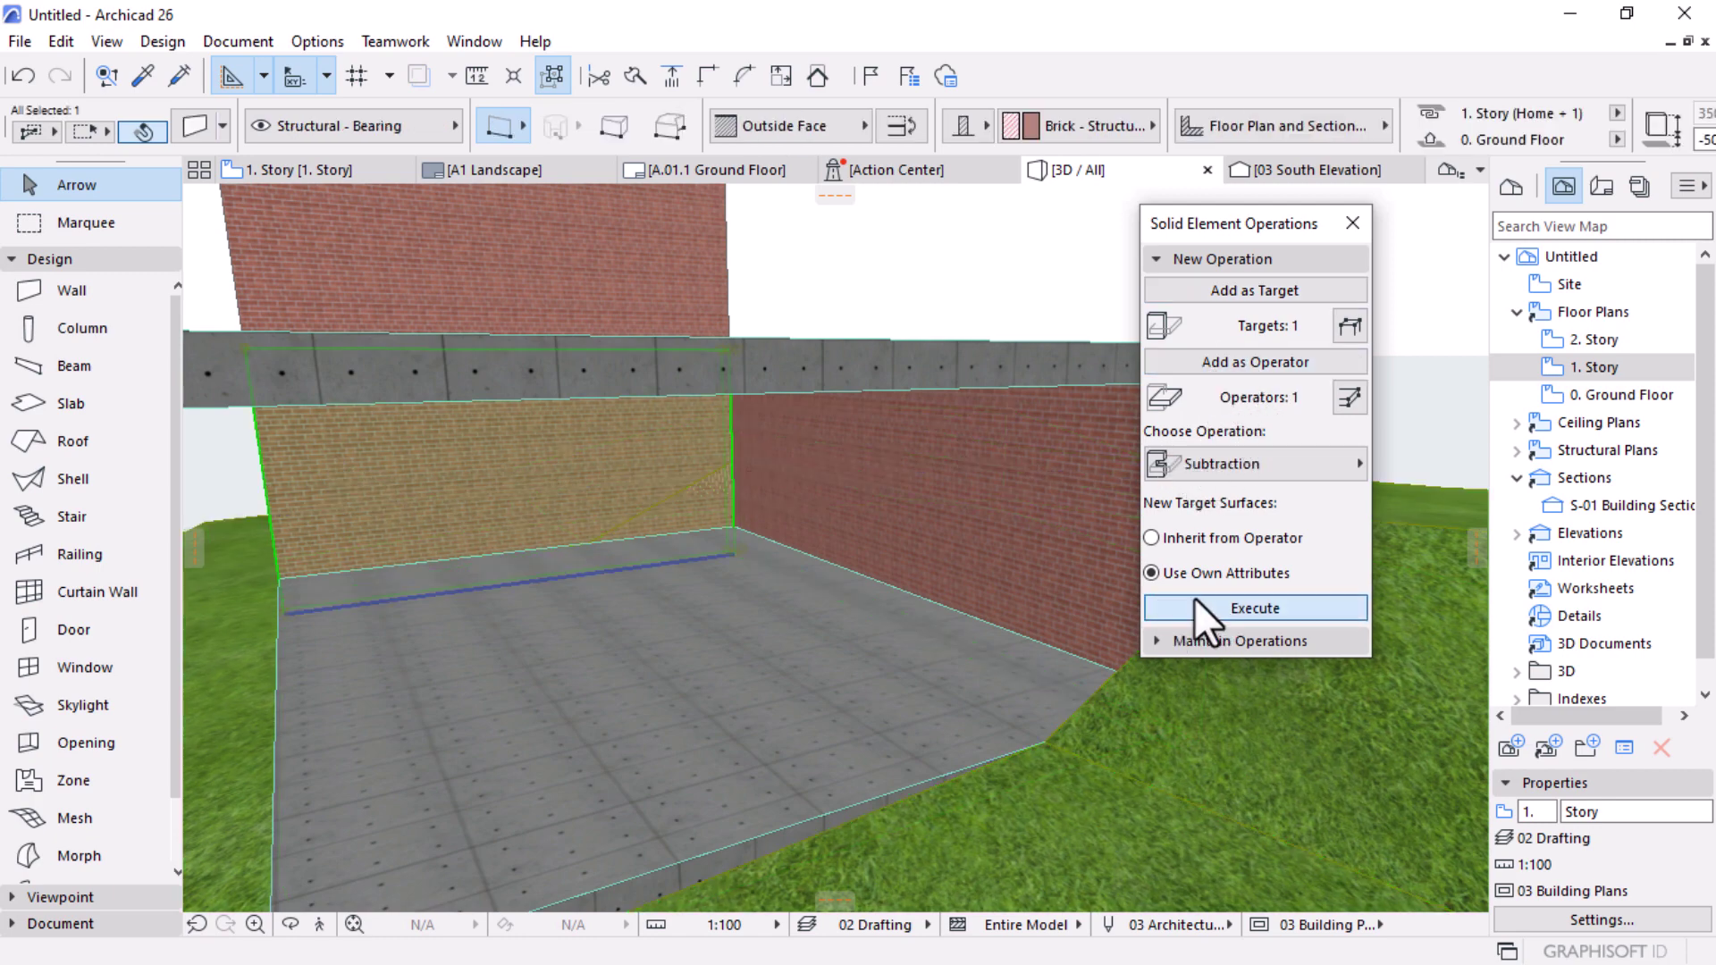
click(996, 458)
click(973, 260)
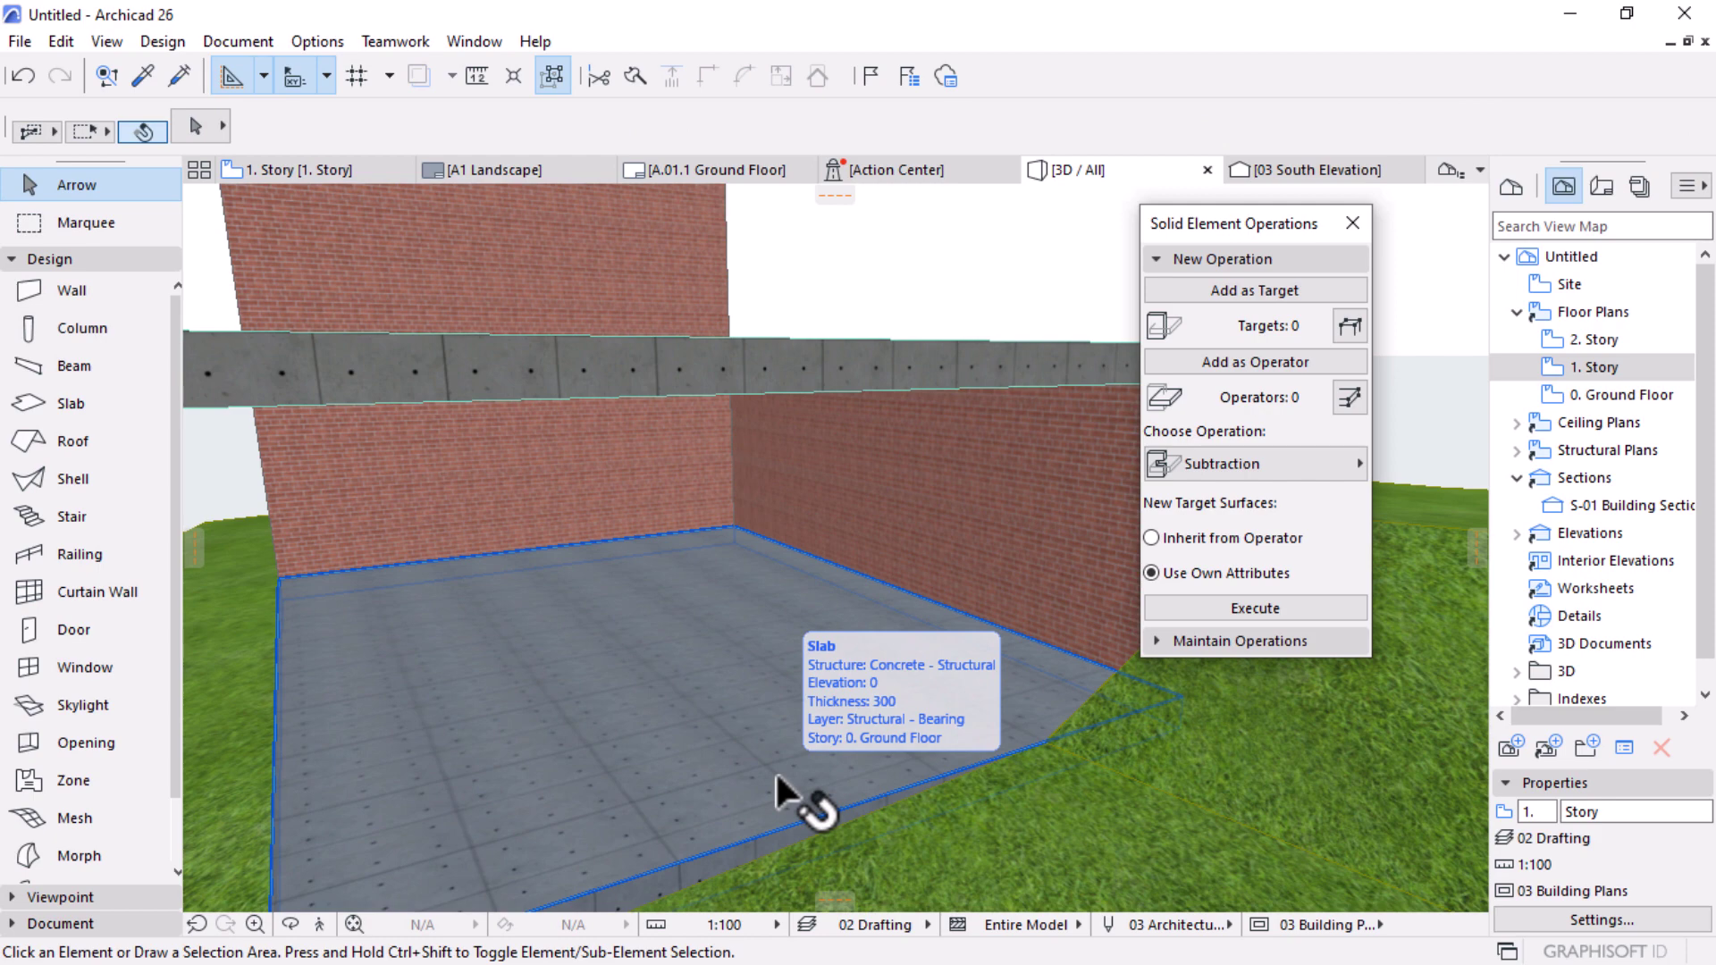
click(1352, 224)
Step: Examine from several angles how the walls and slabs sit in the cut terrain mesh
scroll(967, 494, down, 5)
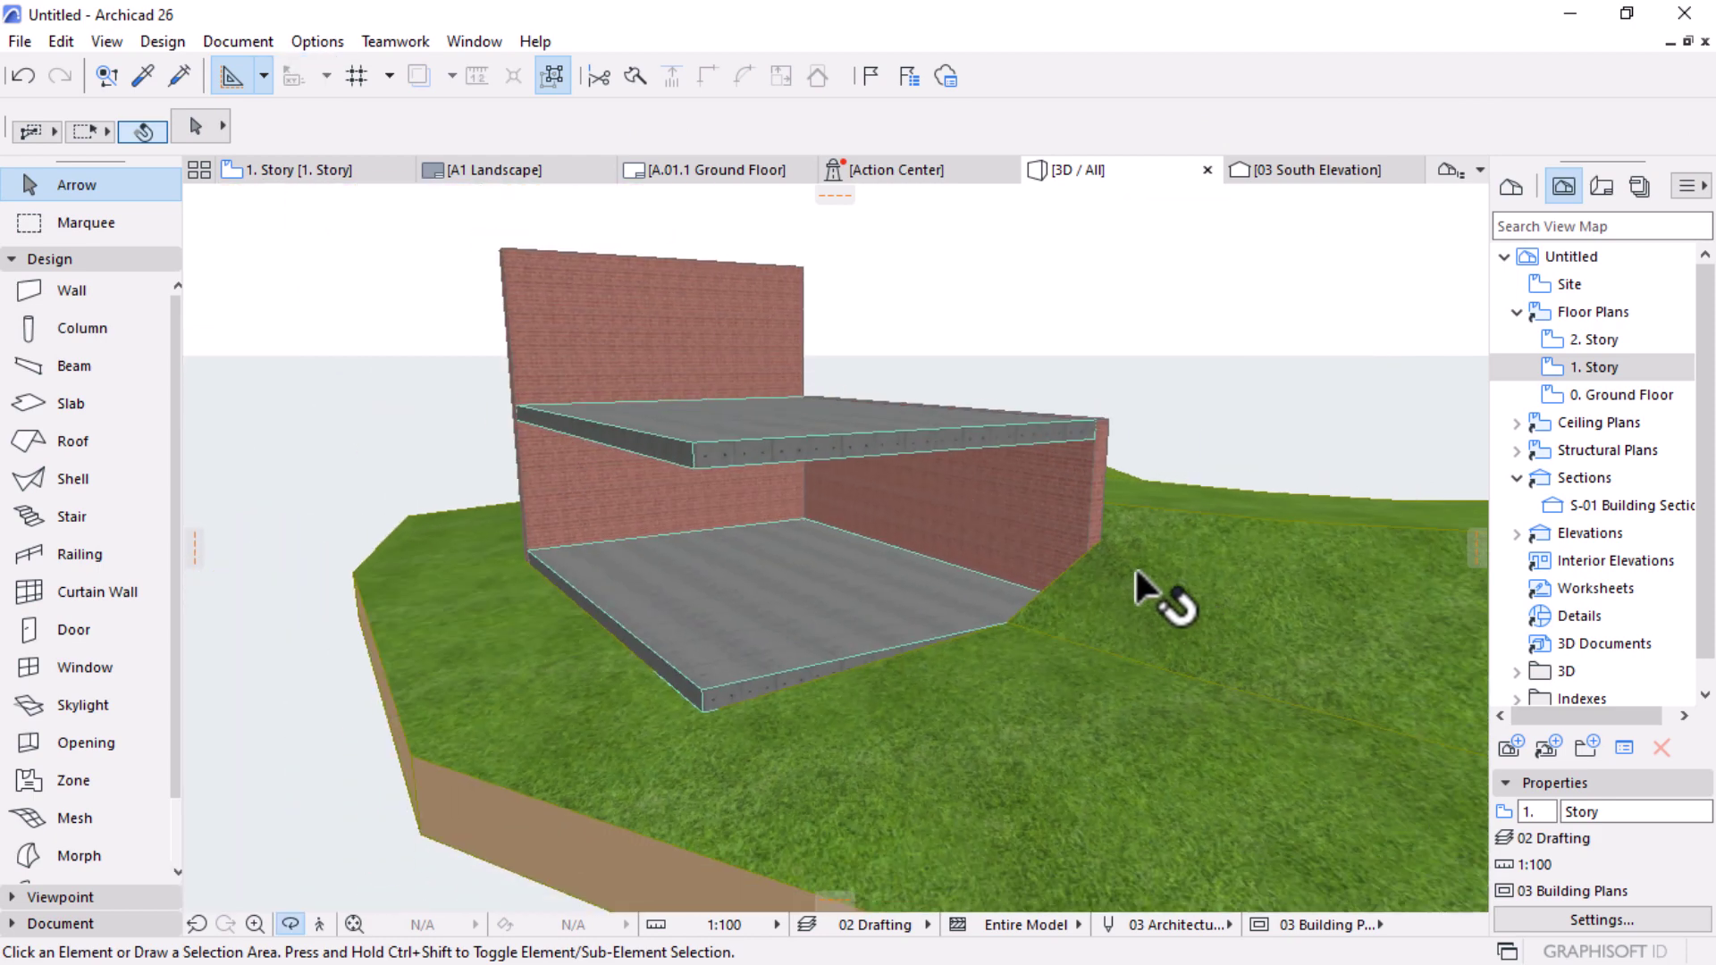
drag(1136, 572, 637, 366)
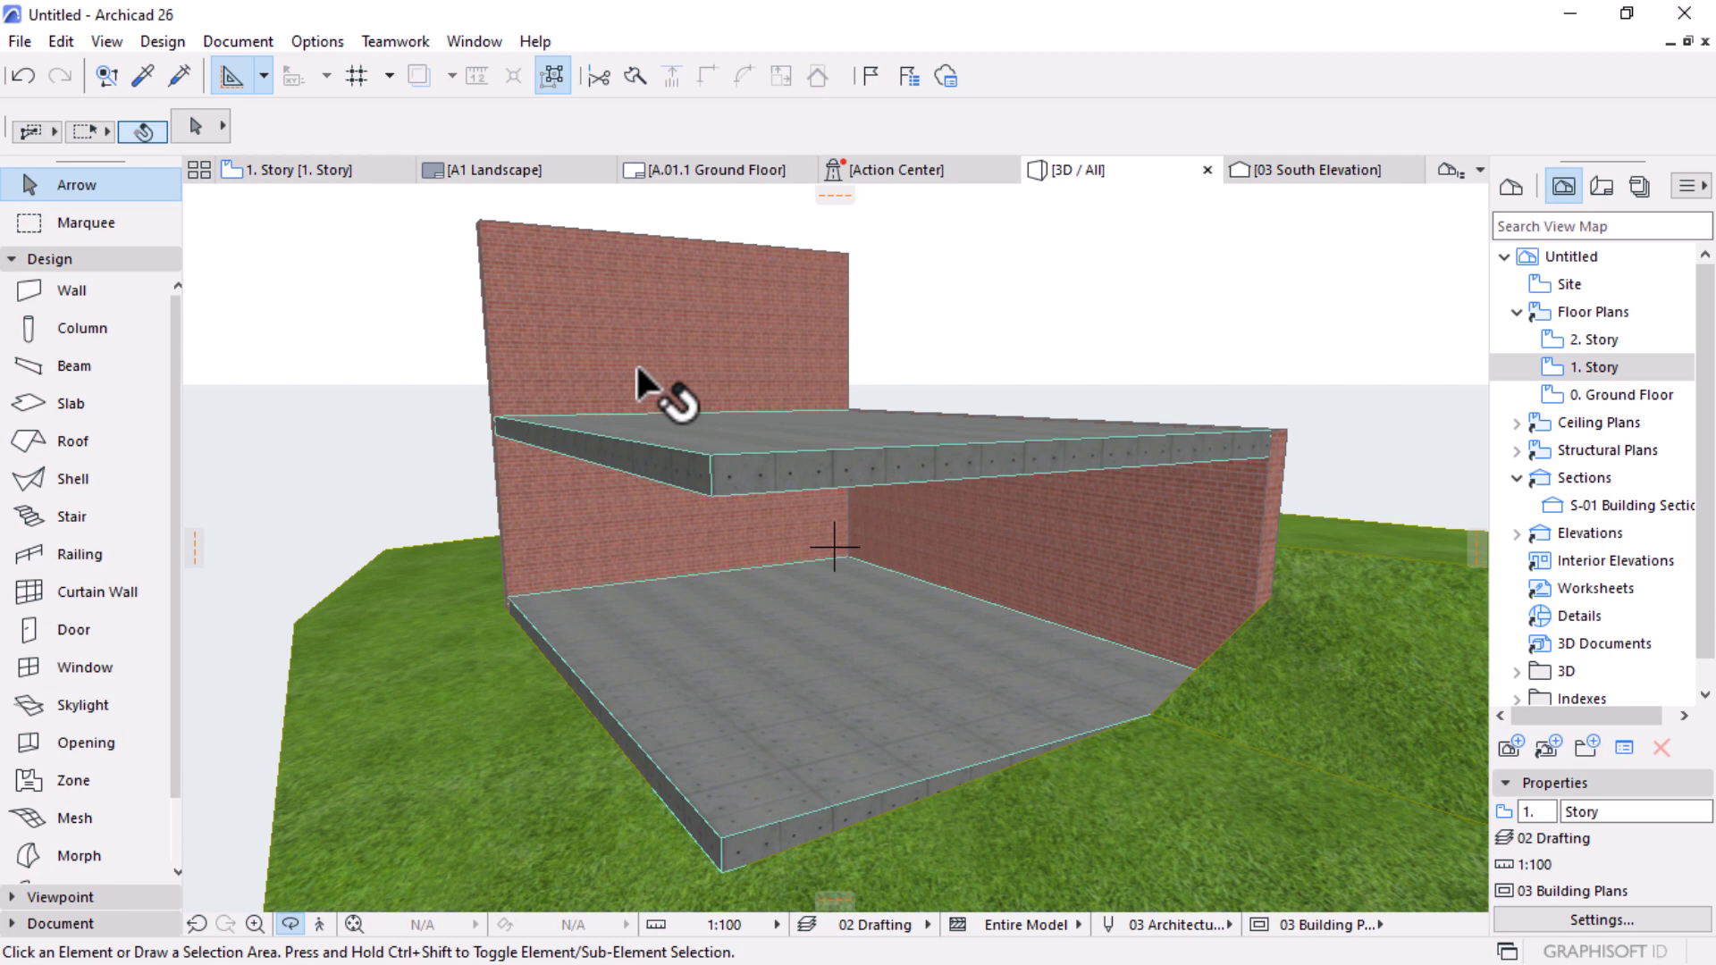
drag(635, 365, 828, 599)
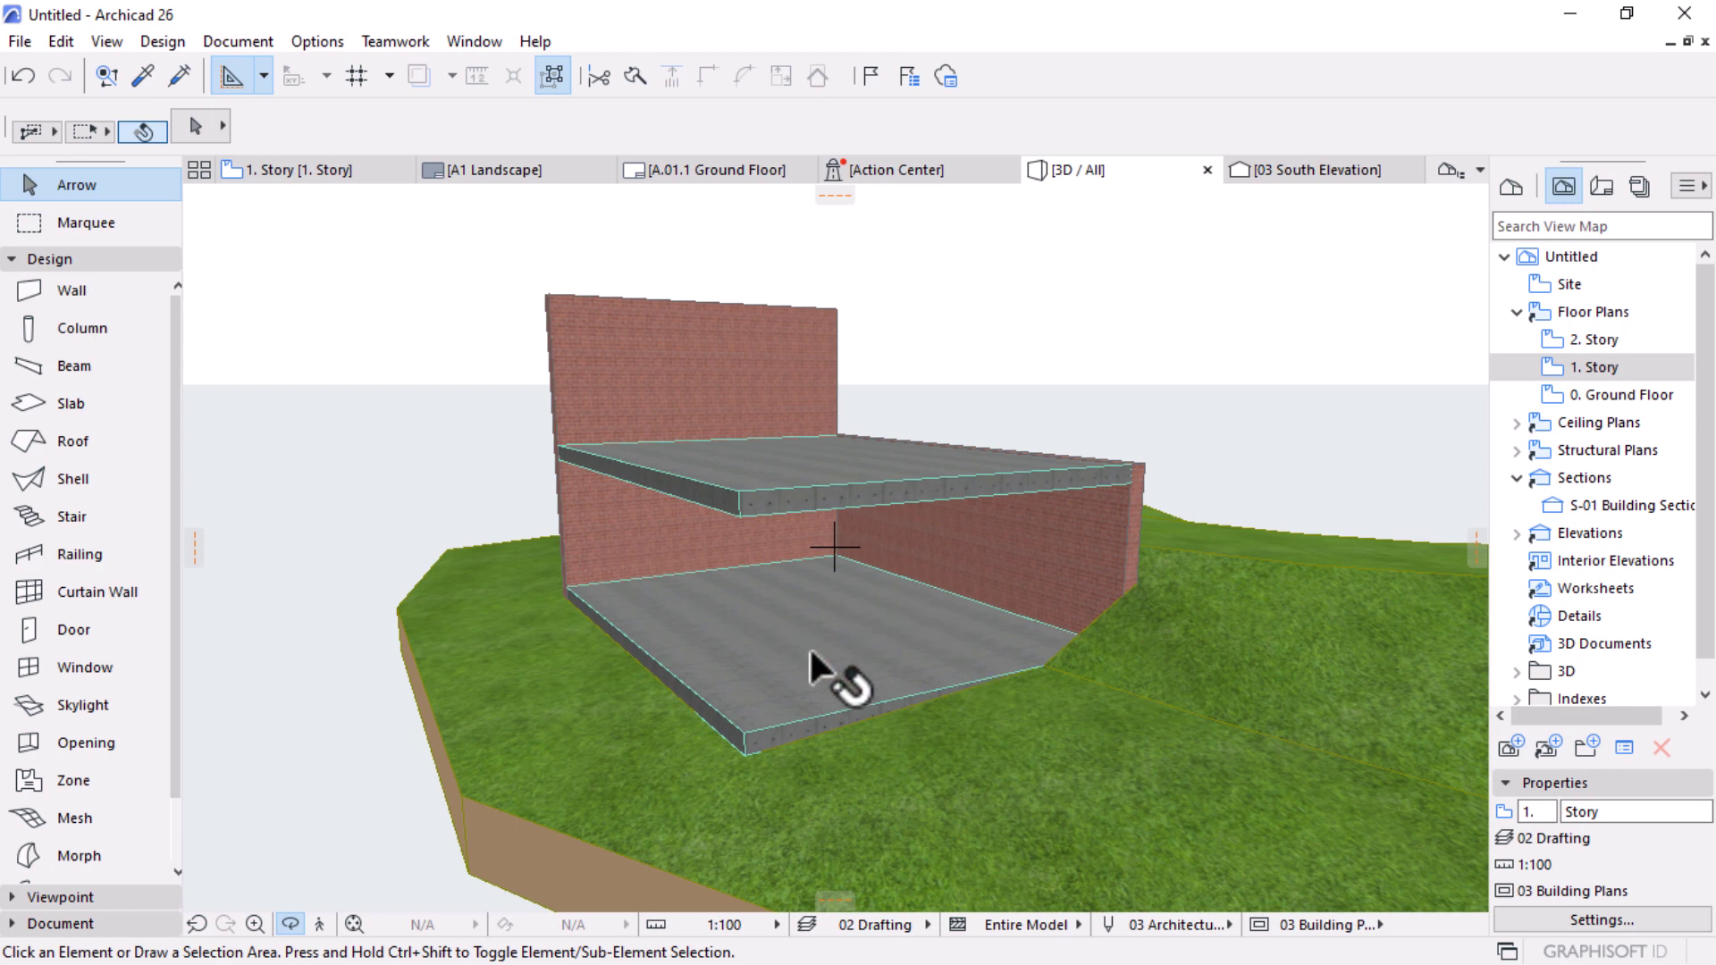
scroll(857, 673, up, 3)
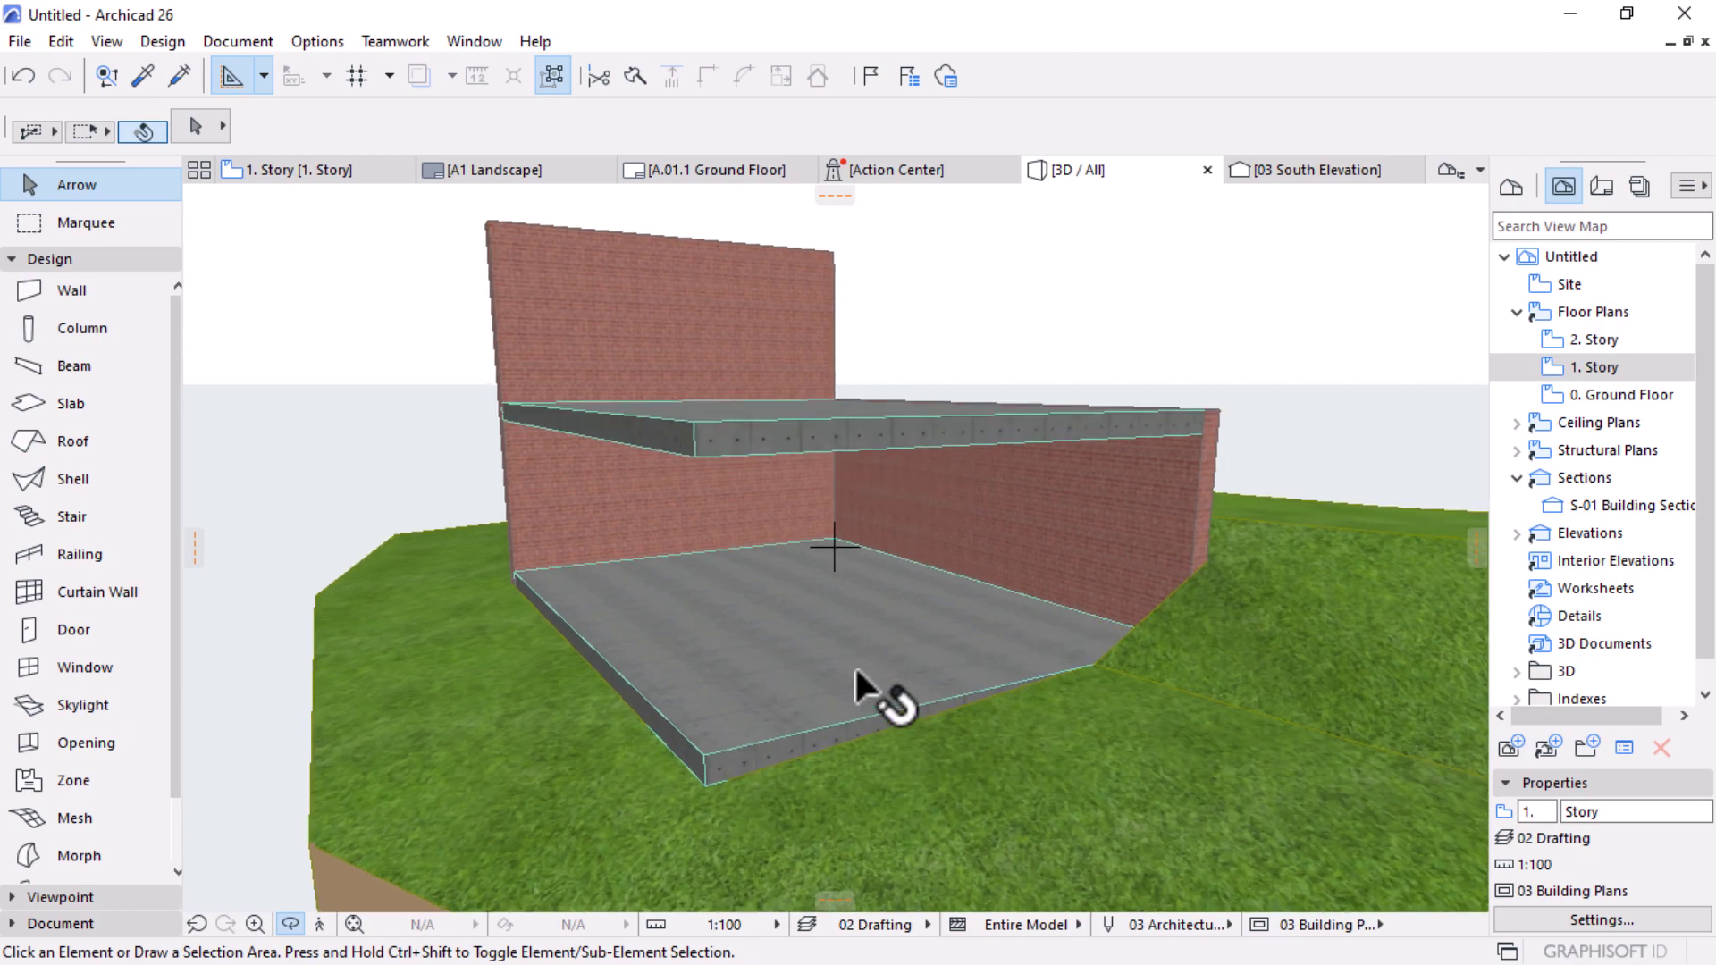
scroll(857, 673, down, 2)
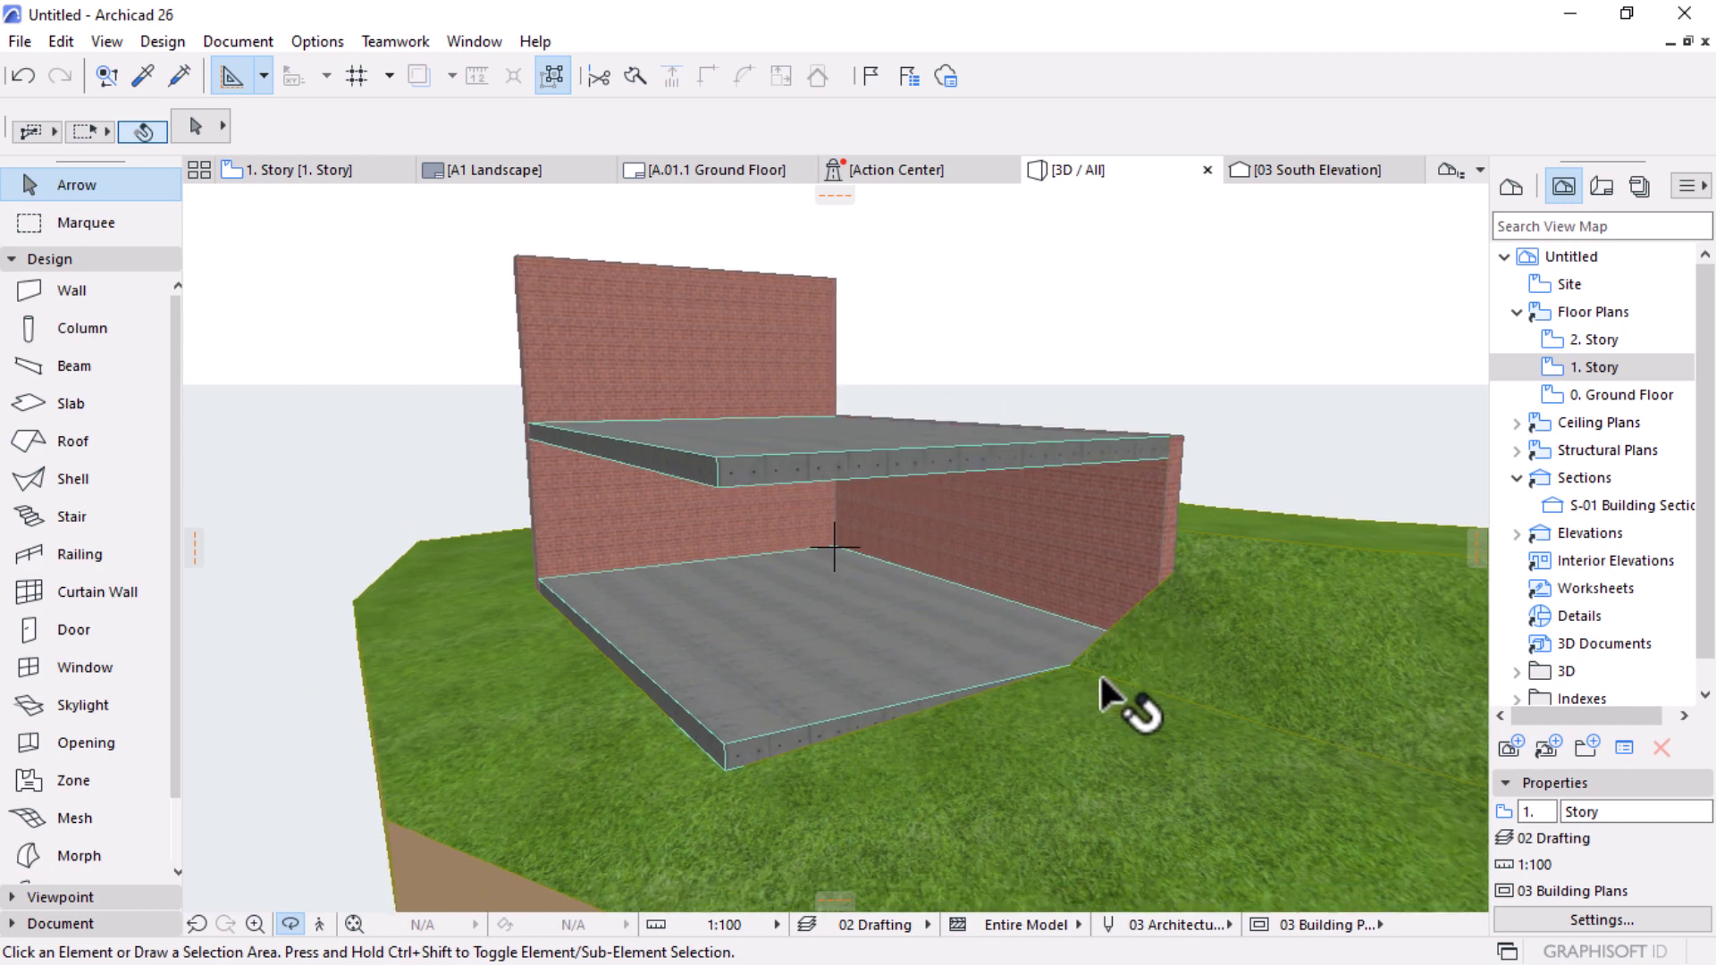
drag(1101, 676, 984, 654)
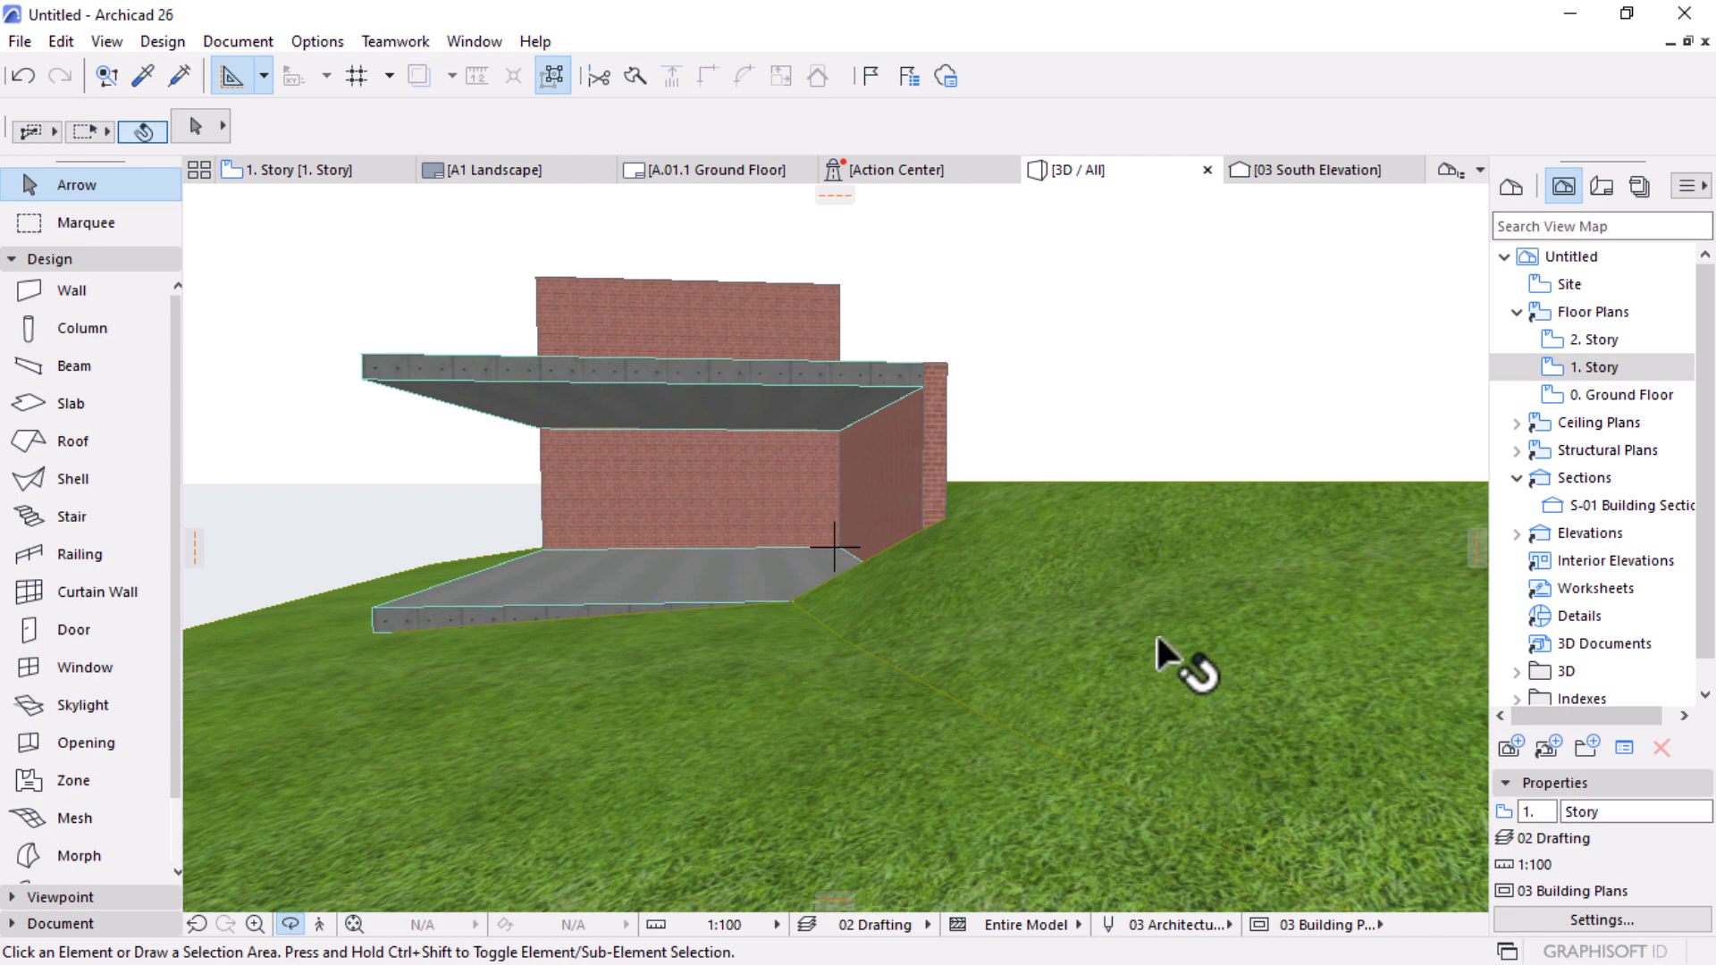
drag(1156, 633, 743, 440)
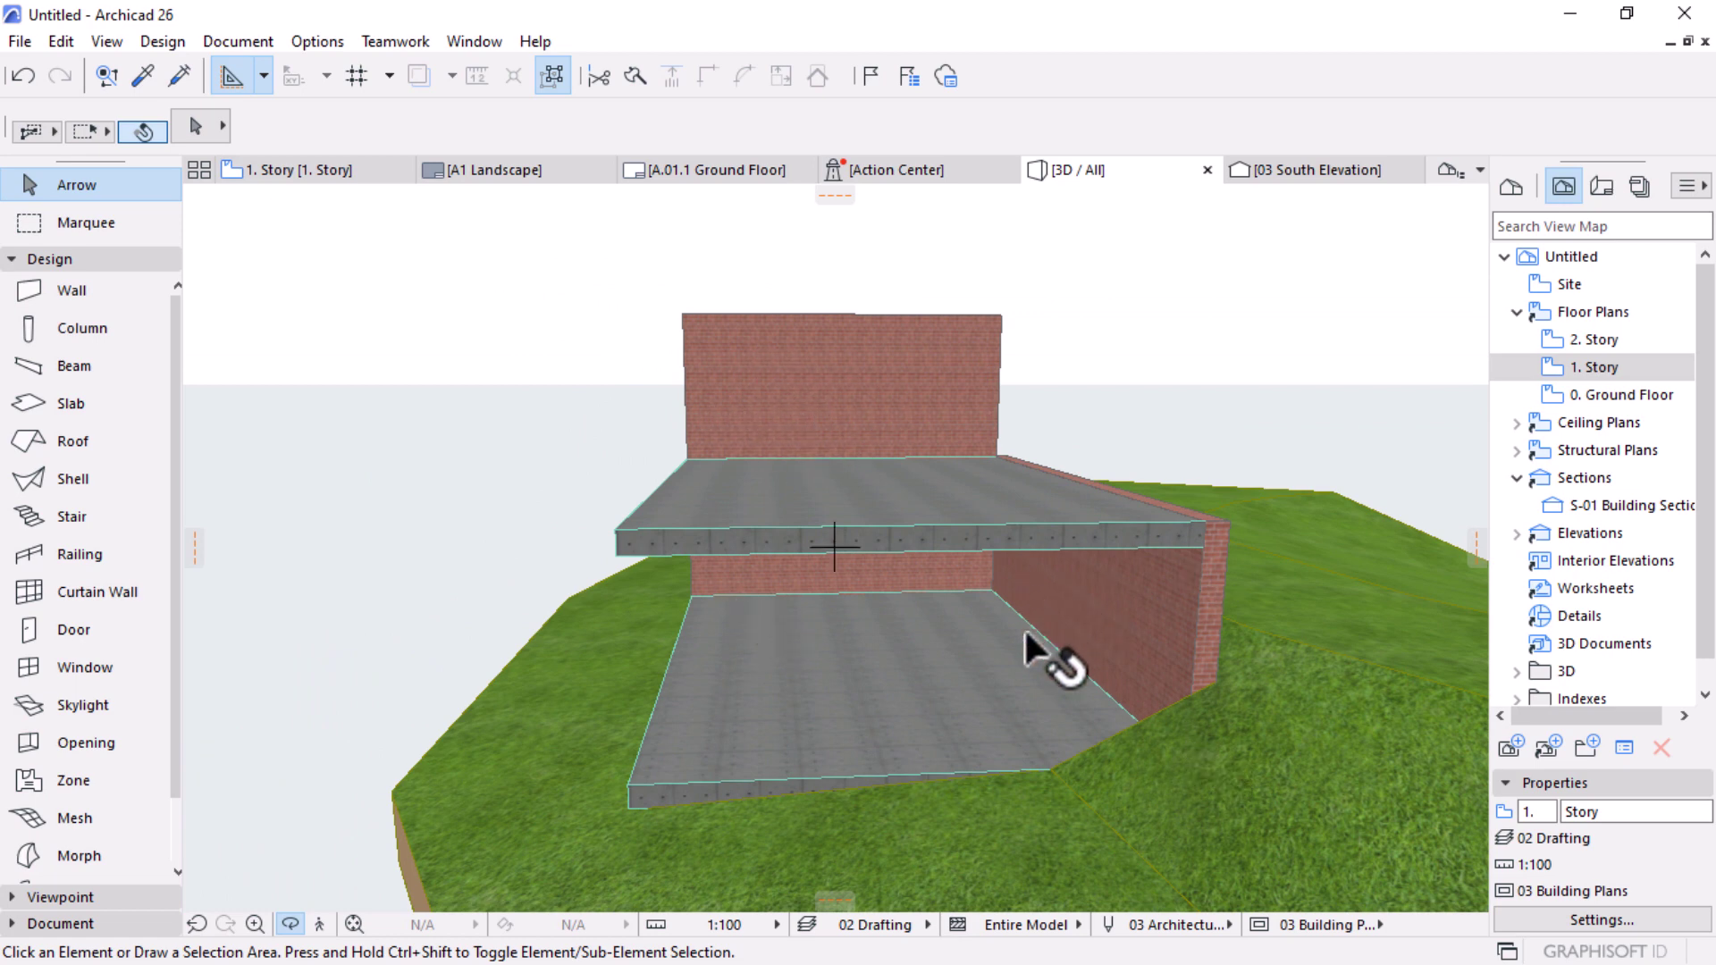
drag(1034, 652, 983, 639)
drag(881, 507, 638, 742)
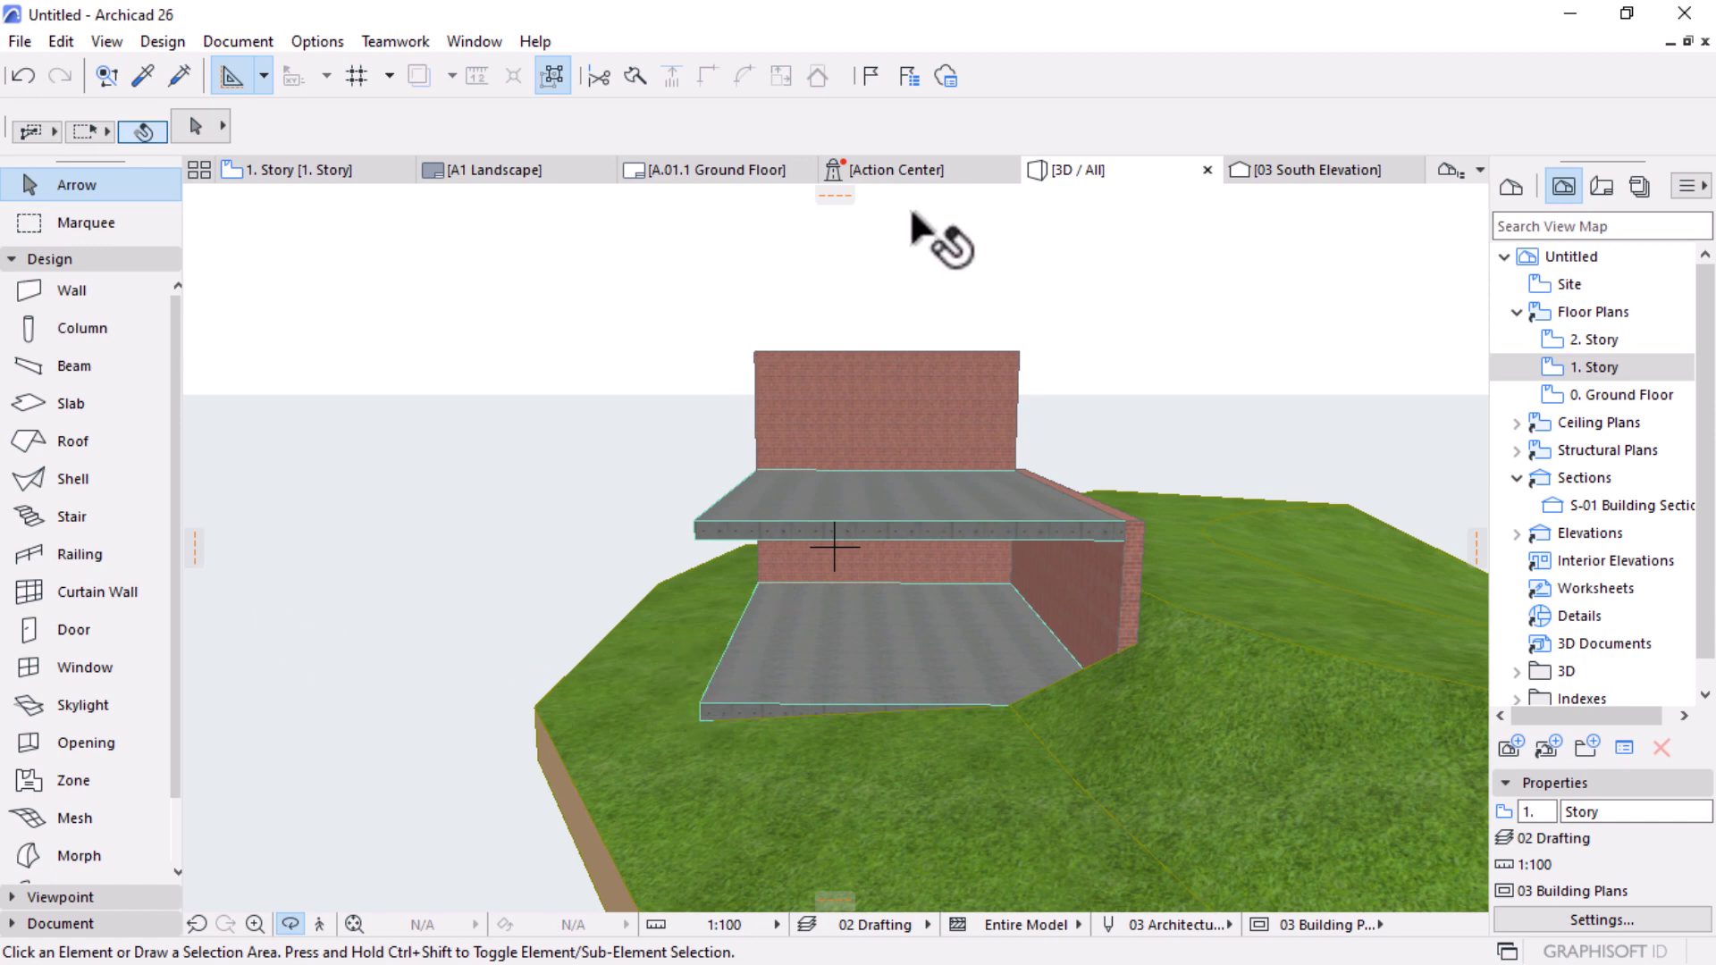
drag(1085, 603, 749, 697)
drag(898, 689, 444, 334)
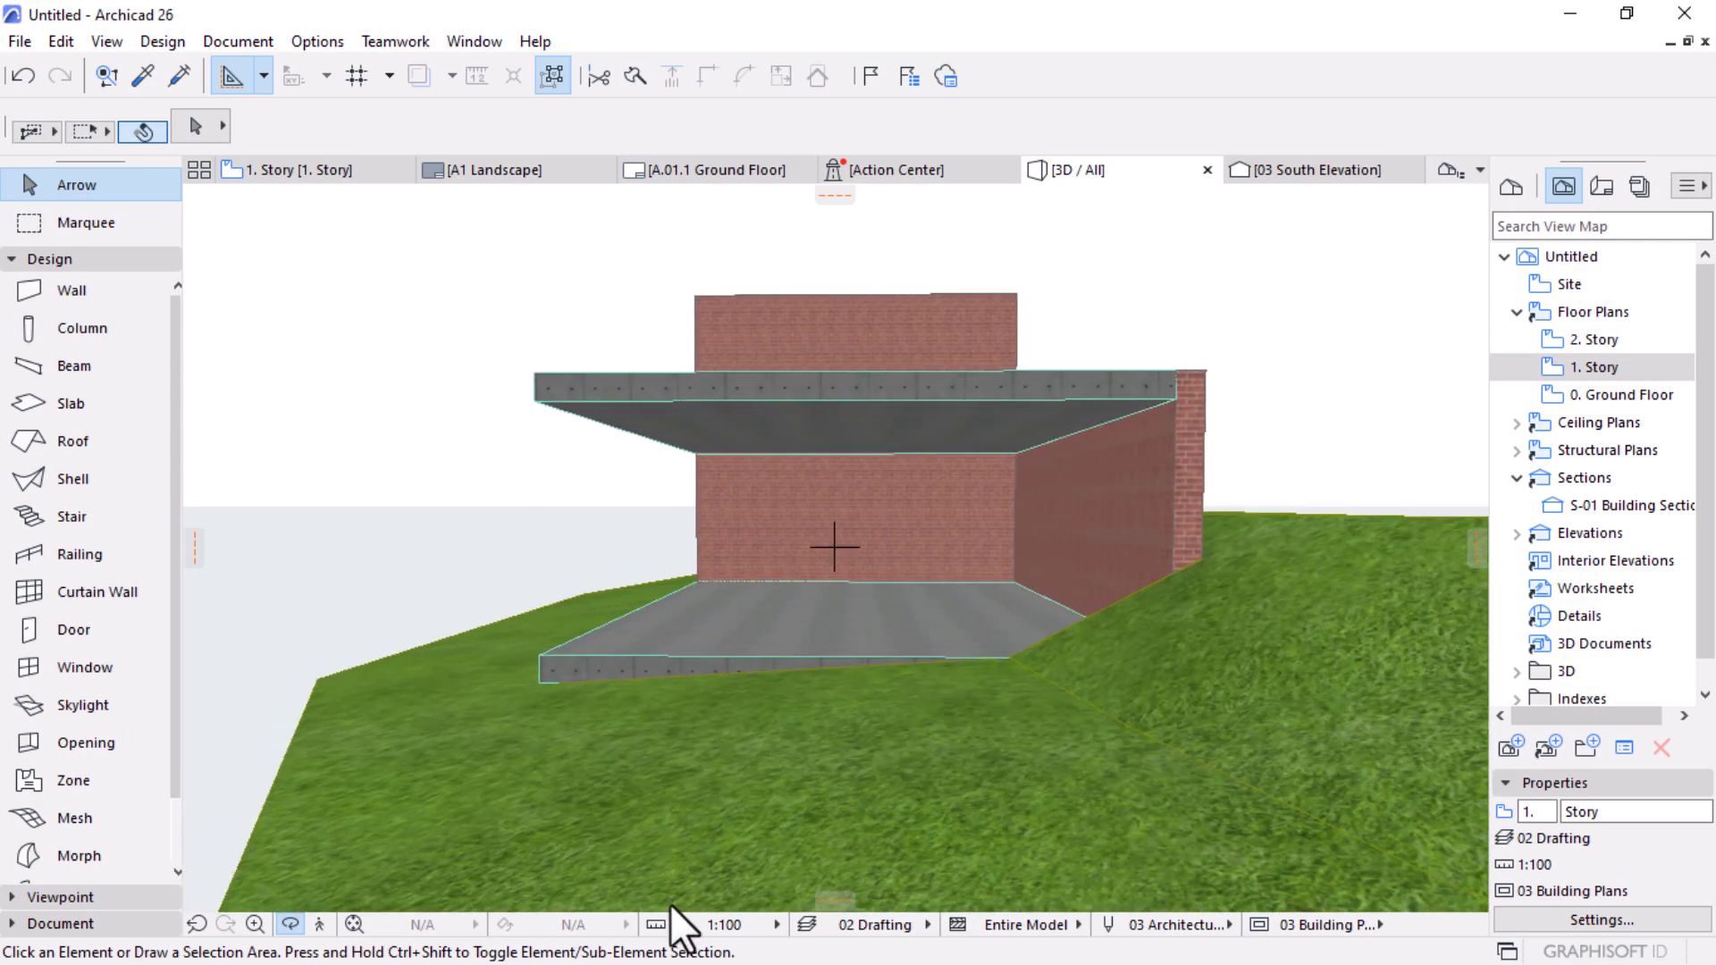
Step: Switch to the reference project 01 and look over its 3D model, South Elevation and Ground Floor plan
key(super)
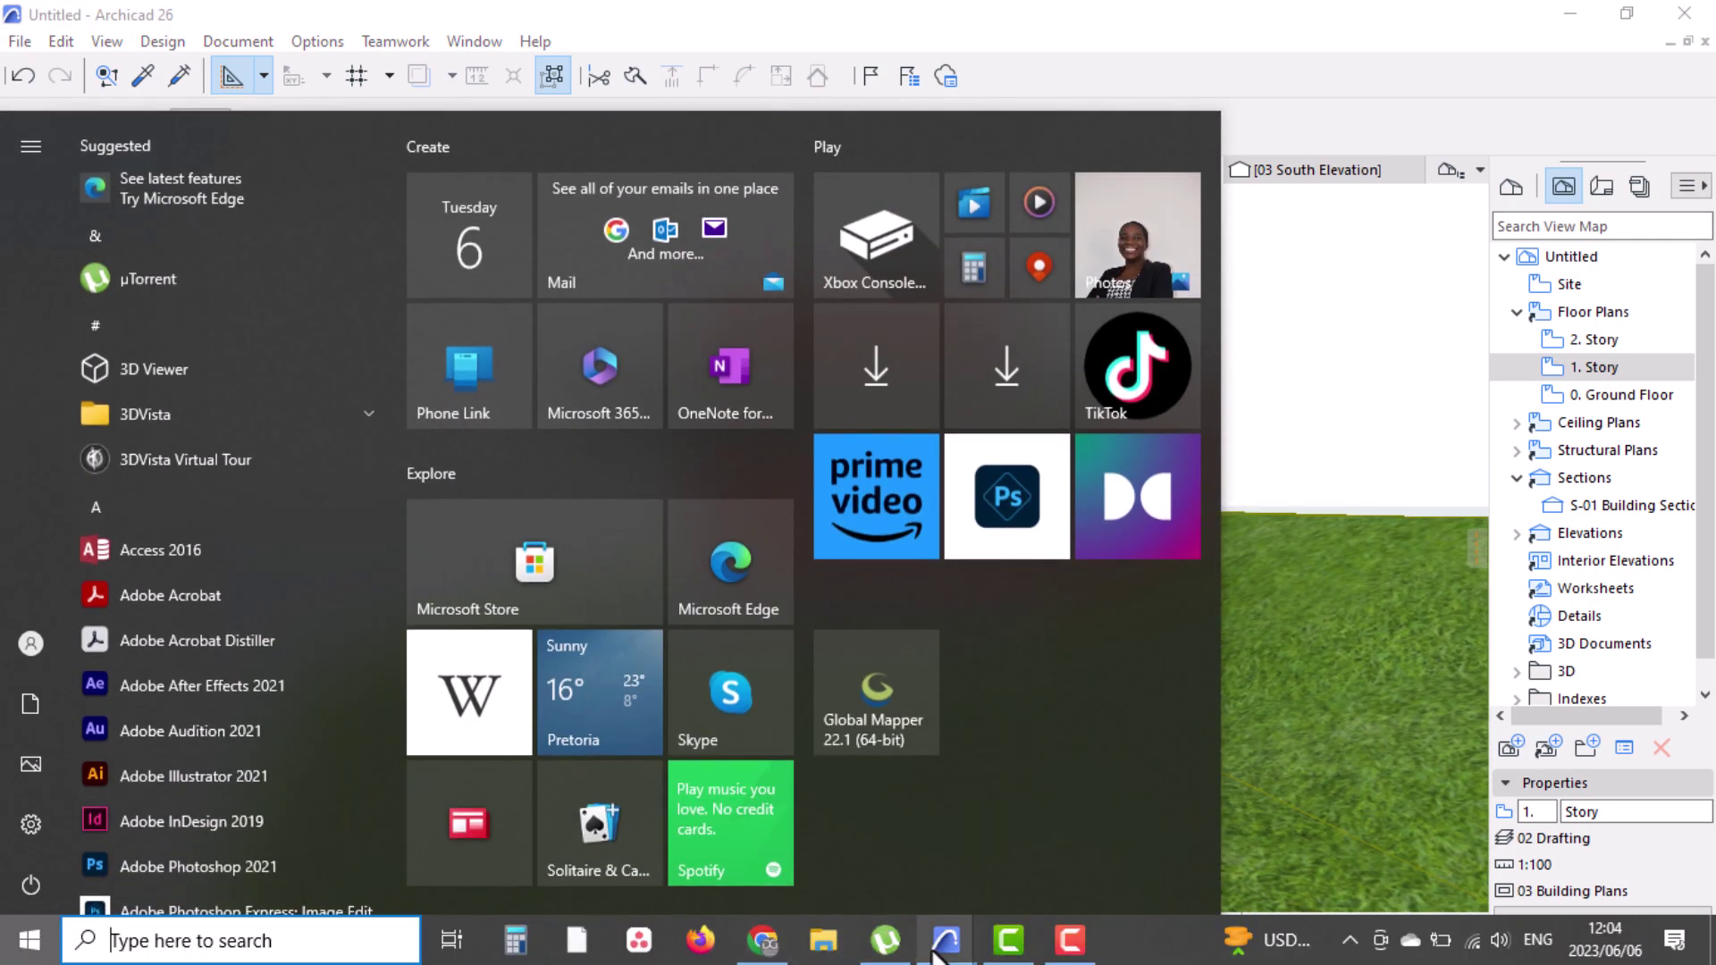
mouse_move(945, 940)
click(890, 868)
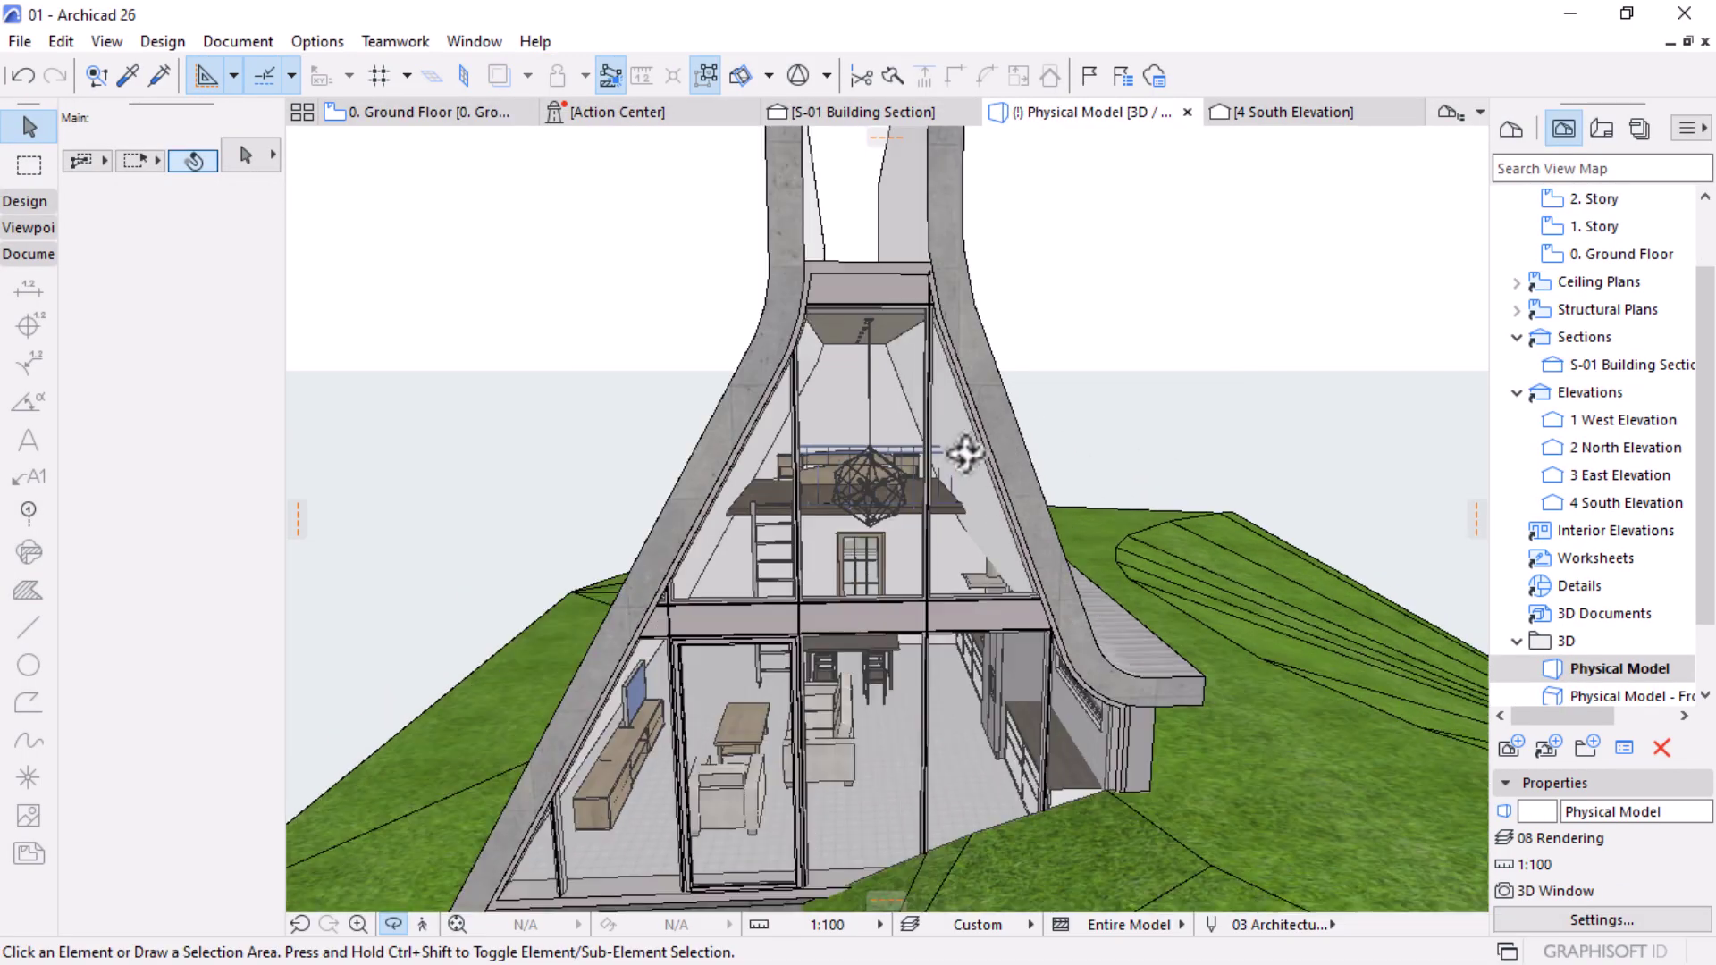
scroll(965, 453, down, 5)
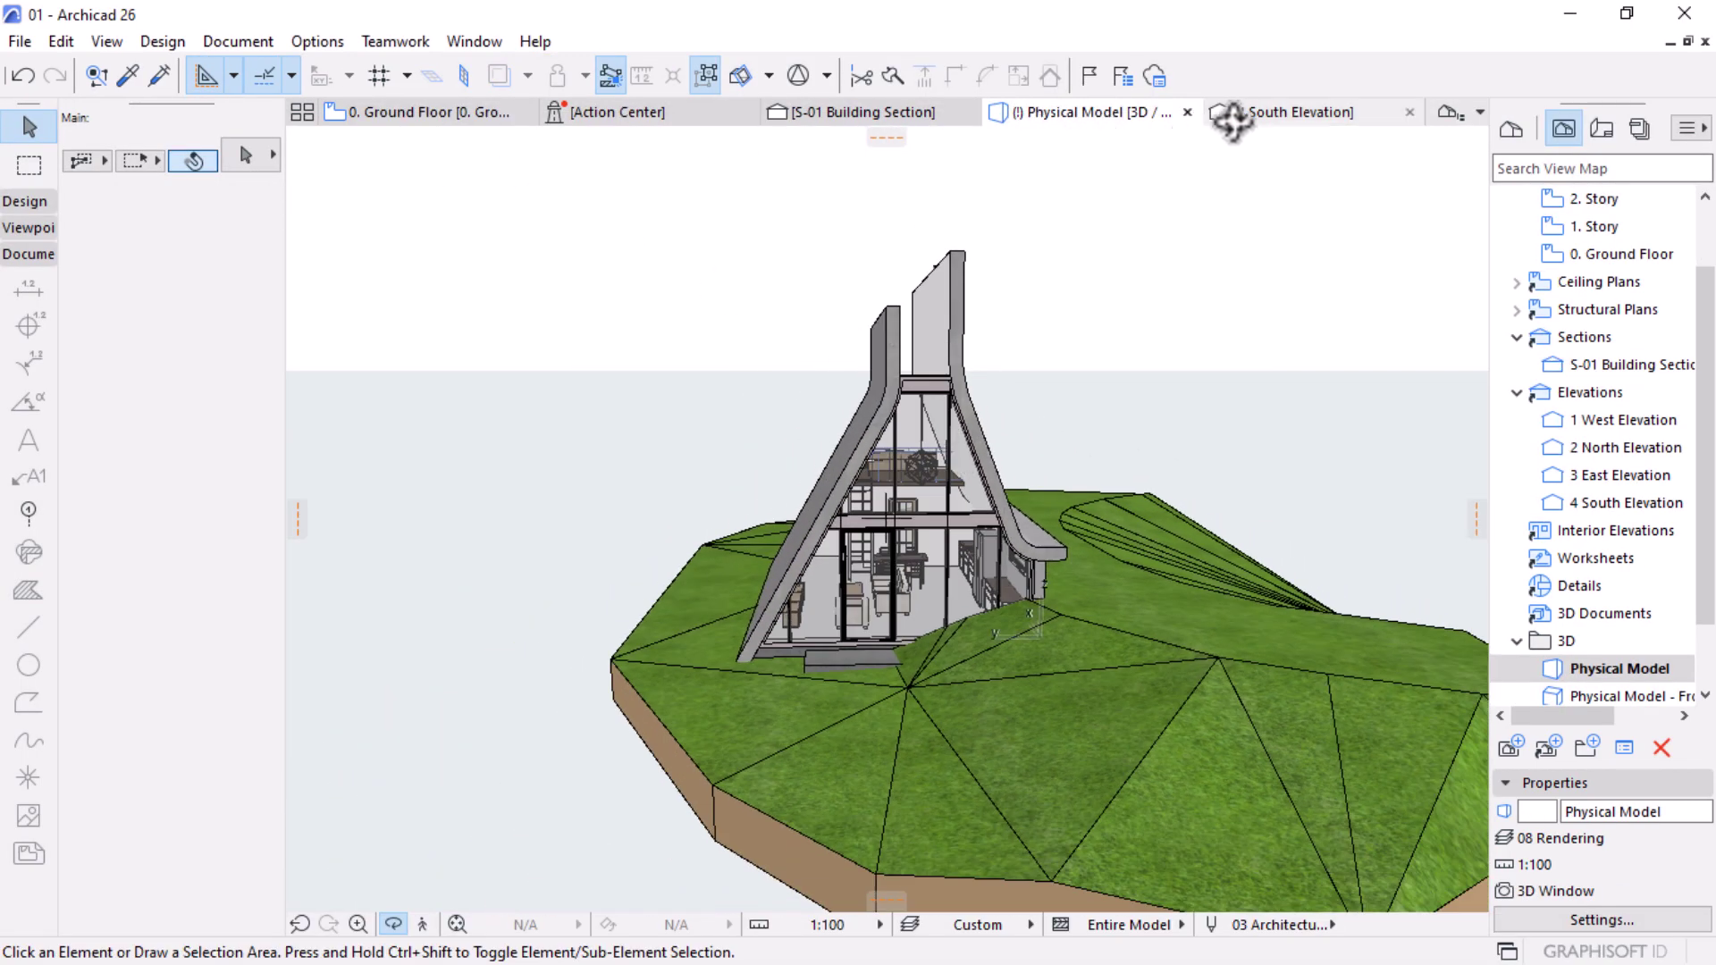
click(1232, 116)
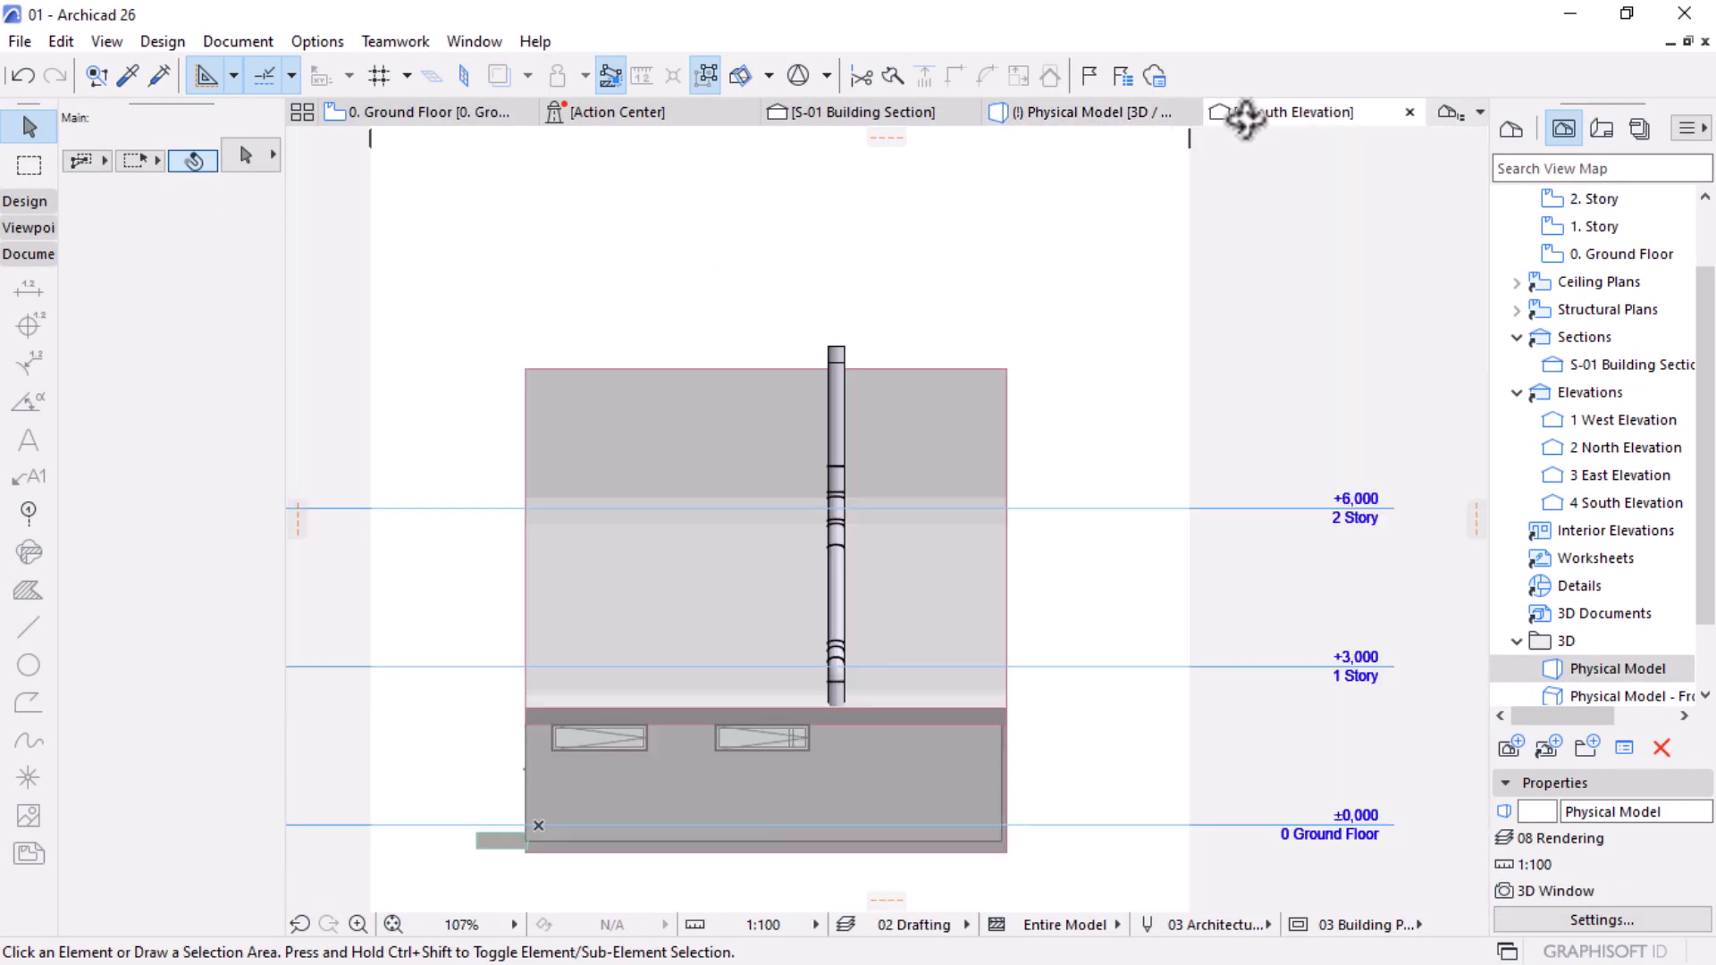
click(473, 116)
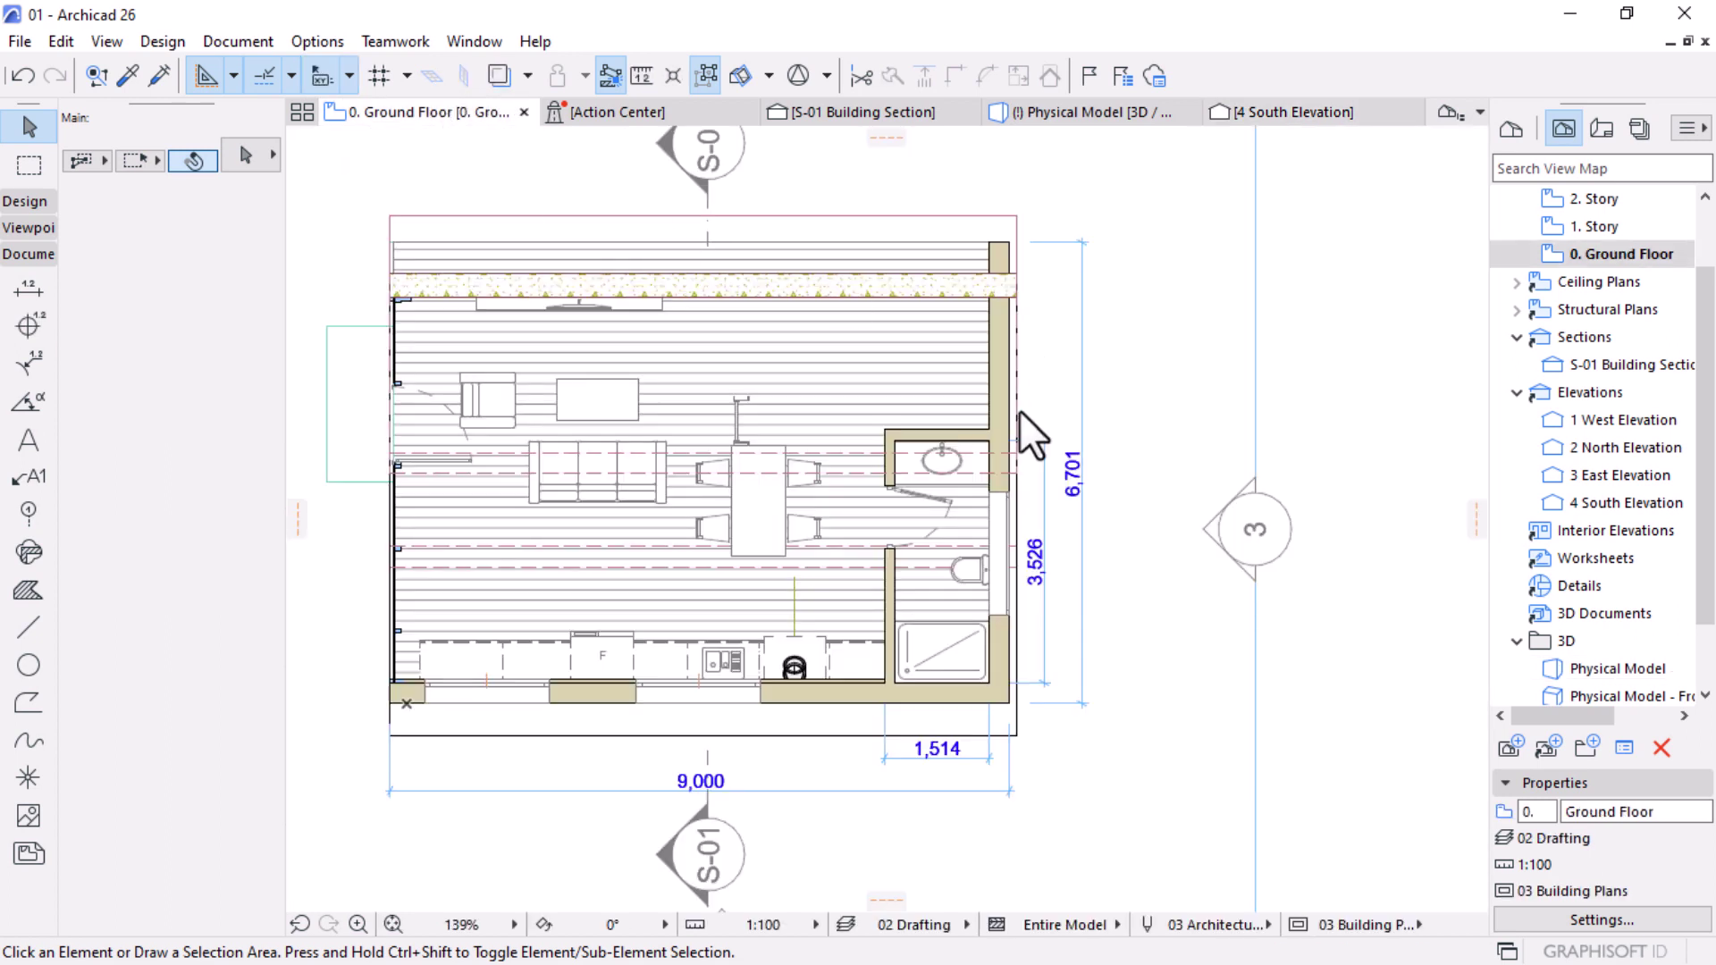
Step: Open the West Elevation of the reference house from its marker on the Ground Floor plan
scroll(1019, 411, down, 5)
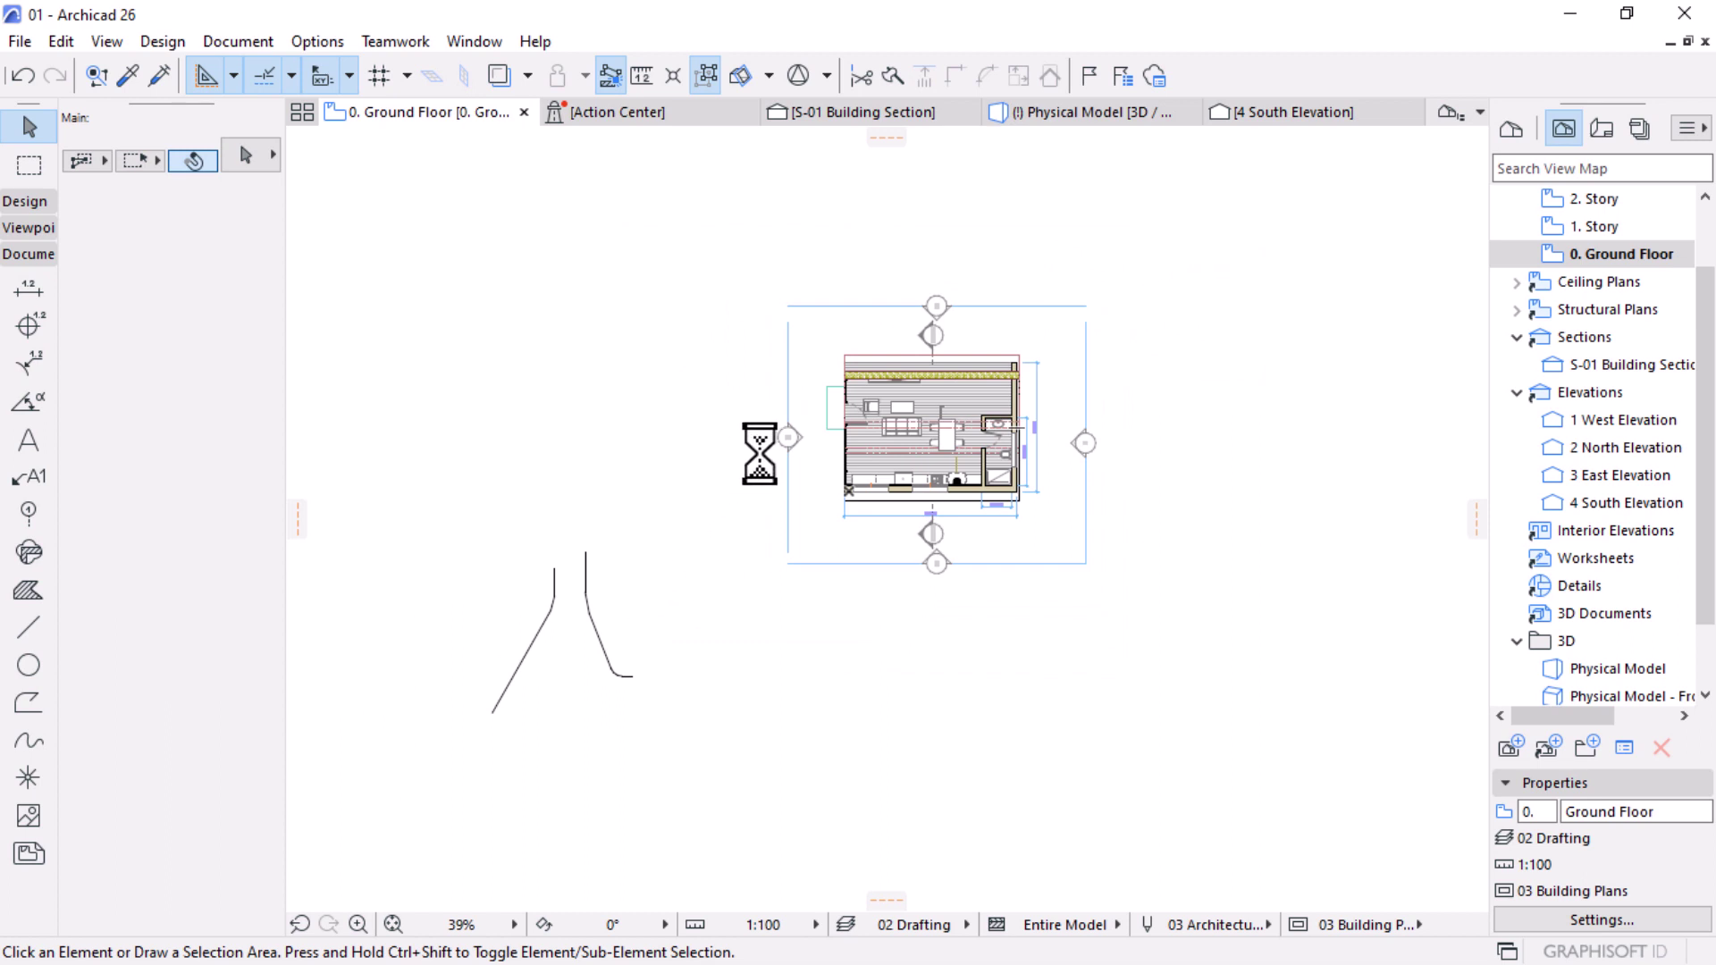
click(788, 437)
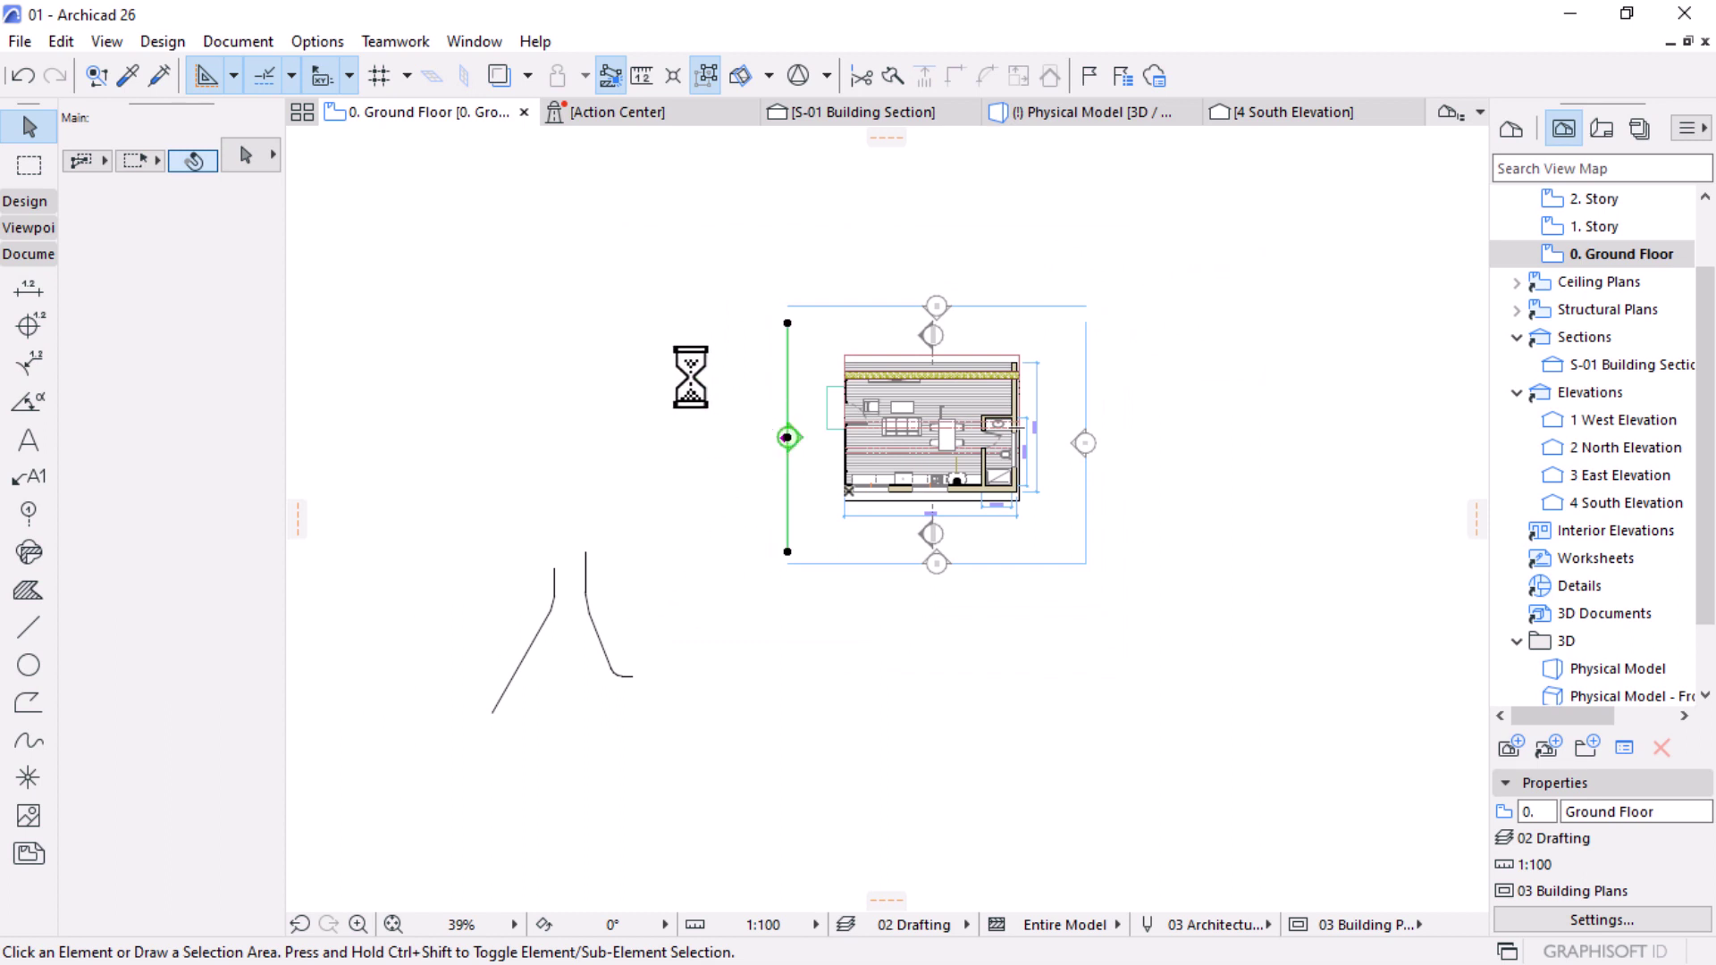
right_click(691, 376)
click(697, 368)
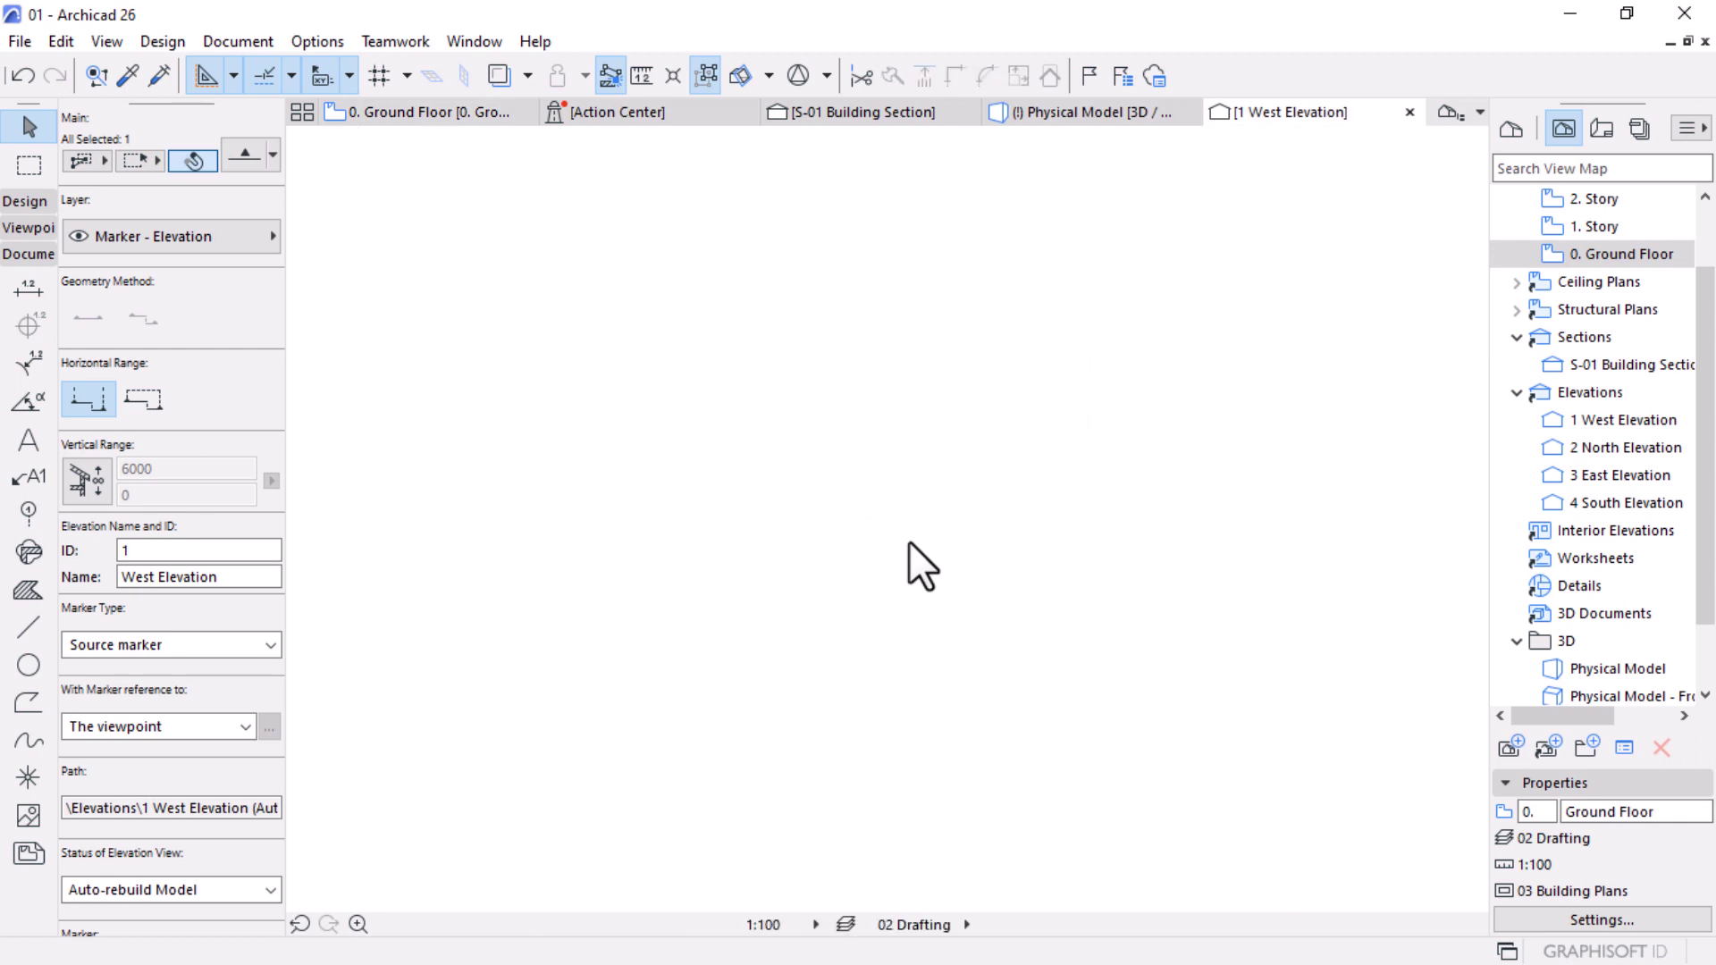
Step: Measure from the outer wall's corner at ground floor level up towards the underside of the curved roof overhang
scroll(909, 540, down, 3)
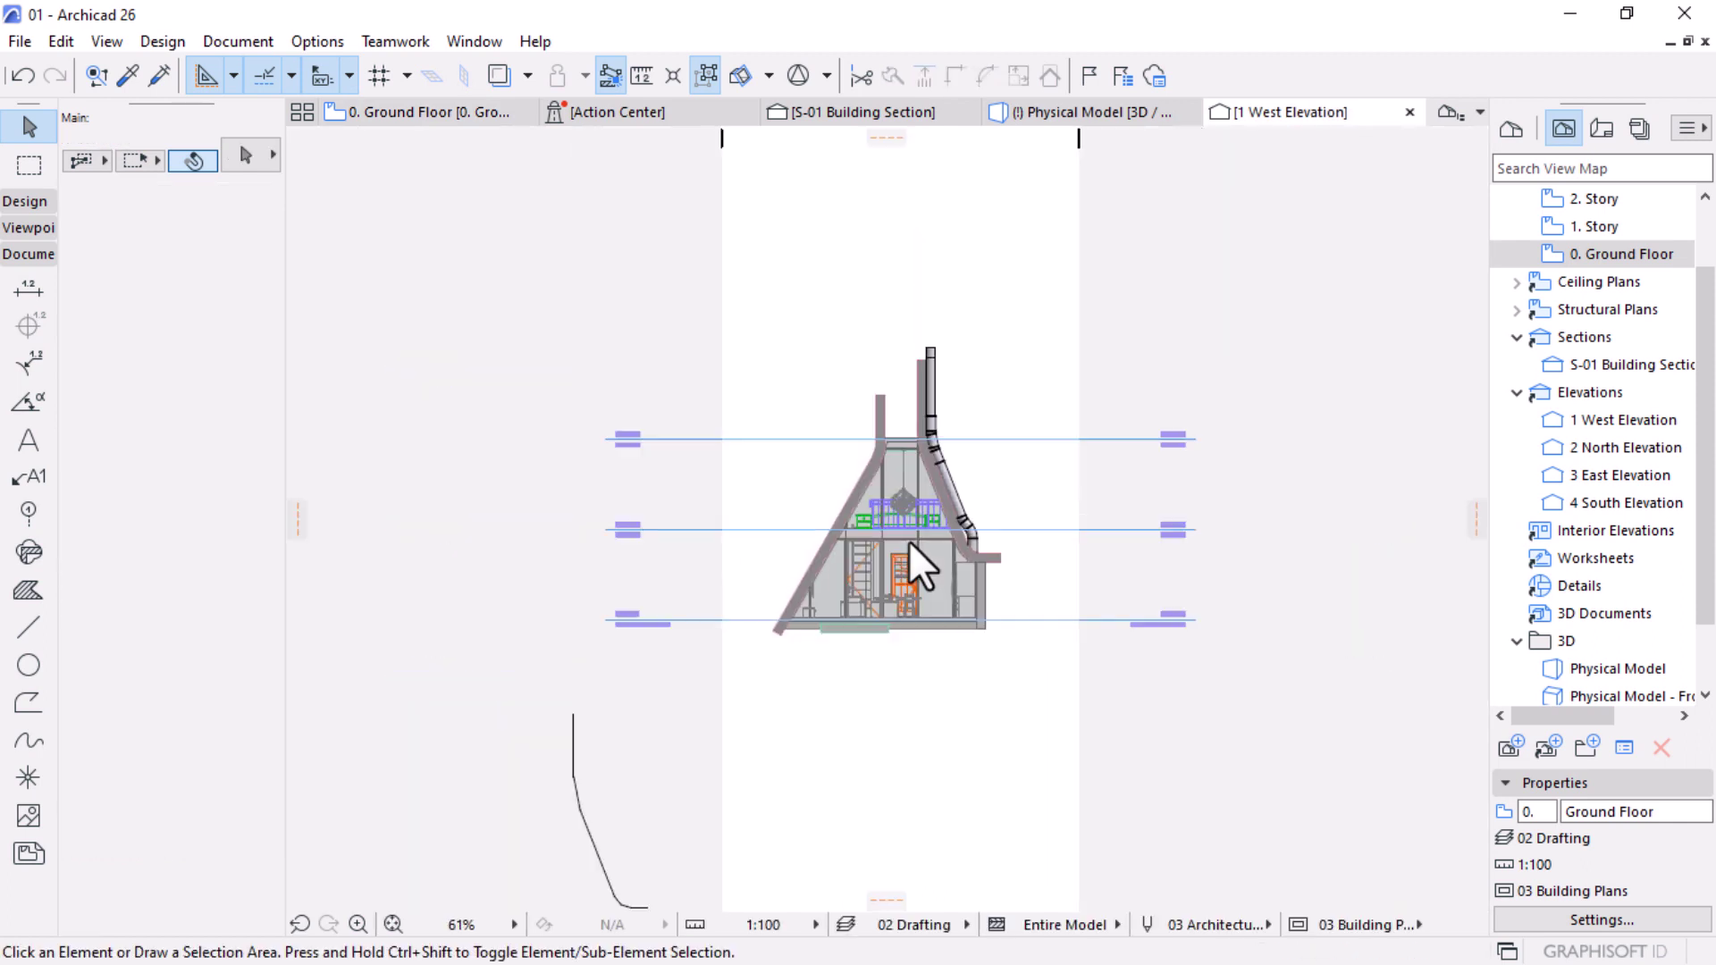
scroll(911, 428, down, 3)
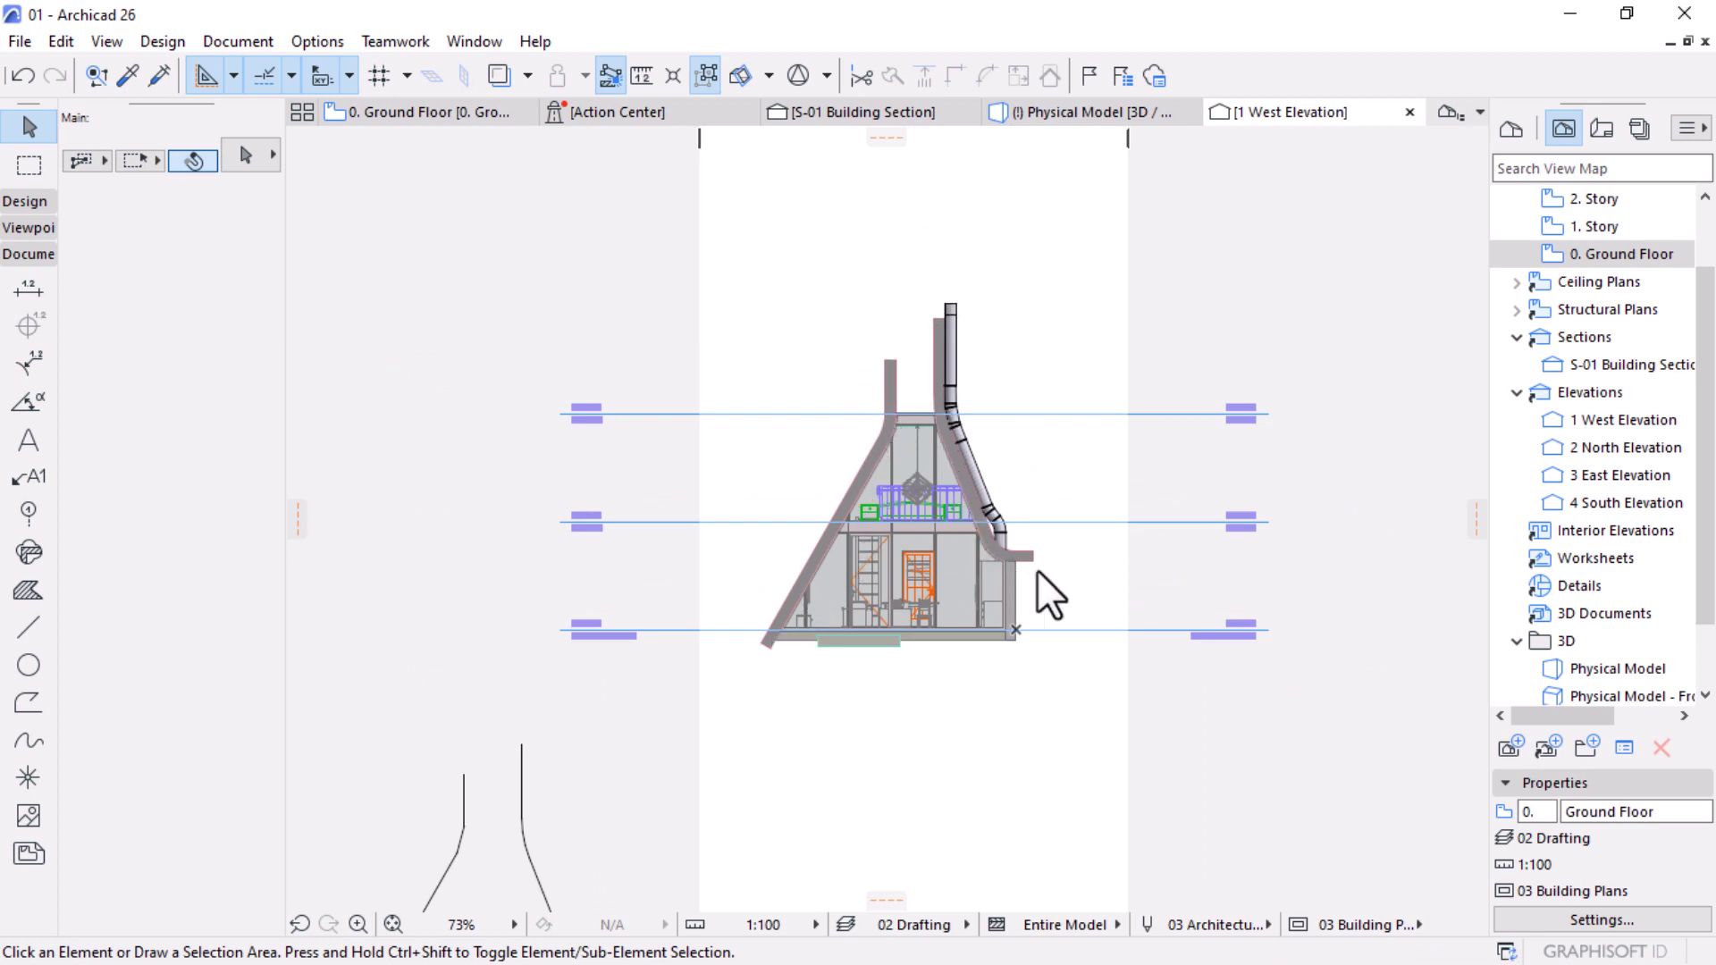
scroll(937, 399, down, 3)
scroll(1048, 379, up, 4)
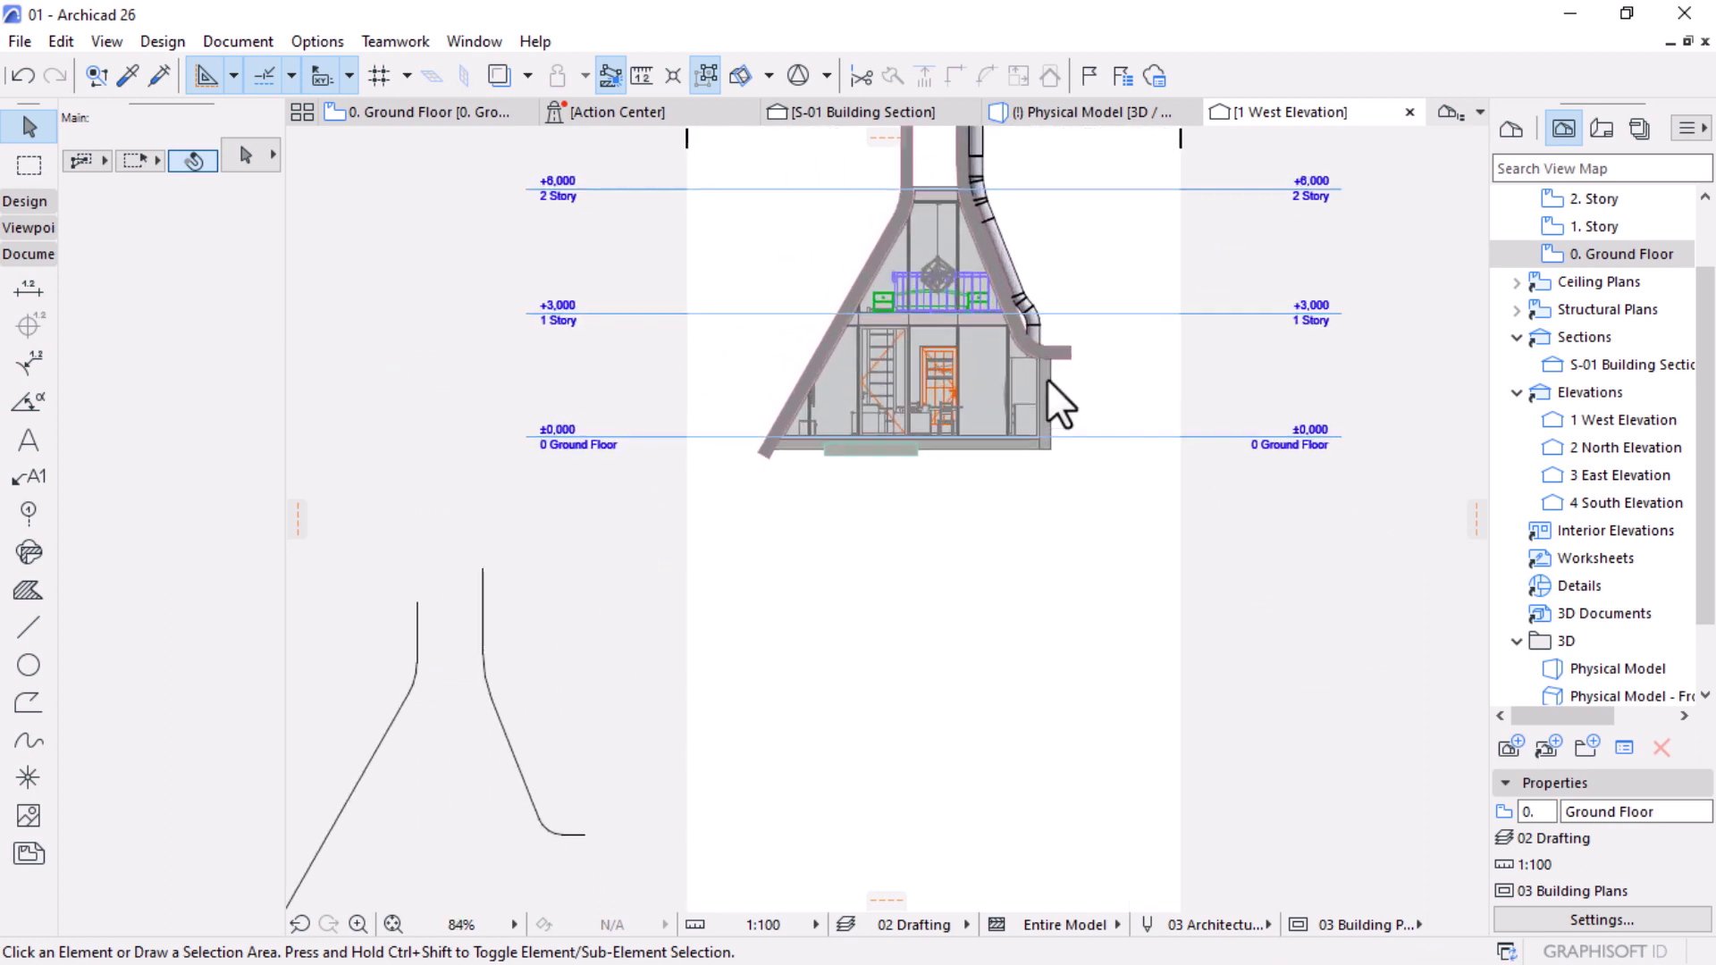
key(m)
click(1052, 453)
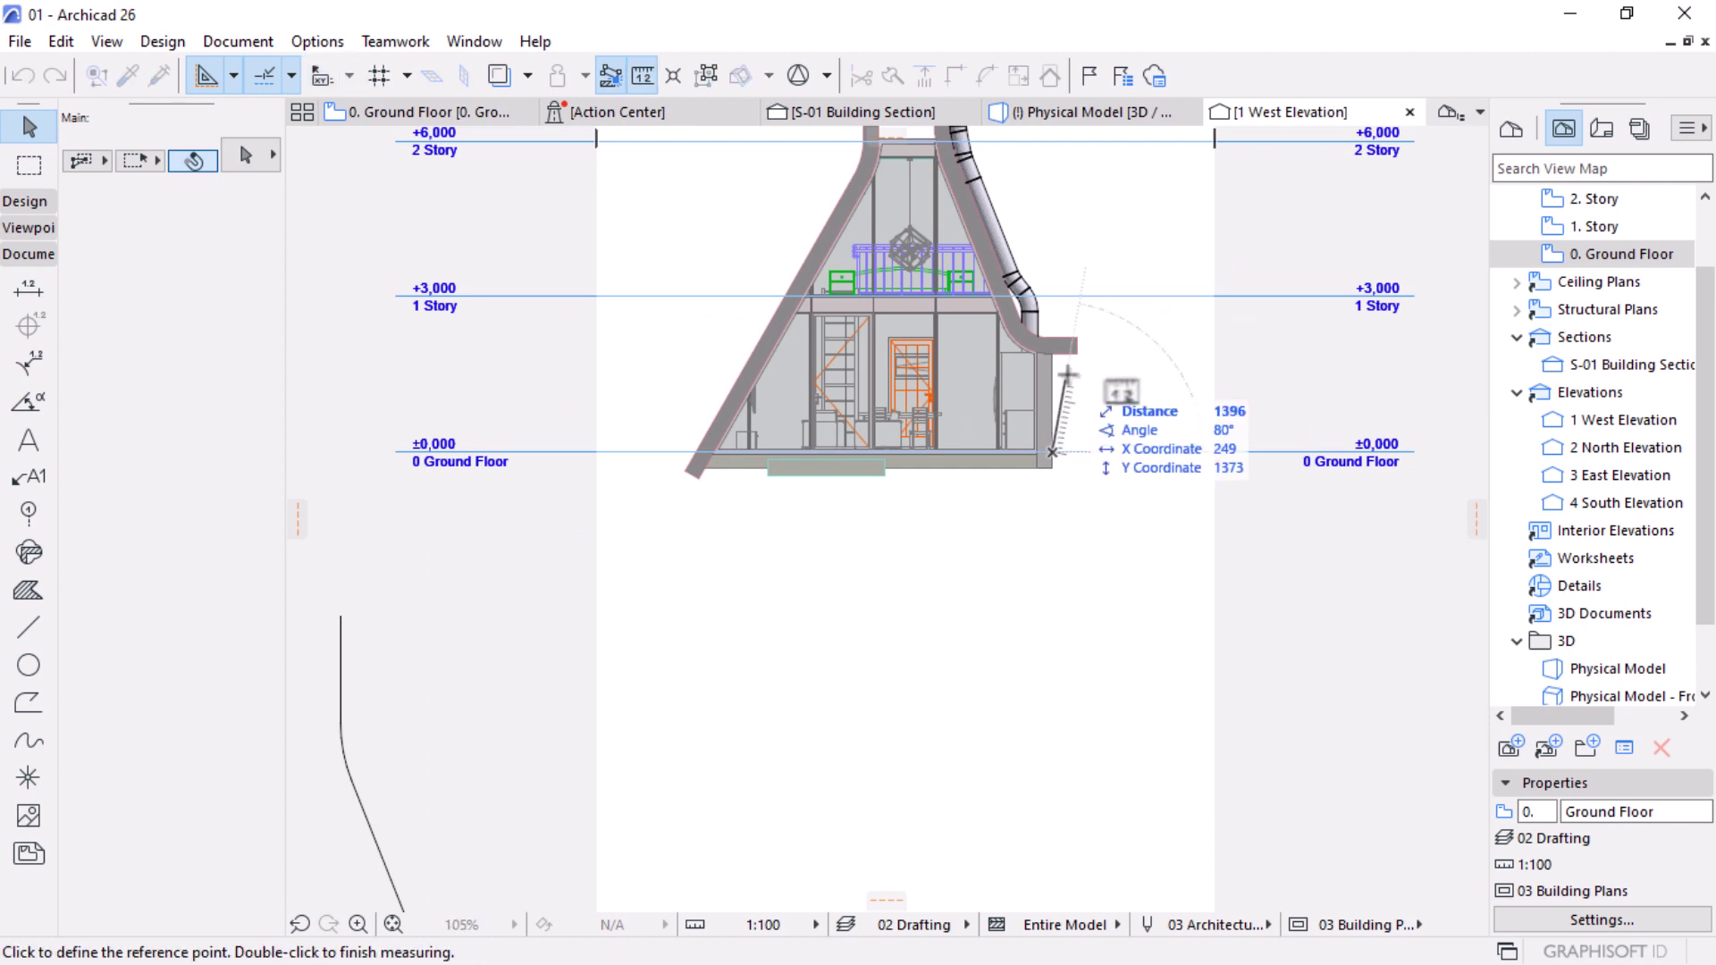
scroll(1062, 349, up, 4)
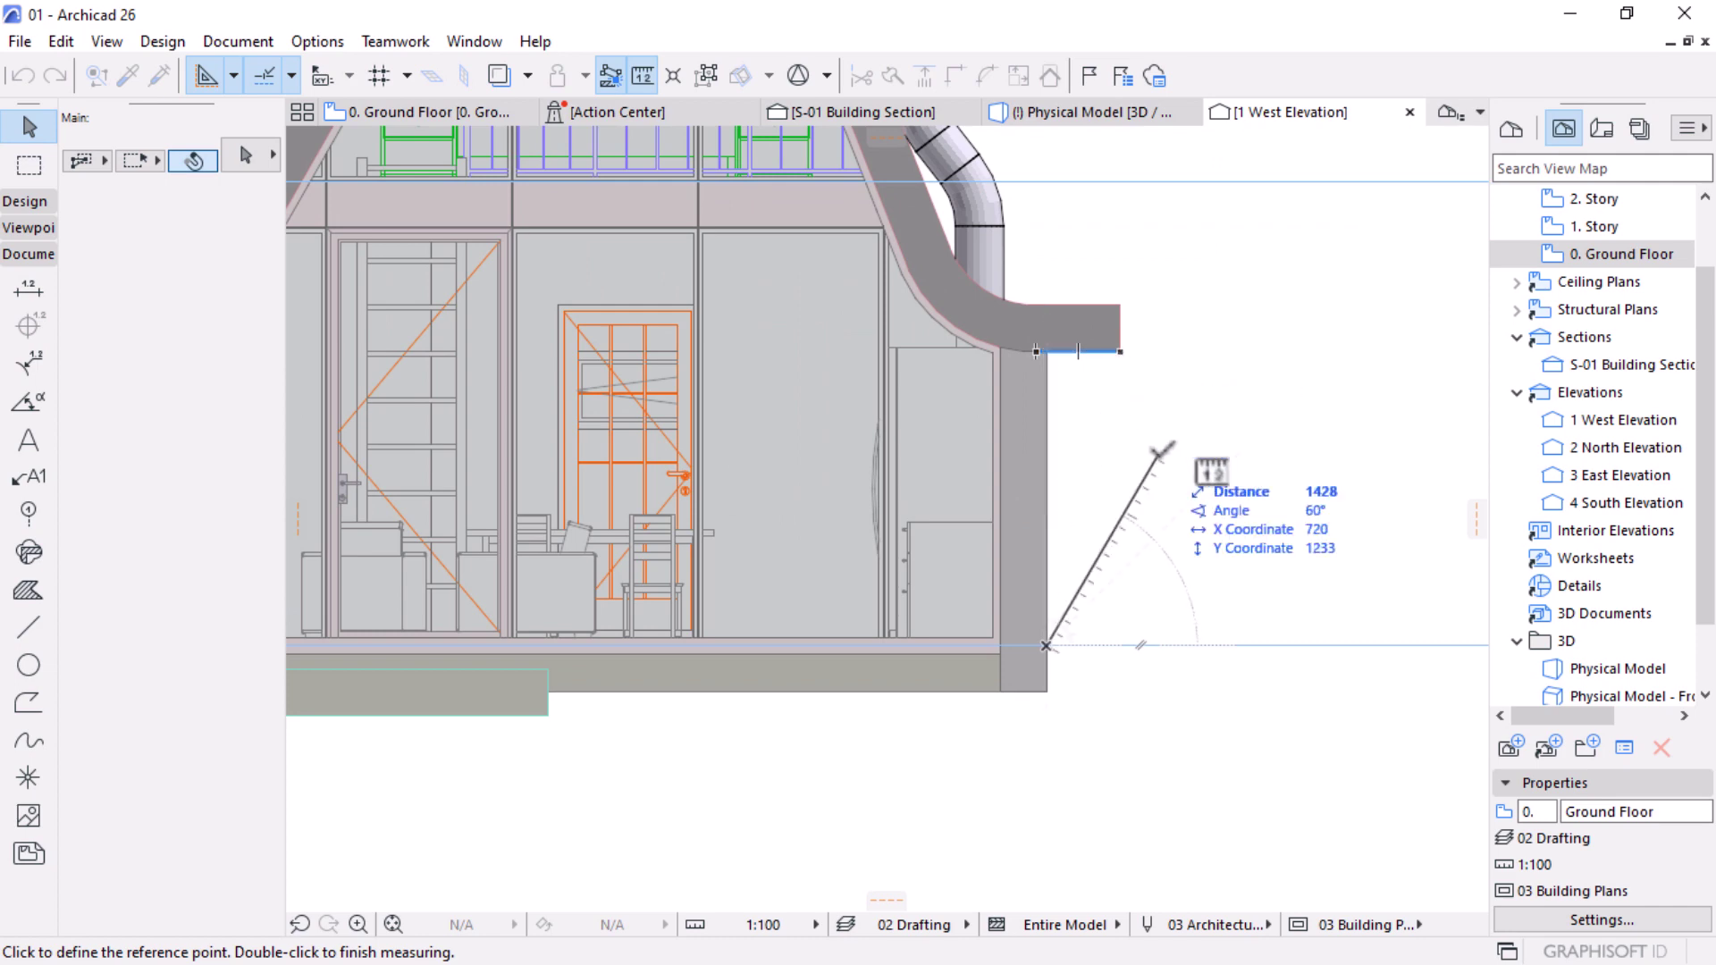
scroll(1155, 457, down, 5)
scroll(1077, 461, down, 3)
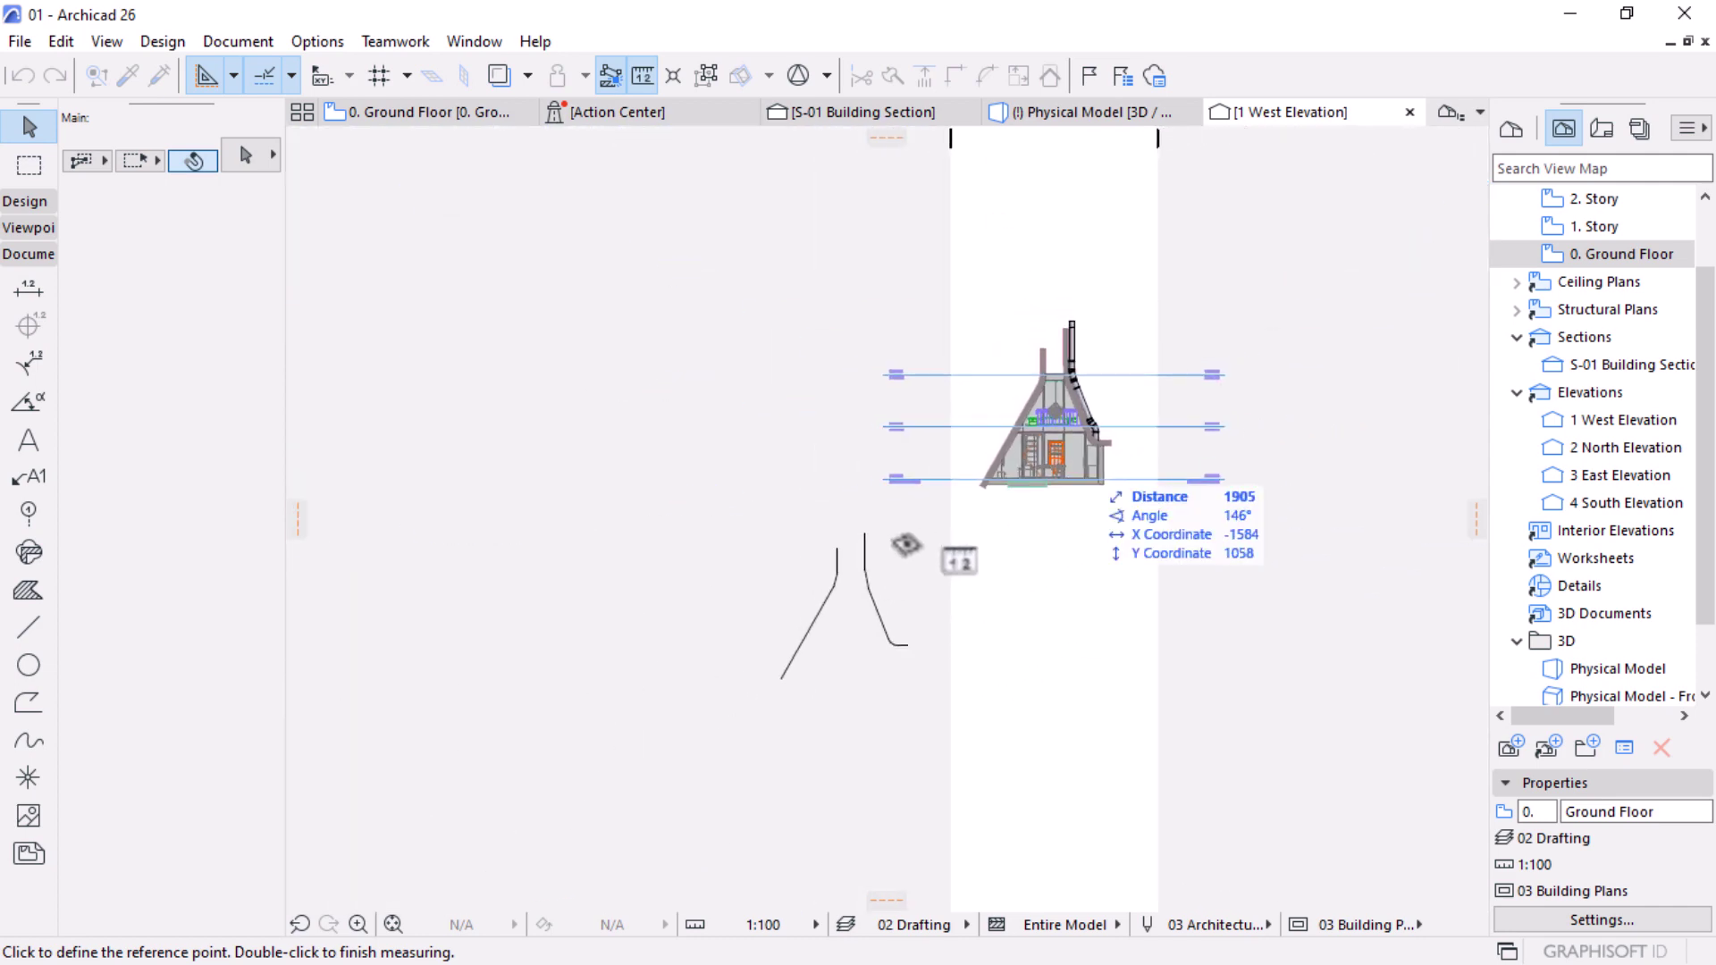
key(Escape)
Step: Select and copy the two roof profile polylines drawn beside the West Elevation of the reference house
click(904, 528)
click(699, 731)
scroll(881, 648, up, 3)
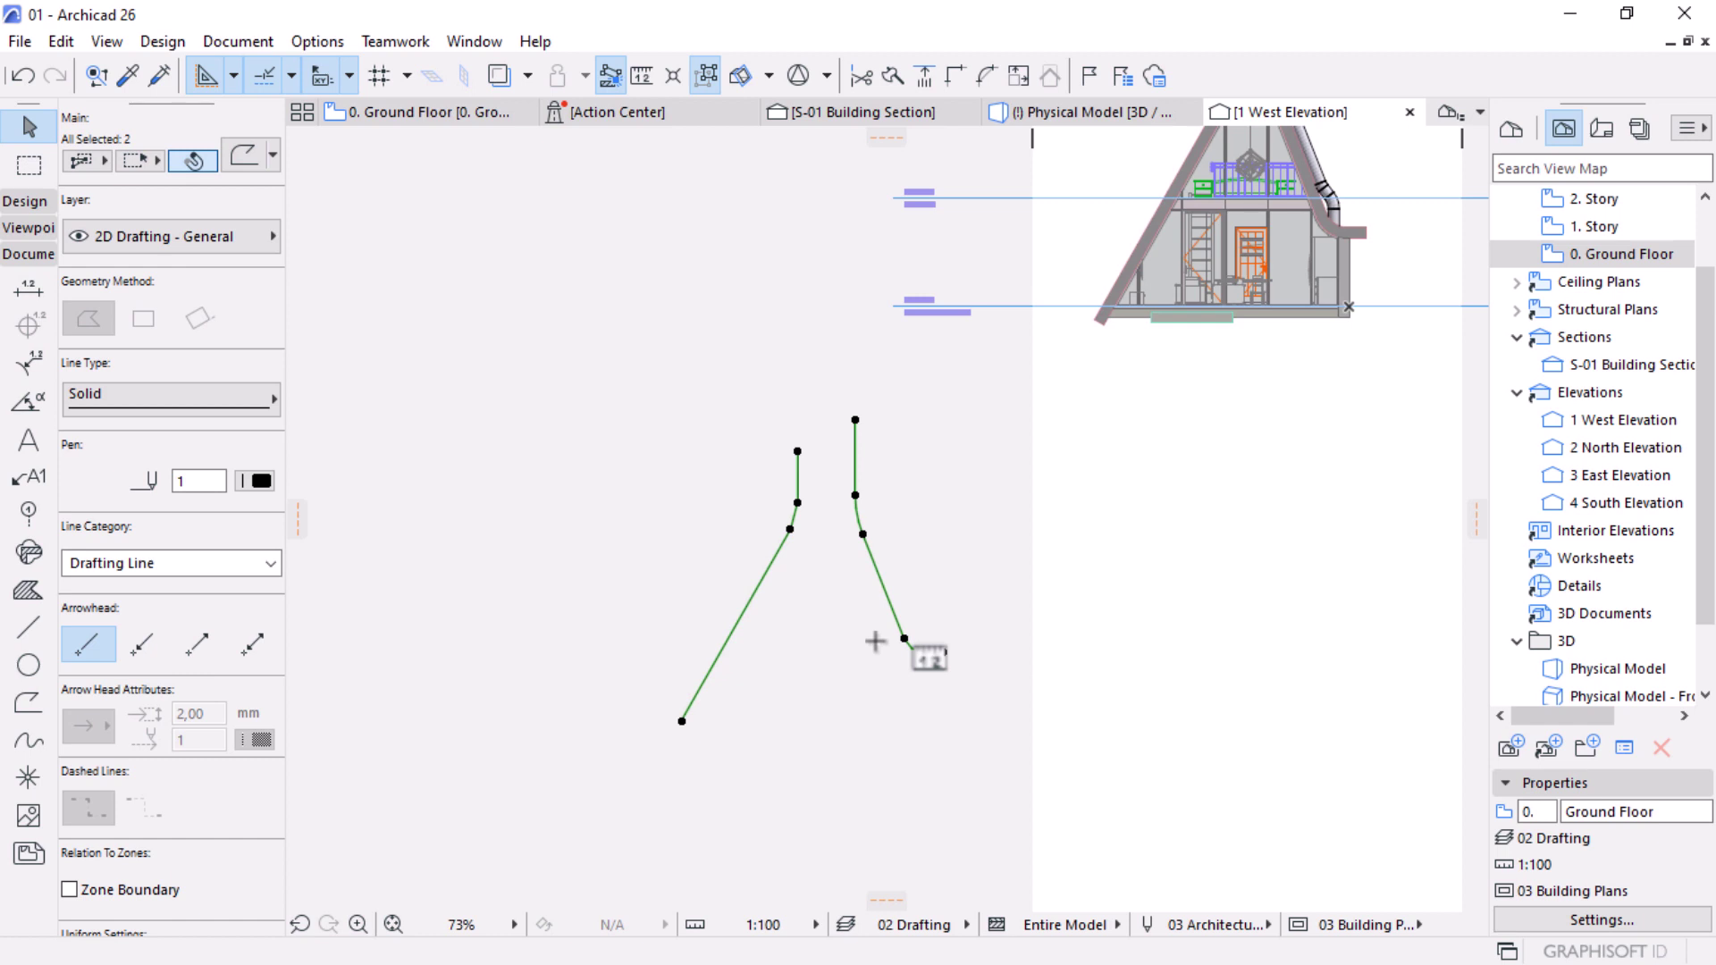
scroll(876, 641, down, 2)
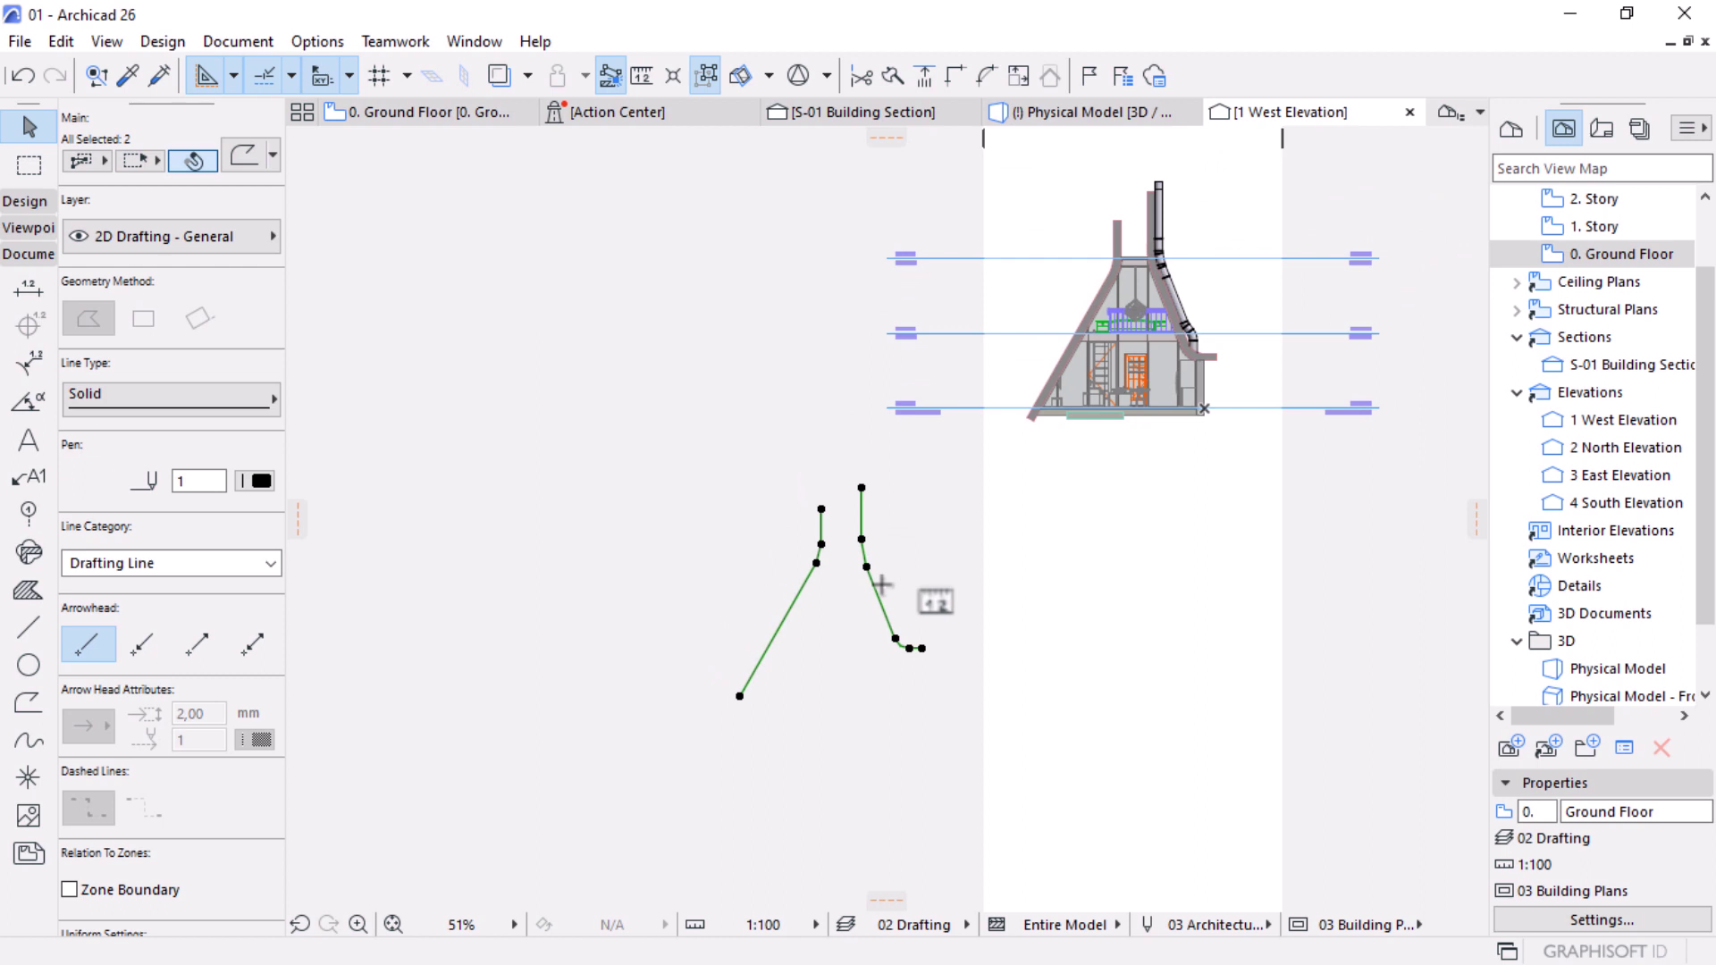
scroll(802, 614, up, 2)
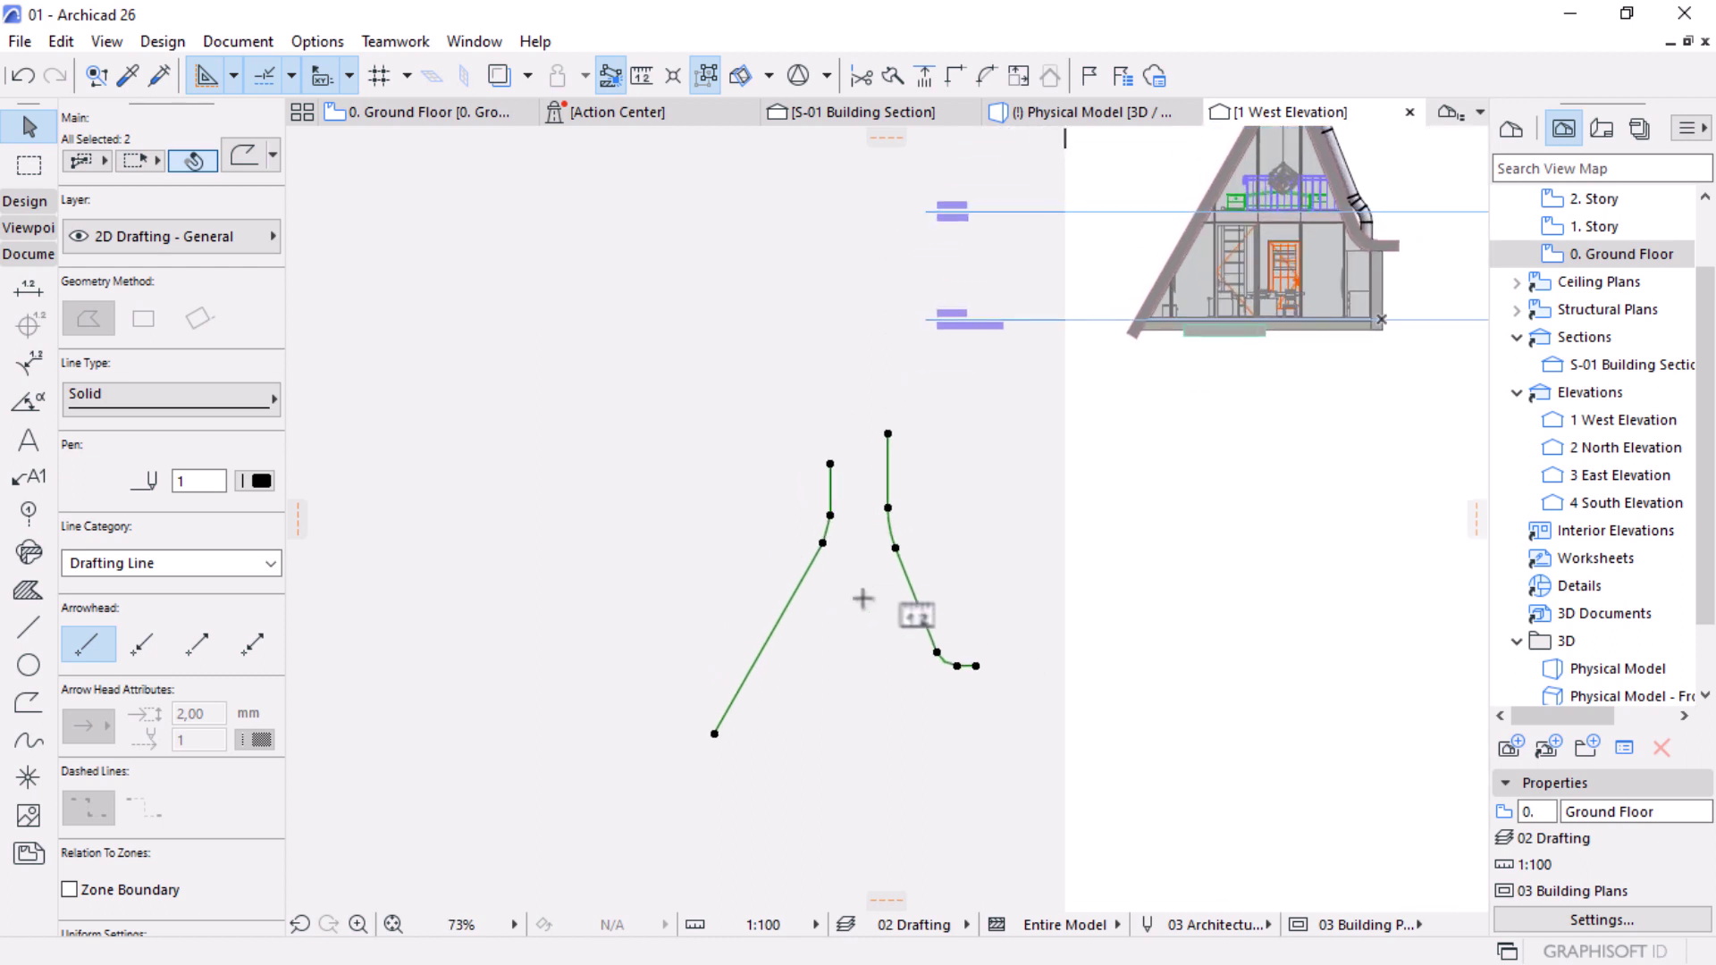
scroll(871, 451, up, 3)
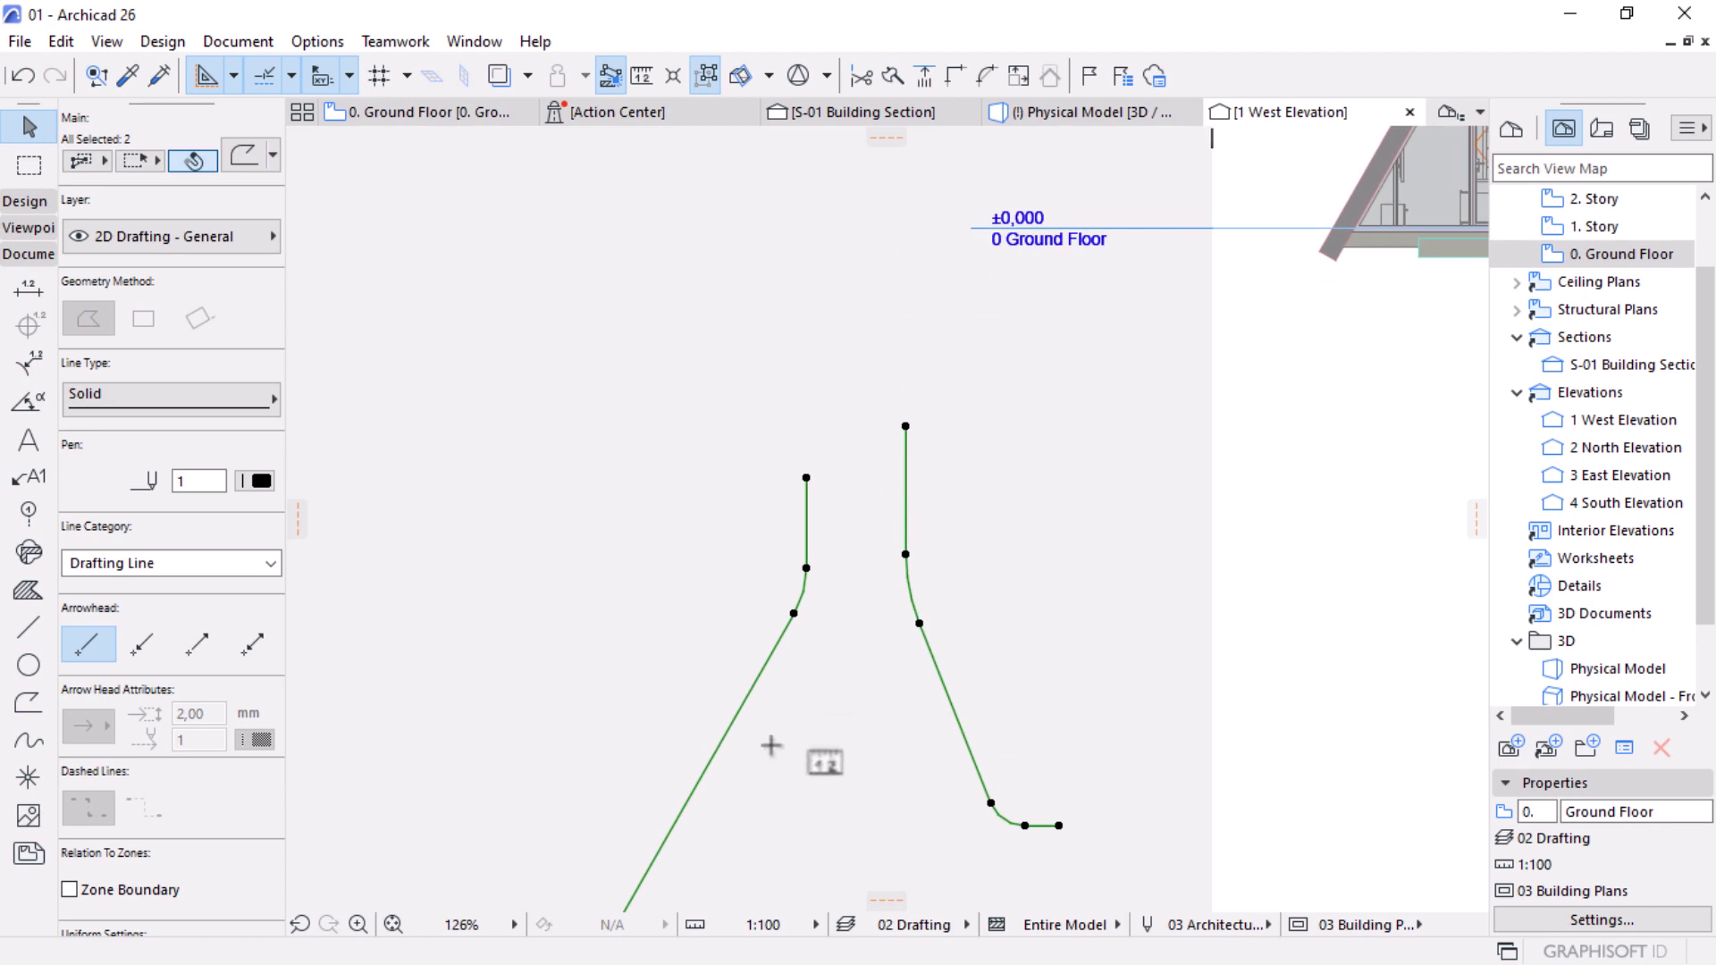
Step: Switch to the Untitled project and paste the two copied profile lines outside the terrain mesh on the Ground Floor plan
key(super)
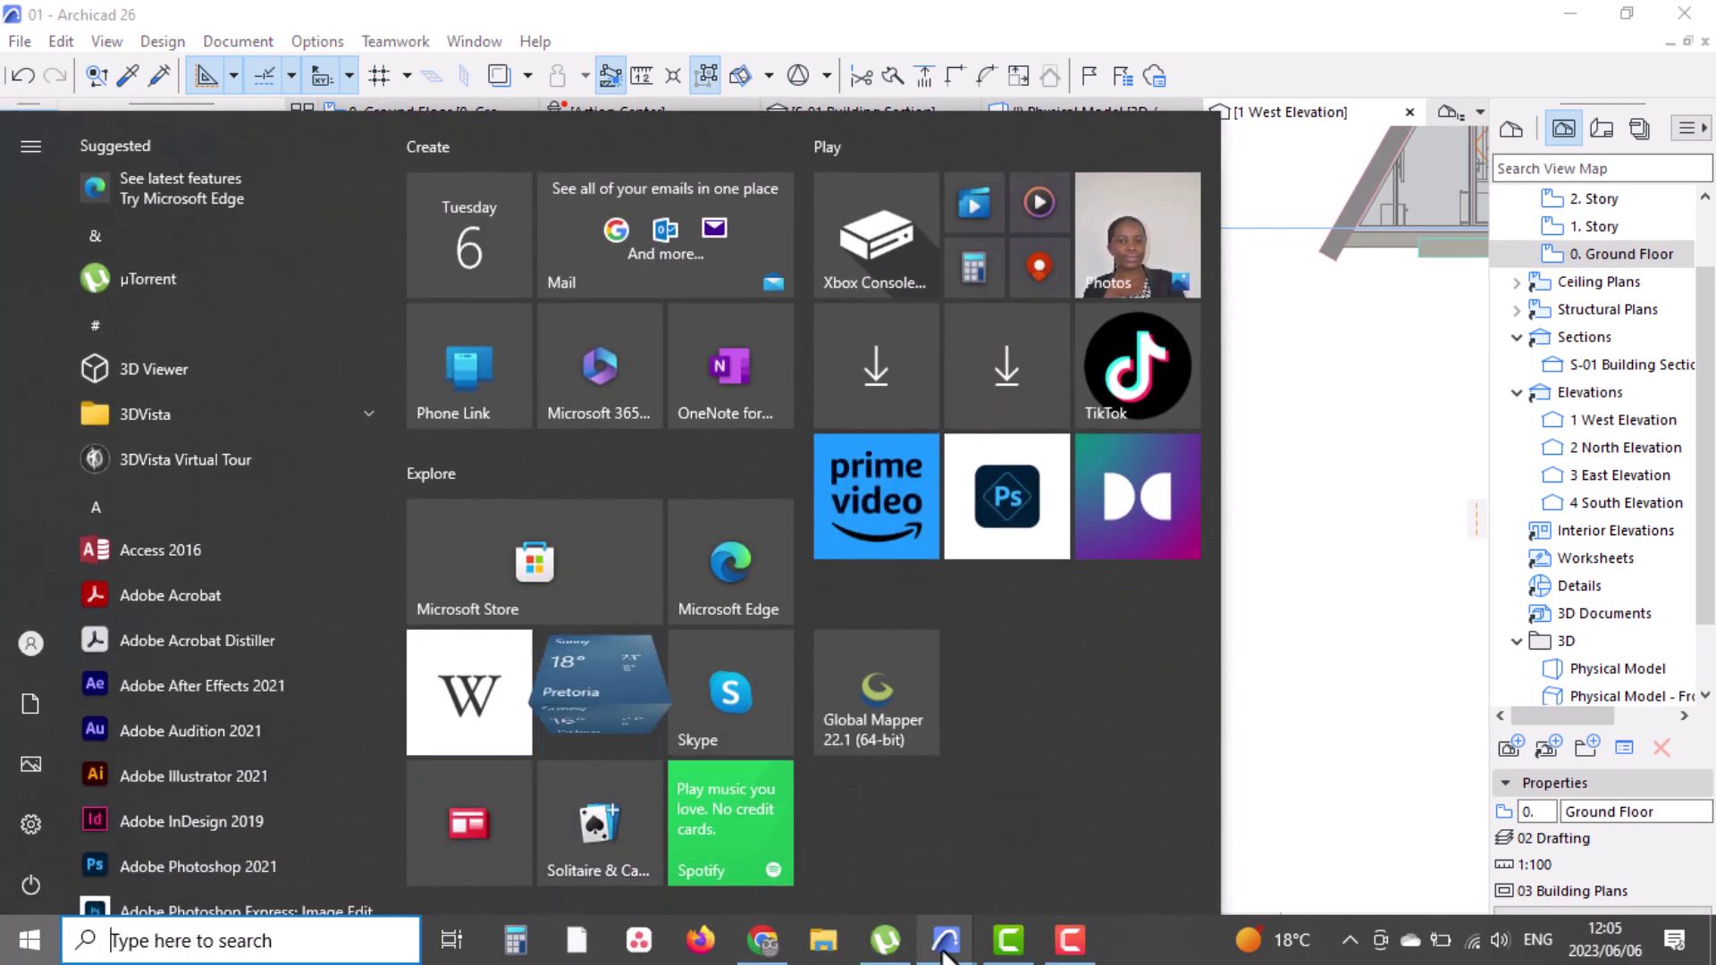
mouse_move(946, 955)
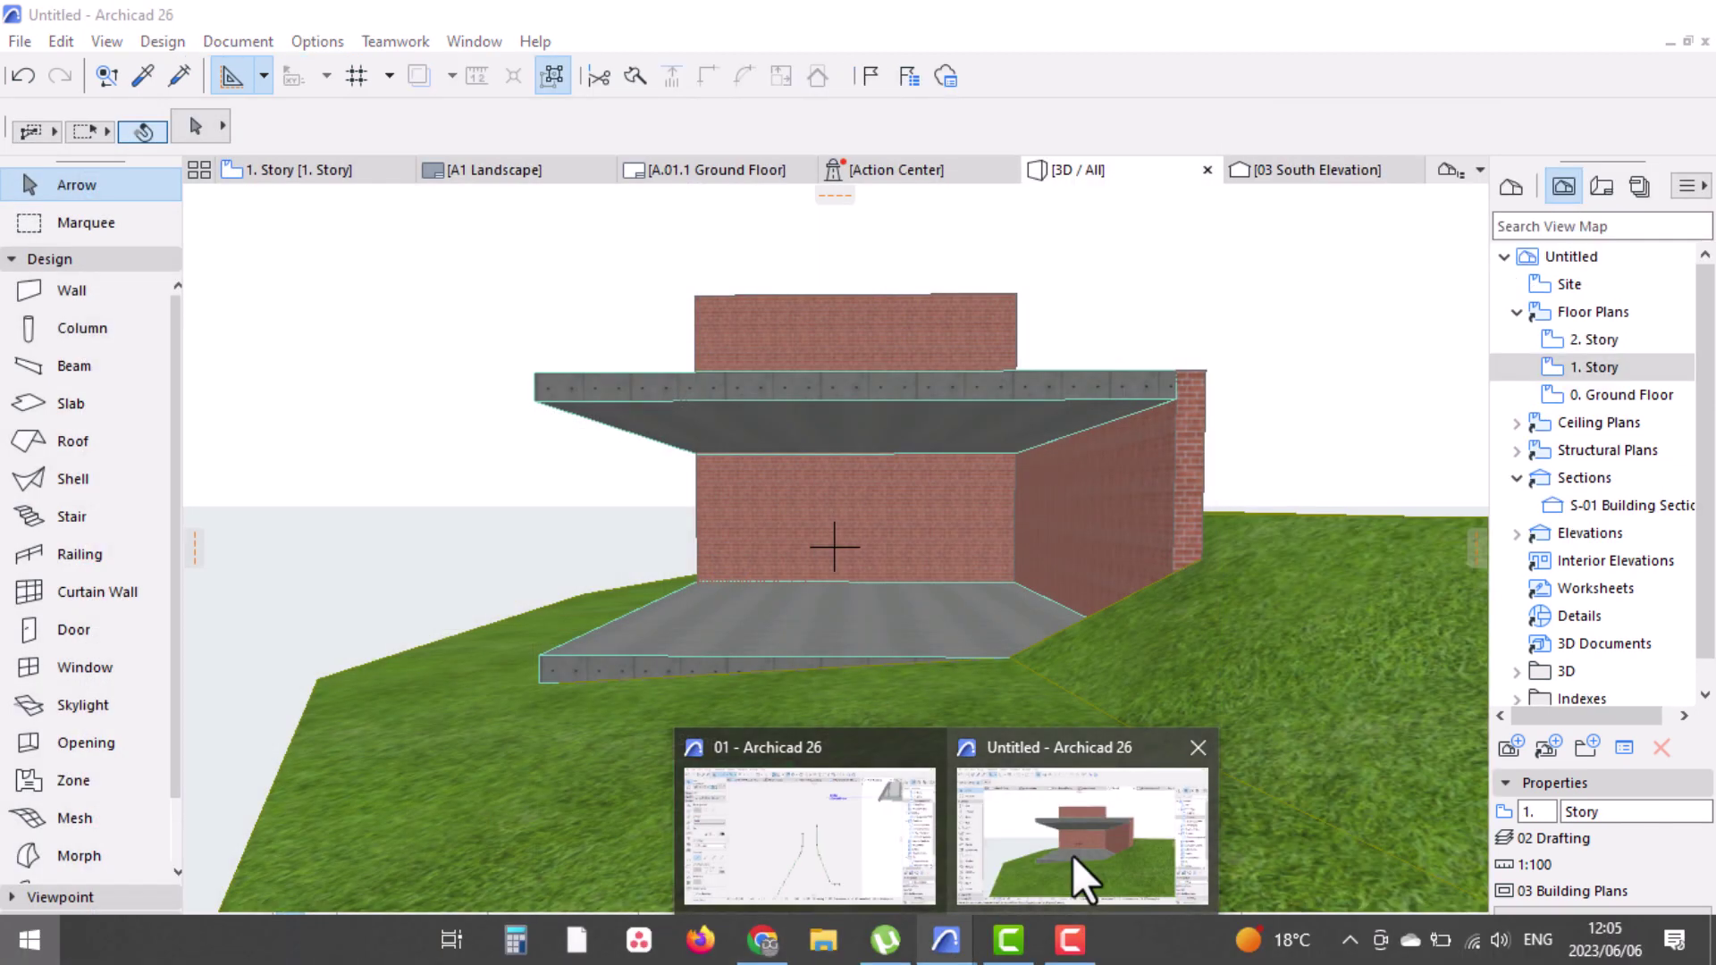
click(1073, 855)
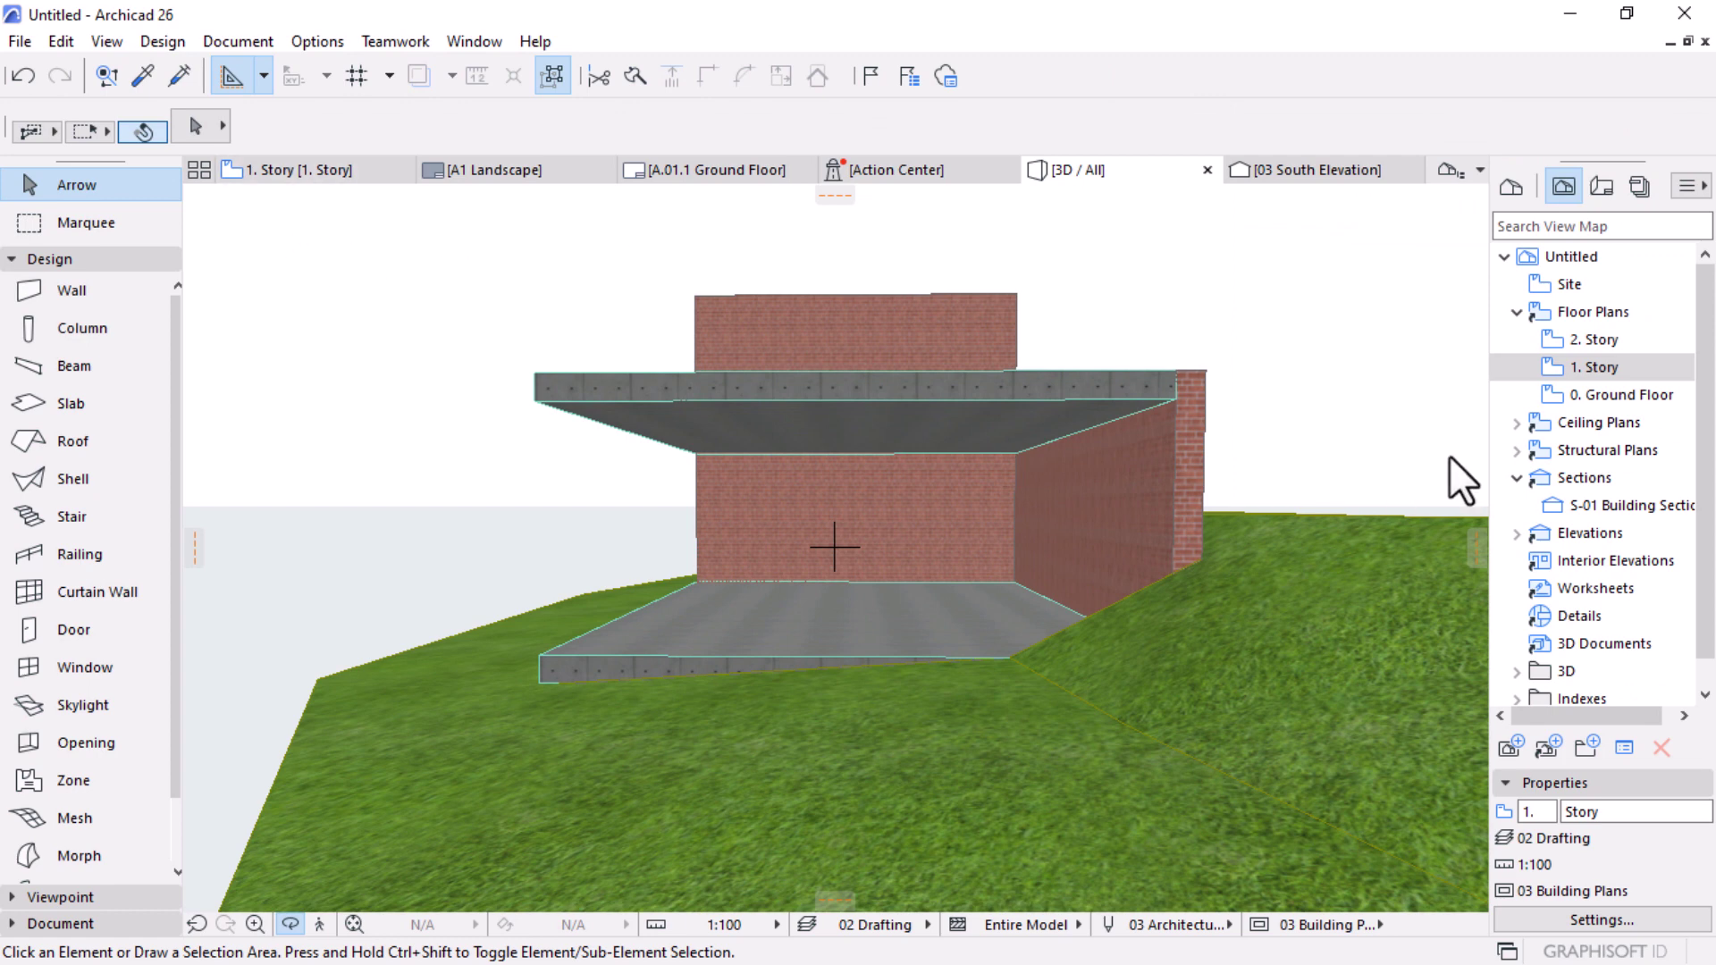
click(1600, 398)
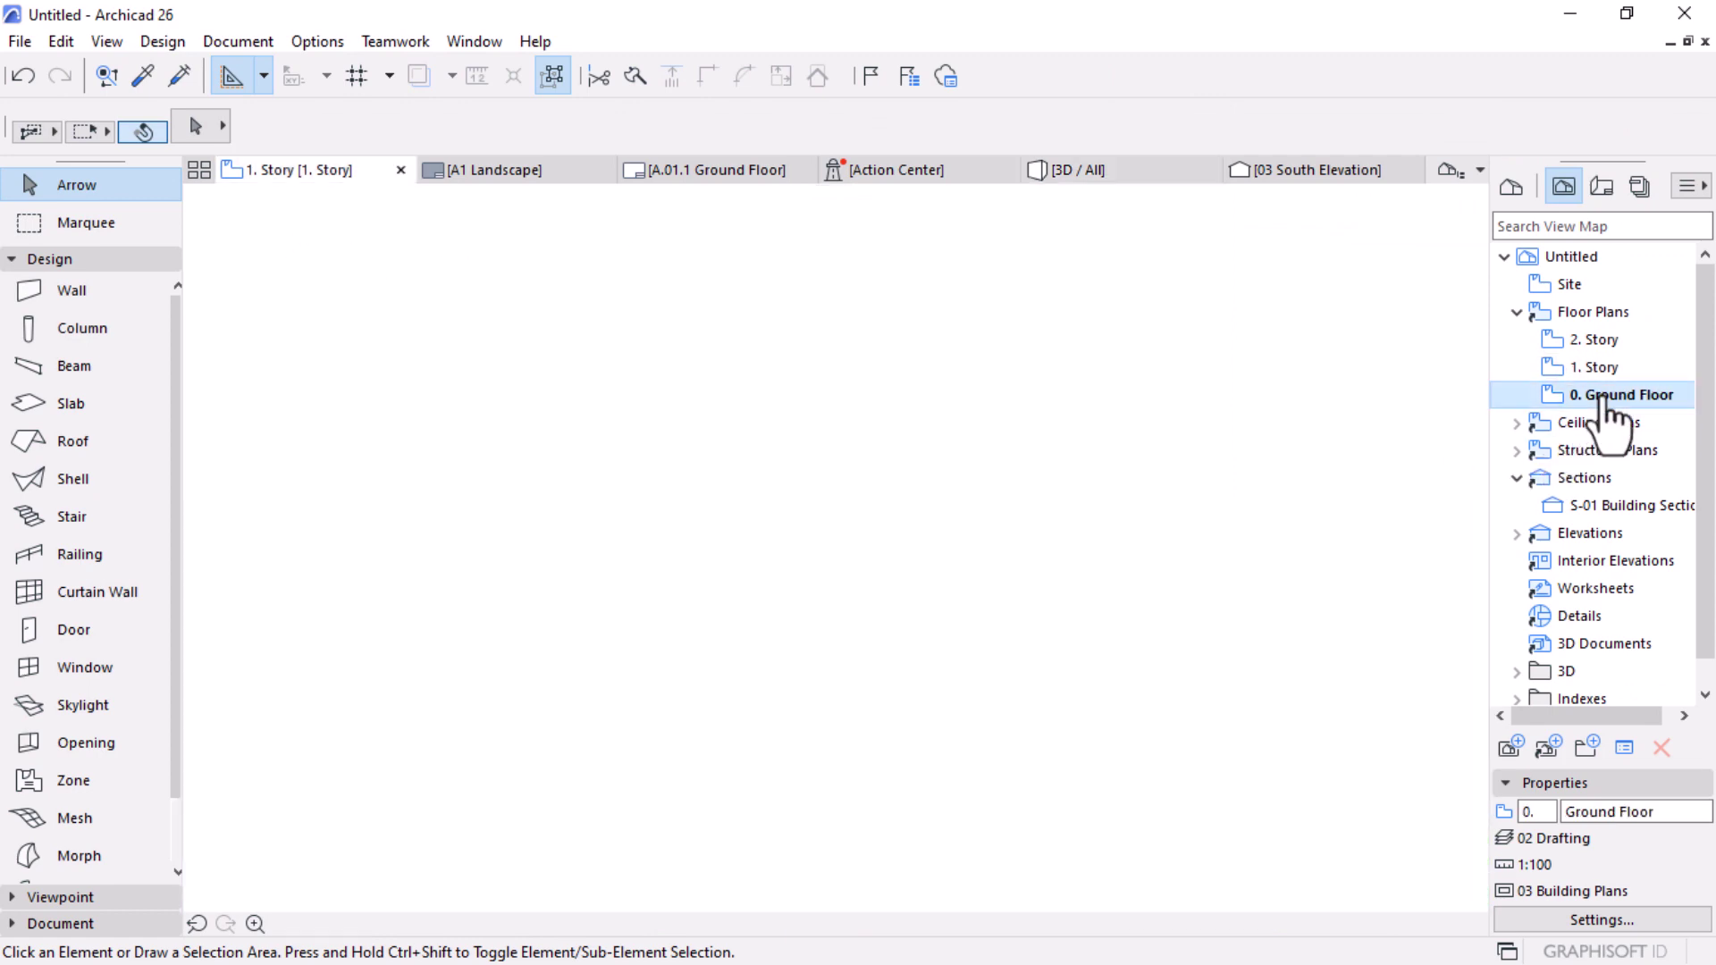
scroll(988, 362, down, 10)
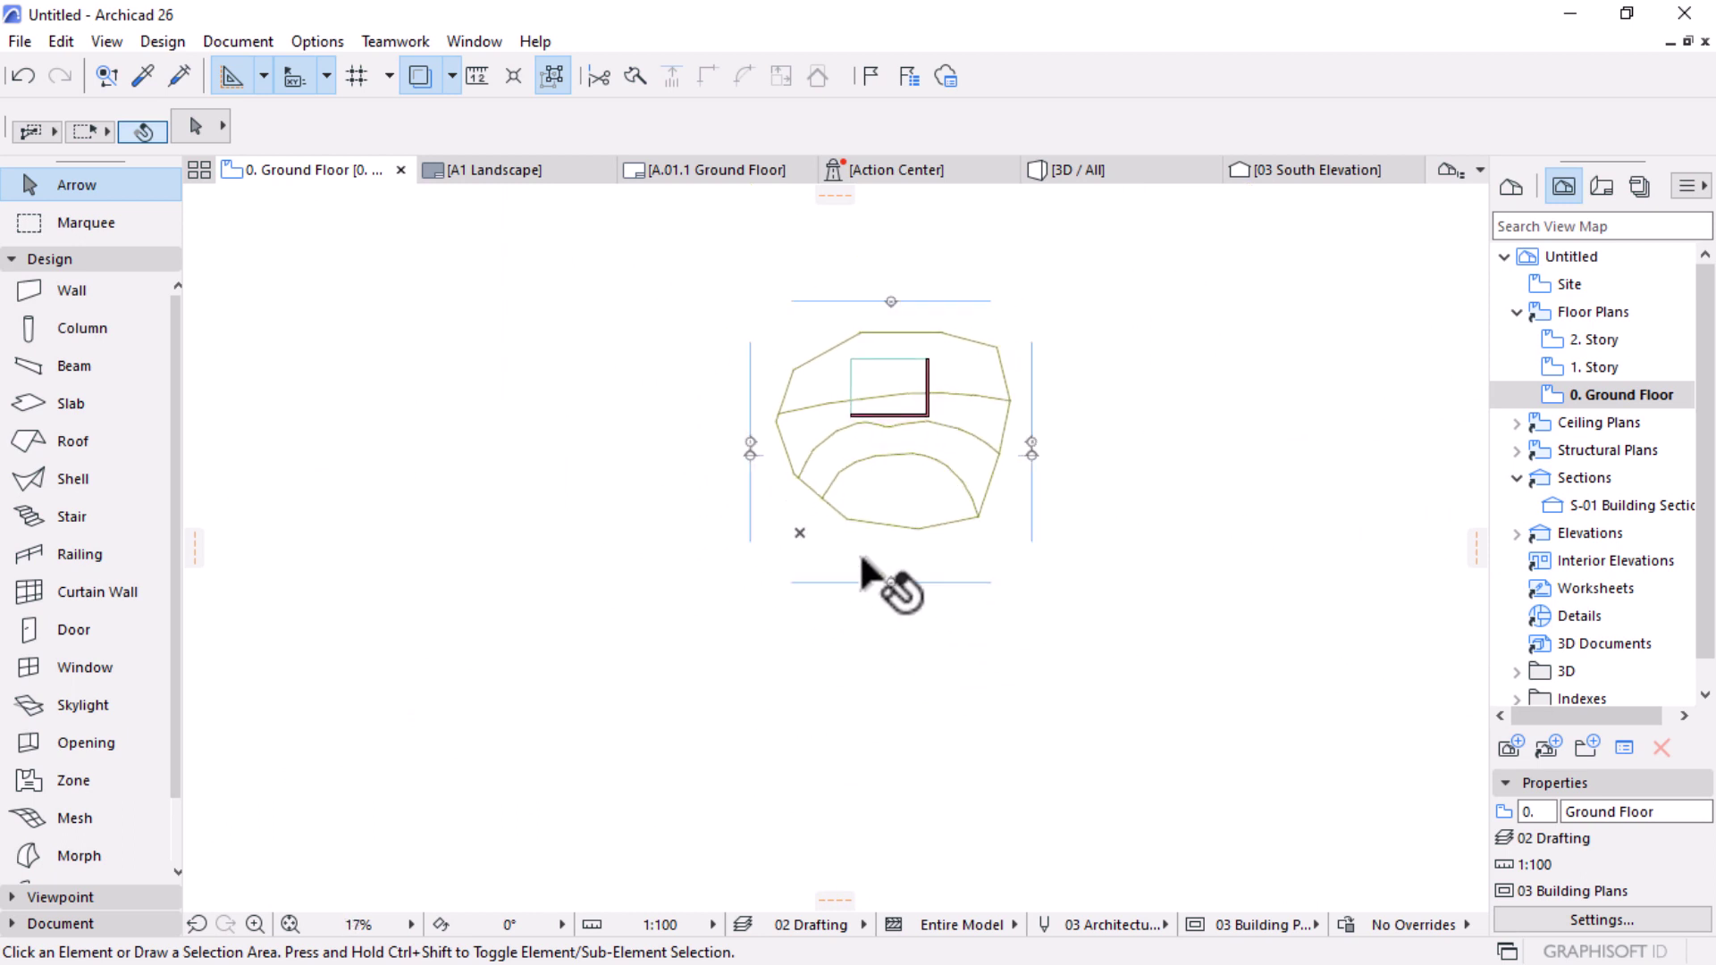
key(ctrl+v)
click(633, 672)
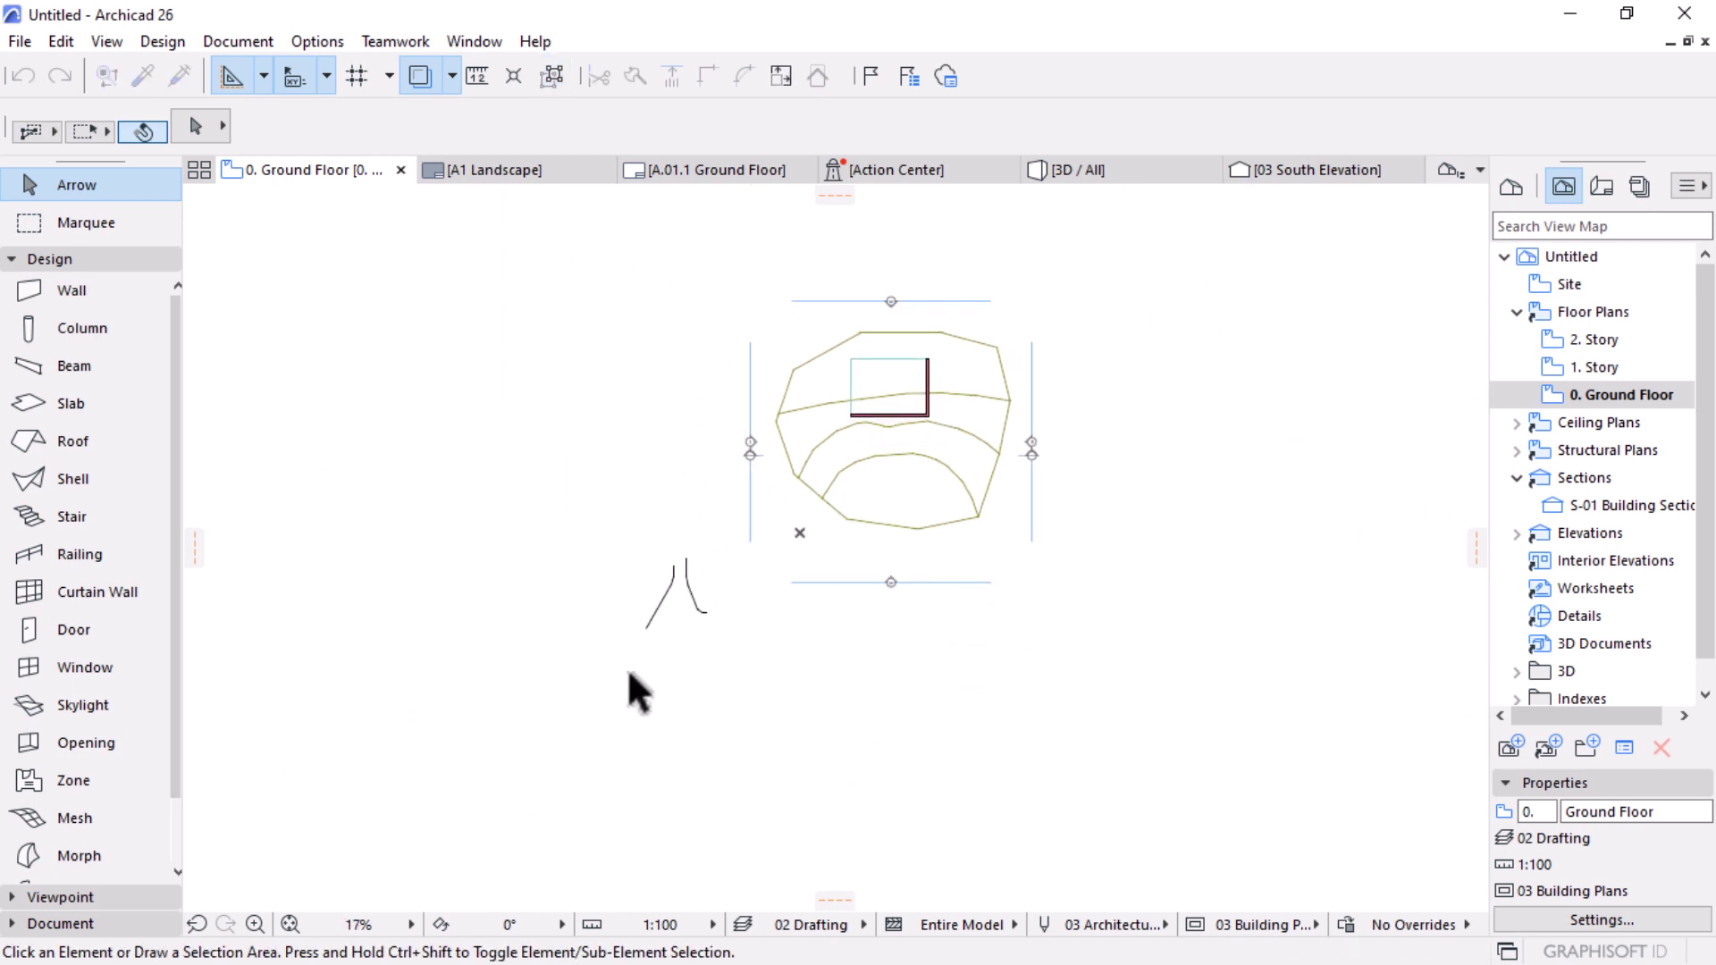
Step: Set up an extruded Shell with the detailed construction method and a reinforced concrete structure
scroll(631, 666, up, 5)
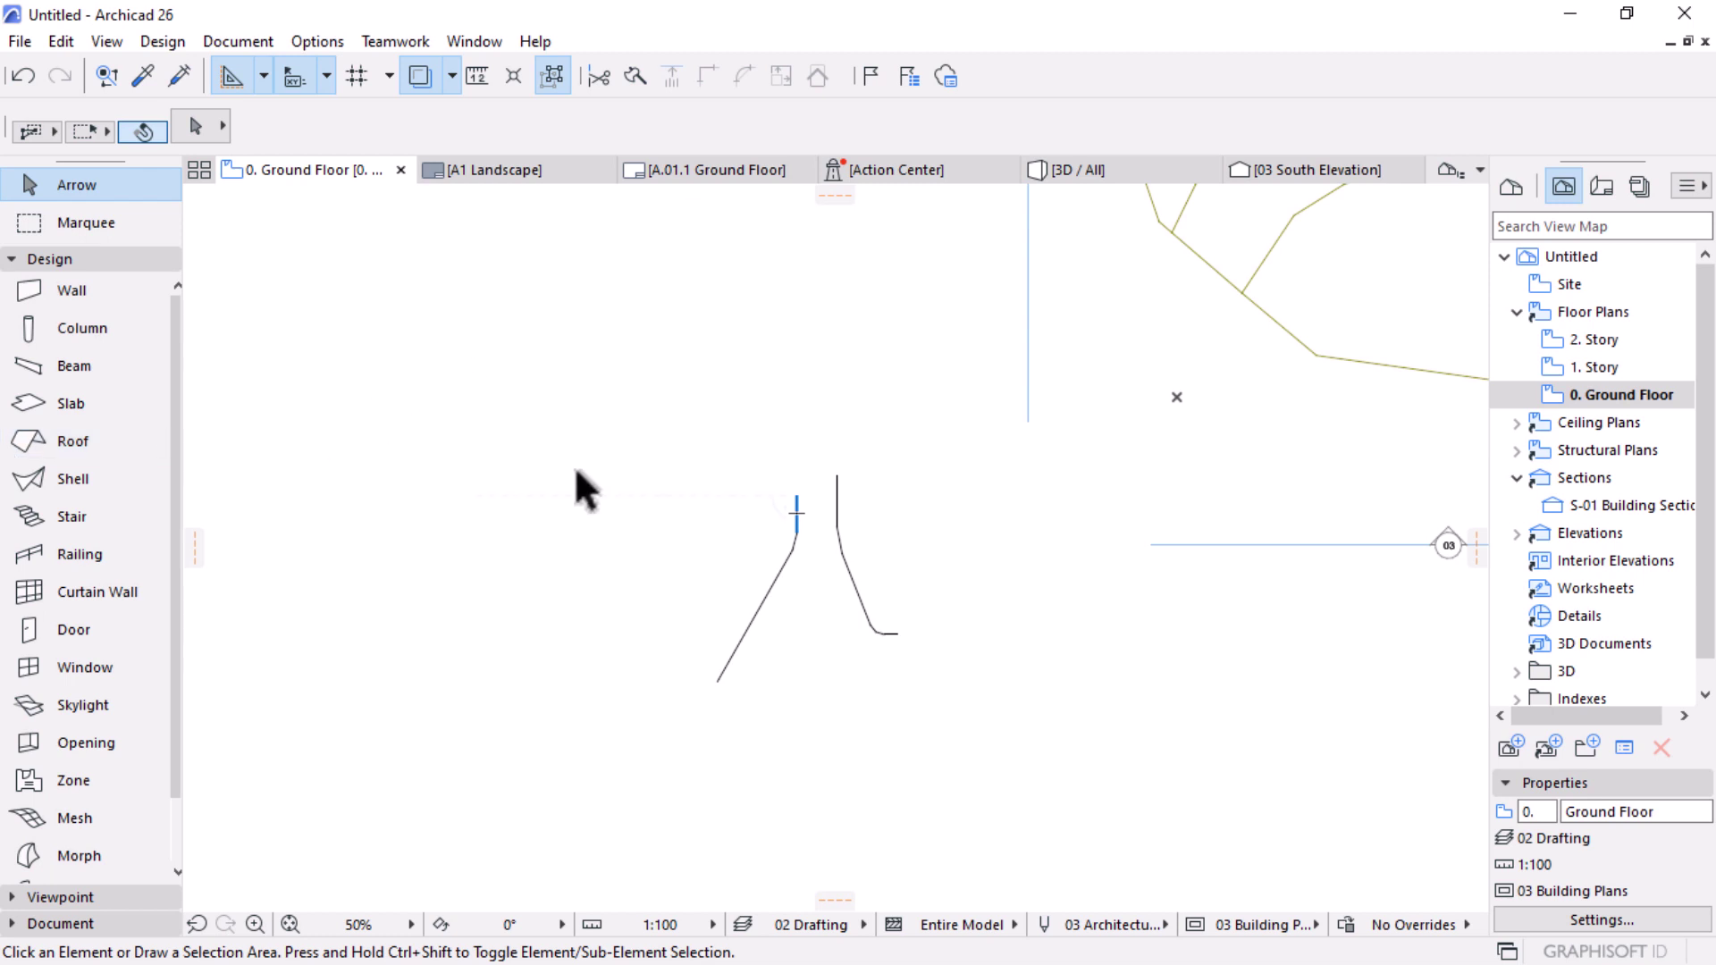
scroll(950, 593, up, 5)
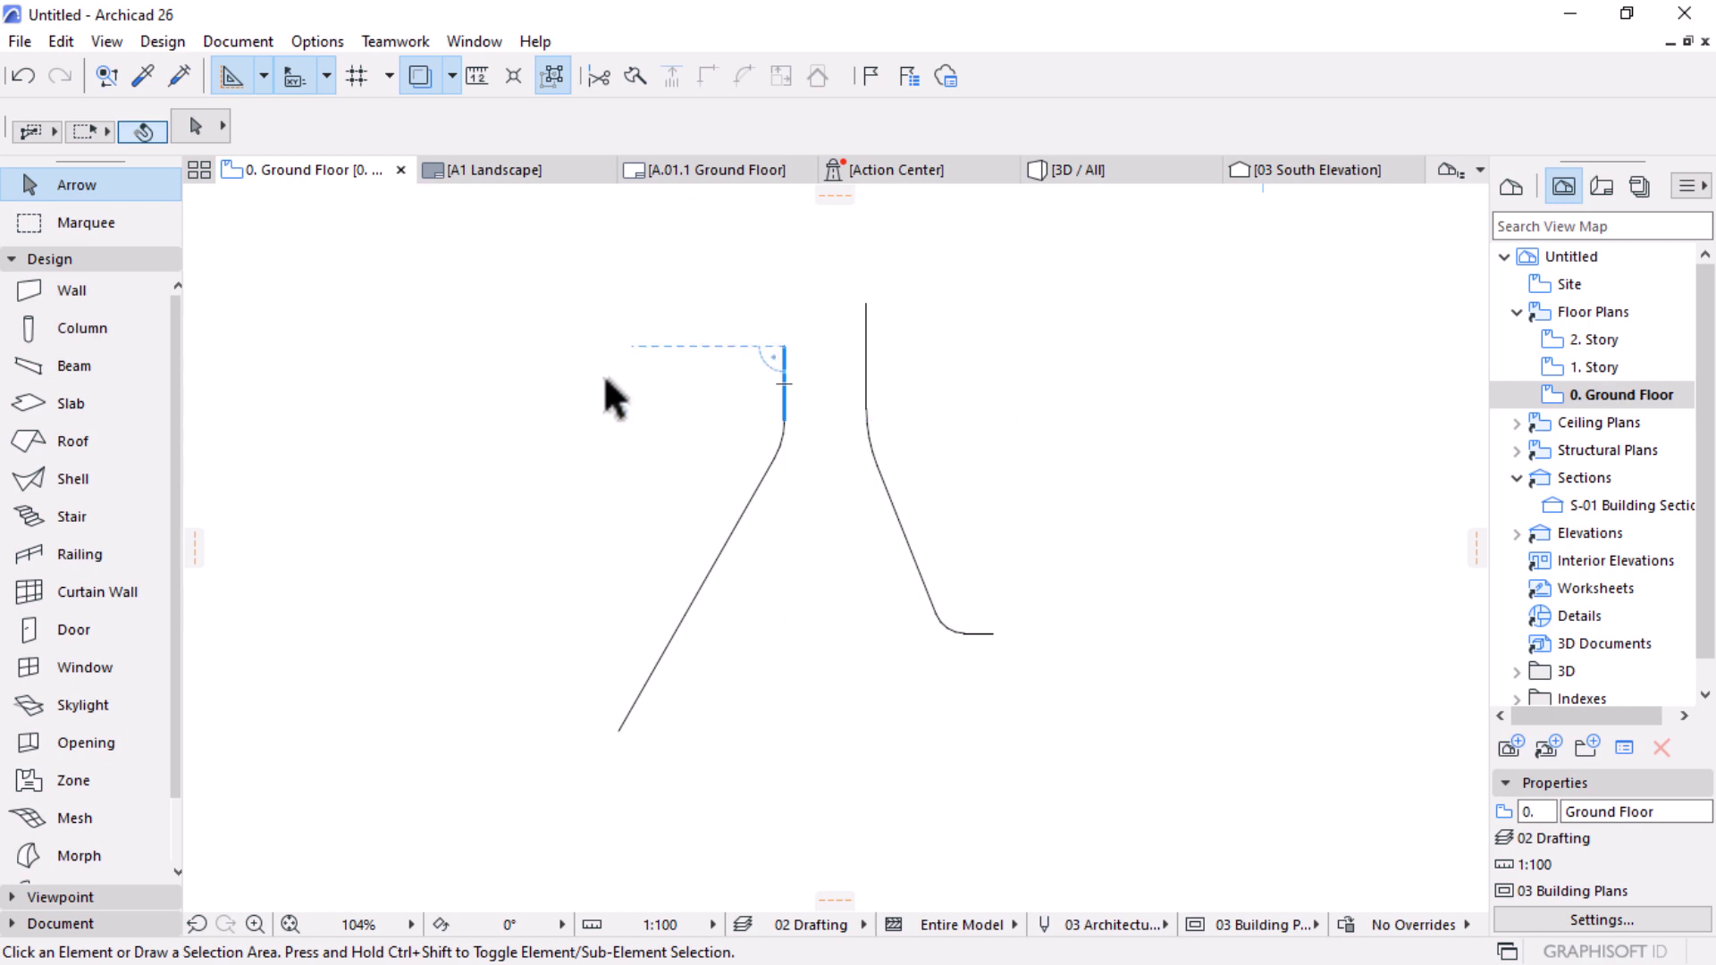
click(41, 478)
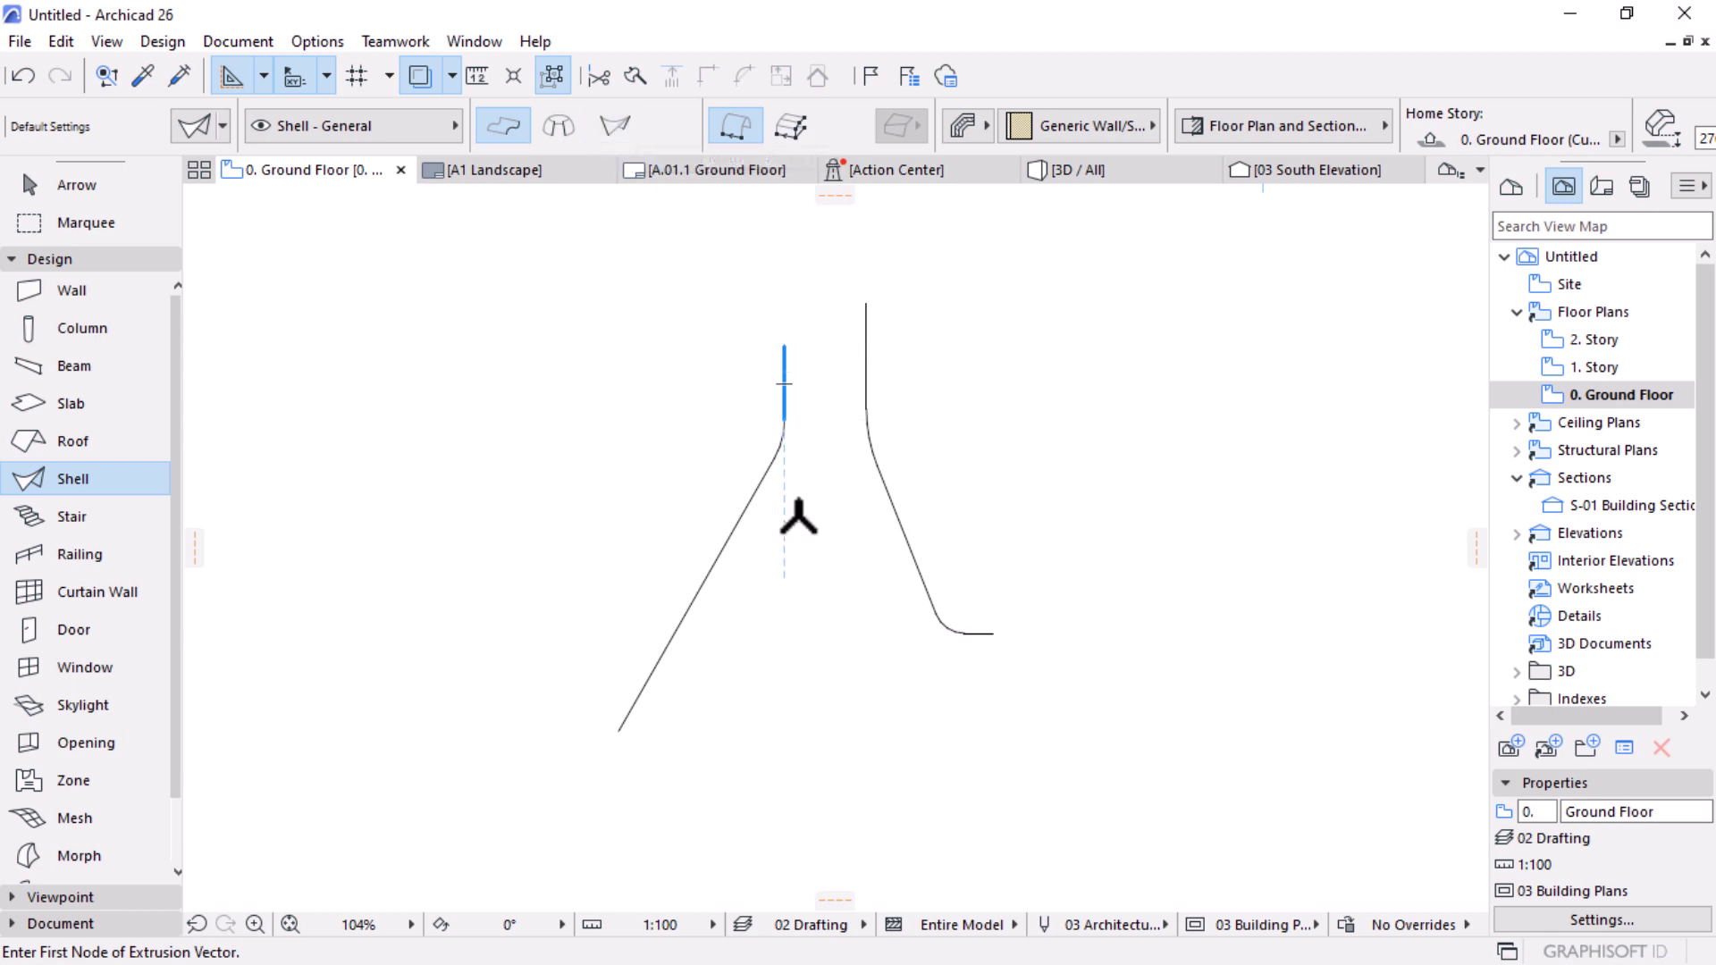
scroll(801, 519, up, 2)
scroll(822, 468, down, 2)
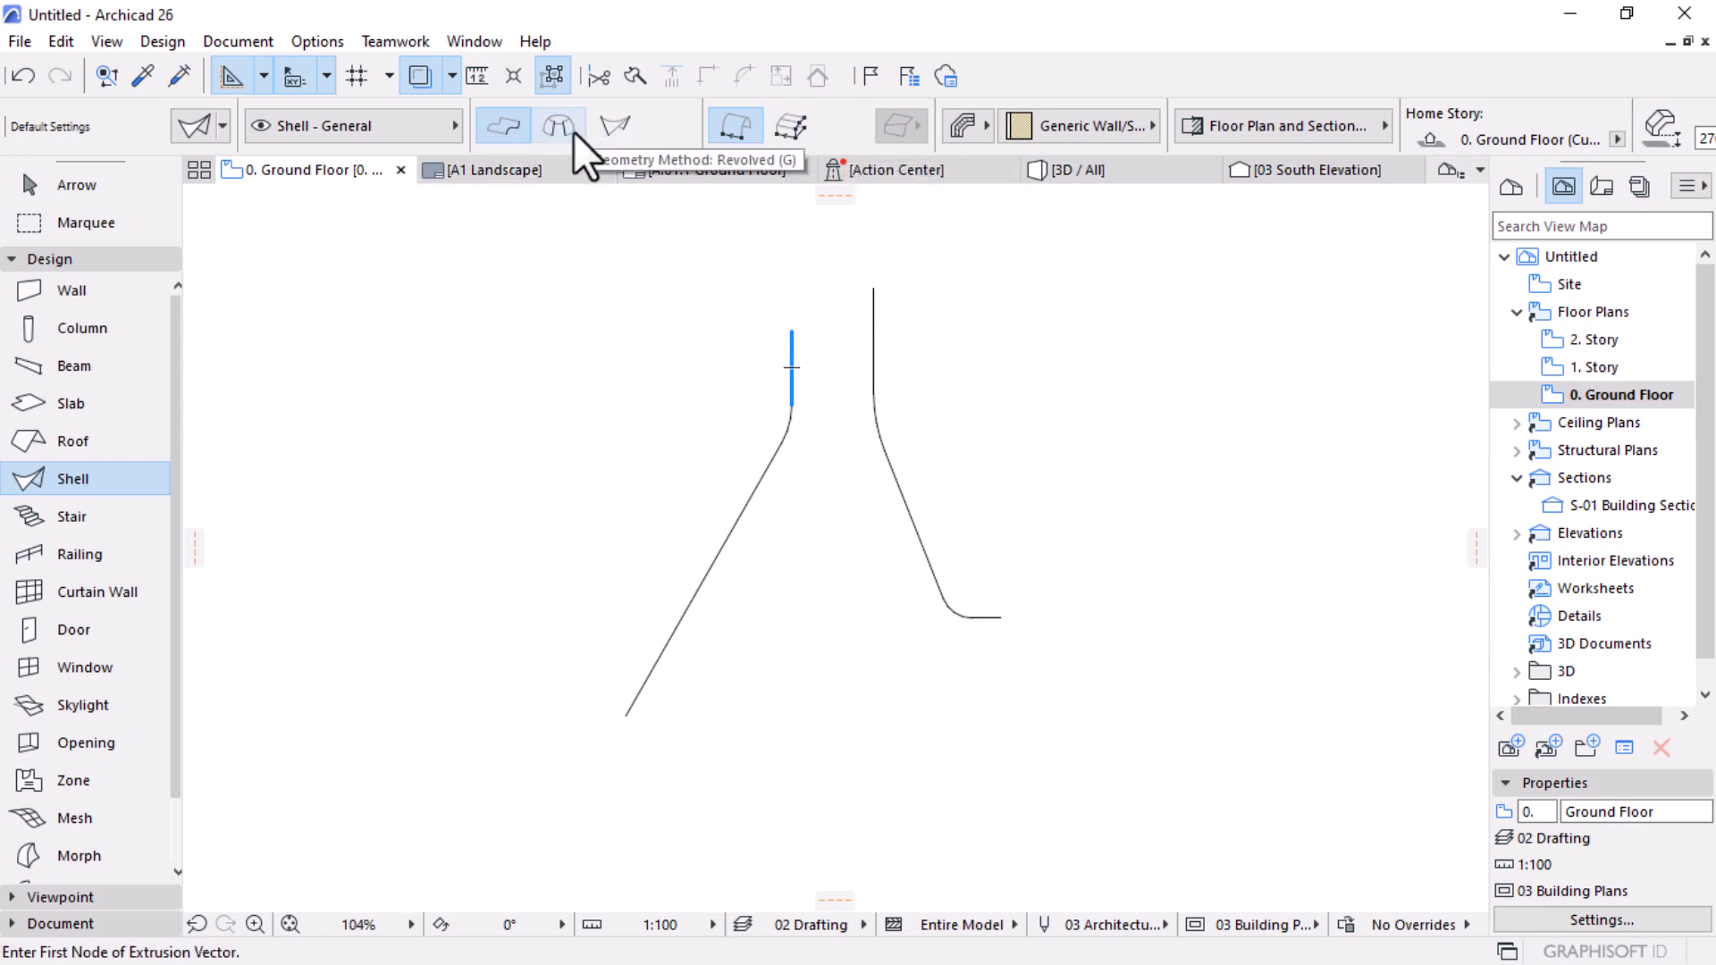
click(790, 130)
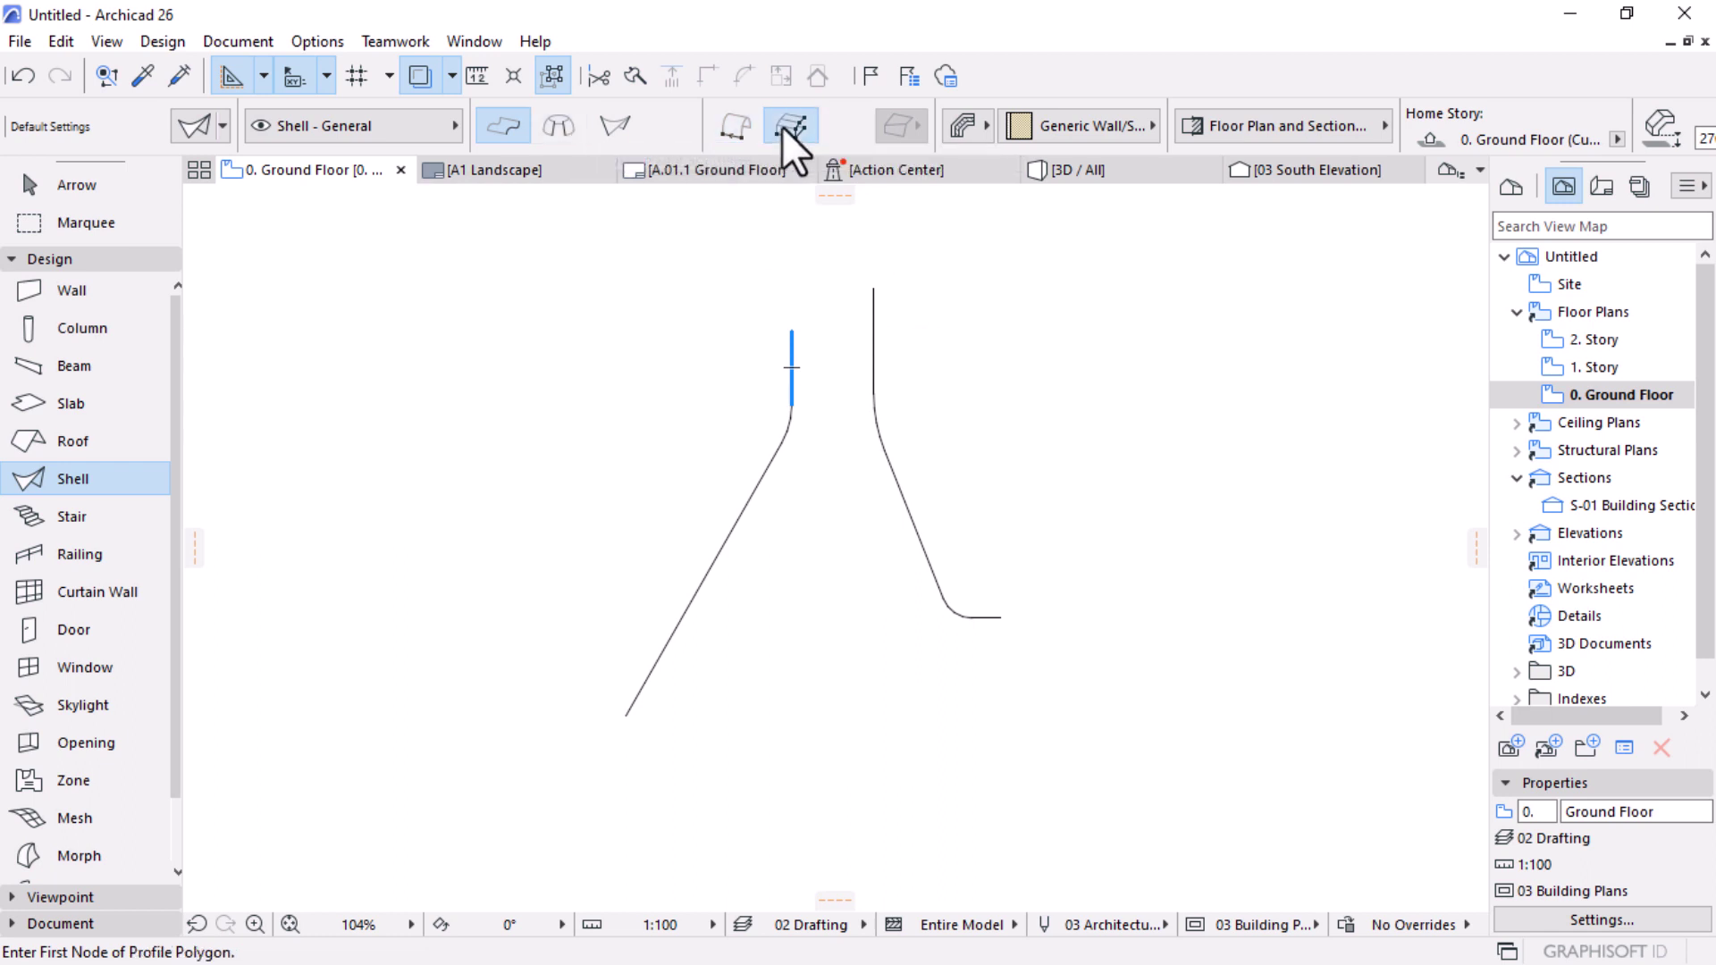
click(968, 119)
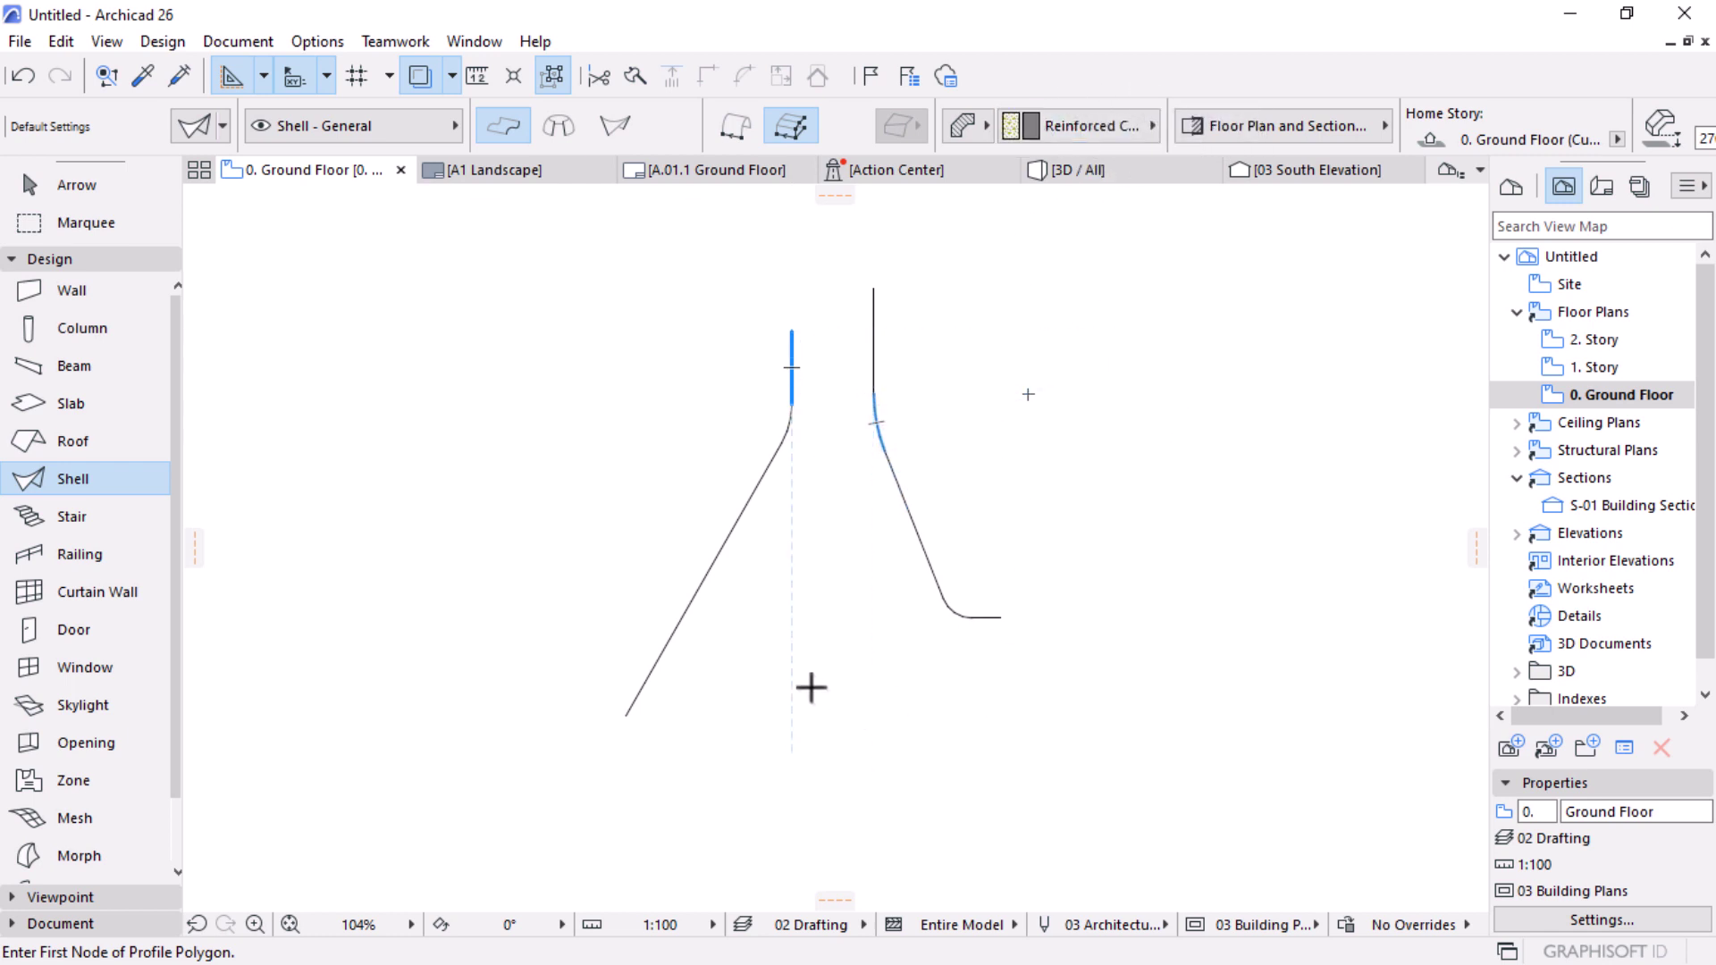
Step: Create a shell along the longer, straight-sloping roof profile line with an extrusion length of 9000
scroll(800, 684, up, 2)
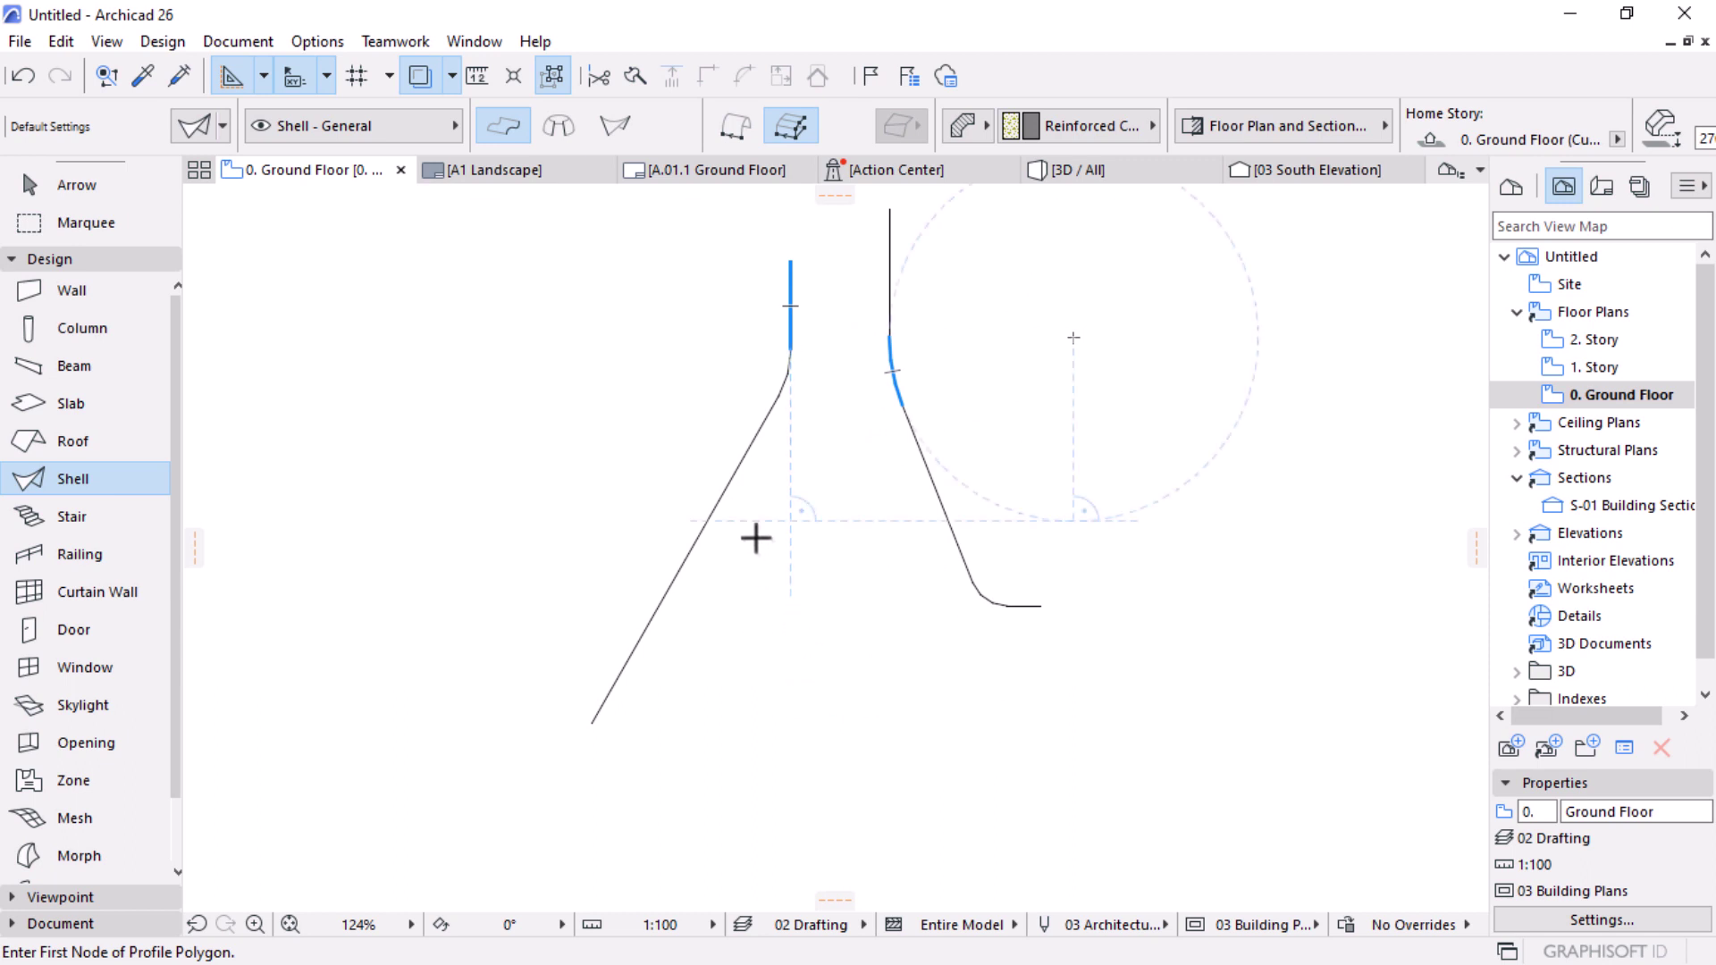
click(691, 556)
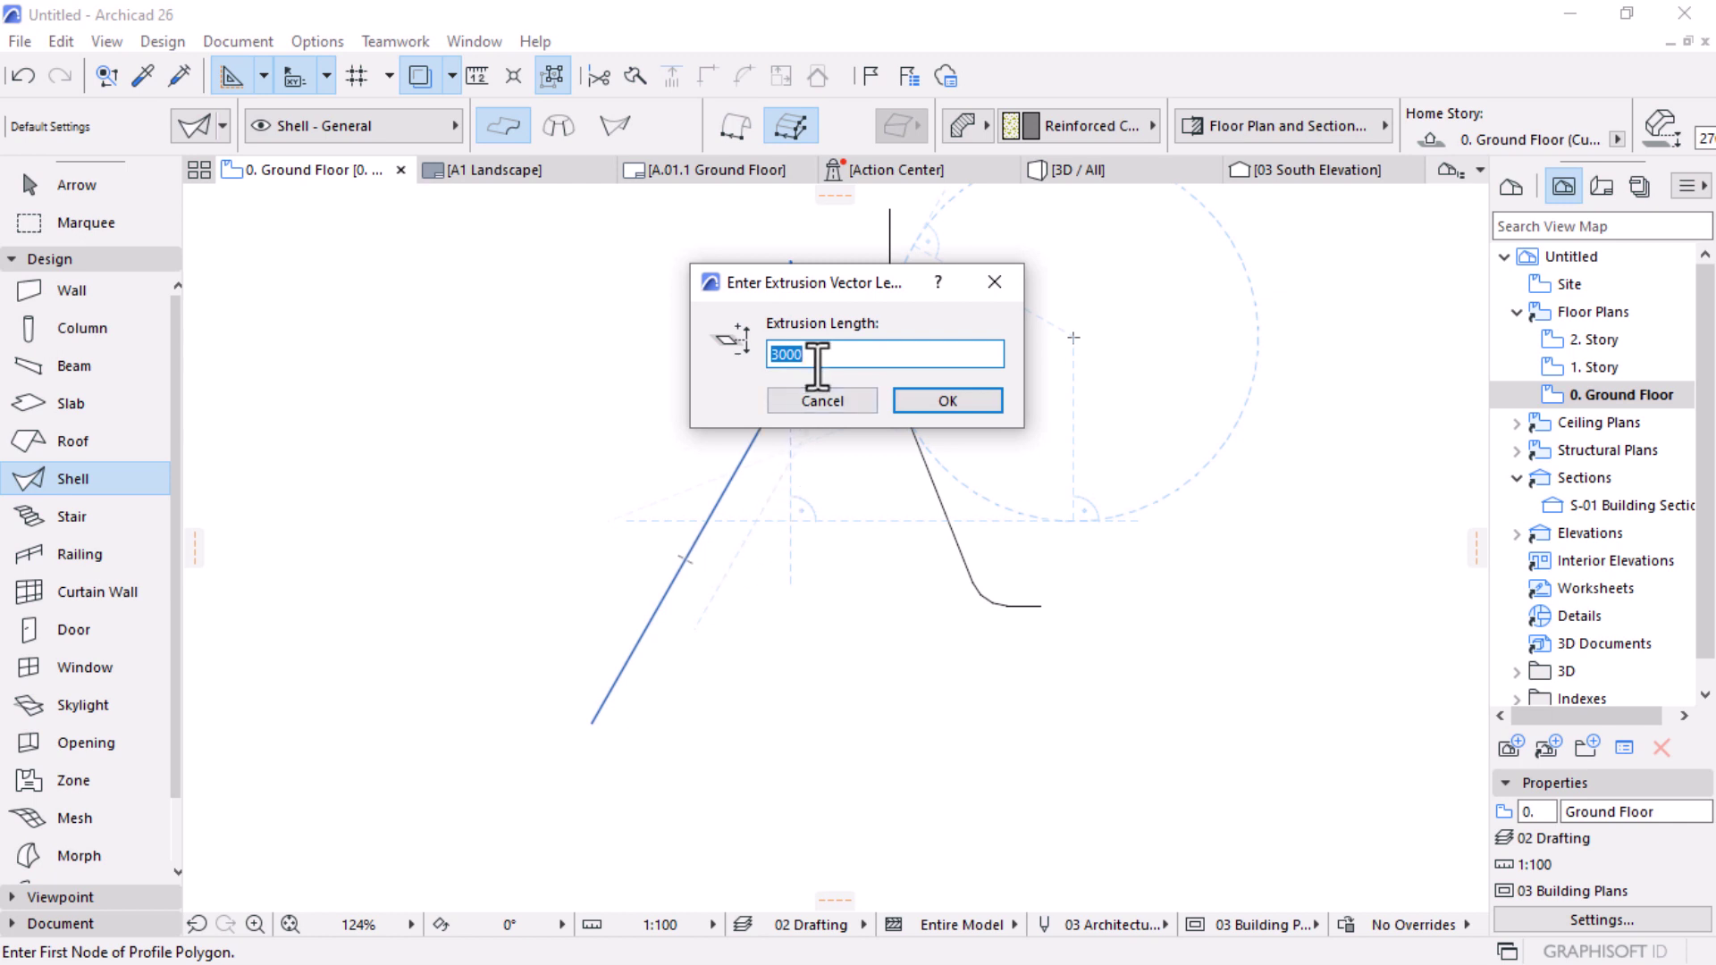
text(9000)
click(940, 398)
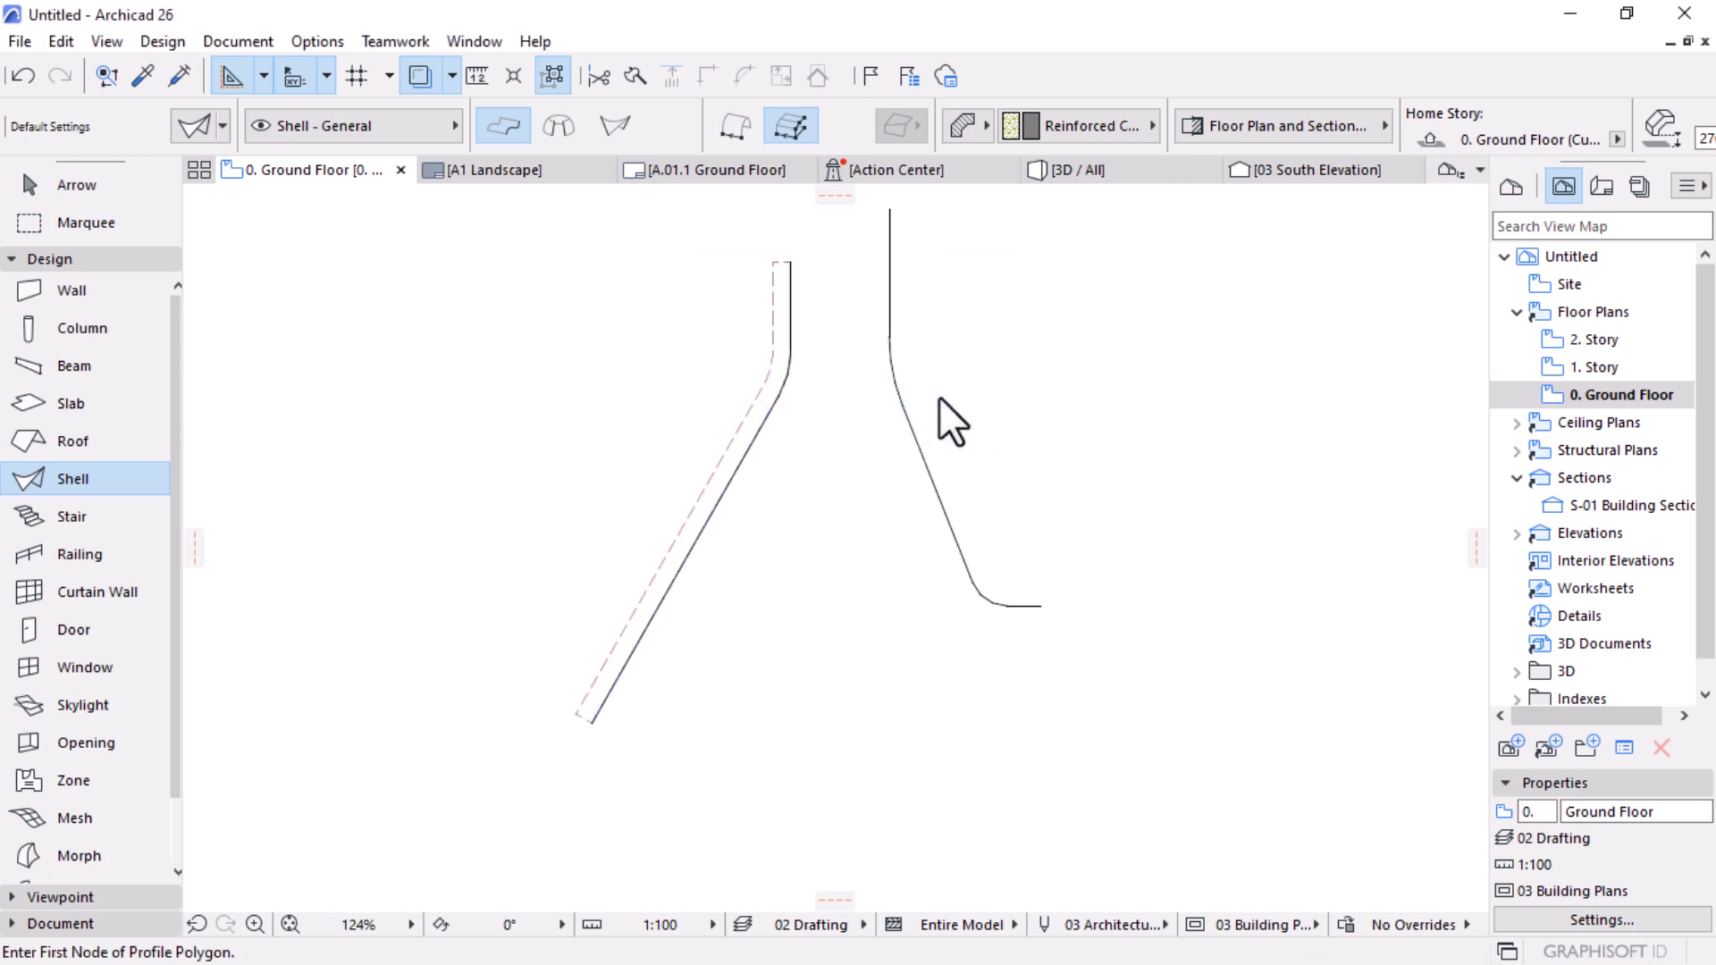
Step: Create a second shell along the roof profile line with the curved overhang, keeping the extrusion length of 9000
scroll(747, 325, up, 2)
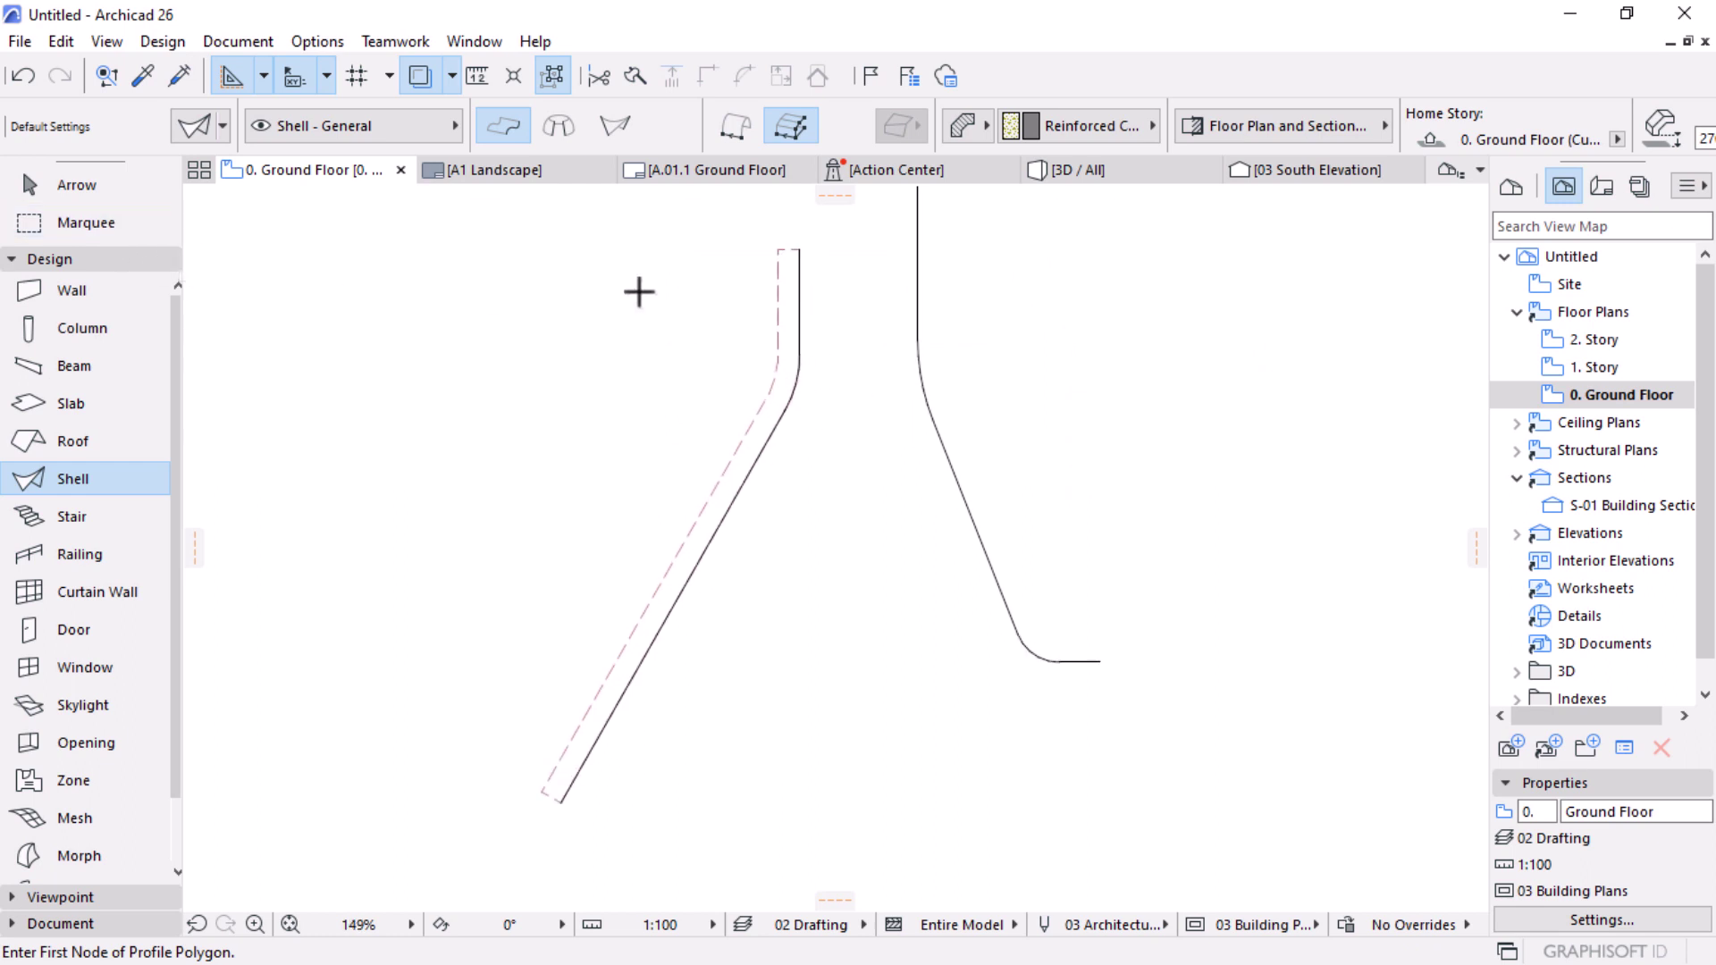
scroll(912, 537, down, 3)
click(917, 375)
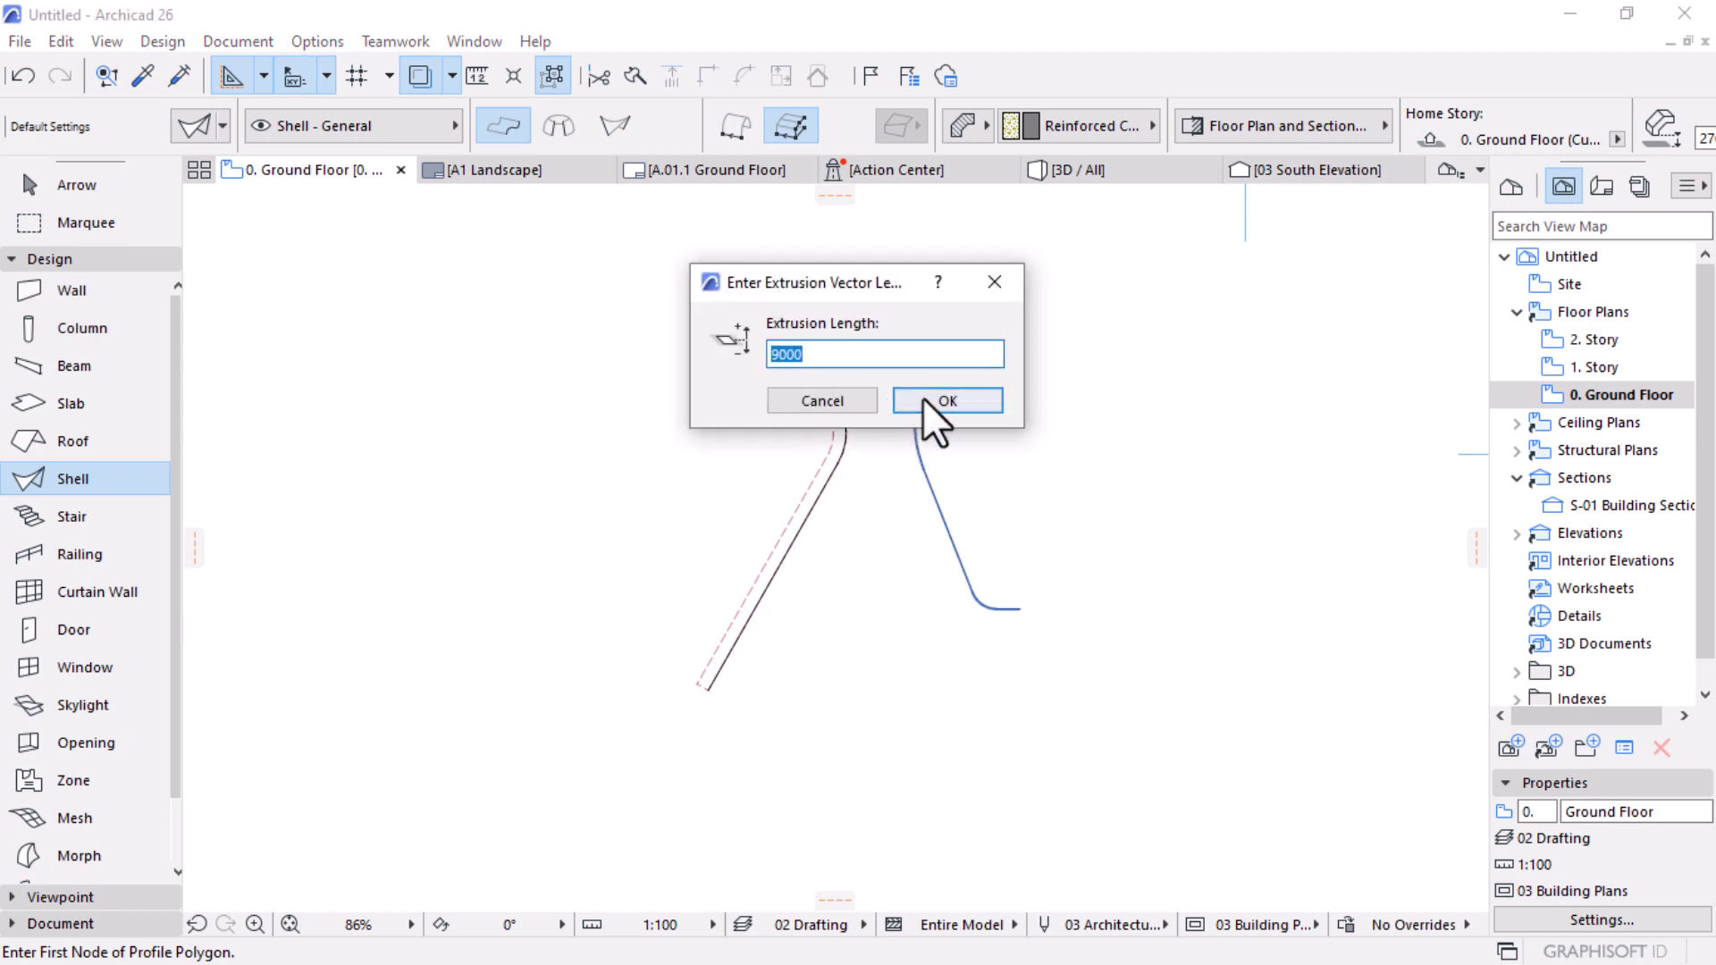
click(924, 400)
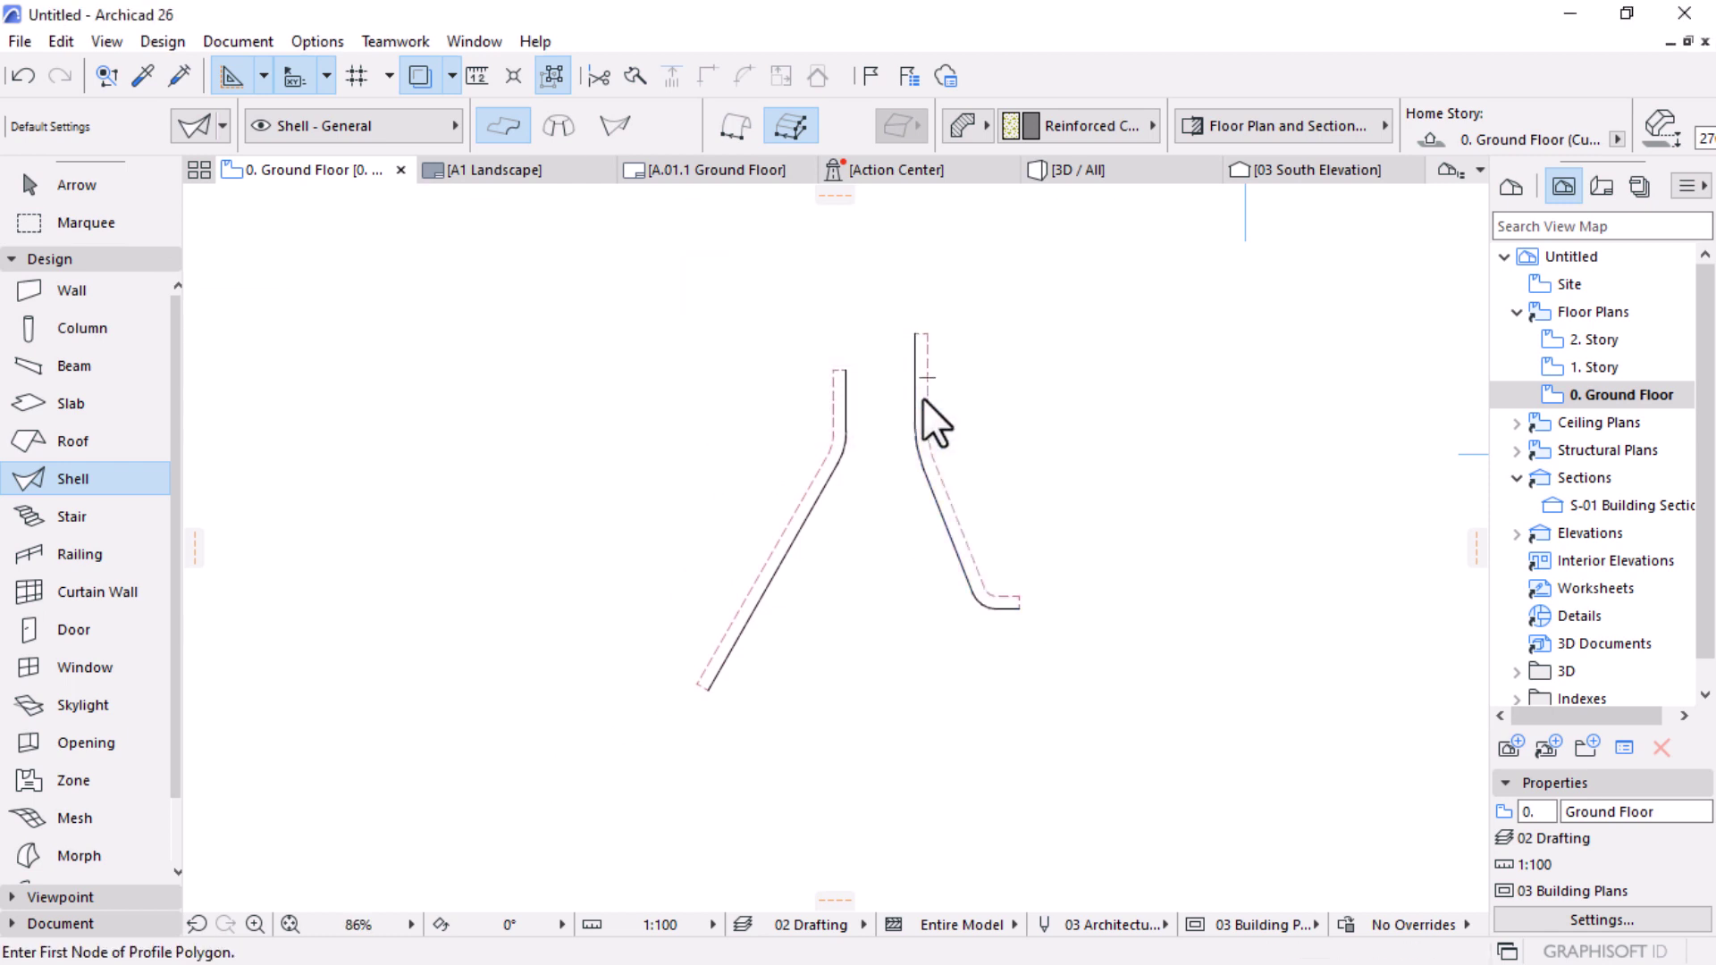
scroll(923, 399, up, 1)
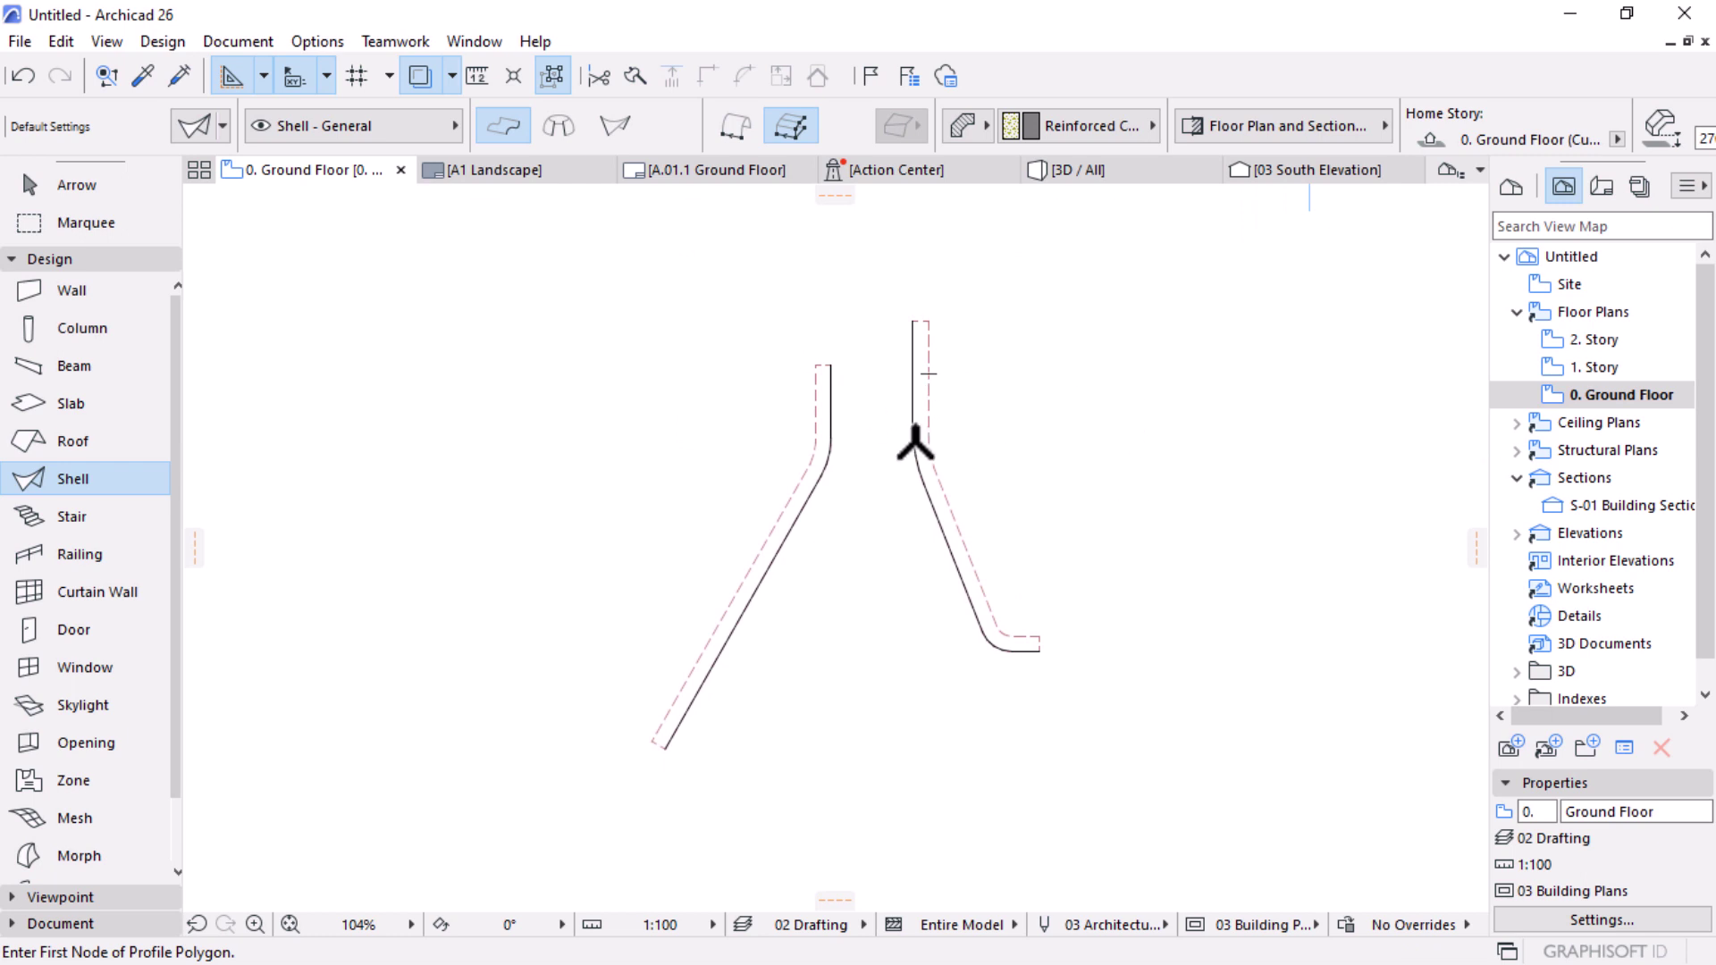
scroll(914, 447, up, 4)
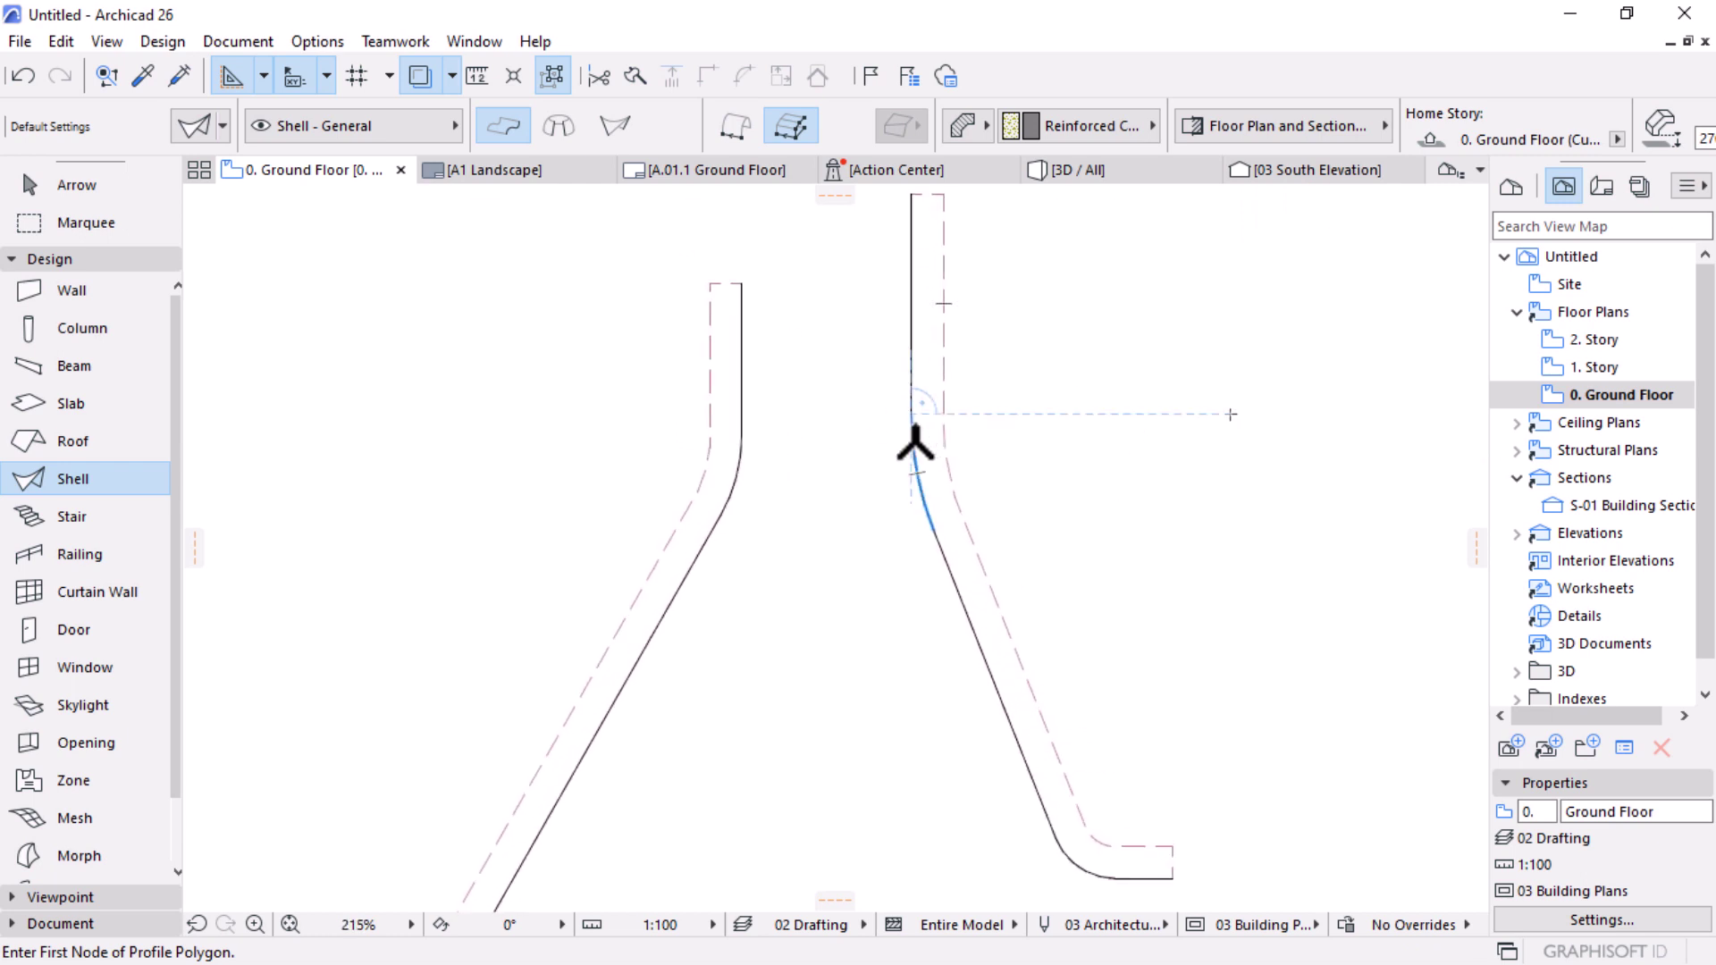
scroll(911, 440, down, 3)
scroll(907, 433, up, 4)
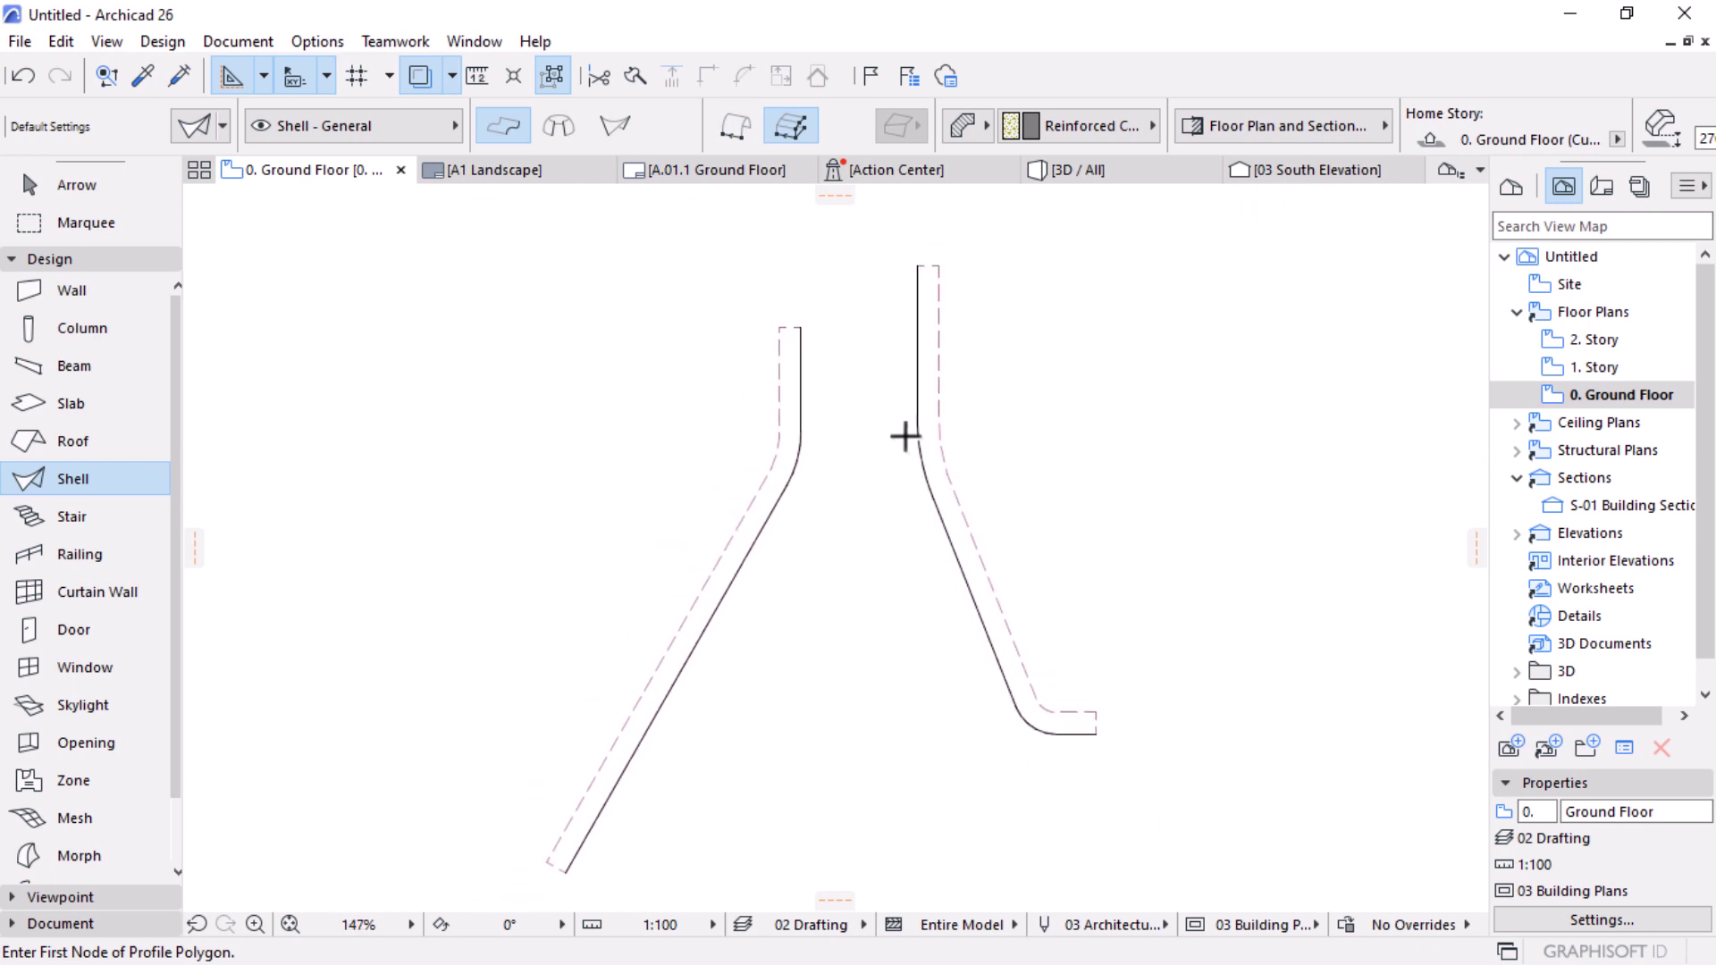
scroll(921, 340, down, 3)
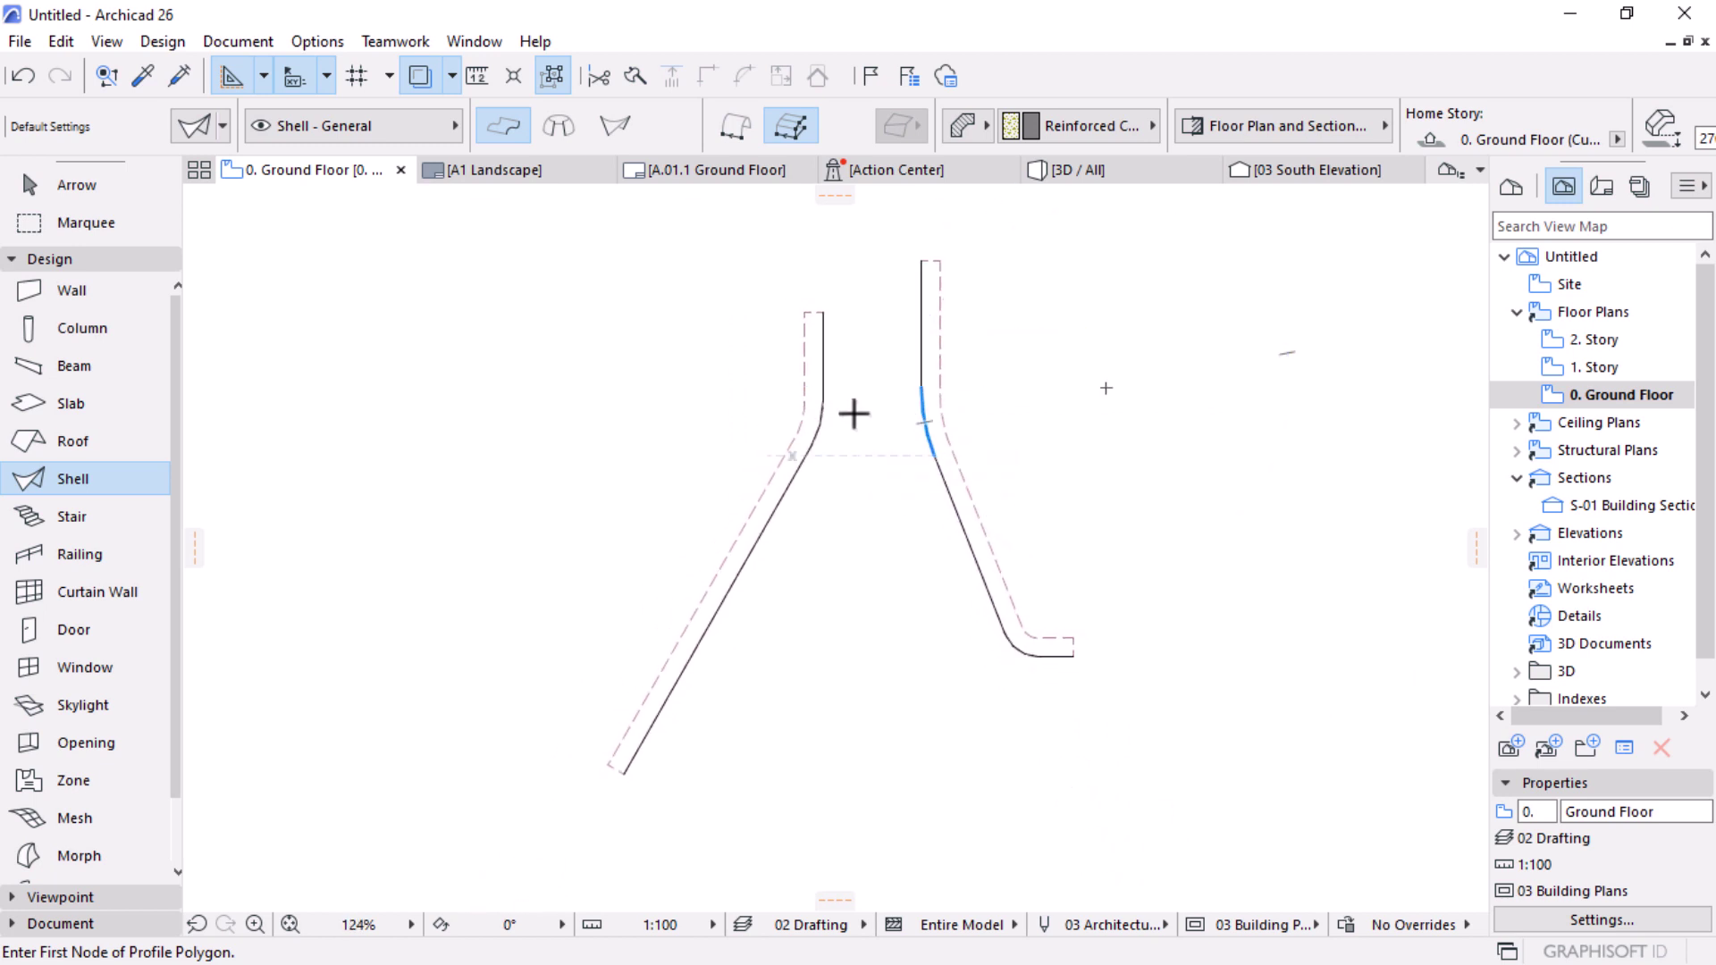
Step: Select both extruded shells and flip them so their thickness lies on the inner side of the profile lines
scroll(832, 313, up, 5)
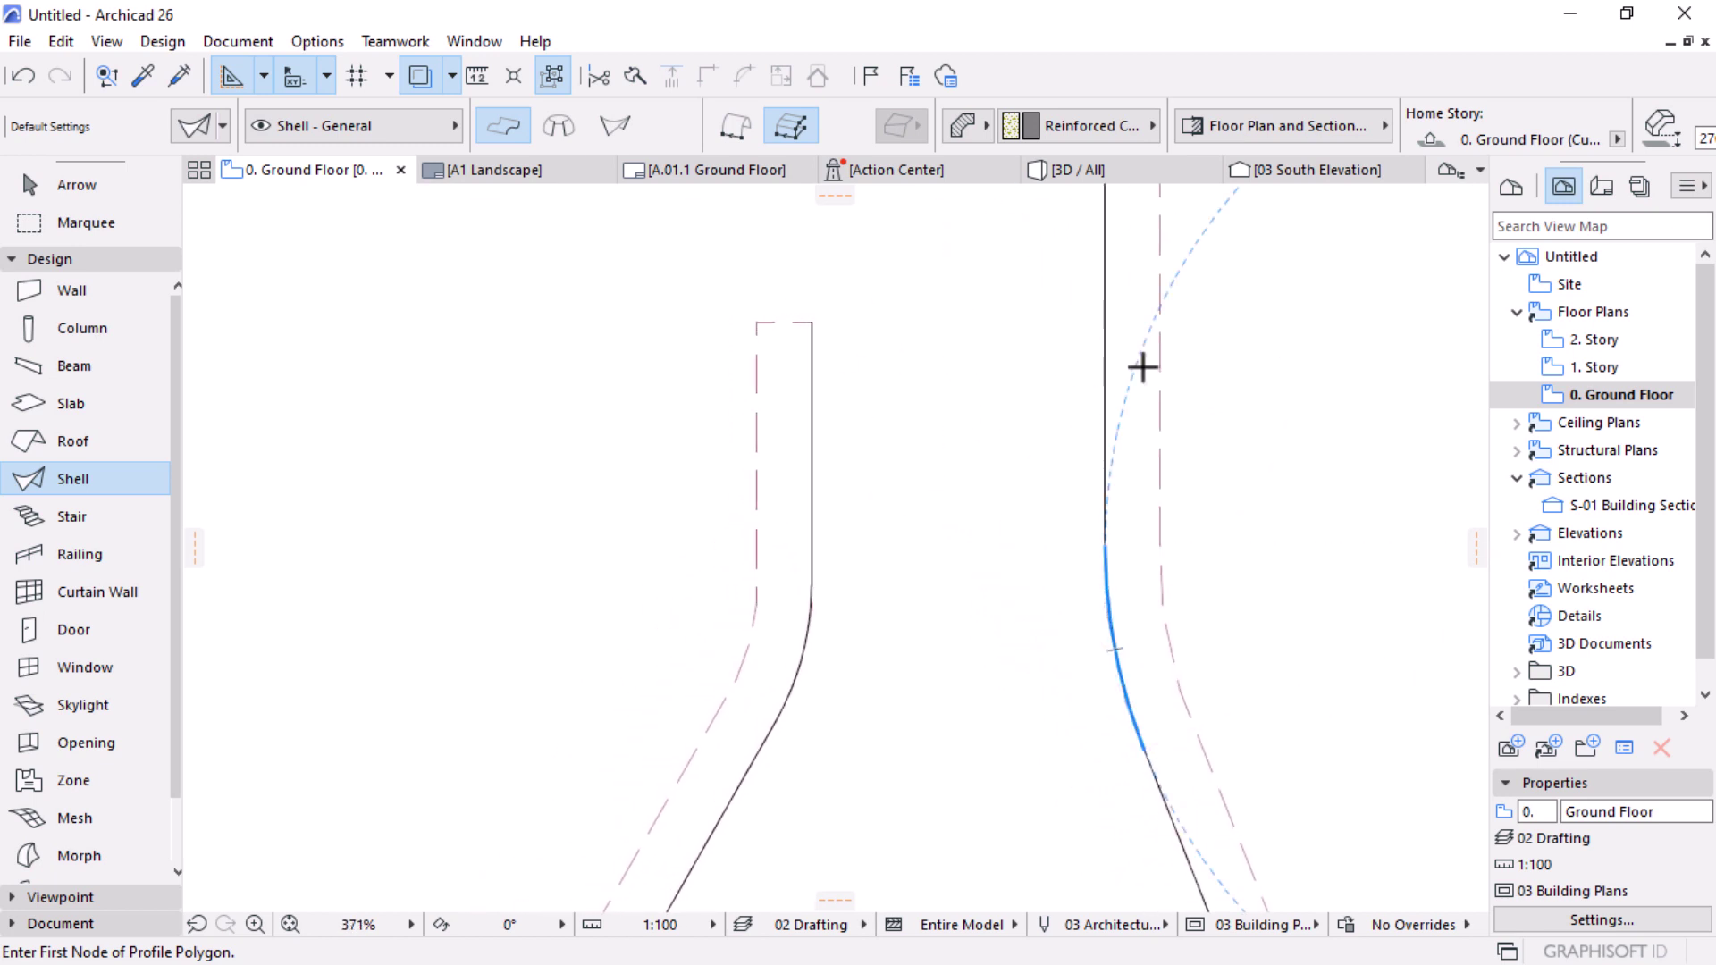
click(90, 187)
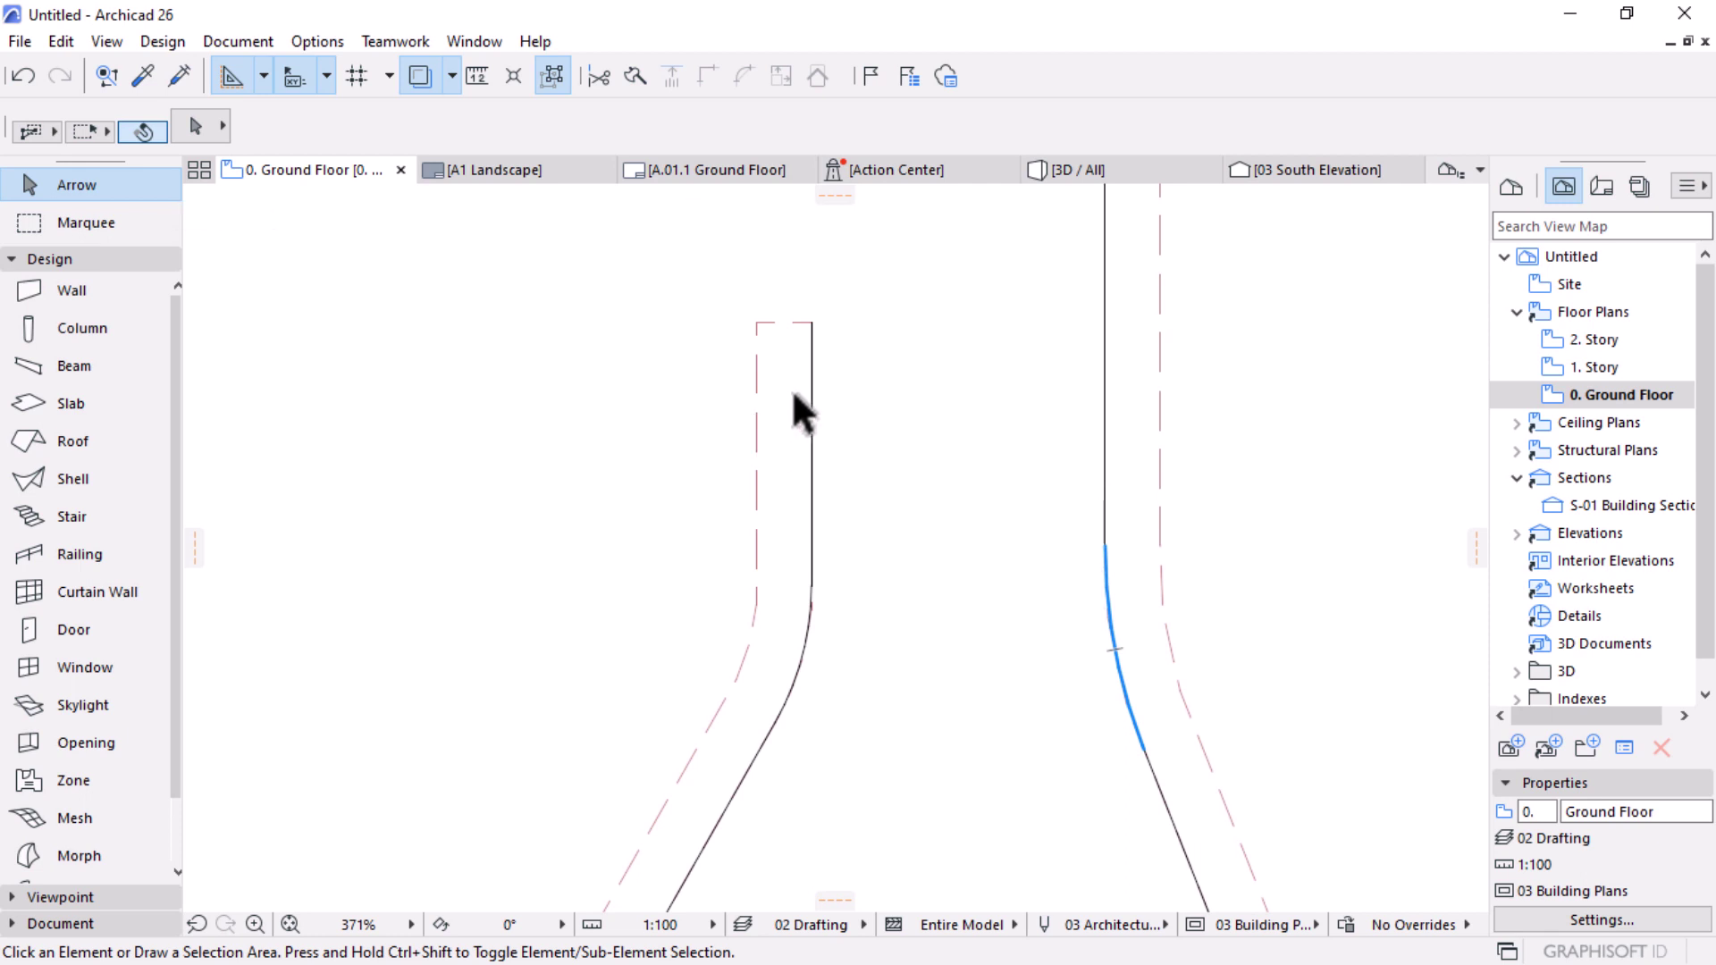
drag(793, 396, 765, 313)
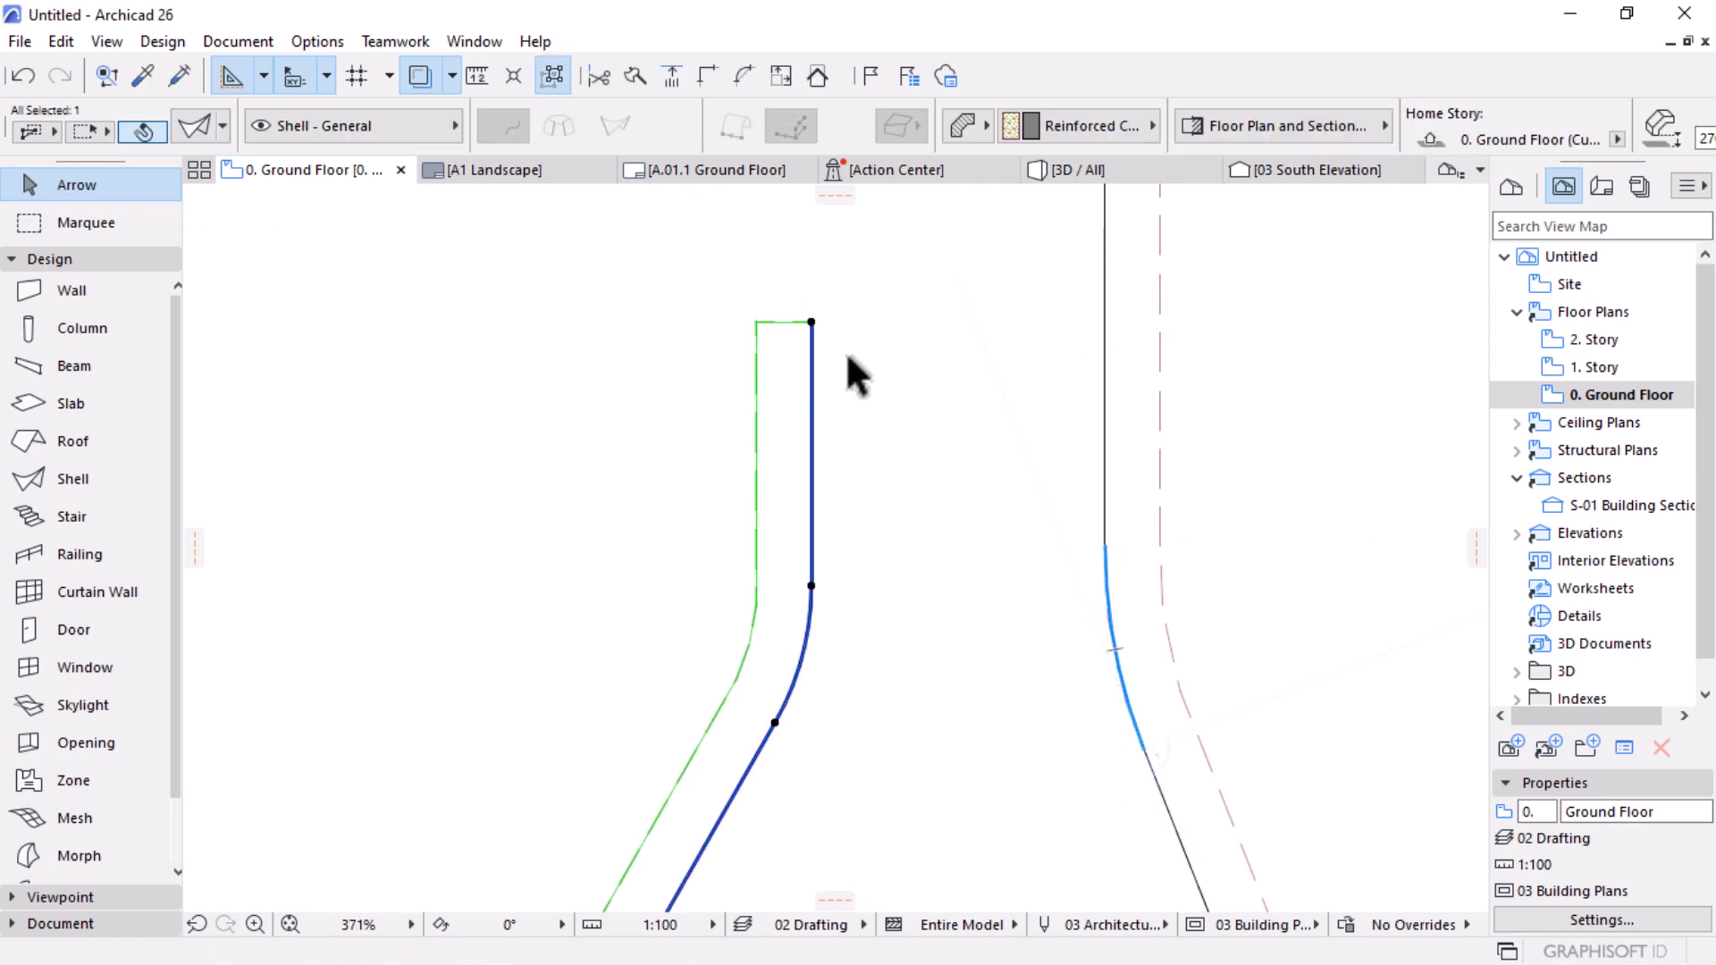
shift+click(1161, 315)
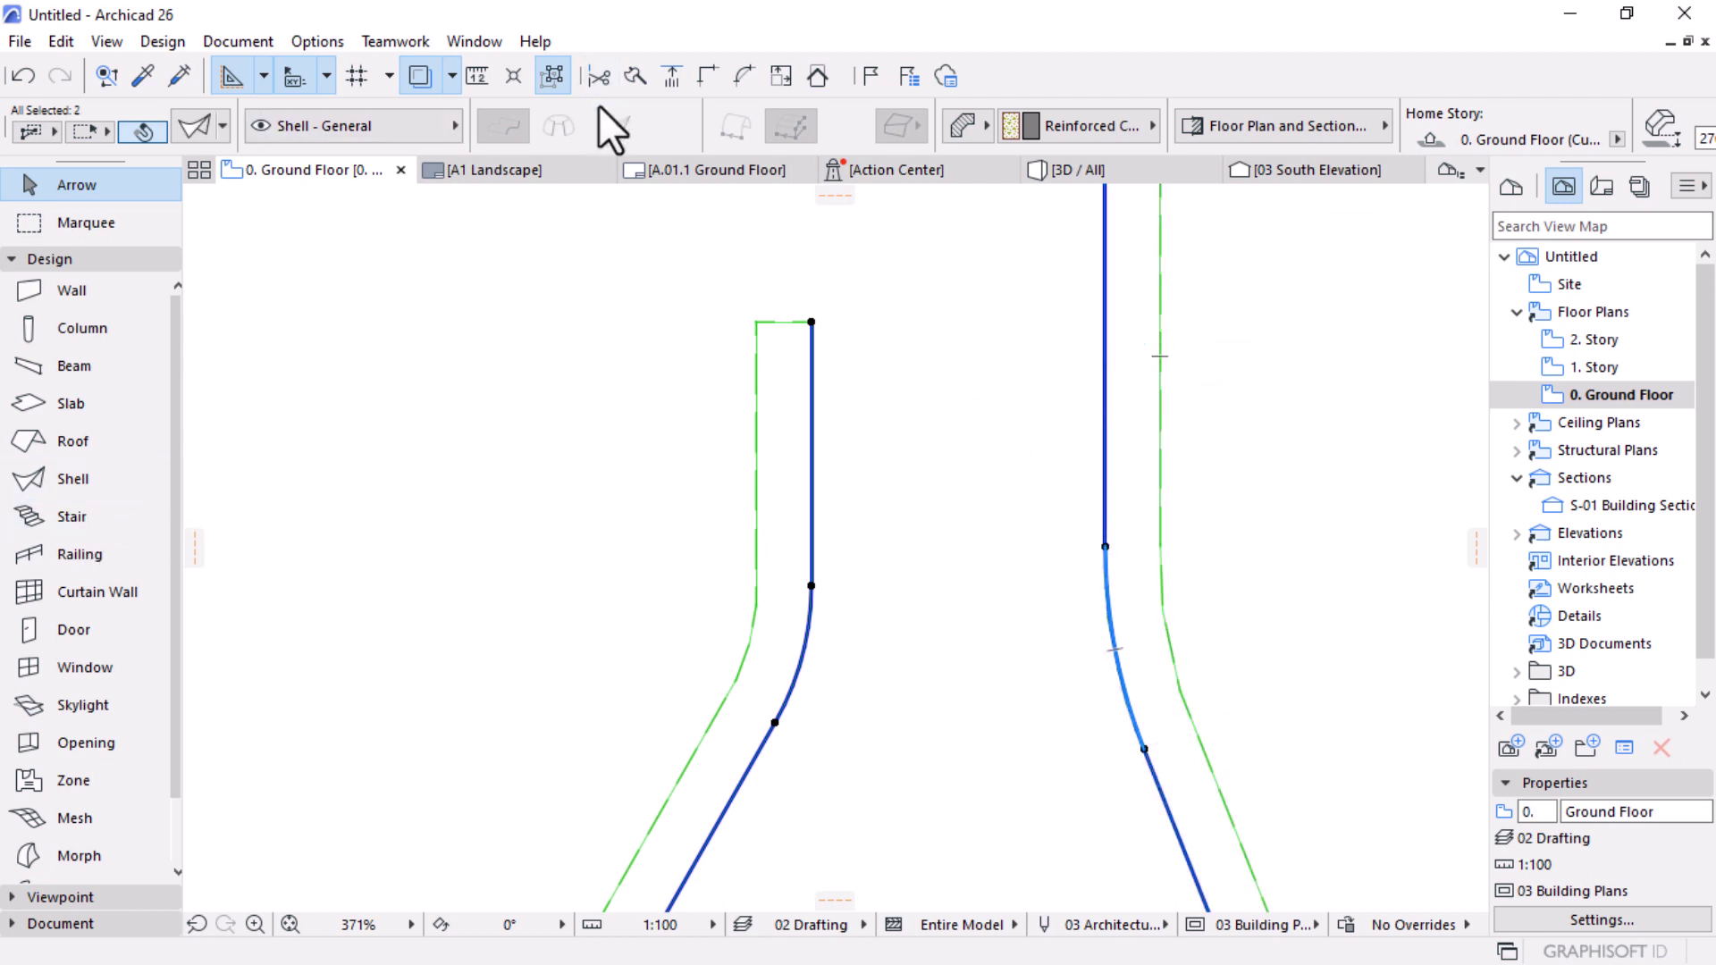
scroll(600, 107, down, 5)
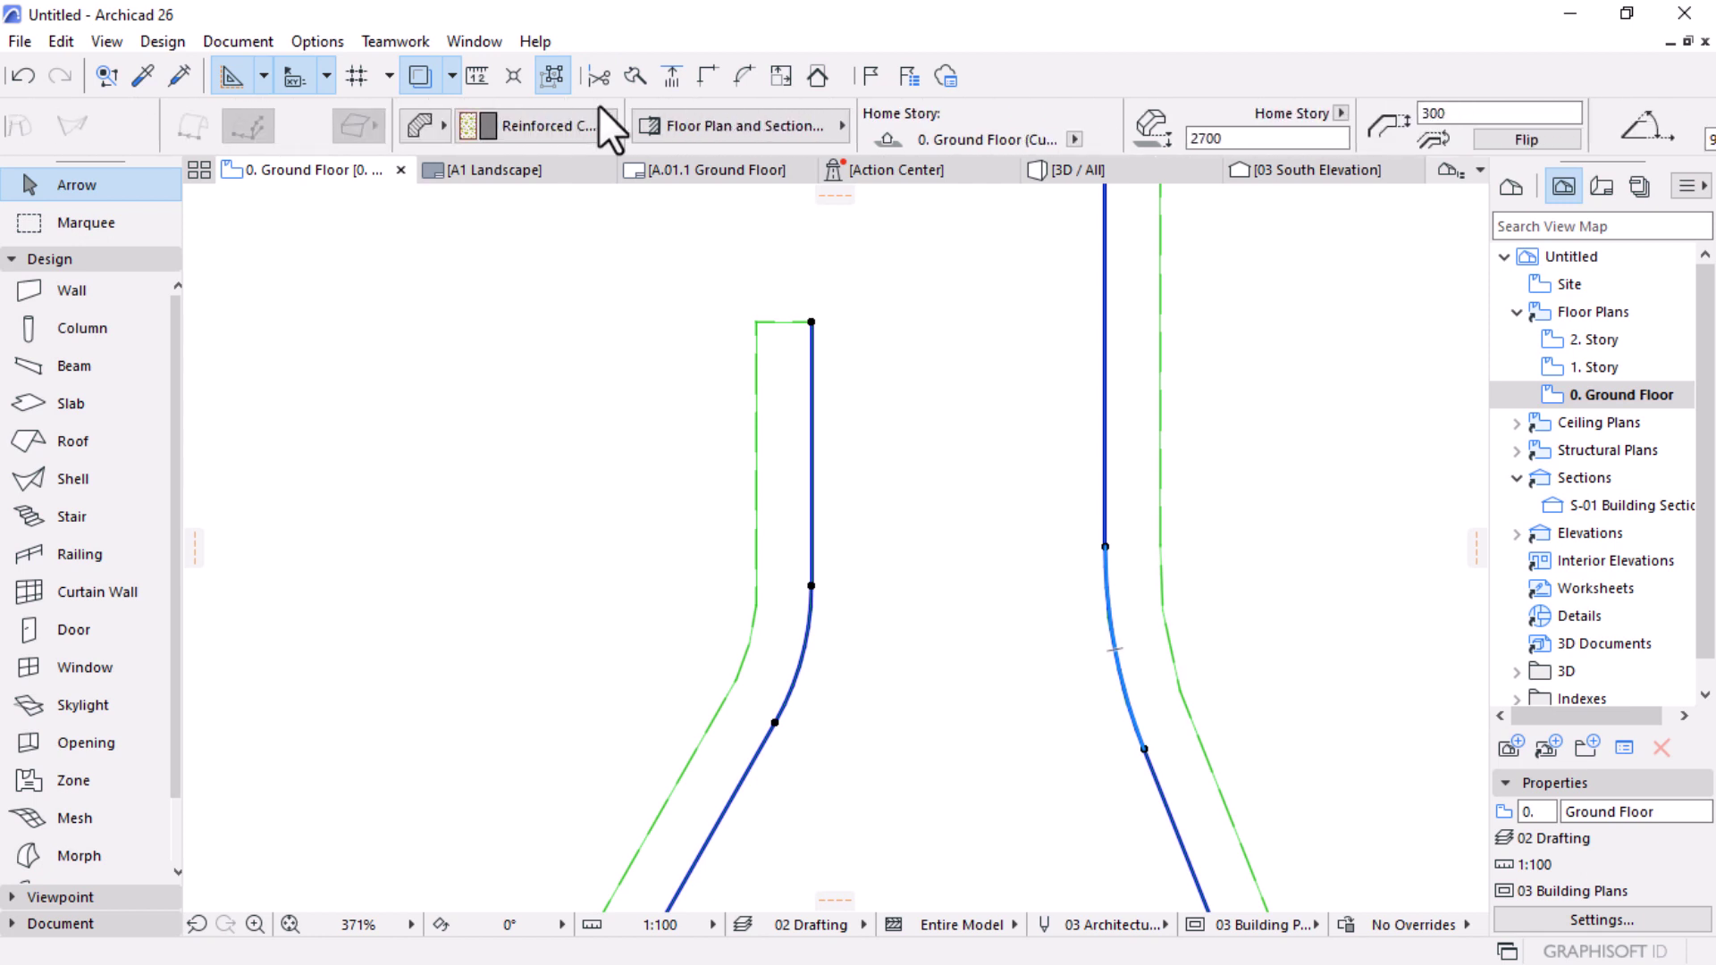
scroll(598, 104, down, 4)
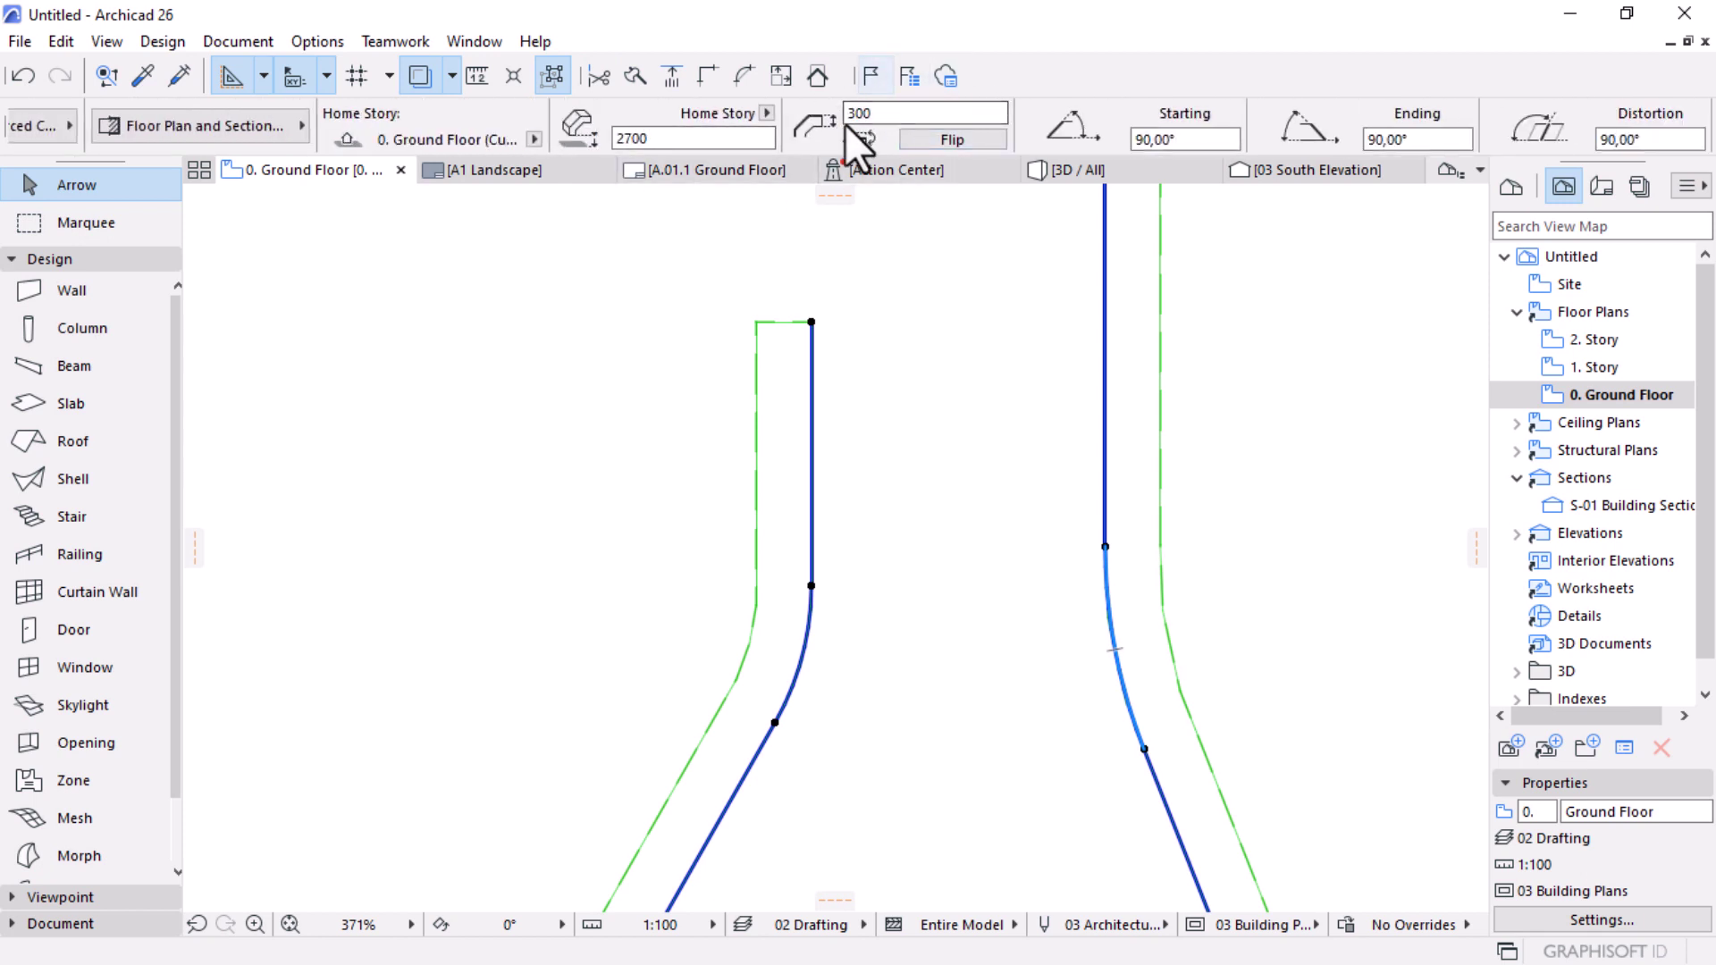
click(954, 140)
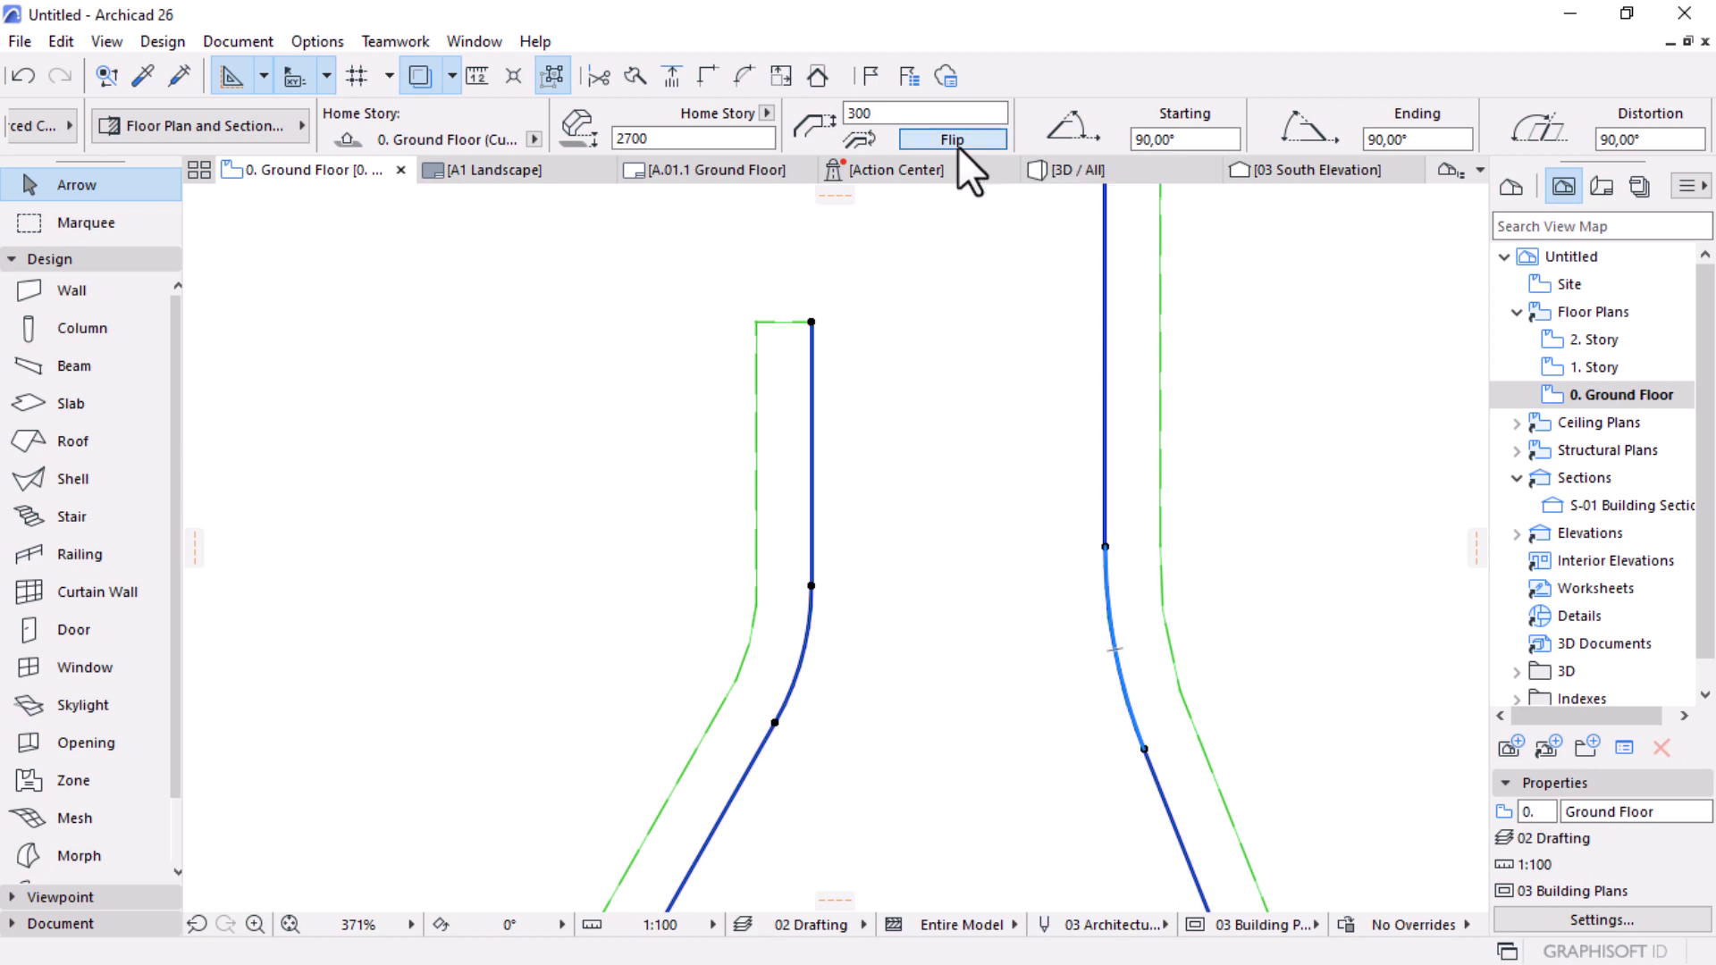
scroll(882, 293, down, 5)
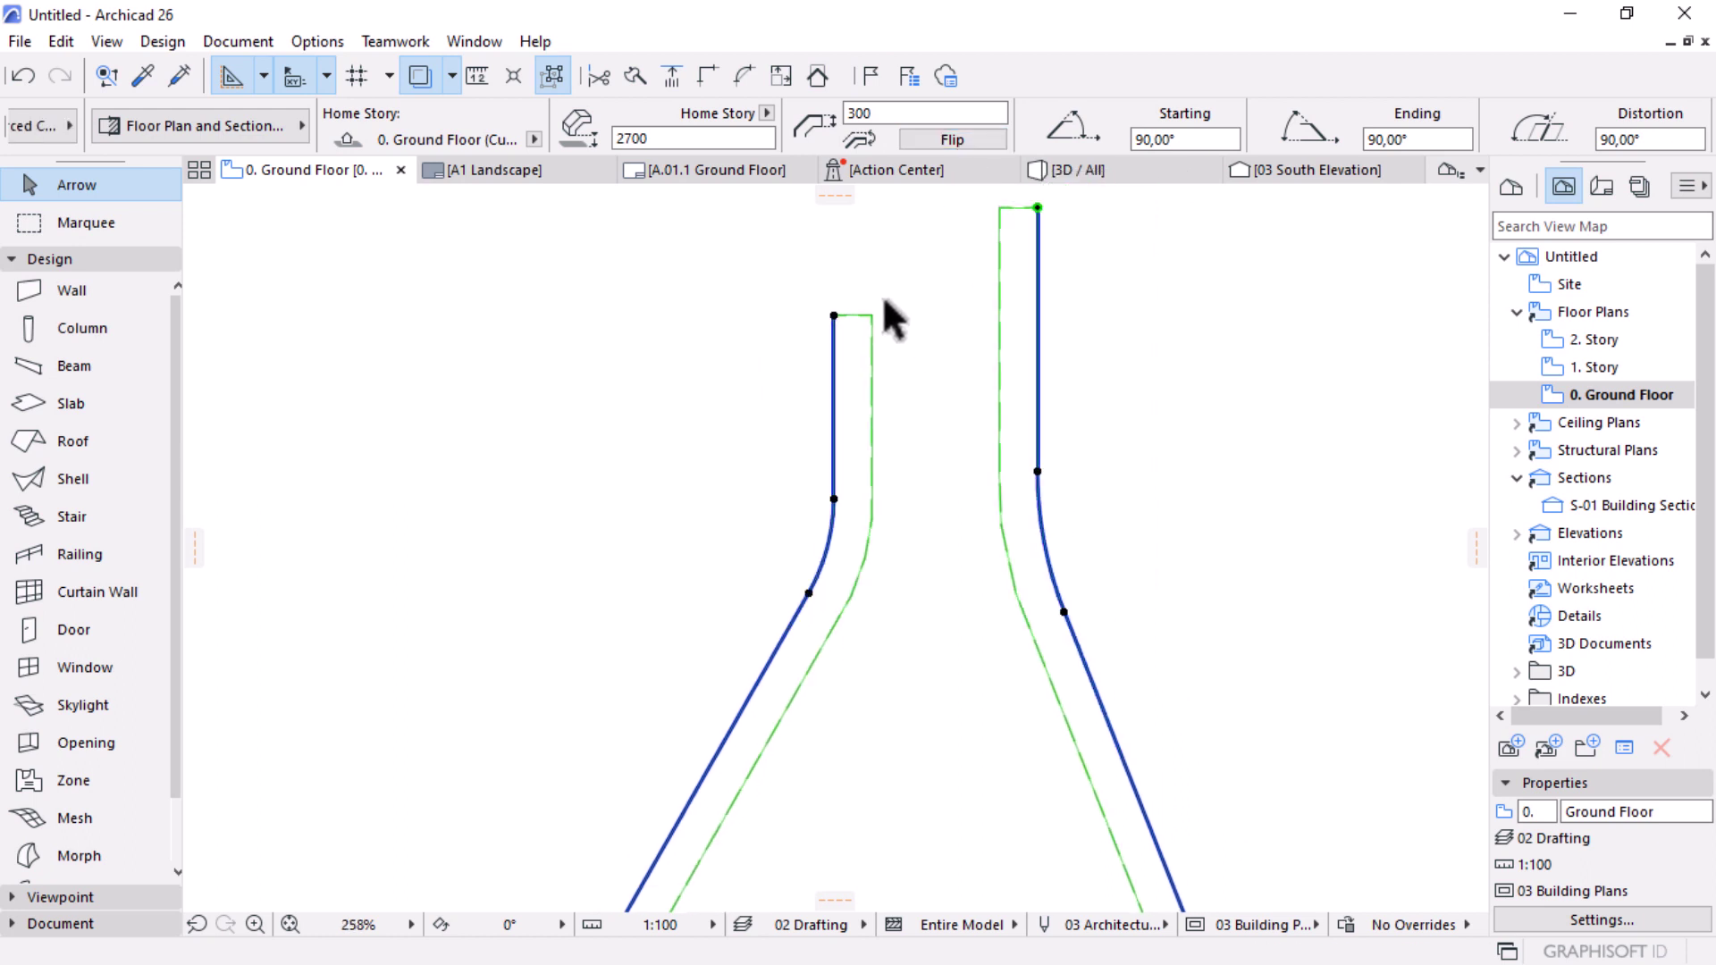
scroll(929, 488, down, 6)
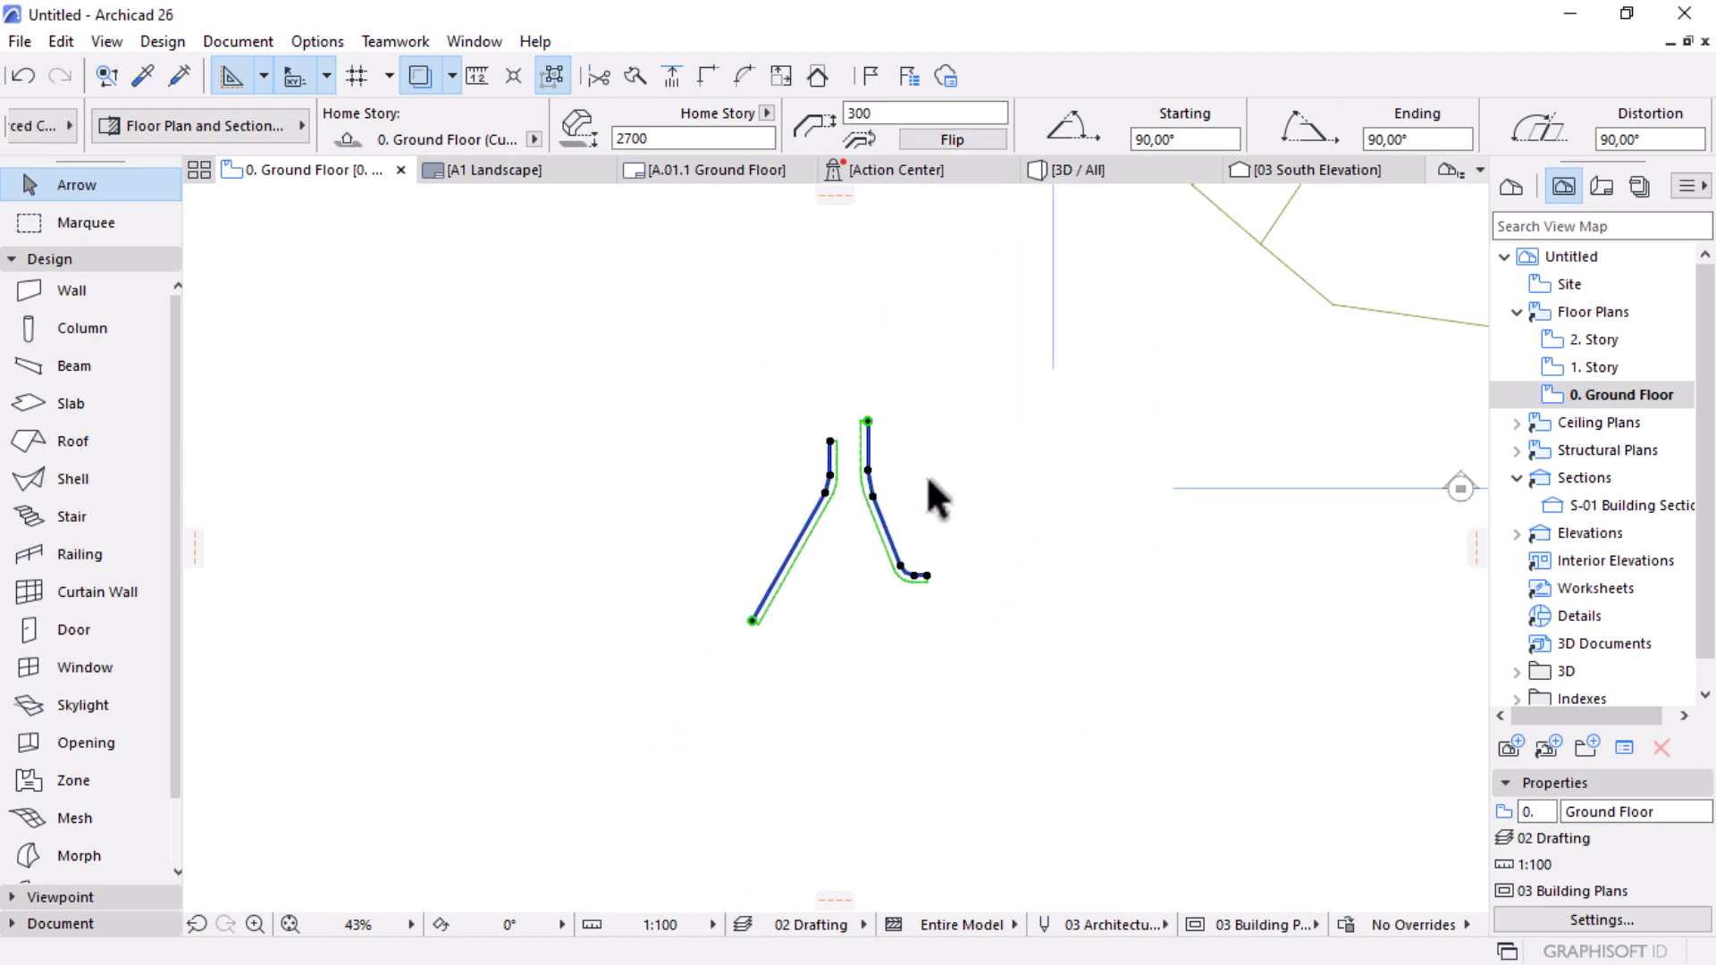
Step: Move both extruded shells off the roof profile lines and onto the southwest part of the terrain mesh
click(889, 535)
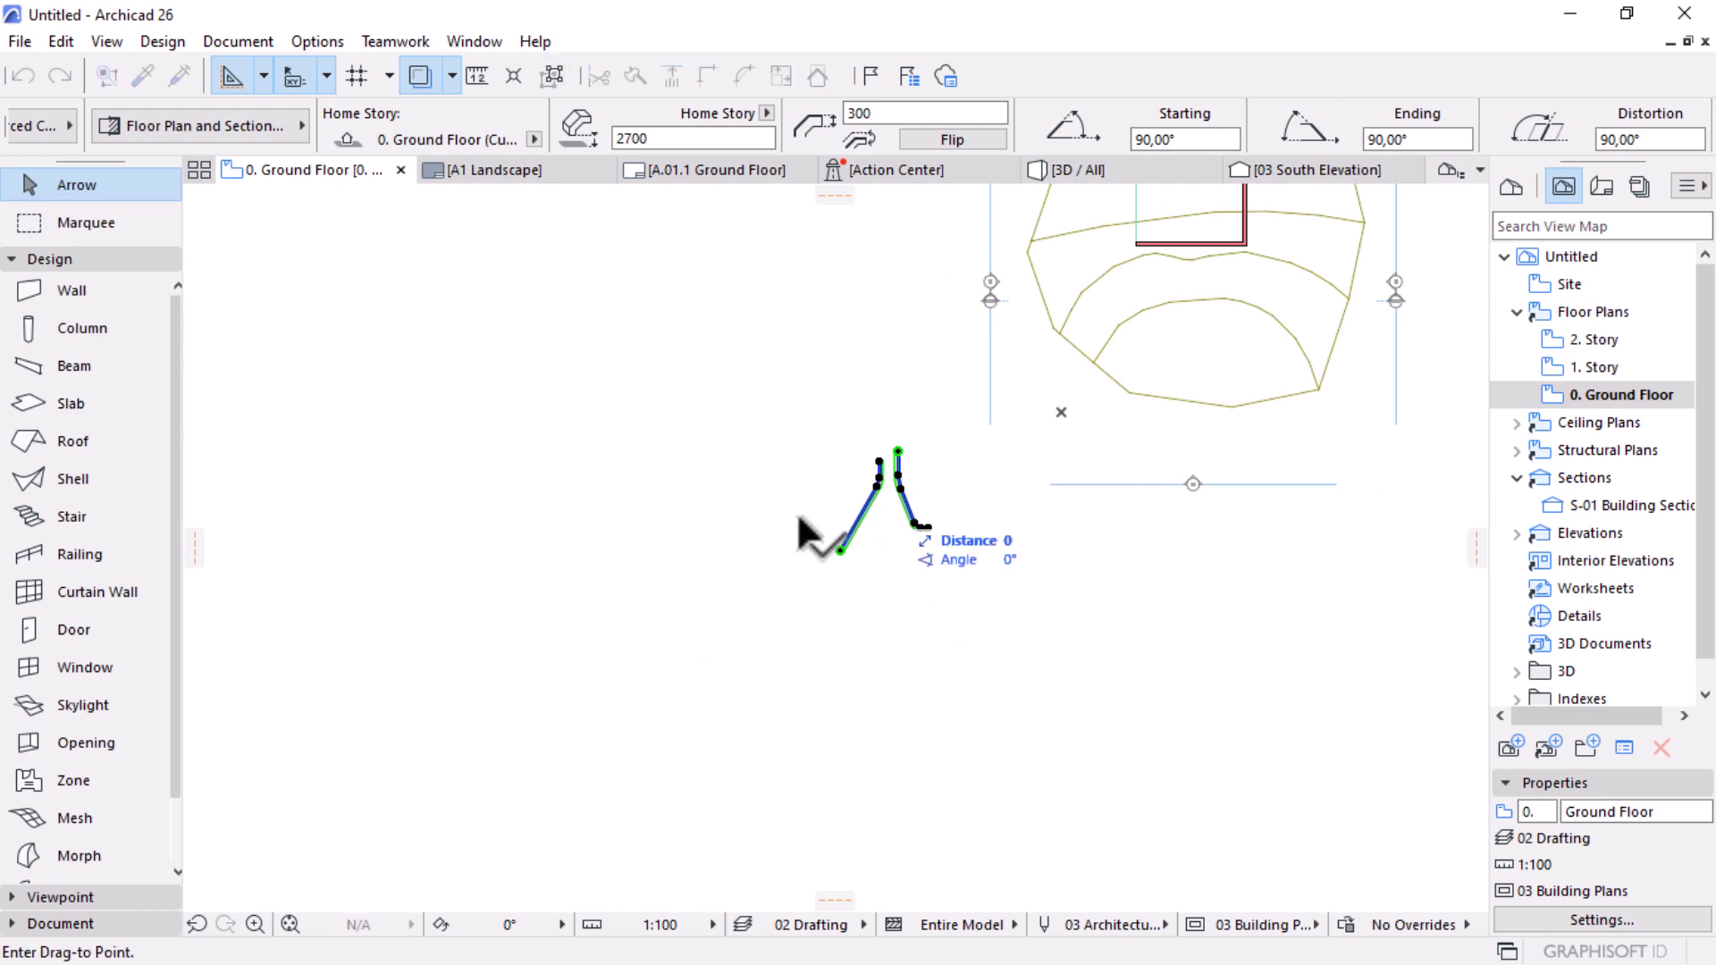
scroll(646, 563, down, 3)
scroll(1026, 382, up, 3)
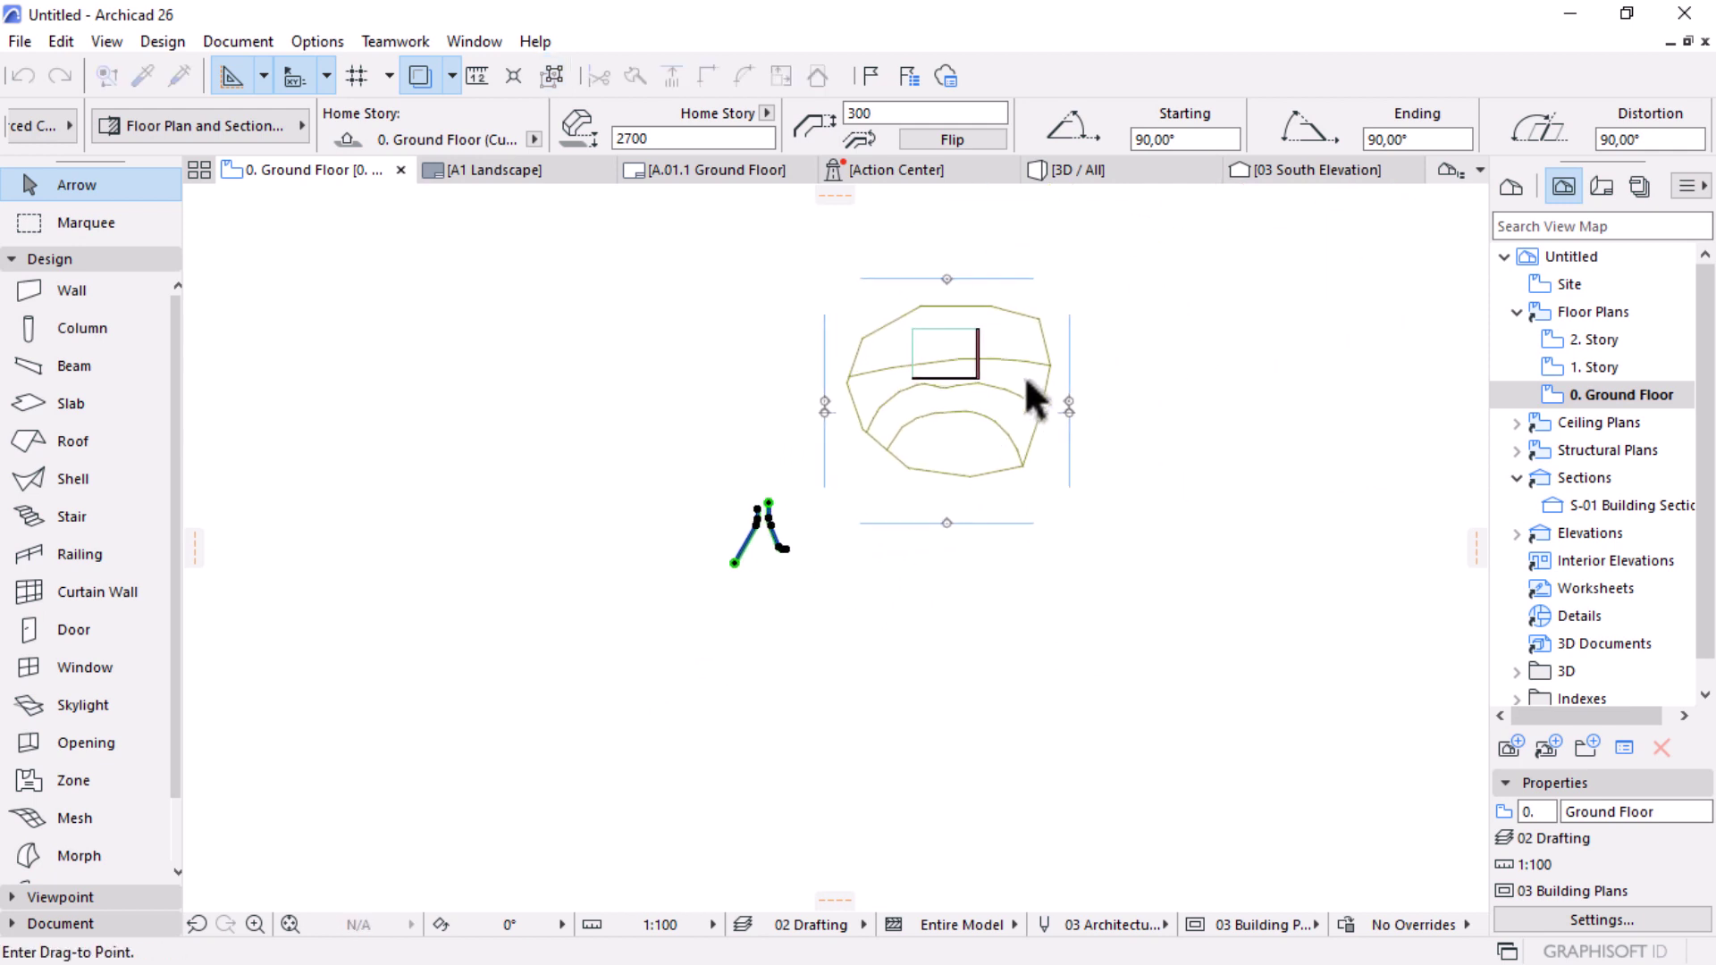
scroll(1026, 380, up, 1)
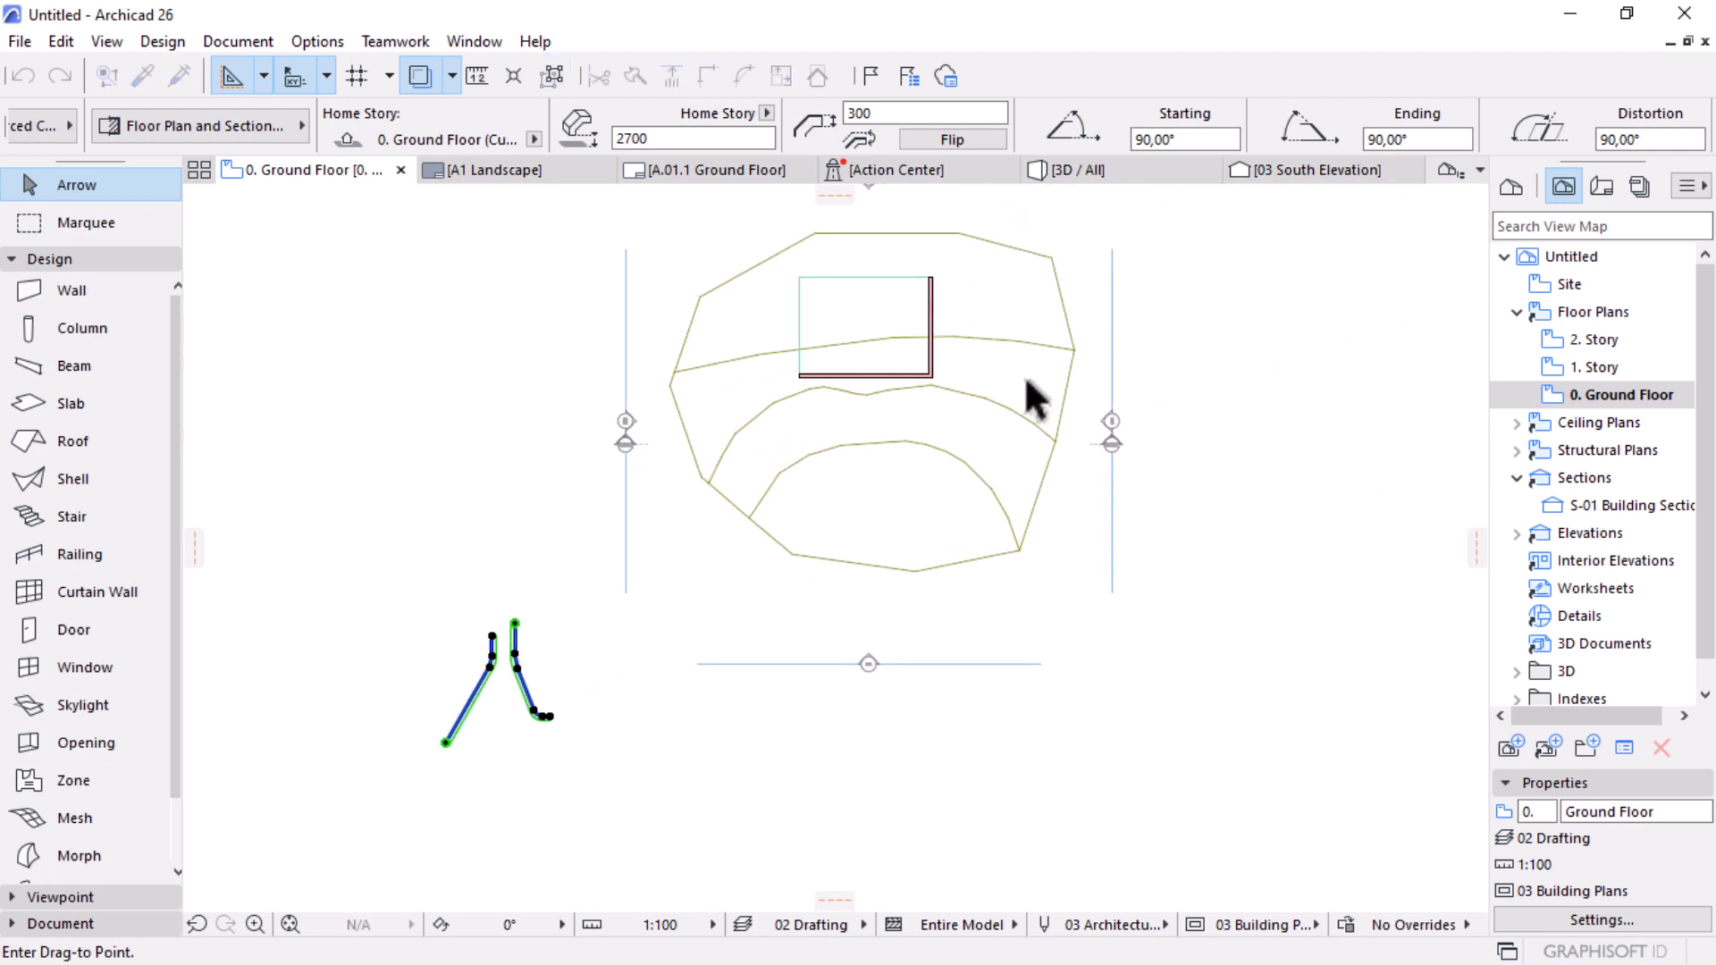
click(751, 579)
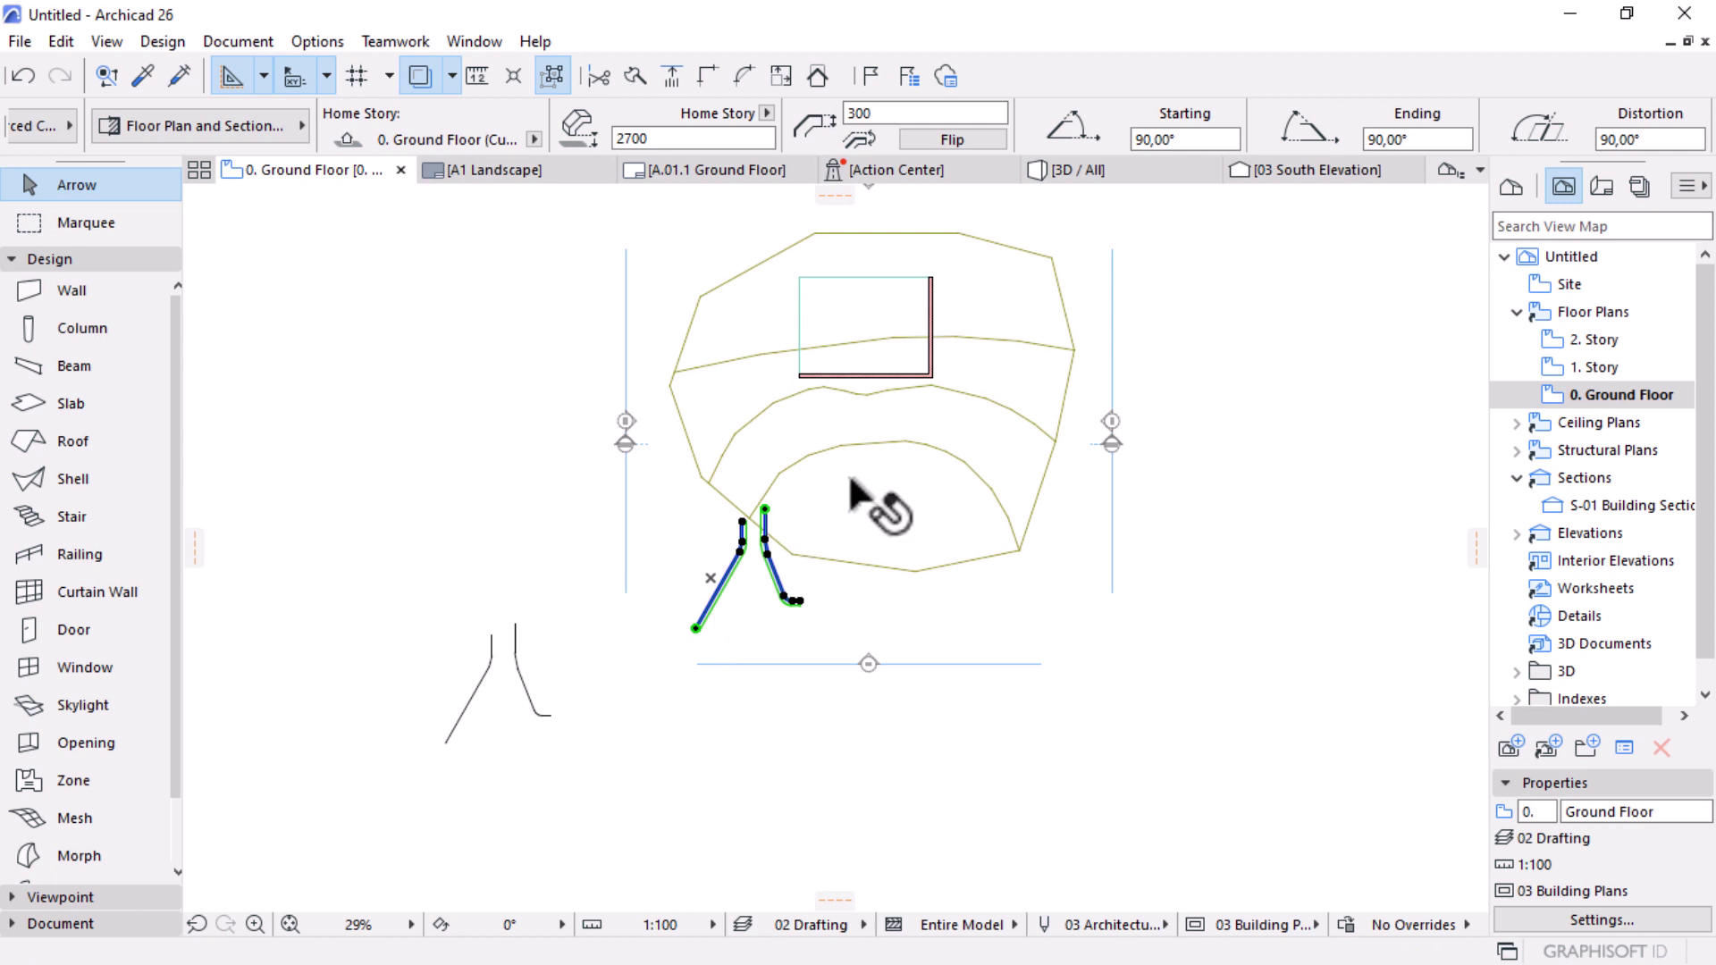
click(767, 579)
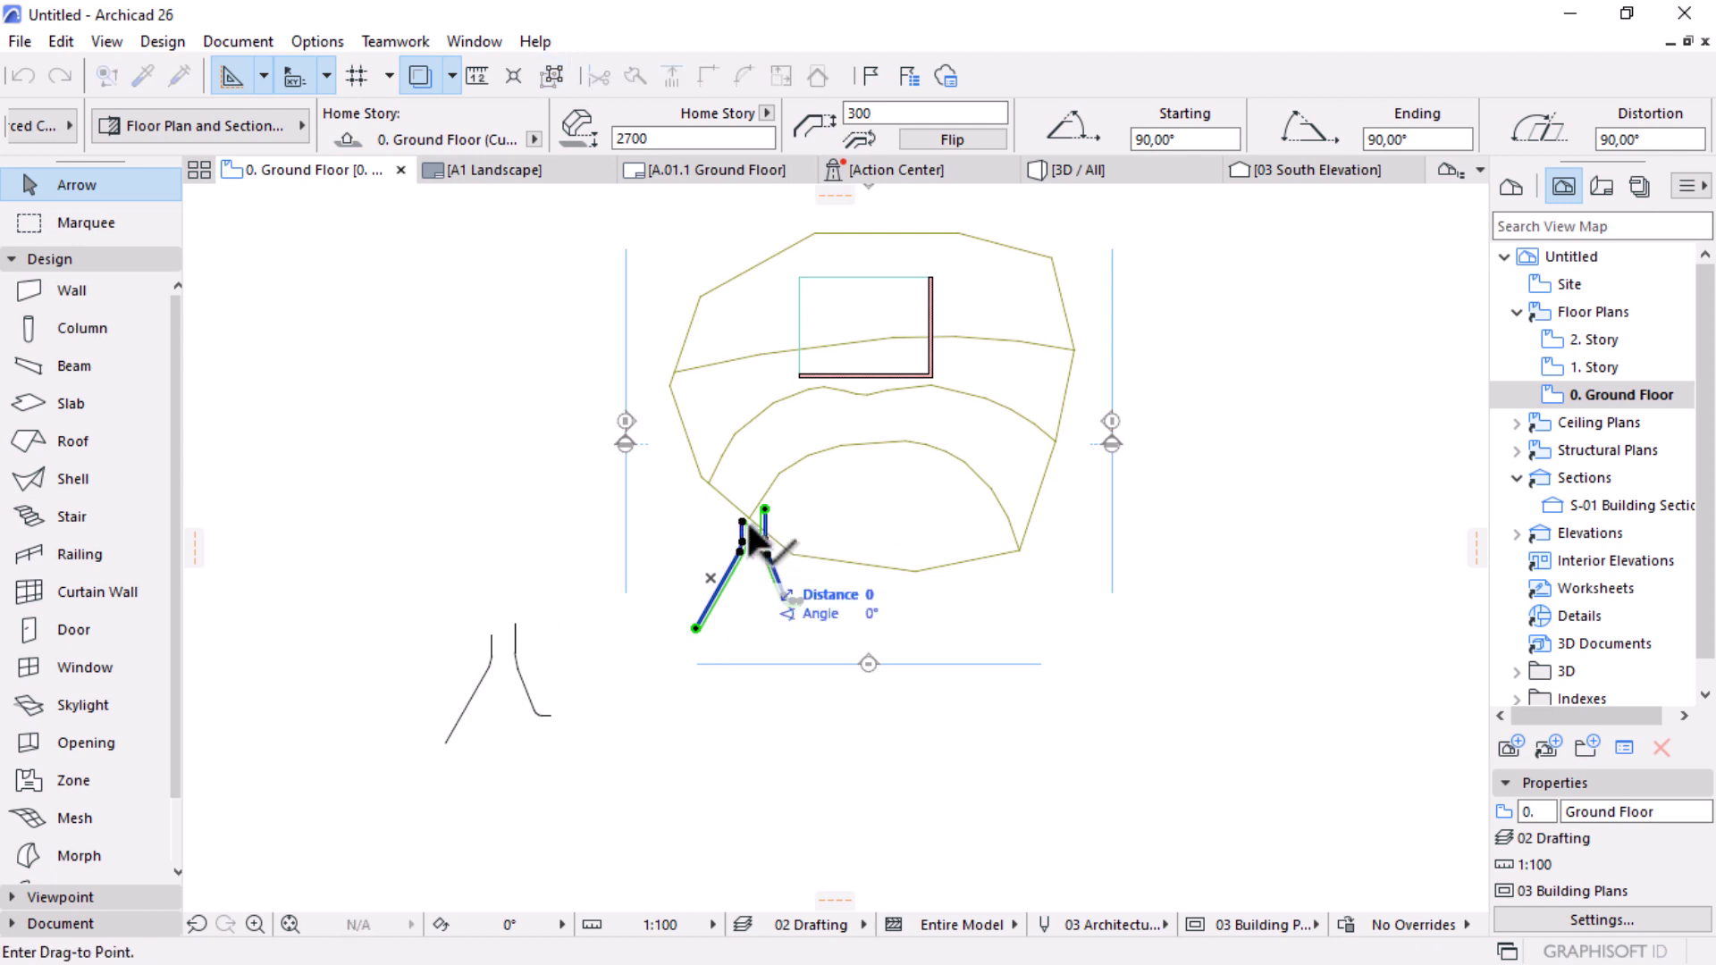
click(755, 472)
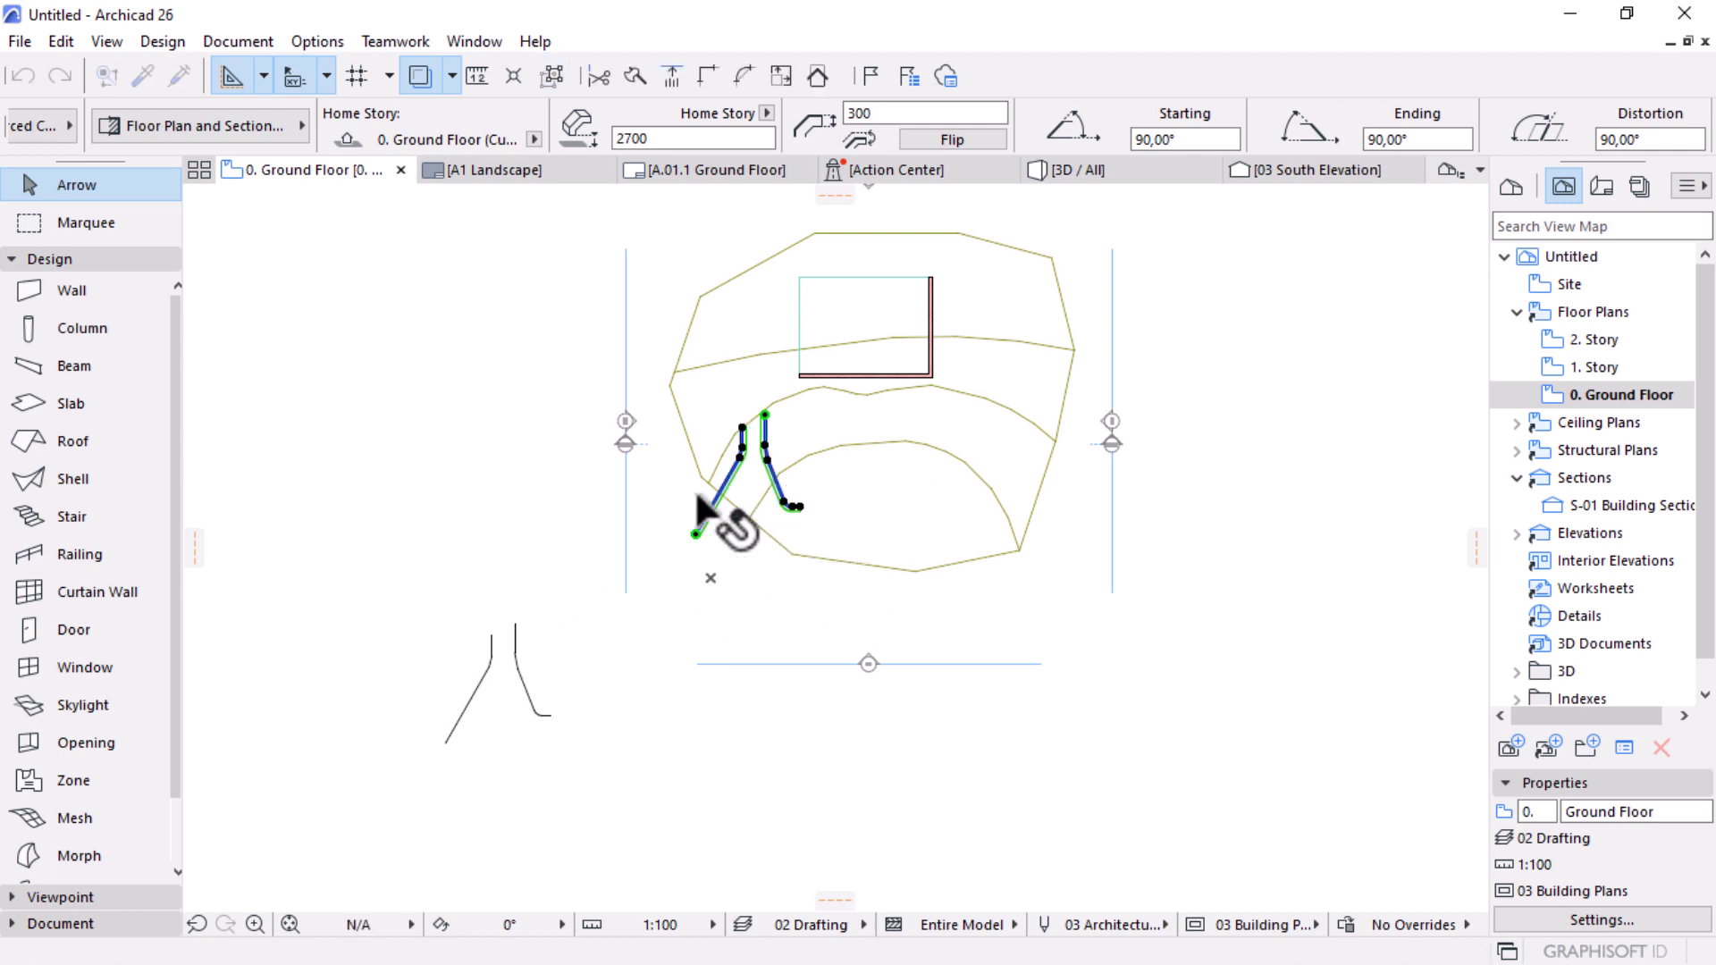
Step: Select the West Elevation marker and examine the orientation of the shells relative to the house in 3D
click(628, 422)
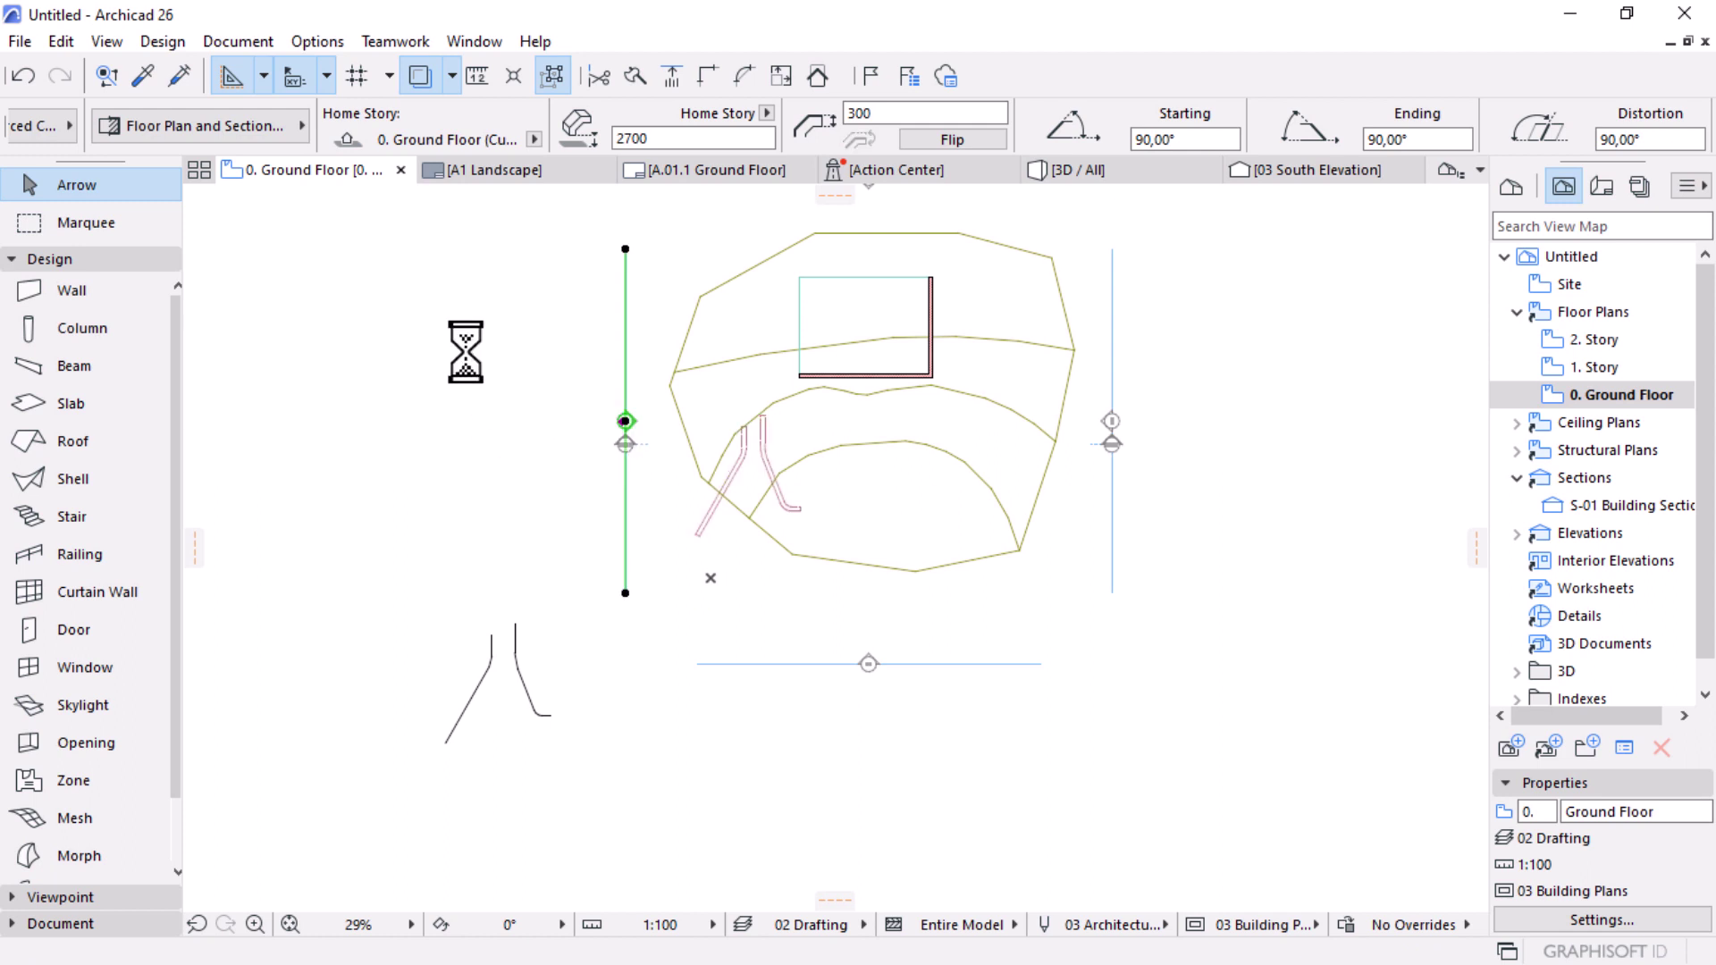
scroll(616, 469, up, 2)
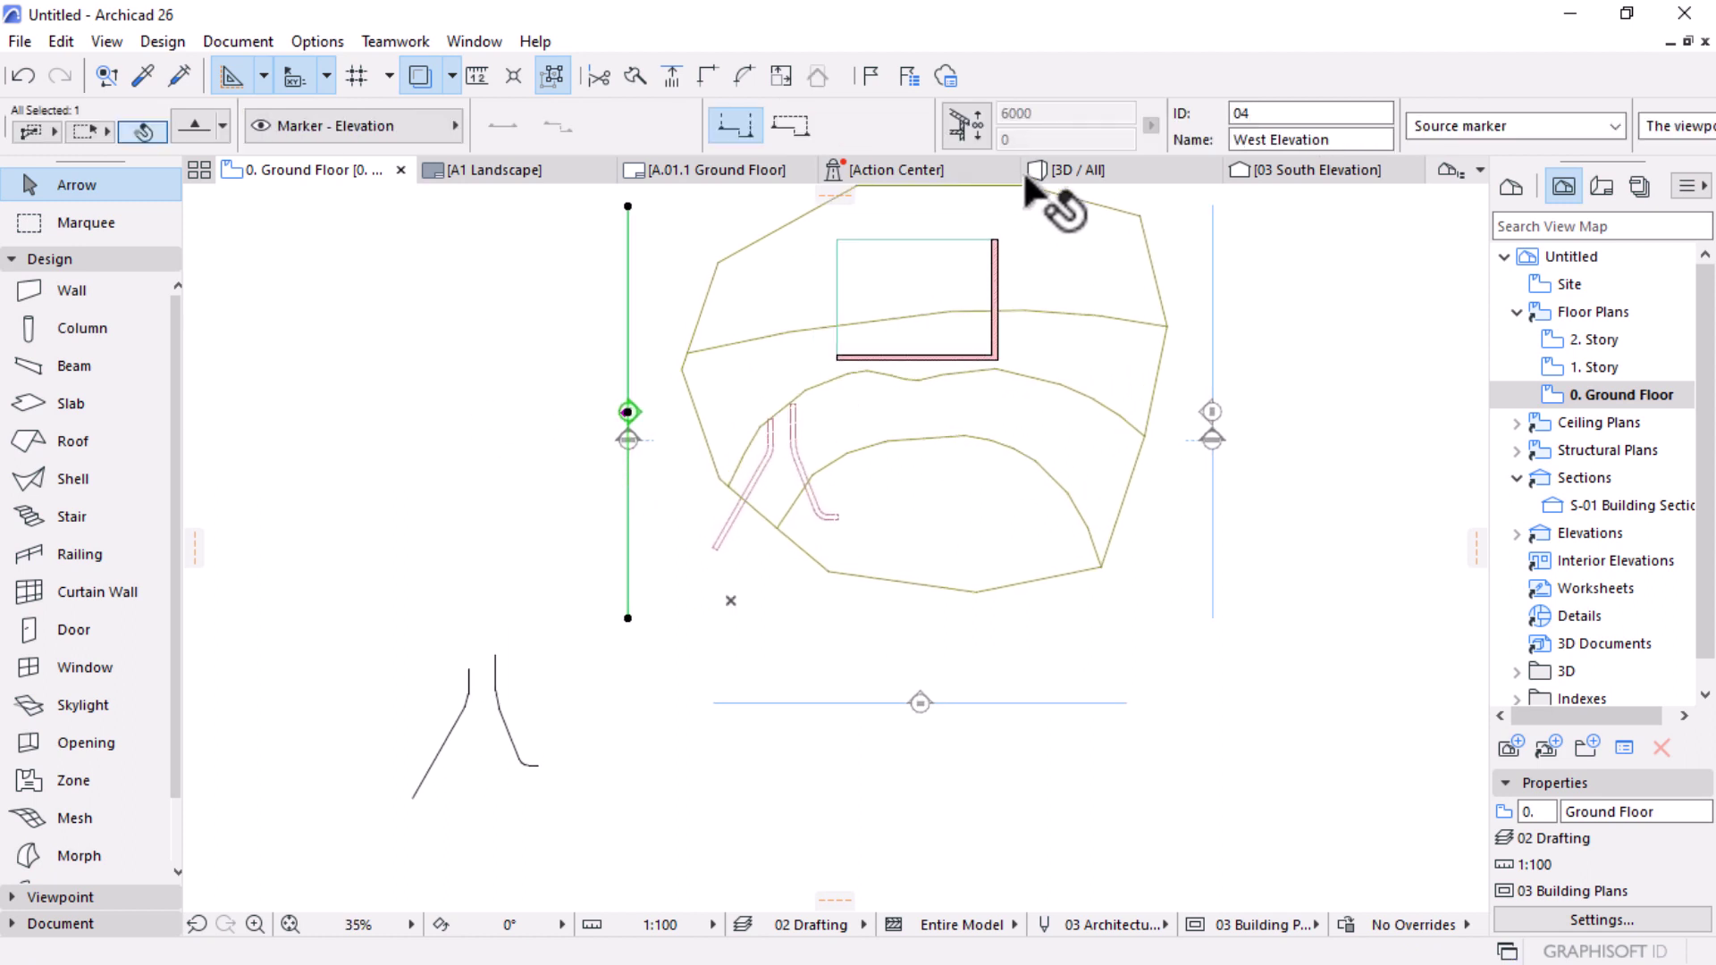
click(1072, 170)
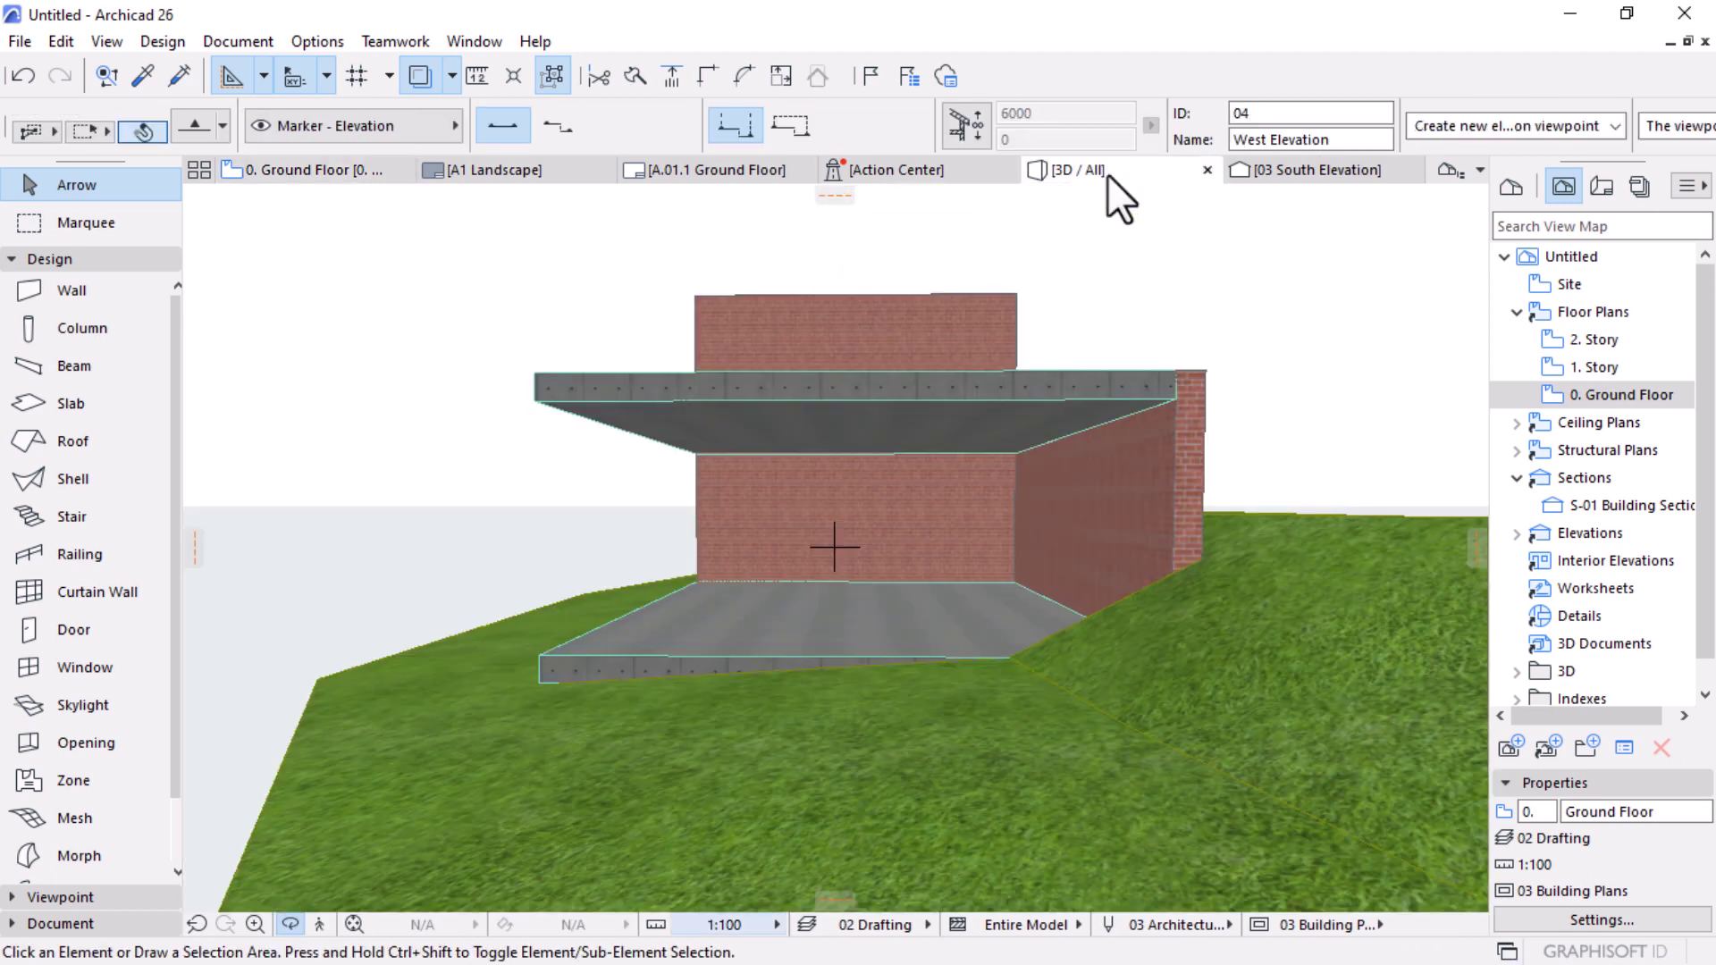
scroll(835, 496, down, 5)
shift+middle_drag(887, 498, 1079, 512)
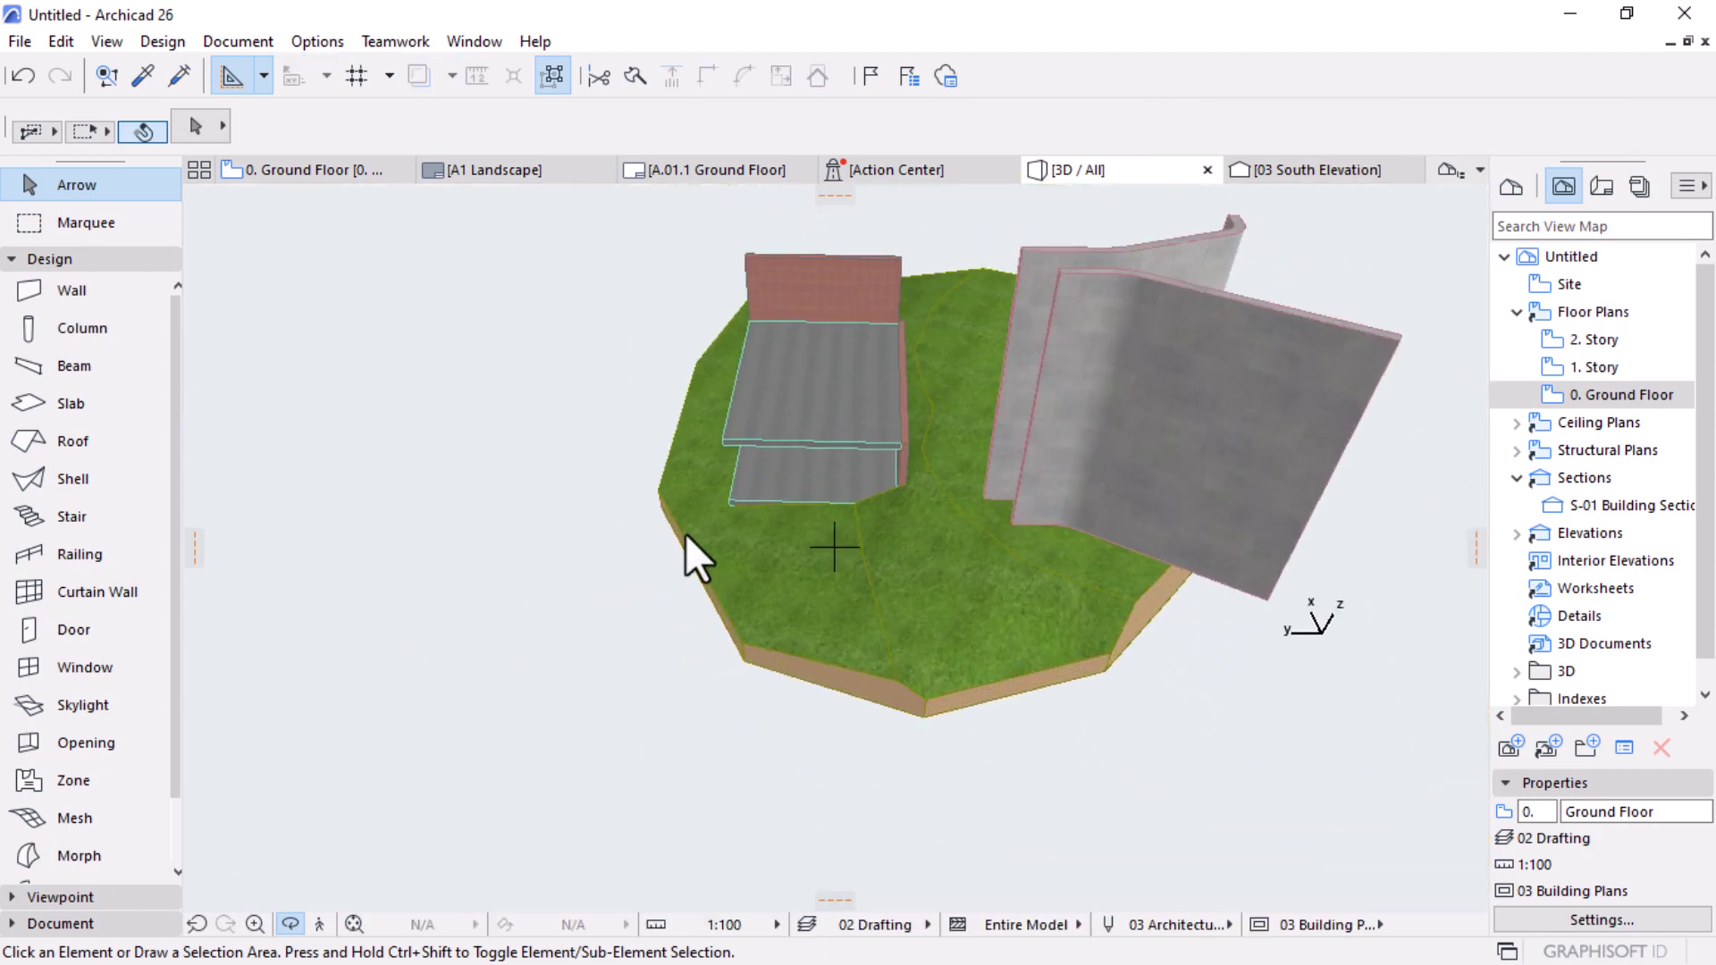
shift+middle_drag(685, 535, 1230, 272)
scroll(1114, 297, up, 2)
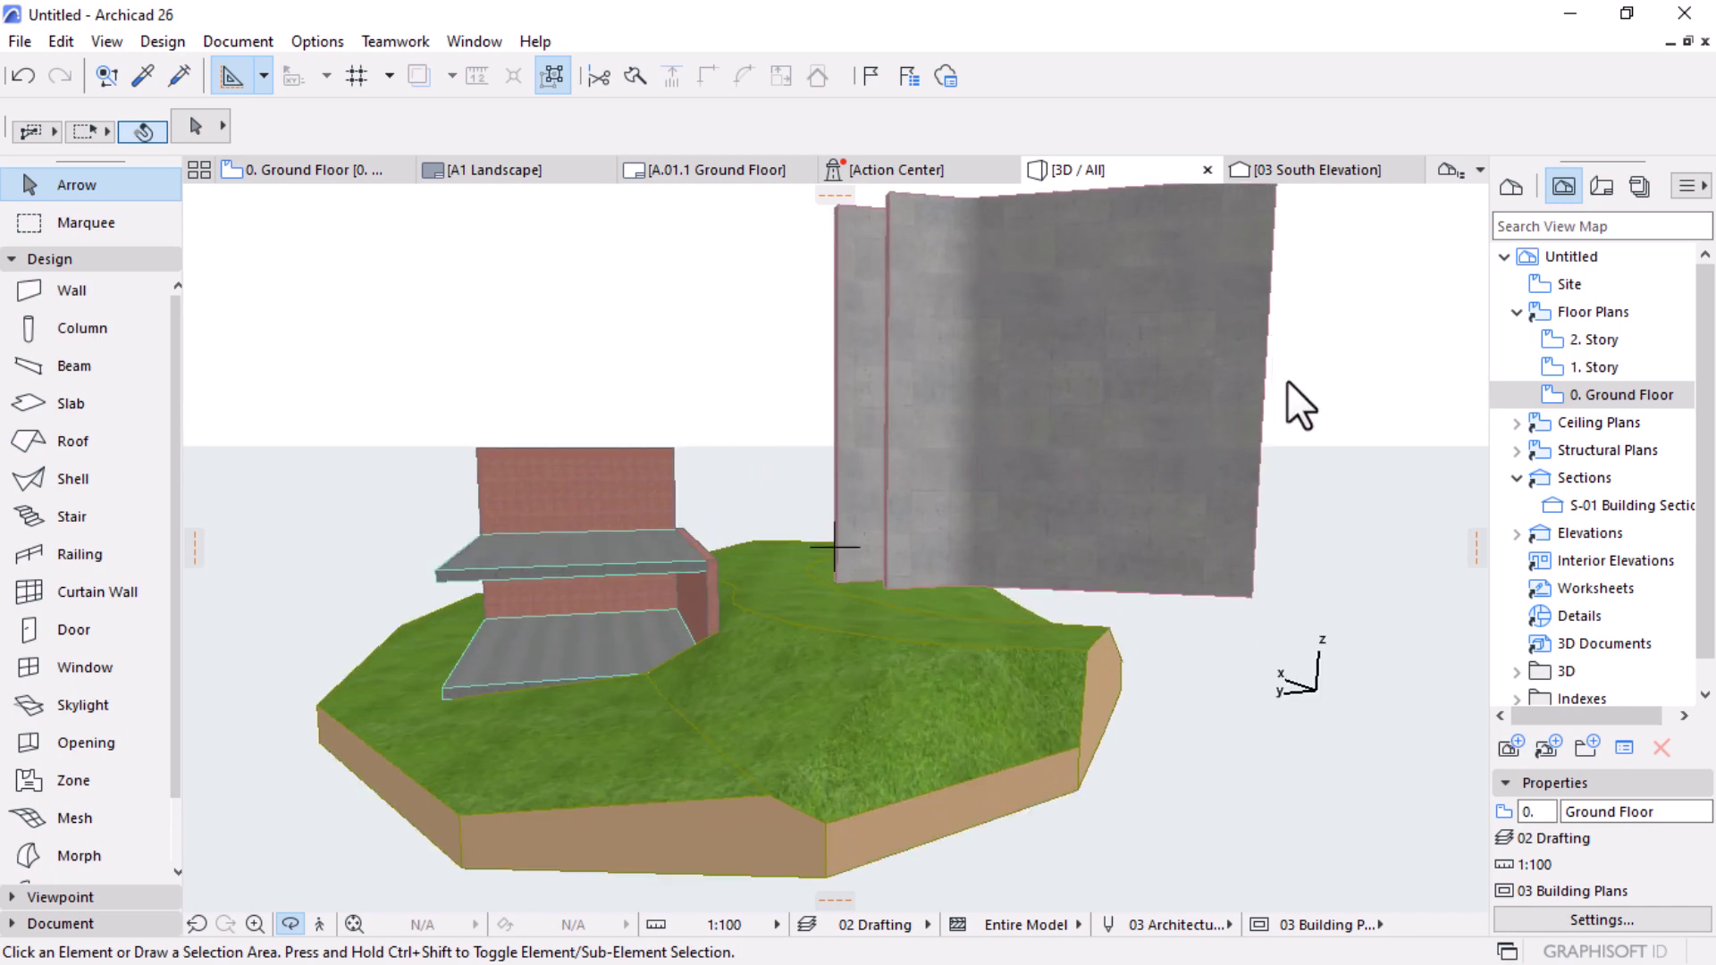
click(1113, 404)
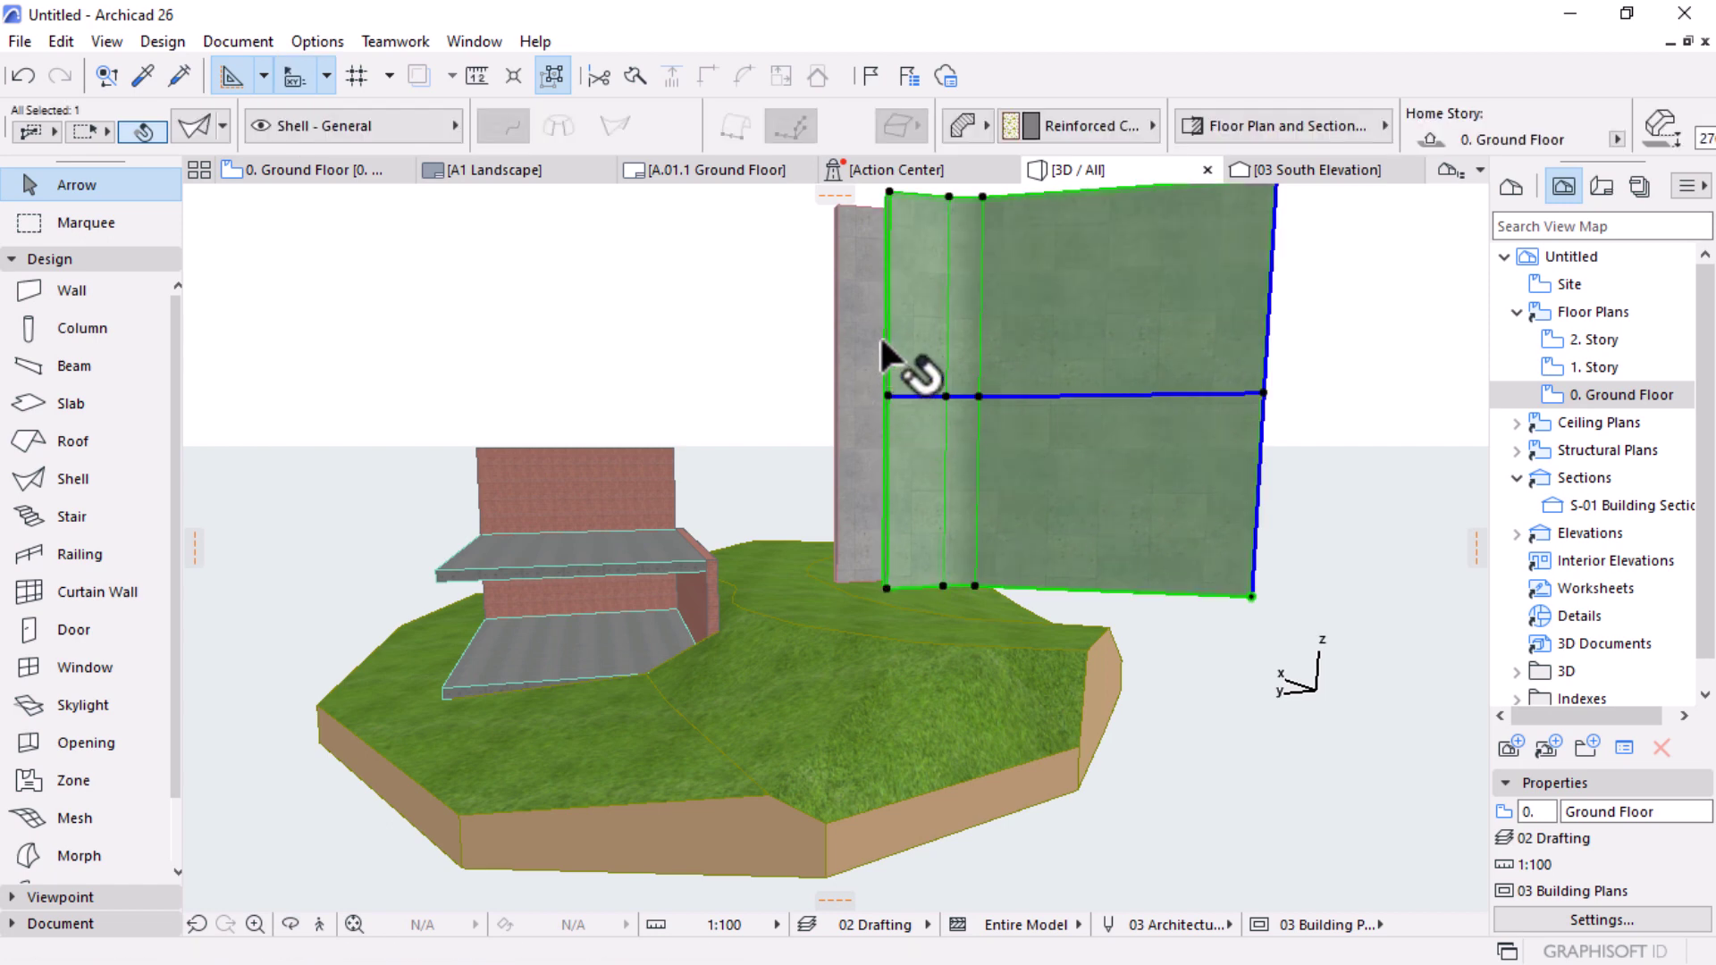
shift+click(851, 317)
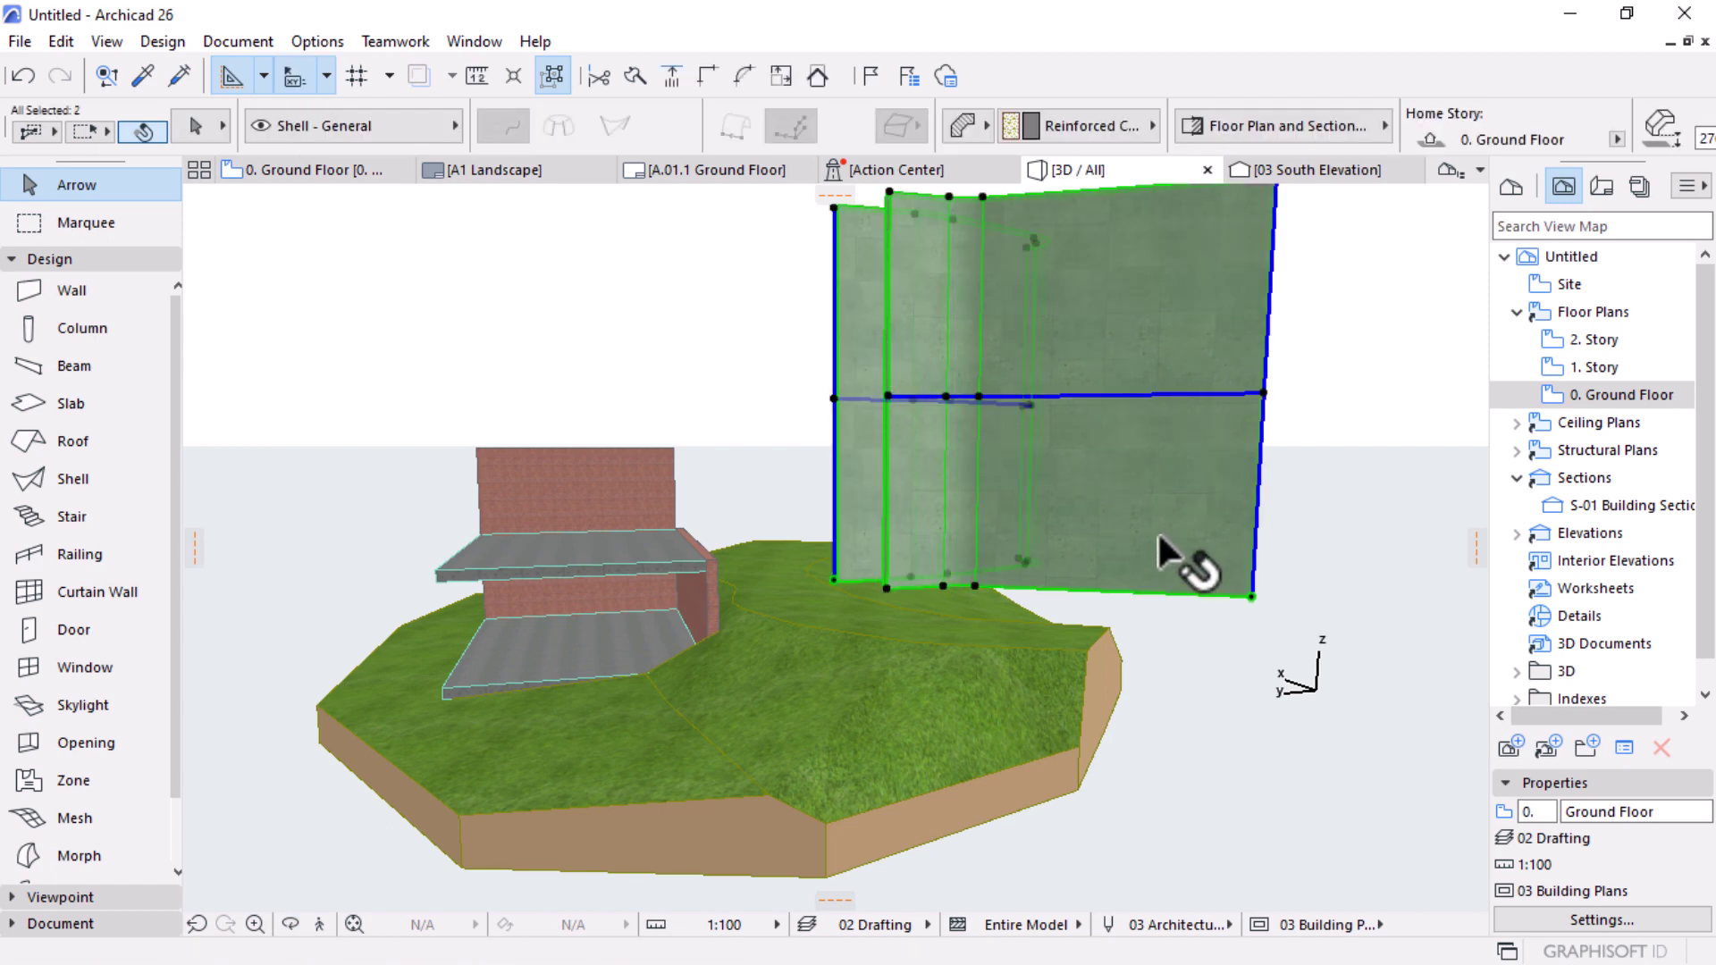
click(1263, 394)
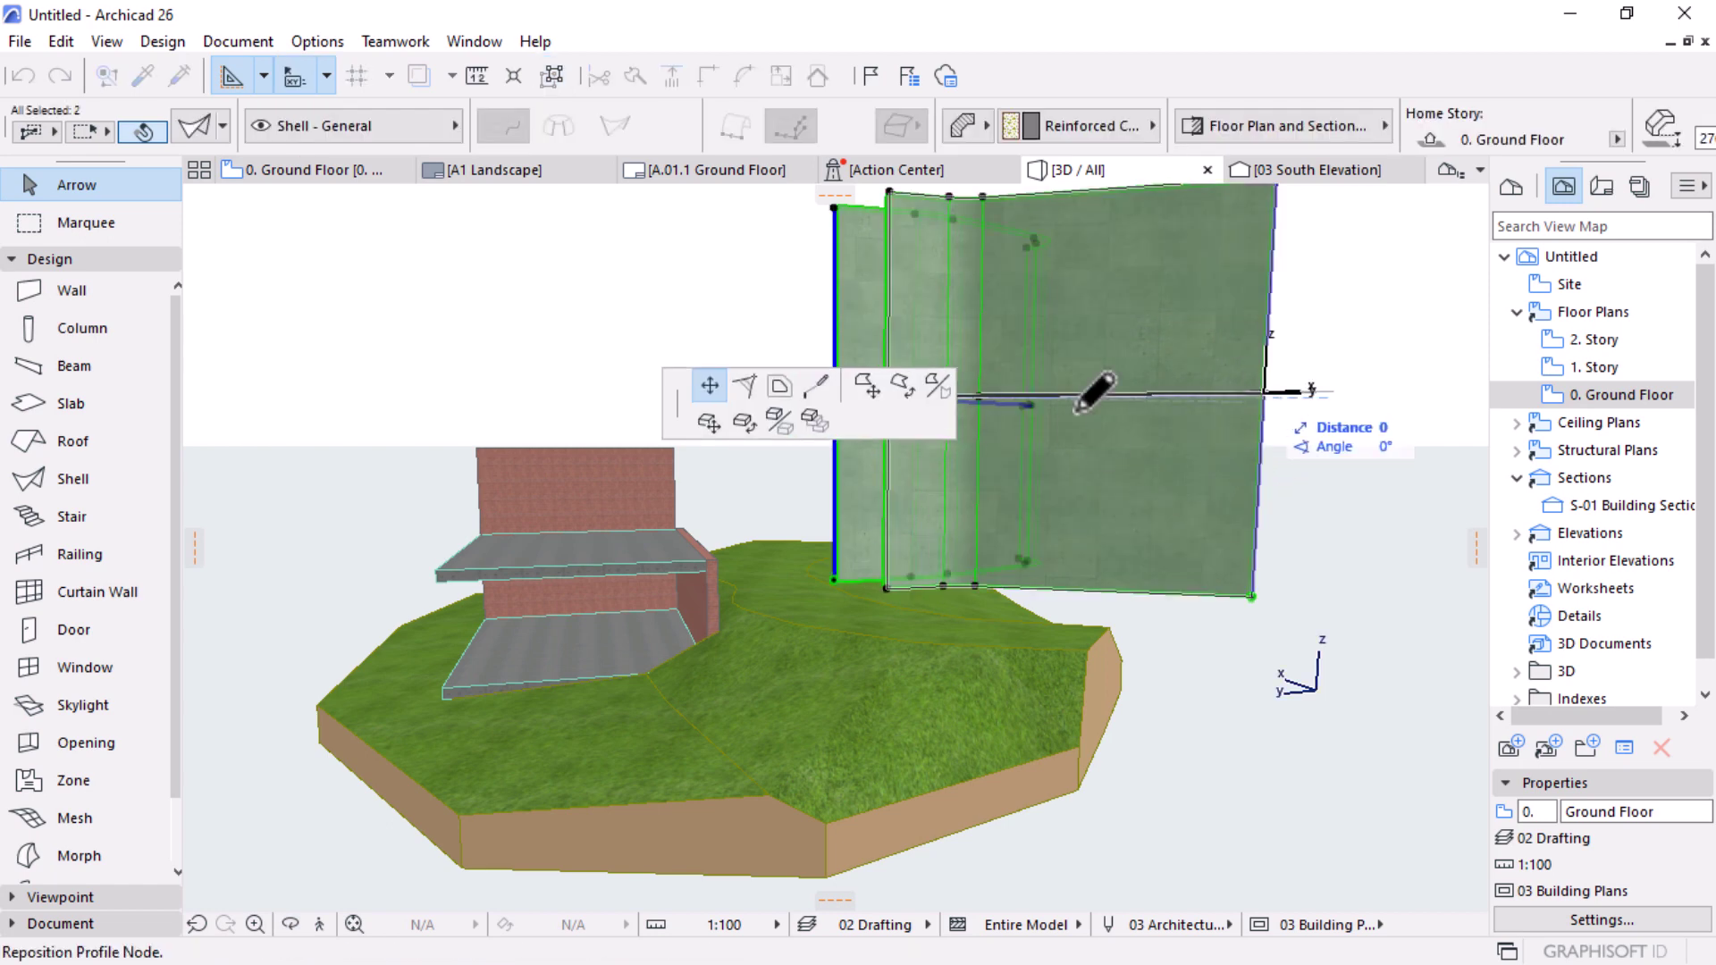
click(742, 418)
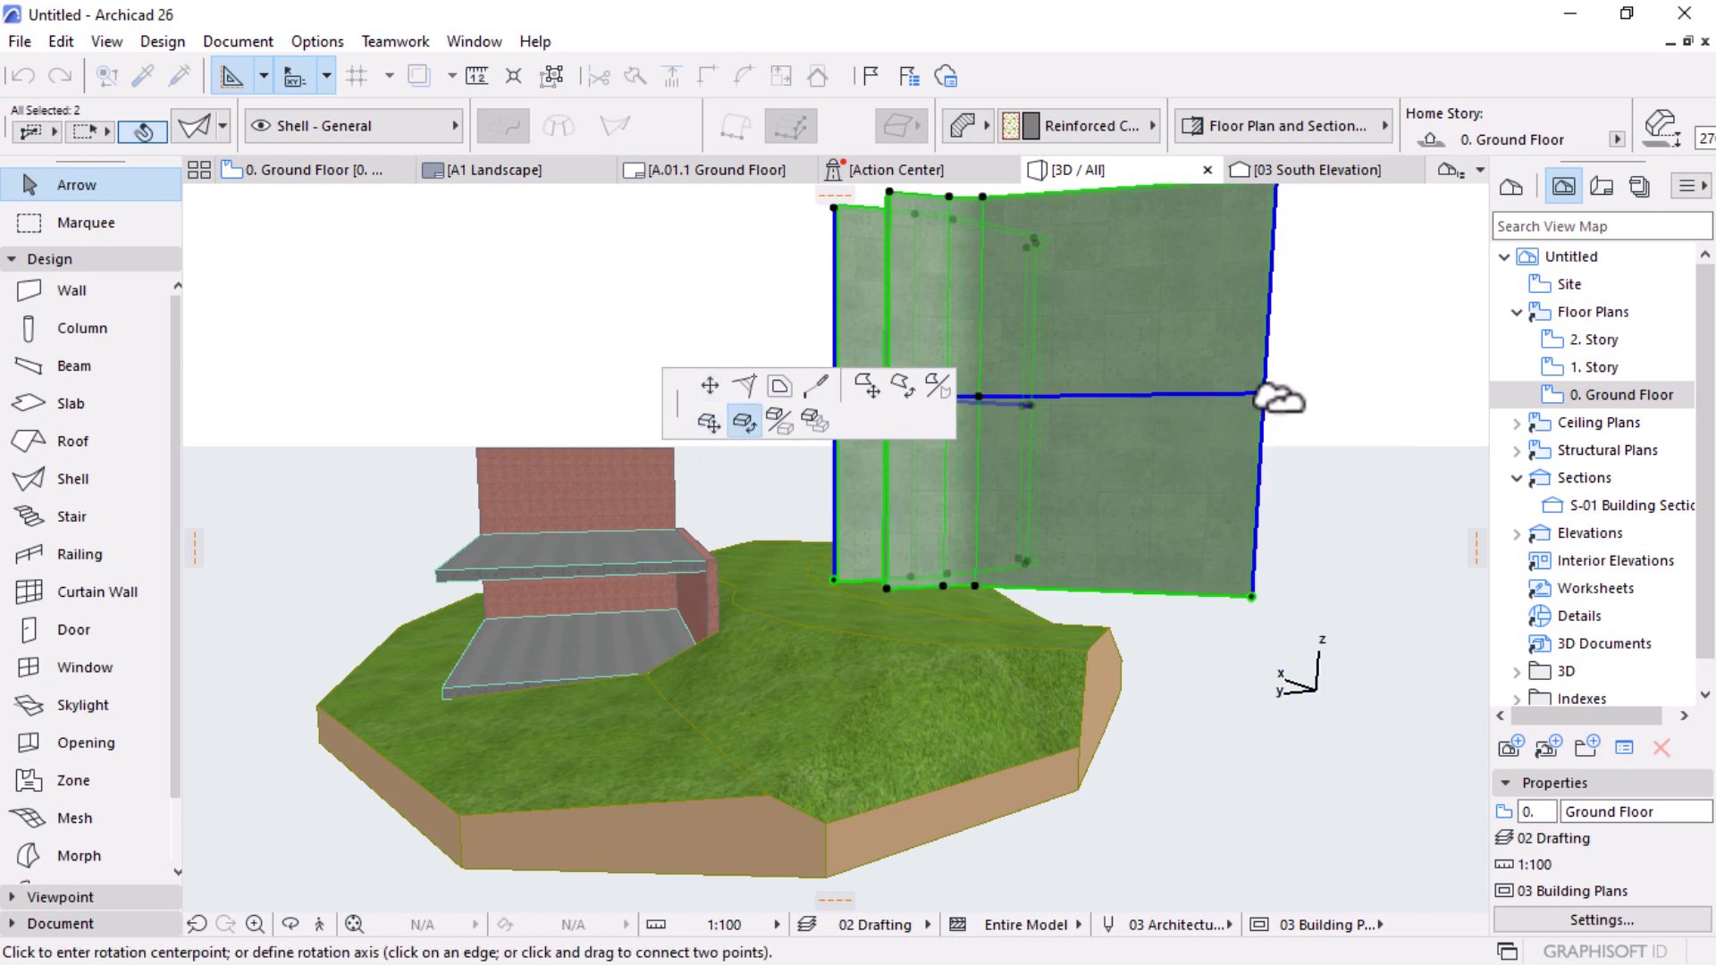
click(1264, 394)
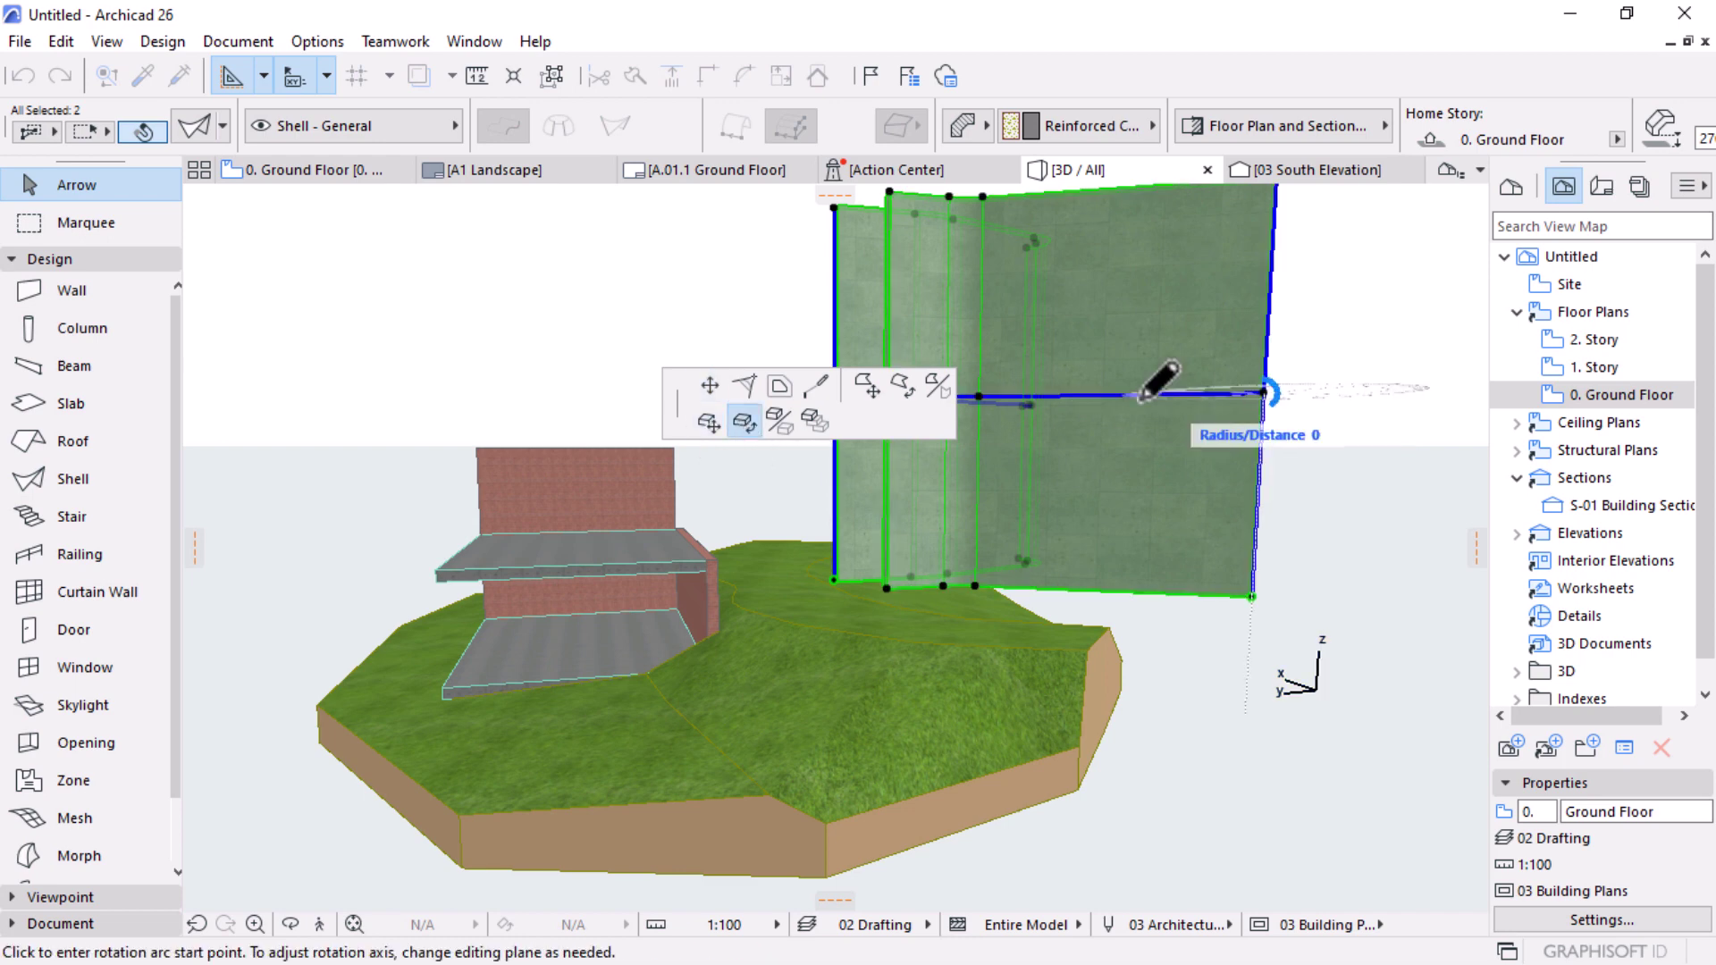
click(1415, 396)
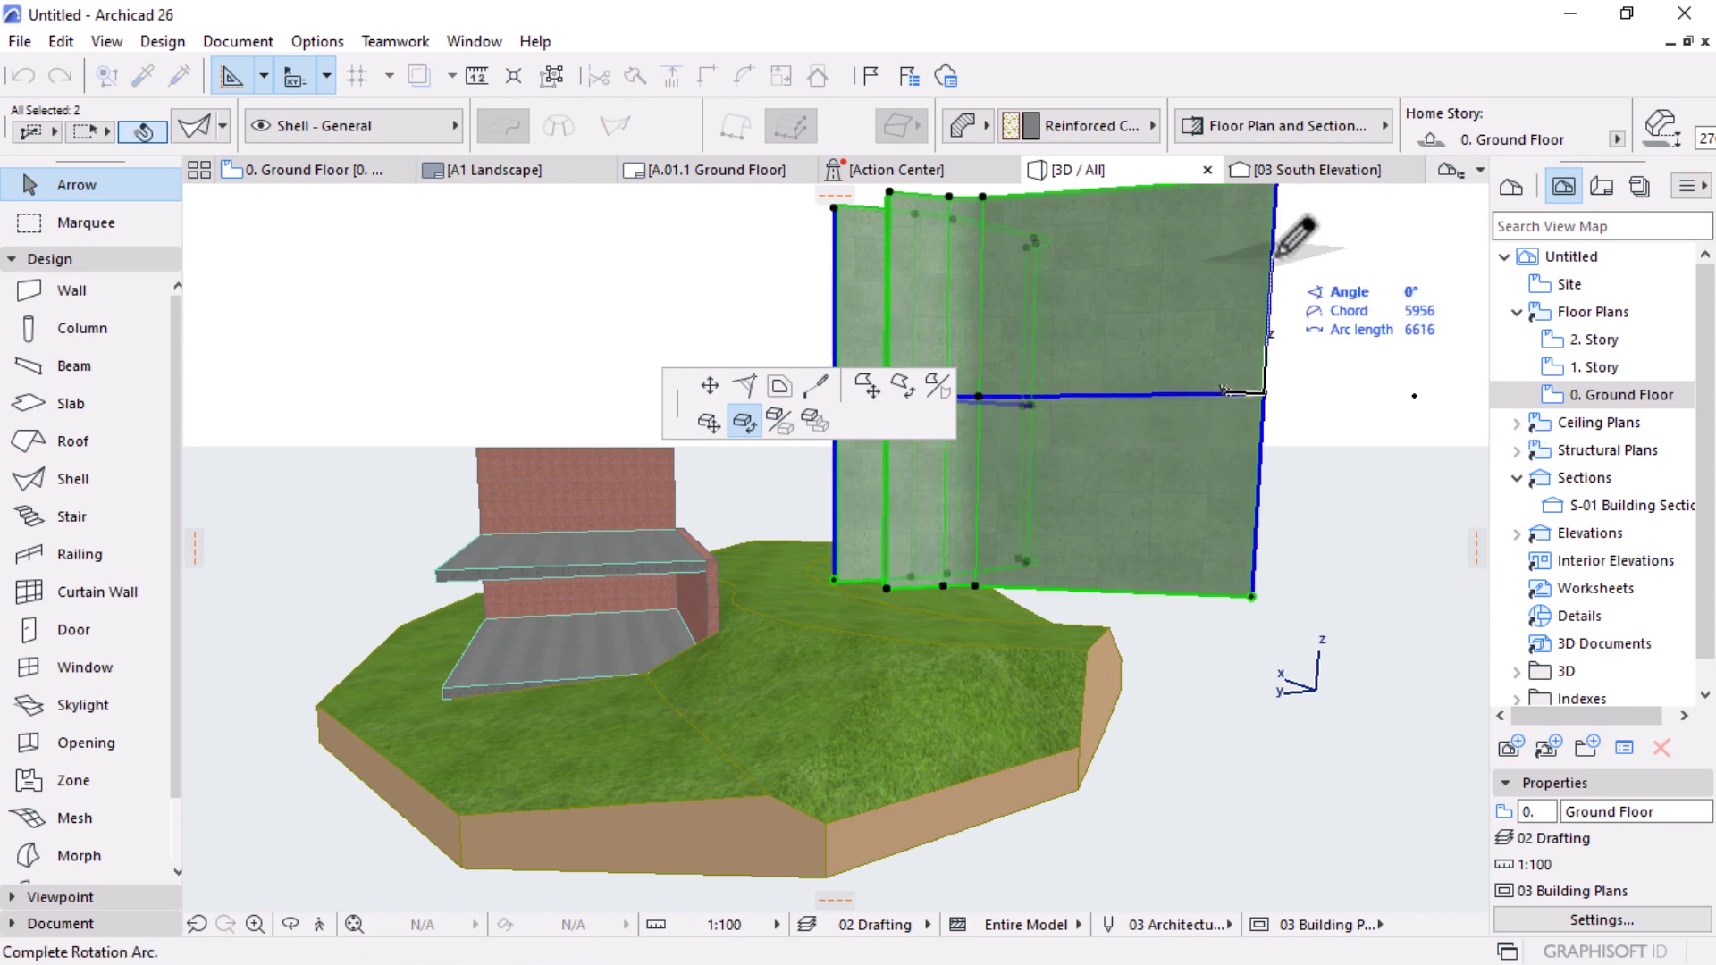
key(Escape)
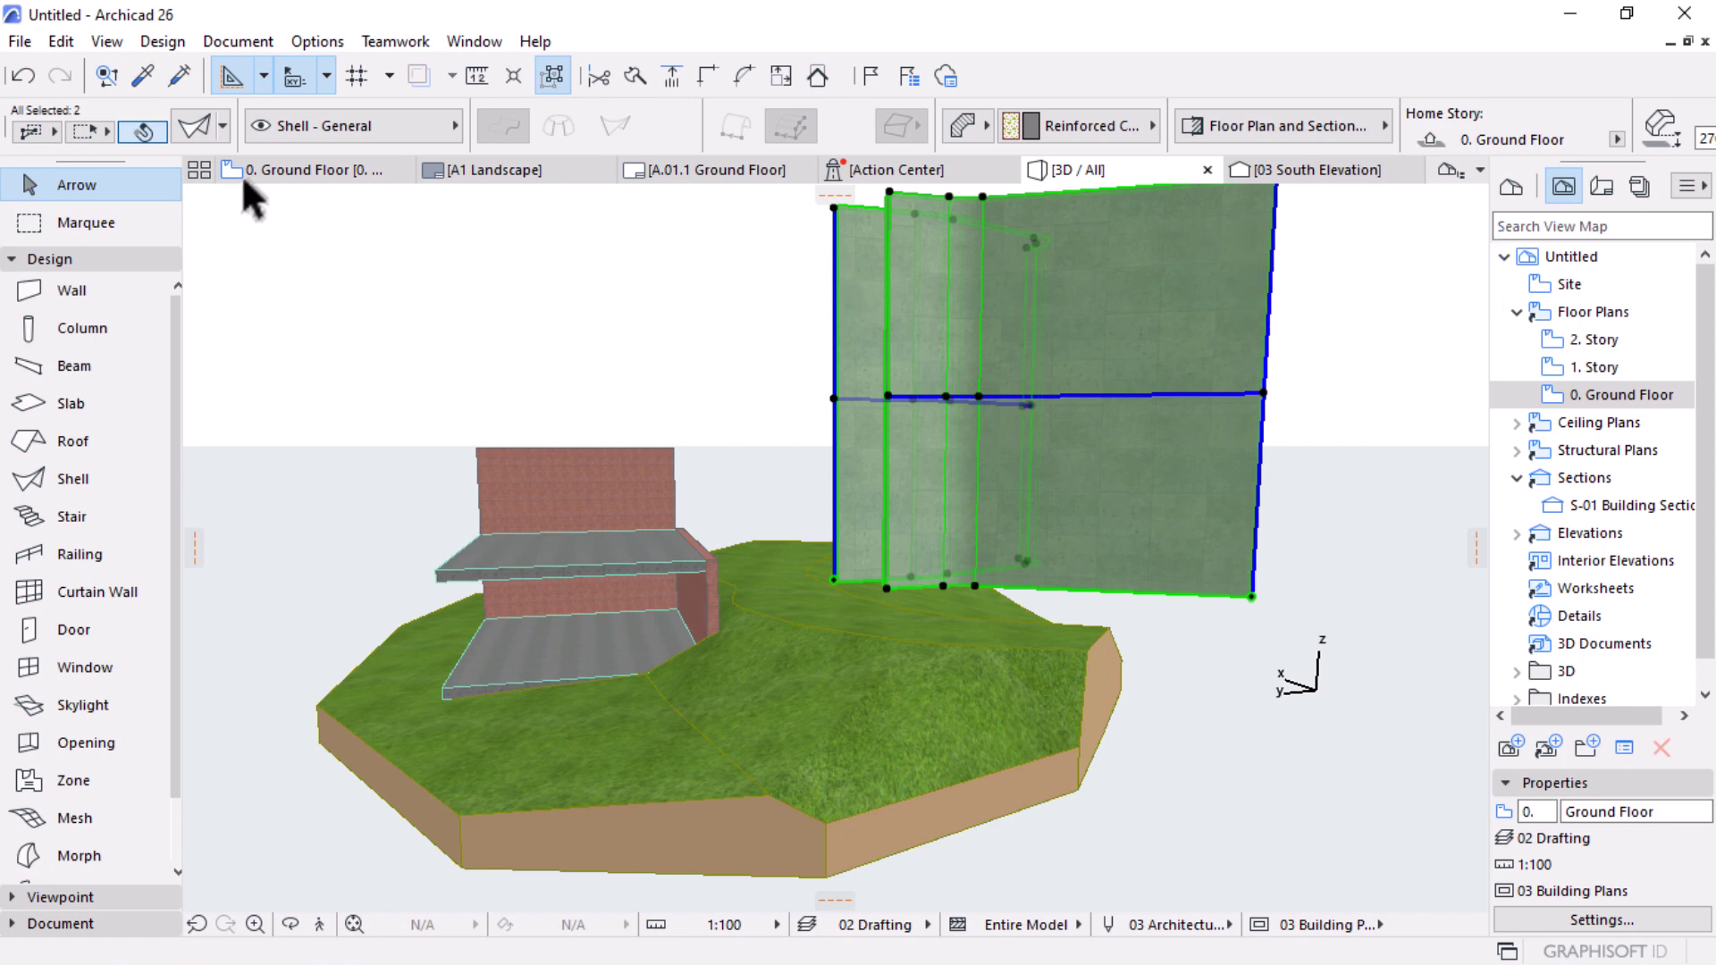
Step: Open the West Elevation from its selected marker on the ground floor plan
click(247, 175)
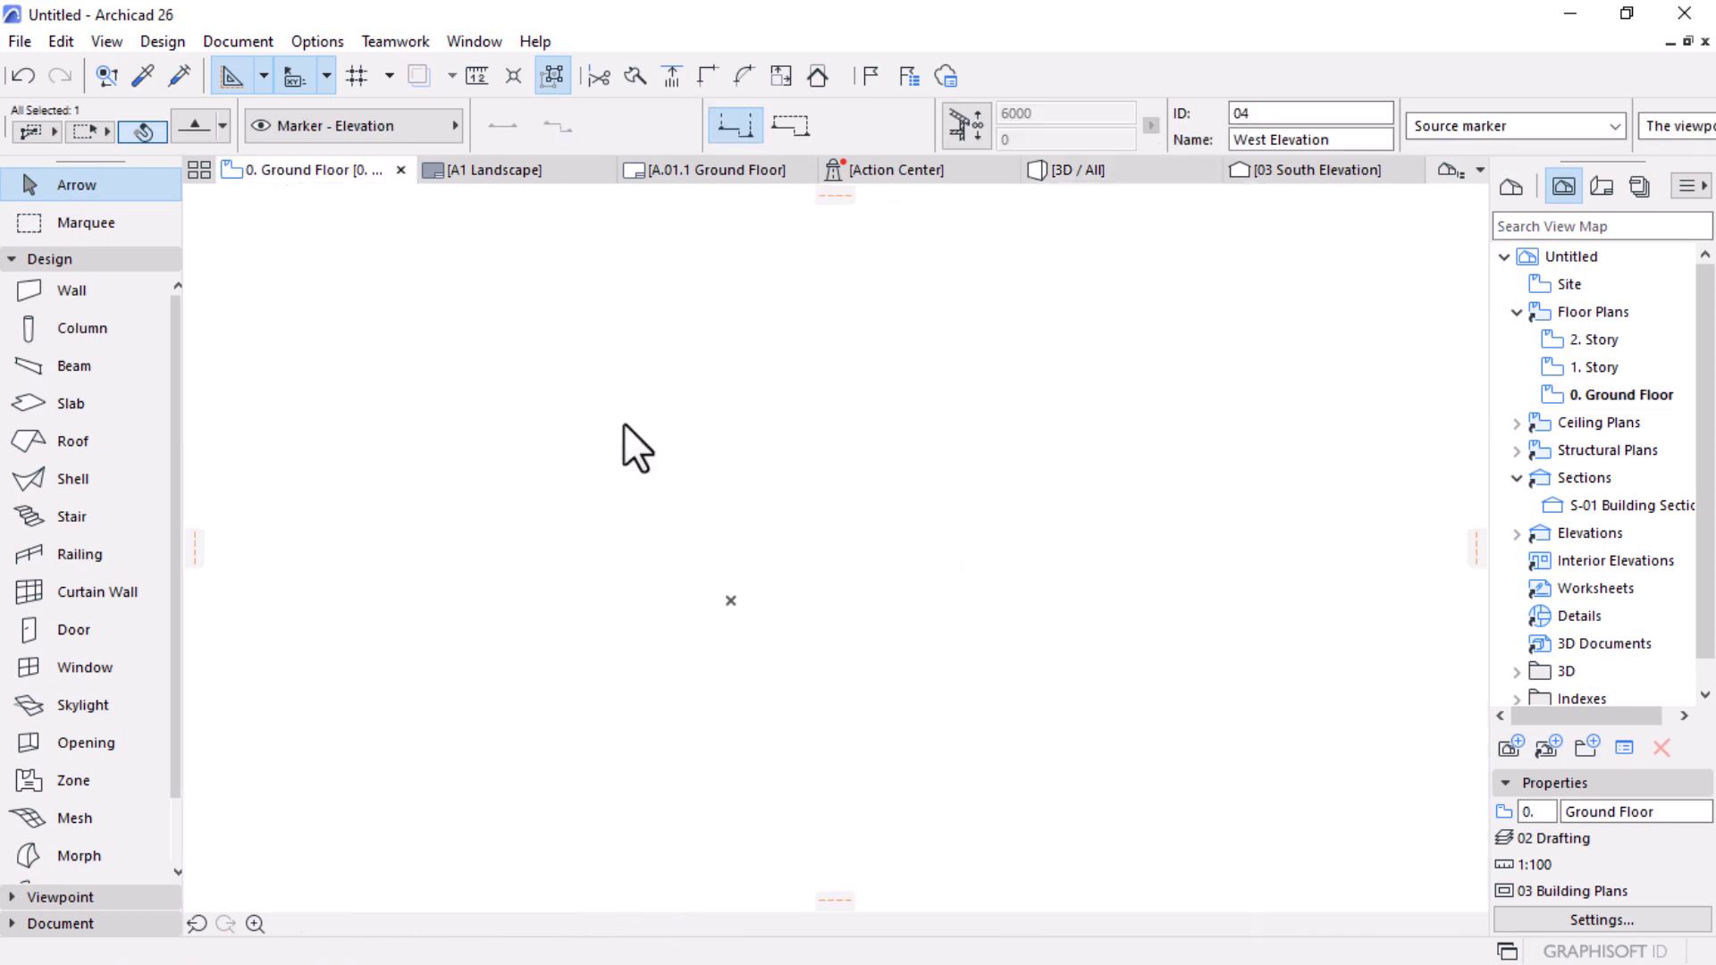
scroll(705, 452, down, 3)
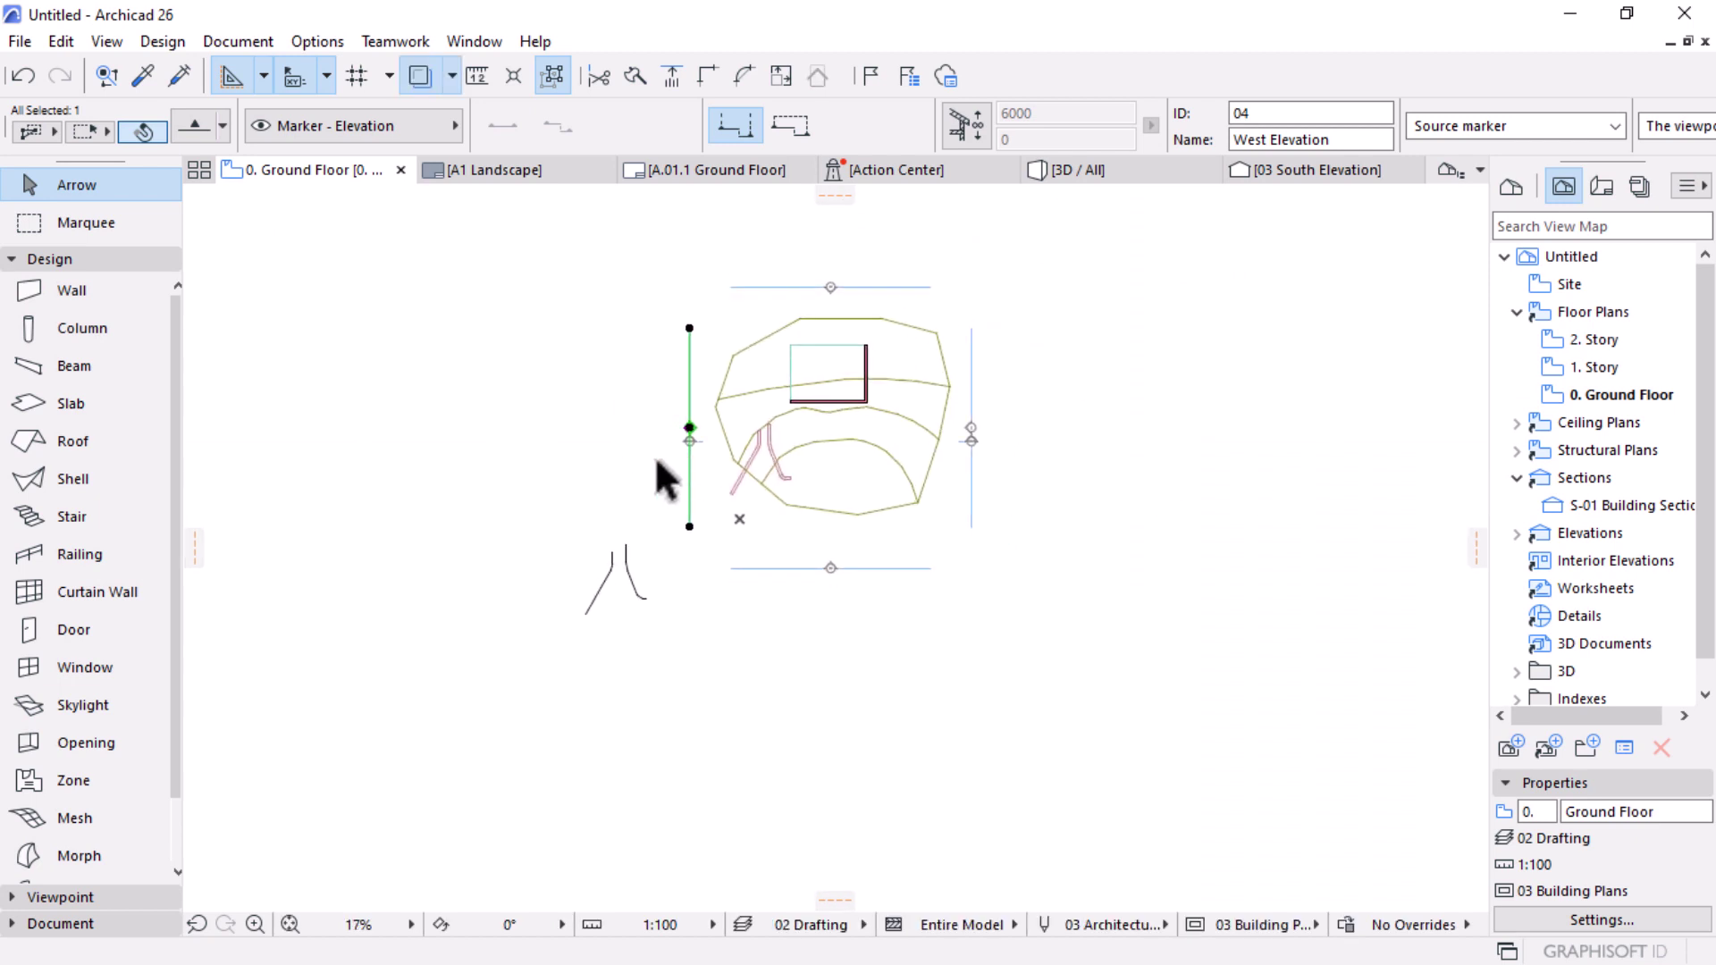
scroll(662, 447, up, 5)
right_click(559, 304)
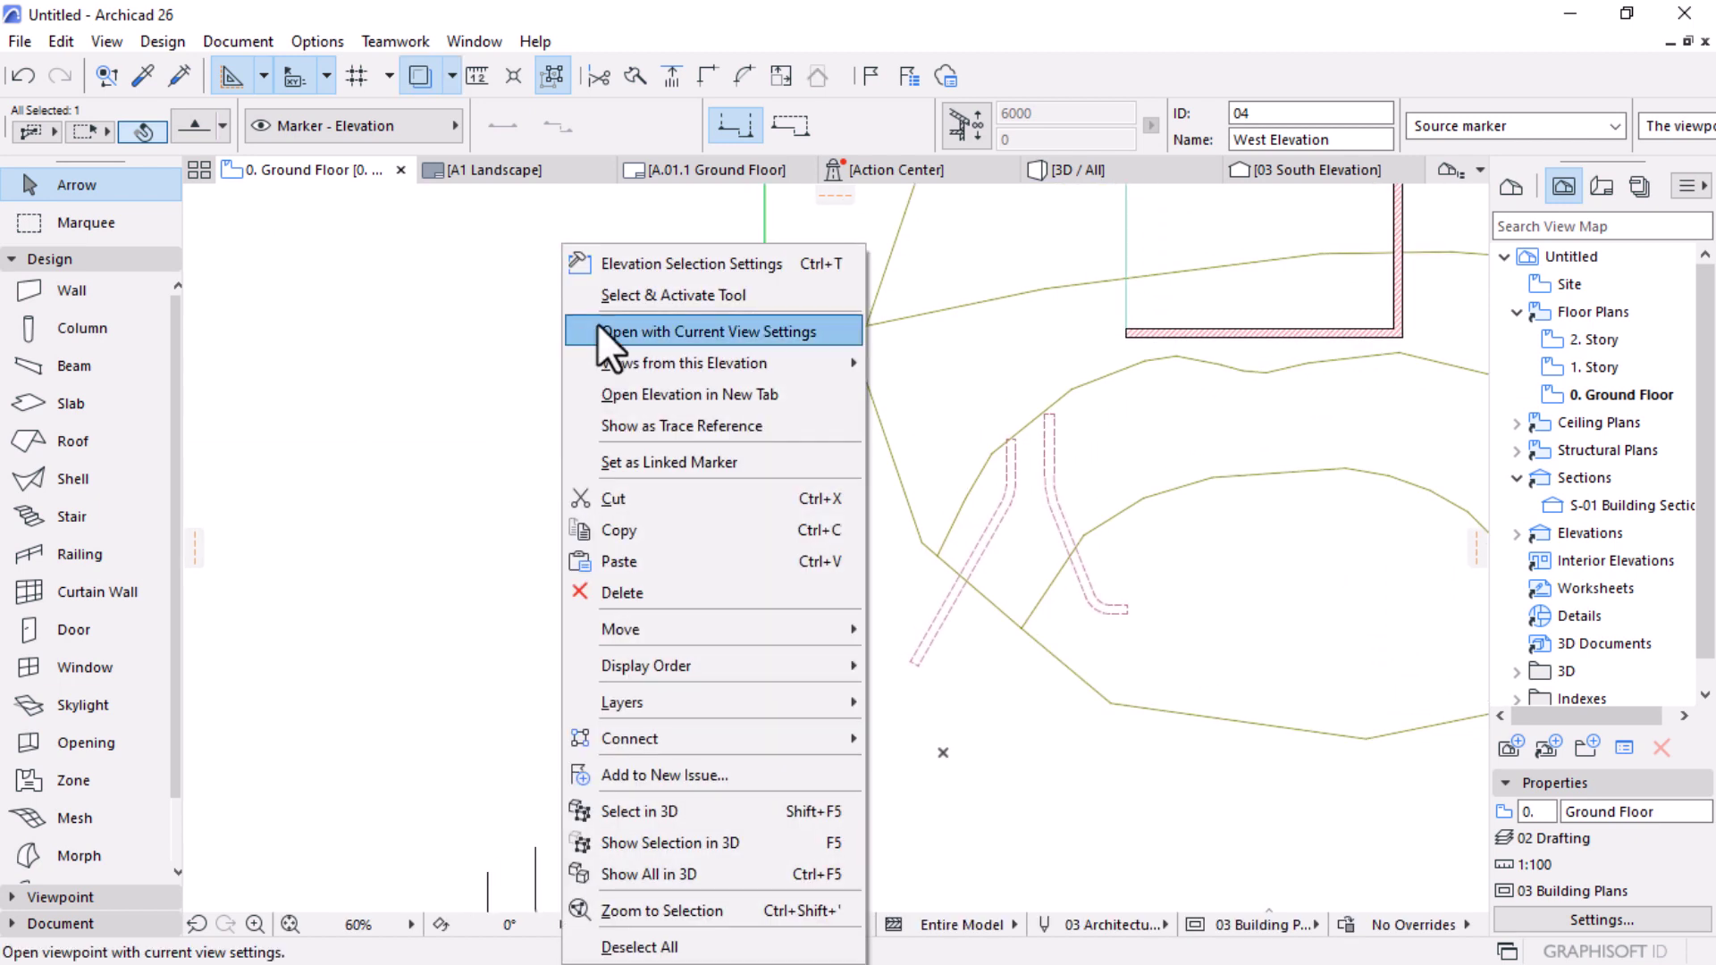
click(597, 327)
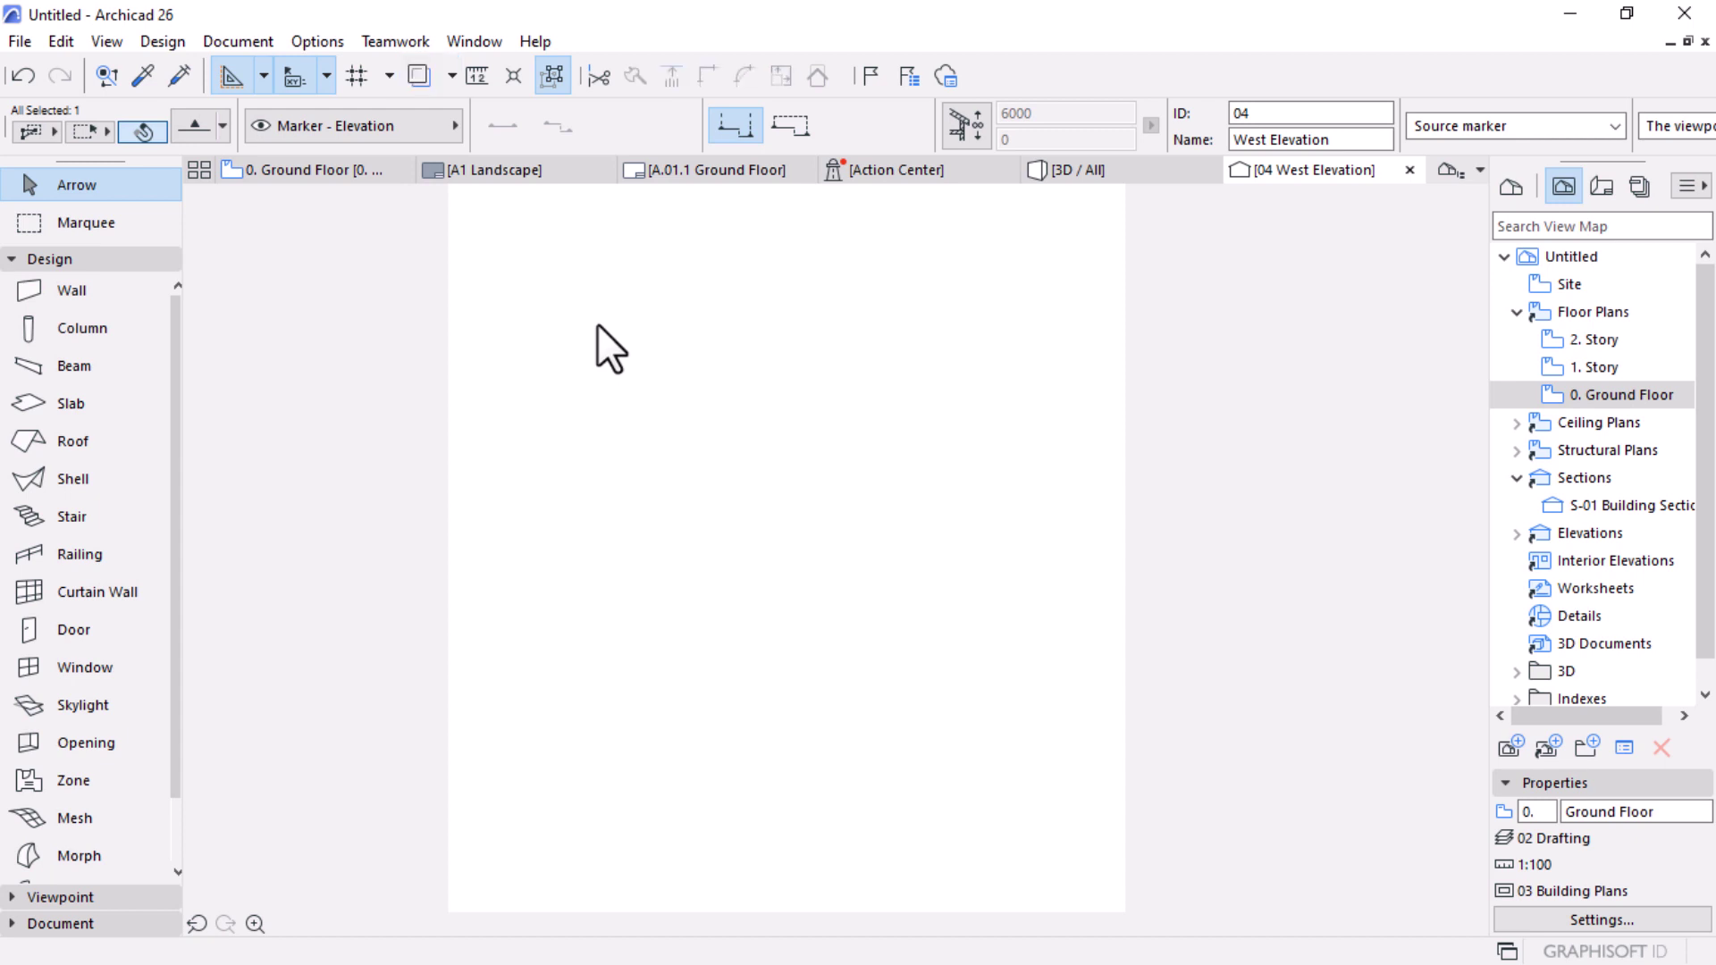
scroll(1021, 384, up, 3)
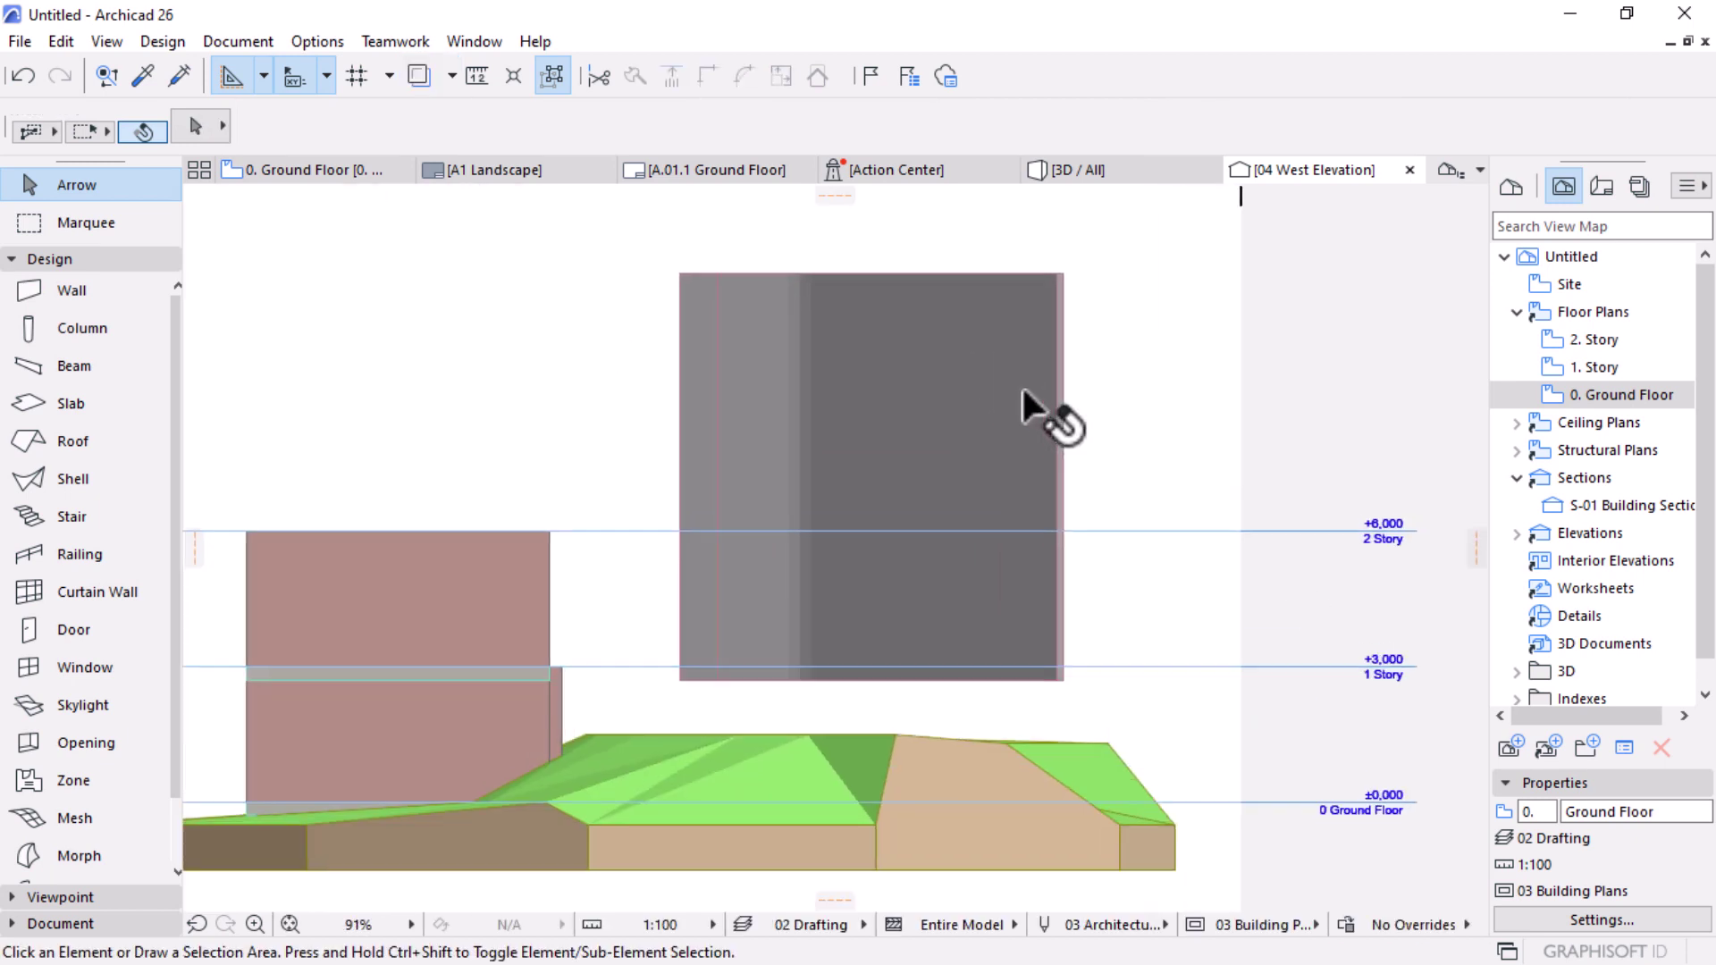
Step: Select both shells in the elevation and rotate them 90° clockwise about their lower corner farthest from the house
drag(1134, 229, 571, 490)
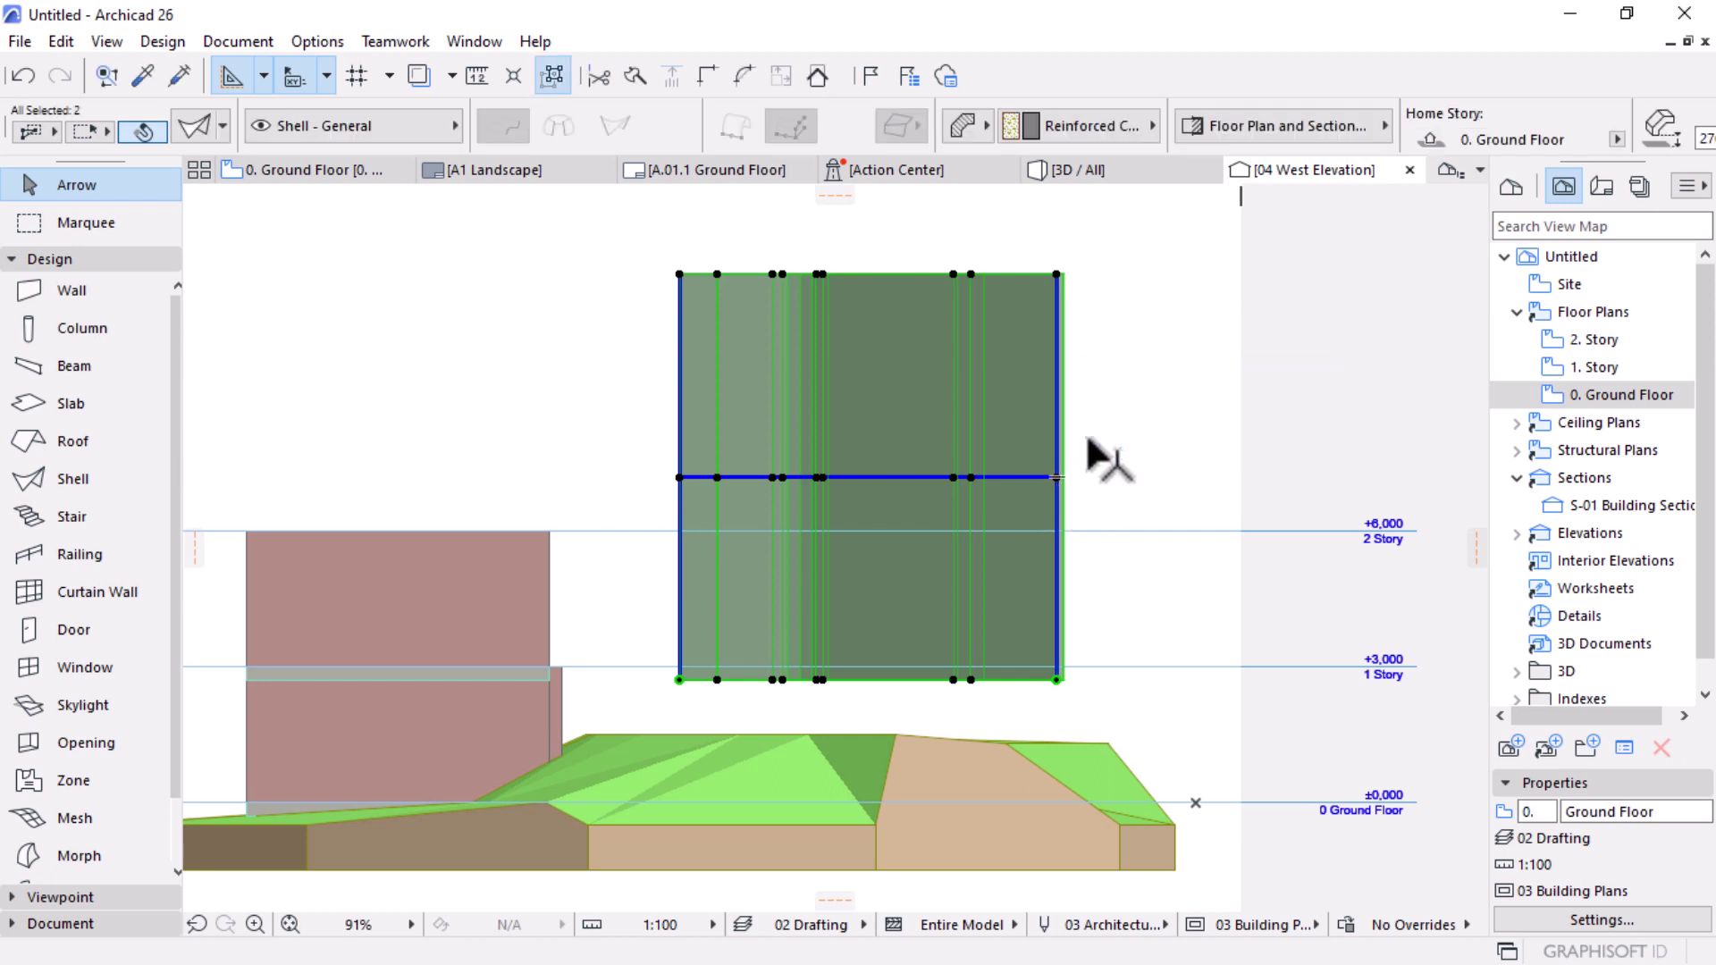
key(ctrl+e)
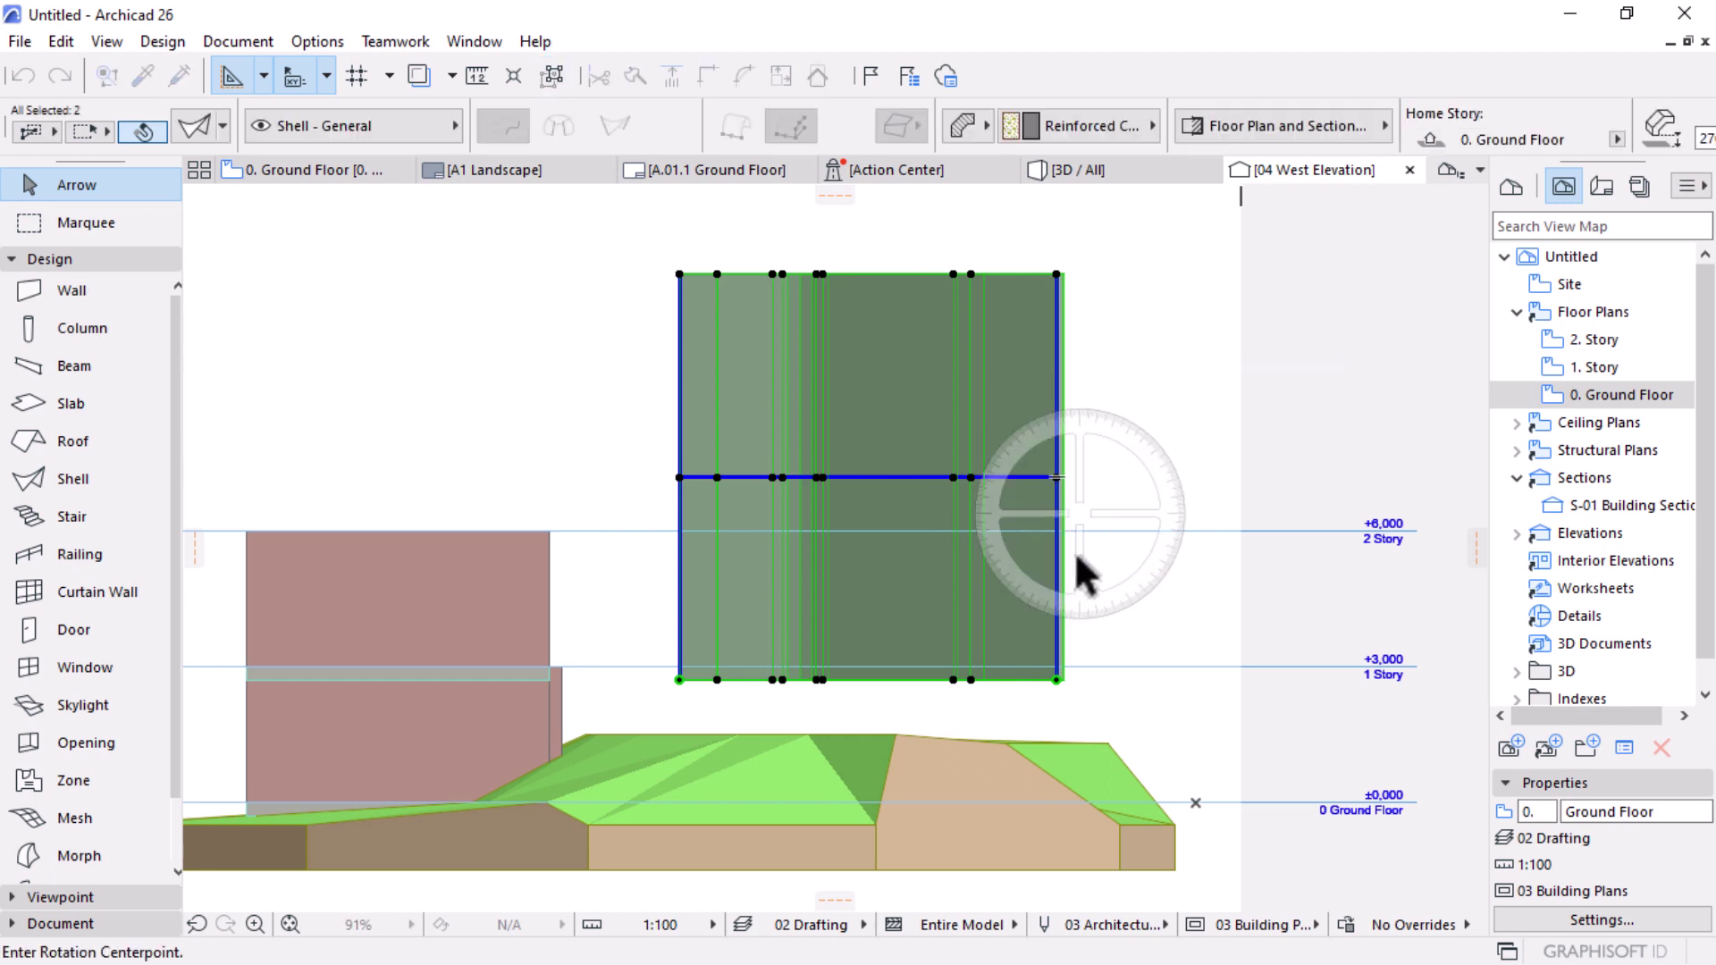
click(1056, 679)
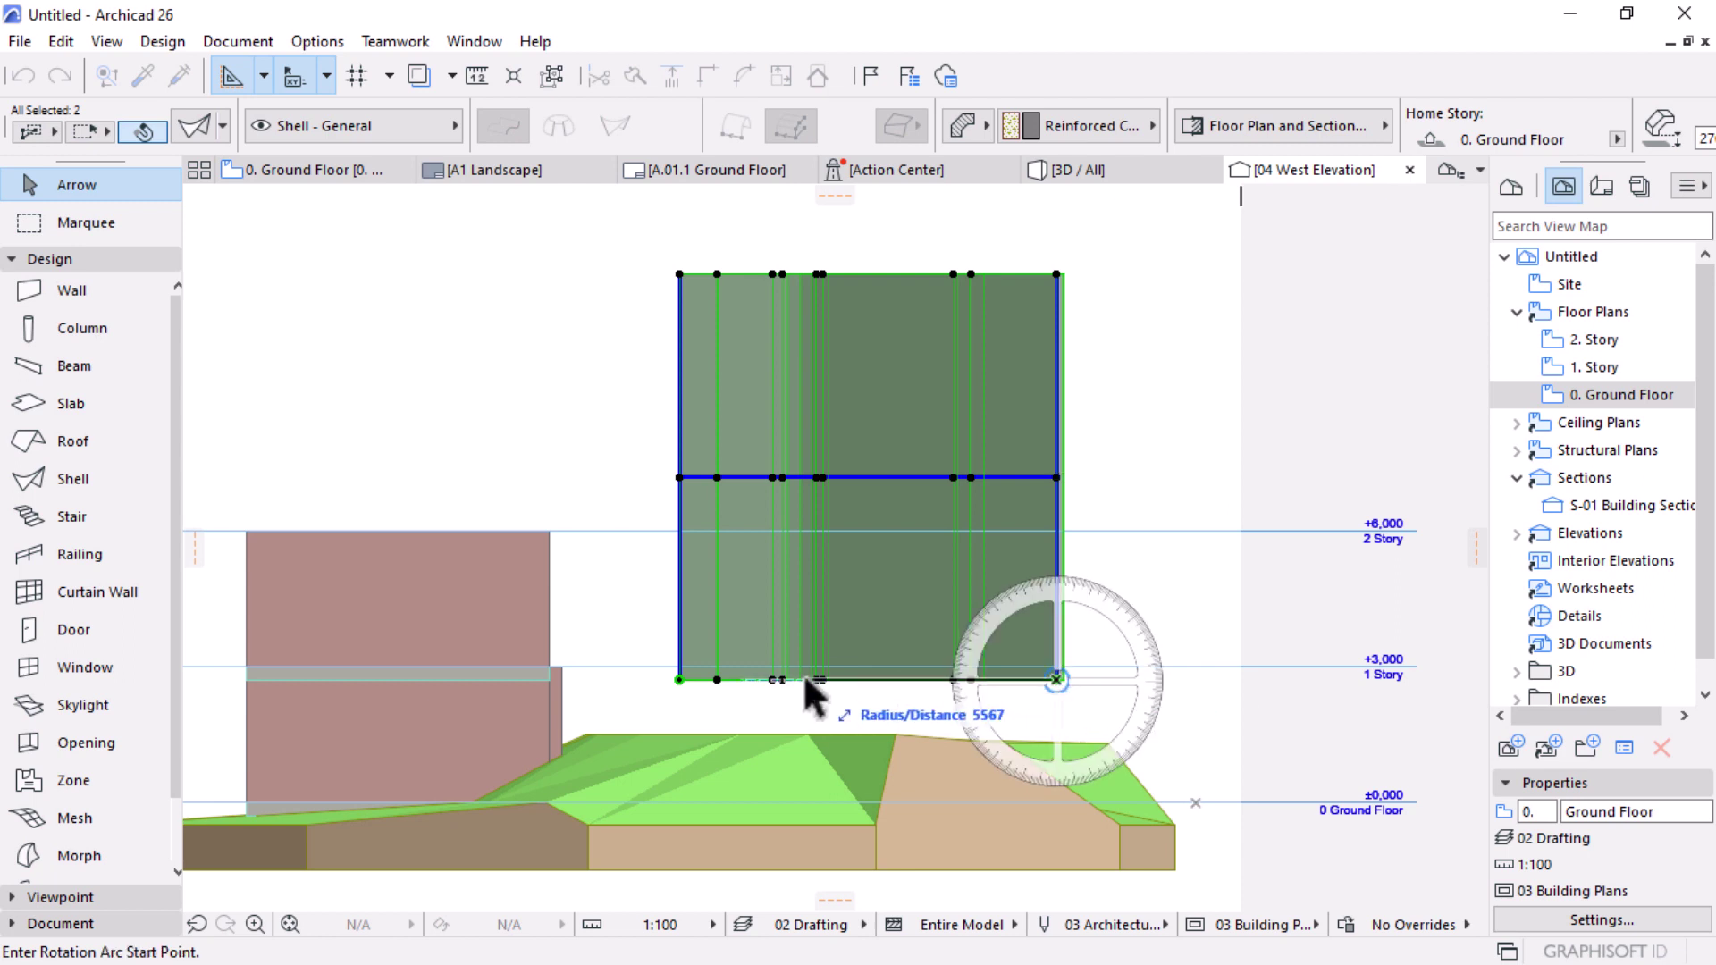
click(600, 680)
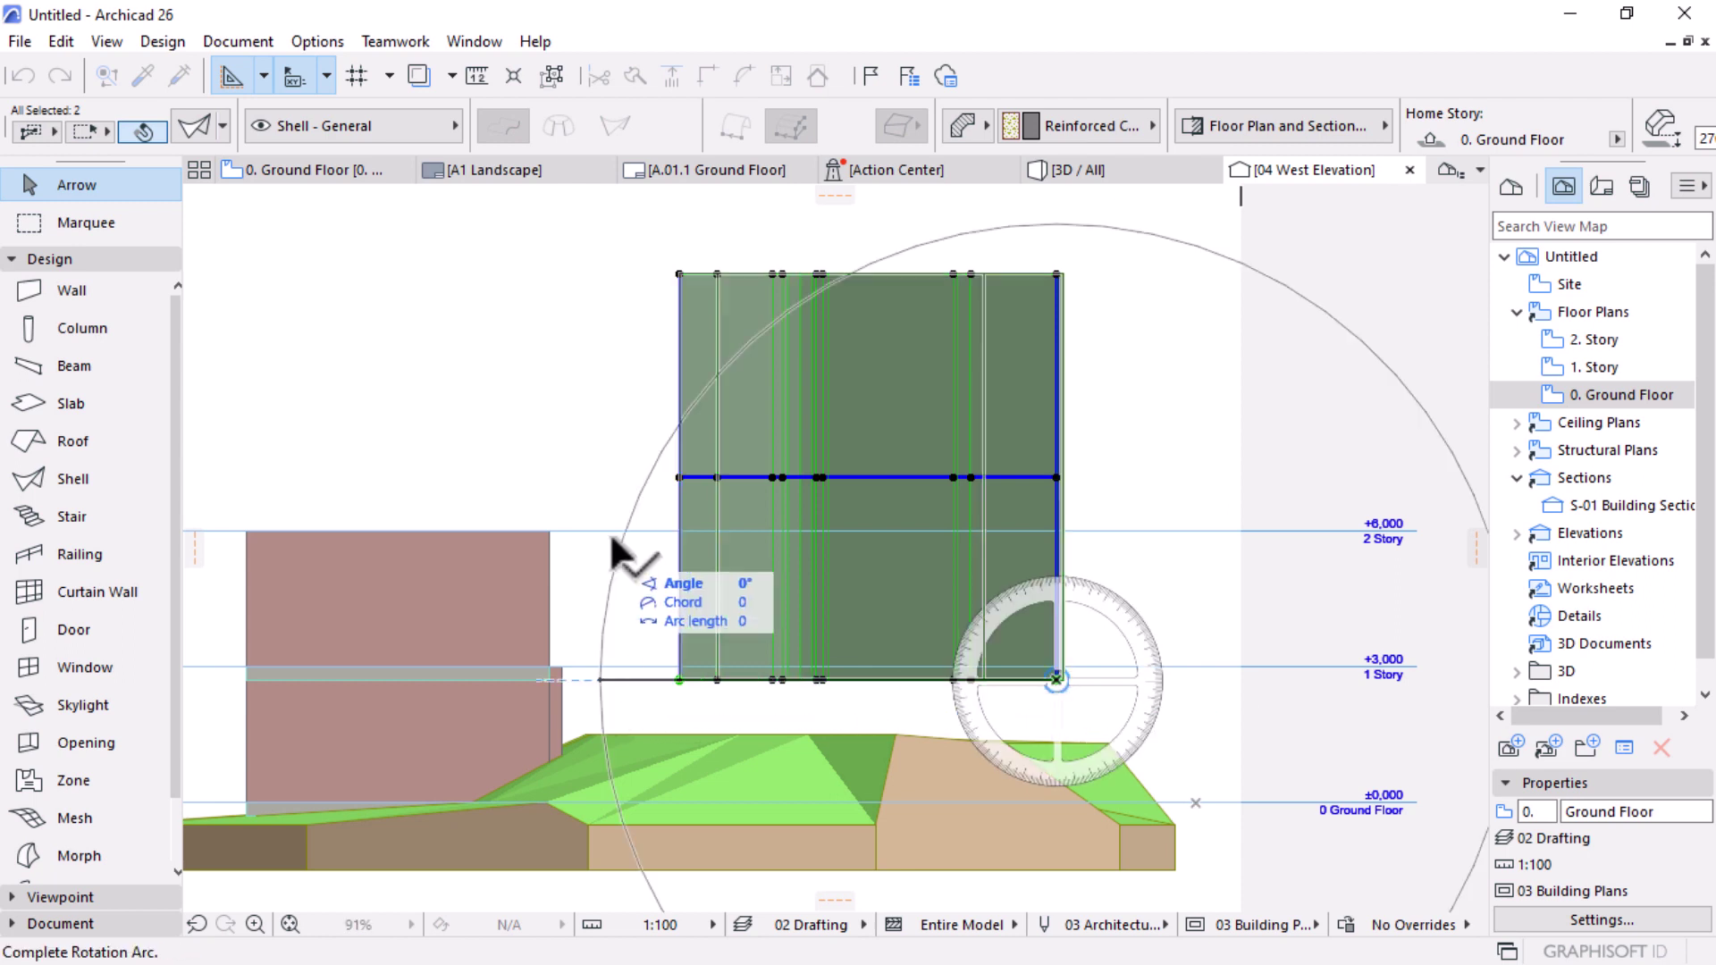
click(1058, 214)
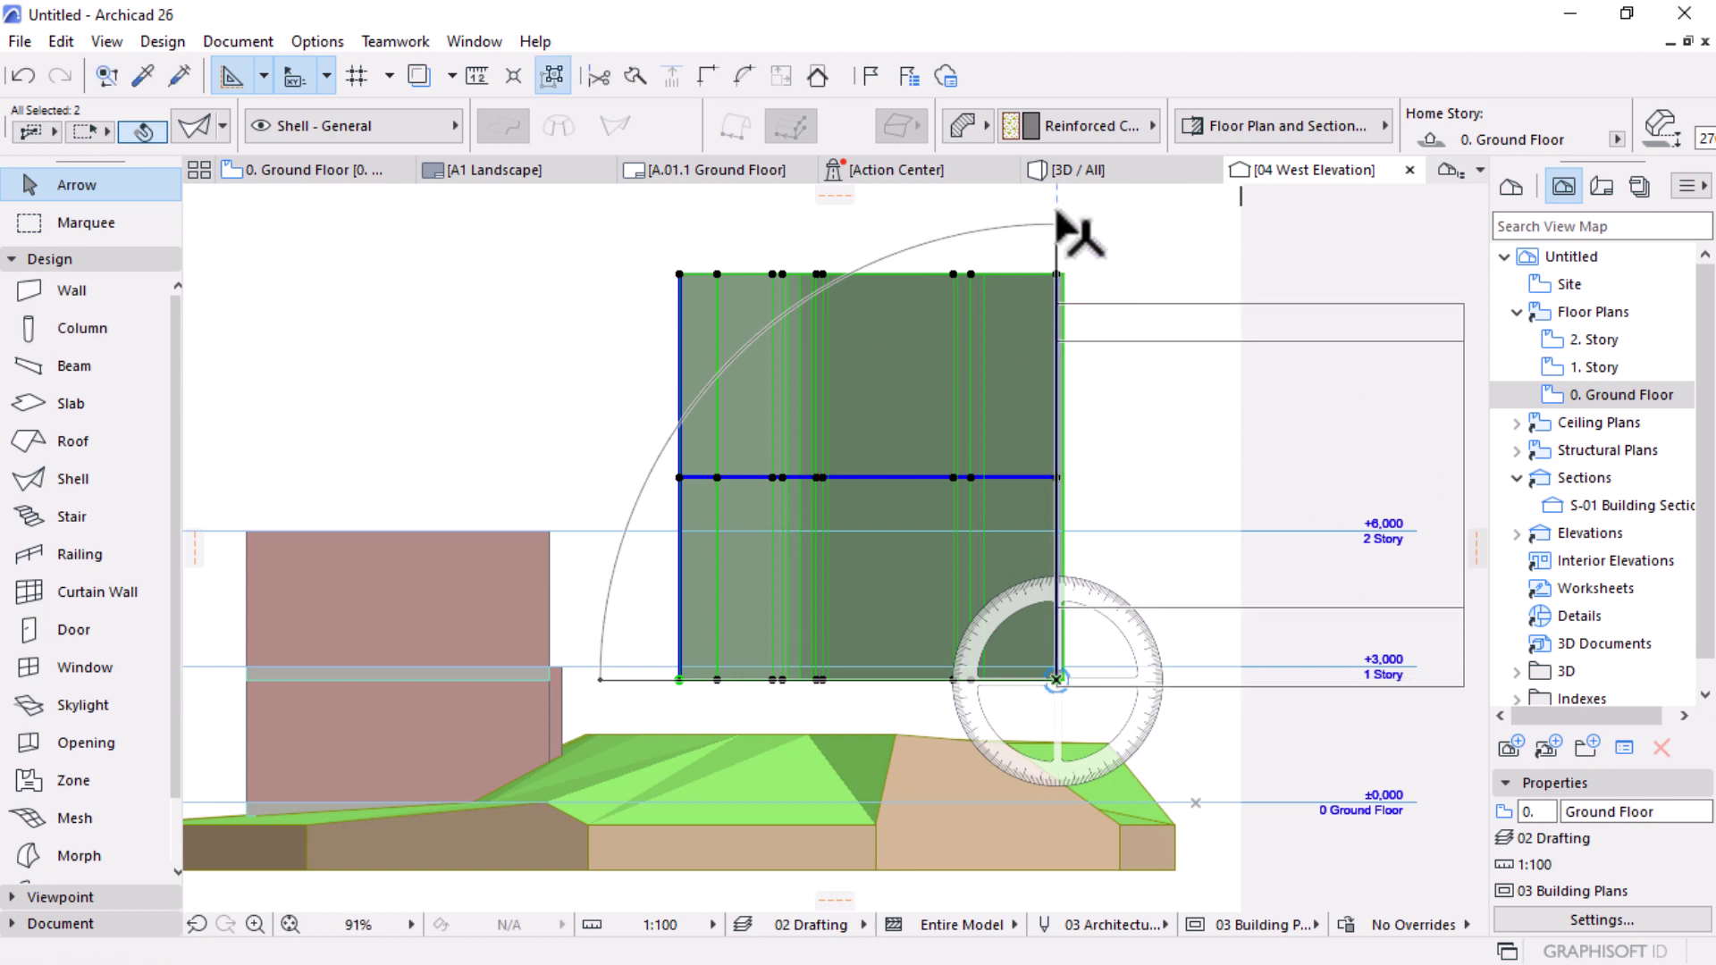
scroll(1075, 285, down, 2)
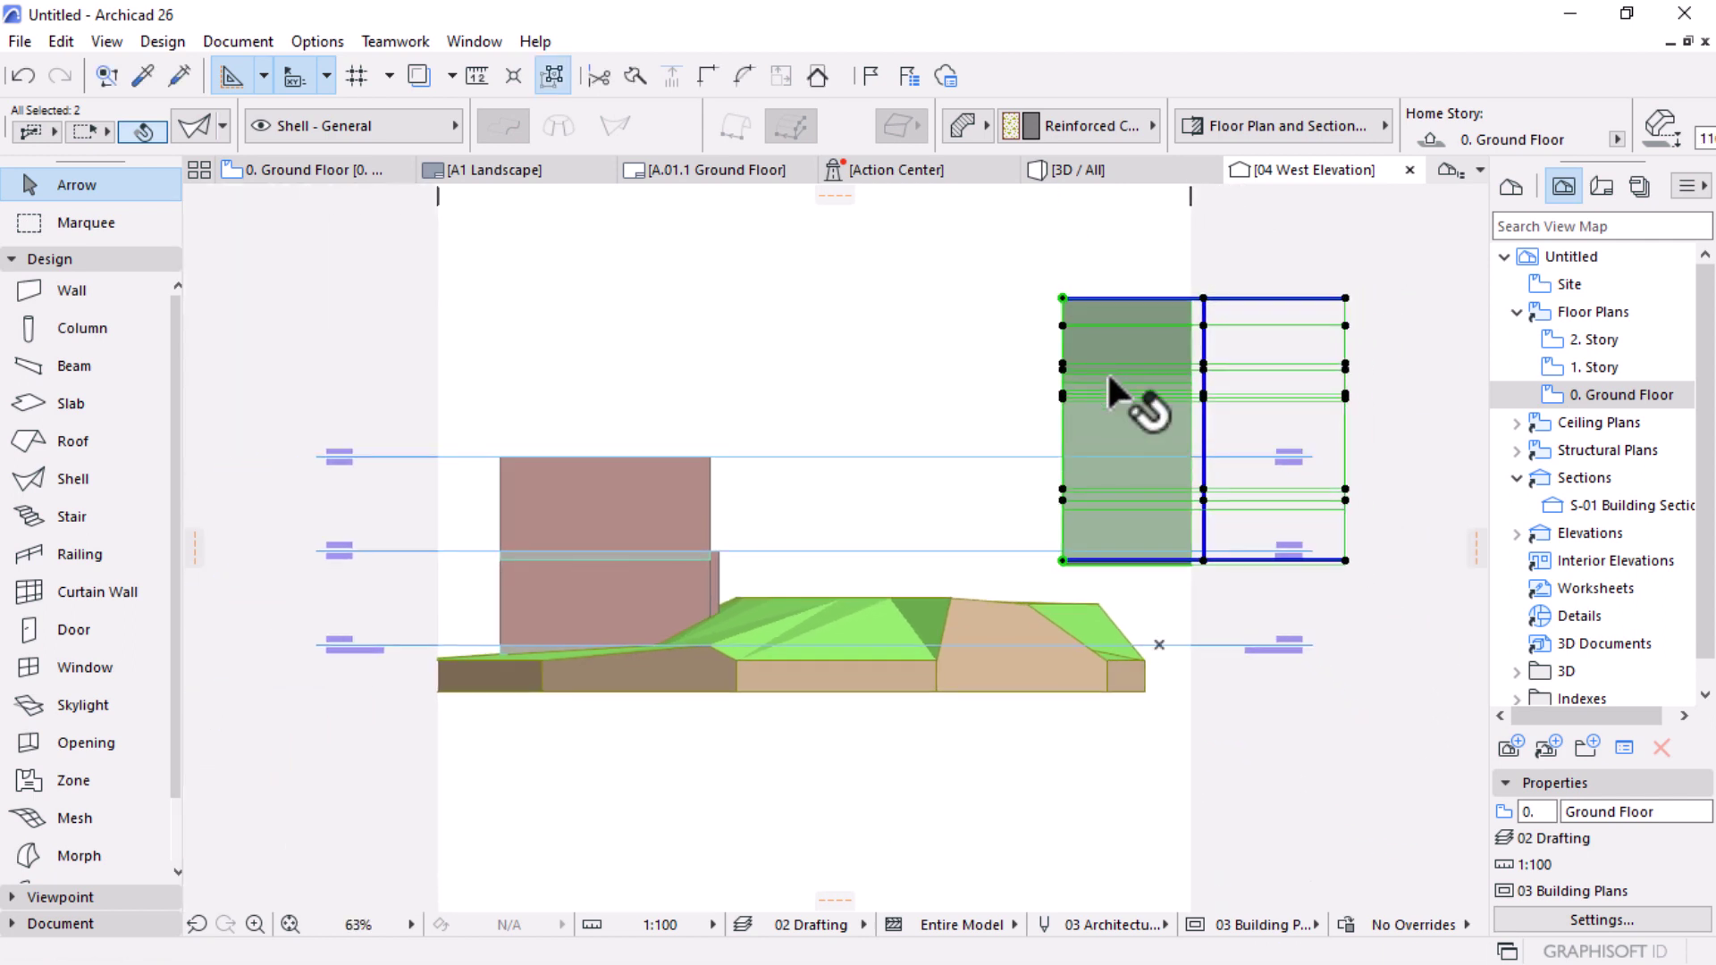
Step: Return to the floor plans, open 1. Story and select both rotated shells
click(299, 179)
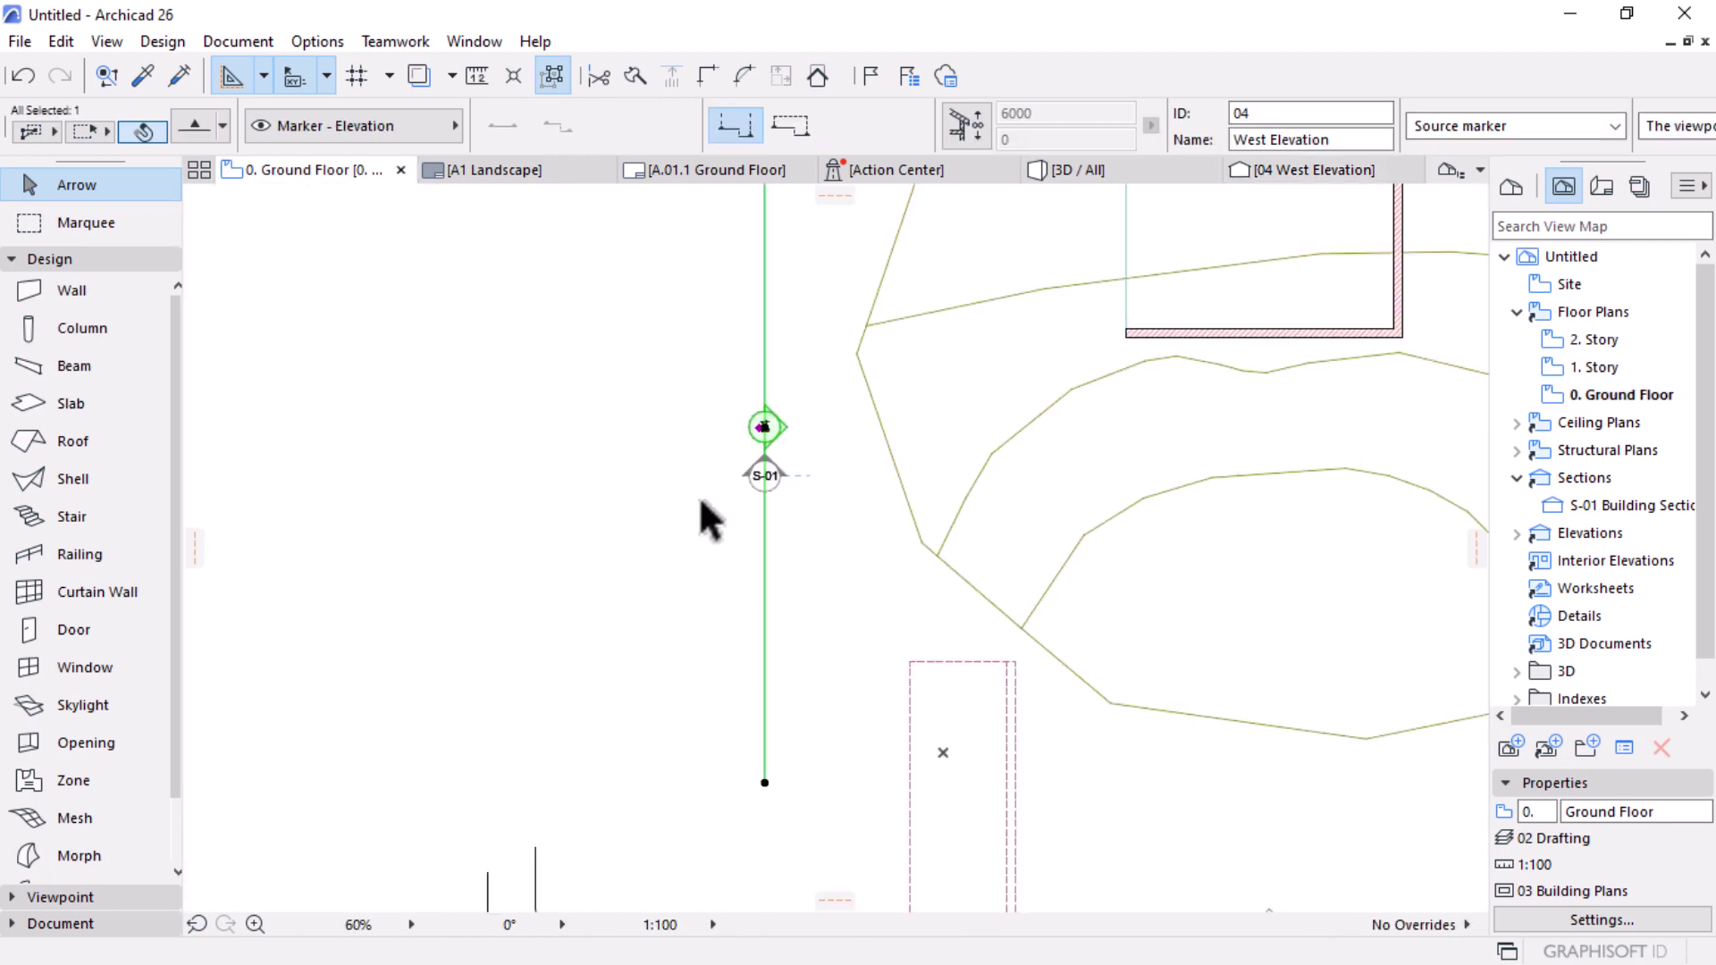
scroll(640, 575, down, 4)
scroll(766, 601, up, 2)
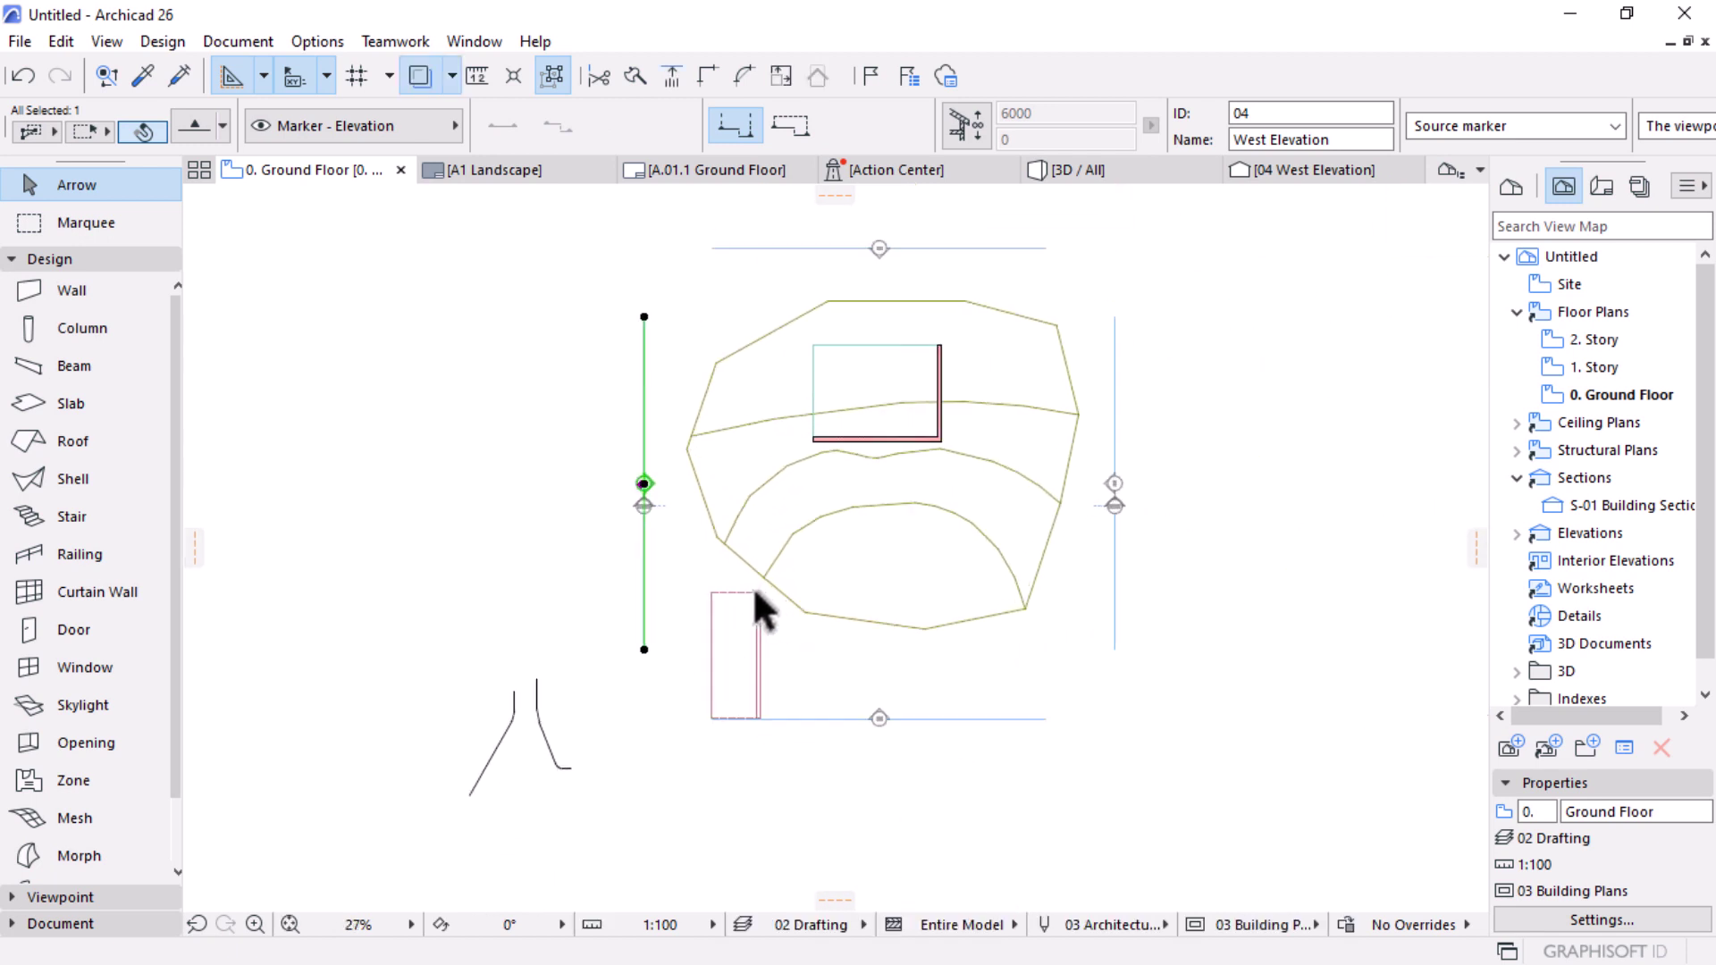
click(754, 590)
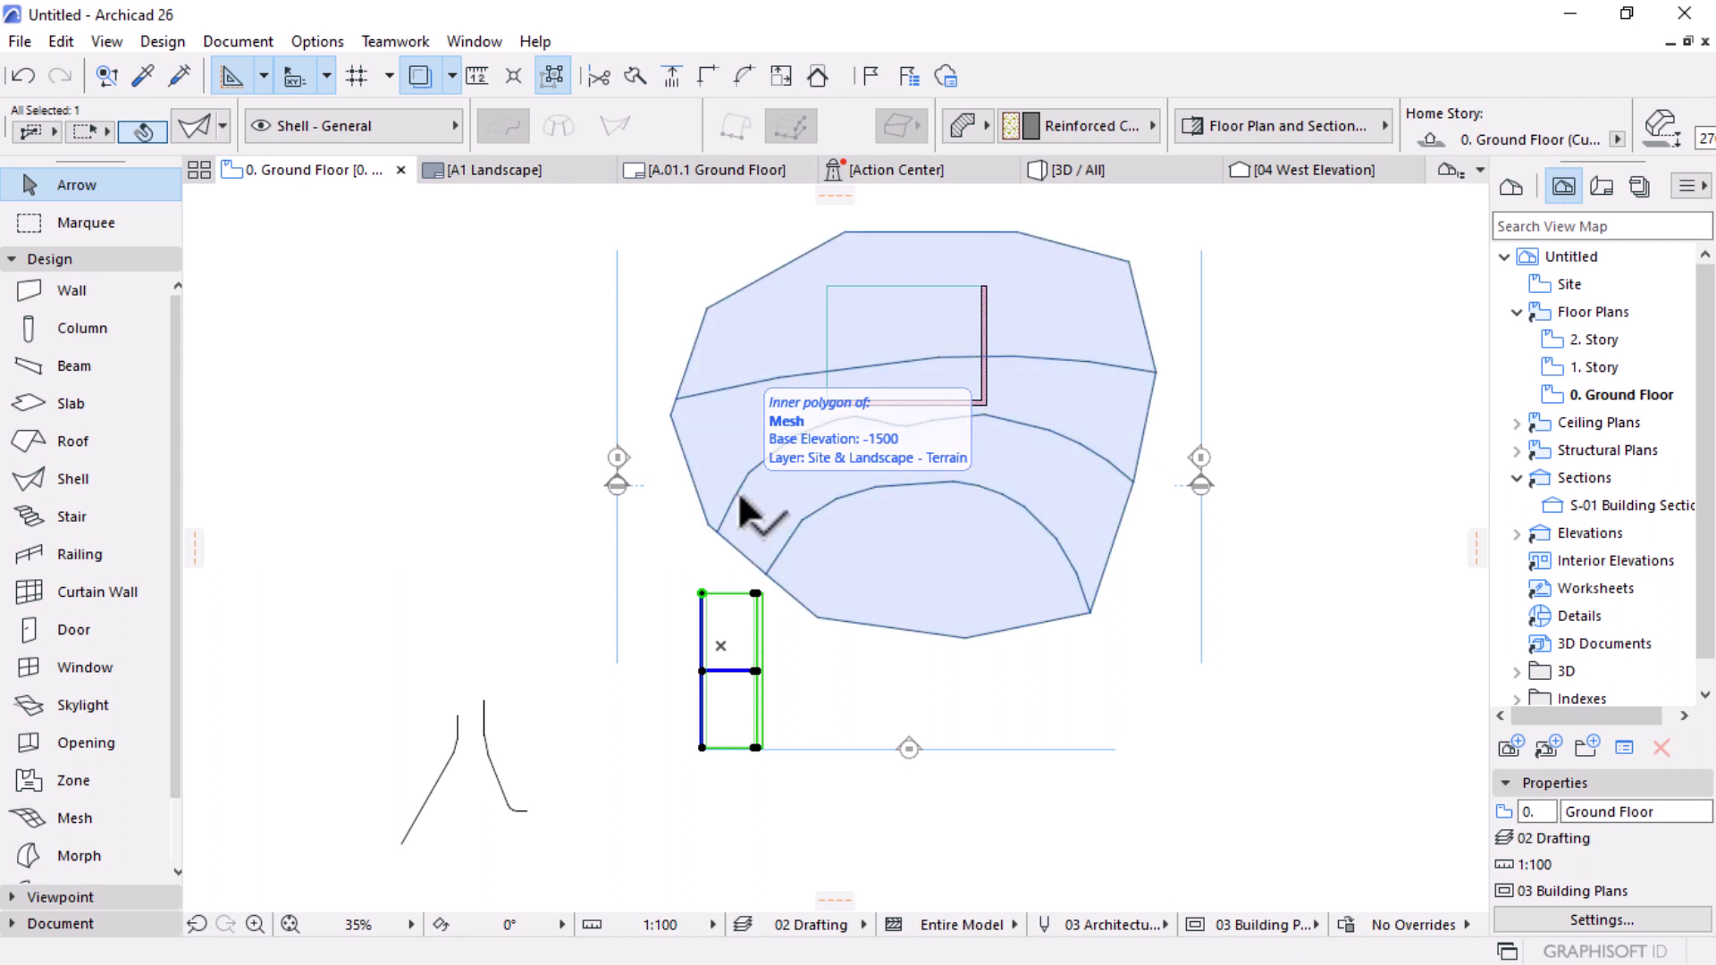
click(1600, 395)
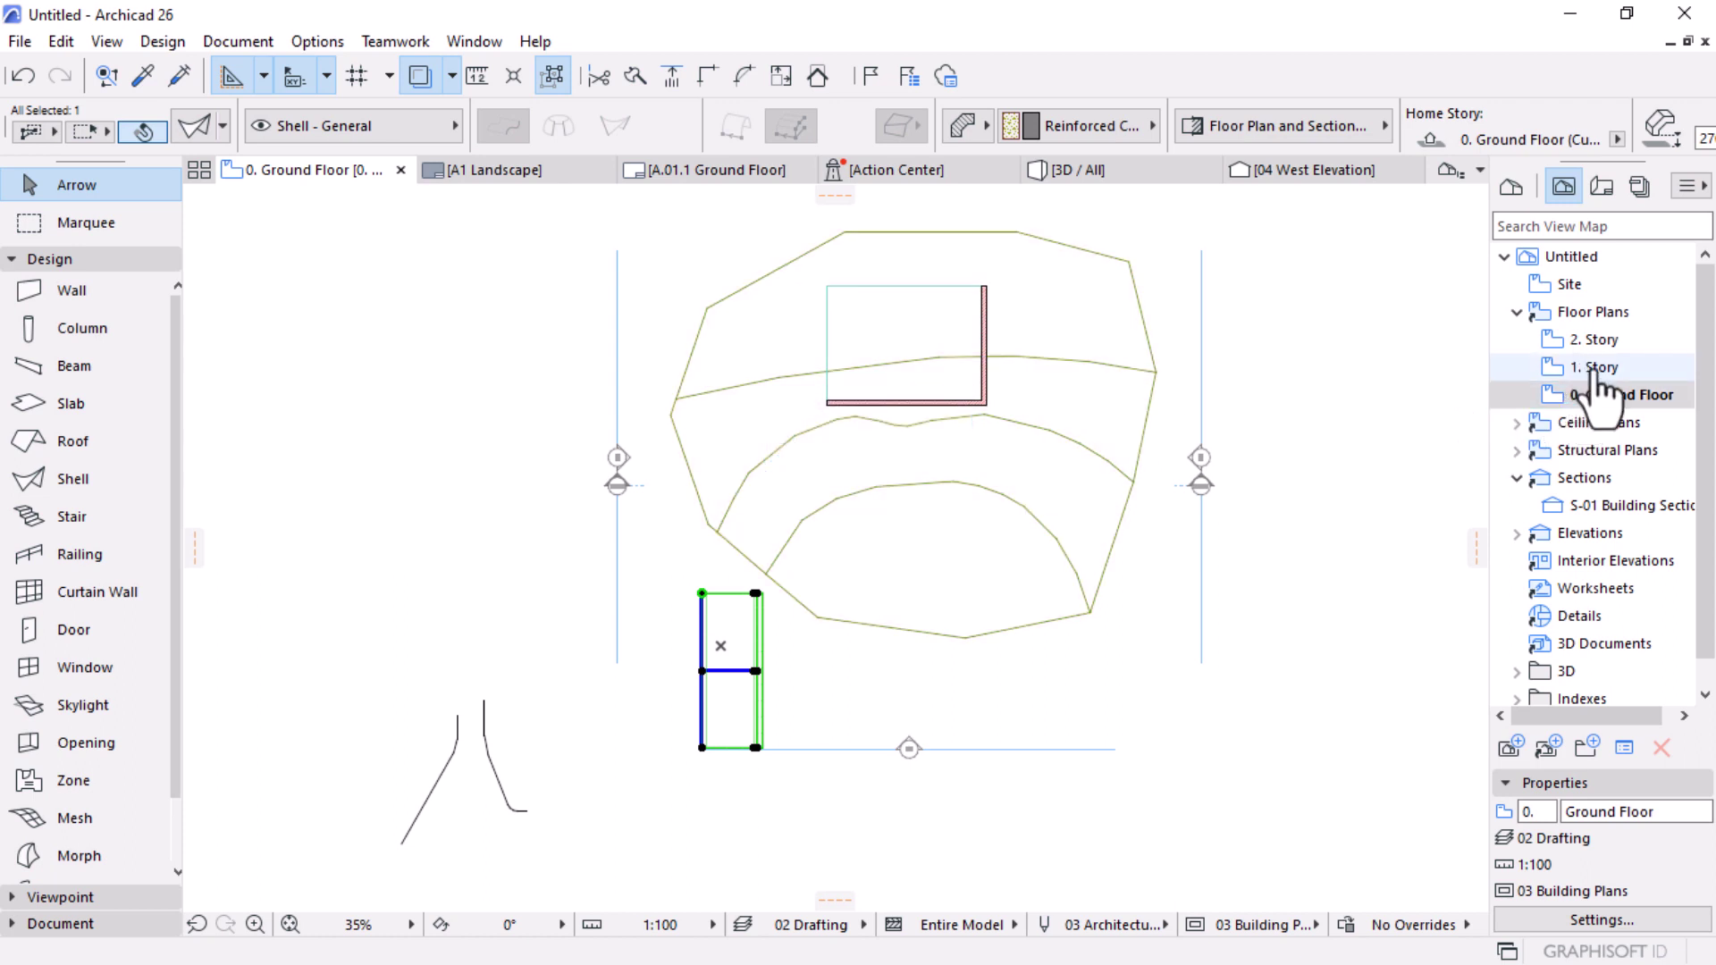
double_click(1597, 373)
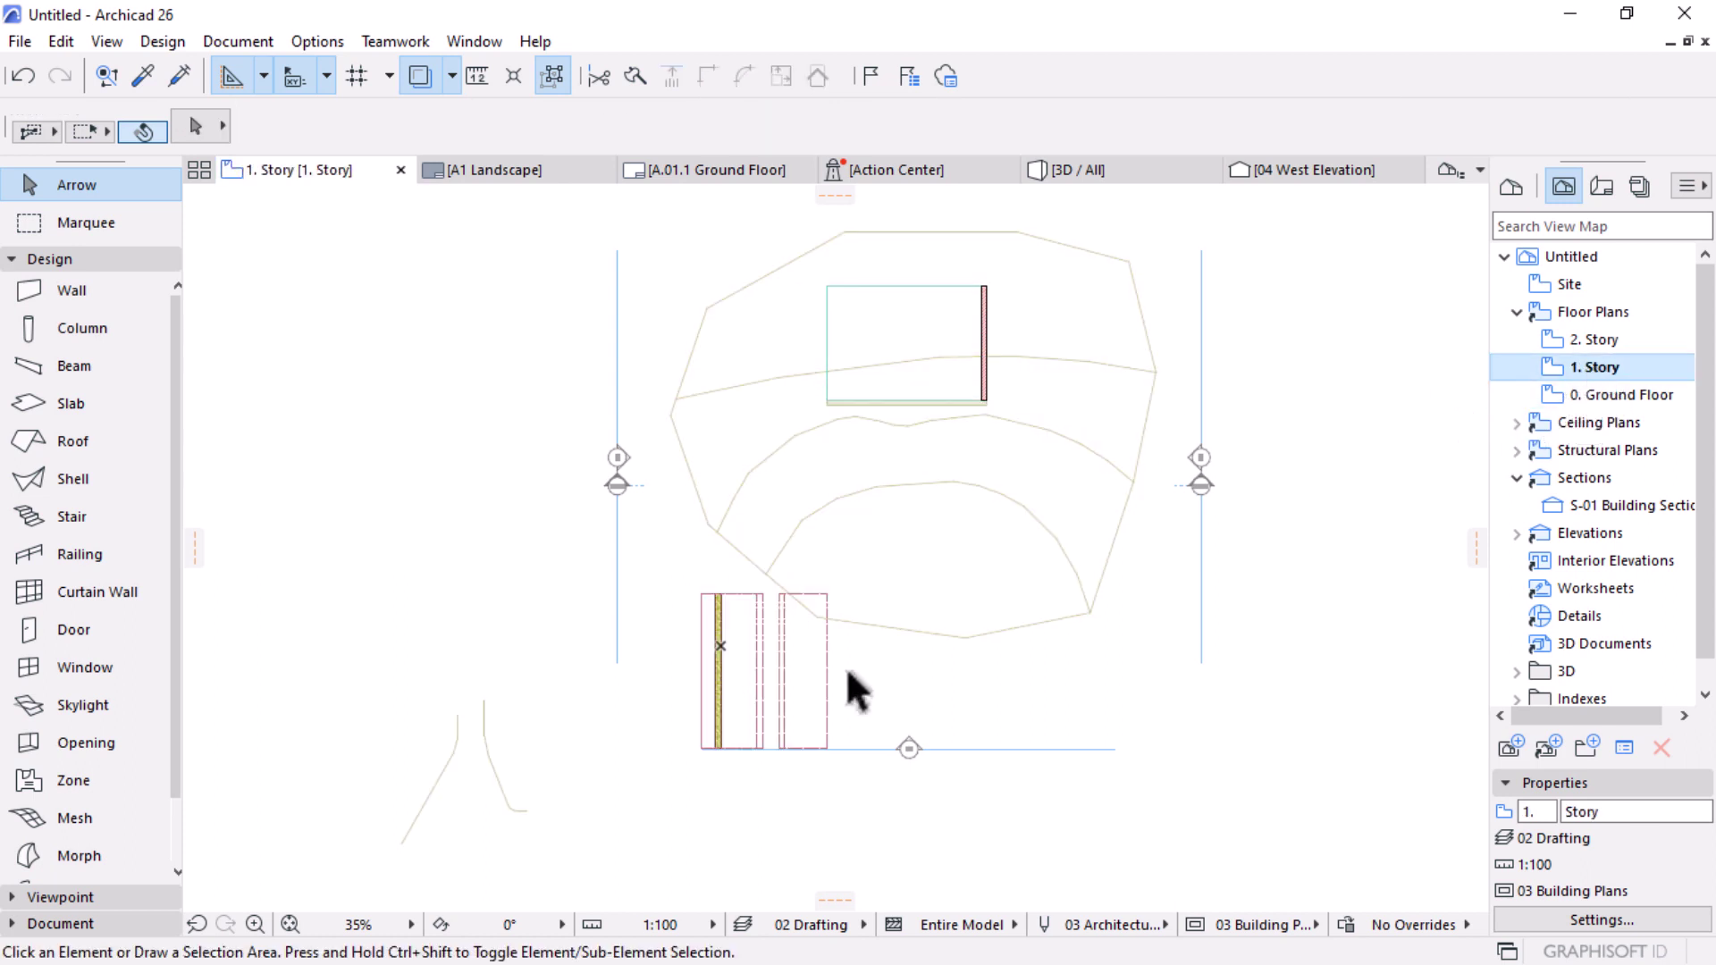
click(770, 659)
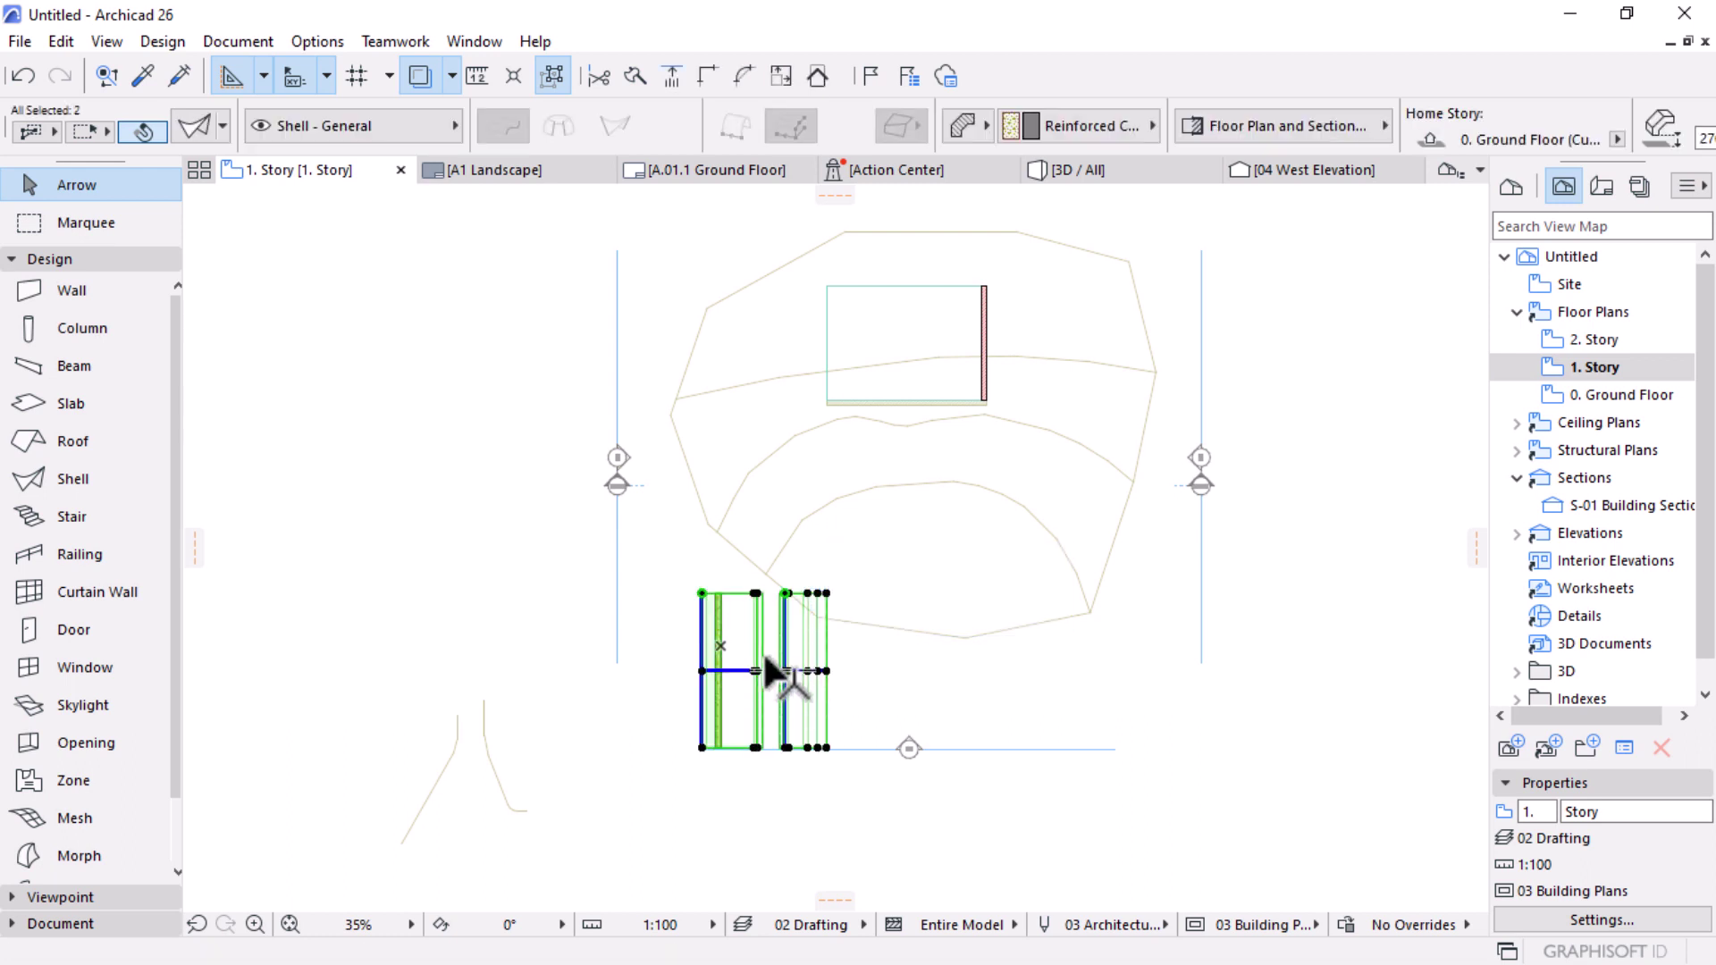
Step: Move both shells from outside the terrain mesh to beside the house's slab on the 1. Story plan
key(ctrl+d)
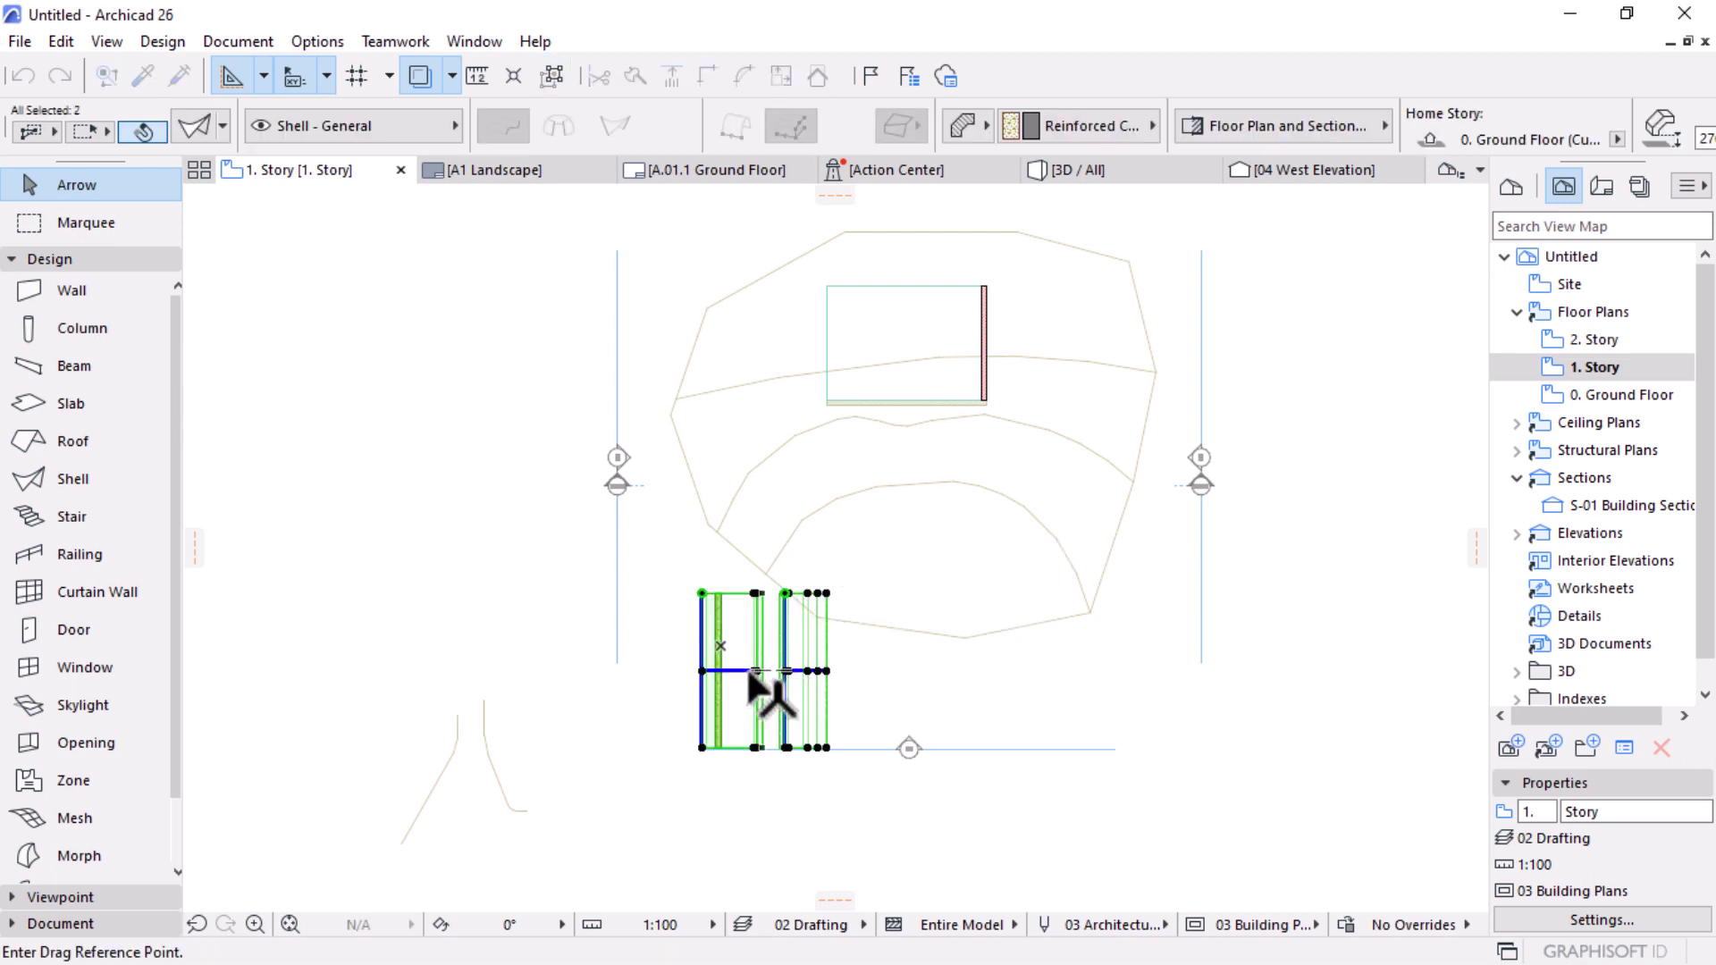
click(748, 671)
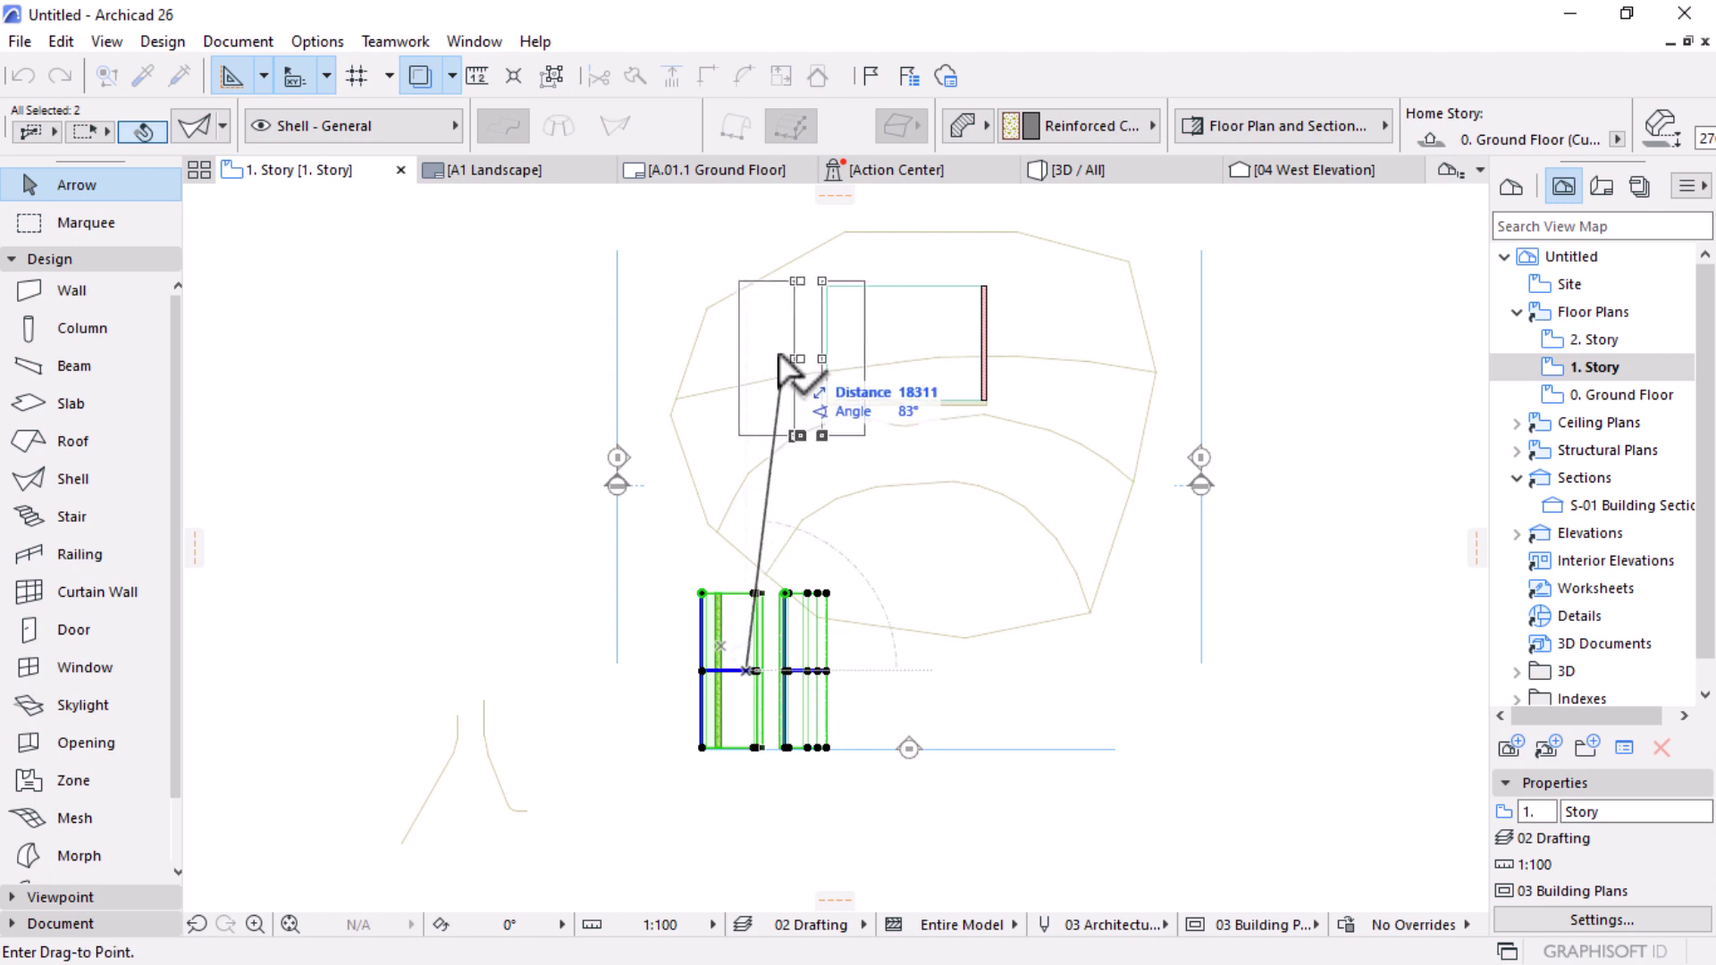
click(785, 372)
scroll(876, 231, up, 4)
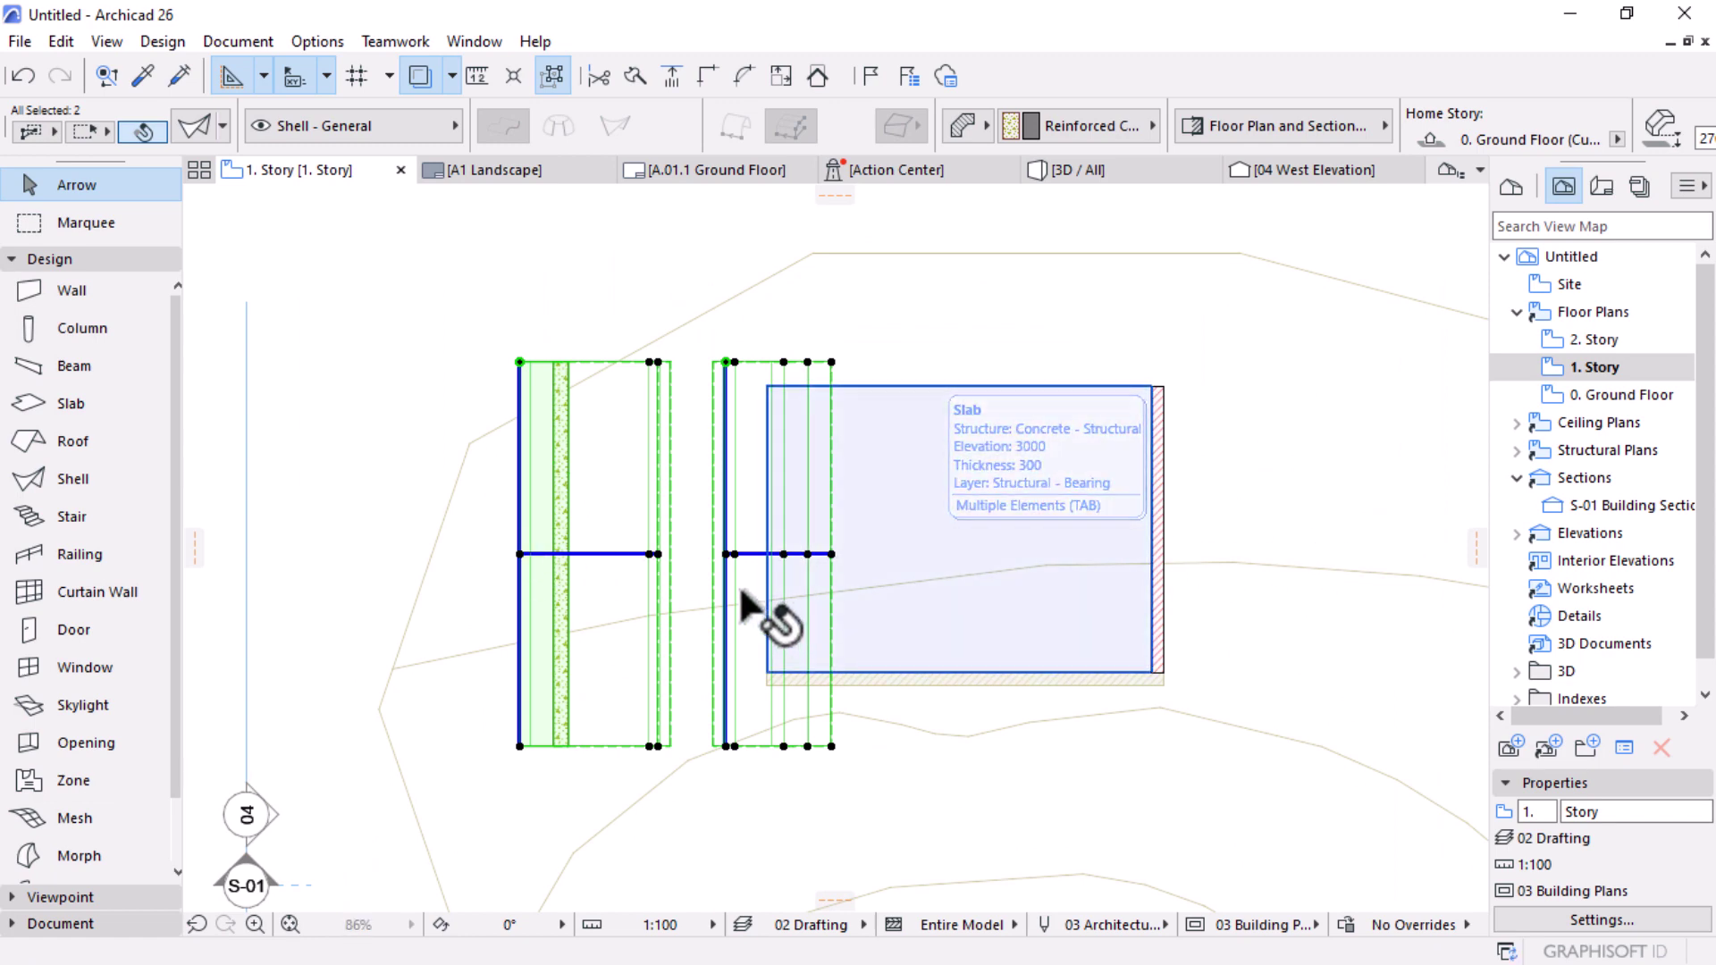
Step: Rotate both shells 90° counterclockwise about a point midway between them
key(ctrl+e)
click(685, 547)
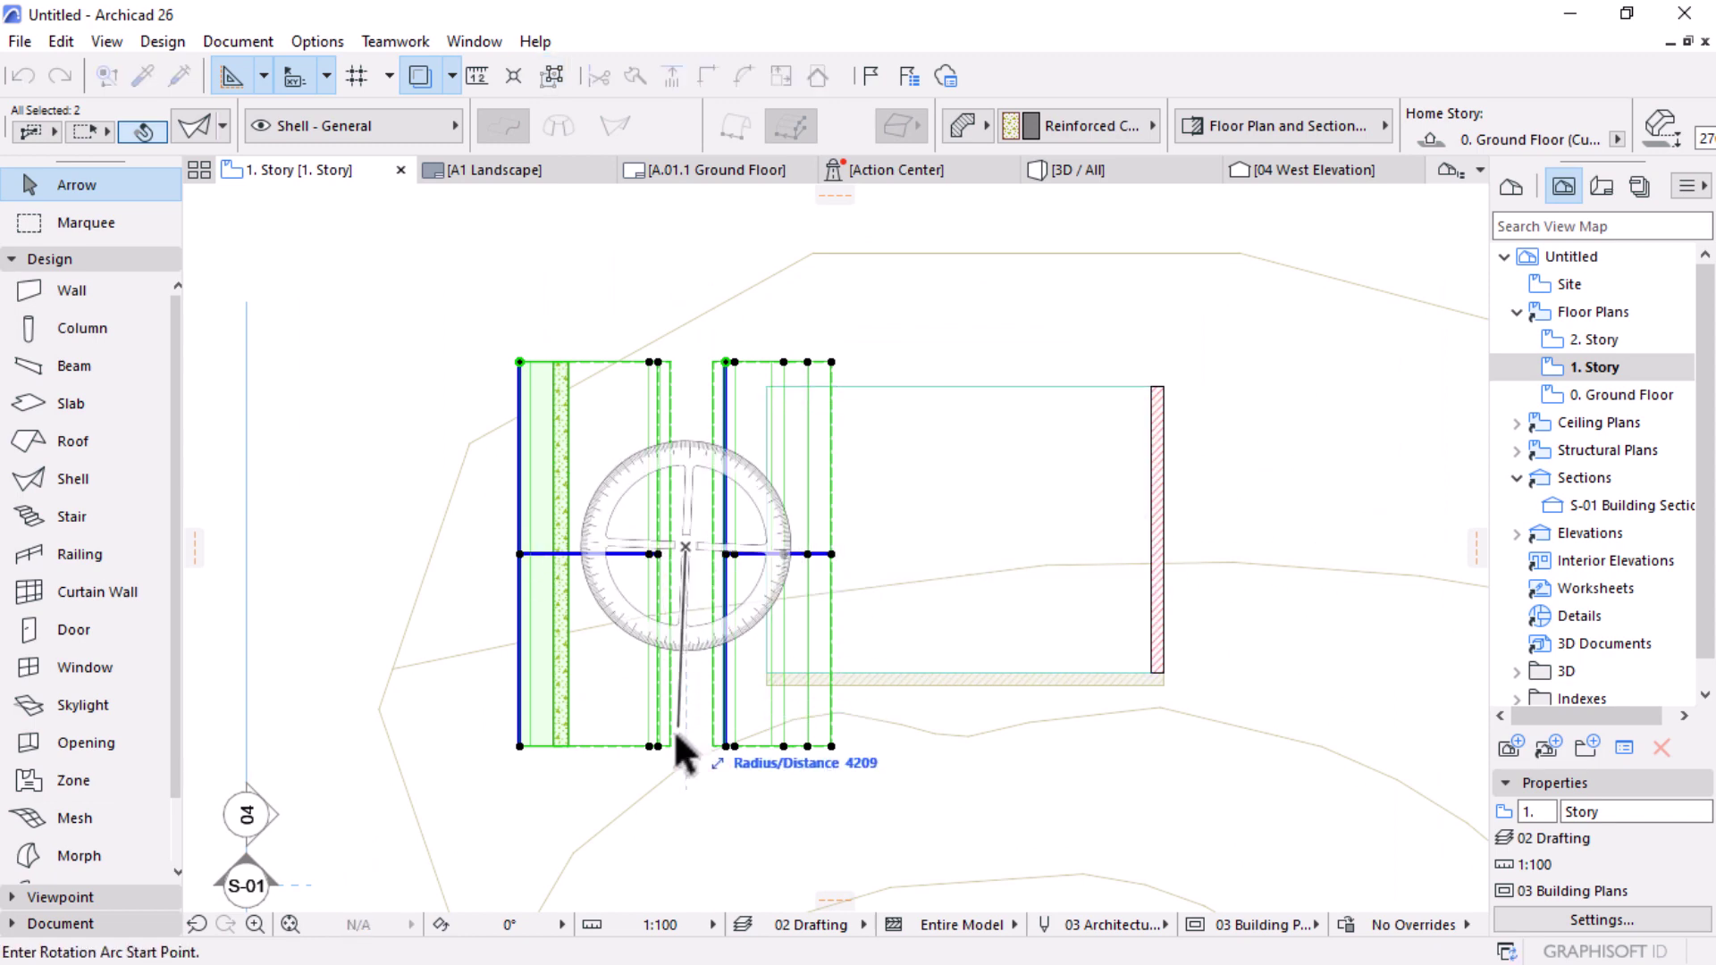
click(682, 781)
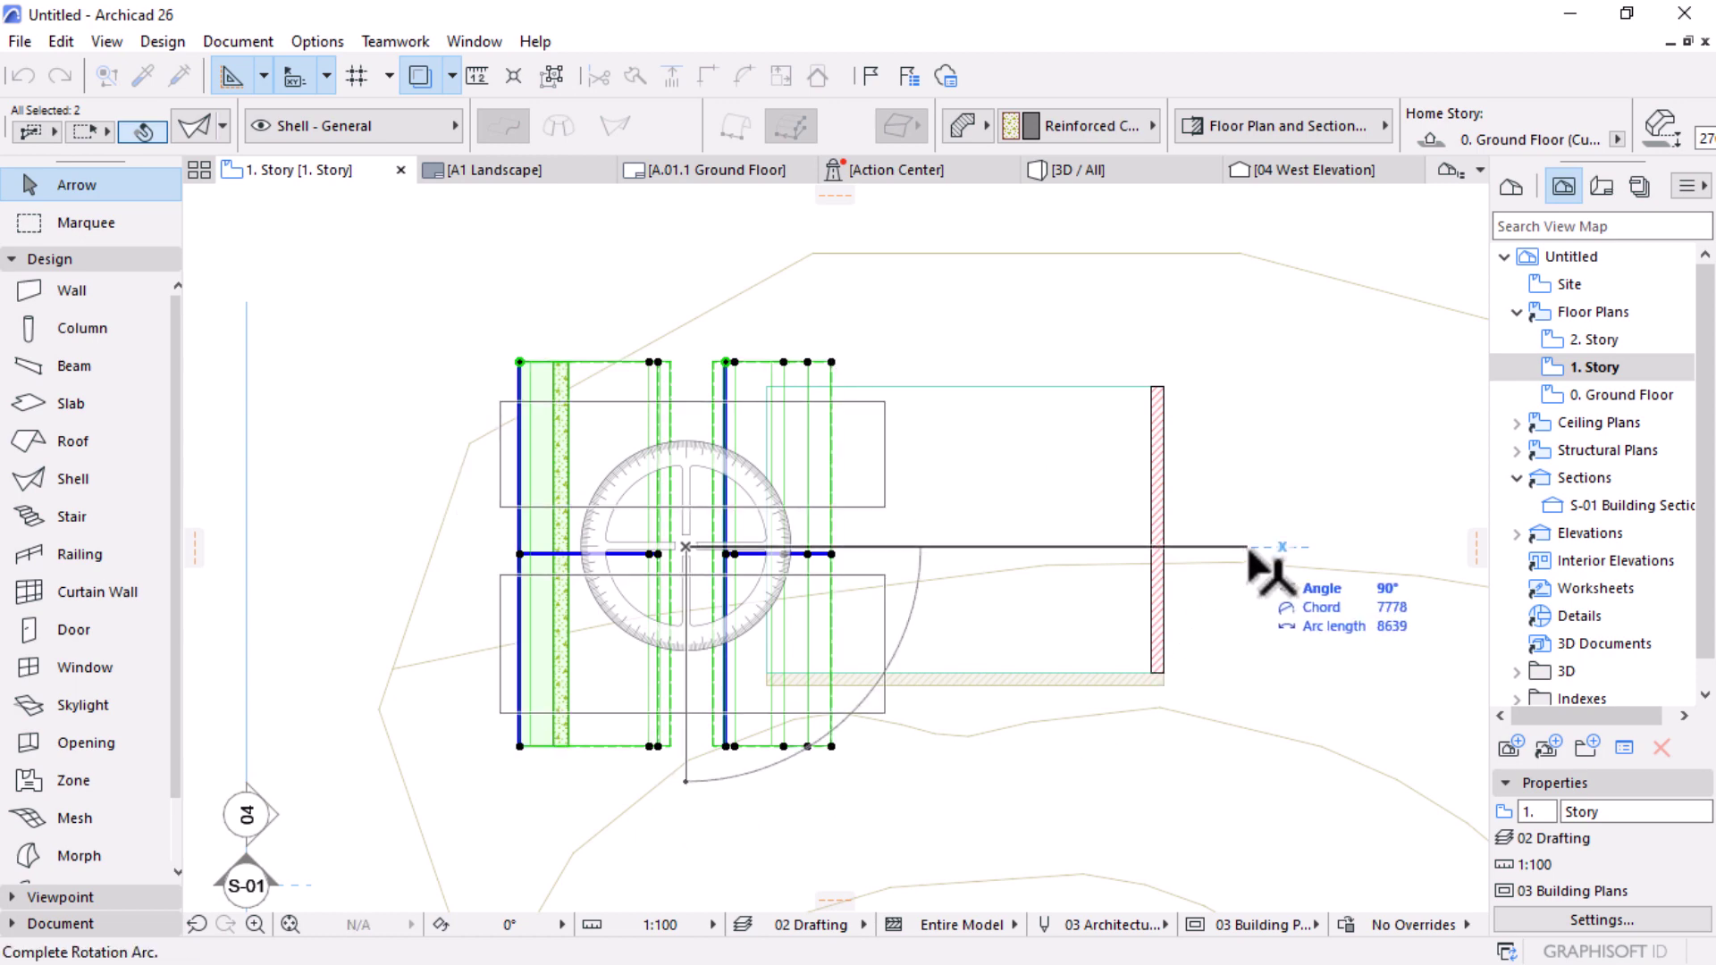
click(1280, 547)
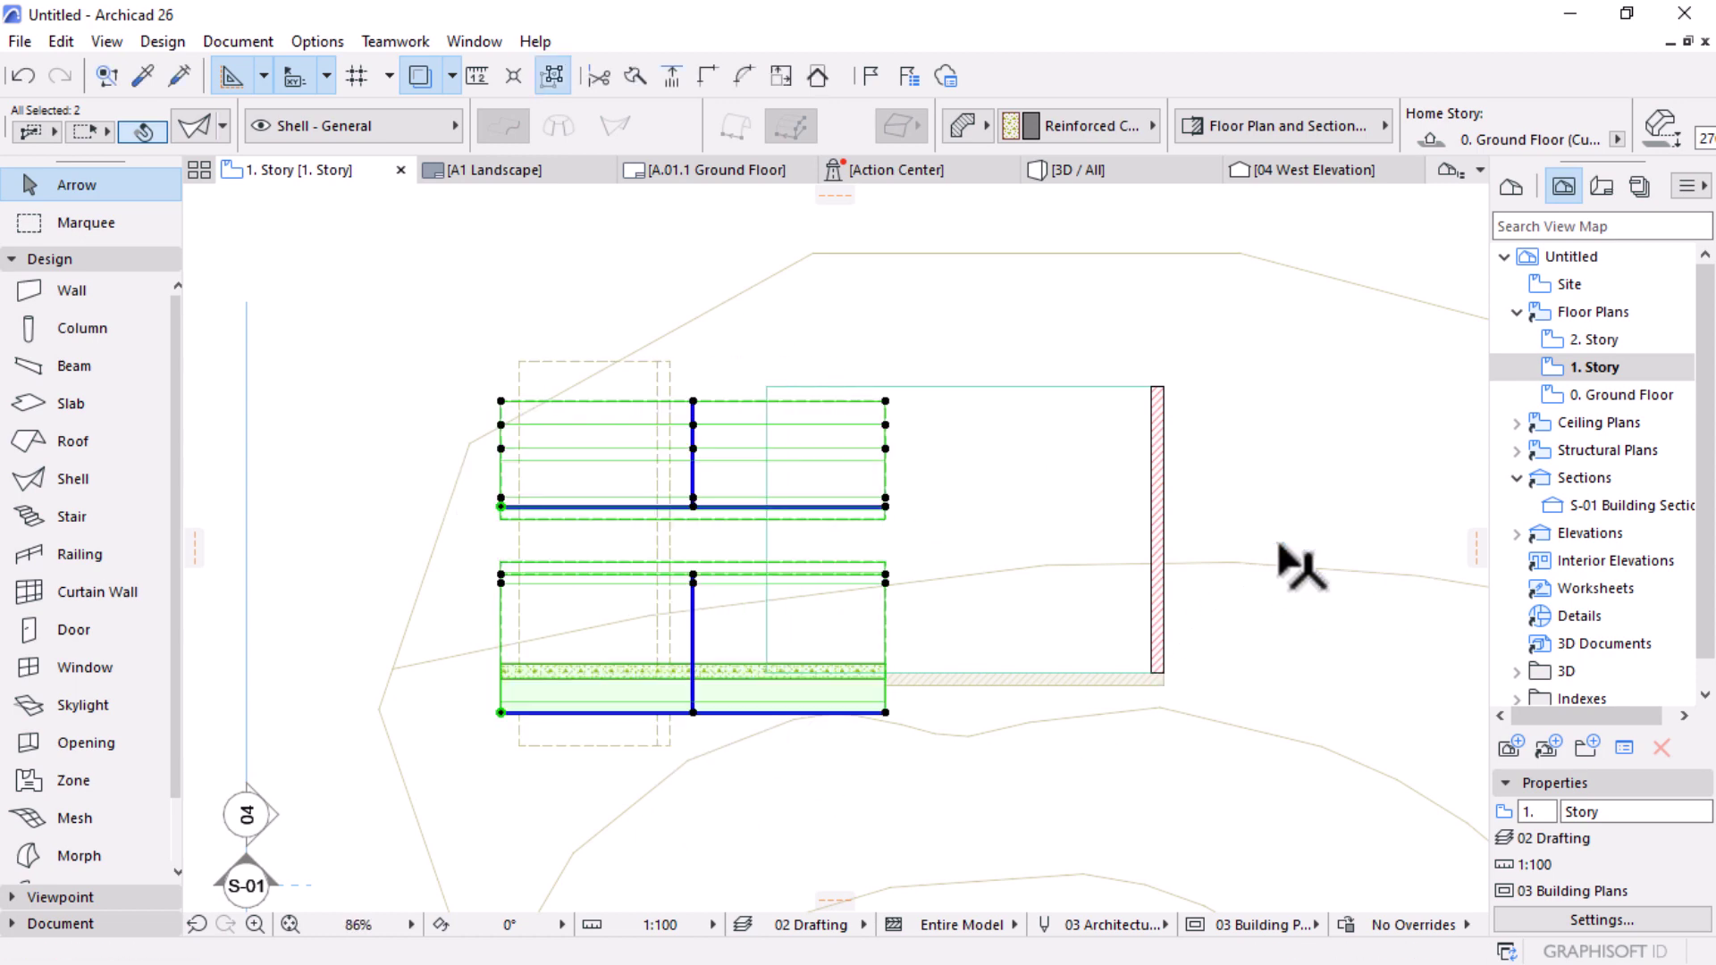
Step: Move both shells so their lower-left corner meets the house slab's lower-left corner in plan, and check the placement in 3D
key(ctrl+d)
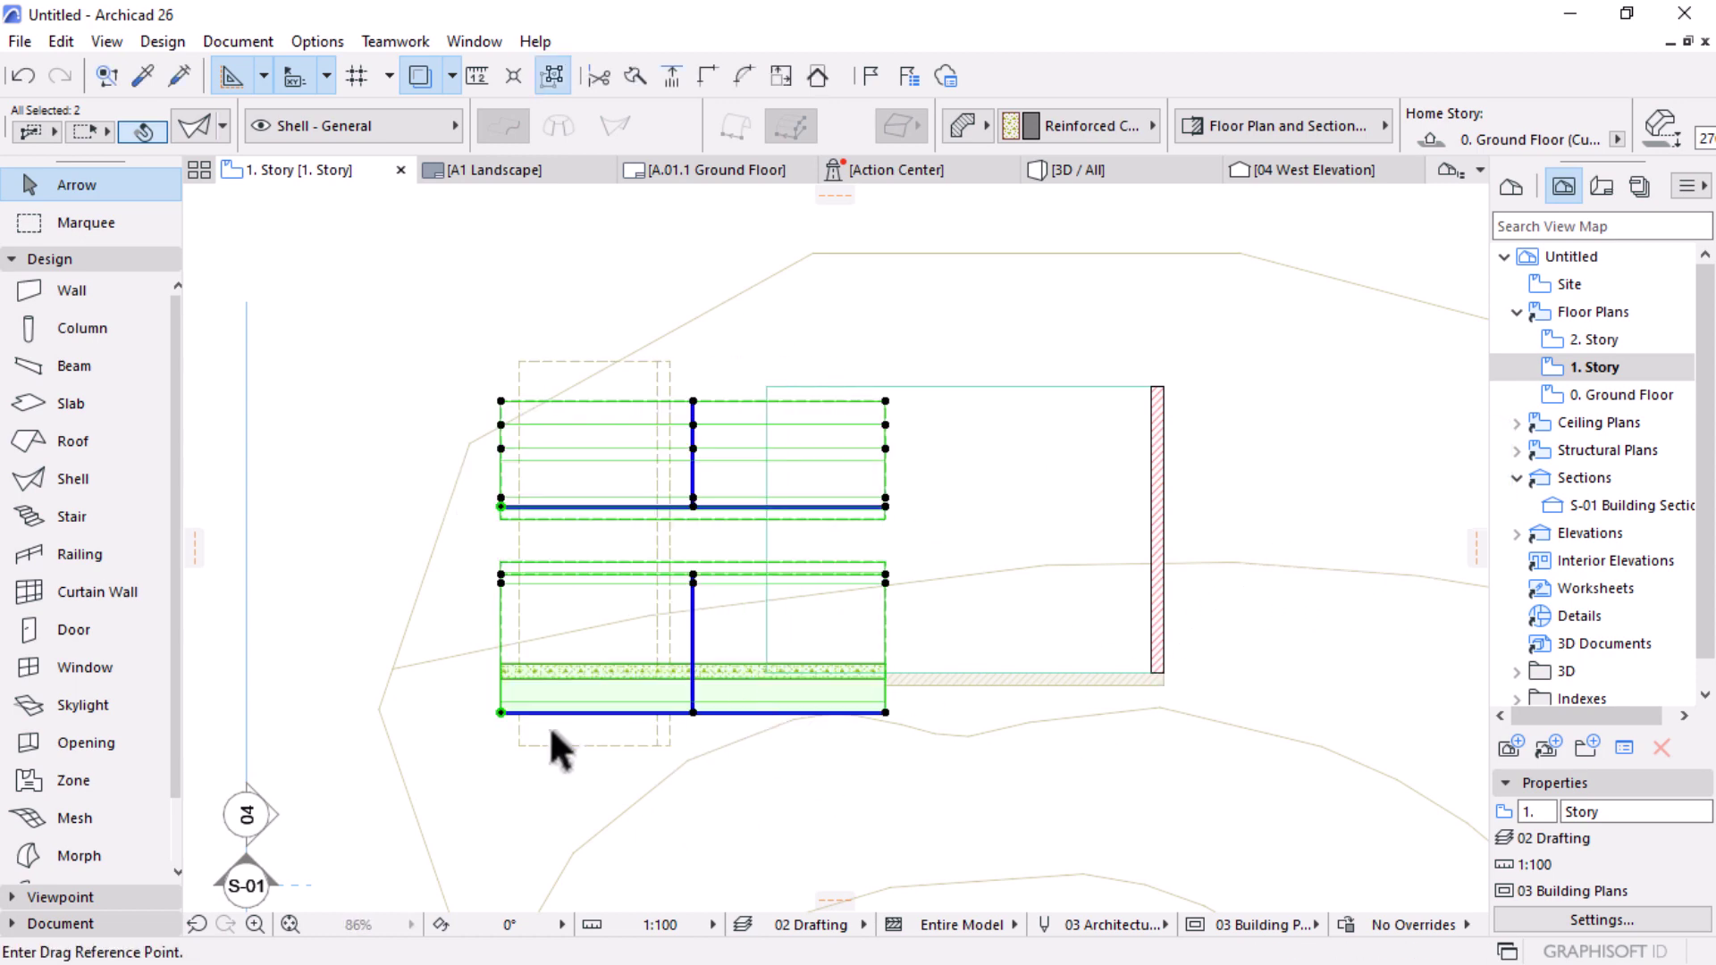
click(500, 712)
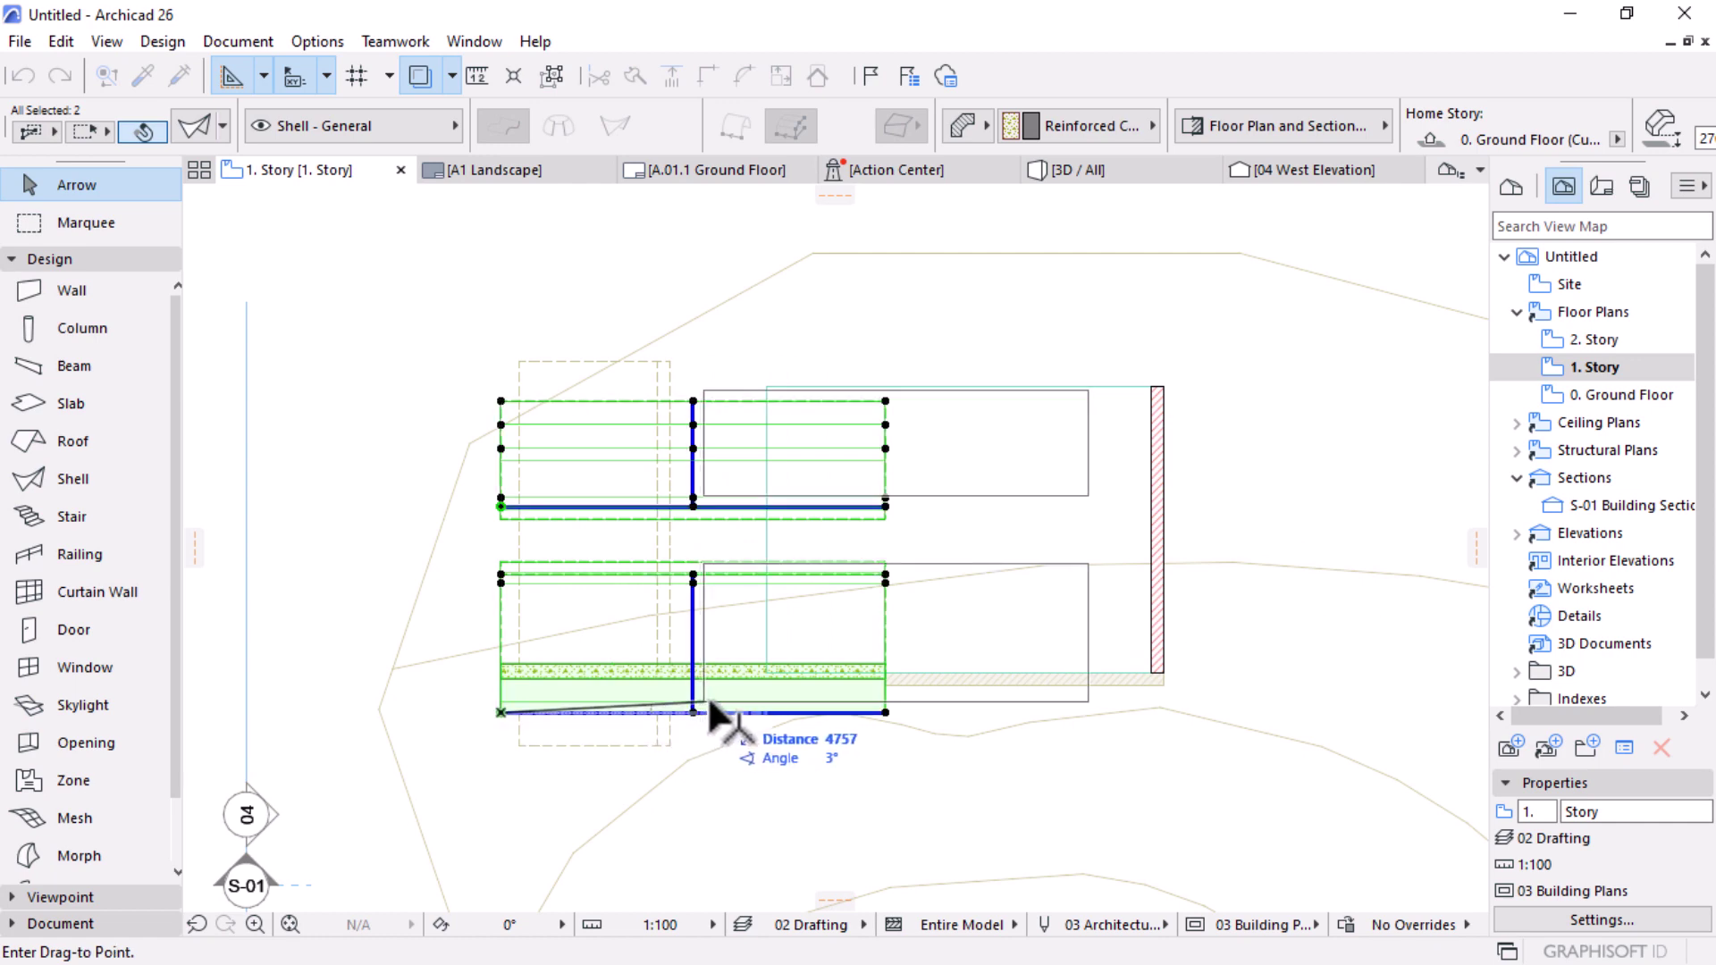
click(766, 671)
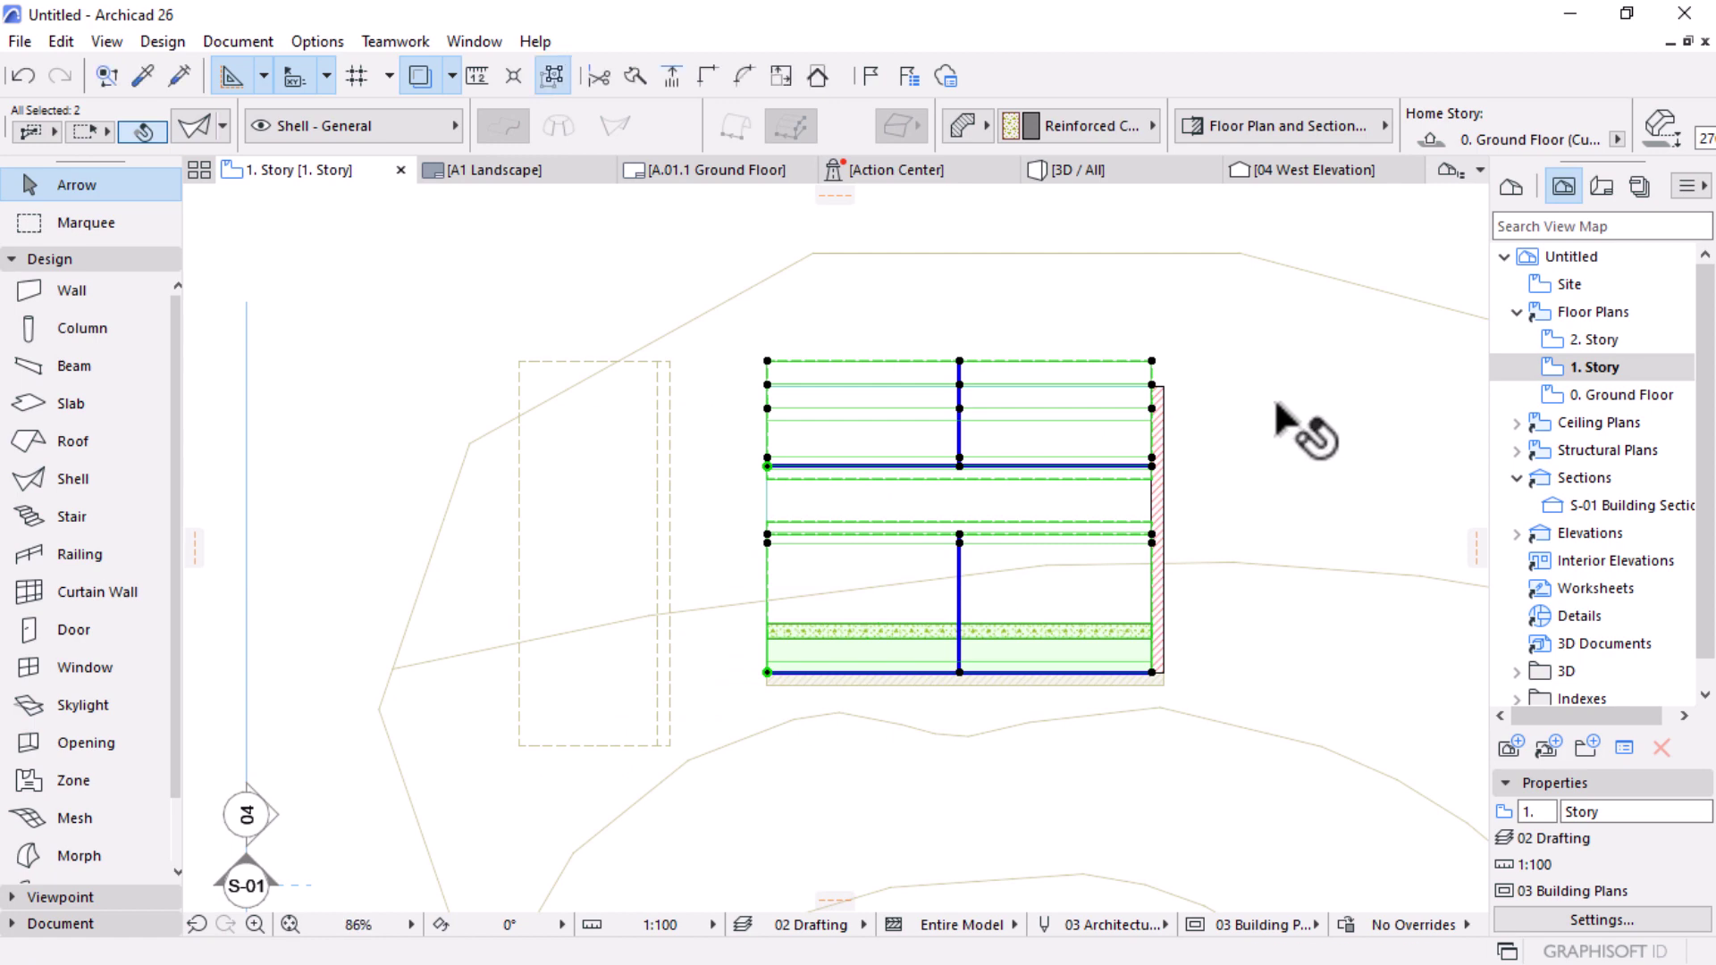
click(1098, 172)
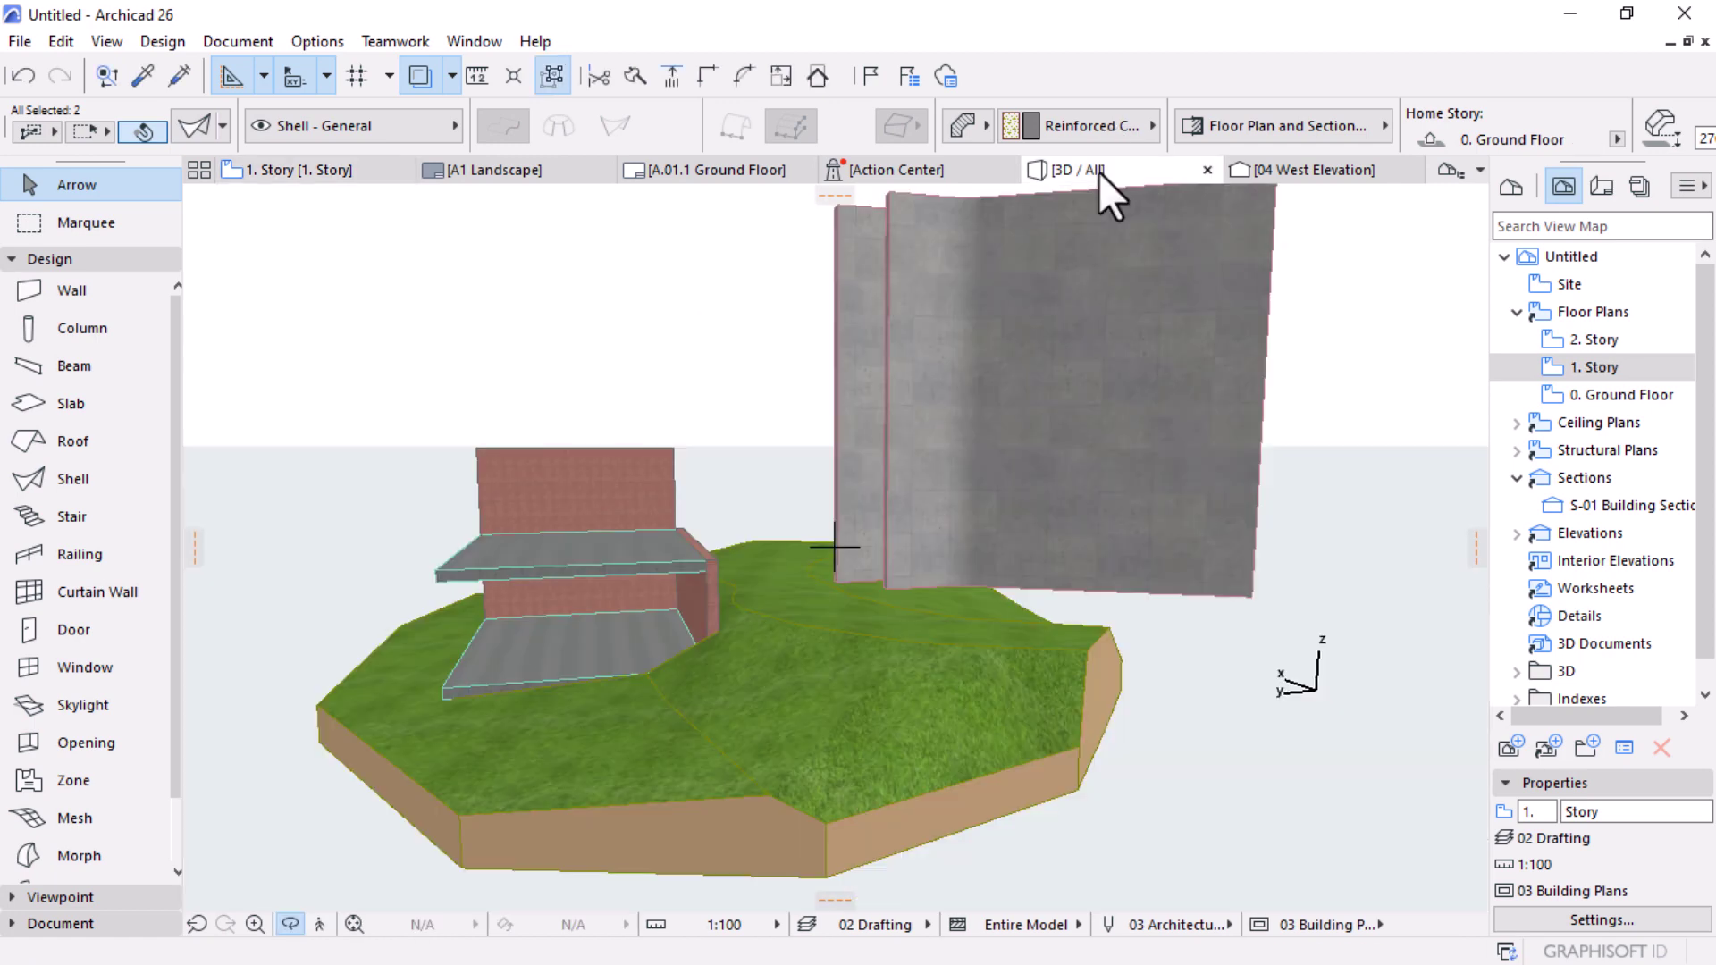
scroll(1234, 325, down, 3)
scroll(858, 421, up, 6)
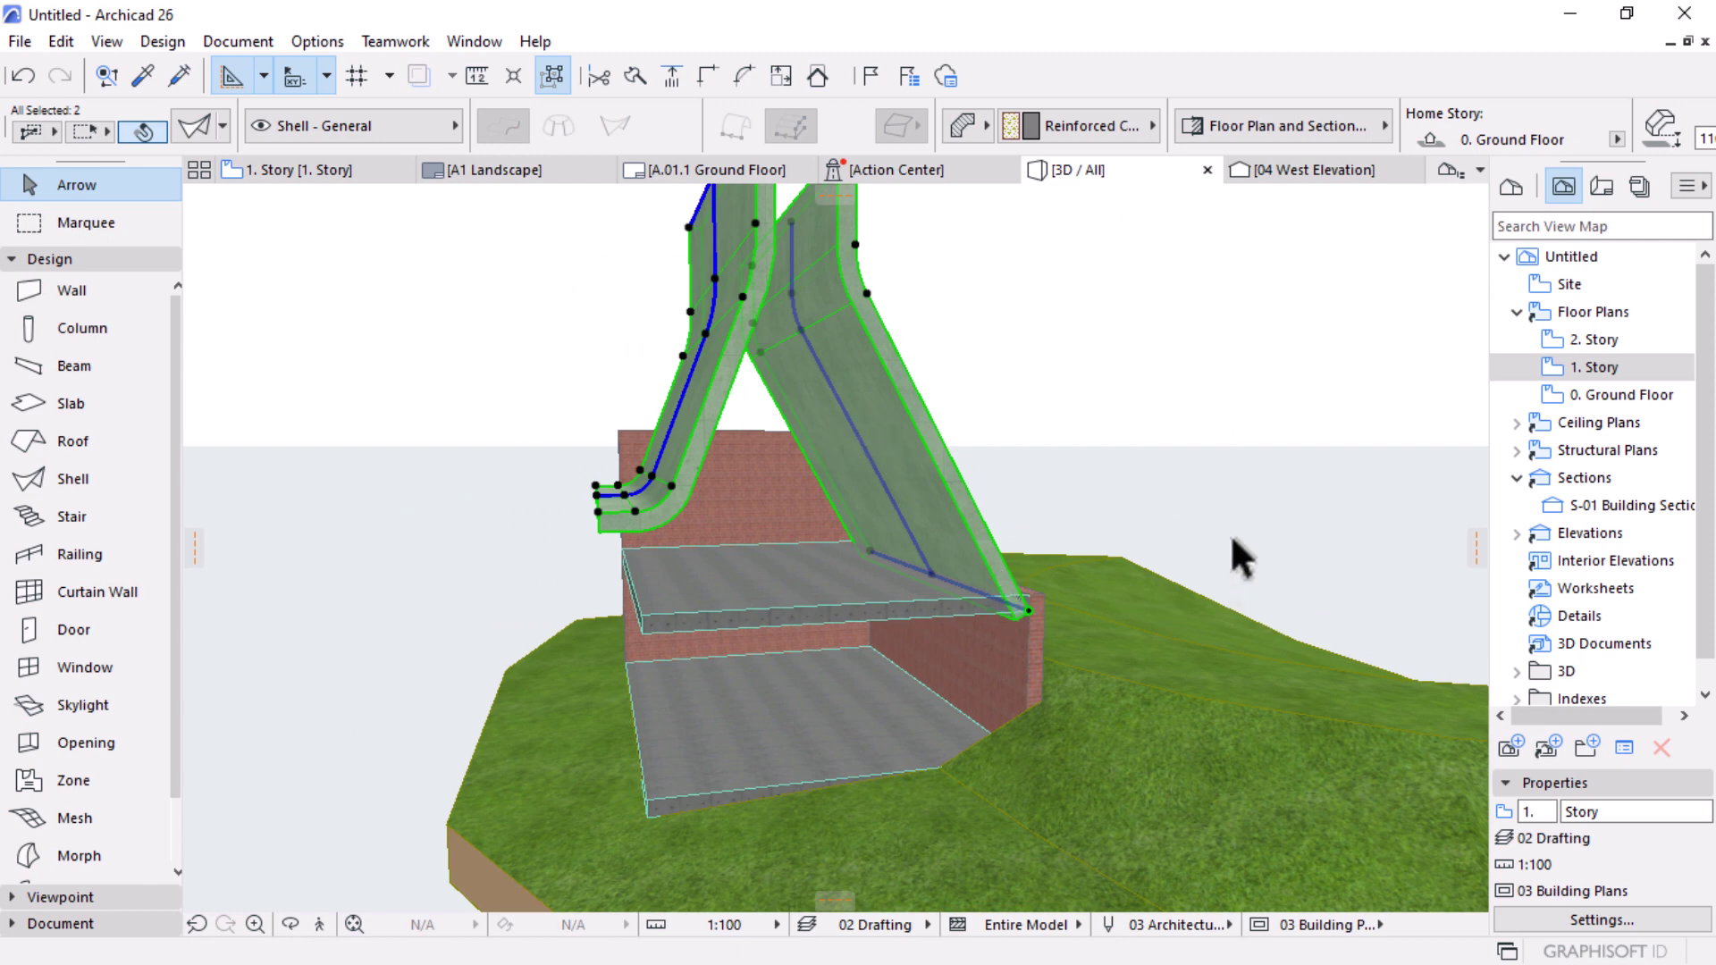
shift+middle_drag(1180, 556, 876, 365)
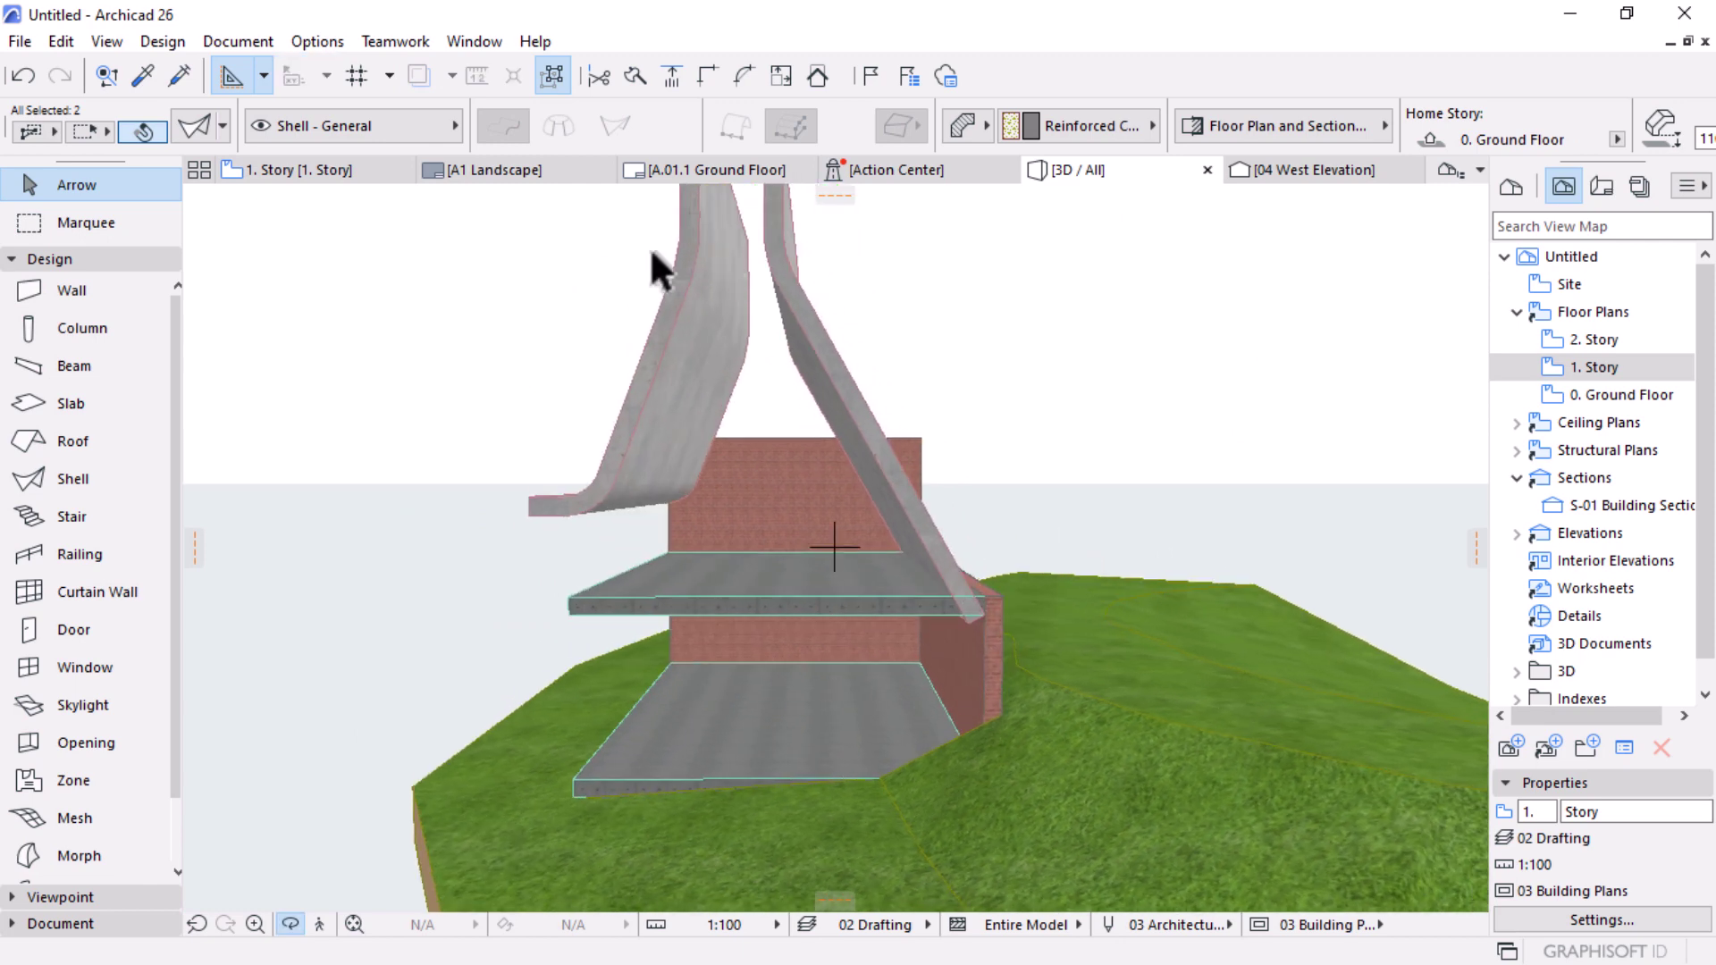
Step: On the 1. Story plan, reselect both shells and mirror them about a horizontal axis running between them
mouse_move(283, 174)
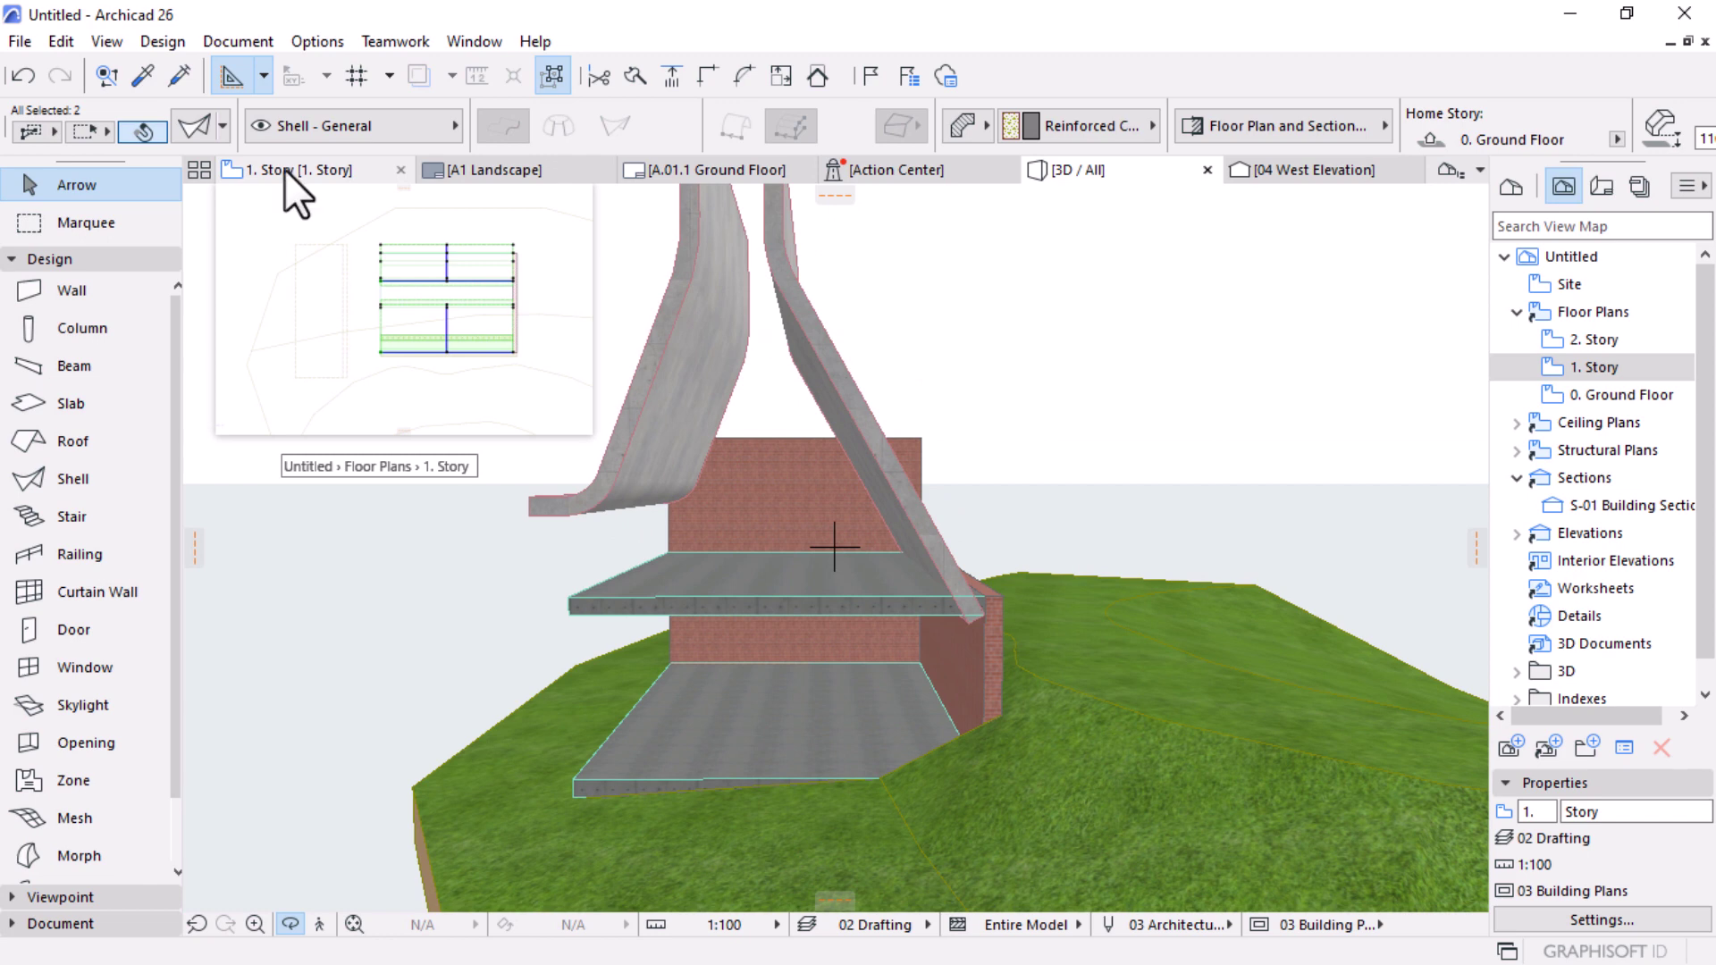
click(284, 169)
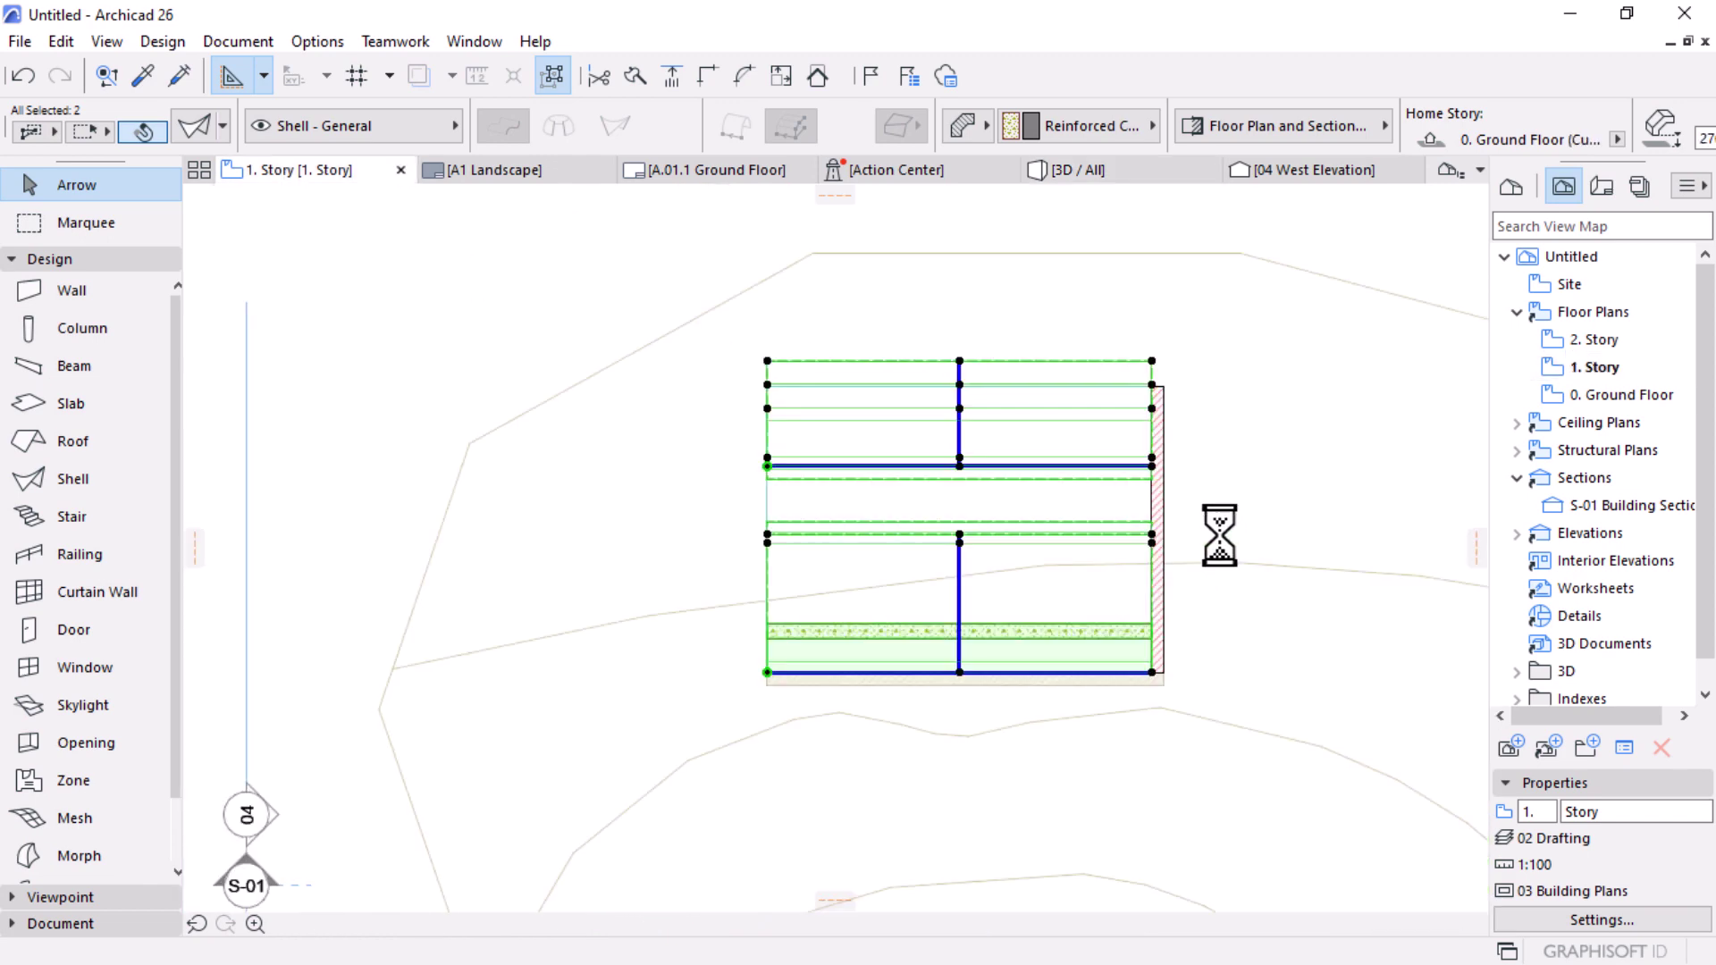
scroll(1162, 514, up, 3)
scroll(1153, 501, up, 1)
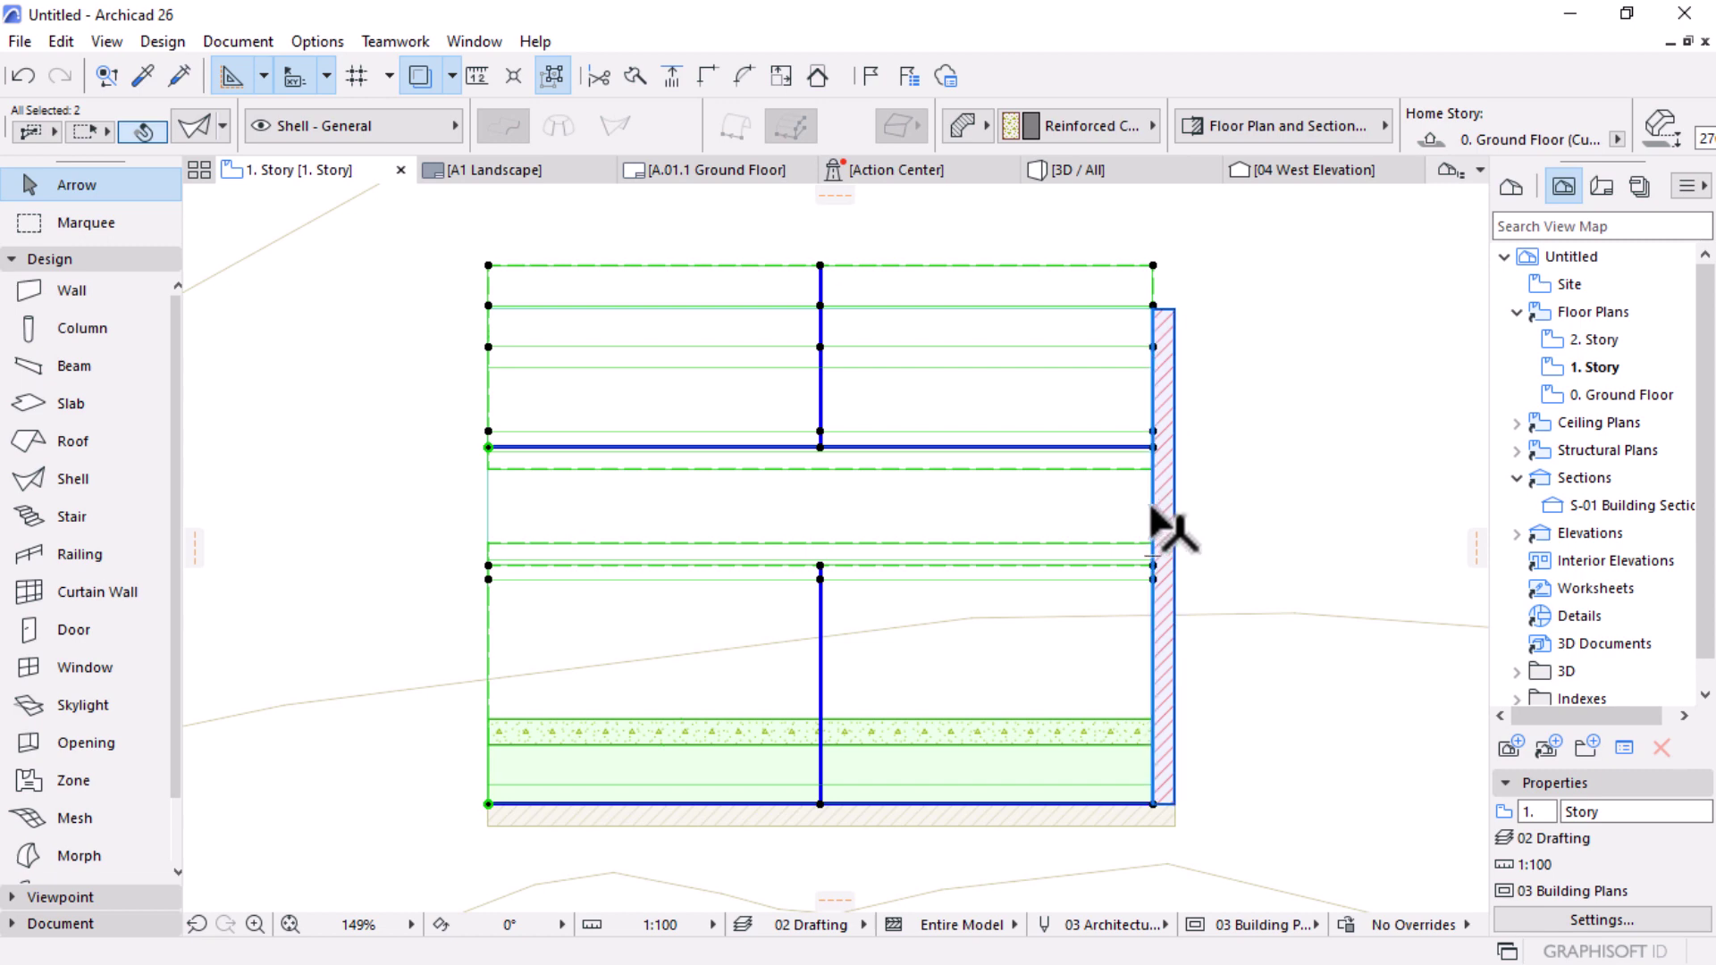
click(1162, 517)
click(787, 465)
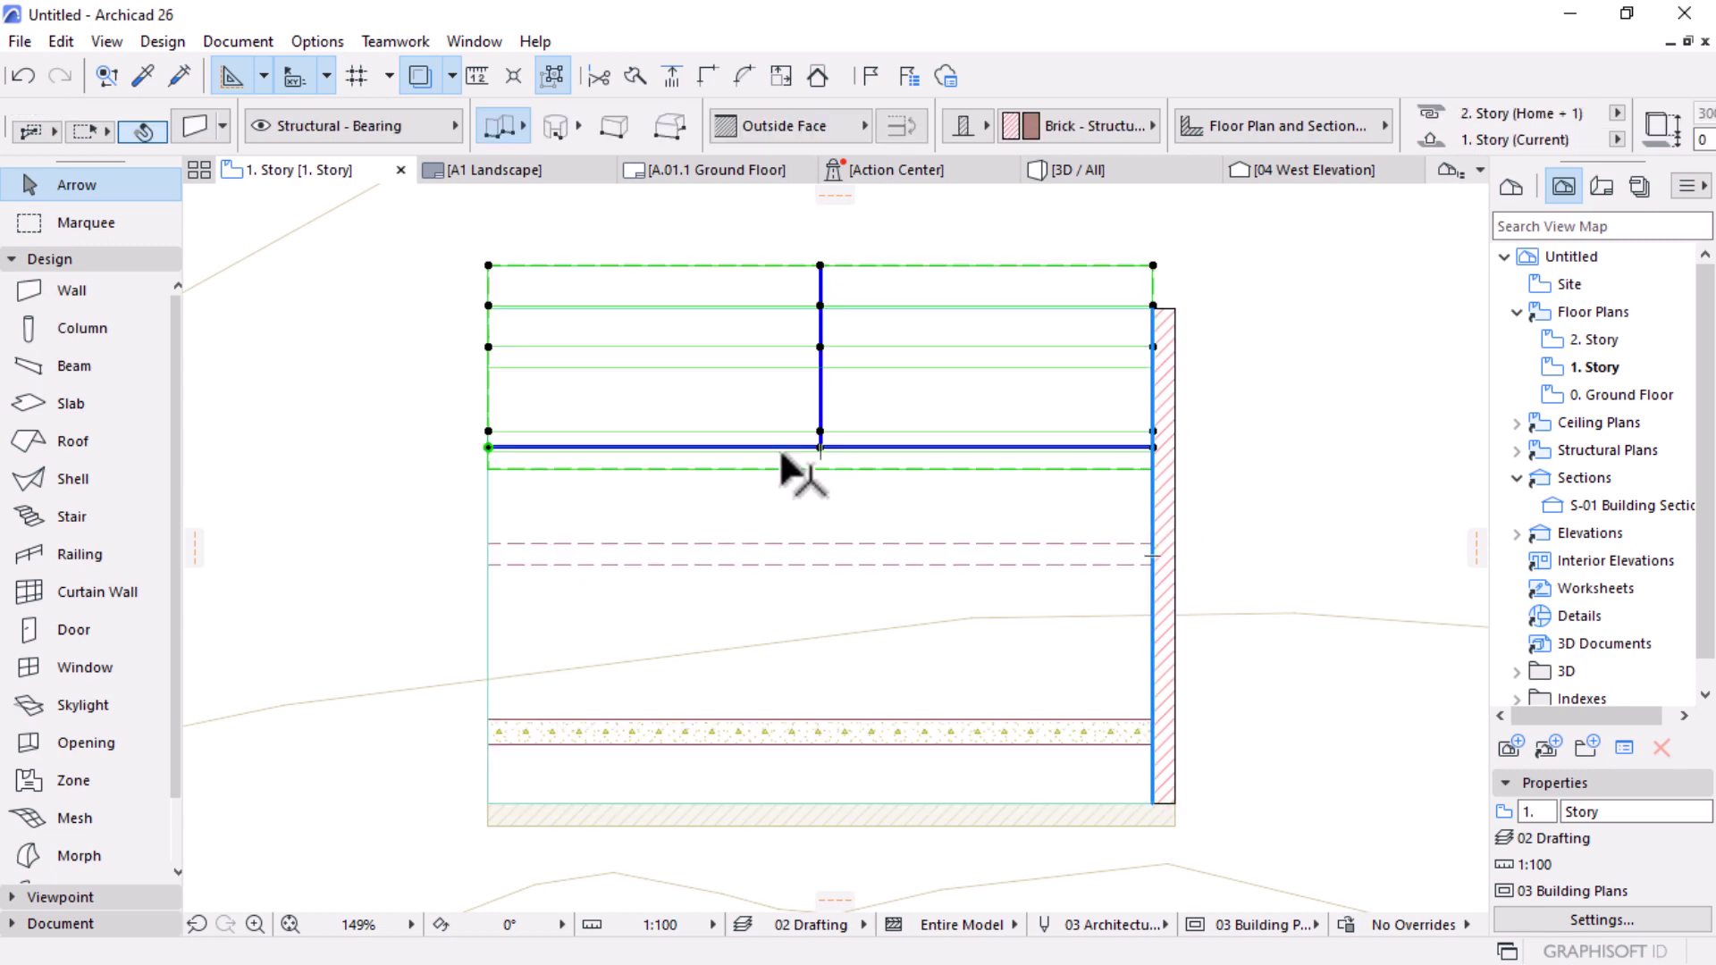
shift+click(742, 559)
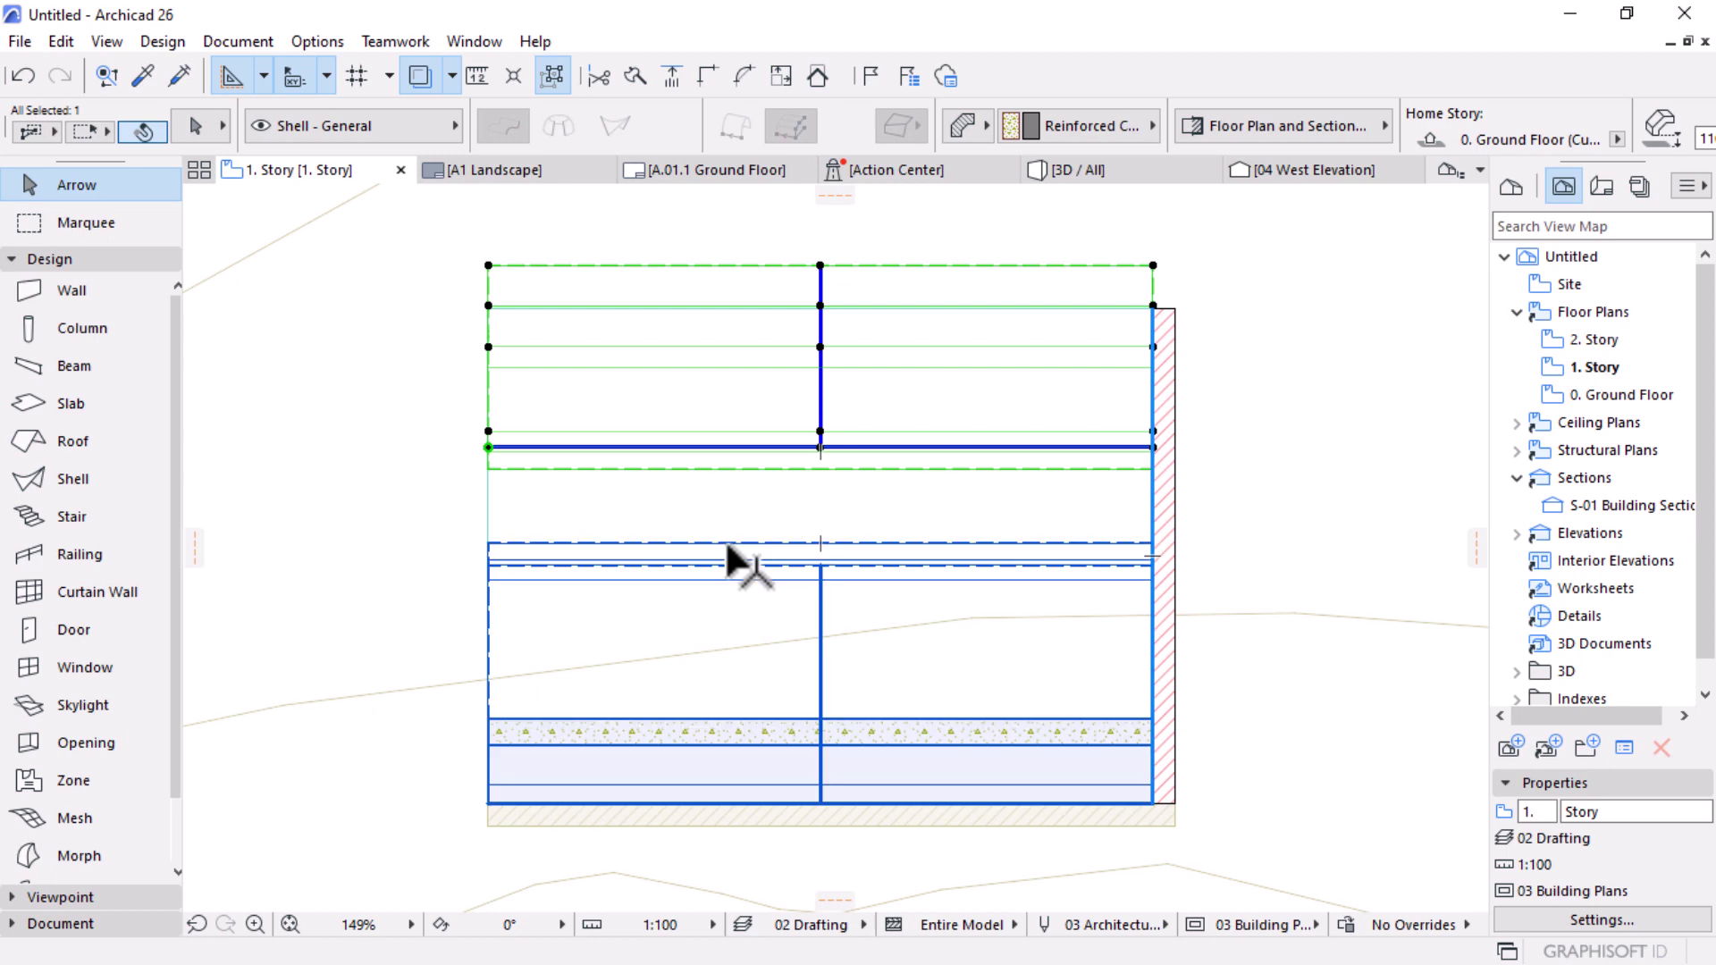
click(820, 563)
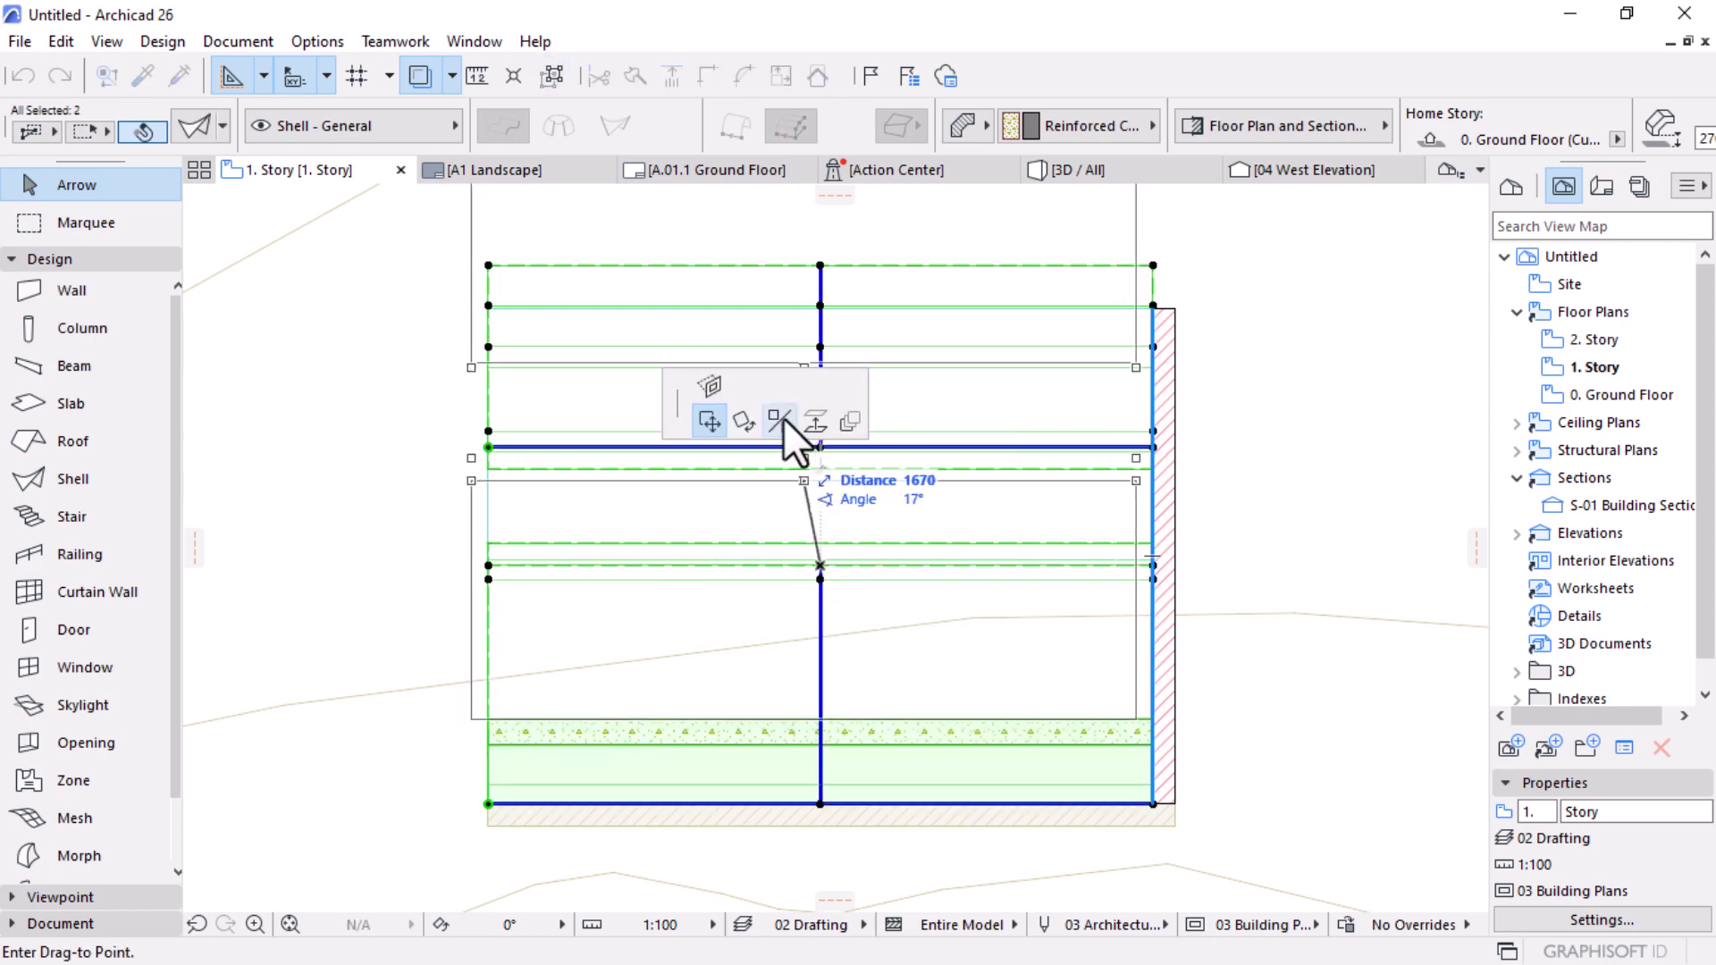
click(781, 418)
click(904, 496)
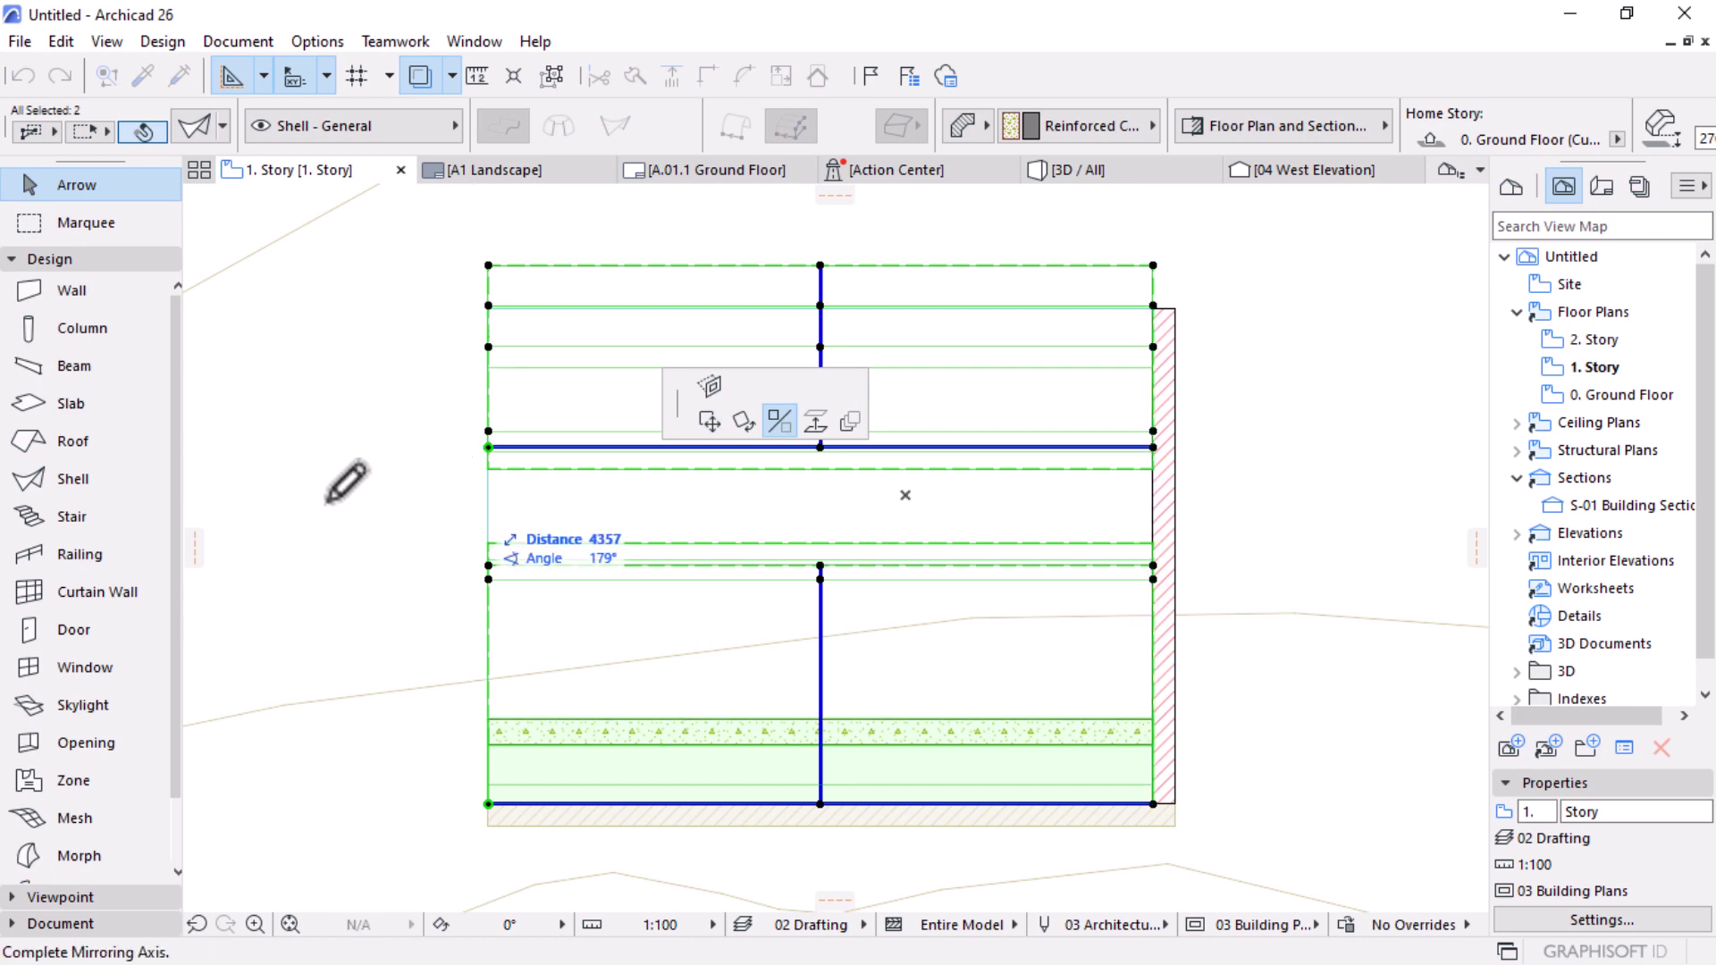
click(307, 497)
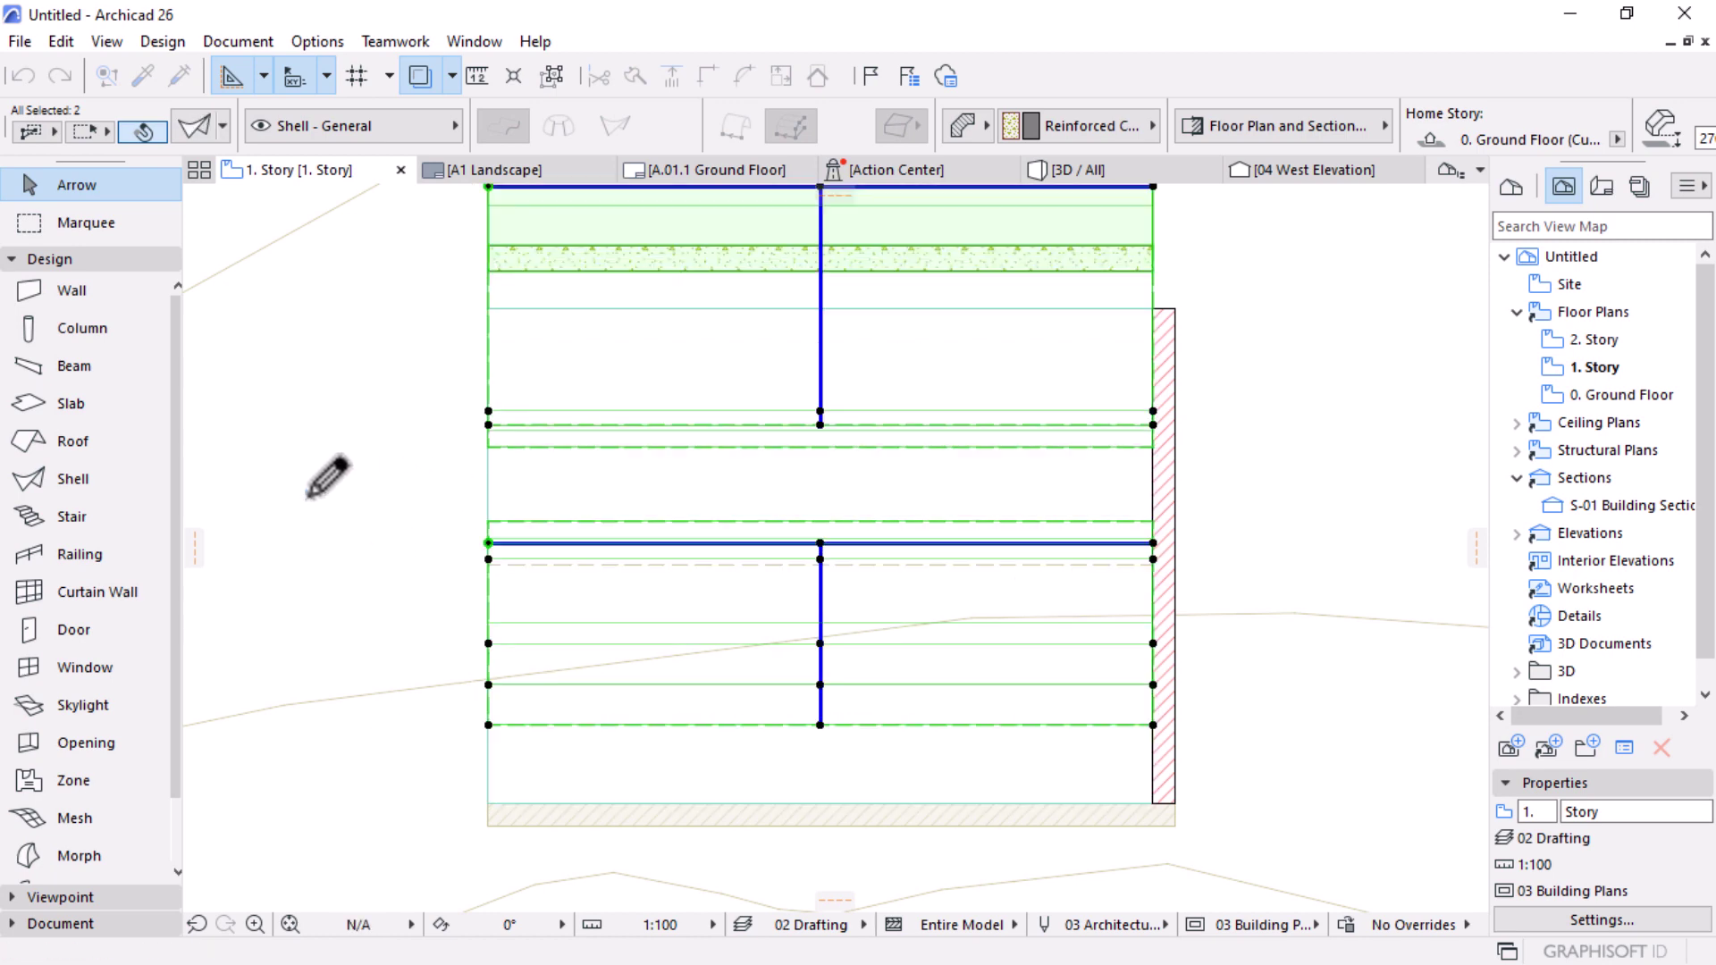
Step: Move the mirrored shells so their upper-right corner meets the inner upper corner of the side wall, and inspect the roof in 3D
scroll(846, 650, down, 3)
key(ctrl+d)
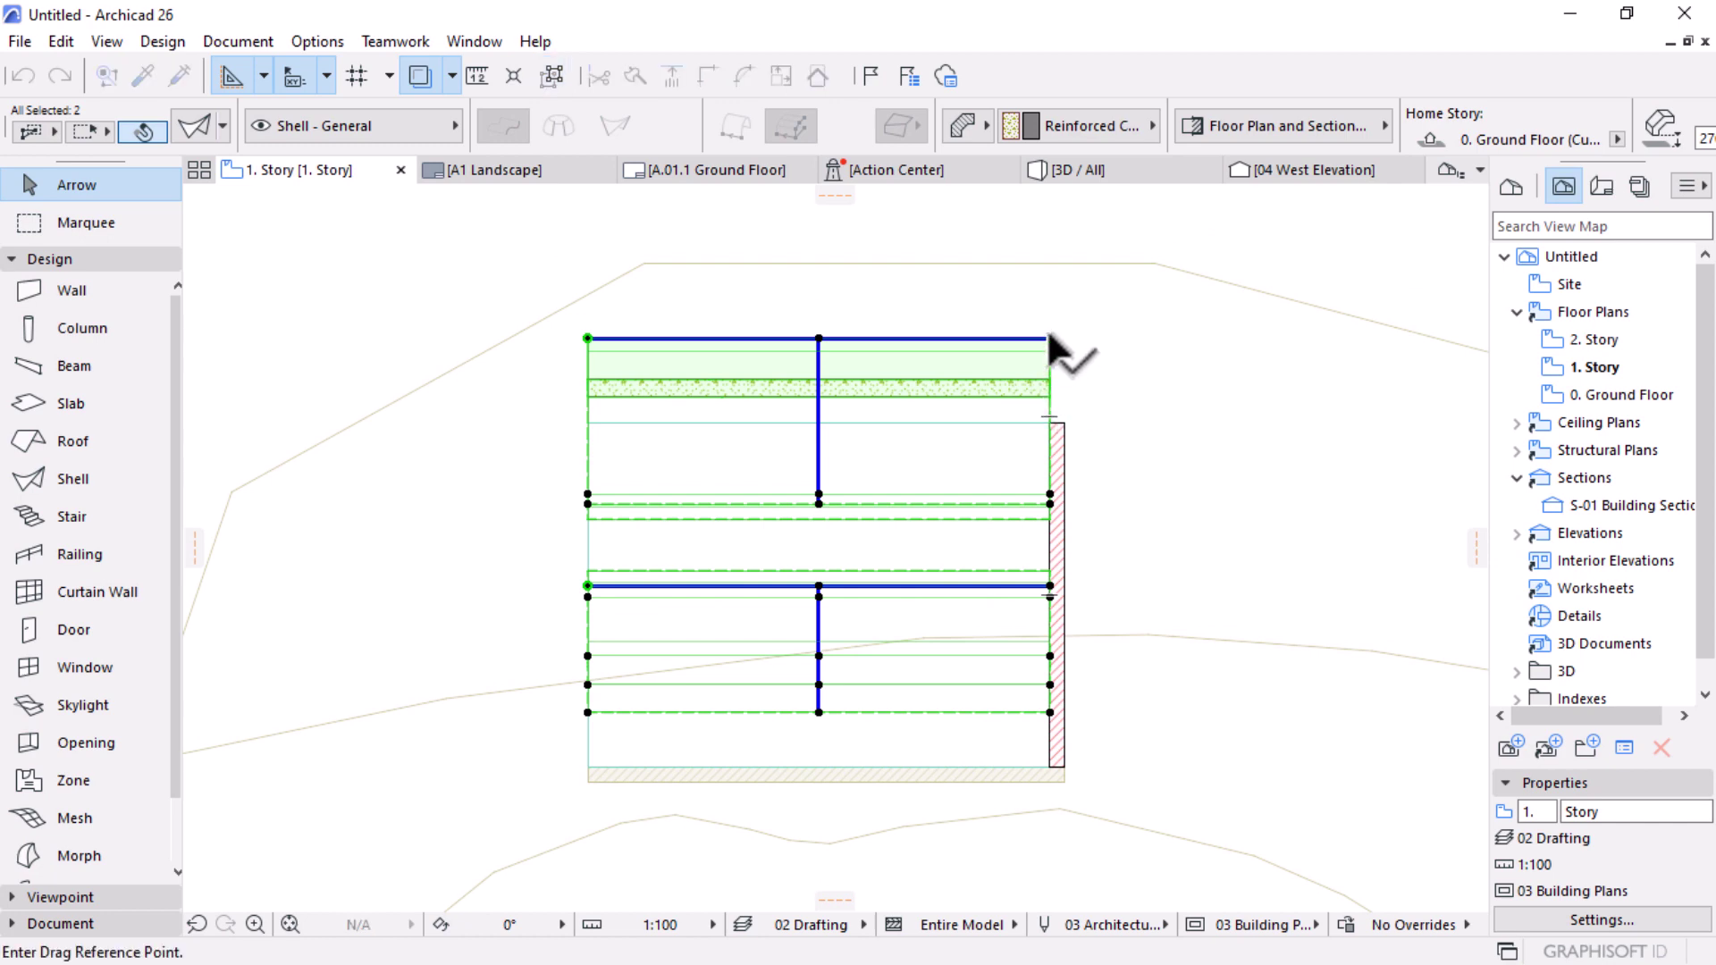
click(1048, 338)
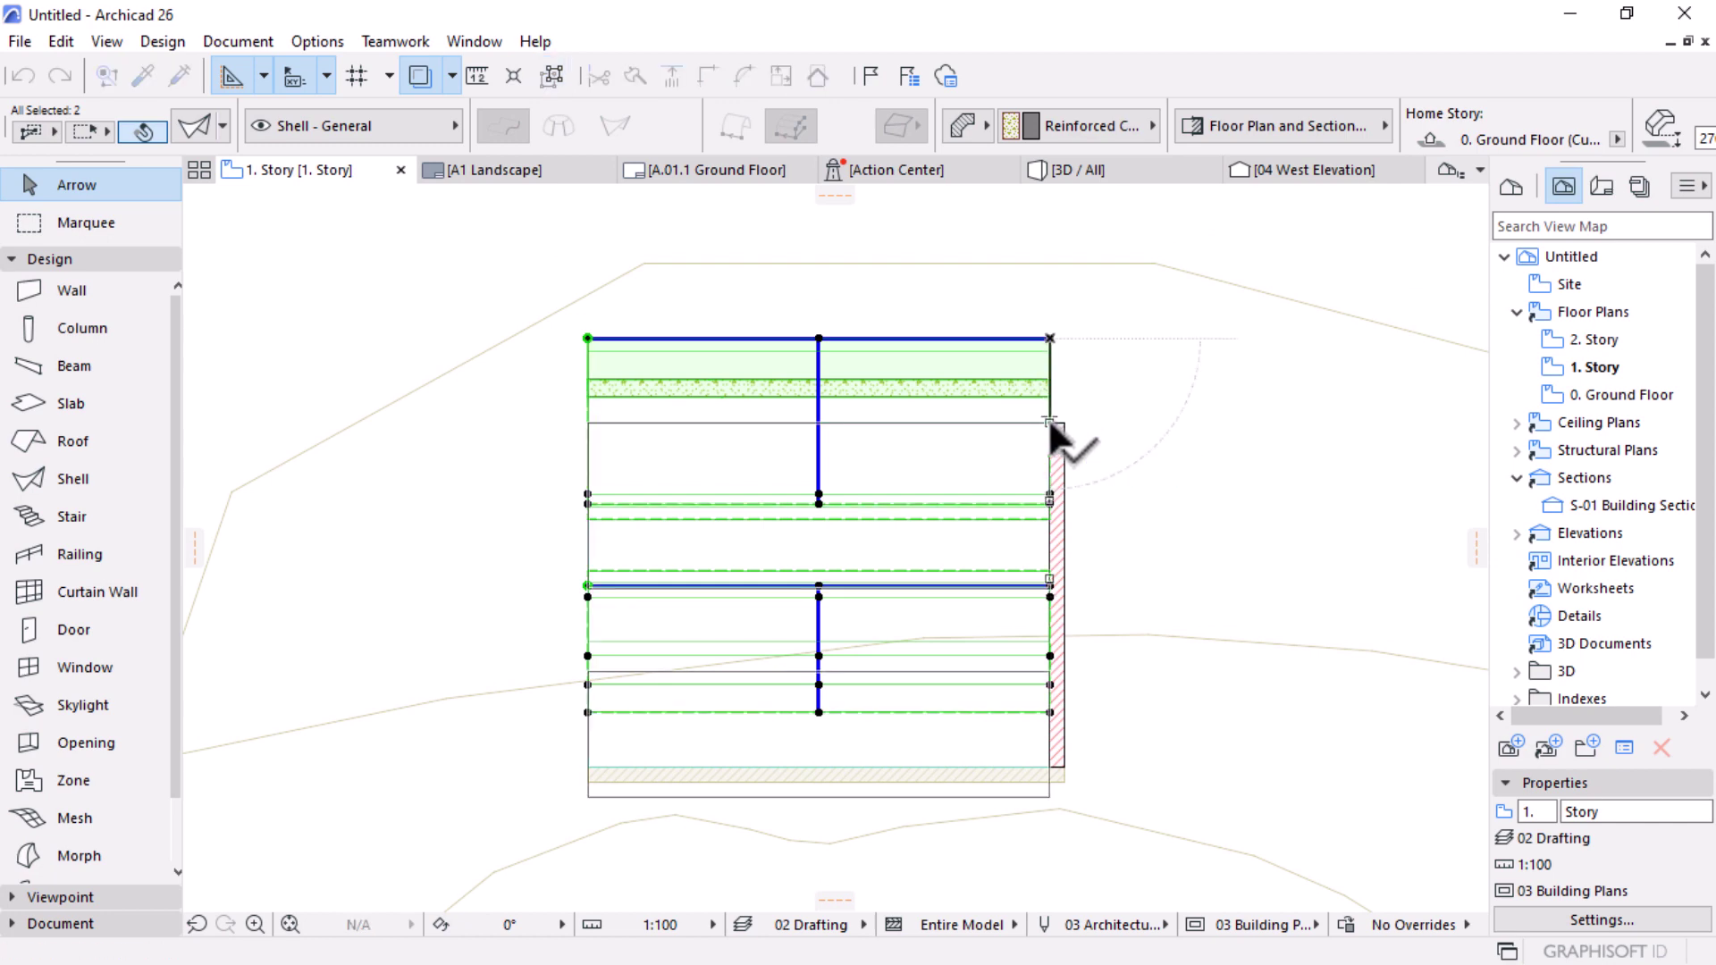
click(1048, 416)
click(1108, 170)
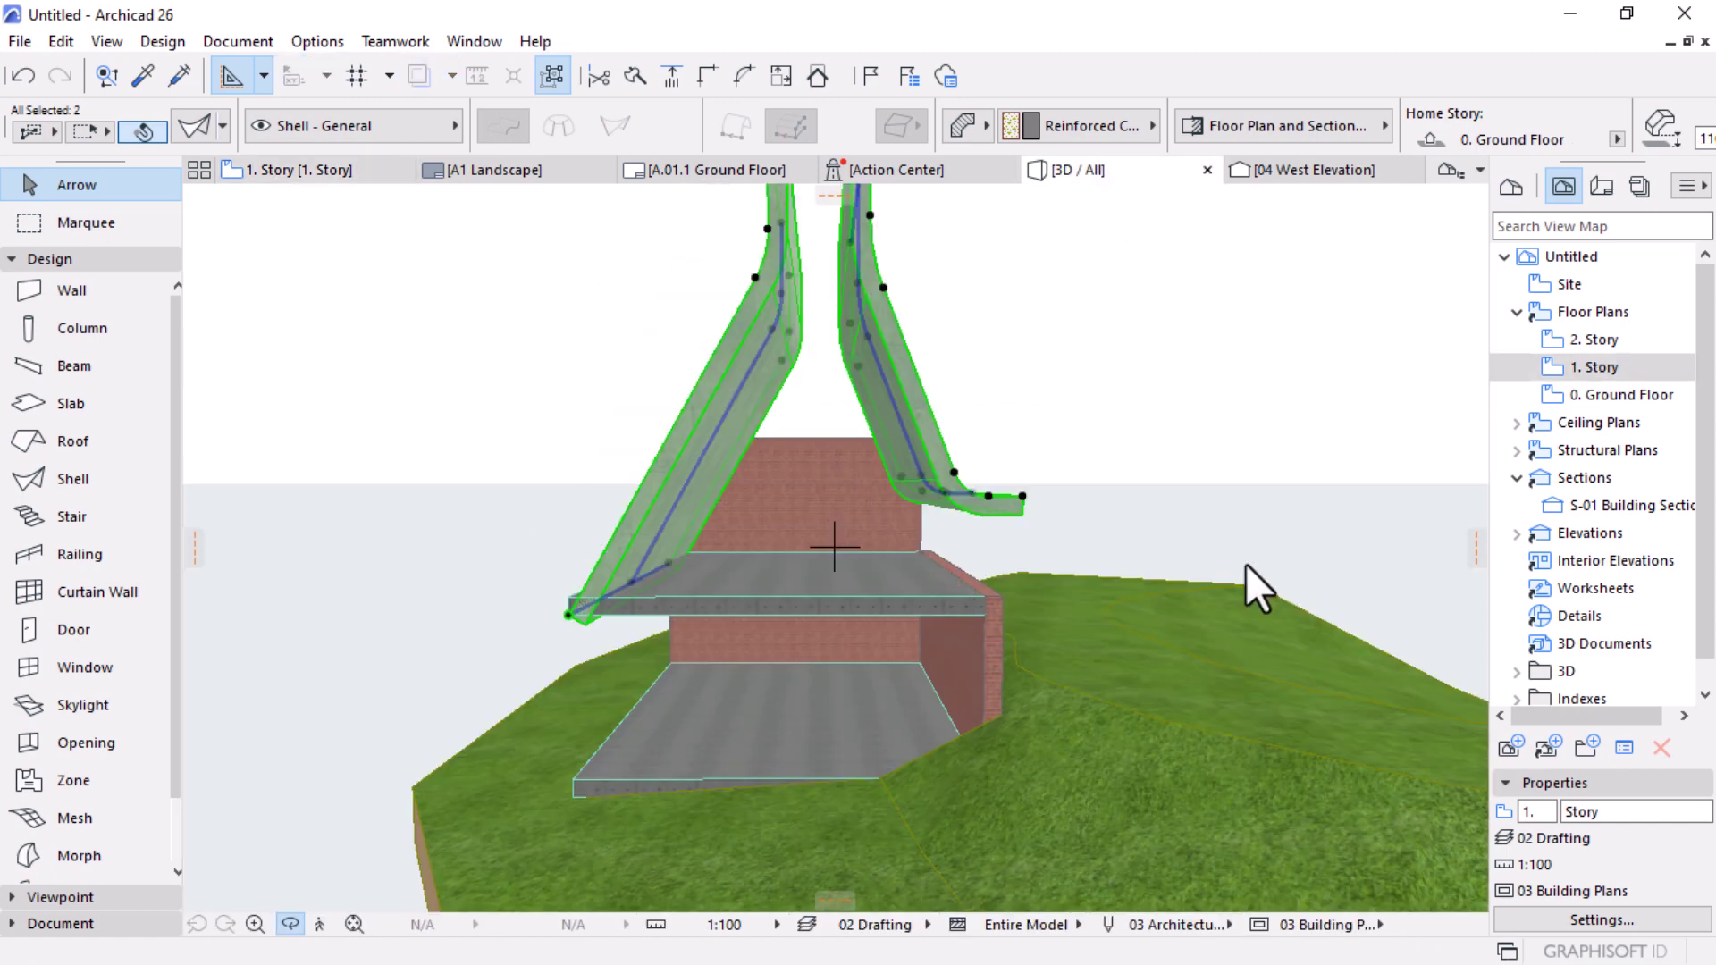
shift+middle_drag(1246, 564, 992, 538)
scroll(906, 615, down, 2)
shift+middle_drag(907, 615, 830, 595)
scroll(838, 596, up, 2)
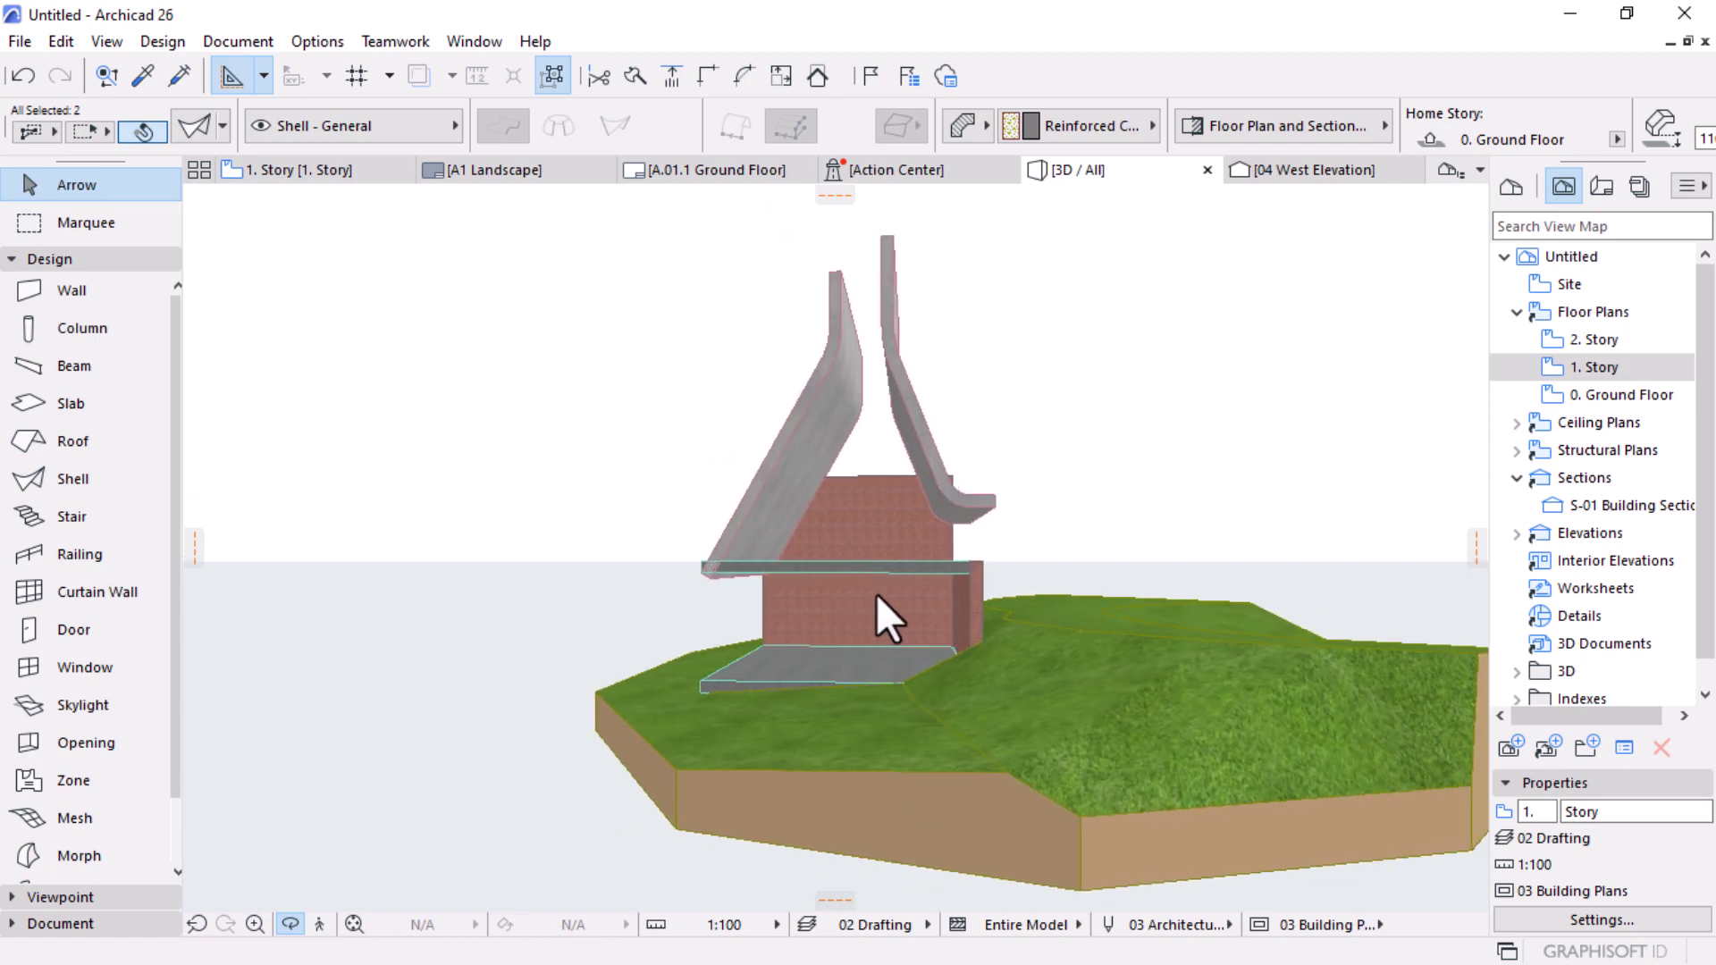
scroll(900, 460, up, 2)
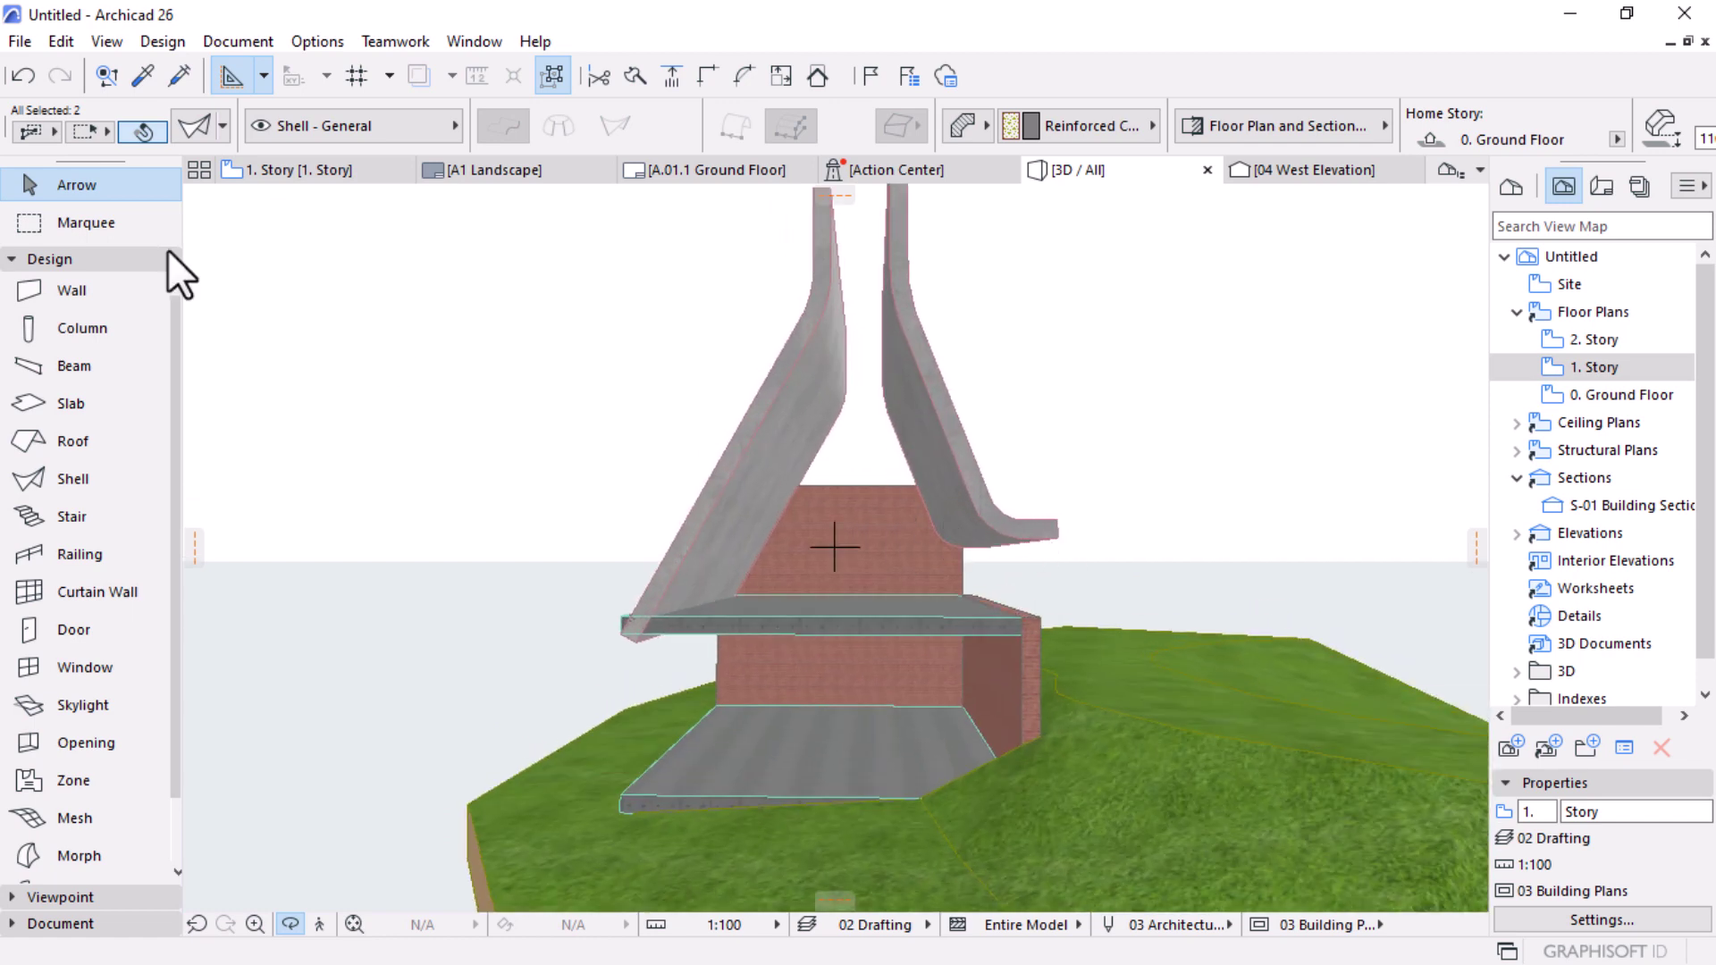
Step: Return to the West Elevation and examine how the roof shells sit relative to the walls, slabs and story levels
mouse_move(259, 168)
click(261, 170)
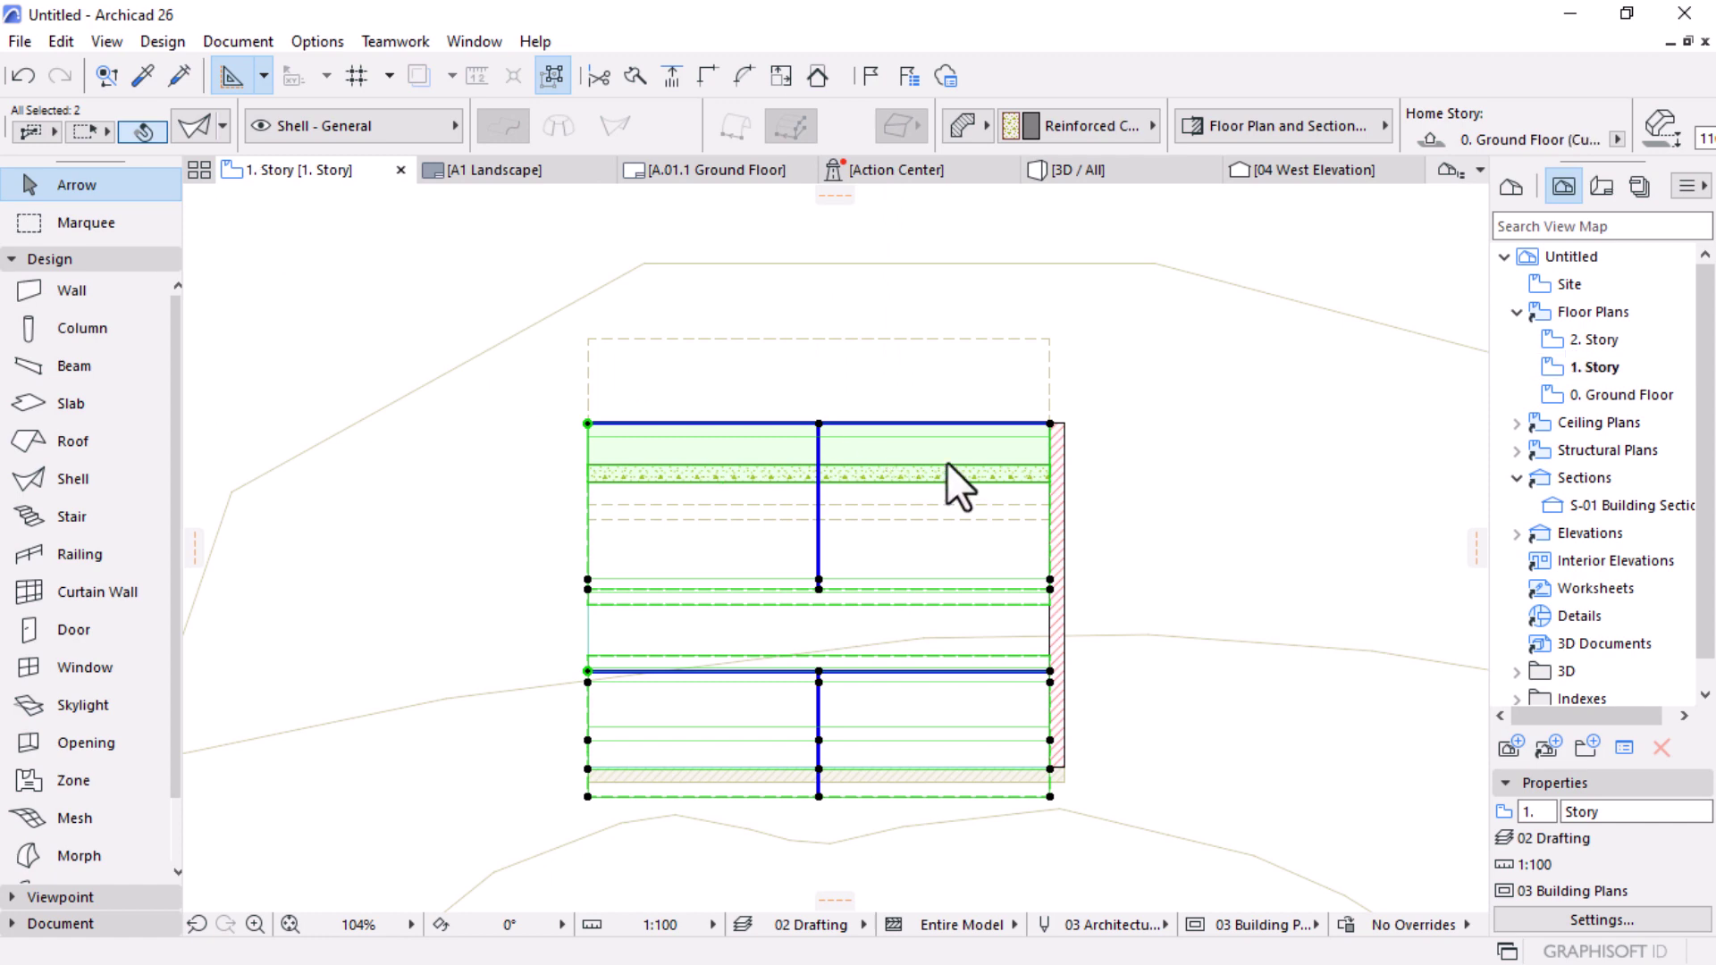
scroll(1047, 438, down, 3)
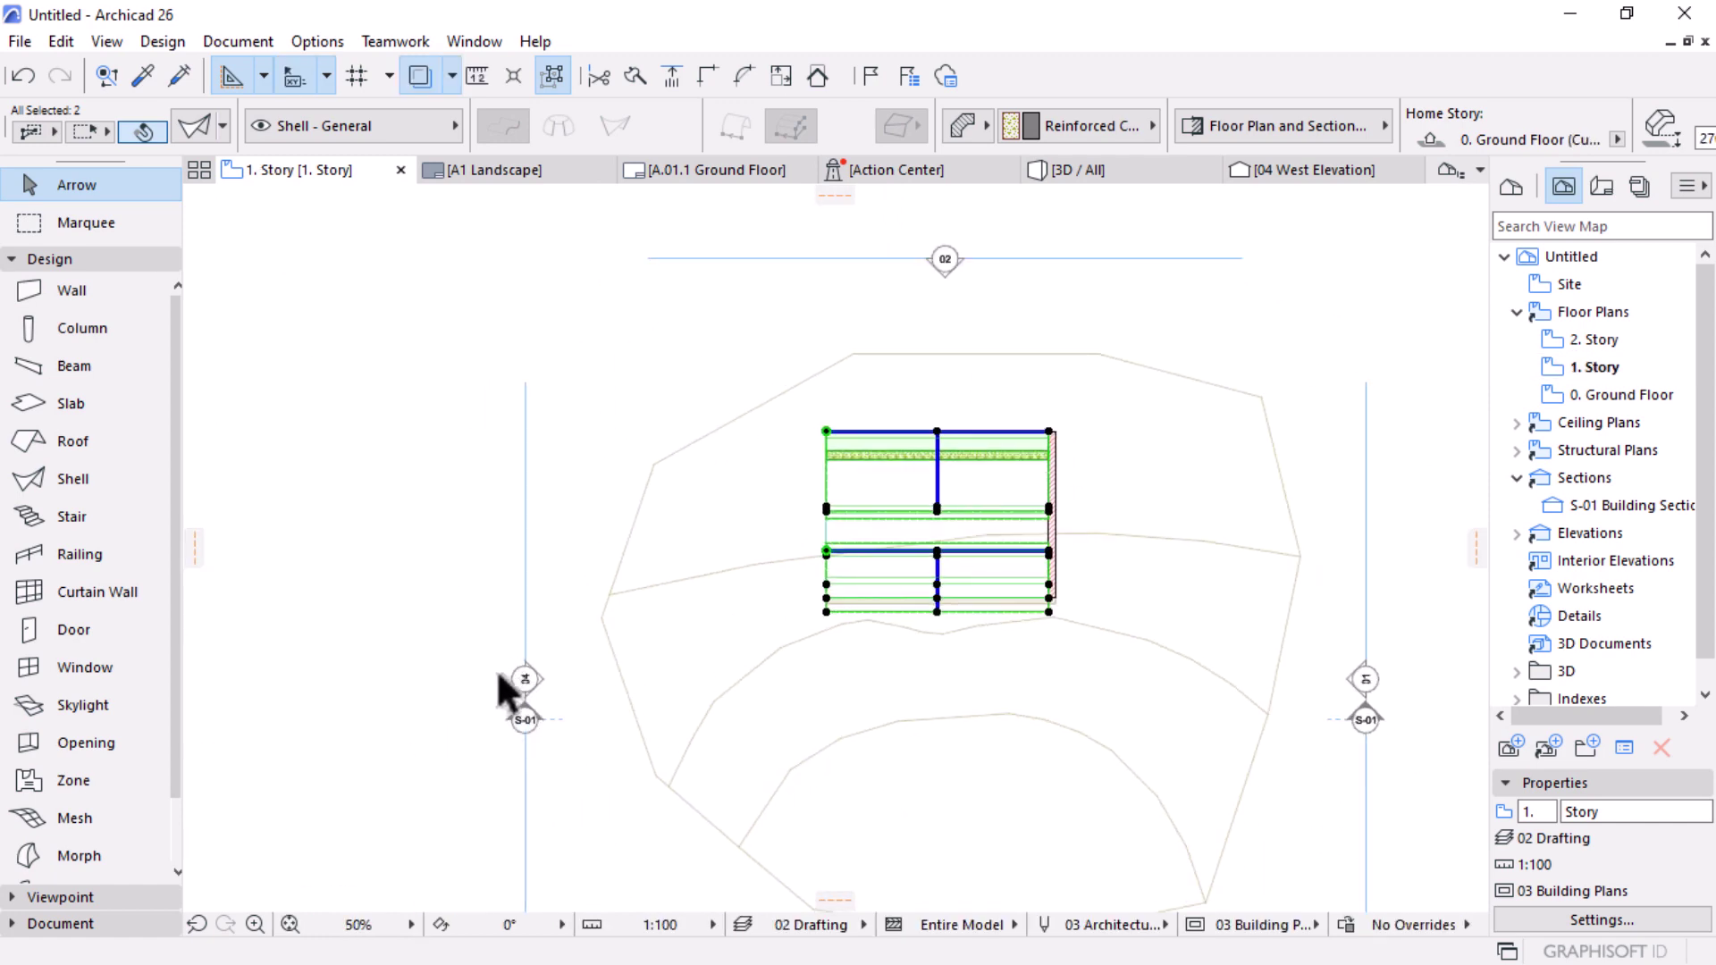
click(1280, 177)
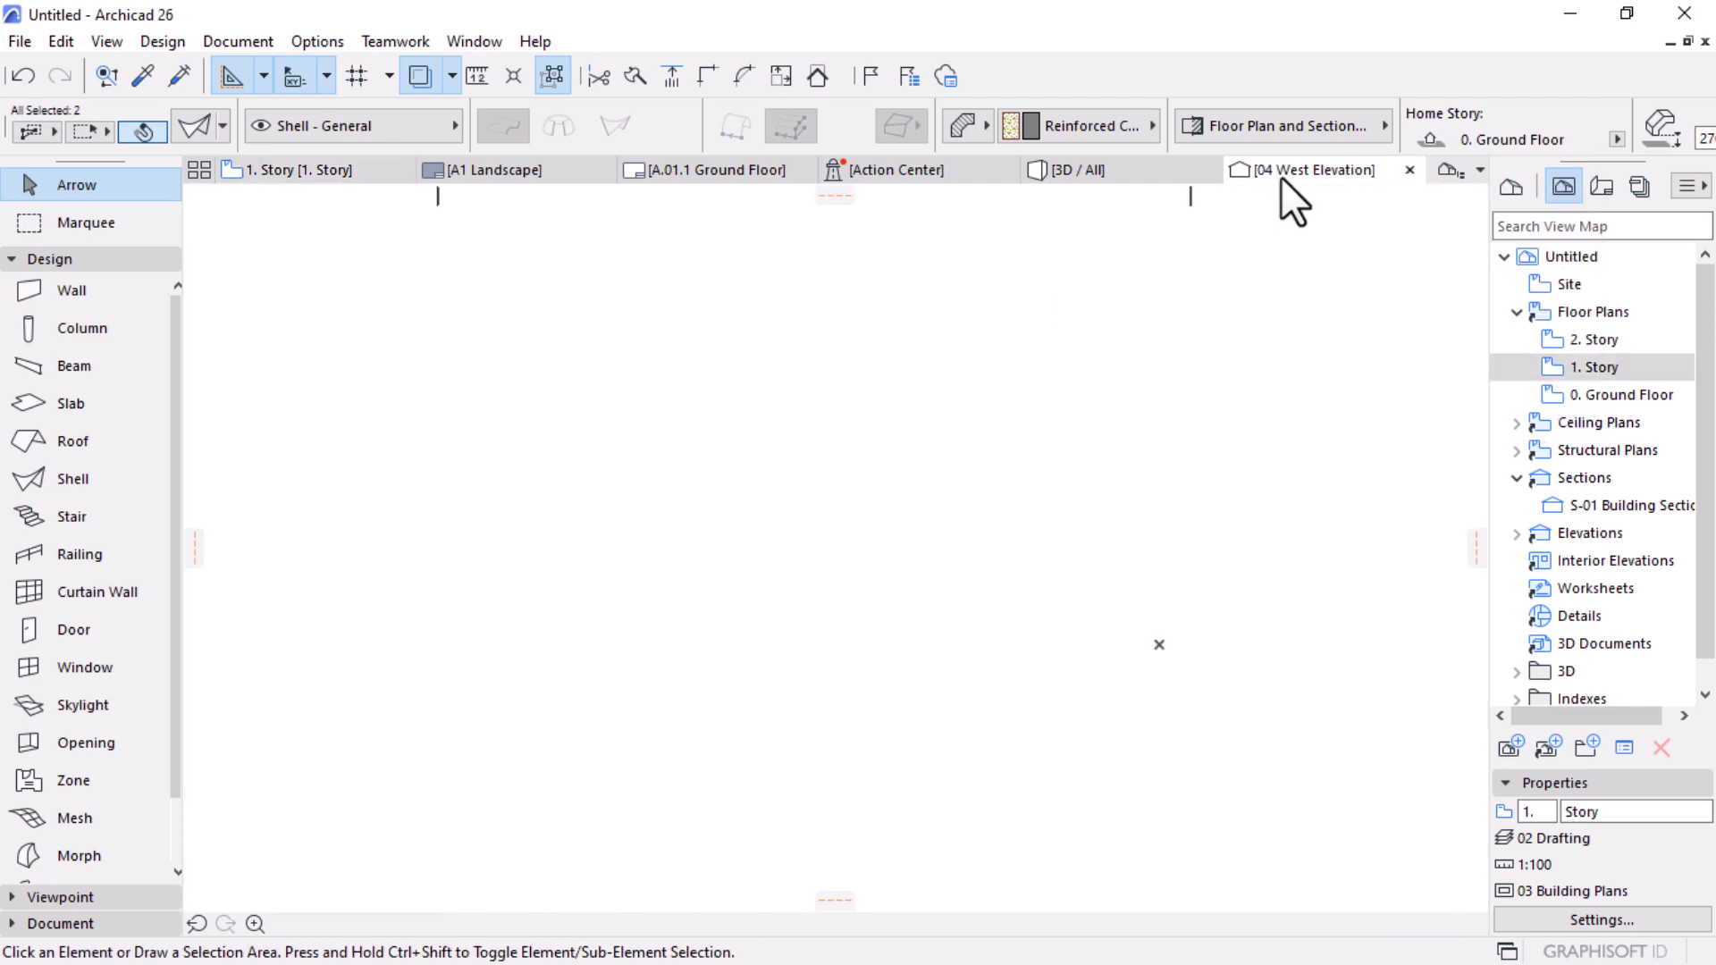
scroll(339, 501, up, 3)
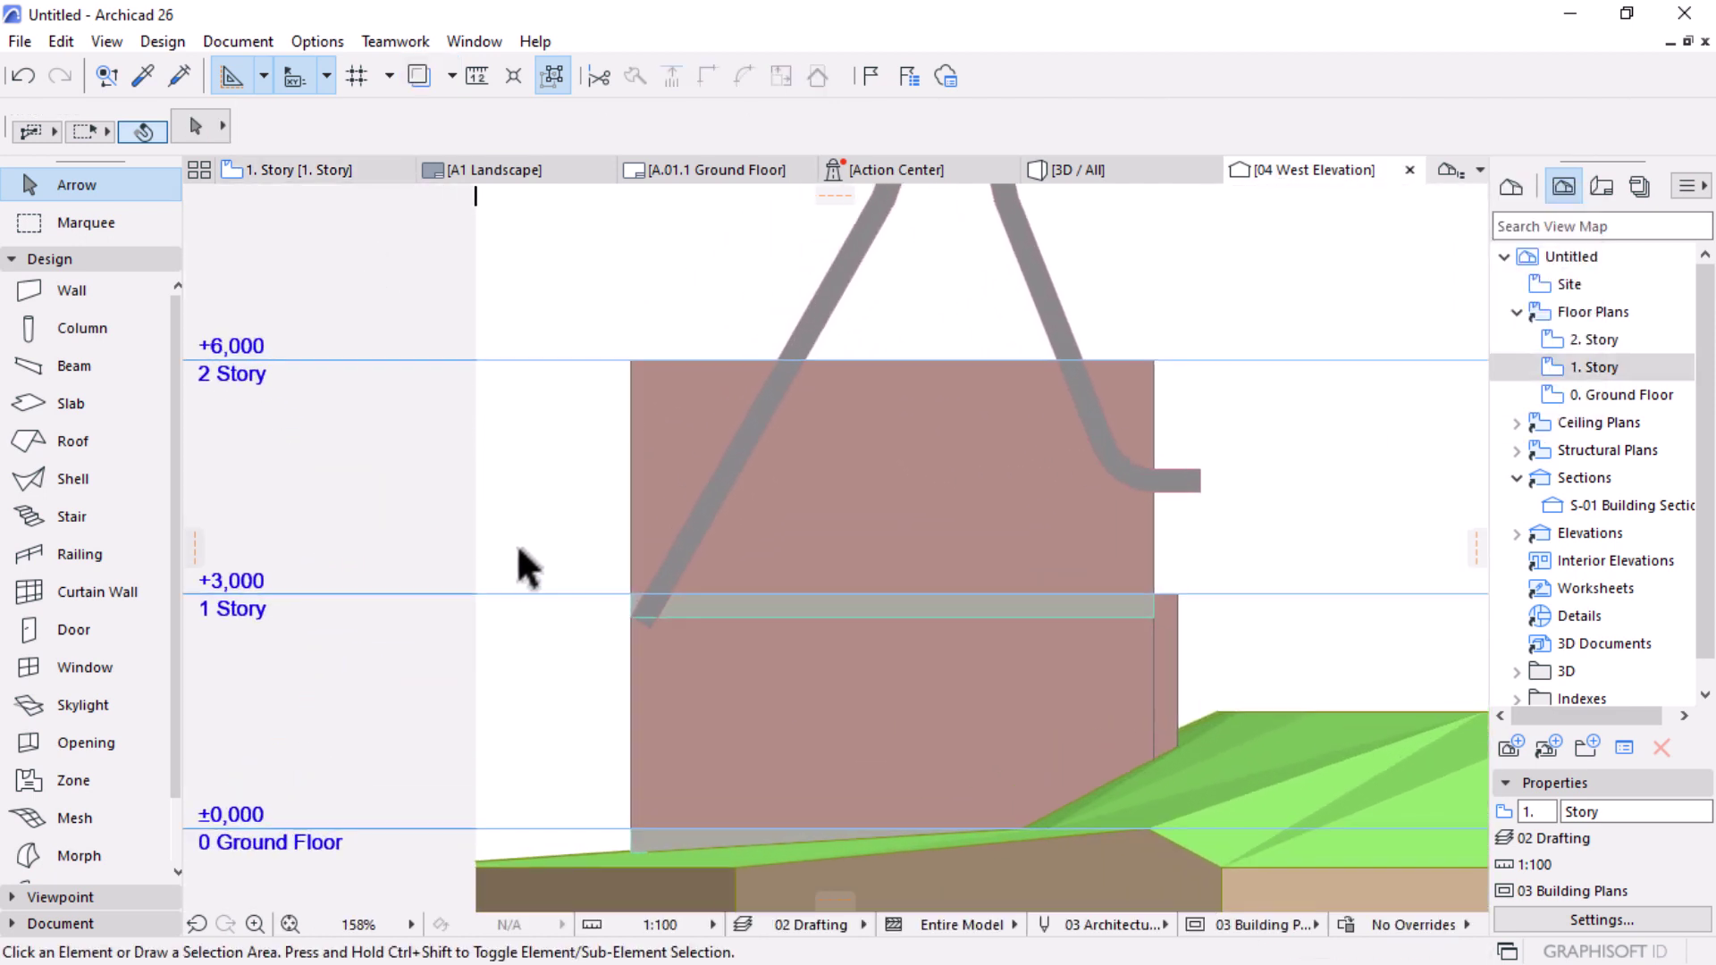
scroll(655, 486, down, 2)
click(786, 332)
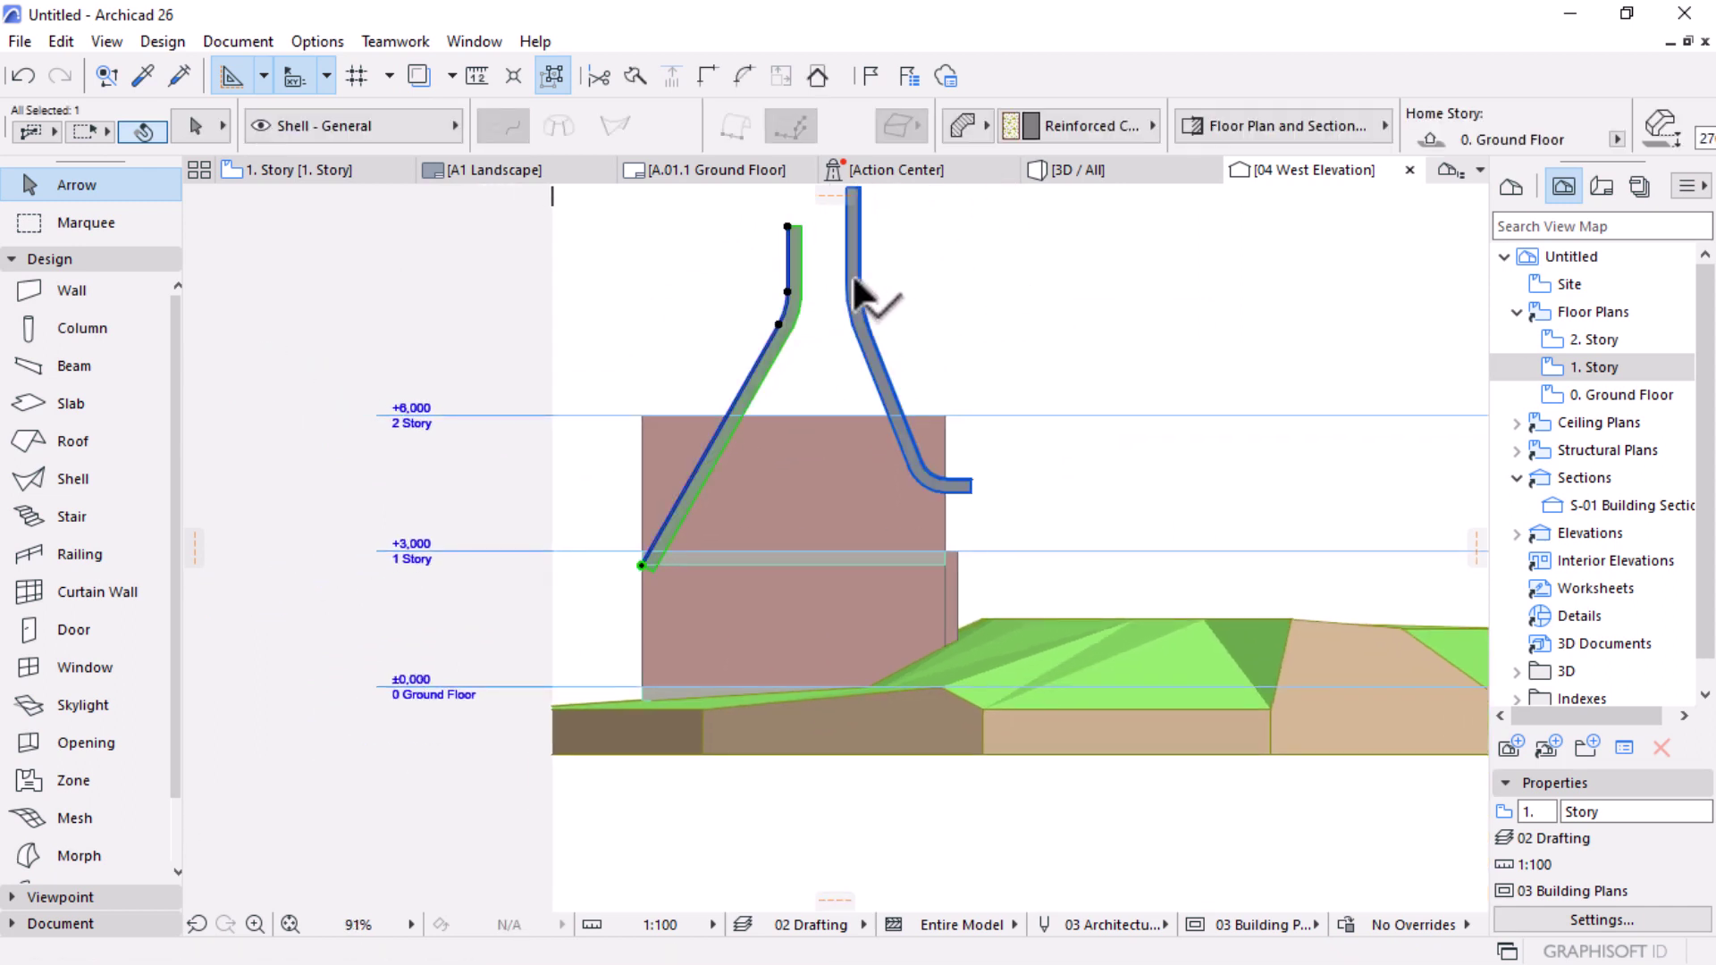
key(Escape)
scroll(970, 705, up, 2)
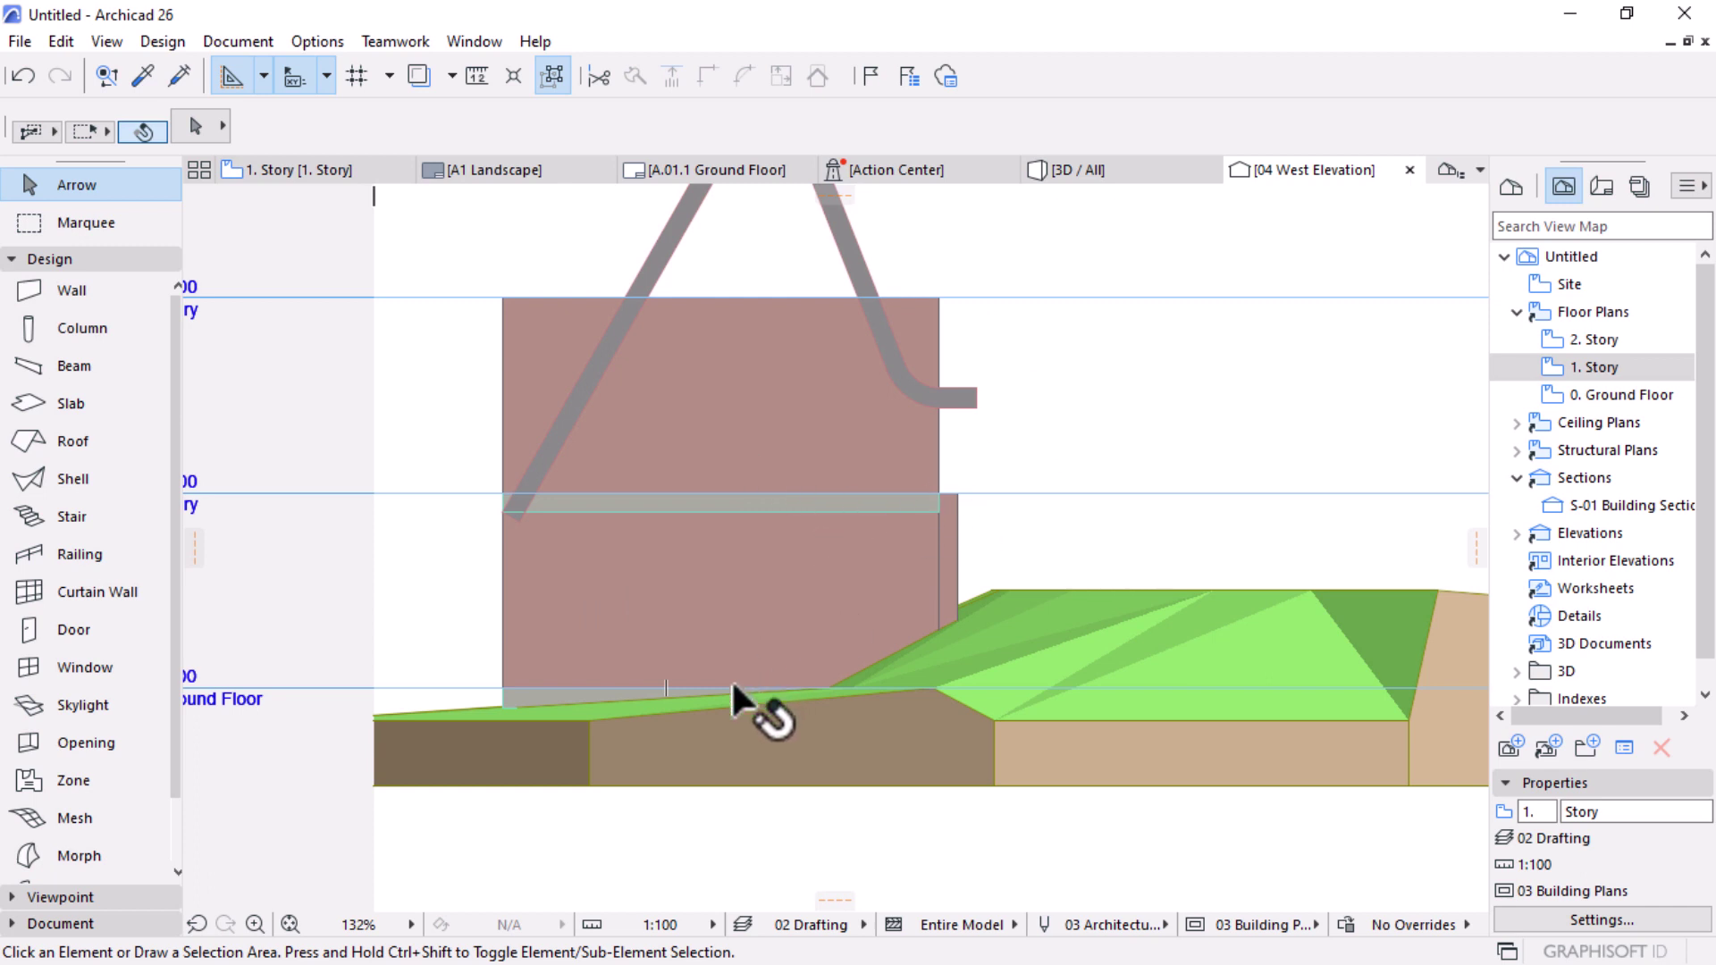
mouse_move(731, 679)
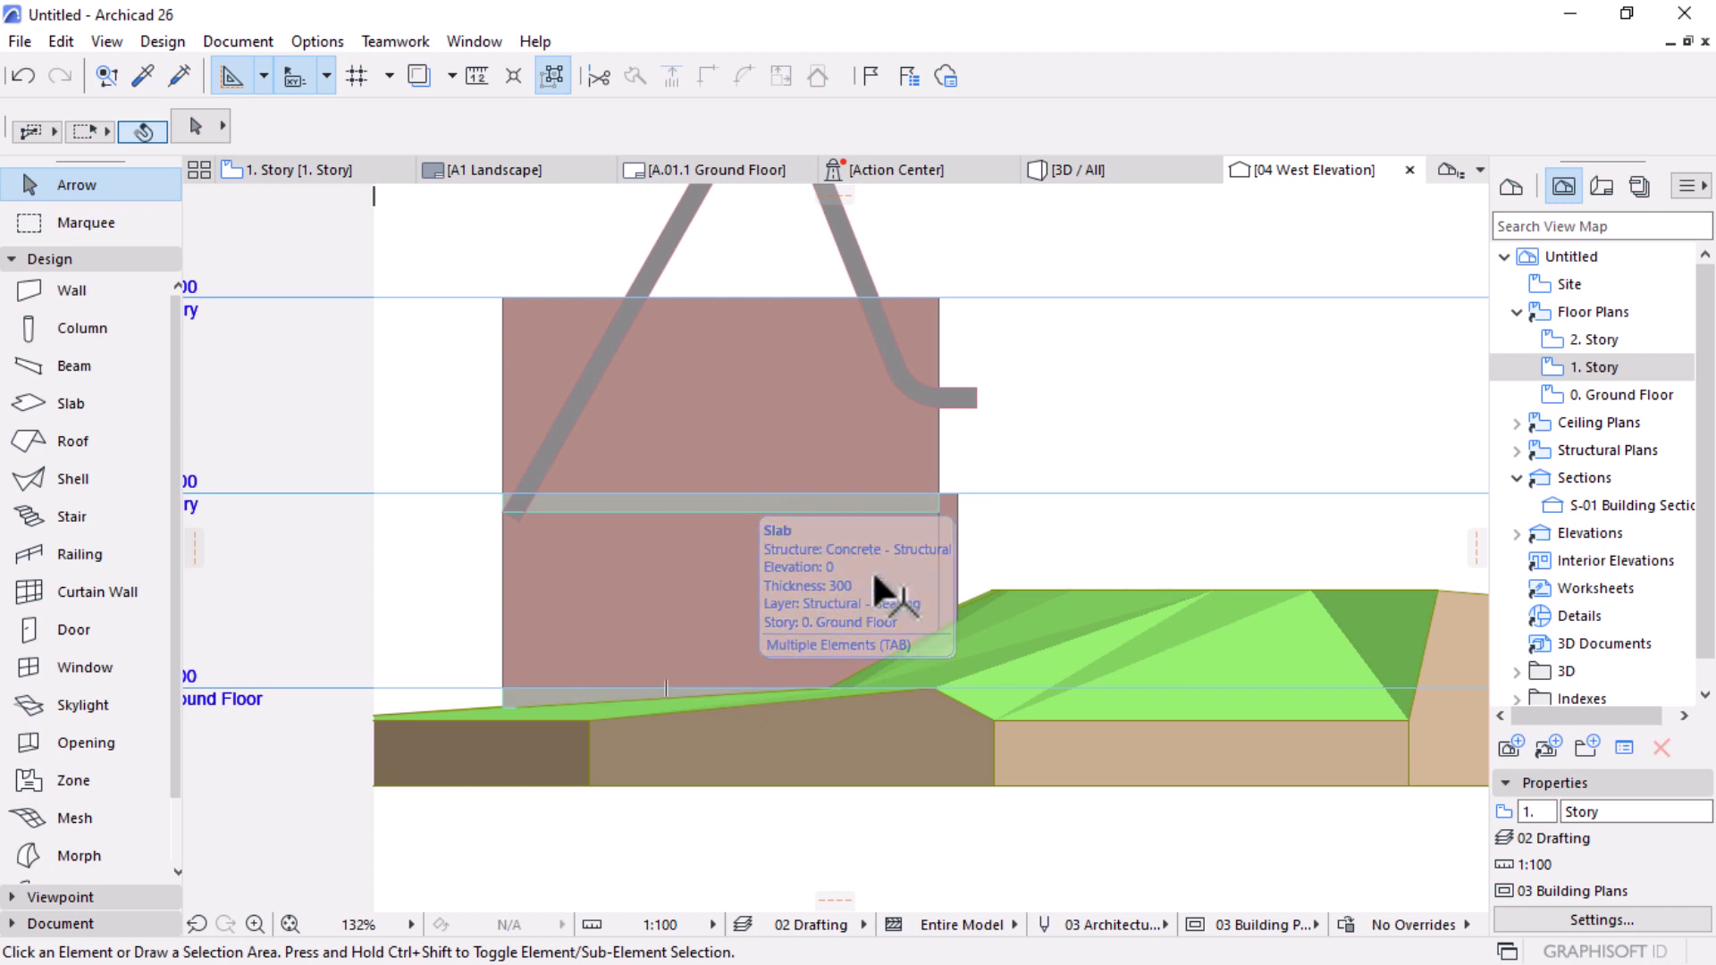
mouse_move(828, 500)
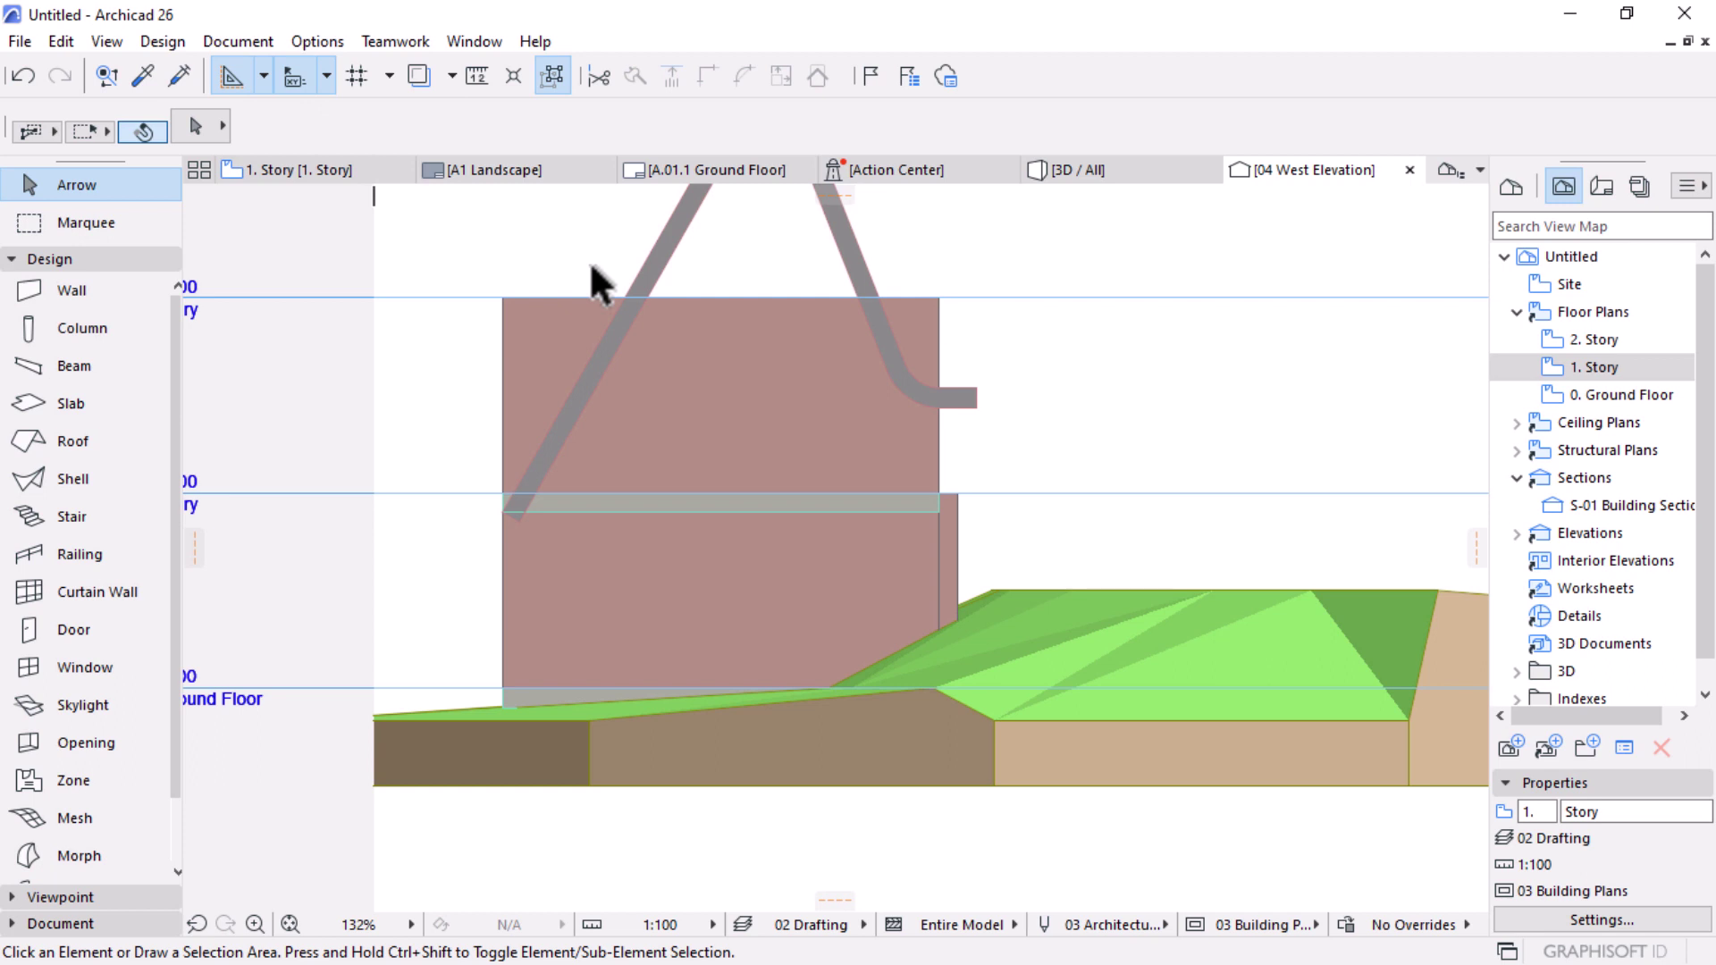
Step: In the West Elevation, create a vertical guide line segment 1900 mm long, rising from the ±0,000 ground floor line below the roof shells
key(l)
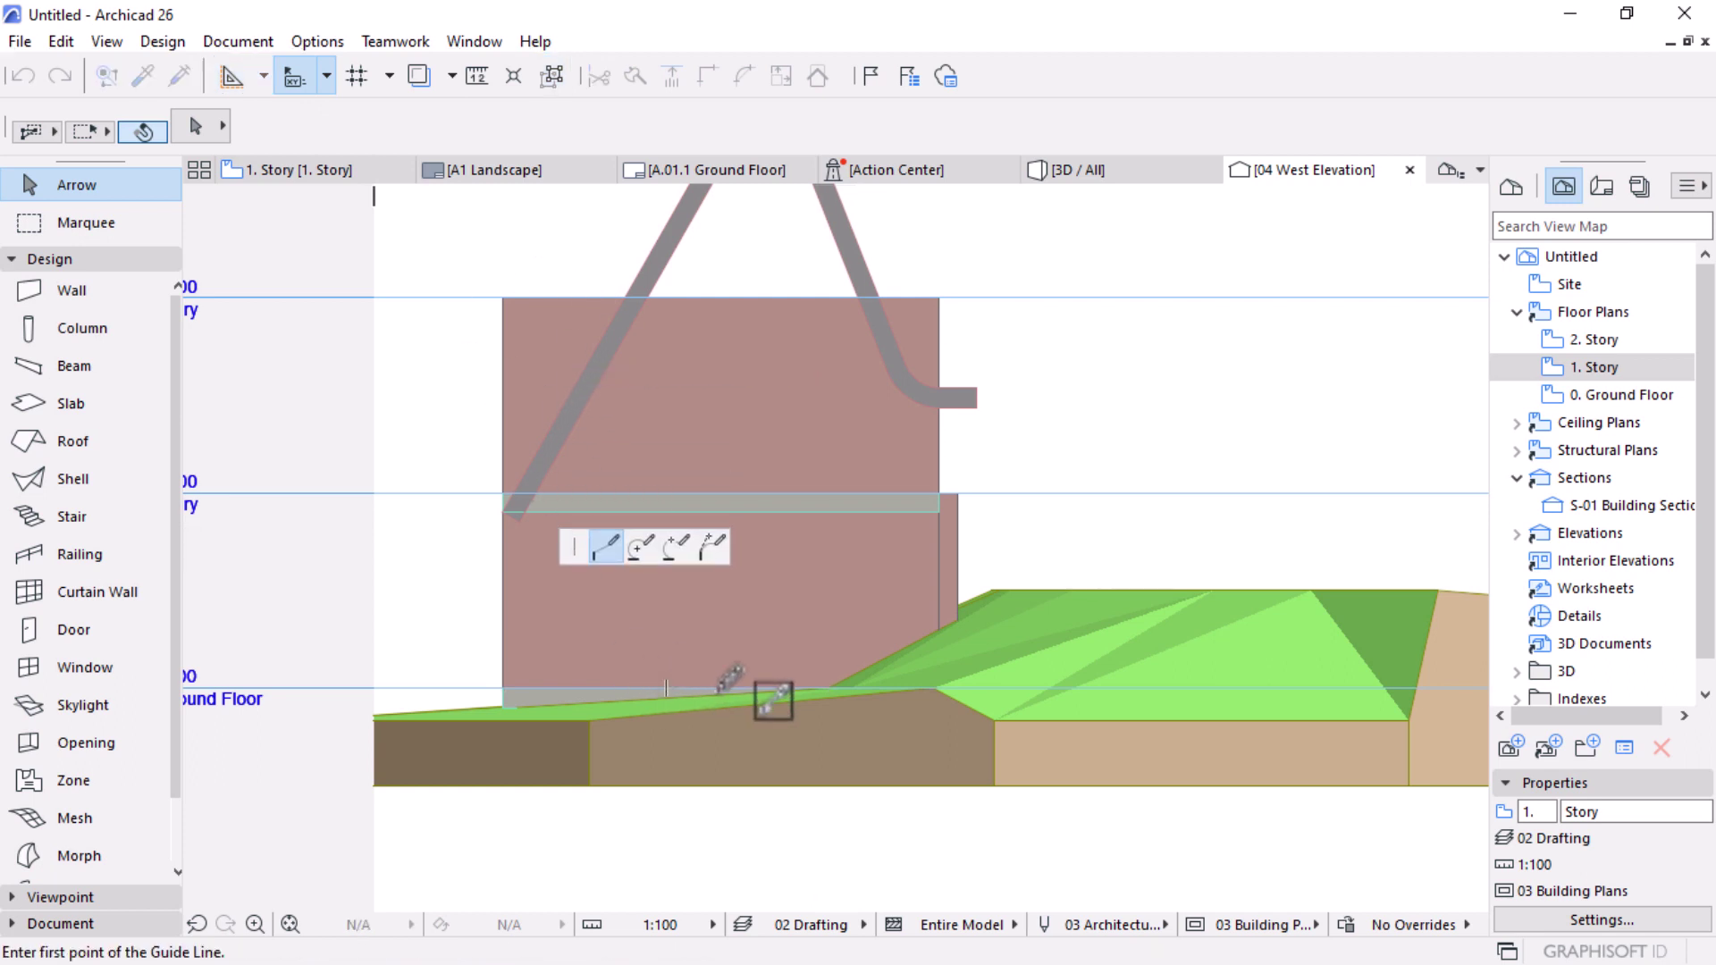
scroll(721, 690, up, 3)
click(721, 688)
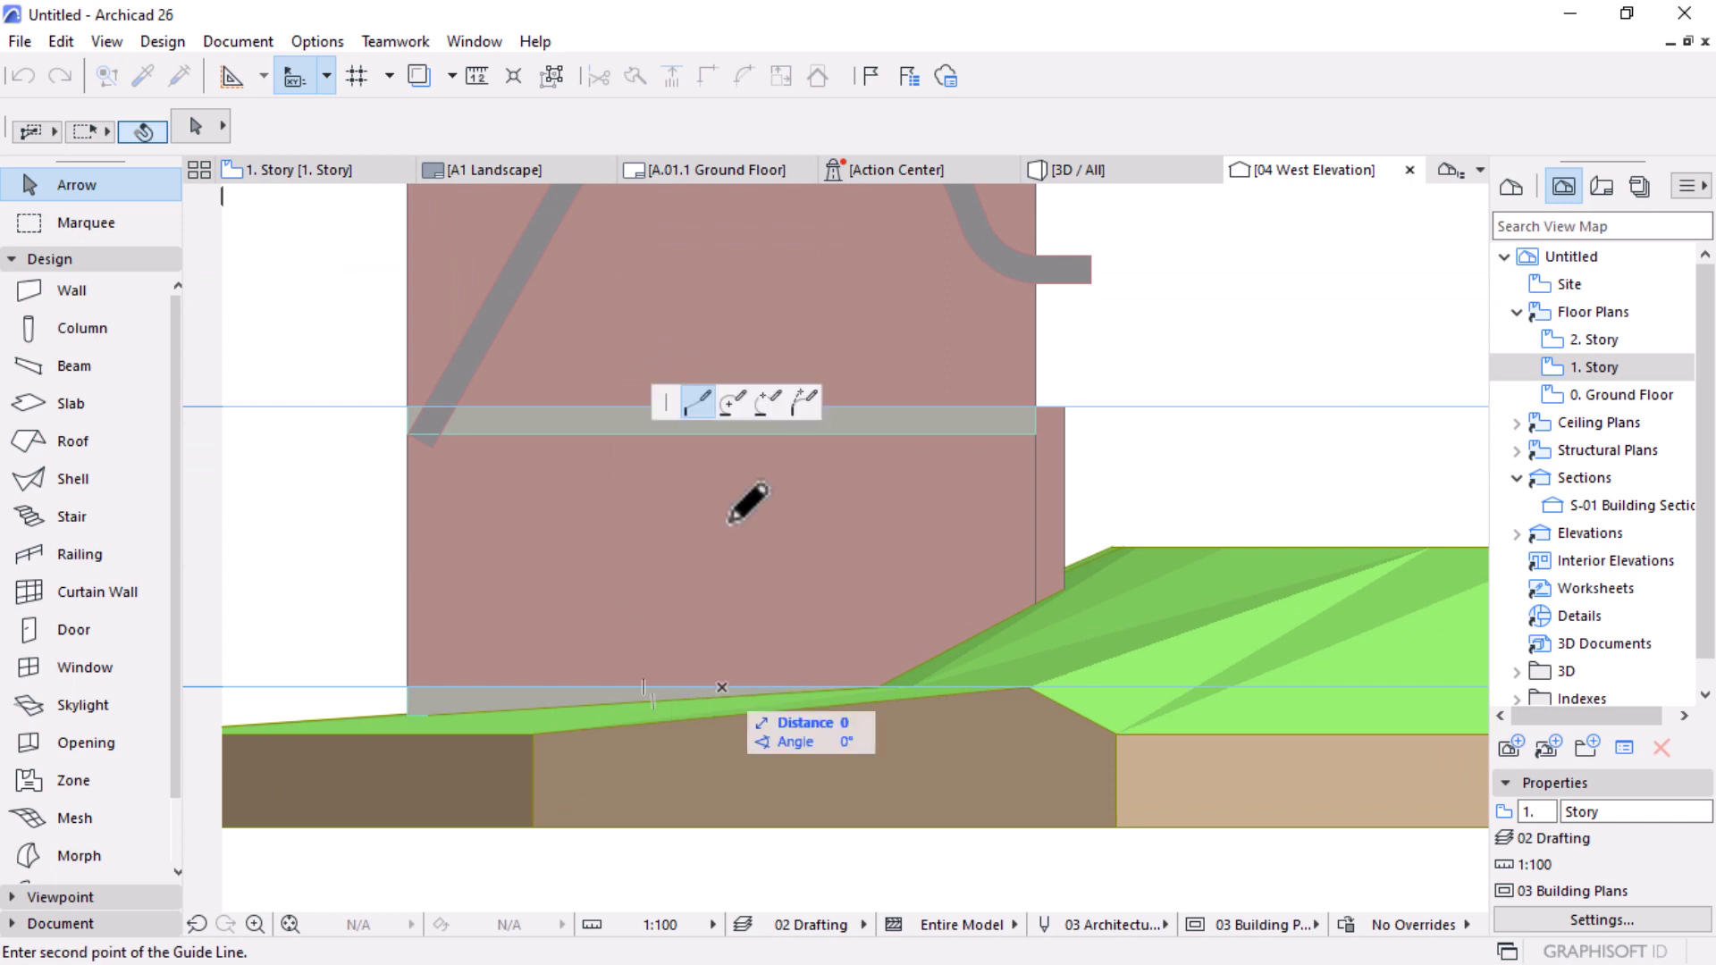
text(1)
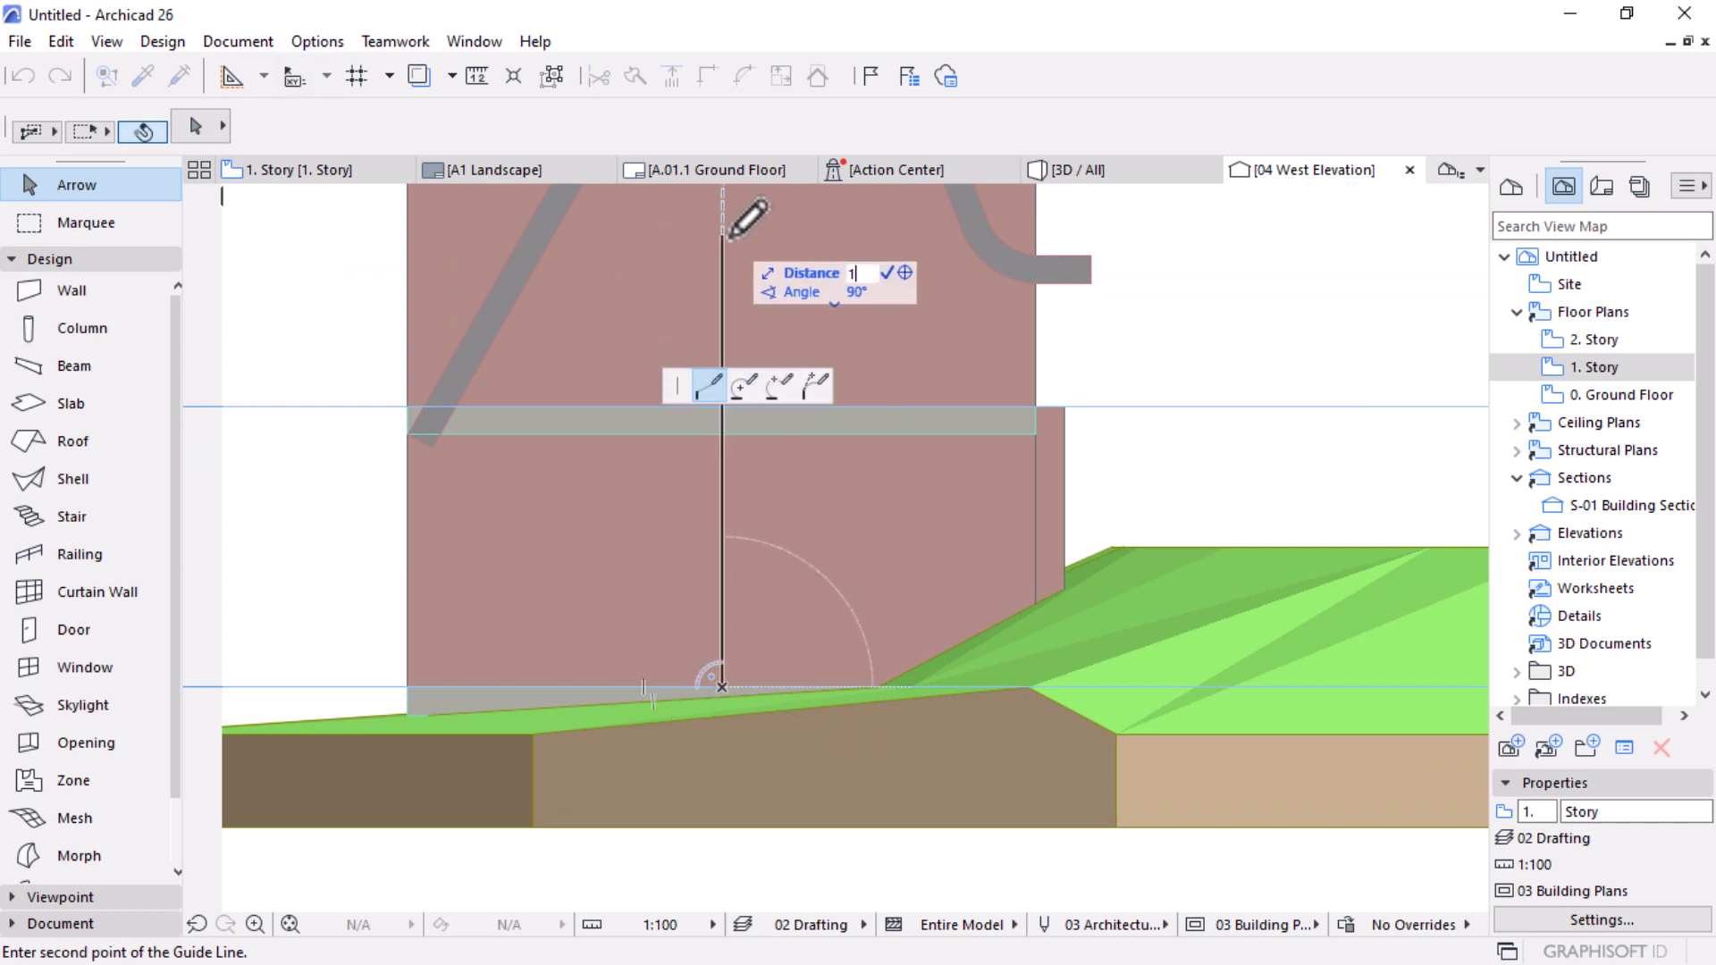
text(900)
key(Return)
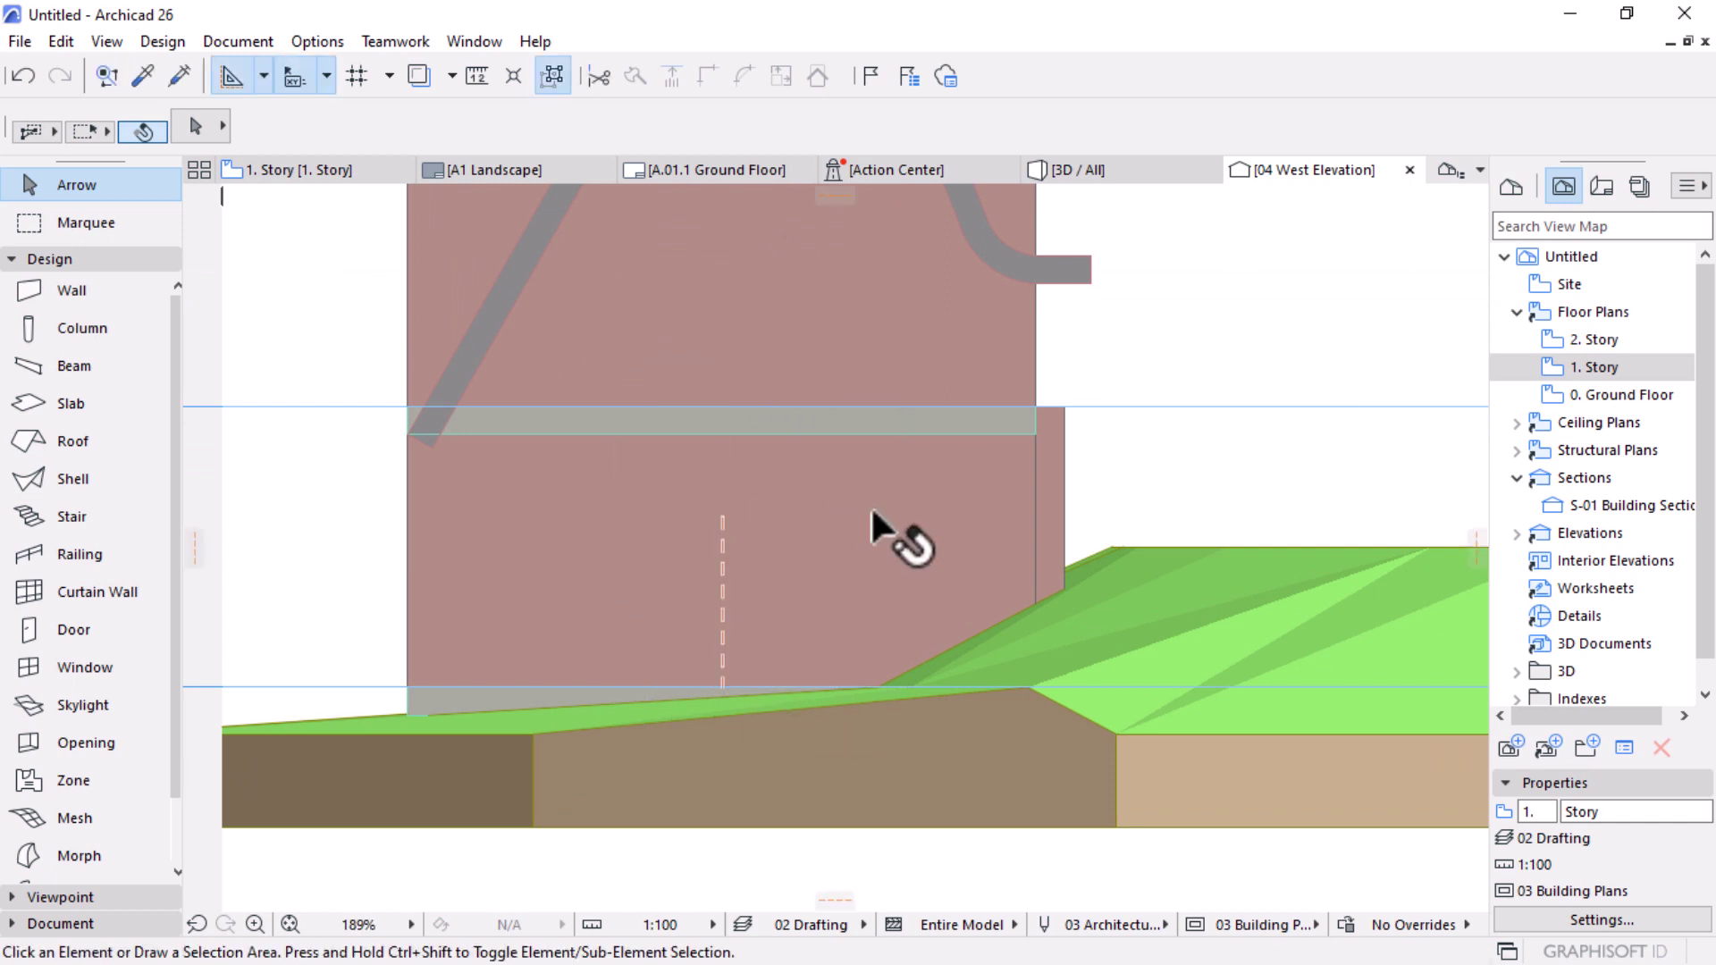
Step: Move both roof shells straight down so the underside corner of the horizontal eave aligns with the guide line's upper end
click(1068, 268)
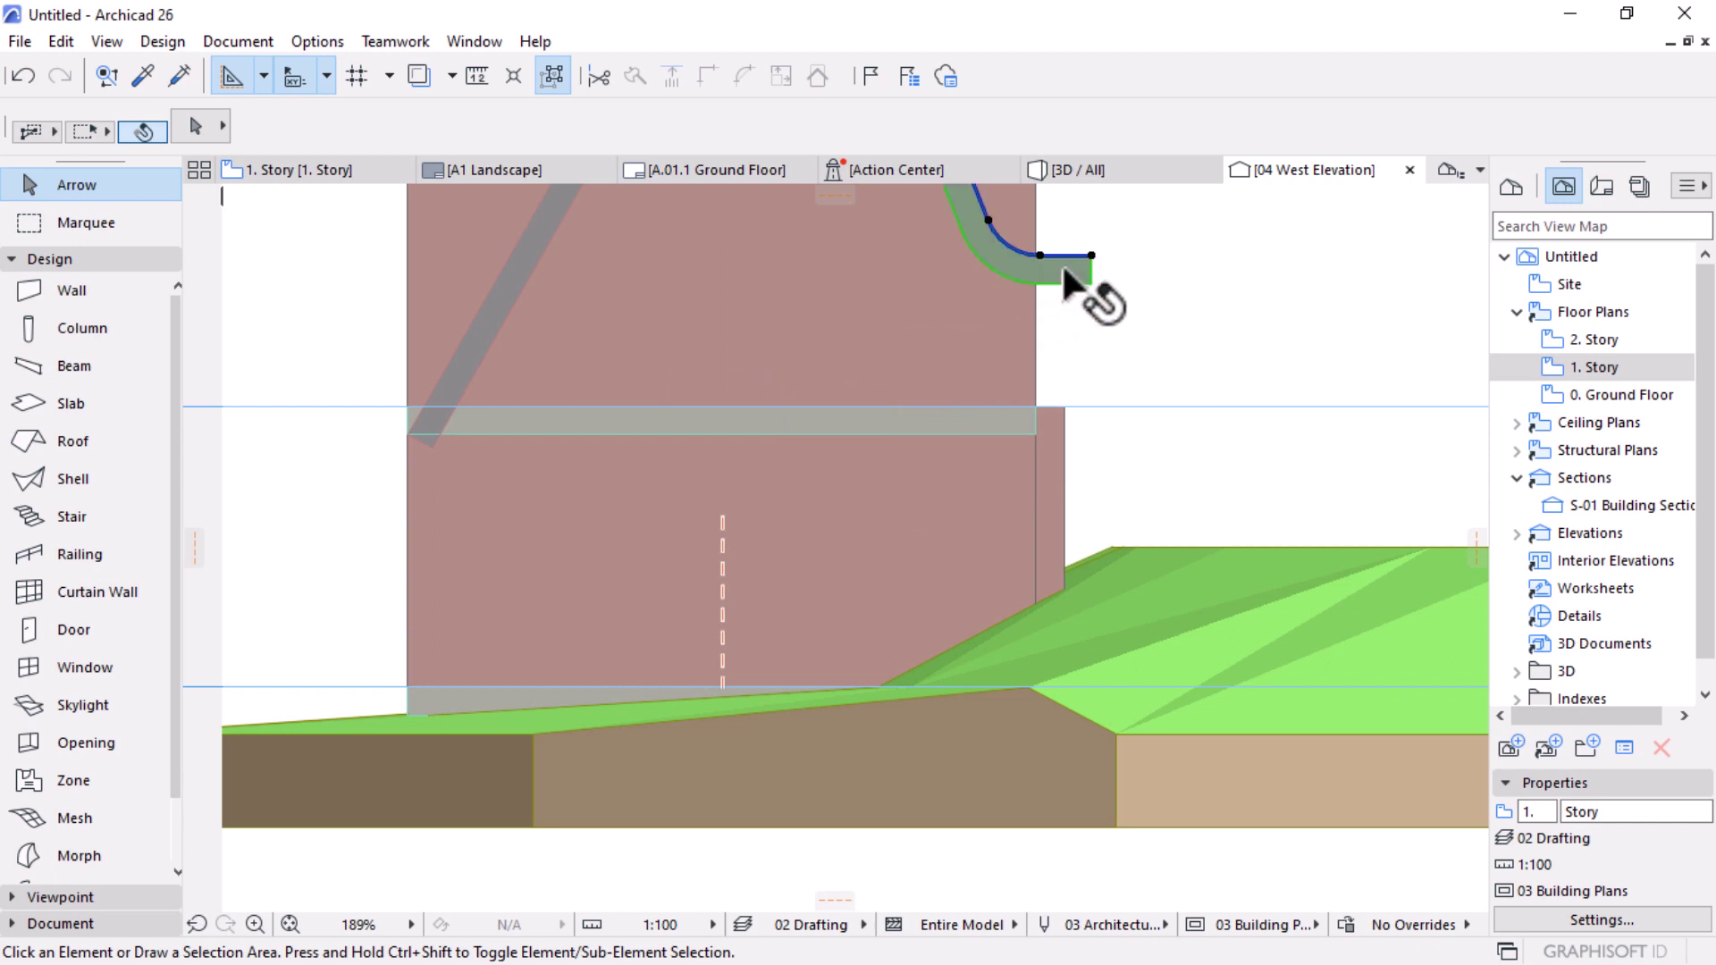
shift+click(526, 273)
key(ctrl+d)
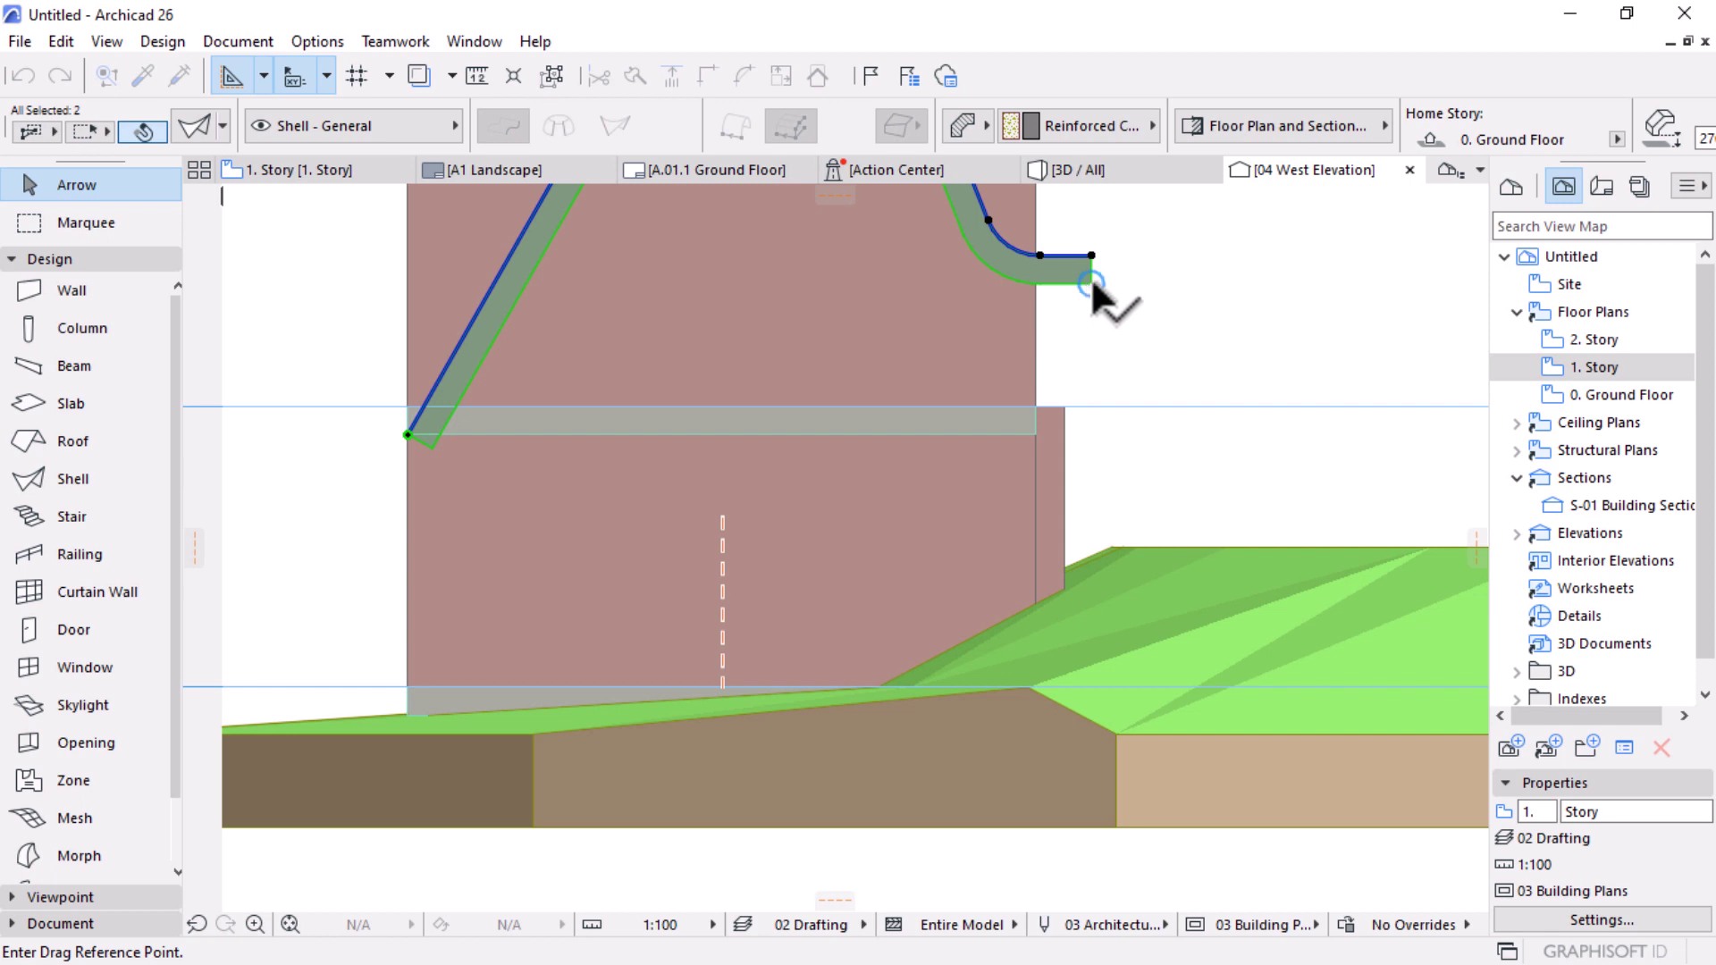
click(1090, 283)
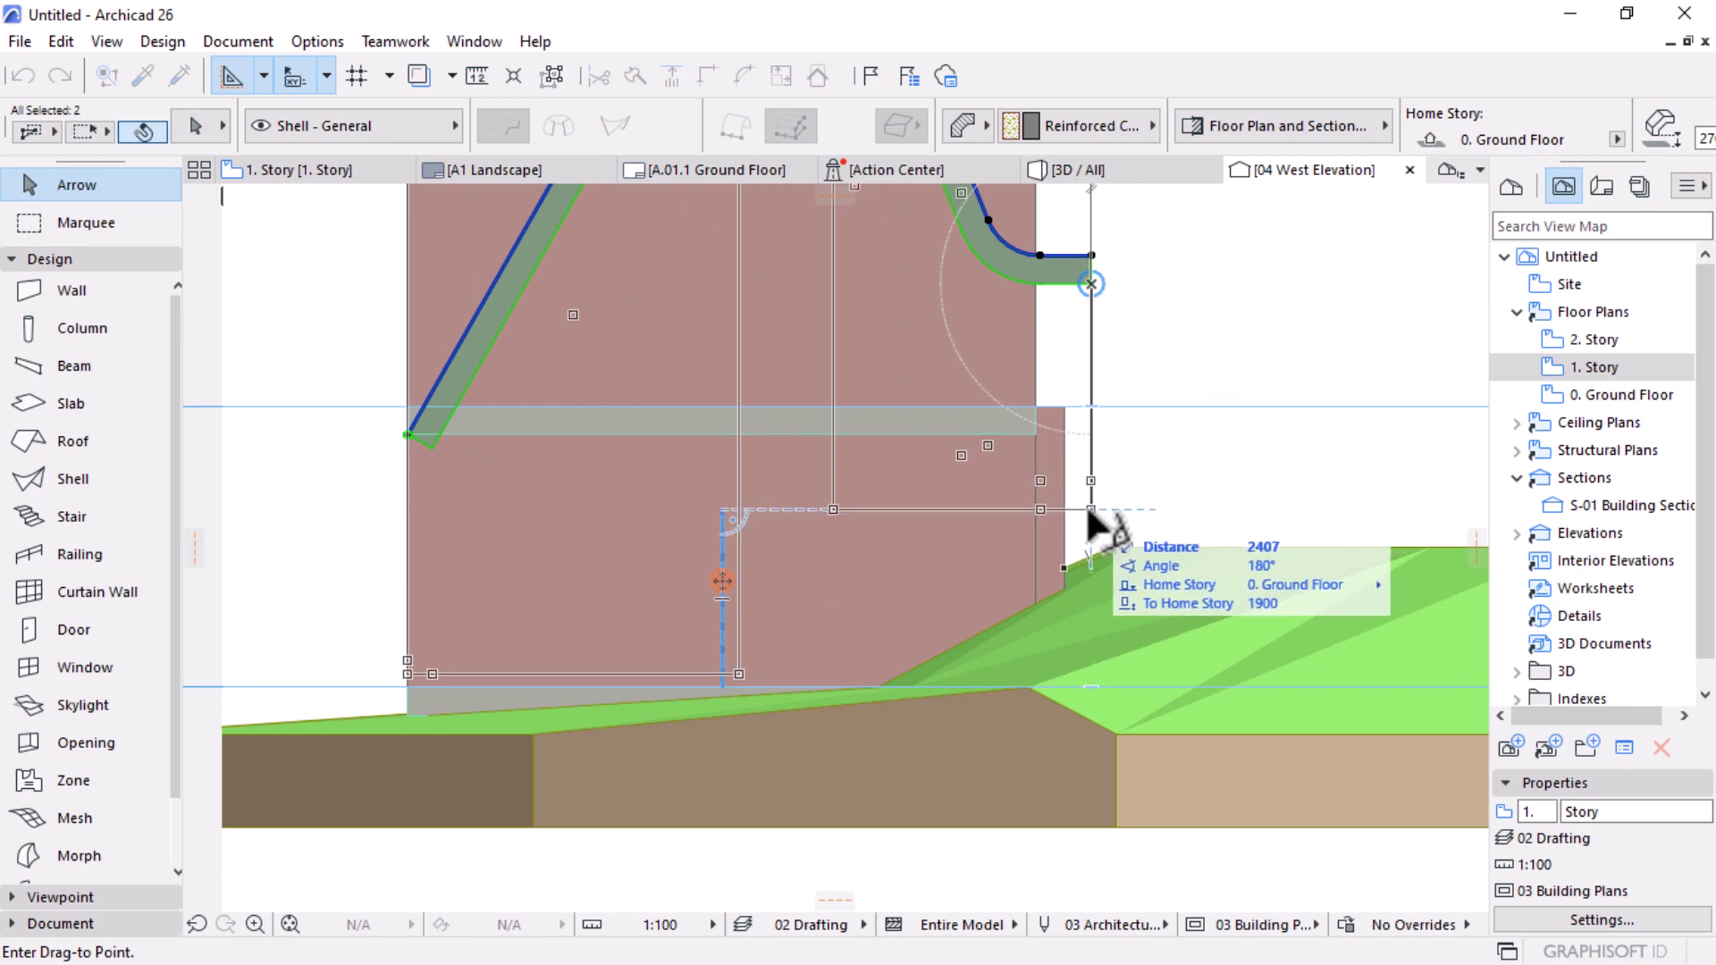
click(1089, 510)
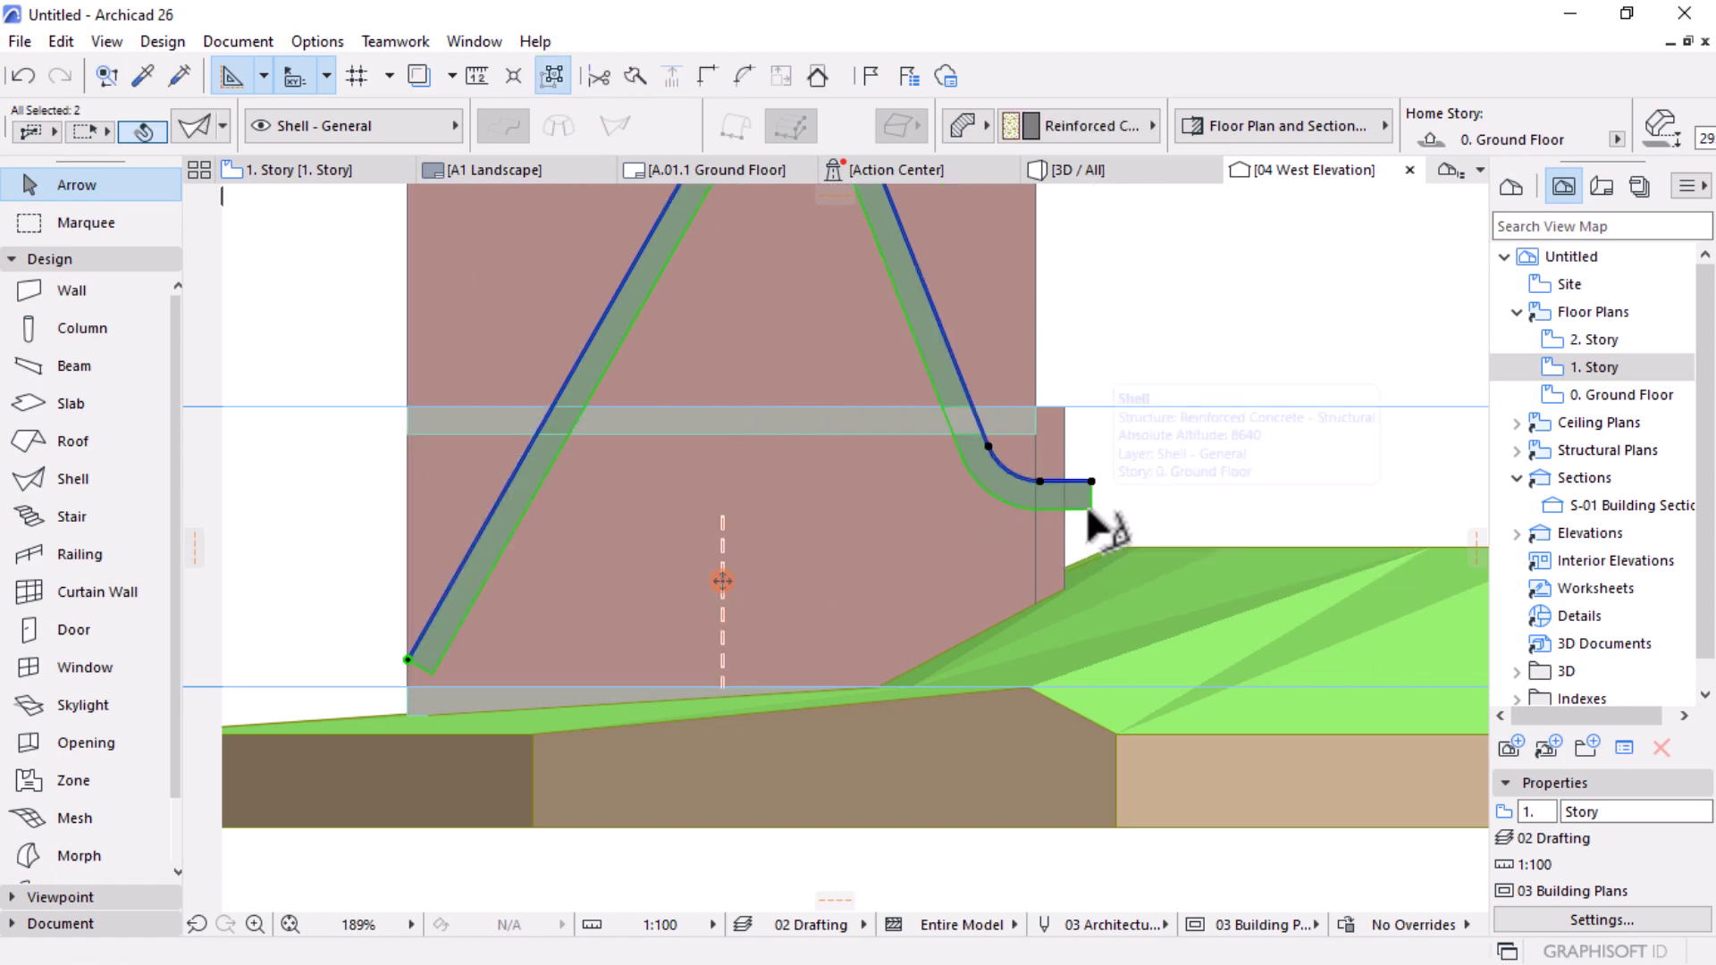
scroll(1089, 510, down, 2)
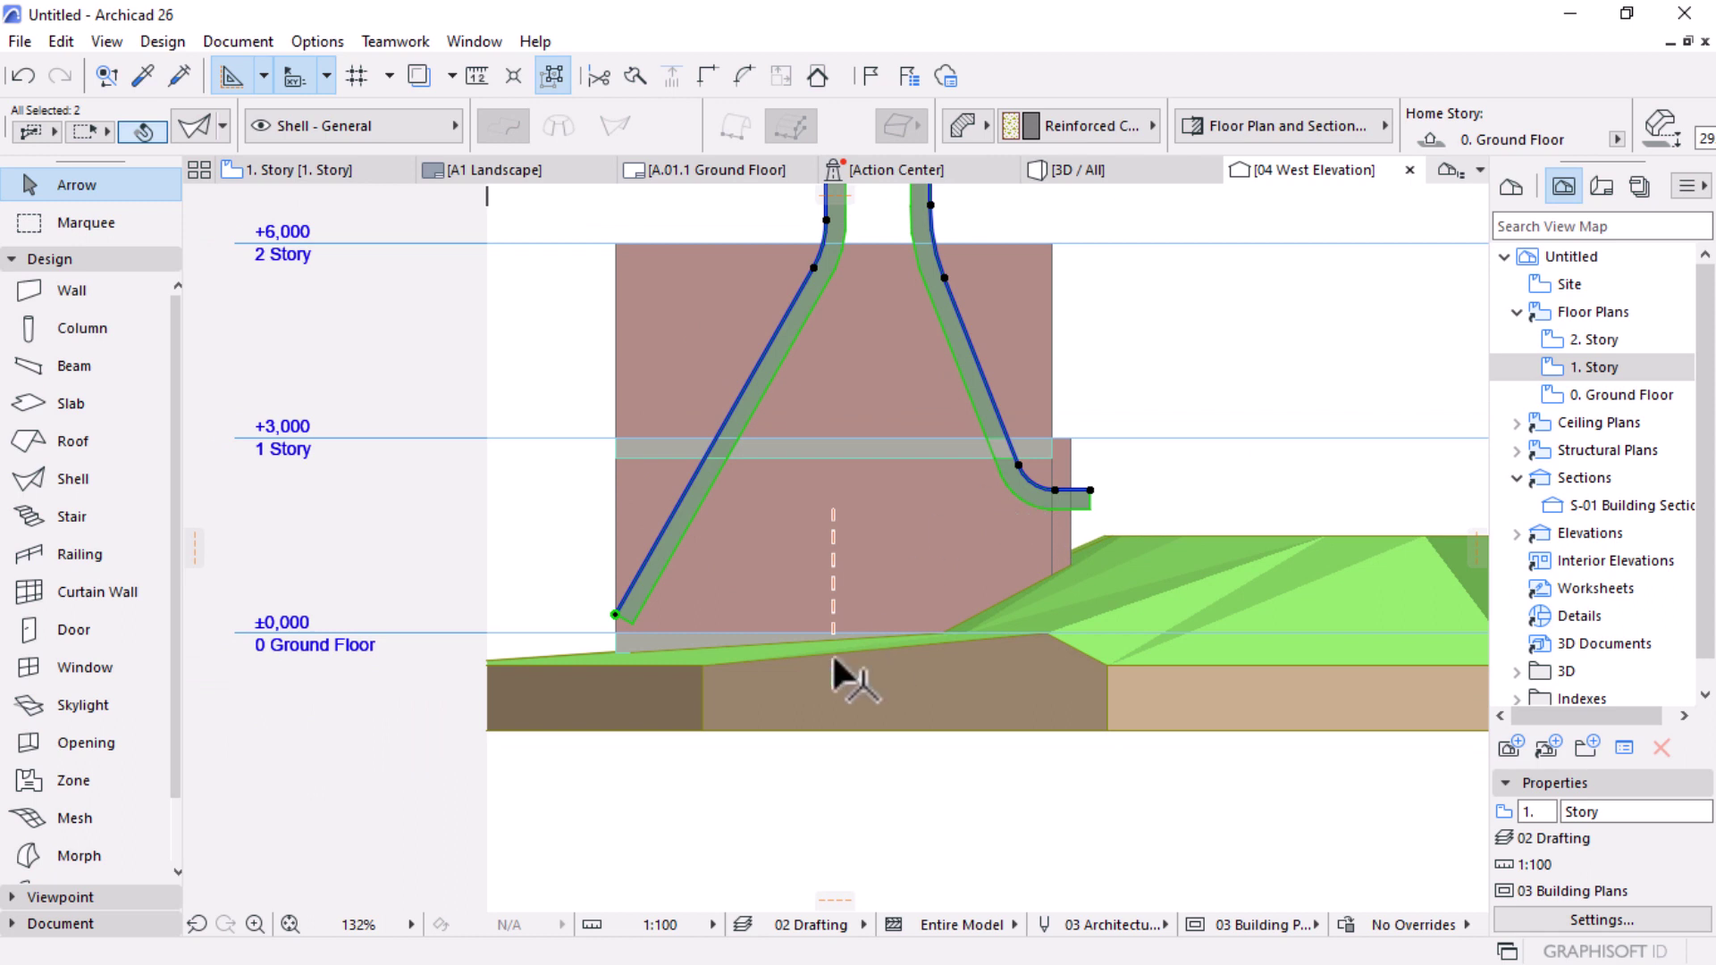
scroll(1017, 614, down, 2)
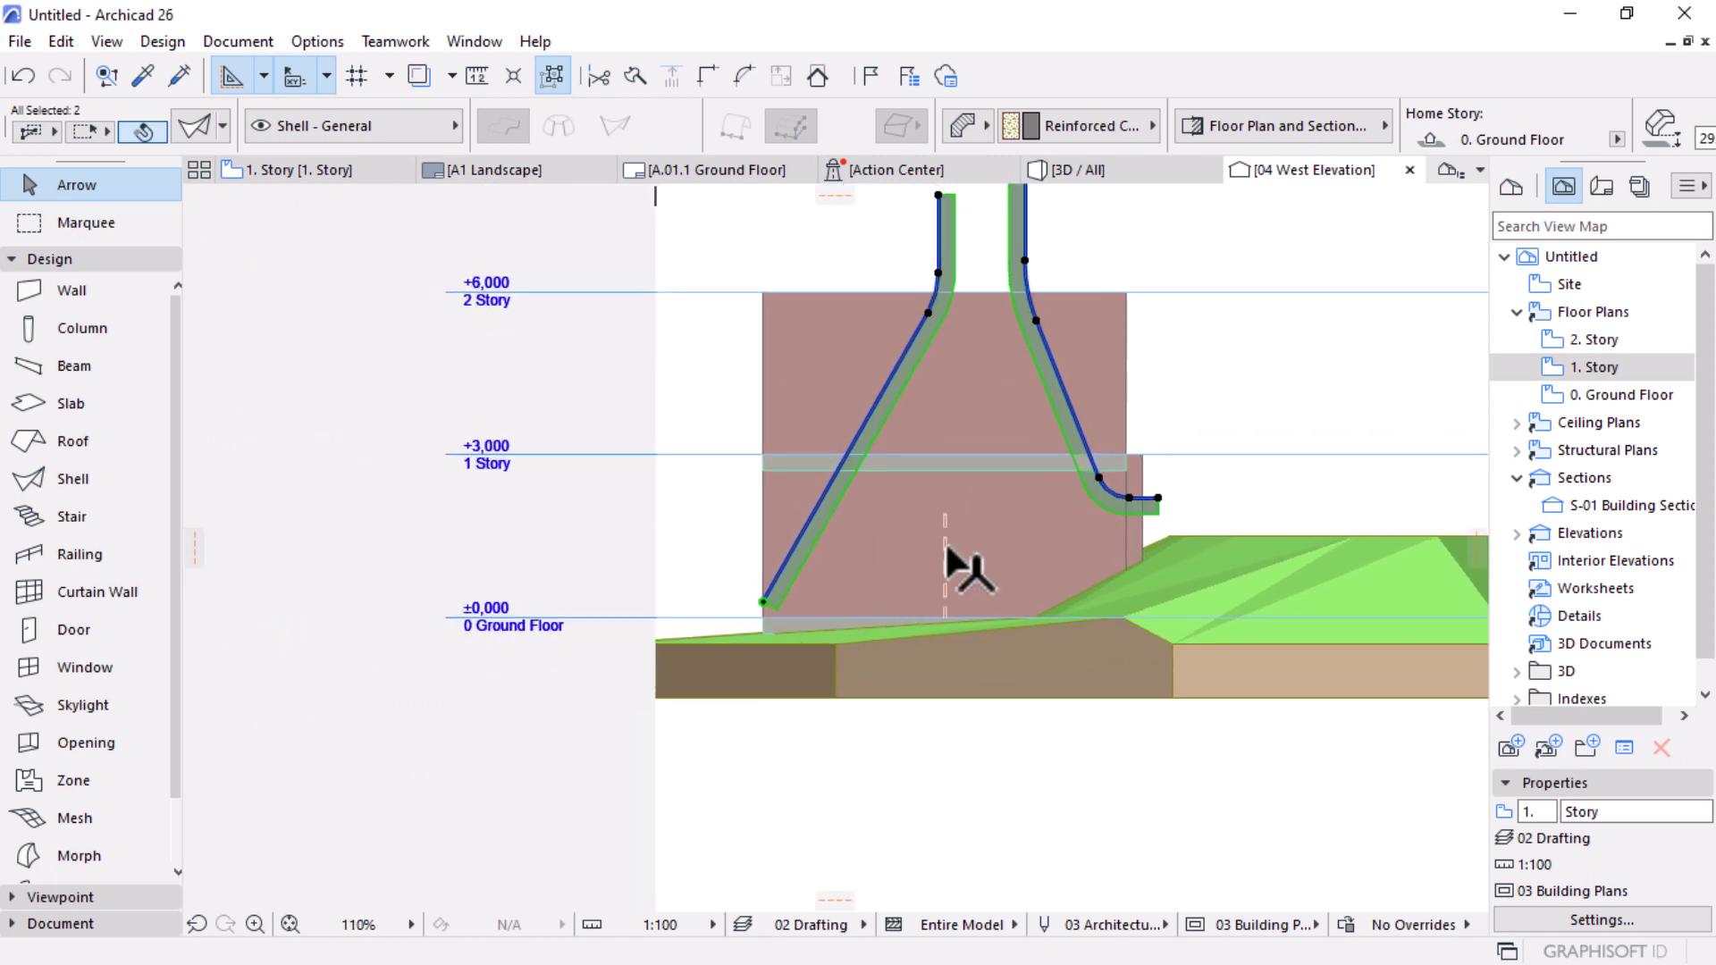
scroll(1072, 532, up, 1)
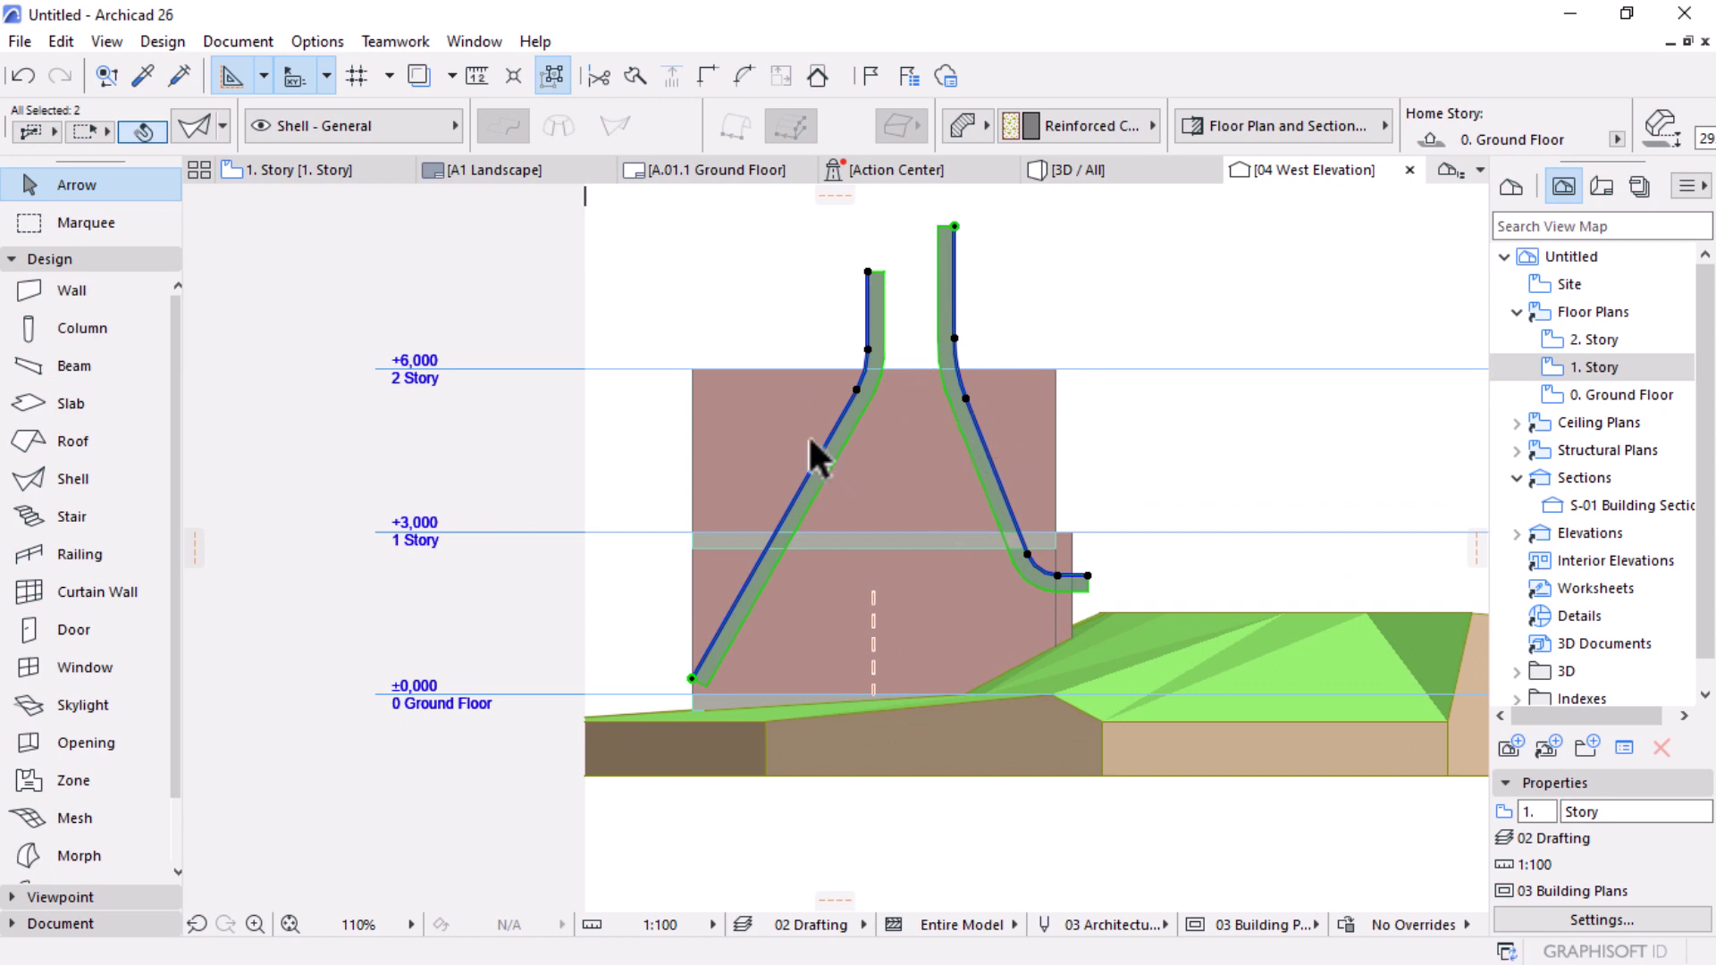
Step: Reposition the lower profile node of the straight sloping shell, extending it along its slope past the wall and down into the terrain
scroll(663, 719, up, 5)
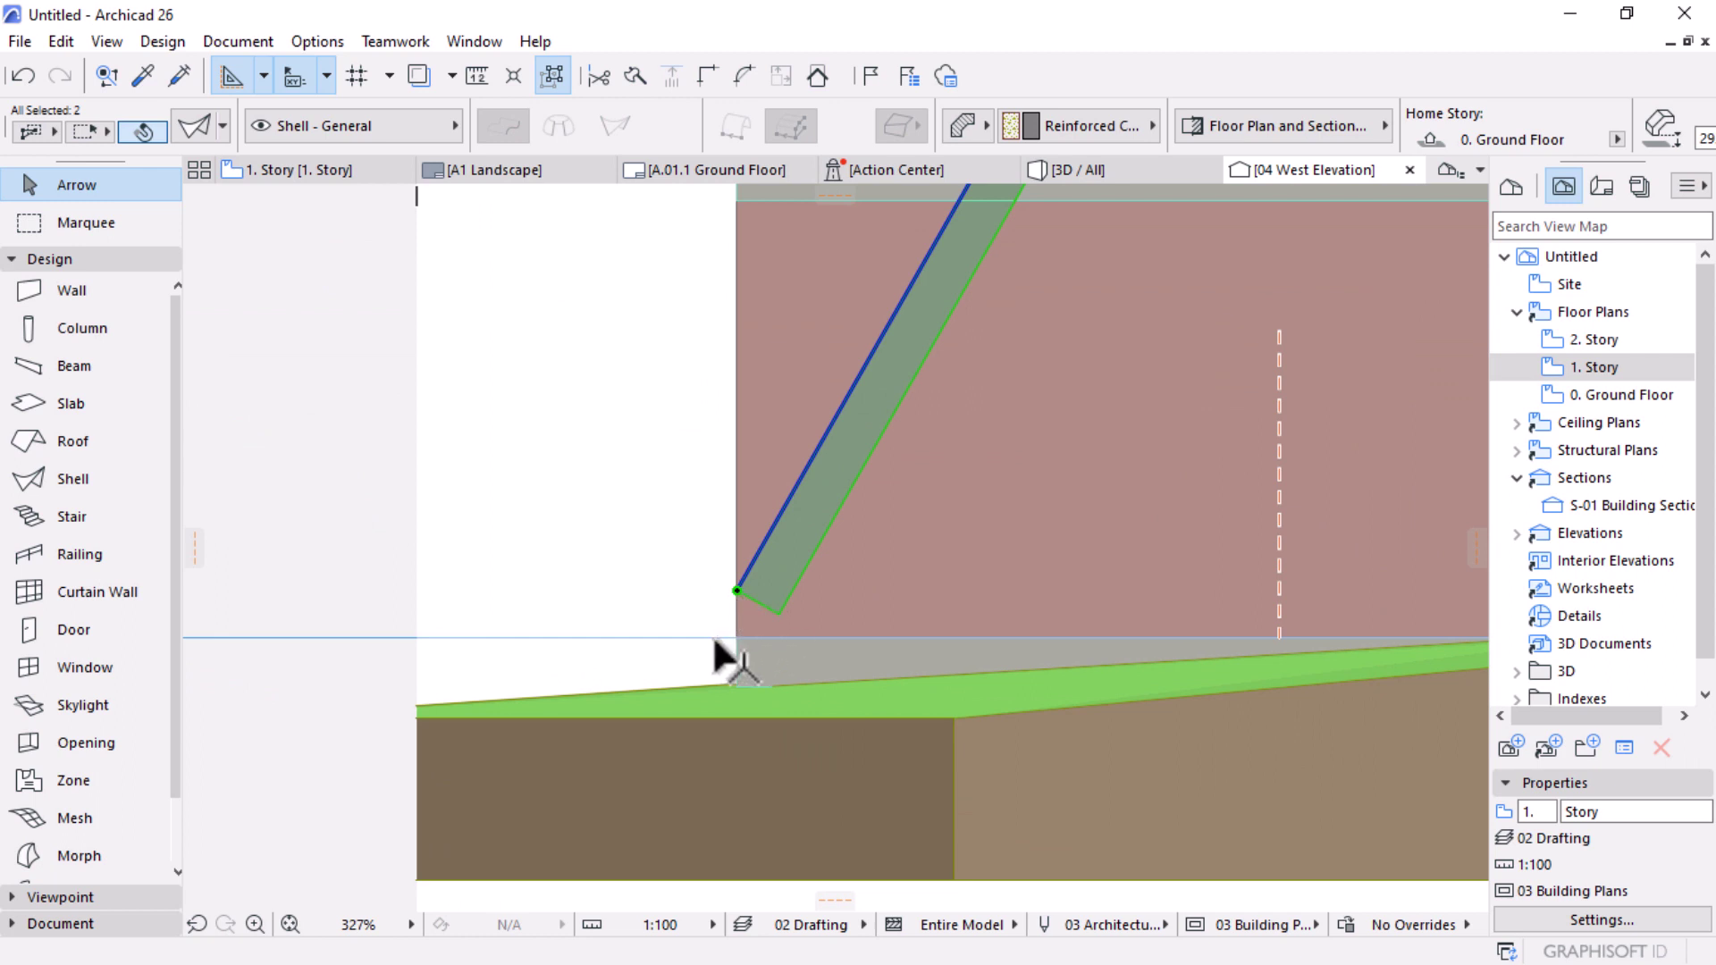
scroll(677, 716, down, 2)
scroll(620, 736, down, 4)
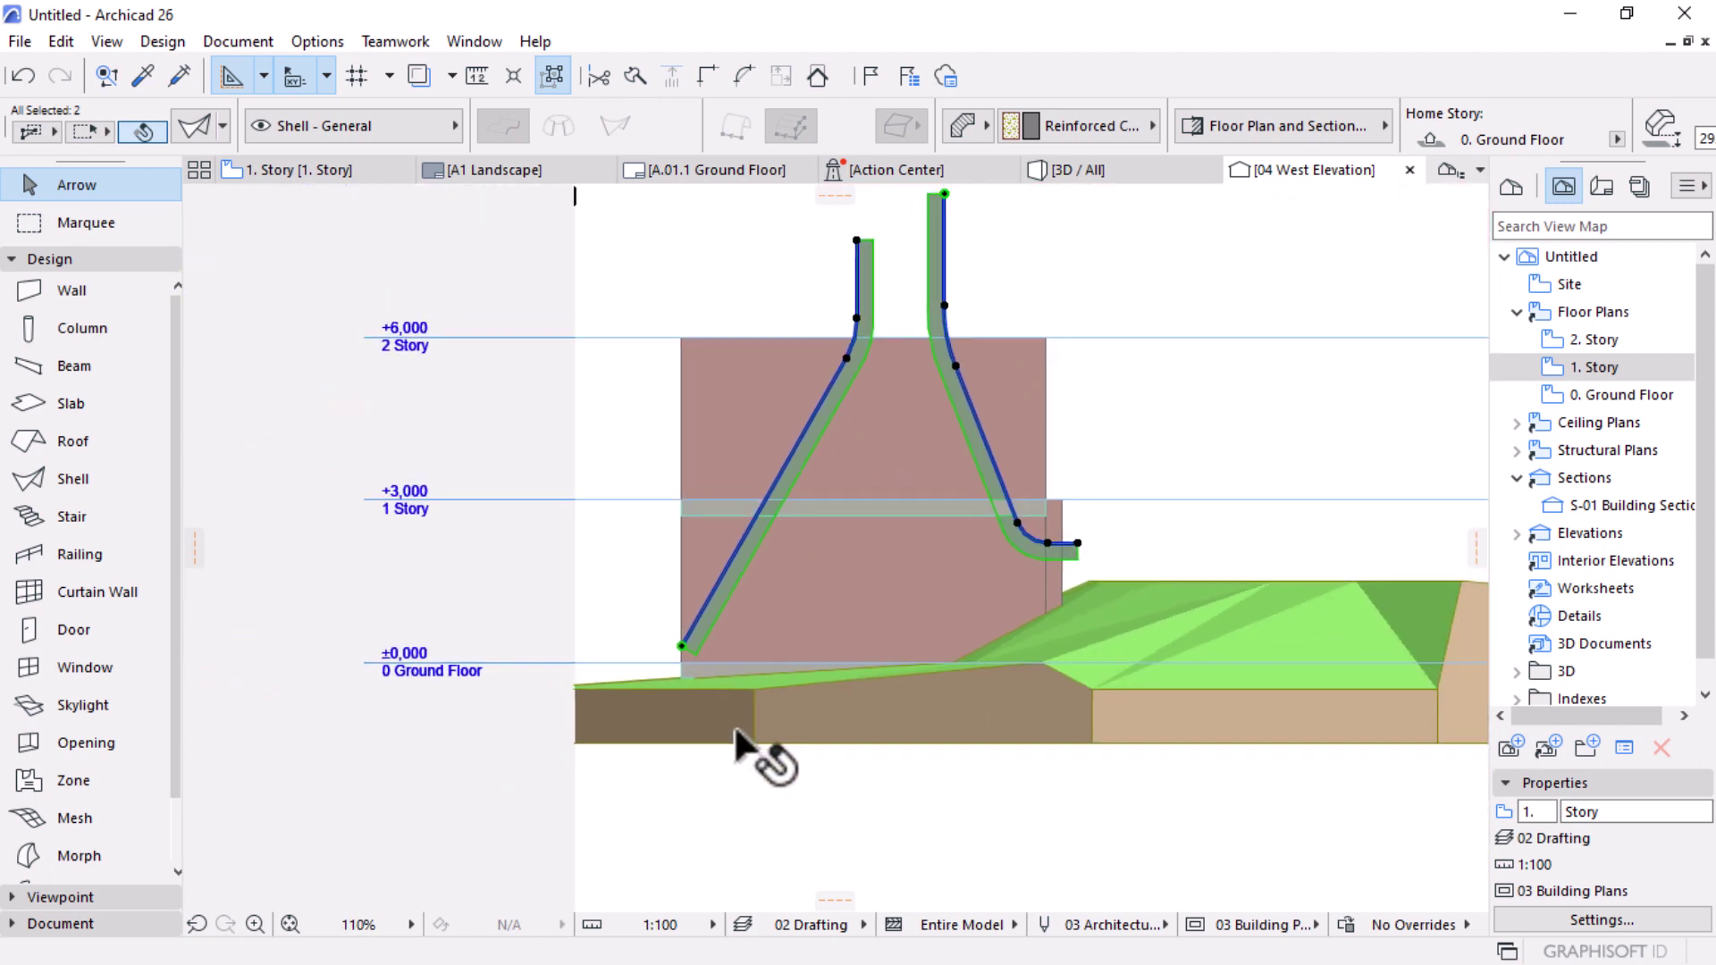
click(1021, 556)
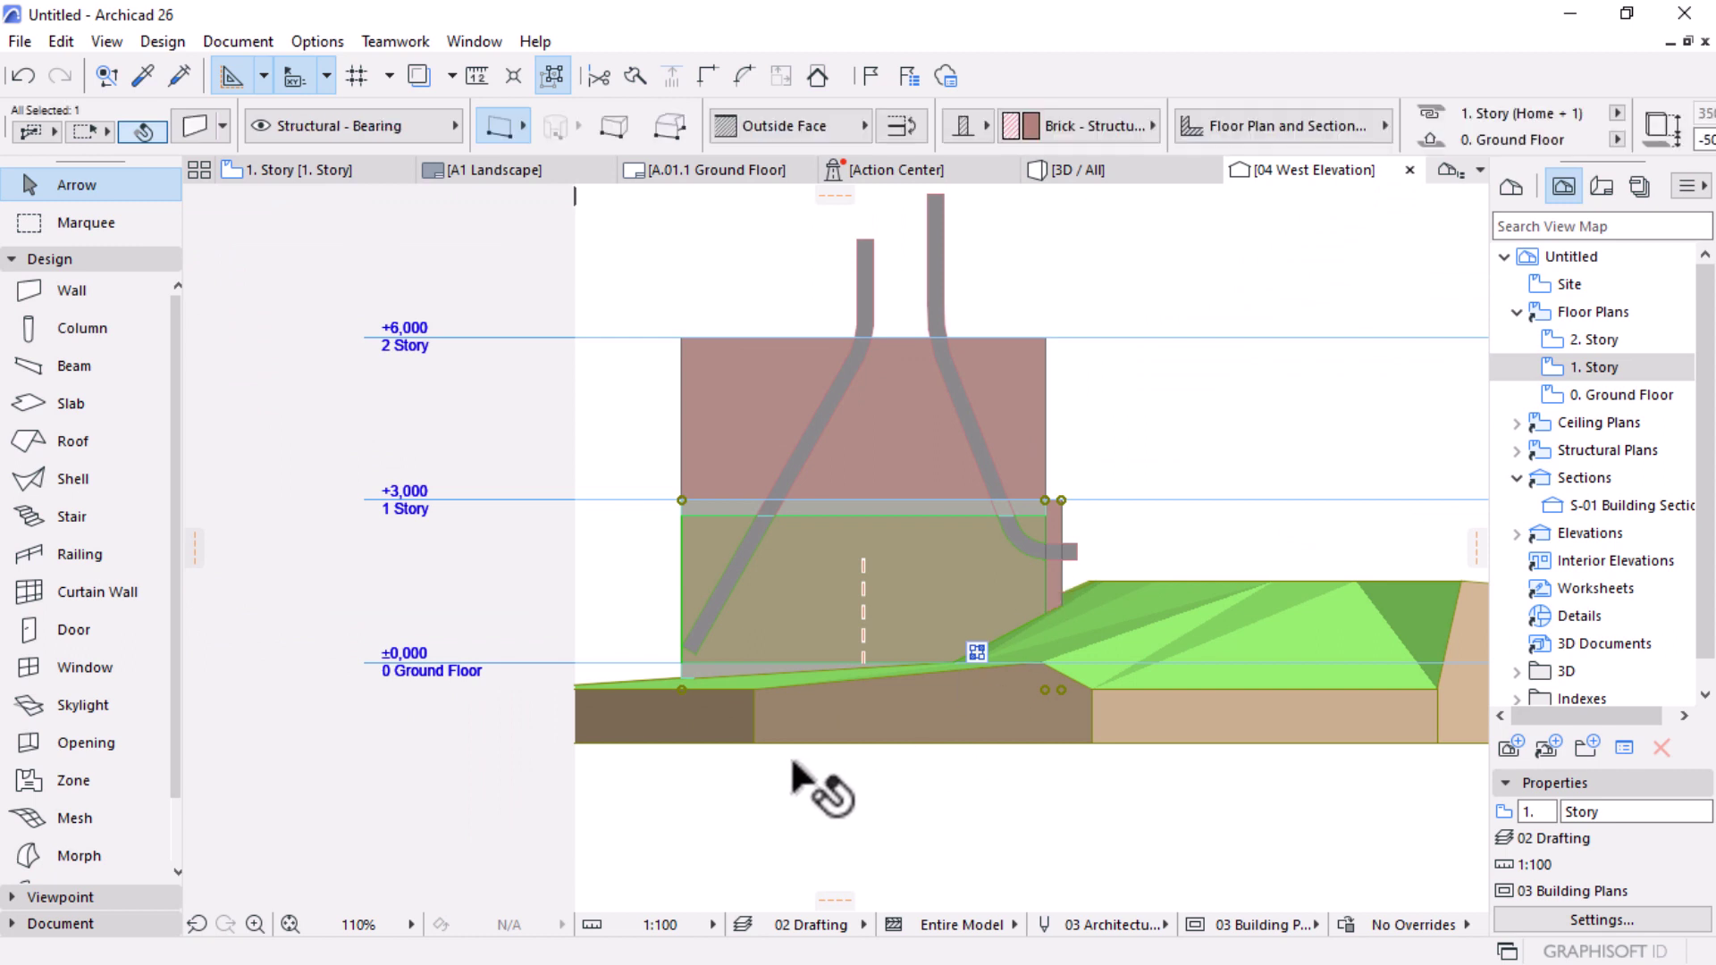
scroll(706, 659, up, 3)
click(695, 603)
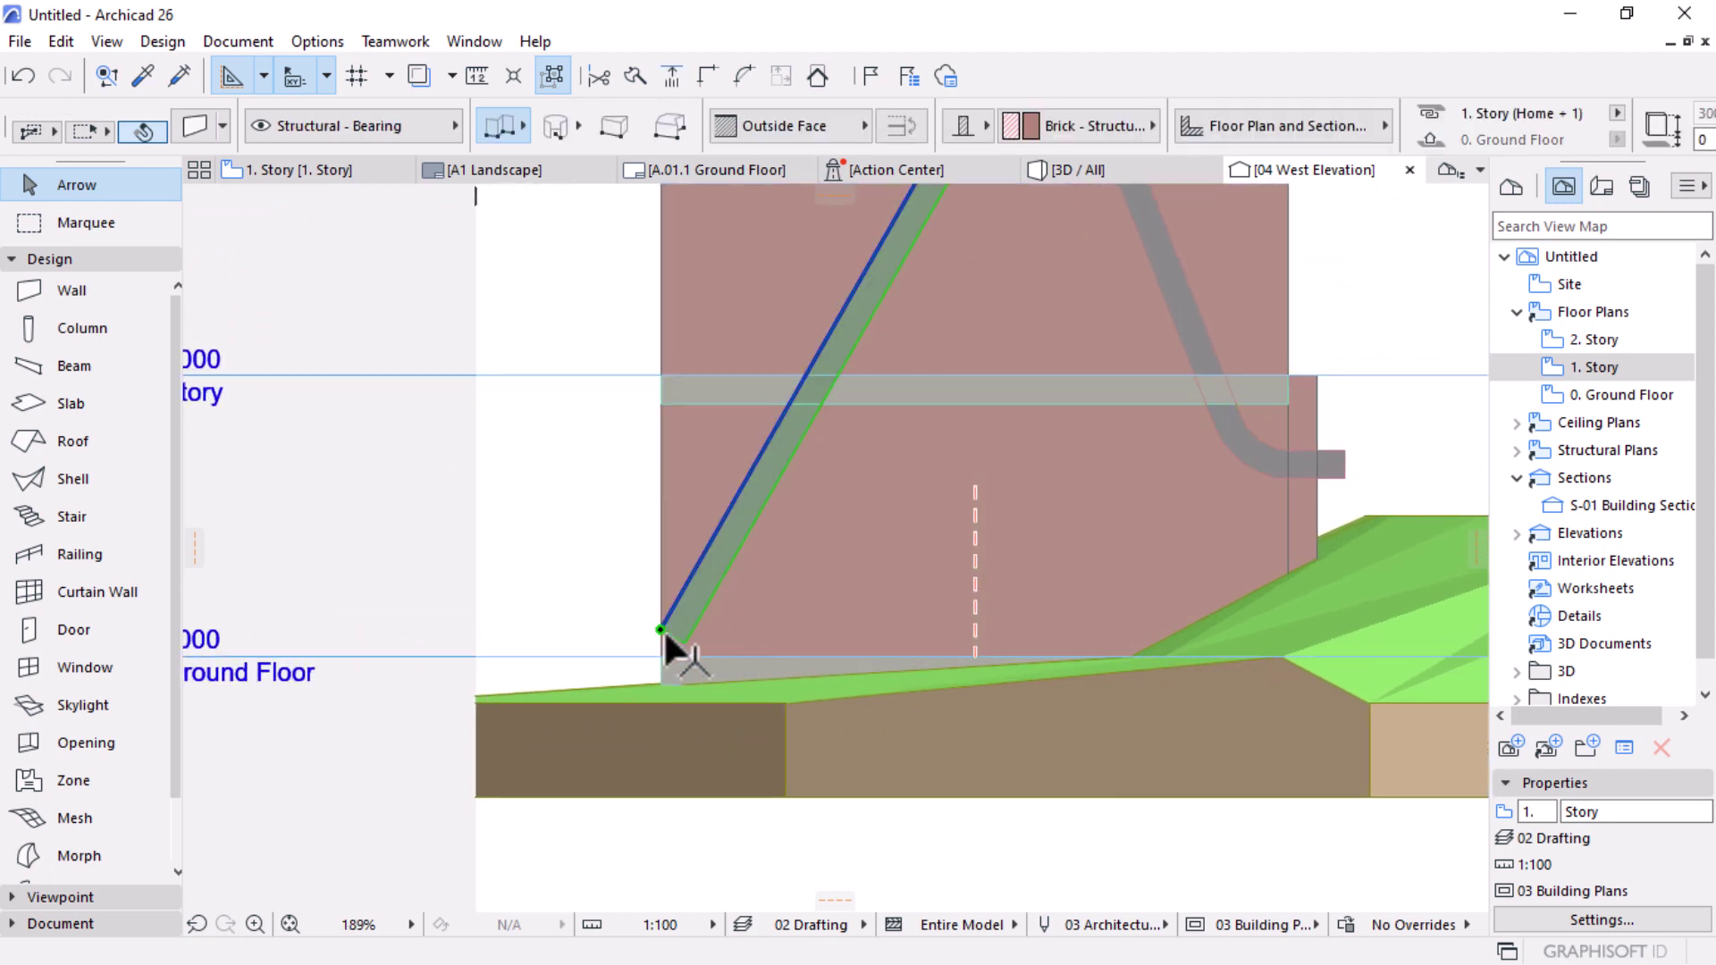
click(662, 630)
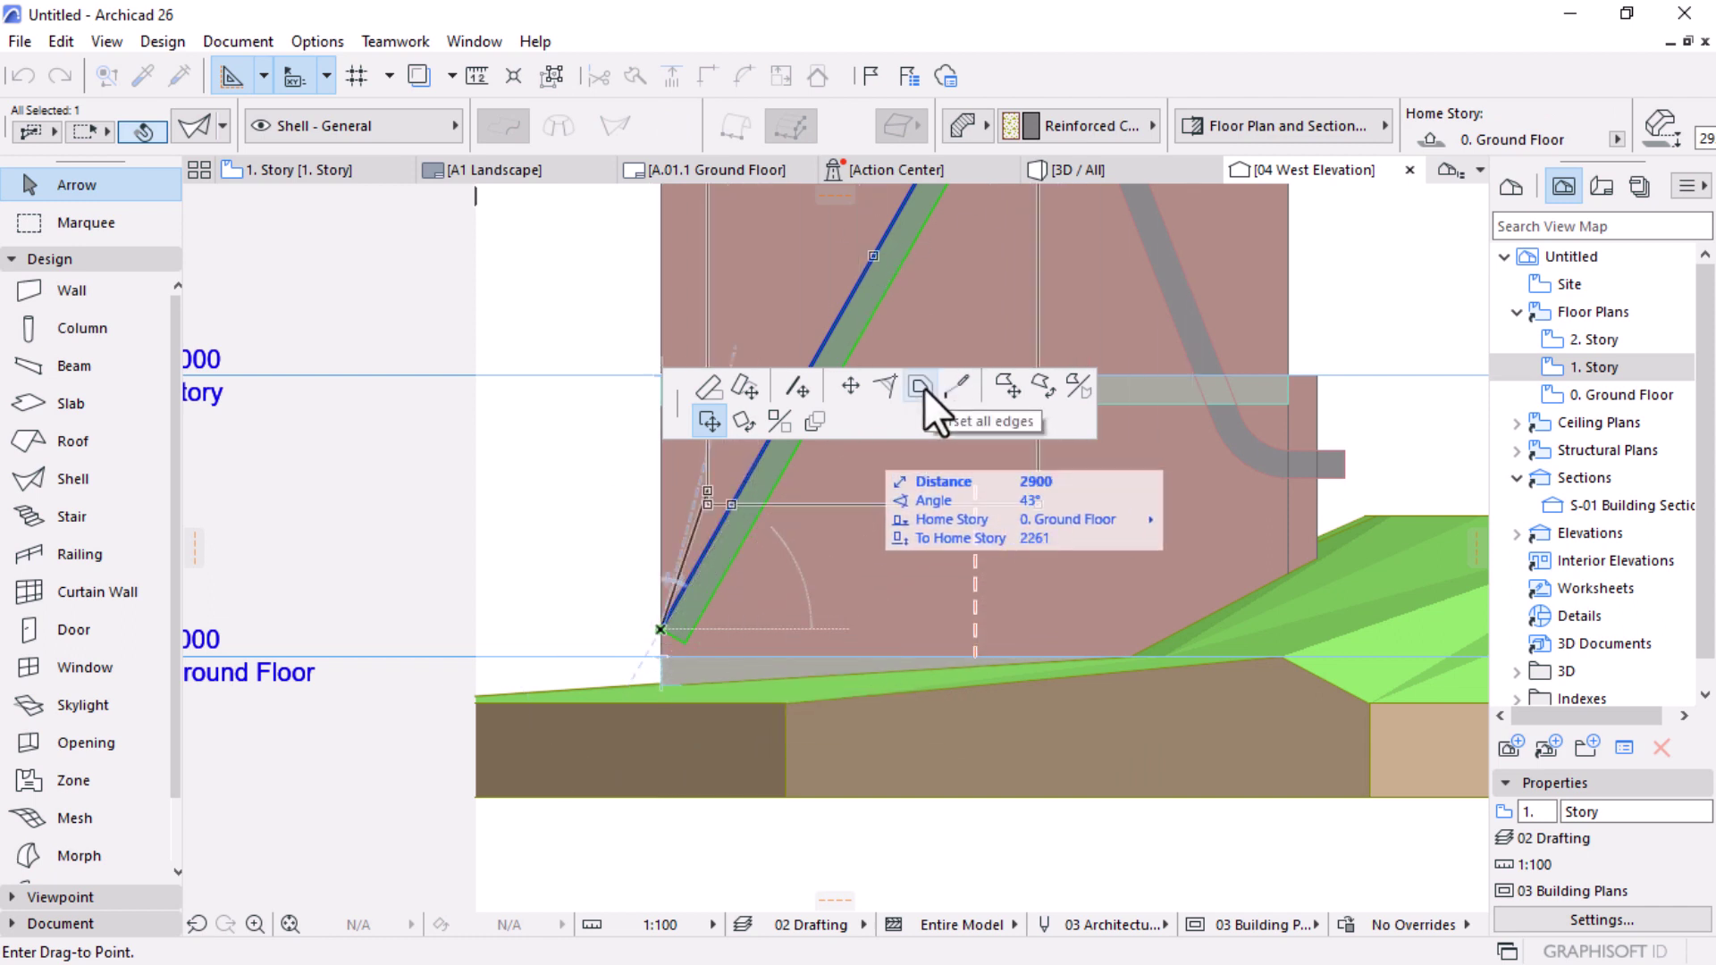
click(847, 387)
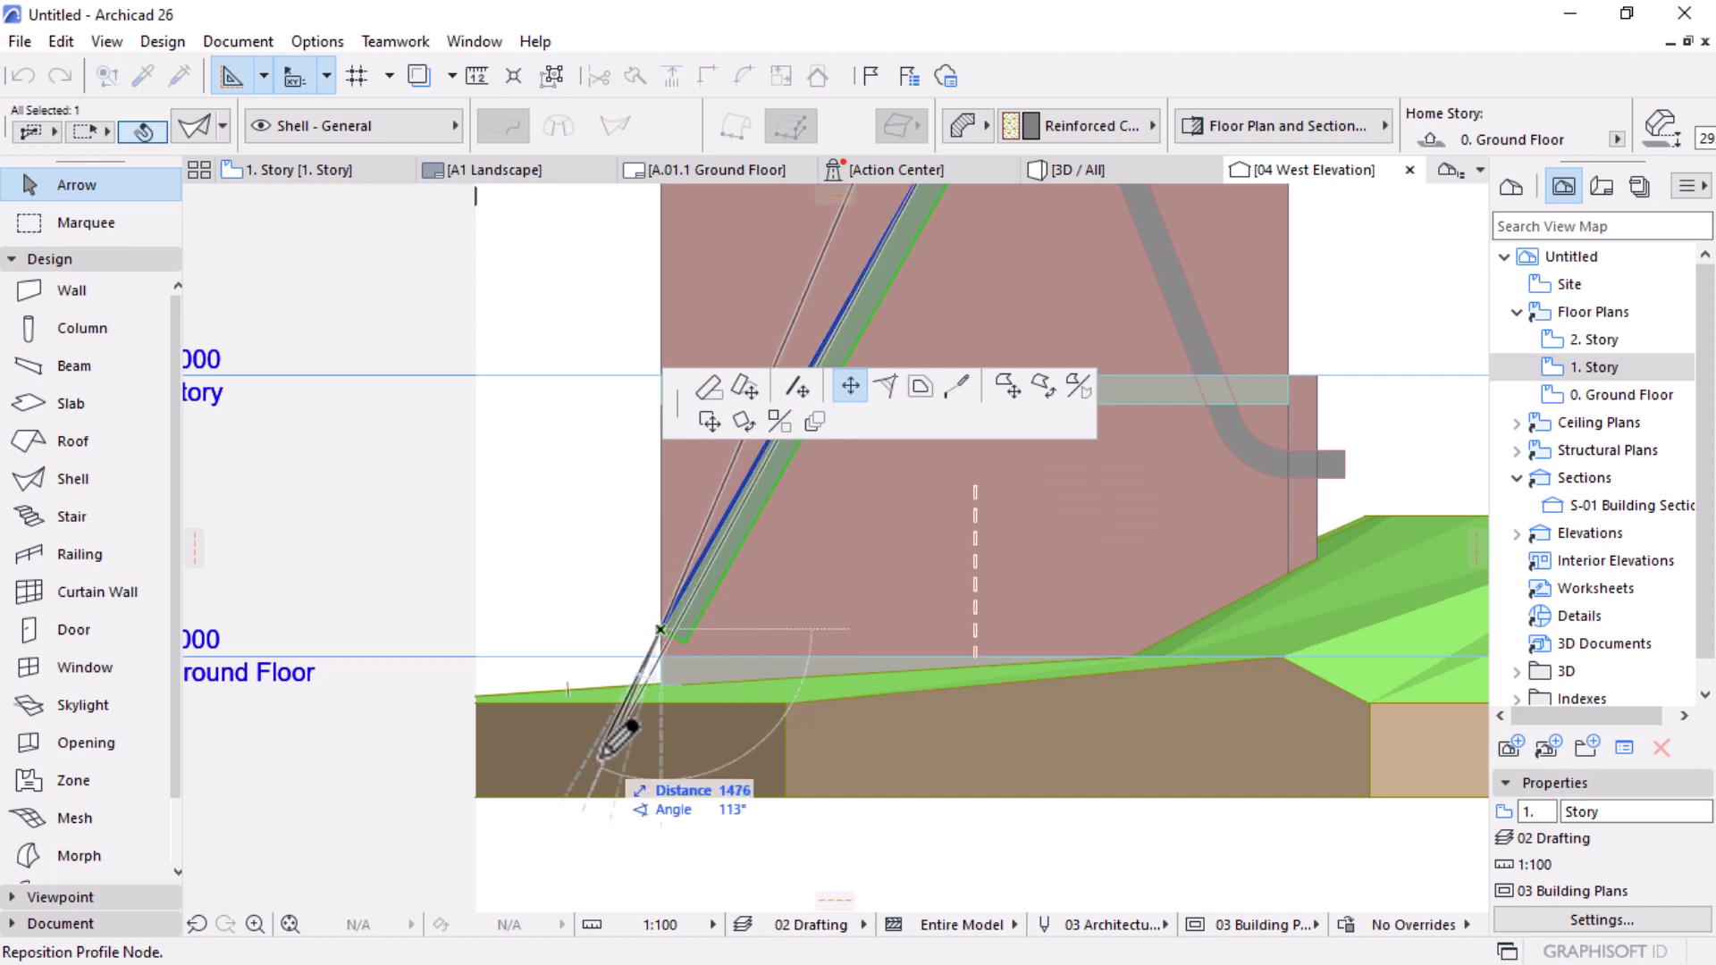
scroll(602, 753, up, 3)
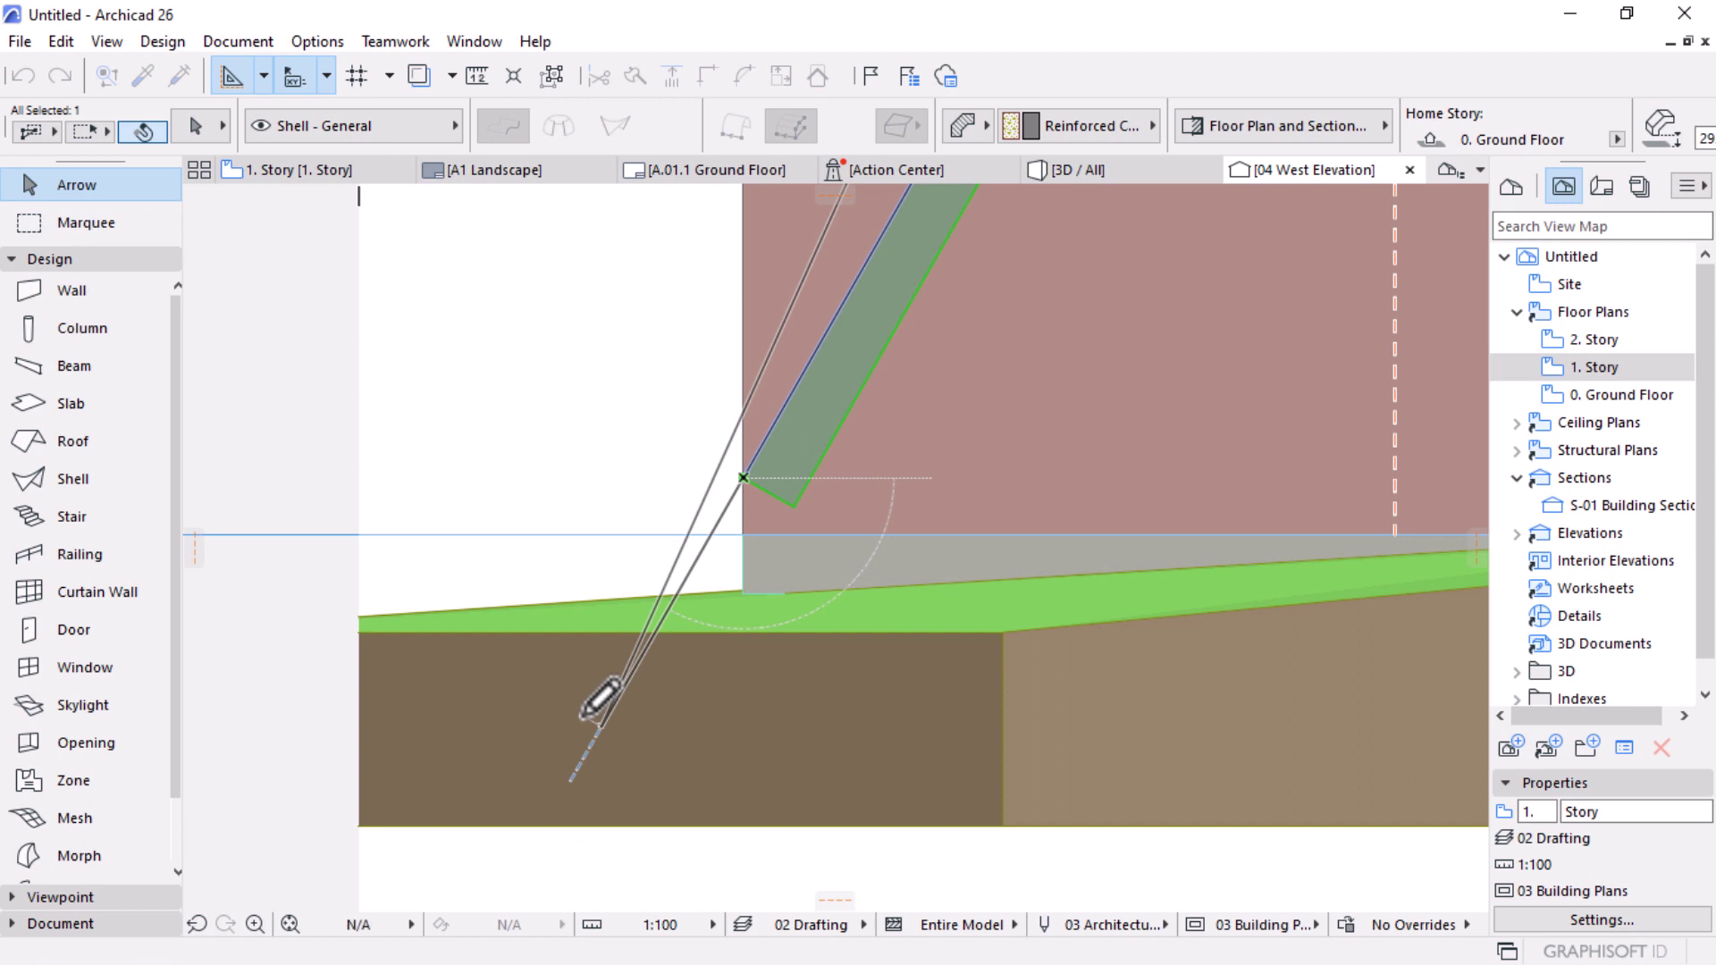
click(581, 712)
Step: Examine in elevation how the extended shell and its counterpart meet the walls, slabs, terrain and story levels
scroll(579, 710, down, 4)
scroll(666, 599, down, 4)
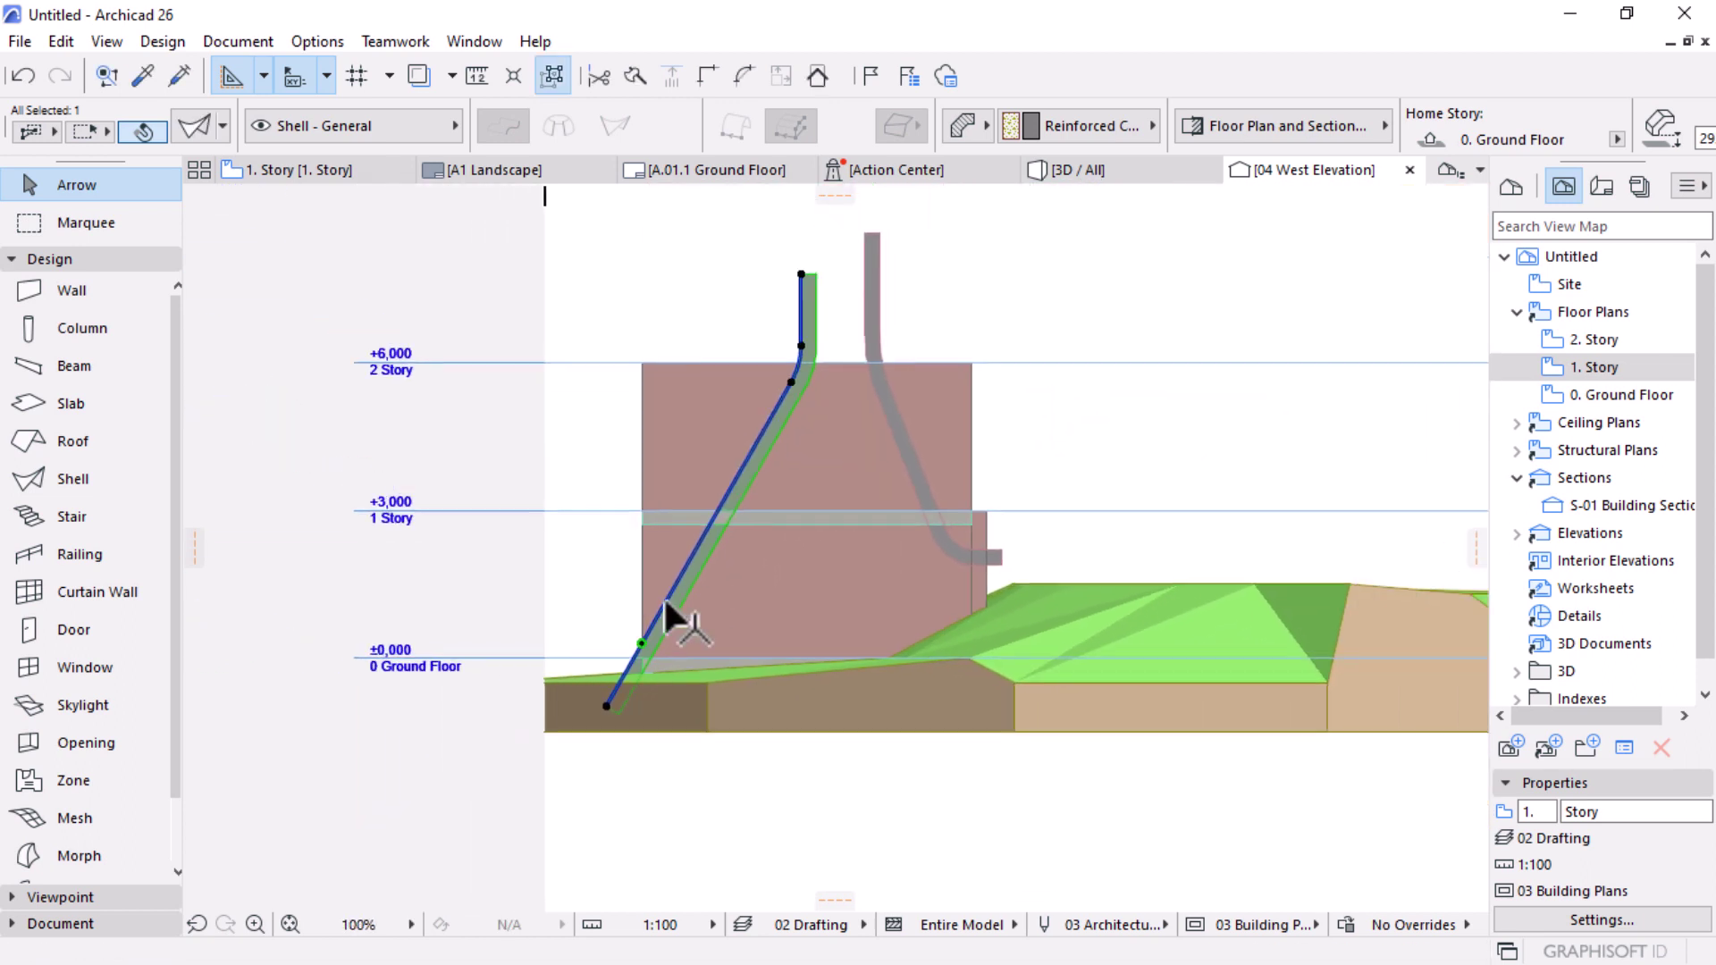
scroll(728, 484, up, 3)
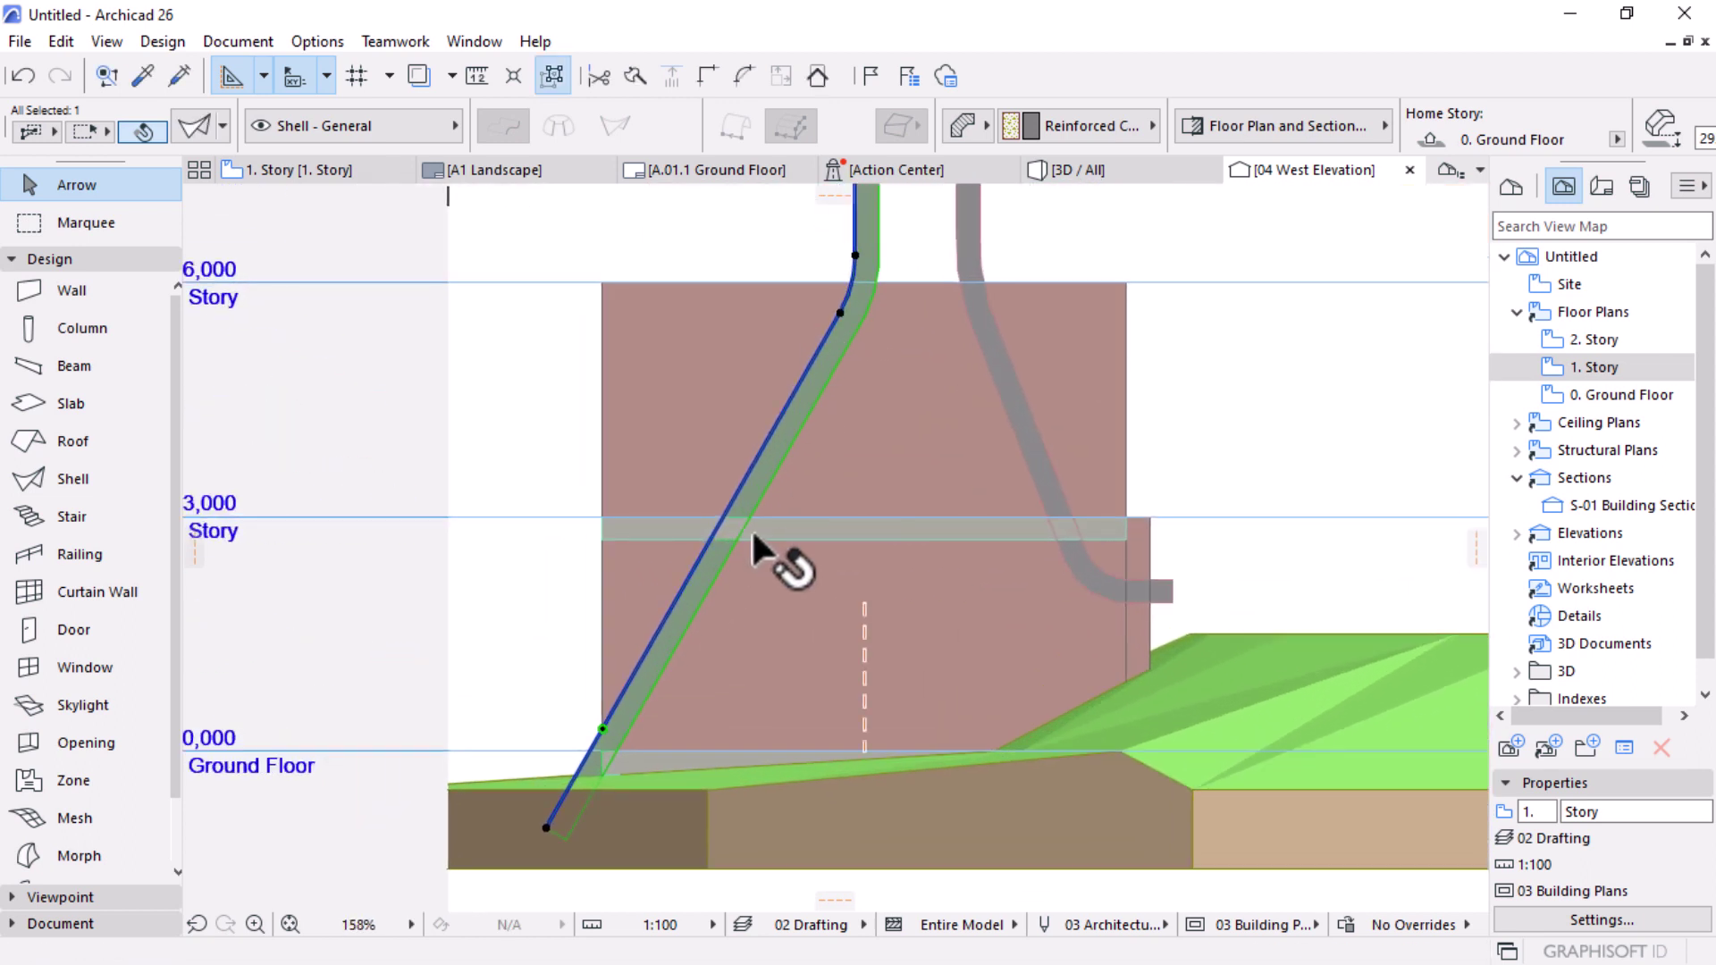
scroll(806, 472, down, 3)
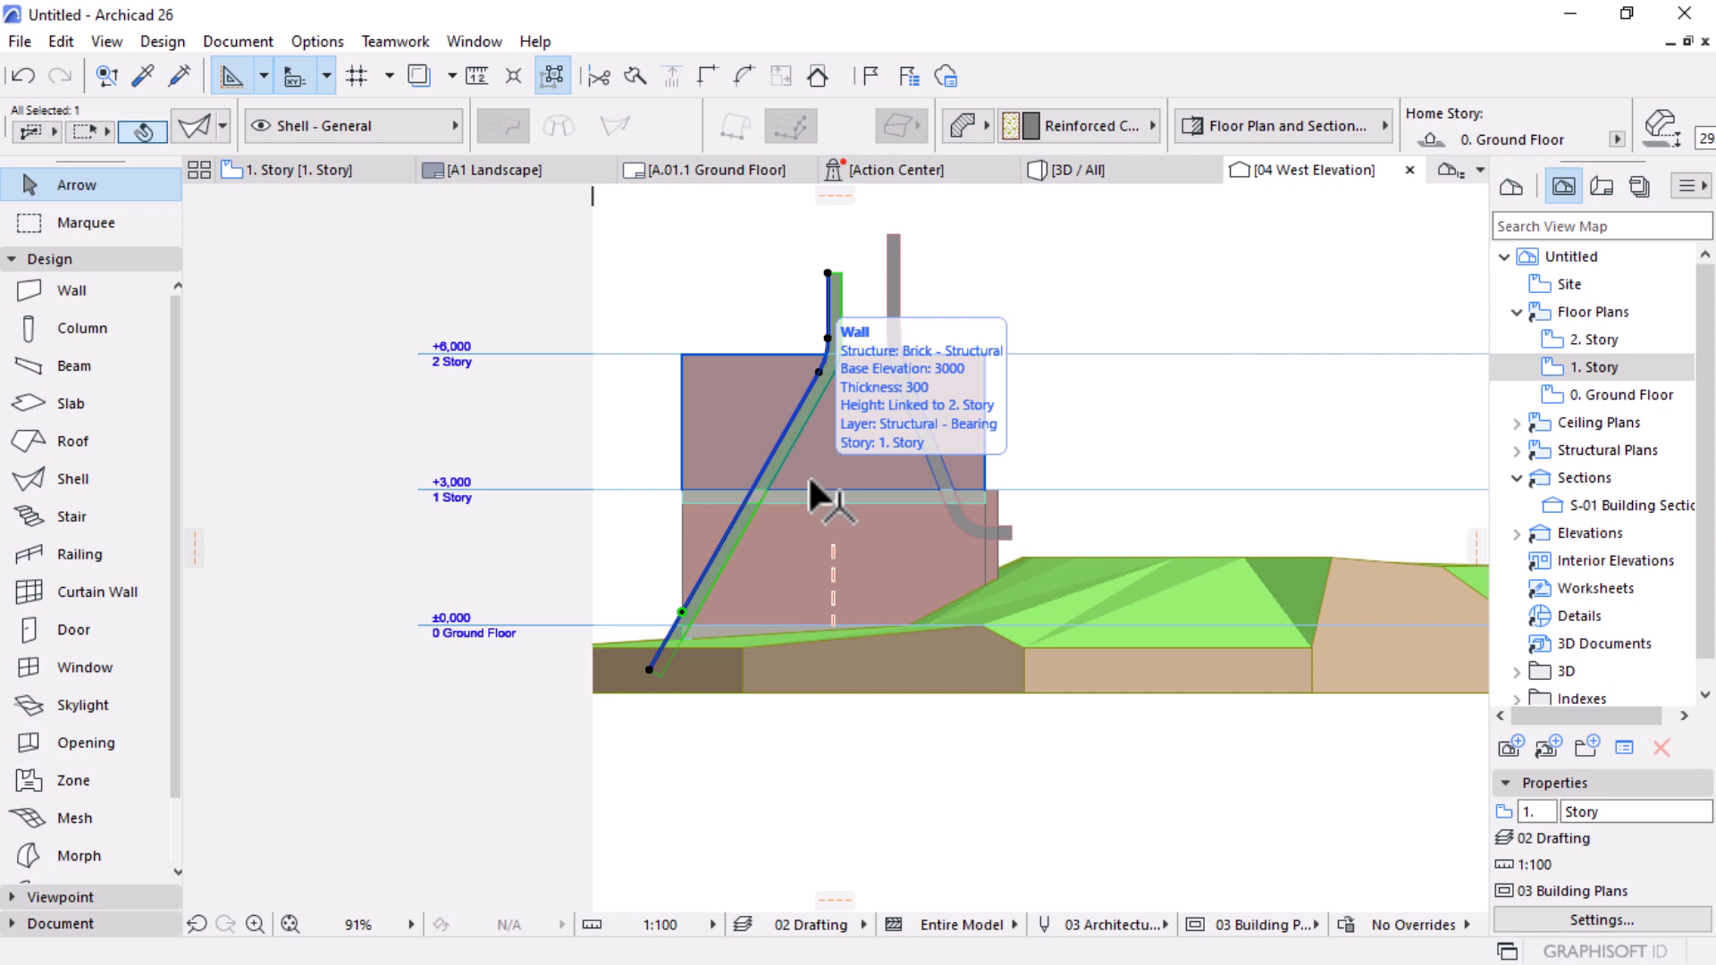
scroll(808, 474, up, 3)
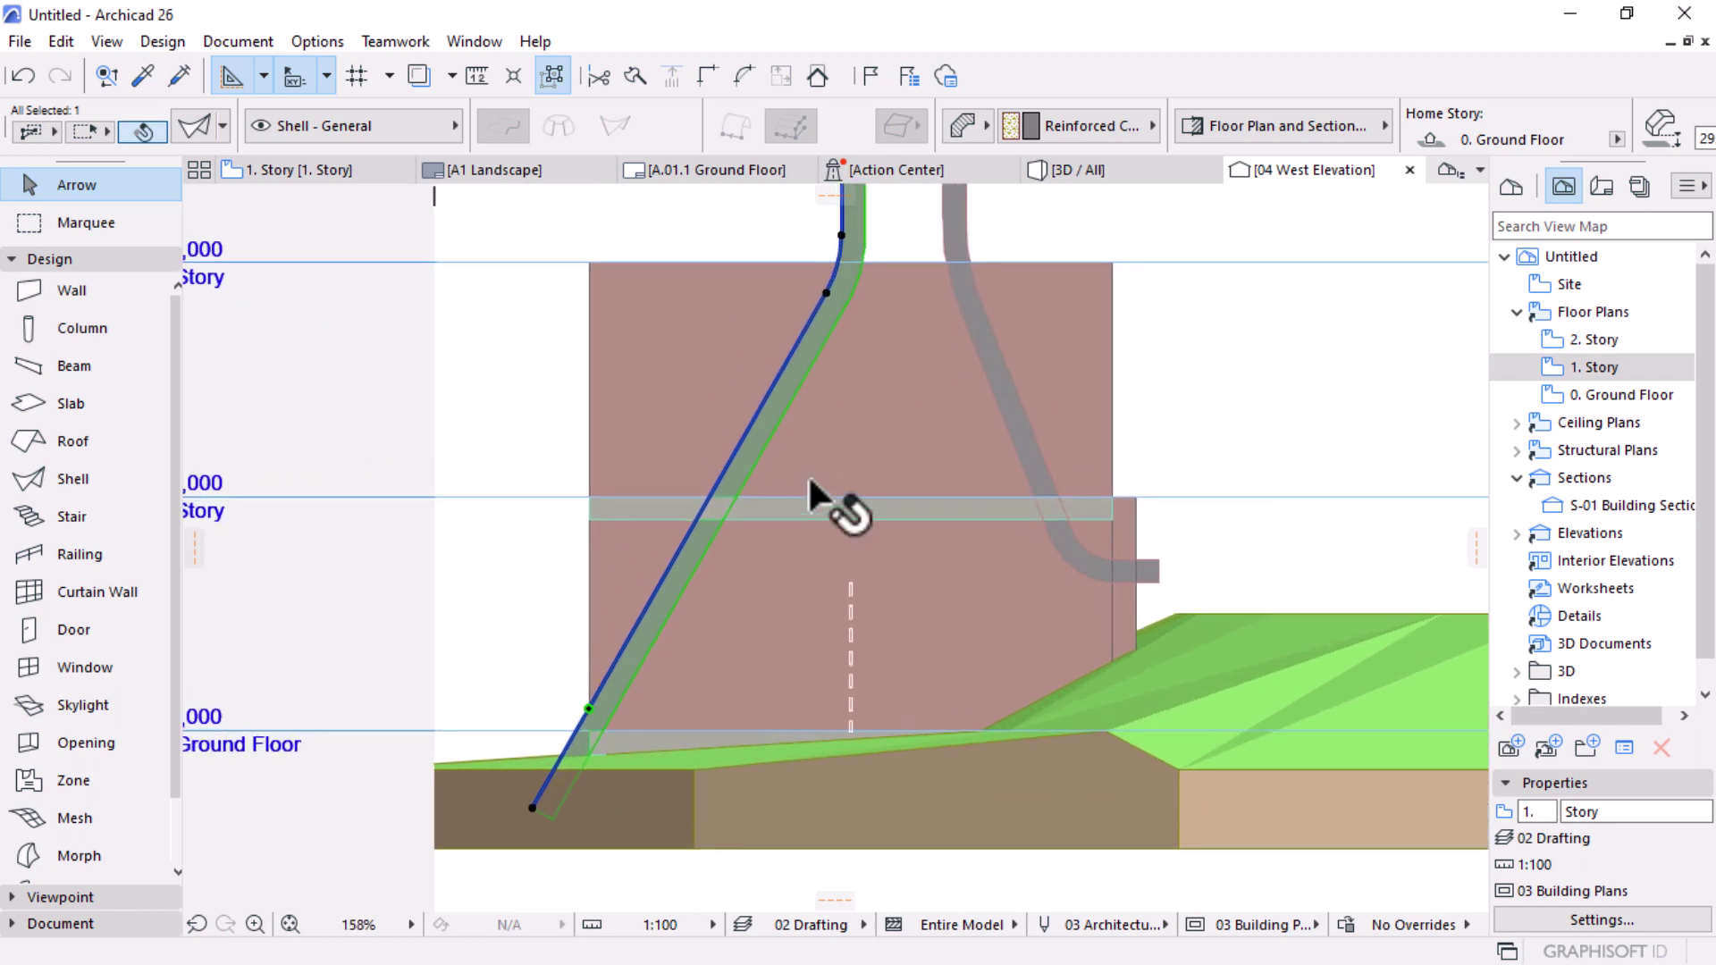
scroll(808, 491, down, 4)
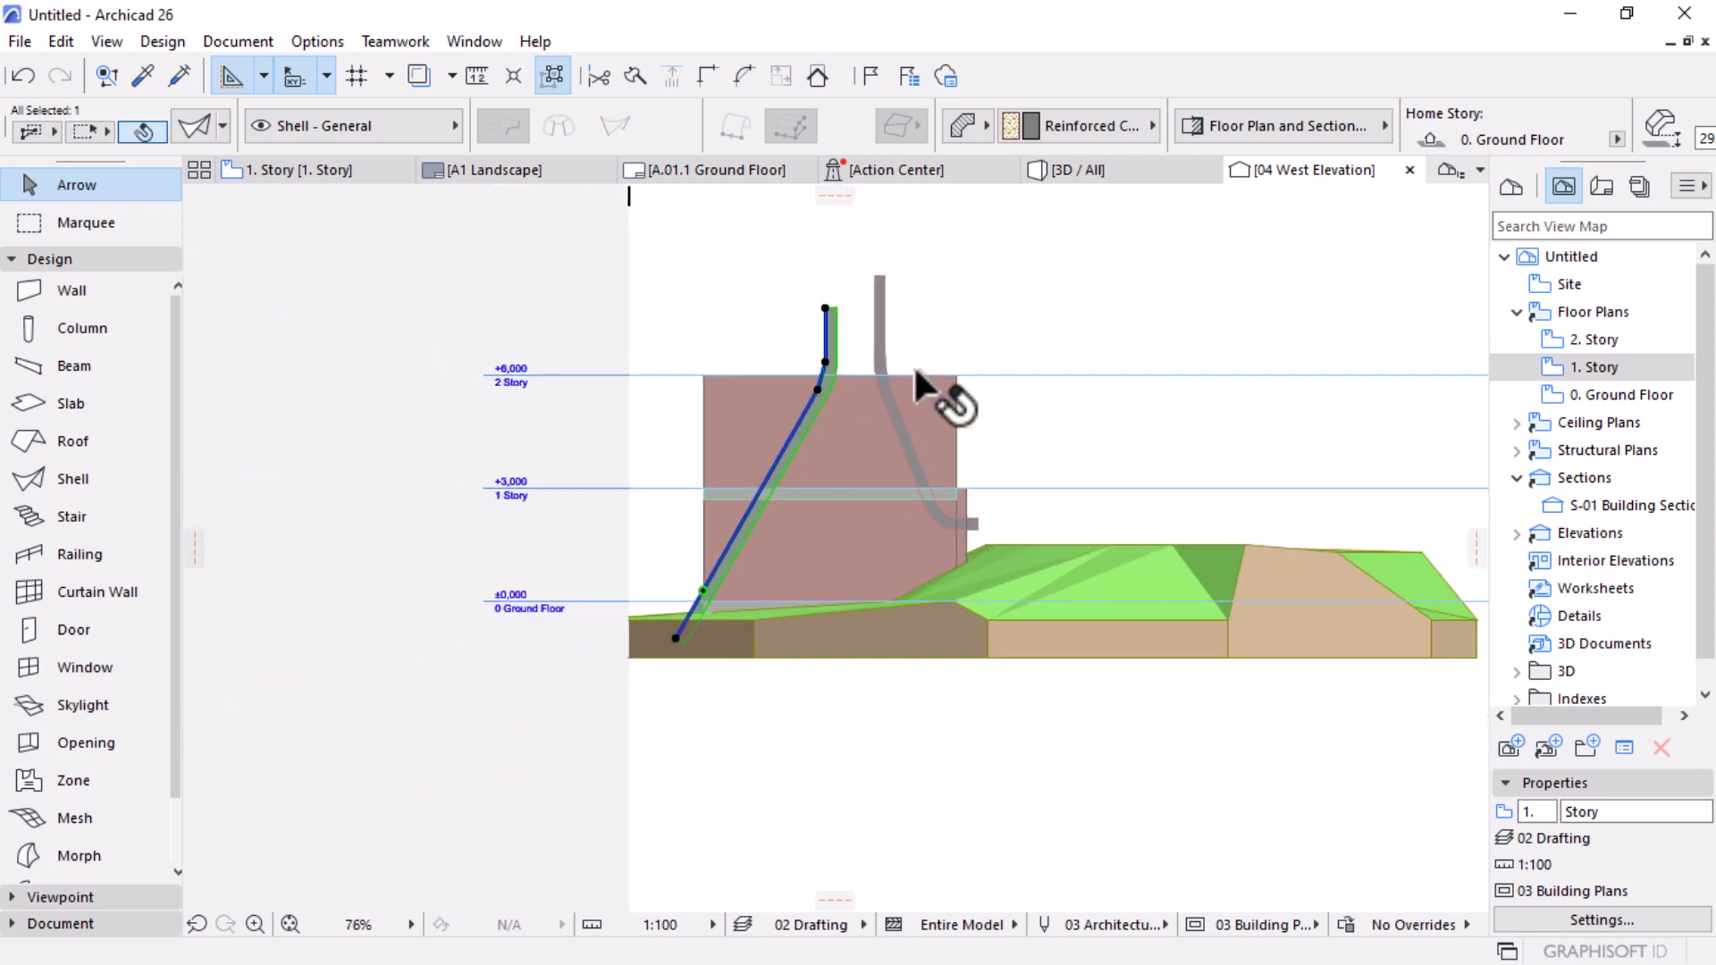
click(1008, 315)
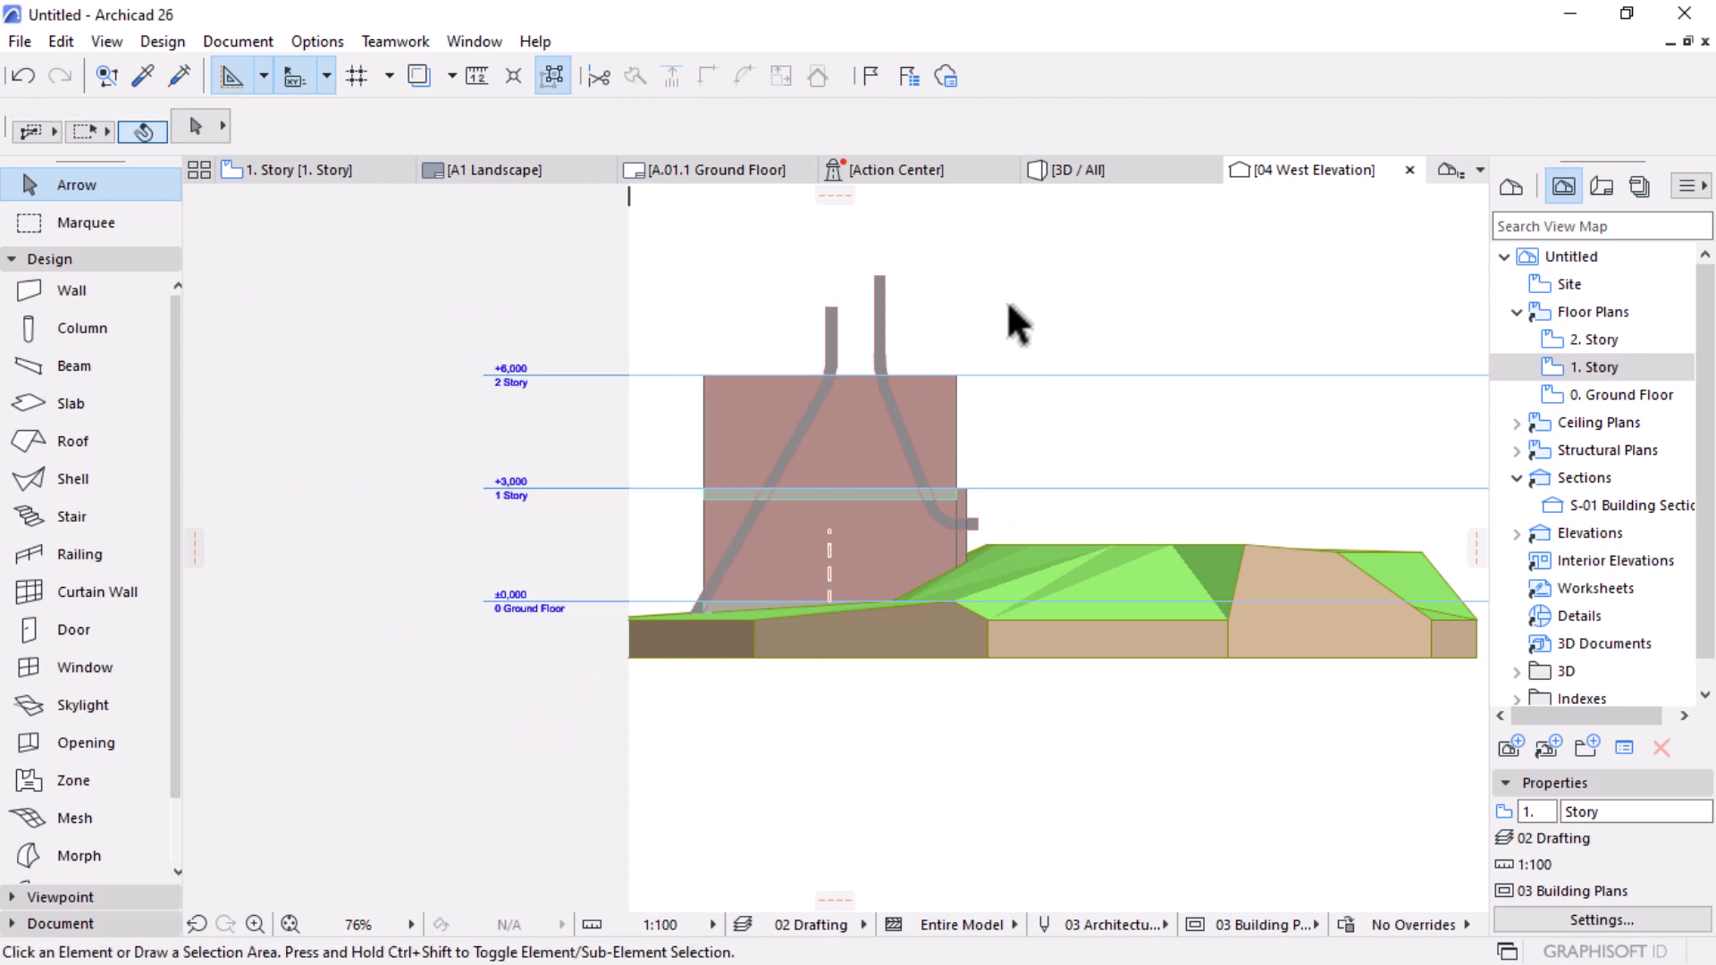
scroll(876, 384, up, 1)
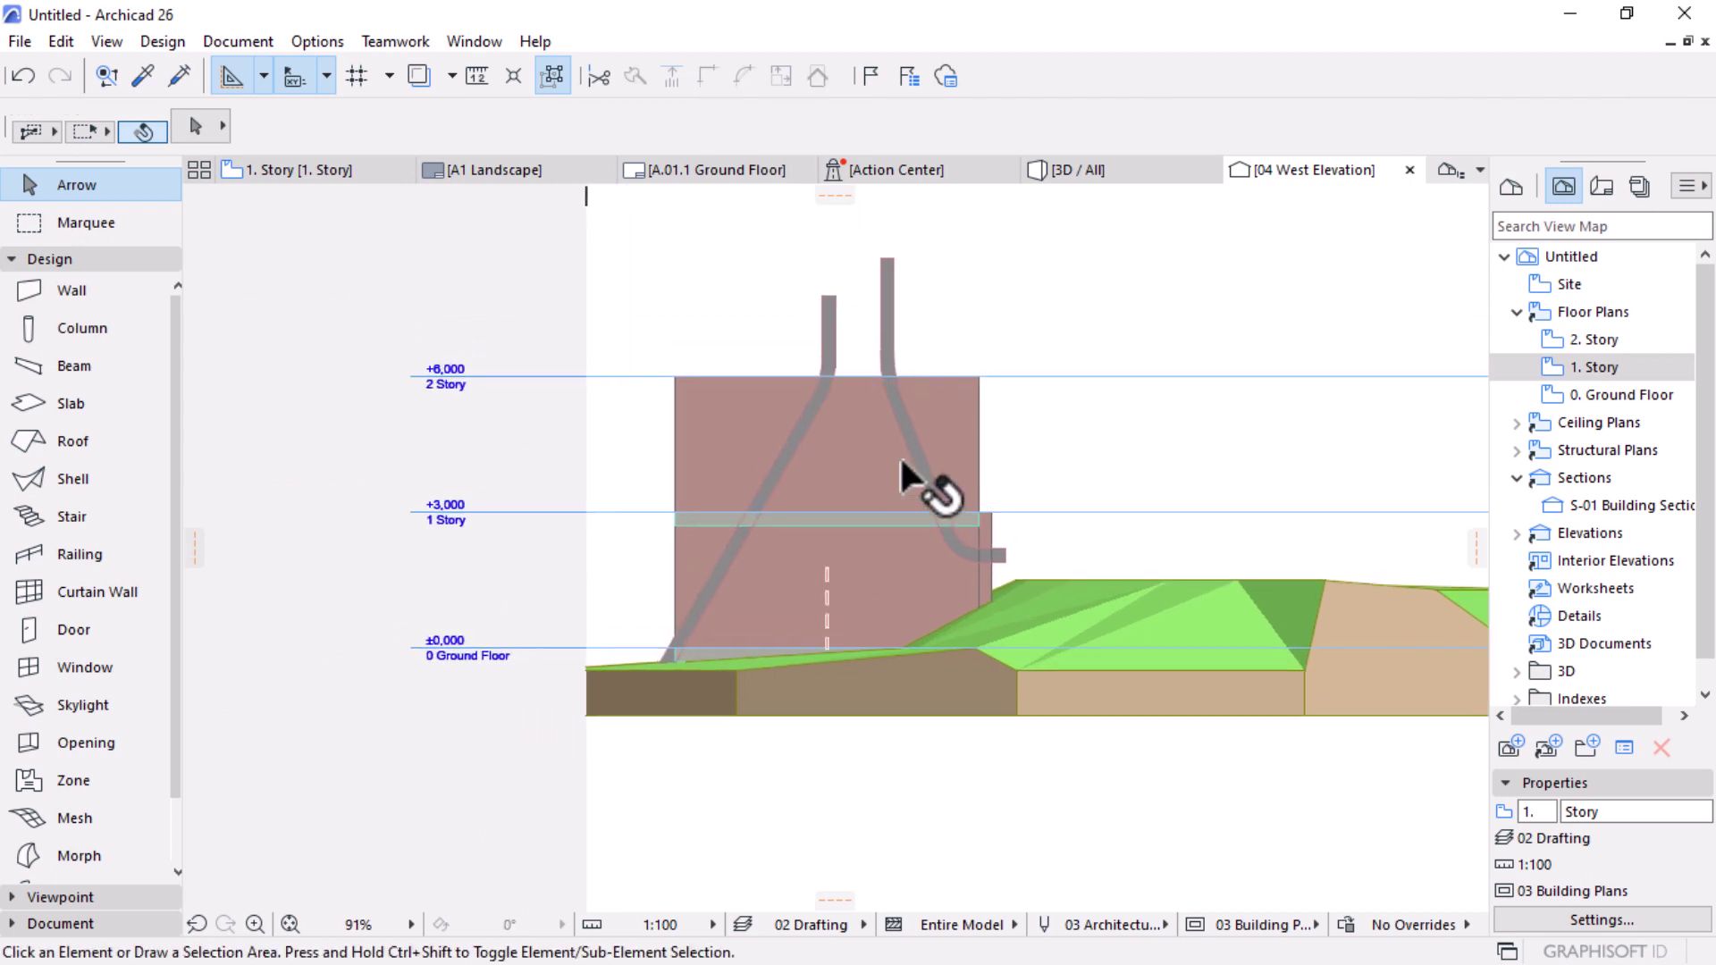
scroll(898, 384, up, 1)
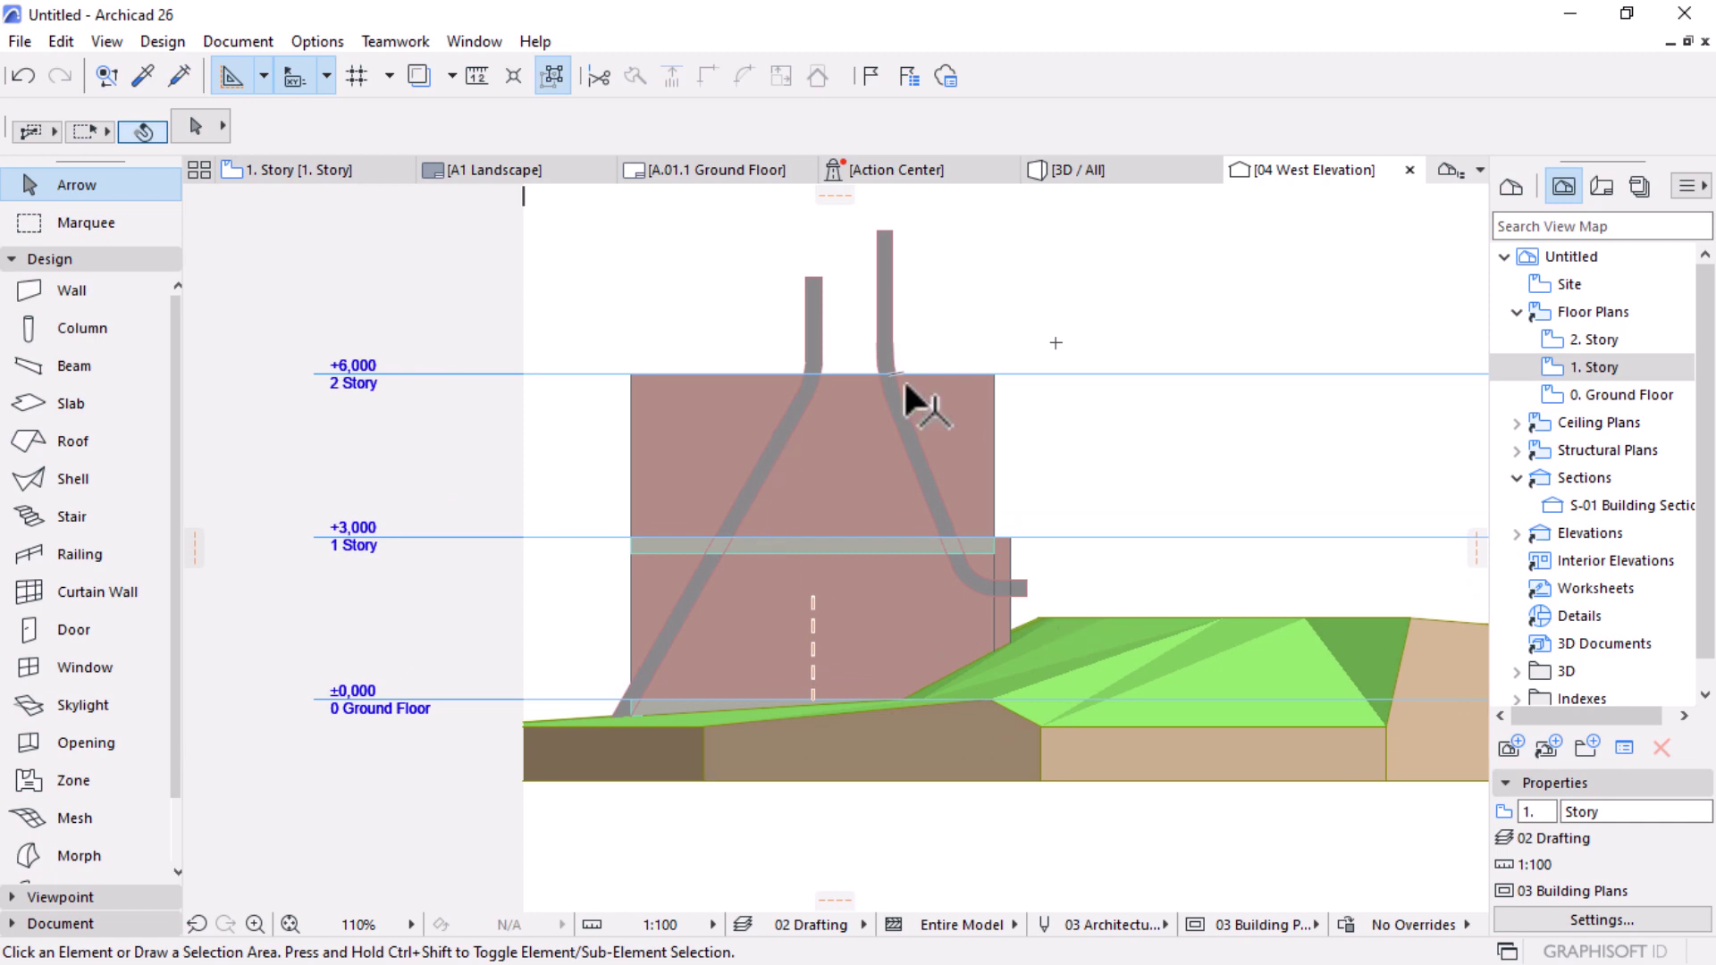
Step: Inspect the roof shells in 3D from several sides, checking how they meet the side wall, slabs and terrain
click(1088, 176)
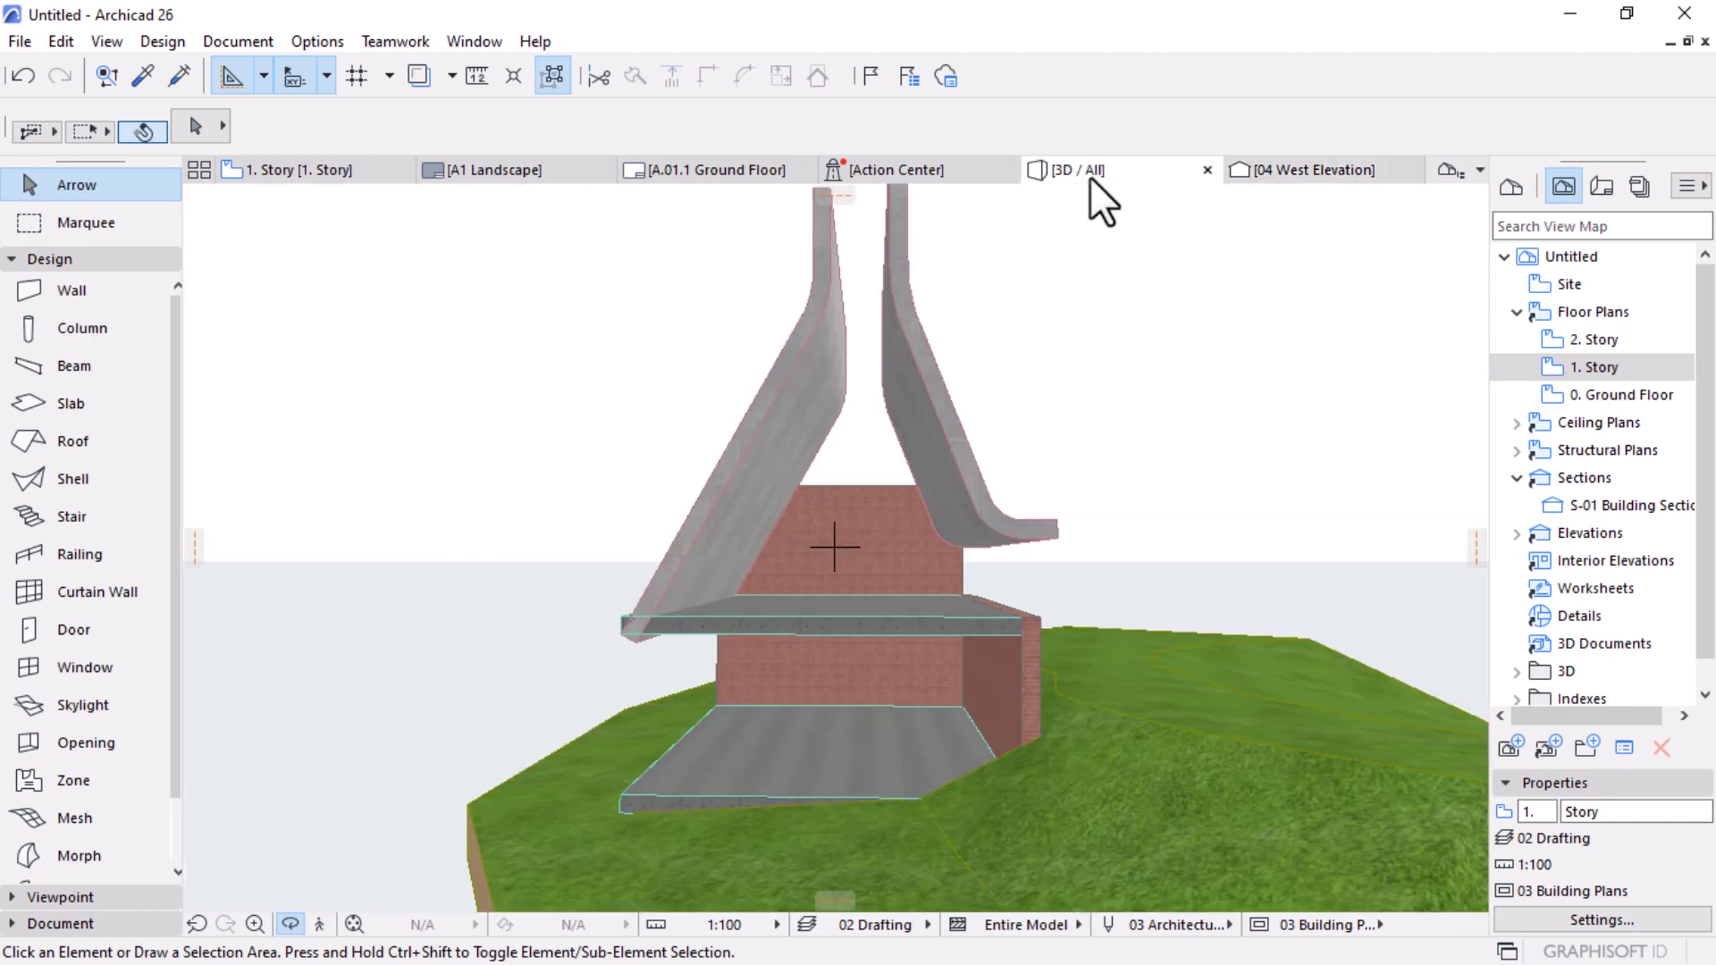
shift+middle_drag(1139, 390, 1067, 564)
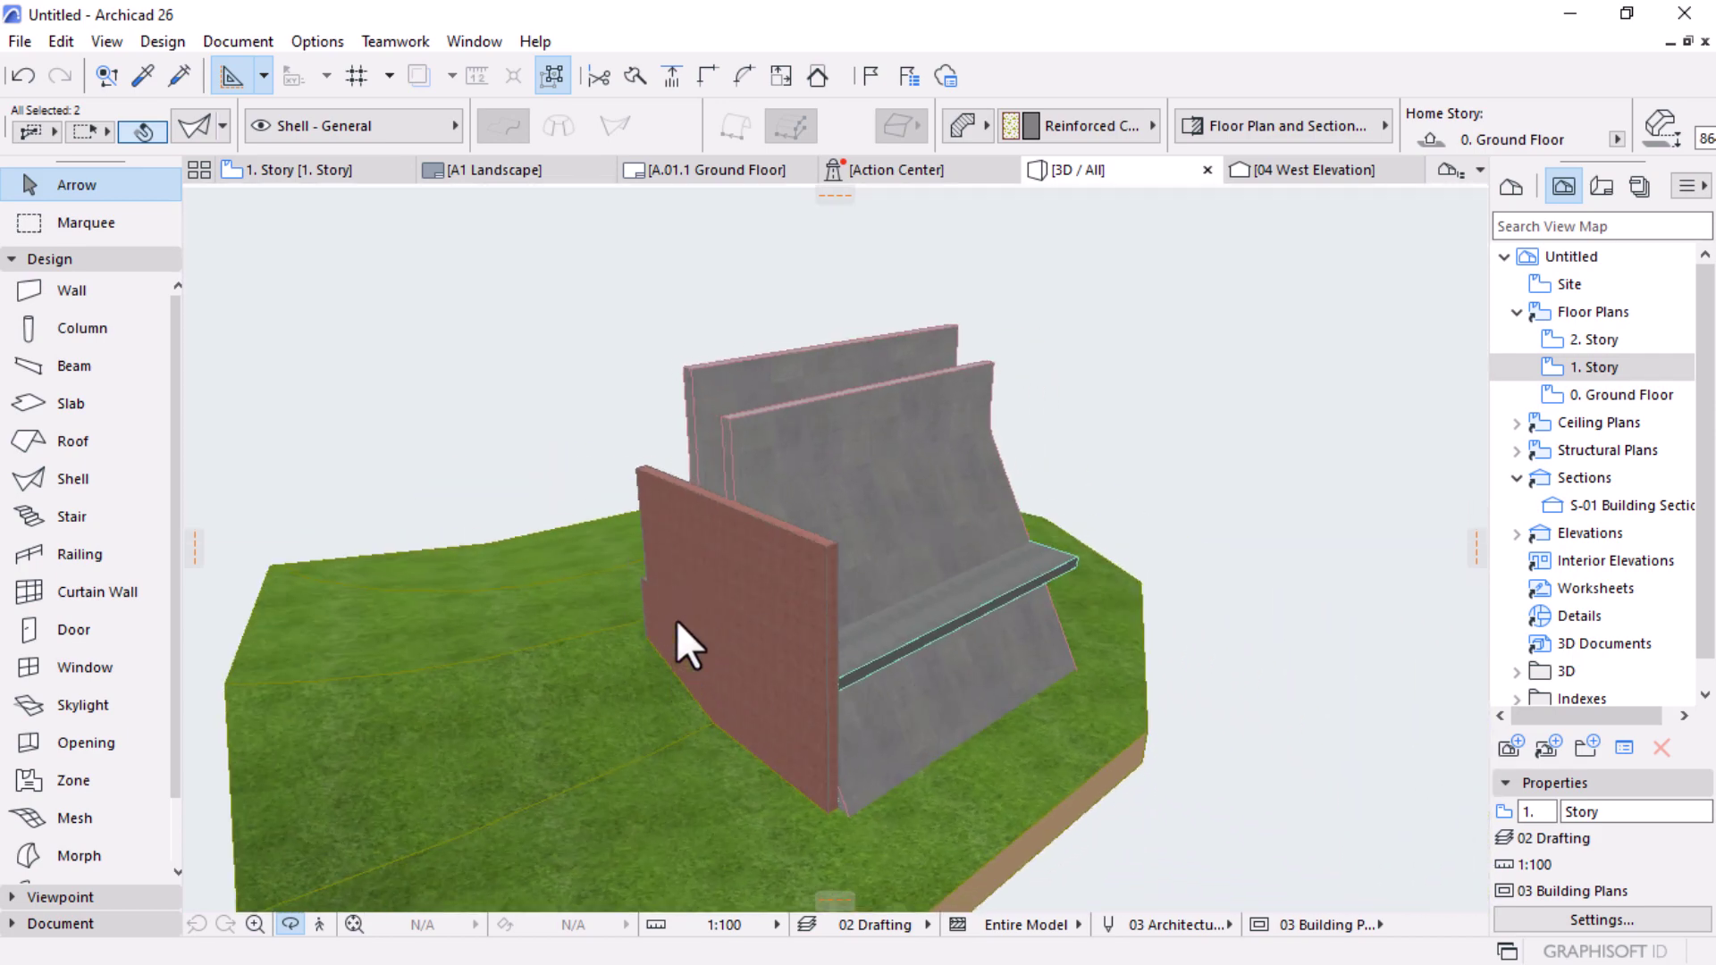
shift+middle_drag(677, 621, 881, 433)
key(Escape)
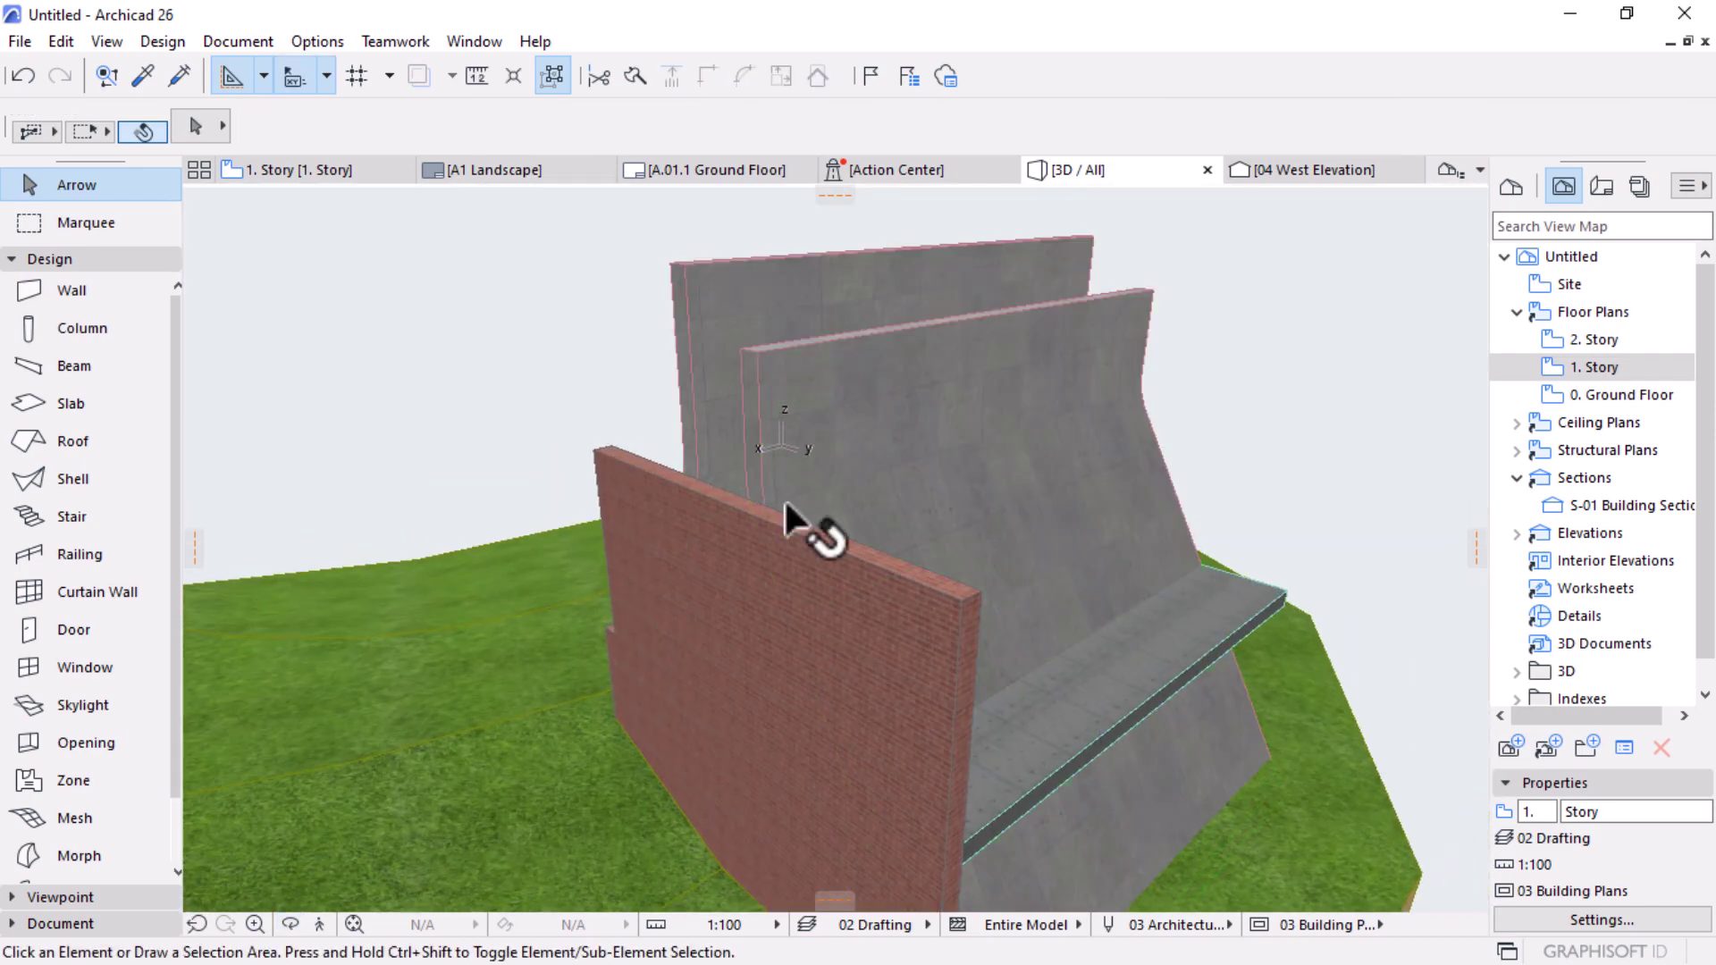
shift+middle_drag(778, 575, 874, 529)
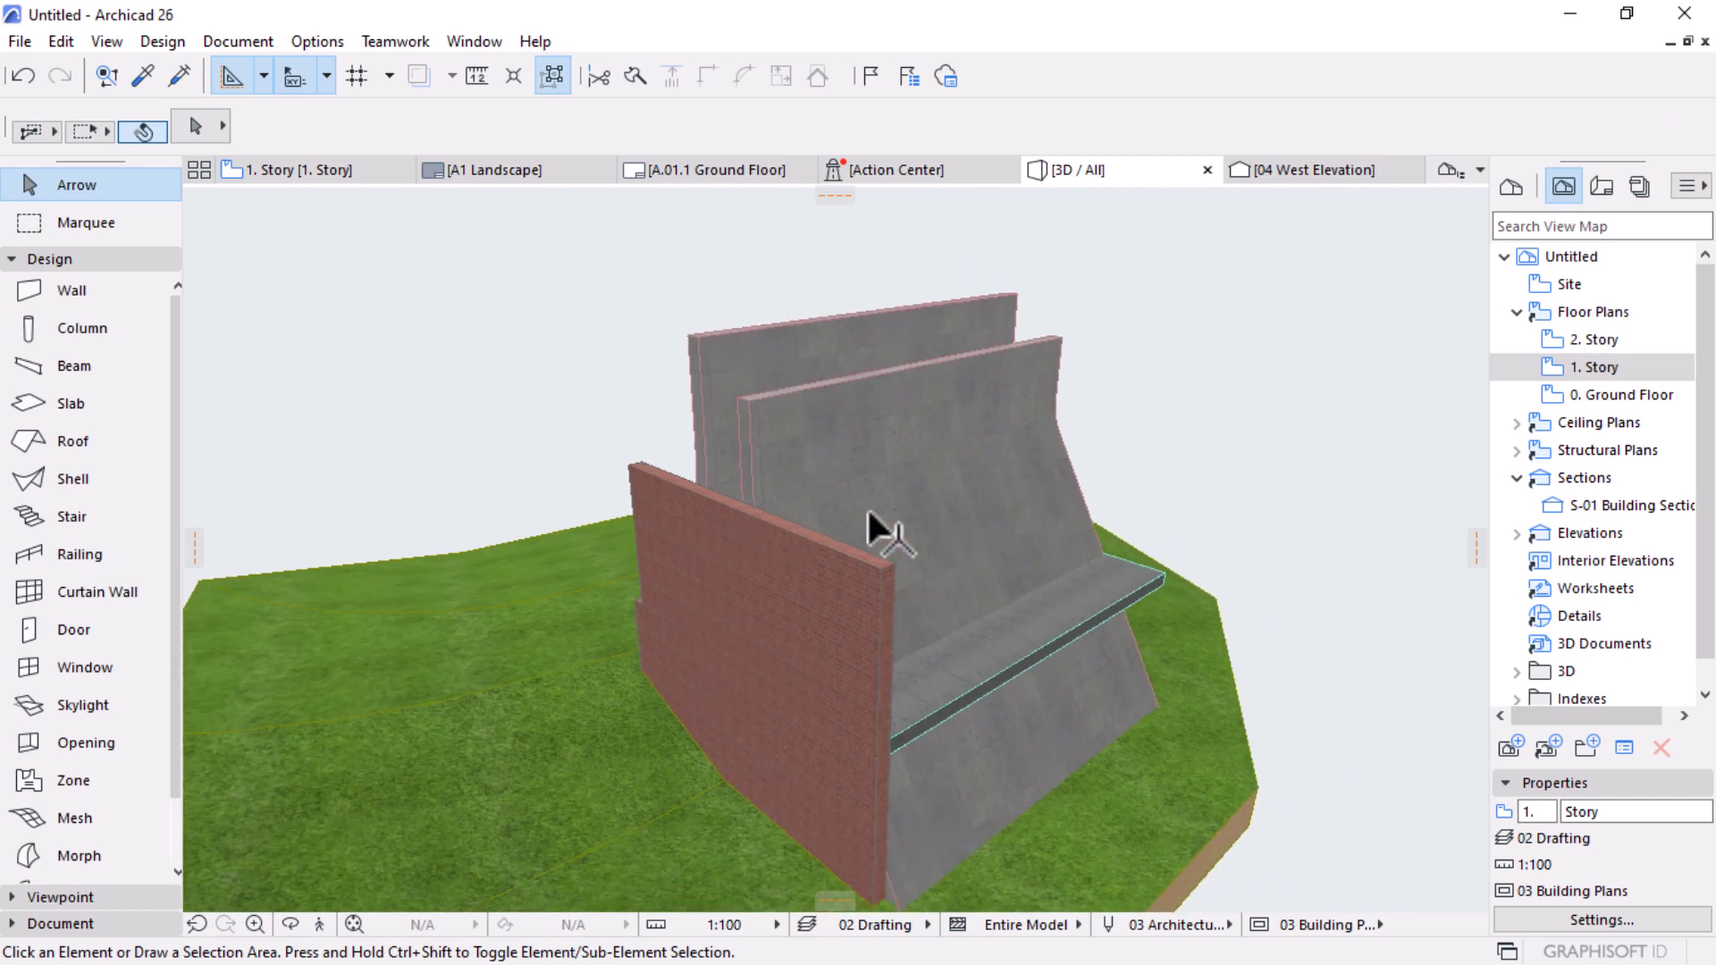
shift+middle_drag(1077, 519, 440, 506)
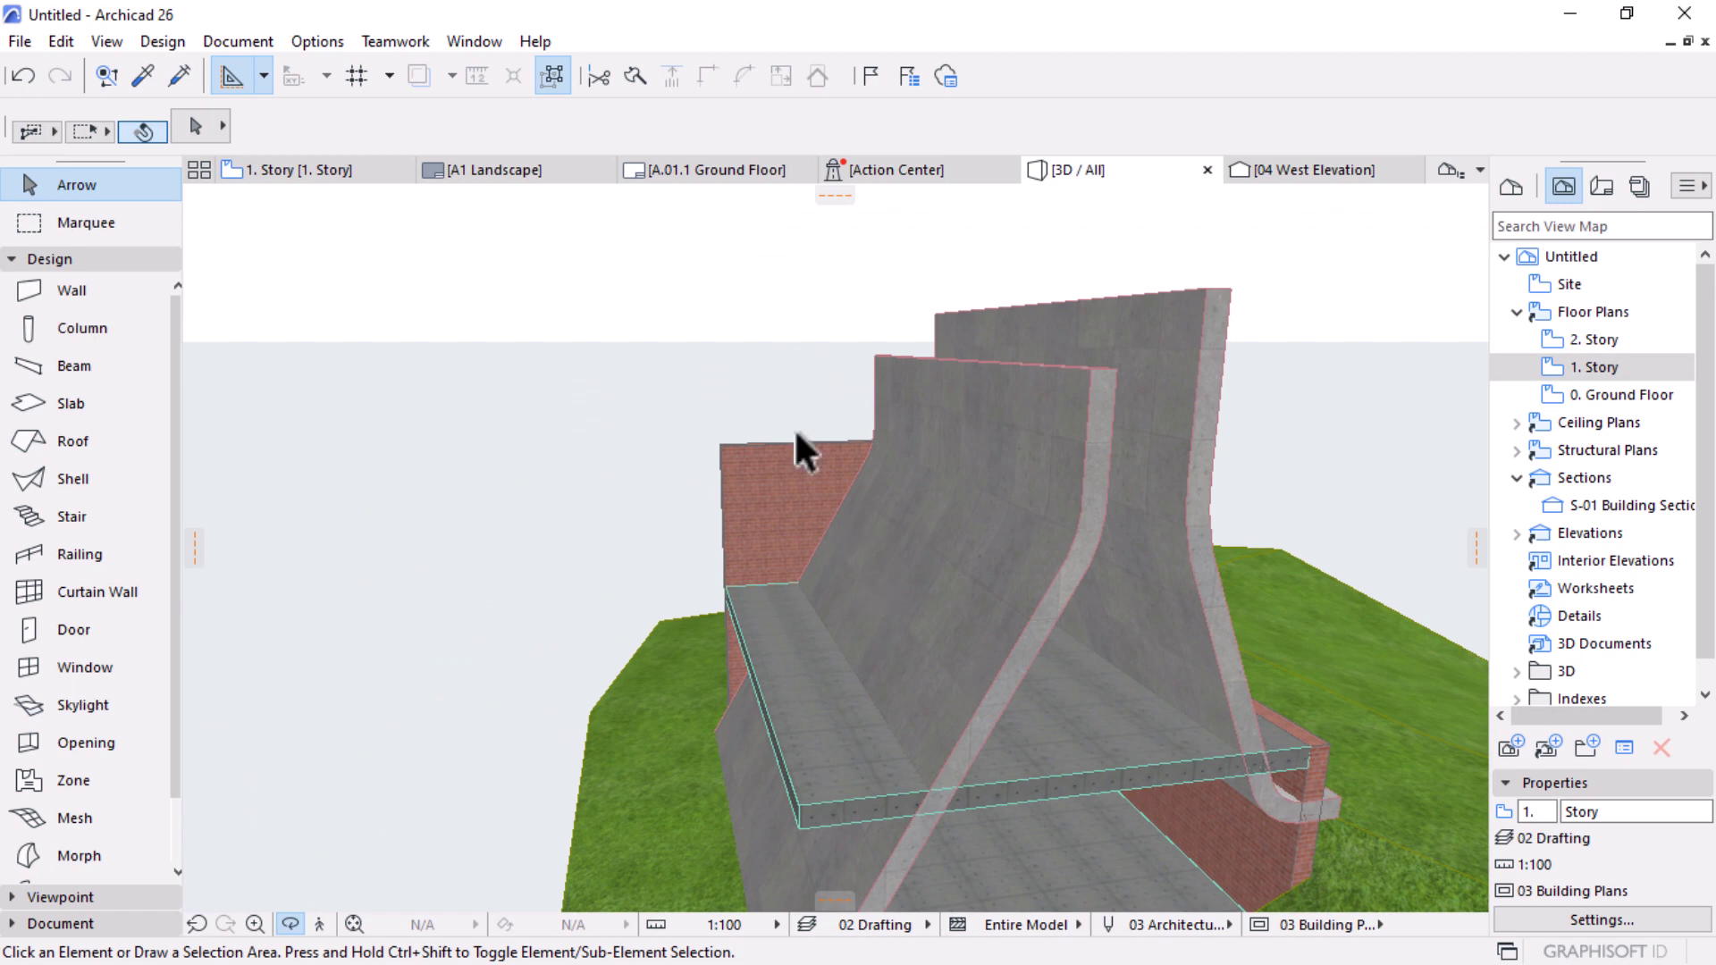
shift+middle_drag(793, 427, 460, 223)
Step: In the 1. Story plan, lengthen the straight sloping roof shell past the brick side wall to an extrusion length of 9450
click(296, 170)
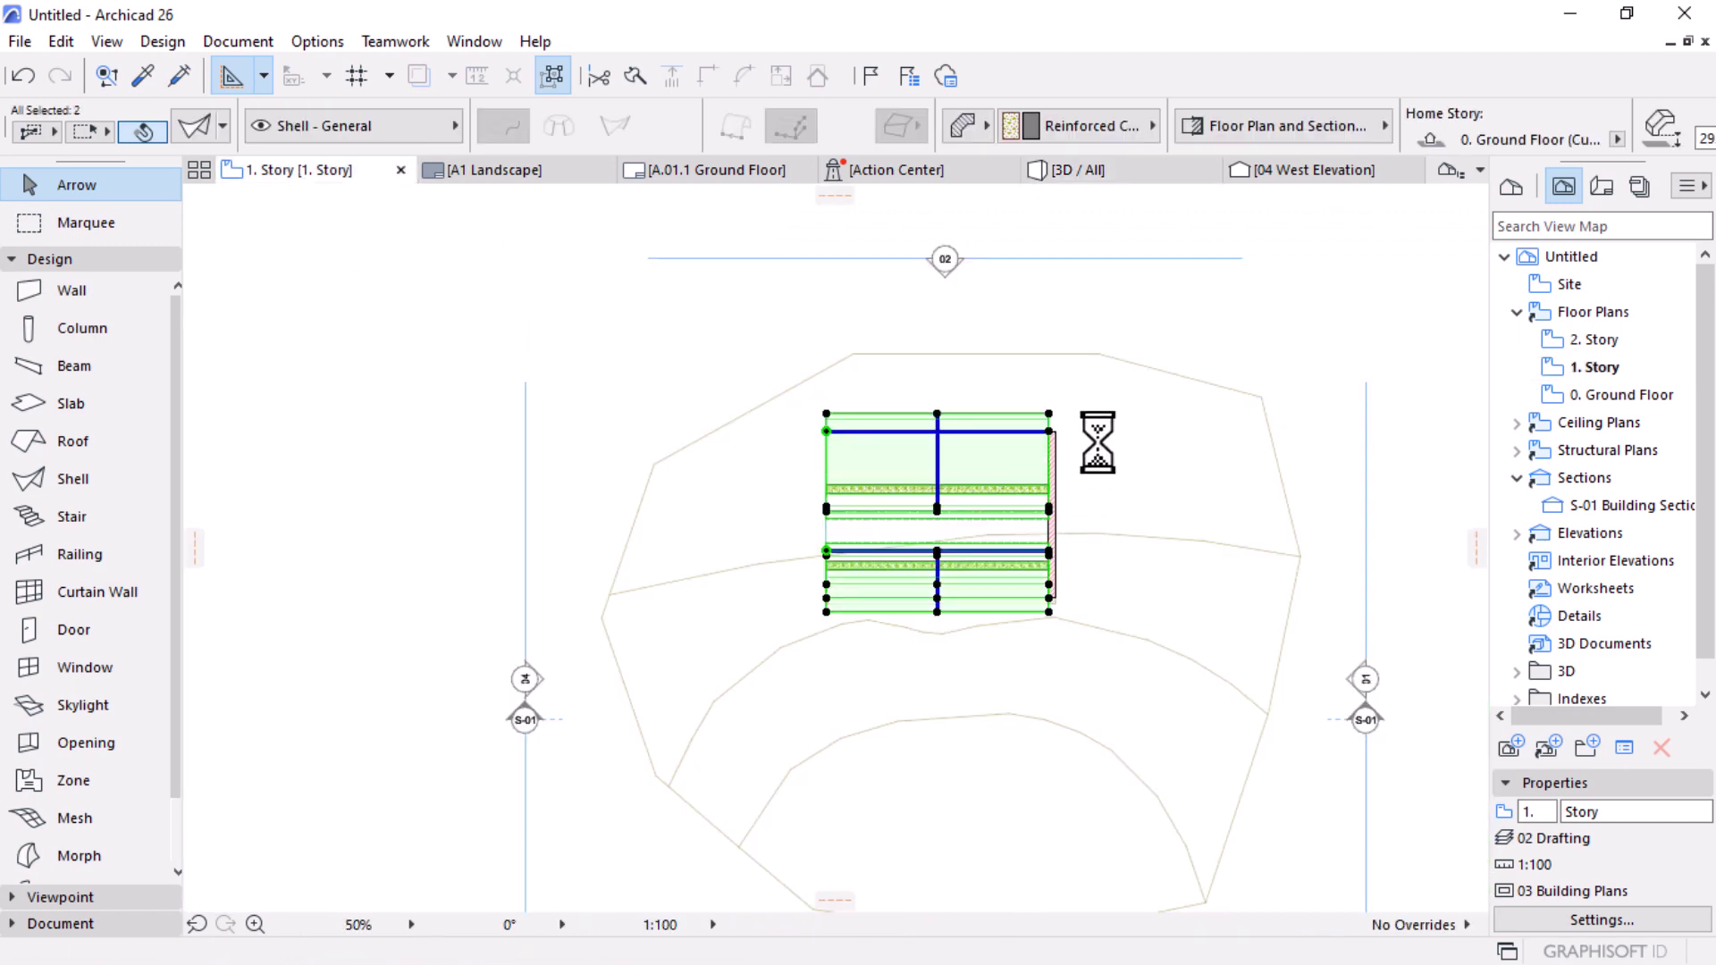
scroll(1096, 437, up, 3)
scroll(1096, 437, up, 2)
scroll(931, 421, up, 2)
key(Escape)
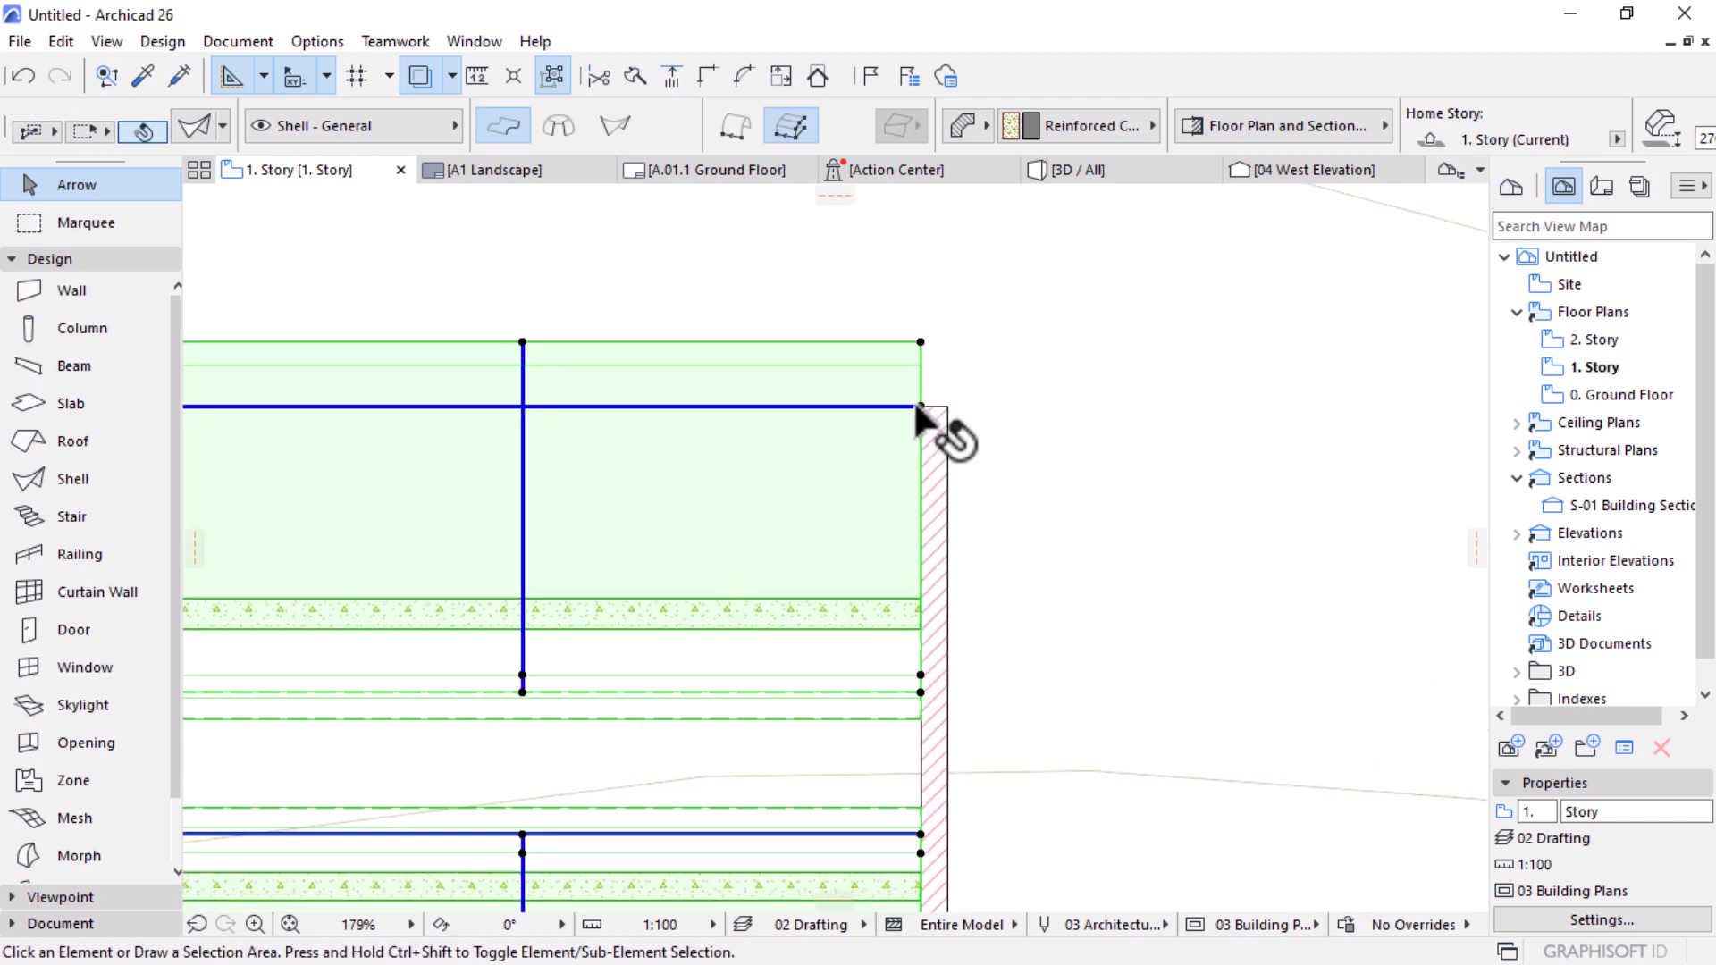
click(922, 408)
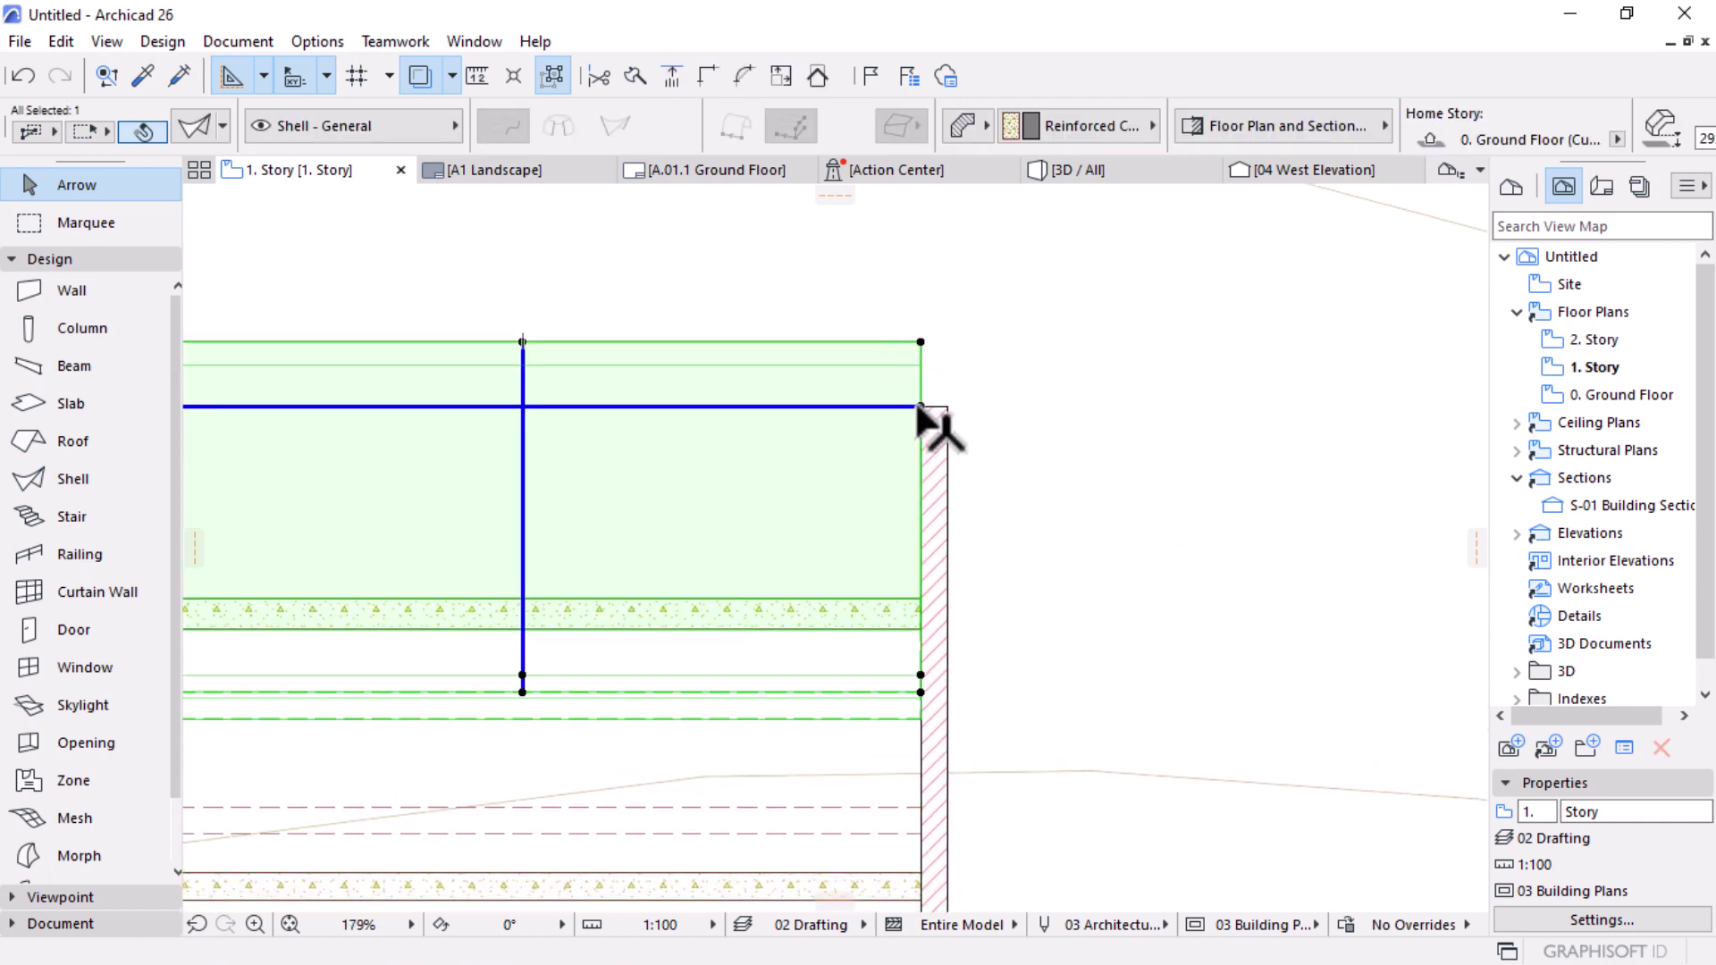
click(922, 408)
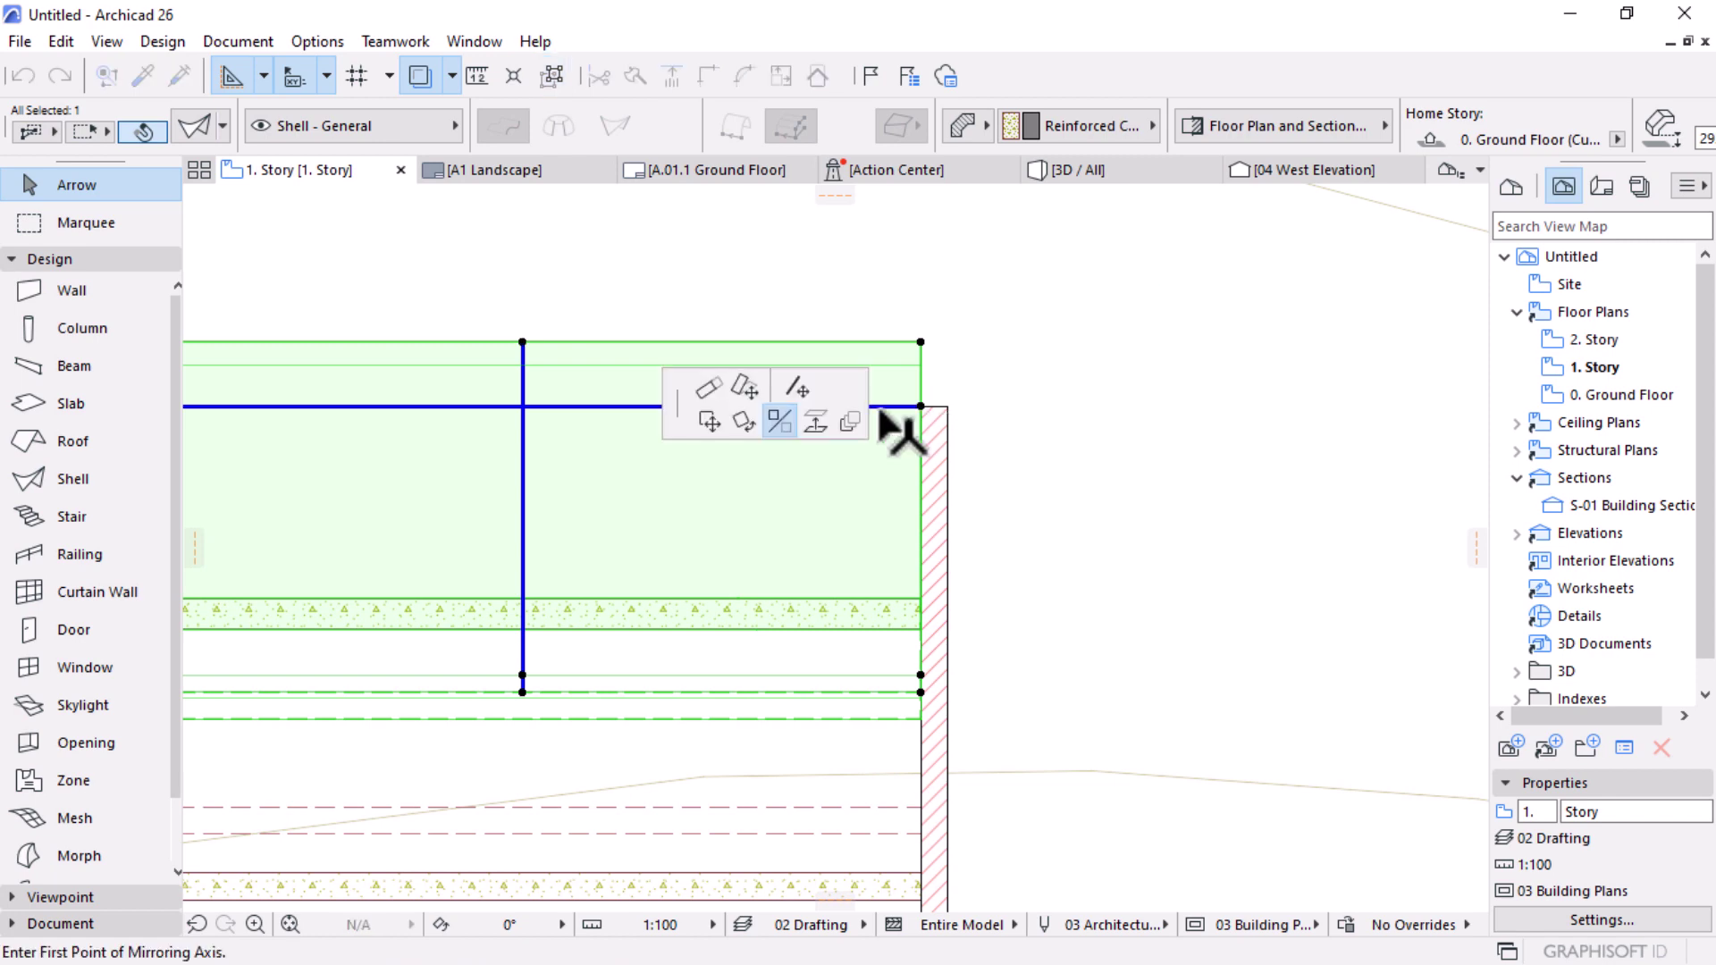
click(707, 389)
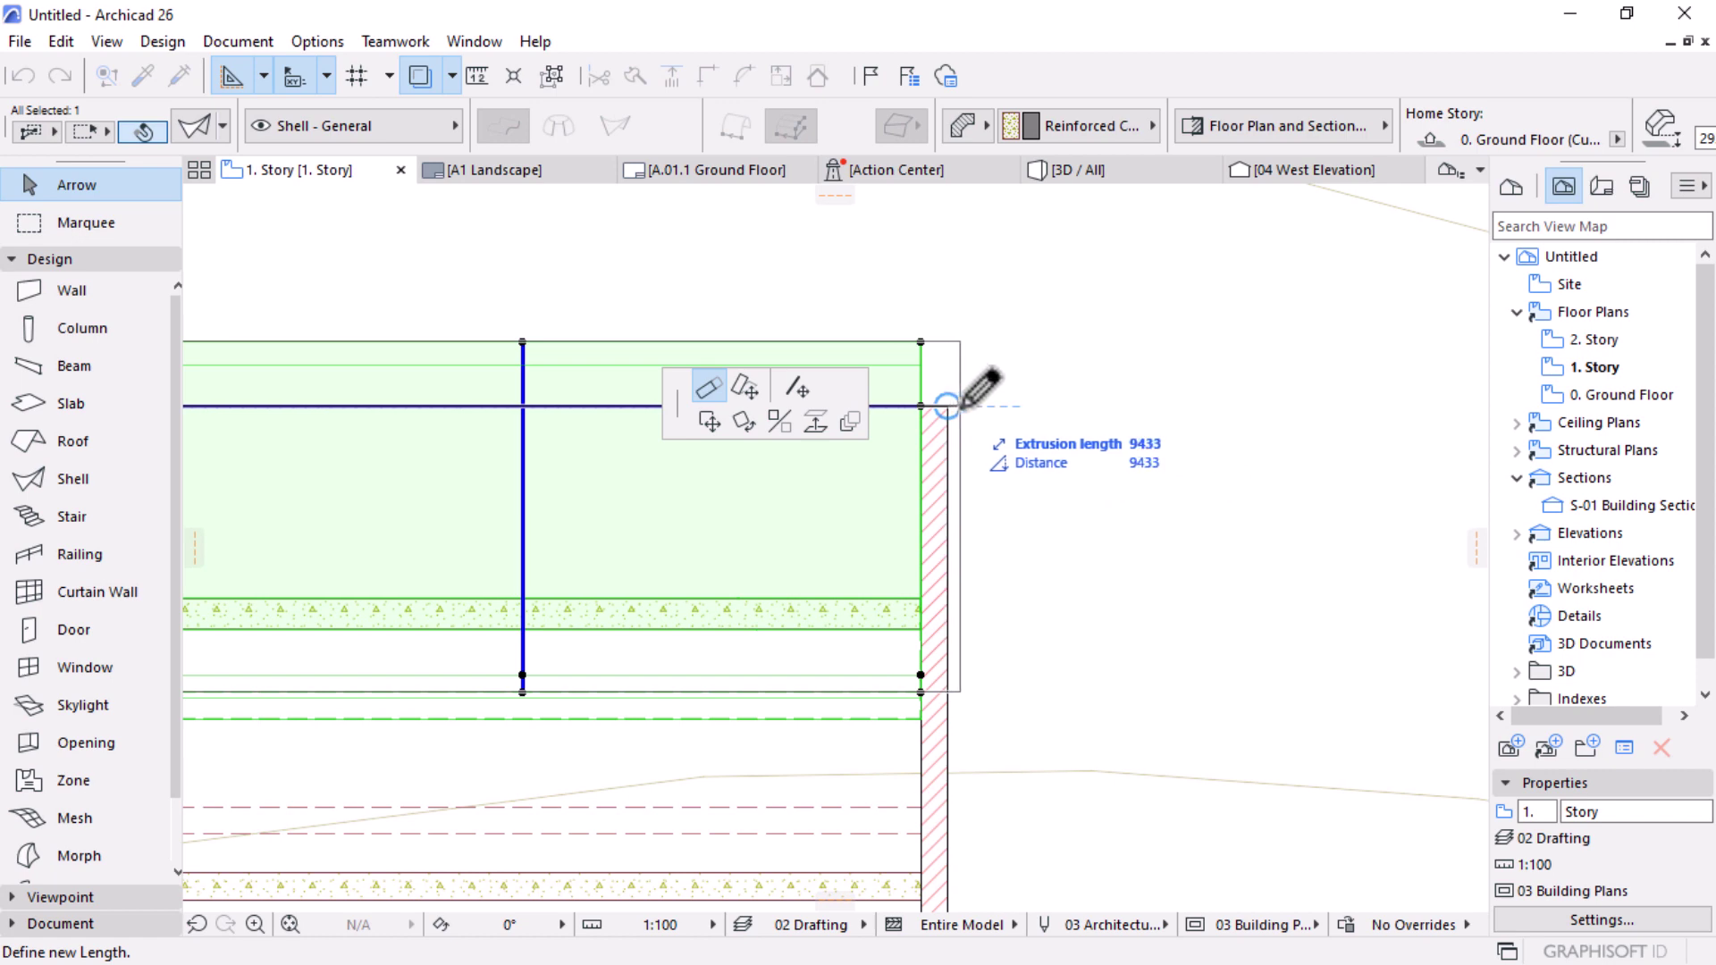
text(945)
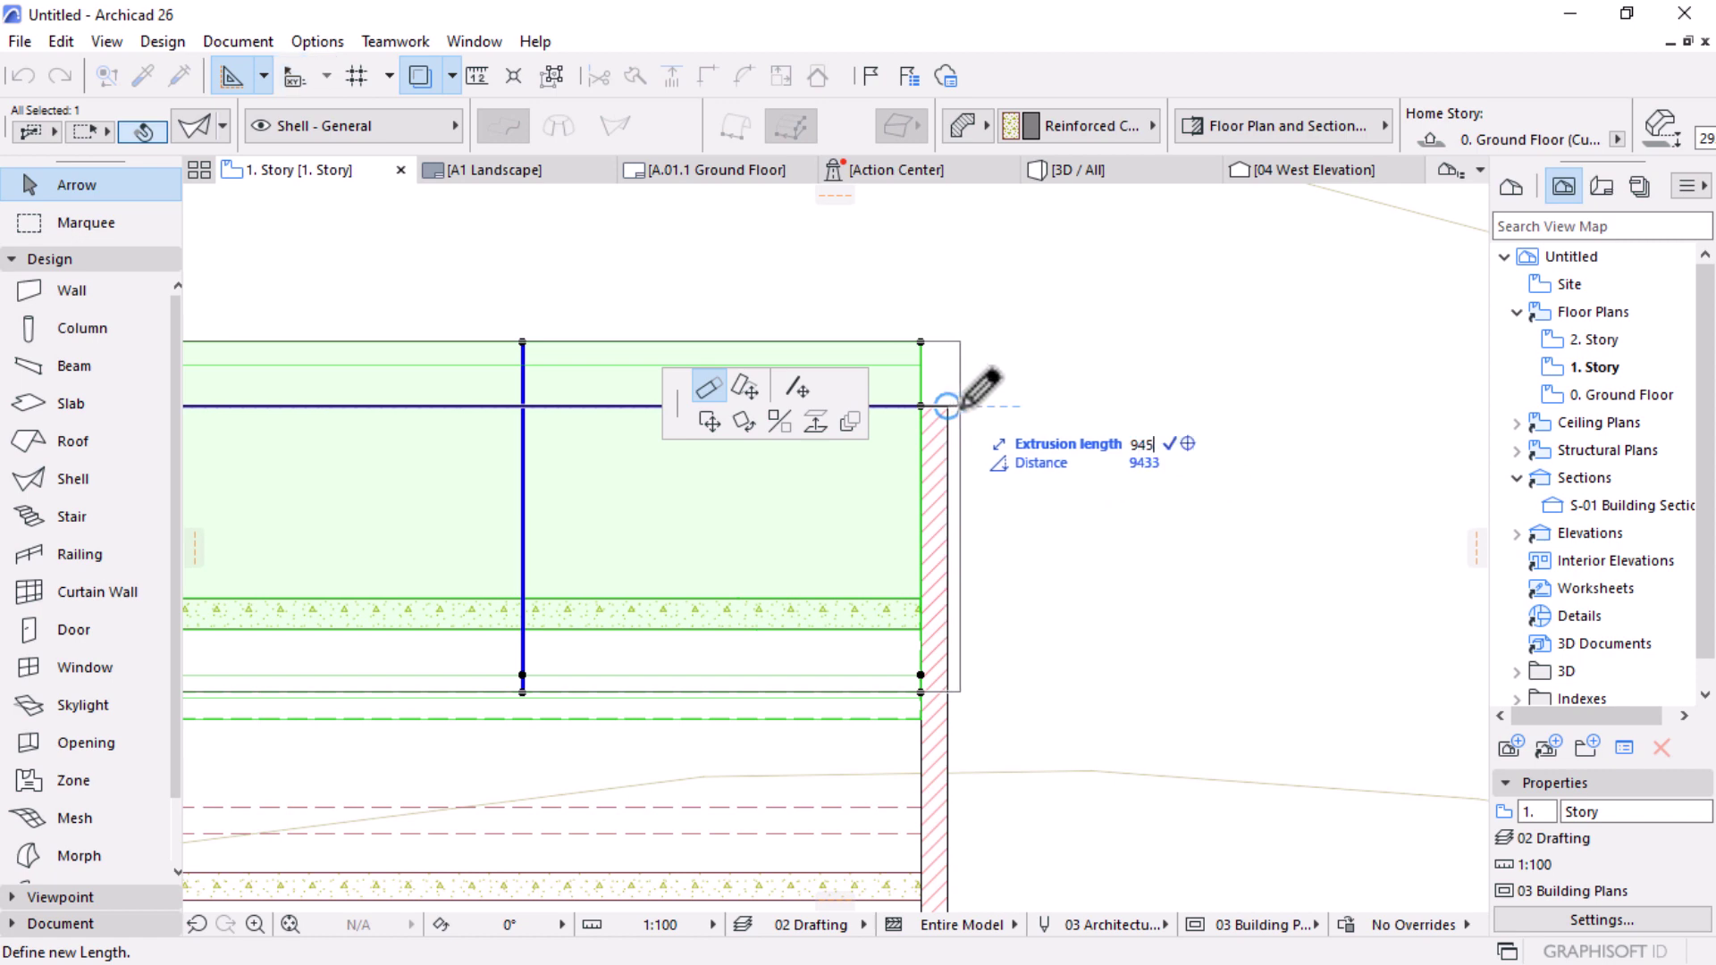
text(0)
key(Return)
Step: Stretch the curved-eave shell's extrusion past the brick side wall, lining it up with the end of the straight sloping shell
scroll(1039, 409, down, 5)
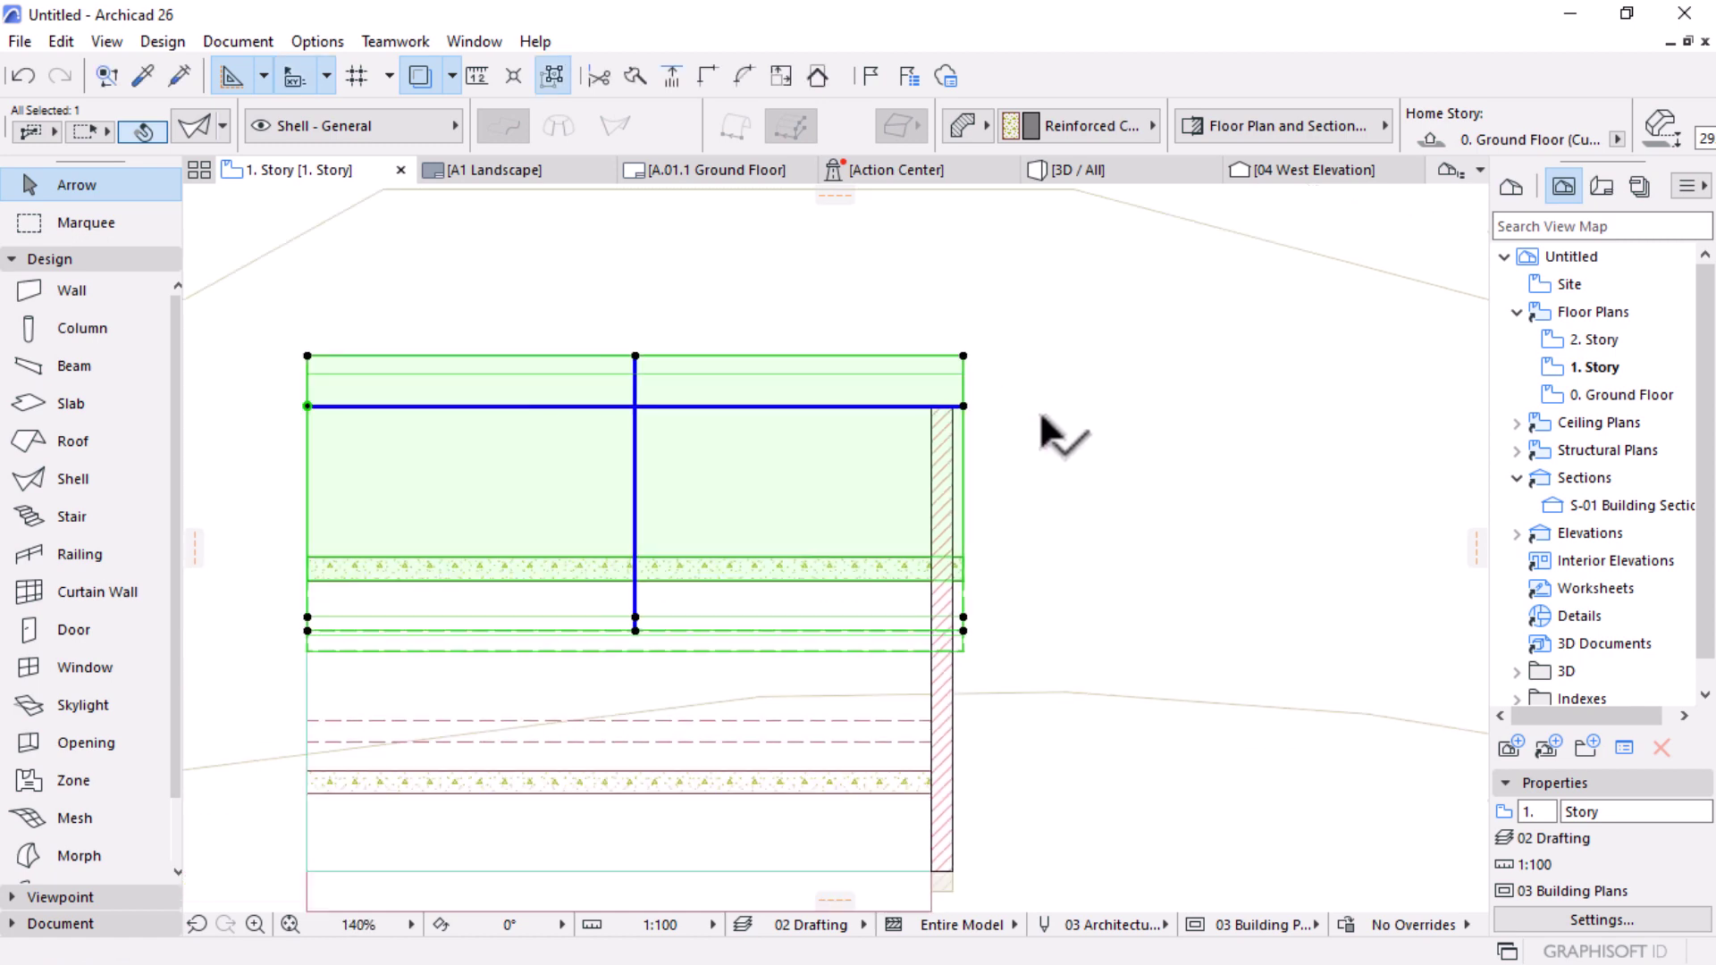
scroll(1034, 556, up, 1)
click(967, 622)
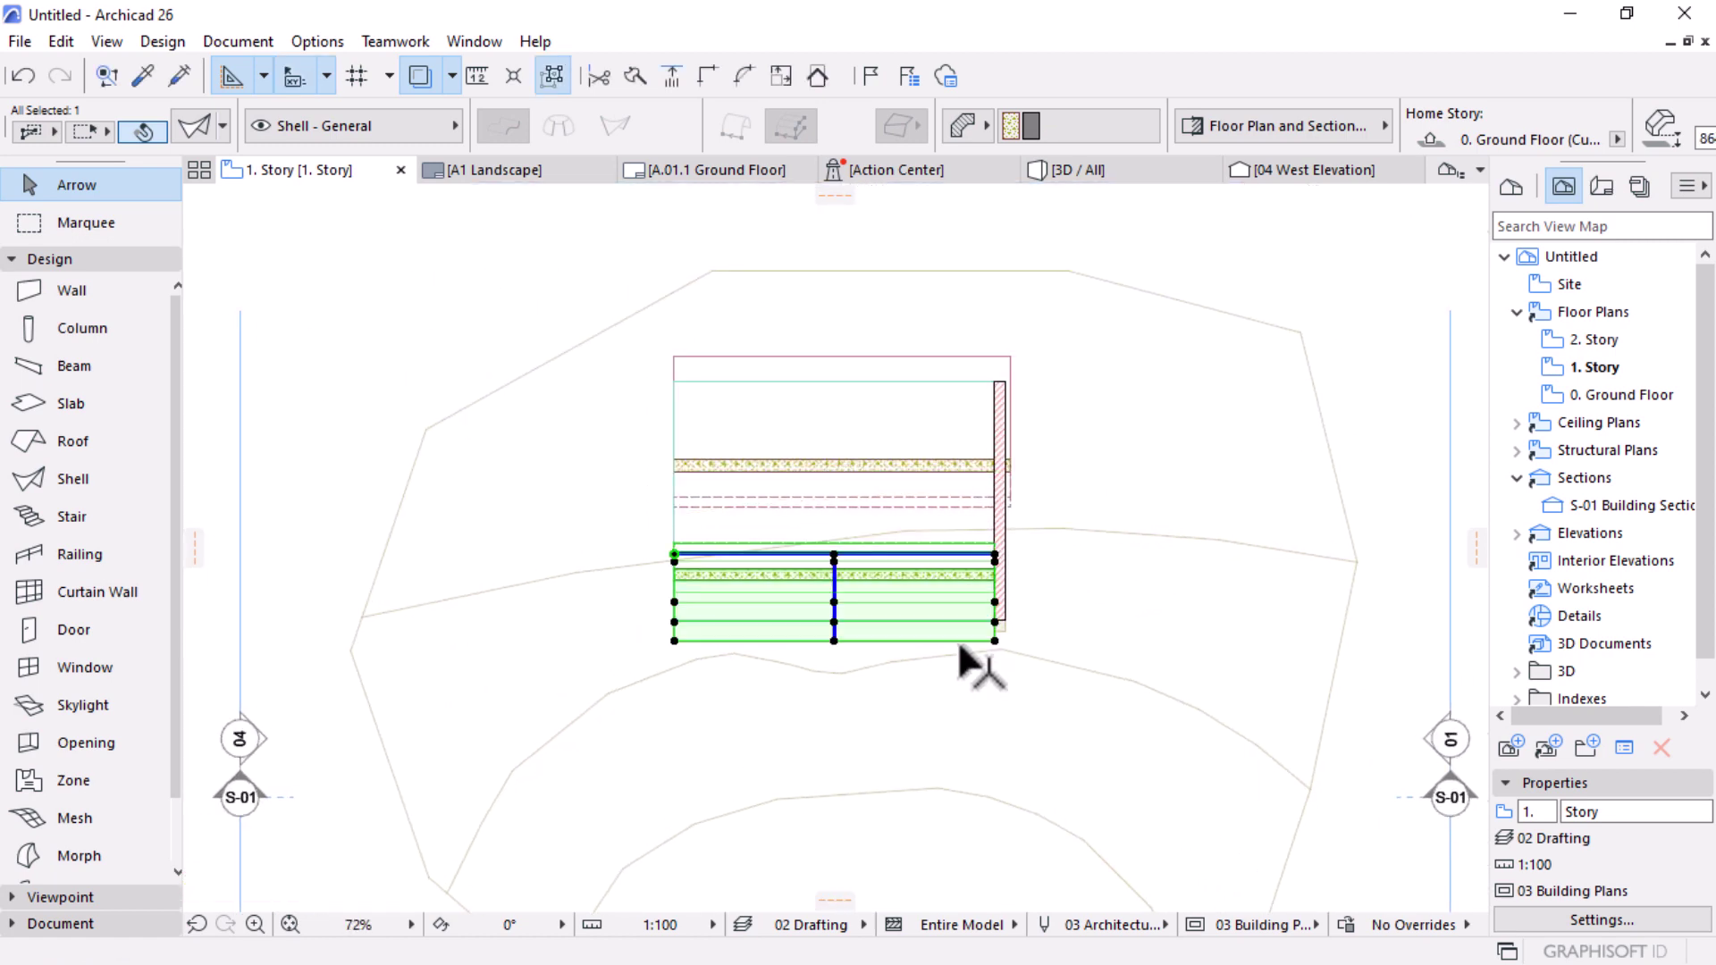
scroll(1003, 567, up, 7)
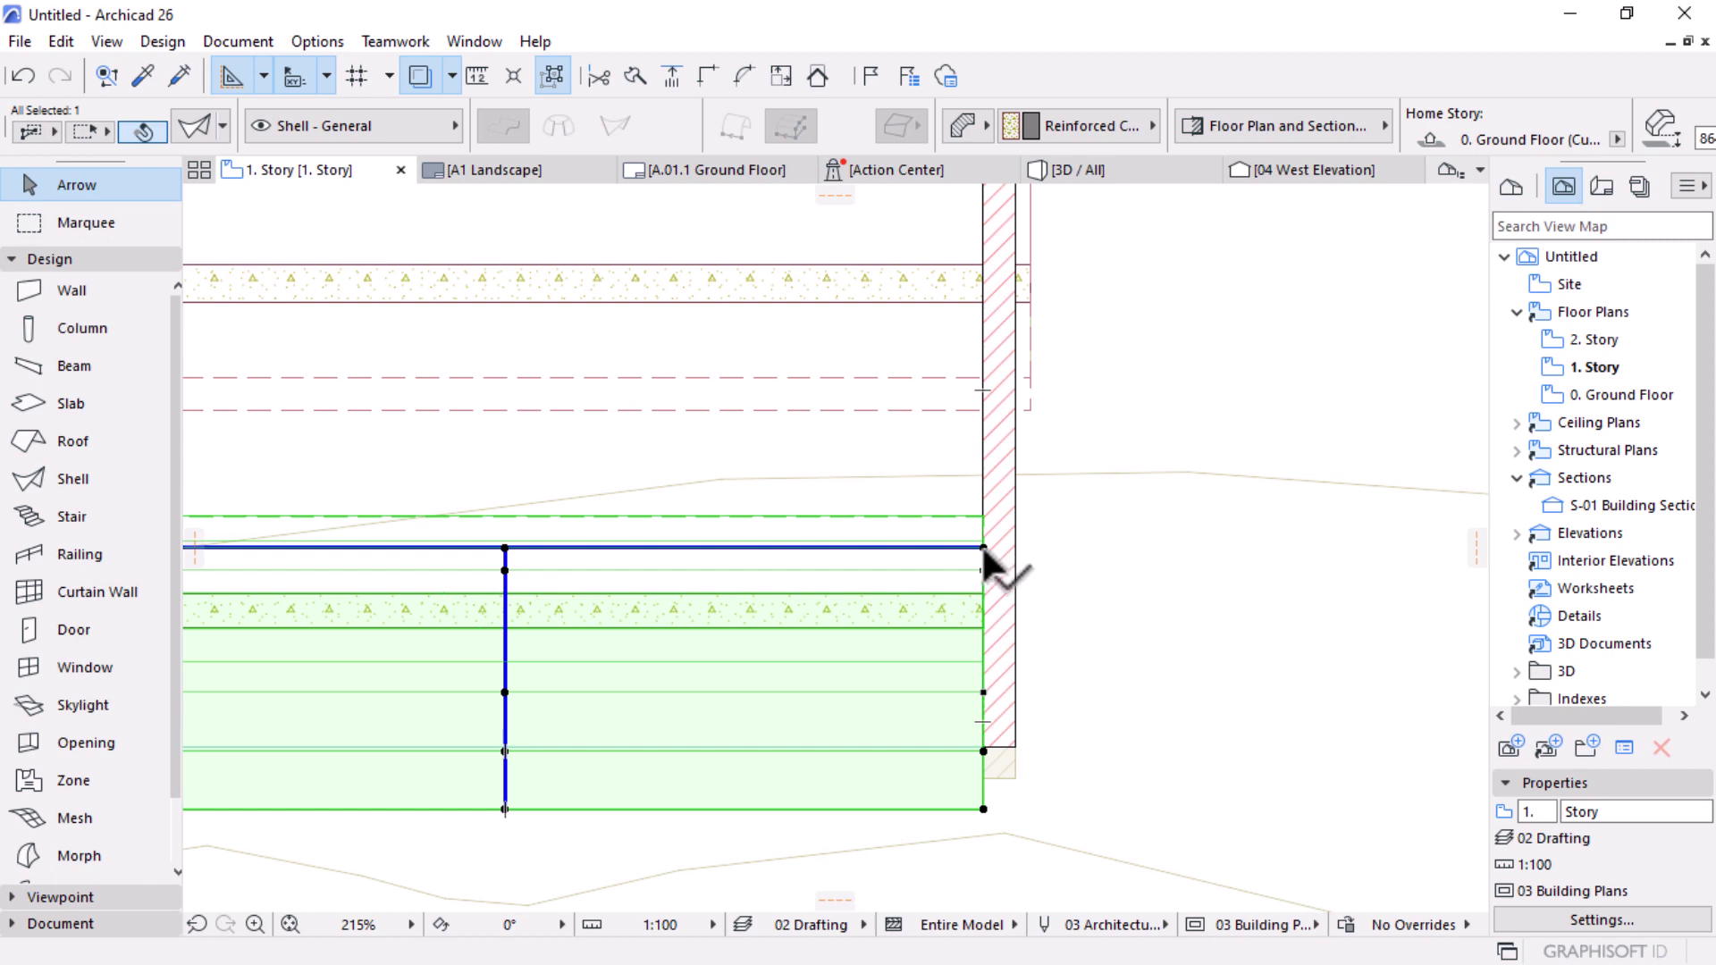
click(983, 547)
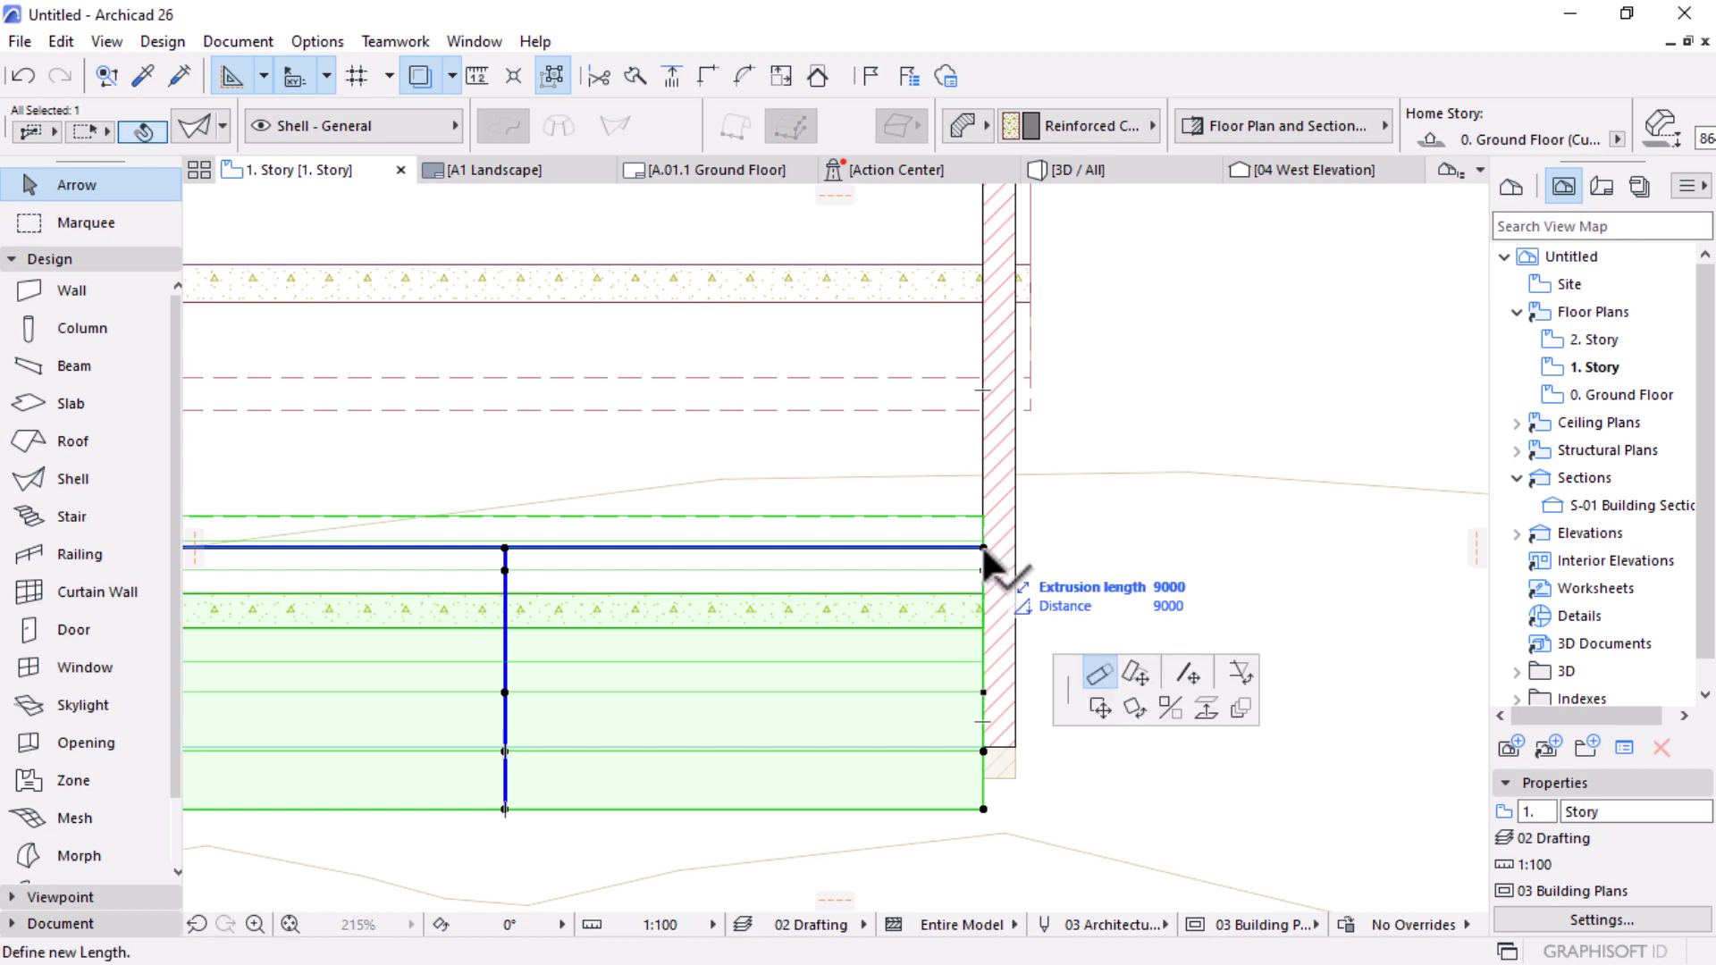
click(1033, 410)
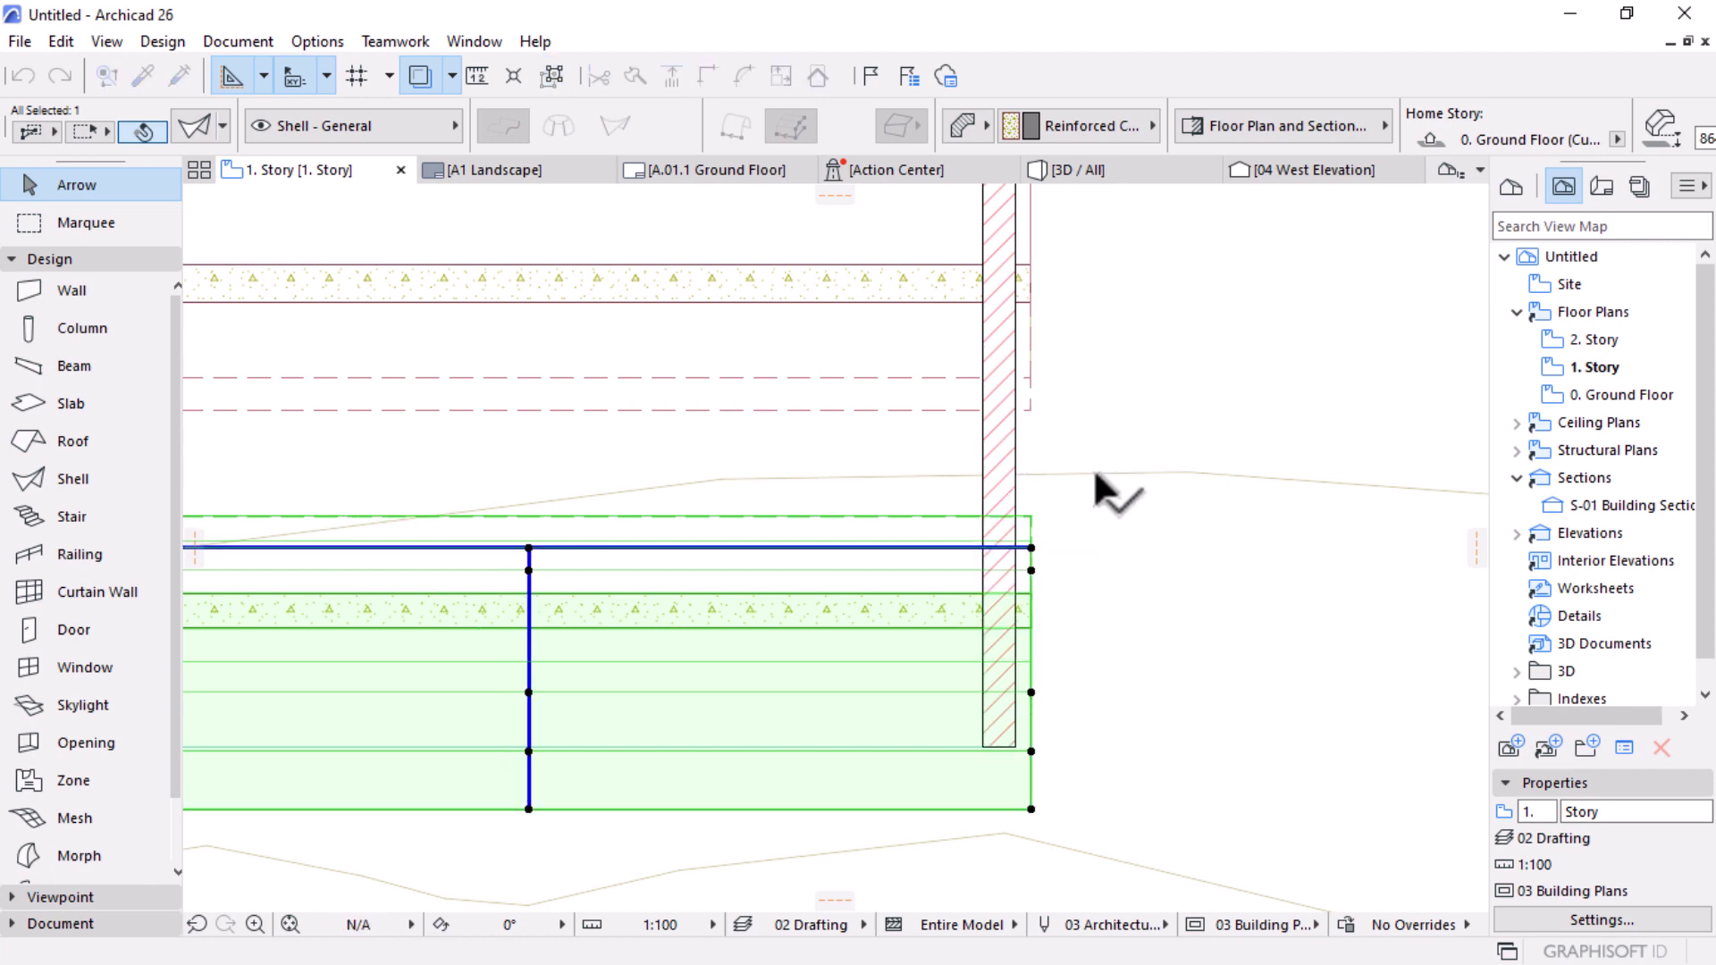
Step: Lengthen the curved-eave shell at the end away from the brick side wall, setting its extrusion length to 9750
scroll(1093, 467, down, 7)
scroll(988, 337, up, 1)
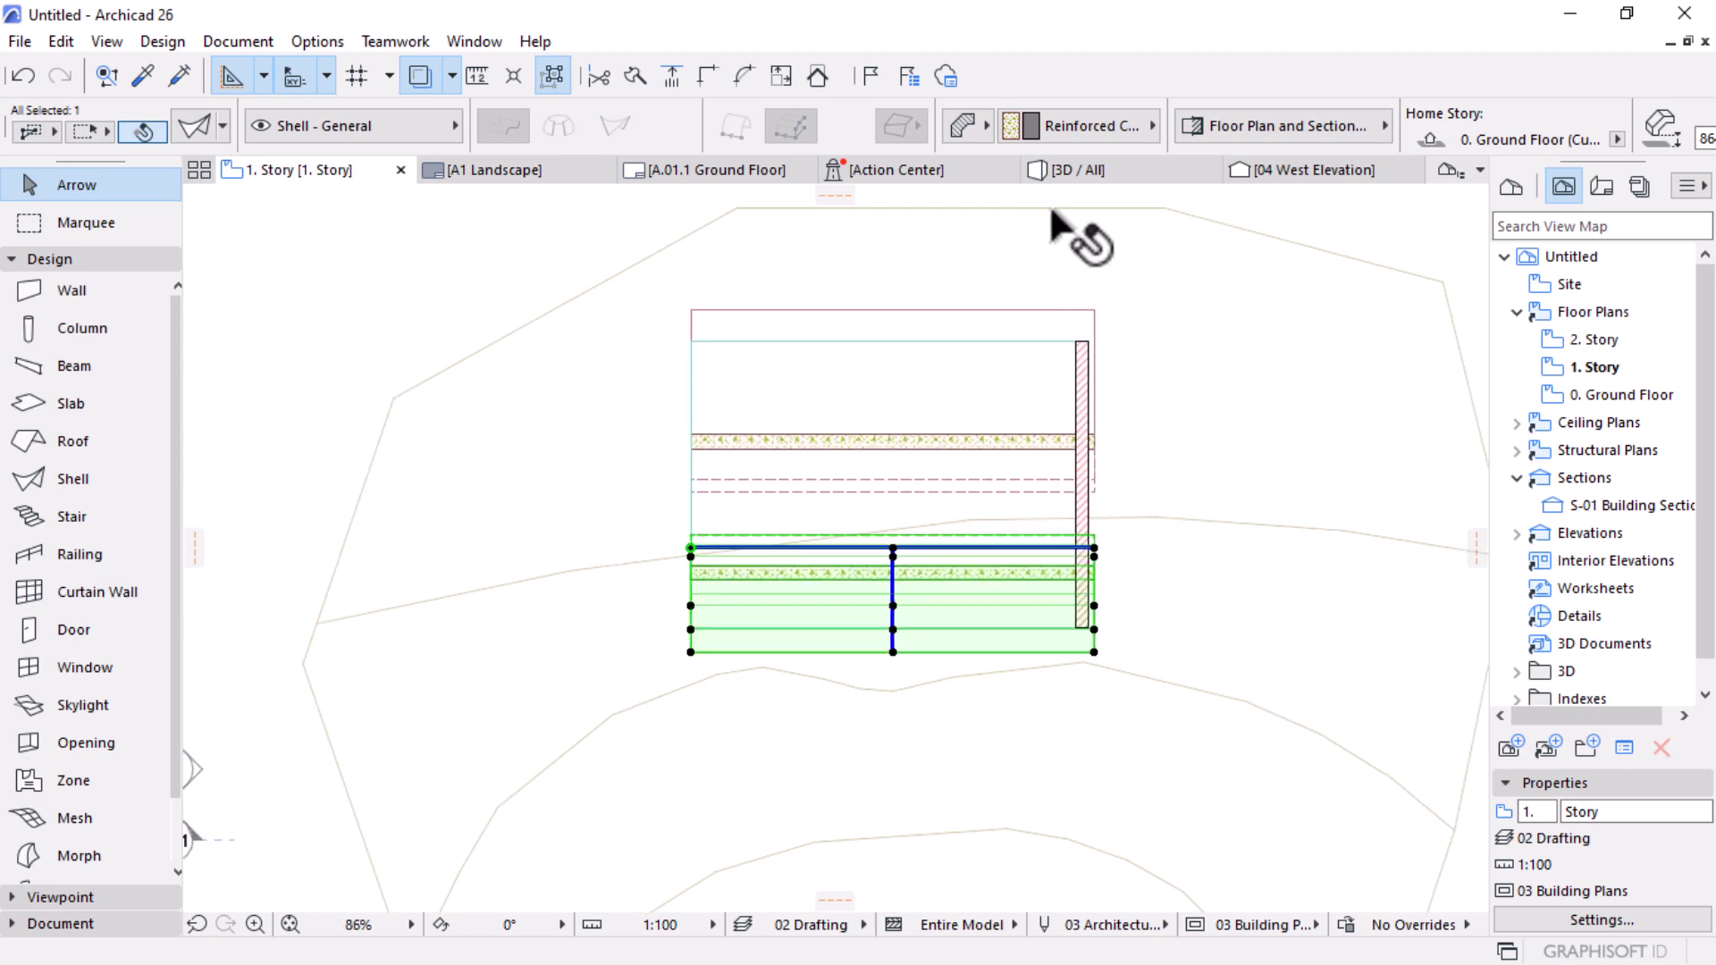
scroll(676, 540, up, 2)
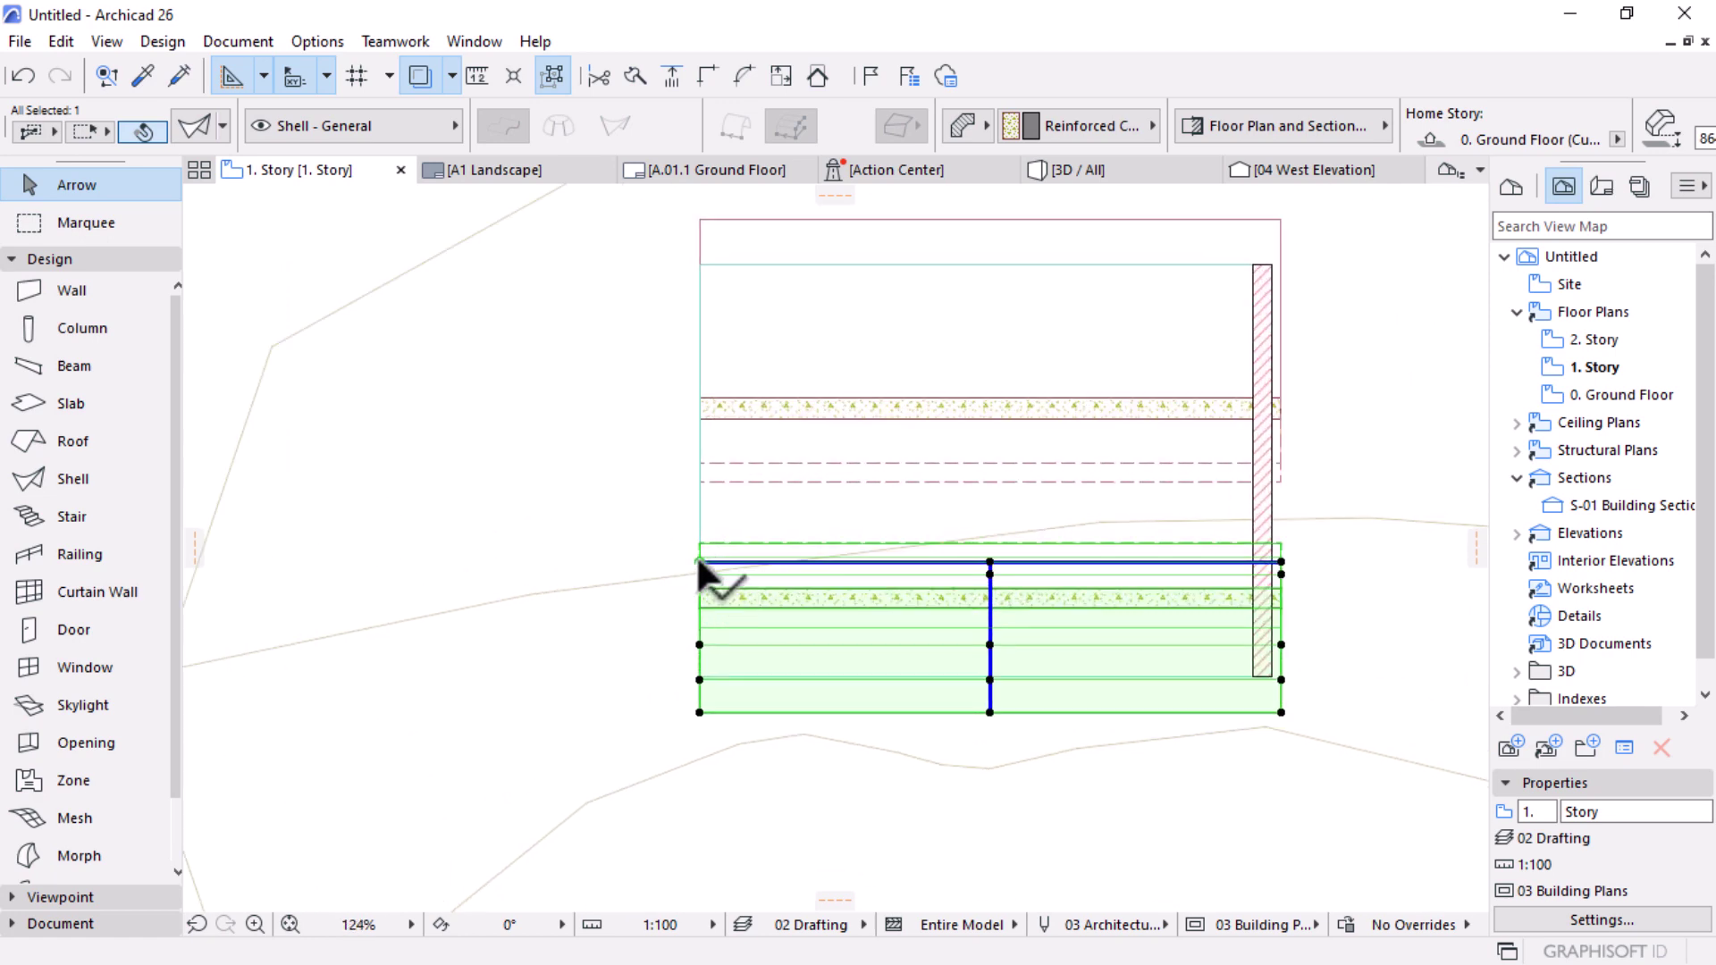
click(697, 556)
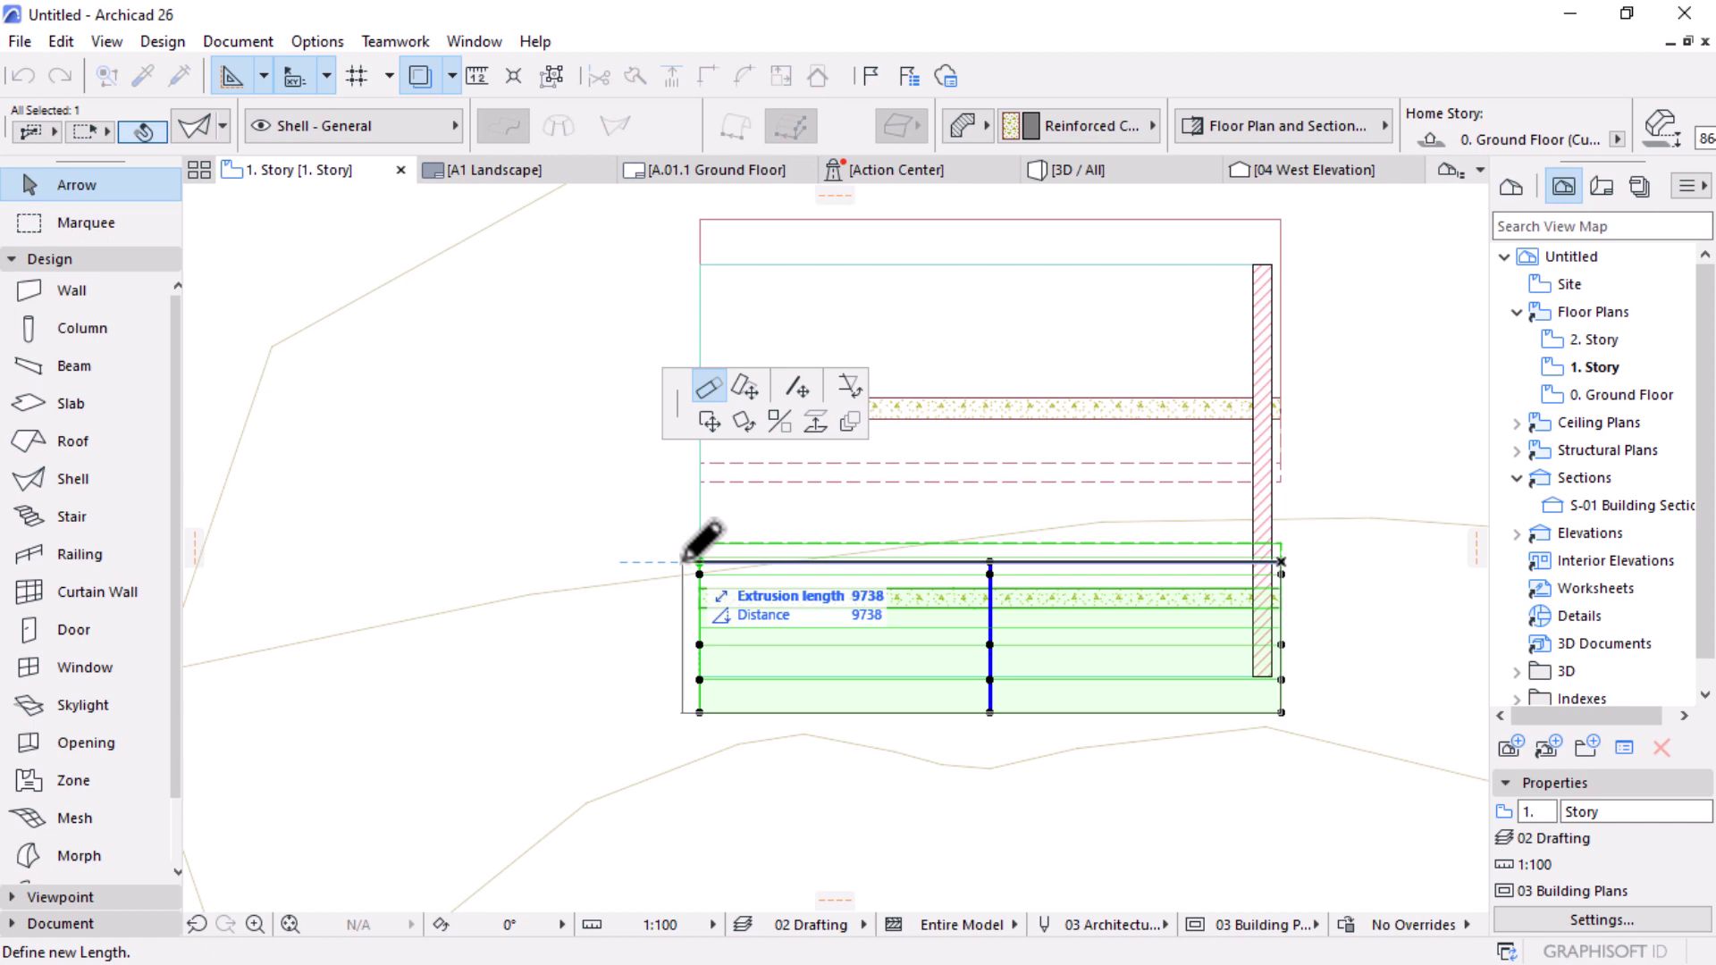
text(10000)
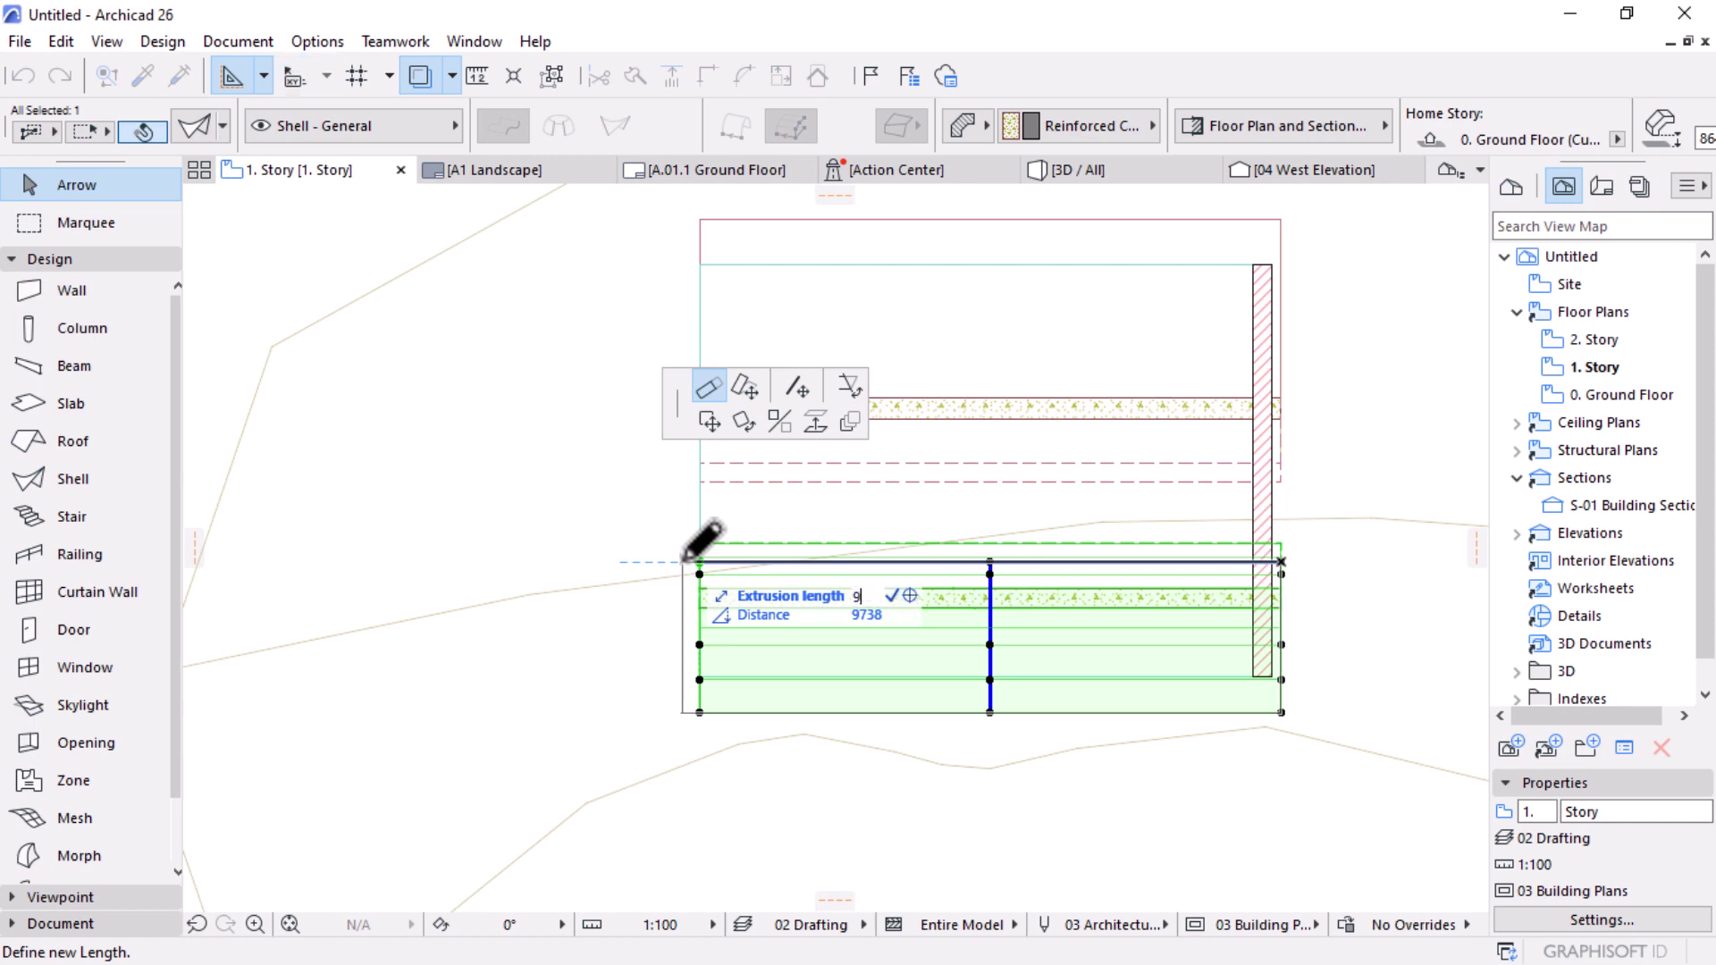
key(Return)
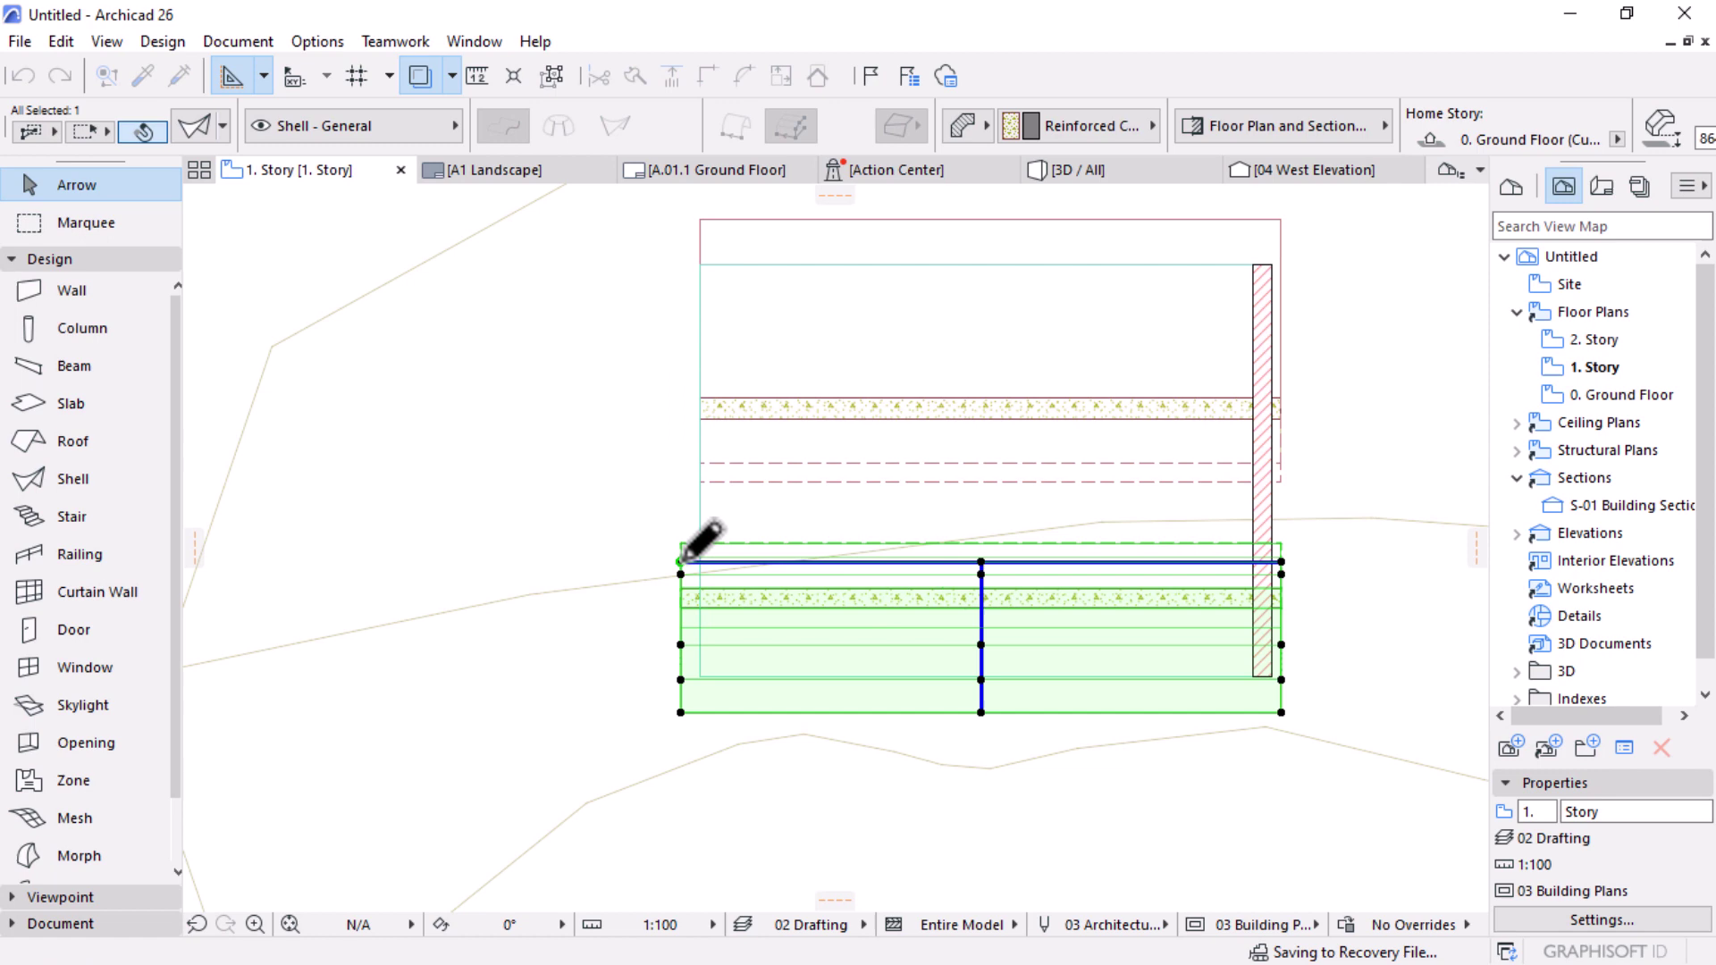
Step: Lengthen the straight sloping shell at the same end to an extrusion length of 9750, flush with the curved-eave shell
click(700, 264)
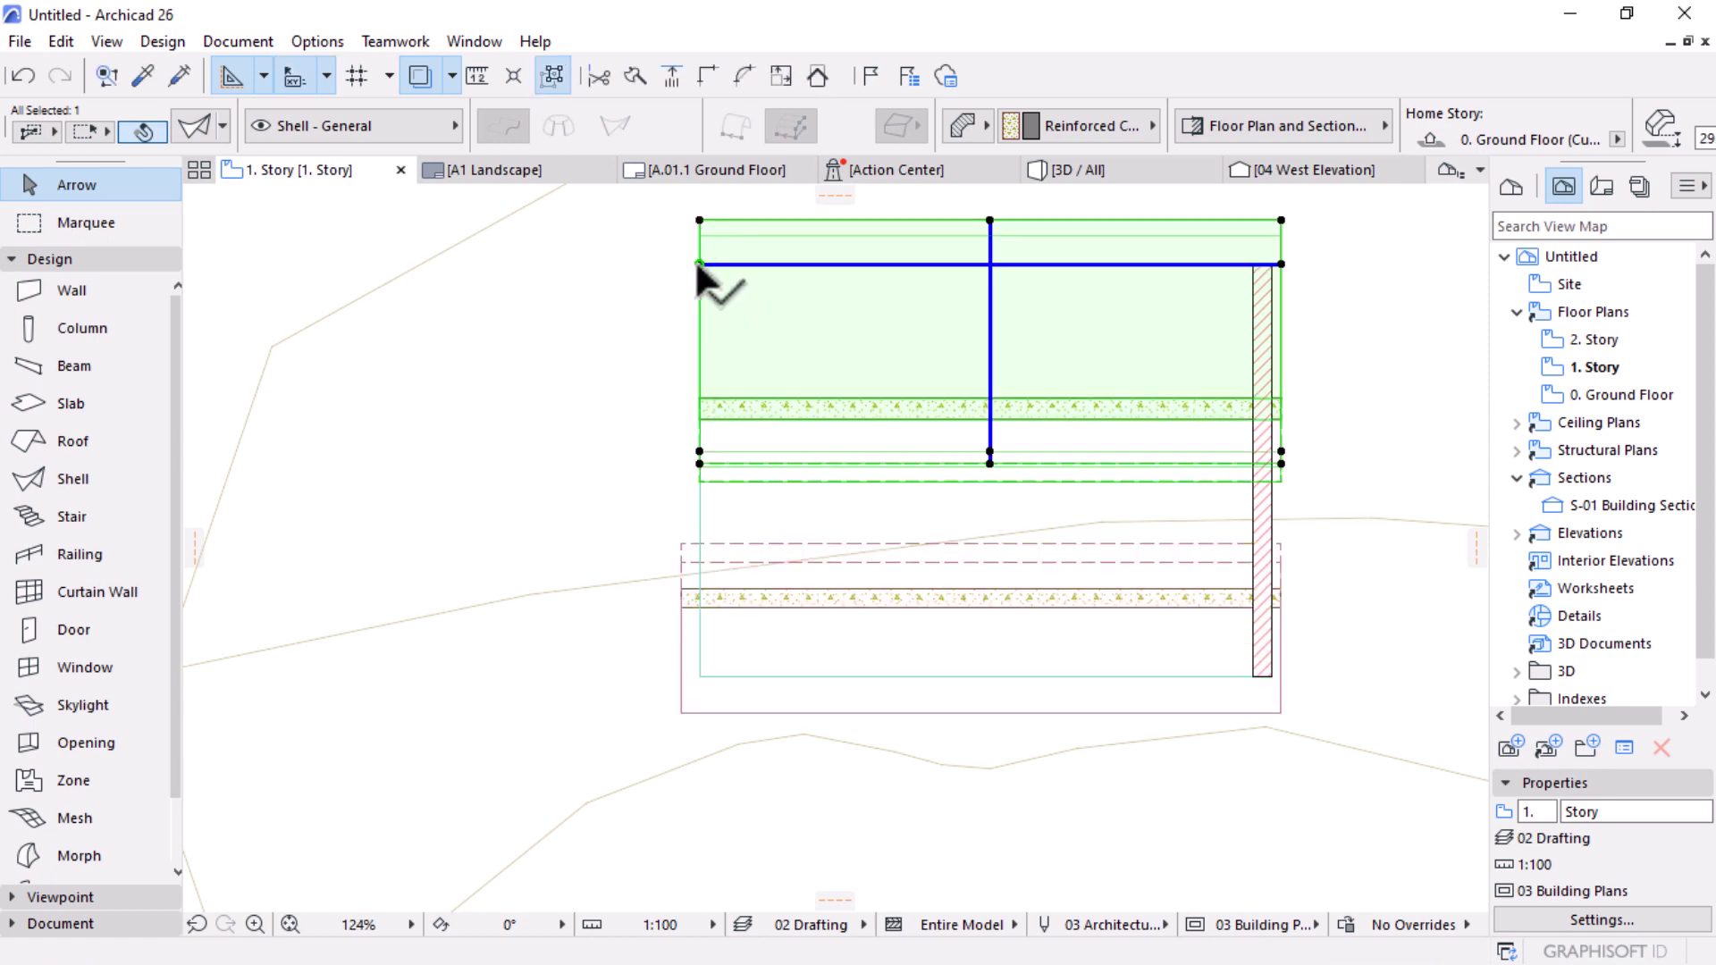
click(700, 264)
text(10000)
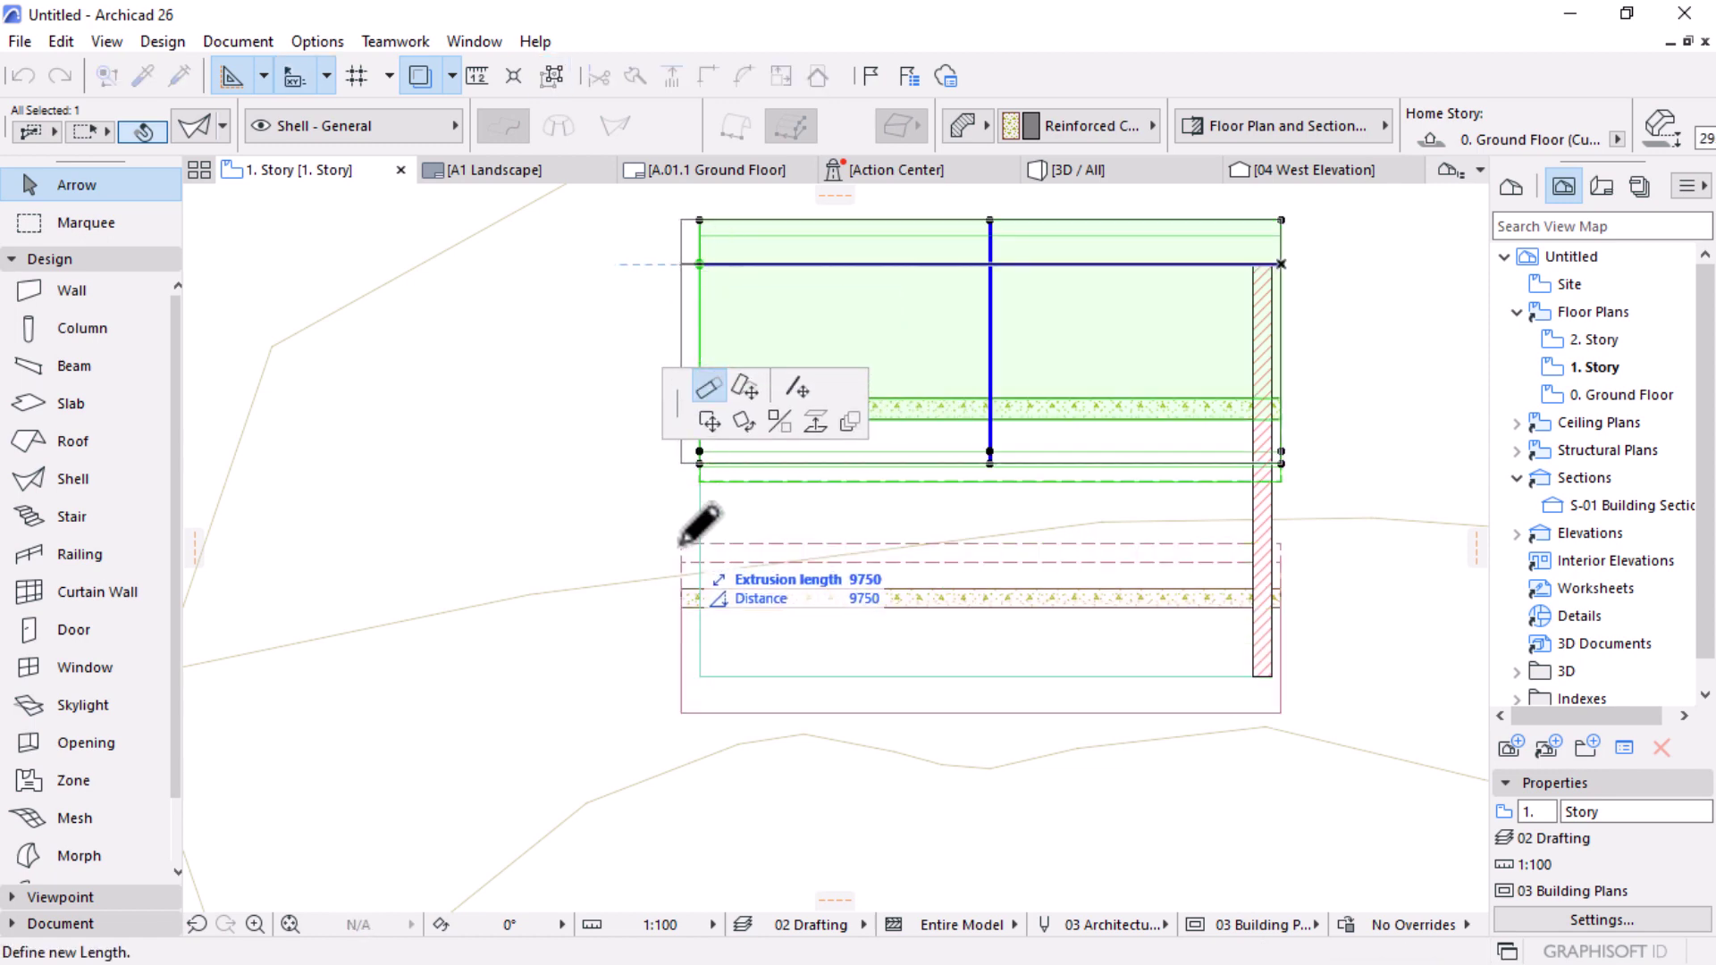
key(Return)
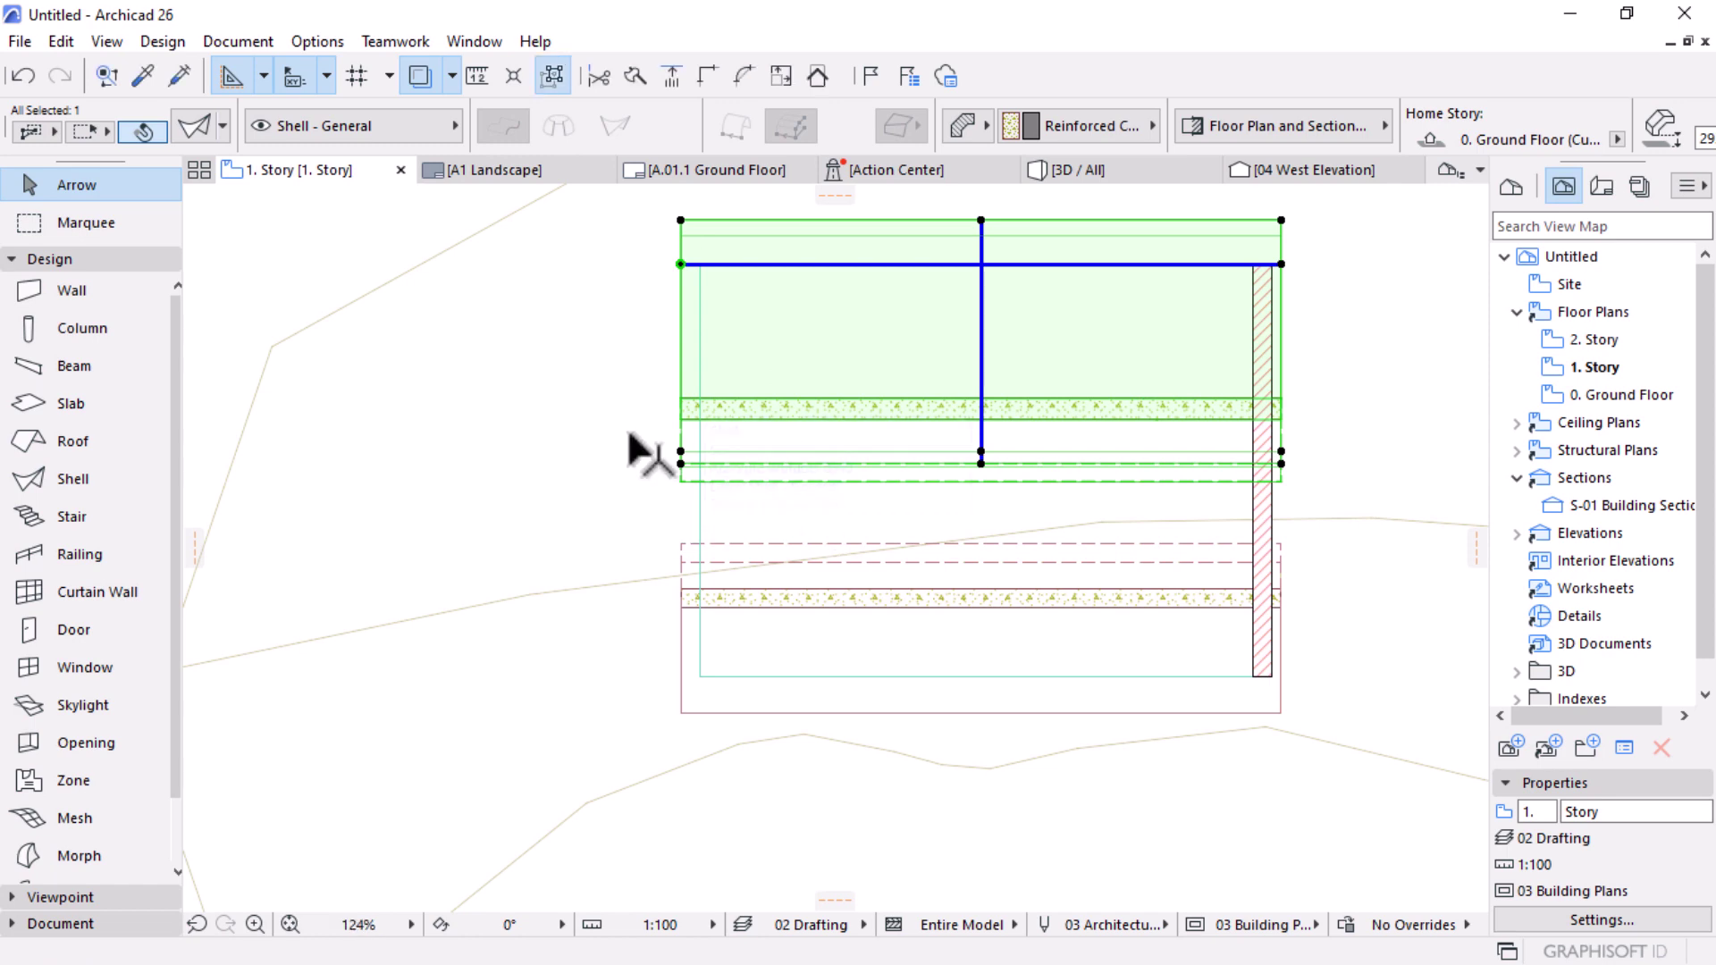
Step: In 3D, set both stacked brick side walls, the upper slab and the low eave-side wall as targets for Solid Element Operations
click(1107, 171)
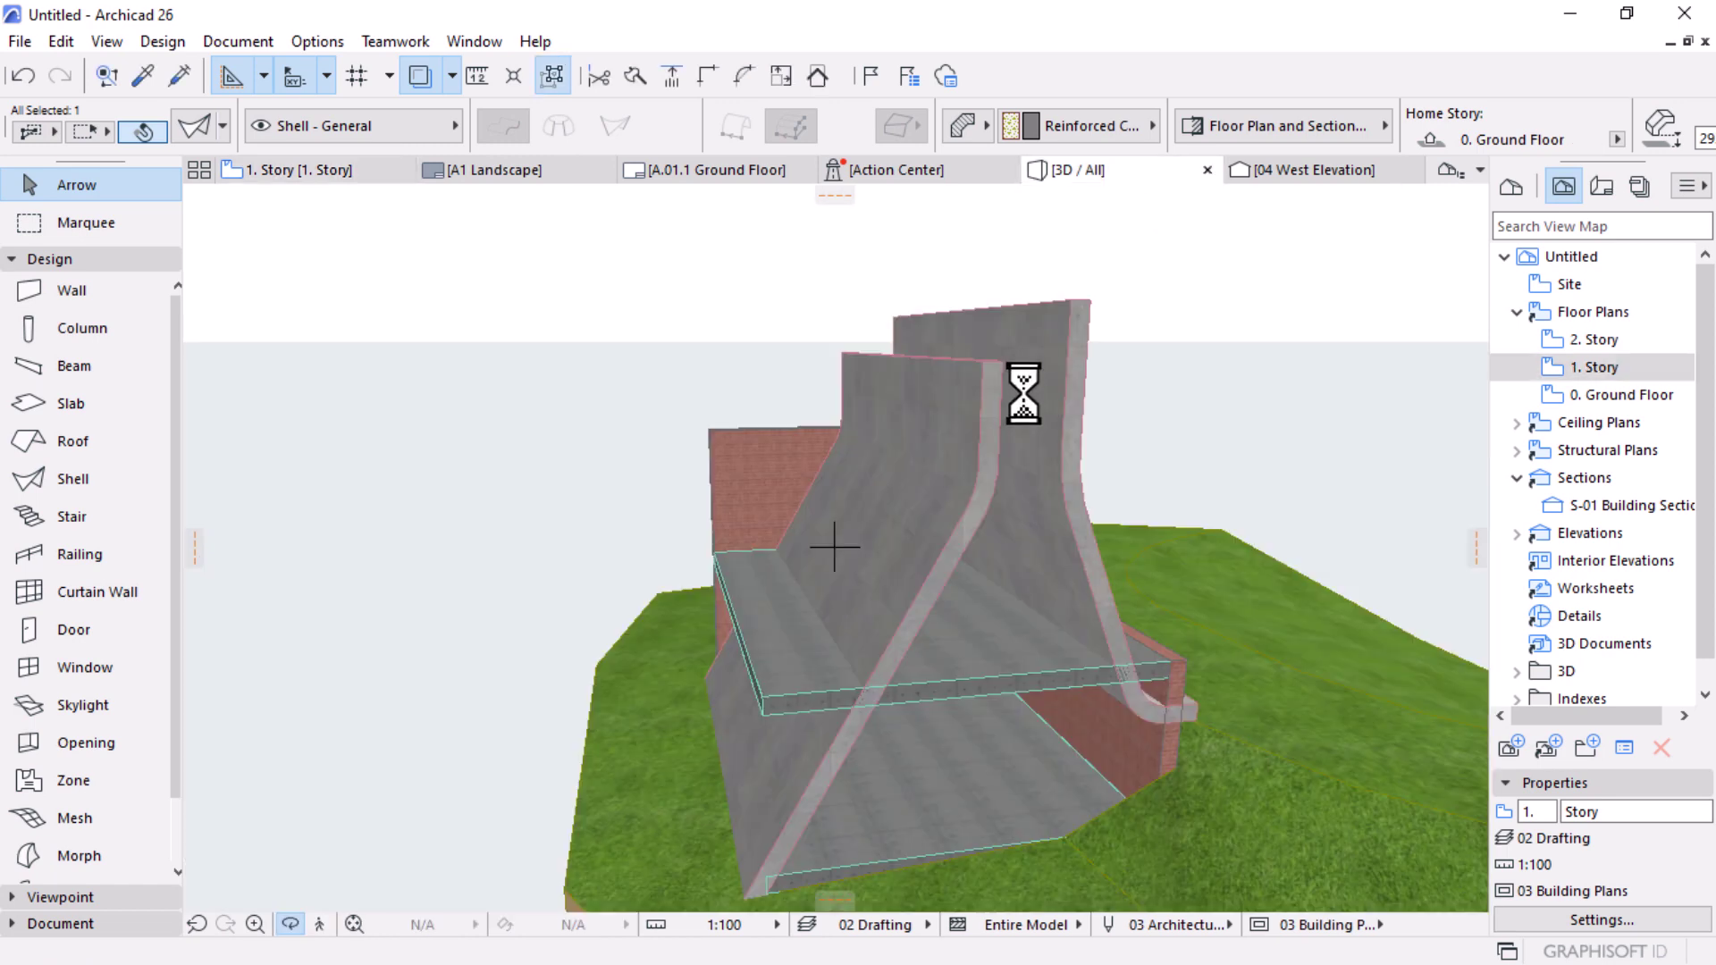
mouse_move(928, 529)
mouse_down()
mouse_move(1089, 536)
mouse_move(920, 567)
mouse_move(1296, 556)
mouse_move(553, 507)
mouse_move(766, 497)
mouse_move(689, 587)
mouse_move(655, 551)
mouse_move(869, 529)
mouse_move(520, 566)
mouse_up()
drag(772, 524, 899, 518)
scroll(889, 623, down, 5)
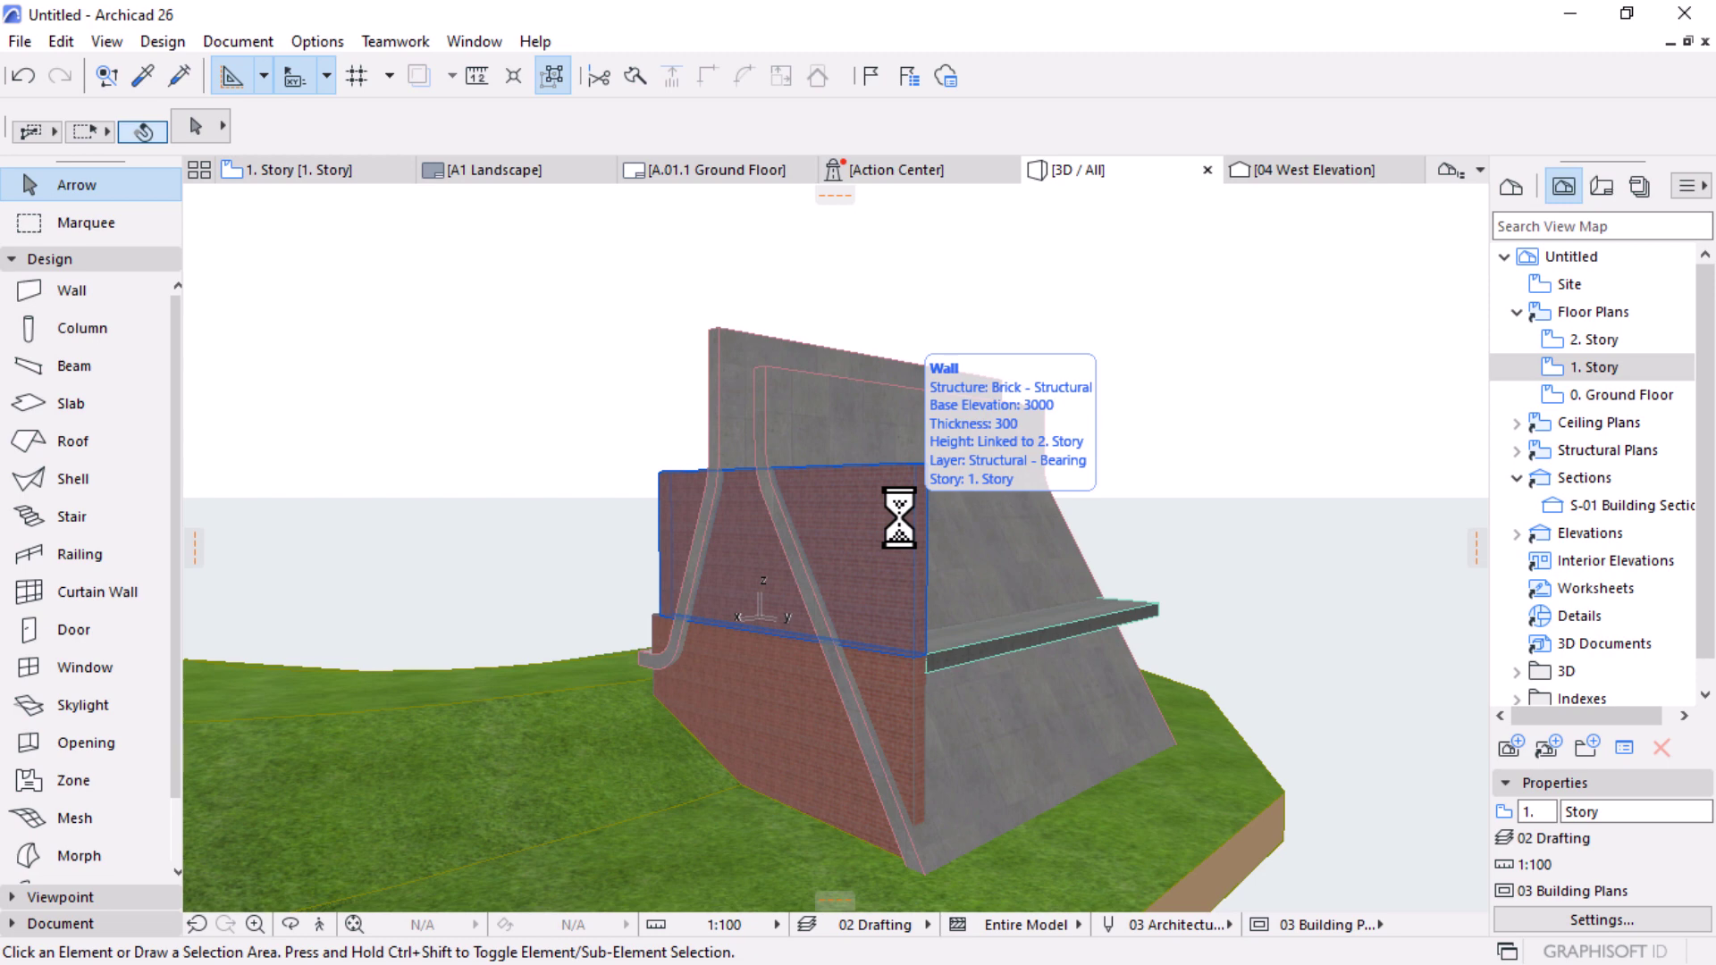
click(896, 498)
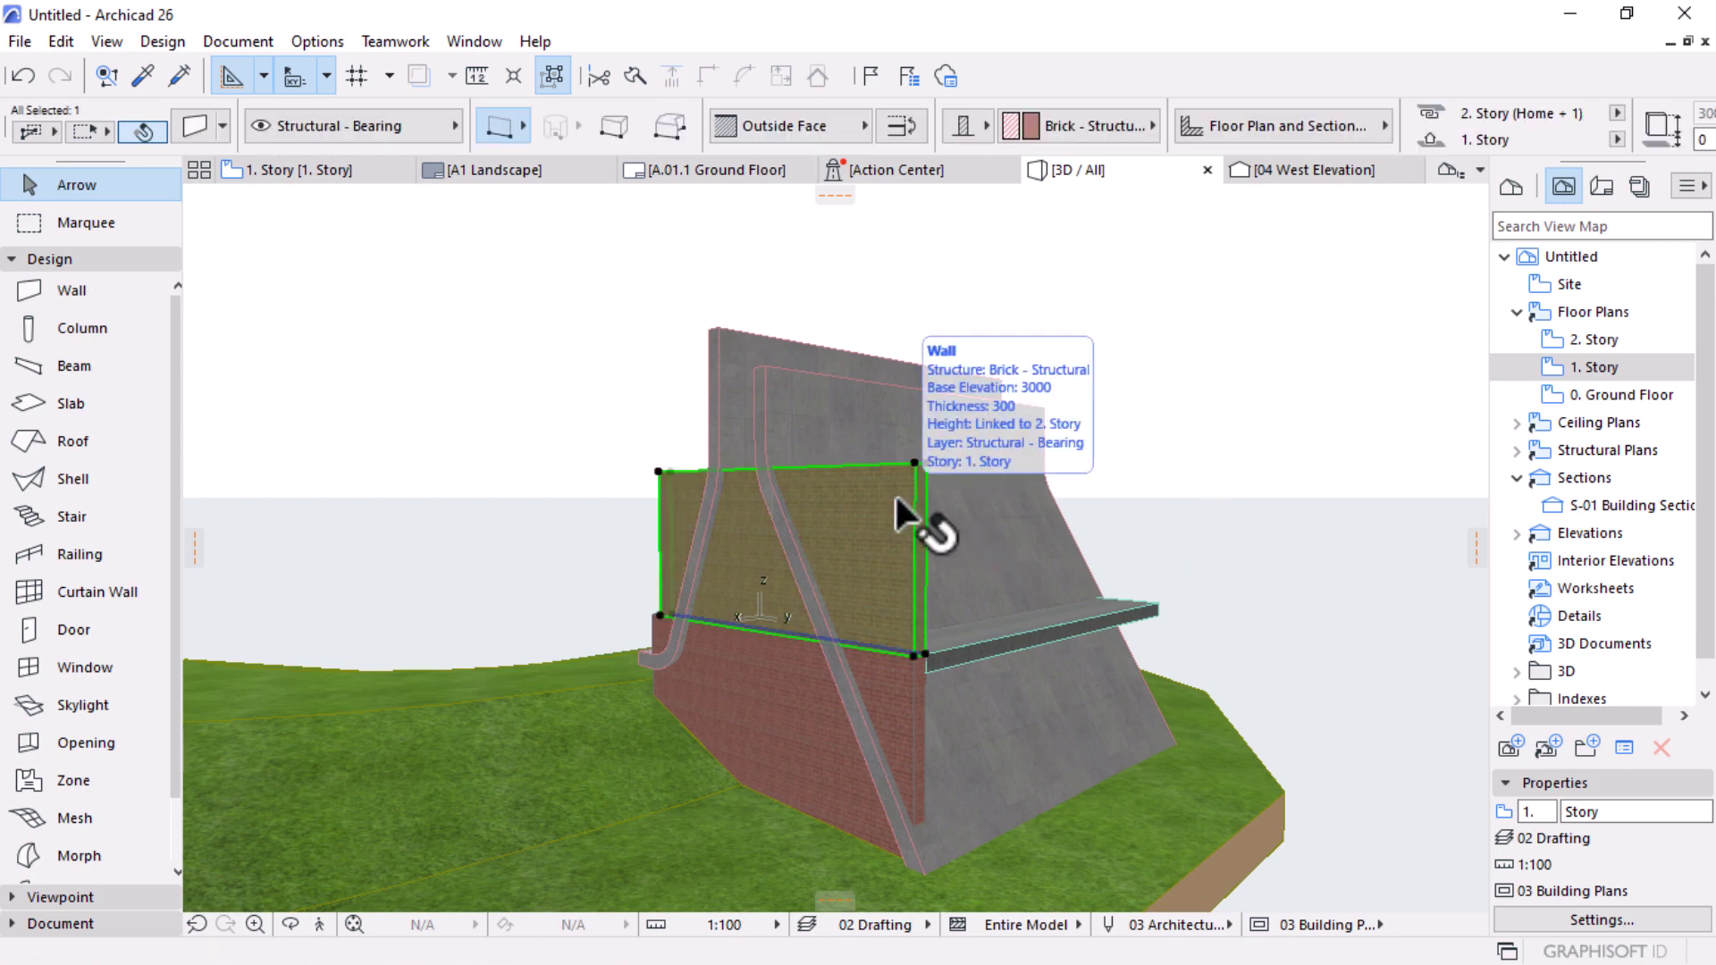
shift+click(756, 676)
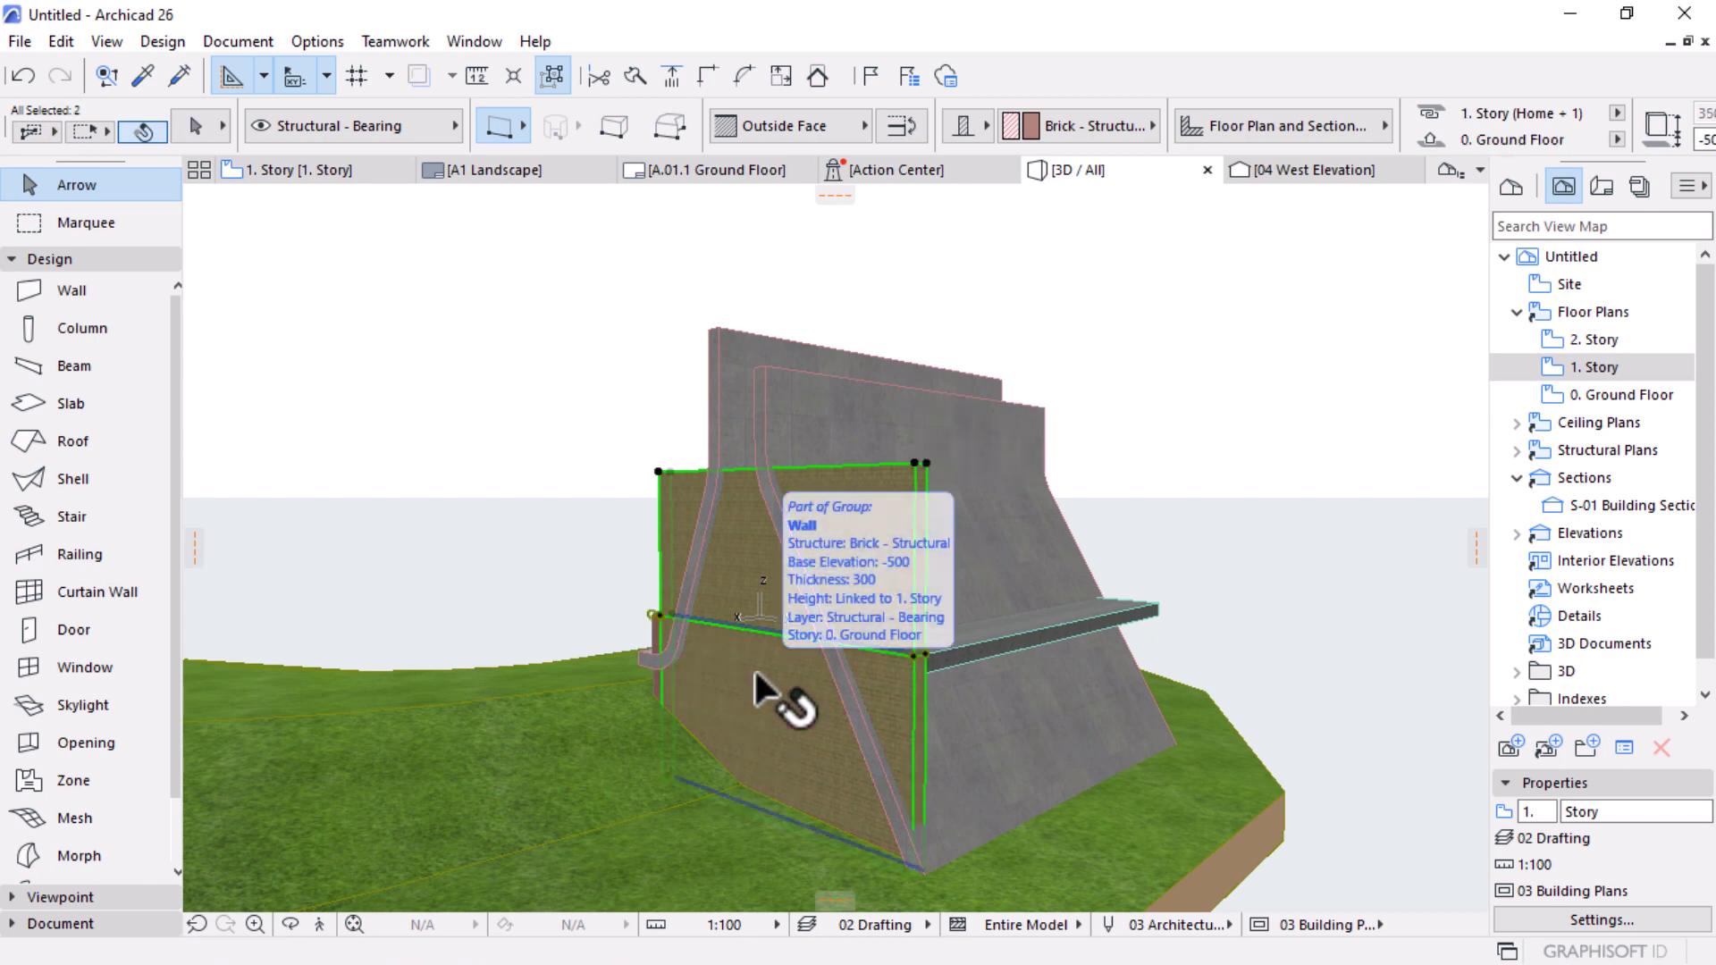
shift+click(979, 651)
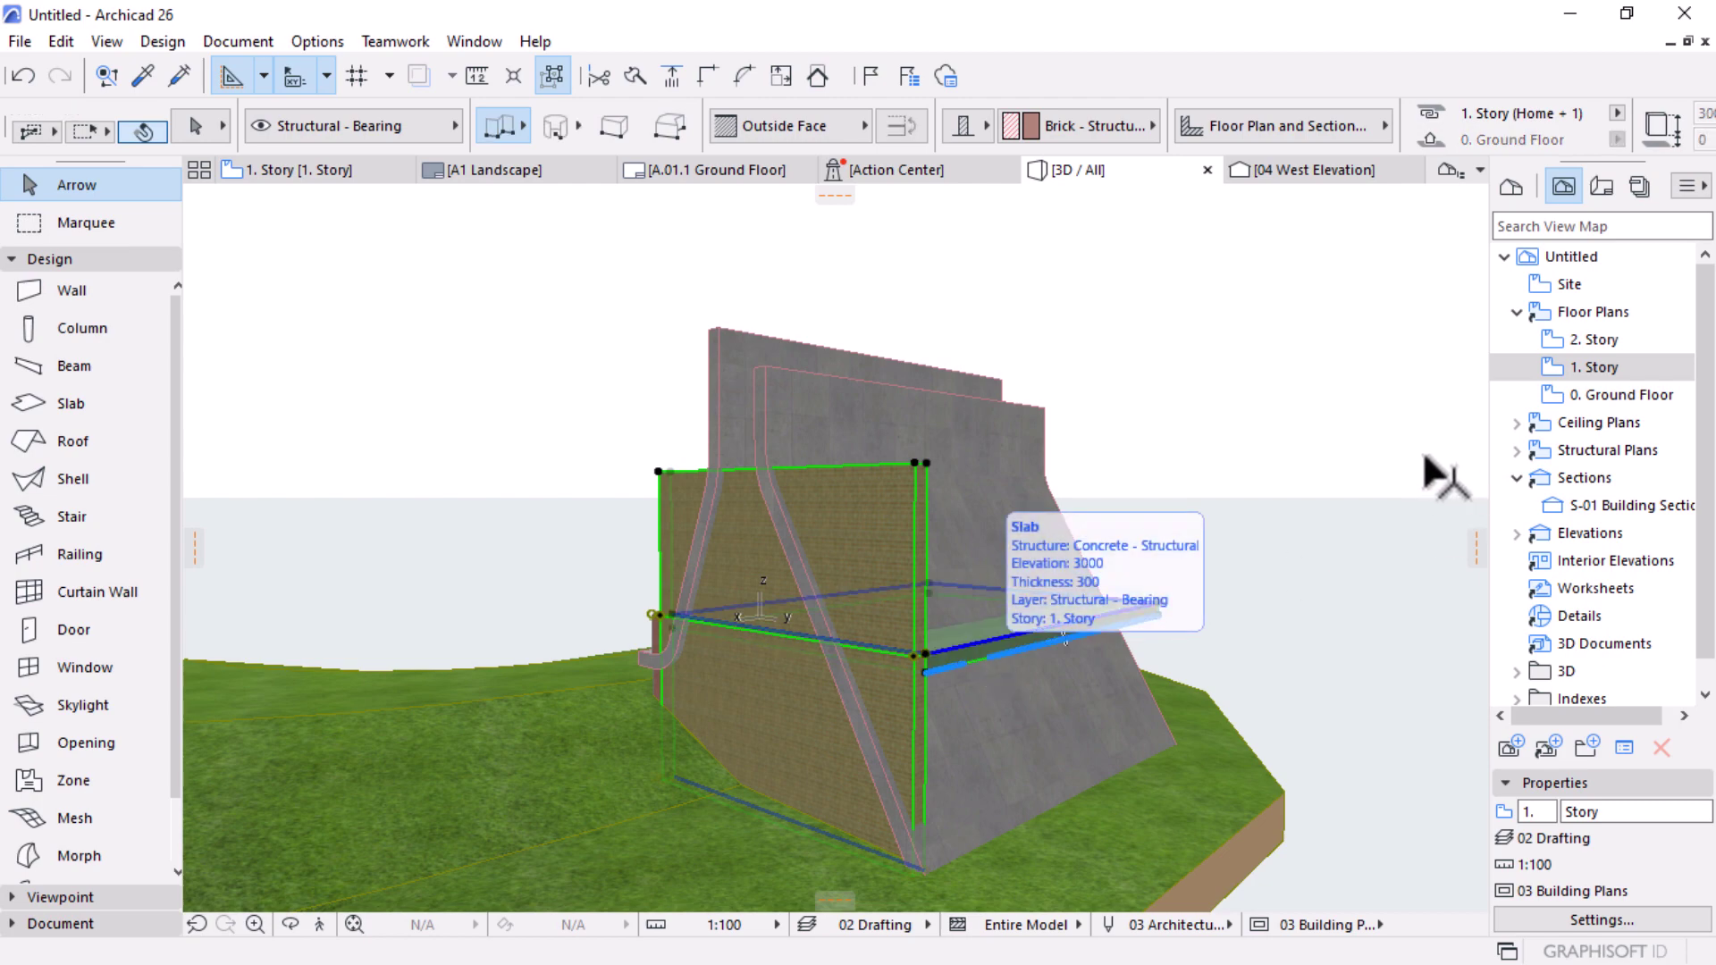
shift+middle_drag(1376, 621, 760, 528)
shift+middle_drag(1195, 812, 1130, 774)
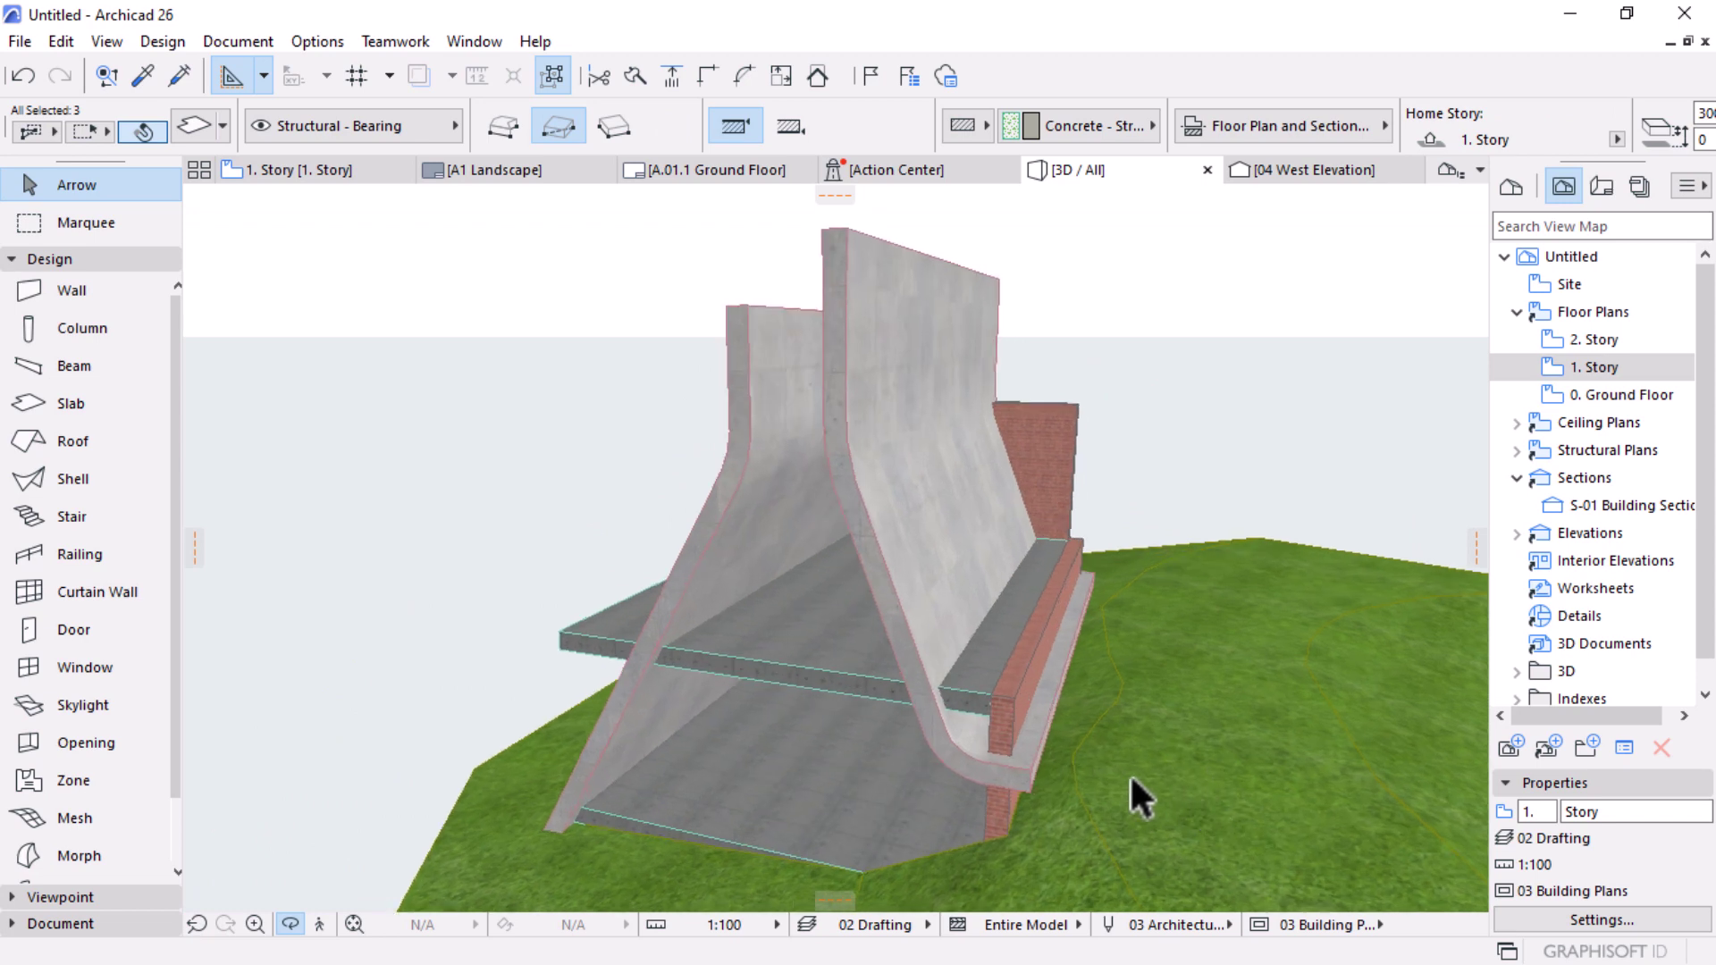
shift+click(1011, 727)
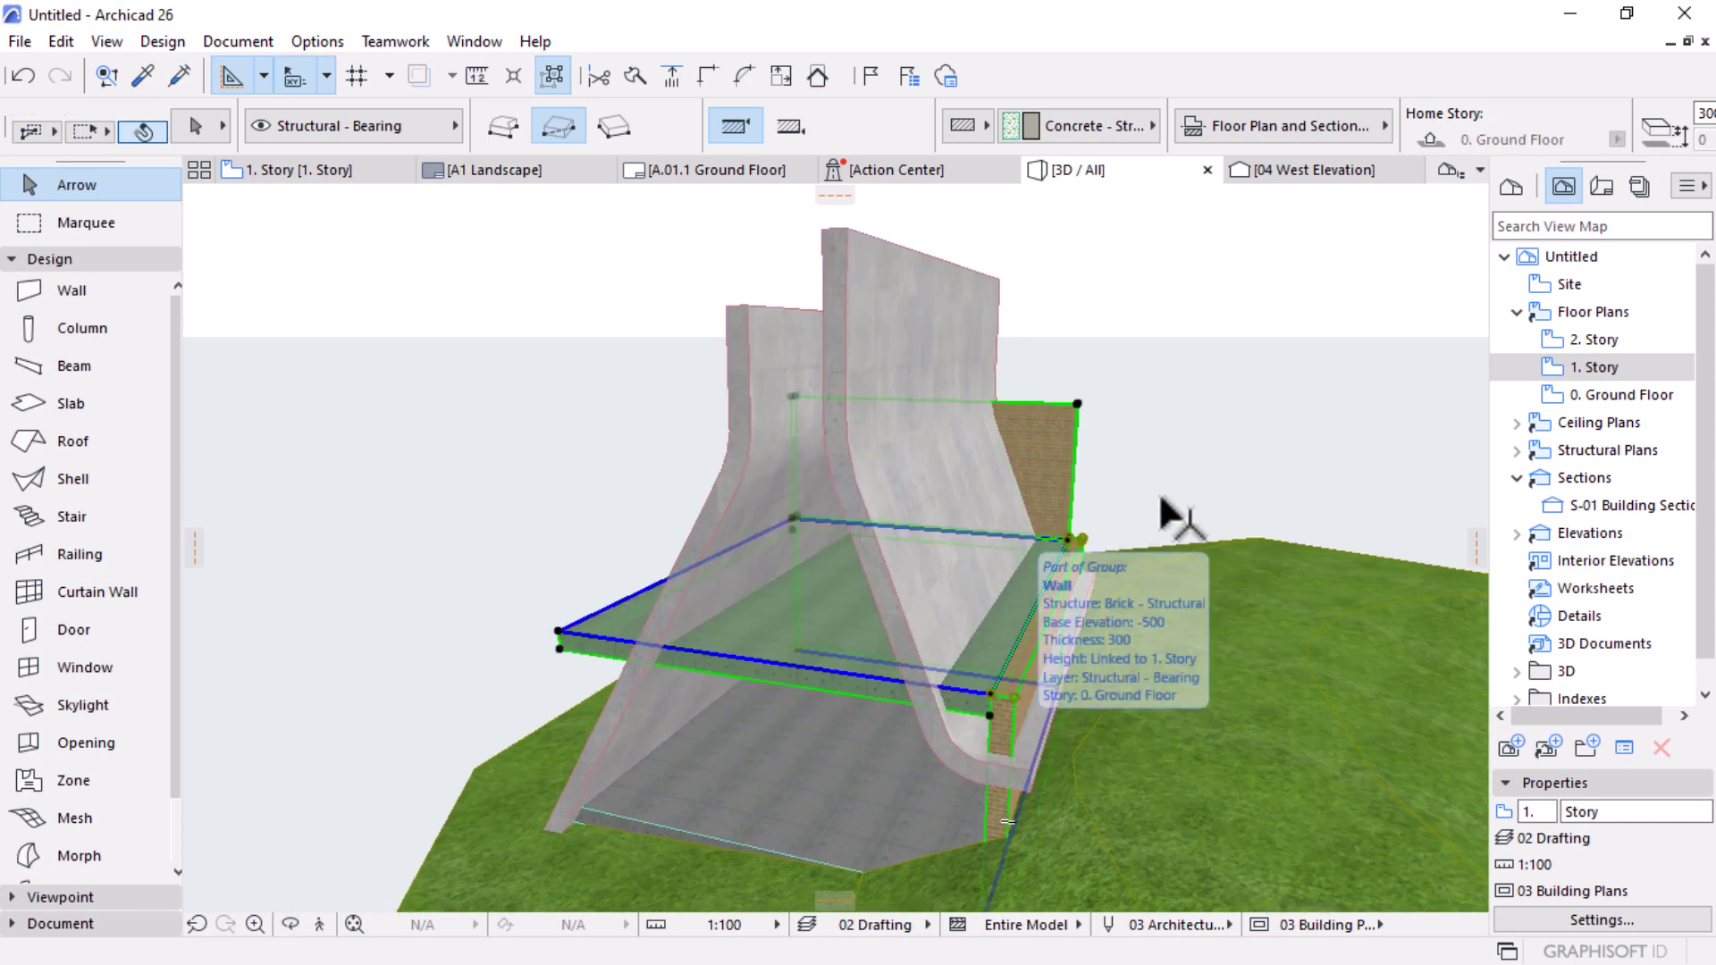
right_click(1137, 227)
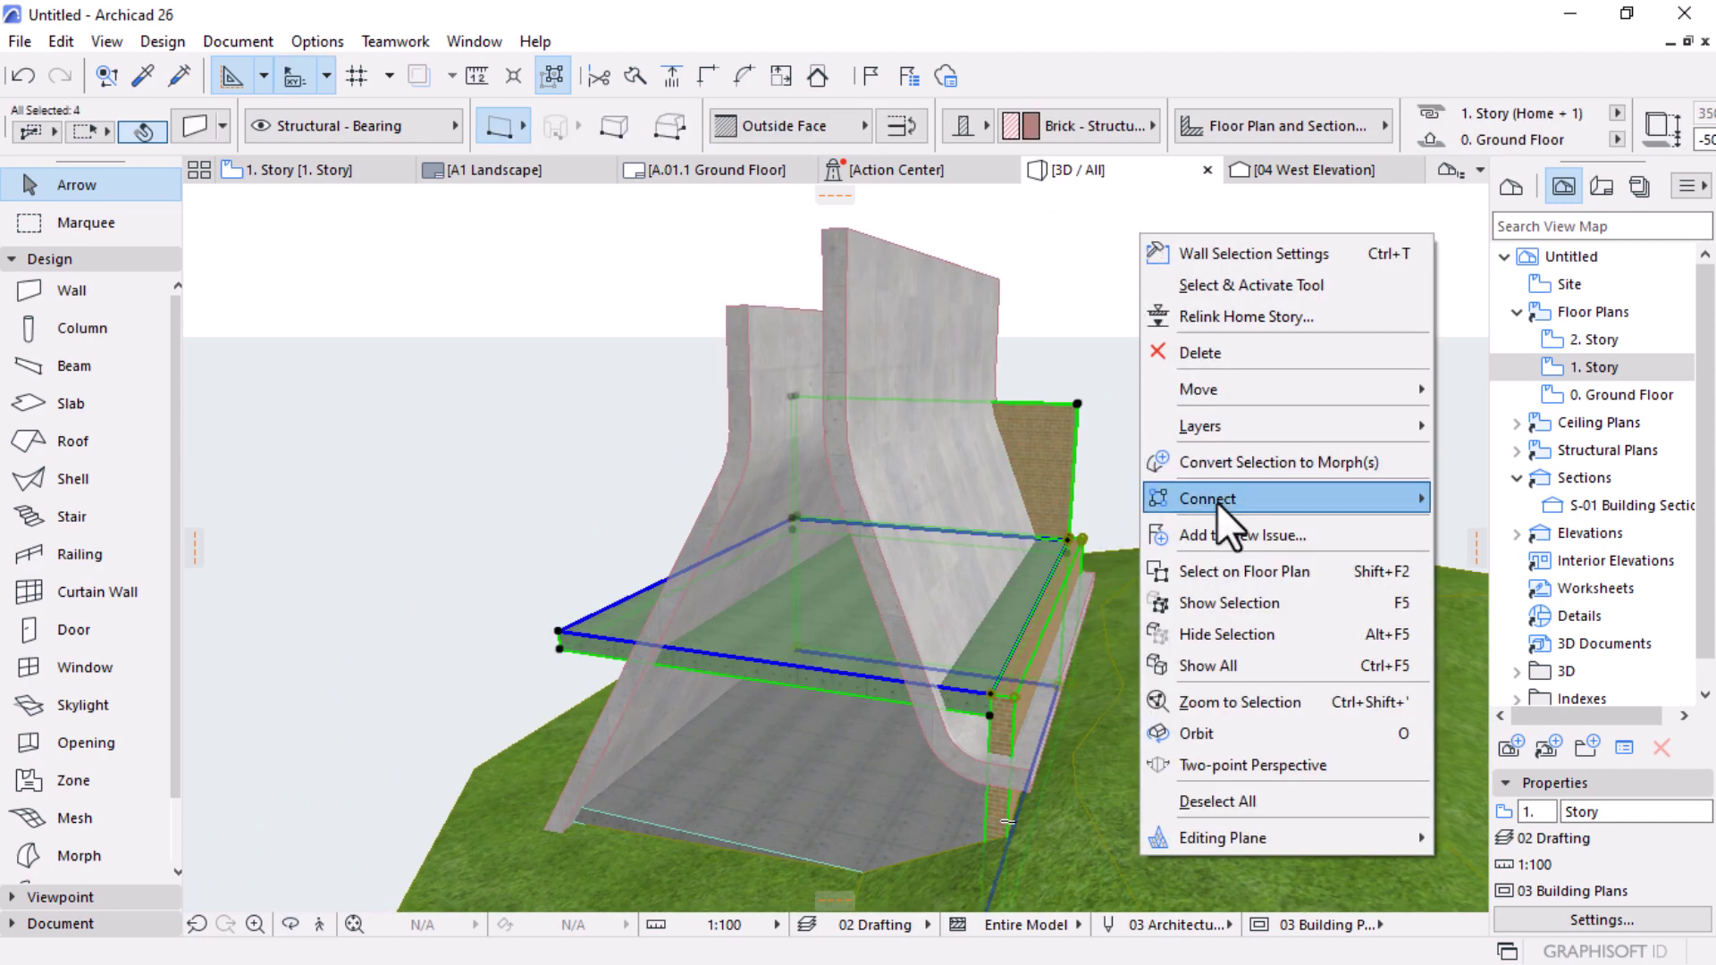
mouse_move(1215, 501)
click(953, 566)
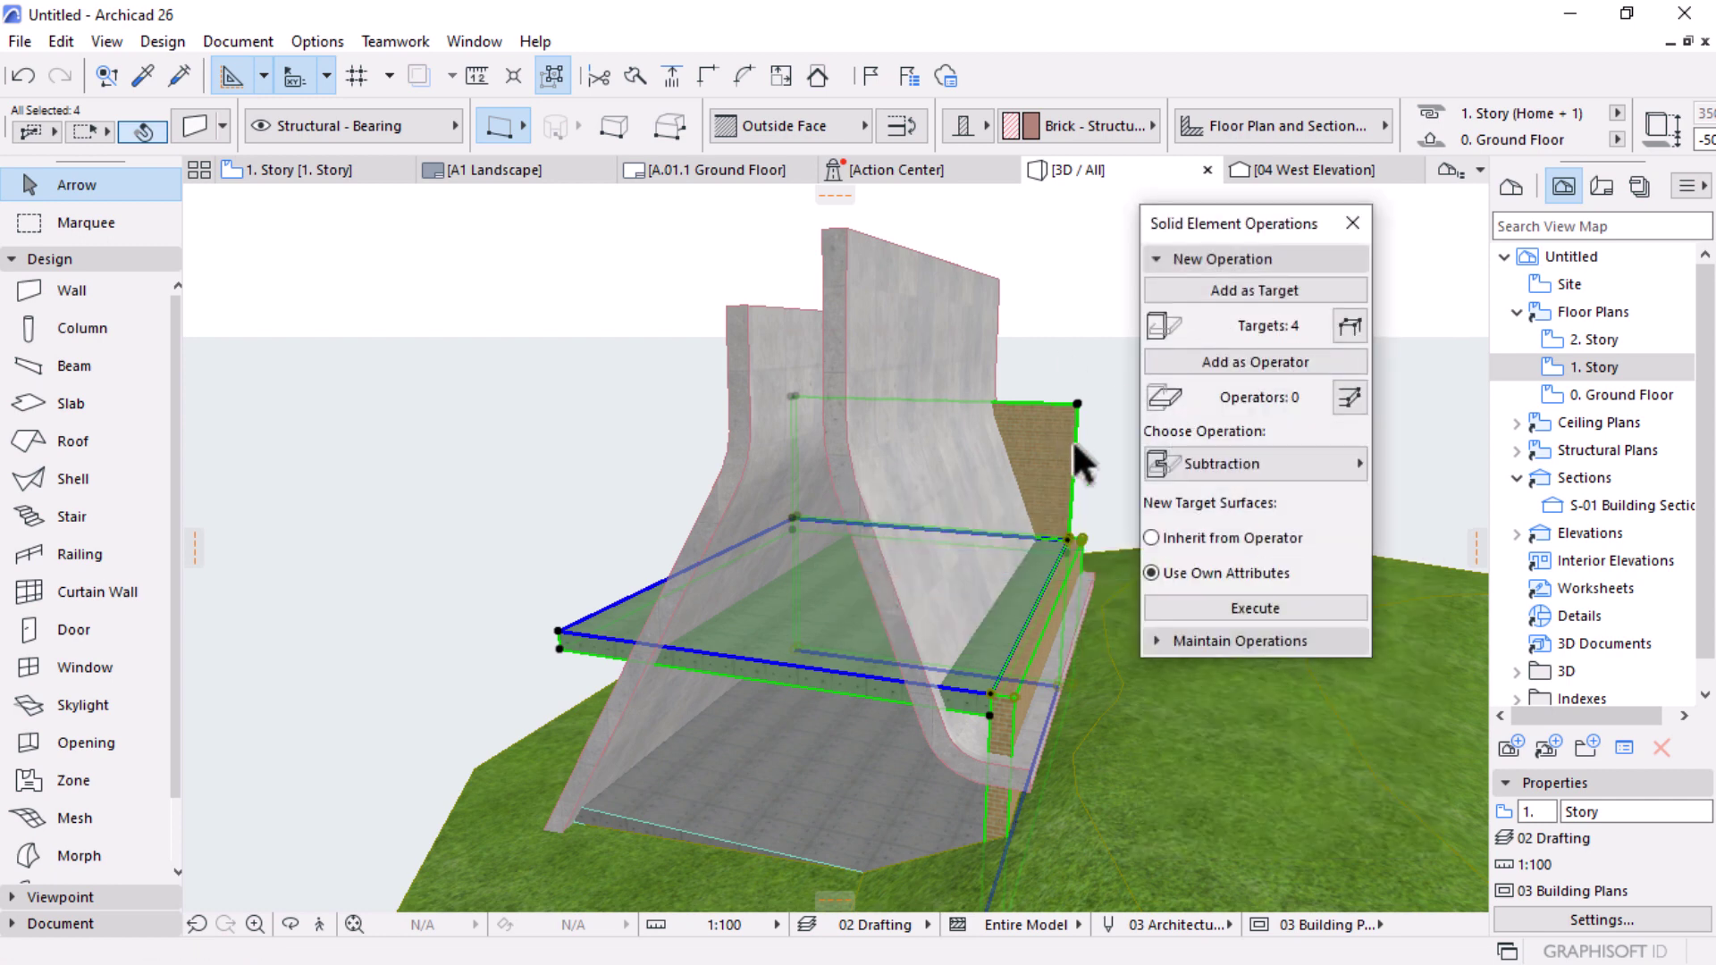
Step: Add both roof shells as the operators of the solid element operation
shift+middle_drag(1019, 682, 714, 461)
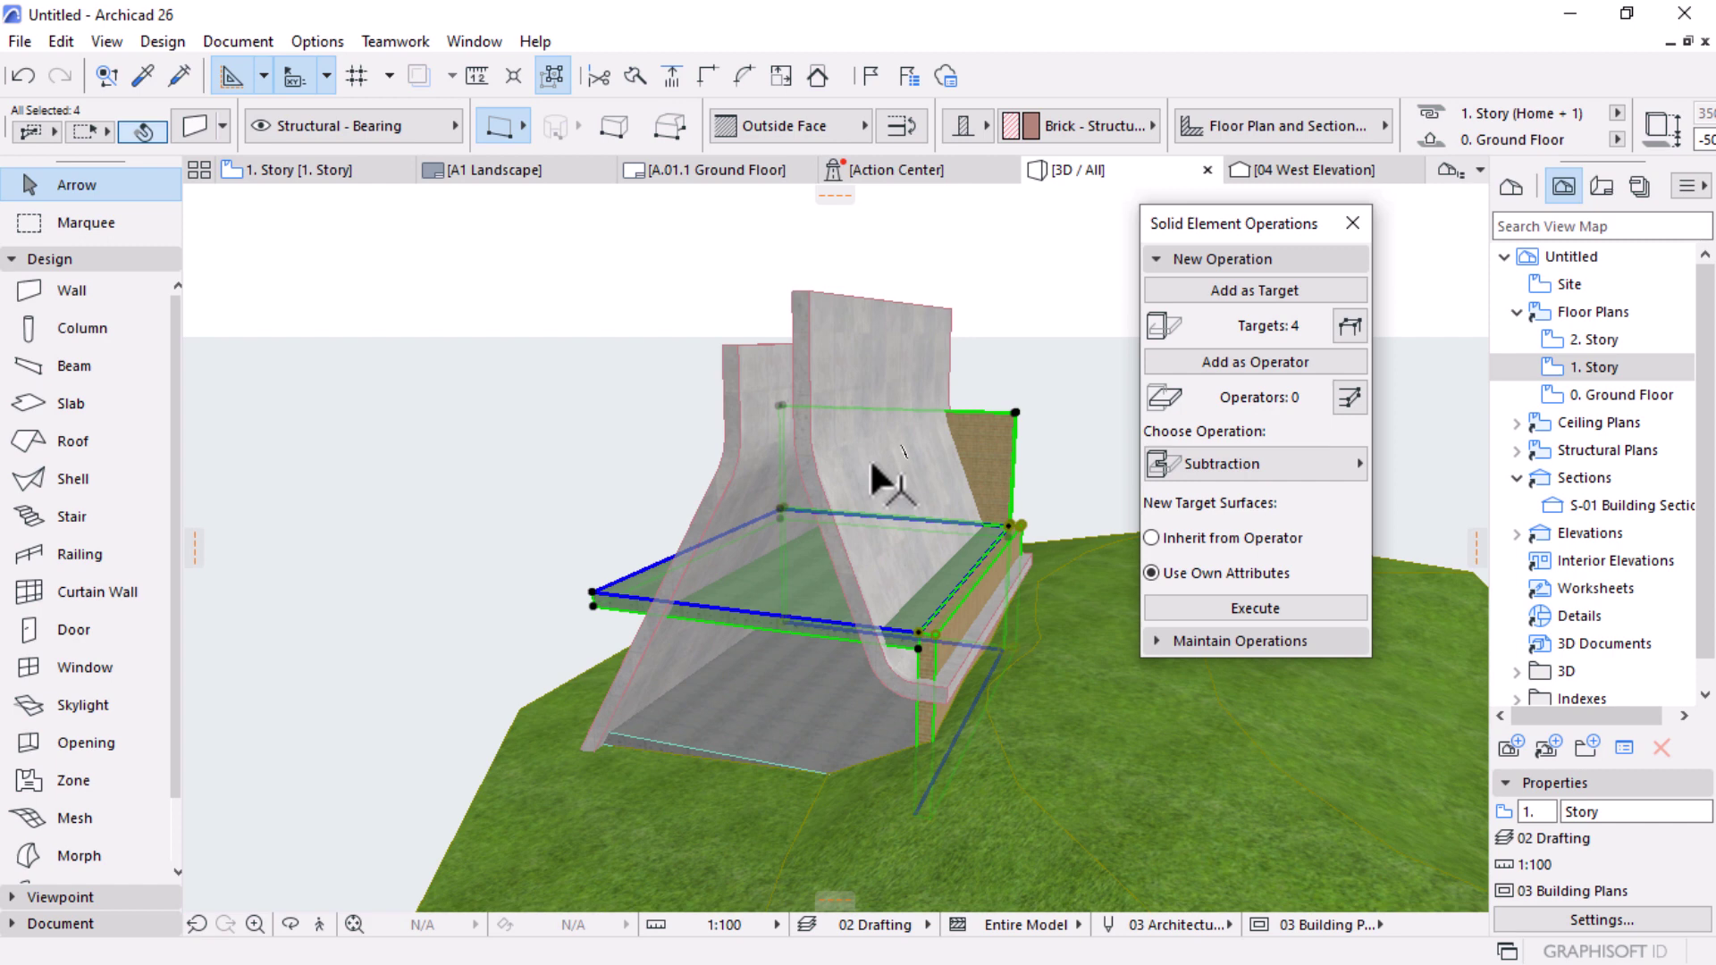
click(850, 339)
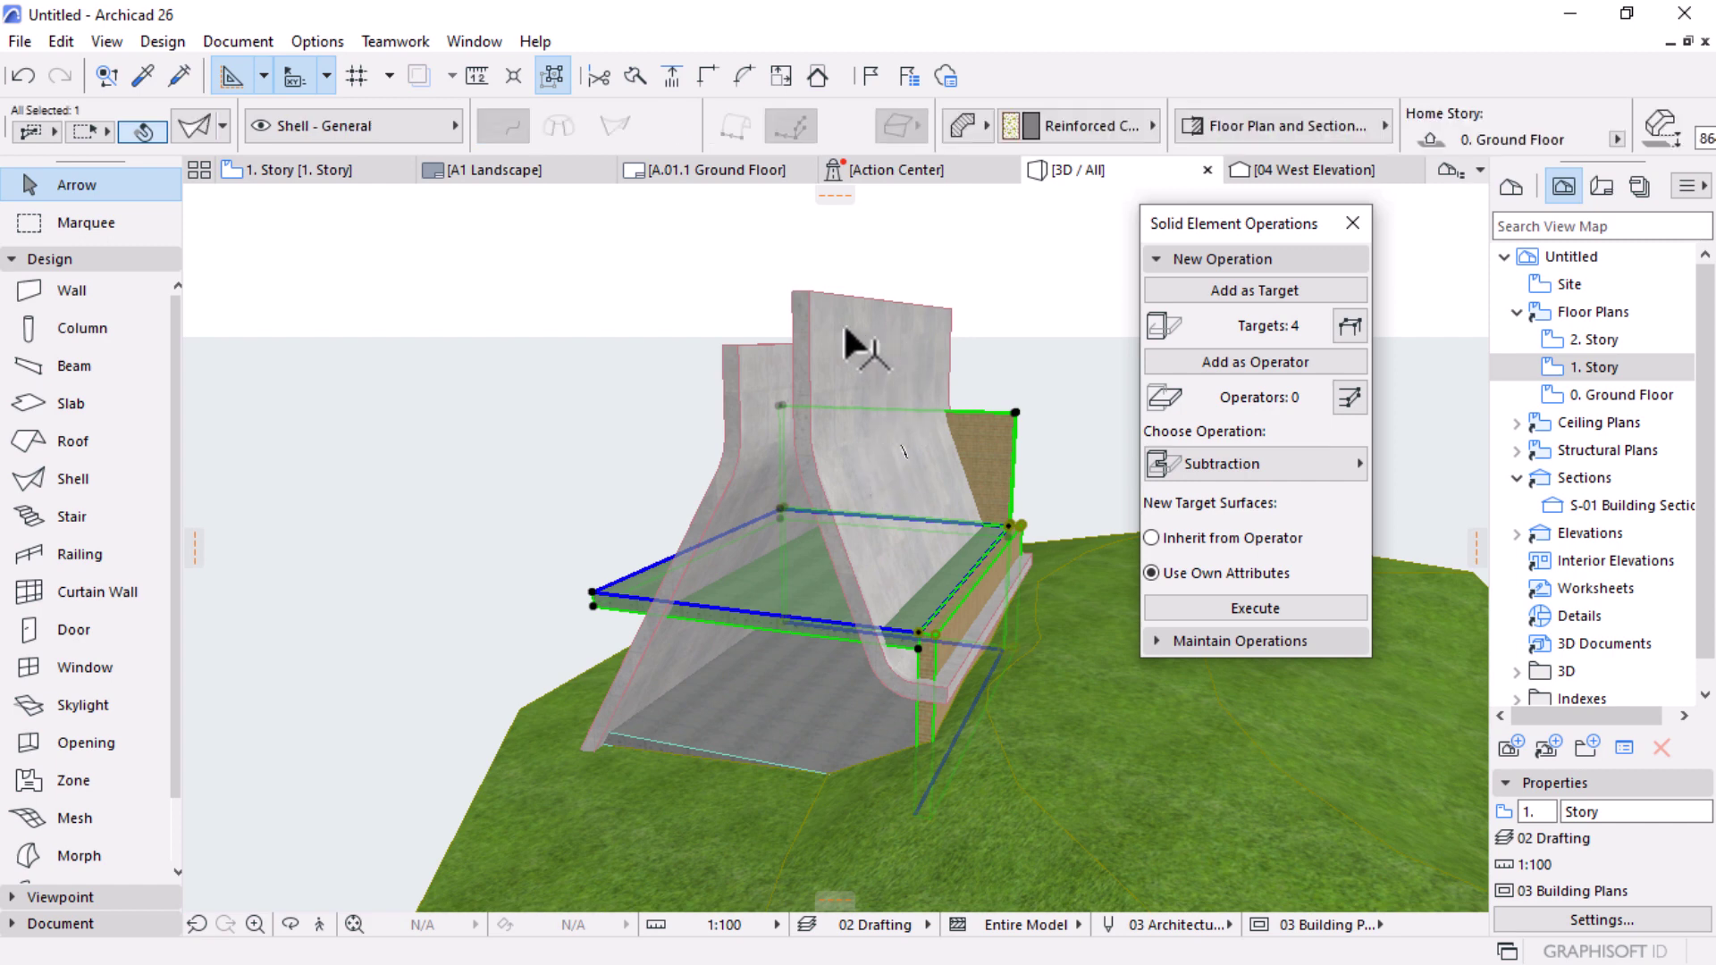
shift+click(749, 421)
click(1251, 355)
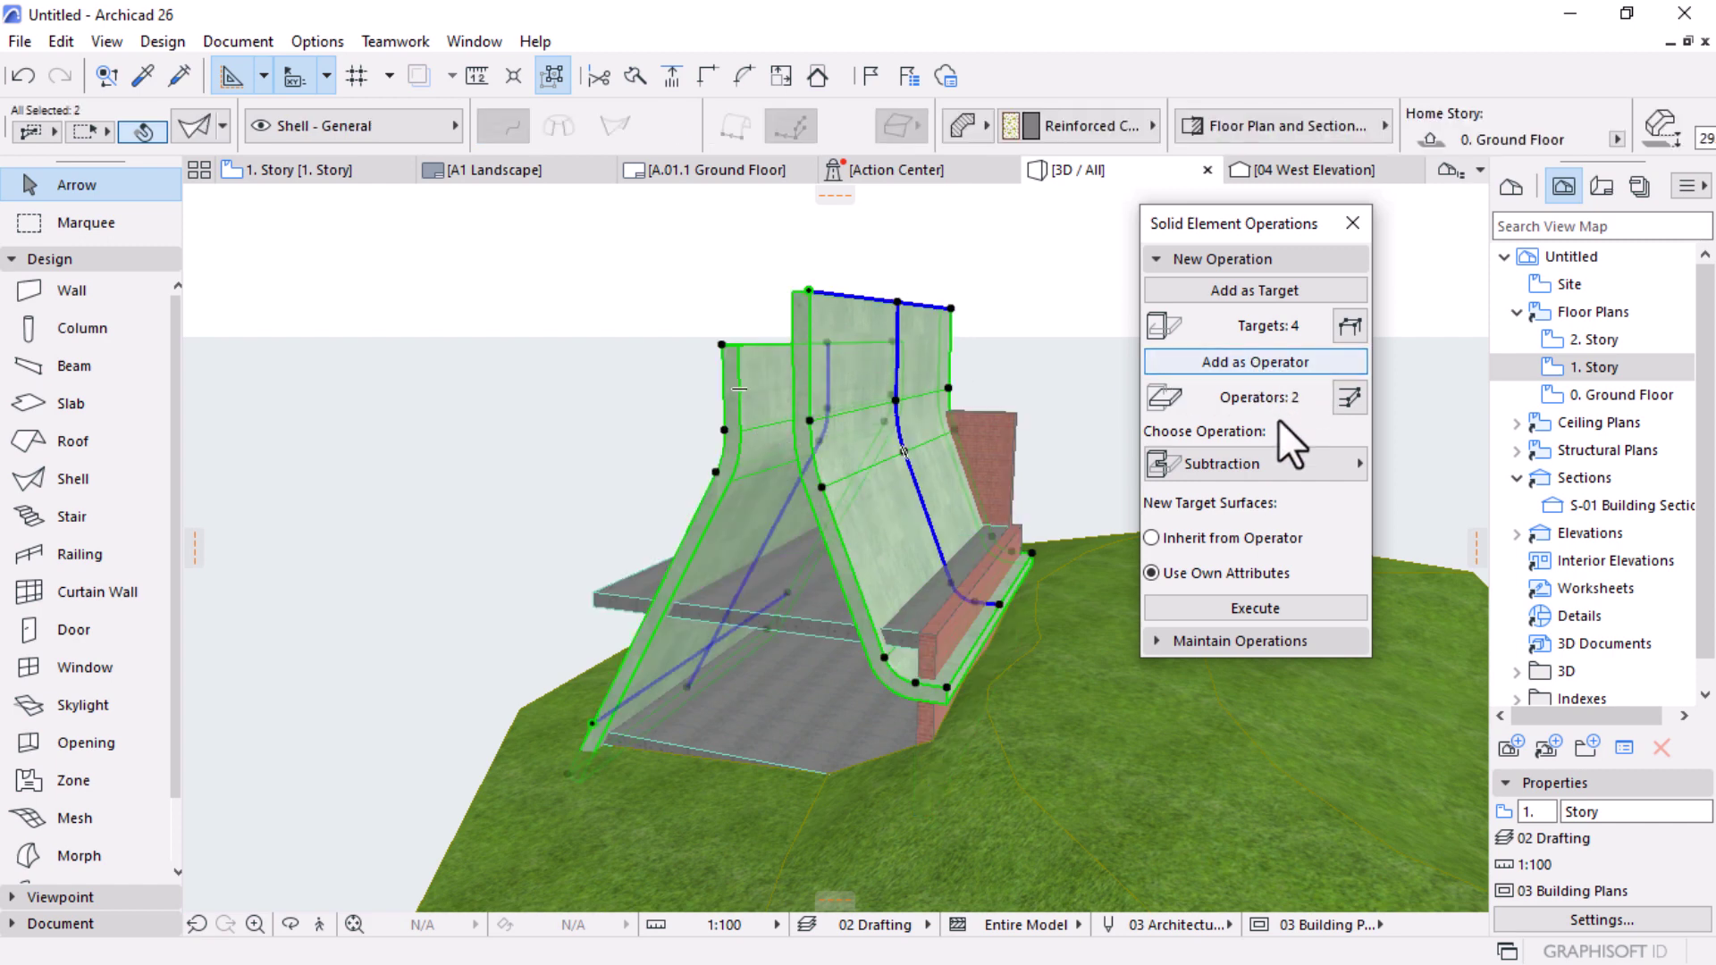
Step: Execute Subtraction with upward extrusion, keeping the targets' own attributes, to trim the walls and slab to the roof shells
click(1239, 464)
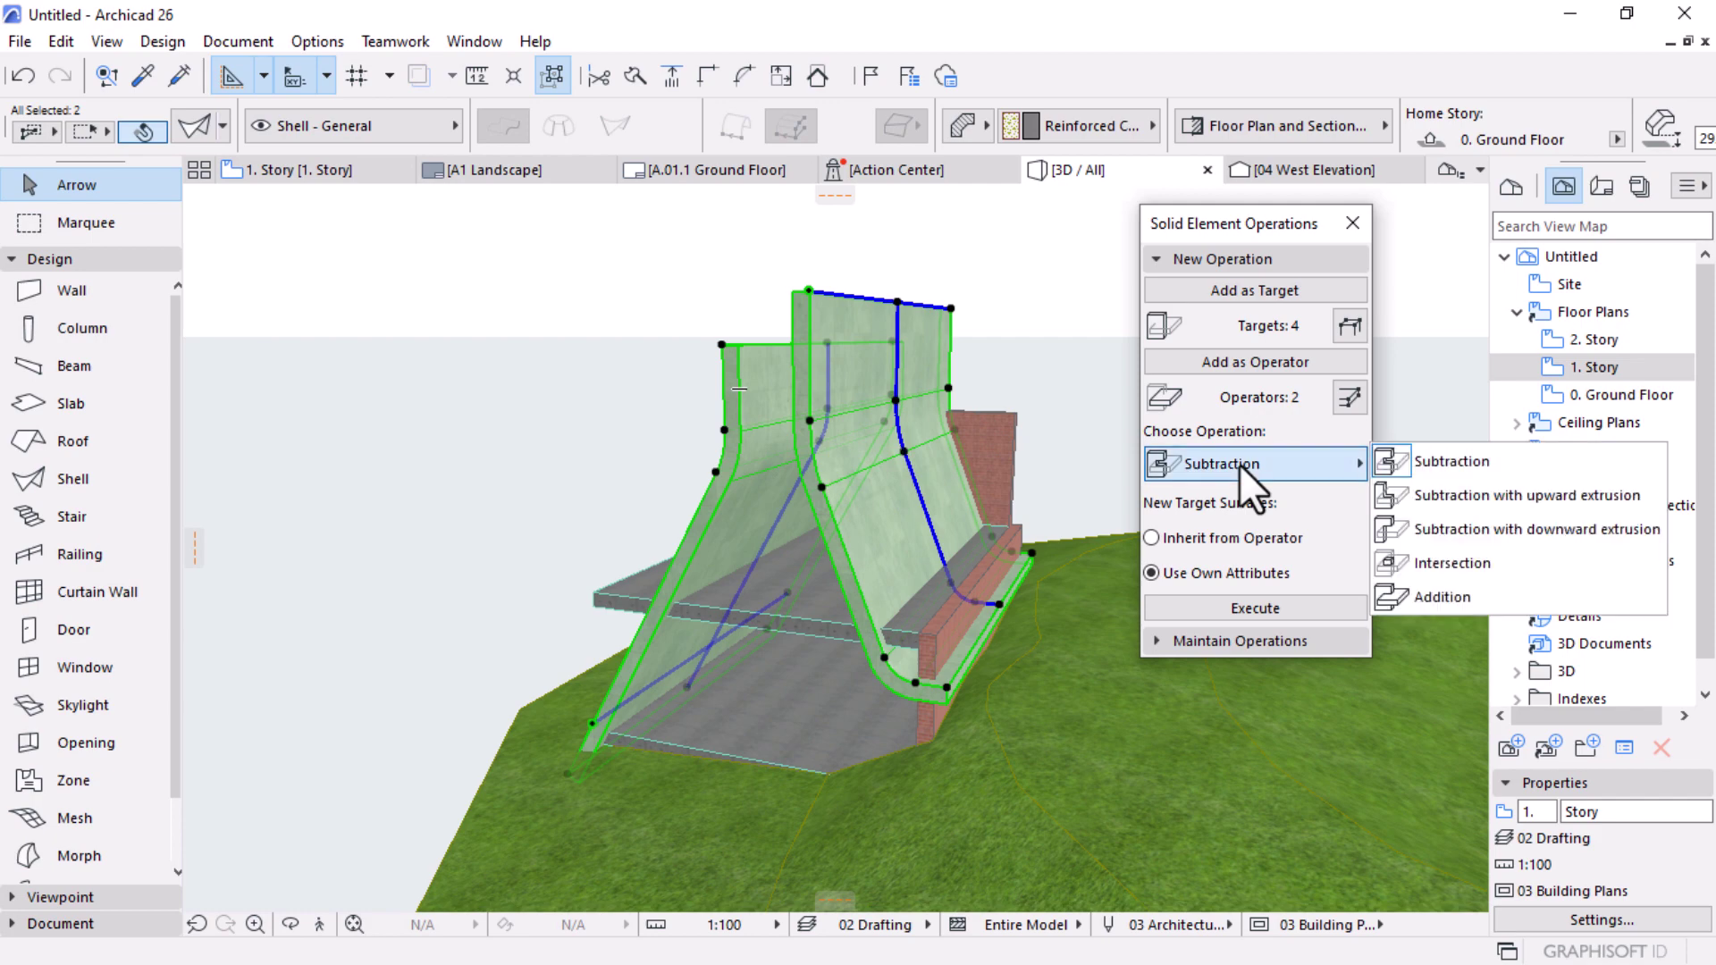
click(509, 414)
shift+middle_drag(703, 331, 917, 507)
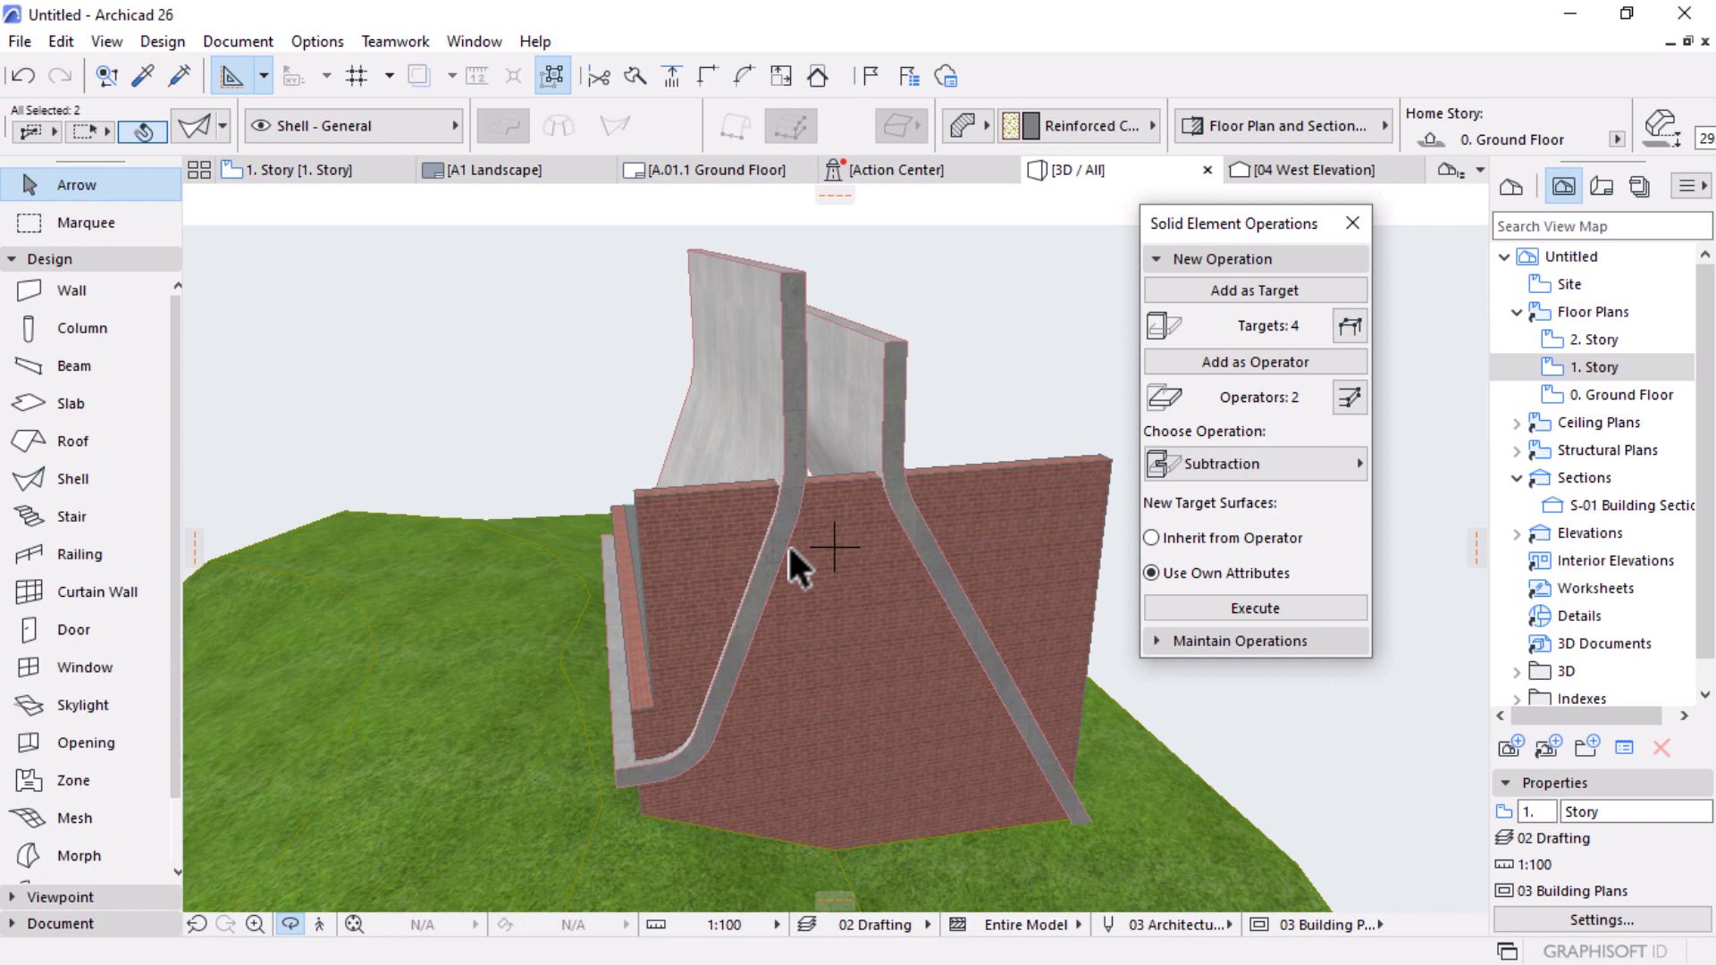
click(1236, 453)
click(1501, 490)
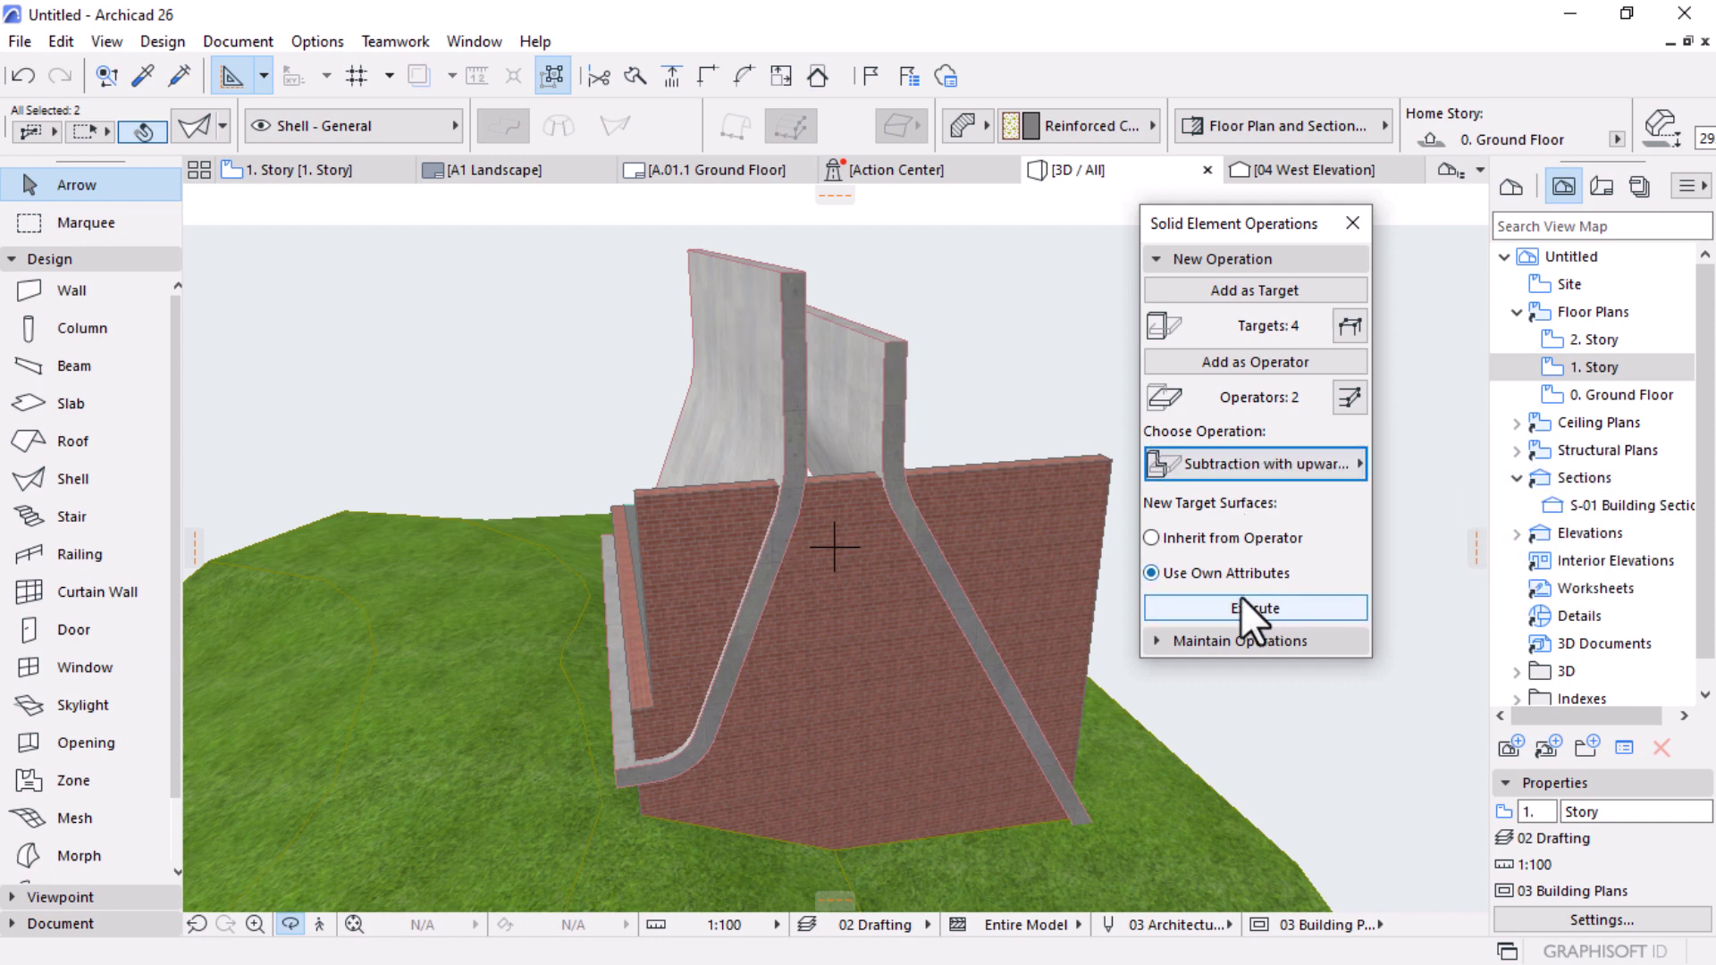
click(1214, 610)
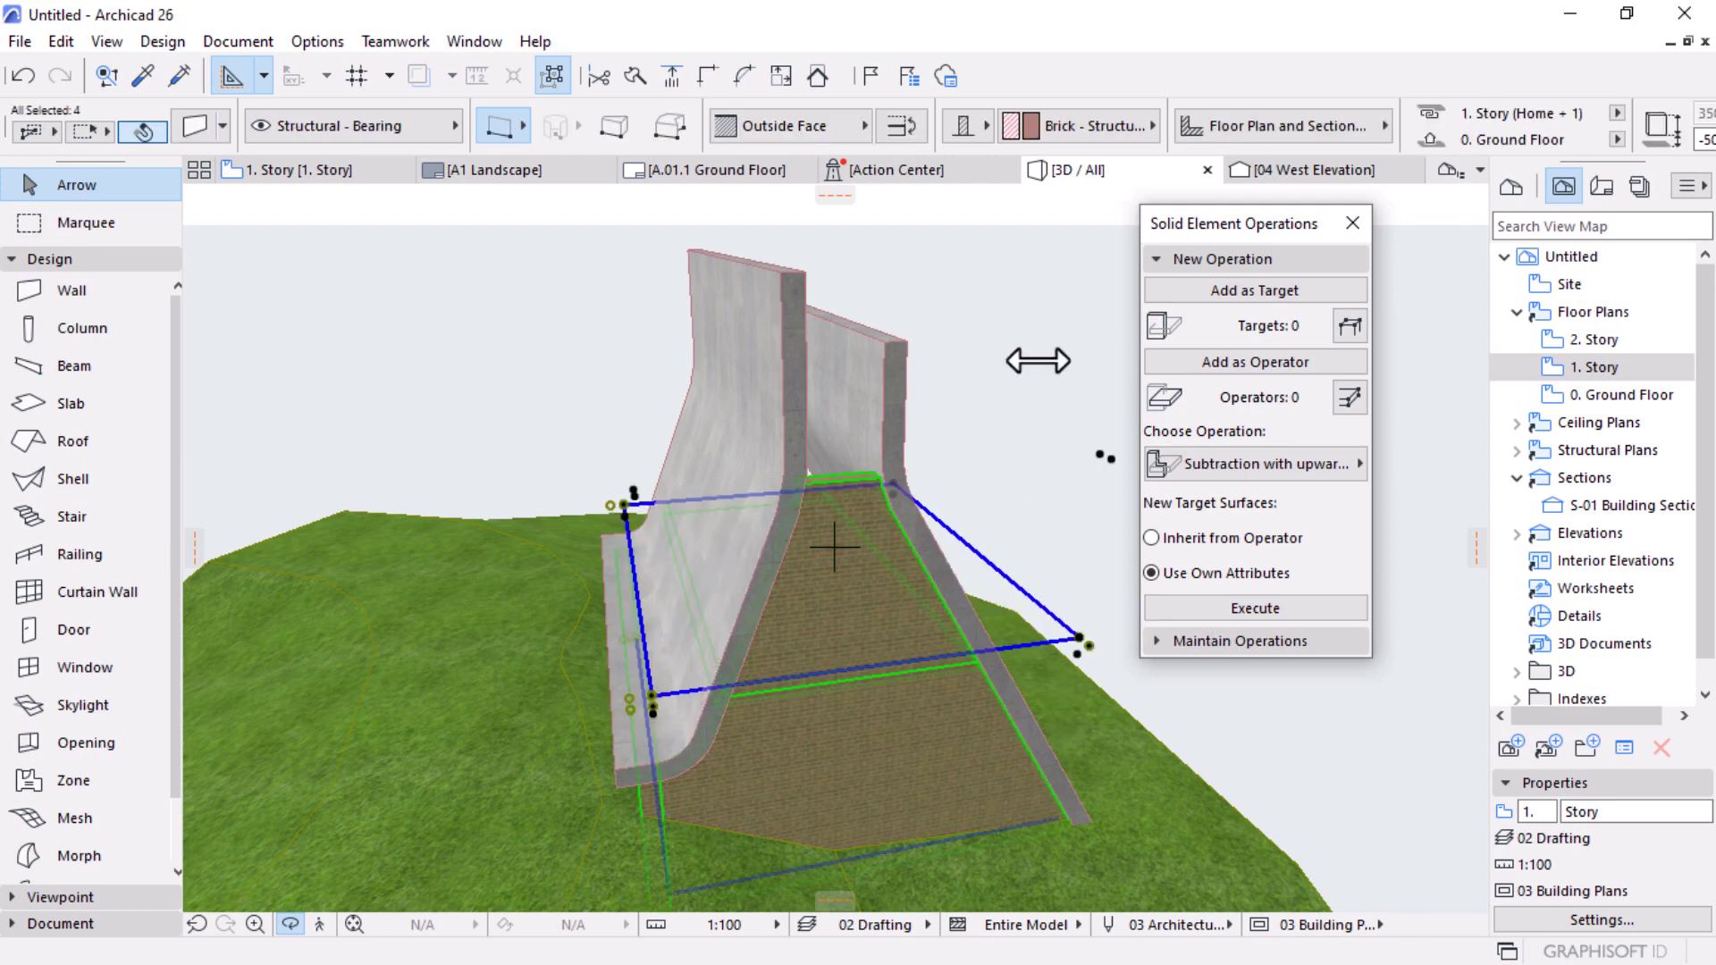
Step: Set the thickness of the upper concrete slab between the two roof shells to 100
drag(1028, 357, 824, 540)
drag(1010, 623, 866, 560)
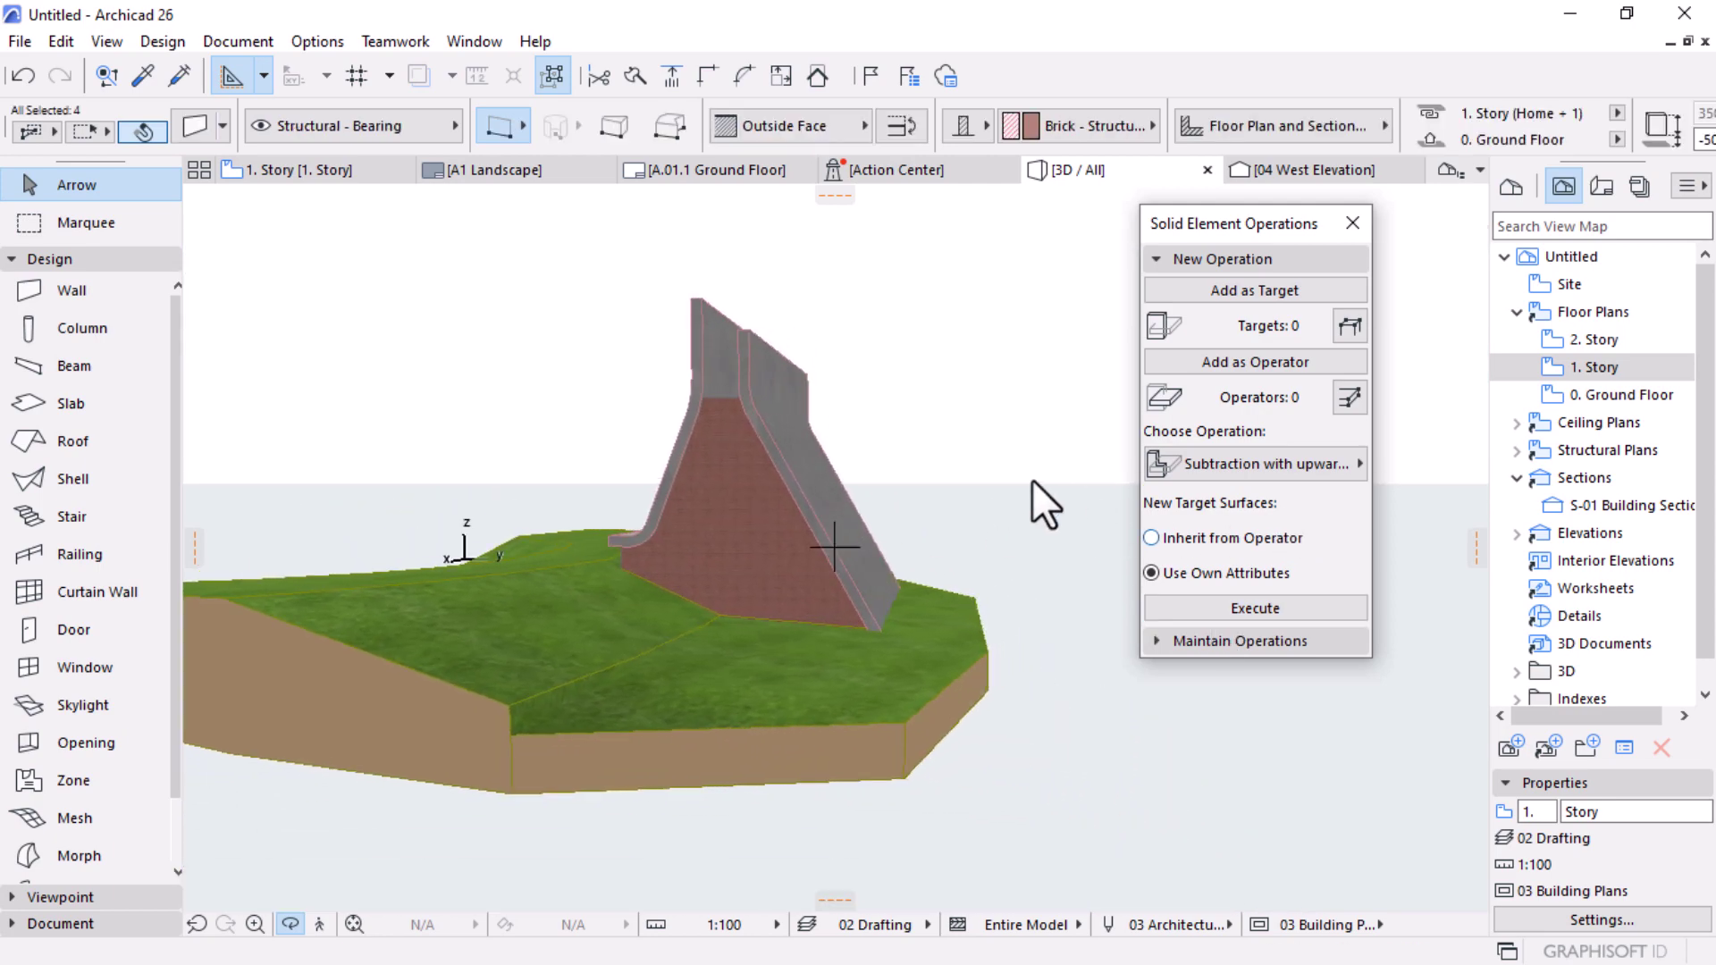
drag(1034, 491, 673, 597)
scroll(672, 597, up, 8)
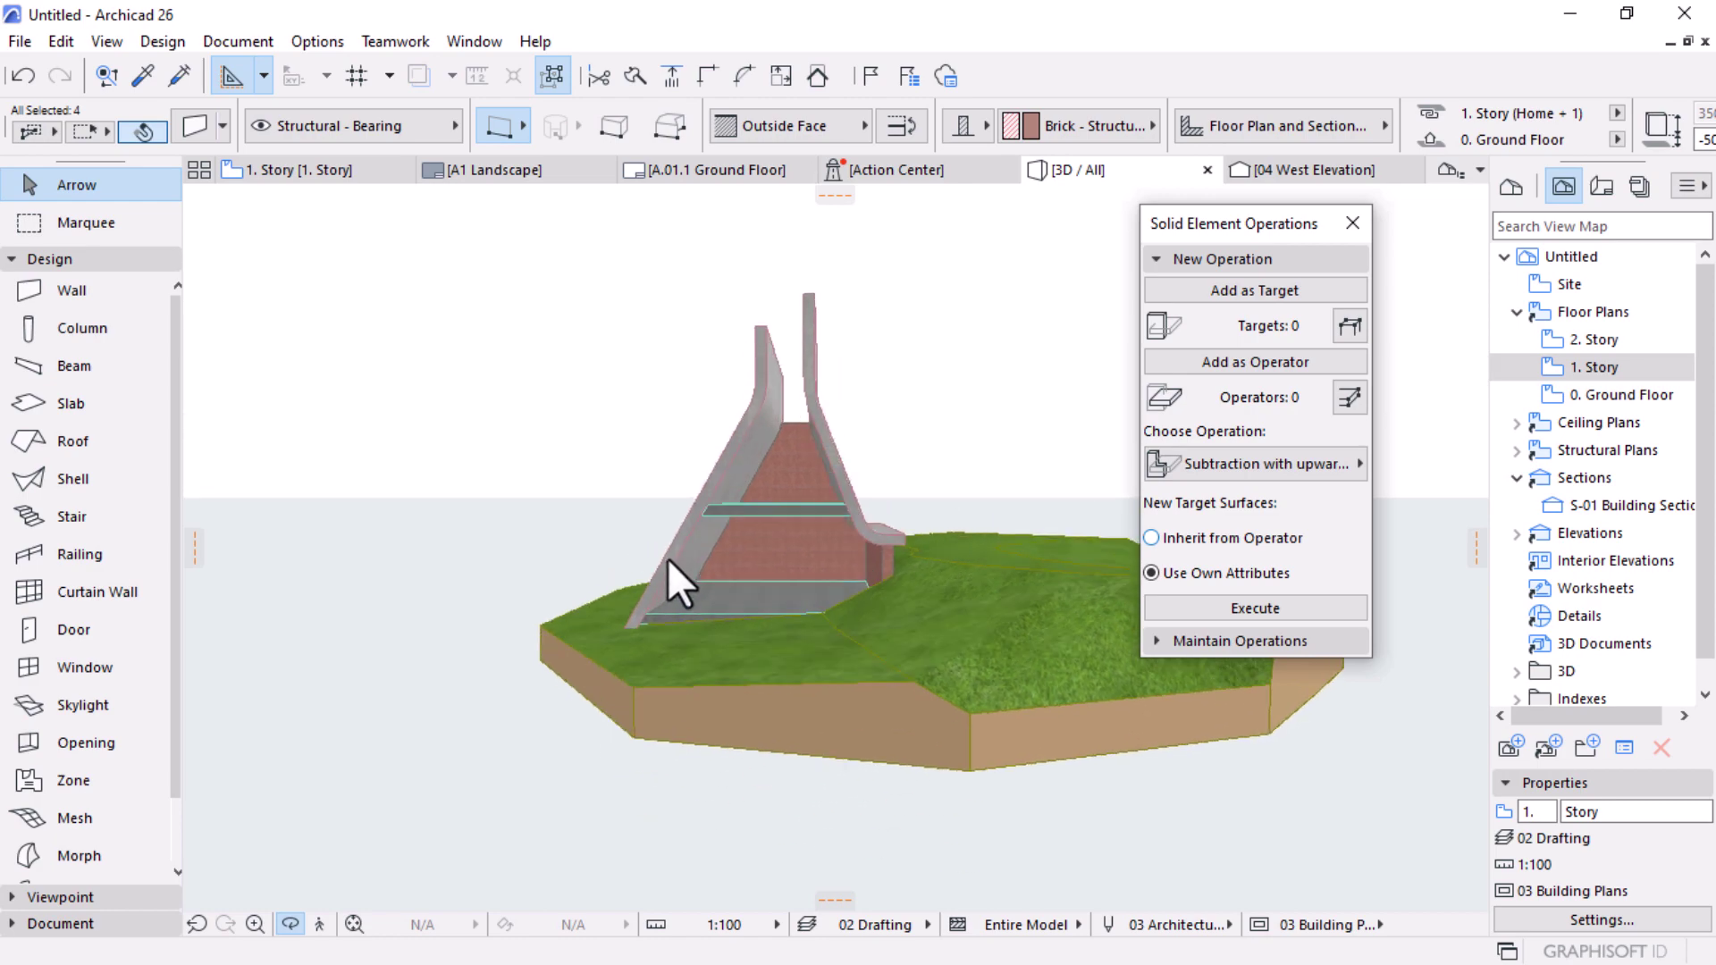
drag(774, 560, 855, 536)
click(855, 536)
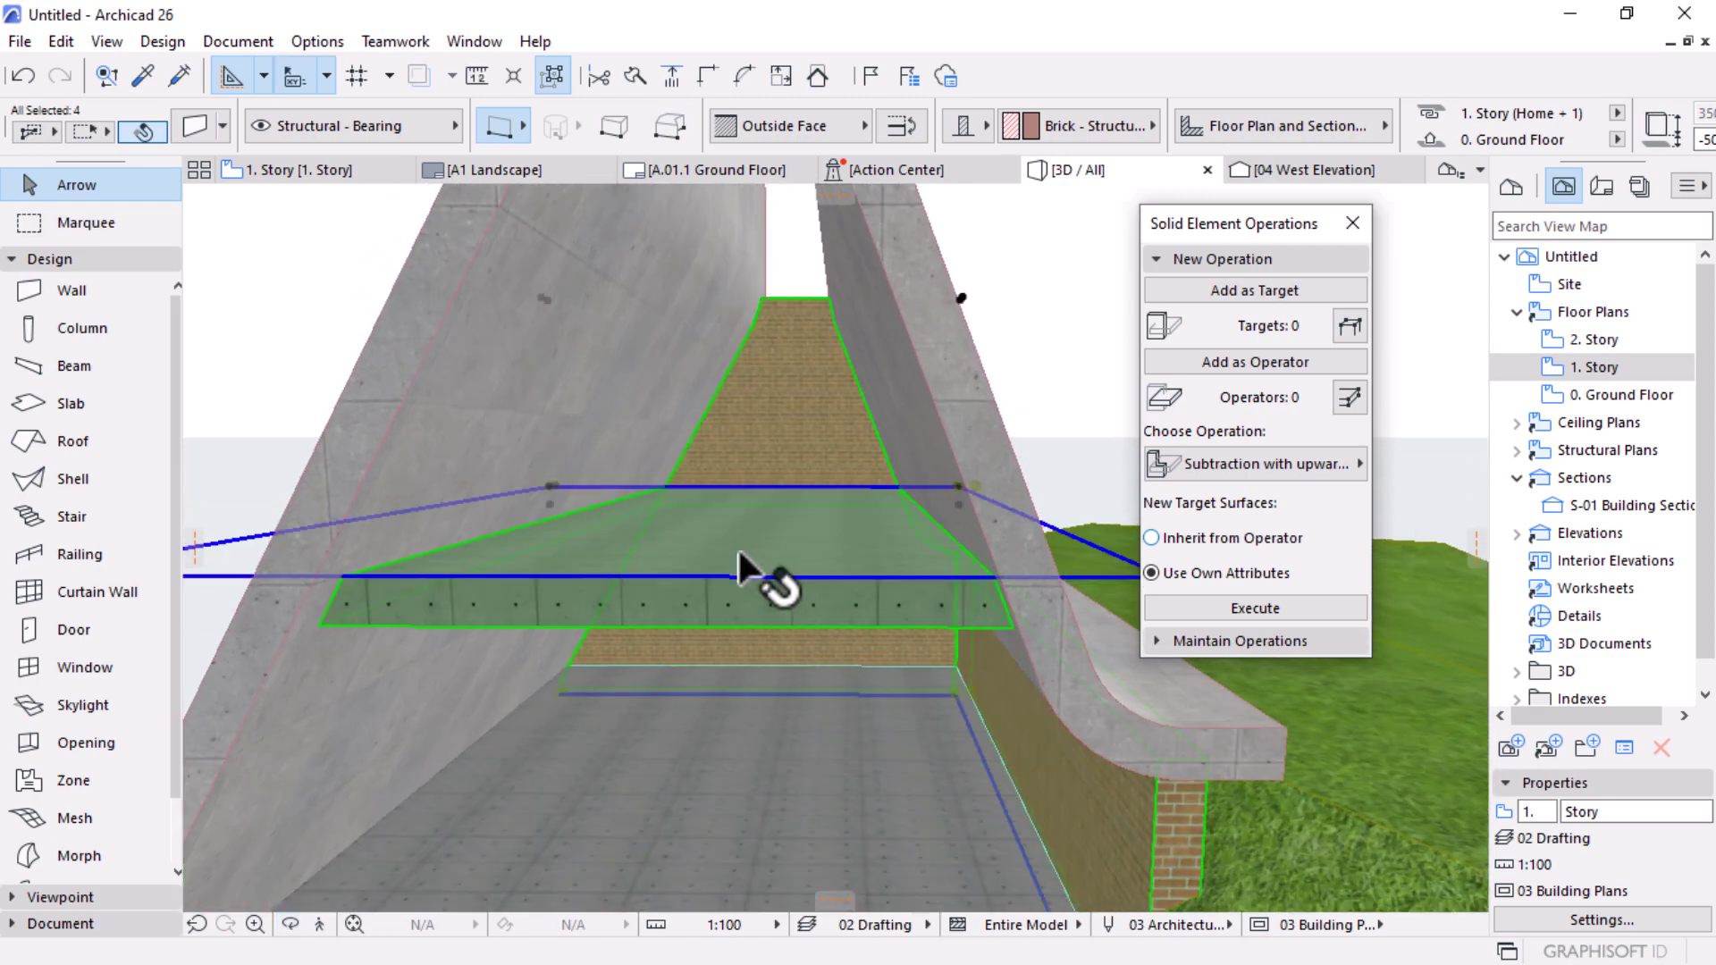
click(1166, 112)
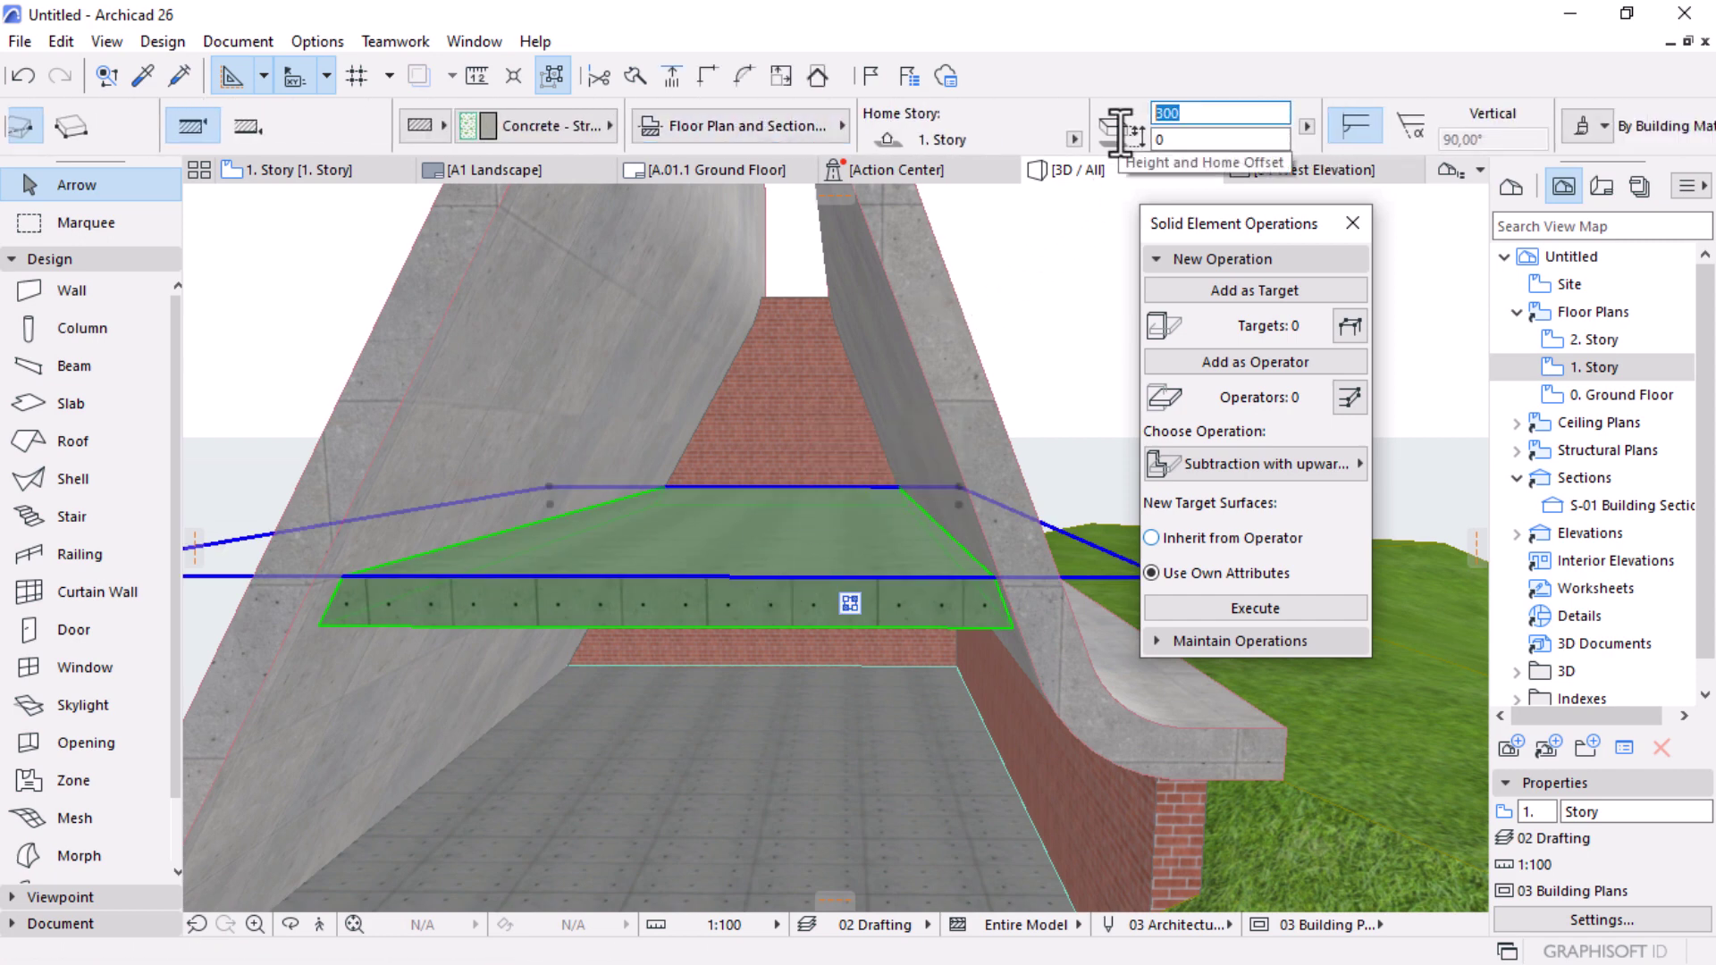
text(1)
key(Return)
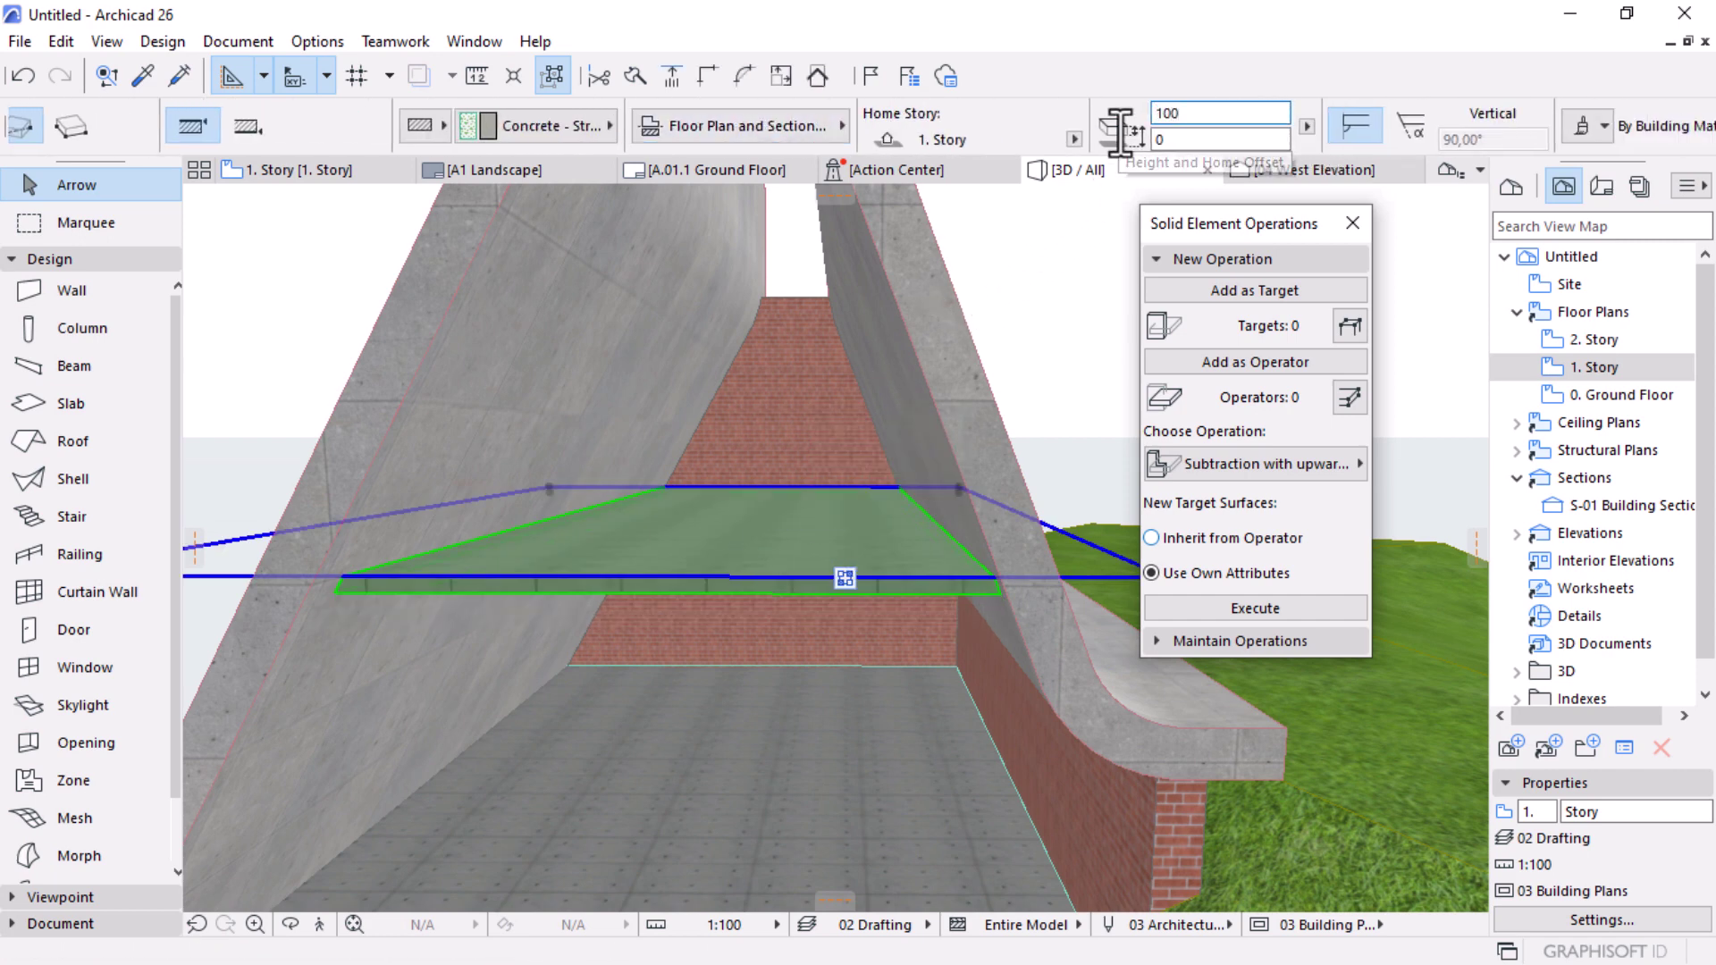
scroll(676, 486, down, 3)
click(883, 372)
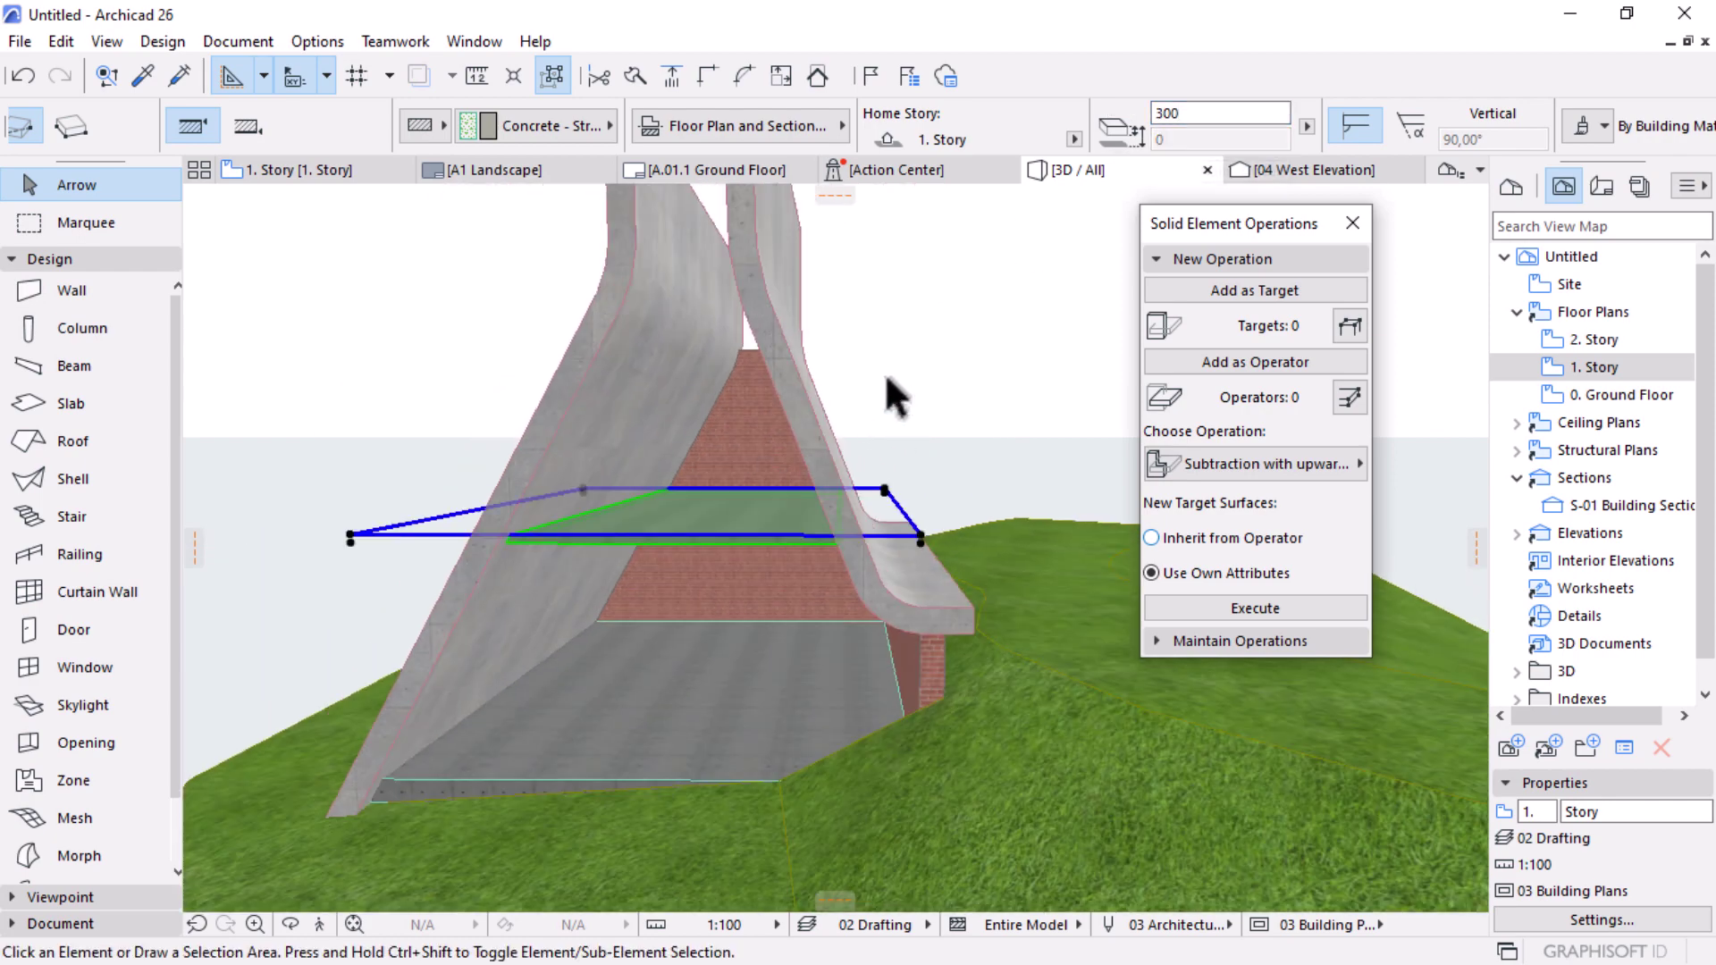
Step: Select the upper brick side wall to check its settings, and close the Solid Element Operations palette
shift+middle_drag(659, 589, 764, 490)
click(765, 492)
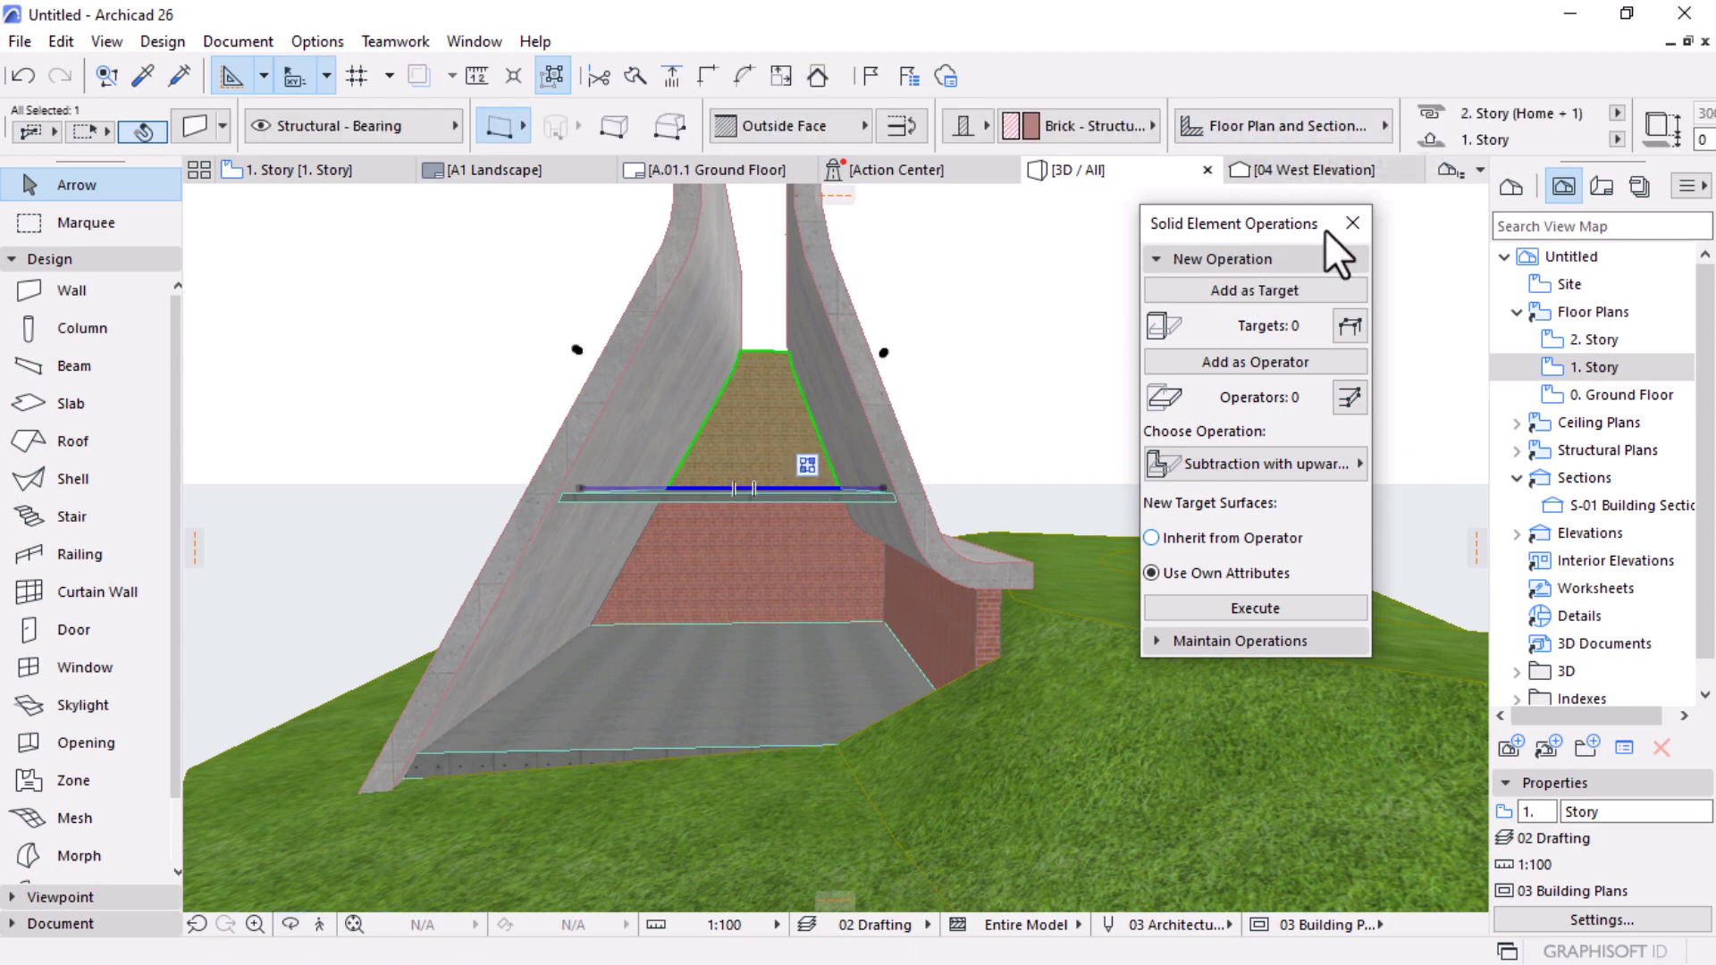
scroll(1165, 109, right, 3)
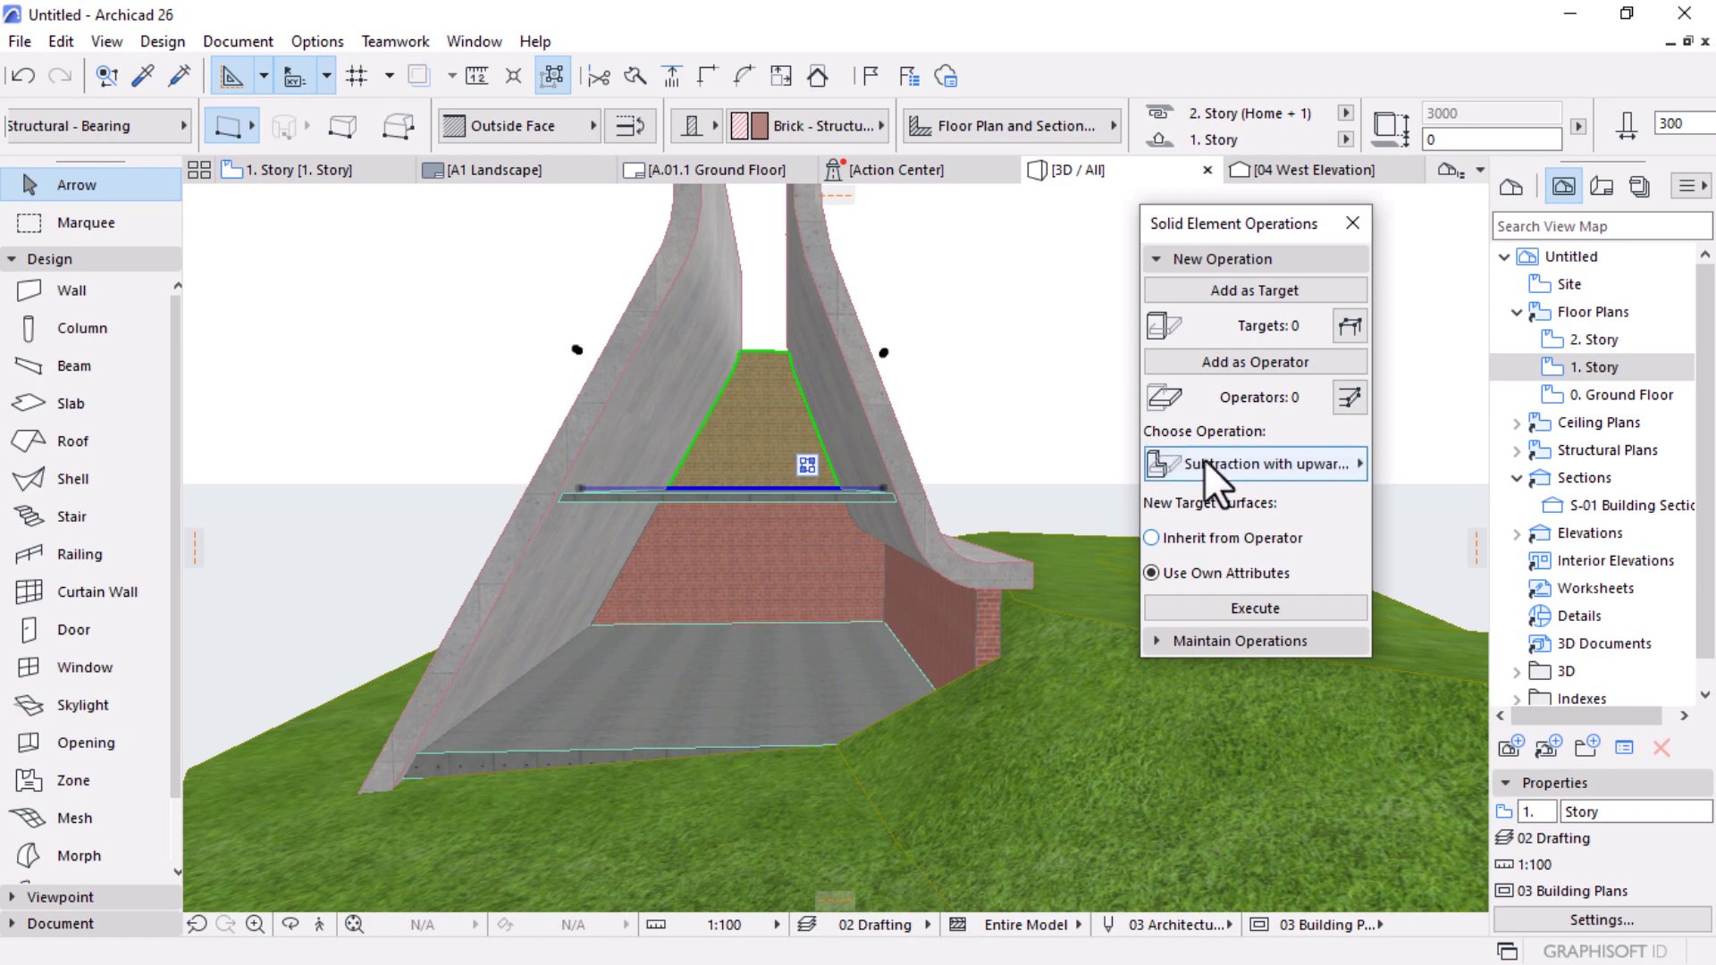
click(1350, 225)
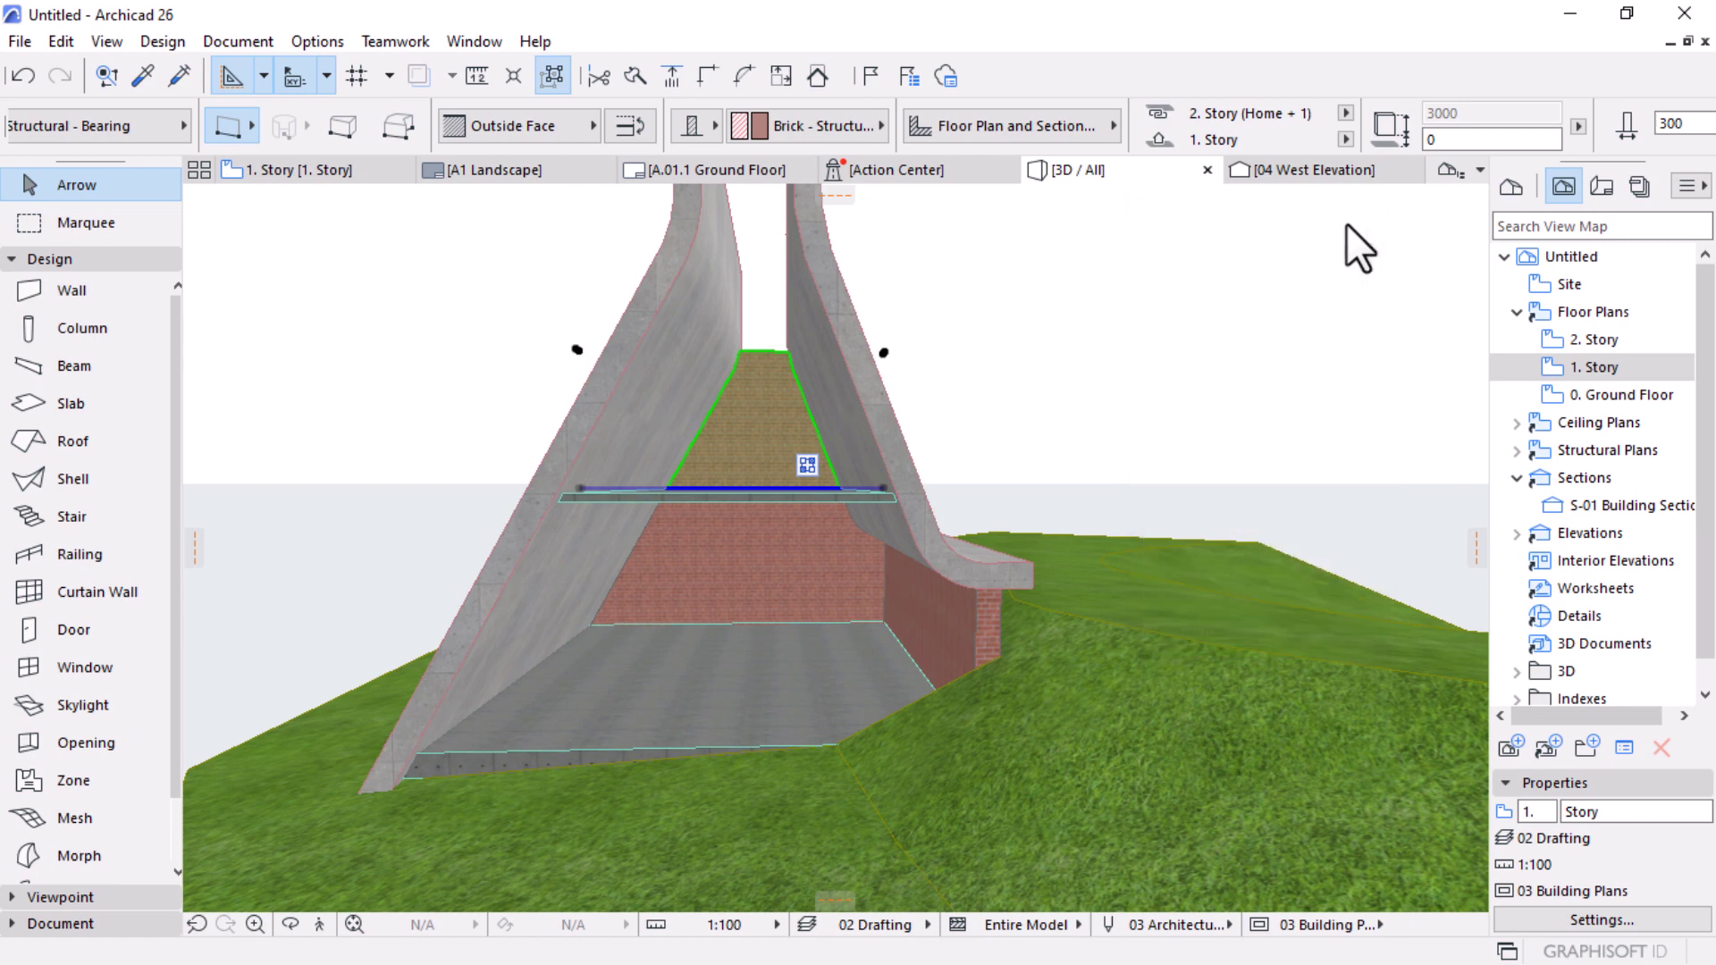
Step: In Story Settings, set the elevation of story 1 to 2900
right_click(1599, 386)
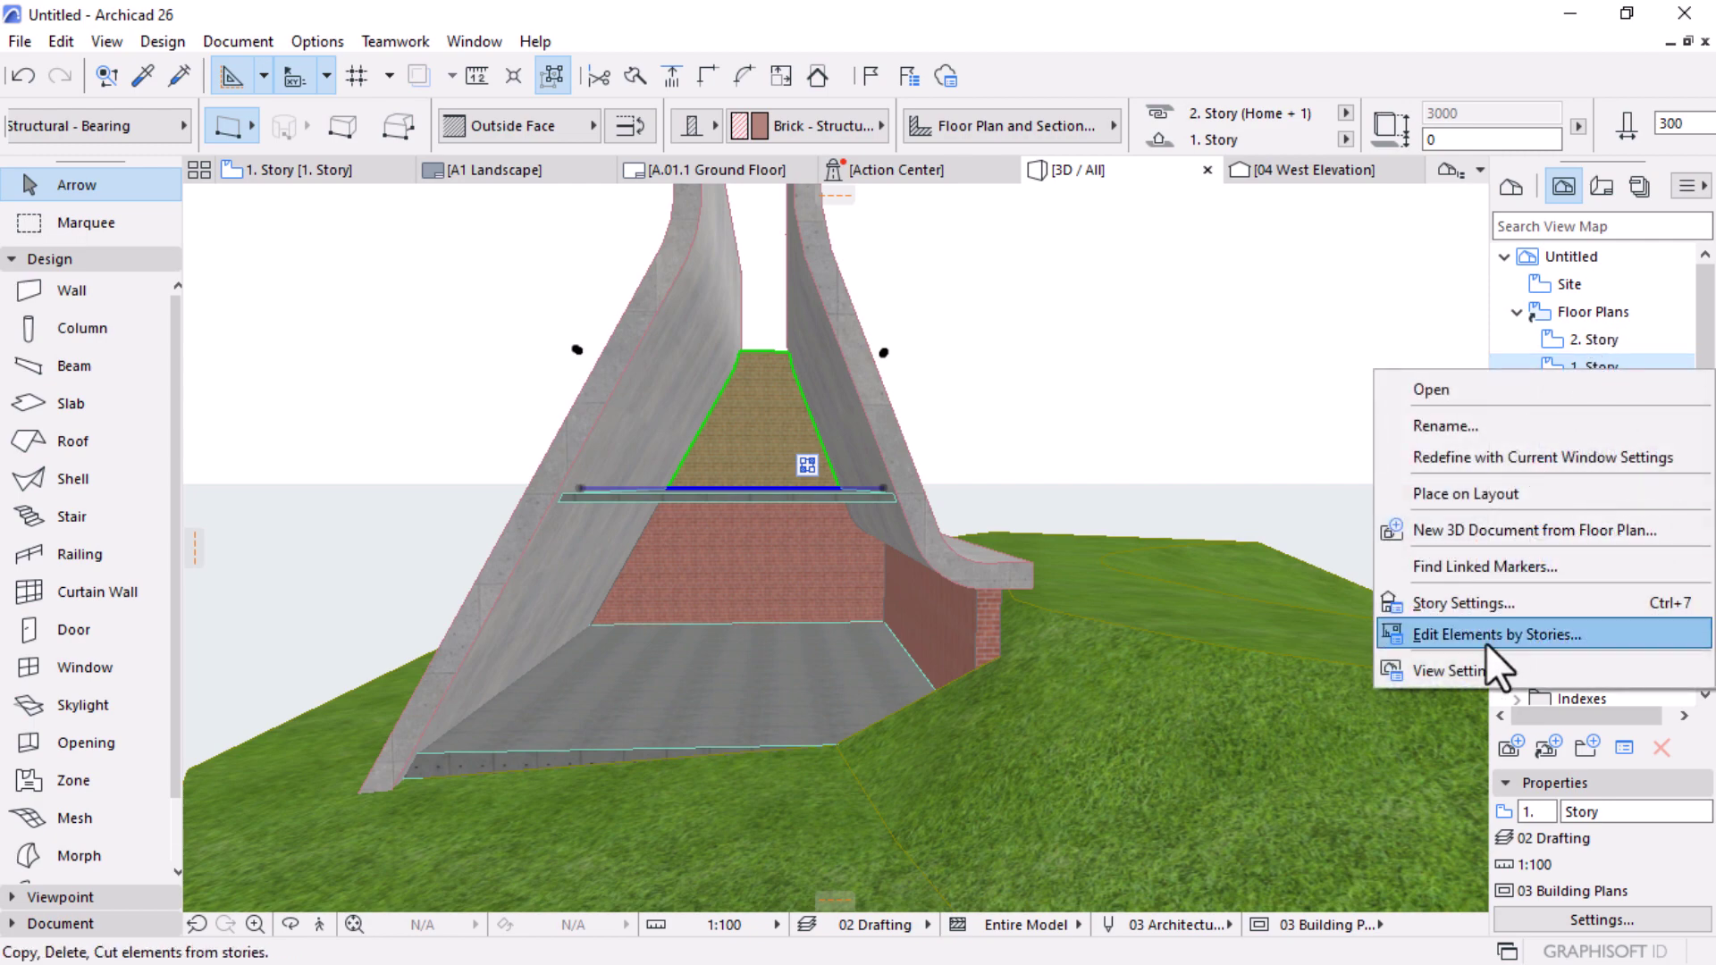
click(1462, 604)
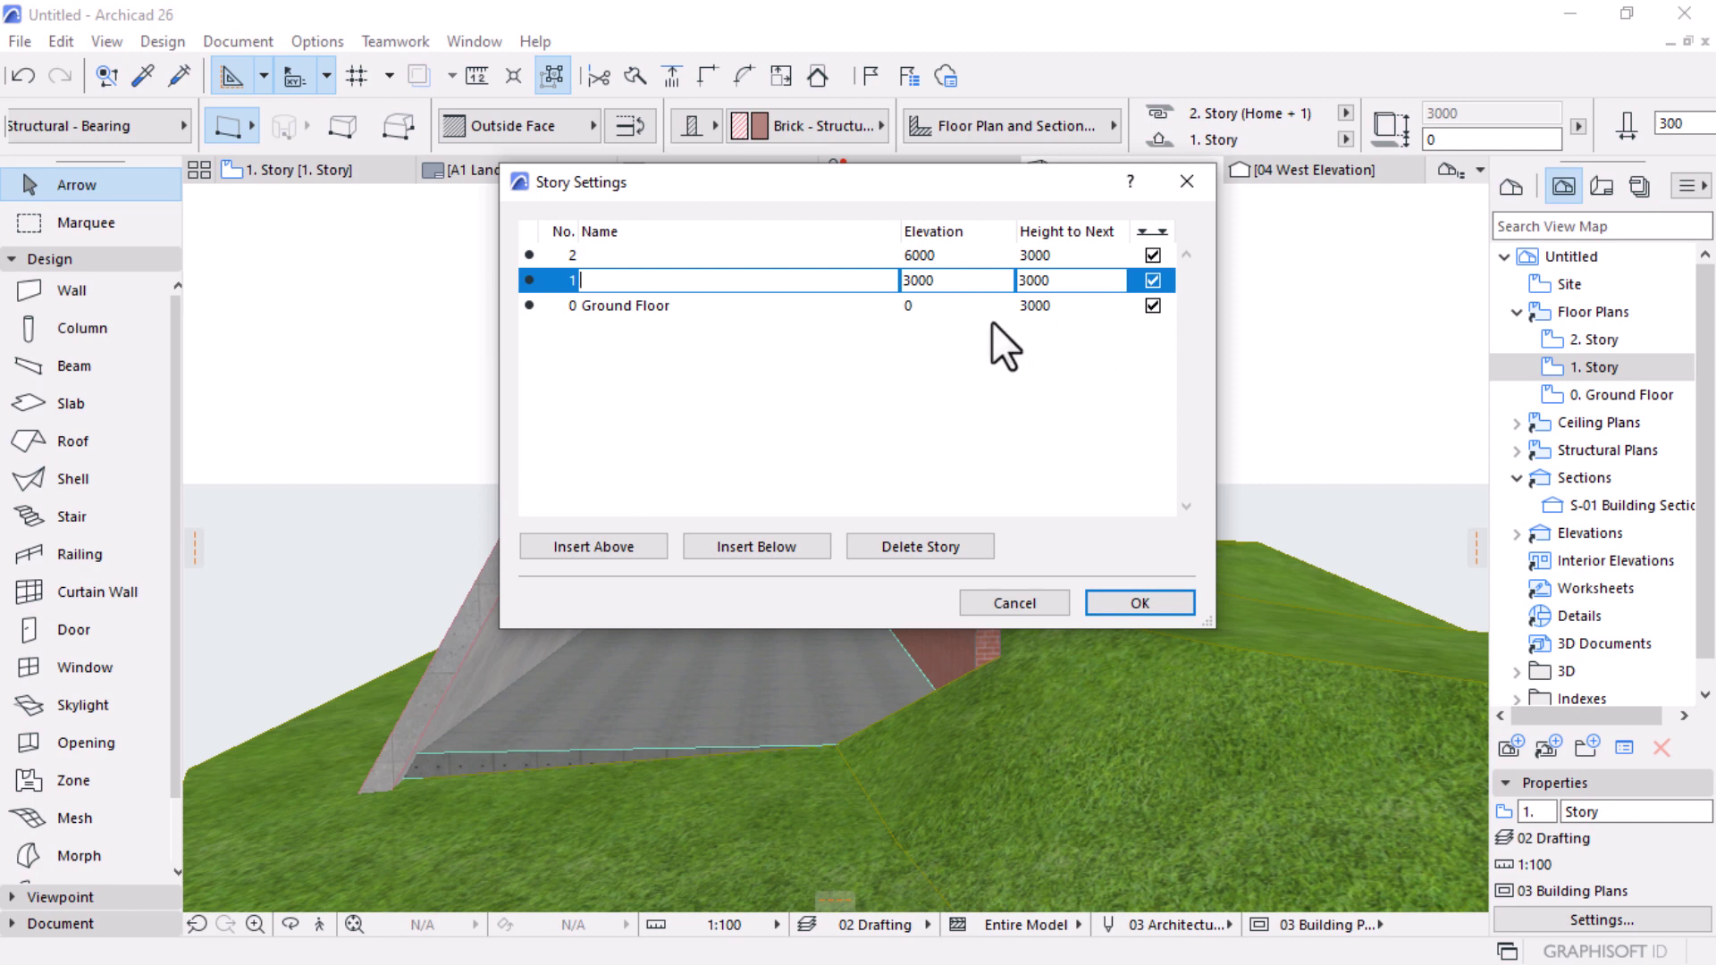
double_click(921, 280)
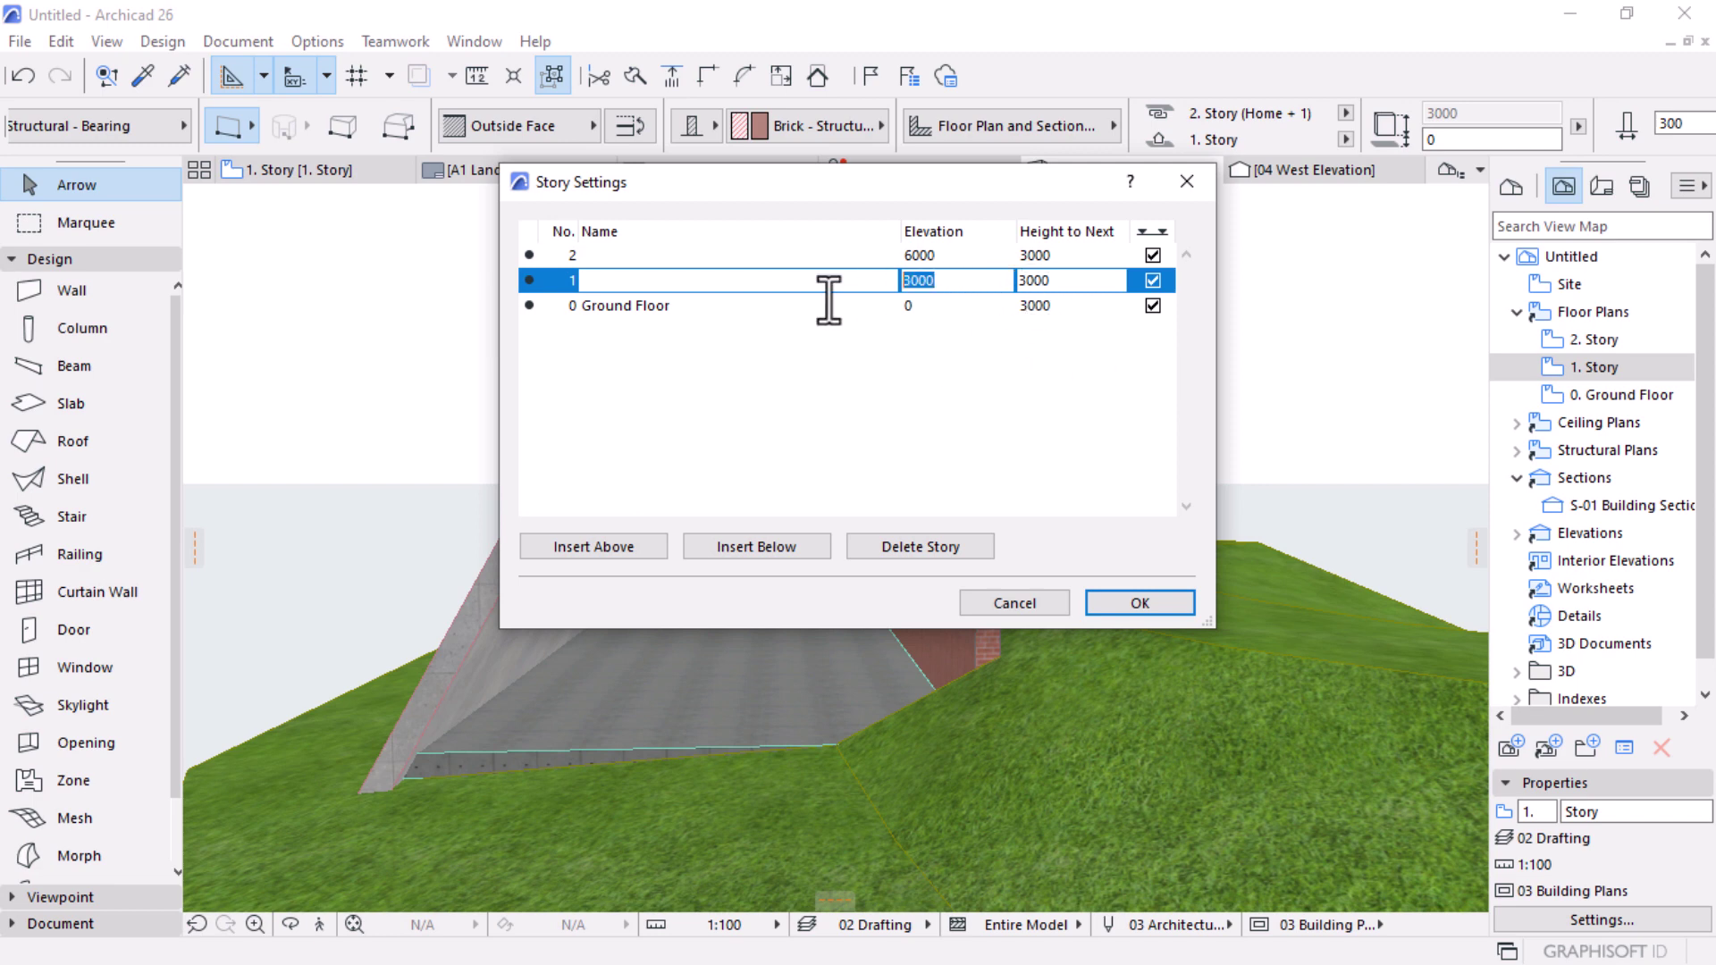
text(2900)
key(Return)
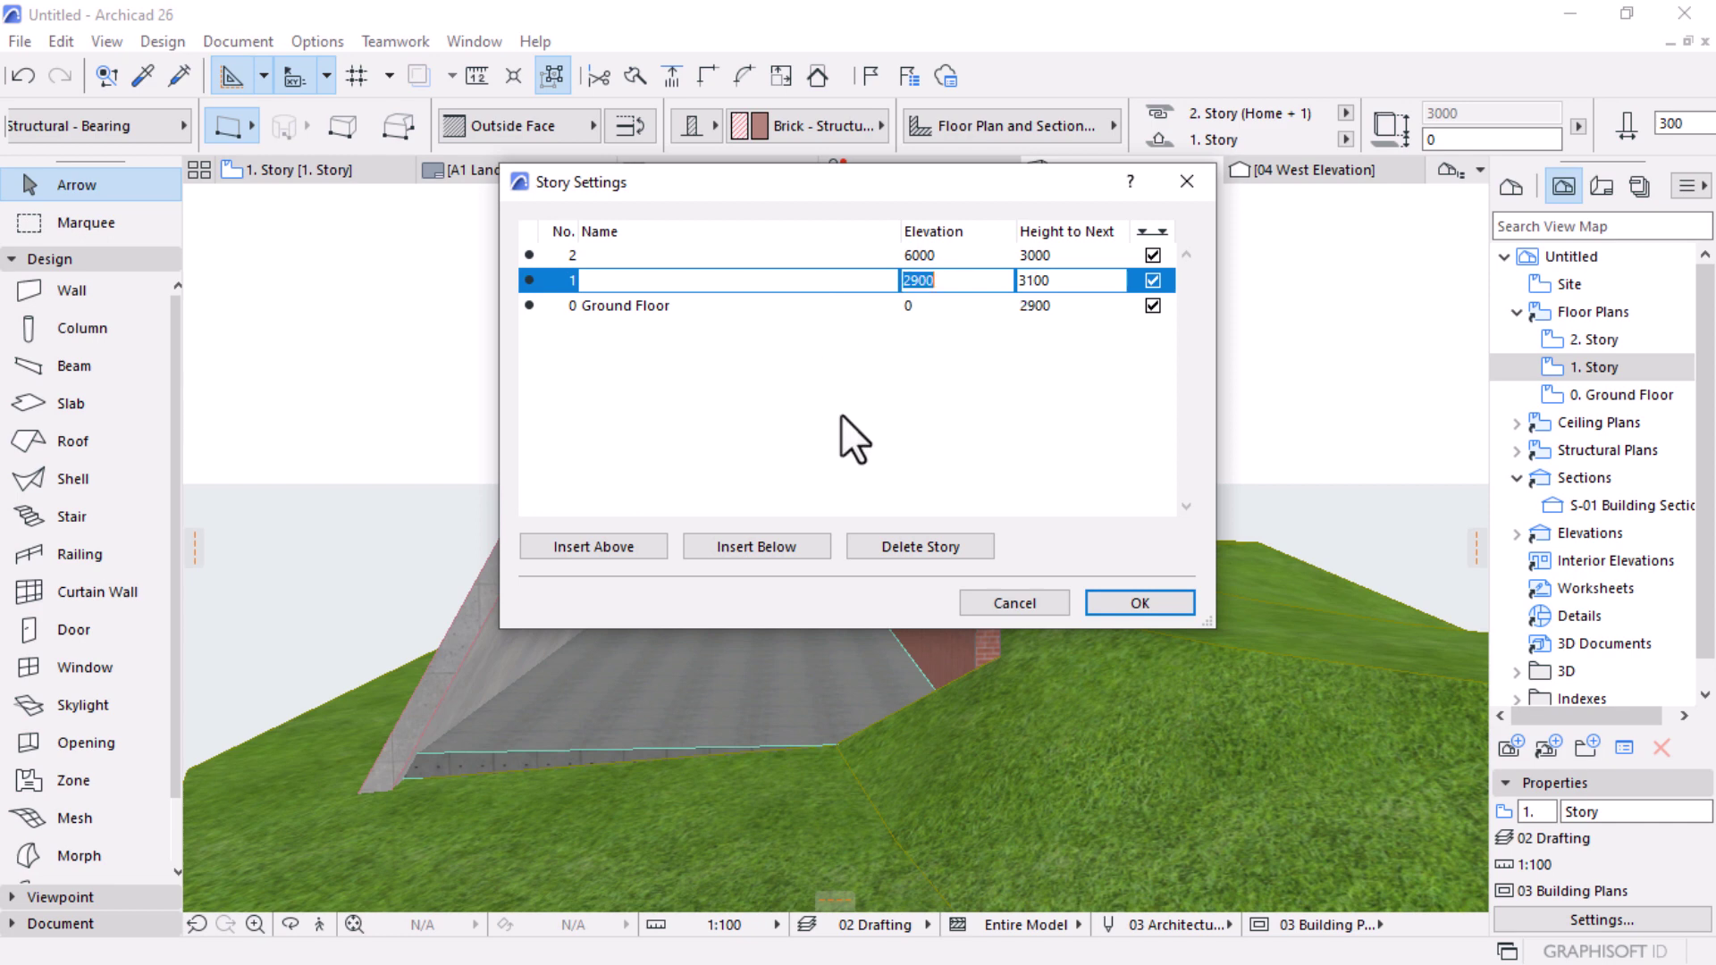
Step: Name story 1 "Mazzine Floor" and story 2 "Roof", and apply the story settings
click(957, 257)
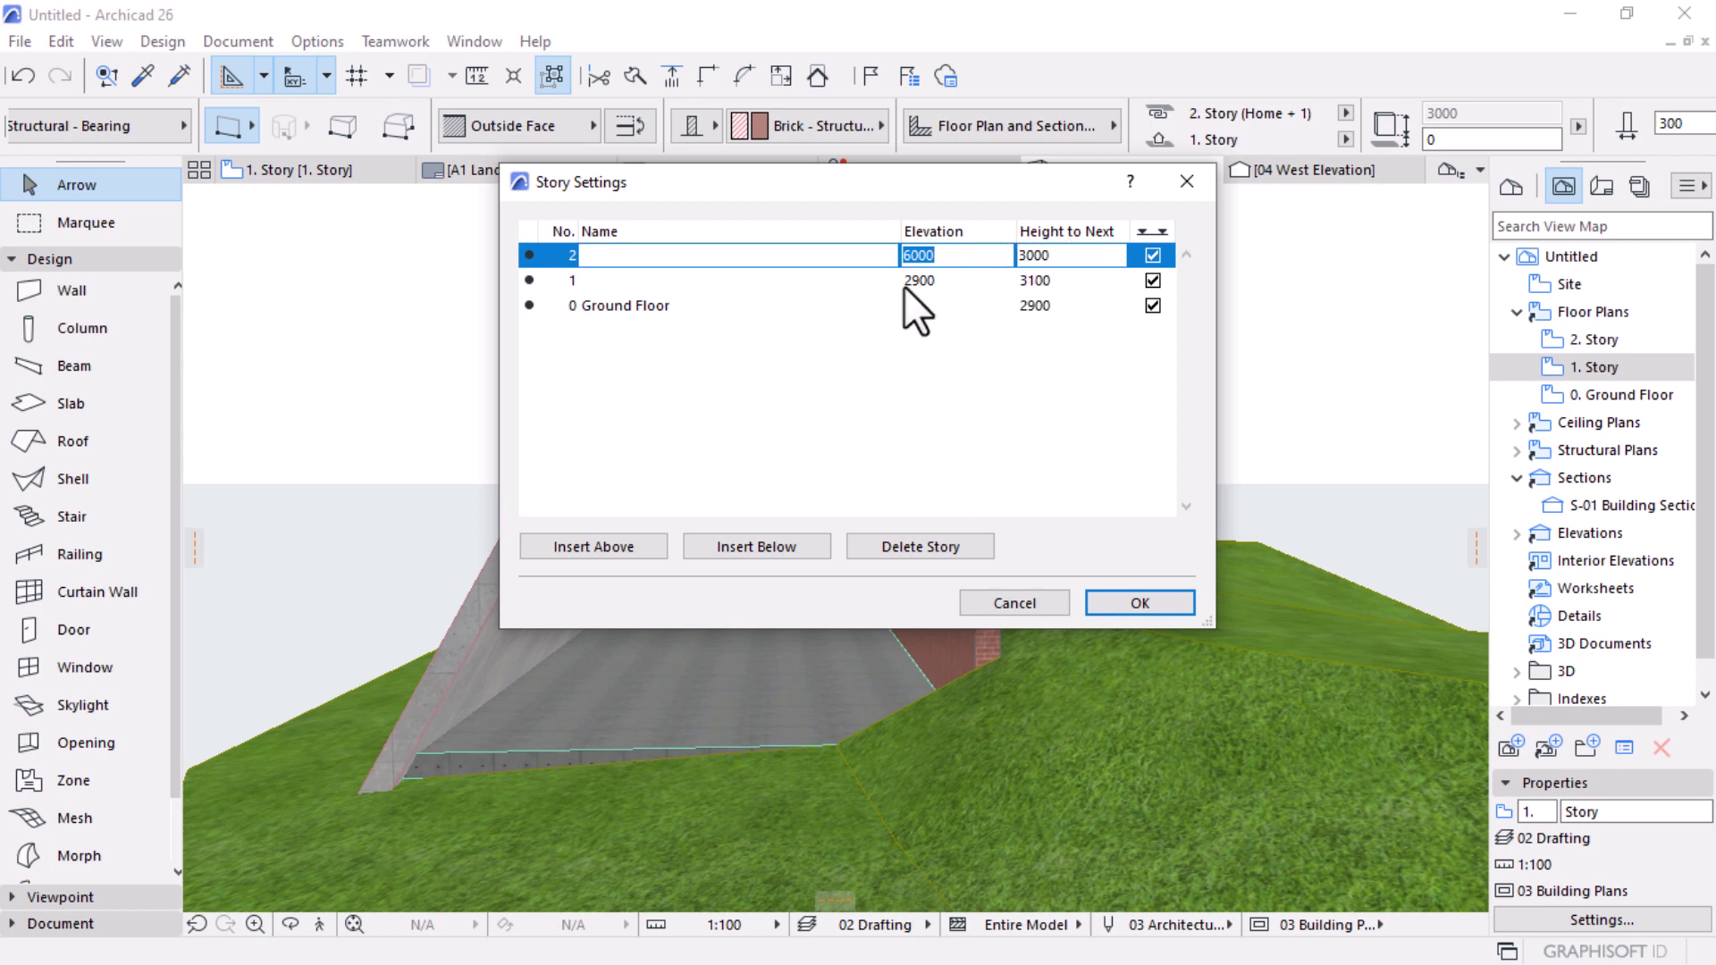
click(682, 284)
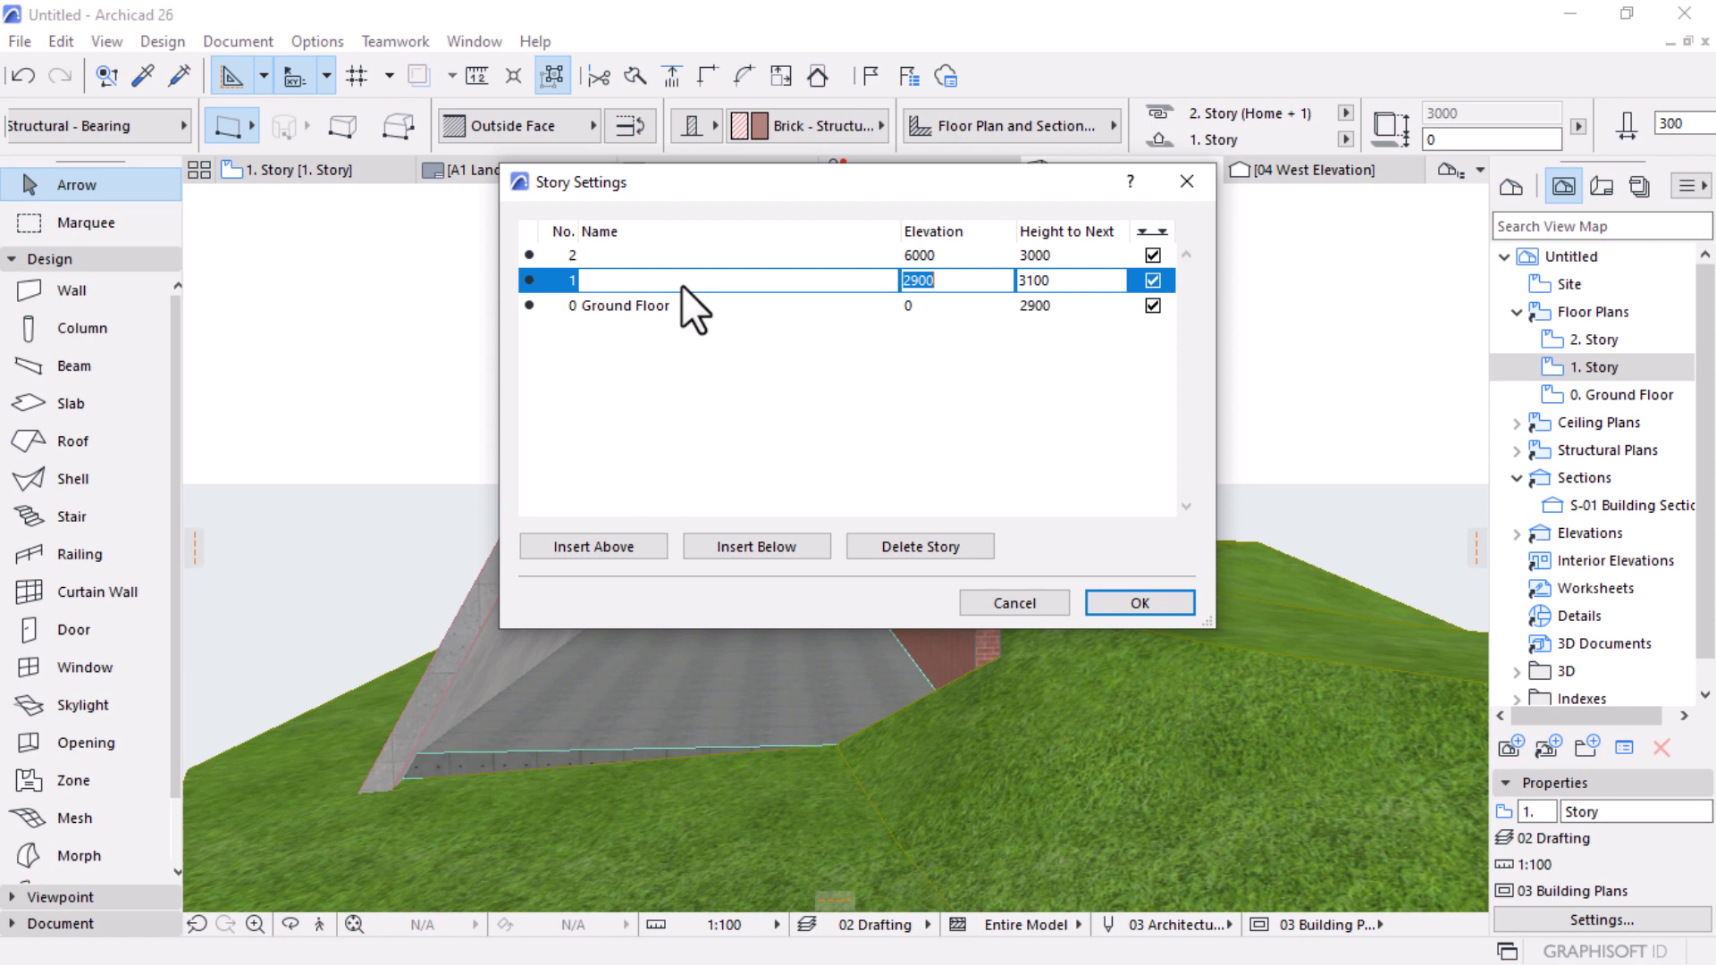
click(681, 285)
text(Mazzine)
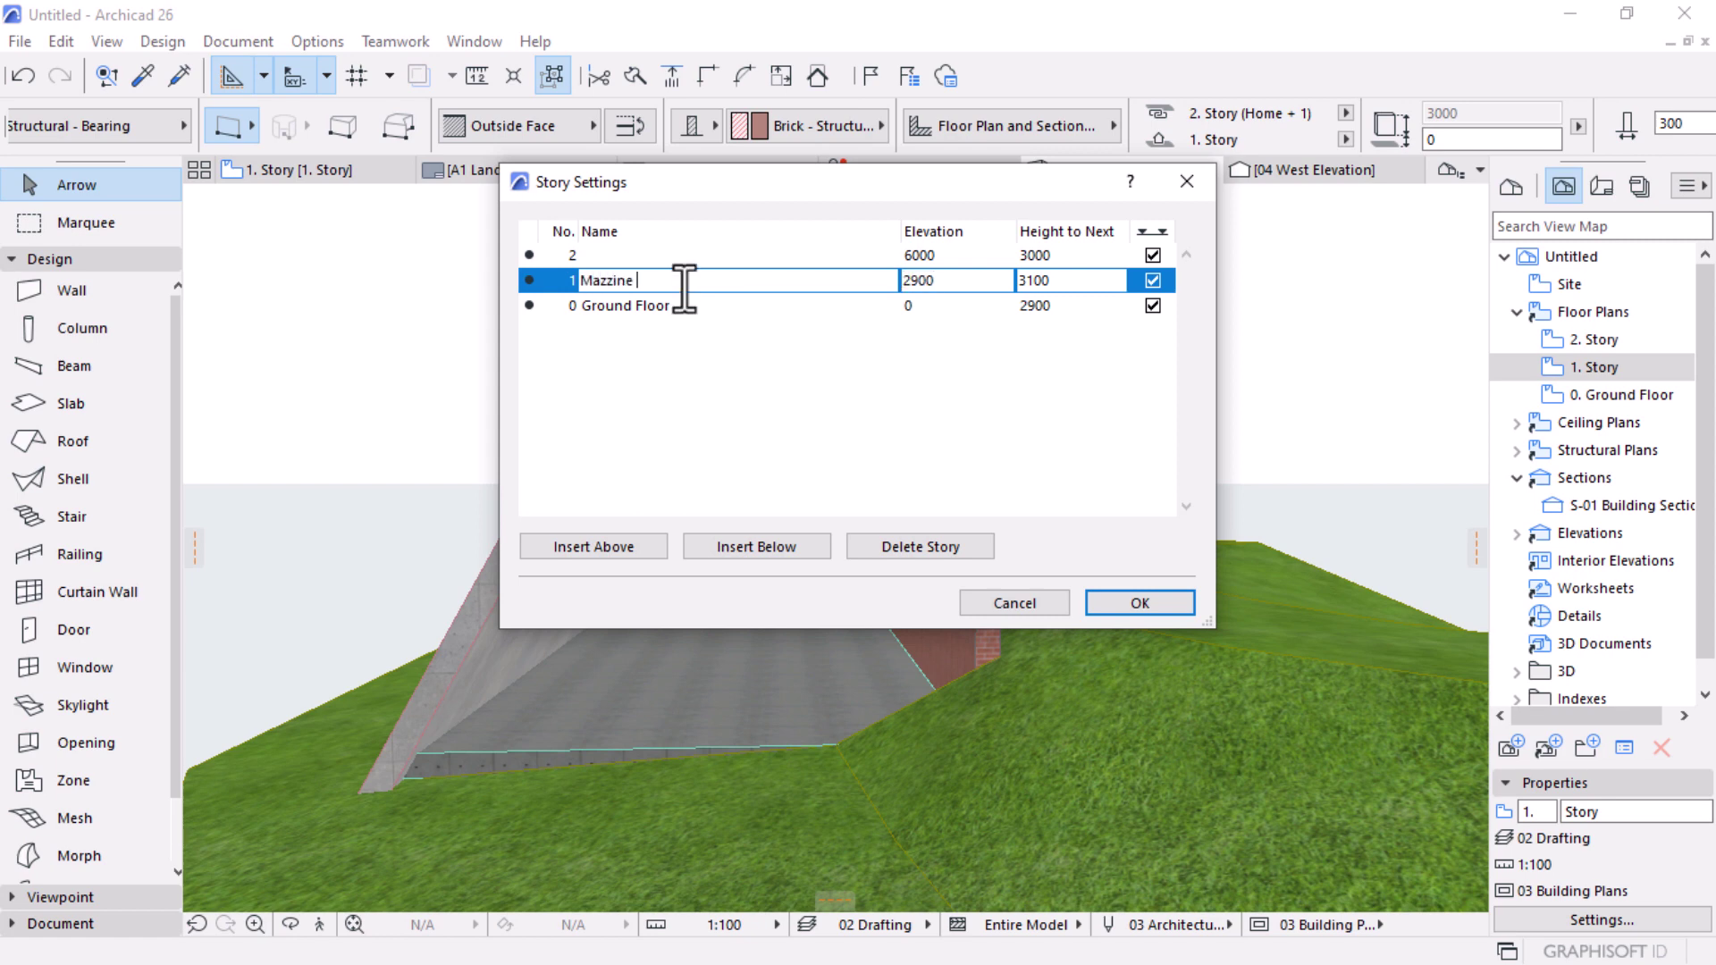
text( Floor)
click(666, 263)
text(Roof)
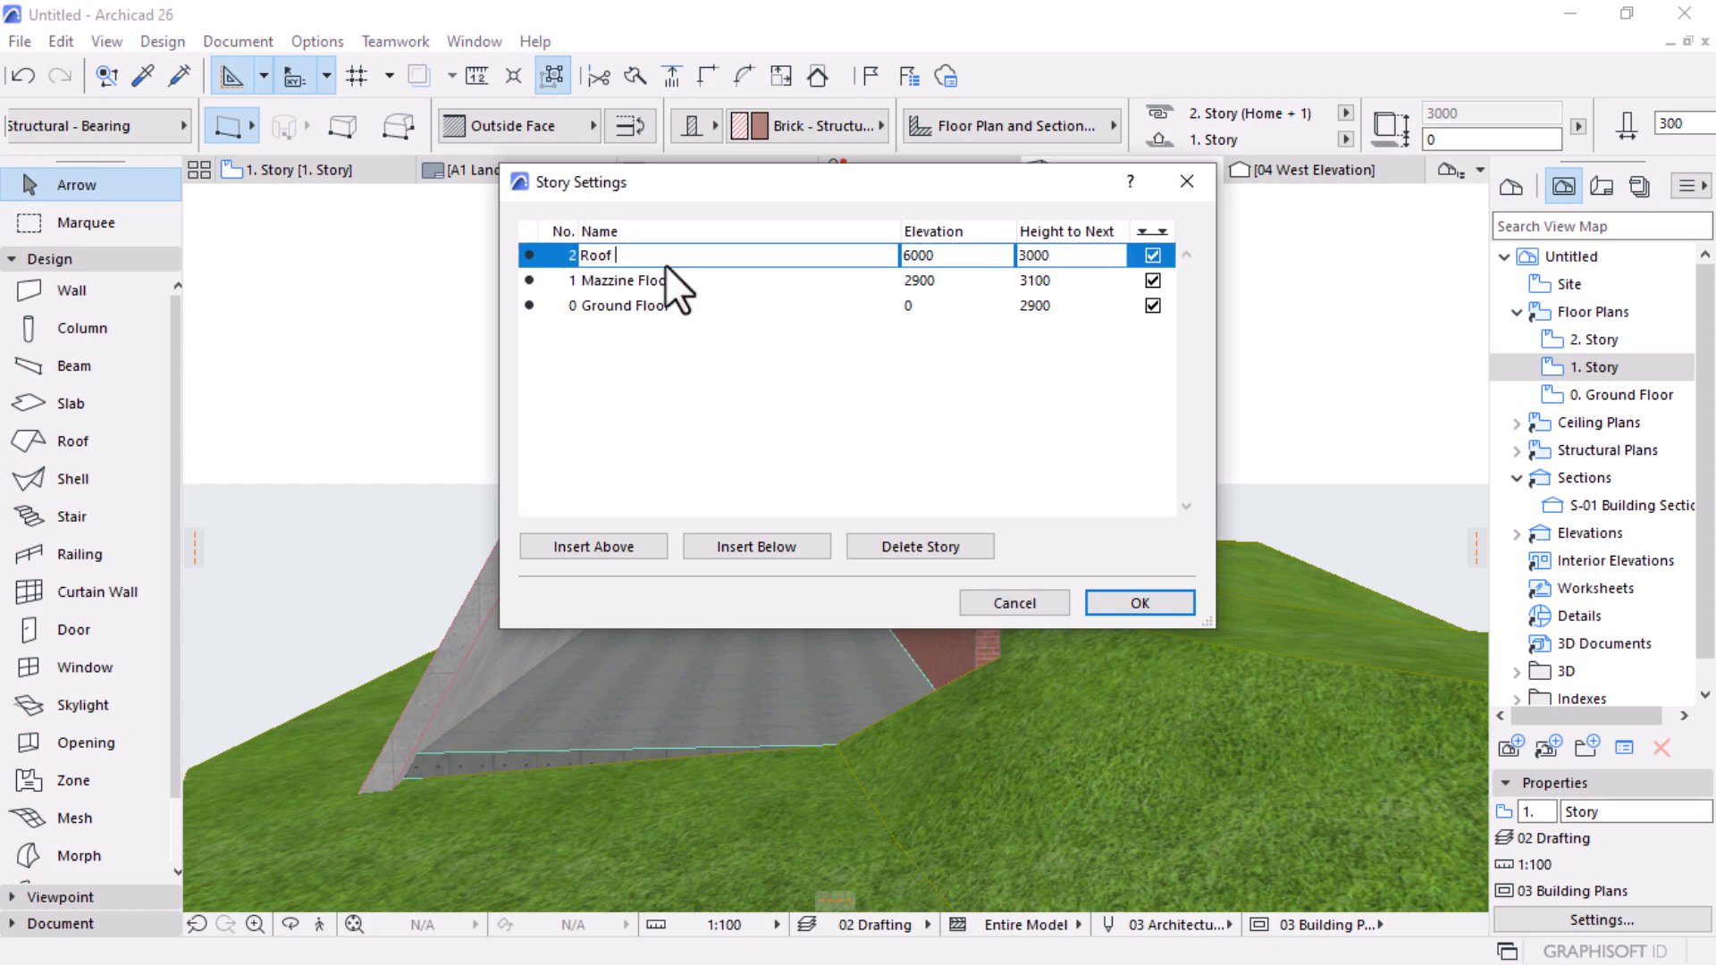
click(1156, 610)
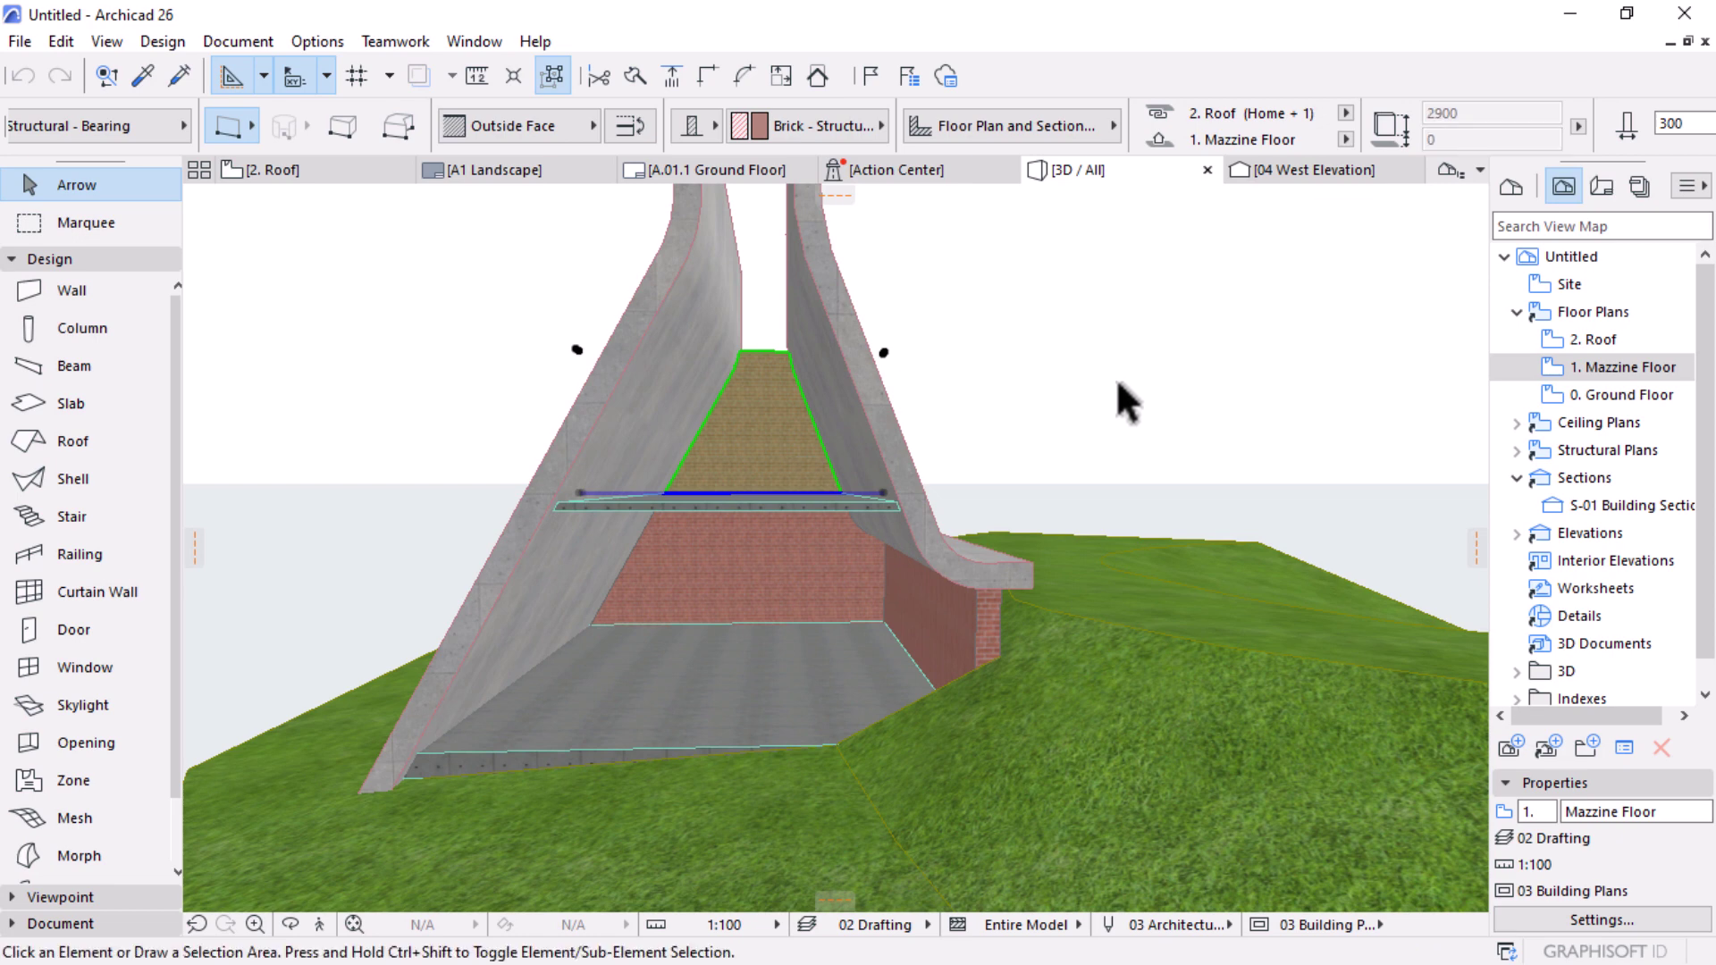
Step: Examine the upper slab's settings and how it meets the walls and roof shells in 3D
key(Delete)
click(726, 501)
scroll(1184, 136, right, 5)
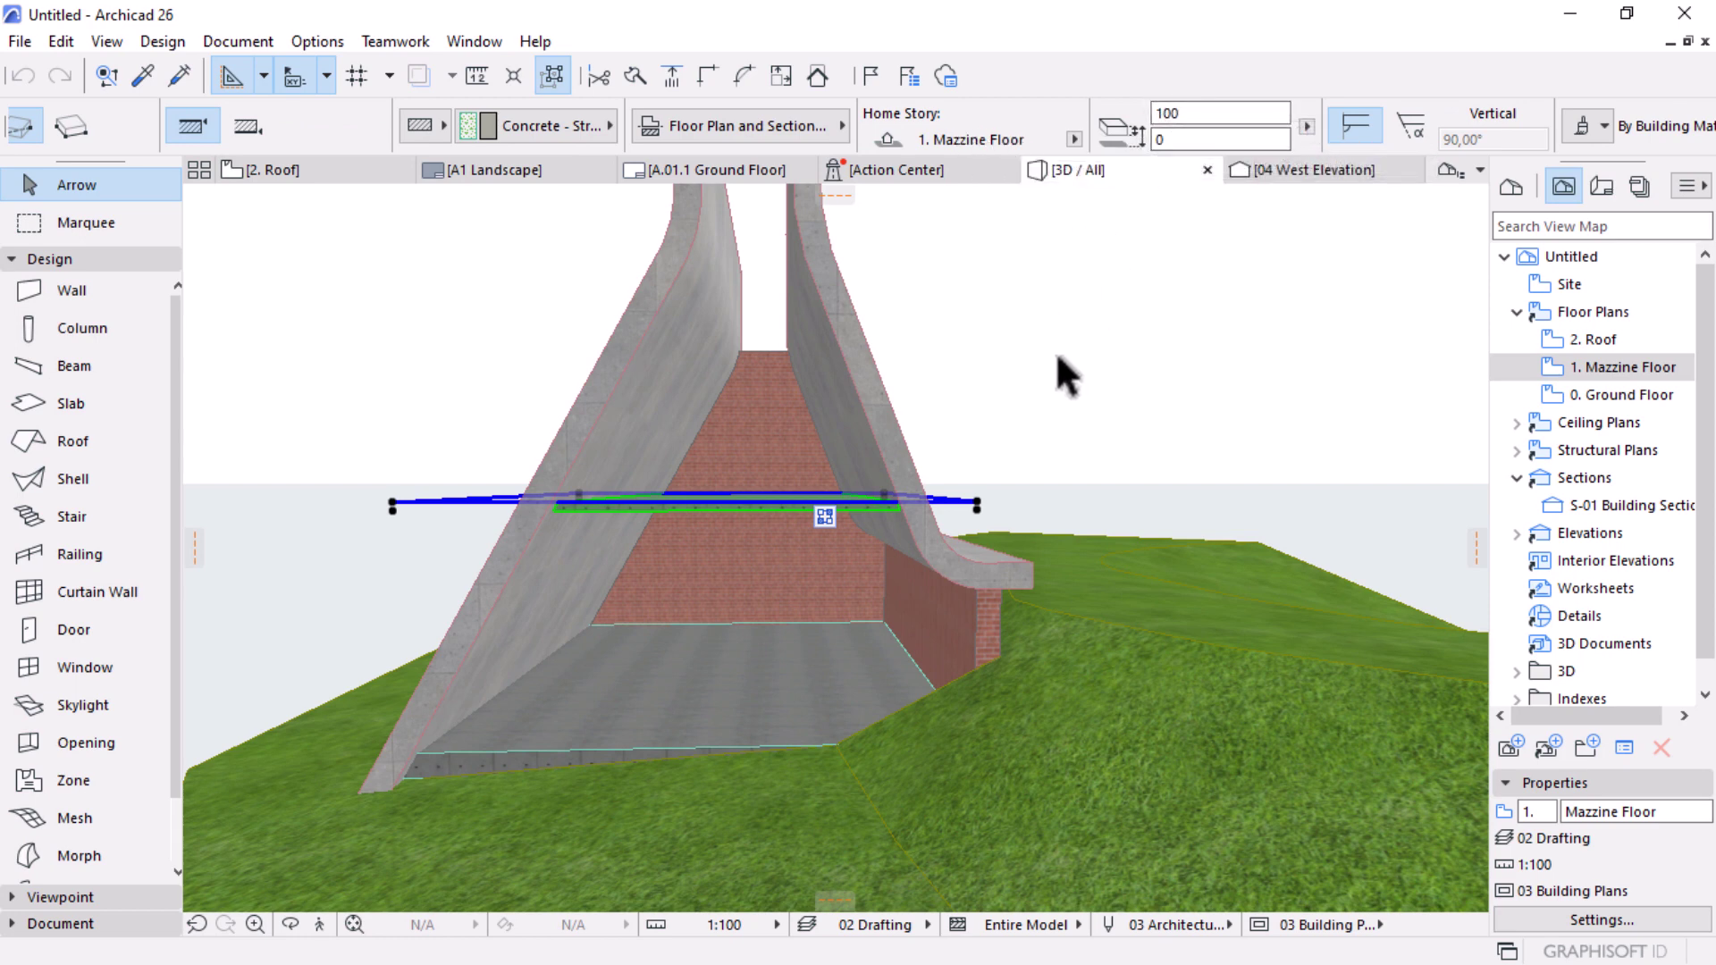
click(972, 358)
scroll(973, 357, down, 3)
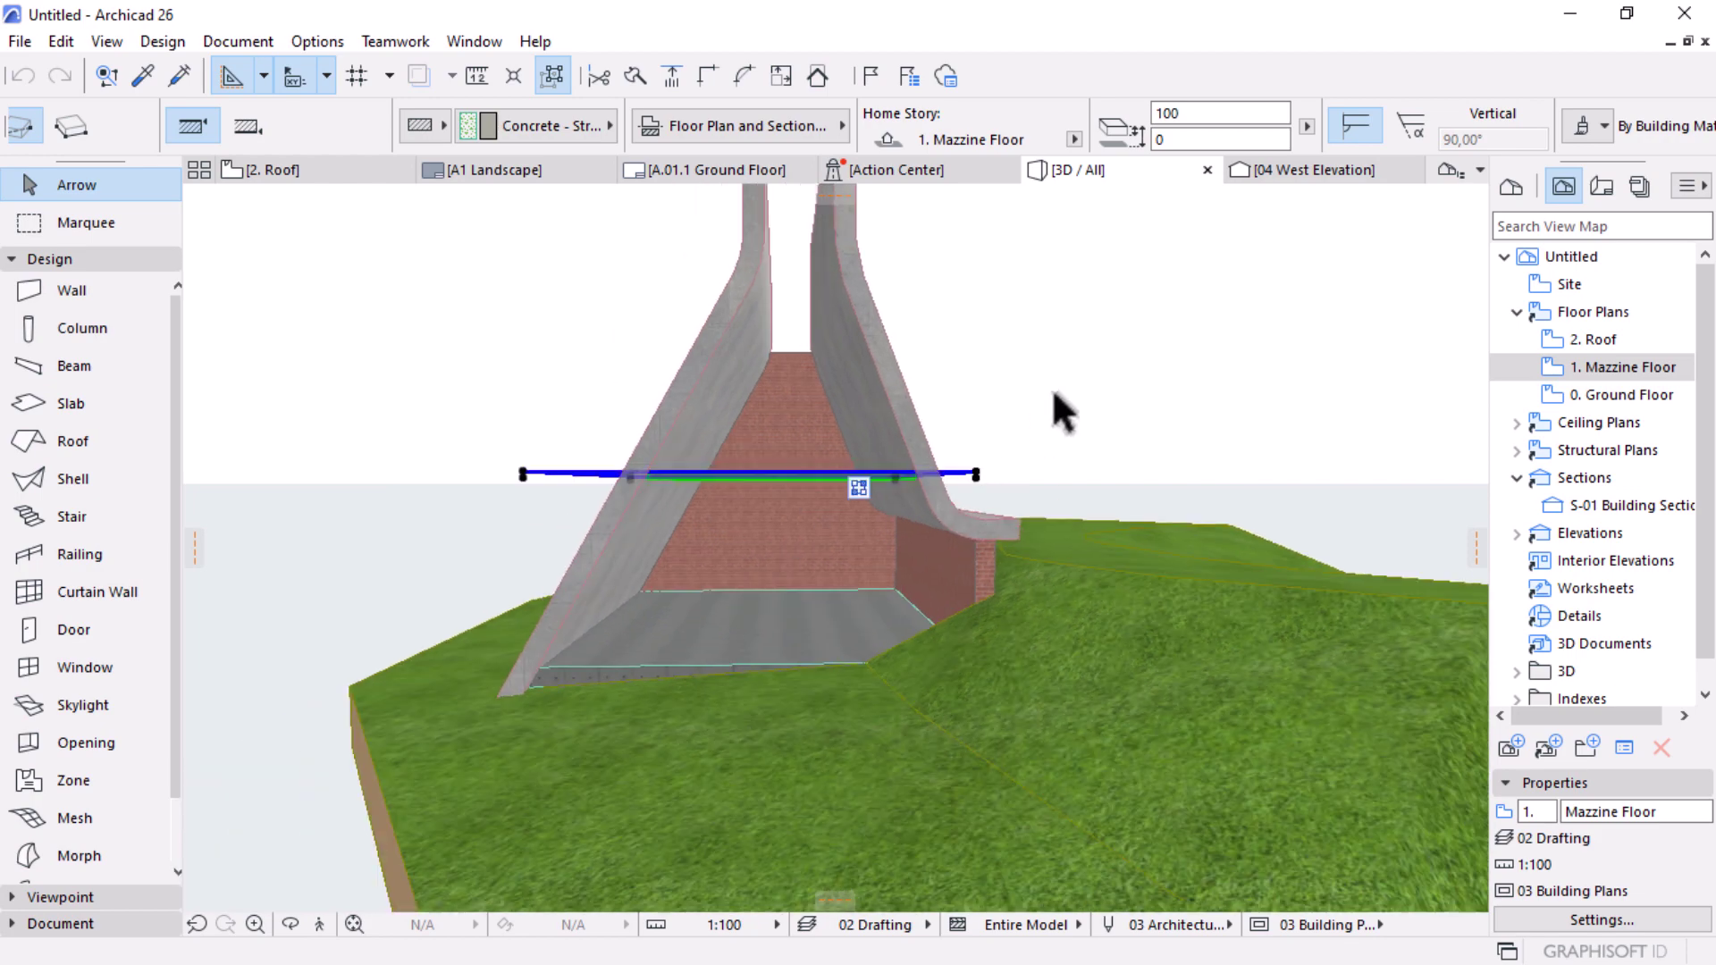
click(1054, 402)
drag(755, 576, 749, 663)
drag(721, 480, 697, 630)
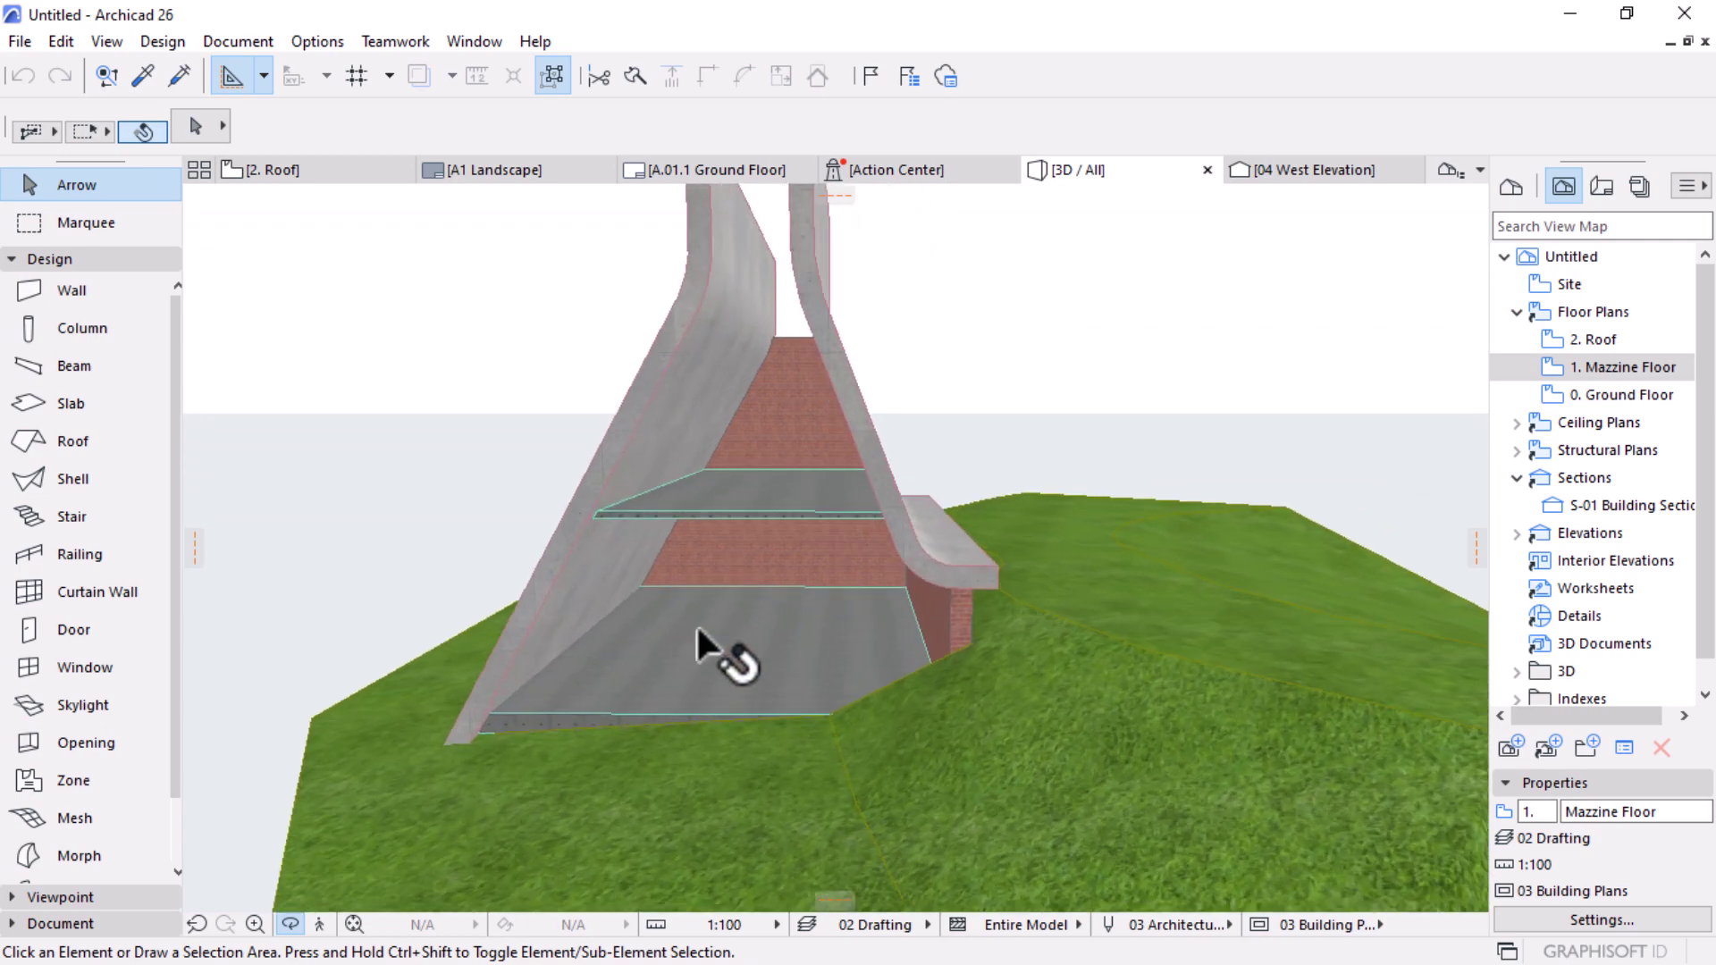
scroll(698, 630, up, 8)
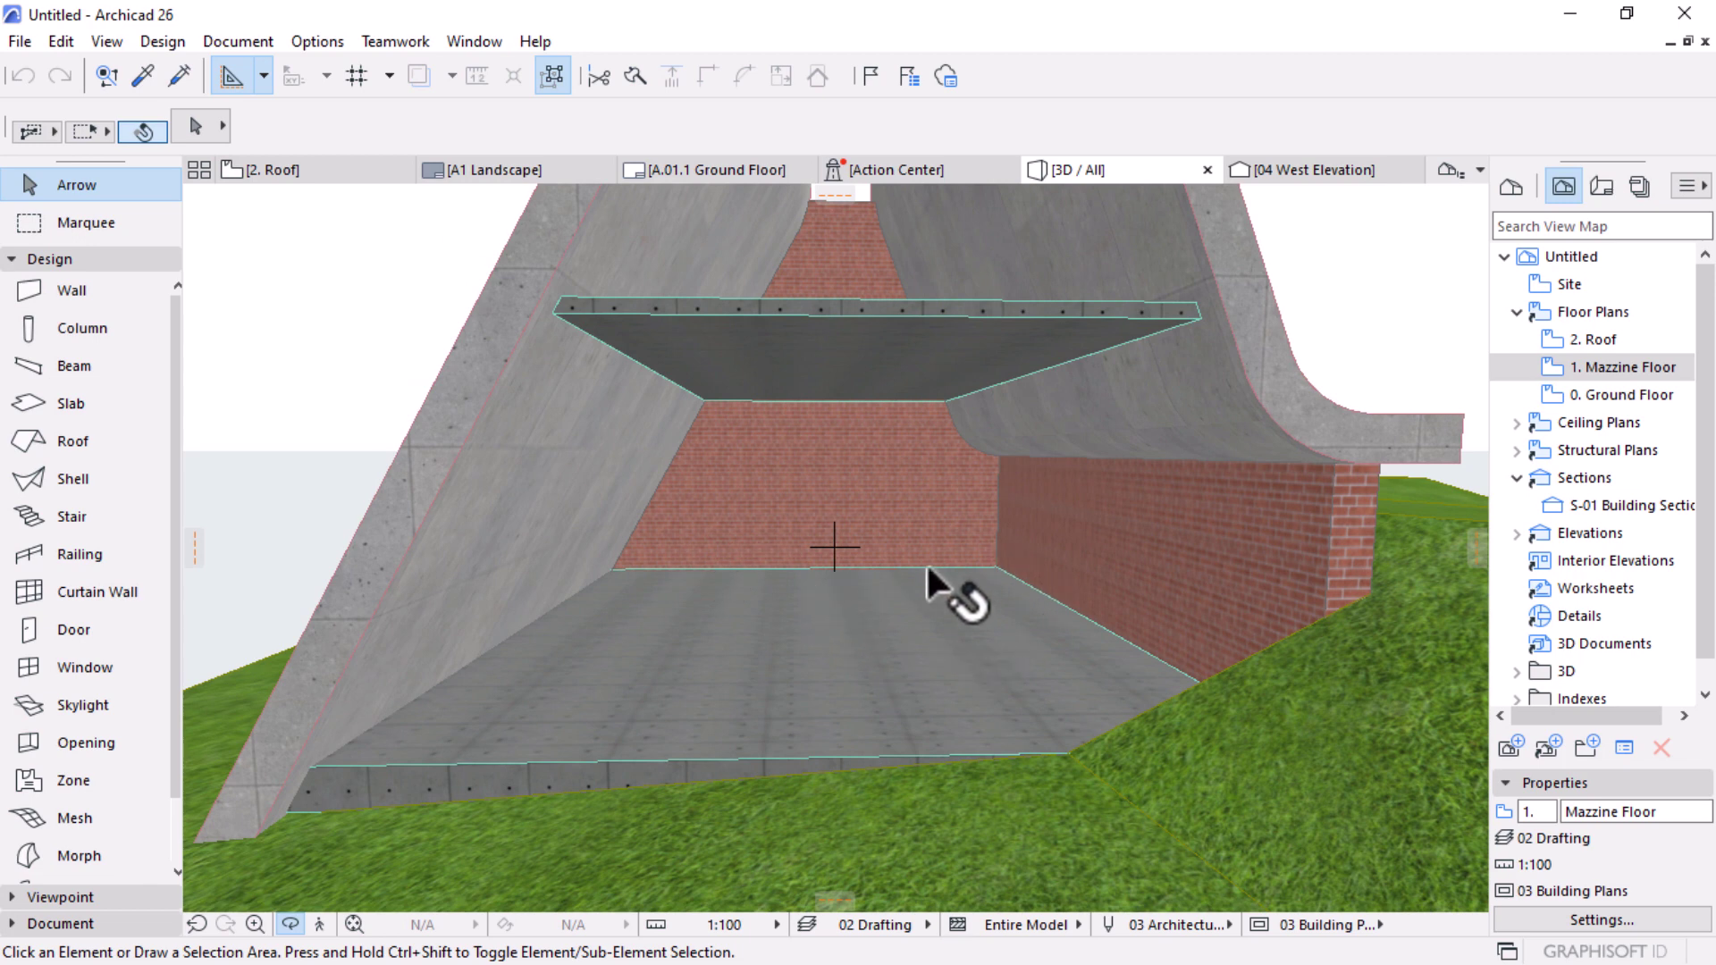
Step: Open the Ground Floor plan
click(1632, 397)
double_click(1634, 400)
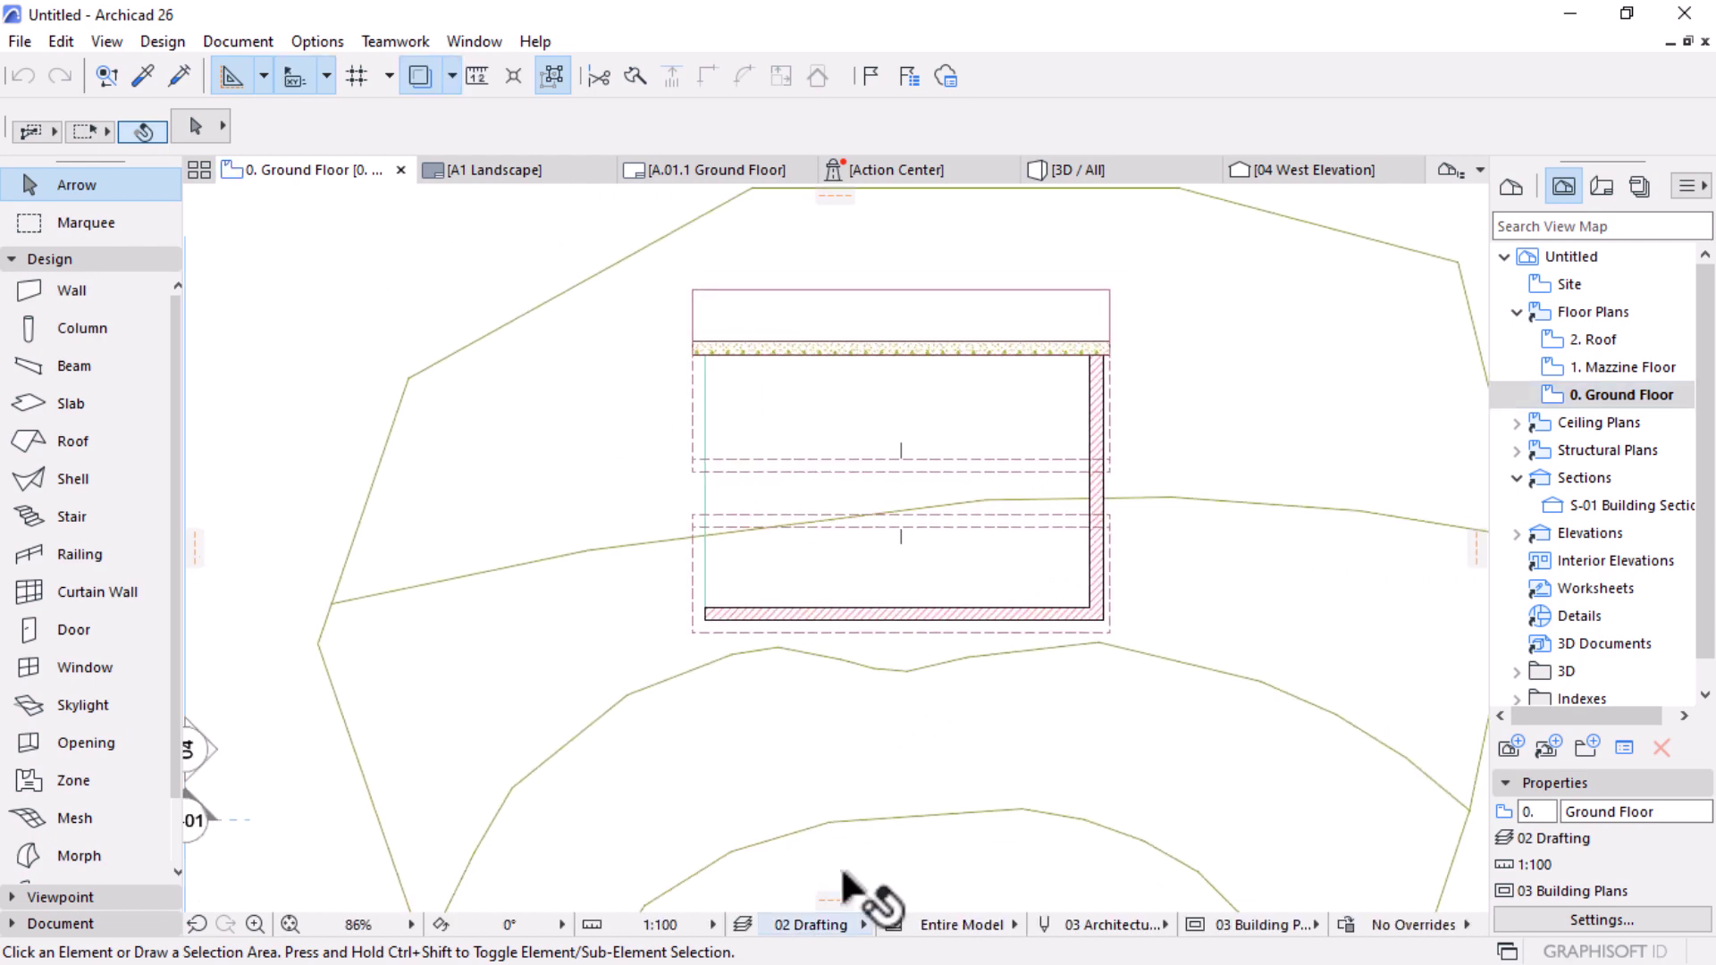
scroll(1133, 476, up, 2)
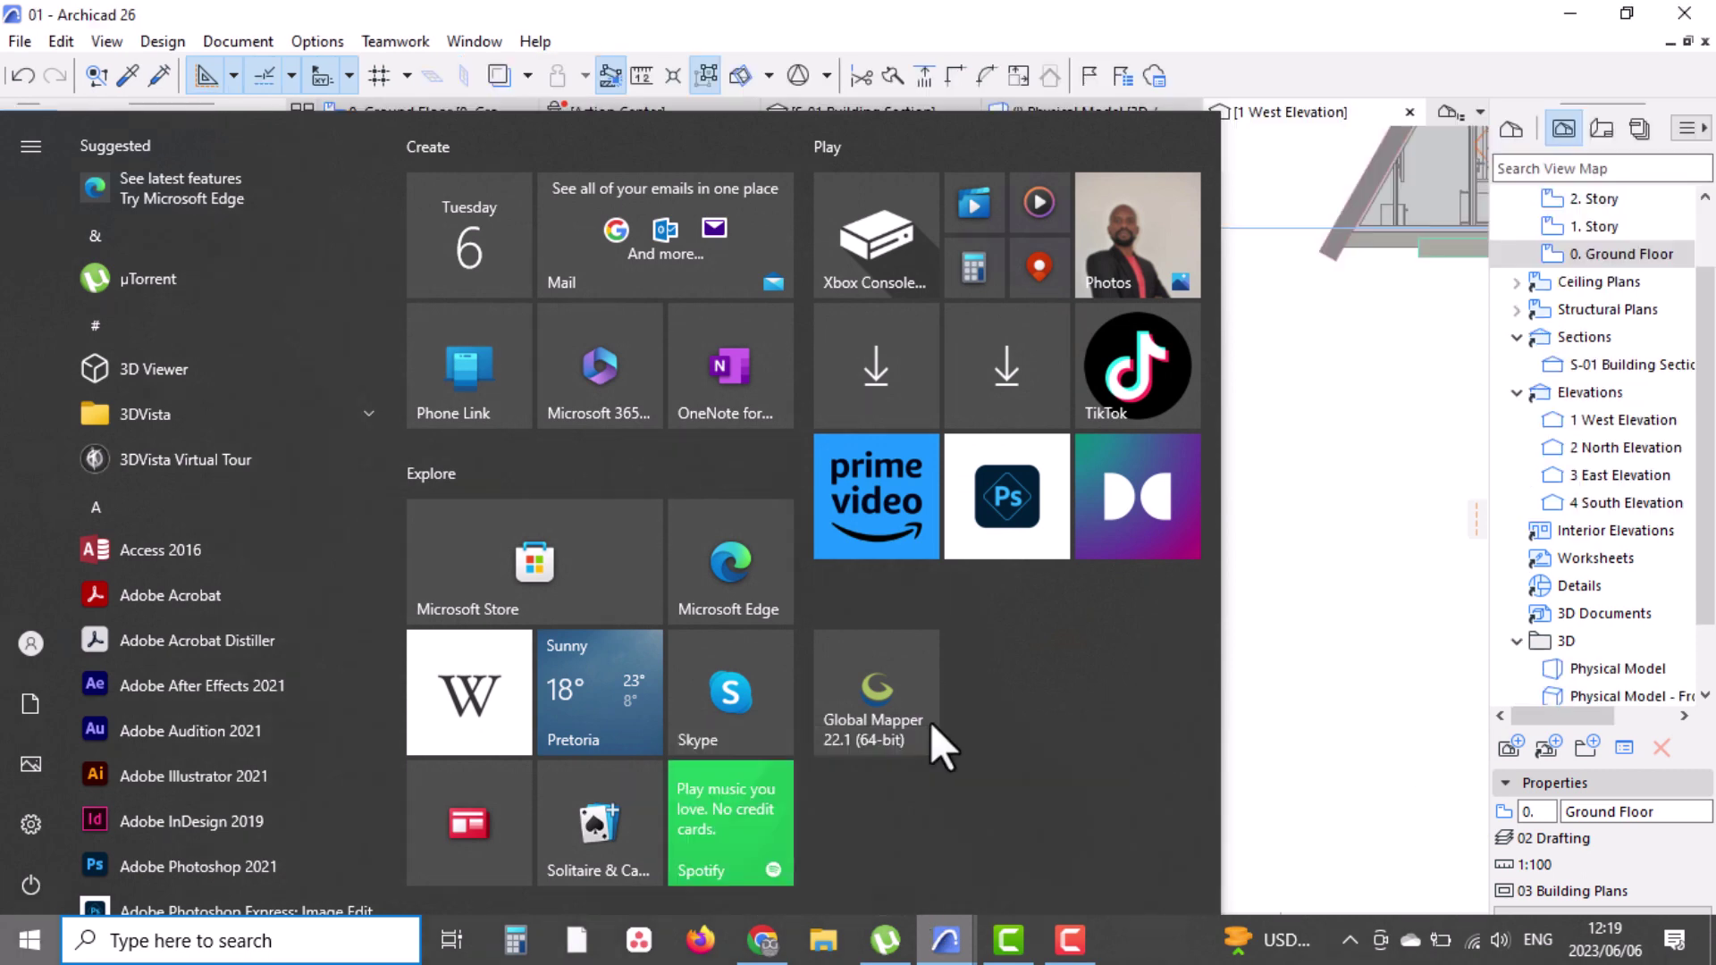
Step: In the 01 reference project, open the Ground Floor plan and examine the bathroom walls, room layout and dimensions
key(Escape)
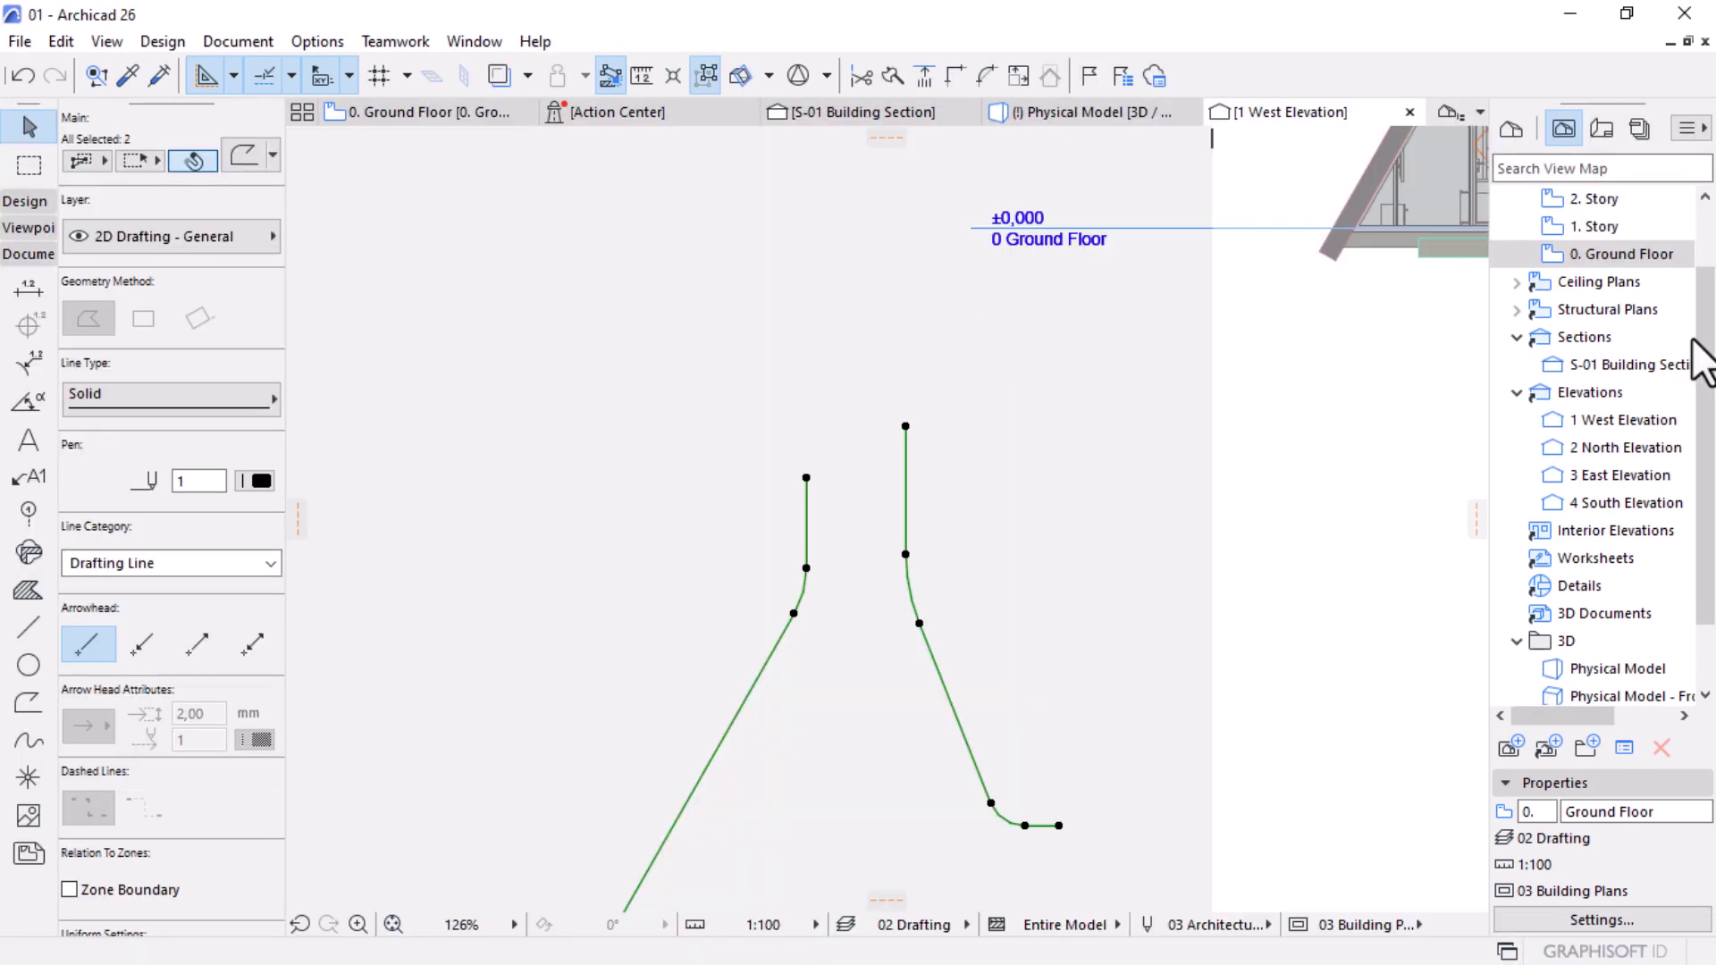
double_click(1628, 253)
key(Escape)
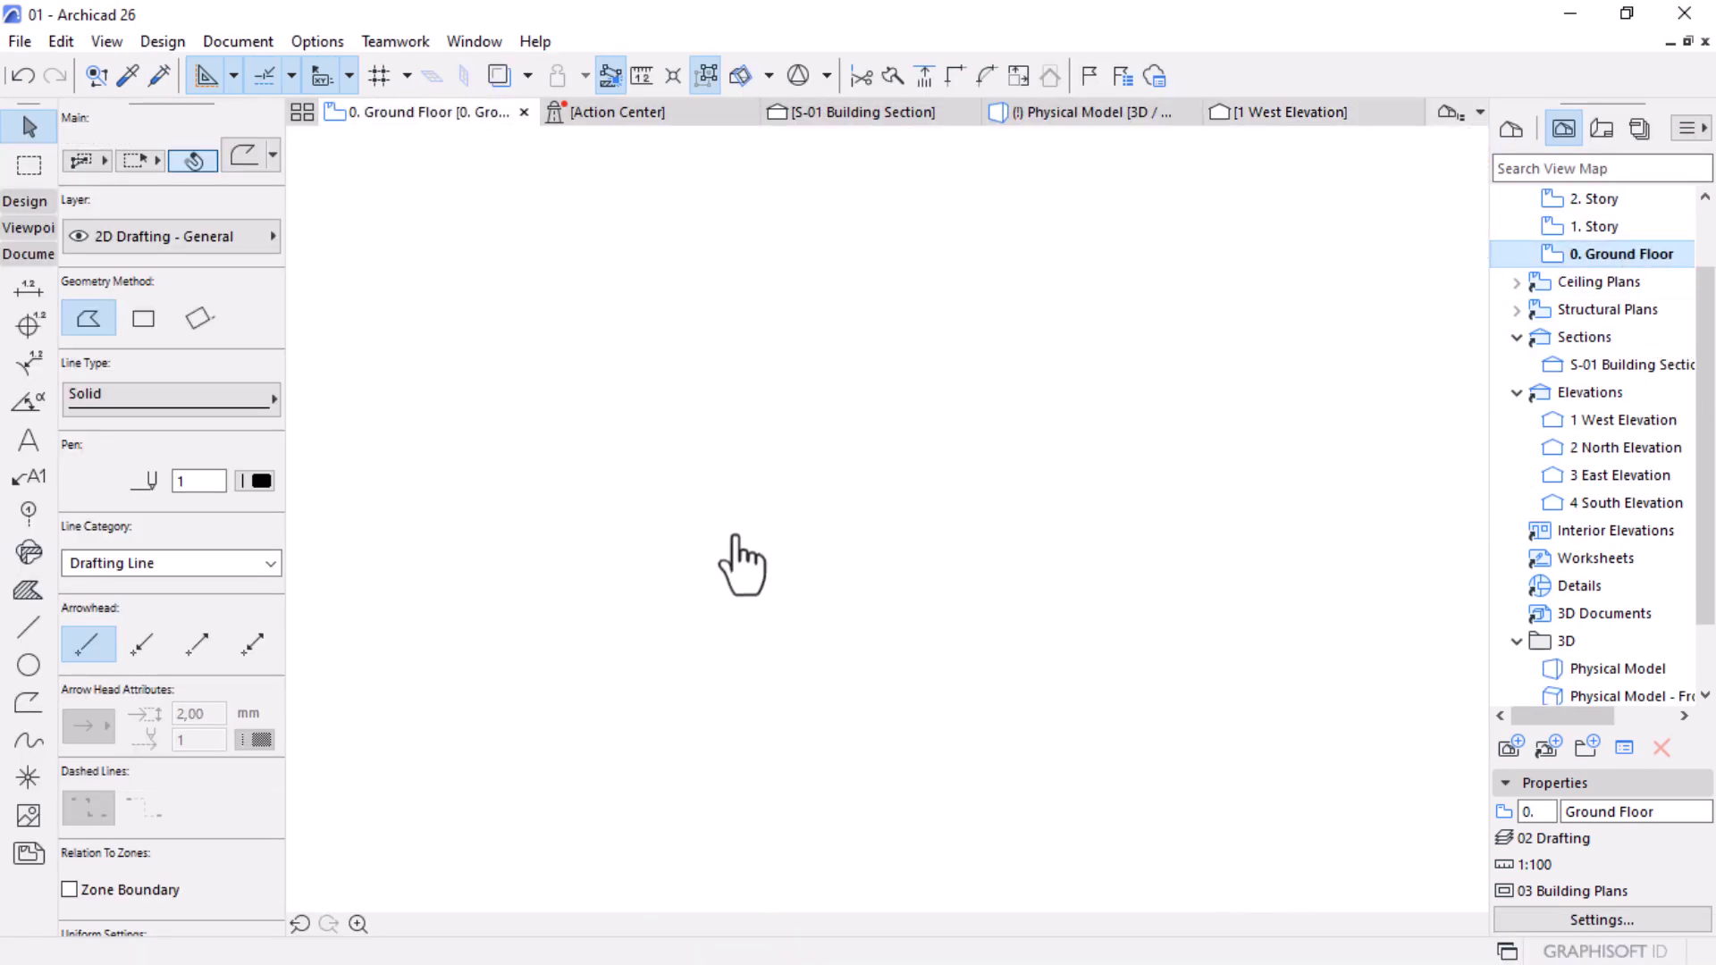
click(681, 577)
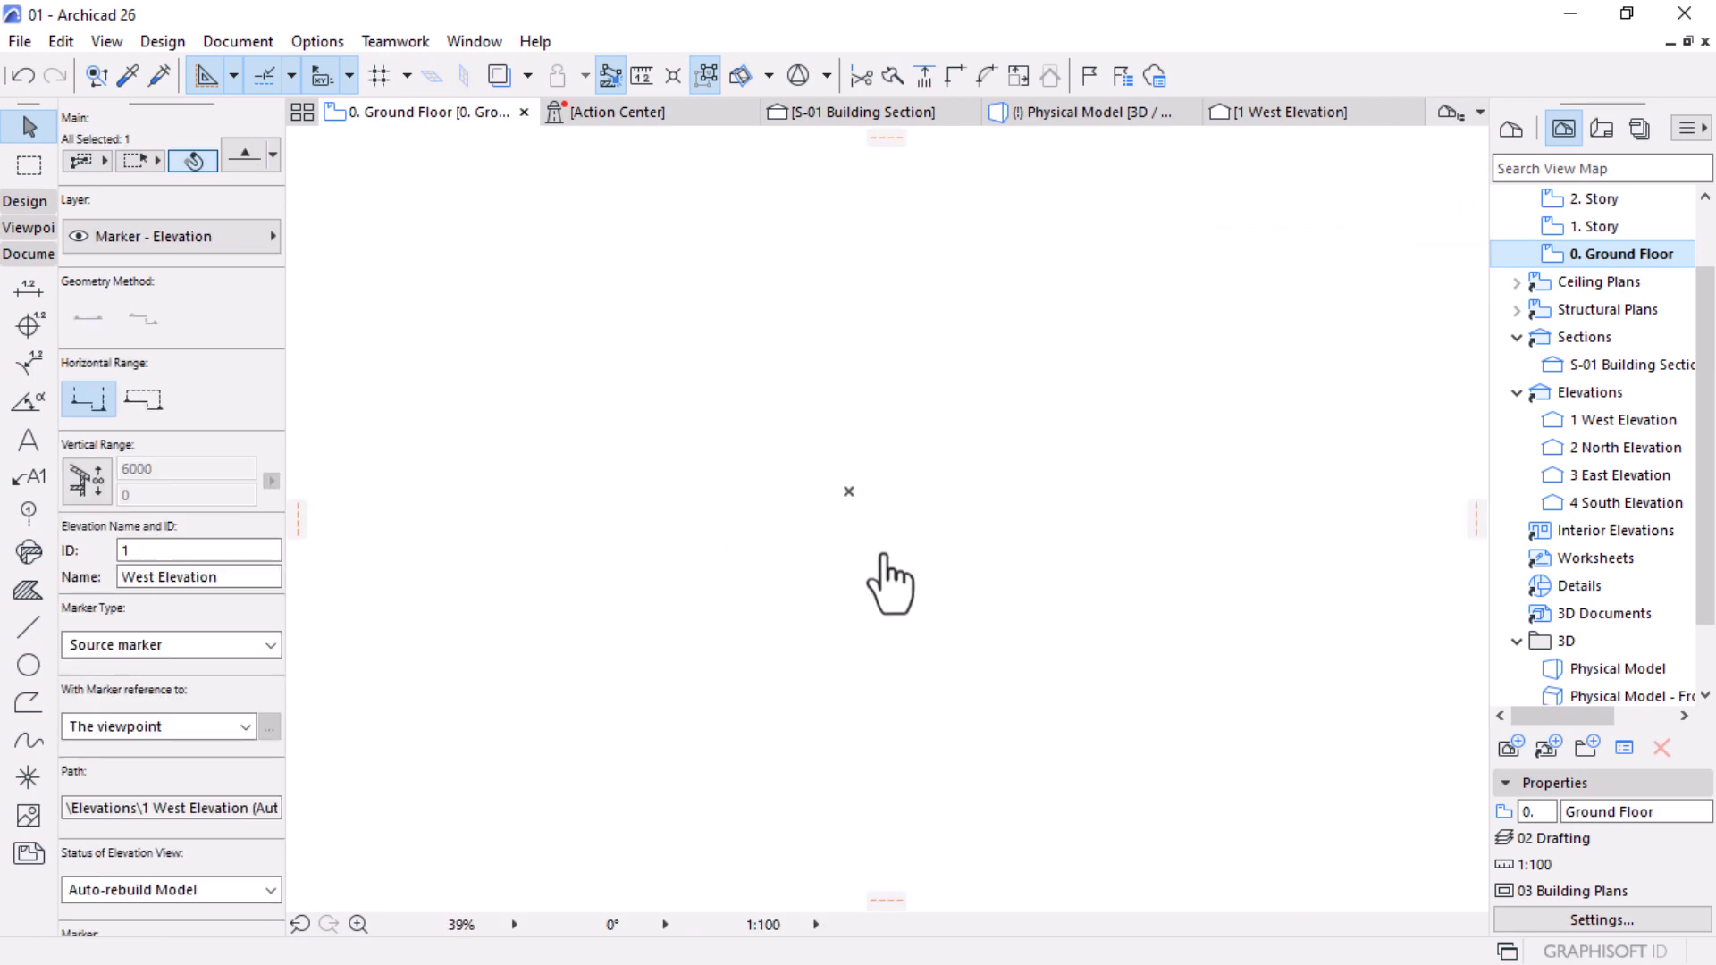
scroll(889, 575, up, 5)
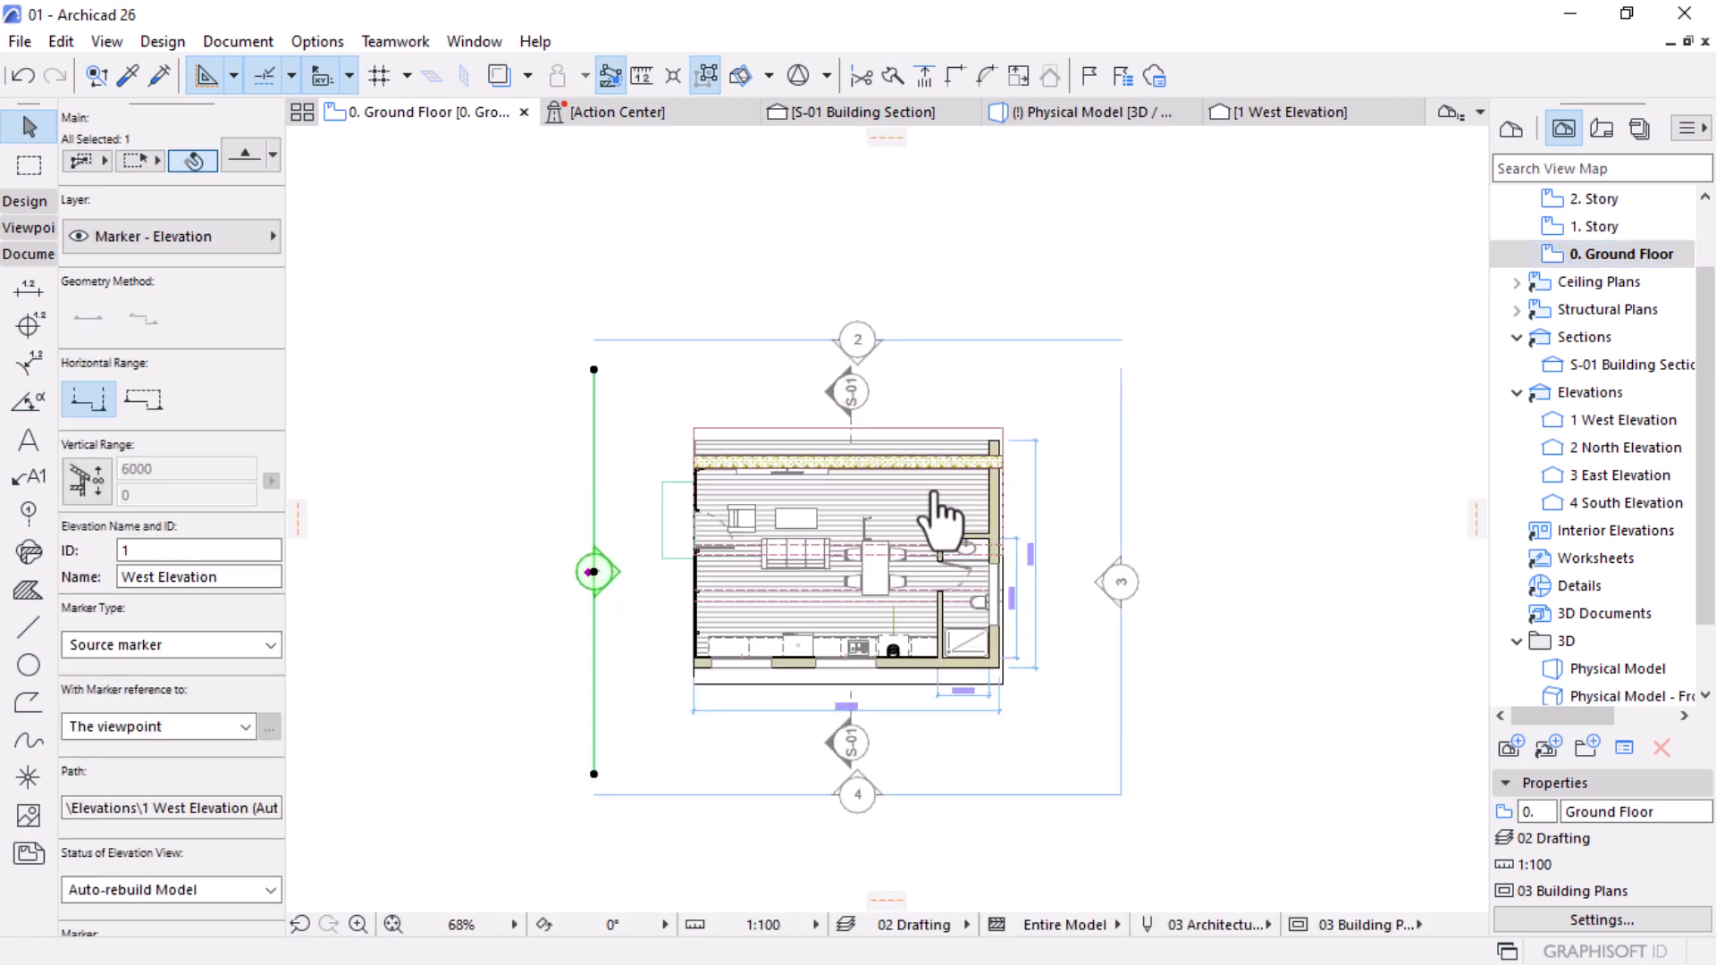
scroll(1128, 865, up, 1)
key(Escape)
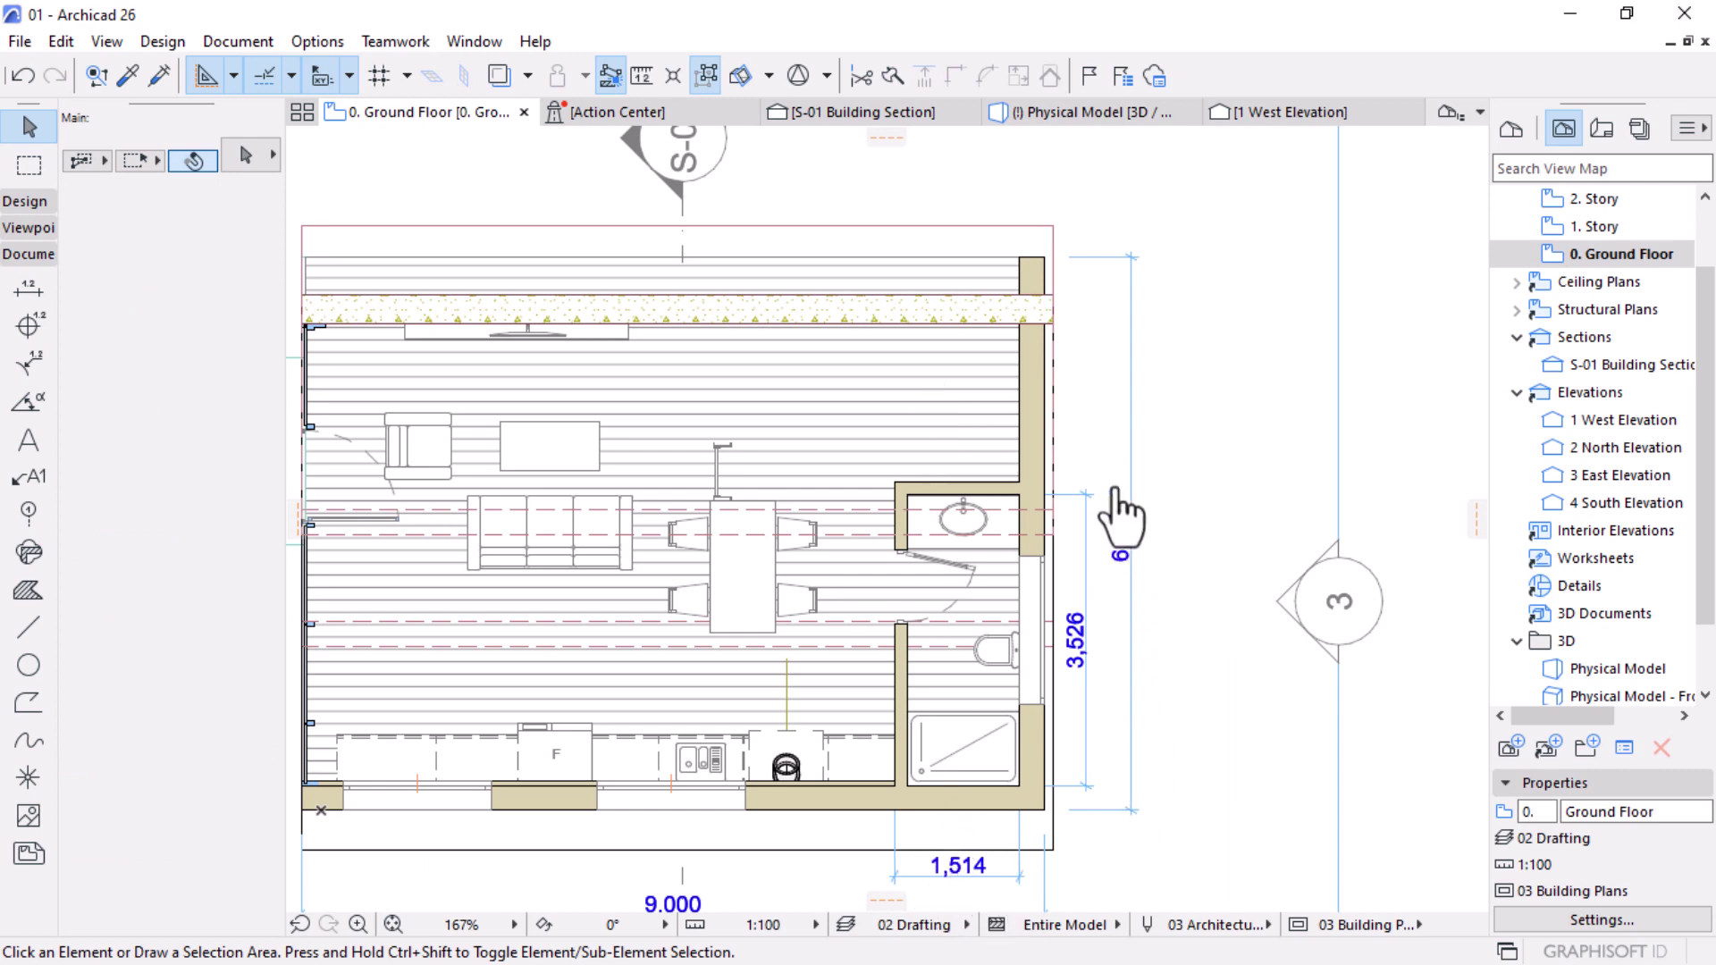
scroll(1108, 474, down, 2)
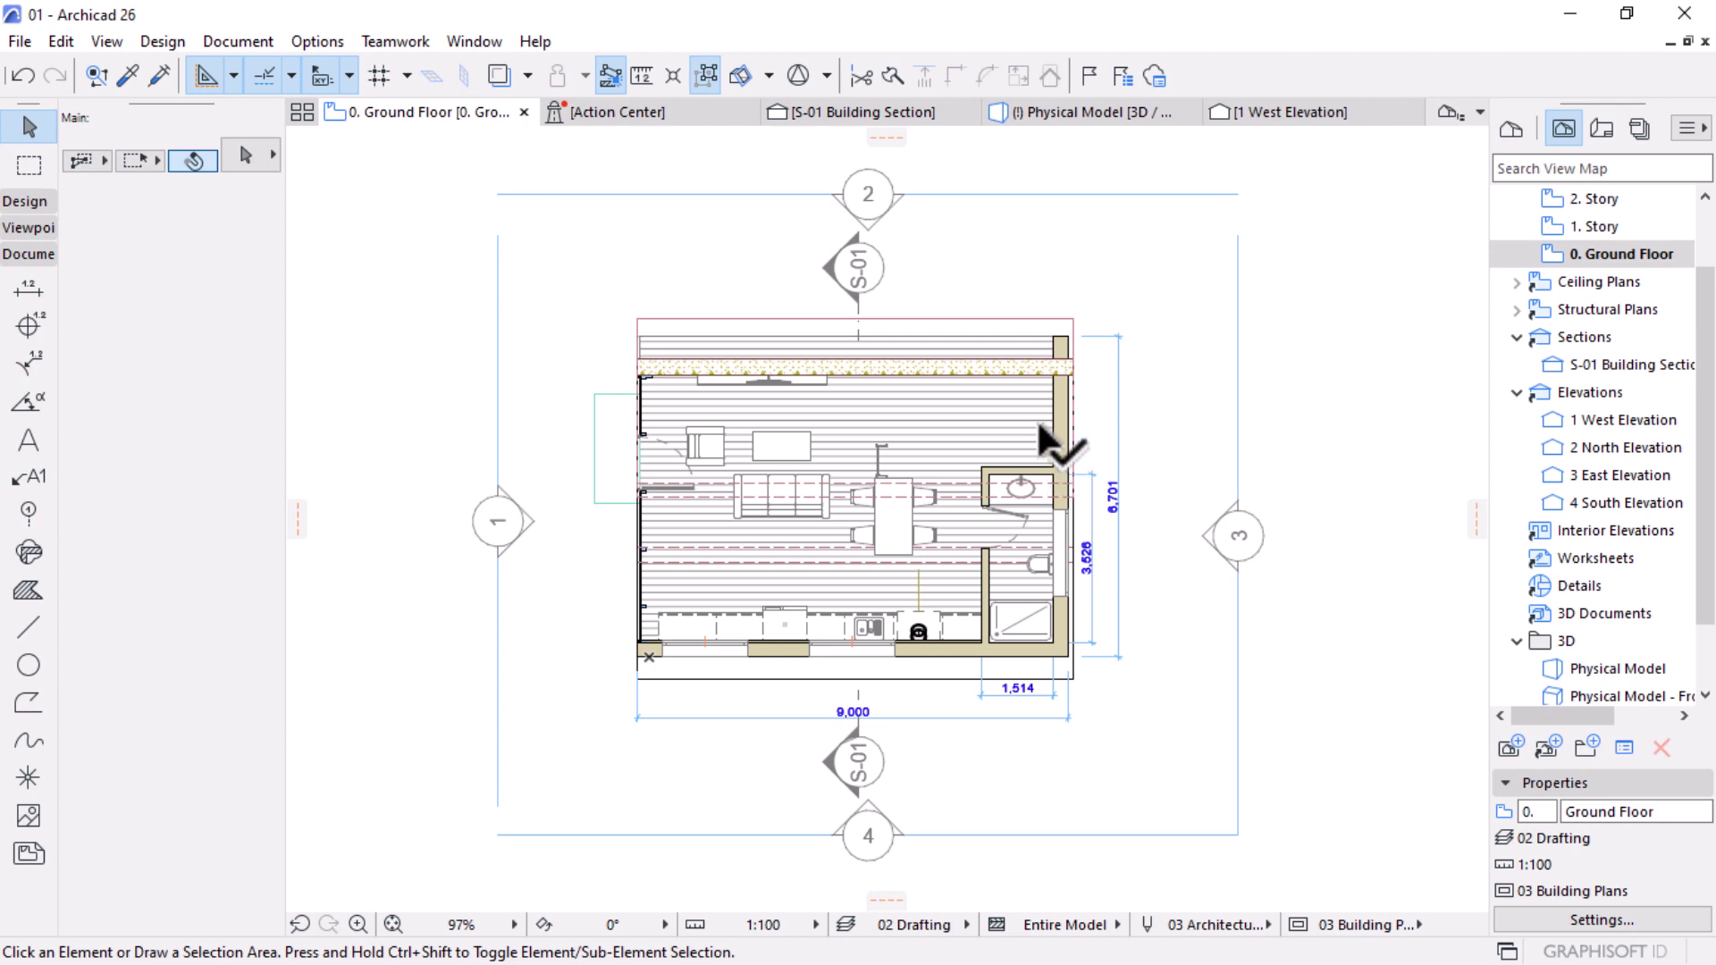
scroll(1040, 420, up, 2)
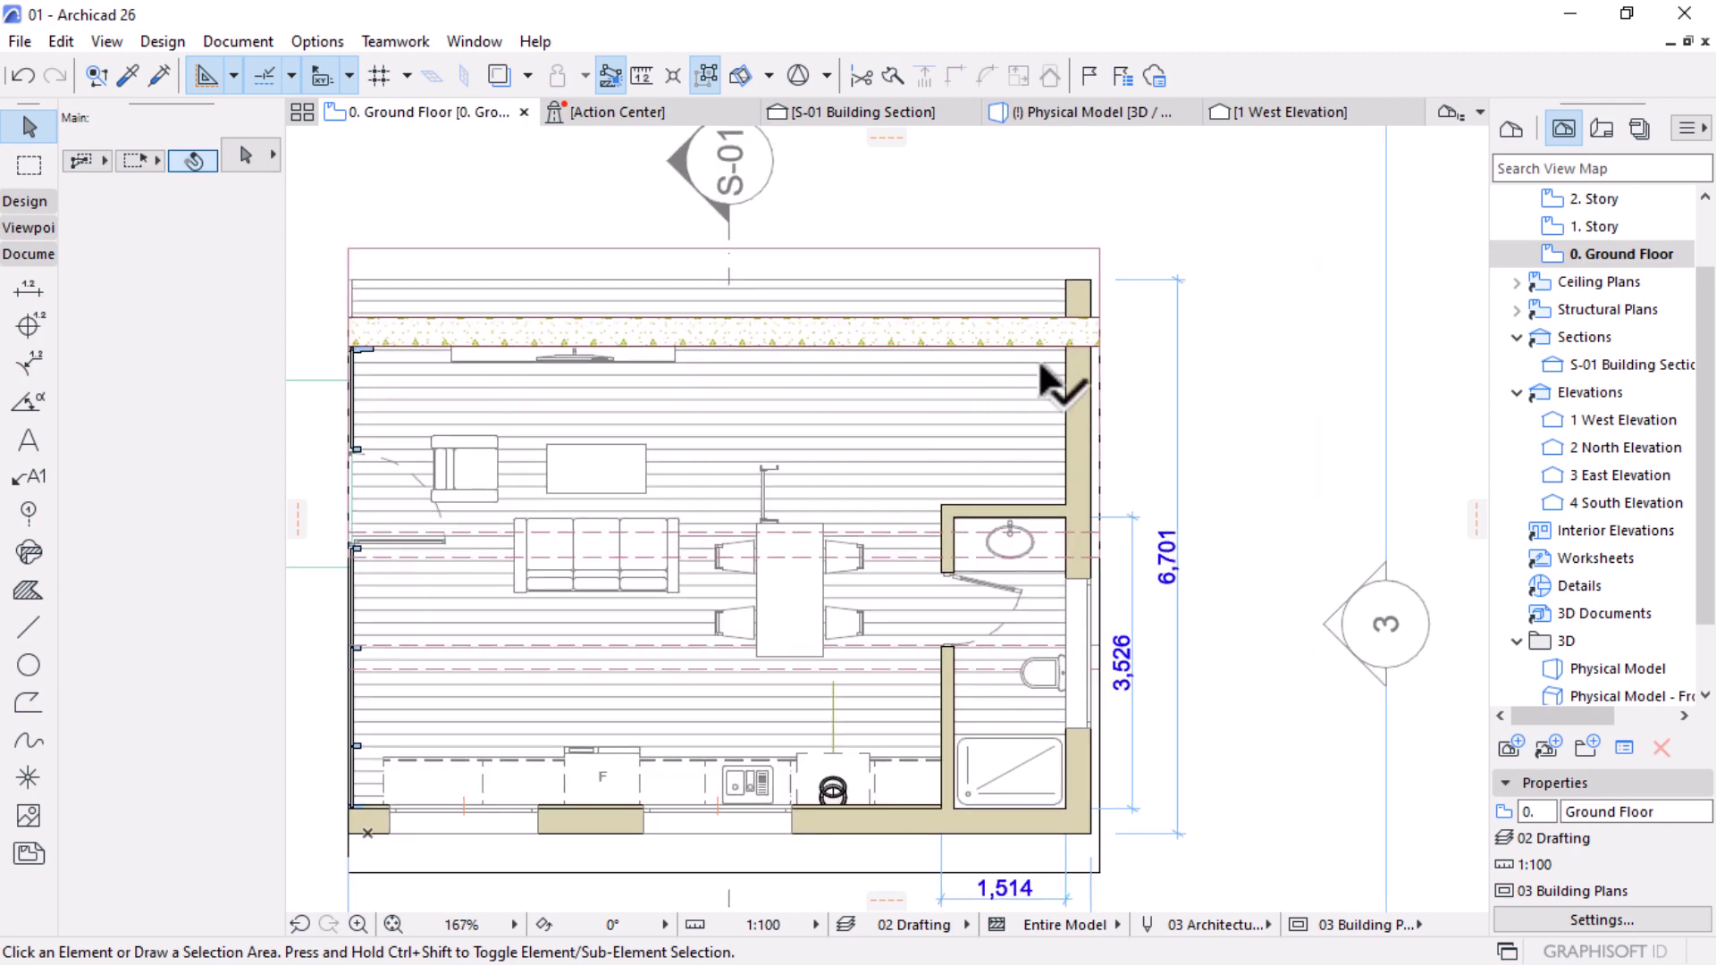
scroll(1044, 363, down, 2)
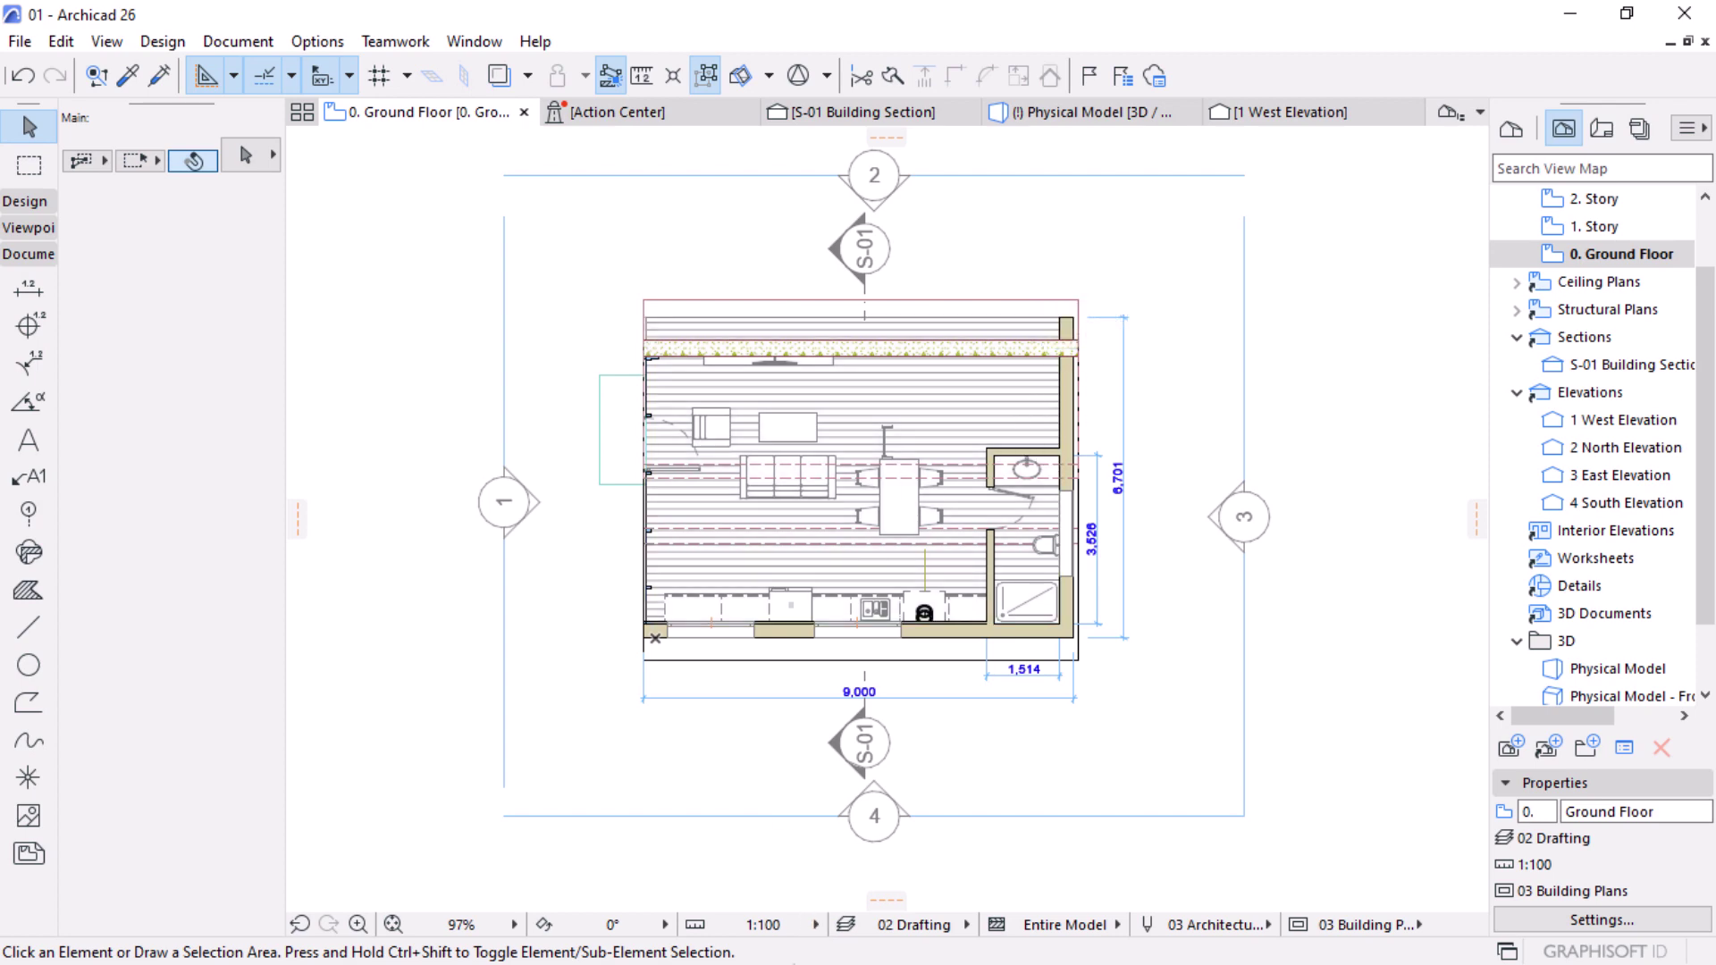
Step: Switch back to the Untitled project's Ground Floor plan and pick up the long brick wall's settings for the Wall tool
key(super)
mouse_move(947, 941)
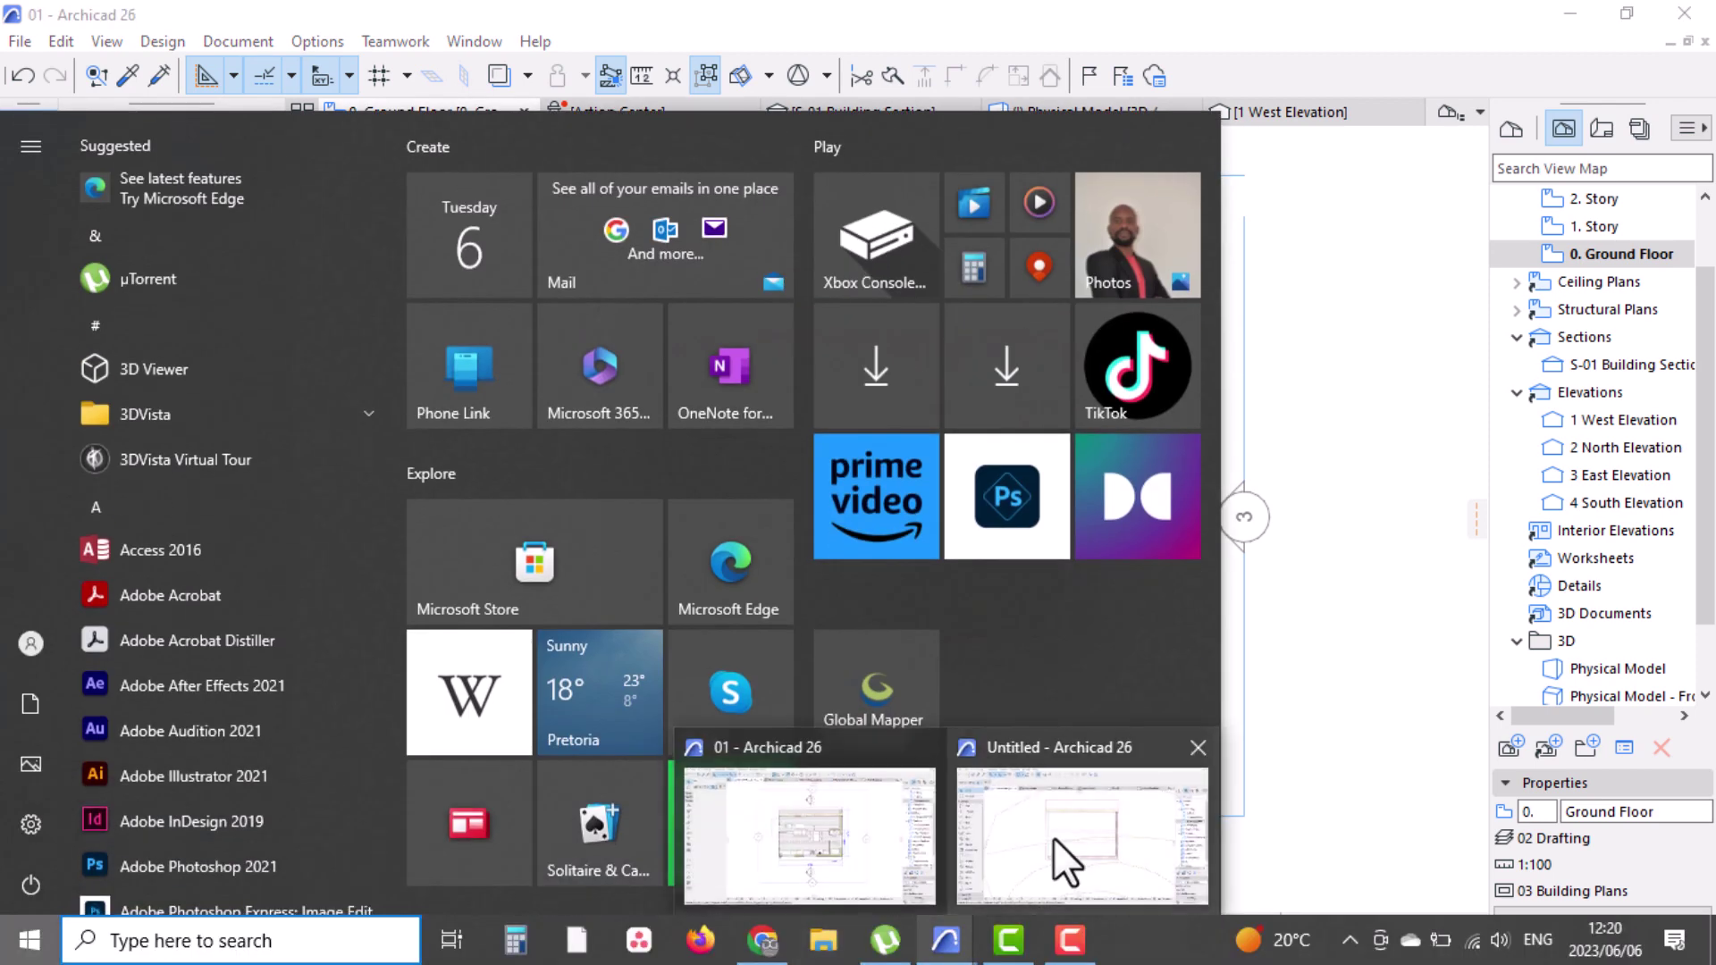
click(1053, 839)
scroll(1032, 447, up, 2)
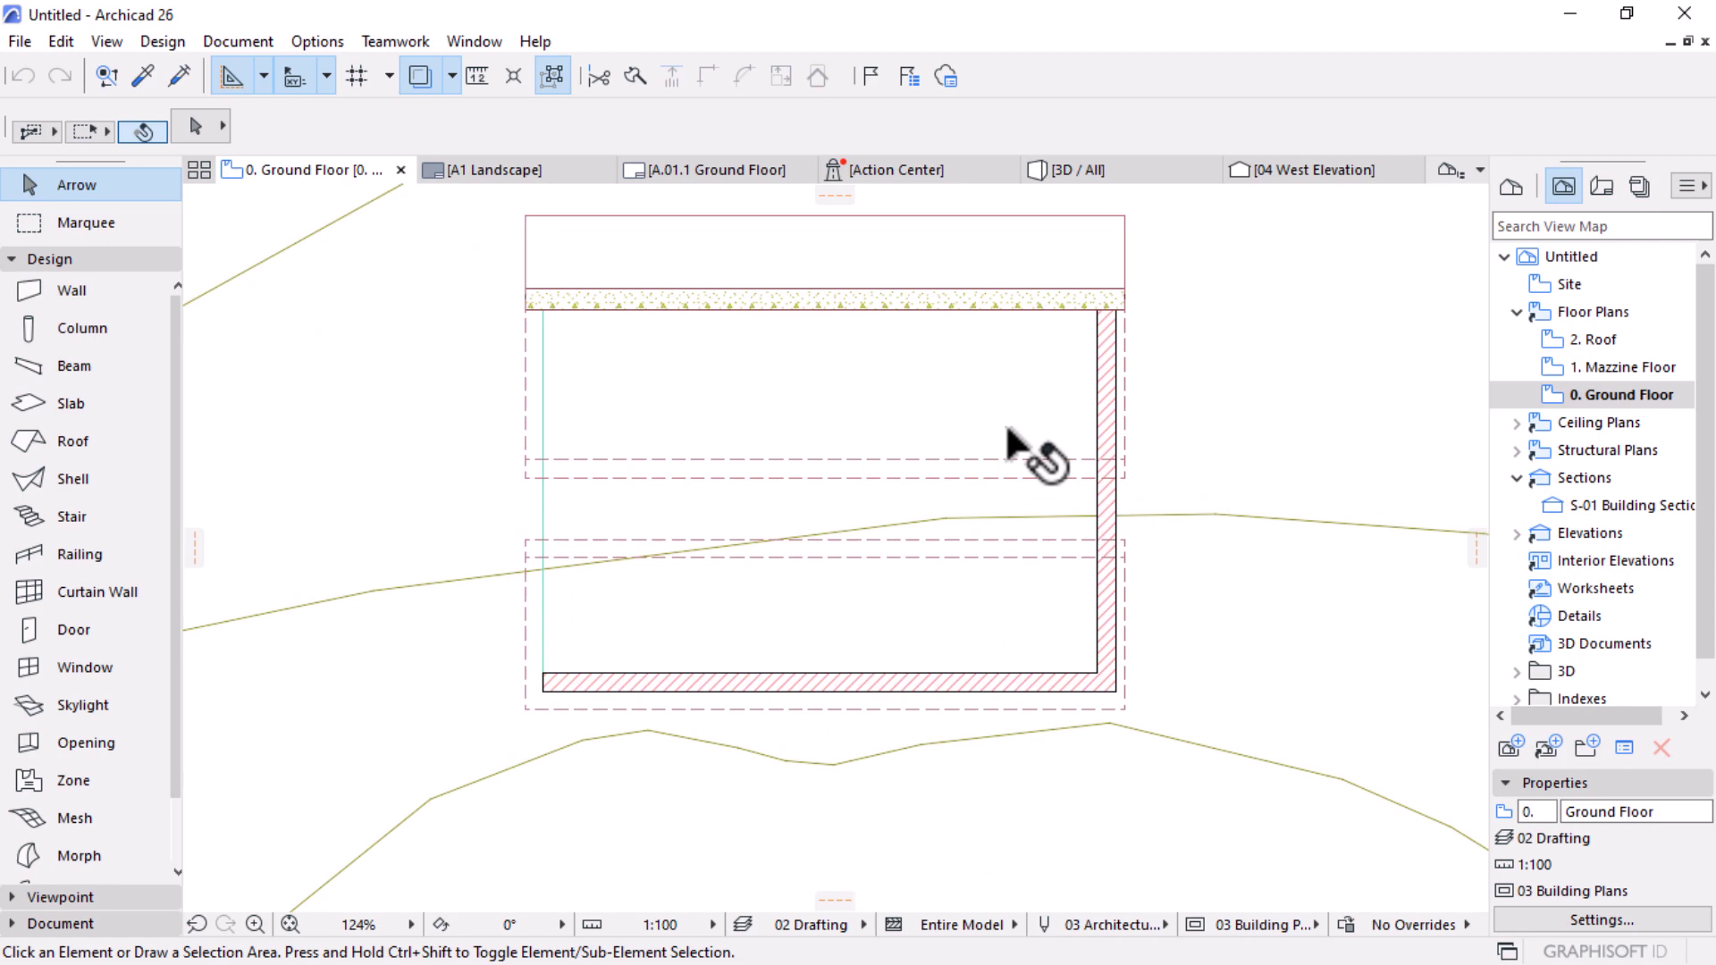
alt+click(941, 684)
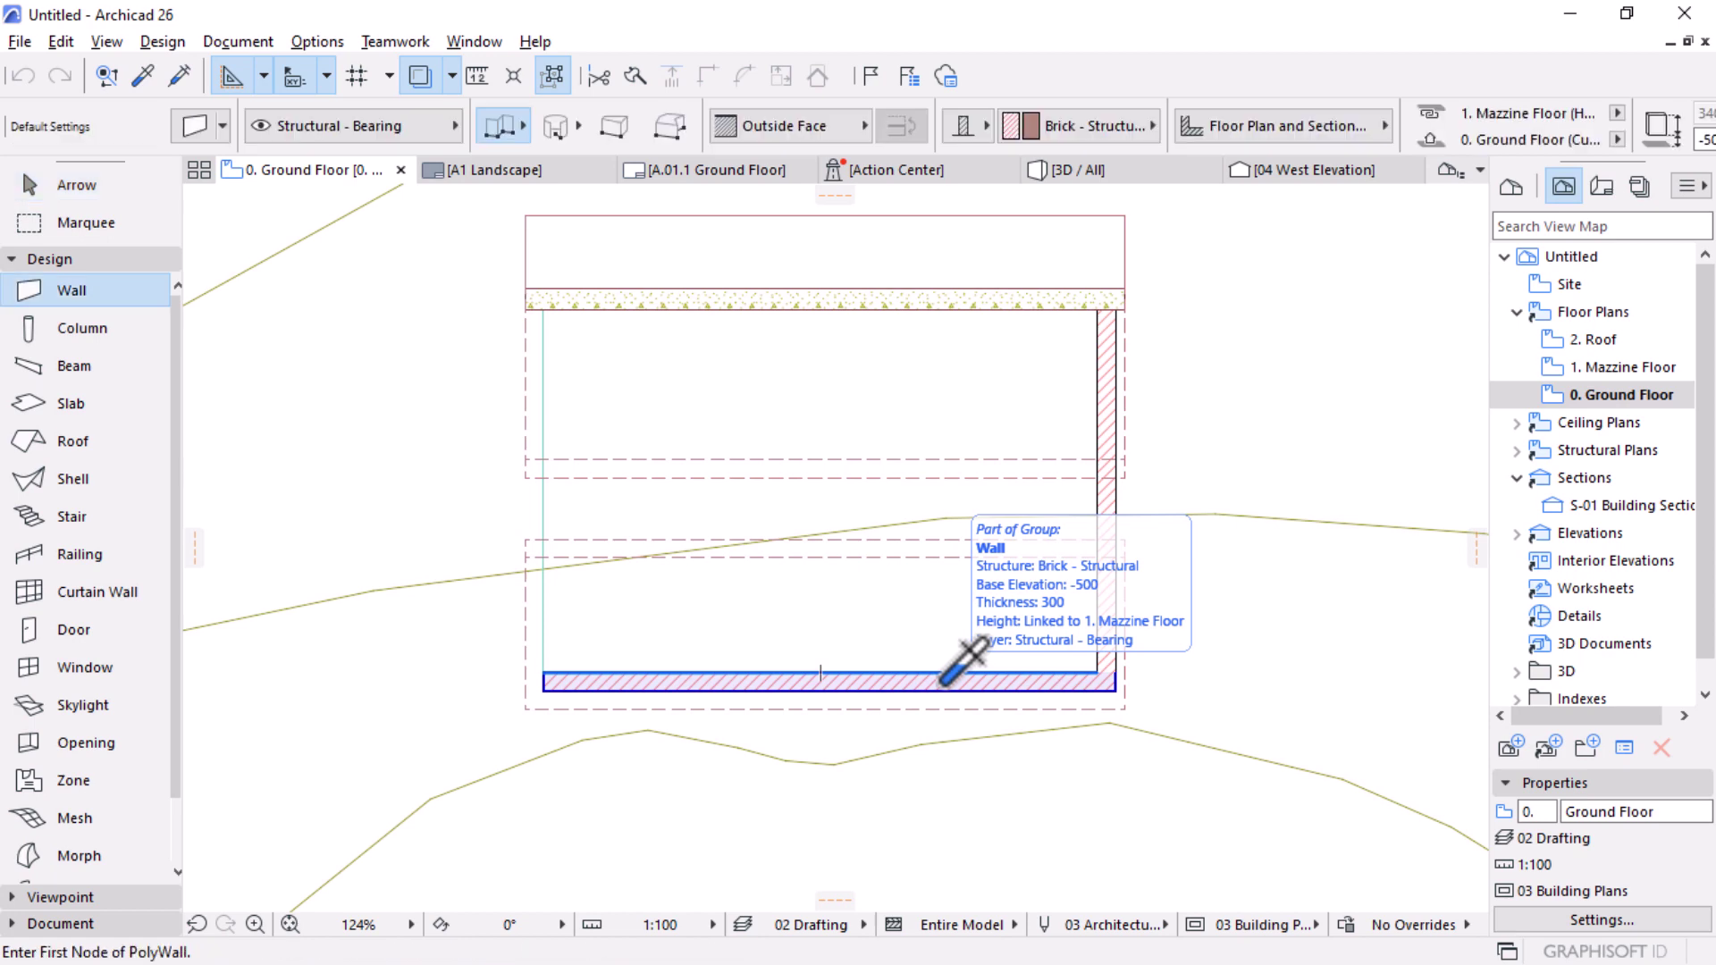
Step: Set the Wall tool's thickness to 150 for the new interior brick walls
scroll(1154, 113, down, 5)
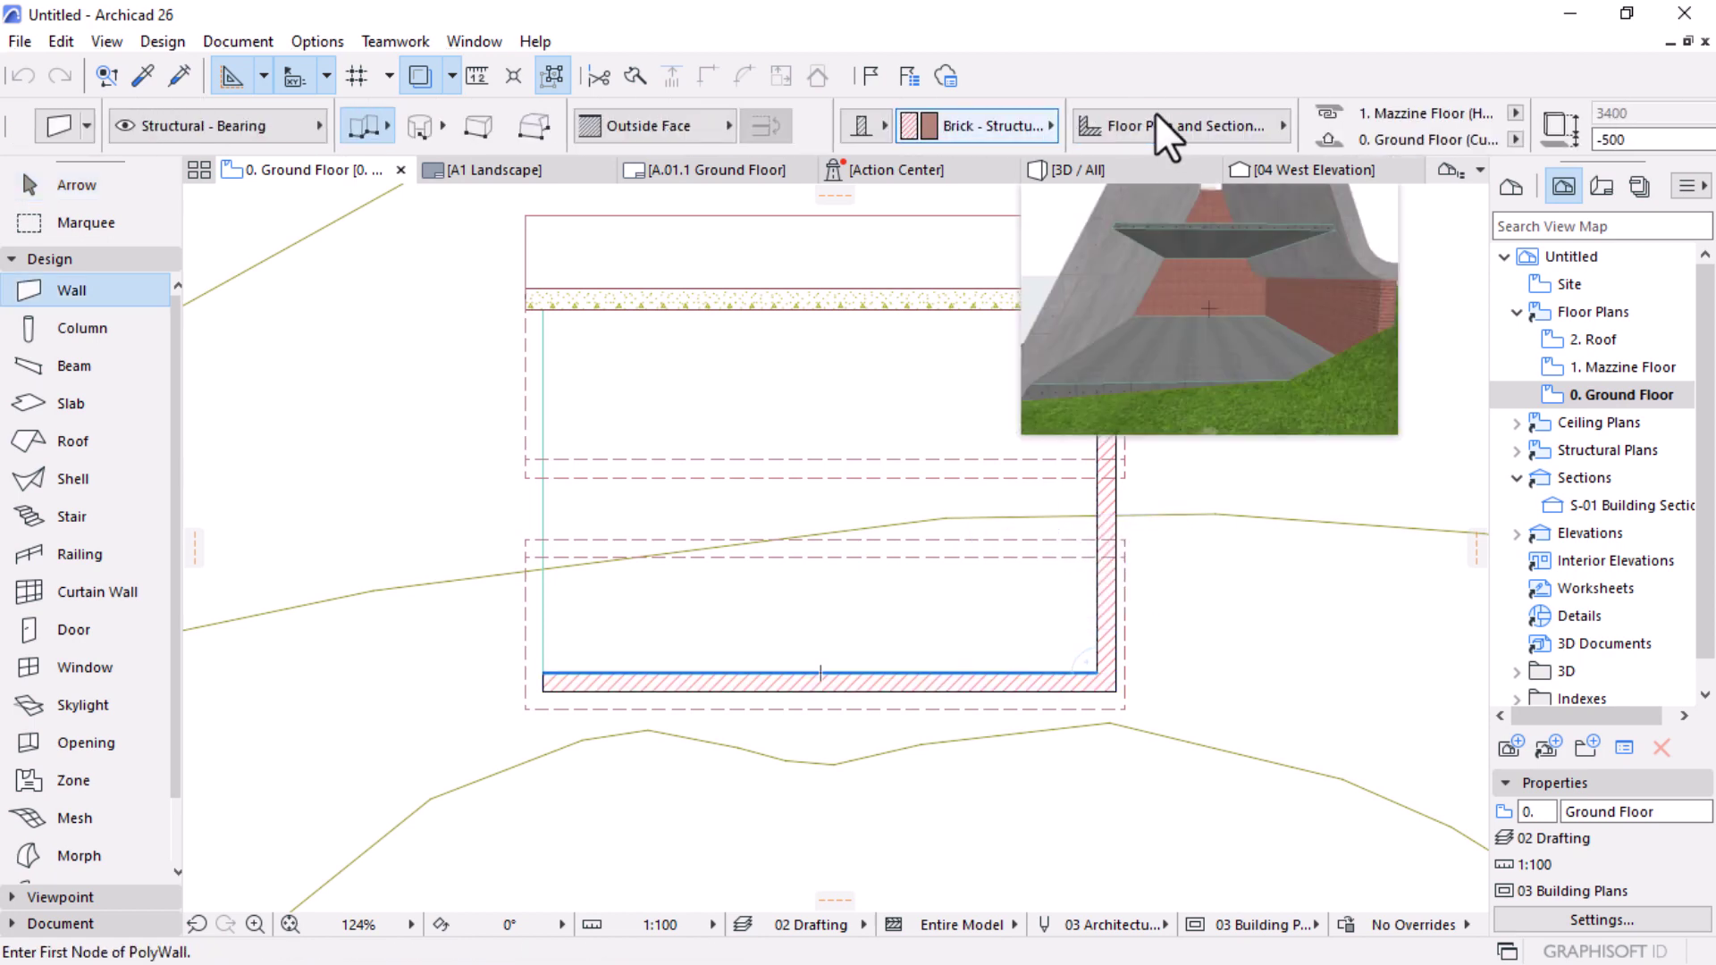
scroll(1141, 107, down, 3)
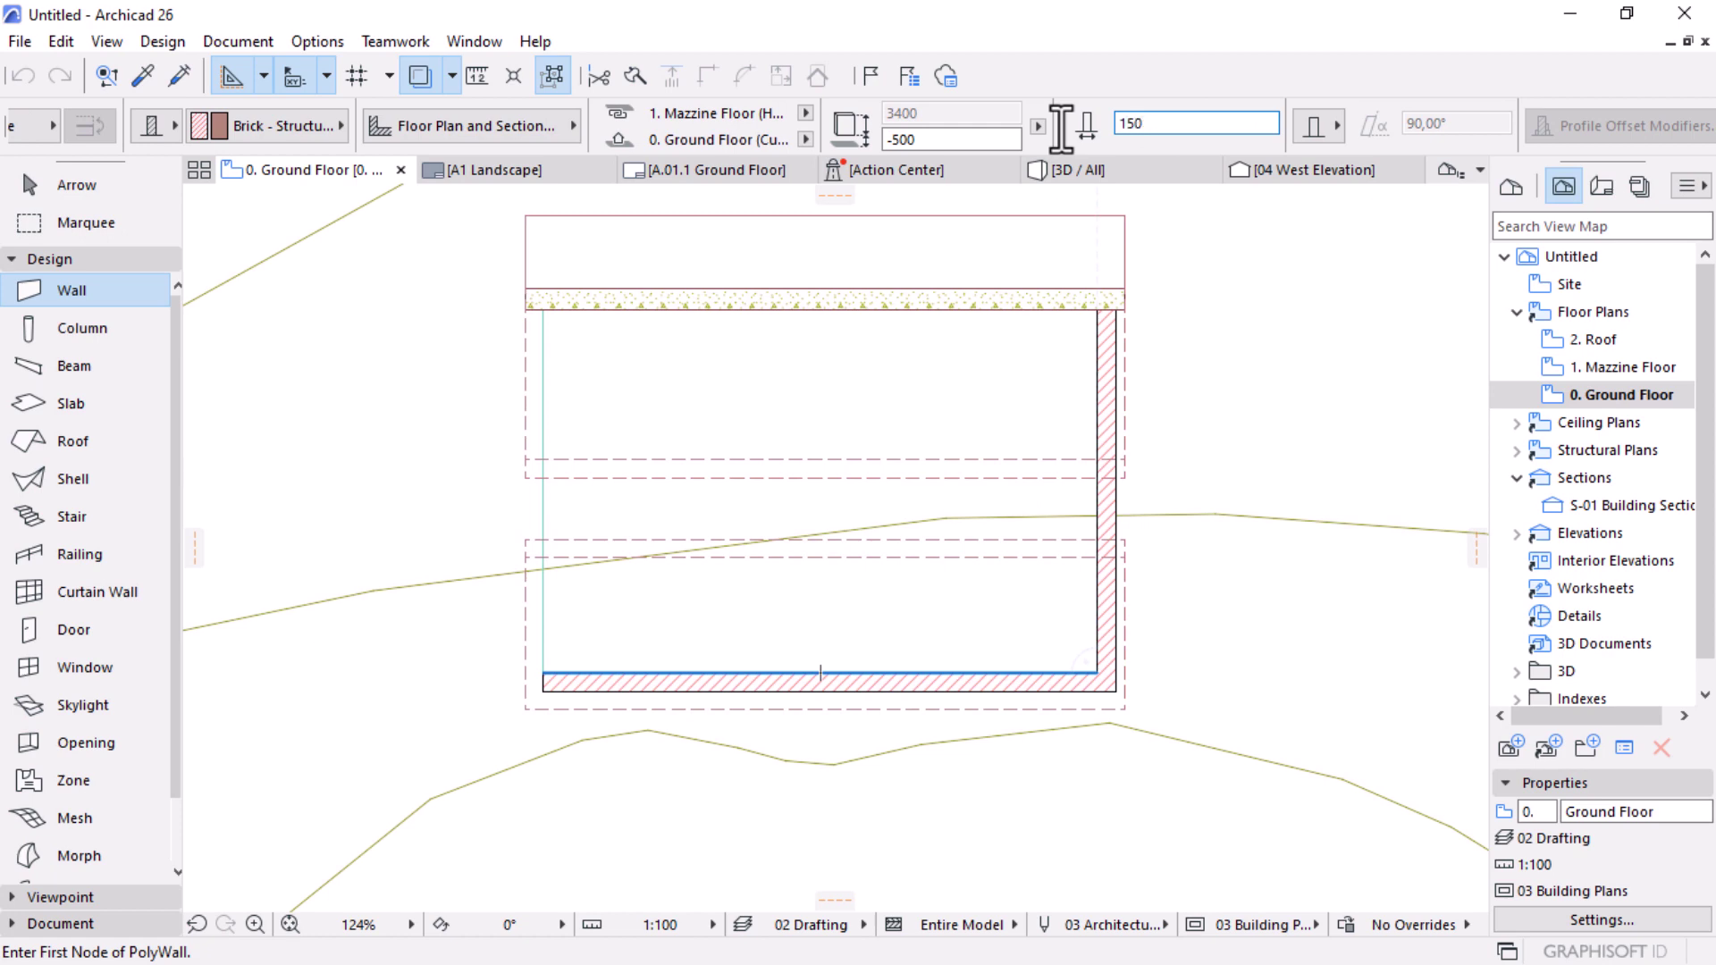
Step: Create a horizontal guide line segment 1500 long, running inward from the inner face of the right-hand brick wall
scroll(1188, 577, up, 2)
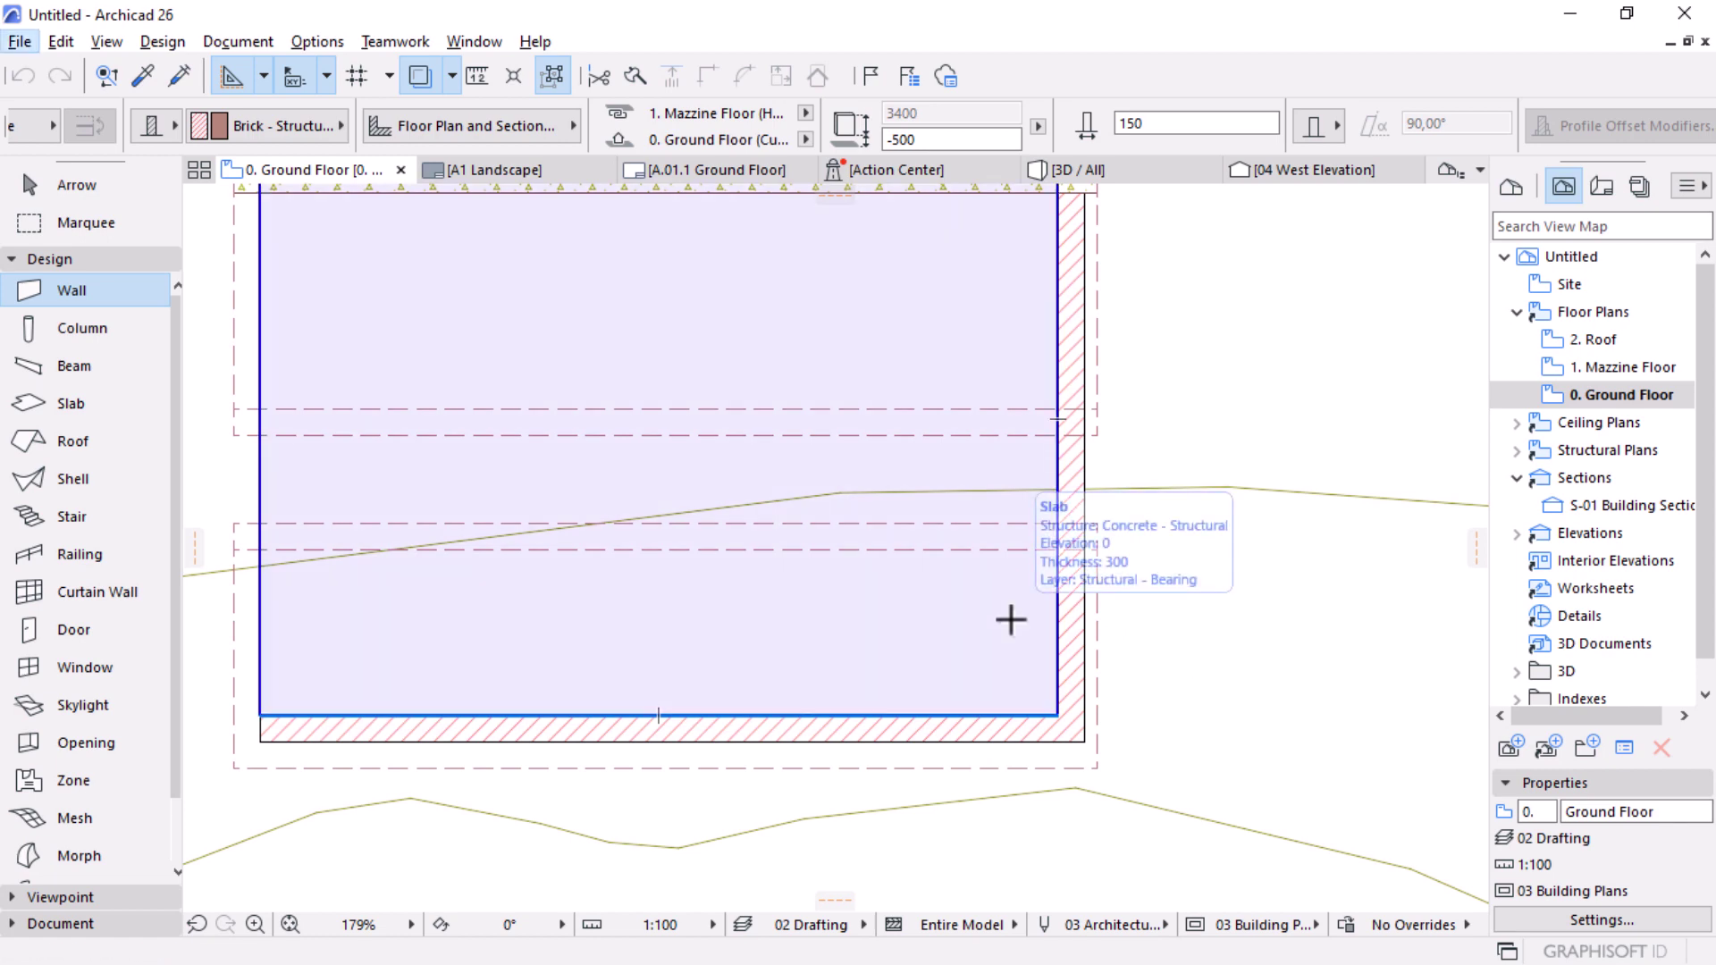
key(alt+g)
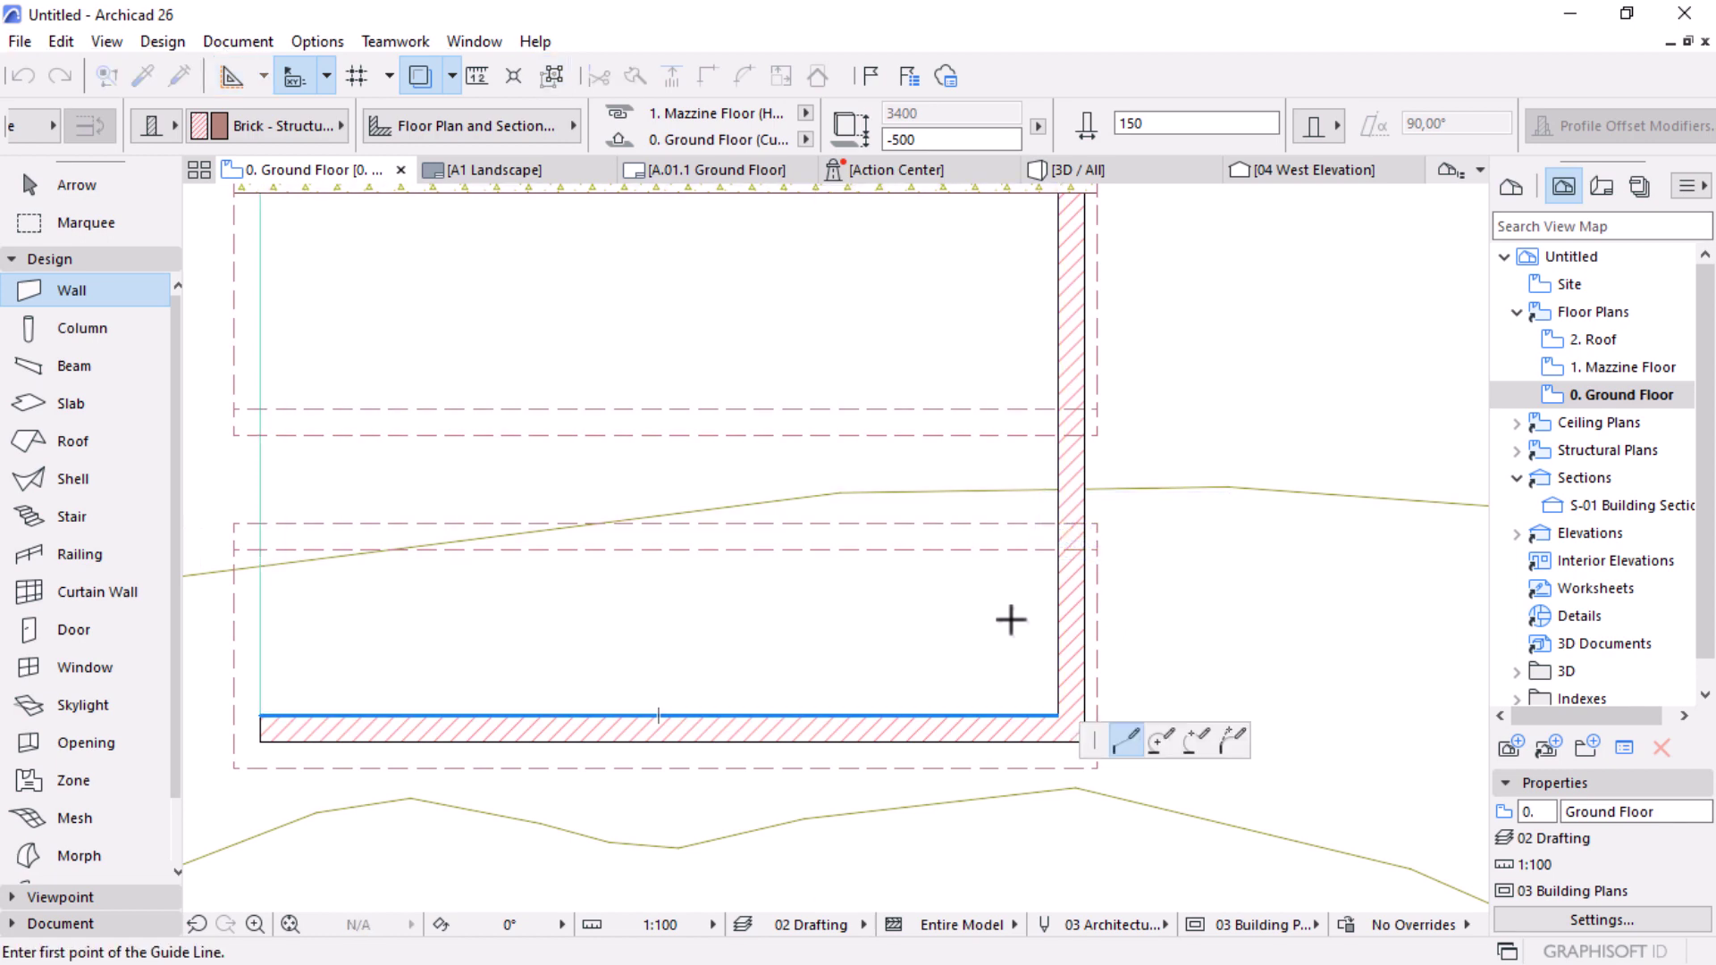
click(1057, 582)
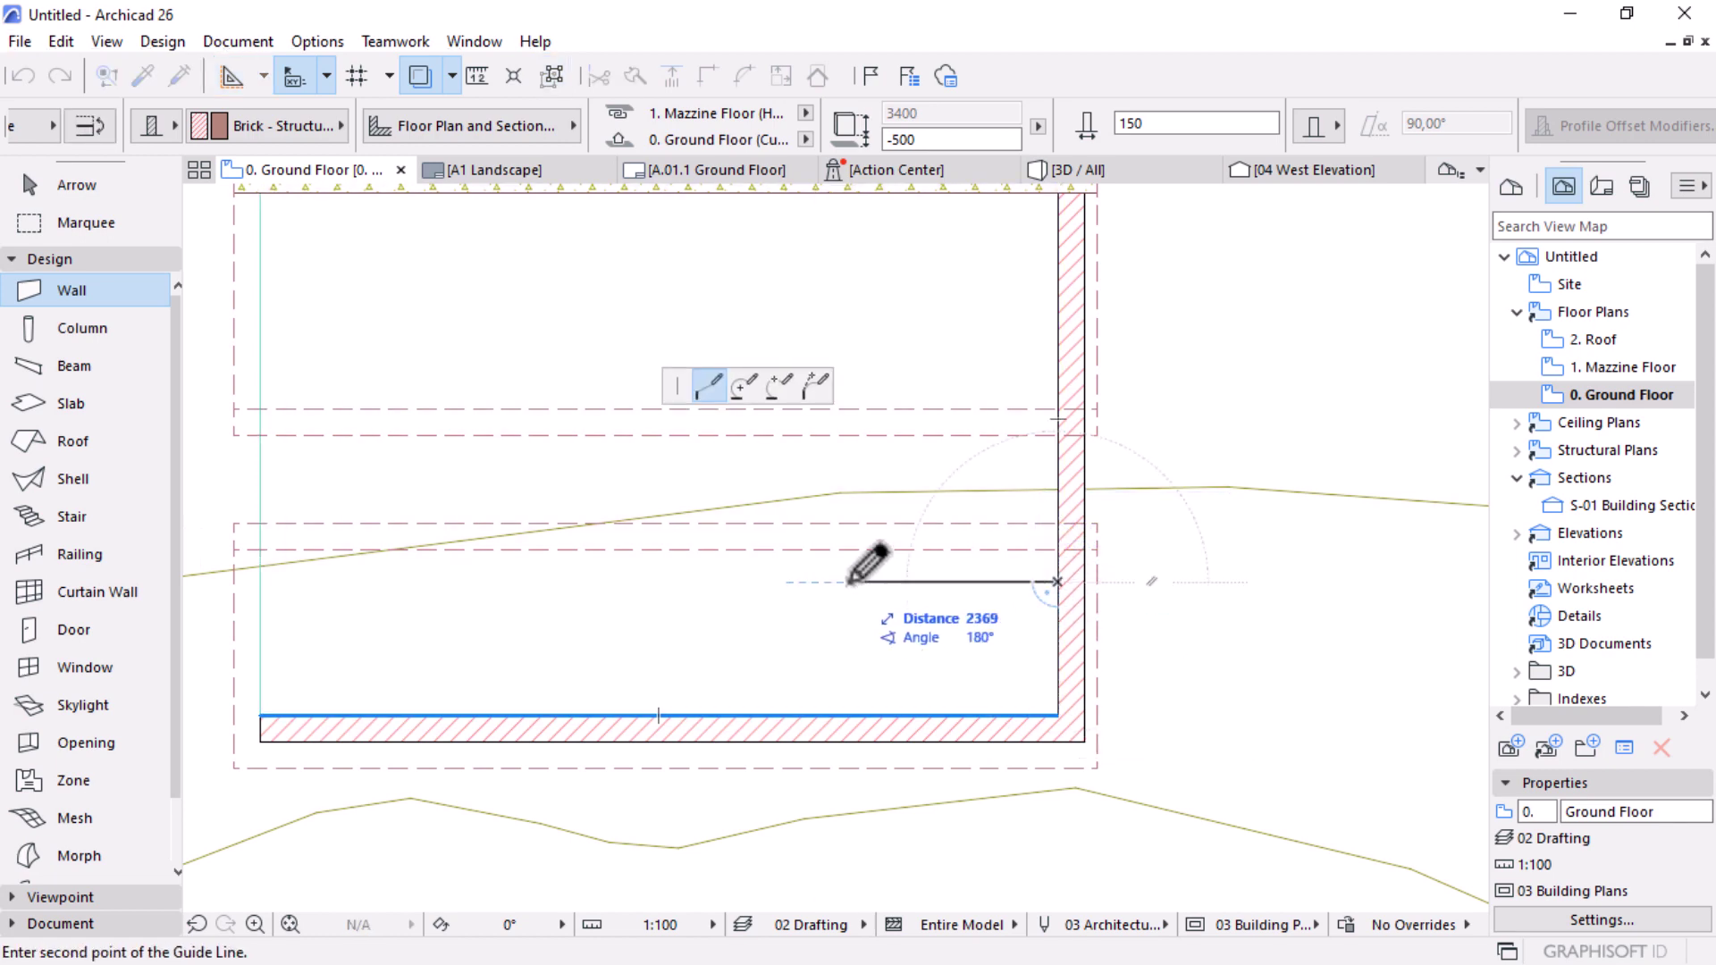
text(150)
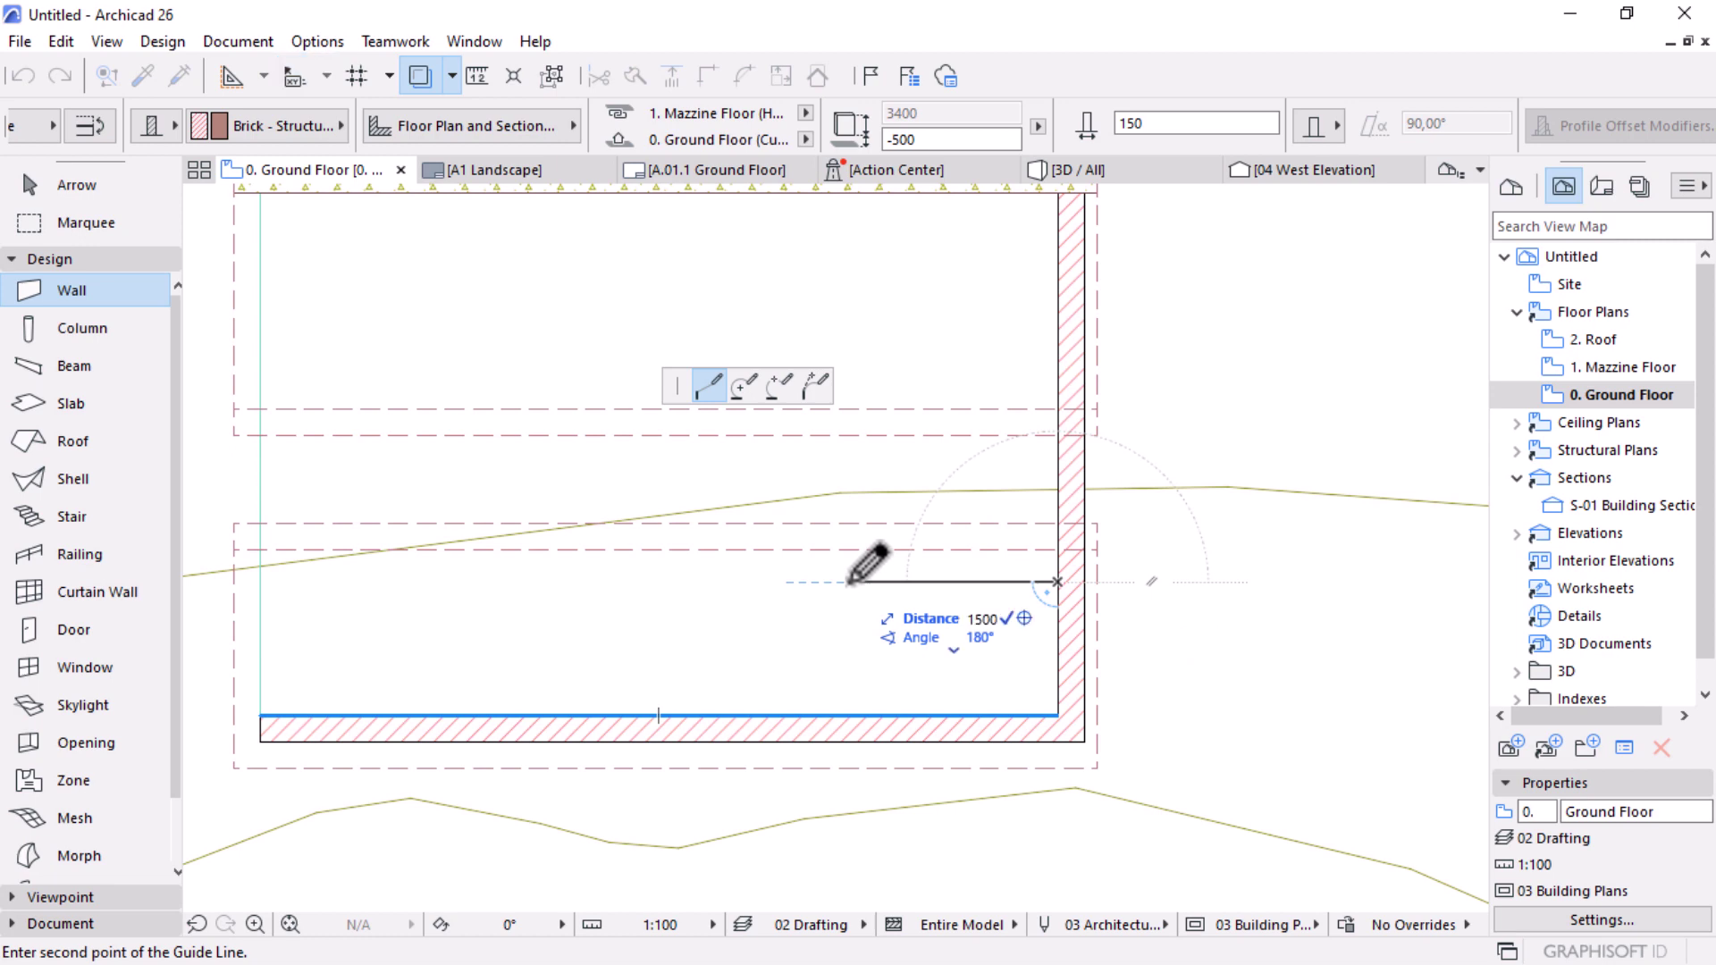
text(0)
key(Return)
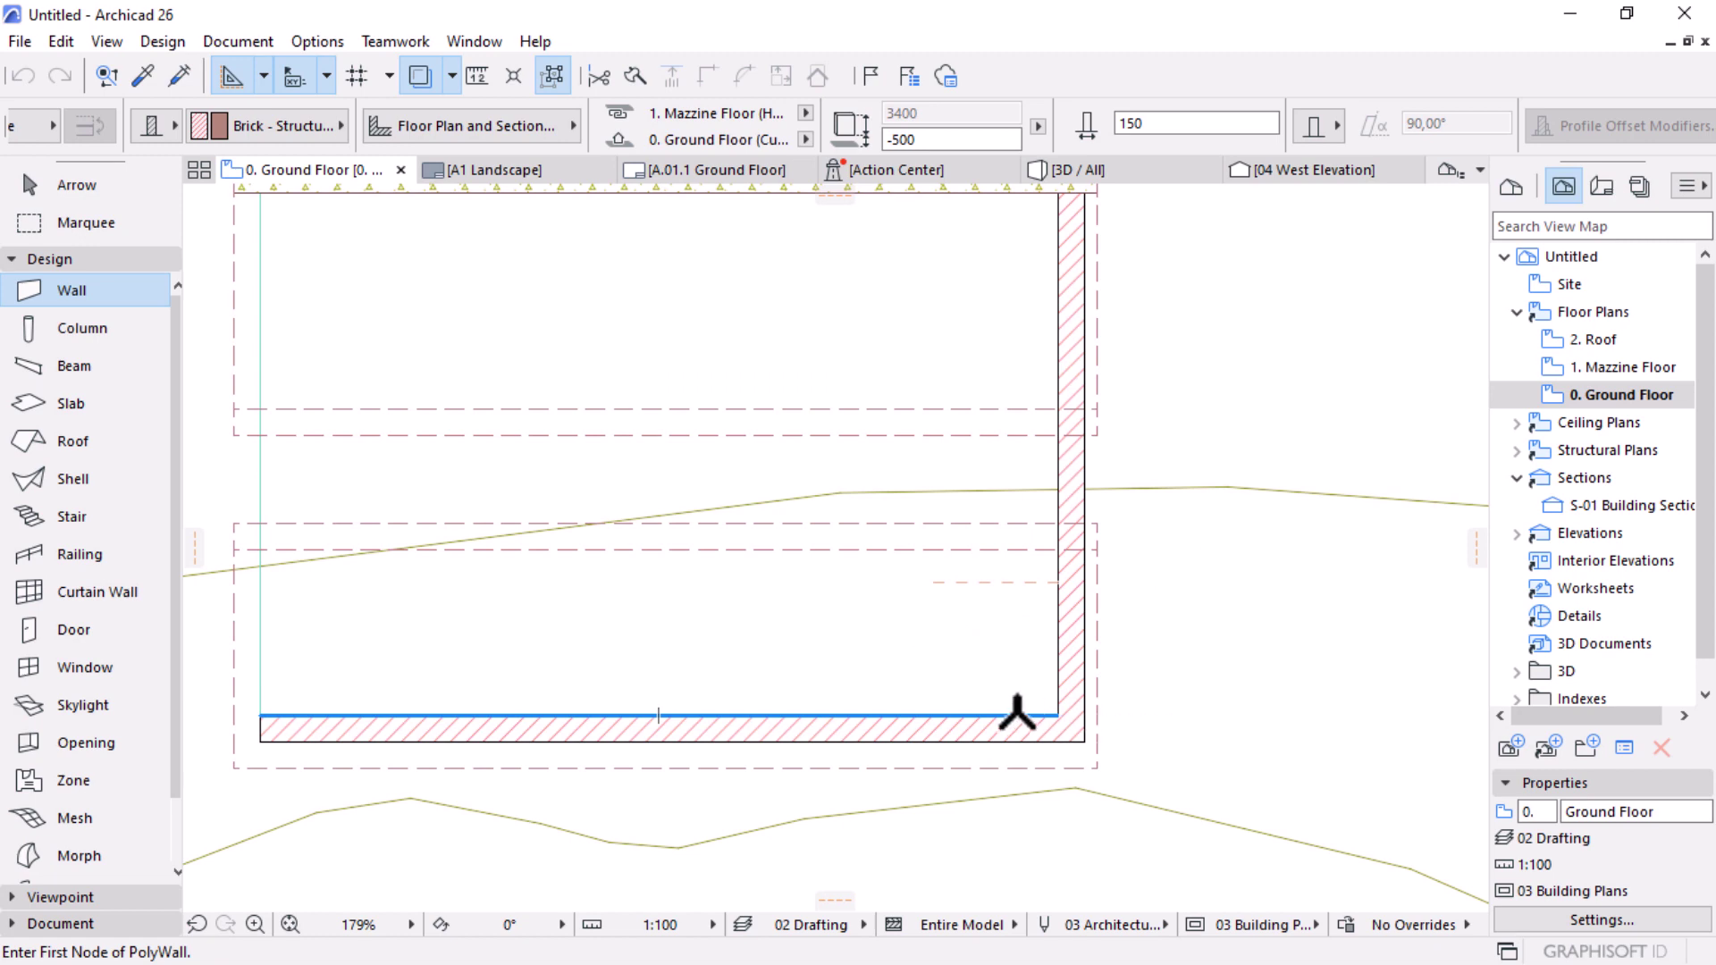
click(996, 715)
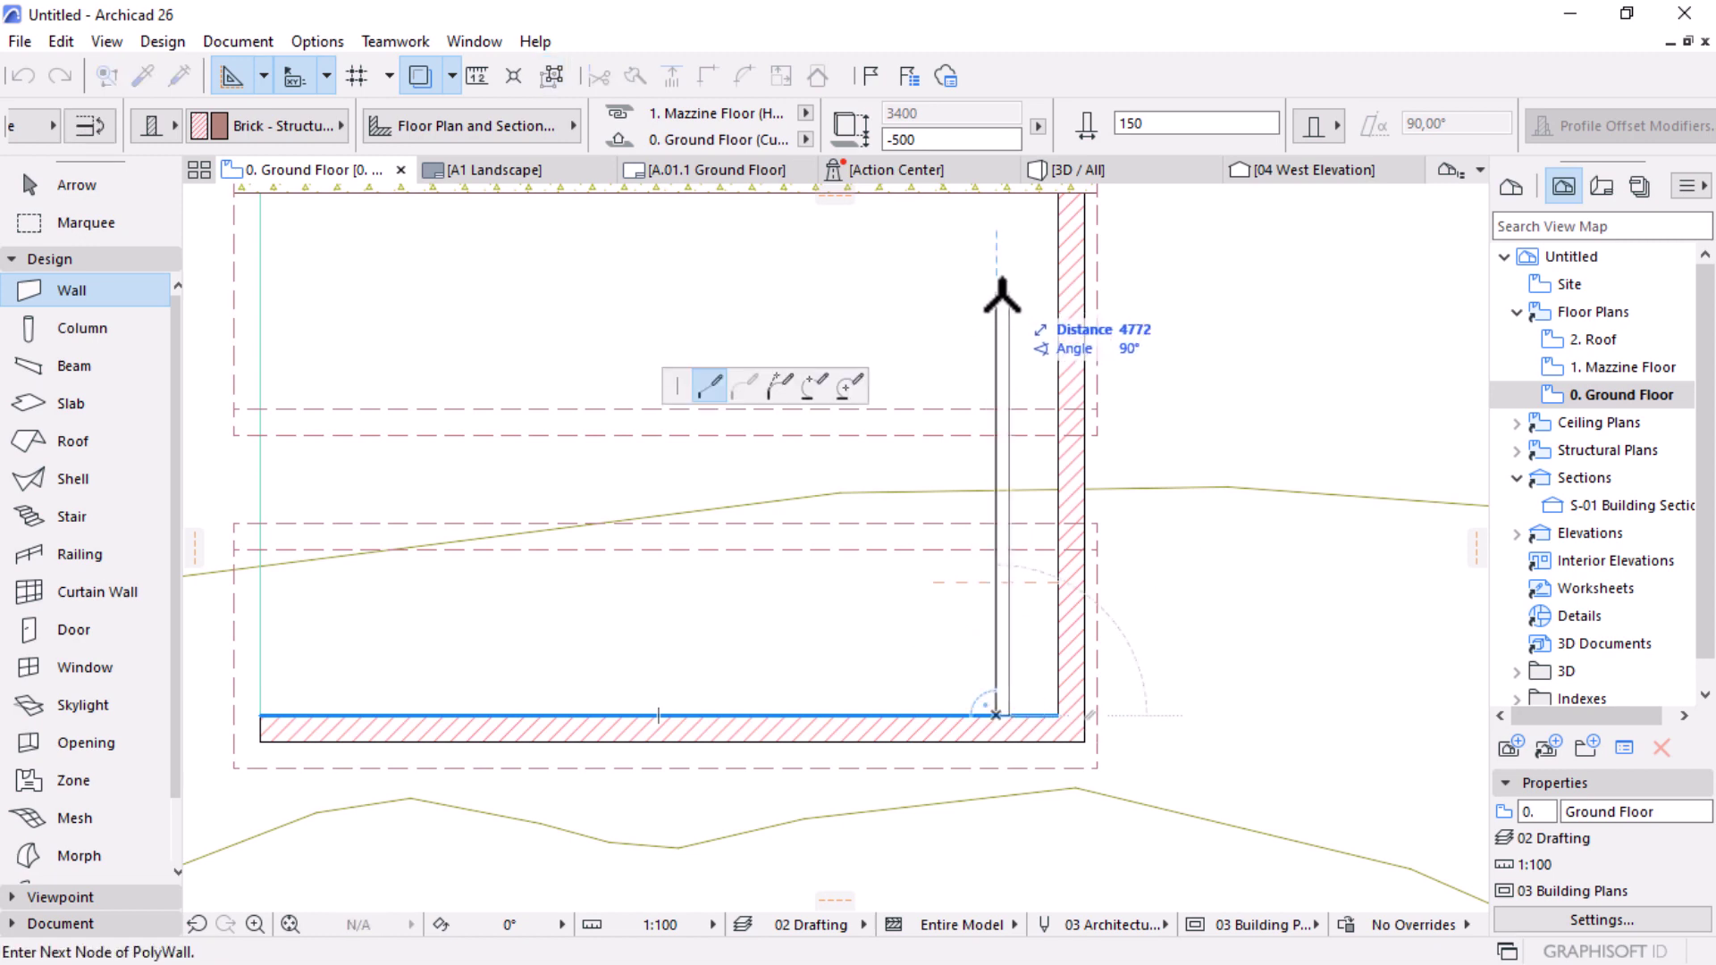
double_click(976, 377)
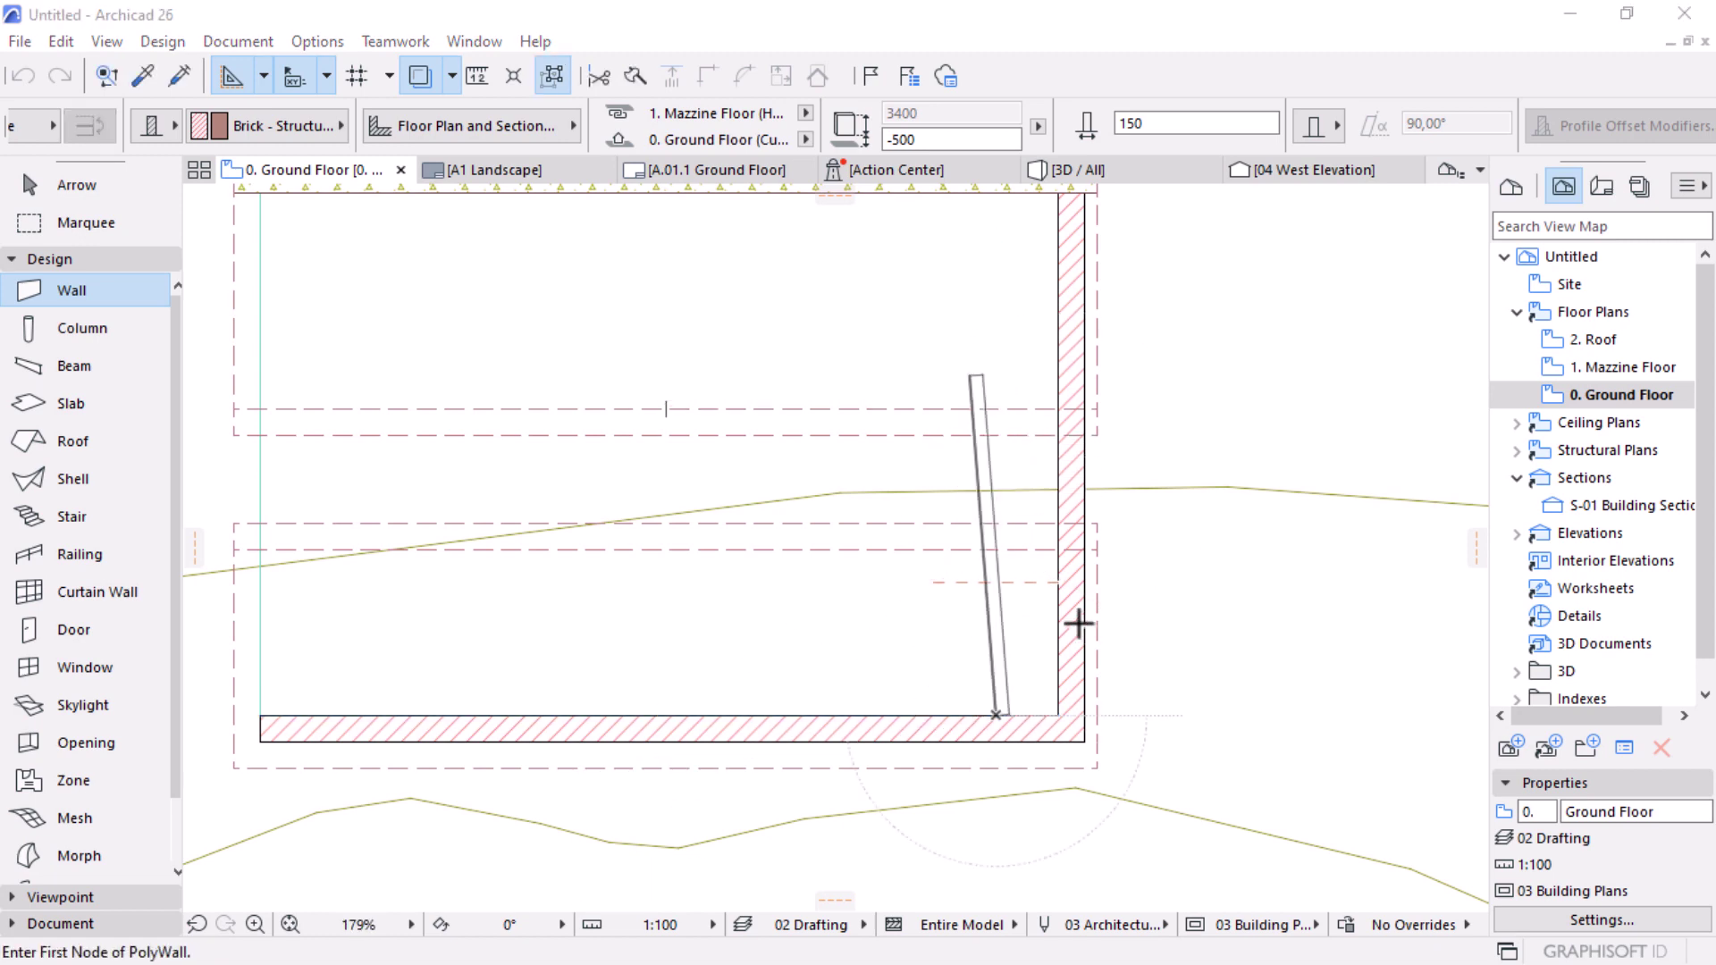
key(ctrl+z)
scroll(1010, 577, up, 2)
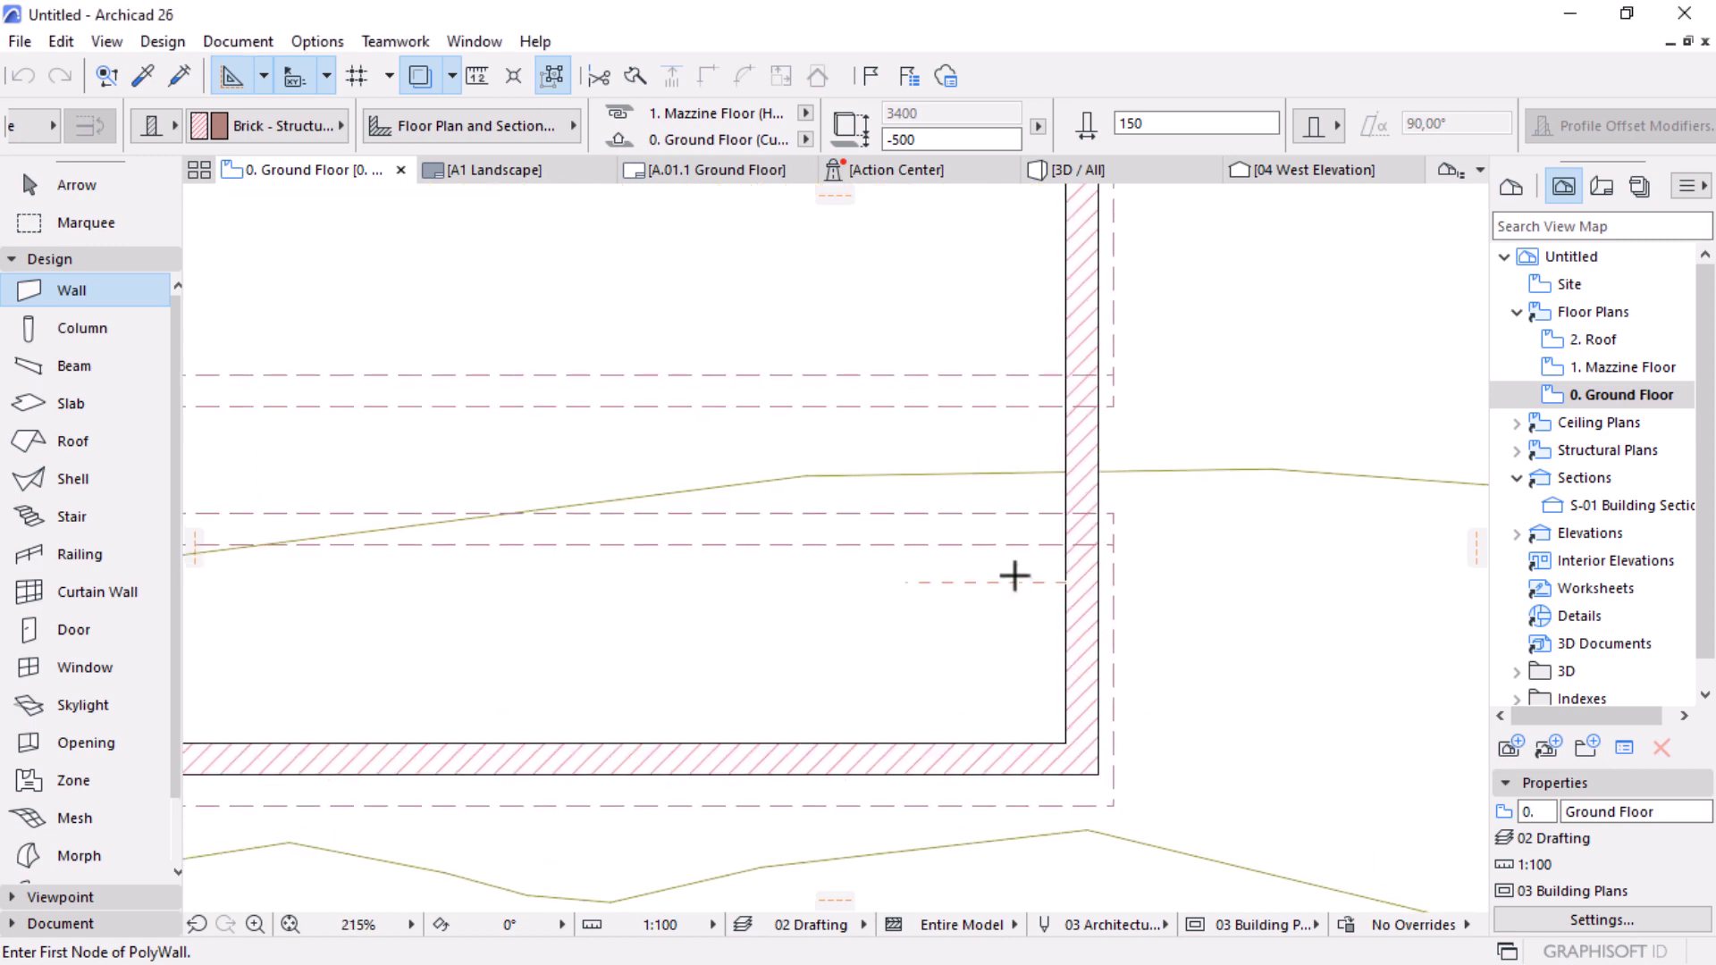
click(960, 744)
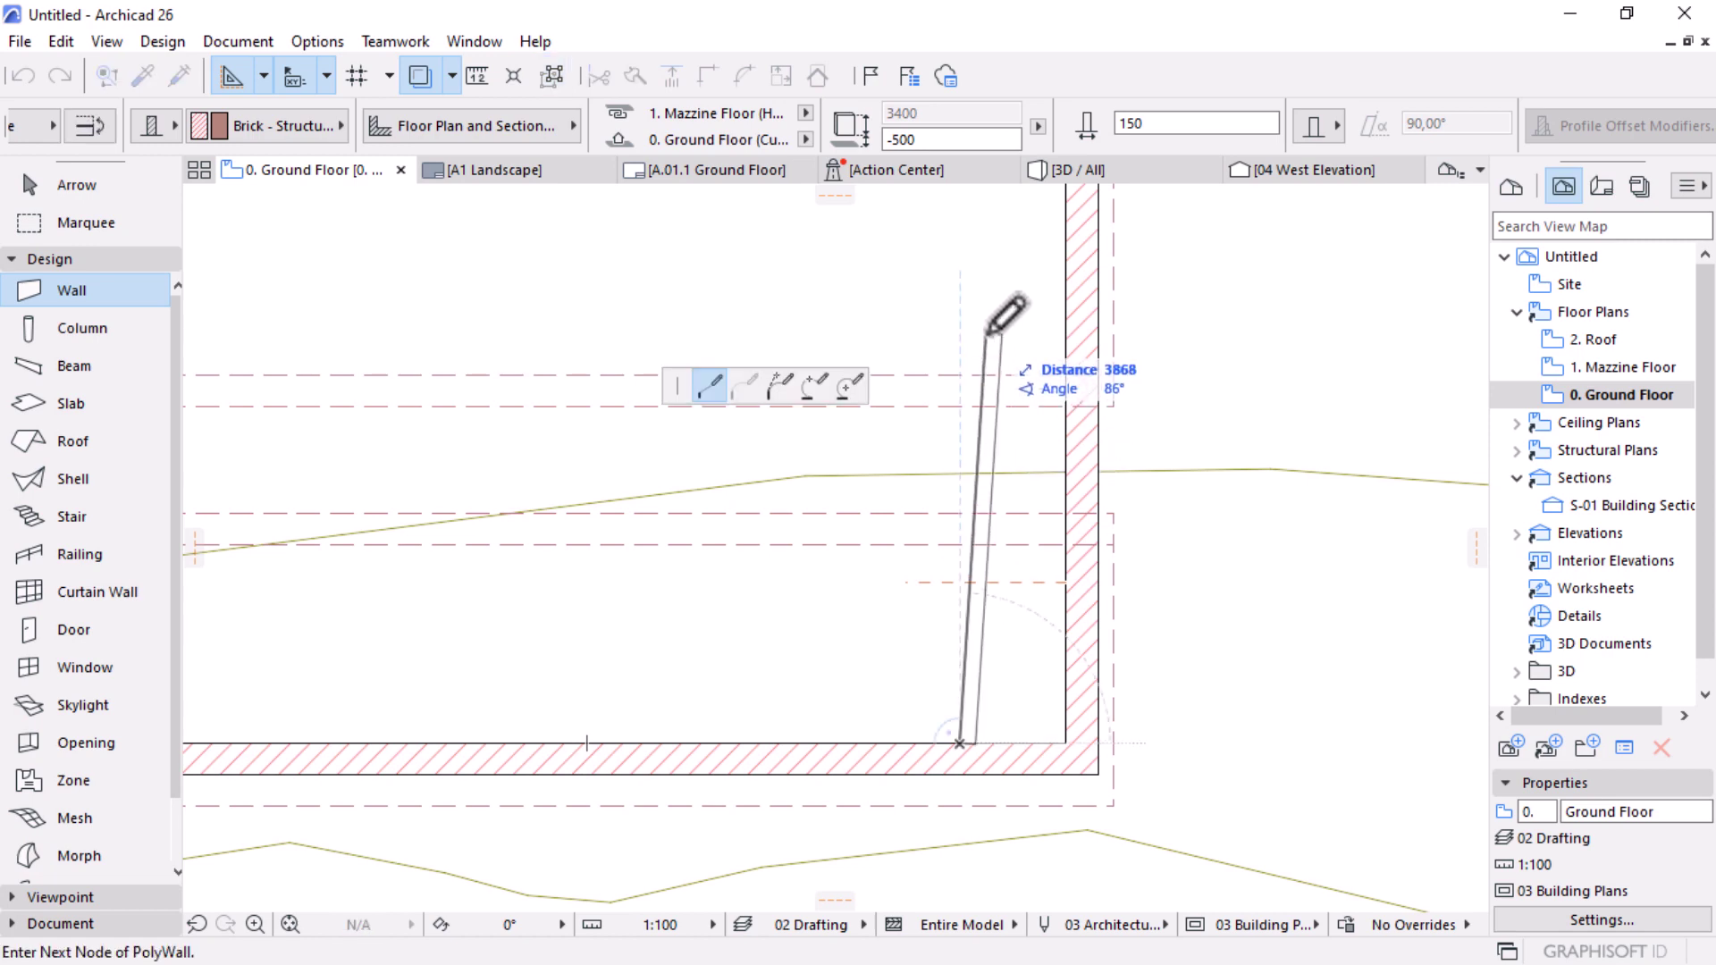
key(Escape)
key(Escape)
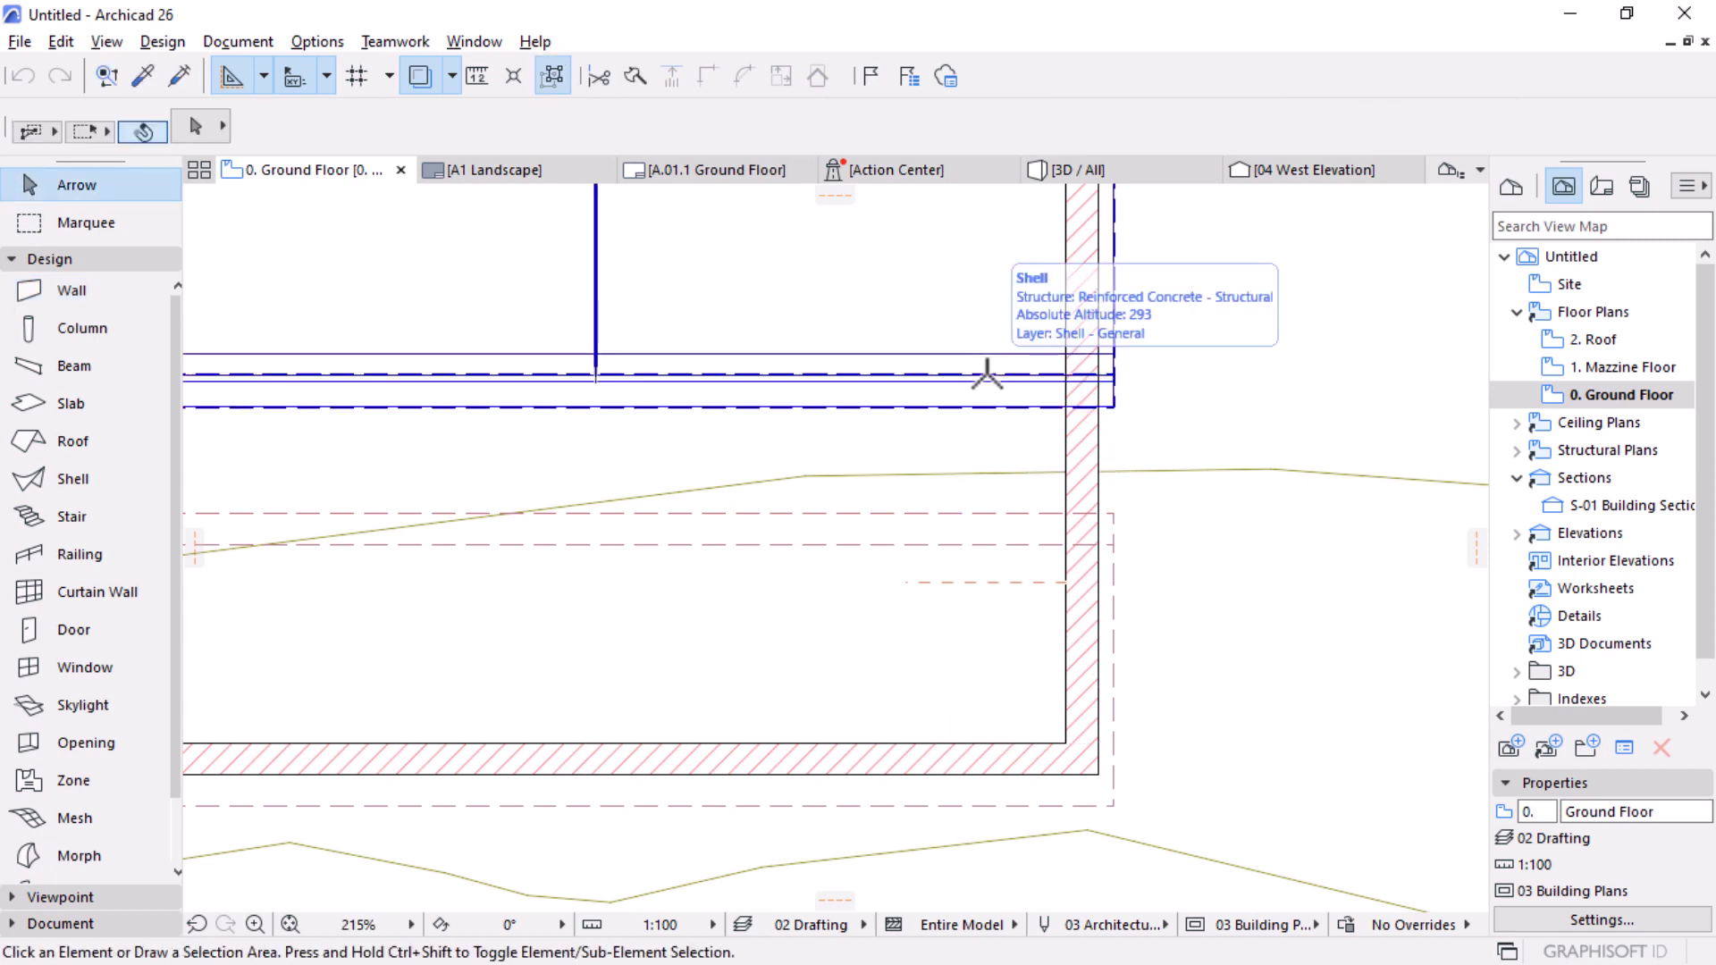
Step: Start another guide line segment for positioning the interior wall
key(g)
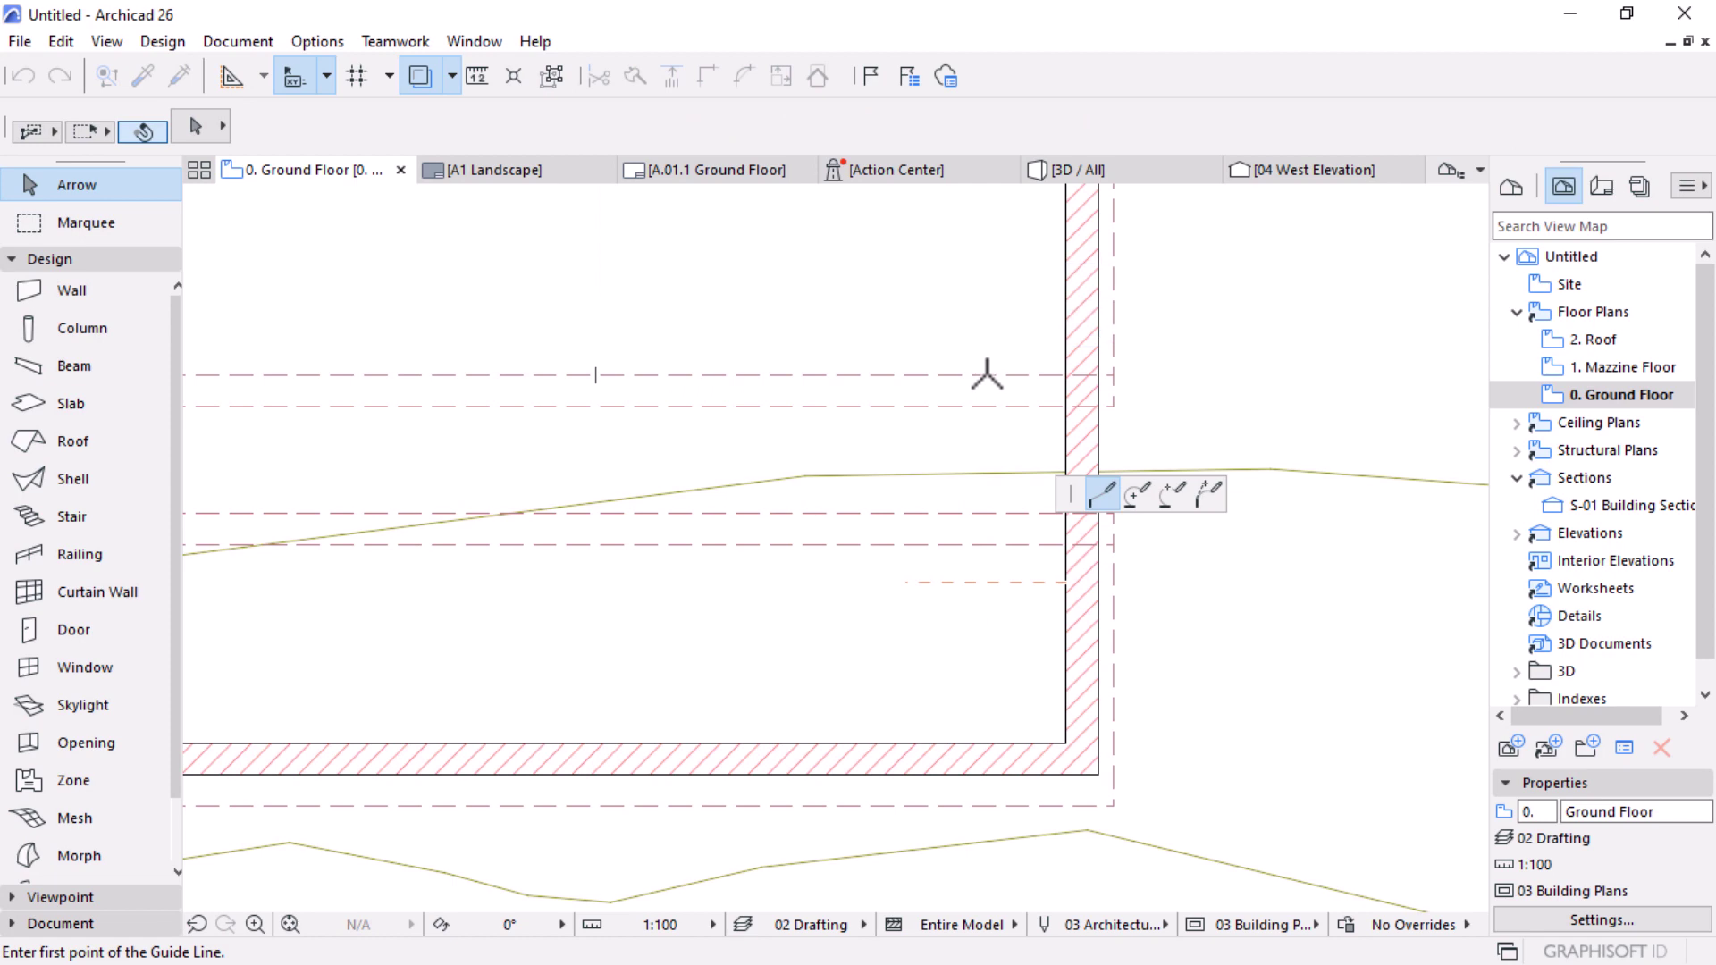
Step: Place a vertical guide line segment 2500 mm long, starting from the inner face of the building's lower wall near the corner
click(958, 743)
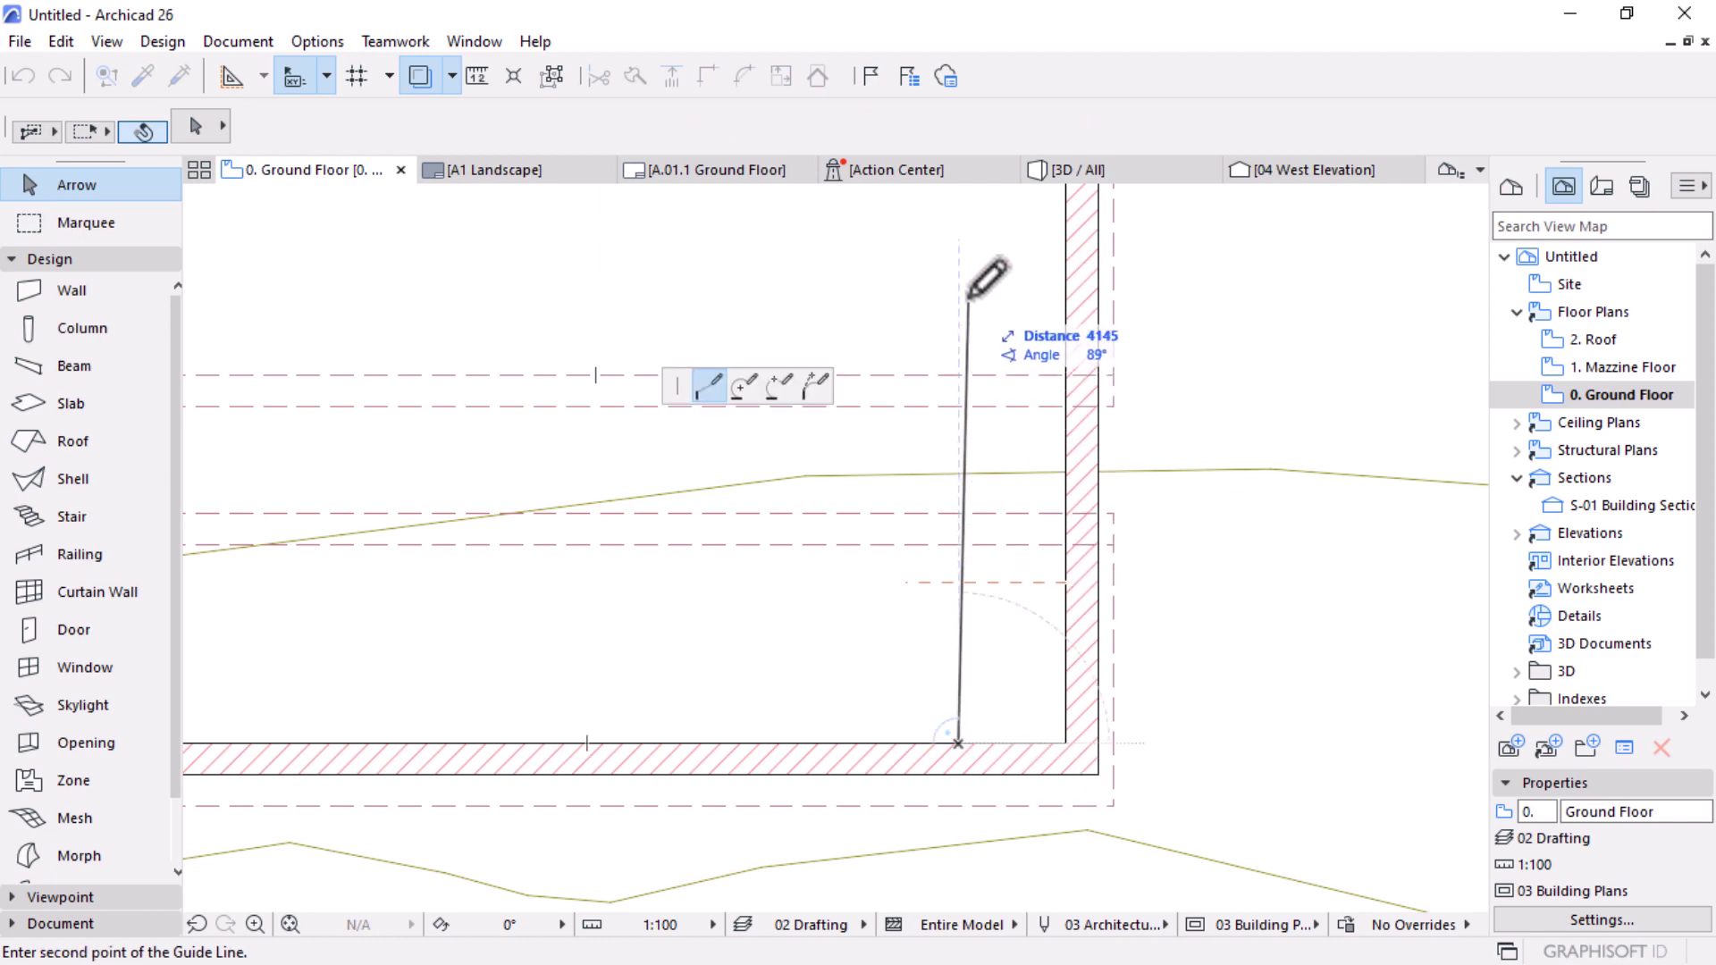
text(2500)
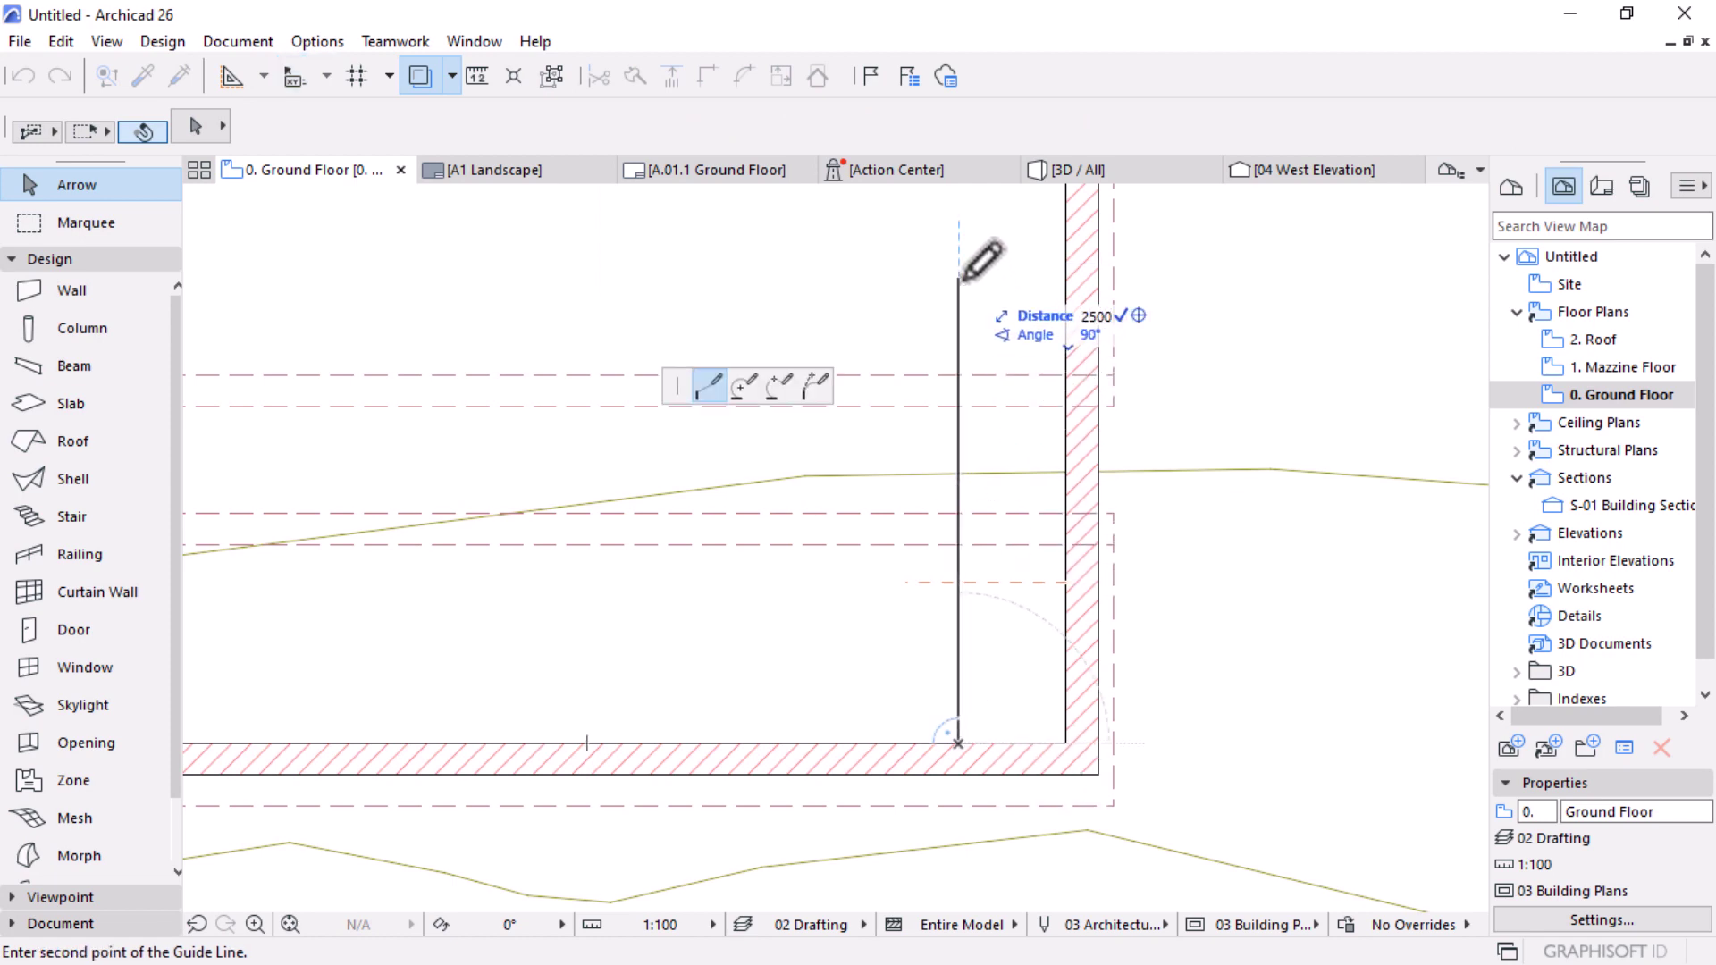
key(Return)
scroll(979, 519, down, 3)
scroll(947, 563, up, 3)
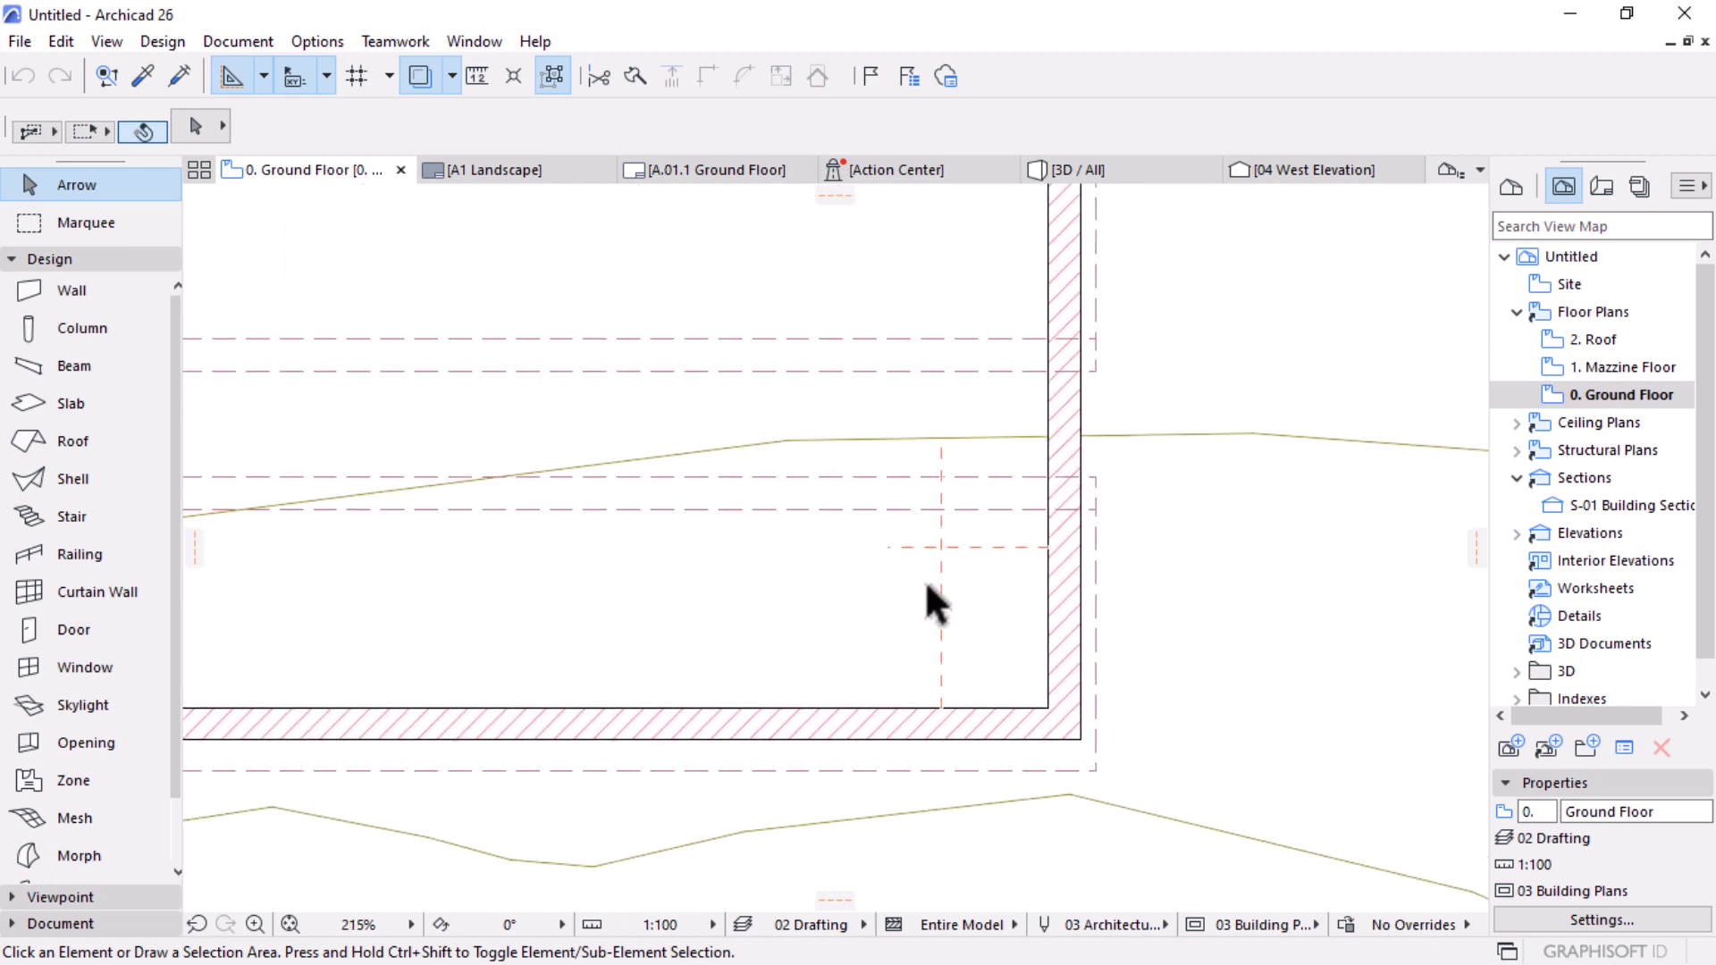
Step: Draw a 150 mm thick vertical partition wall from the lower wall at the horizontal guide's end up to the vertical guide's end height
alt+click(1055, 415)
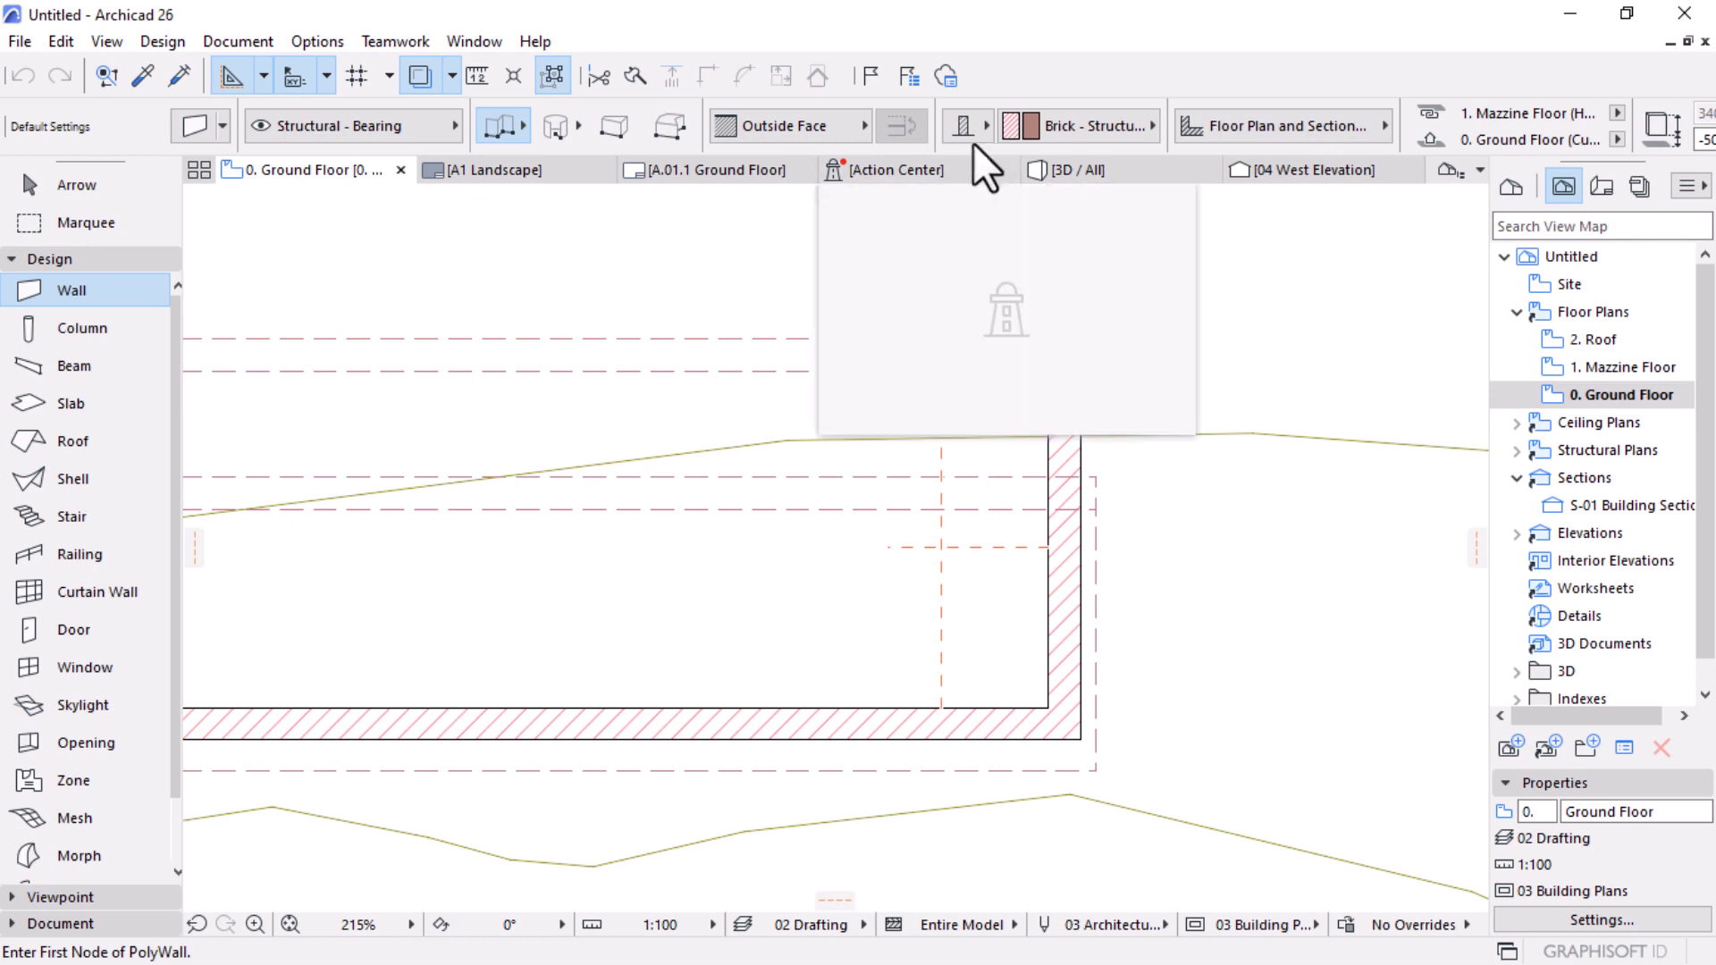
mouse_move(1448, 121)
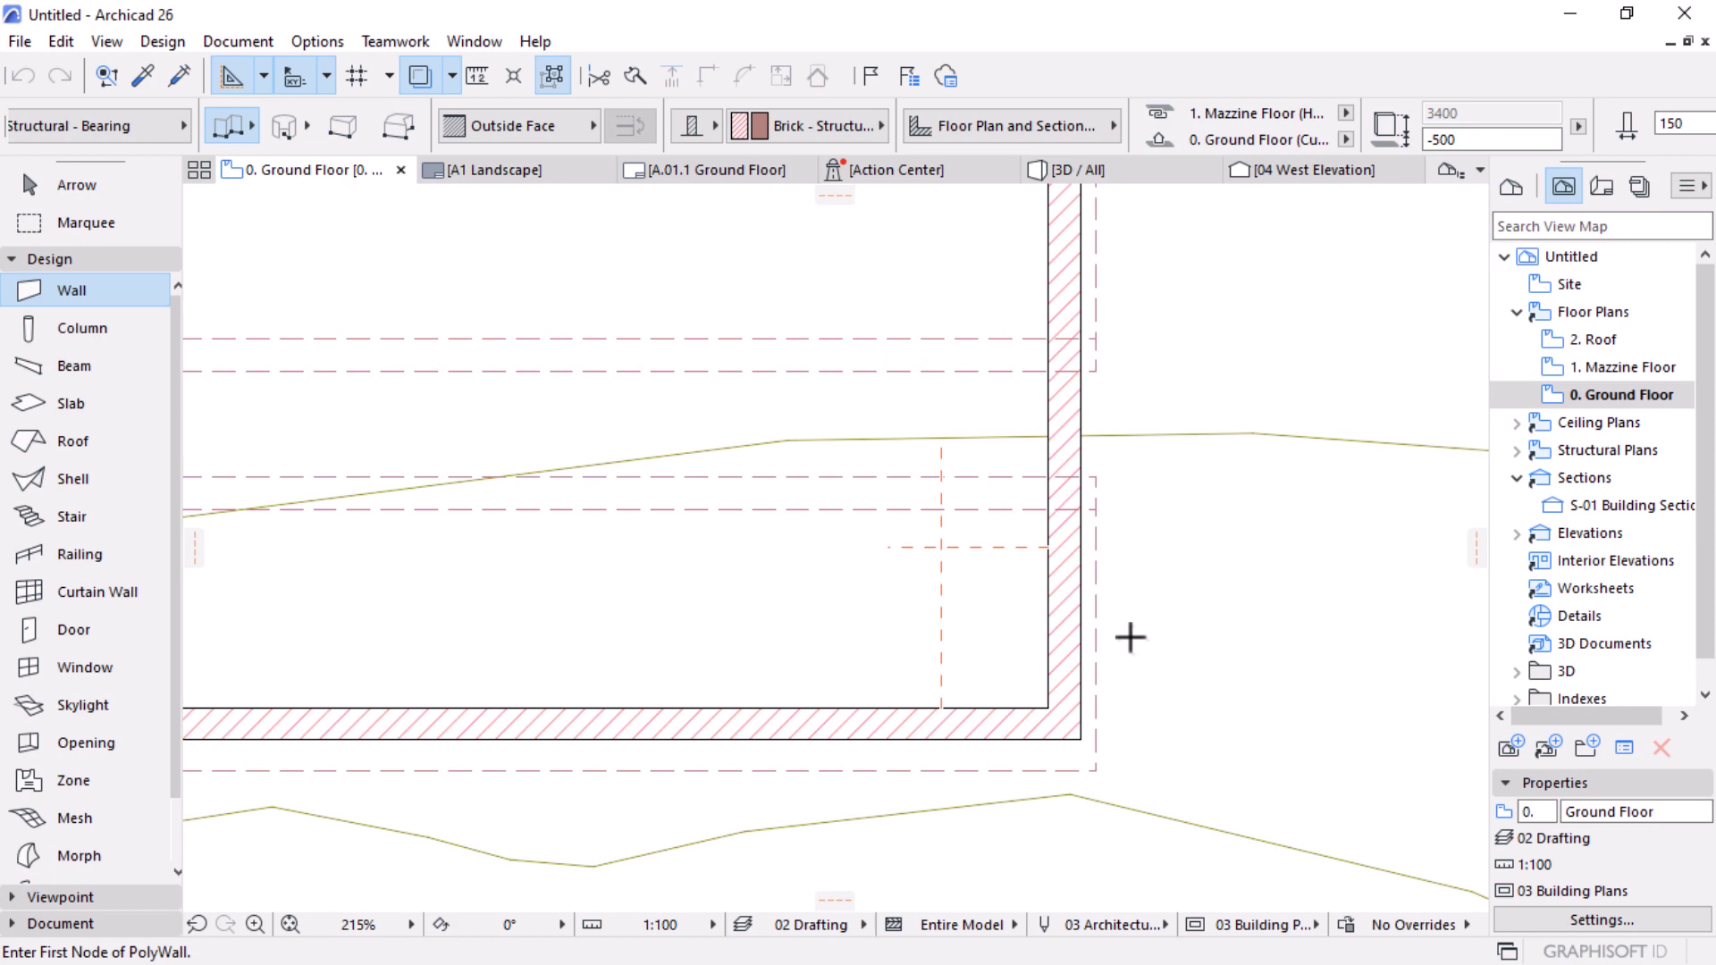
click(885, 708)
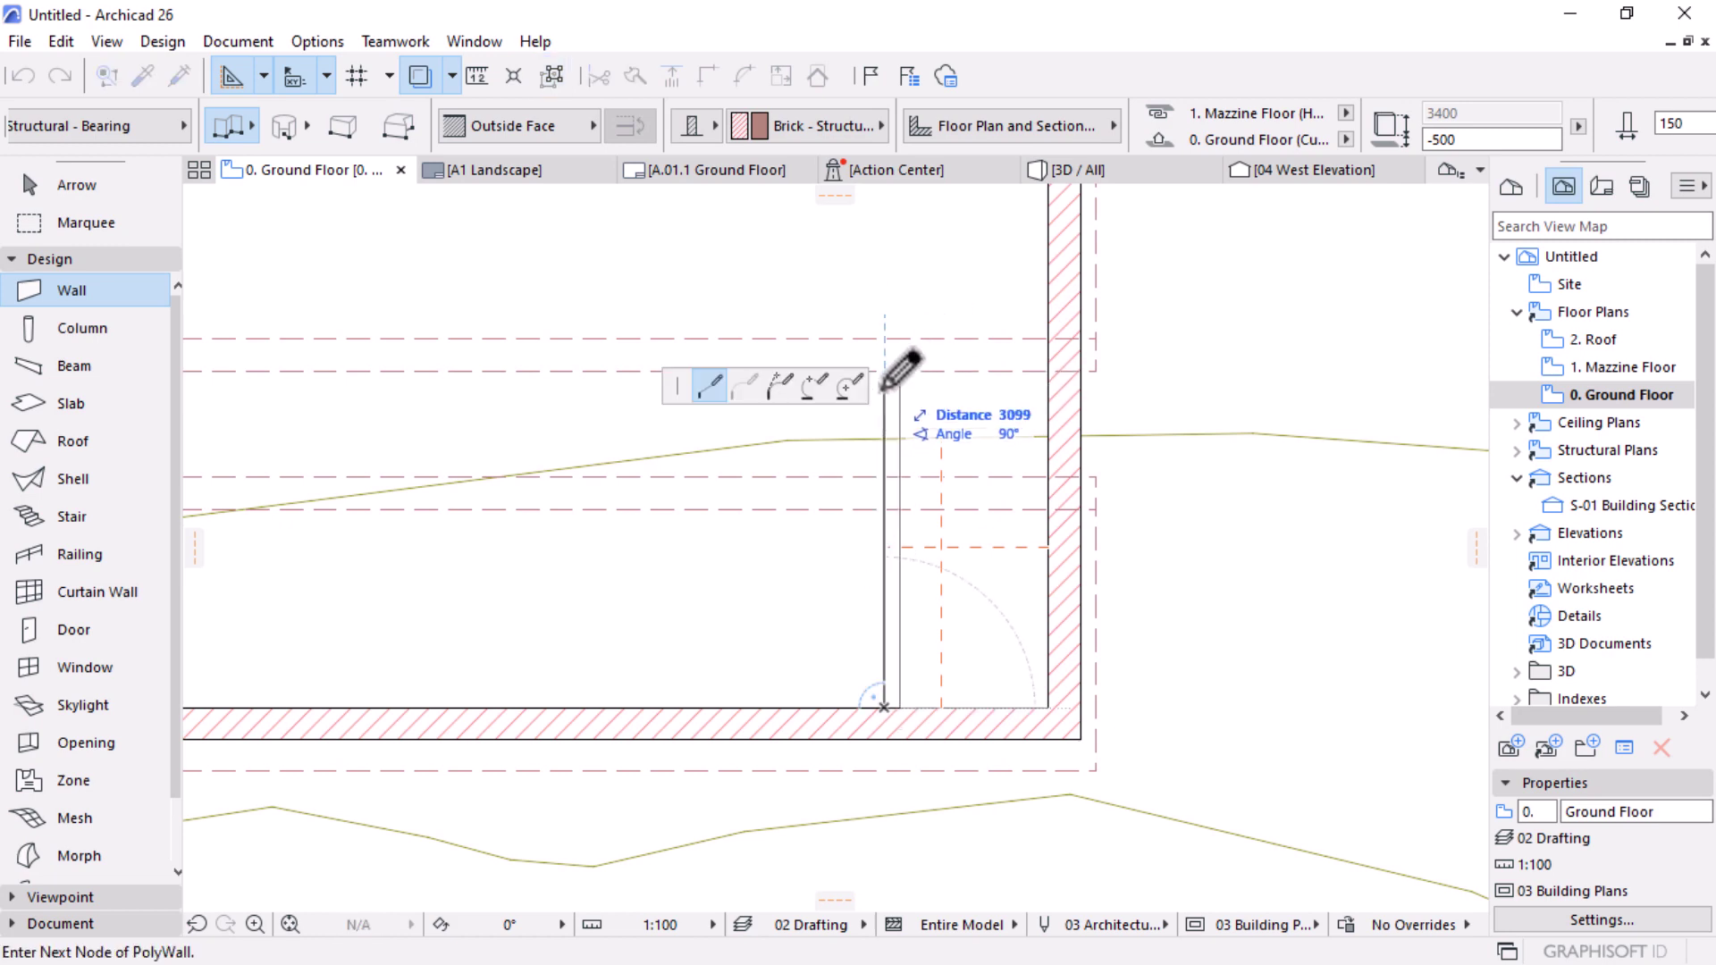
click(945, 449)
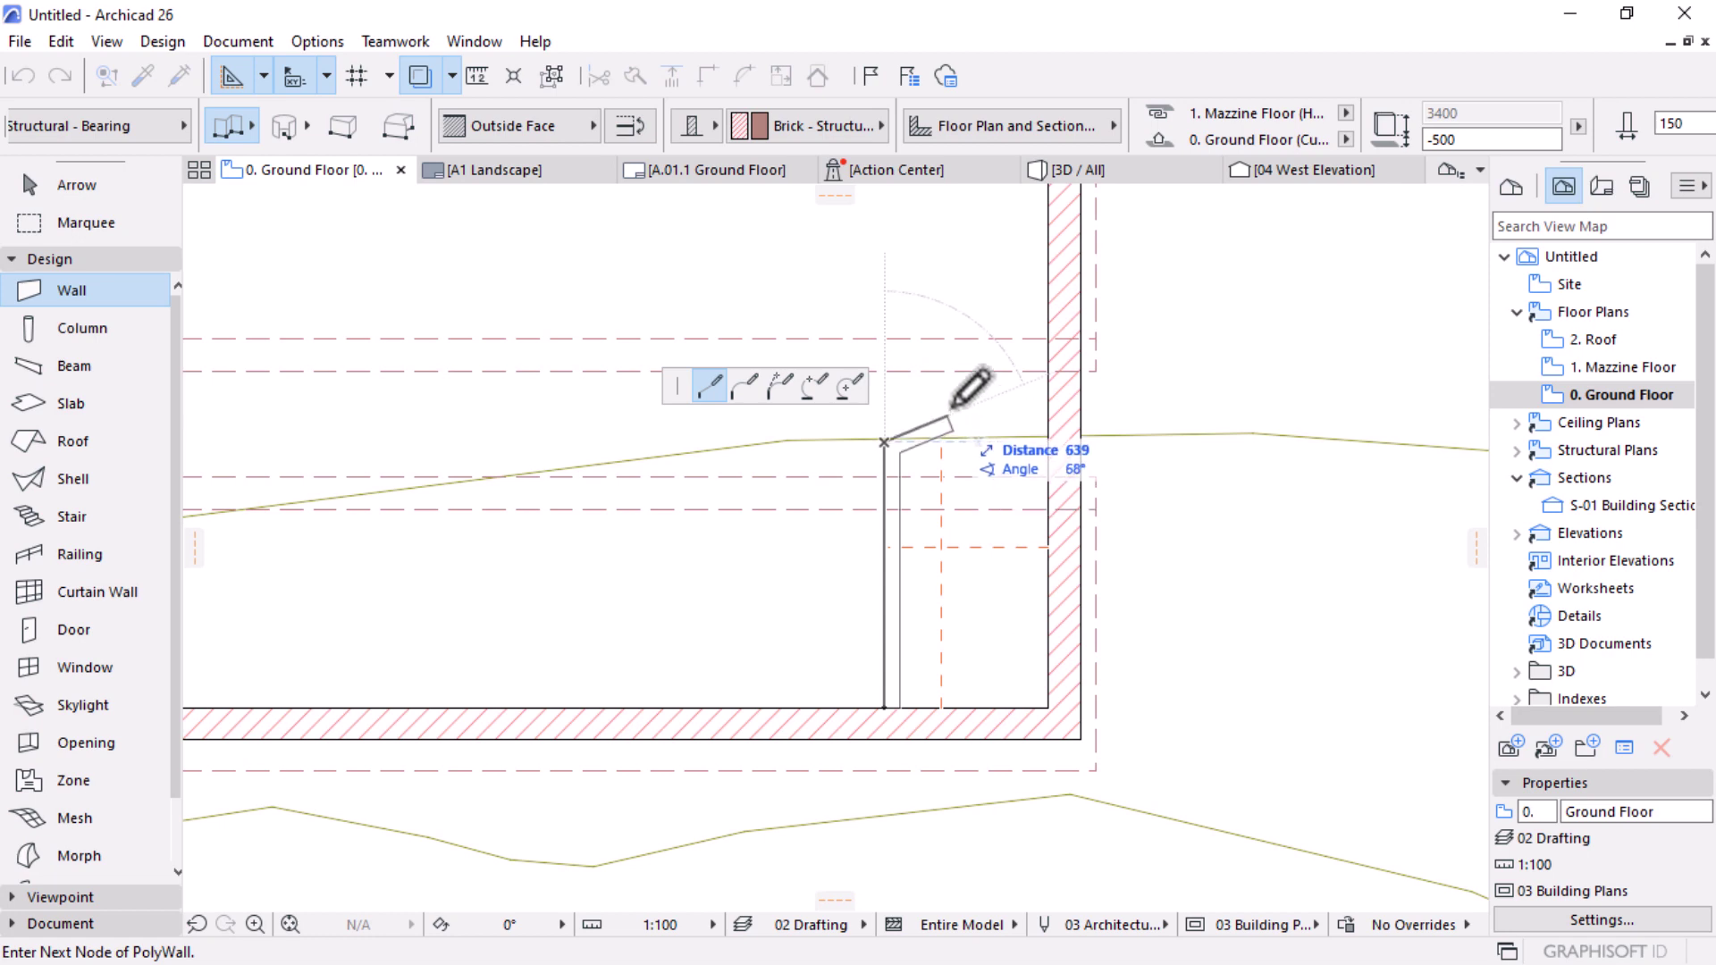
right_click(953, 405)
click(1028, 599)
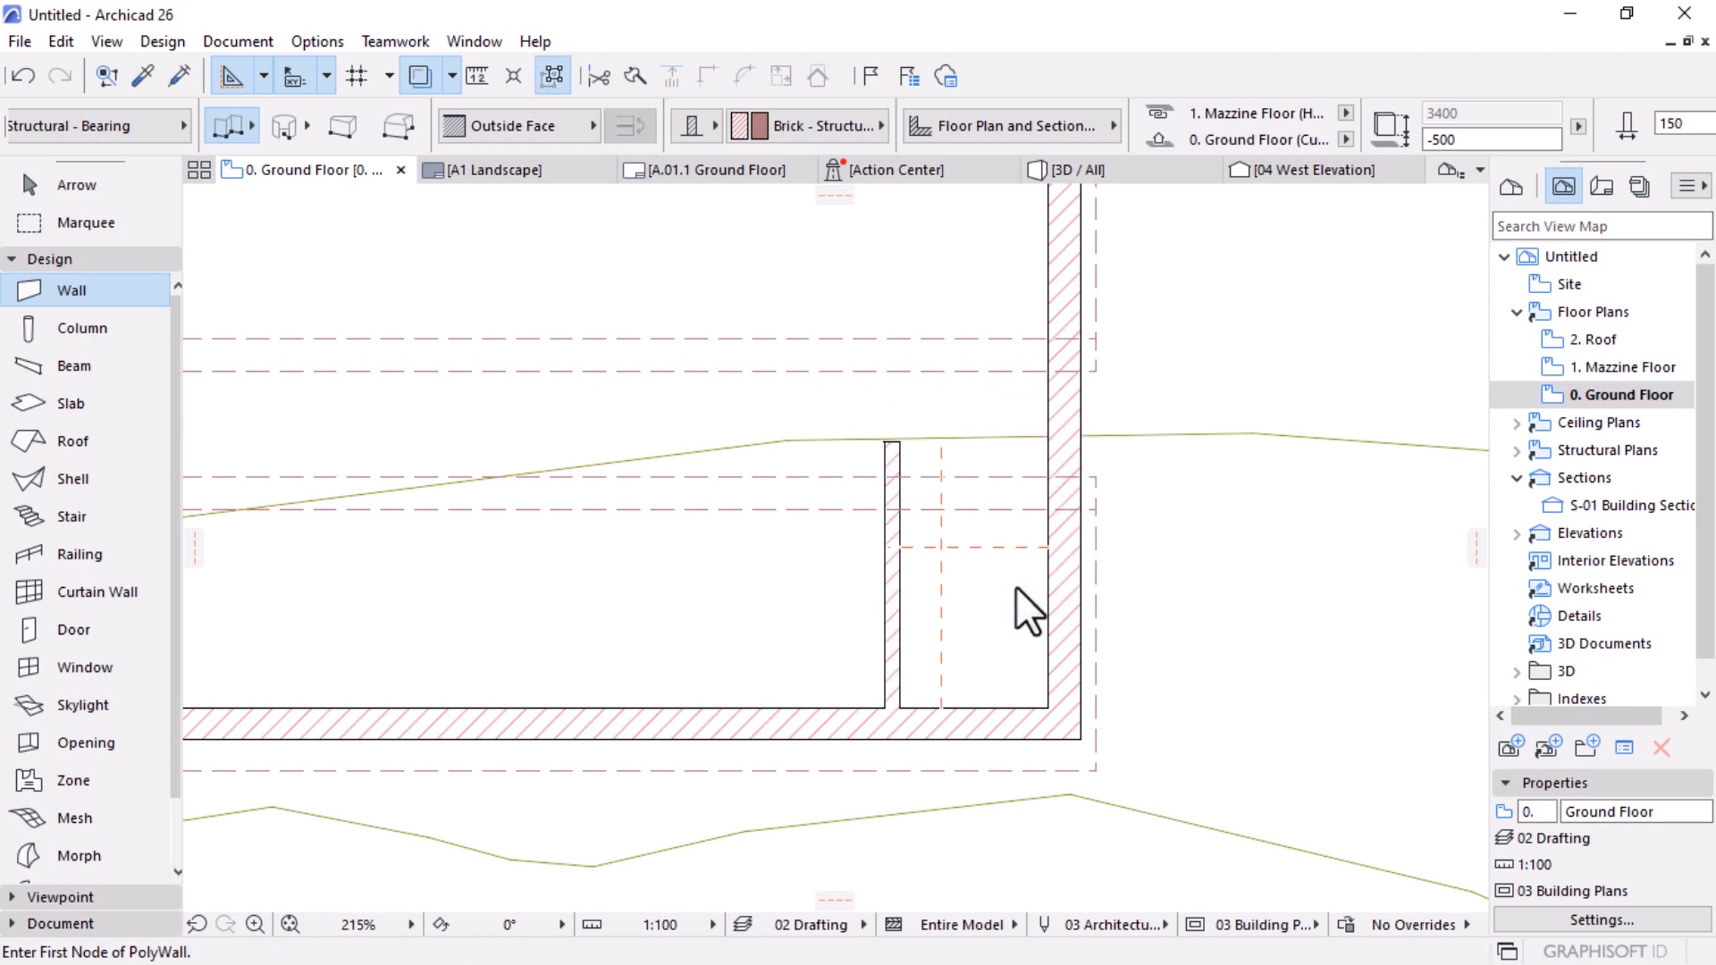
Step: Draw a horizontal partition wall from the vertical partition's upper end to the outer wall, with its body flipped outside the small room
scroll(943, 466, up, 3)
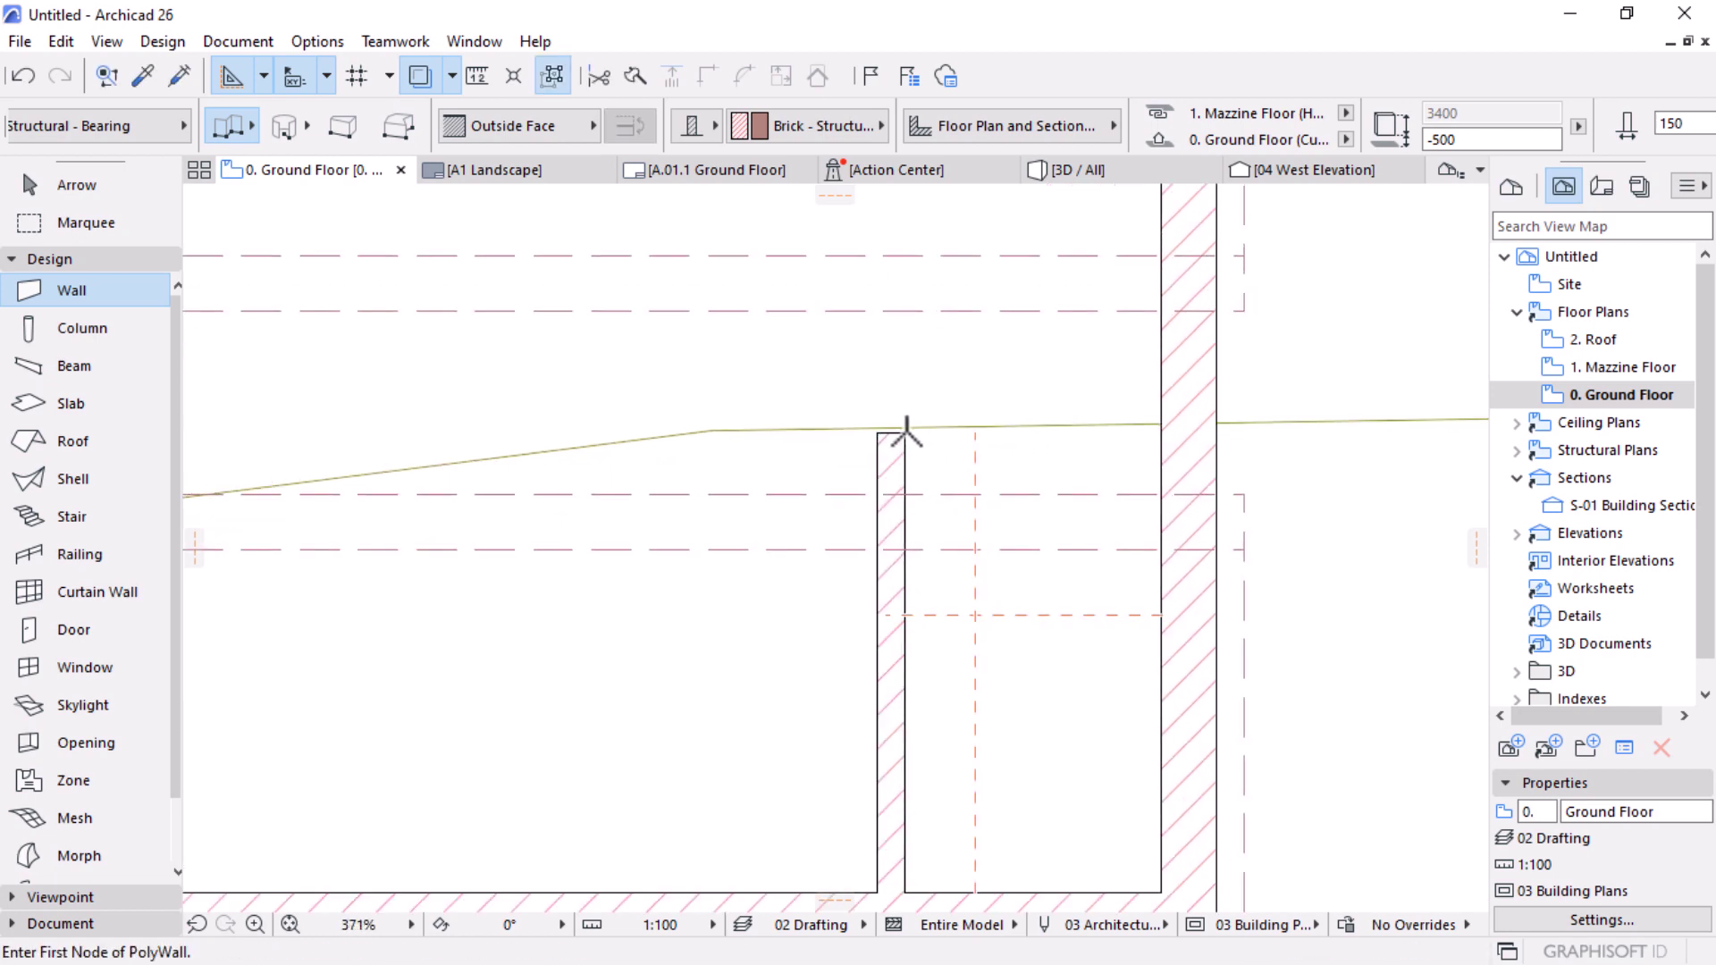
click(905, 436)
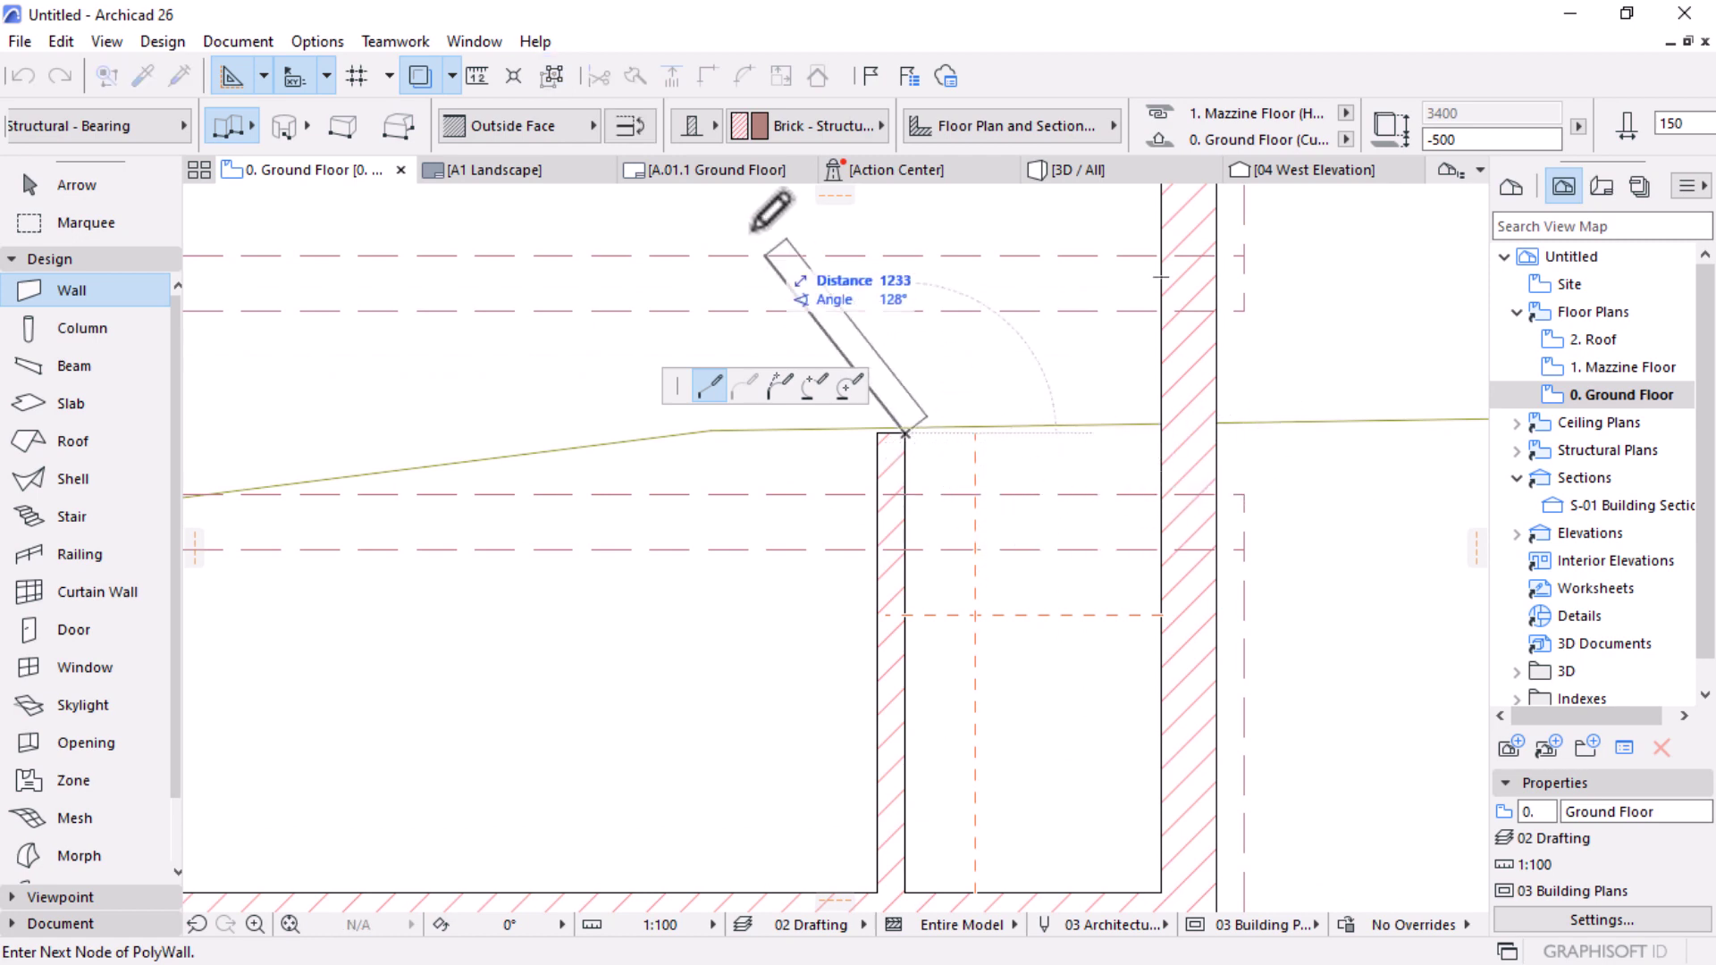
click(618, 134)
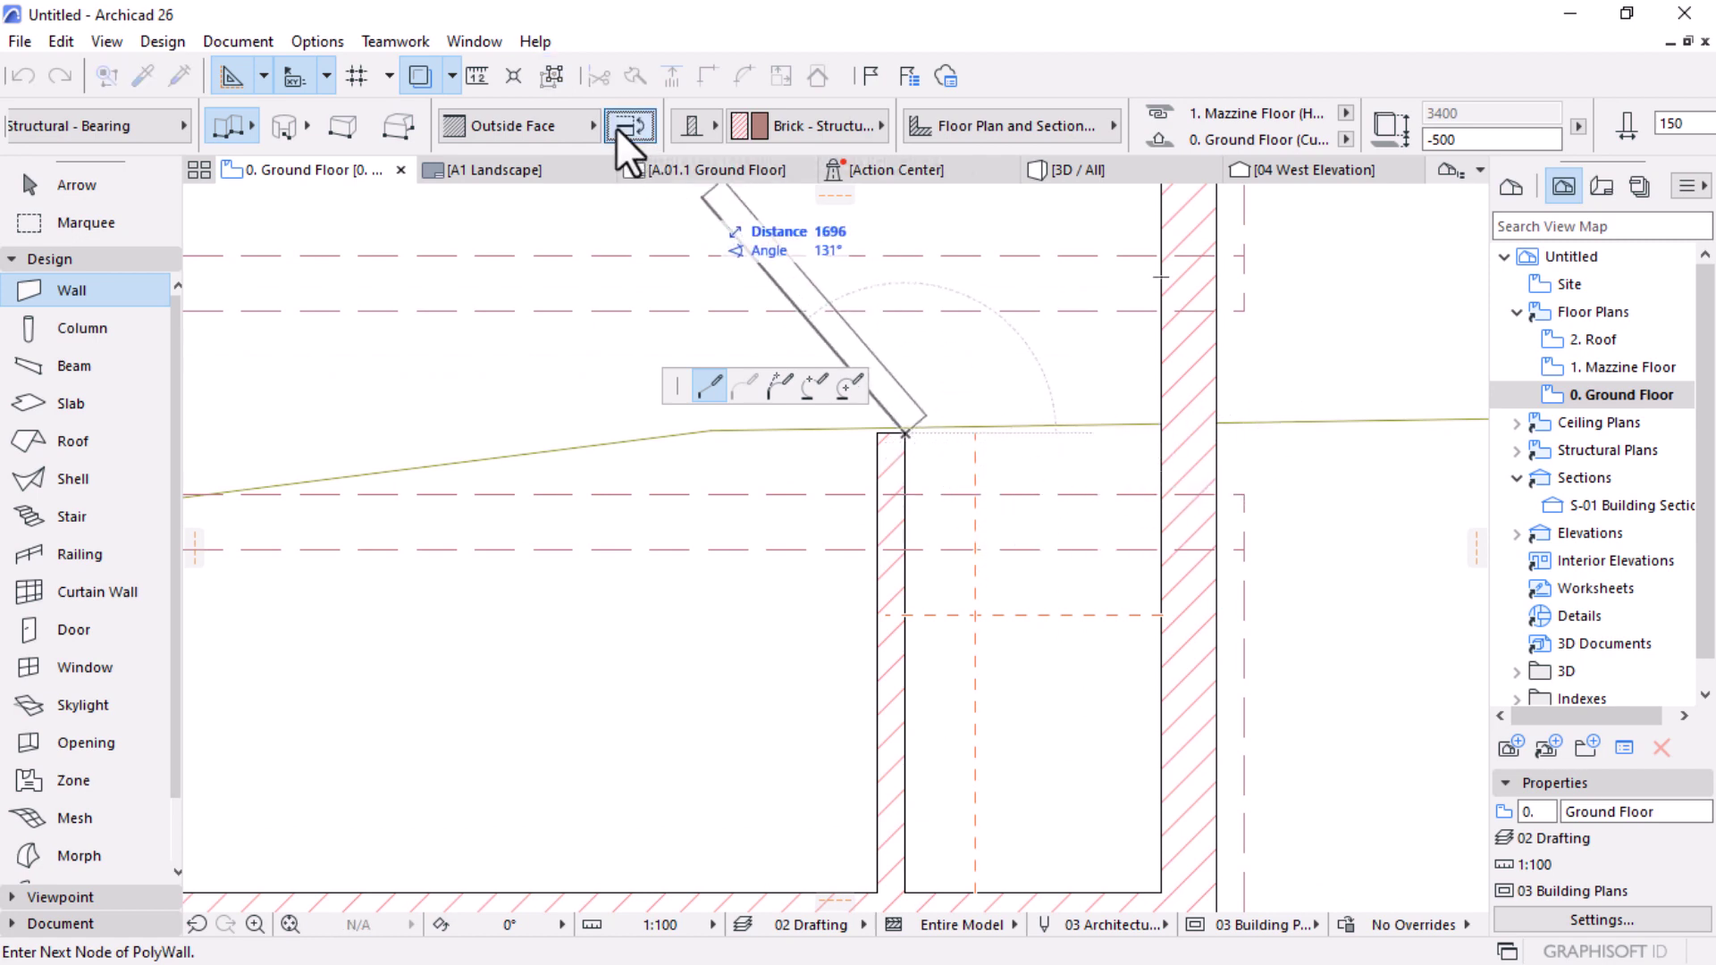
right_click(1162, 434)
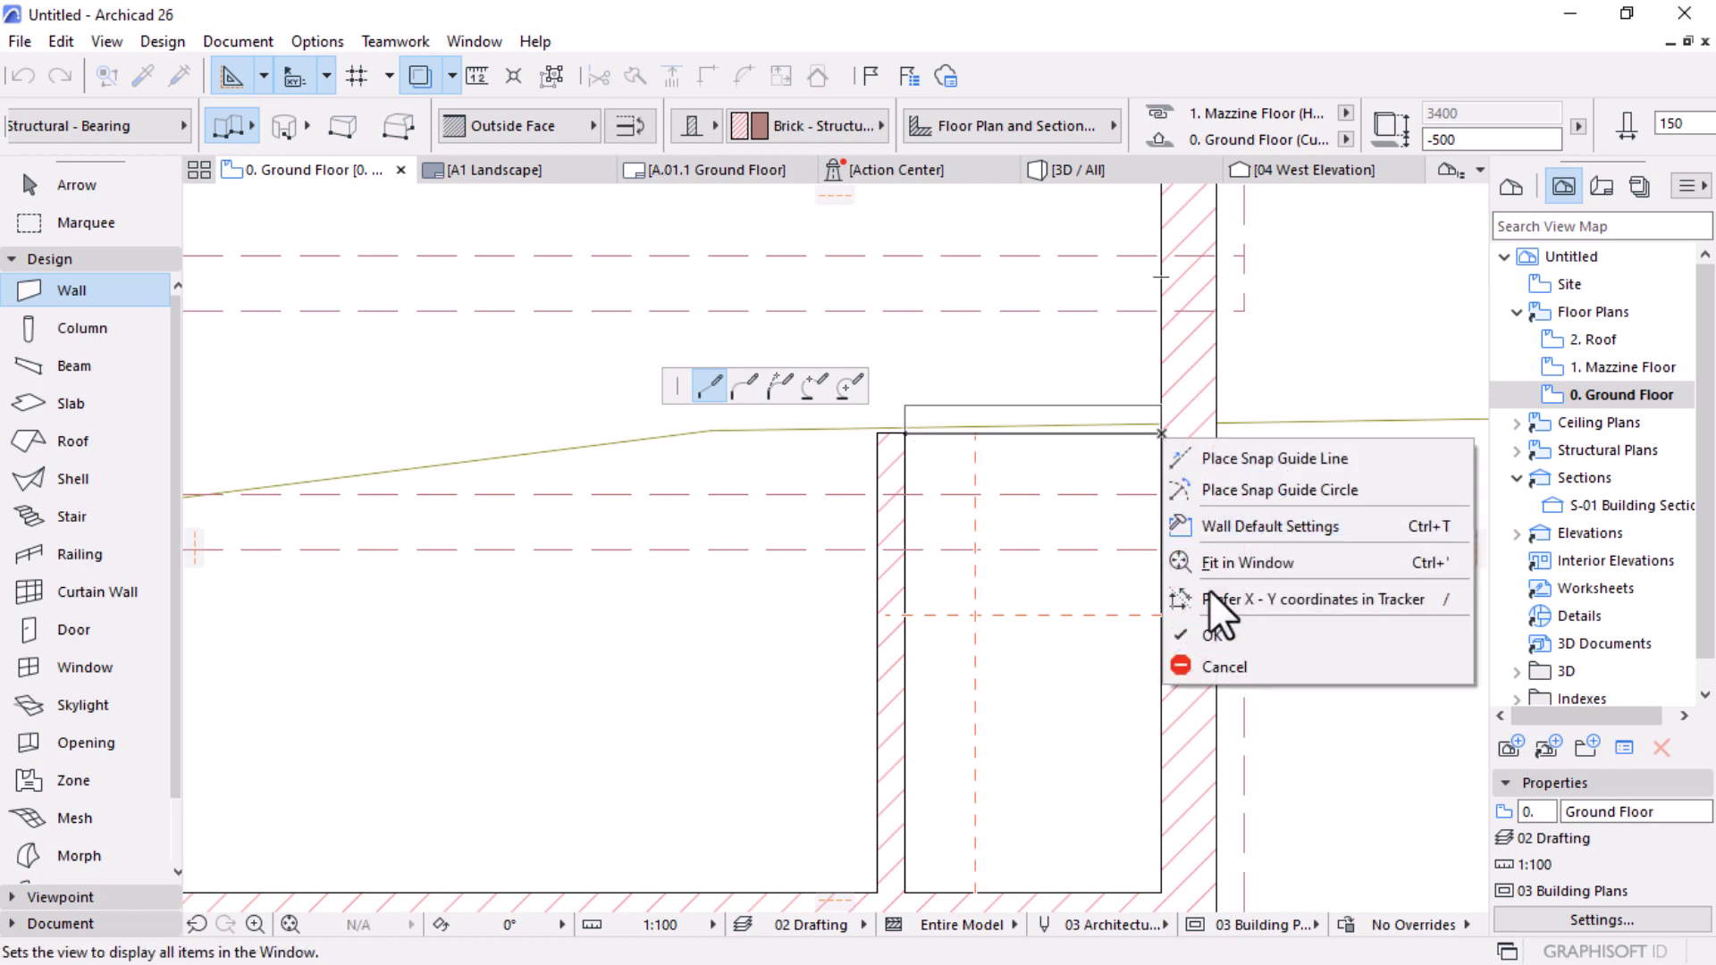
click(1214, 636)
scroll(987, 363, down, 3)
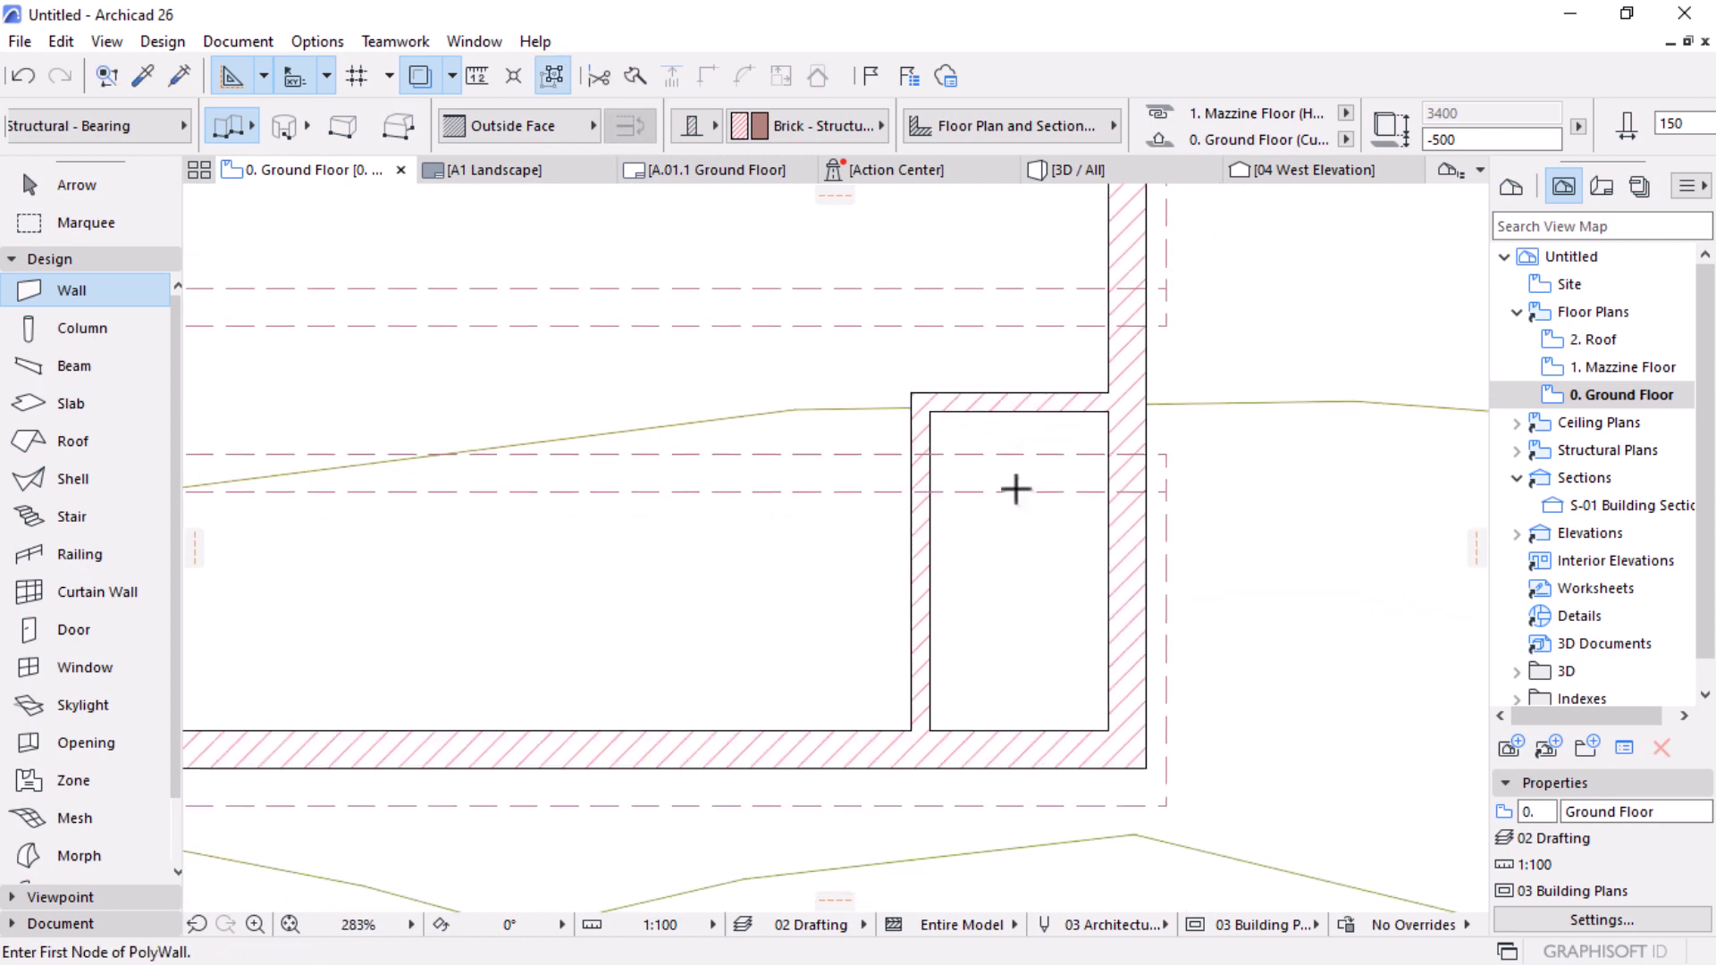
scroll(1087, 550, up, 2)
key(Escape)
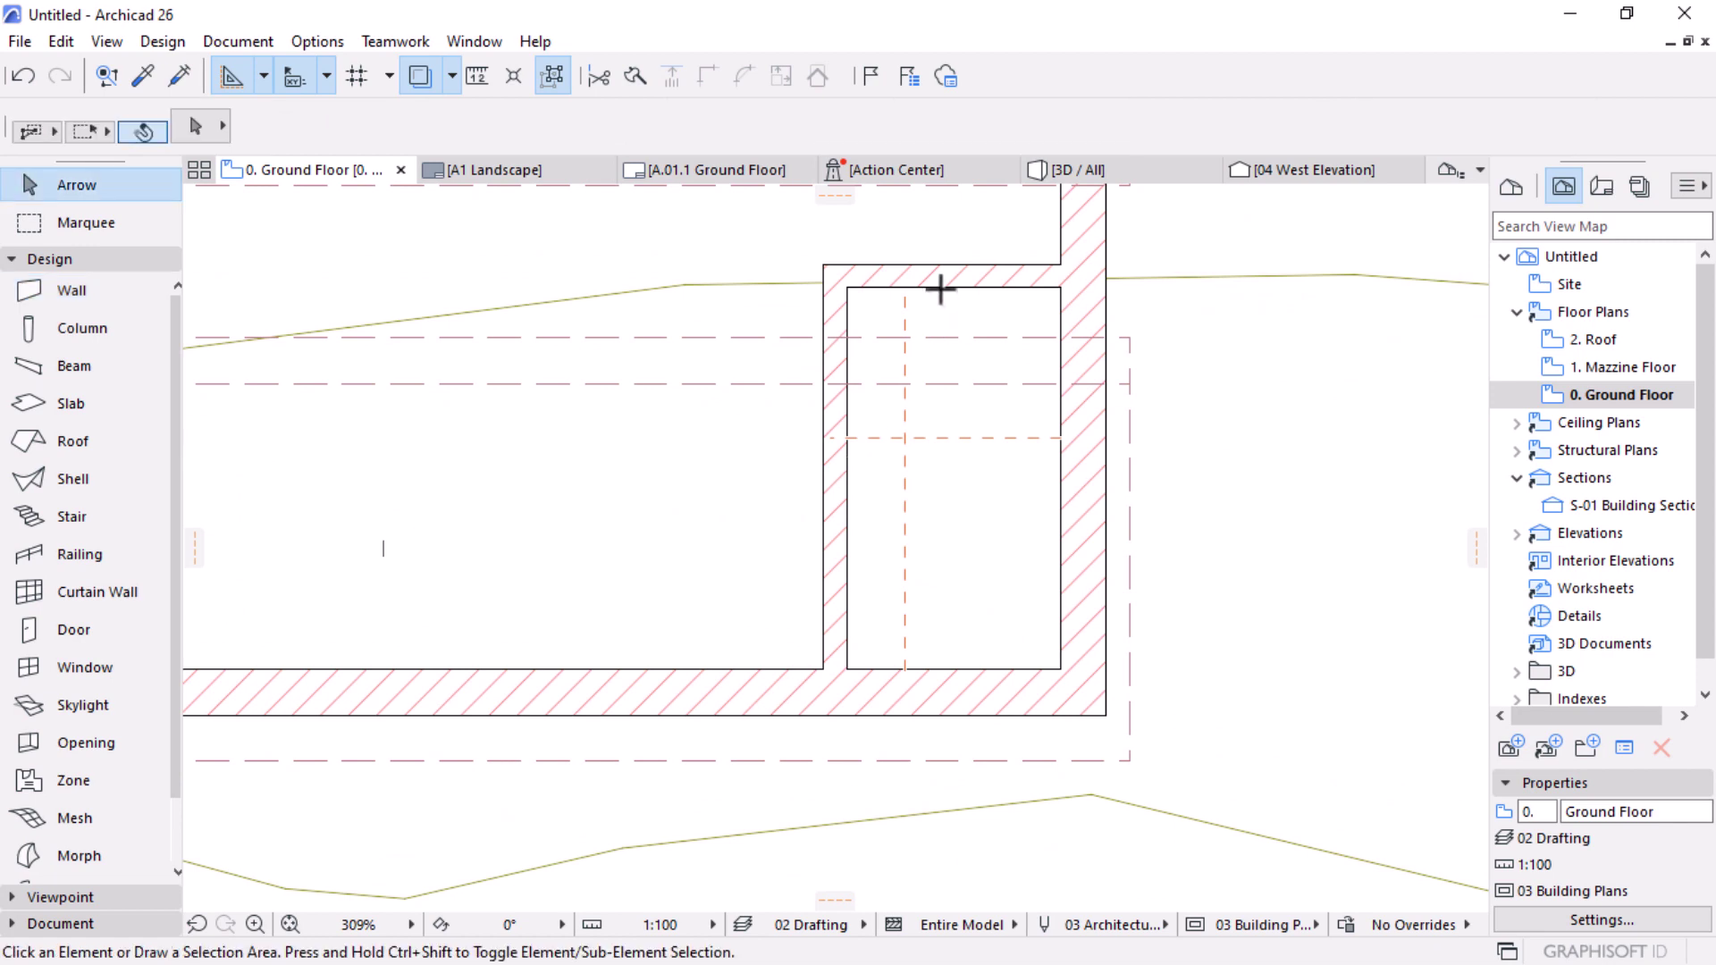
click(893, 288)
scroll(950, 295, up, 3)
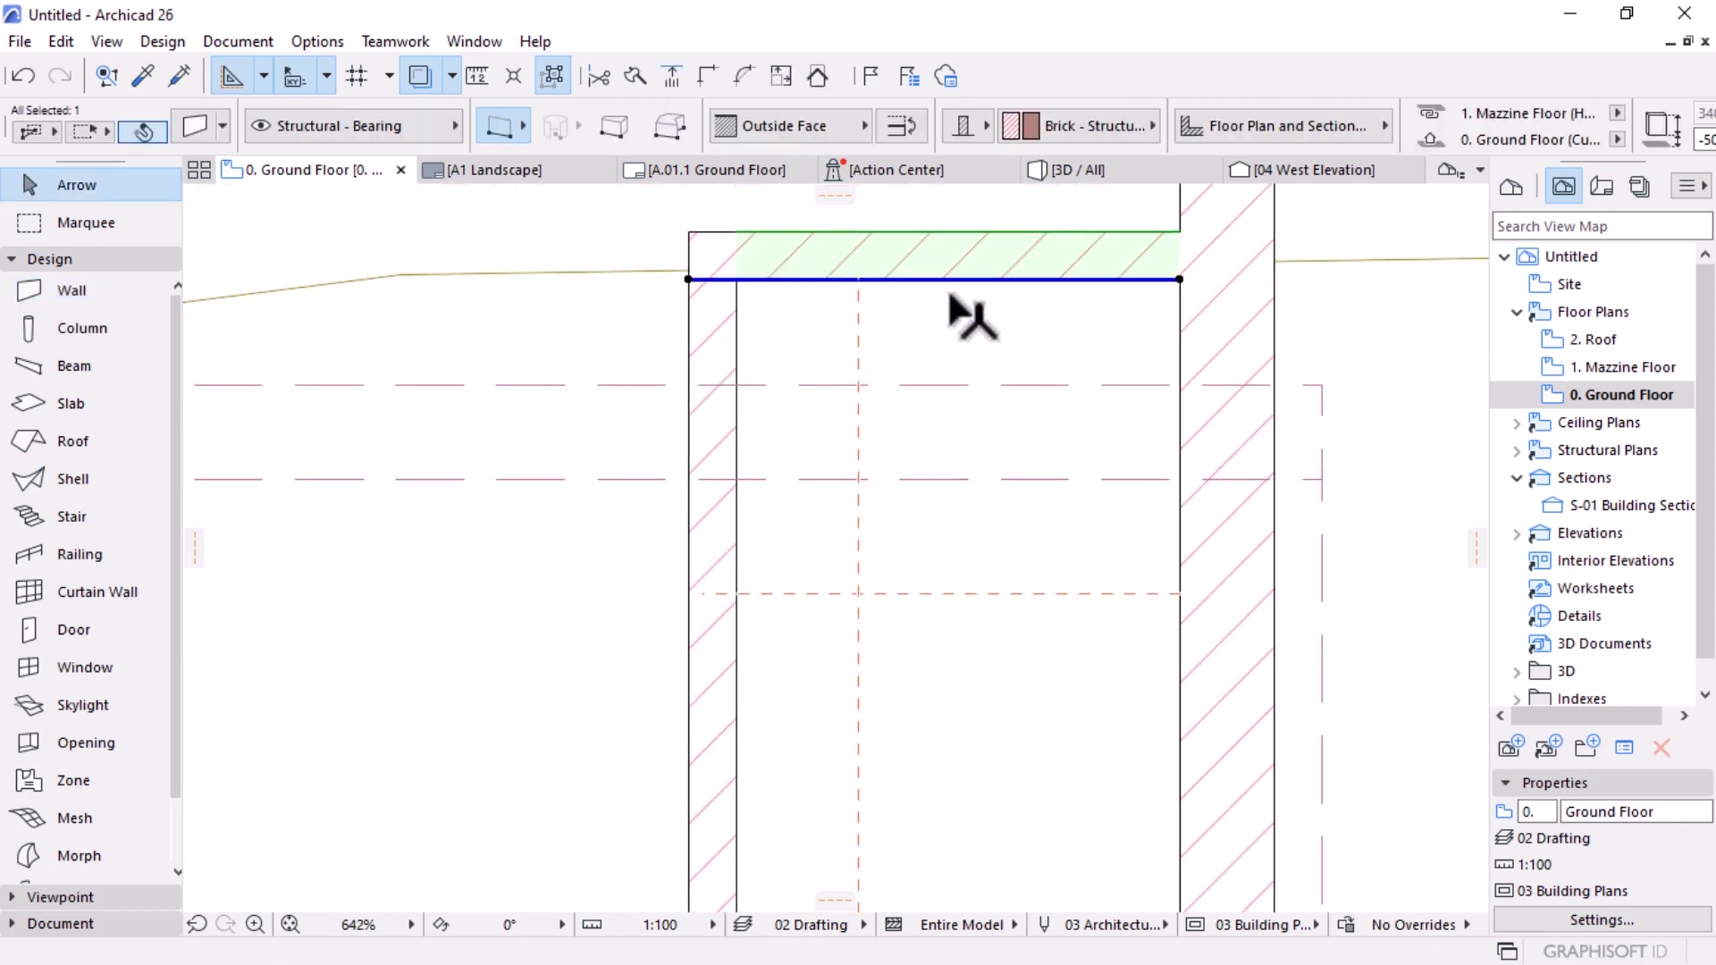
key(ctrl+d)
click(907, 279)
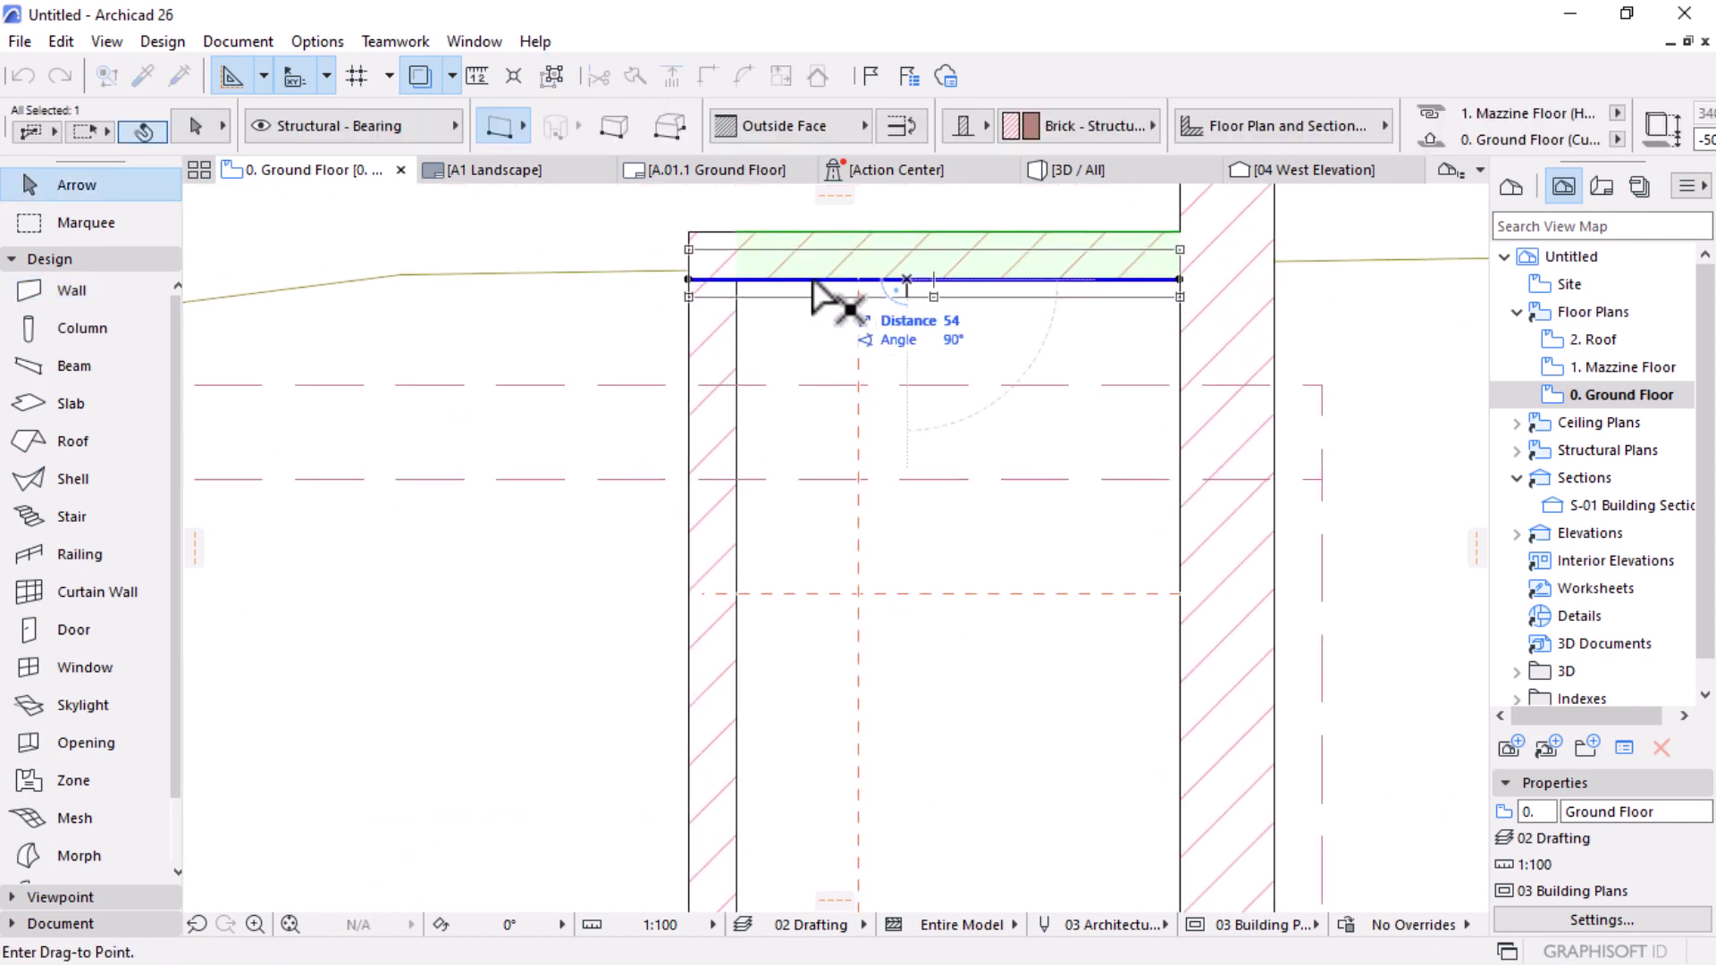
key(Escape)
key(Escape)
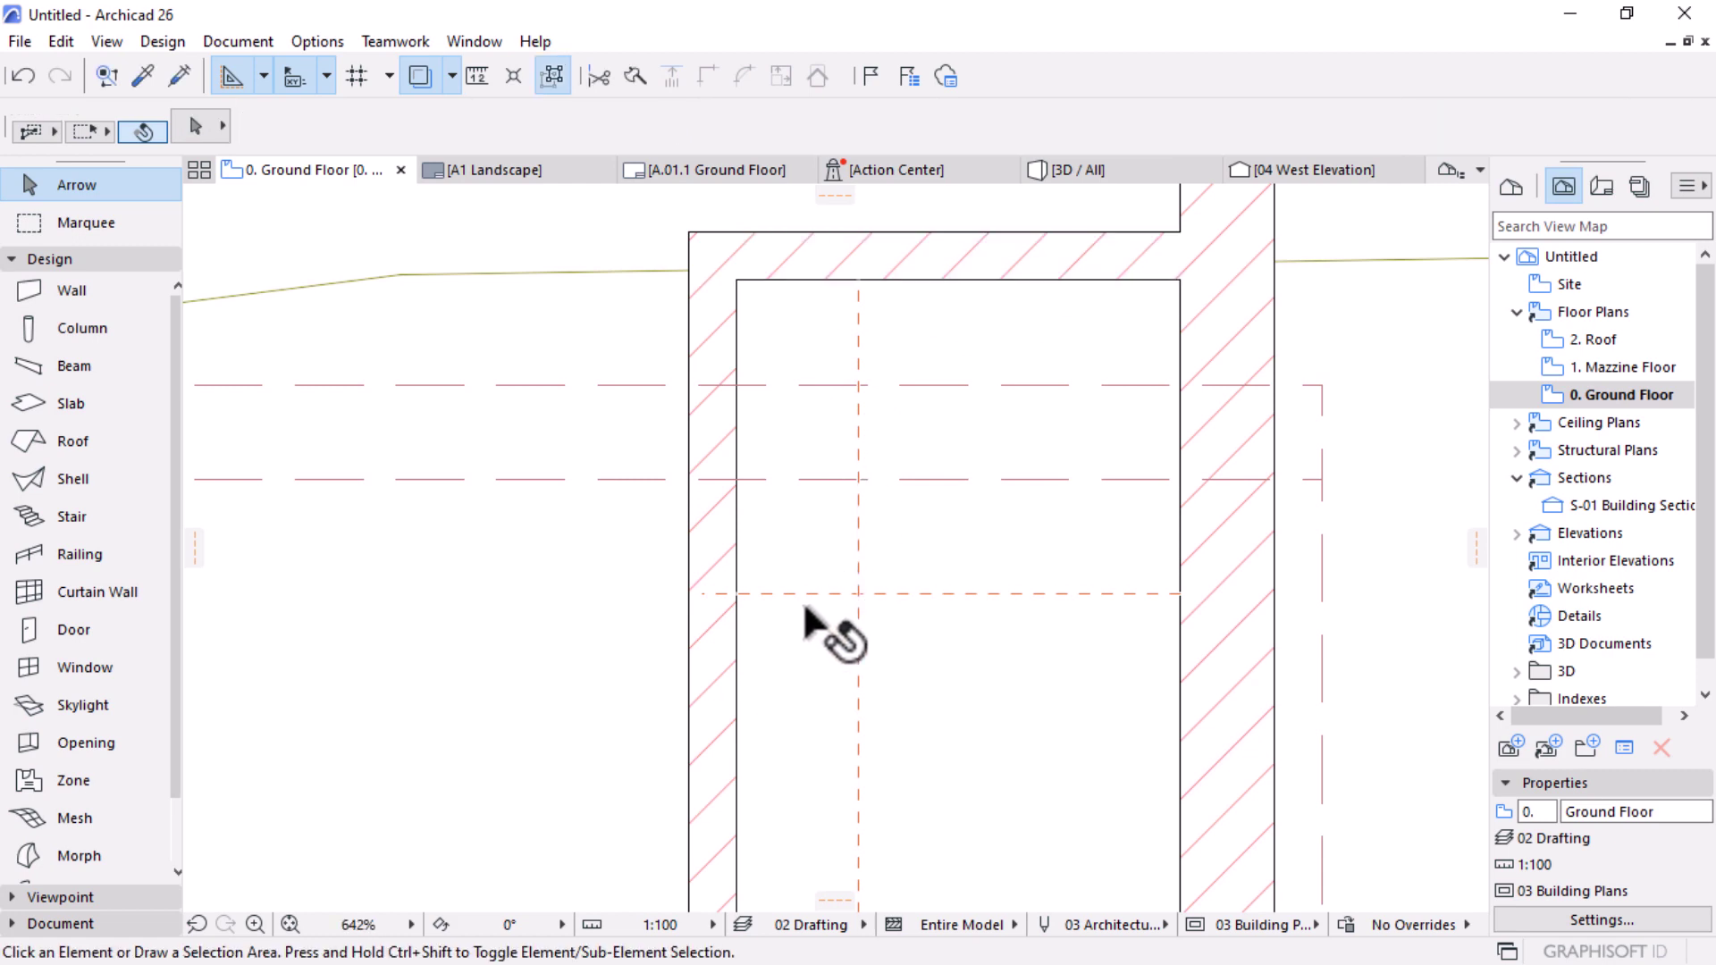
Step: Move the vertical partition wall outward so its inner face meets the end of the horizontal guide line
click(724, 583)
key(ctrl+d)
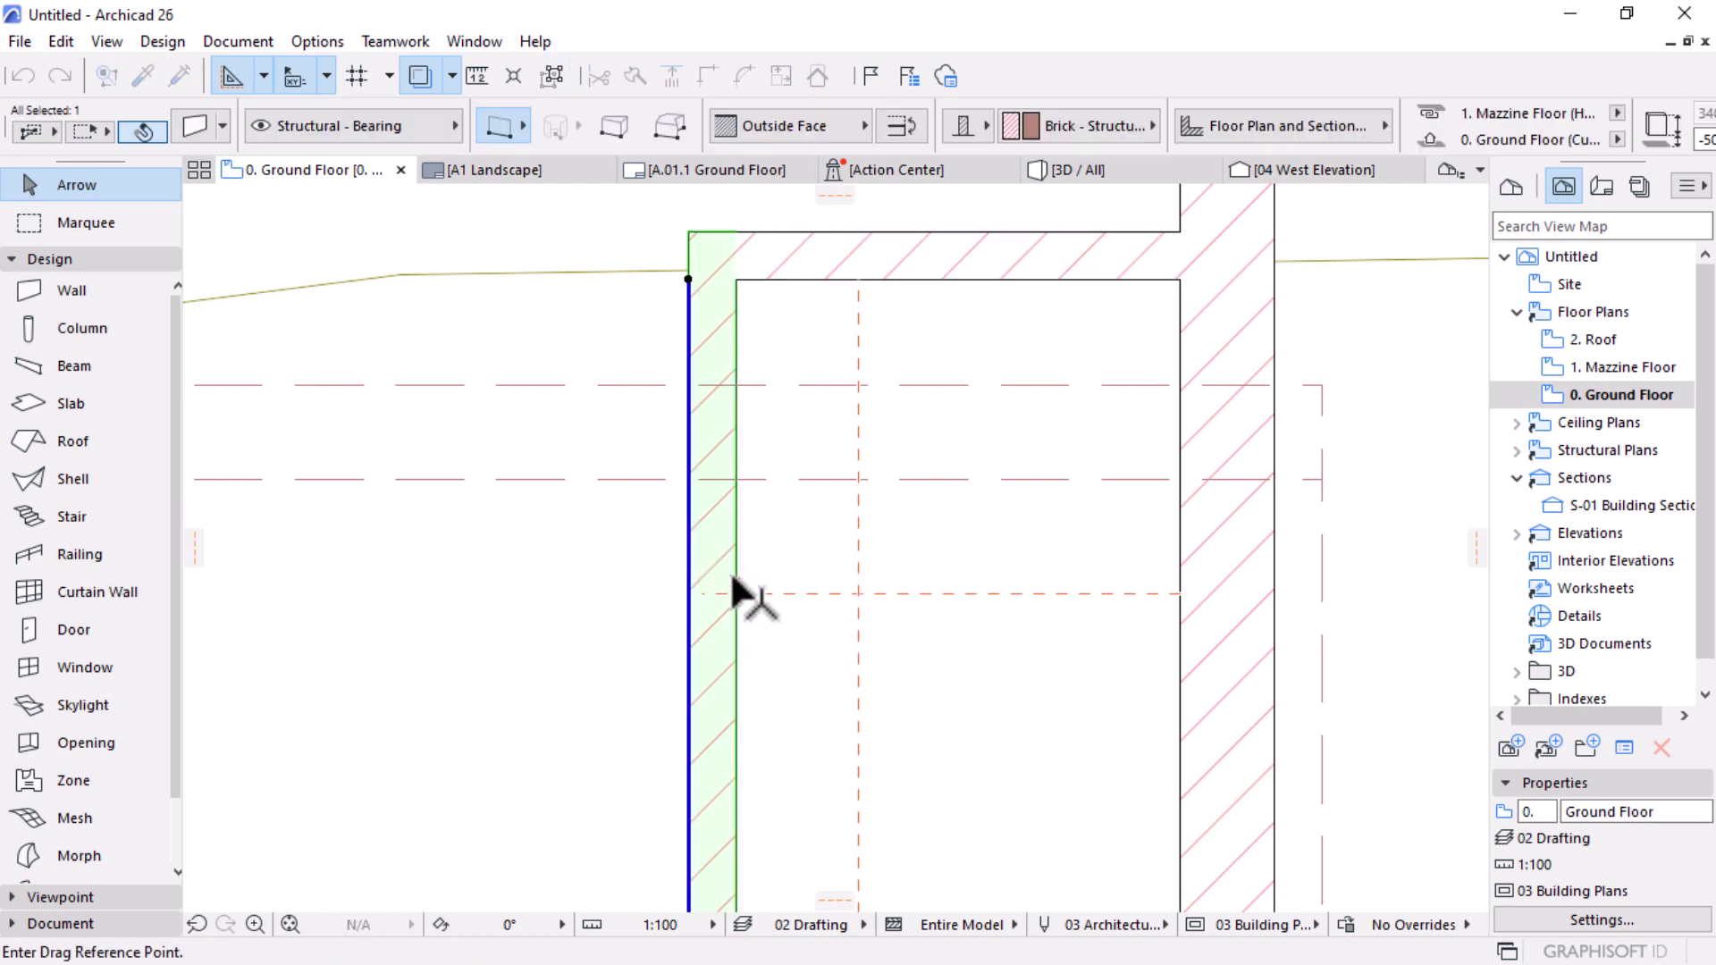
click(734, 573)
click(703, 590)
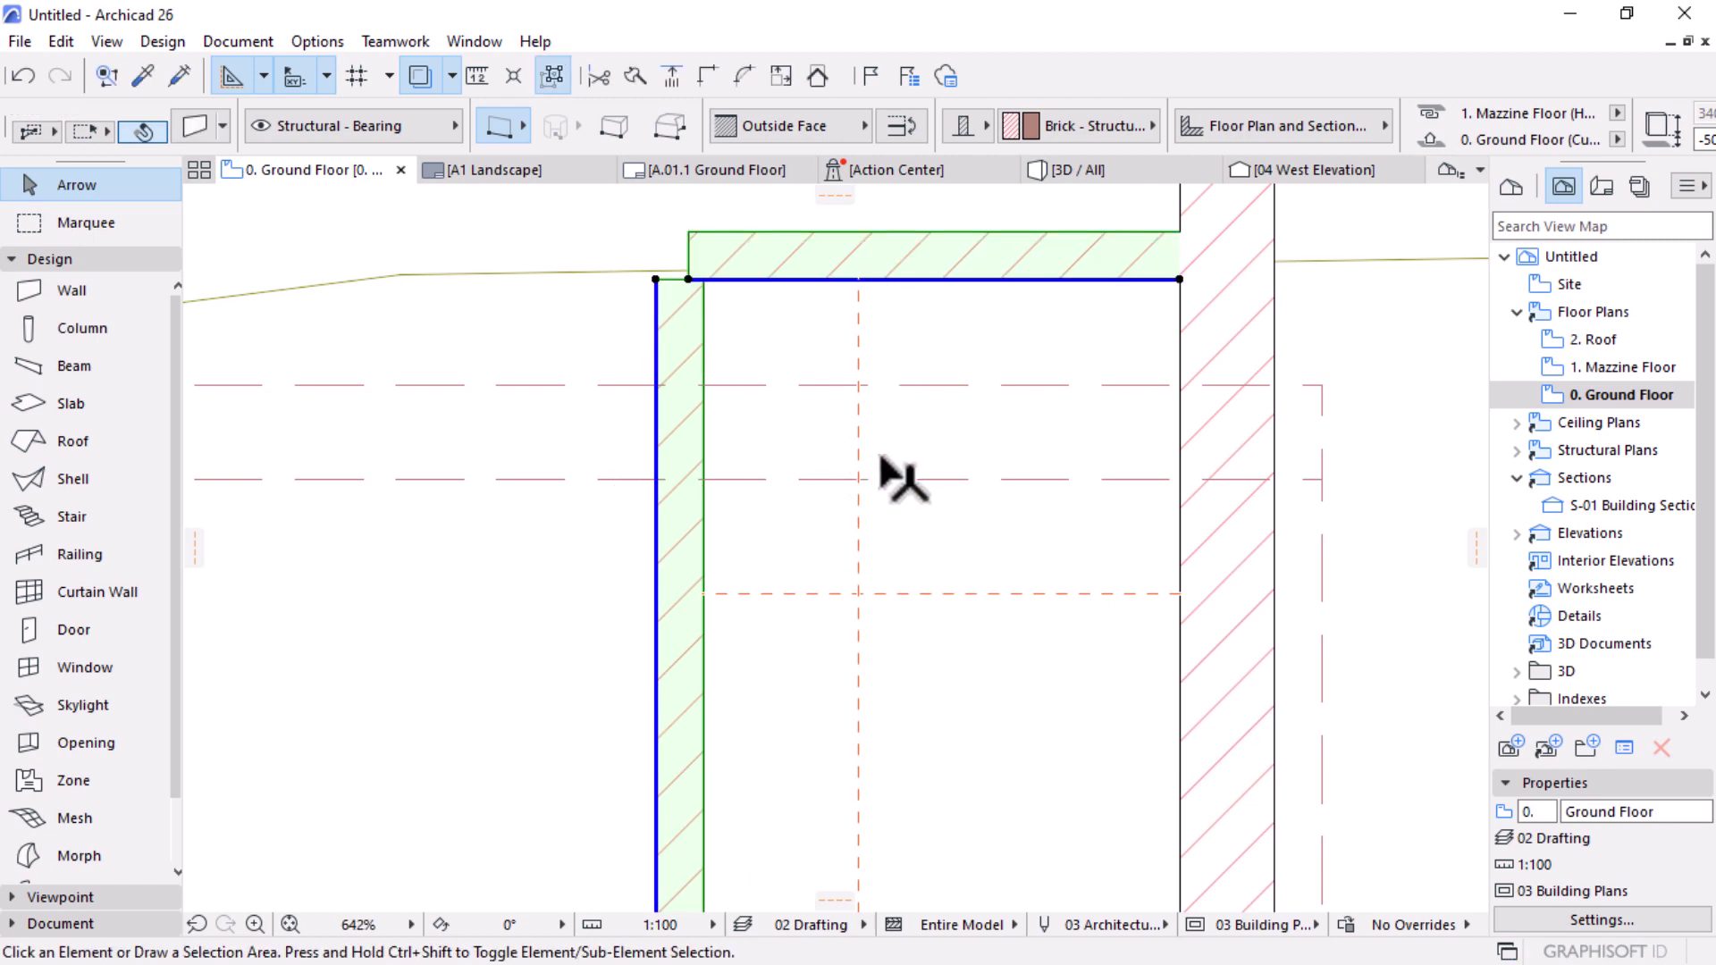
key(Escape)
Step: Join the horizontal and vertical partition walls at their corner with Intersect
scroll(984, 441, down, 2)
scroll(850, 314, up, 2)
click(755, 331)
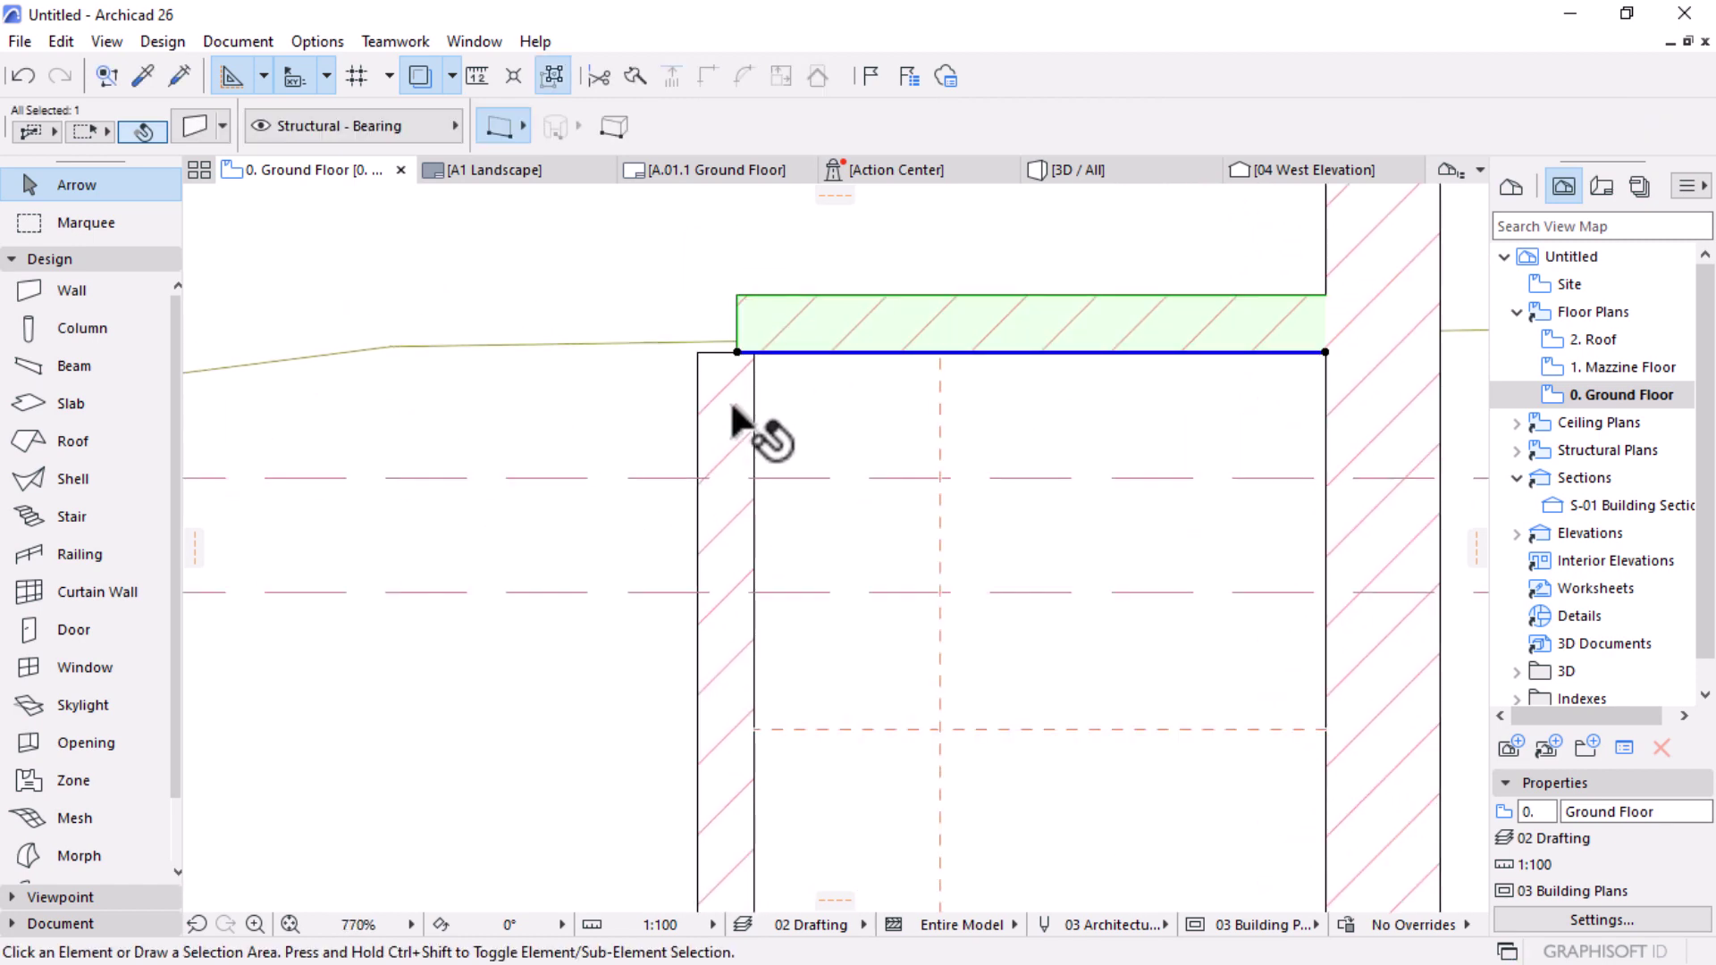
shift+click(740, 413)
click(709, 75)
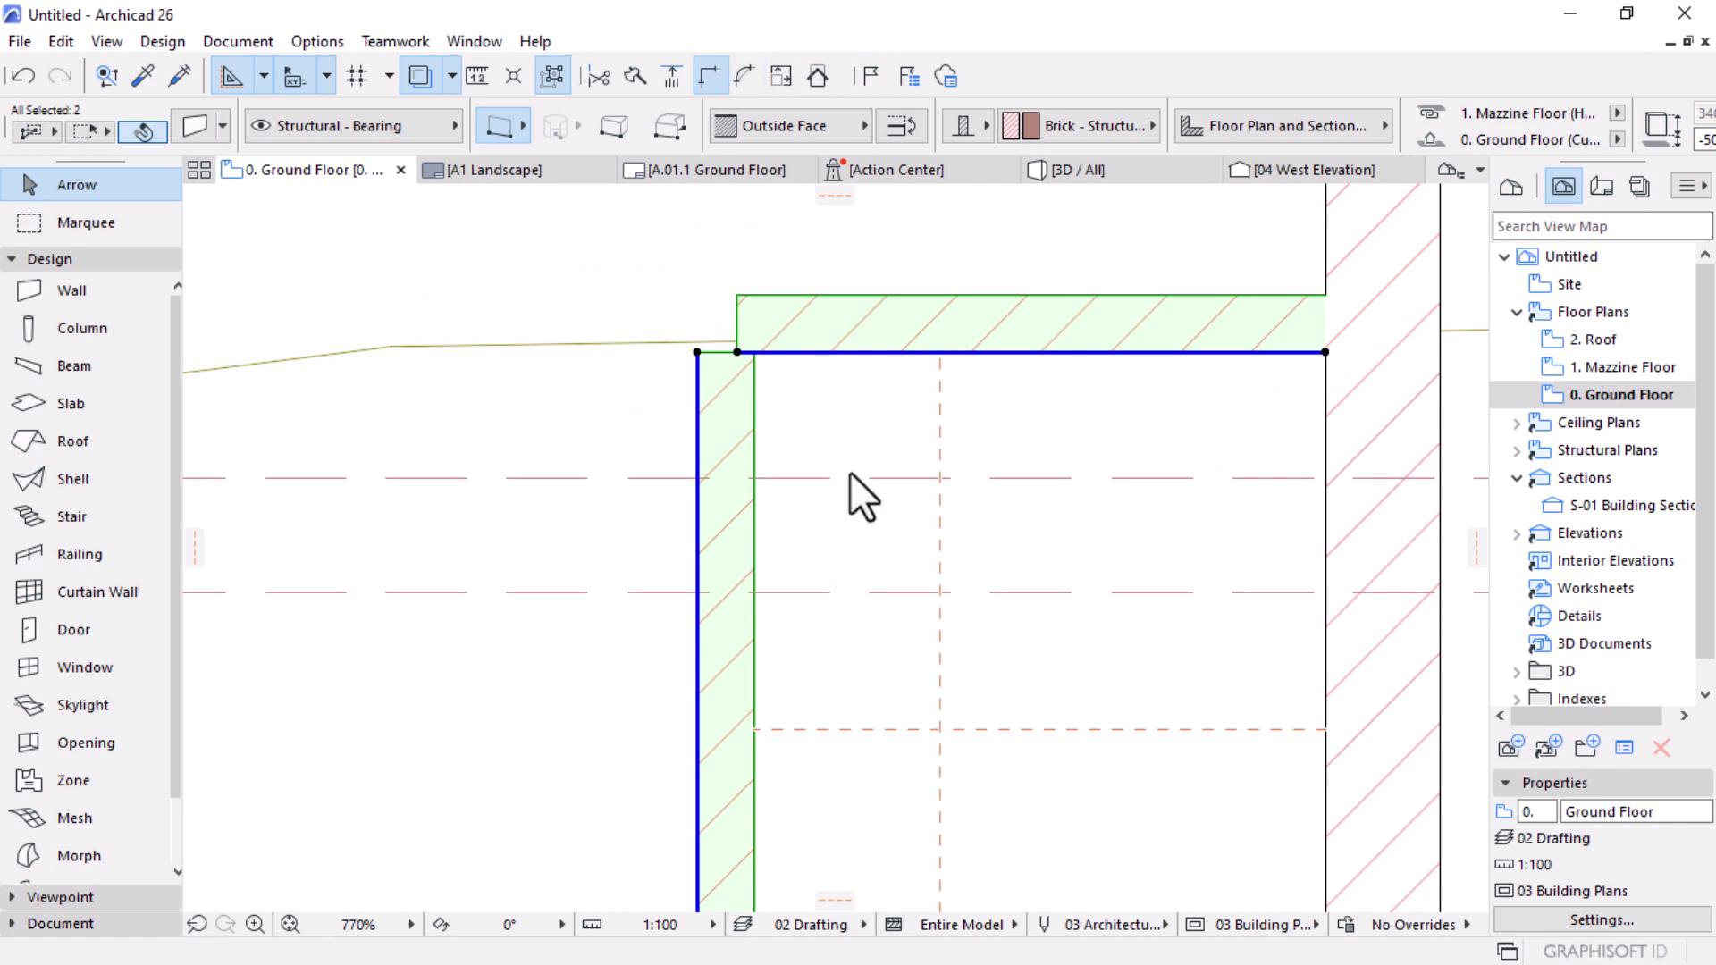
click(925, 380)
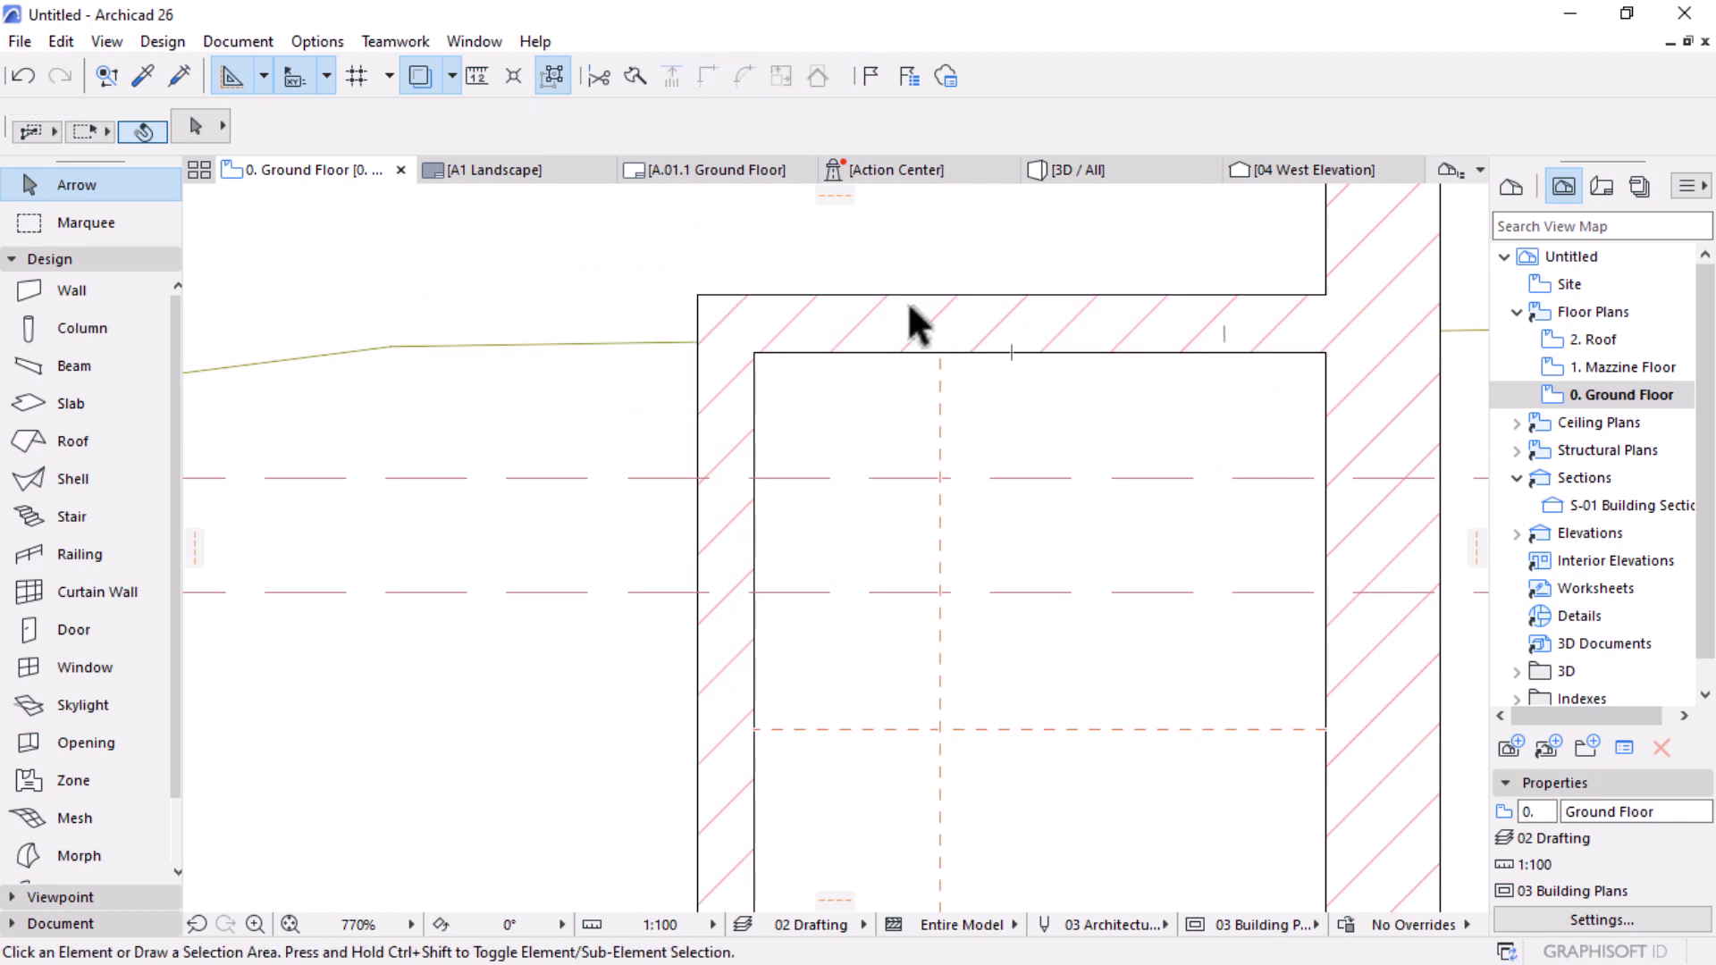
Step: Flip the vertical partition wall about its reference line and shift it by its thickness so the reference line lies on the room's inner face
scroll(903, 320, down, 2)
click(851, 322)
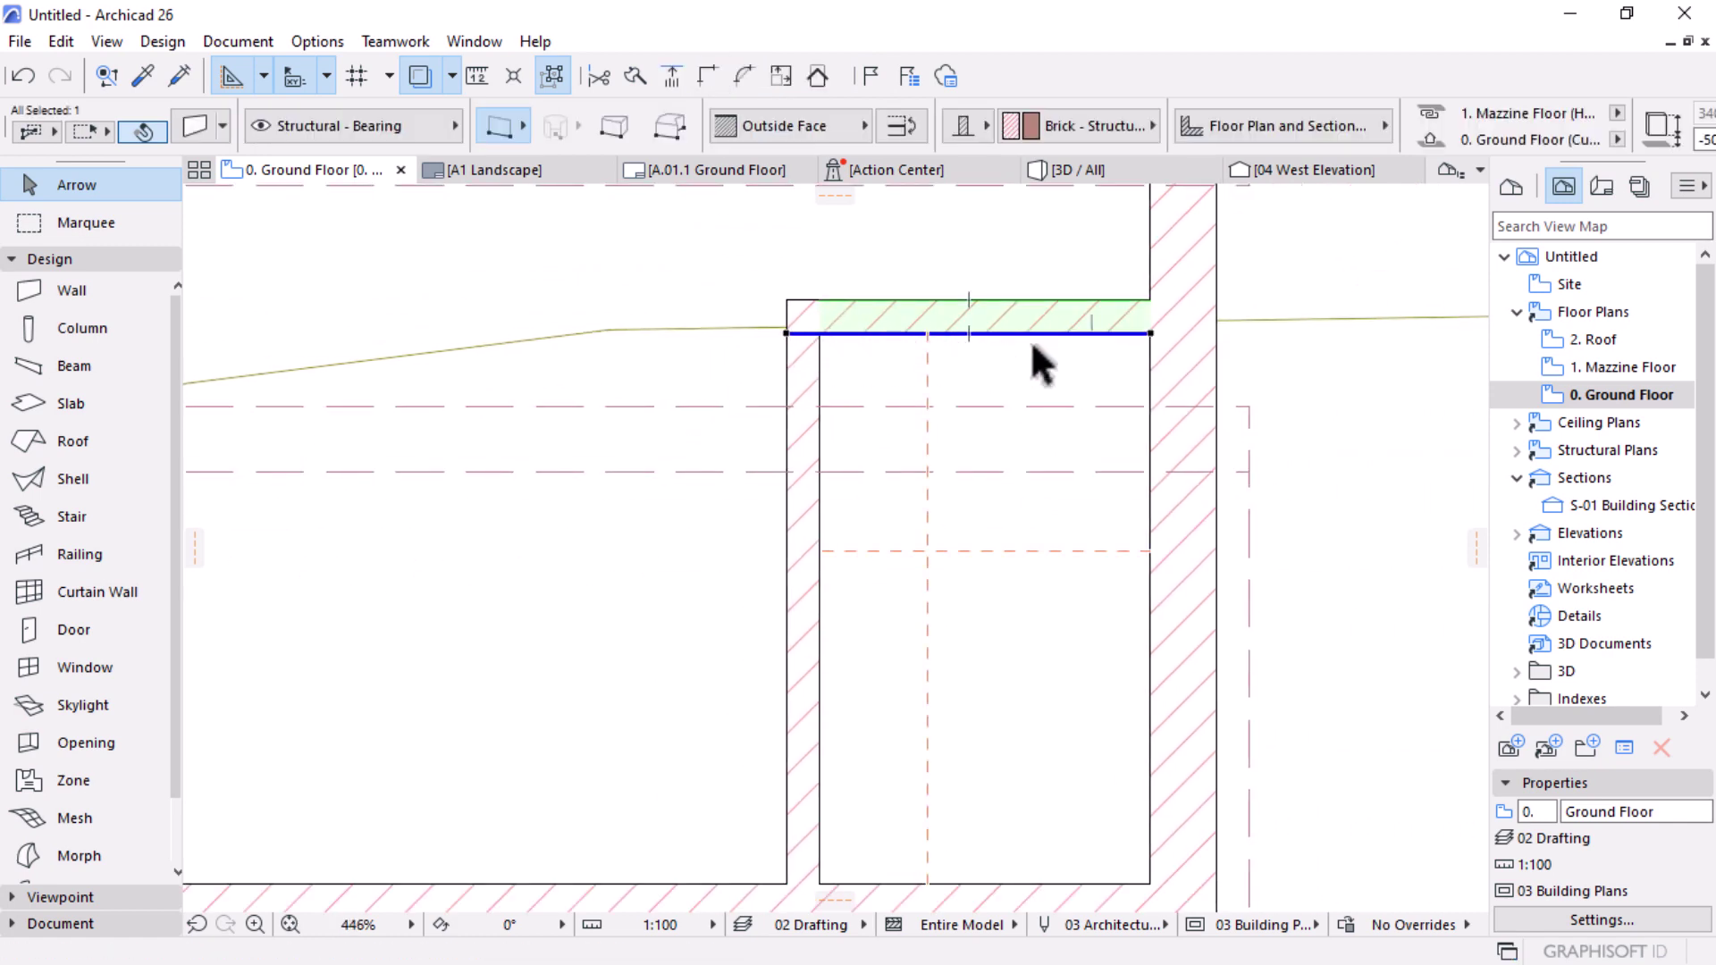
click(788, 367)
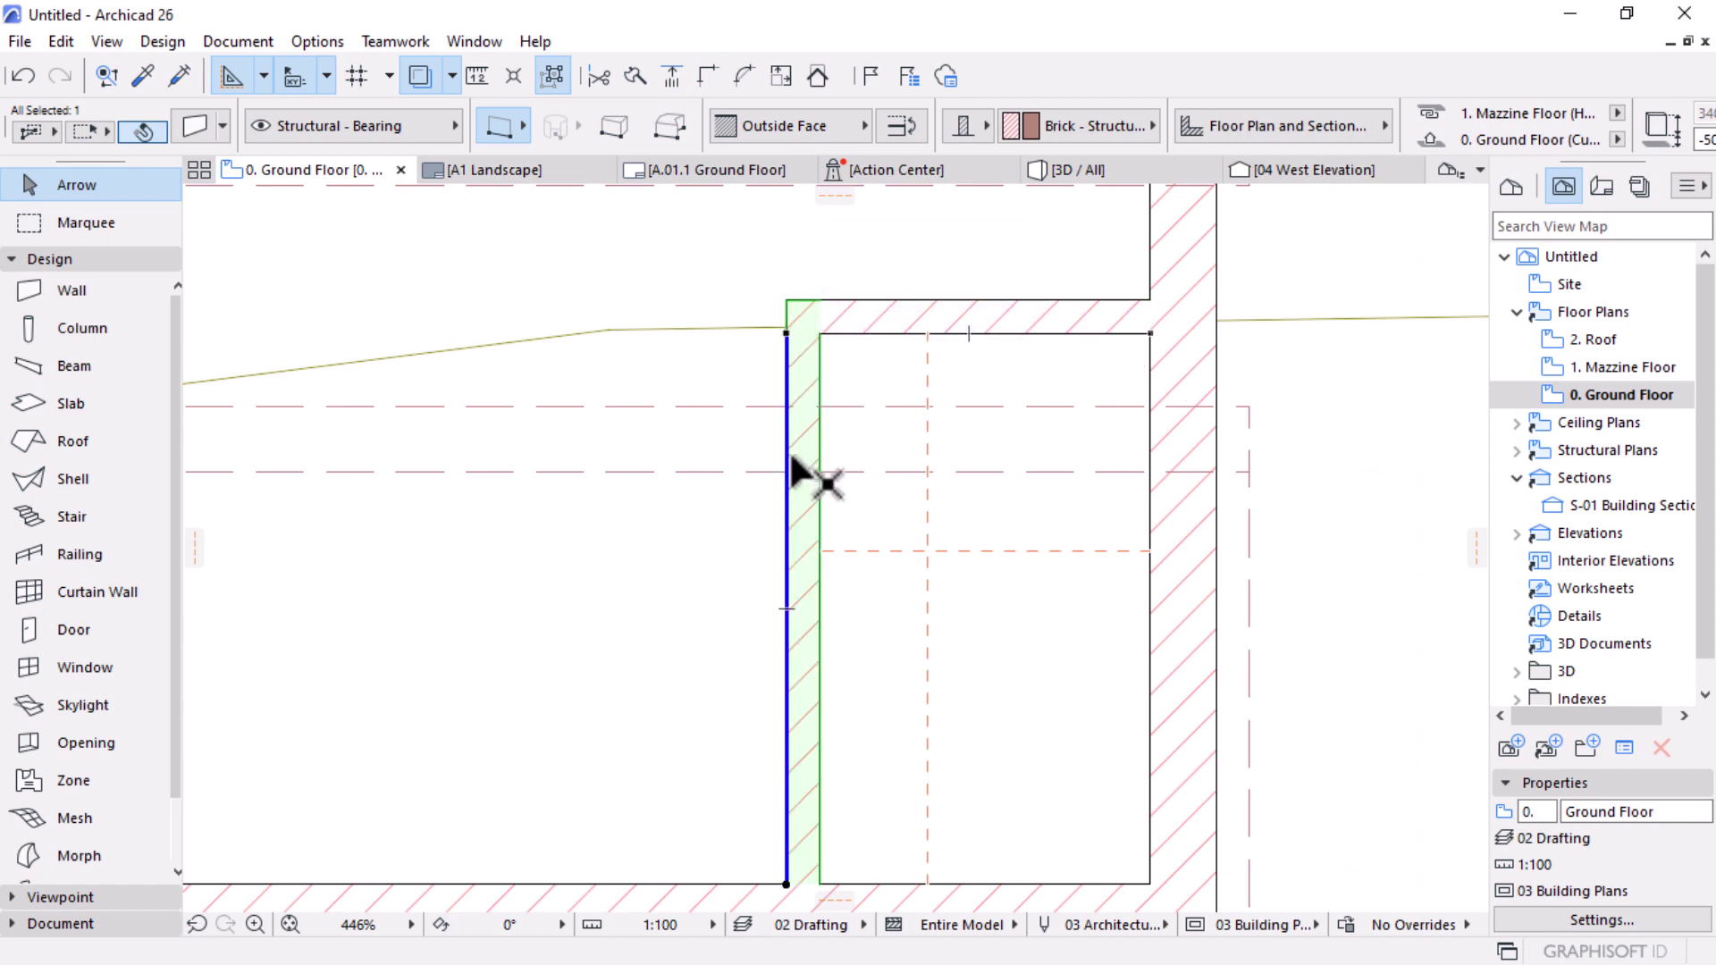
click(905, 134)
key(ctrl+d)
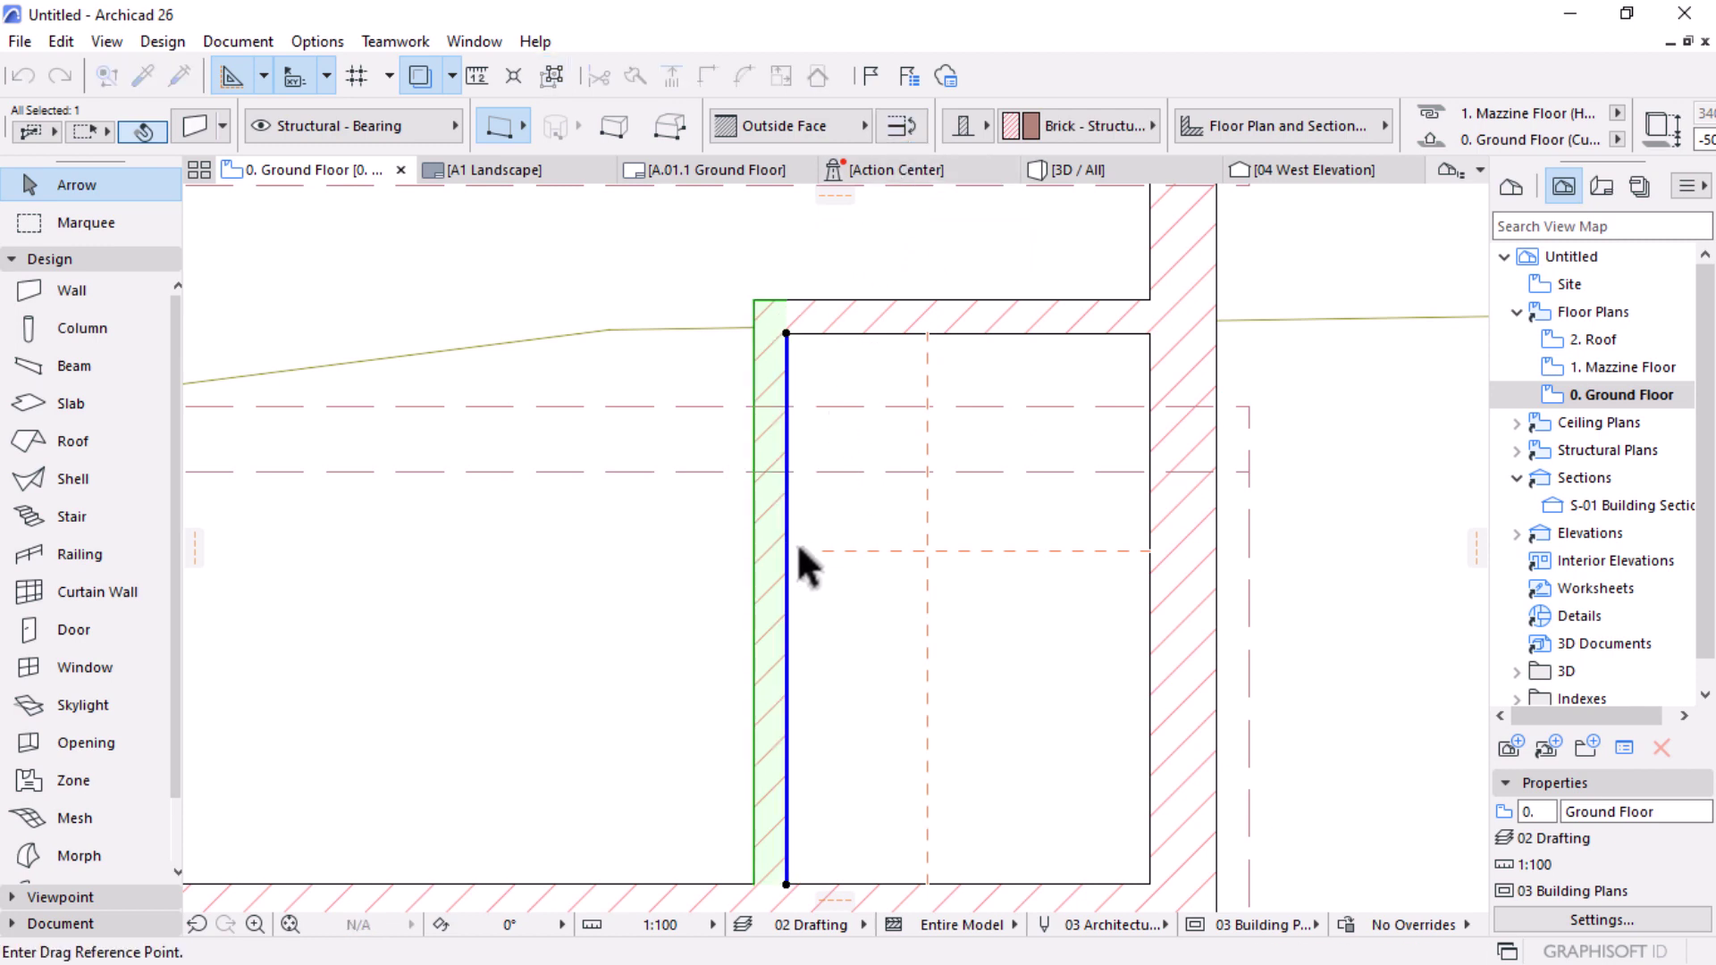
click(786, 516)
click(819, 541)
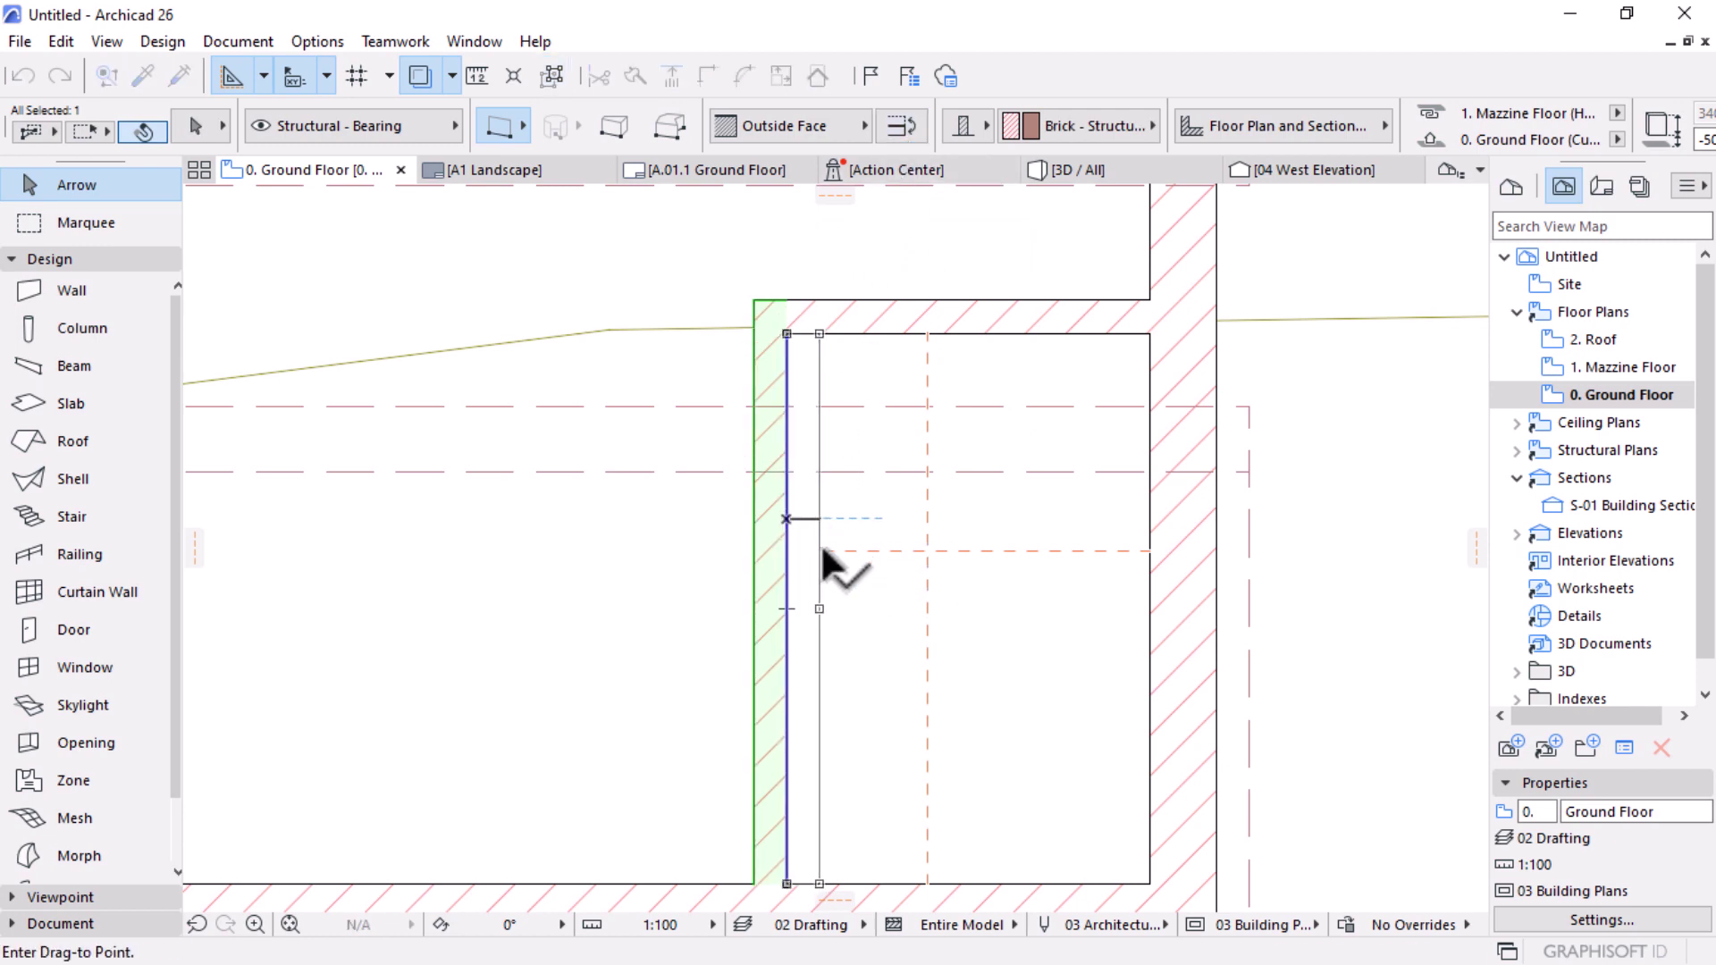
Step: Intersect the two partition walls again so their reference lines meet at the room's inner corner
shift+click(877, 313)
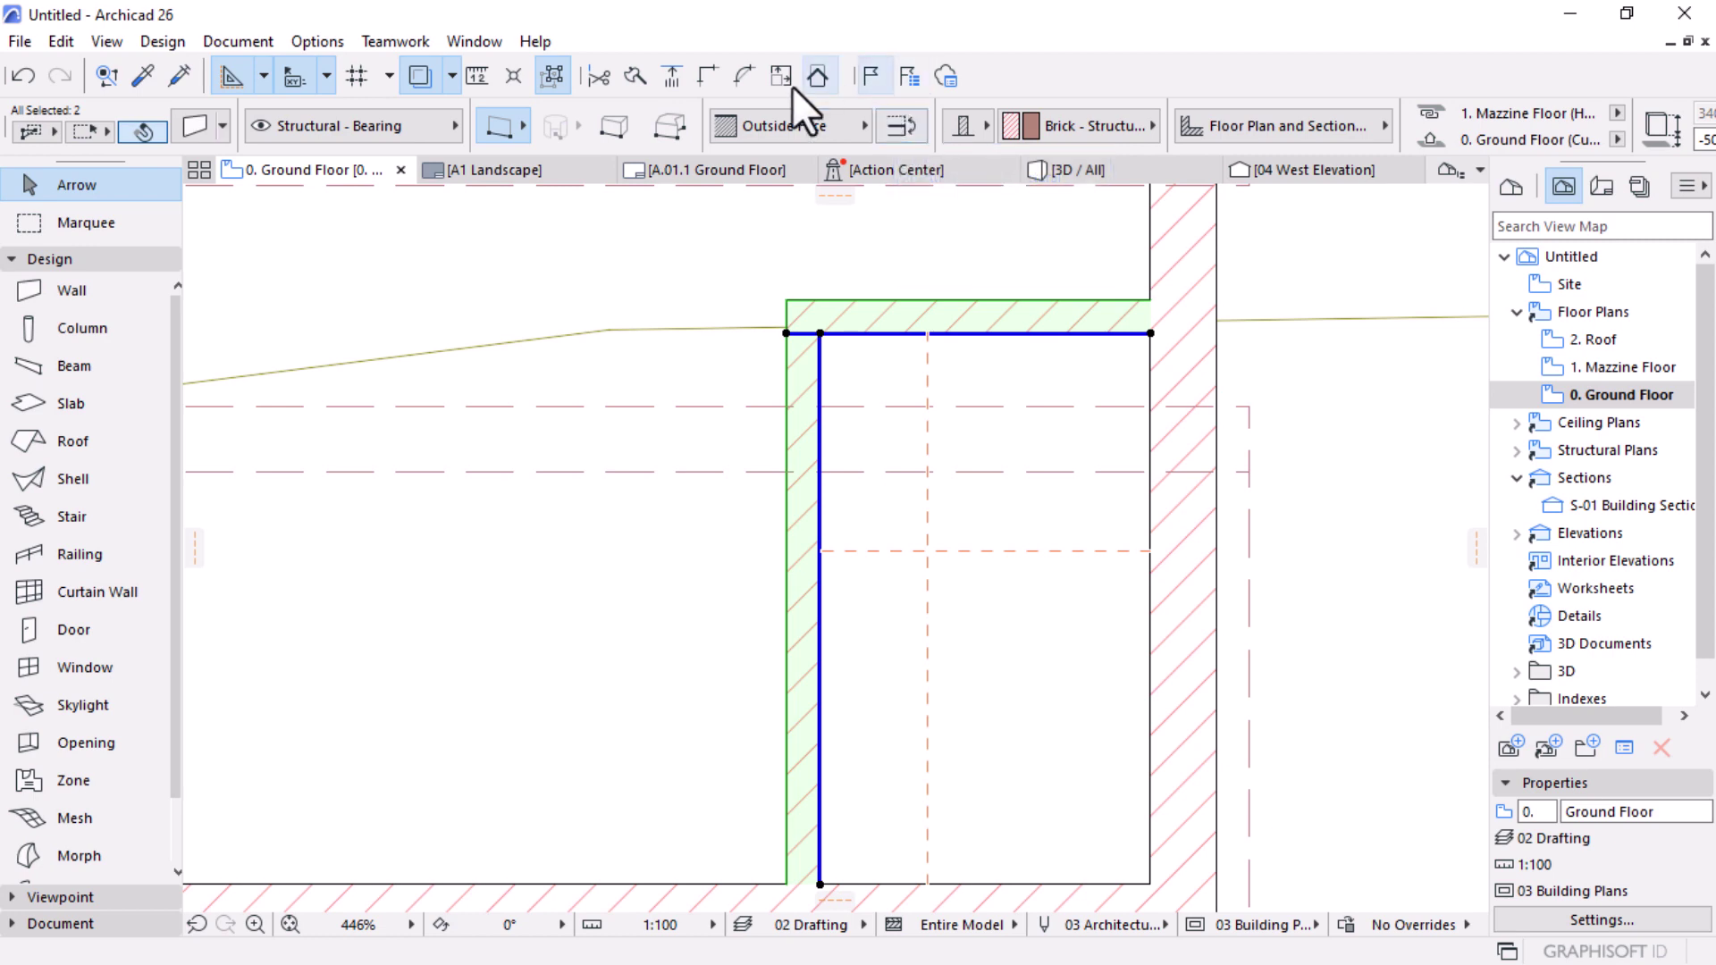
click(711, 75)
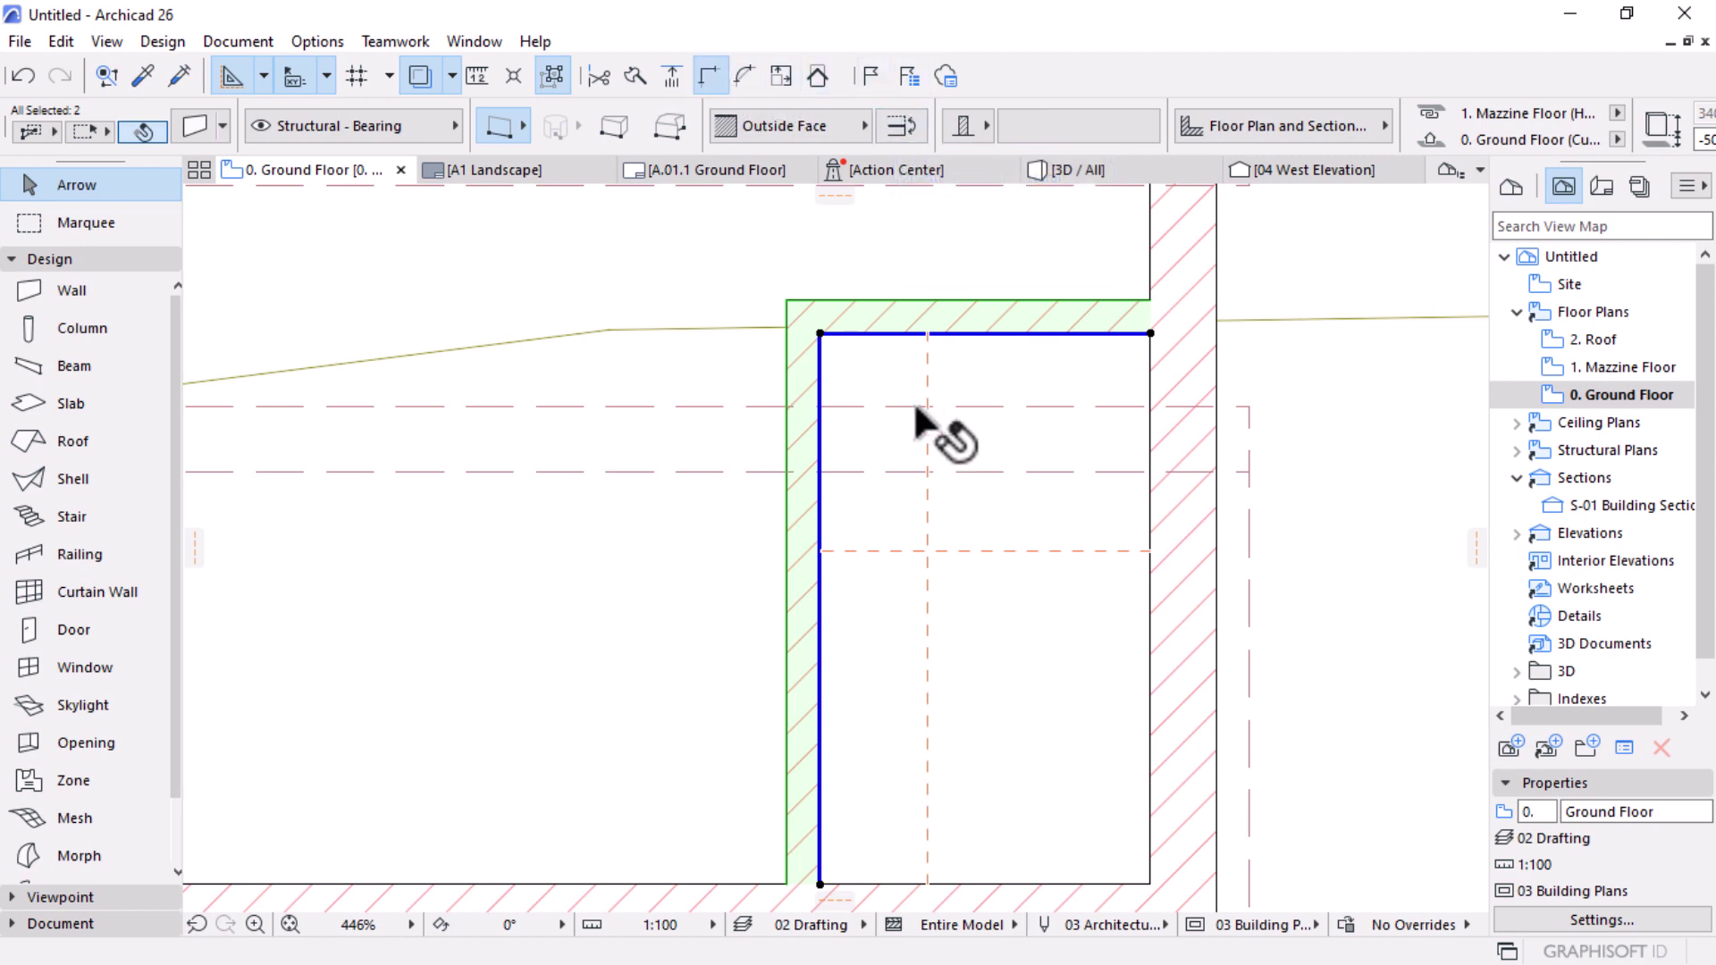
click(1162, 357)
Step: Select the partition walls and the outer walls in pairs to examine their reference lines and corner connections
click(1055, 335)
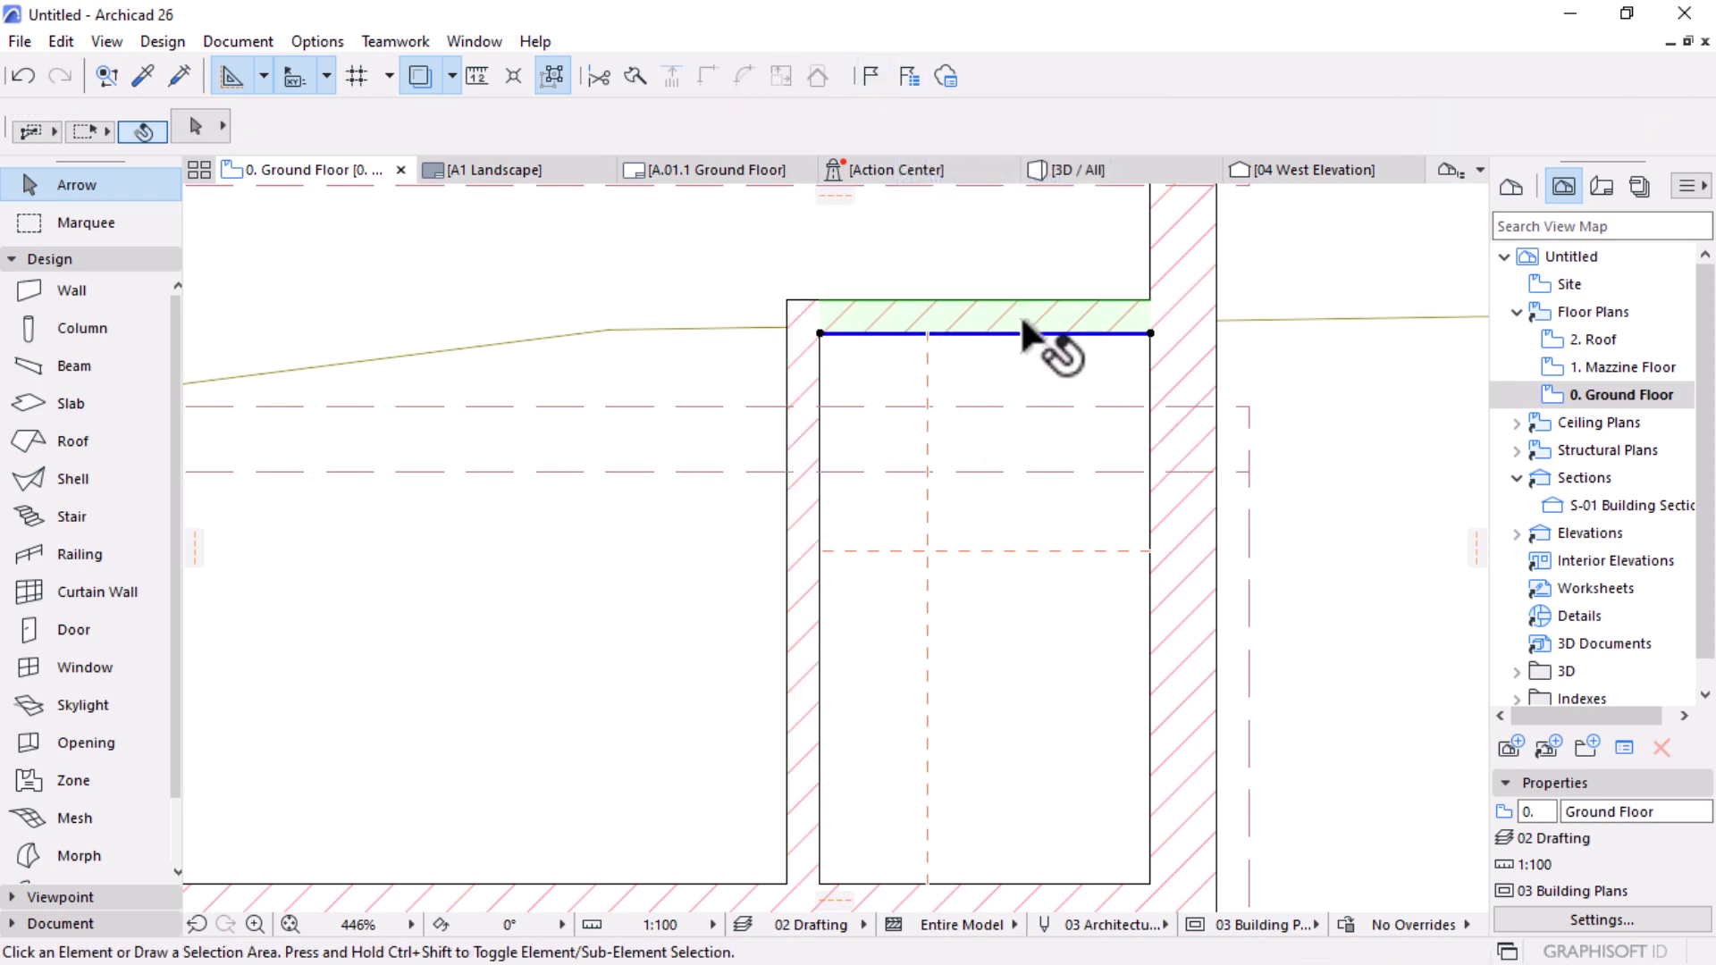
shift+click(802, 368)
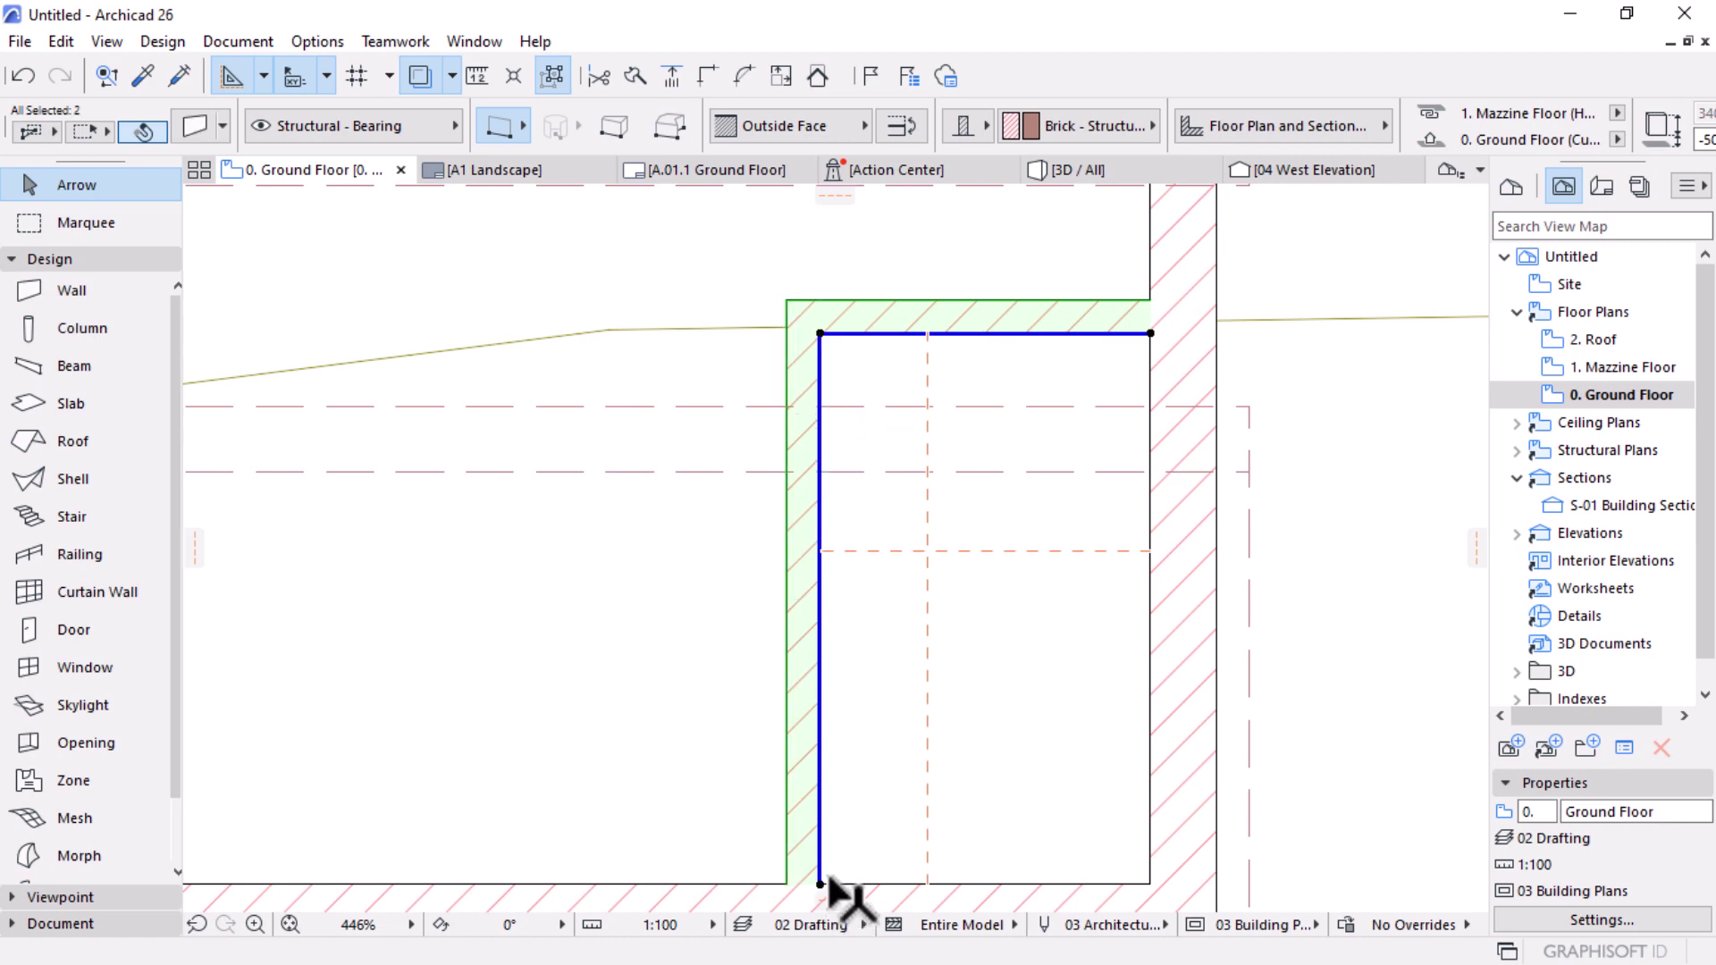
scroll(854, 805, down, 3)
scroll(856, 723, down, 1)
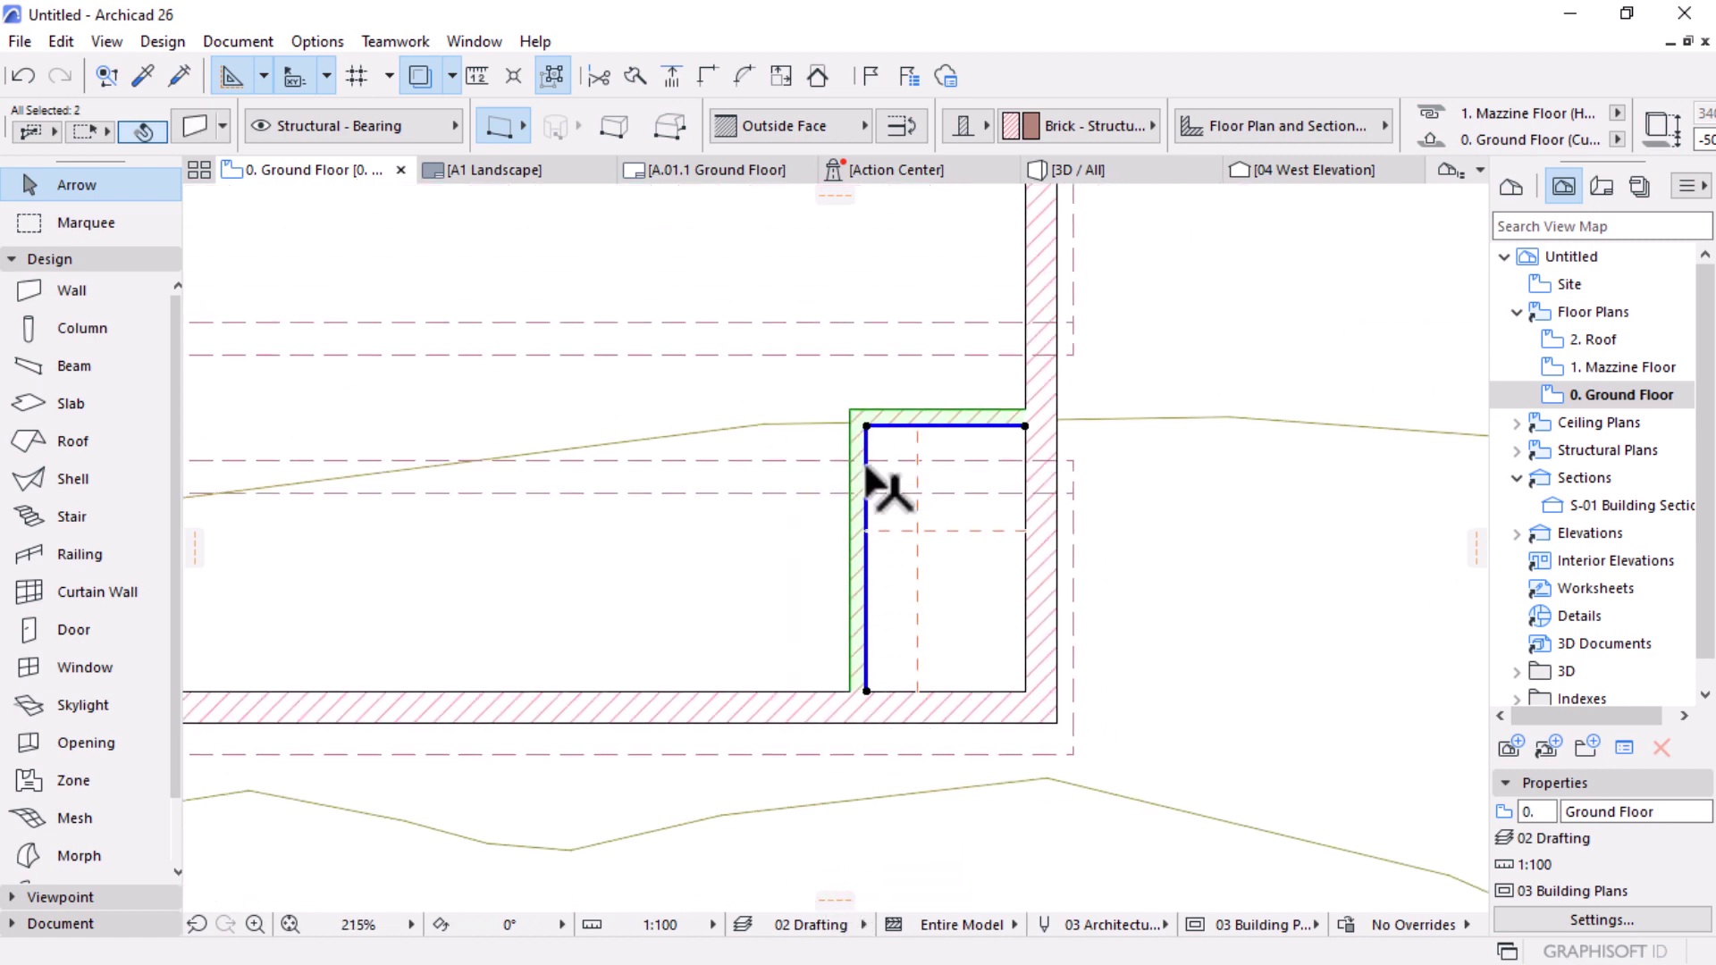
scroll(1062, 770, down, 1)
scroll(1062, 770, down, 3)
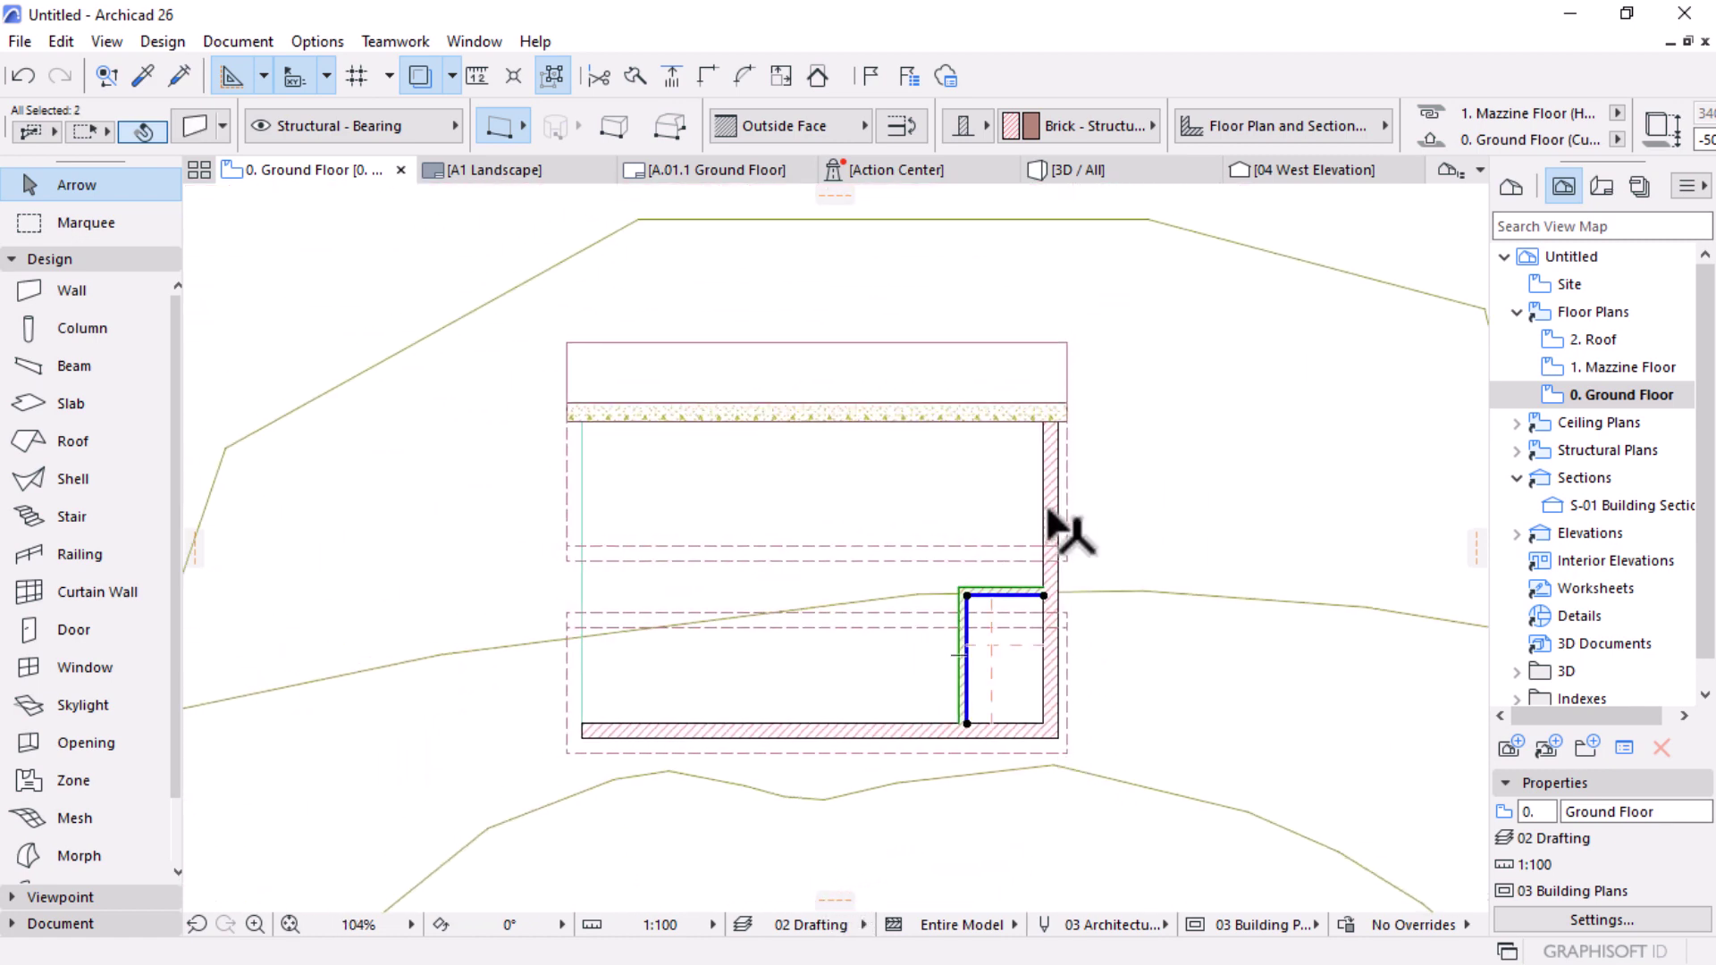
click(1048, 467)
shift+click(892, 731)
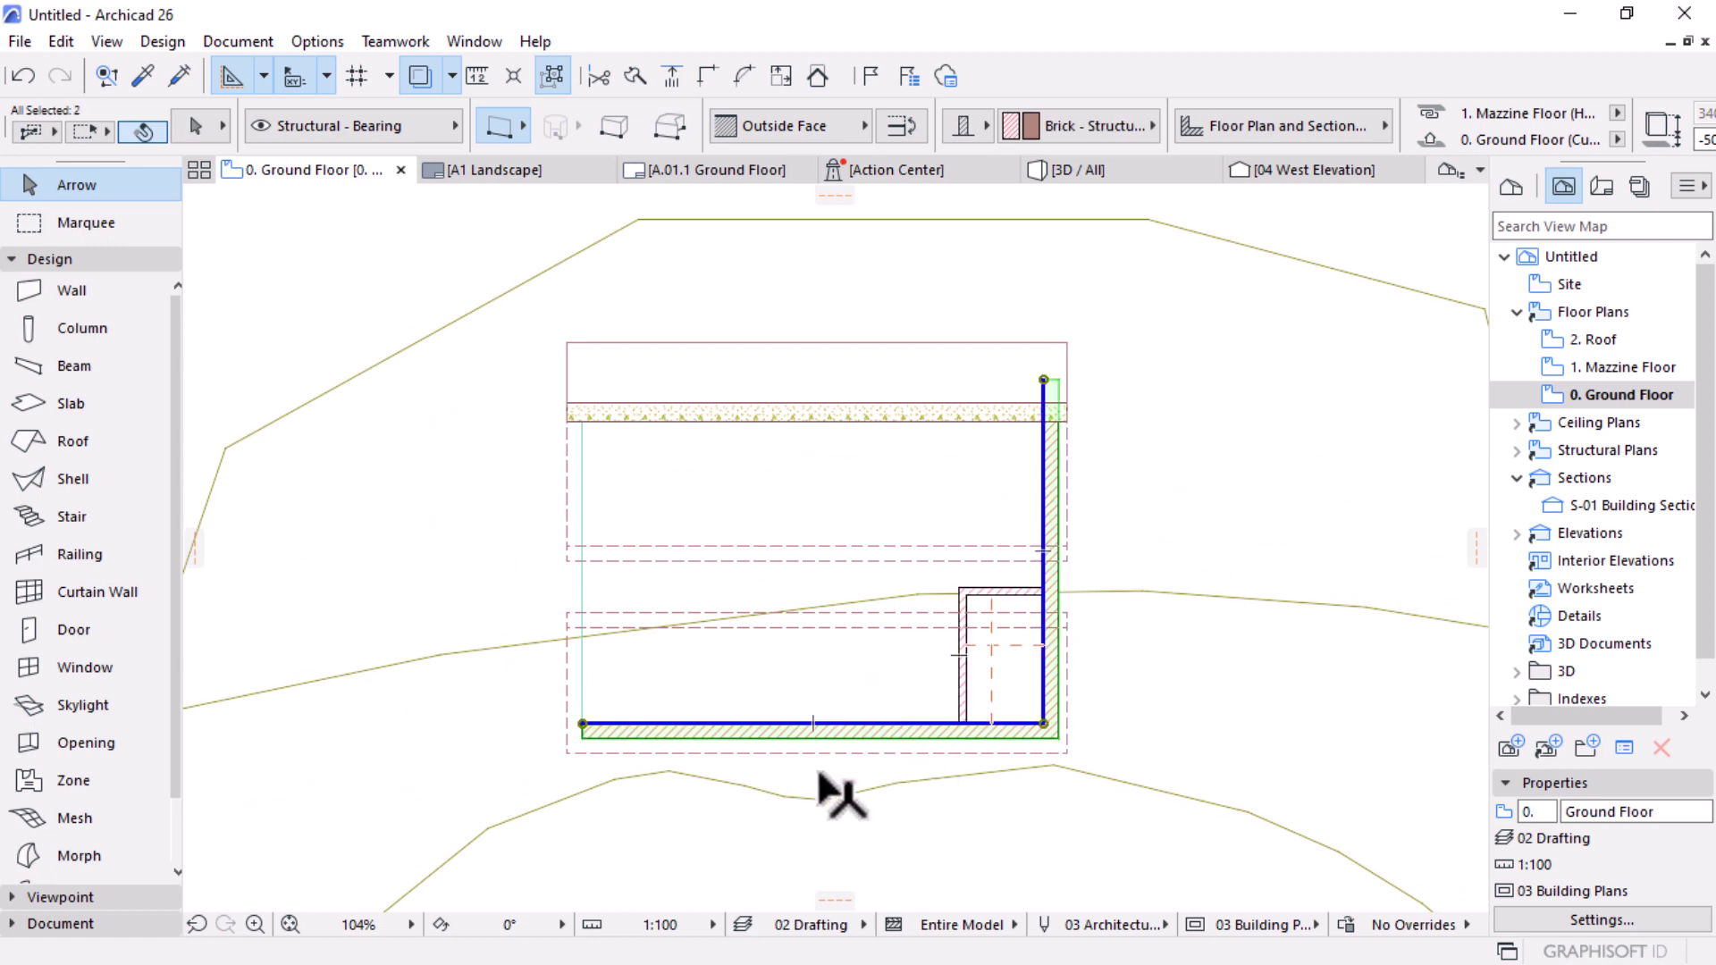
scroll(1011, 720, up, 5)
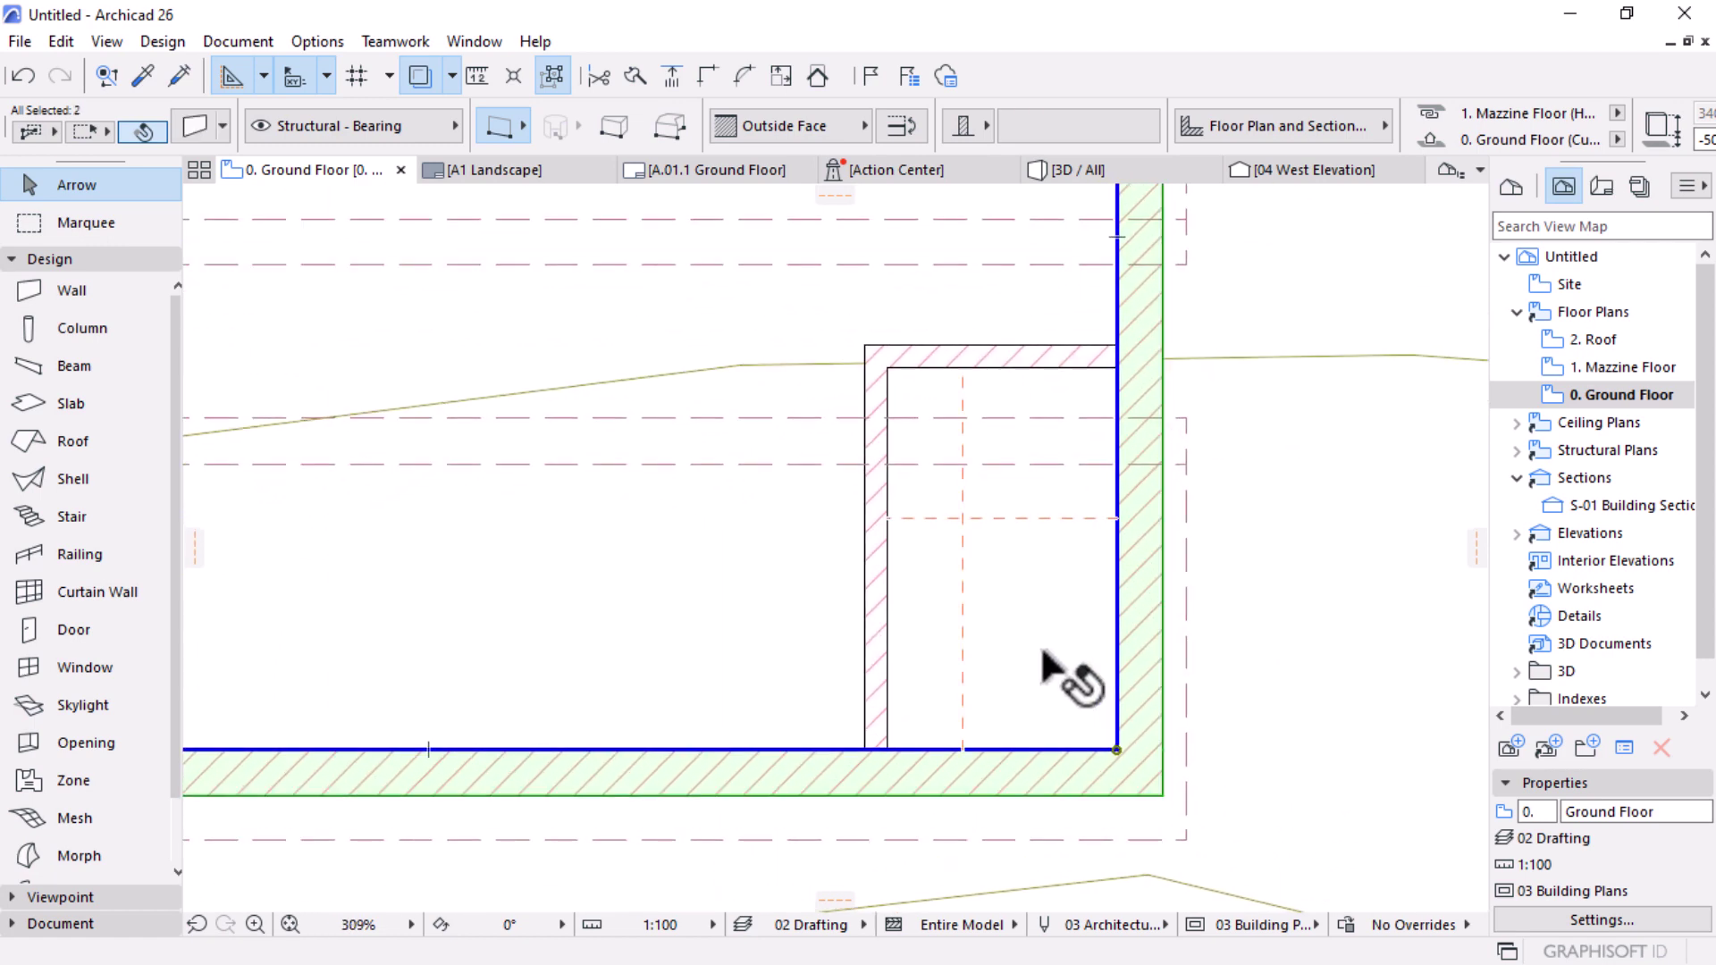
click(1068, 593)
scroll(1057, 567, down, 3)
middle_drag(980, 558, 958, 545)
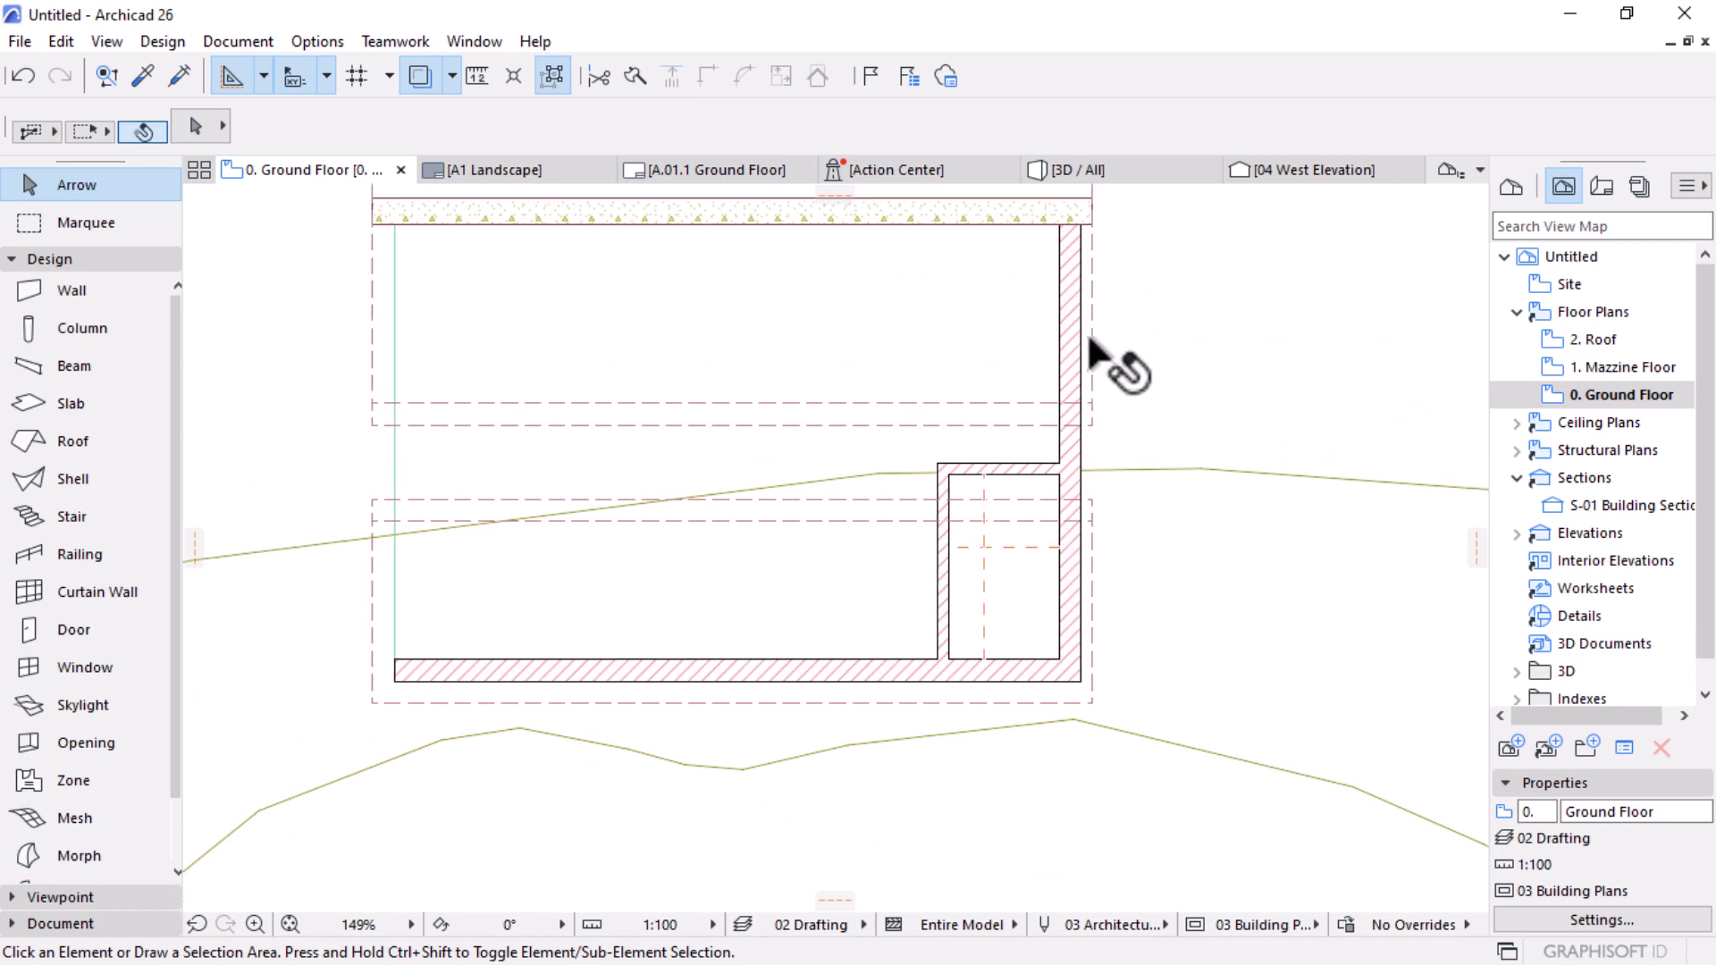
Step: Look at the finished ground floor plan in the 01 reference project, and return to the Untitled project
middle_drag(1019, 425, 984, 494)
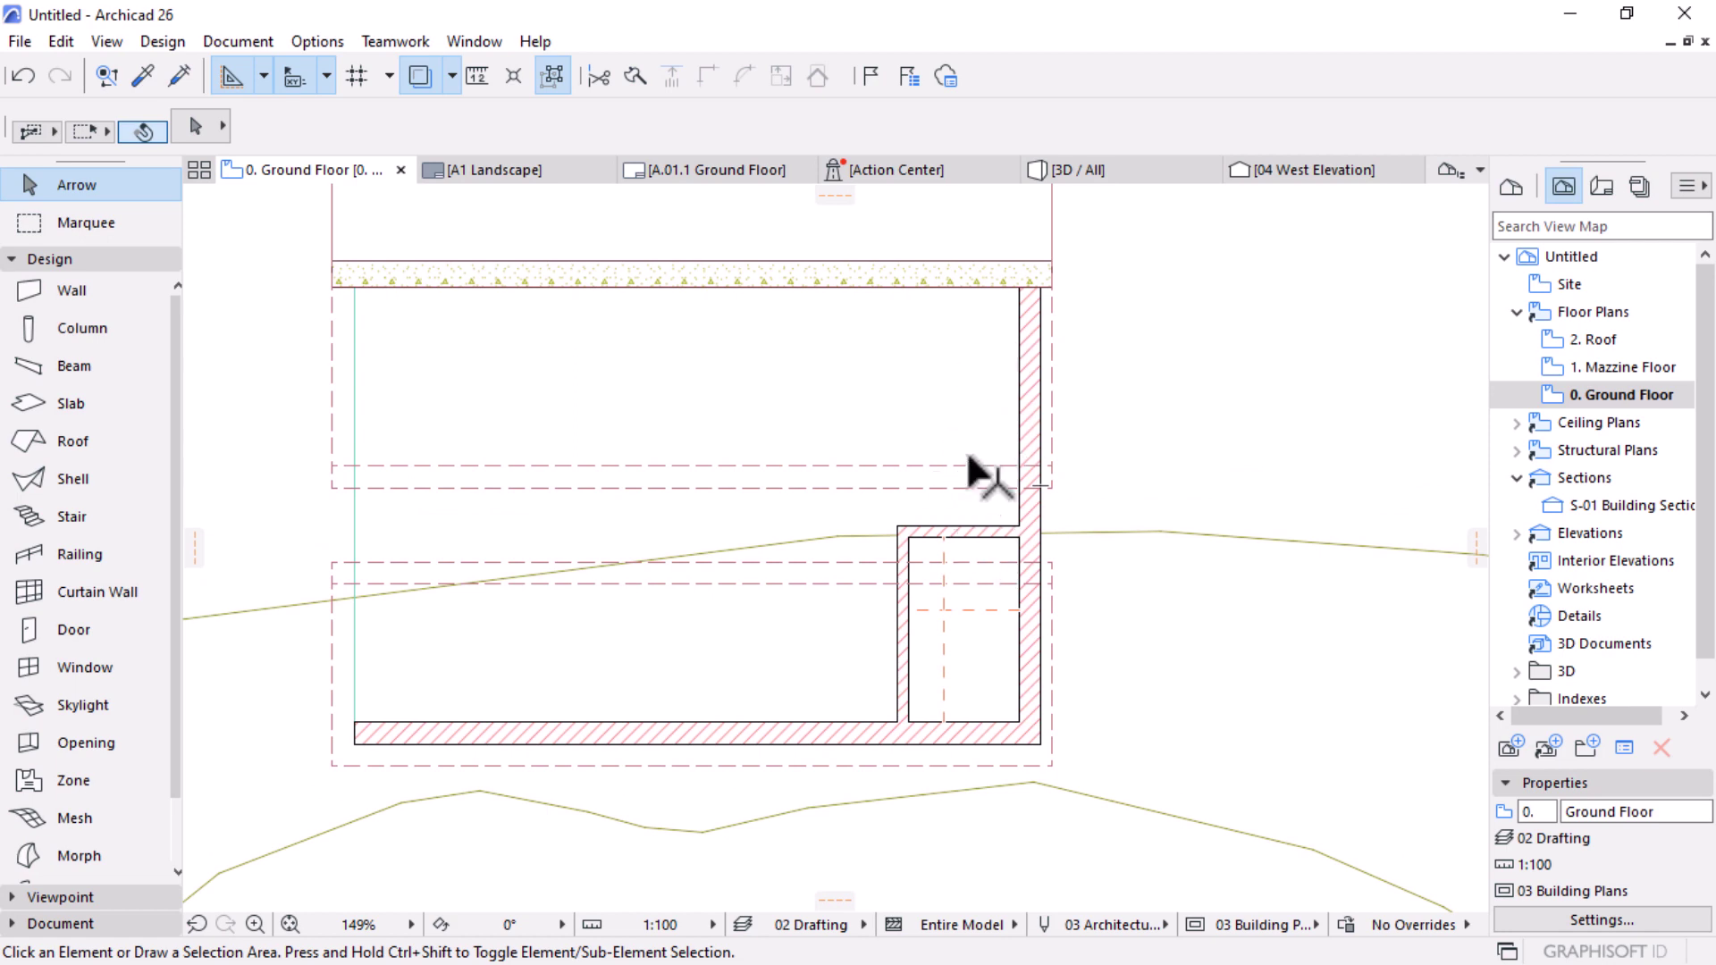
key(super)
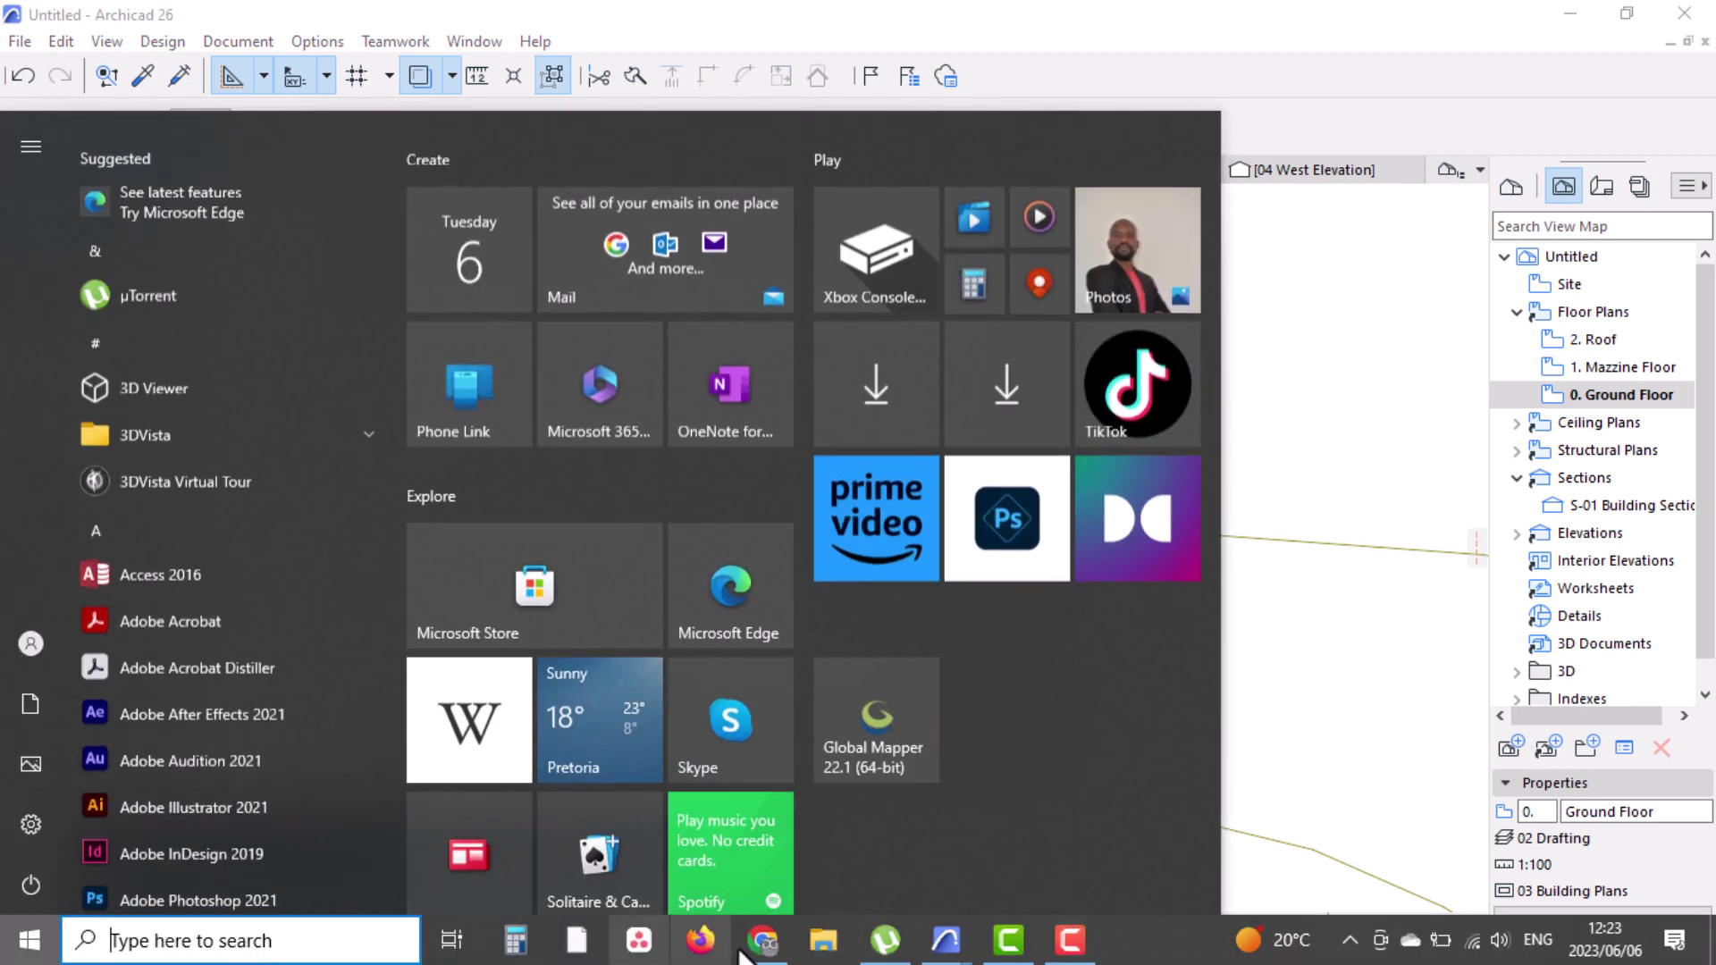
mouse_move(946, 941)
click(850, 838)
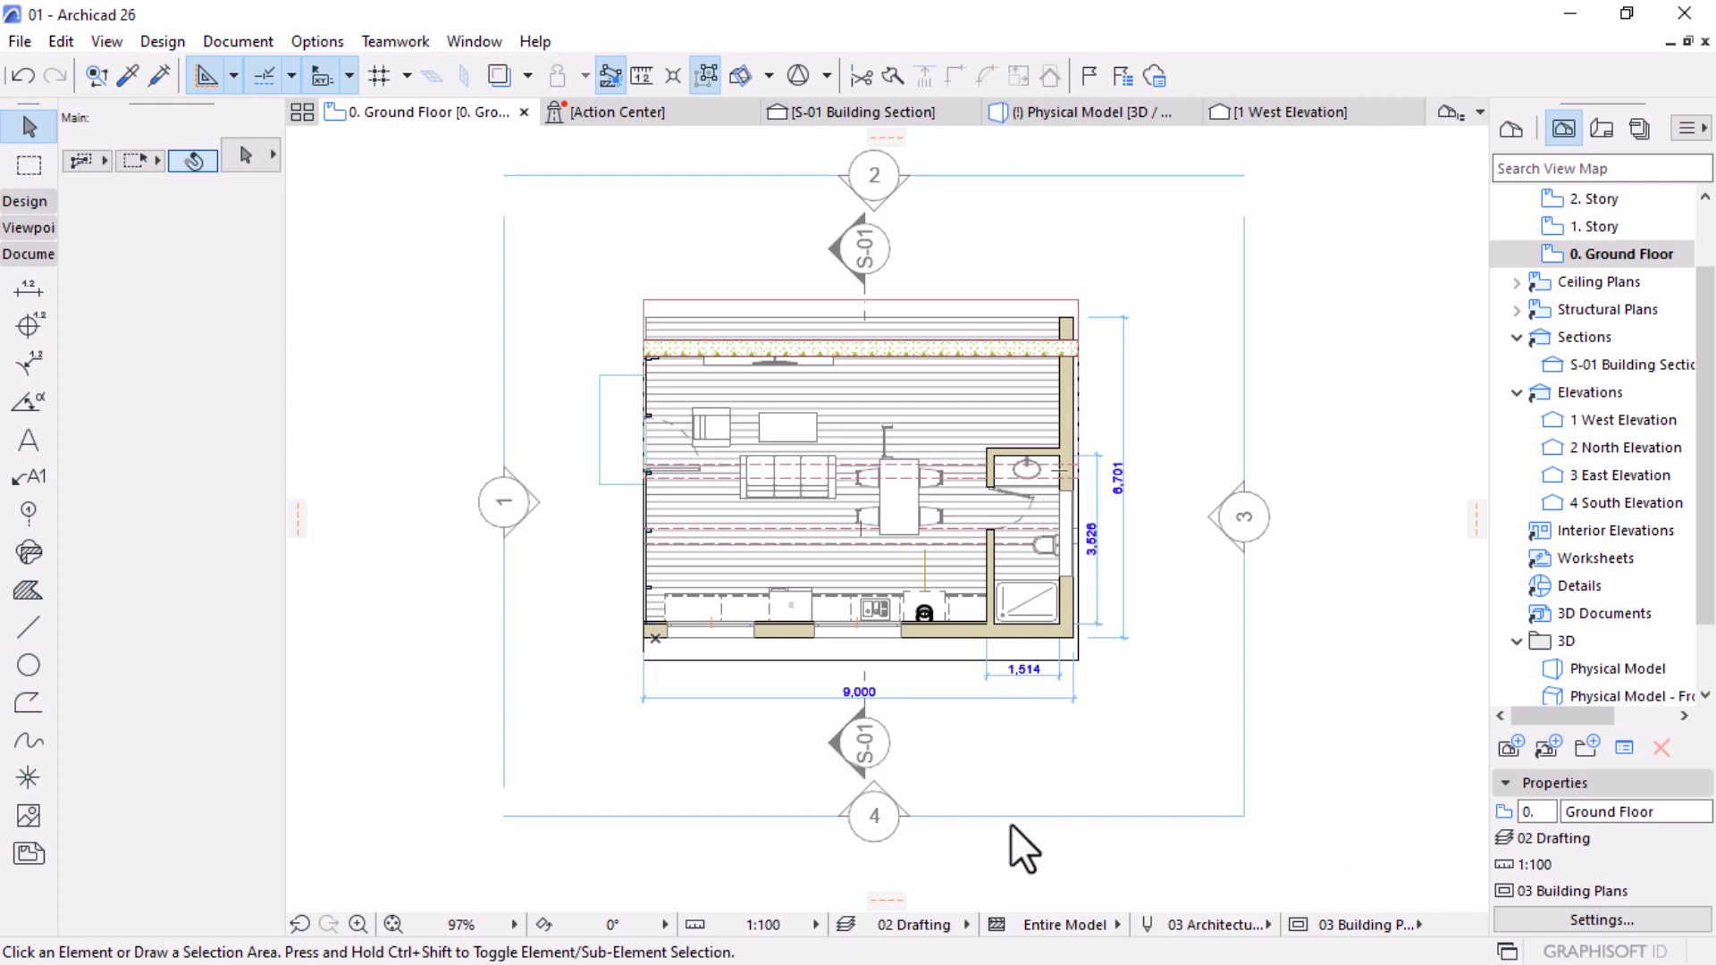
key(super)
mouse_move(946, 940)
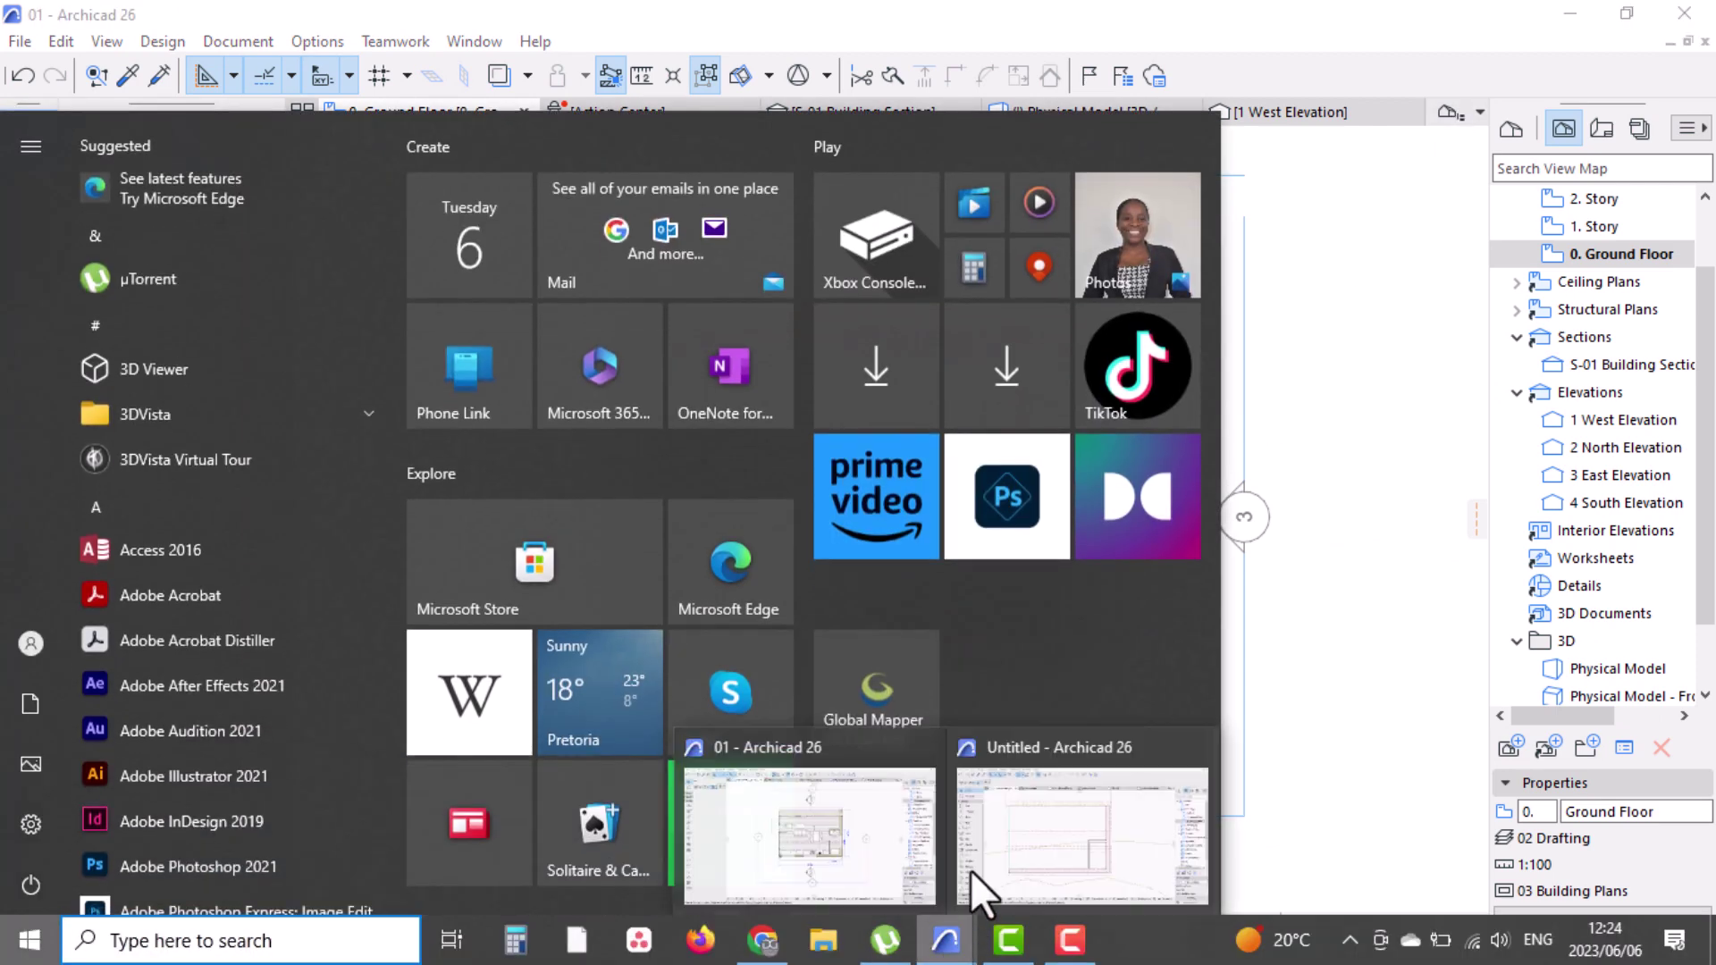
click(1027, 819)
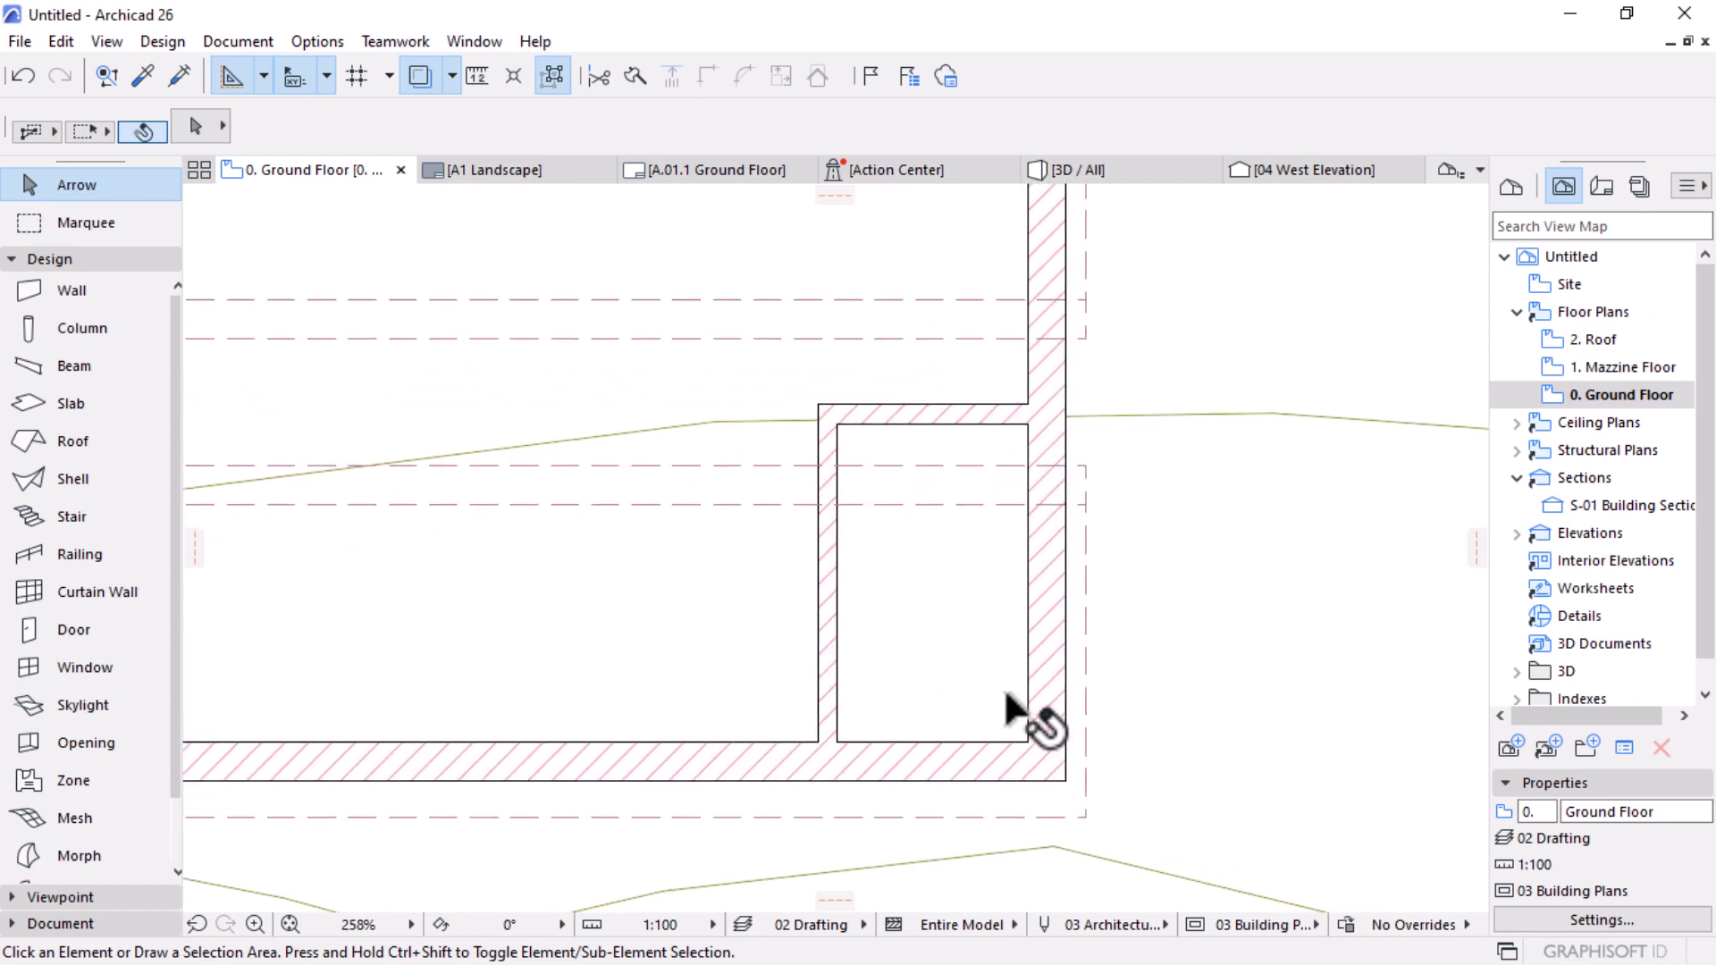
Step: Create a vertical guide line 3500 mm long from the inner face of the lower outer wall, through the corner room
click(1008, 695)
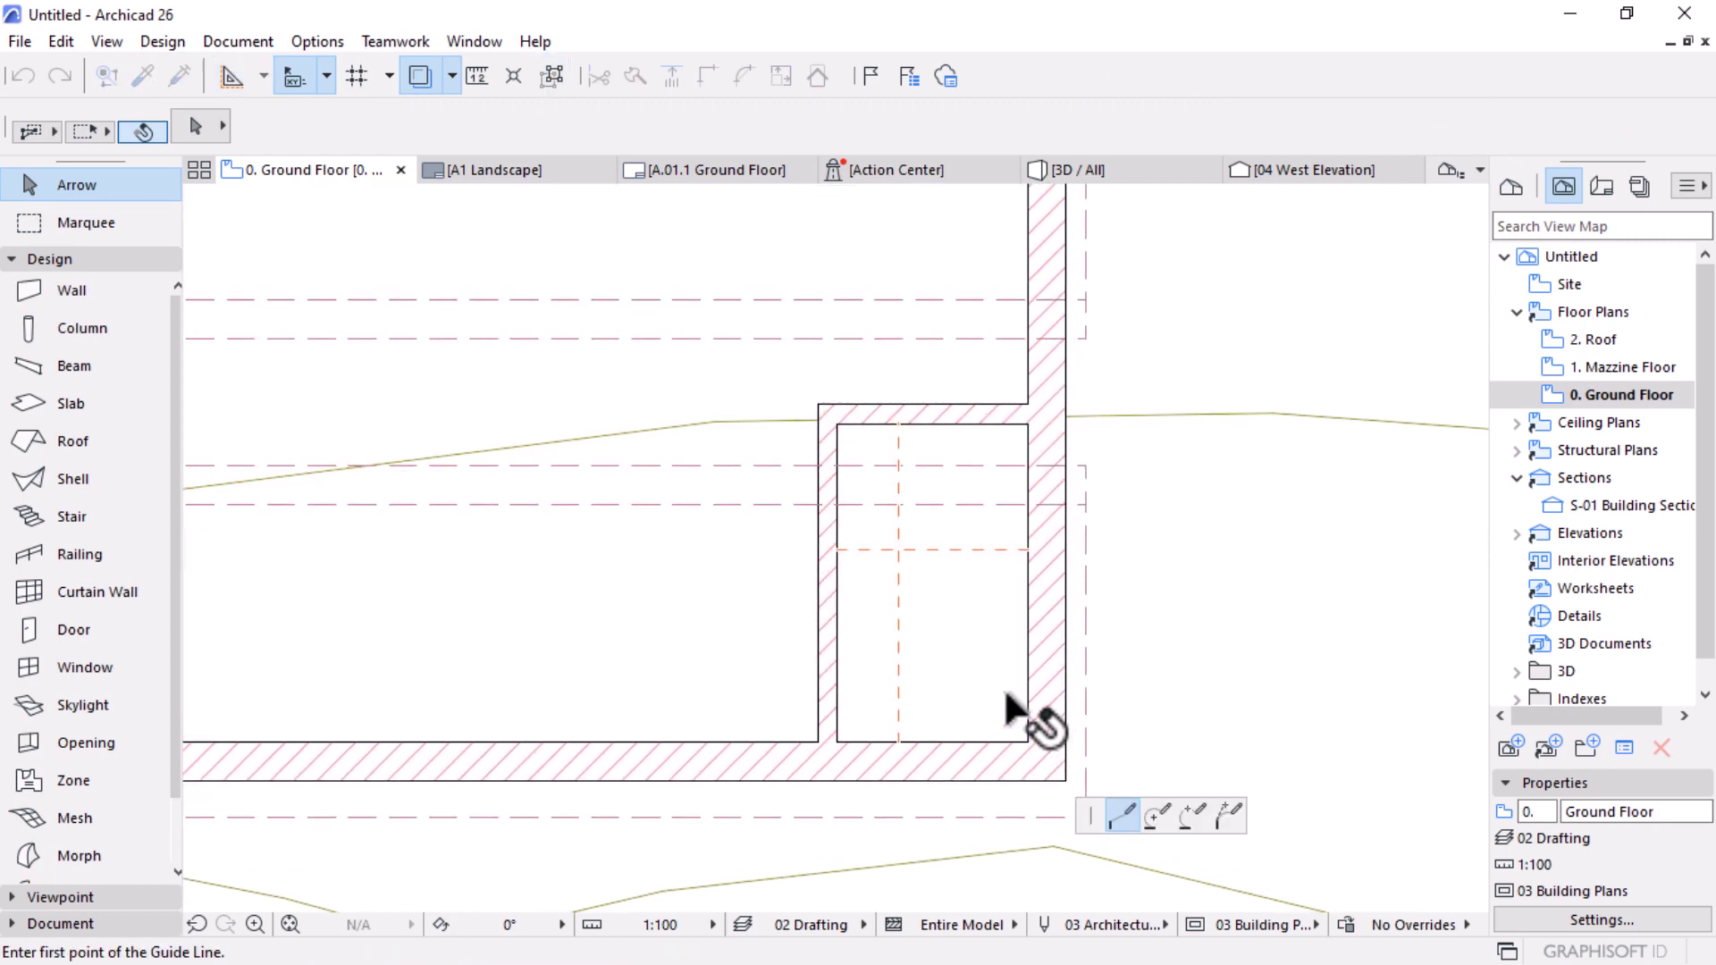
click(967, 742)
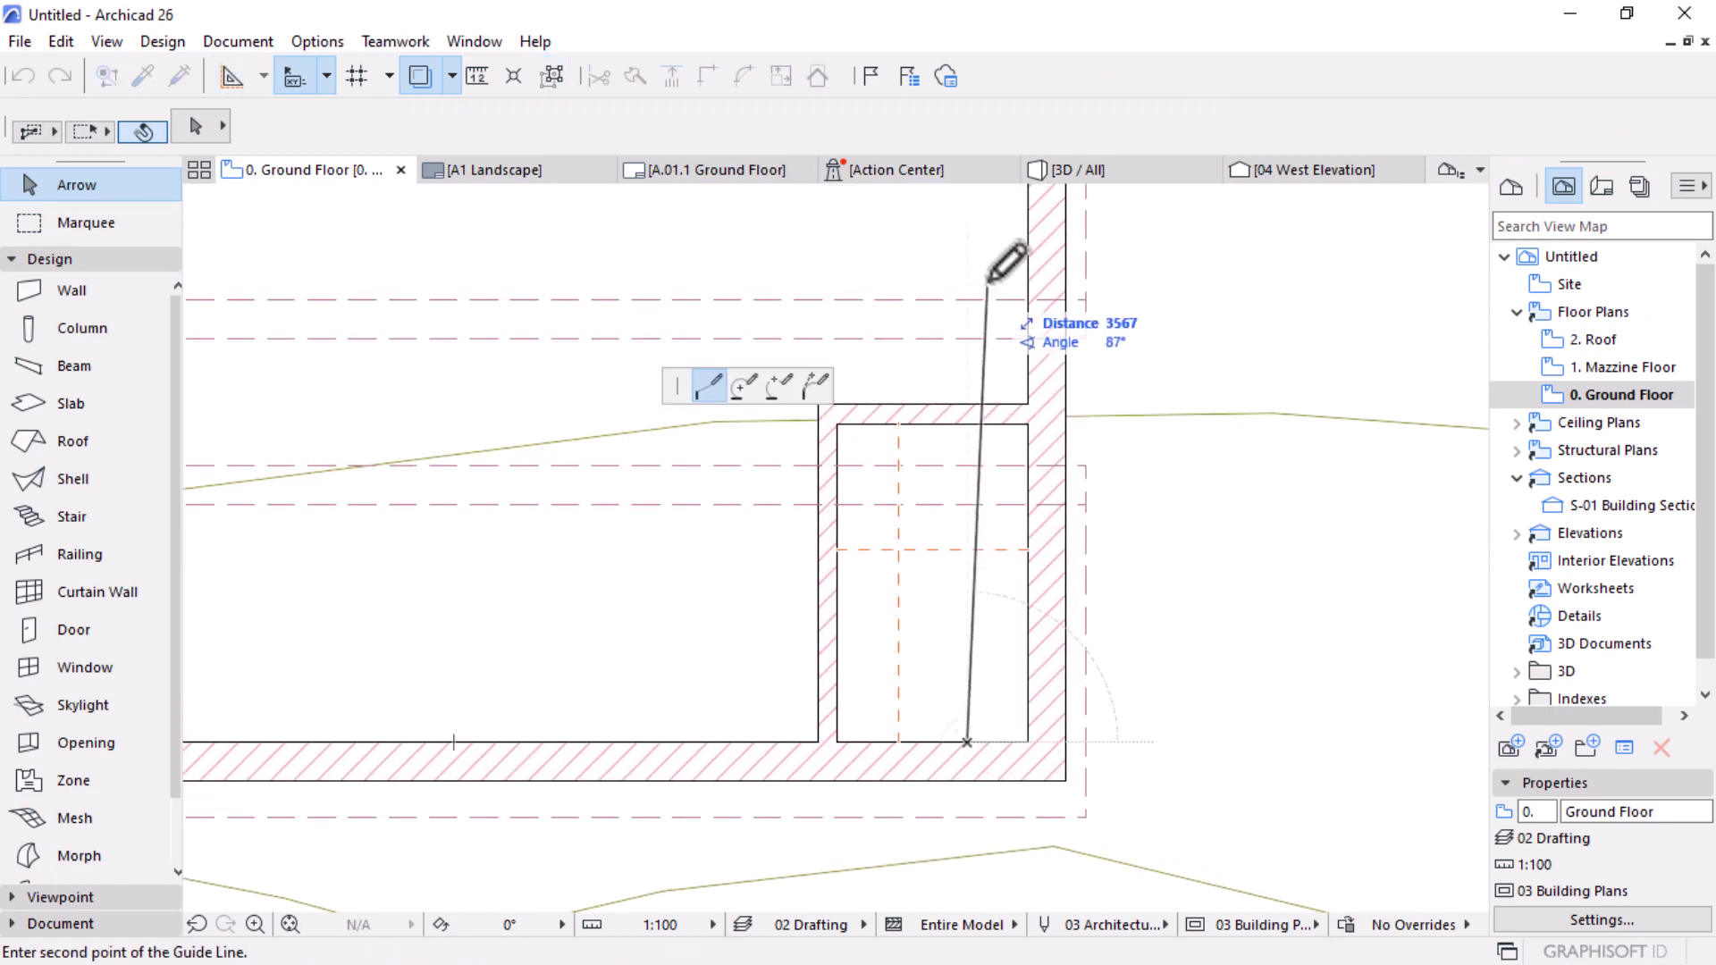
text(3)
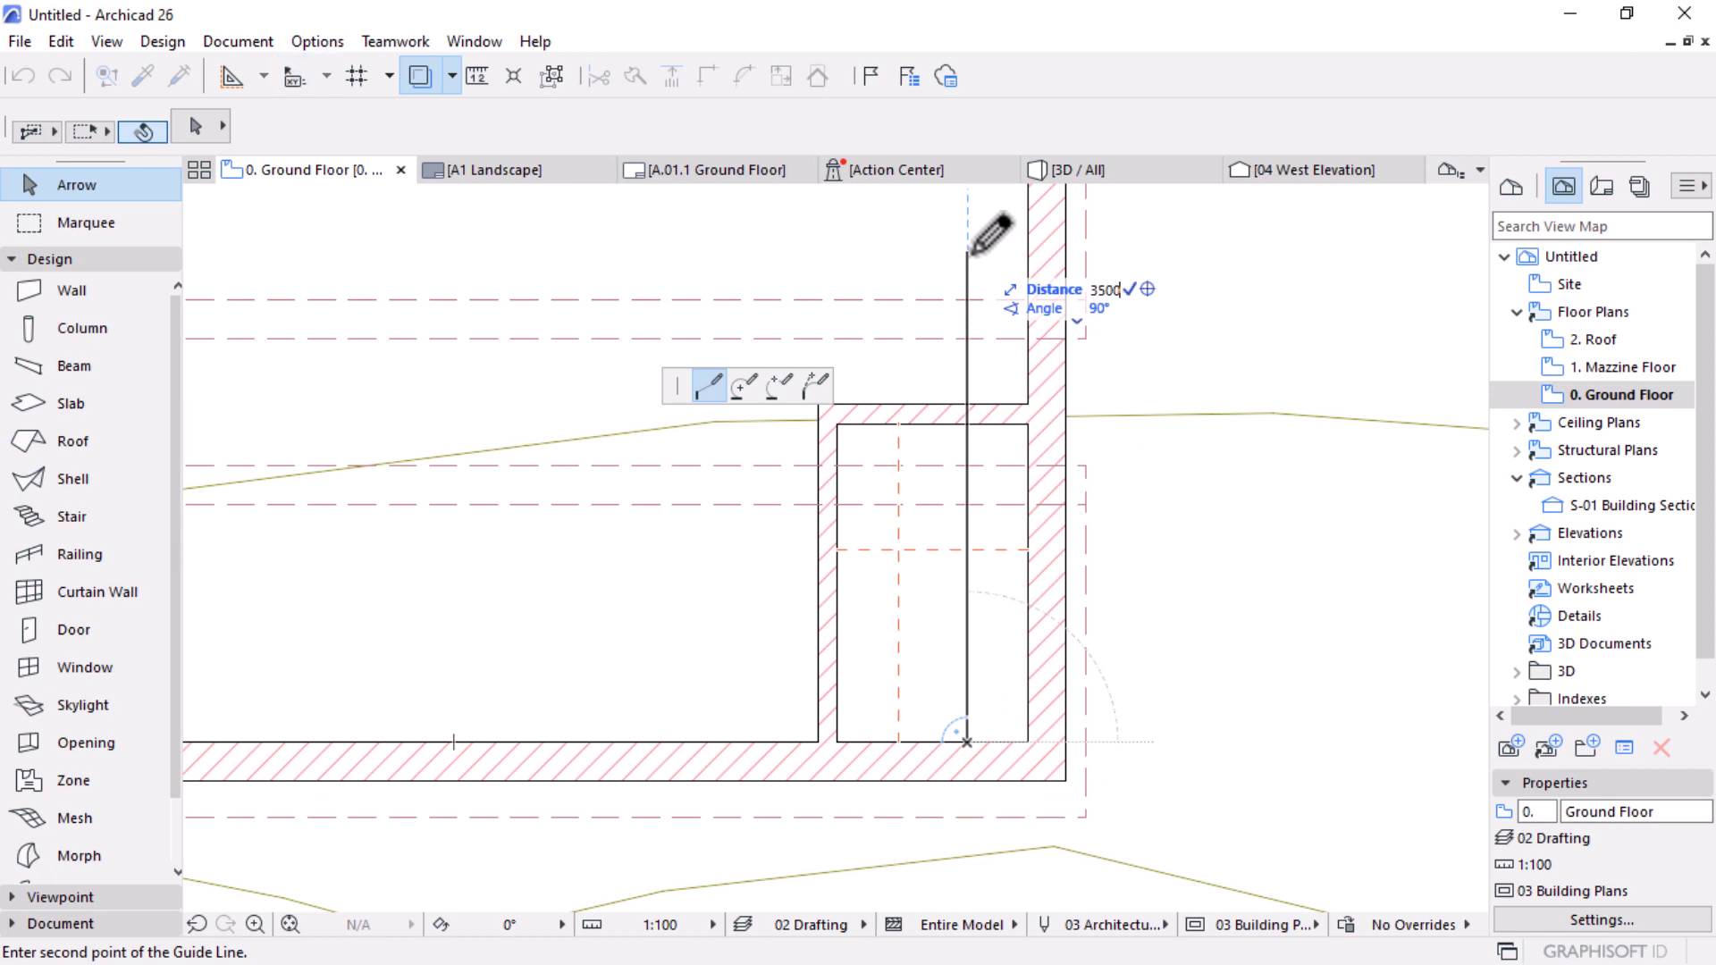
key(Return)
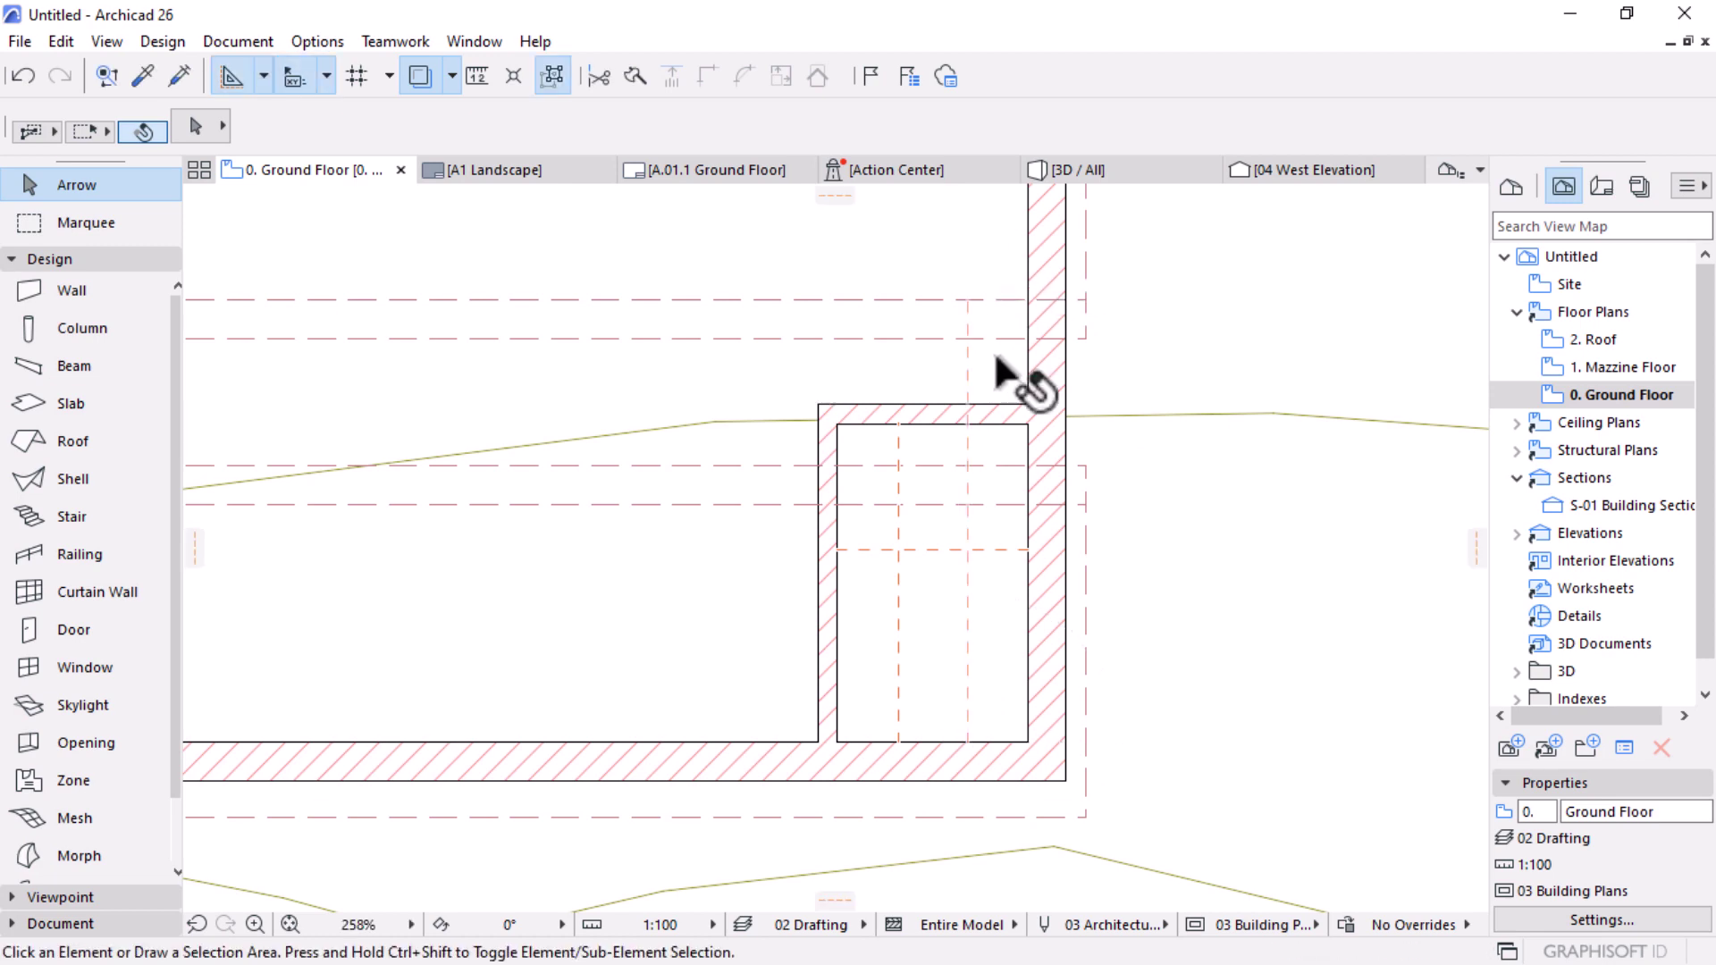
Step: Move the corner room's horizontal partition wall up 1000 mm to the end of the 3500 mm guide line
click(988, 413)
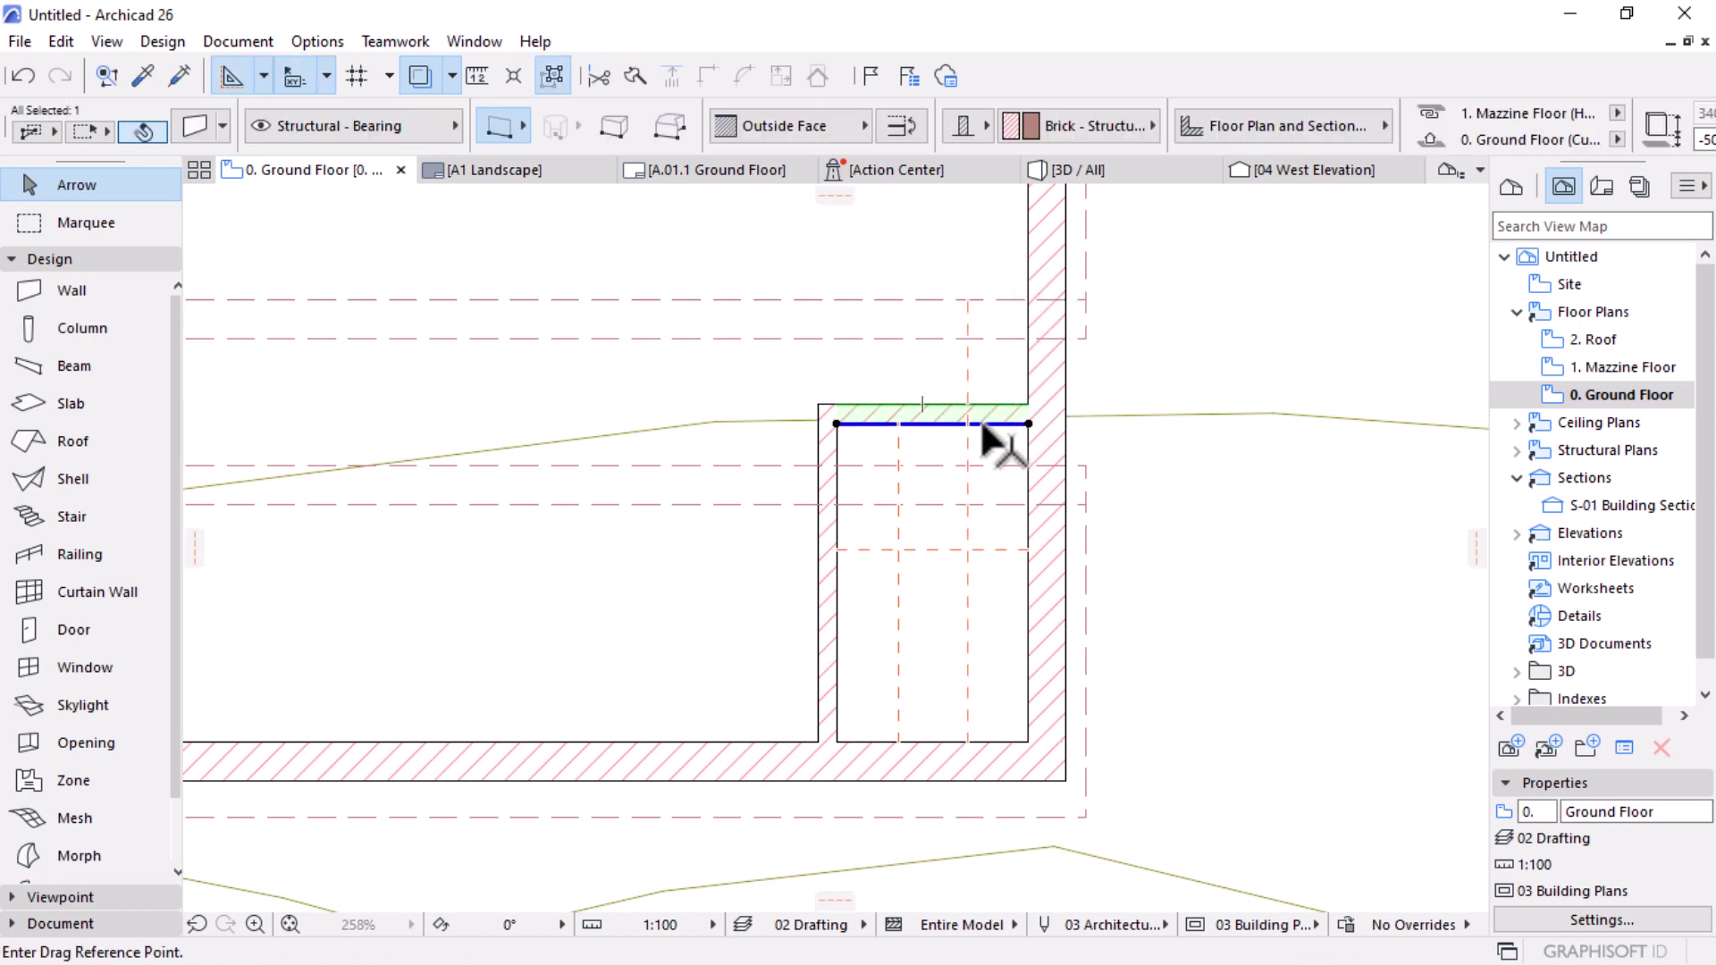
key(ctrl+d)
click(983, 422)
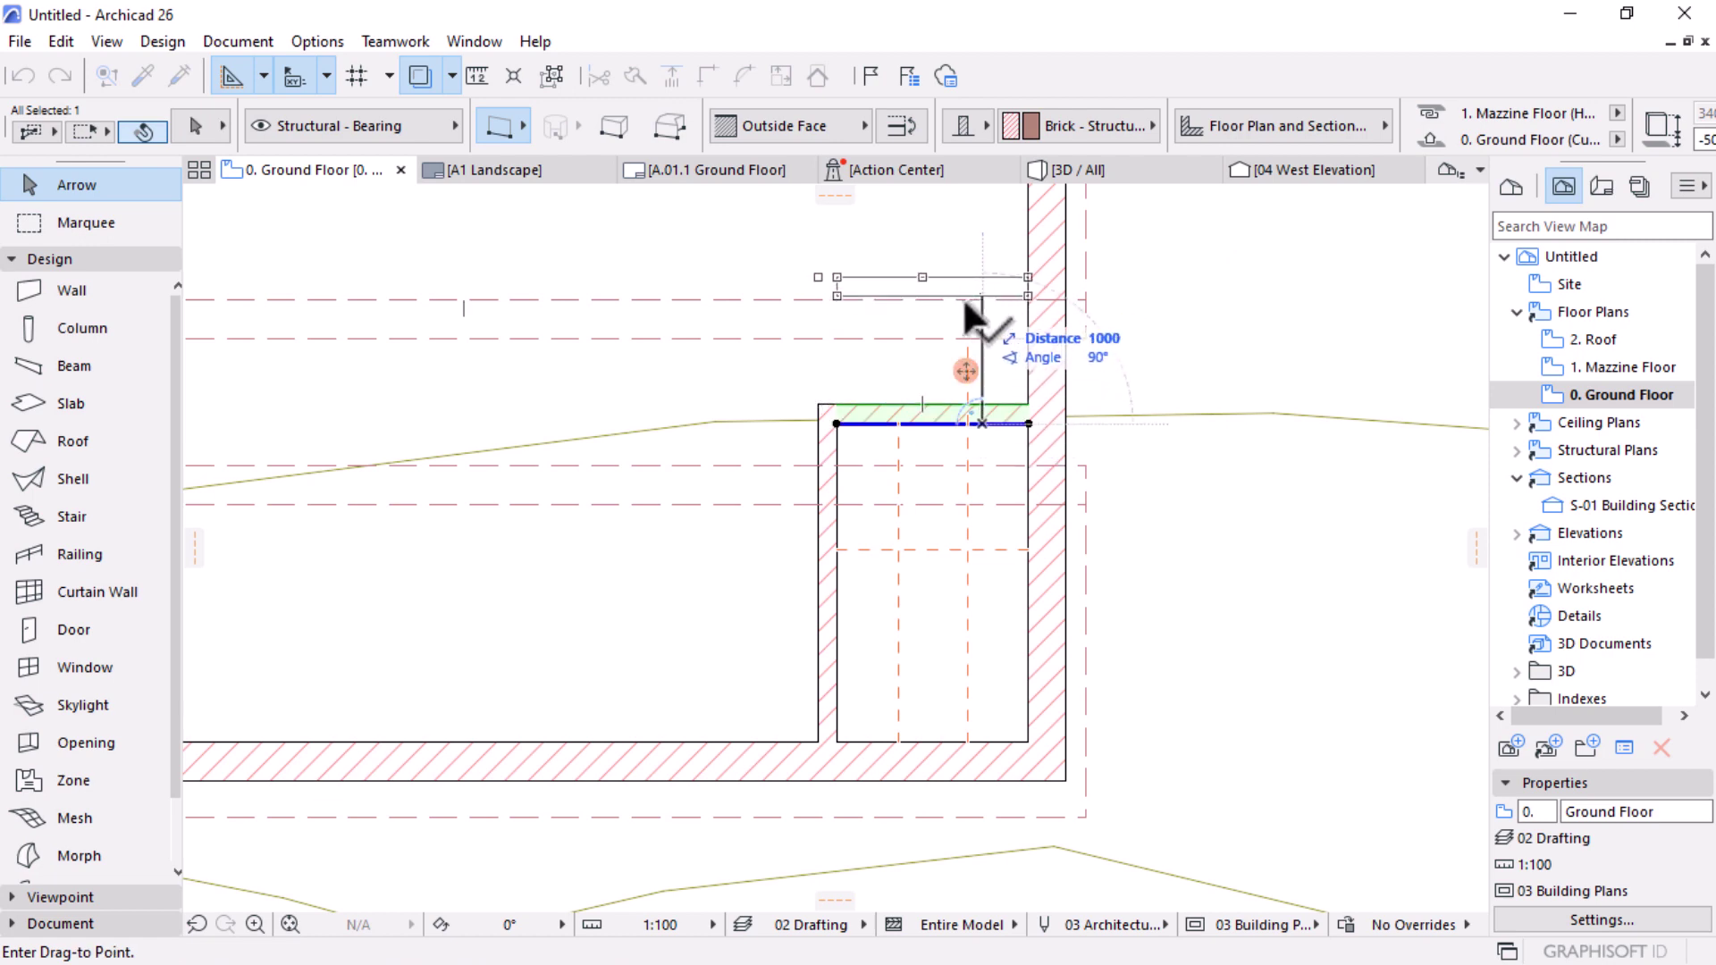
click(967, 302)
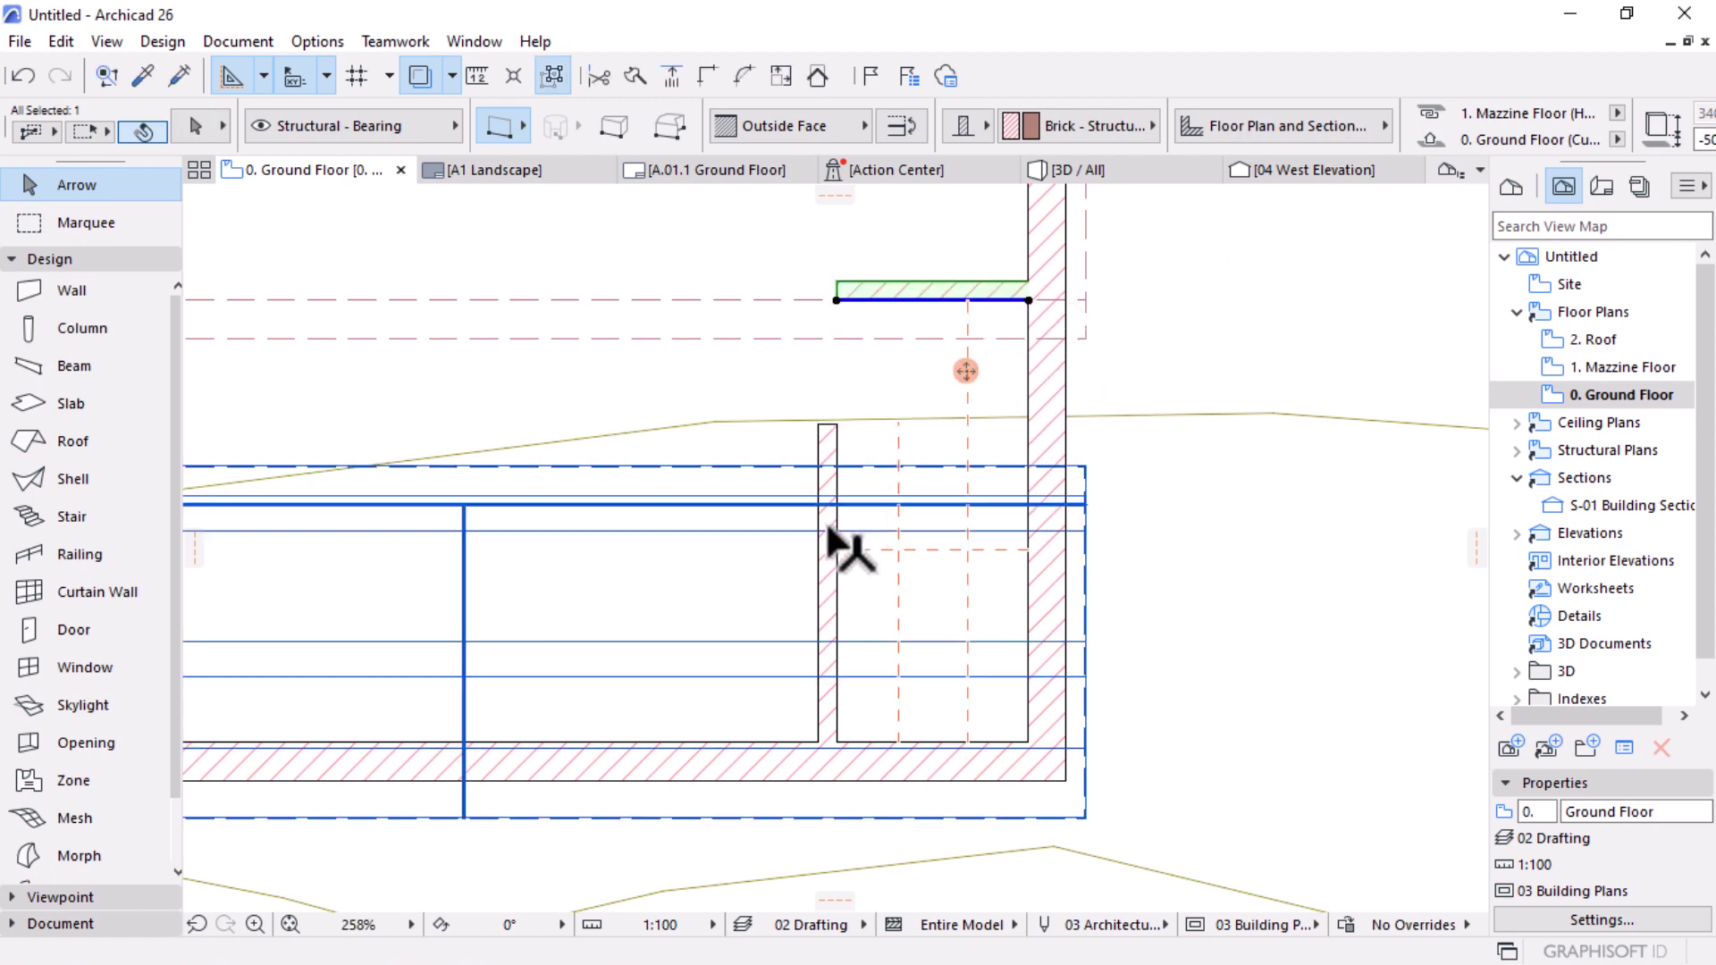
Step: Intersect the moved horizontal partition wall with the vertical partition wall to close the room's corner
shift+click(831, 442)
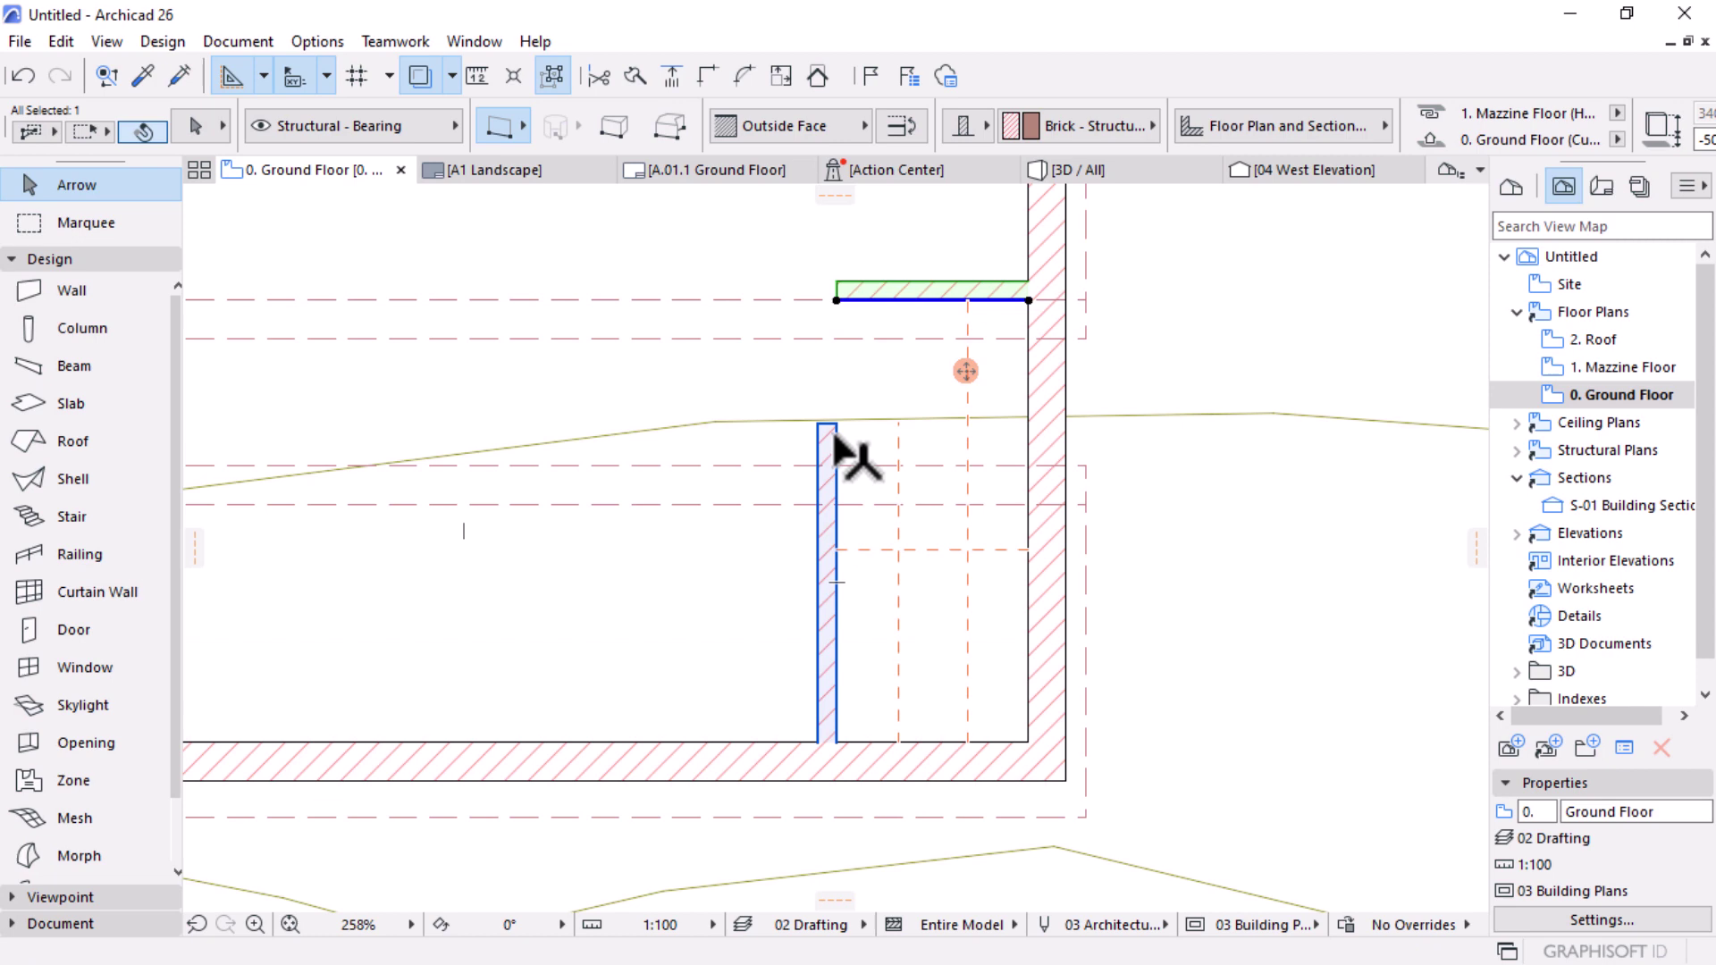
click(699, 74)
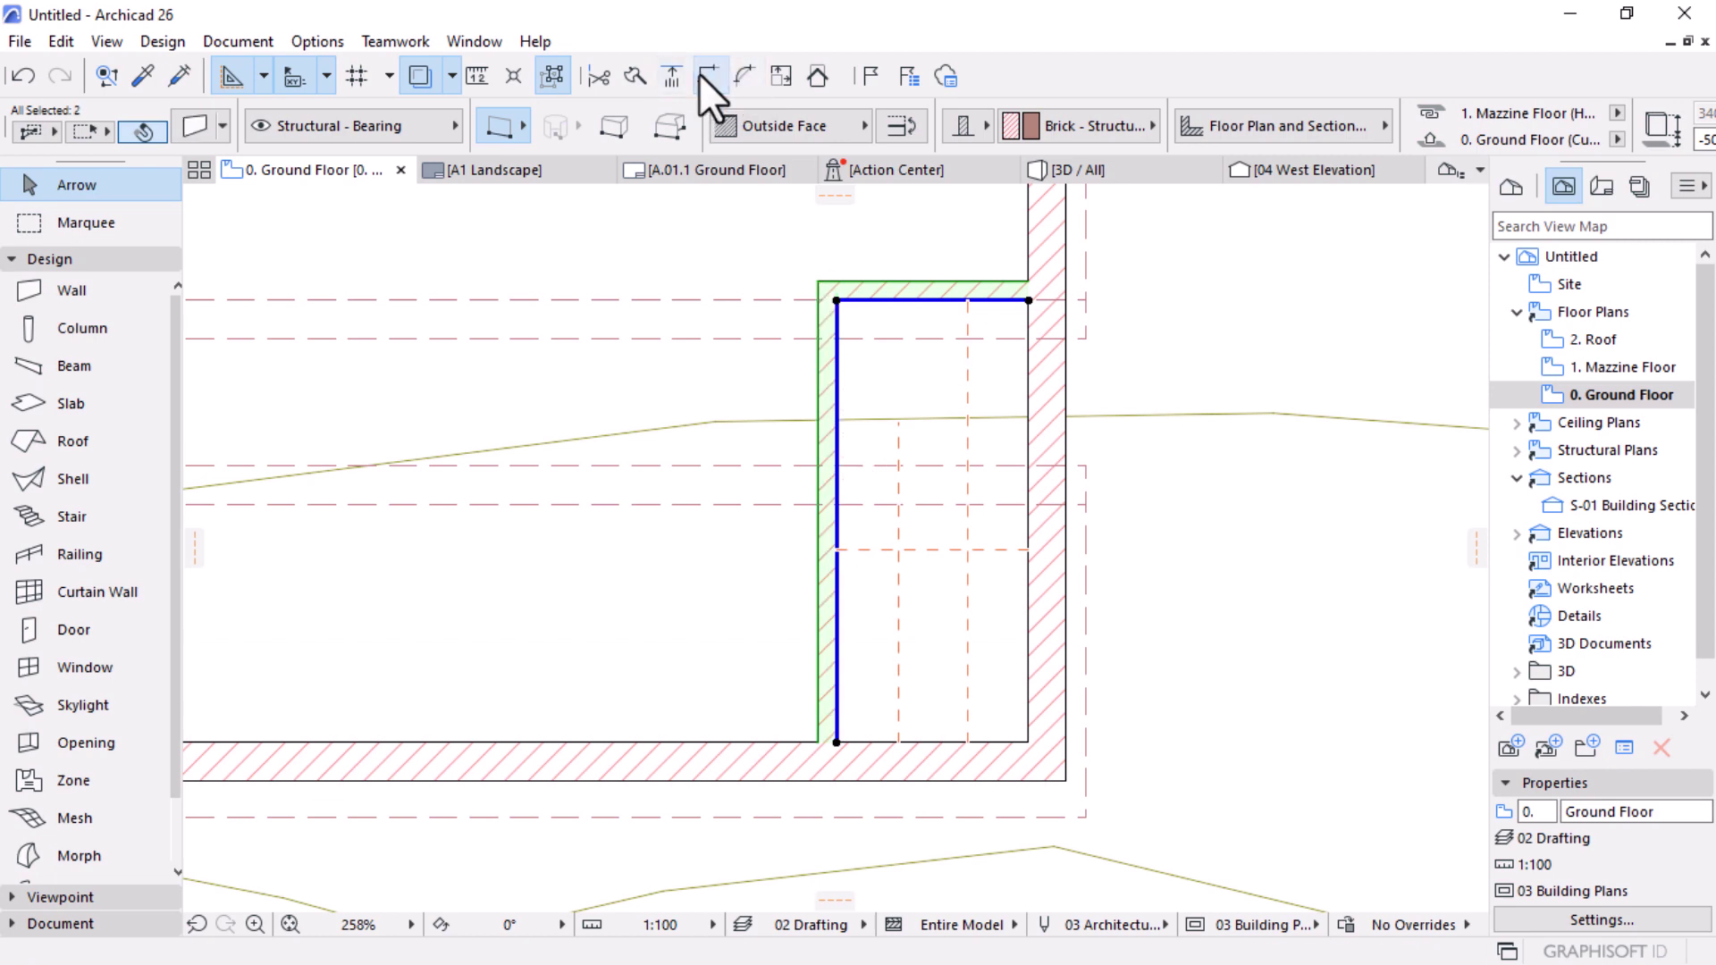
click(1117, 478)
scroll(1113, 468, down, 2)
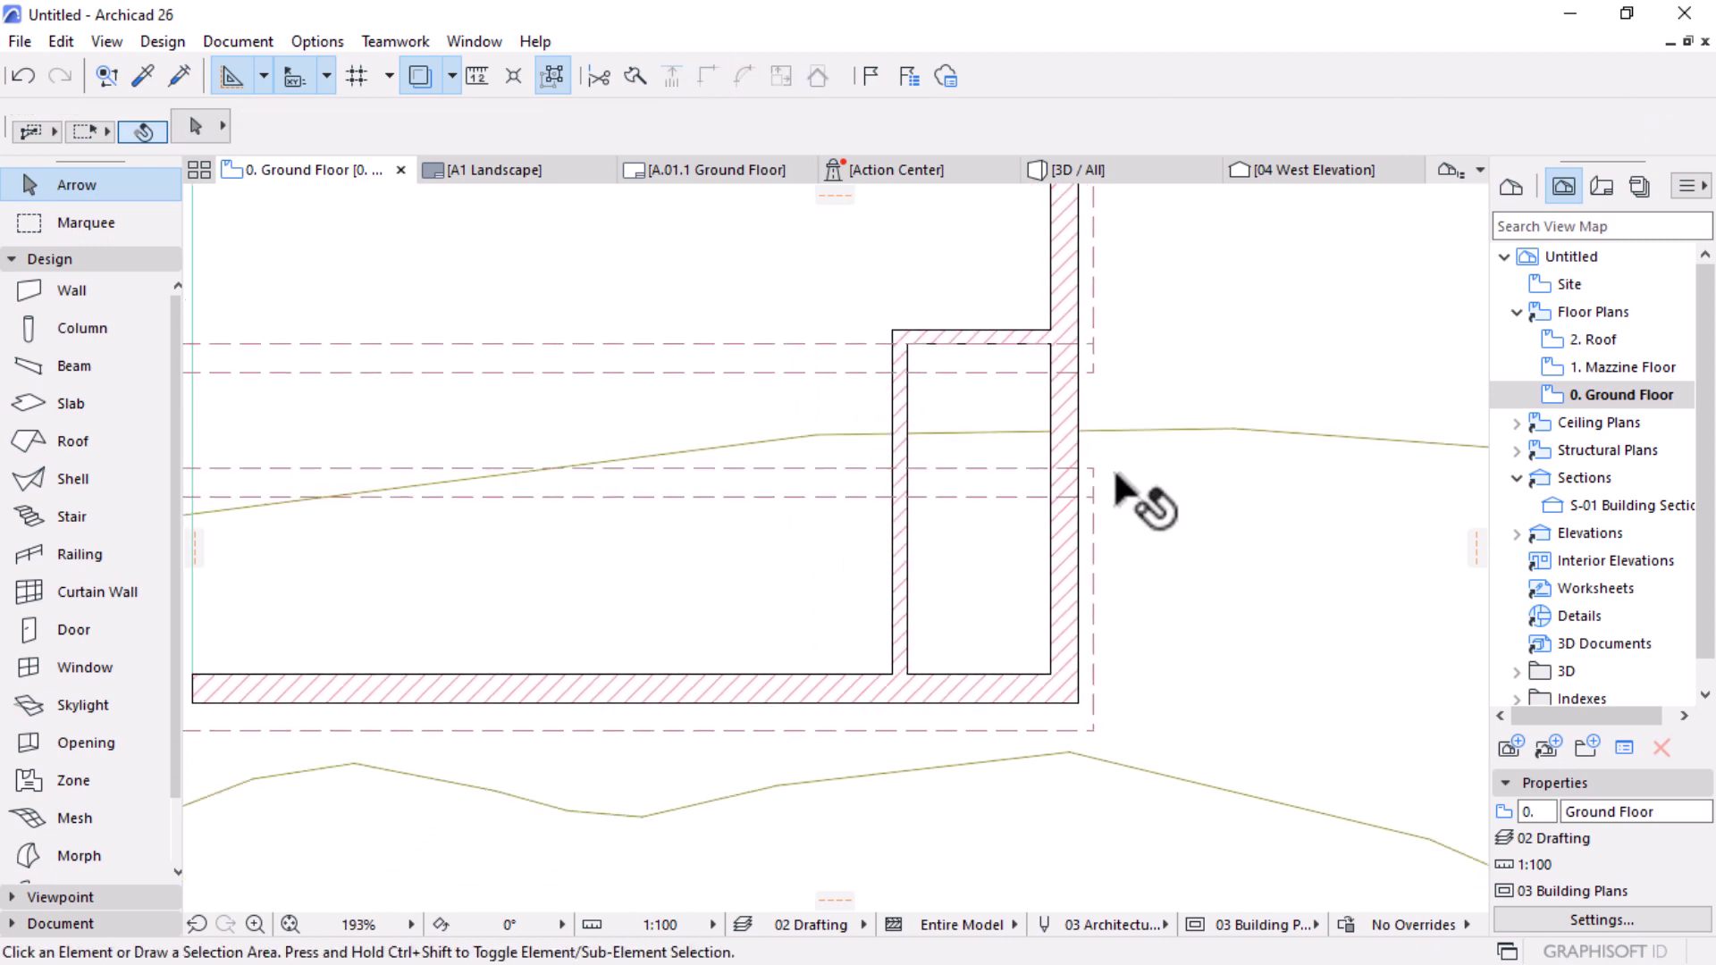
scroll(1113, 469, down, 4)
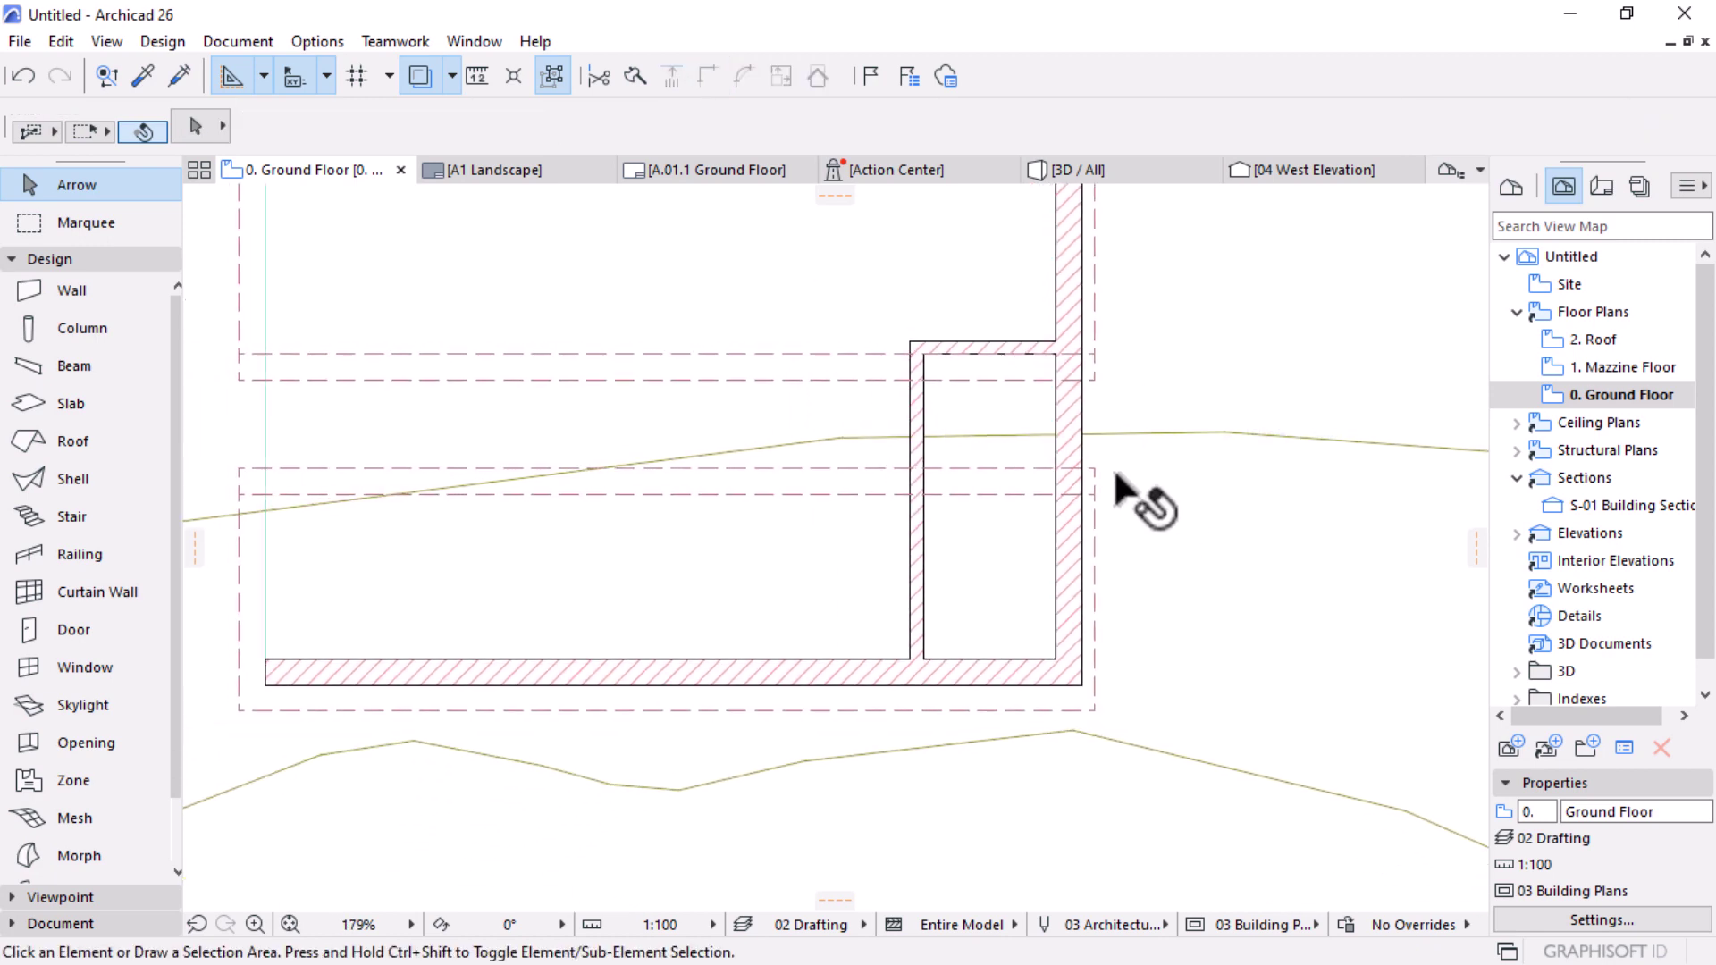
Step: Examine the 3D model from several angles, including the partition walls and the space between the roof shells
click(1129, 176)
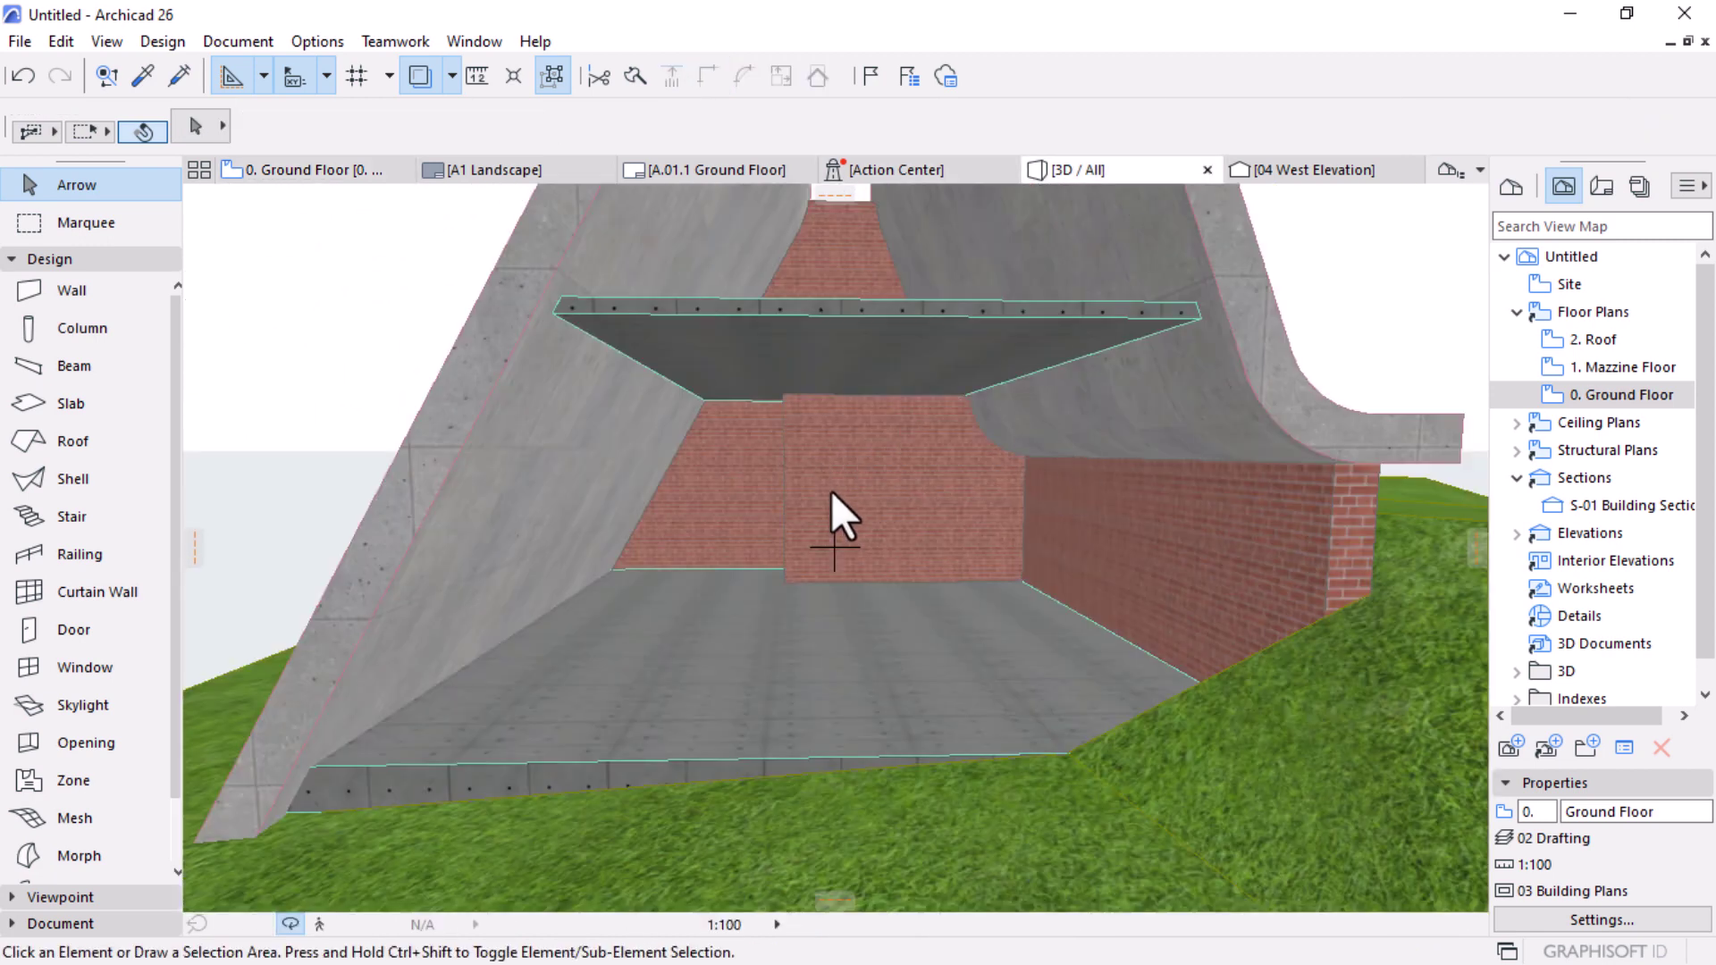
shift+middle_drag(807, 476, 866, 476)
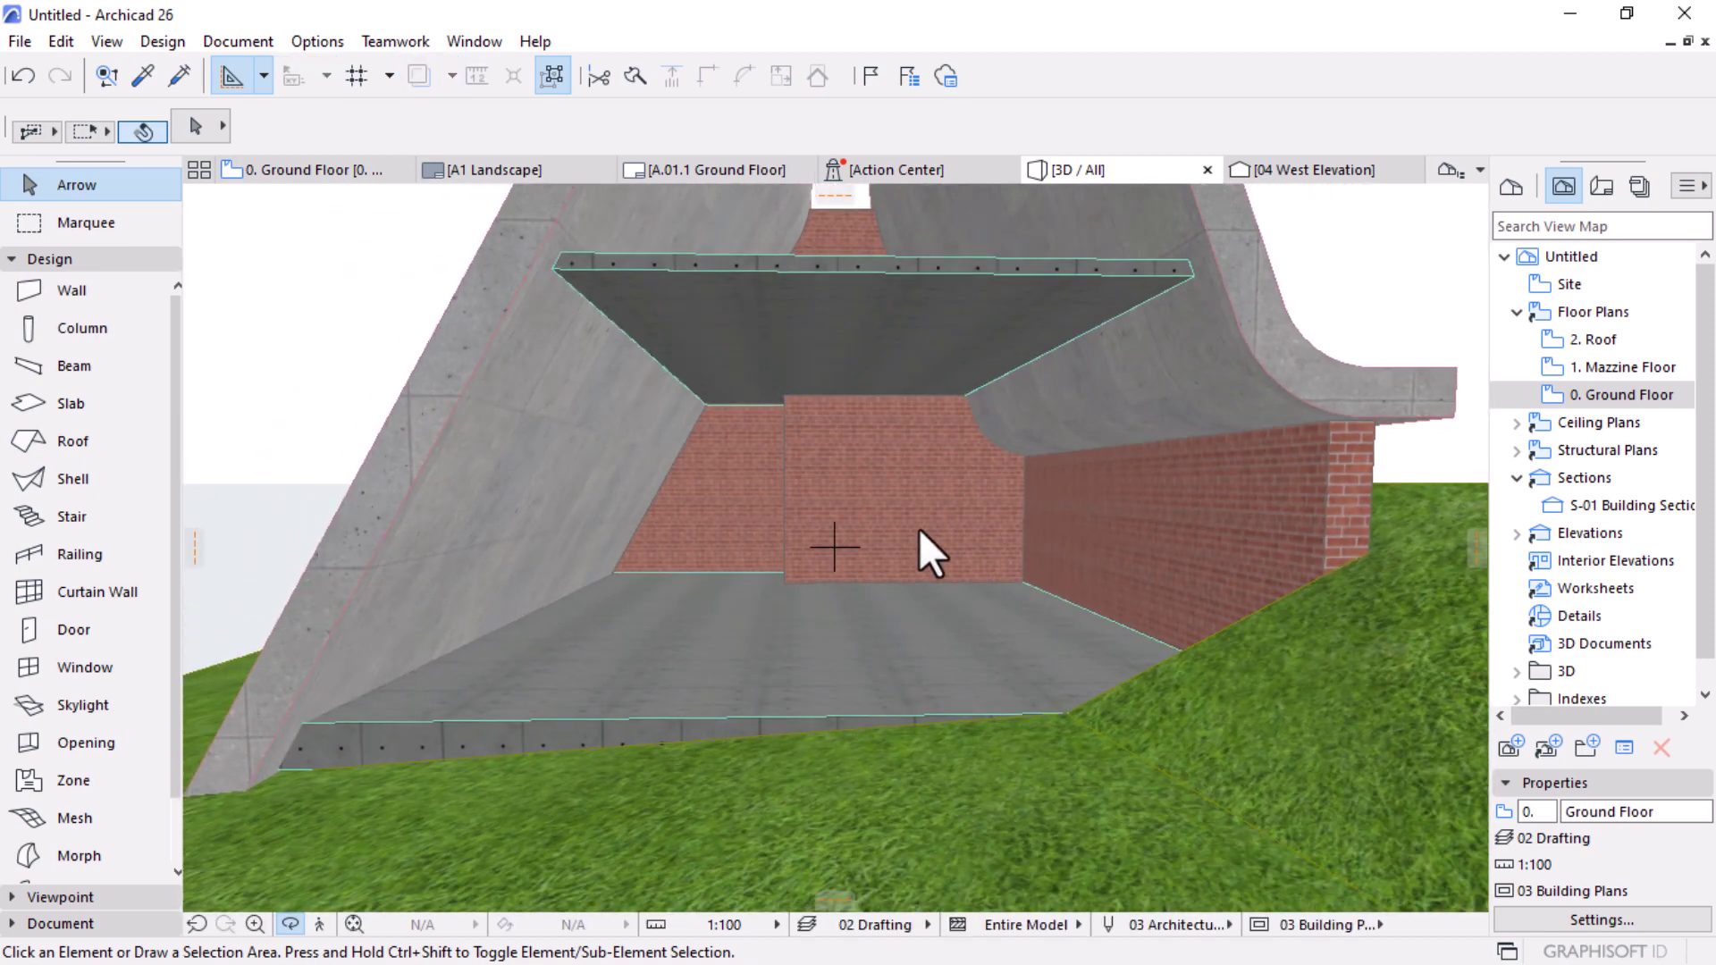
scroll(962, 532, down, 2)
scroll(866, 475, down, 5)
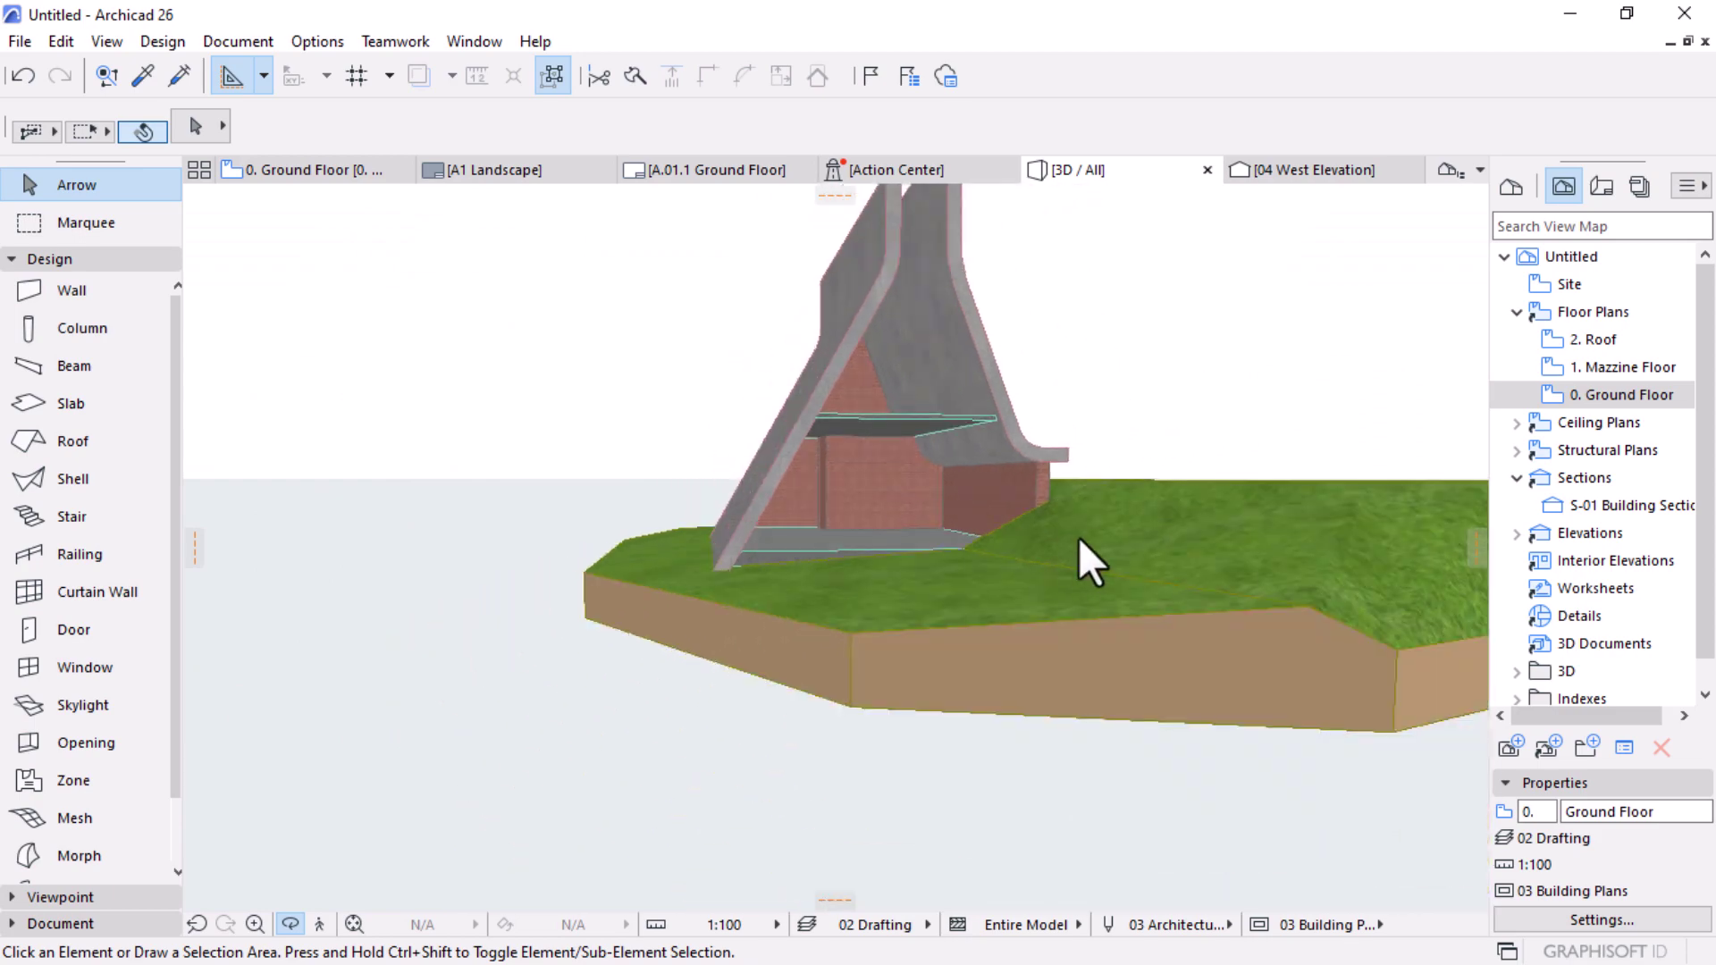
shift+middle_drag(1080, 539, 1011, 507)
scroll(949, 348, up, 5)
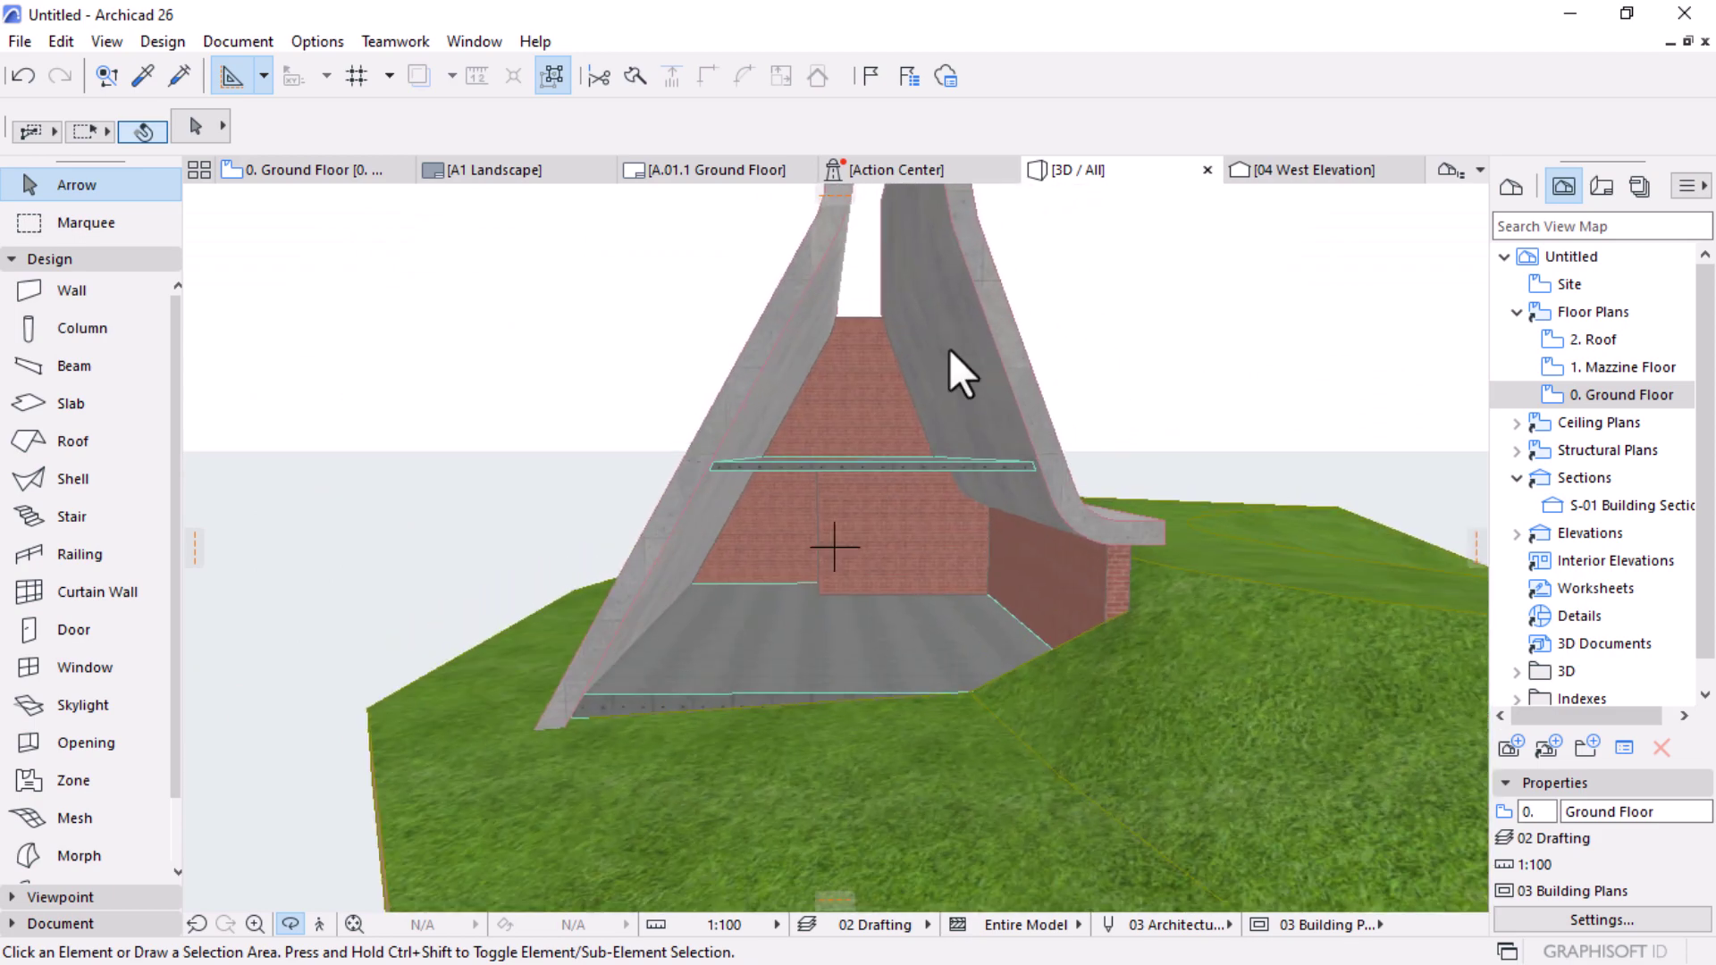
shift+middle_drag(949, 348, 798, 568)
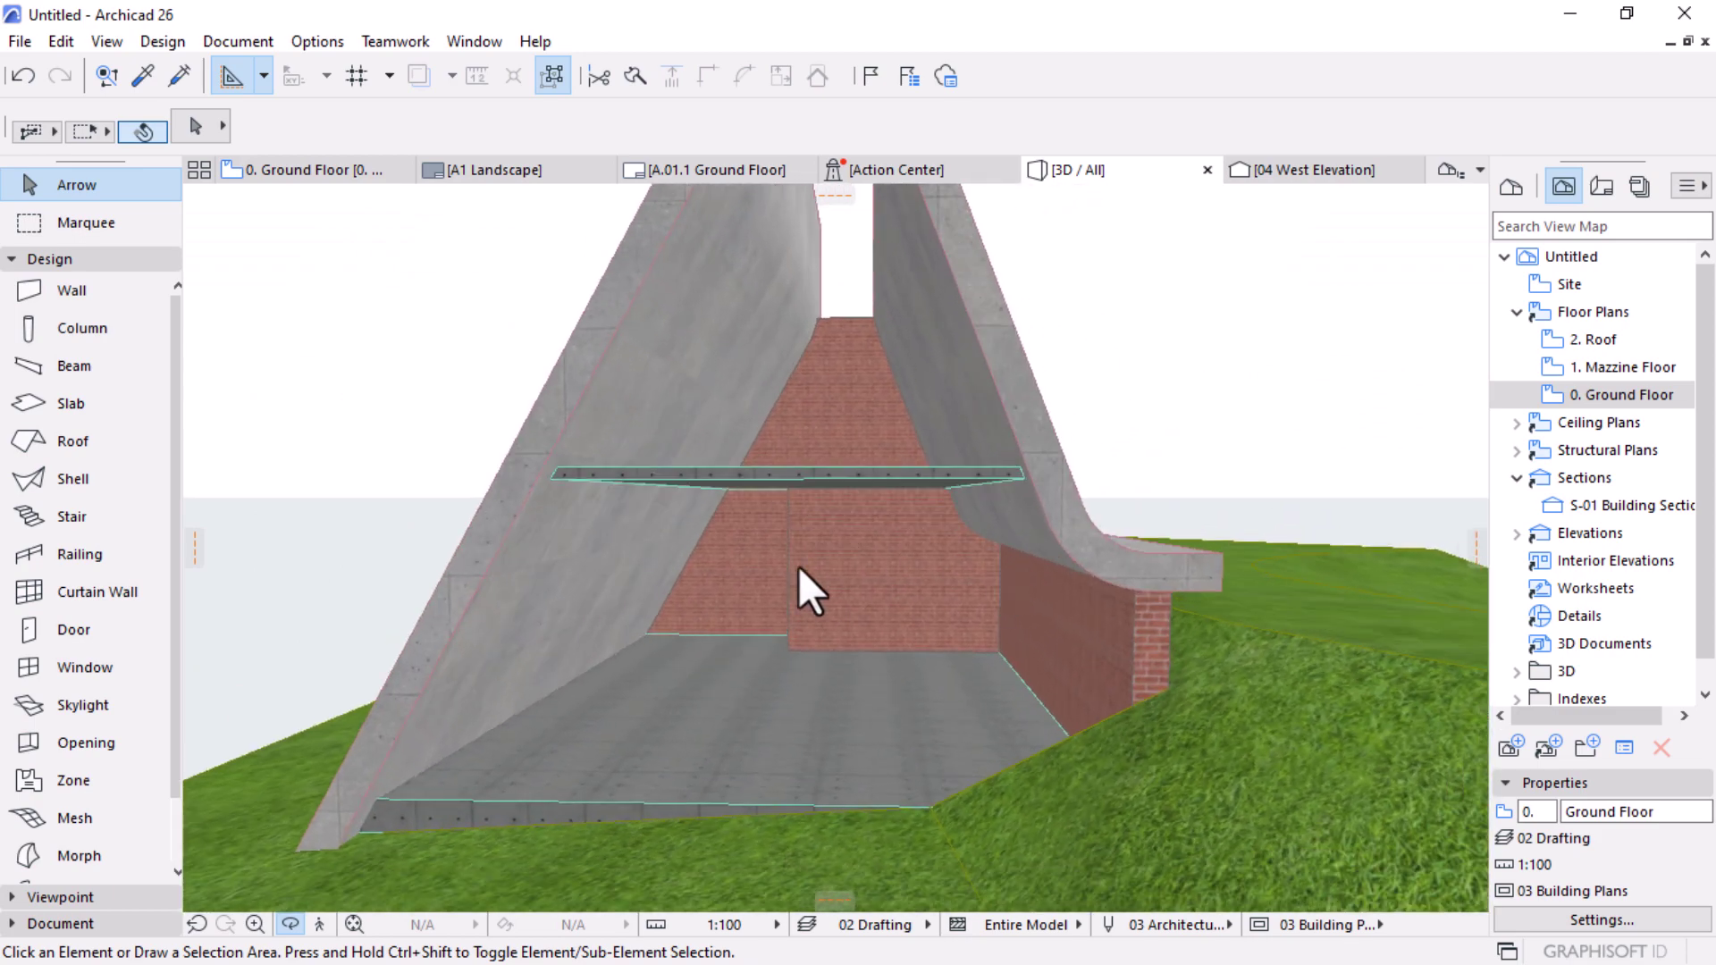
scroll(874, 602, down, 3)
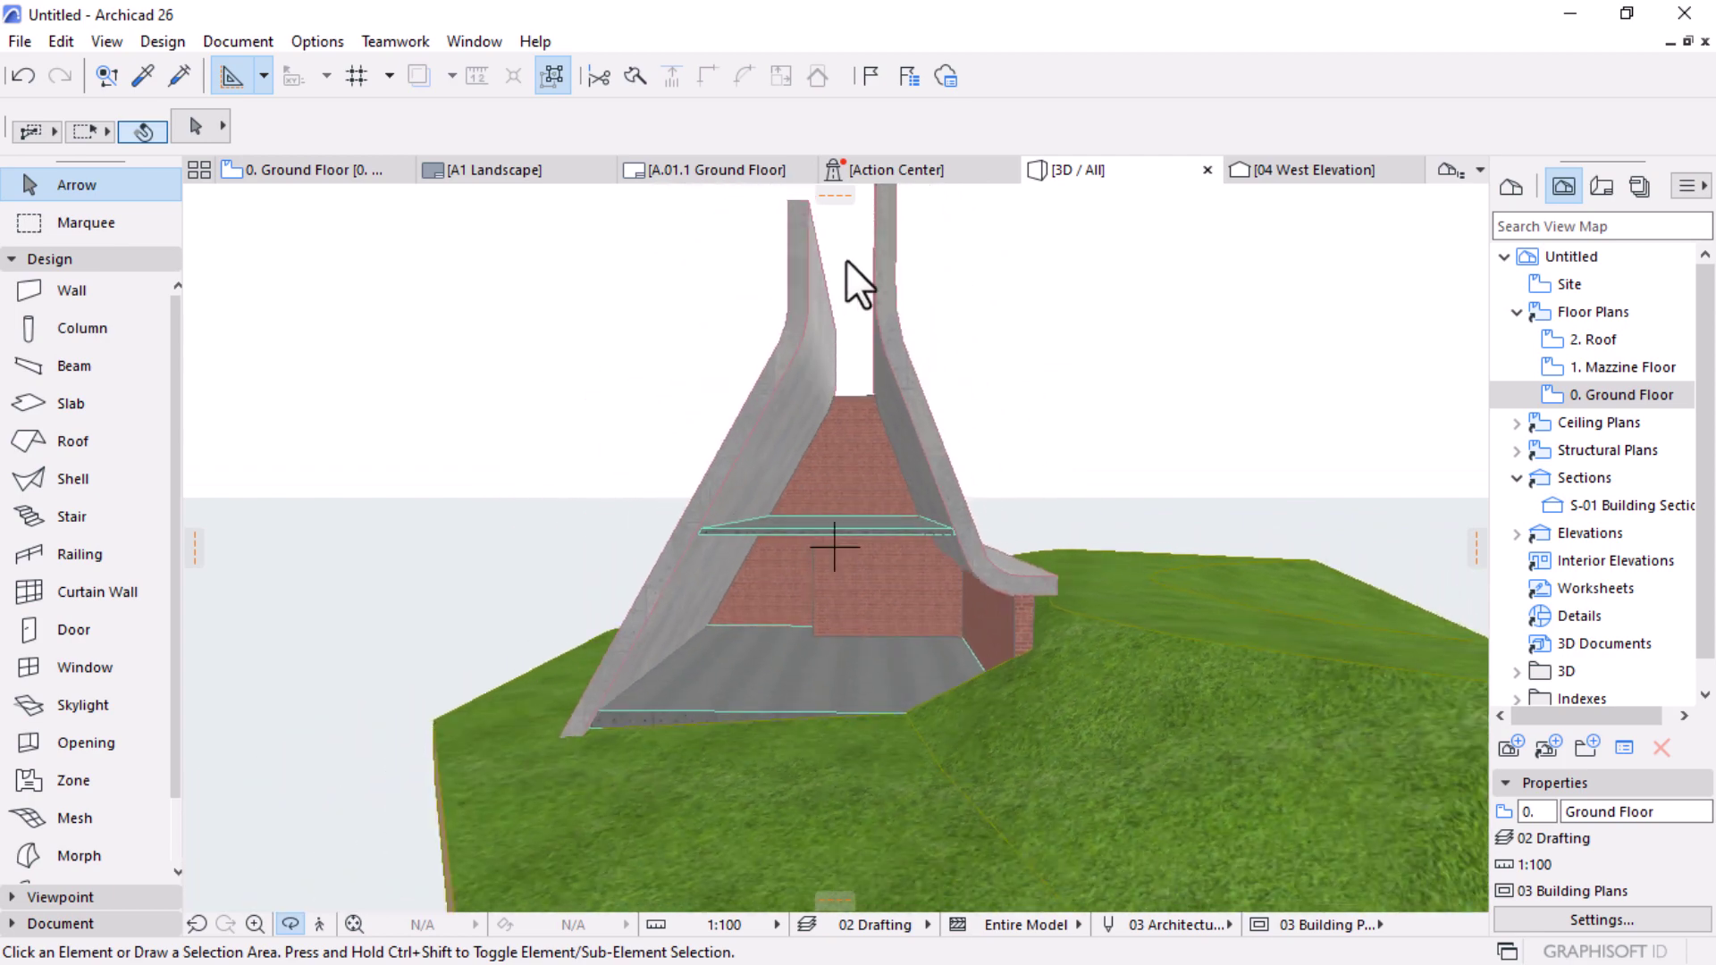
shift+middle_drag(873, 733, 857, 565)
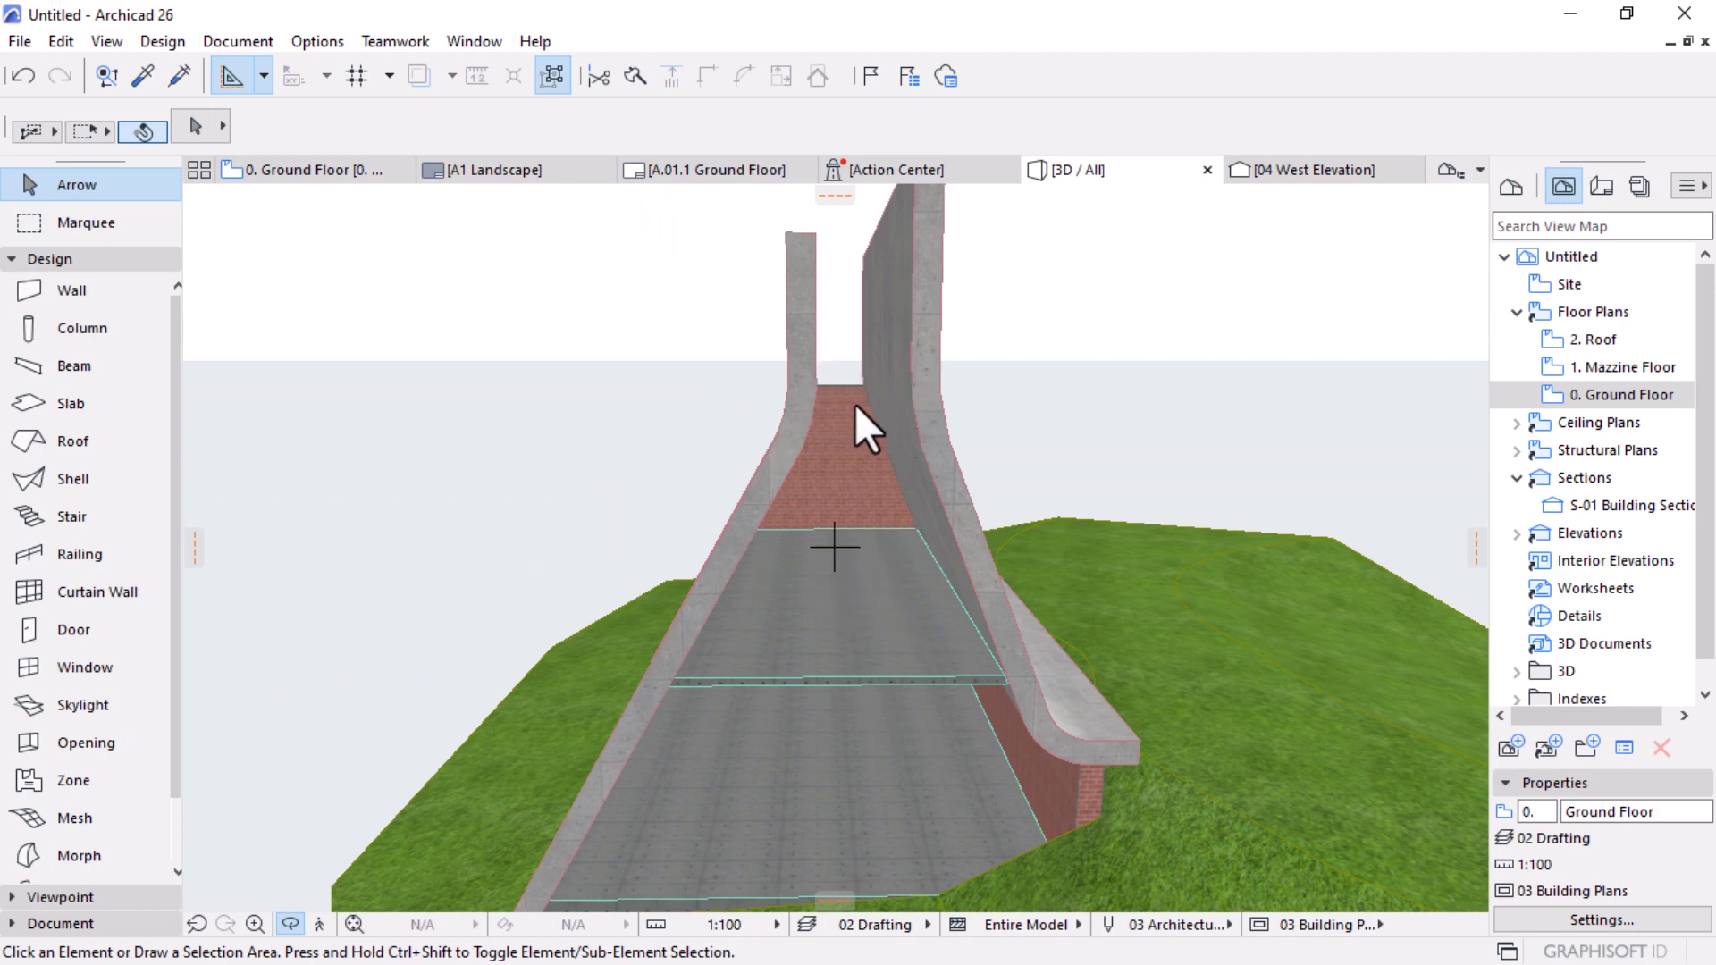
shift+middle_drag(867, 394, 860, 463)
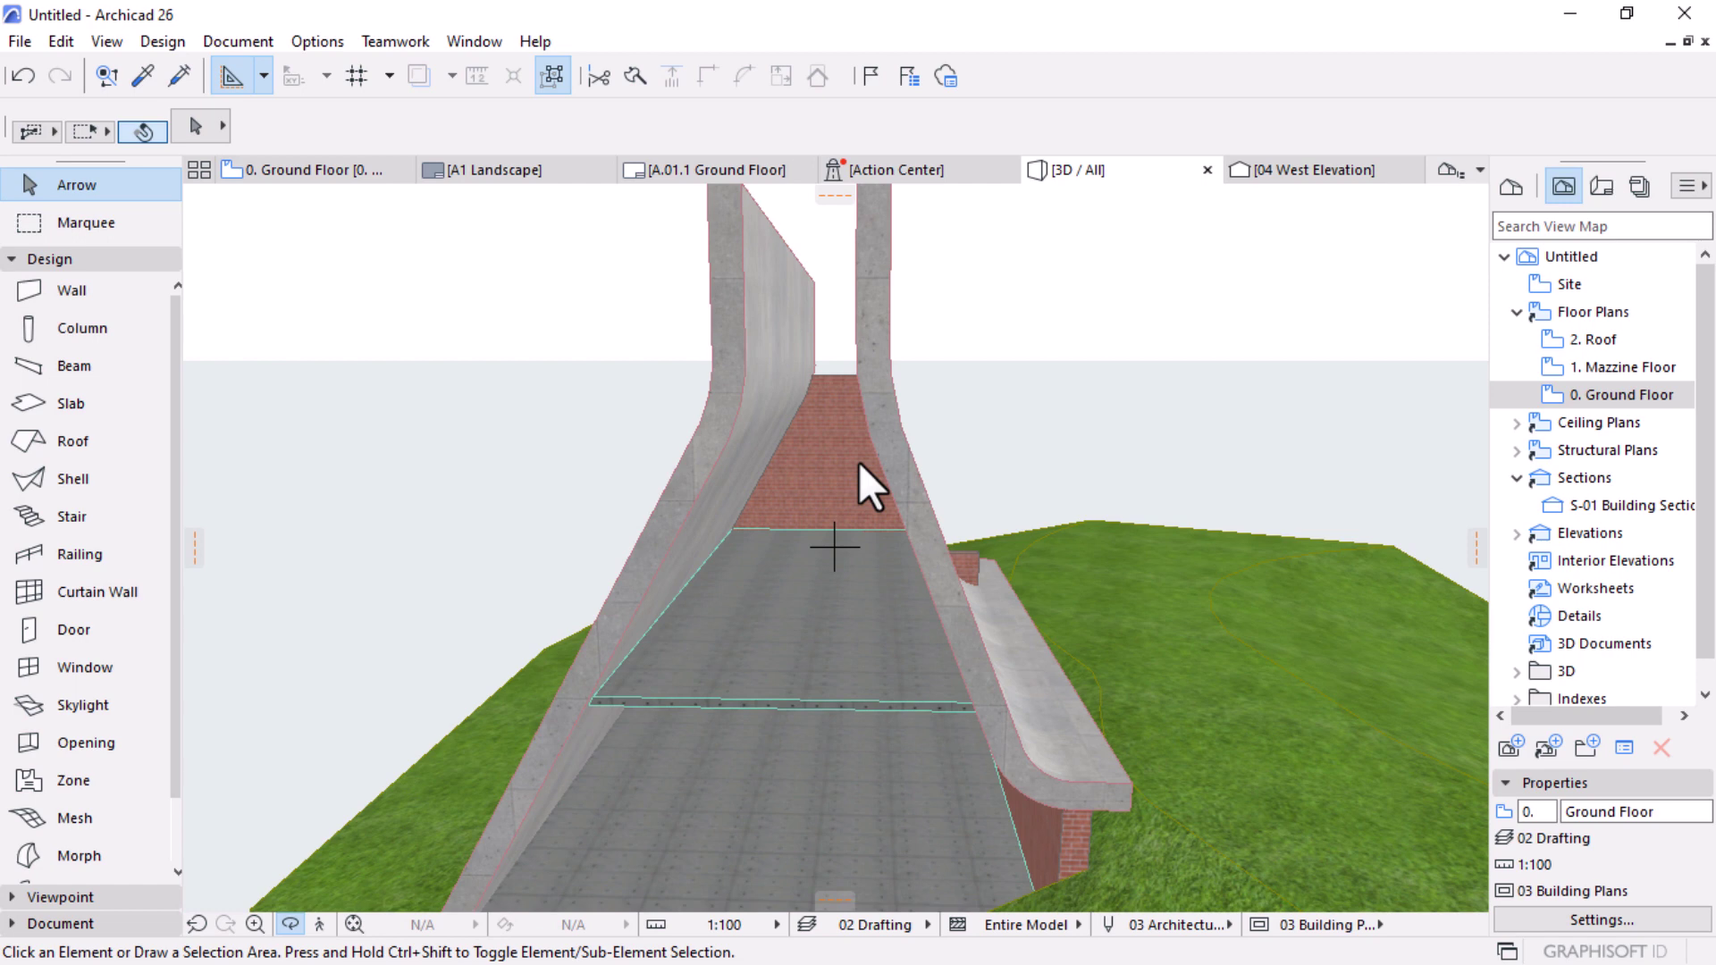
Step: On the Roof story, draw a rectangular slab spanning both roof shells, from their overhang on the end wall's side to the opposite end line
double_click(1600, 341)
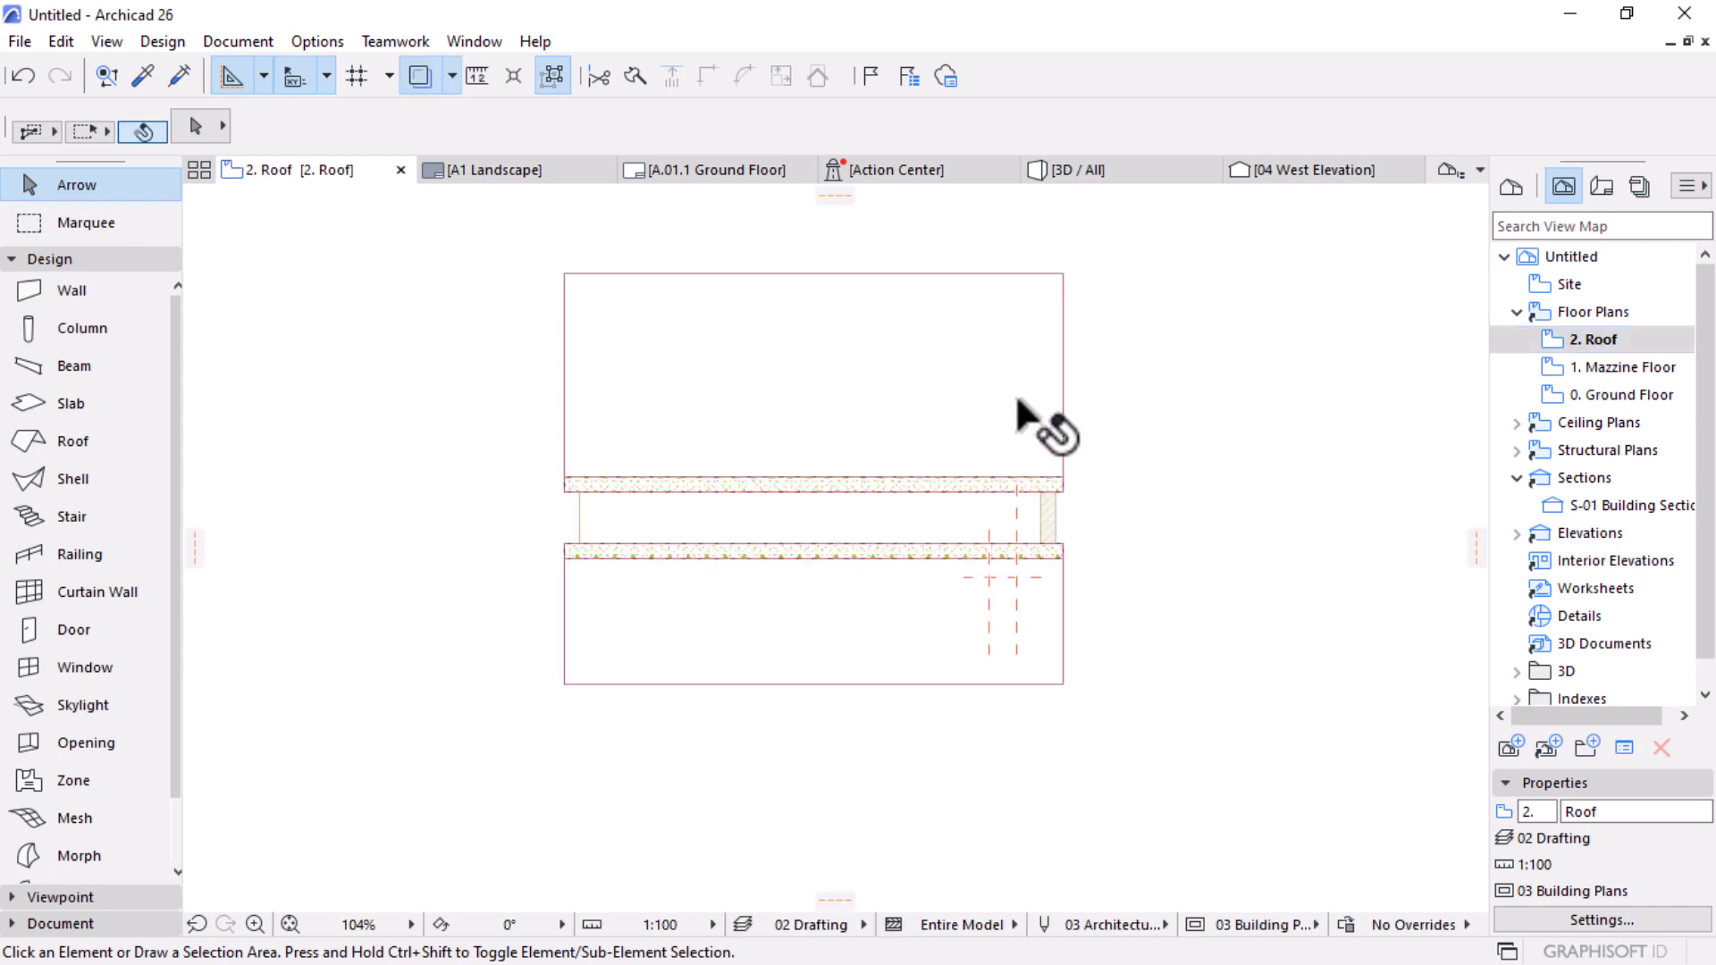
scroll(936, 395, up, 2)
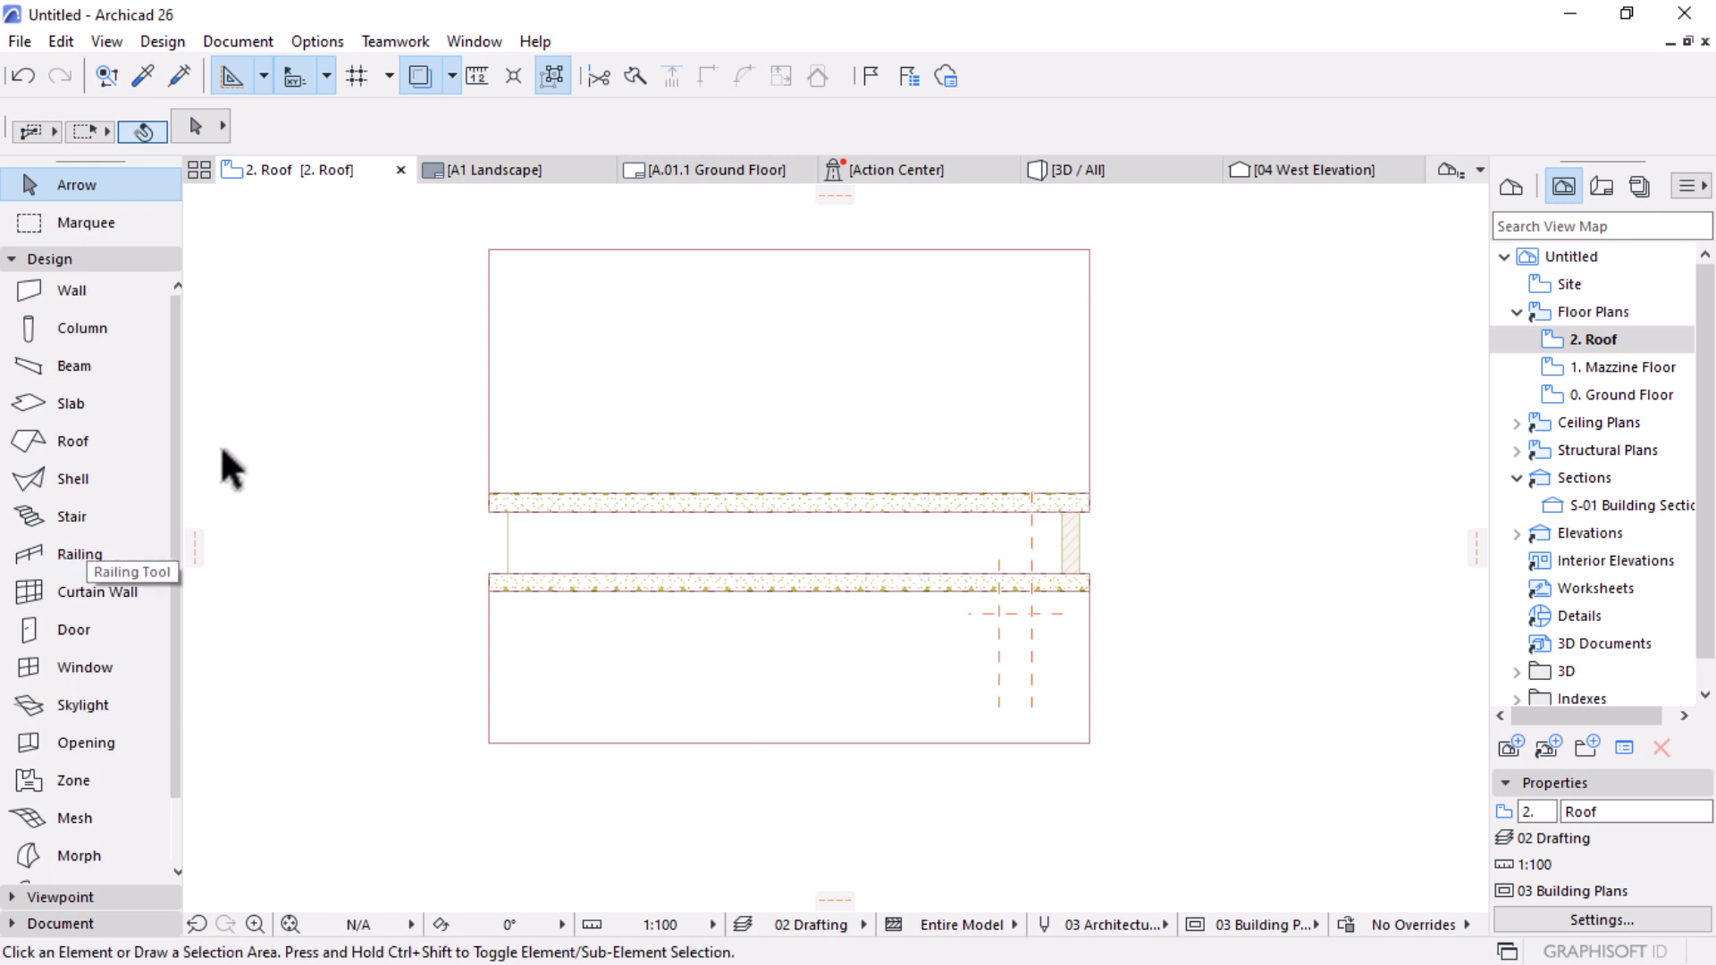
click(65, 403)
scroll(957, 466, up, 2)
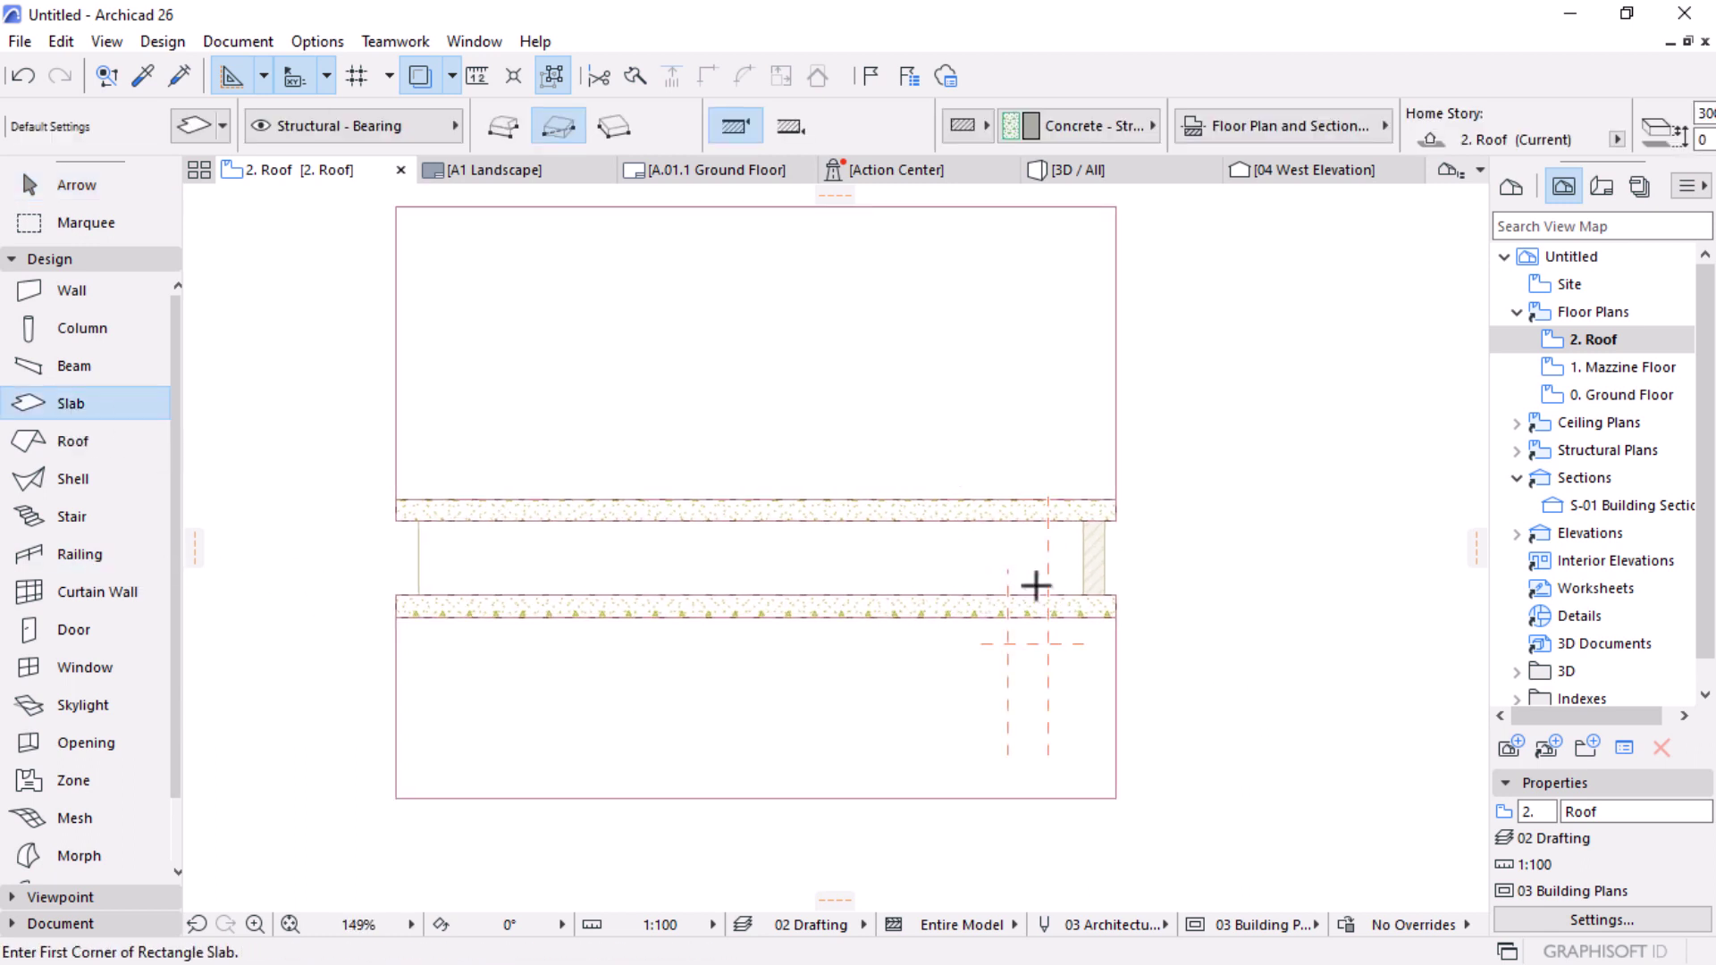
click(1115, 500)
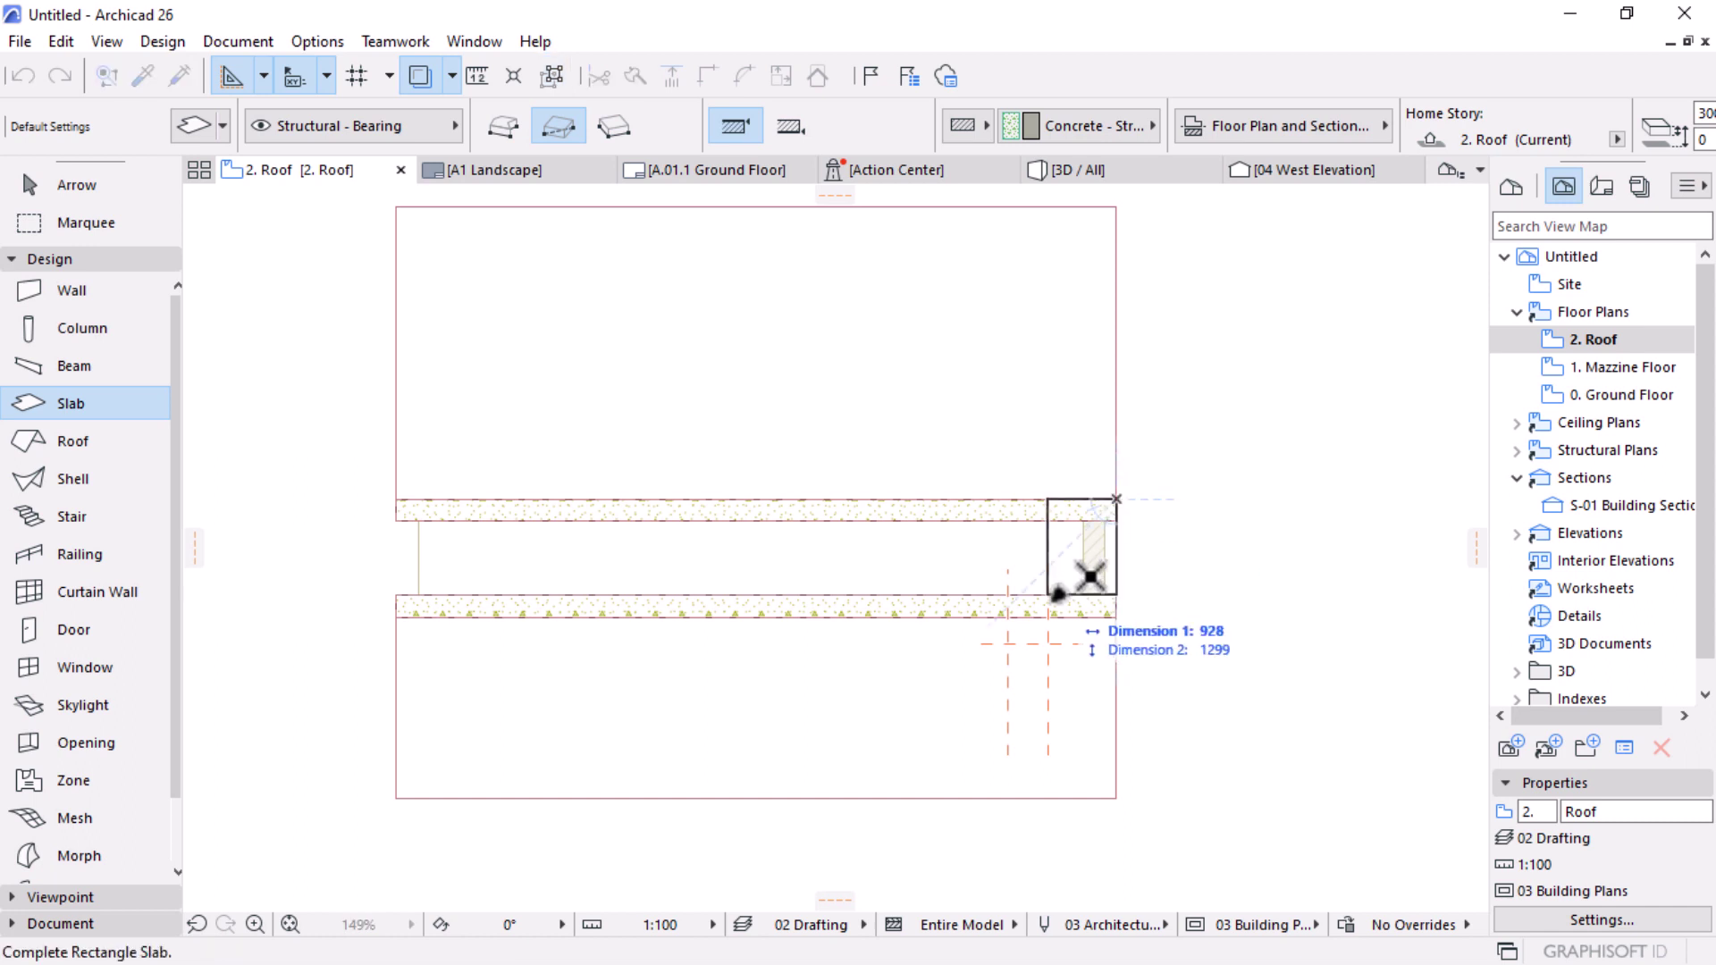
click(426, 613)
key(Escape)
Step: Offset the roof slab's end edge 450 mm inward to the end wall's inner face, and 300 mm back out to its outer face
click(995, 567)
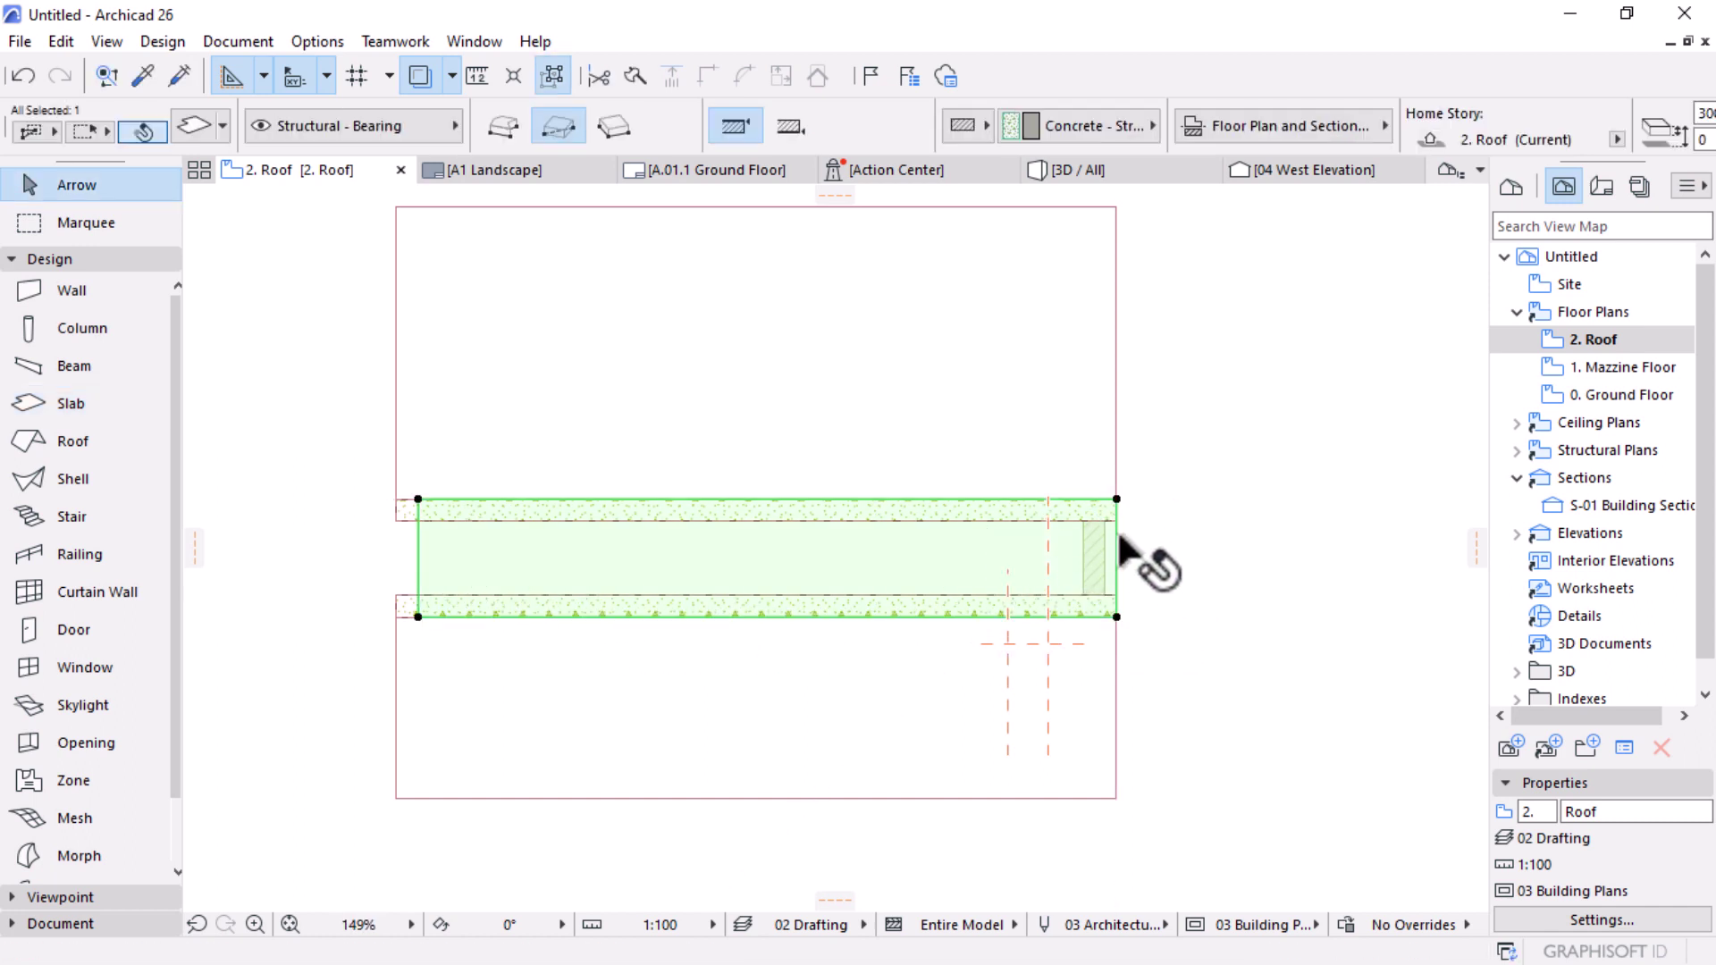
scroll(1121, 533, up, 3)
click(1112, 521)
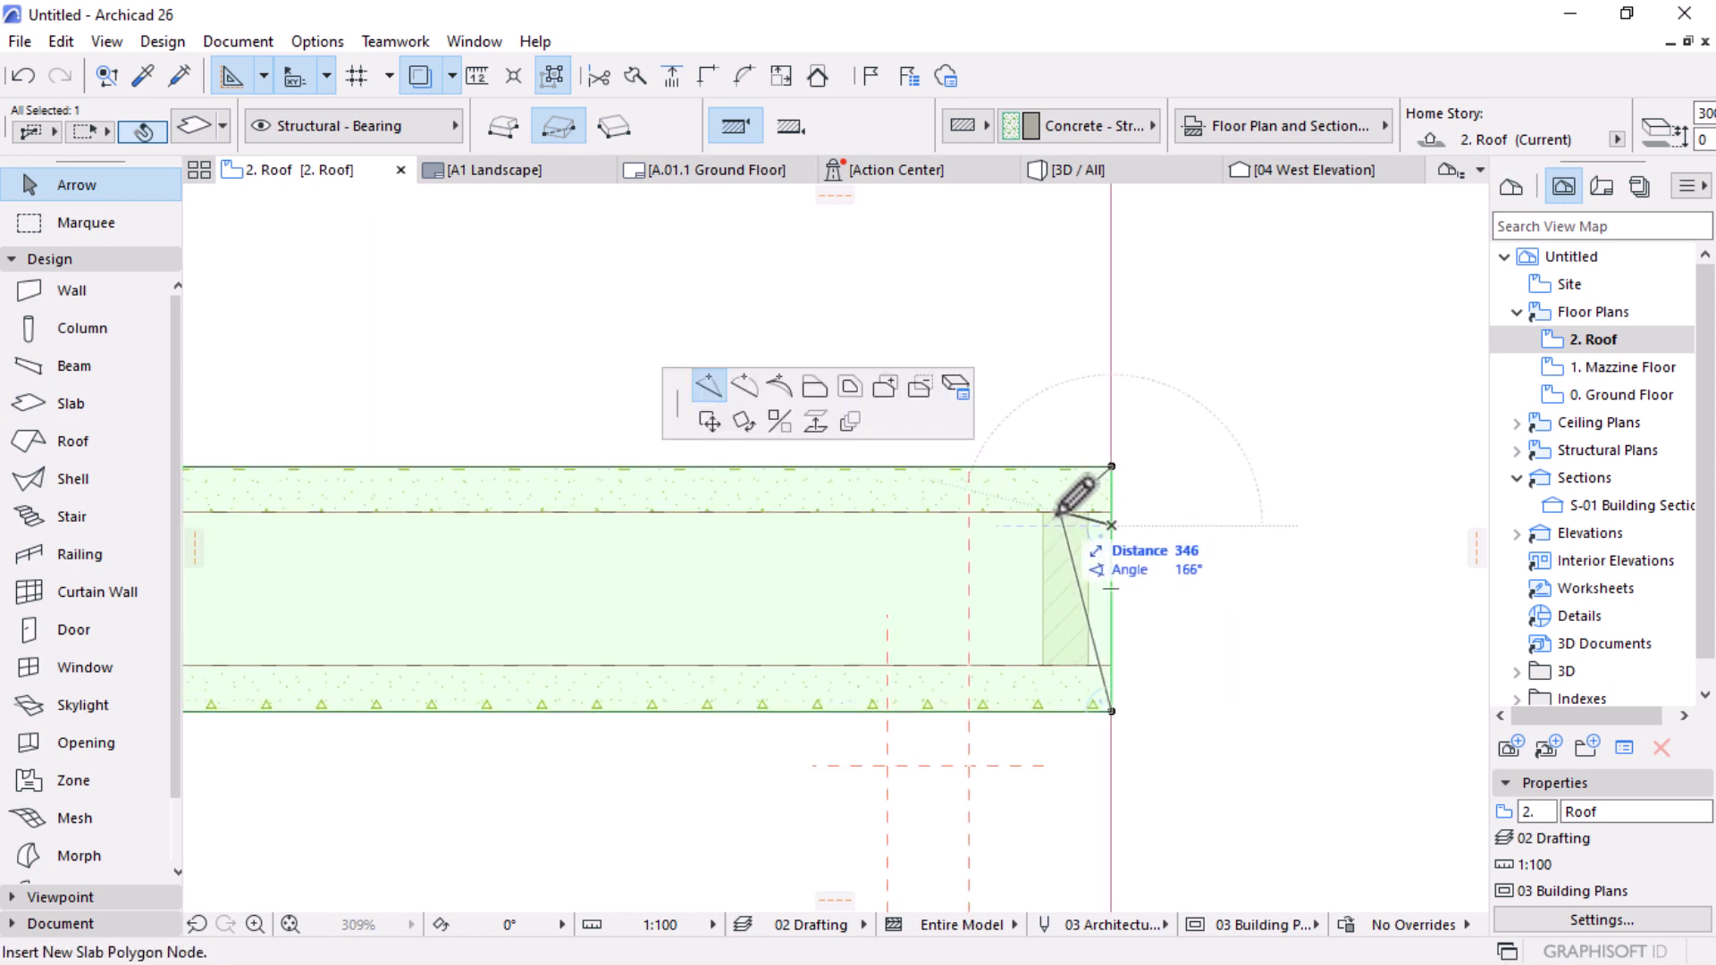
click(817, 390)
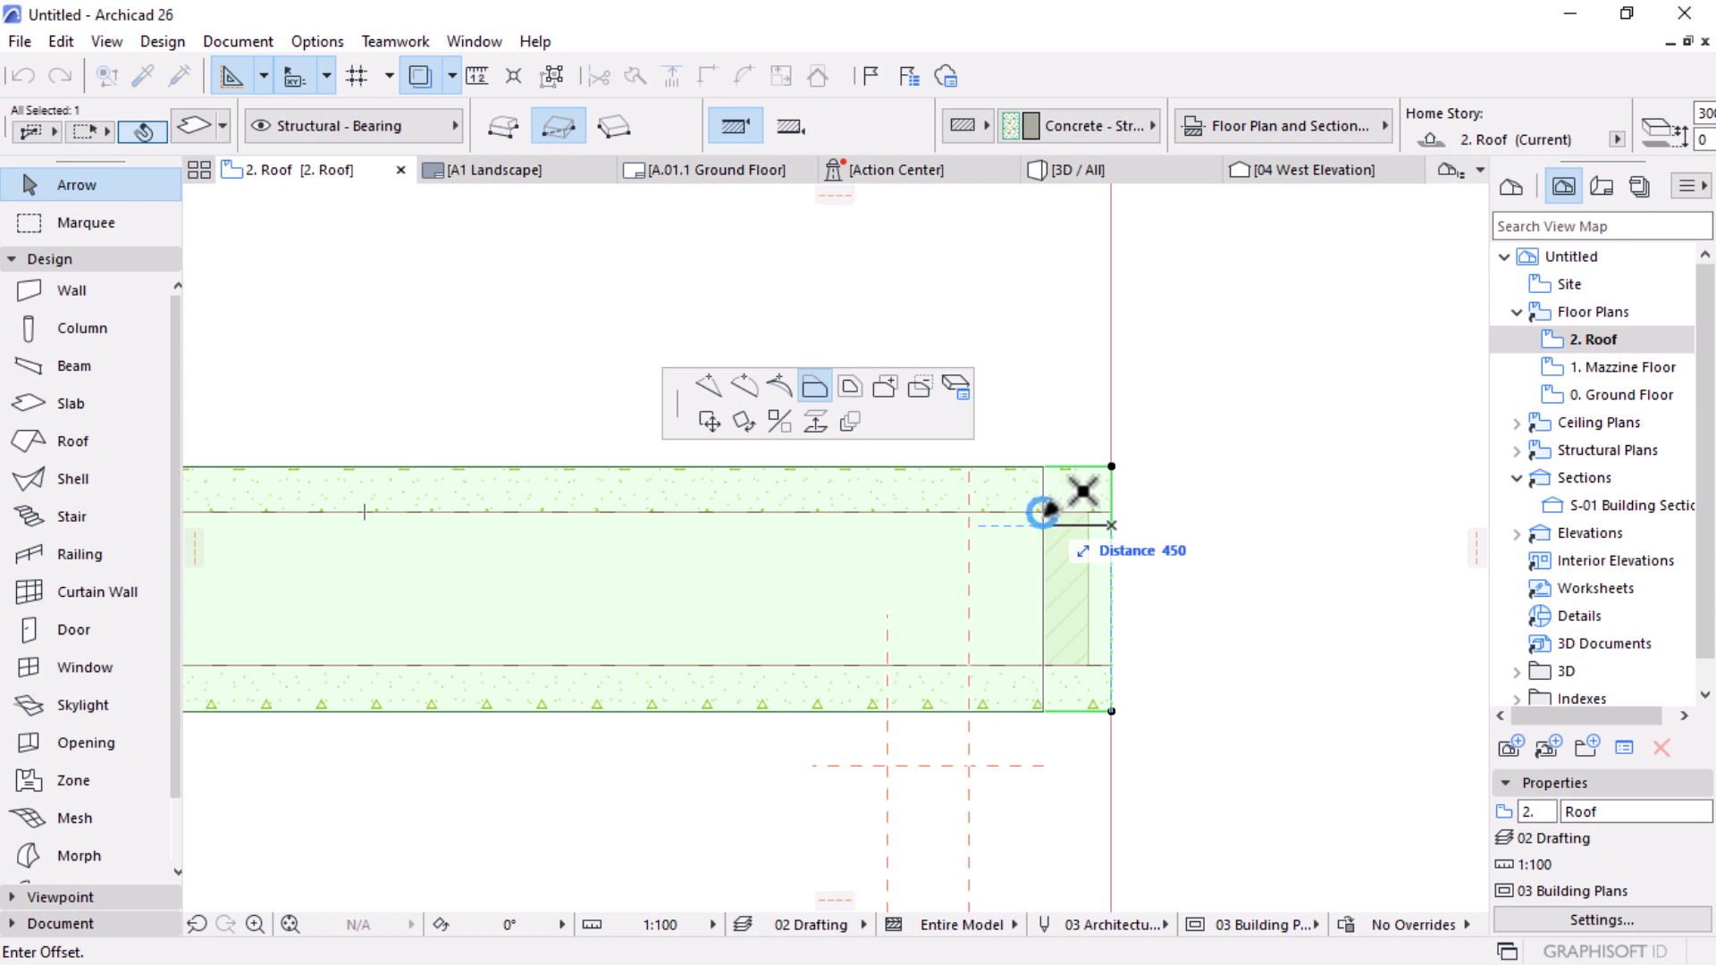
click(1044, 513)
scroll(1091, 548, down, 2)
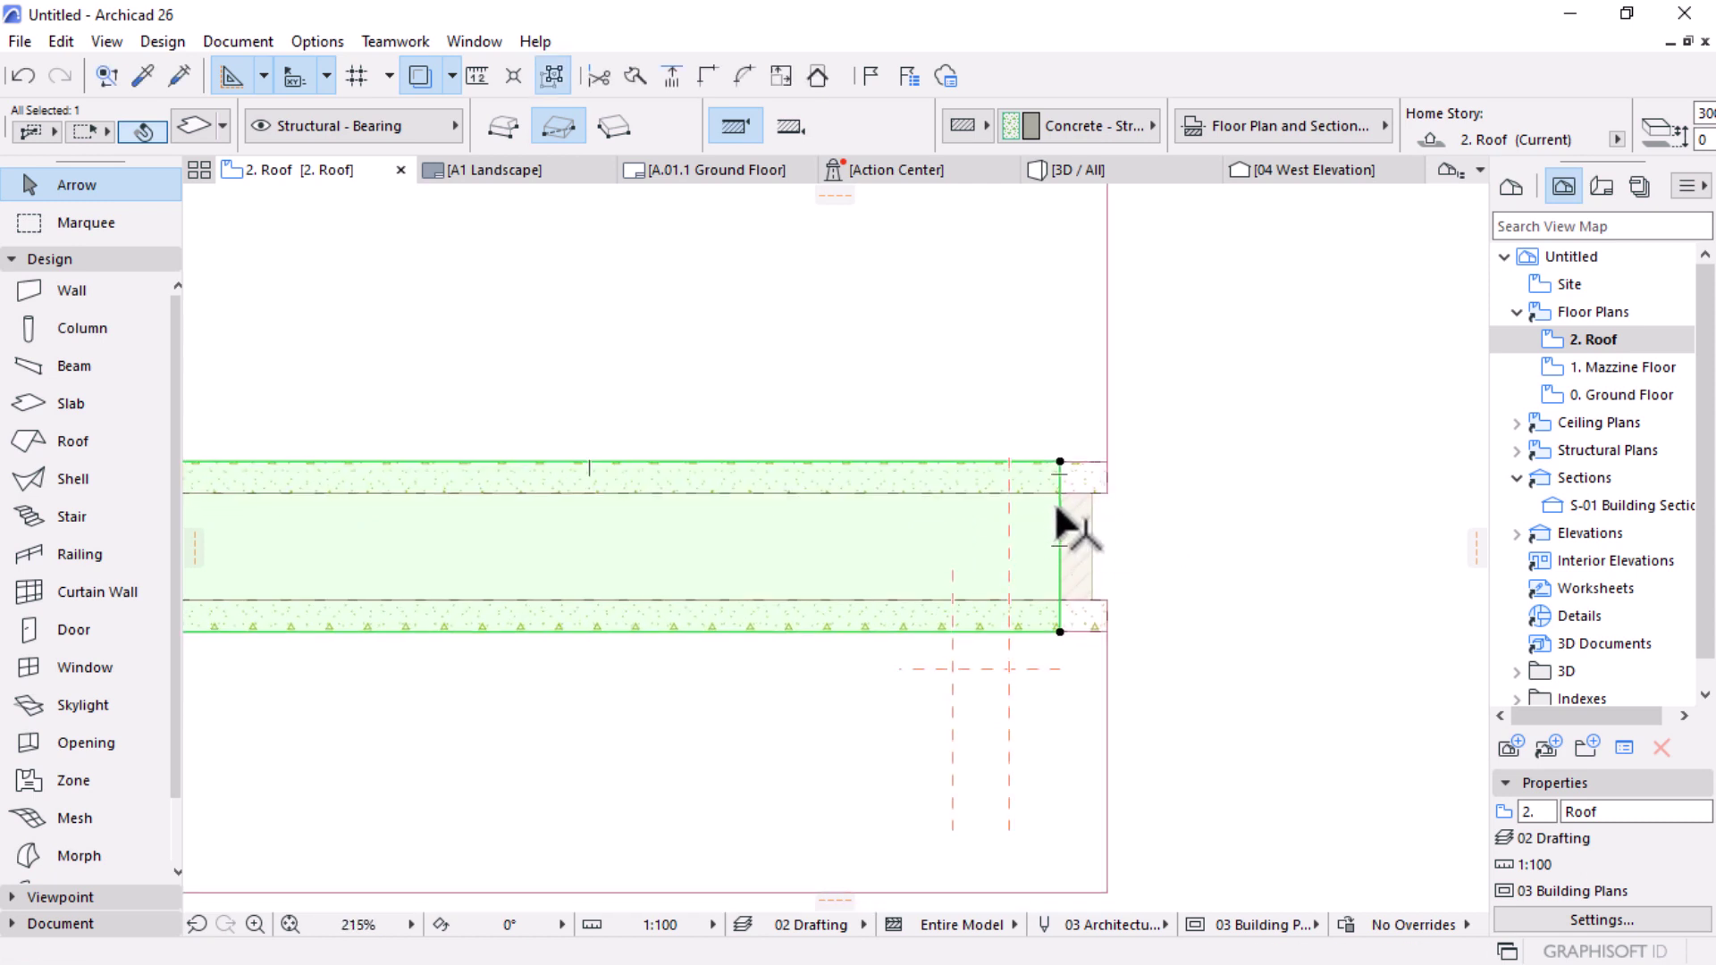
click(1060, 528)
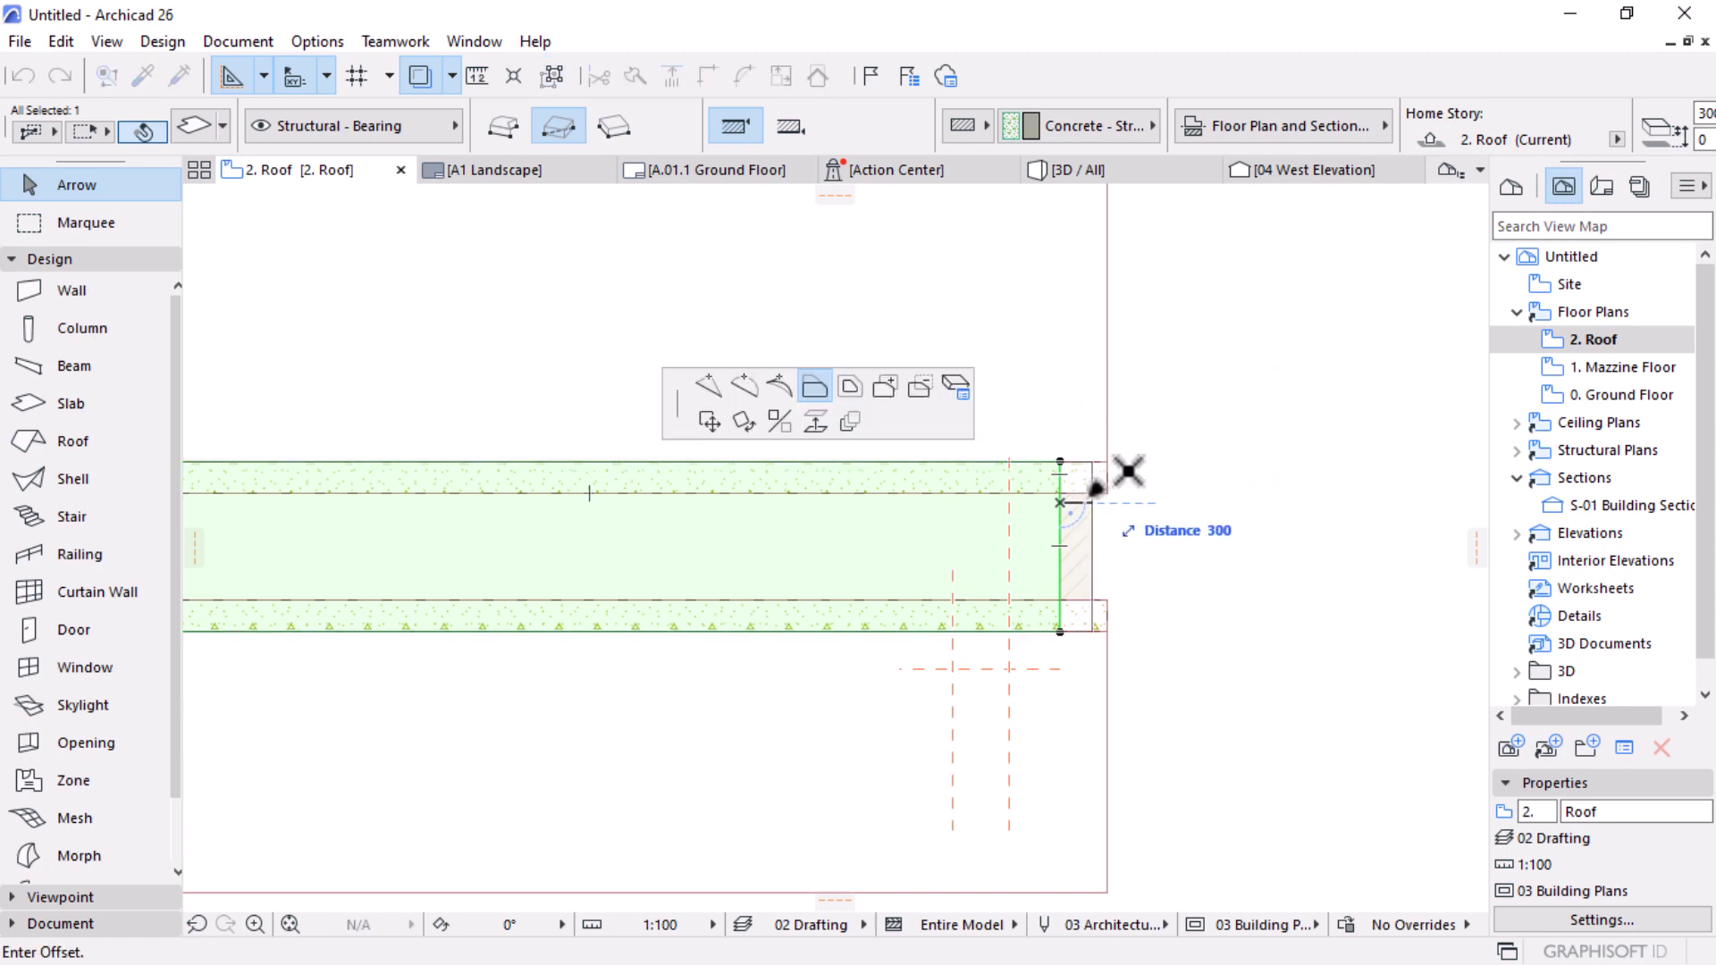
click(1095, 466)
Step: In the 3D view, set the thickness of the roof slab between the two shells to 100 mm
click(1122, 168)
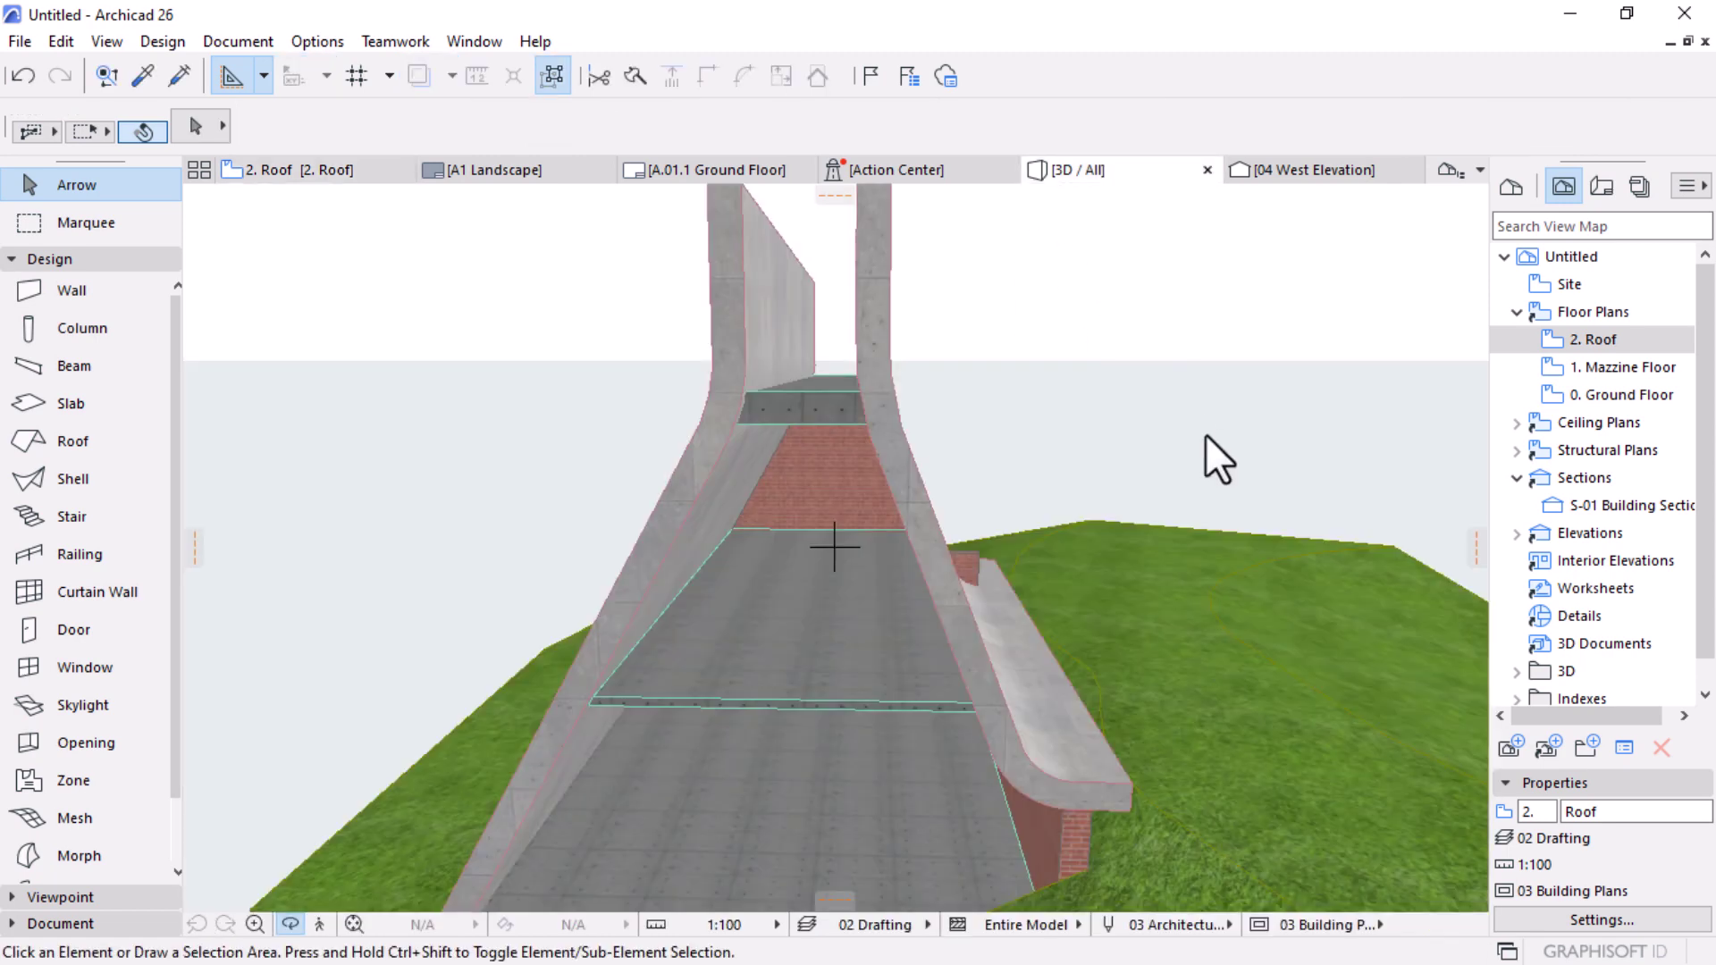
shift+middle_drag(733, 490, 874, 368)
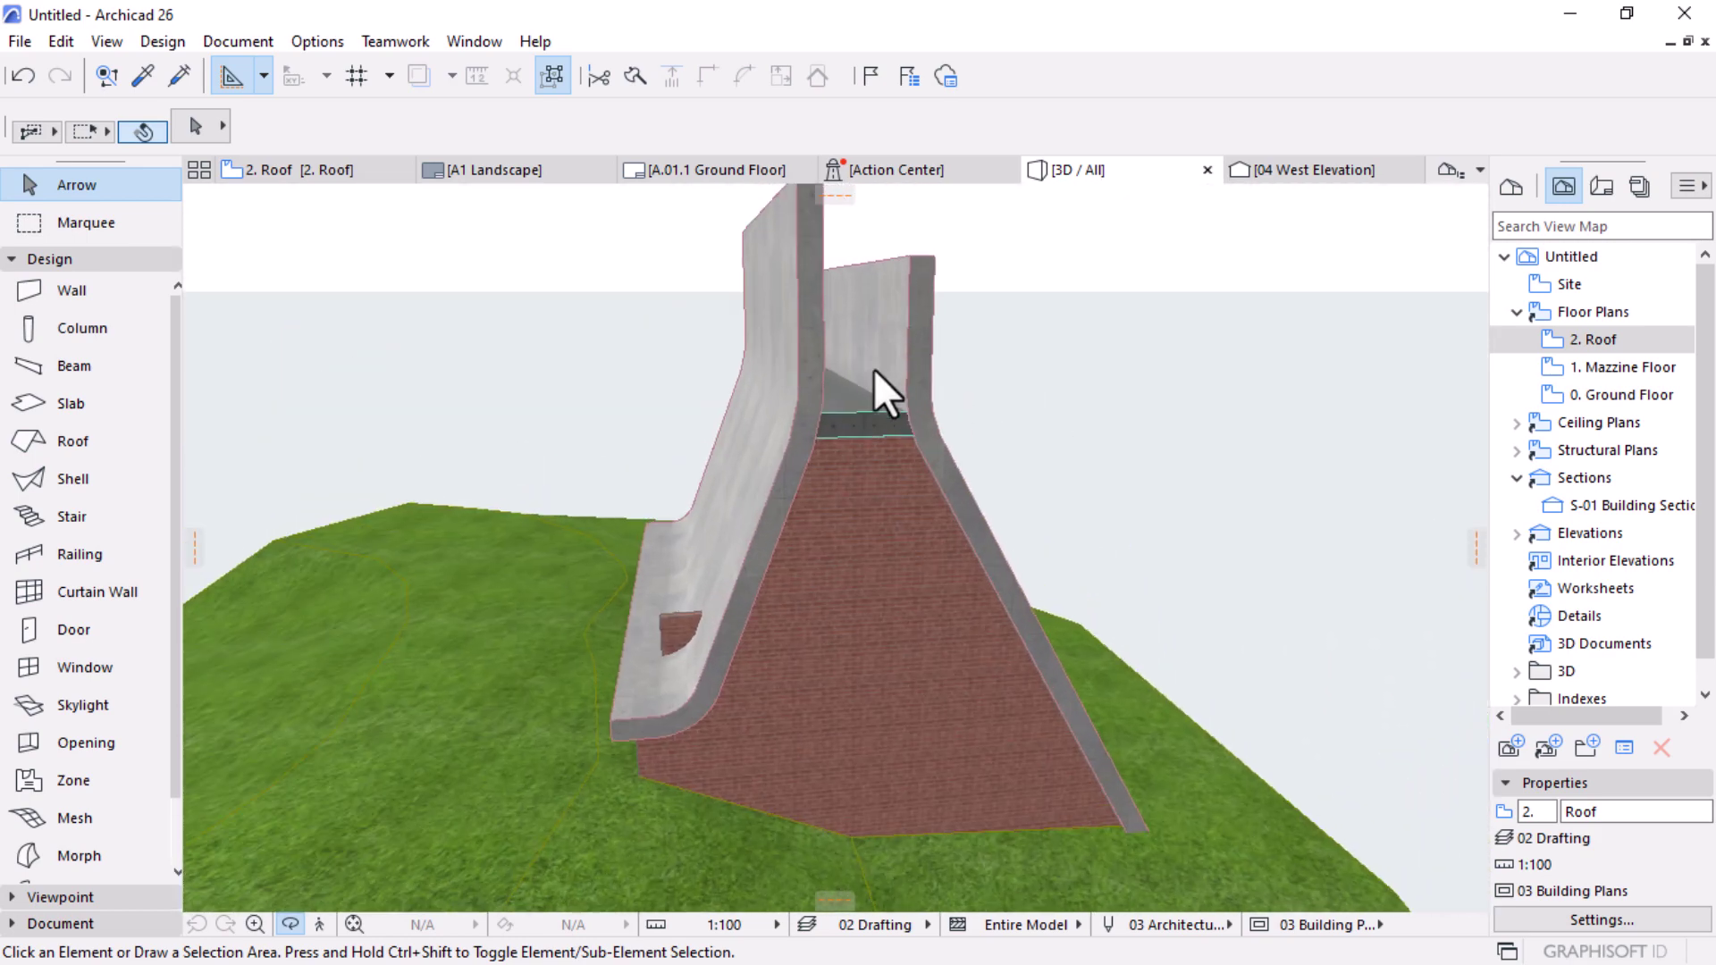
scroll(878, 395, up, 6)
scroll(878, 395, down, 4)
click(888, 624)
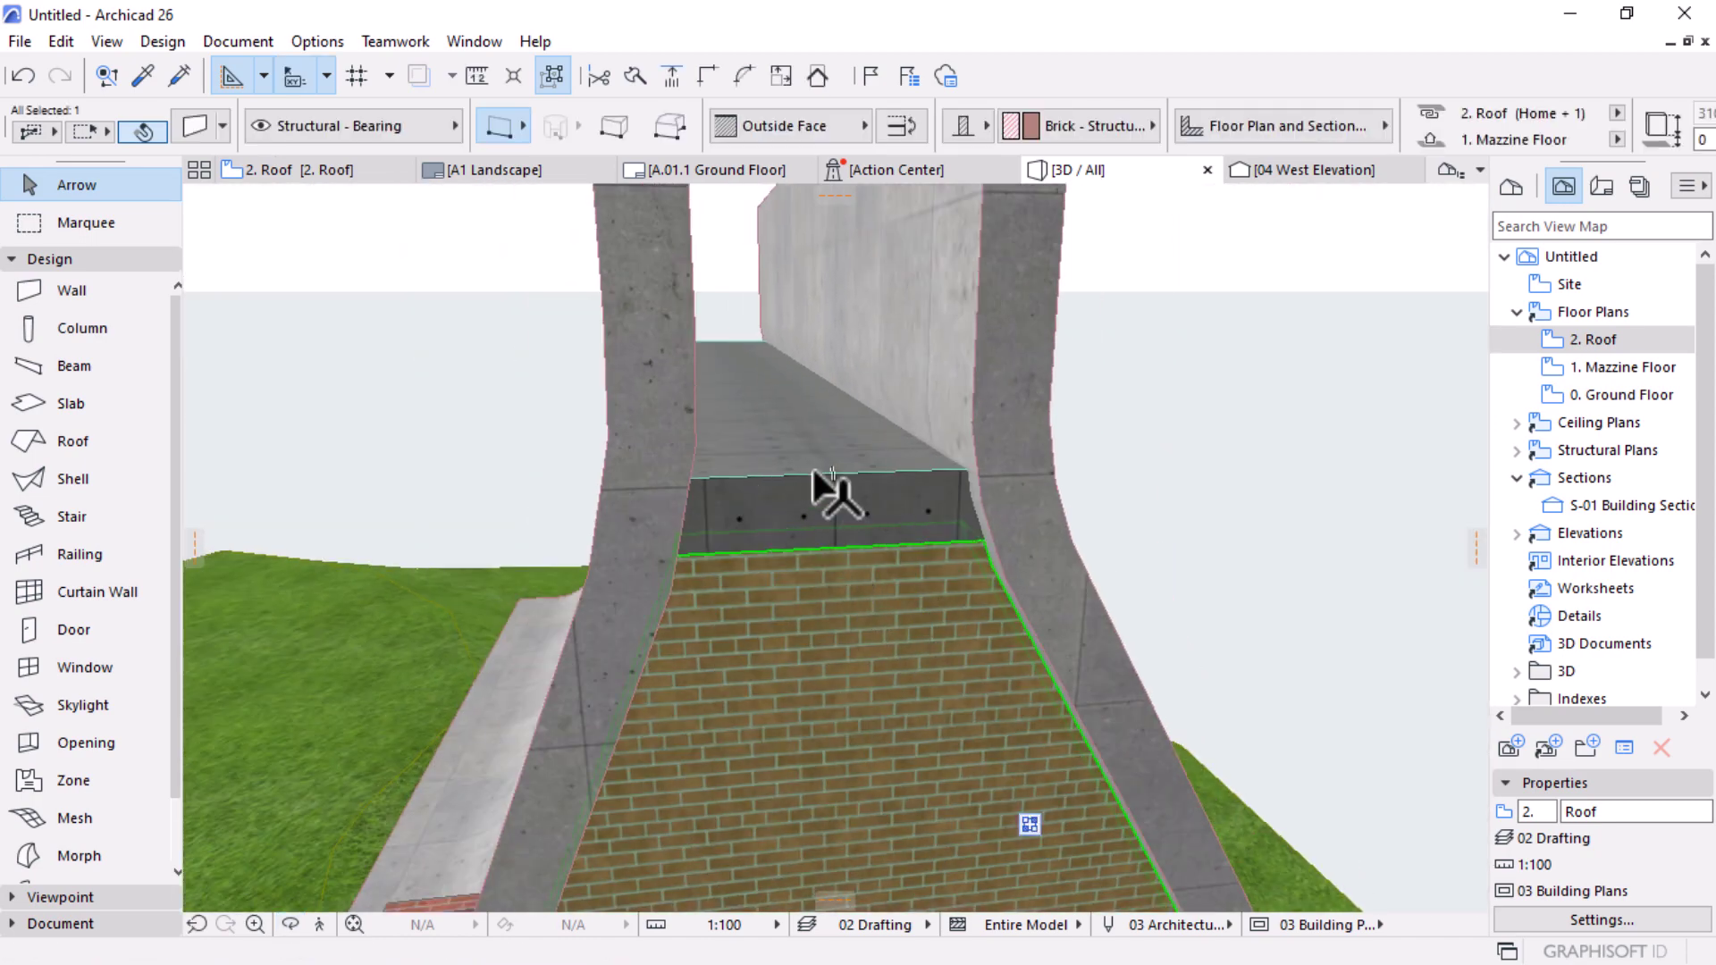
key(Escape)
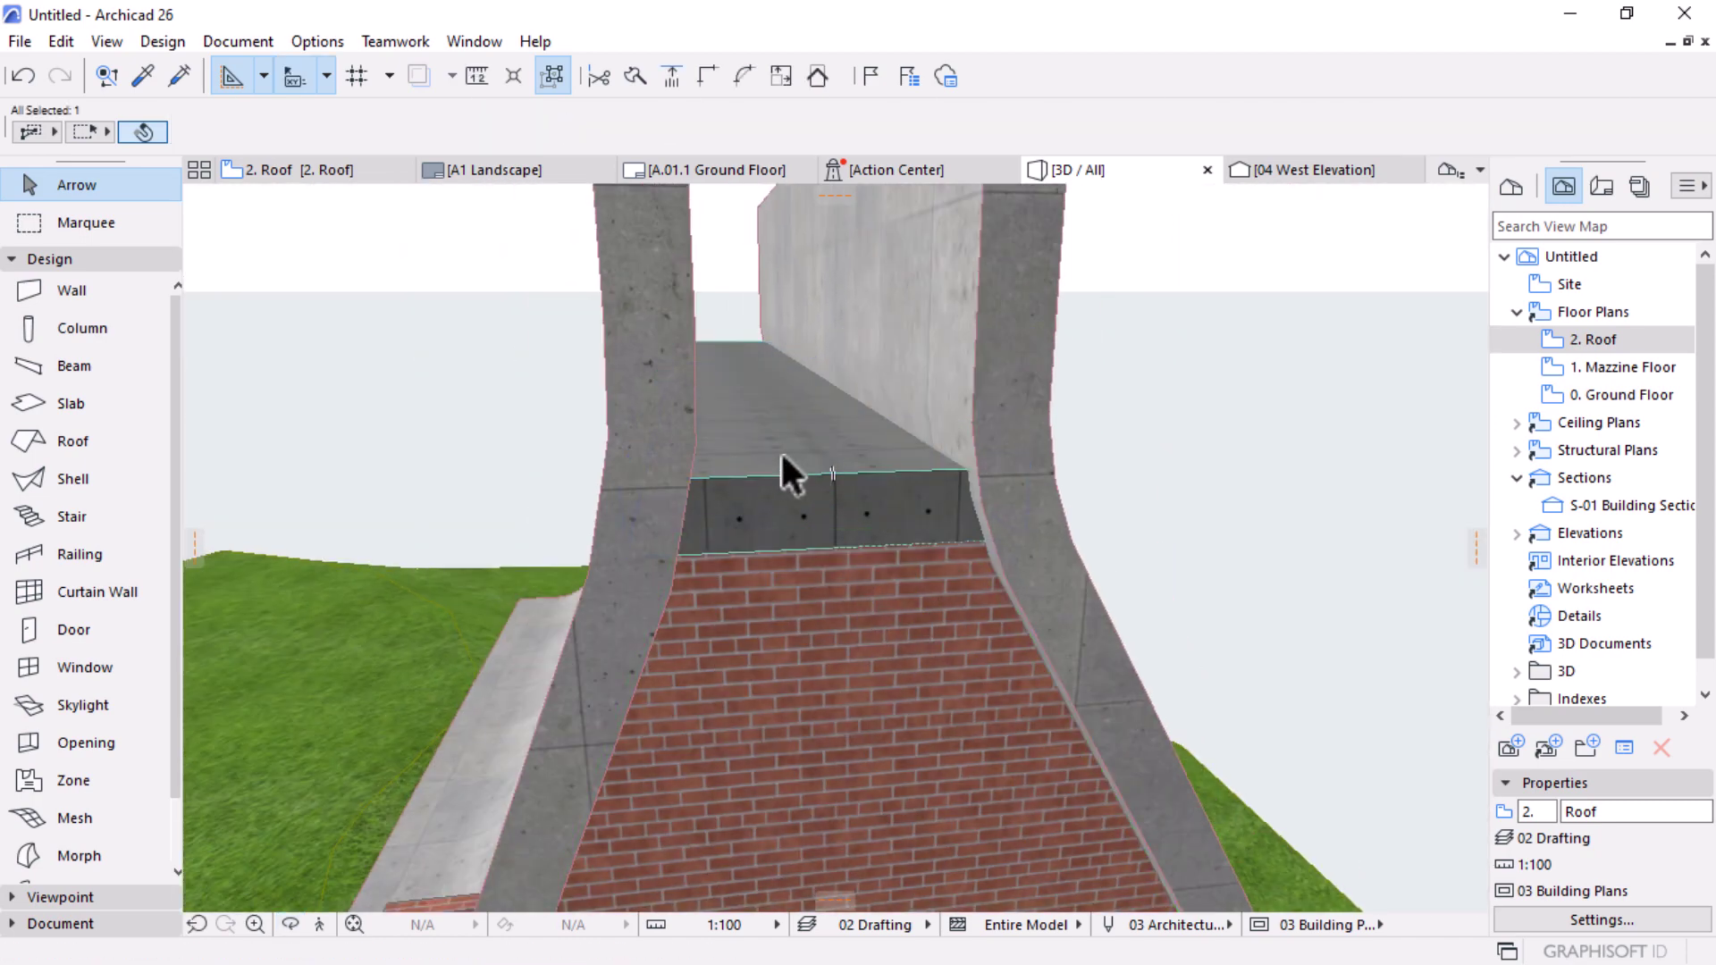
click(784, 474)
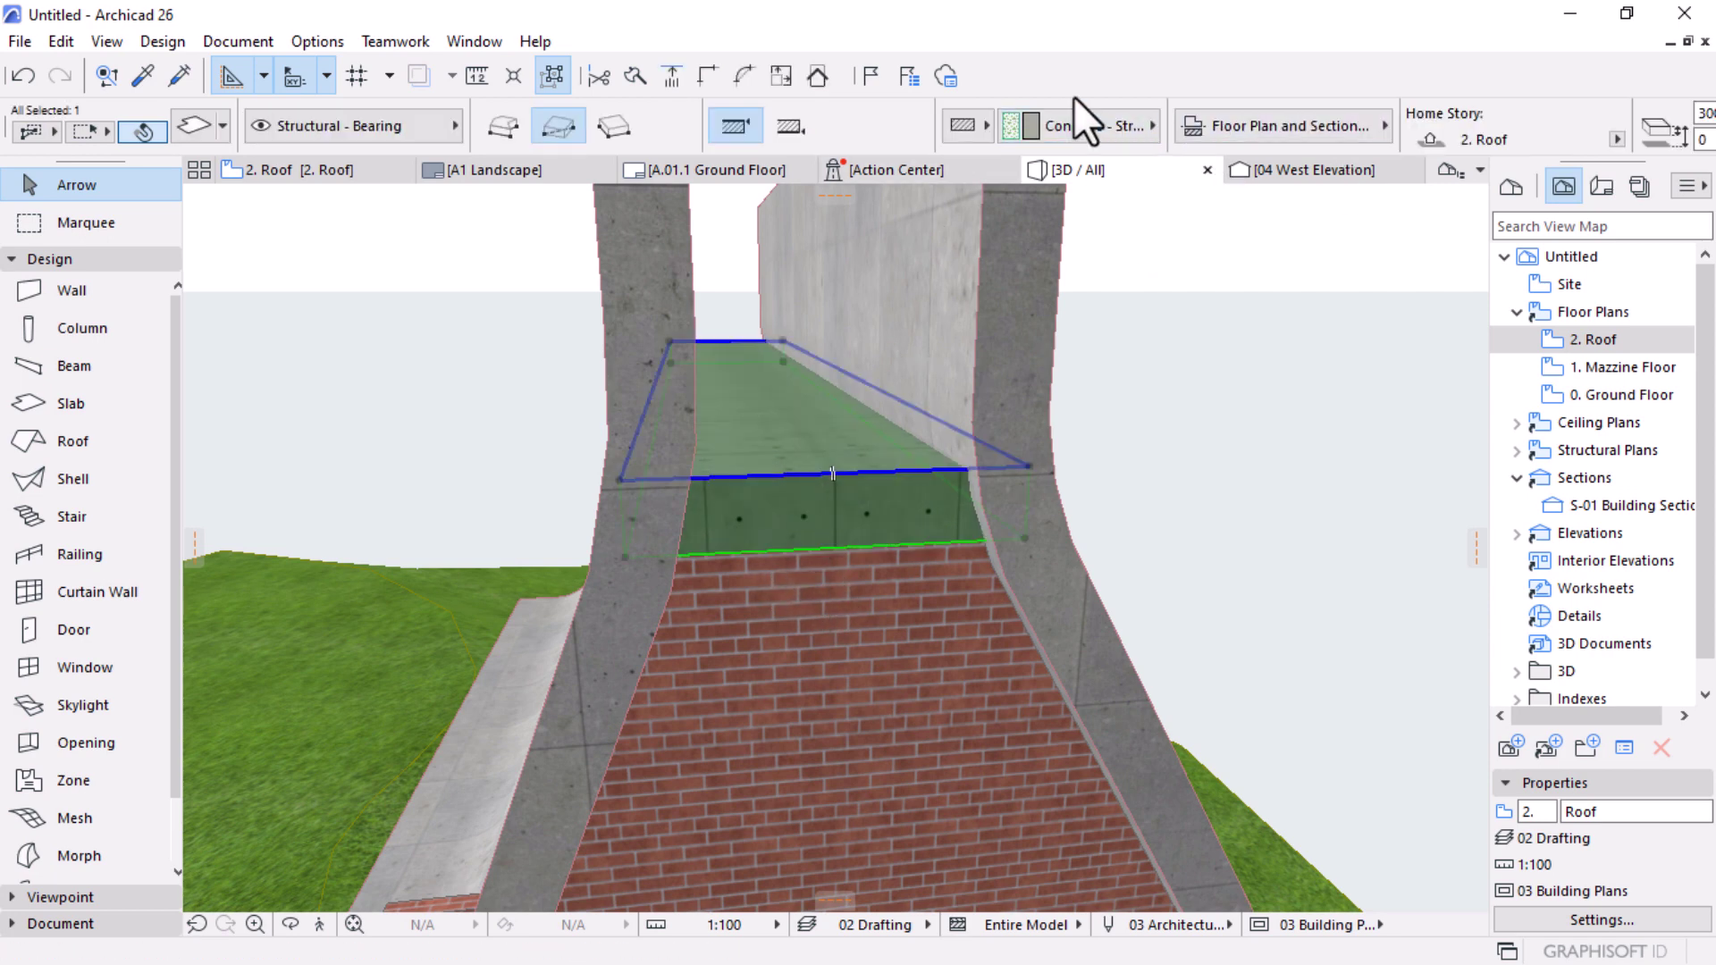
double_click(677, 113)
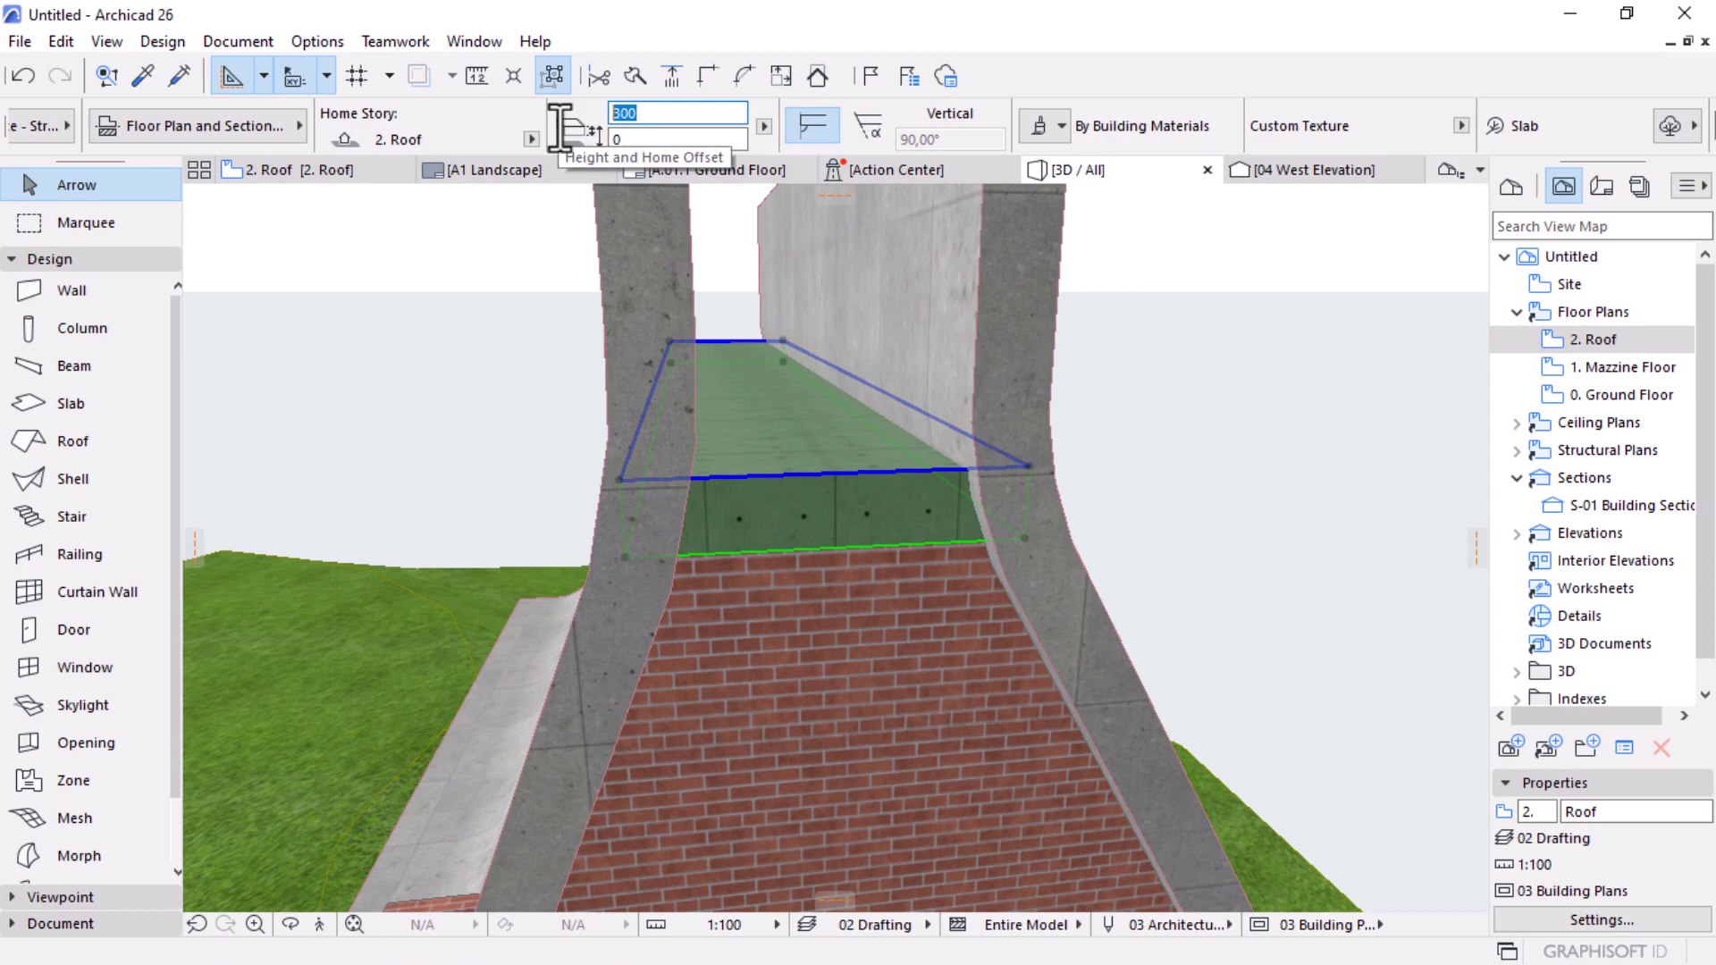
text(100)
key(Return)
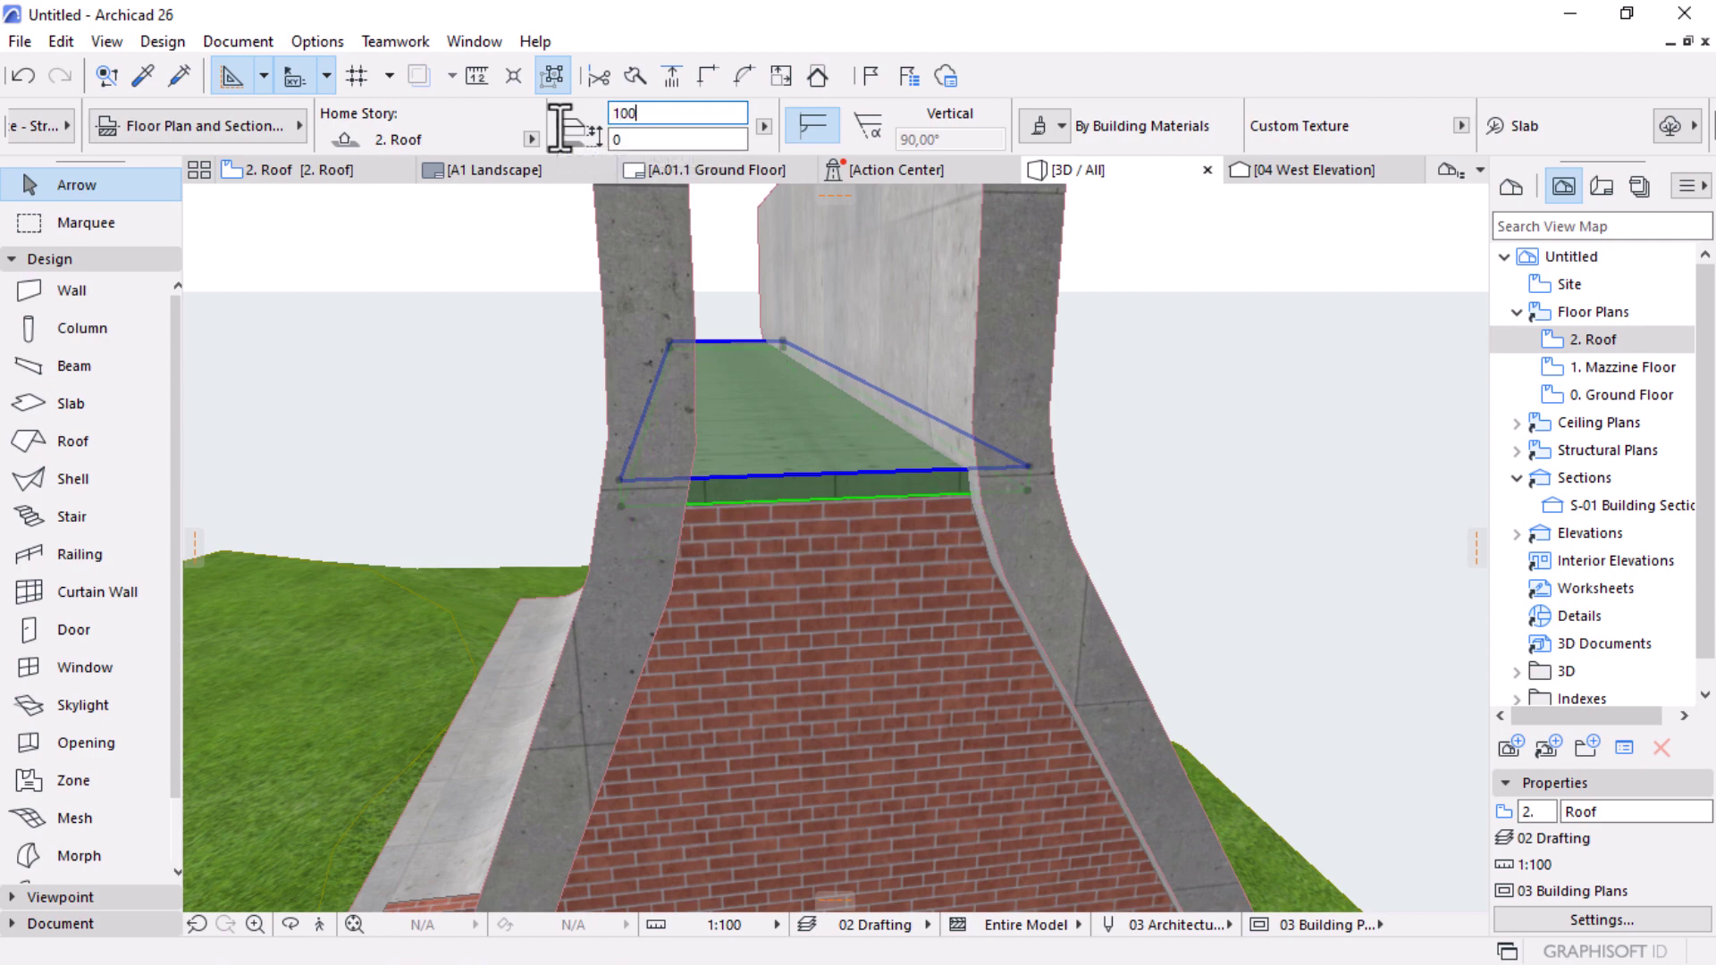
click(1285, 488)
Step: Set the ground floor partition wall that protrudes through the curved roof shell as the target of a Solid Element Operation
shift+middle_drag(1284, 488, 1171, 521)
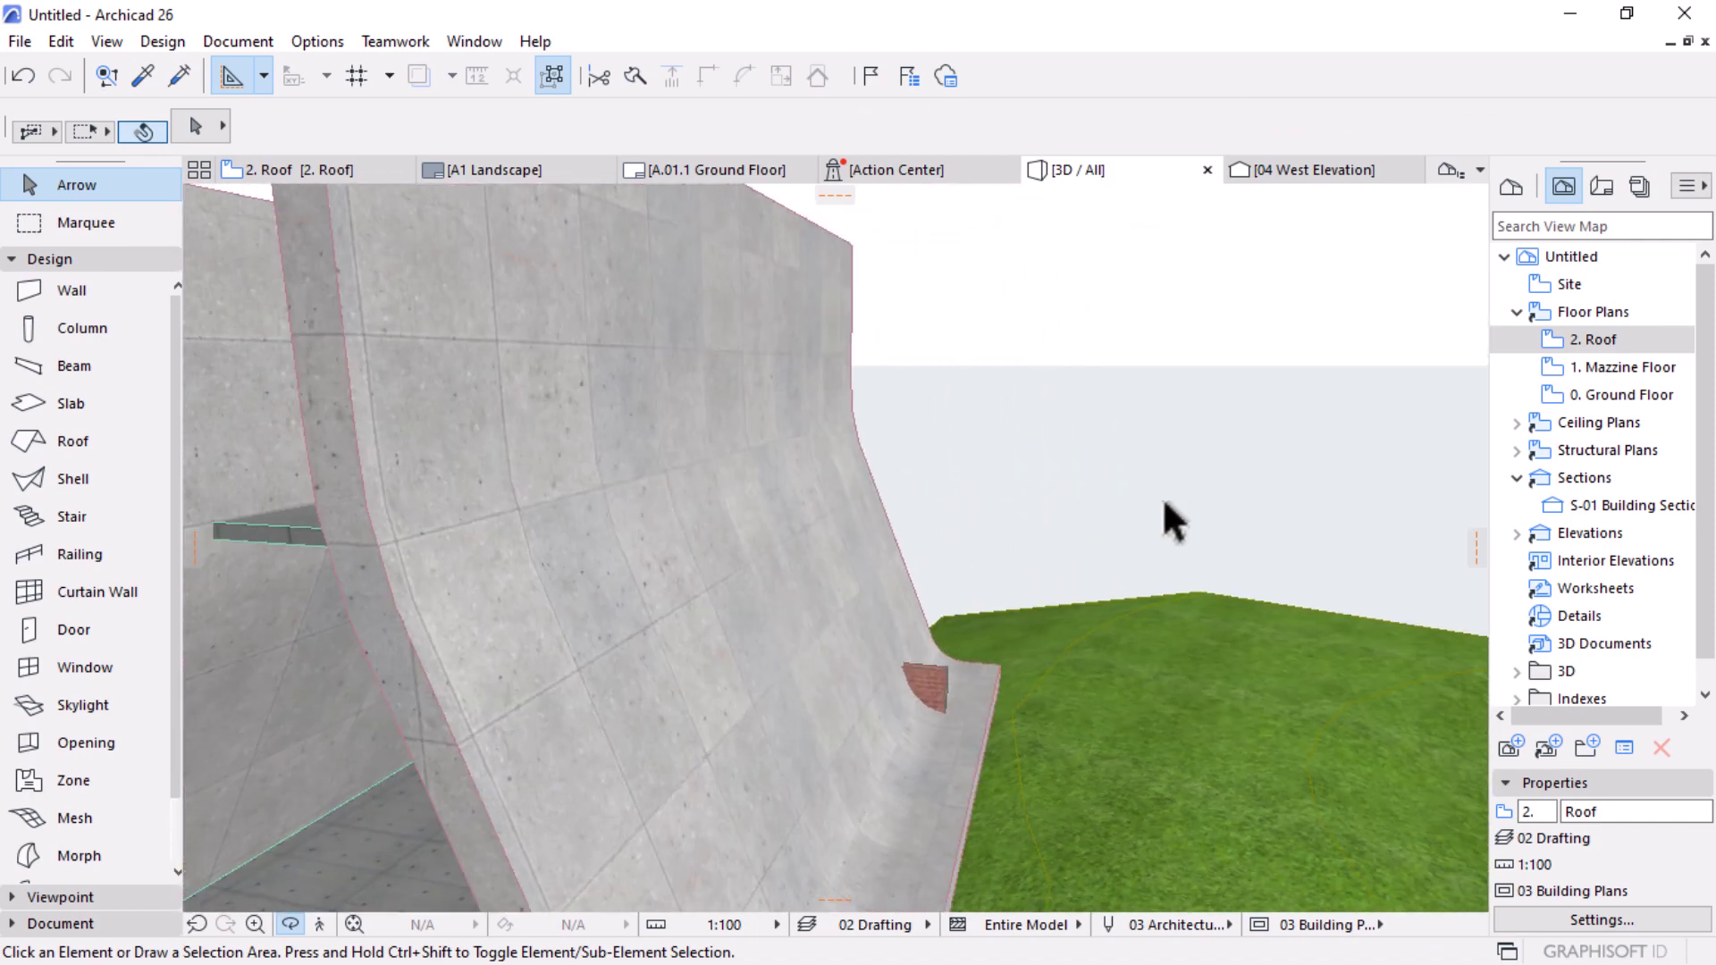
scroll(1013, 420, down, 10)
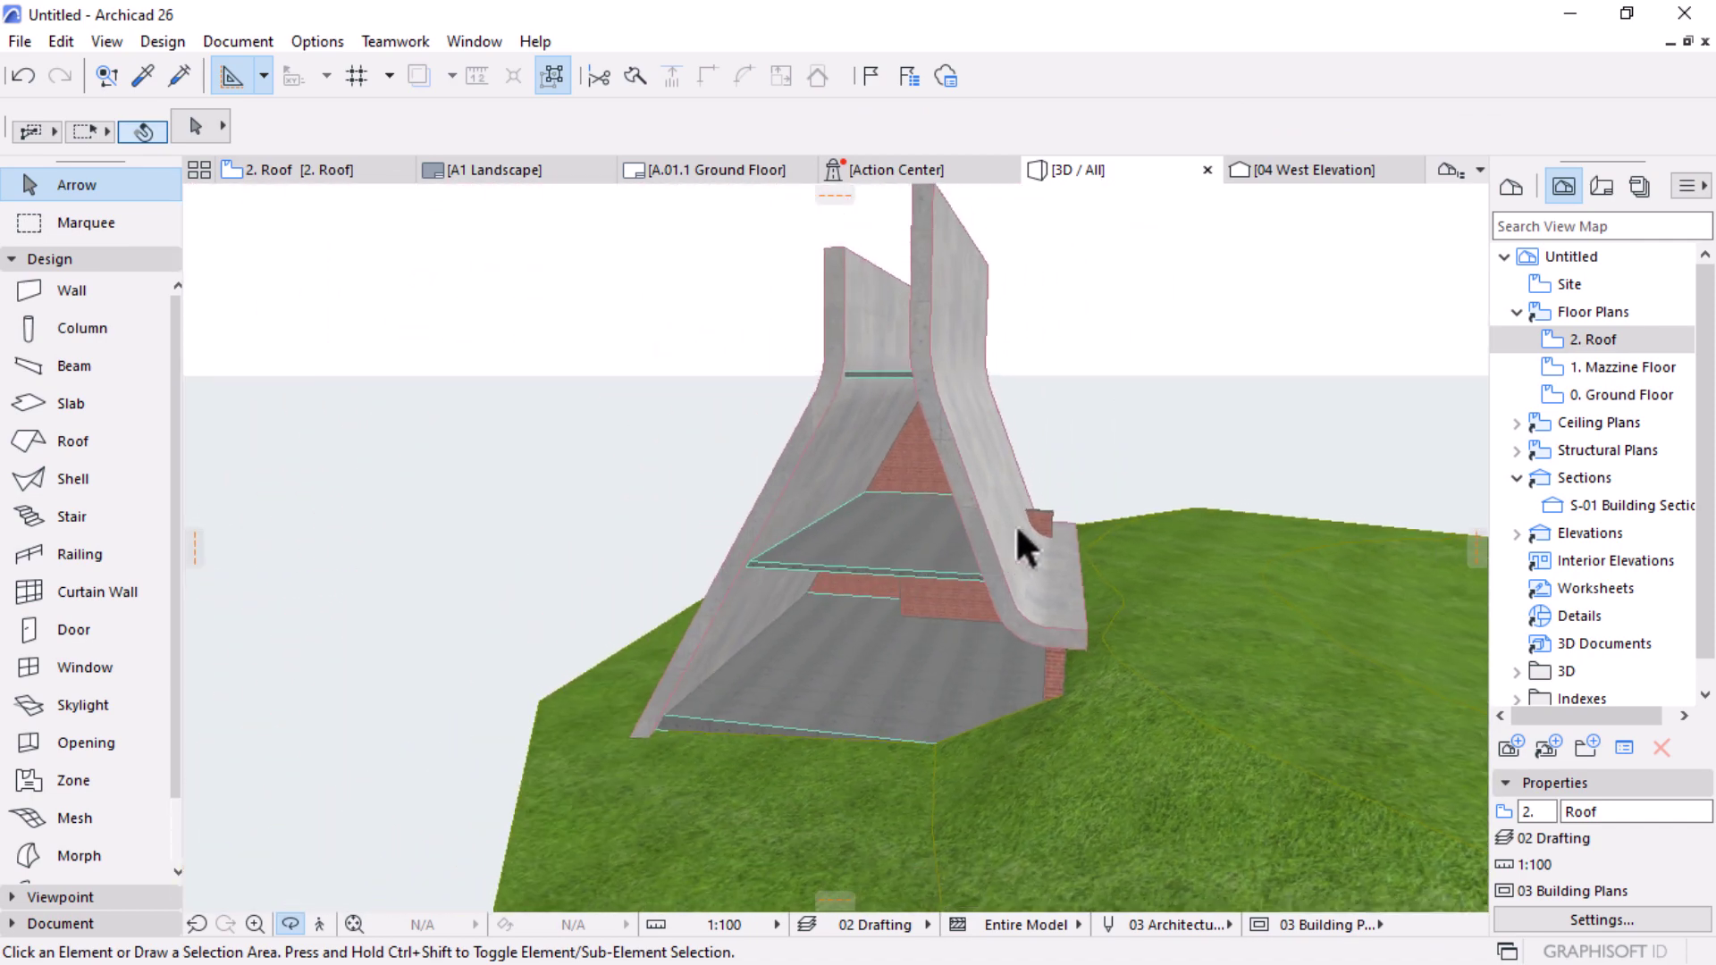
shift+middle_drag(1069, 524, 991, 608)
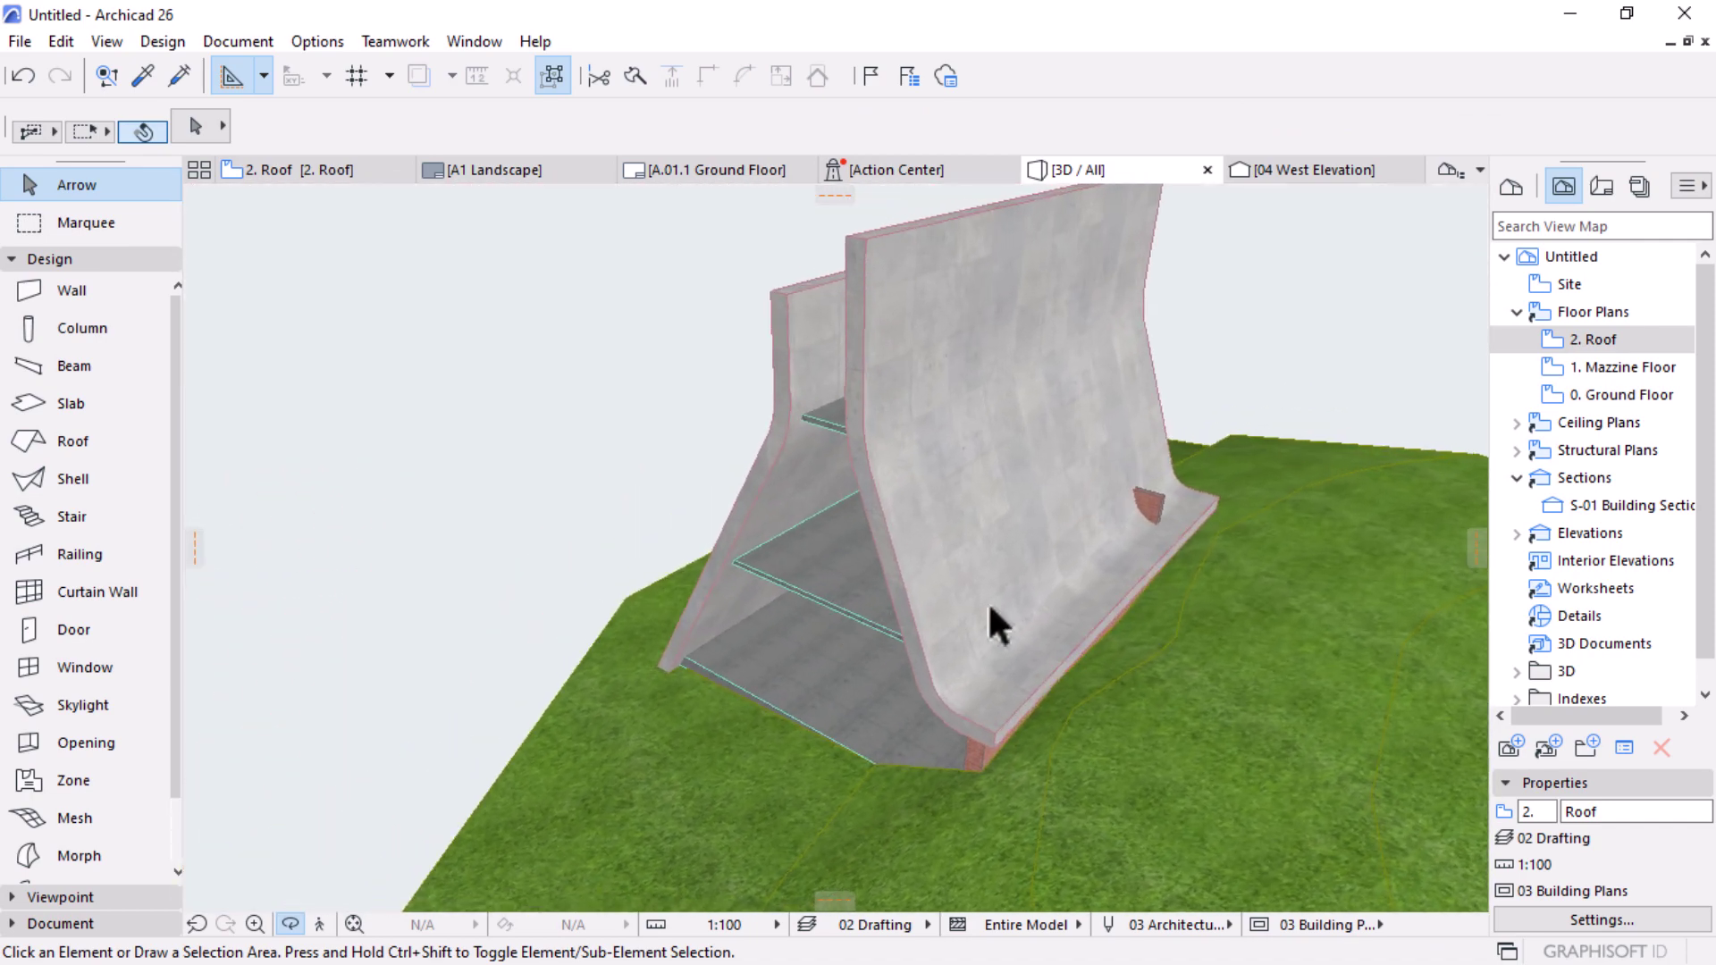
scroll(1162, 464, up, 5)
shift+middle_drag(1076, 532, 858, 660)
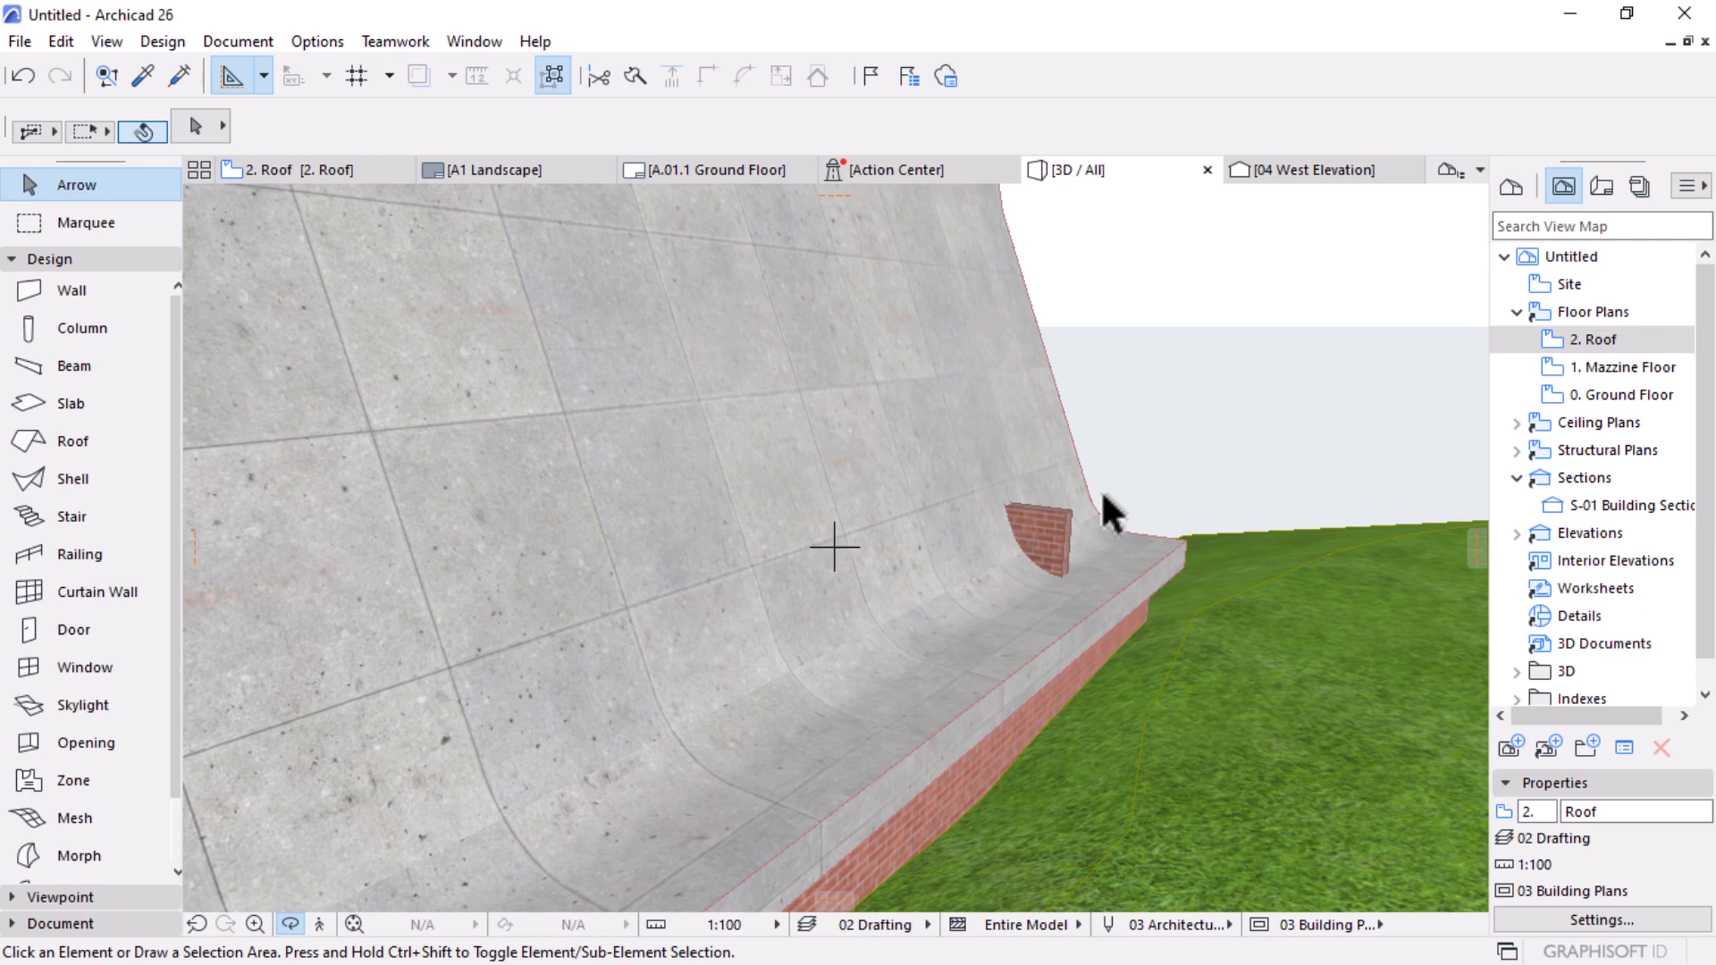
shift+middle_drag(1085, 526, 896, 449)
click(786, 544)
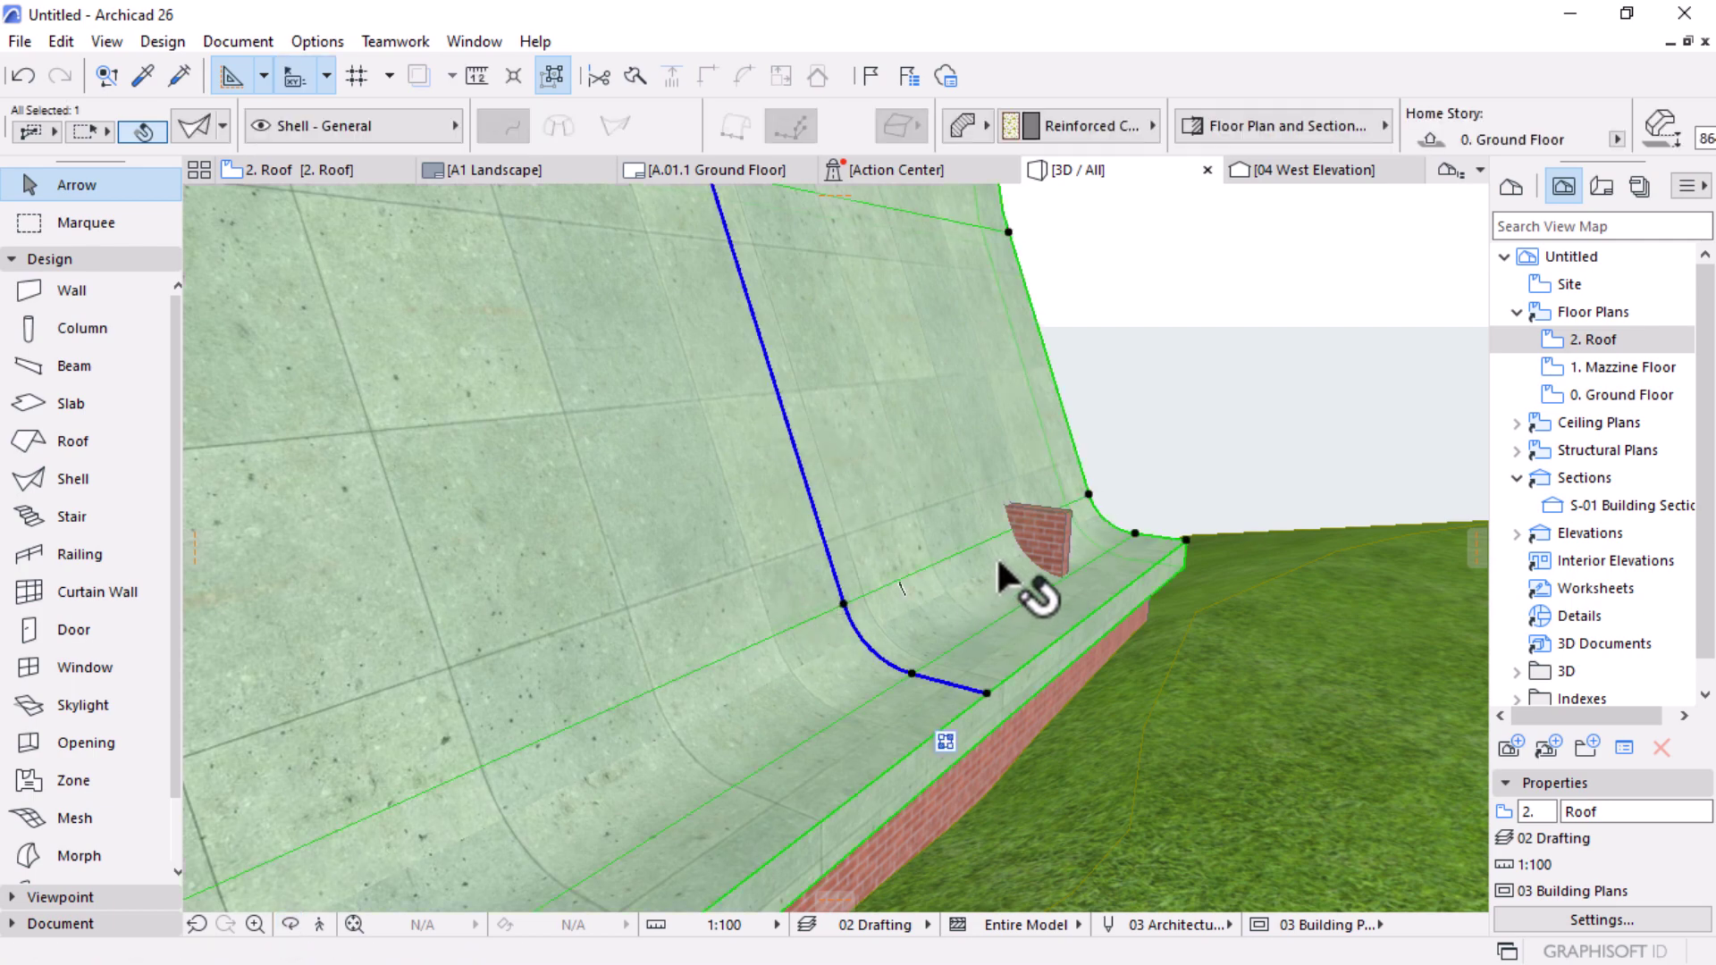
key(Escape)
click(1055, 524)
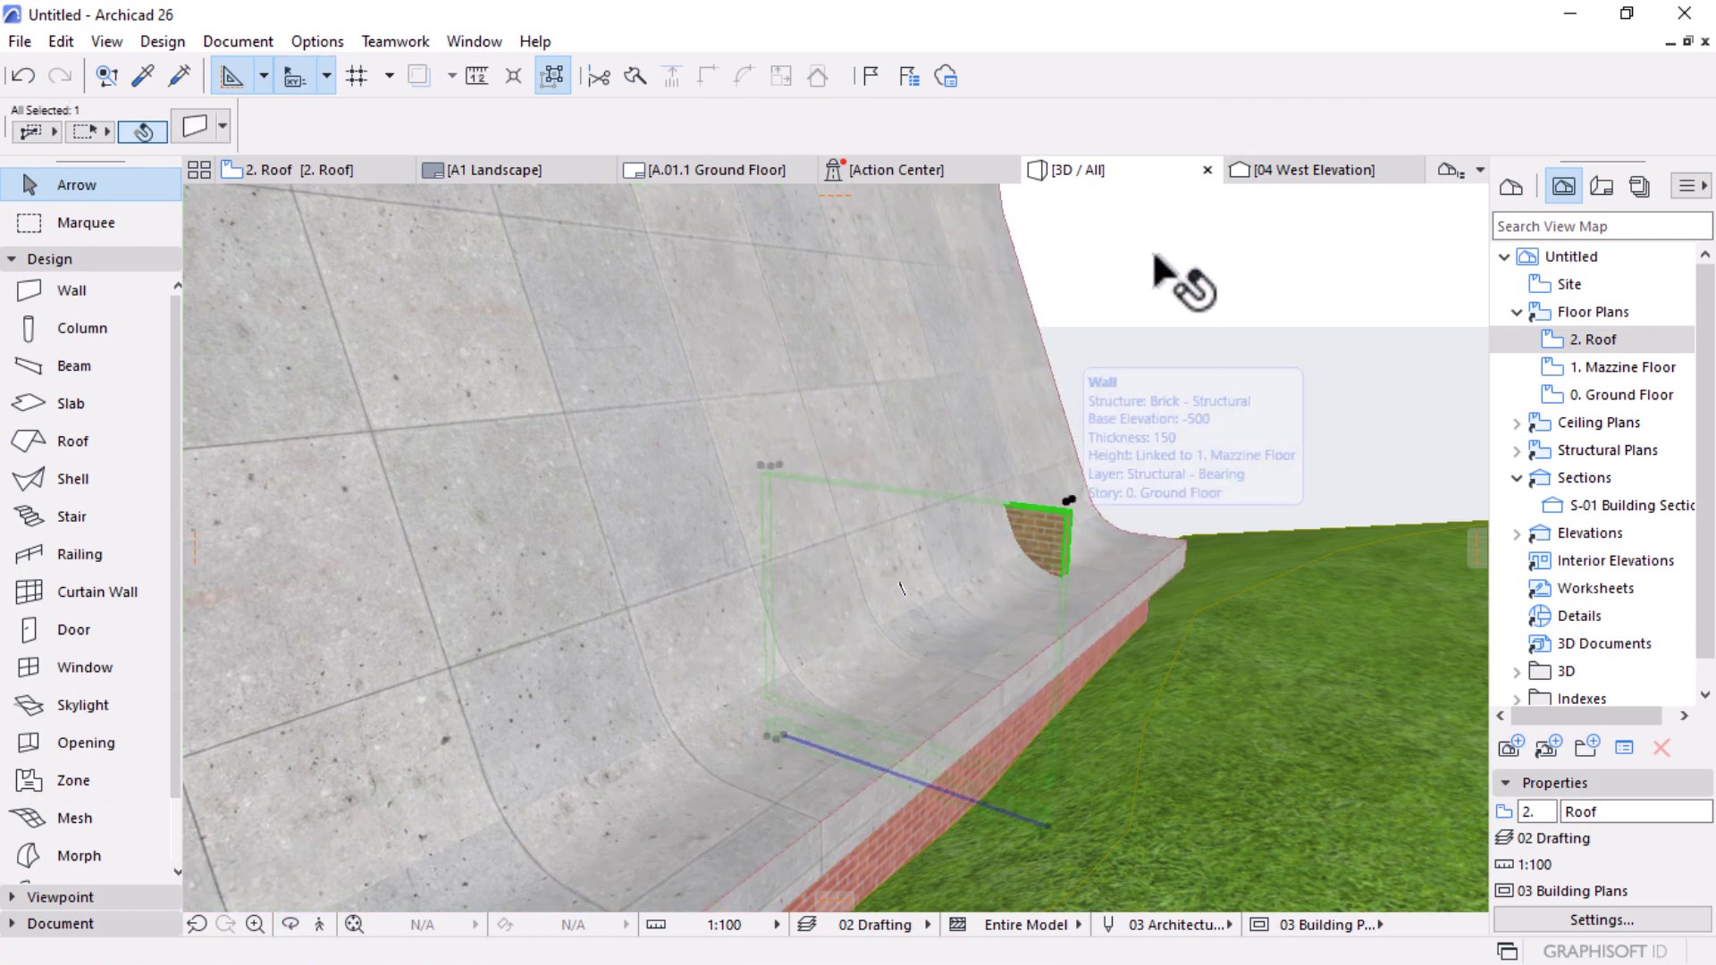
right_click(1155, 257)
mouse_move(1238, 512)
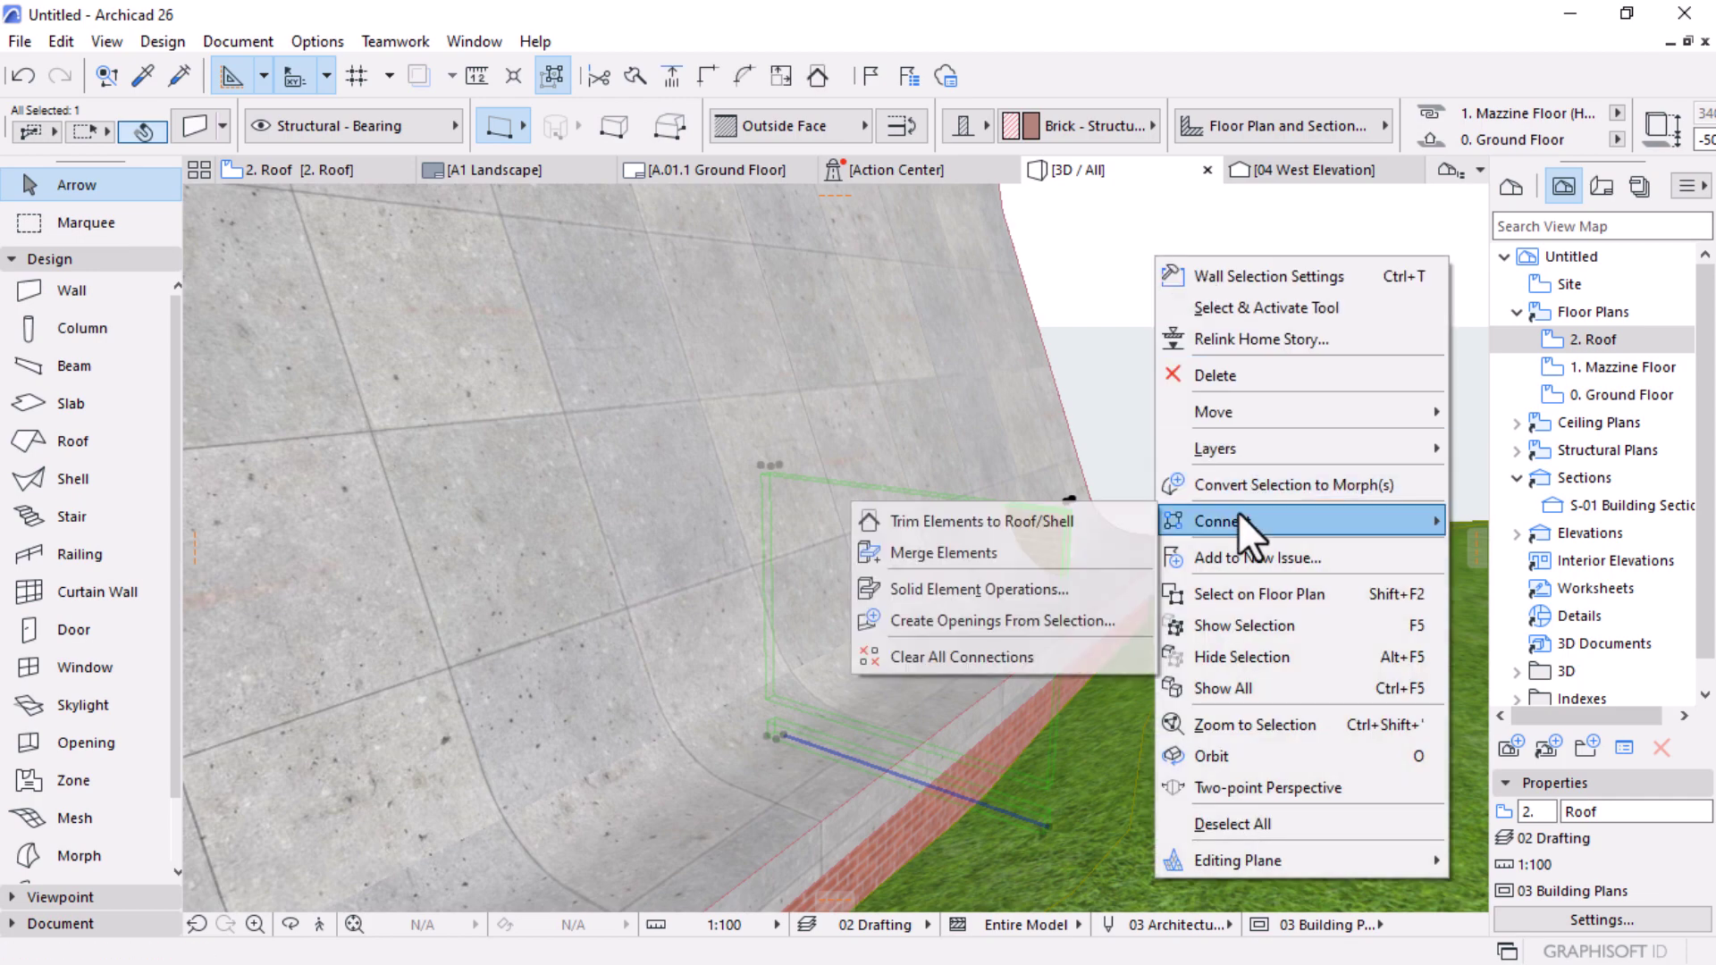
click(1026, 596)
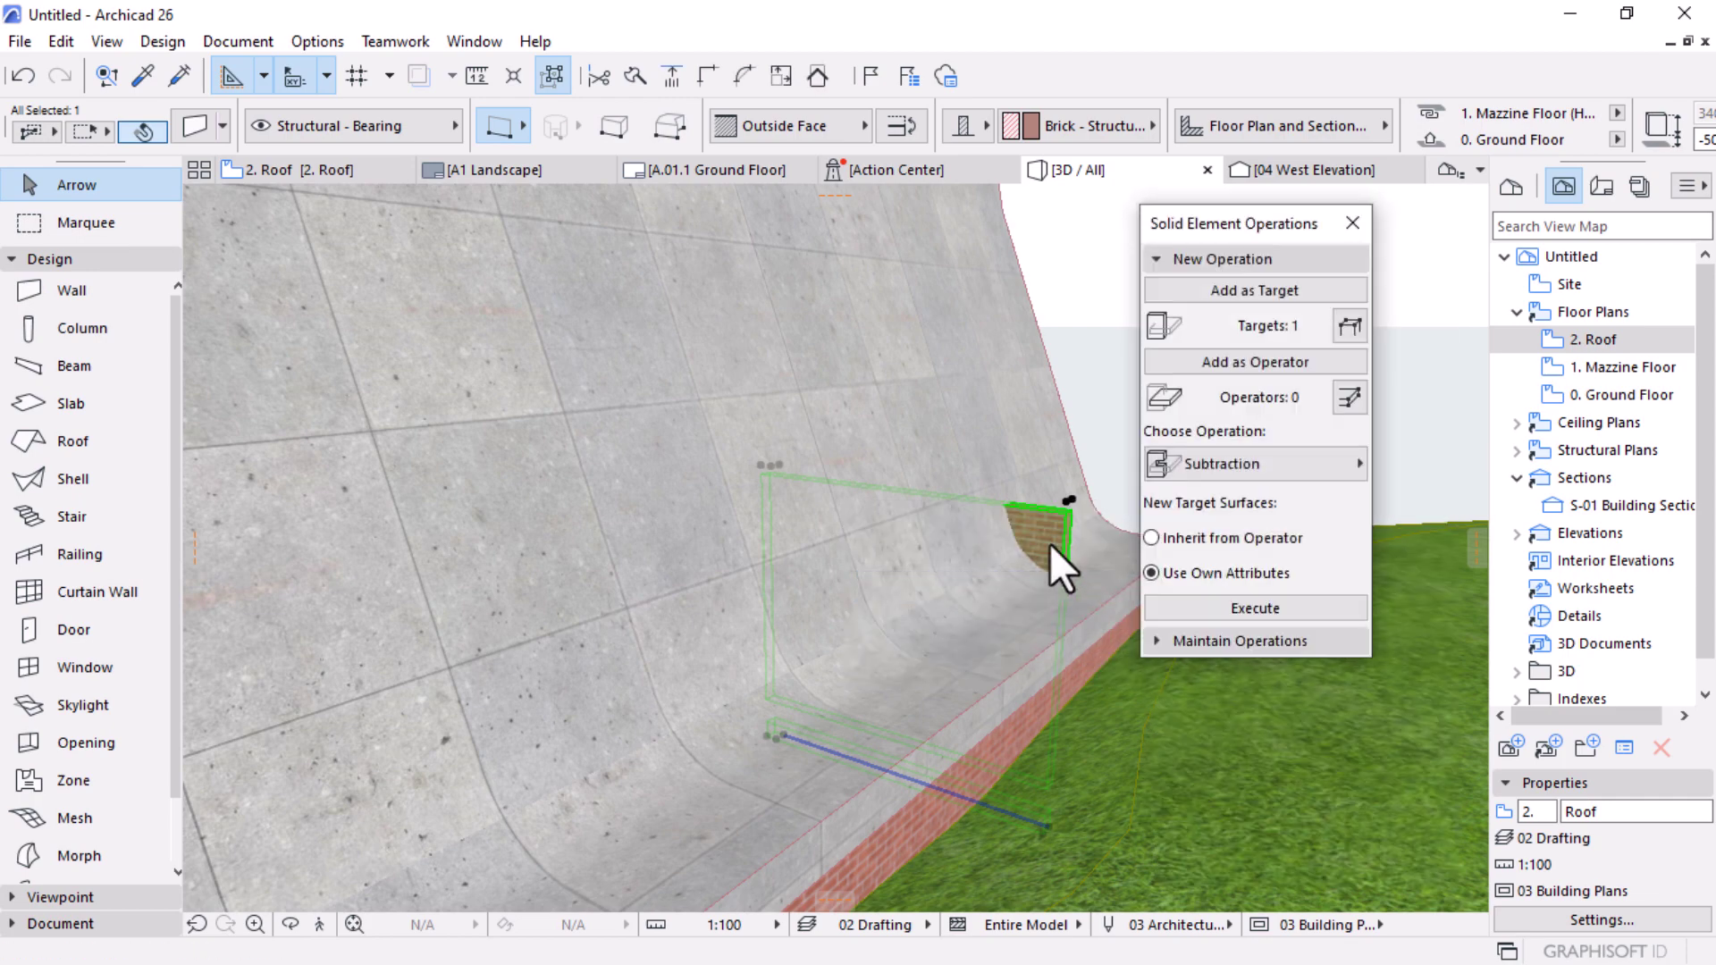
Step: Add the curved roof shell as the operator and execute Subtraction with upward extrusion on the target wall, keeping the wall's own surface attributes
click(822, 386)
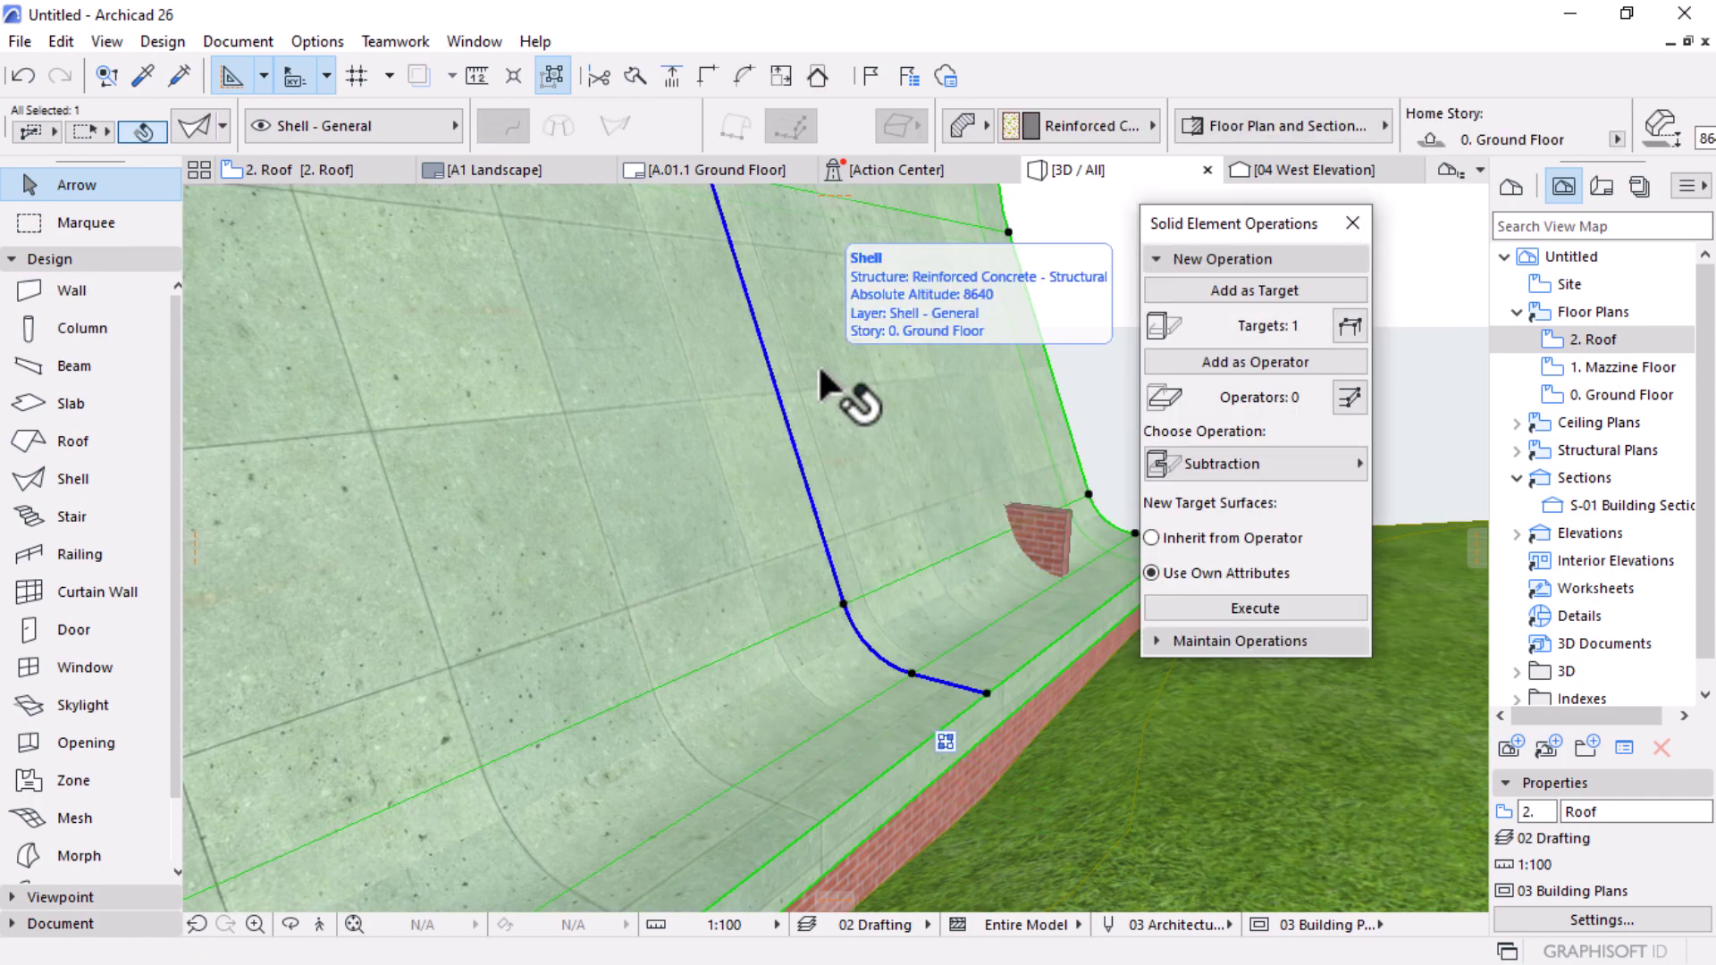
click(1198, 362)
click(1301, 460)
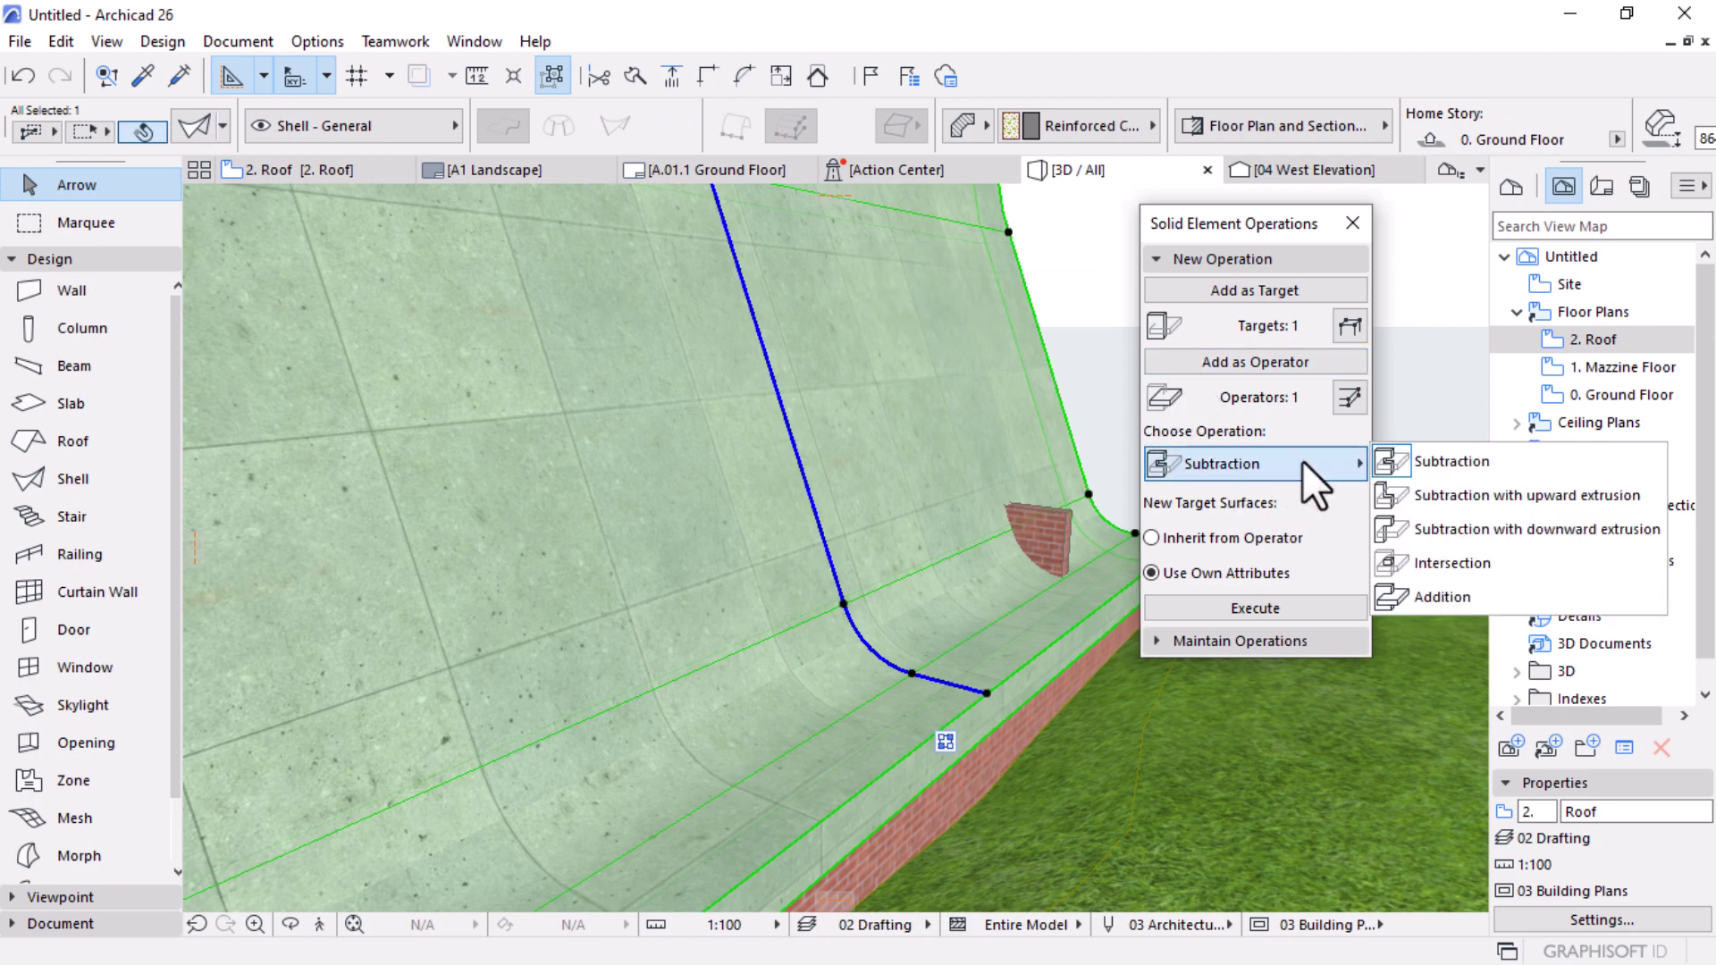
click(1432, 495)
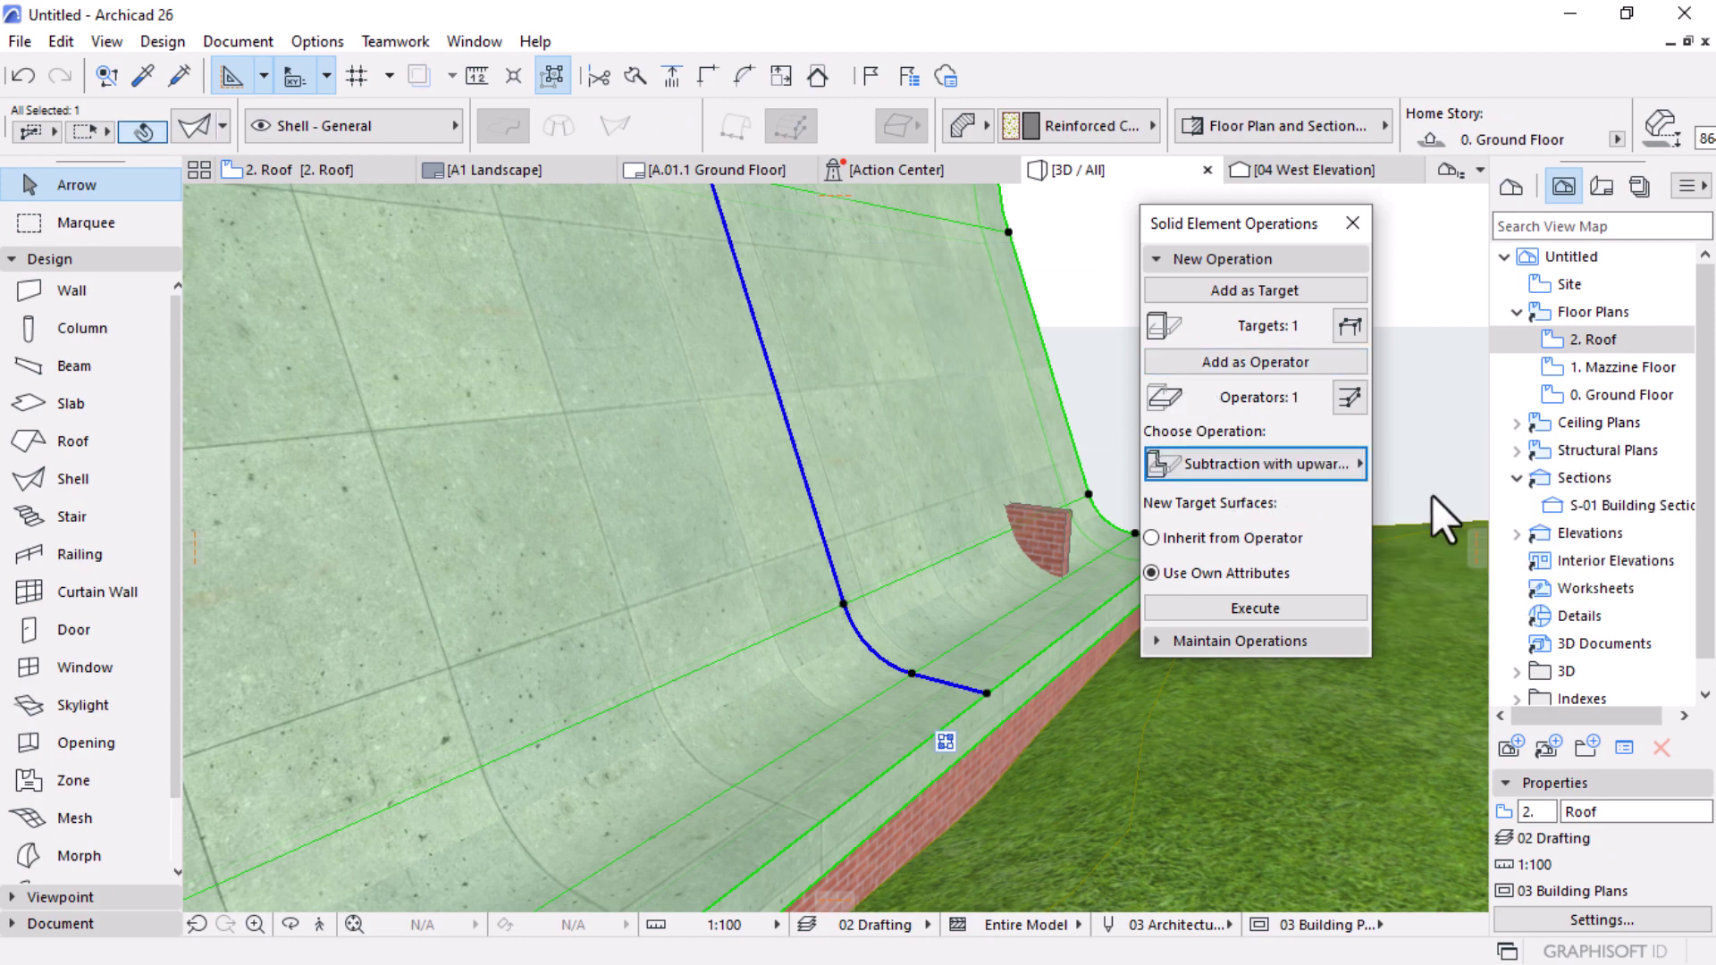
click(1259, 602)
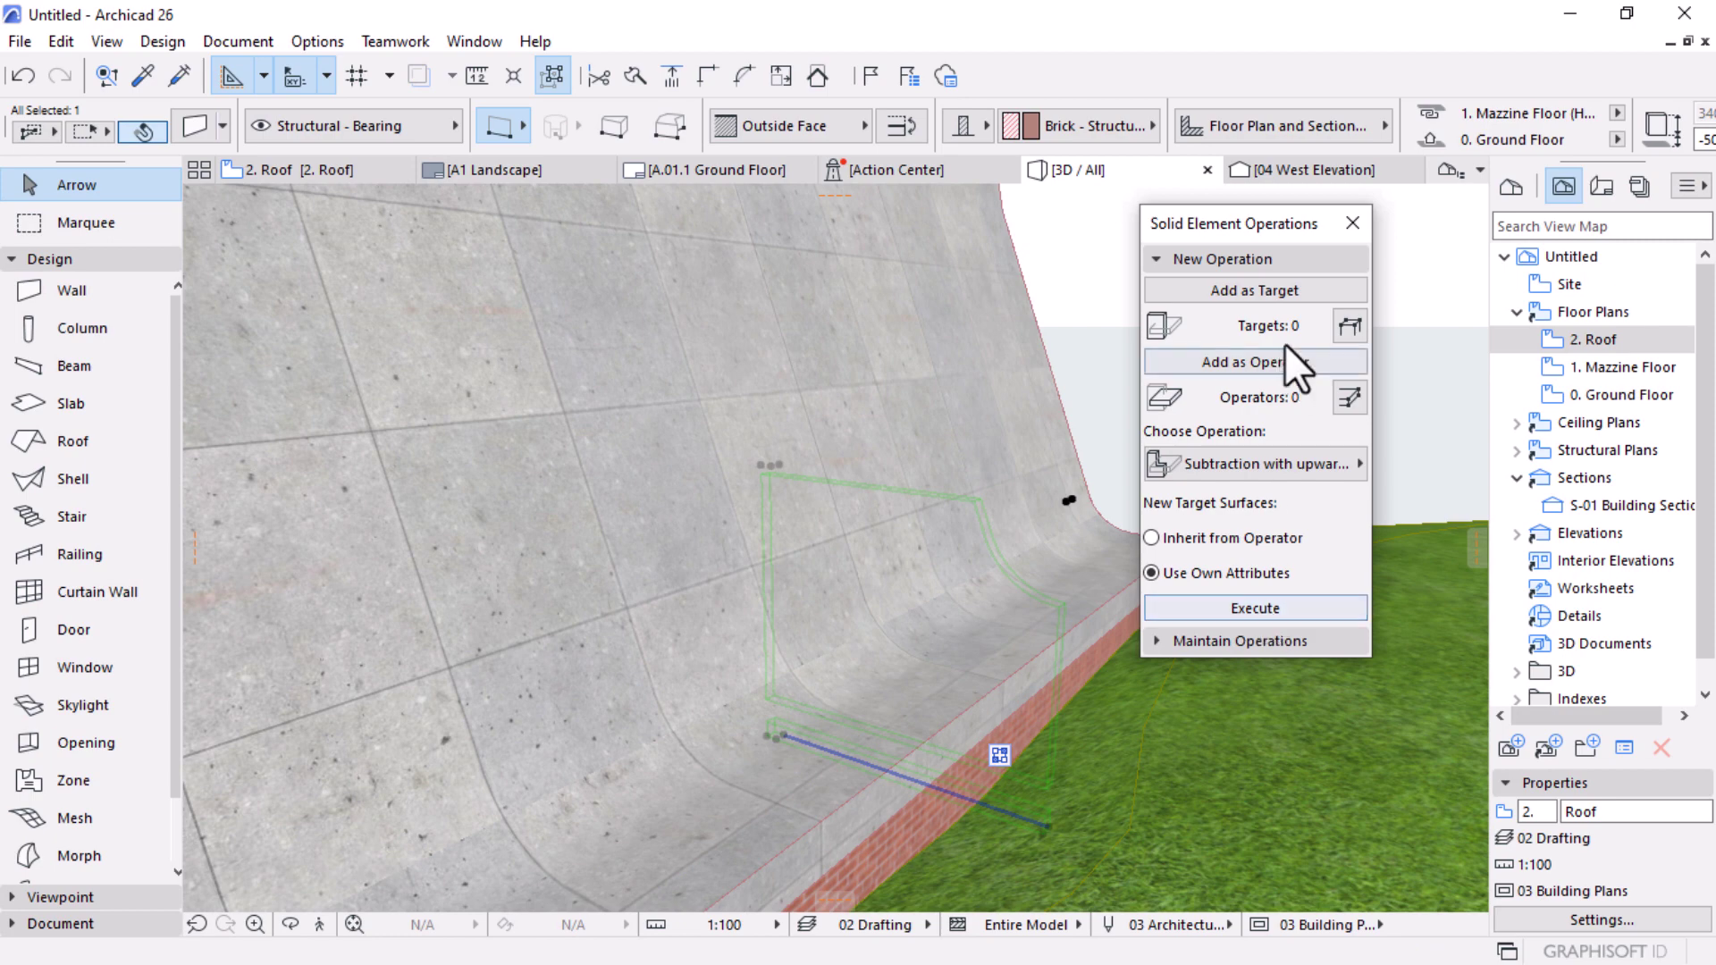
click(1352, 223)
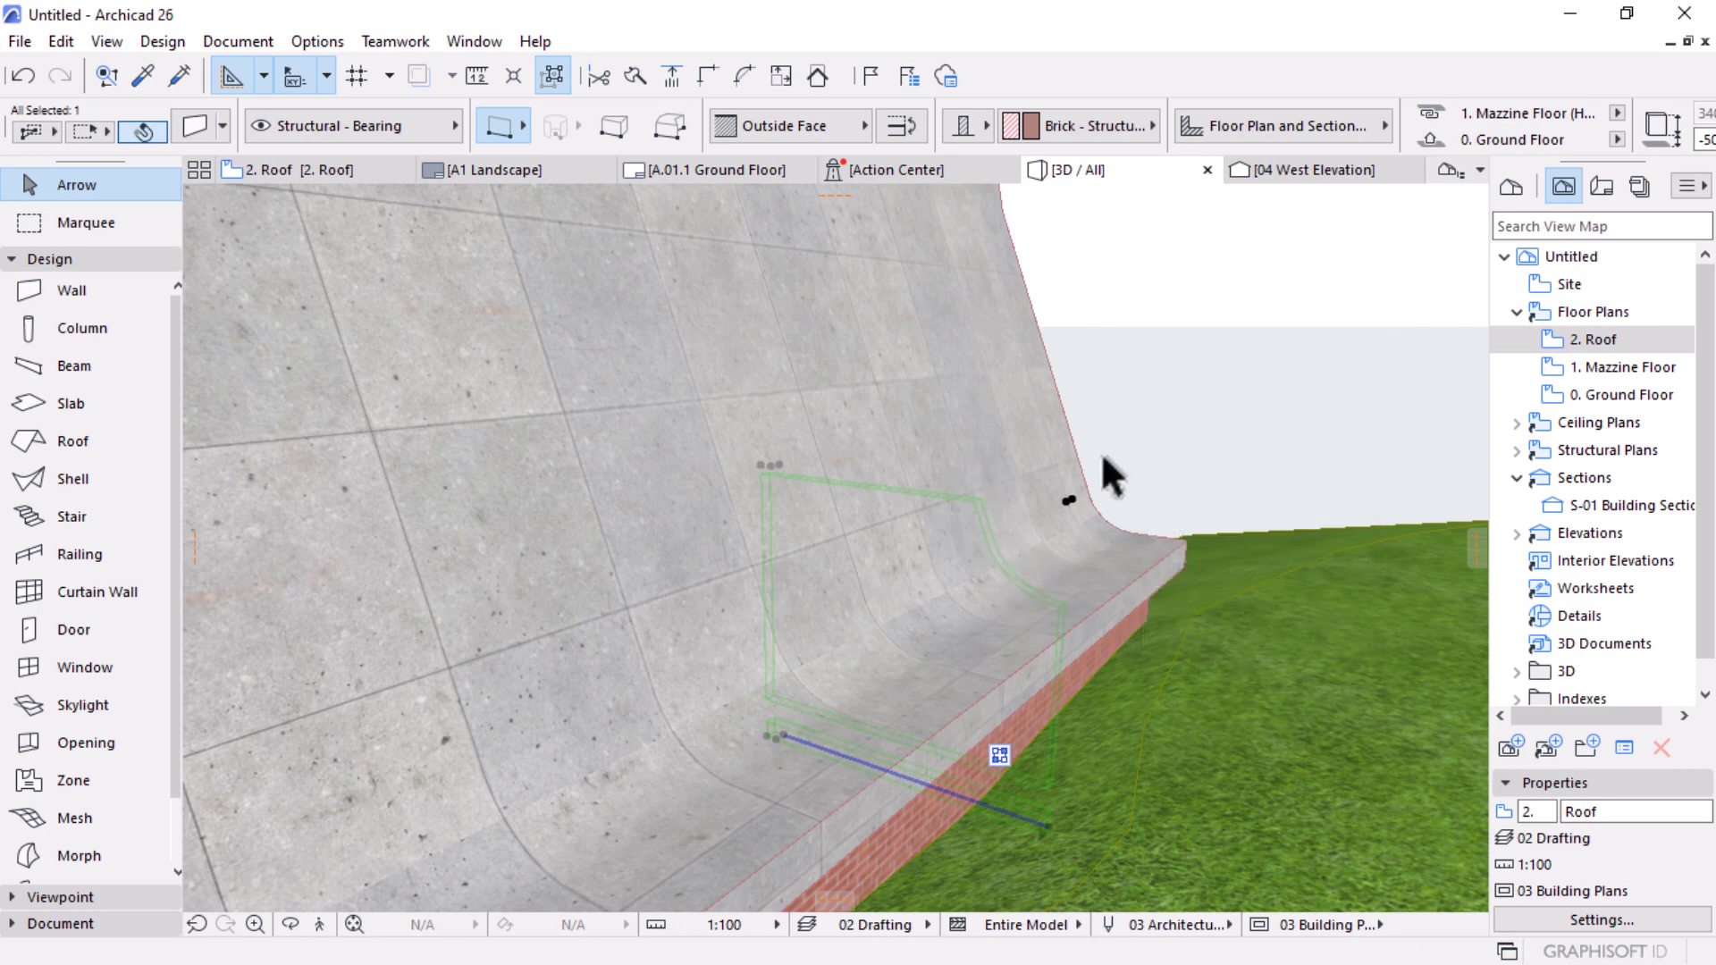
shift+middle_drag(1108, 471, 1150, 483)
click(1219, 361)
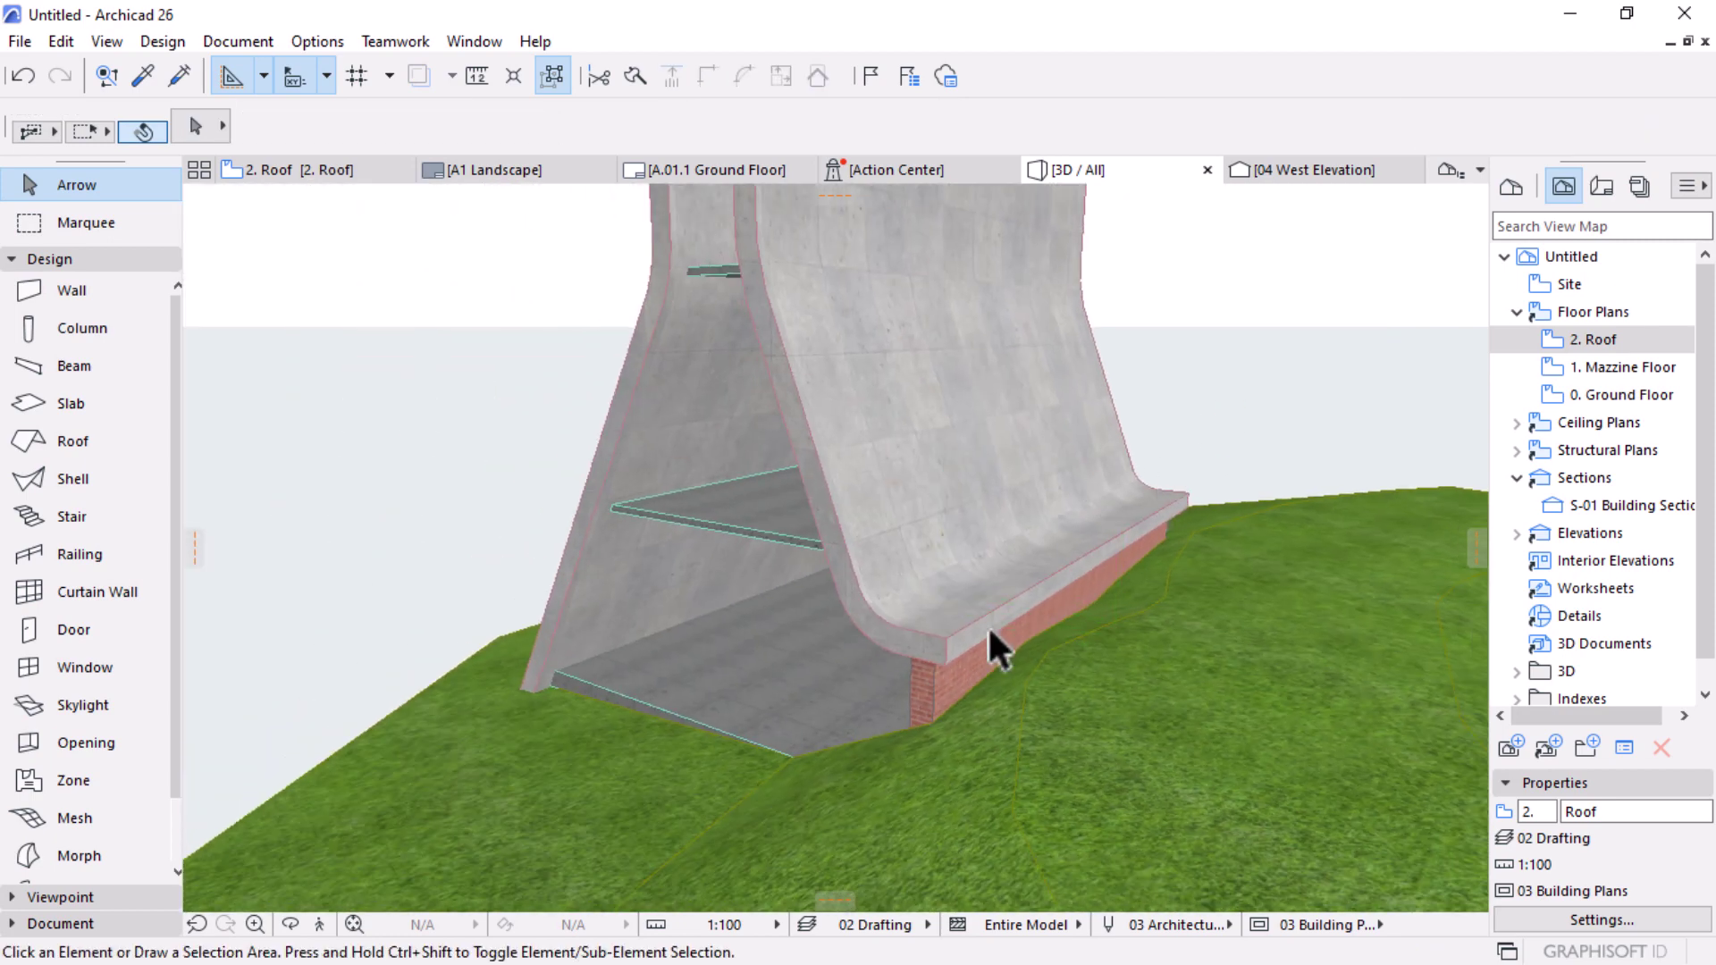
Step: Examine the open front of the building in 3D, including the roof slab, interior walls and floor slabs between the shells
mouse_move(985, 624)
shift+middle_down()
mouse_move(778, 697)
mouse_move(965, 651)
shift+middle_up()
shift+middle_drag(849, 666, 897, 743)
scroll(930, 464, up, 2)
scroll(925, 452, up, 2)
scroll(902, 536, down, 3)
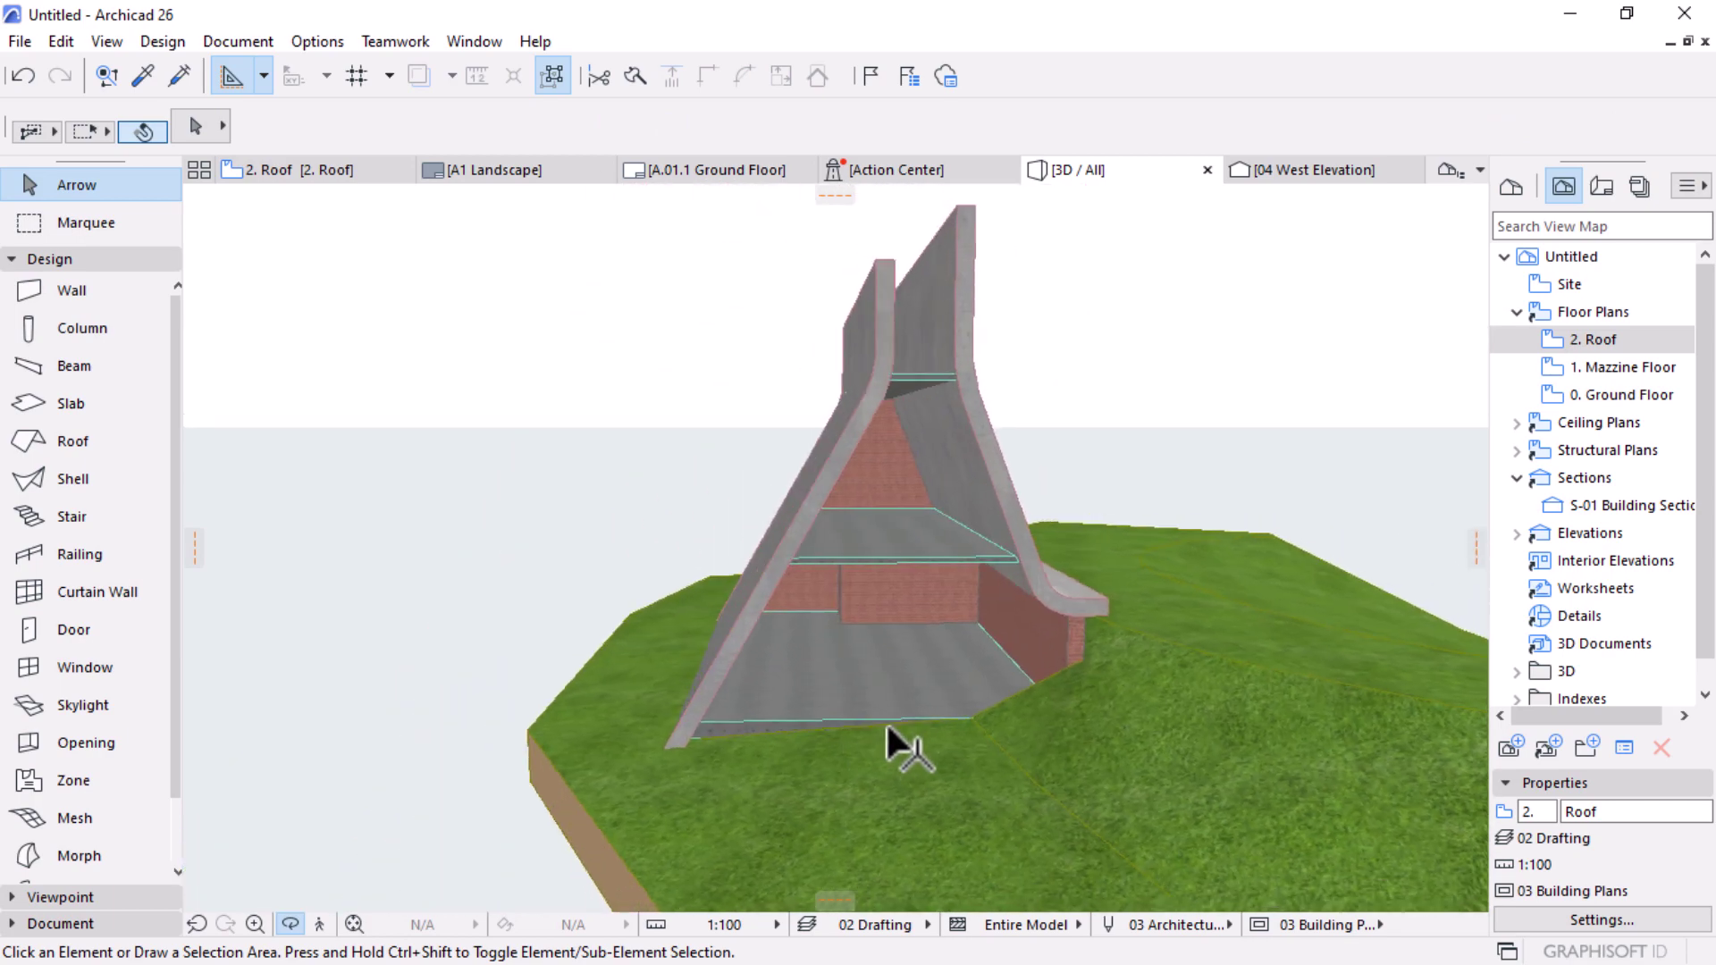
scroll(939, 356, up, 2)
shift+middle_drag(912, 579, 900, 662)
scroll(890, 517, up, 2)
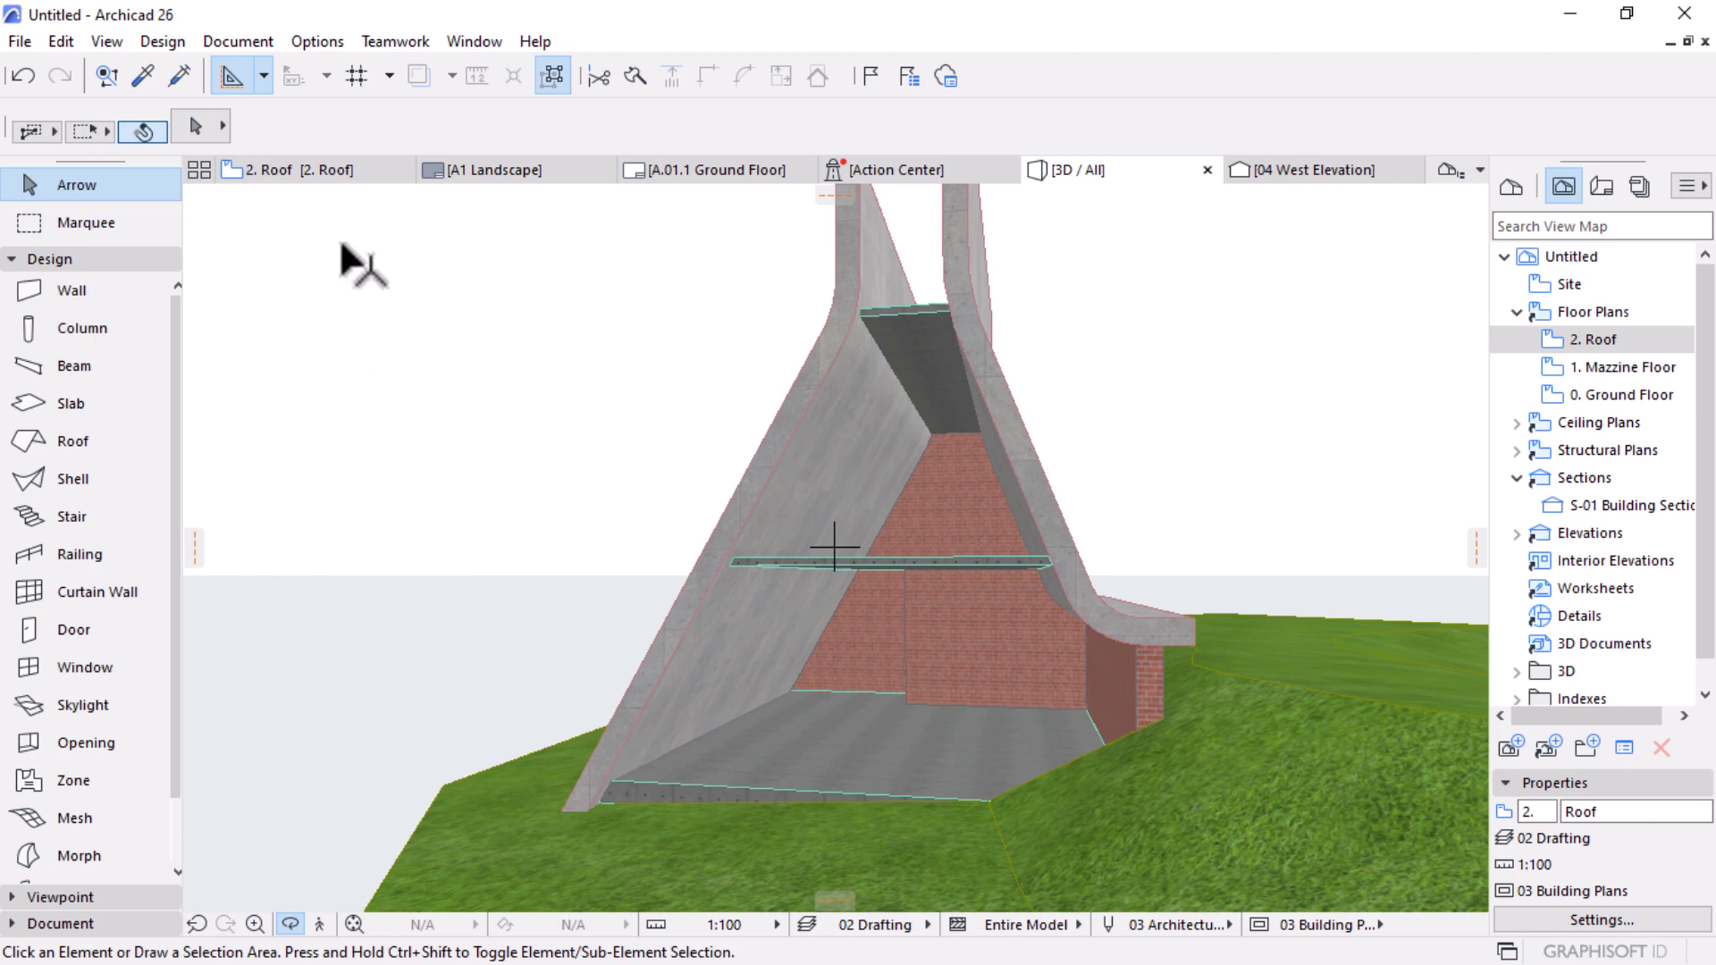
Step: On the Ground Floor plan, open the Curtain Wall default settings and show the grid scheme
double_click(1584, 398)
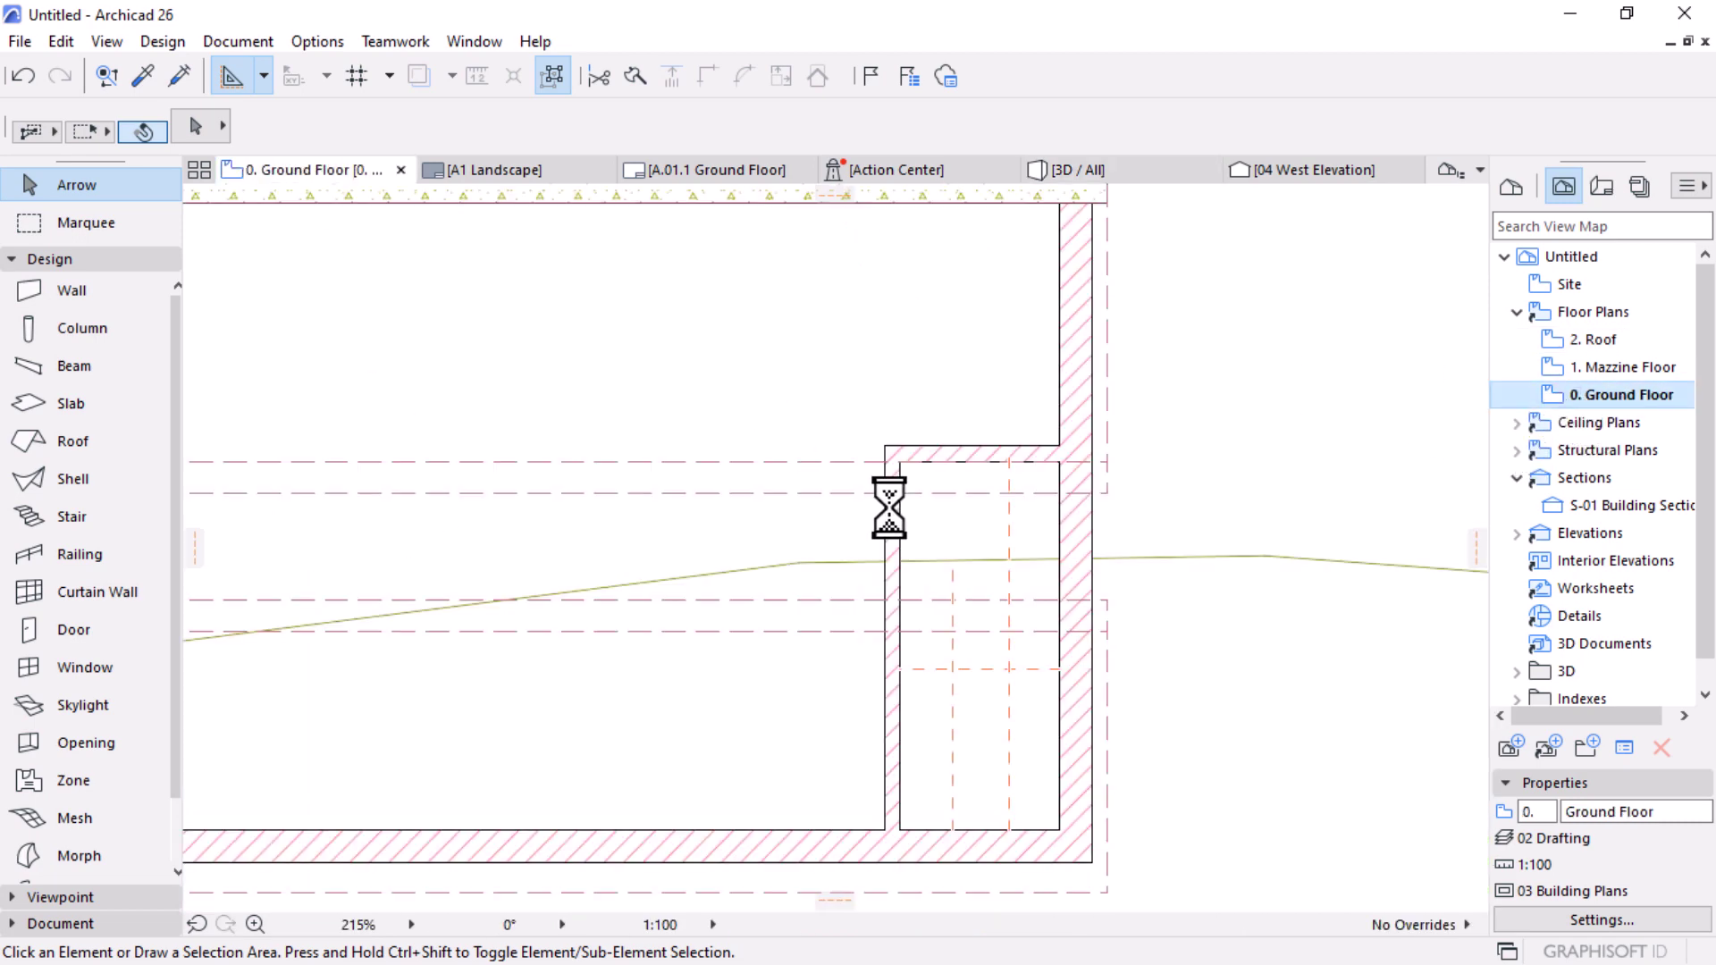
scroll(908, 525, down, 5)
middle_drag(536, 444, 637, 451)
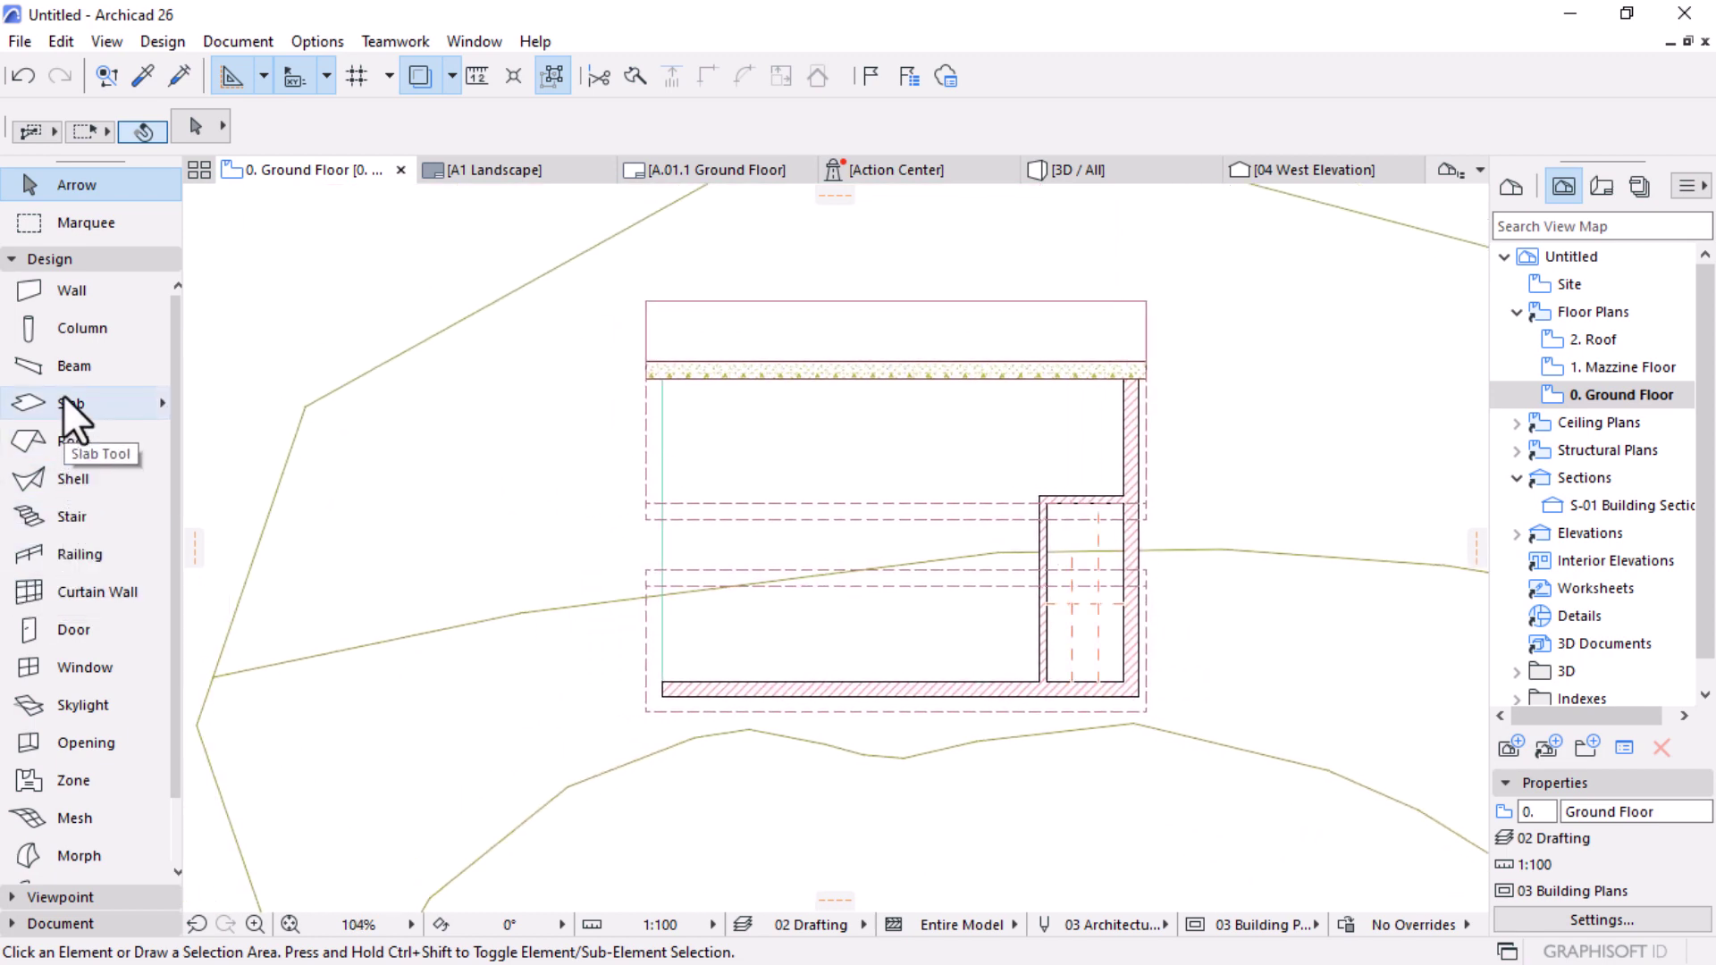
click(44, 597)
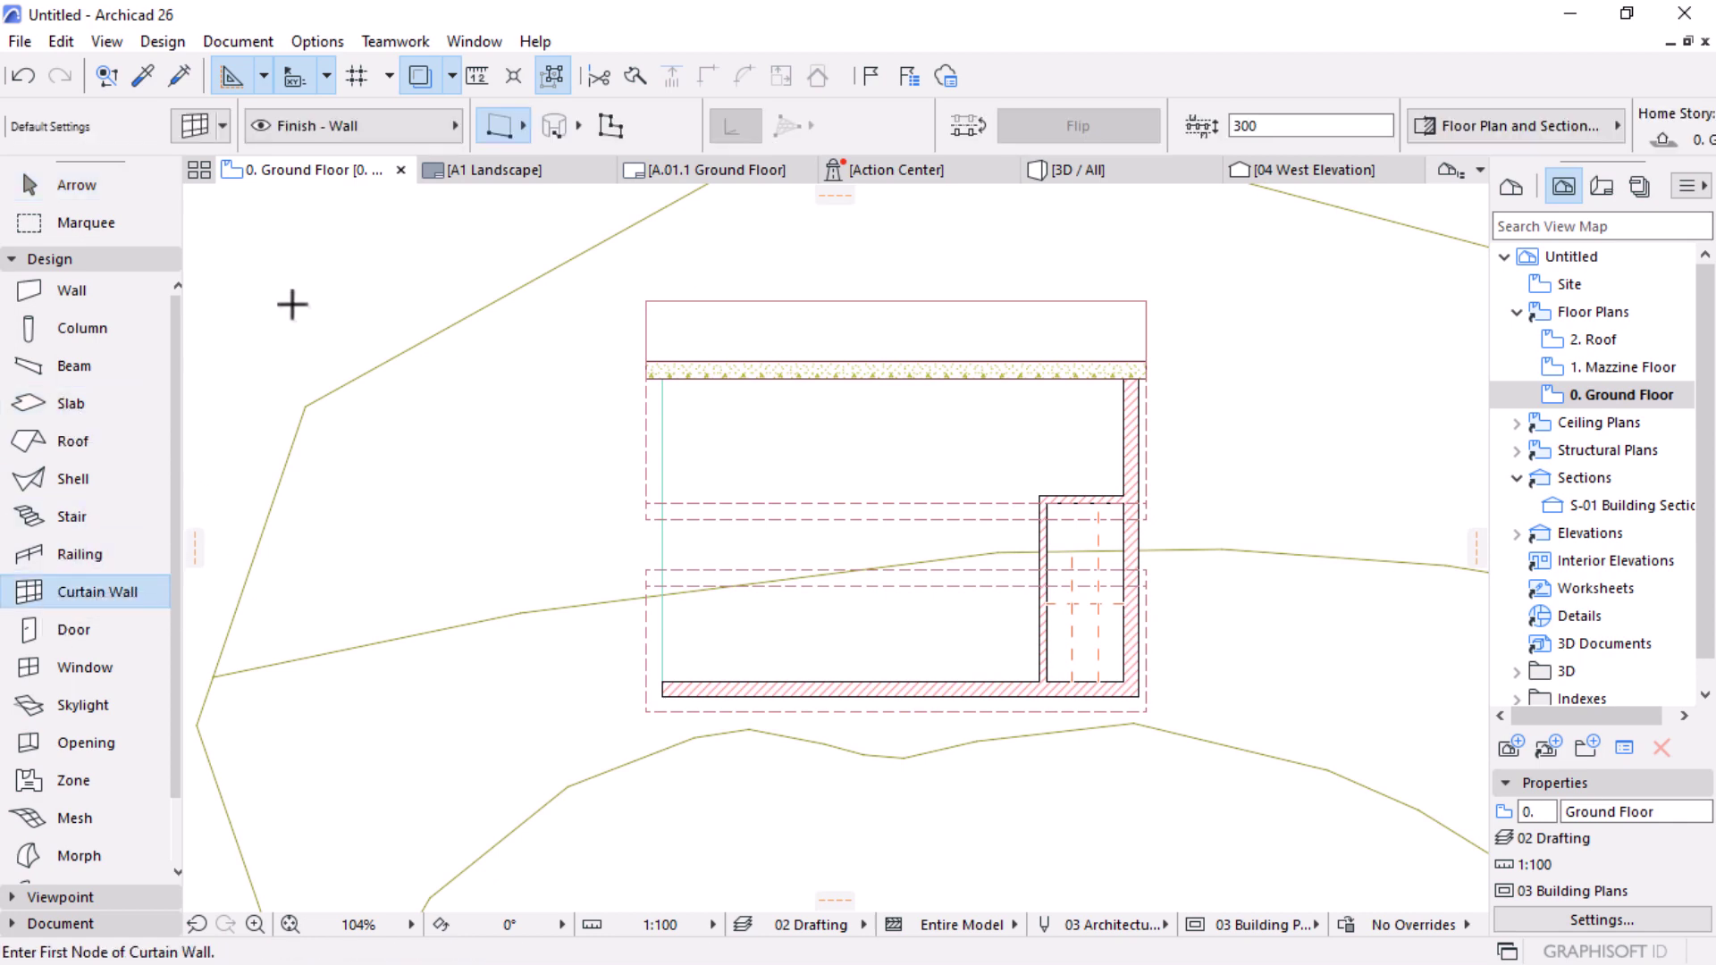
click(199, 126)
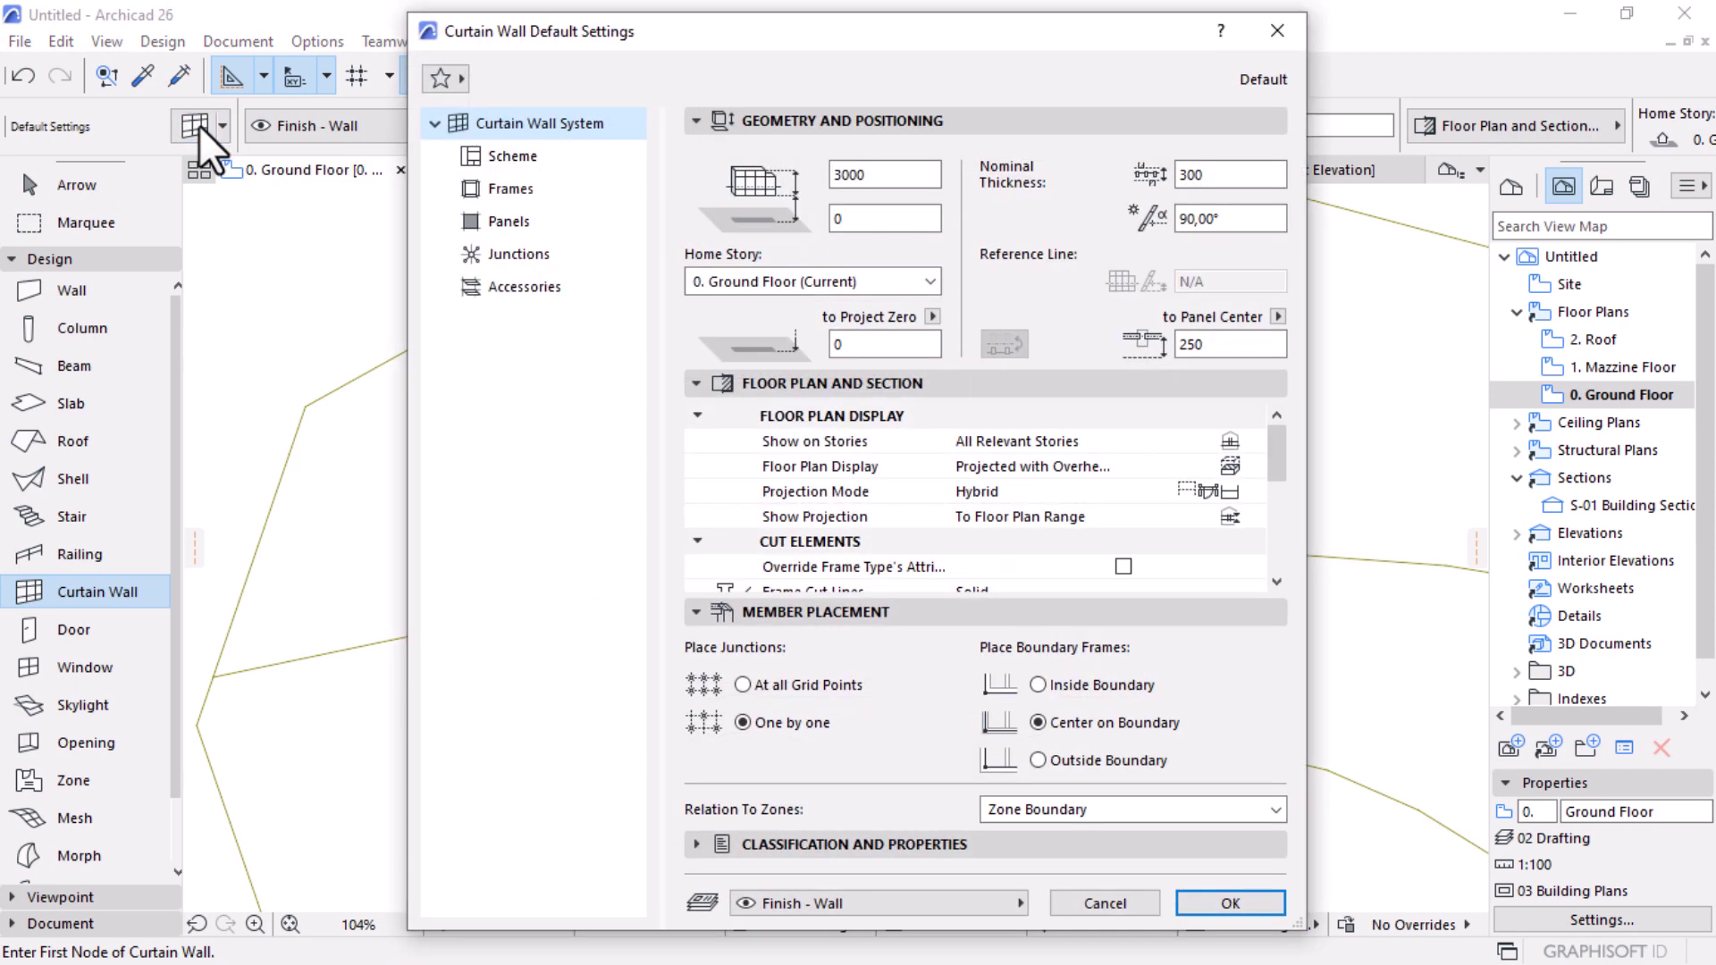
click(515, 157)
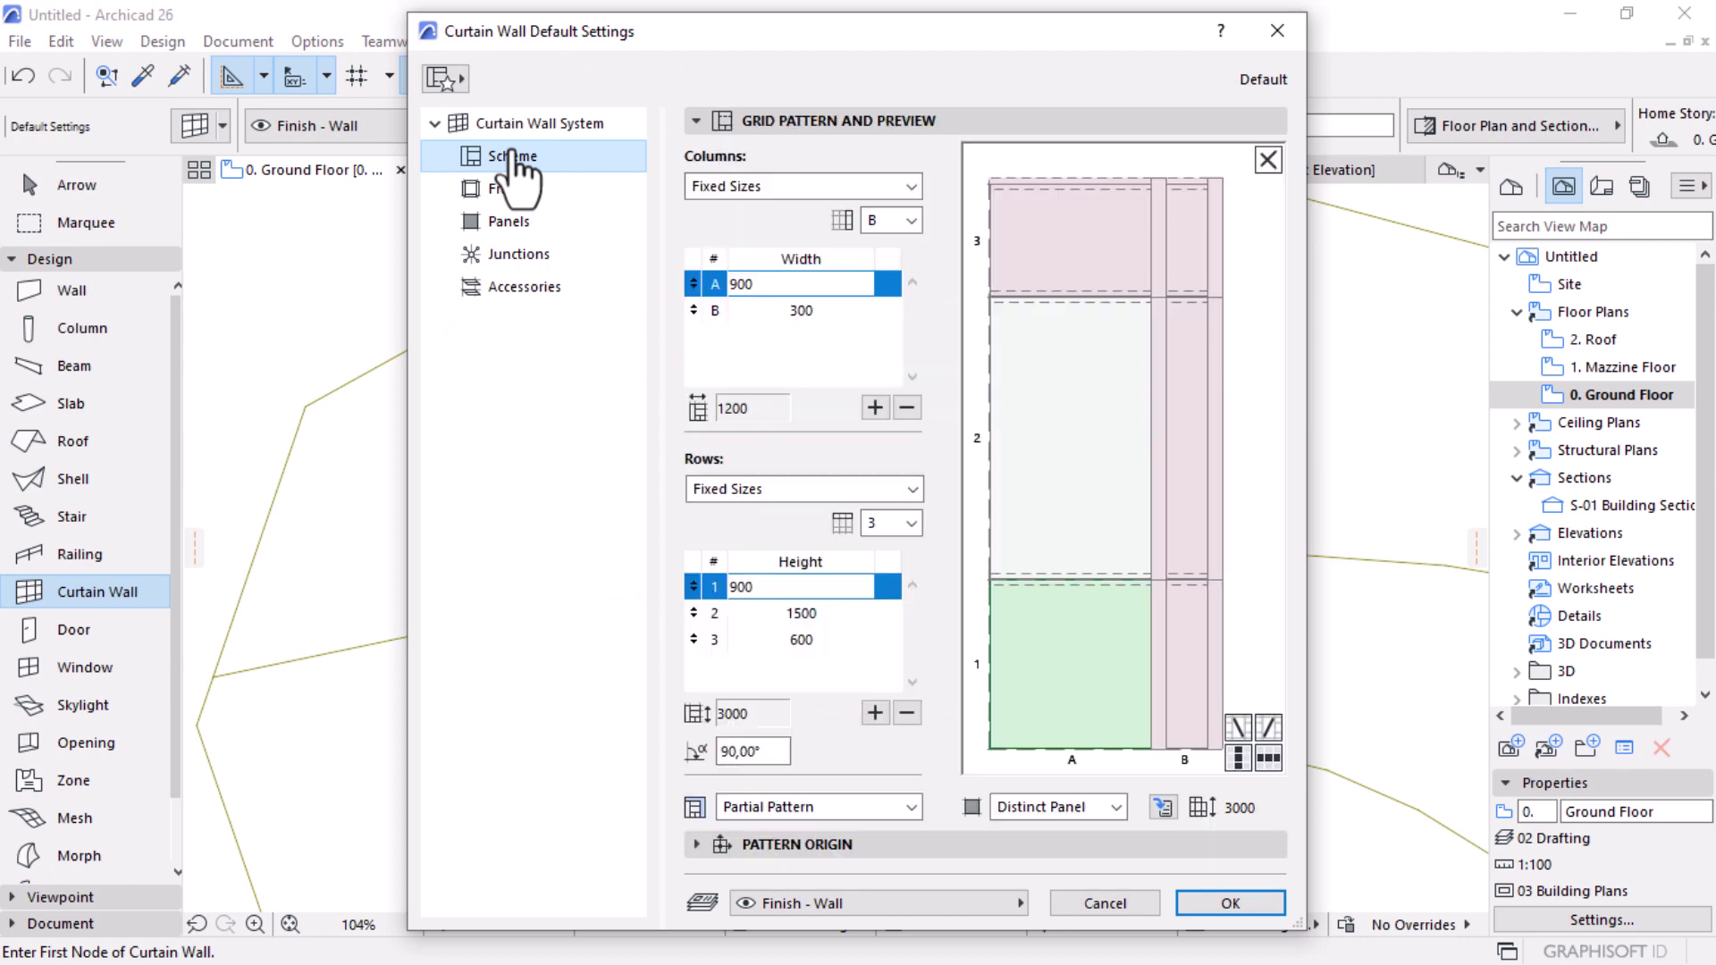
Step: Browse the saved curtain wall scheme favorites without applying one
click(461, 77)
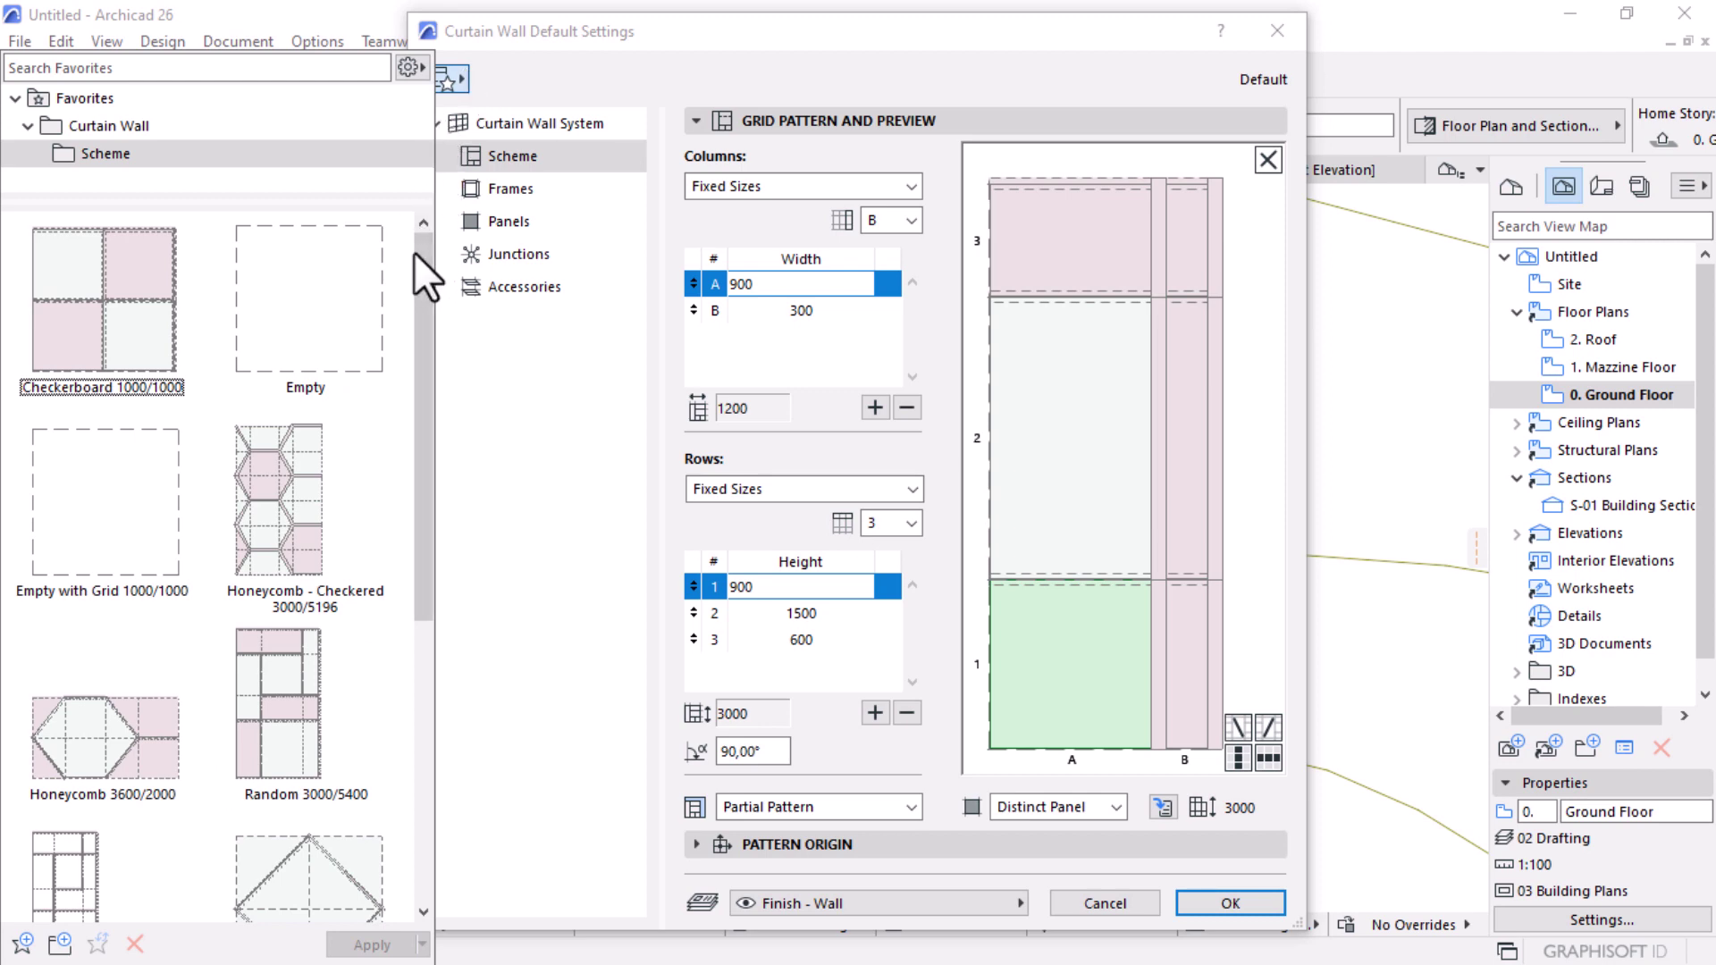
drag(420, 282, 436, 574)
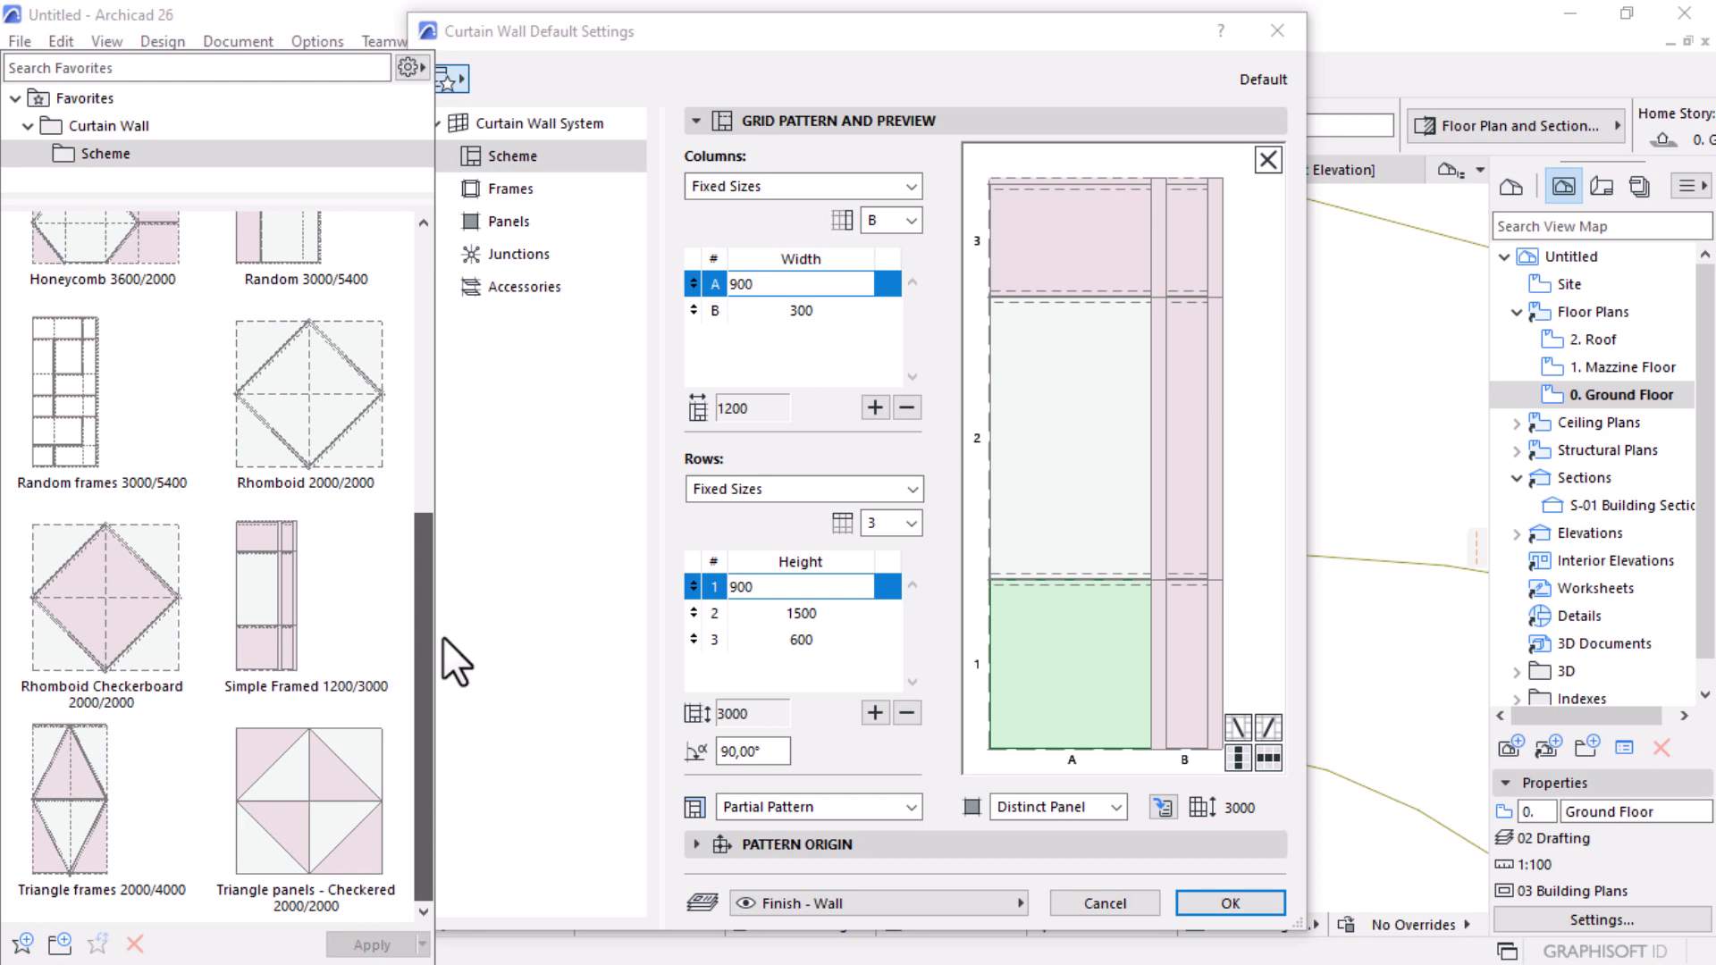
drag(447, 617, 421, 585)
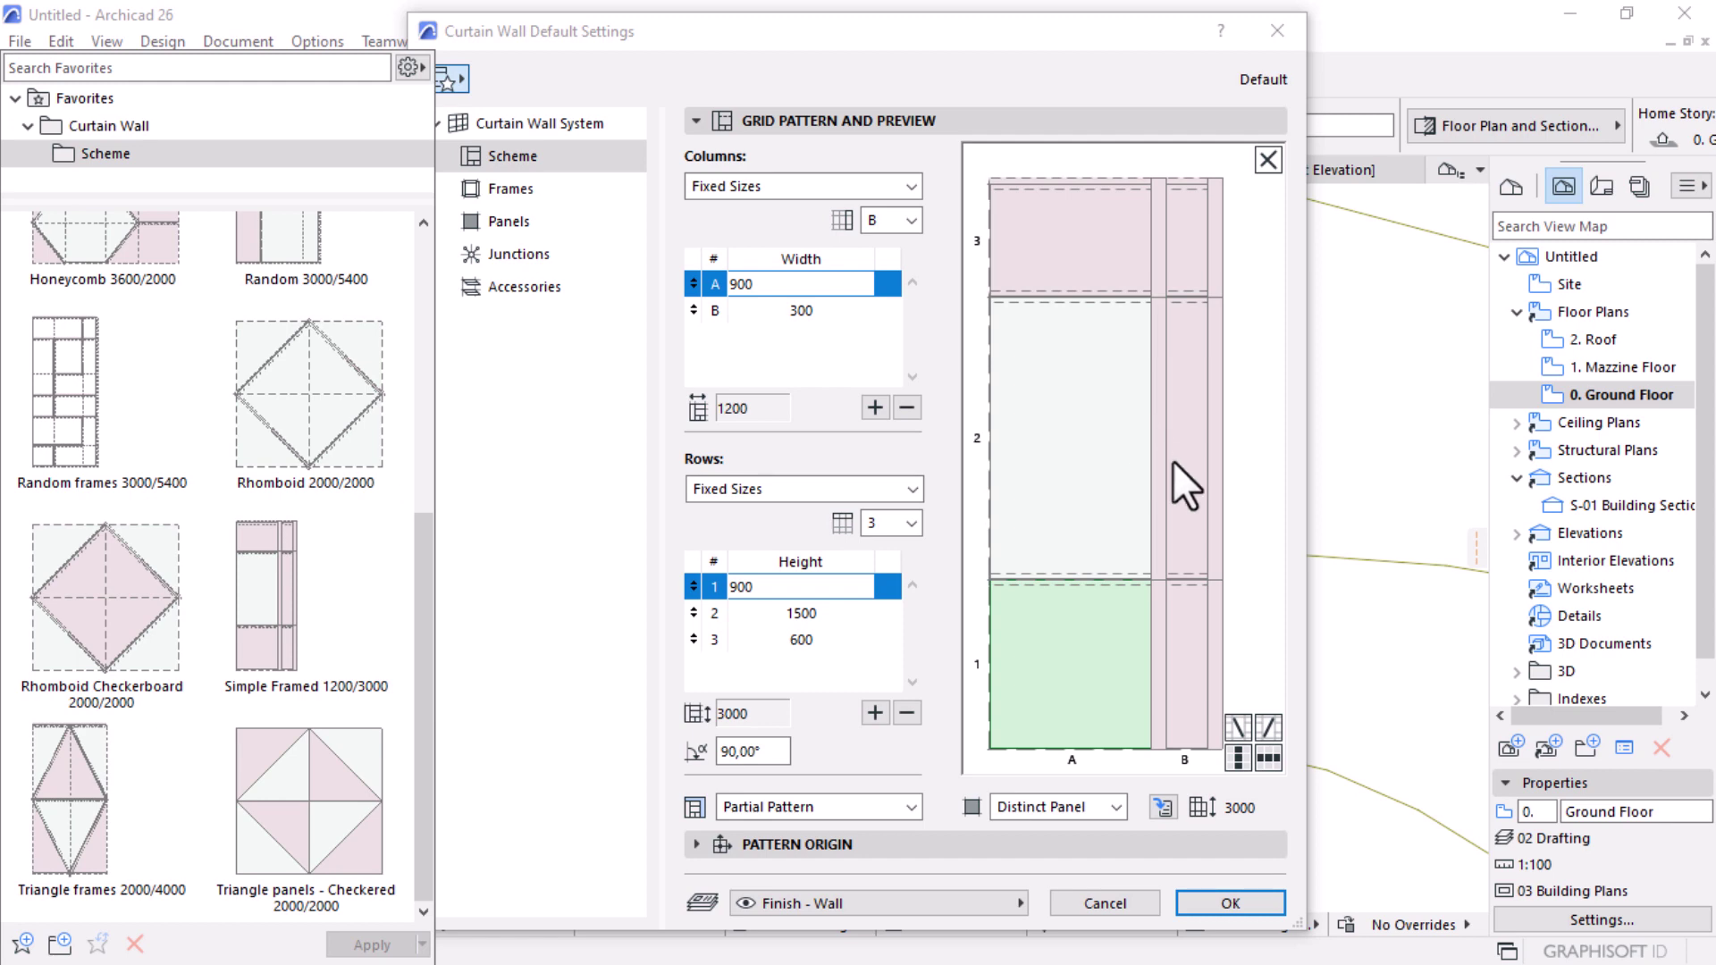
click(1186, 336)
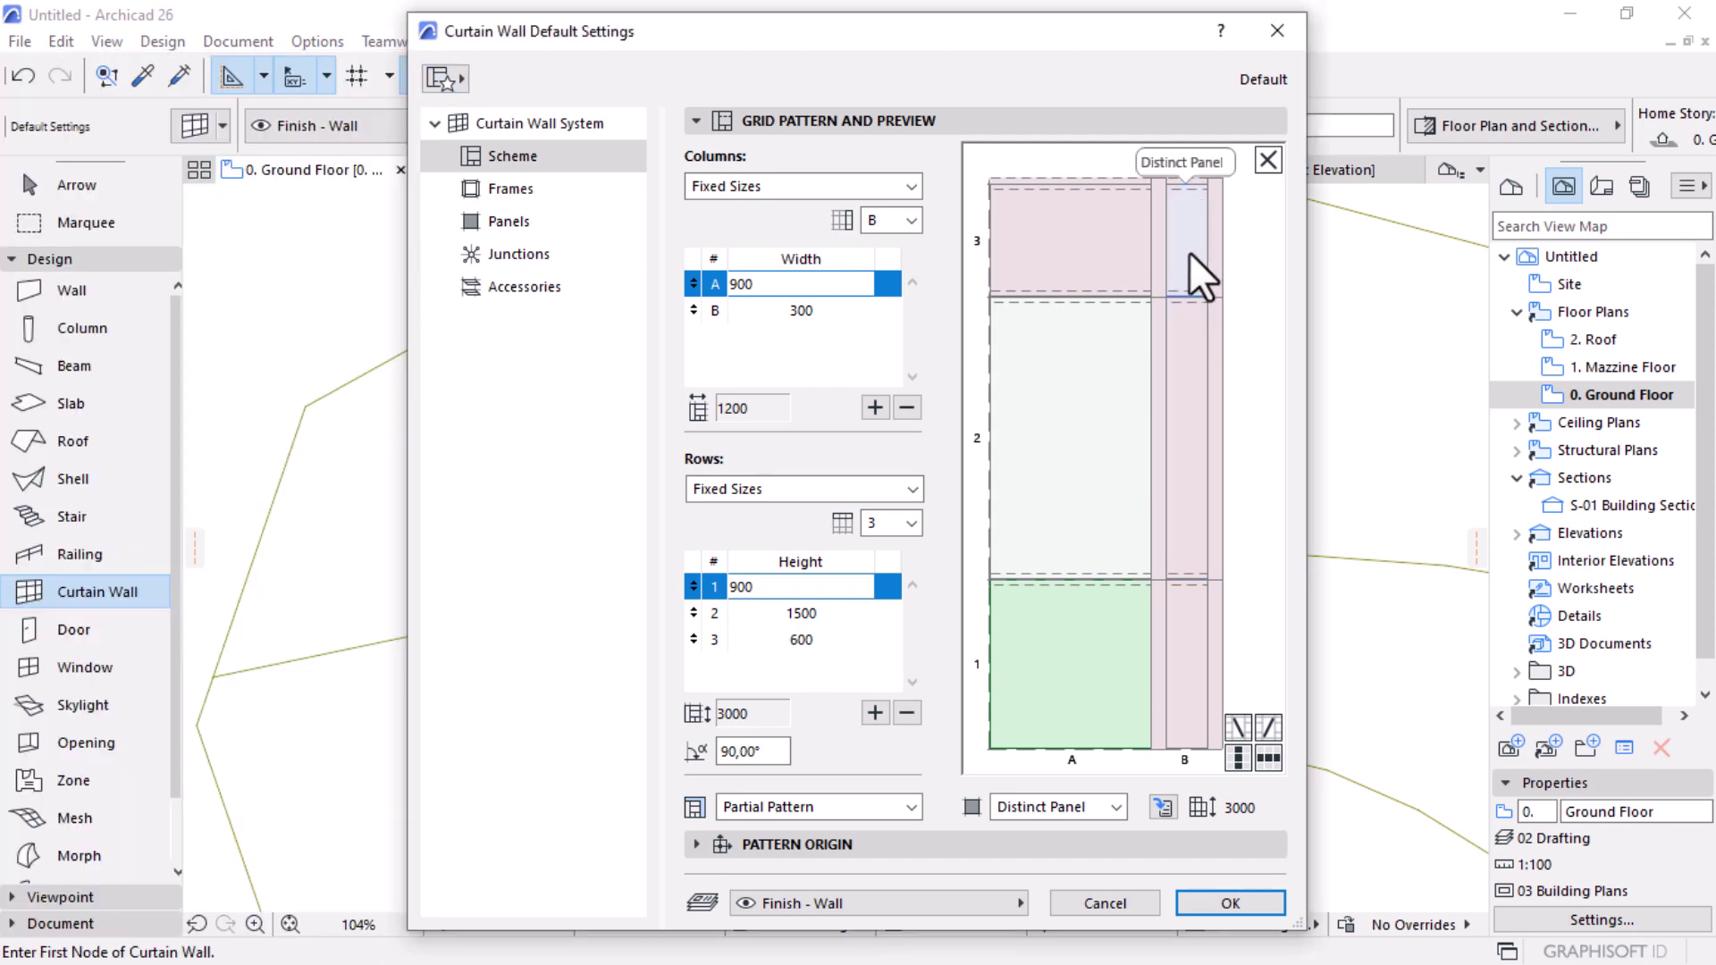
Step: Remove column B from the curtain wall grid pattern, keeping only the 900 mm wide column A
click(1189, 253)
click(1179, 349)
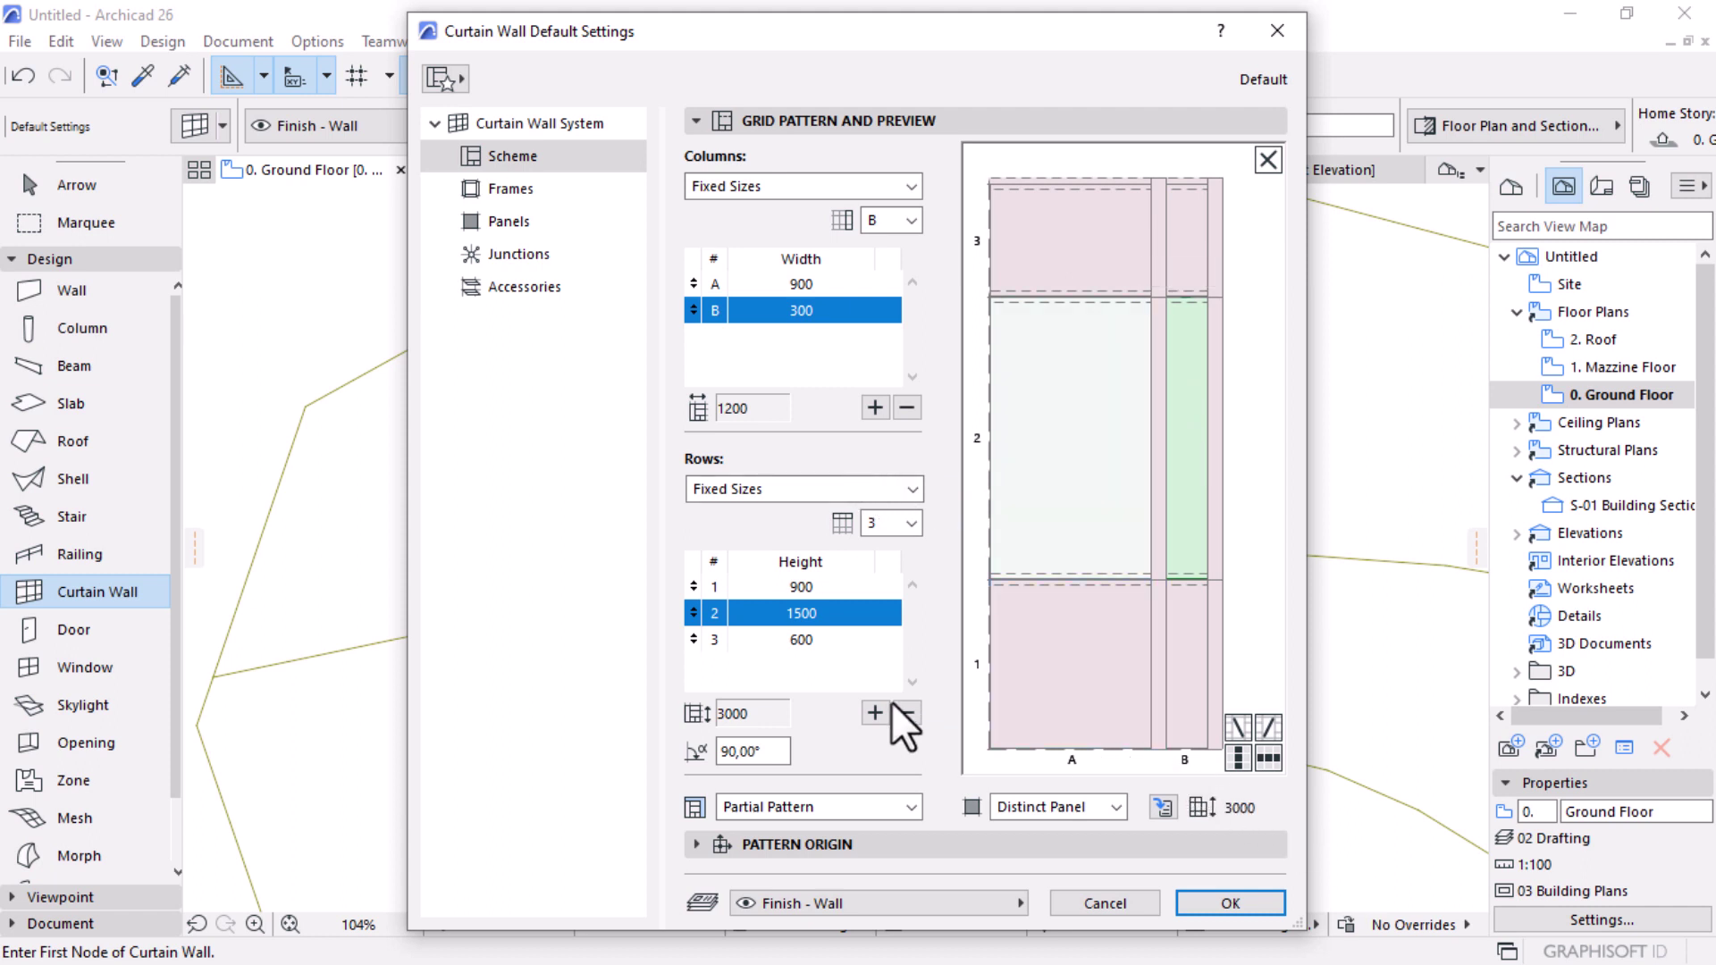
click(797, 640)
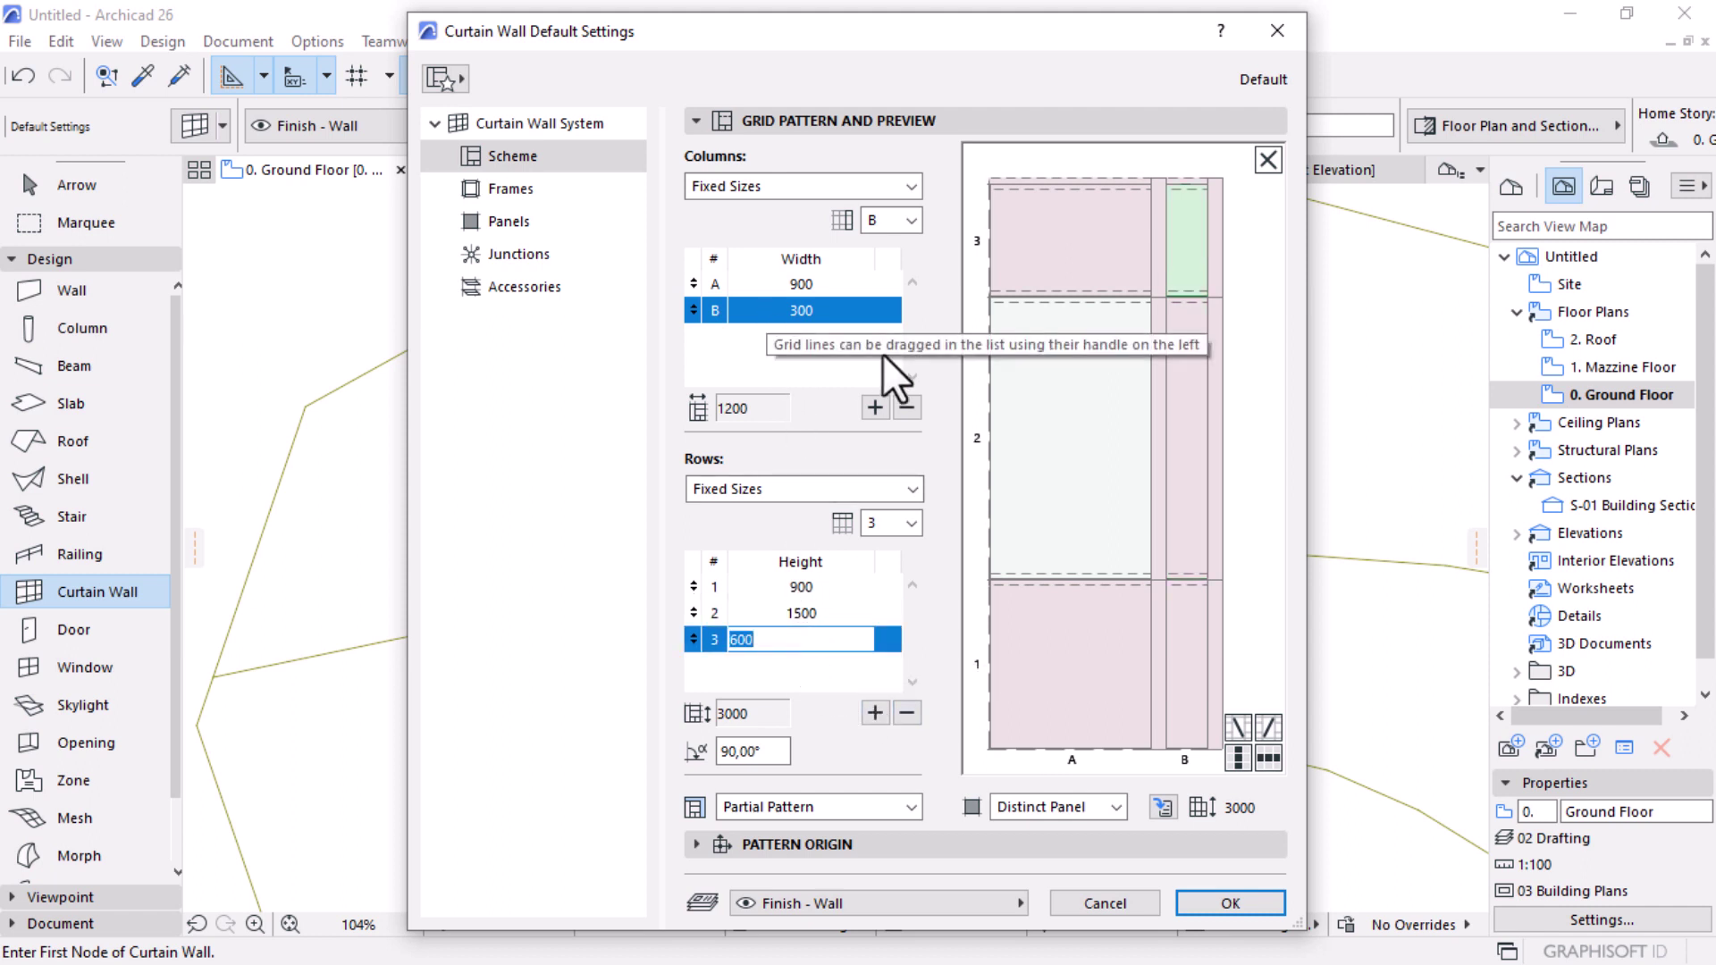
click(1101, 251)
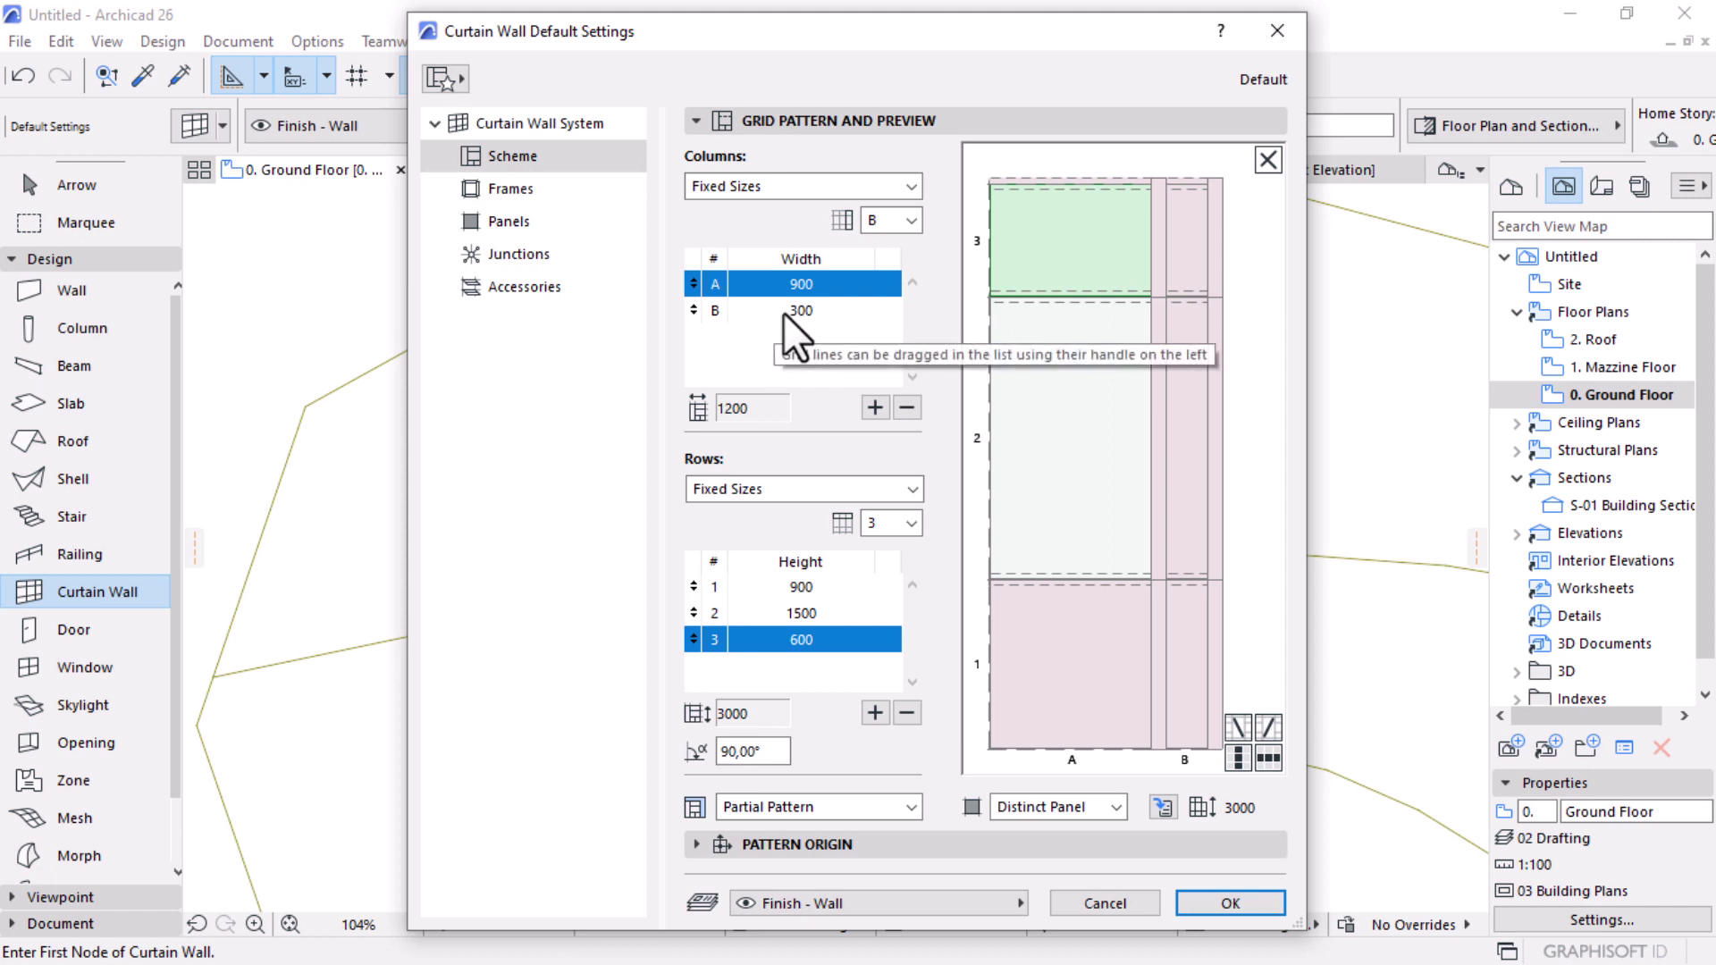
click(801, 283)
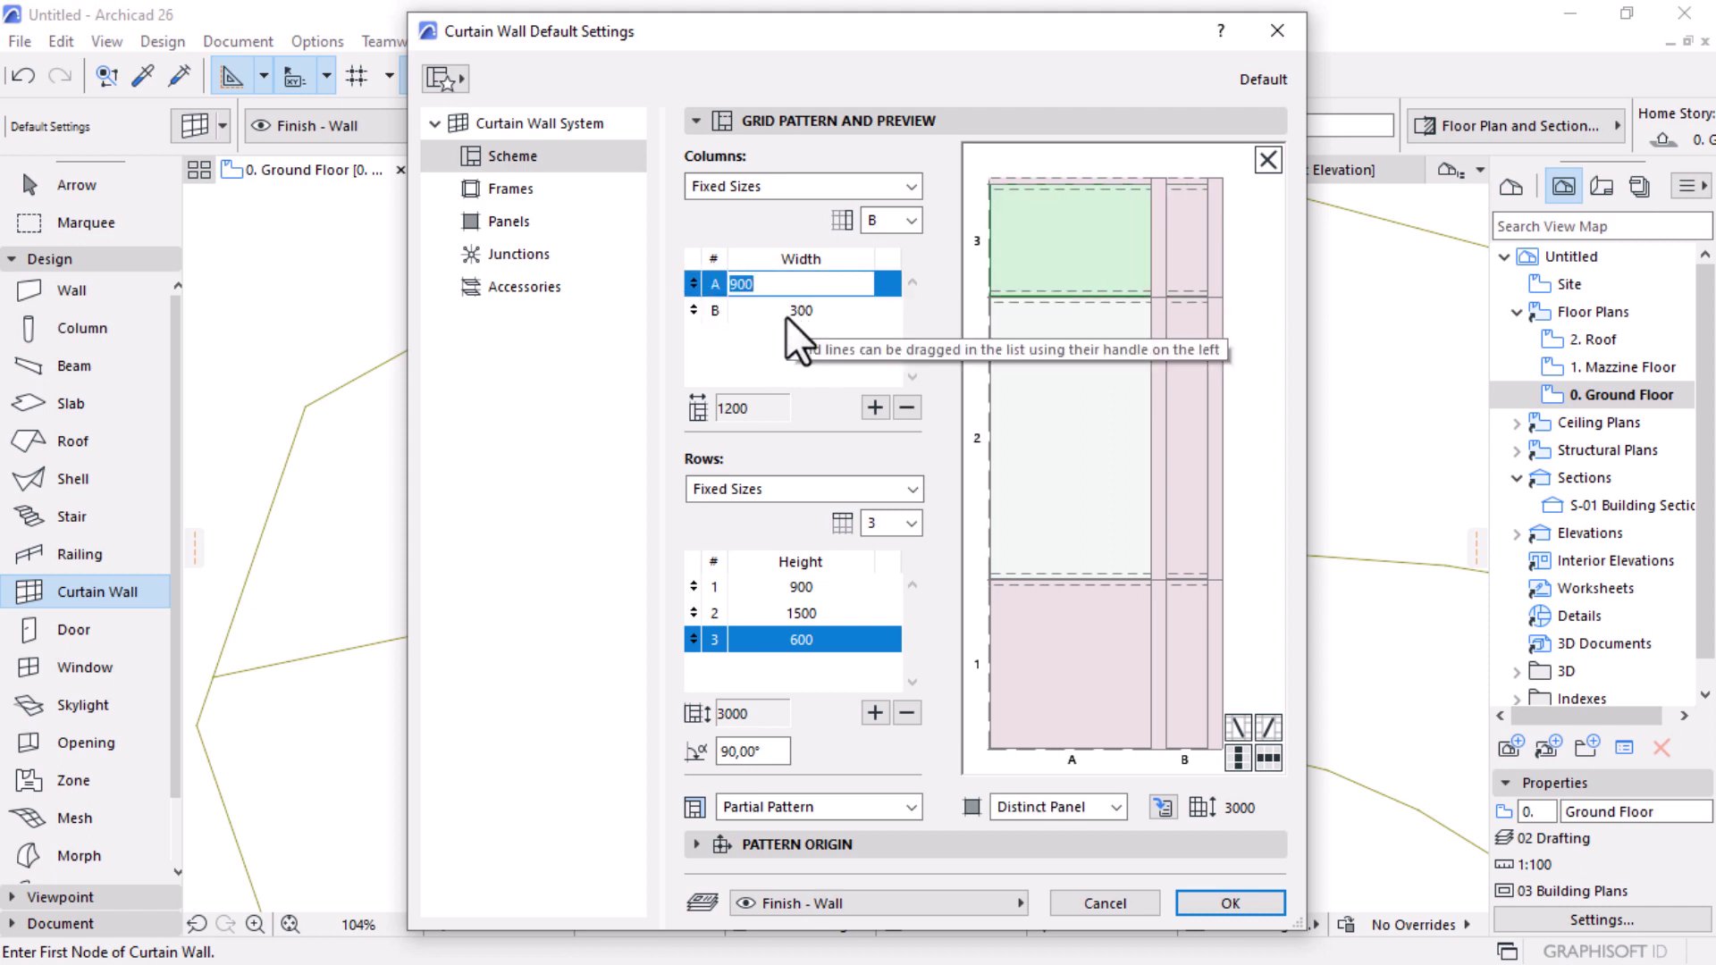
click(758, 312)
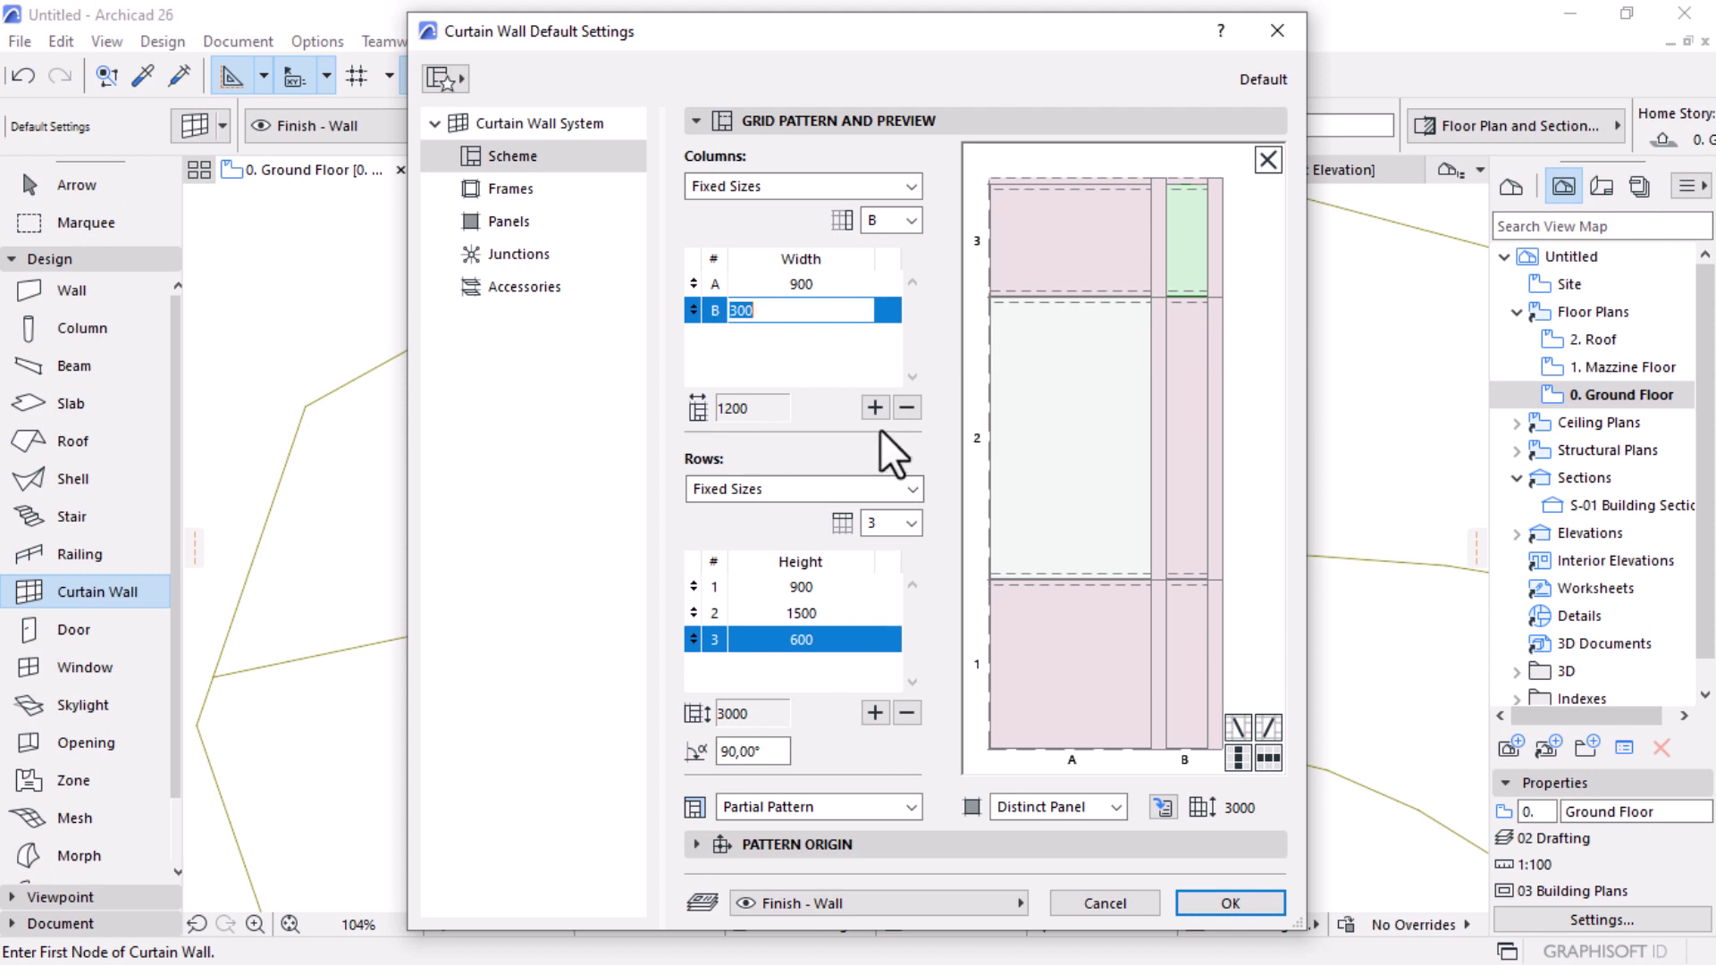
click(901, 408)
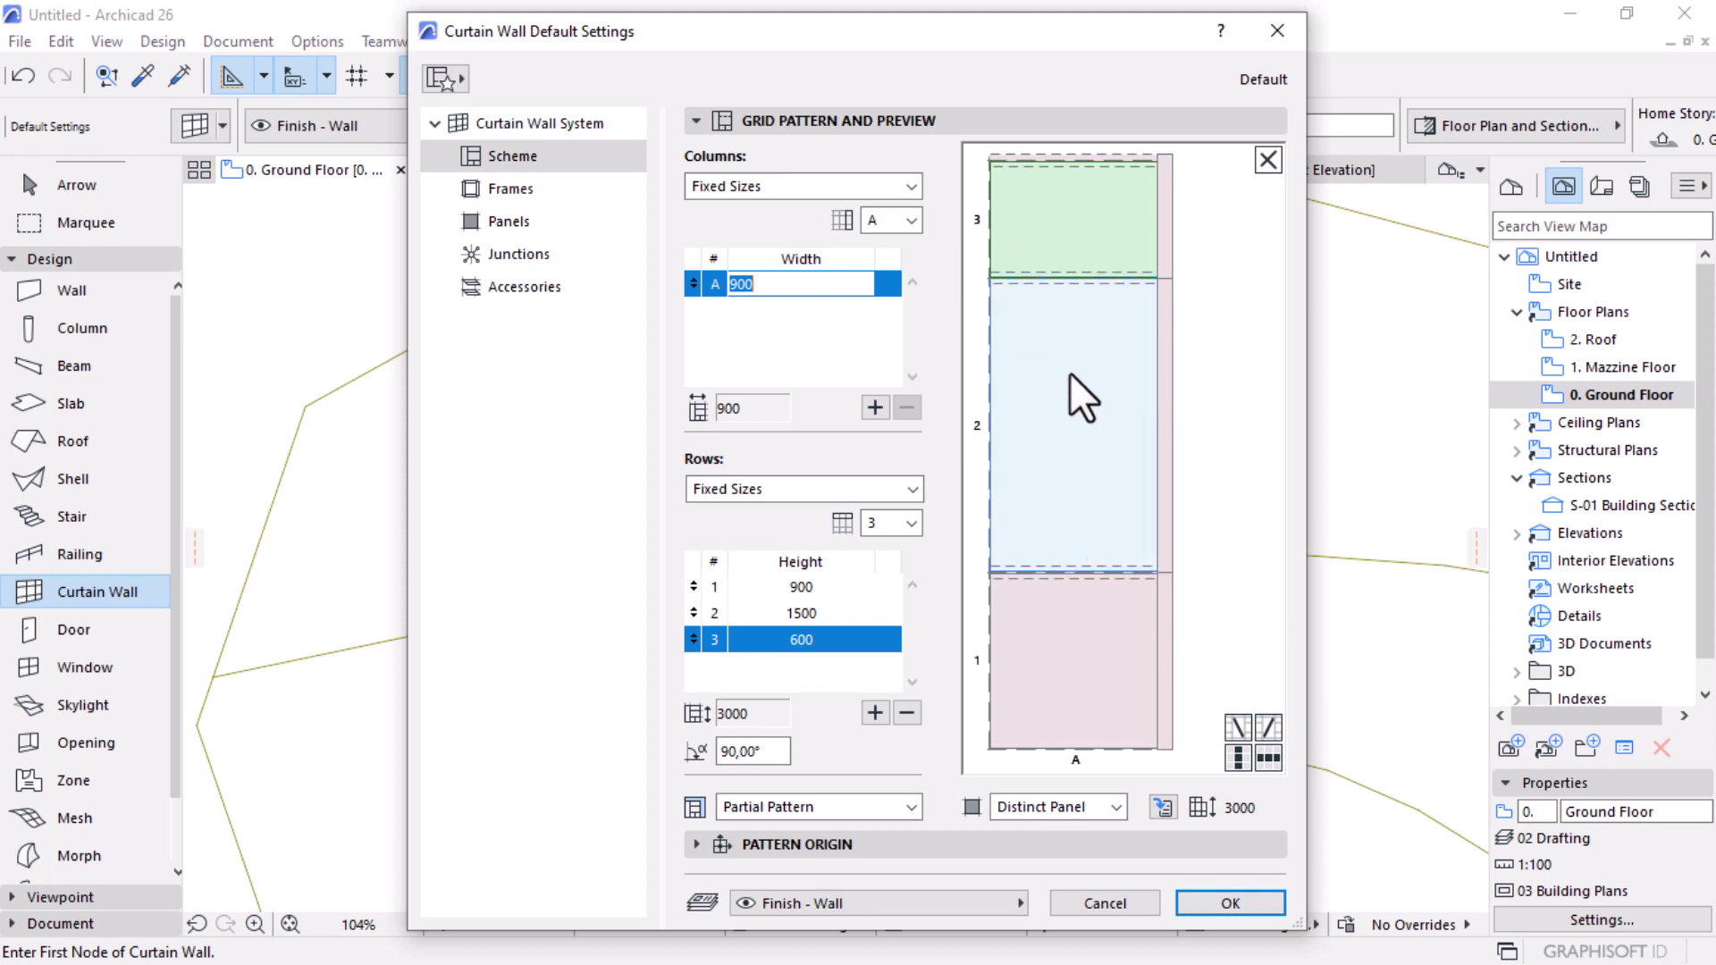
Step: Set the height of grid row 3 to 200 and remove the 900 mm high row 1 from the pattern
click(806, 587)
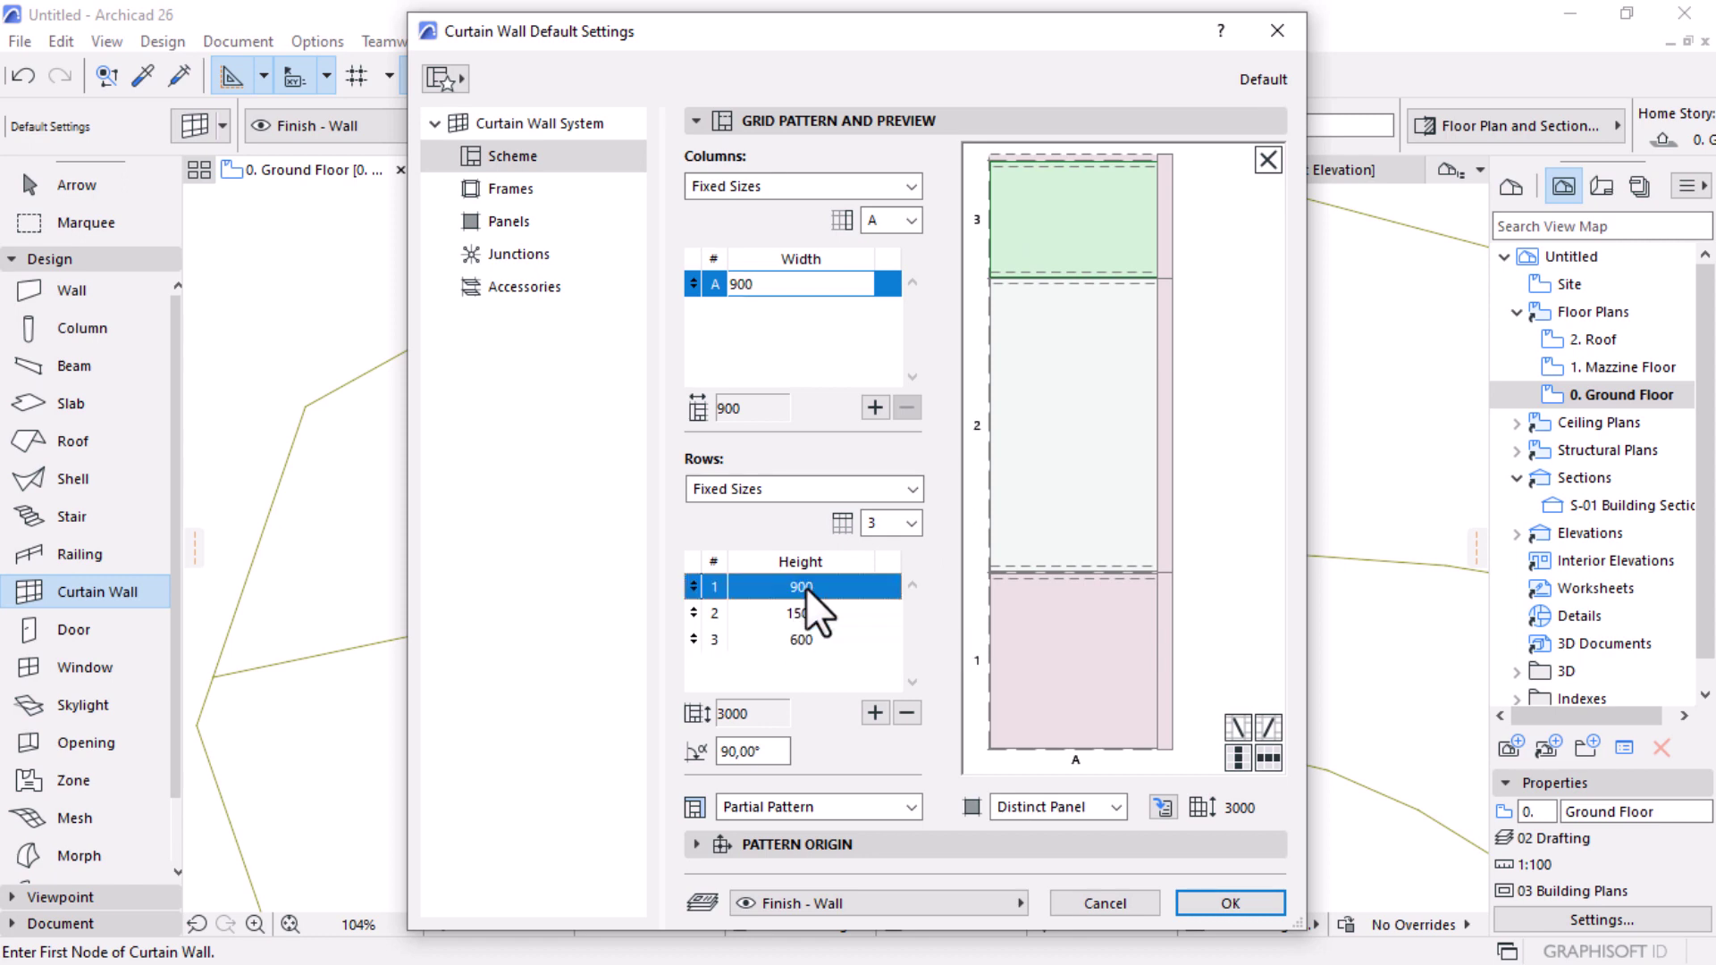
click(1093, 196)
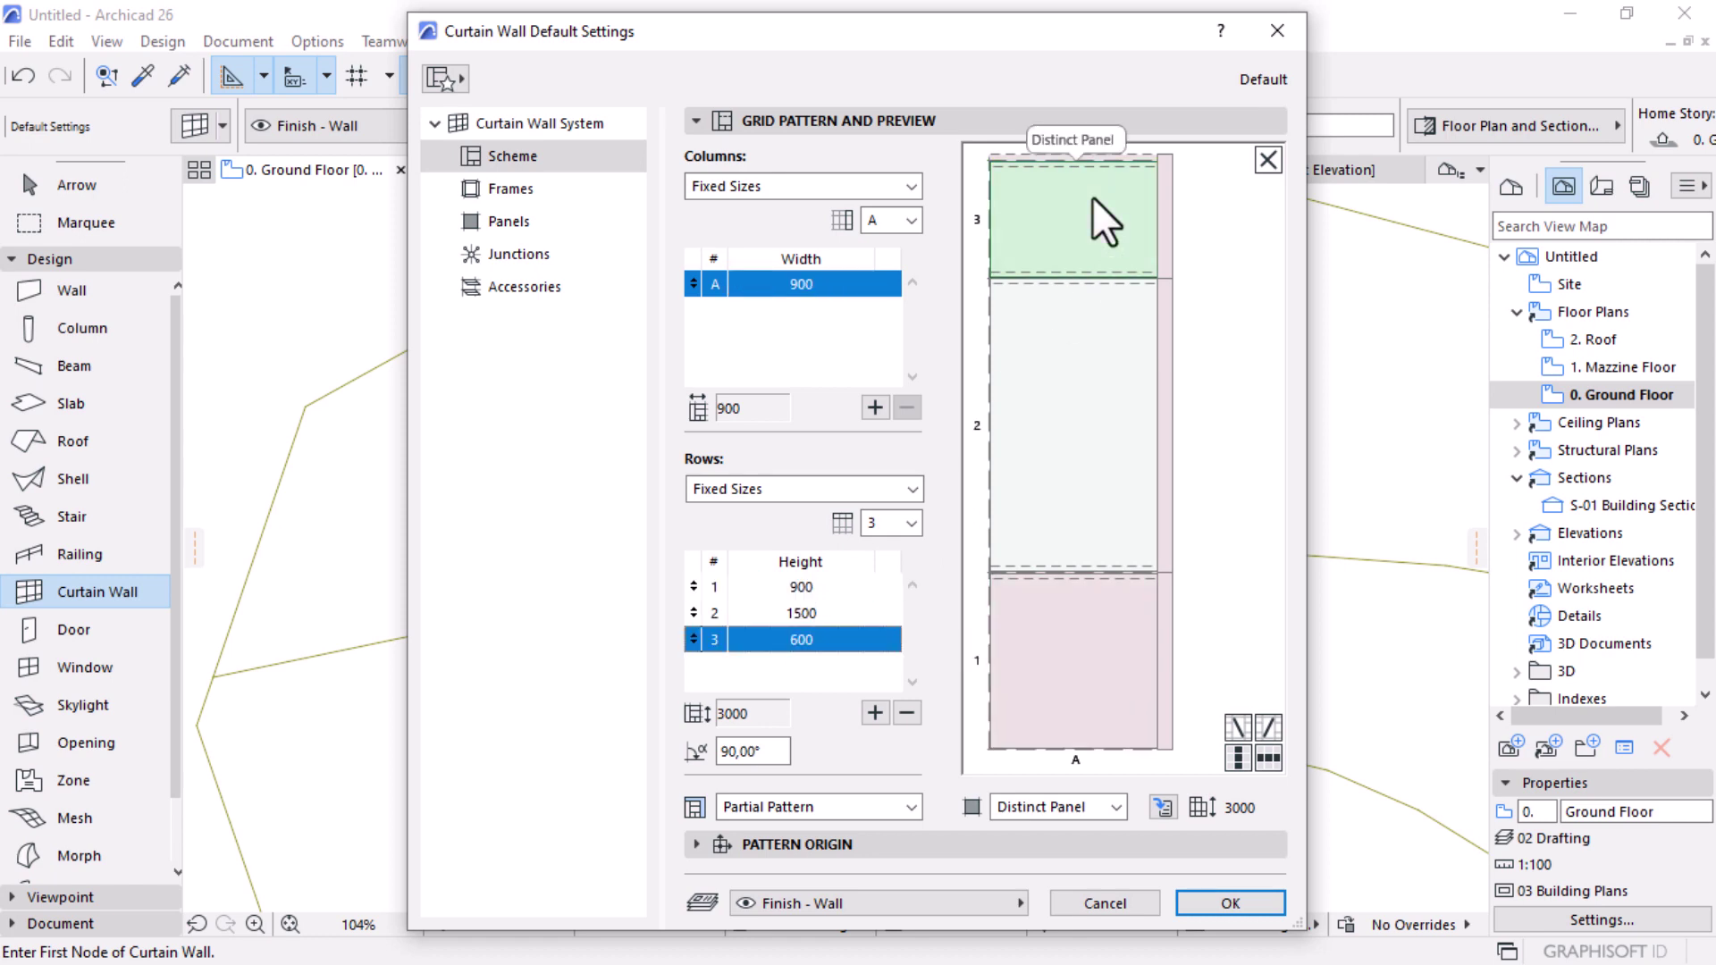
click(831, 640)
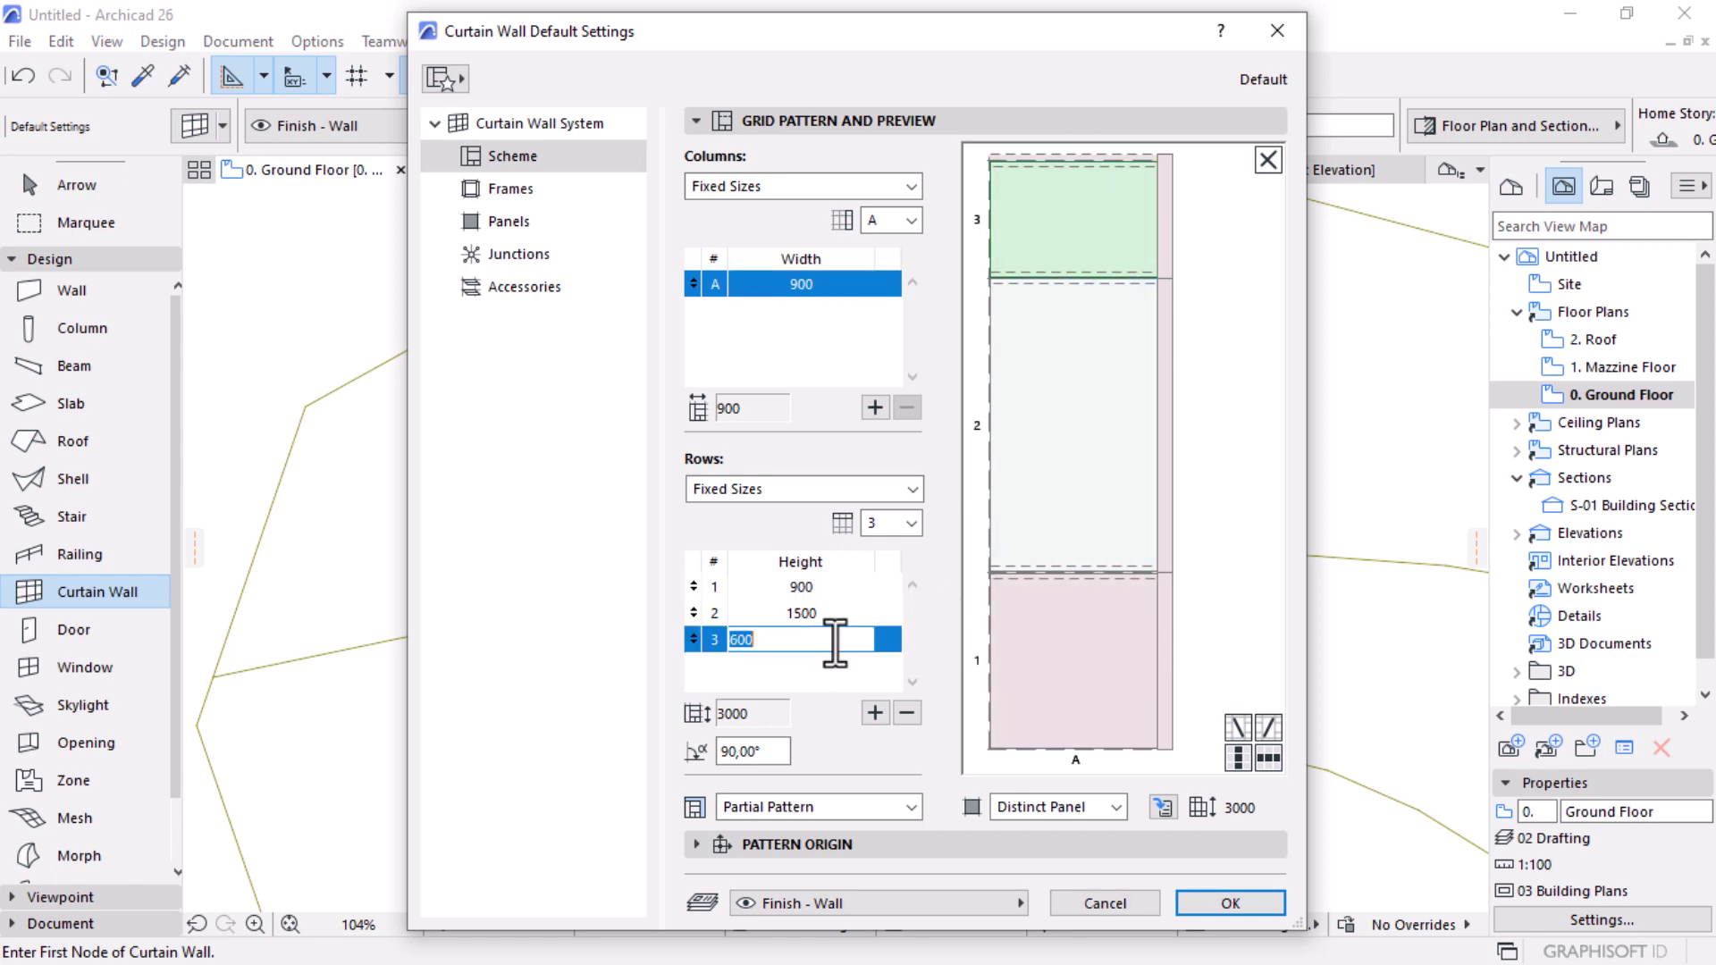
double_click(781, 640)
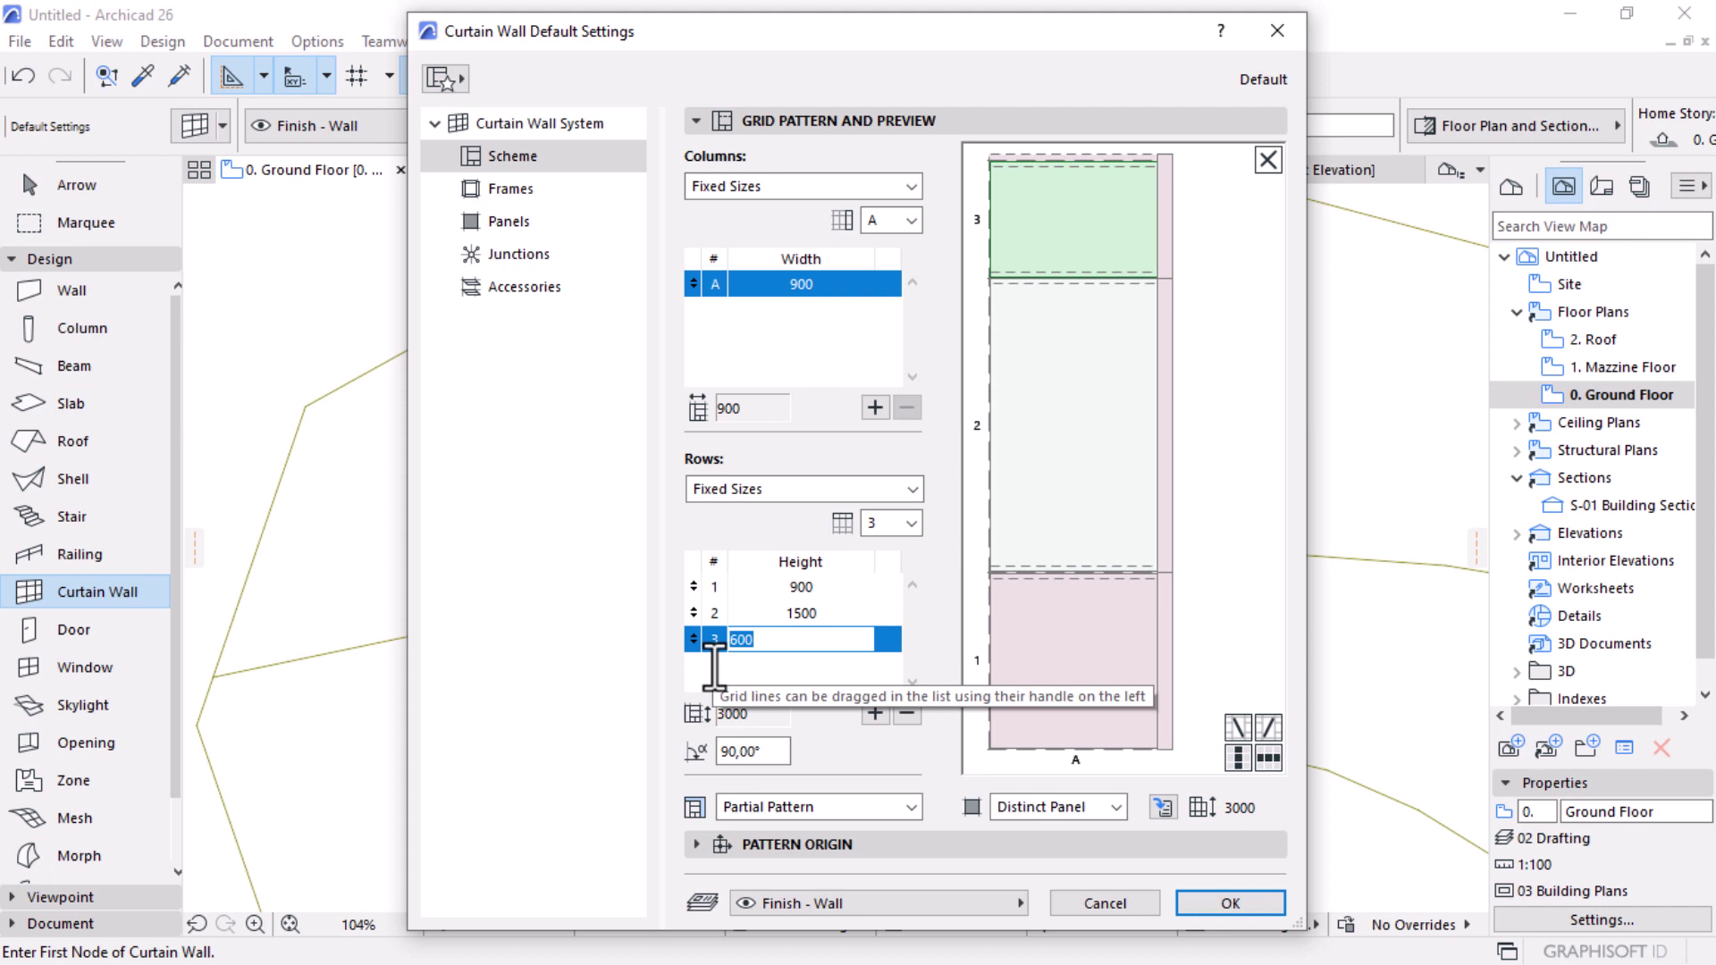
text(200)
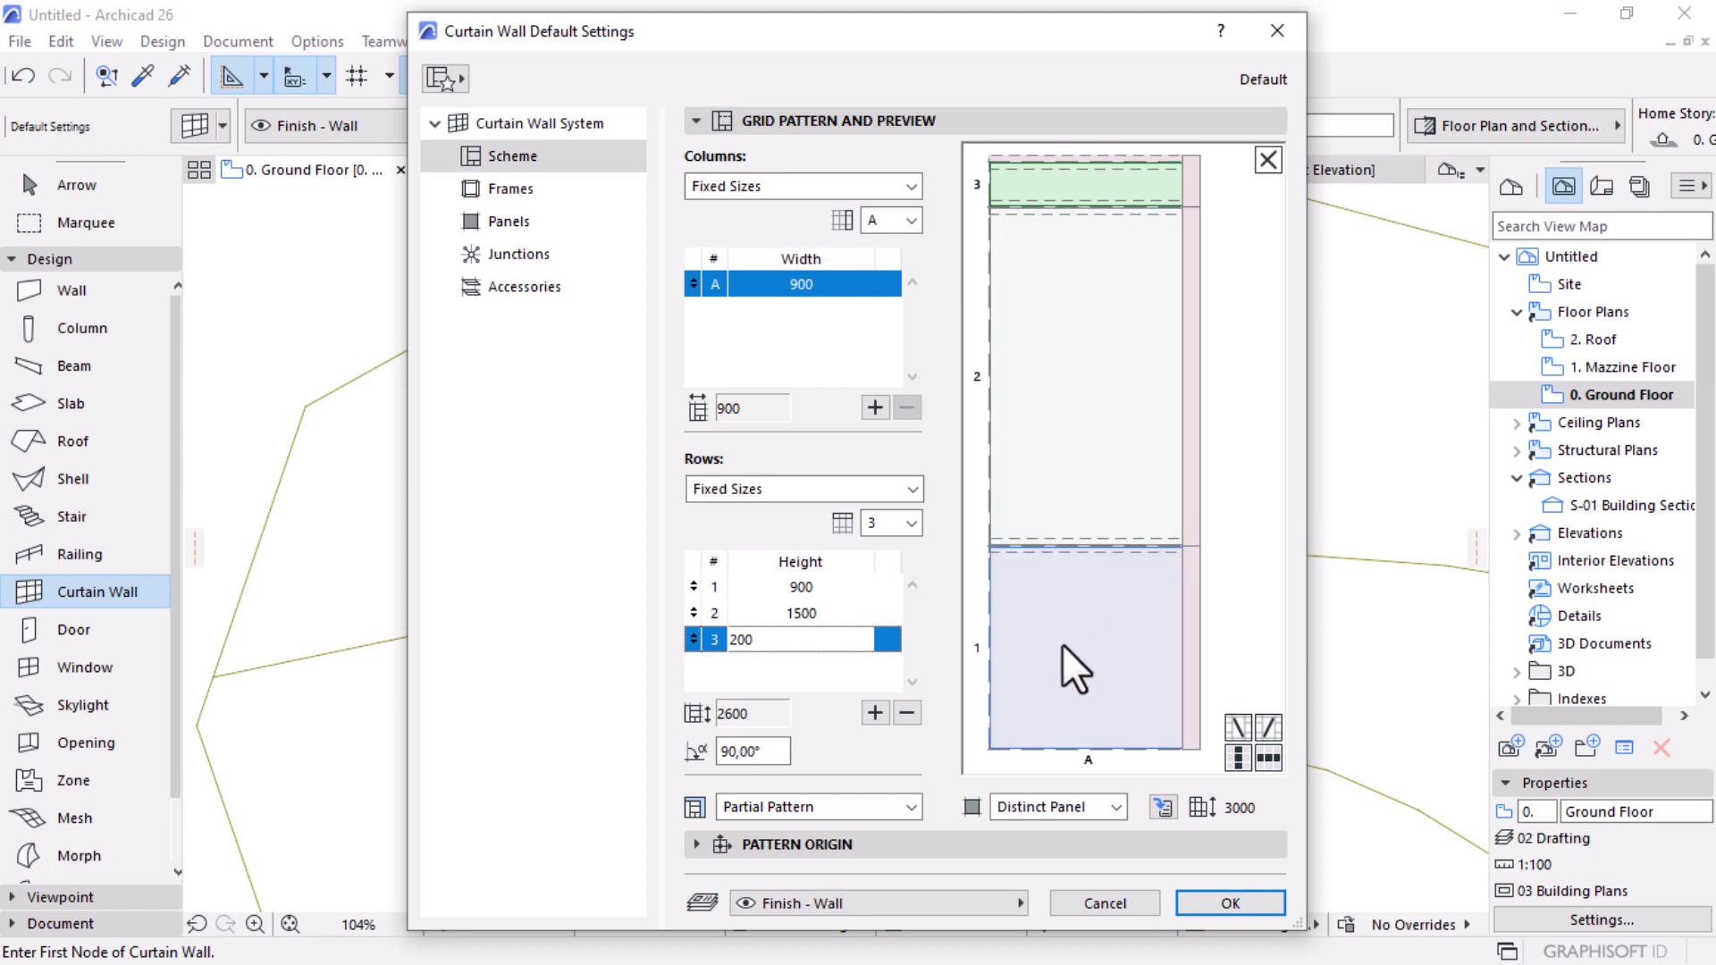
click(1078, 690)
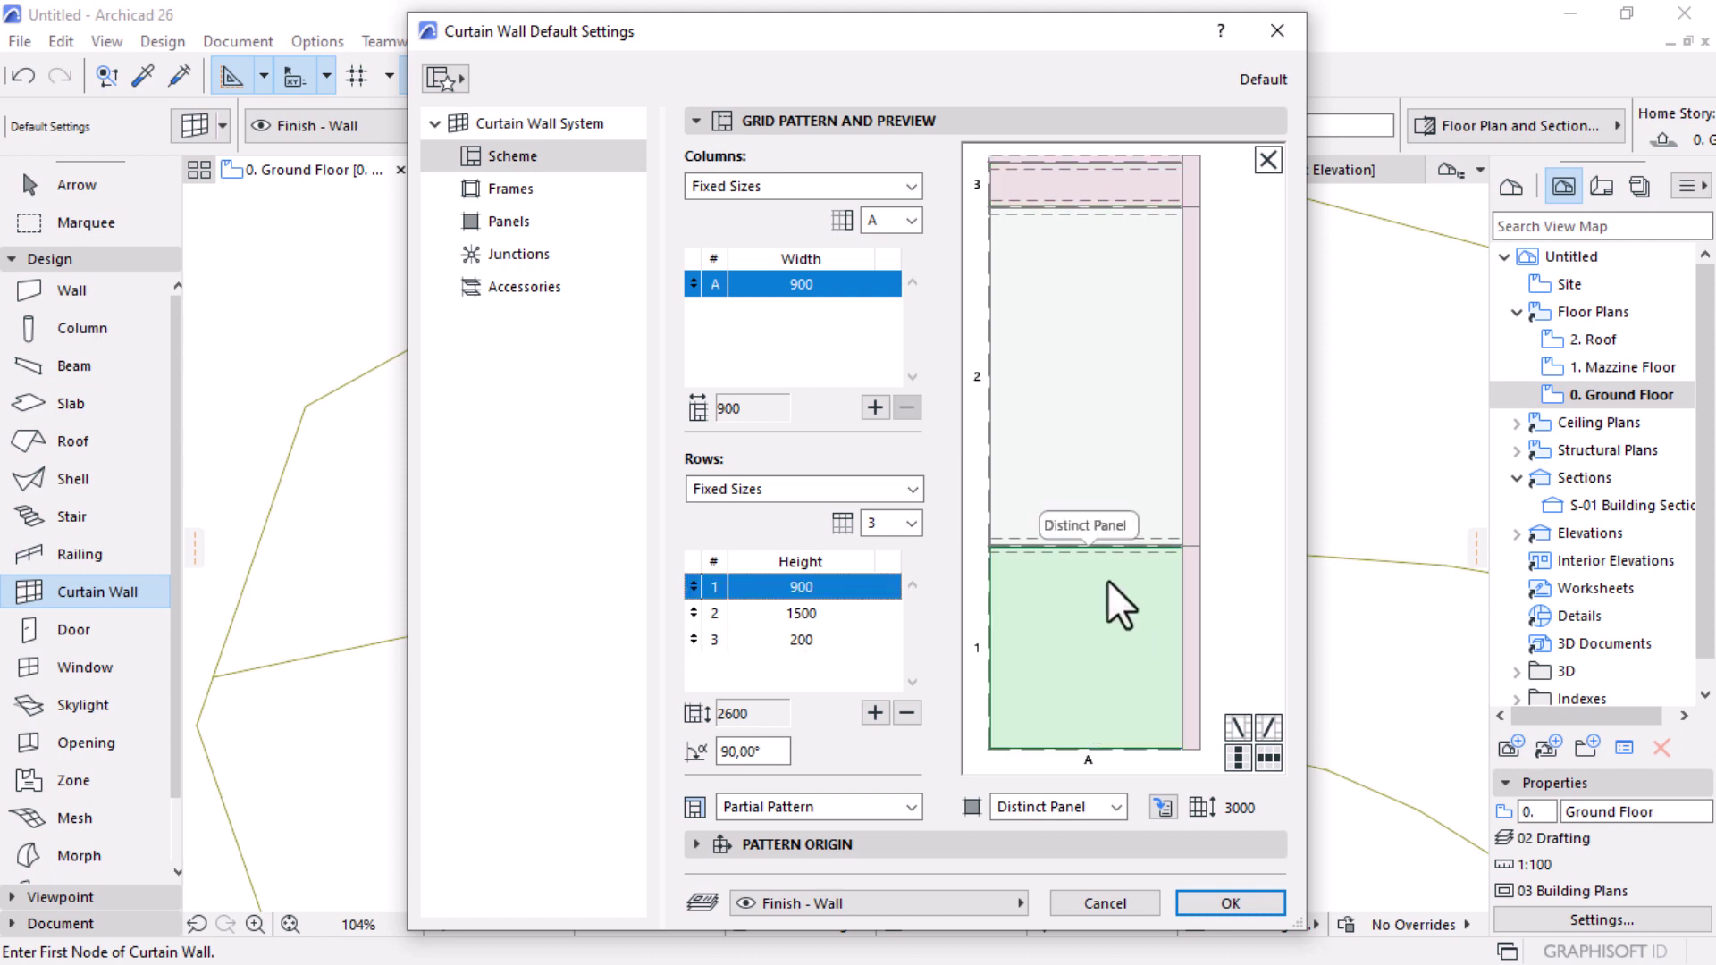
click(907, 712)
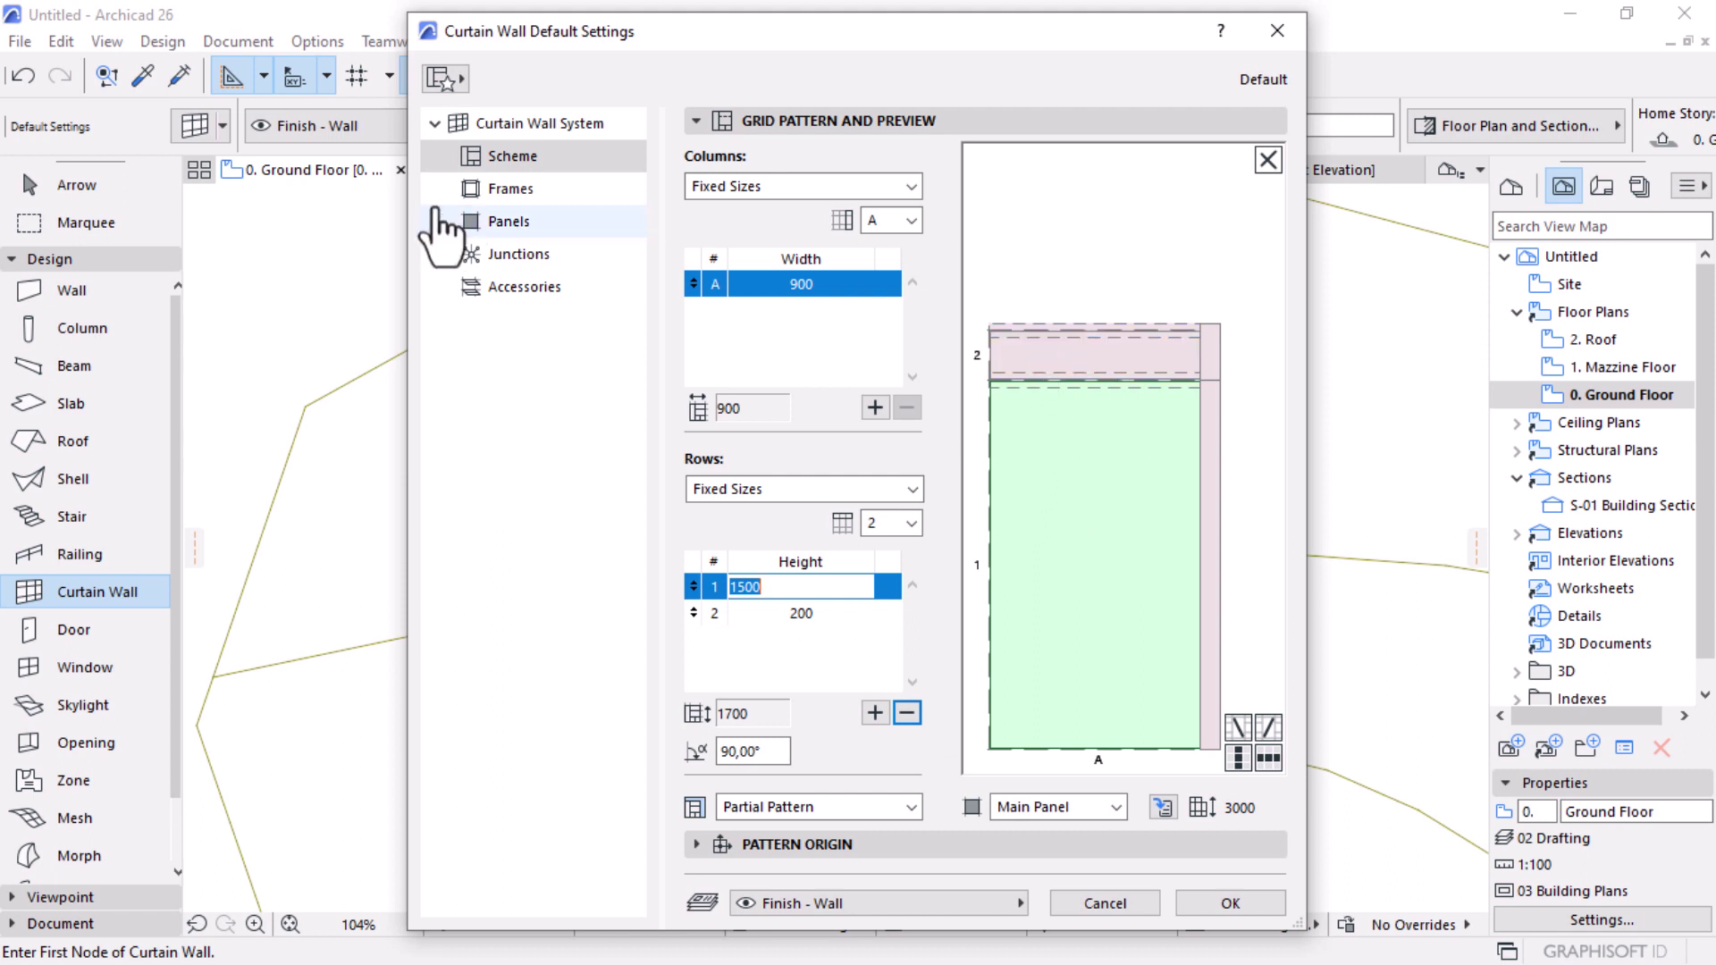
Step: Keep Built-in Frame as the curtain wall's Boundary Frame type and accept the default settings
click(498, 191)
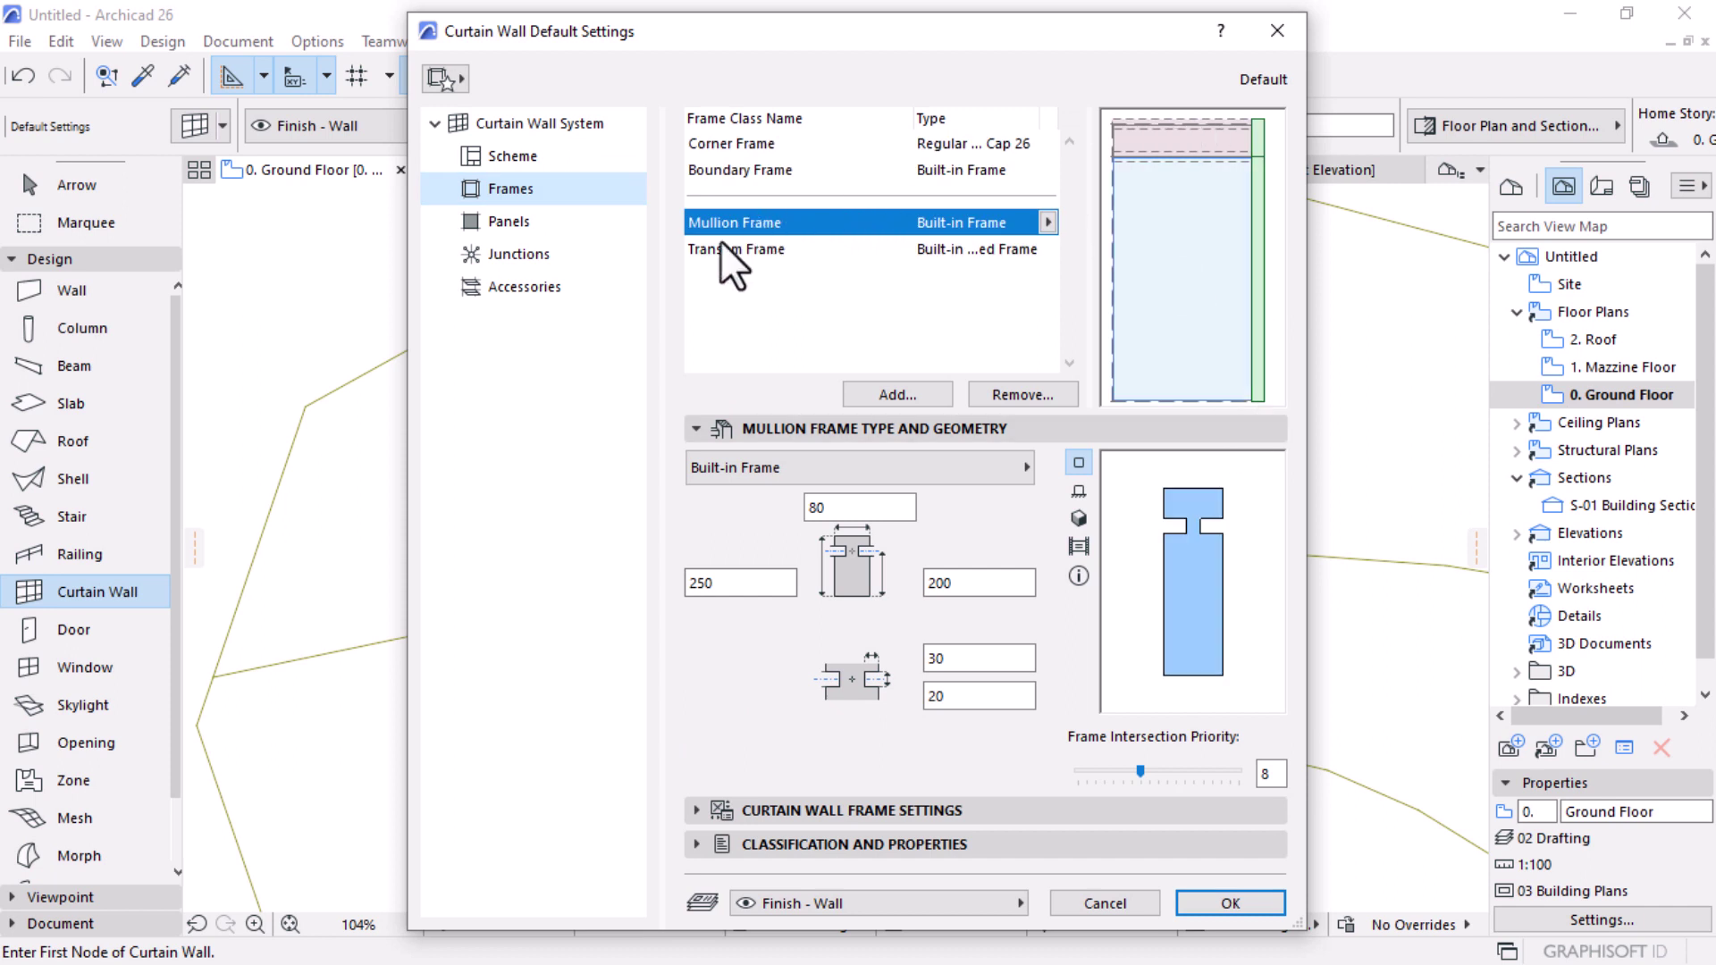
click(731, 169)
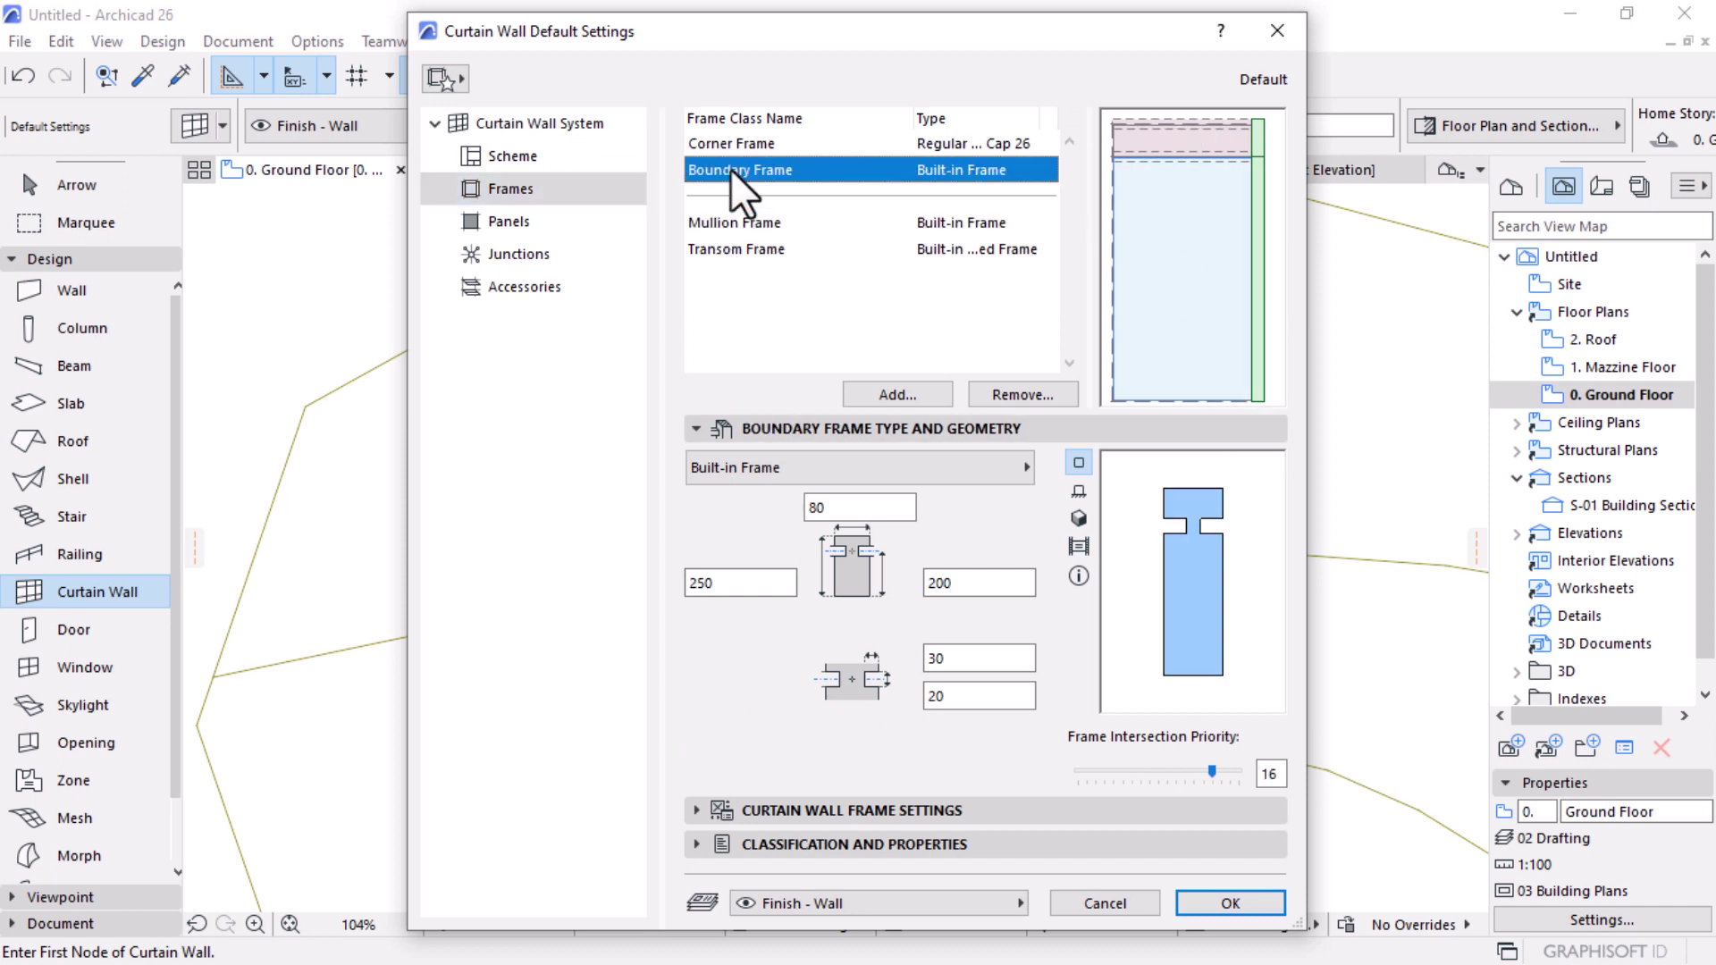
click(1051, 172)
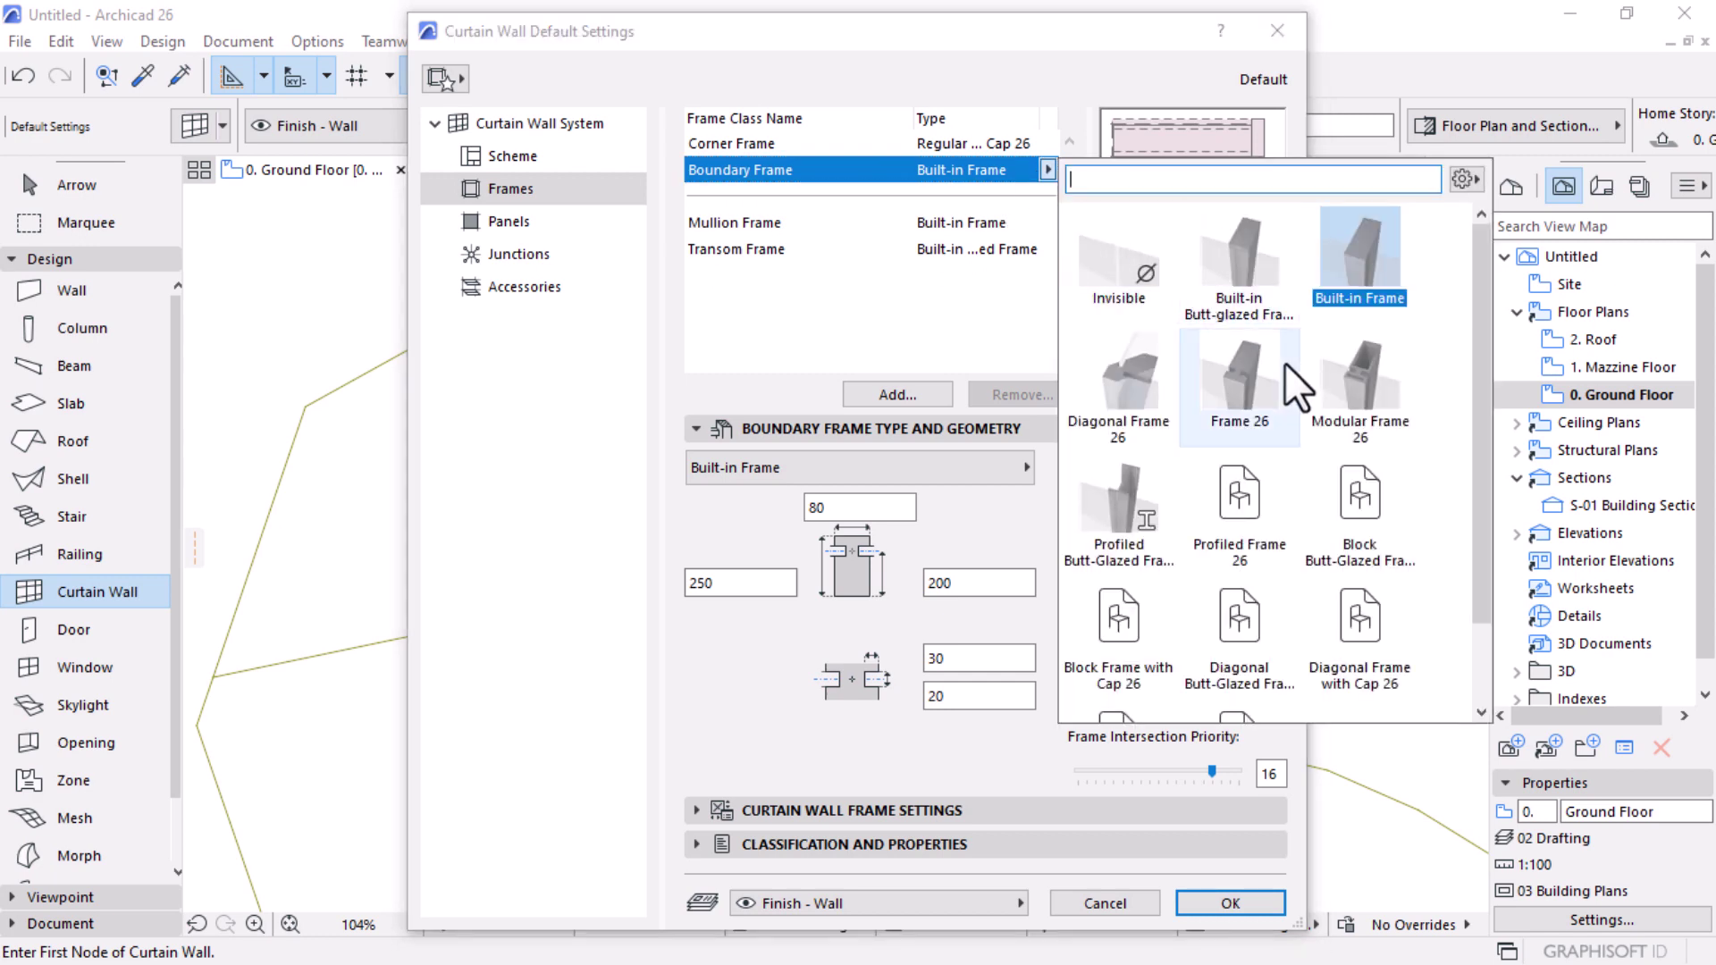
click(1364, 272)
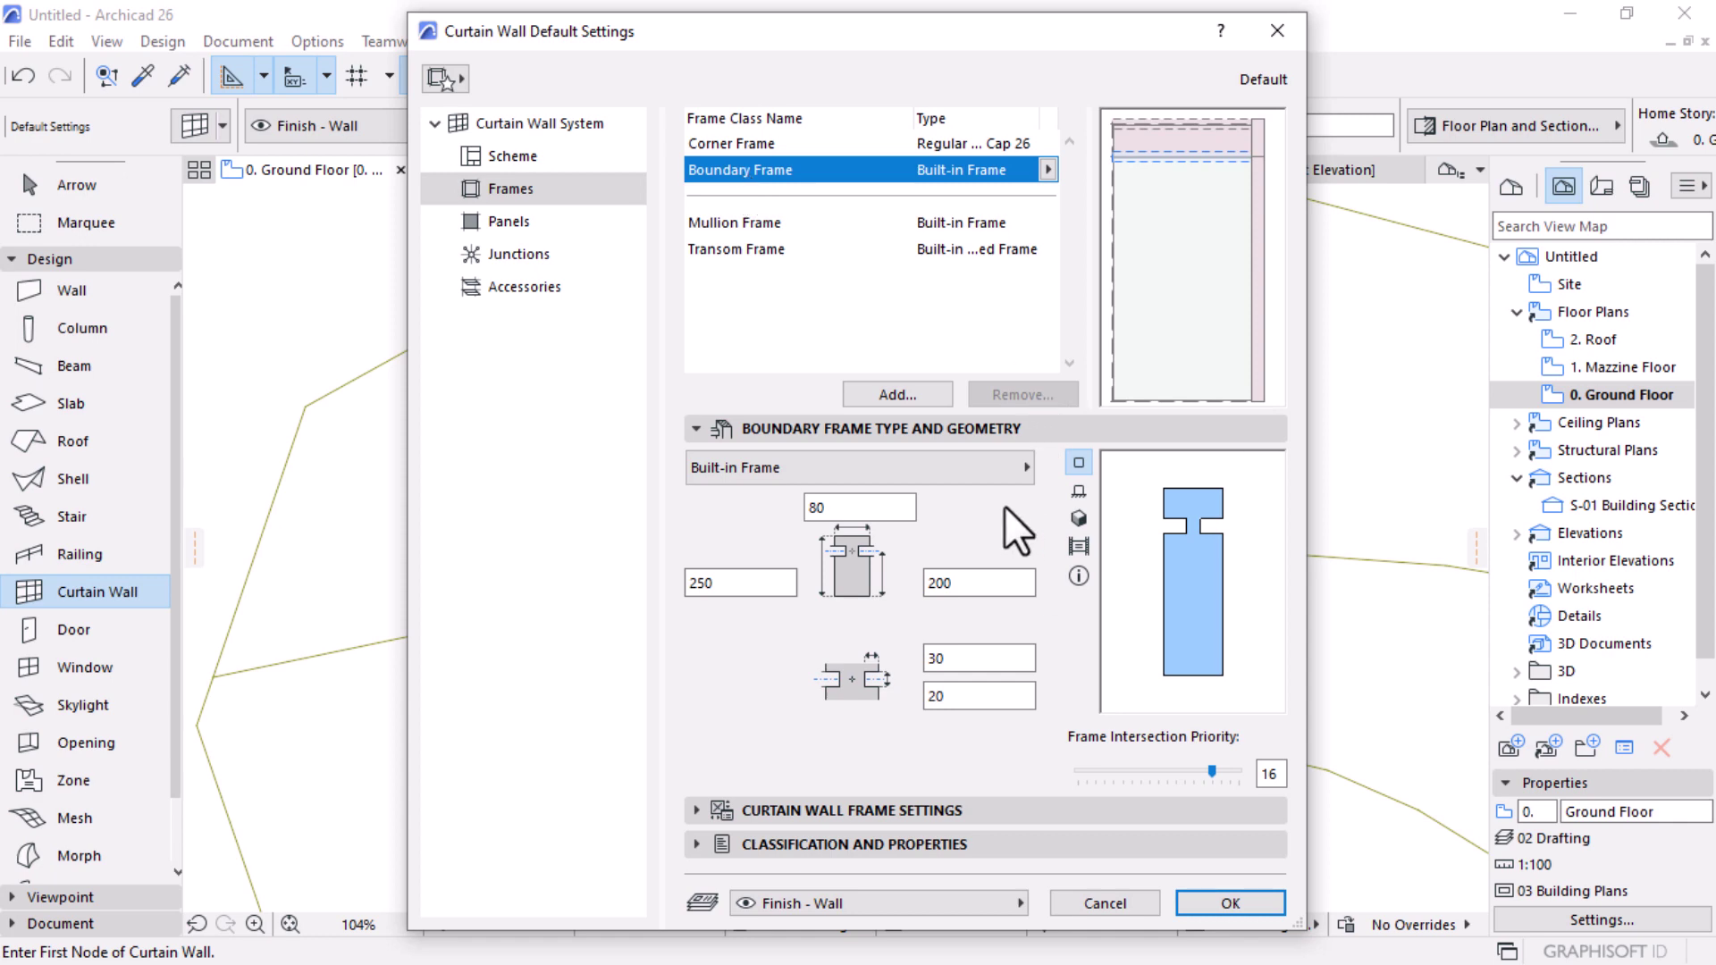
click(1199, 903)
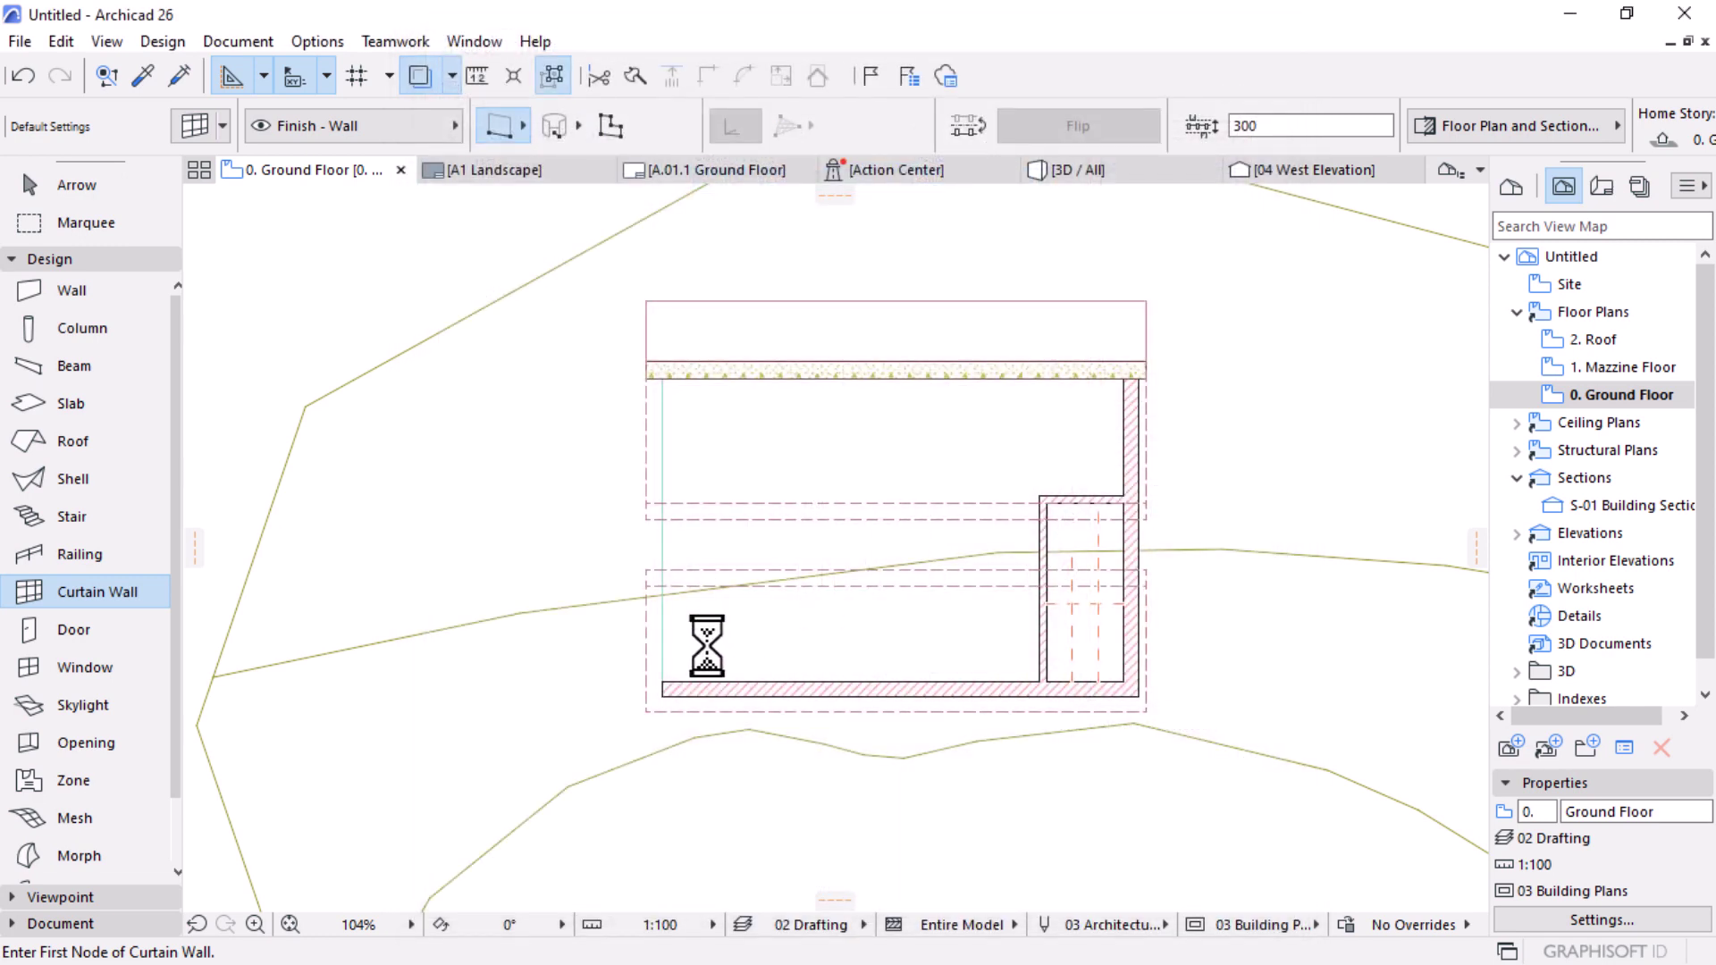
Step: Draw a curtain wall about 6.8 m long along the open front, from the end wall's inner corner to beyond the opposite shell
scroll(674, 674, up, 4)
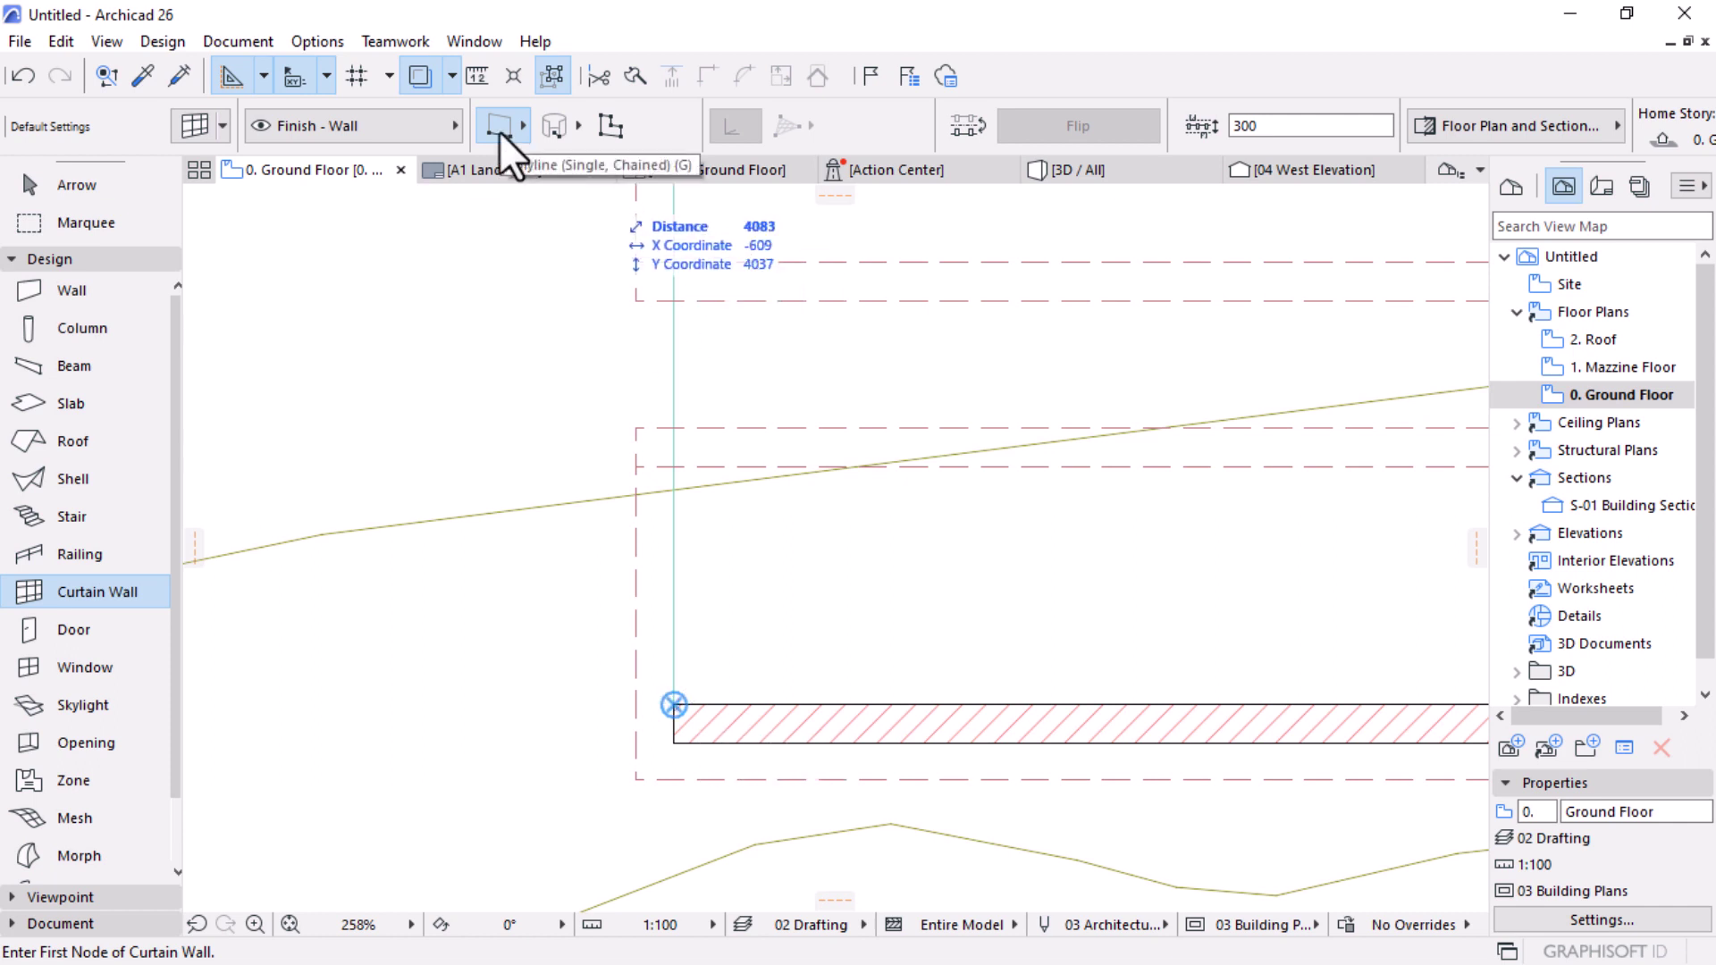
click(674, 704)
scroll(705, 471, down, 3)
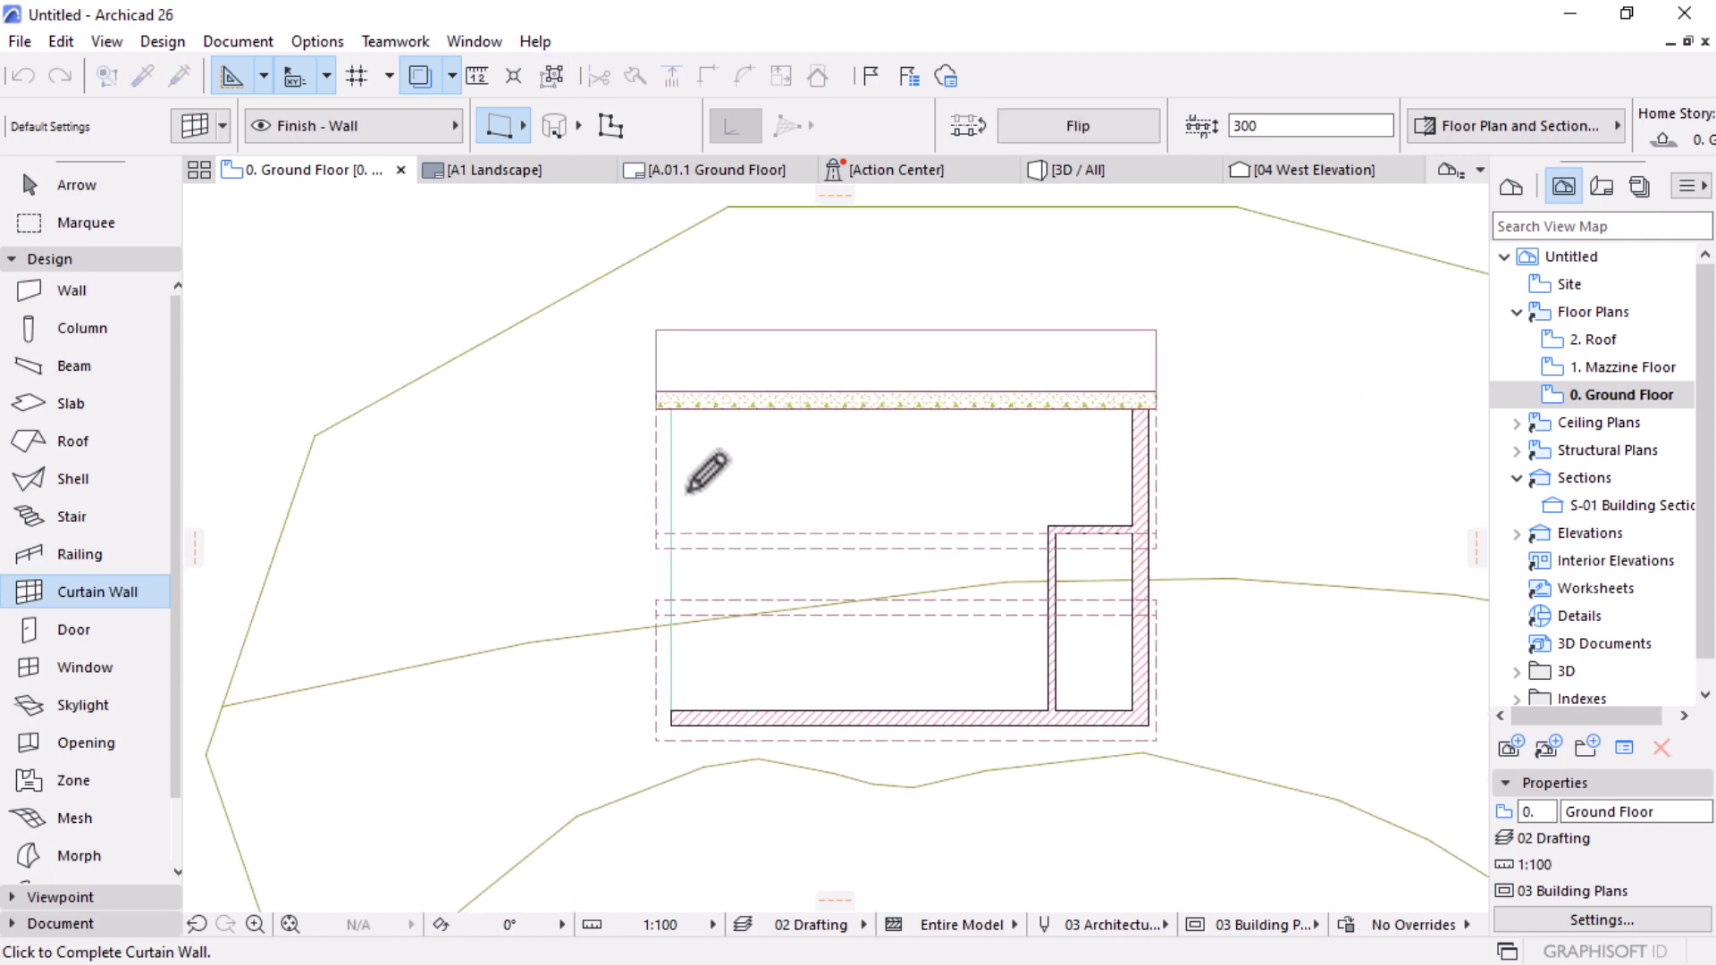
scroll(697, 350, up, 3)
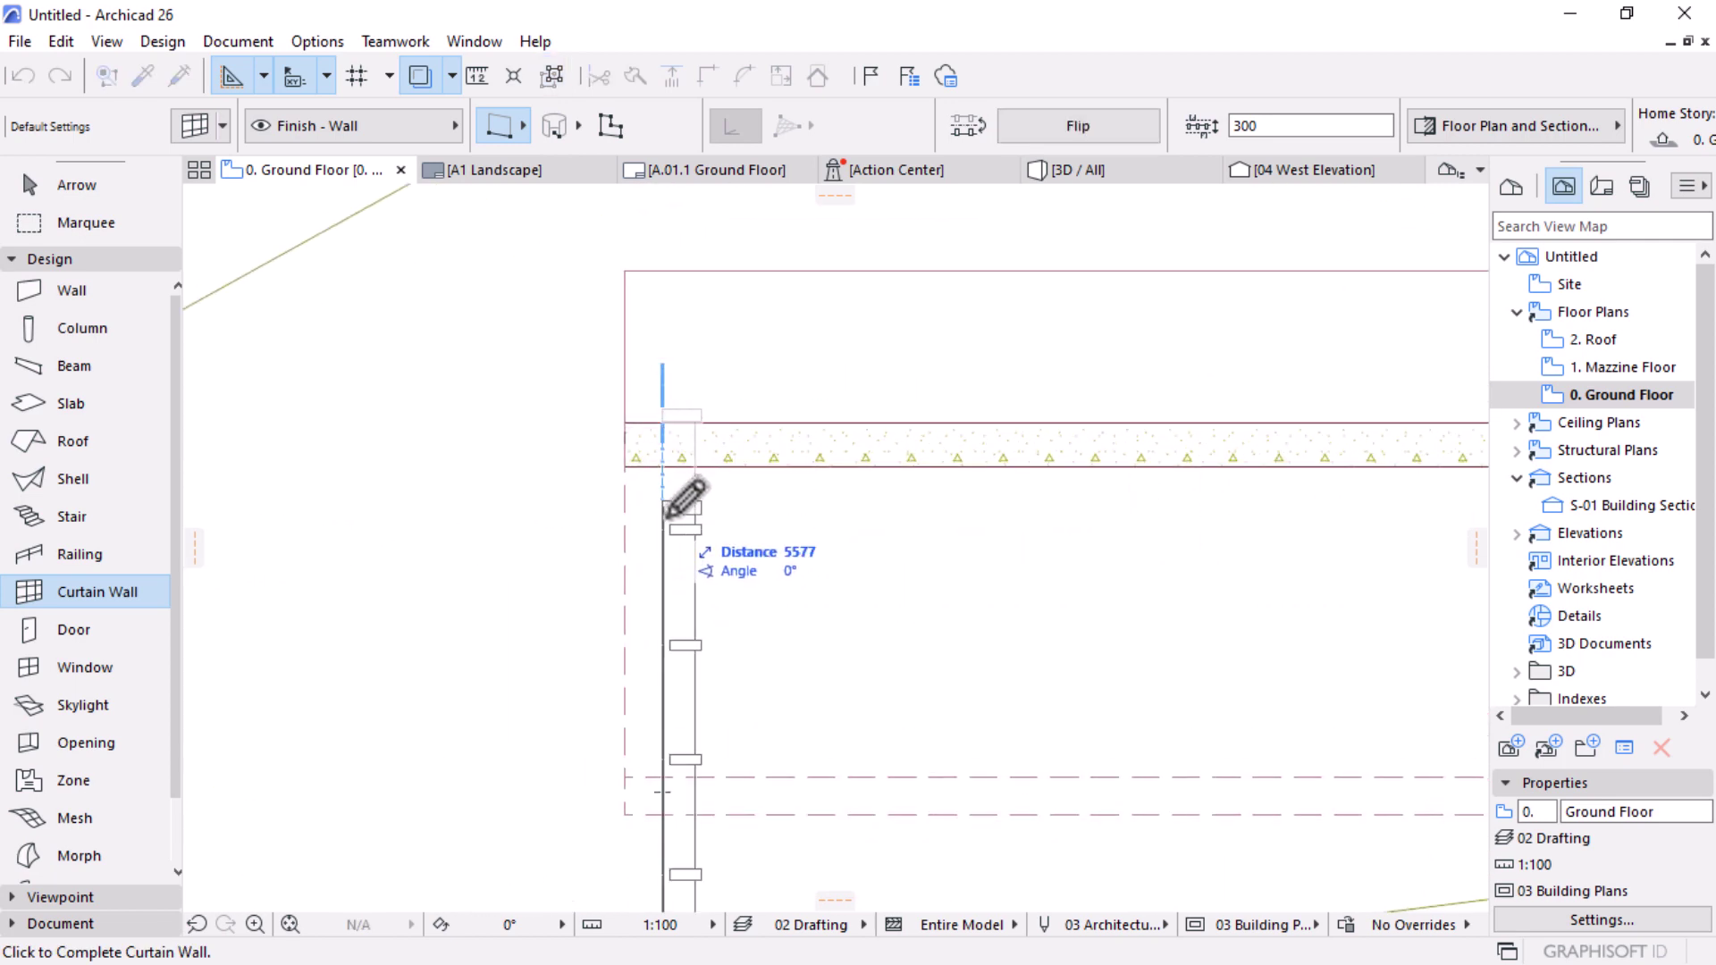
scroll(704, 456, down, 2)
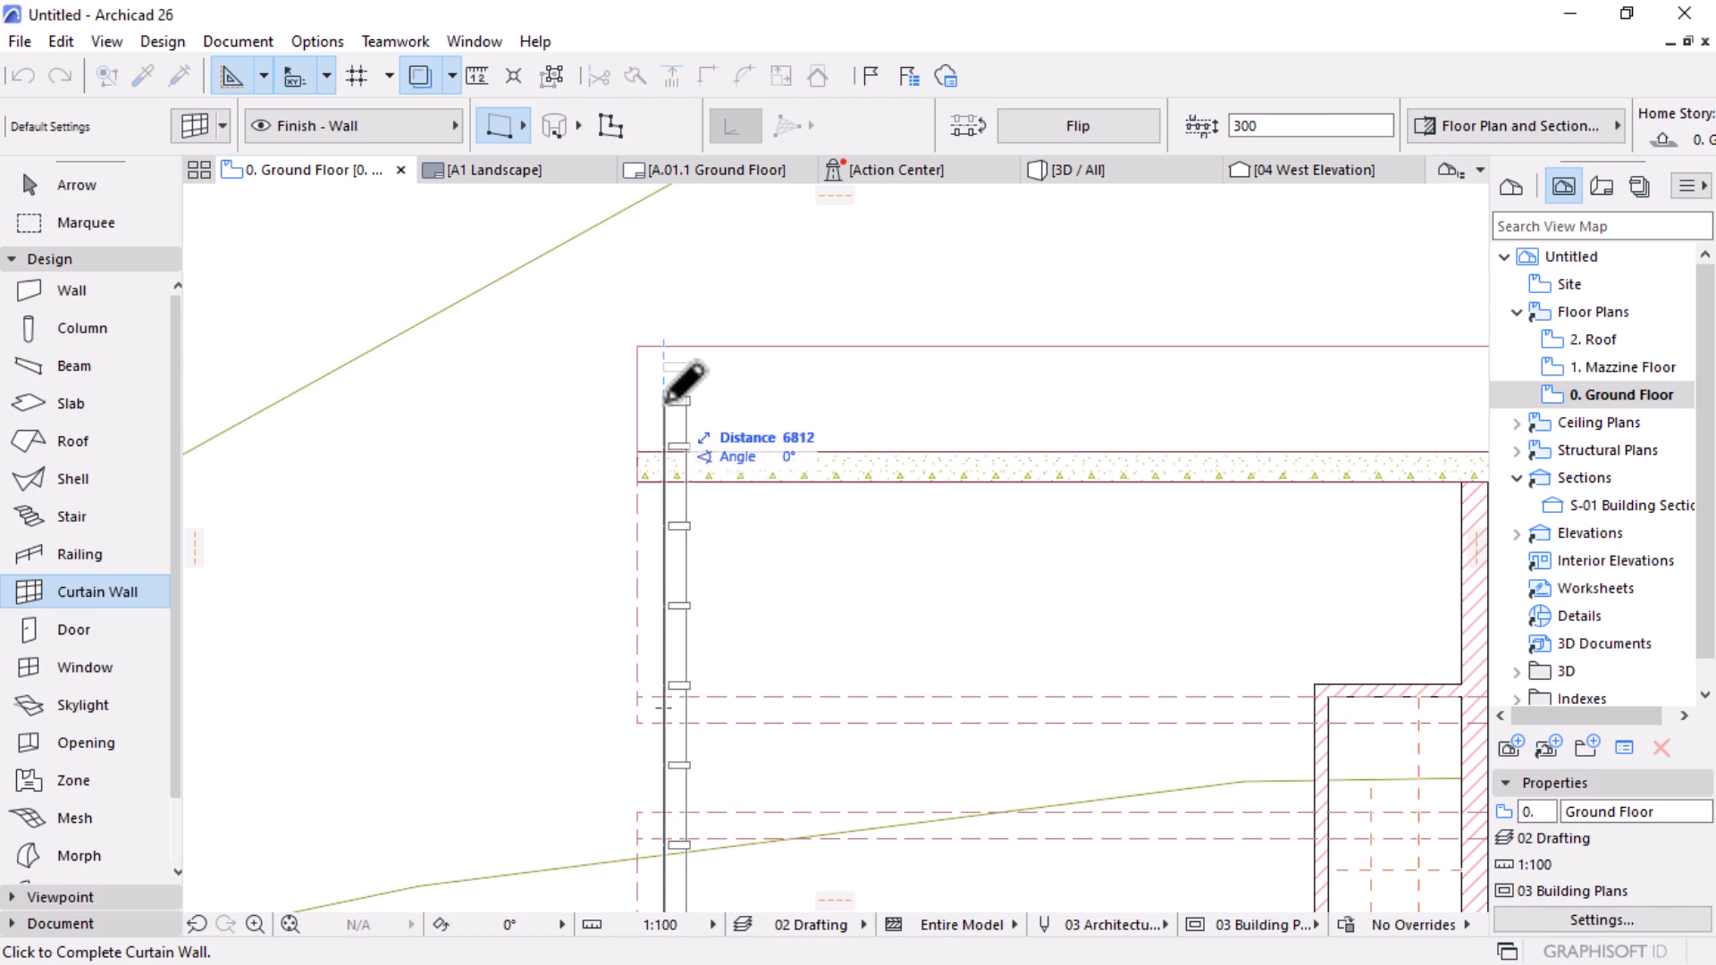
click(666, 401)
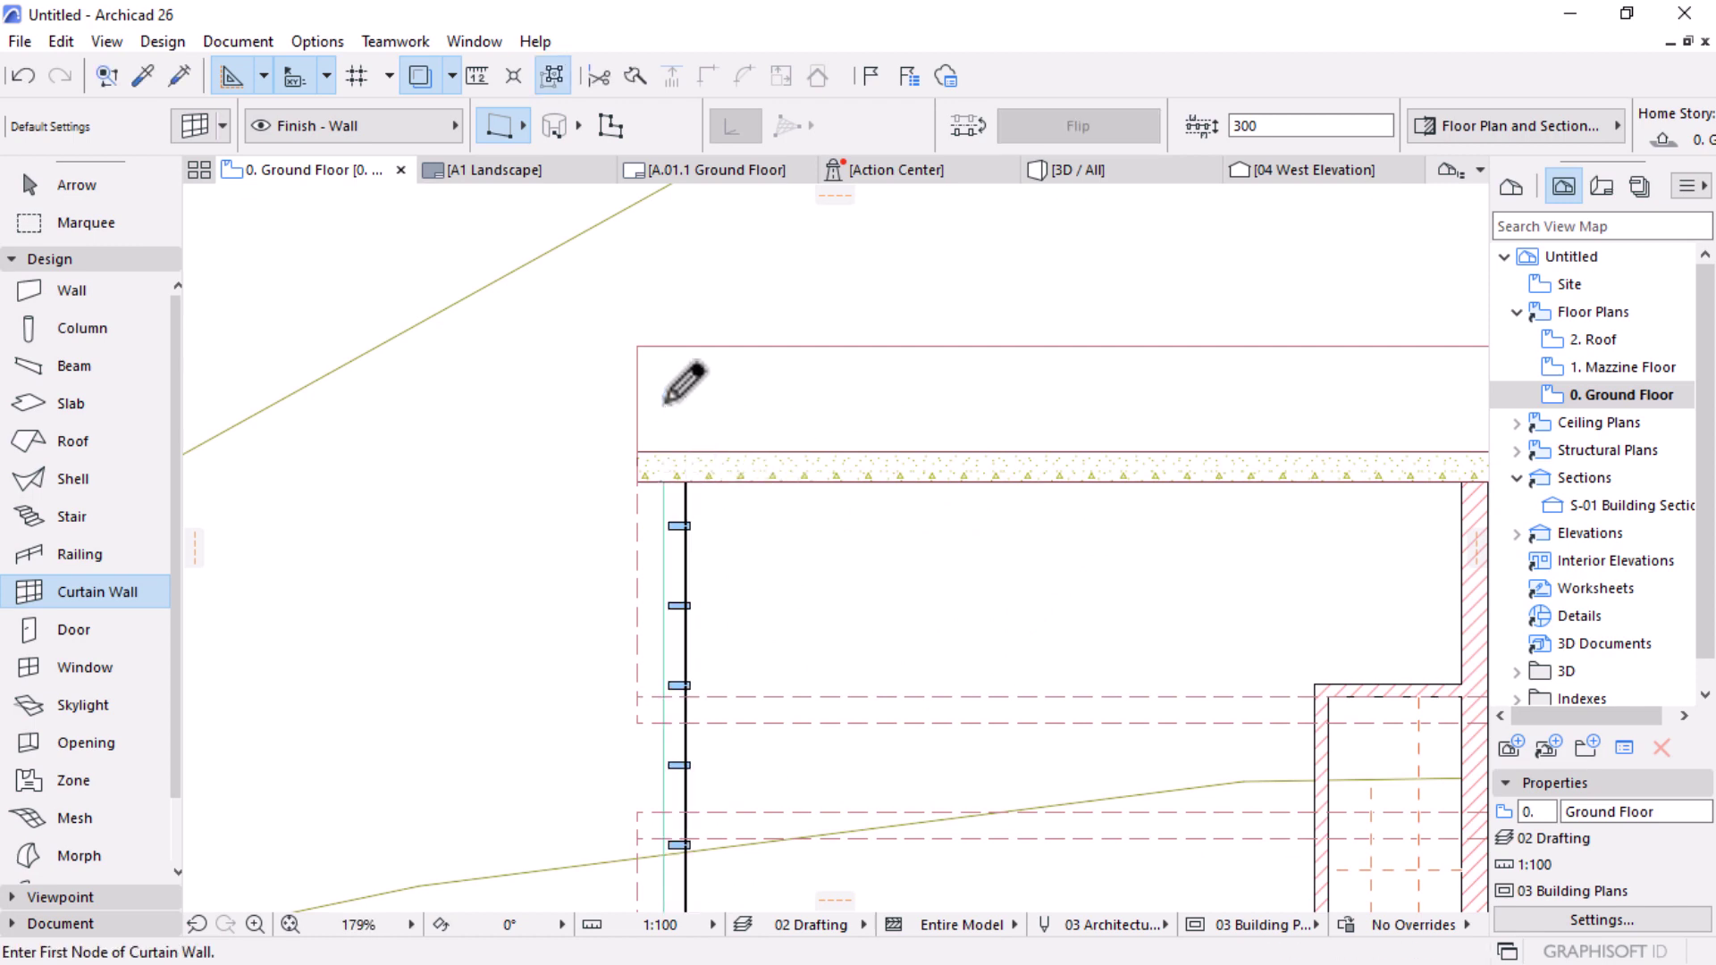
Step: In the 3D view, stretch the curtain wall's height up to the level of the roof slab
click(1101, 180)
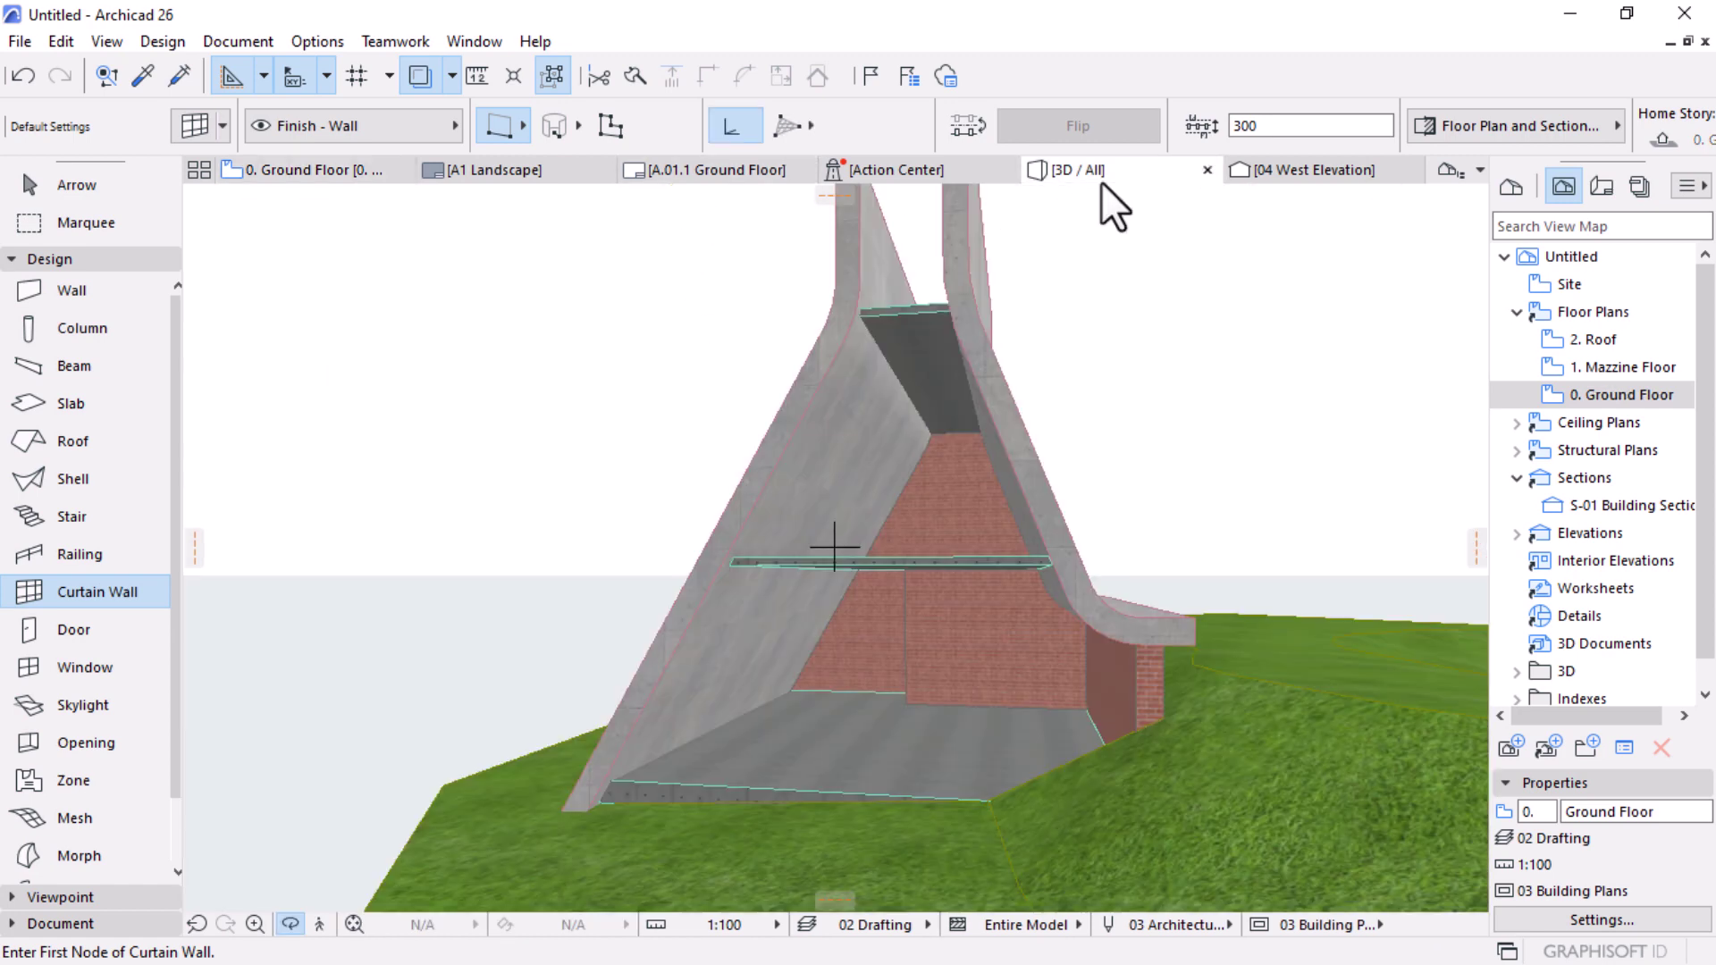
scroll(839, 673, down, 5)
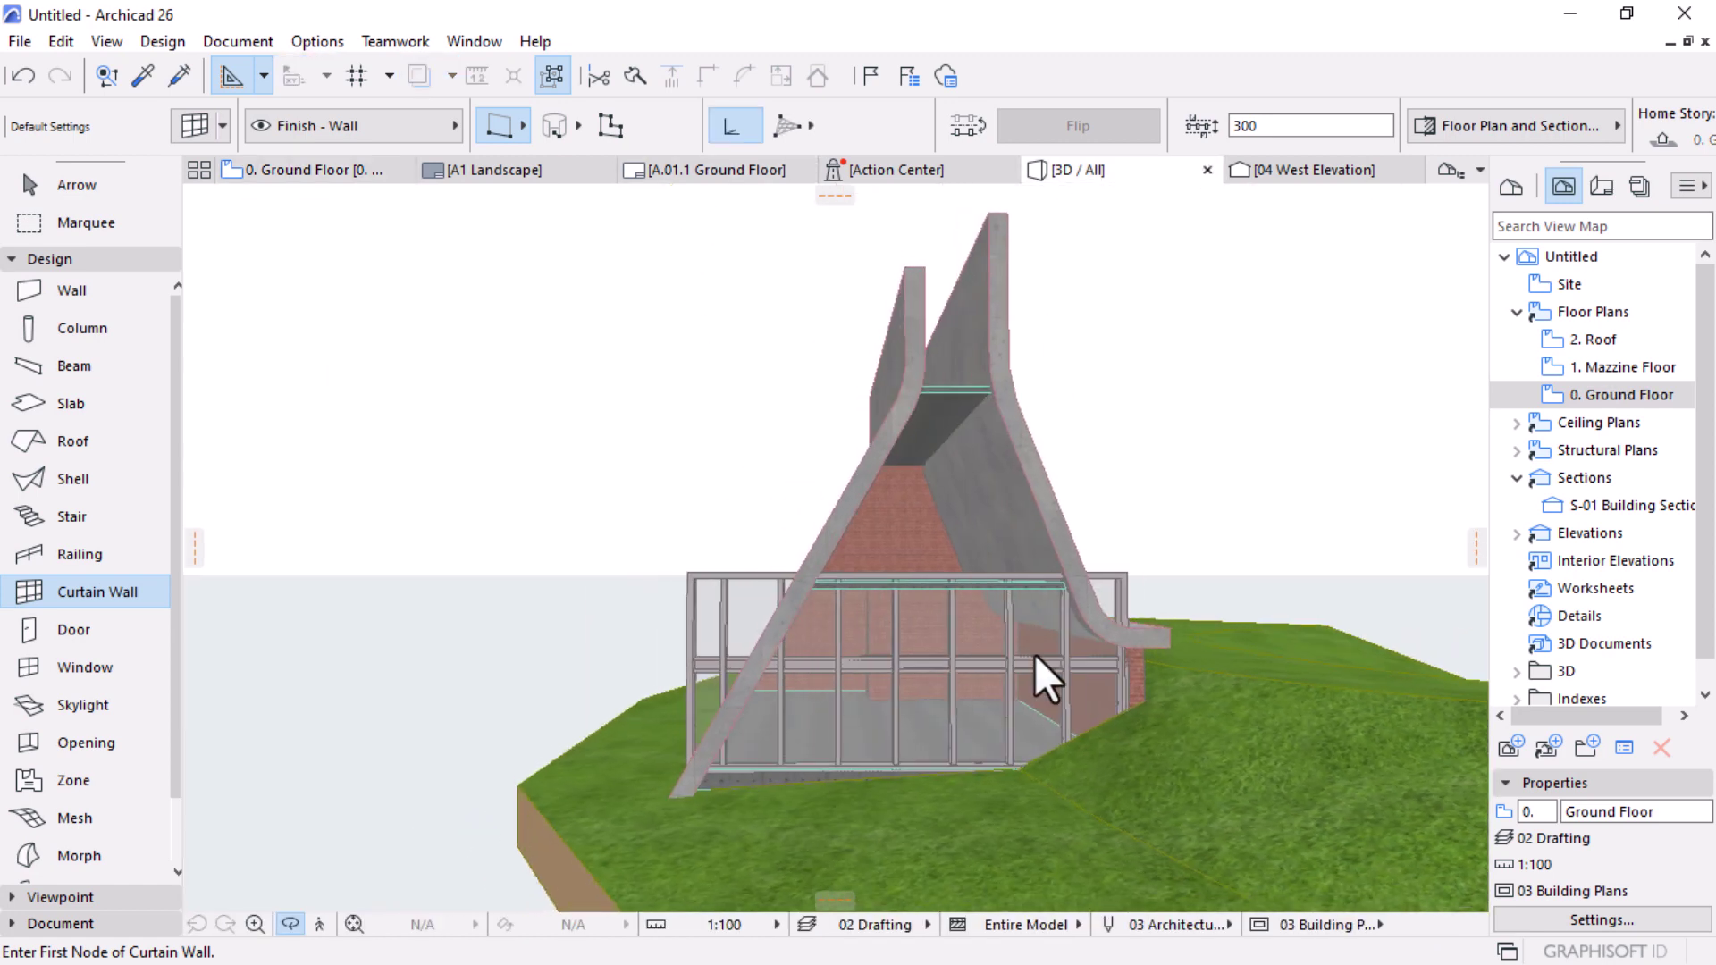
scroll(1035, 654, up, 3)
key(Escape)
click(1028, 598)
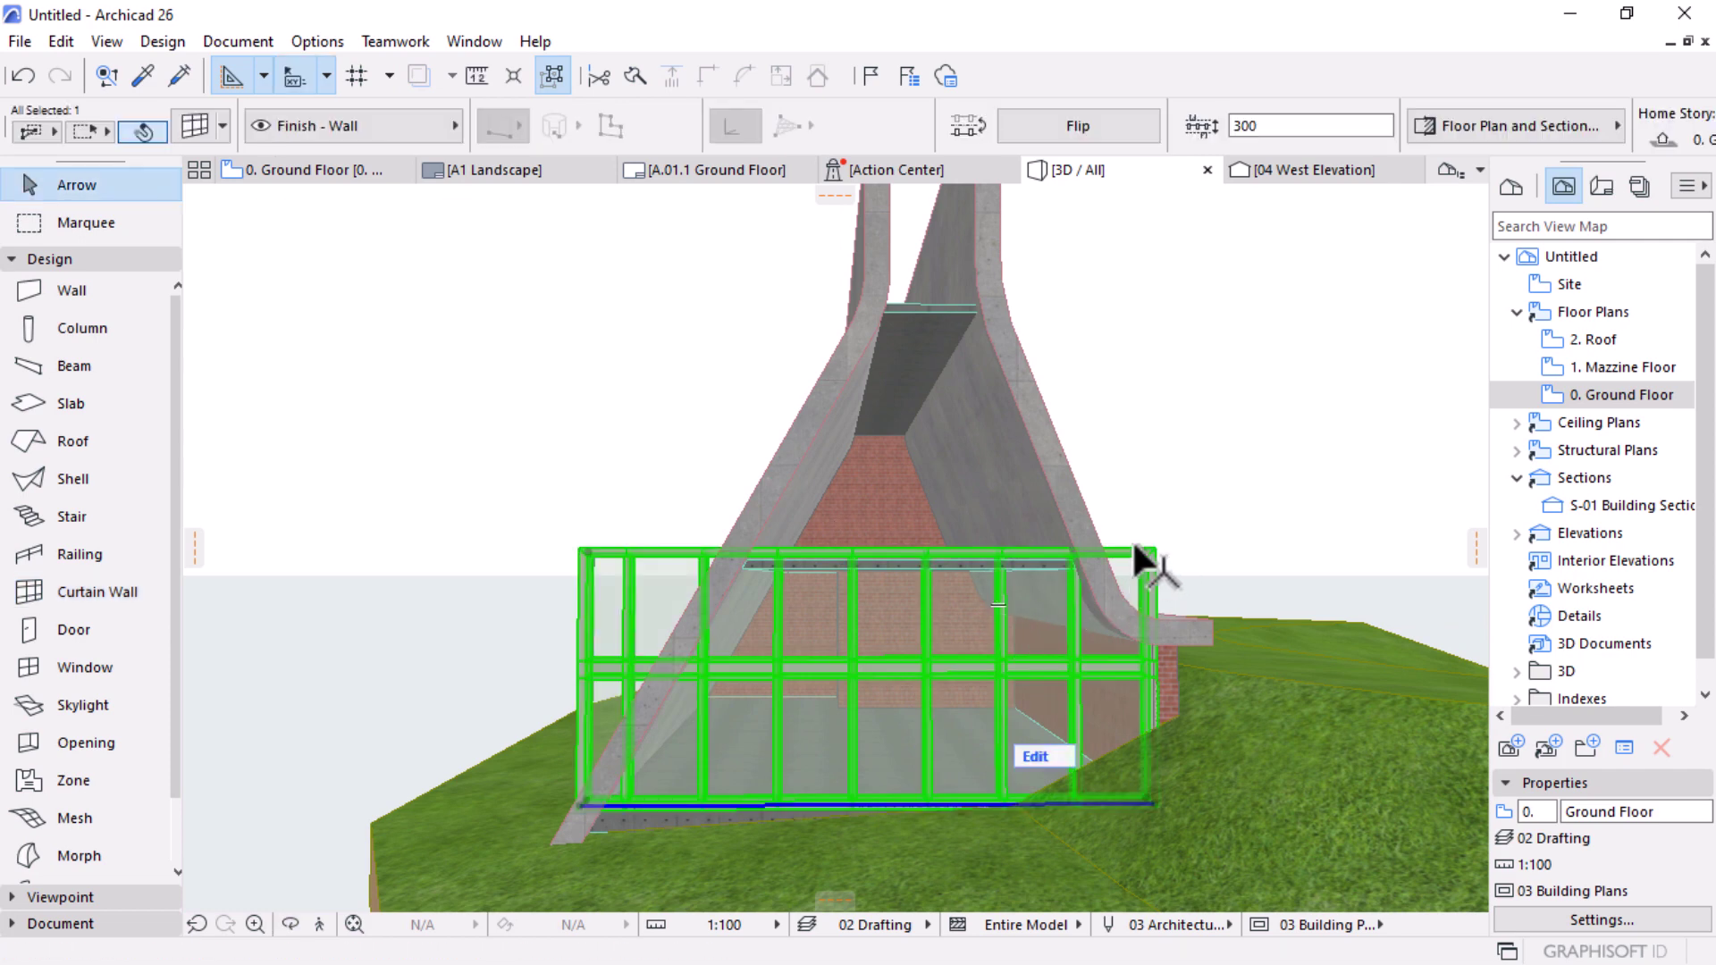
key(ctrl+e)
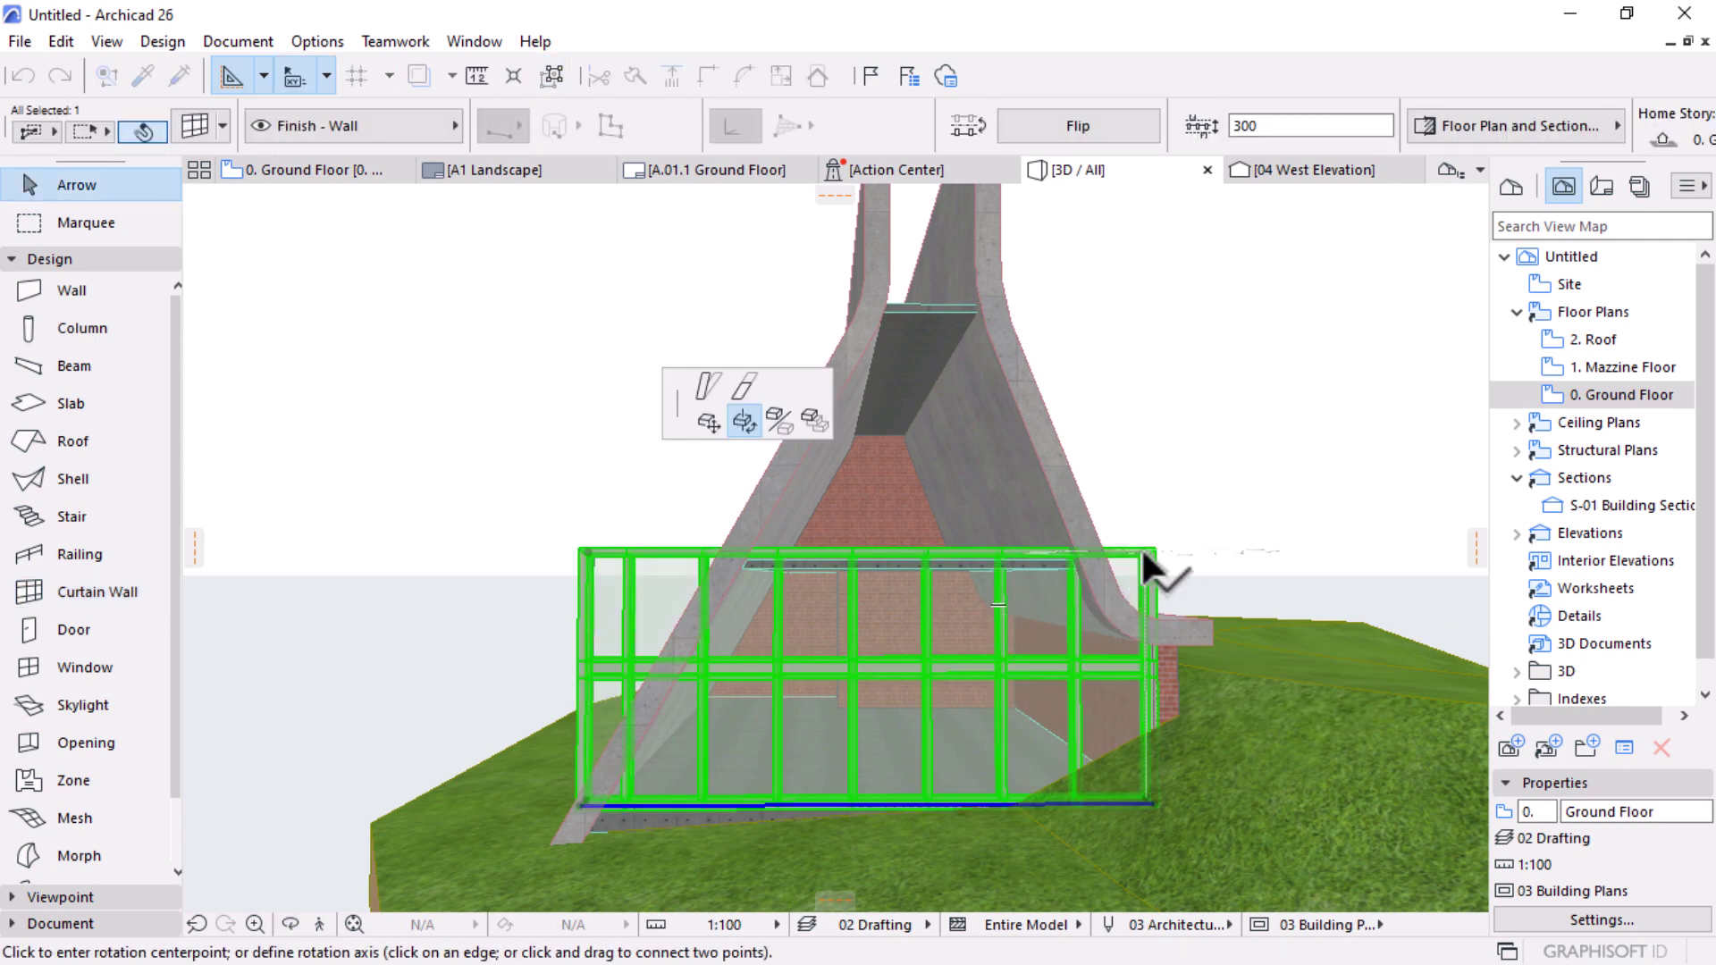
click(745, 386)
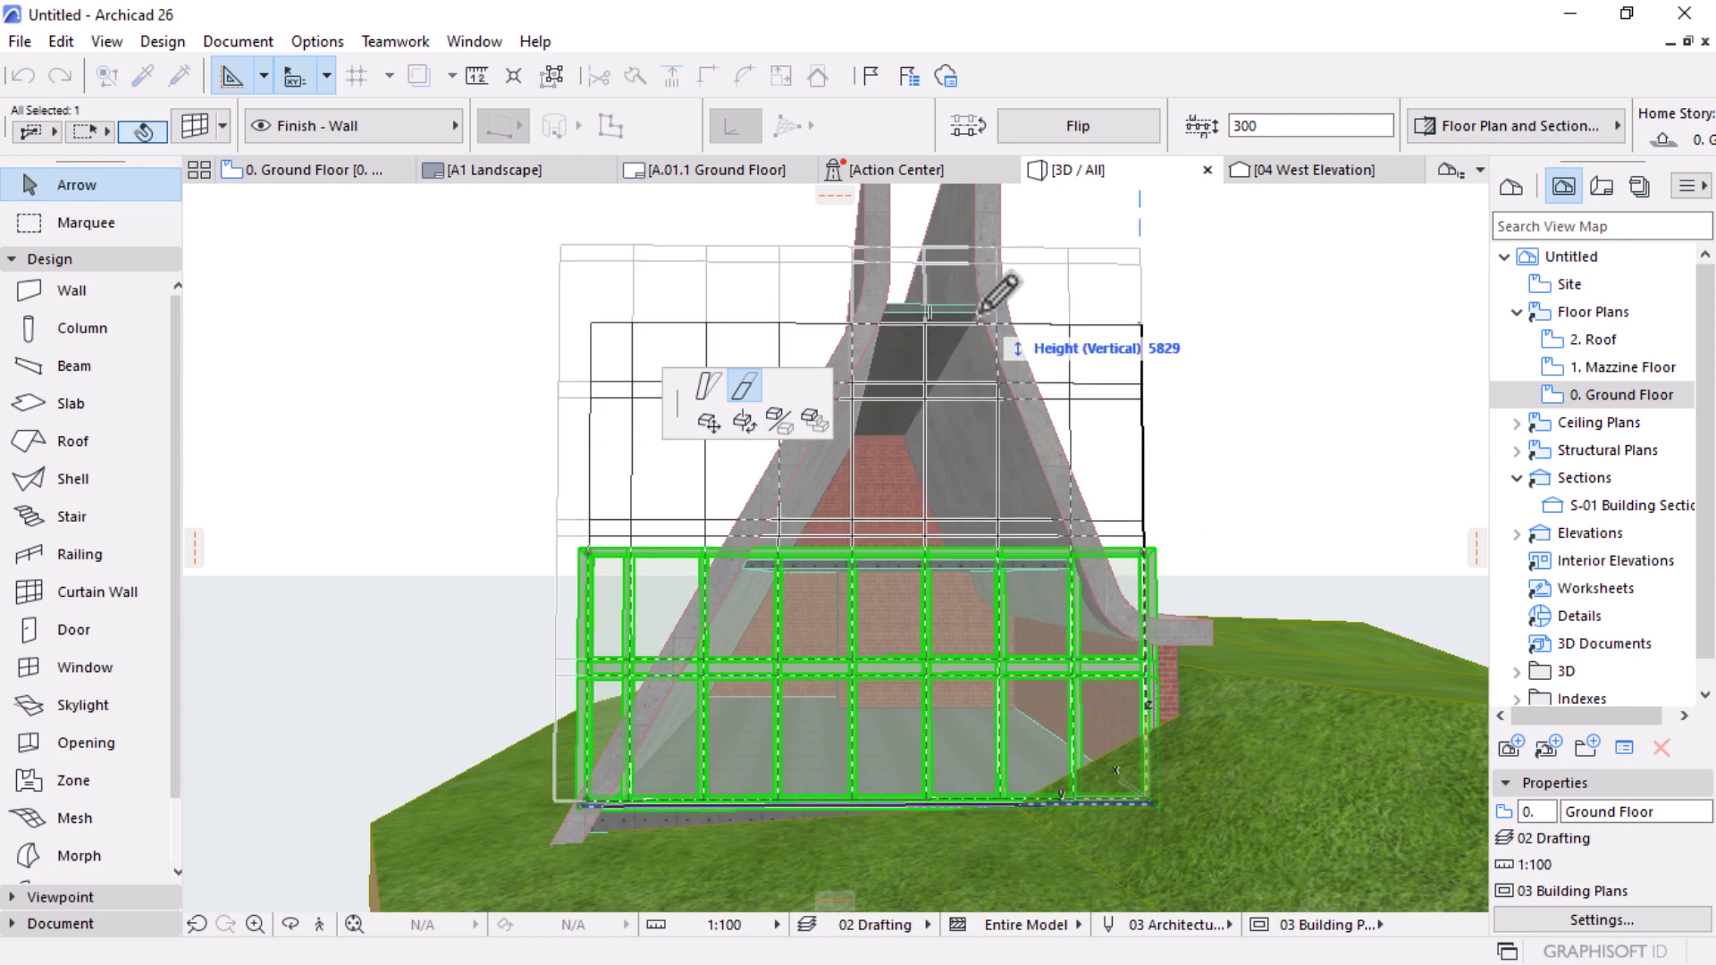
click(889, 313)
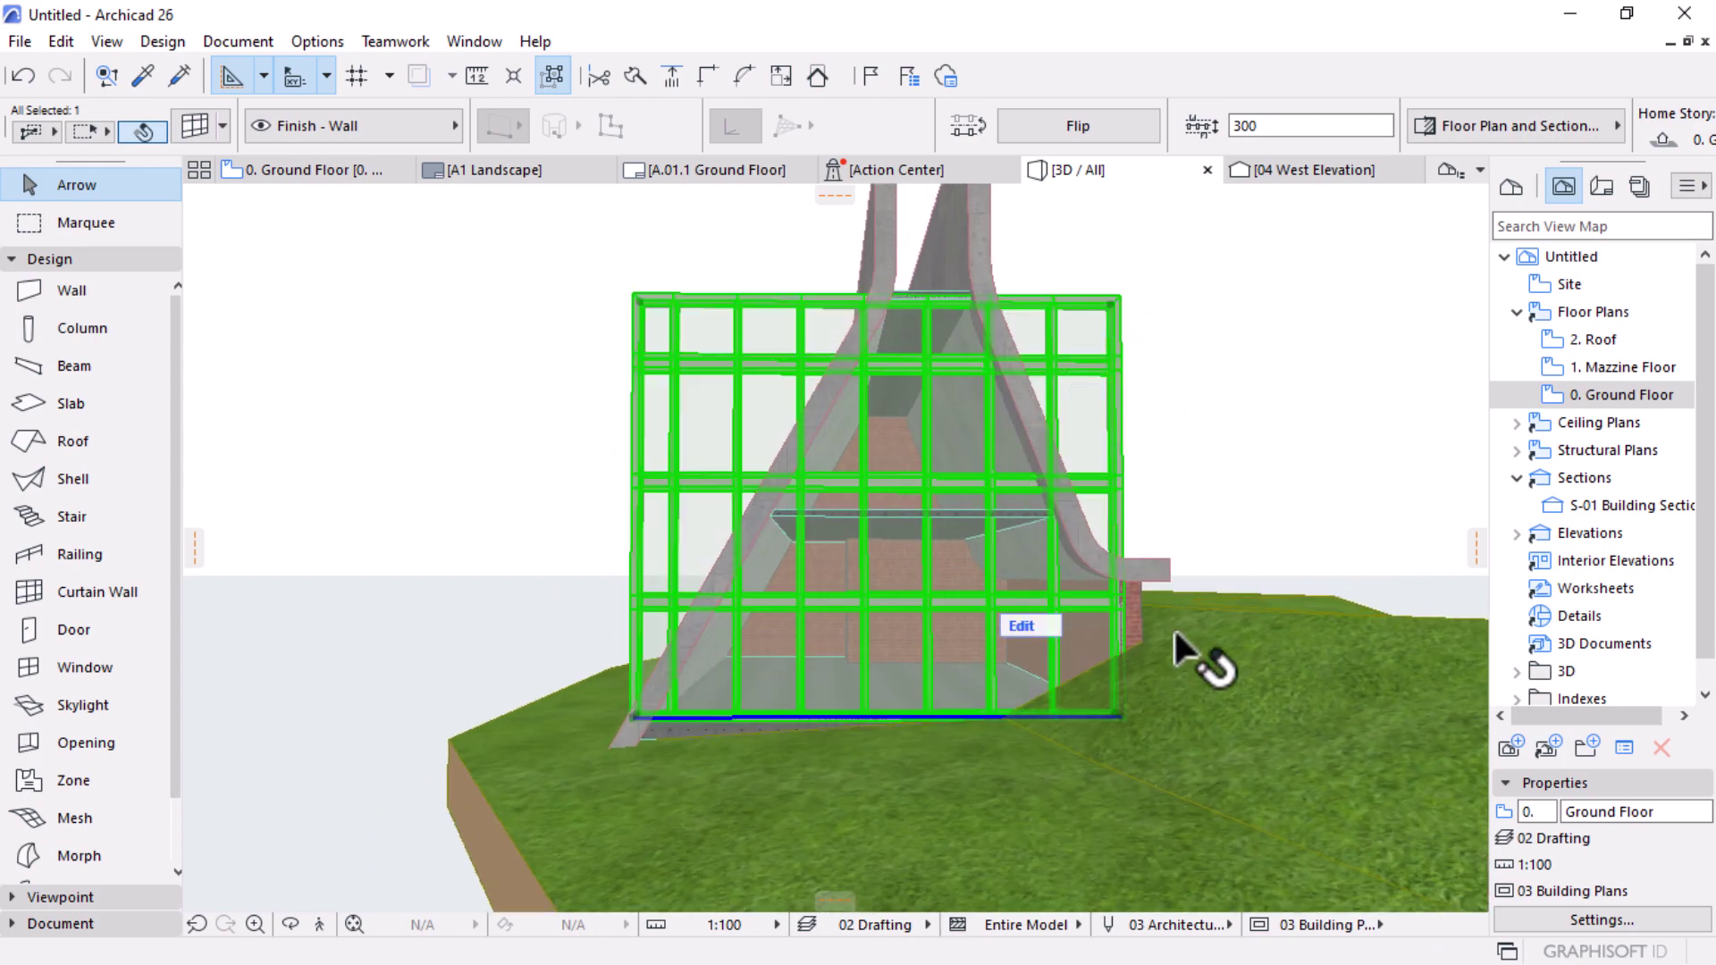
scroll(1175, 625, up, 3)
scroll(1087, 616, up, 5)
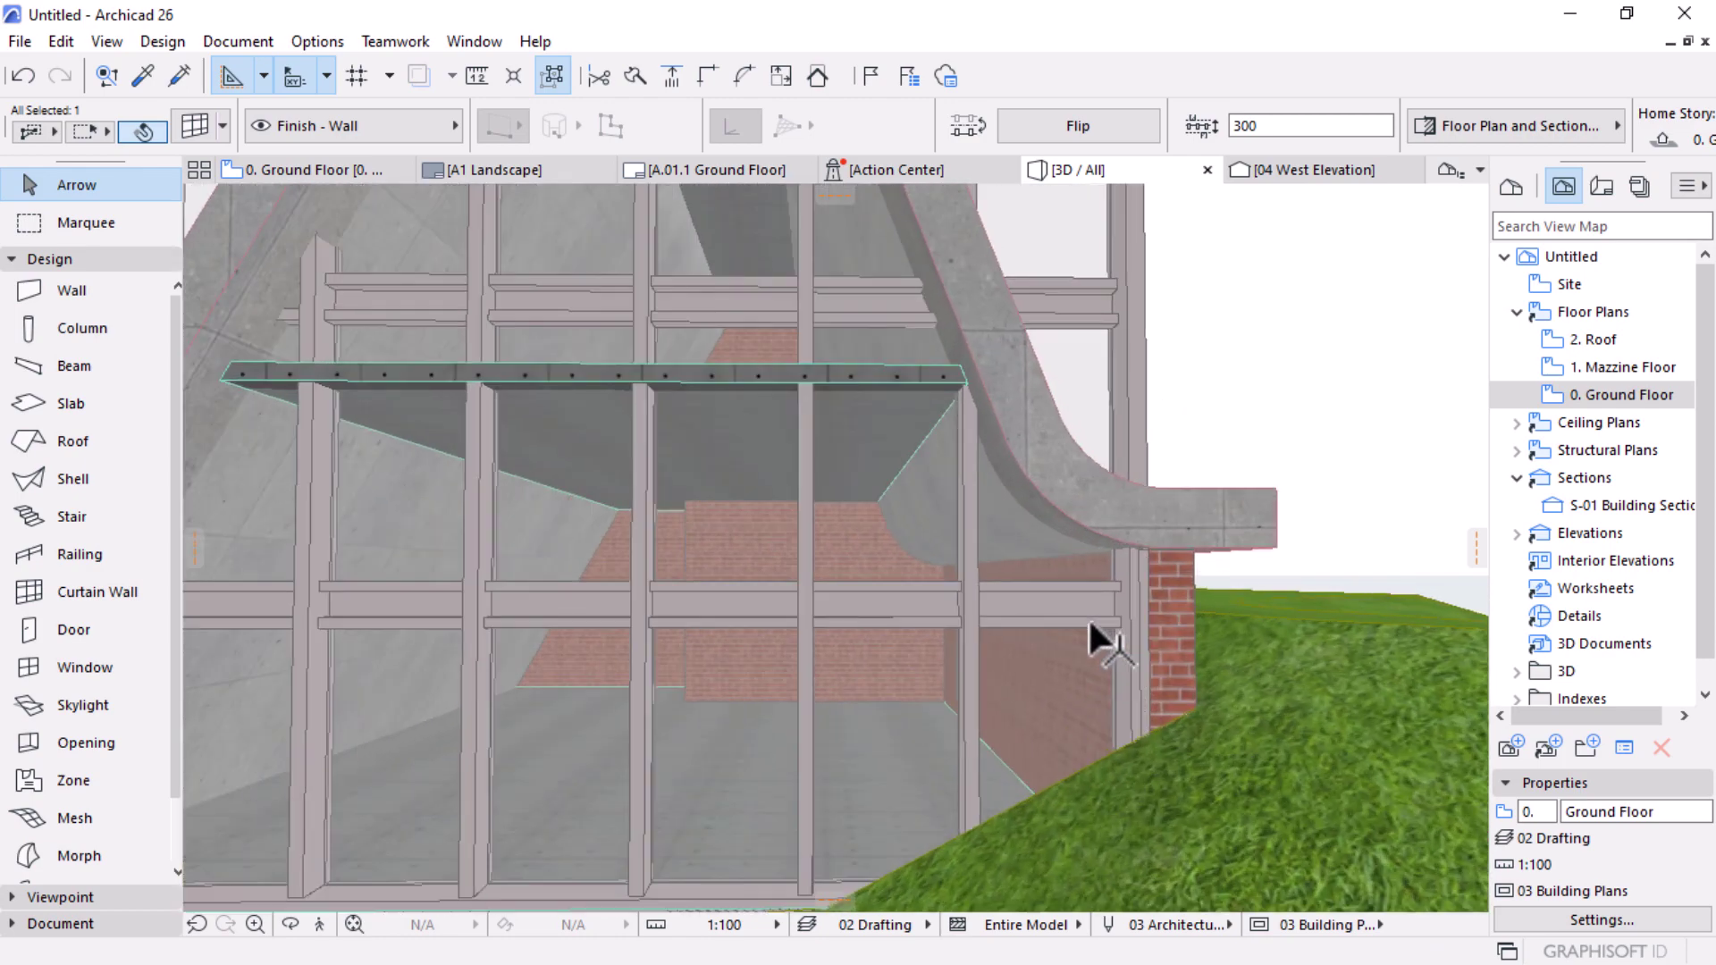
scroll(1232, 683, down, 8)
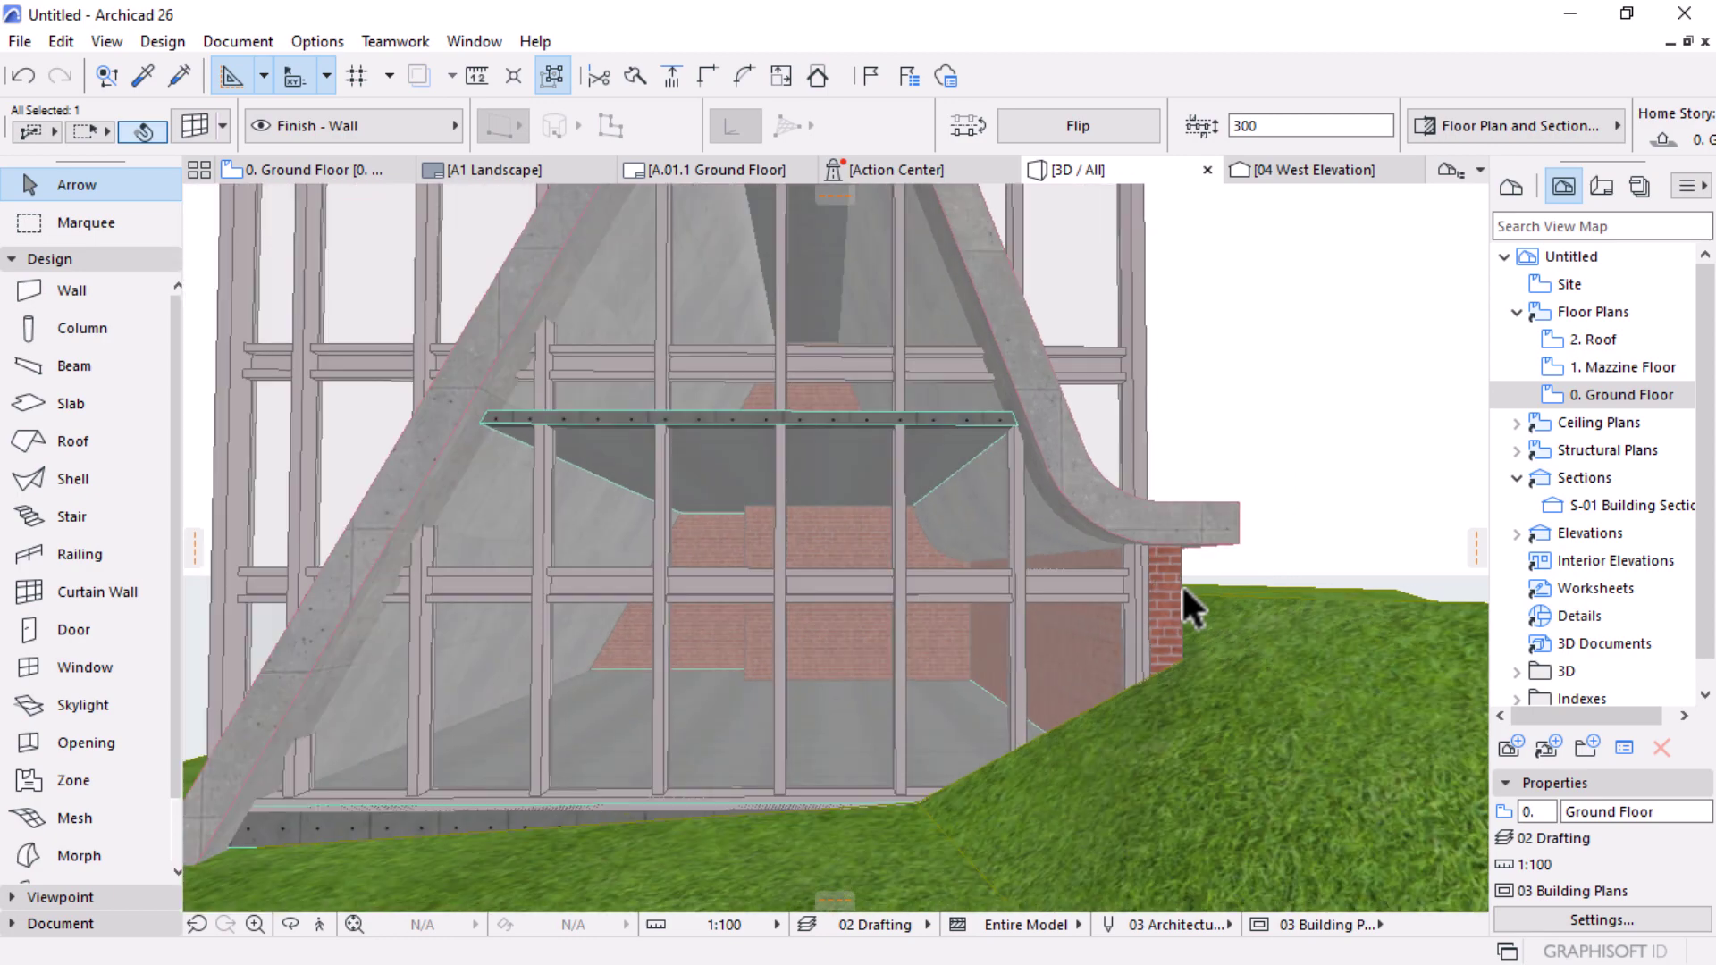
Step: Examine how the raised curtain wall meets the roof slab, roof shells and terrain in the 3D view
scroll(1162, 265, up, 6)
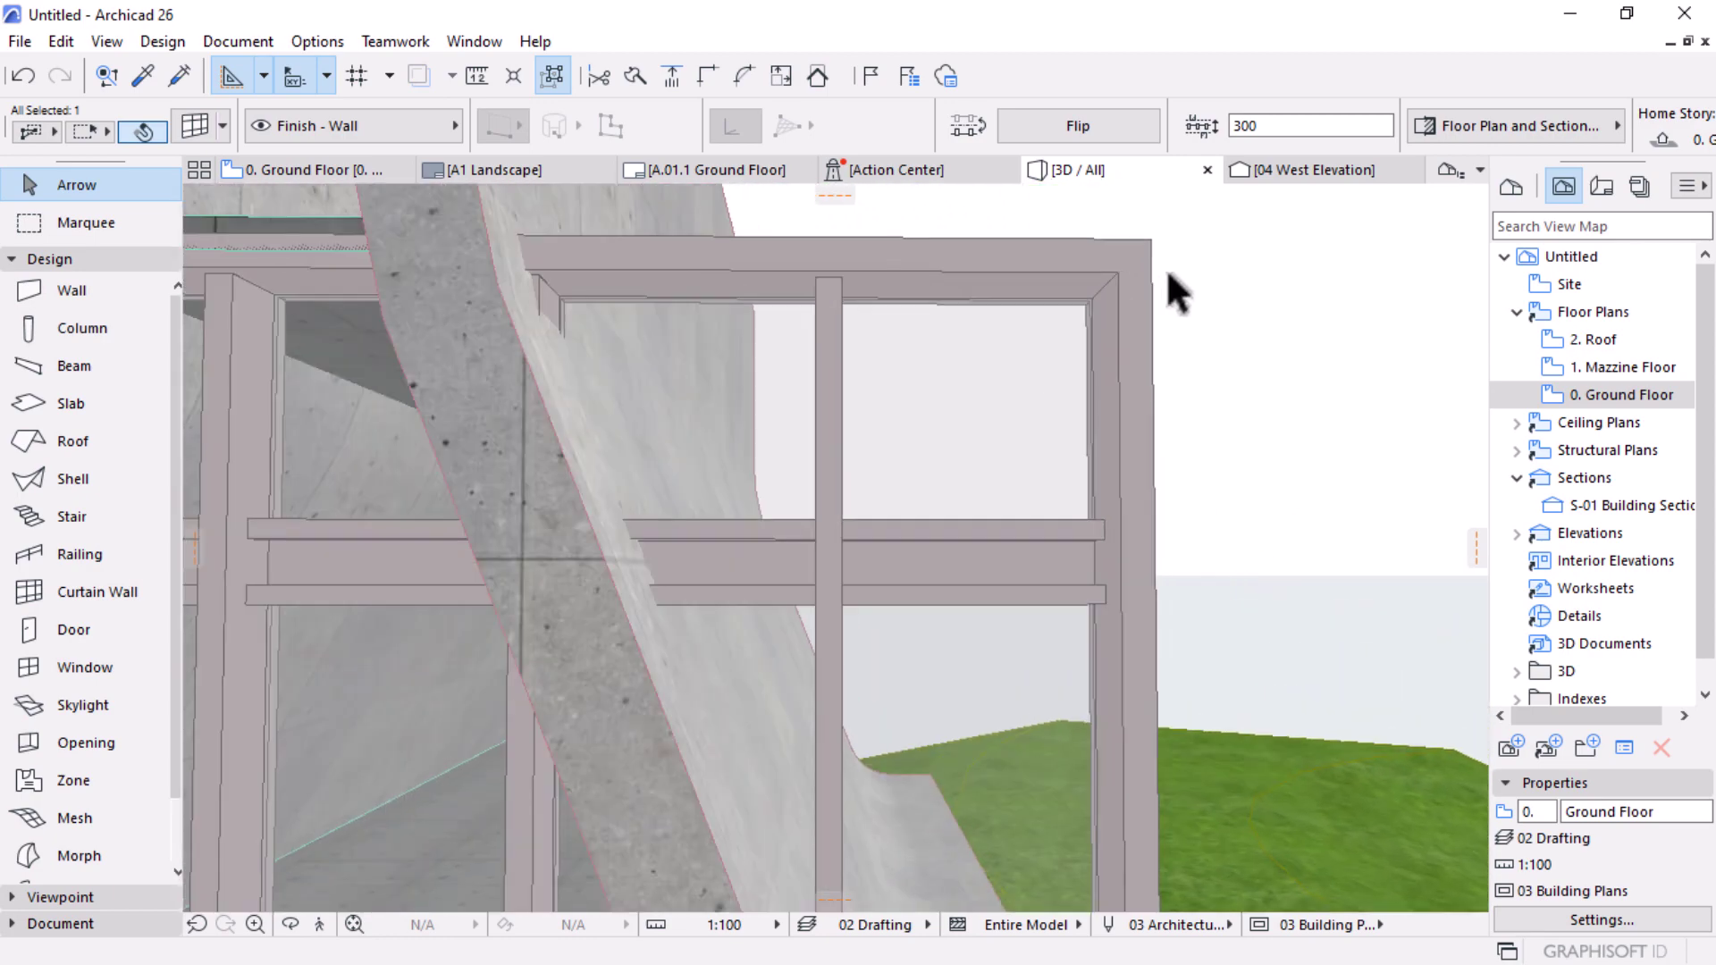
shift+middle_drag(1126, 357, 1199, 319)
scroll(1210, 330, down, 3)
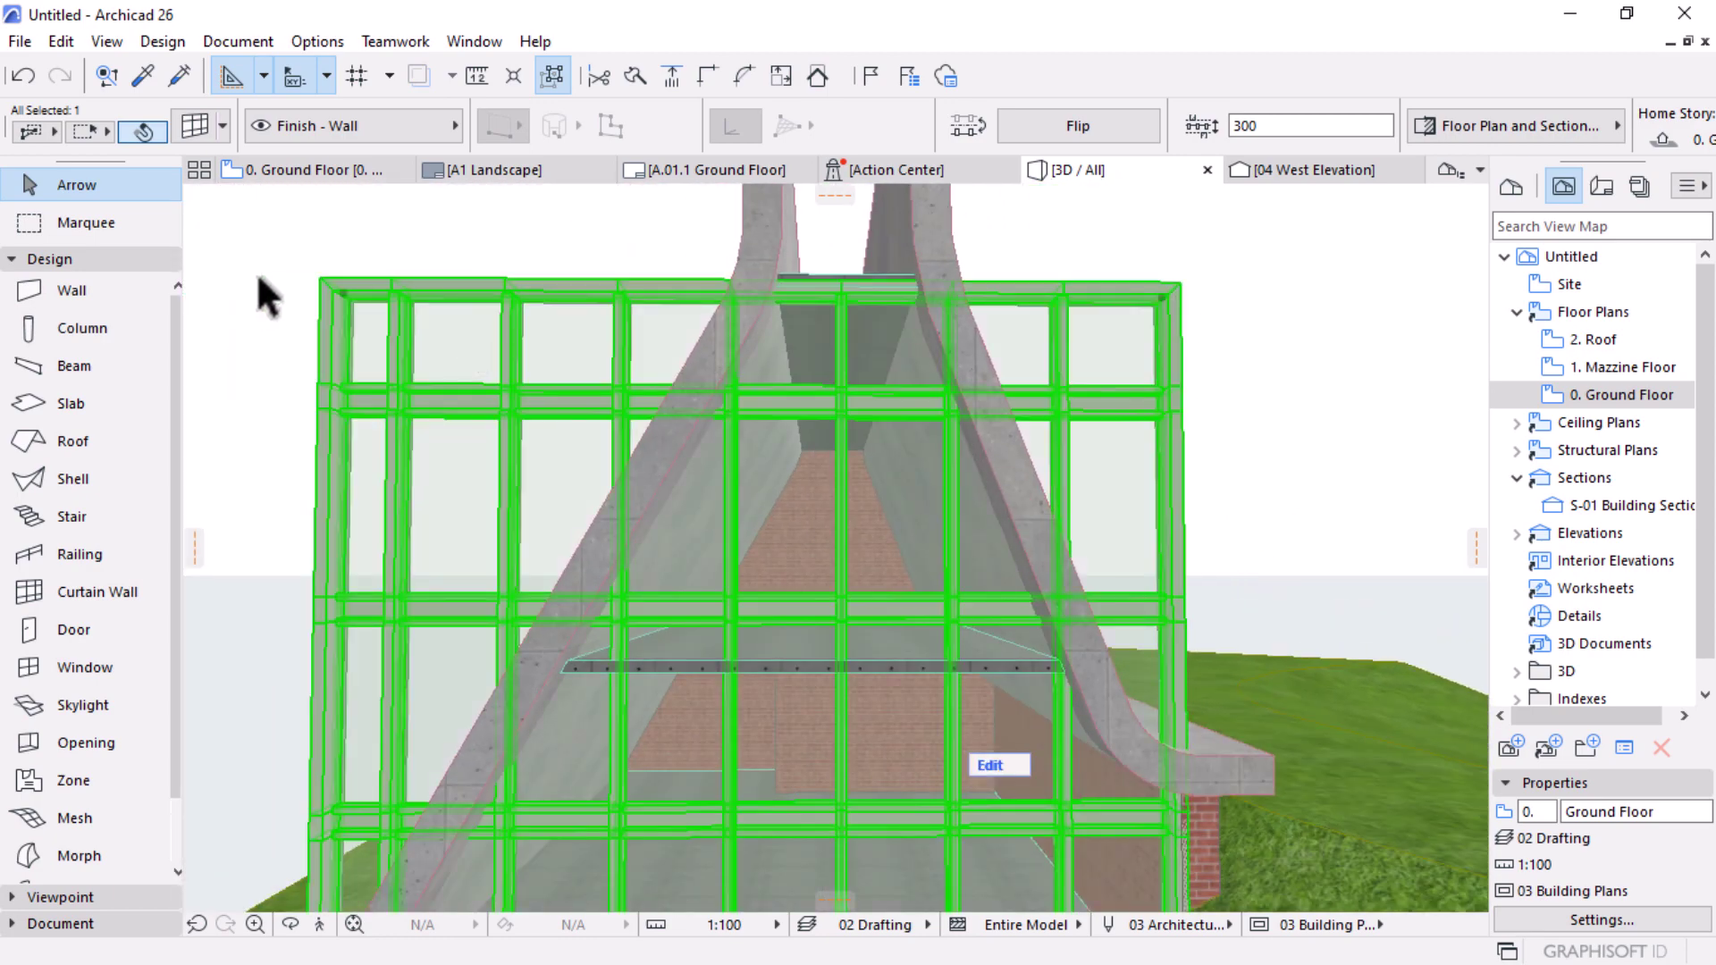
scroll(268, 295, up, 4)
scroll(259, 279, down, 5)
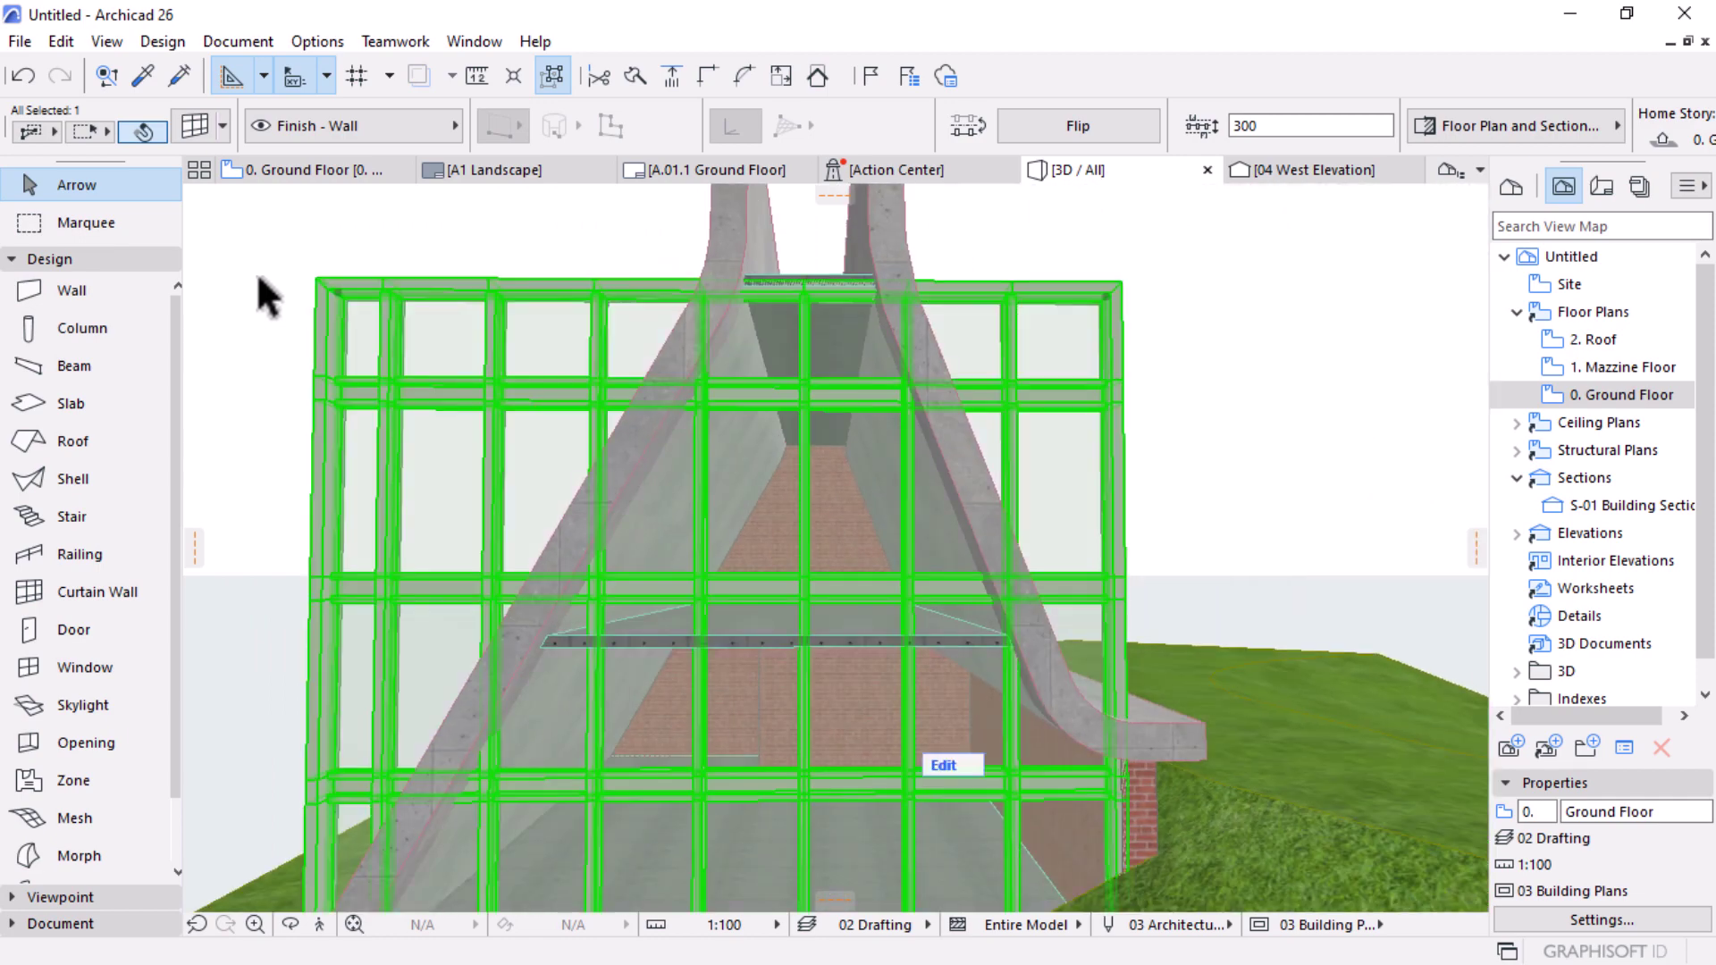
scroll(1096, 458, up, 3)
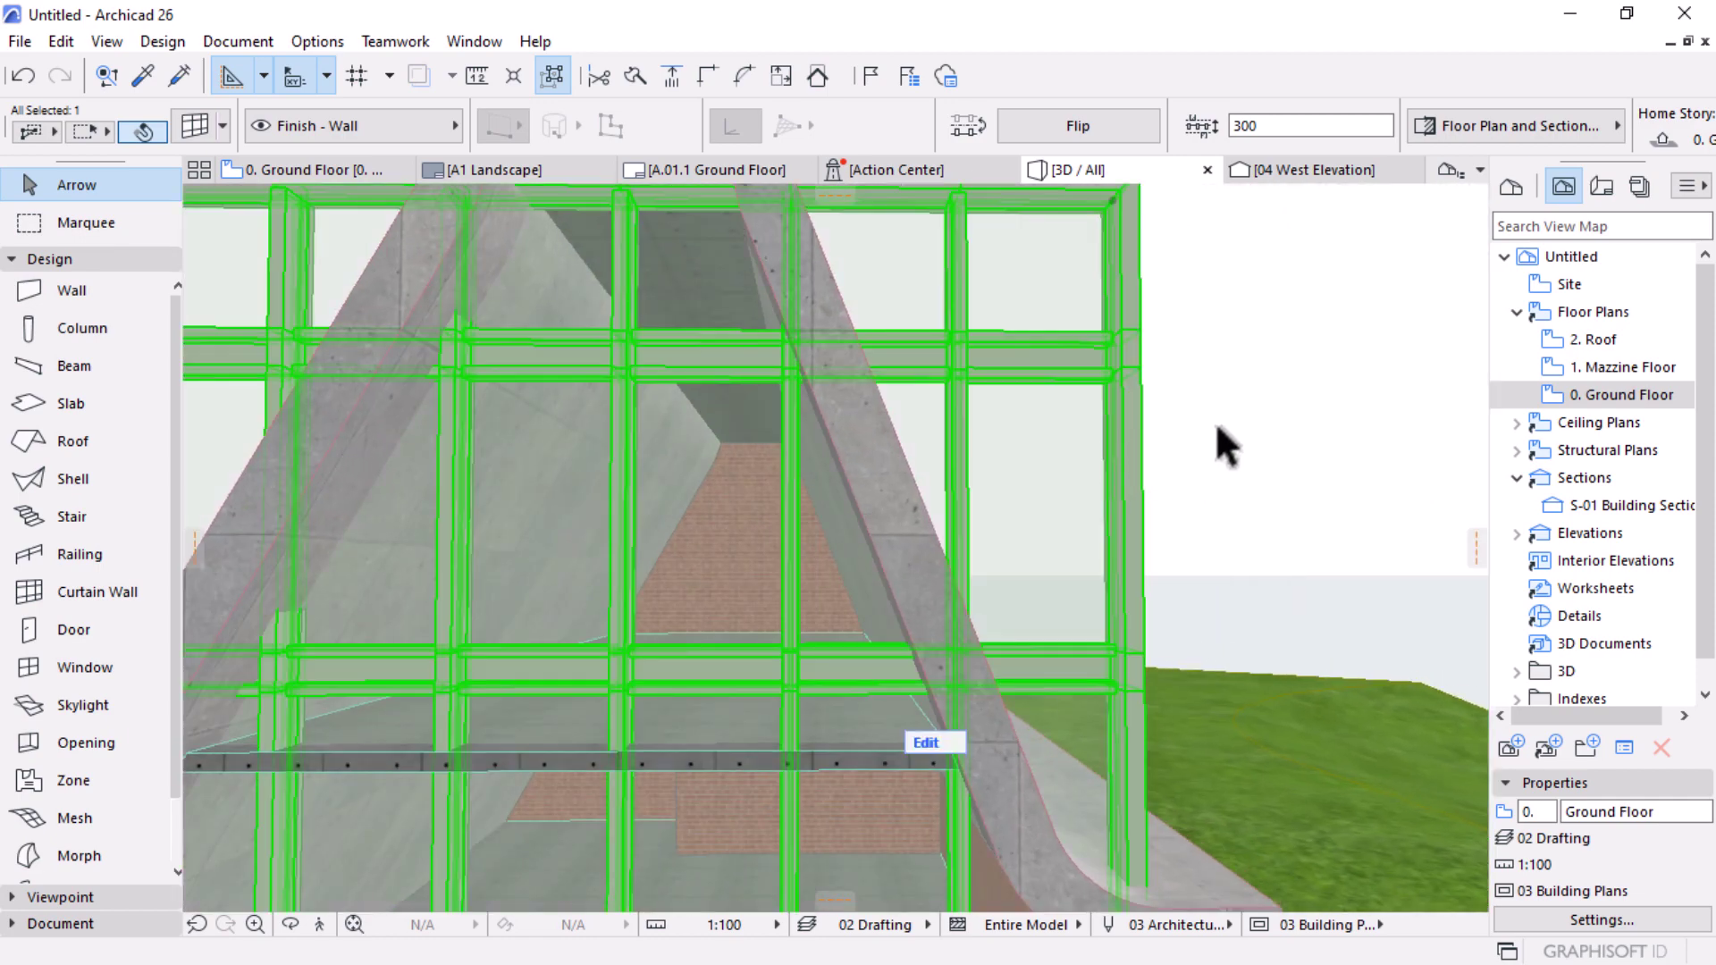
shift+middle_drag(1218, 440, 1056, 456)
scroll(1054, 440, down, 10)
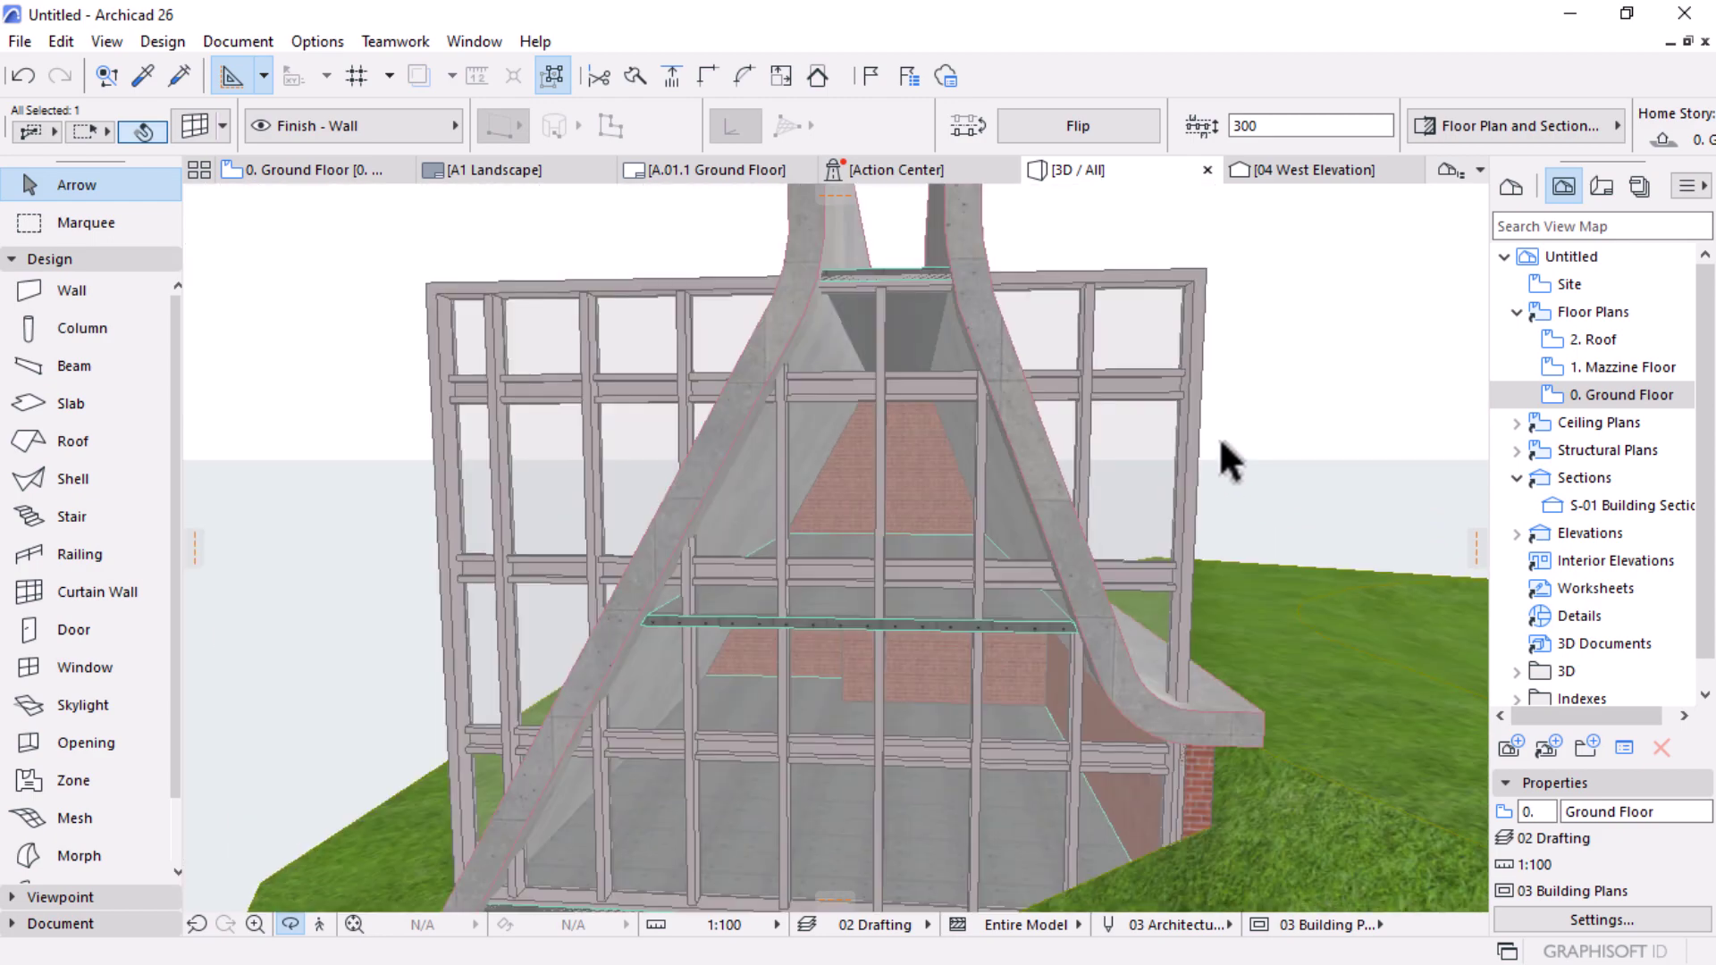
shift+middle_drag(1229, 460, 990, 482)
scroll(990, 437, up, 3)
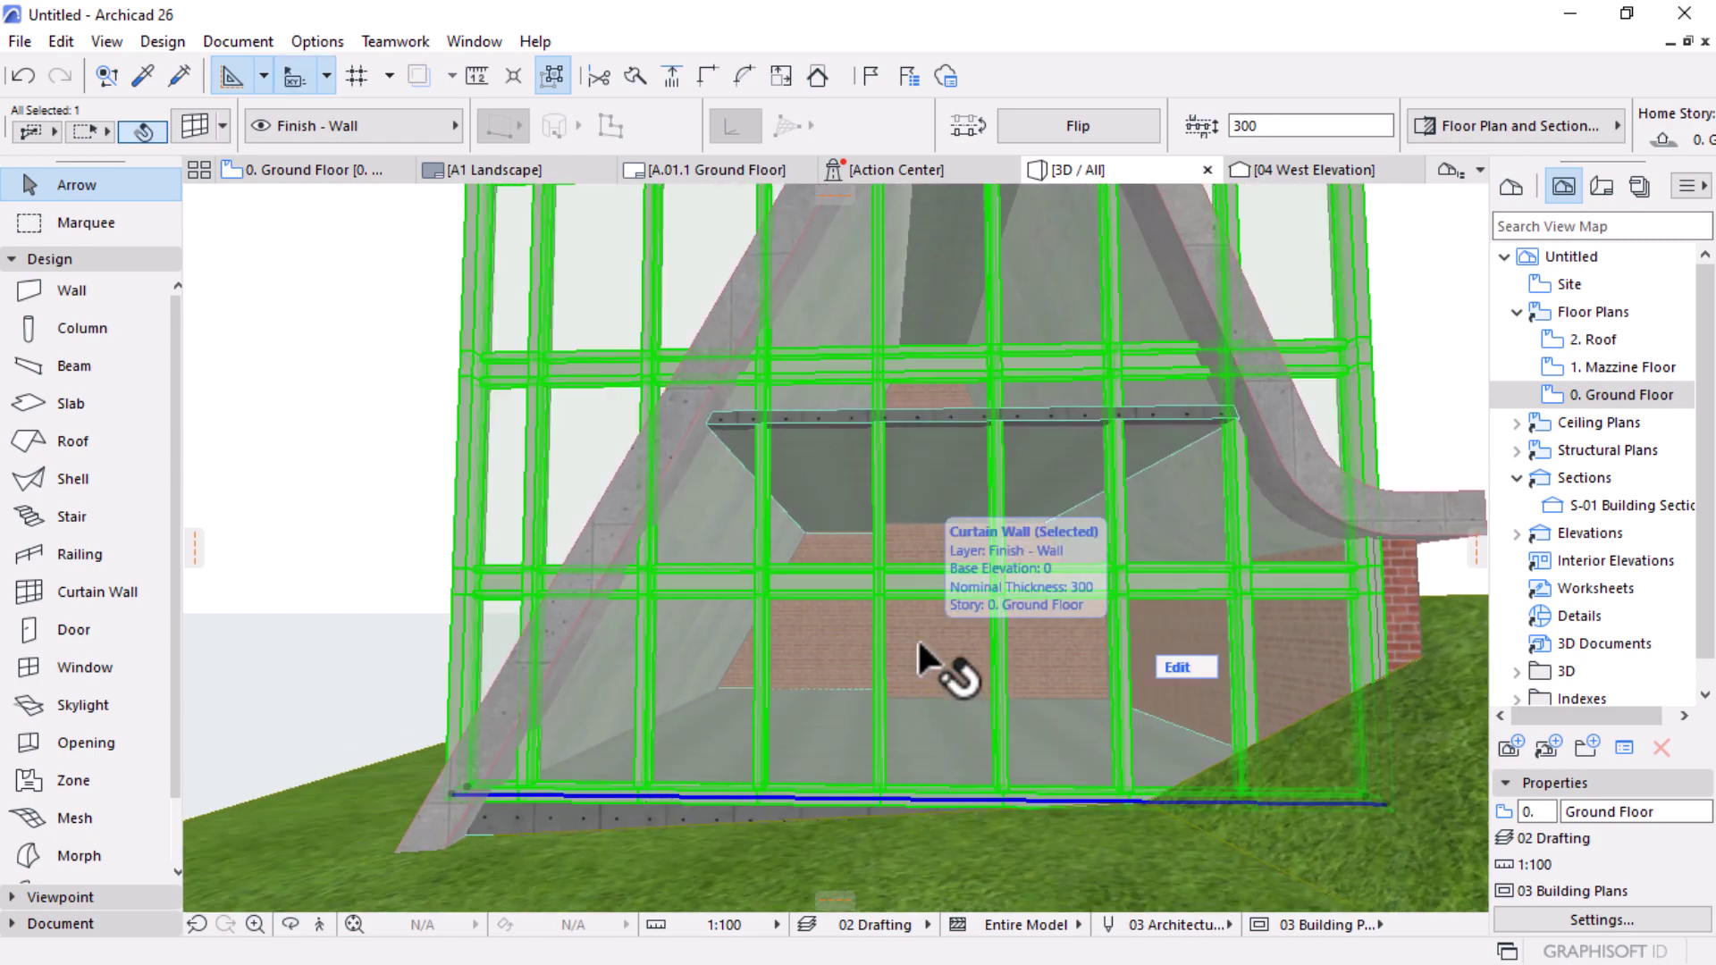
Step: In the selected curtain wall's scheme, set the width of grid column A to 1500
click(193, 125)
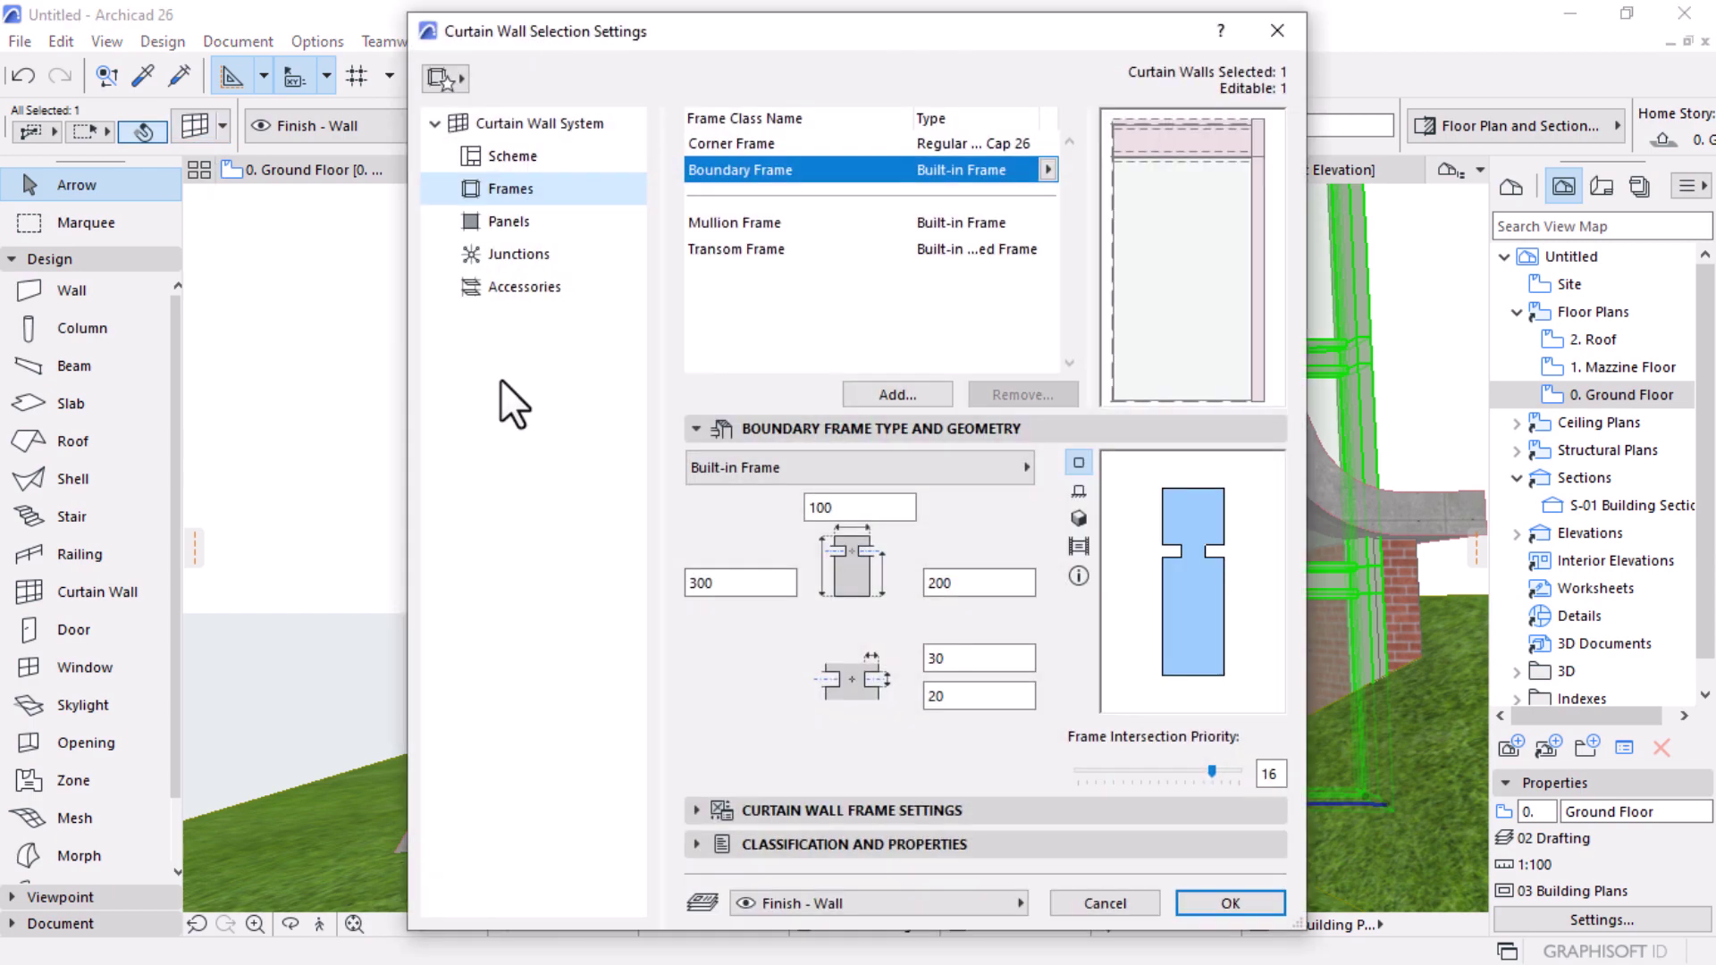
click(511, 155)
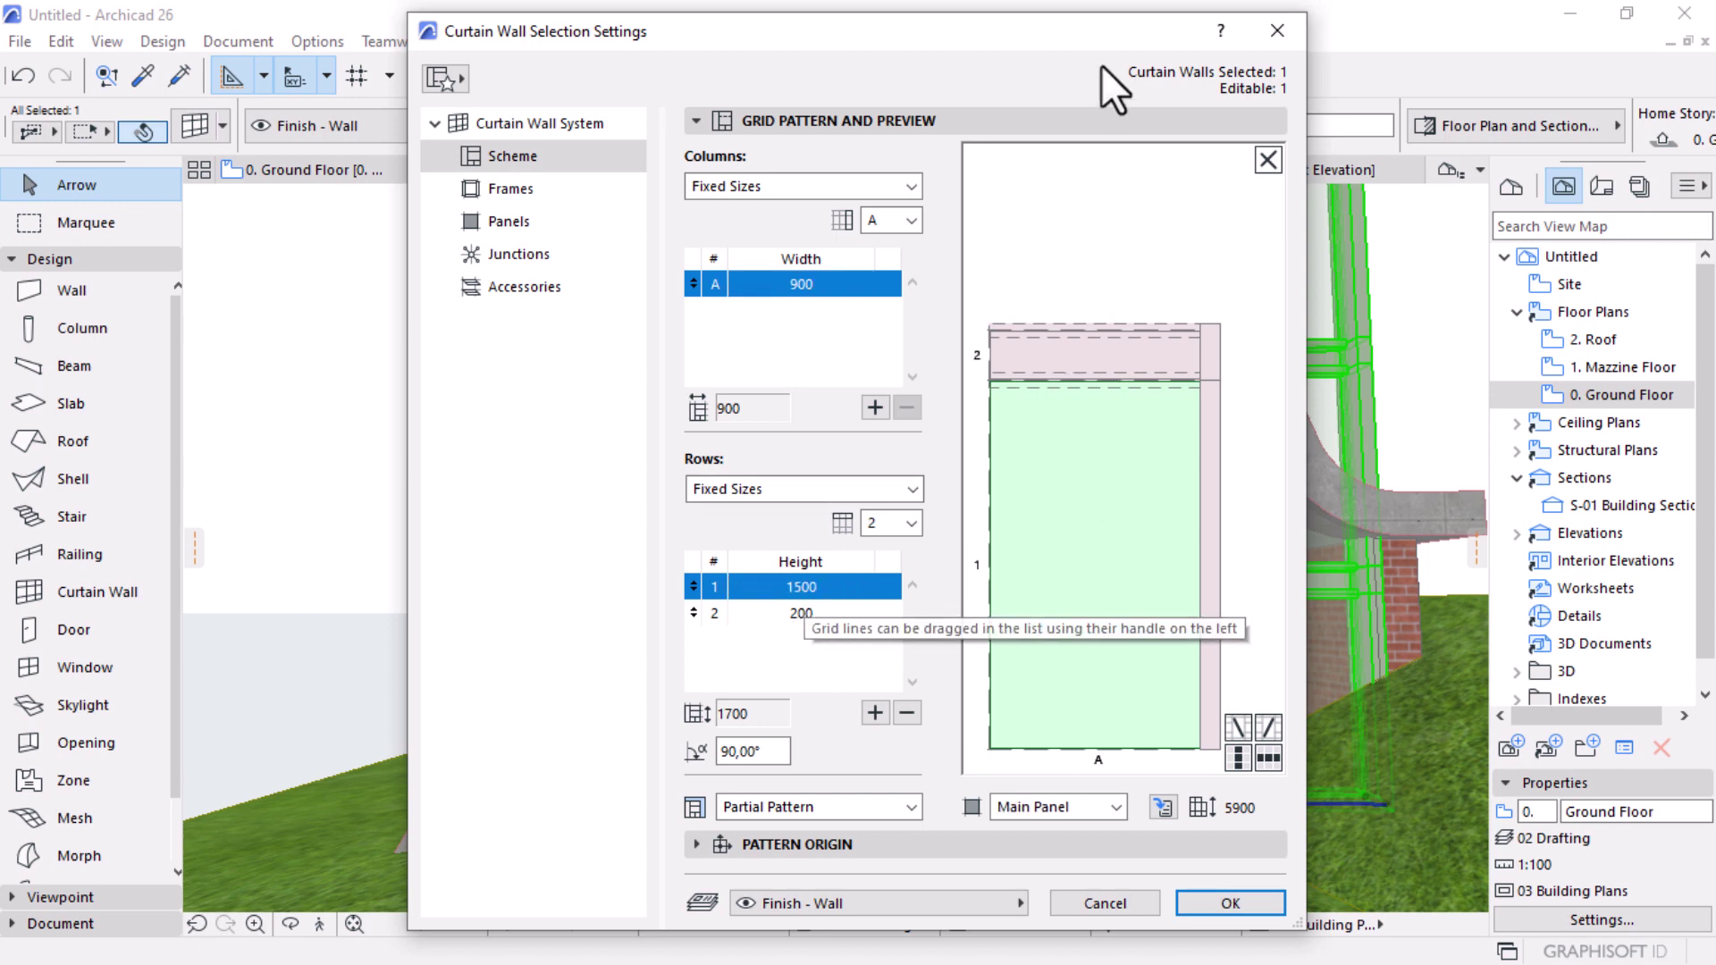
drag(1108, 34, 1041, 83)
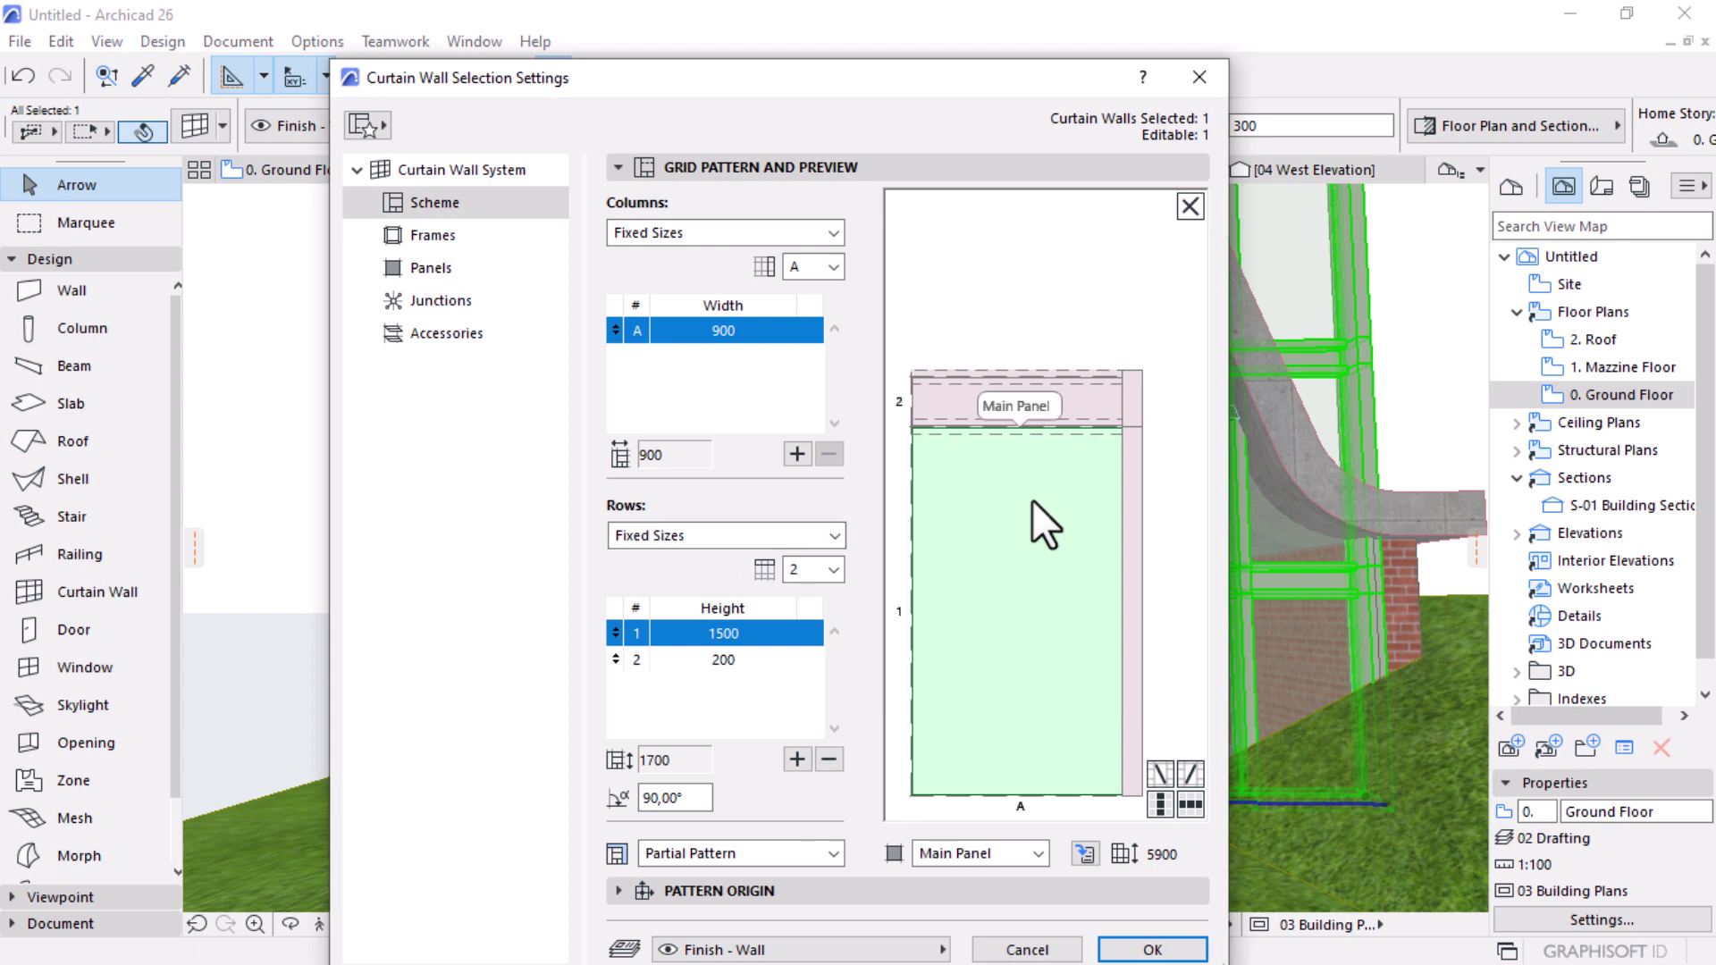
click(755, 332)
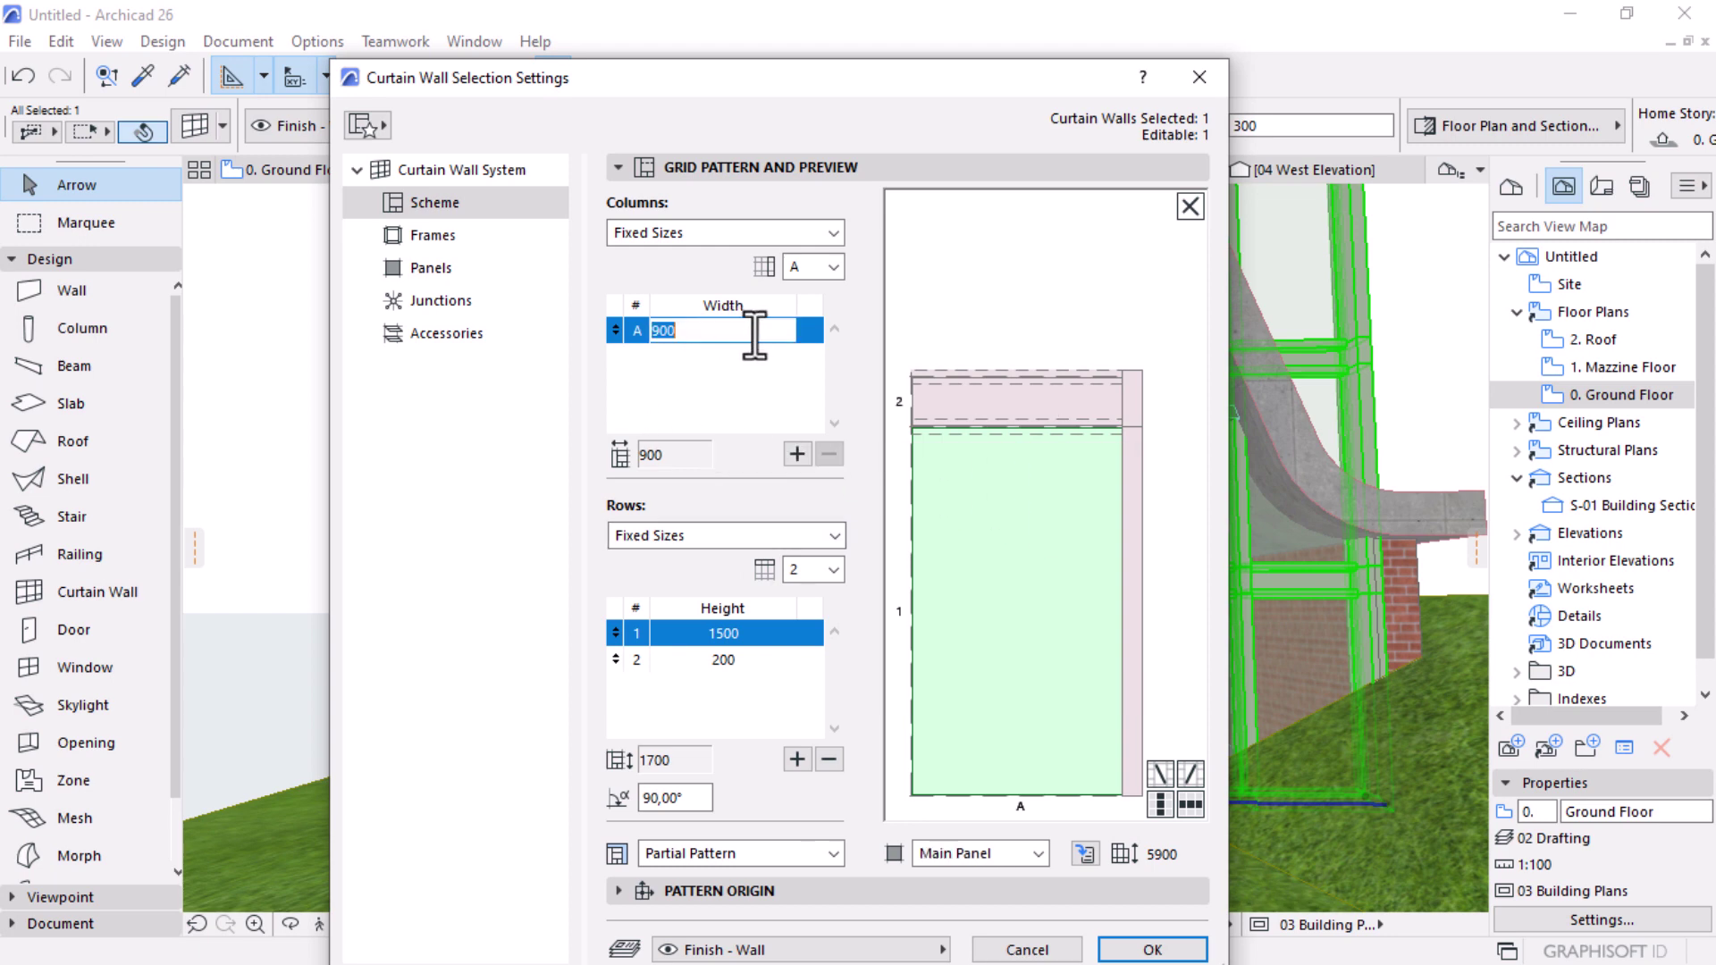
text(1500)
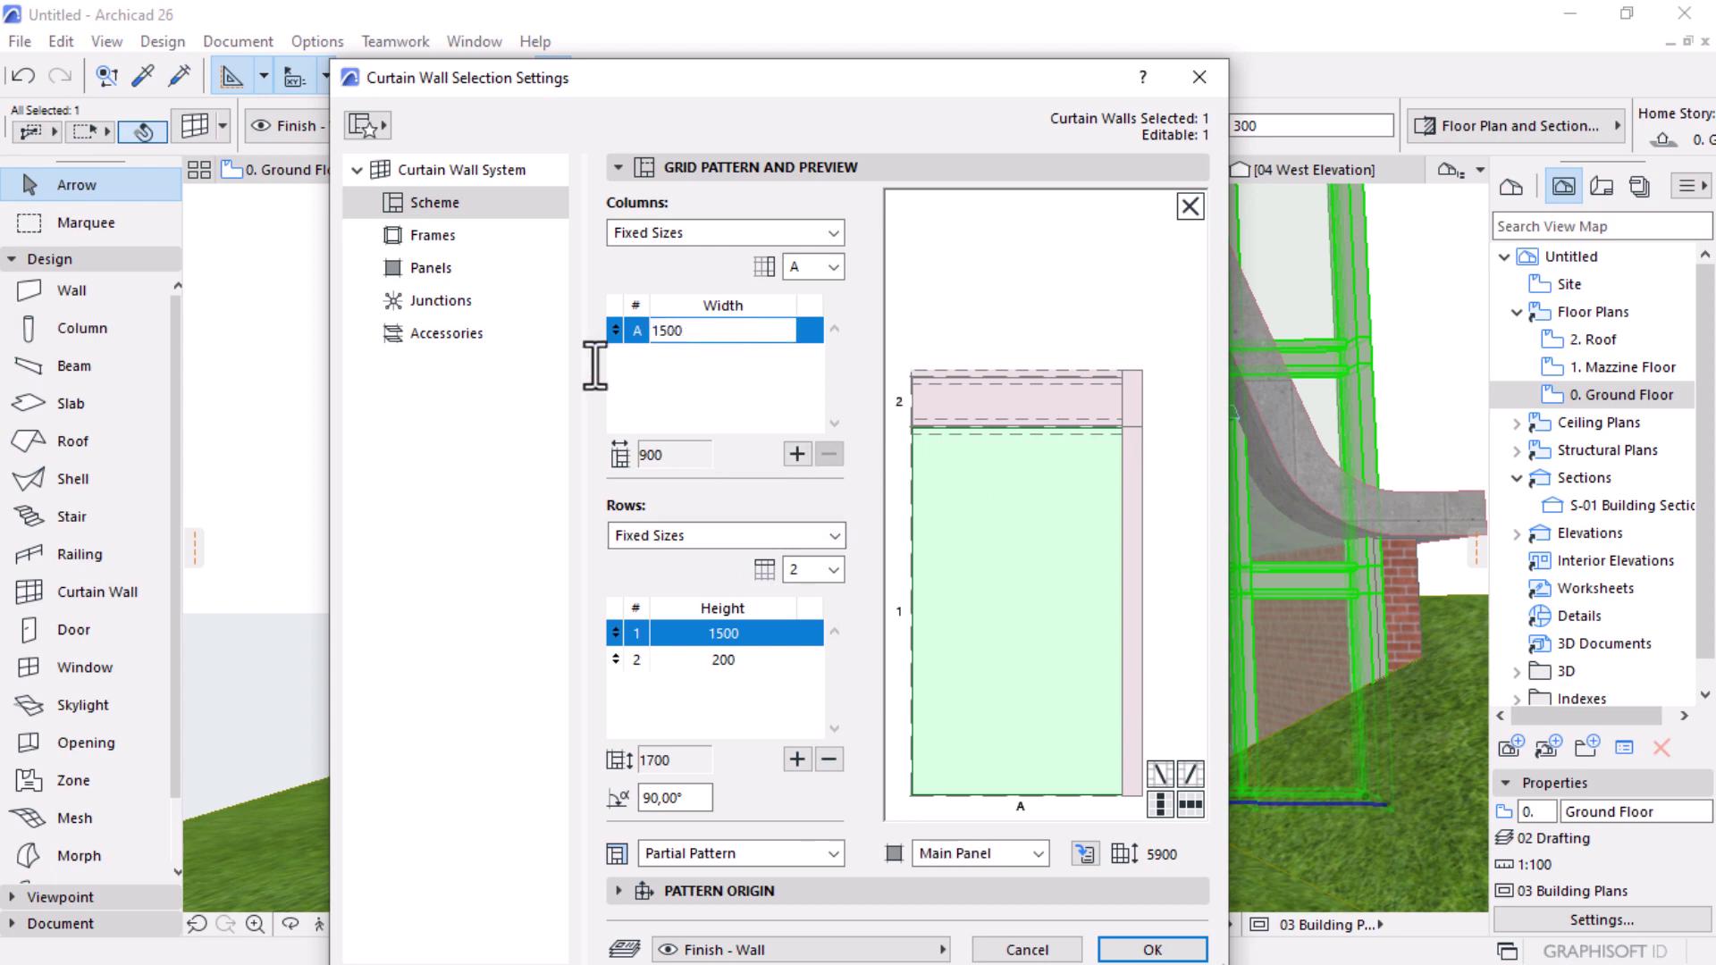
click(715, 412)
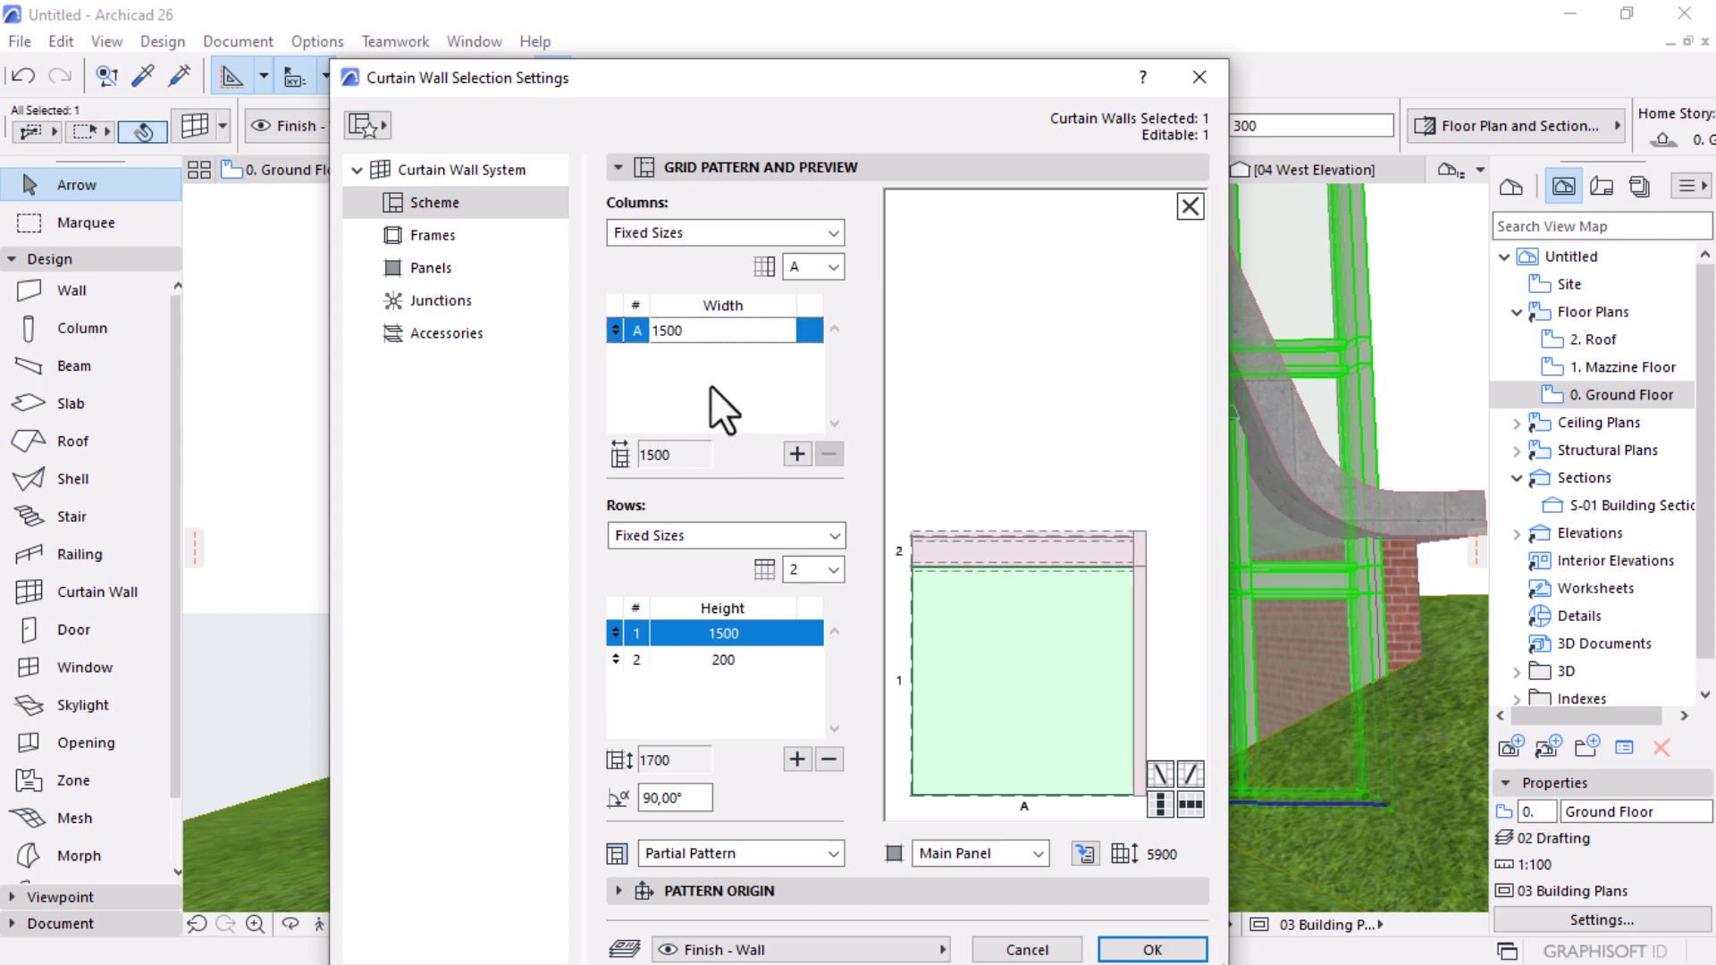
Step: Set the height of grid row 1 to 2100 and row 2 to 400, and accept the curtain wall settings
click(711, 636)
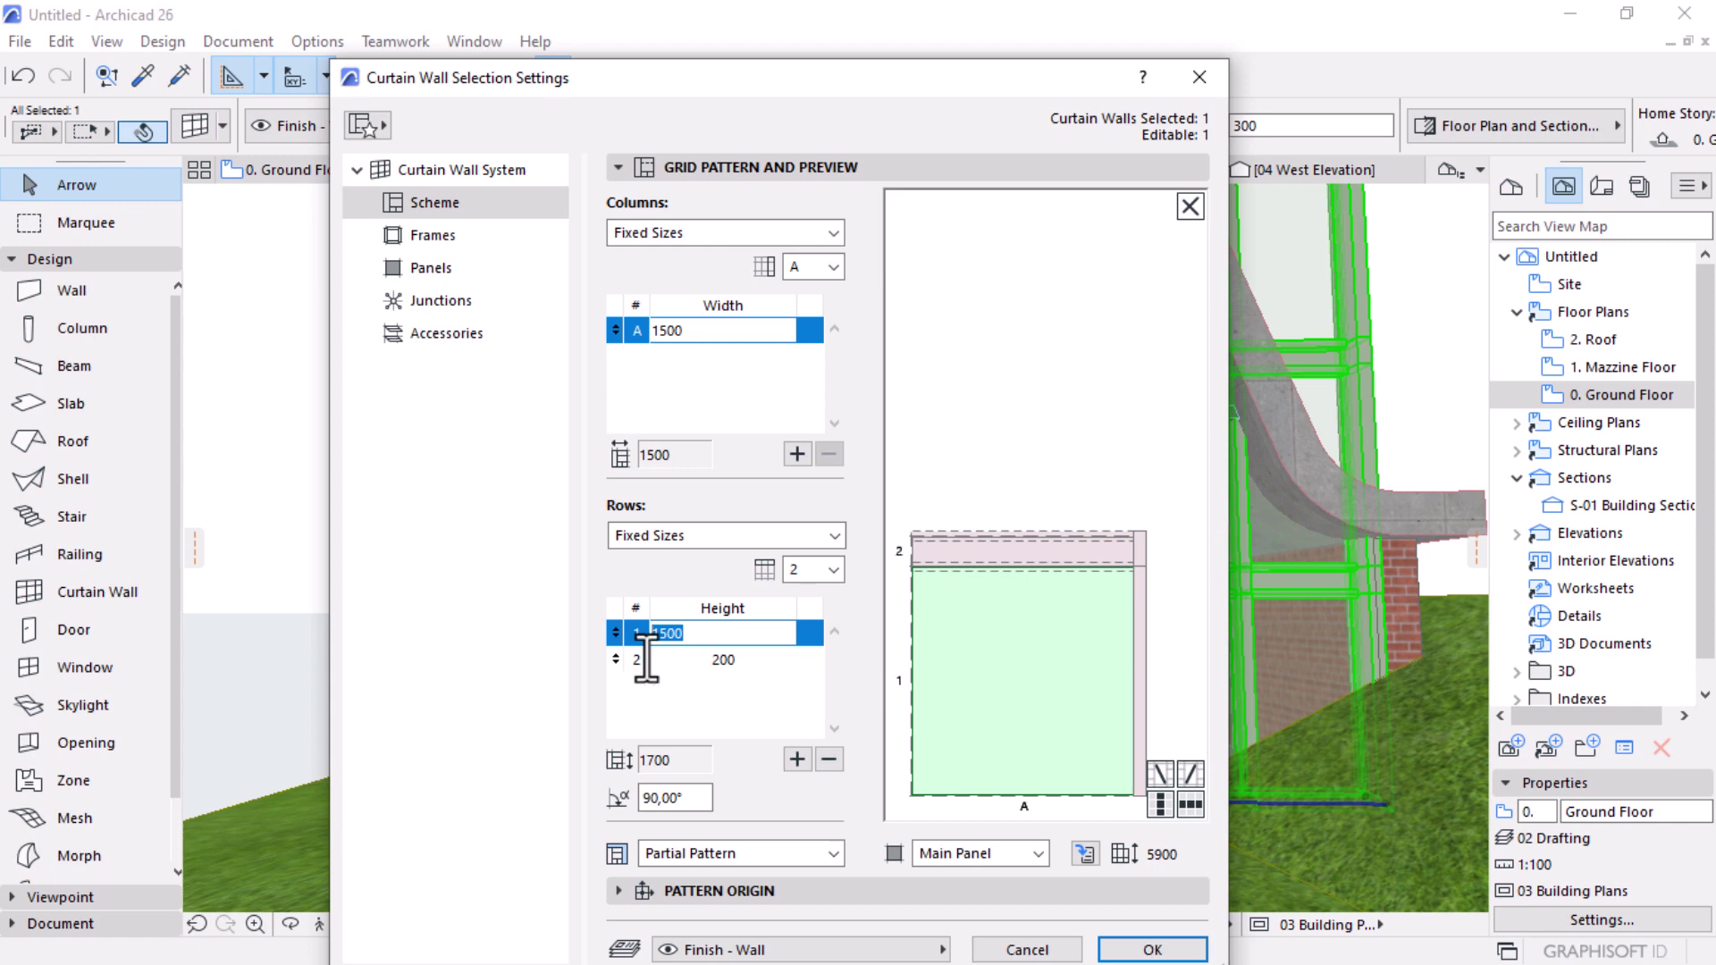
text(3100)
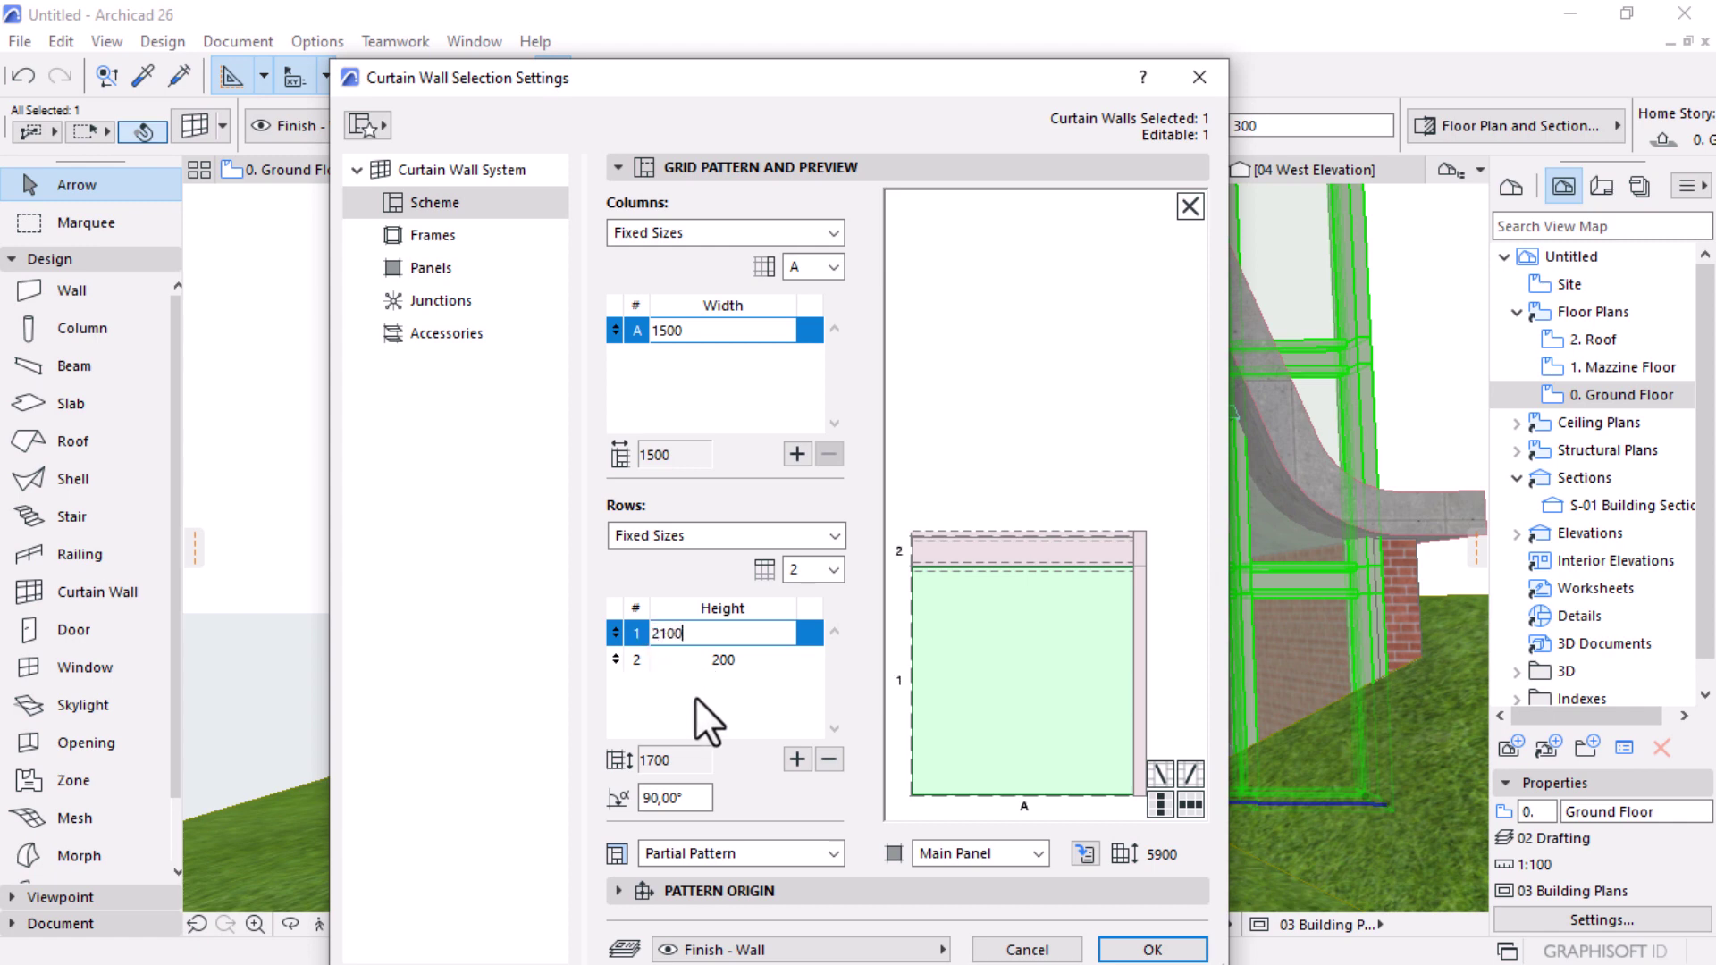
key(Return)
click(731, 661)
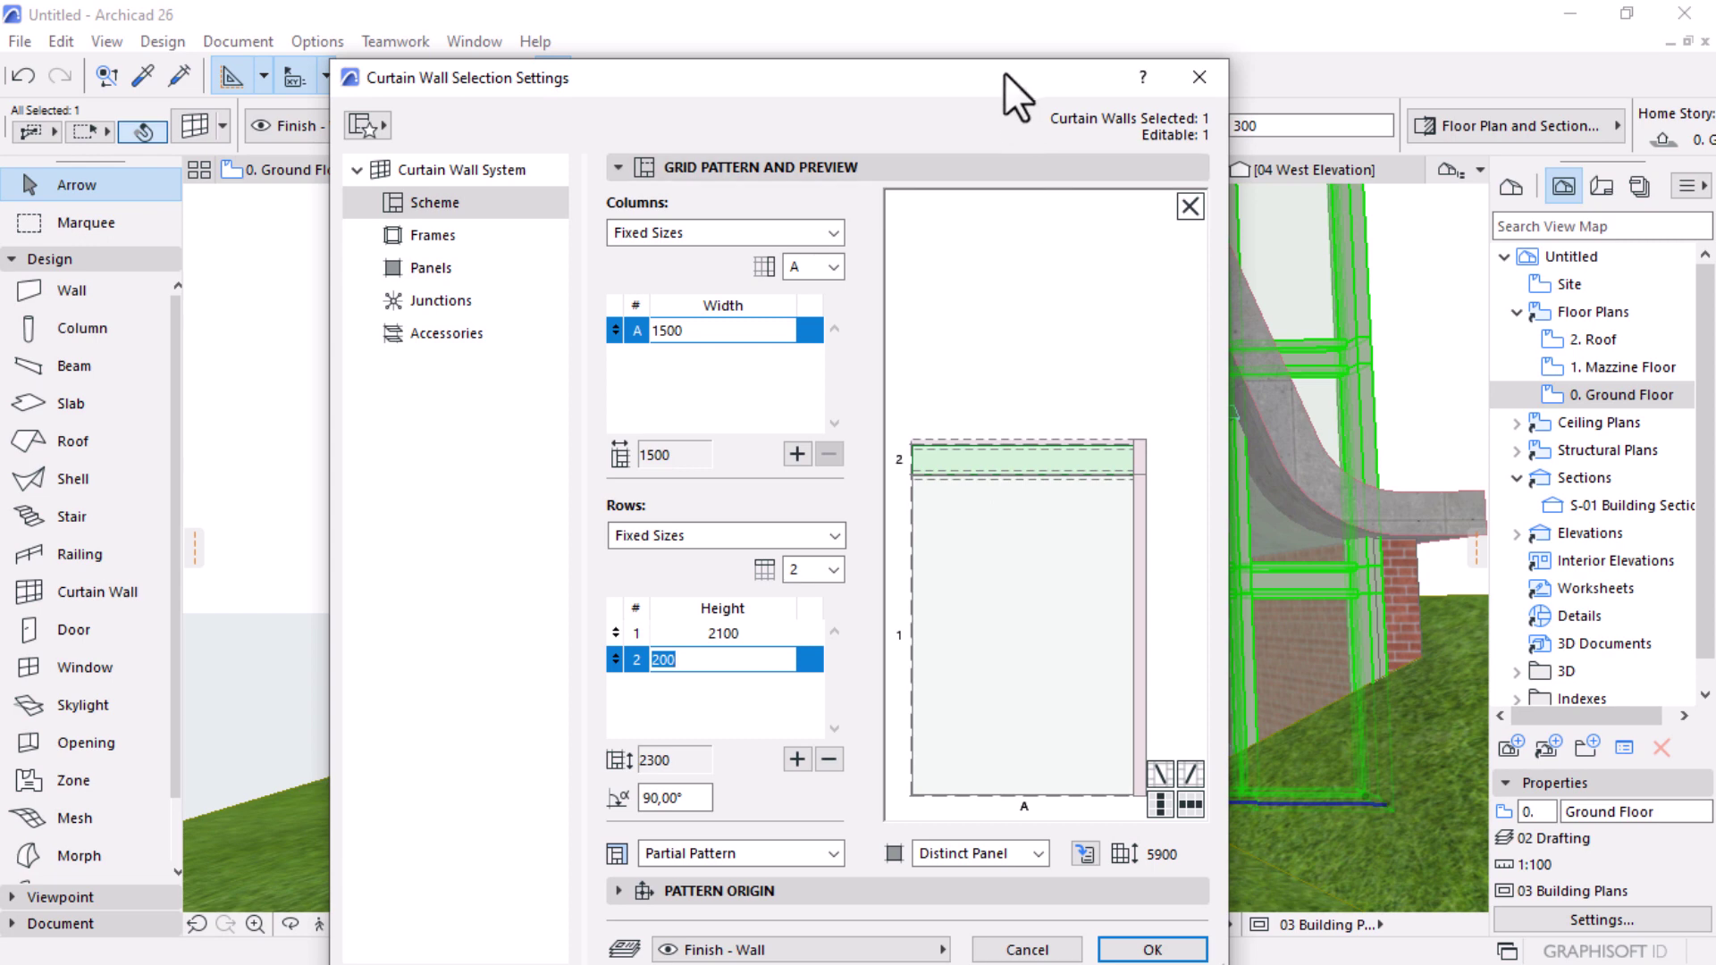
drag(1004, 77, 716, 89)
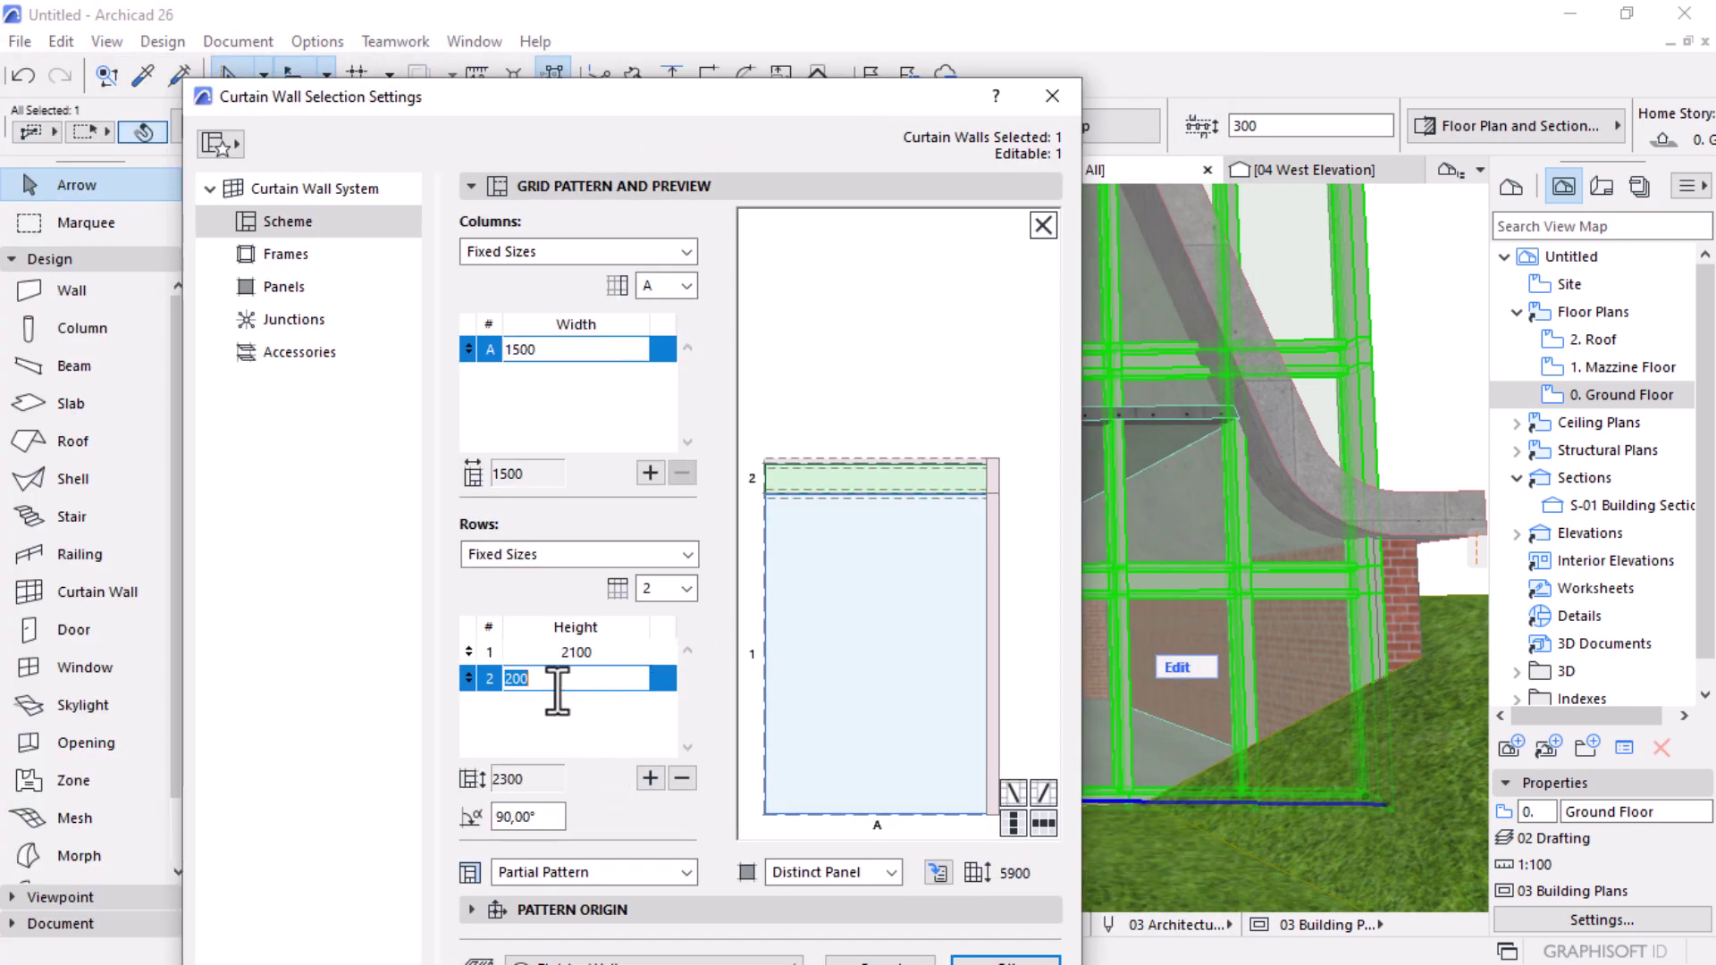
text(400)
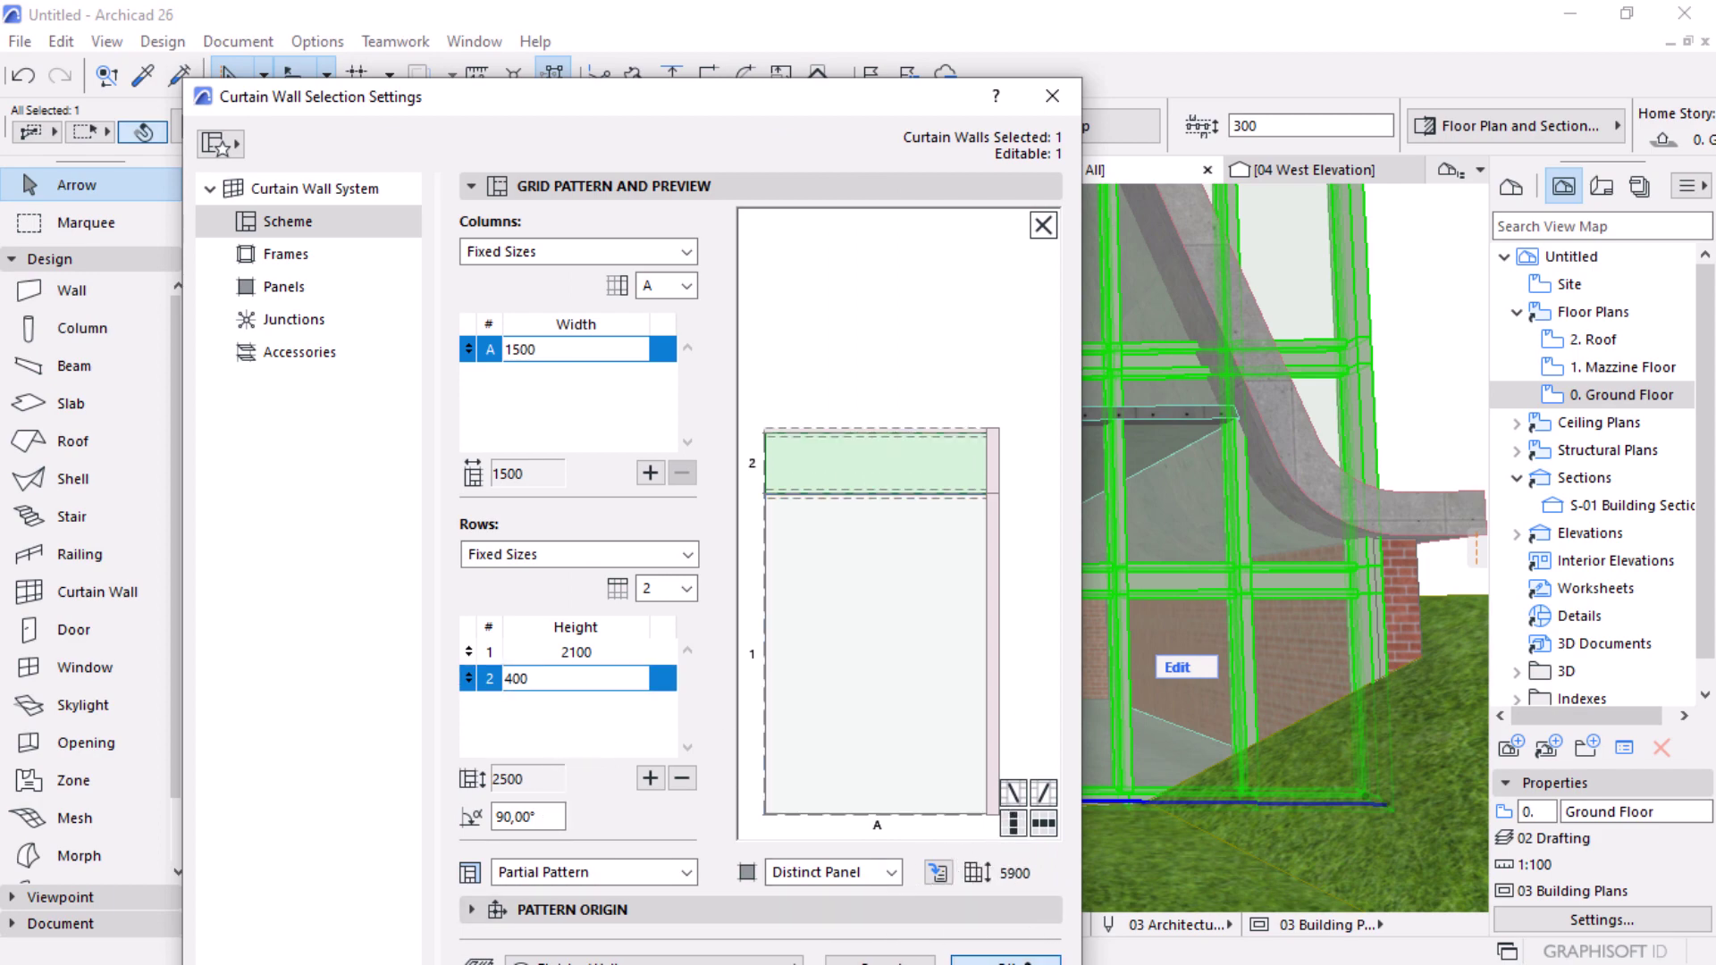
click(1005, 960)
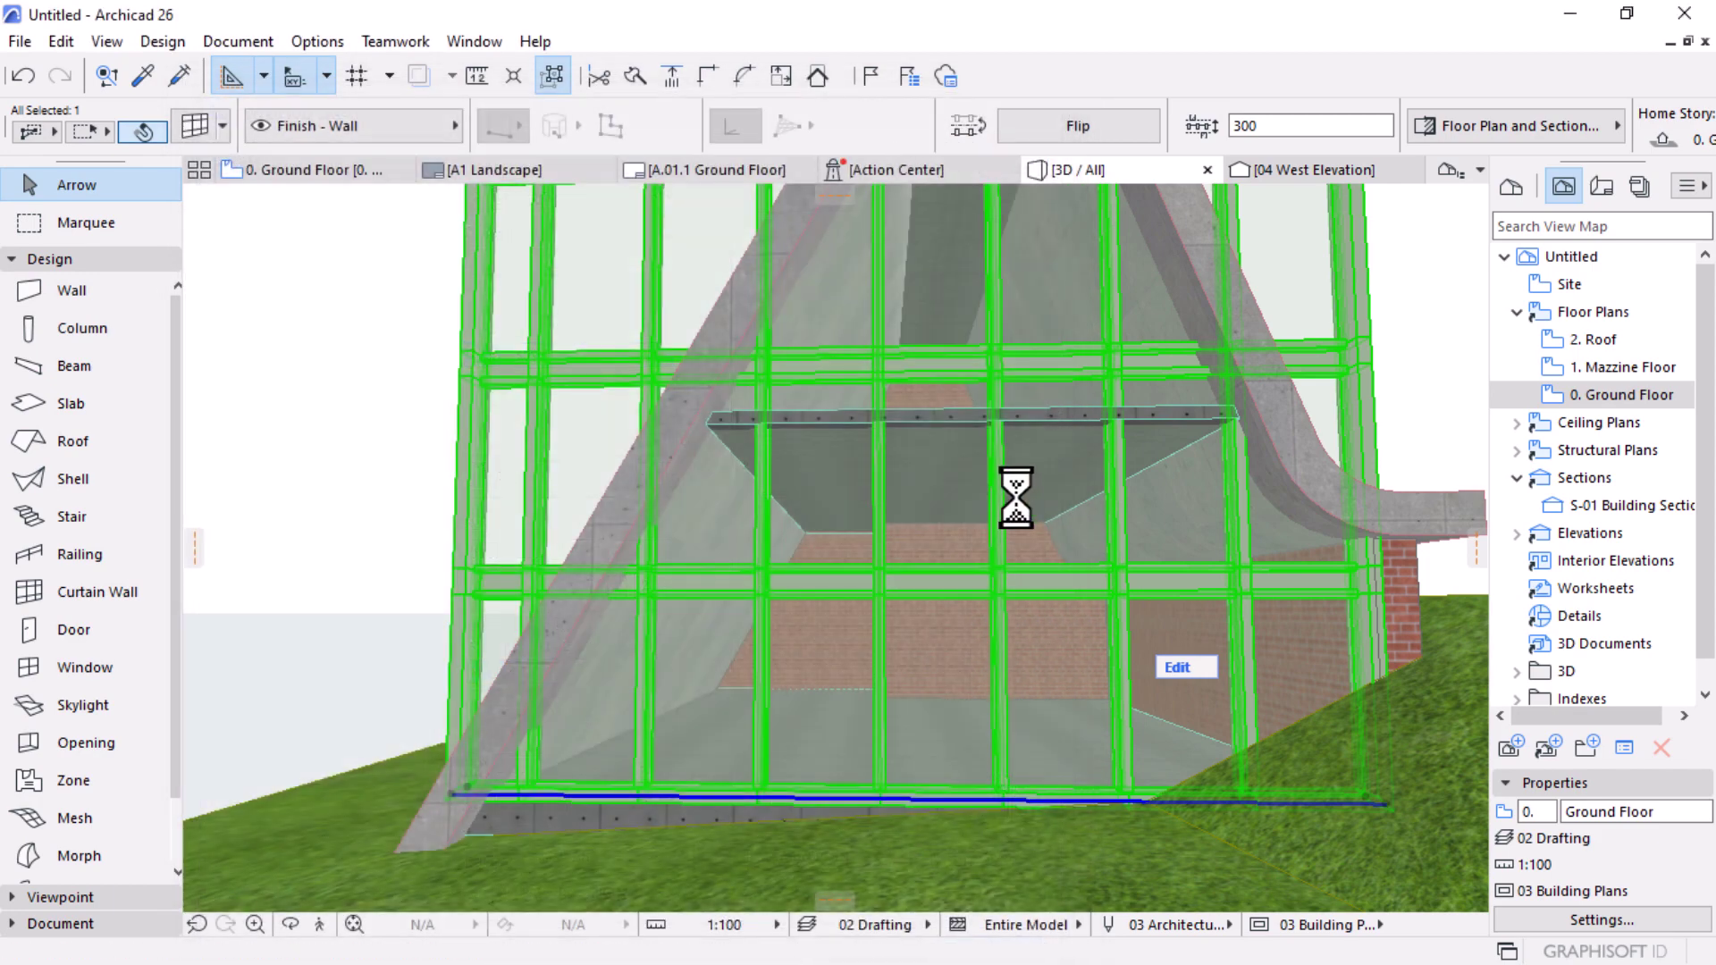
Step: Set the height of the curtain wall's grid row 2 to 300 and apply the change
shift+middle_drag(989, 559, 1212, 326)
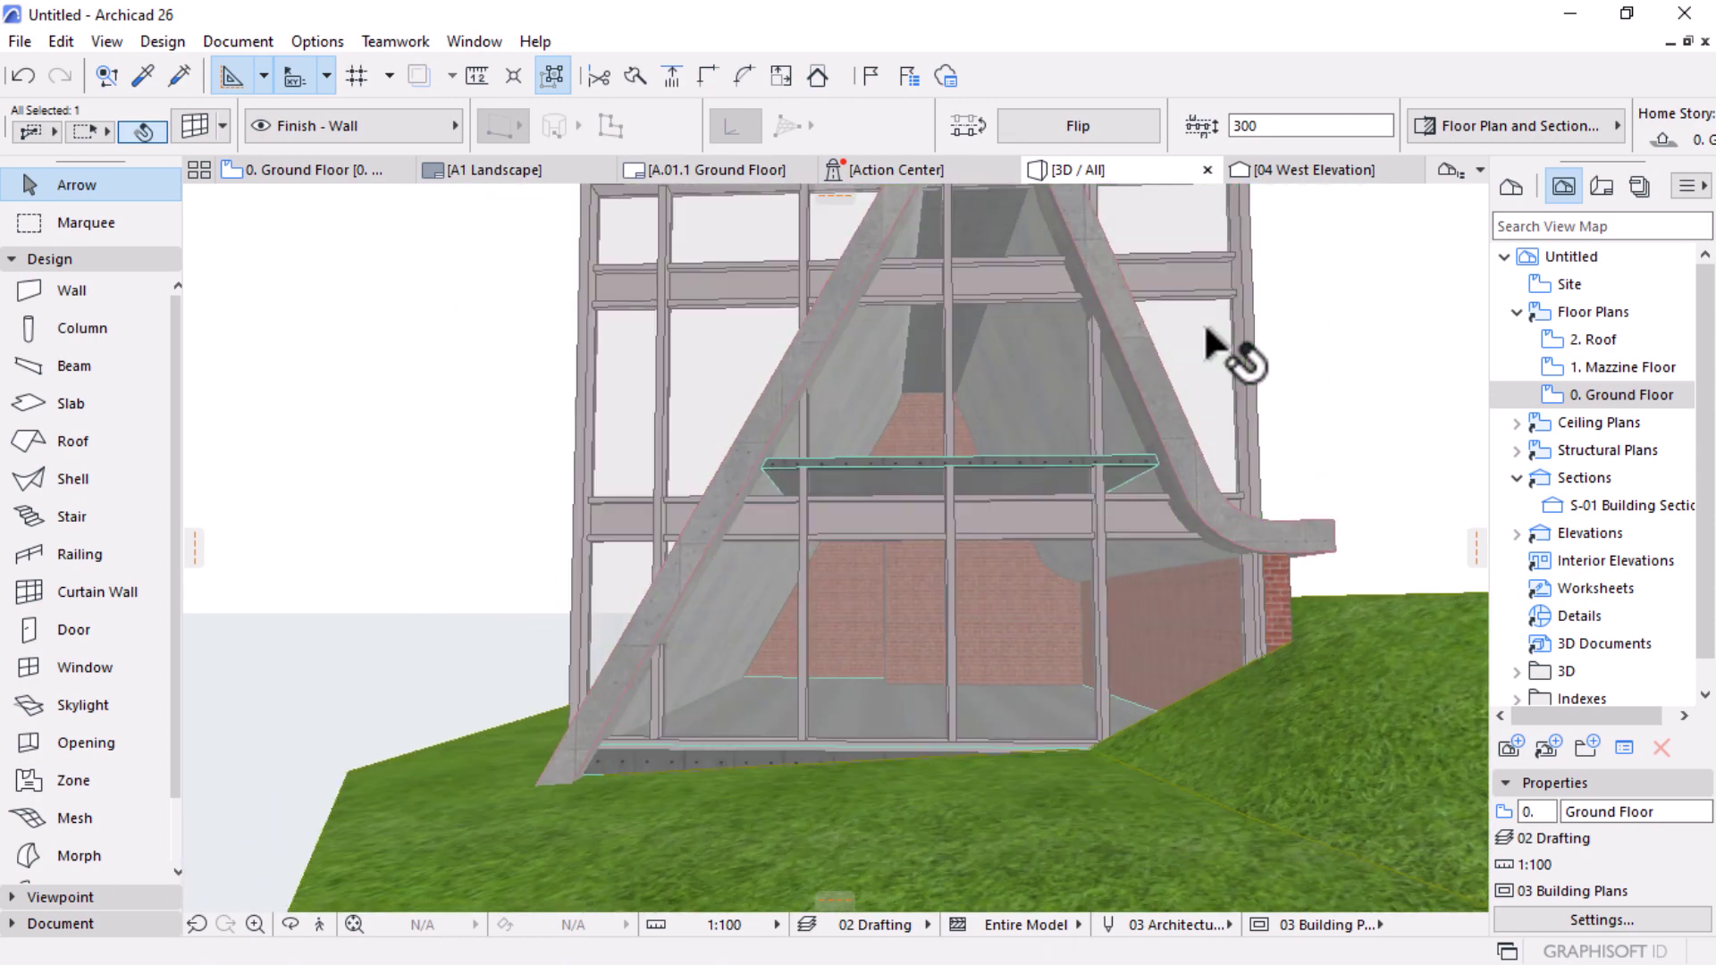
shift+middle_drag(1162, 415, 999, 326)
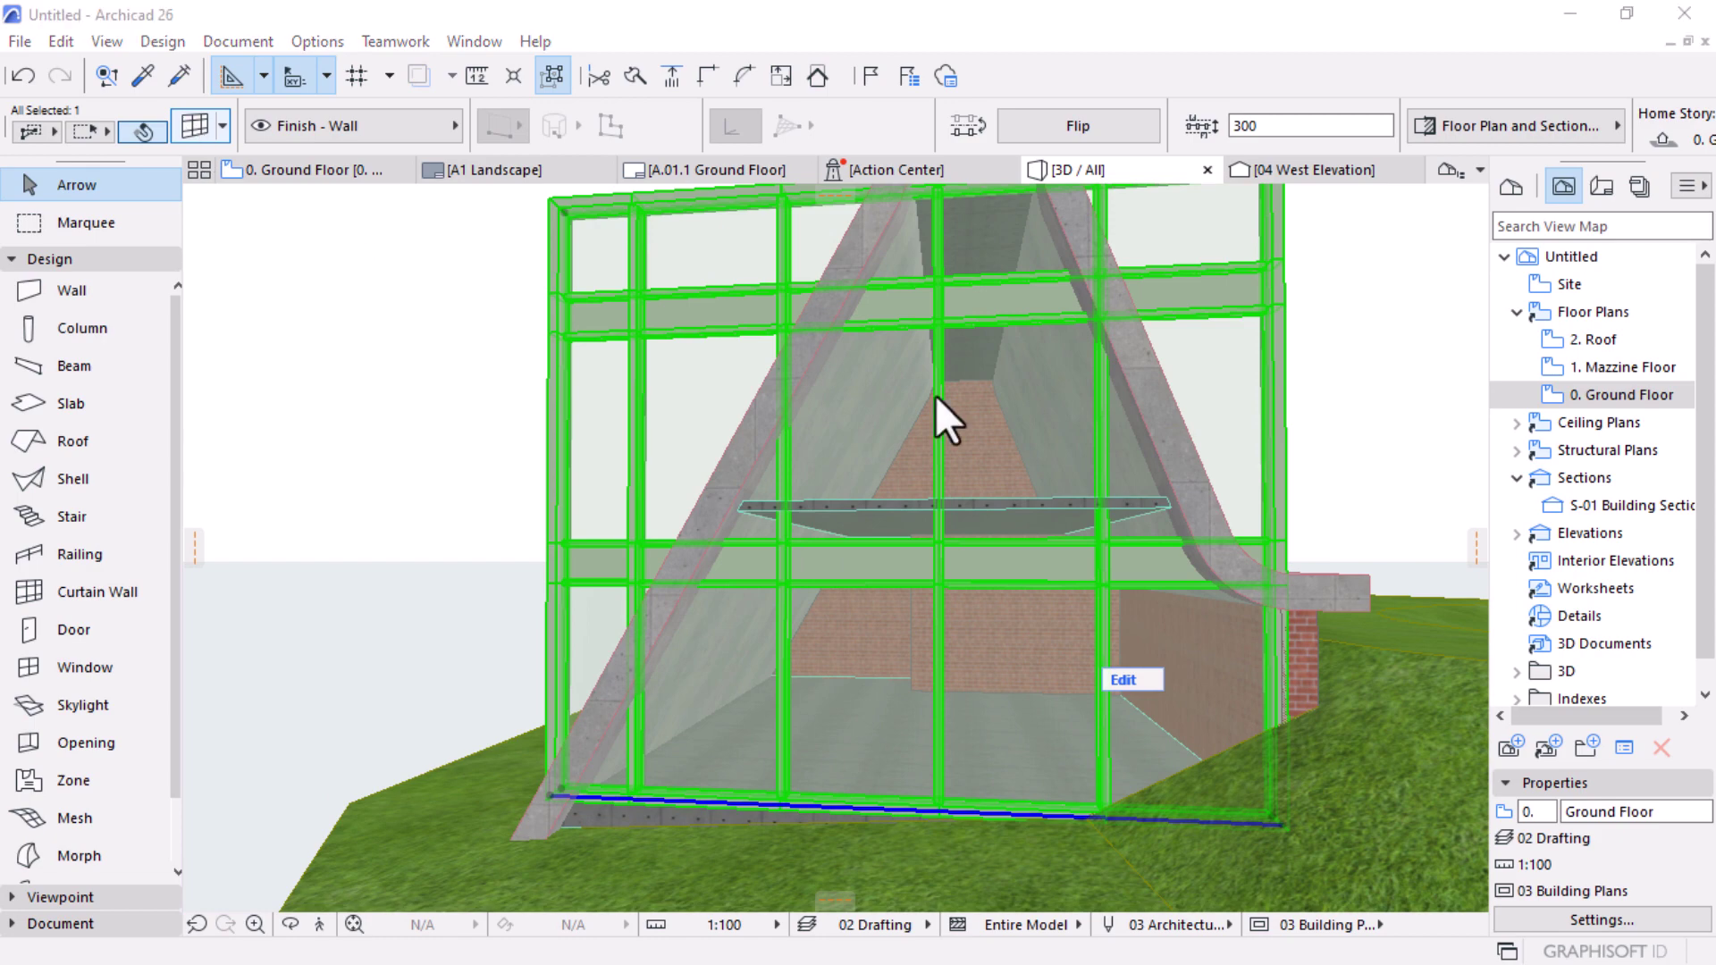
key(ctrl+t)
click(599, 640)
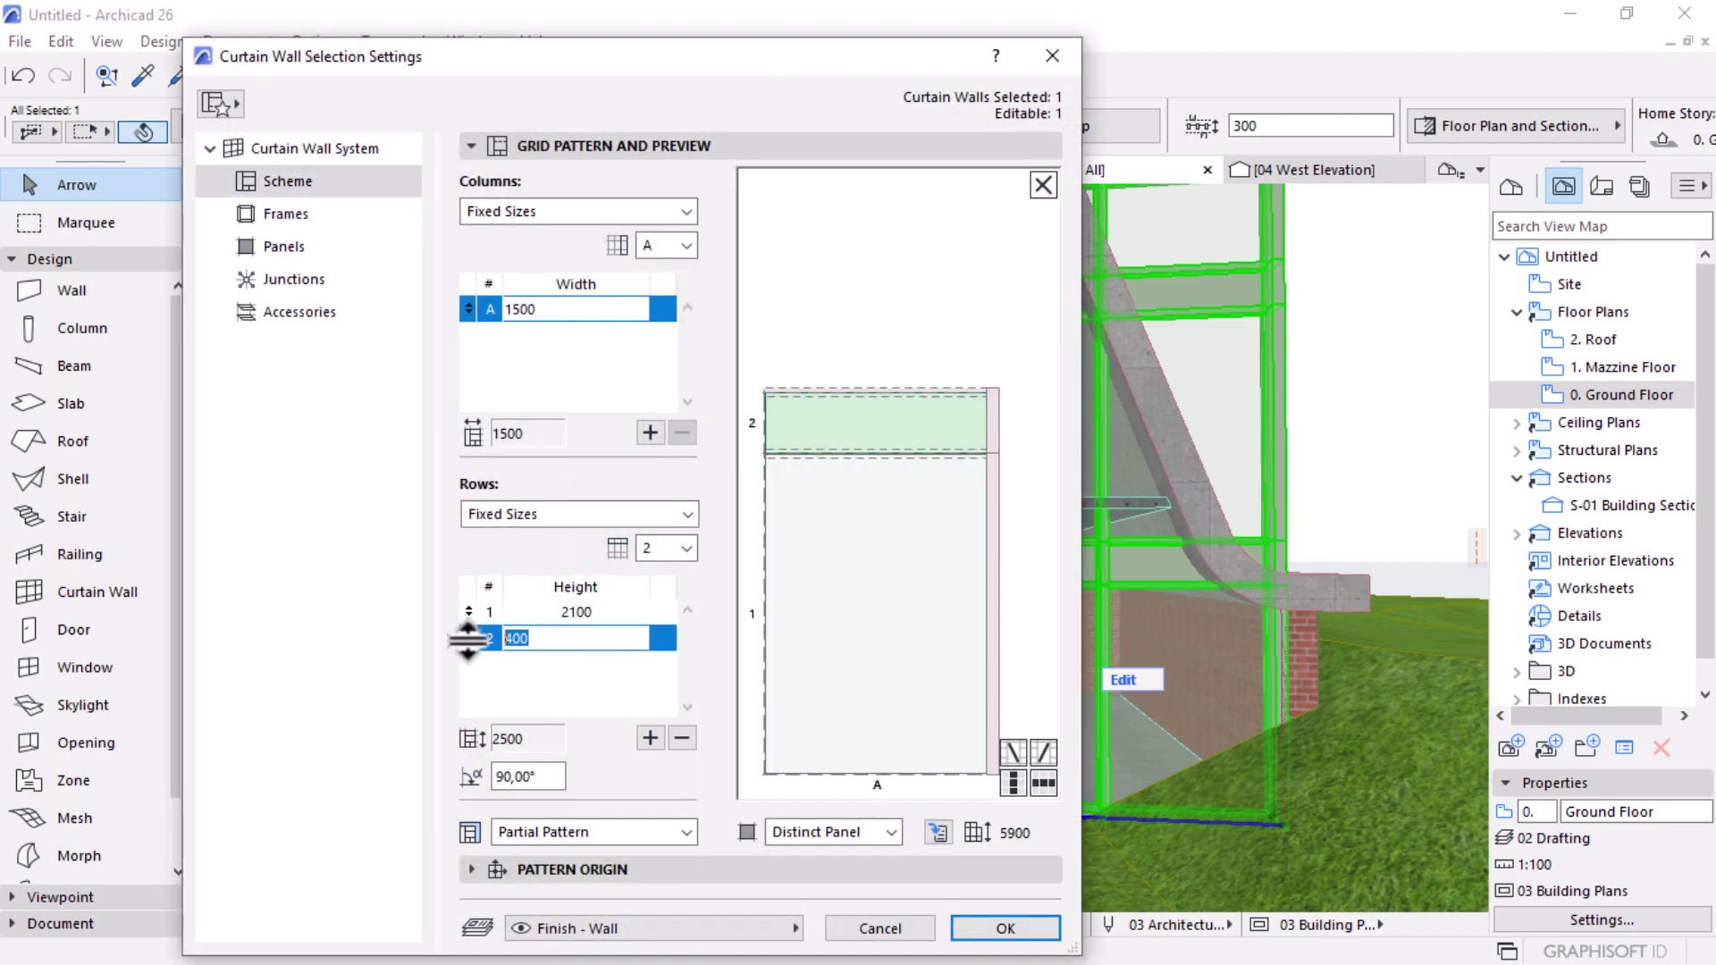
text(300)
key(Return)
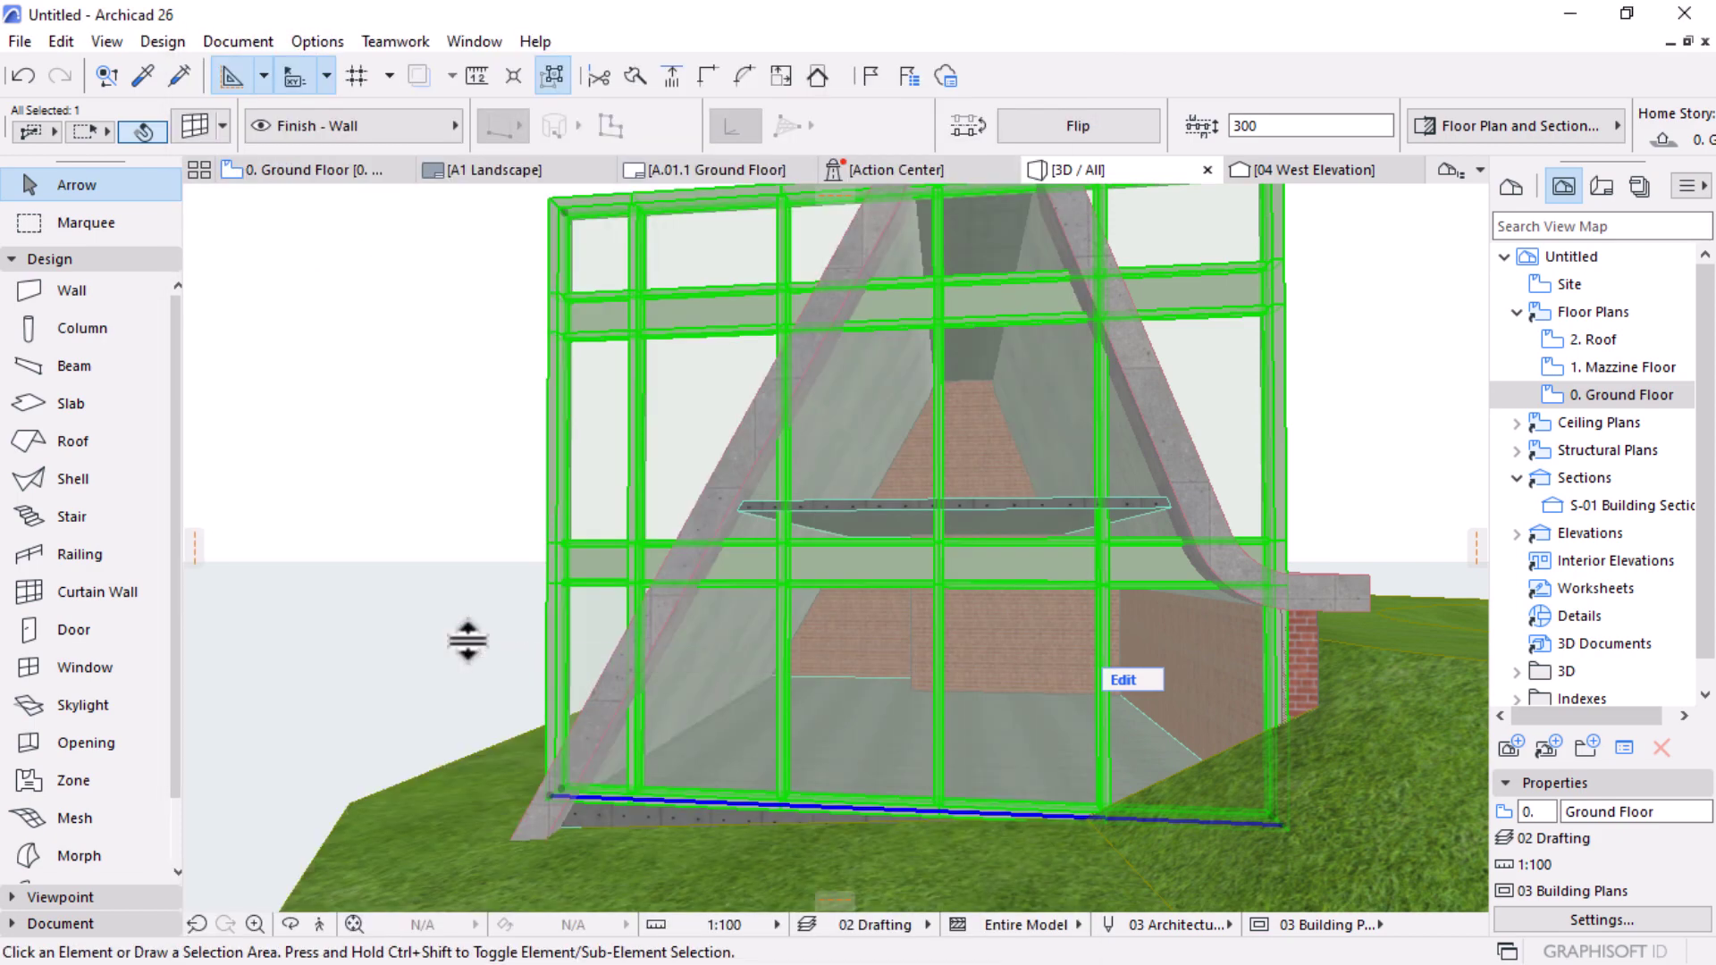
Step: Examine the revised curtain wall grid and the parts projecting beyond the roof shells from several sides in 3D
scroll(1028, 527, down, 2)
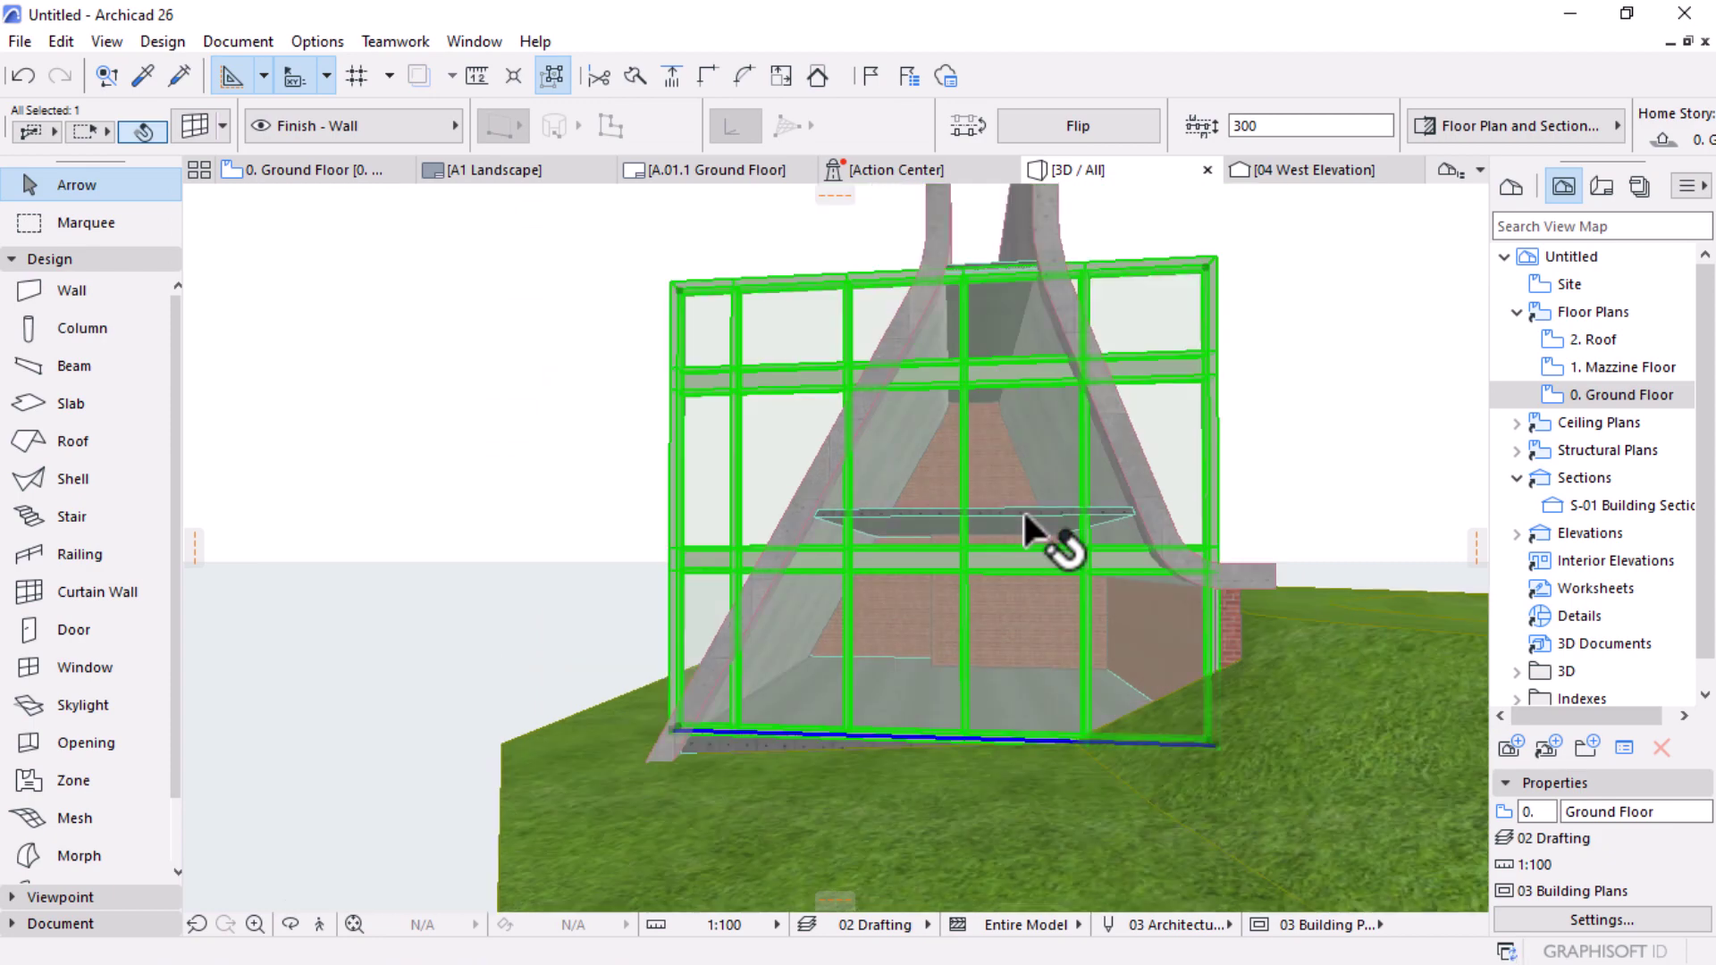
shift+middle_drag(1235, 544, 1098, 575)
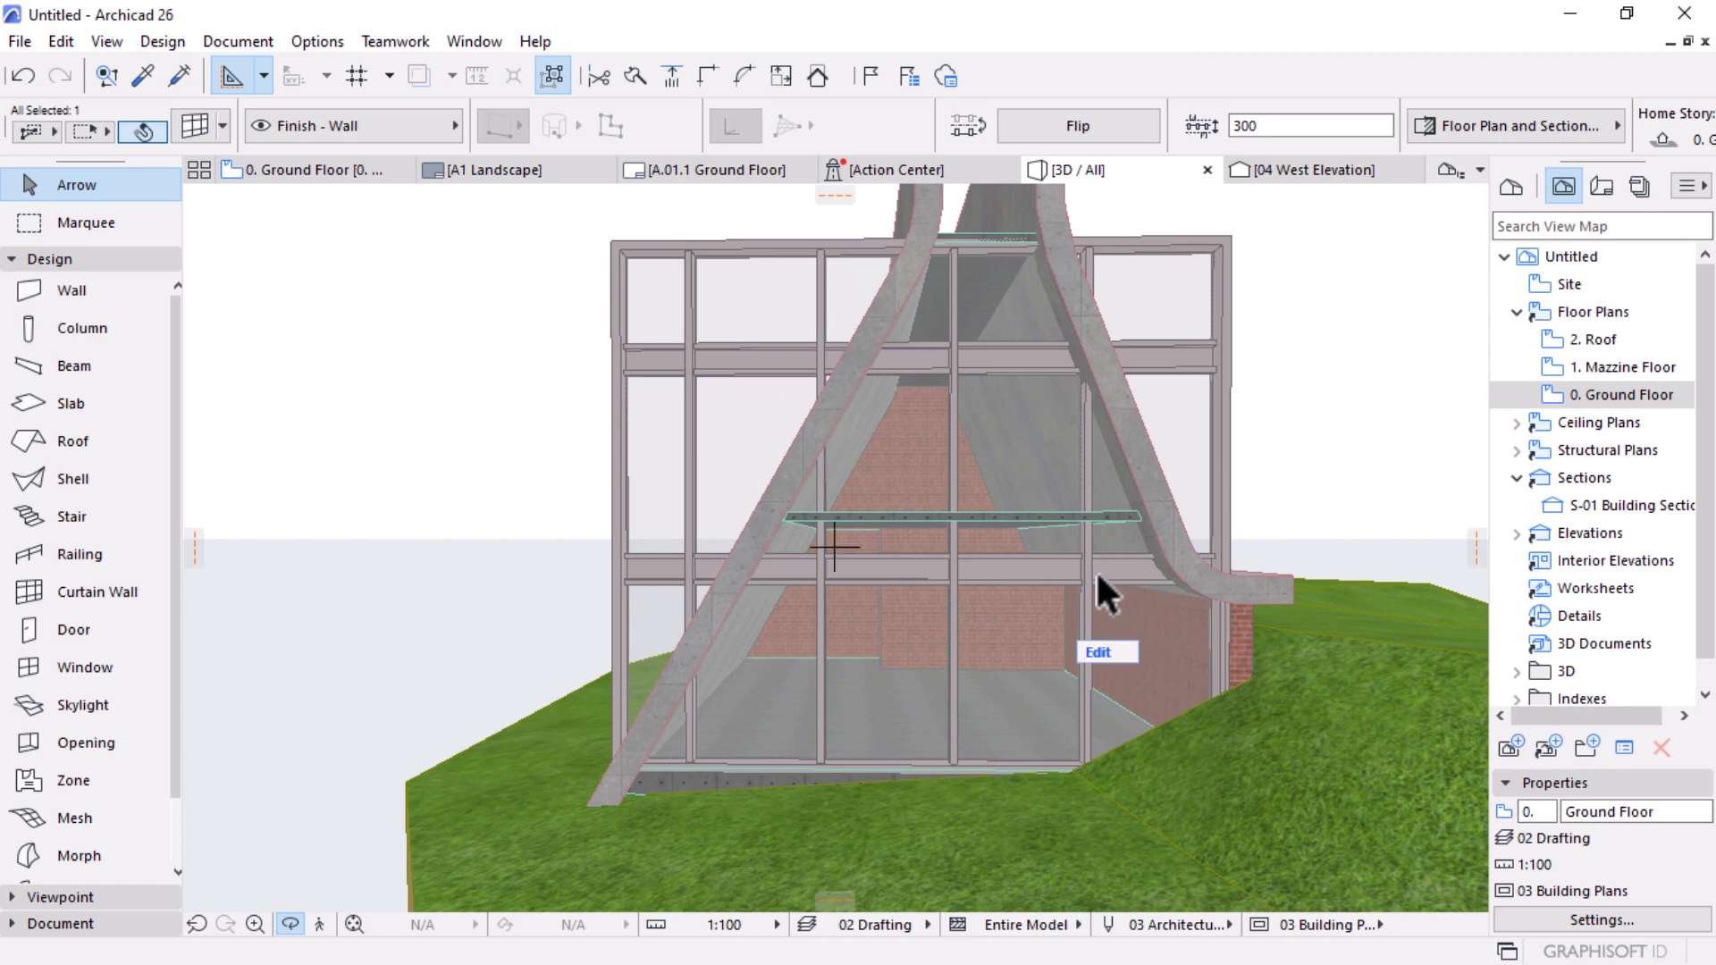
scroll(867, 597, down, 2)
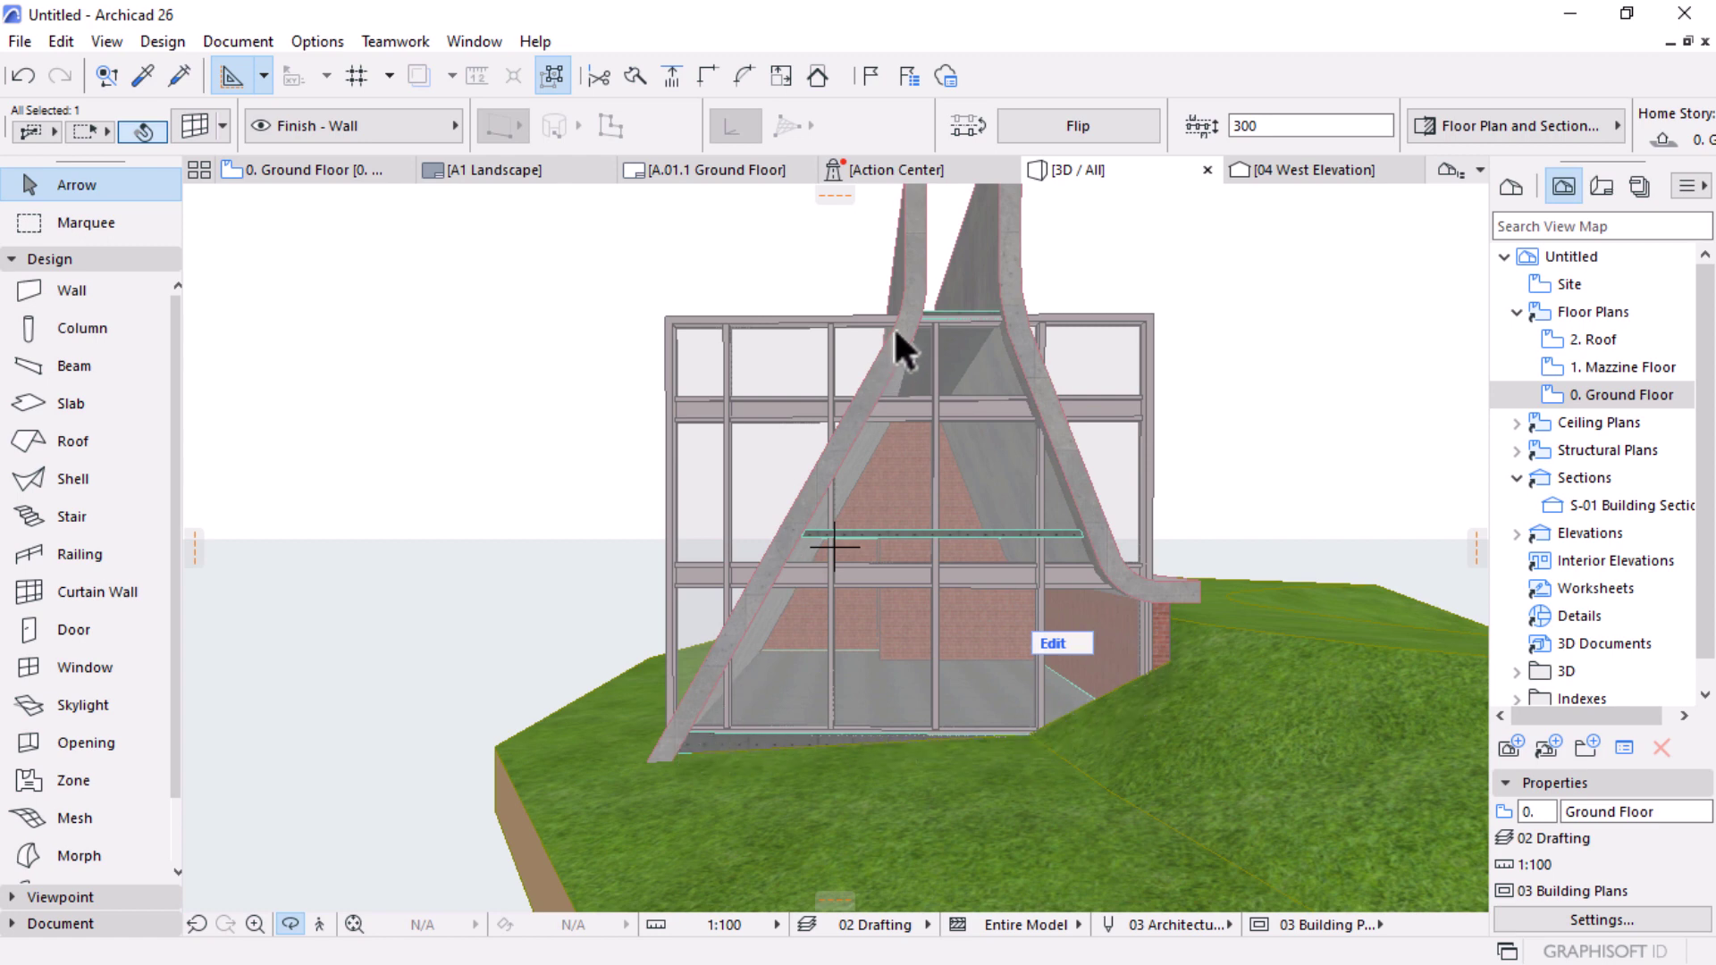
shift+middle_drag(1016, 291, 939, 287)
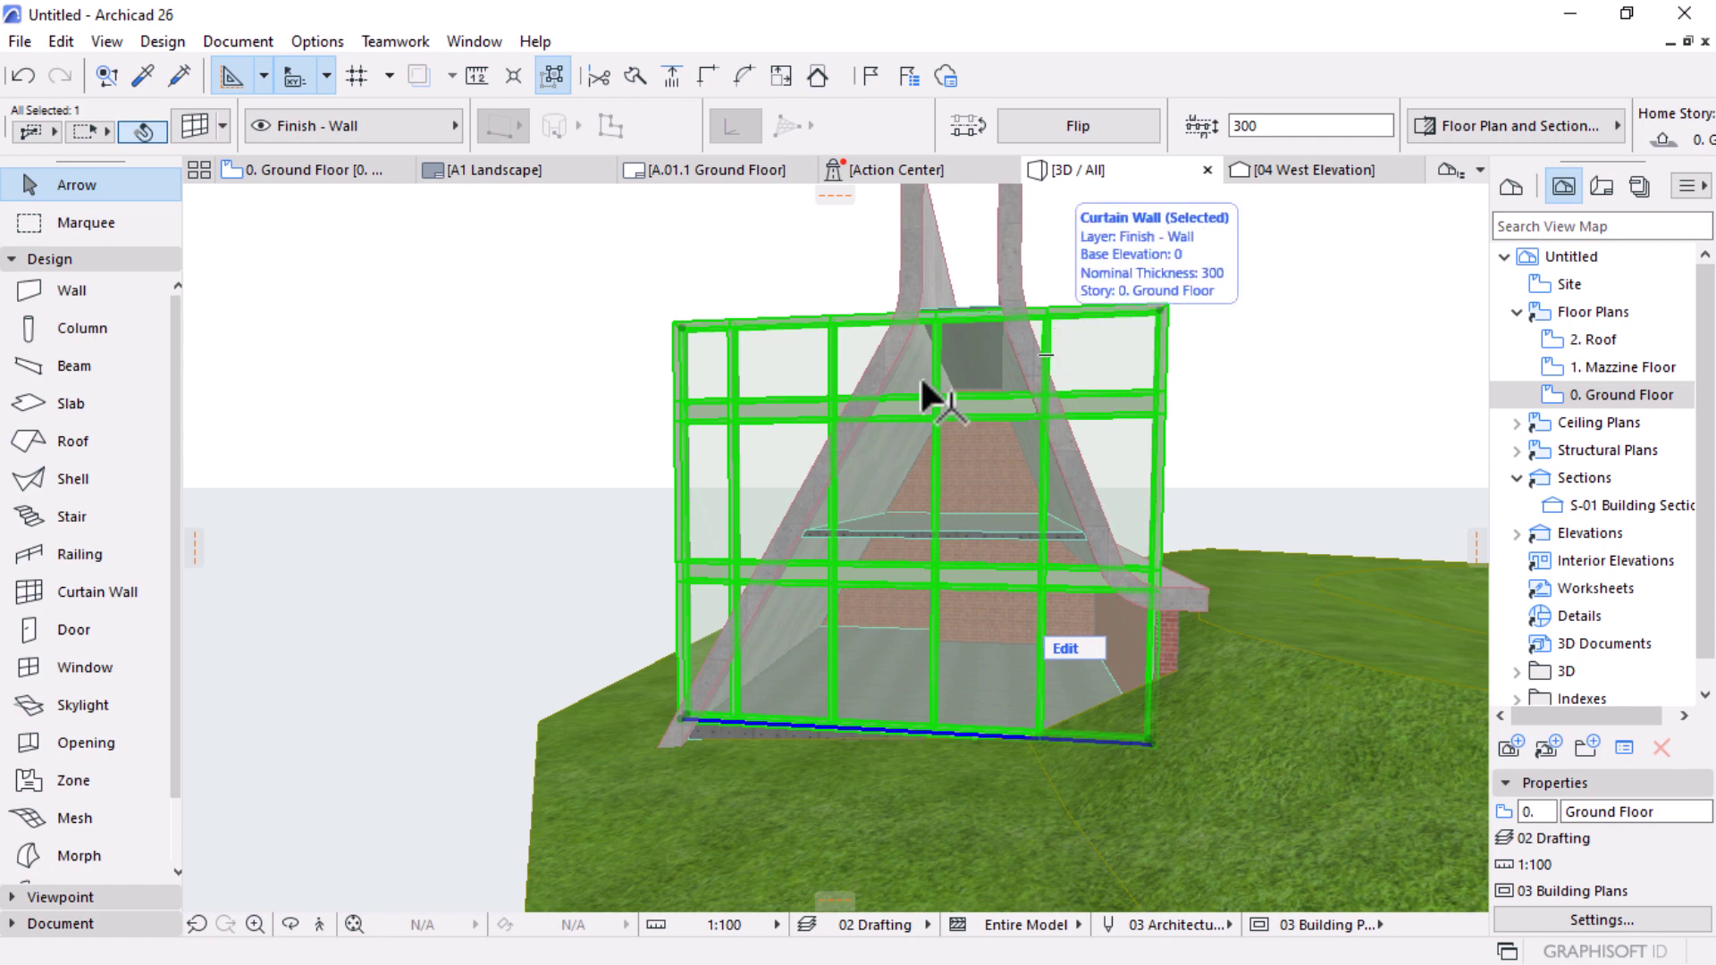
shift+middle_drag(1076, 404, 1069, 471)
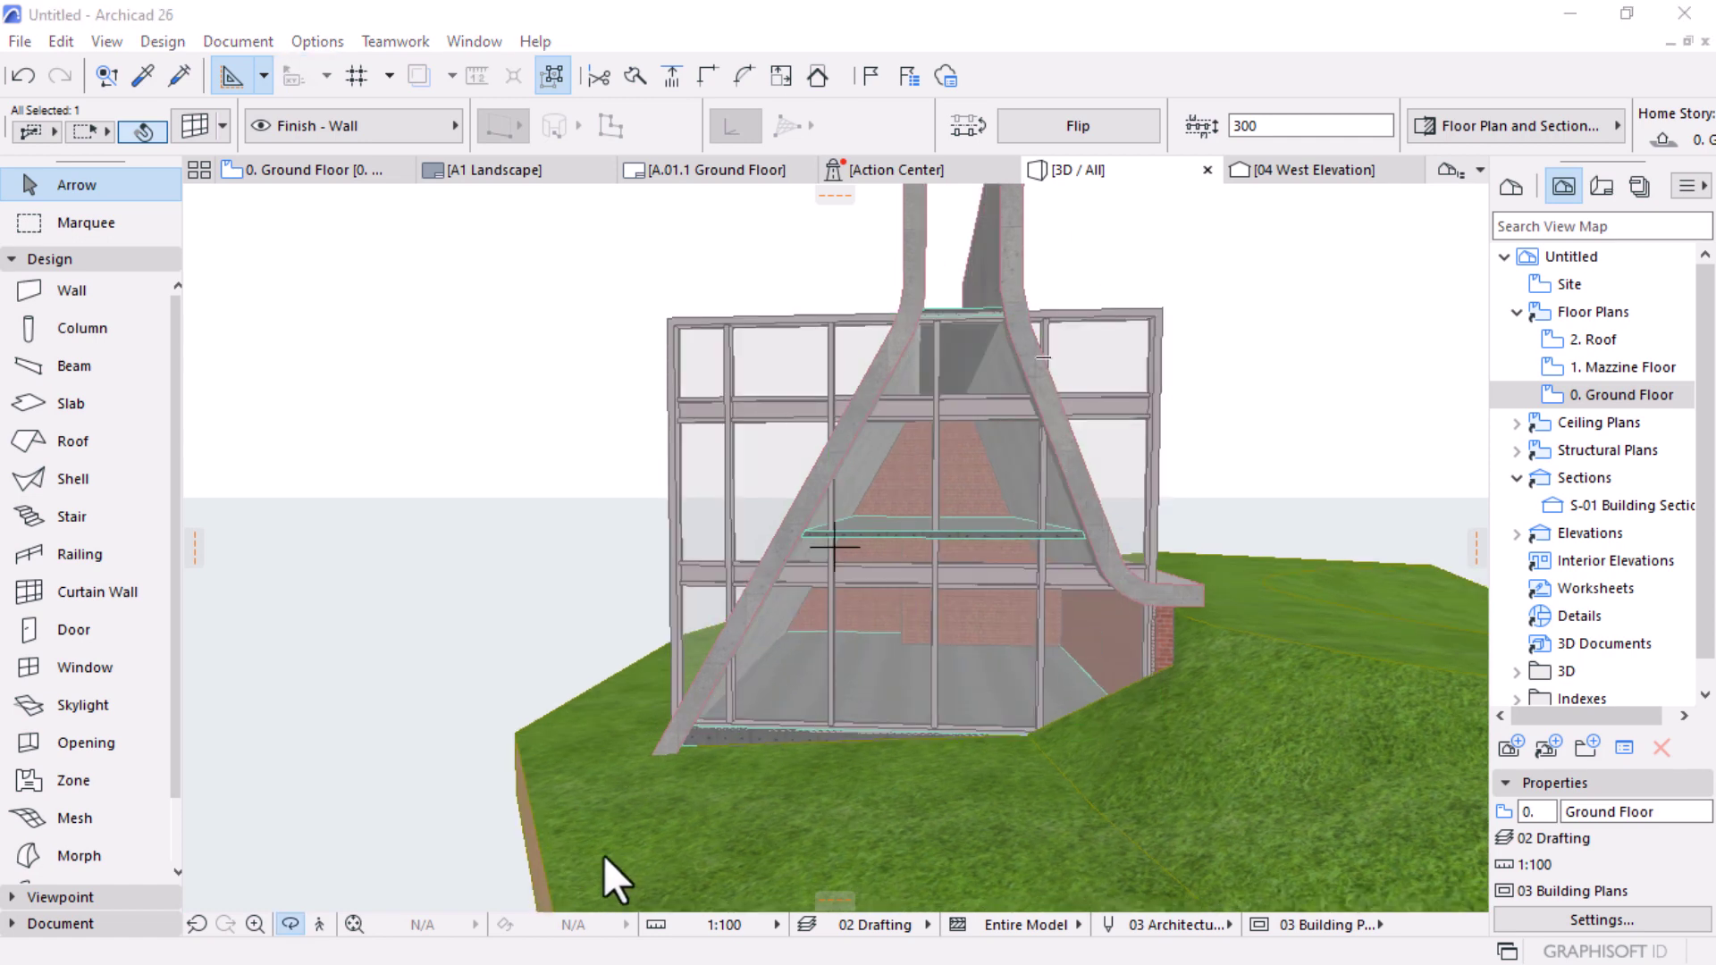
scroll(1008, 404, up, 3)
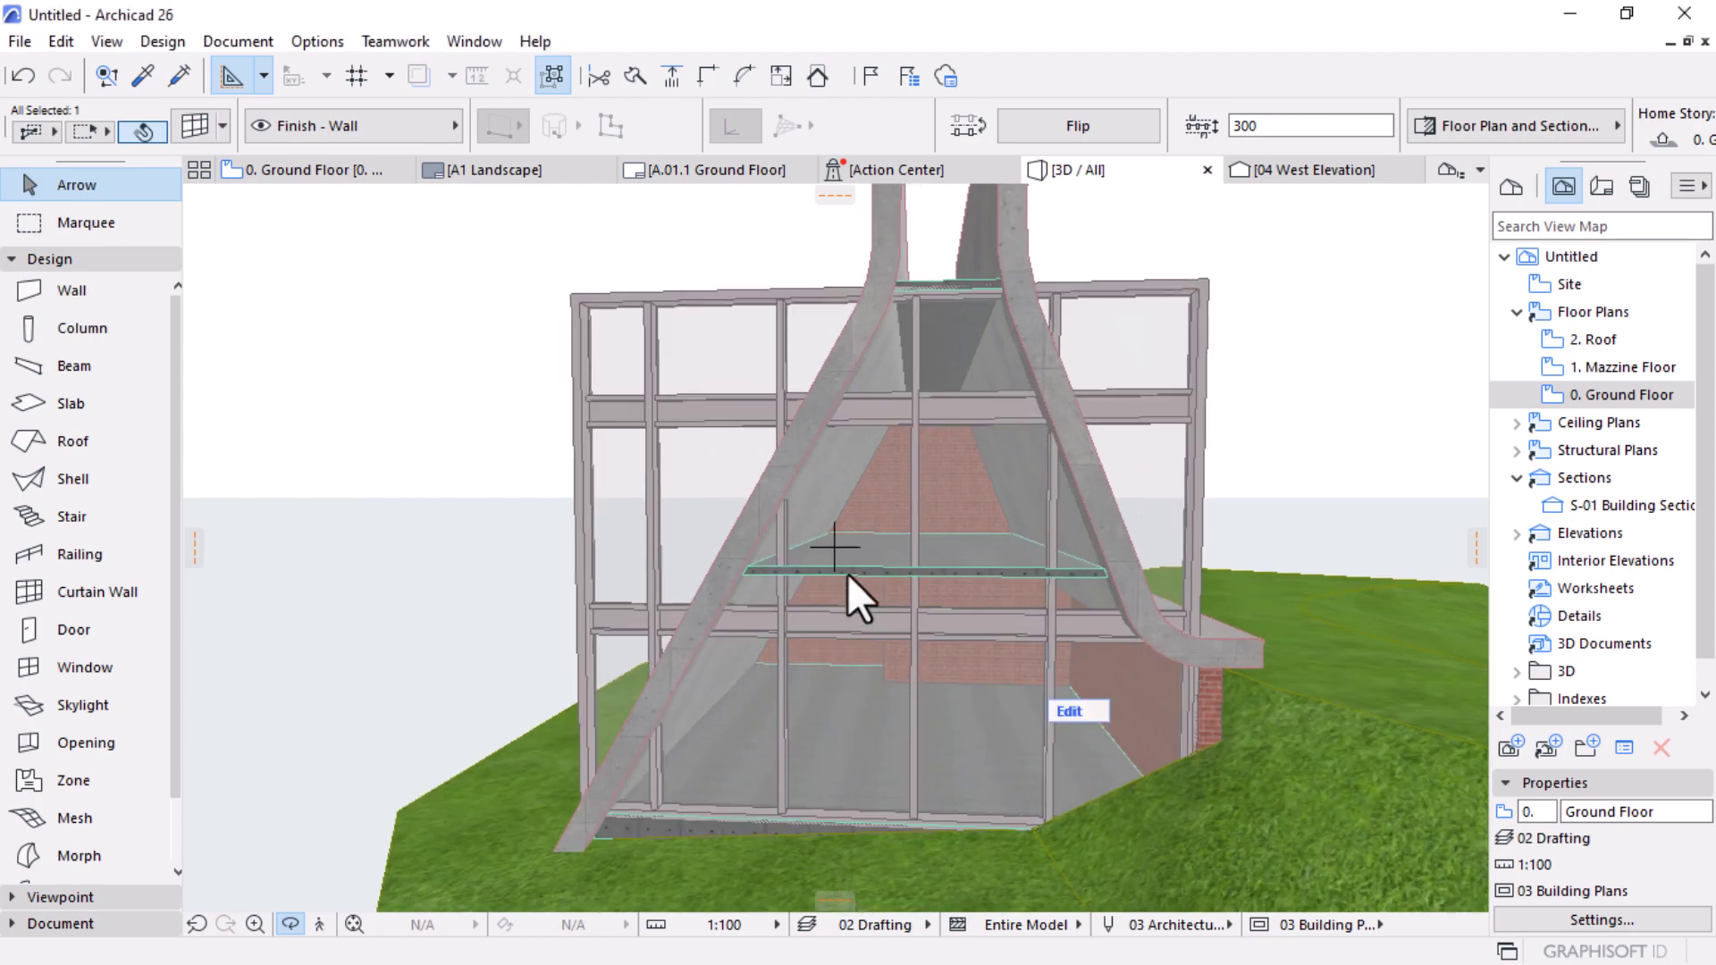
scroll(851, 573, down, 3)
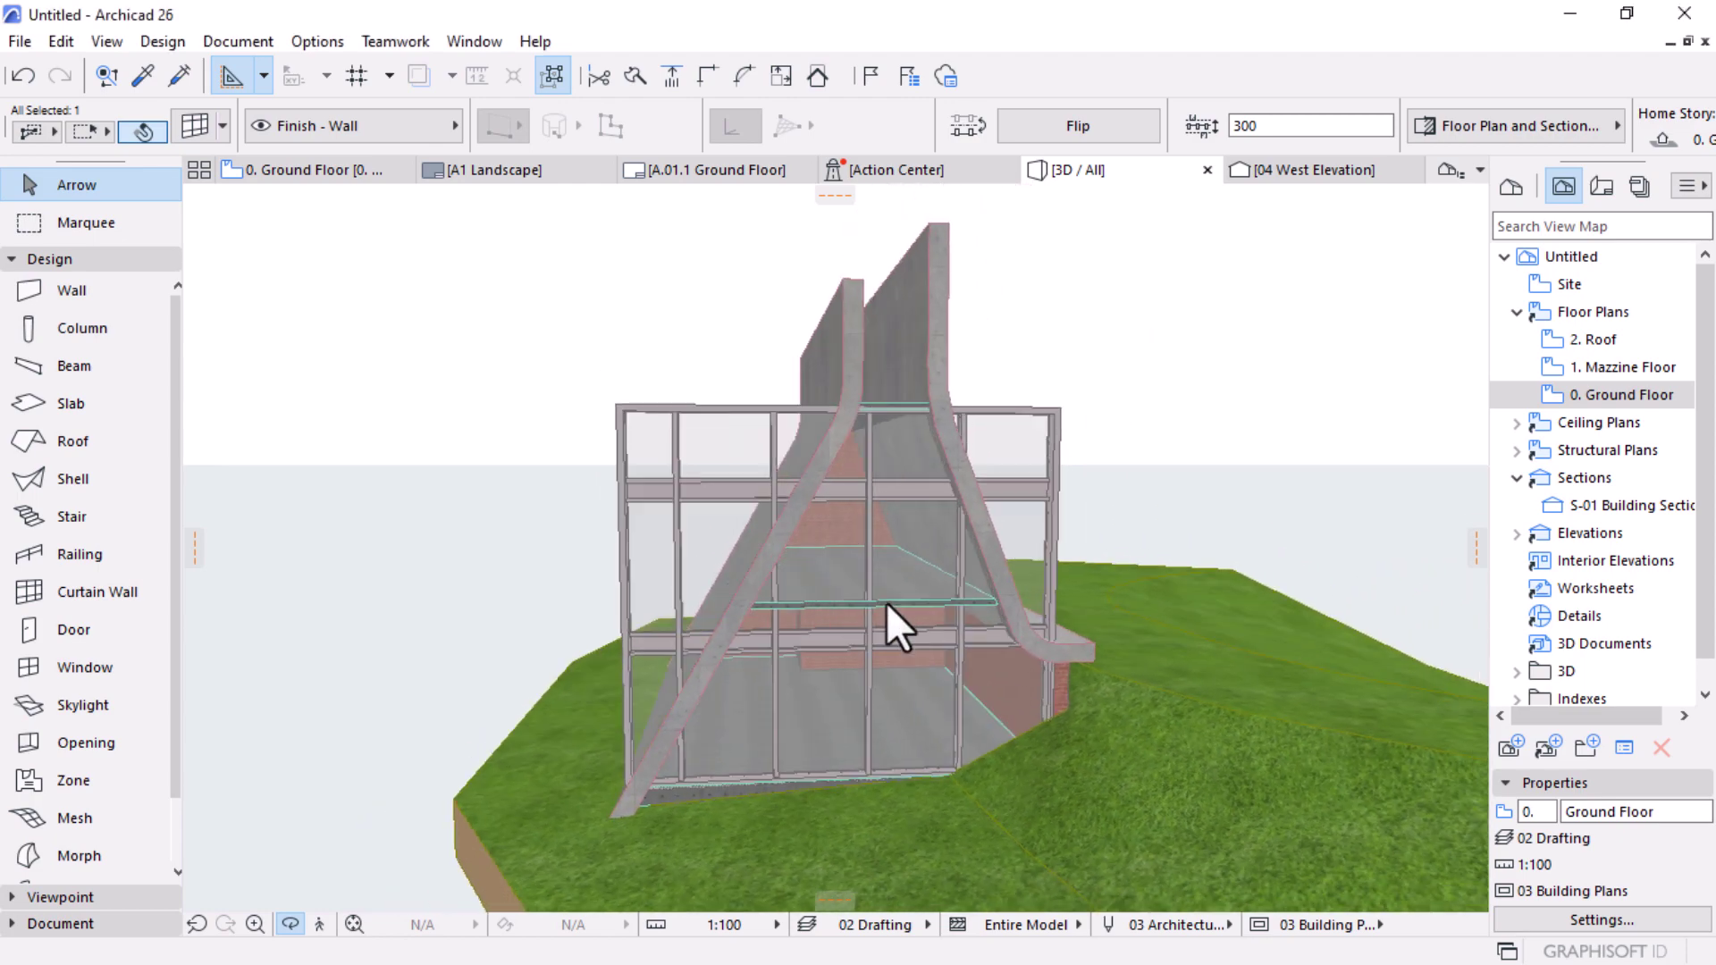
shift+middle_drag(887, 603, 793, 652)
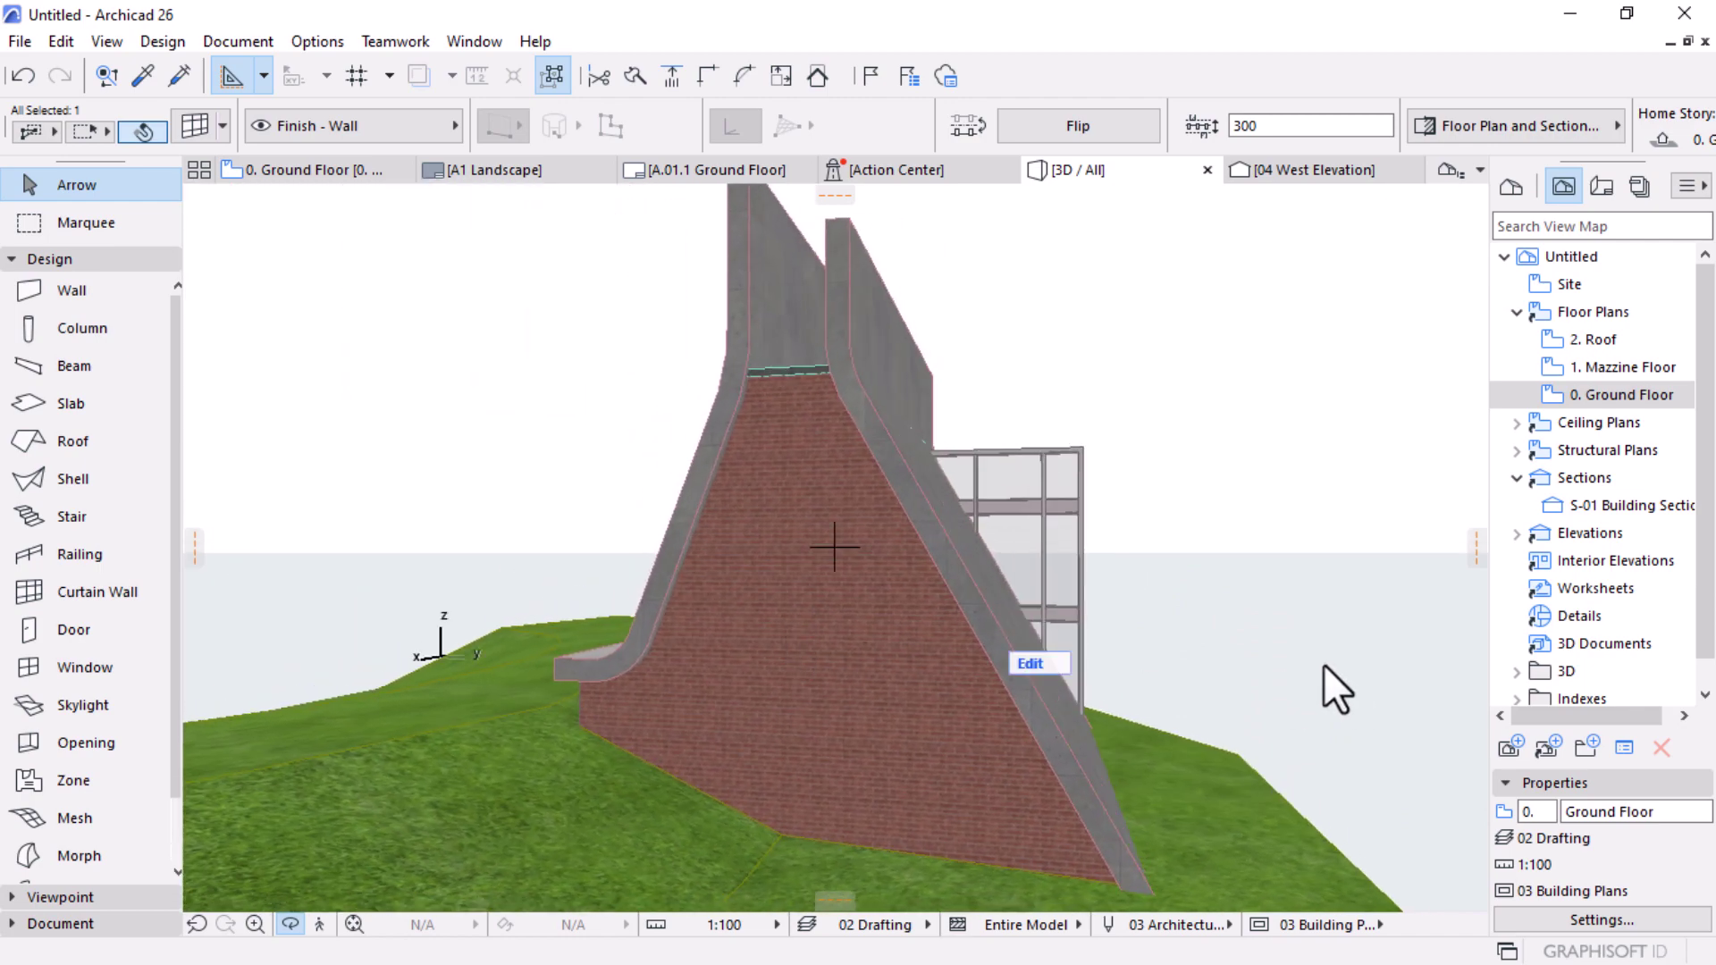
shift+middle_drag(1325, 666, 1073, 490)
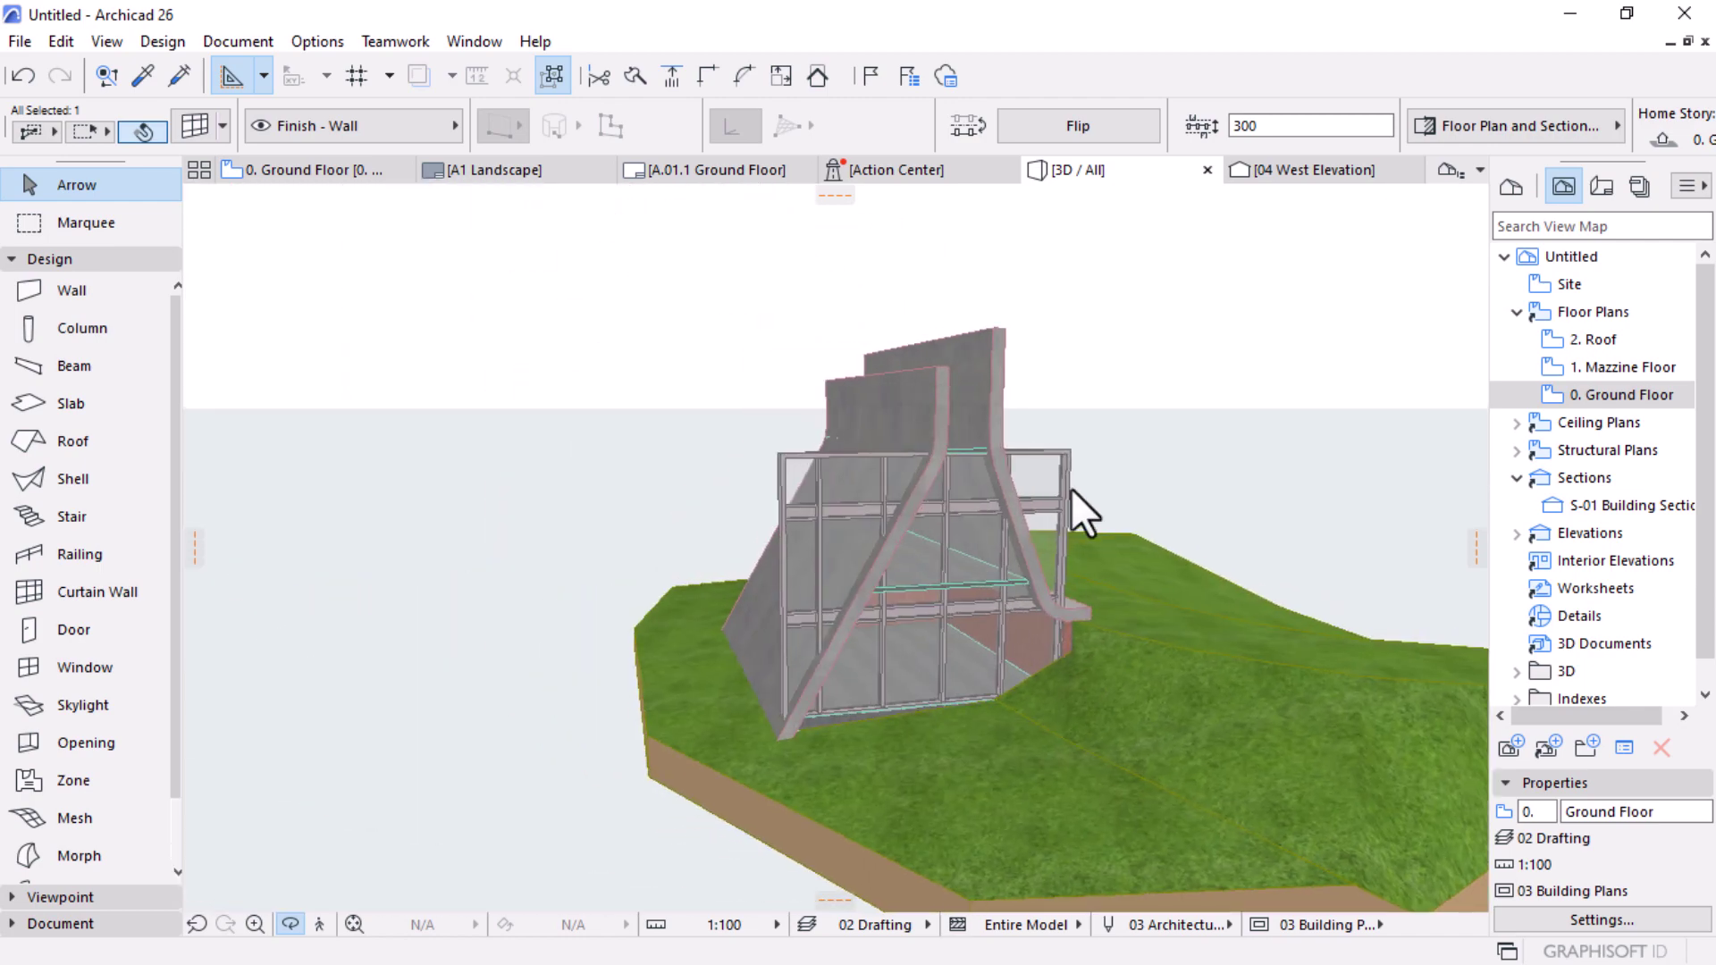
scroll(1071, 488, up, 3)
scroll(1085, 464, down, 3)
Step: Open Solid Element Operations for the front curtain wall and set the wall as the target
click(1029, 611)
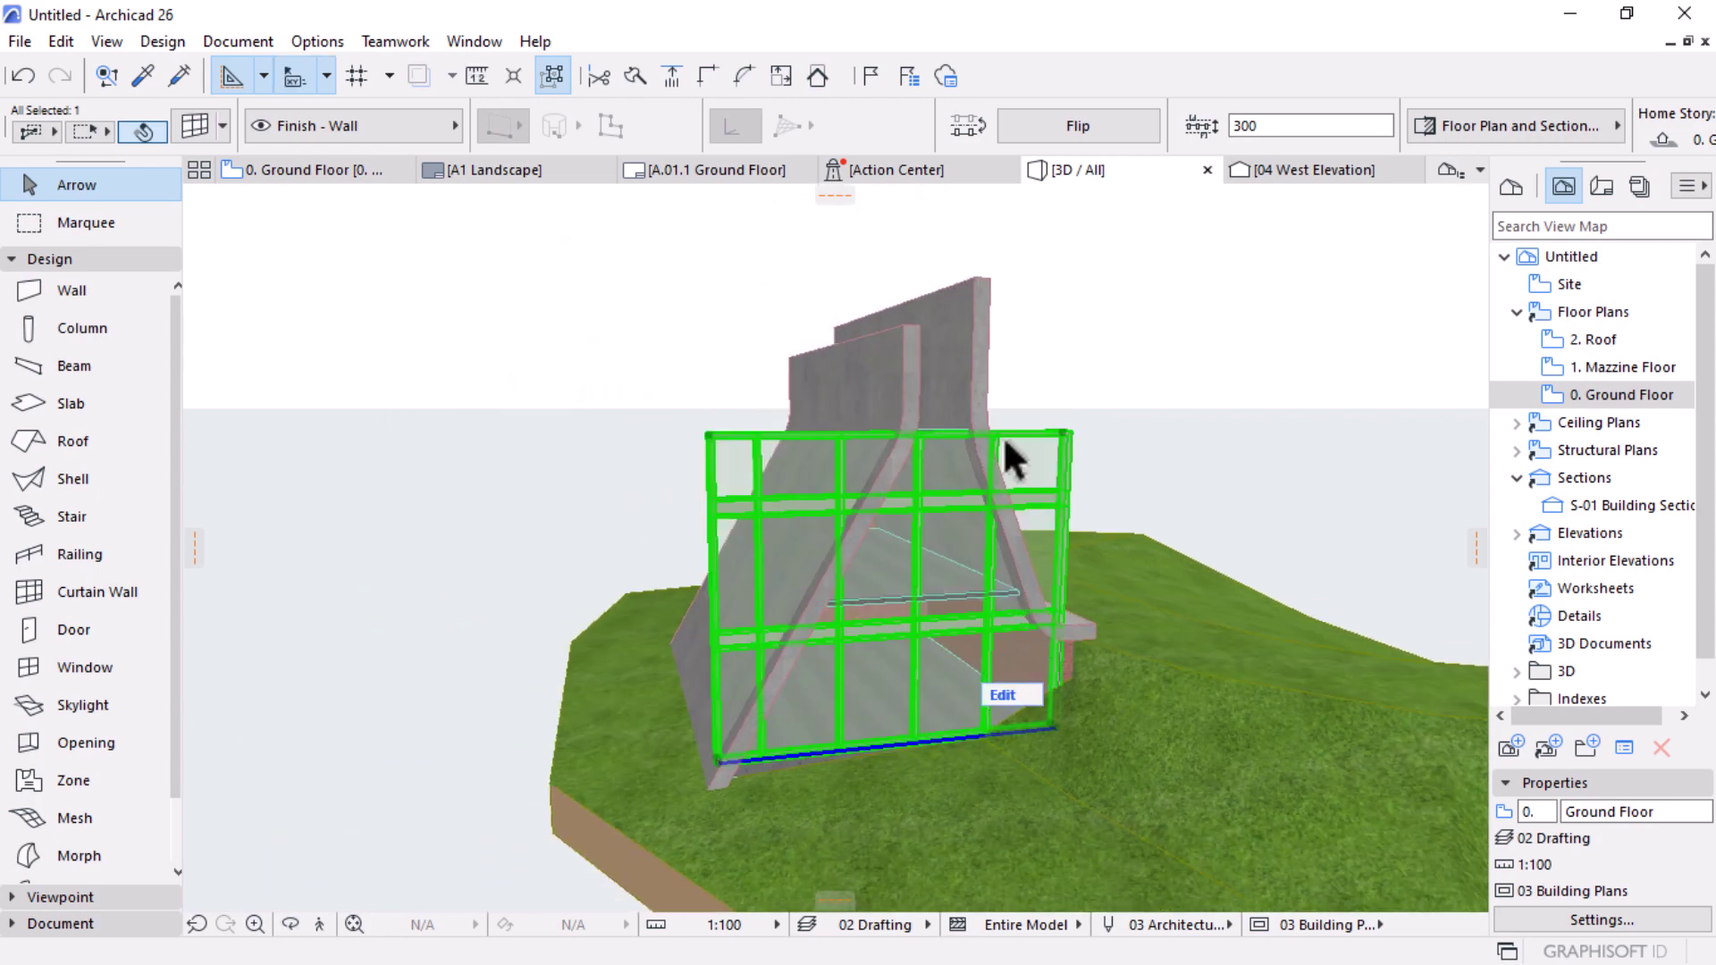
right_click(1226, 337)
mouse_move(1279, 608)
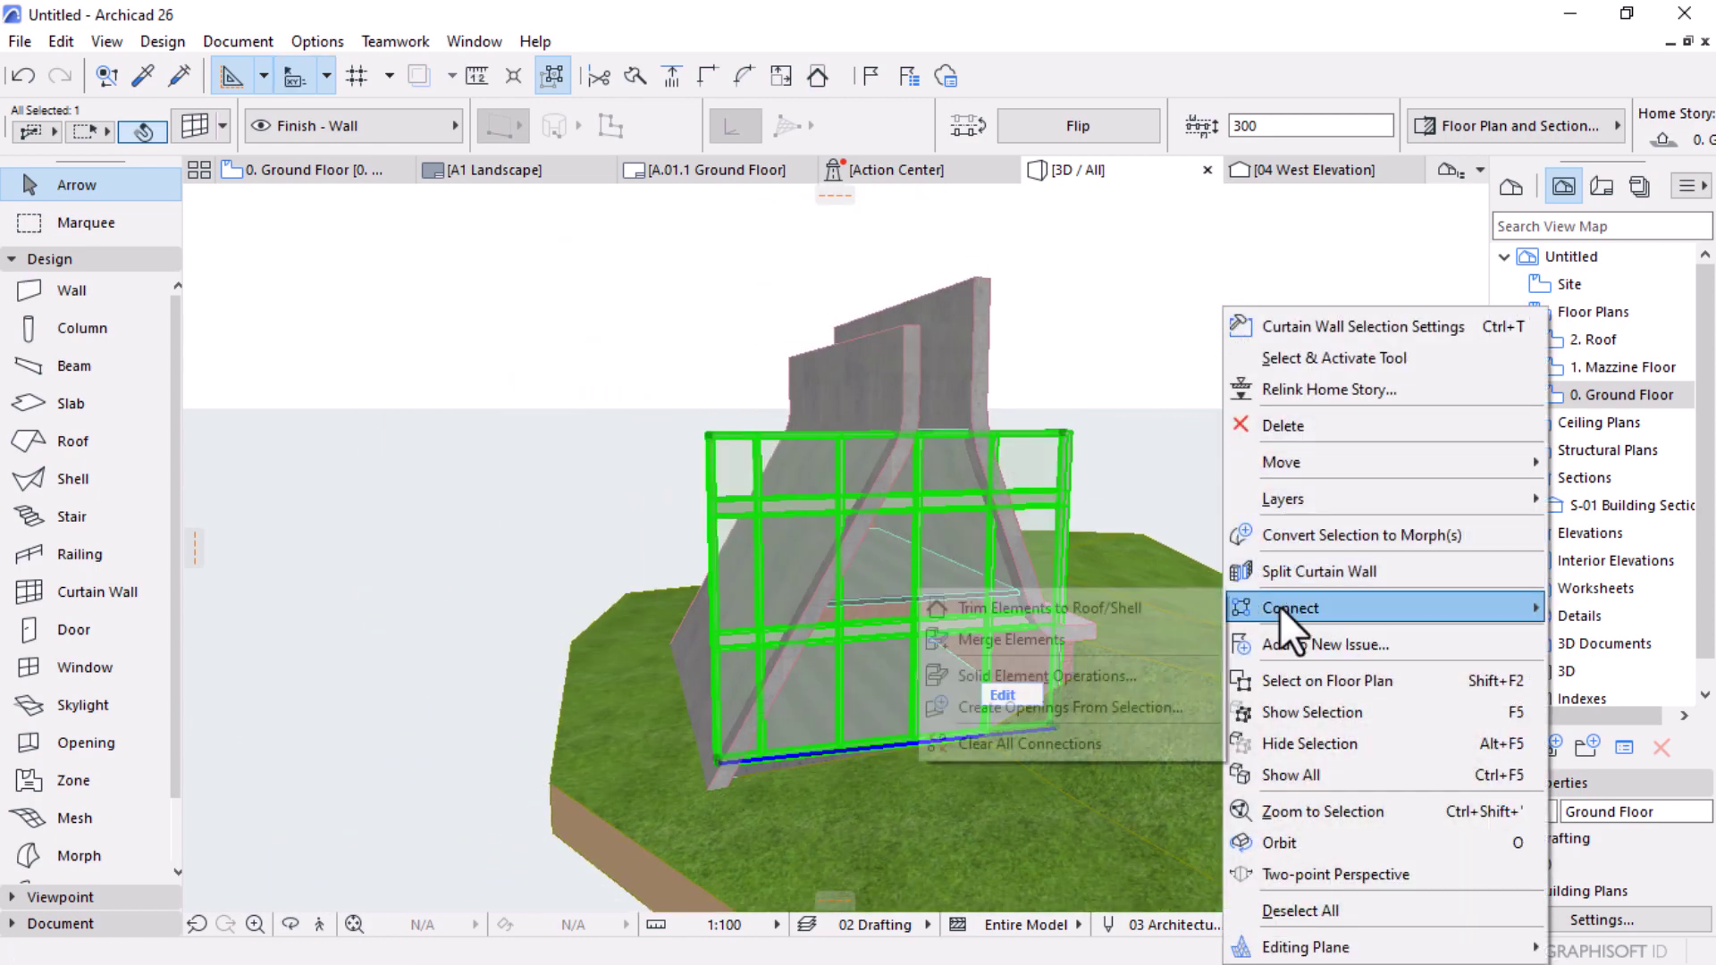
click(1034, 675)
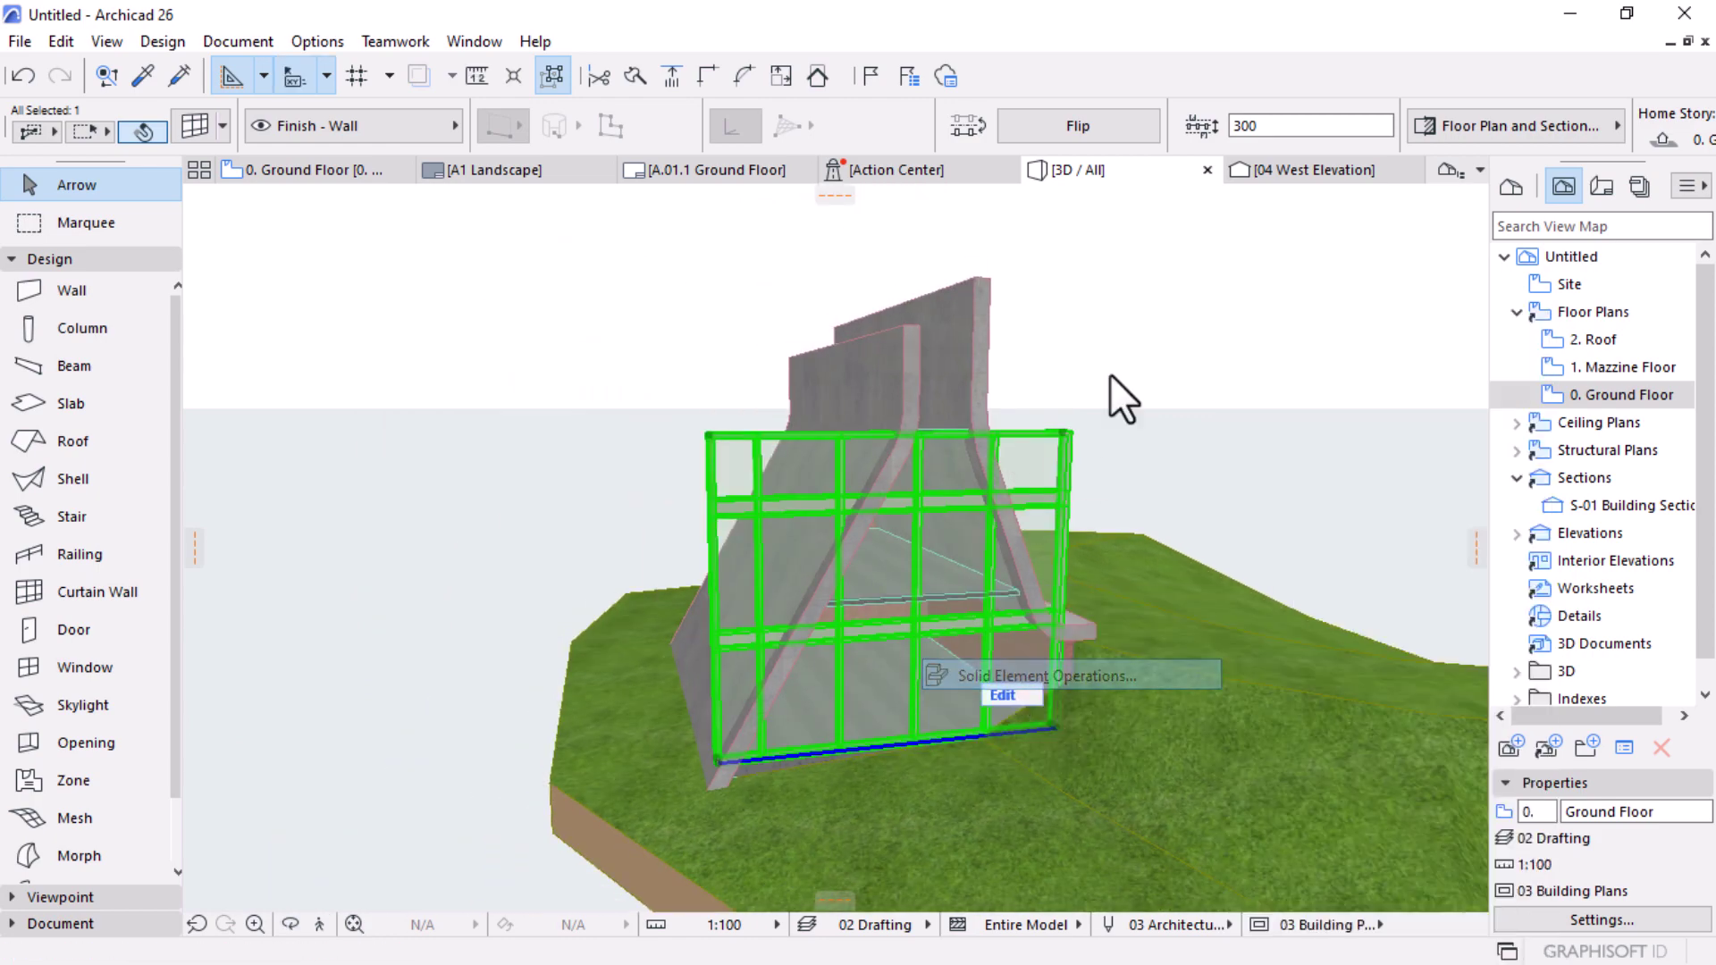
Step: Add both roof shells as operators and trim the curtain wall using Subtraction with upward extrusion
click(974, 357)
shift+click(795, 383)
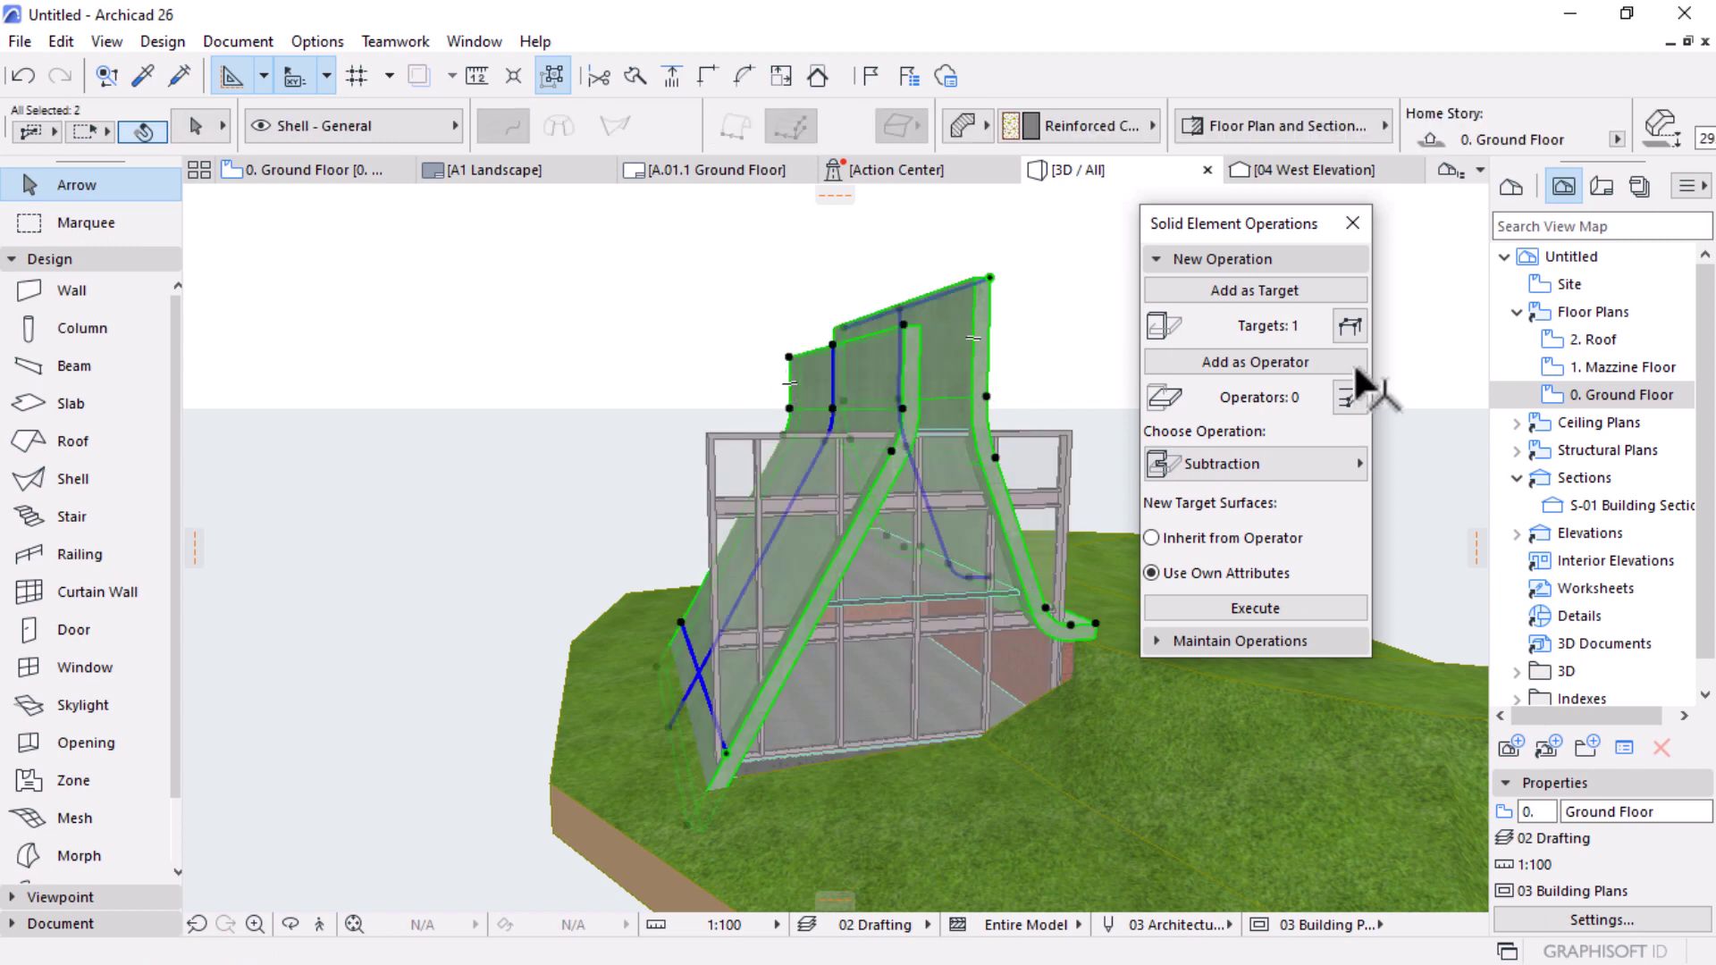
click(1252, 365)
click(1294, 466)
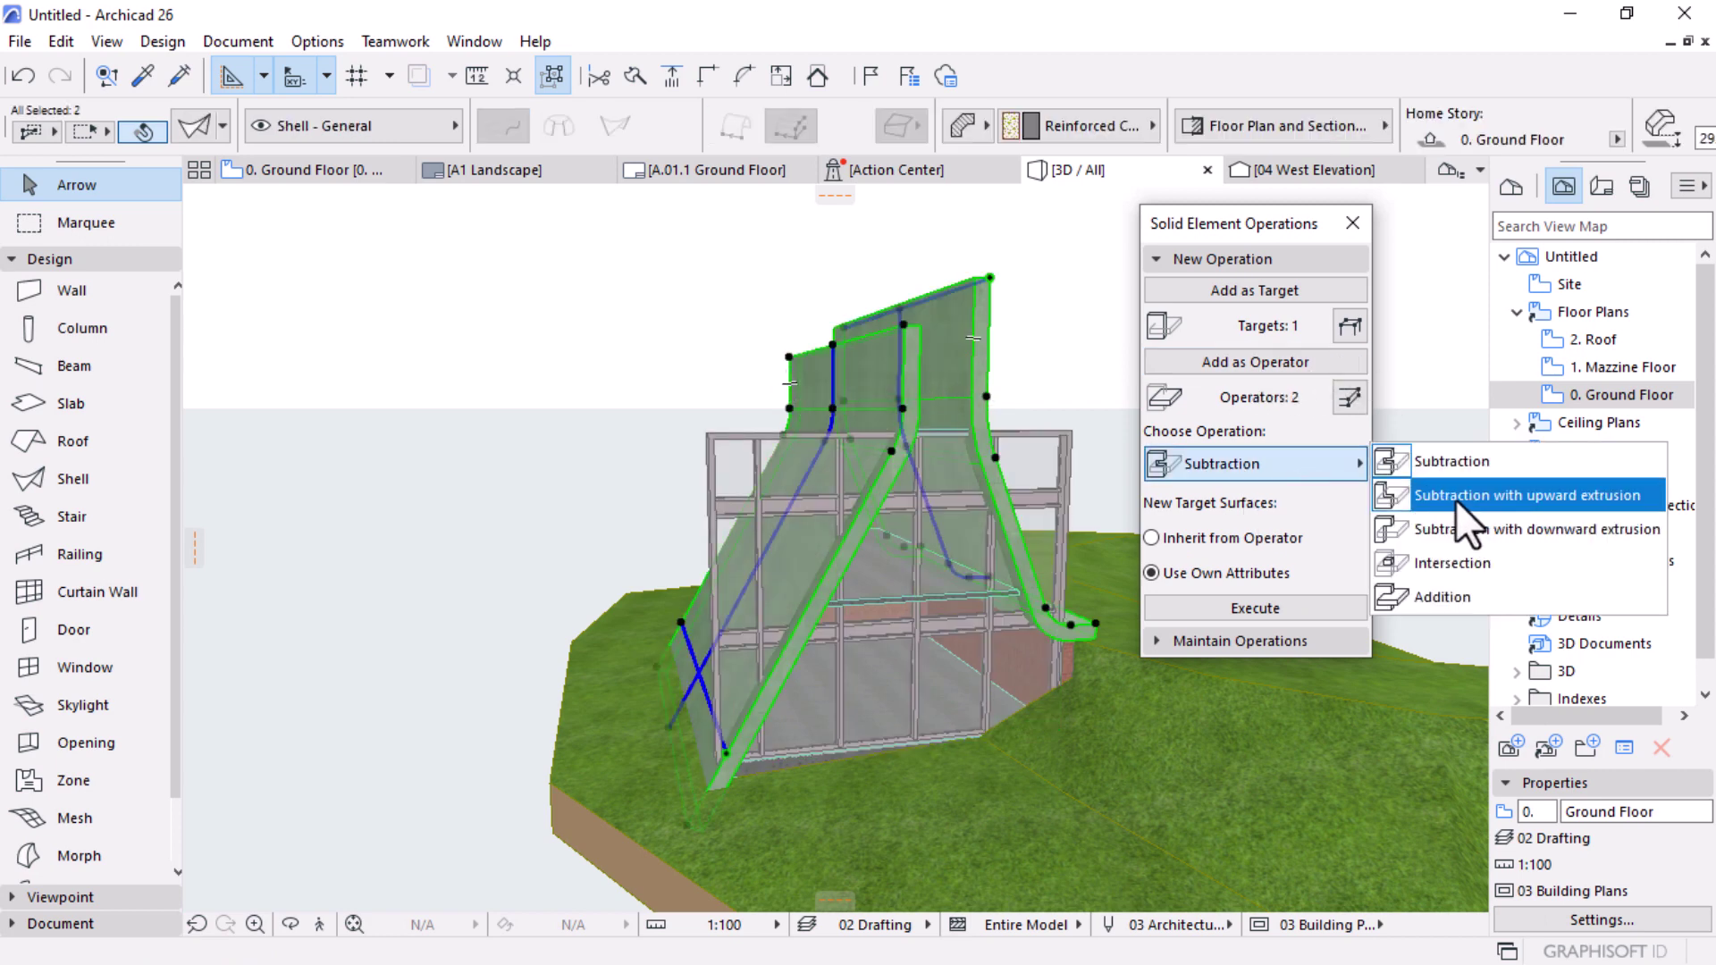
click(1458, 497)
click(1215, 608)
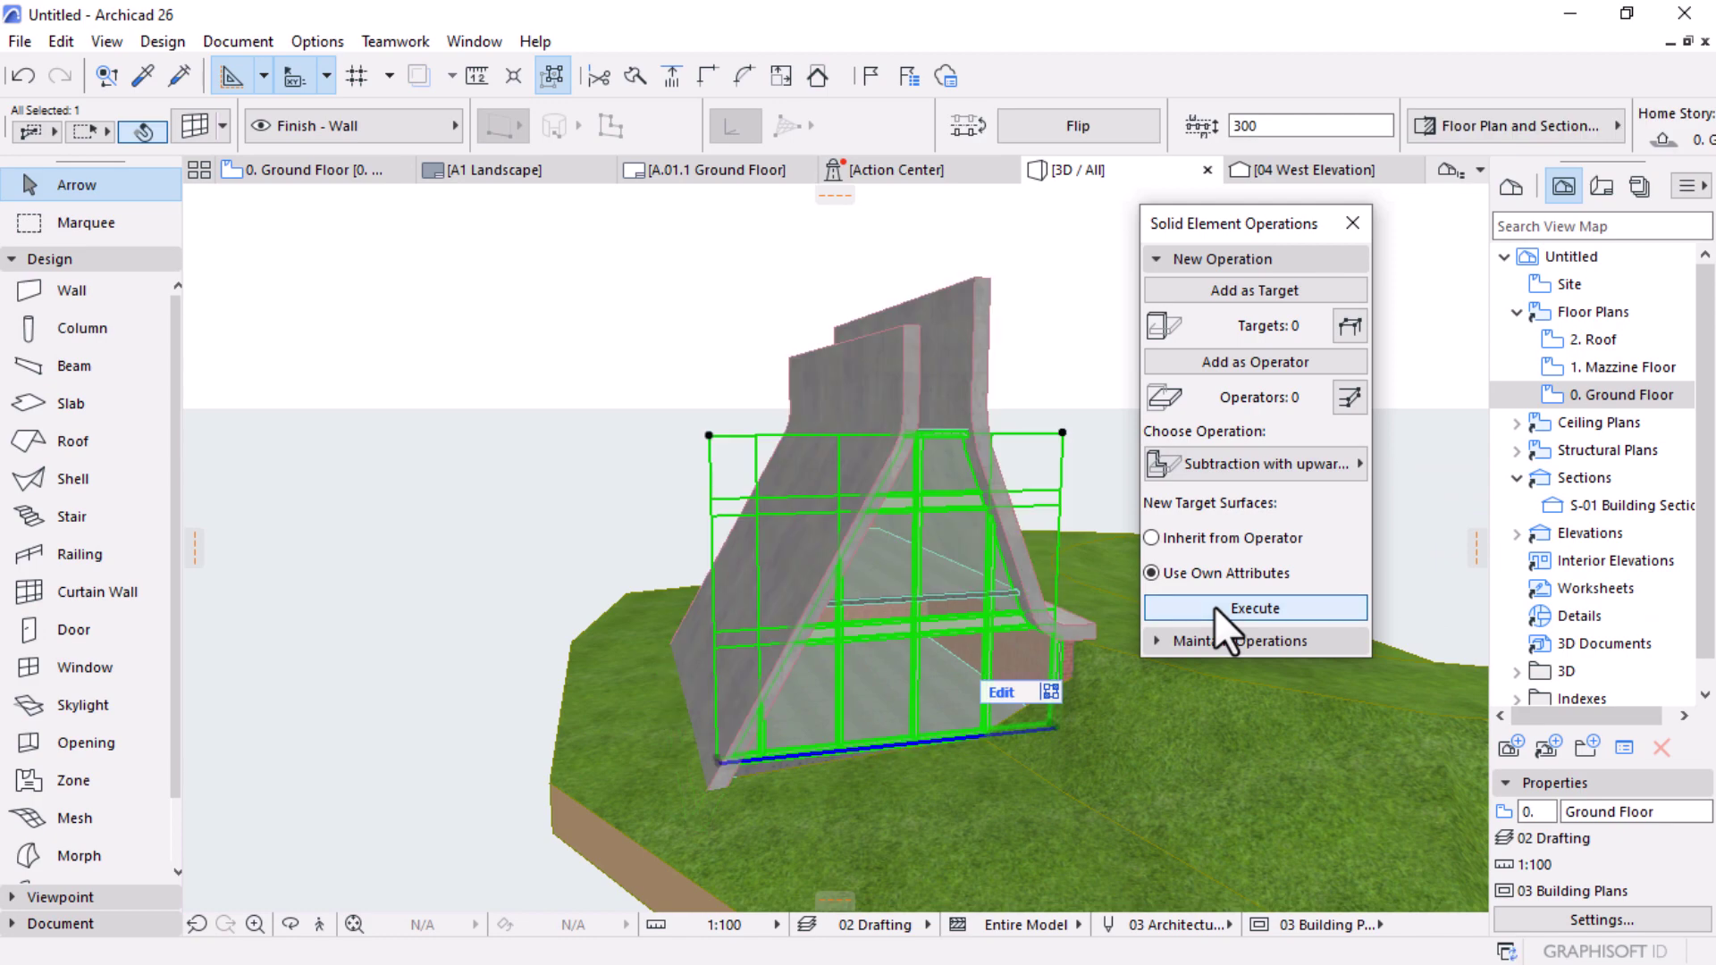
click(539, 411)
Step: Examine how the trimmed curtain wall meets the roof shells, floor edge and terrain from several angles in 3D
scroll(1089, 625, up, 4)
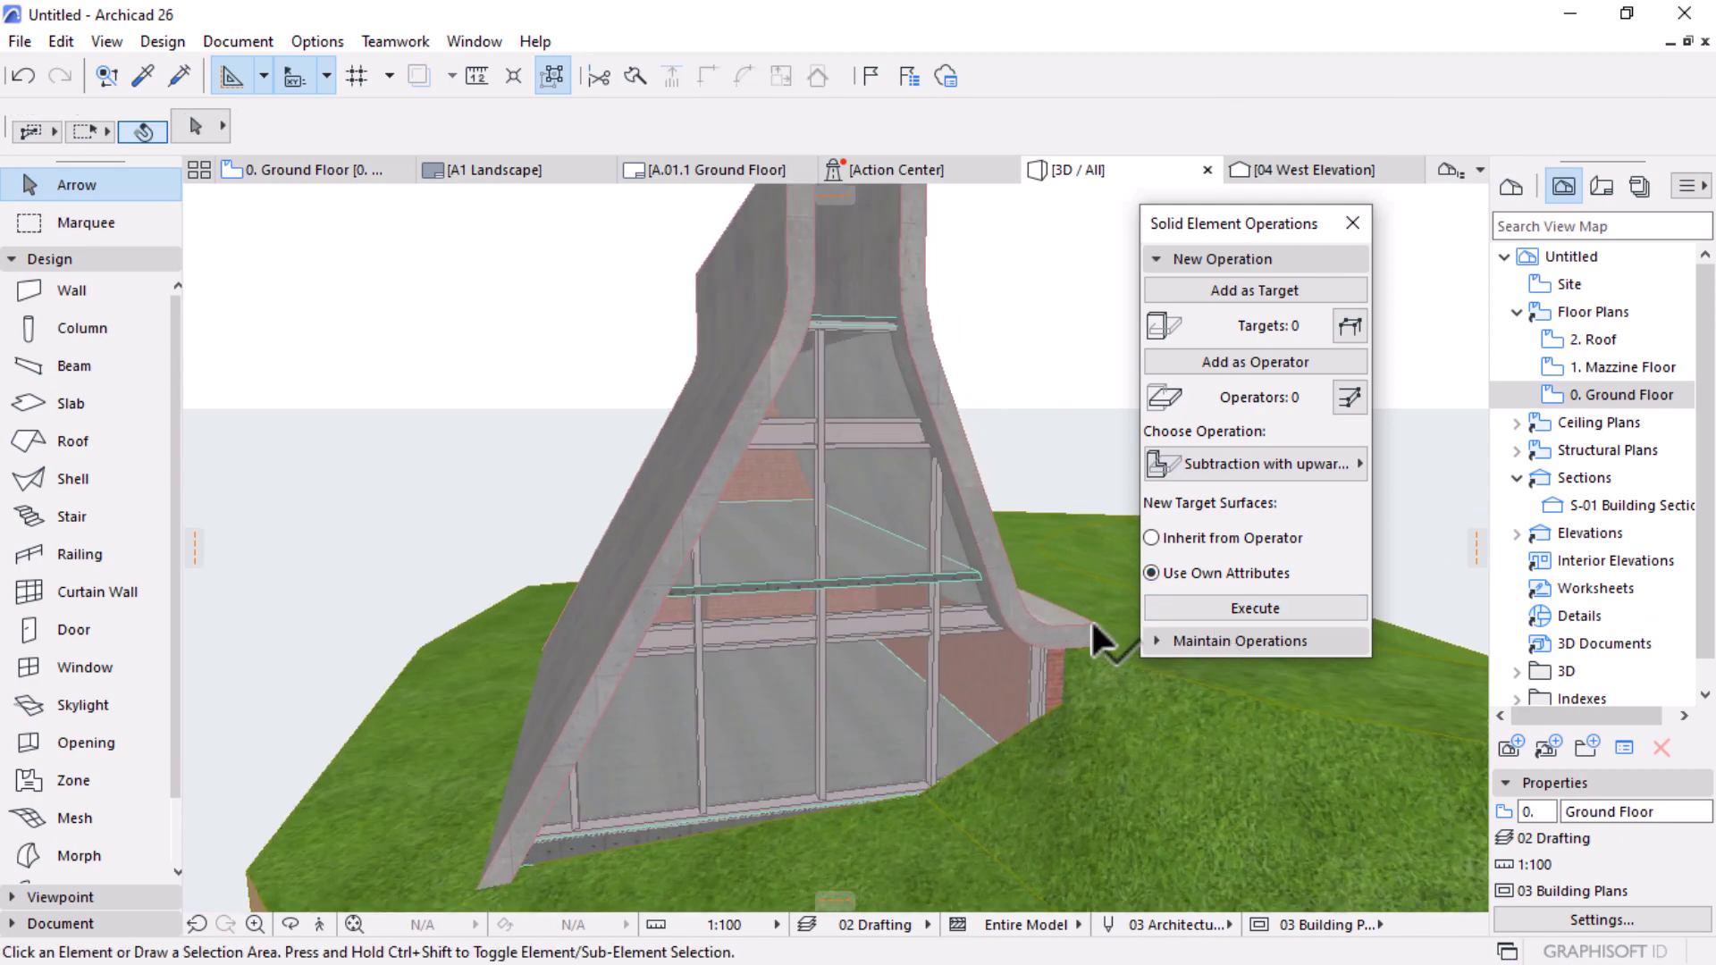
scroll(1090, 619, down, 3)
shift+middle_drag(920, 521, 670, 651)
scroll(409, 608, up, 3)
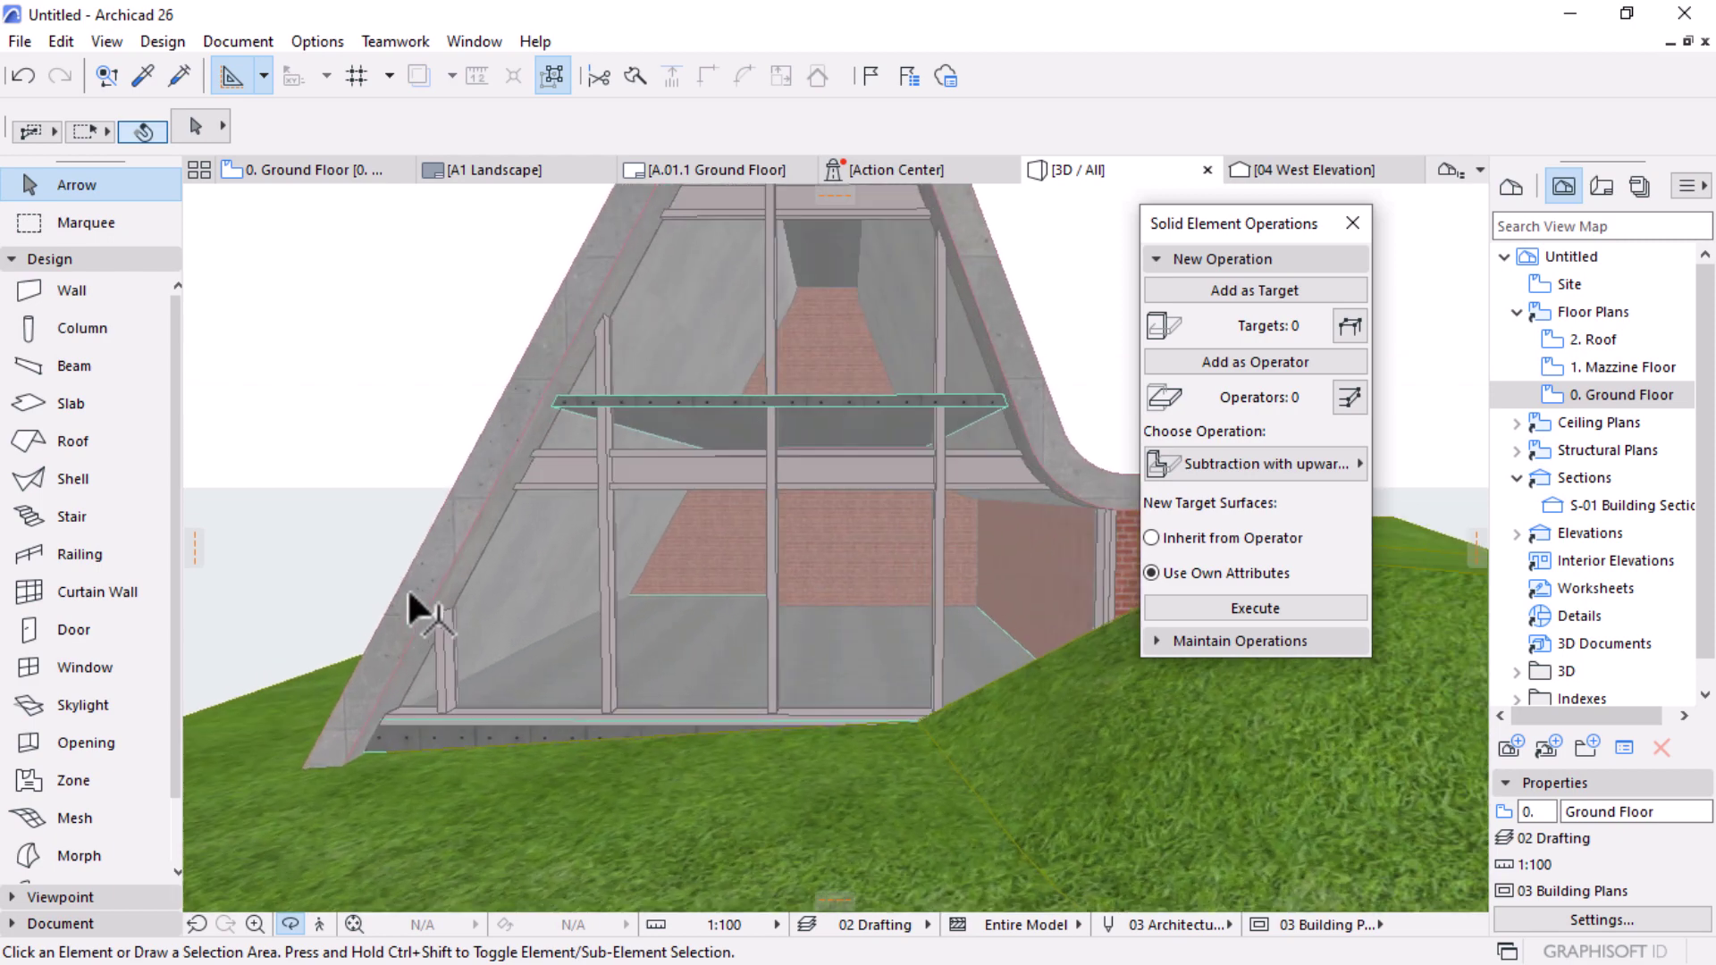
scroll(410, 608, up, 2)
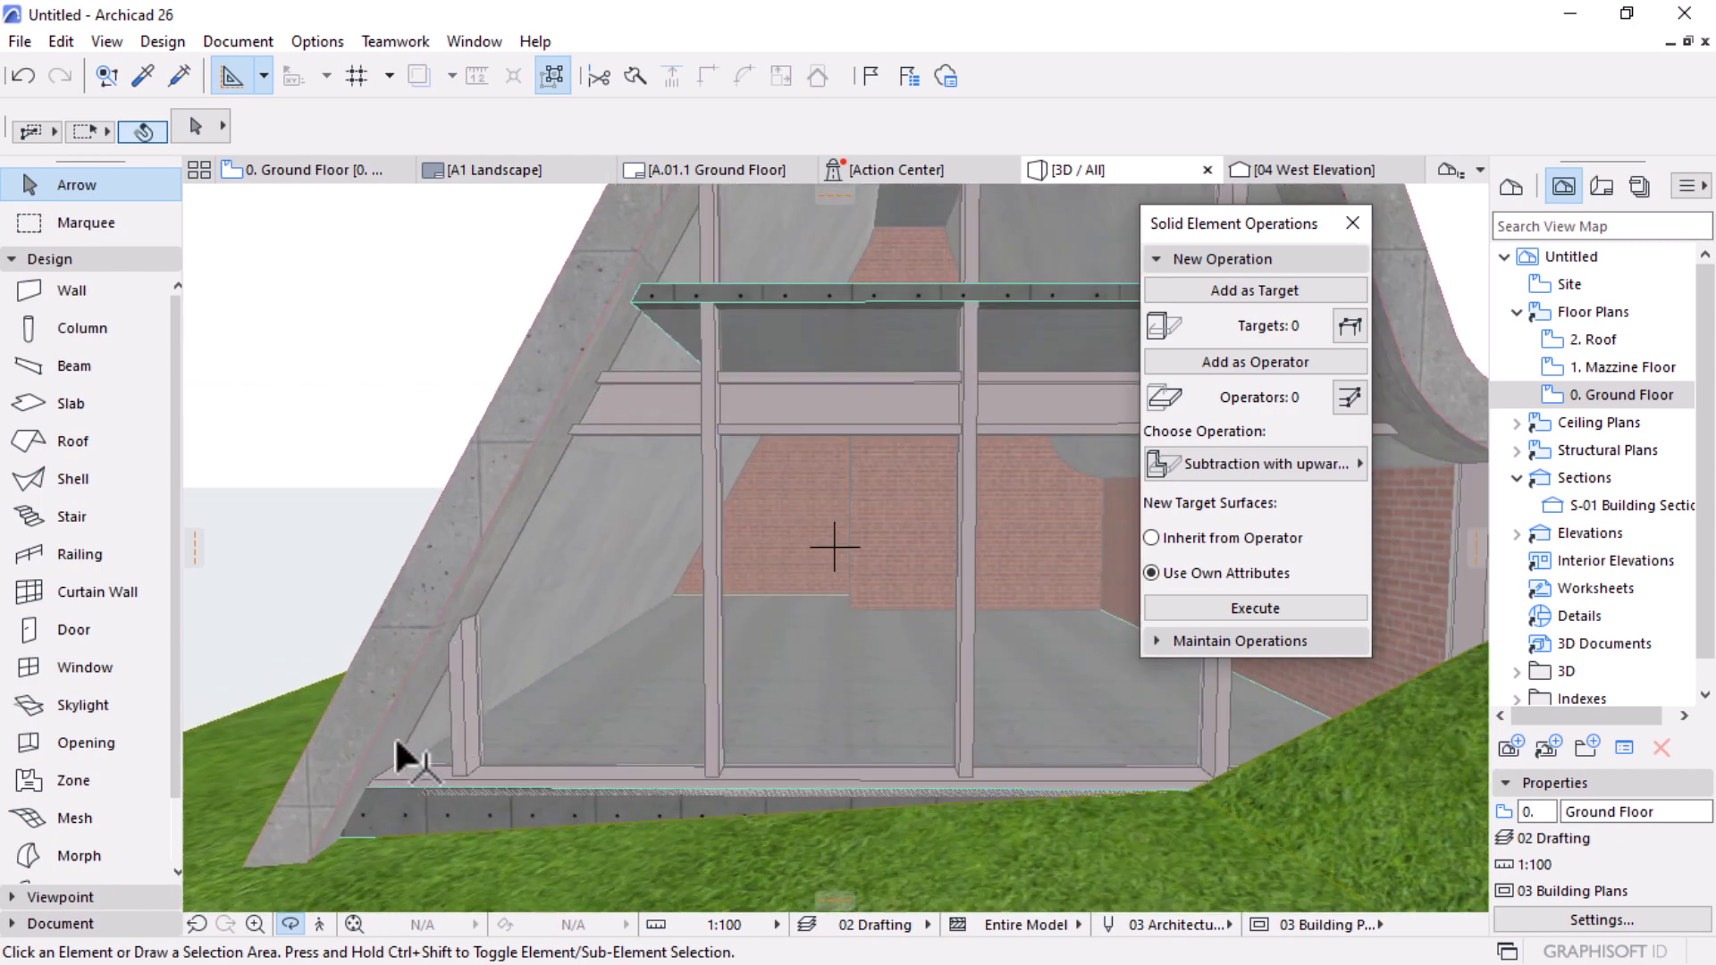
scroll(548, 427, down, 3)
shift+middle_drag(828, 711, 438, 742)
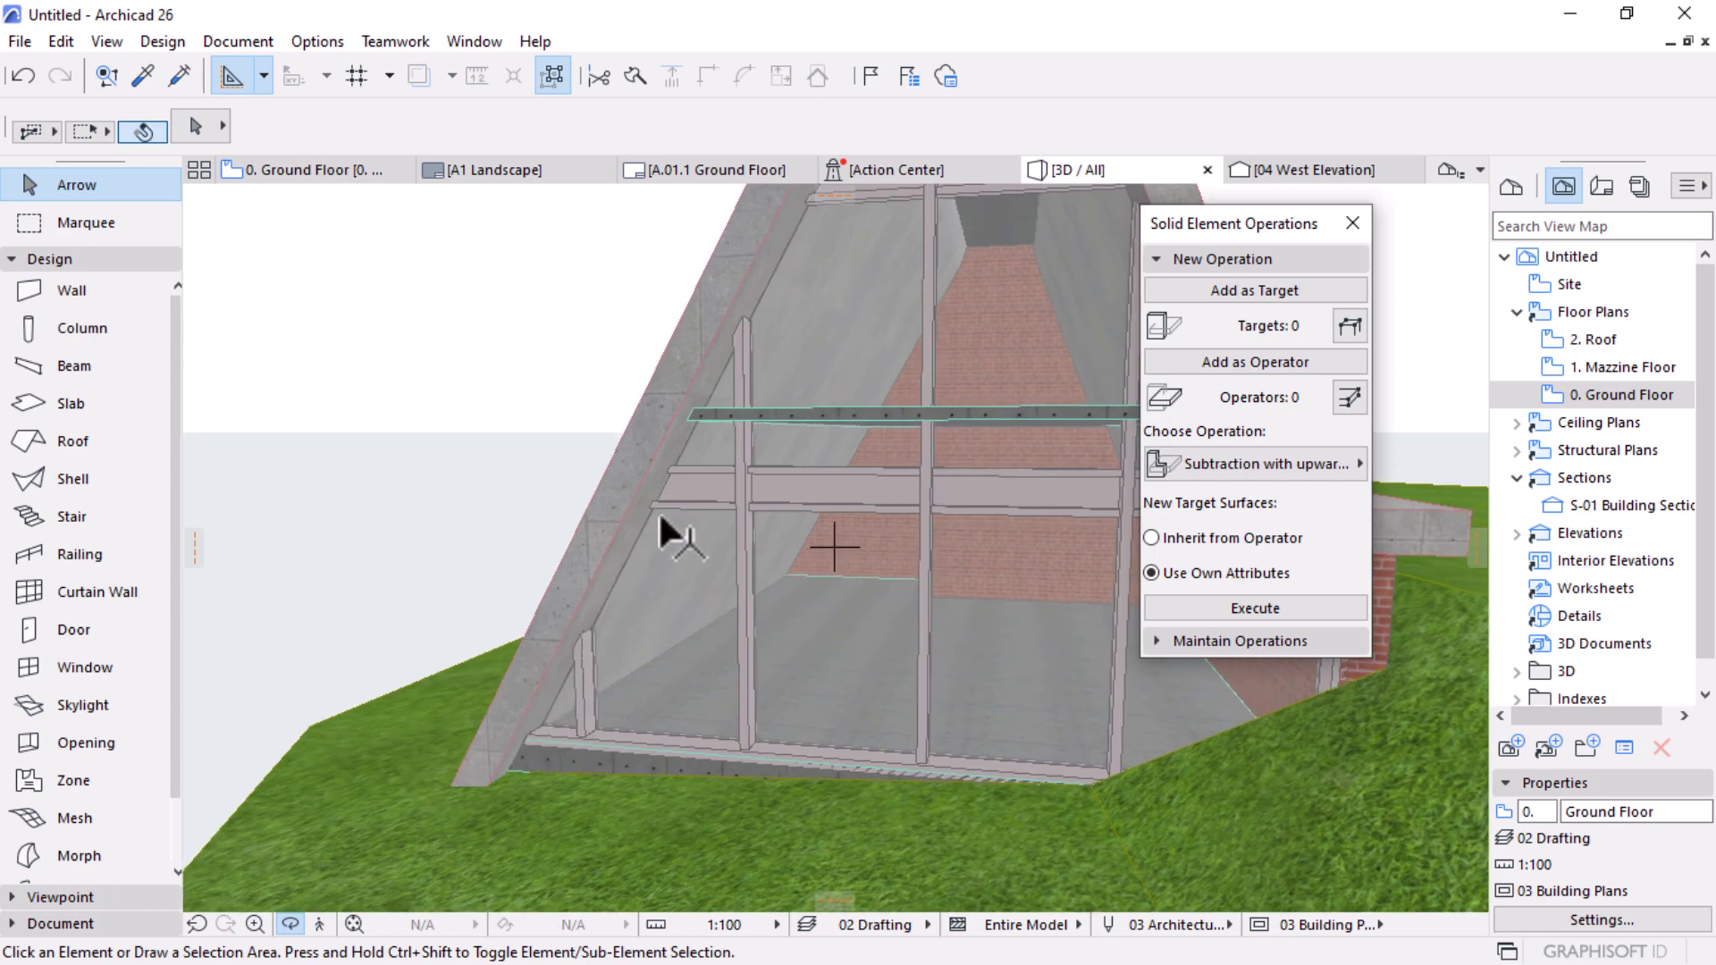
mouse_move(671, 527)
shift+middle_down()
mouse_move(499, 668)
mouse_move(657, 524)
shift+middle_up()
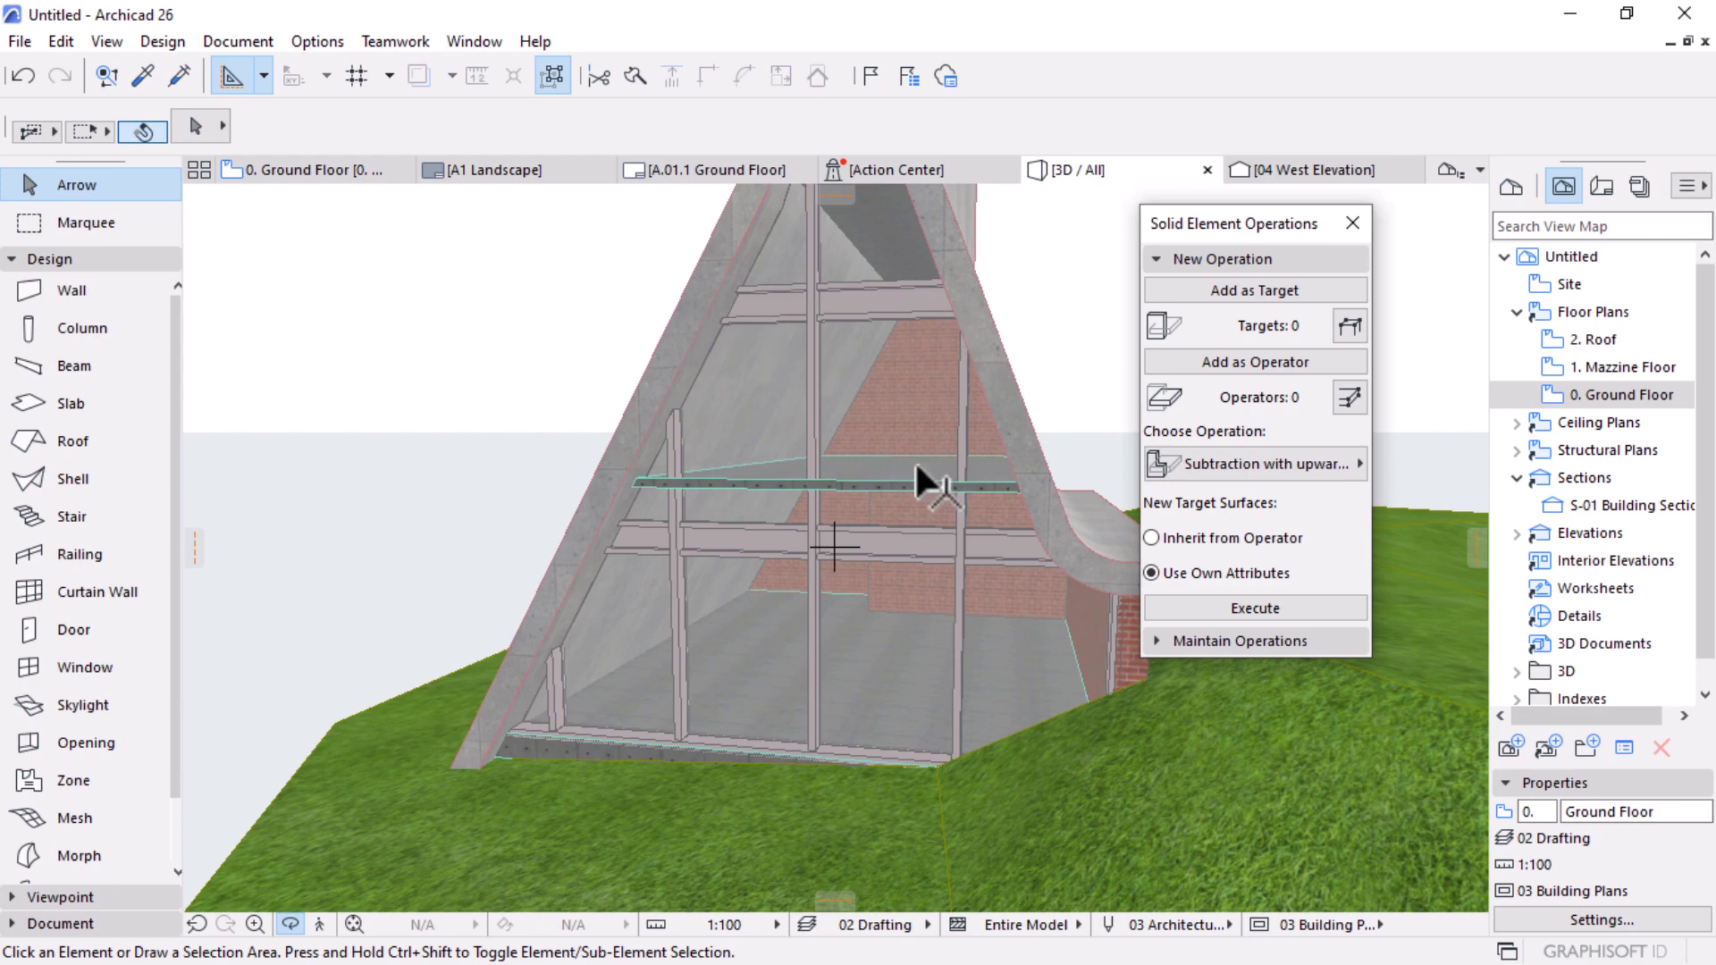
shift+middle_drag(927, 486, 946, 537)
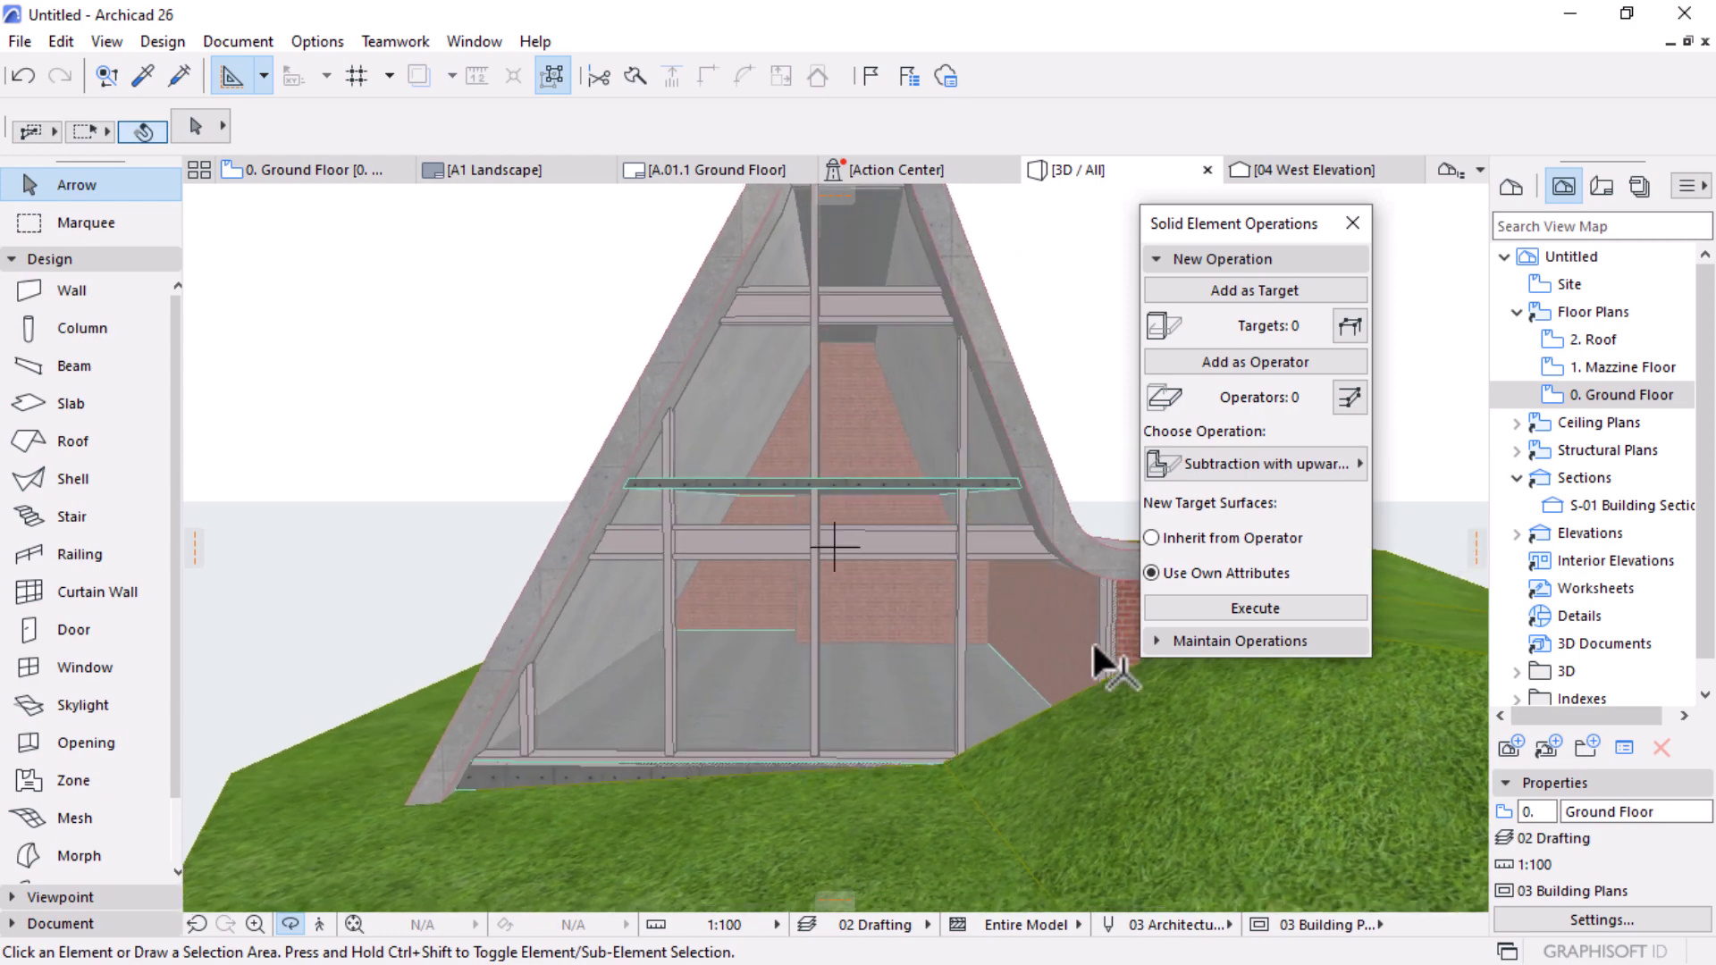
scroll(907, 480, down, 4)
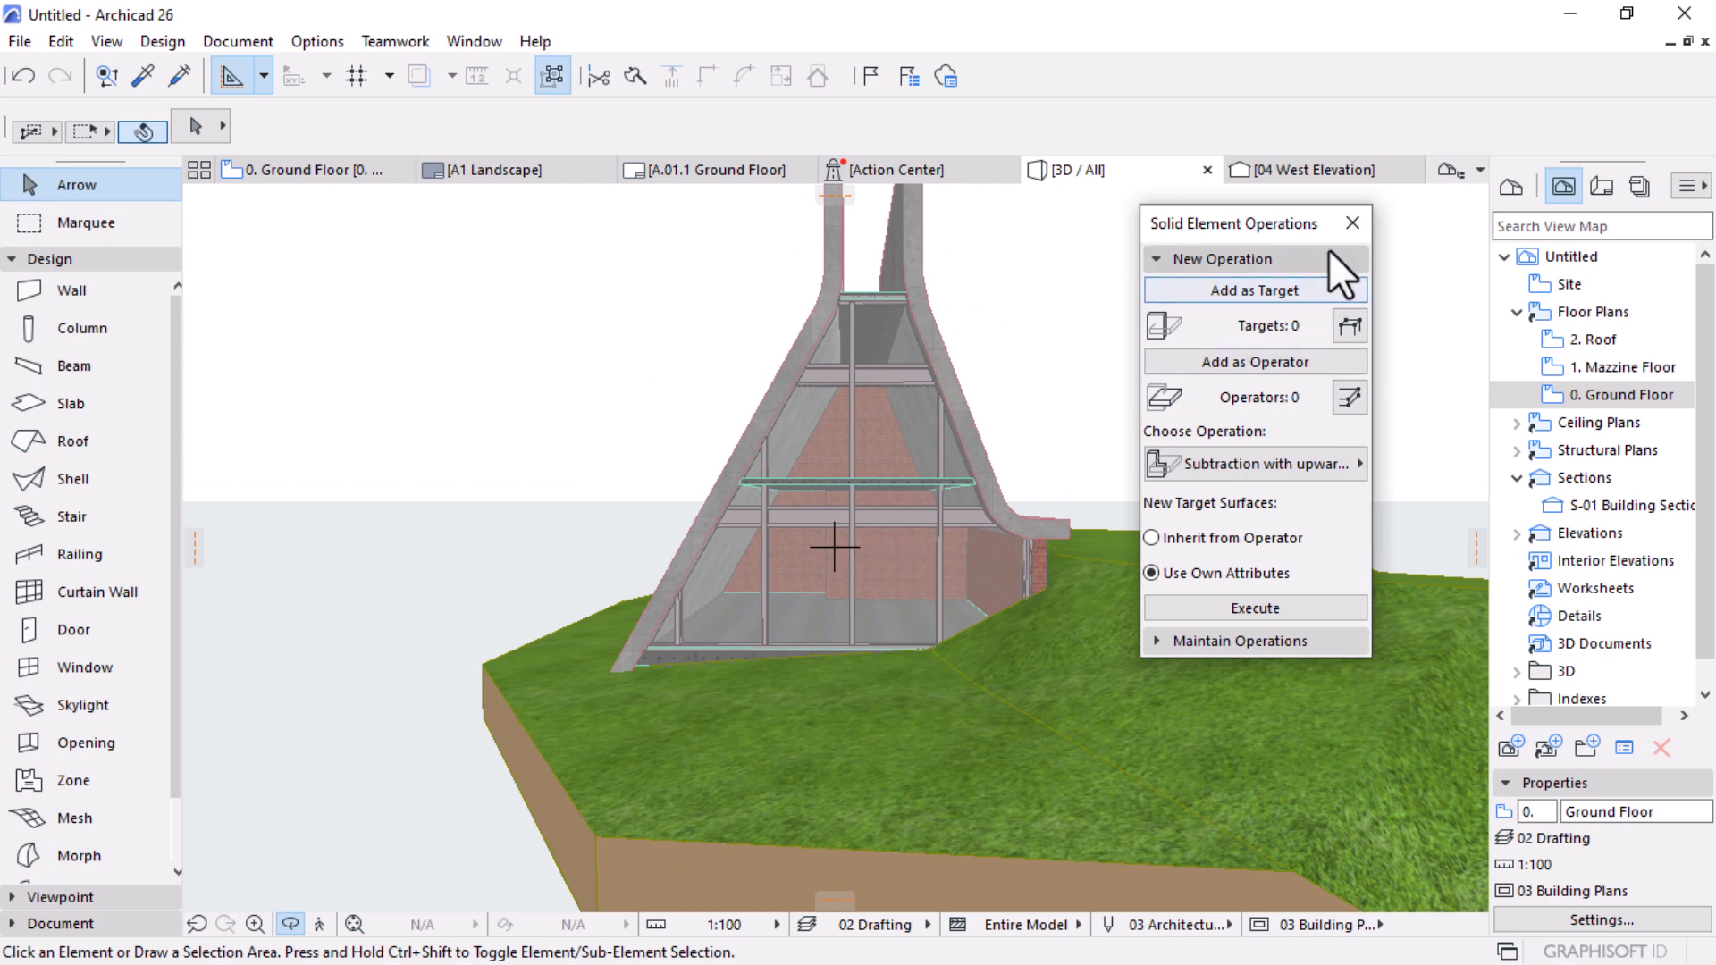
Step: Close Solid Element Operations and undo the subtraction on the curtain wall
click(1359, 222)
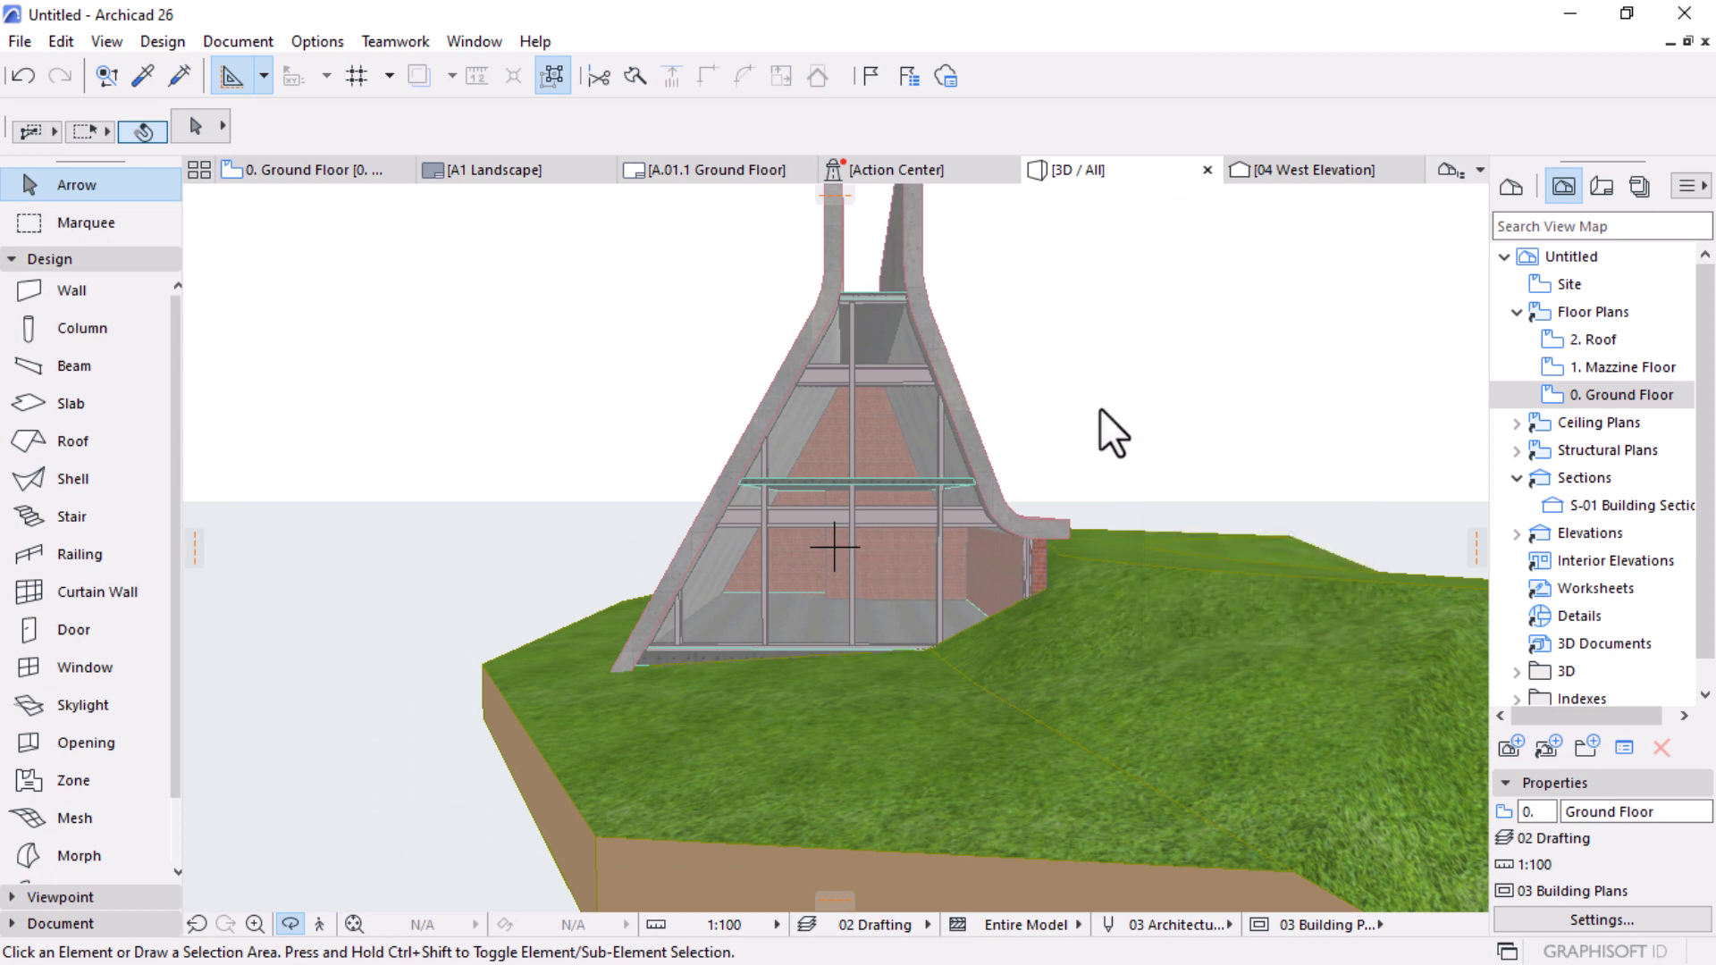
key(ctrl+z)
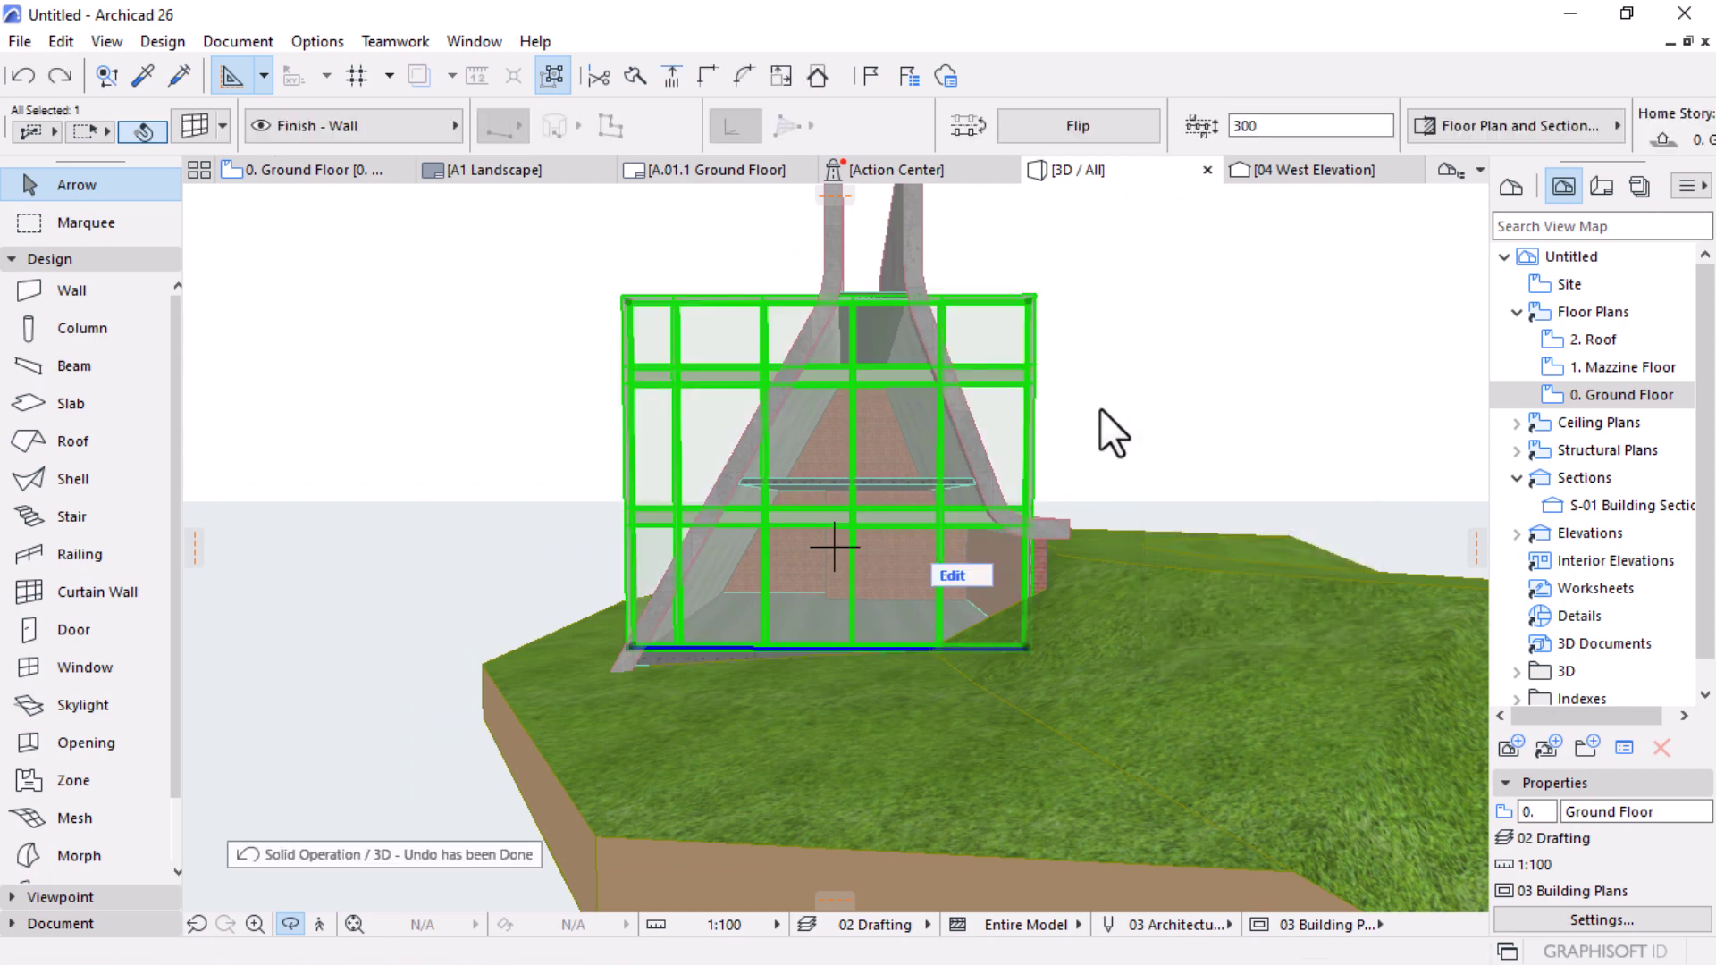
mouse_move(331, 175)
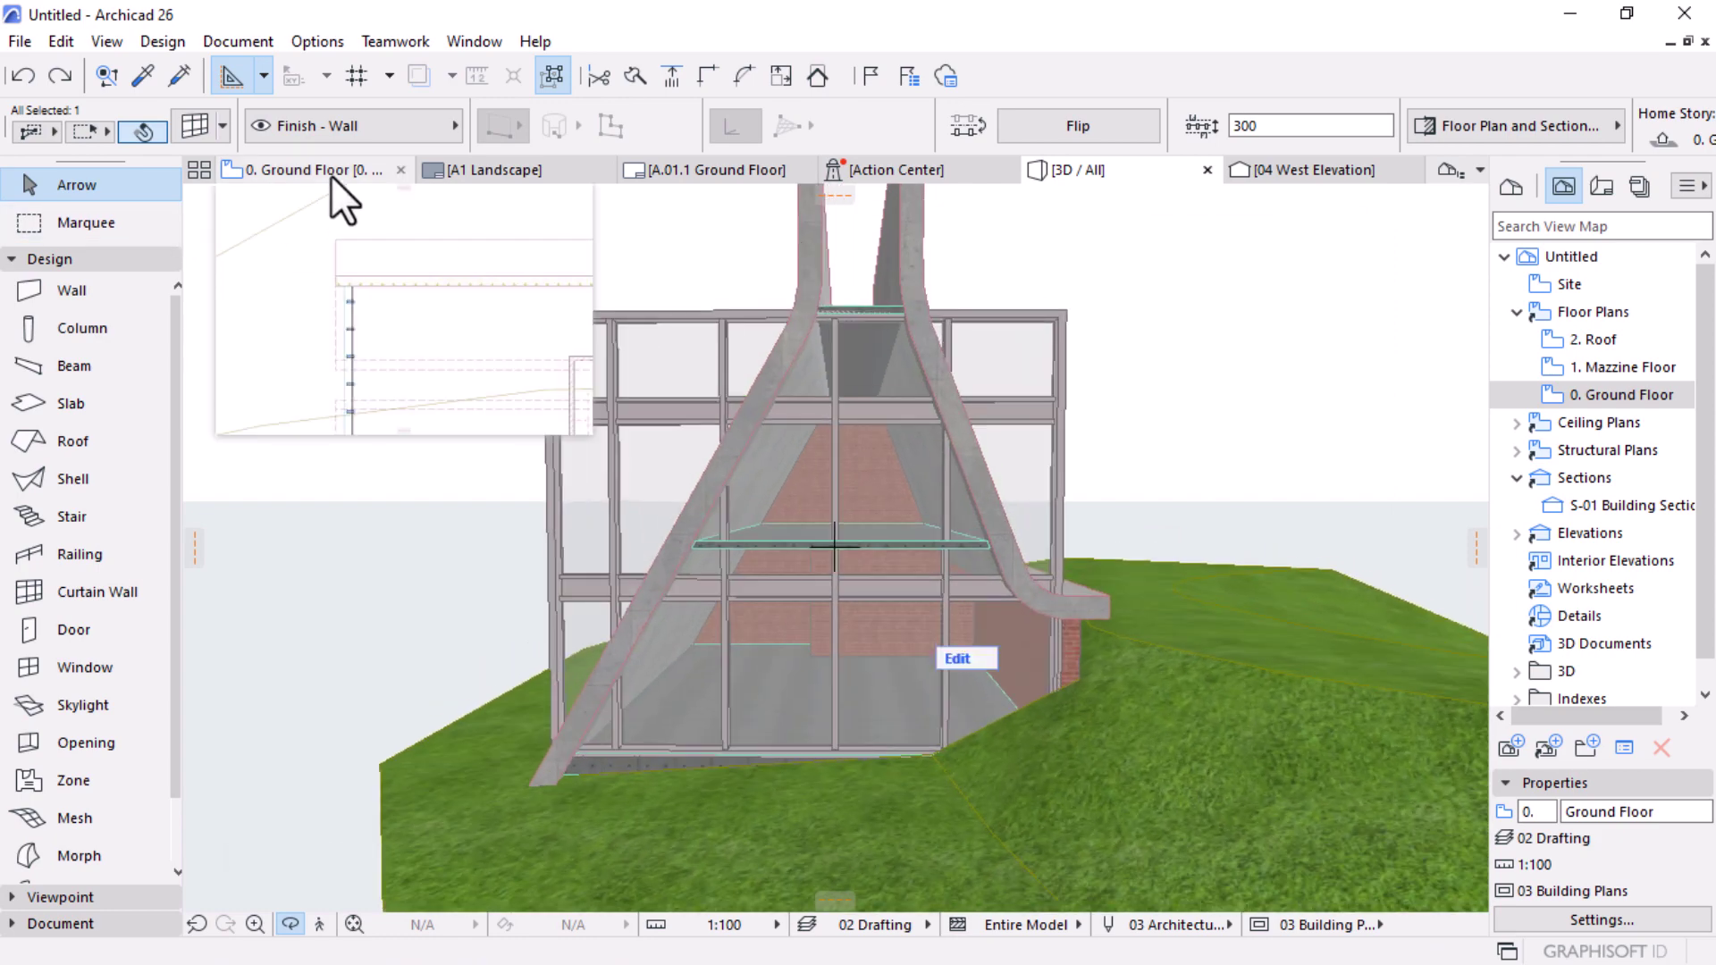
Step: Open the 04 West Elevation and enter Edit mode for the front curtain wall
click(1296, 170)
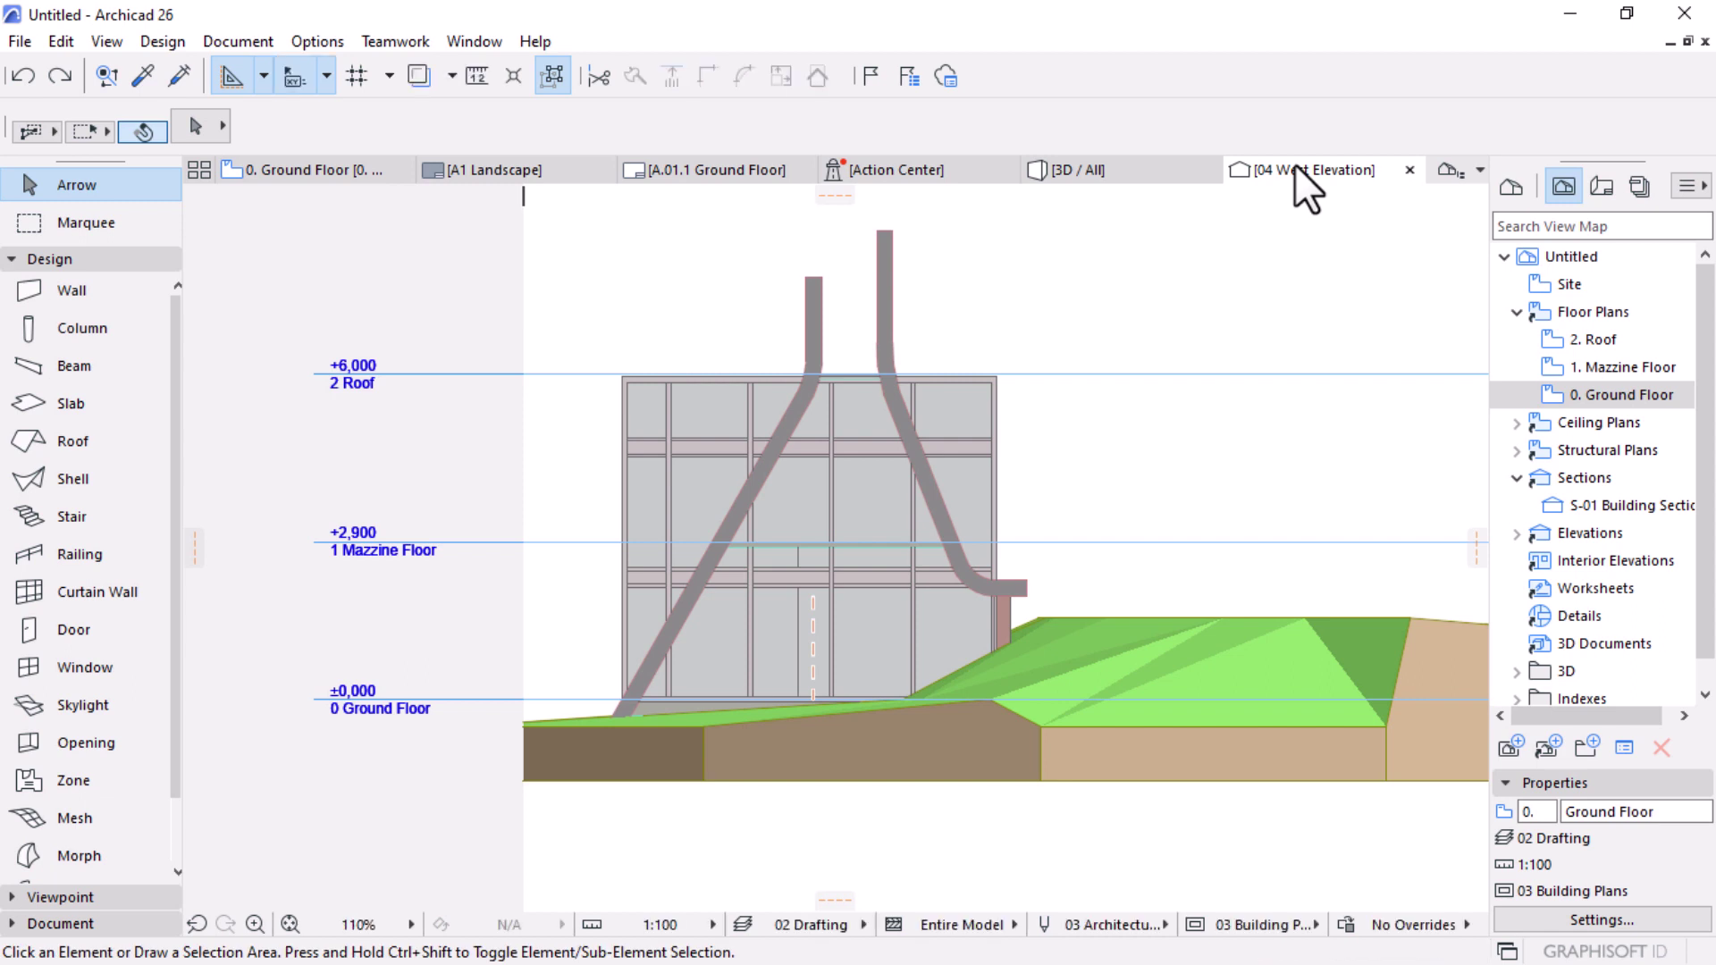
scroll(698, 518, up, 3)
click(898, 412)
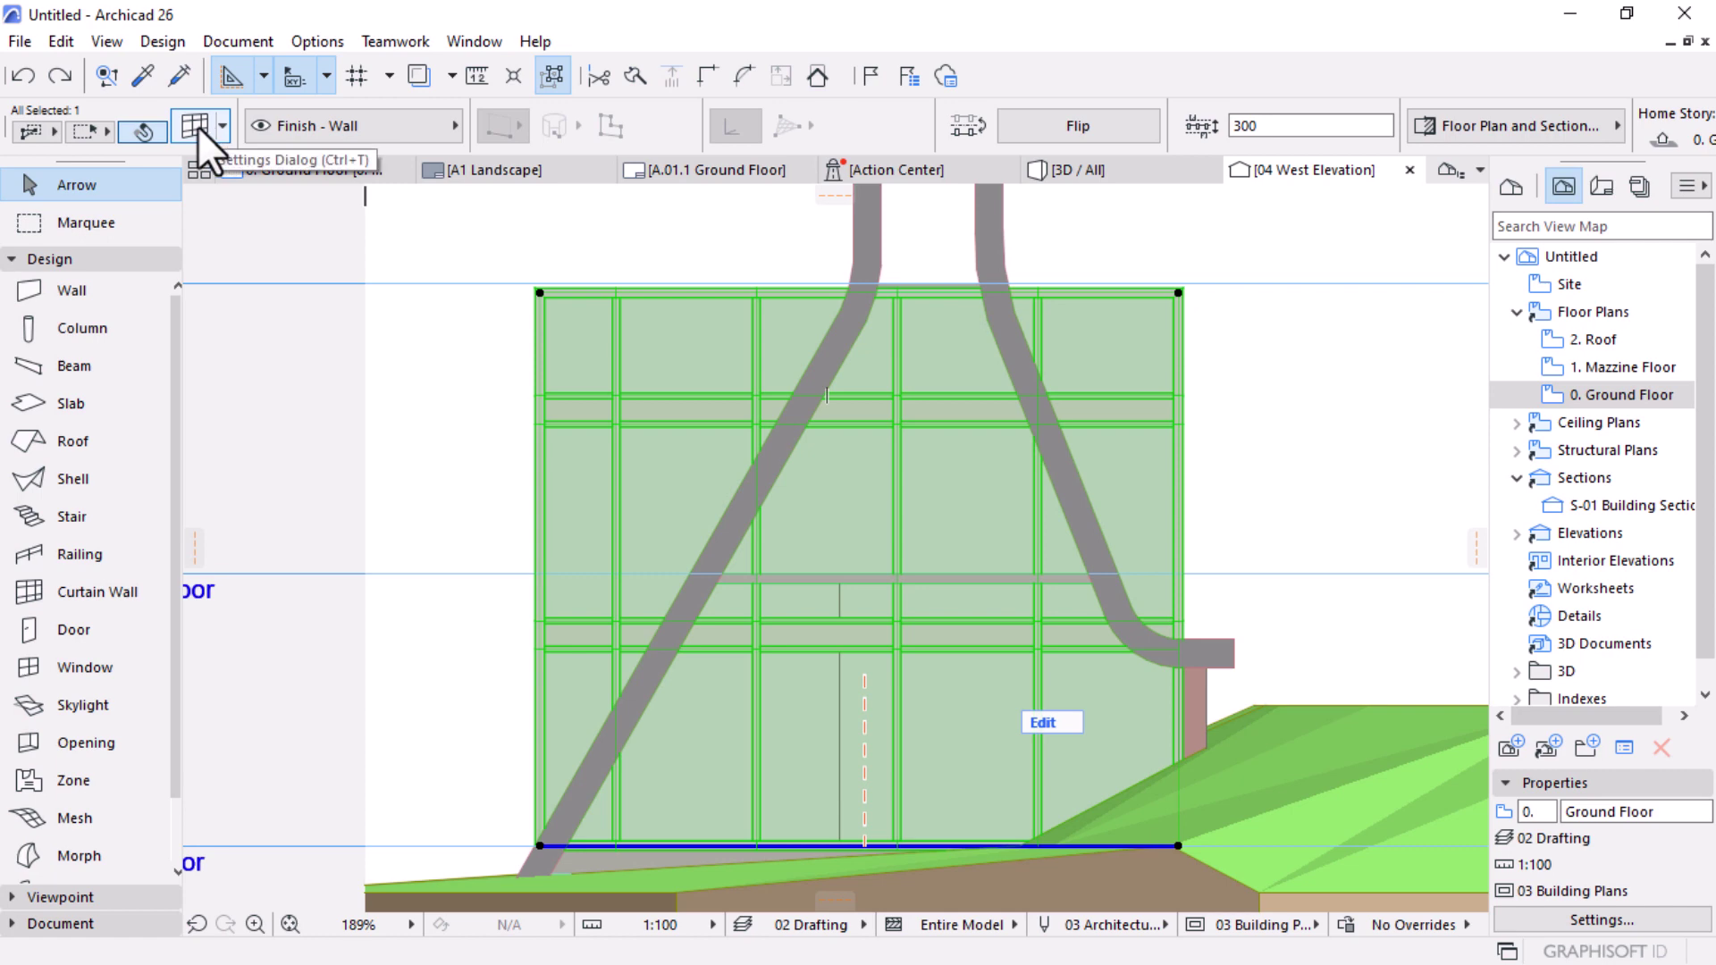
click(1052, 720)
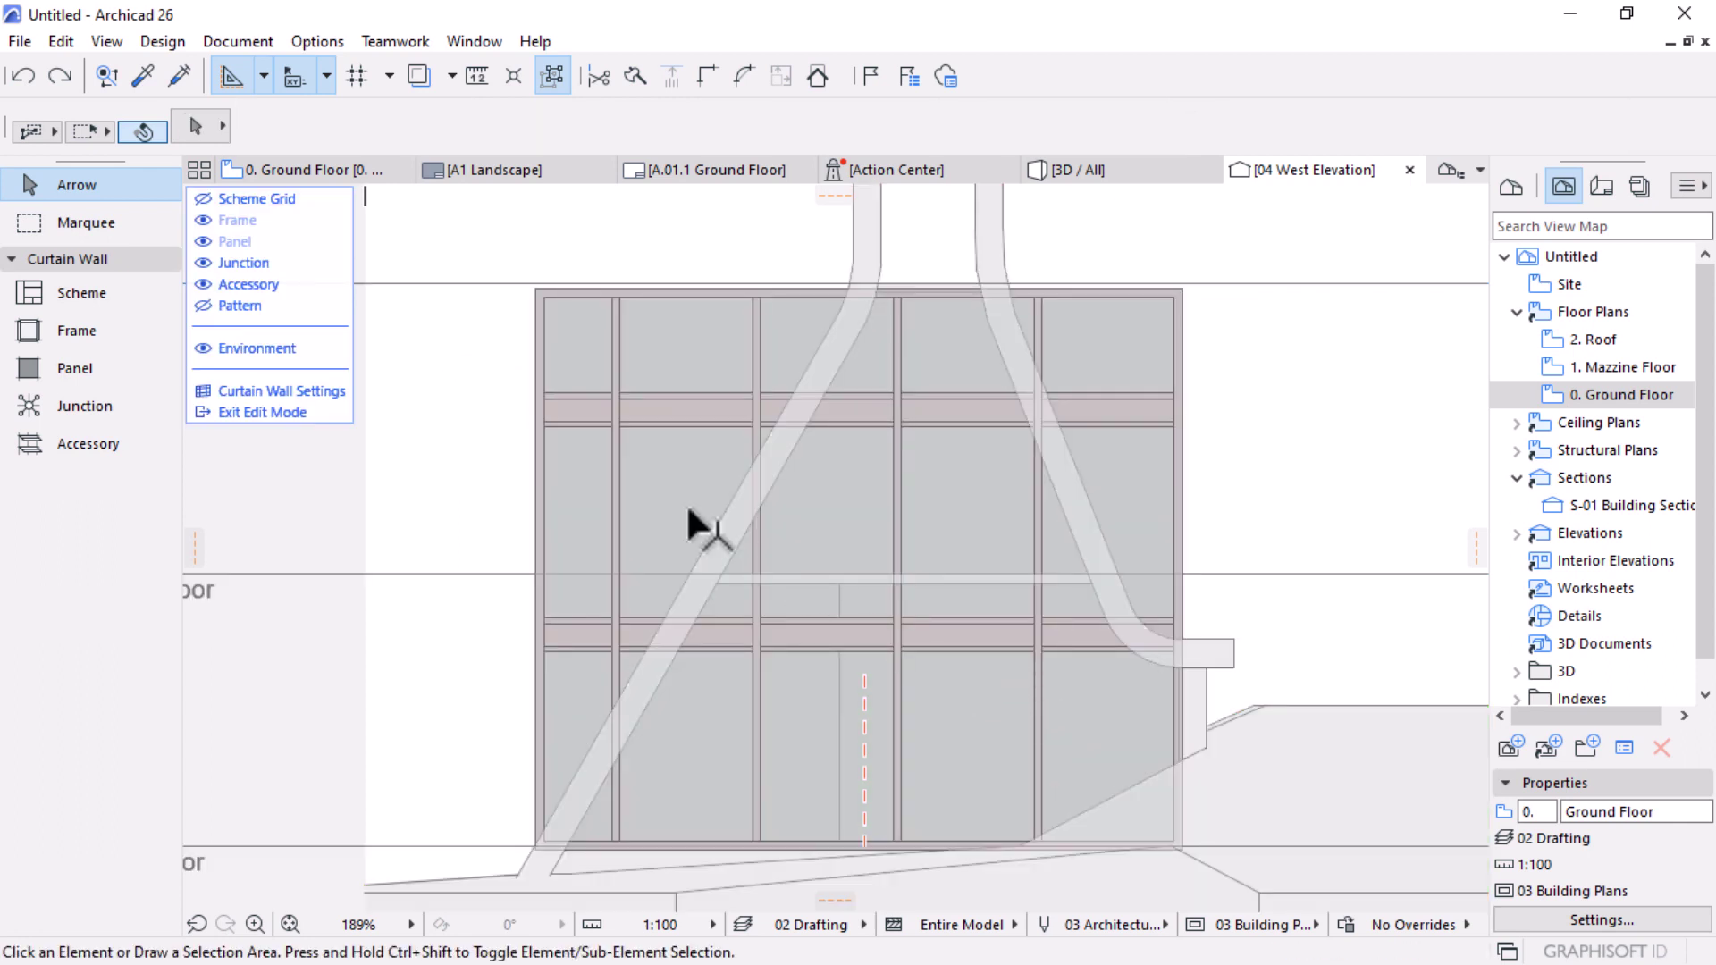
Step: Show the curtain wall's scheme grid and hide its frames, panels, junctions and accessories
click(202, 222)
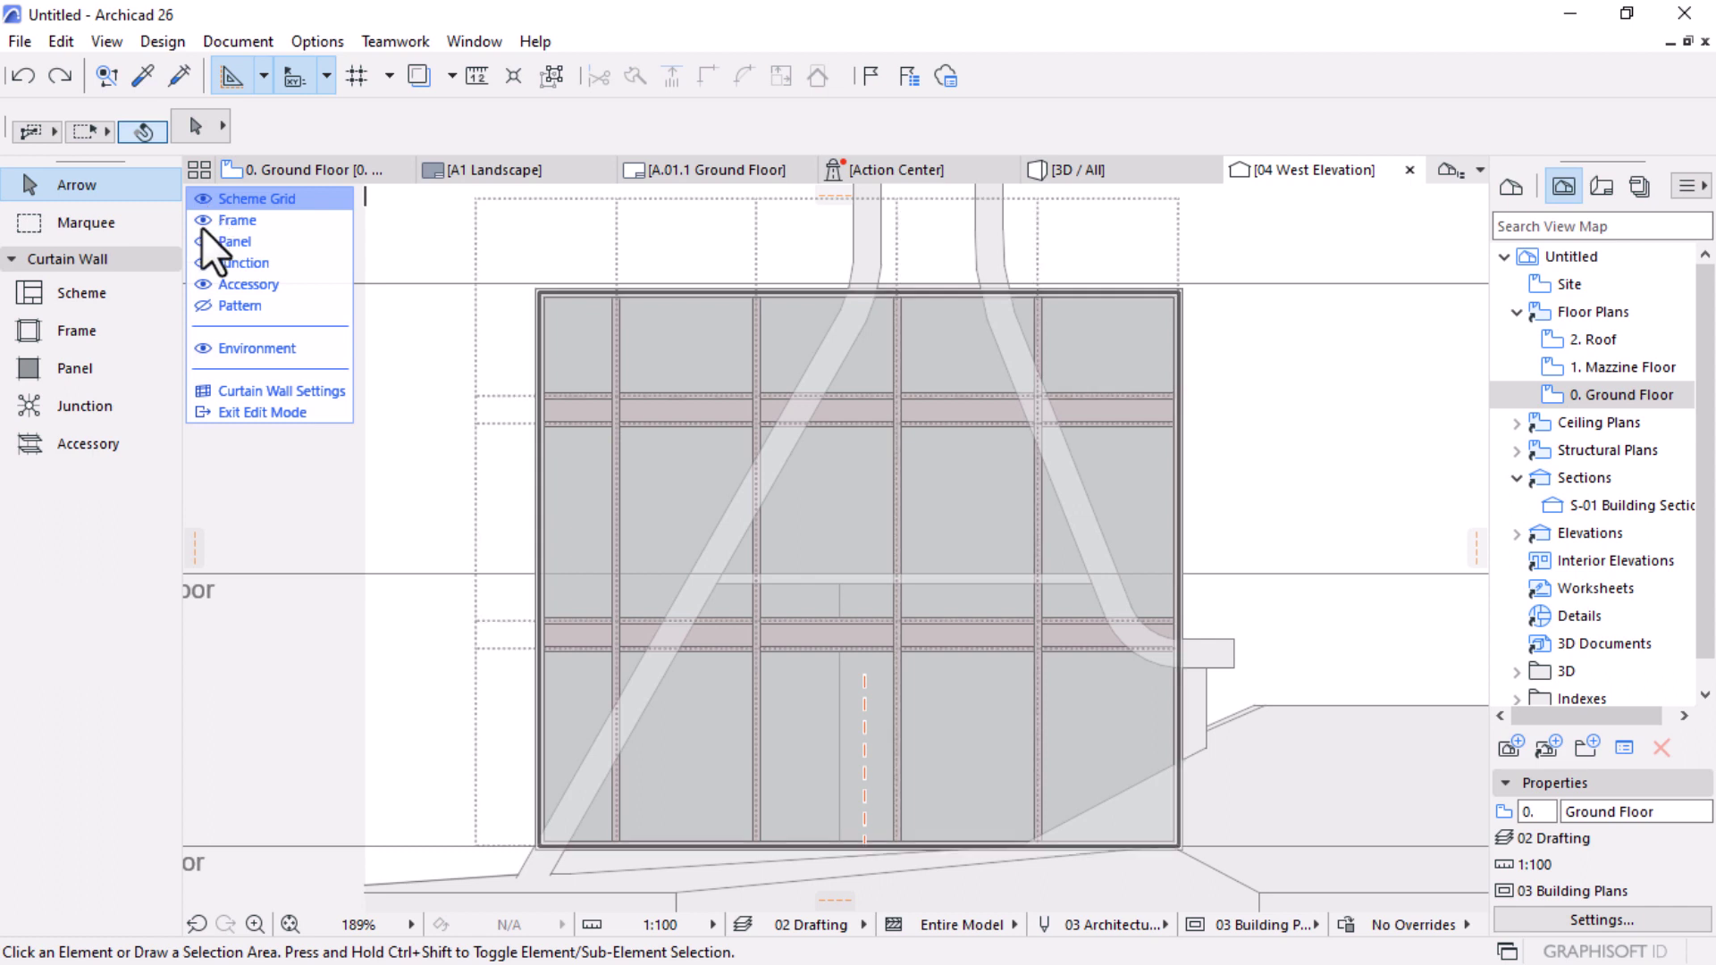
click(201, 242)
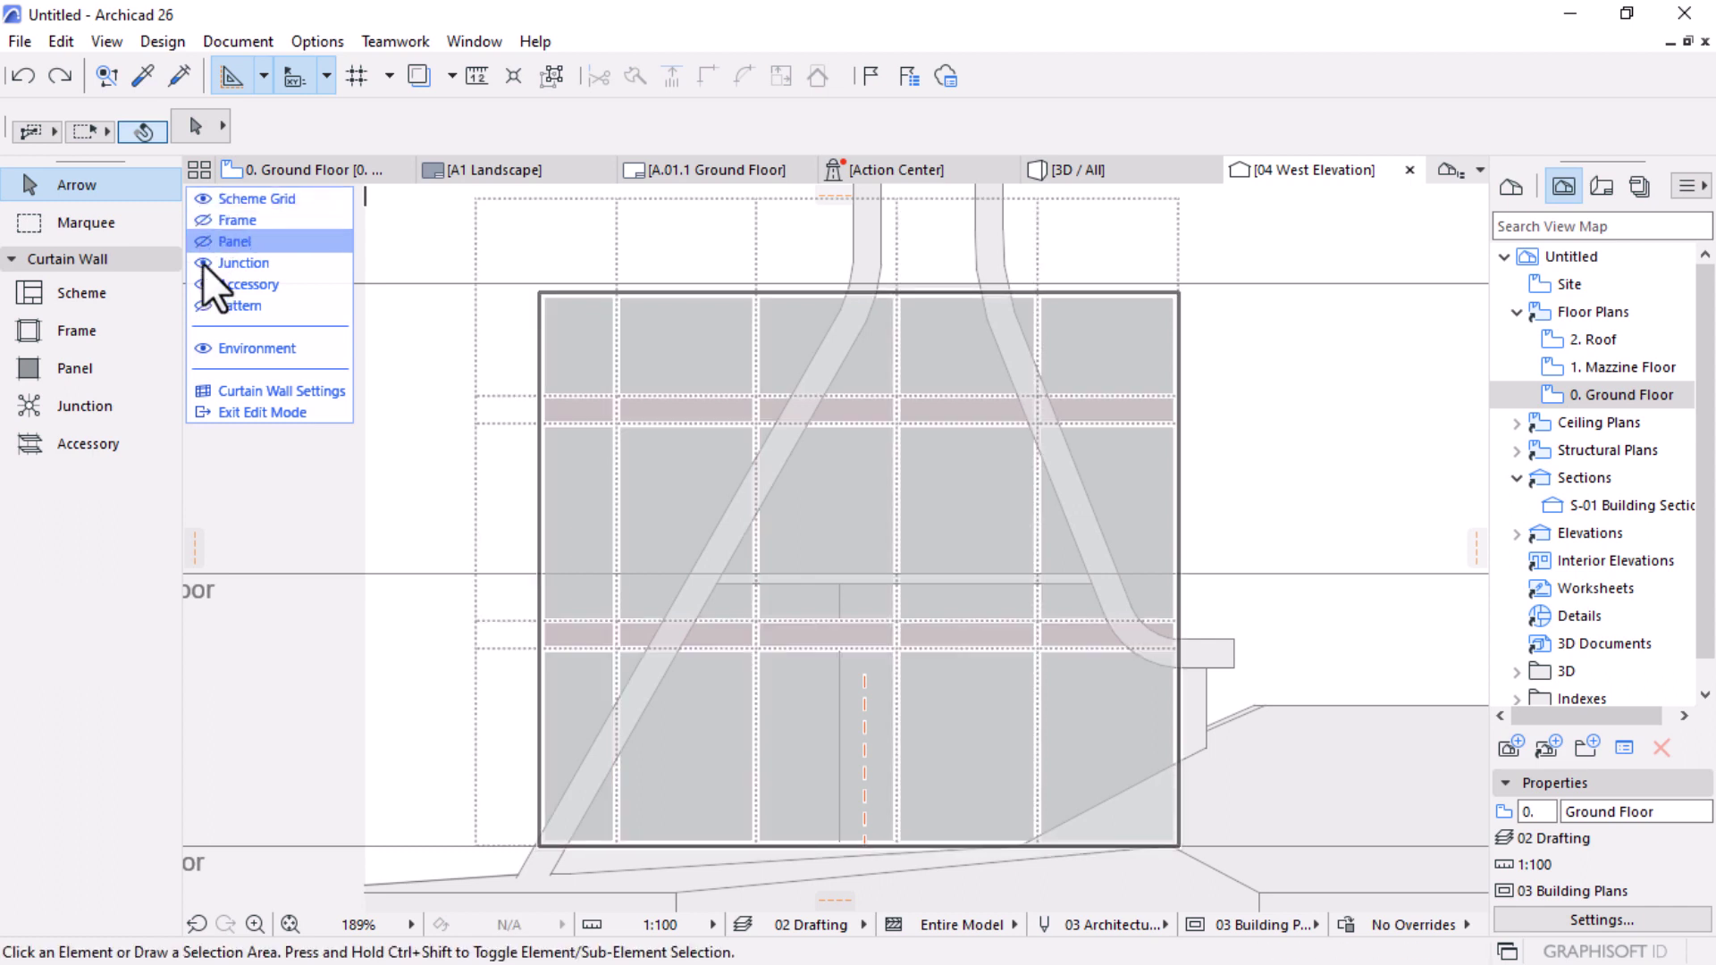
click(202, 262)
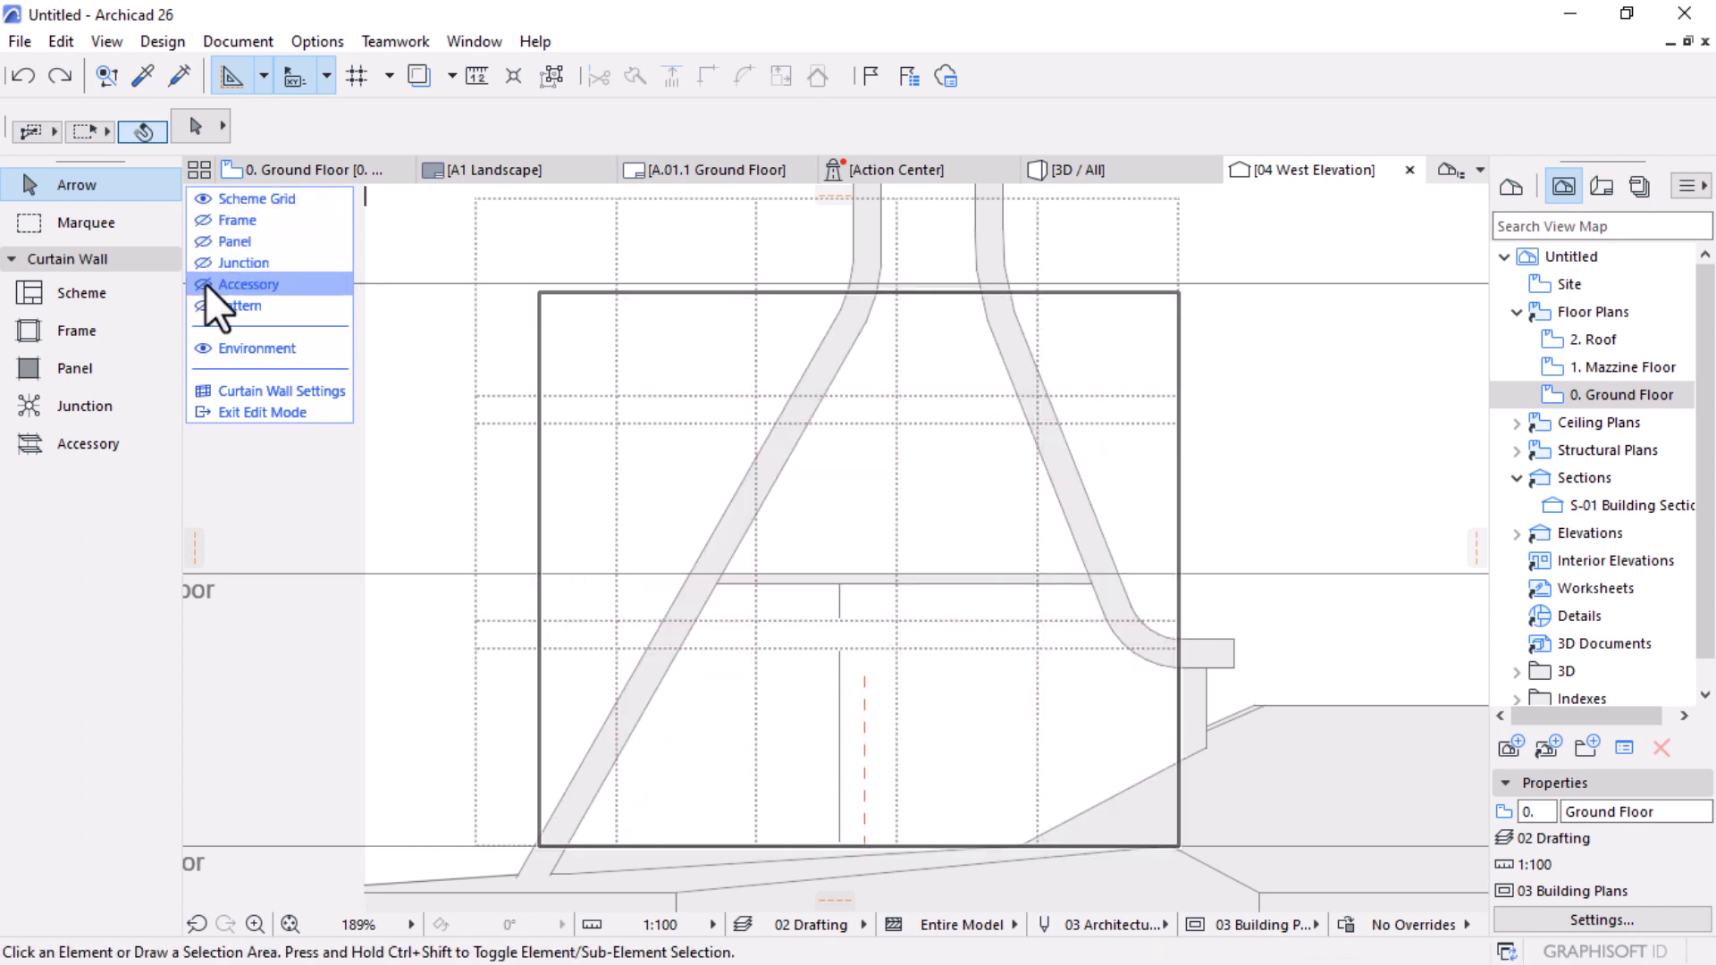
Step: Move the upper-left node of the curtain wall boundary along its top edge to the left roof shell's inner face
scroll(1137, 436, down, 3)
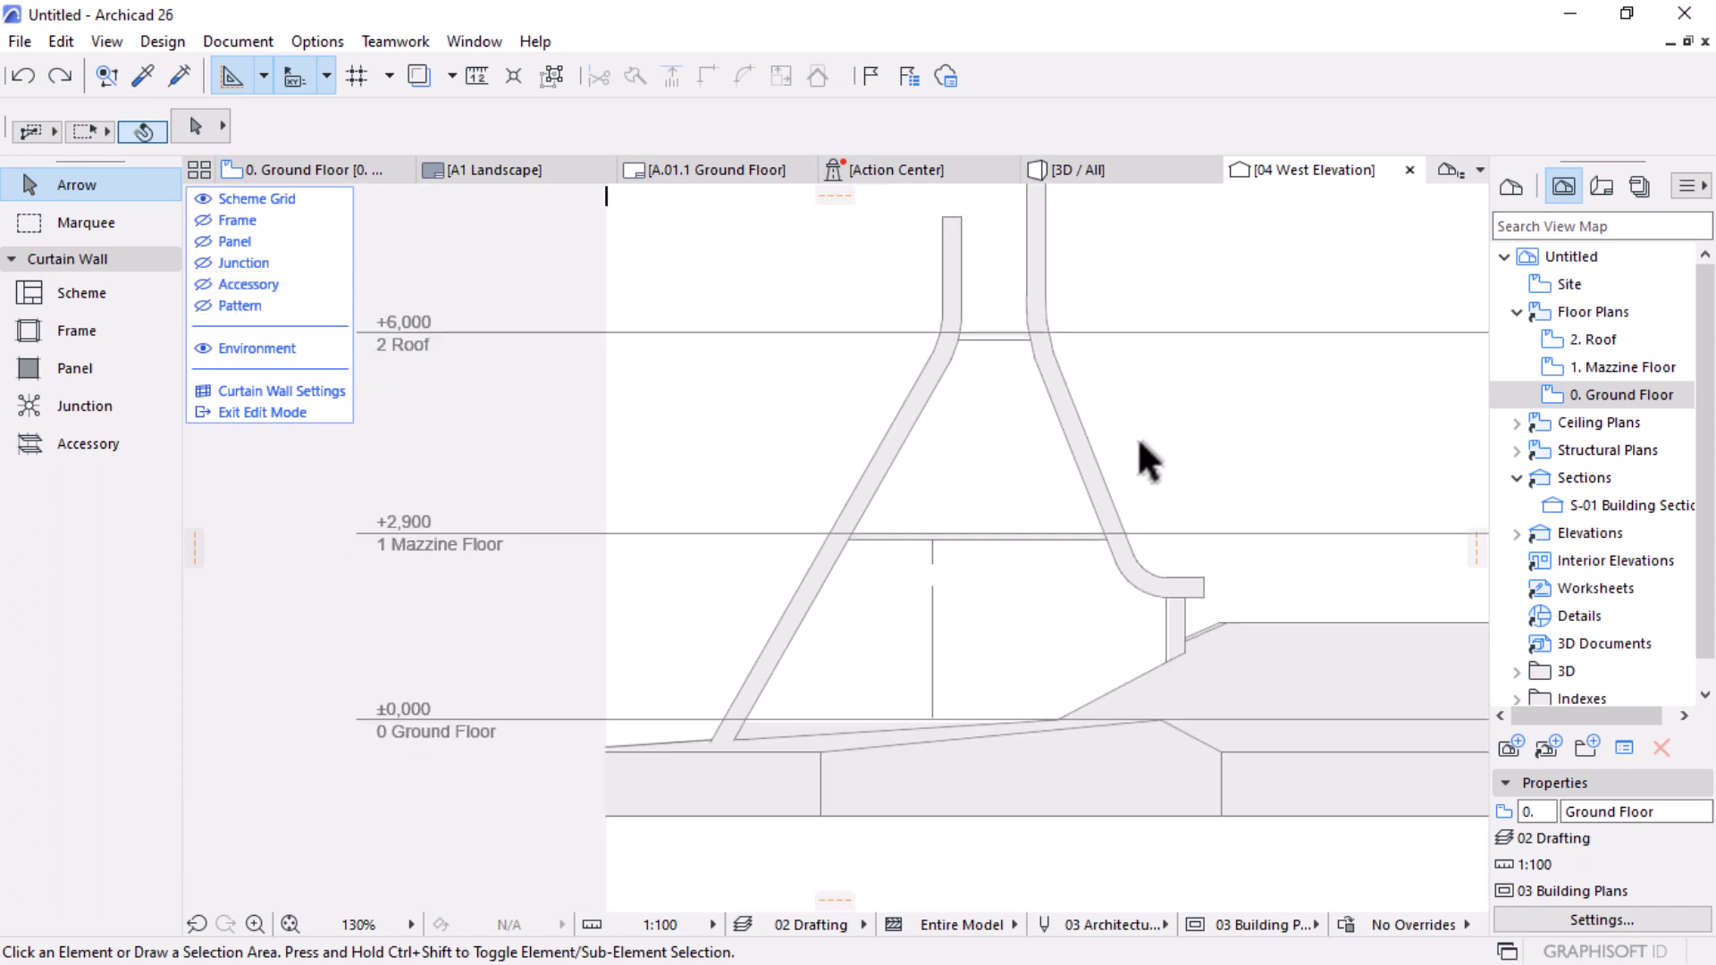
scroll(1135, 337, up, 3)
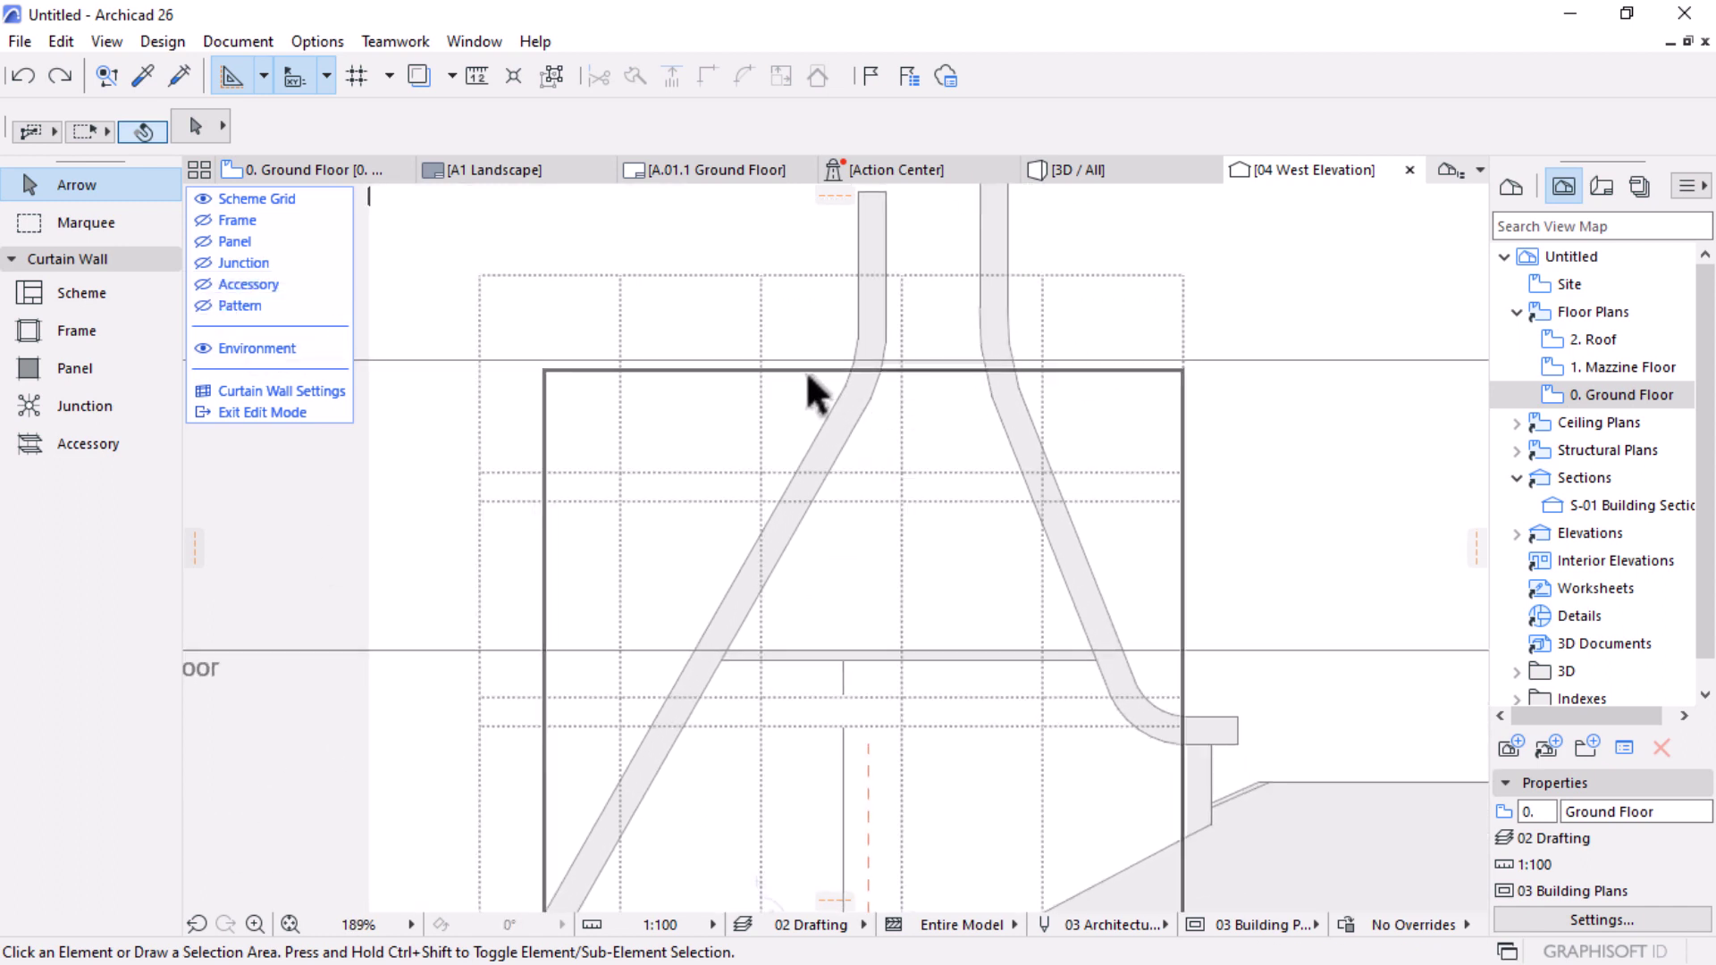
click(658, 364)
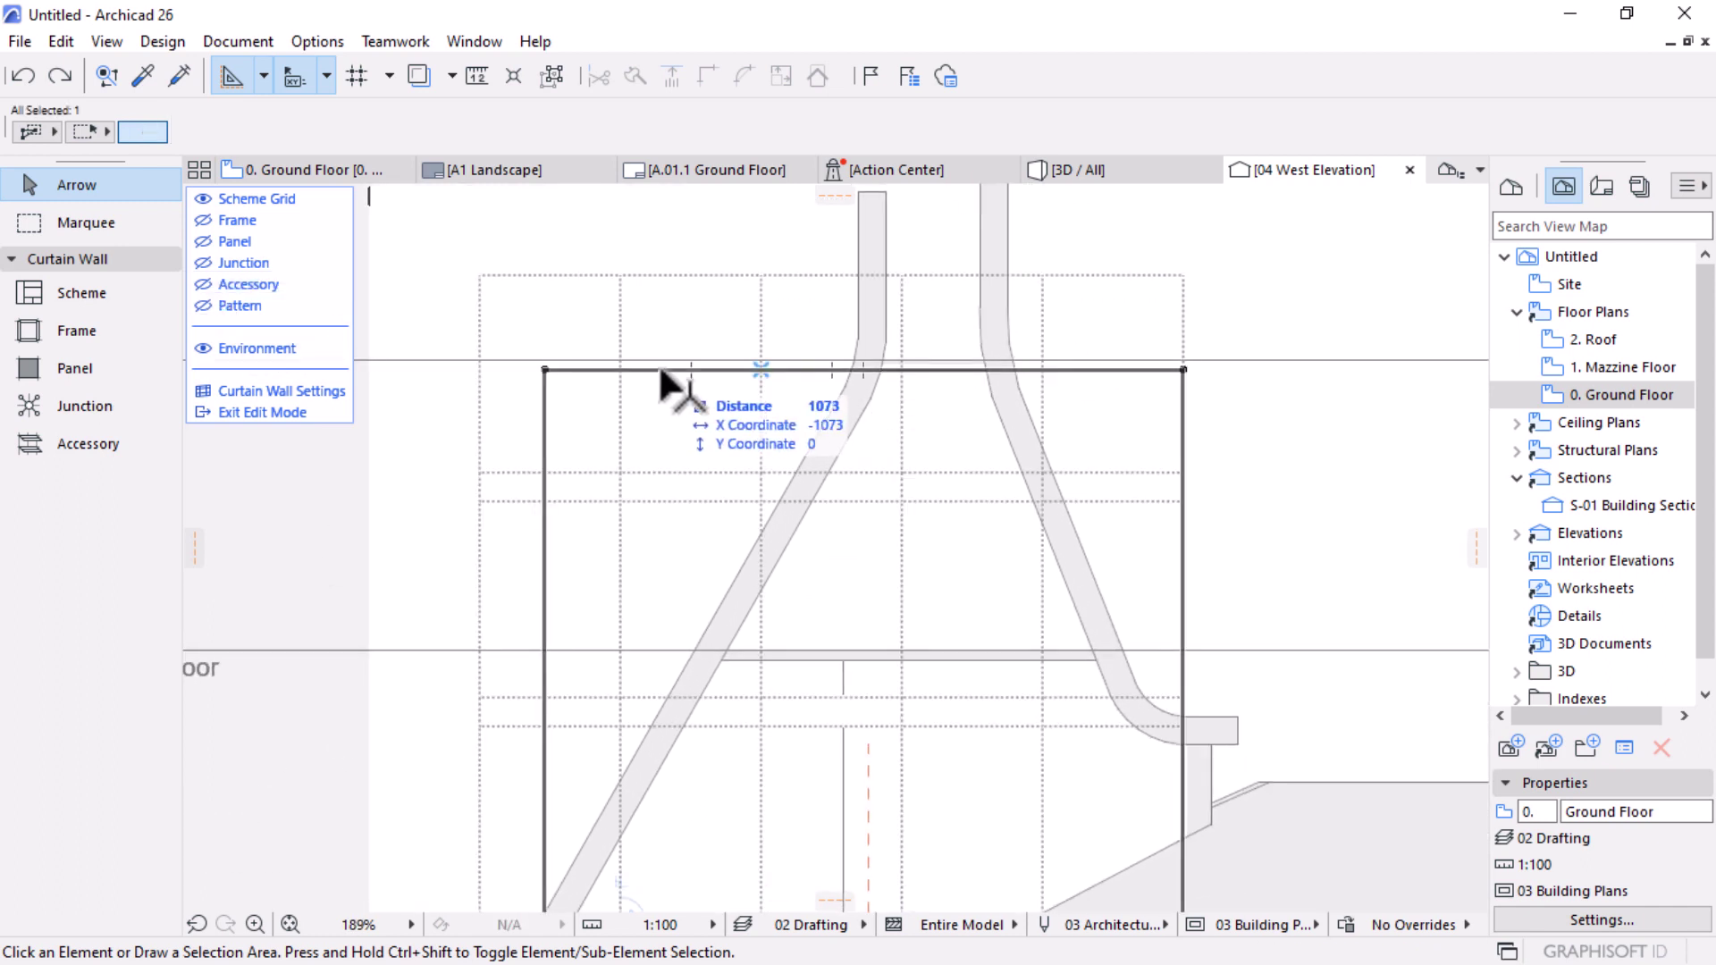
scroll(505, 330, up, 3)
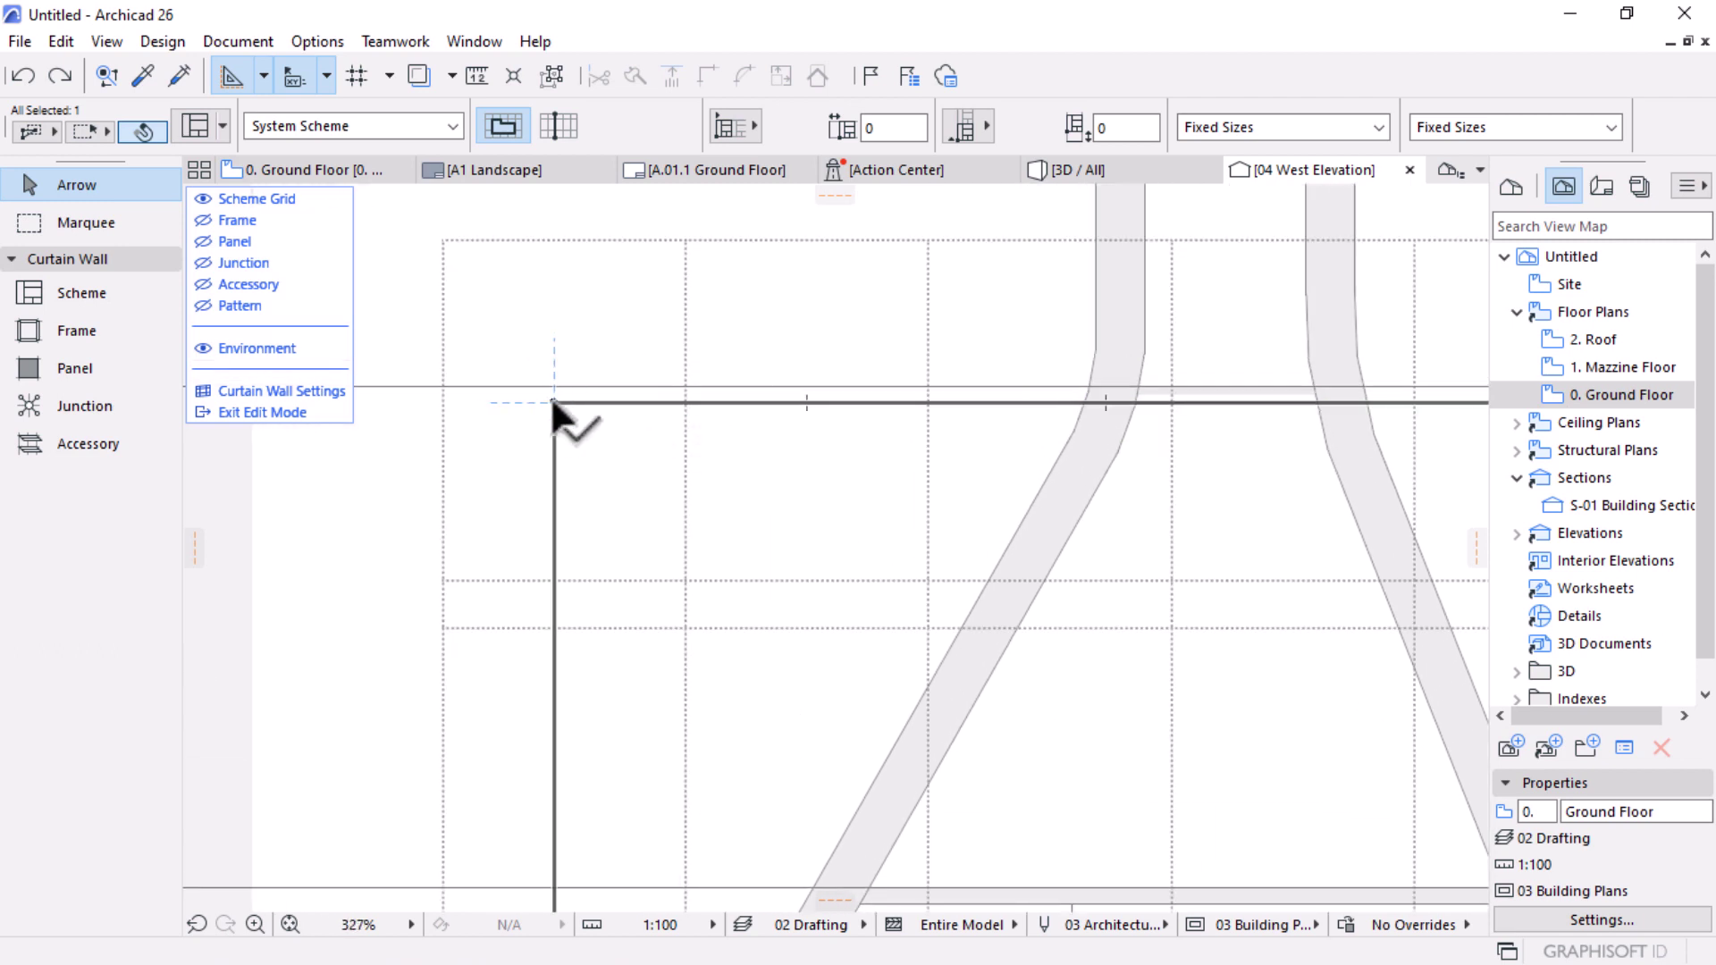
click(552, 402)
scroll(1178, 400, up, 3)
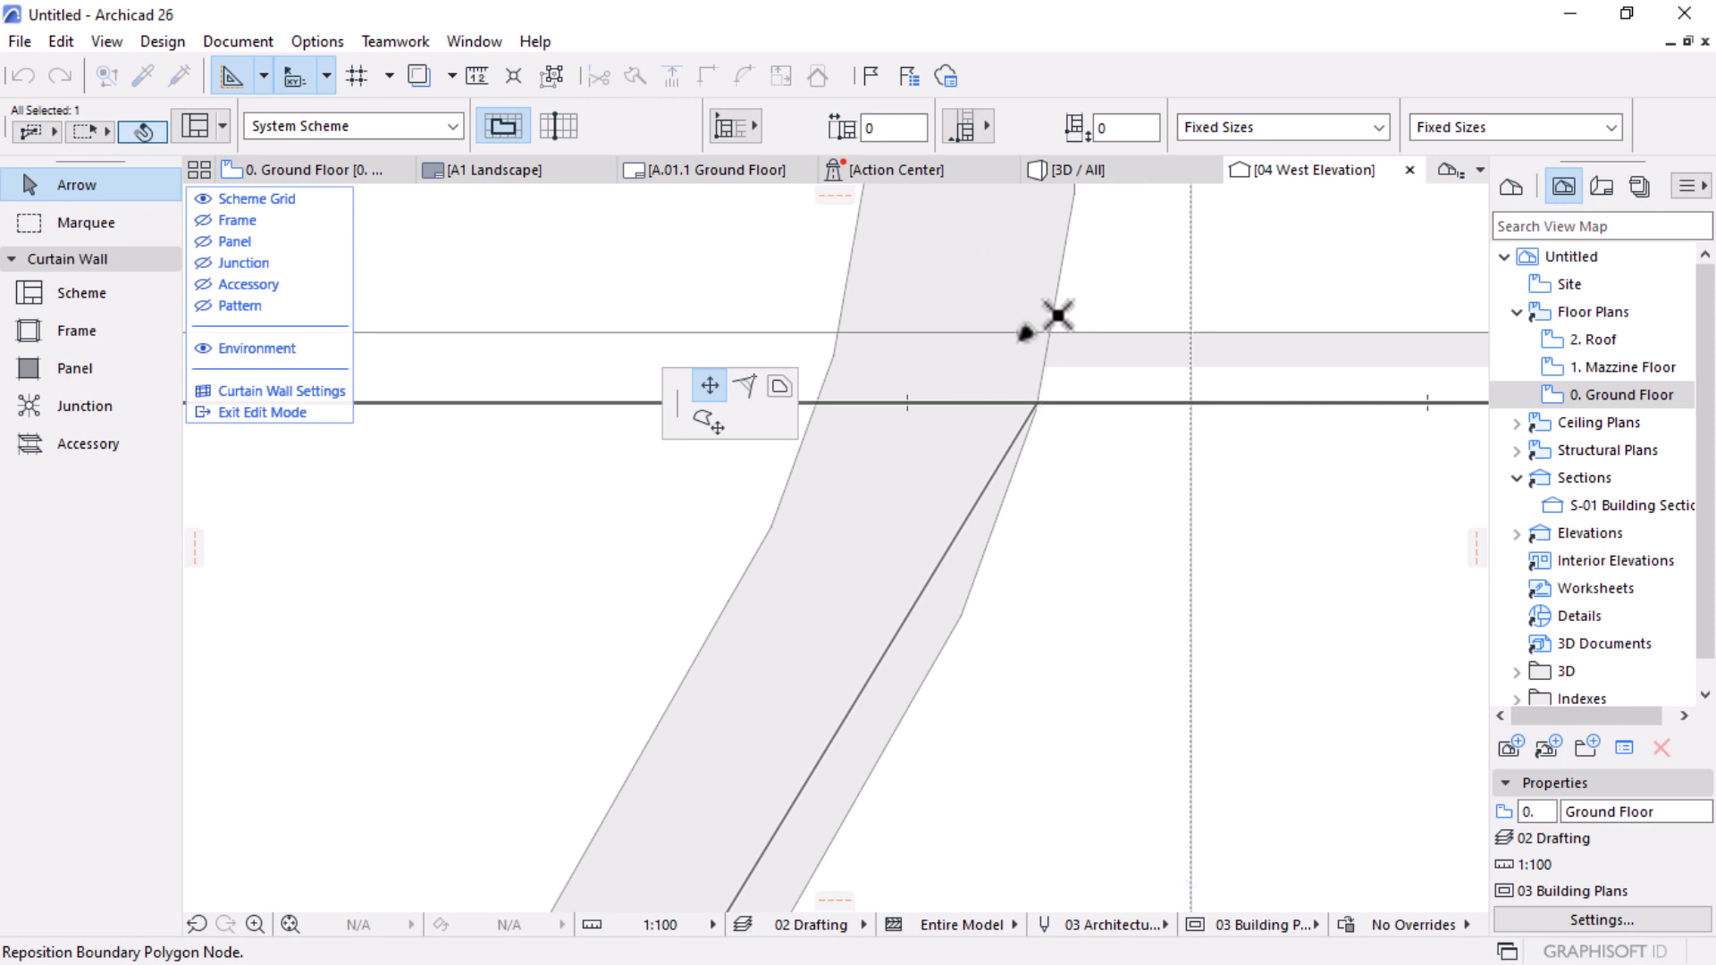
click(1057, 314)
Step: Insert a new node in the sloping left boundary edge at the bend of the left shell's inner face
scroll(977, 372, down, 5)
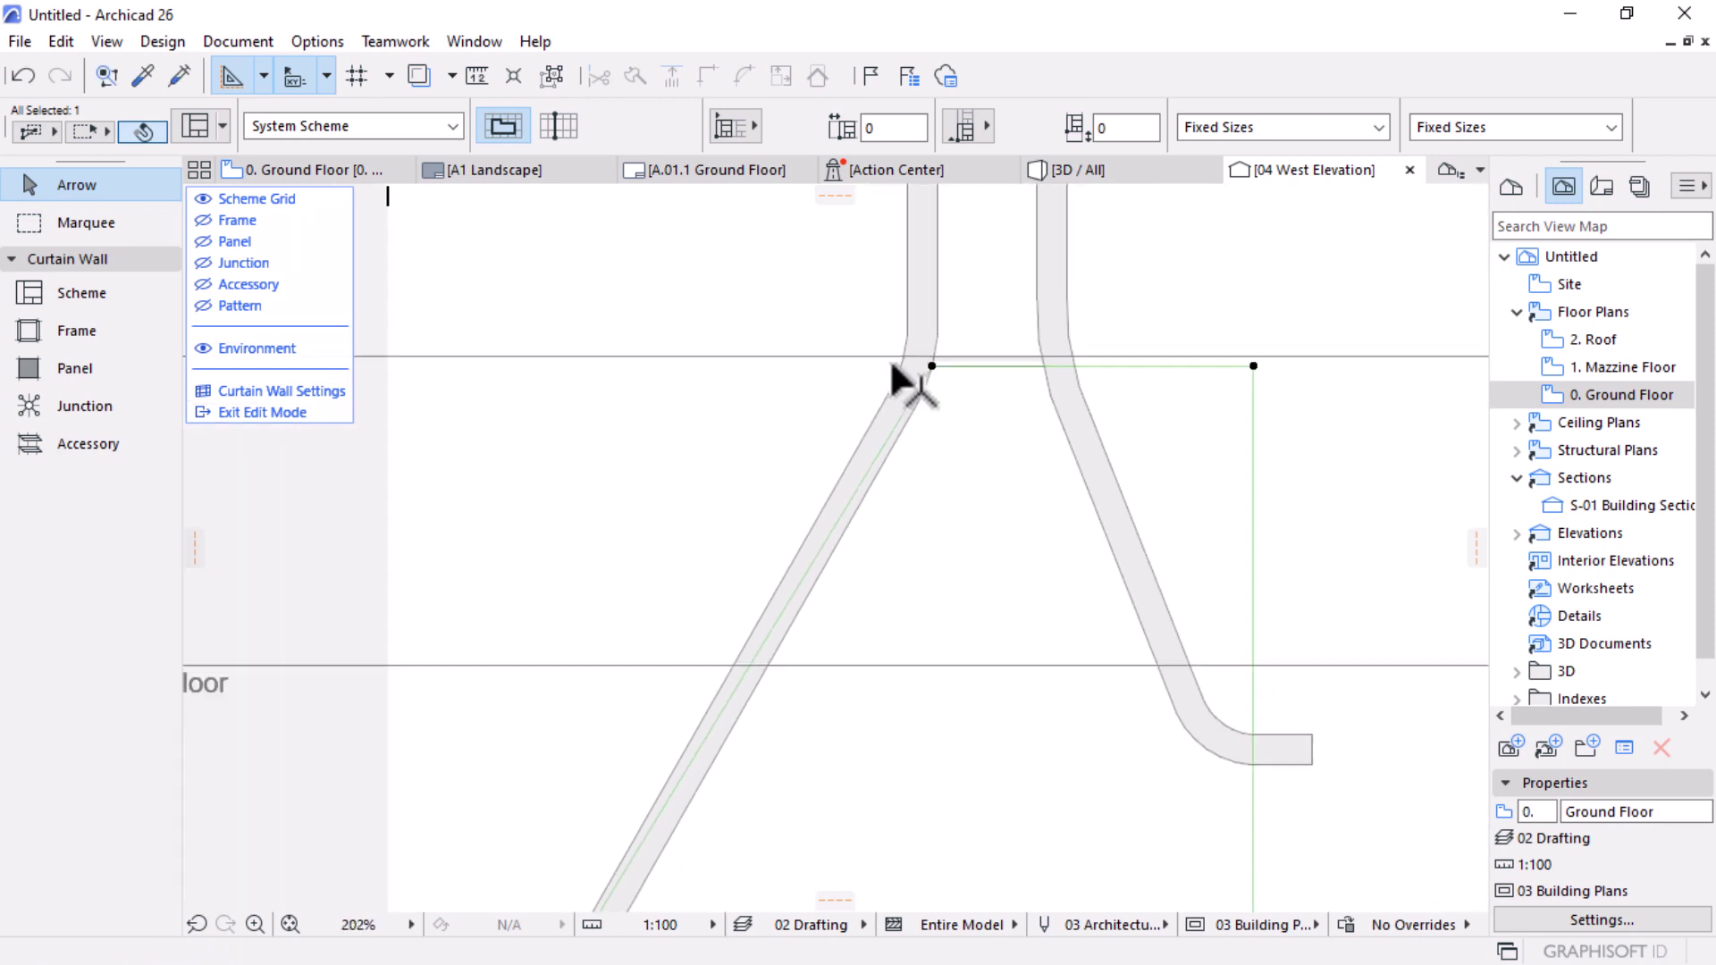
scroll(897, 375, down, 3)
scroll(912, 420, up, 10)
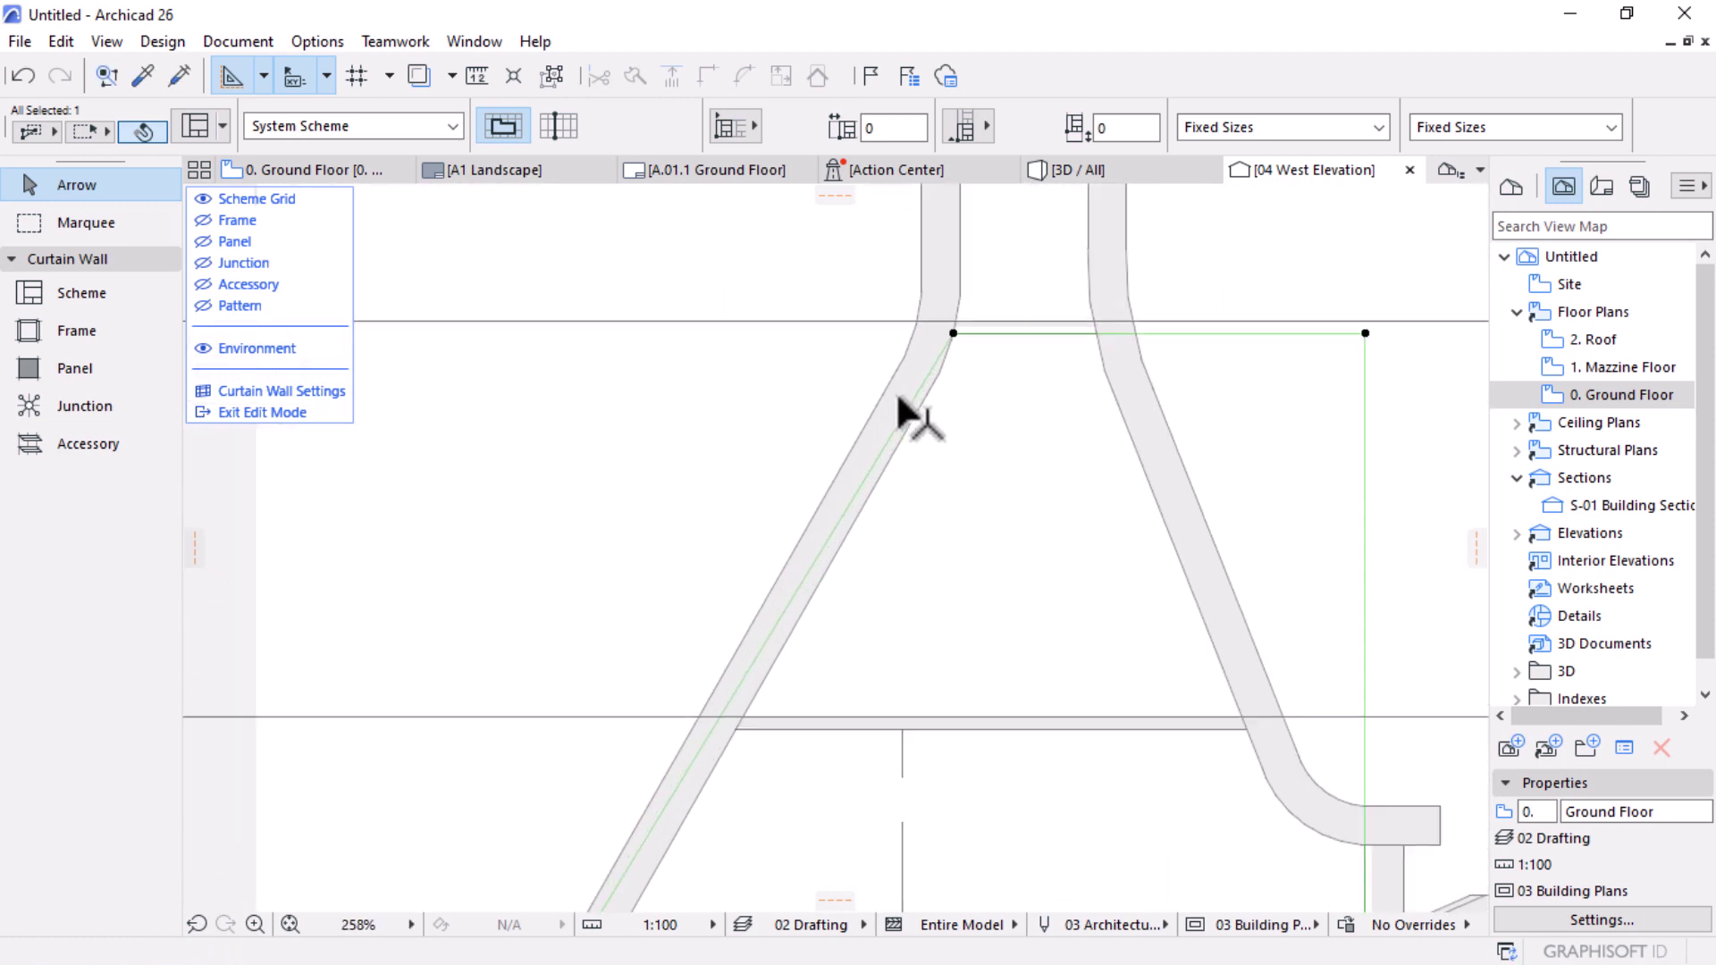
scroll(977, 518, up, 2)
scroll(1091, 325, down, 1)
scroll(1073, 364, up, 2)
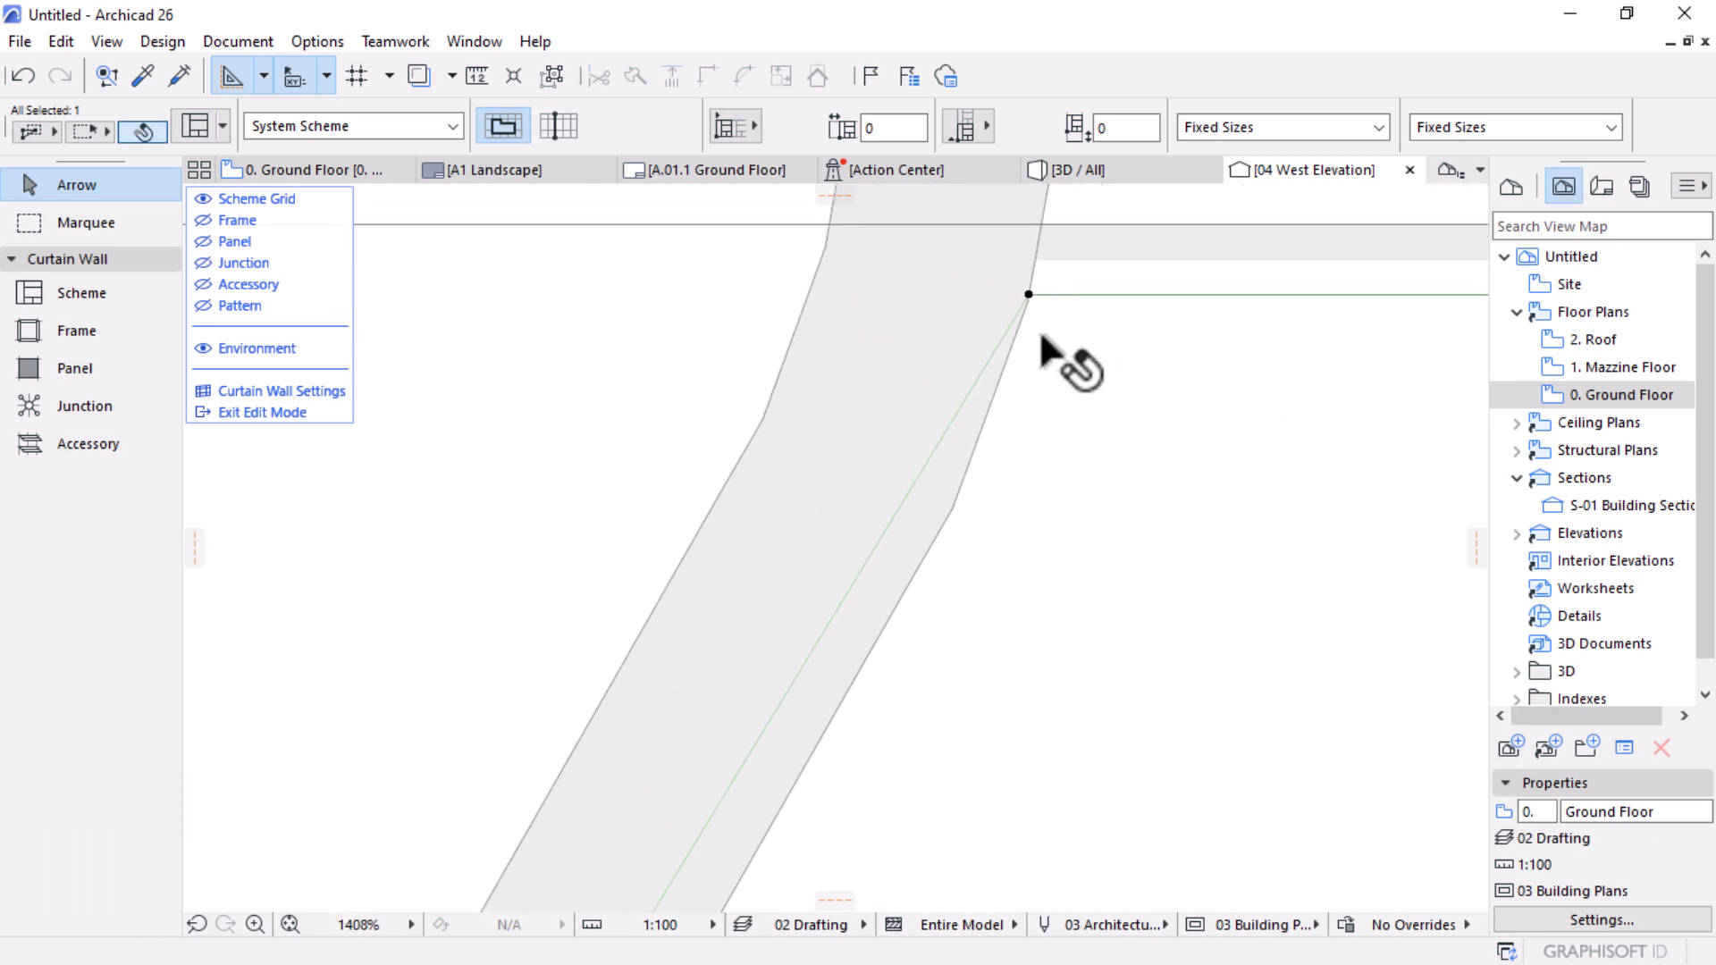
scroll(1027, 371, up, 1)
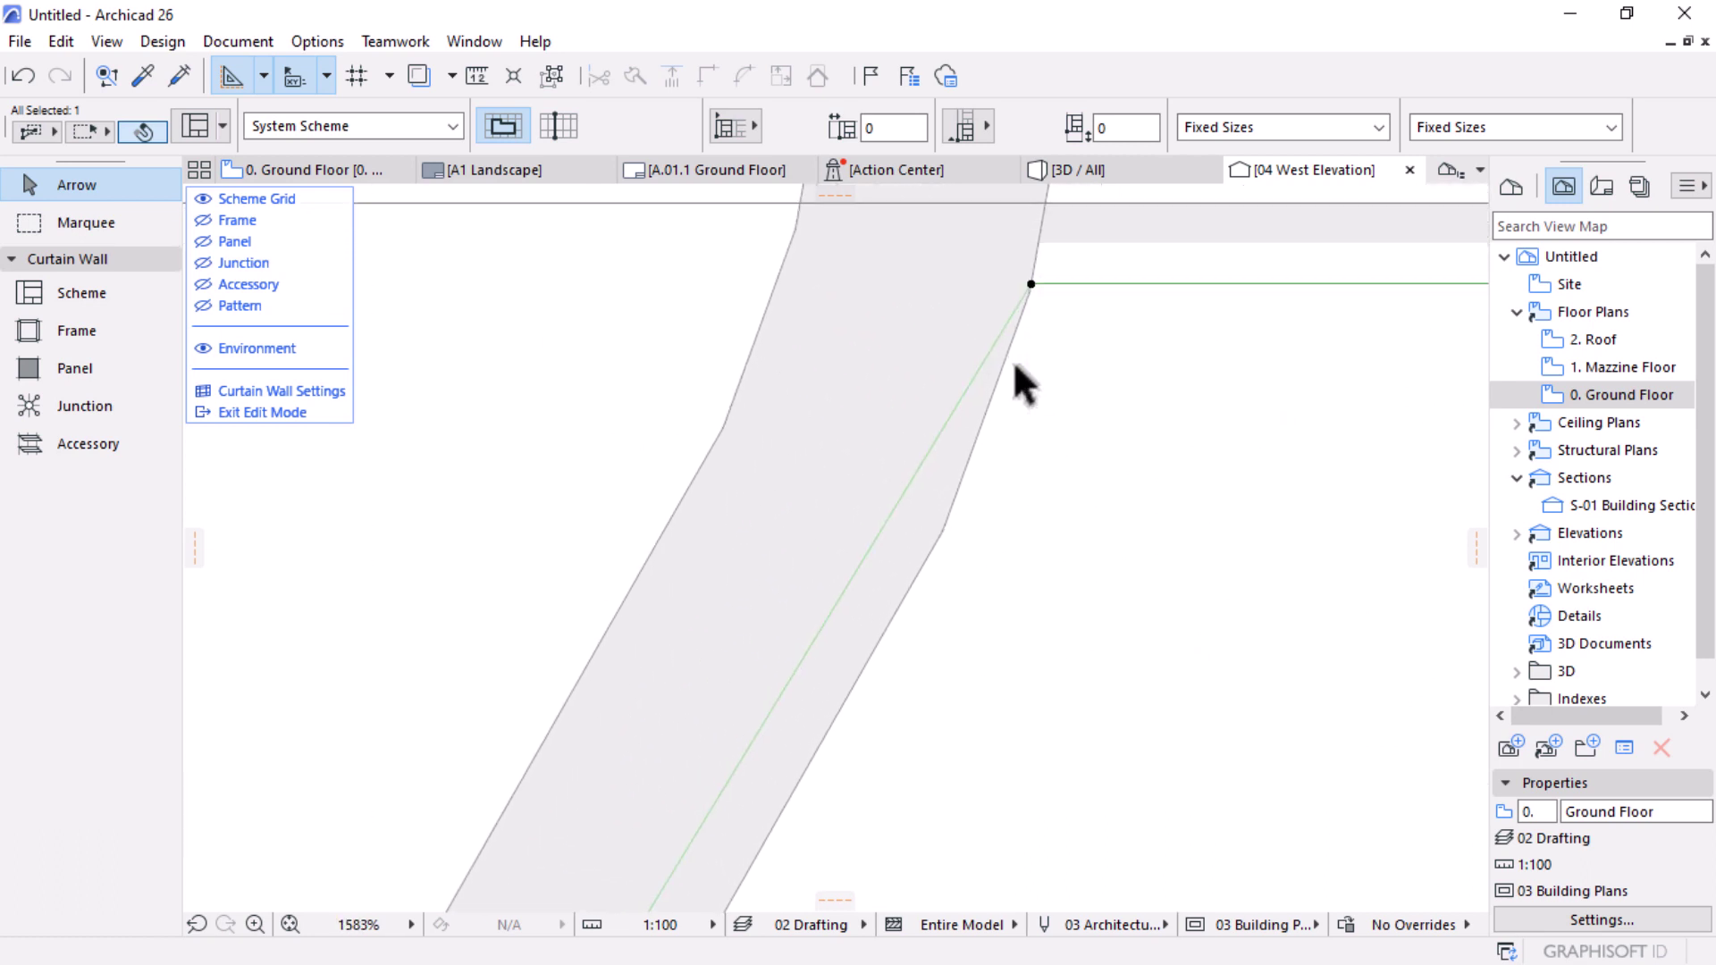
click(905, 474)
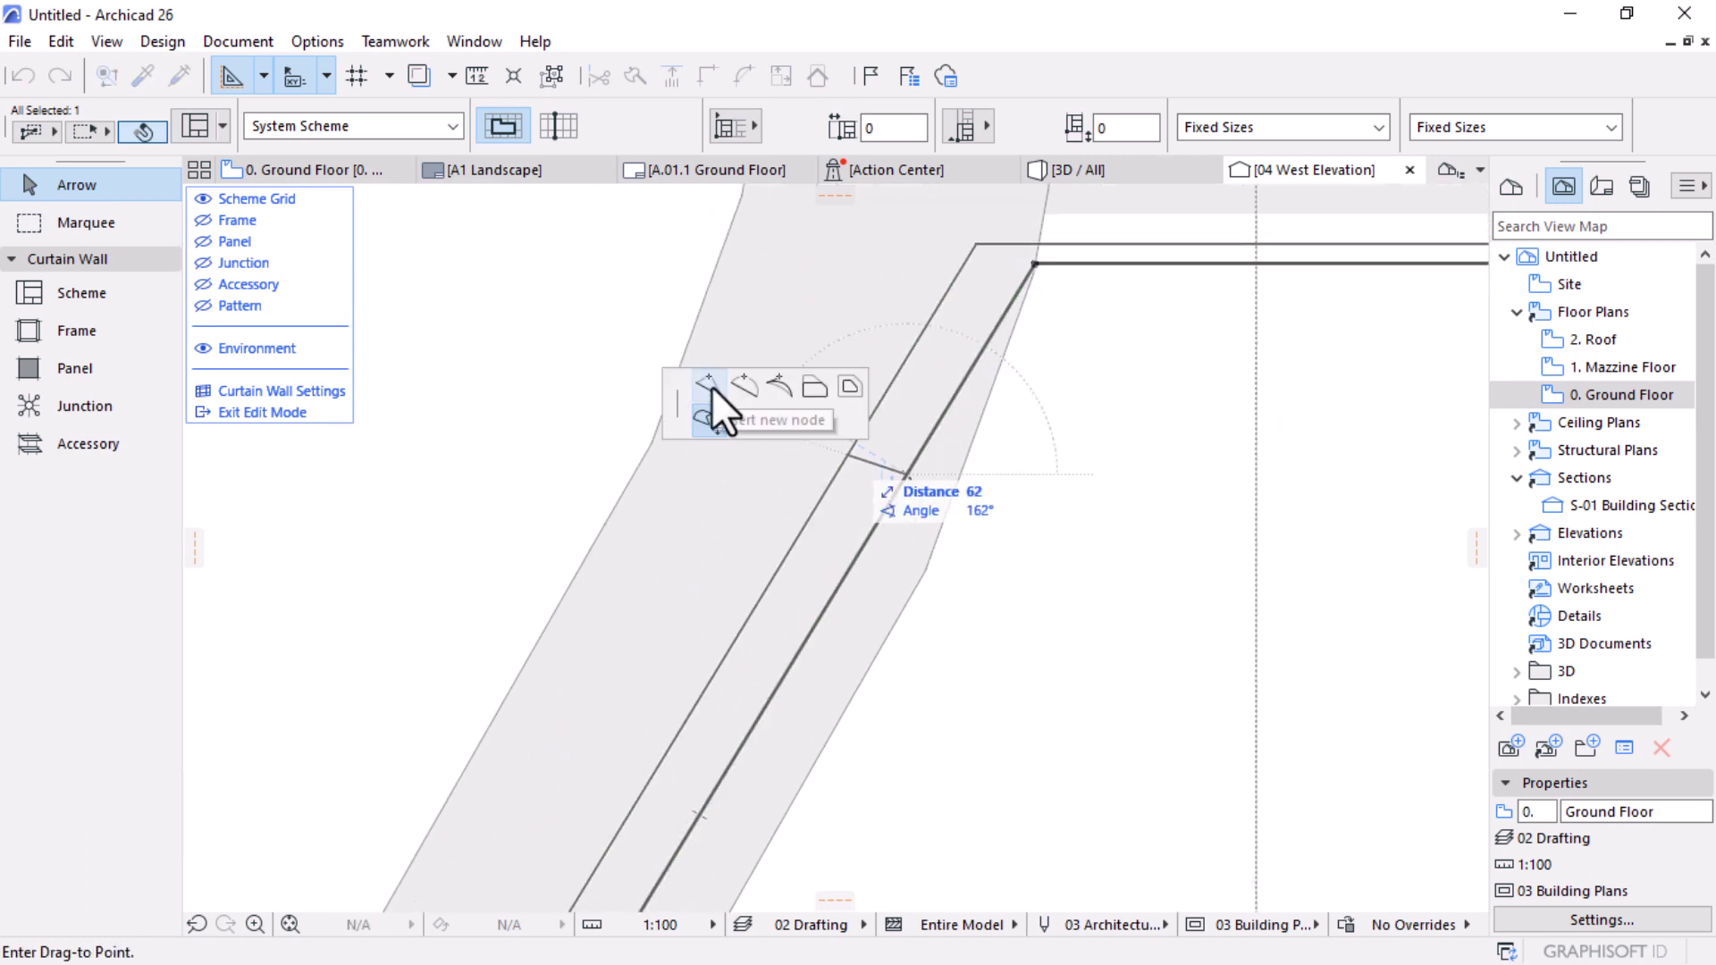
click(708, 386)
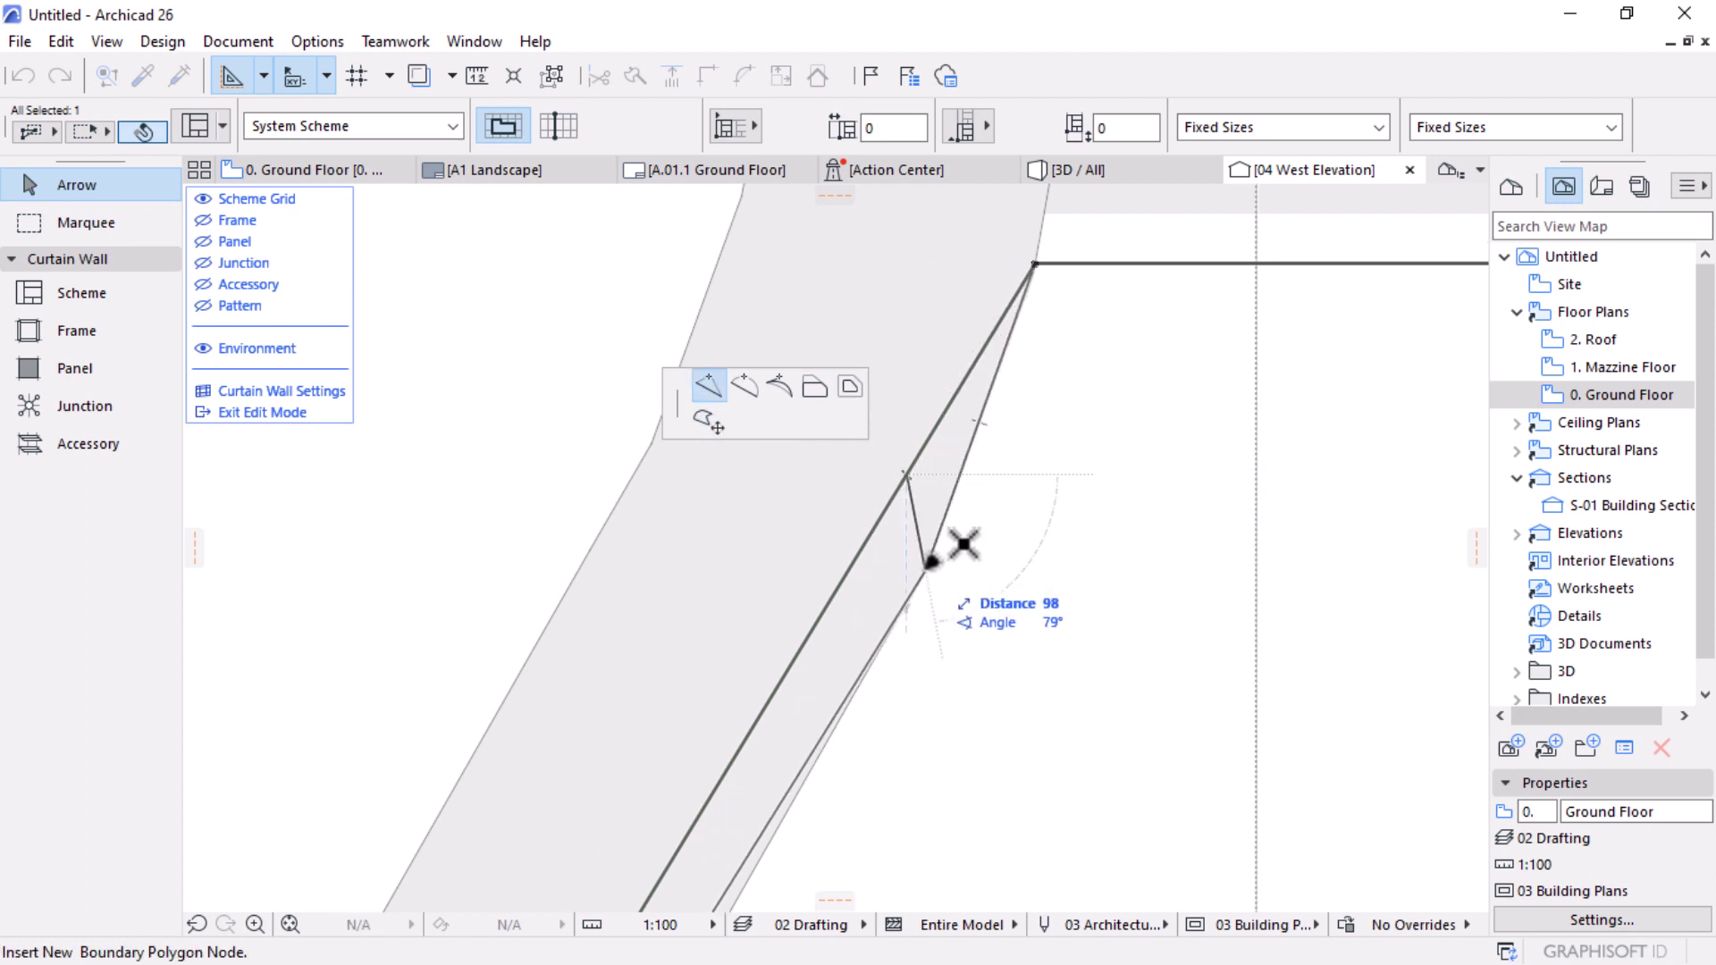
click(1019, 312)
Step: Move the lower-left node of the curtain wall boundary along its bottom edge to the left roof shell's inner face
scroll(1019, 331, down, 7)
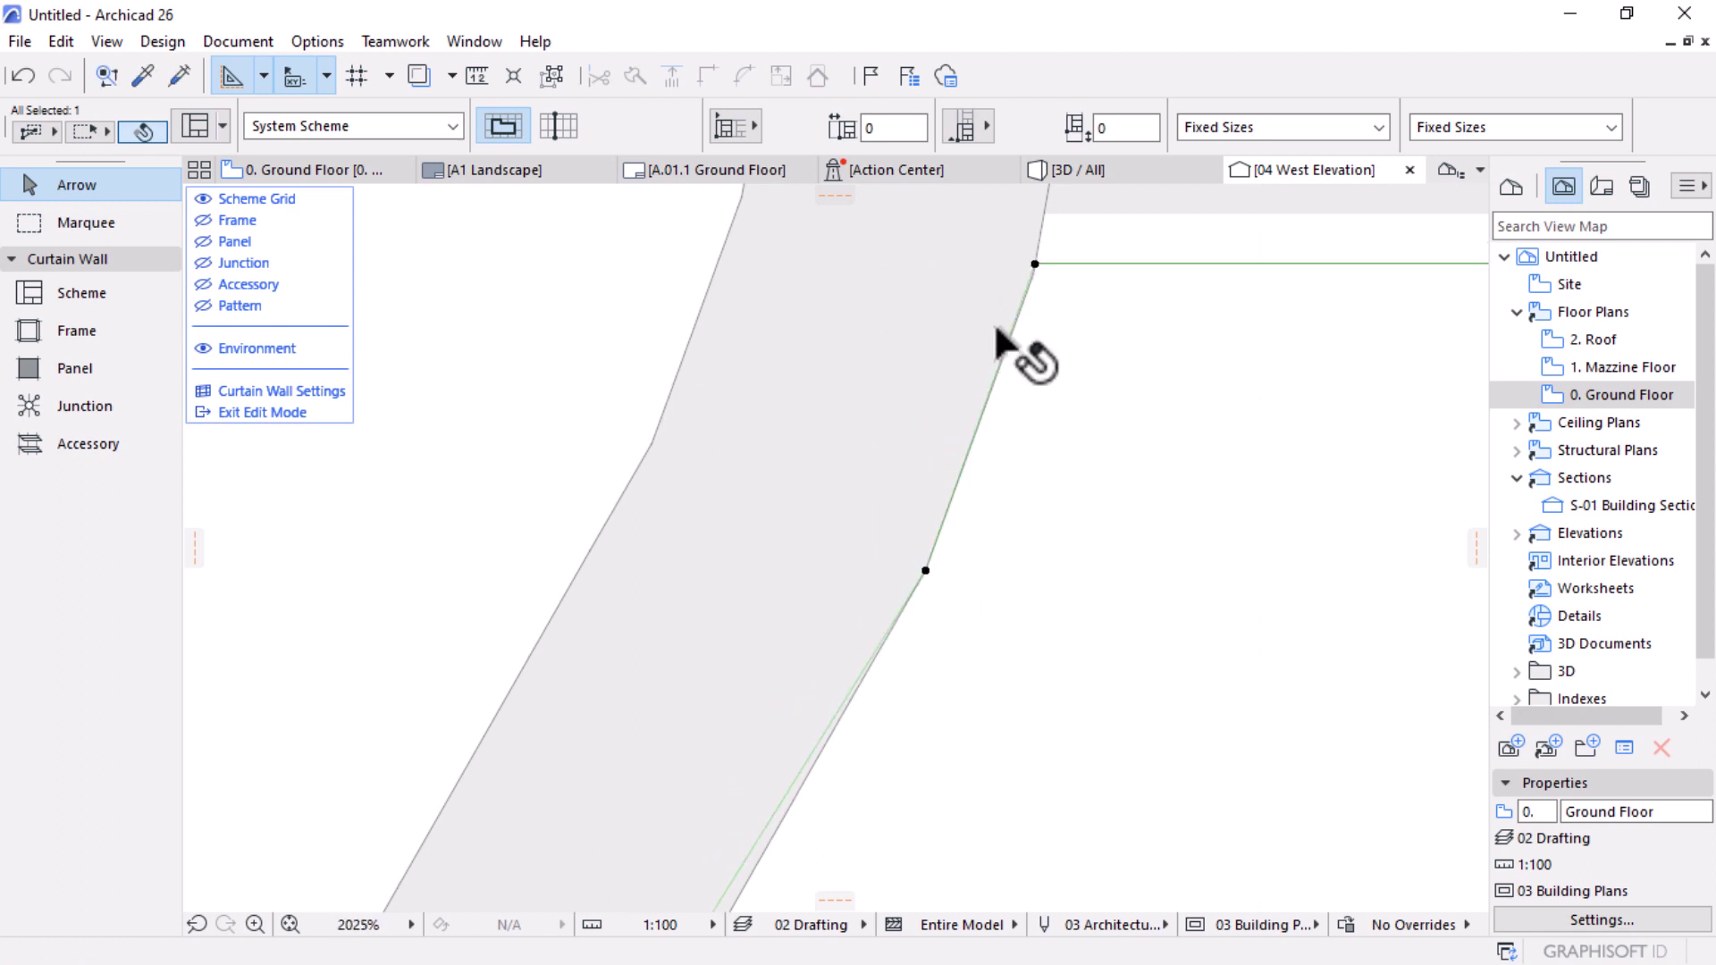
scroll(858, 644, up, 3)
scroll(855, 636, up, 3)
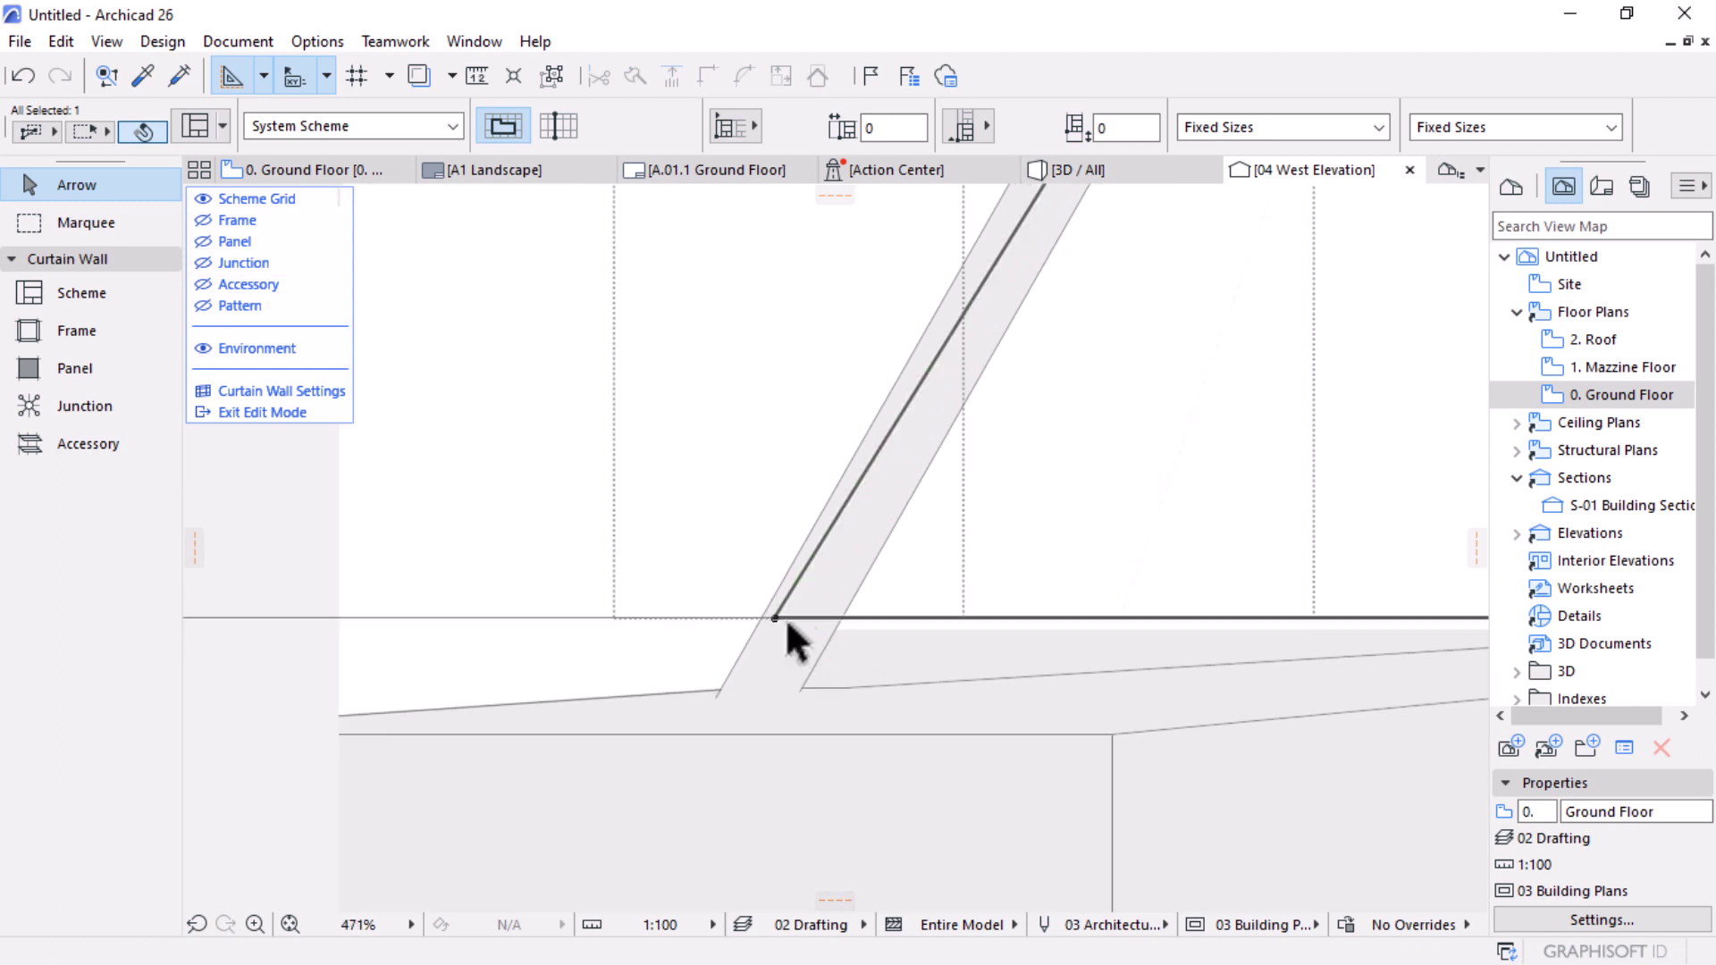
click(776, 617)
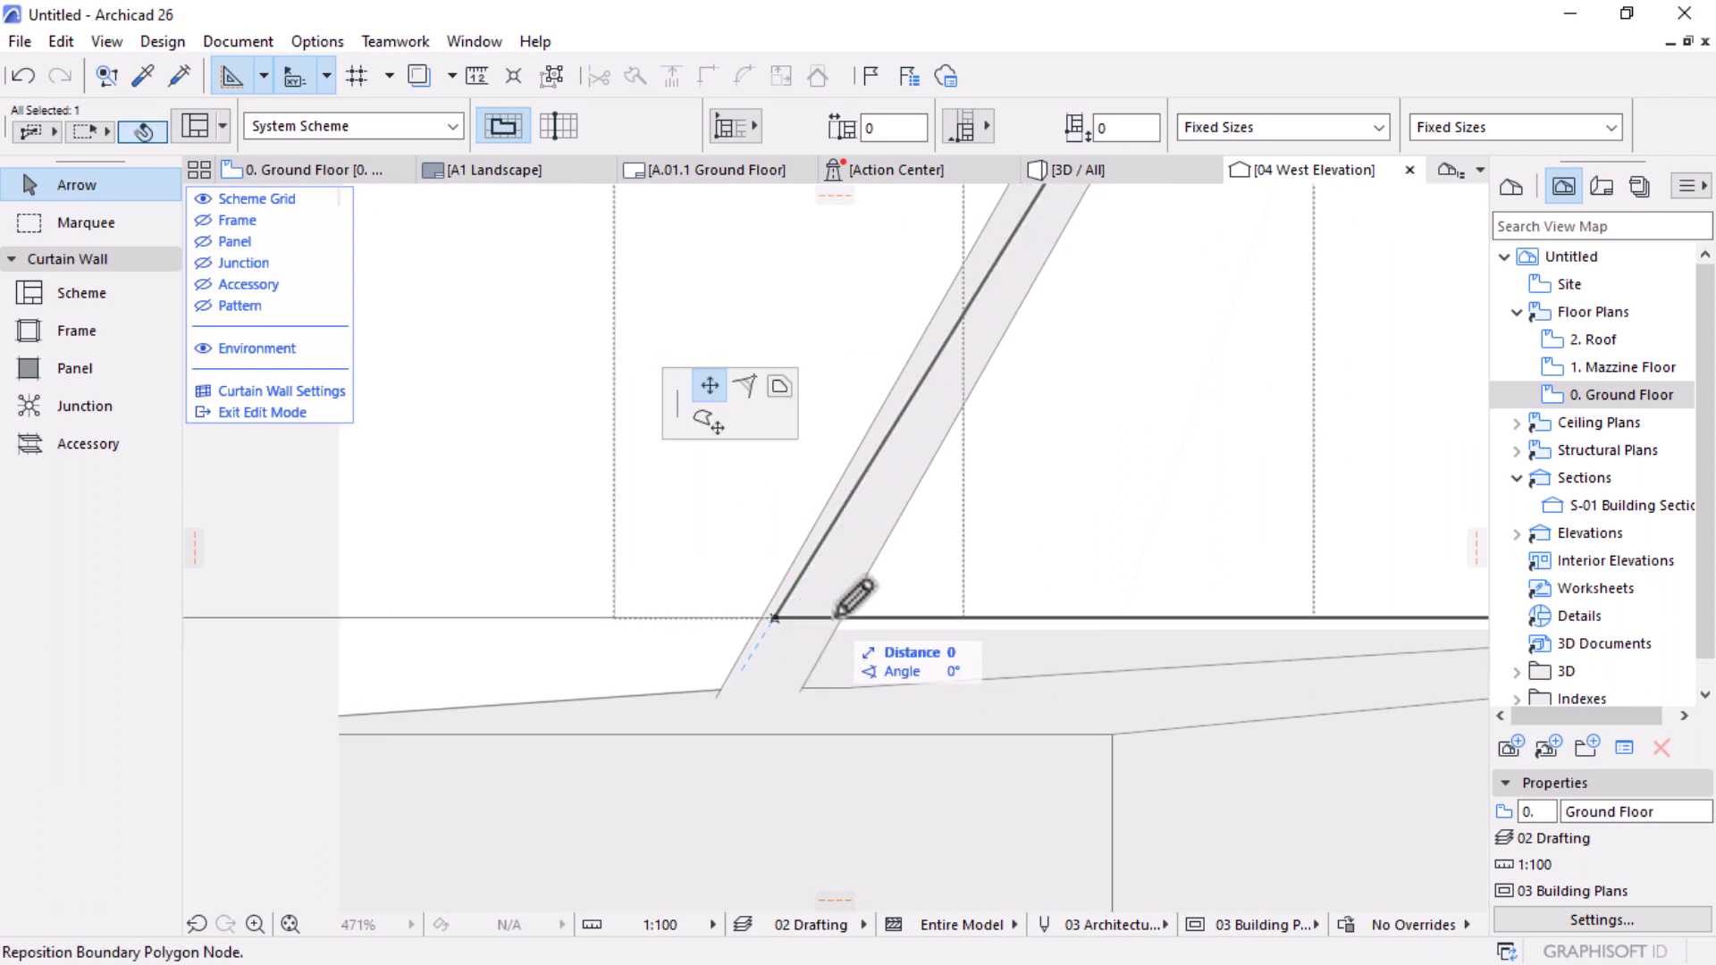
click(680, 666)
scroll(661, 688, down, 6)
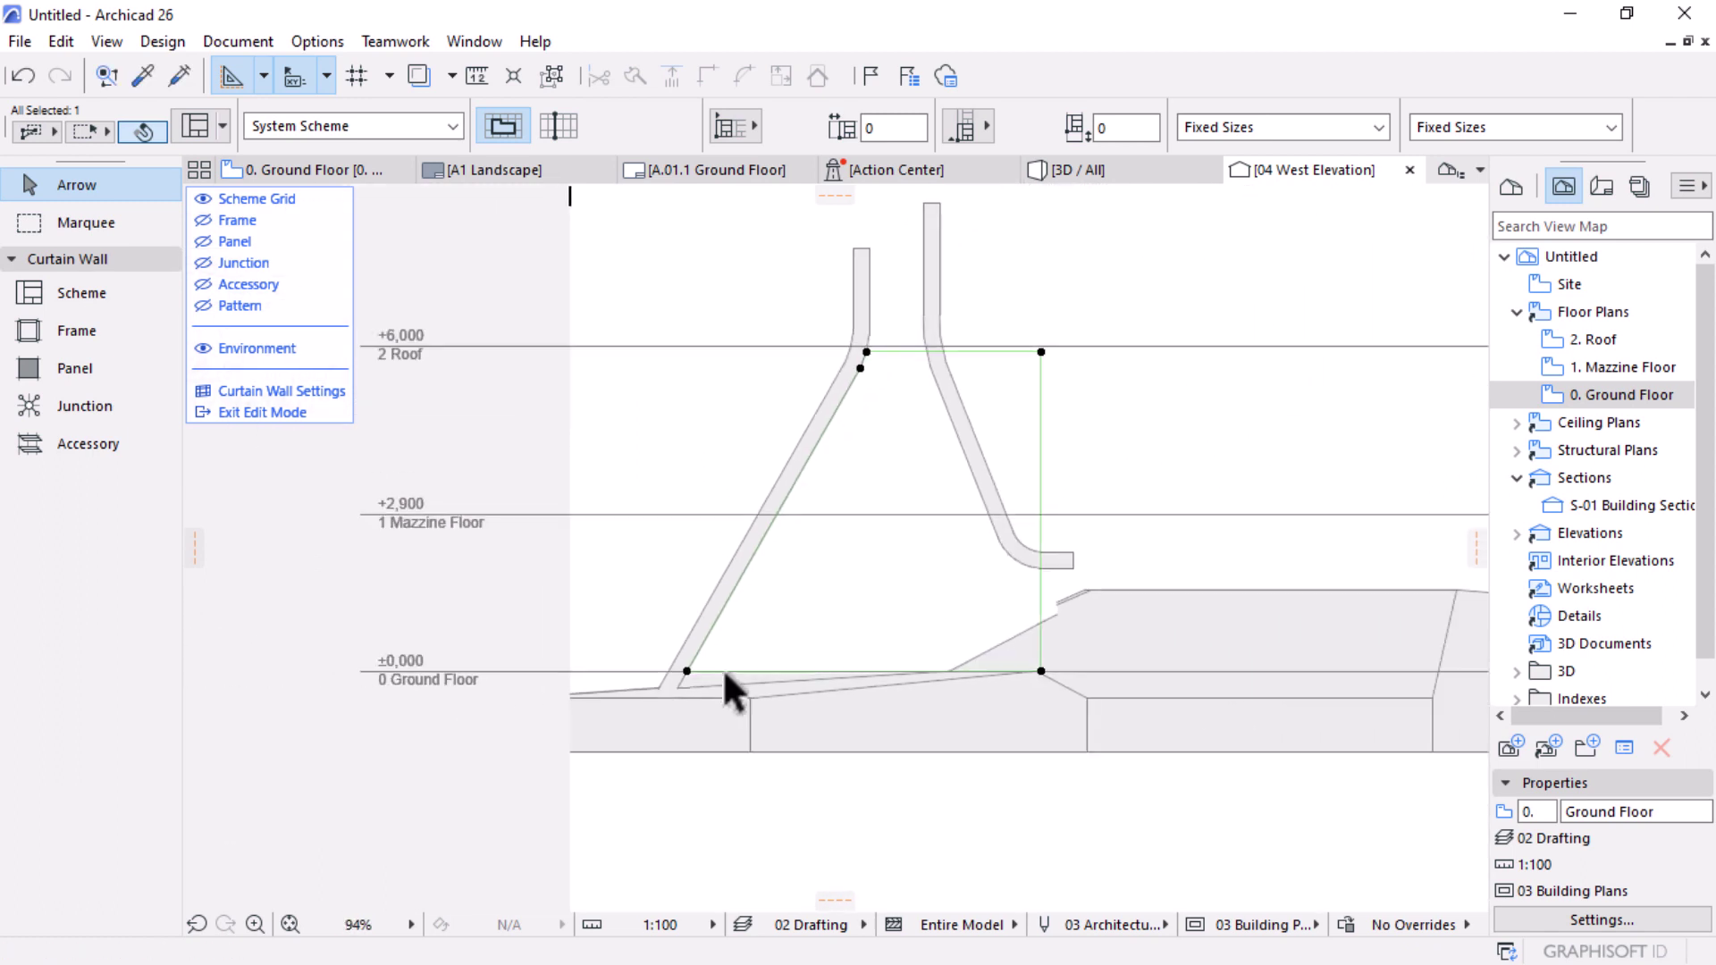
Step: Move the upper-right node of the curtain wall boundary along its top edge to the right roof shell's inner face
scroll(921, 487, up, 5)
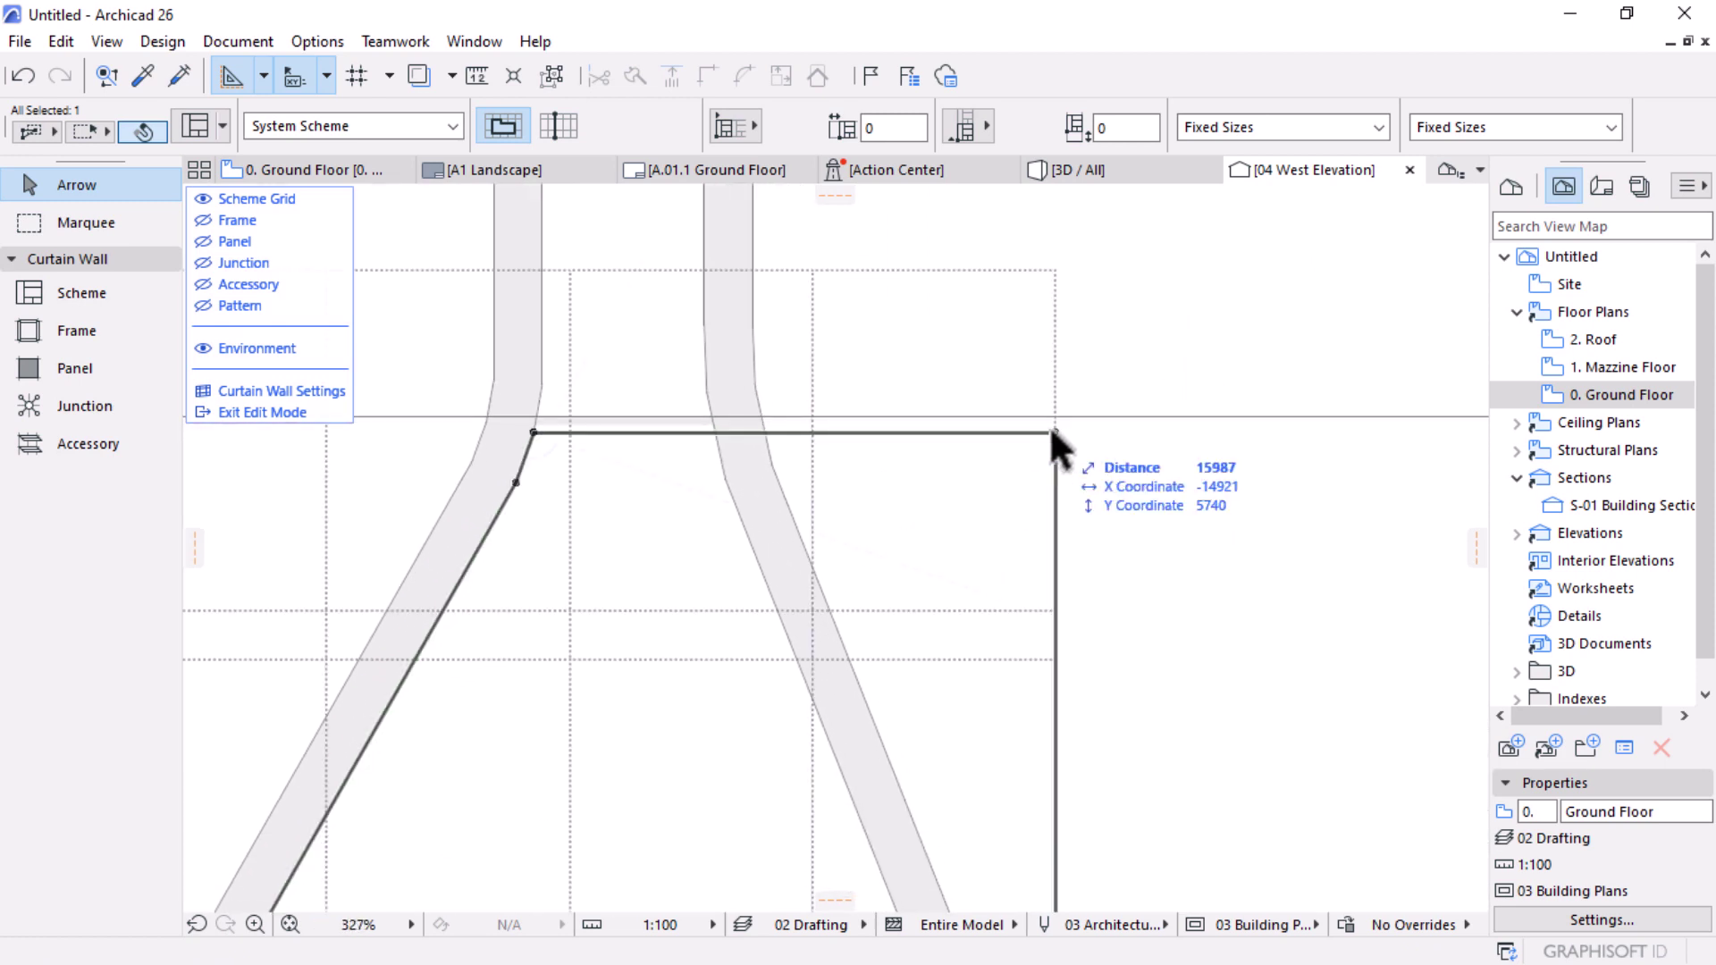
click(1055, 433)
scroll(894, 456, up, 3)
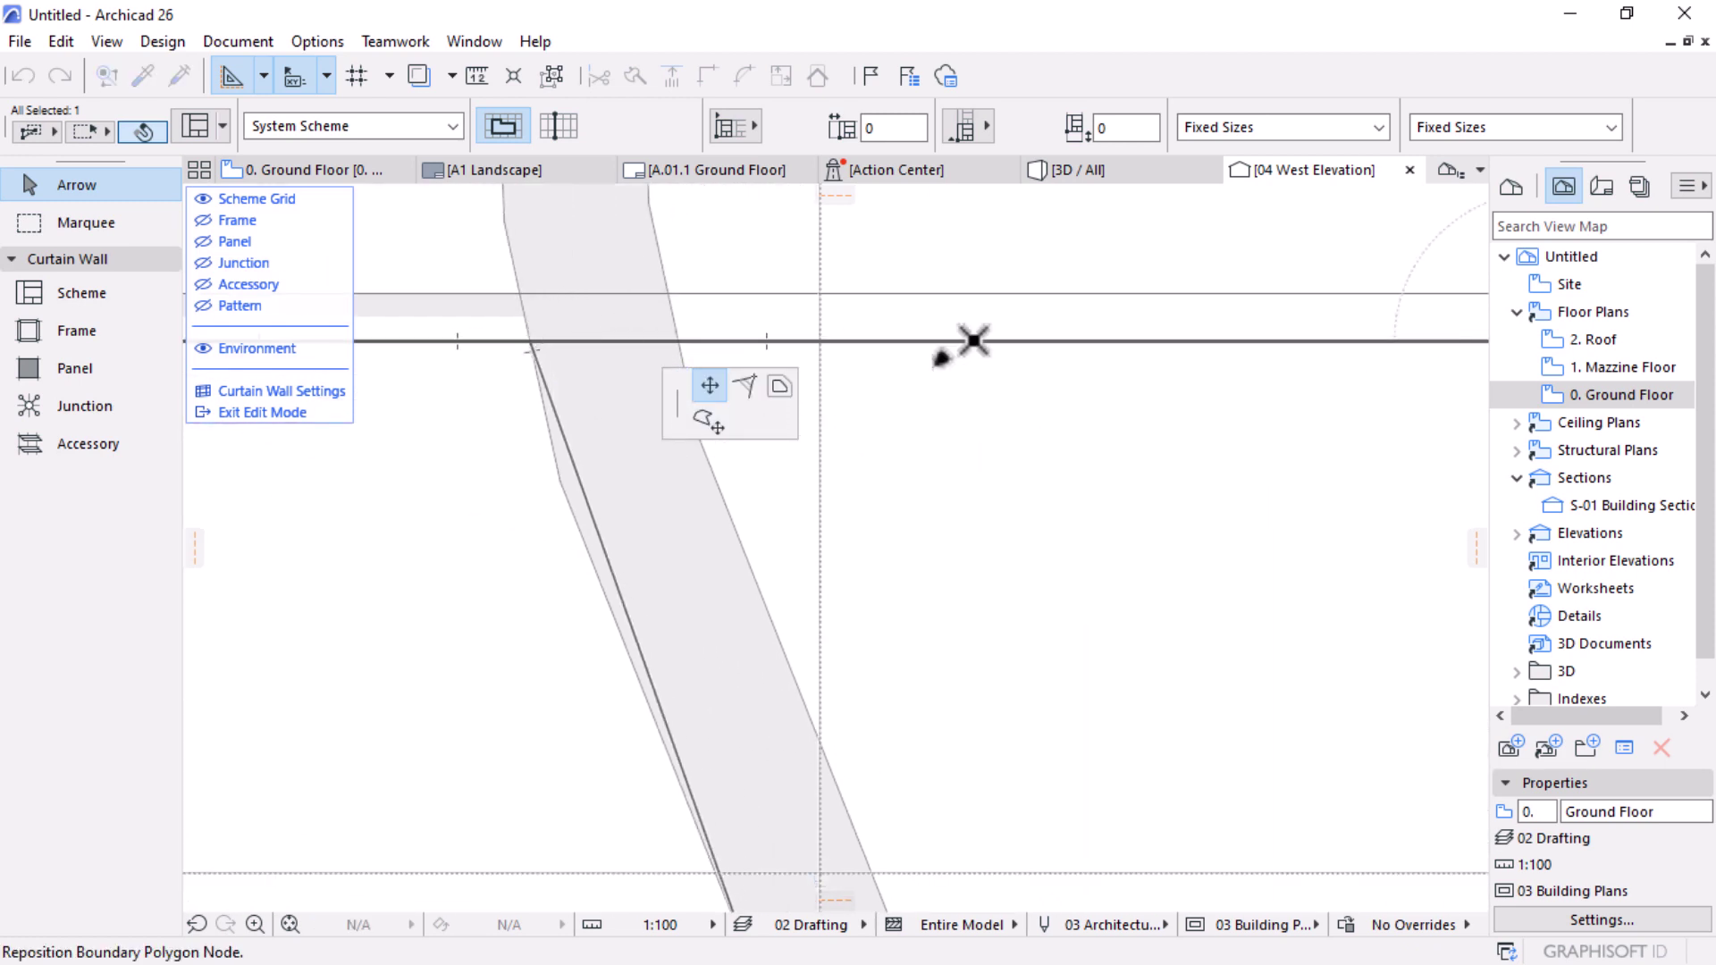
click(1052, 341)
Step: Insert a new node in the right boundary edge at the upper bend of the right shell's inner face
scroll(1019, 376, up, 4)
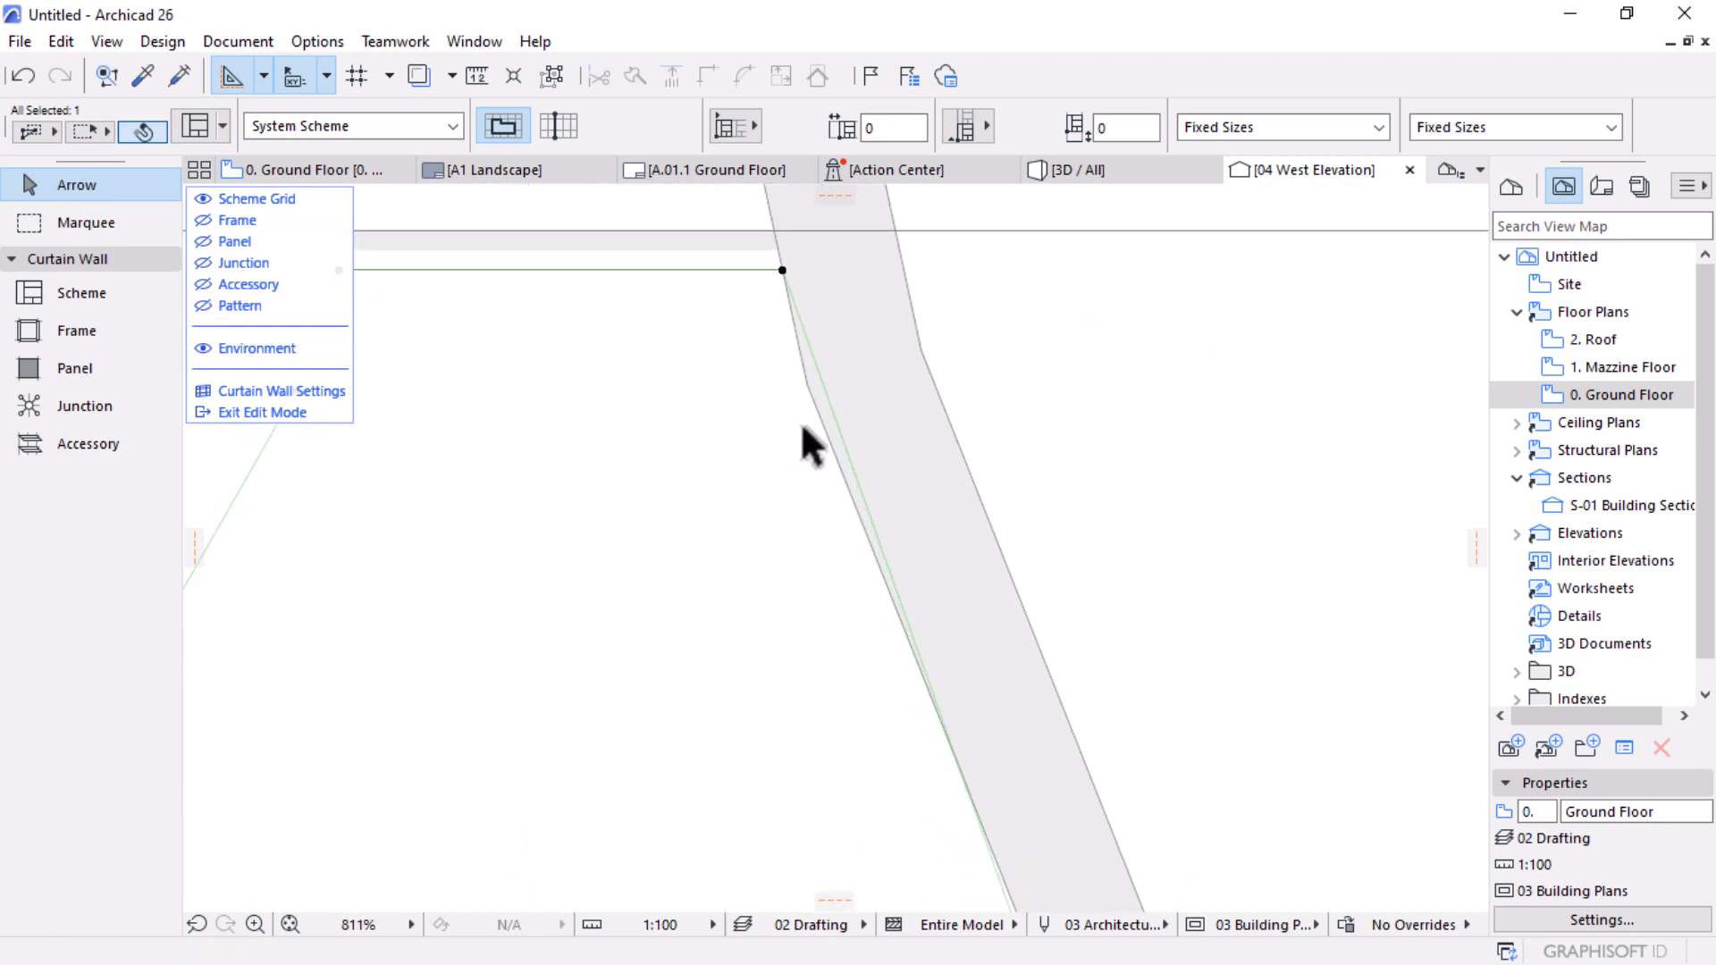
click(824, 390)
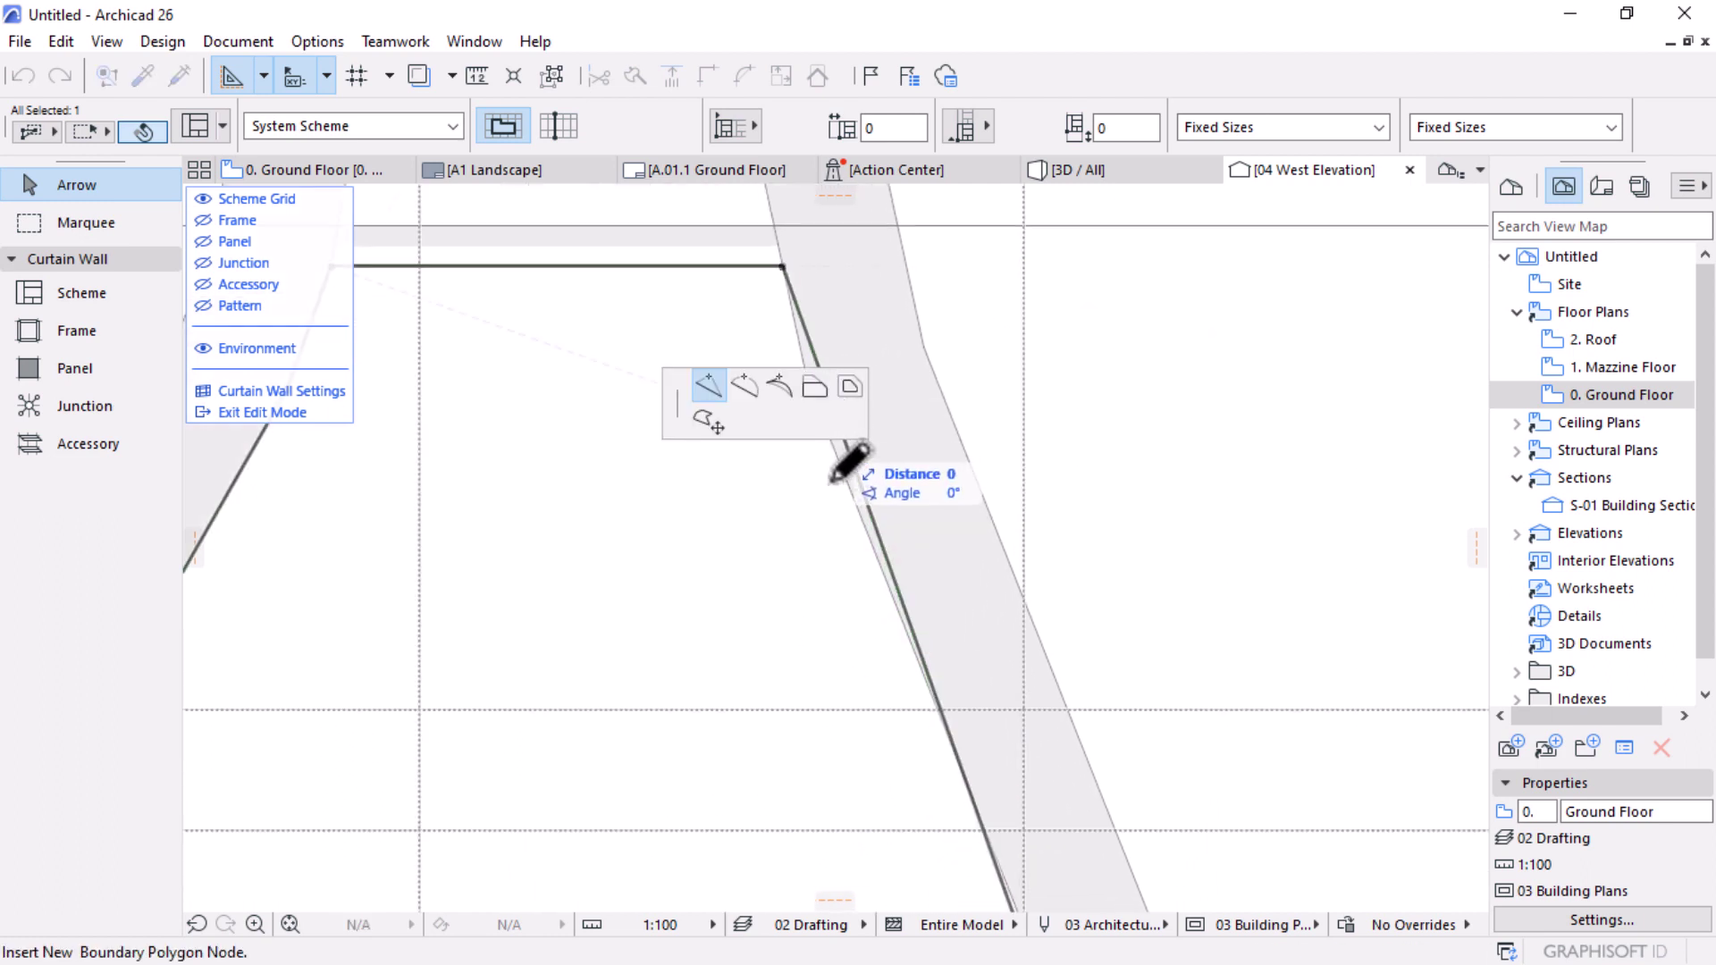
scroll(835, 389, up, 2)
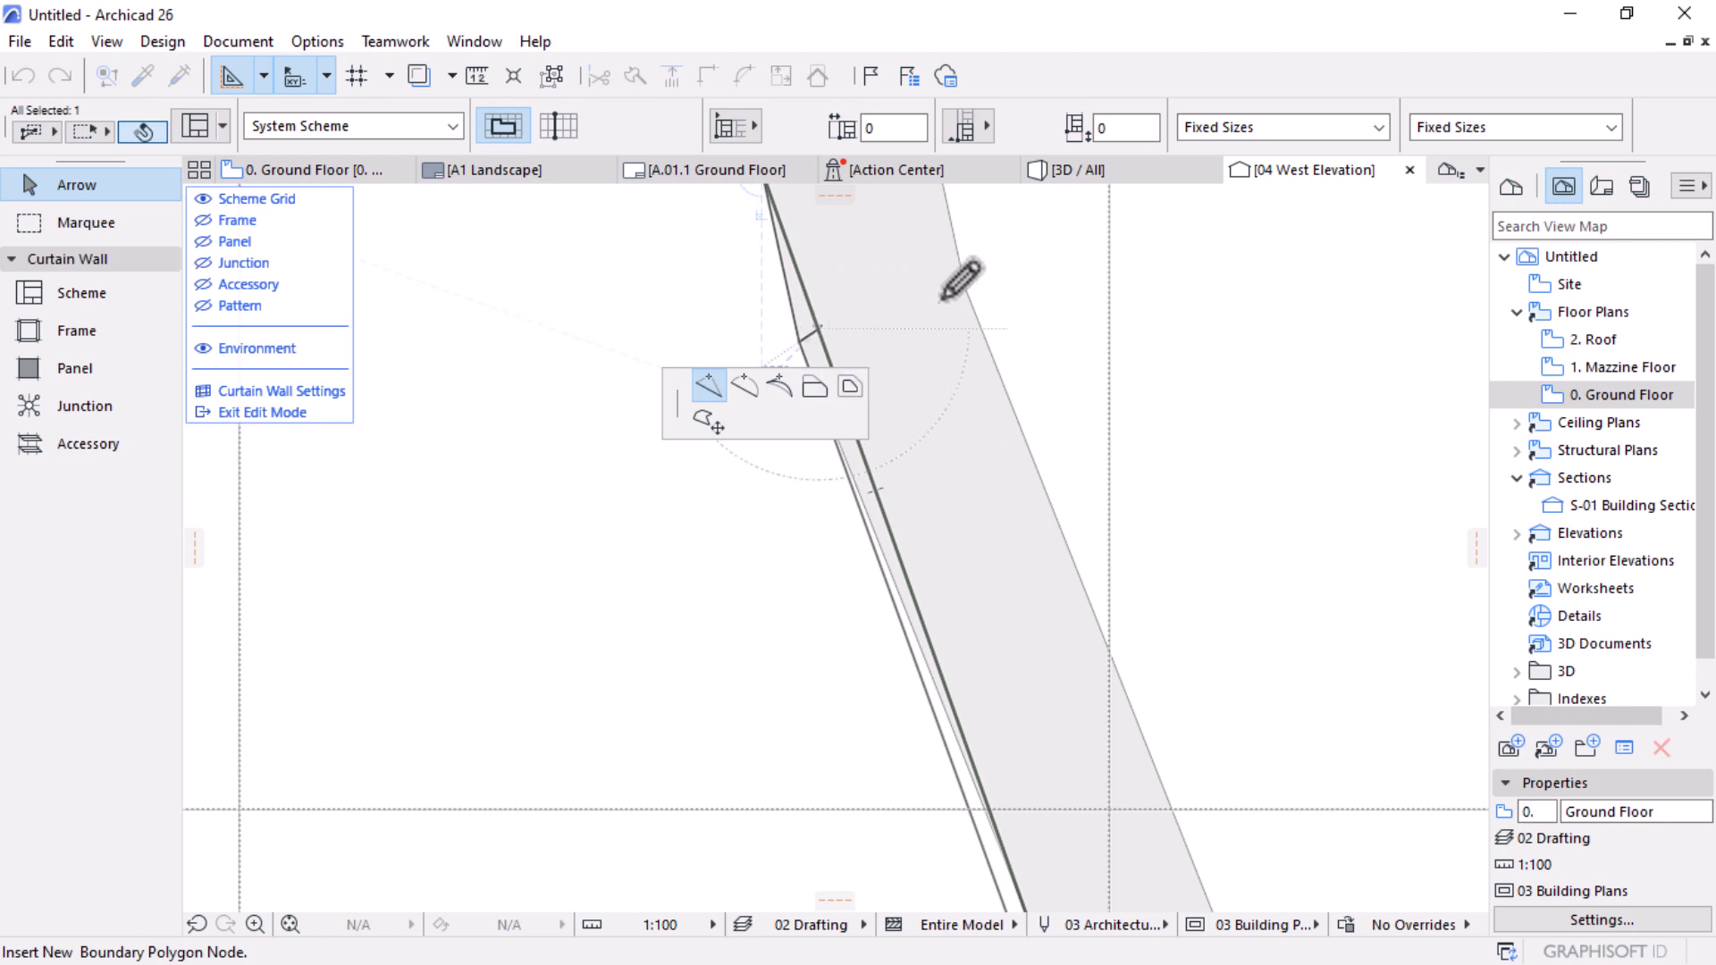
key(Escape)
scroll(981, 334, down, 6)
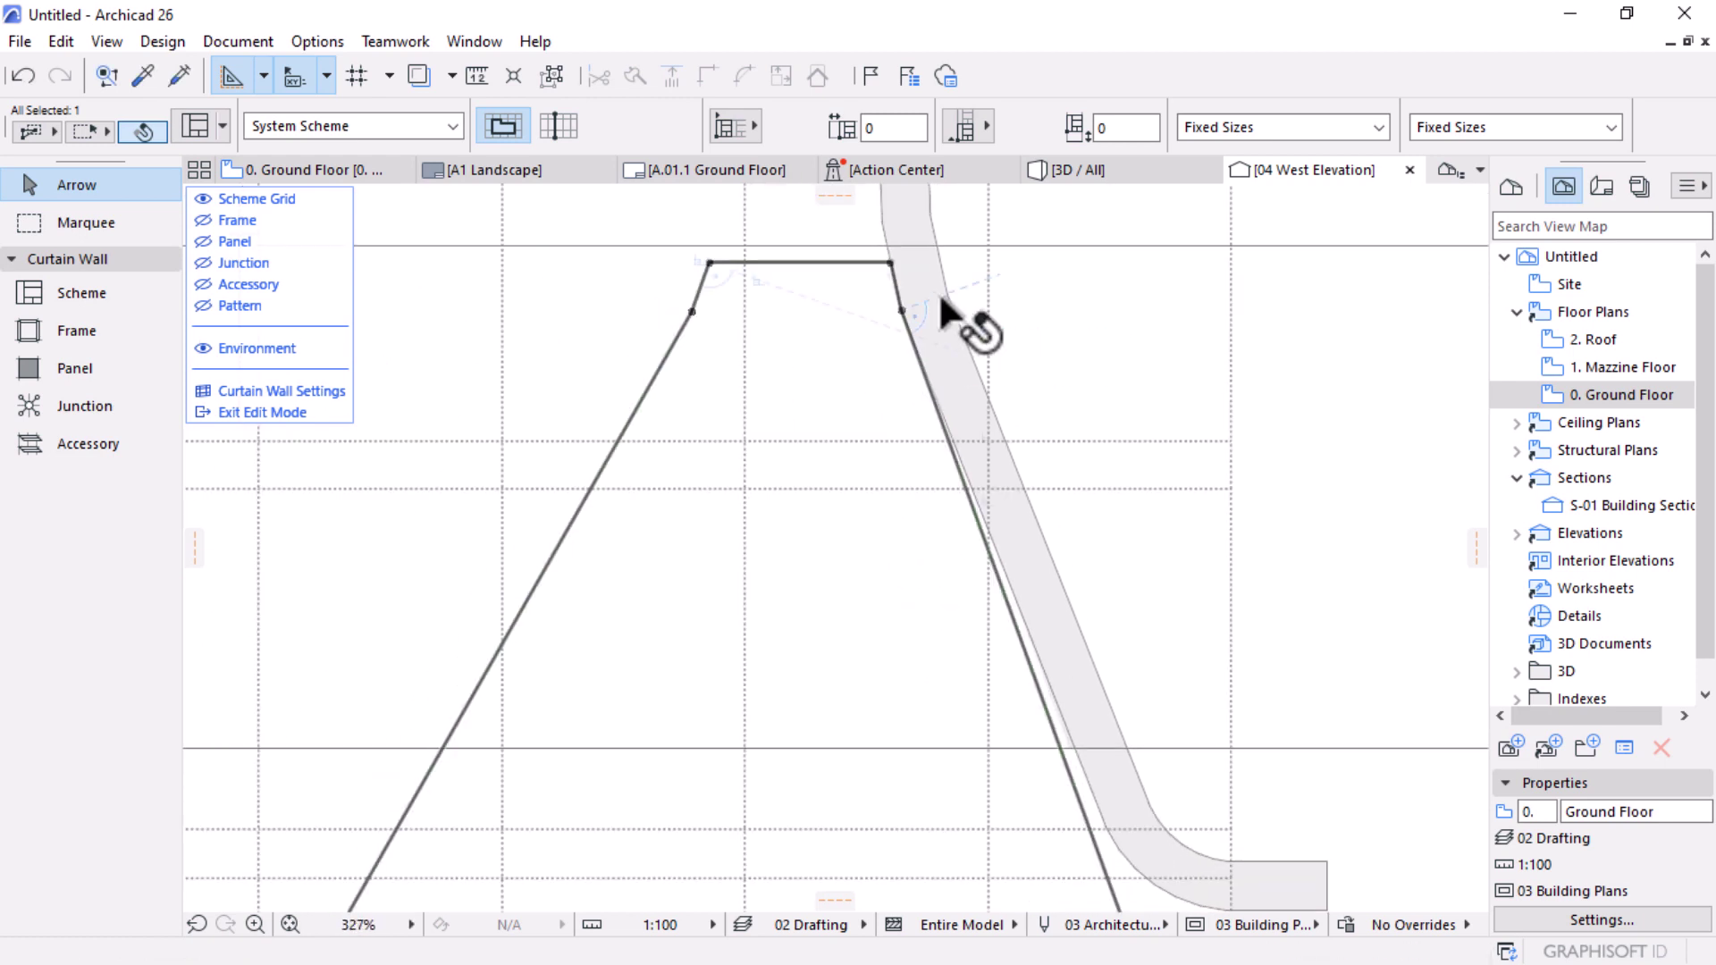
Step: Insert a boundary node where the right shell's inner face starts its lower curve and place it on the shell's outline
scroll(1130, 638, up, 4)
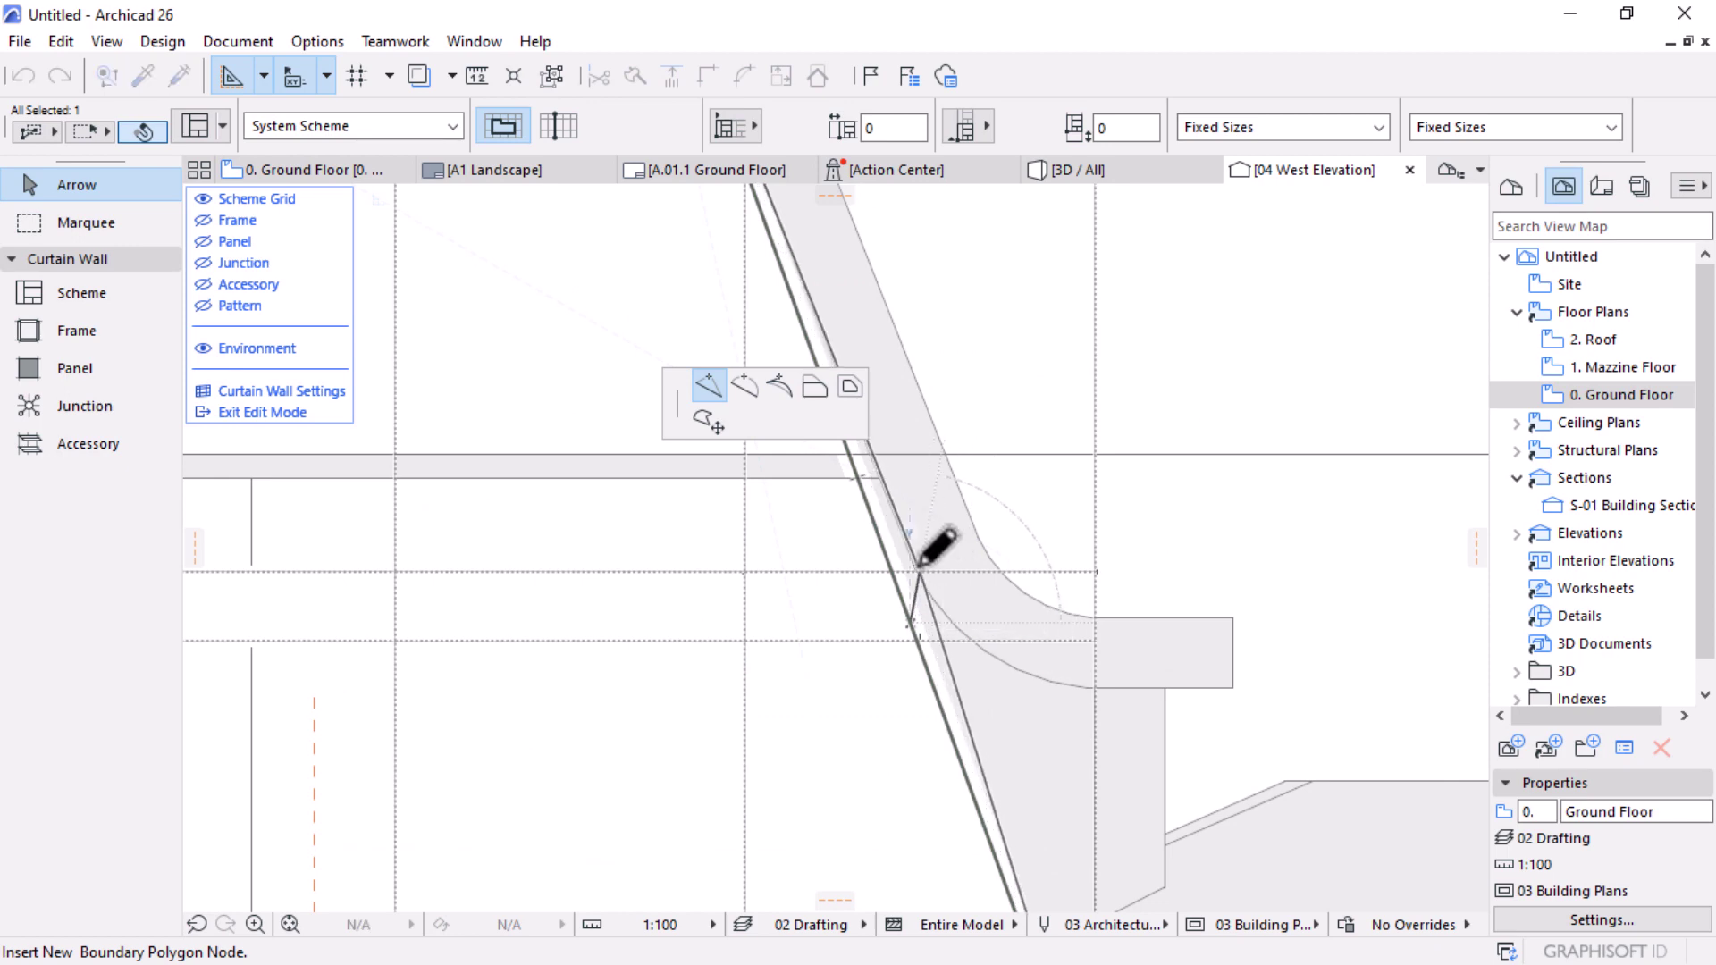
click(920, 564)
scroll(921, 565, up, 10)
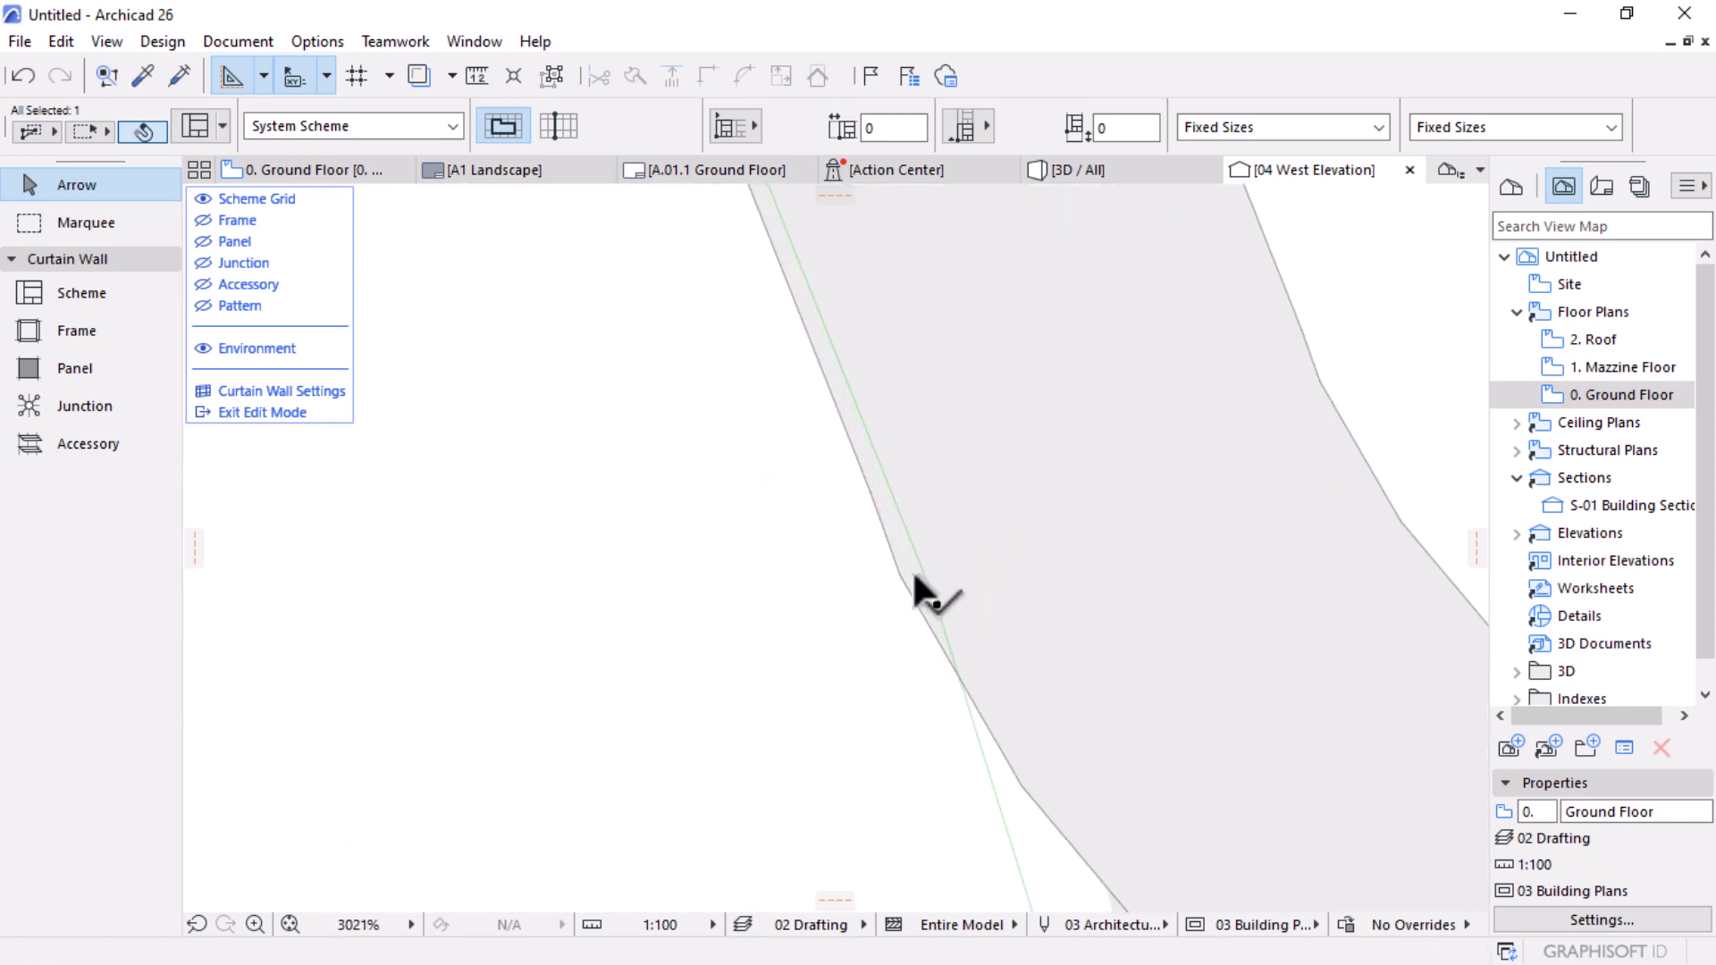
click(931, 575)
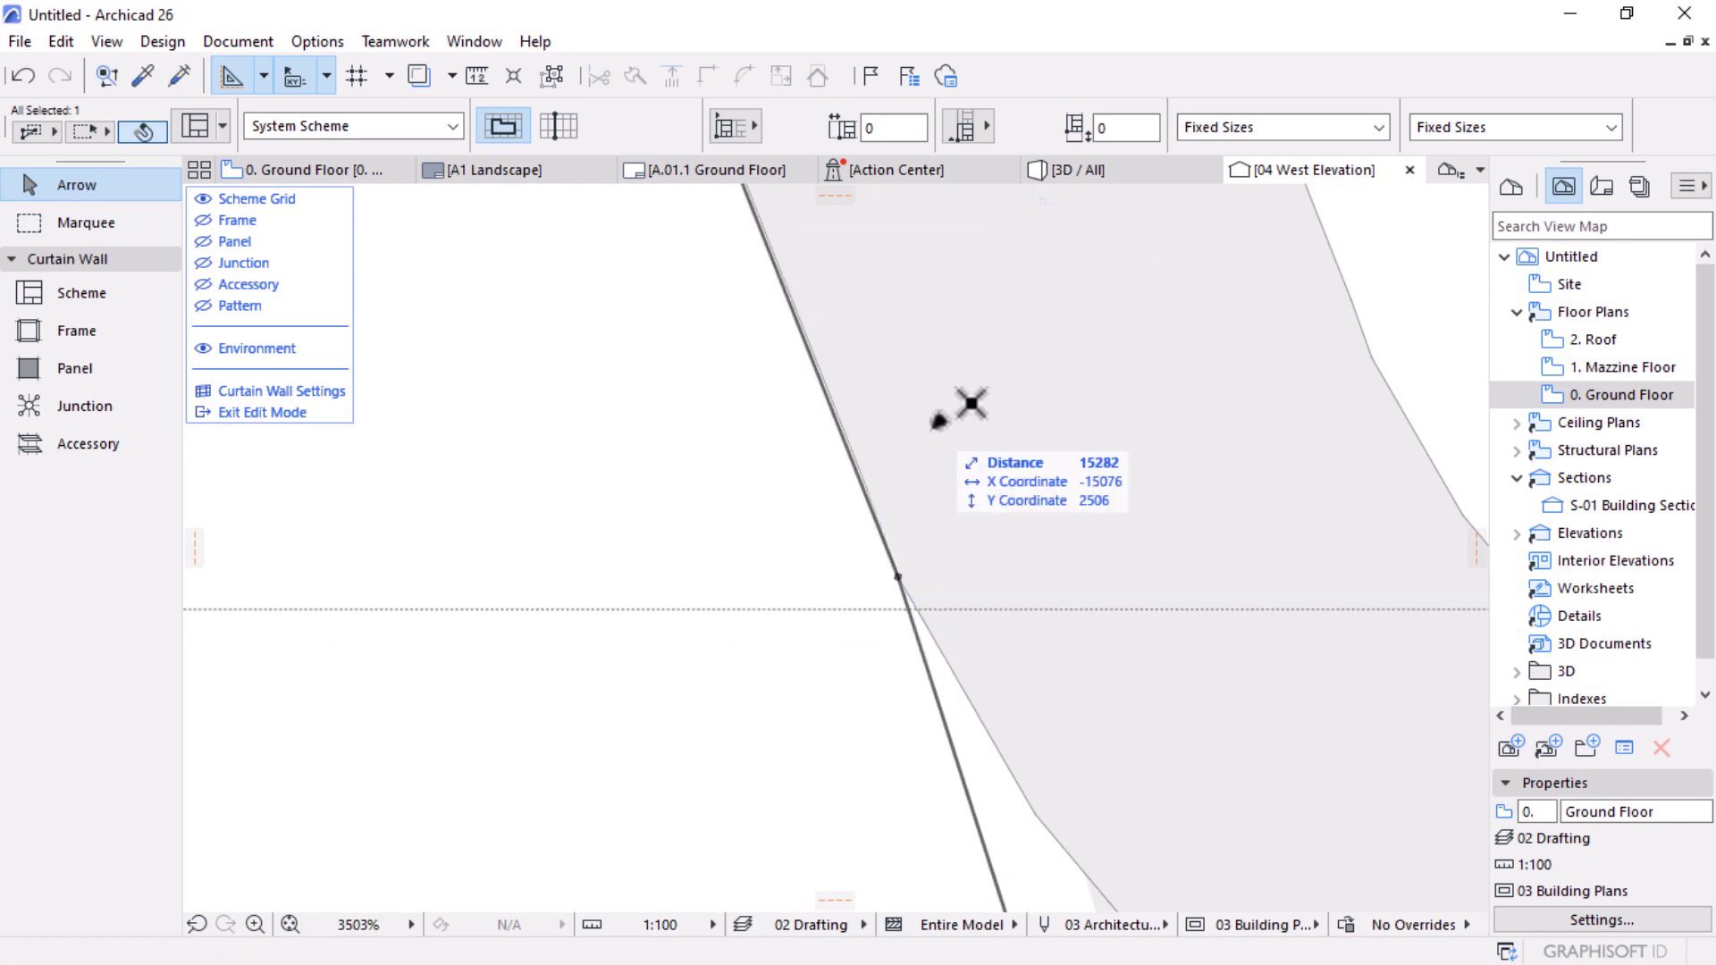
scroll(929, 384, up, 5)
Step: Move the boundary node at the start of the right shell's lower curve about 38 mm up along its inner face
scroll(802, 617, down, 20)
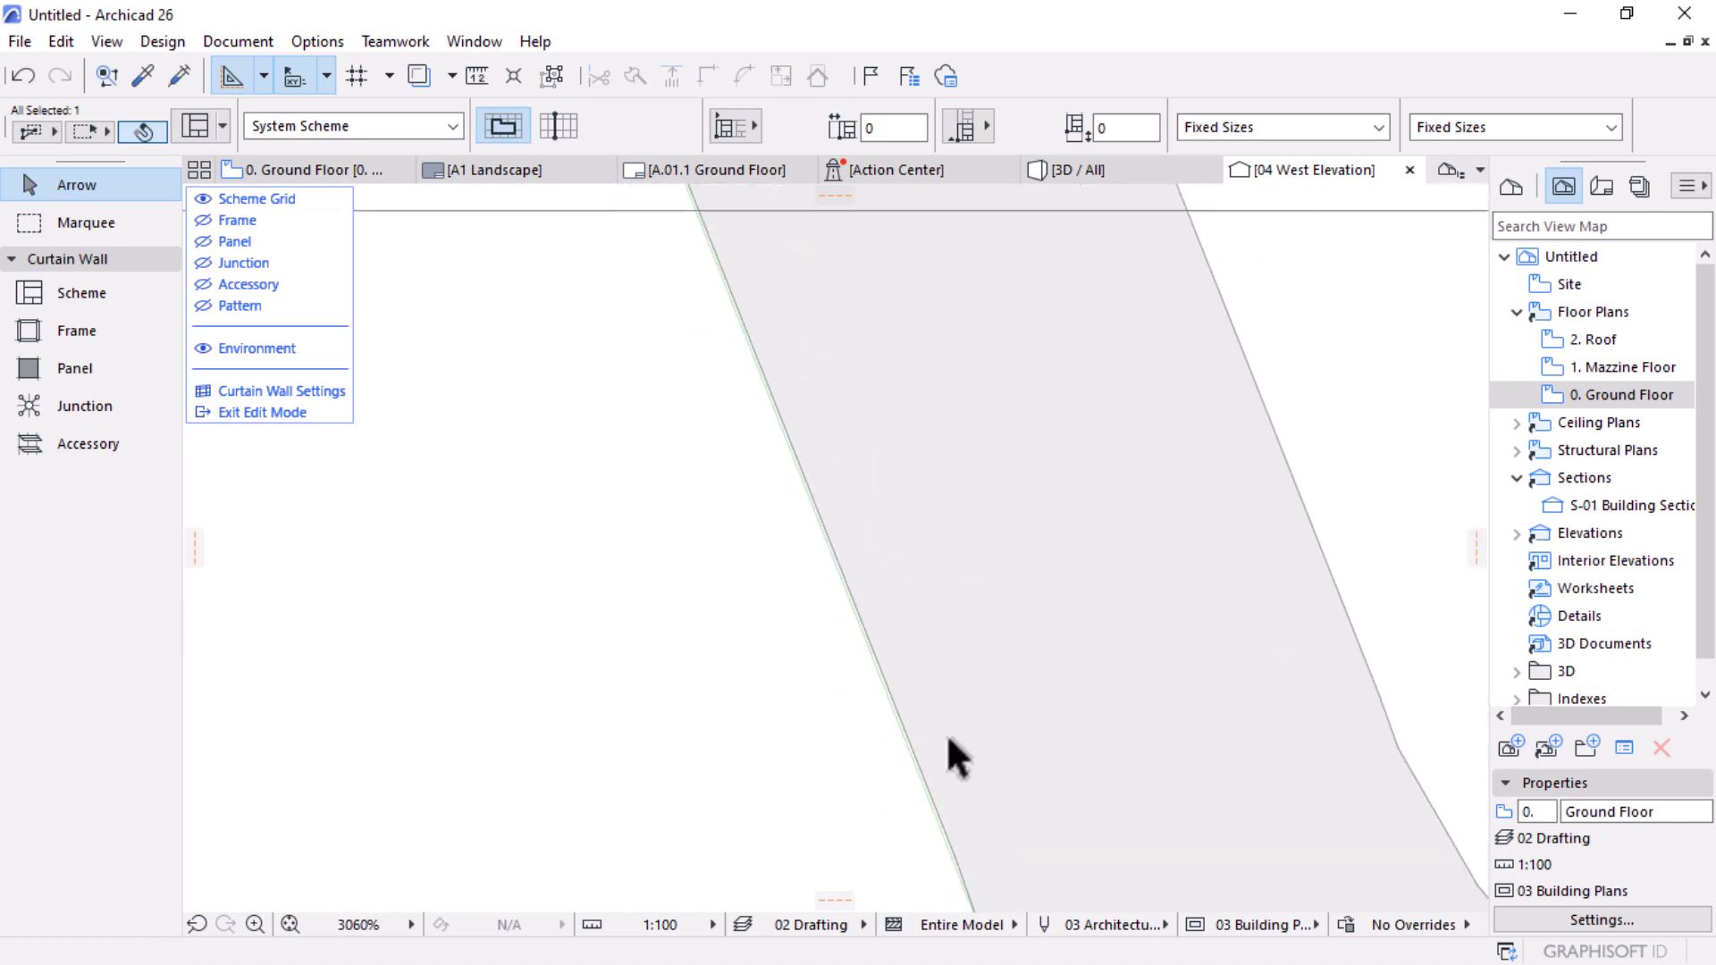
scroll(913, 518, up, 12)
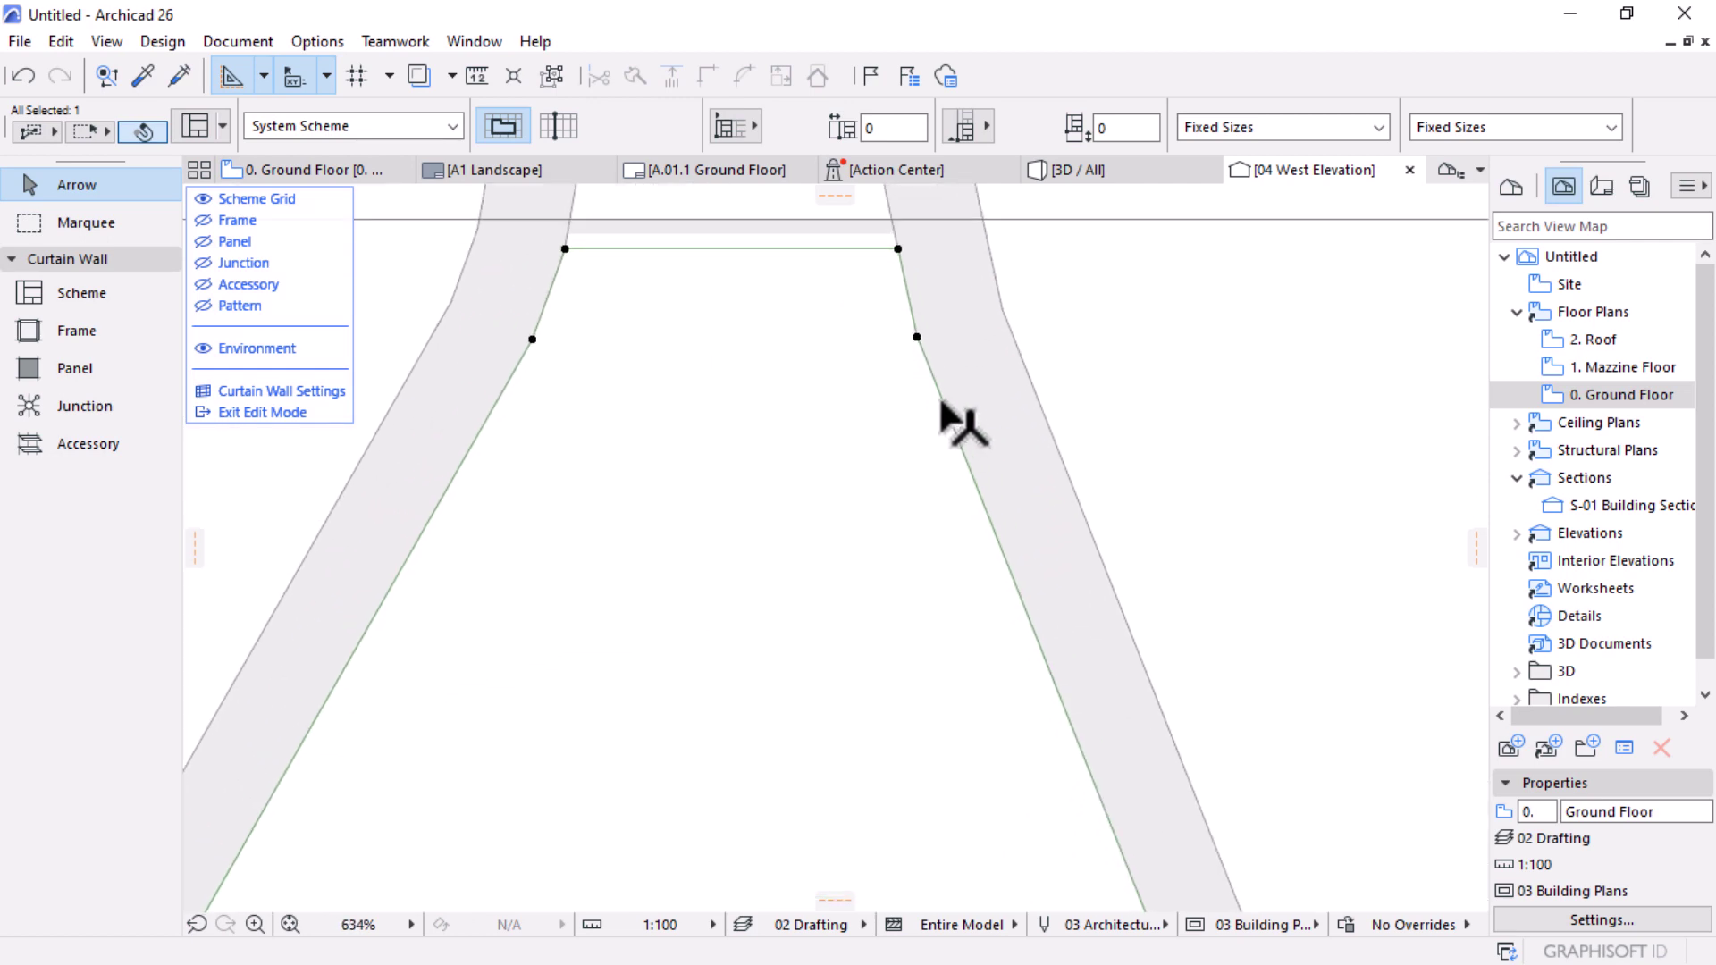
scroll(1164, 787, down, 7)
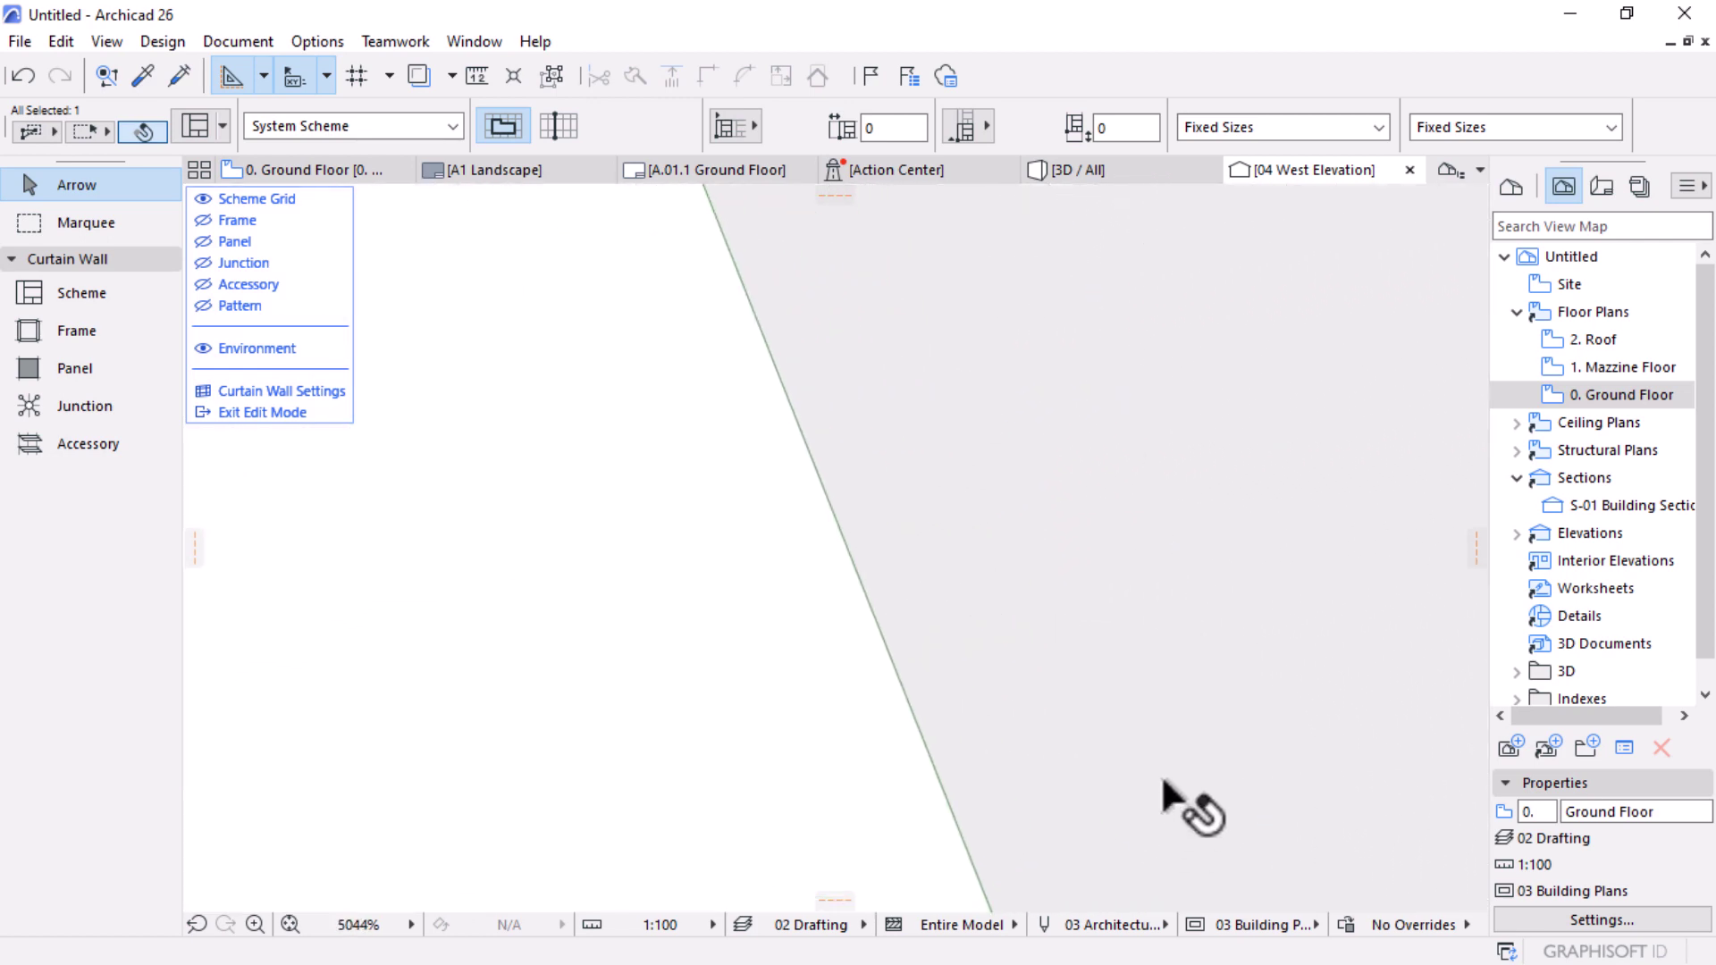
scroll(1073, 715, up, 6)
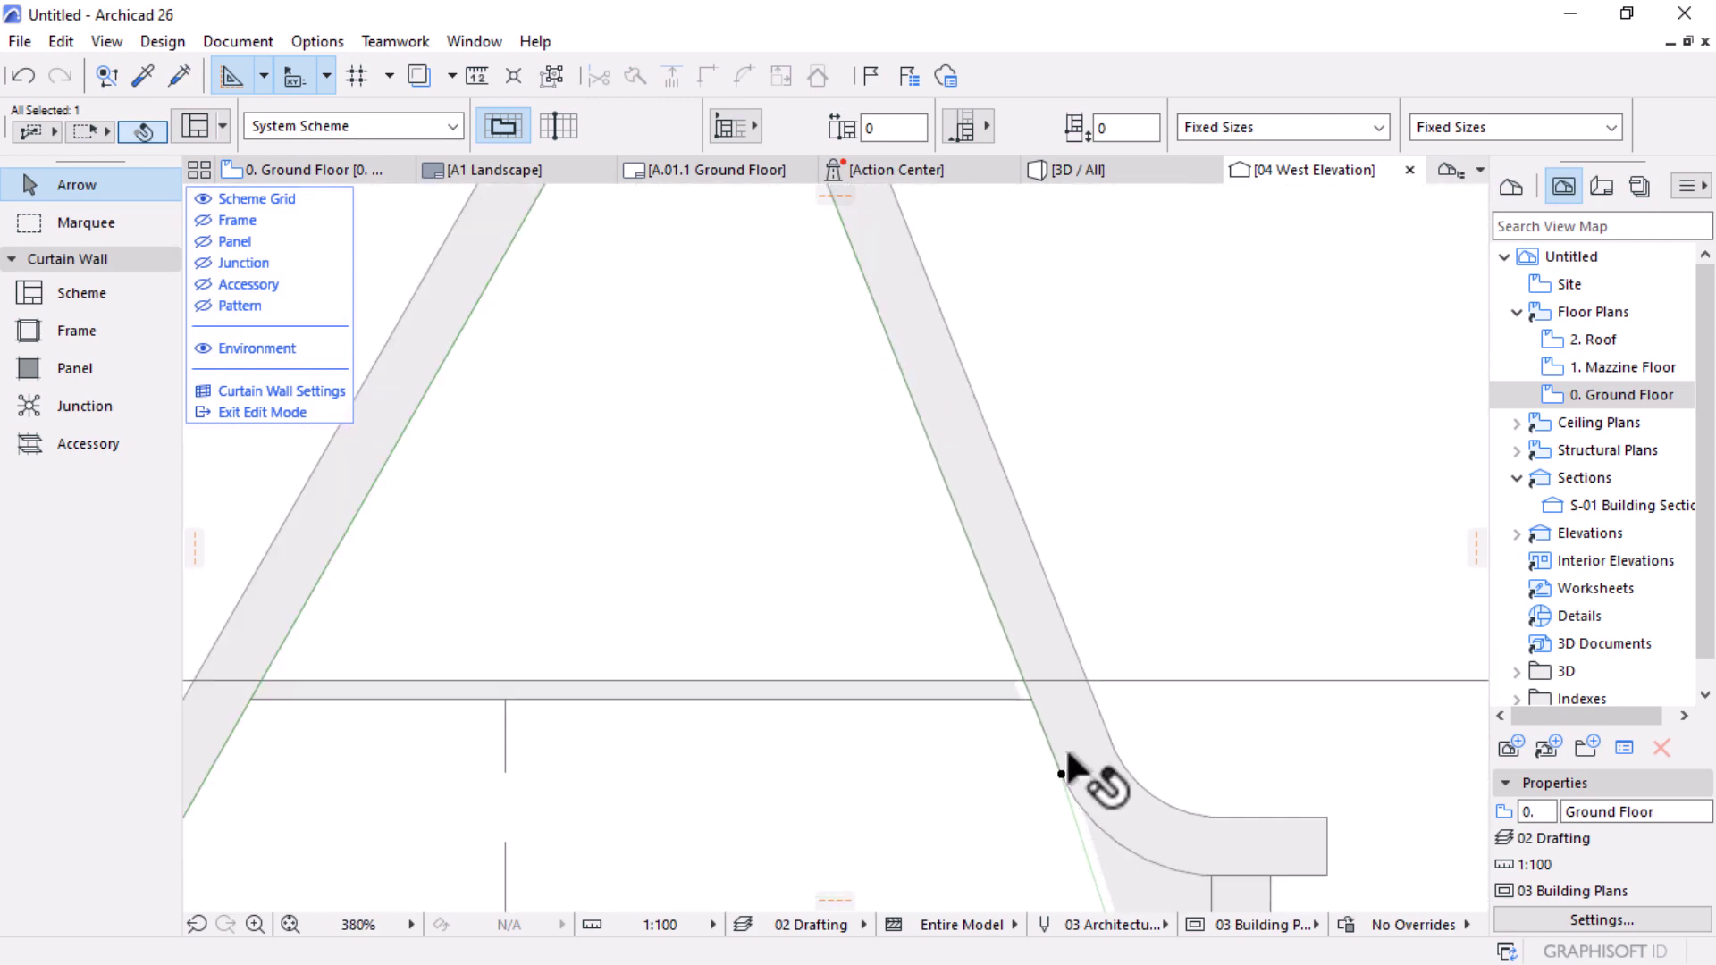
scroll(1046, 821, up, 10)
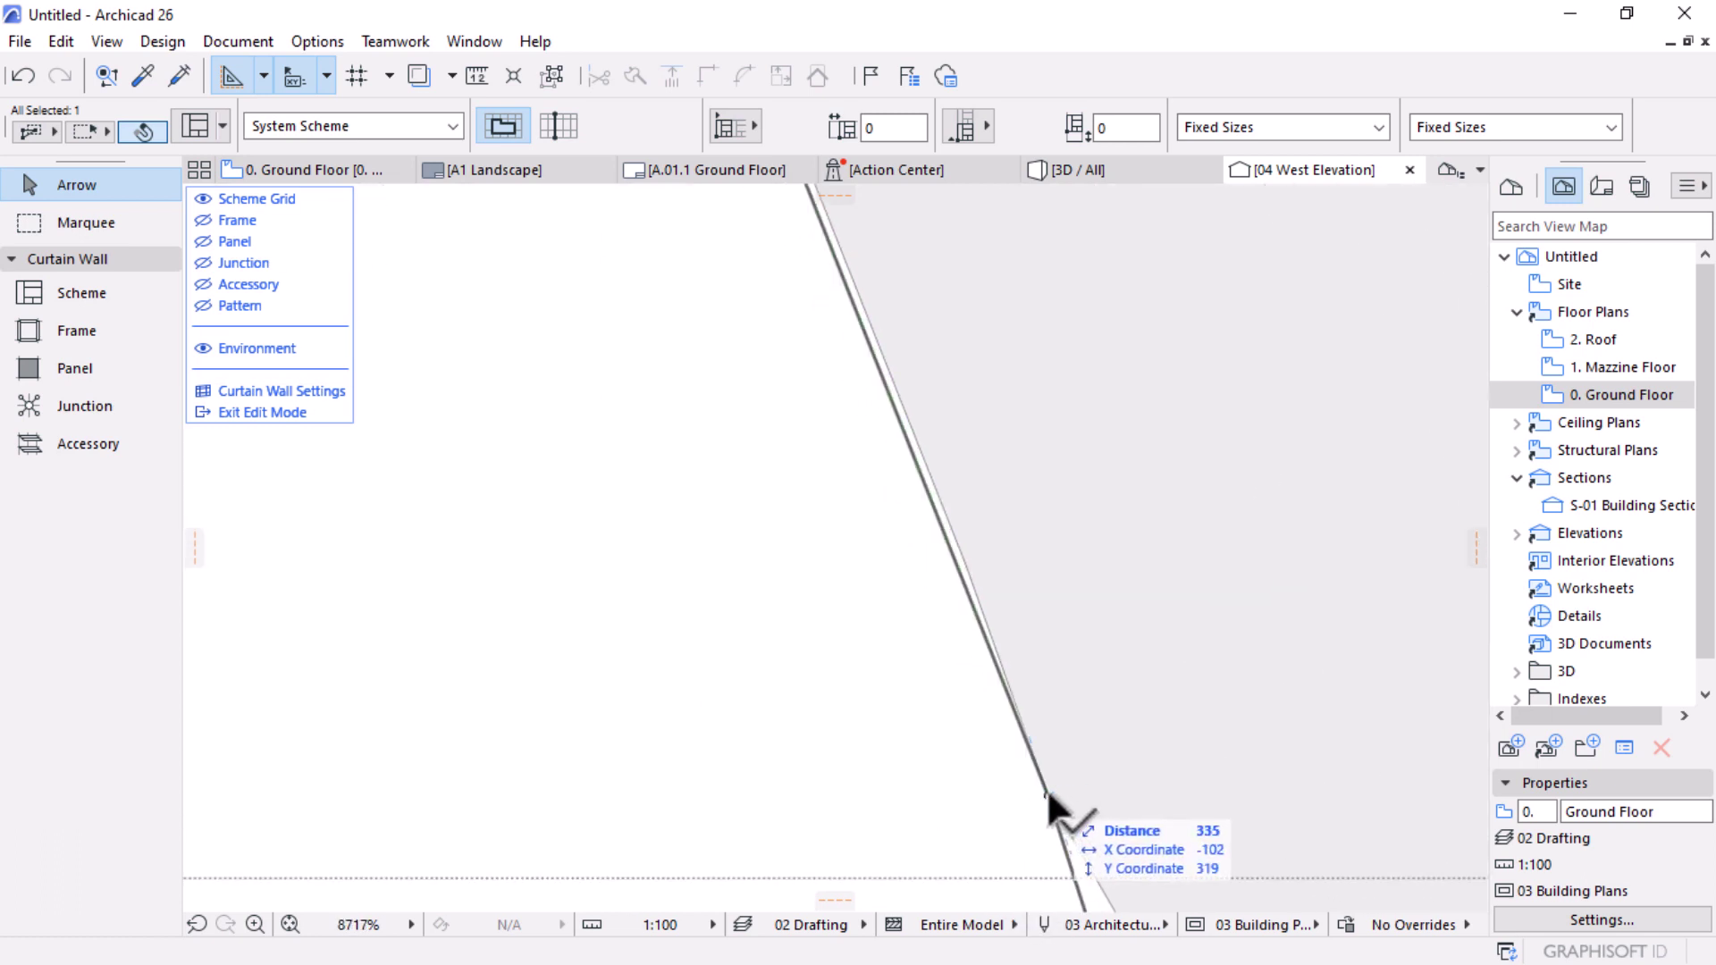
click(1046, 796)
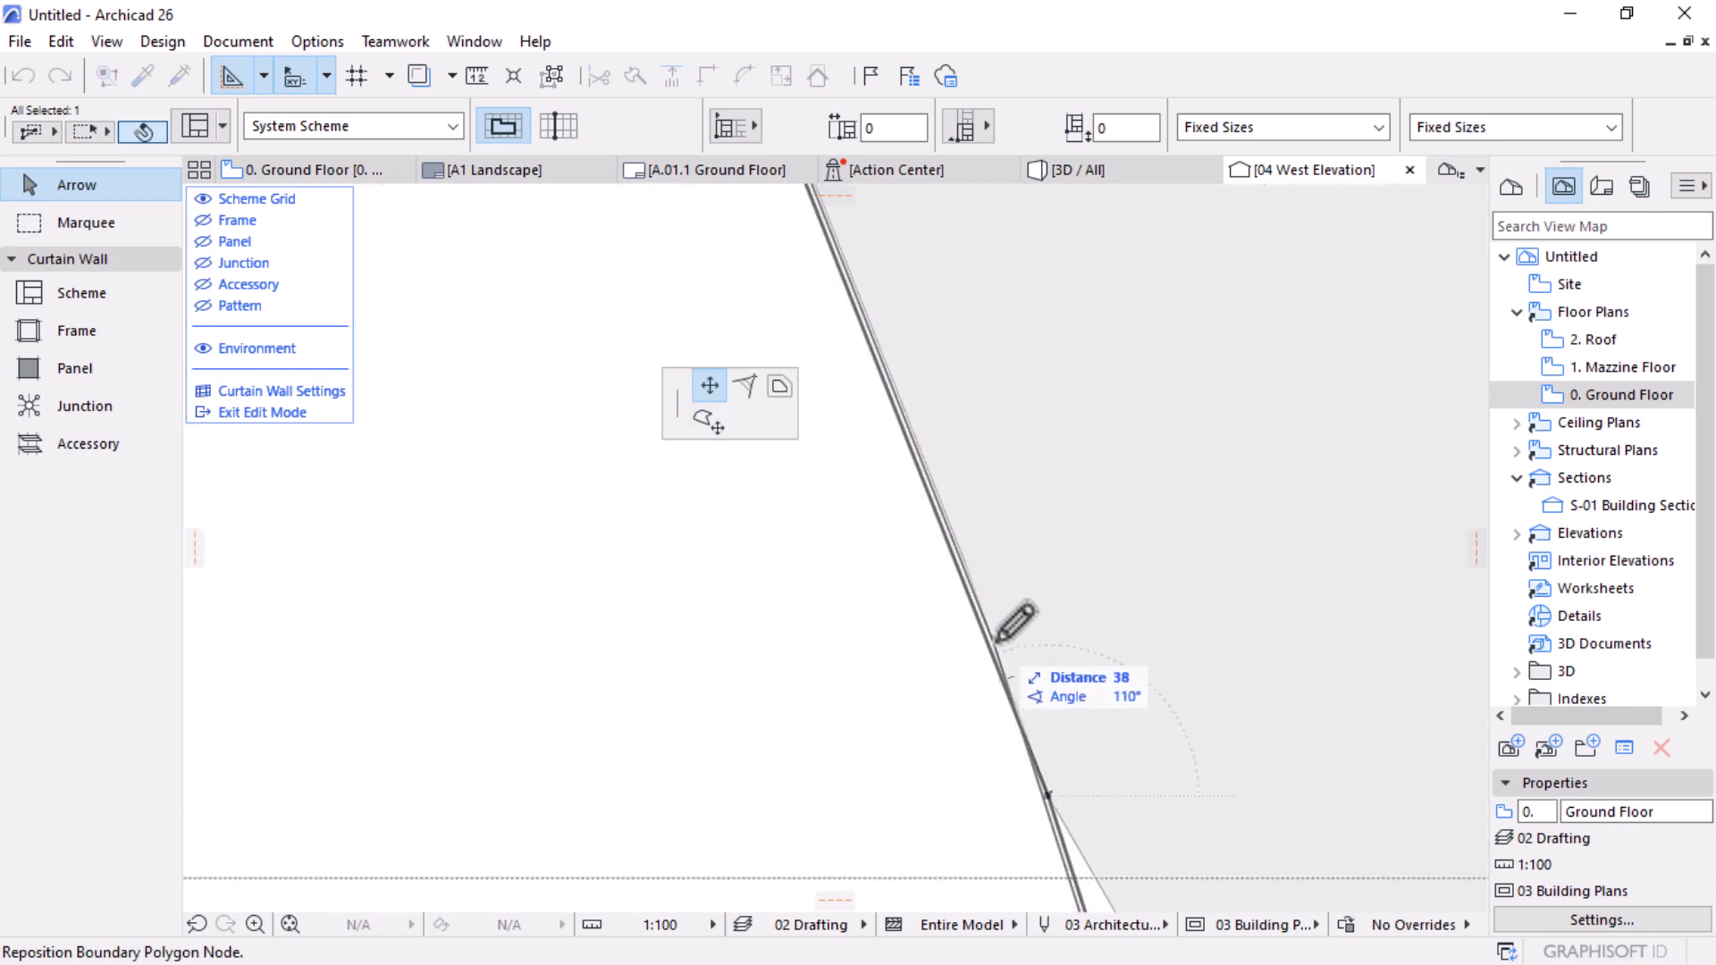
click(955, 416)
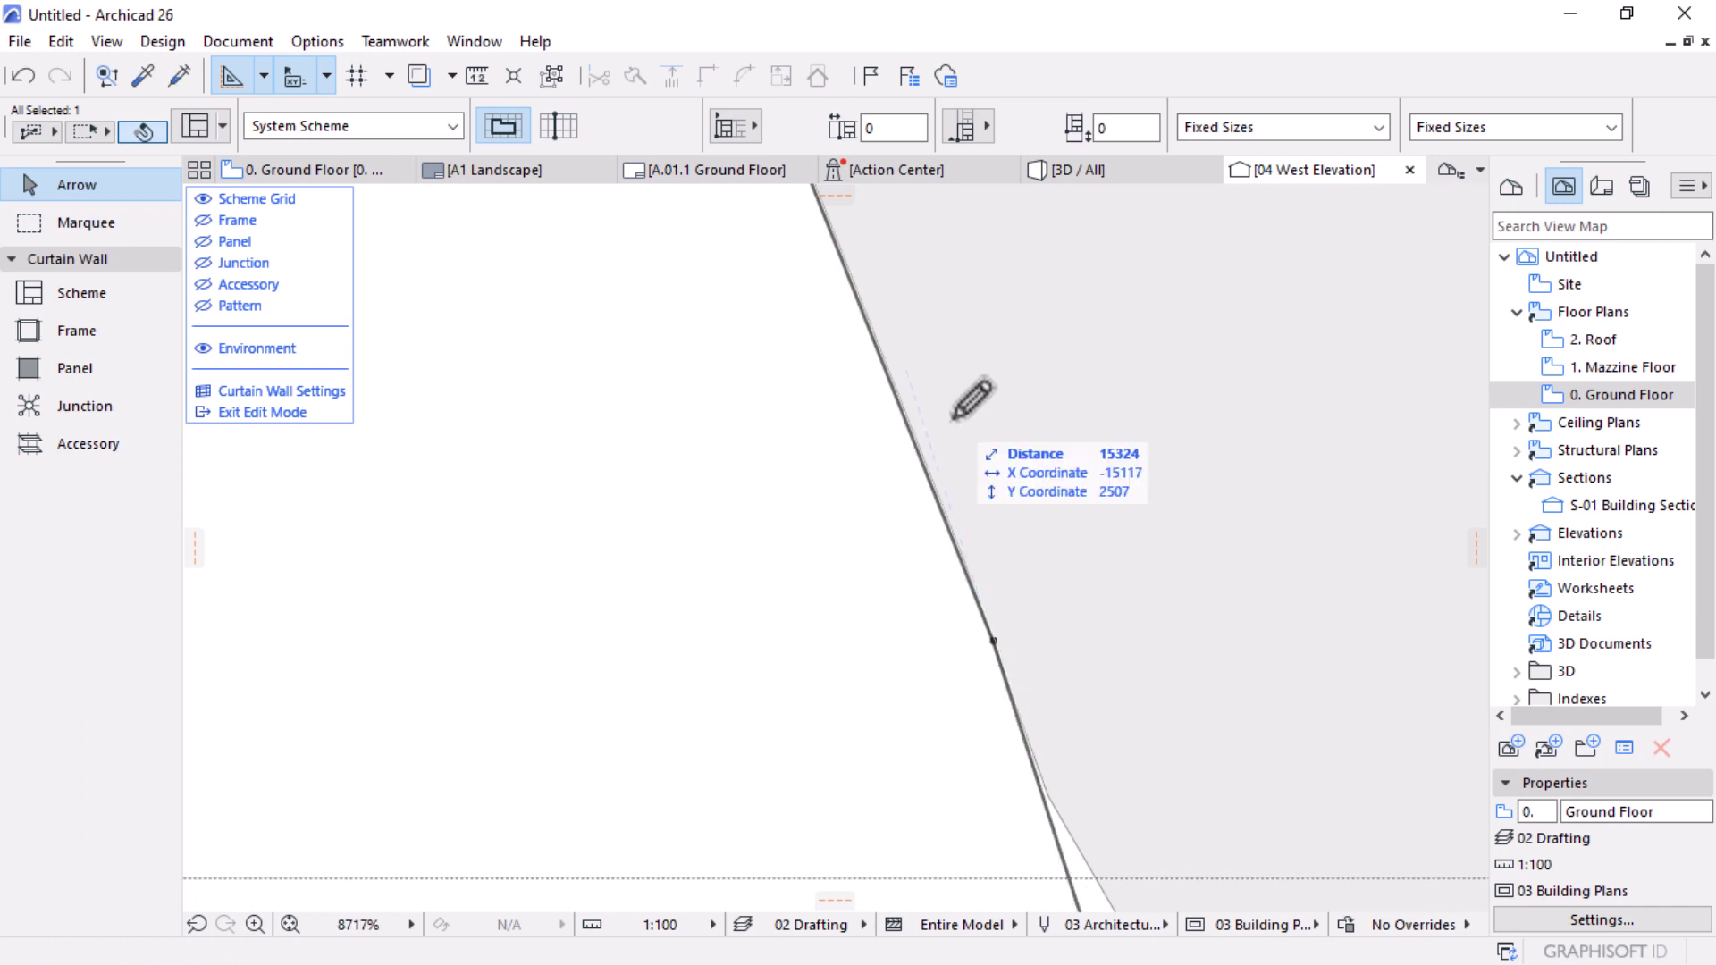
Step: Insert a boundary node just below at the next bend of the right shell and reposition it exactly onto the shell's corner
scroll(967, 443, down, 5)
click(1010, 630)
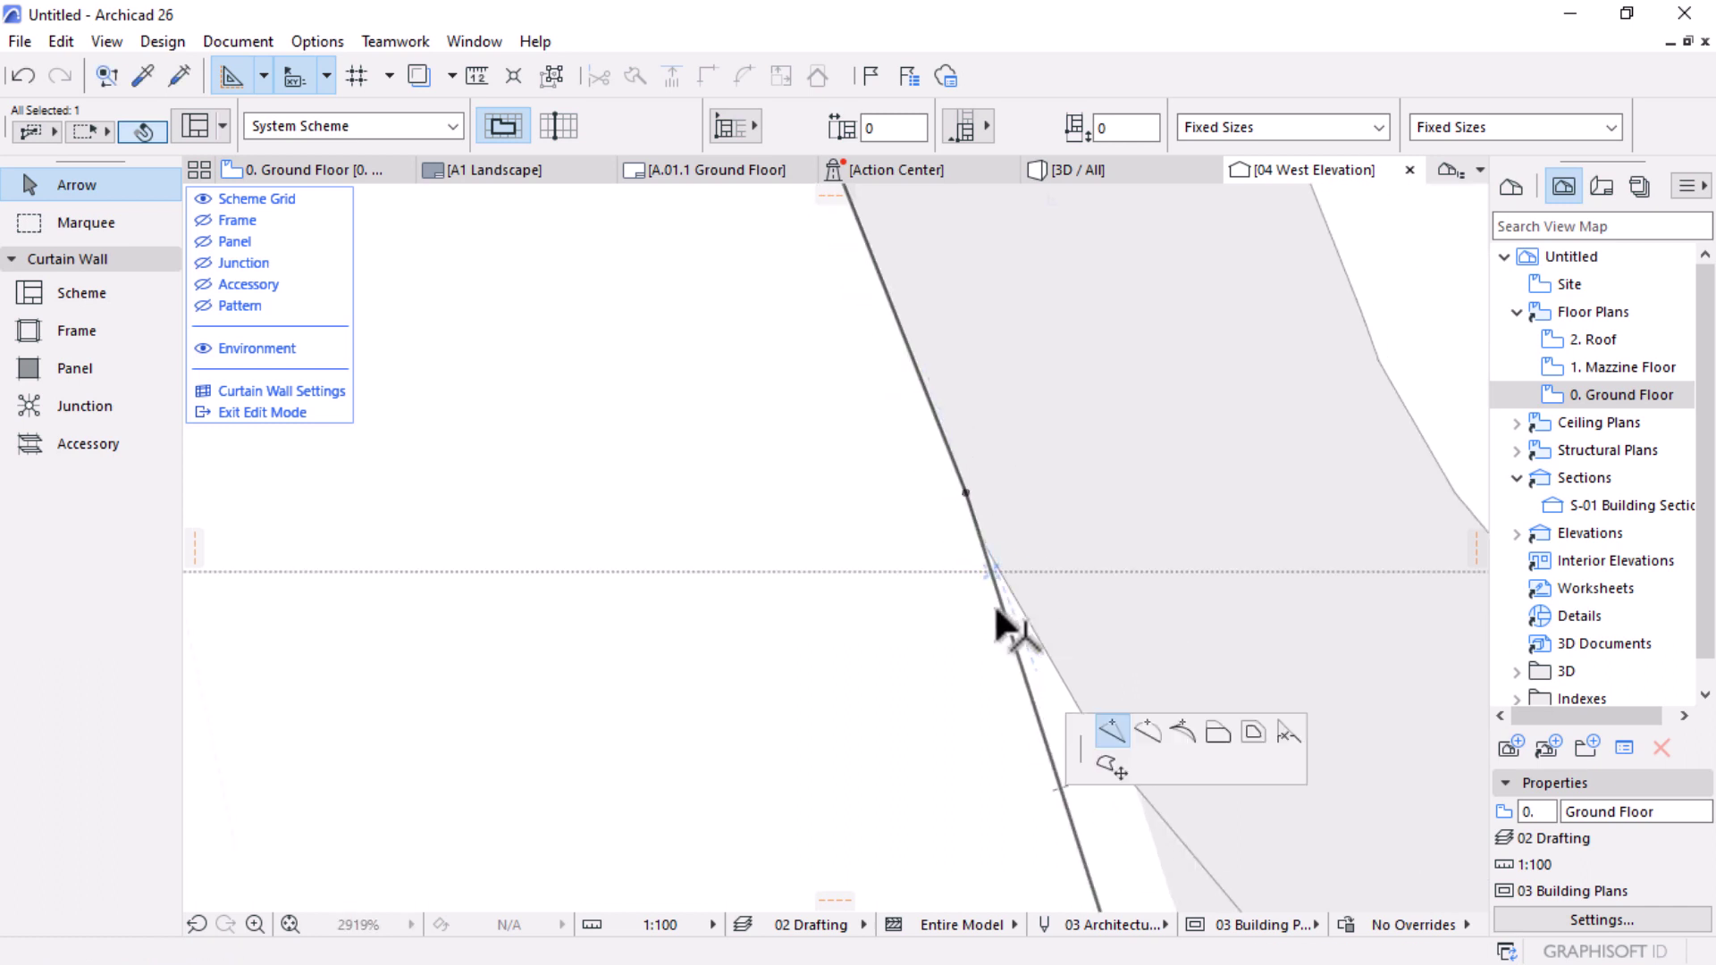
scroll(1019, 590, up, 2)
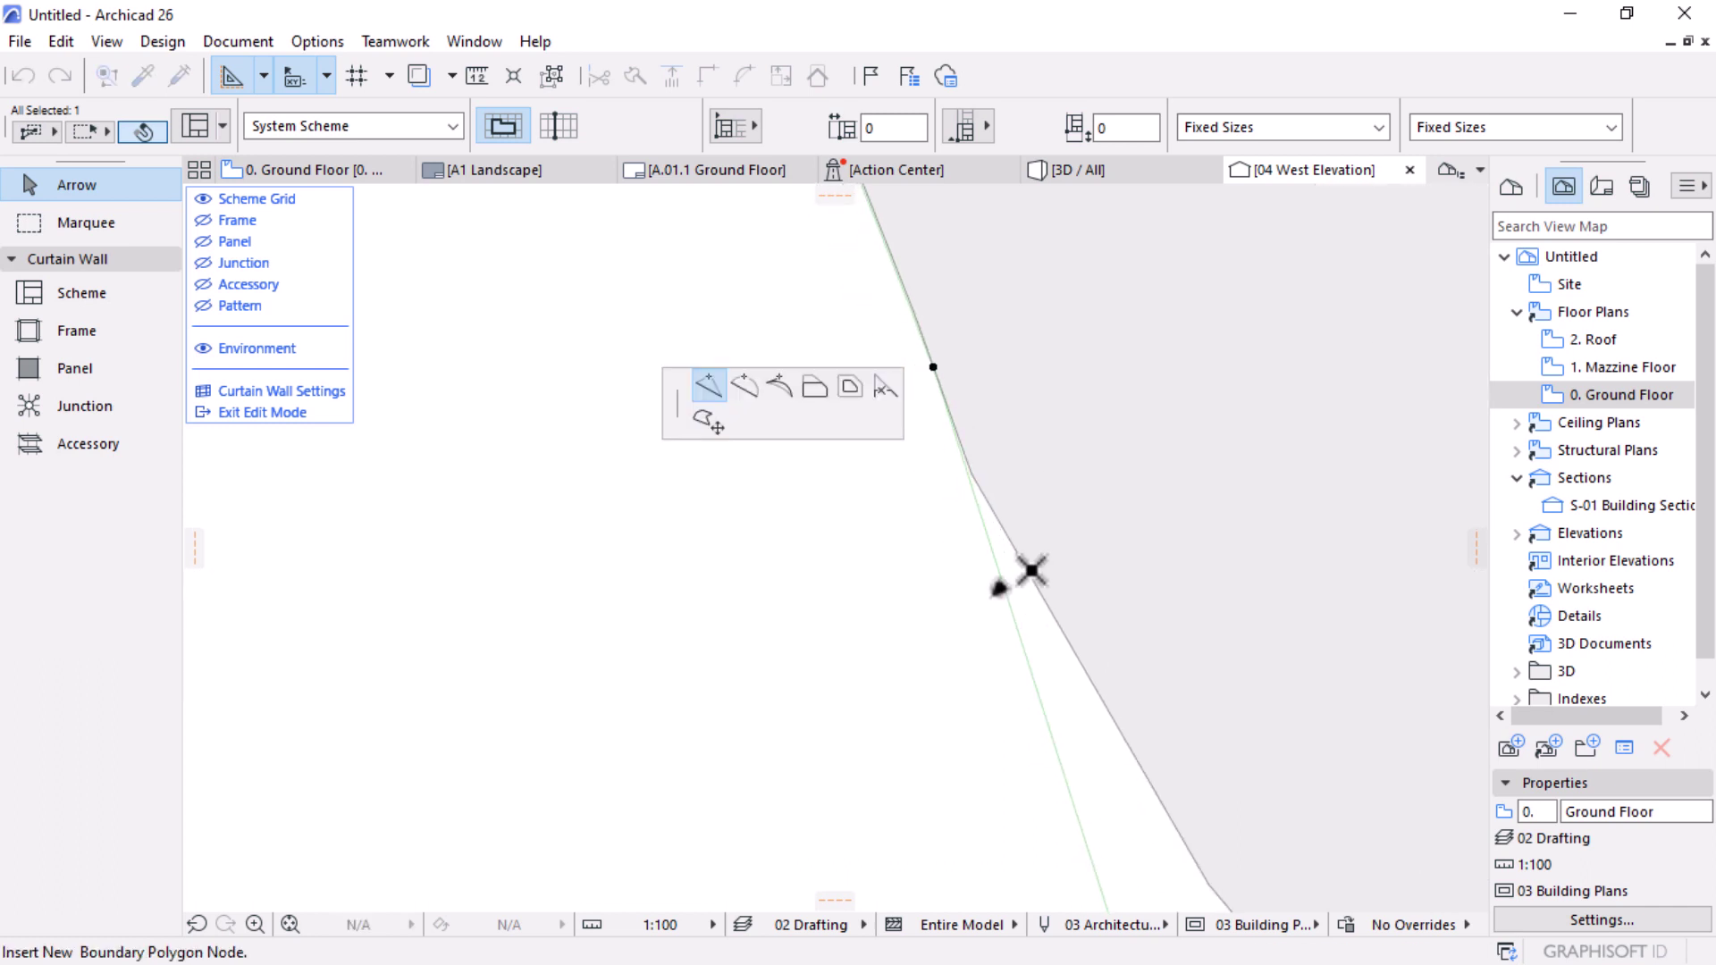
click(970, 474)
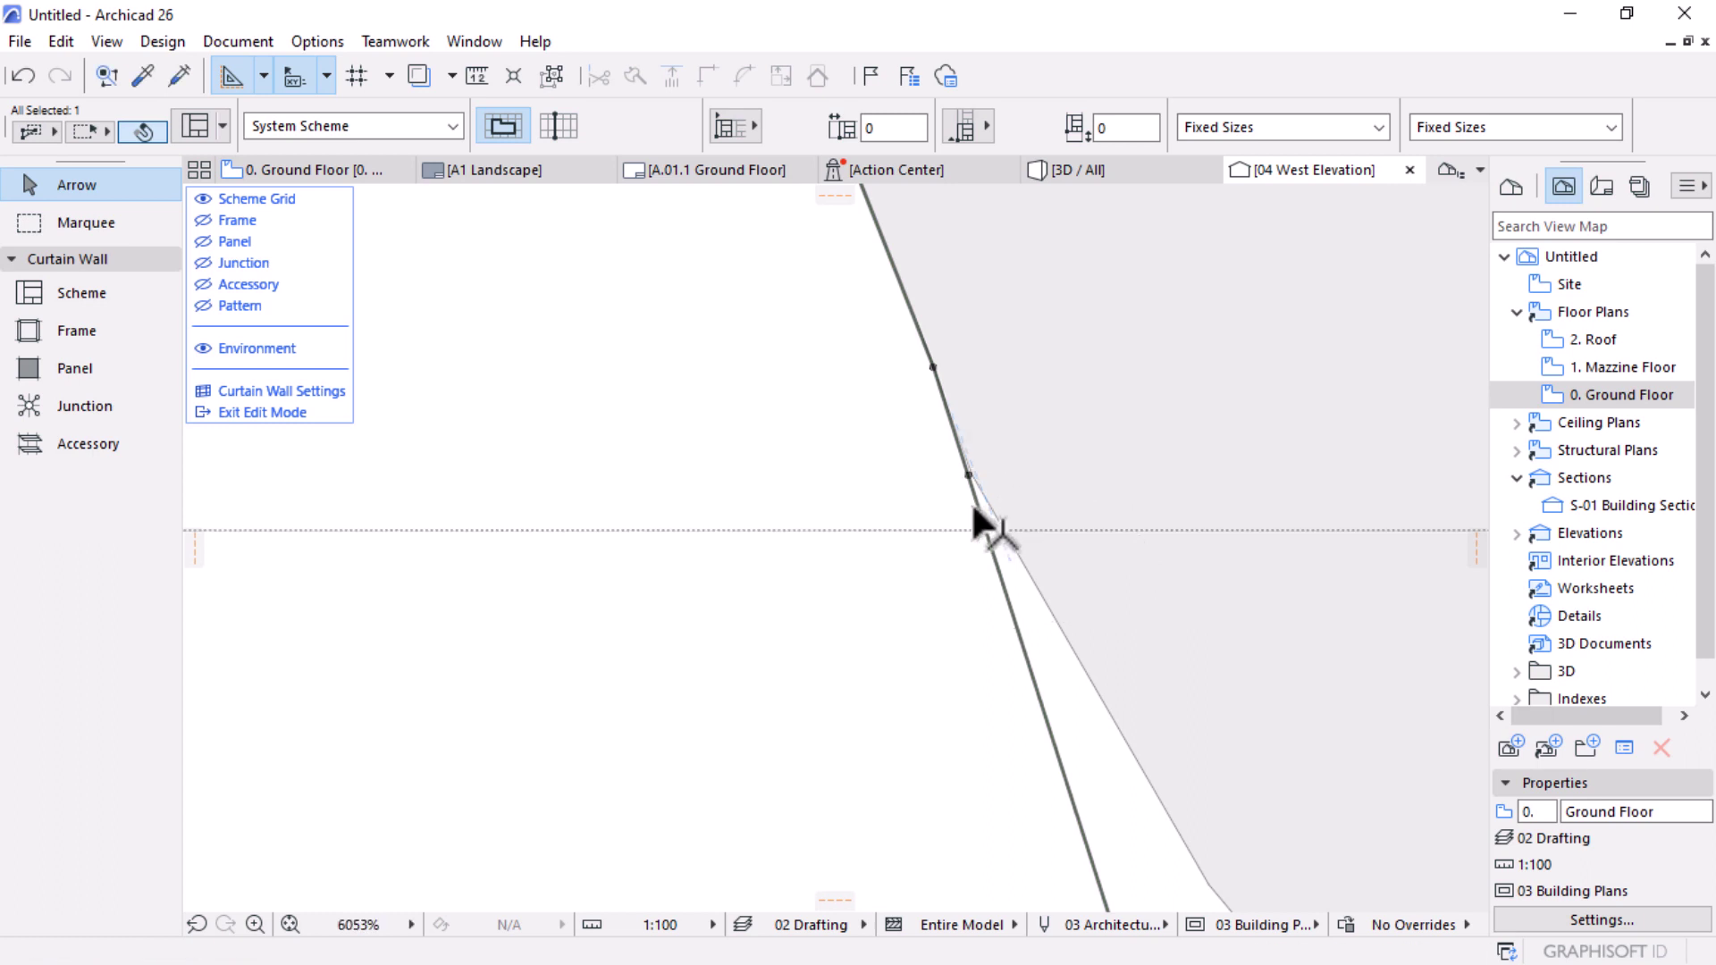
scroll(982, 525, up, 4)
click(960, 568)
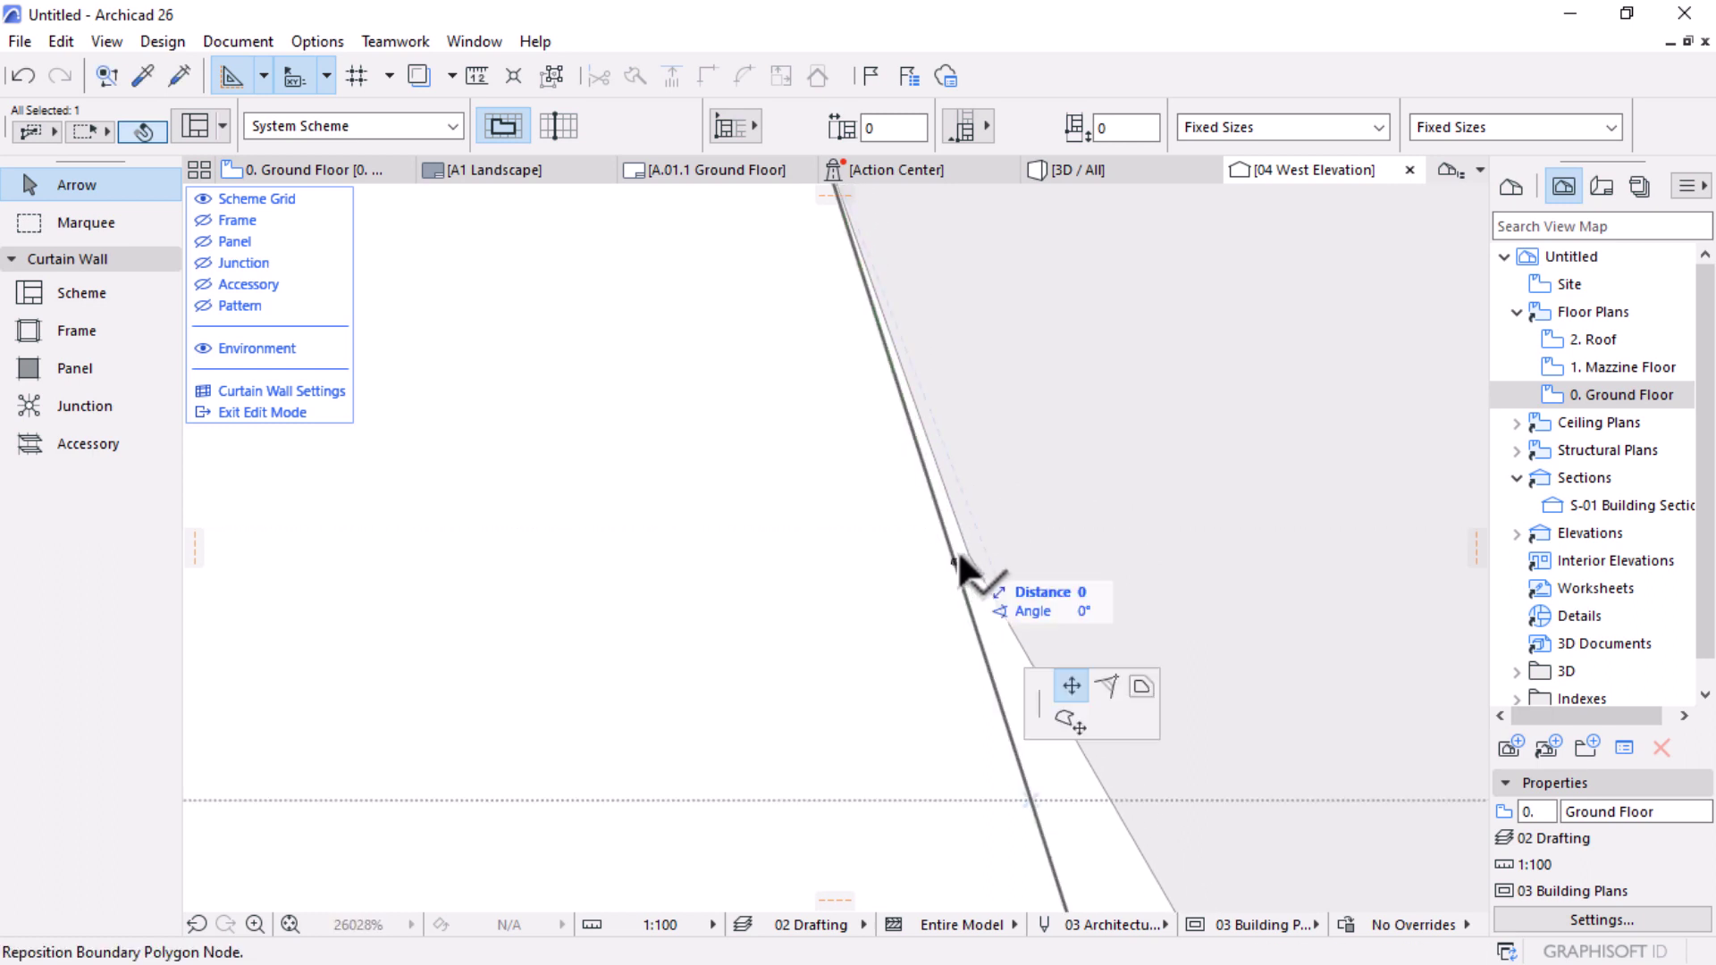
click(923, 361)
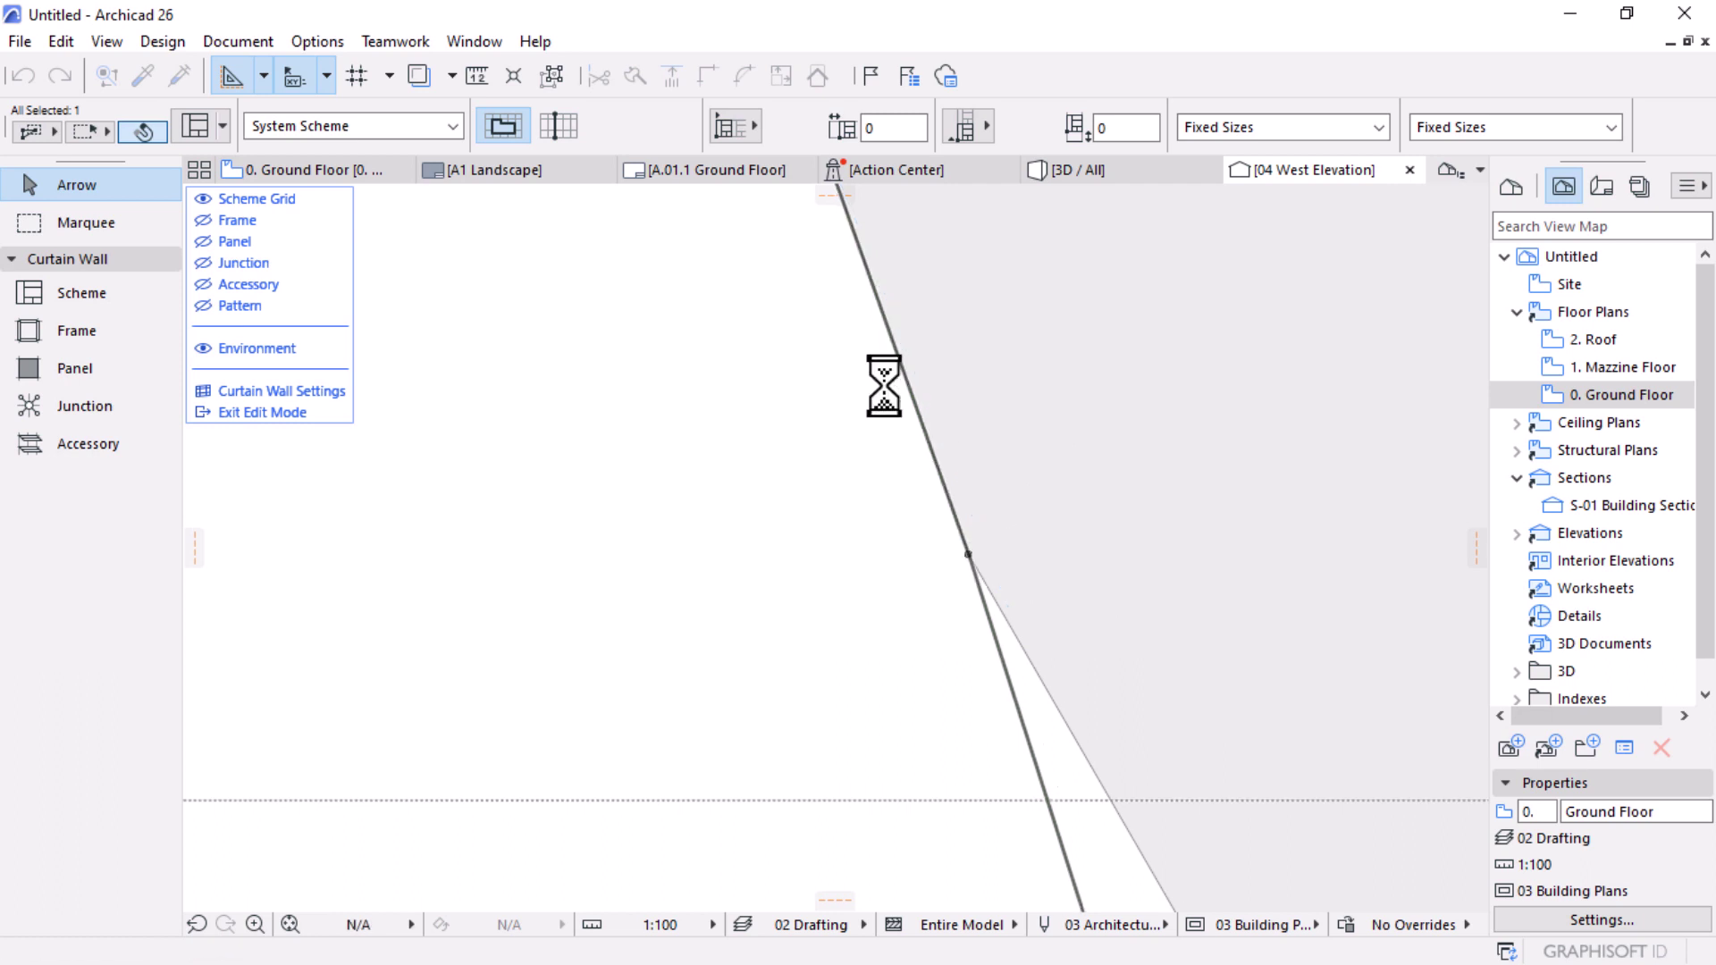
Step: Insert two more boundary nodes at the next two vertices of the right shell's curved inner face
scroll(889, 394, down, 6)
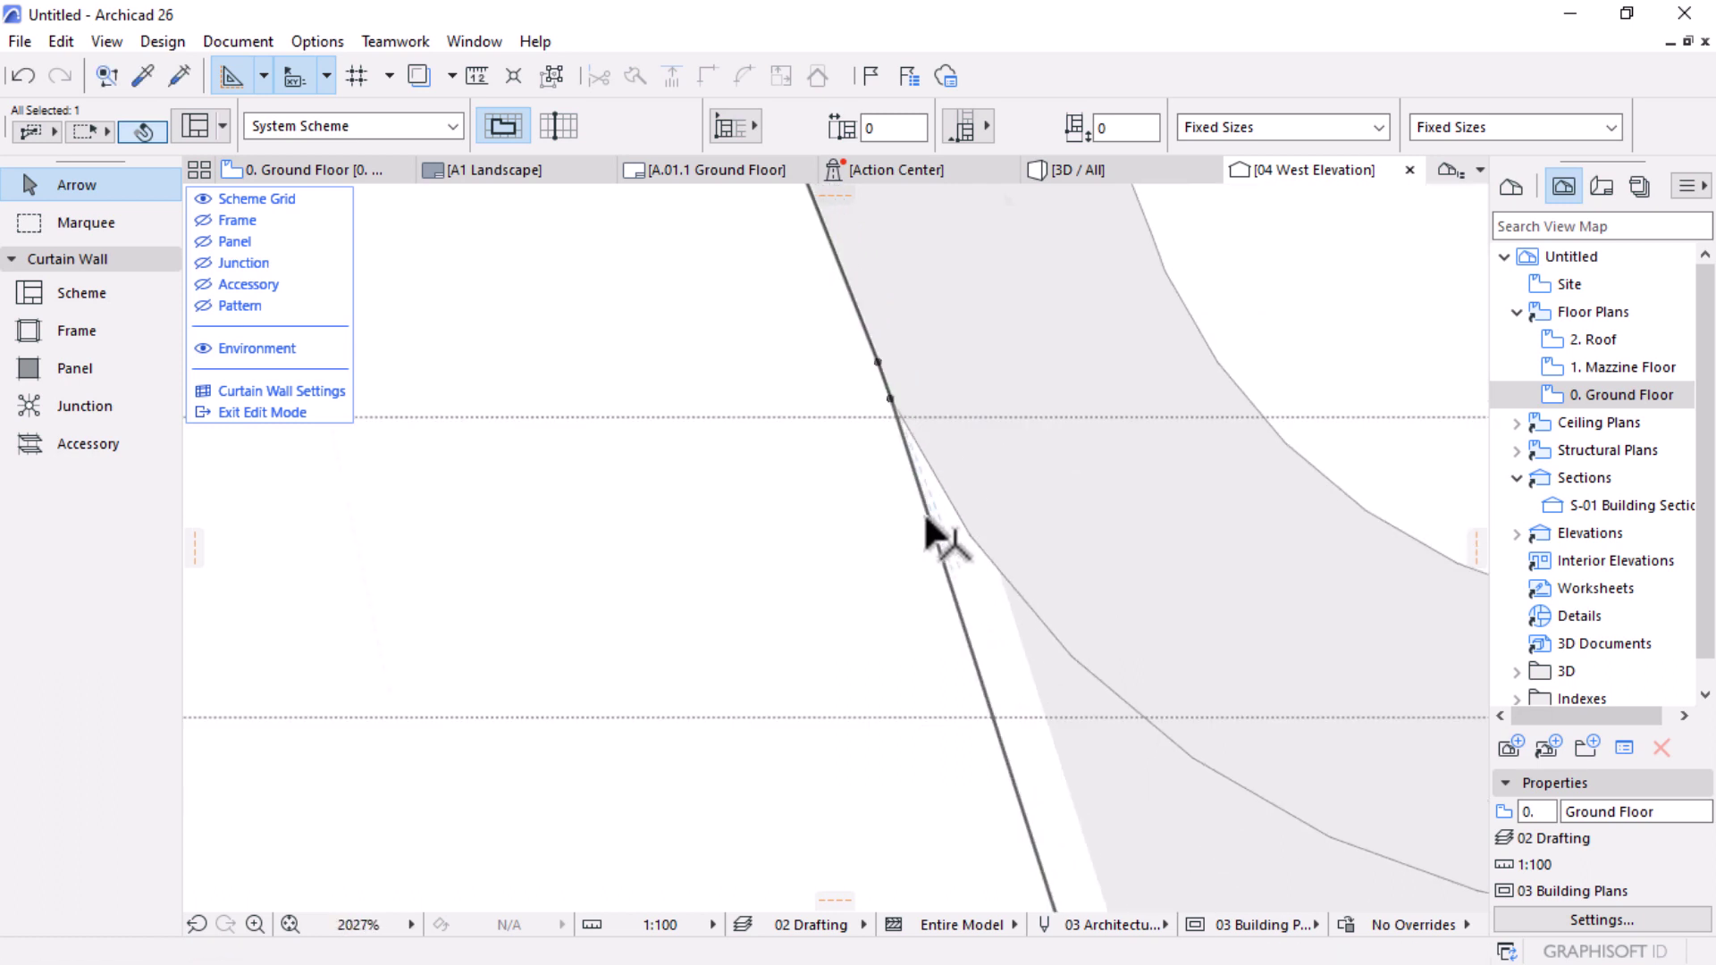
click(992, 541)
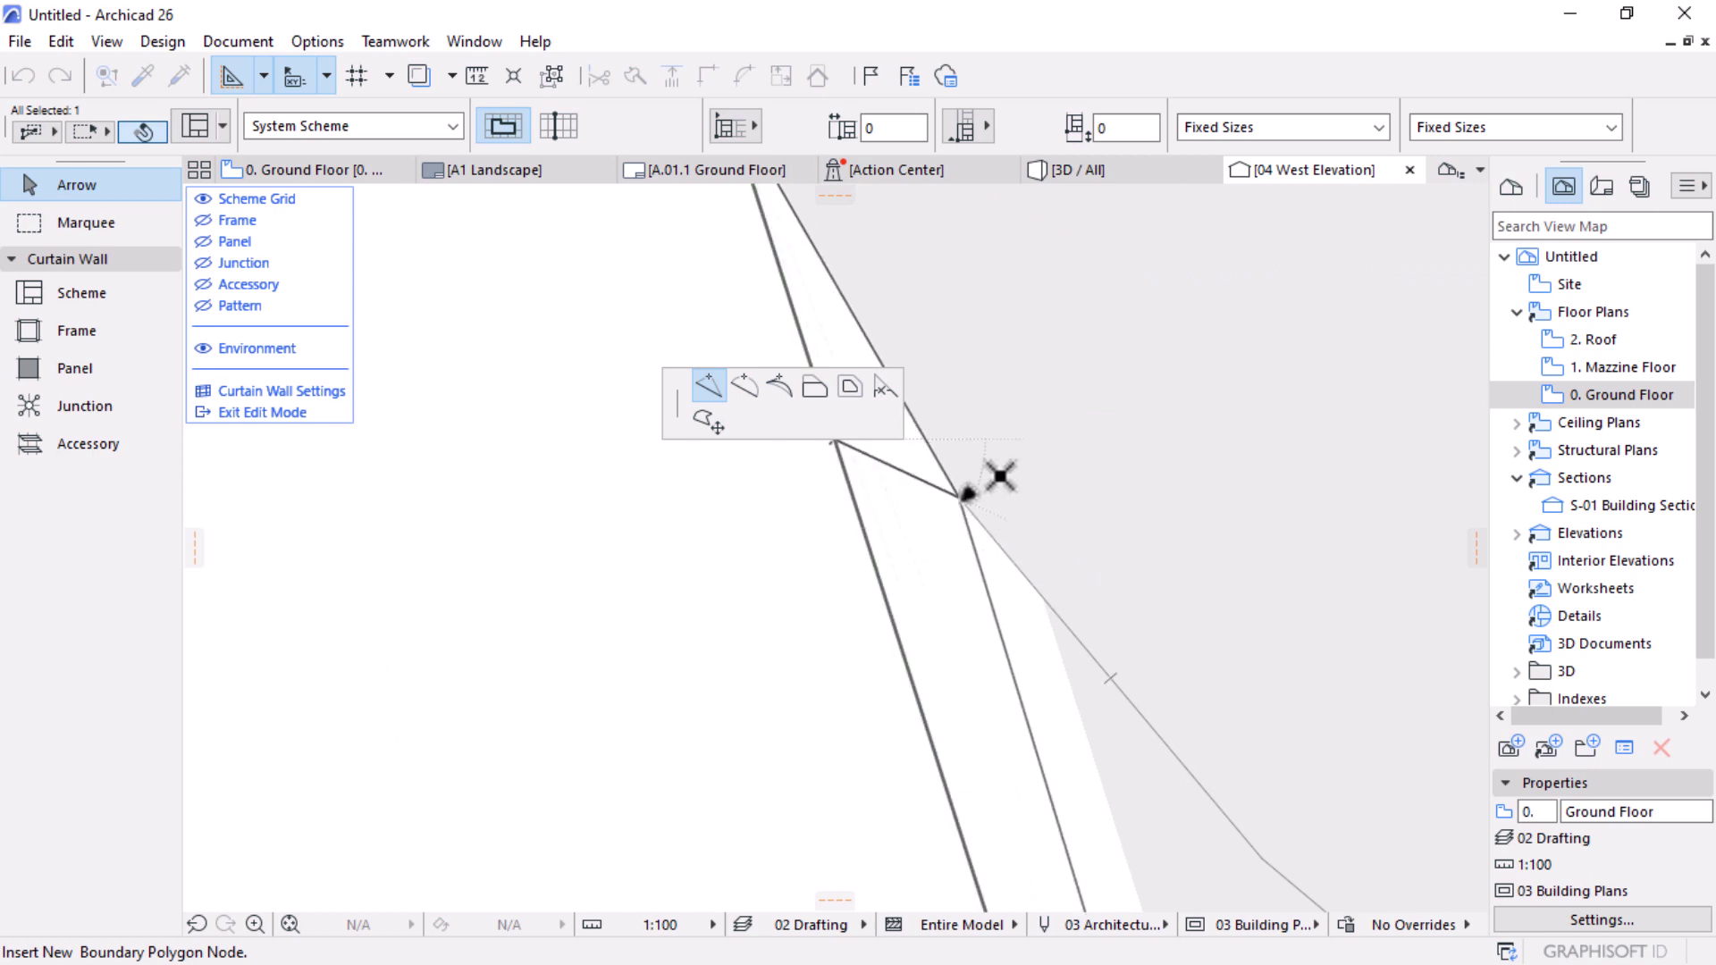
click(1020, 408)
scroll(944, 389, down, 3)
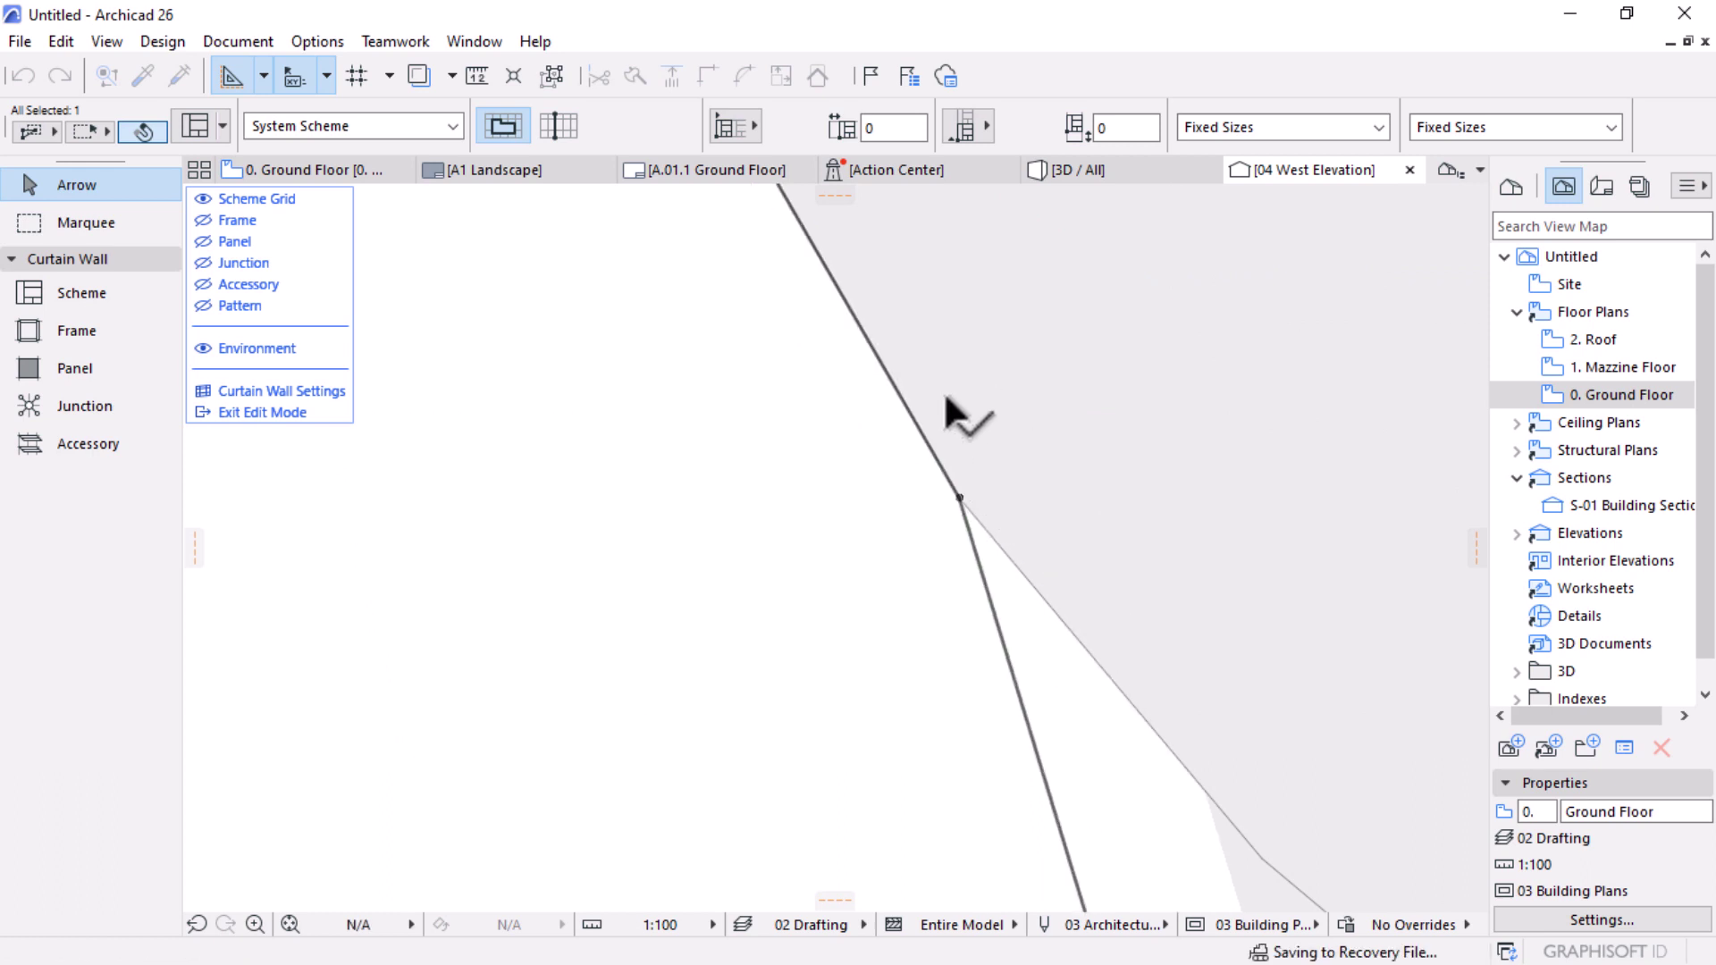
click(980, 523)
scroll(1017, 527, up, 3)
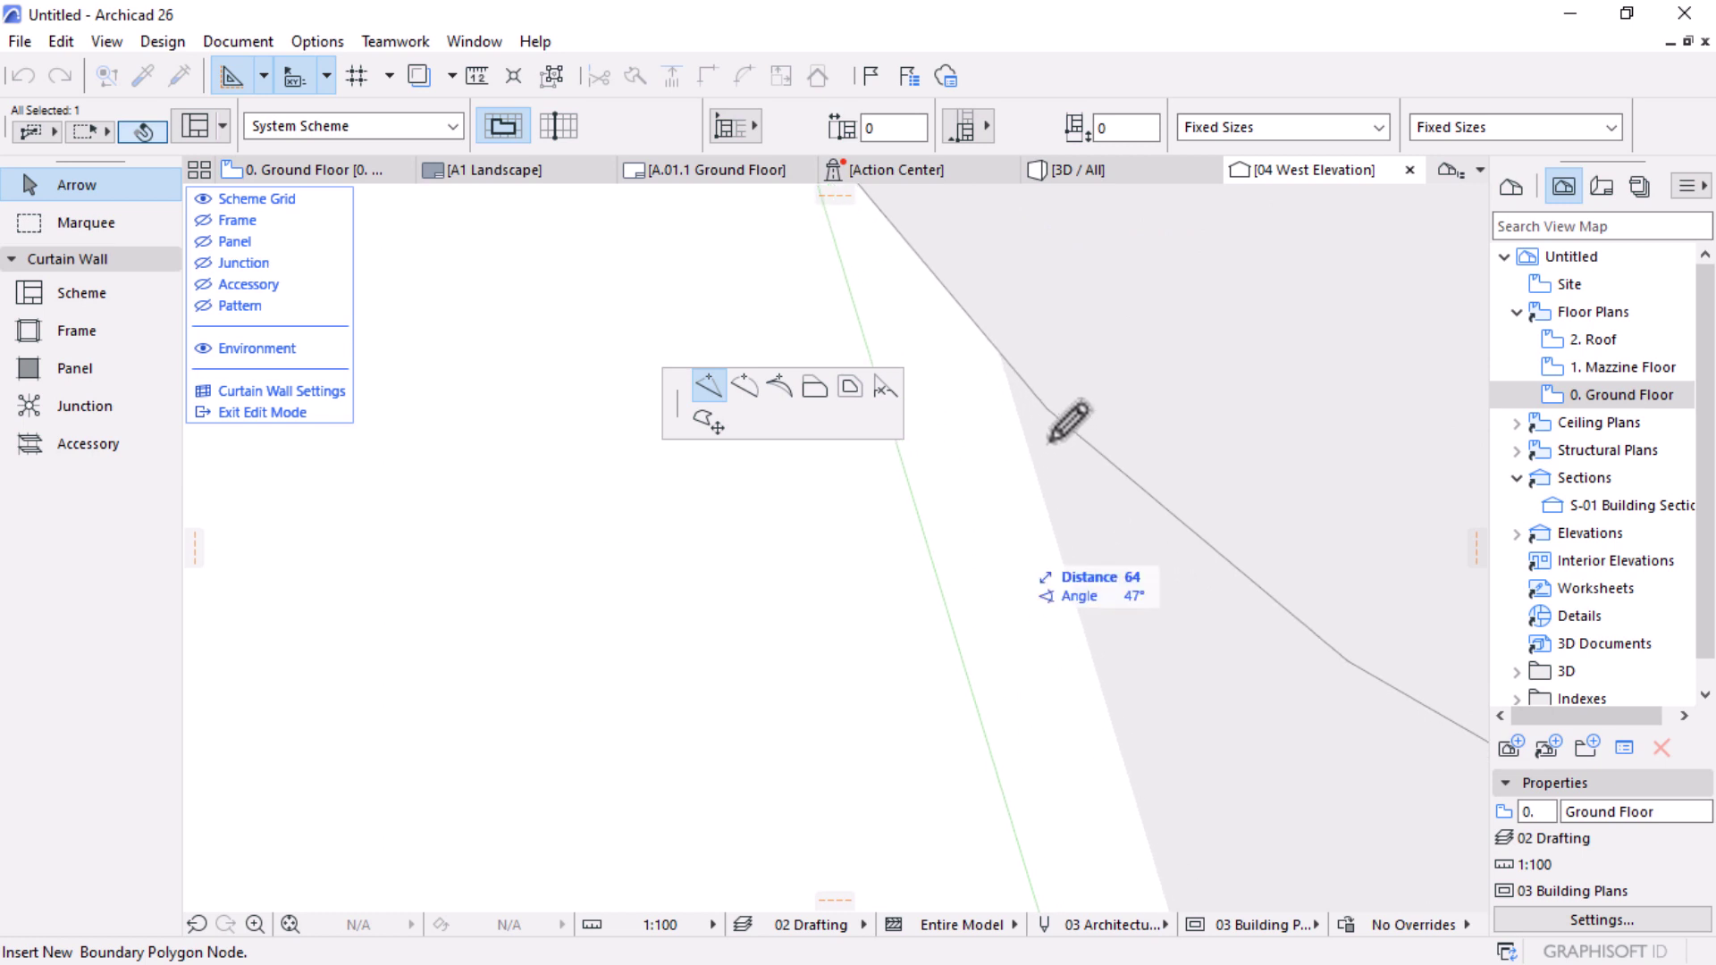
click(941, 288)
Step: Insert boundary nodes at the successive remaining vertices of the right shell's lower curve, down to the last bend before its flat underside
scroll(919, 353, up, 2)
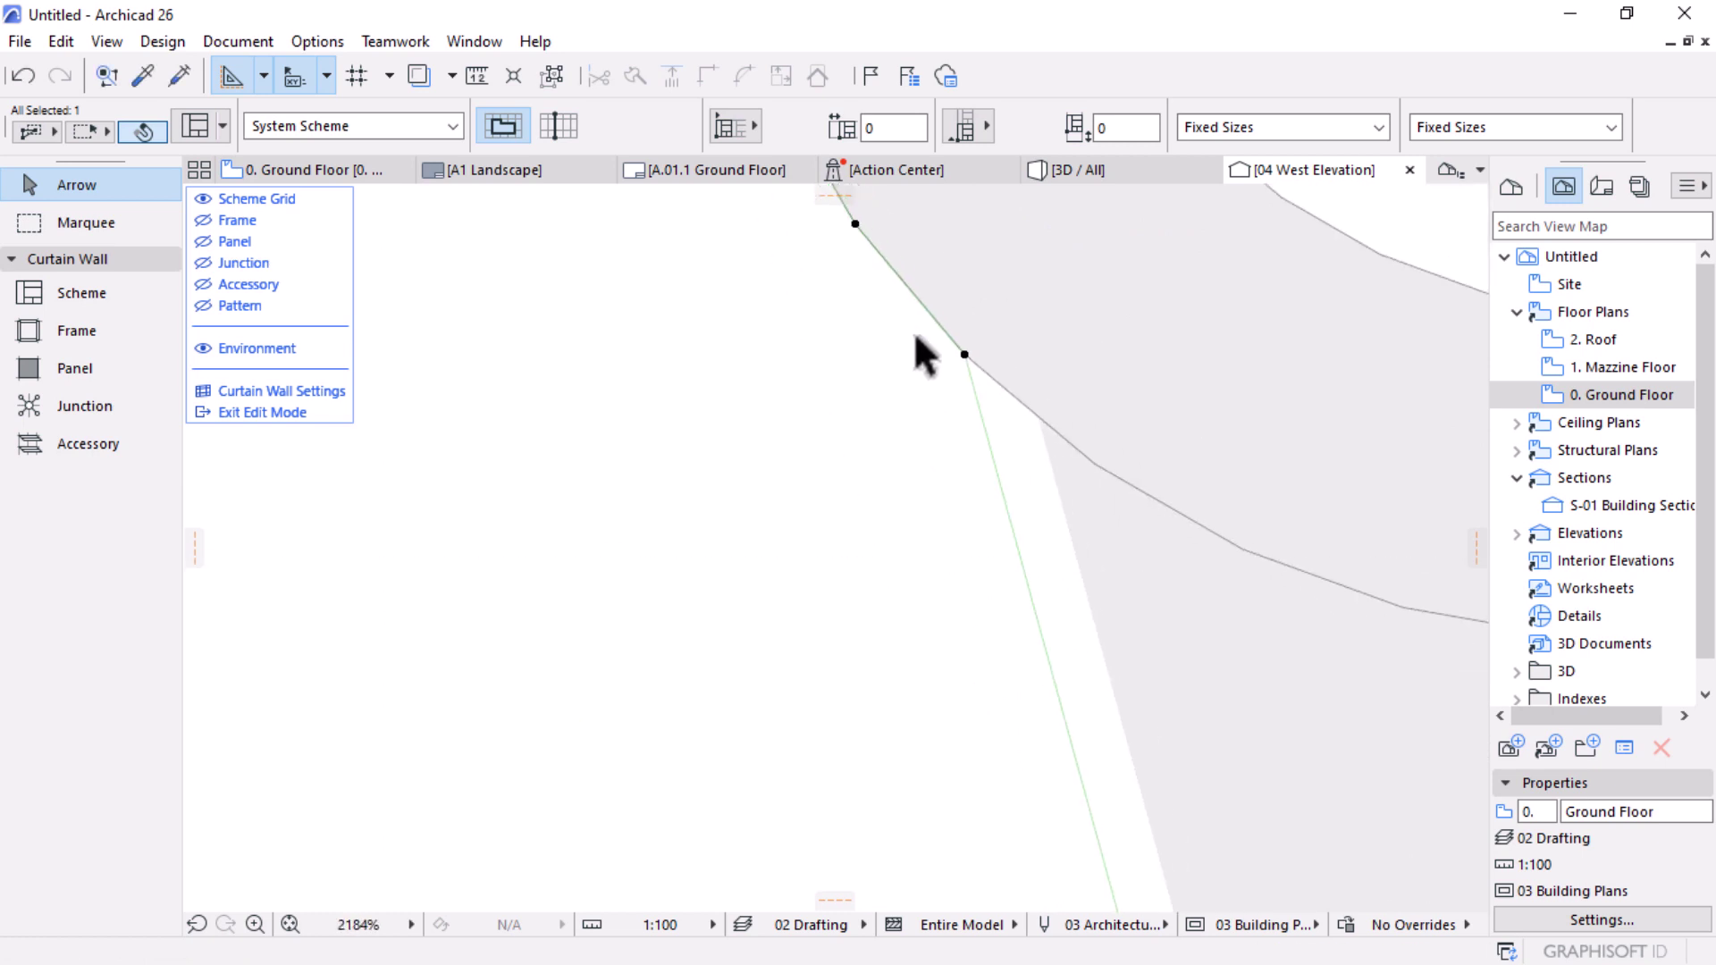
click(1019, 555)
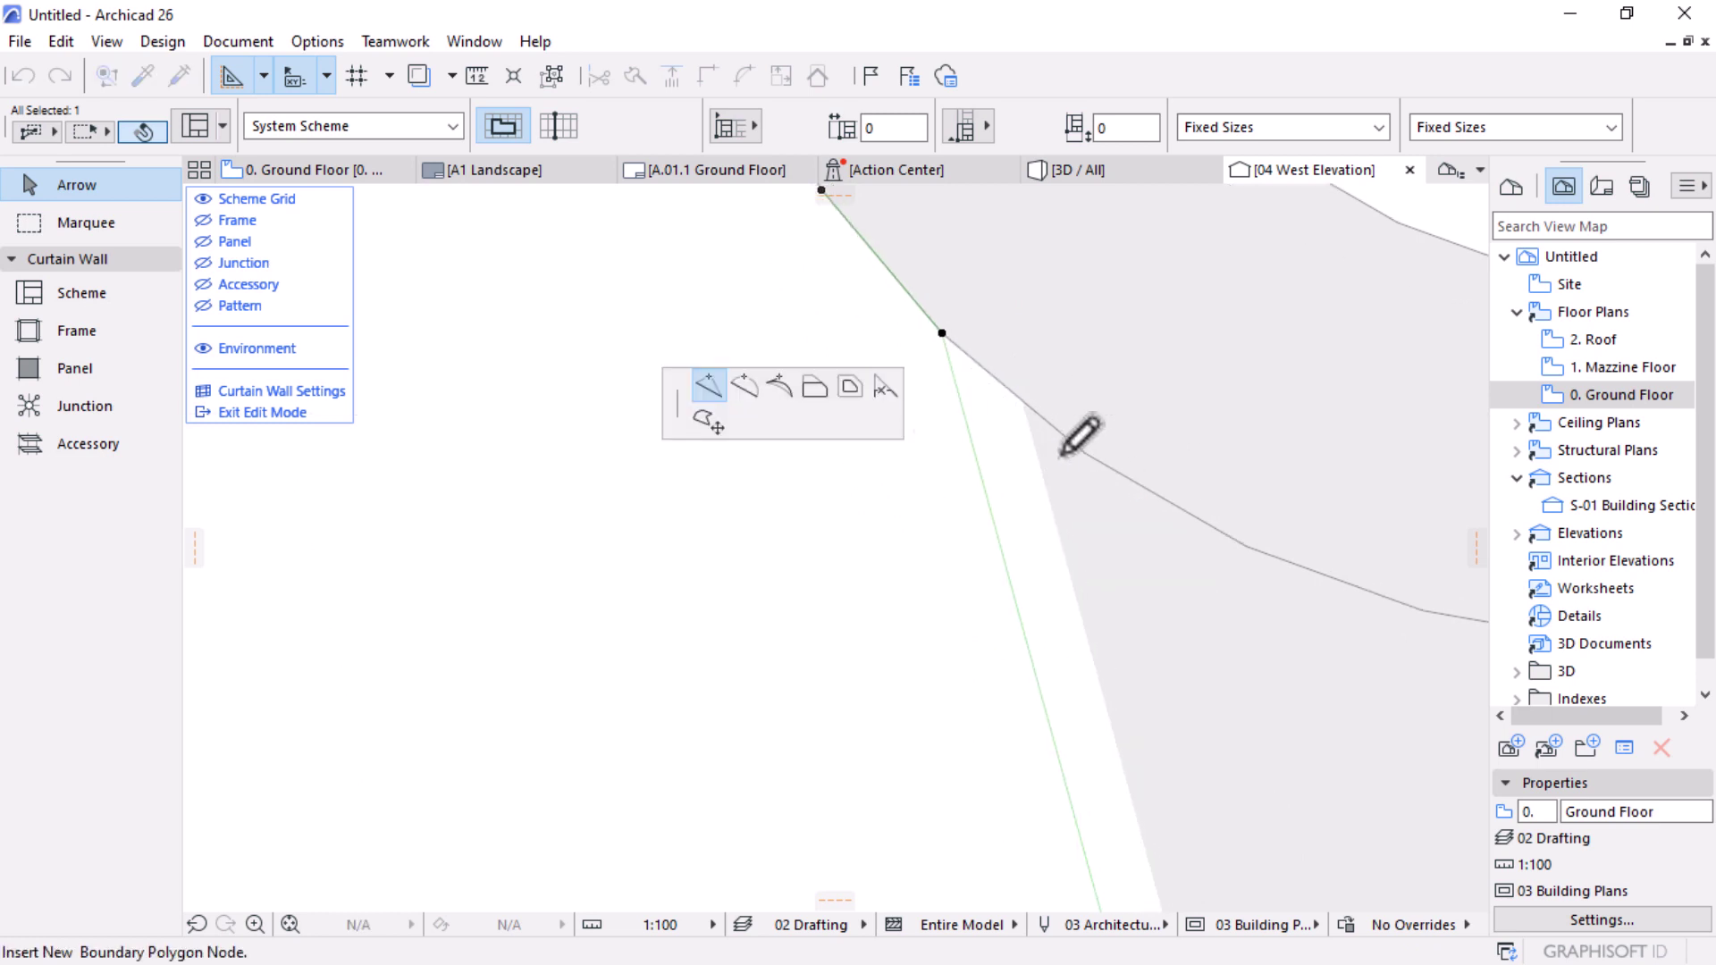
click(905, 483)
scroll(929, 431, down, 2)
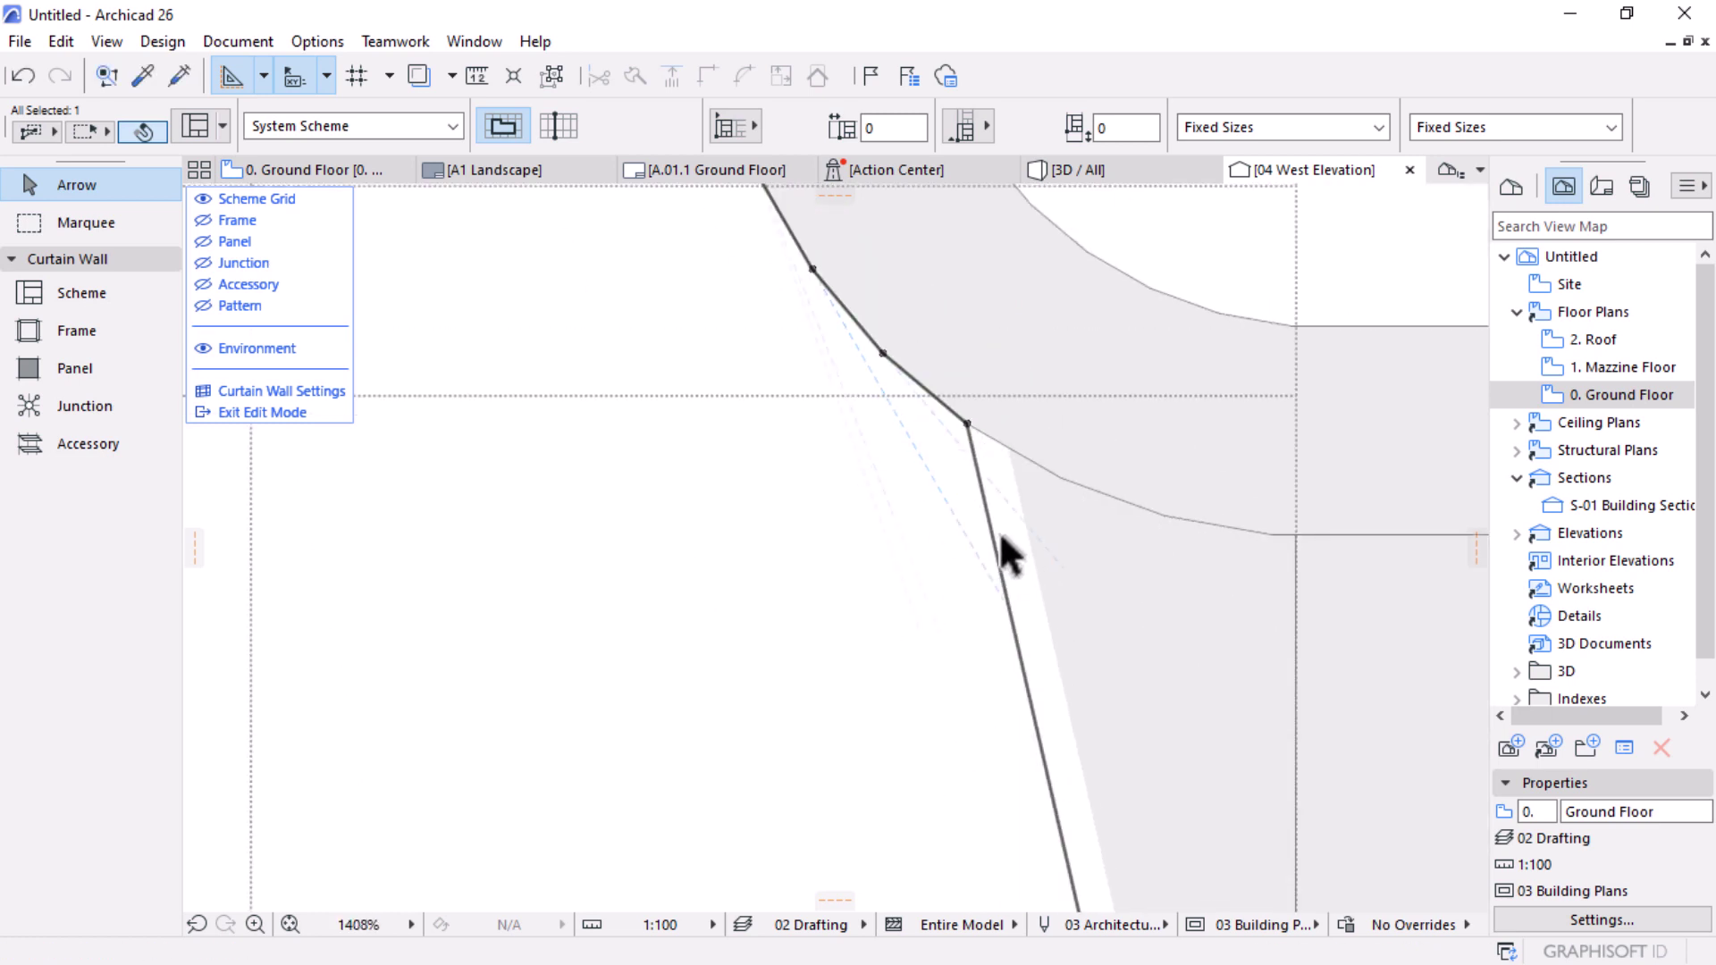
scroll(1018, 516, up, 3)
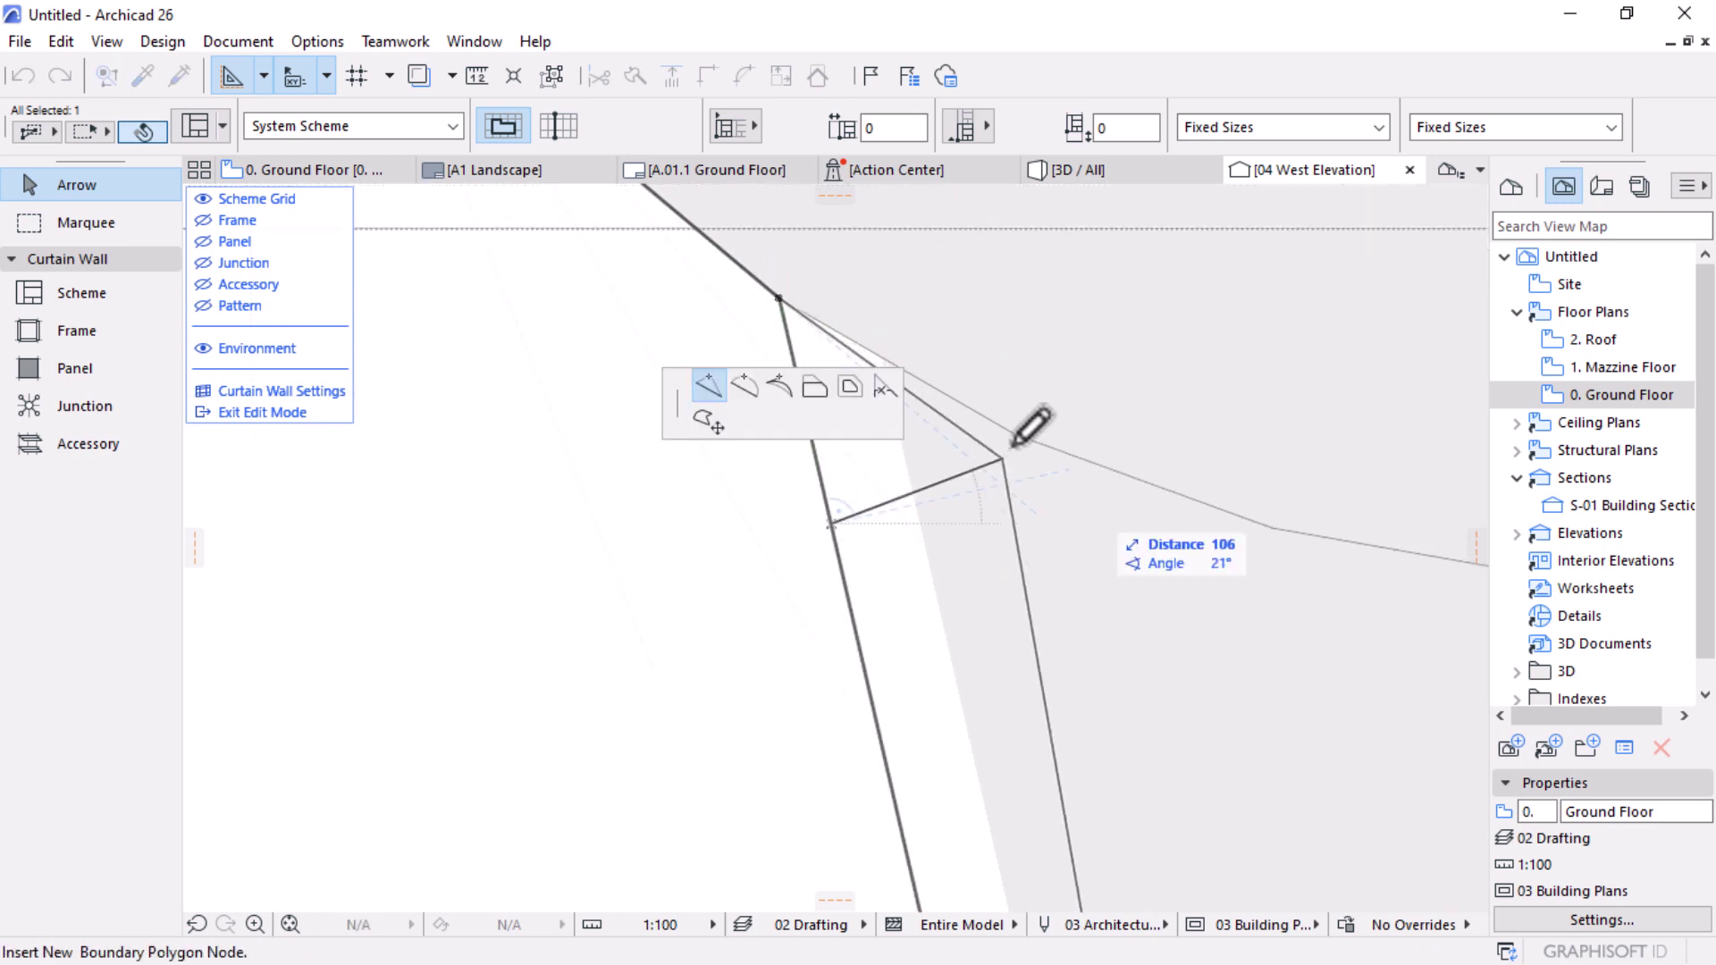
click(1037, 572)
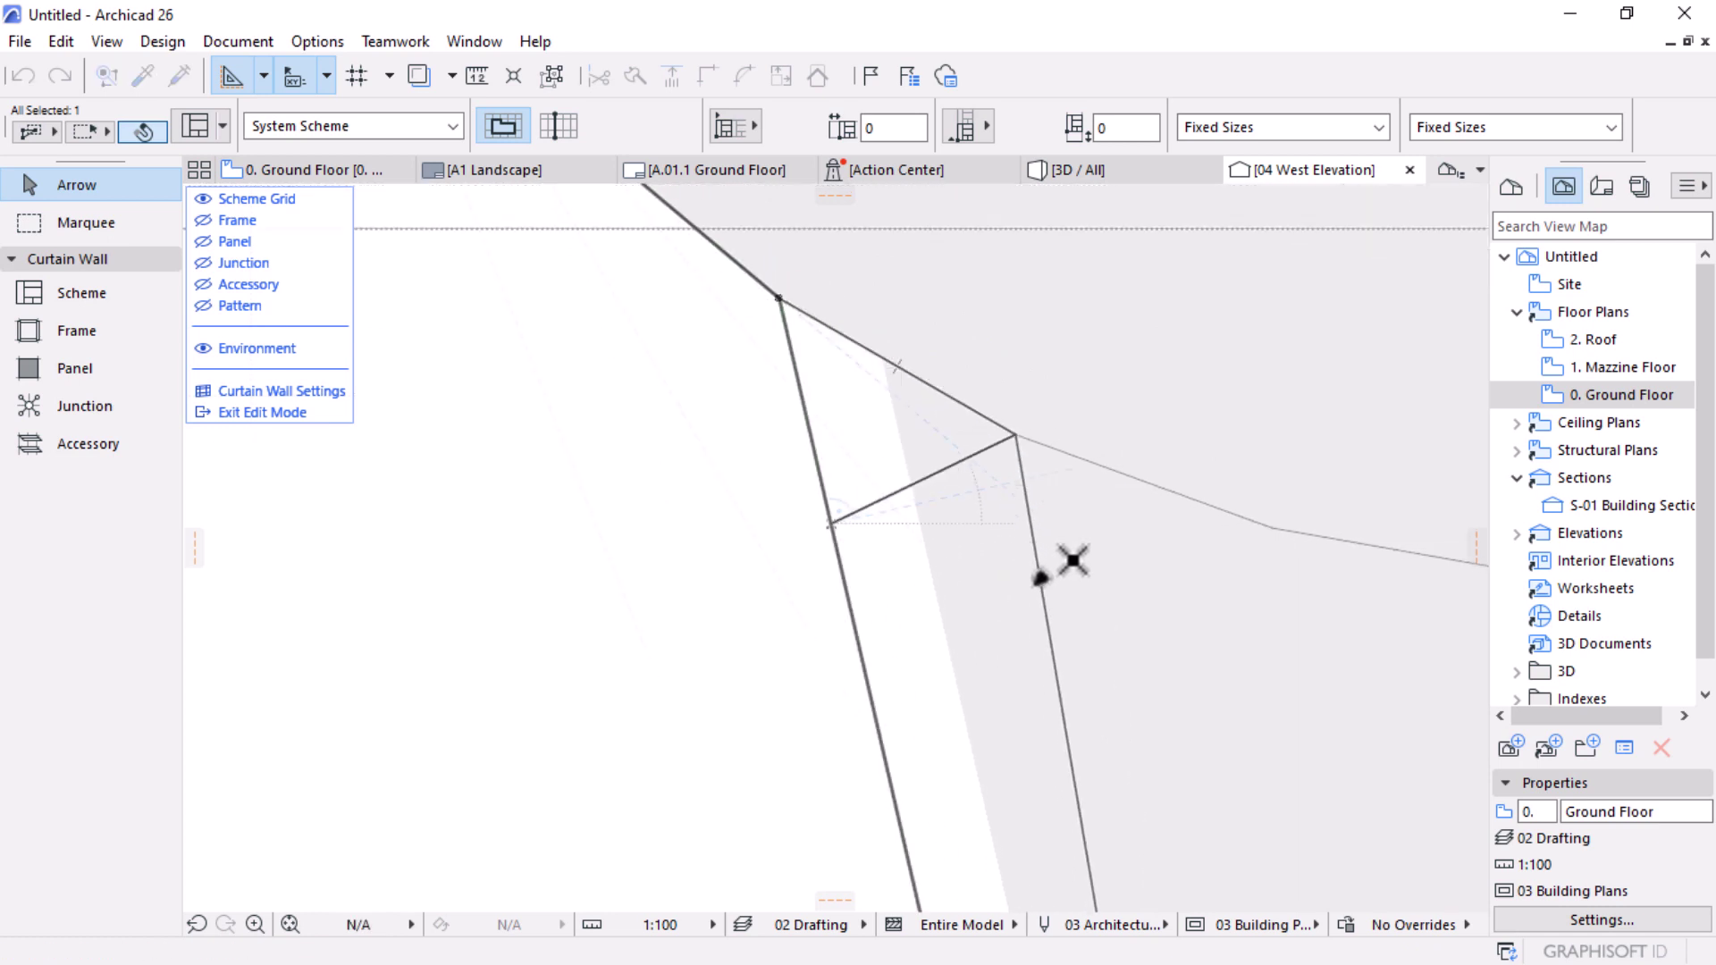
click(1037, 569)
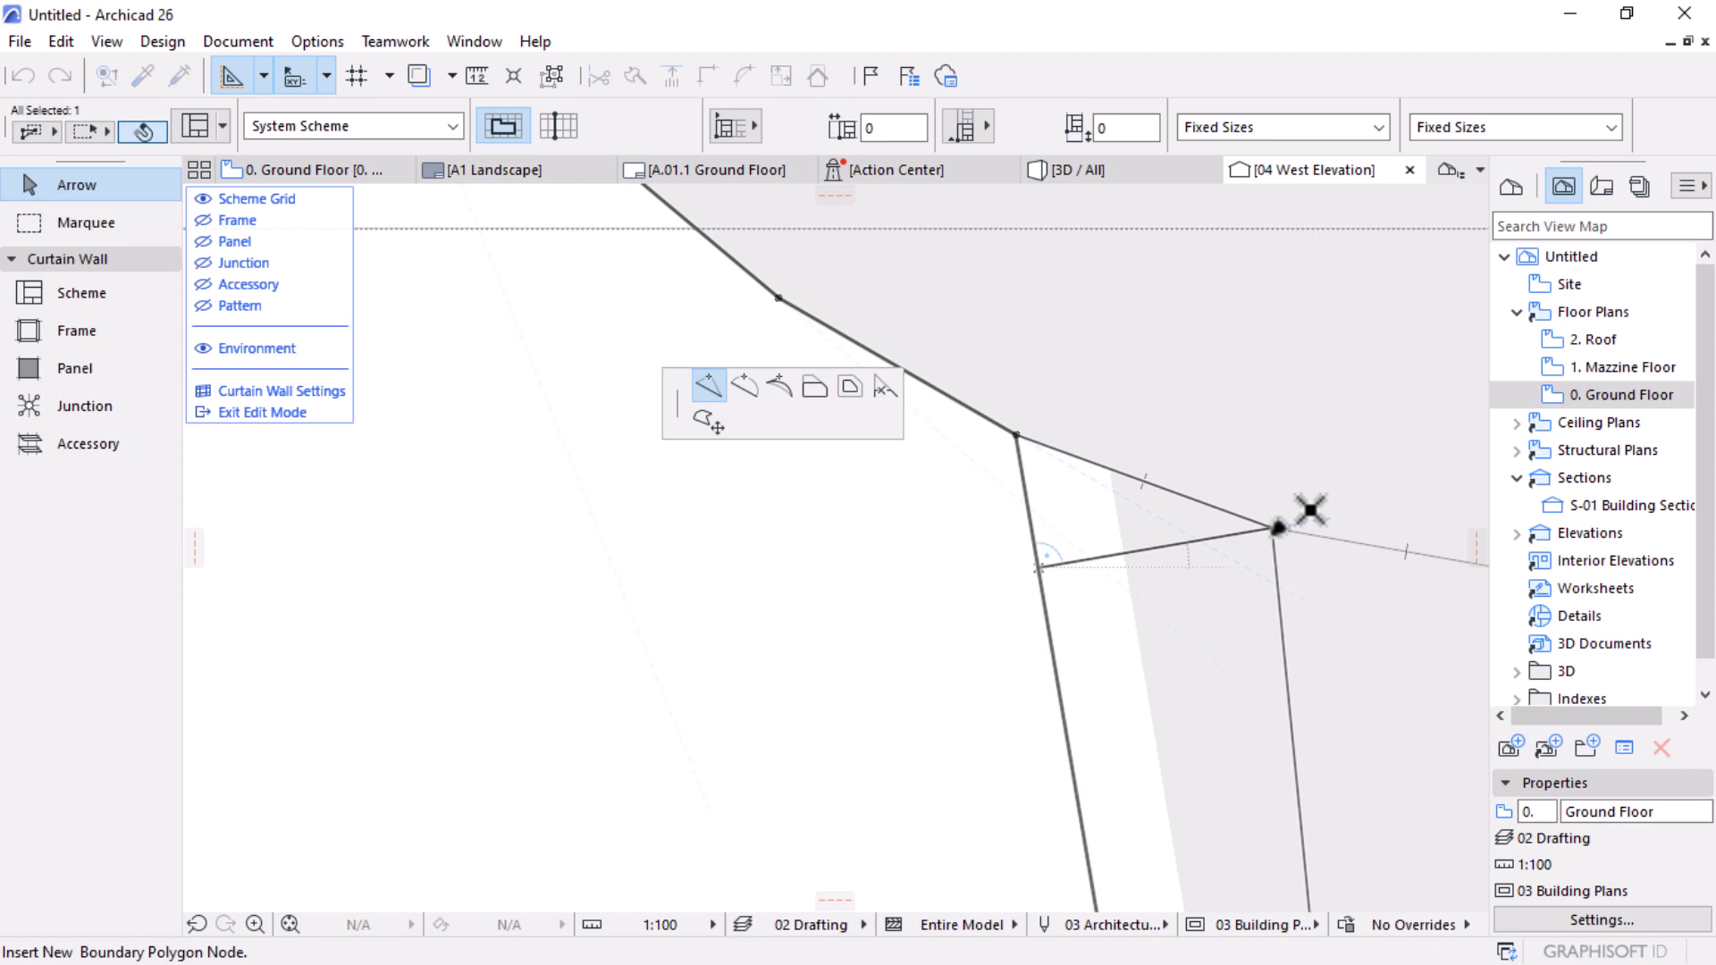
click(1084, 556)
scroll(1027, 452, down, 3)
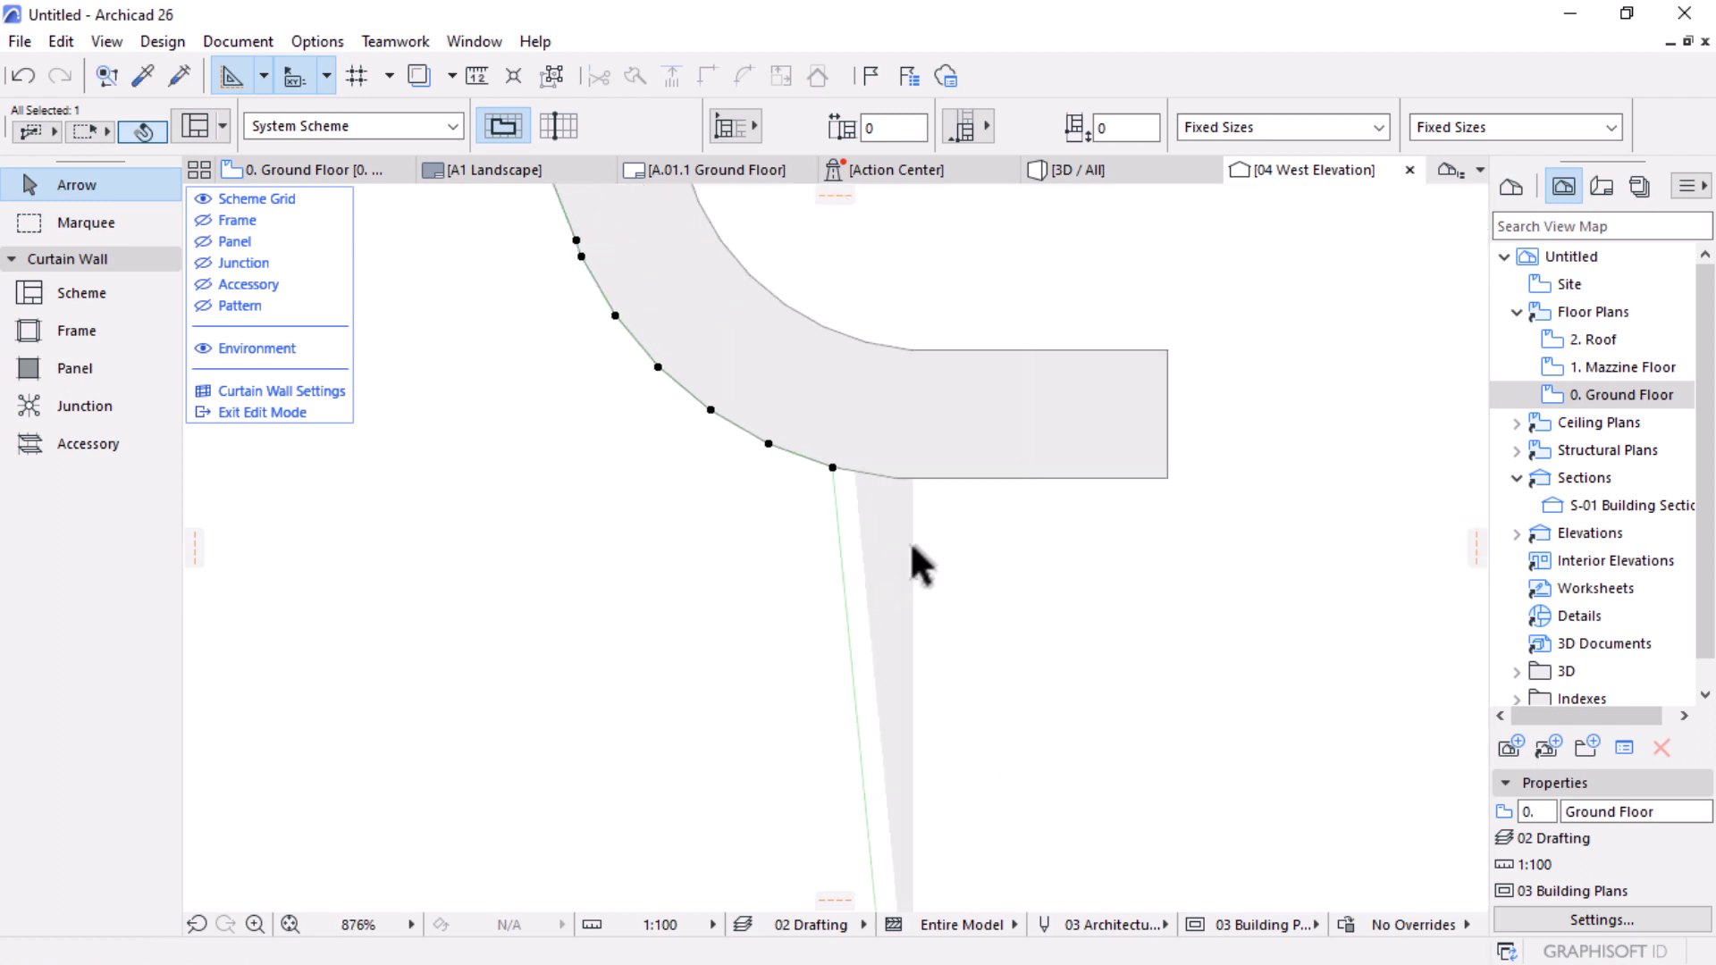
Step: Insert boundary nodes at the end of the shell's curve and on its flat underside directly above the boundary's lower right corner
click(889, 478)
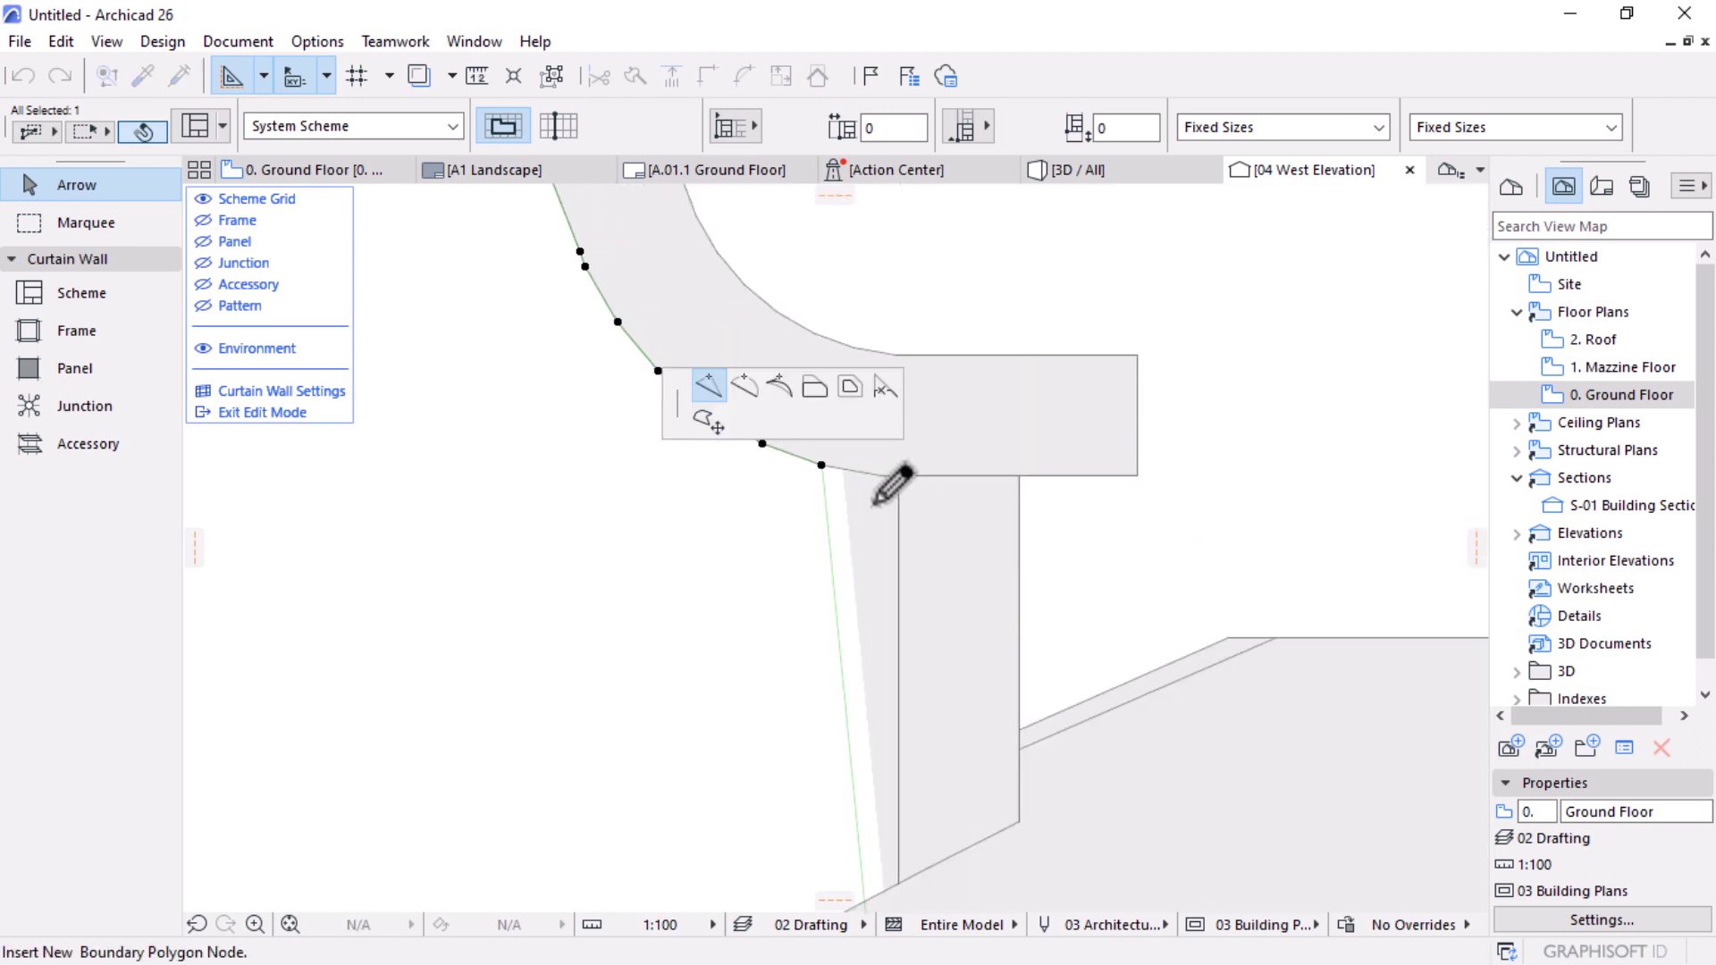
scroll(920, 441, up, 5)
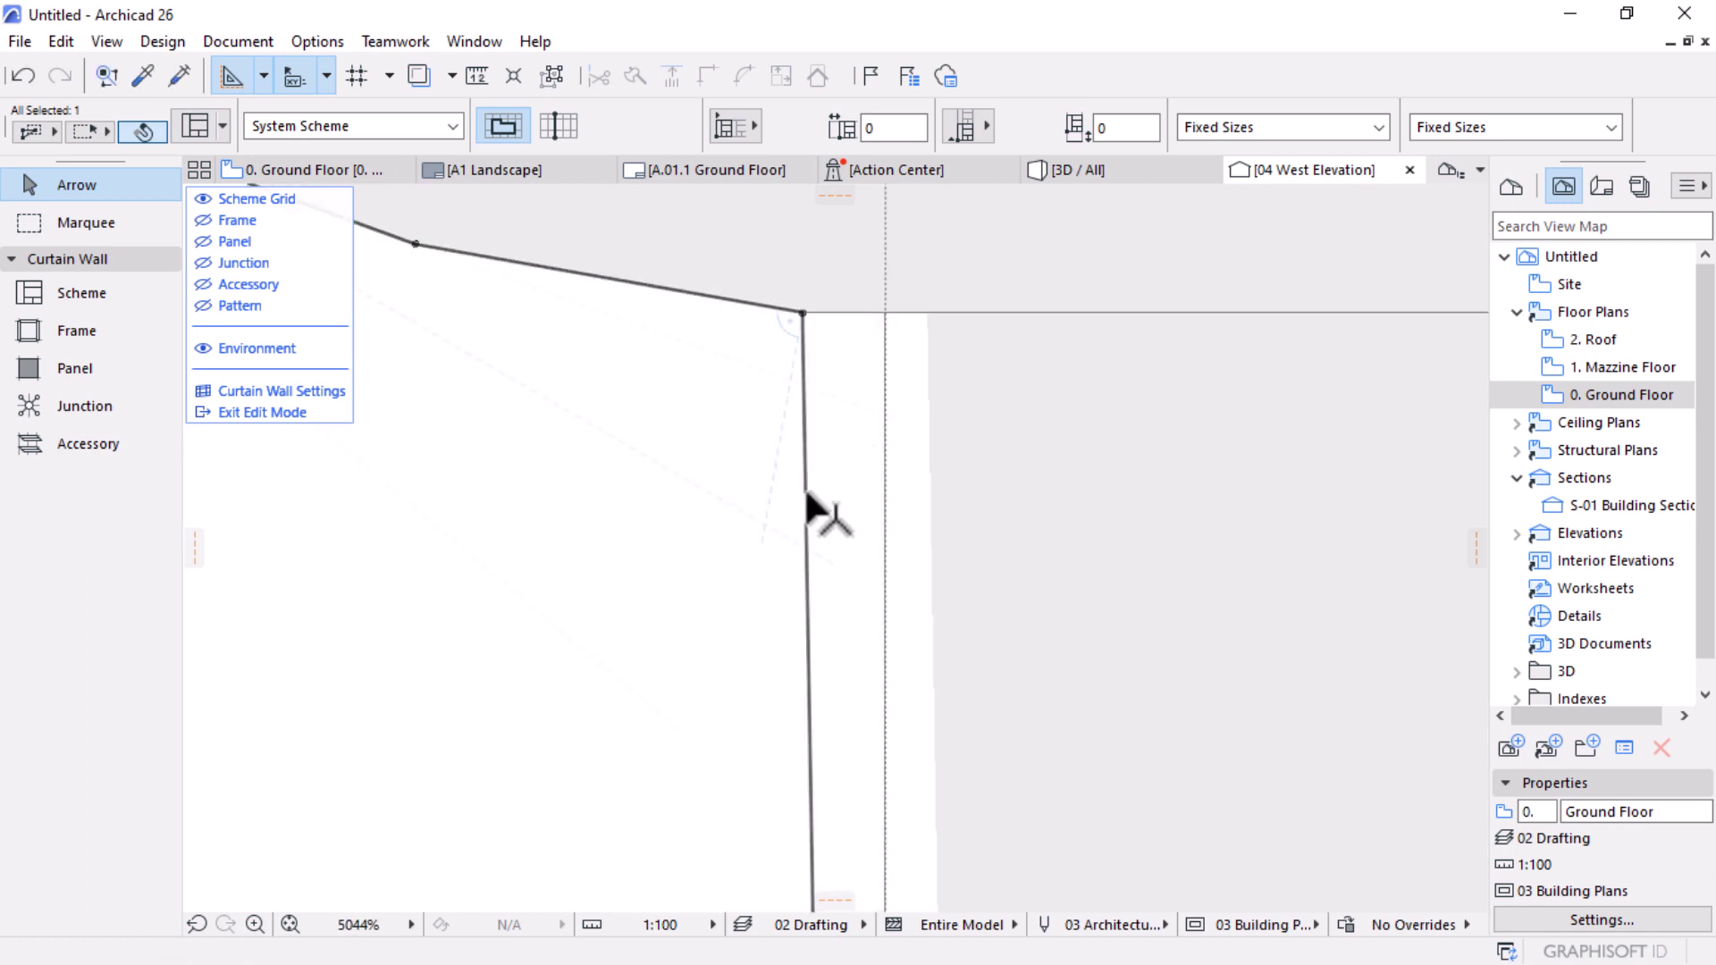
click(1029, 306)
scroll(1037, 330, down, 5)
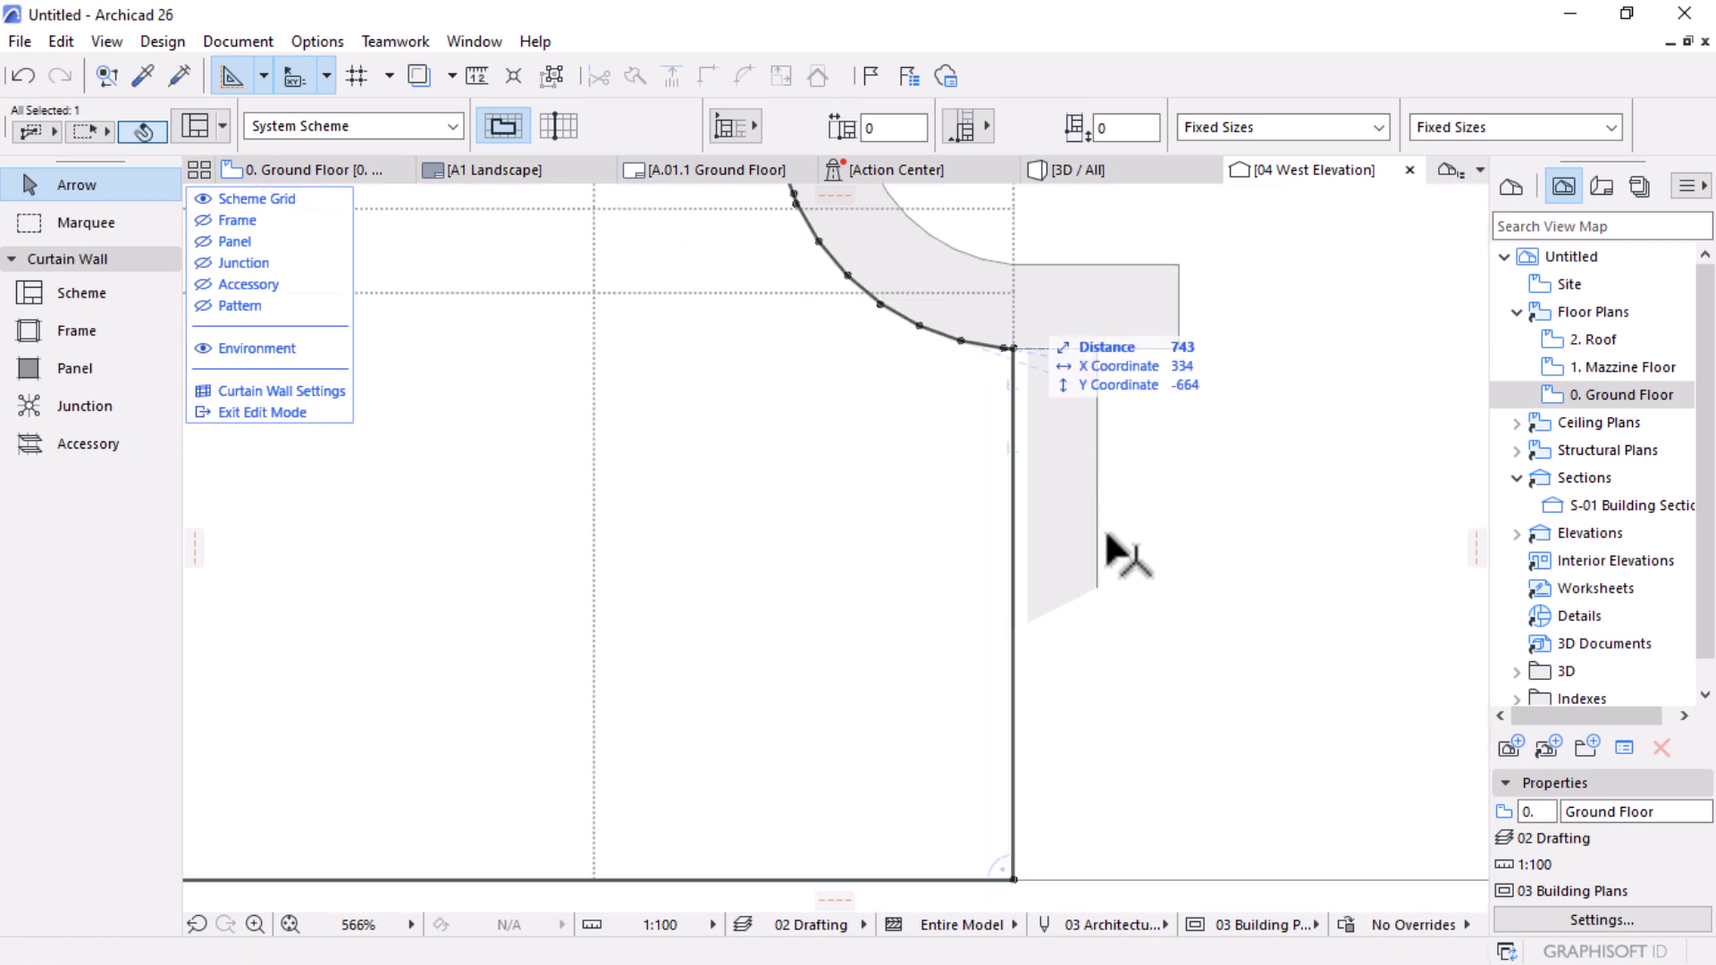
scroll(1092, 652, down, 4)
scroll(1003, 357, up, 2)
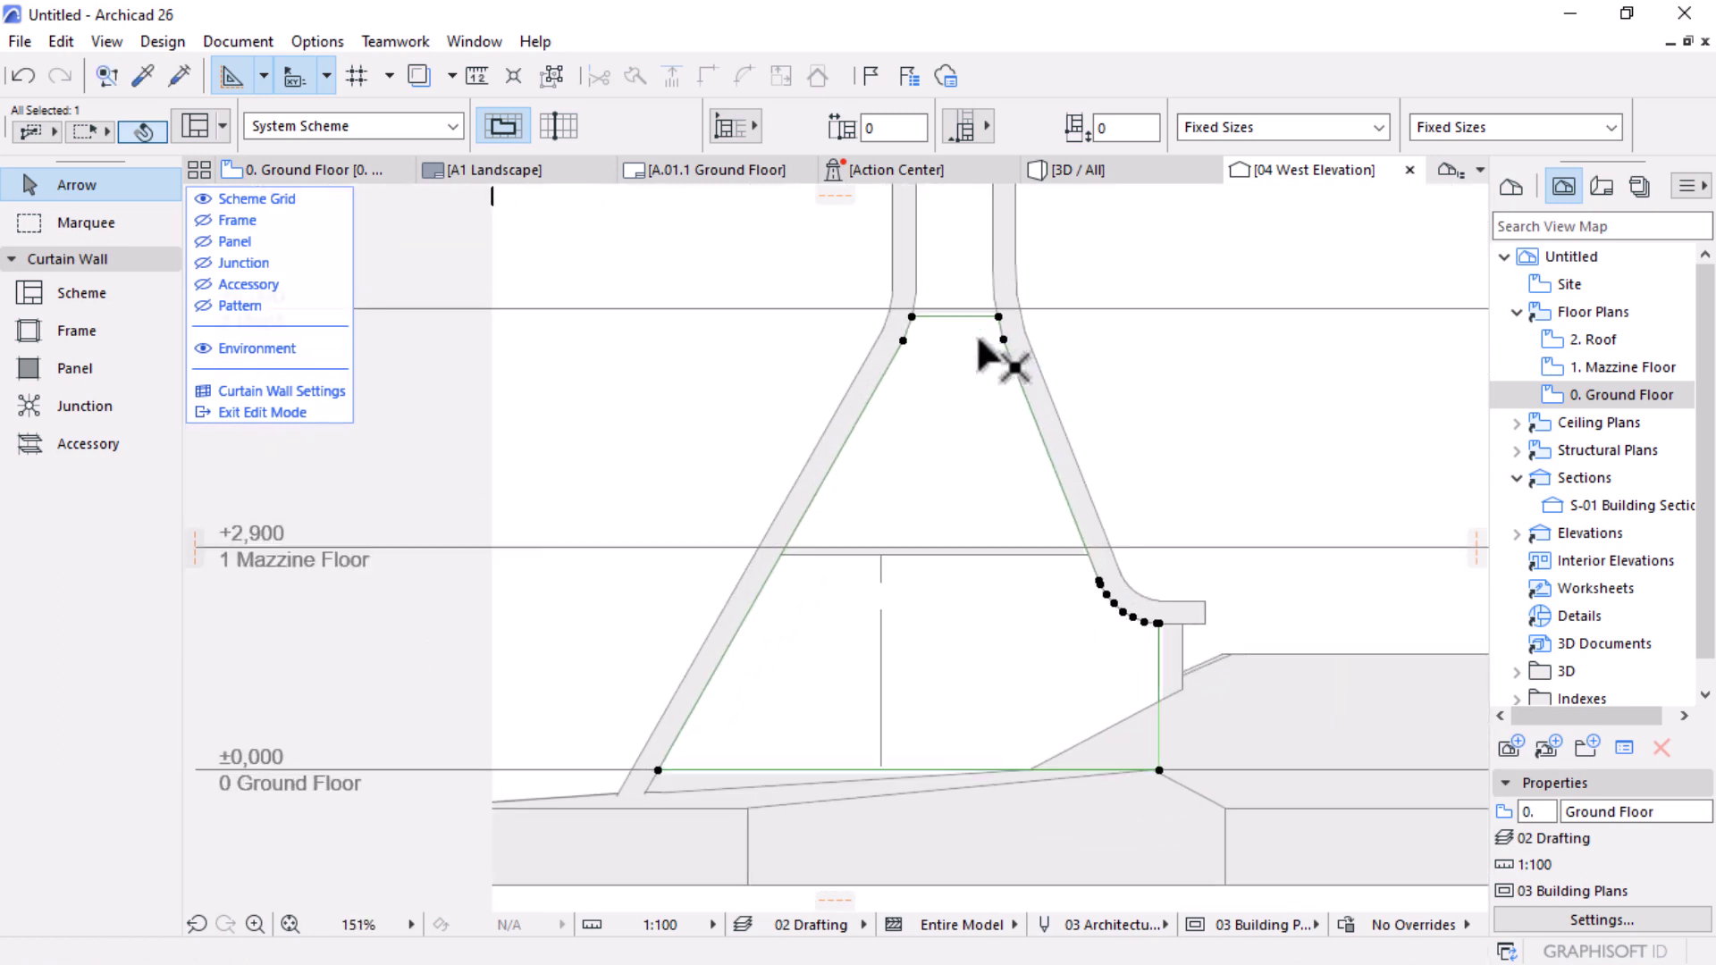
Step: Turn on the display of the curtain wall's pattern and frames and exit its edit mode
click(205, 302)
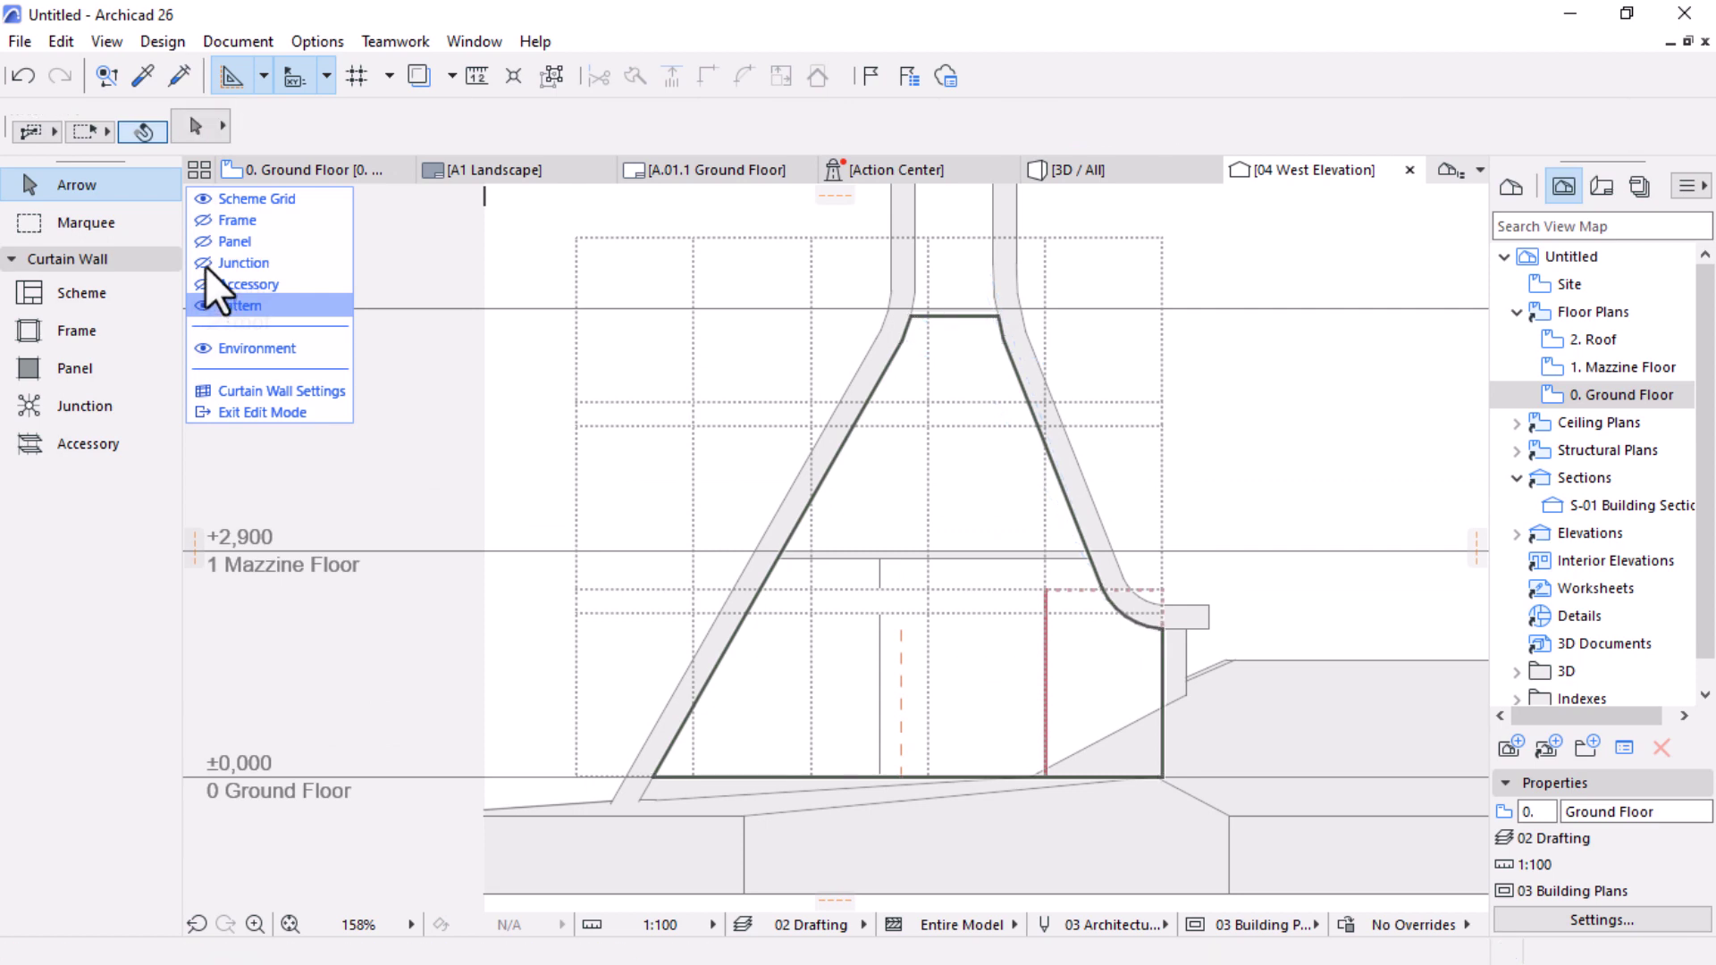
click(202, 218)
click(251, 410)
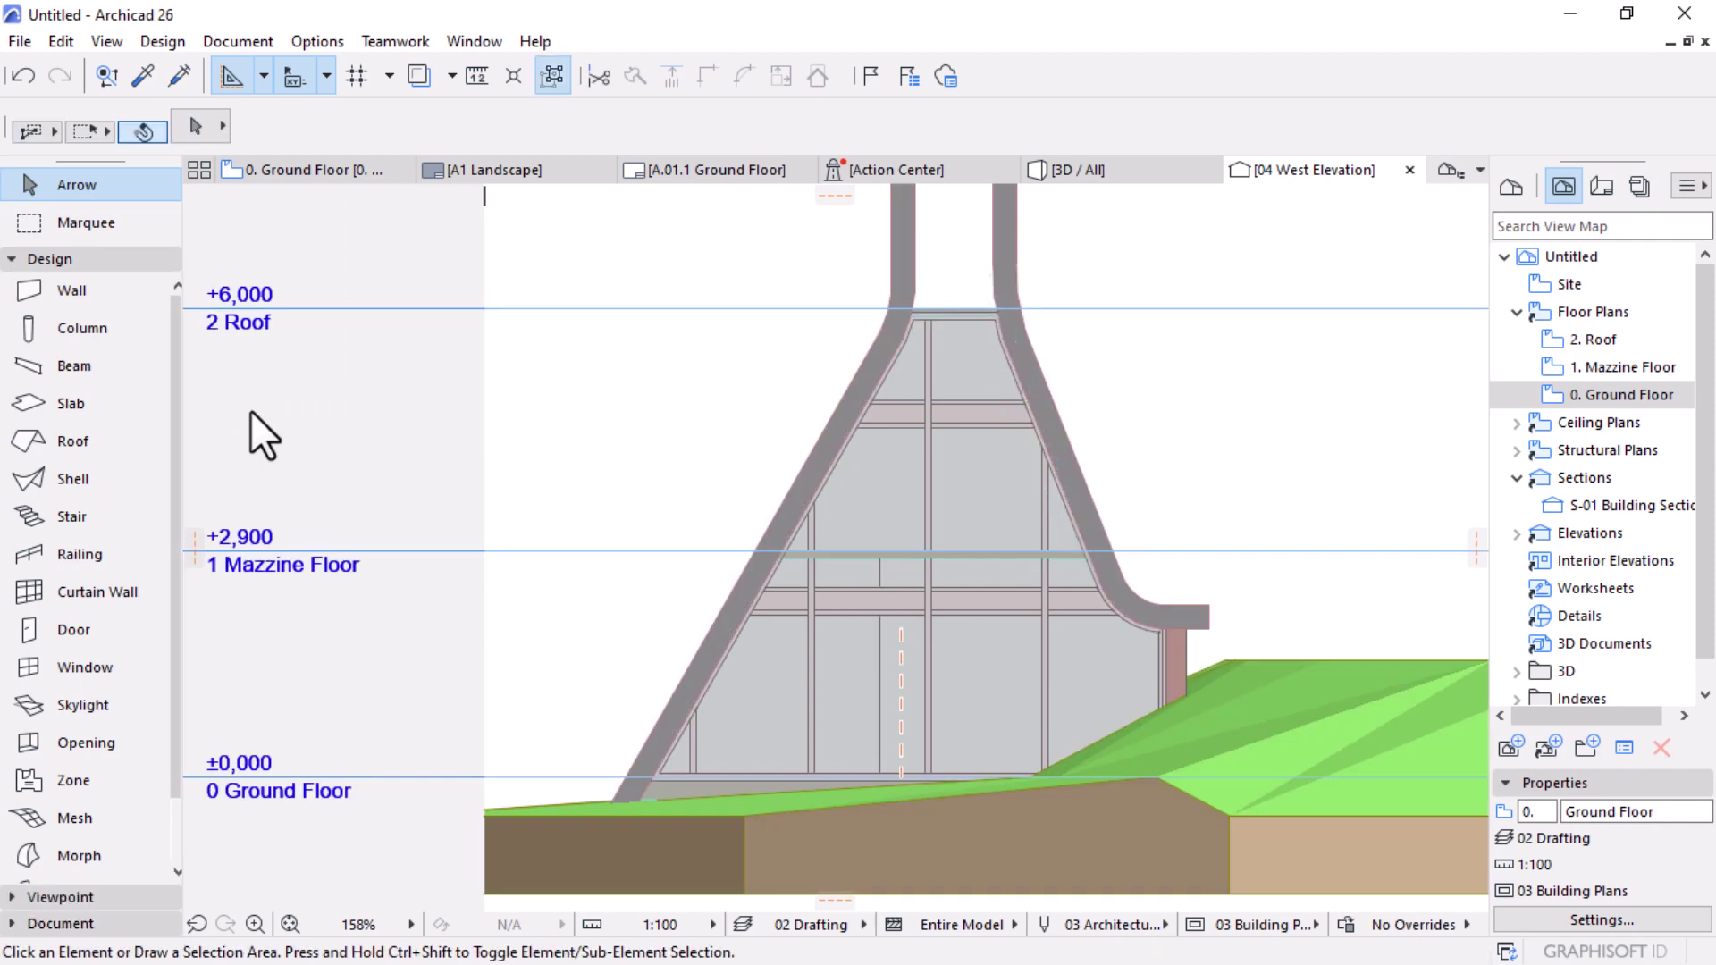
Step: Examine in the West Elevation how the curtain wall frames fit against both roof shells, from the upper bends to the lower curve
scroll(784, 505, down, 4)
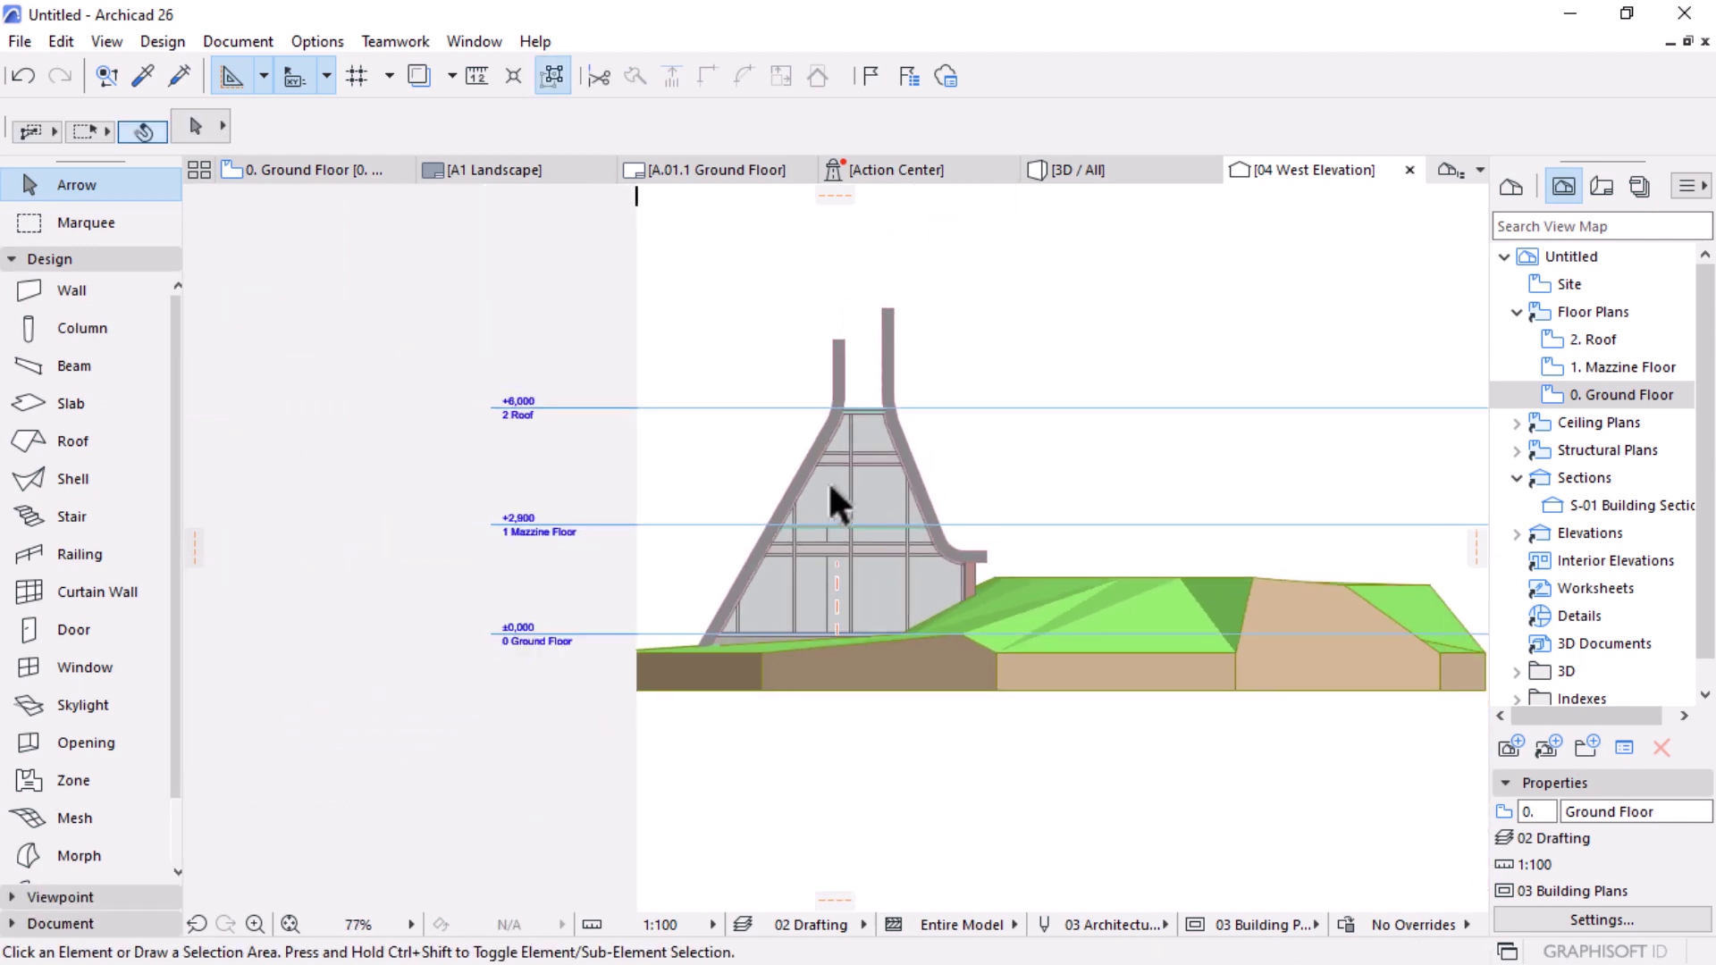
scroll(831, 487, up, 10)
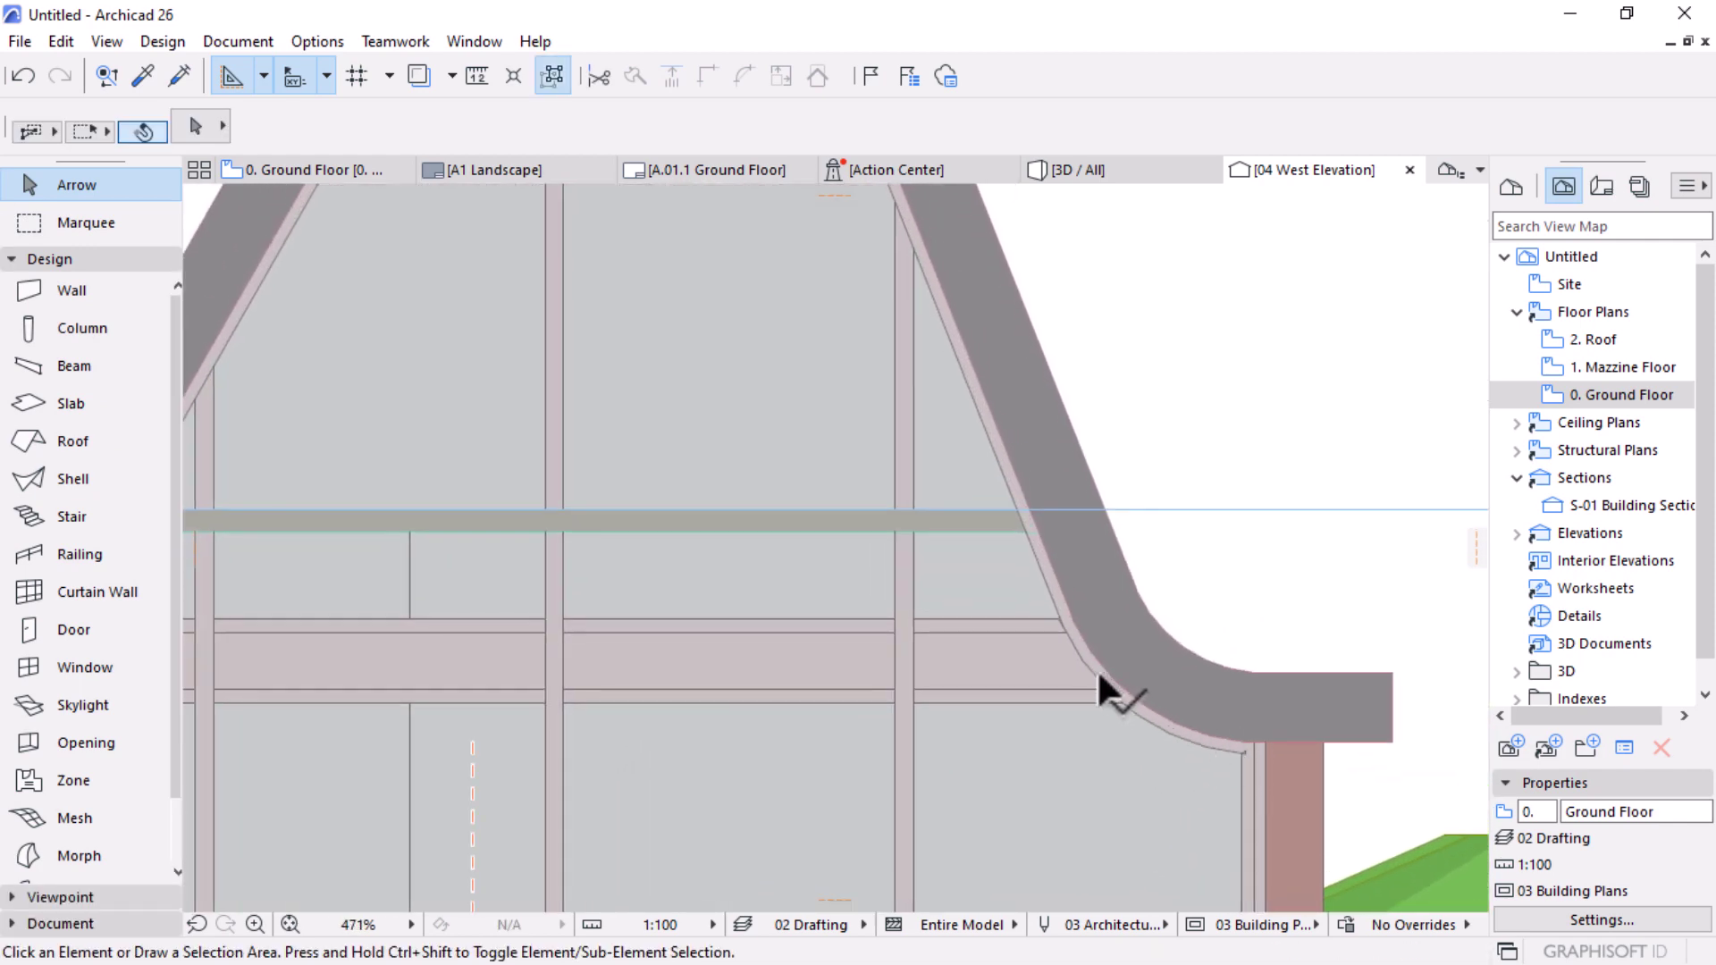
scroll(1064, 597, down, 6)
scroll(989, 352, up, 6)
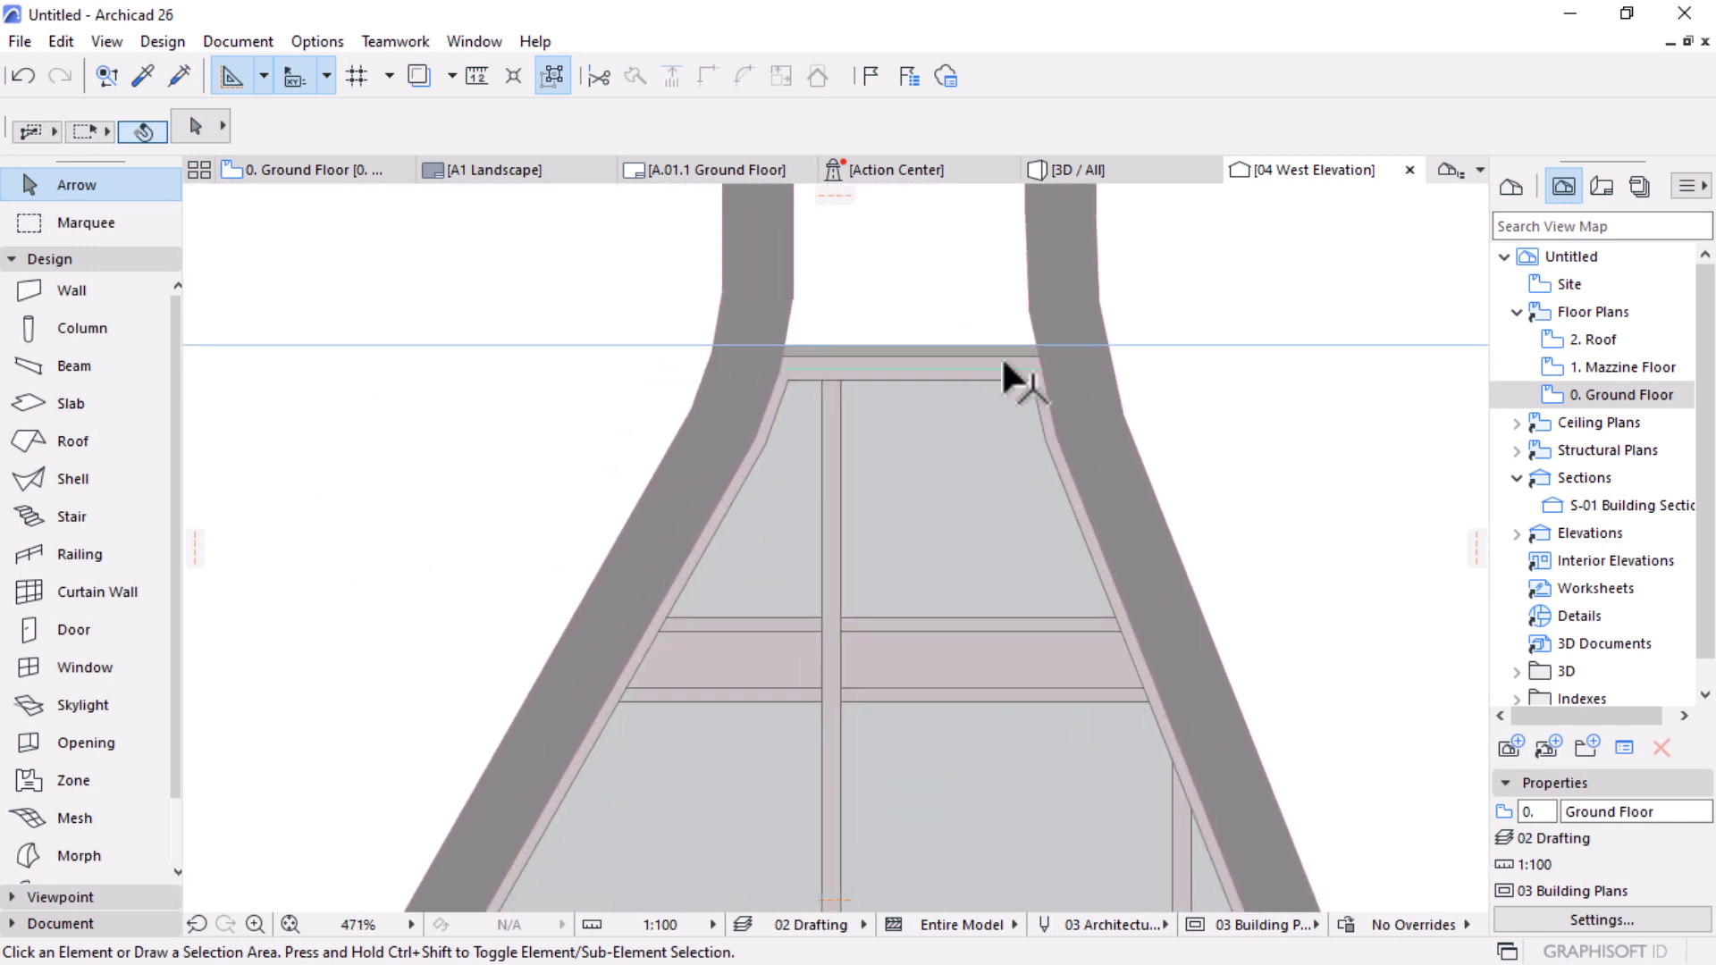
middle_drag(787, 402, 901, 304)
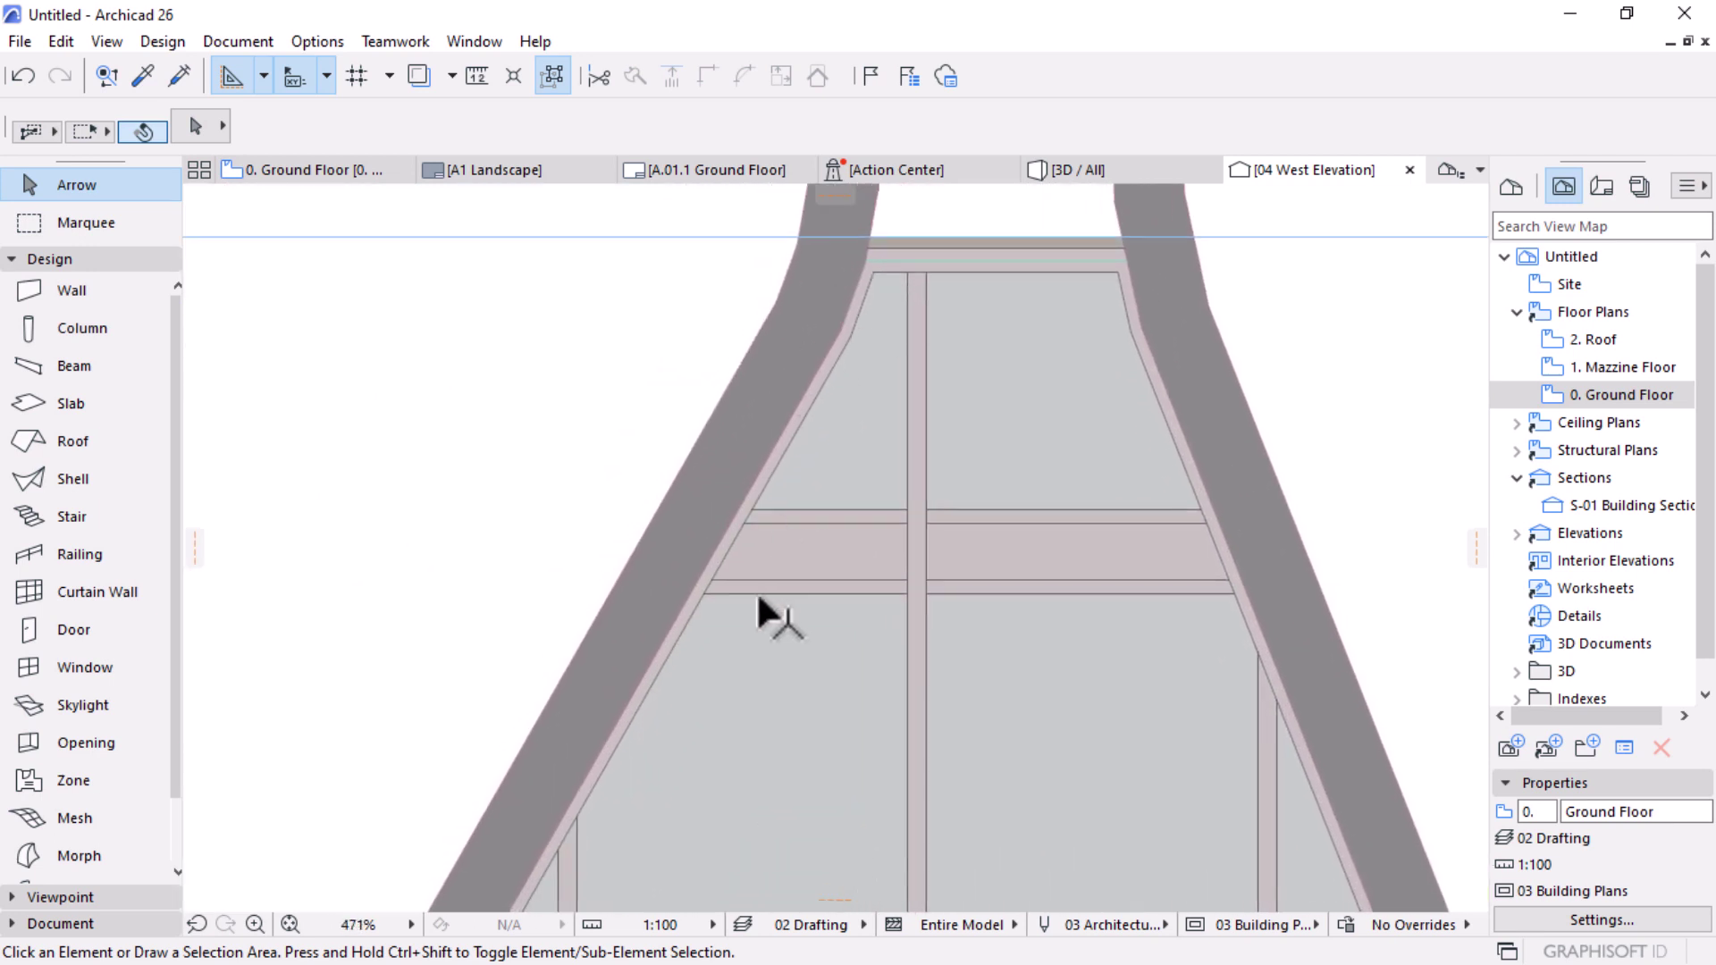
middle_drag(758, 599, 816, 388)
scroll(632, 740, down, 3)
middle_drag(632, 739, 849, 371)
scroll(953, 554, down, 4)
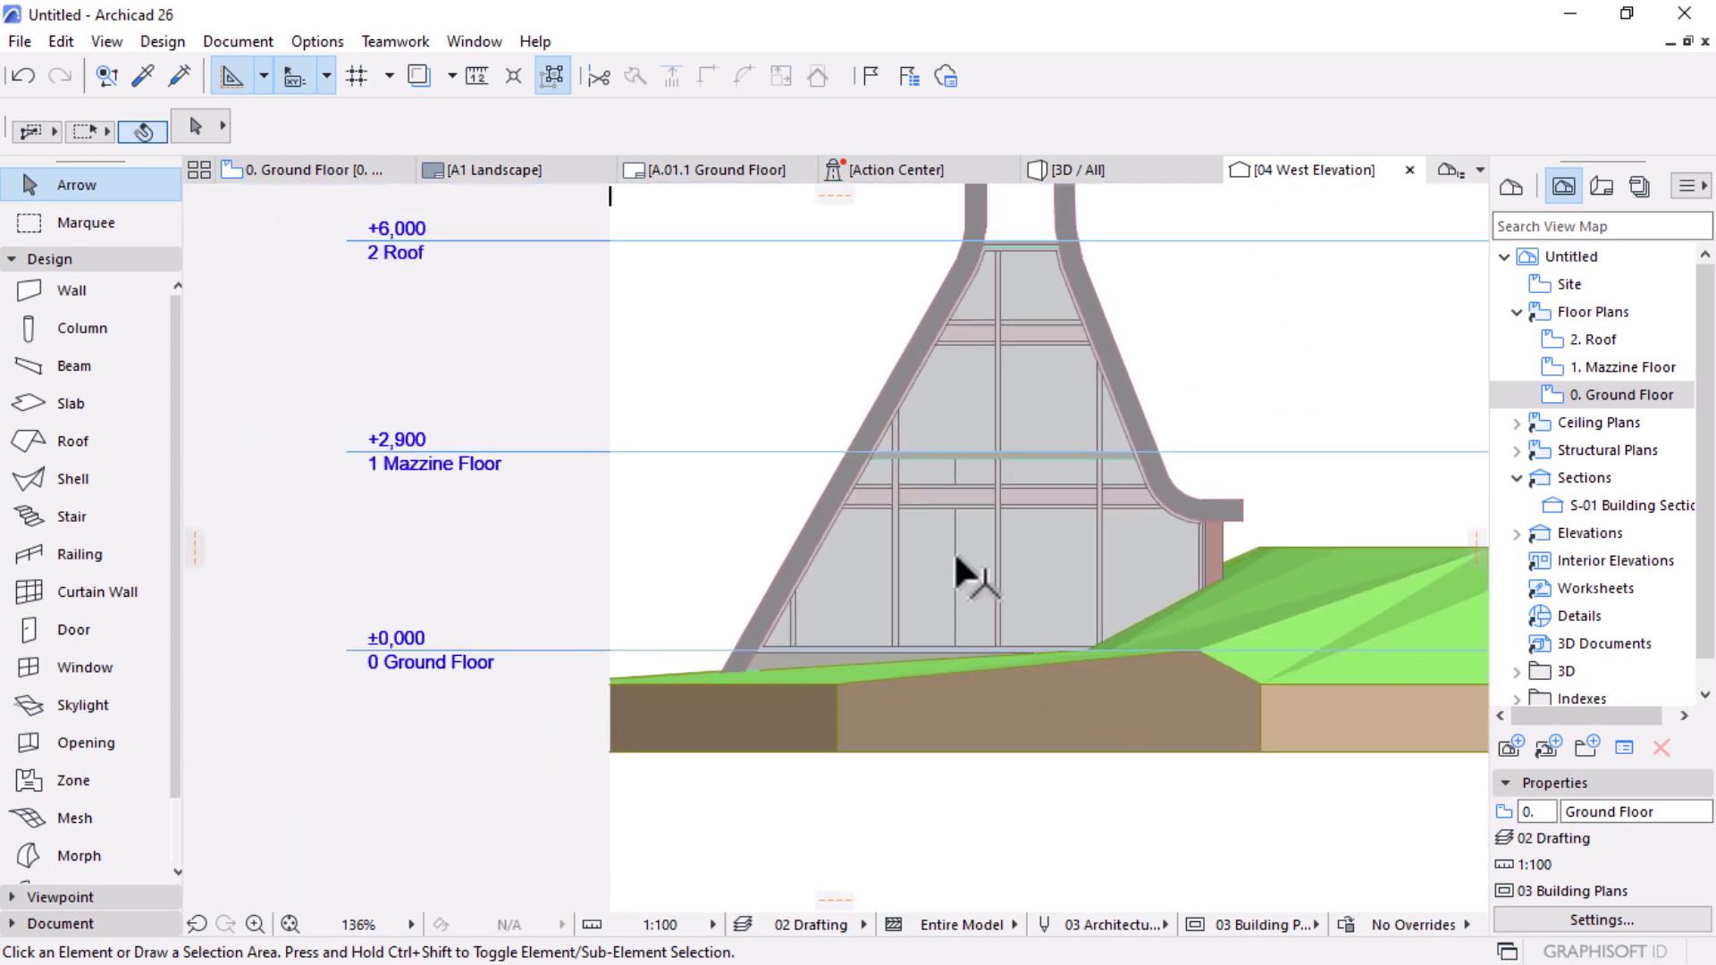
Step: Inspect the reshaped curtain wall in the 3D view, including its top edge and where the mezzanine slab meets the frames
click(1086, 169)
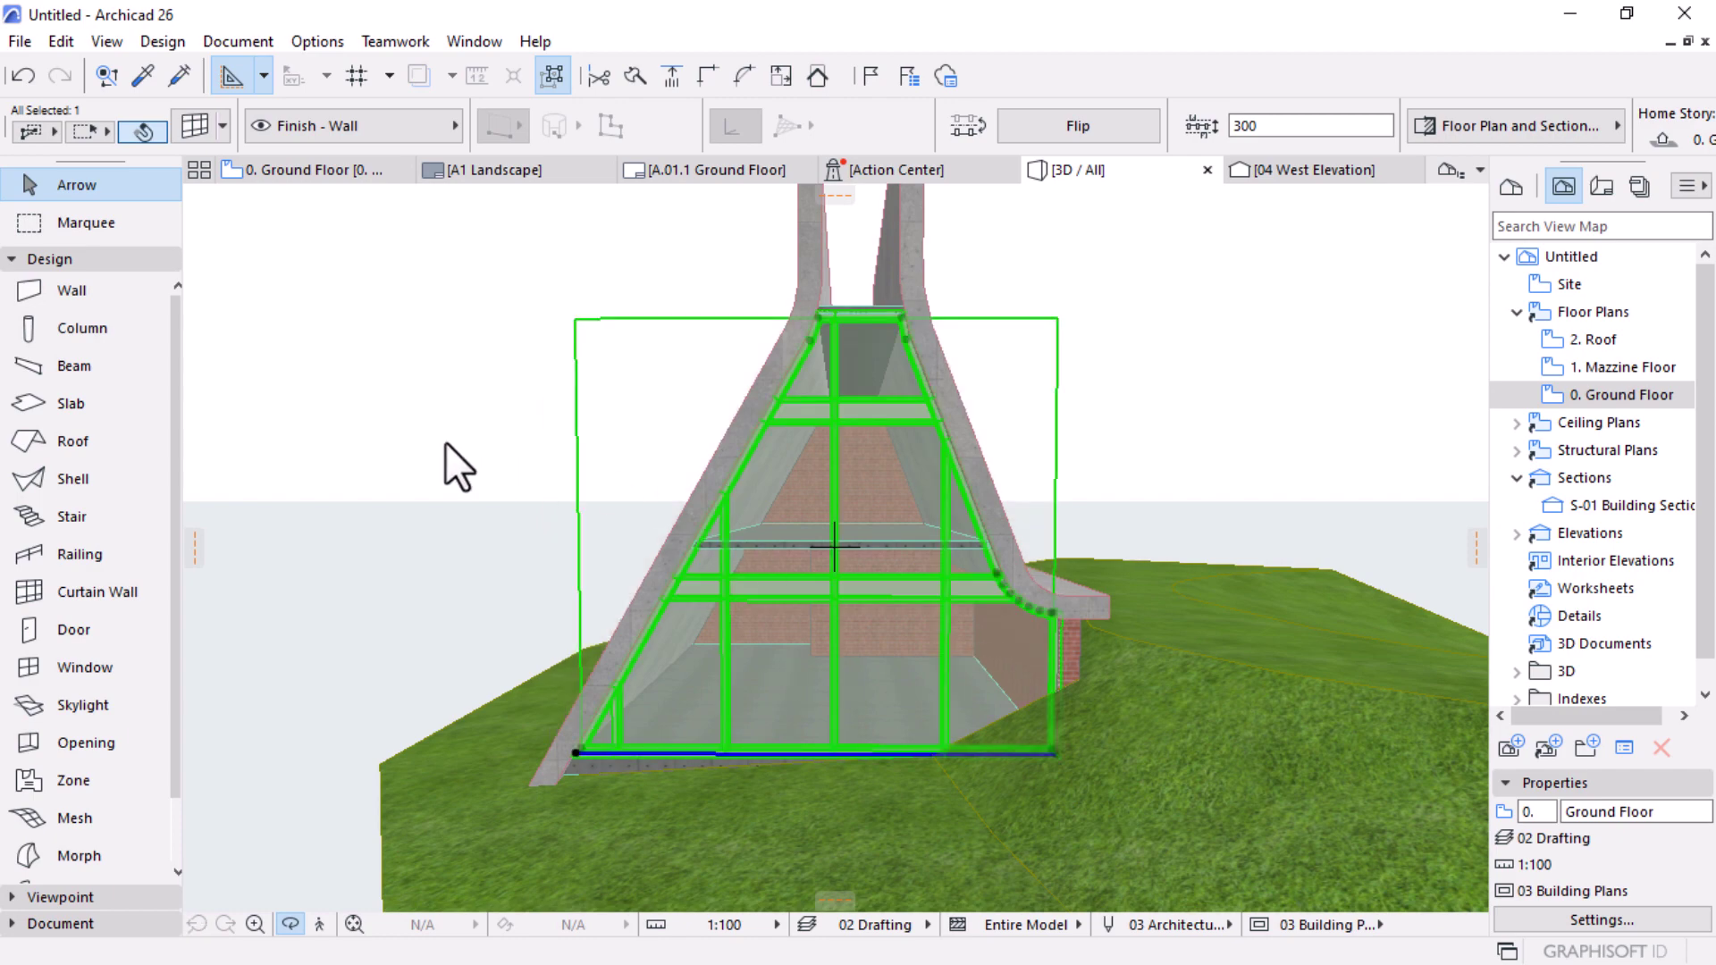
scroll(765, 642, up, 3)
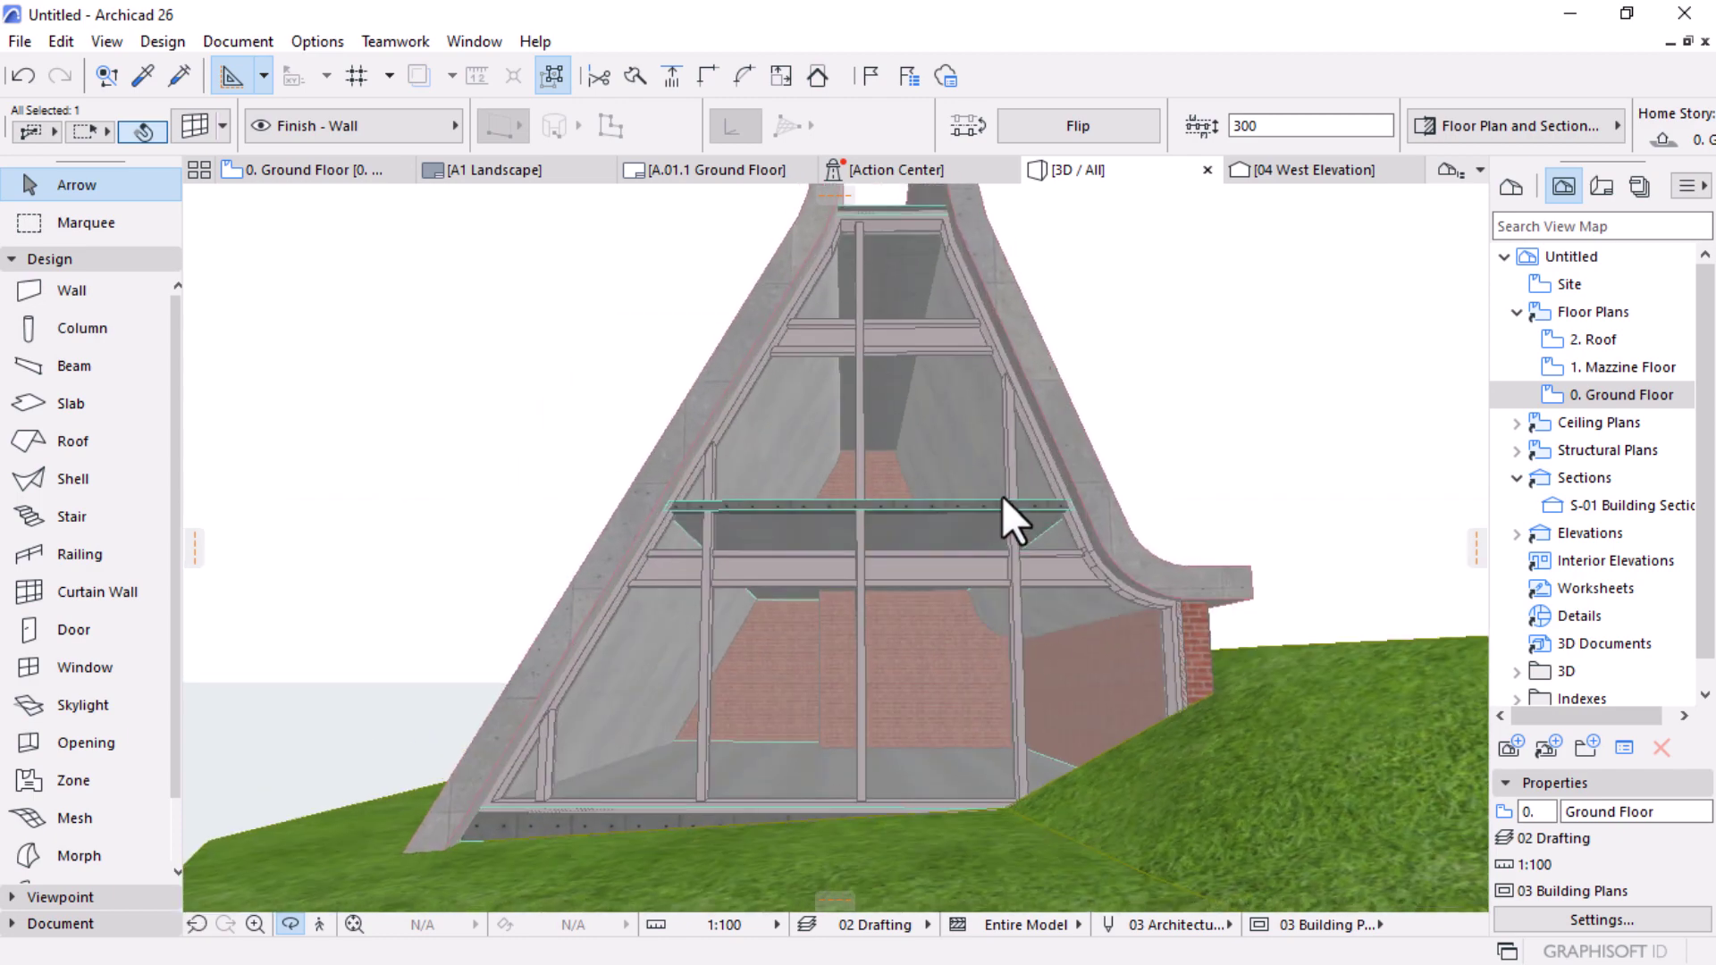
scroll(984, 483, up, 3)
shift+middle_drag(844, 514, 774, 552)
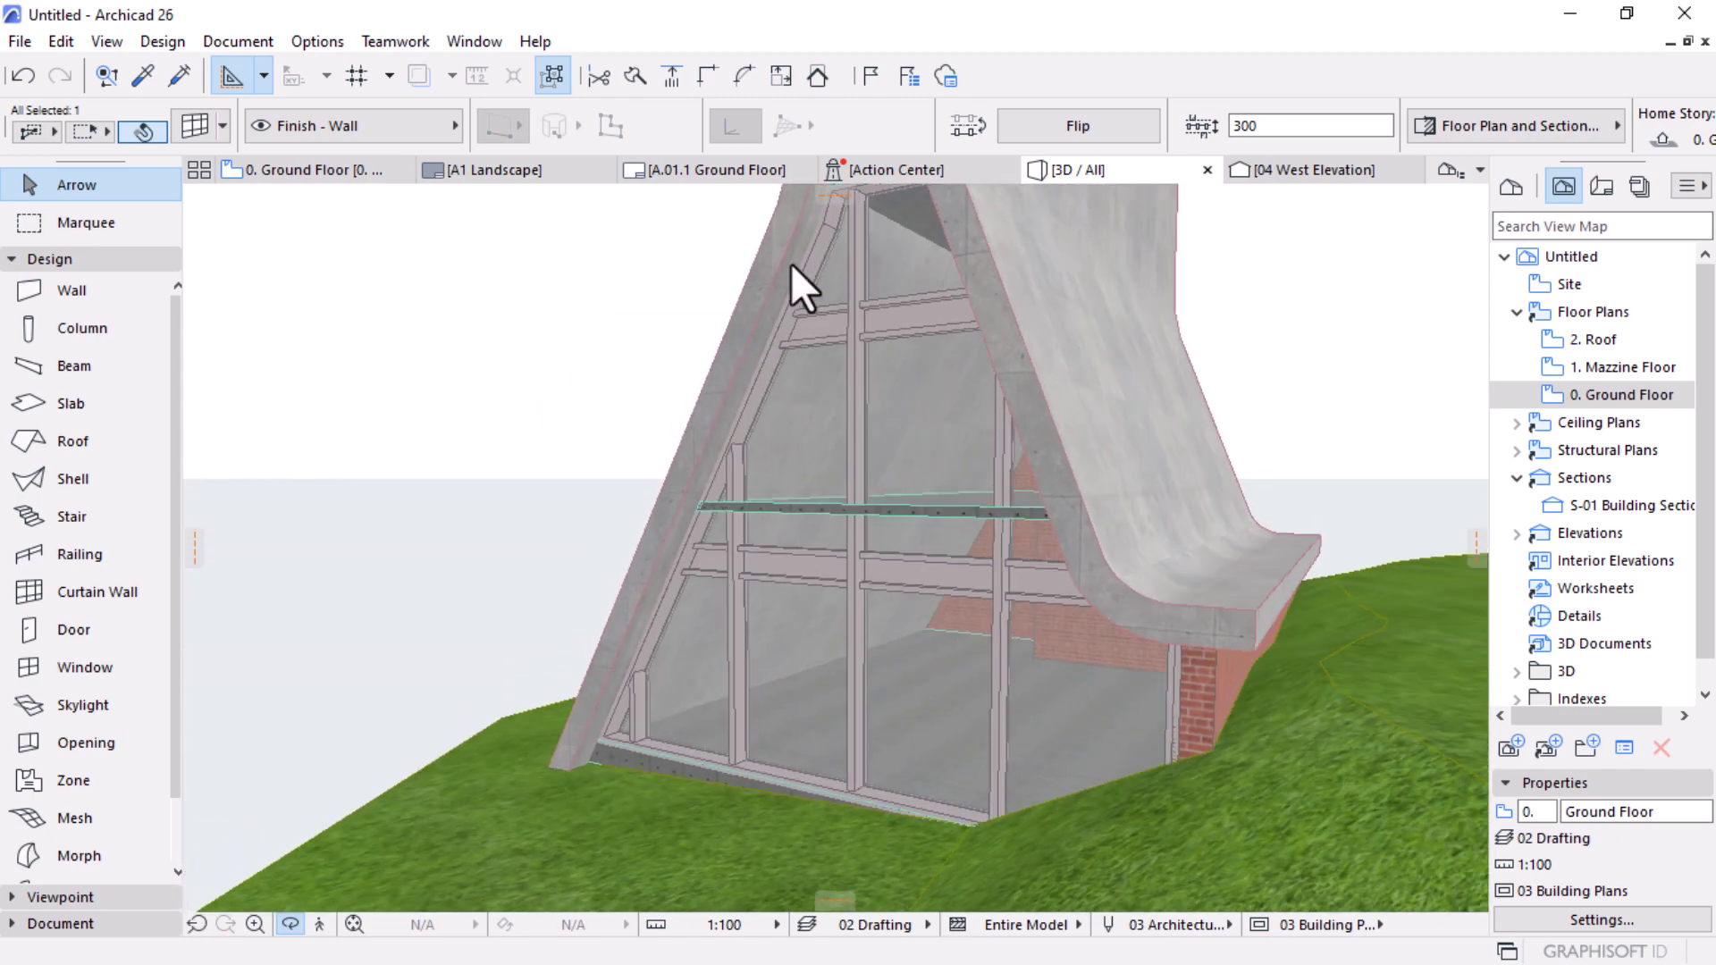
scroll(828, 282, up, 4)
scroll(796, 547, up, 3)
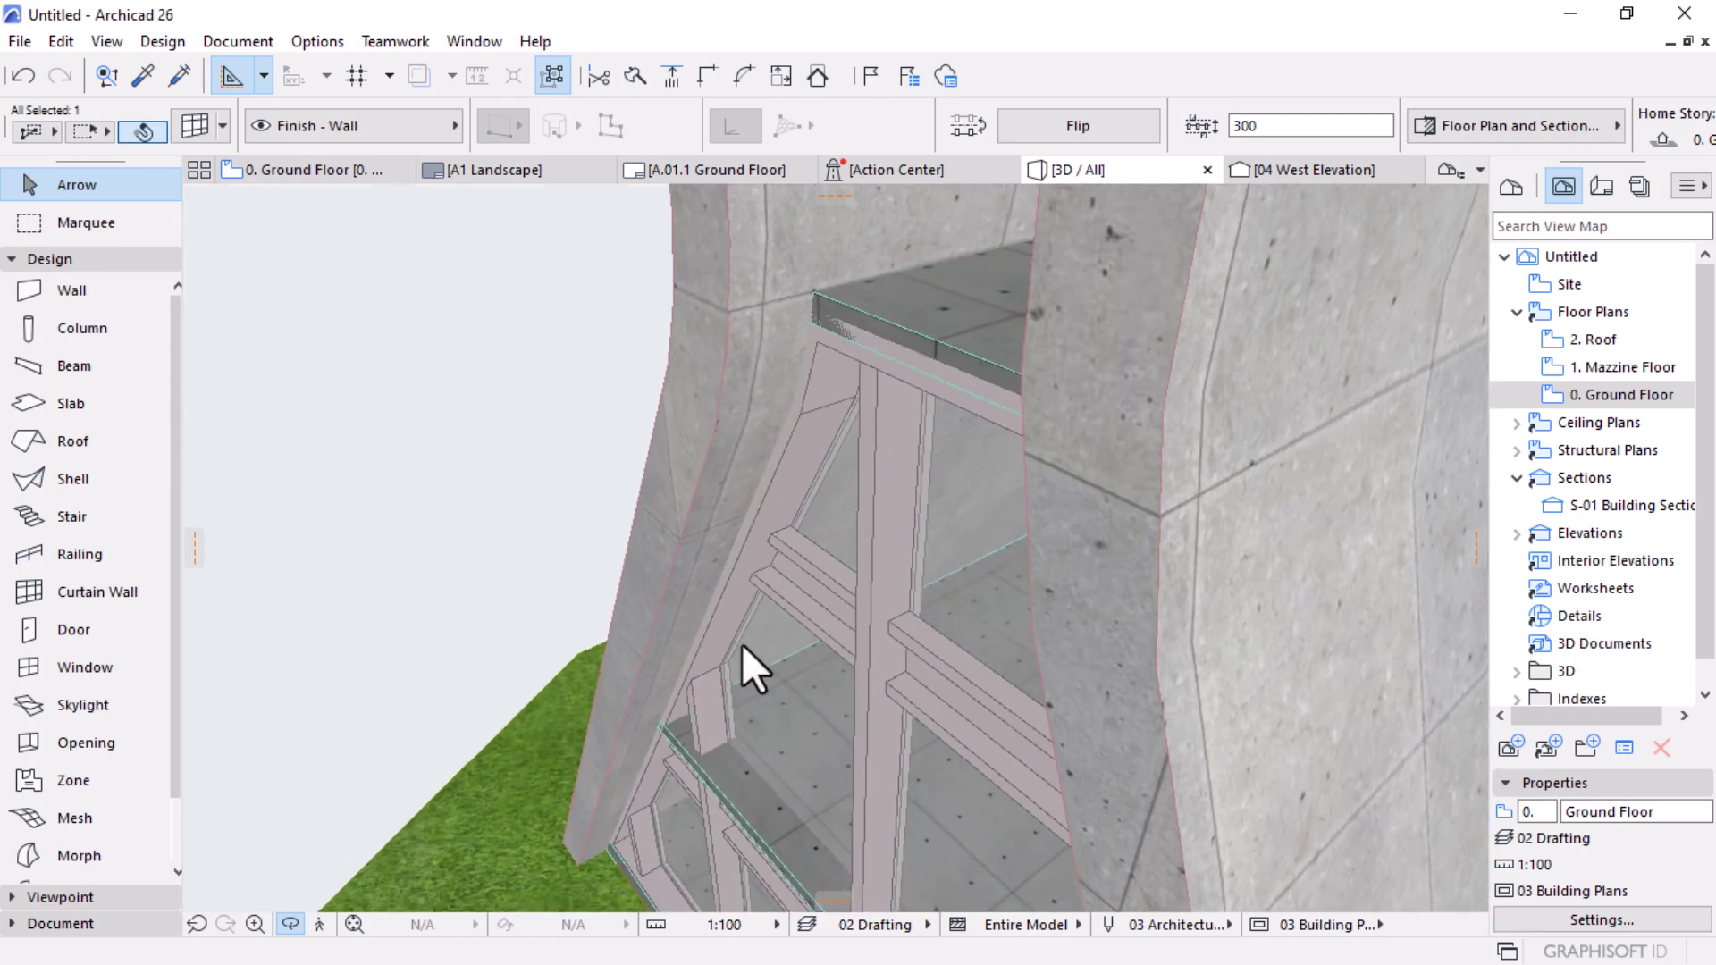
shift+middle_drag(742, 645, 947, 536)
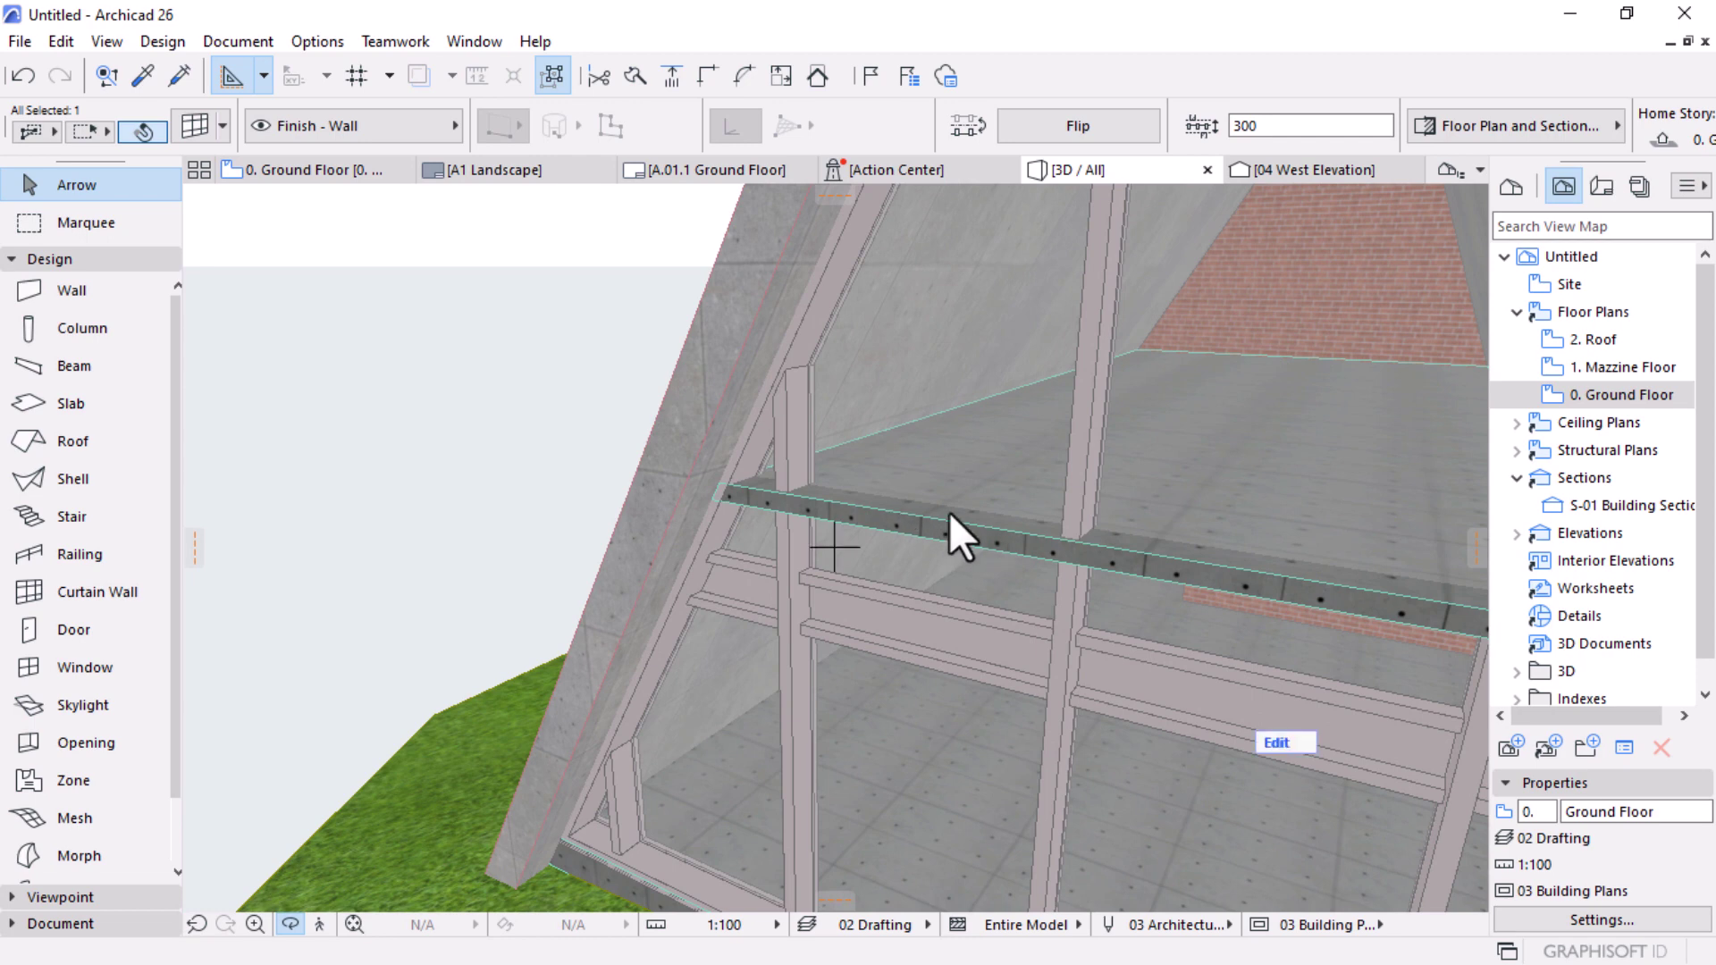
Step: Clear the curtain wall selection and open the 1. Mazzine Floor plan showing the whole mezzanine slab
click(950, 512)
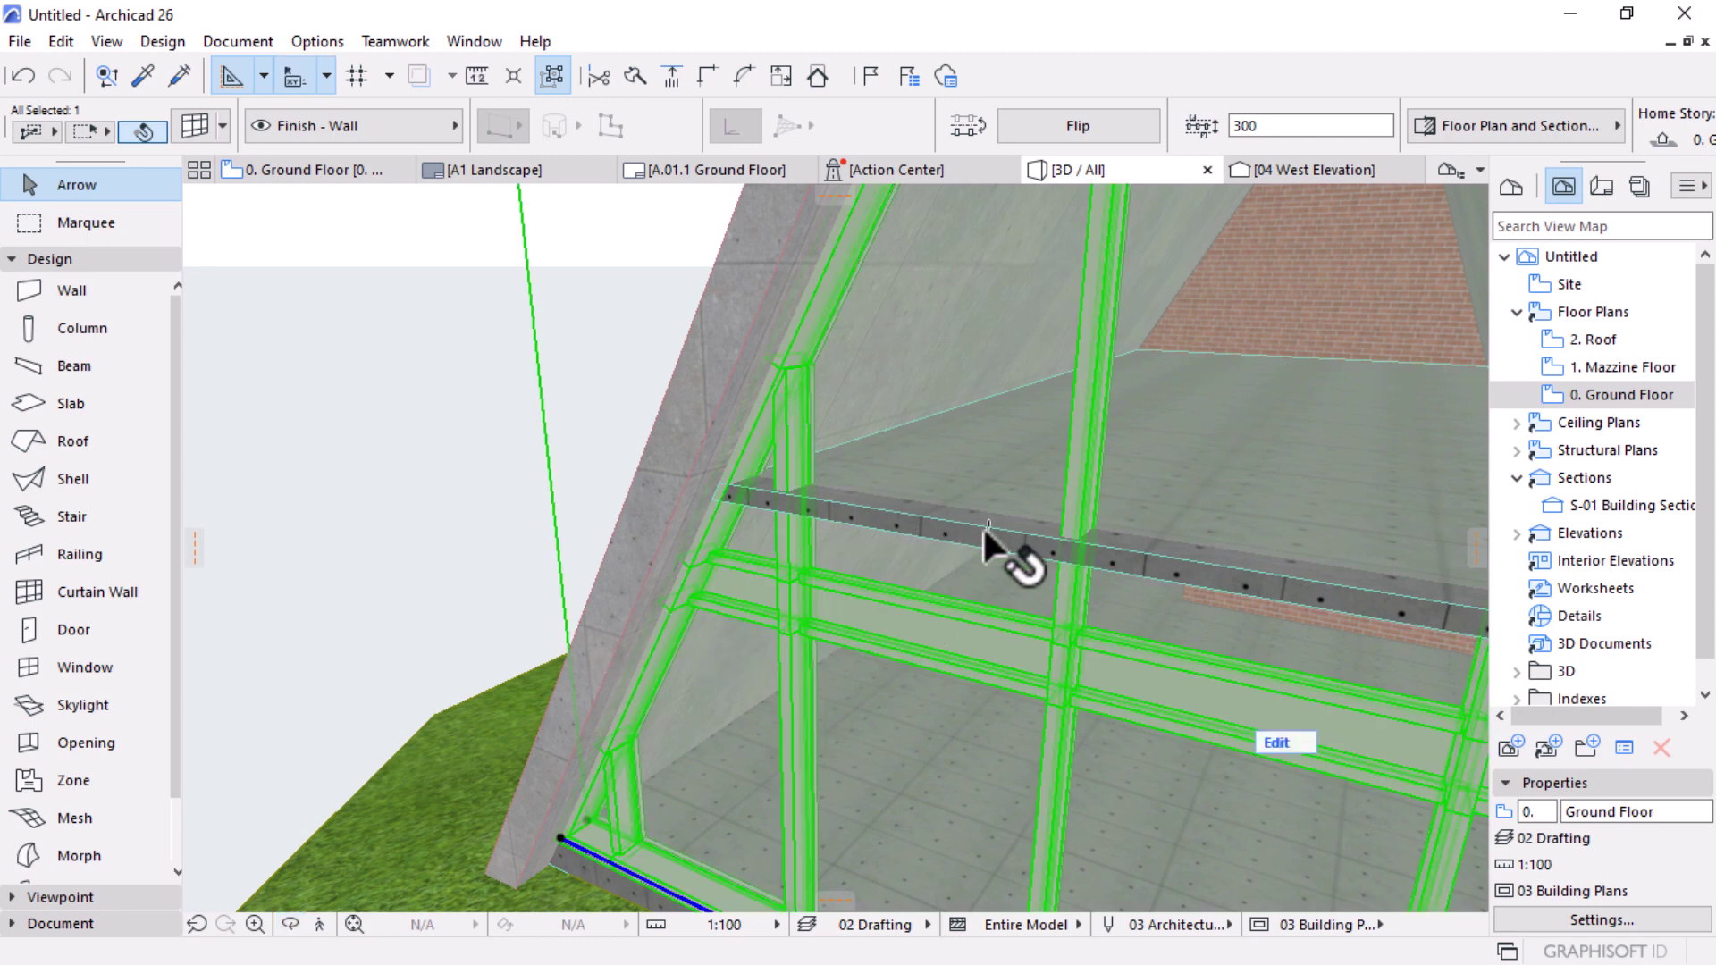
key(Escape)
double_click(1606, 368)
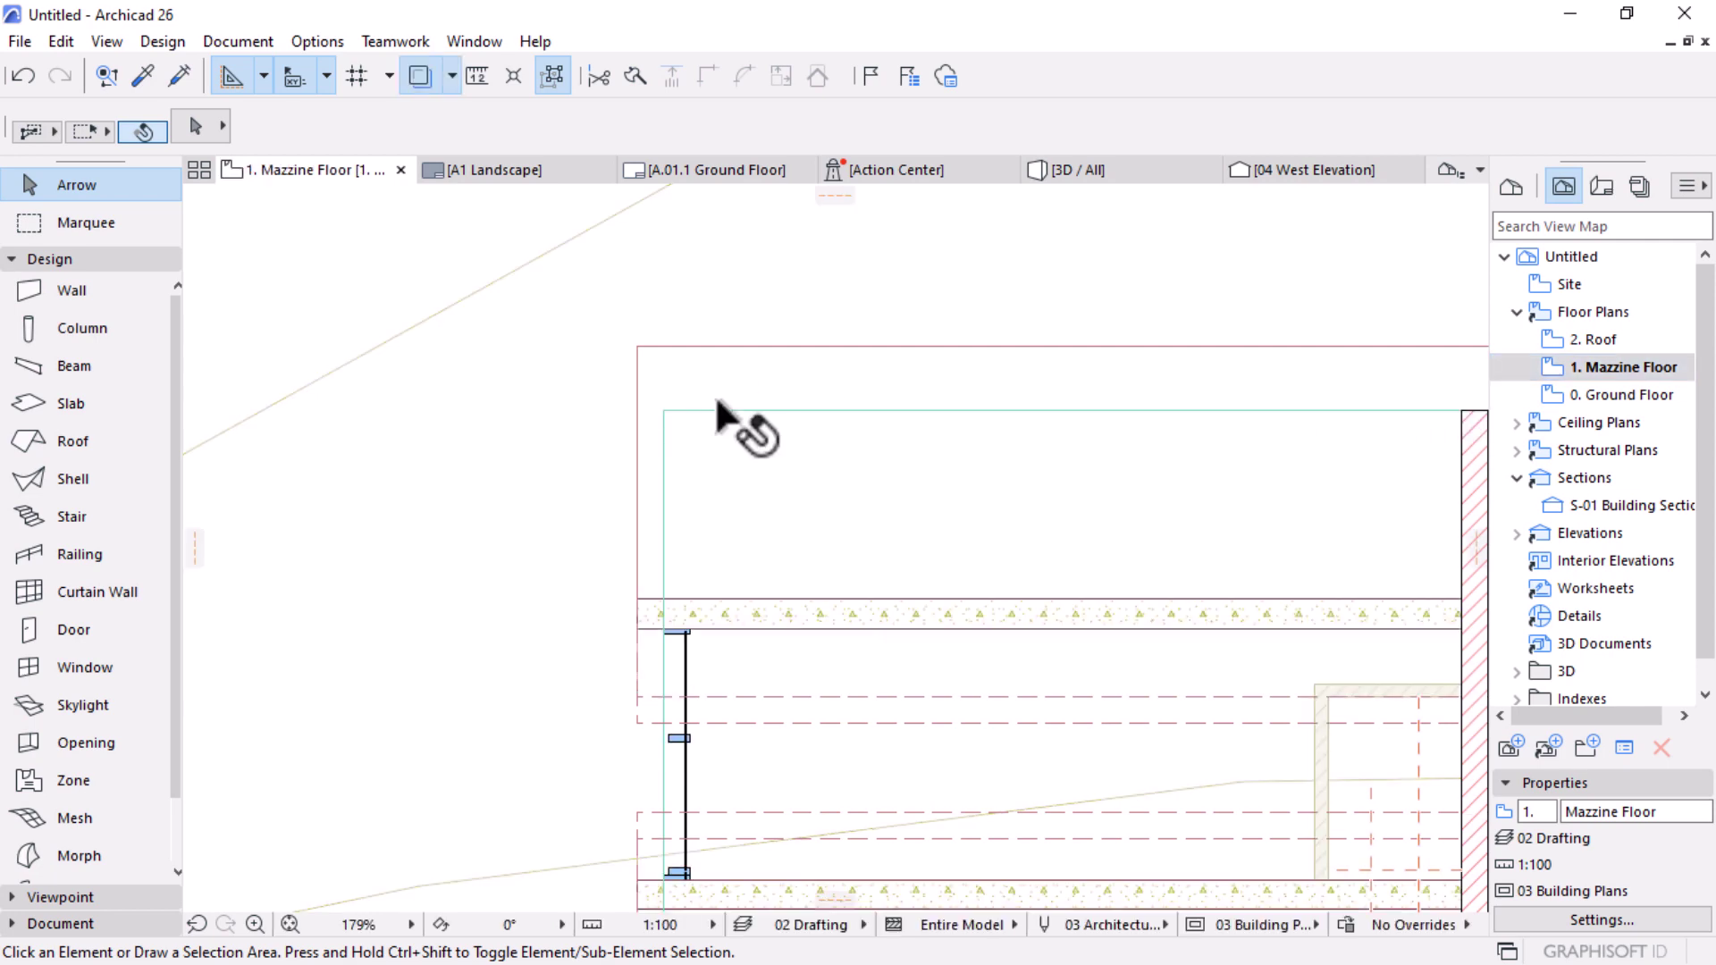
scroll(716, 411, down, 4)
click(787, 431)
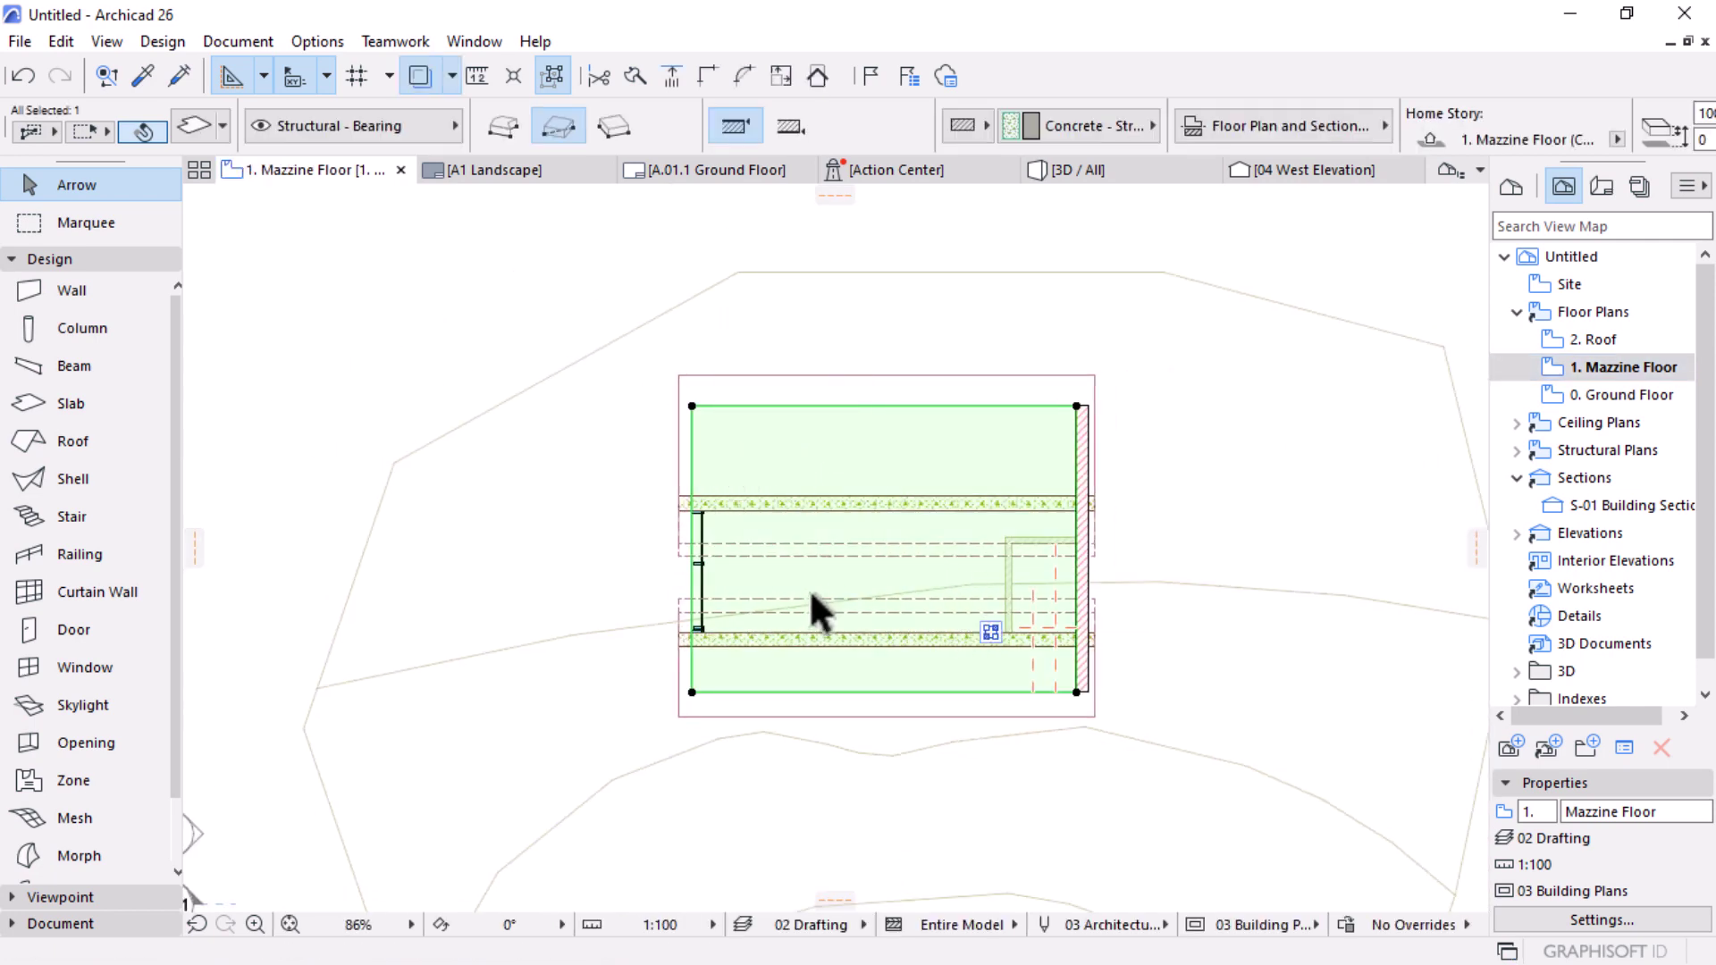
scroll(810, 594, up, 2)
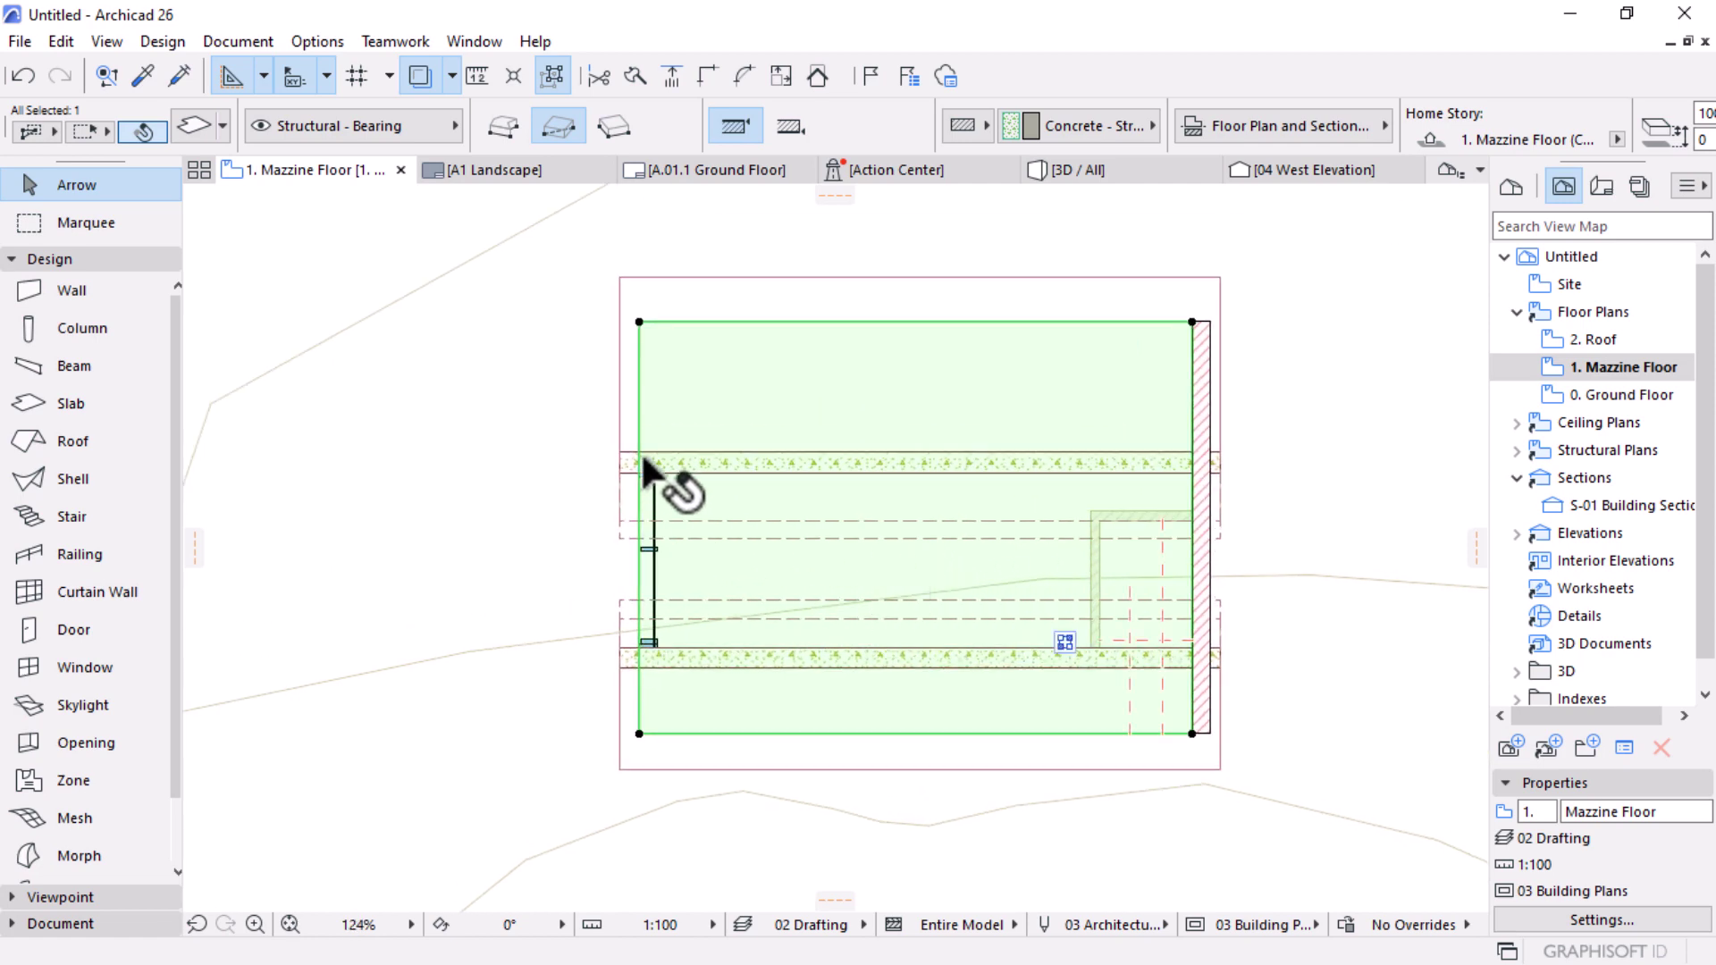
key(Escape)
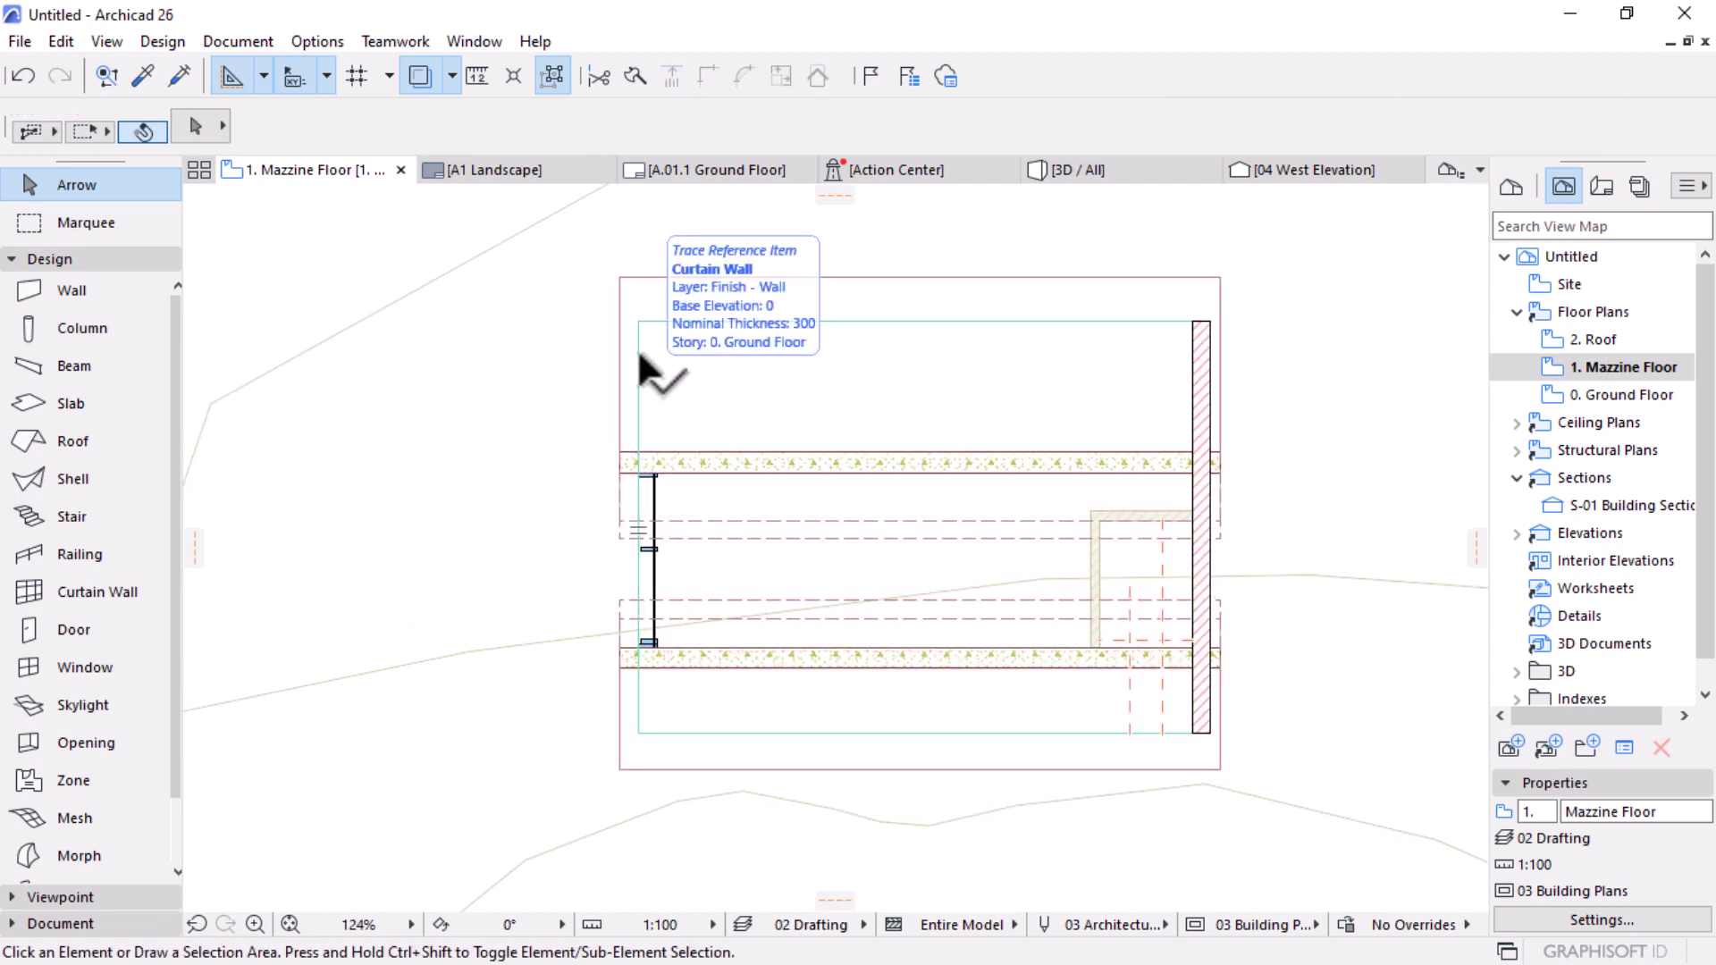
click(640, 375)
key(Escape)
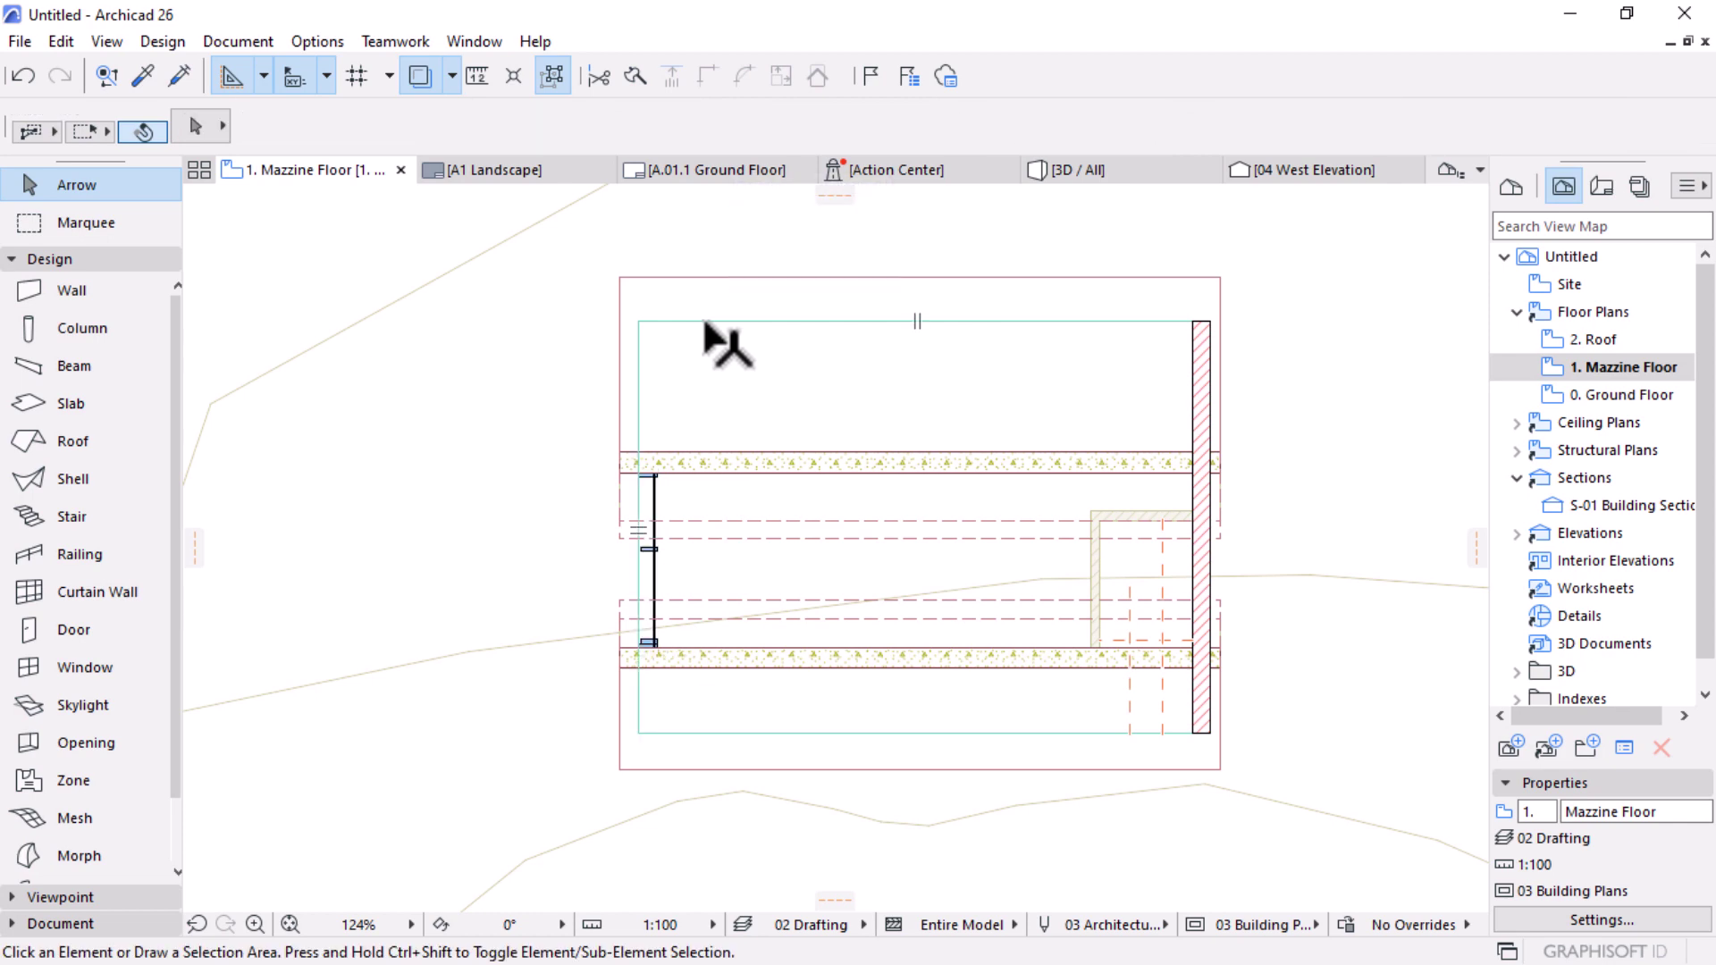
click(697, 349)
key(Escape)
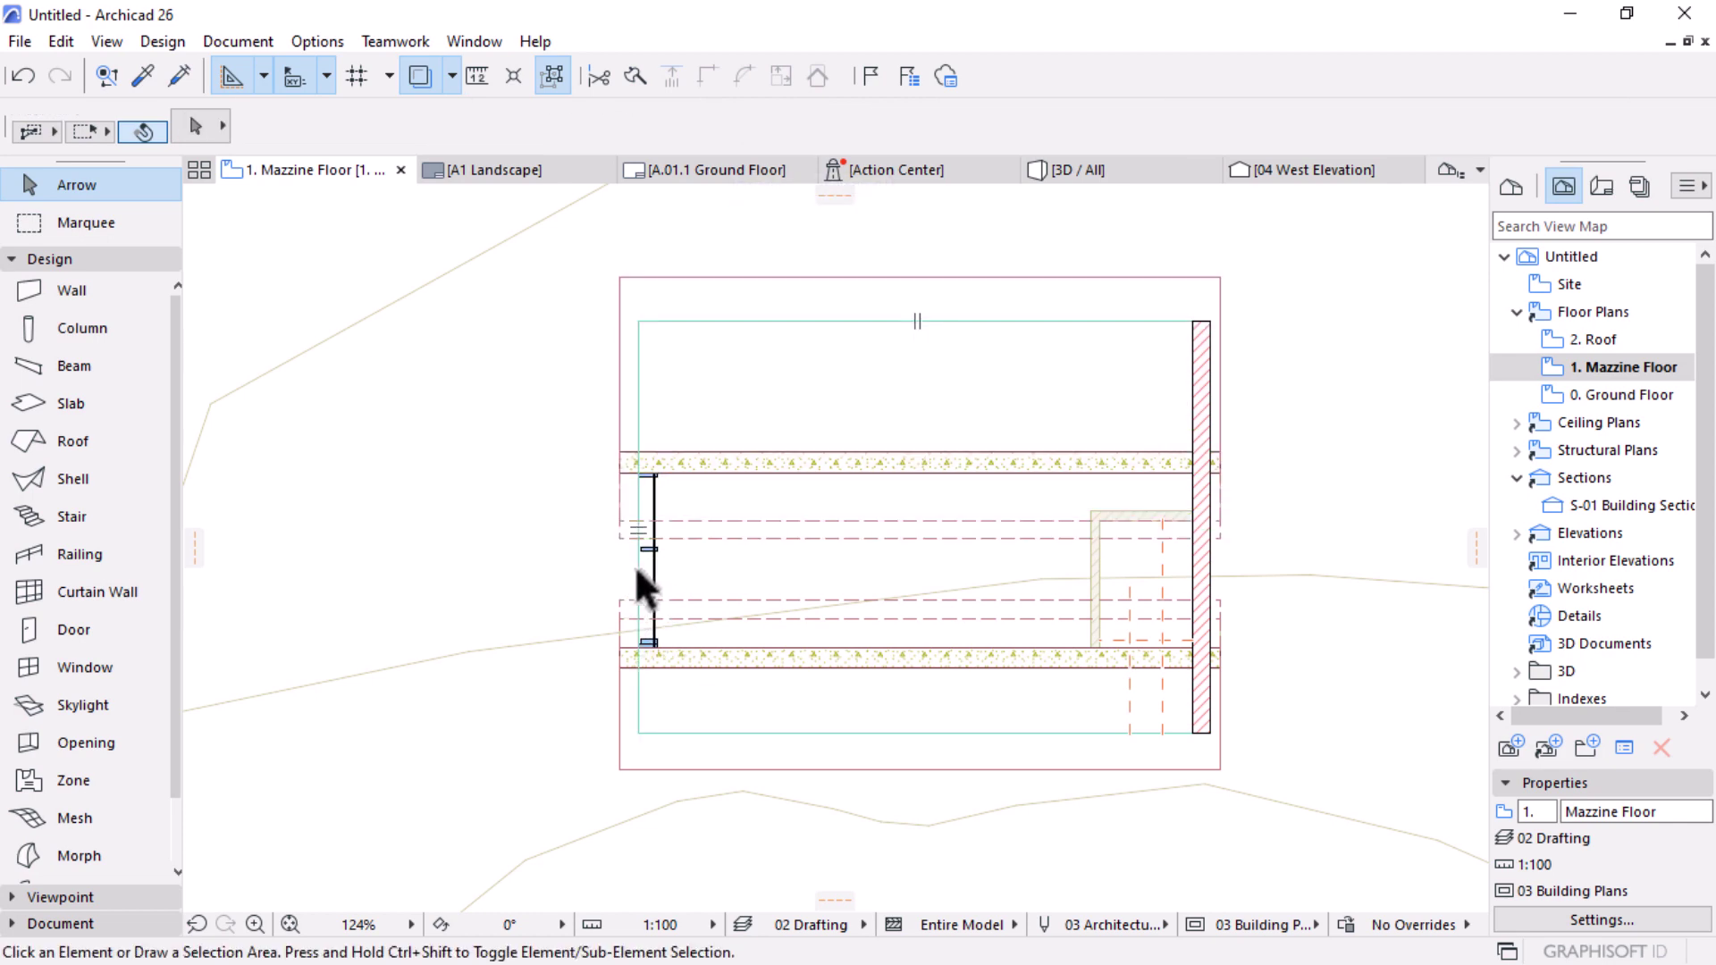
click(639, 573)
key(Escape)
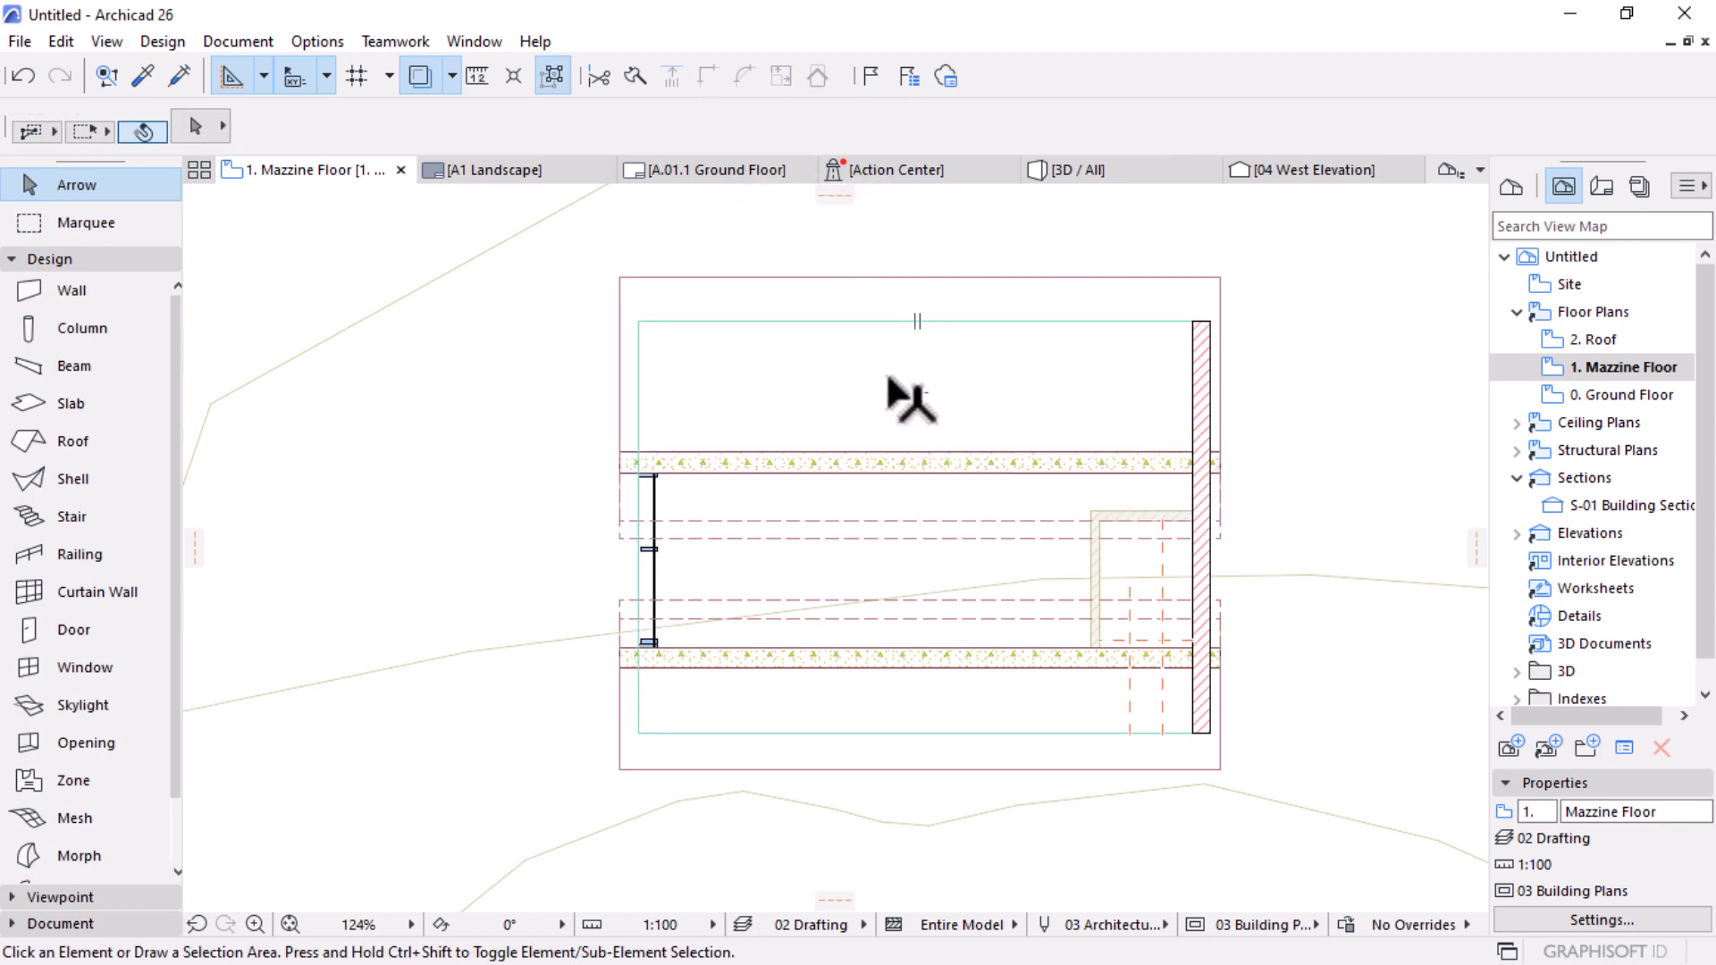
Step: Offset the mezzanine slab's front edge inward by 3500 mm, away from the curtain wall
click(889, 378)
click(890, 378)
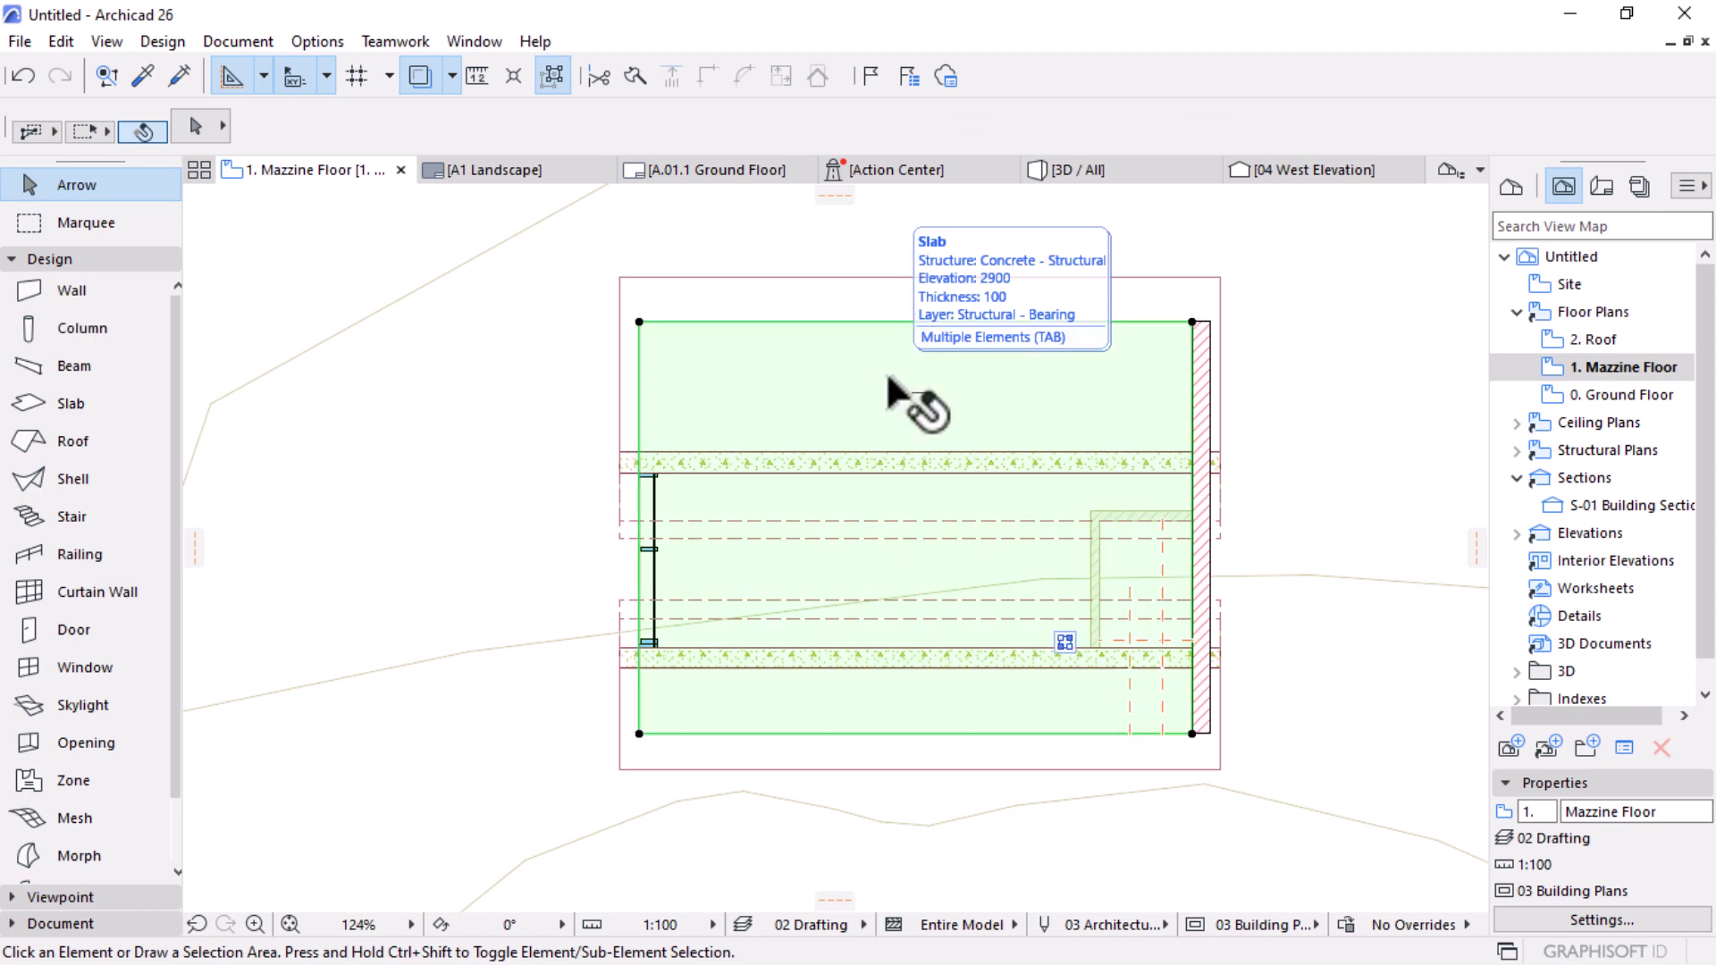
click(640, 411)
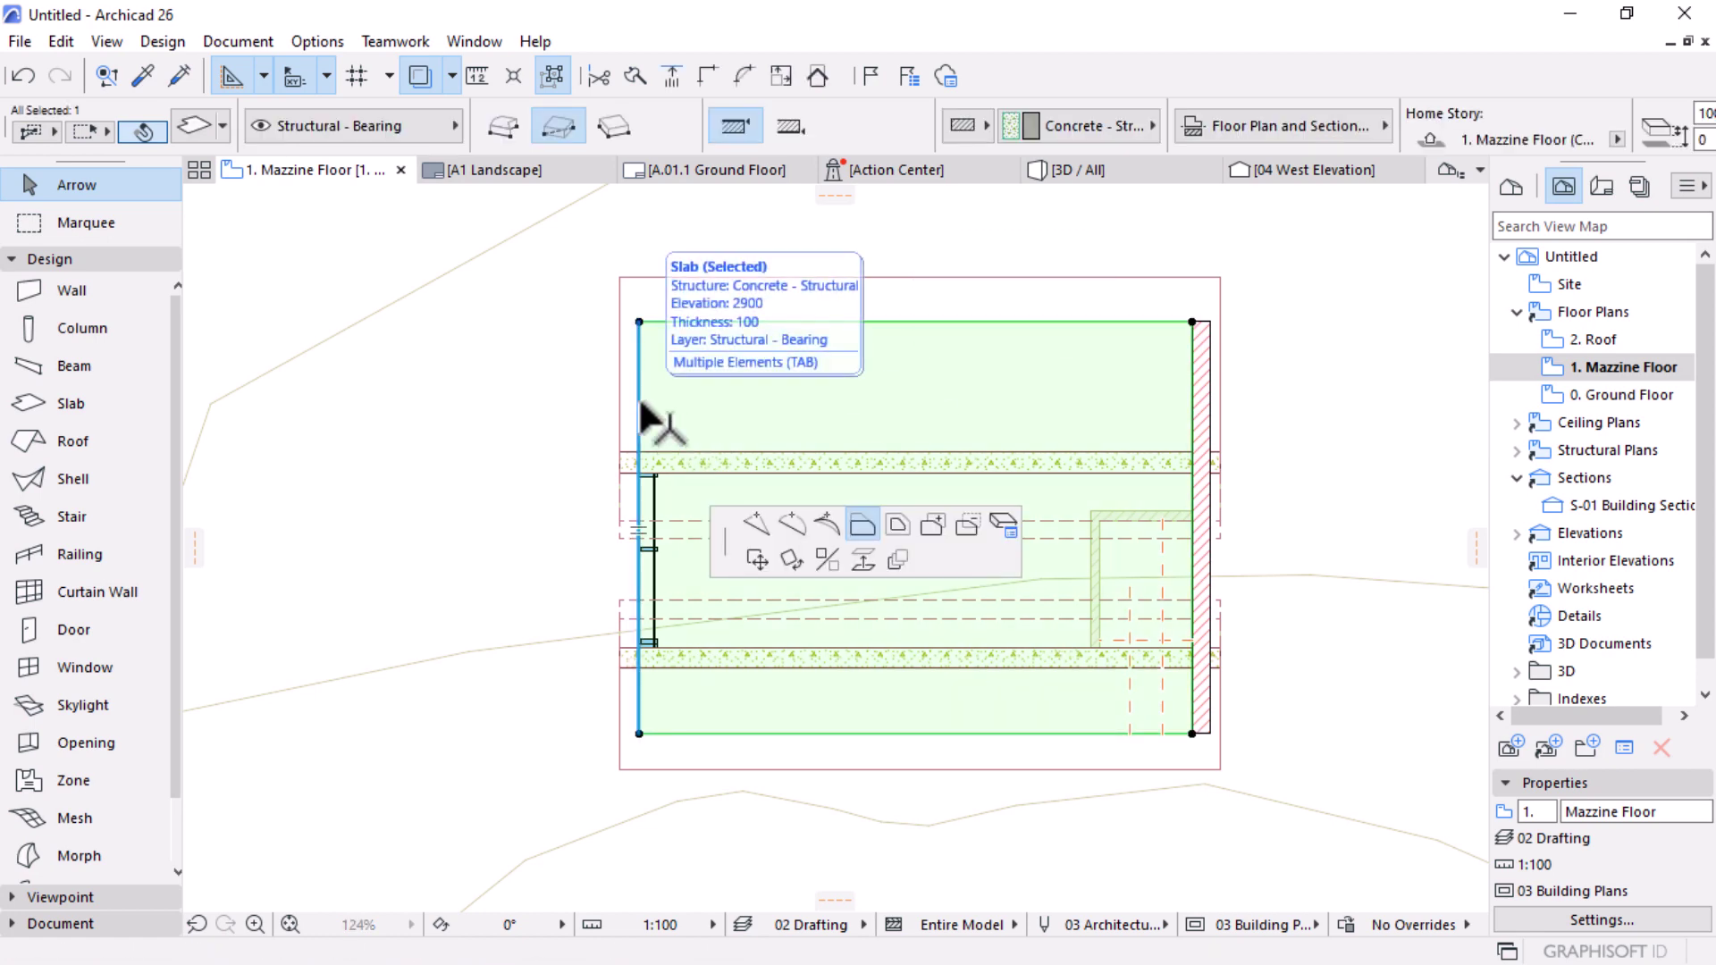
click(861, 523)
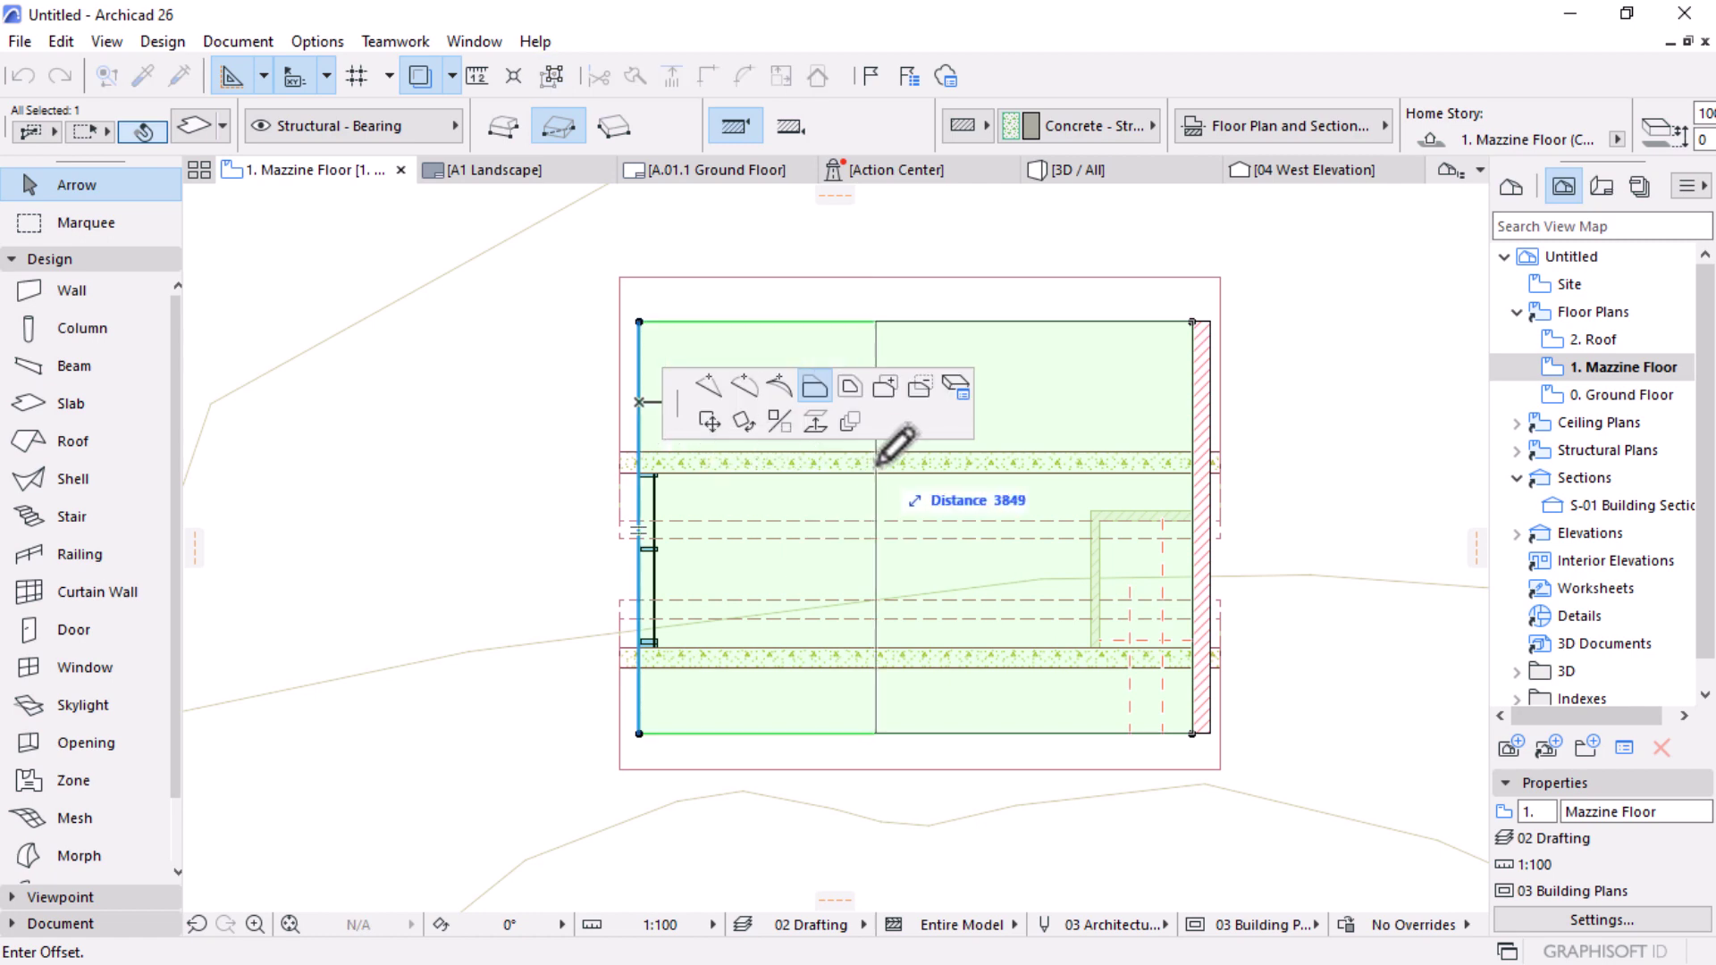
text(3500)
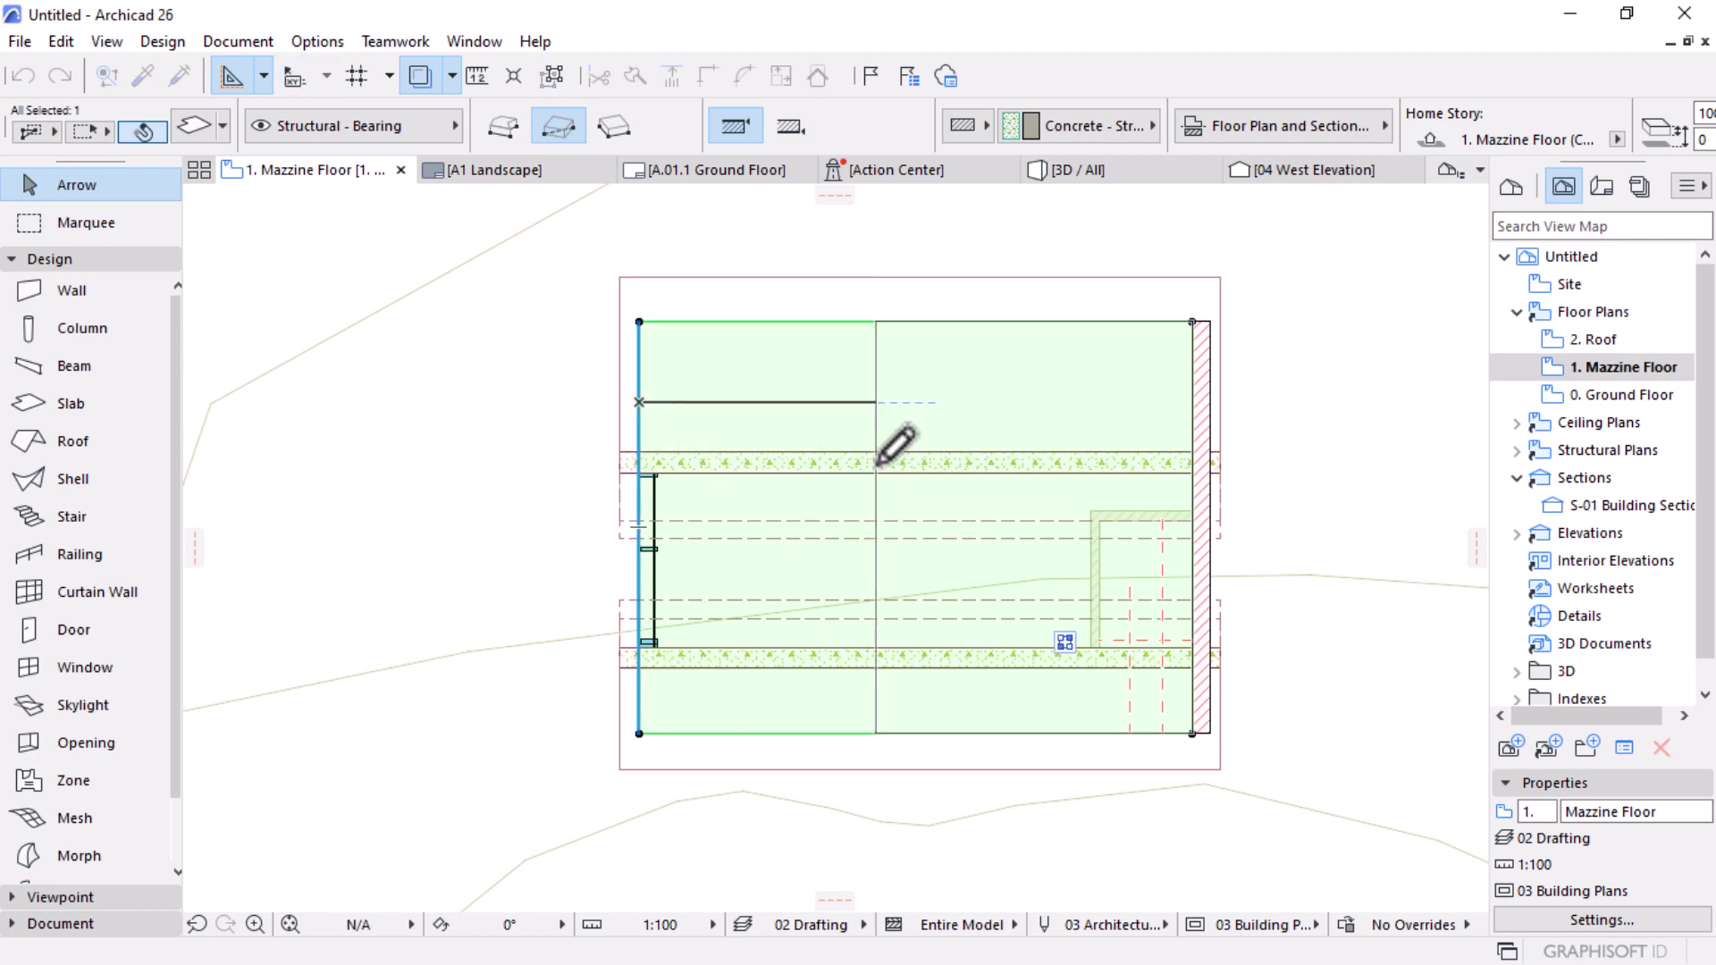
key(Return)
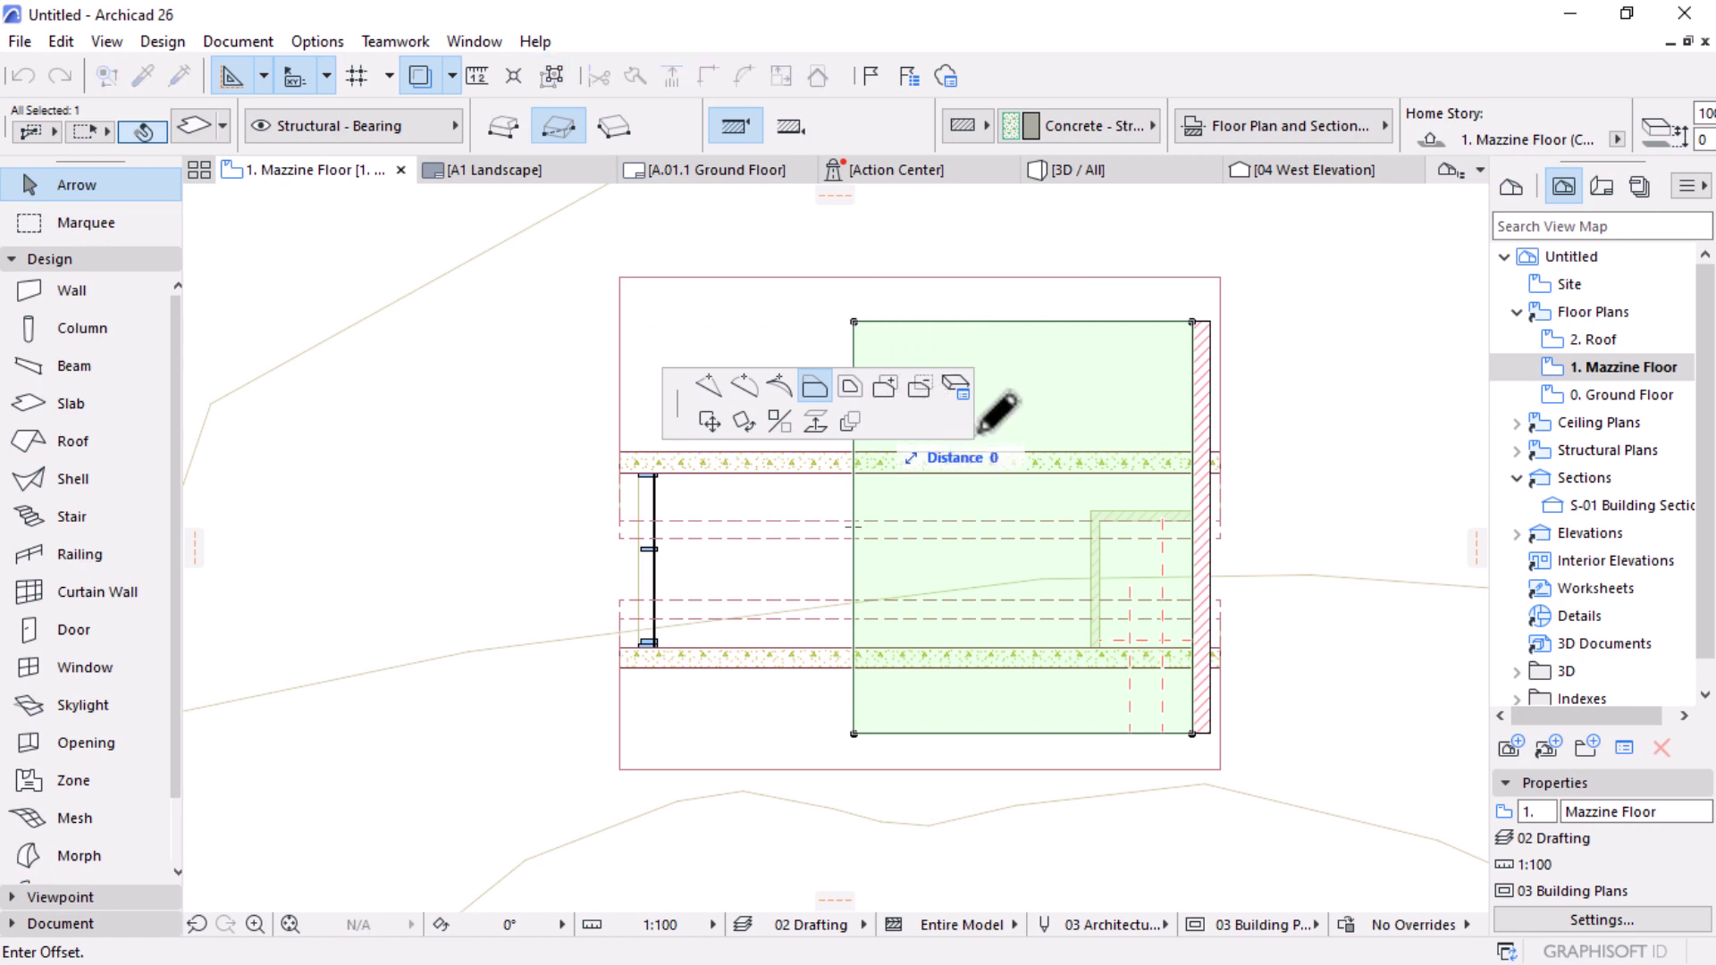
Step: Offset the slab's front edge further inward, and adjust it slightly back toward the curtain wall
key(Return)
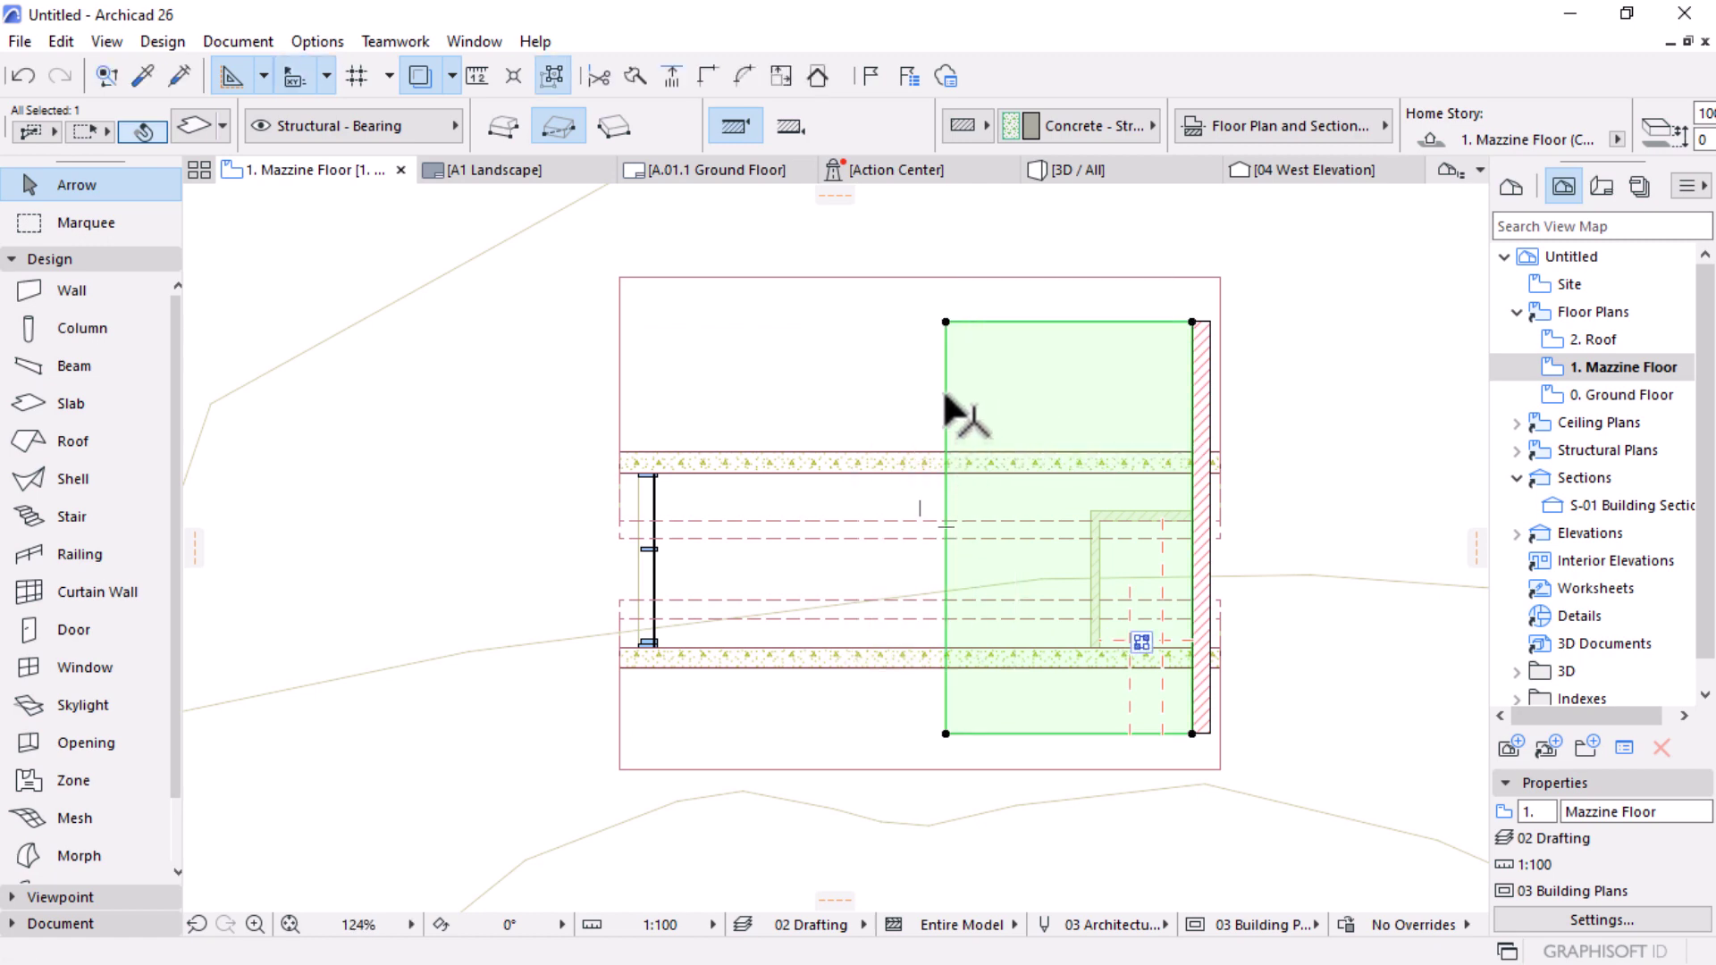
click(946, 411)
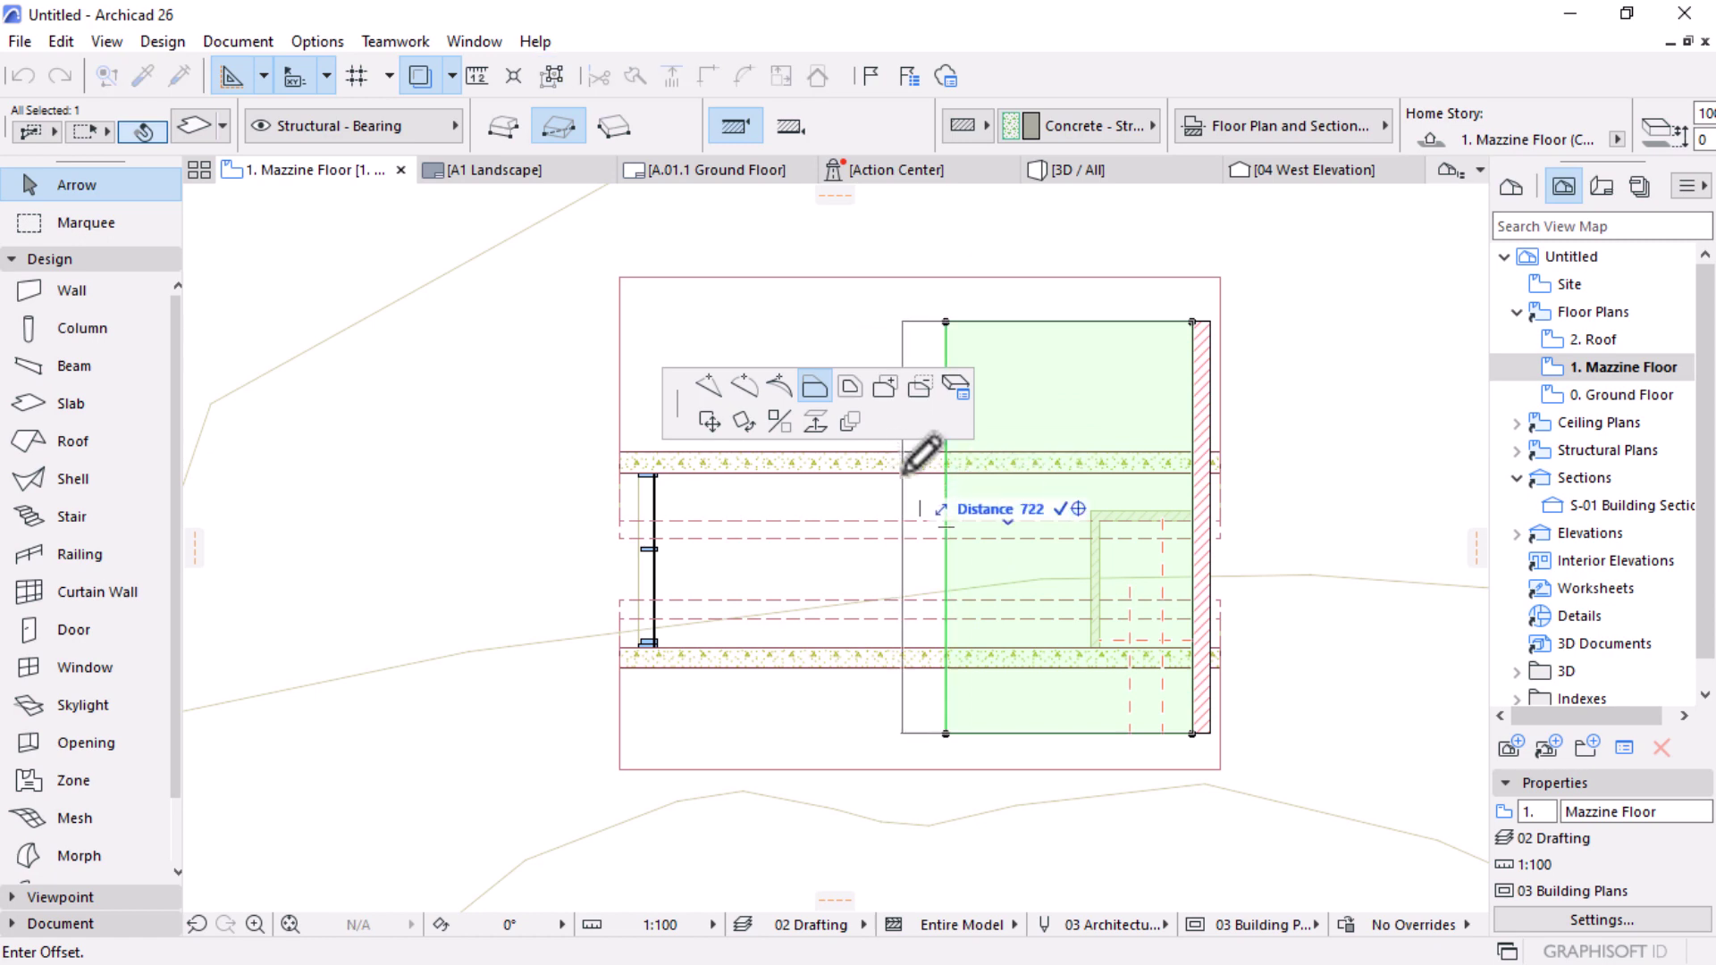
key(Return)
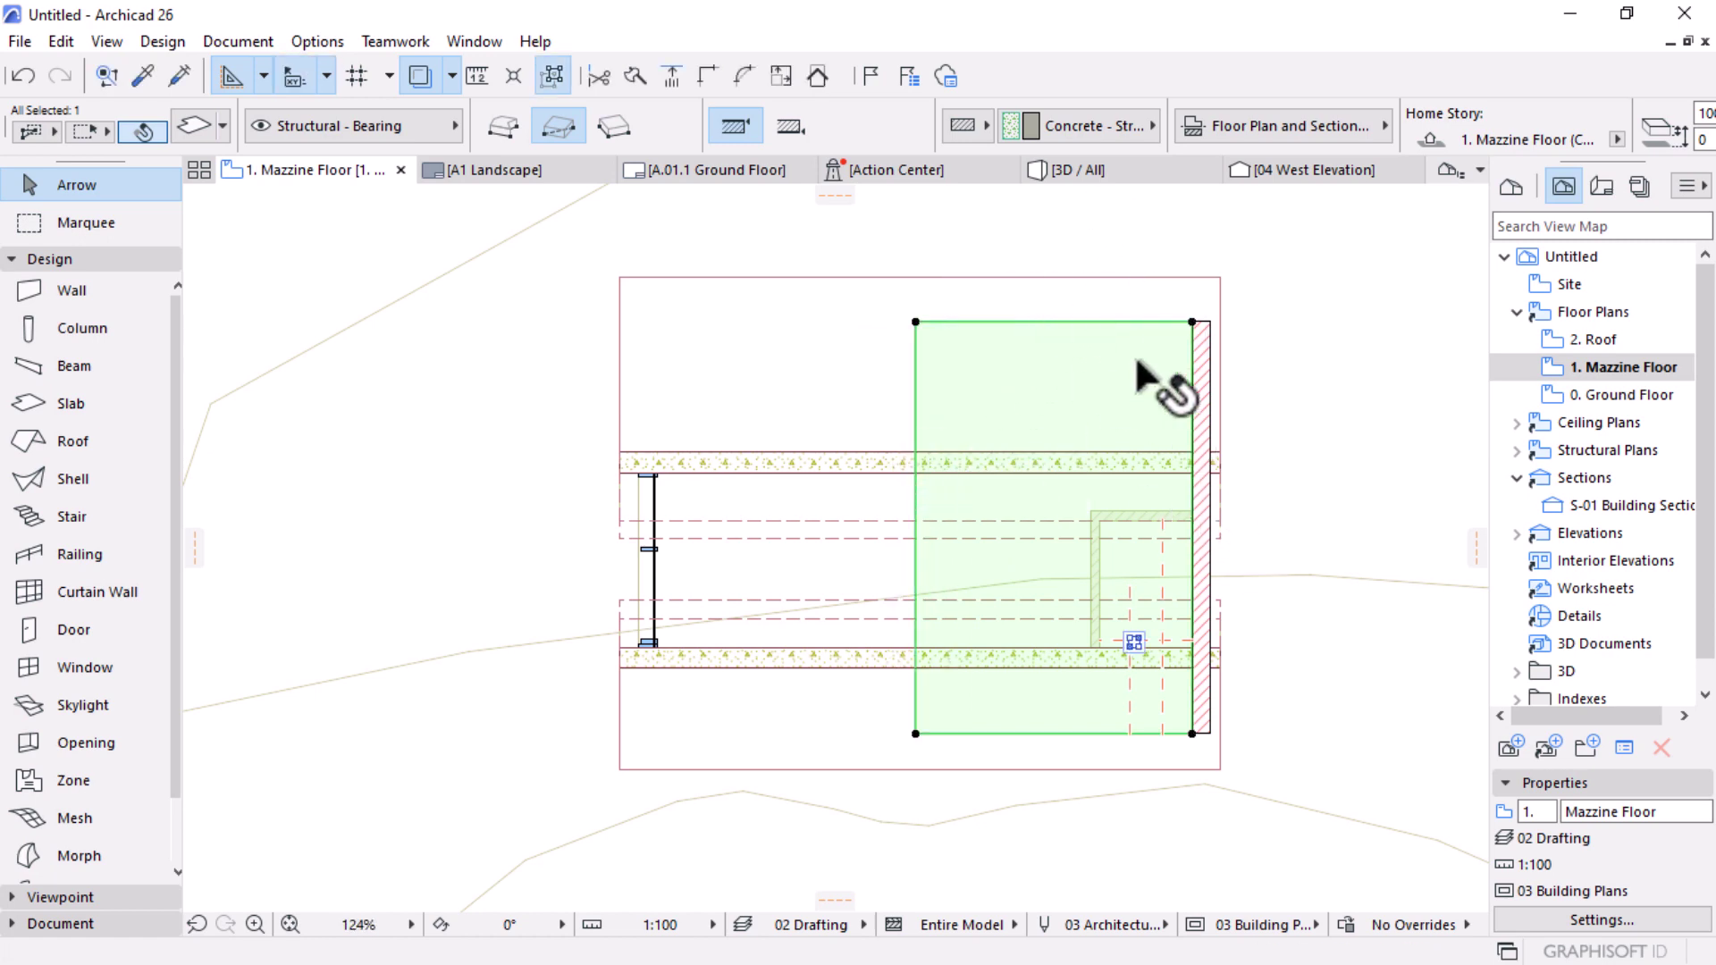
Step: Clear the slab selection and examine in the 3D view how the shortened mezzanine sits behind the curtain wall
click(1132, 232)
click(1101, 171)
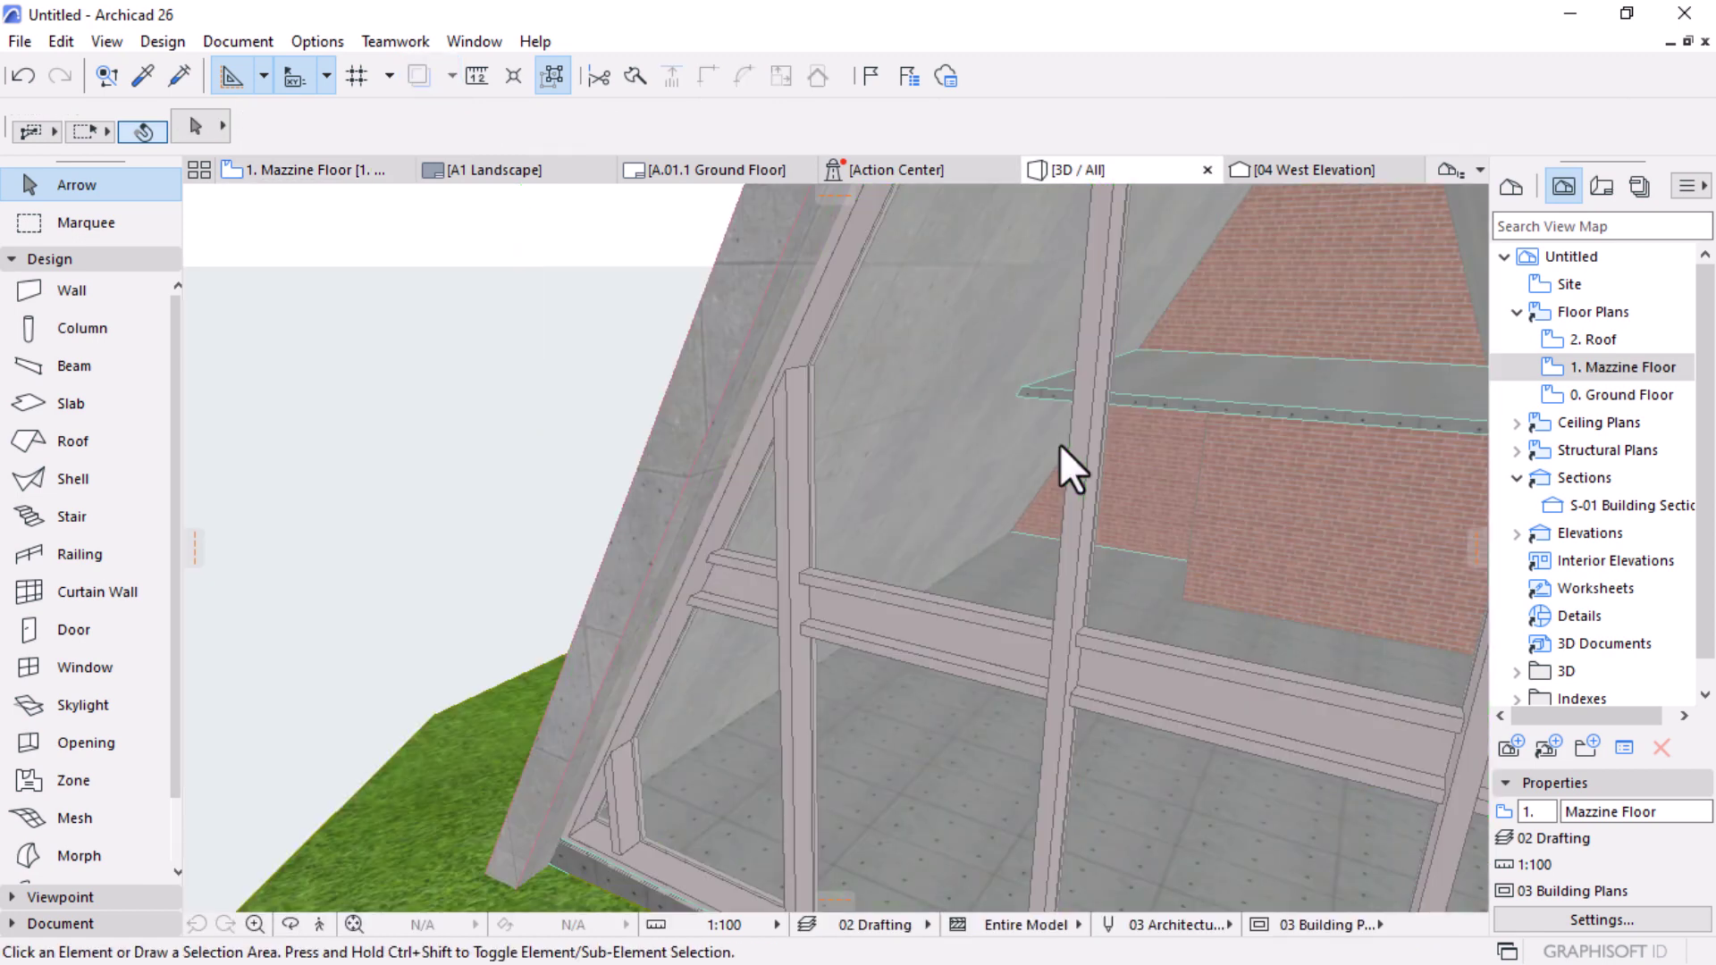
scroll(1060, 443, down, 10)
drag(992, 483, 1207, 581)
scroll(873, 657, up, 5)
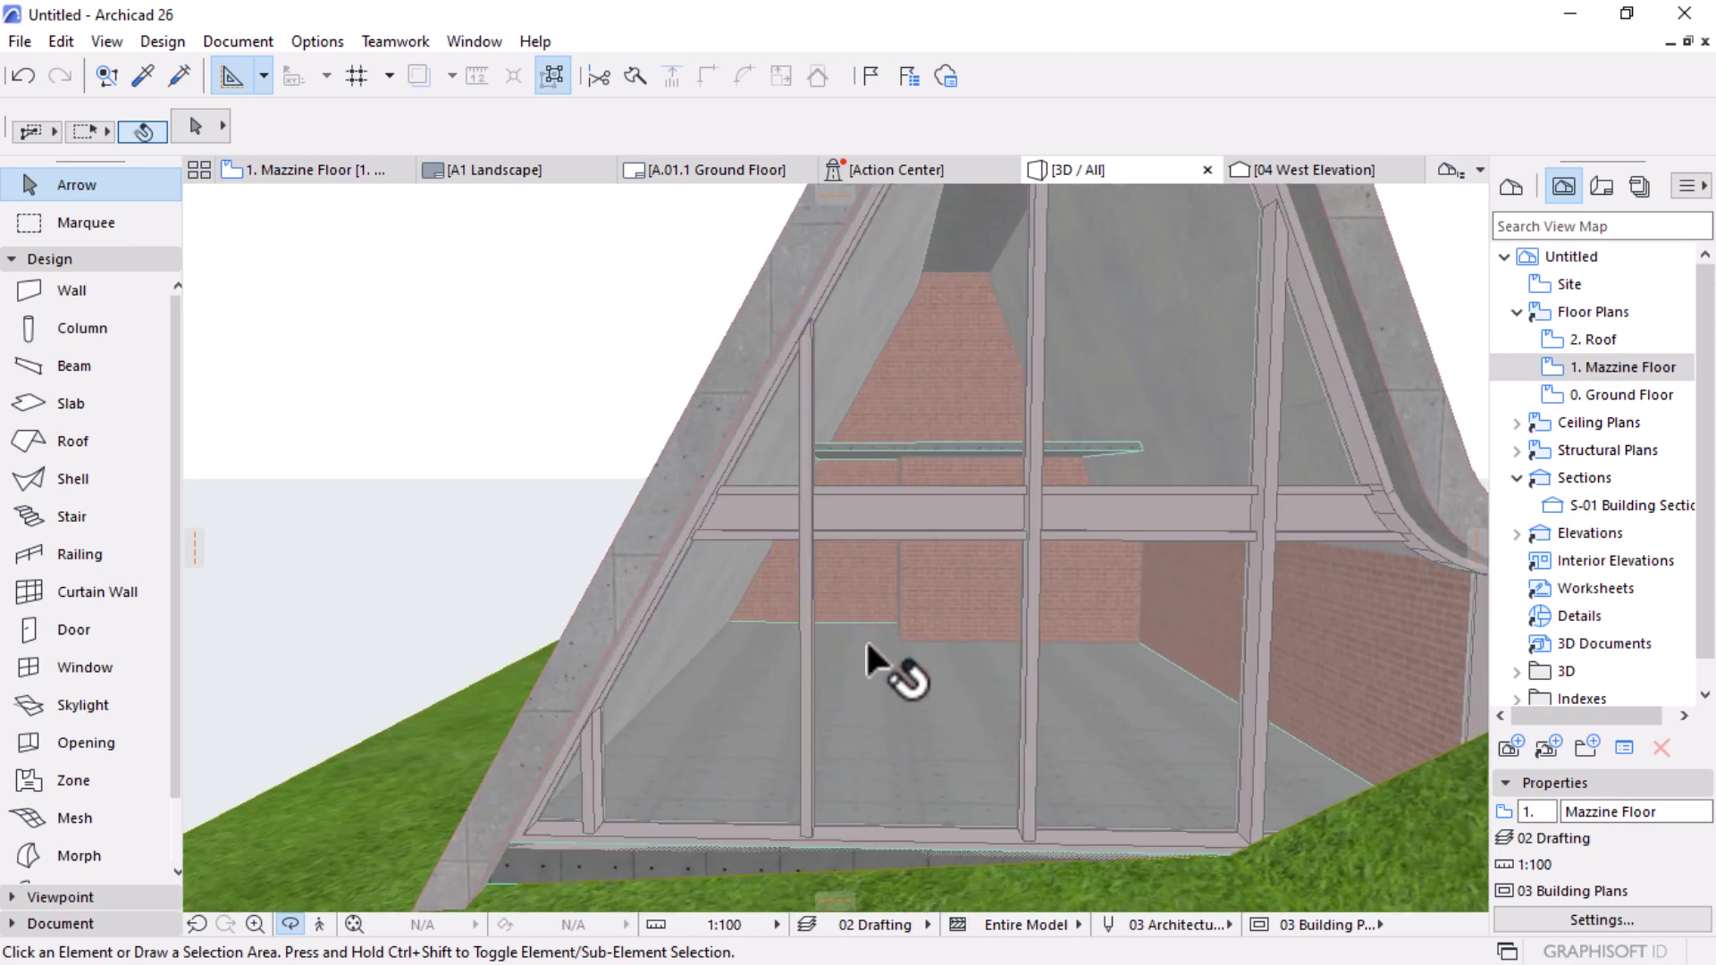
scroll(851, 663, up, 5)
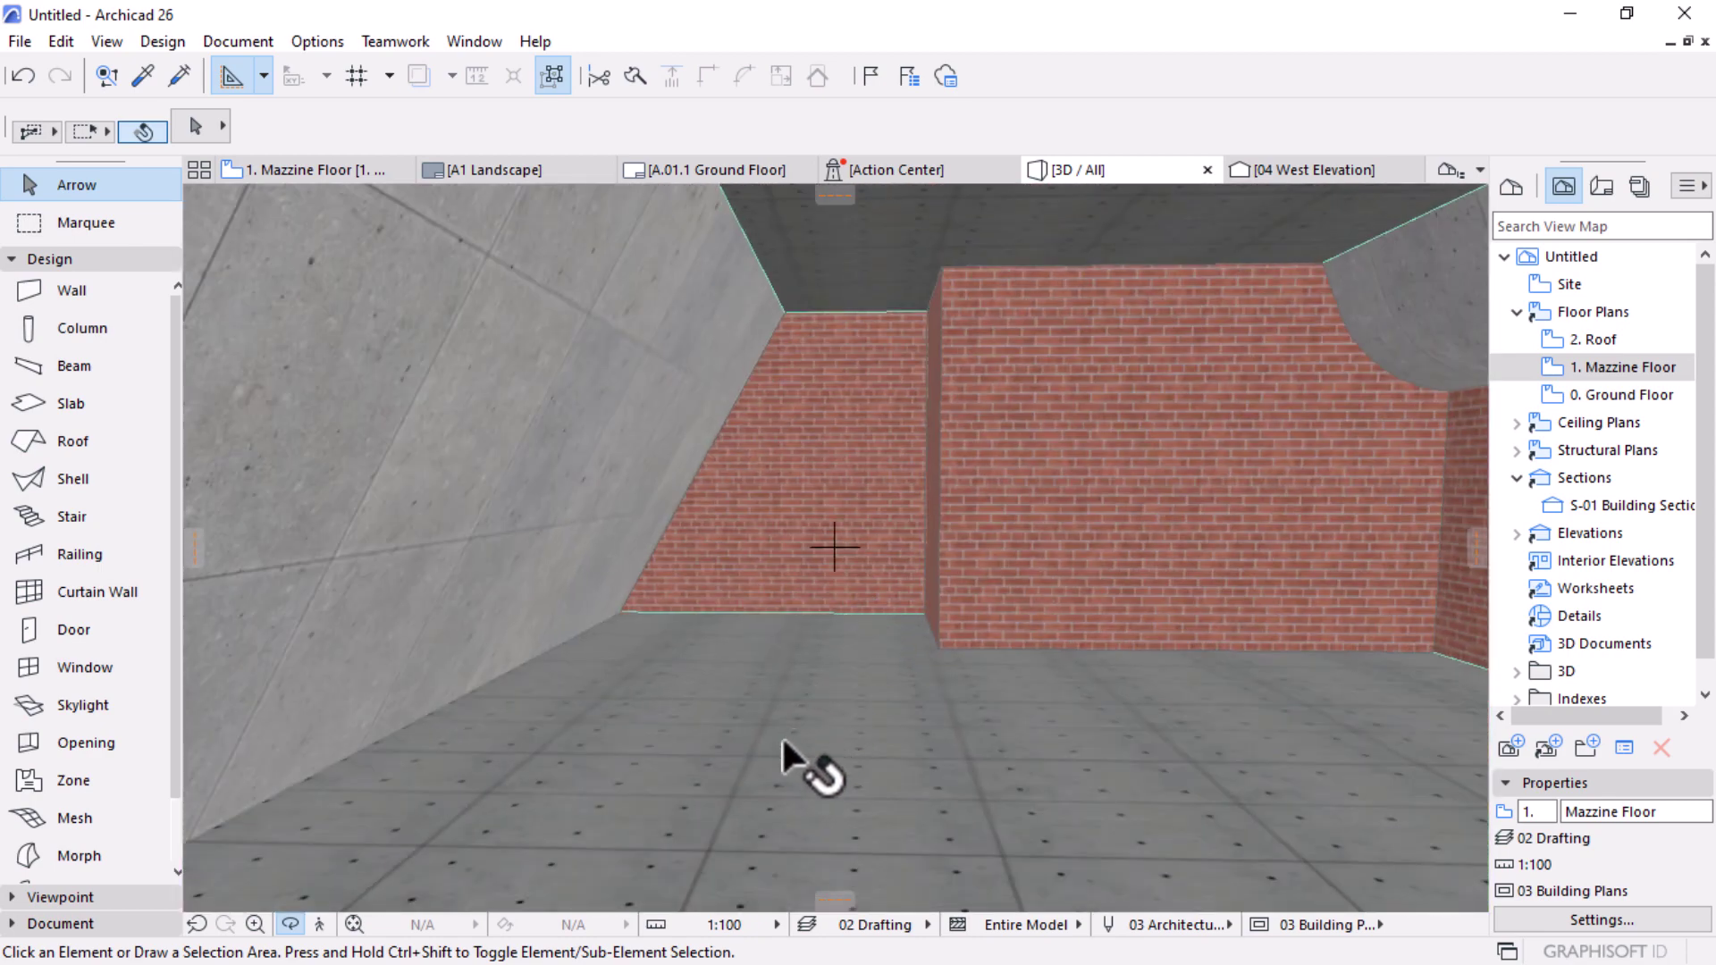
scroll(860, 711, down, 8)
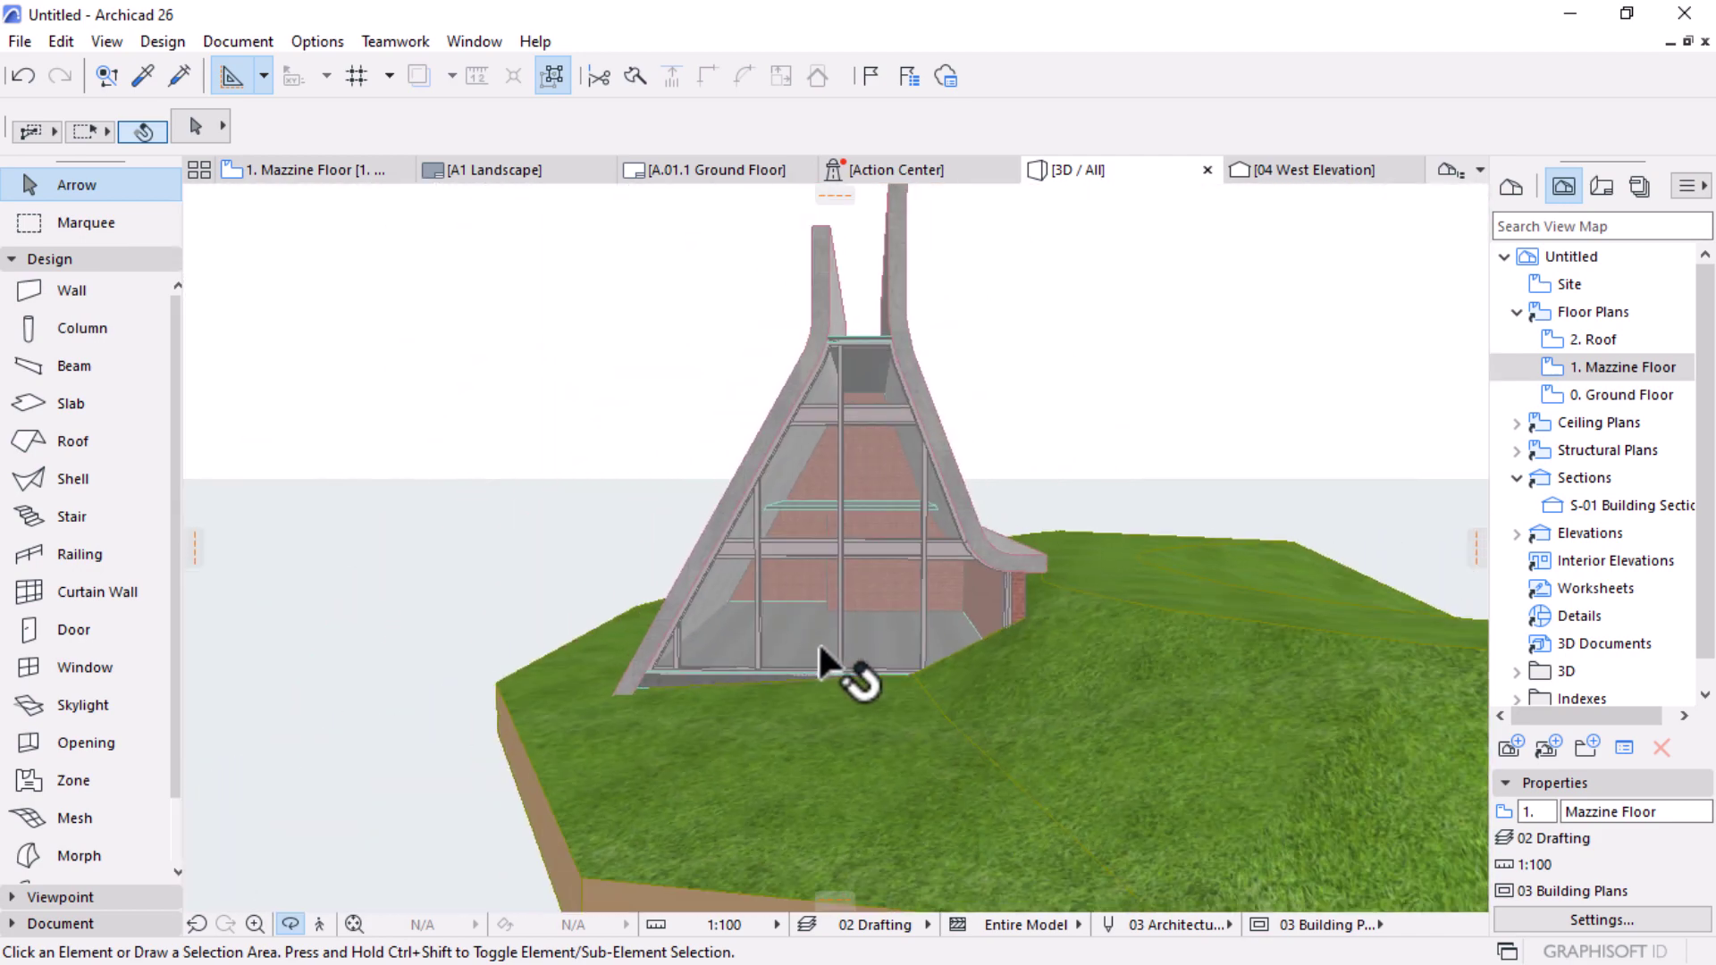
drag(724, 636, 810, 629)
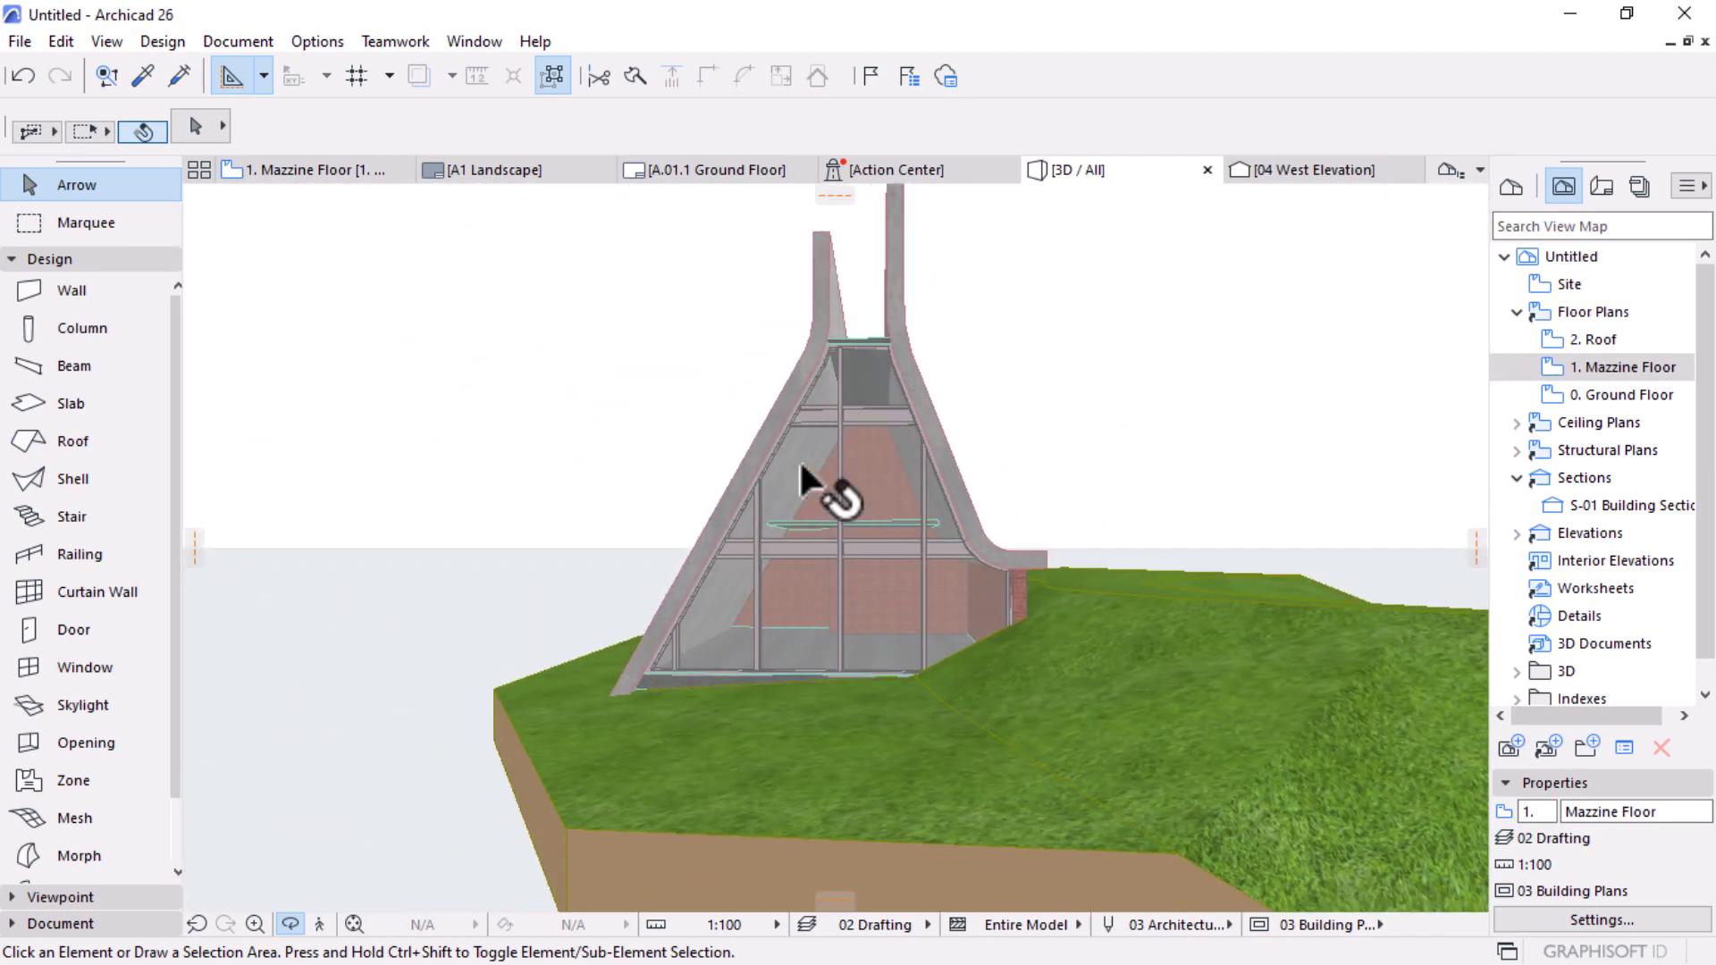
scroll(836, 531, up, 5)
drag(844, 581, 831, 679)
scroll(831, 679, up, 3)
scroll(828, 679, up, 2)
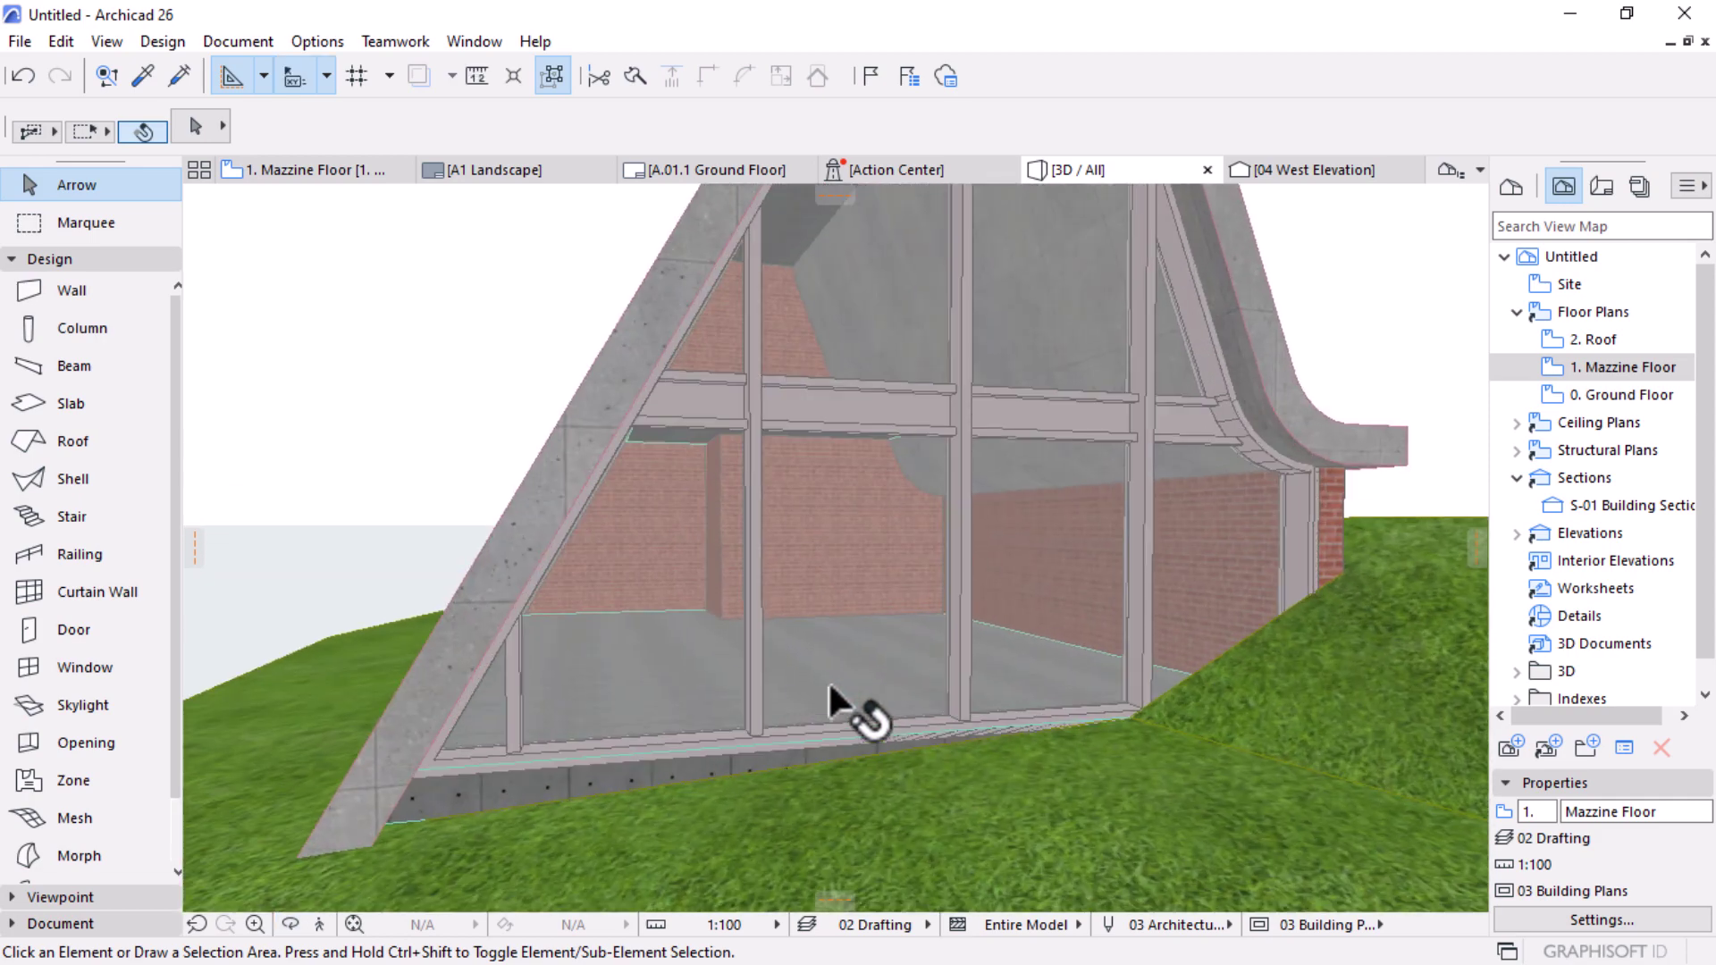
scroll(849, 375, up, 3)
scroll(816, 575, down, 2)
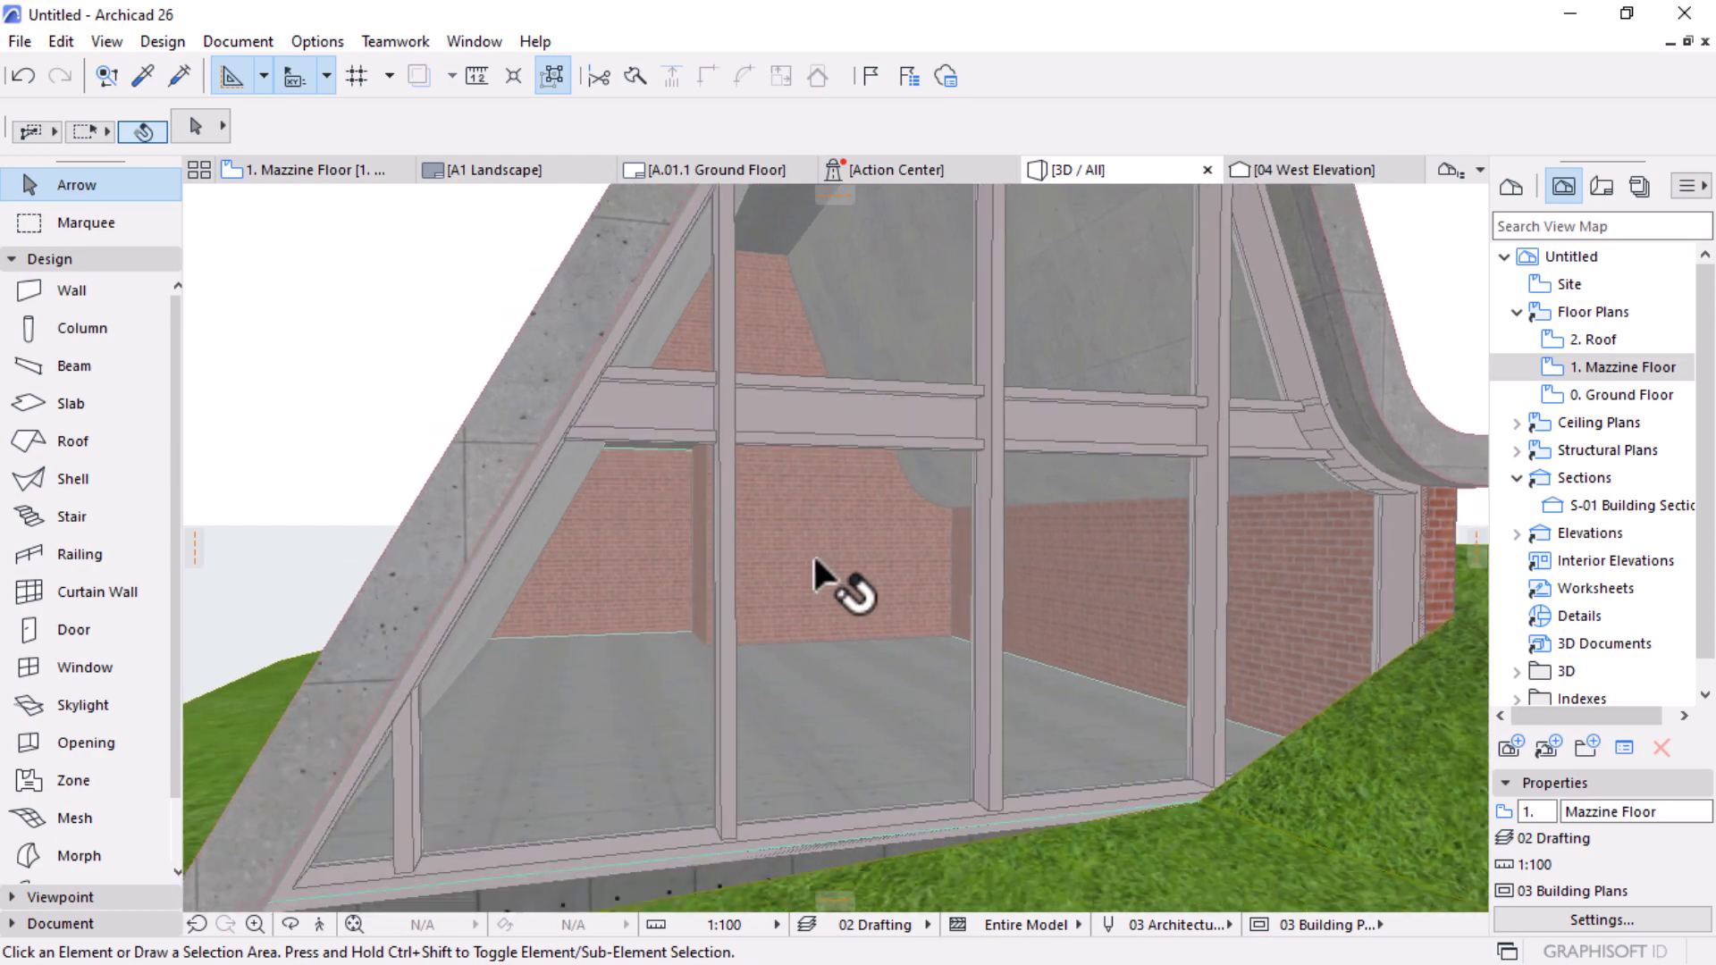
Step: In the curtain wall's edit mode, change the lower panel between the two tall central mullions to CW Door 26
click(866, 590)
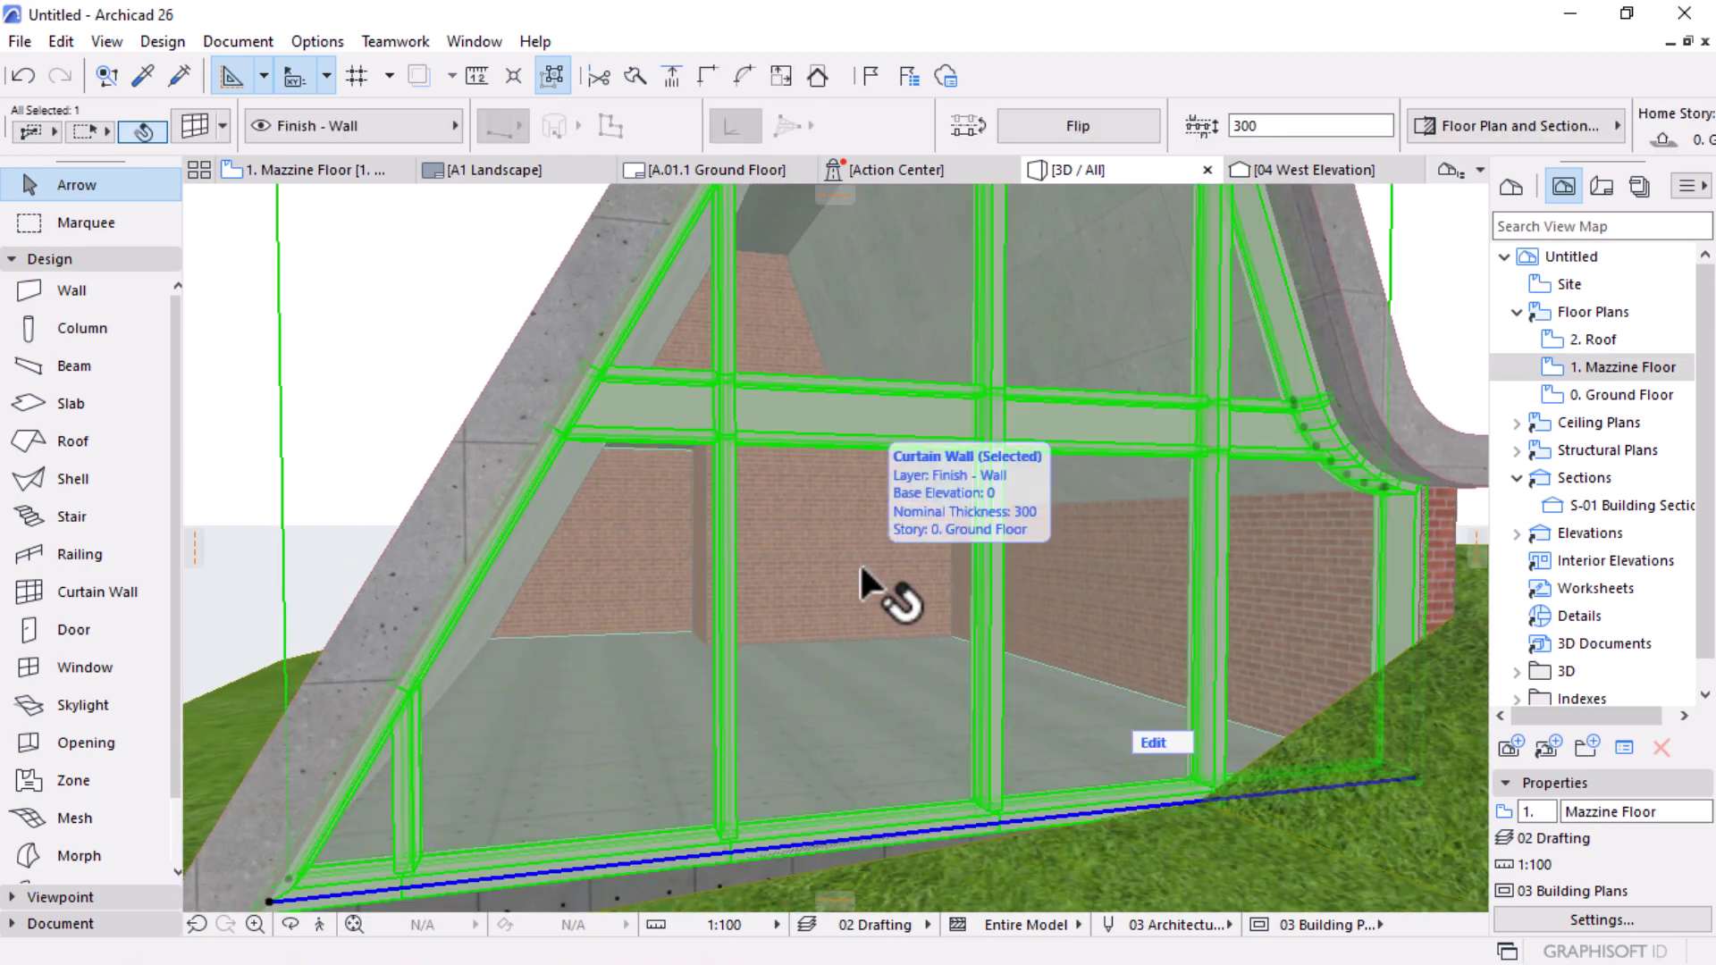
click(1153, 743)
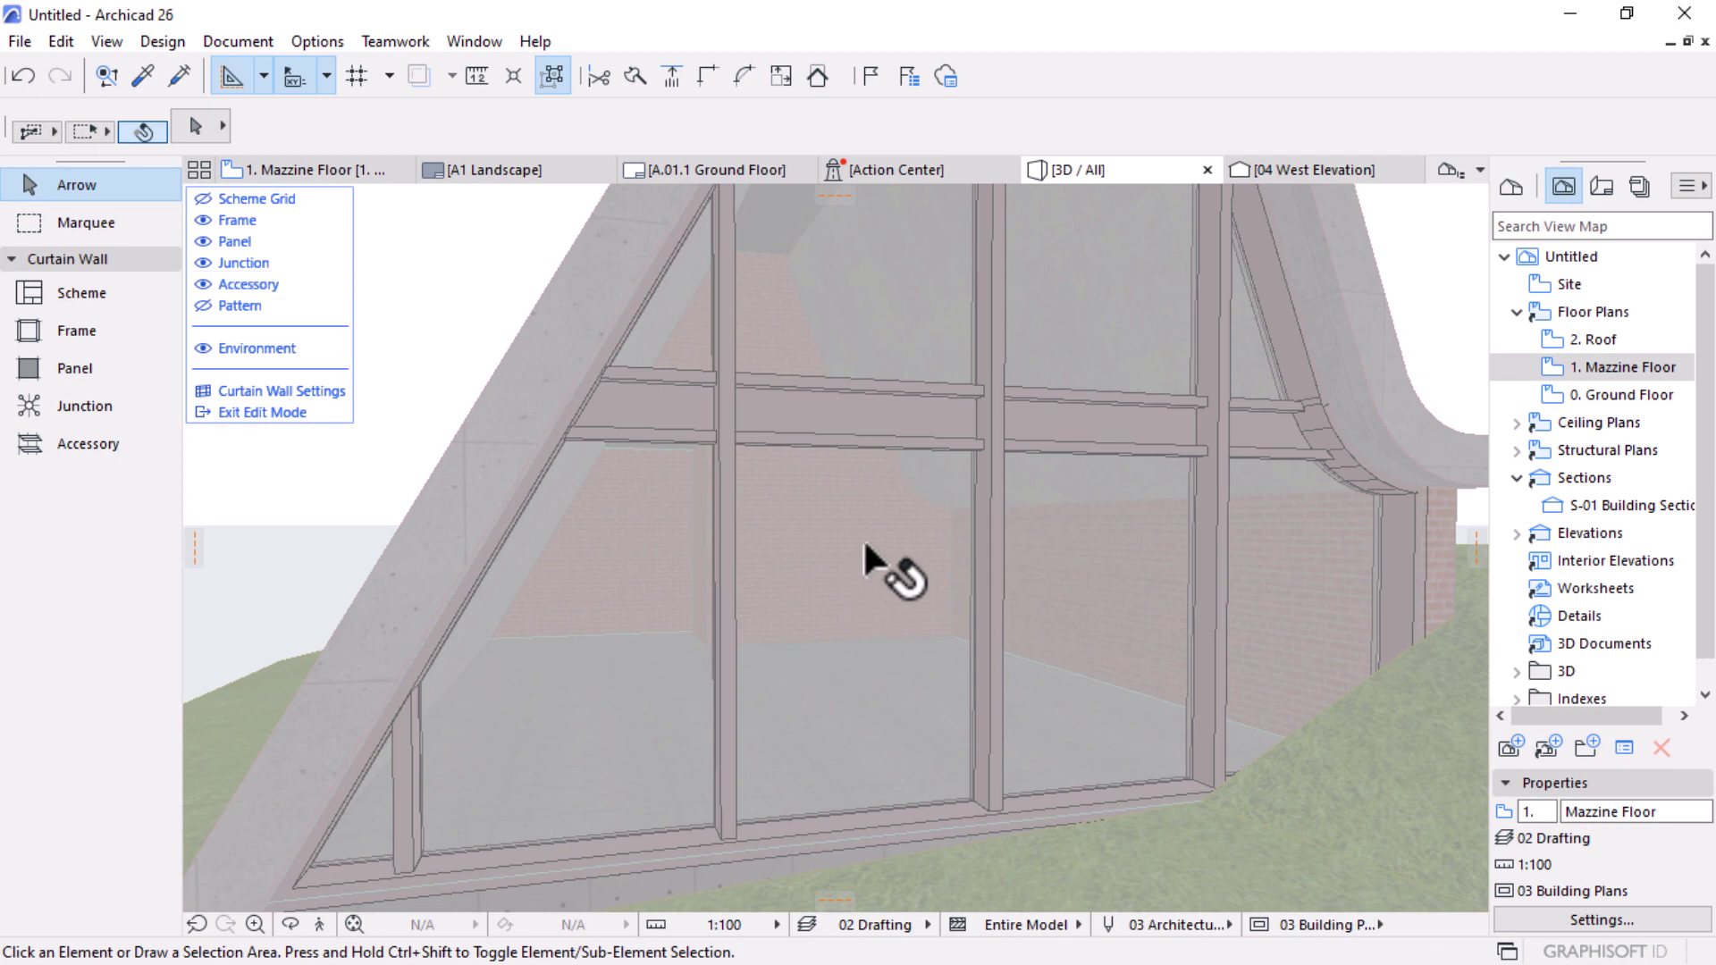
click(858, 537)
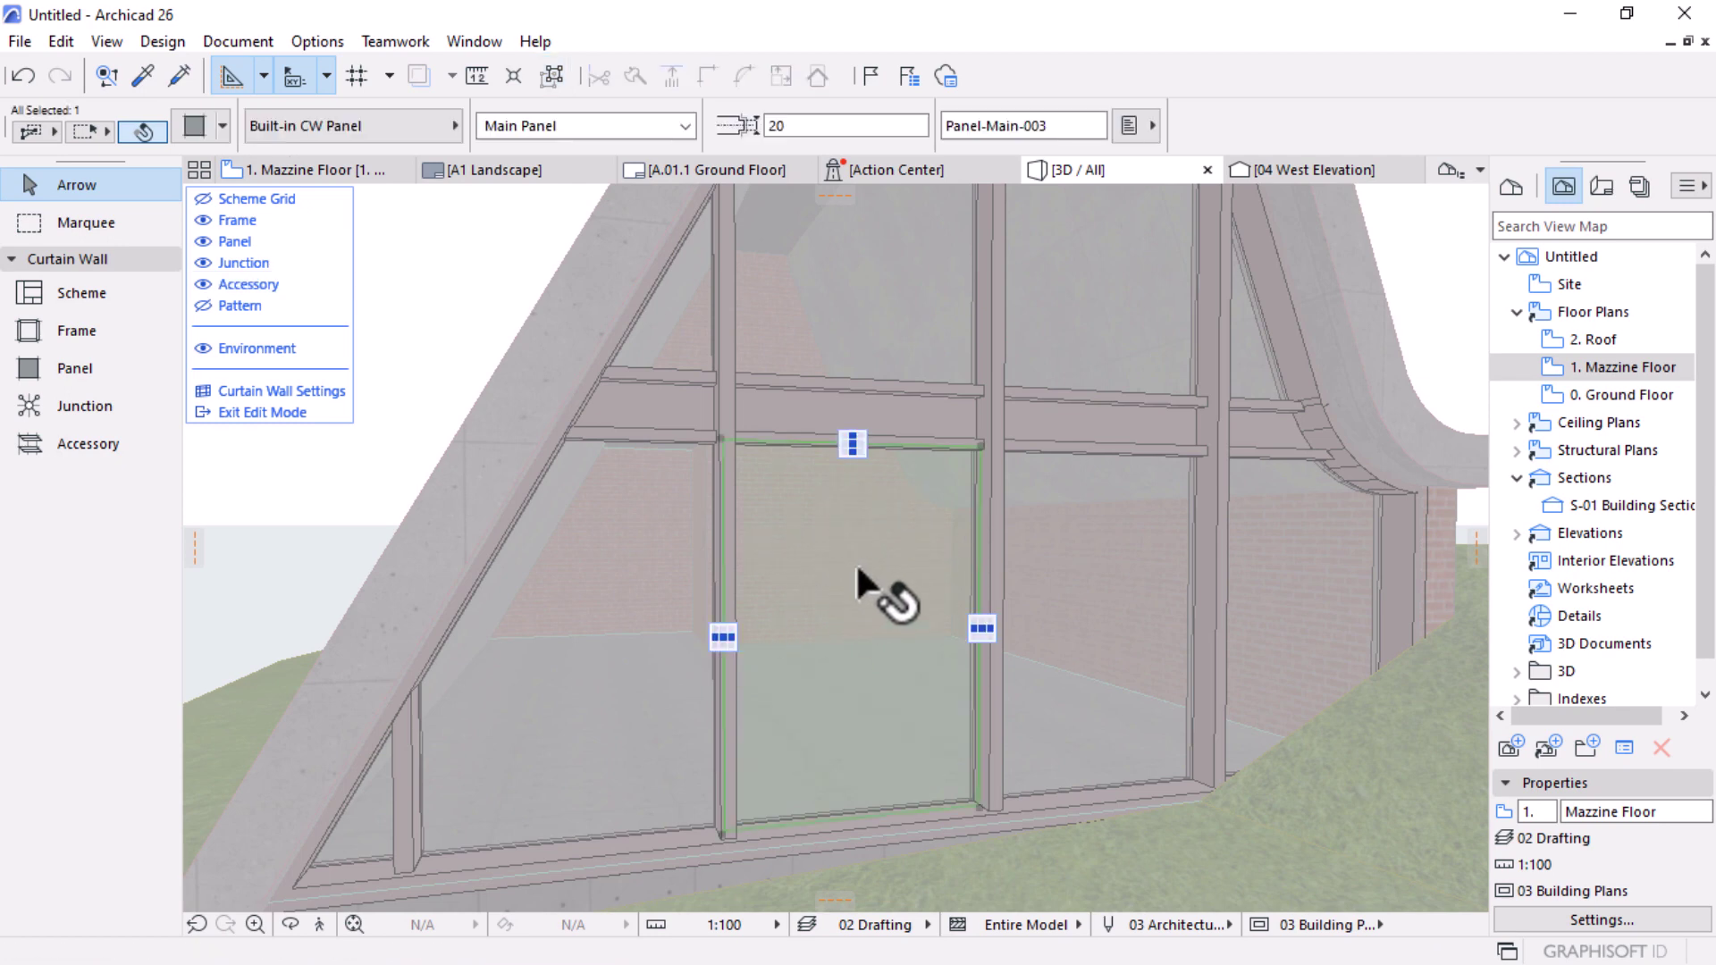
scroll(856, 562, down, 4)
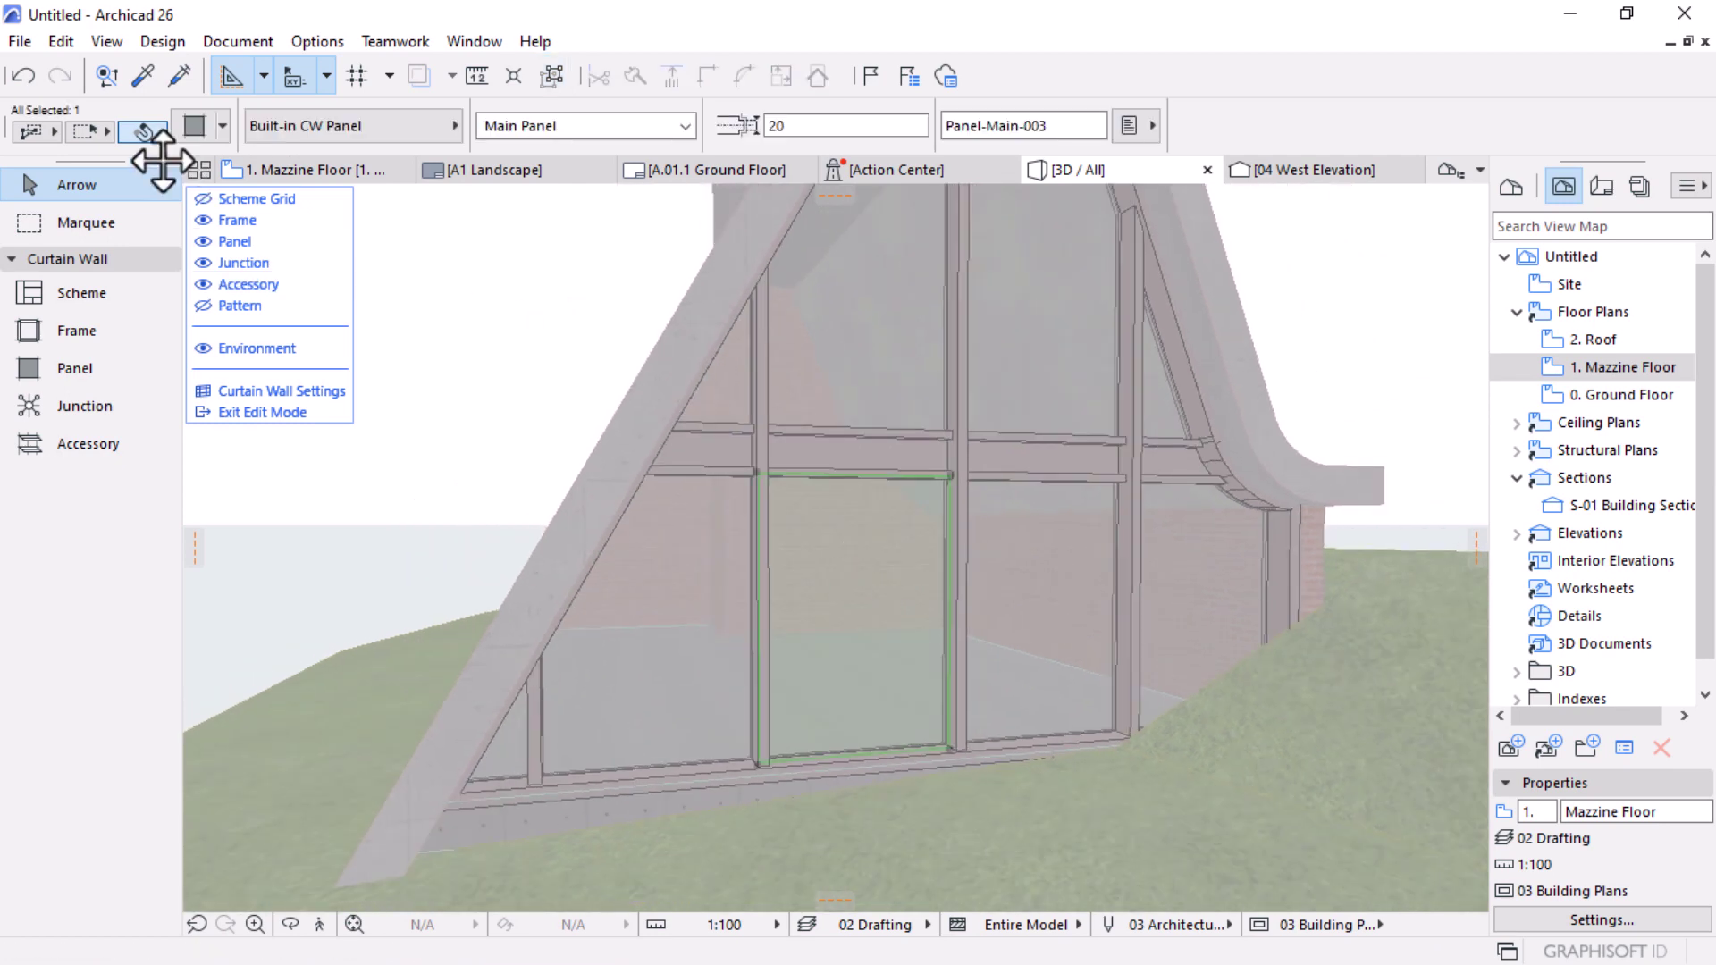
click(429, 133)
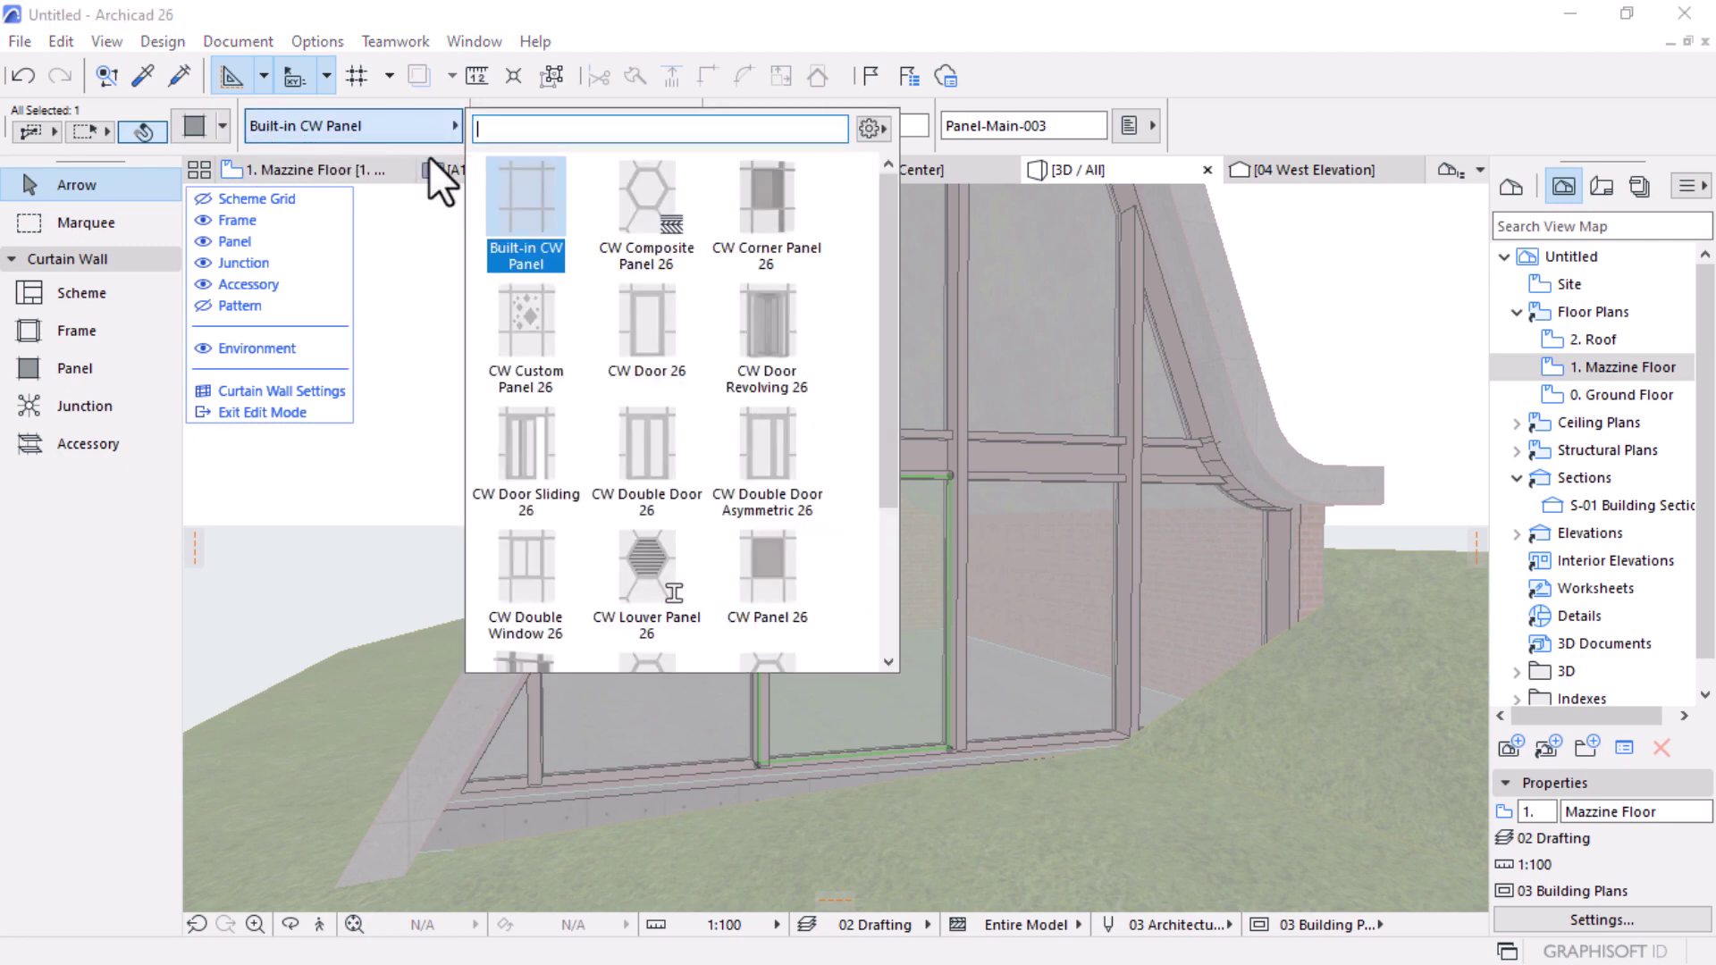
click(631, 330)
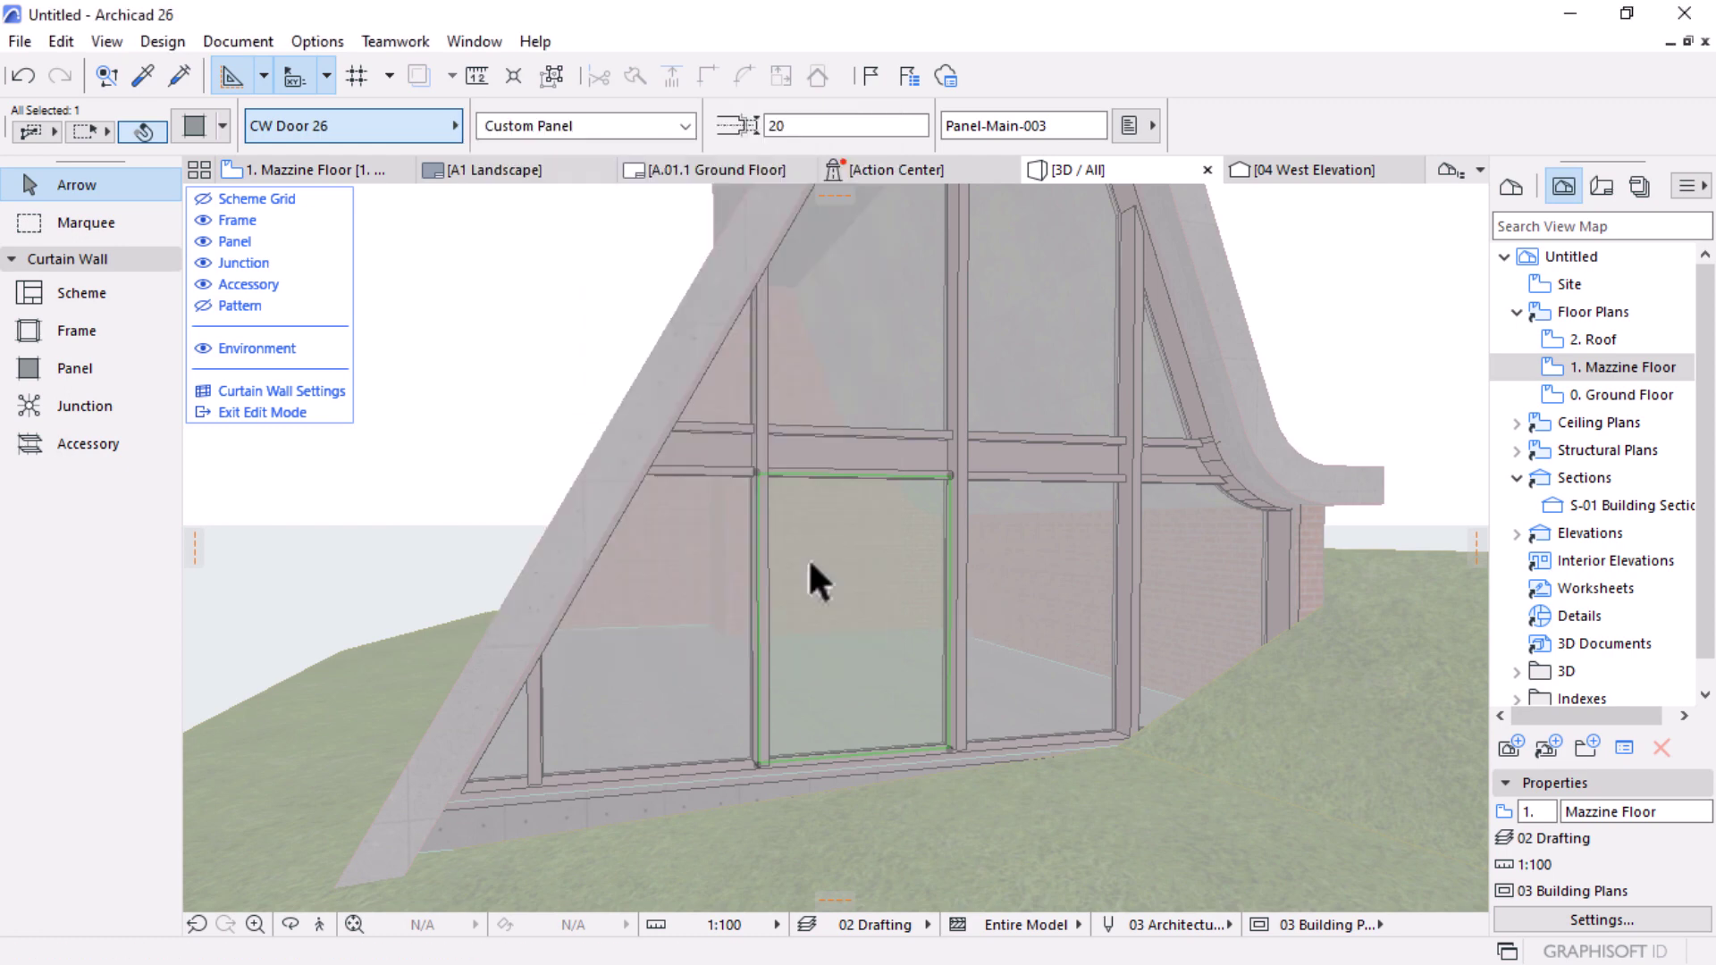
Step: In the door panel's selection settings, set both the 2D and 3D detail levels to Full
key(o)
drag(1034, 625, 912, 604)
key(o)
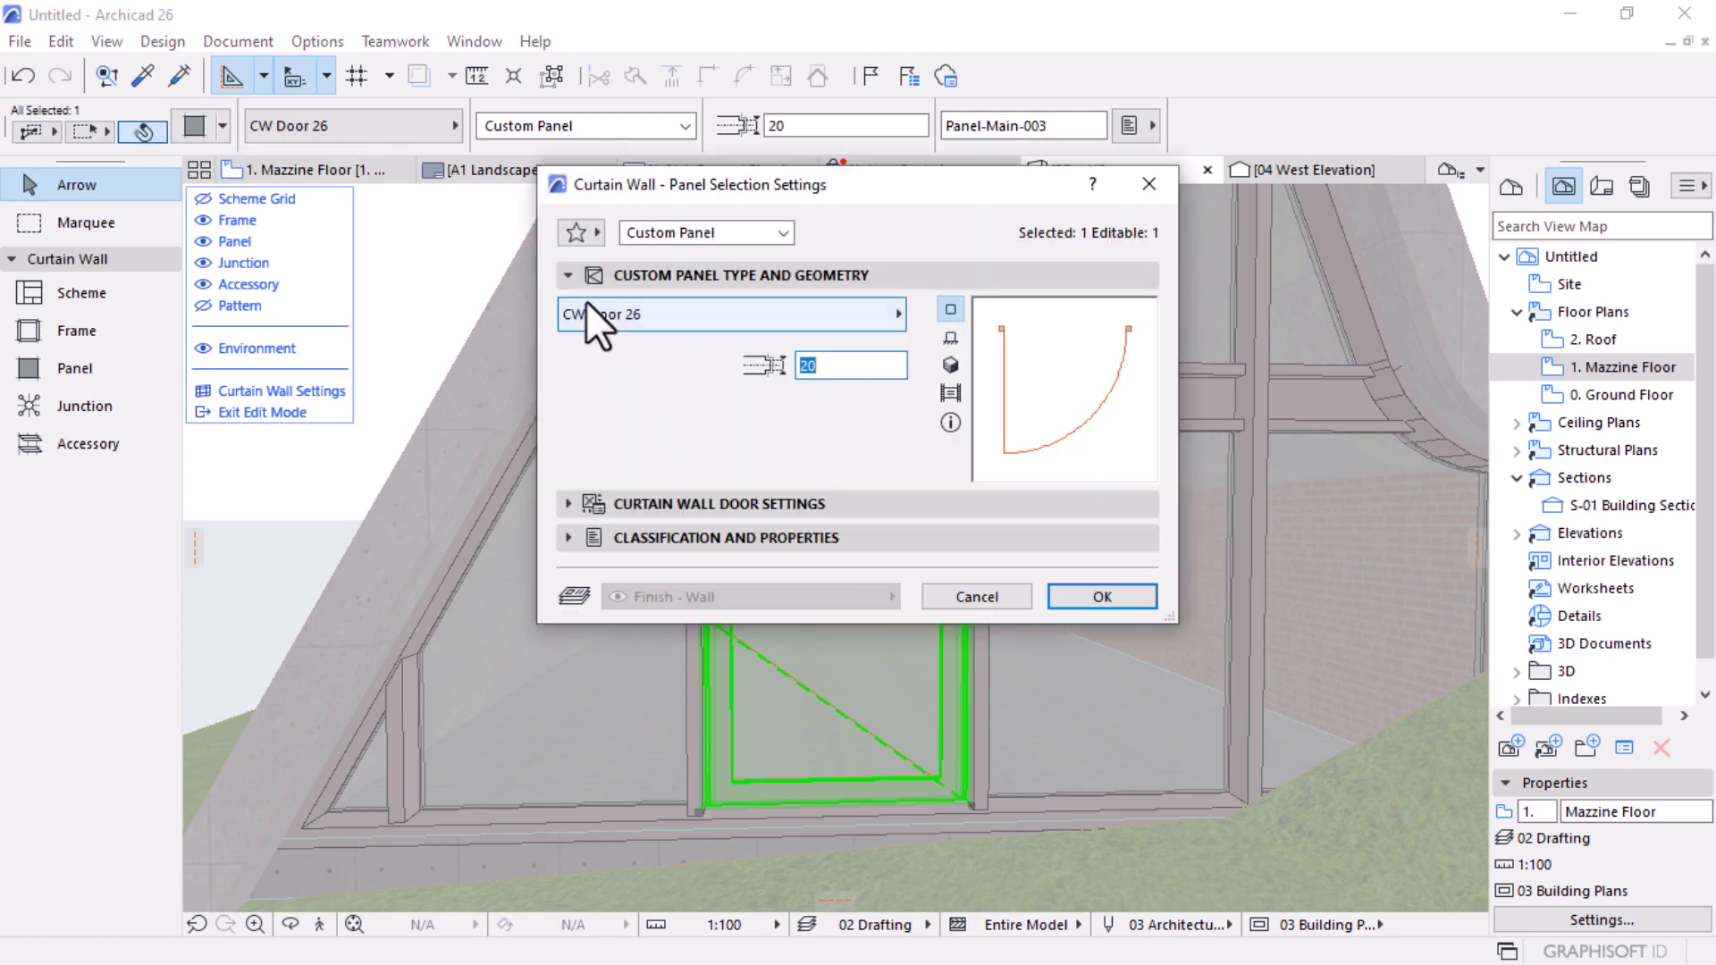
click(560, 508)
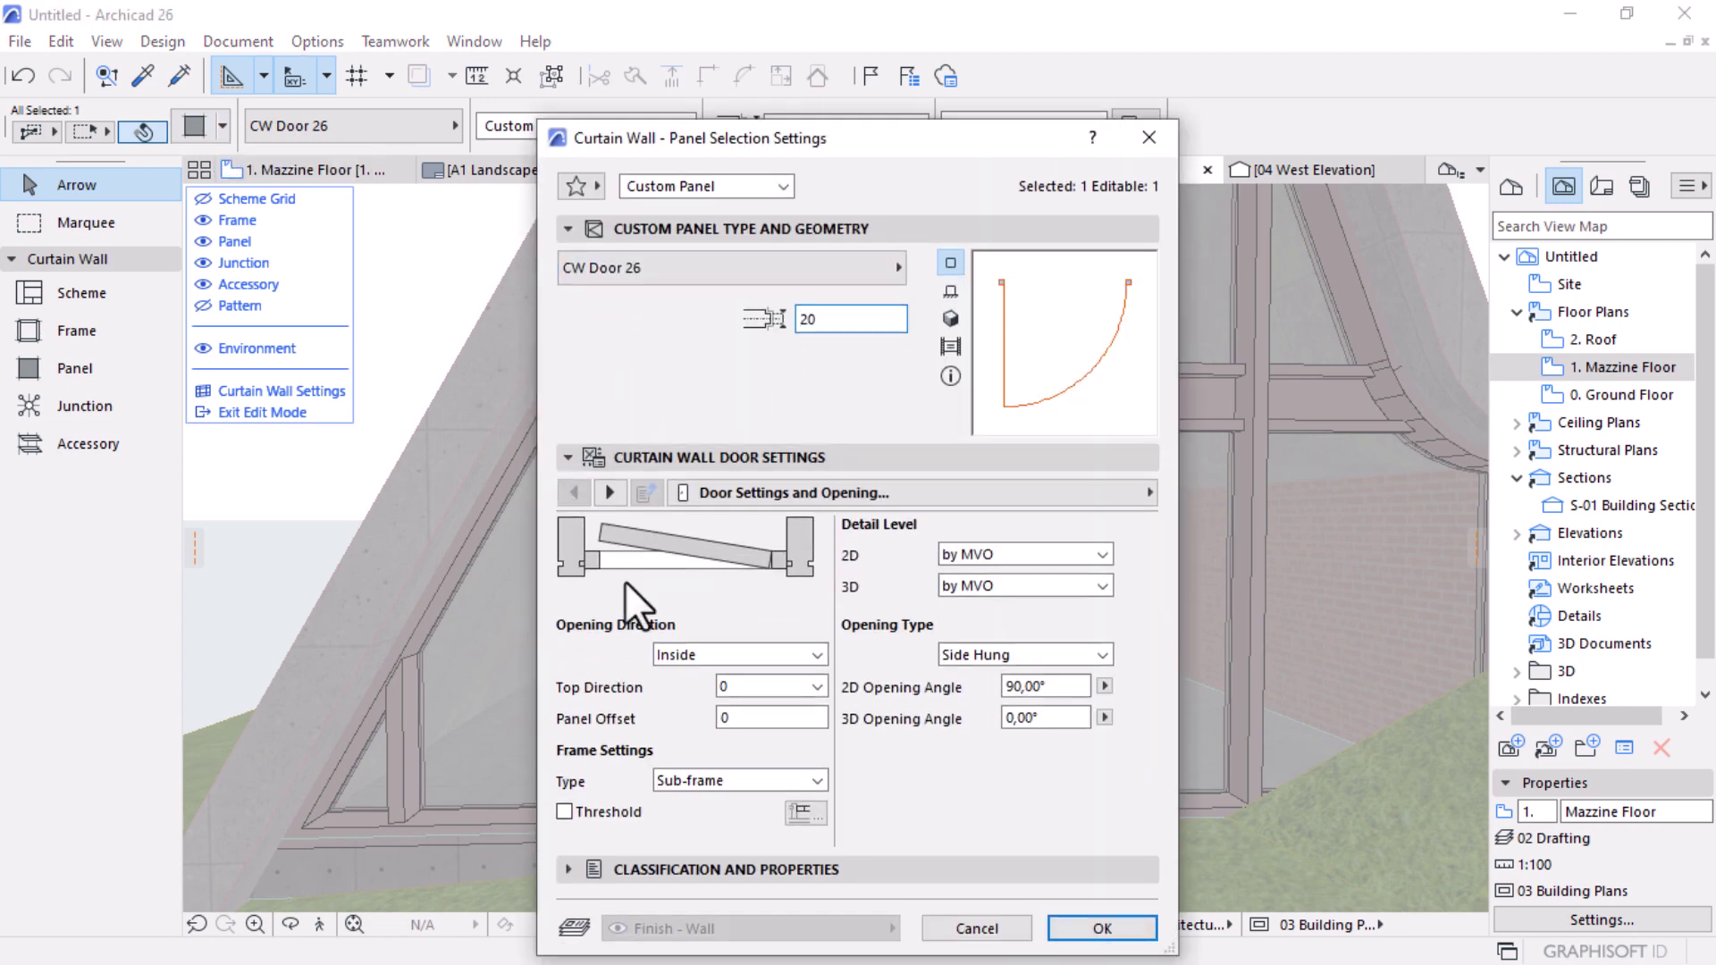
click(1098, 552)
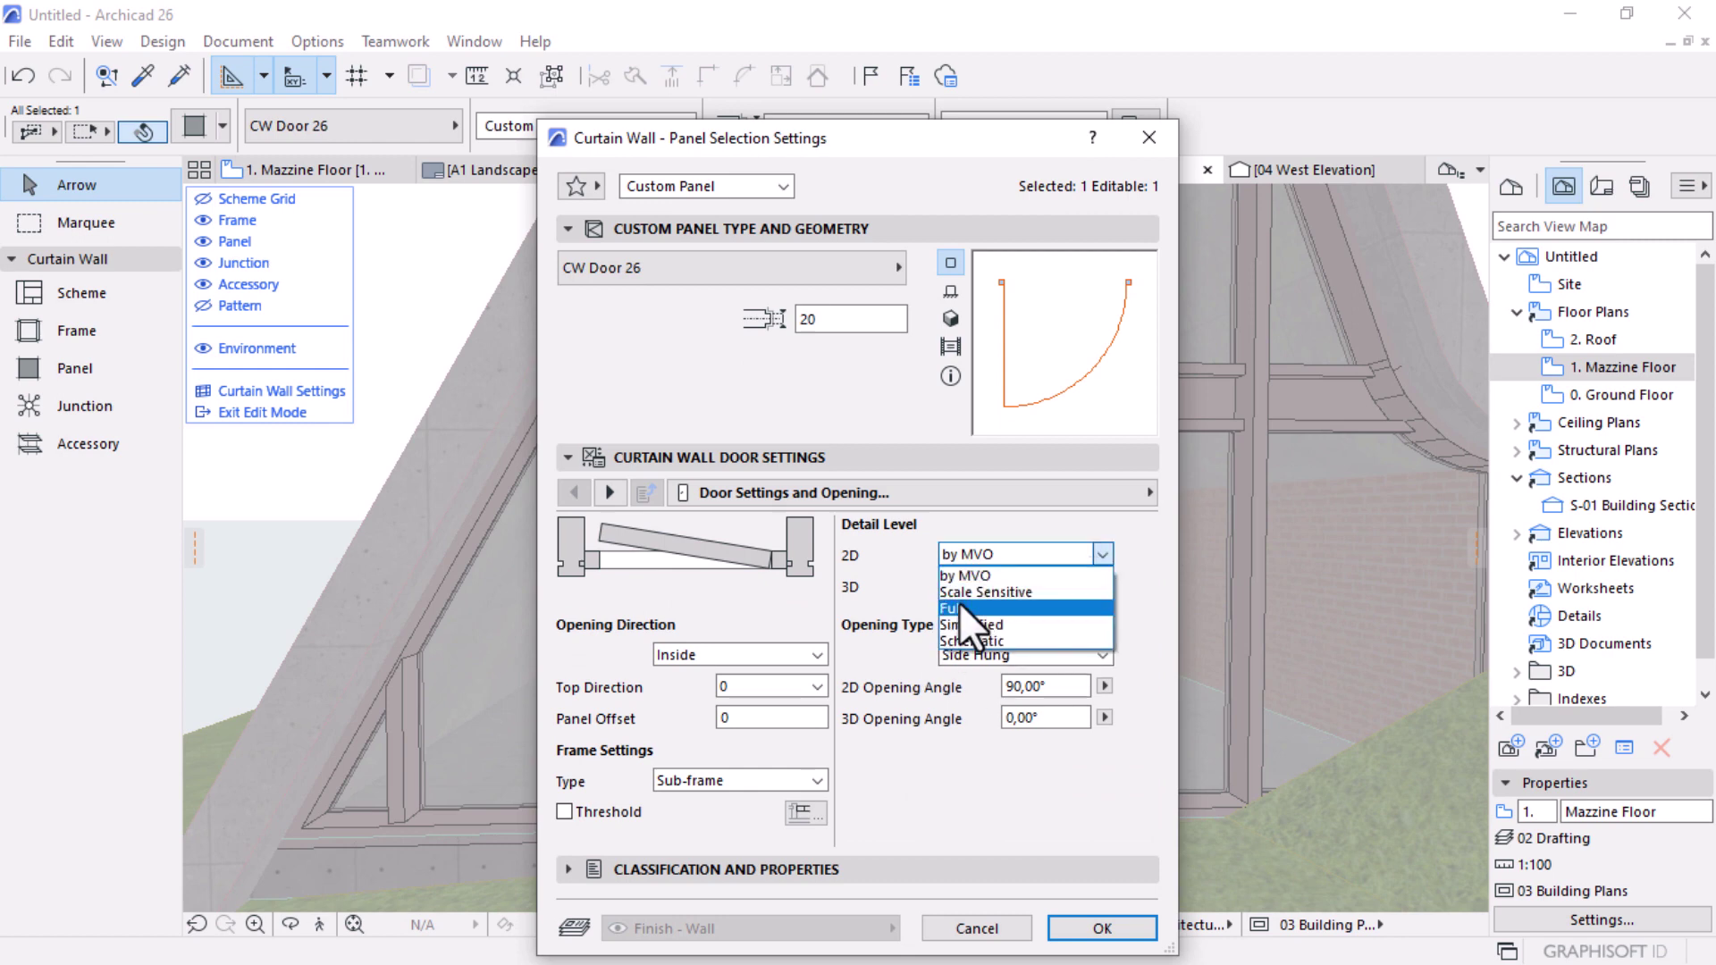
click(958, 603)
click(1102, 585)
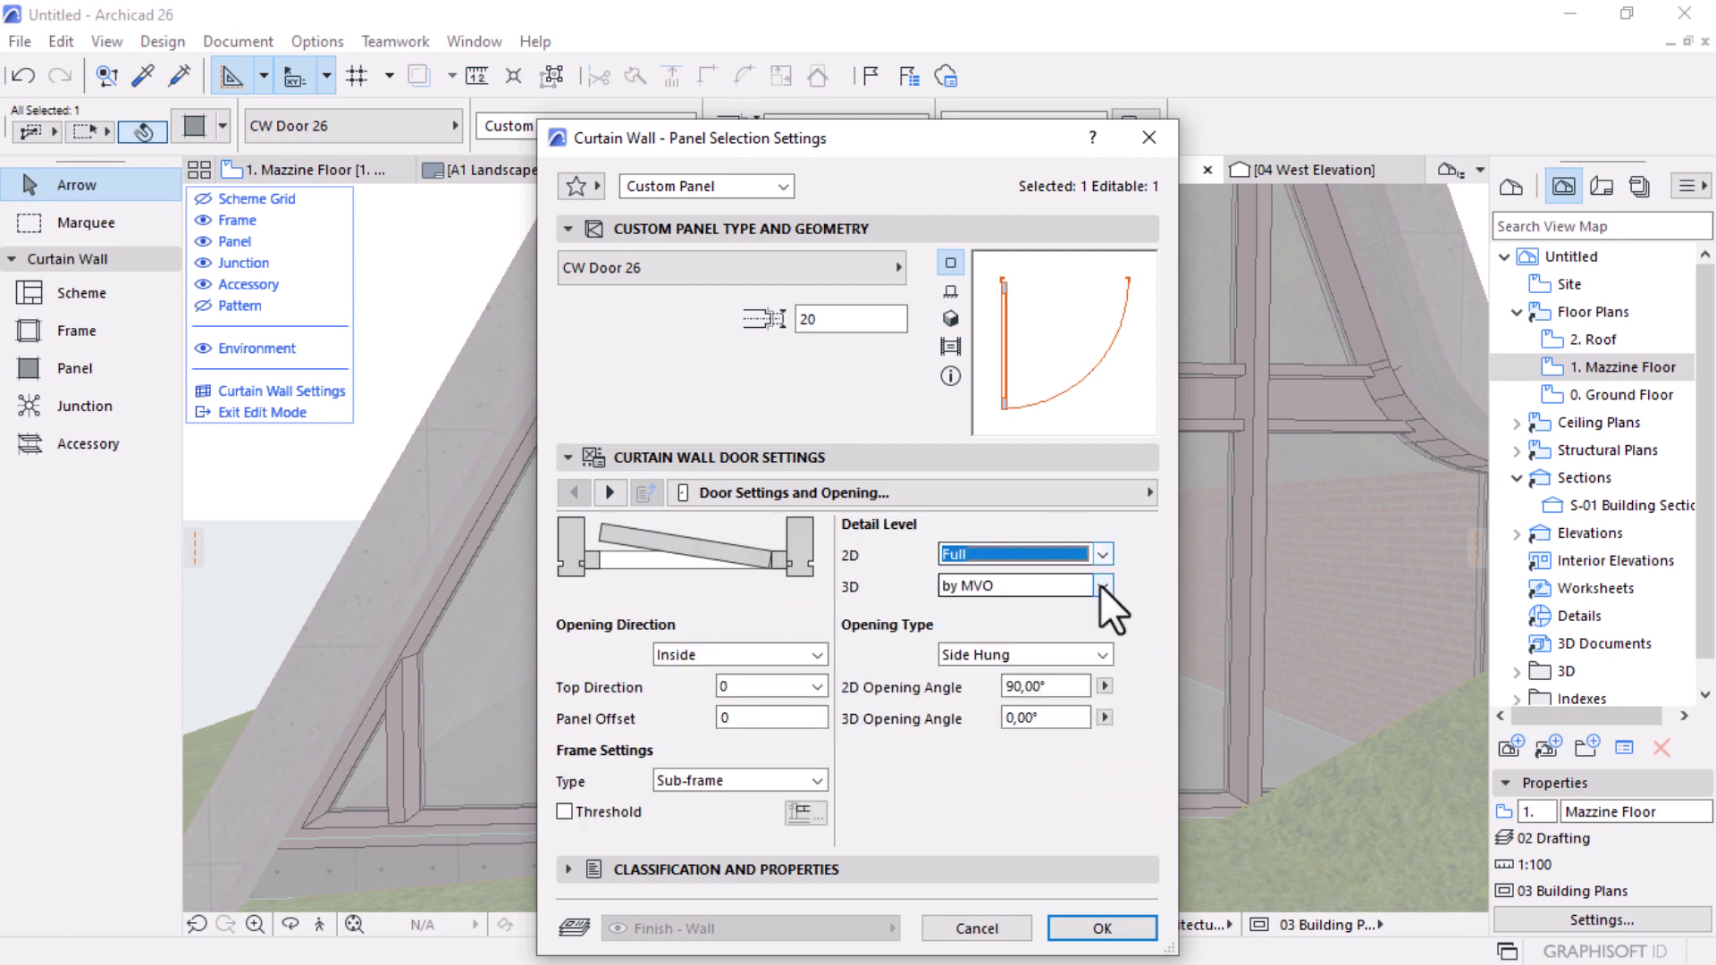
click(967, 622)
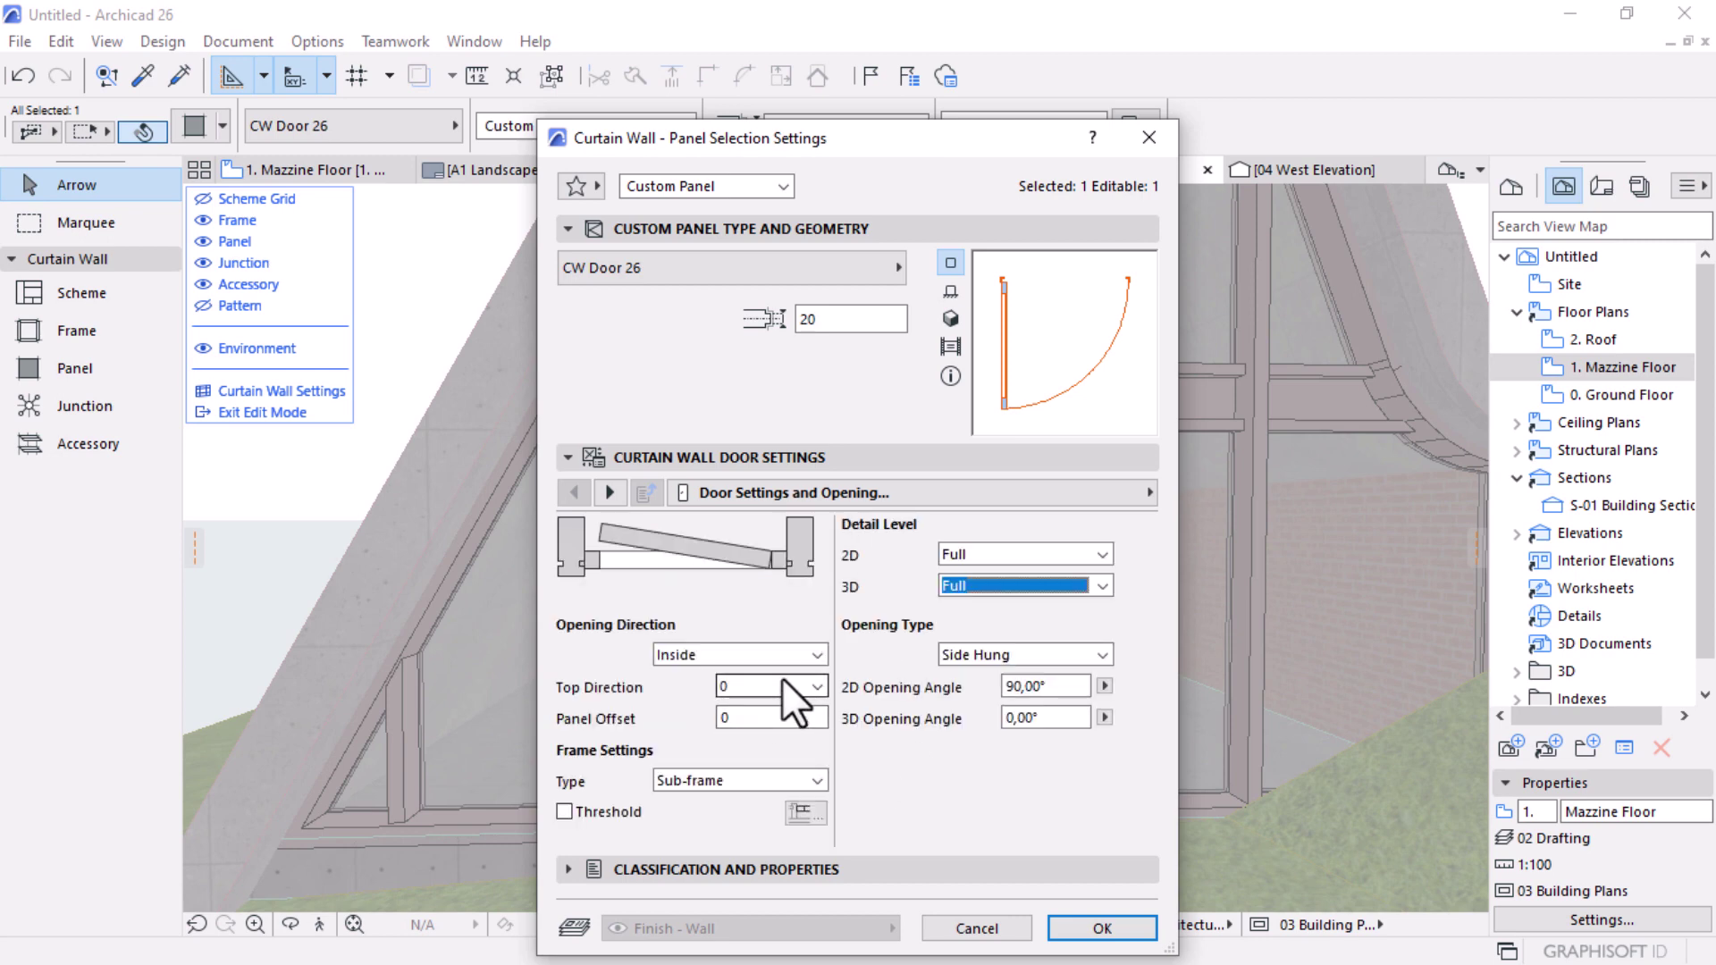
Step: Set the door's leaf frame width to 40 and choose handle Style 3
click(607, 493)
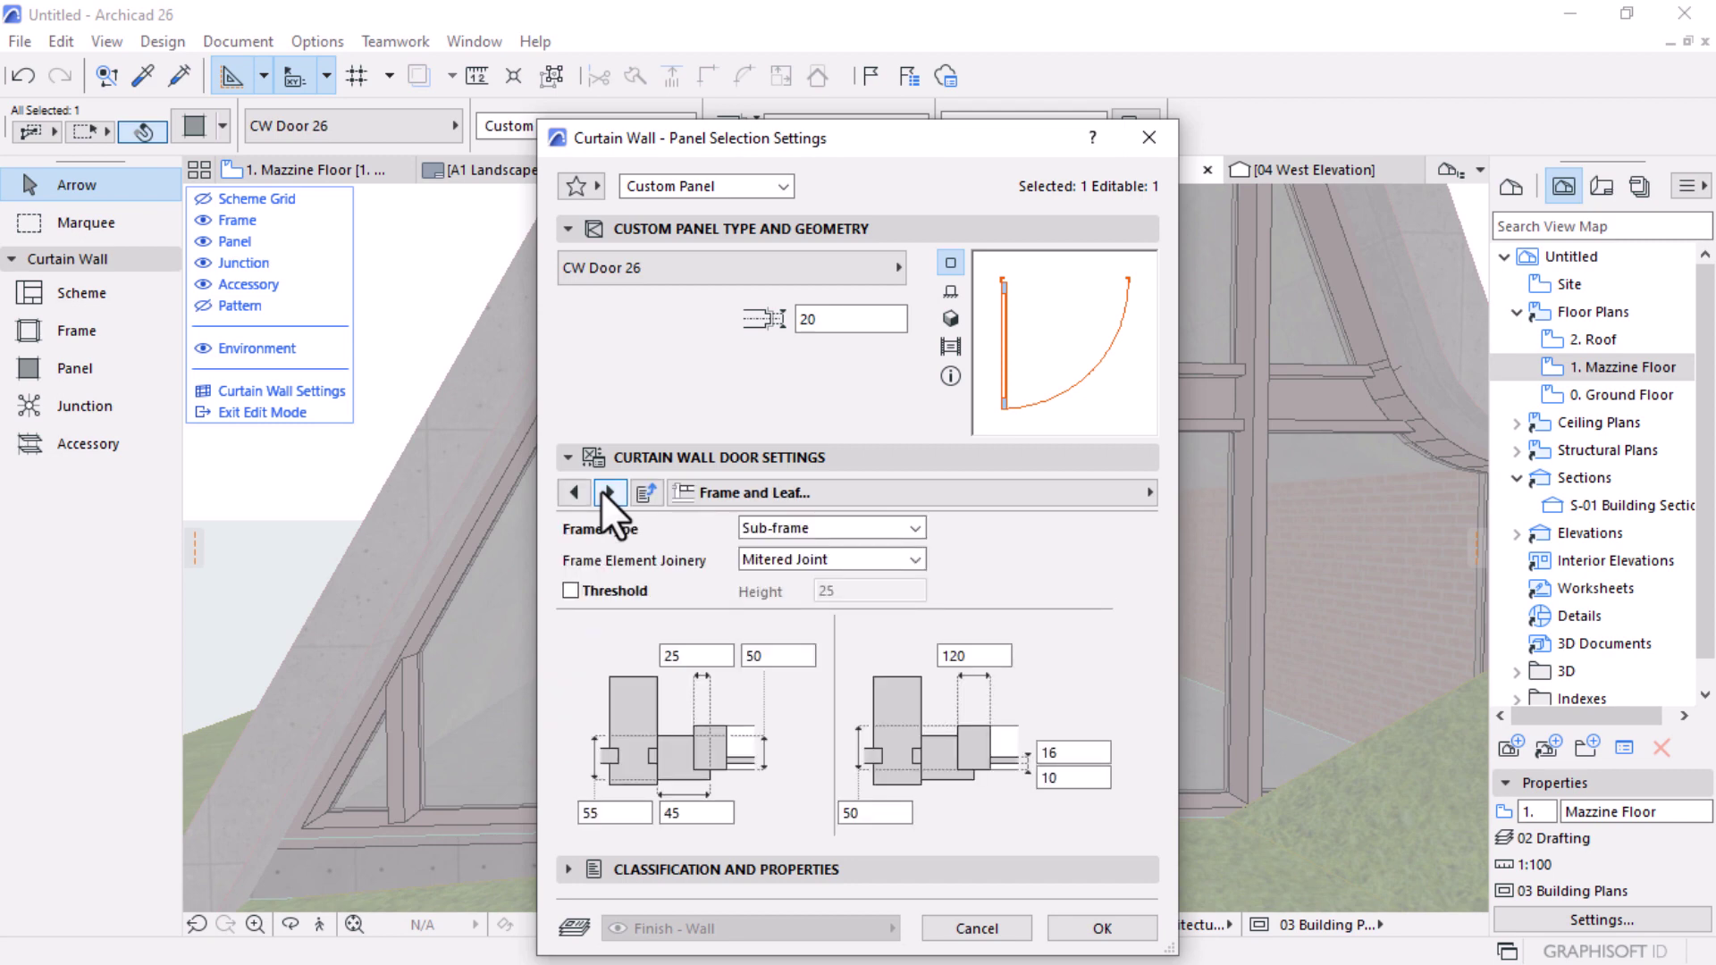
click(607, 493)
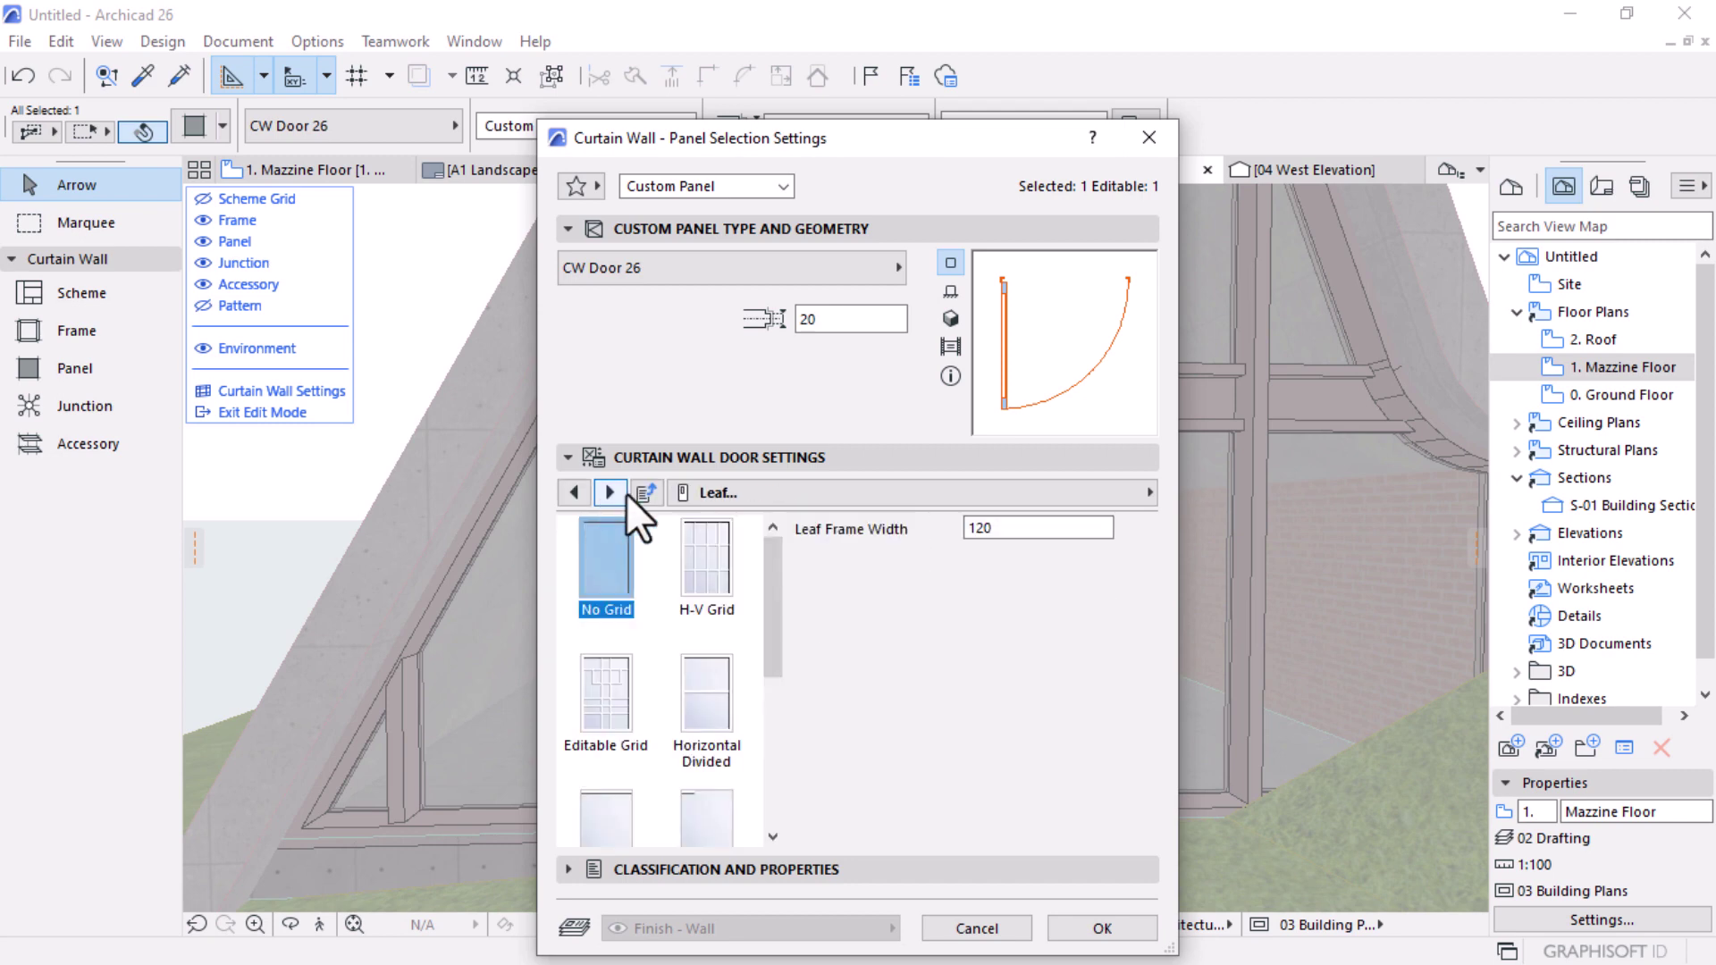
click(988, 528)
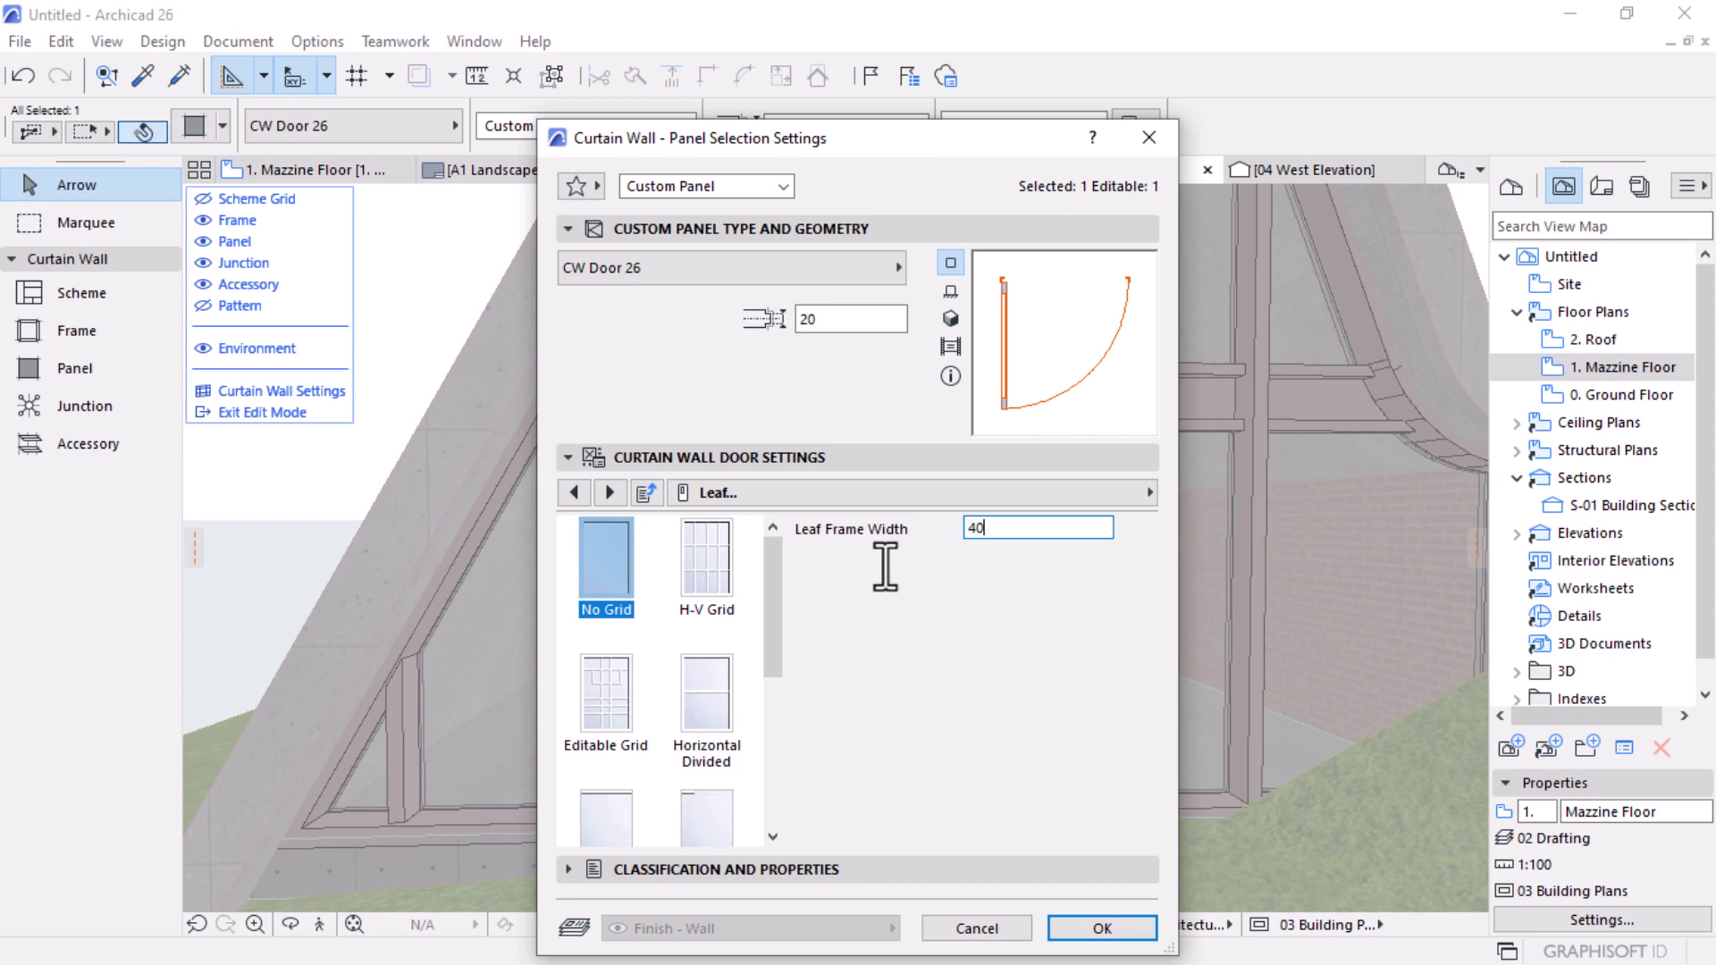
click(609, 493)
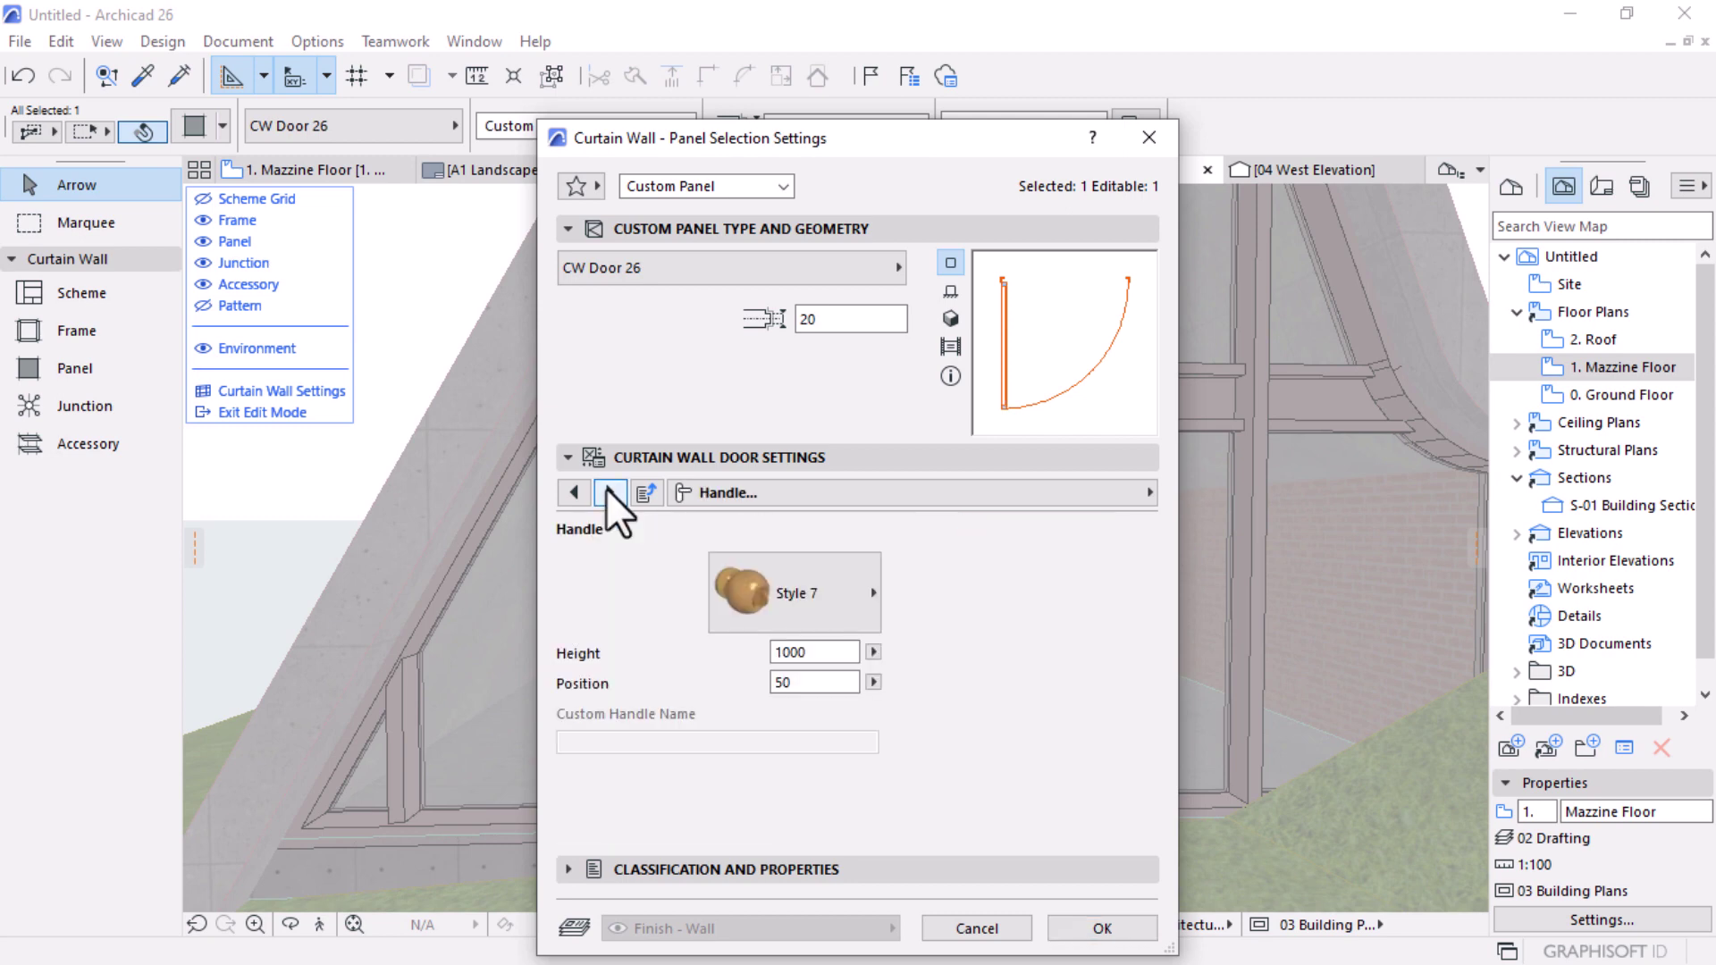
click(807, 607)
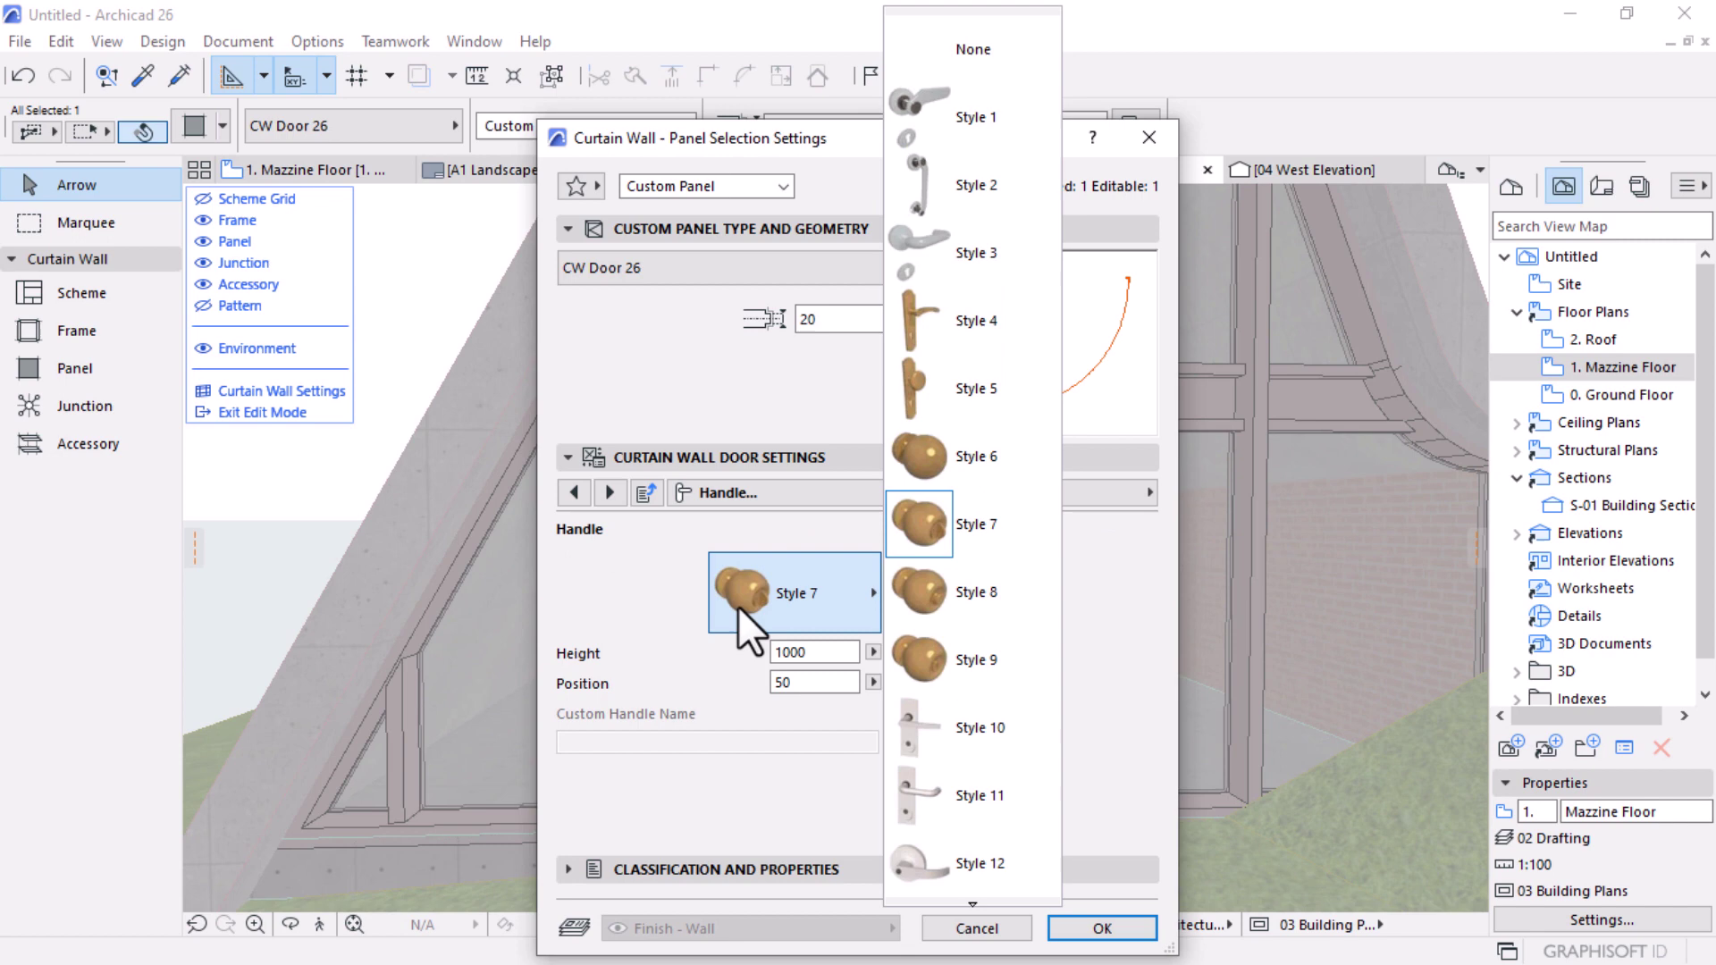
click(956, 241)
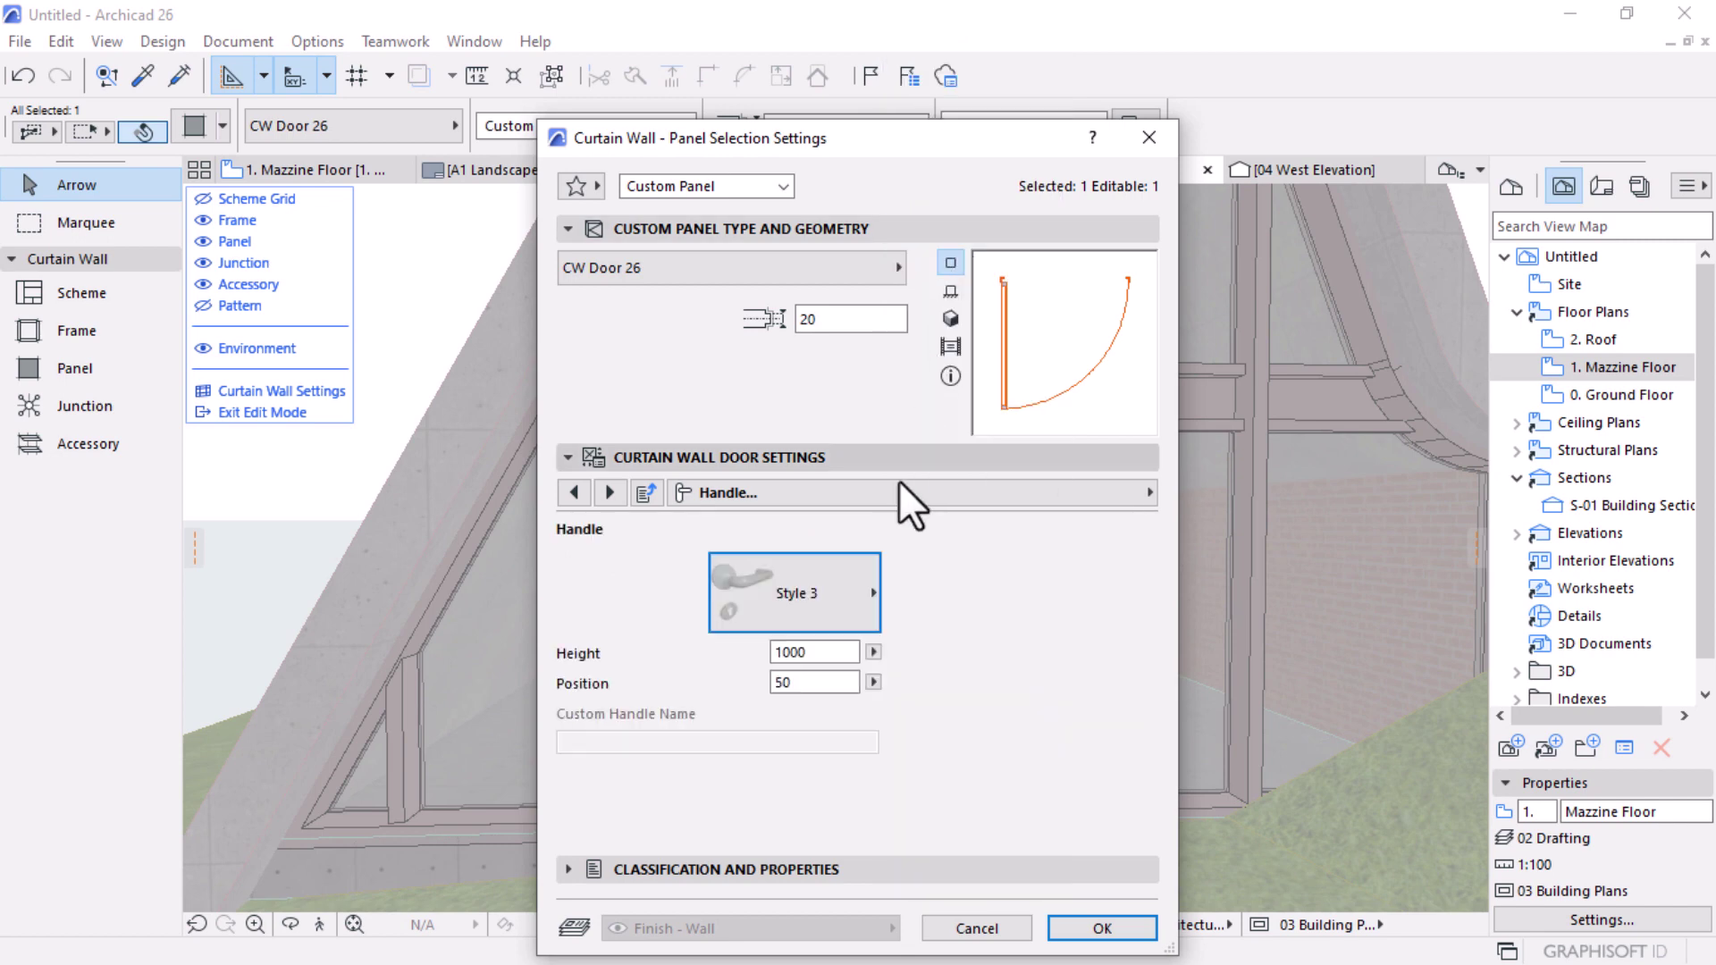
Step: Override the door's 2D opening line display with a Dashed line, set the opening line pen to 2, and apply the settings
click(609, 492)
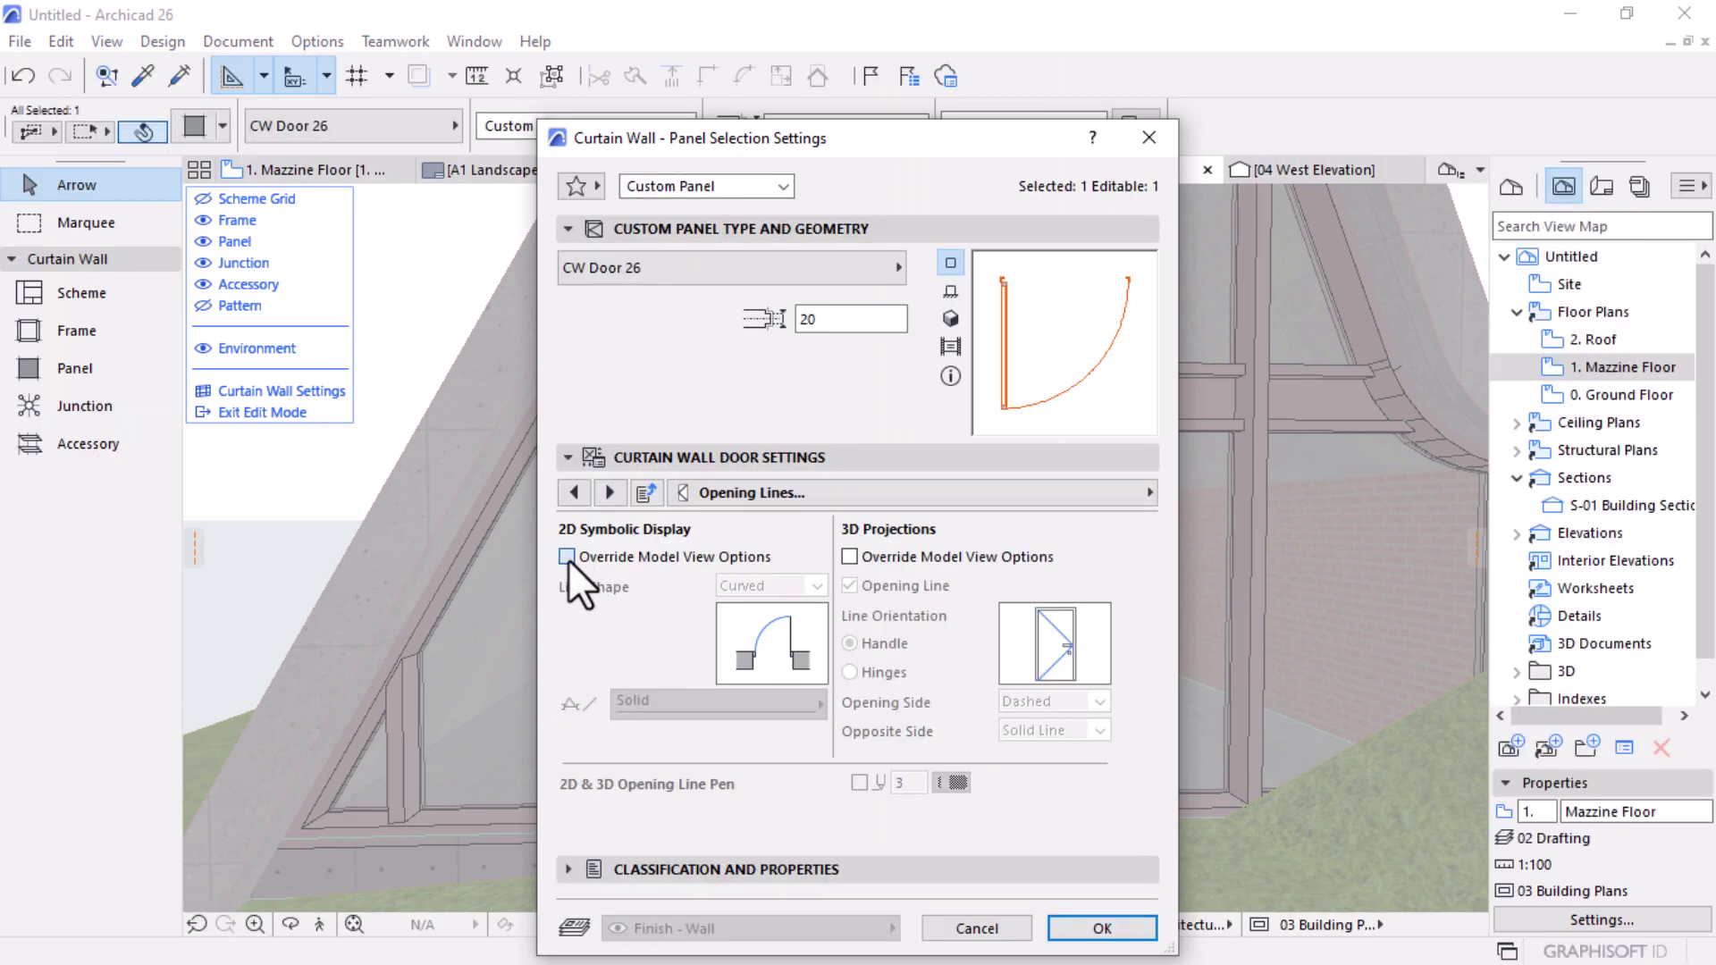
click(567, 557)
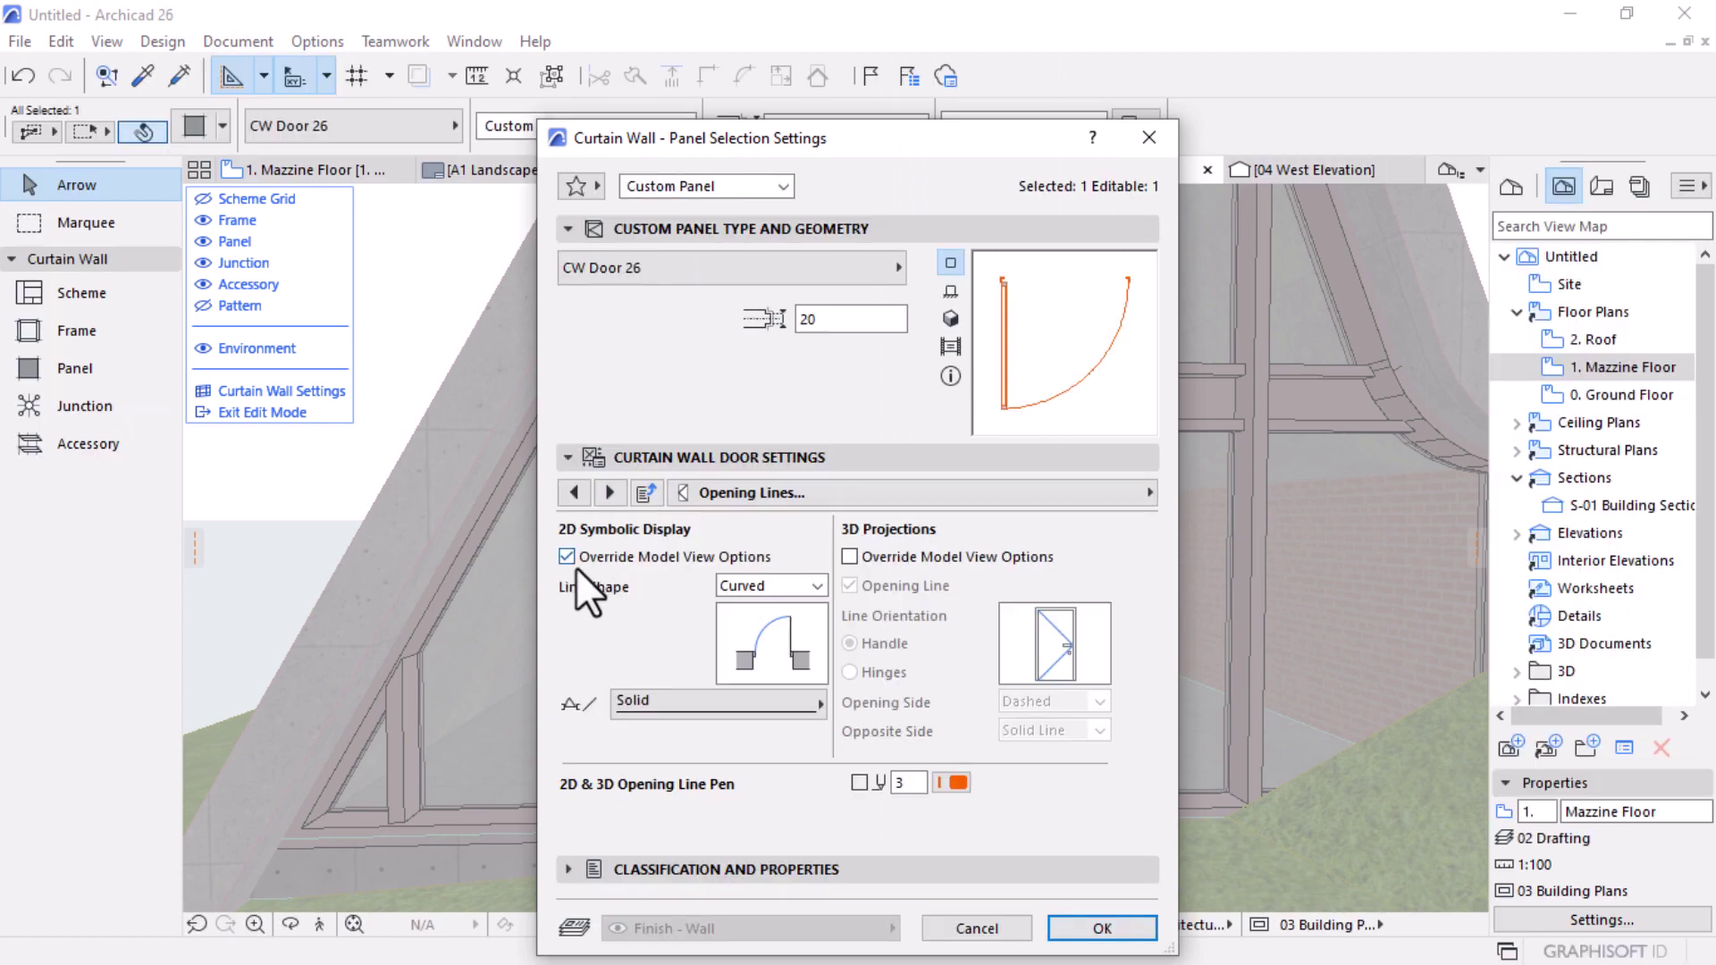
click(786, 702)
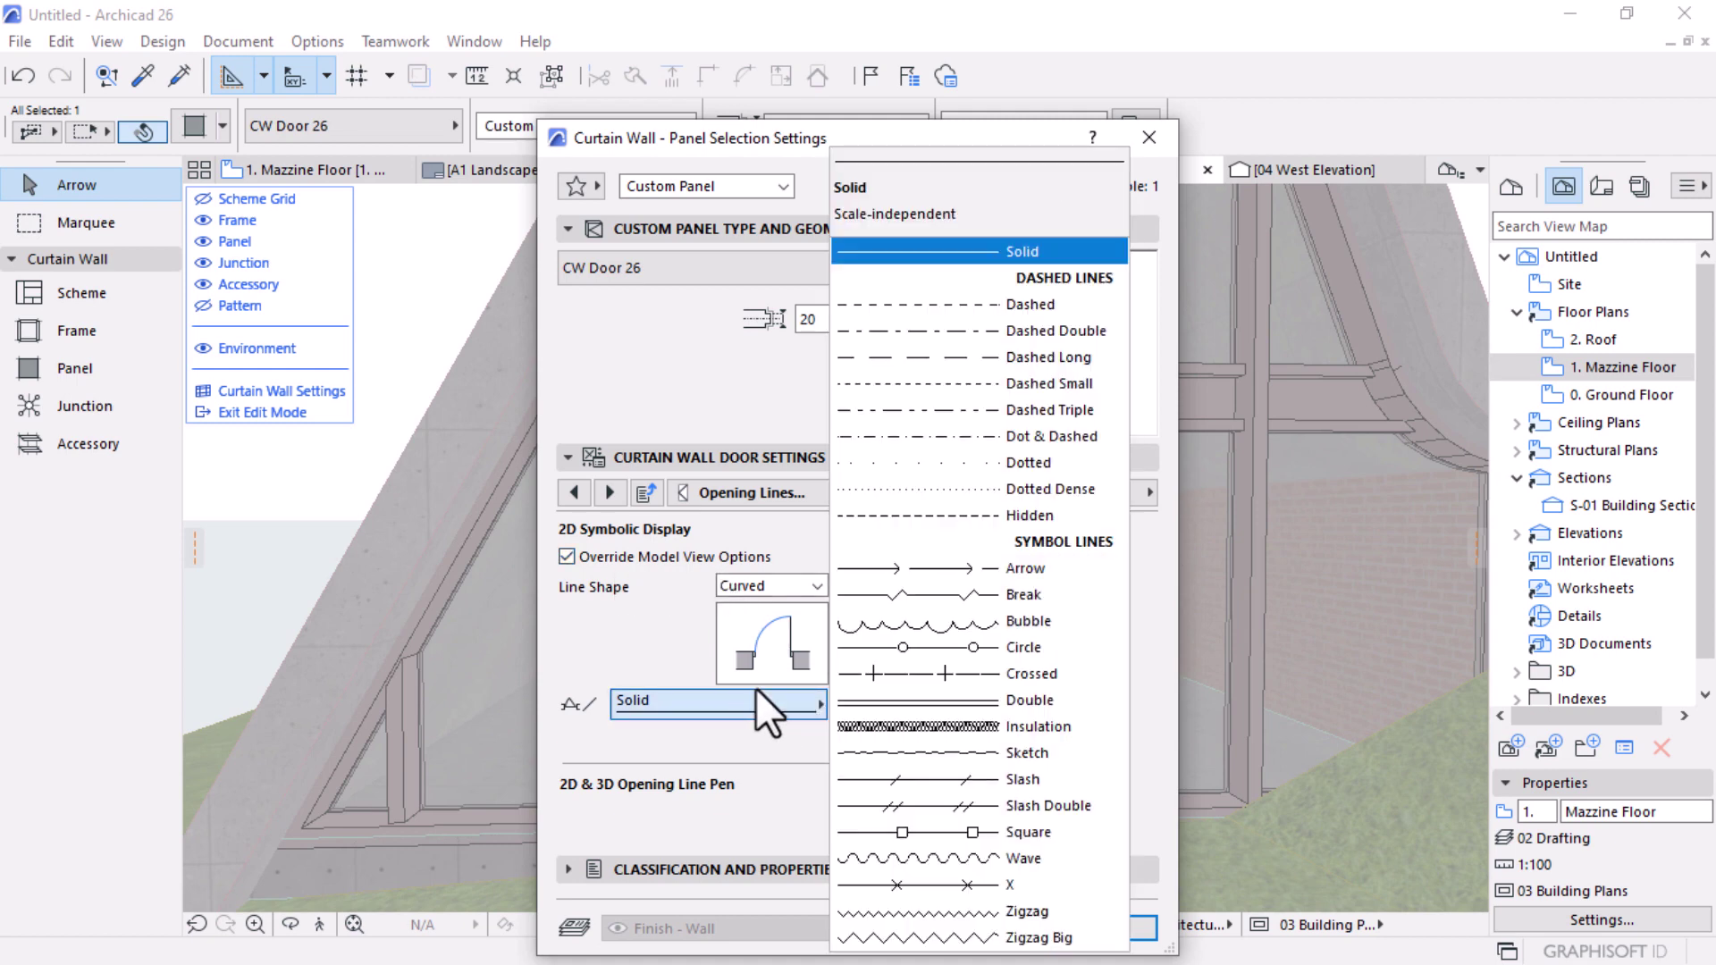
click(968, 311)
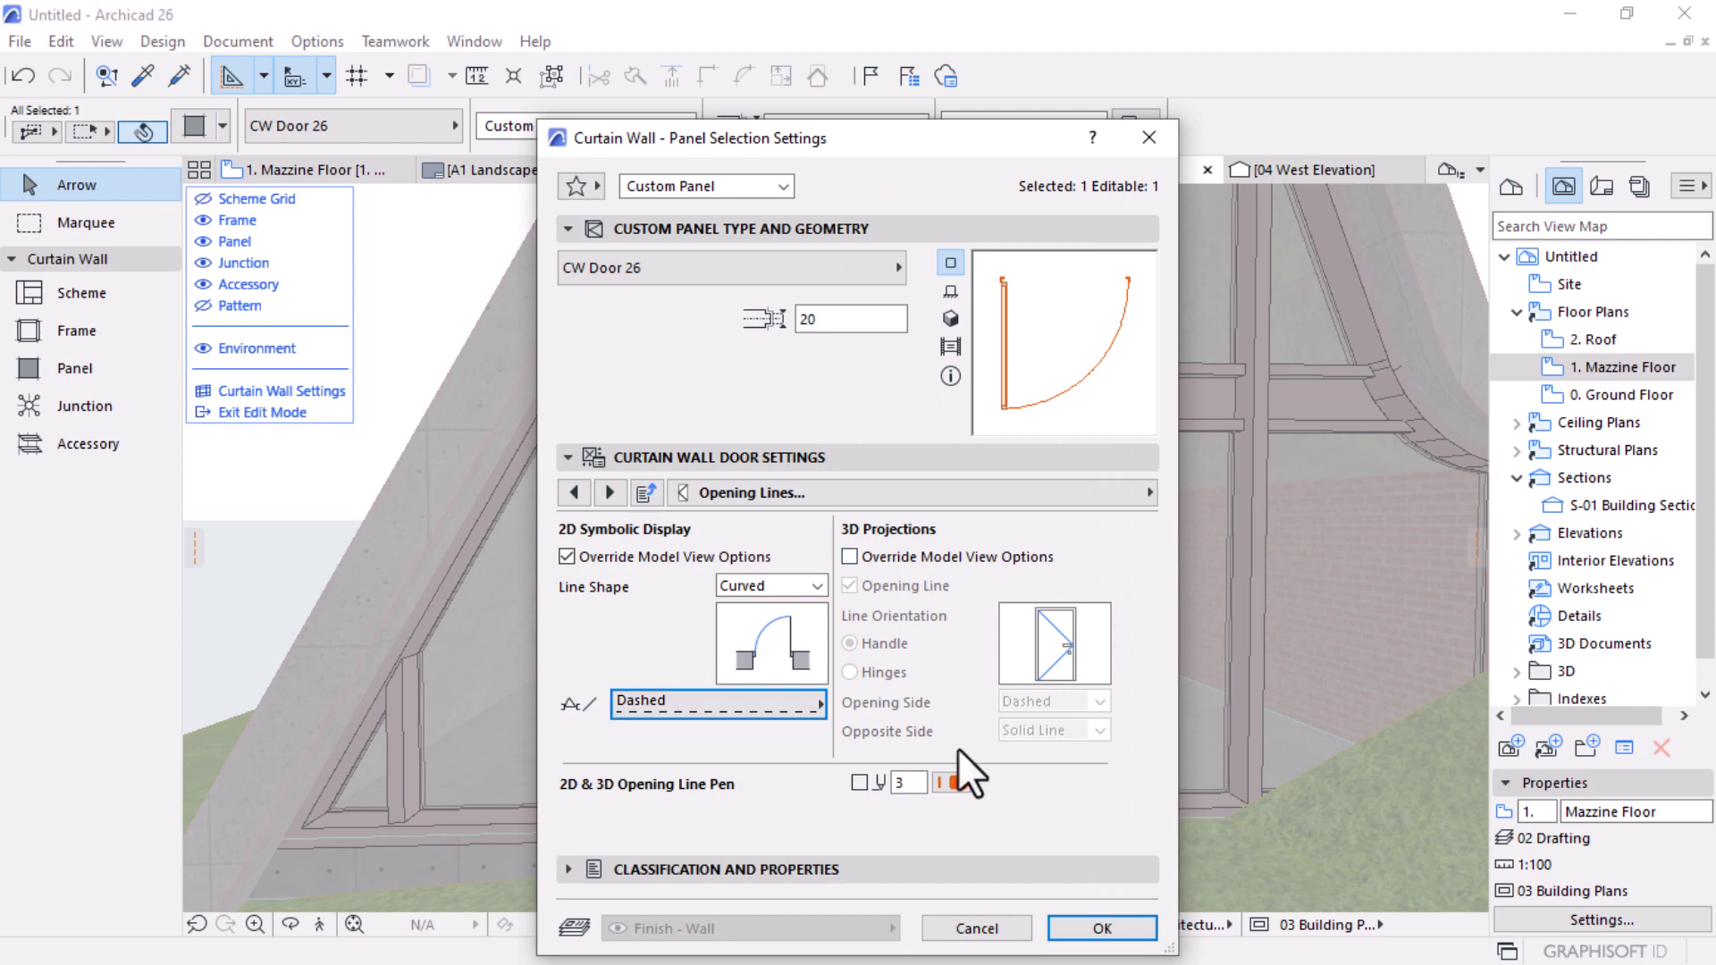
click(958, 781)
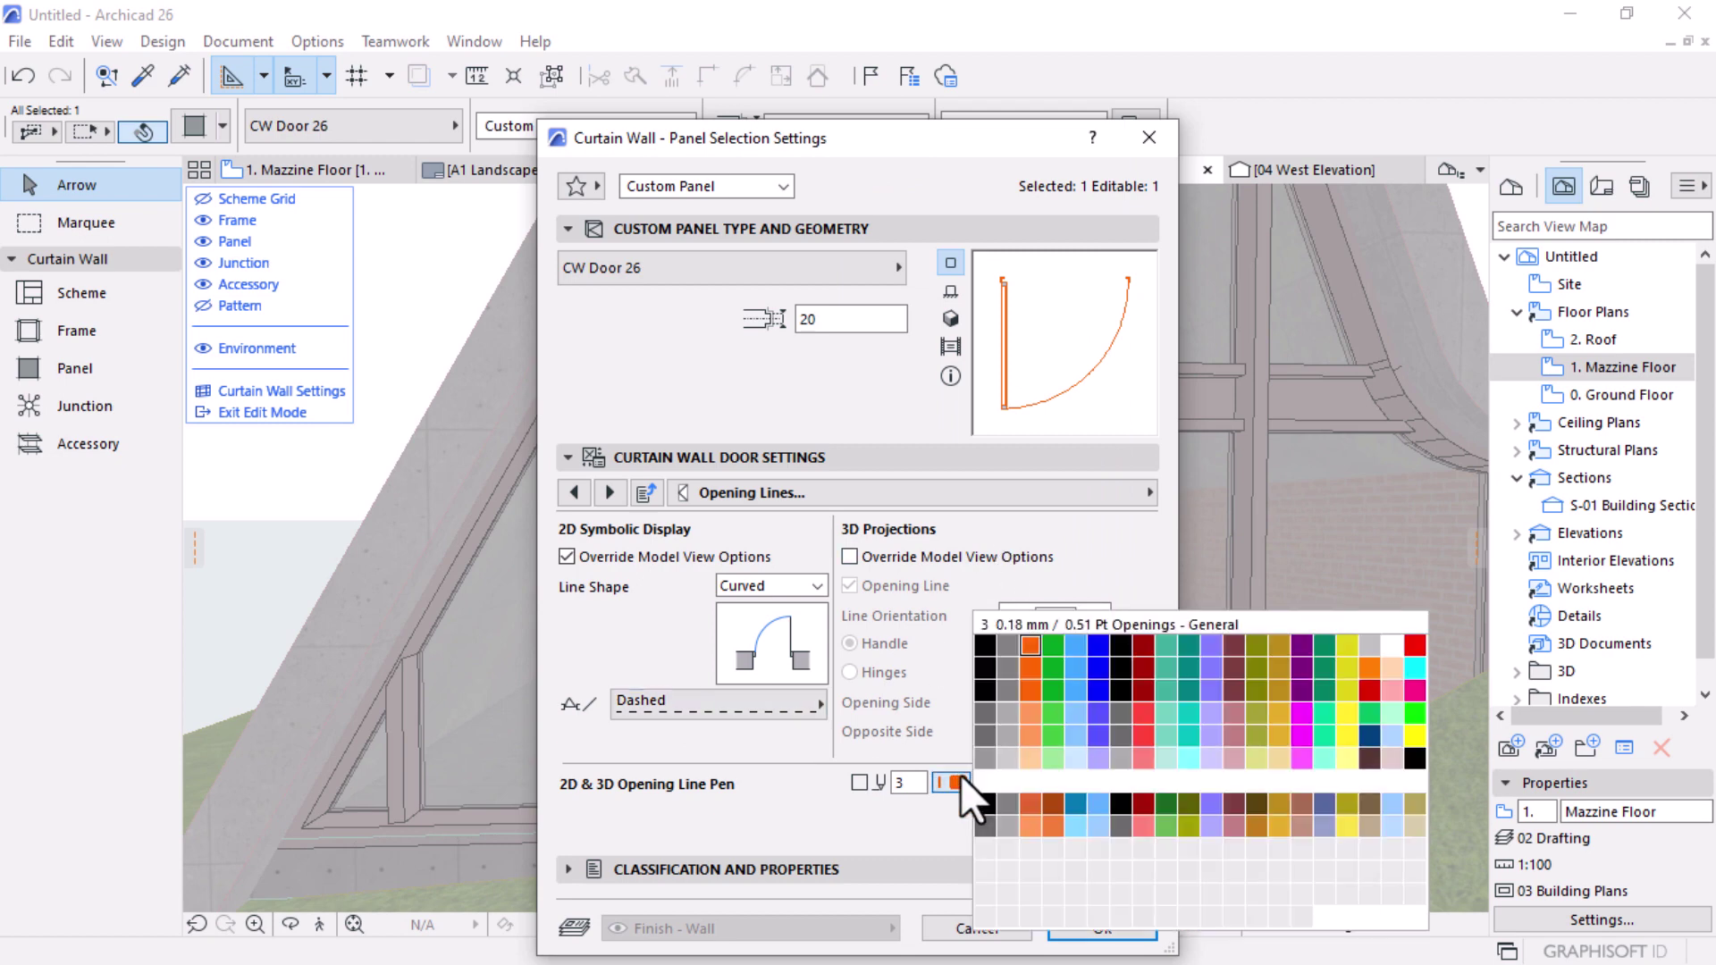
click(1003, 644)
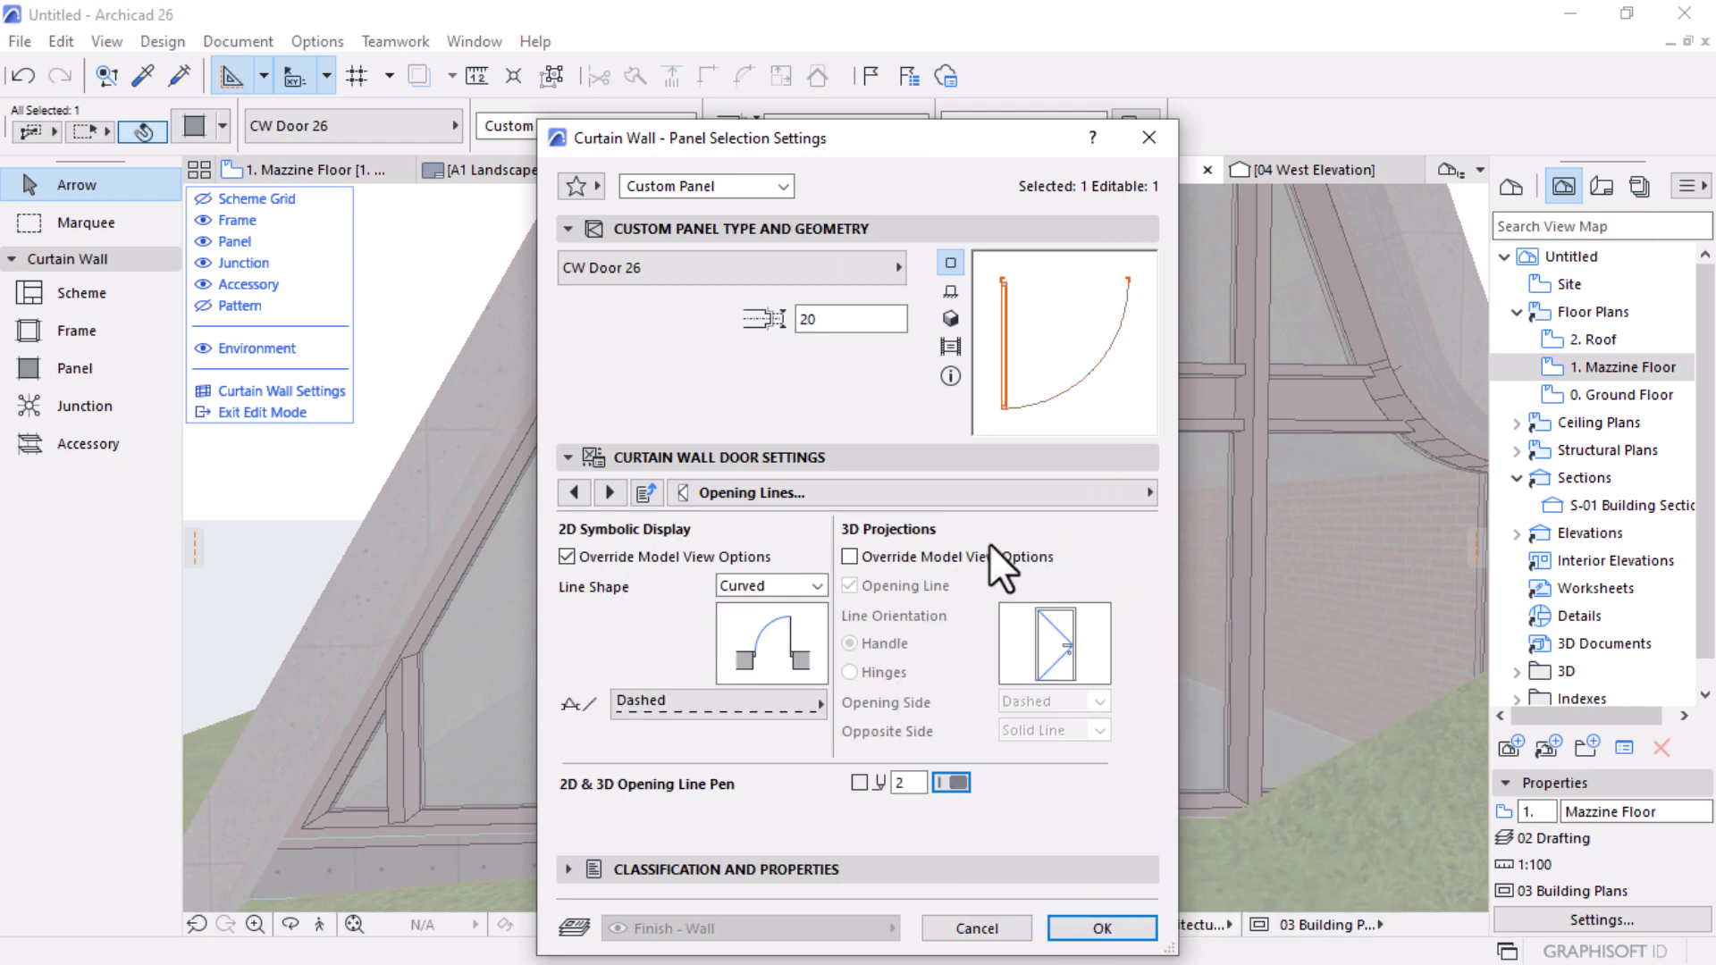
click(623, 501)
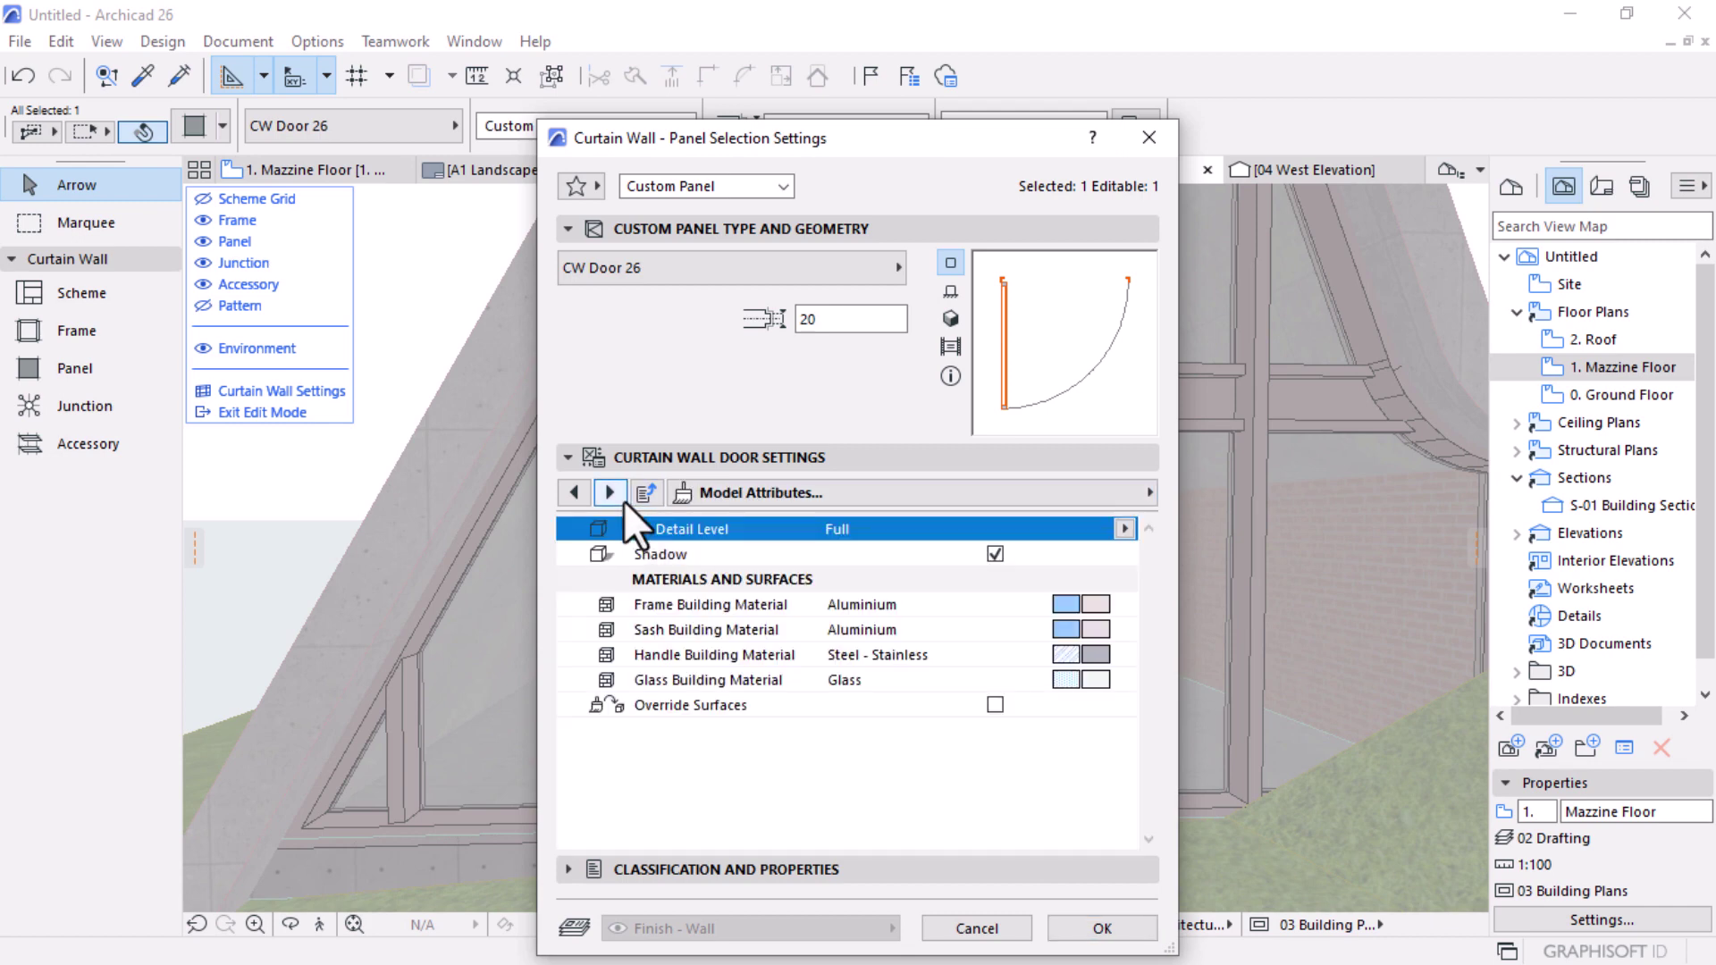
click(1099, 929)
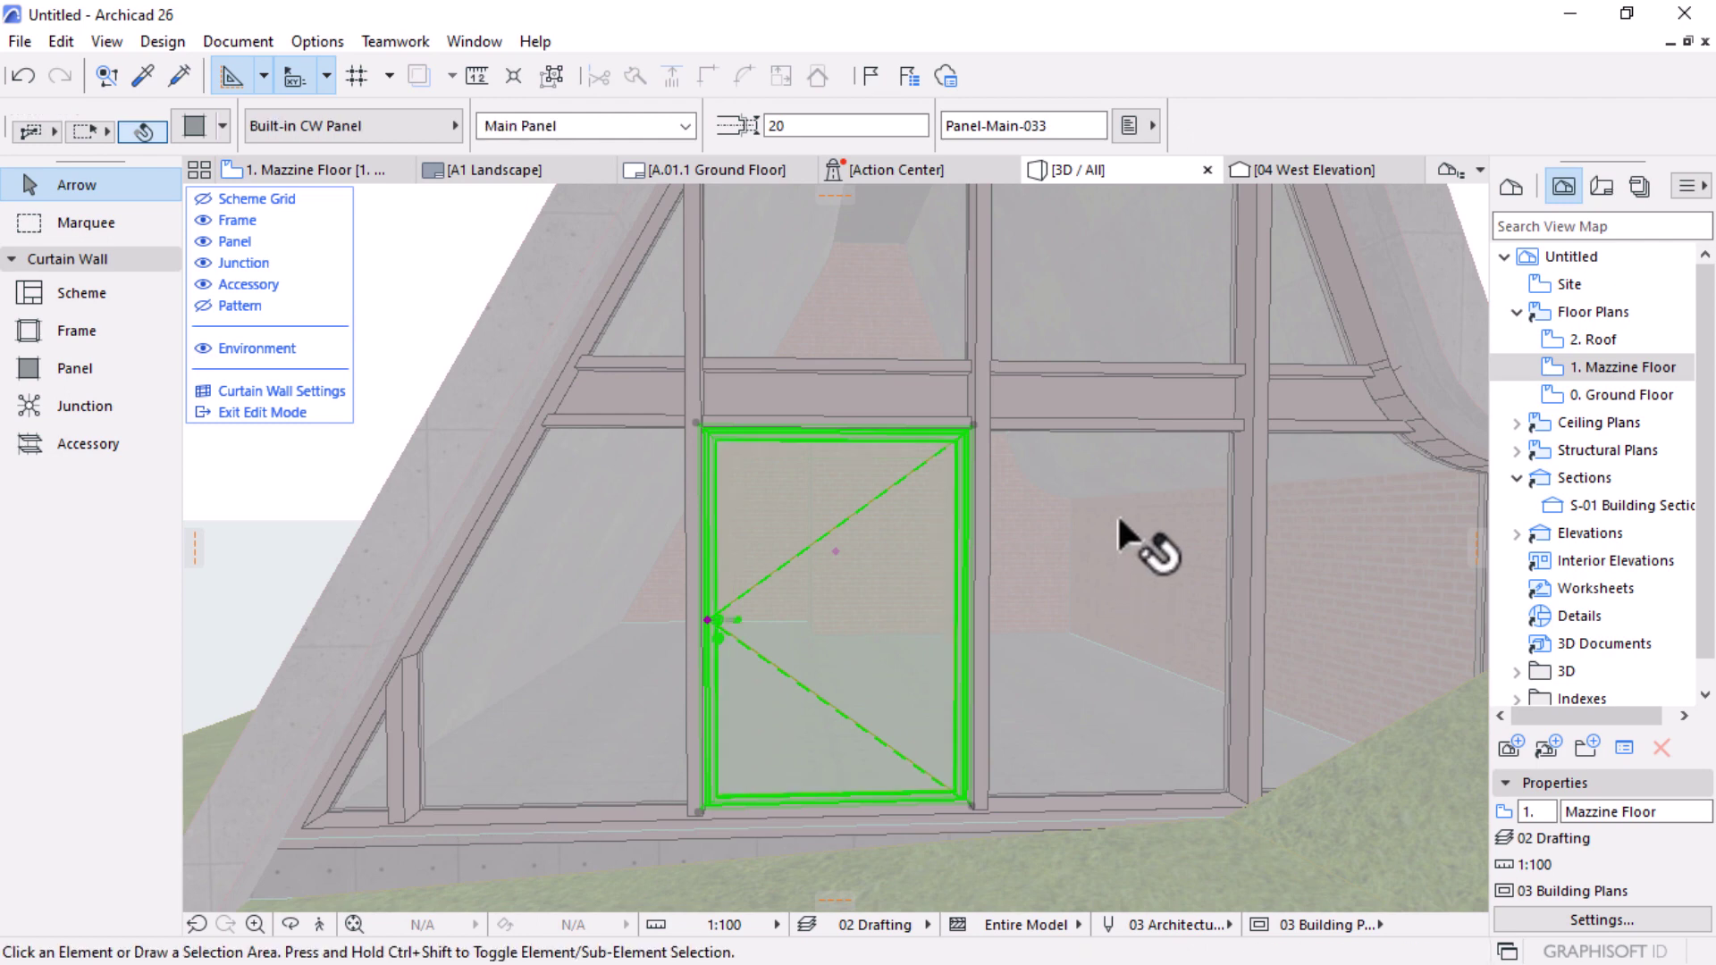
key(Escape)
Step: In the door panel's floor plan and section settings, set the frame and leaf cut and uncut line pens to 2
click(825, 482)
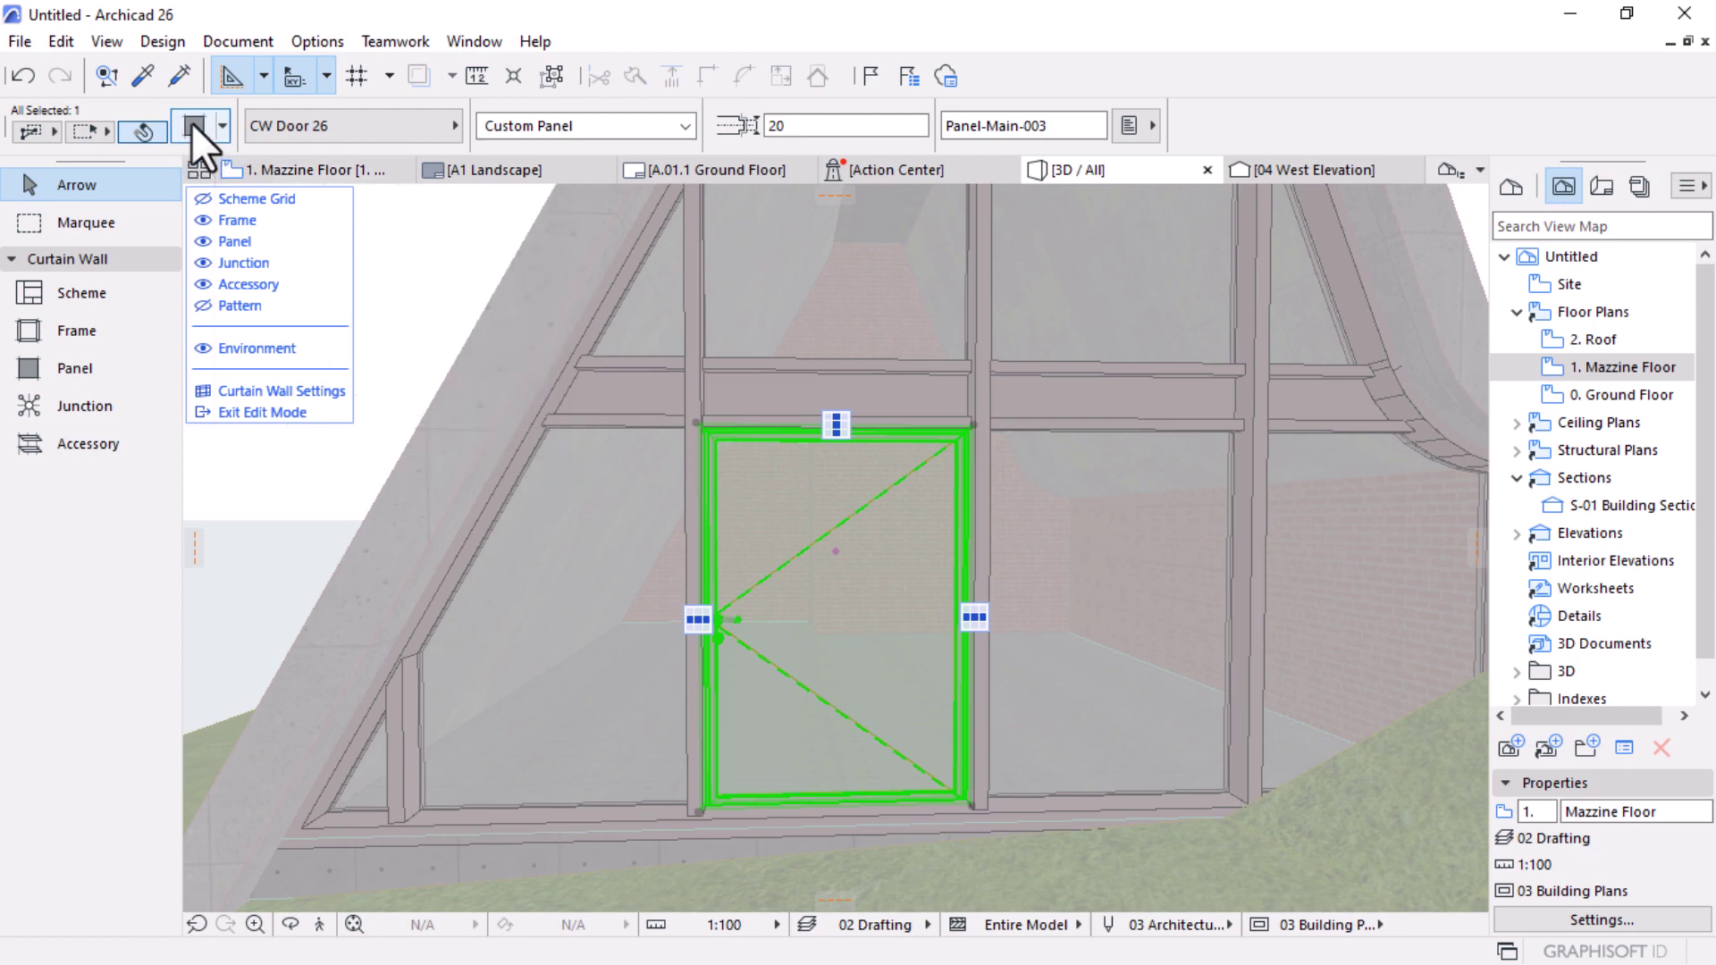
key(ctrl+t)
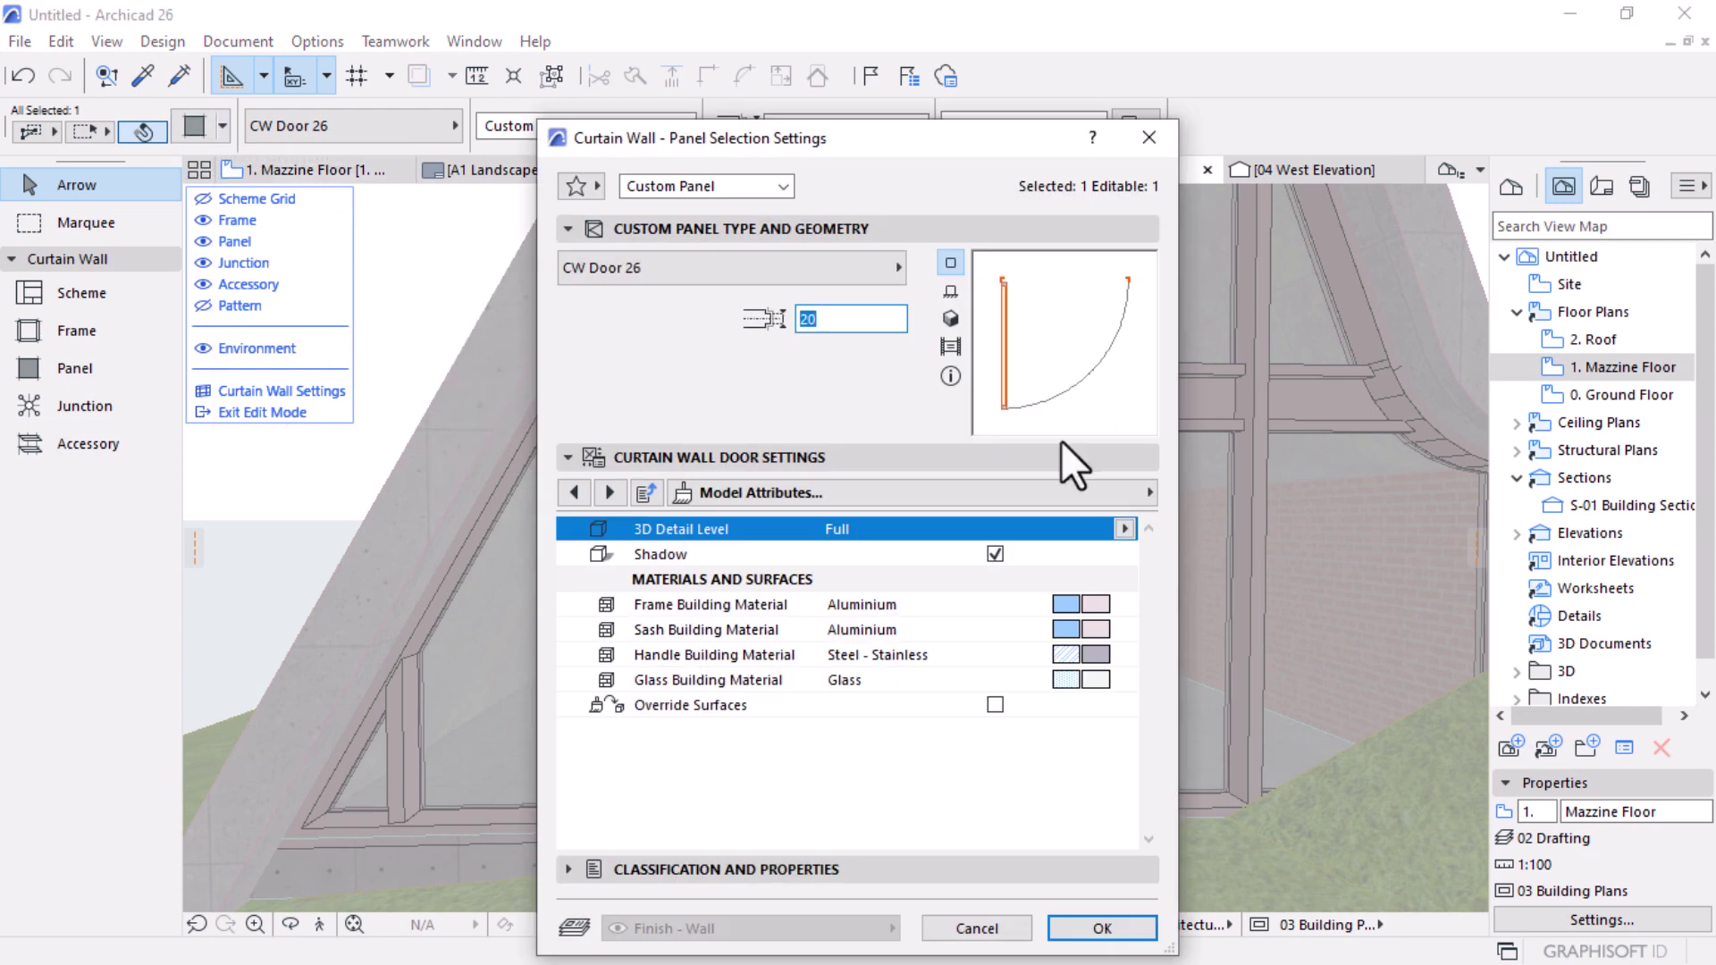
click(613, 492)
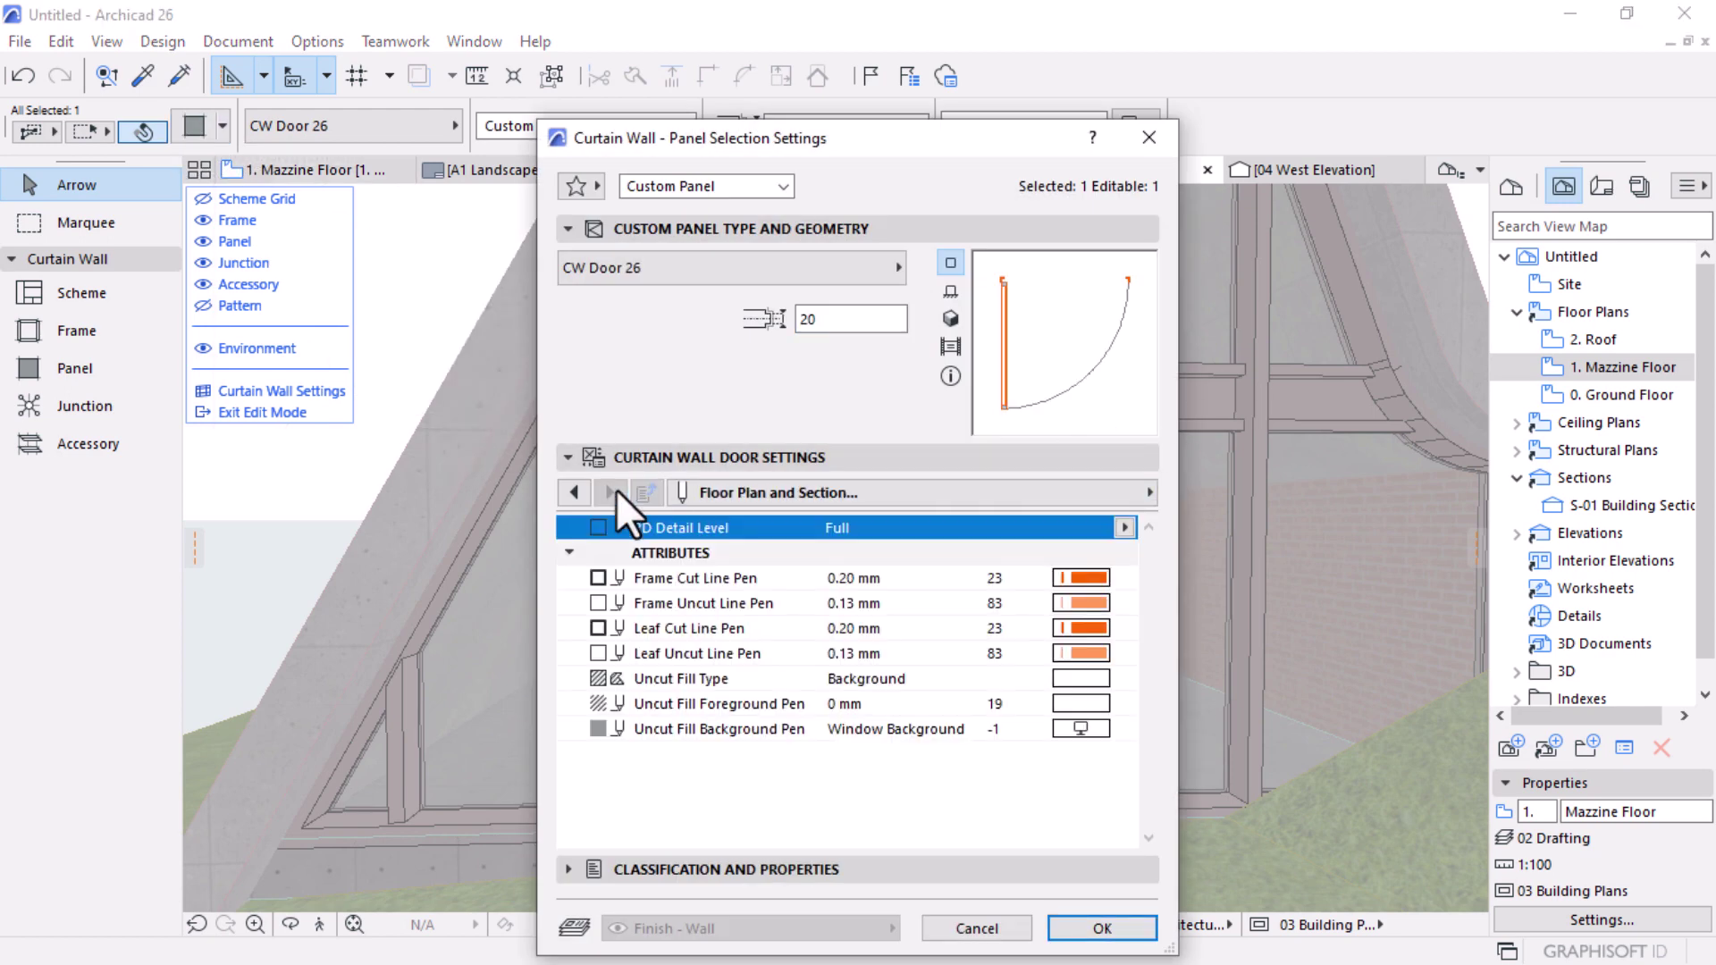
click(1006, 579)
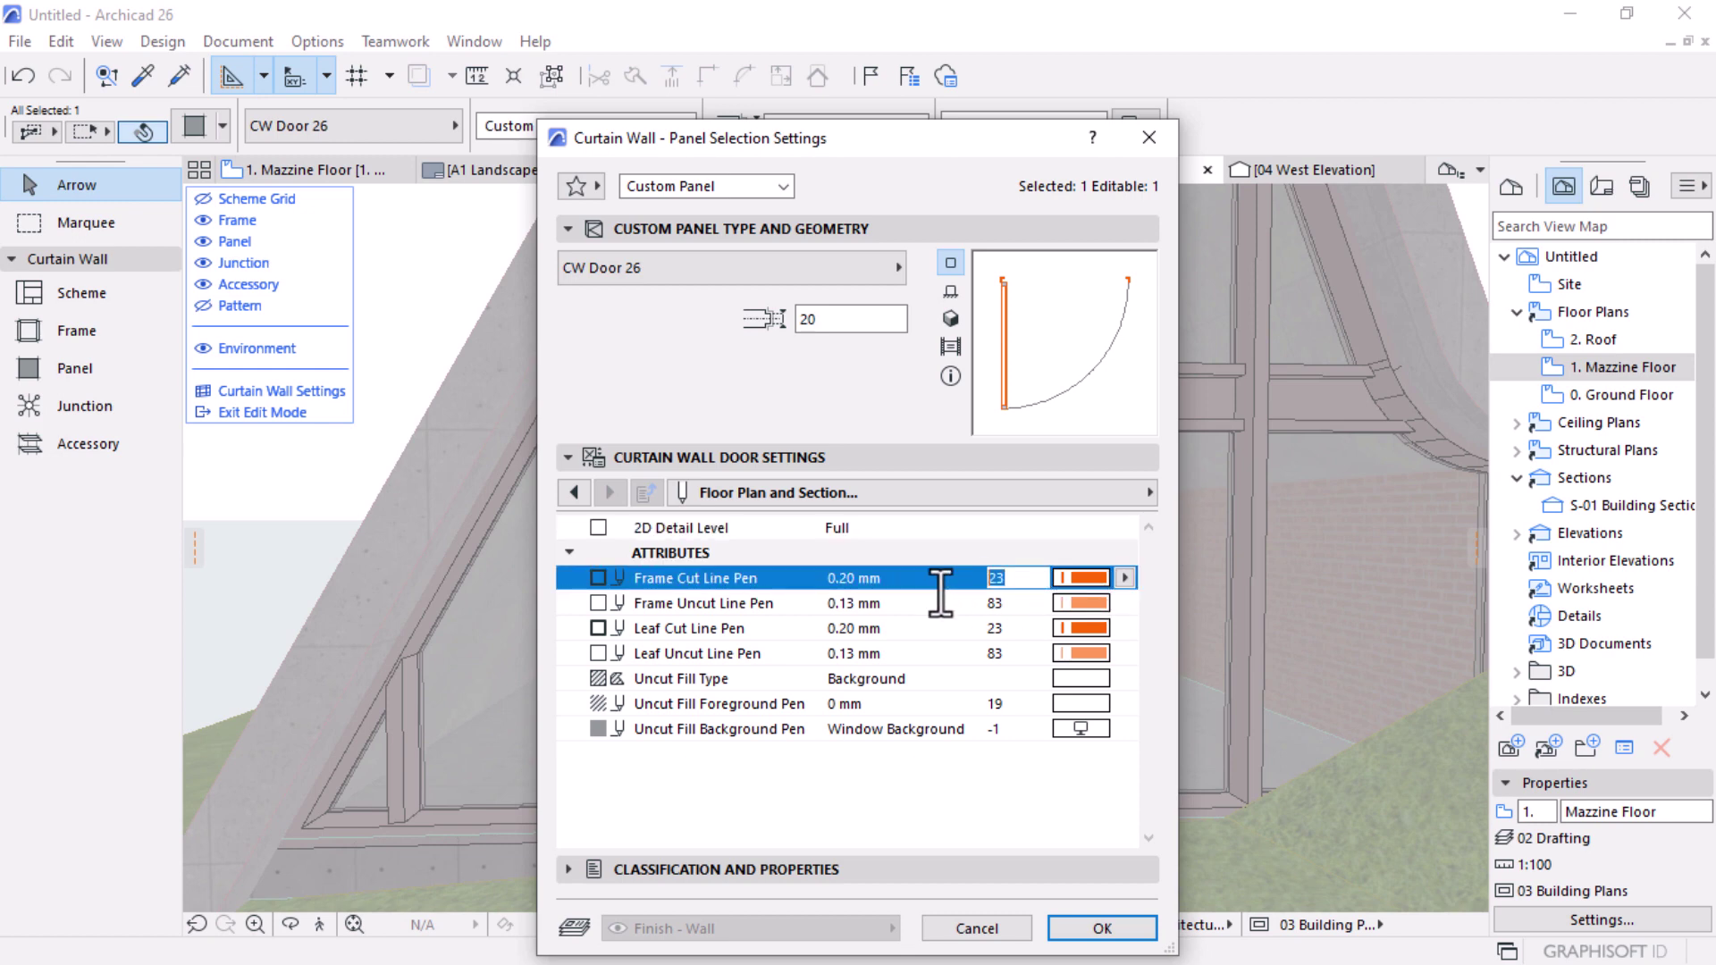
click(1019, 602)
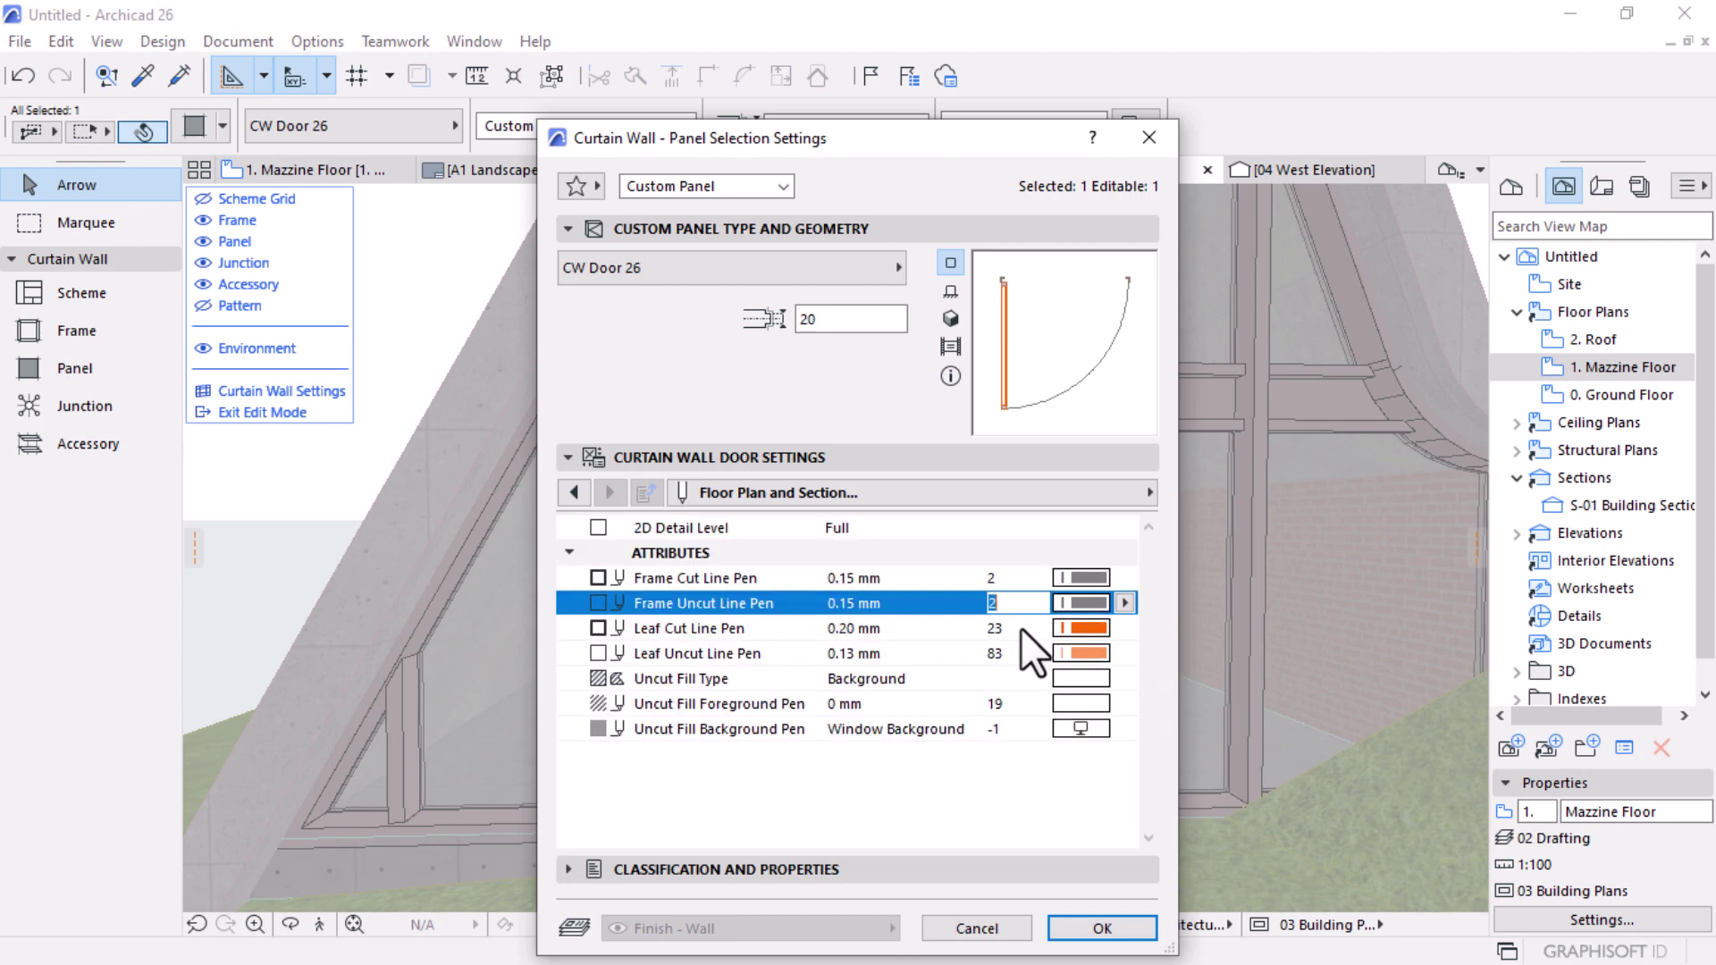
click(1020, 628)
text(2)
click(995, 656)
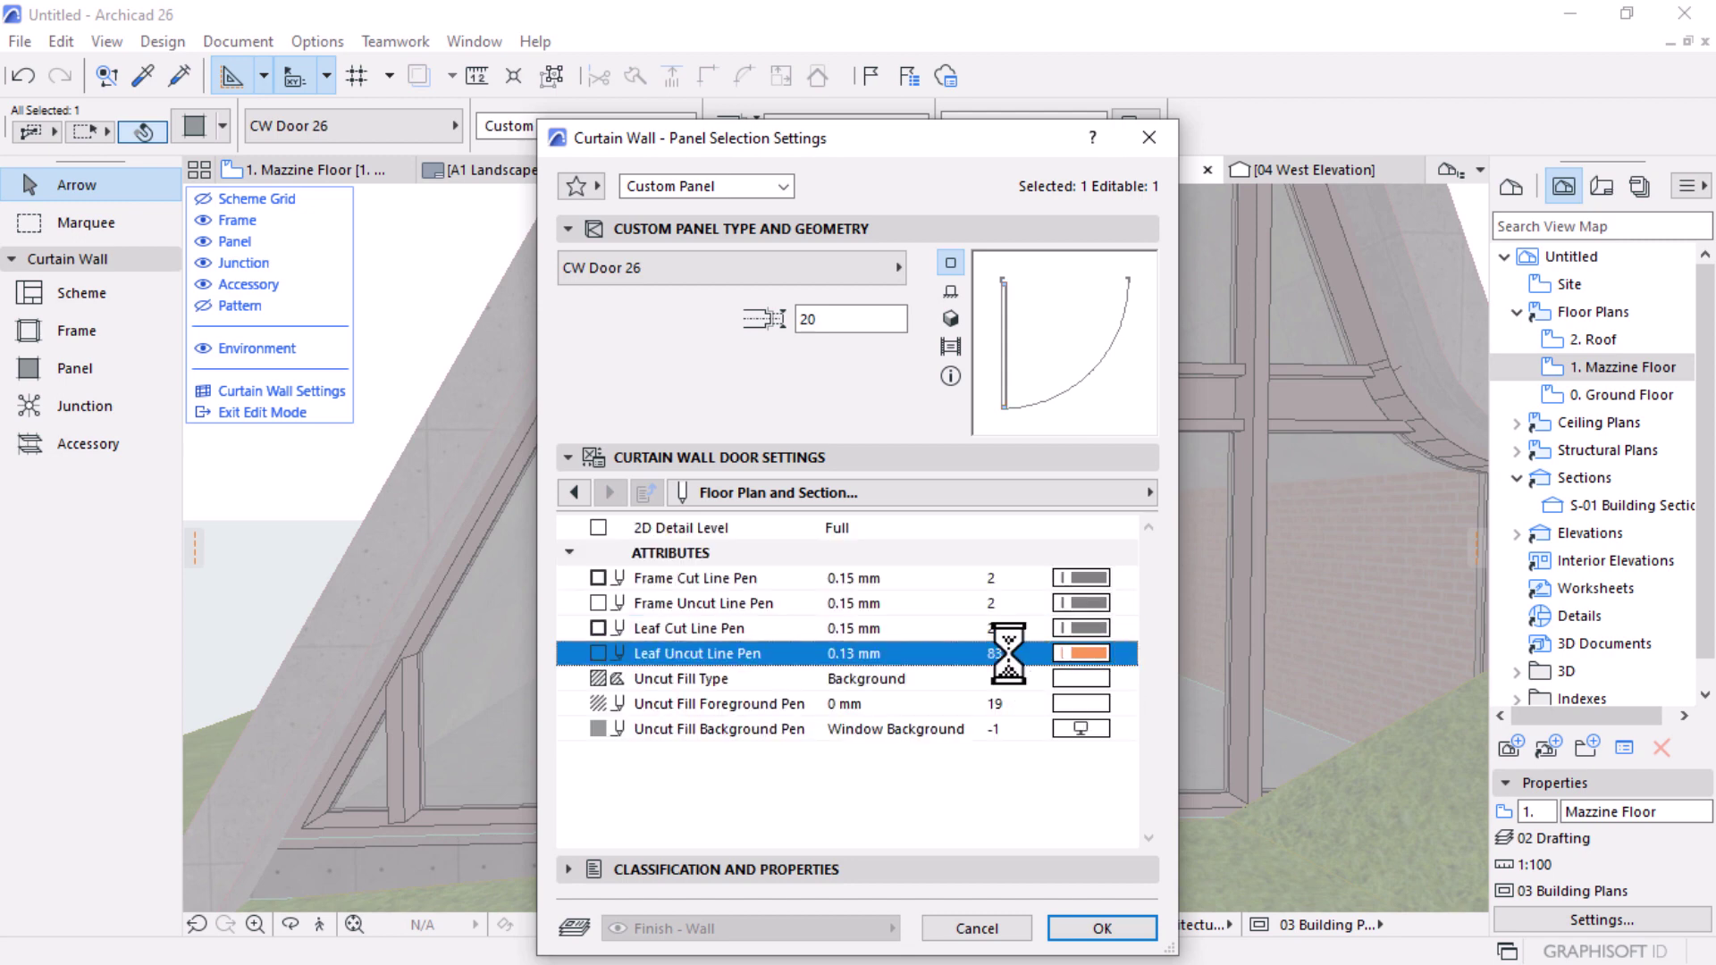
click(975, 780)
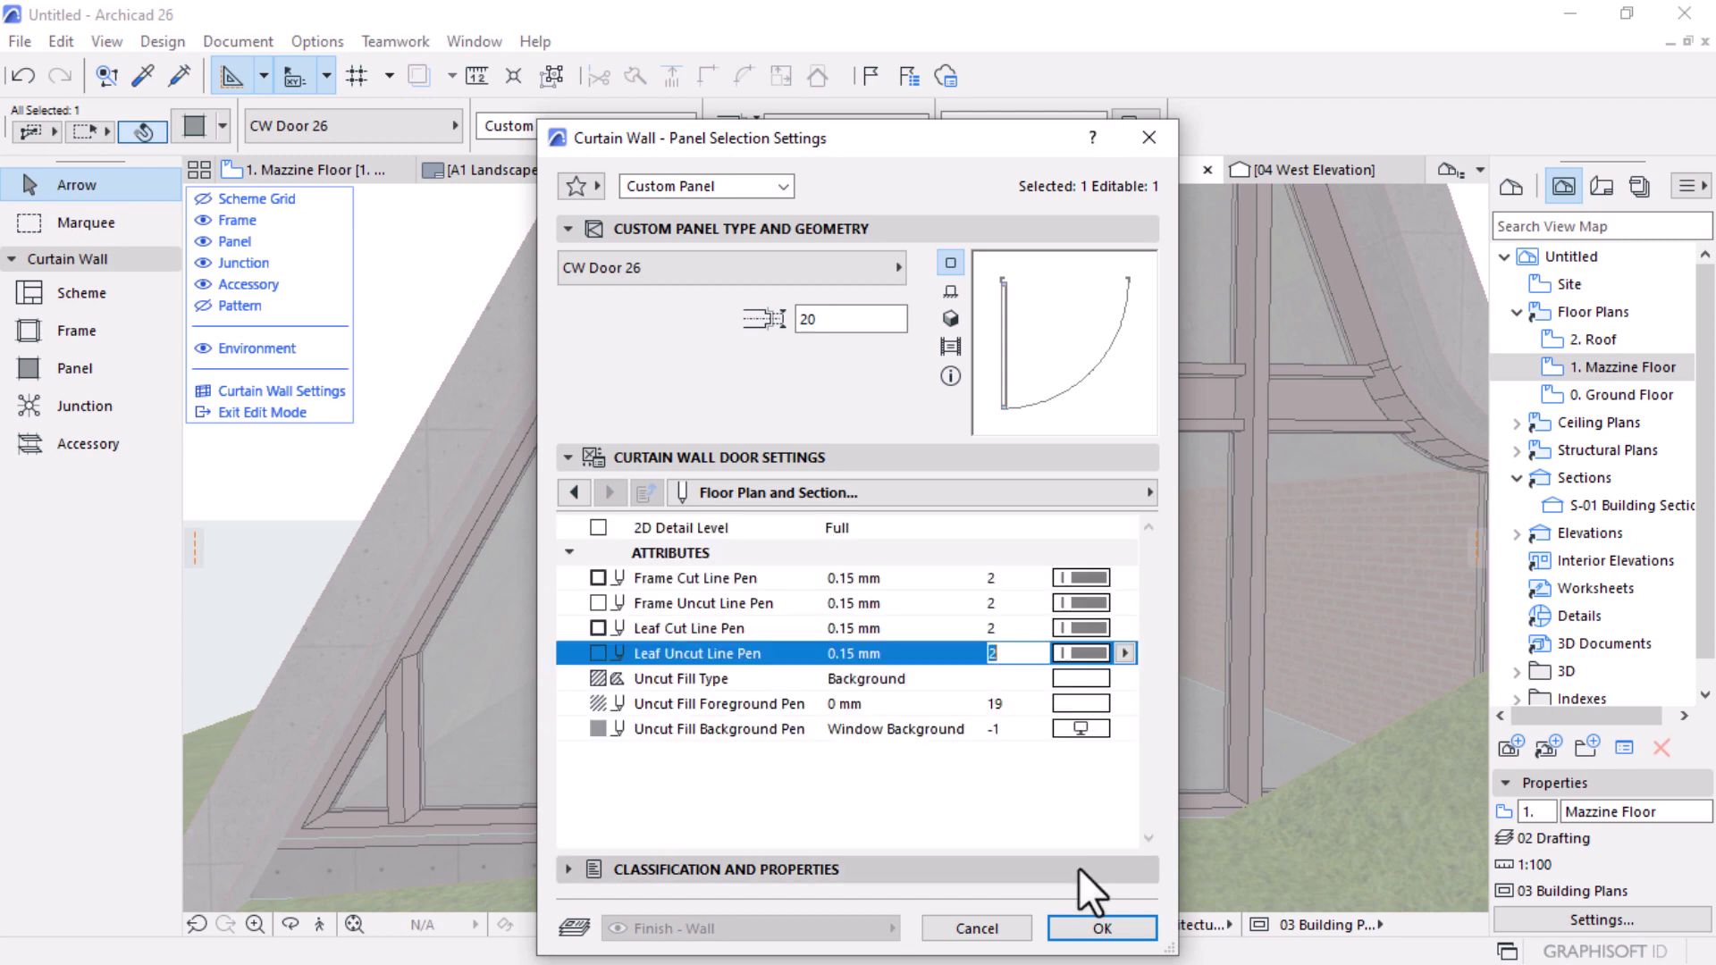
click(1102, 928)
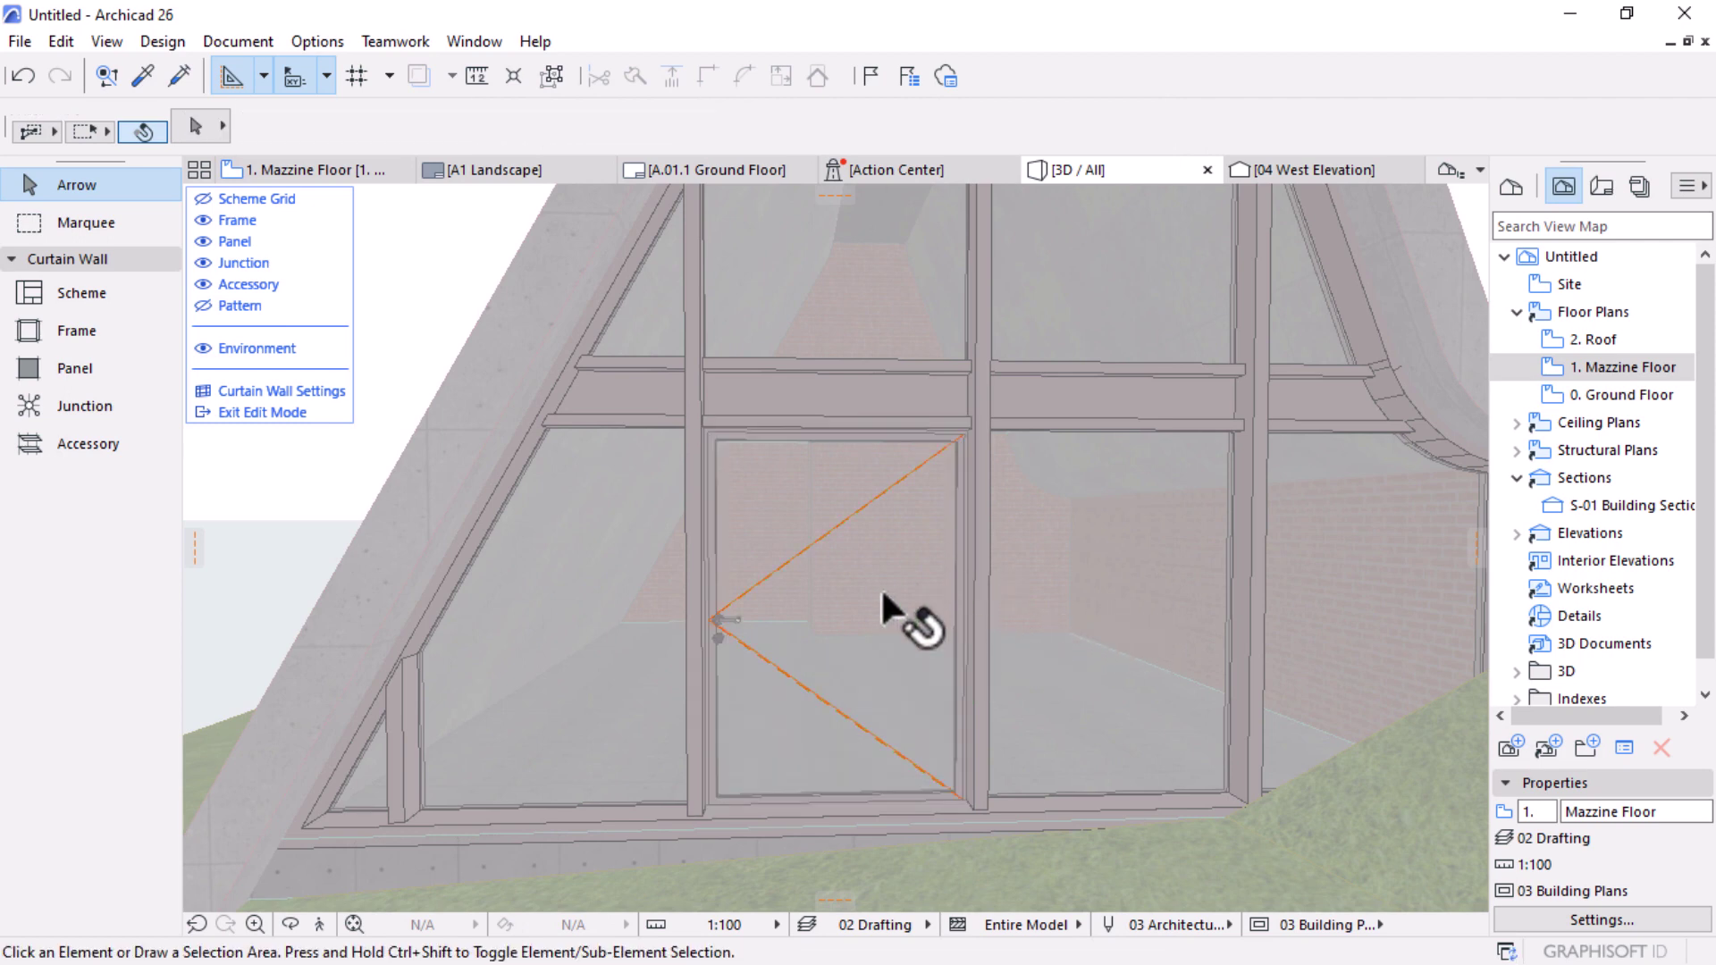
Step: Leave the curtain wall's edit mode and return to the full 3D model
scroll(881, 587, down, 5)
shift+middle_drag(919, 621, 938, 582)
scroll(911, 505, up, 3)
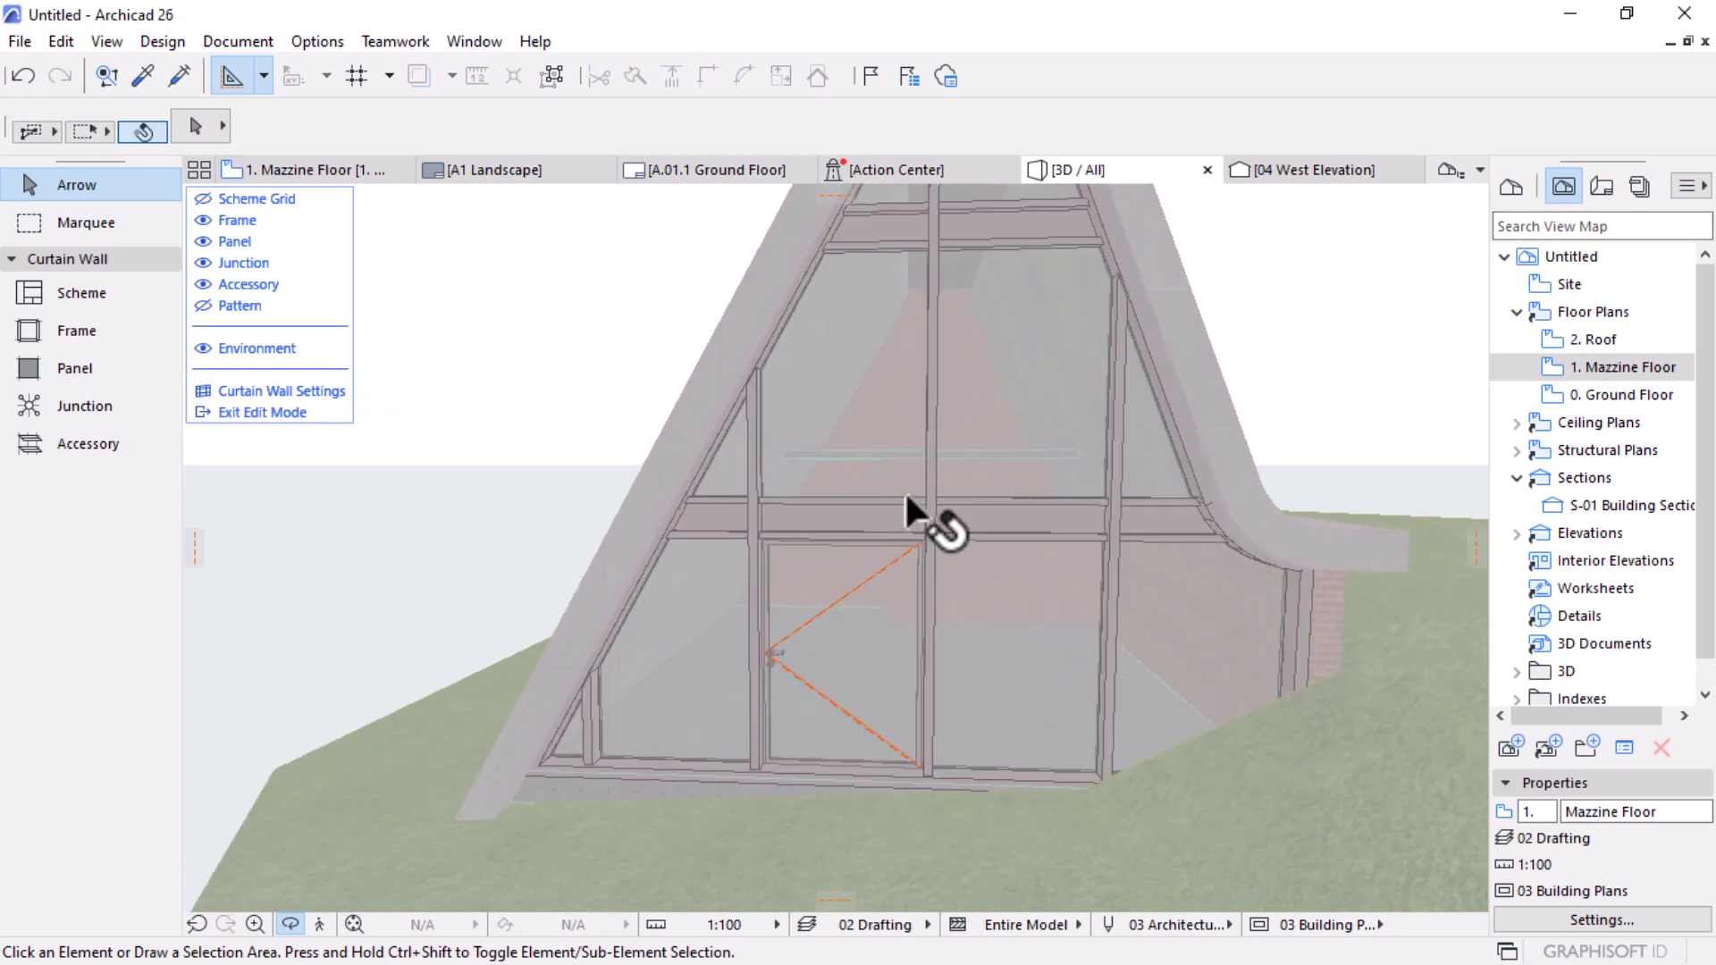
click(251, 413)
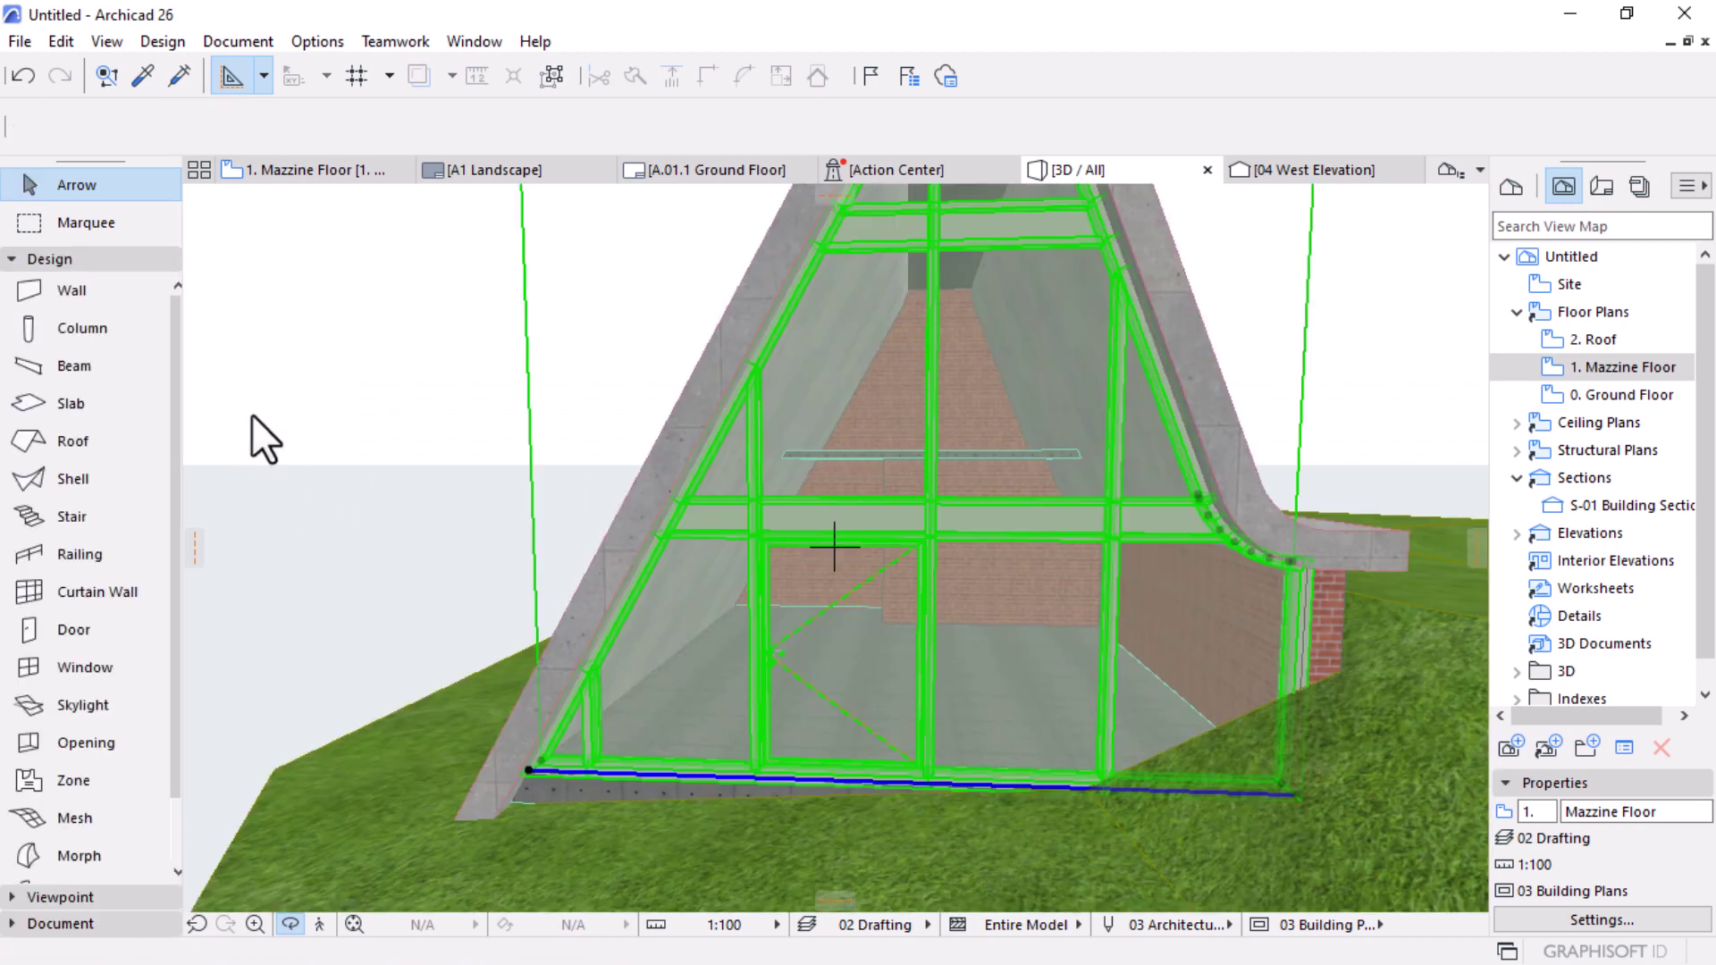
Step: Set the column width in the curtain wall's scheme to 1000
scroll(1018, 653, down, 8)
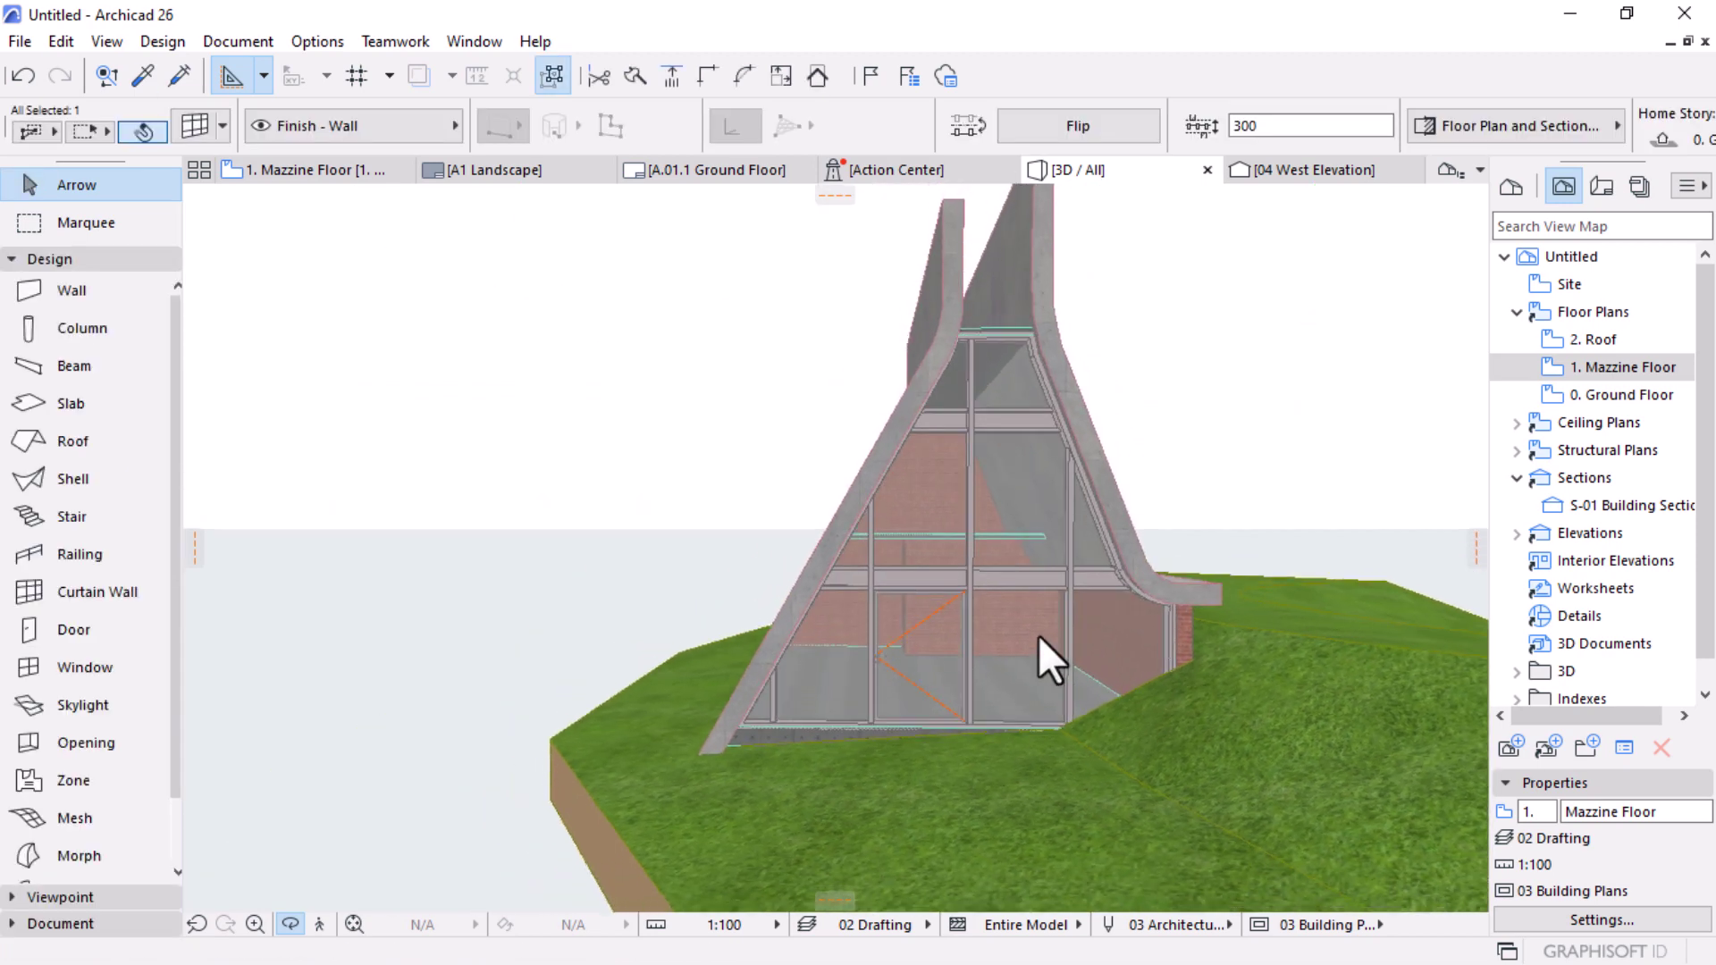
scroll(1021, 636, up, 5)
click(1087, 657)
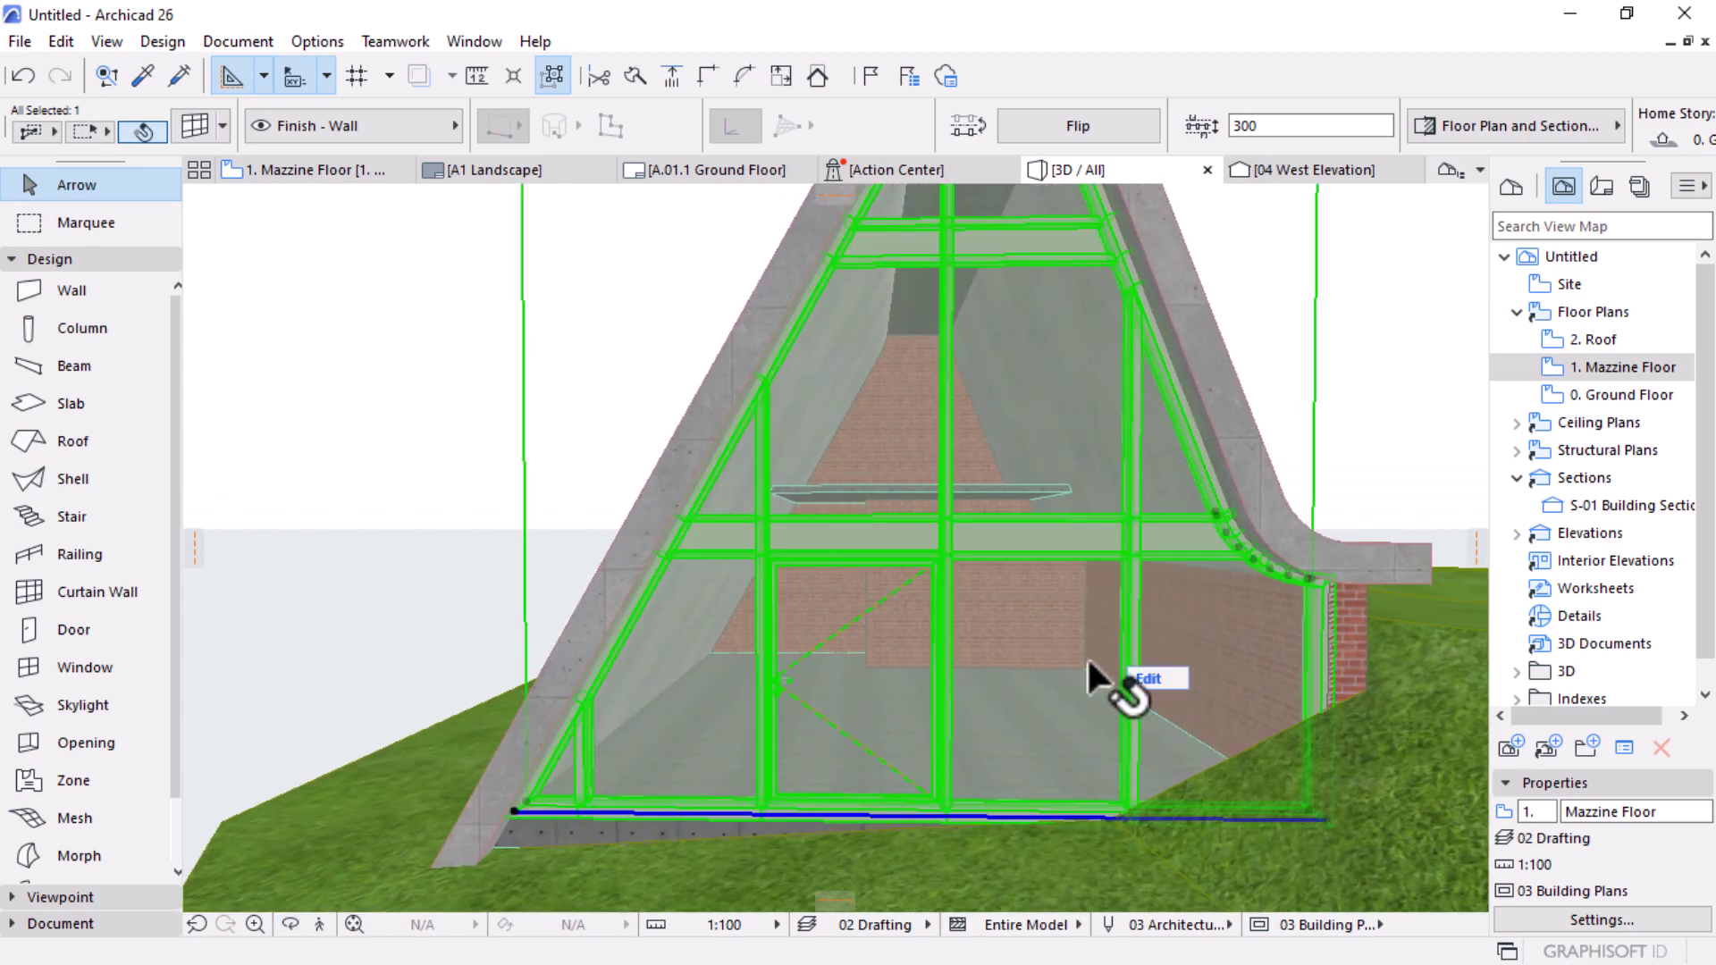
click(195, 125)
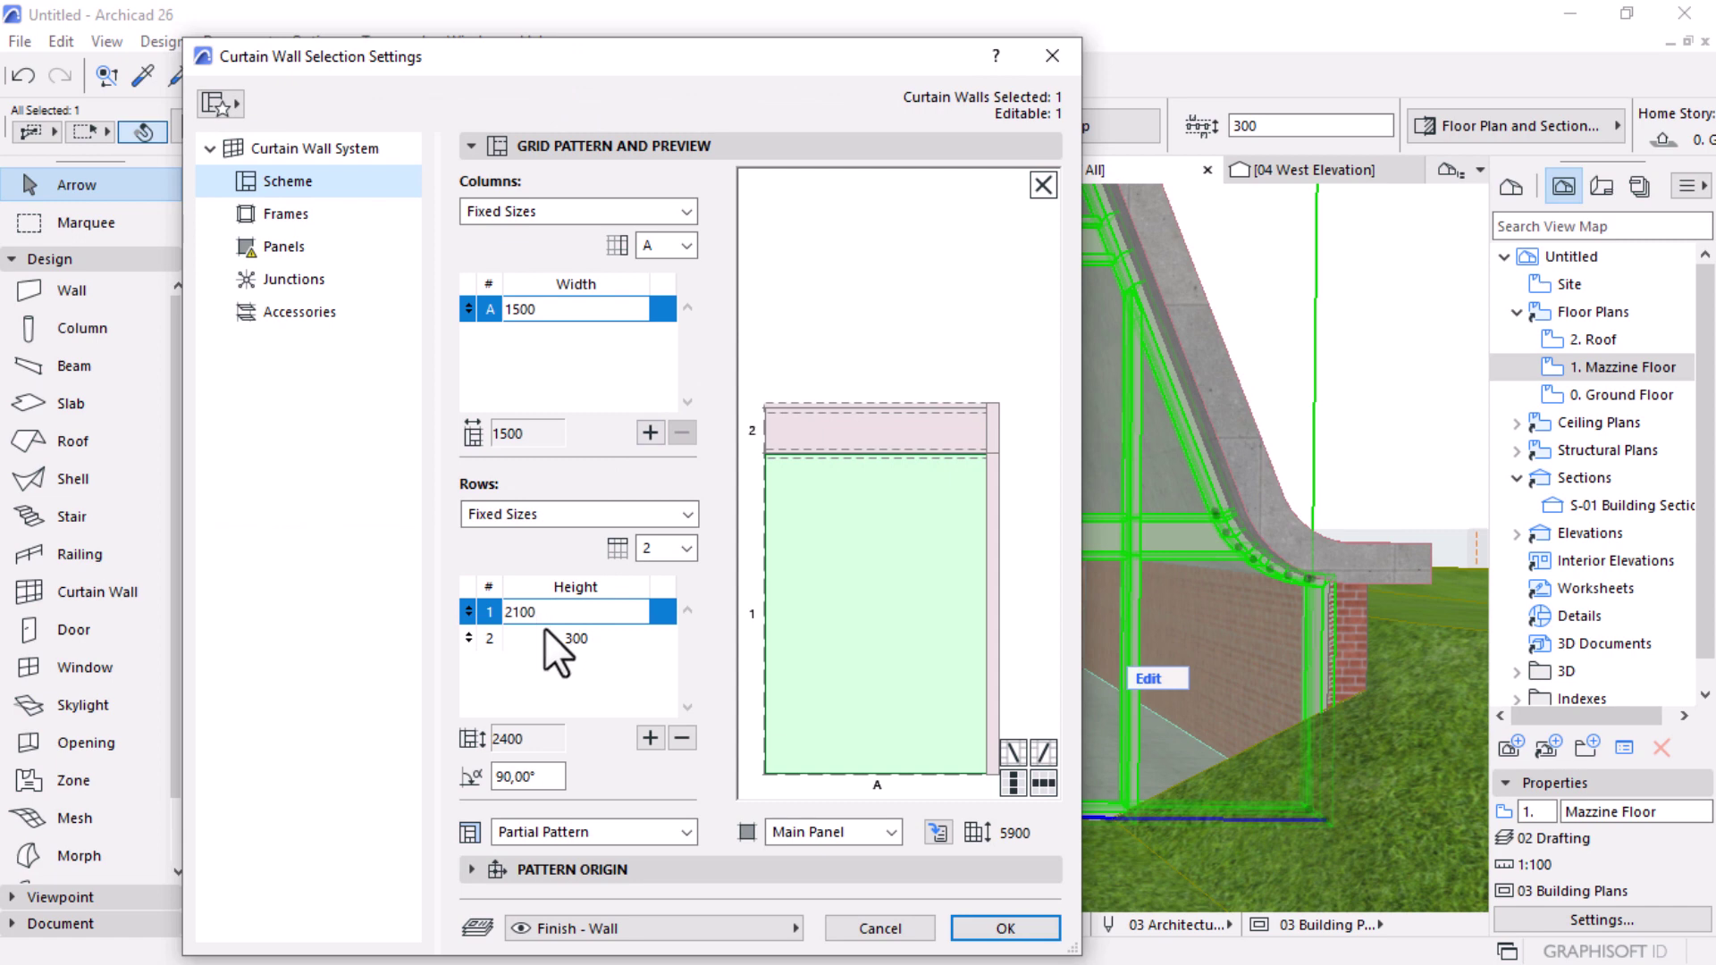
click(521, 309)
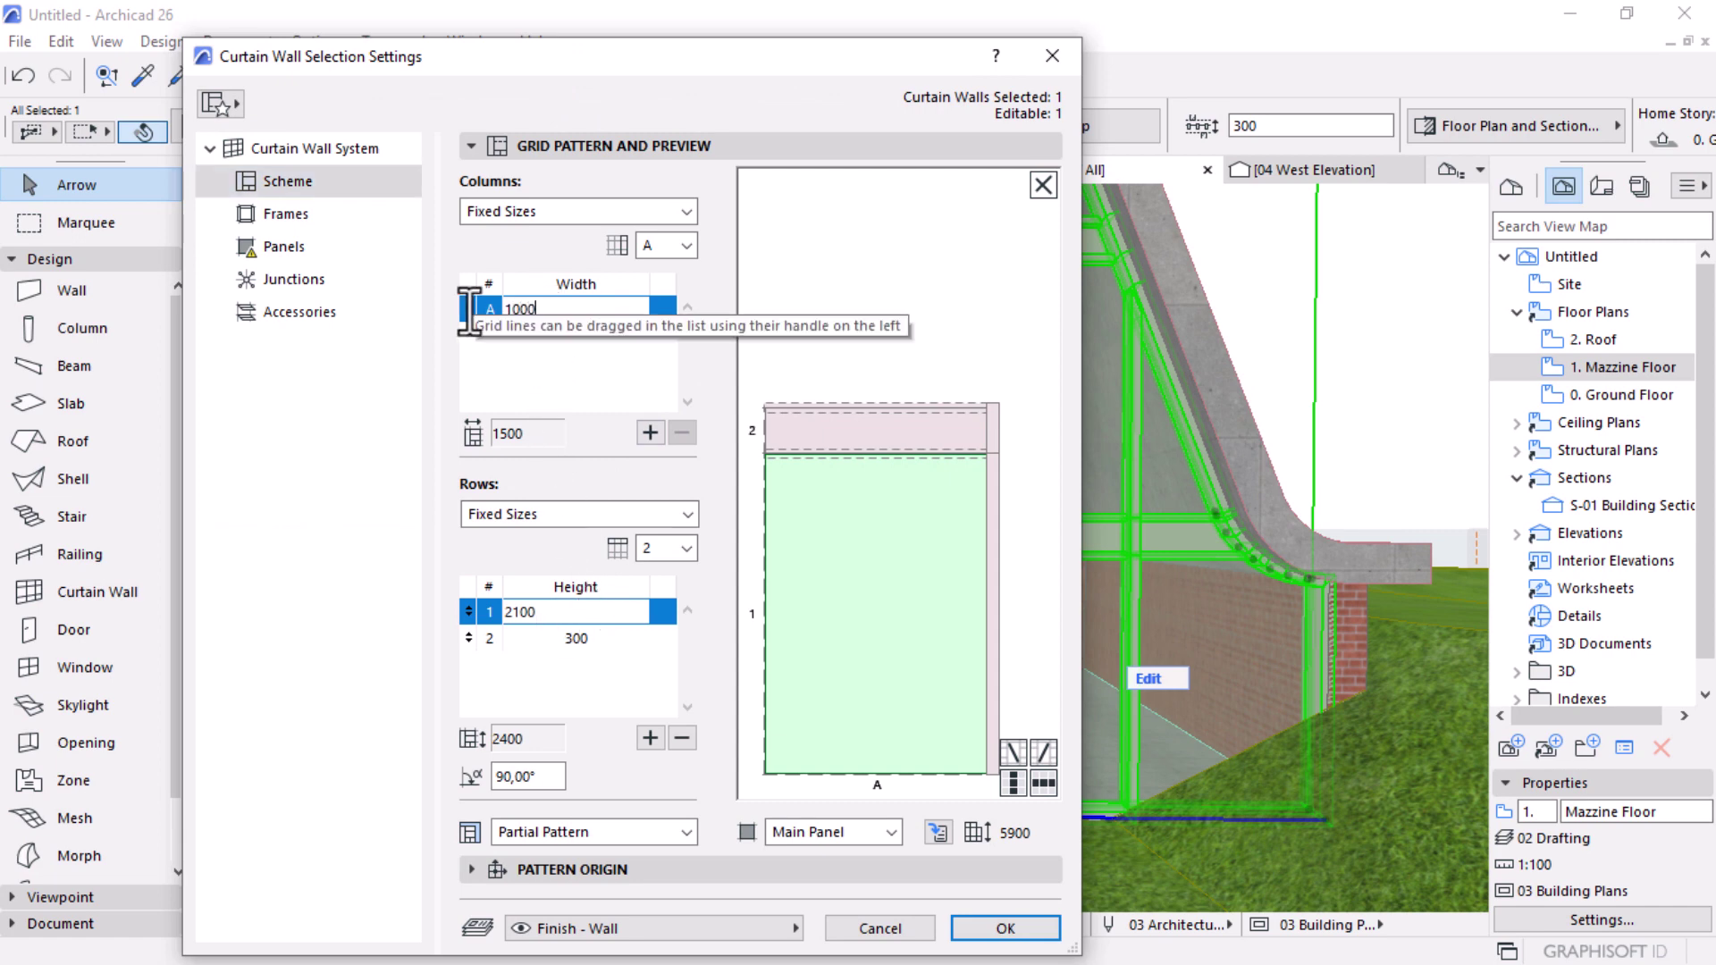
key(Return)
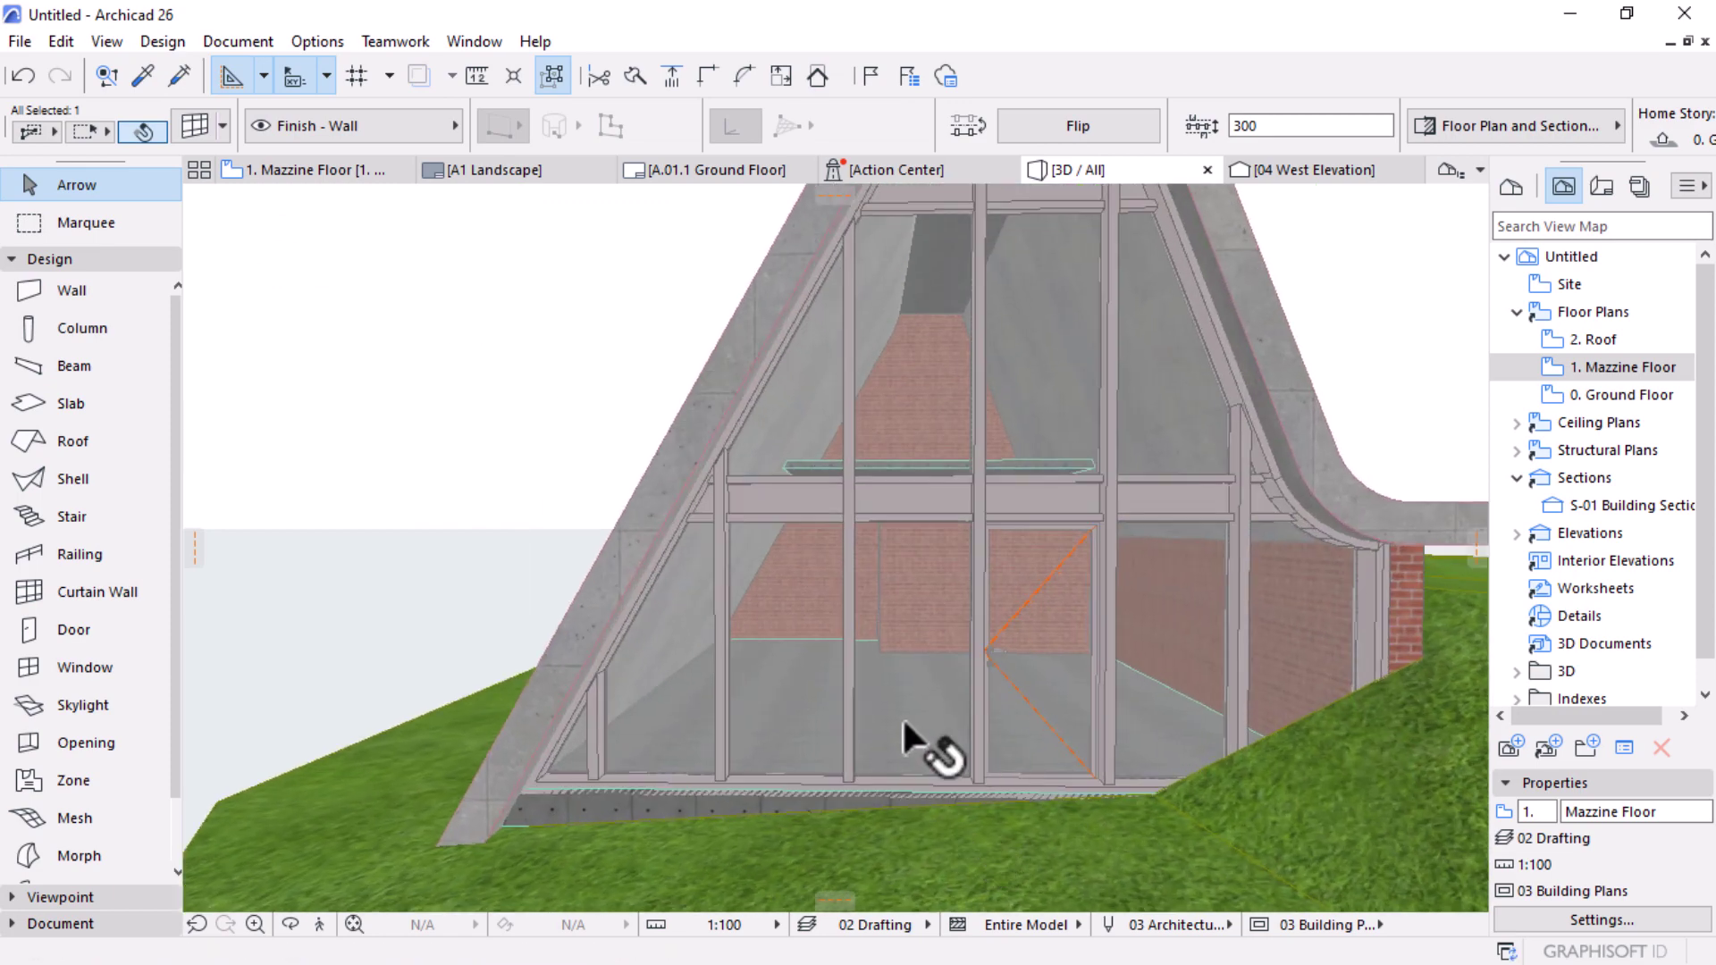
Step: Increase the column width in the curtain wall's scheme so that the door panel becomes 1120 wide
scroll(844, 800, up, 3)
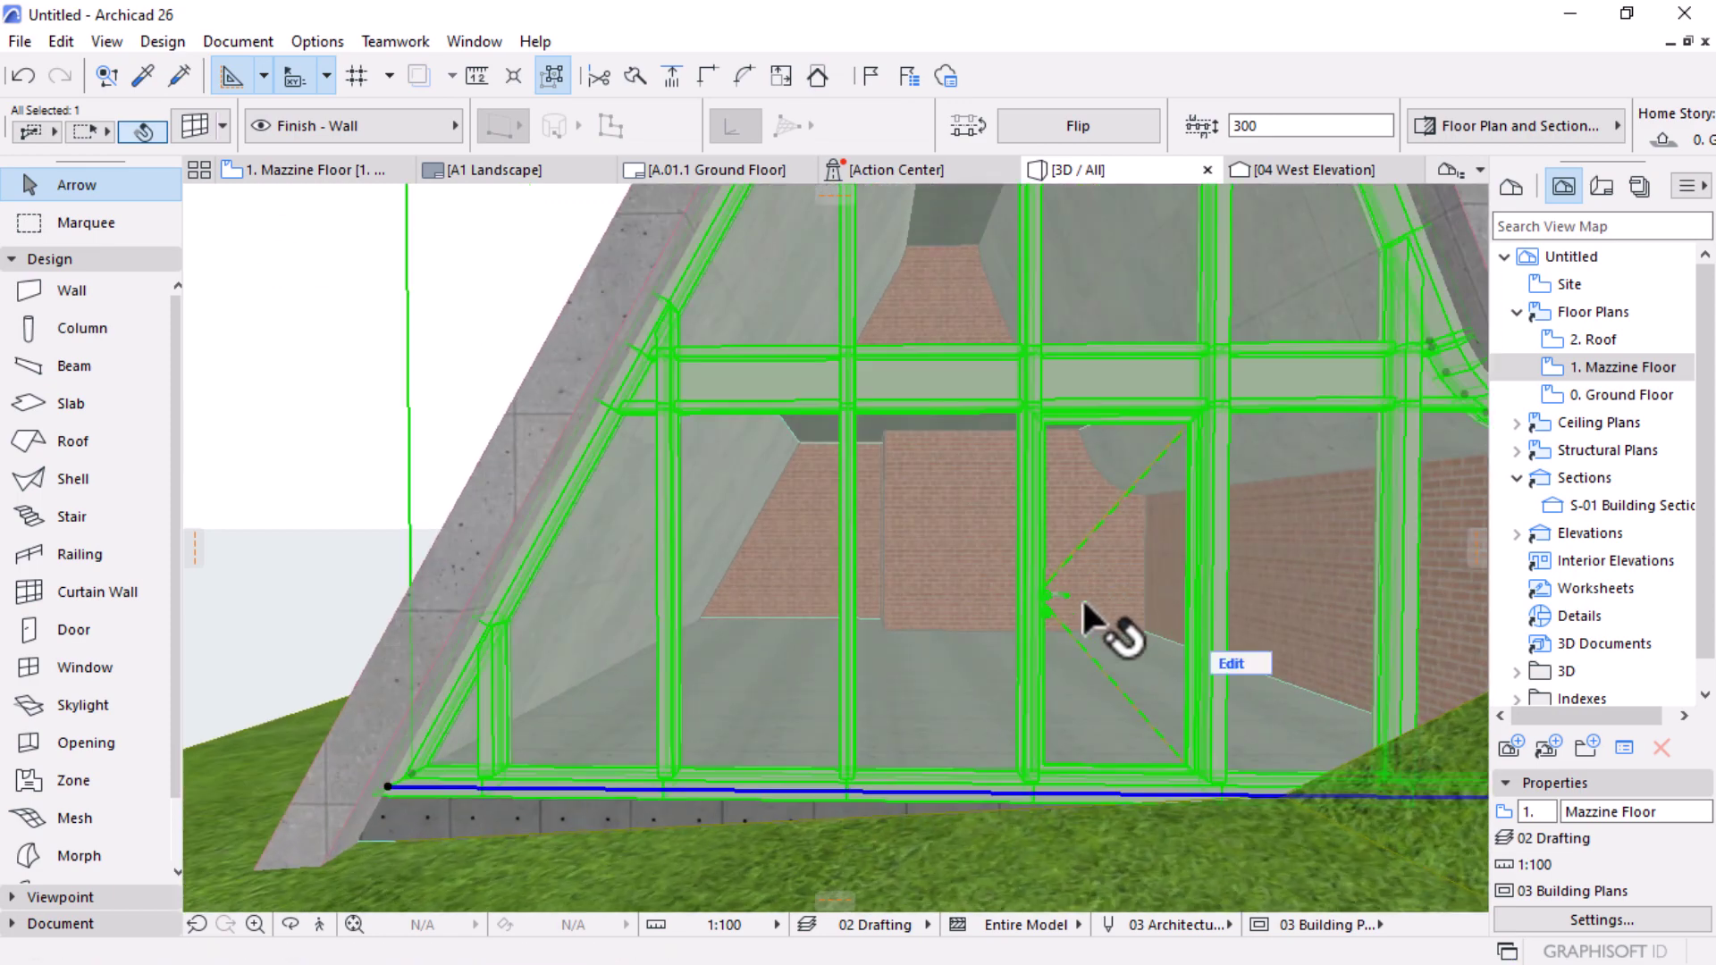
scroll(1075, 625, down, 4)
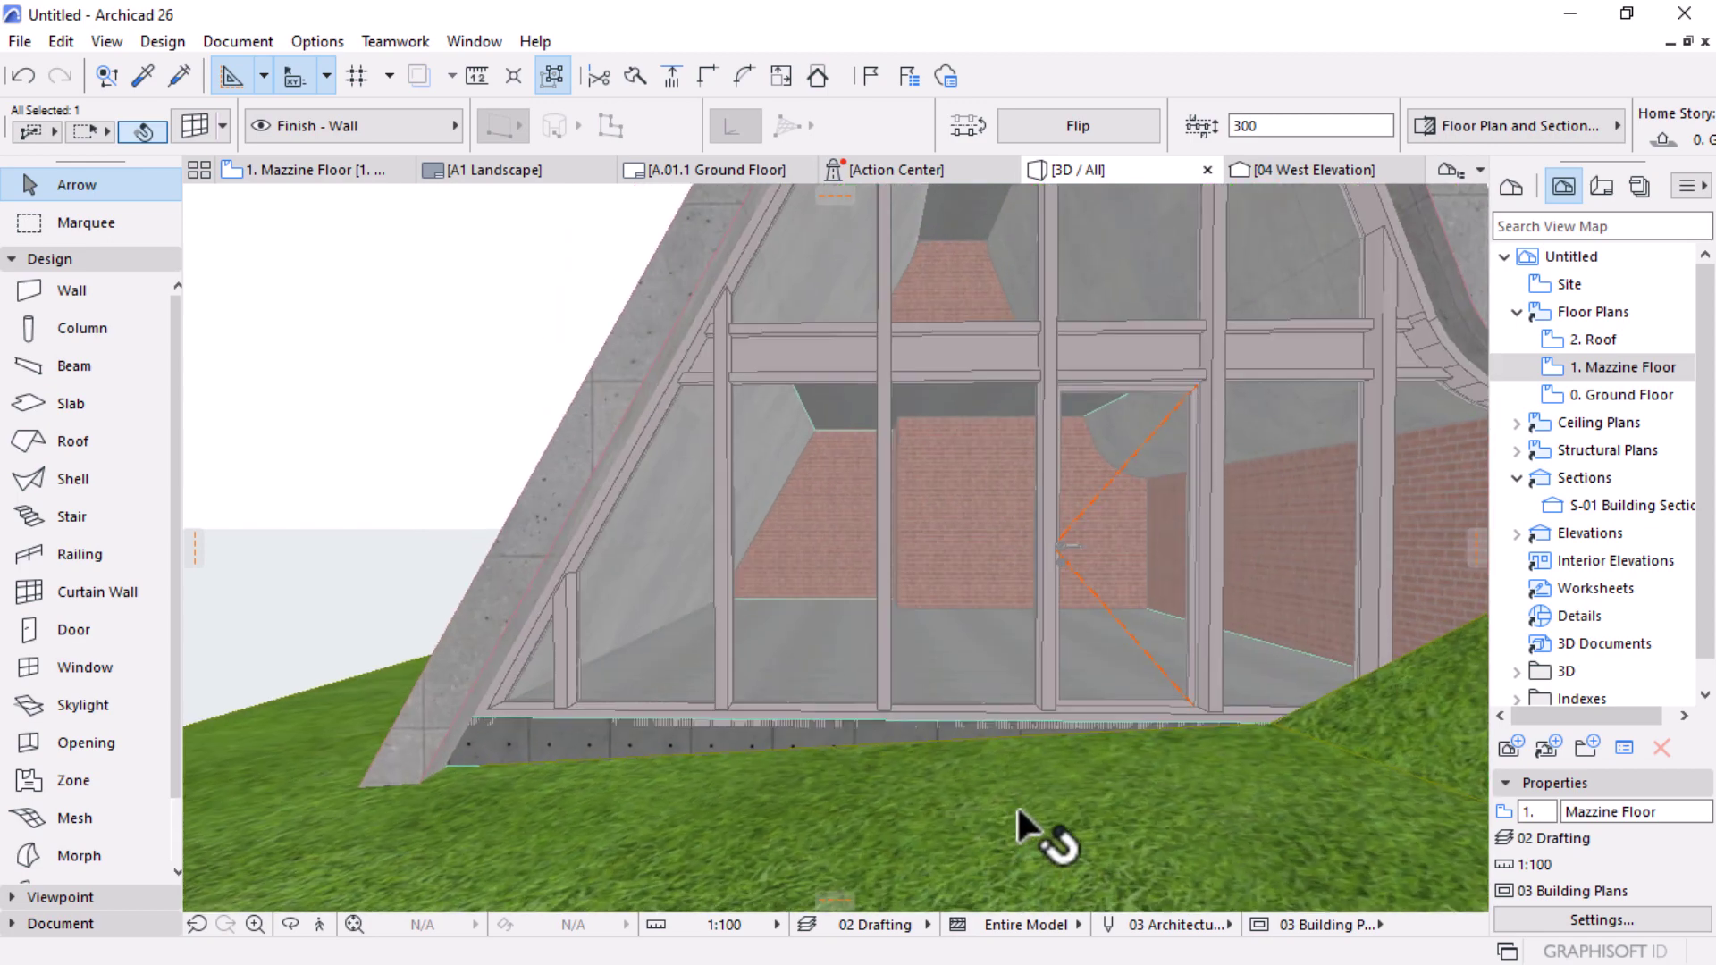
middle_drag(1128, 737, 1225, 652)
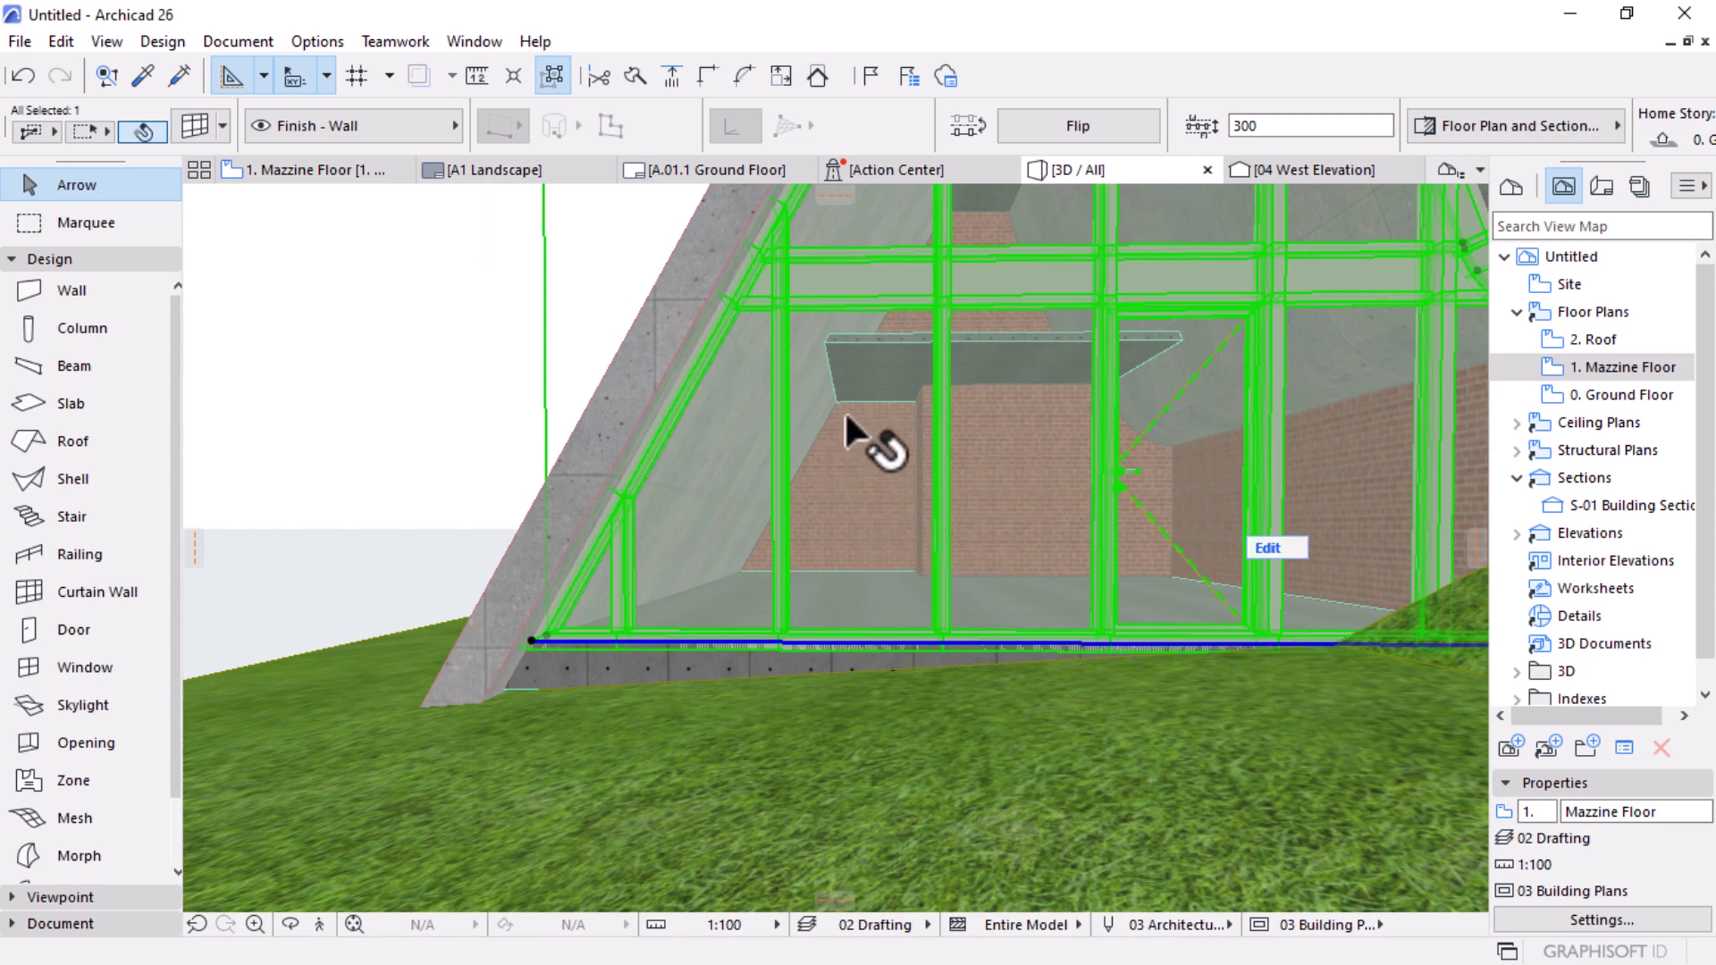
key(Escape)
click(1187, 565)
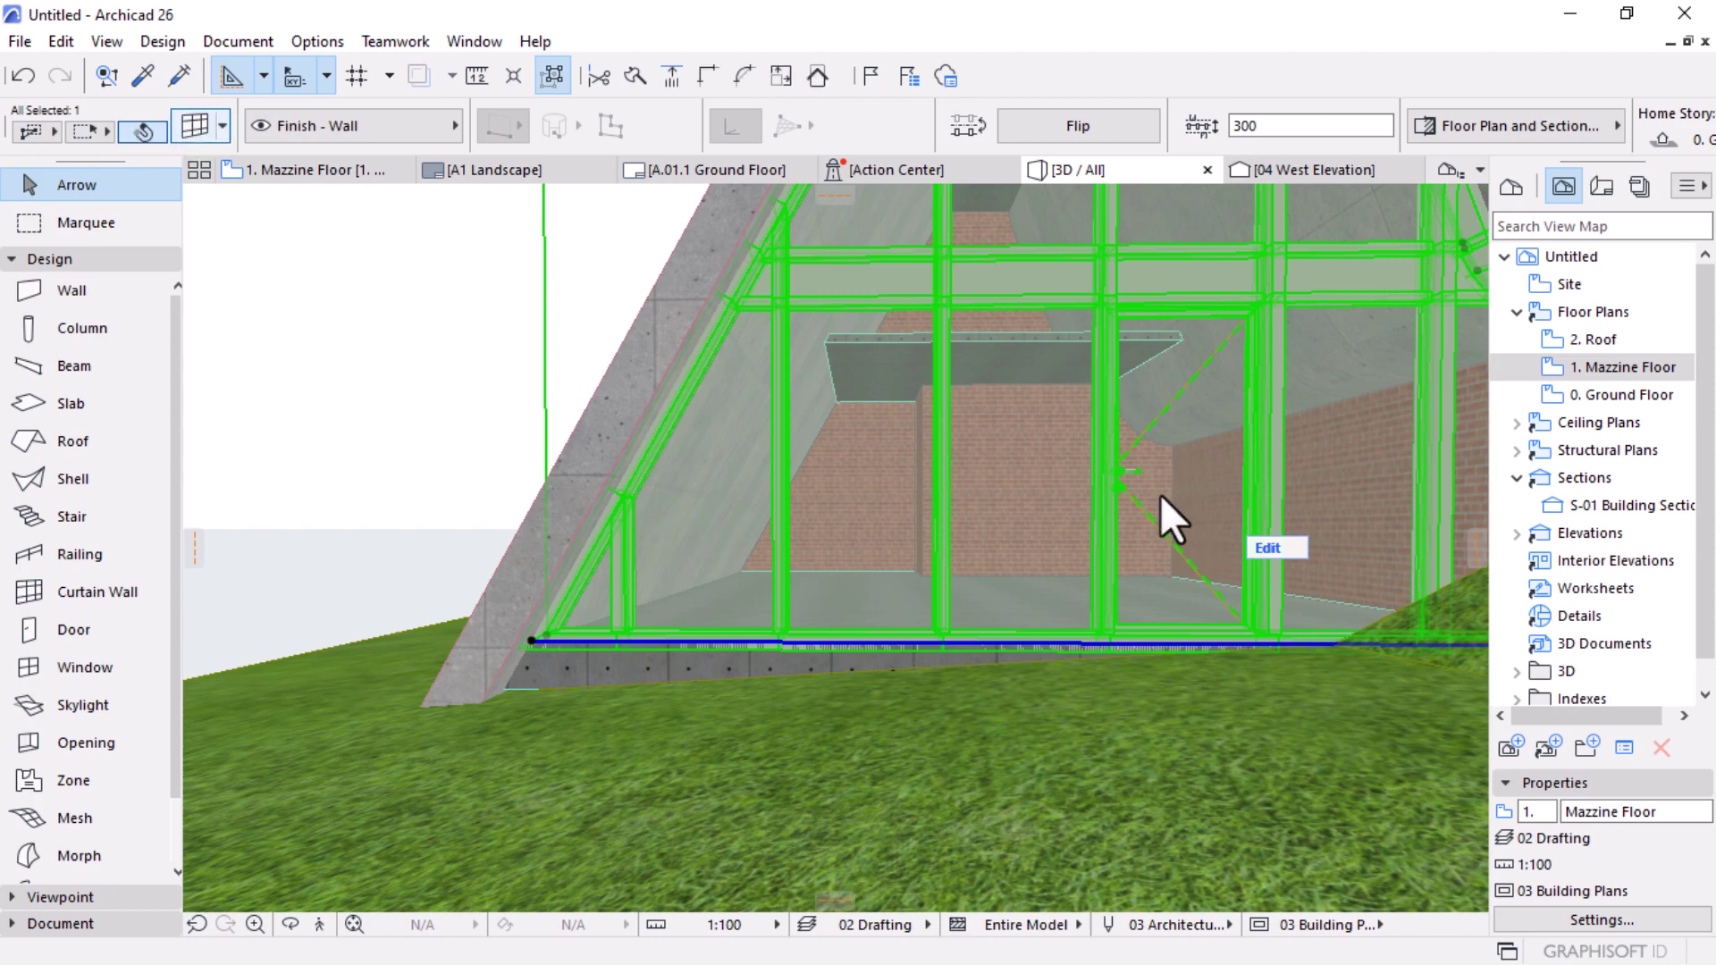
key(ctrl+t)
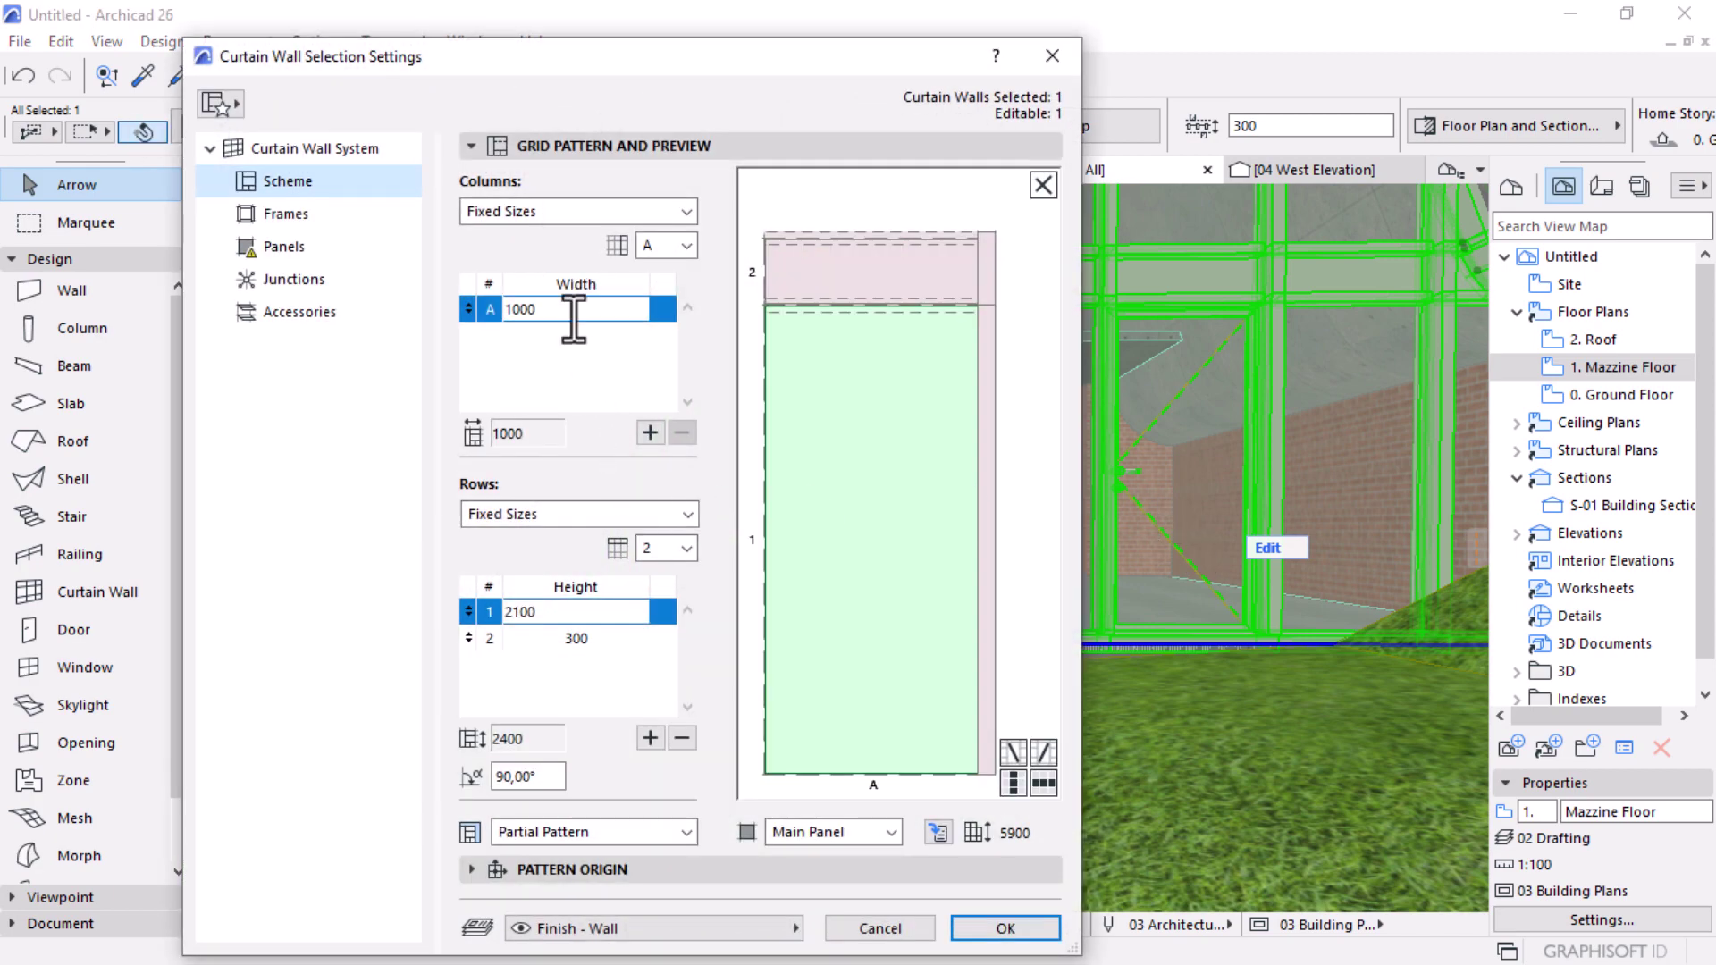
drag(574, 317, 444, 319)
key(Return)
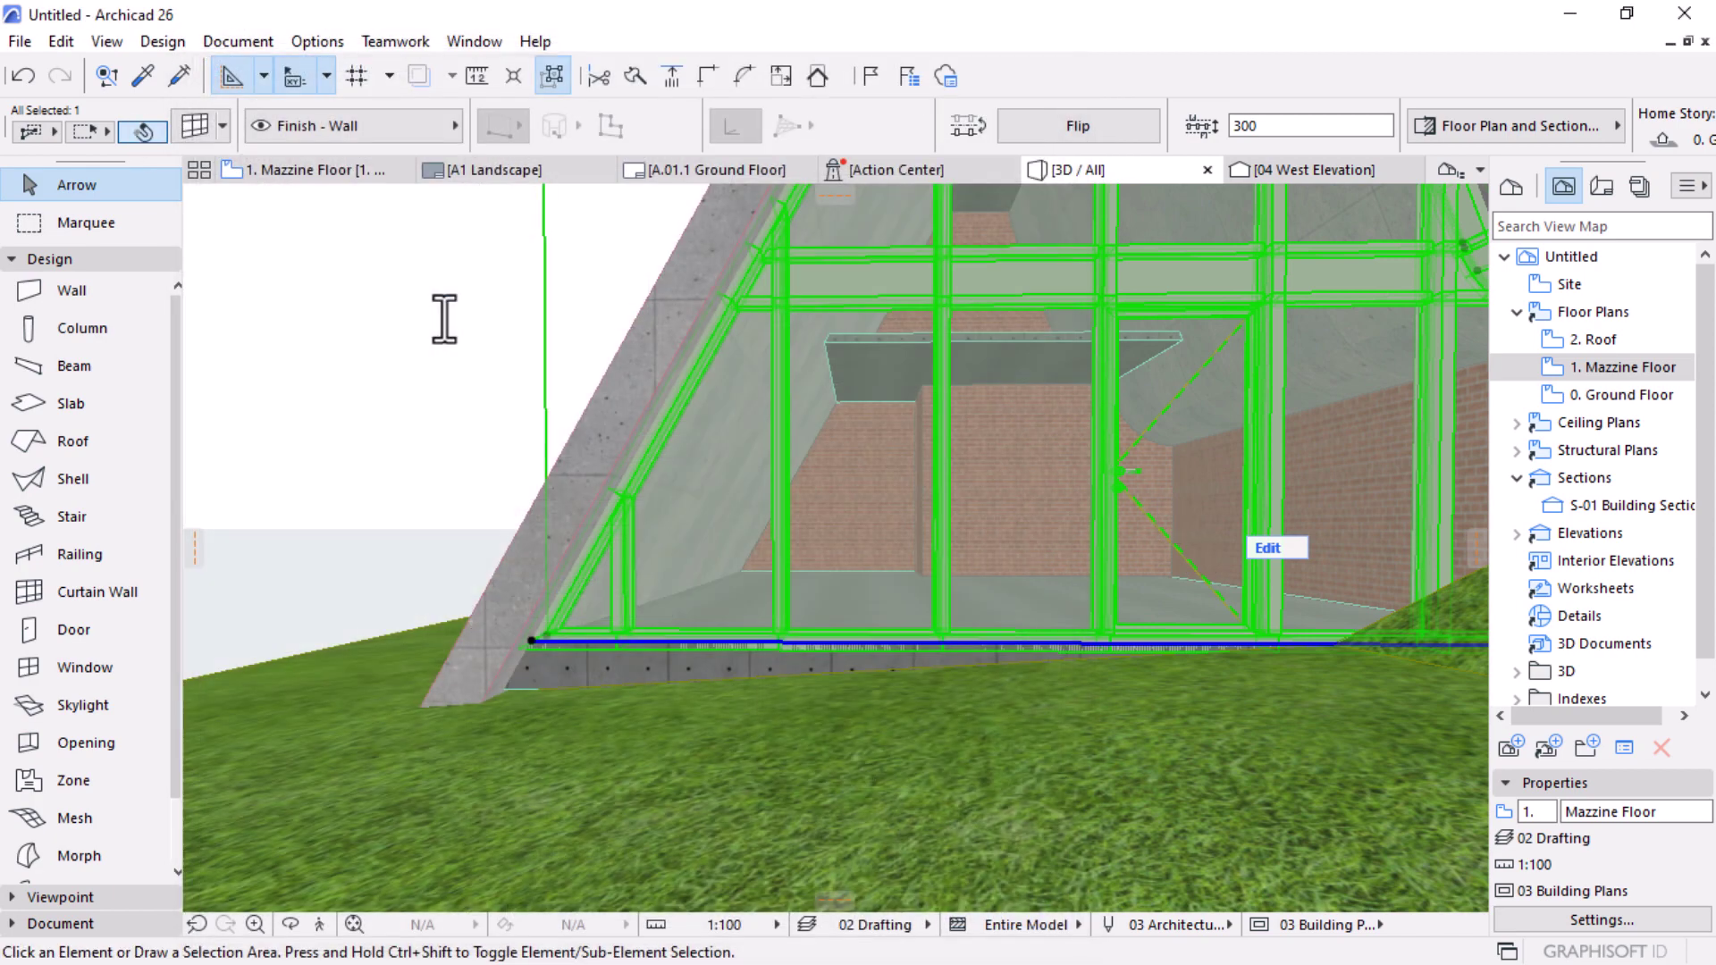
Step: In edit mode, move the CW Door 26 panel one grid cell to the left and restore the built-in Main Panel in its former cell
shift+middle_drag(444, 319, 937, 444)
click(1252, 605)
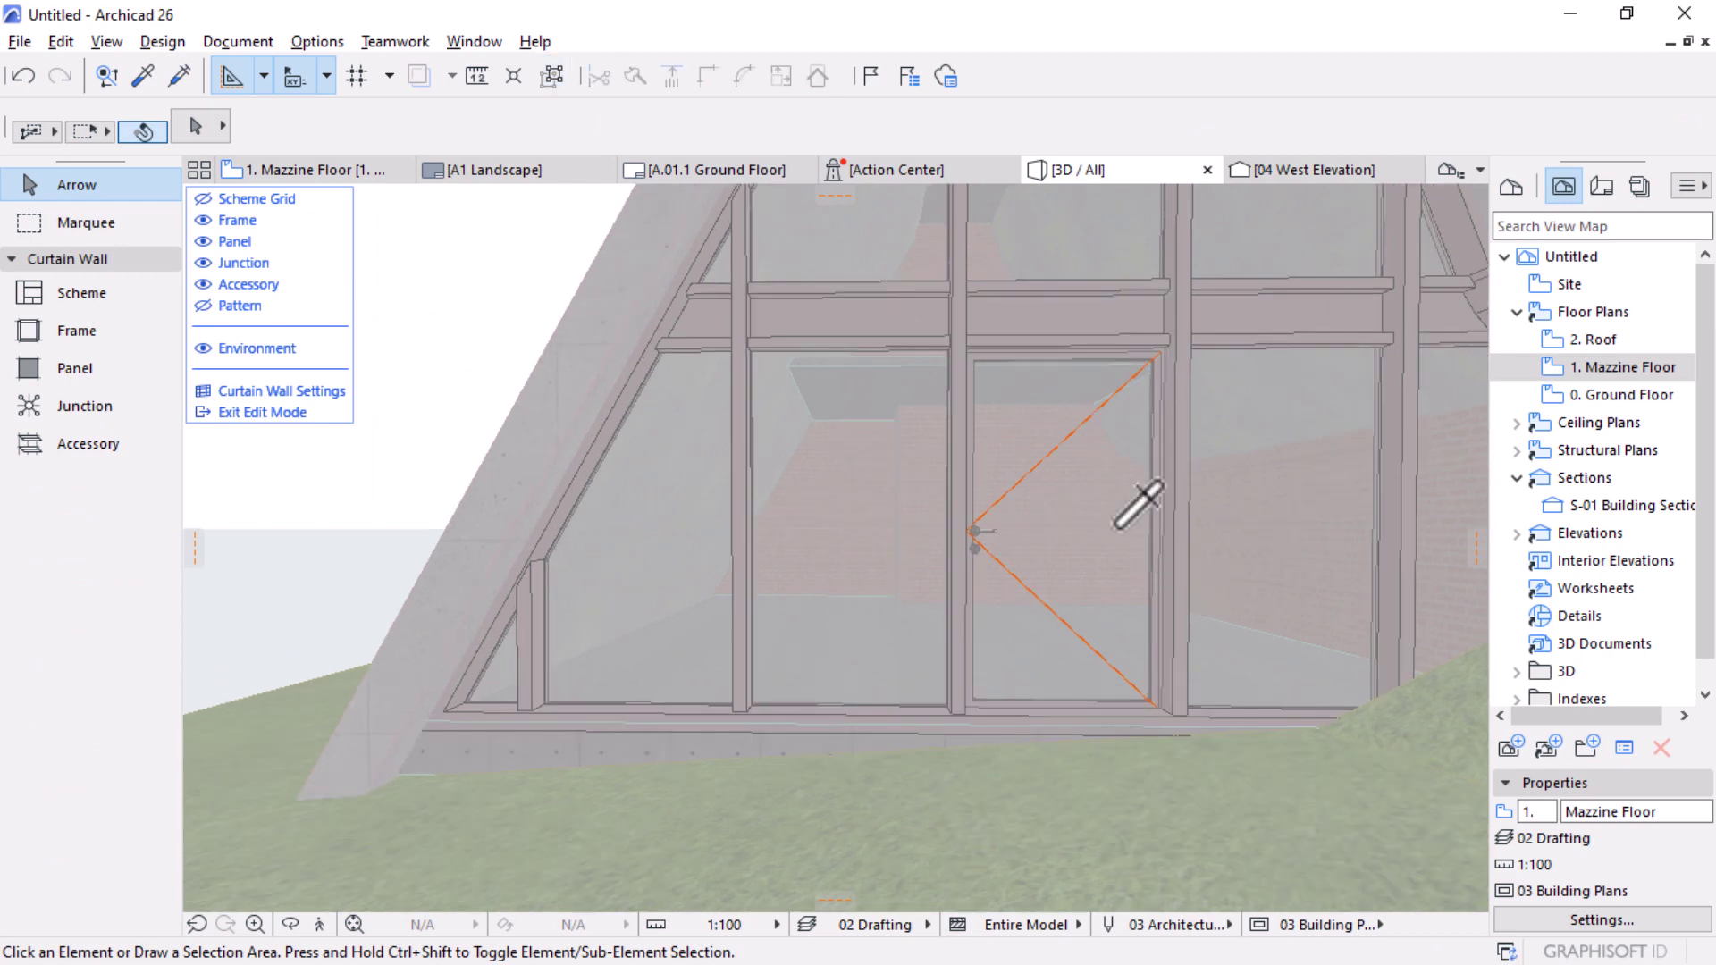
click(1119, 523)
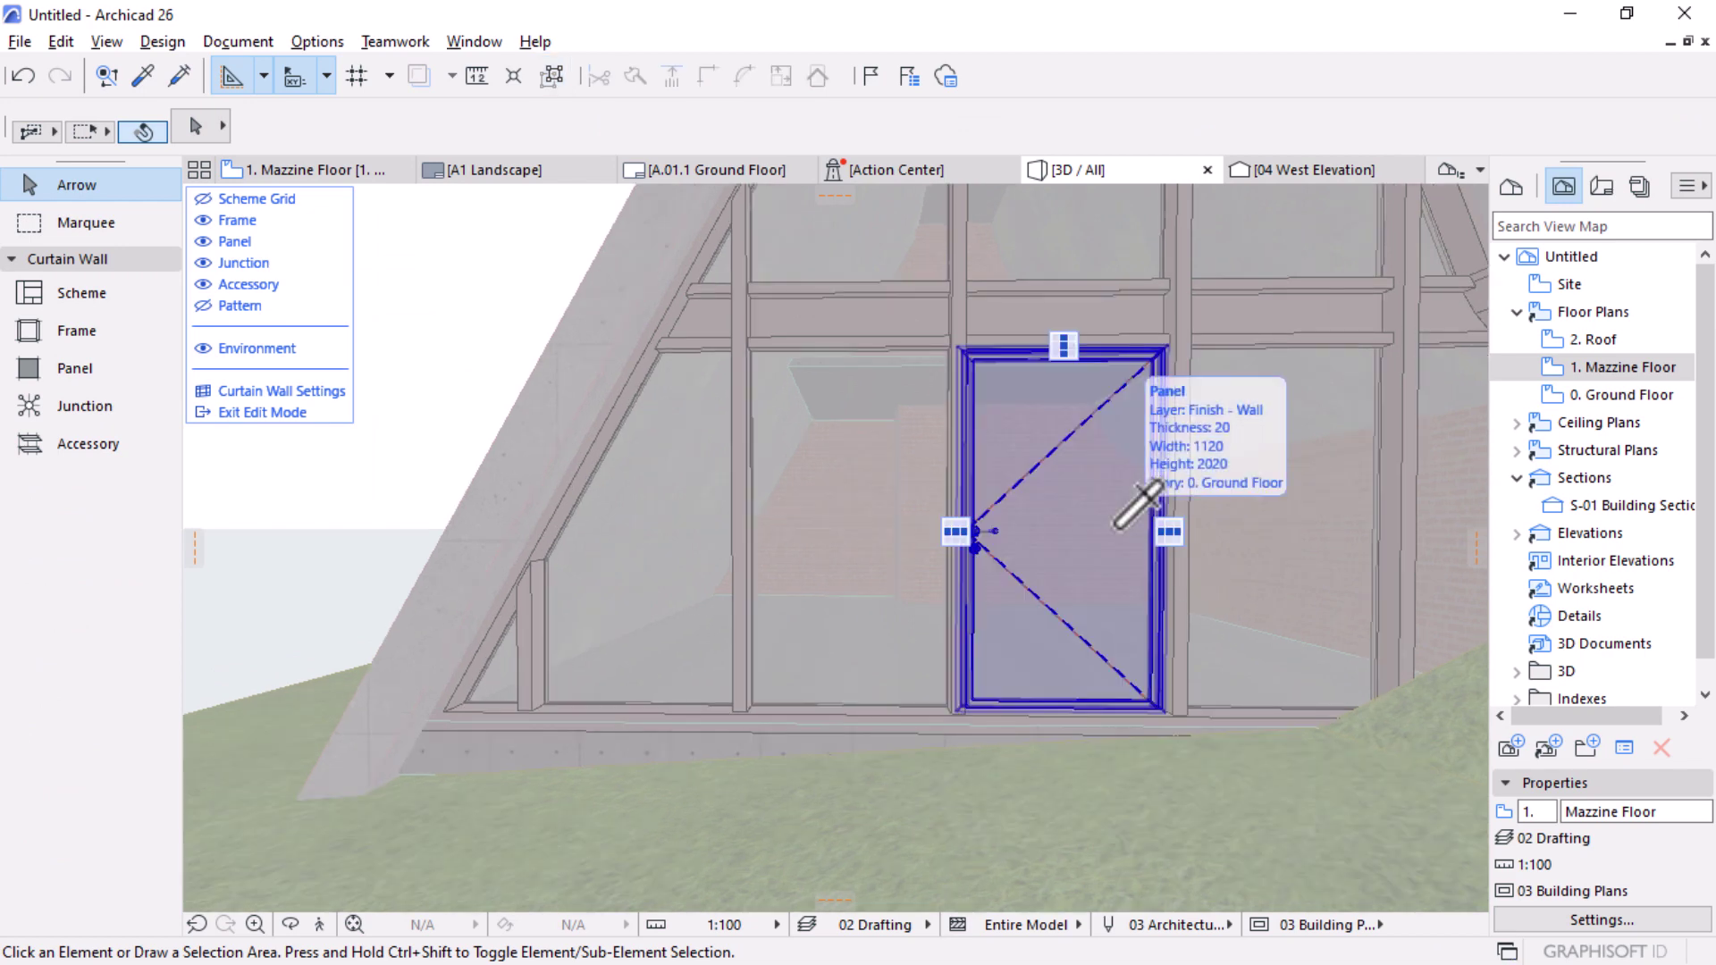
alt+click(1115, 525)
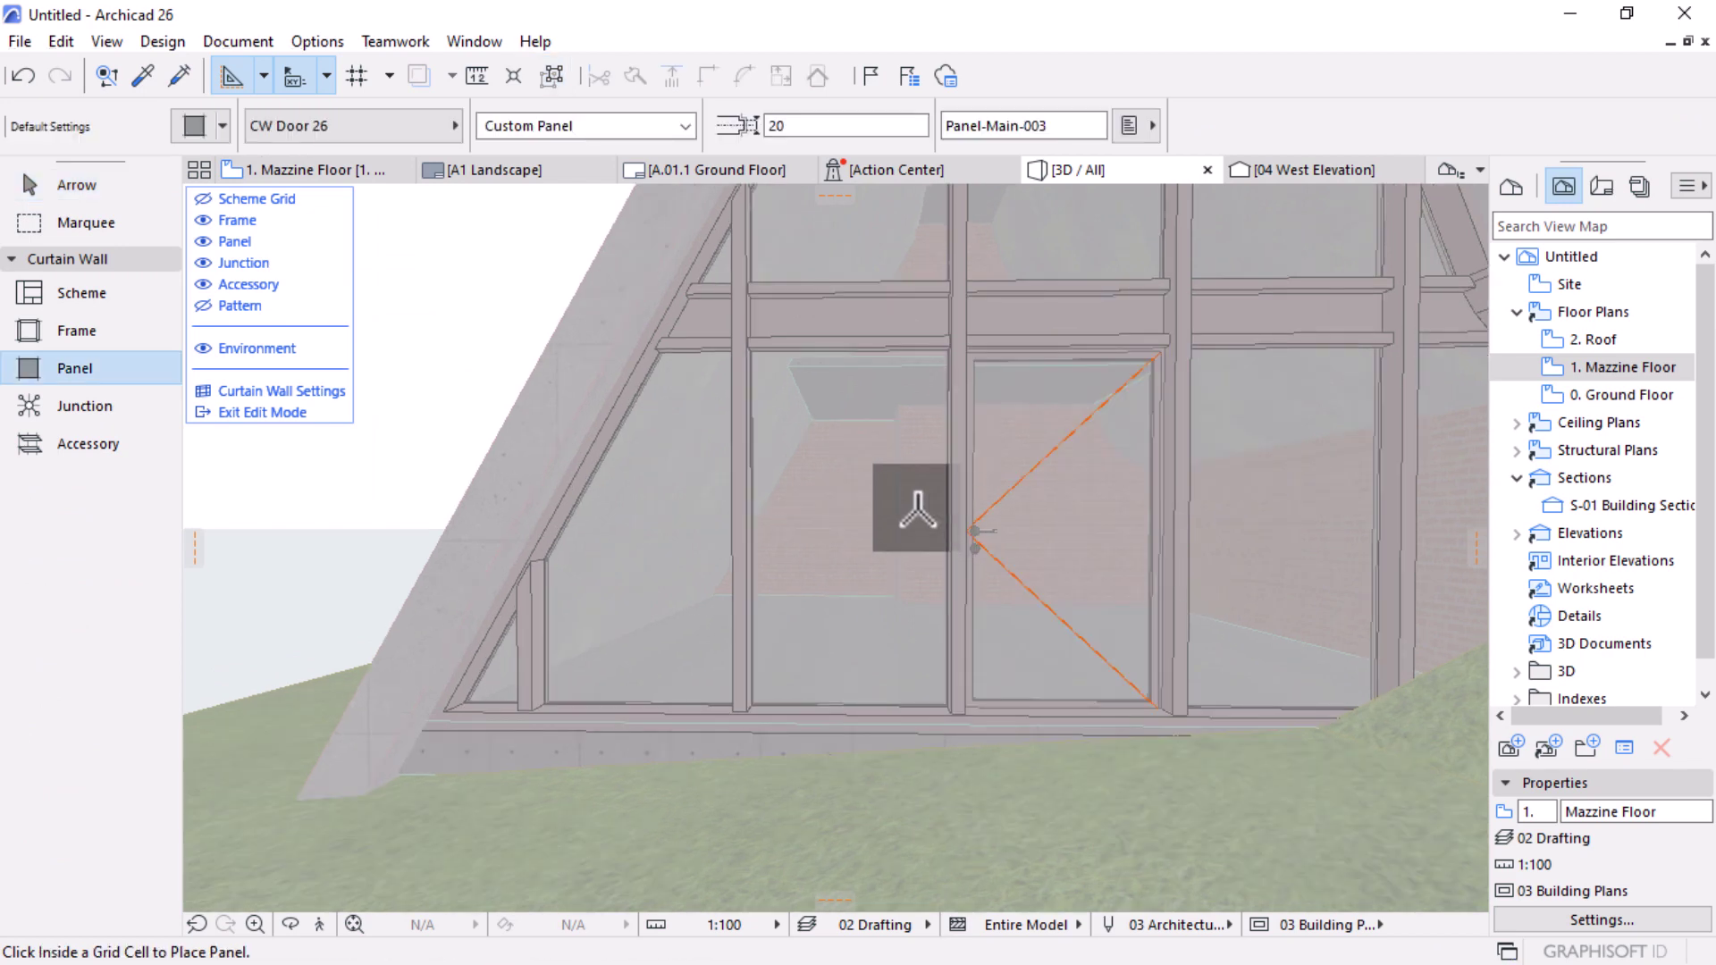
click(851, 488)
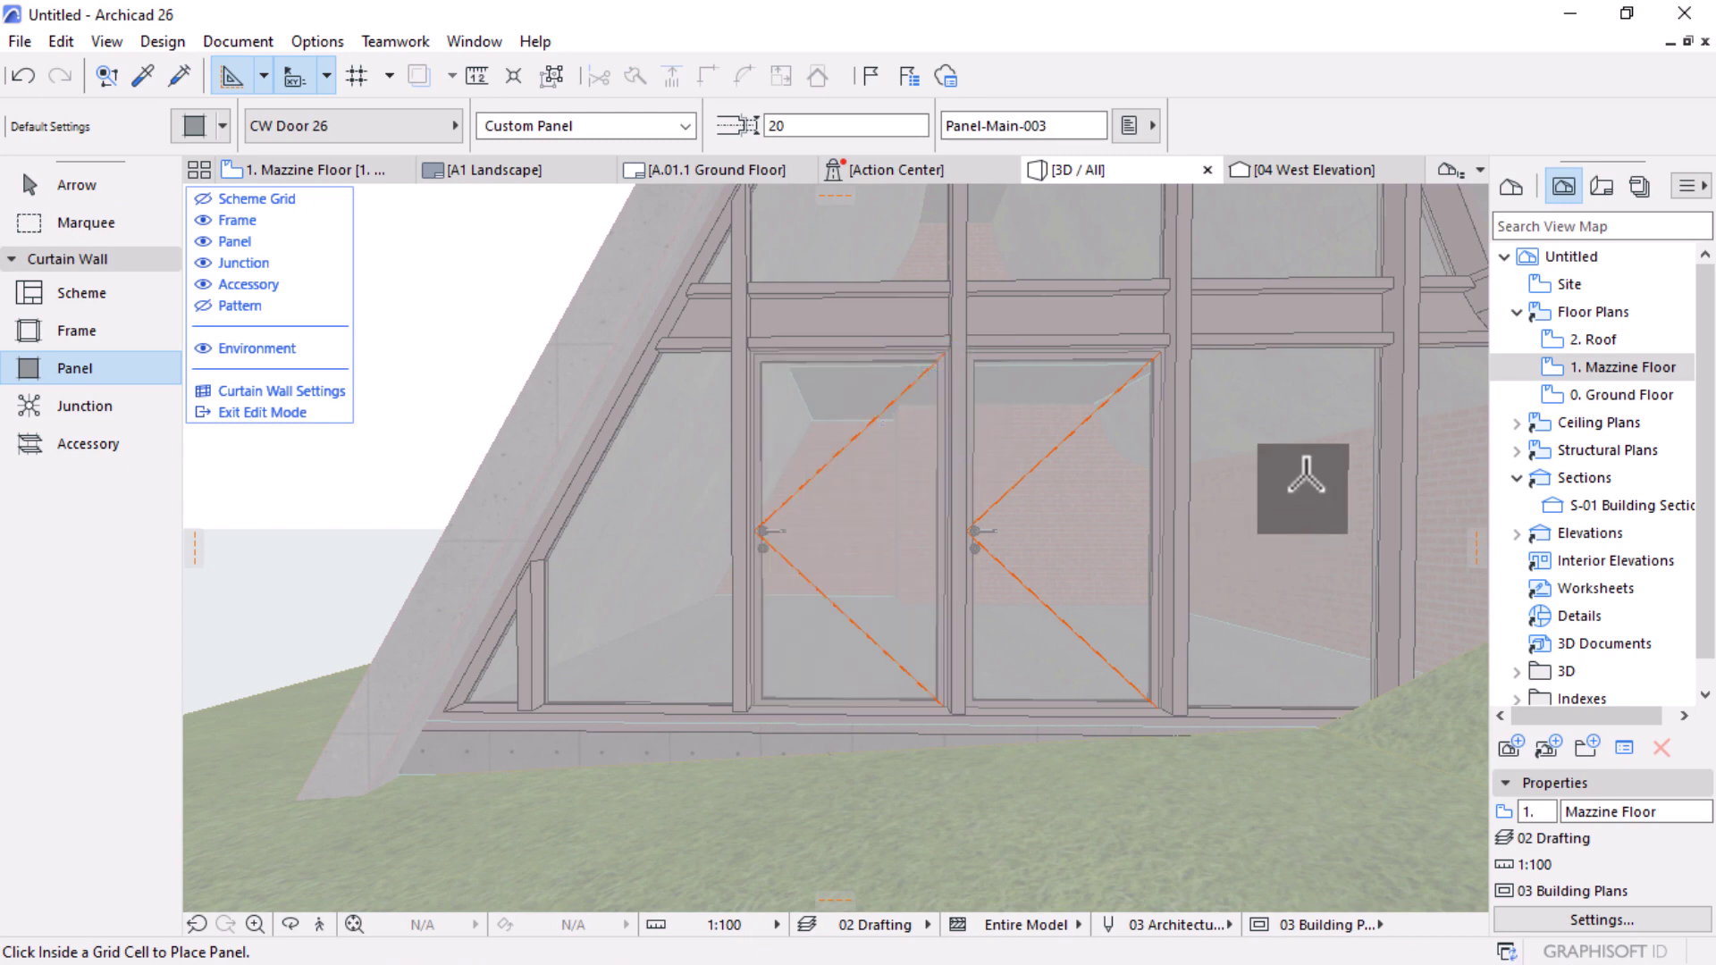
alt+click(1310, 465)
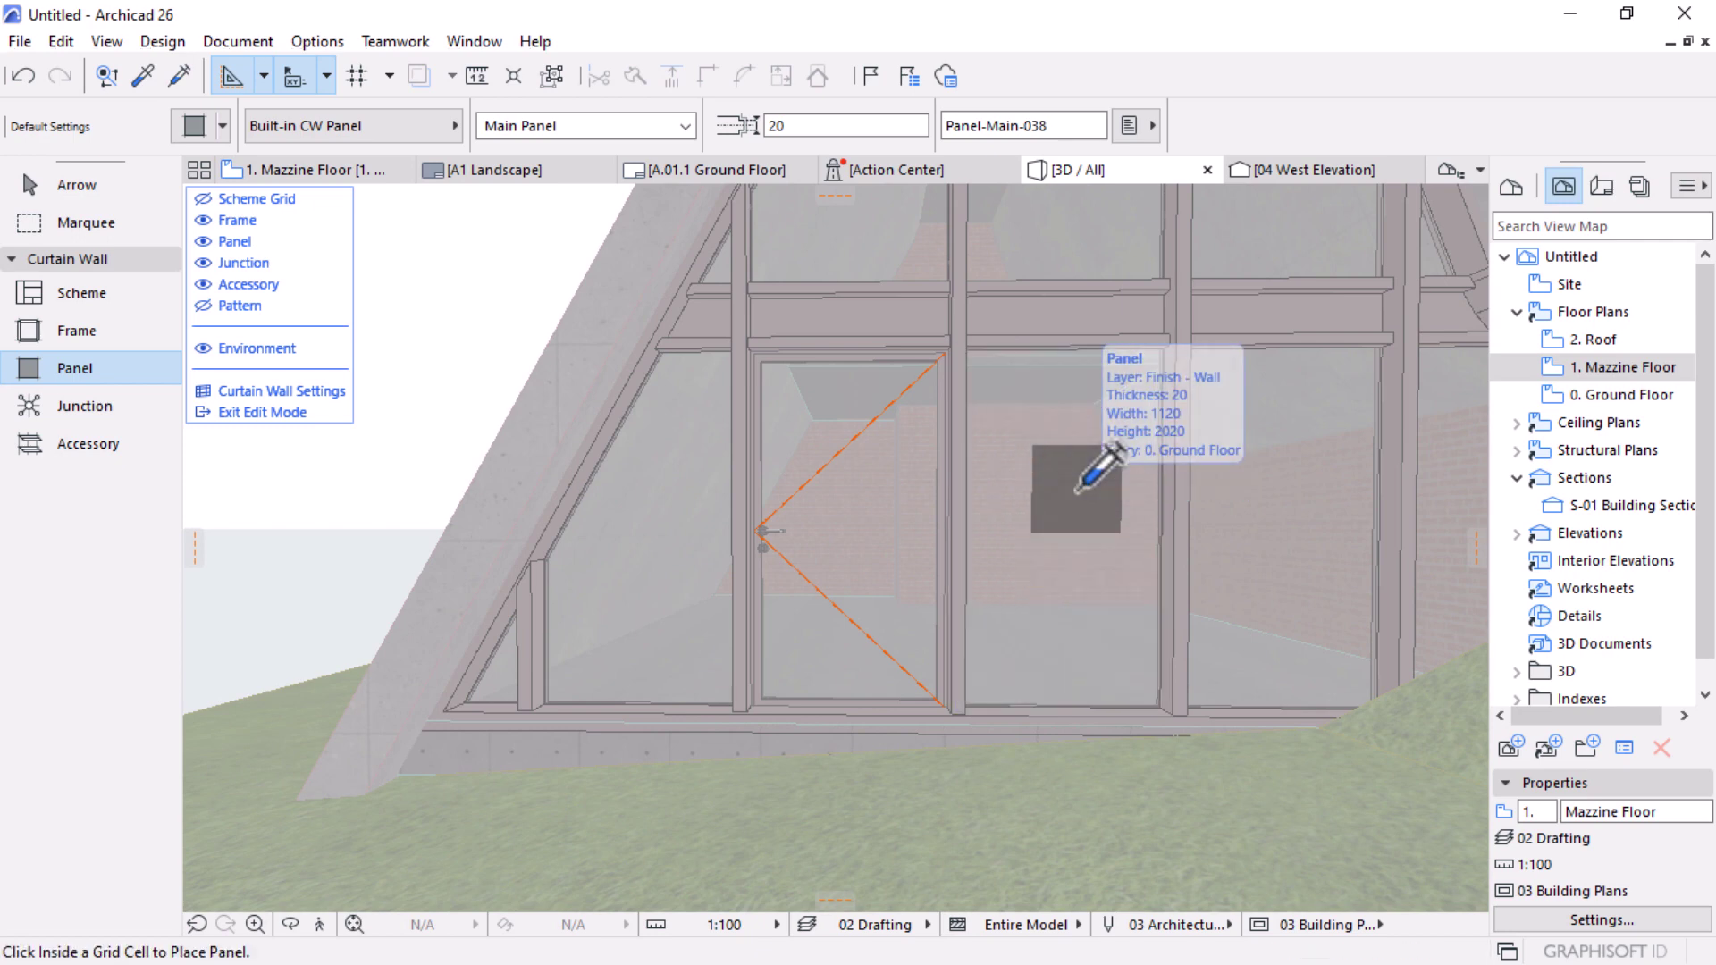
click(273, 413)
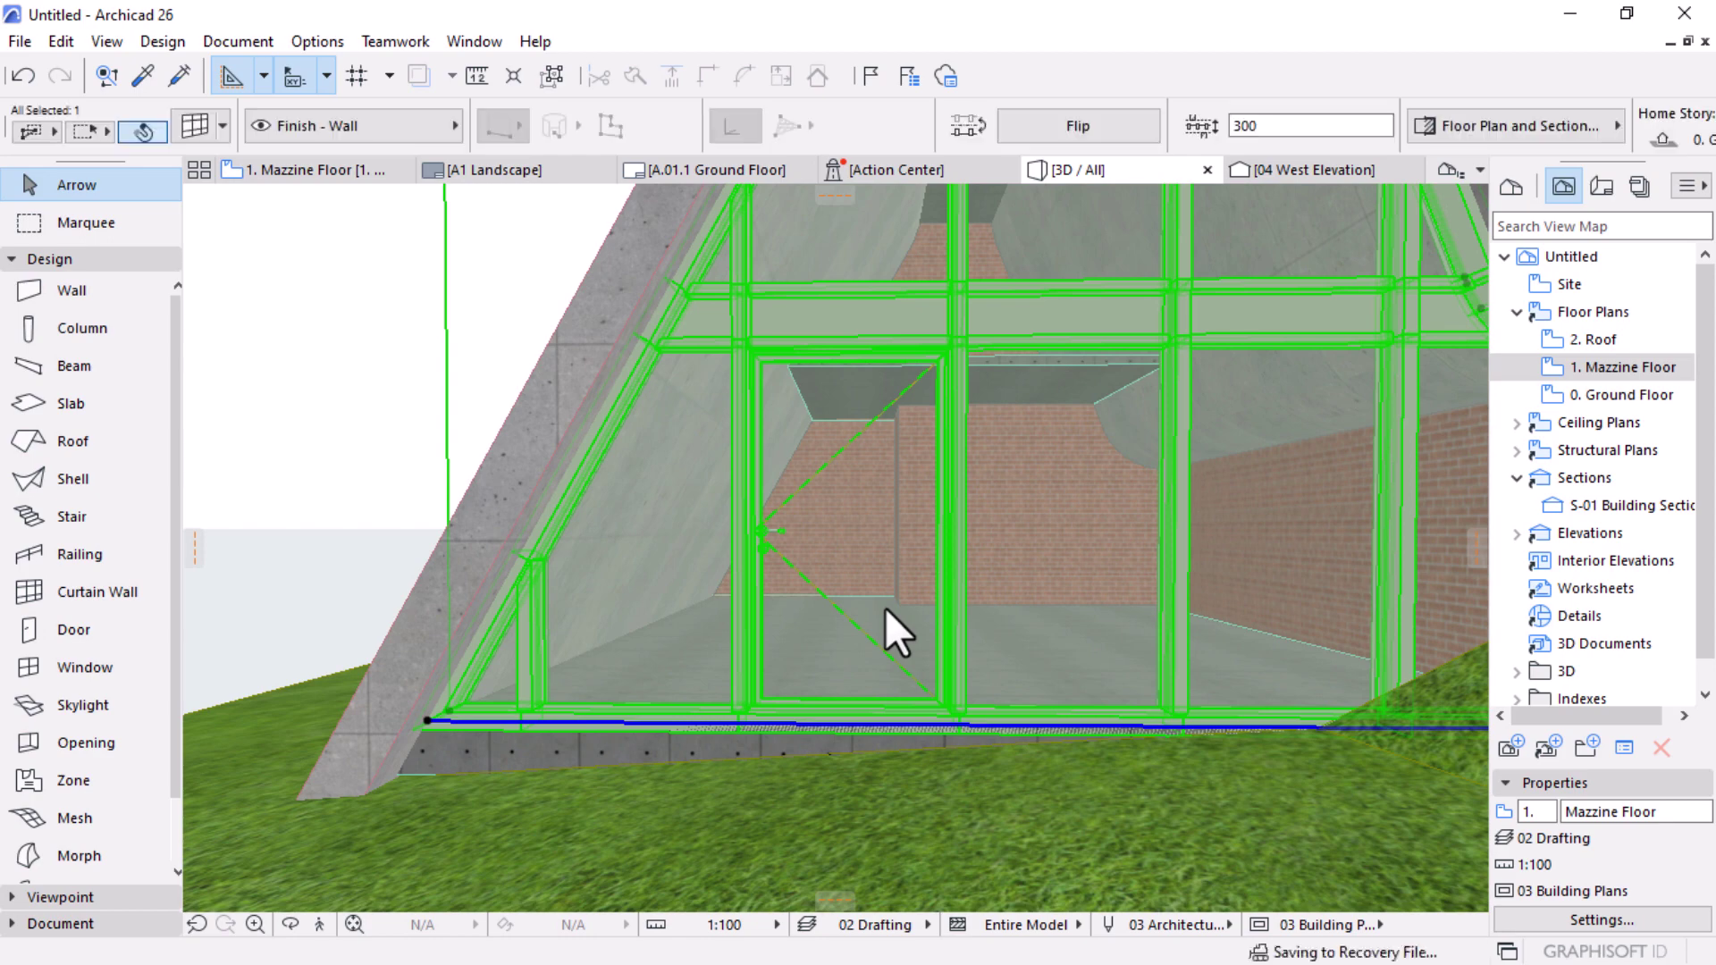
Step: Examine the building's front curtain wall, its door panel and the mezzanine slab behind it from several angles and distances
key(o)
scroll(948, 545, down, 5)
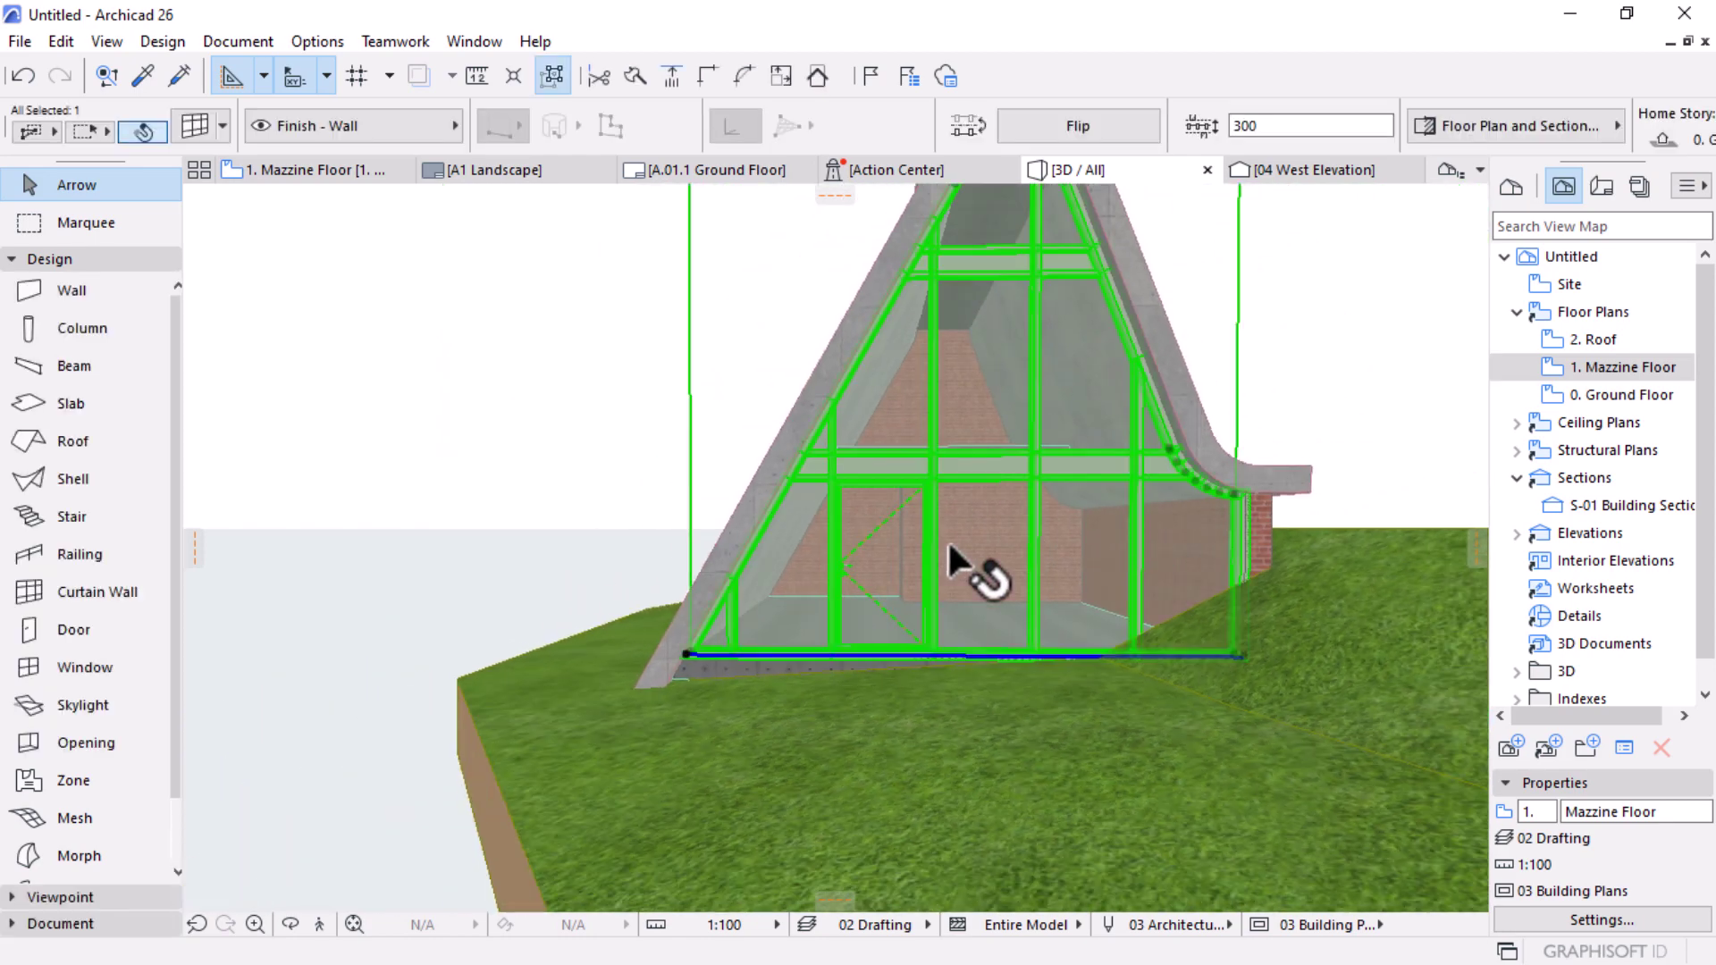
key(Escape)
drag(1238, 487, 980, 556)
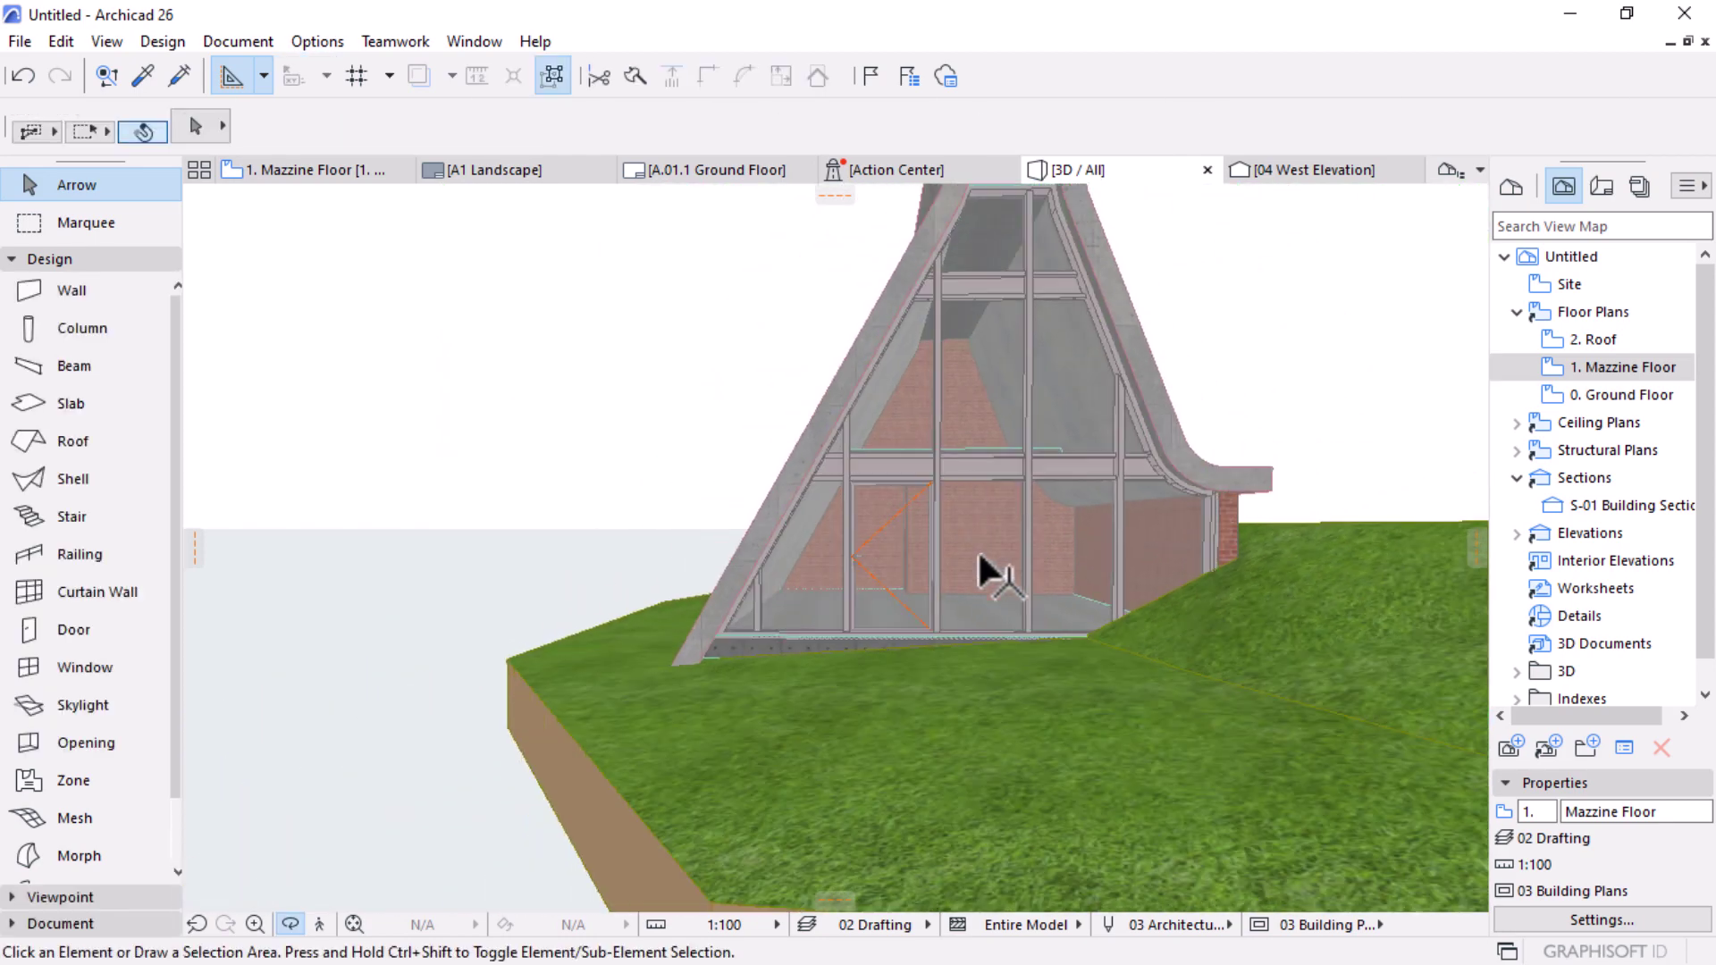
scroll(1028, 572, down, 5)
drag(1075, 588, 1042, 486)
scroll(1043, 486, up, 8)
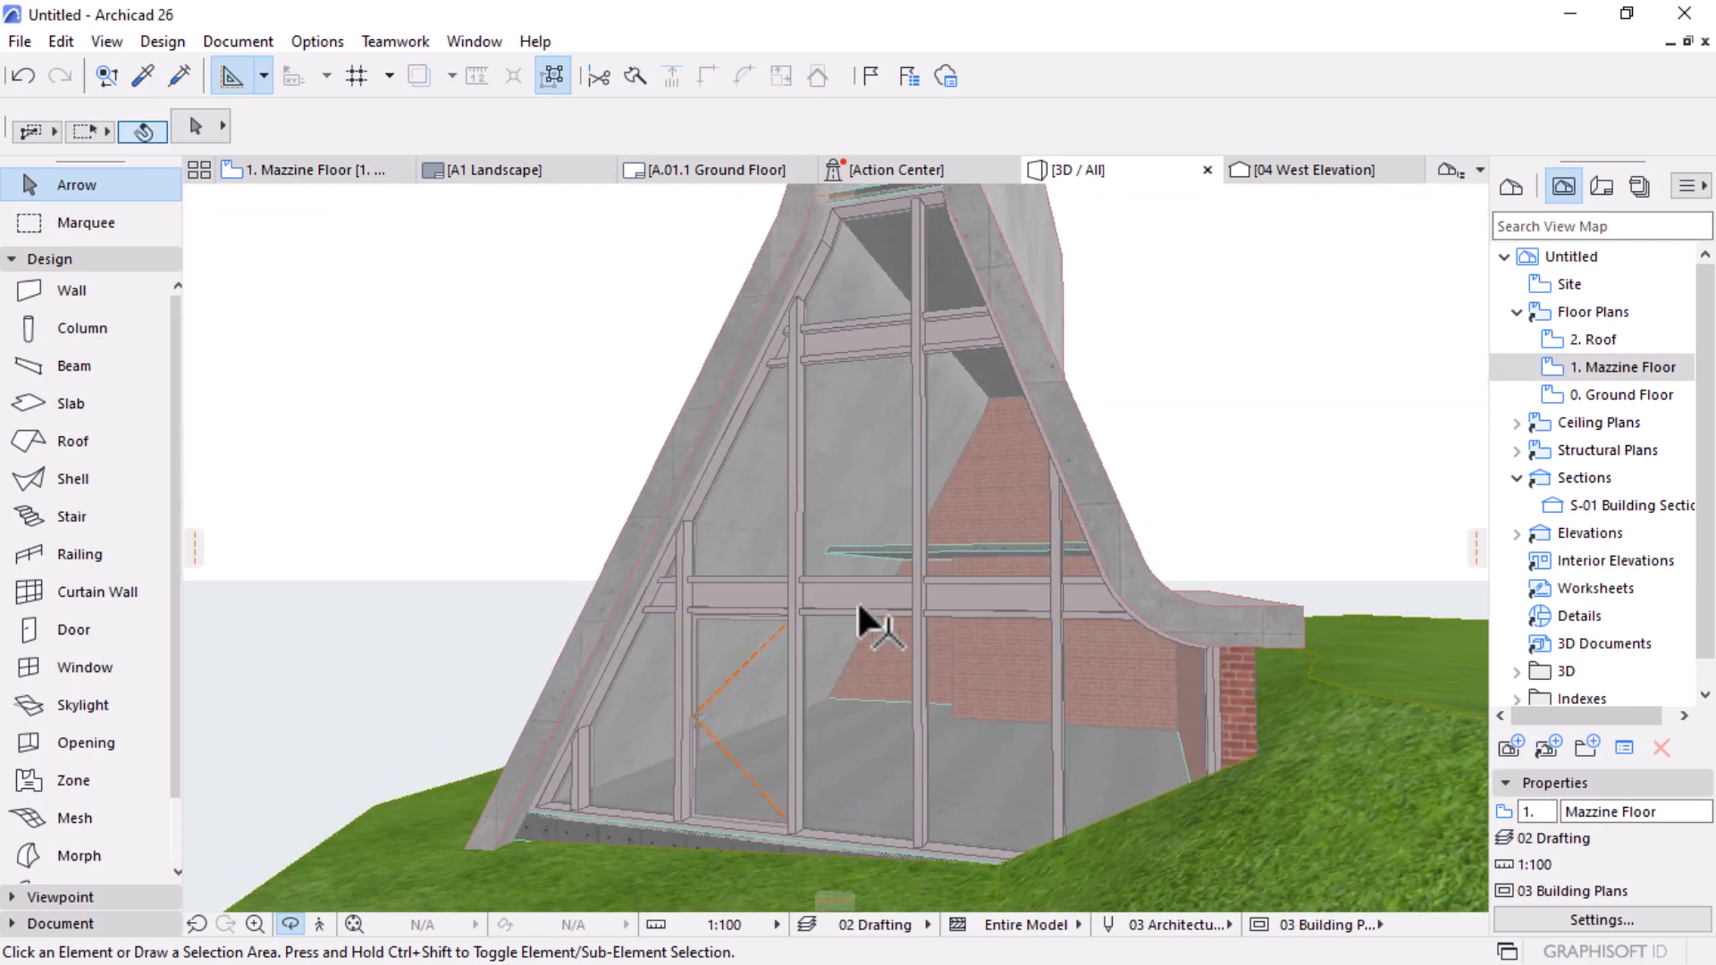
drag(860, 608, 910, 490)
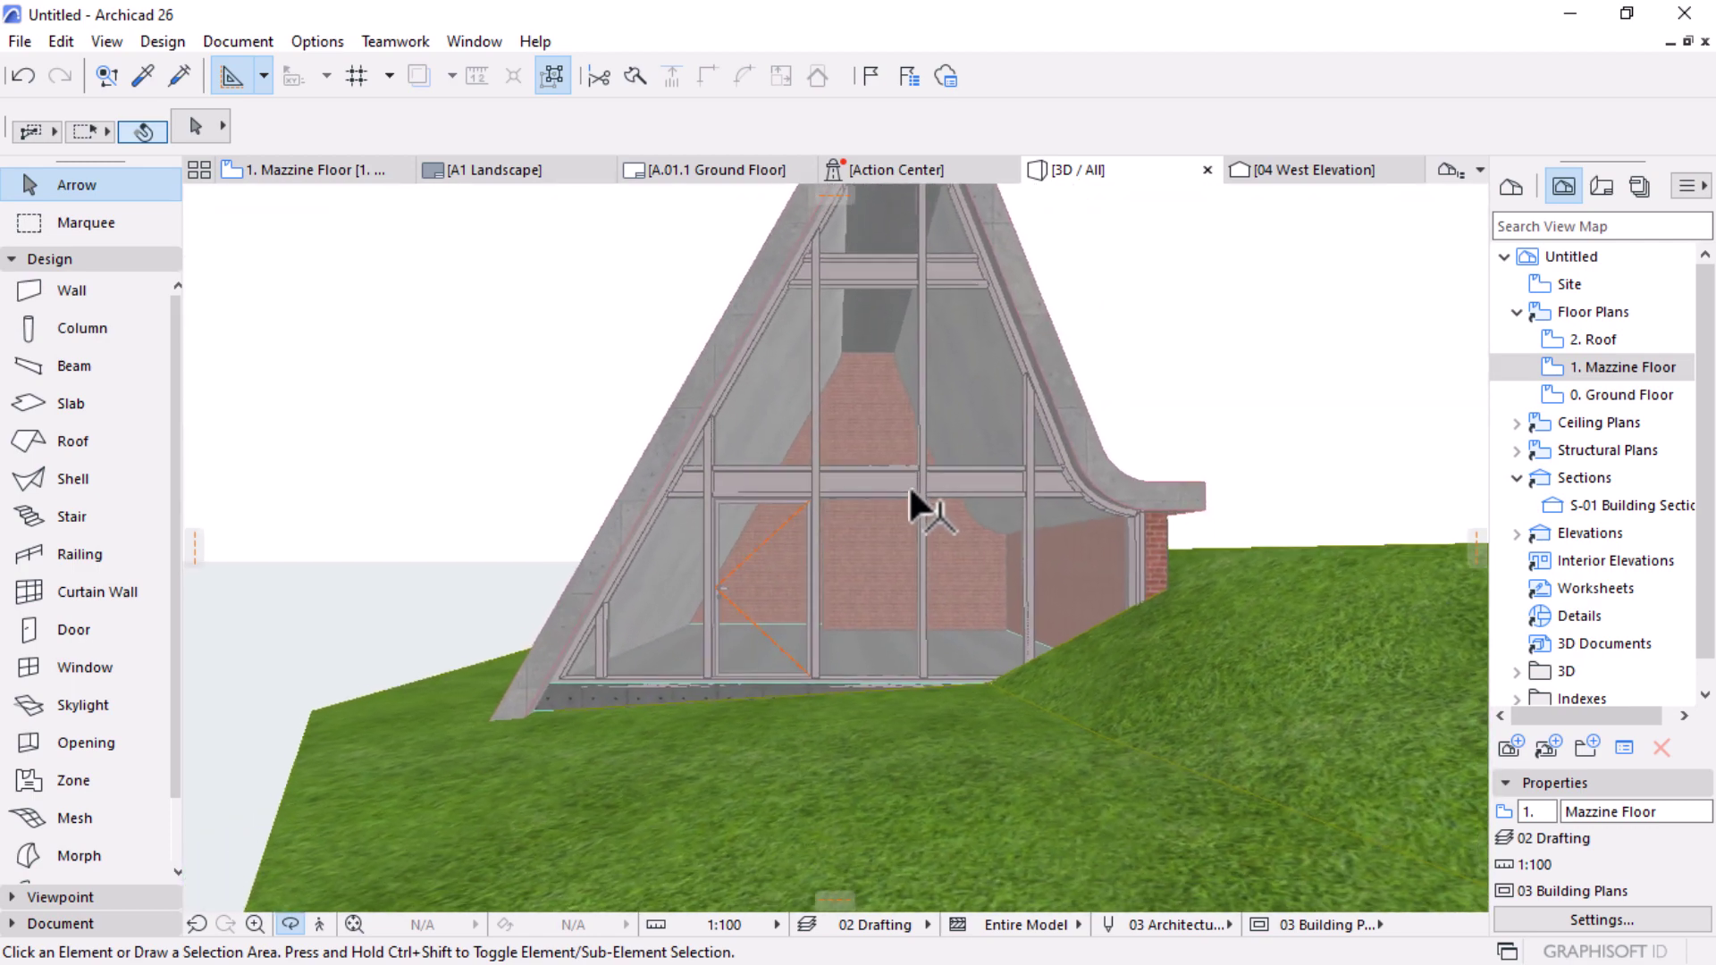
scroll(850, 432, up, 5)
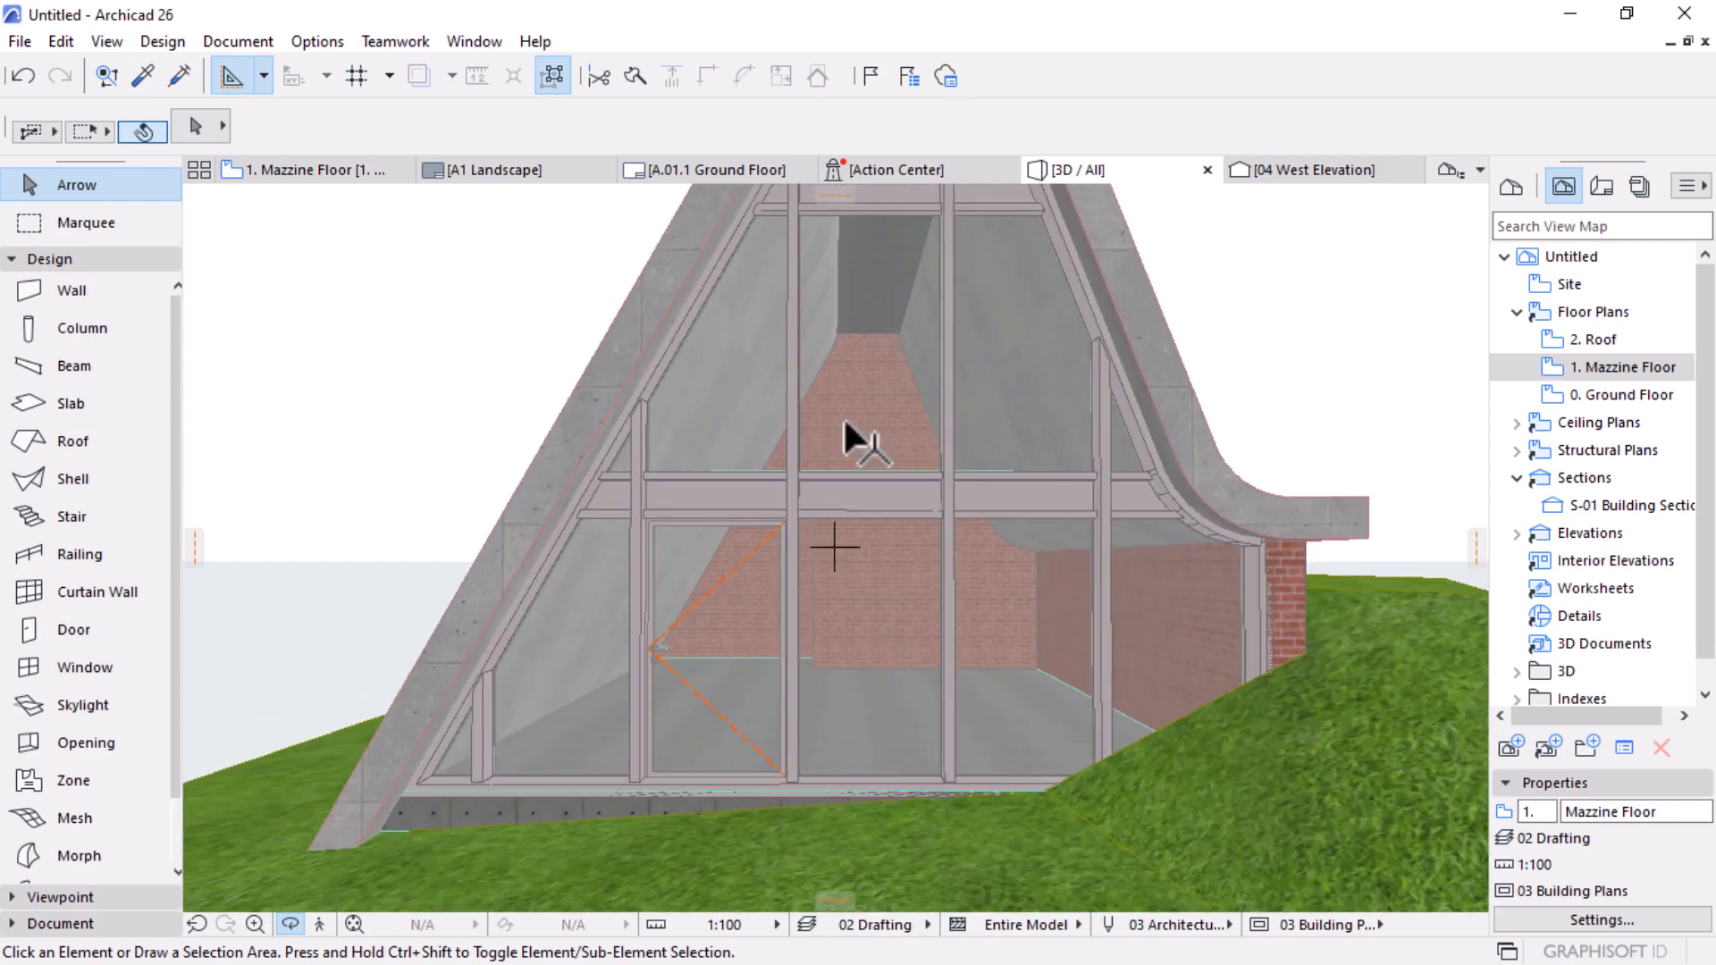
scroll(888, 586, down, 8)
drag(866, 587, 824, 542)
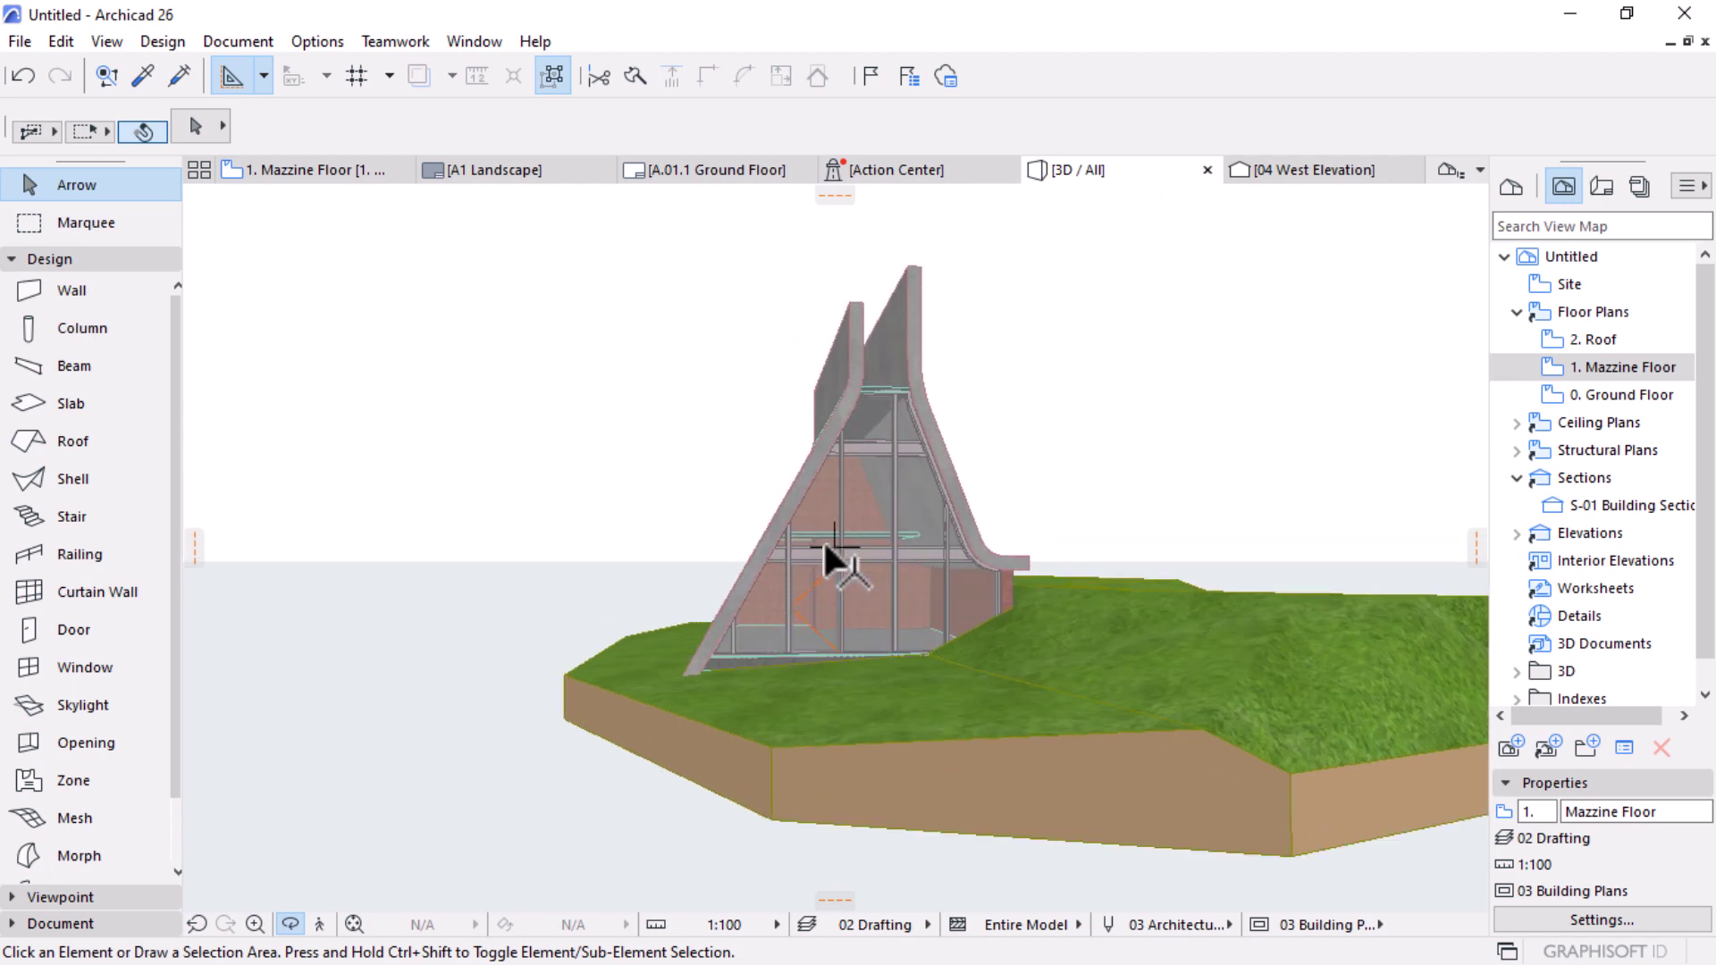
scroll(919, 534, up, 5)
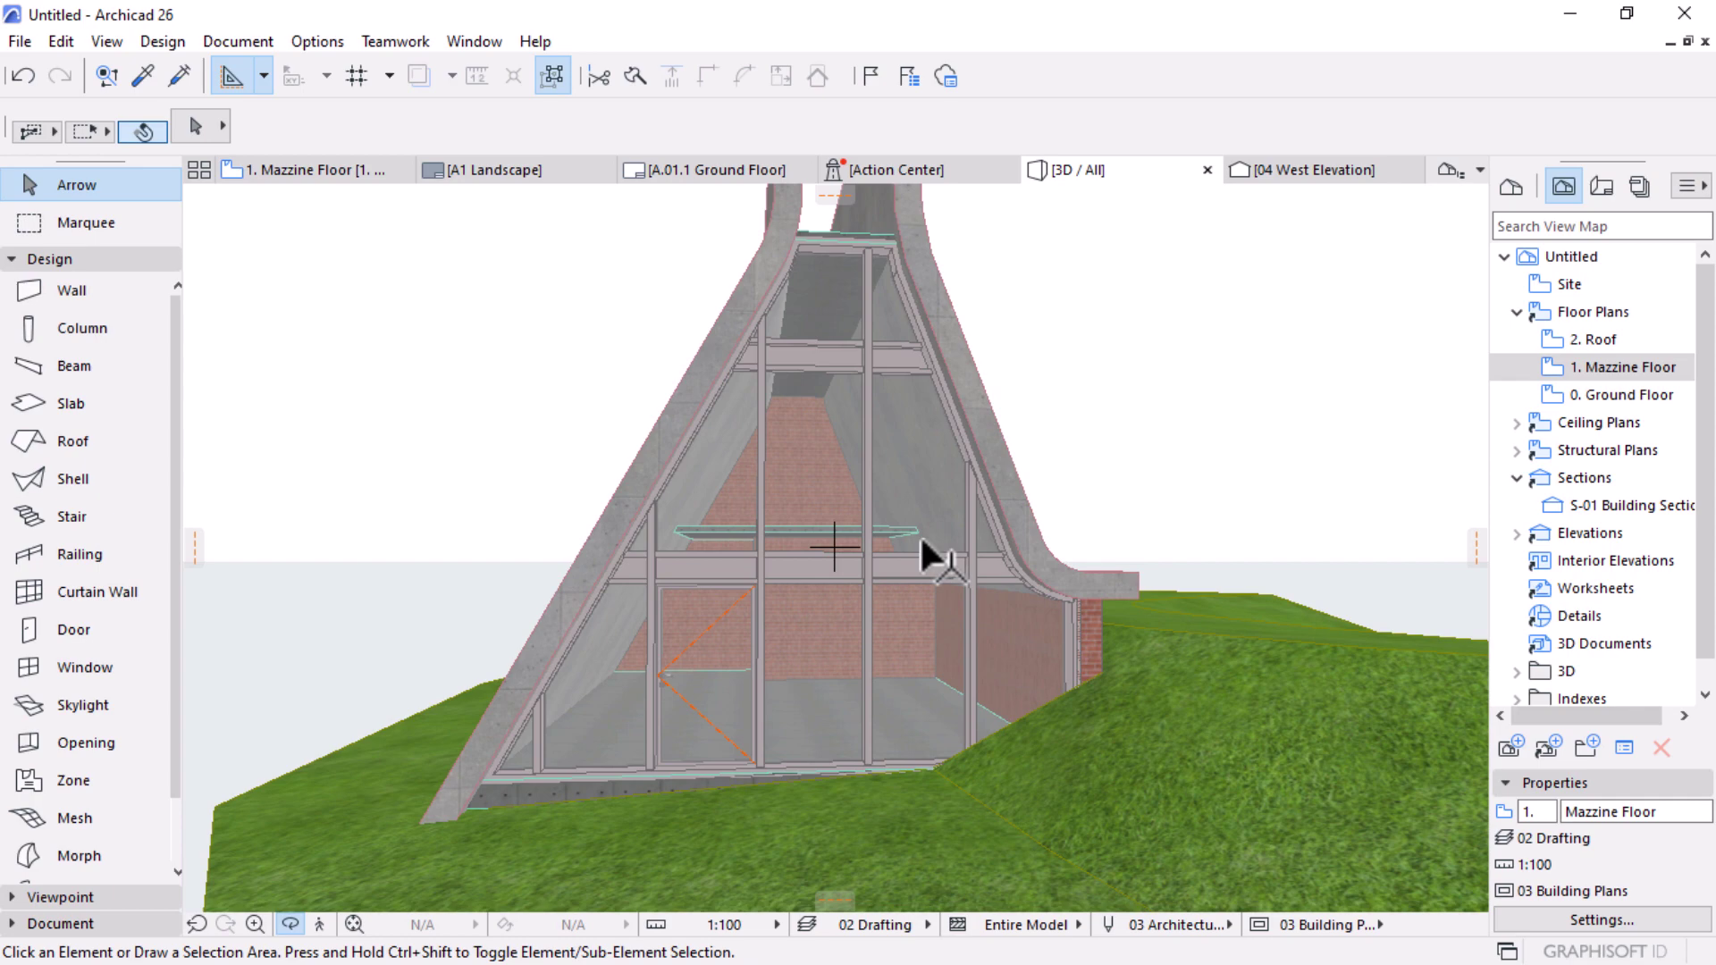
scroll(974, 724, down, 2)
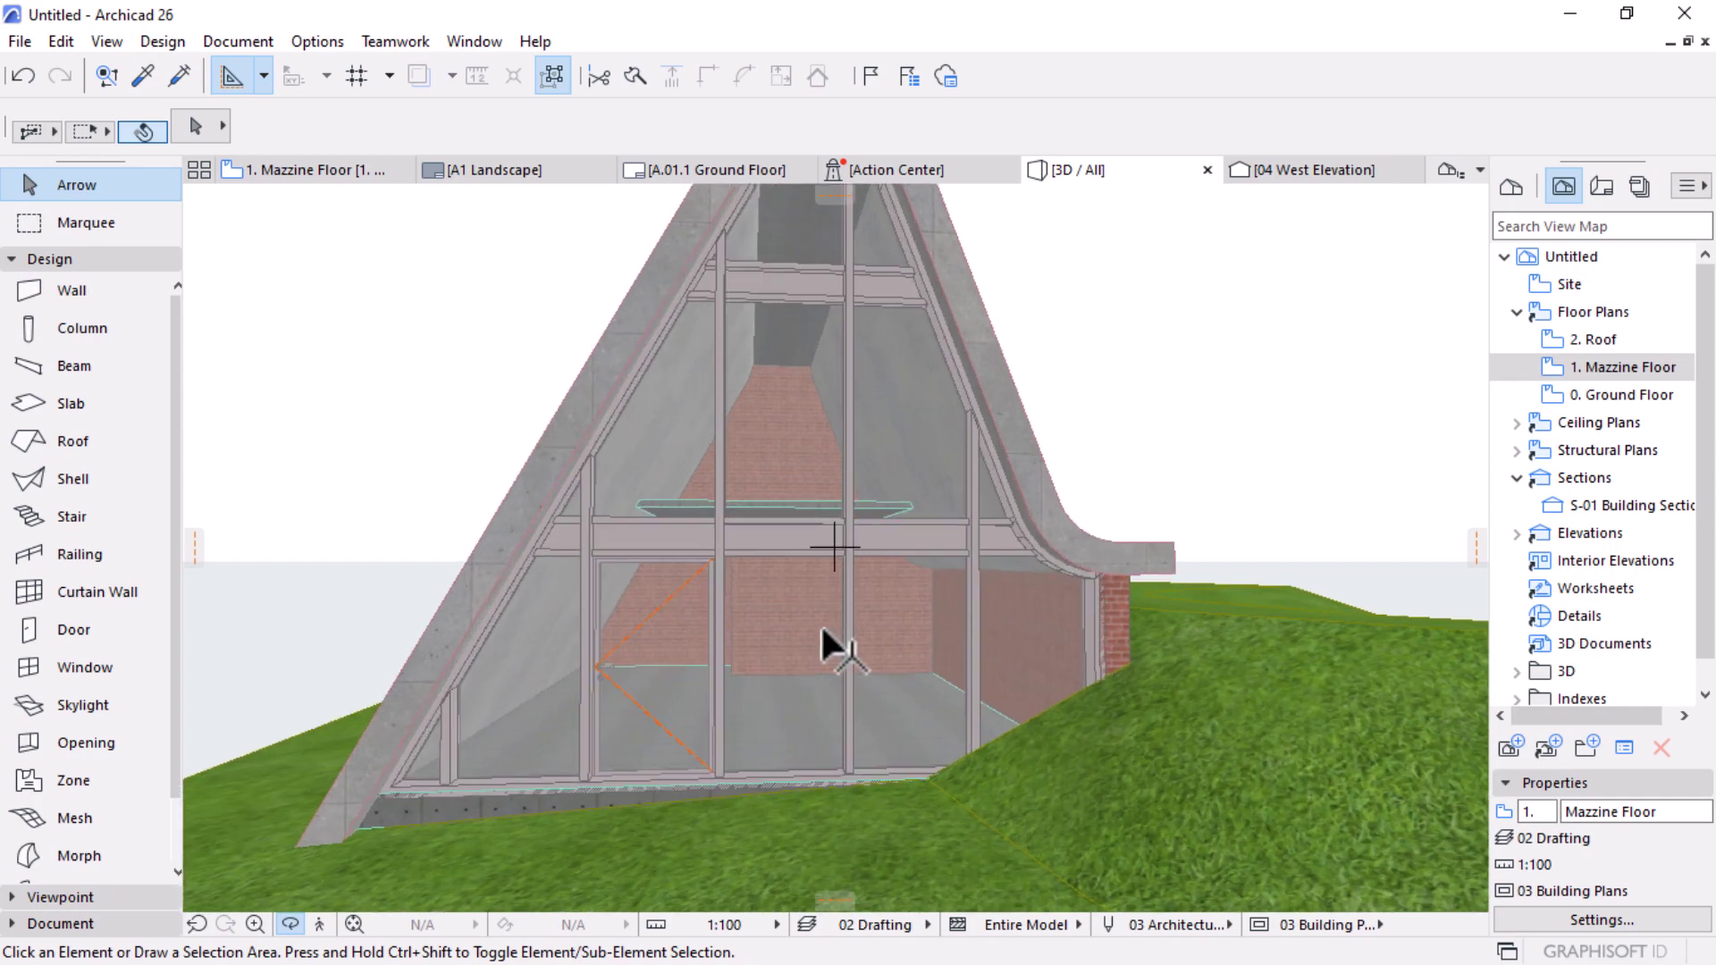
scroll(976, 706, down, 1)
Step: Select both concrete roof shells and override their inner surface with Paint - Glossy White in the shell settings
shift+middle_drag(976, 685, 939, 254)
click(939, 254)
shift+click(852, 261)
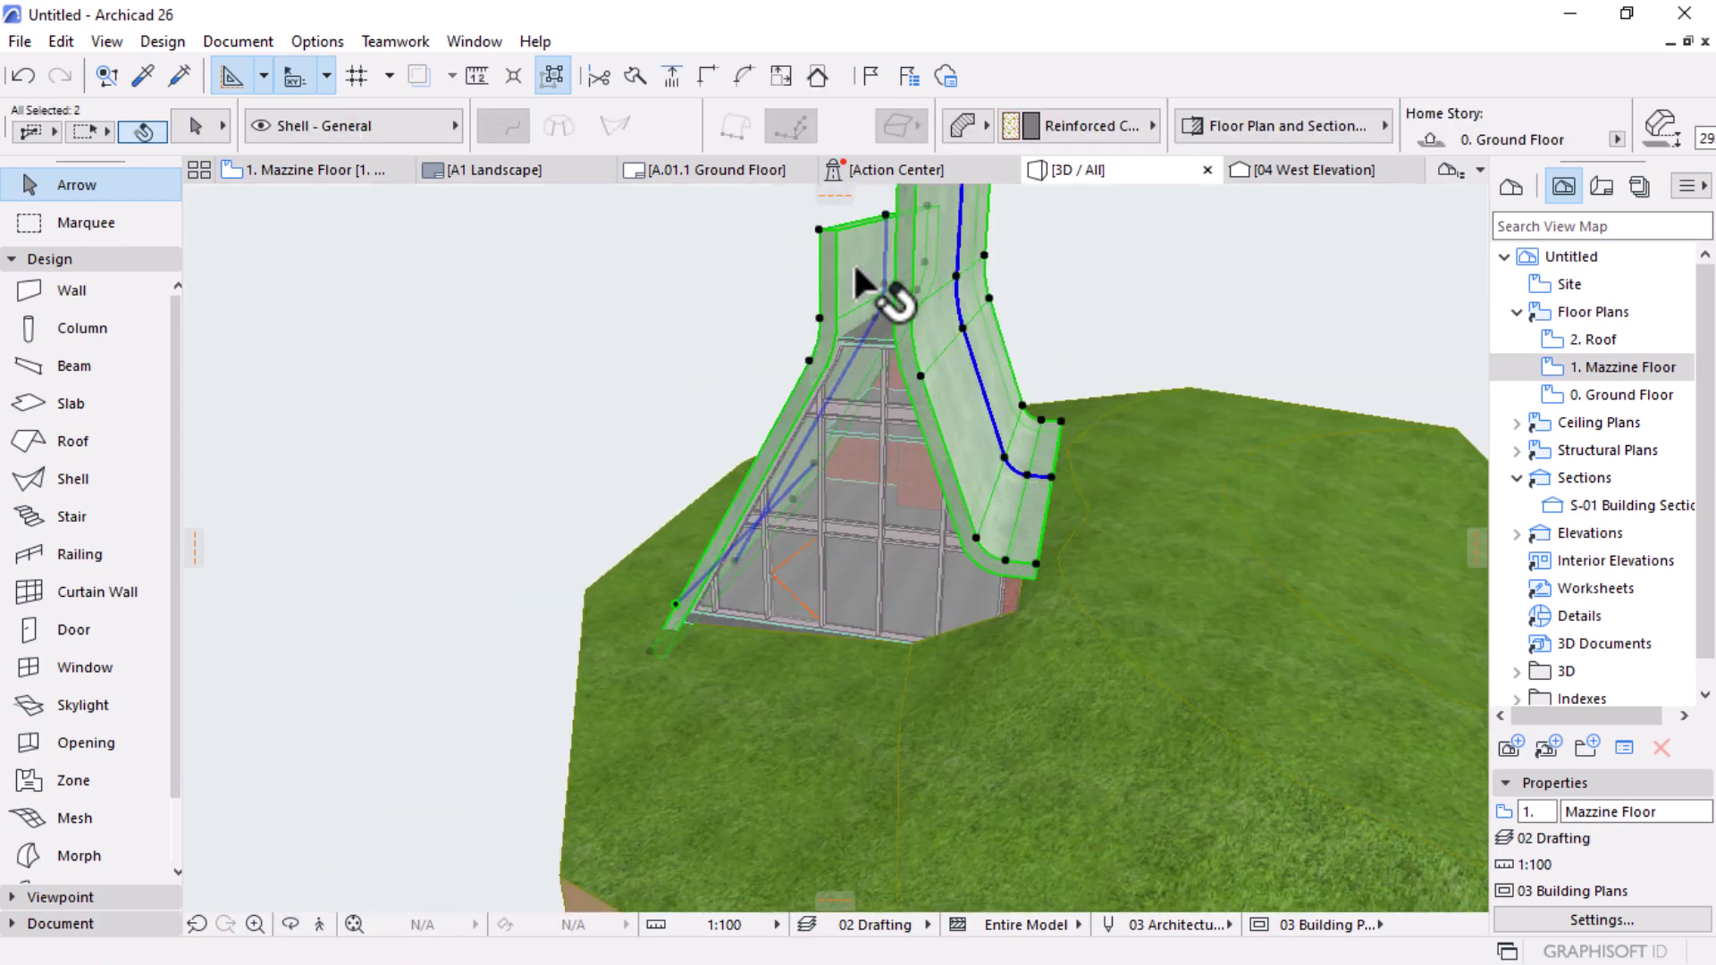
scroll(920, 270, up, 3)
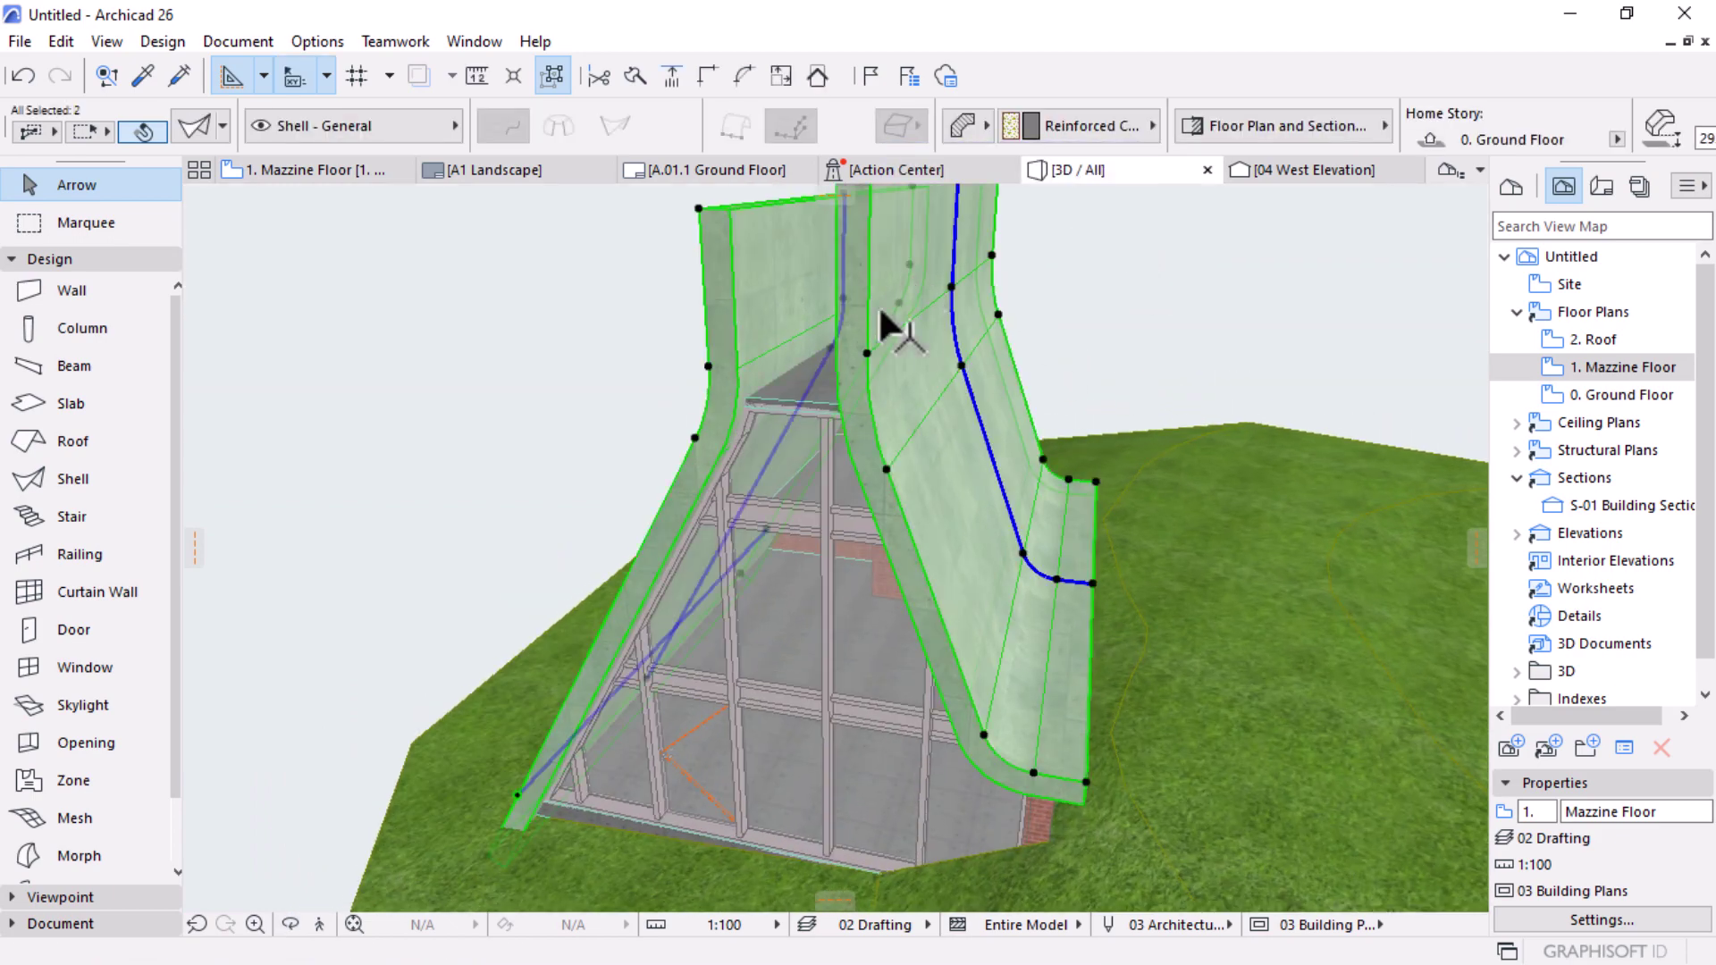
click(196, 125)
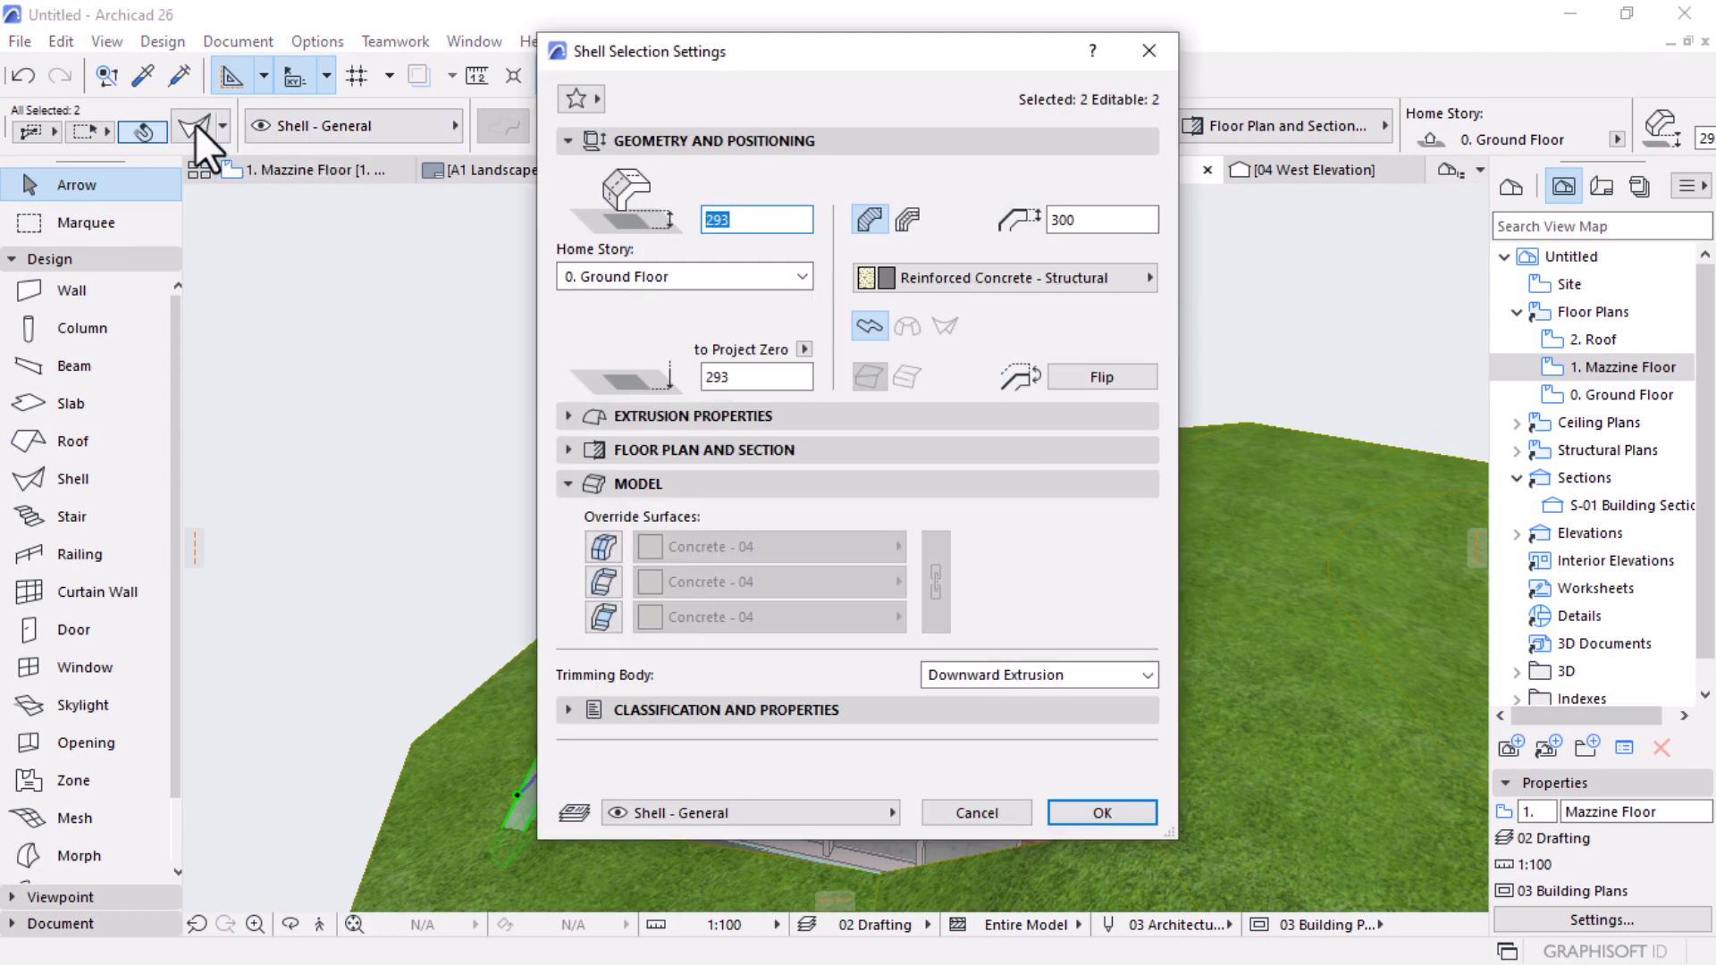
click(603, 618)
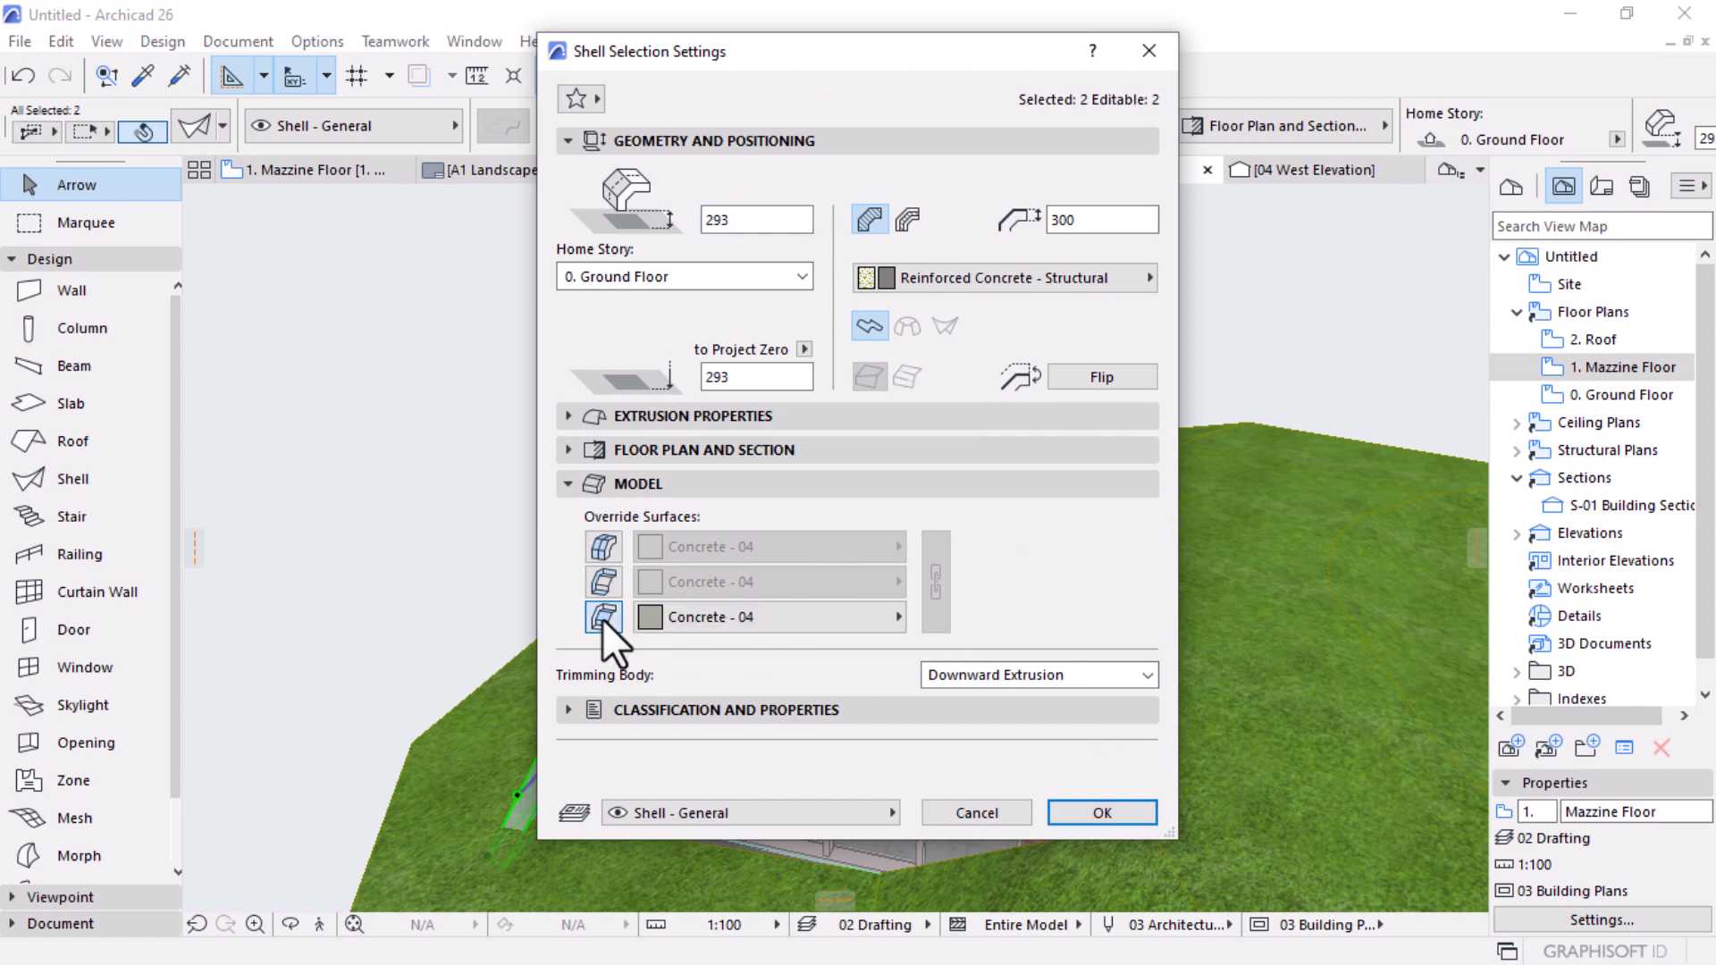
click(722, 615)
text(paint)
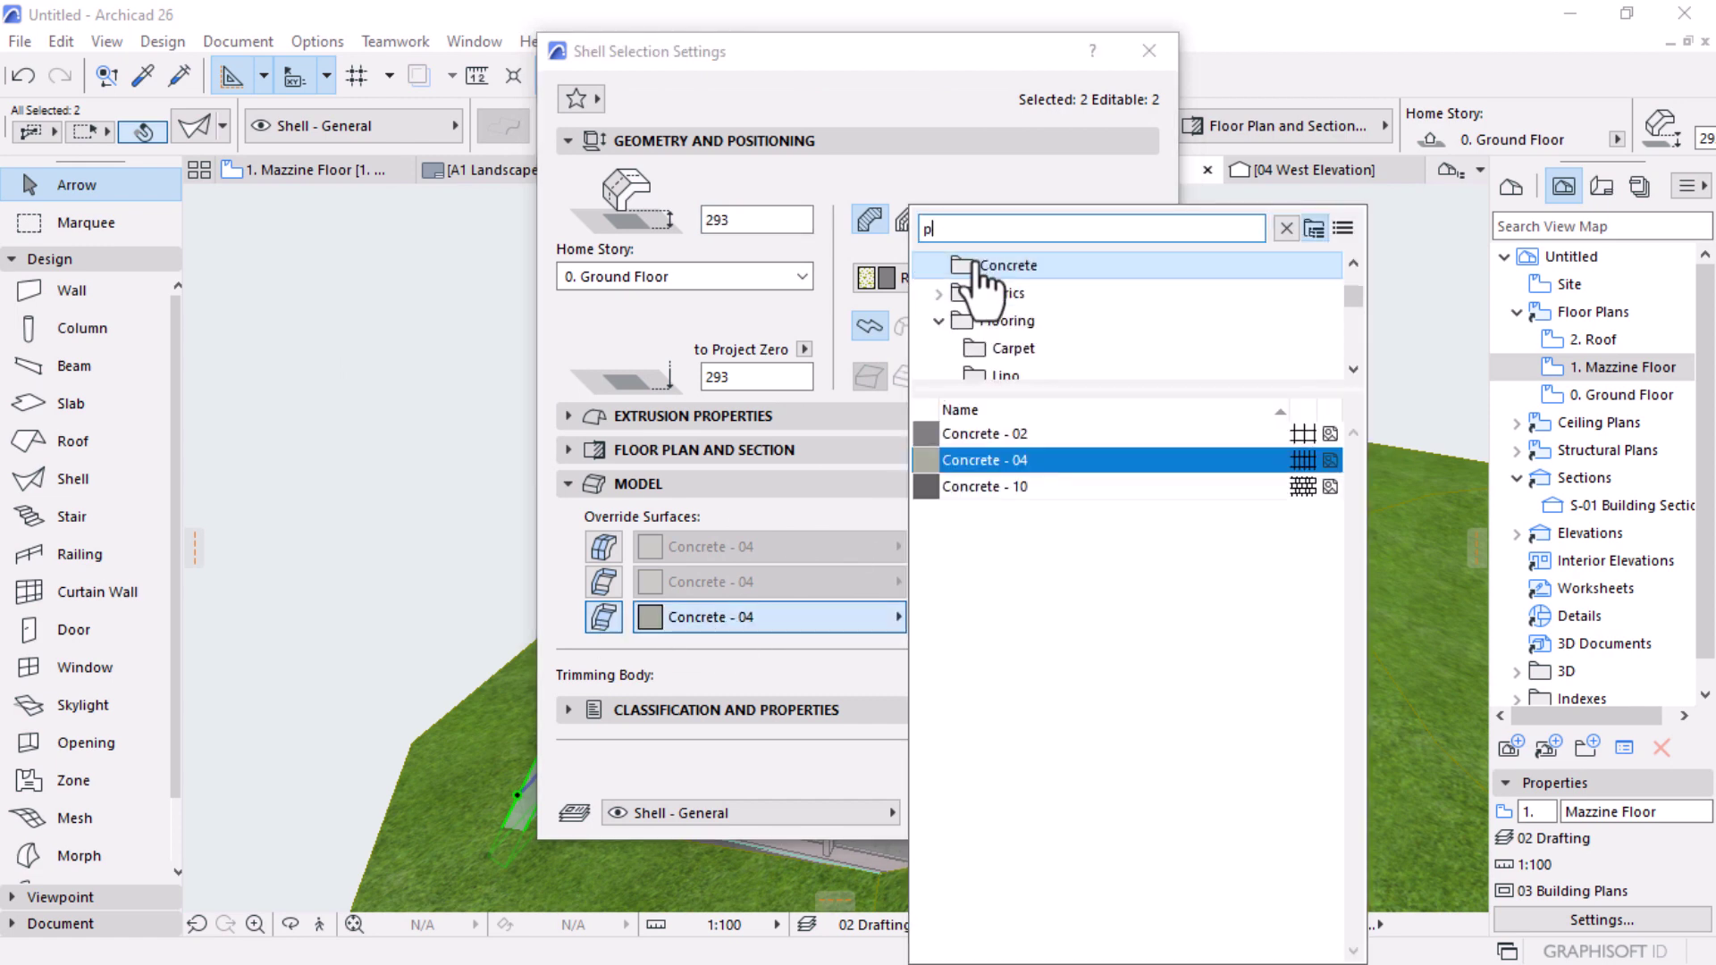
click(1010, 552)
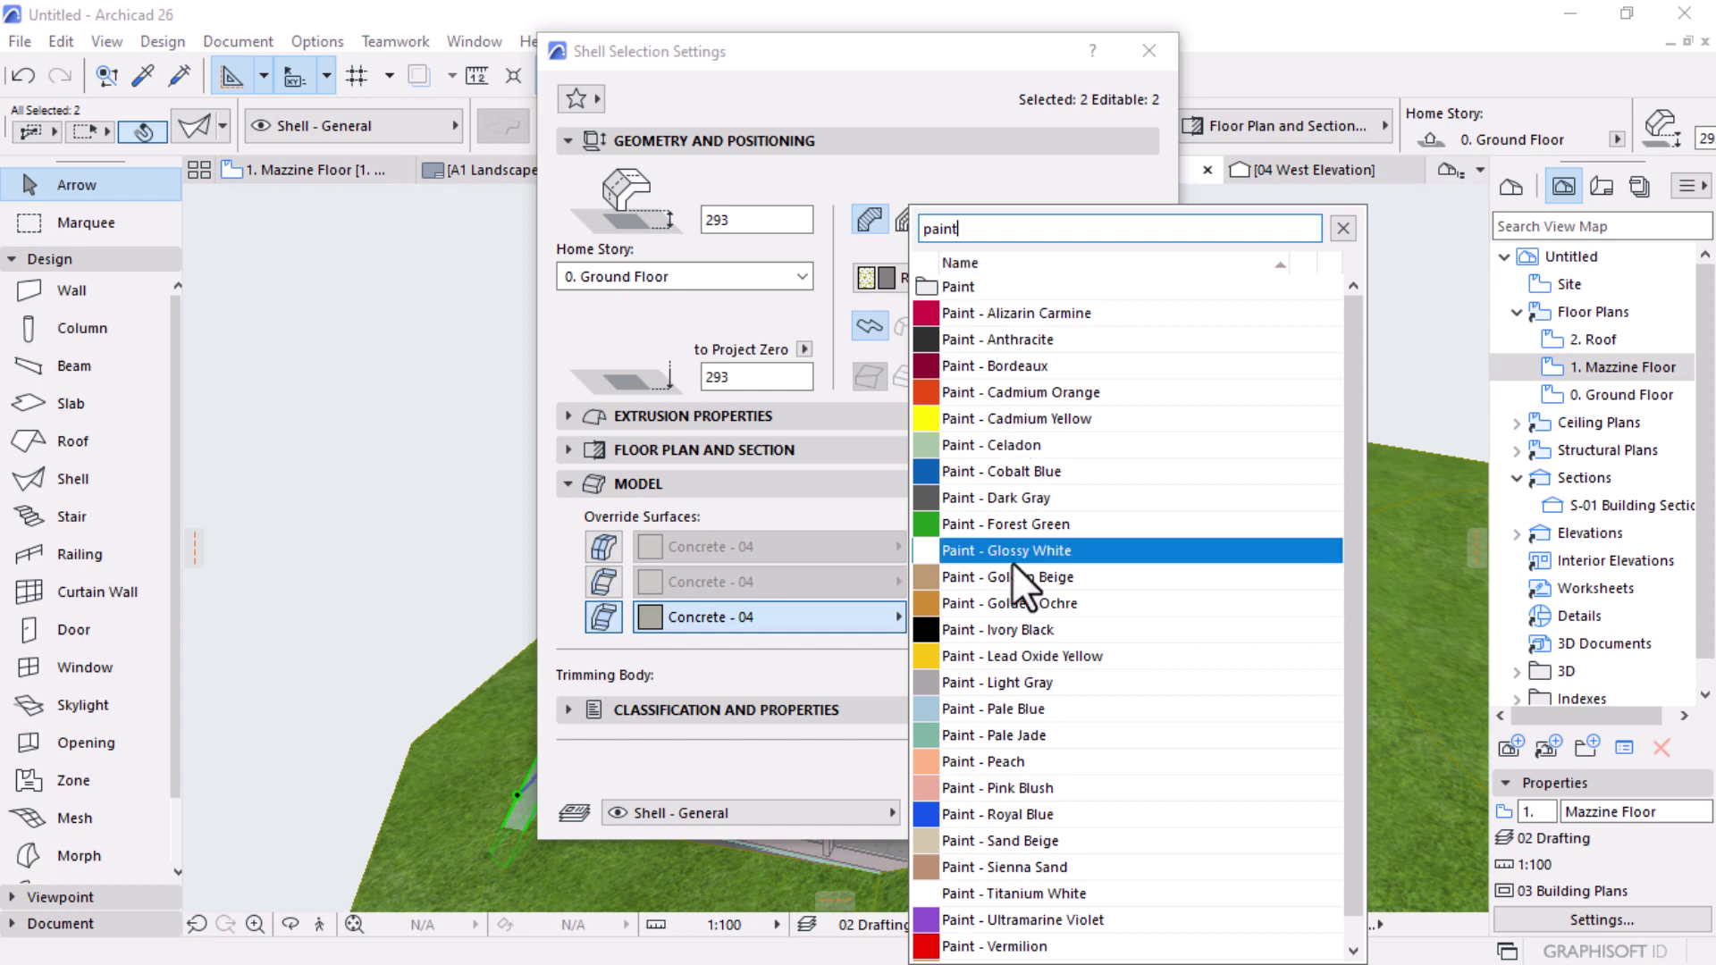
Step: Override the outer surface of both shells with Roof - Corrugated Sheet Matte and apply the settings
click(593, 544)
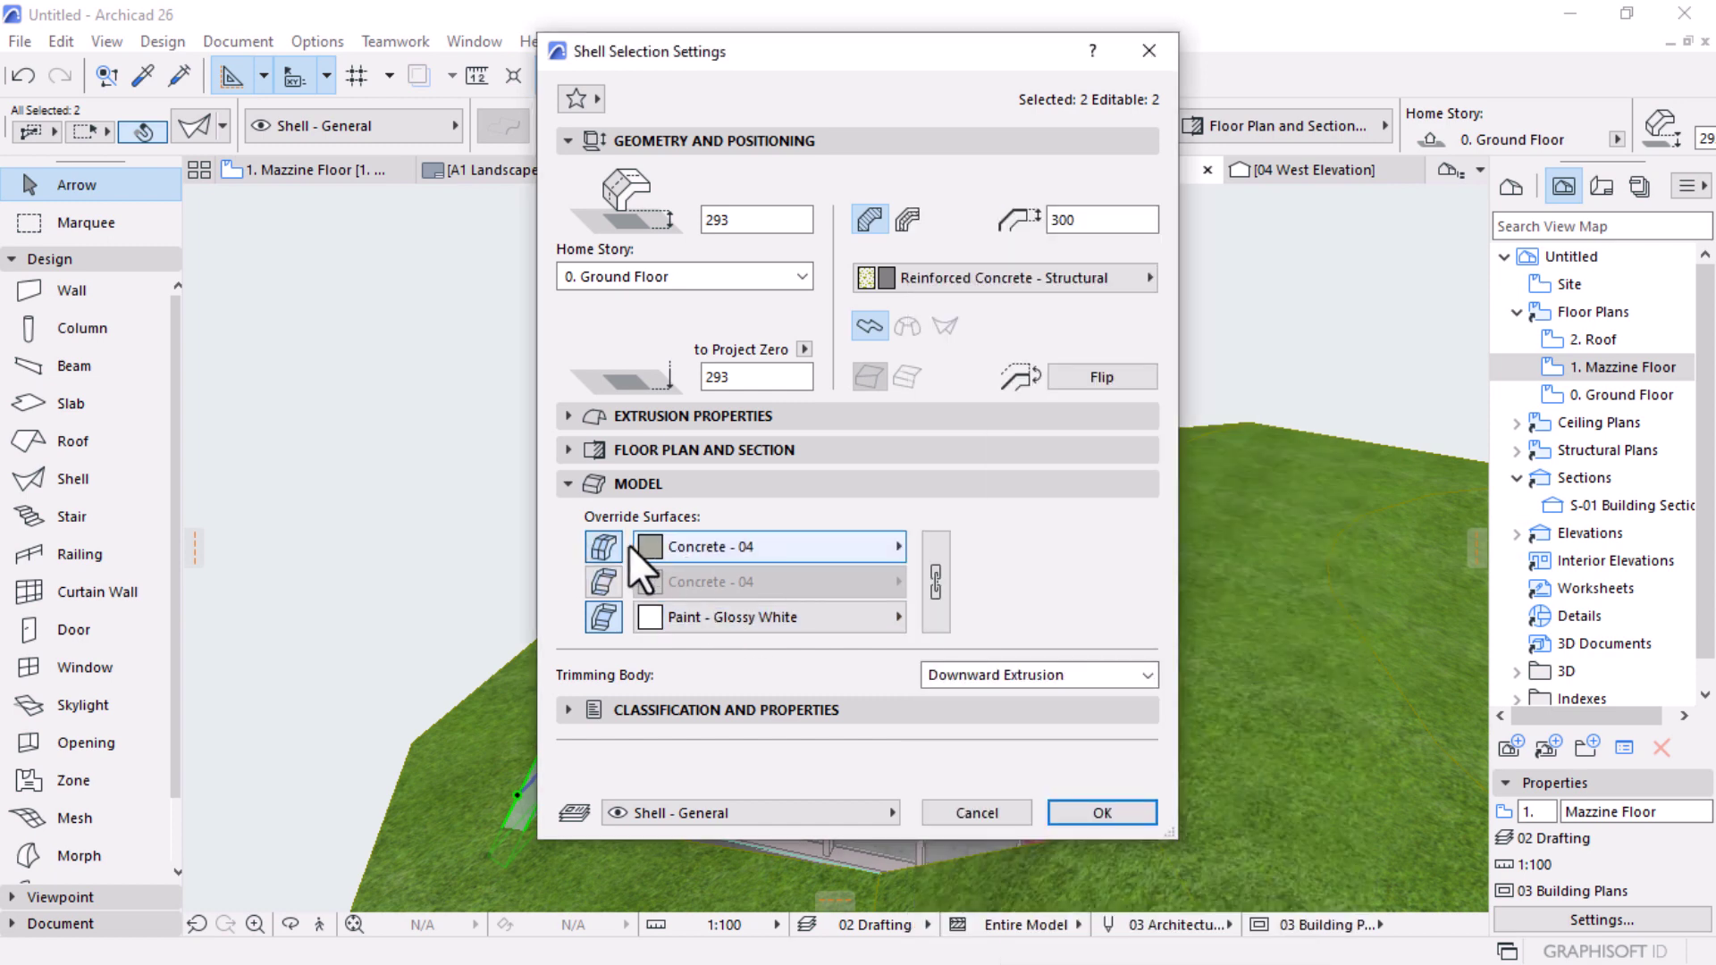
click(706, 550)
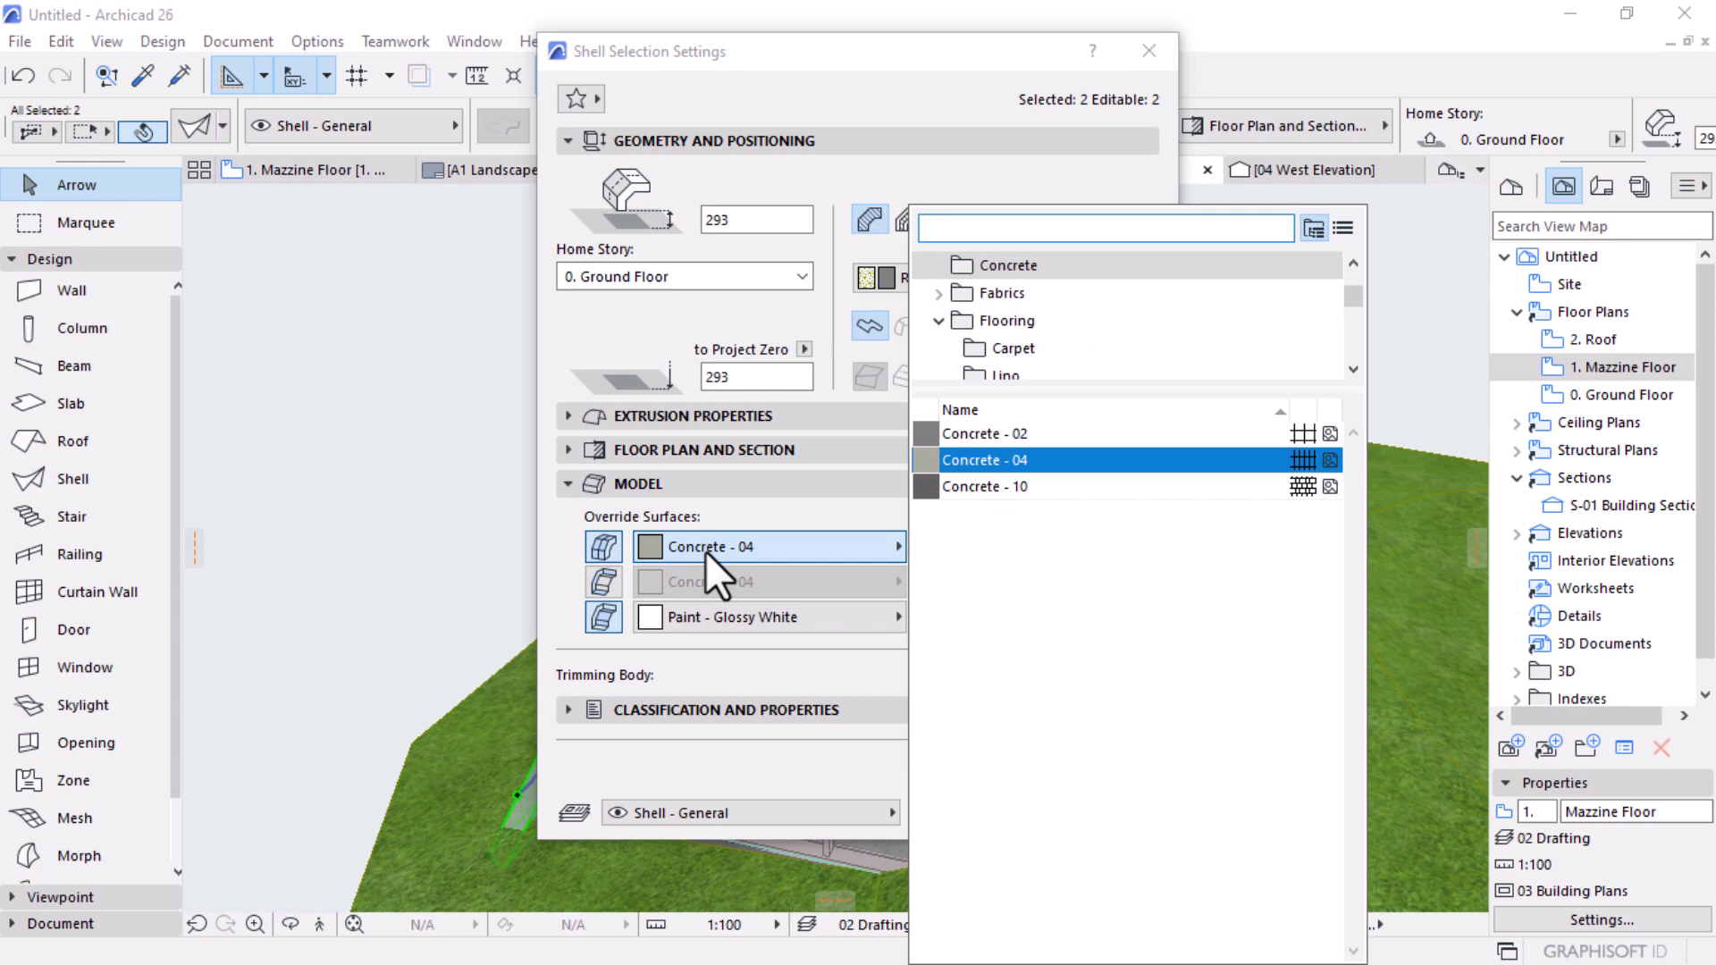
text(e)
key(BackSpace)
text(roo)
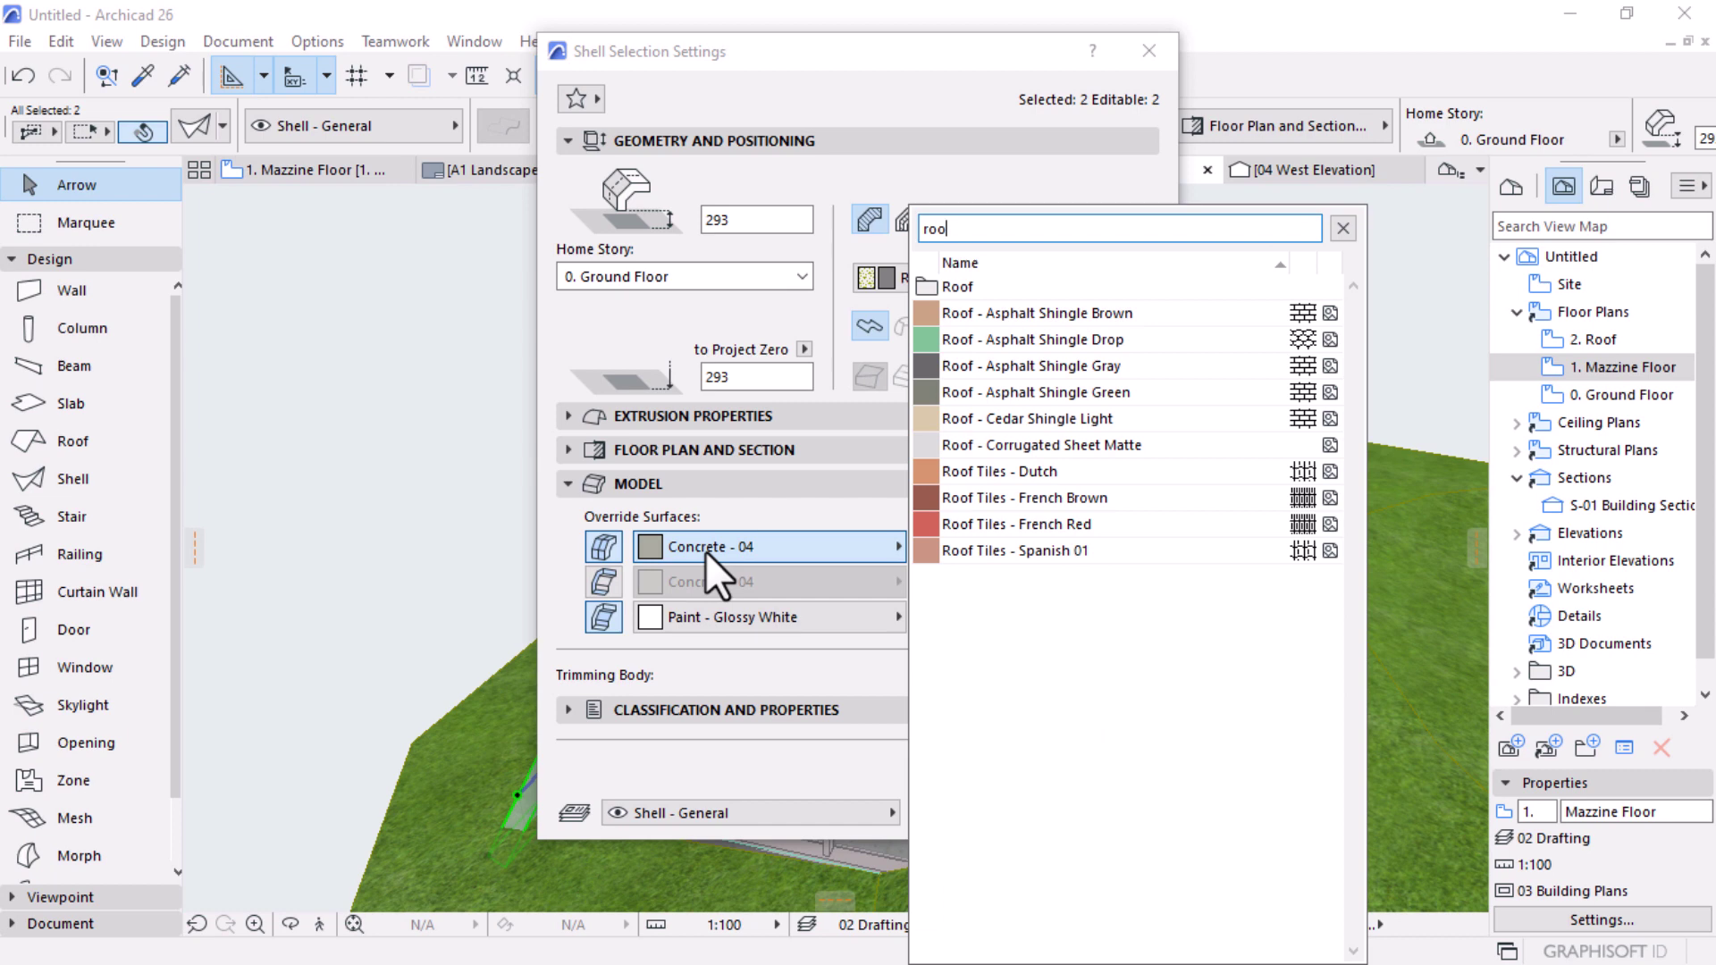
text(f)
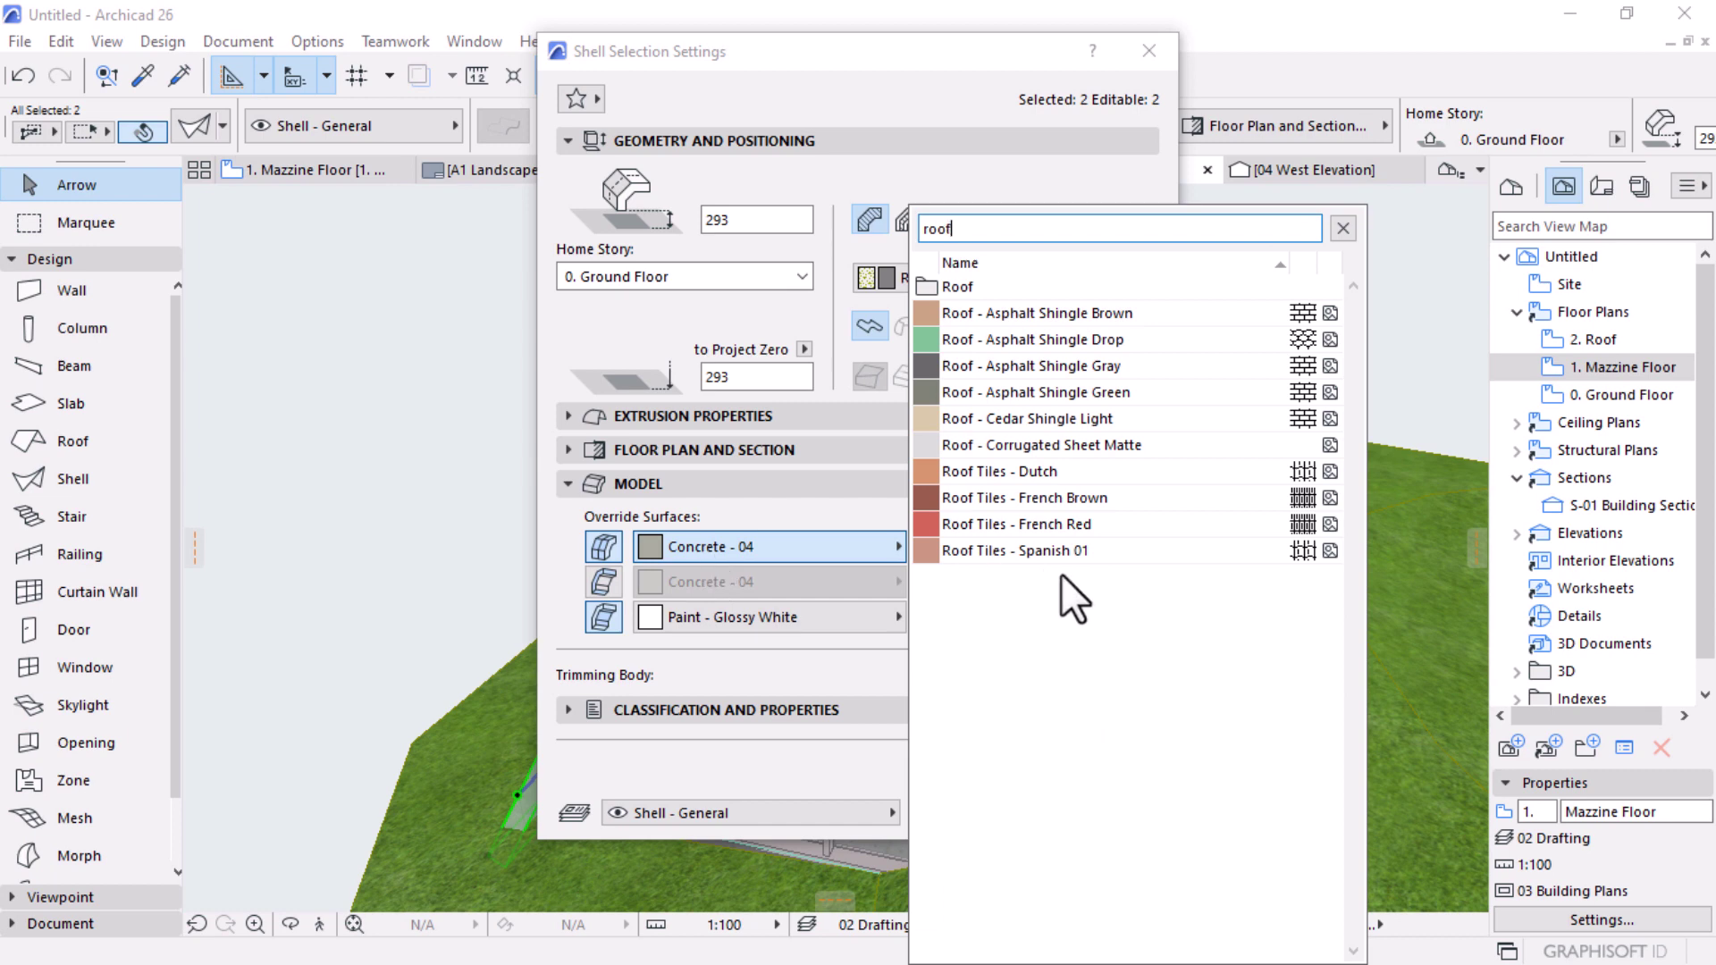
click(1026, 443)
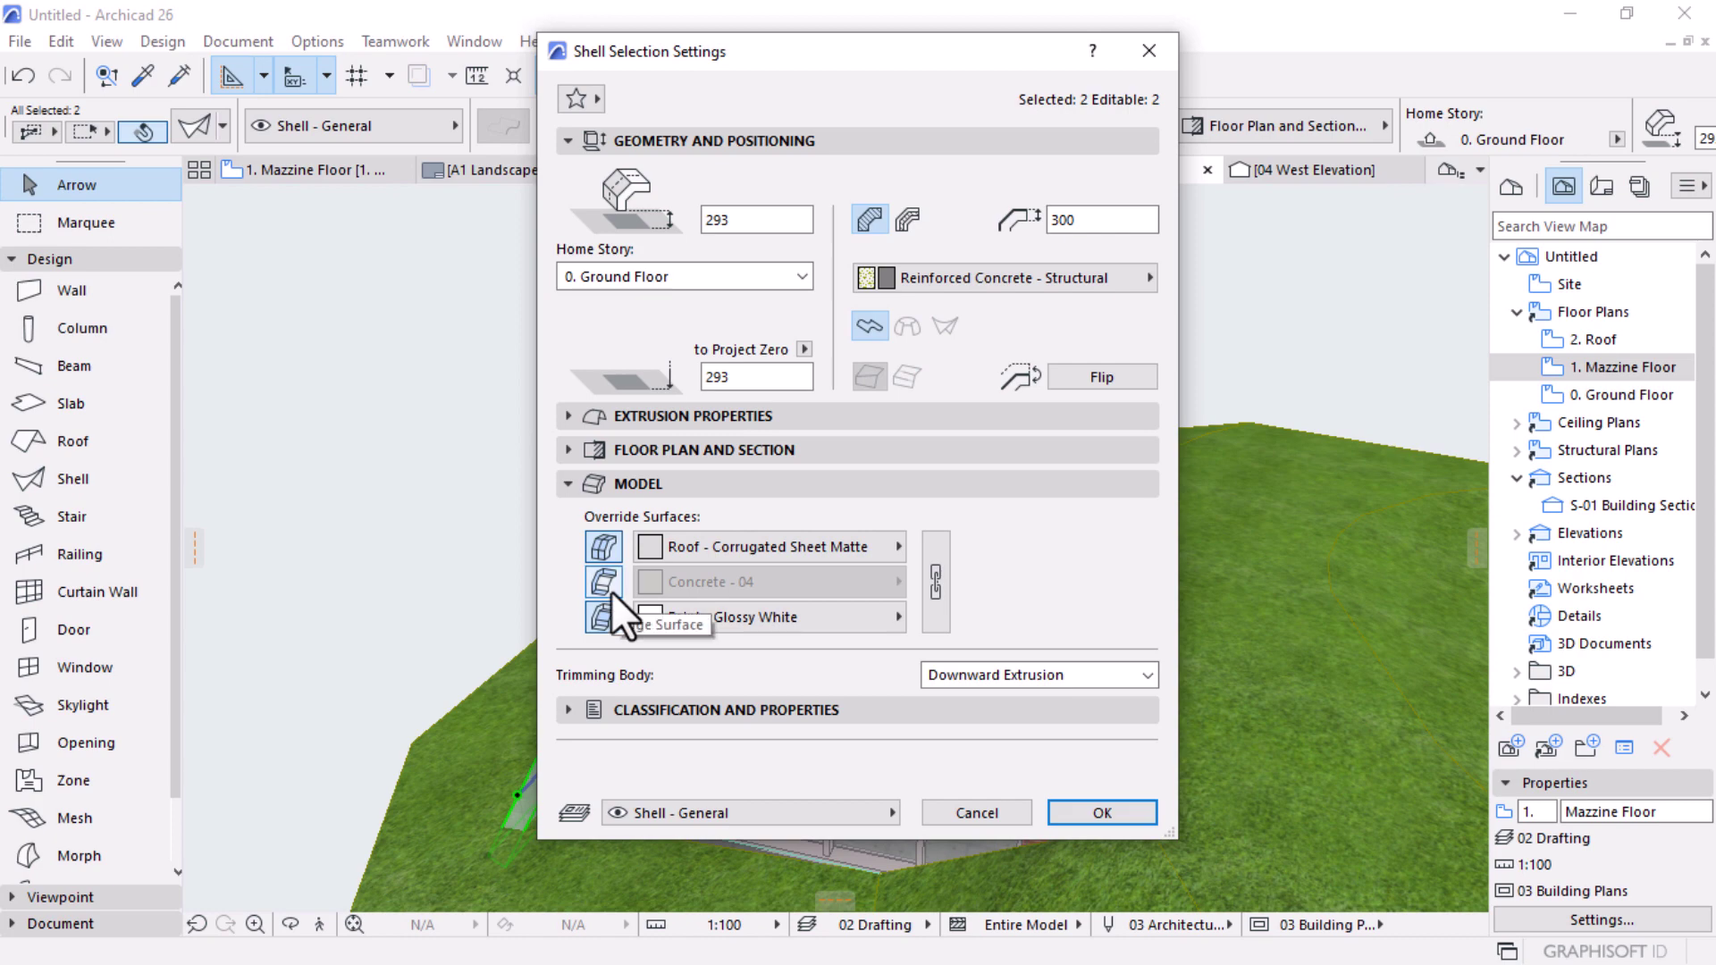
click(1085, 803)
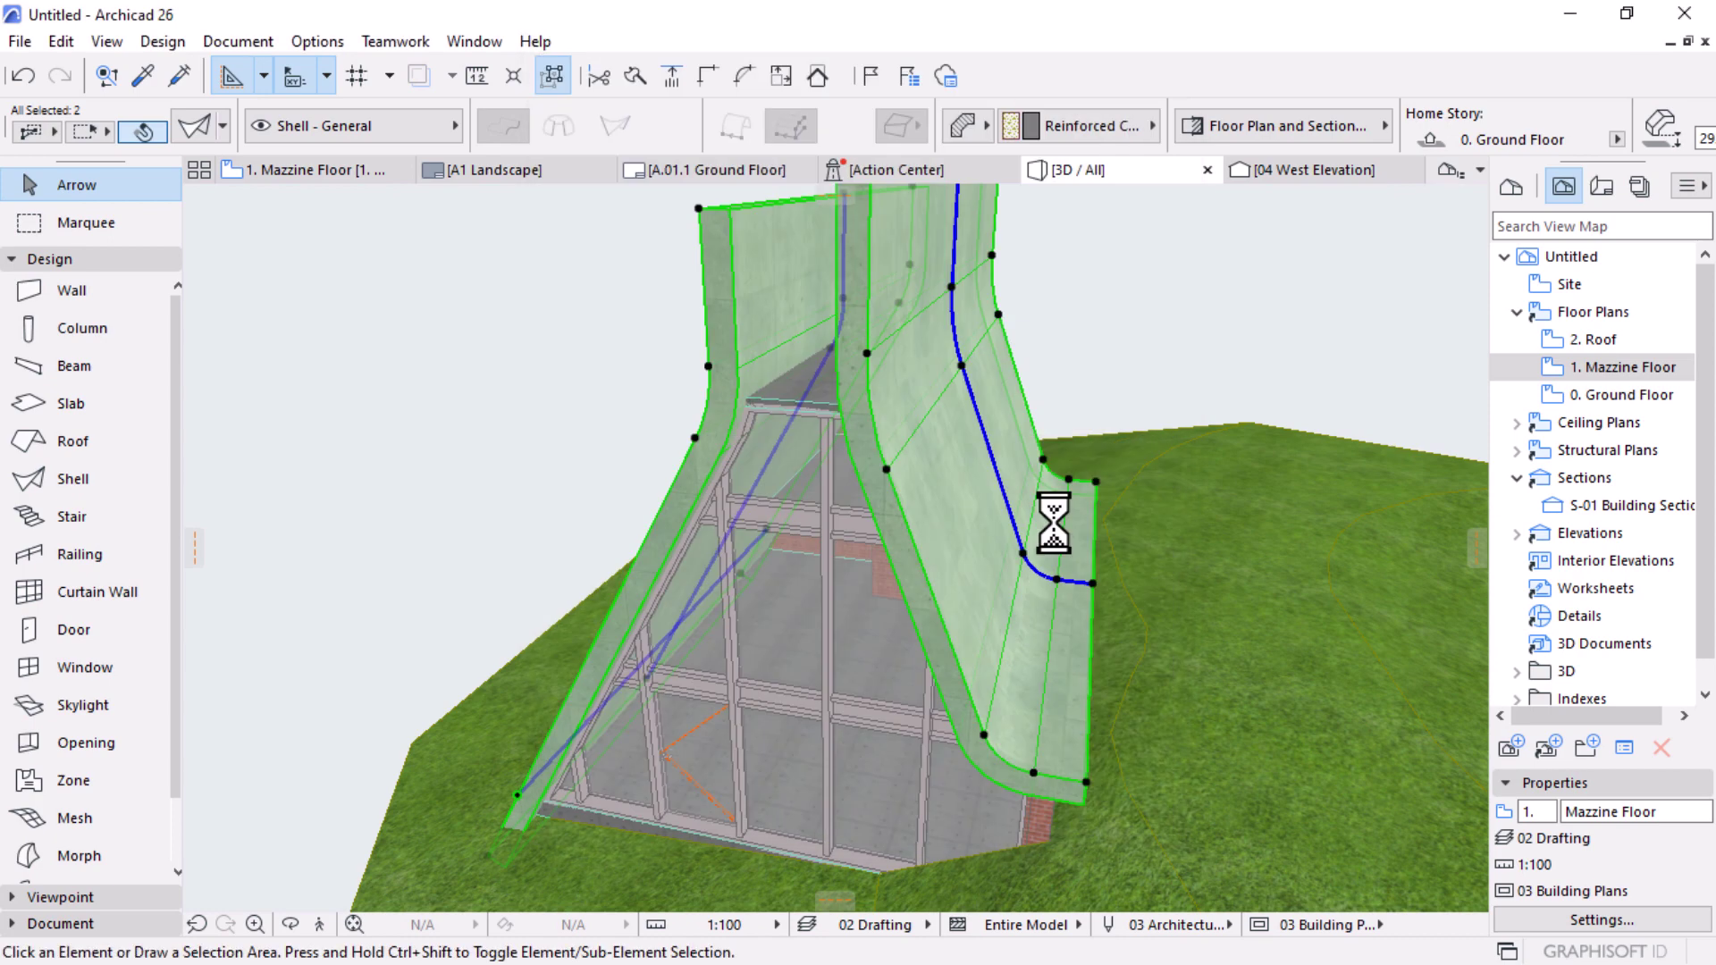
Step: Reapply Reinforced Concrete - Structural as the building material of the two selected shells
key(o)
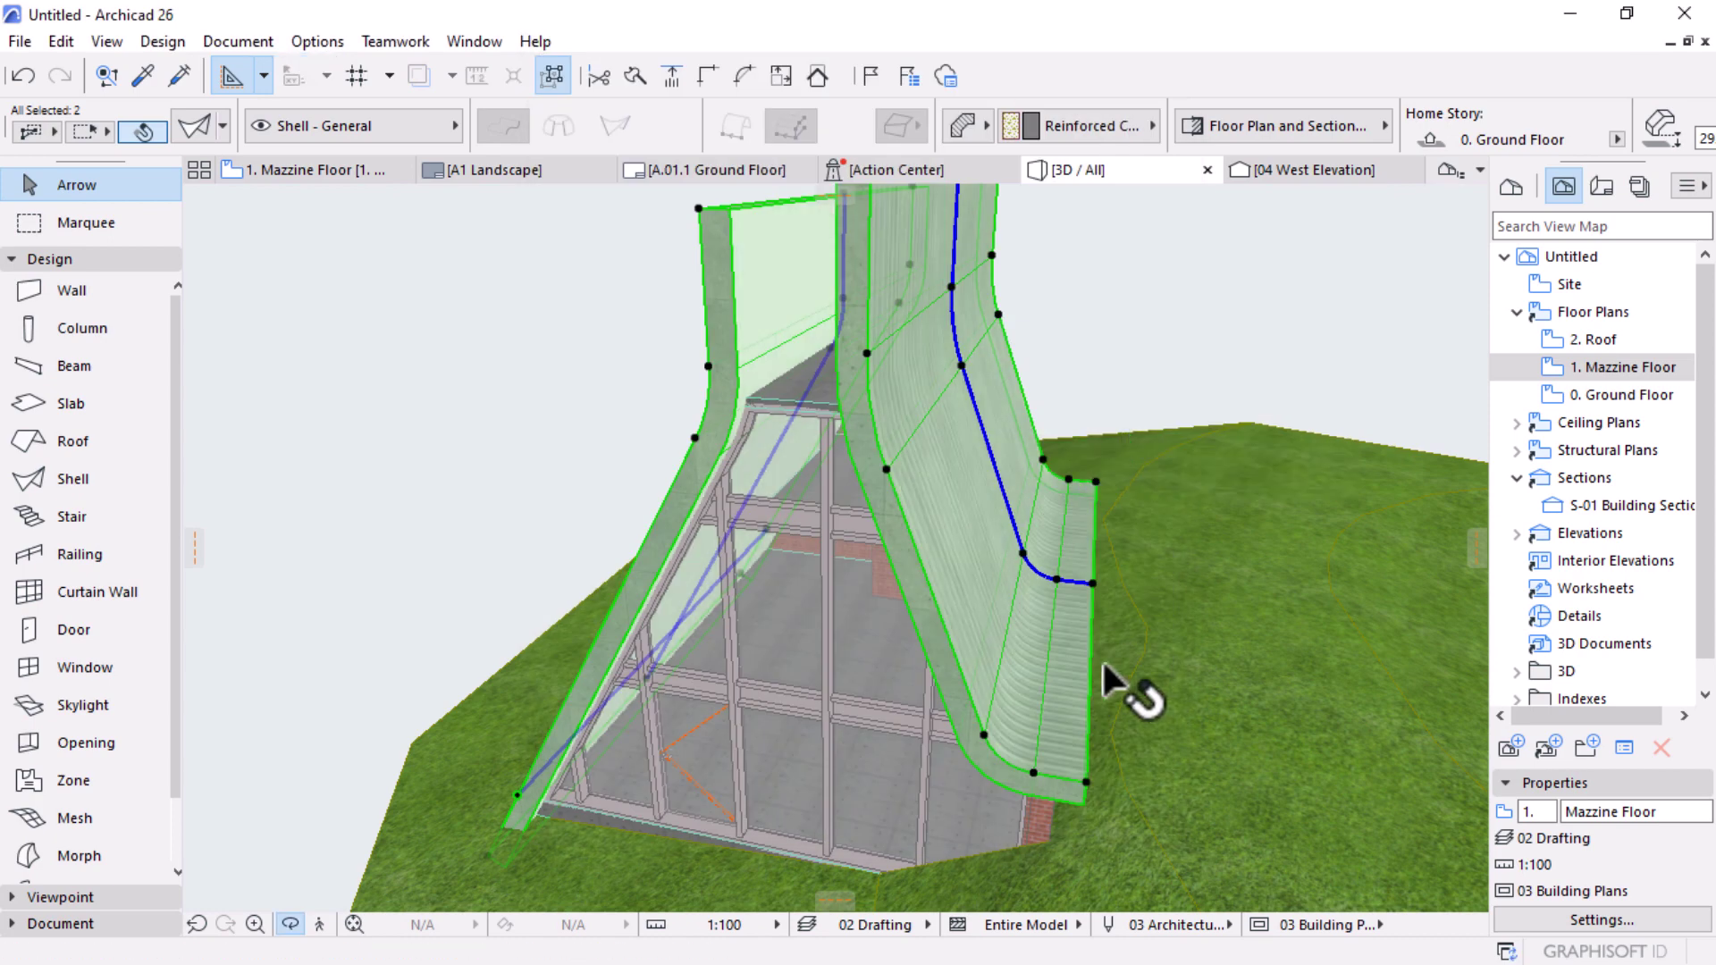
drag(1111, 682, 700, 727)
key(Escape)
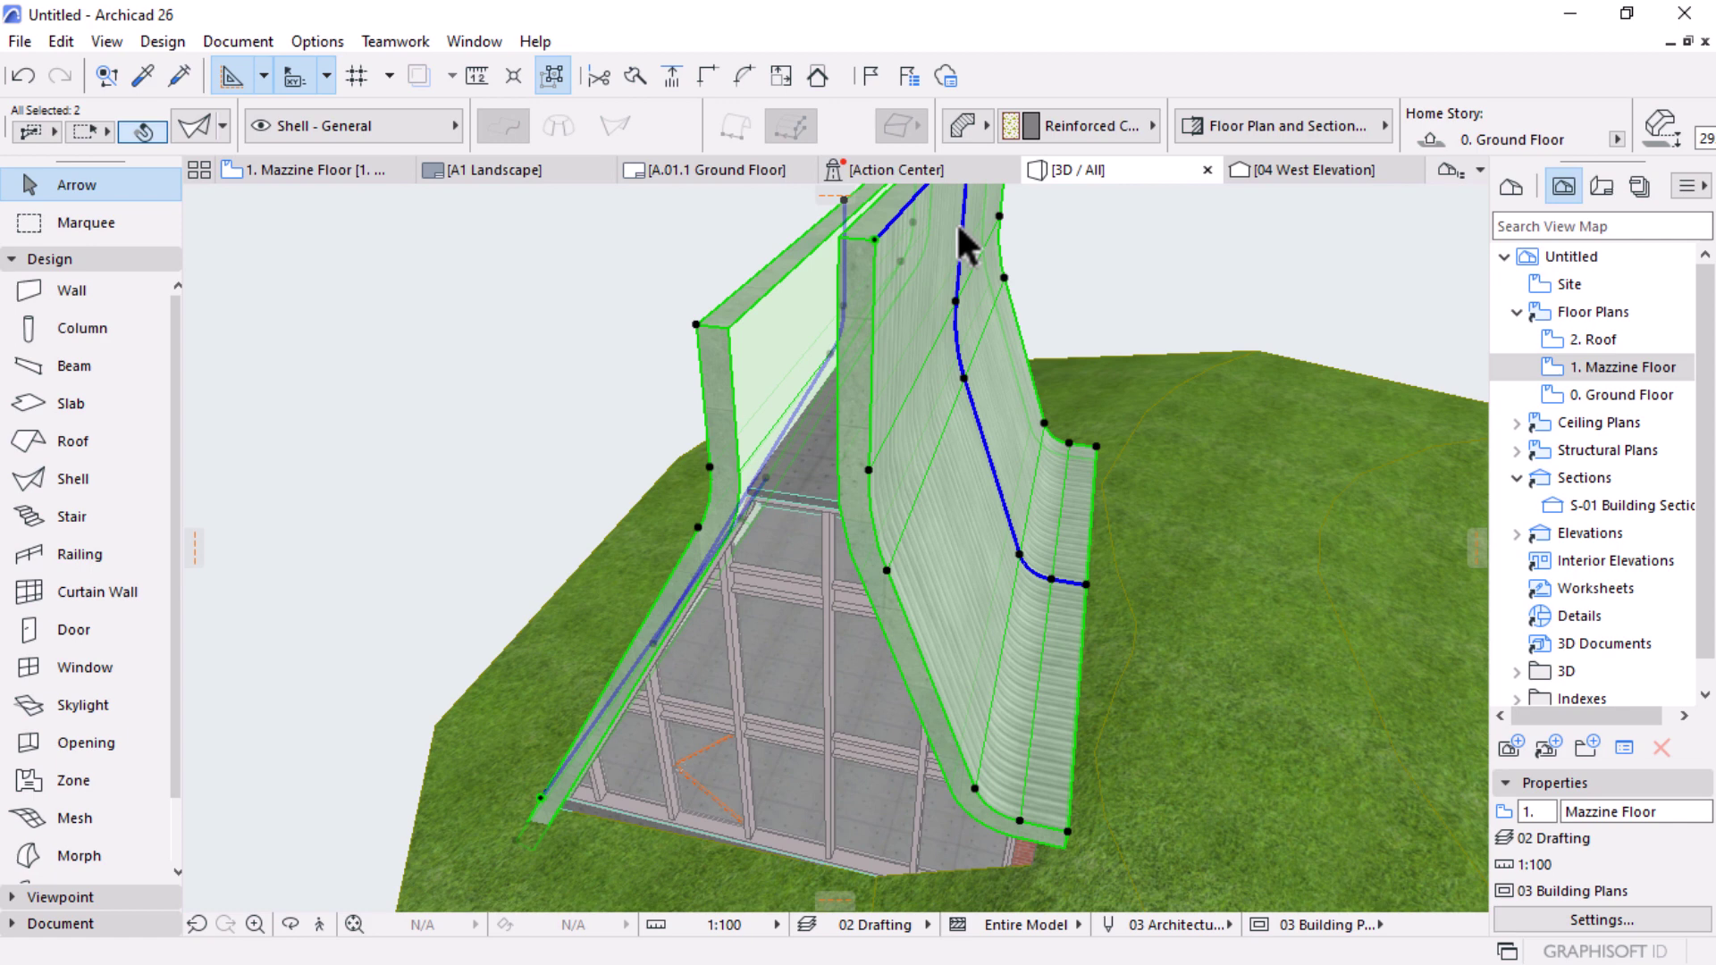
click(1126, 125)
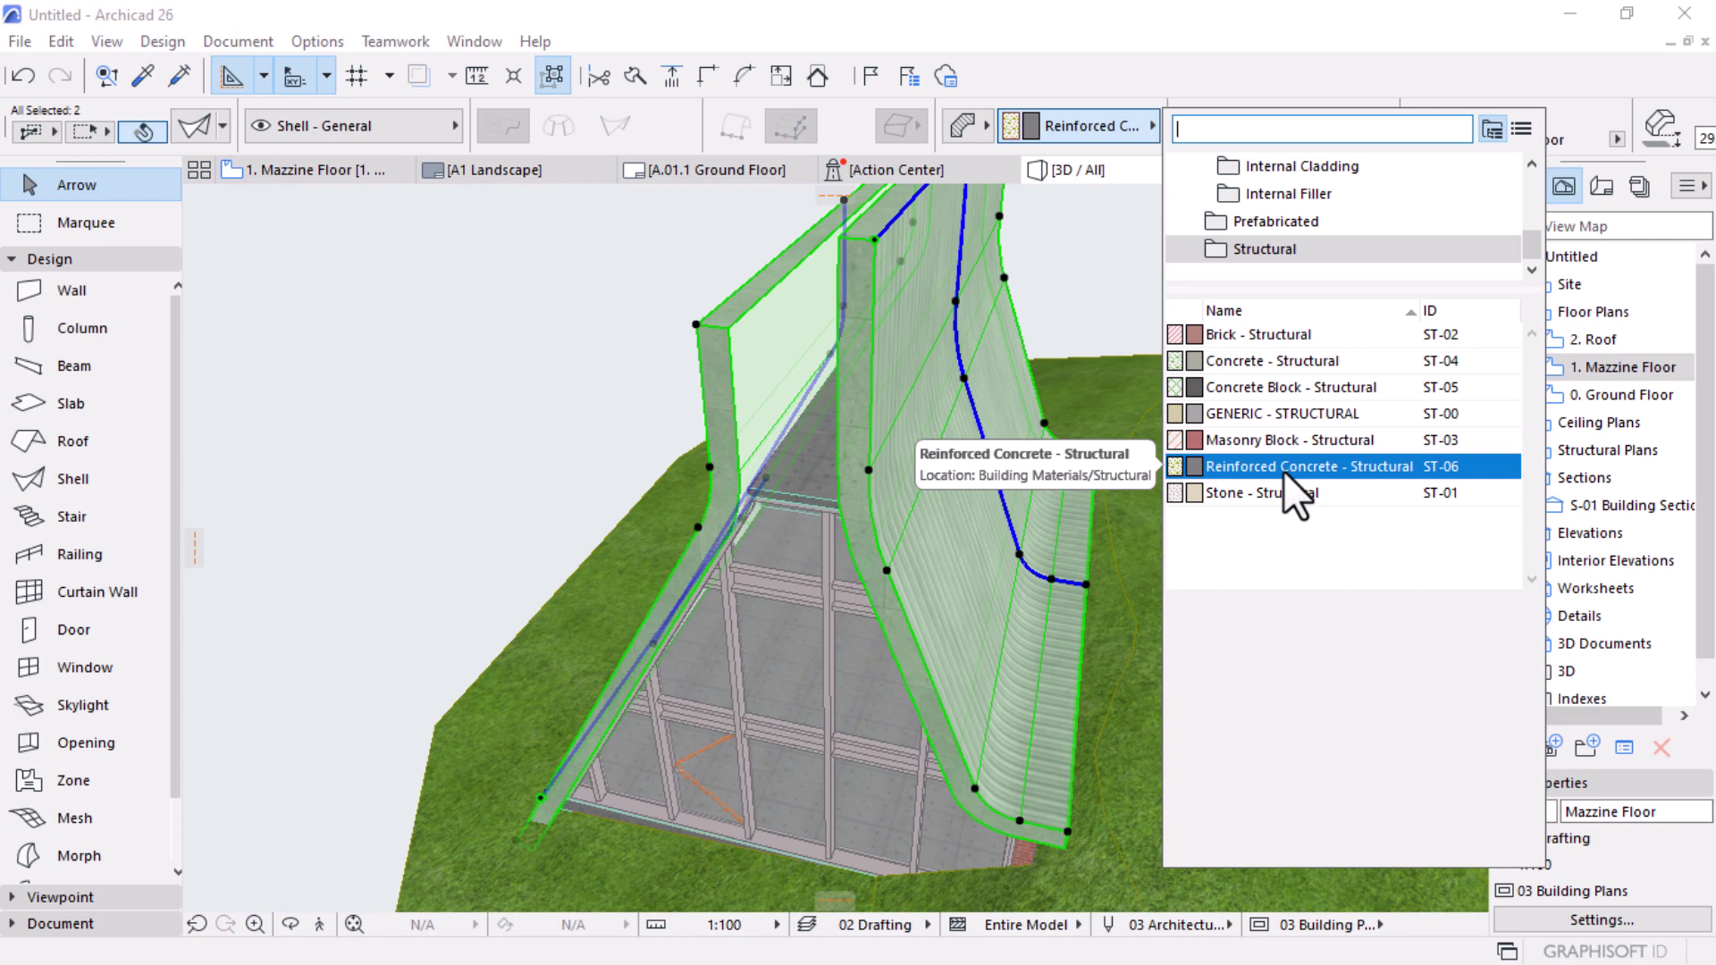
click(1283, 471)
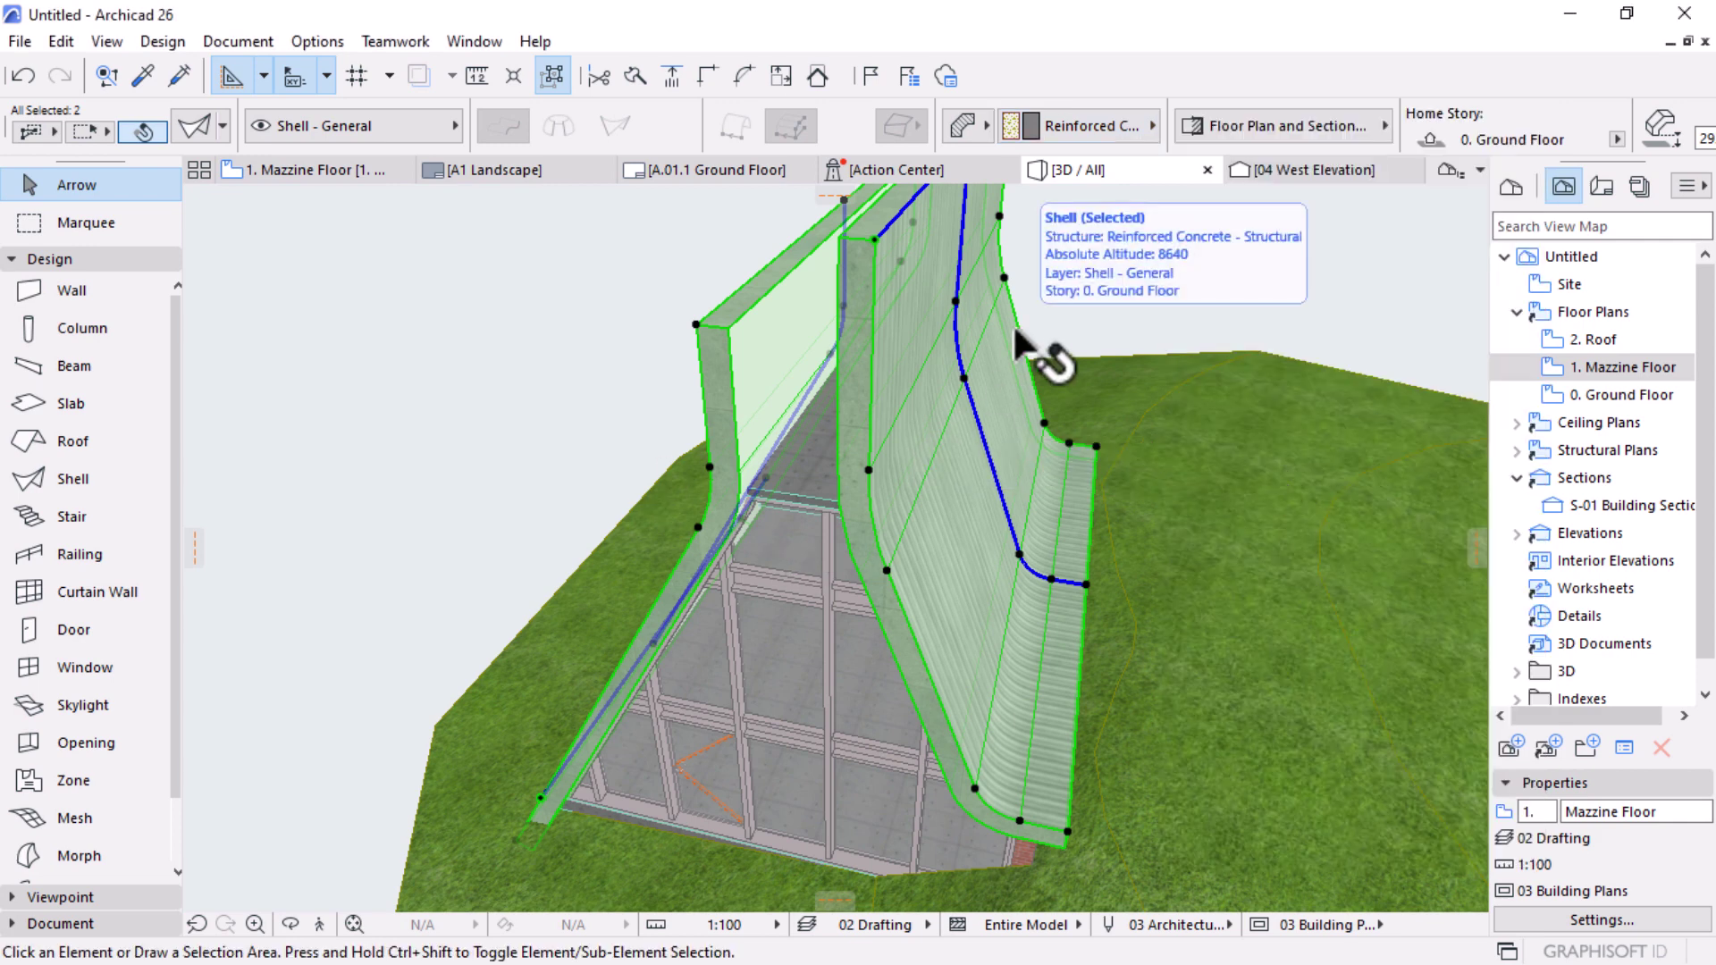
Step: Change the building material of both roof shells to Steel - Structural and deselect them
key(o)
drag(950, 490, 871, 553)
key(Escape)
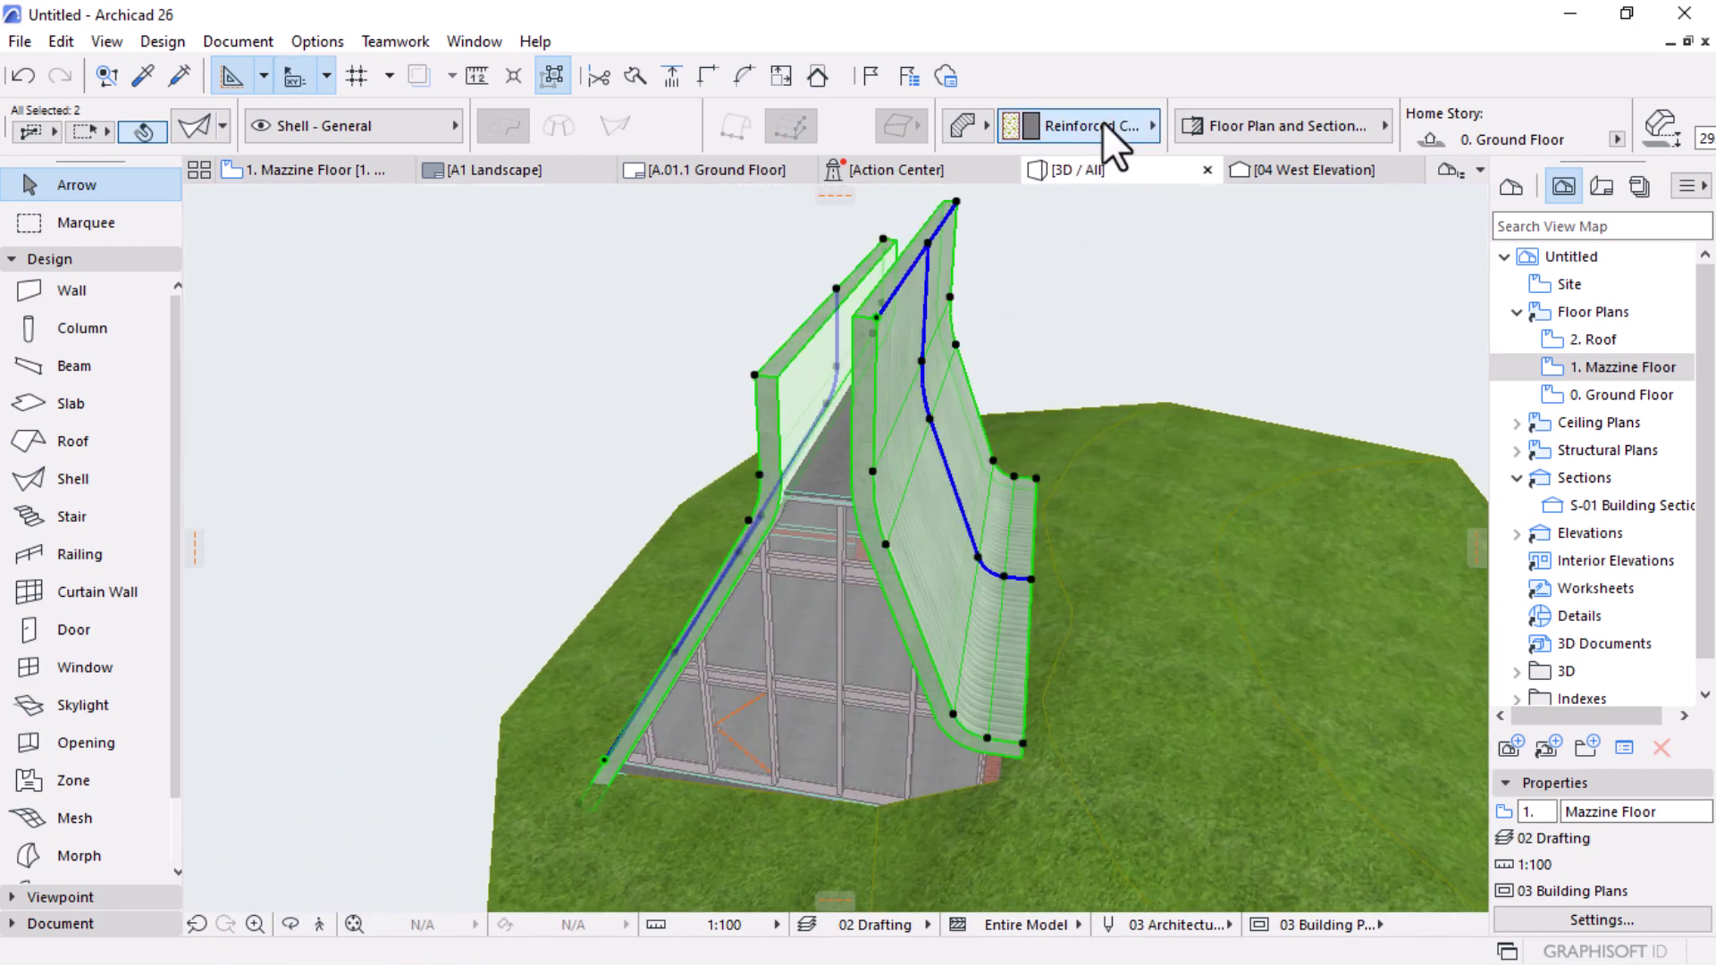
click(1102, 120)
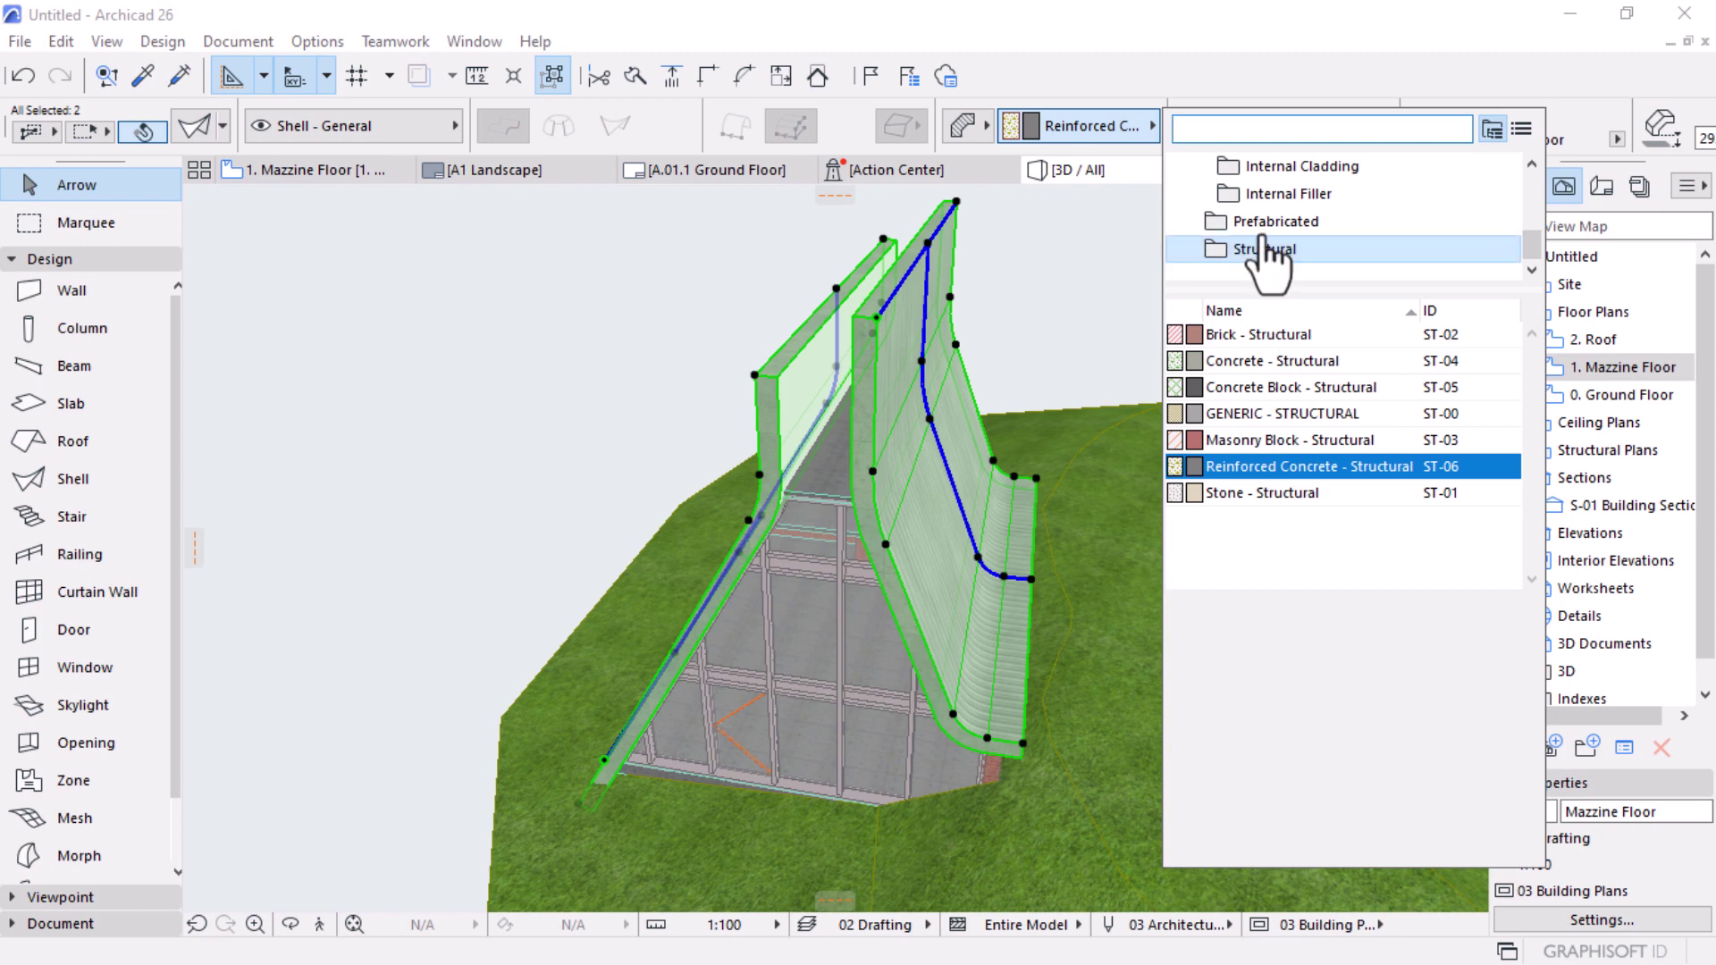
text(stee)
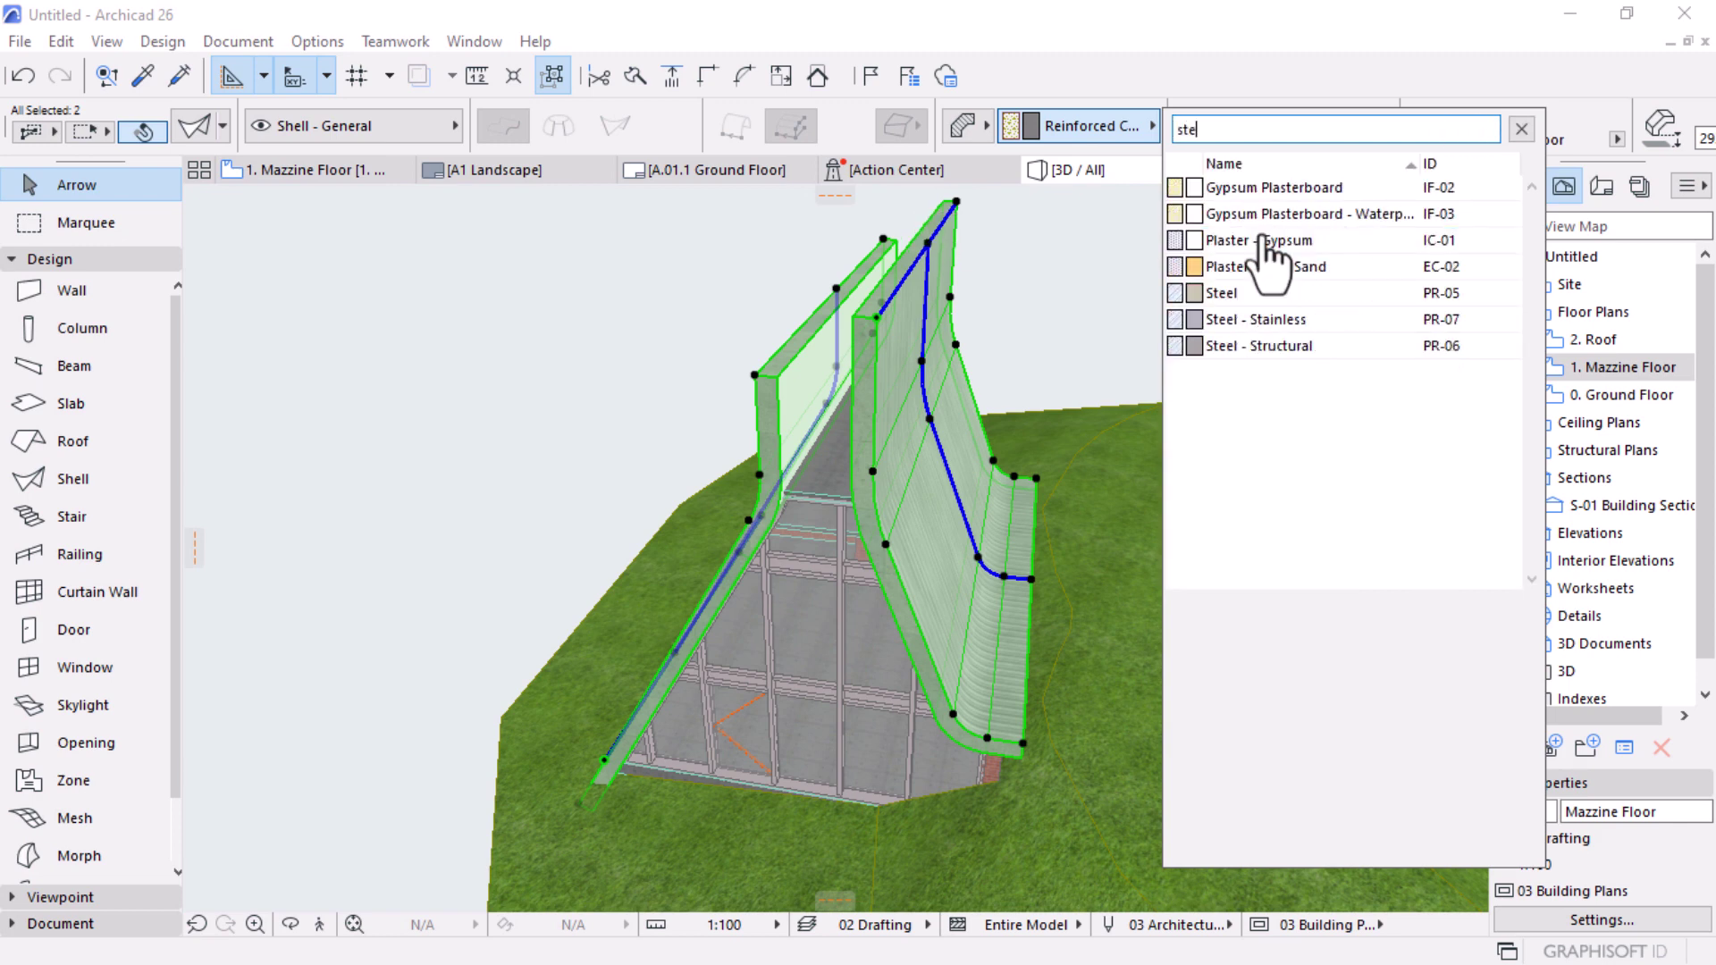
click(1256, 241)
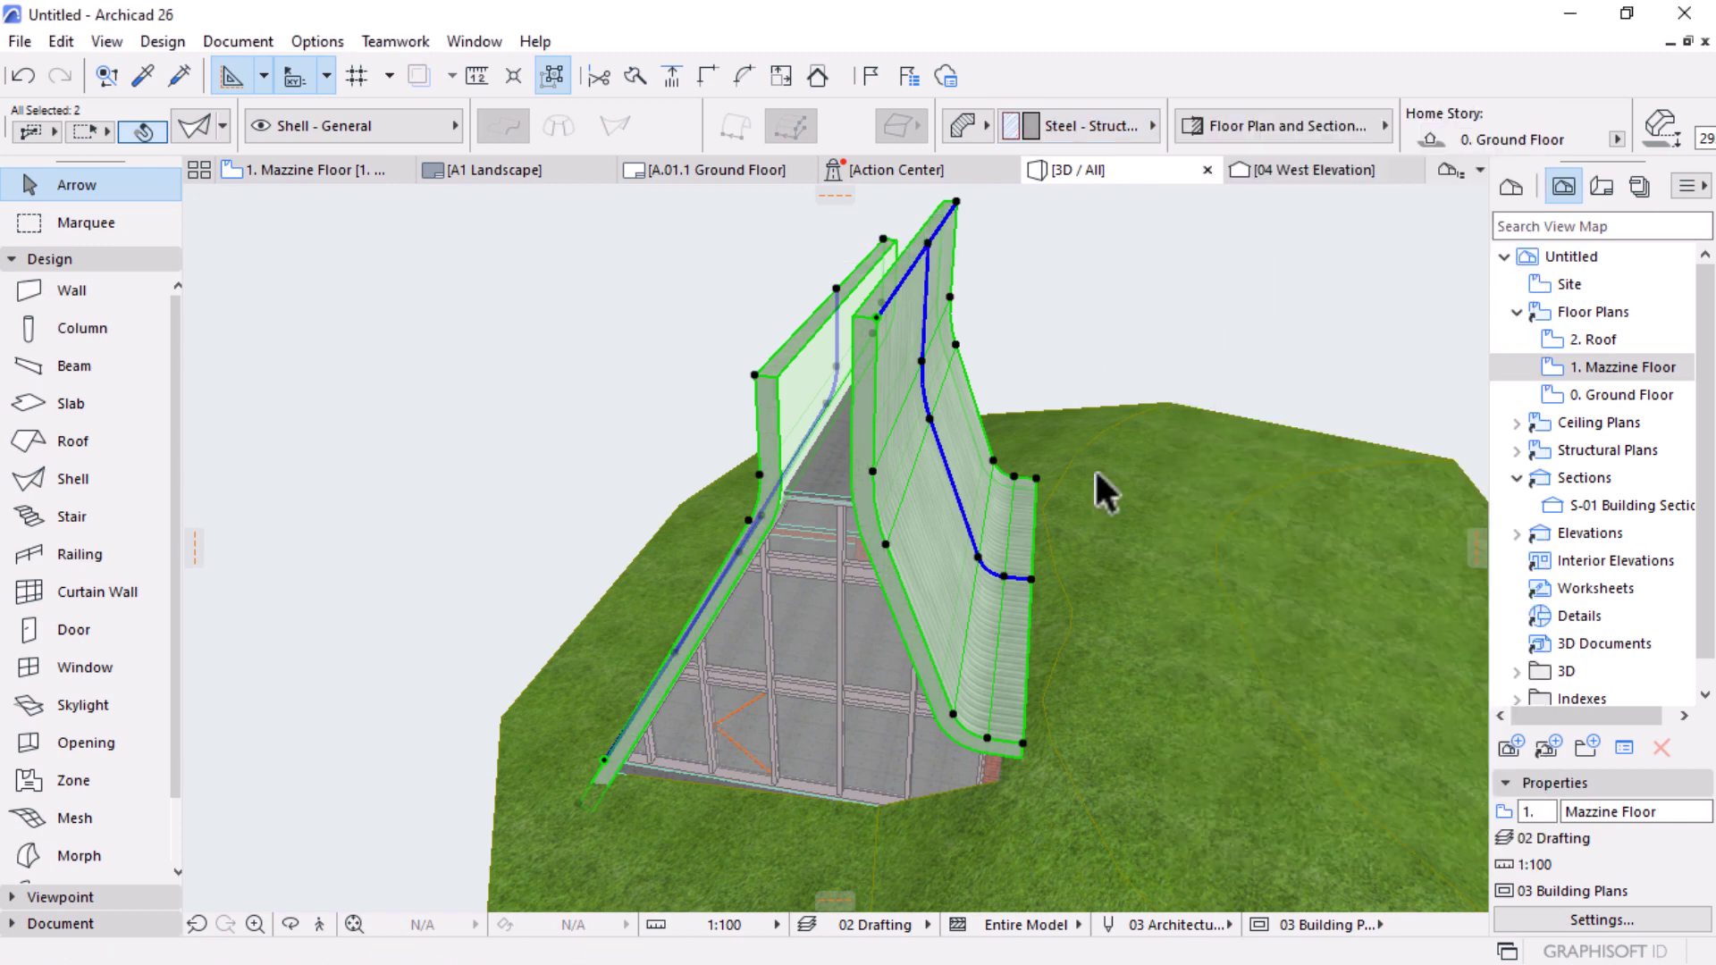
click(546, 455)
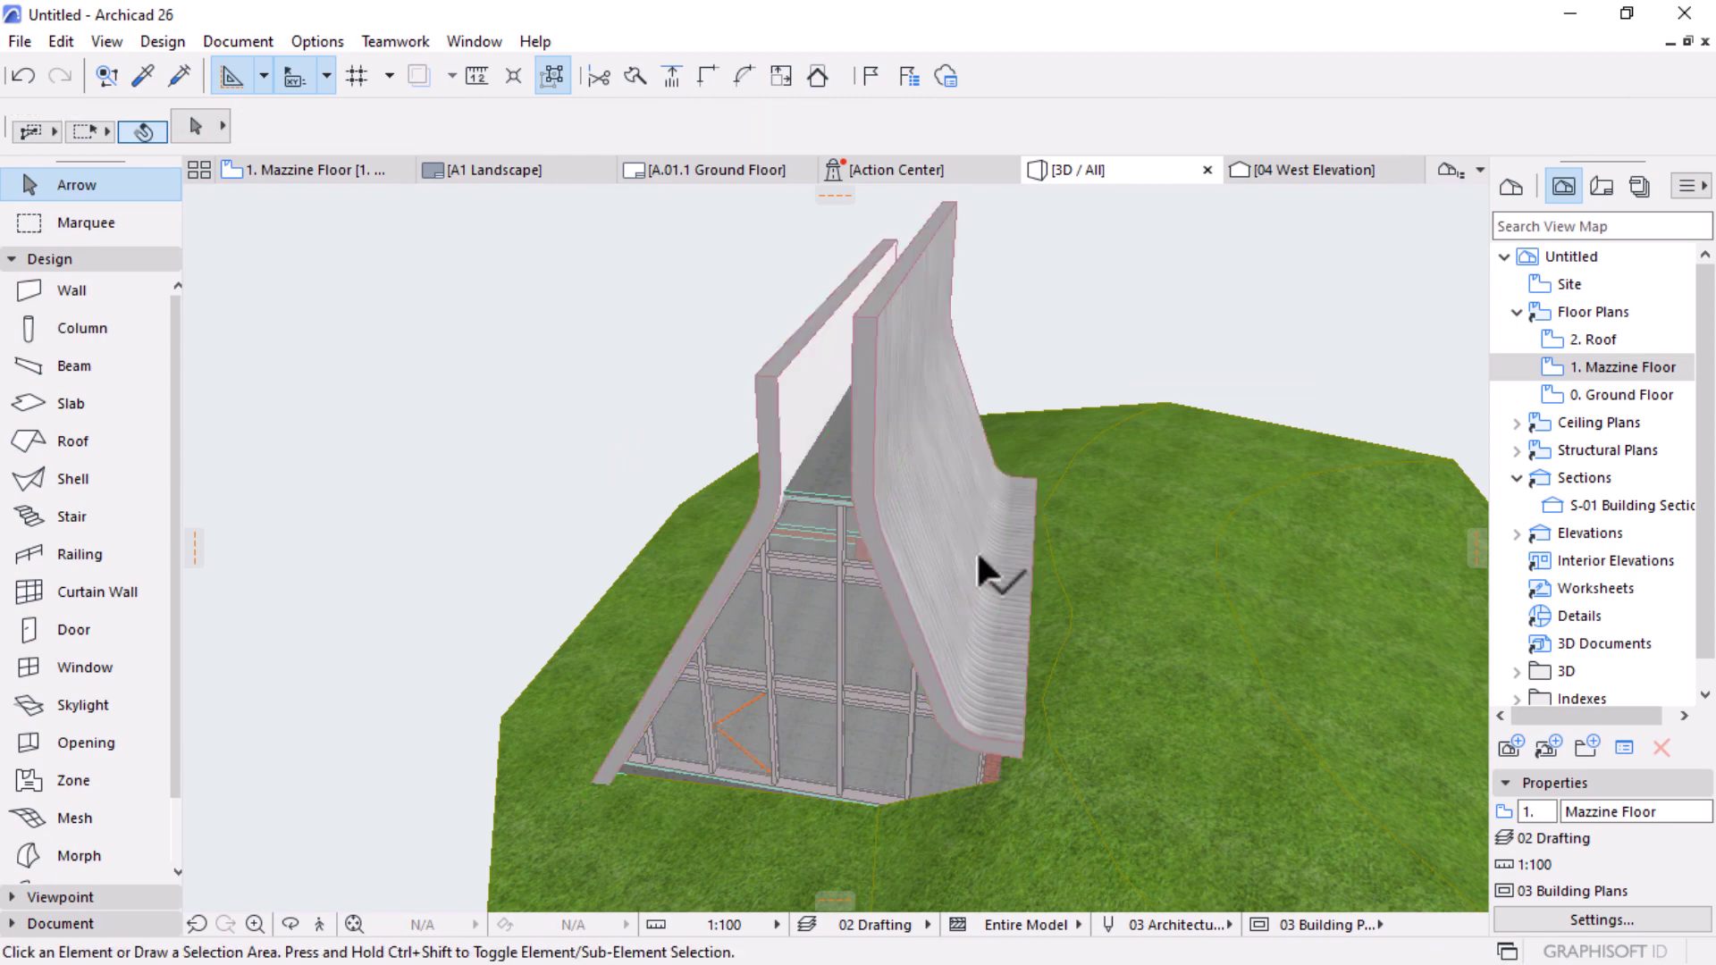
Step: Examine the interior brick walls where they meet the underside of the mezzanine slab
key(o)
drag(978, 671, 984, 546)
drag(912, 625, 633, 601)
scroll(834, 678, up, 15)
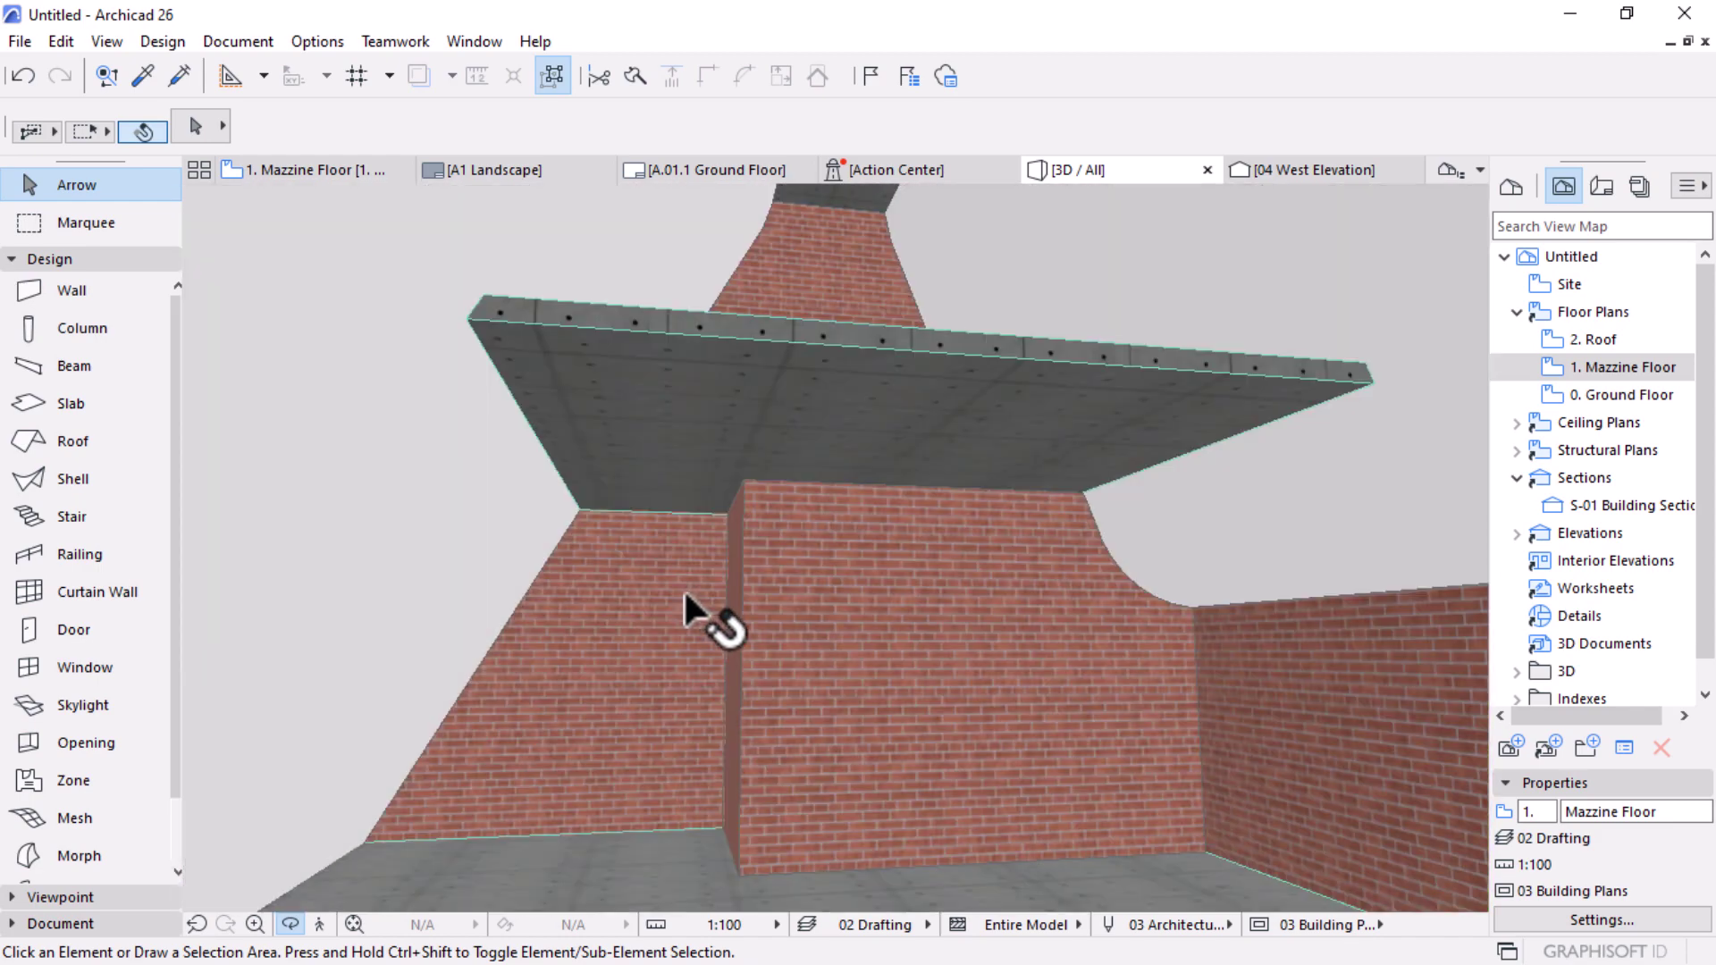
key(Escape)
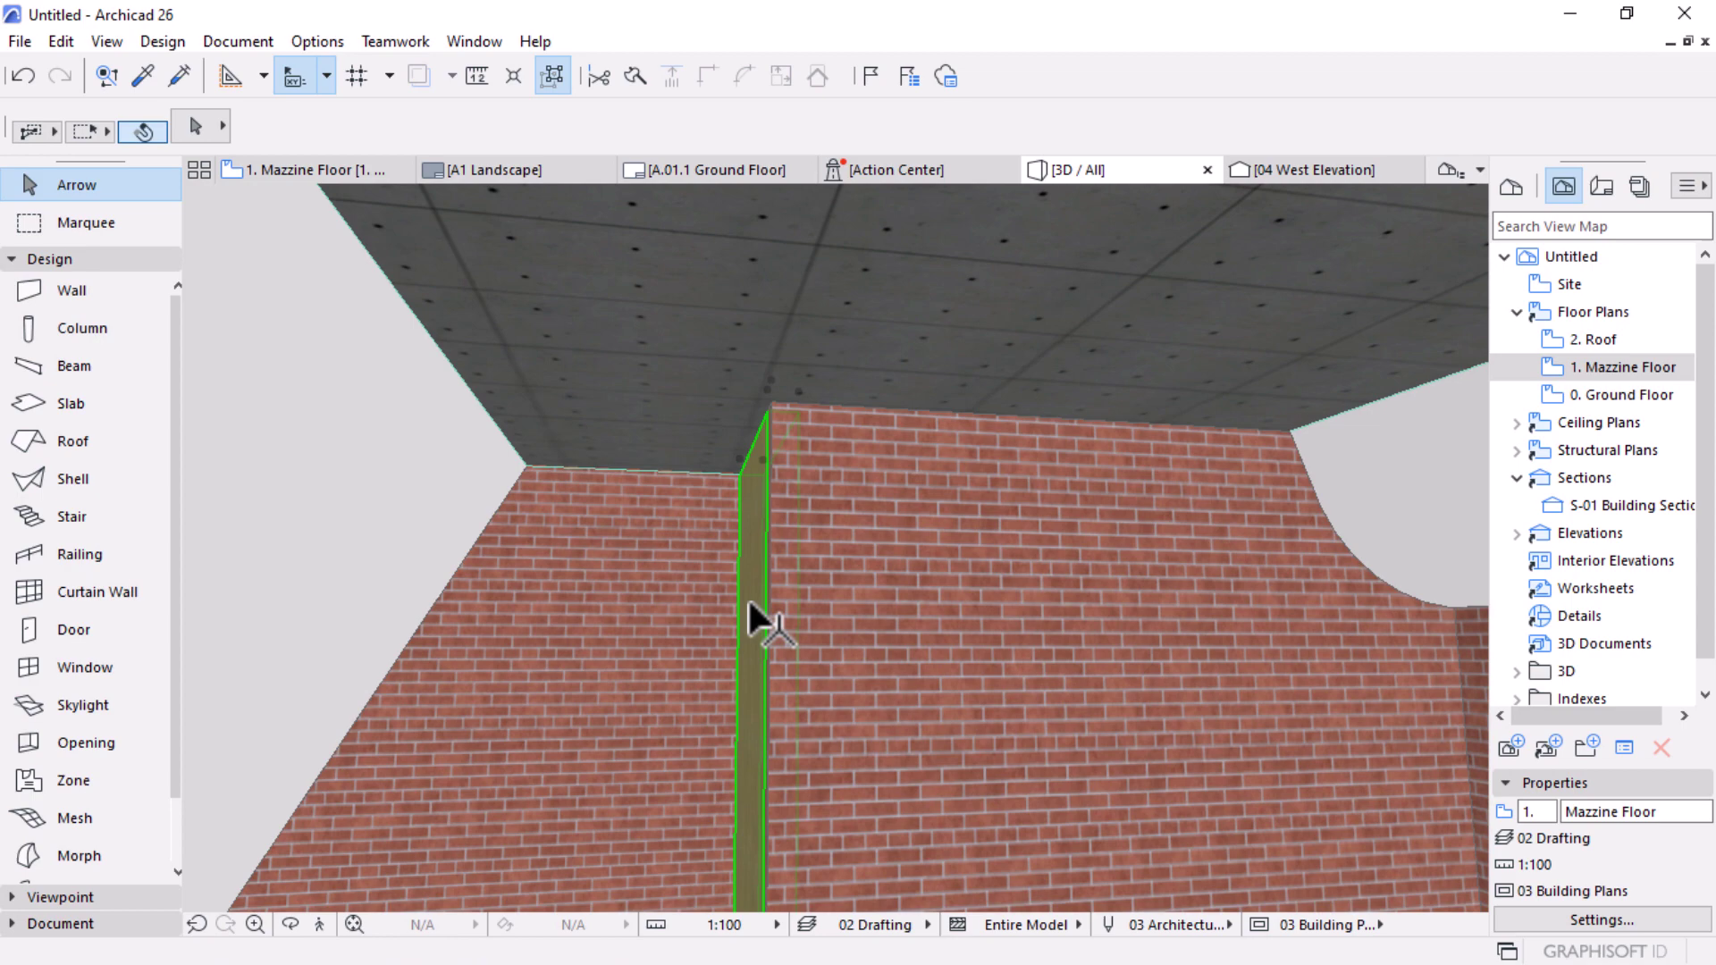
Step: Open the settings of the two partition walls below the concrete slab and enable surface overrides on all three faces
click(938, 527)
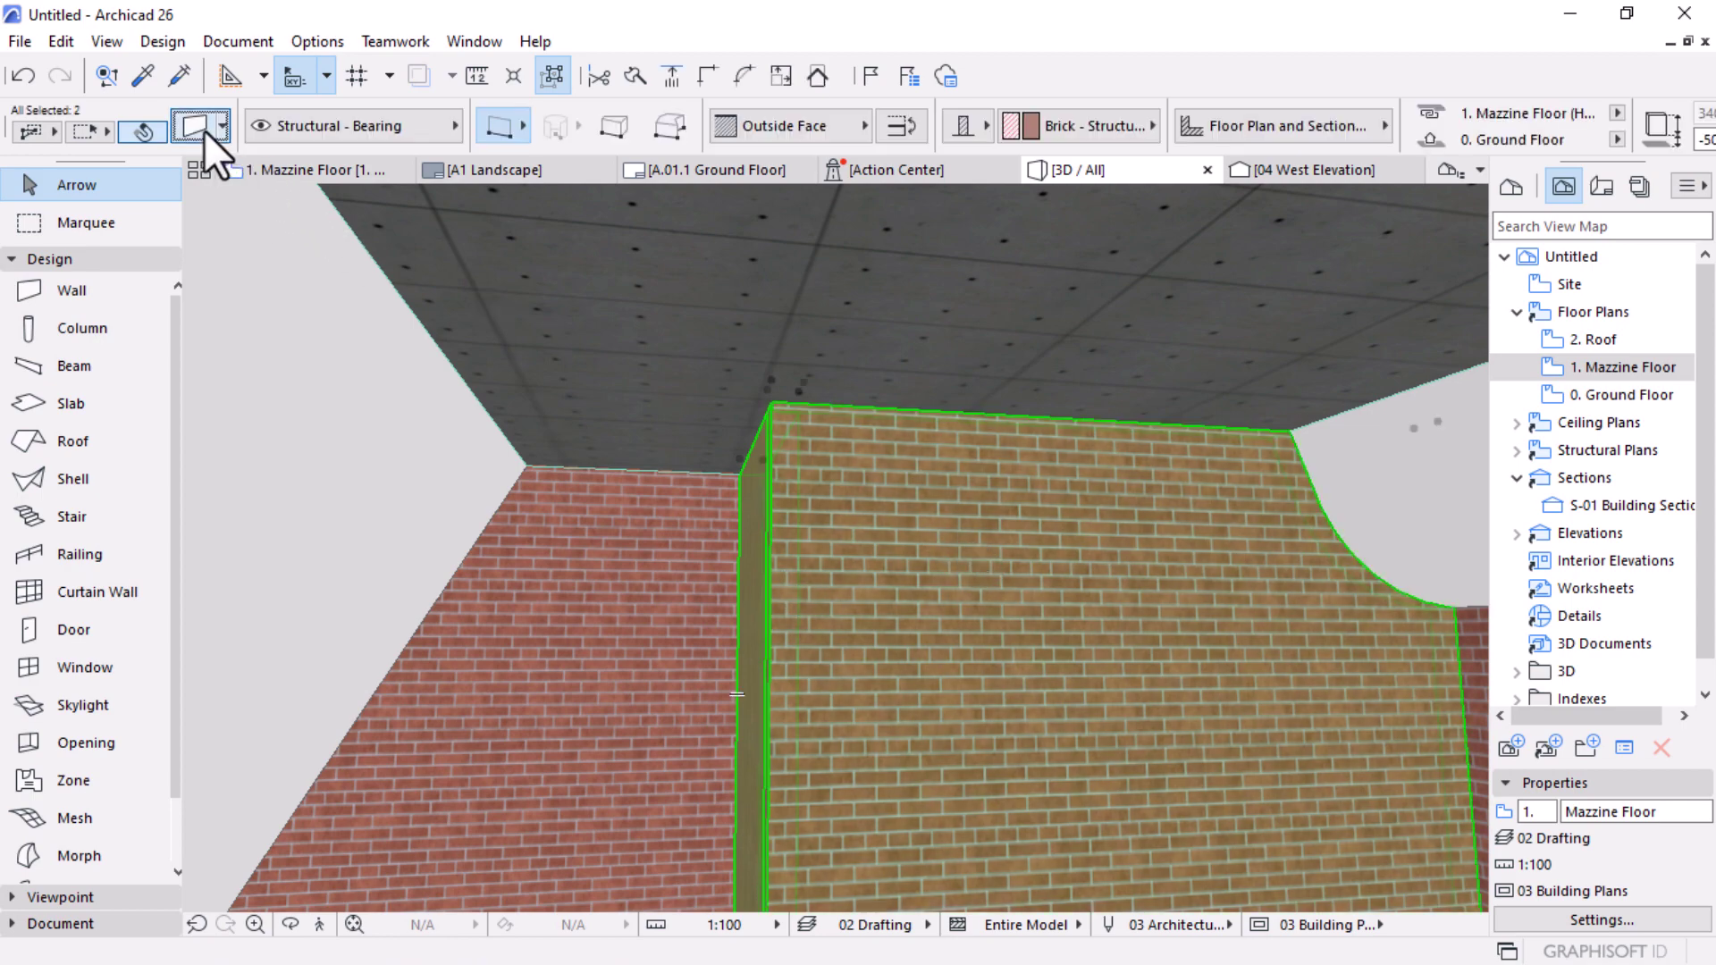
key(ctrl+t)
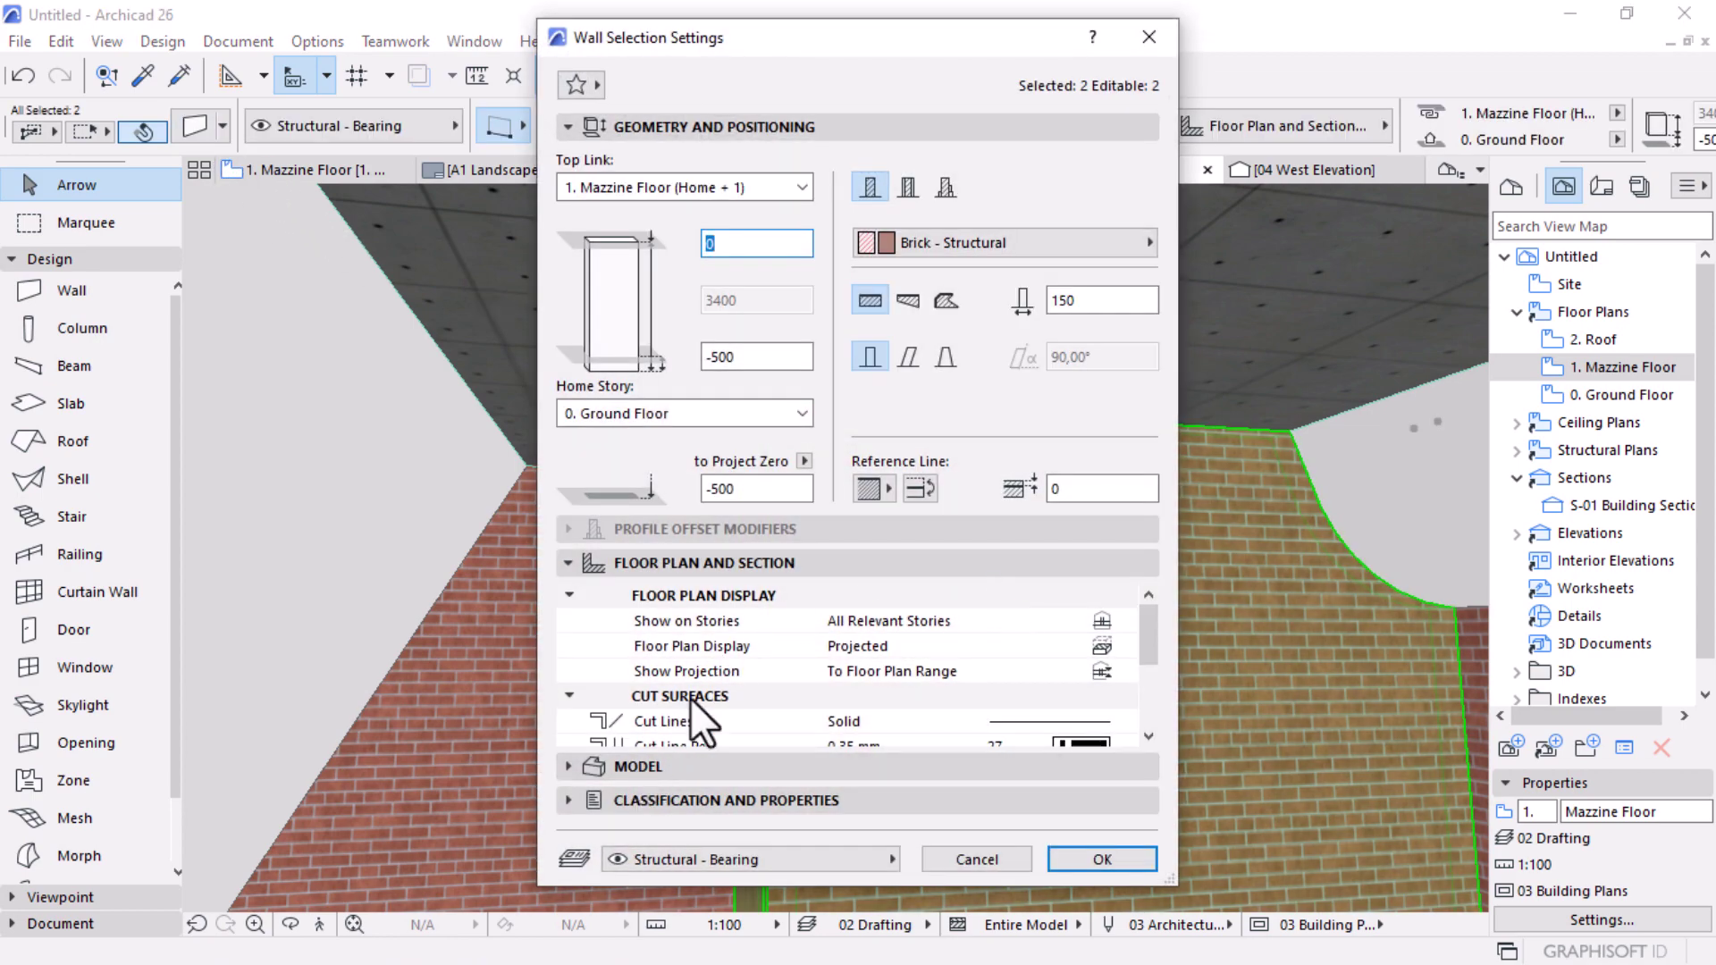
scroll(962, 645, down, 3)
click(570, 562)
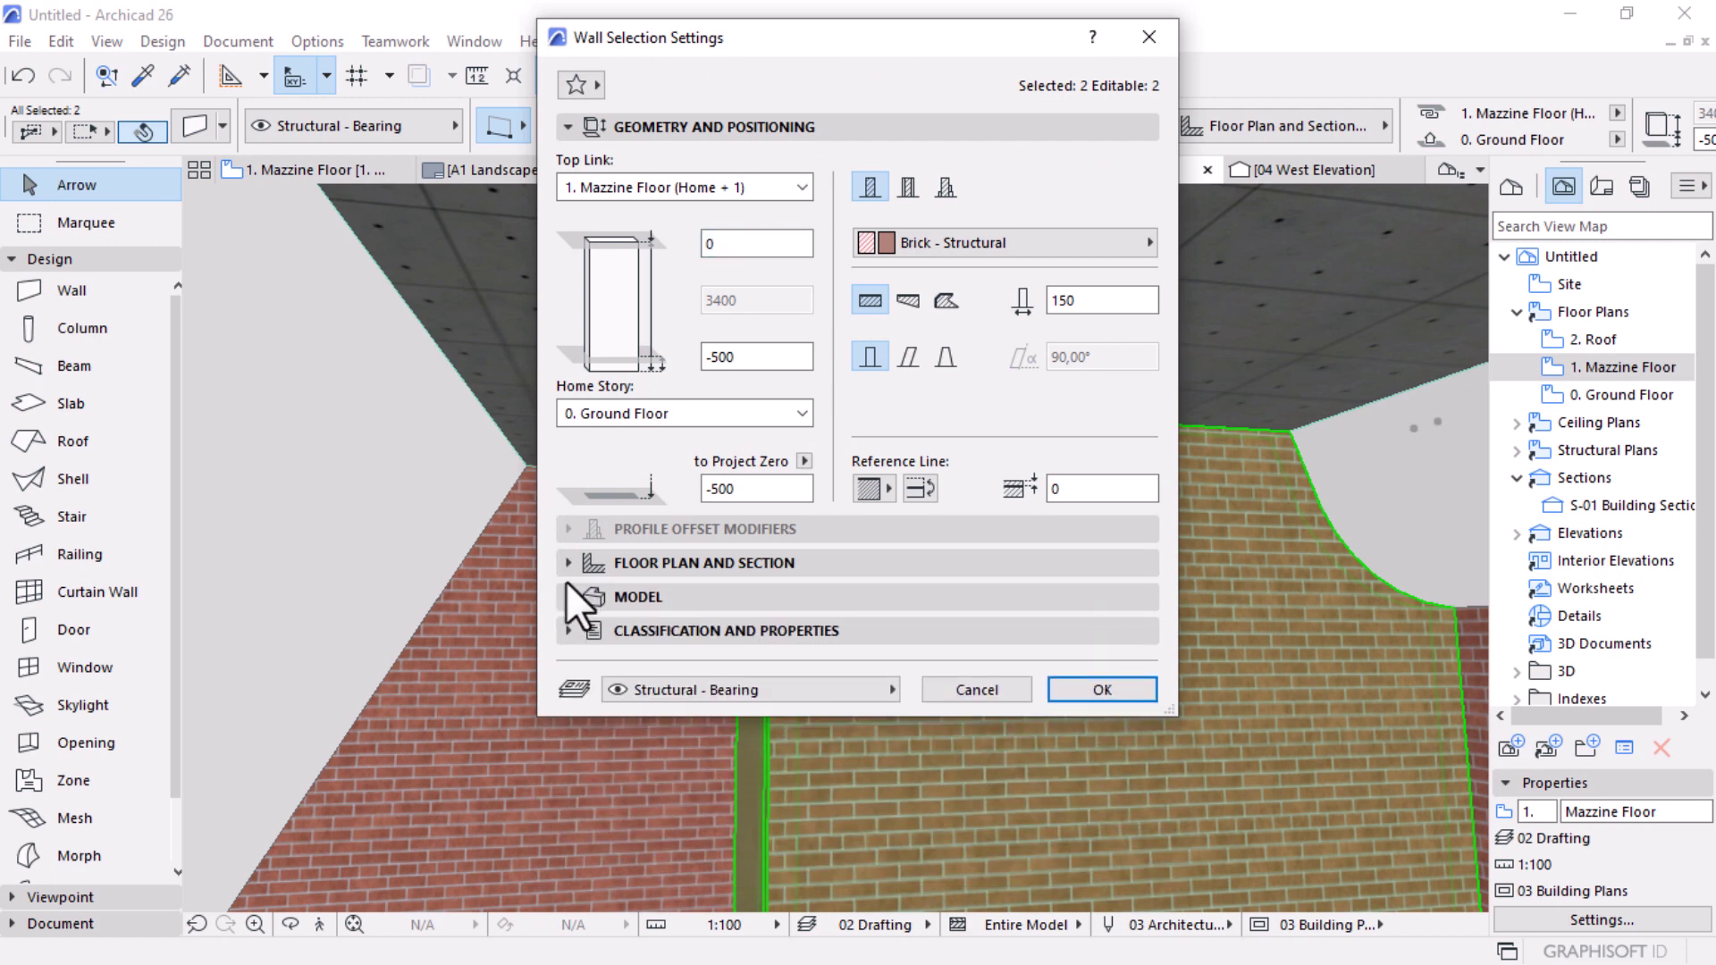
click(590, 597)
click(576, 292)
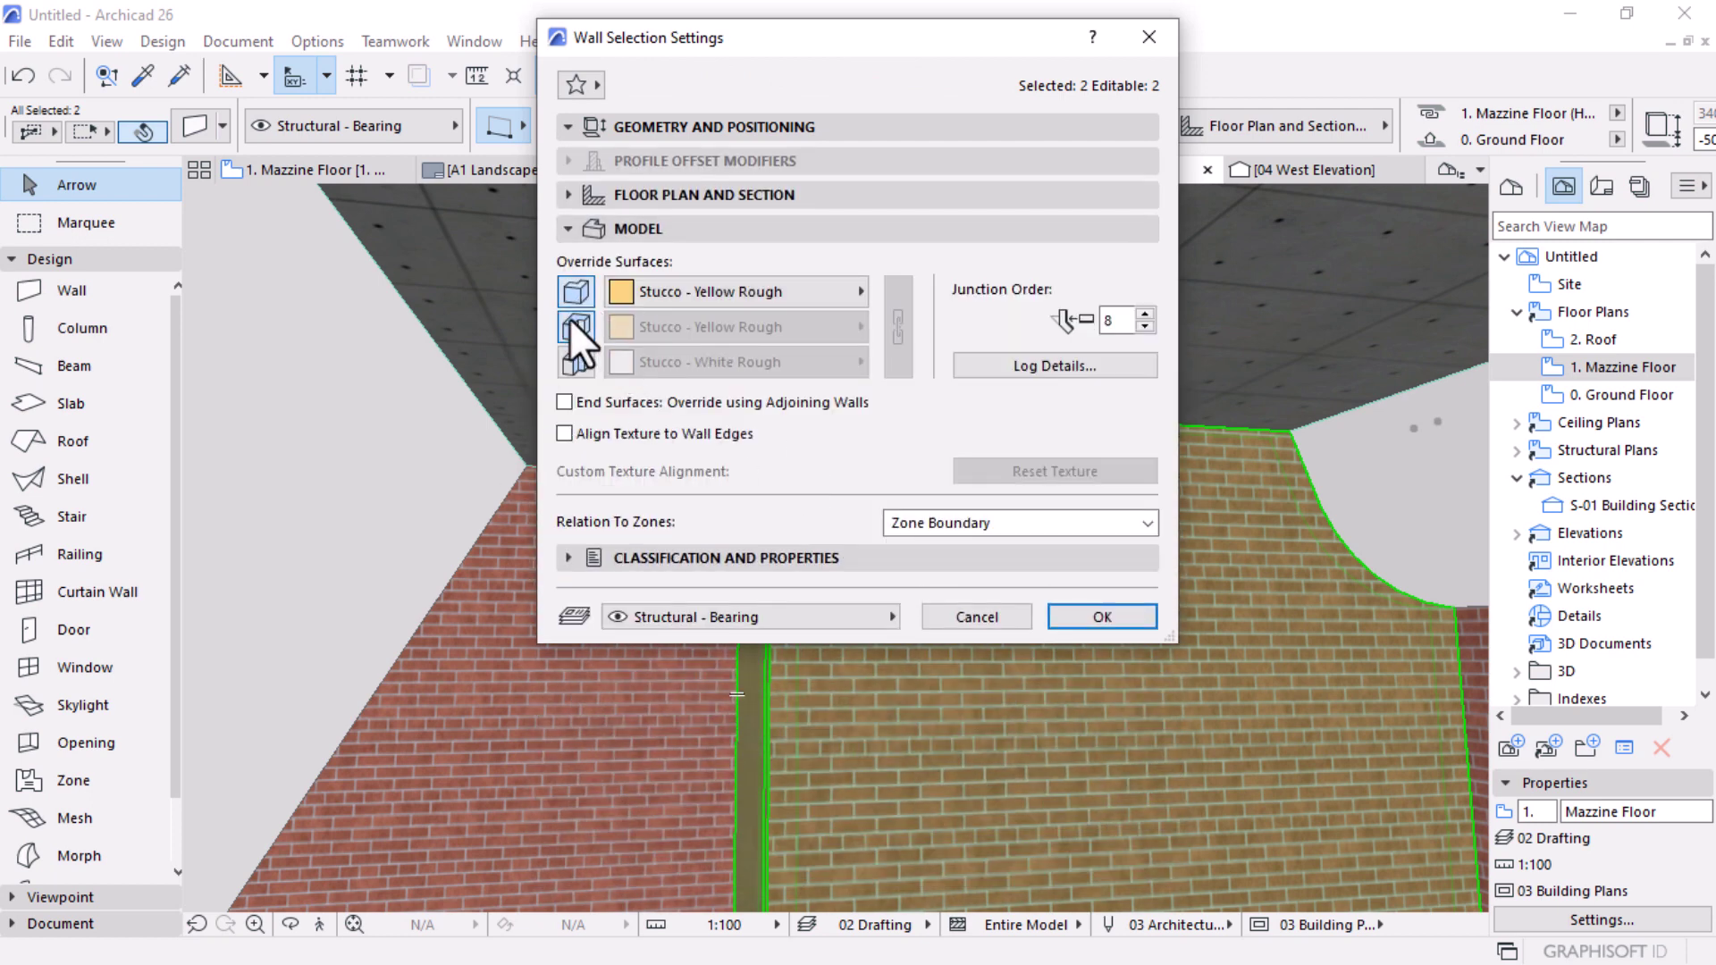
click(576, 326)
click(575, 361)
Step: Override all three surfaces of the selected partition walls with linked Paint - Glossy White and apply the settings
click(715, 292)
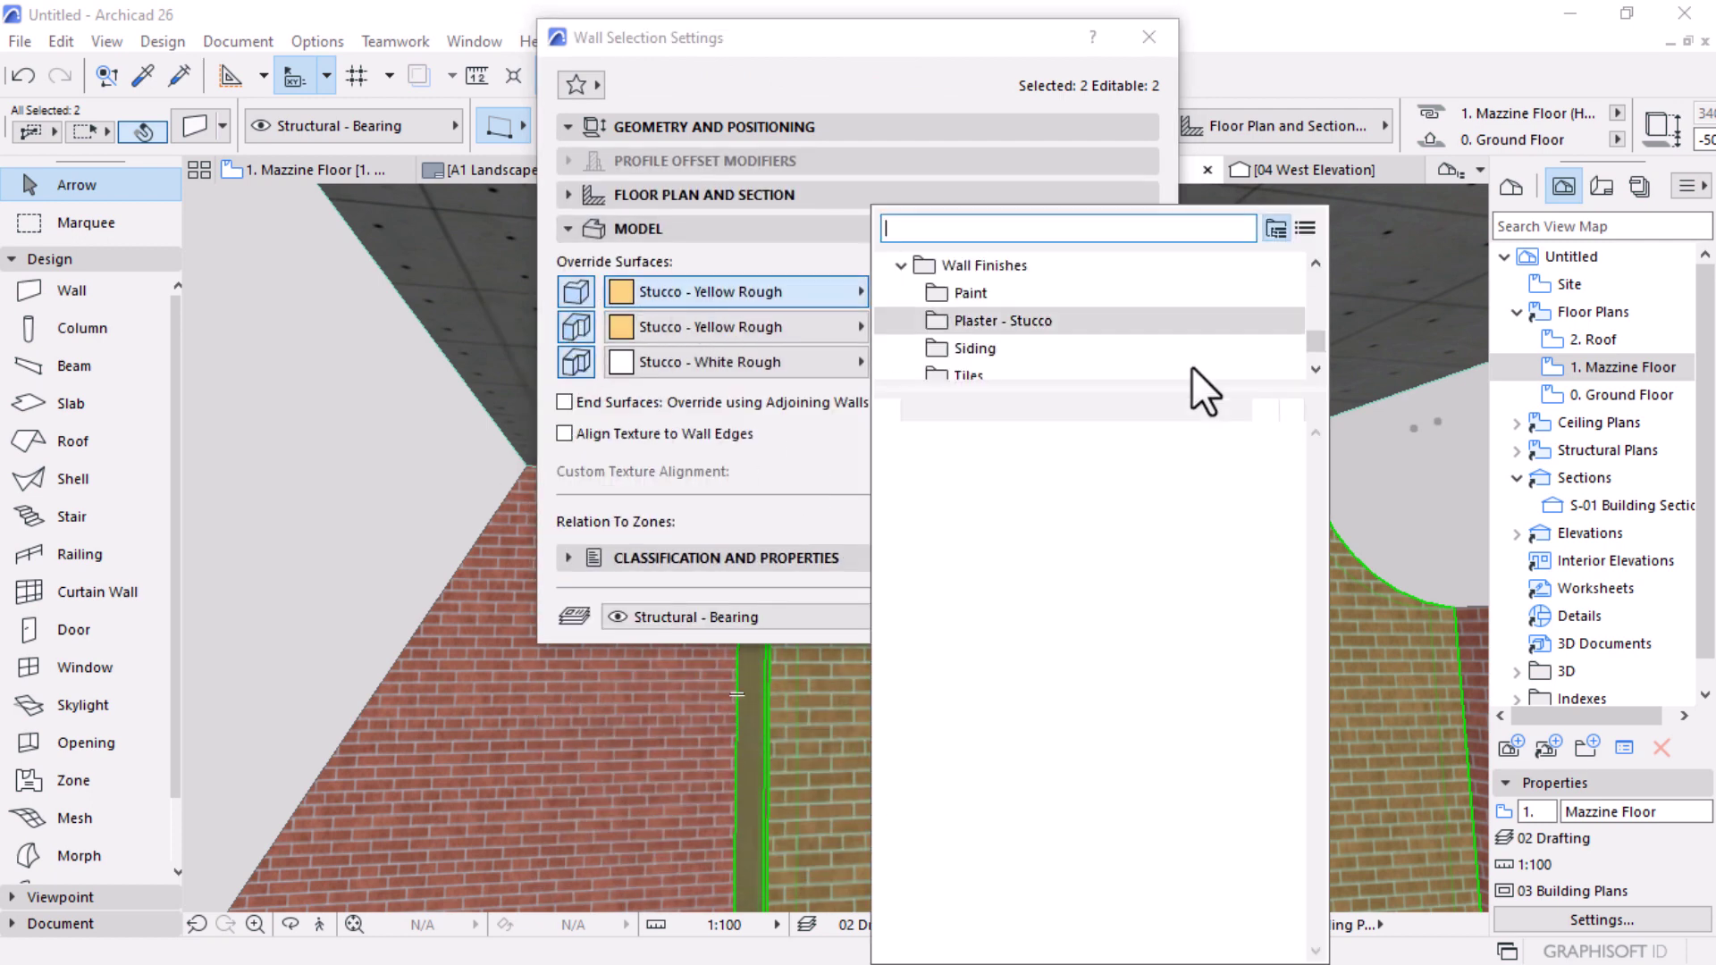
text(paint)
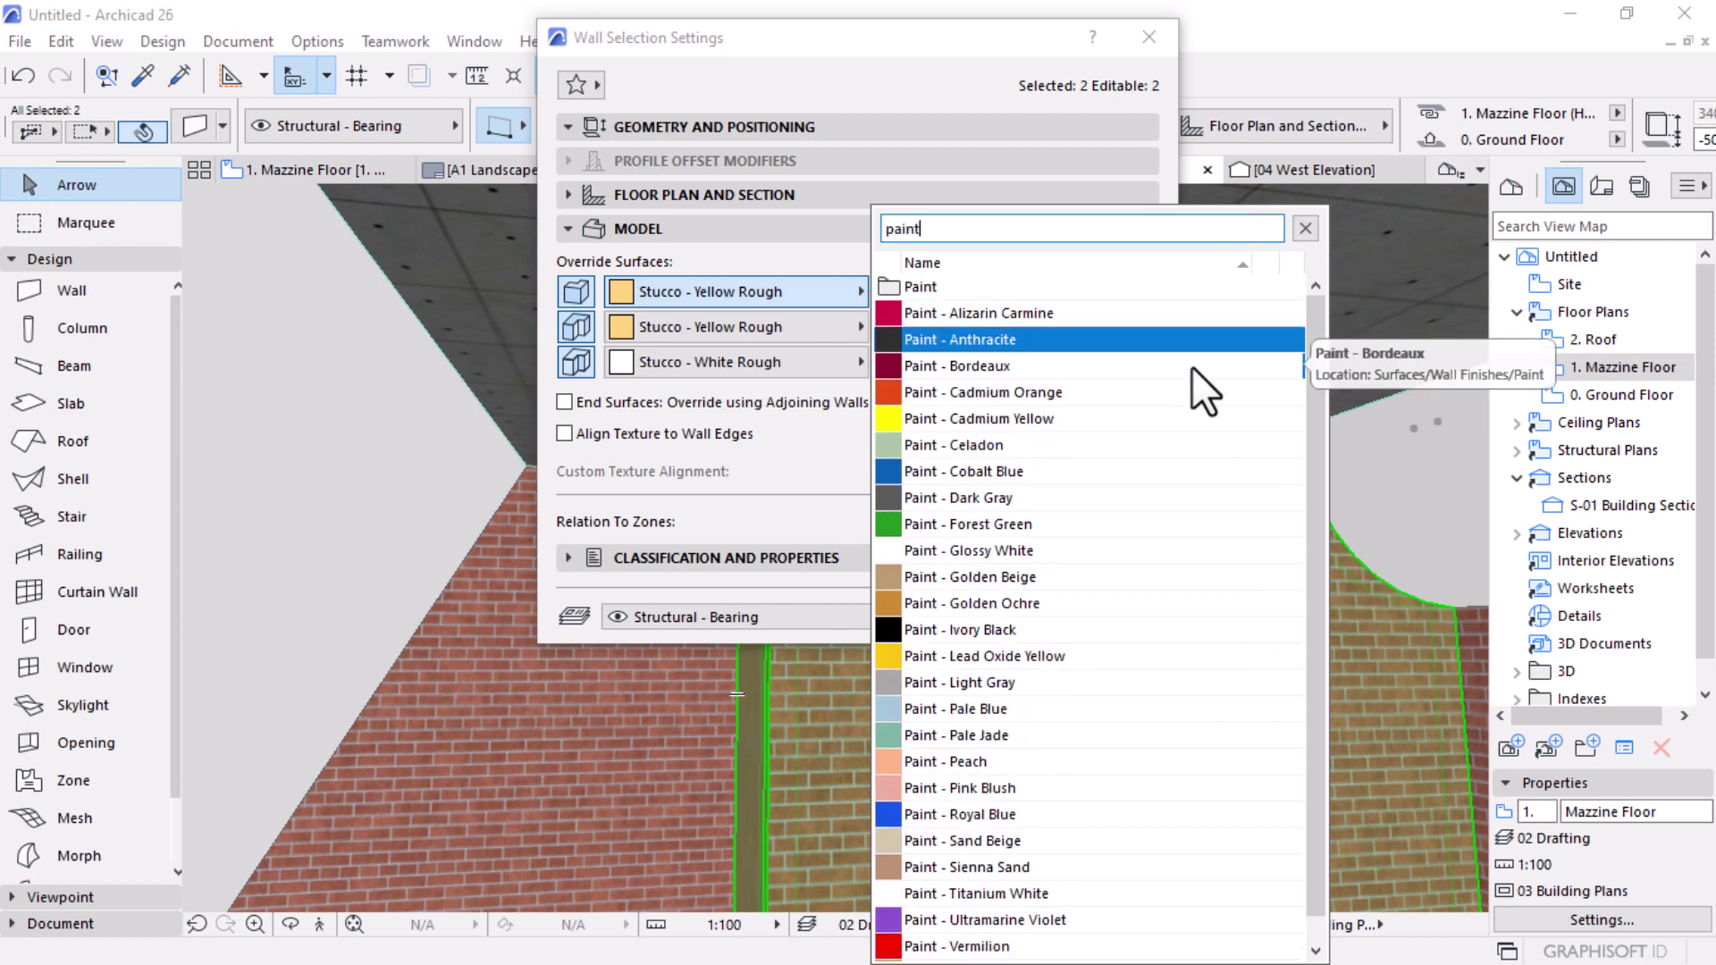
click(1055, 549)
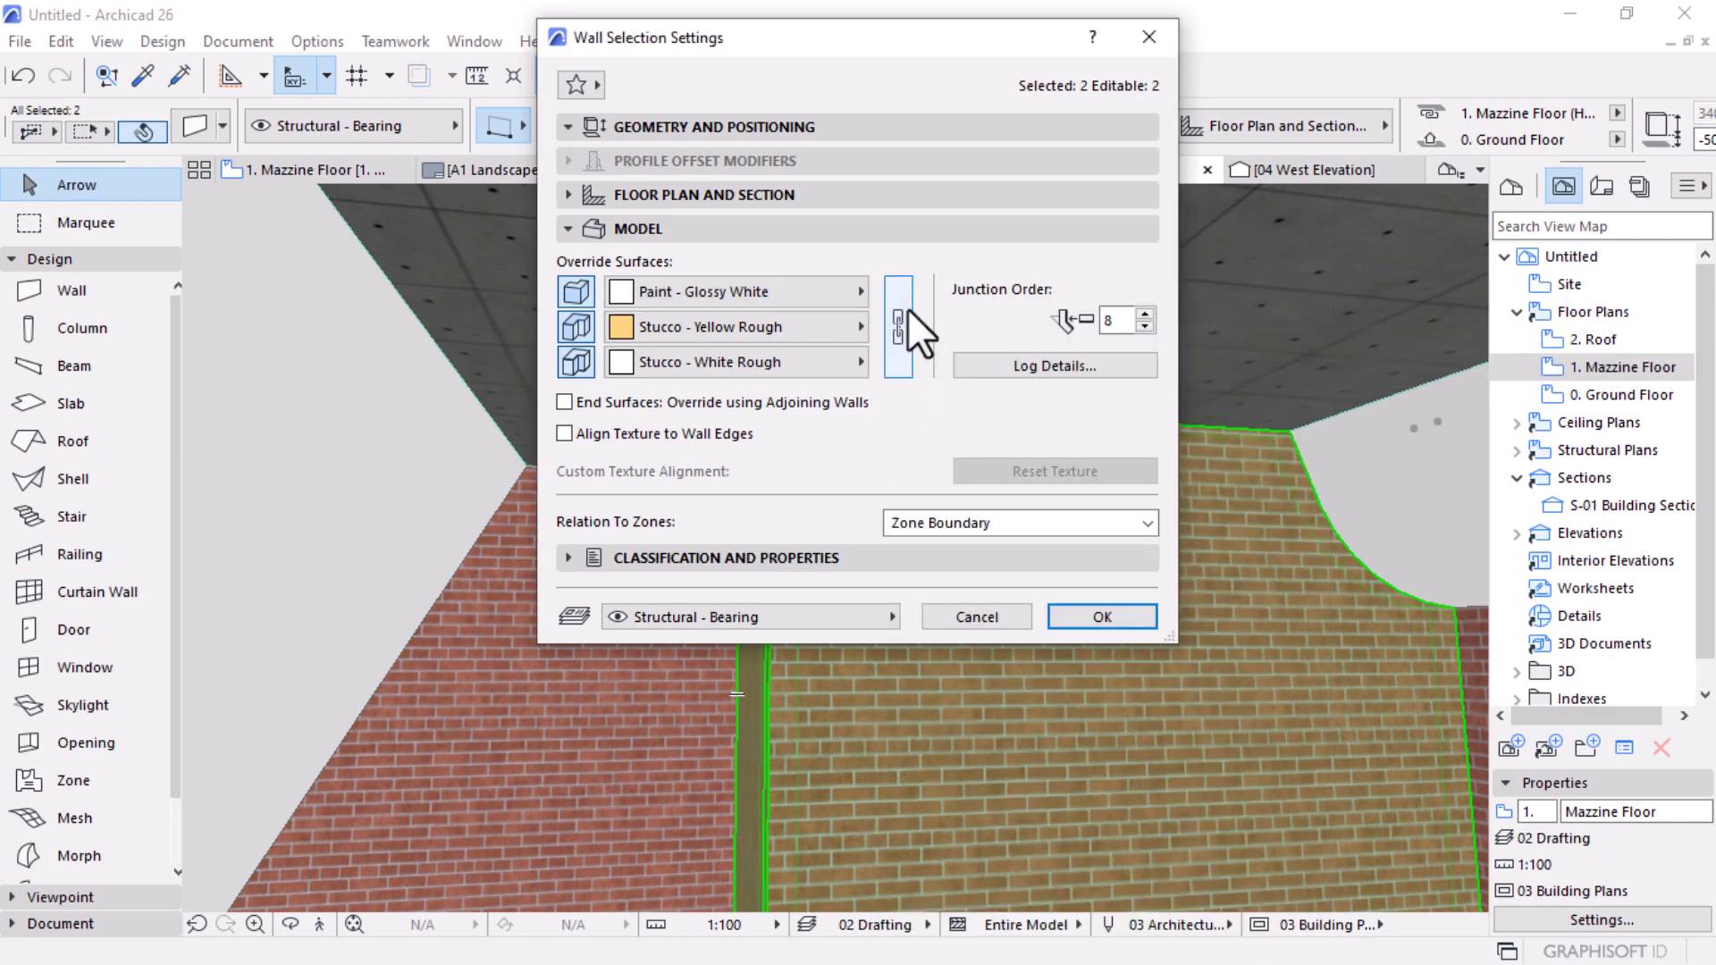
click(901, 312)
click(1108, 615)
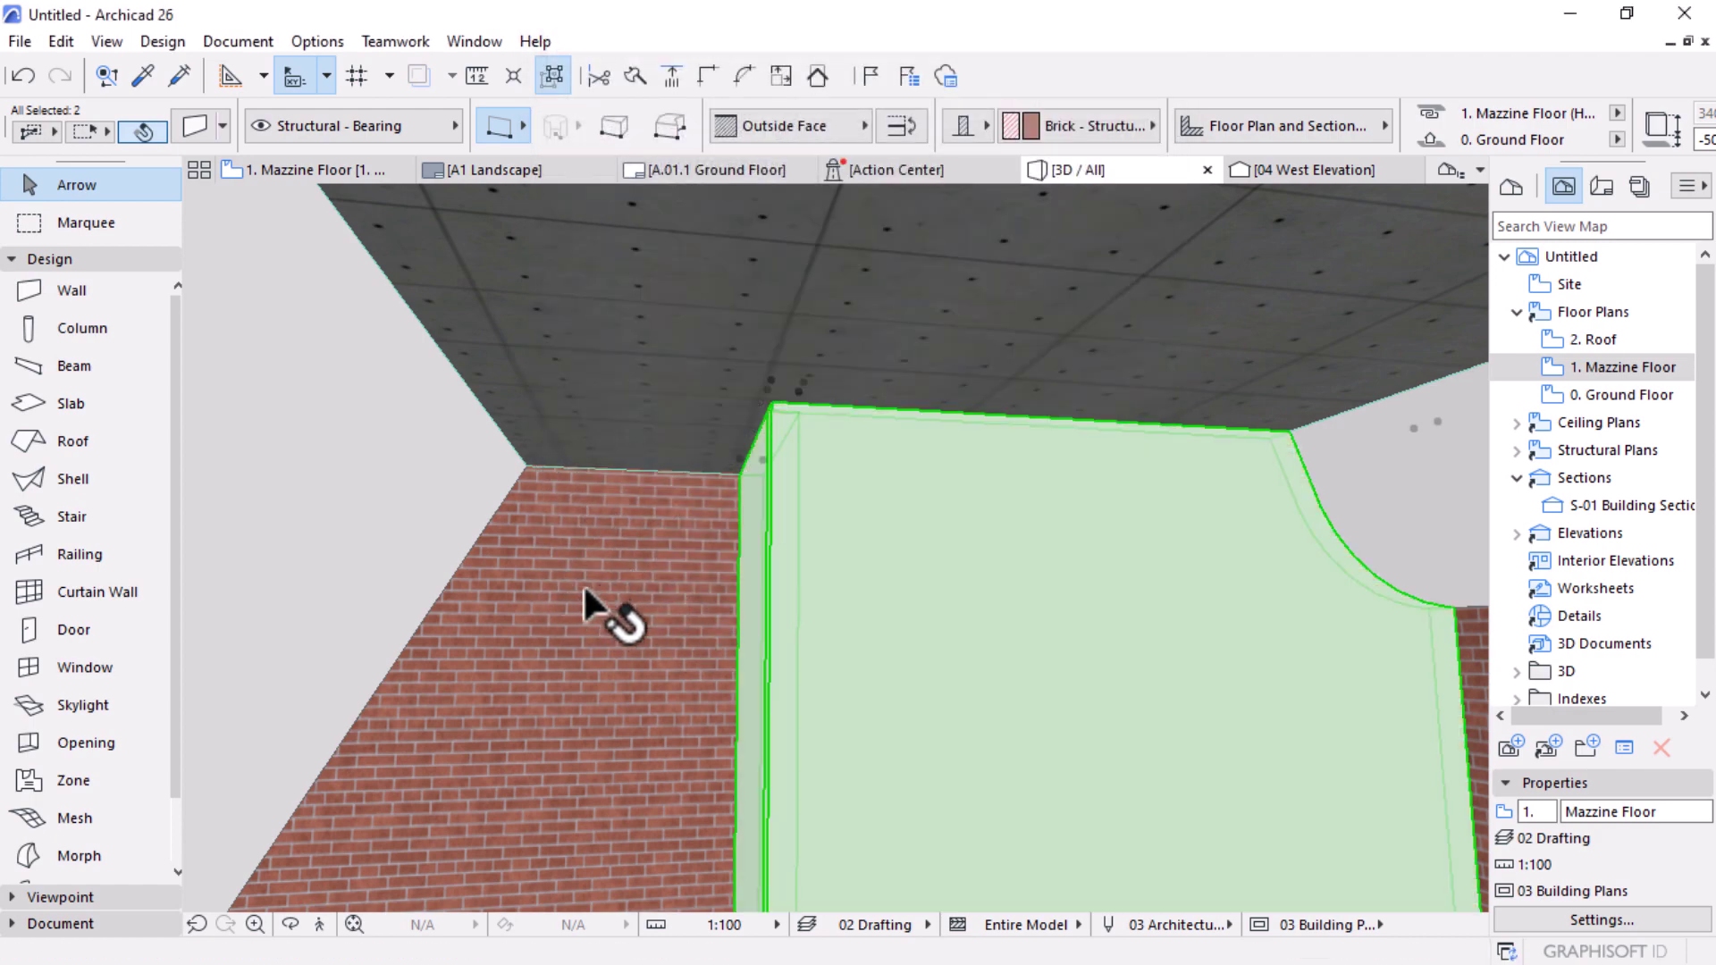
key(Escape)
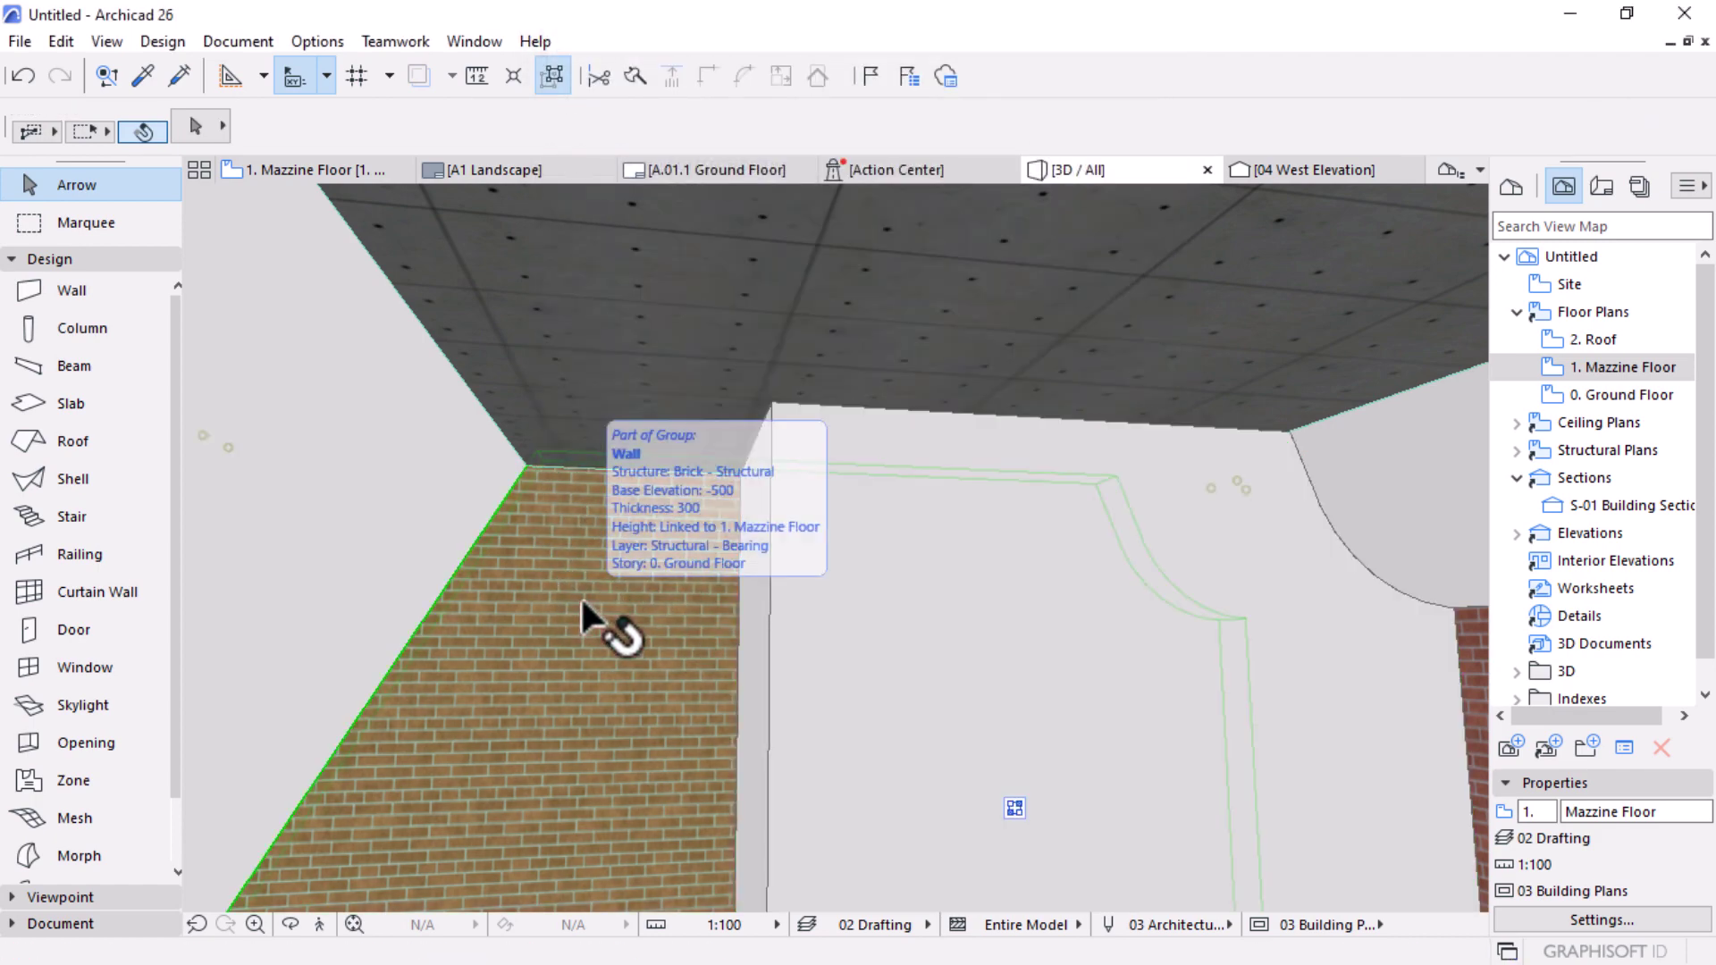
Step: Override the first wall surface of the ground floor and mezzanine end walls with Paint - Glossy White
click(581, 595)
drag(594, 778, 839, 367)
scroll(840, 367, up, 3)
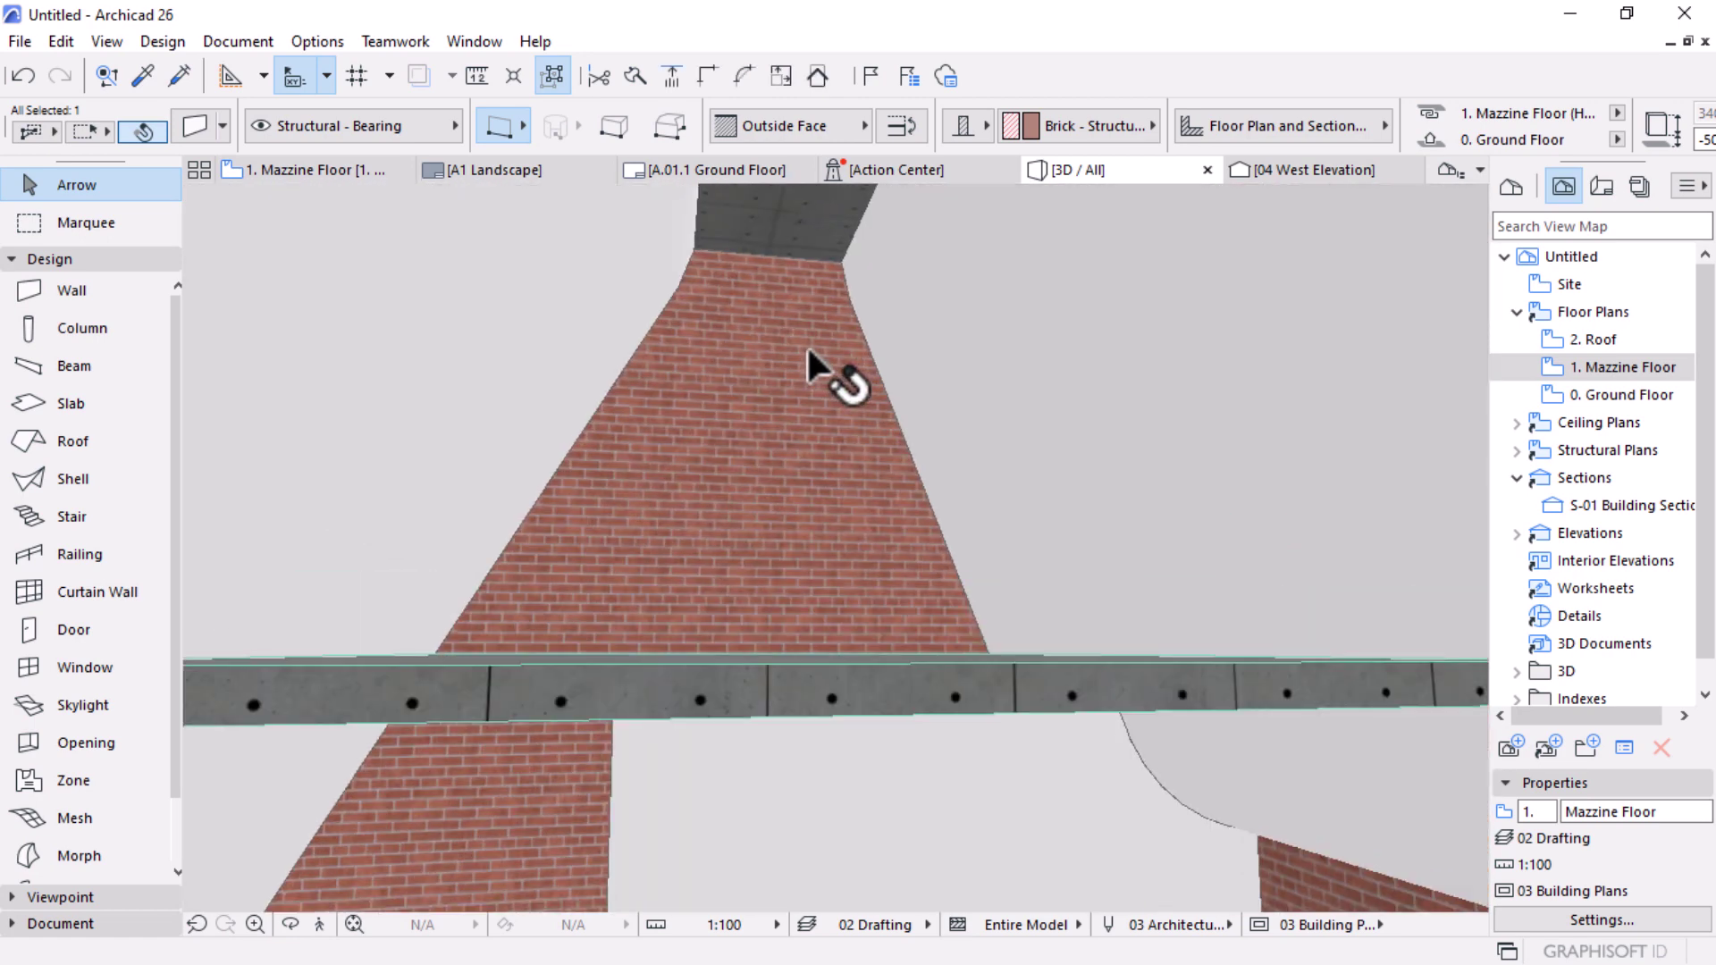
shift+click(733, 361)
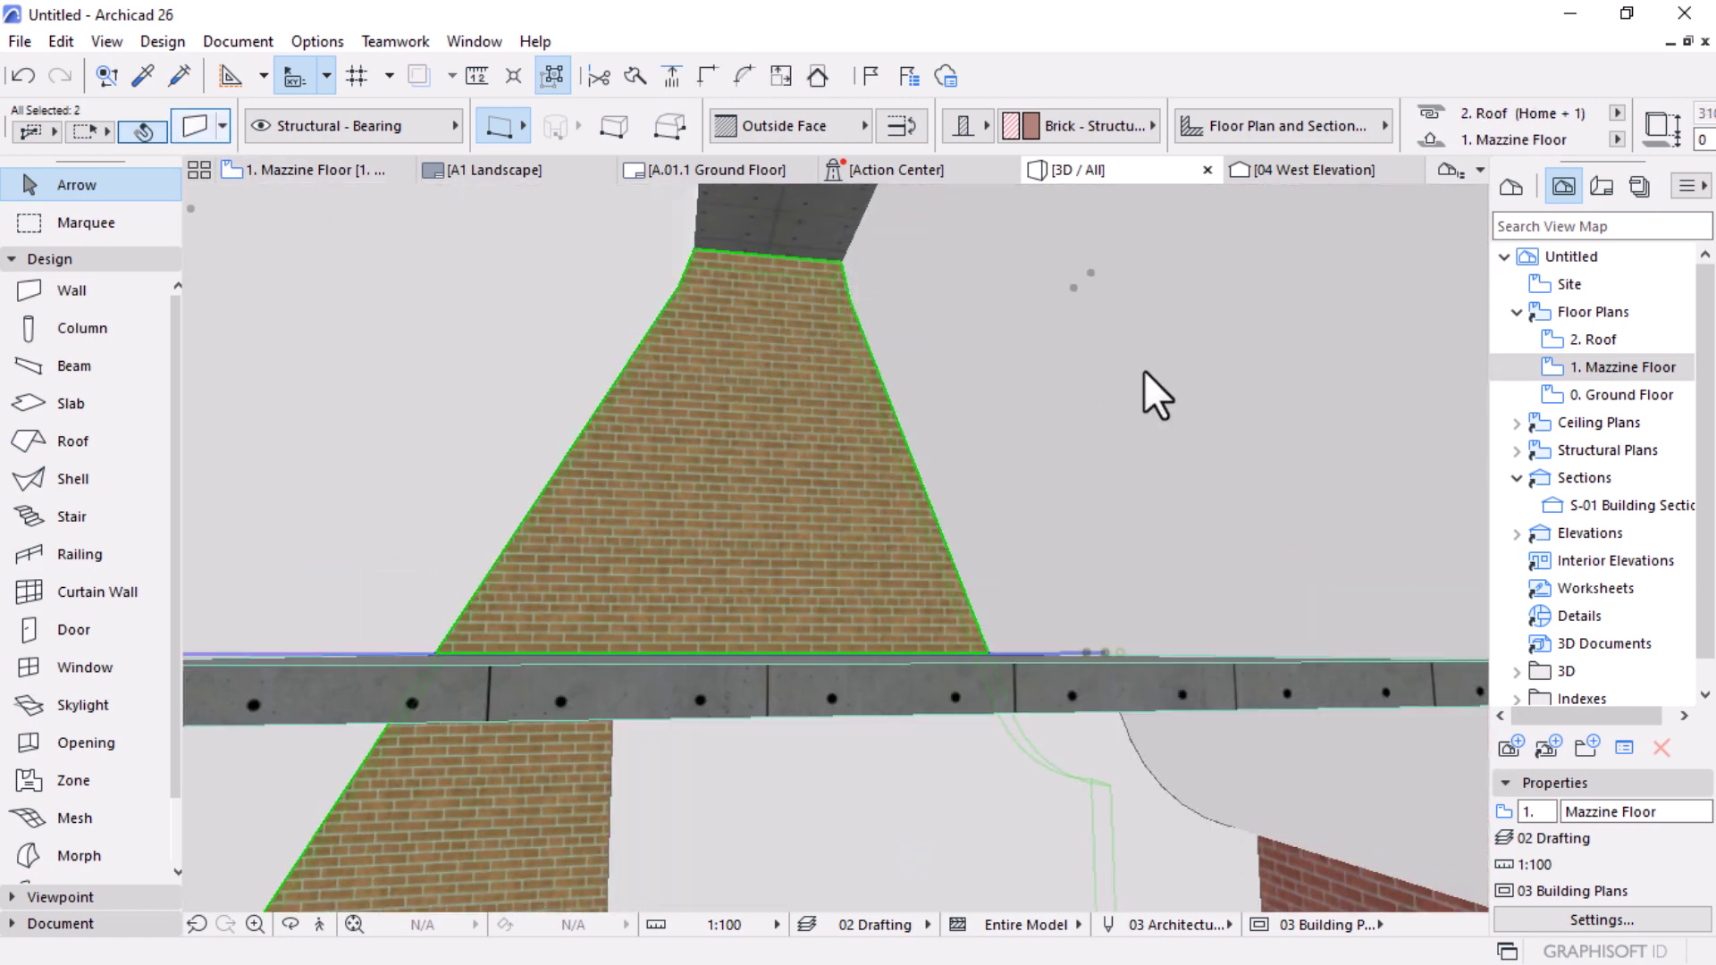
key(ctrl+t)
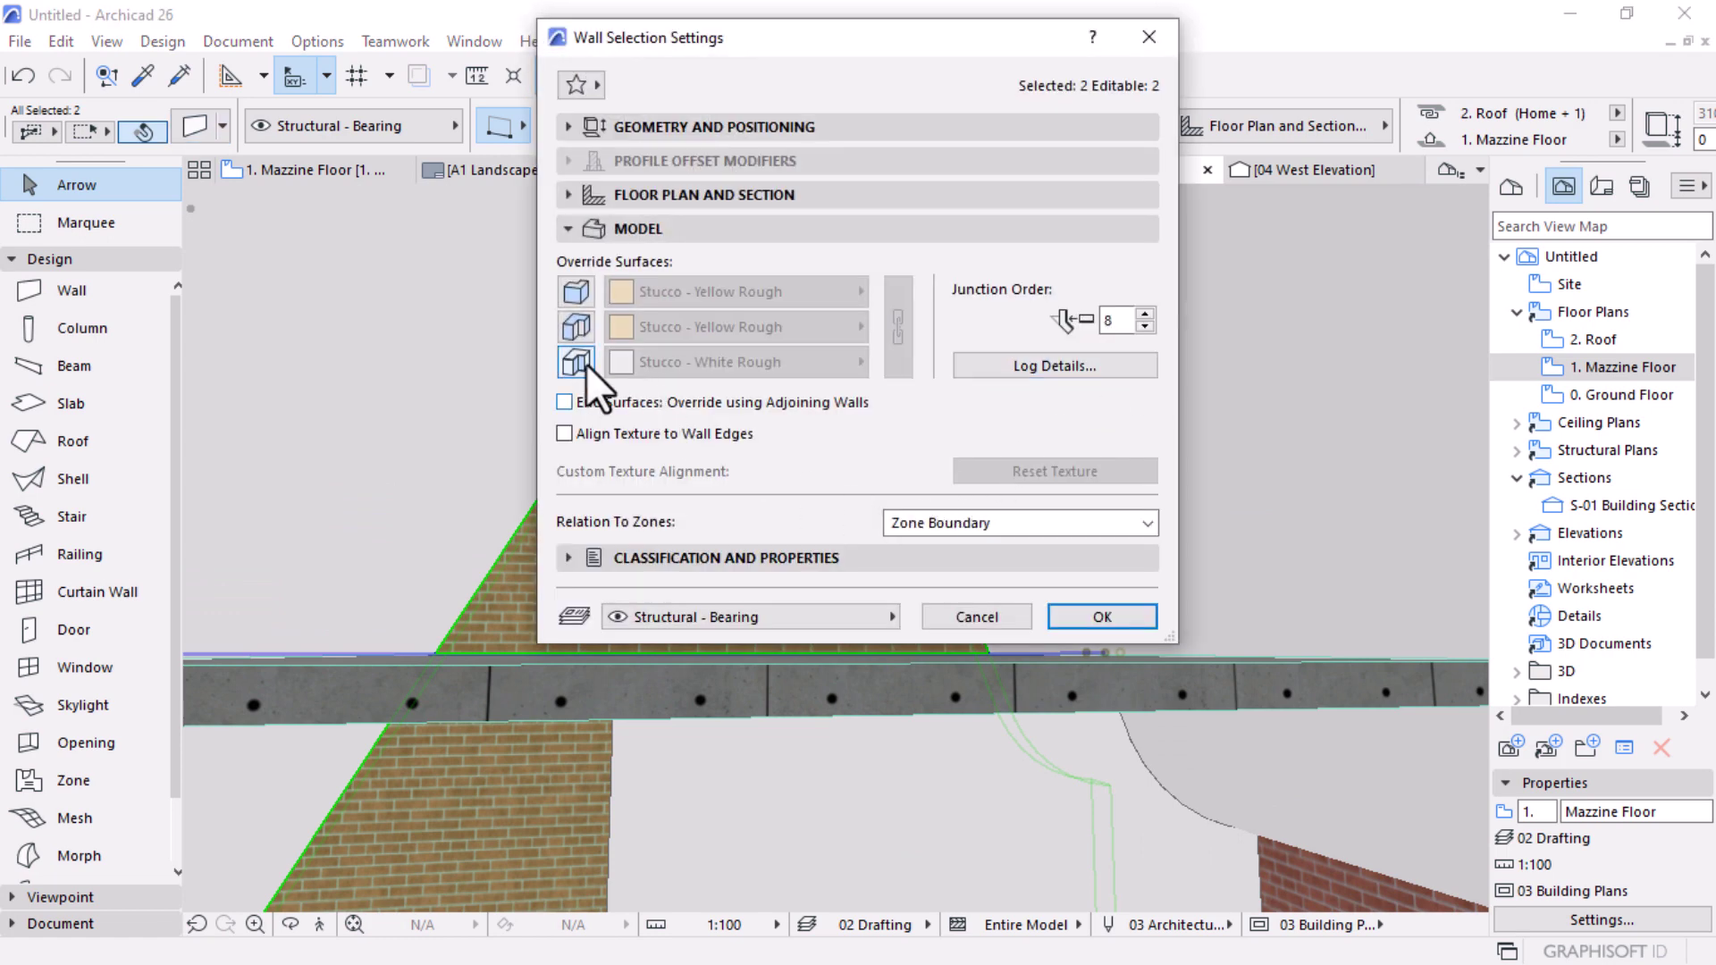
click(578, 294)
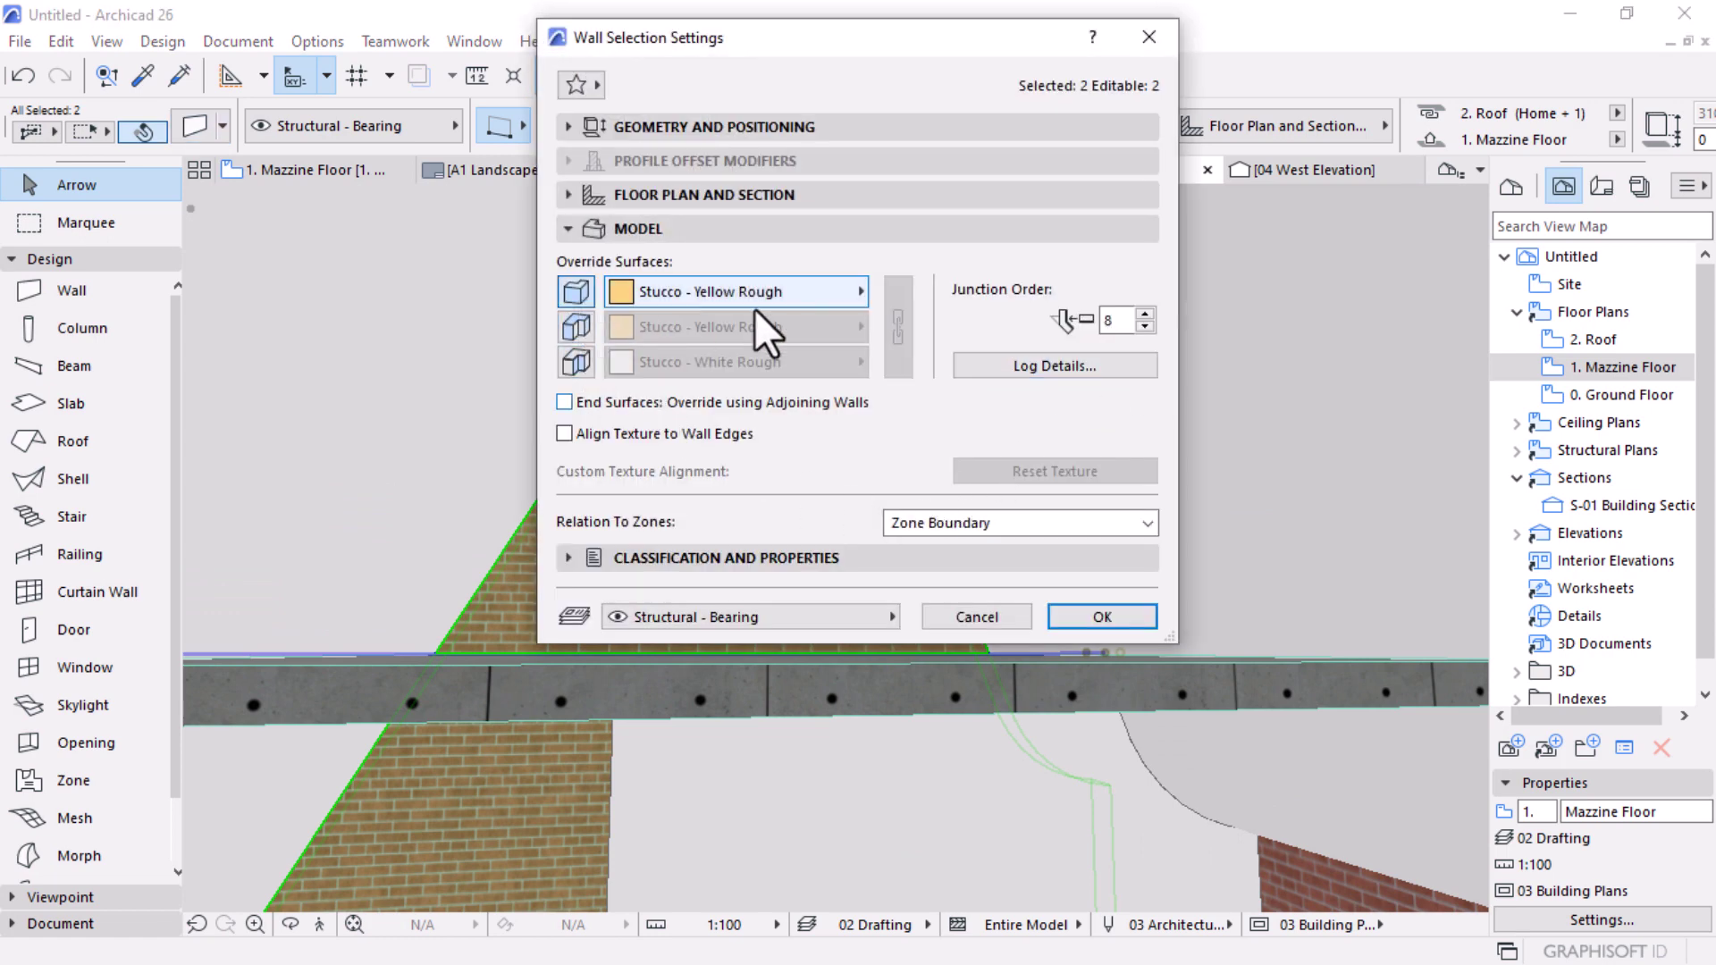
click(747, 297)
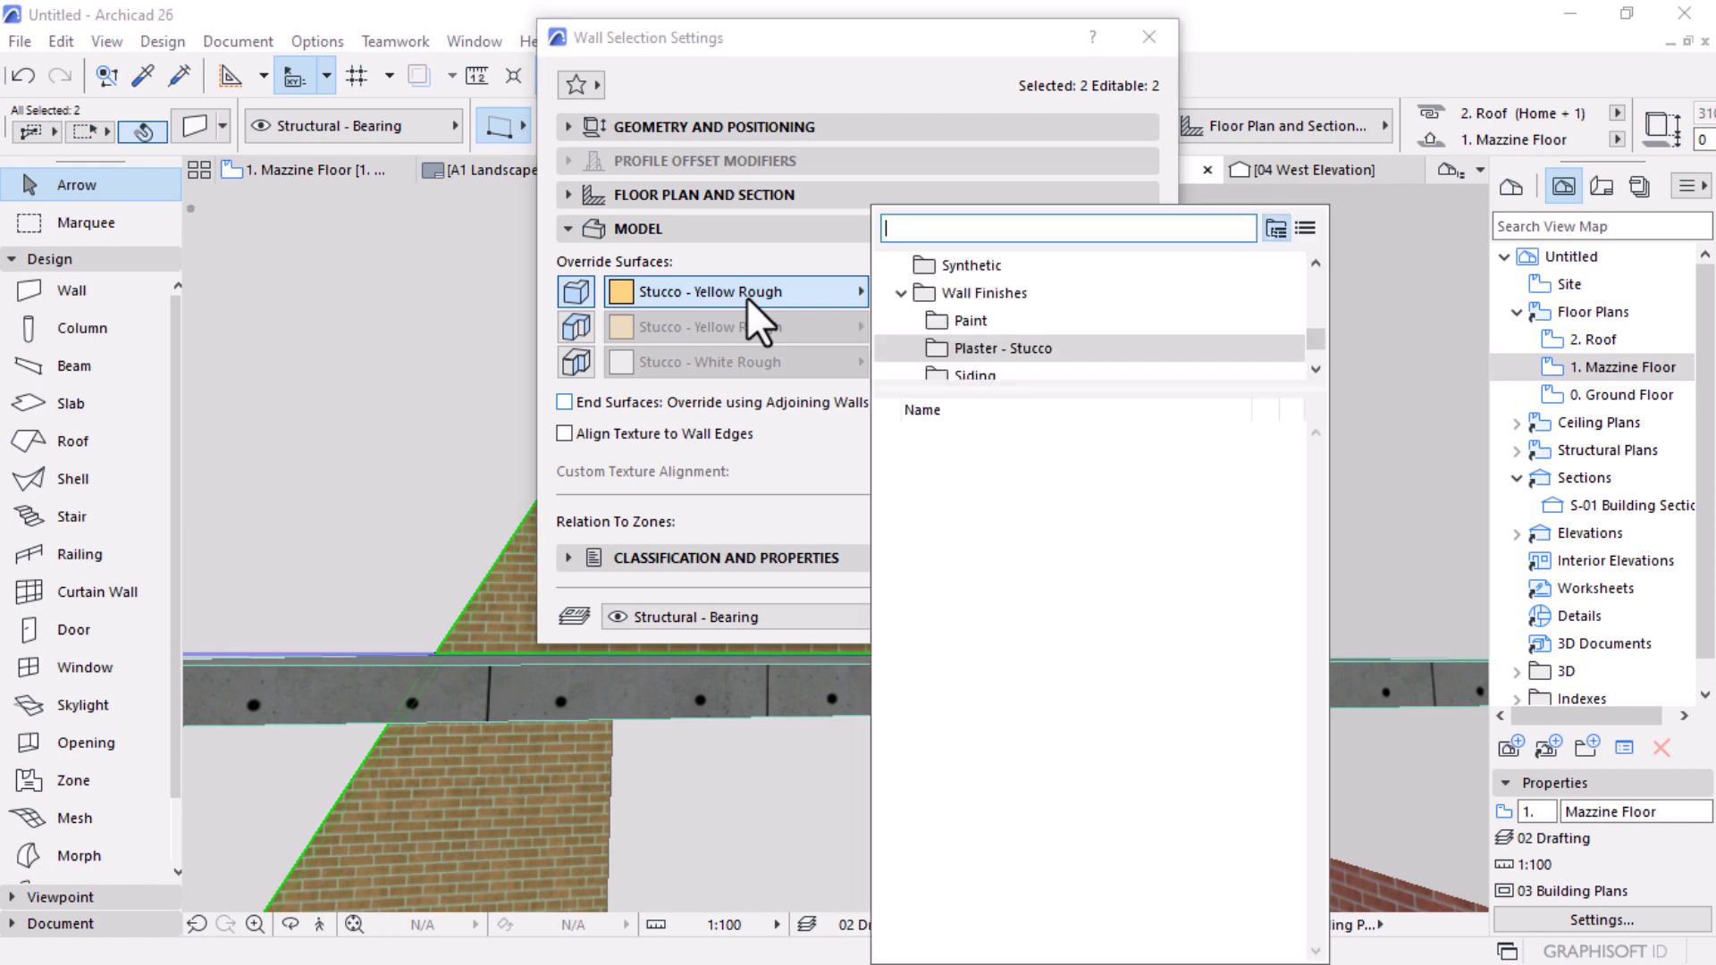
text(paint)
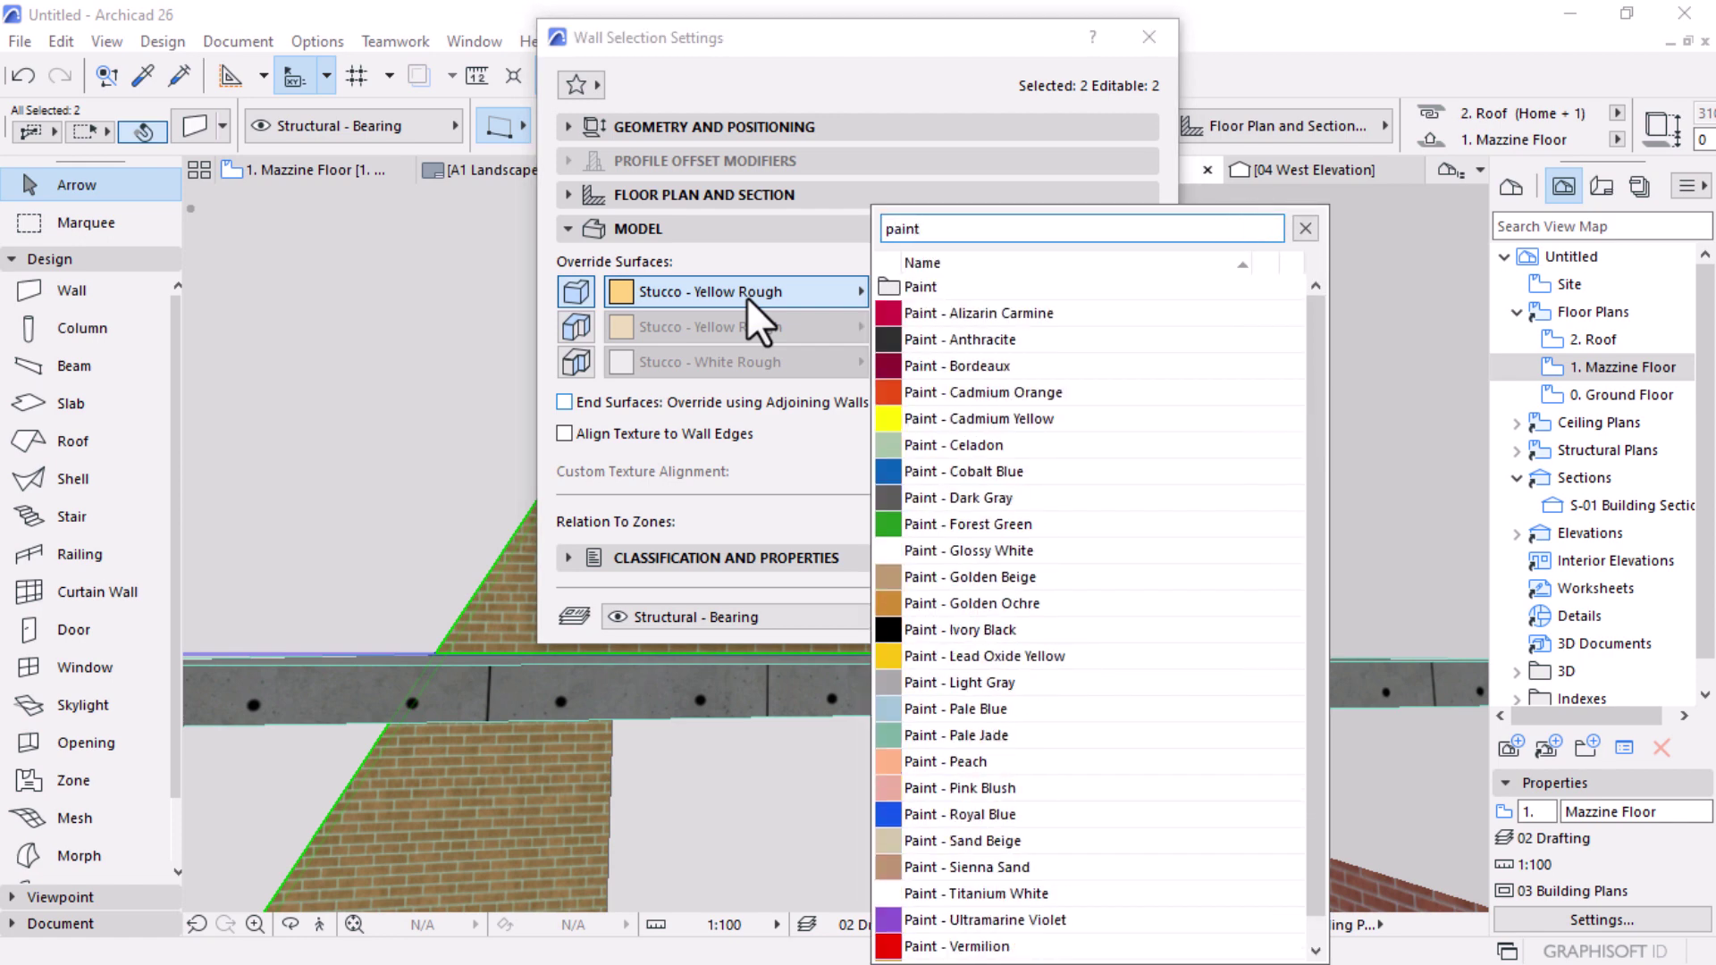
click(994, 548)
click(1077, 613)
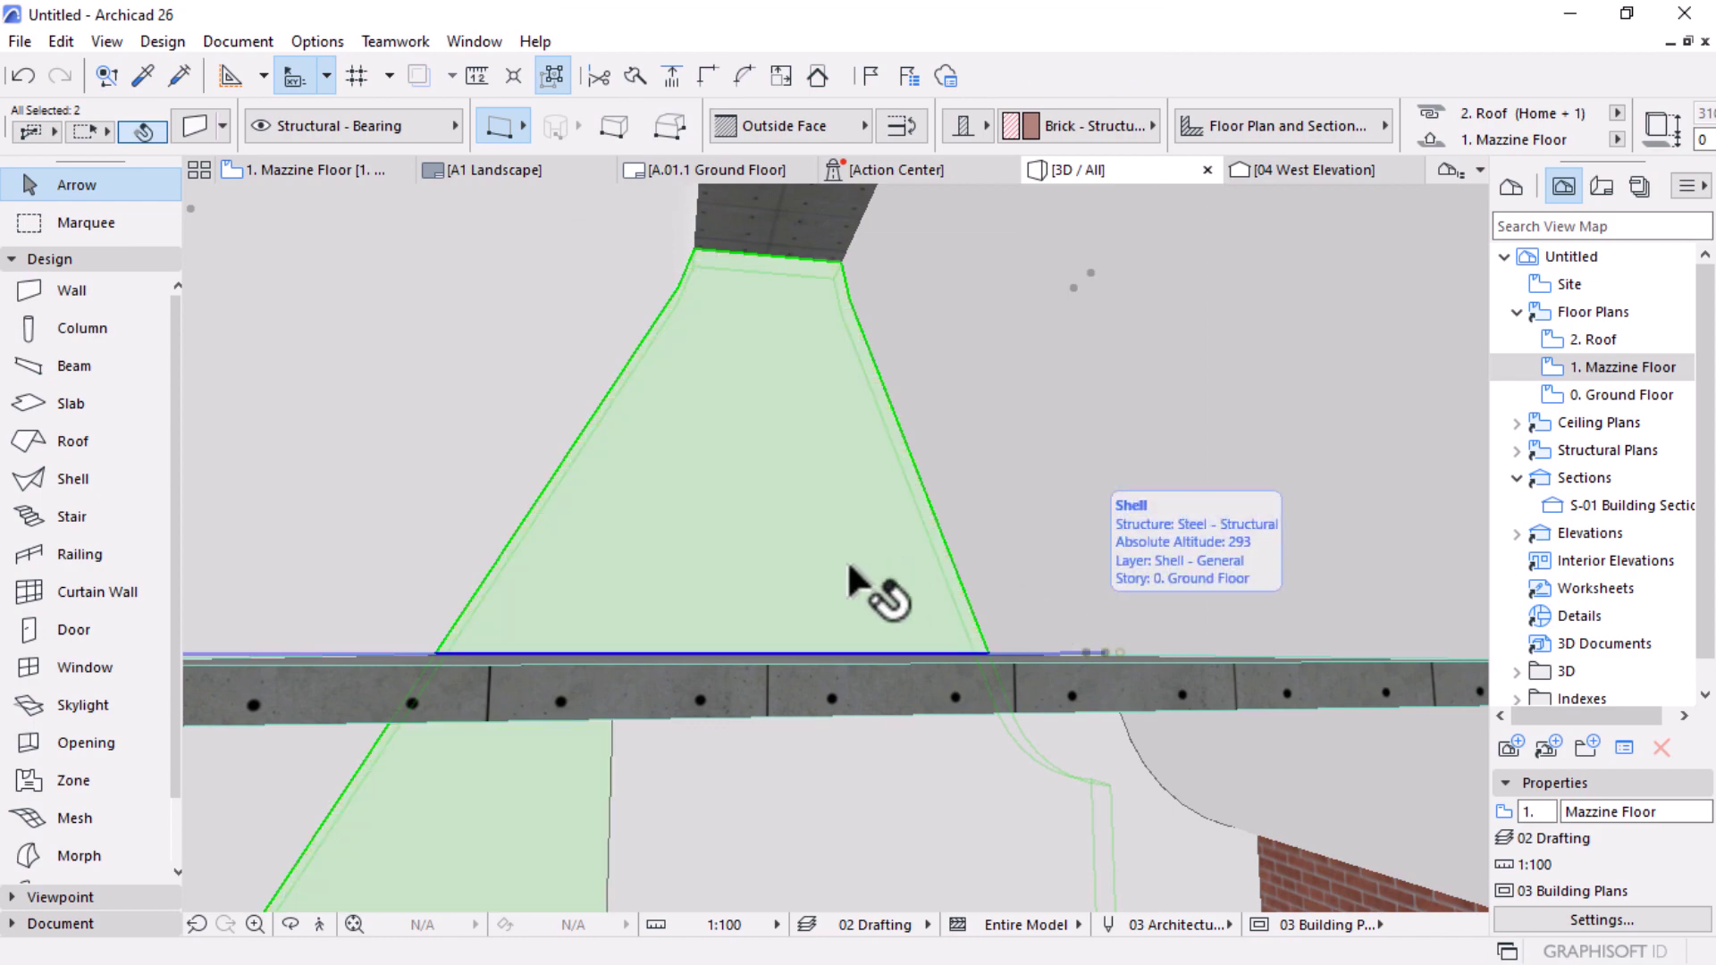
Step: Examine the painted interior walls, the brick side wall and the glazed front from inside and outside the house
shift+middle_drag(850, 593, 1056, 570)
scroll(987, 663, up, 5)
scroll(1056, 572, up, 5)
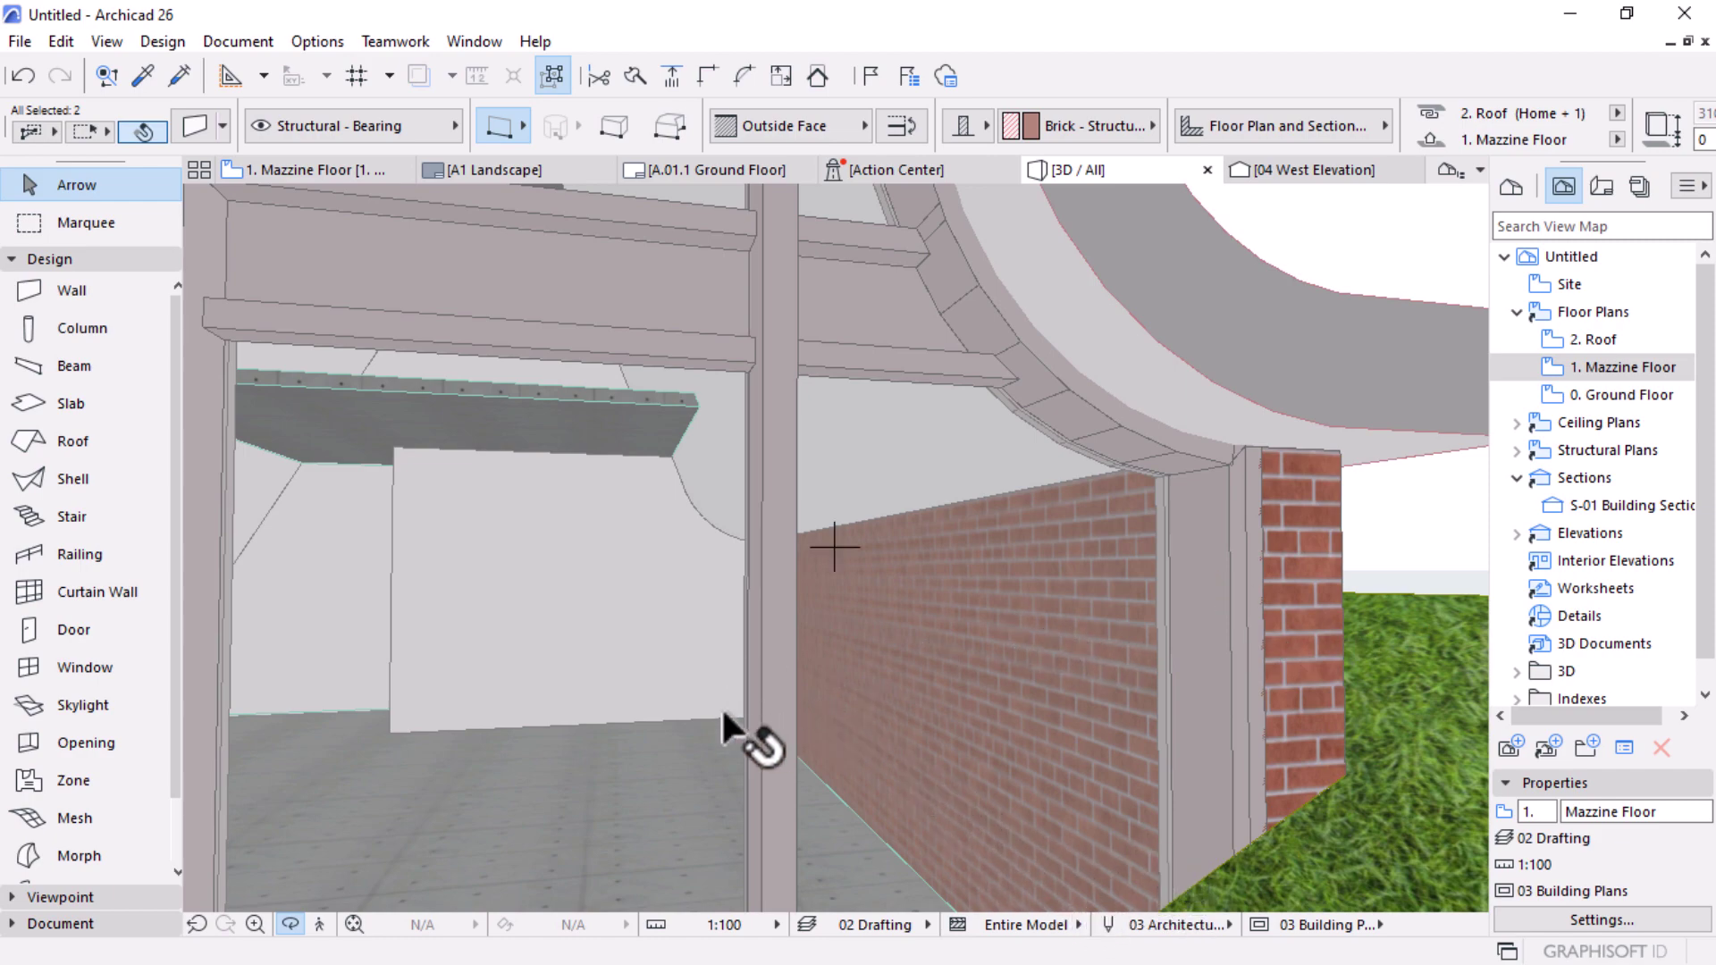
scroll(708, 715, down, 3)
scroll(950, 710, down, 3)
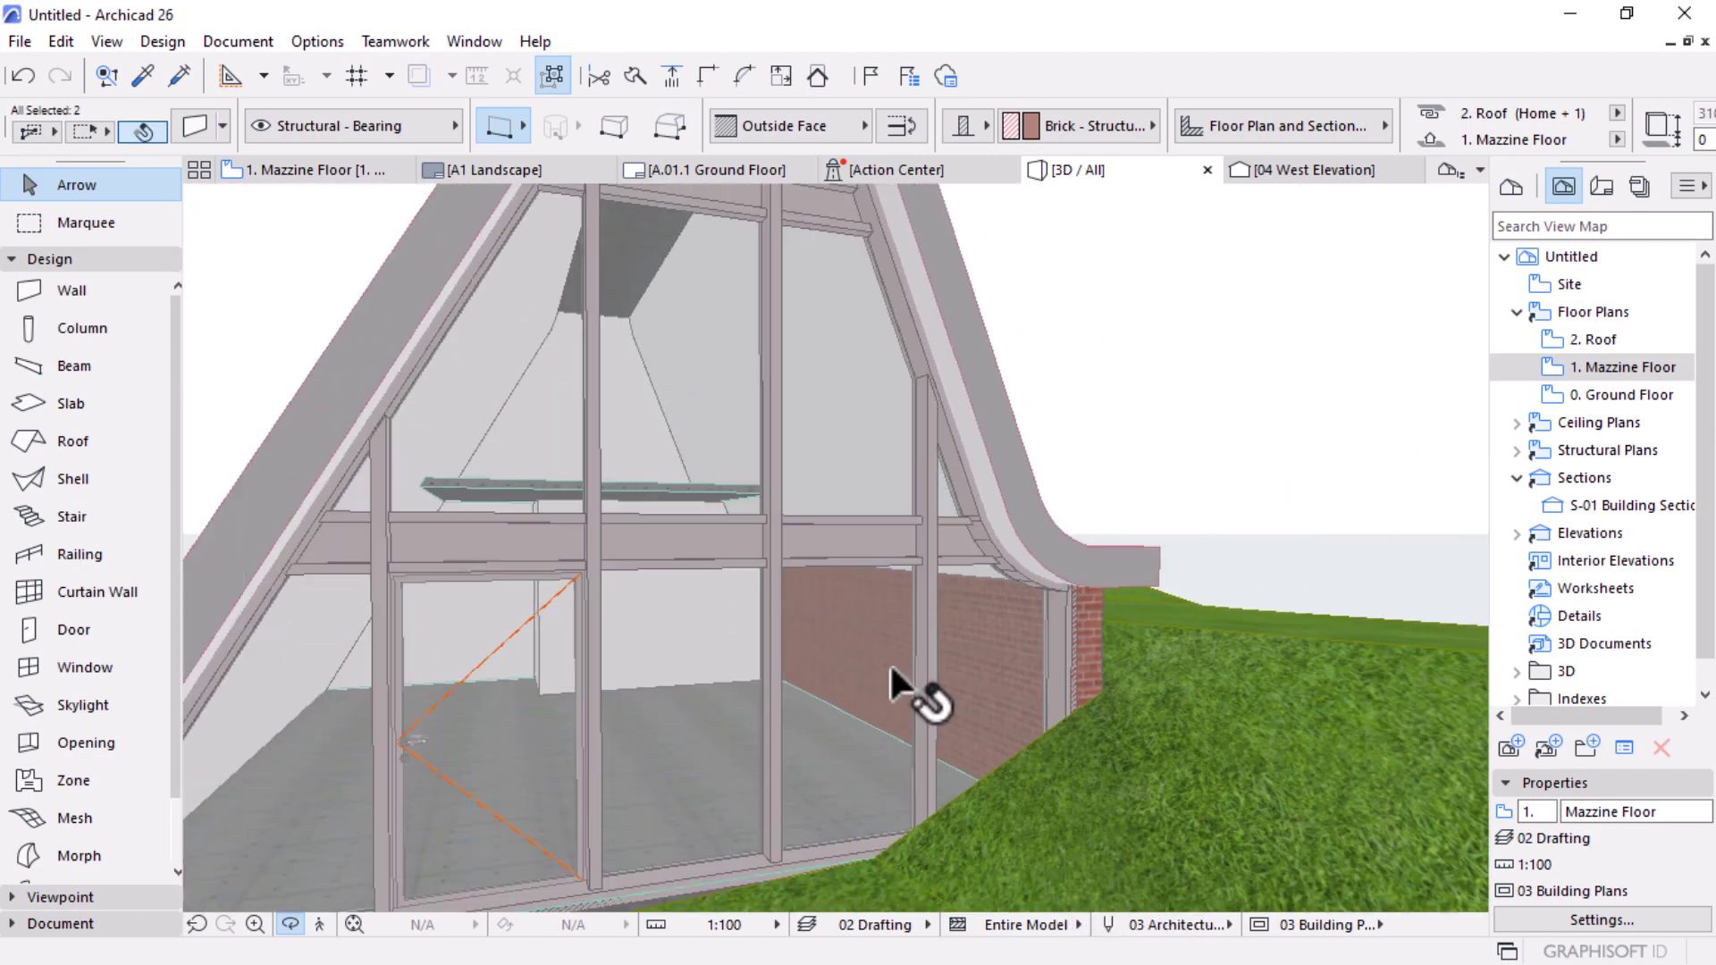
scroll(977, 805, up, 4)
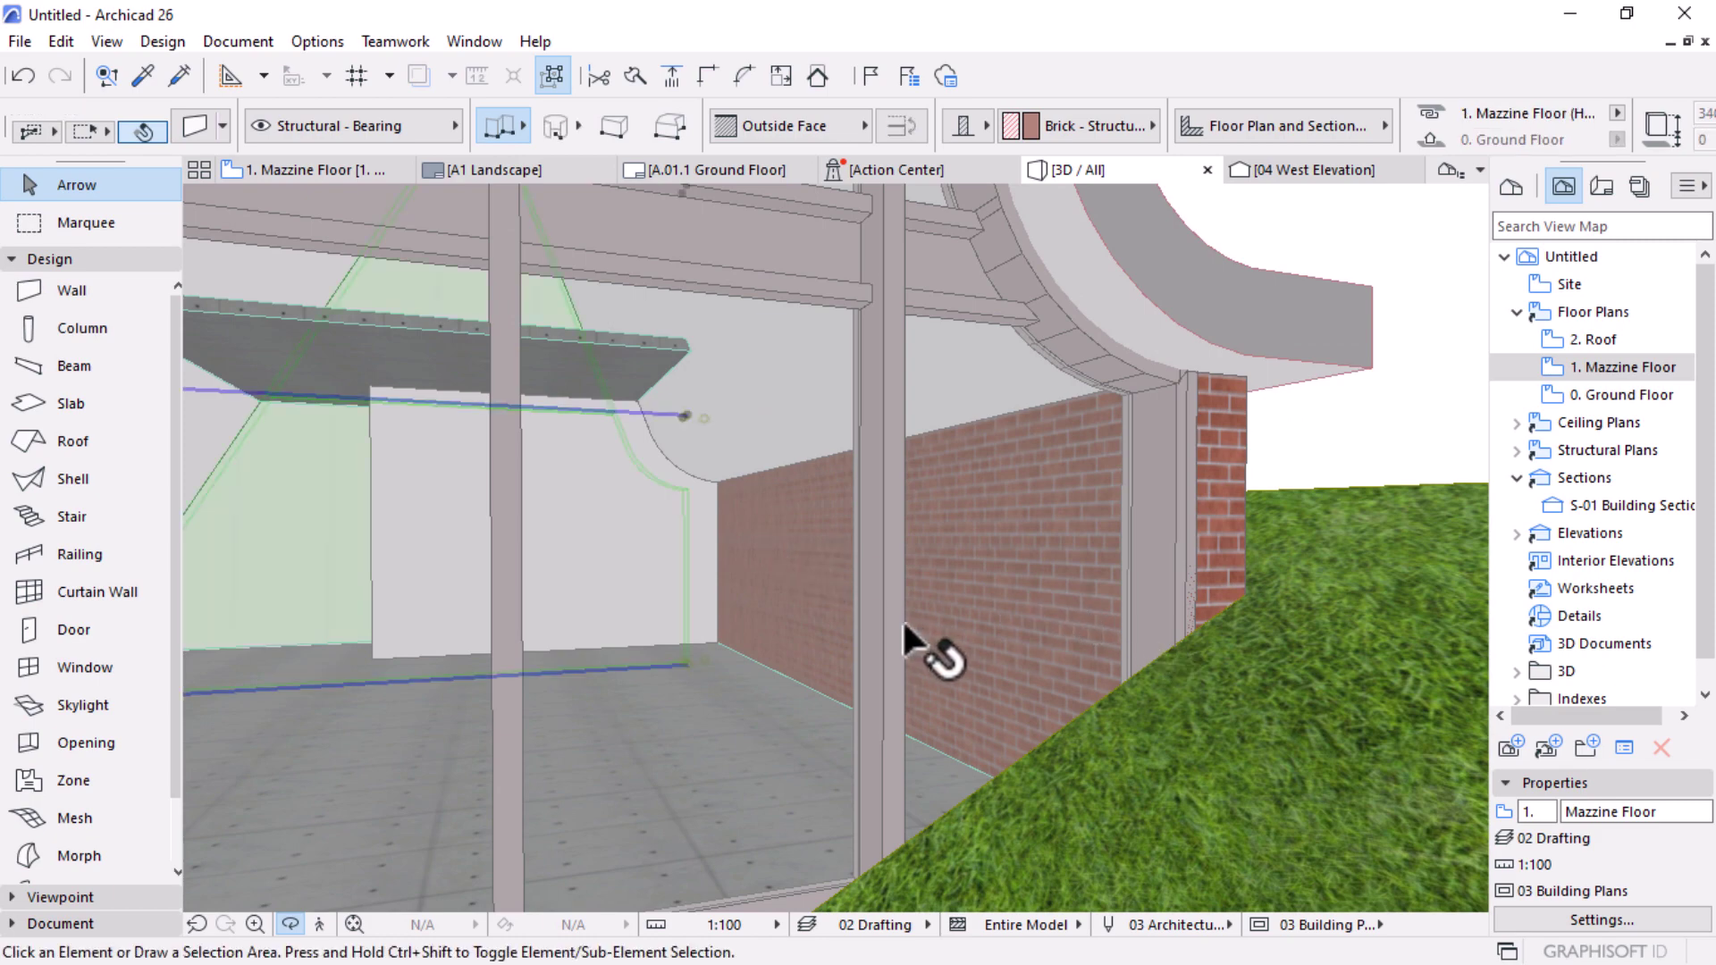
key(Escape)
scroll(804, 559, up, 3)
scroll(783, 527, up, 5)
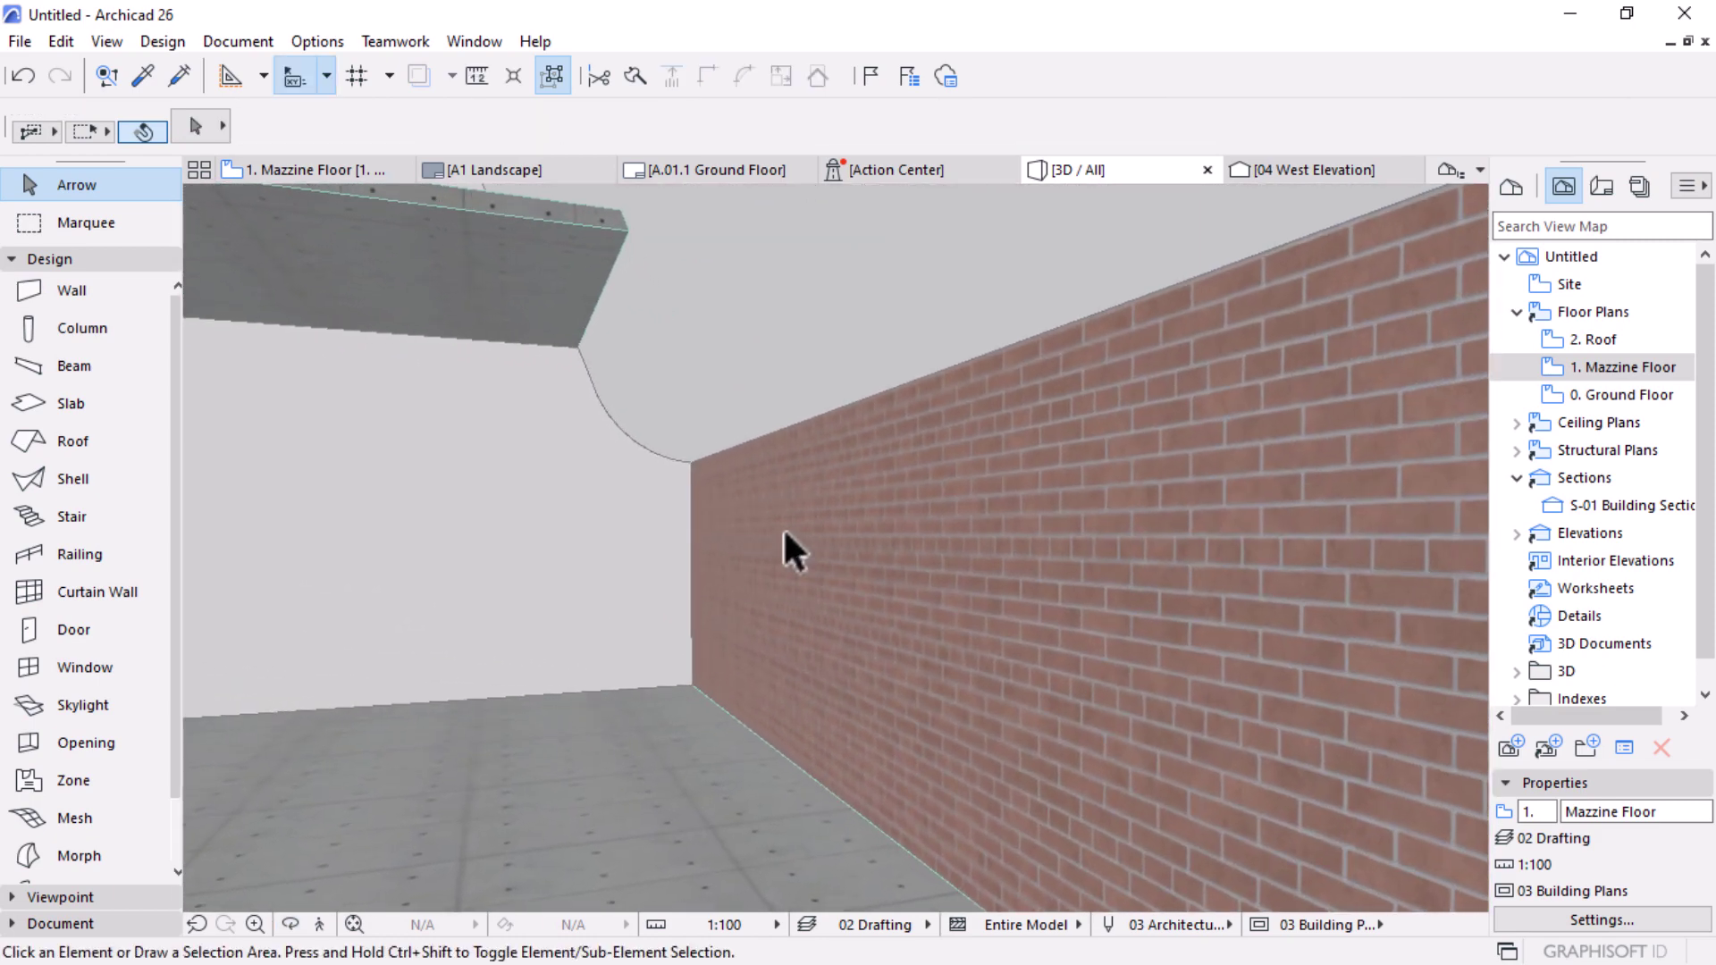
scroll(783, 527, down, 10)
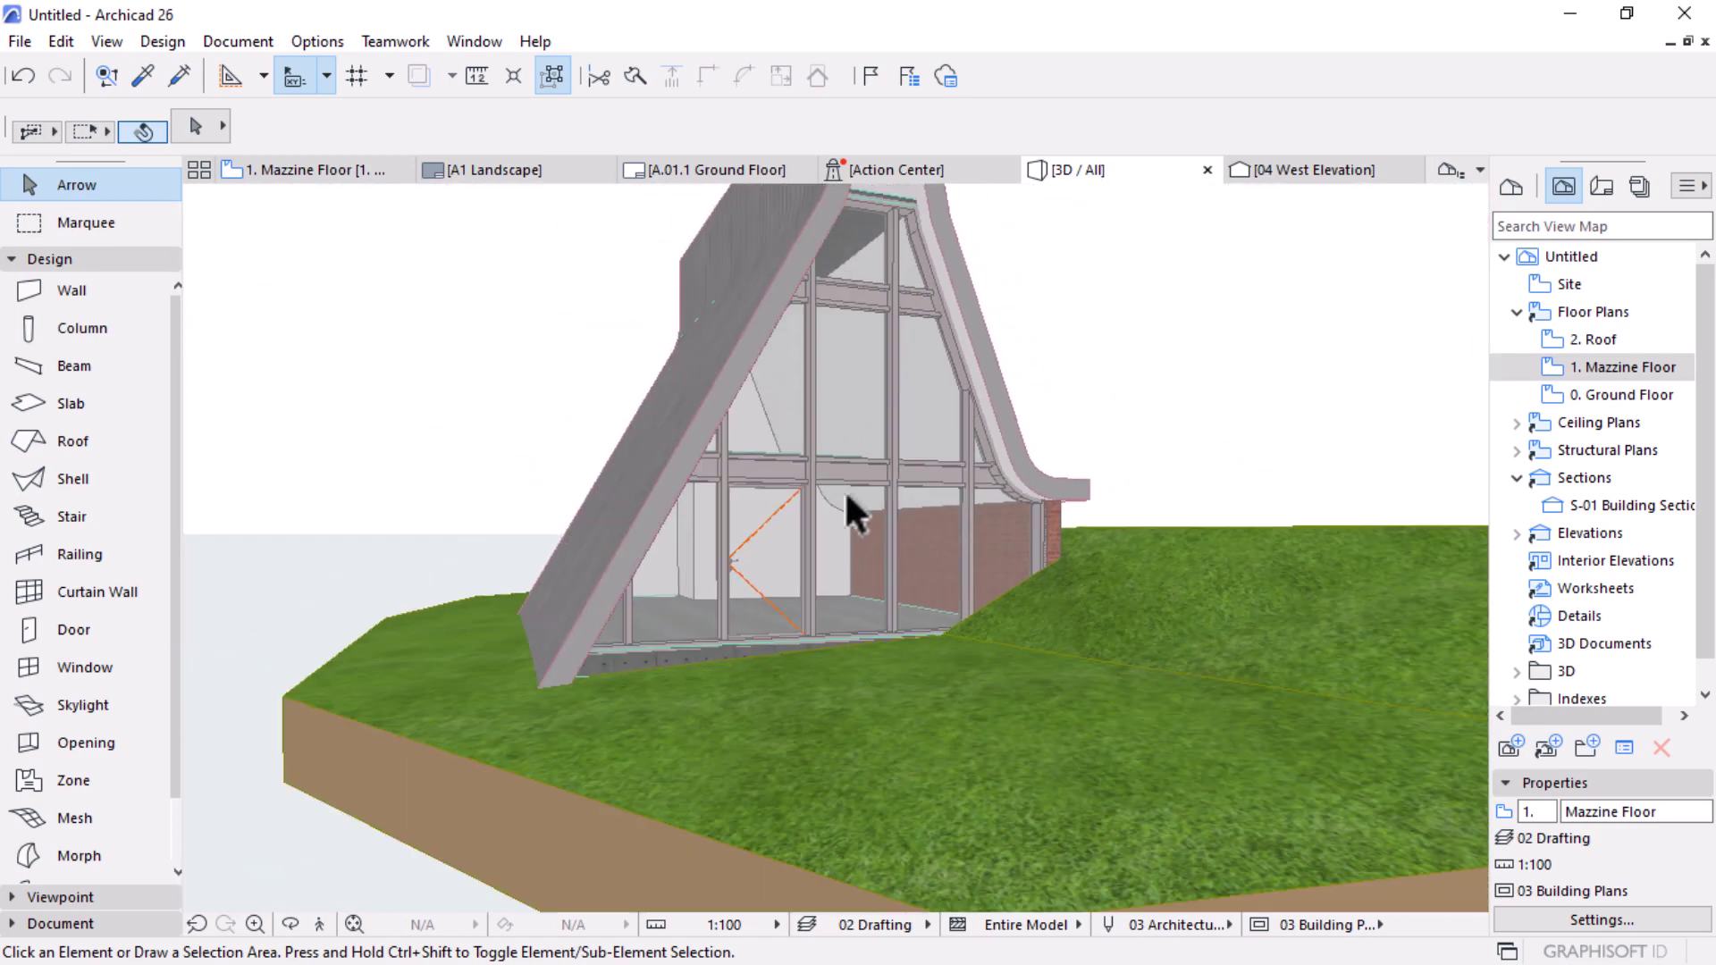
shift+middle_drag(845, 490, 837, 598)
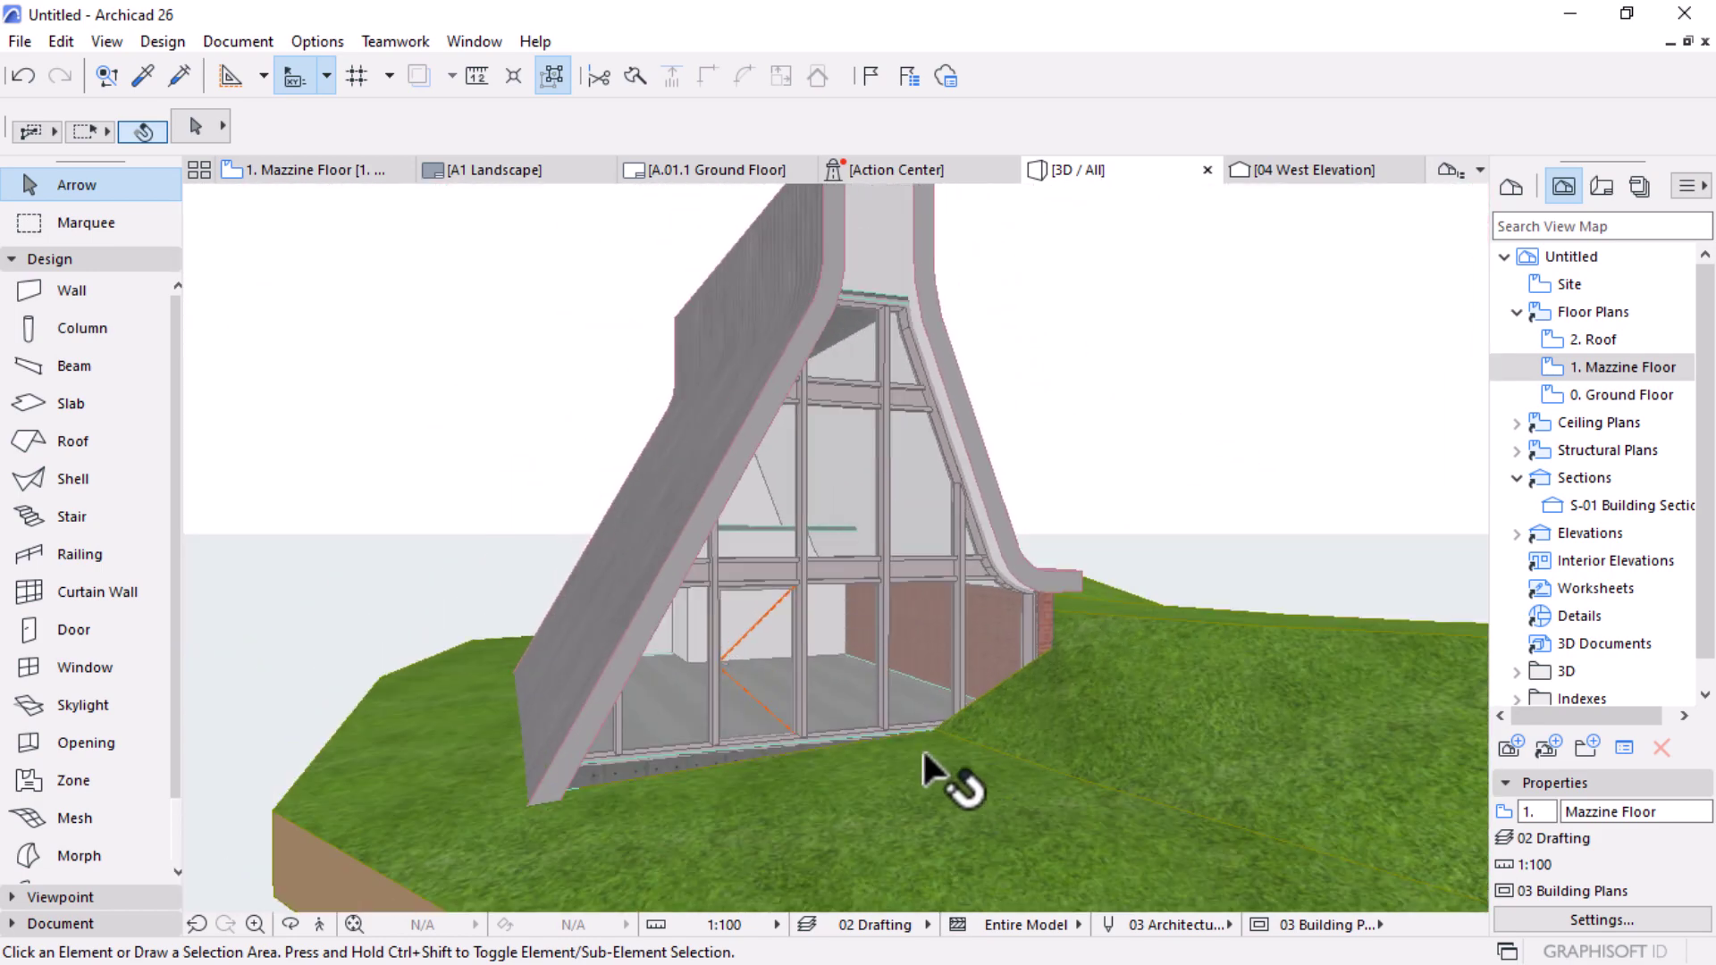
shift+middle_drag(1034, 755, 791, 721)
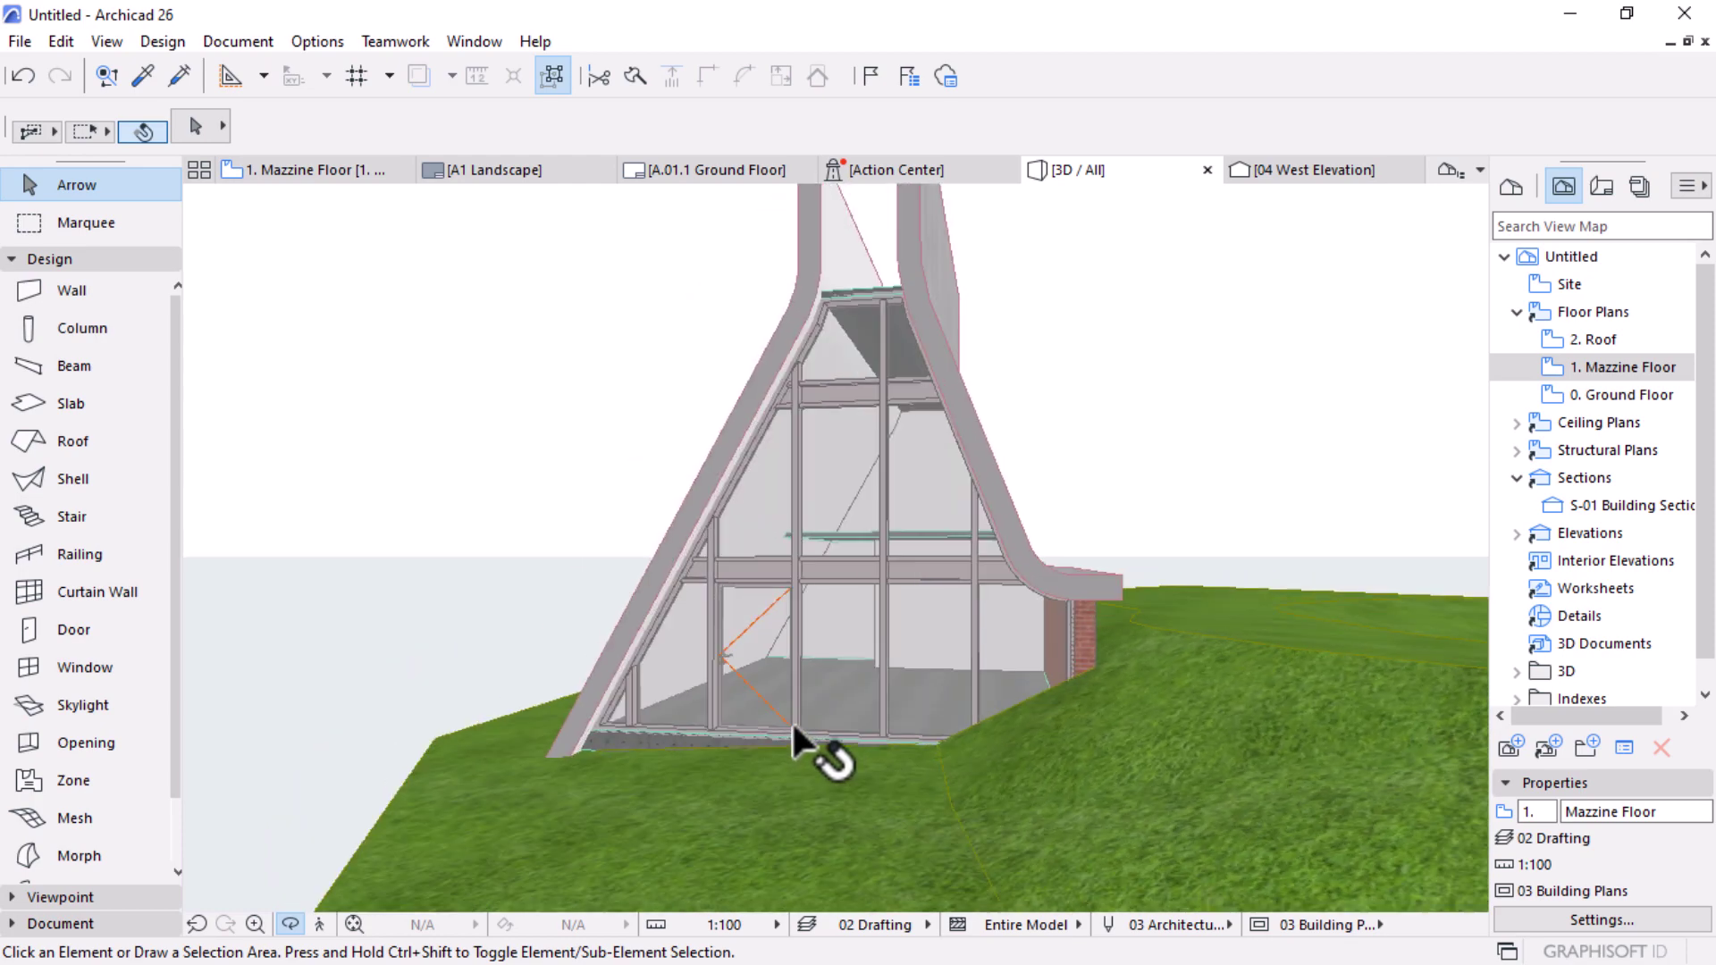
scroll(791, 720, up, 5)
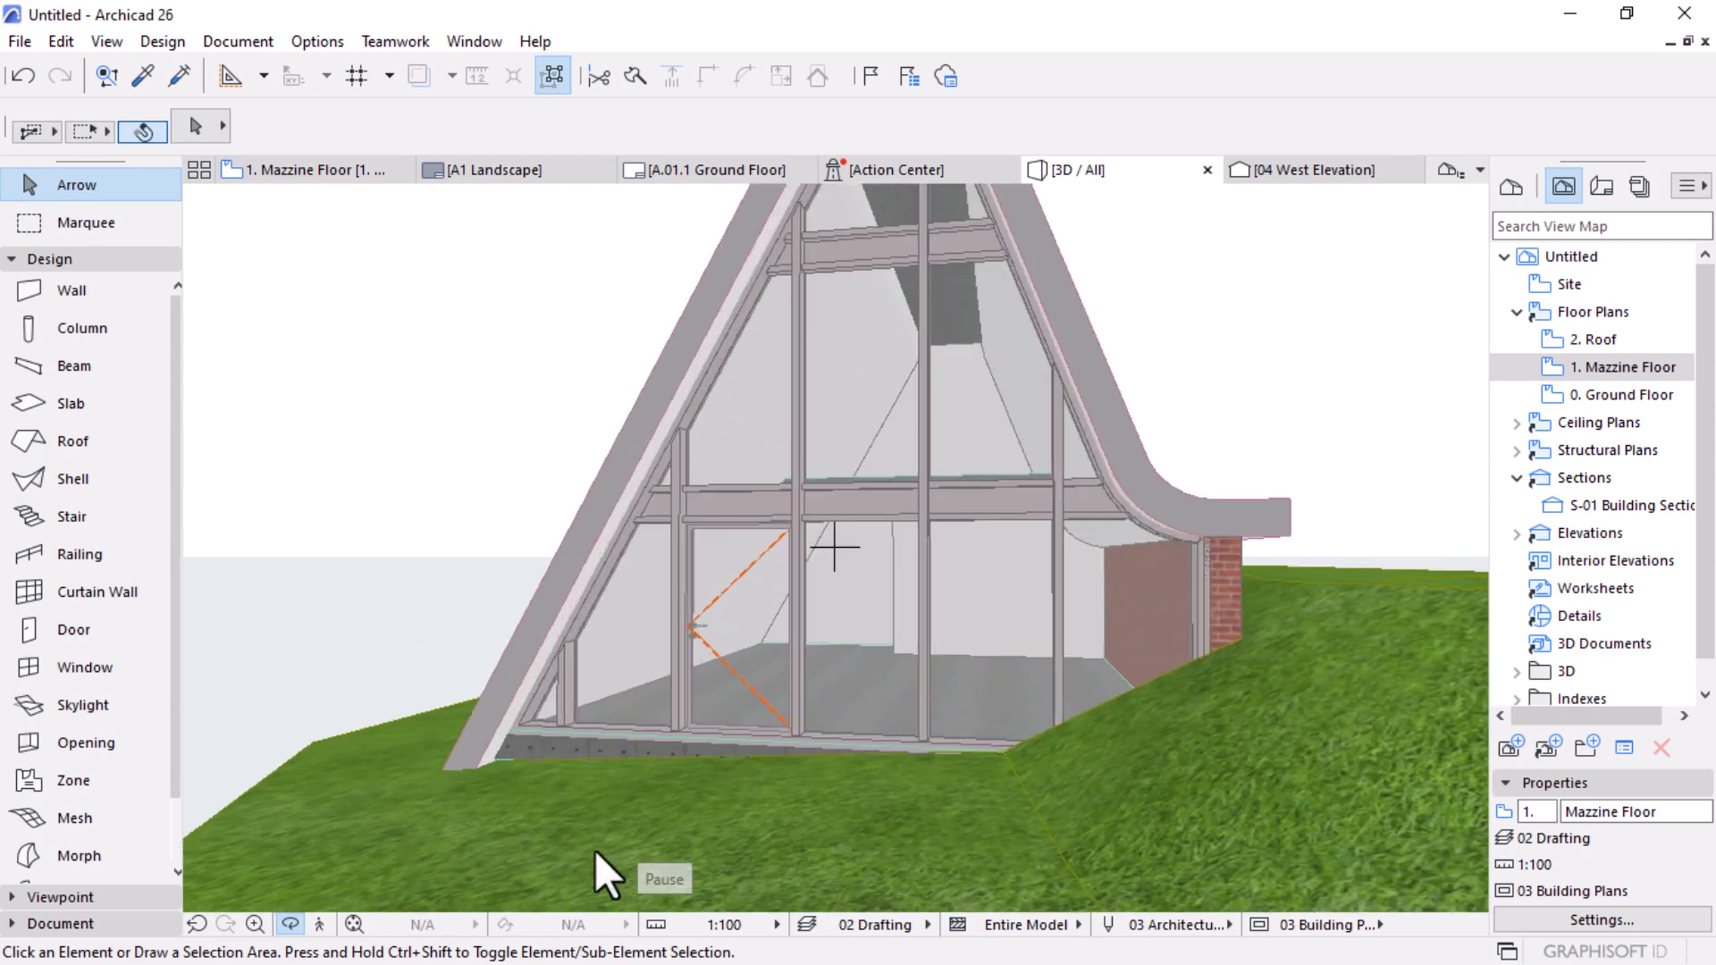
shift+middle_drag(931, 732, 746, 742)
scroll(899, 661, up, 2)
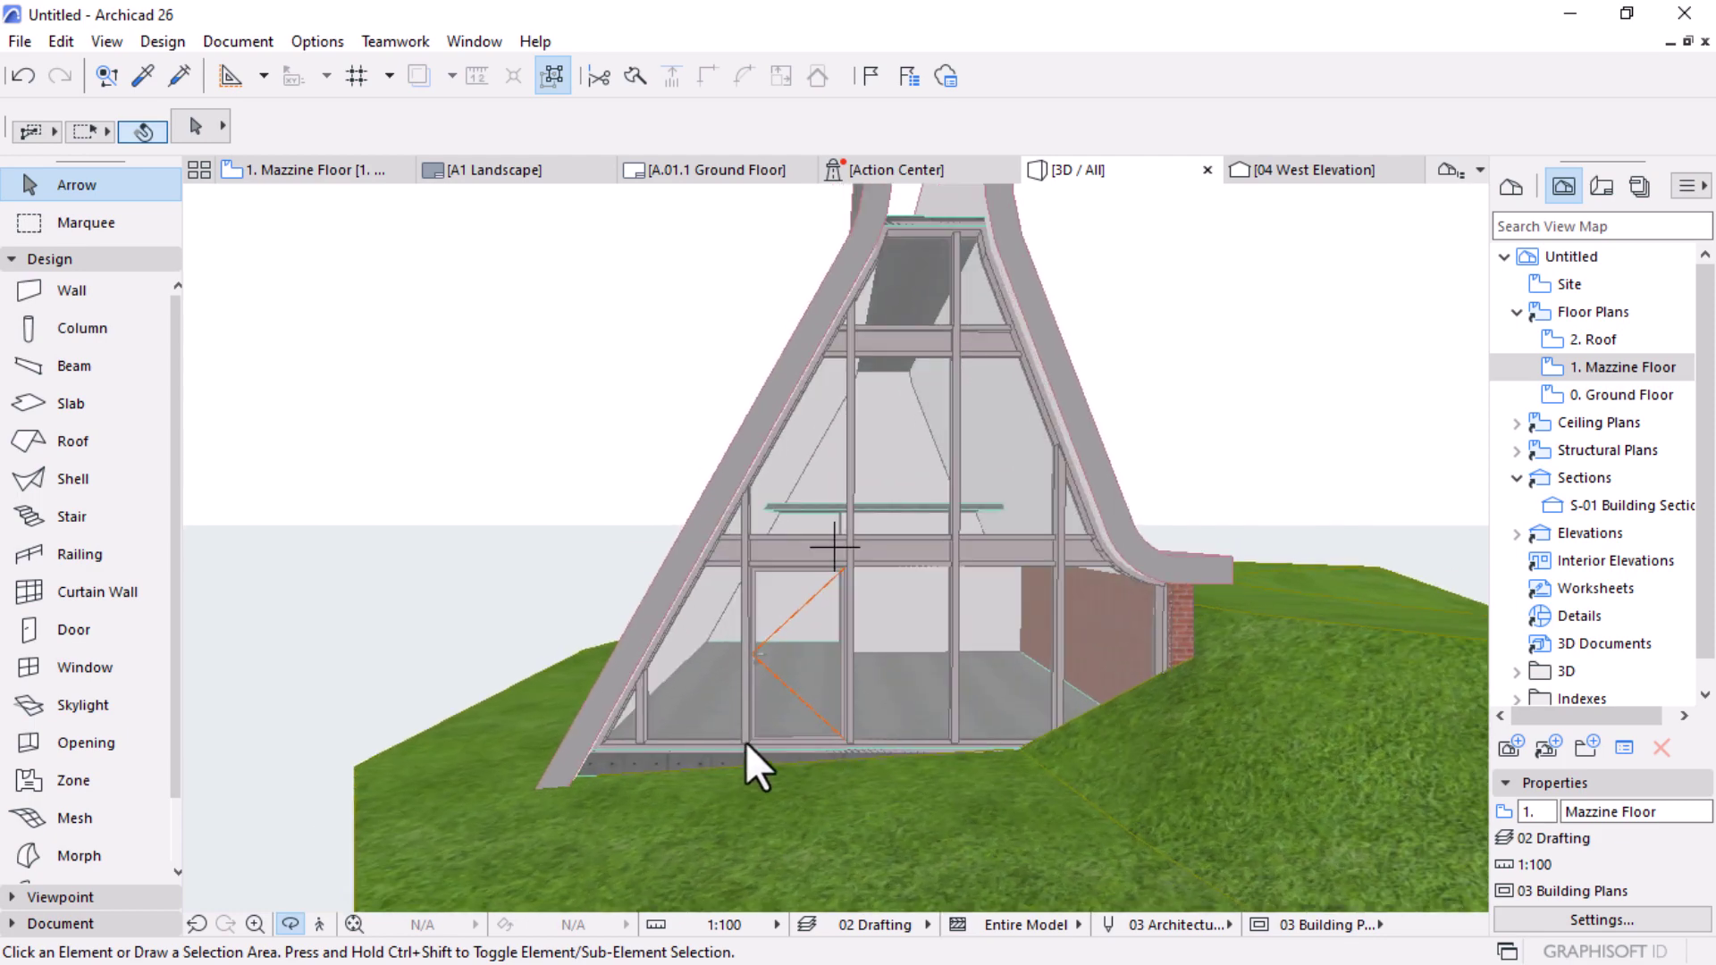
scroll(745, 742, down, 3)
scroll(746, 742, up, 4)
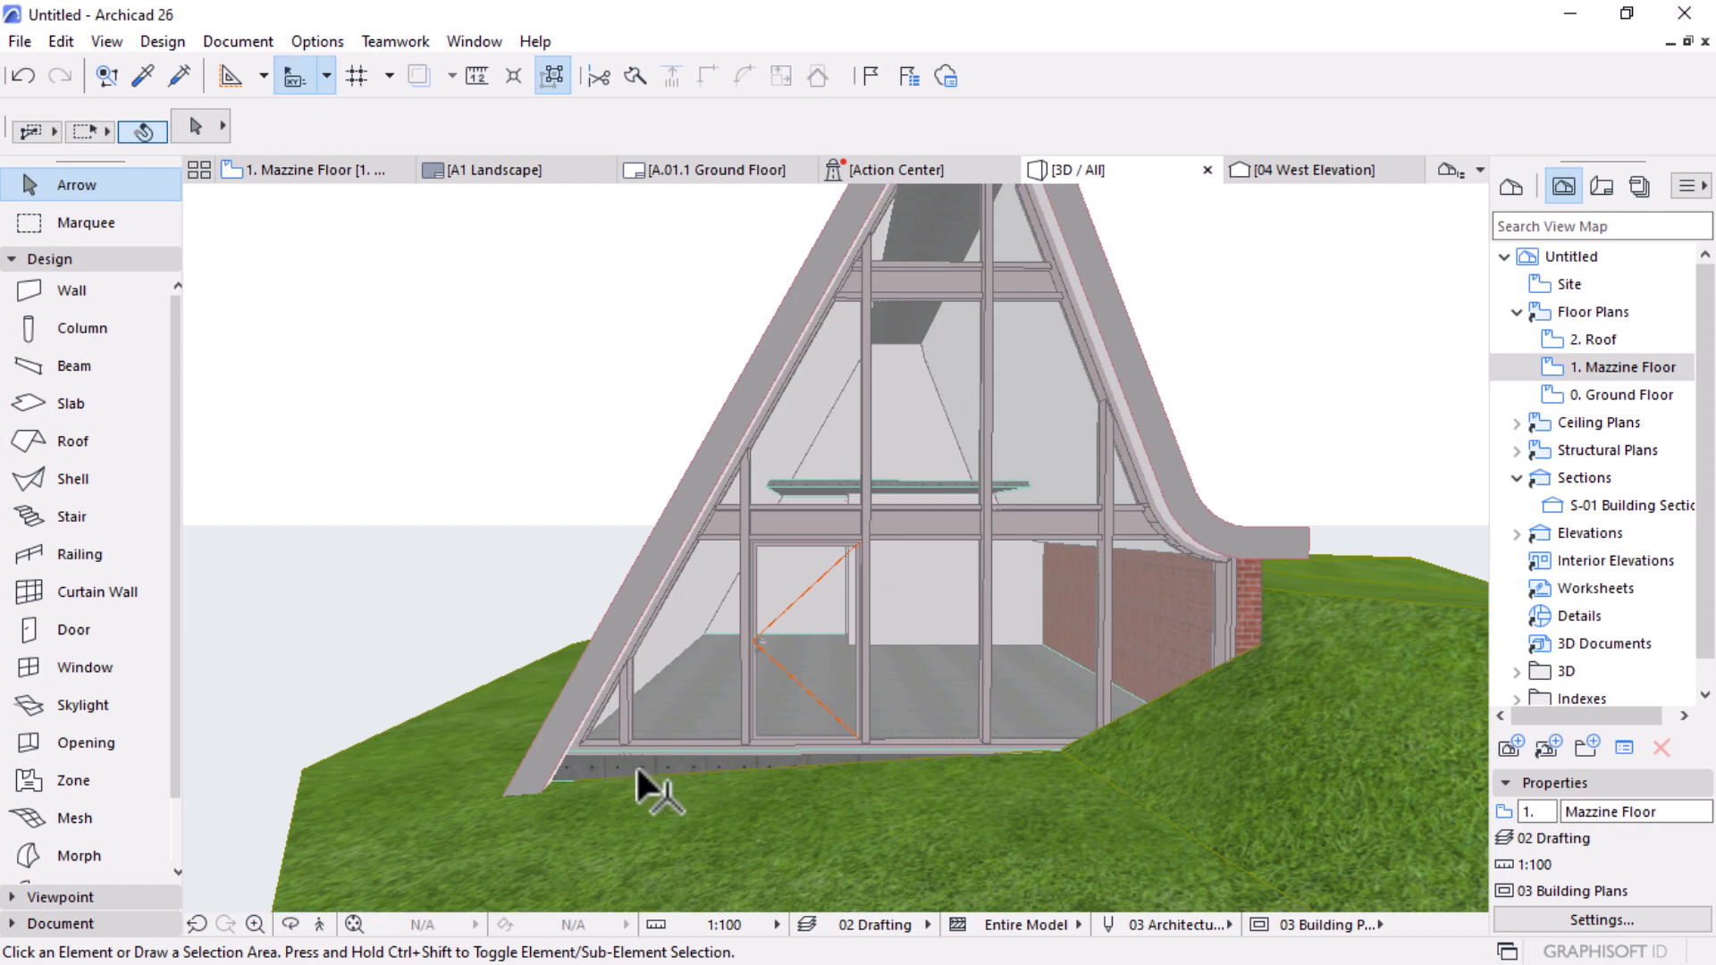
Step: Set the cut, uncut and hidden line pens of all slabs in the model to pen 1
alt+click(627, 774)
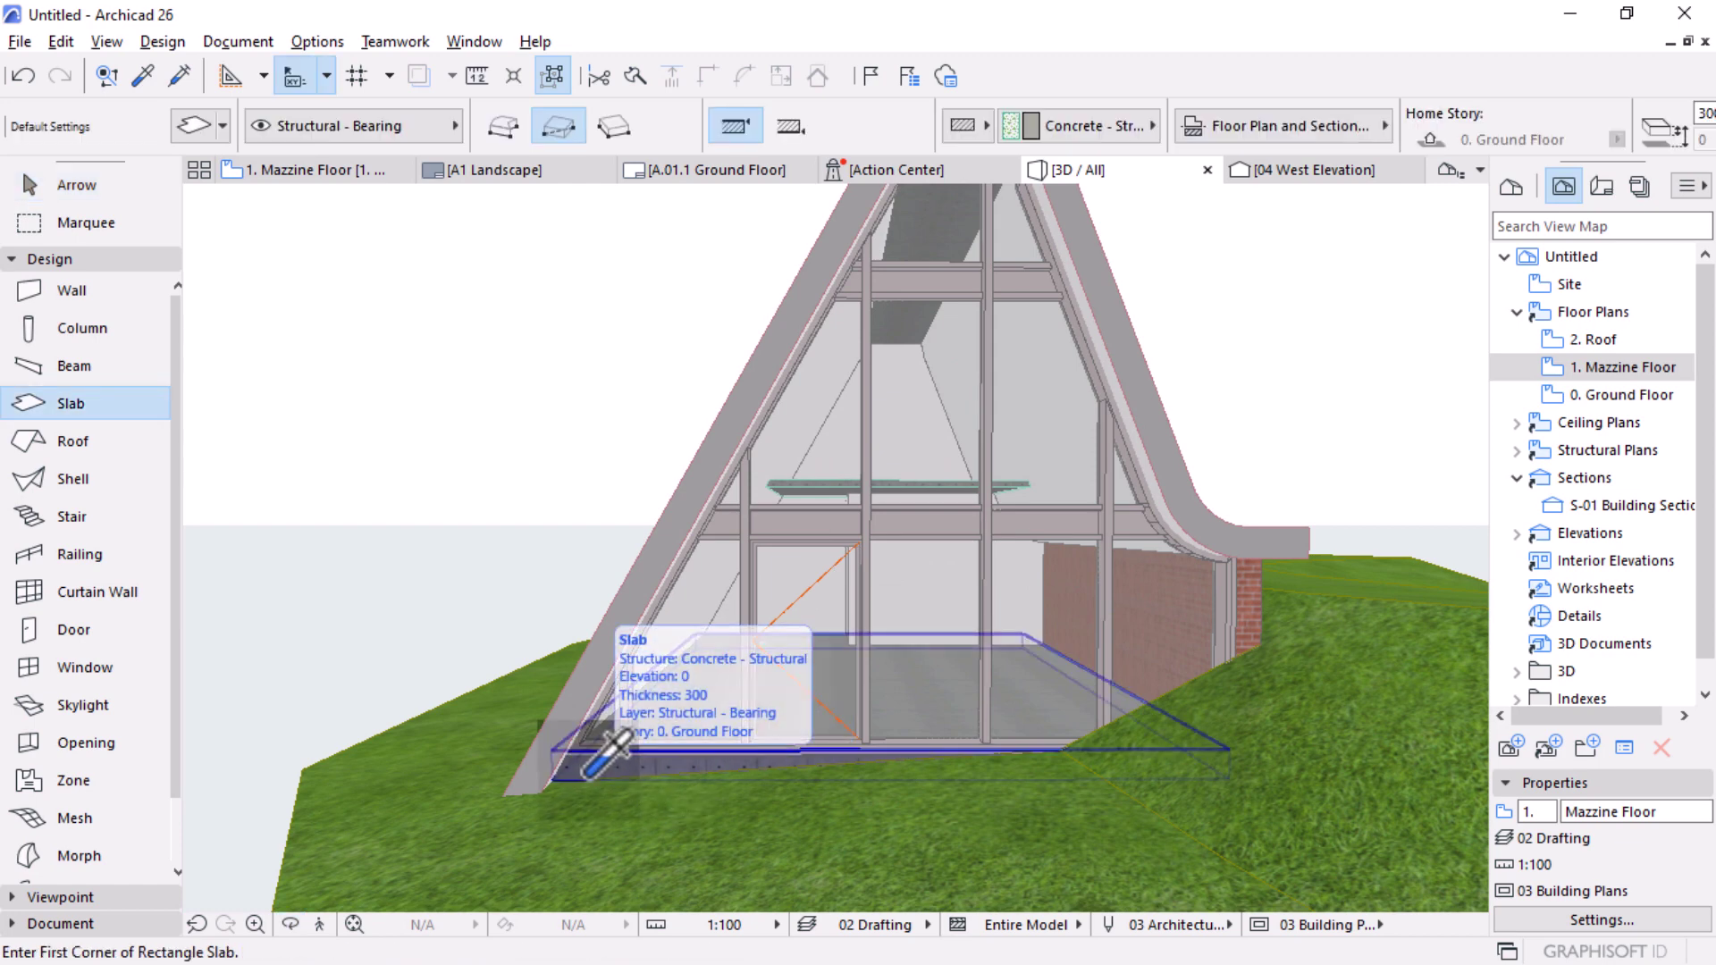
key(ctrl+a)
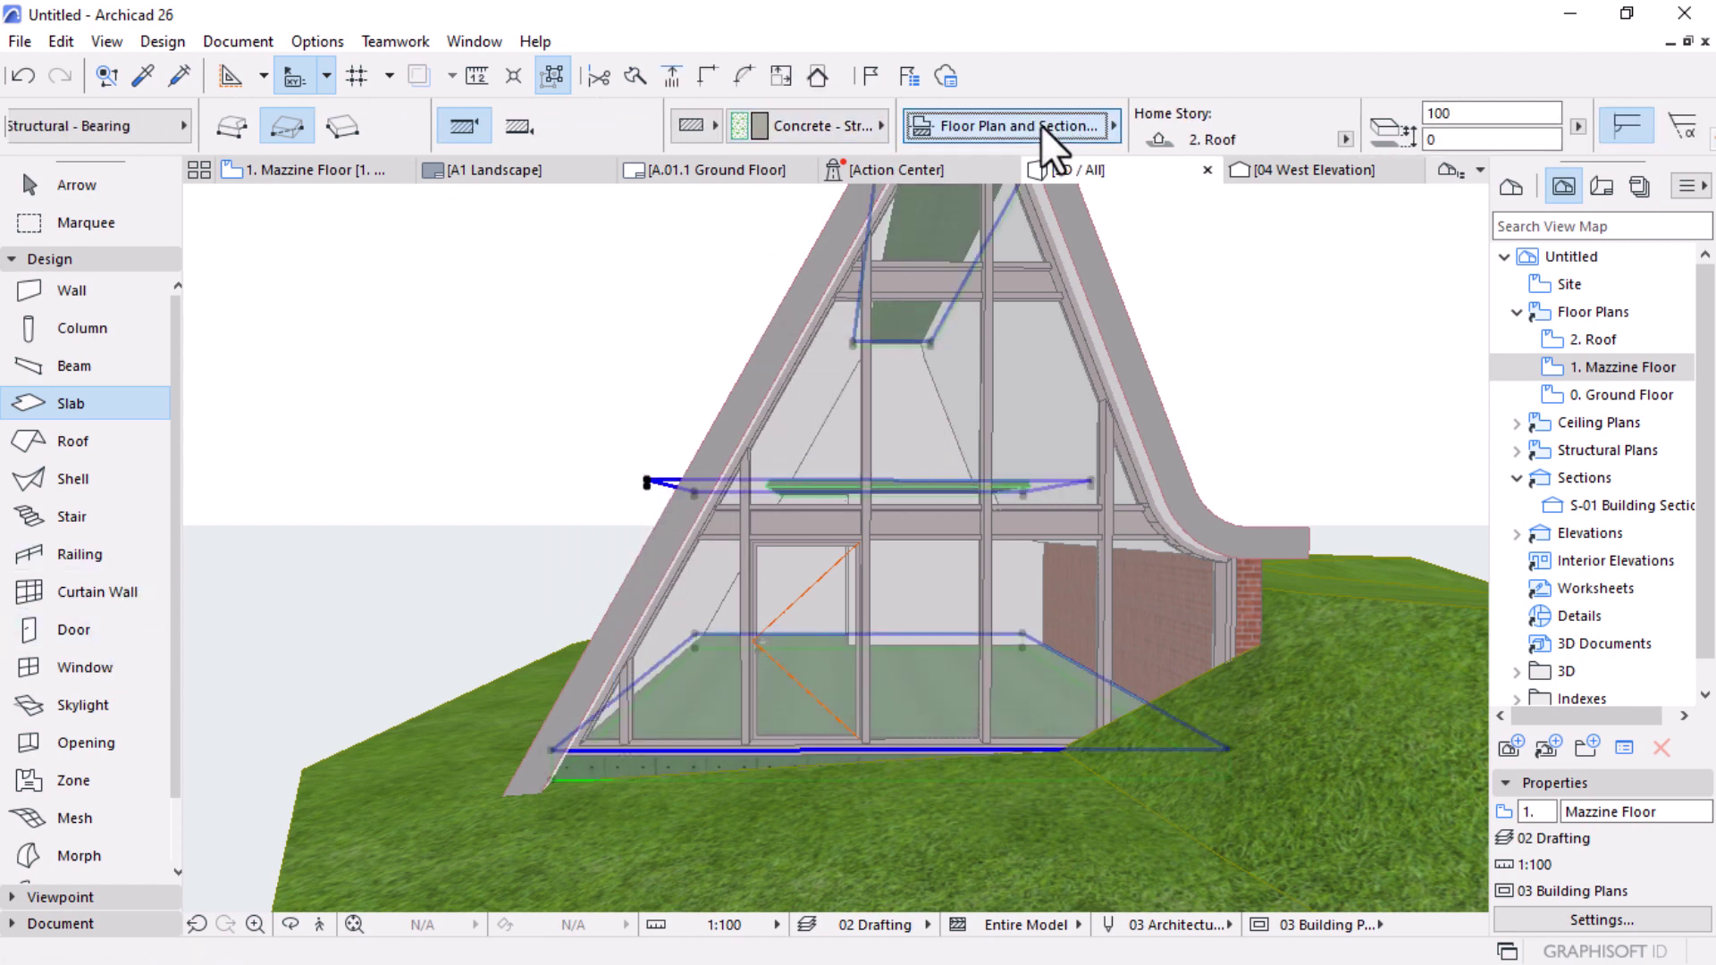
click(1040, 125)
click(770, 220)
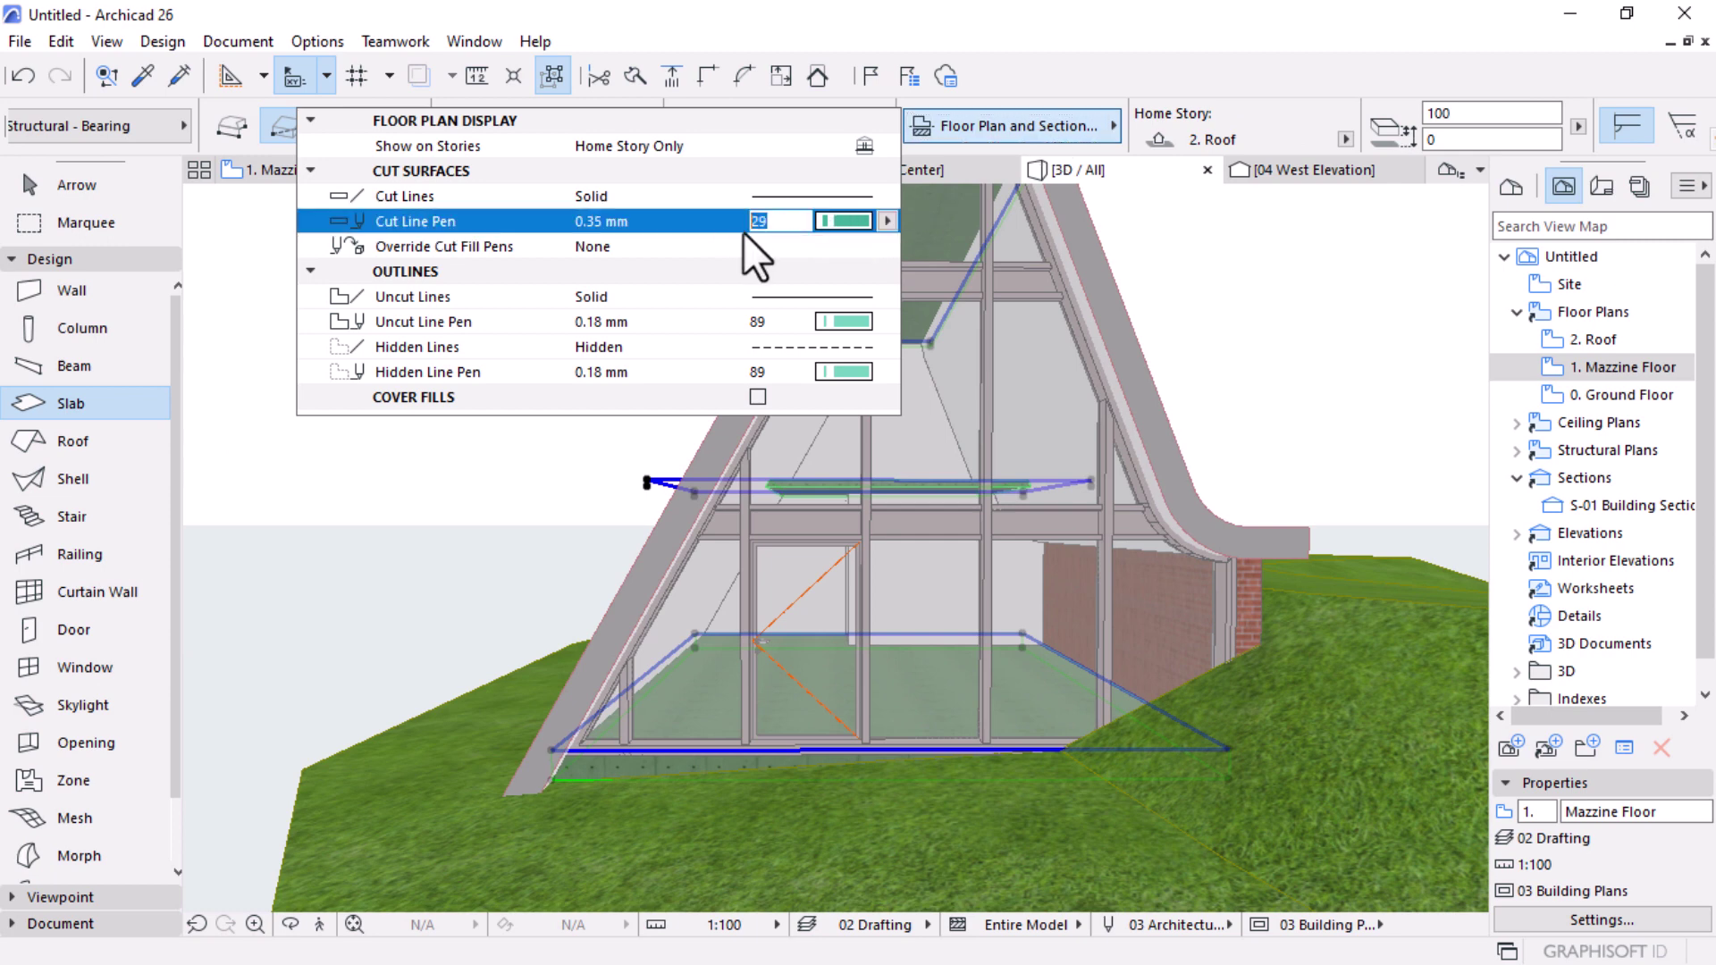
text(1)
click(770, 318)
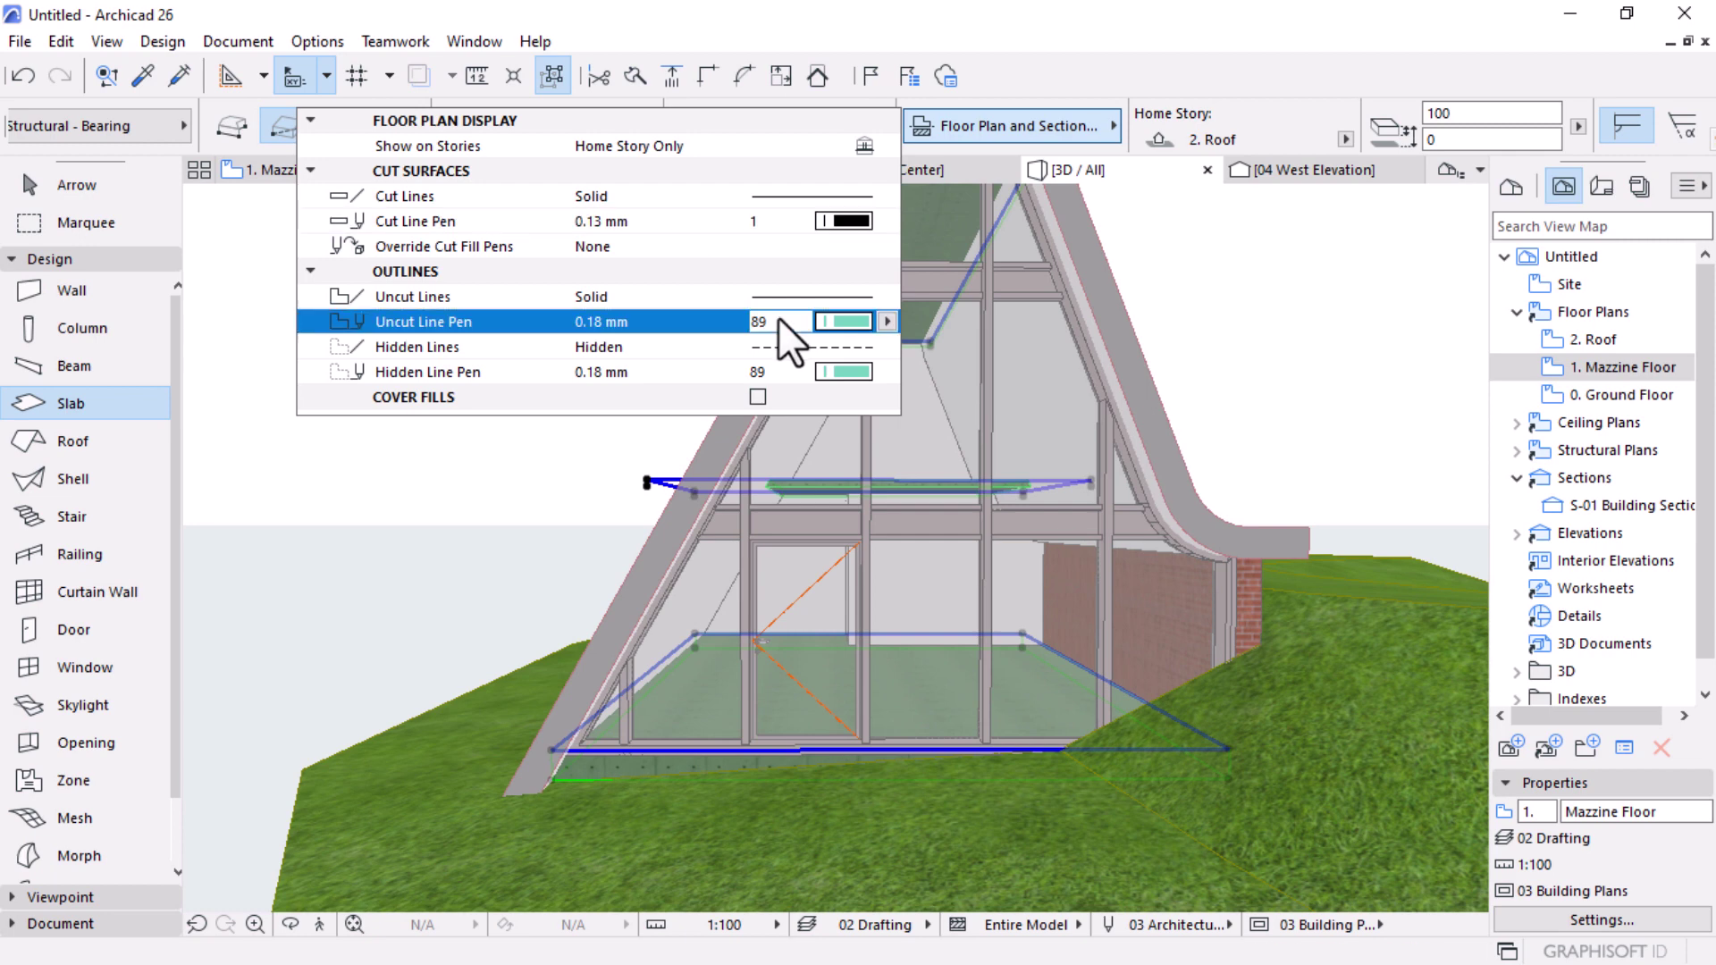
text(1)
click(769, 368)
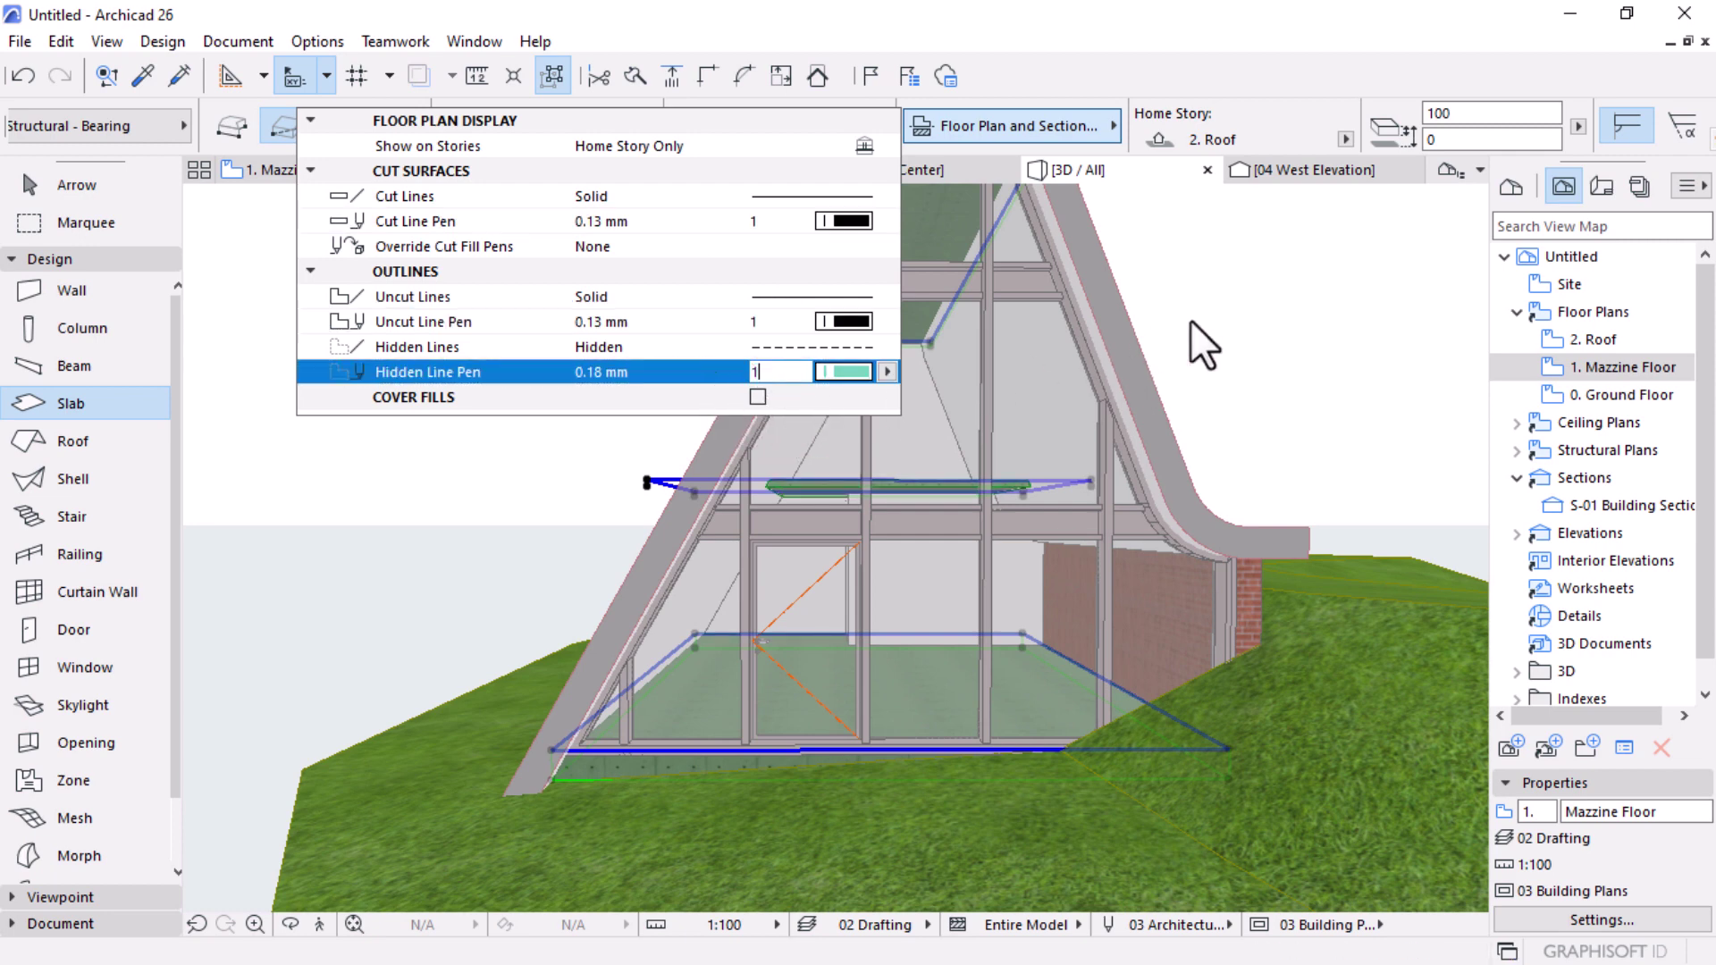
text(1)
key(Return)
key(Escape)
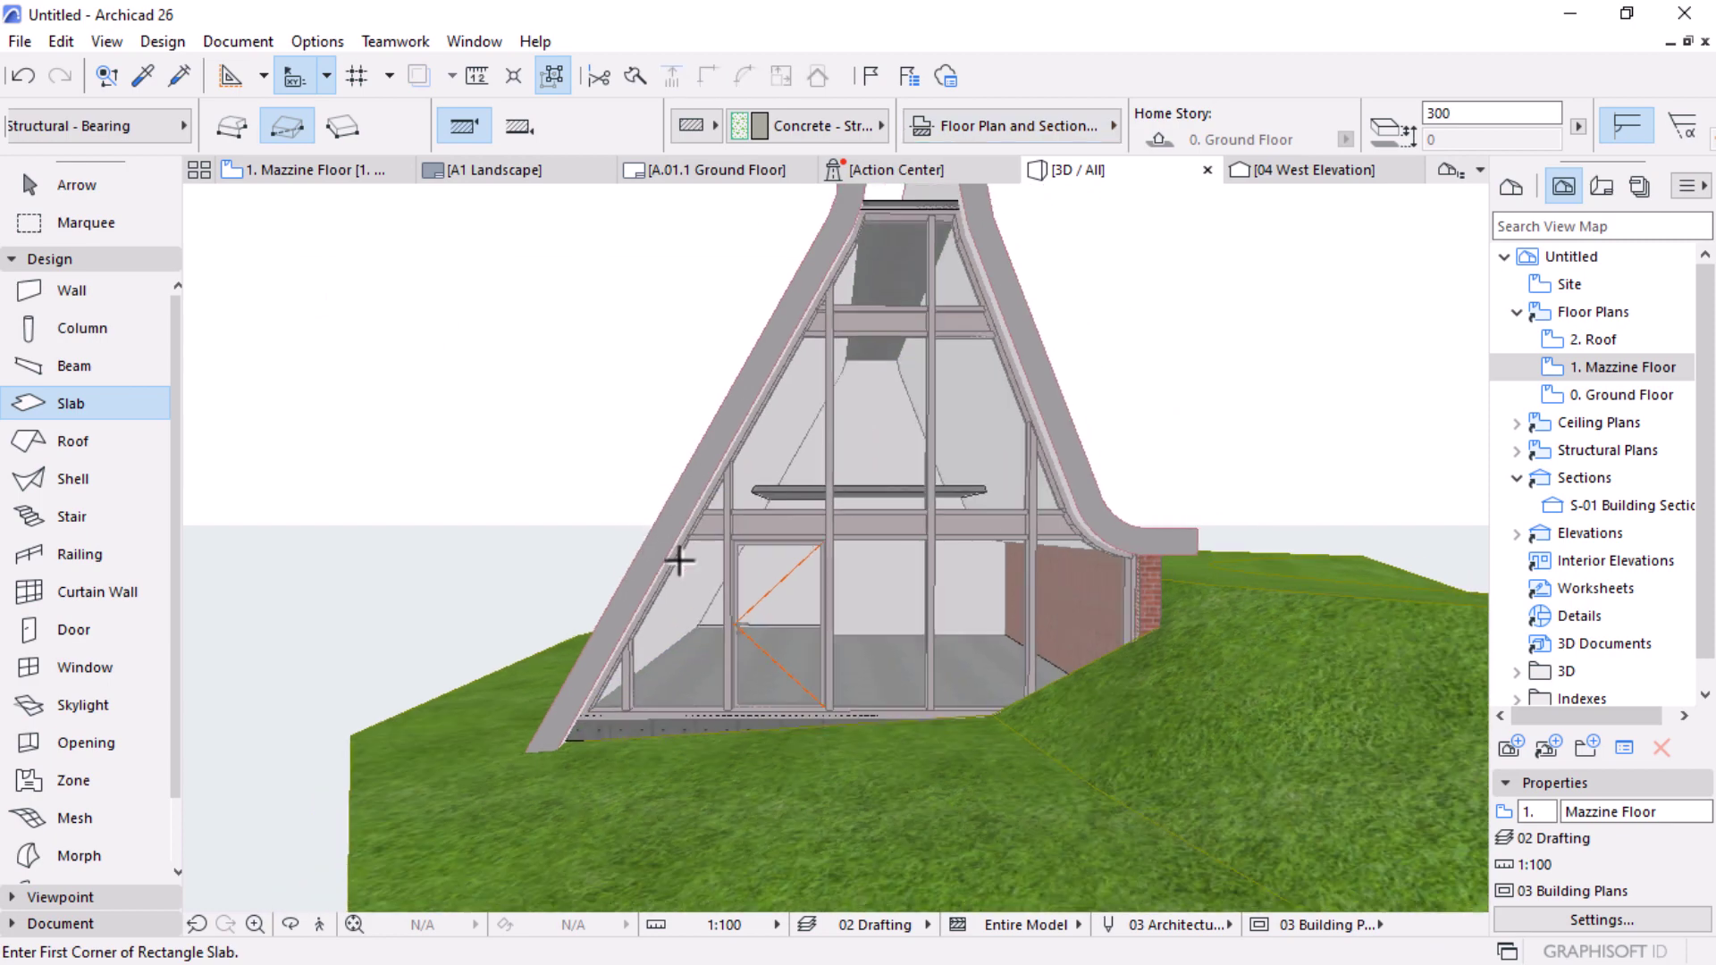
Step: Select all slabs in the model and set their cut line pen to pen 21
scroll(840, 509, up, 3)
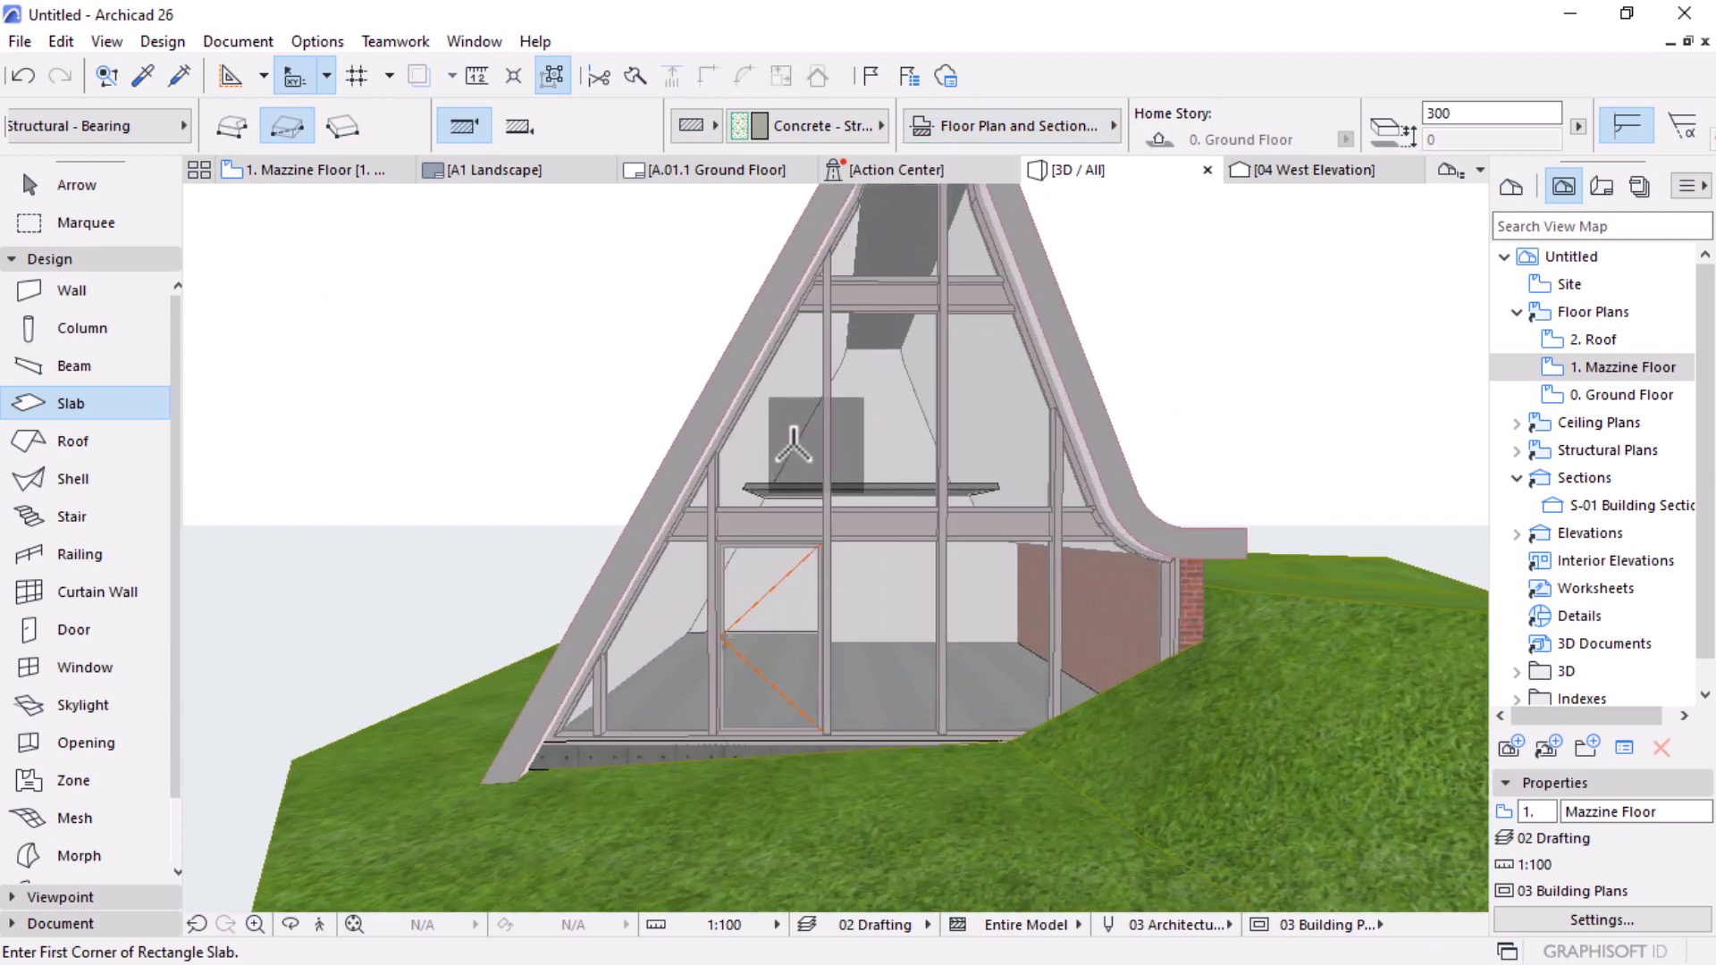
key(Escape)
click(572, 740)
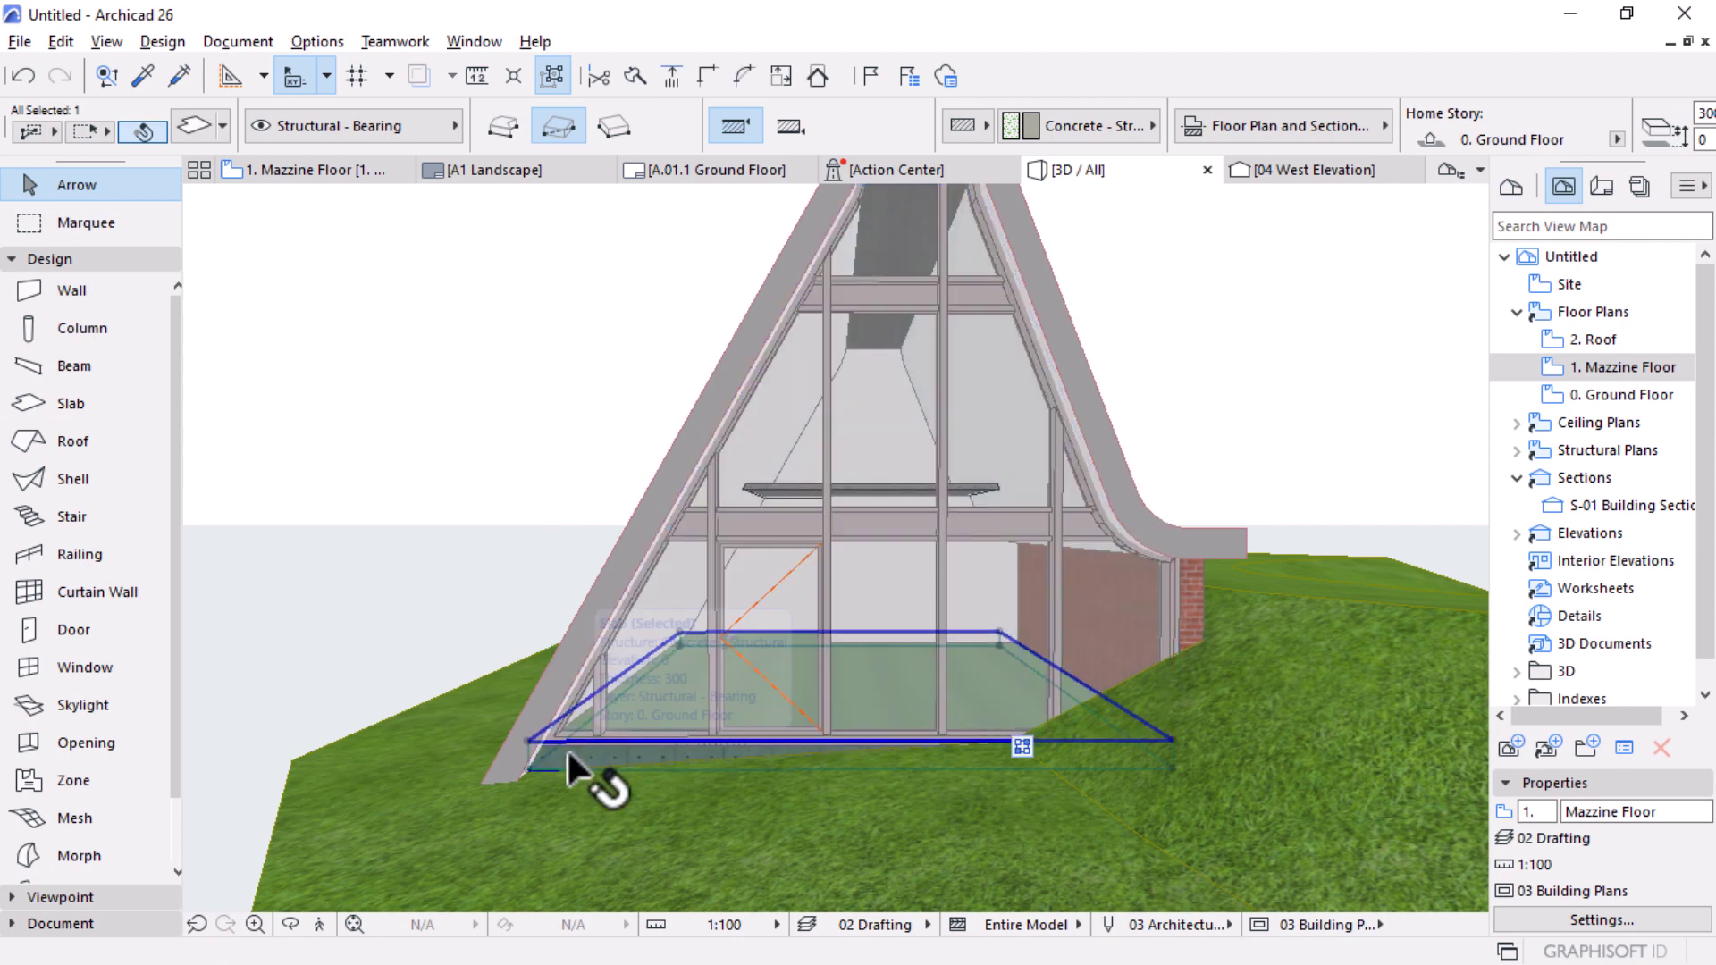
alt+click(567, 747)
key(ctrl+a)
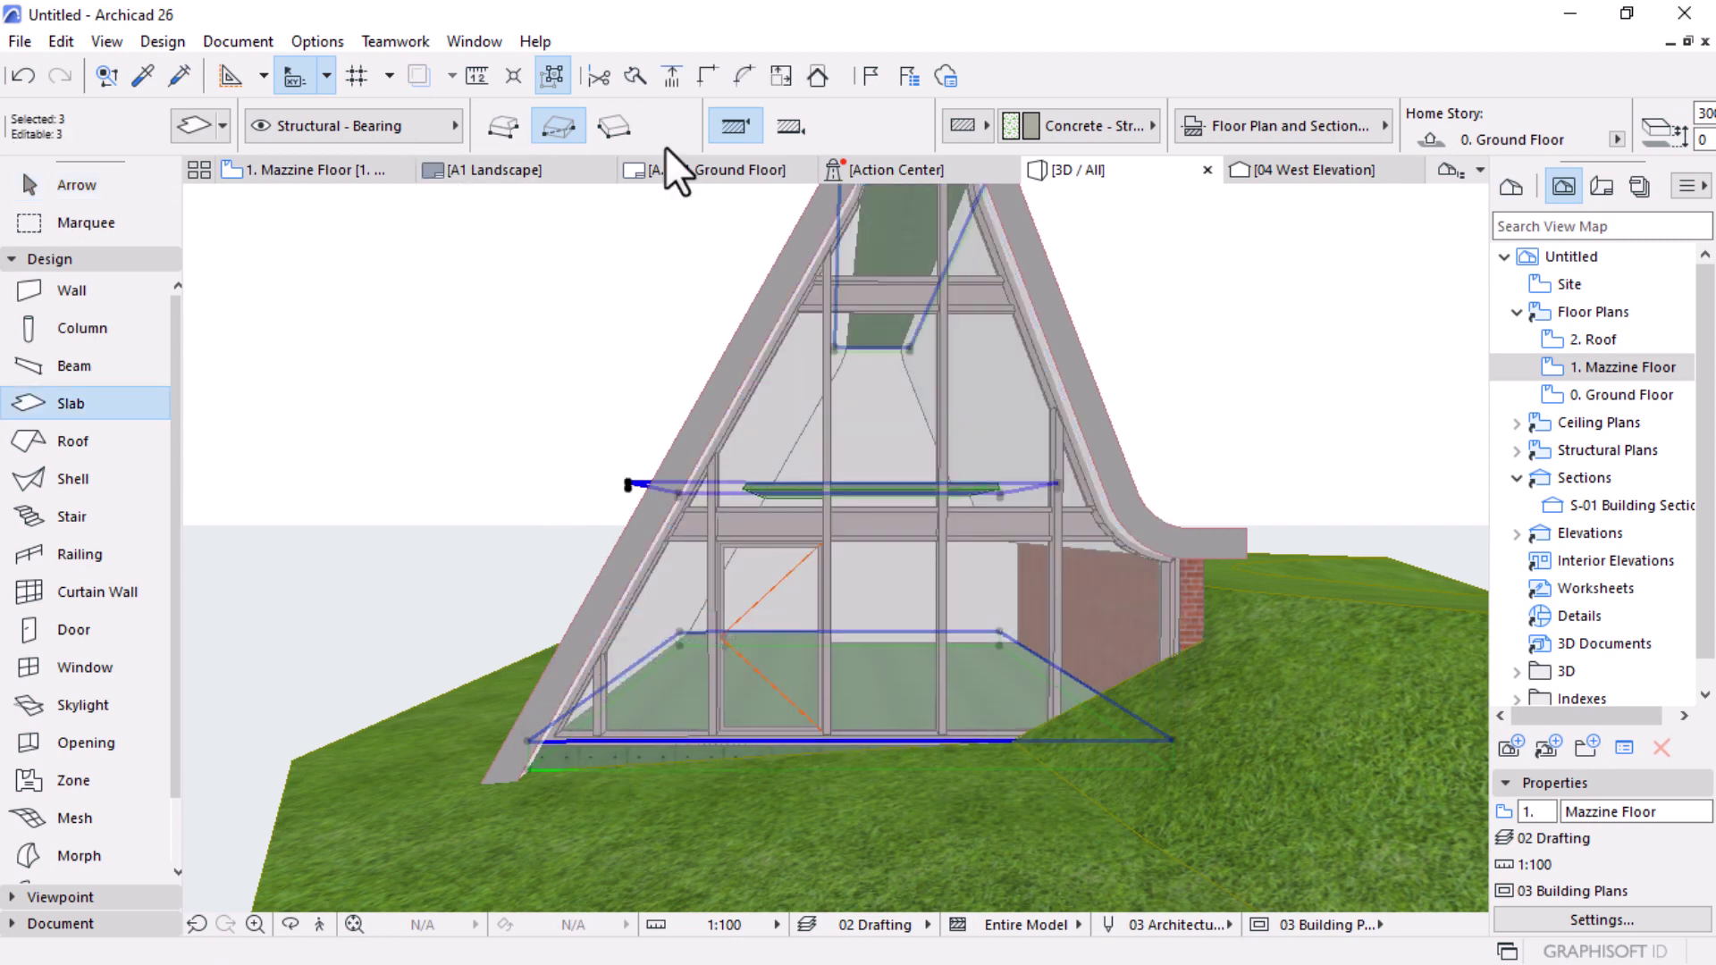
click(1252, 134)
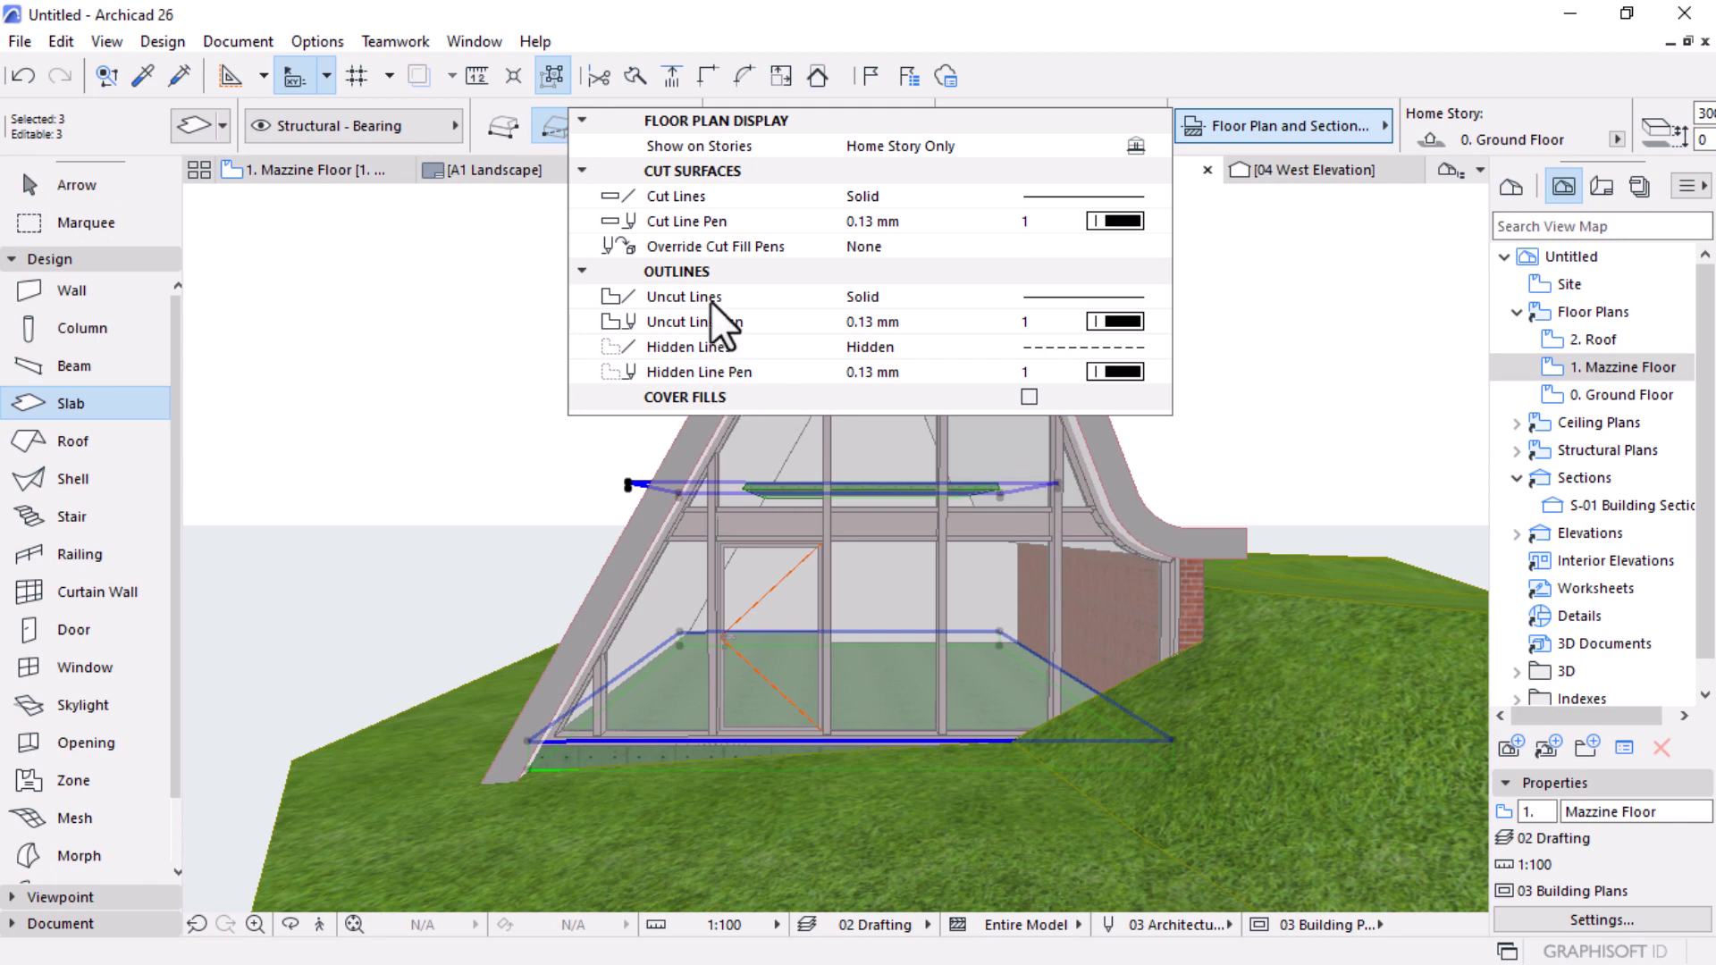
click(1113, 221)
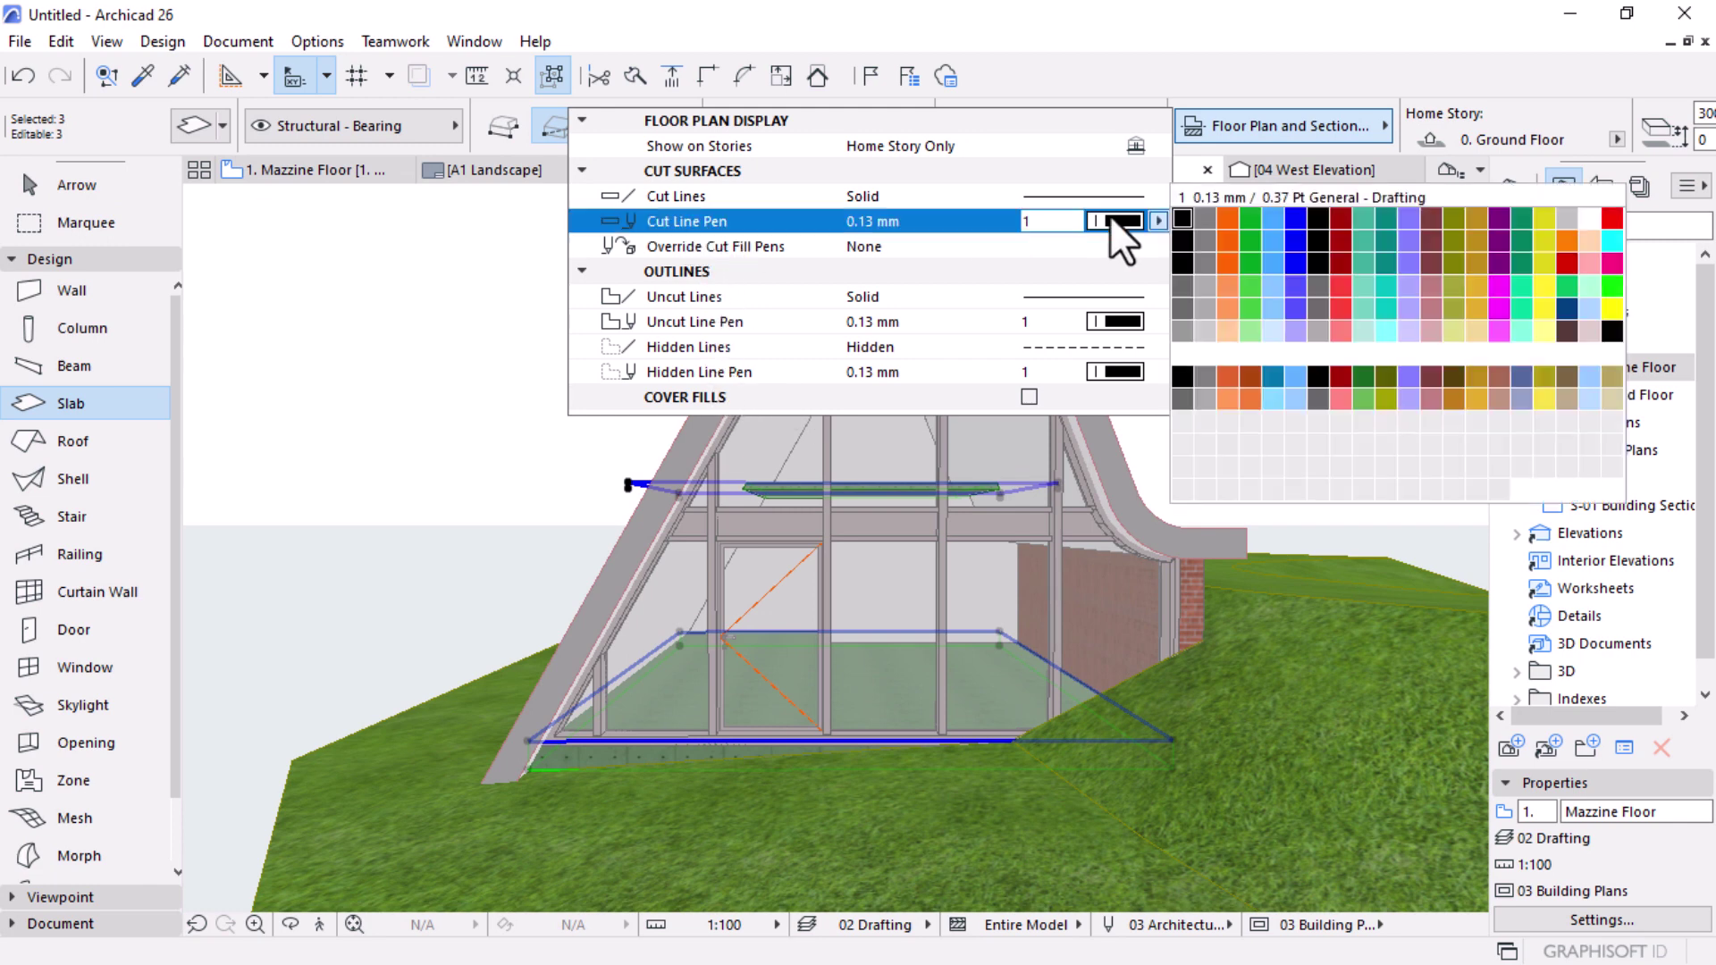
click(1186, 242)
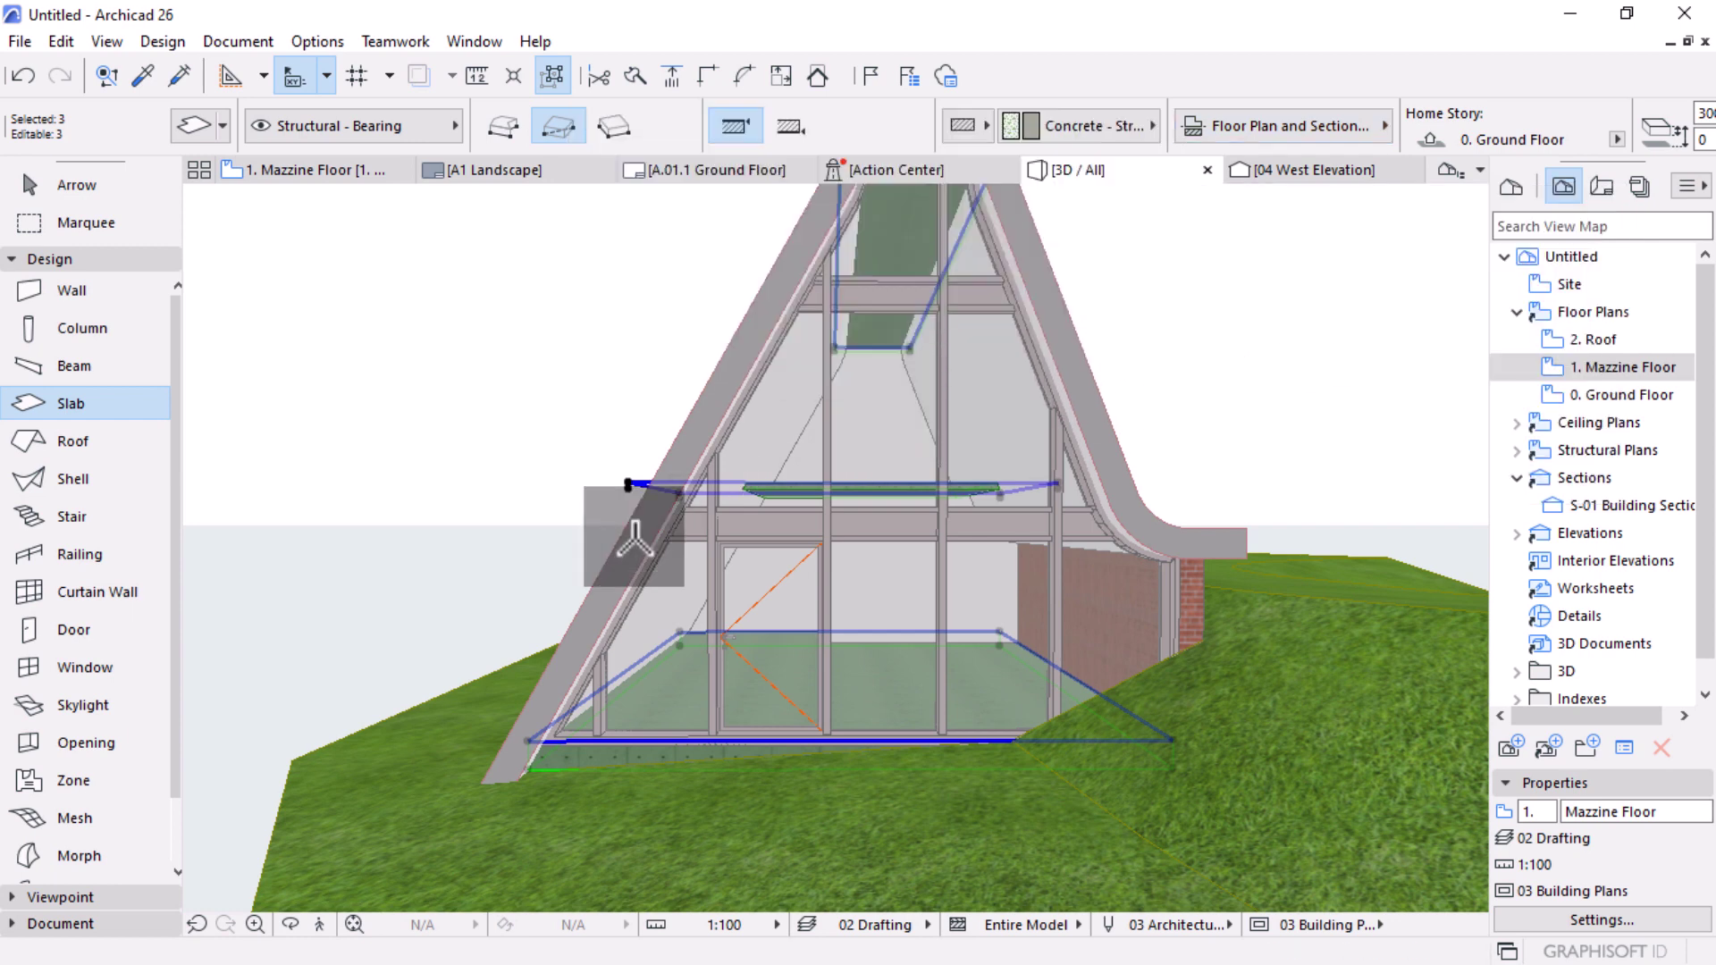
scroll(608, 534, down, 3)
key(Escape)
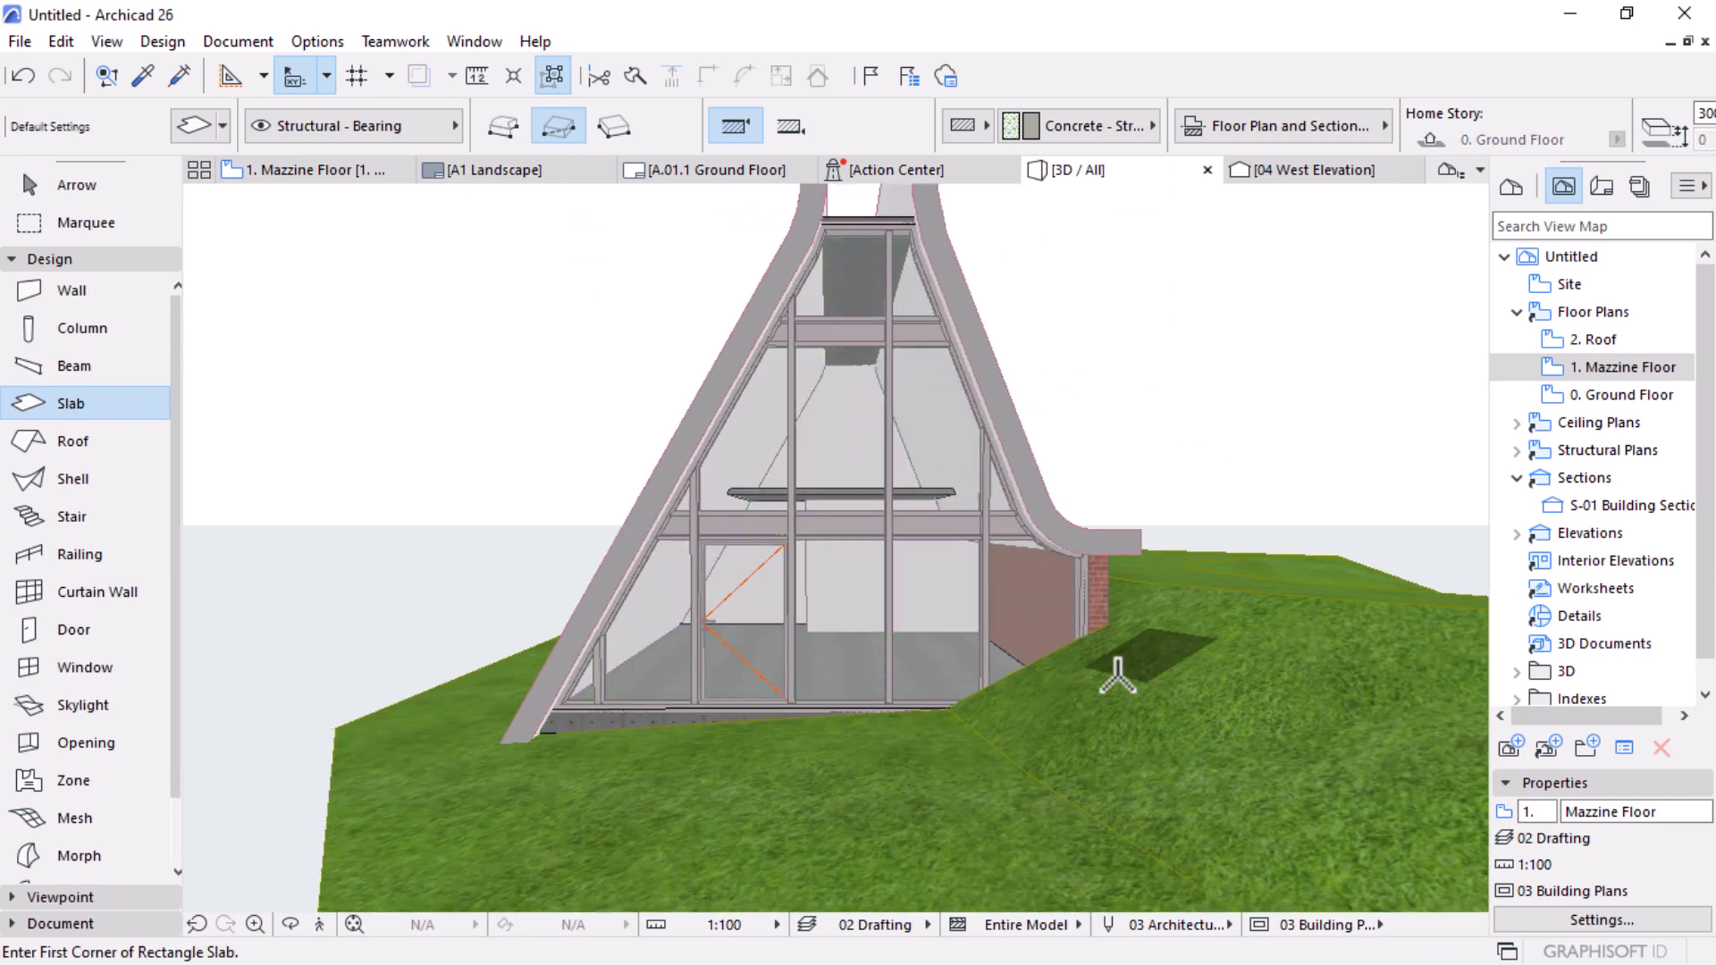
Step: Override the bottom surface of the roof-level slab above the mezzanine with Wood - Oak Light and apply the settings
scroll(905, 581, up, 3)
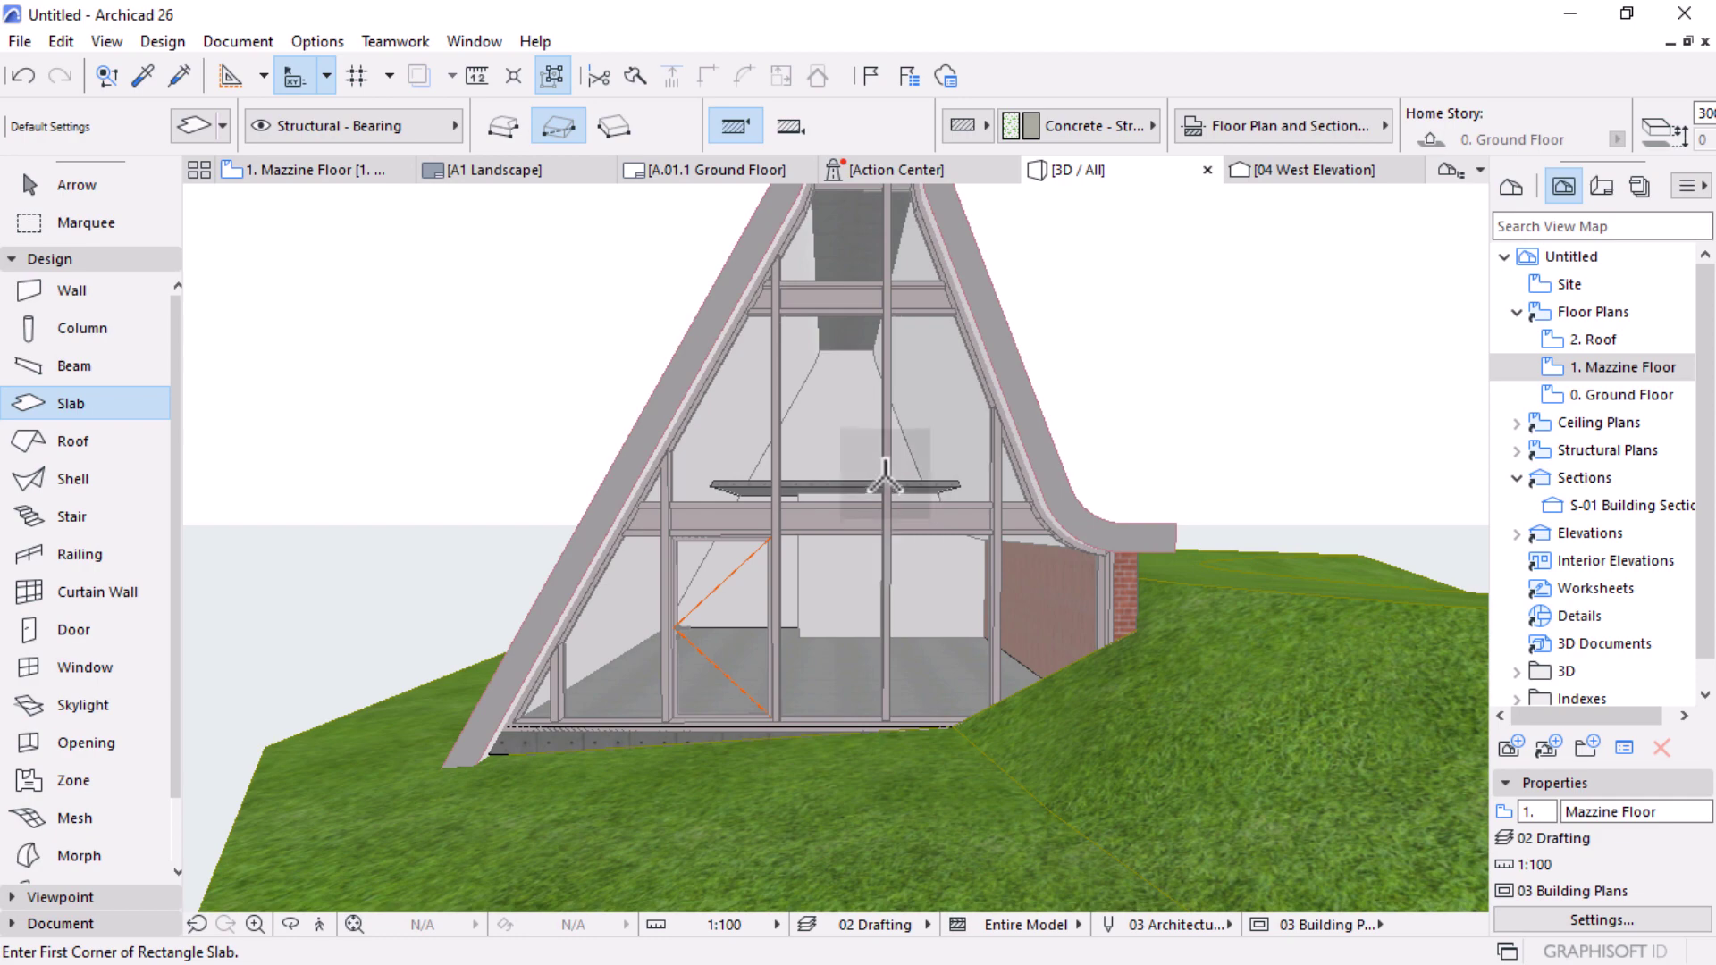
shift+middle_drag(914, 314, 850, 380)
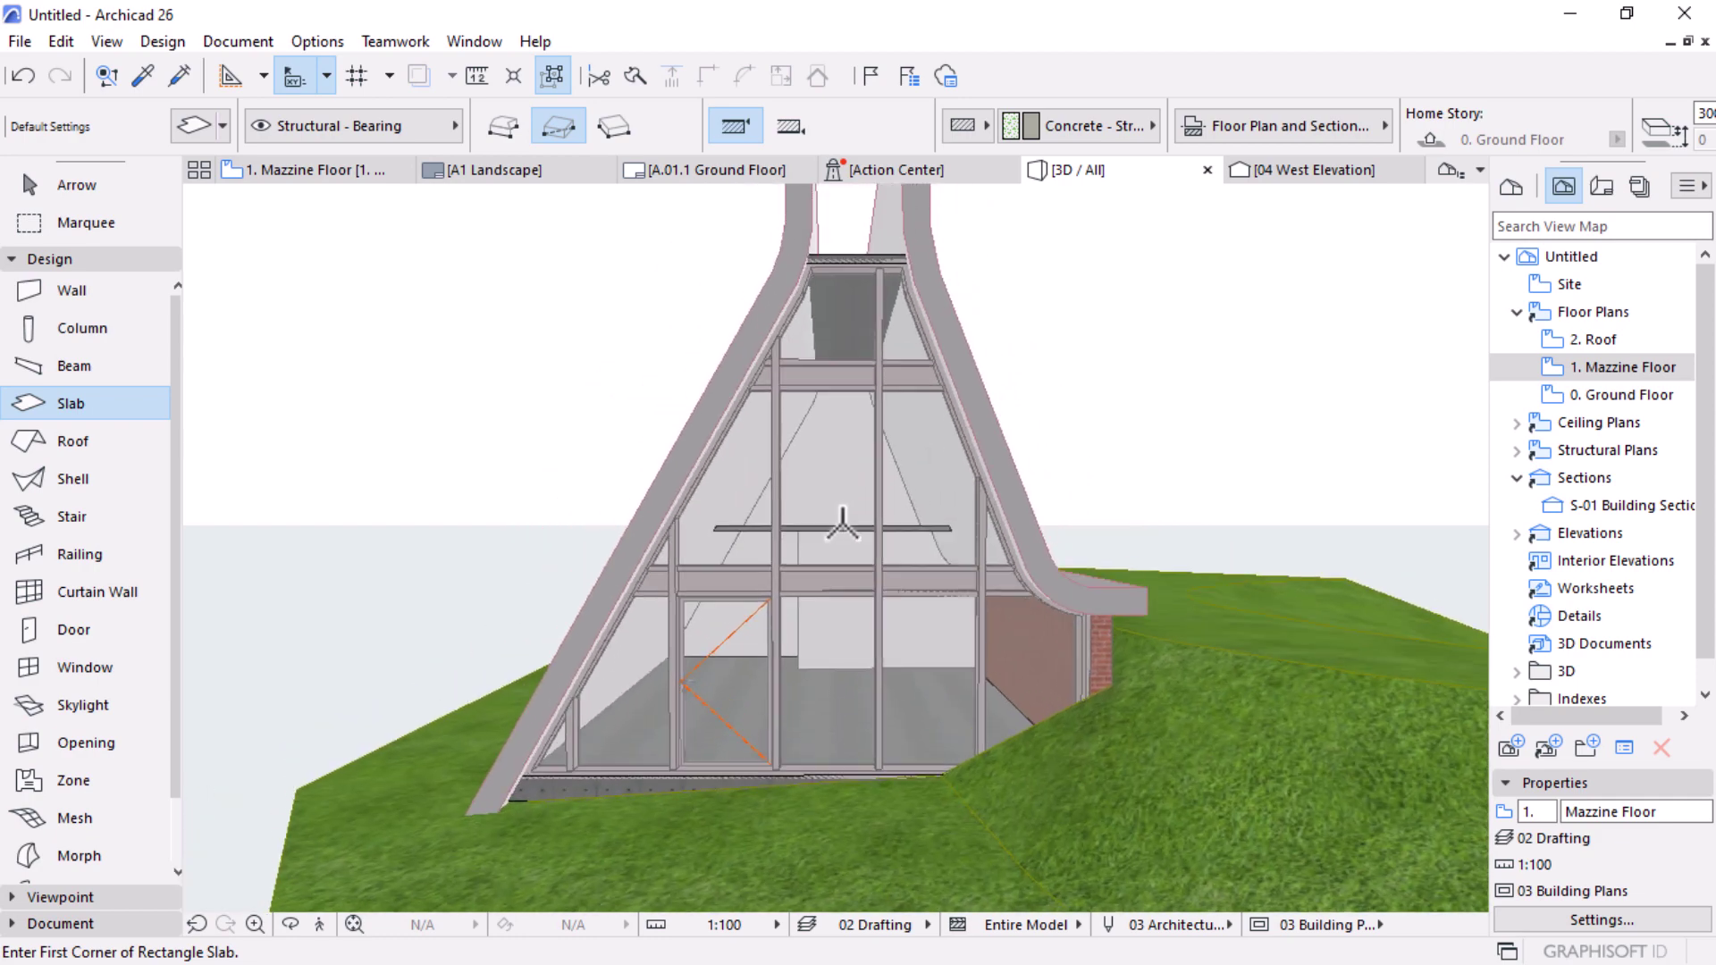
scroll(850, 270, up, 8)
key(o)
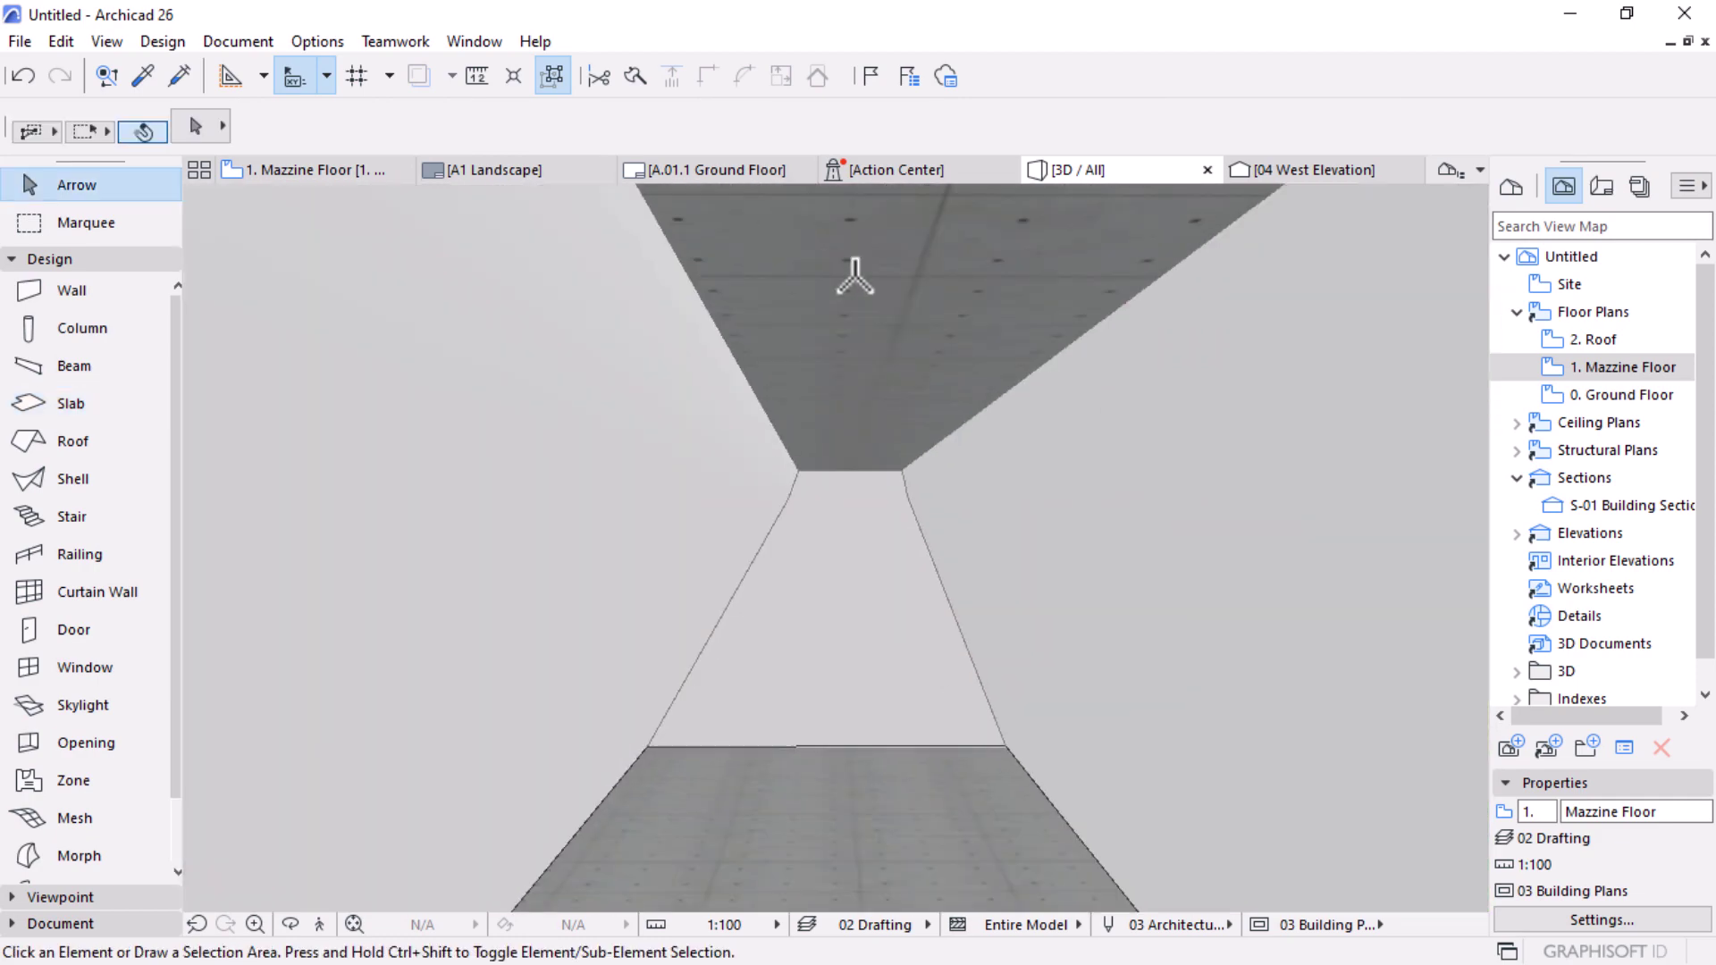
click(903, 305)
scroll(879, 369, up, 3)
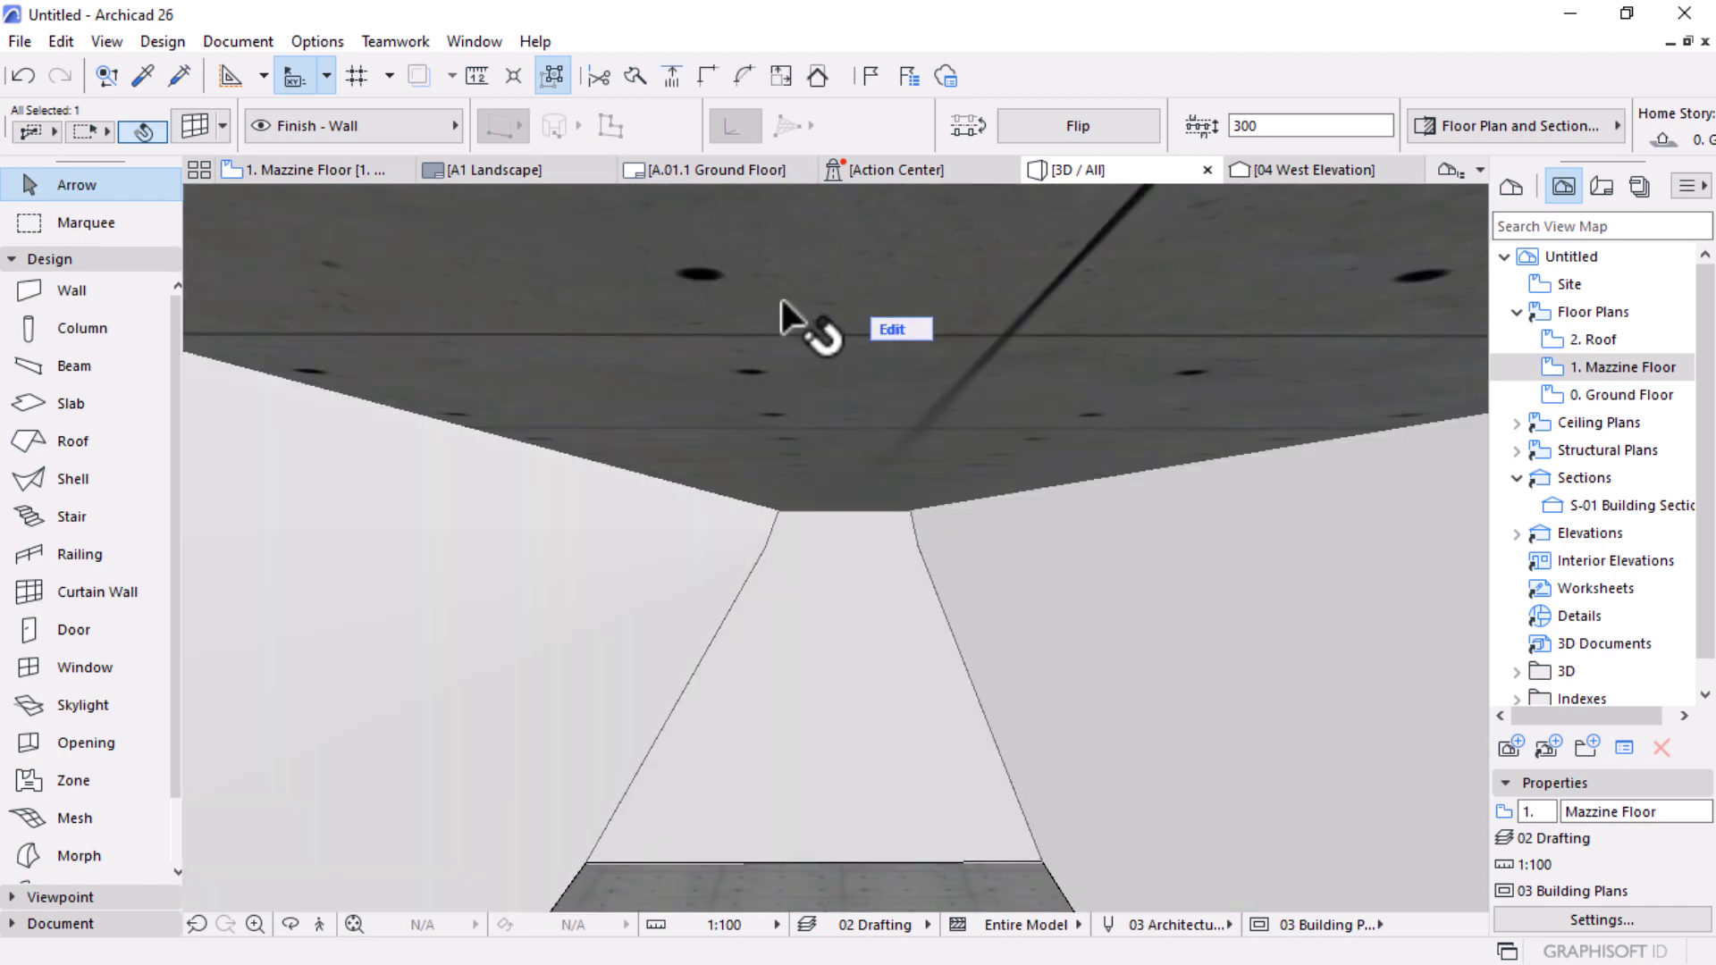
click(805, 384)
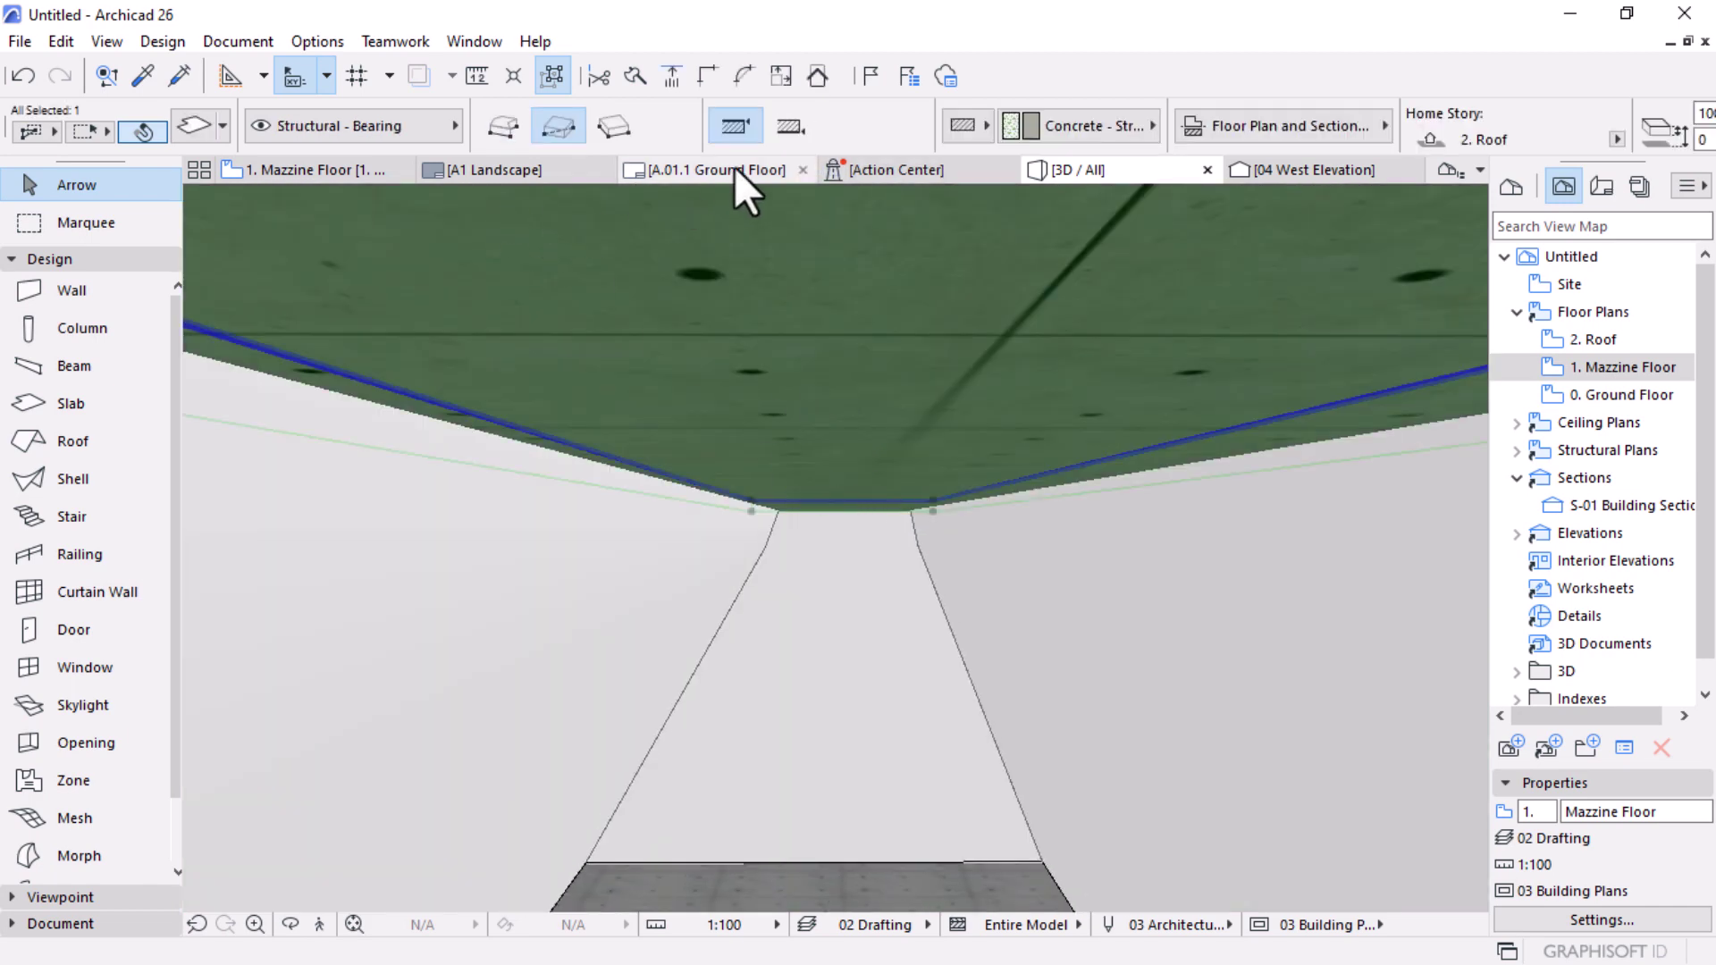
double_click(963, 378)
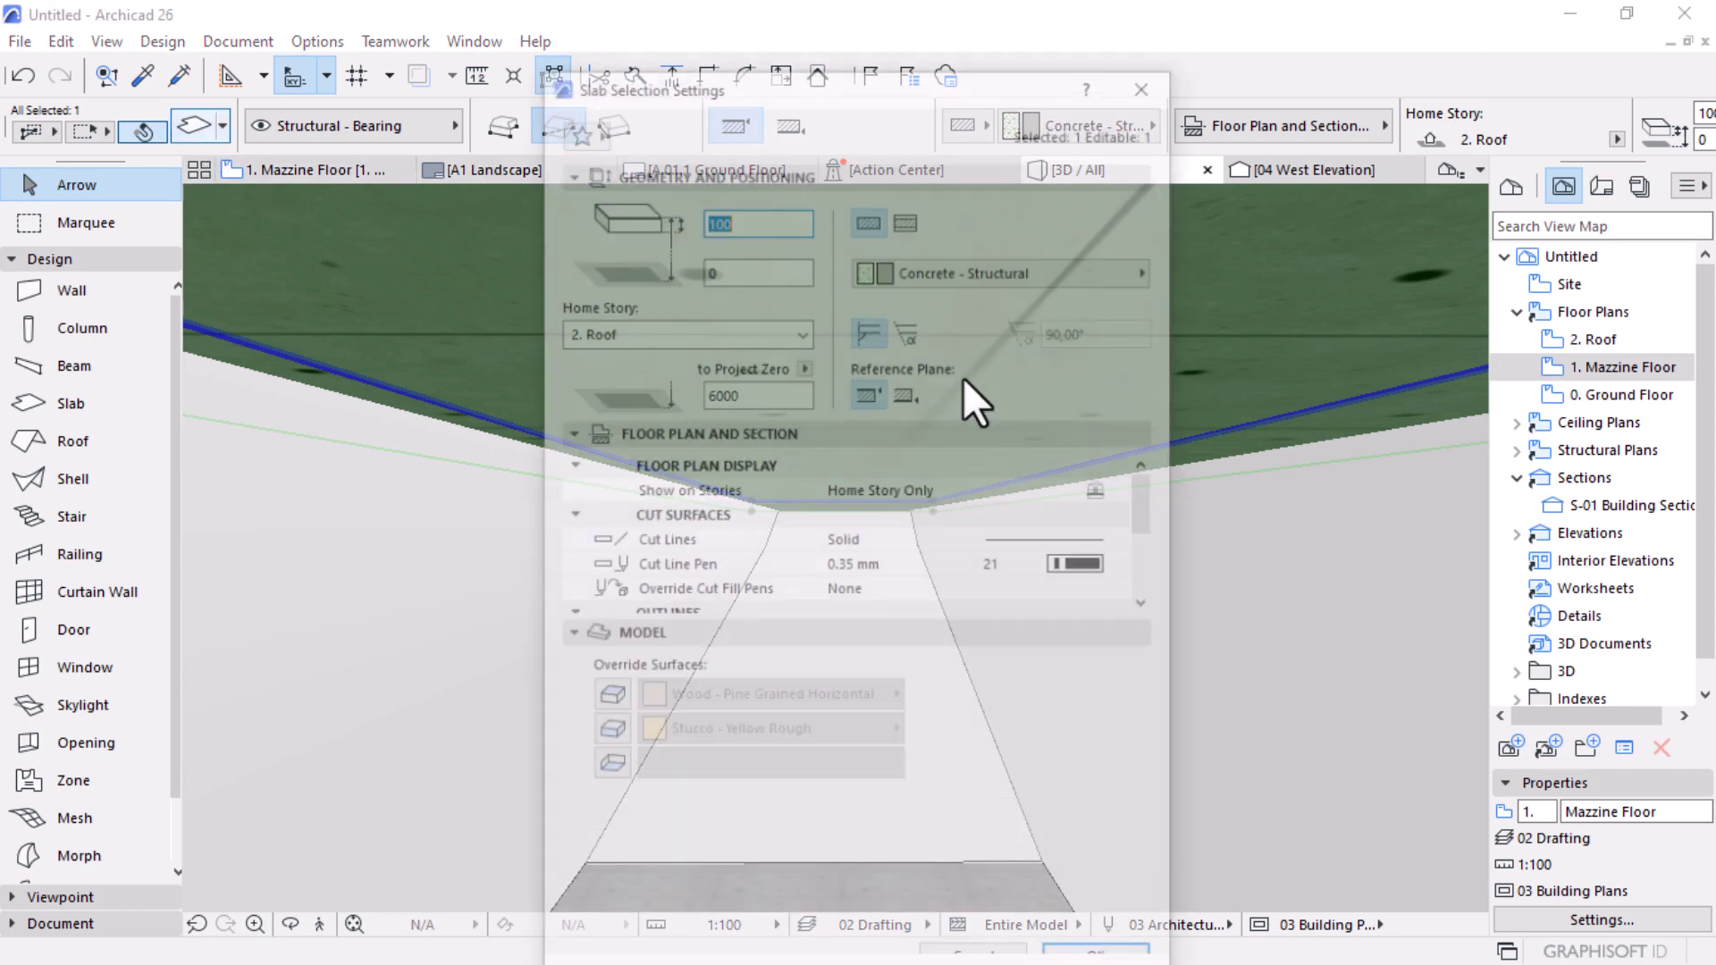
click(602, 780)
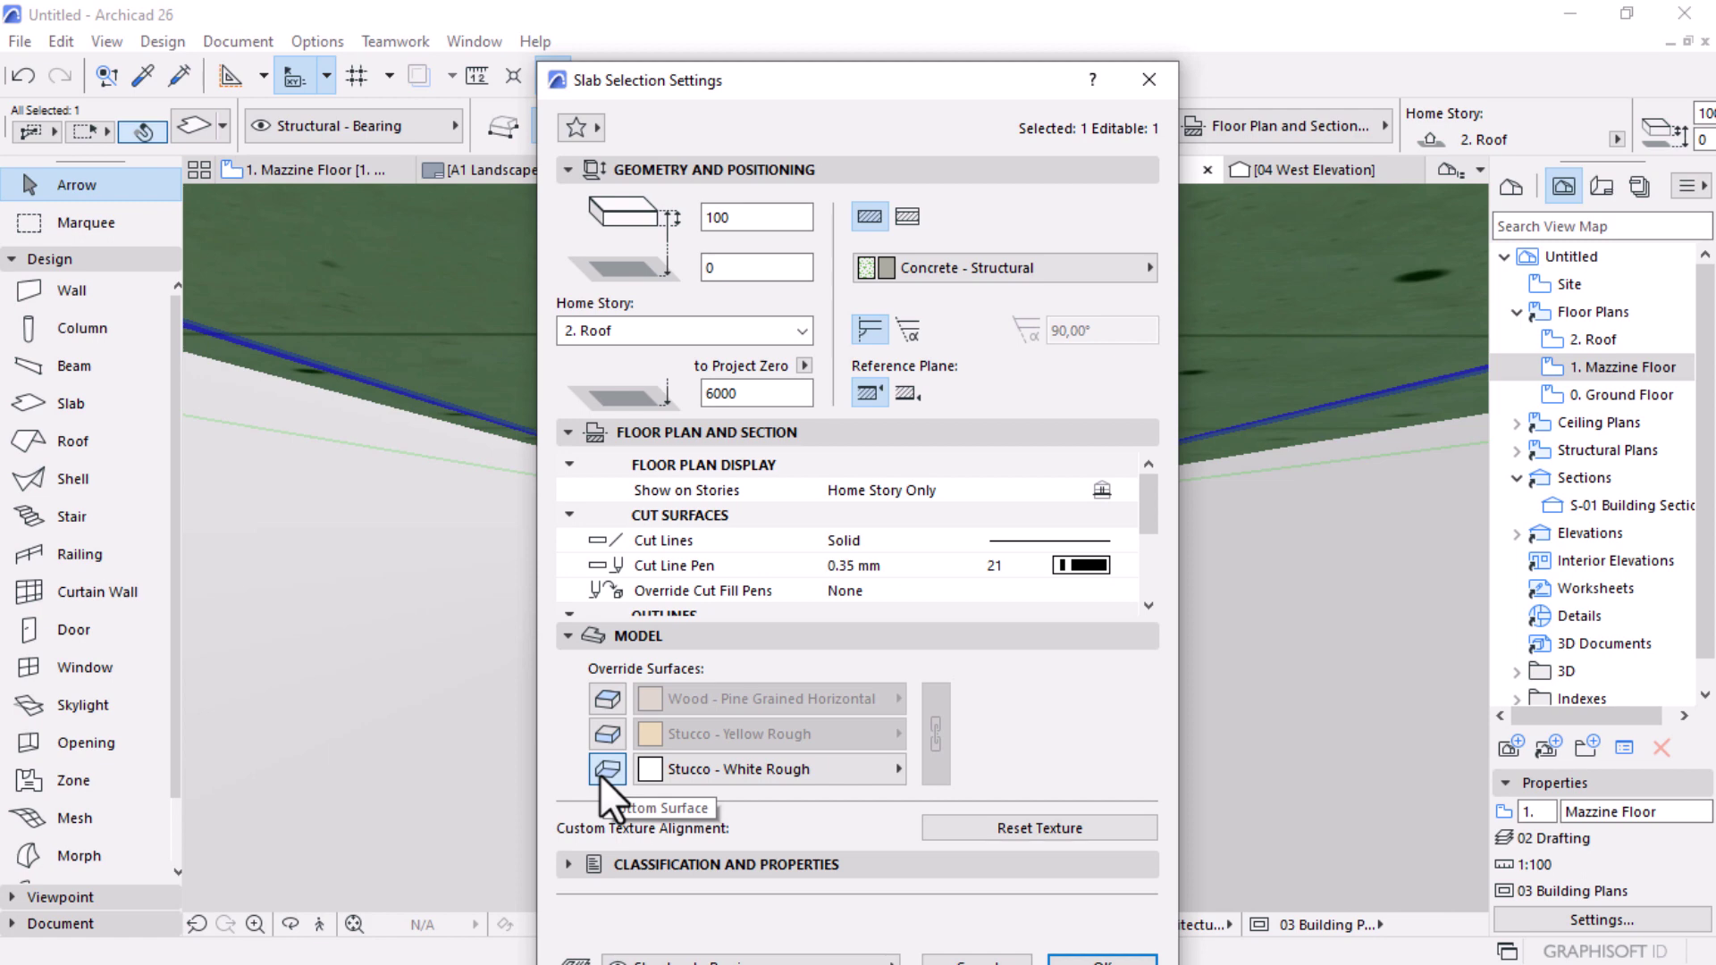
click(776, 769)
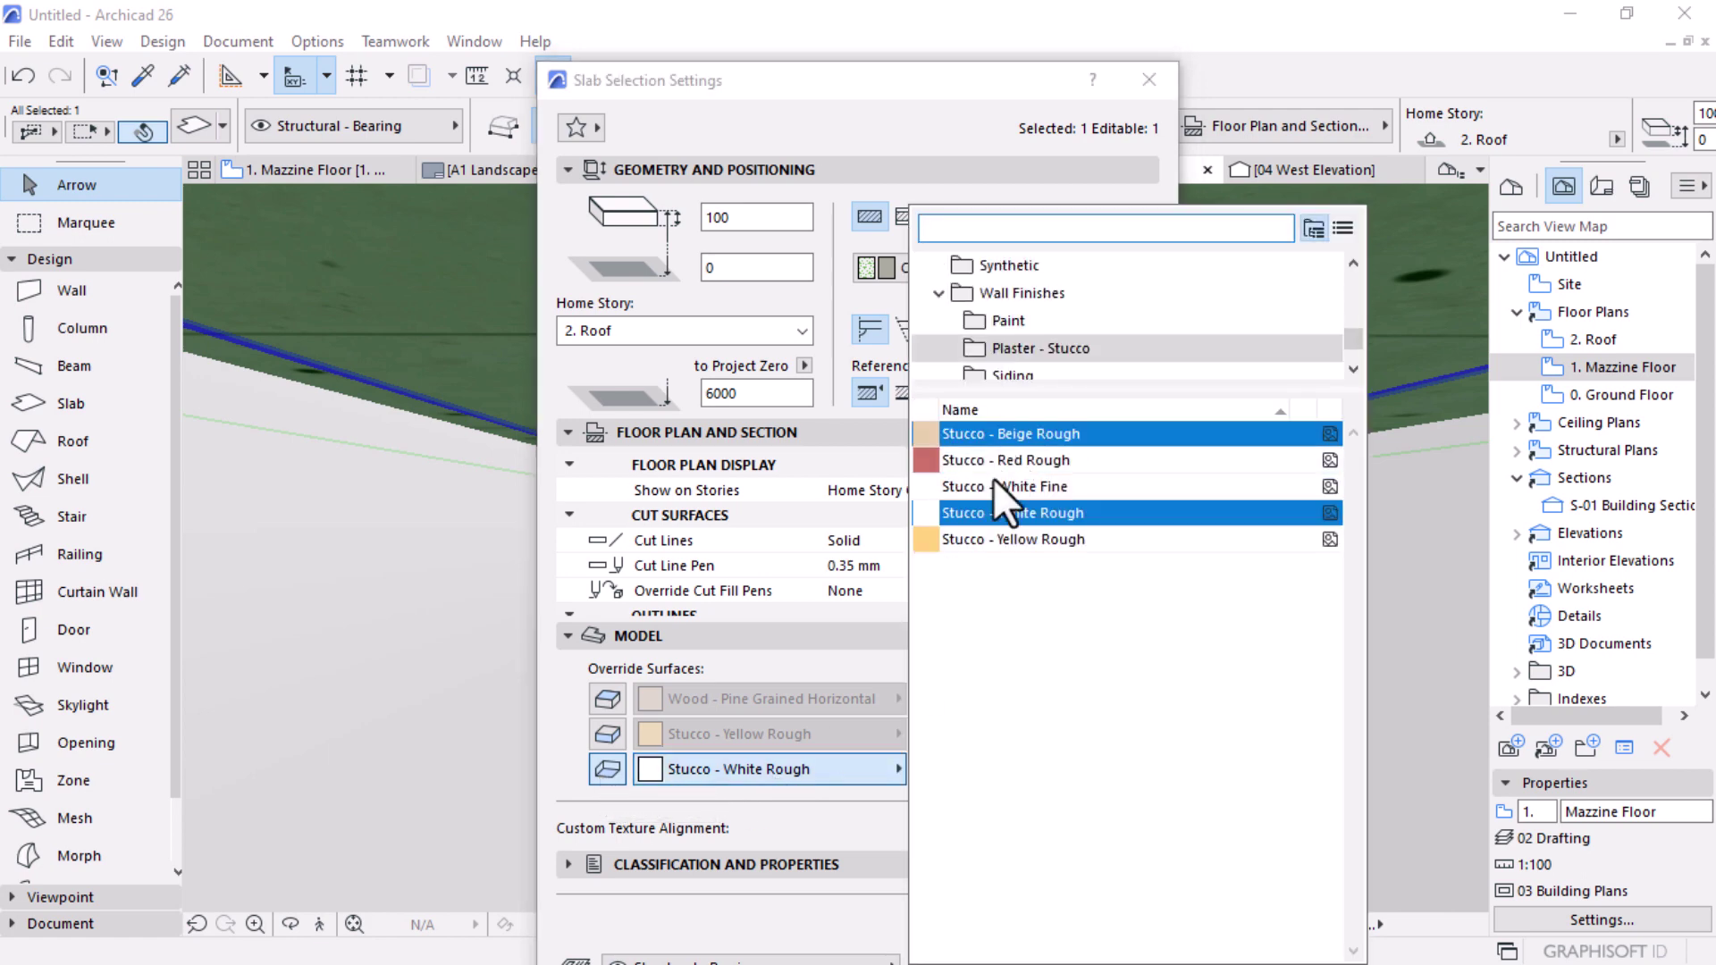
text(w)
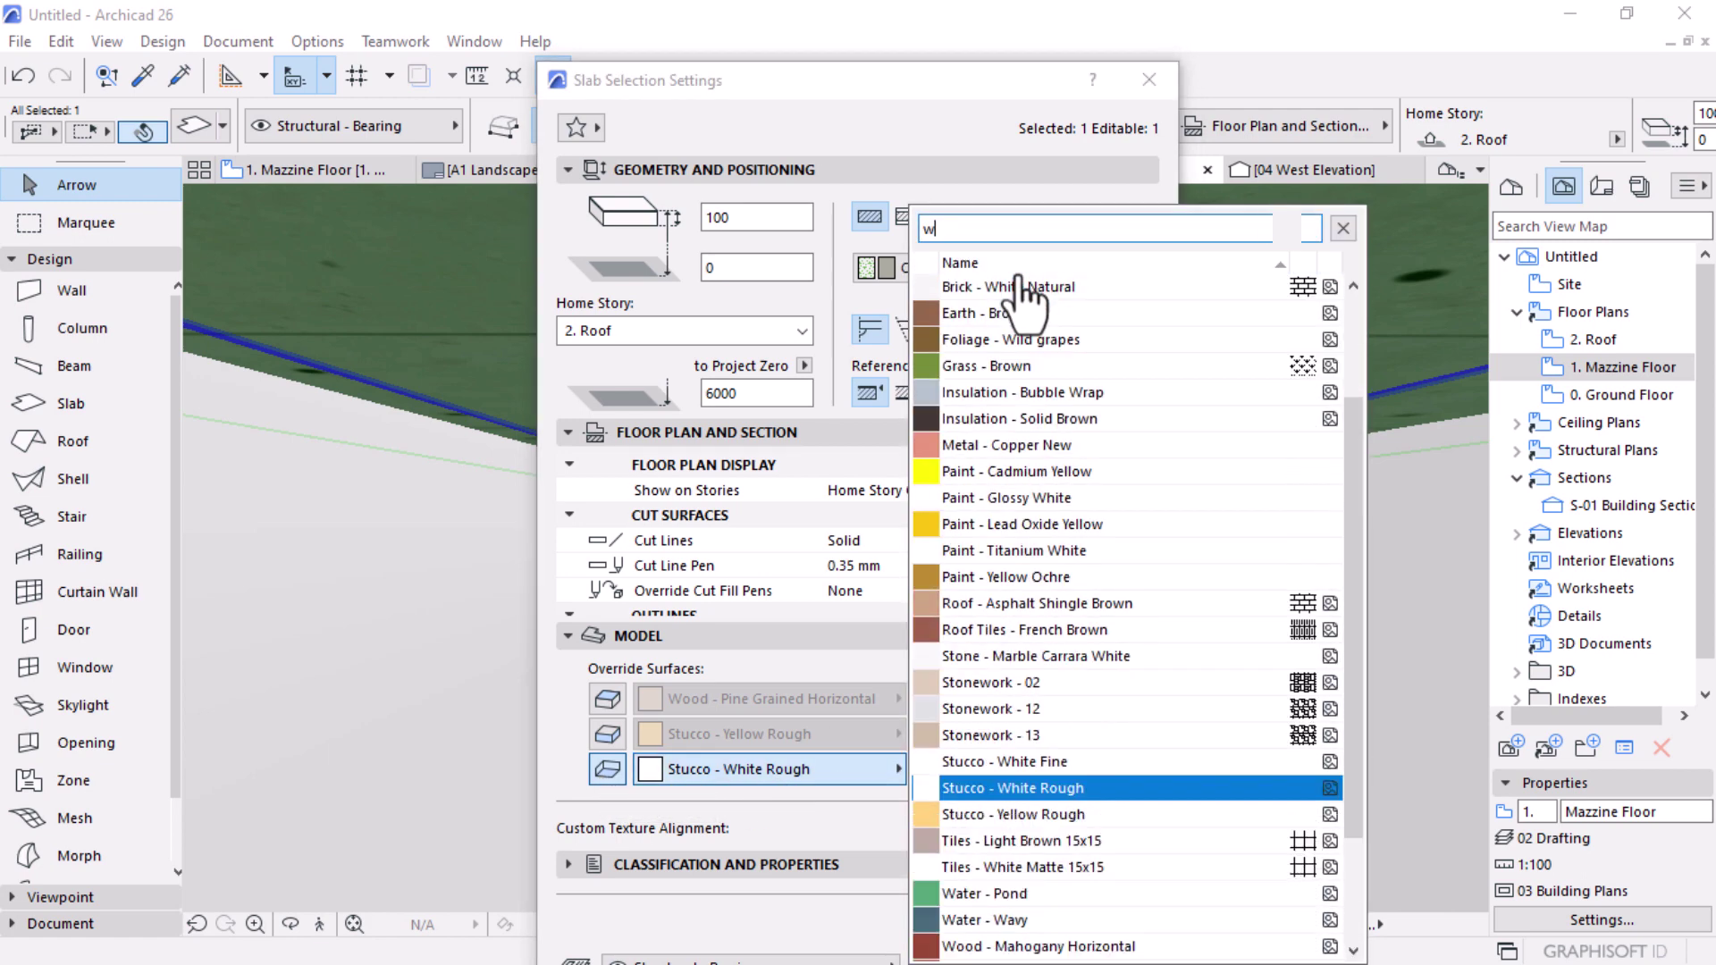
text(ood)
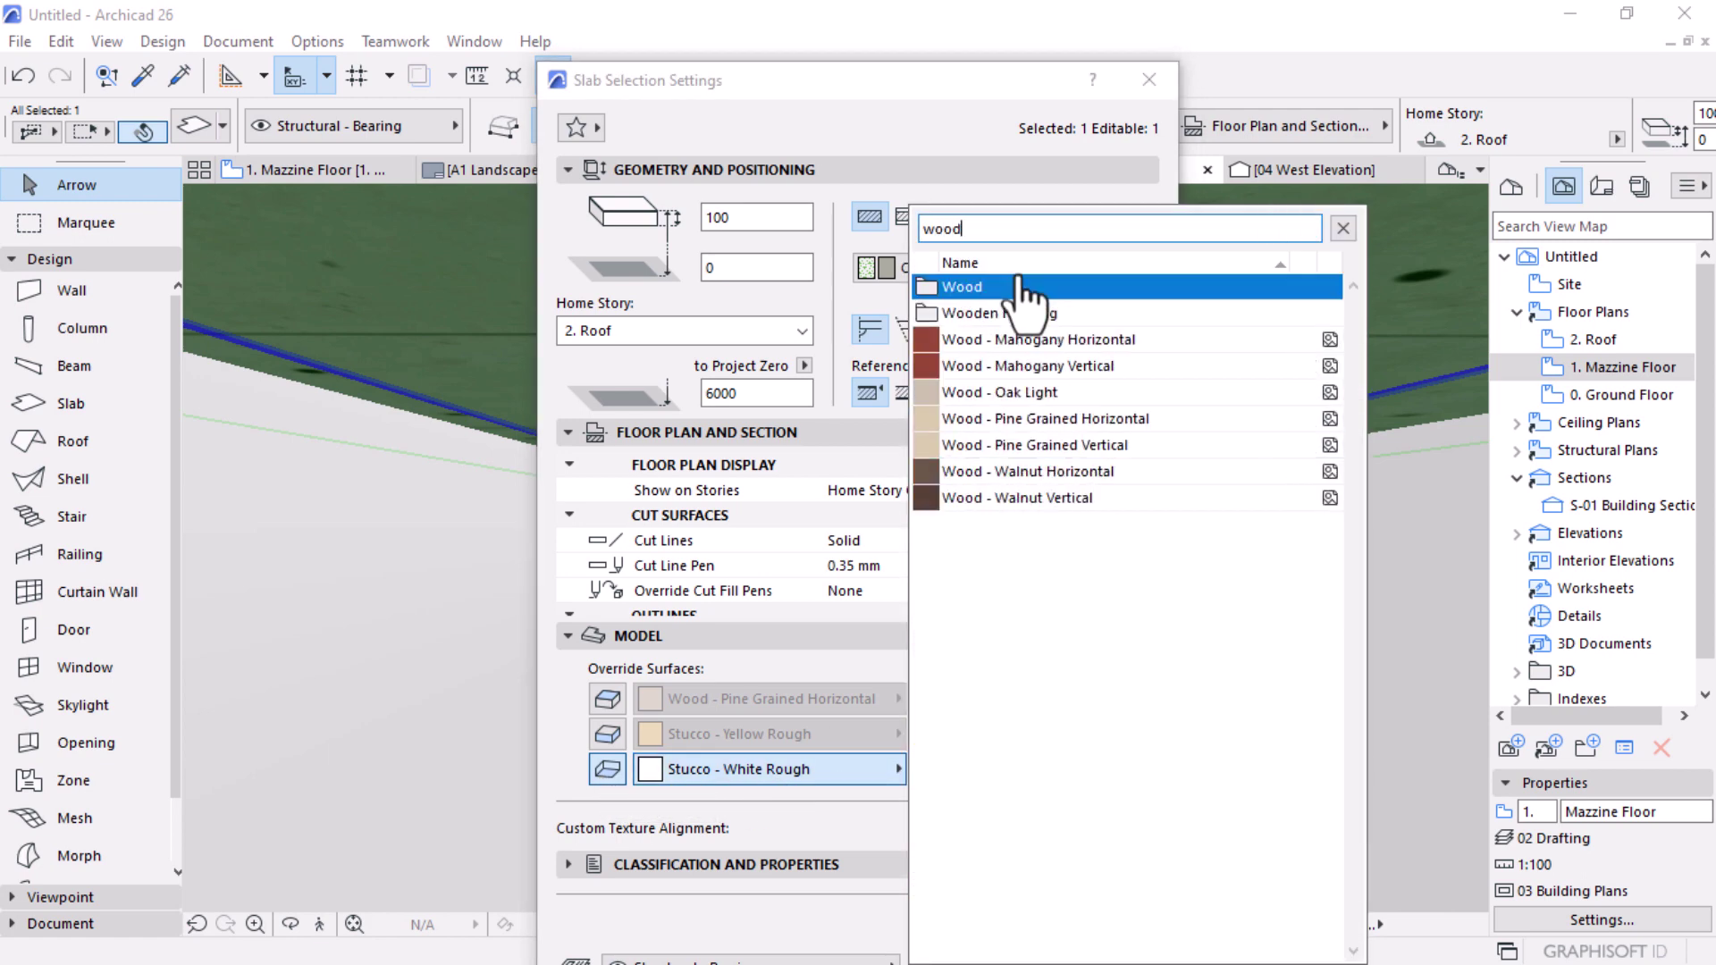
click(1032, 394)
click(1100, 950)
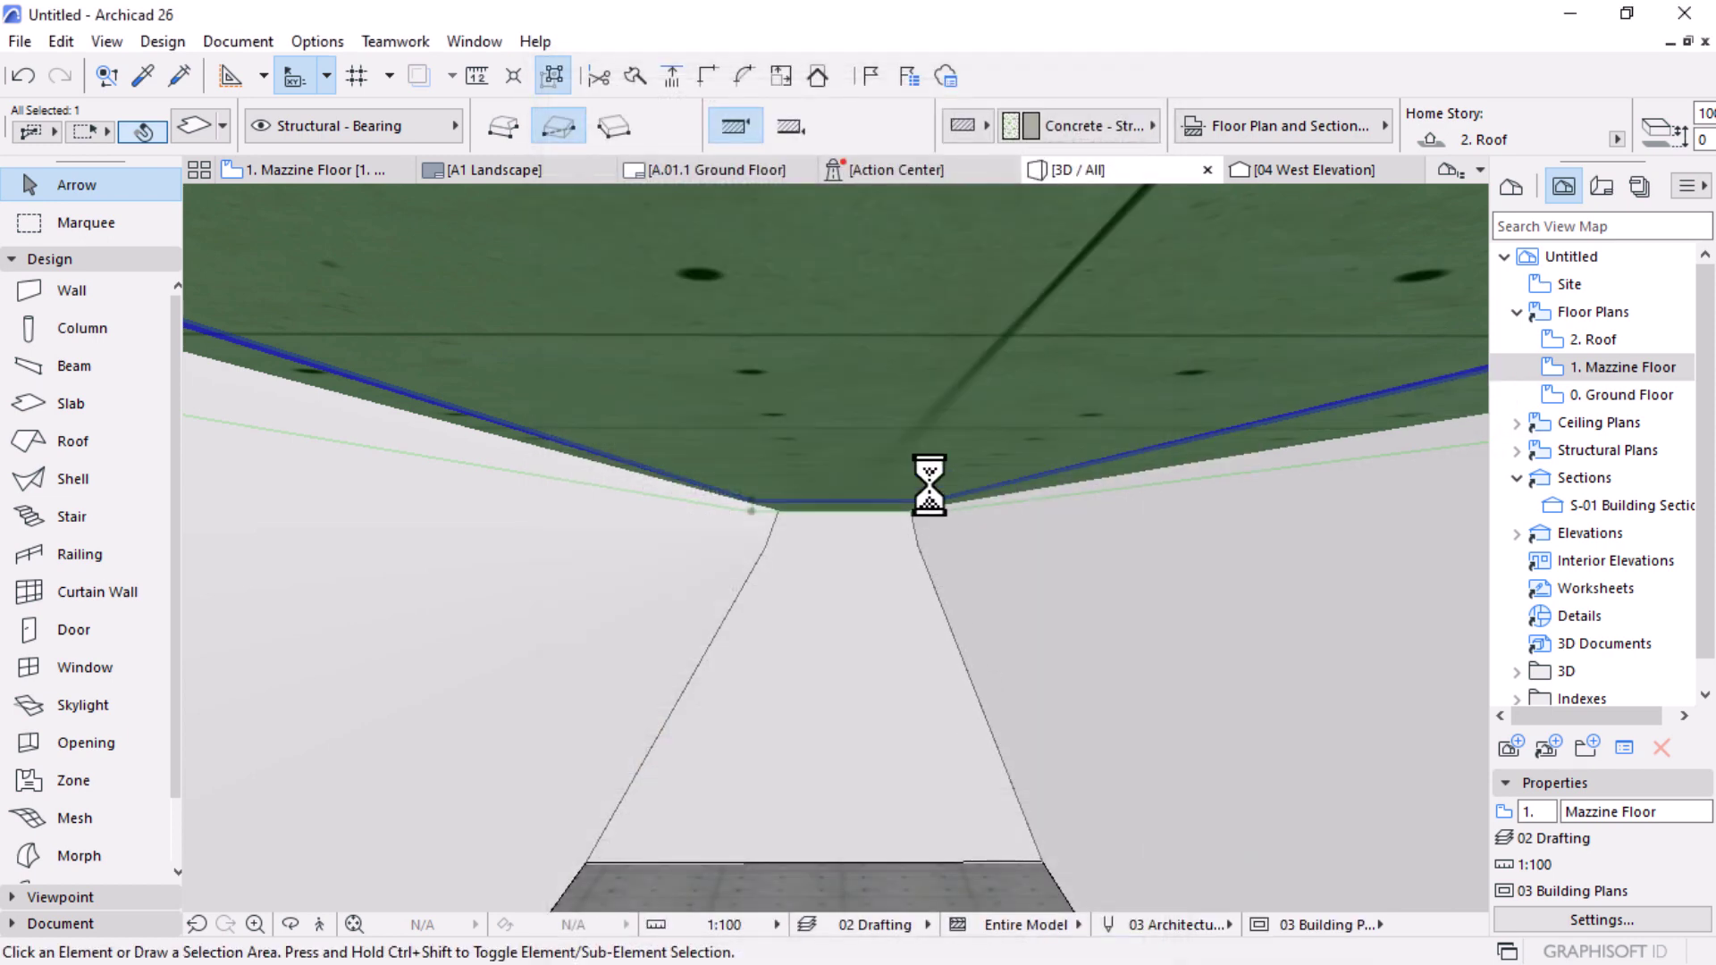
scroll(874, 383, down, 3)
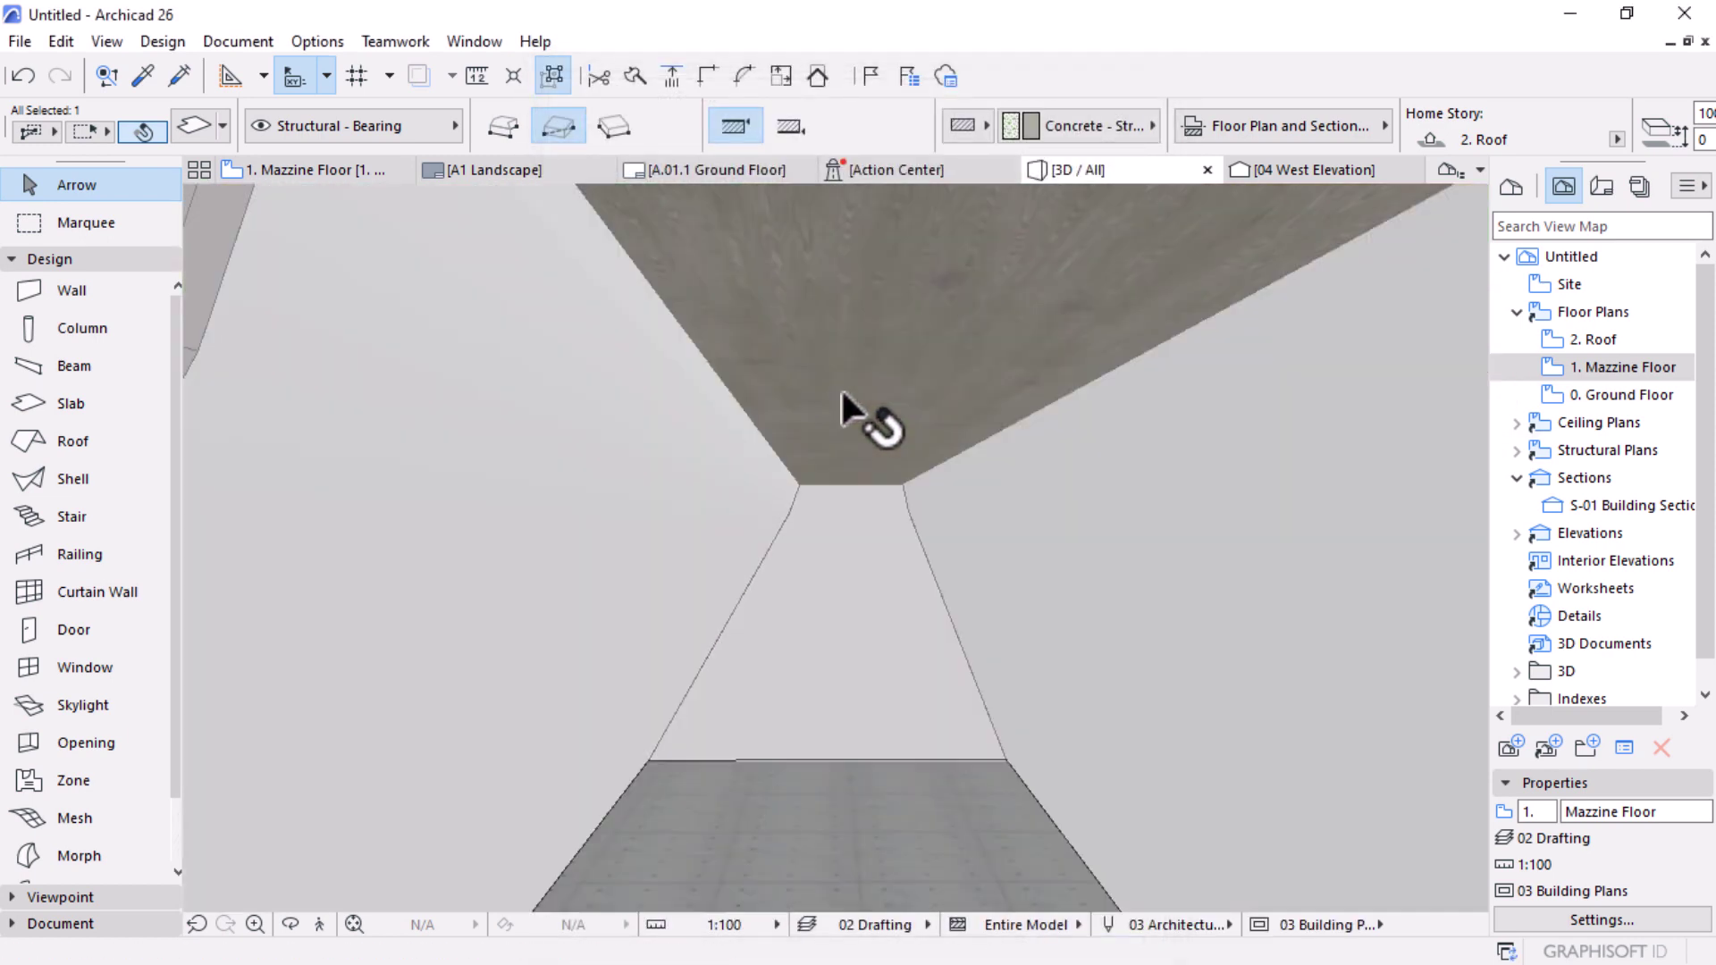
scroll(843, 393, down, 5)
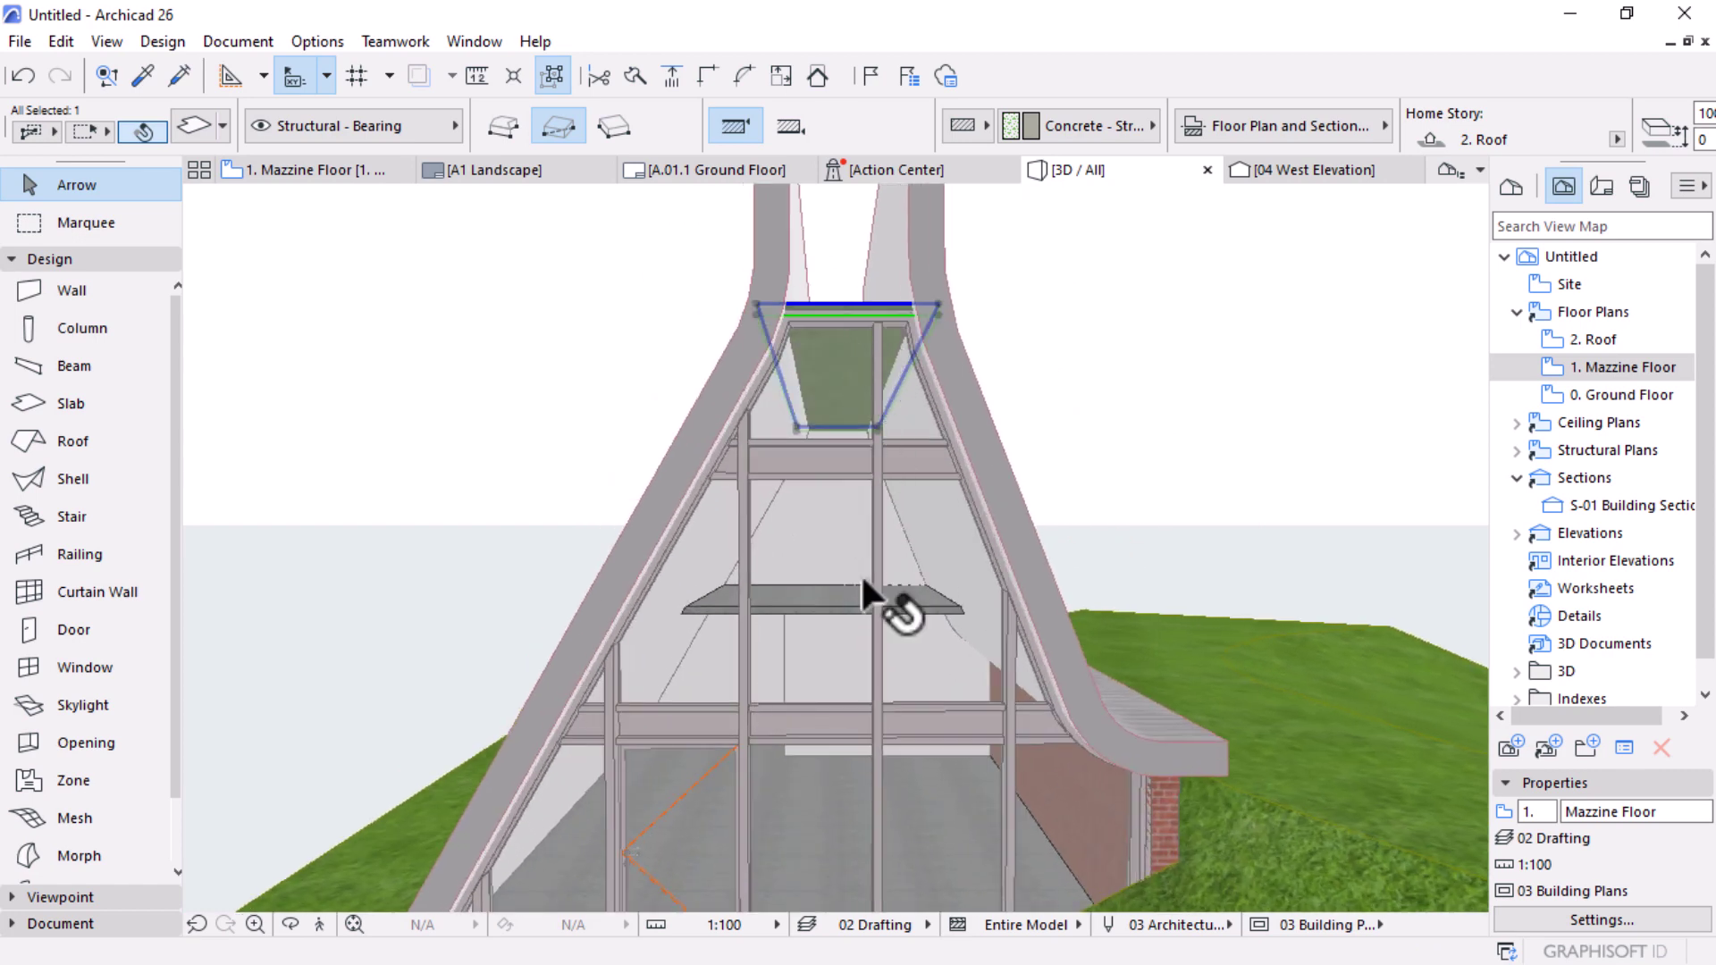
click(1102, 402)
Step: Select both roof shells of the A-frame and set their cut line pen to pen 21
scroll(804, 447, down, 4)
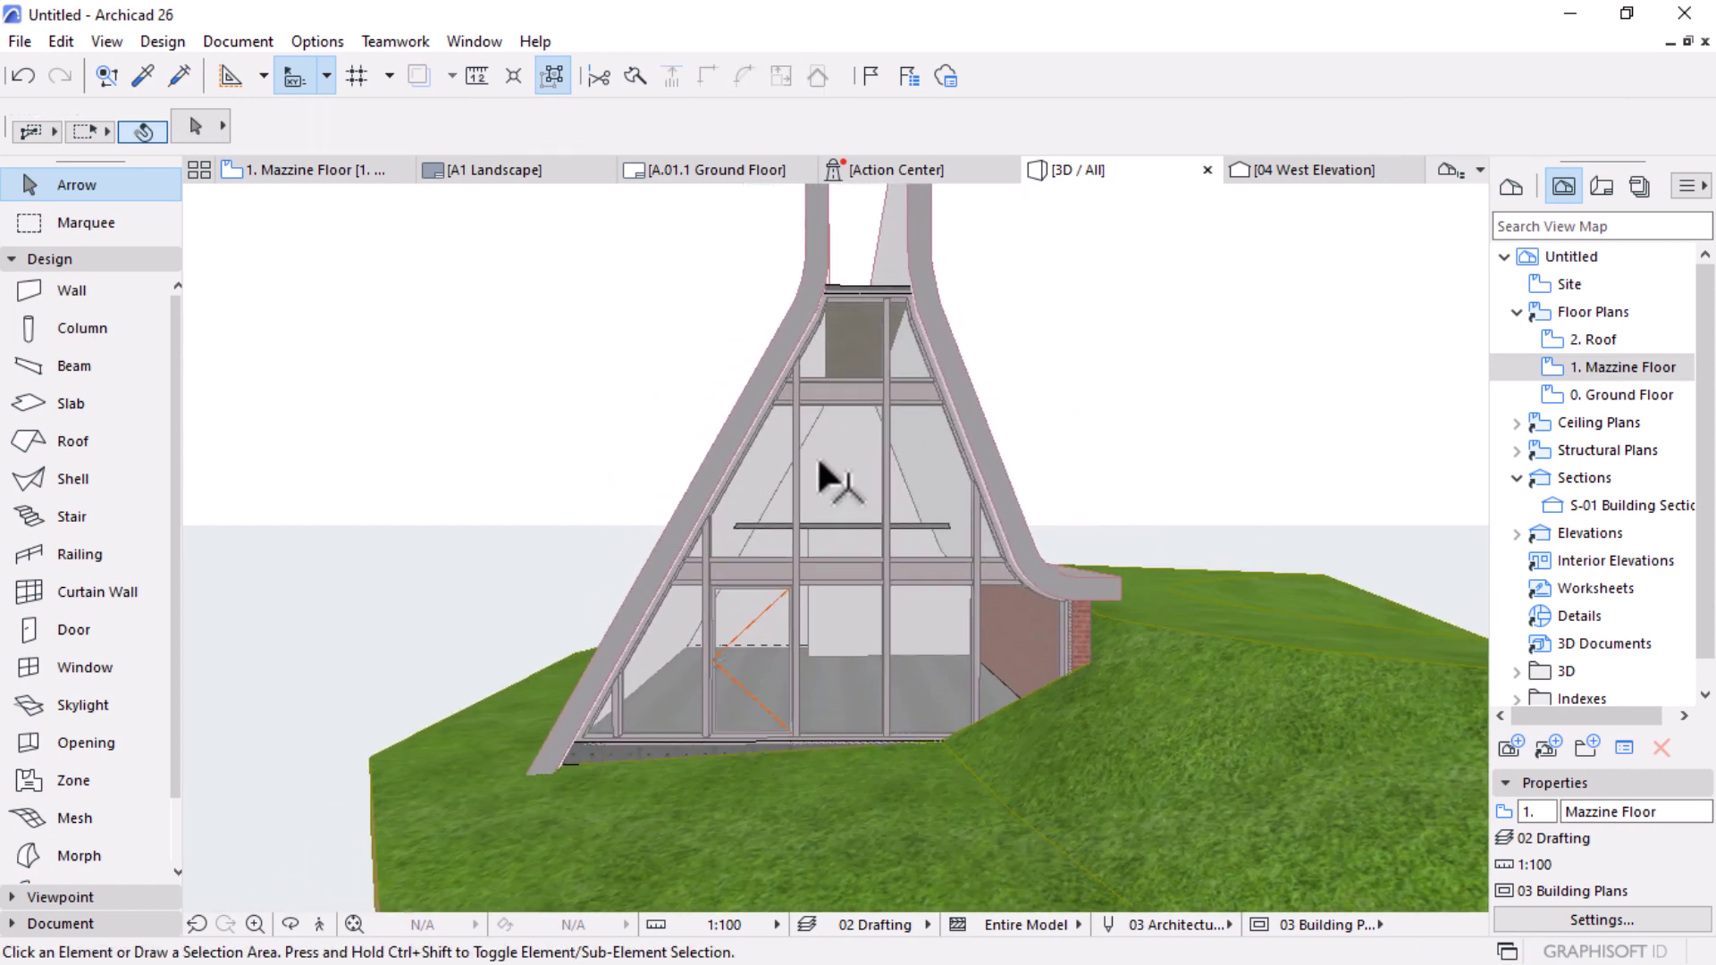
shift+middle_drag(827, 571, 961, 586)
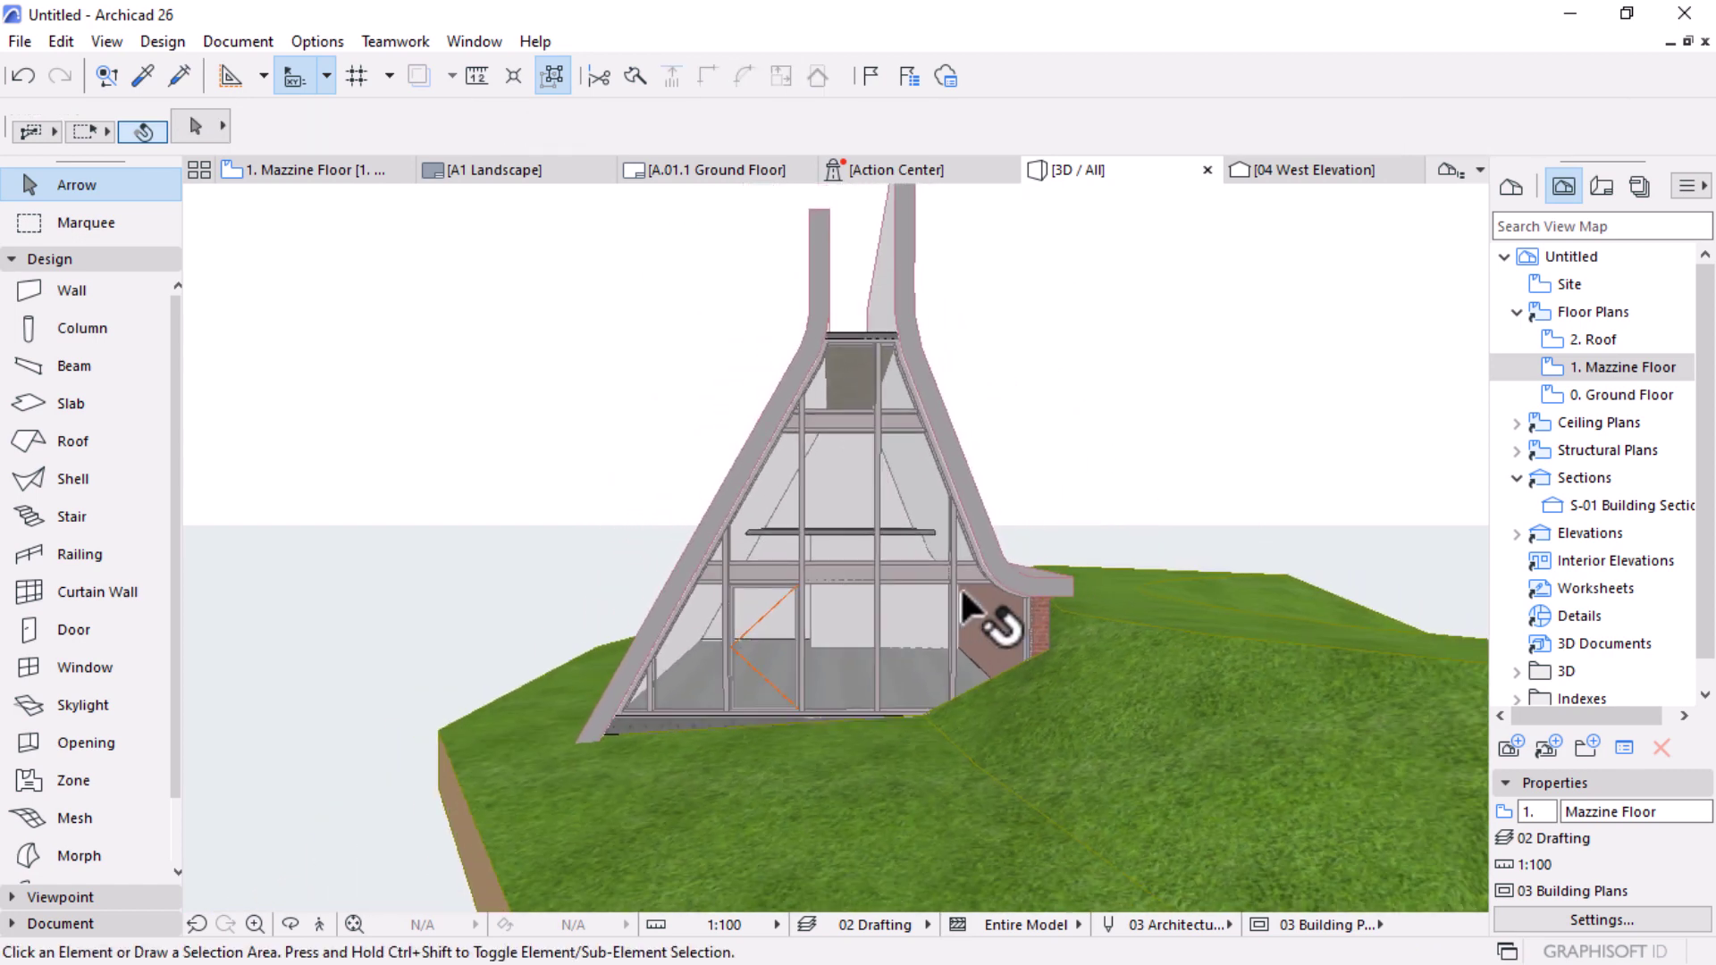
click(878, 290)
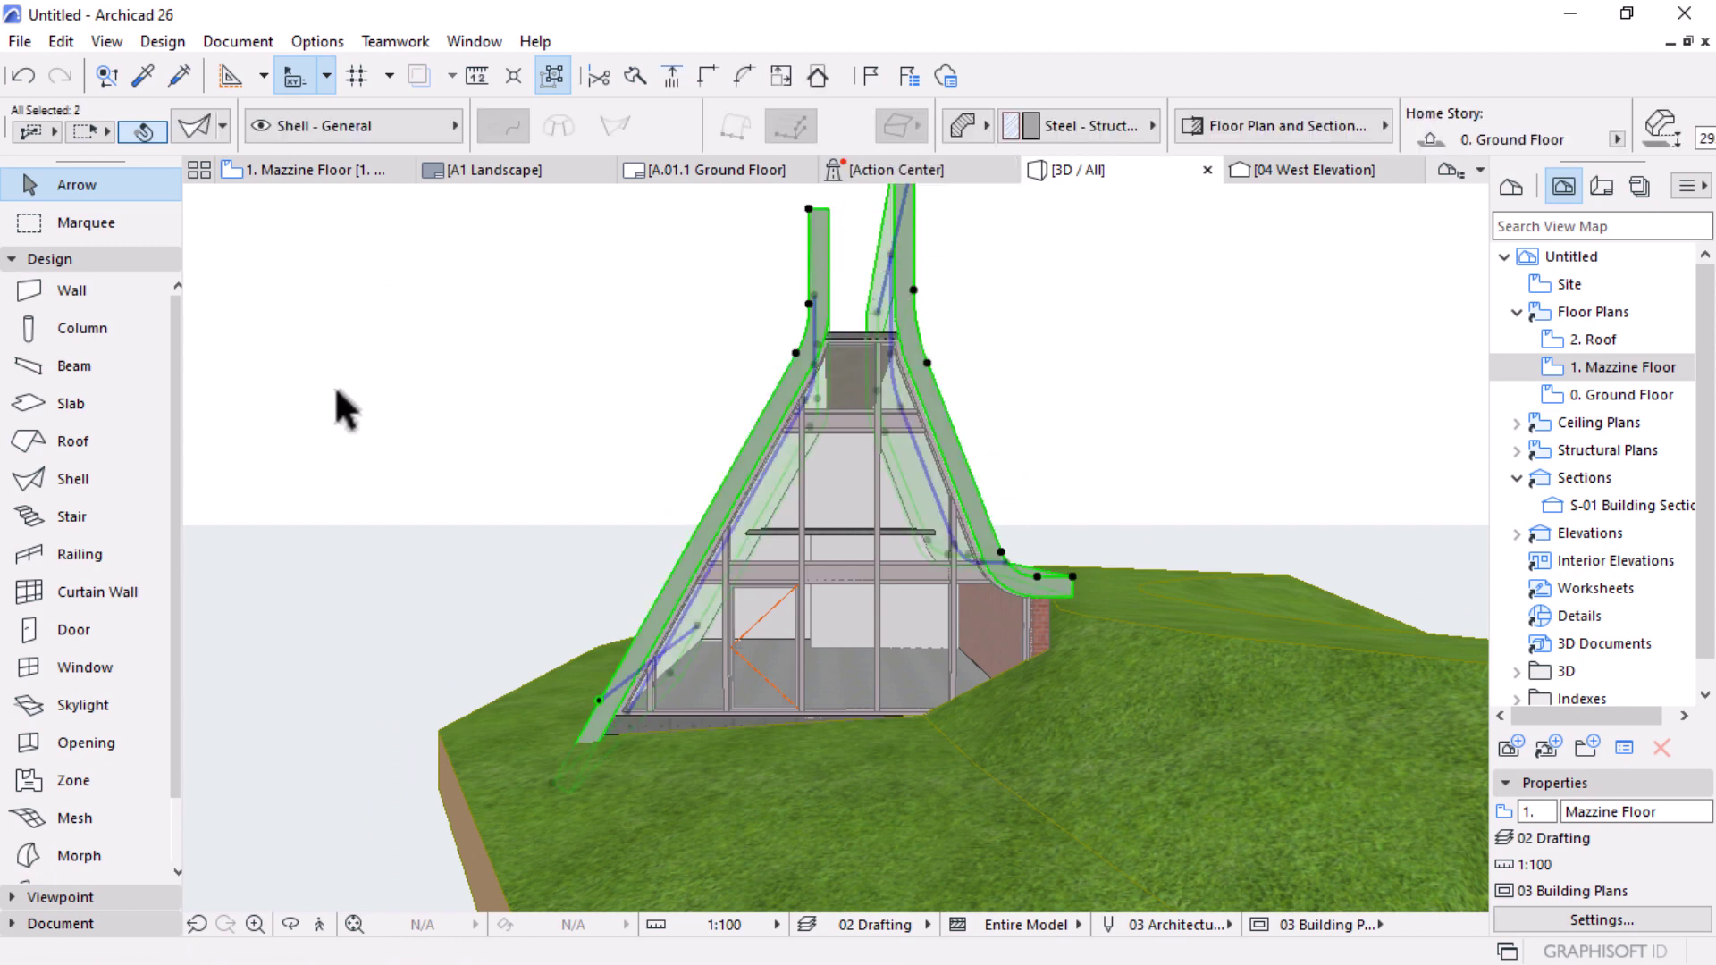
click(1287, 127)
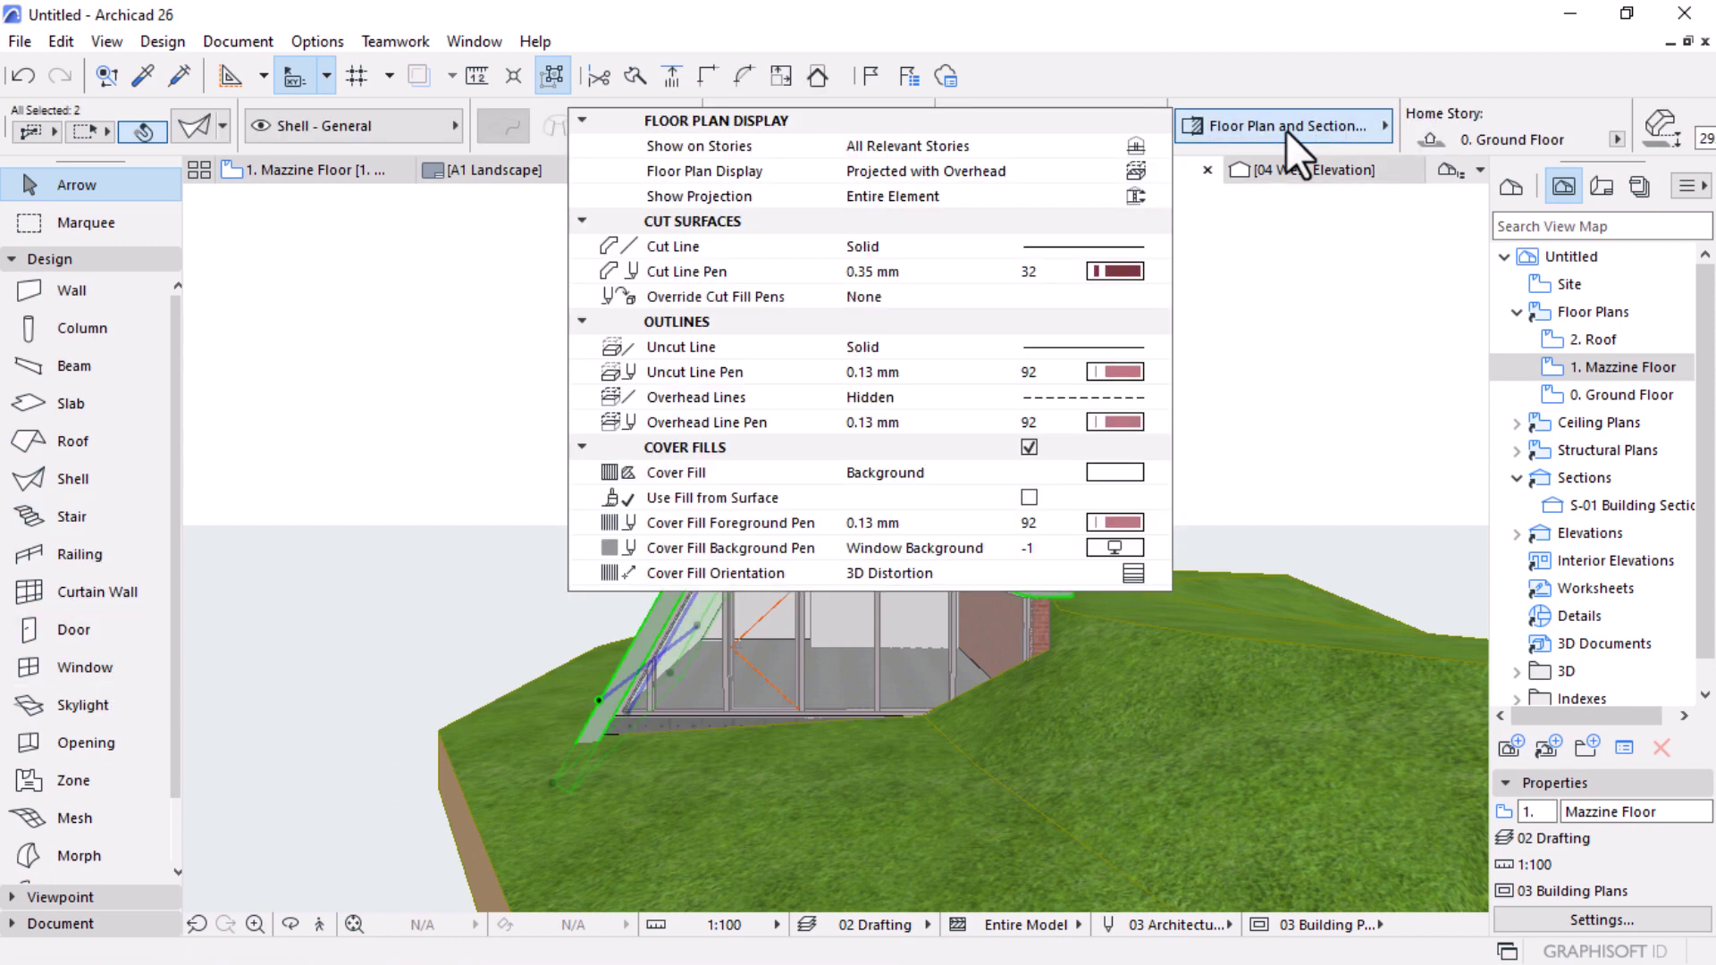
click(1042, 273)
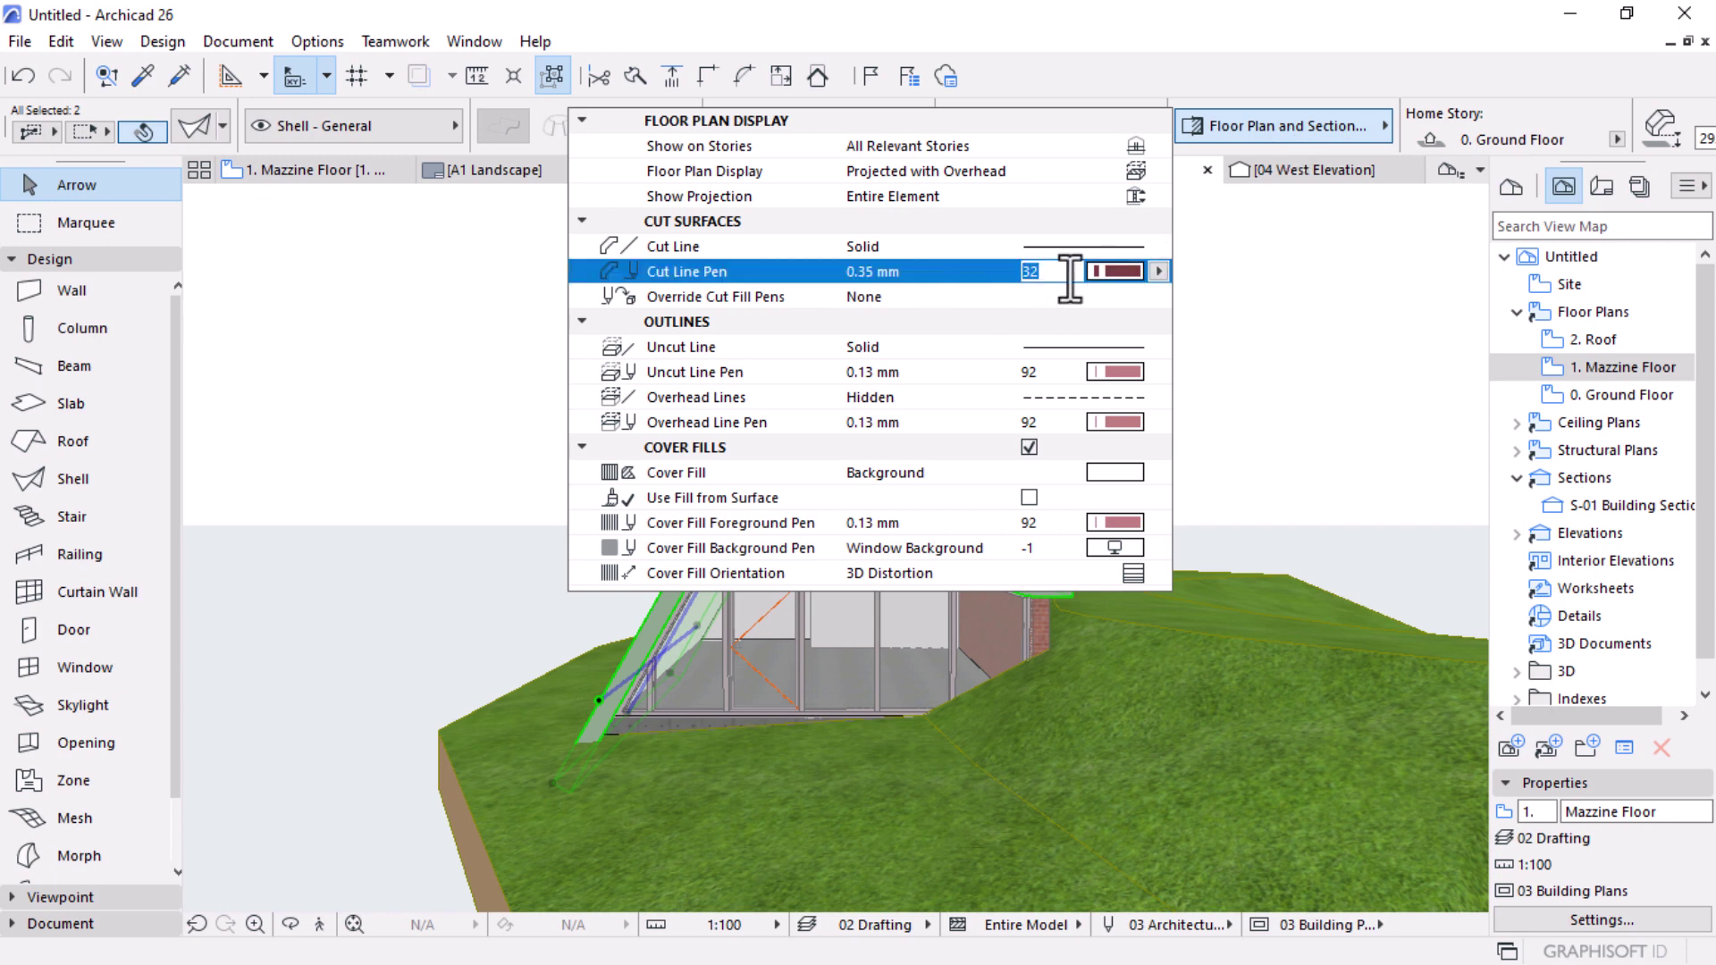
click(1158, 272)
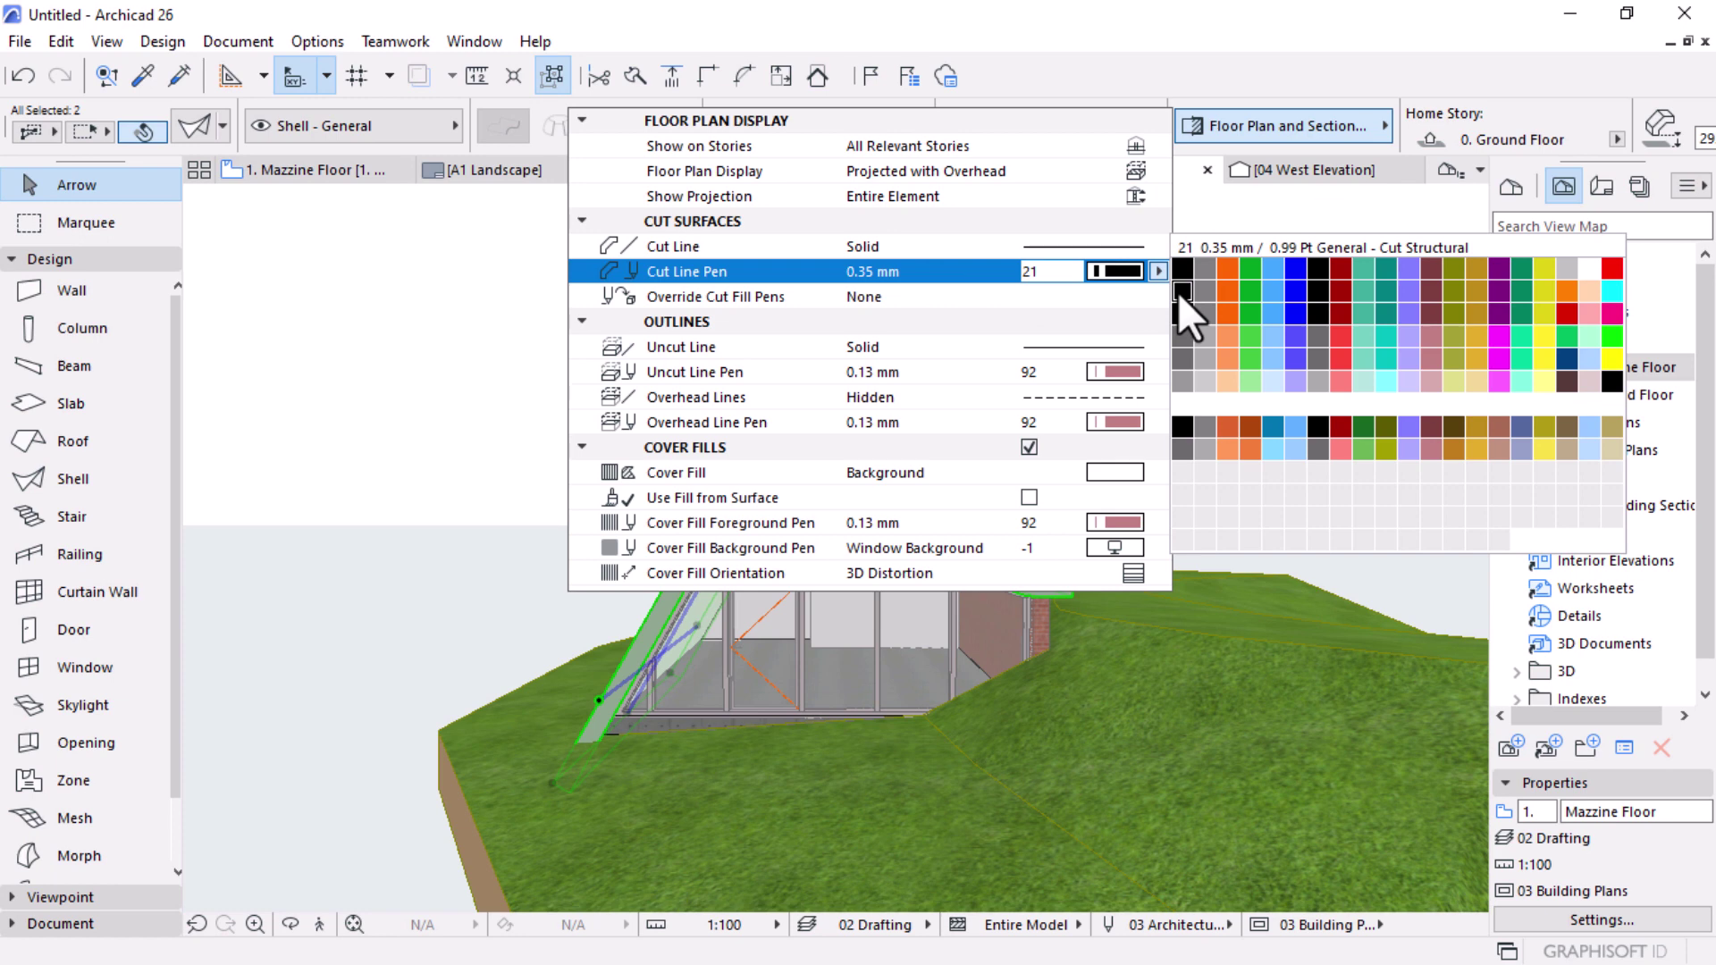
click(1178, 292)
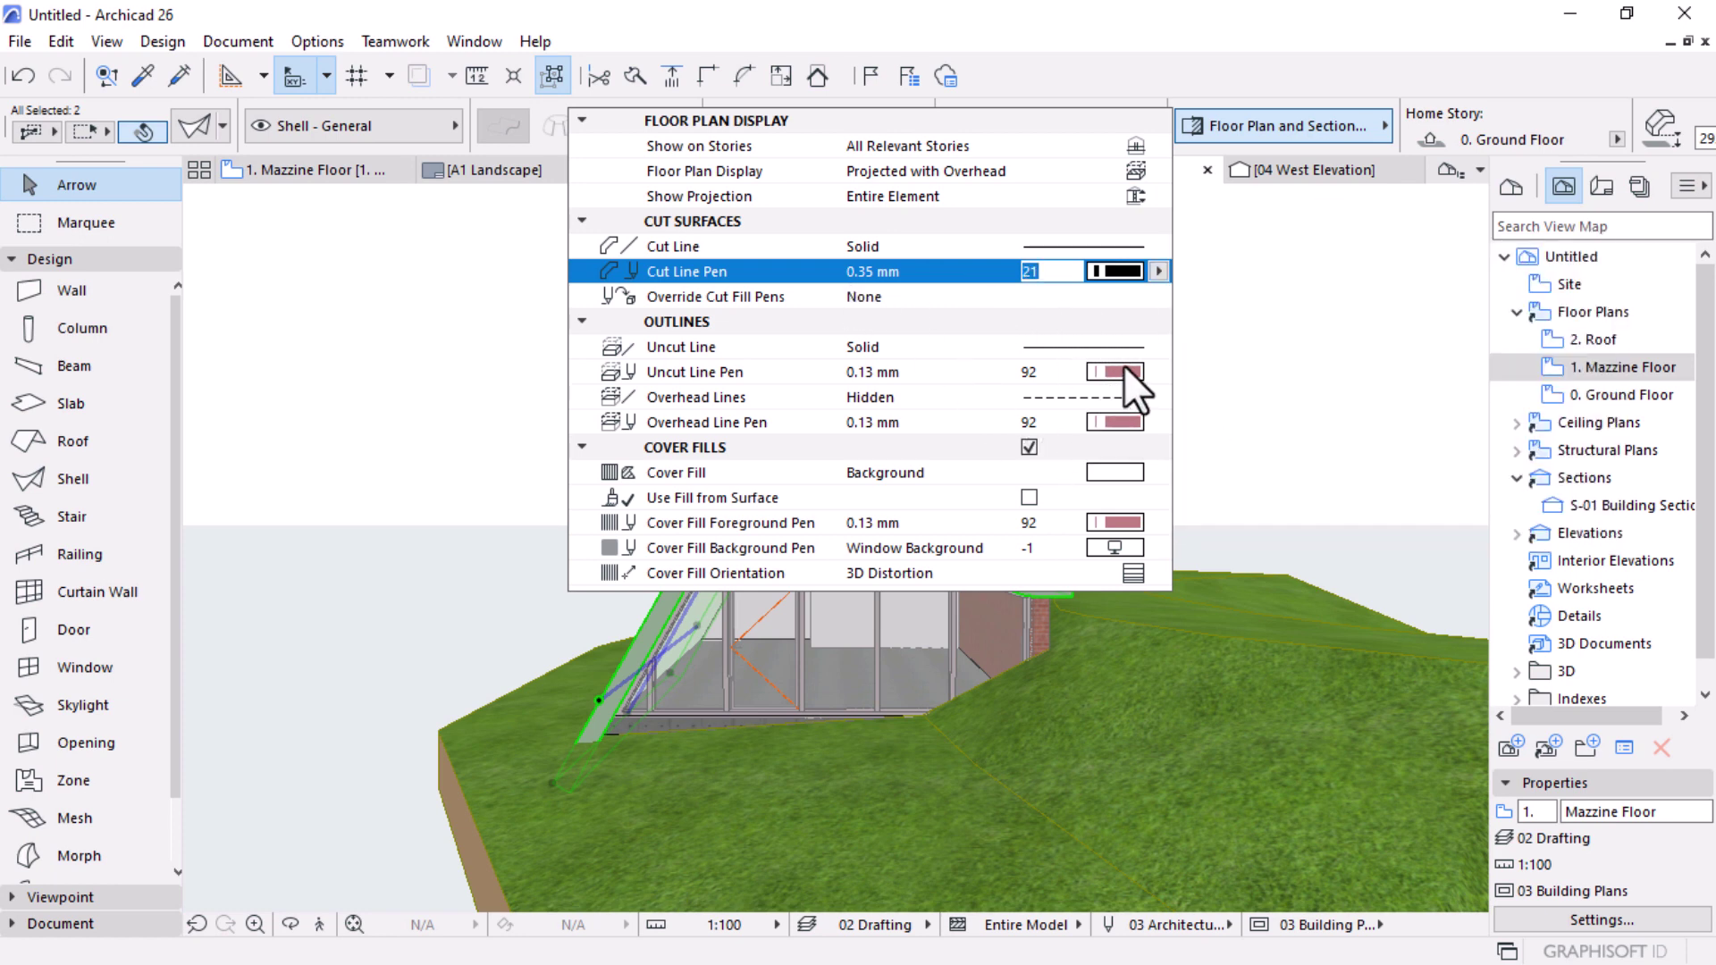
Step: Set the uncut line pen and the overhead line pen of the selected roof shells to pen 1
click(1123, 368)
click(1177, 367)
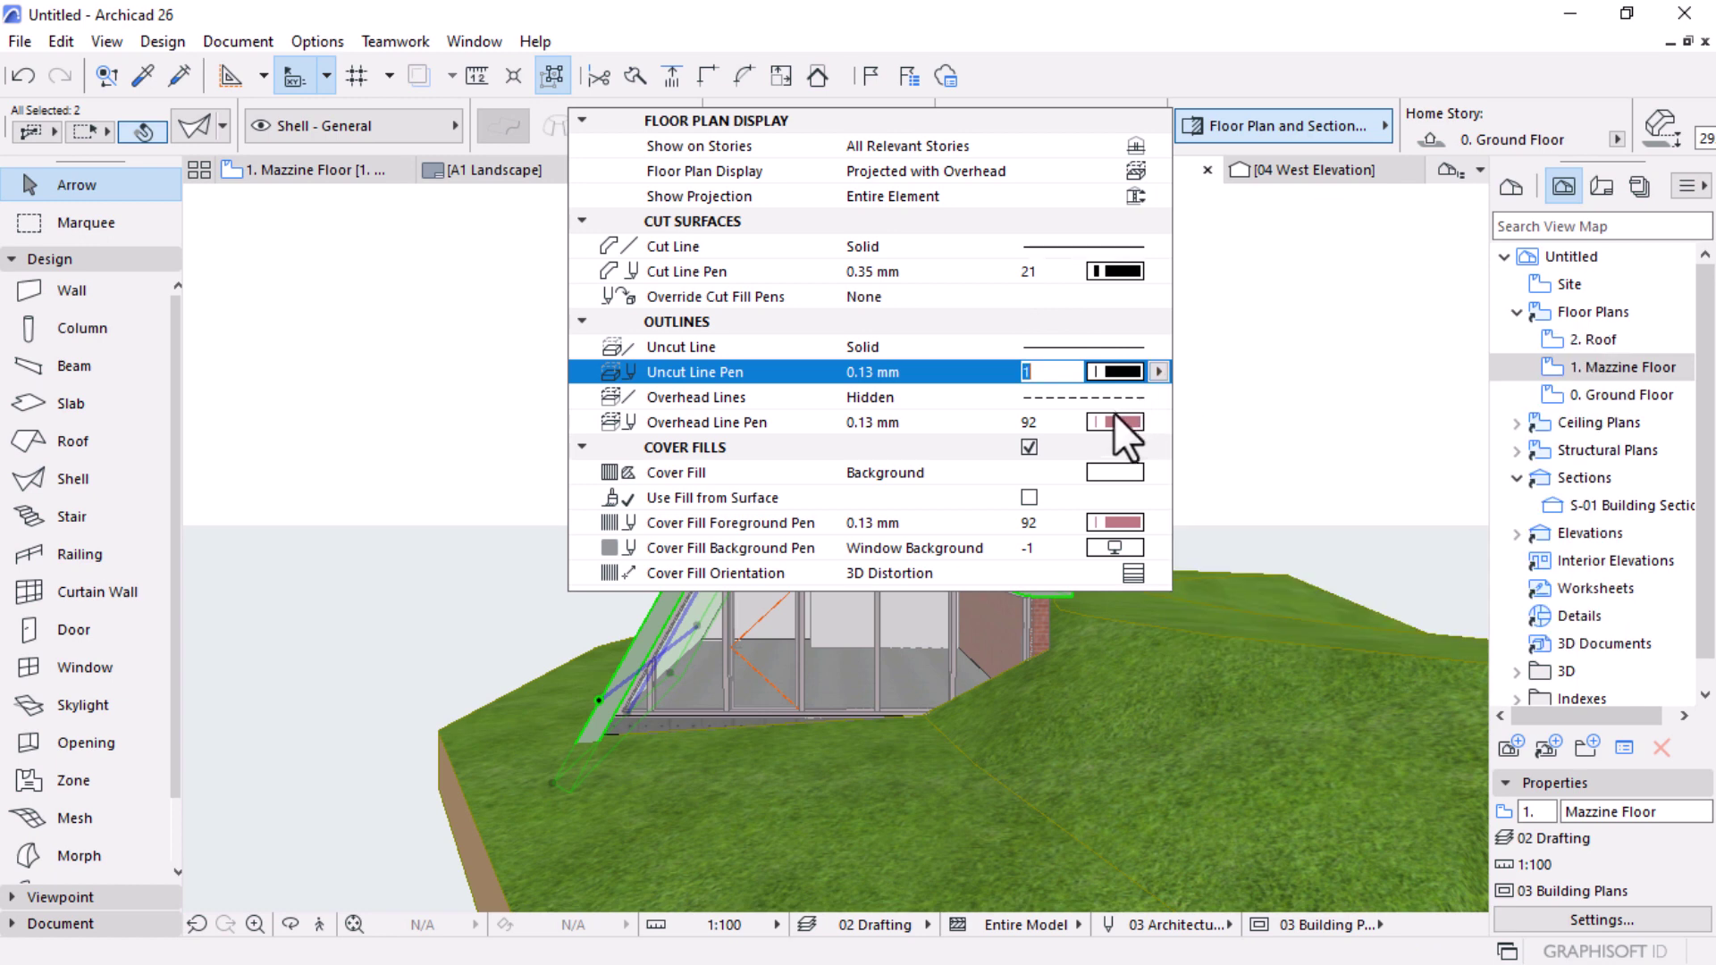
click(1114, 420)
click(1183, 417)
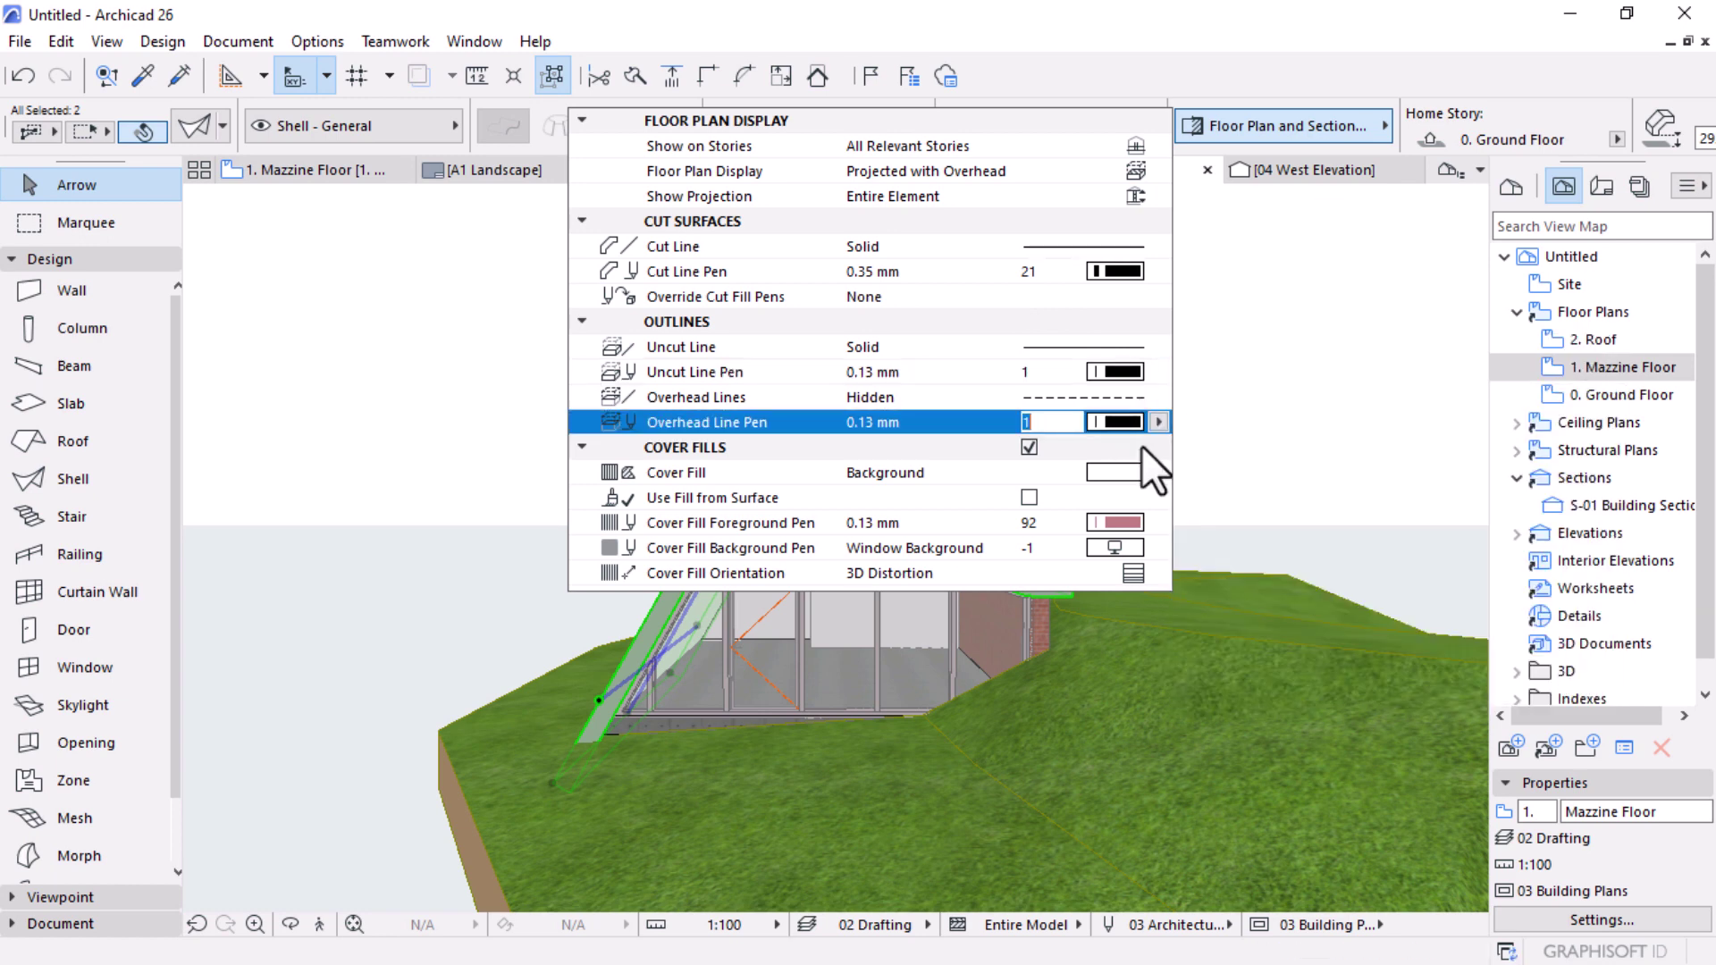
Step: Set the cover fill foreground pen of the roof shells to pen 2 and deselect the shells
click(1114, 523)
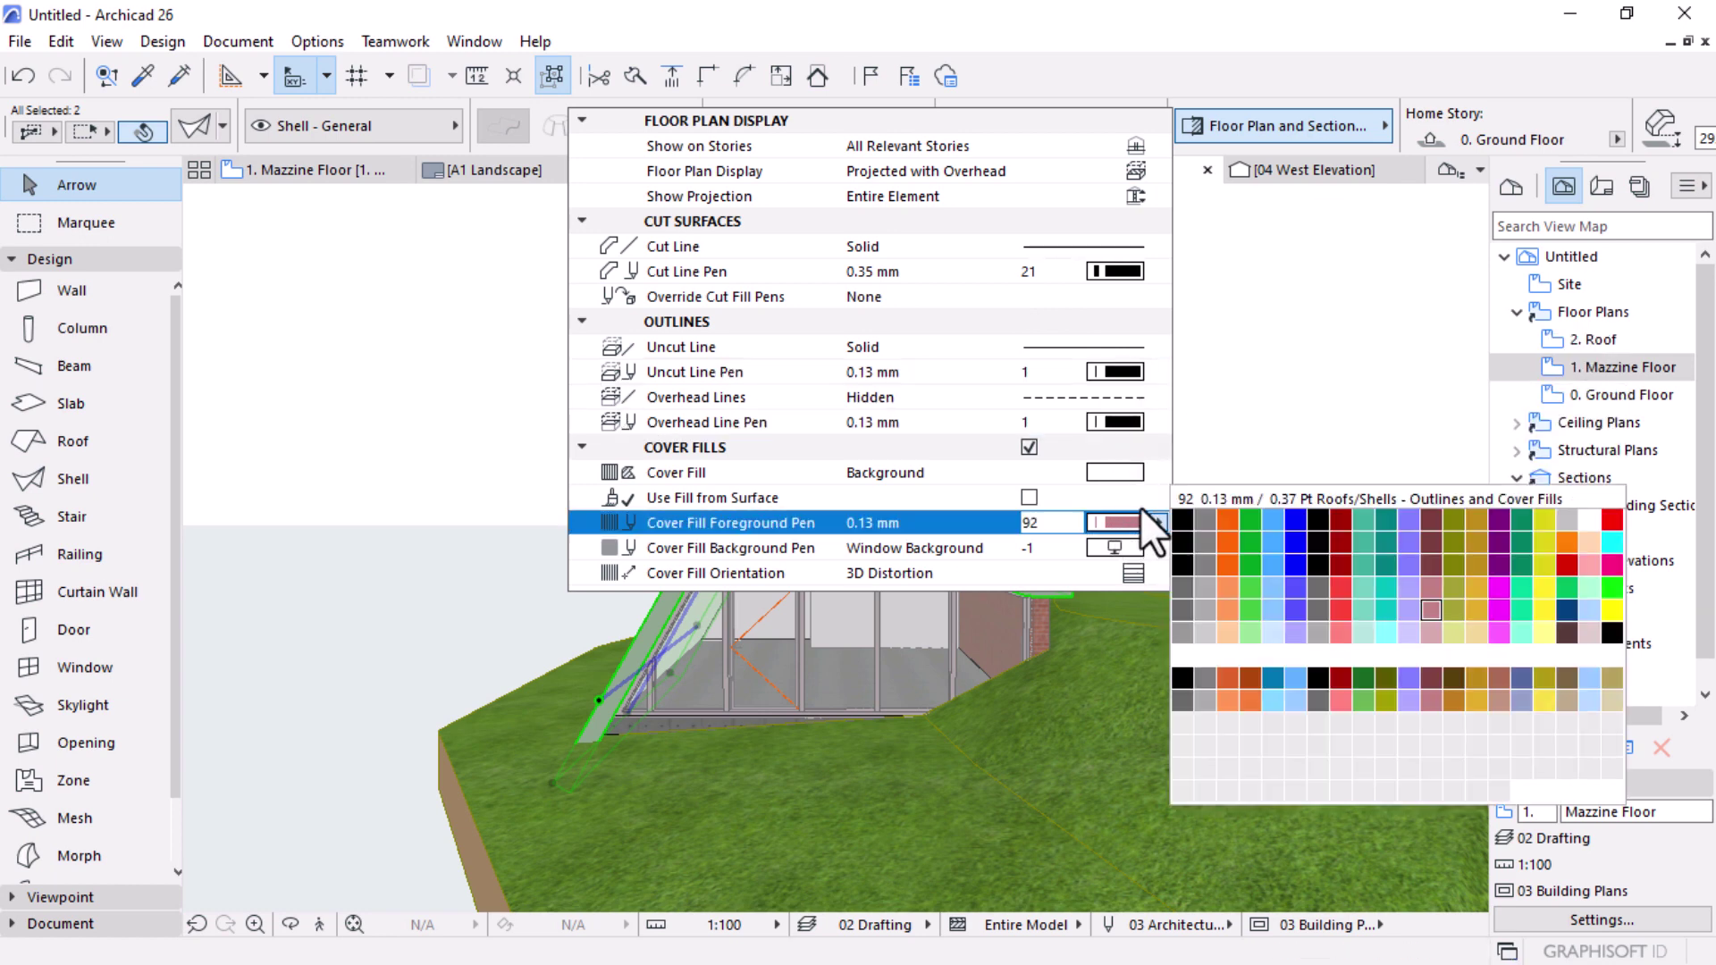
click(1205, 518)
click(1200, 519)
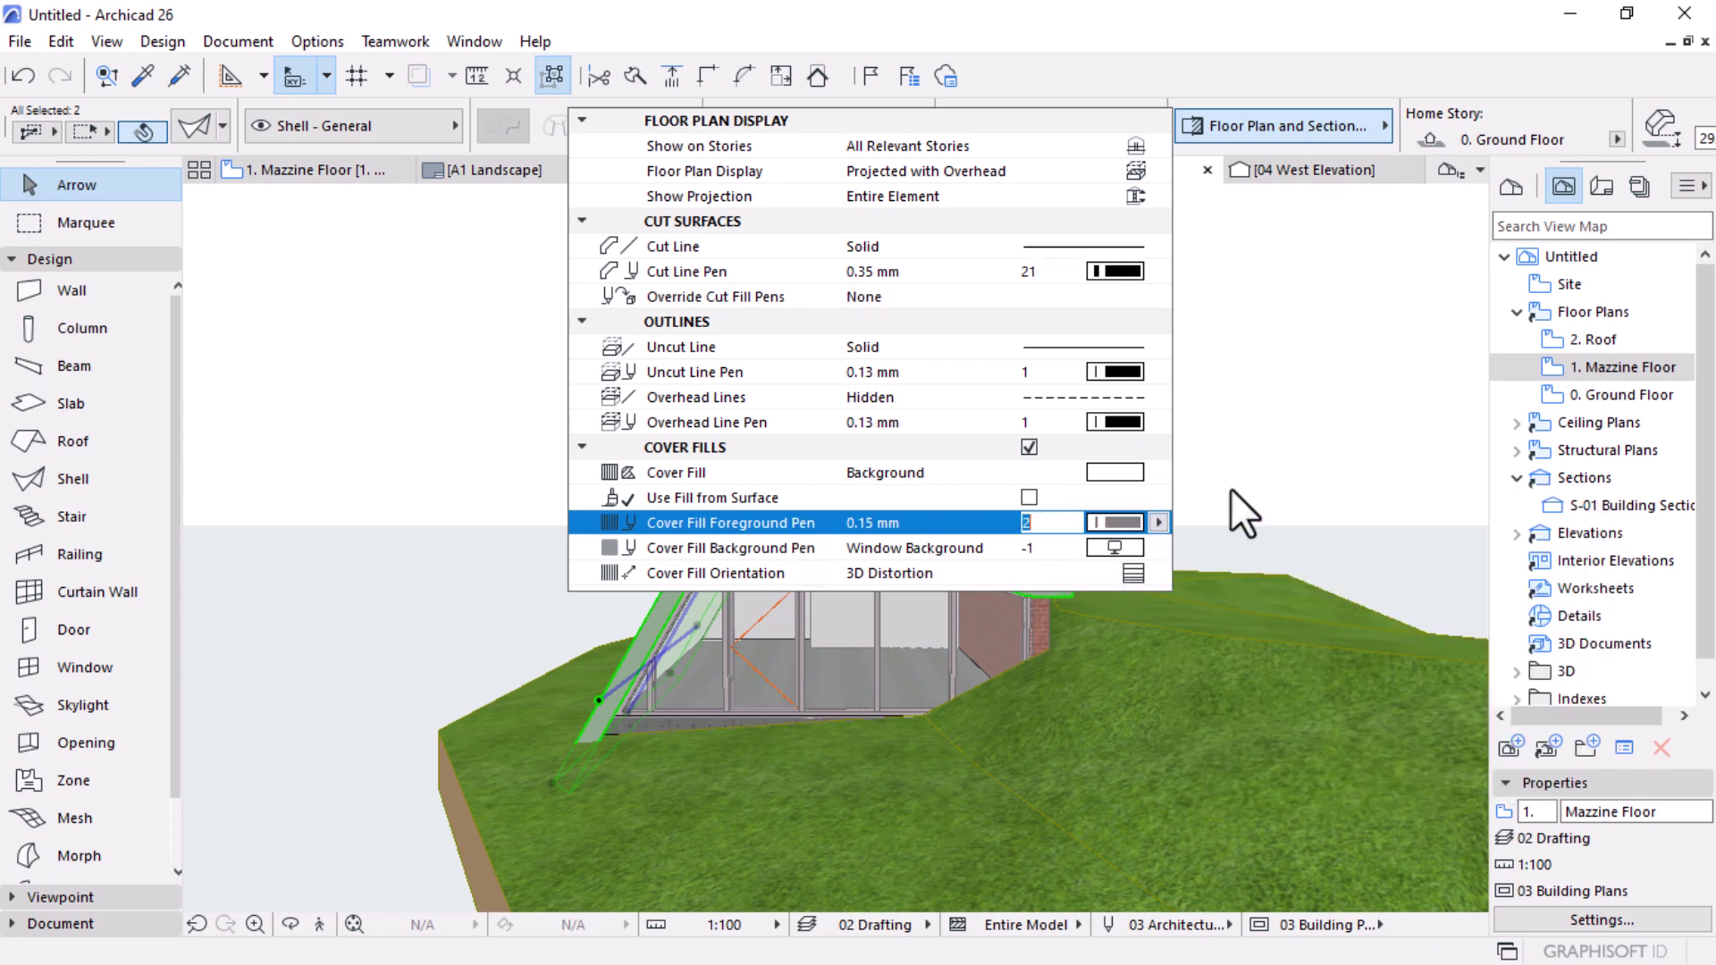
key(Return)
key(Escape)
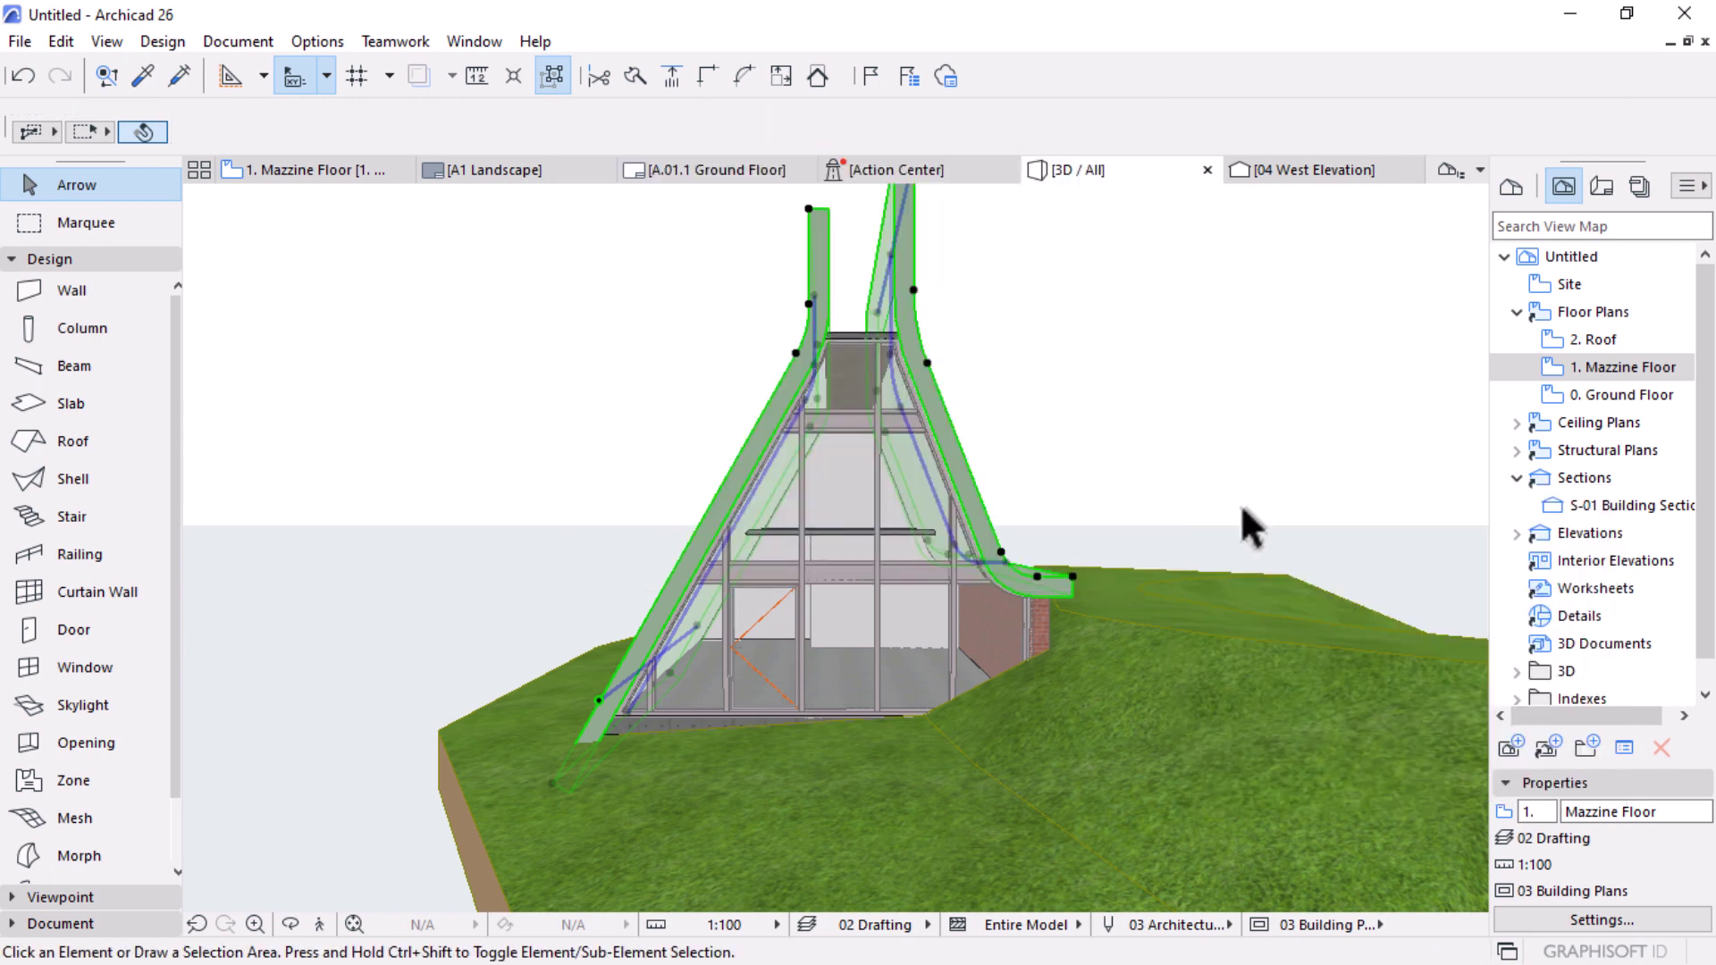
Step: Select the curtain wall on the open gable end and open Solid Element Operations for it
key(o)
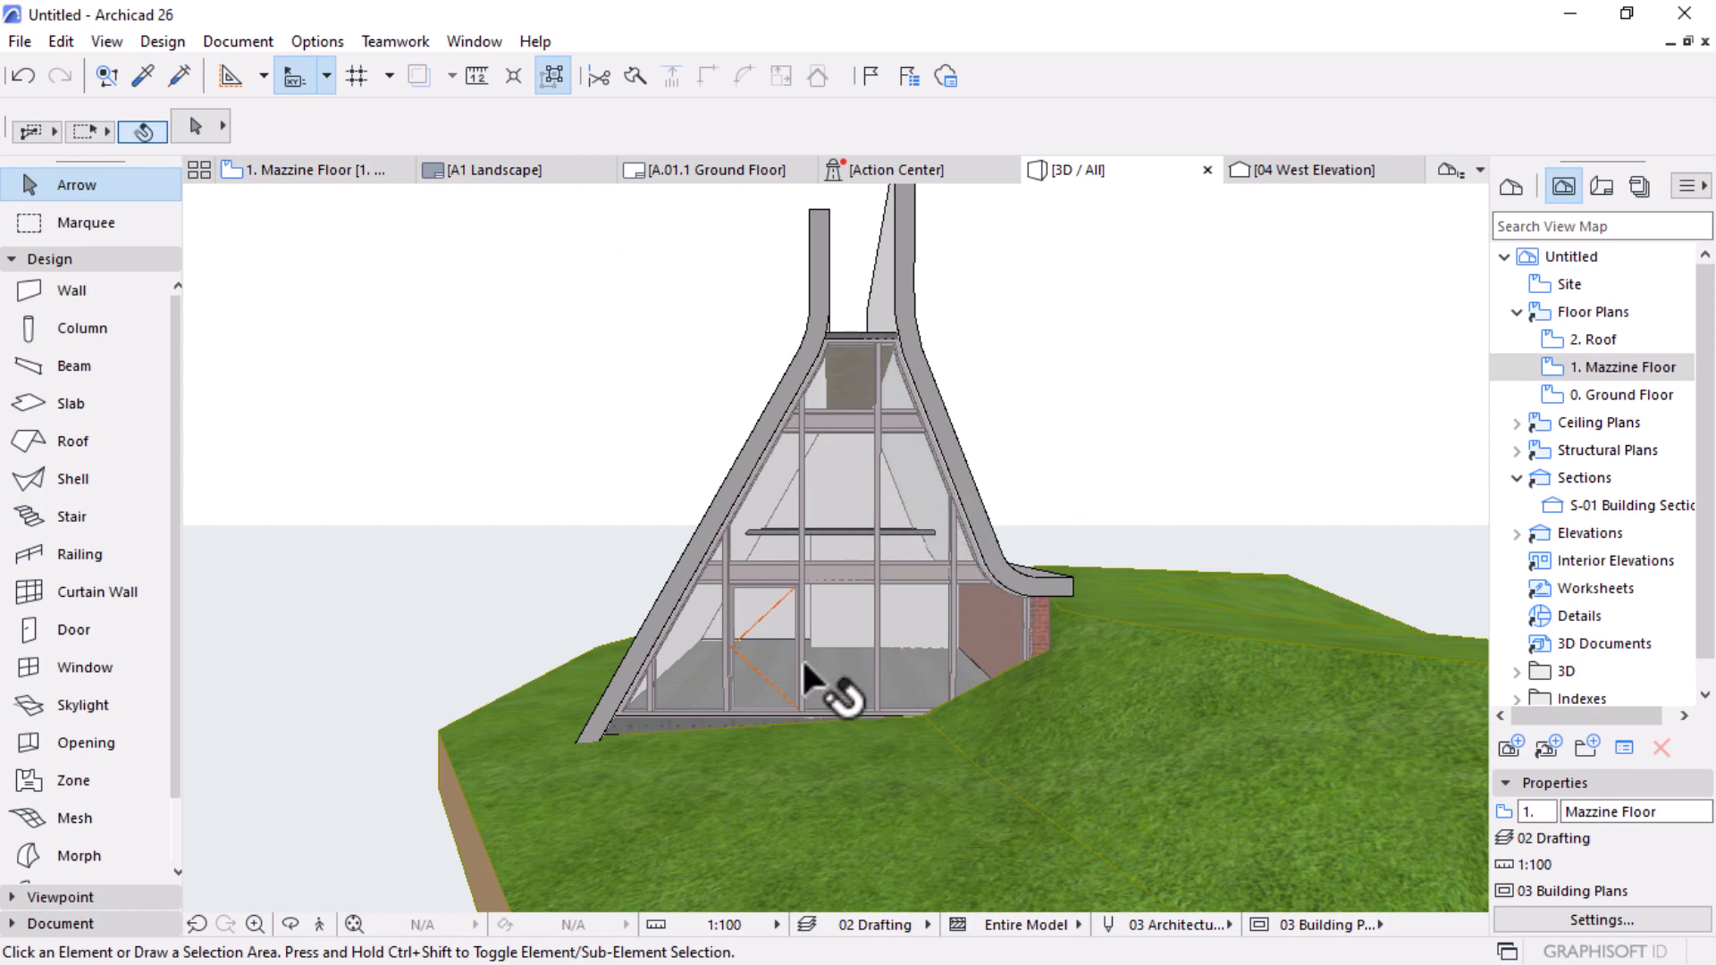
drag(813, 685, 908, 380)
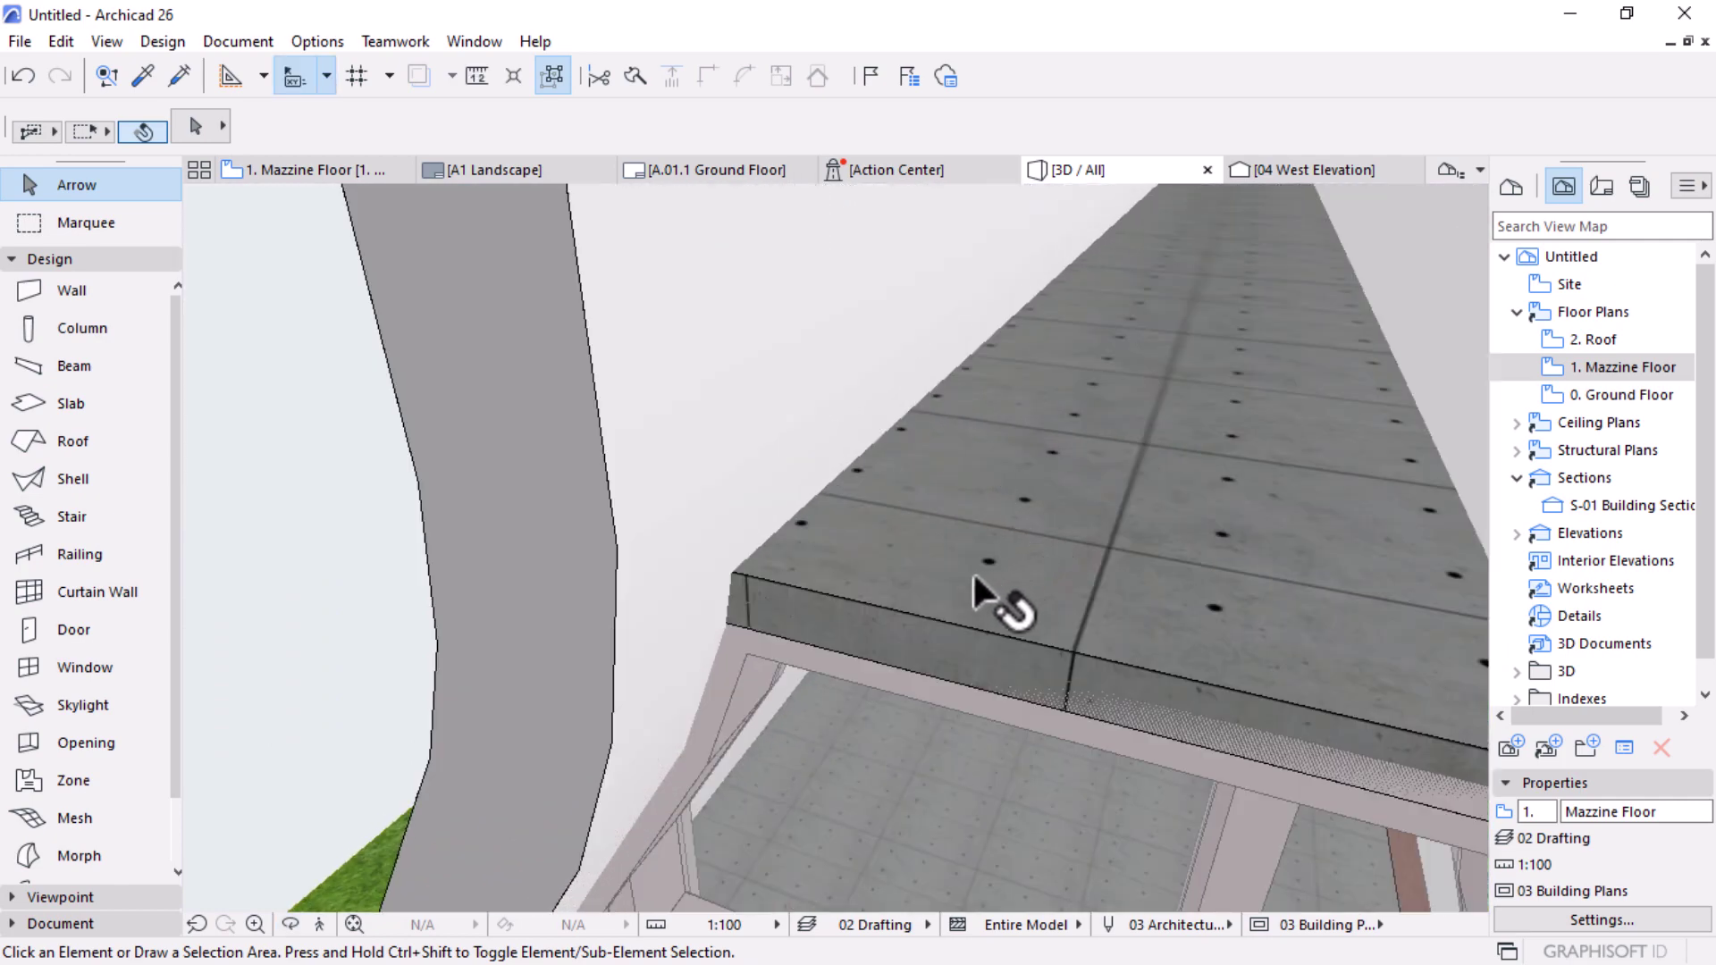
click(1010, 536)
drag(1010, 537, 909, 349)
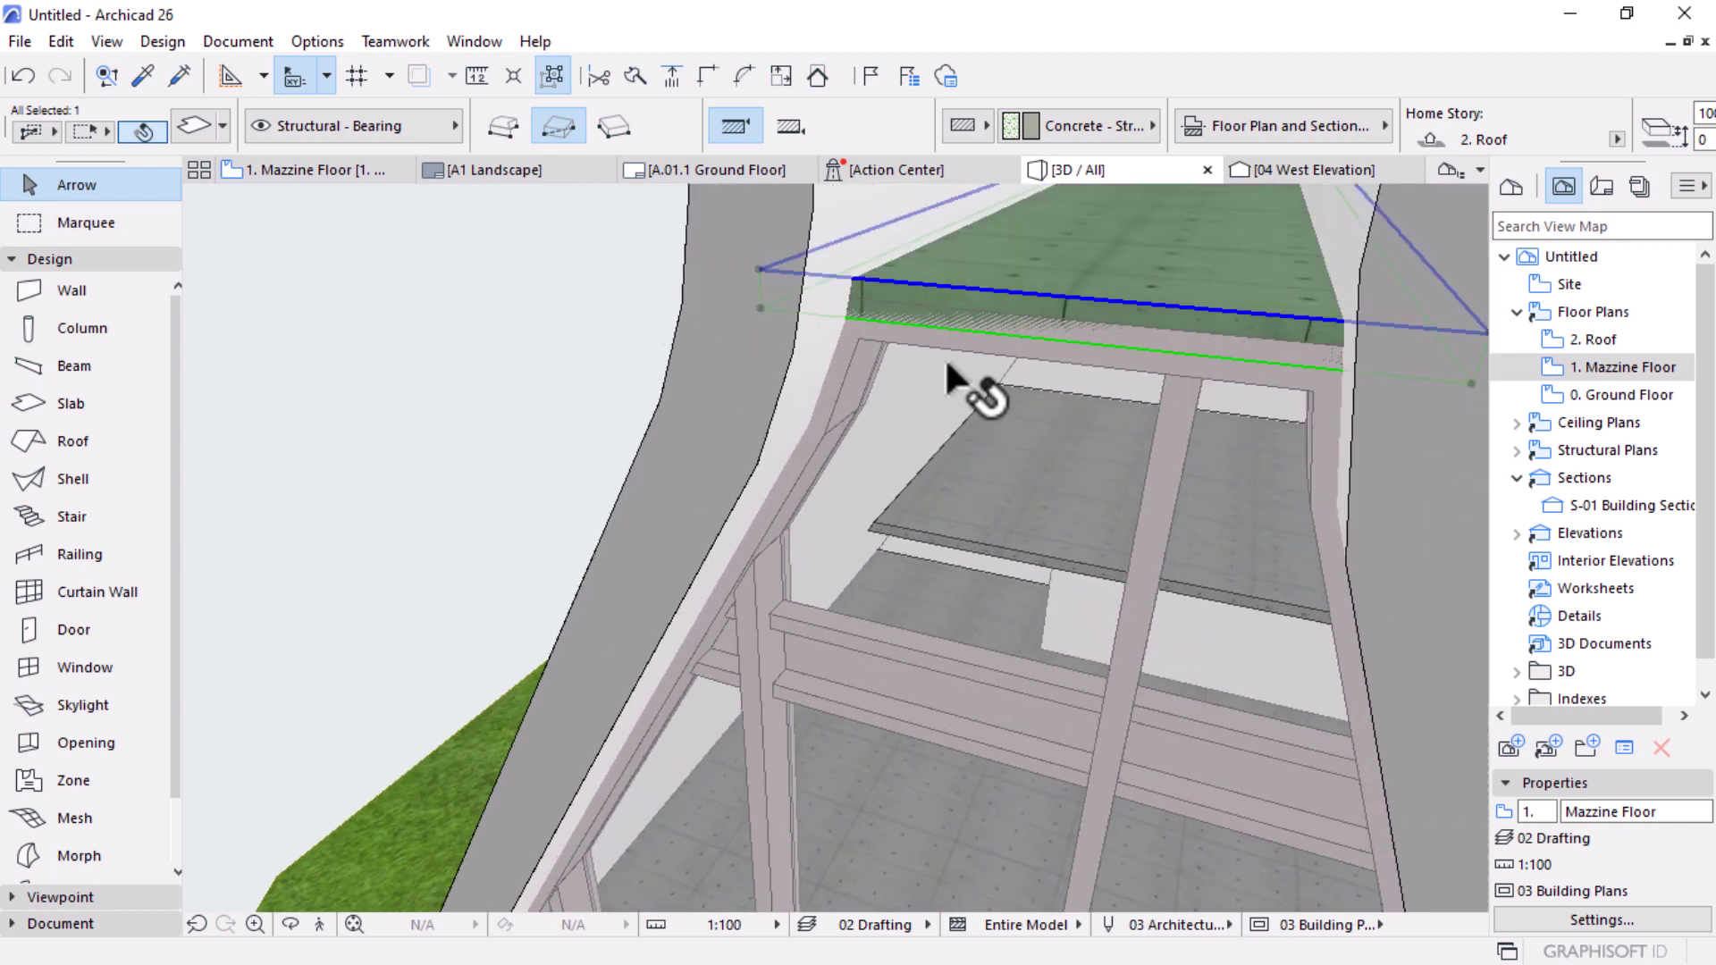
key(Escape)
click(972, 347)
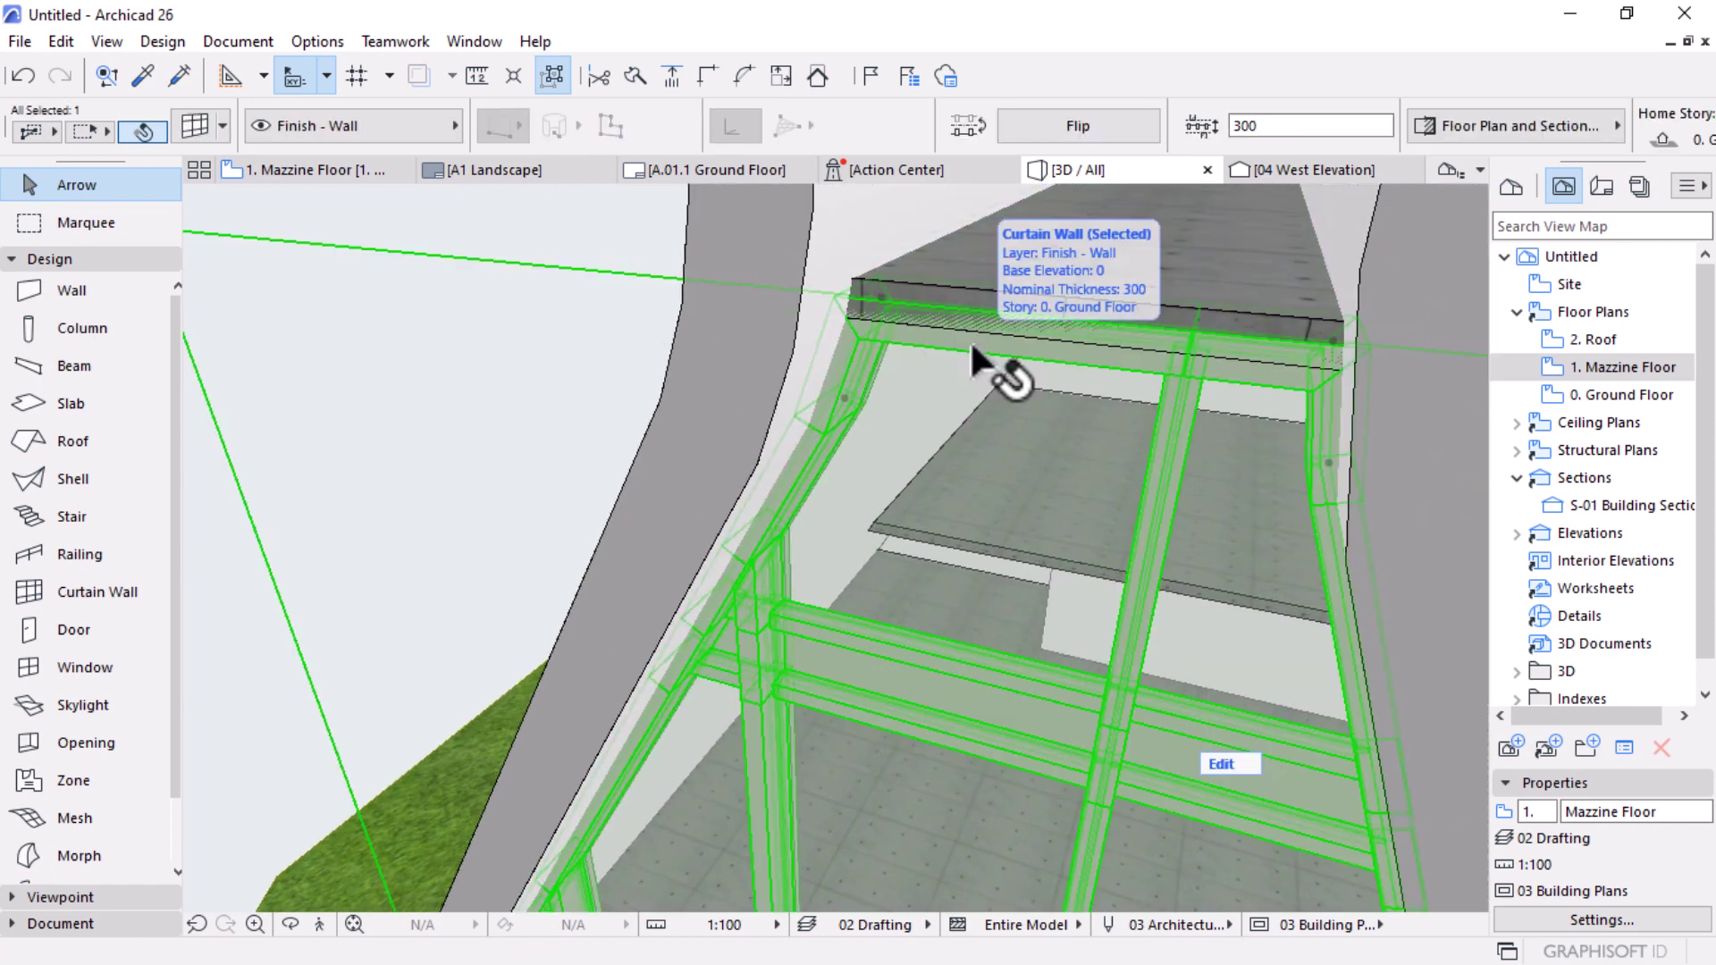
right_click(503, 223)
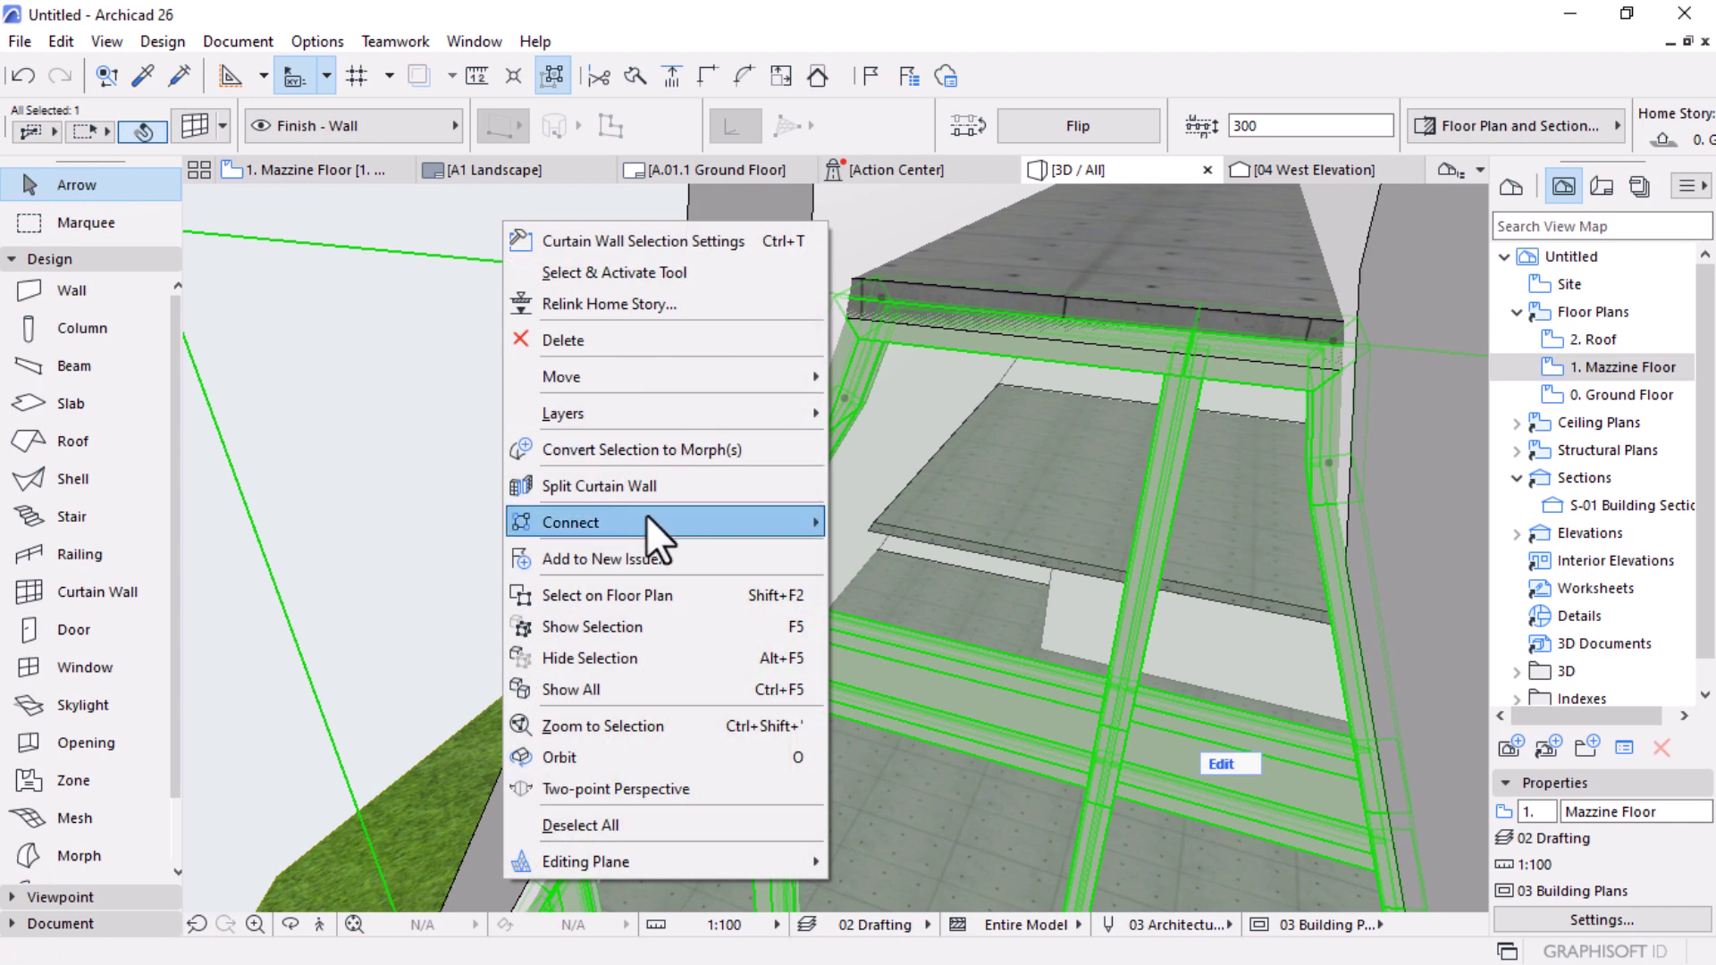
mouse_move(646, 522)
click(989, 590)
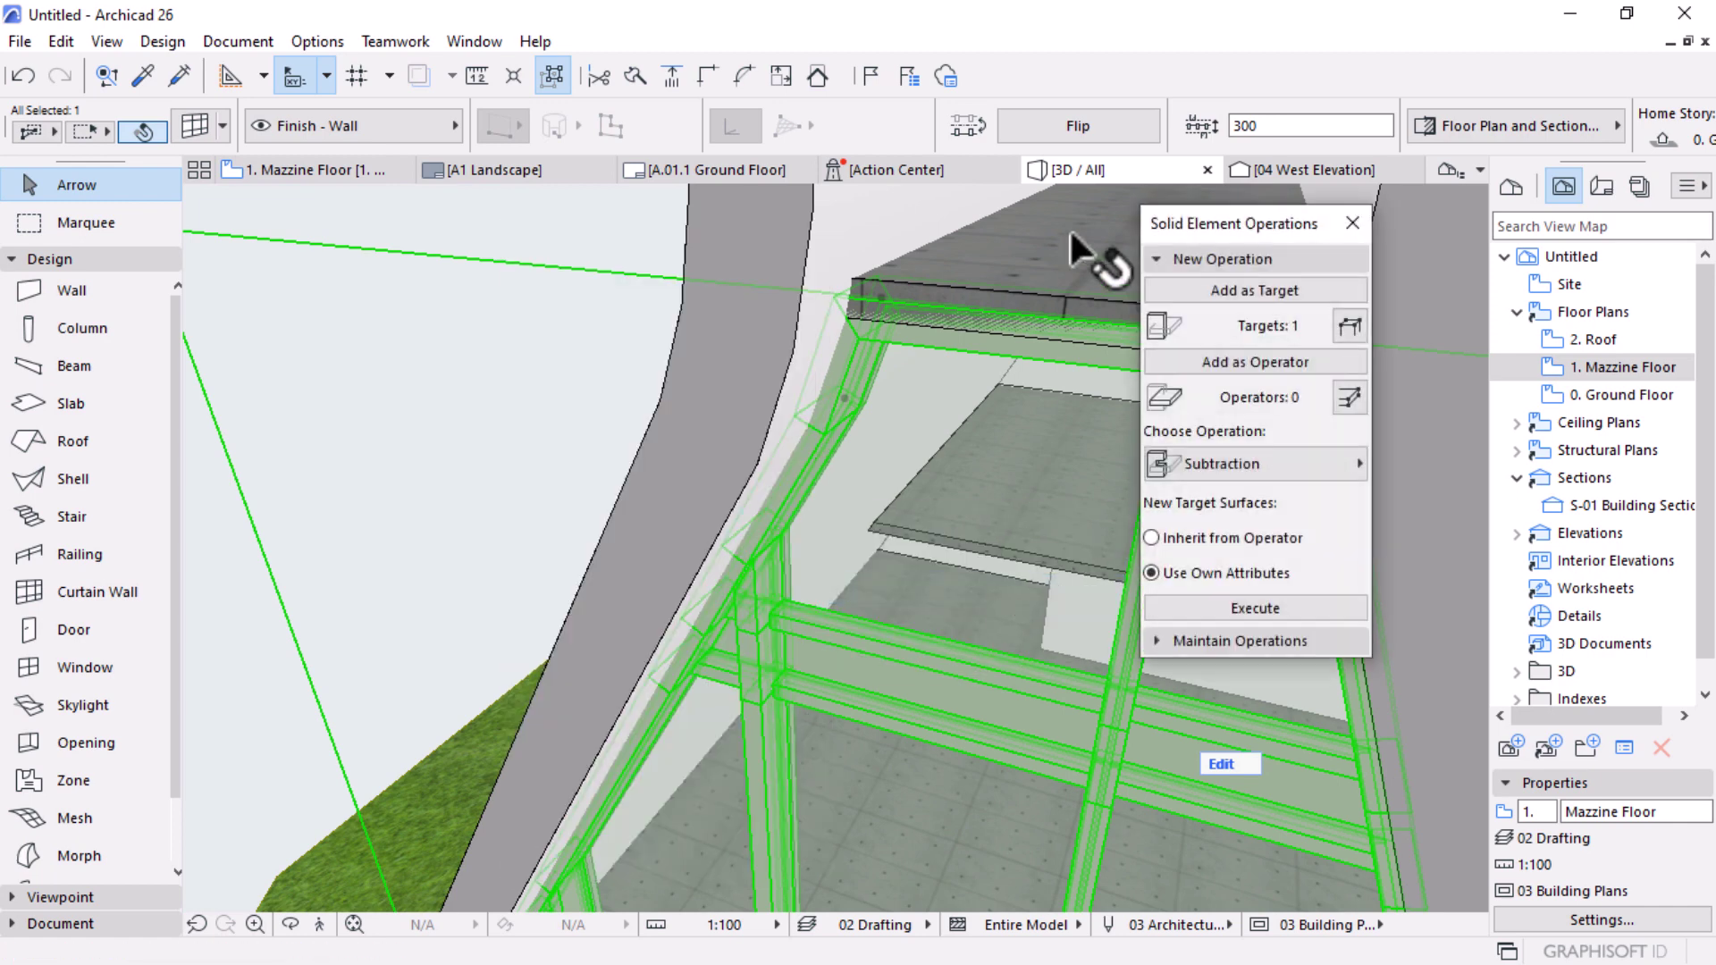
Step: Assign the roof-level slab above the curtain wall as the target of the Subtraction operation
click(946, 263)
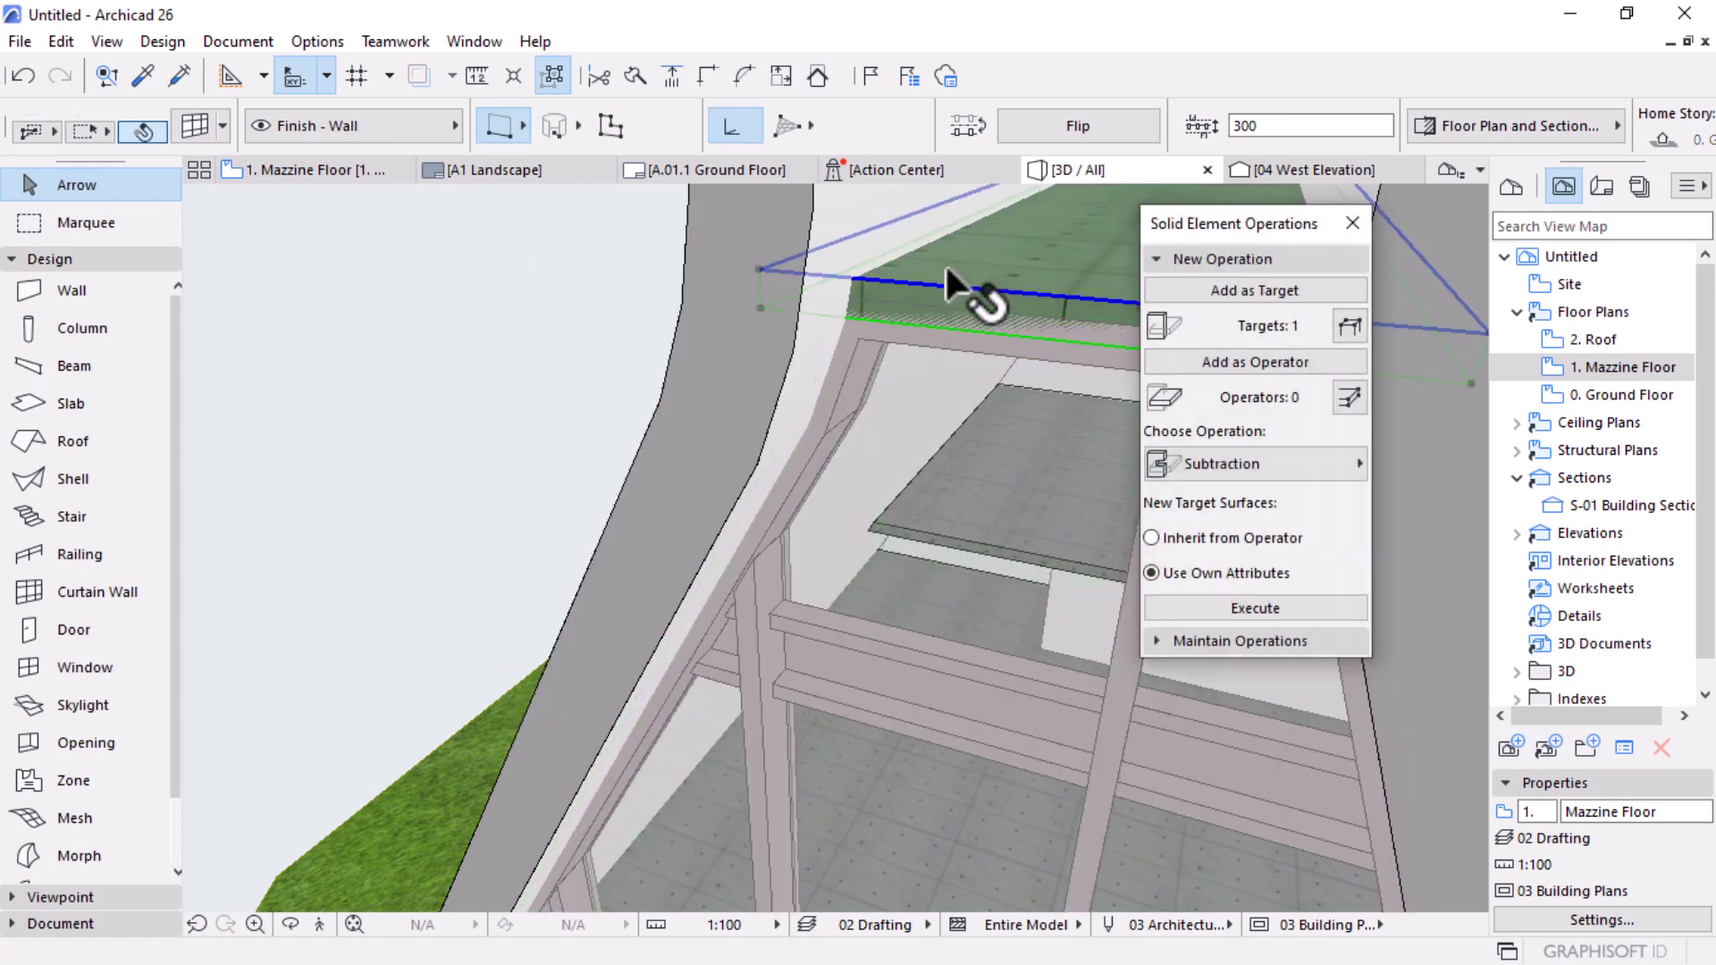
click(1191, 289)
click(1215, 361)
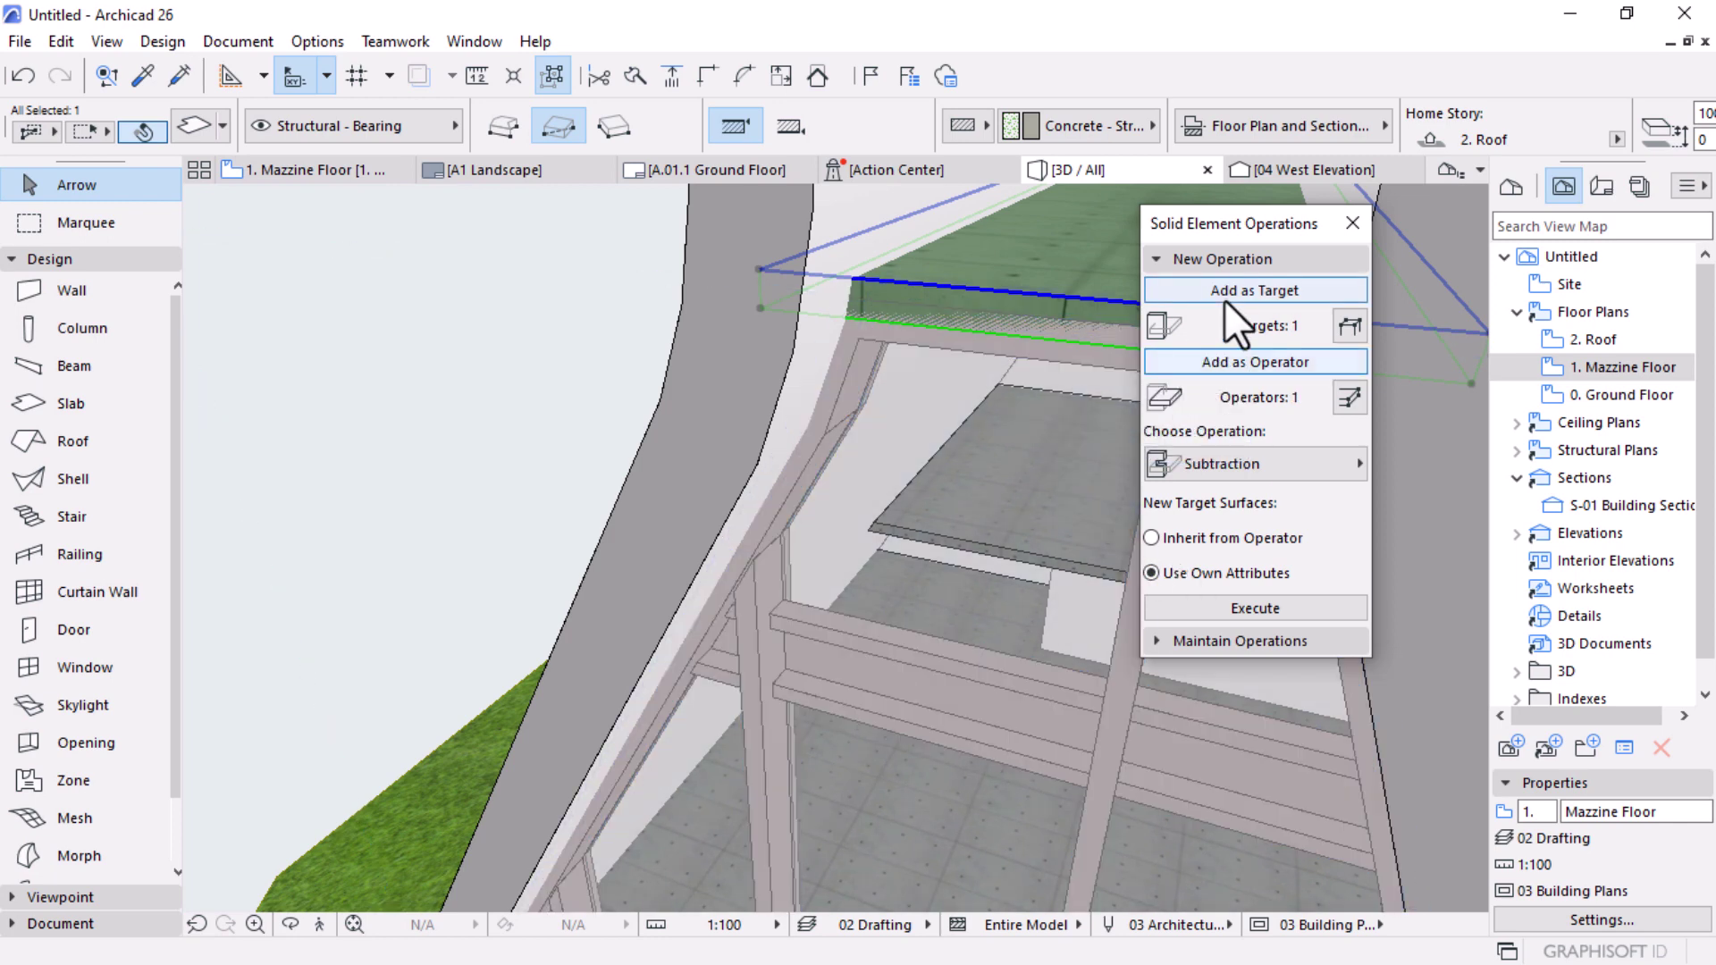
click(1234, 292)
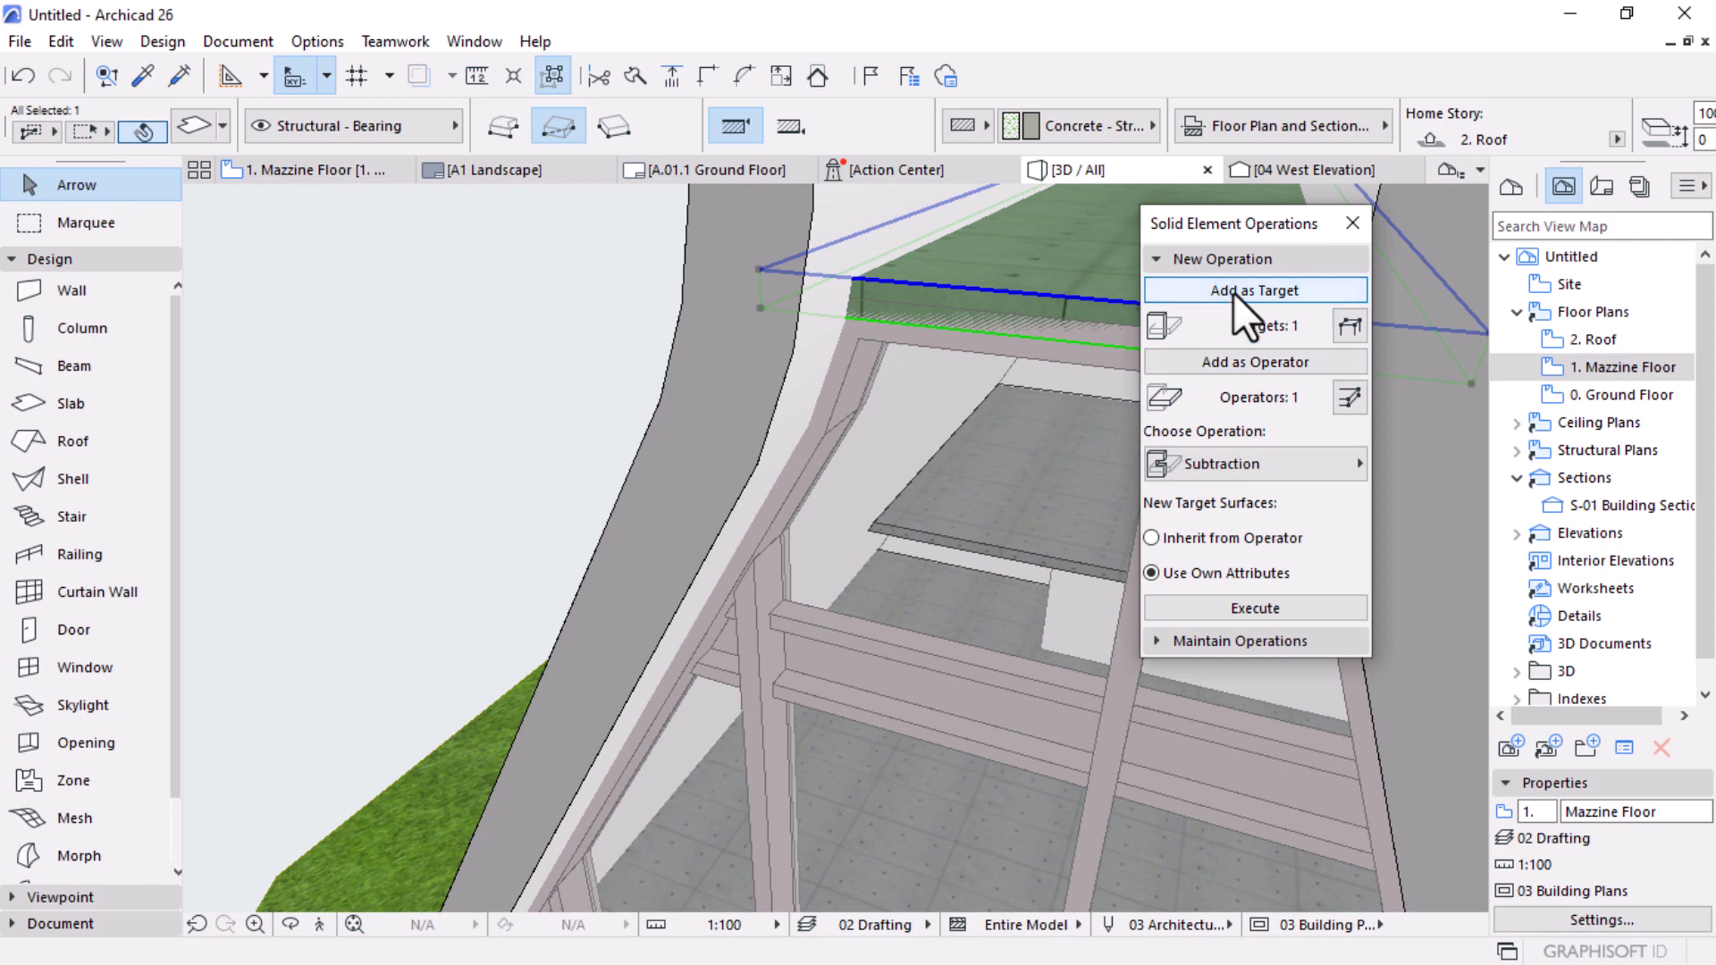
Step: Assign the gable curtain wall as the operator and execute the Subtraction on the roof-level slab
click(923, 346)
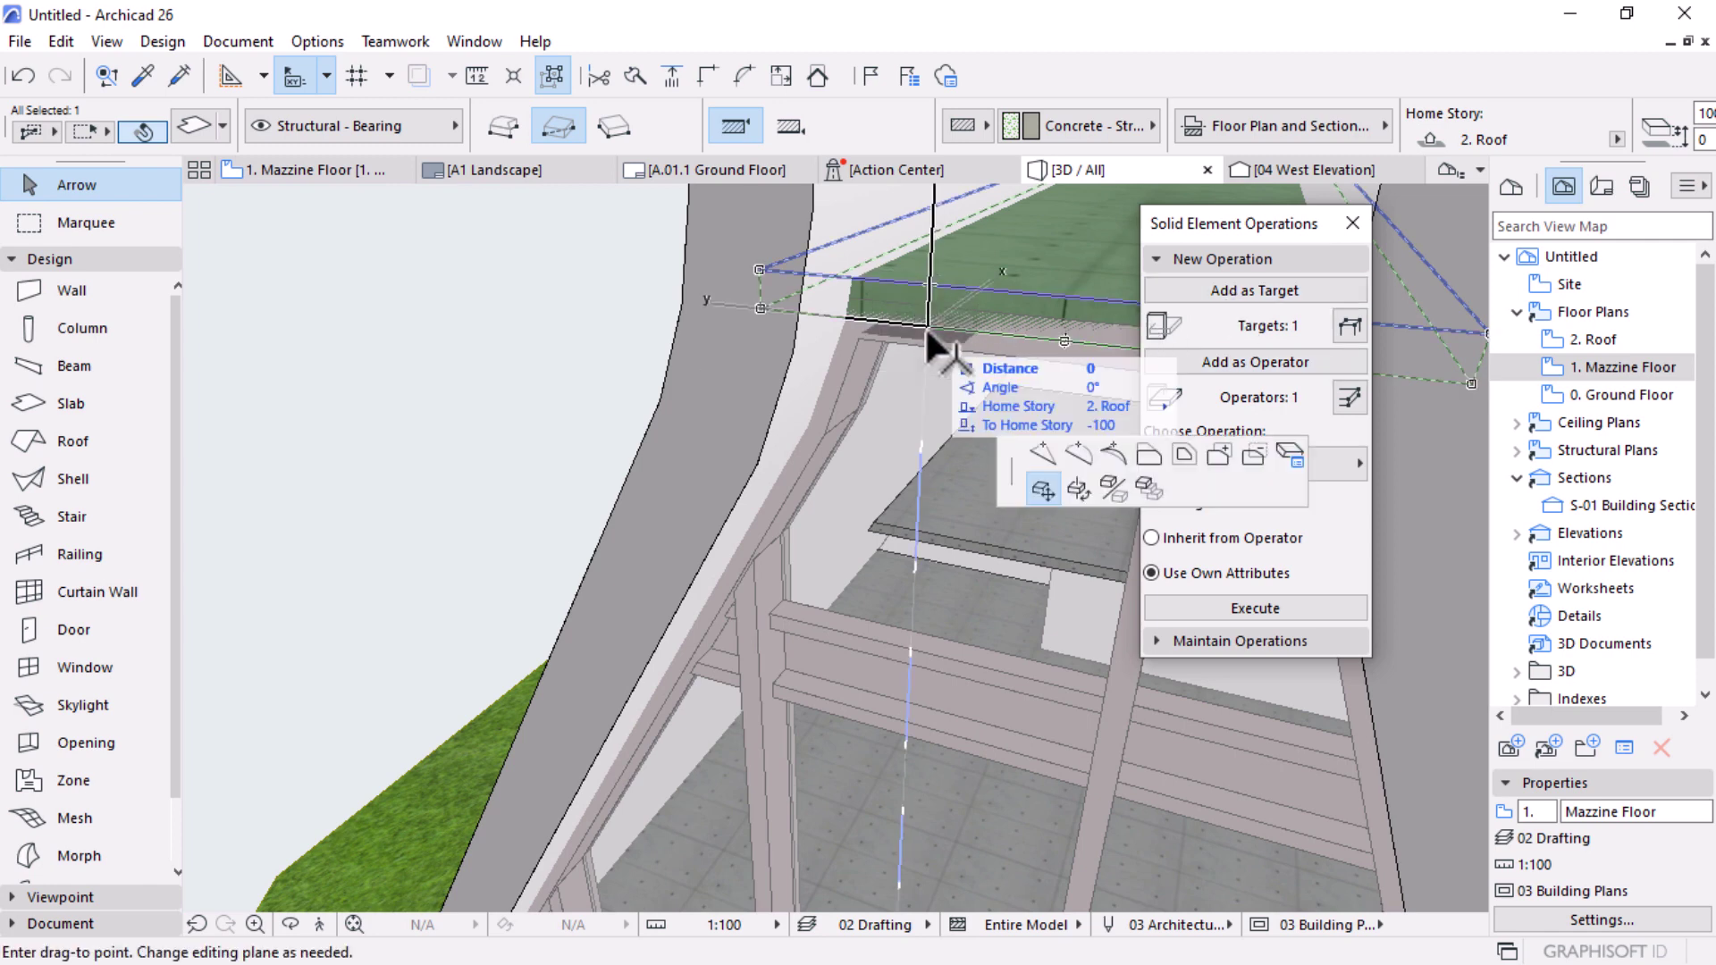
key(Escape)
click(917, 333)
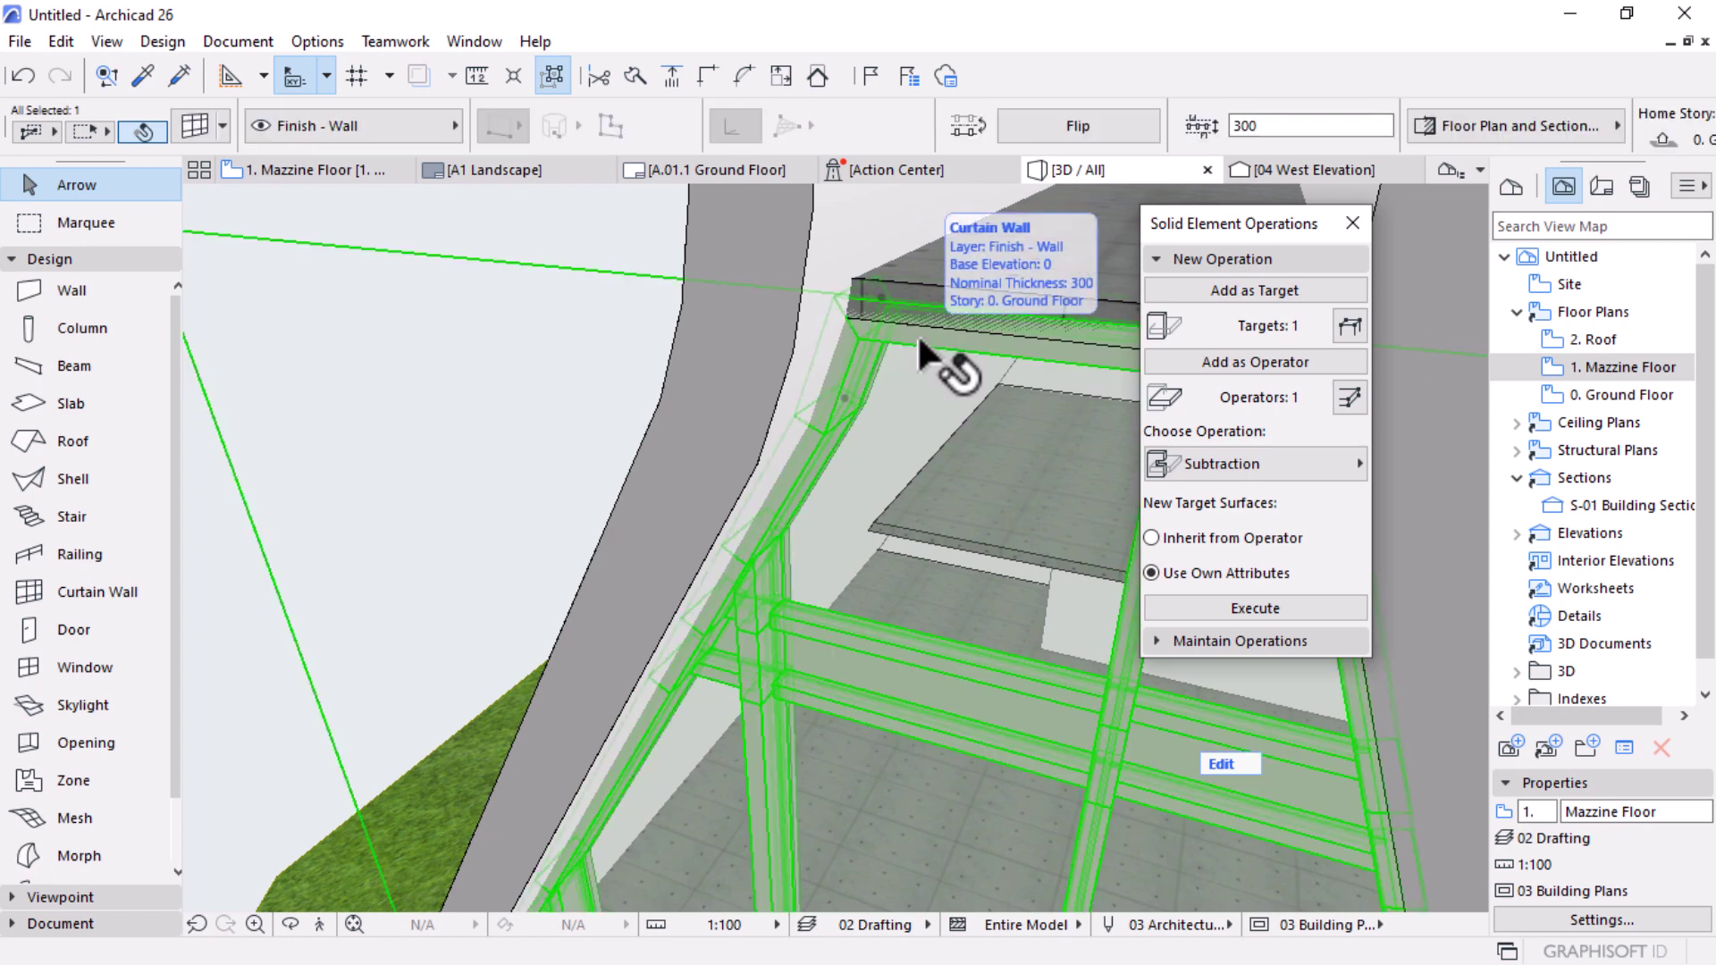
click(1253, 365)
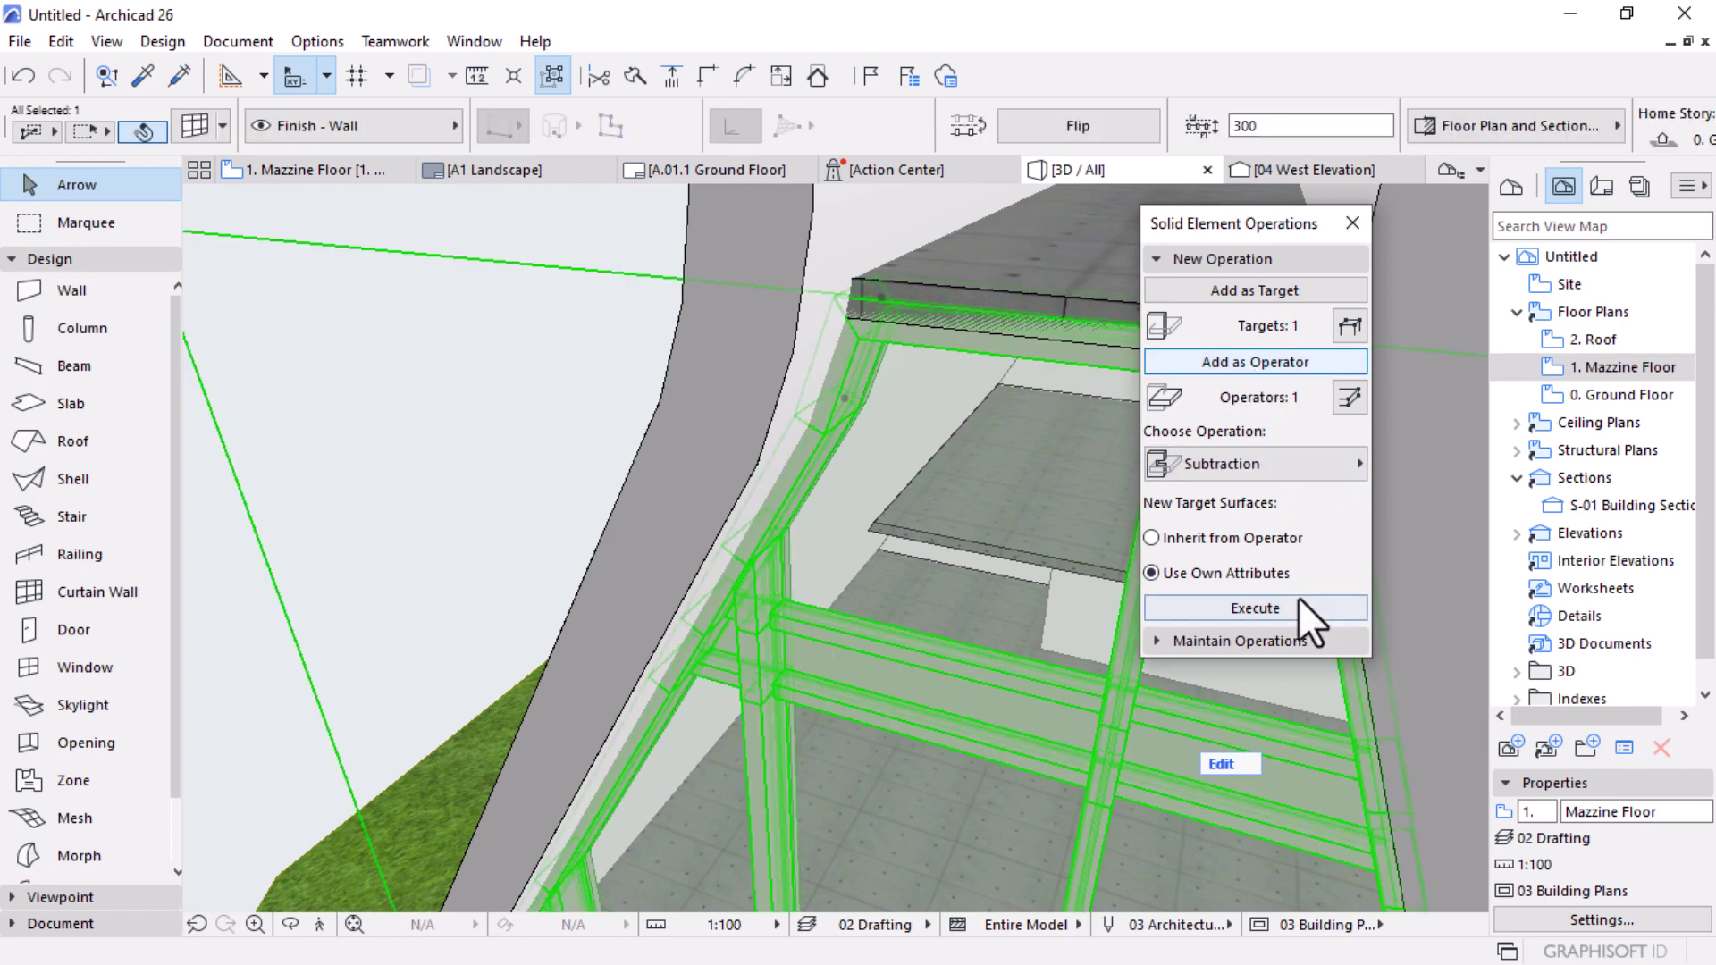
click(1255, 608)
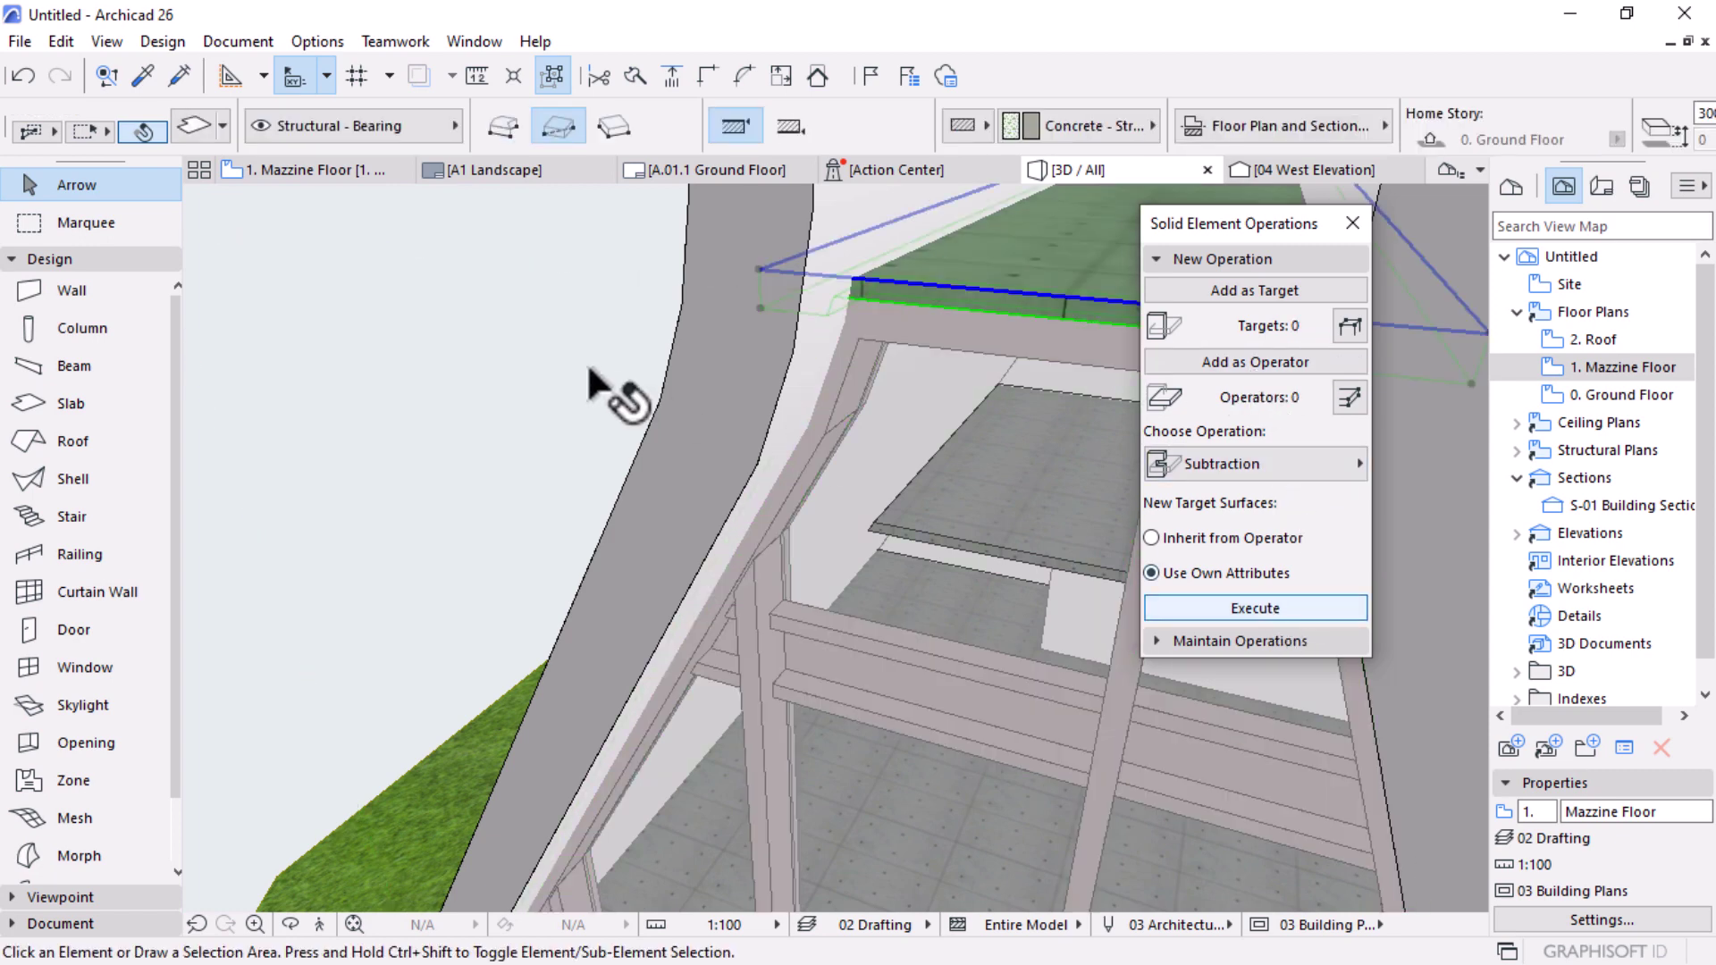
Step: Assign the gable curtain wall as the operator of a new Subtraction operation
shift+middle_drag(694, 295, 1103, 306)
scroll(977, 364, up, 5)
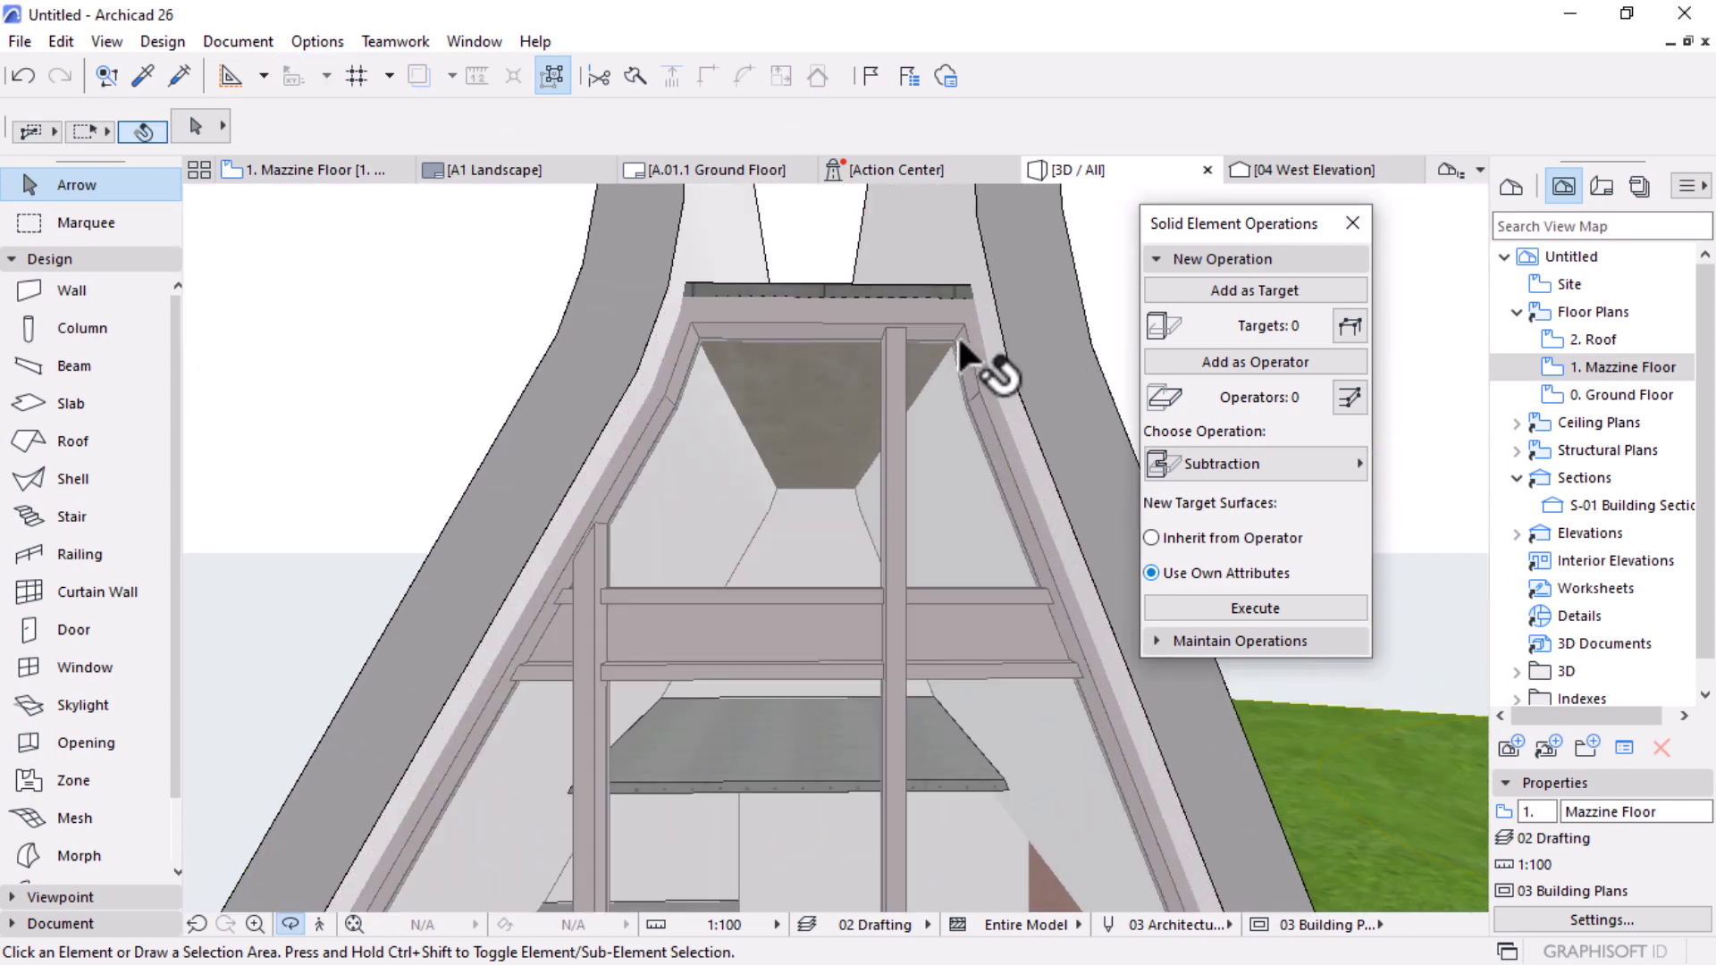
click(1030, 324)
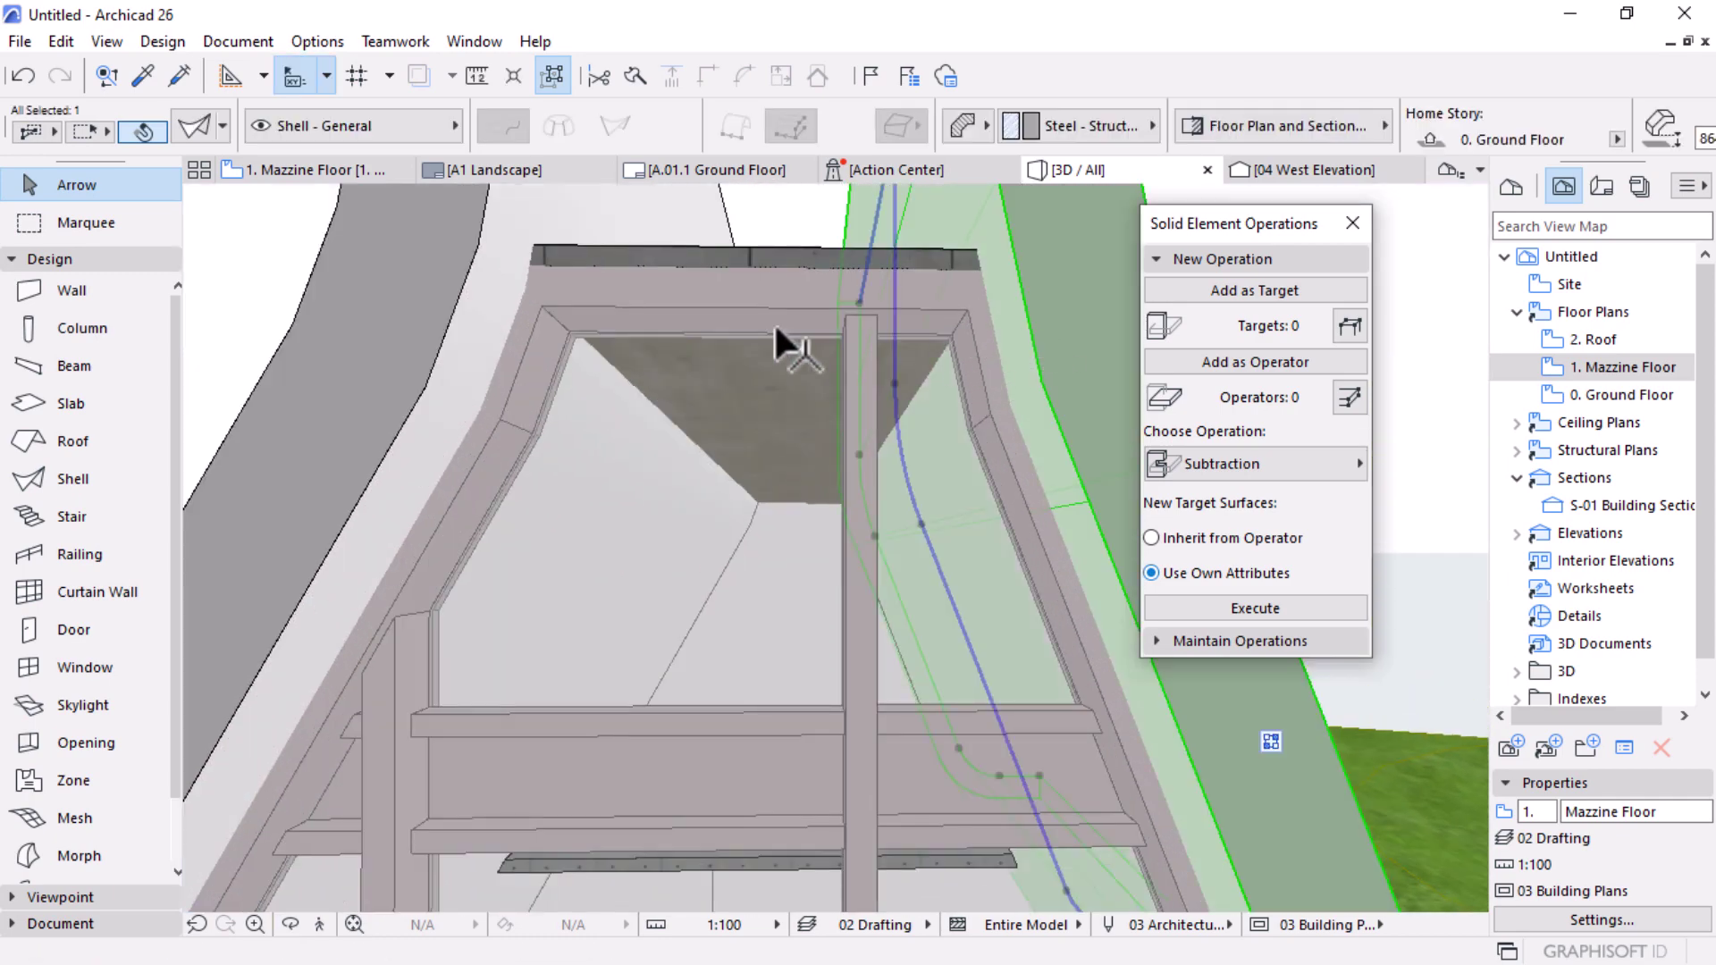
key(Escape)
click(550, 317)
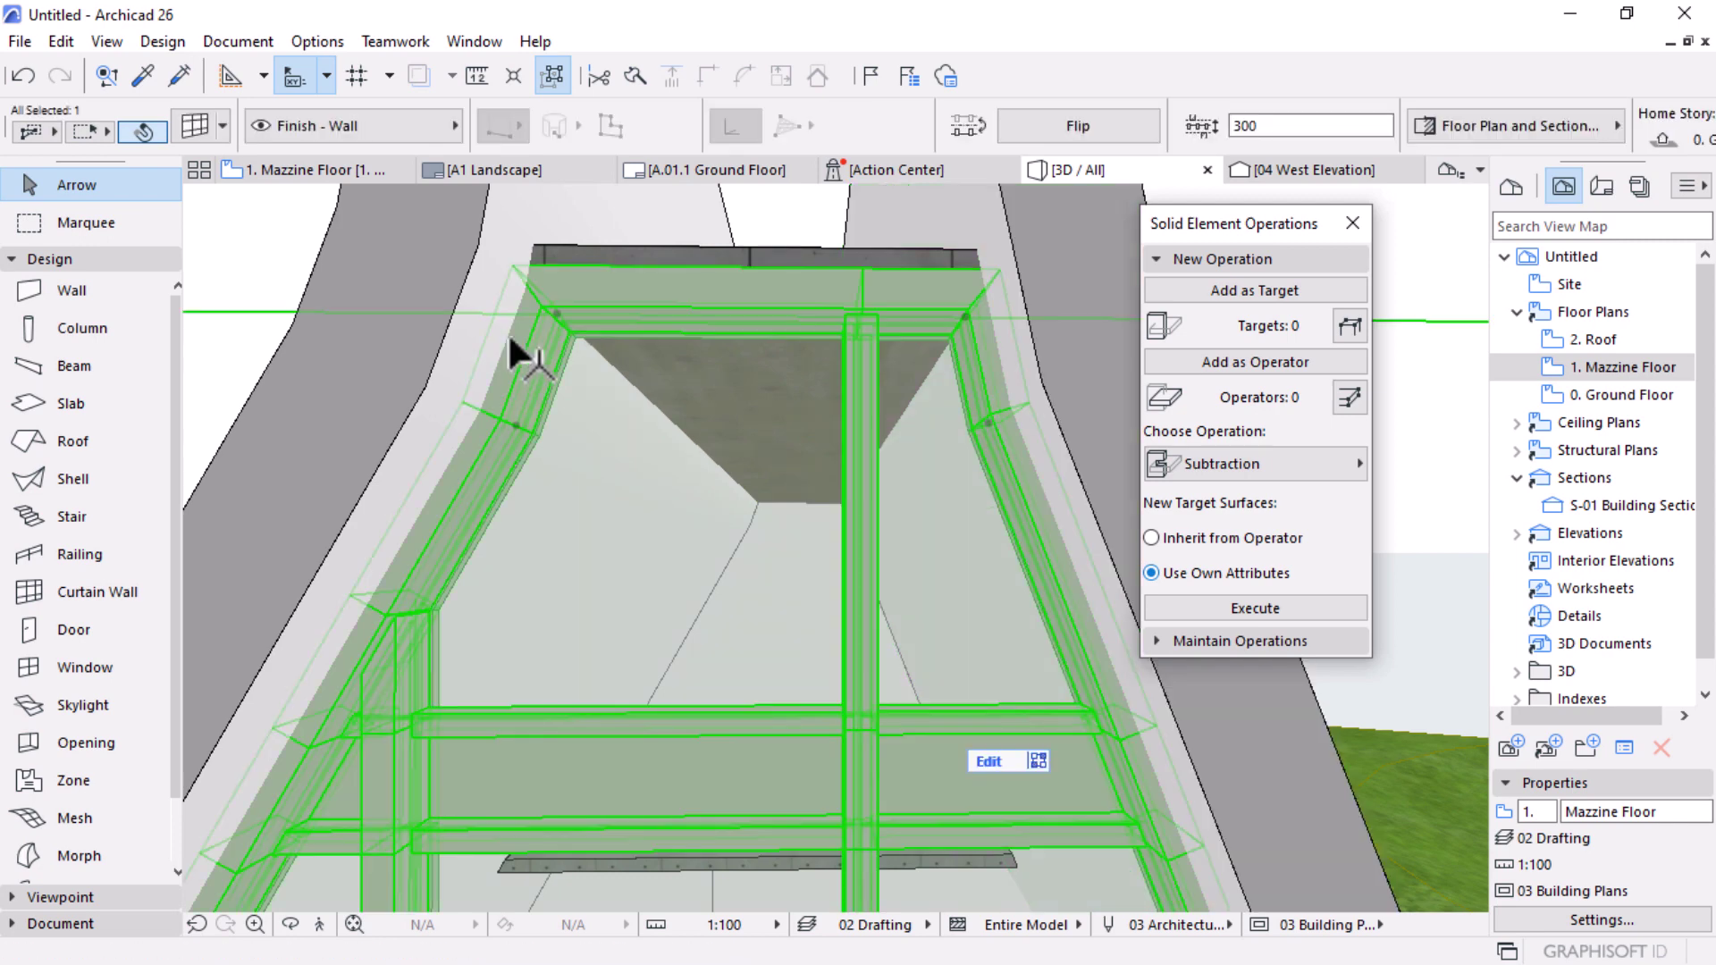
click(1248, 357)
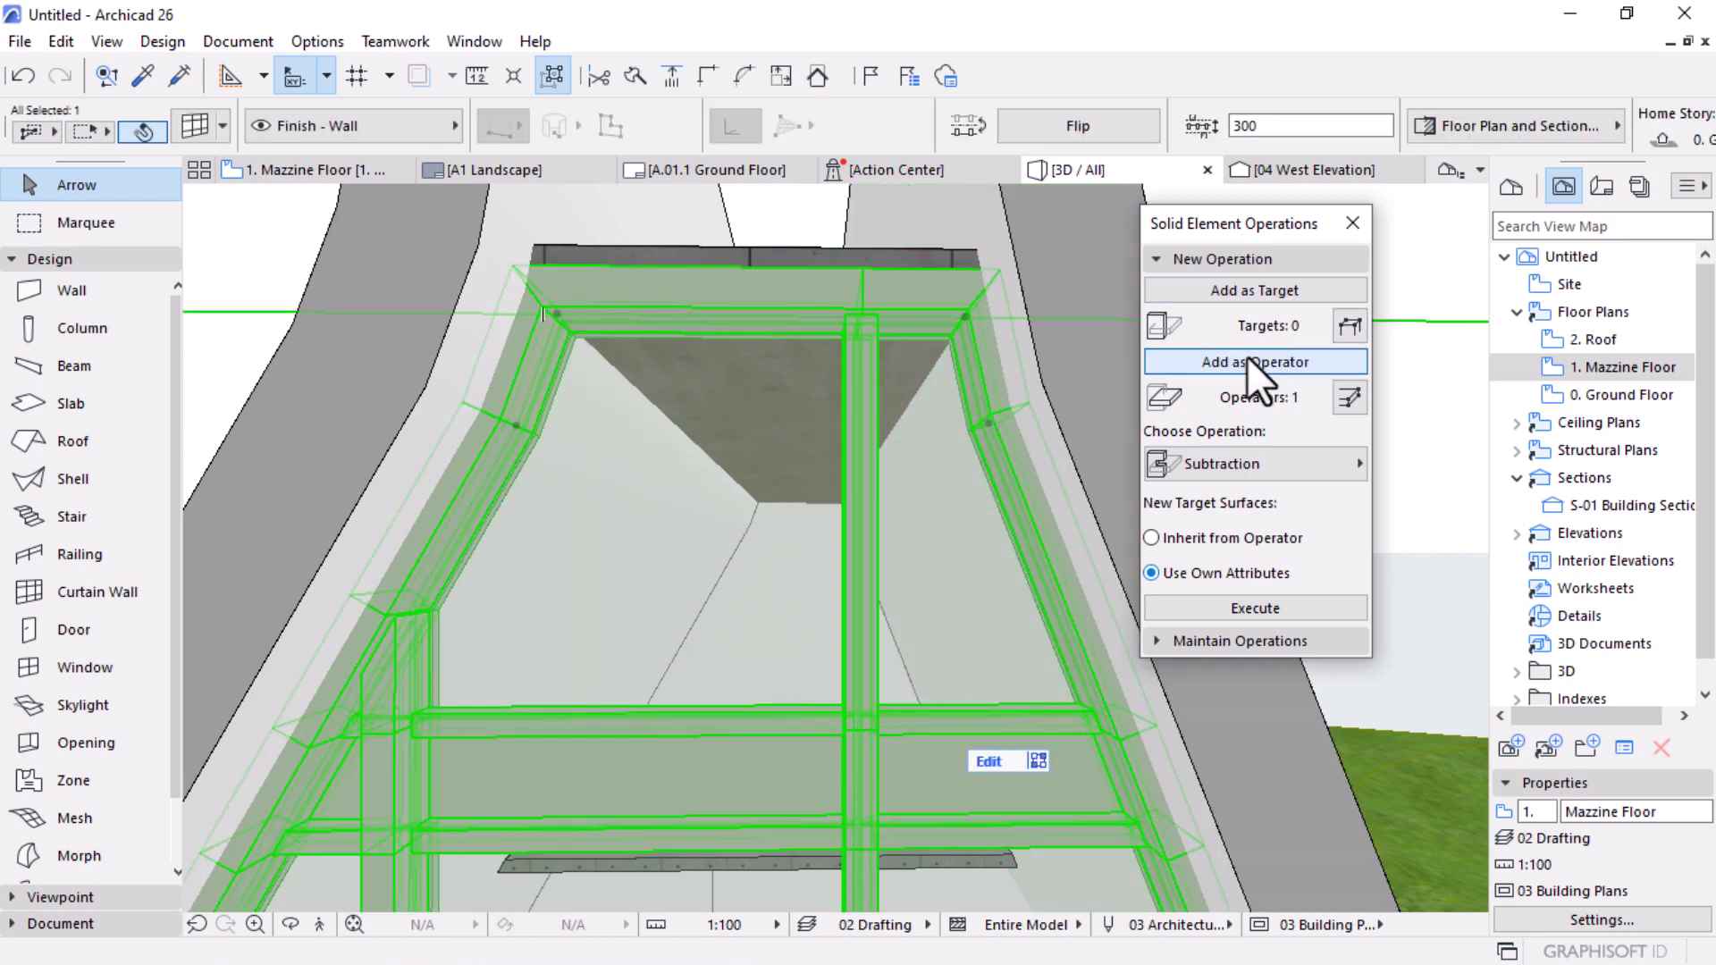
Step: Assign both roof shells as targets, execute the Subtraction with the curtain wall and close Solid Element Operations
click(1035, 253)
shift+click(433, 288)
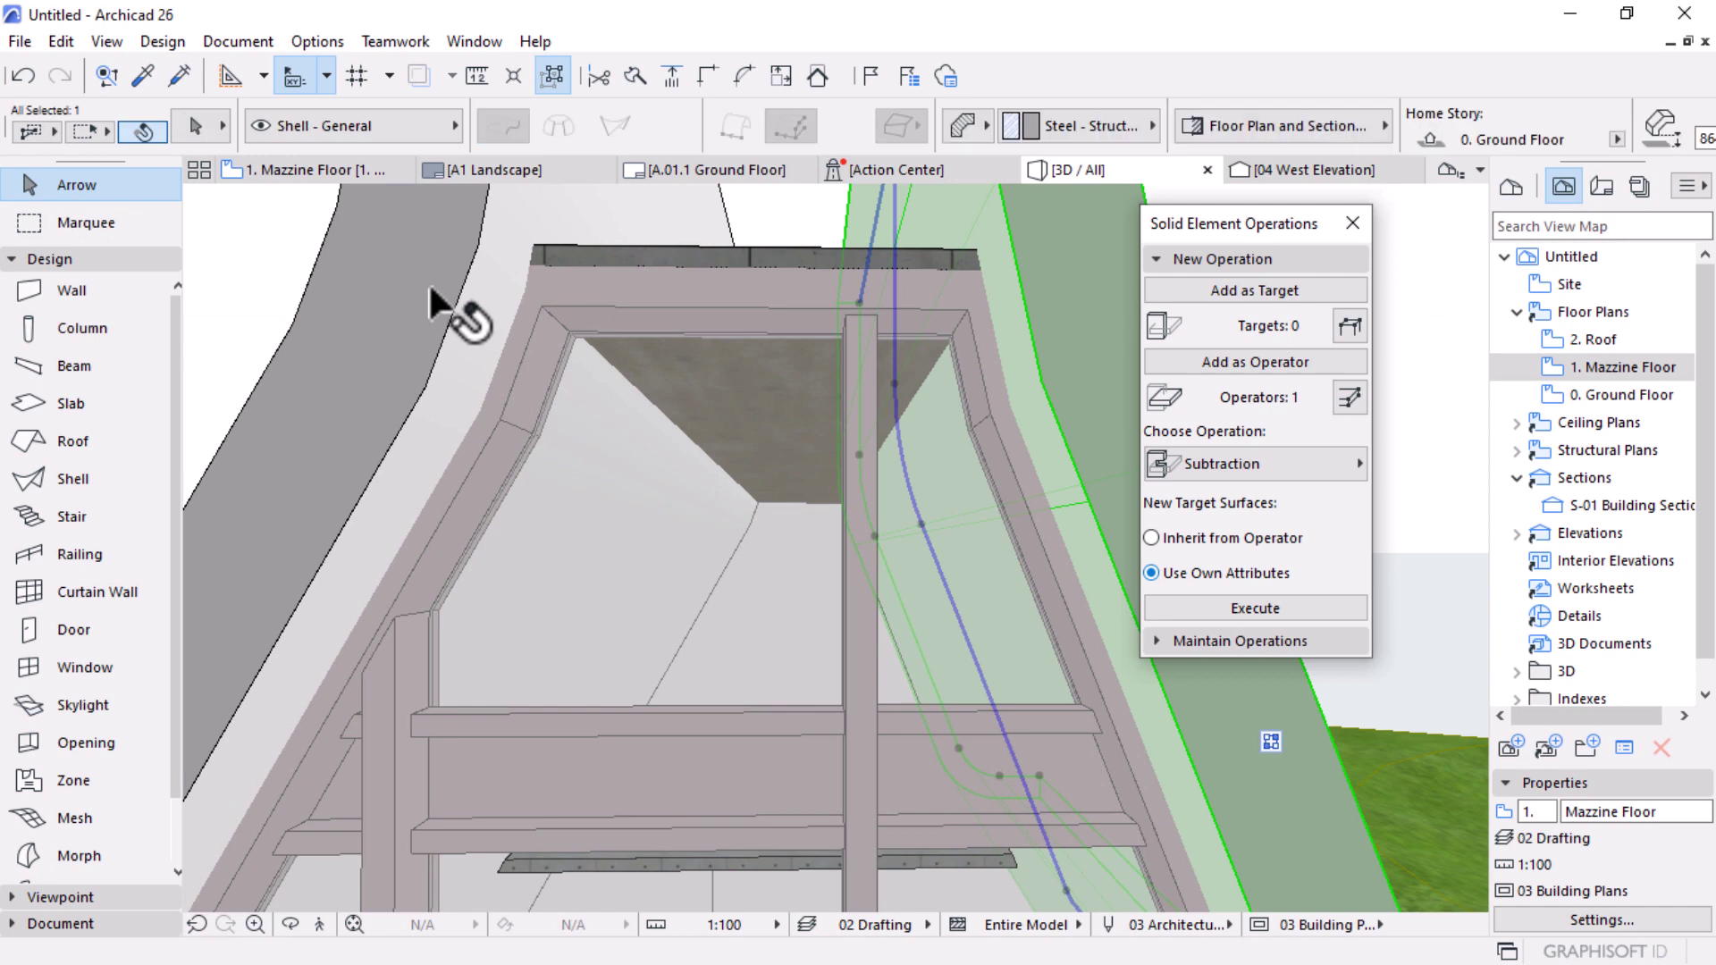
click(1237, 293)
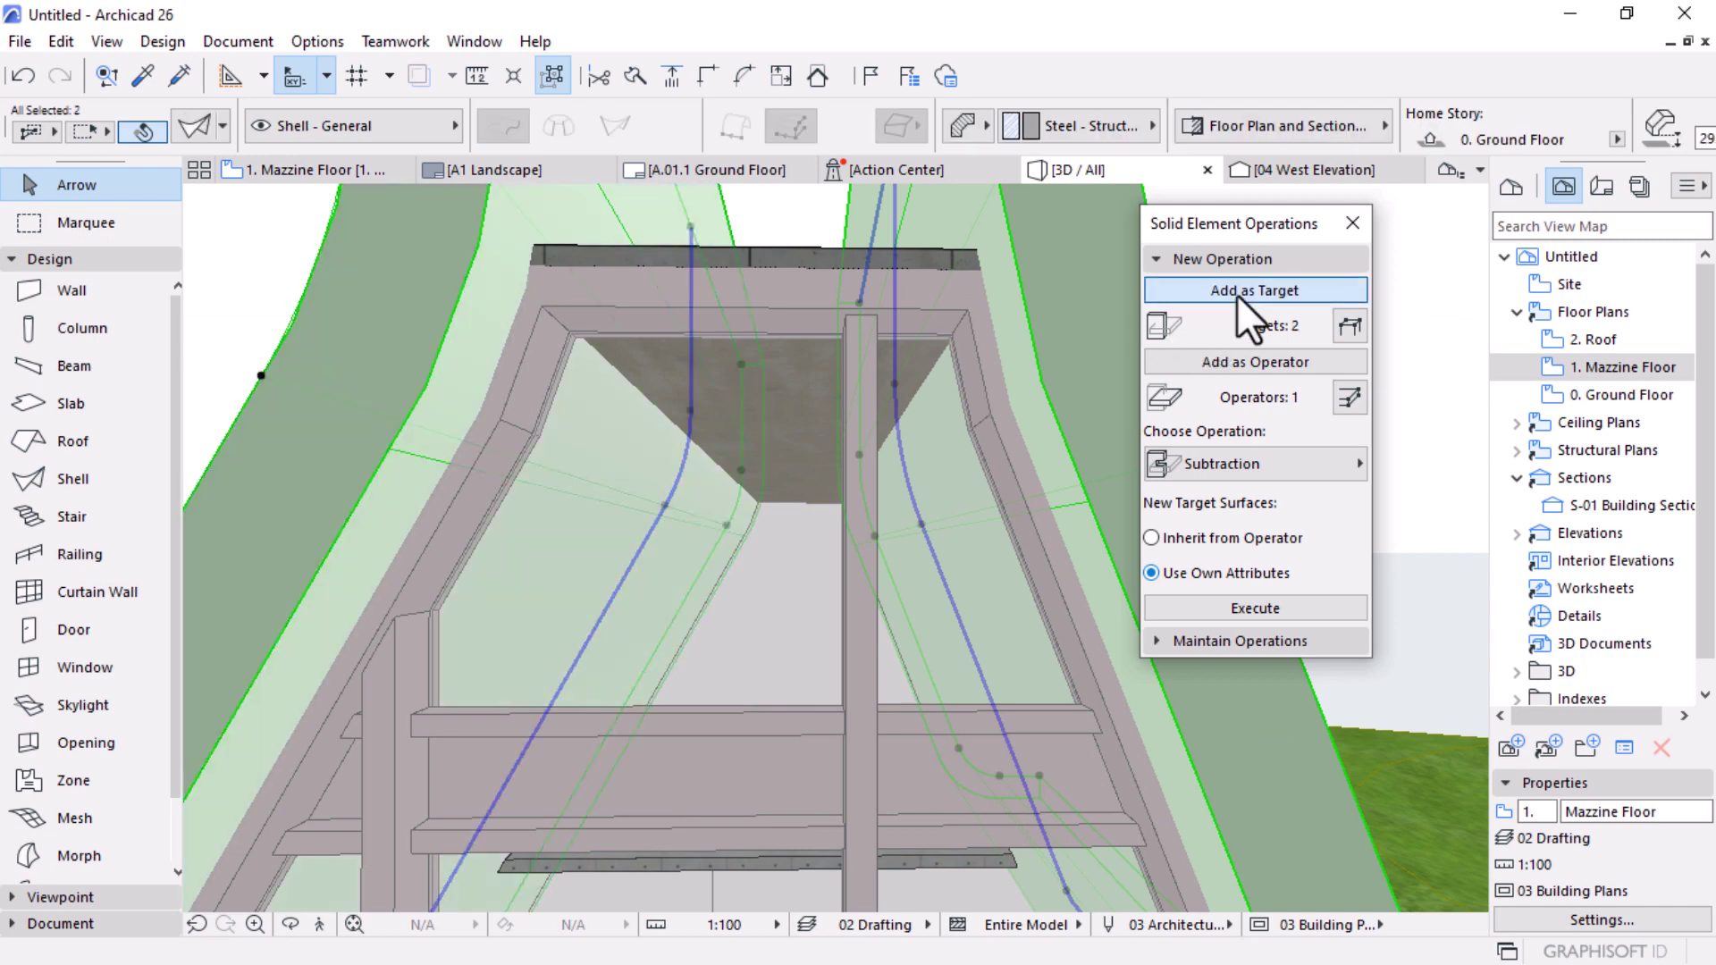
click(1285, 608)
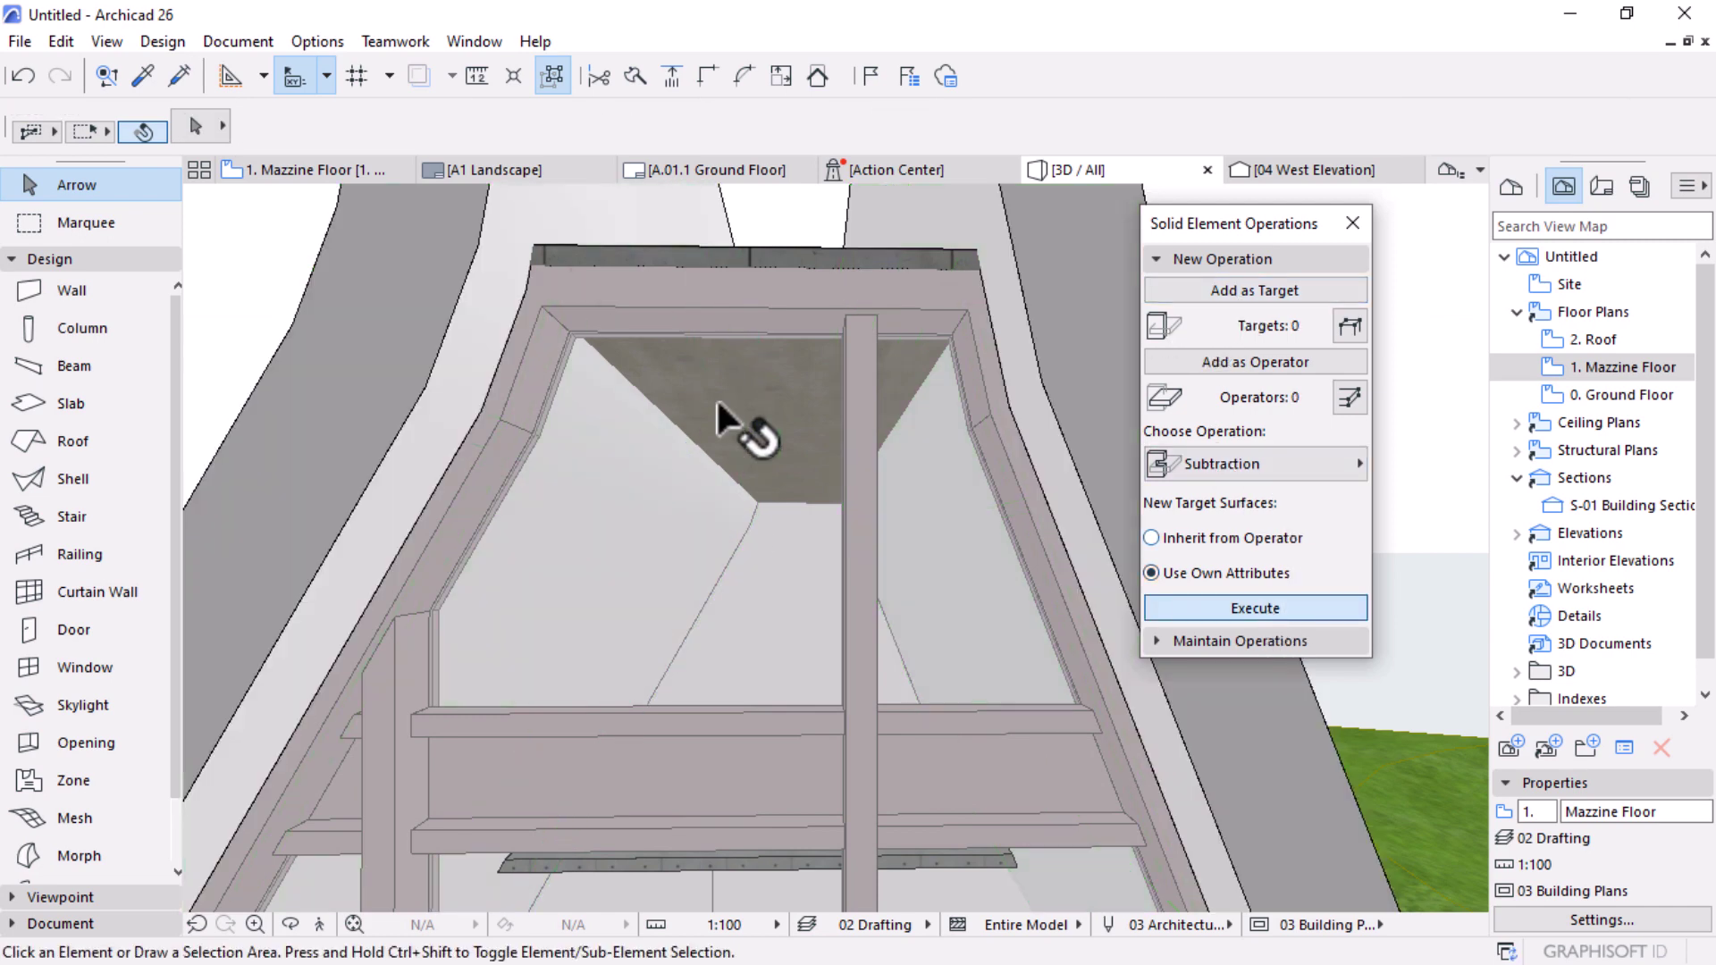
shift+middle_drag(747, 421, 531, 488)
click(493, 451)
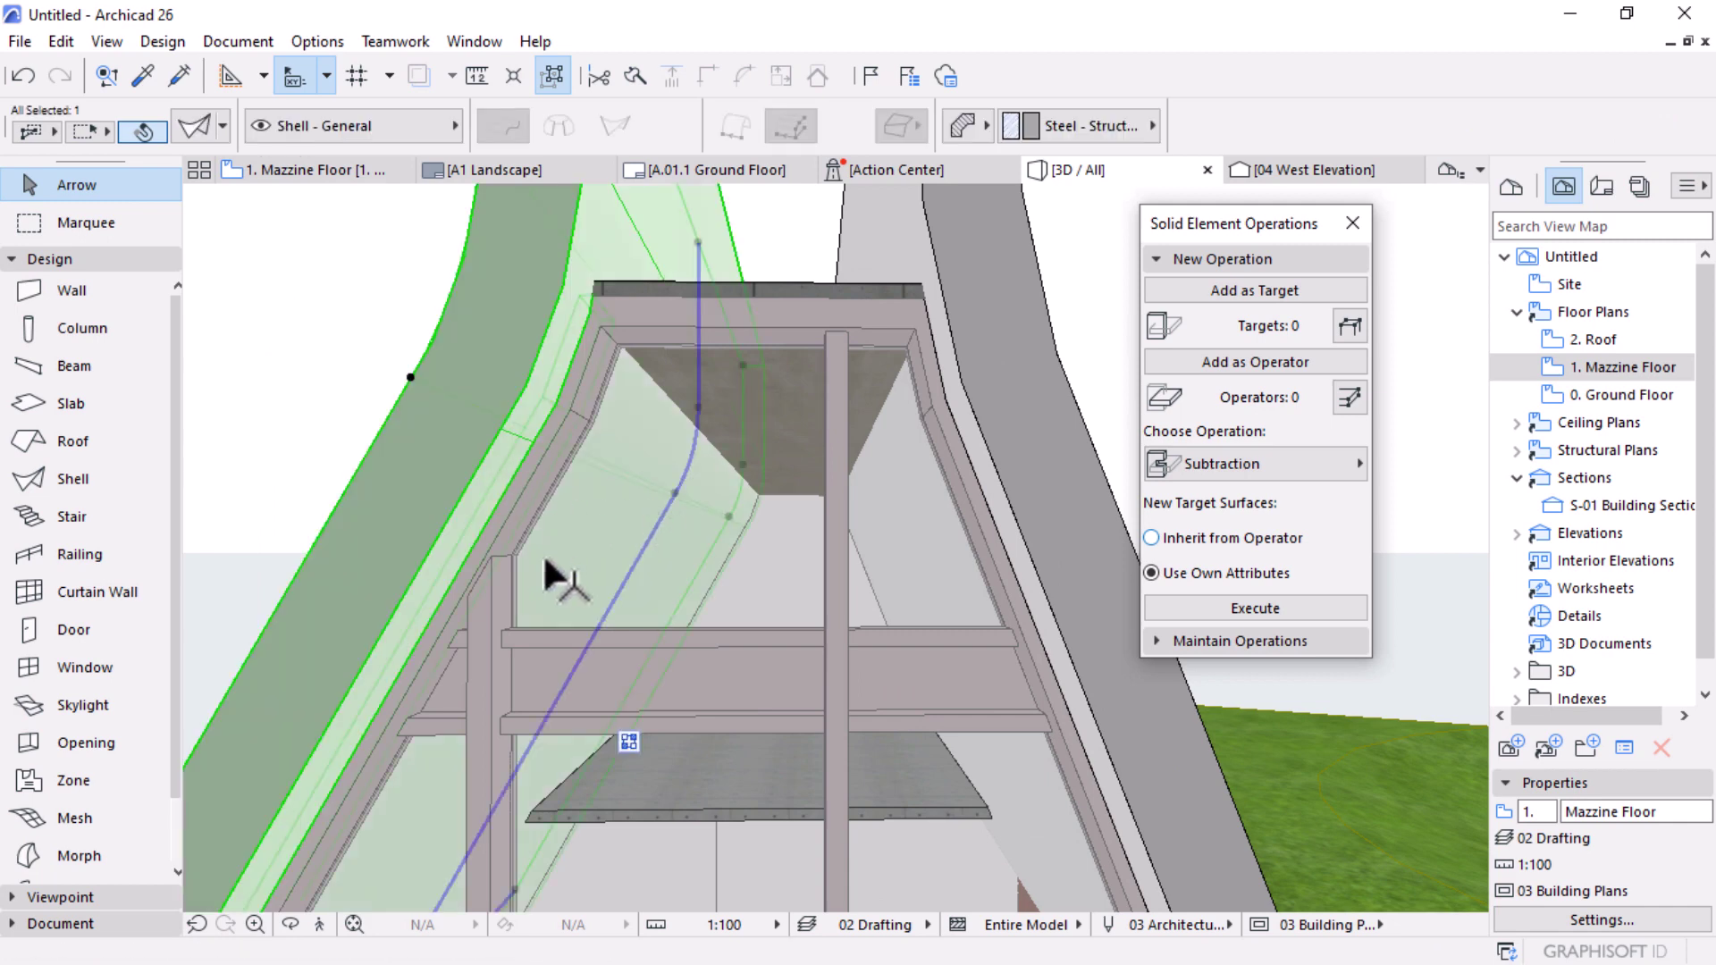
key(Escape)
scroll(771, 370, down, 10)
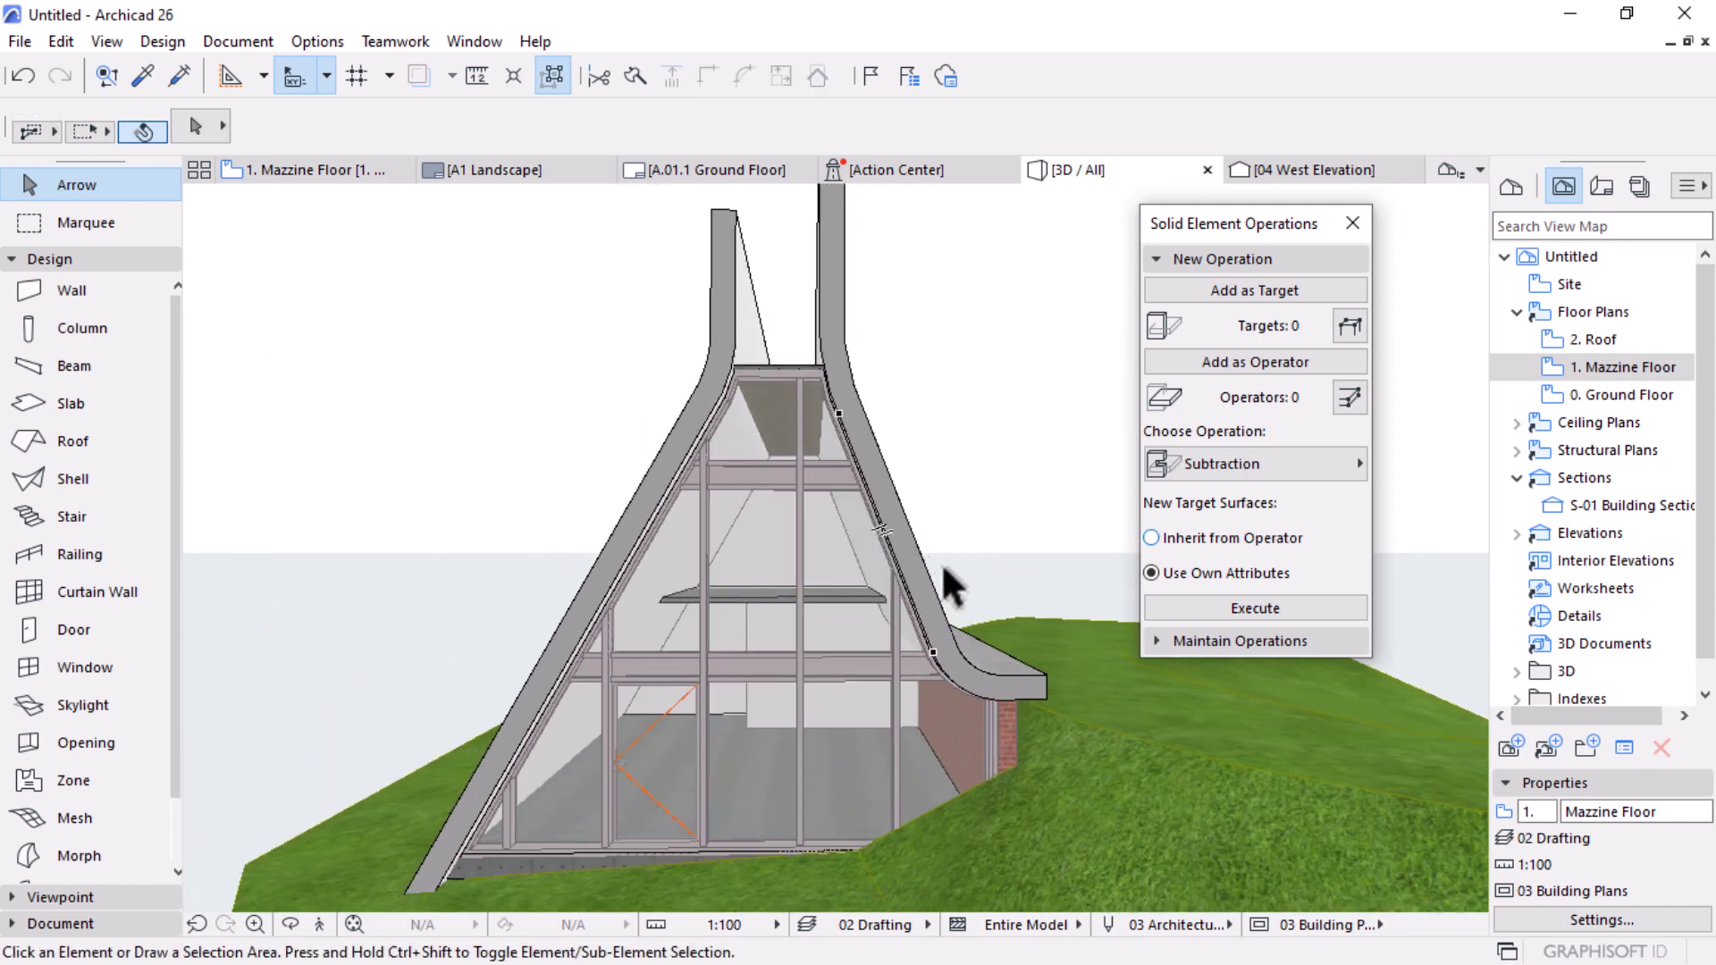
scroll(764, 698, up, 2)
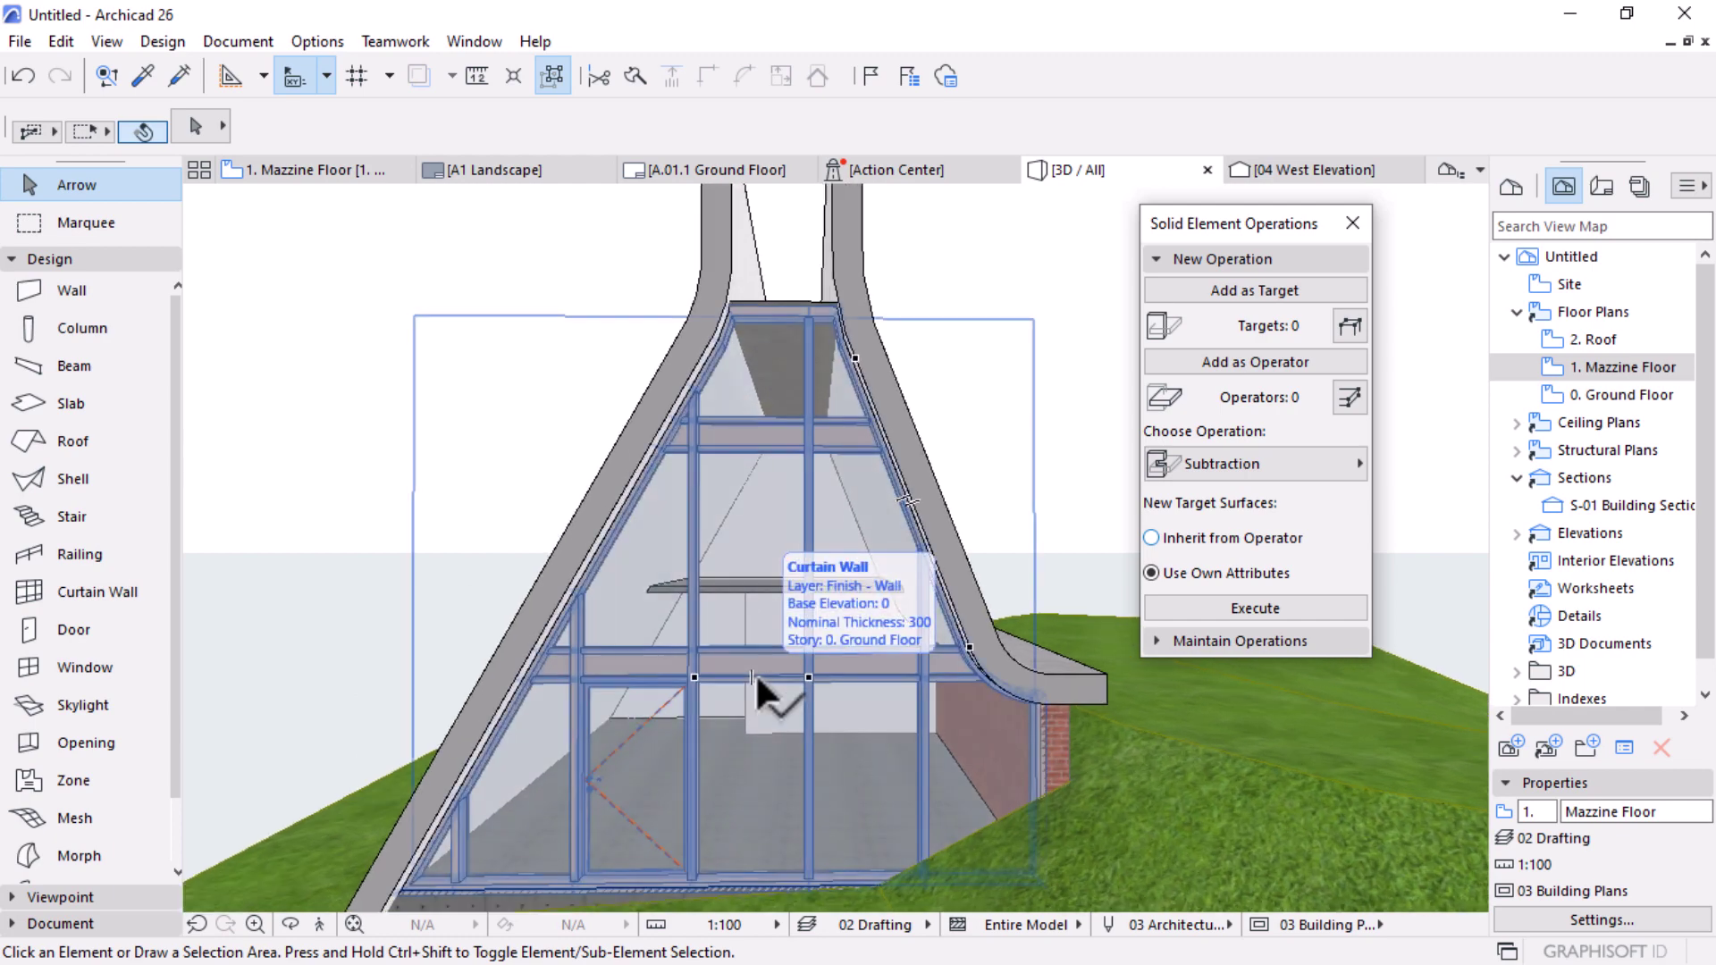
shift+middle_drag(758, 680, 946, 599)
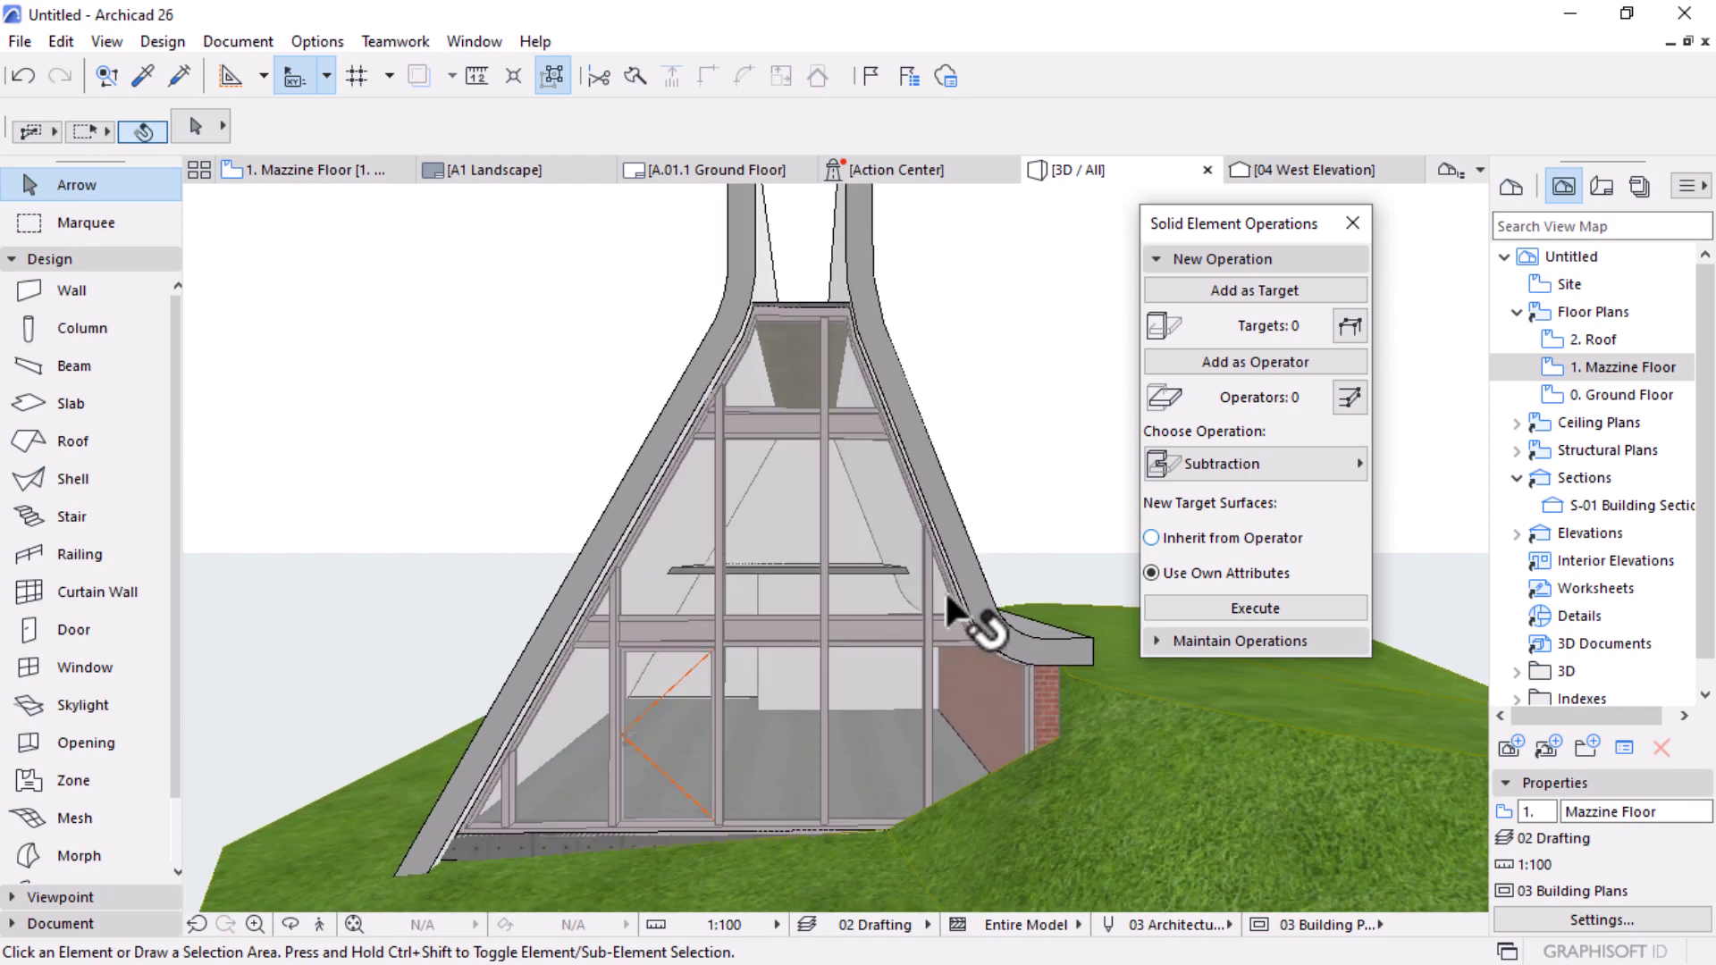
click(1340, 227)
Step: Change the panel in the curtain wall's 300 mm high pattern row to Main Panel and apply the settings
scroll(719, 697, up, 4)
click(782, 612)
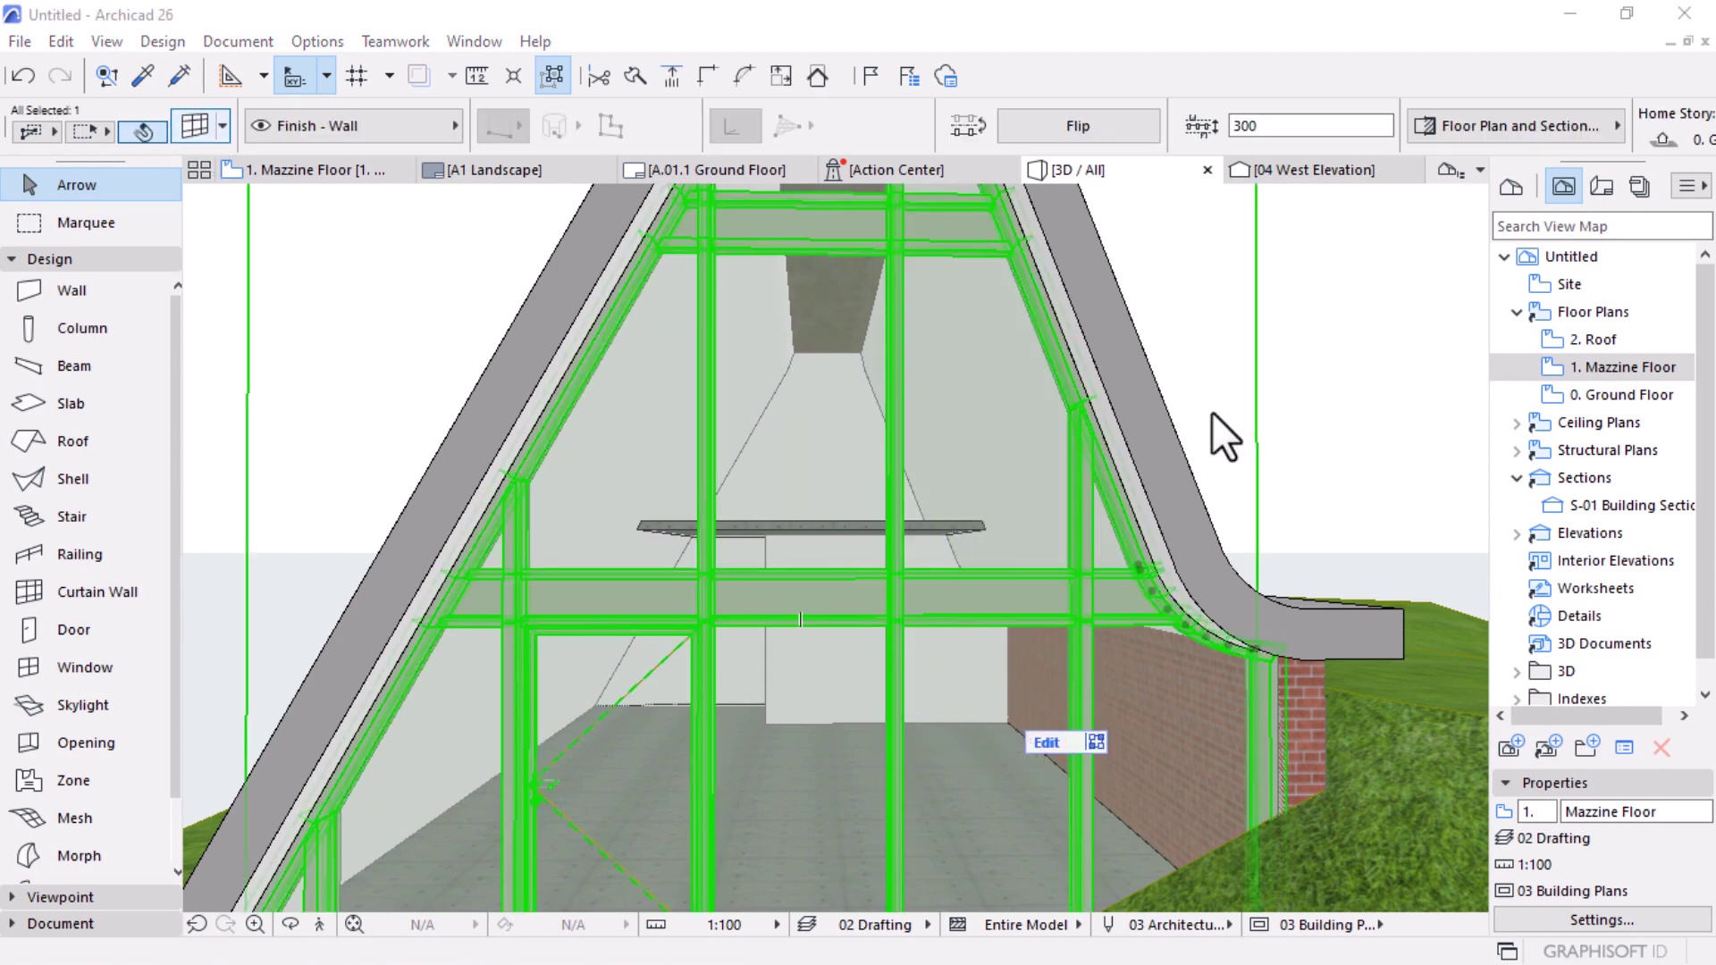
key(ctrl+t)
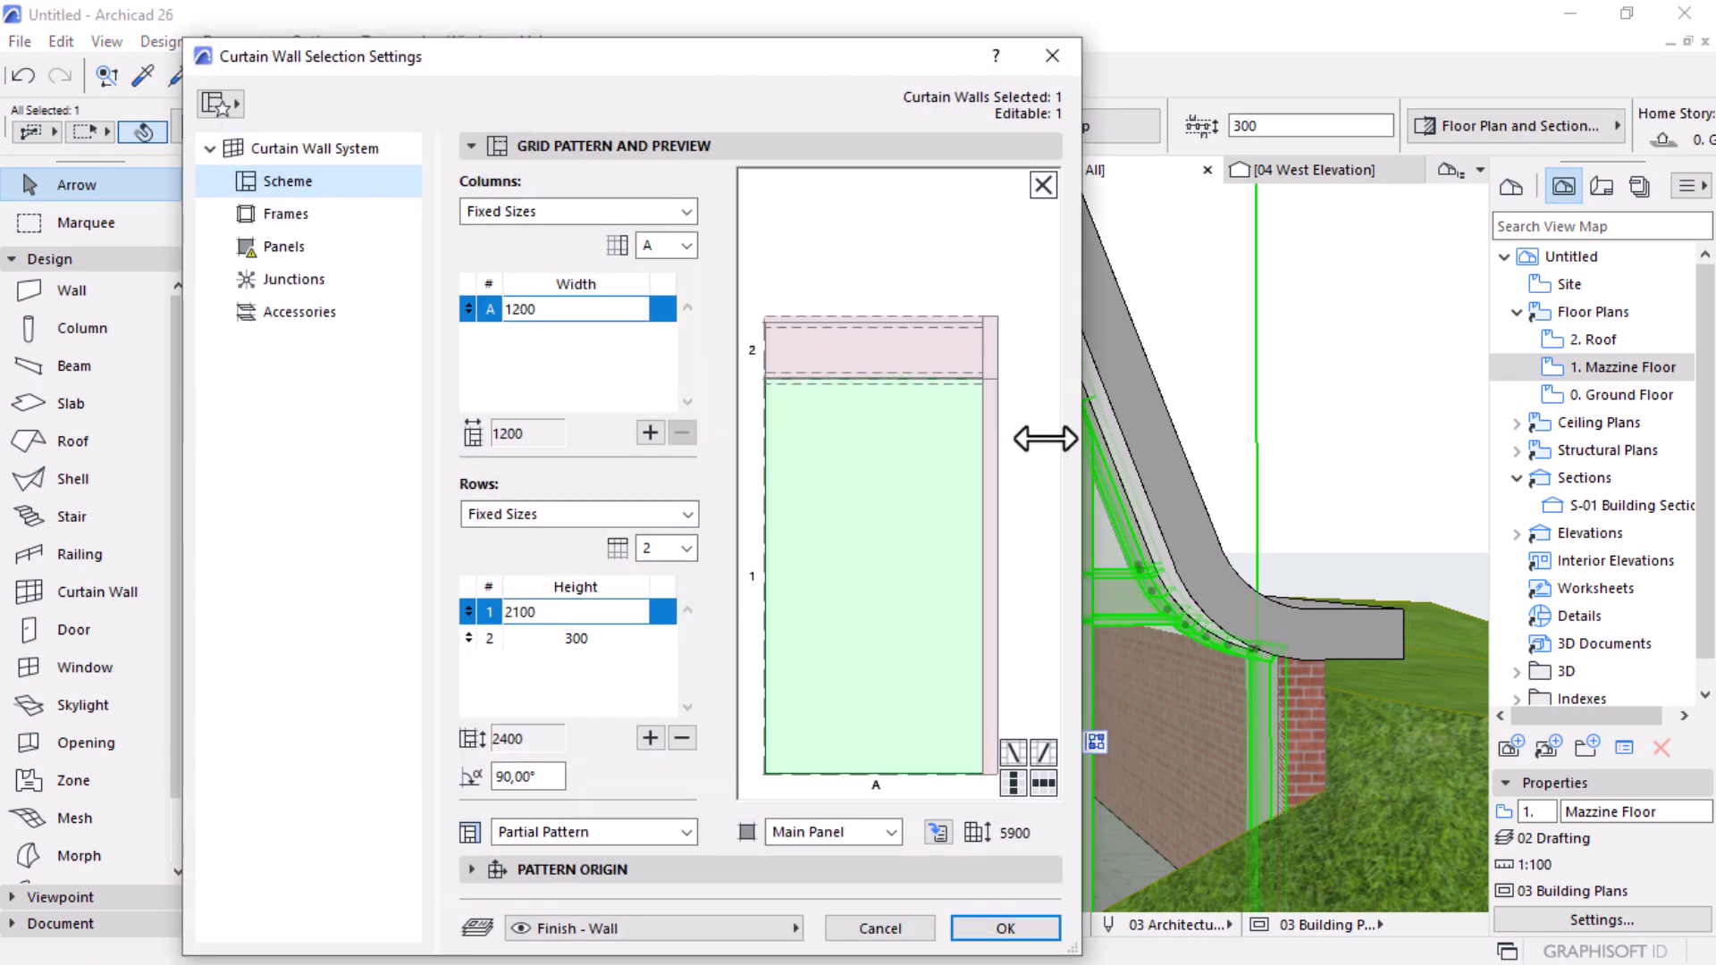
click(882, 356)
click(861, 834)
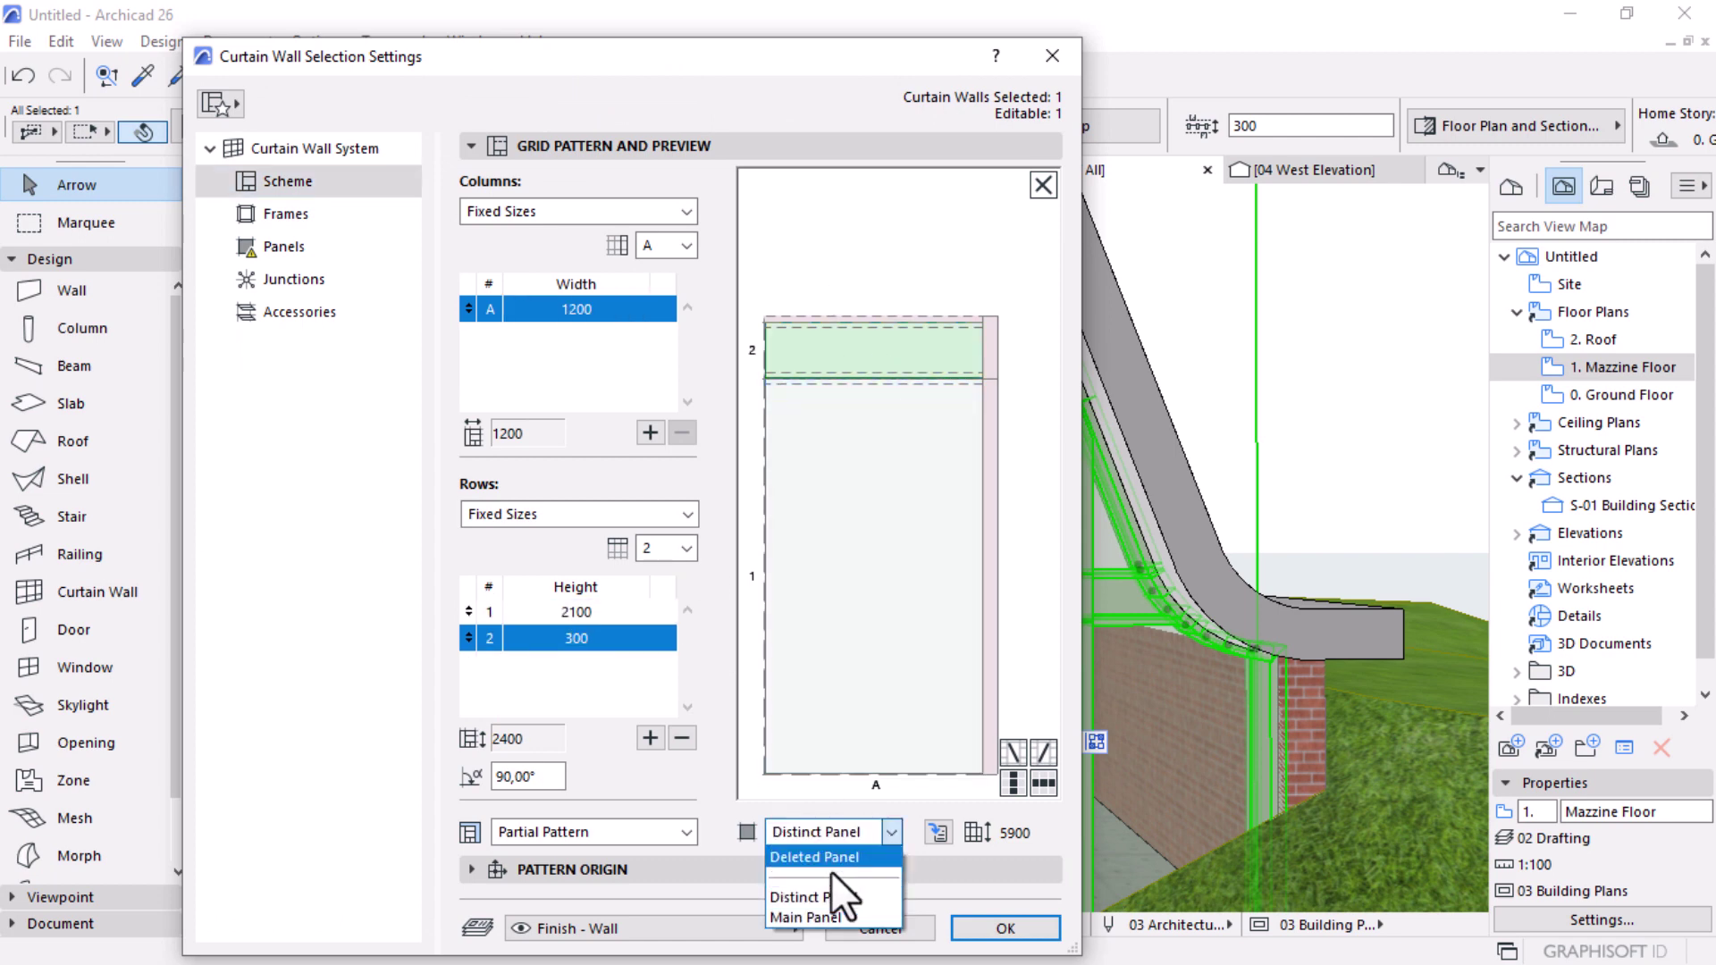
click(807, 911)
click(1006, 929)
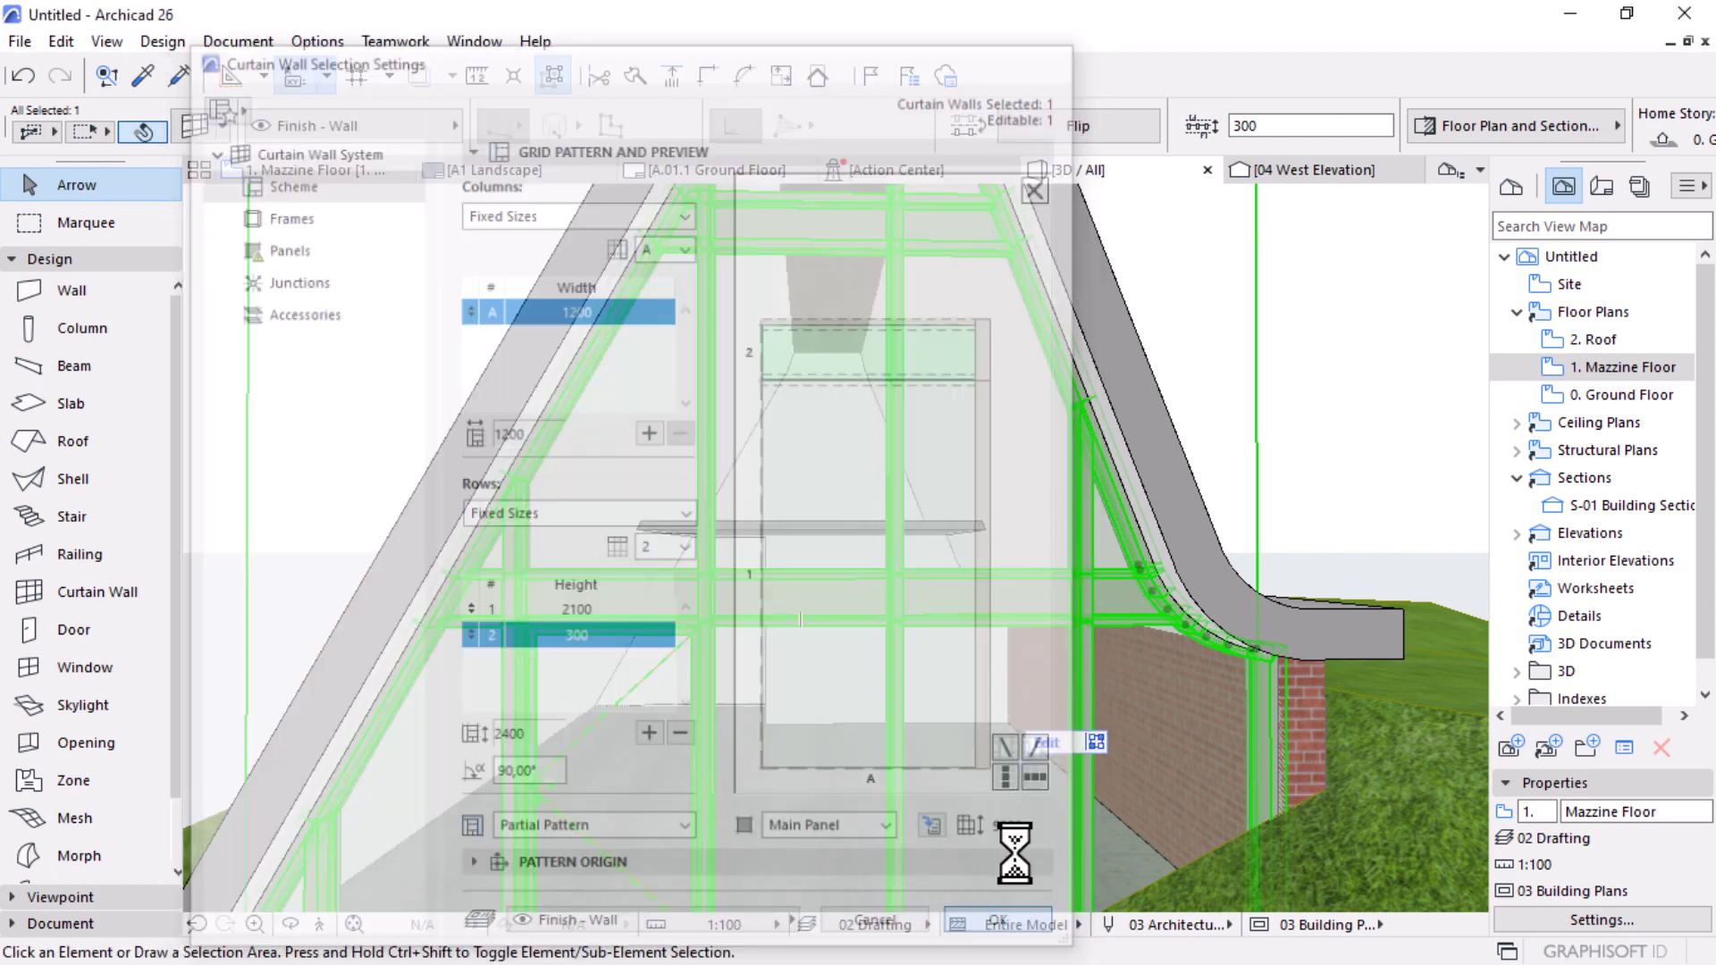
Step: Check the base of the curtain wall at the entrance door and open the Ground Floor plan
scroll(880, 519, down, 6)
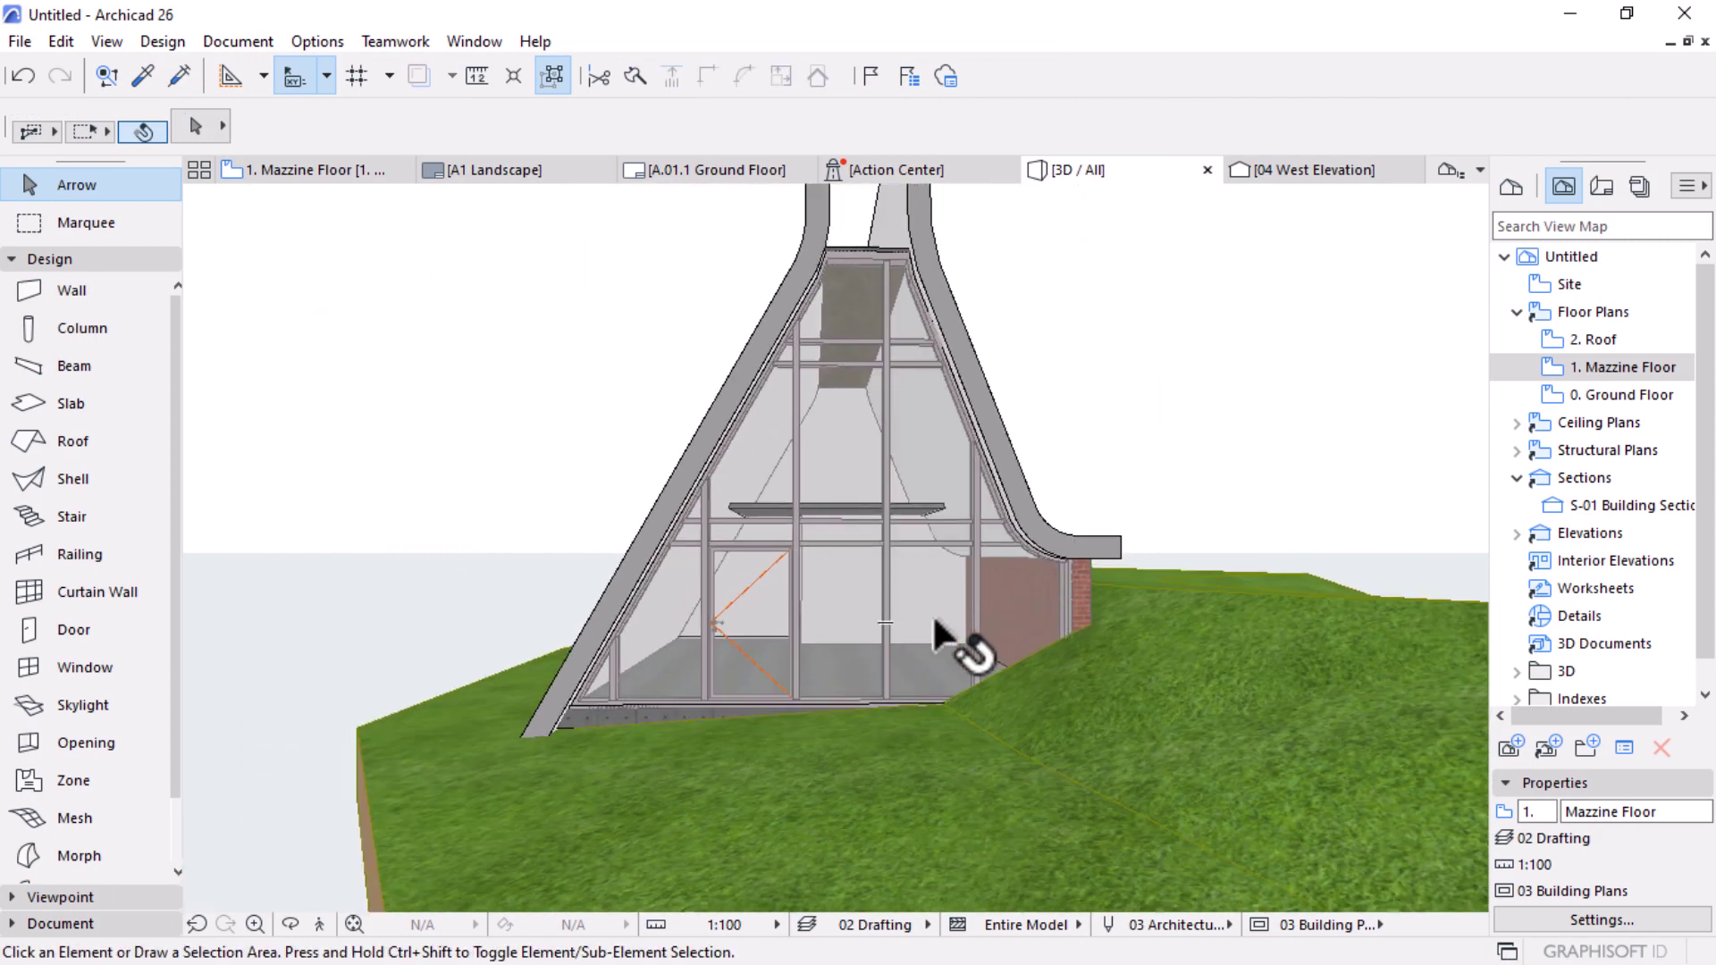
shift+middle_drag(1042, 682, 1077, 644)
scroll(894, 658, up, 4)
scroll(839, 663, up, 2)
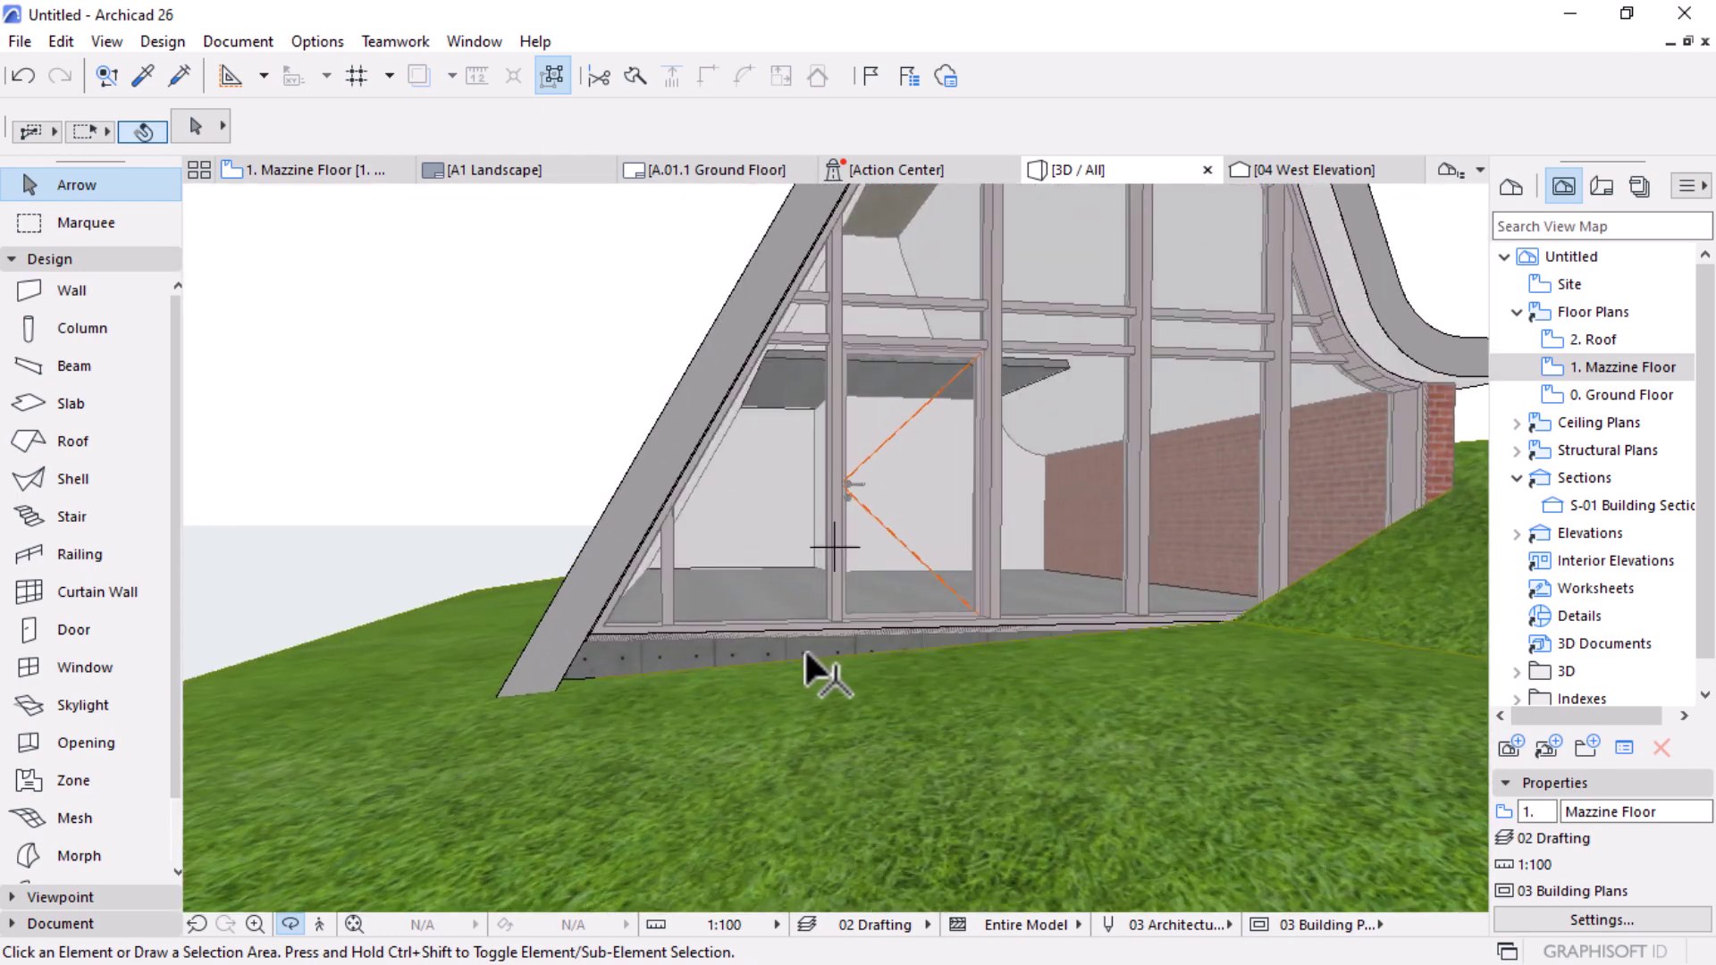
shift+middle_drag(877, 659, 787, 644)
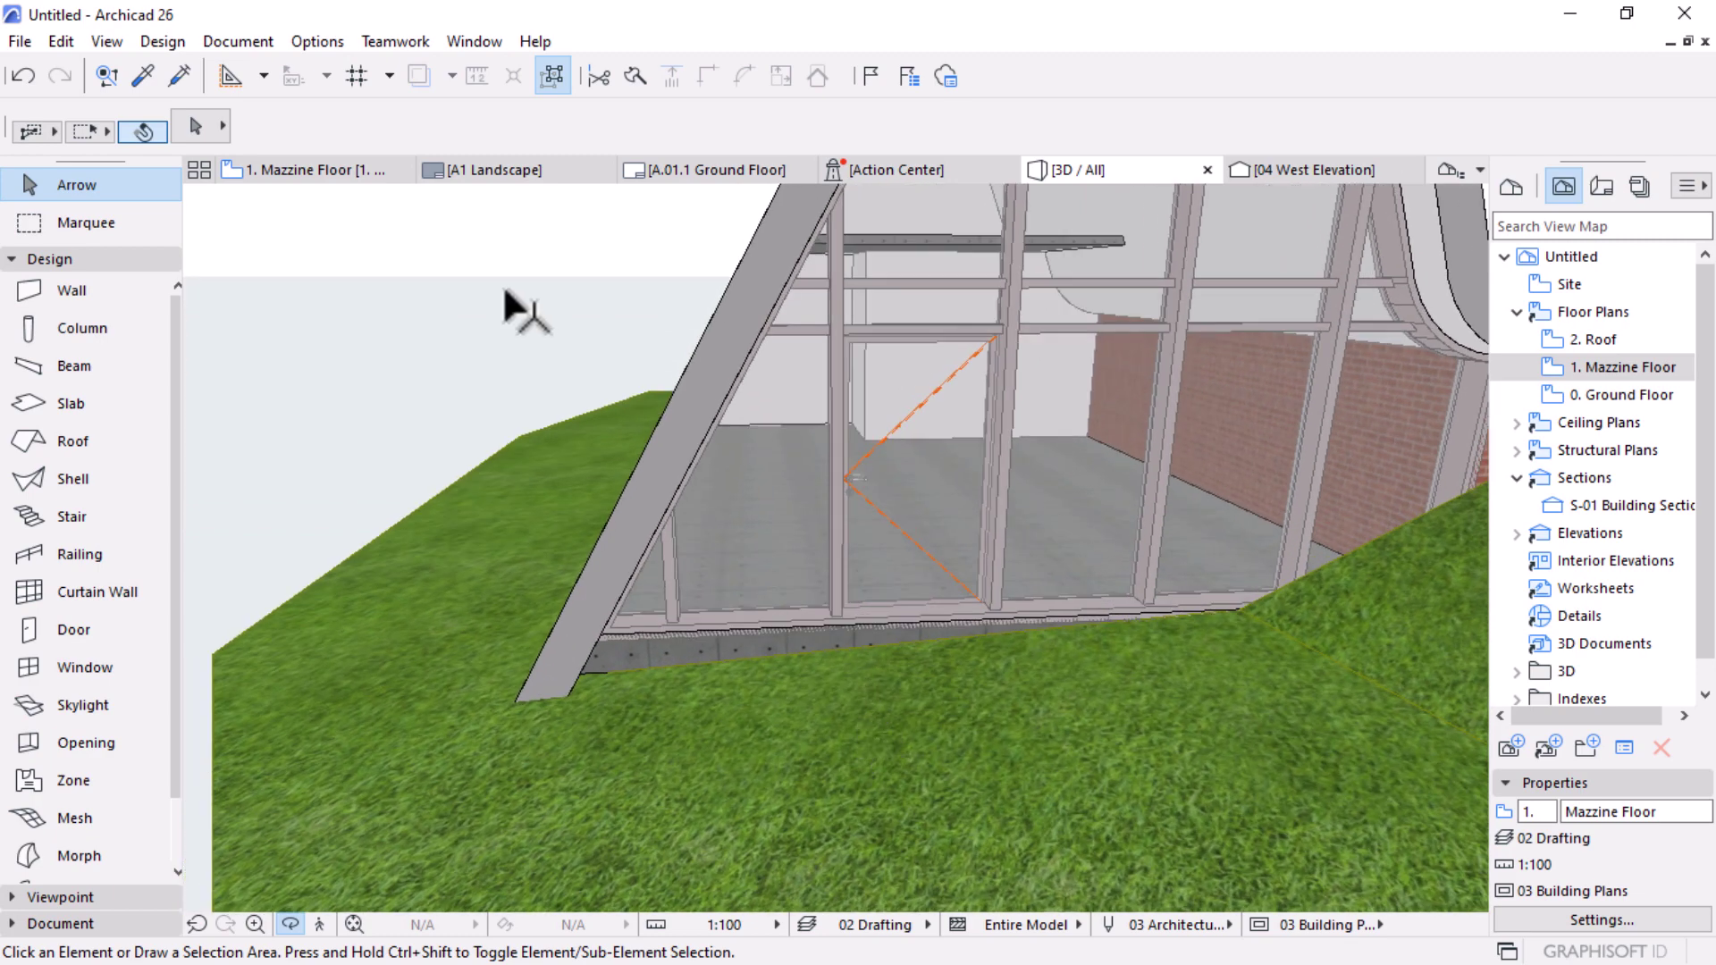
double_click(1618, 395)
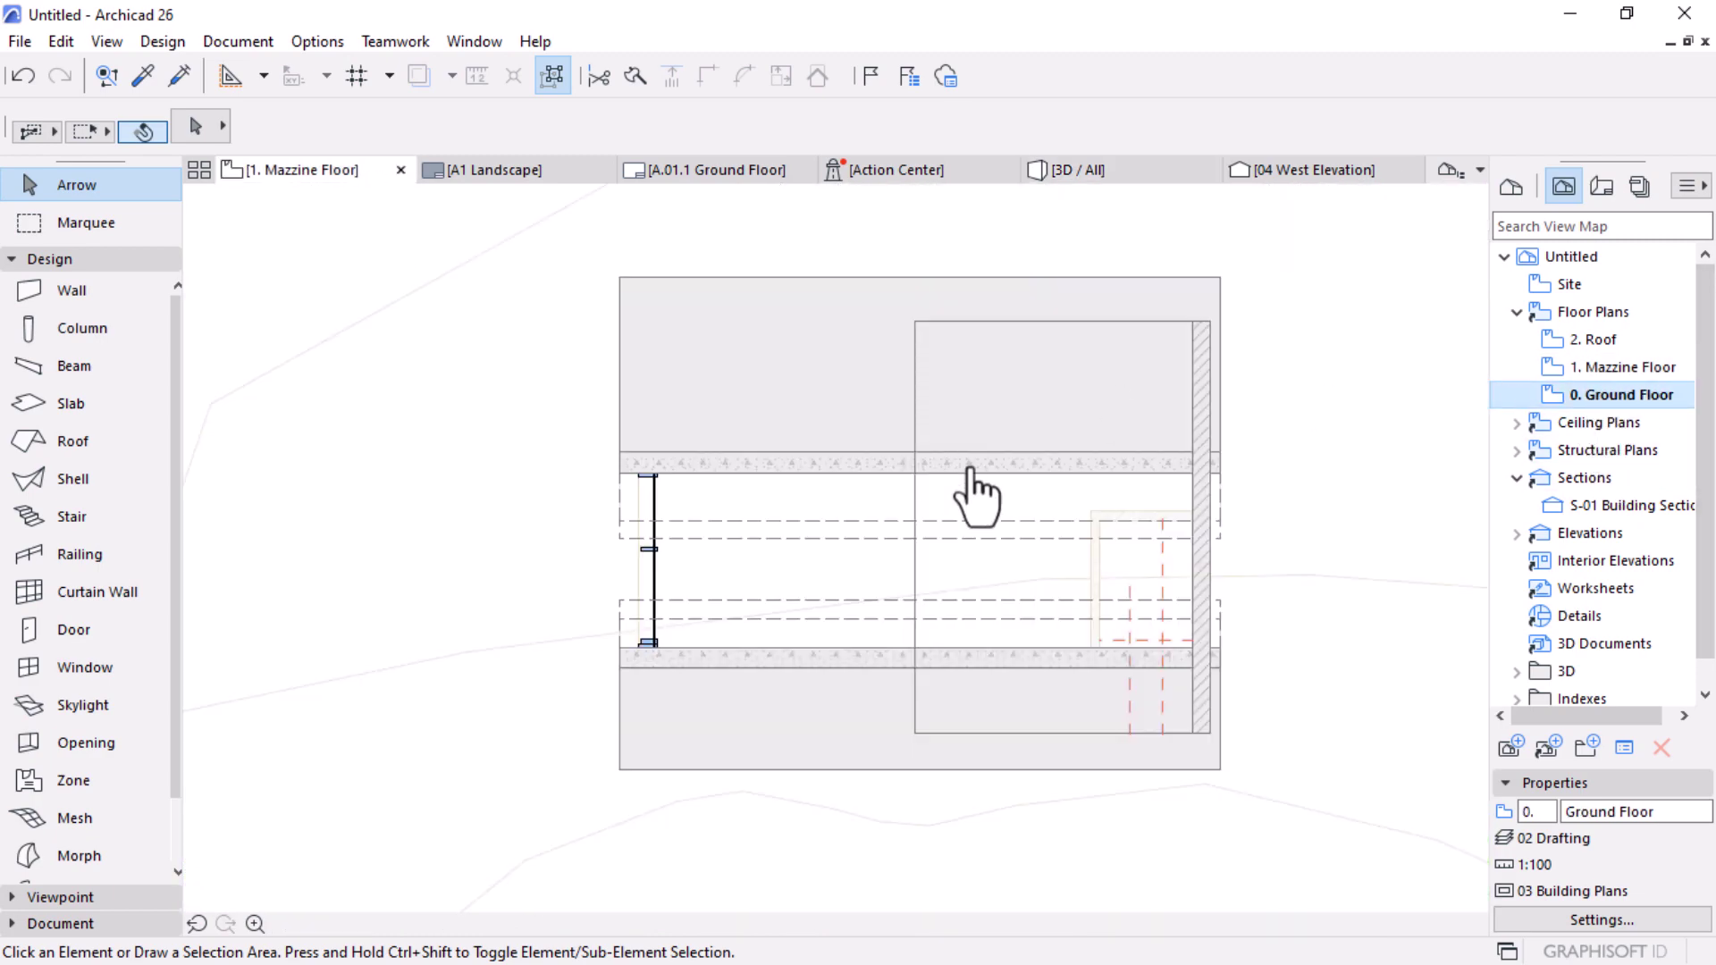
Step: Draw a 500 by 1500 mm rectangular slab outside the curtain wall's corner beside the entrance door, reusing the ground floor slab's settings
scroll(770, 556, up, 5)
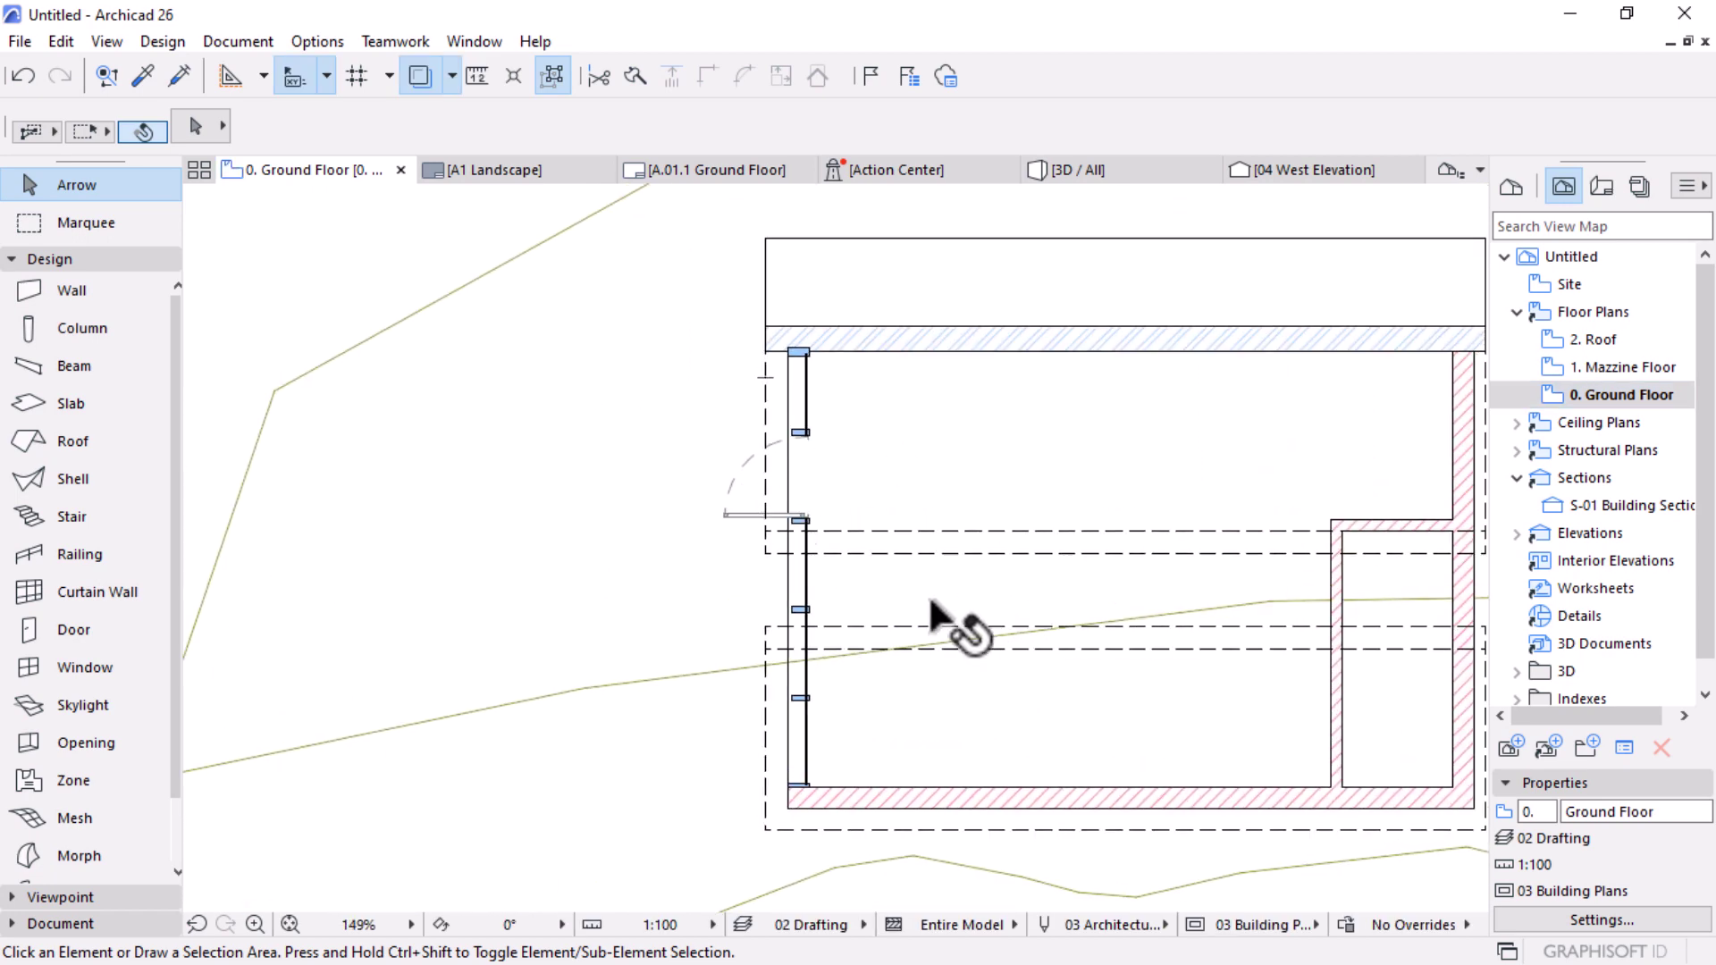
alt+click(932, 603)
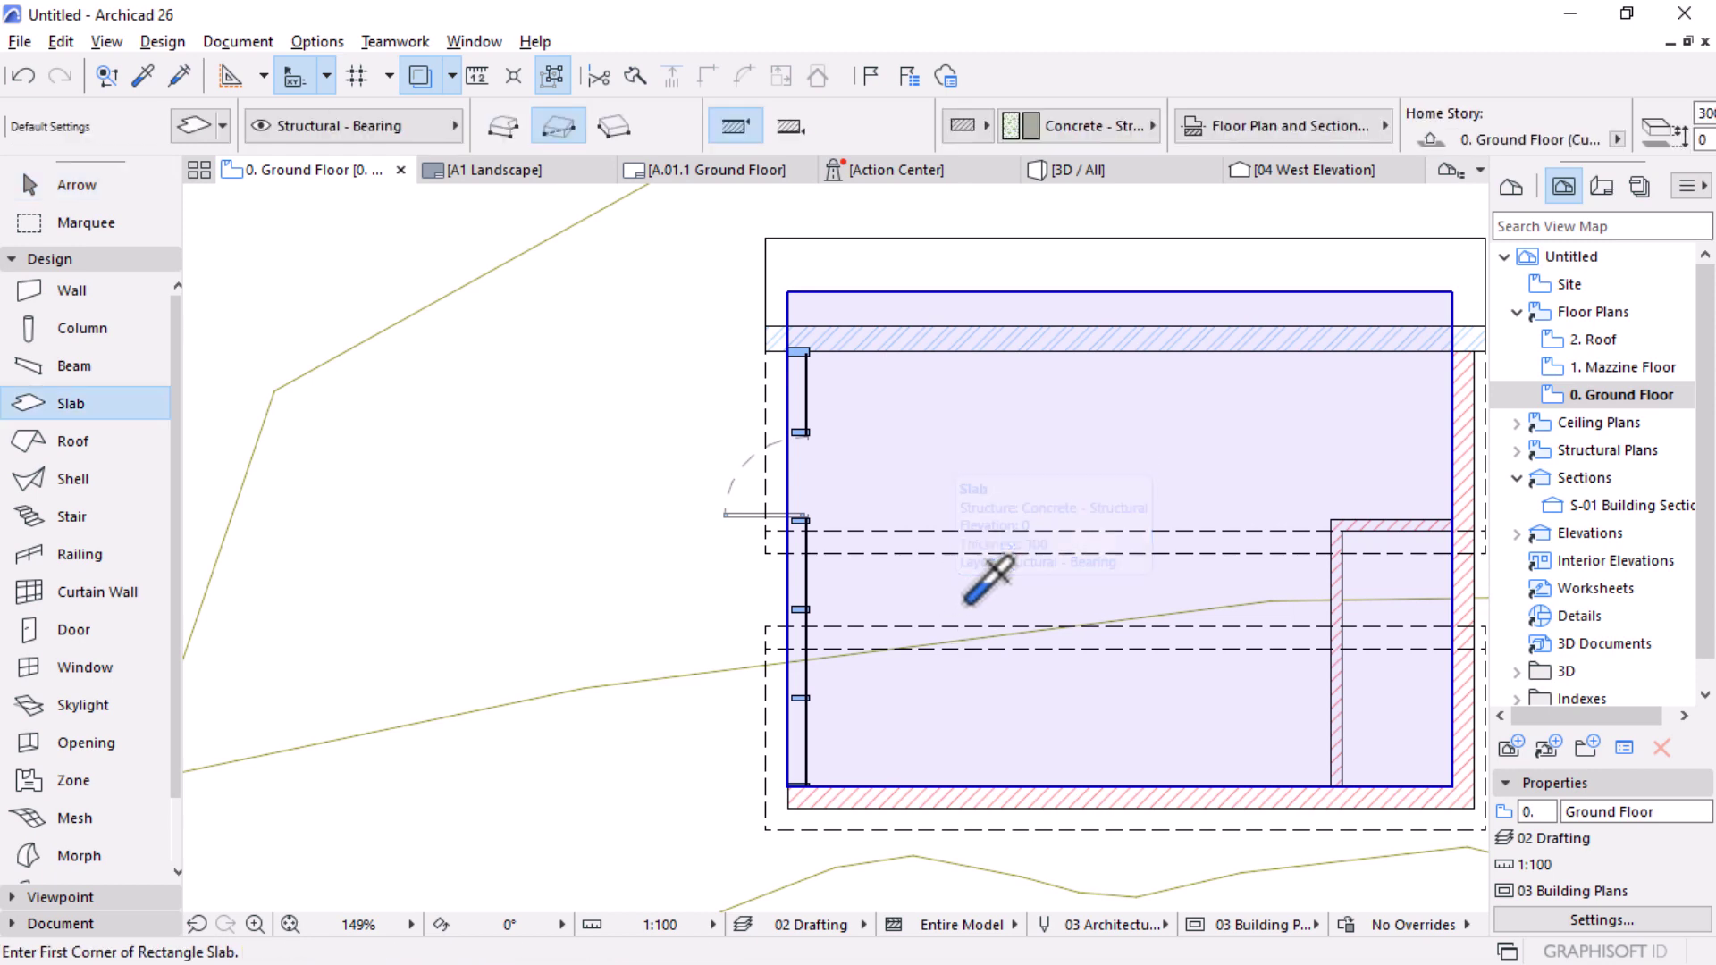
scroll(743, 372, up, 4)
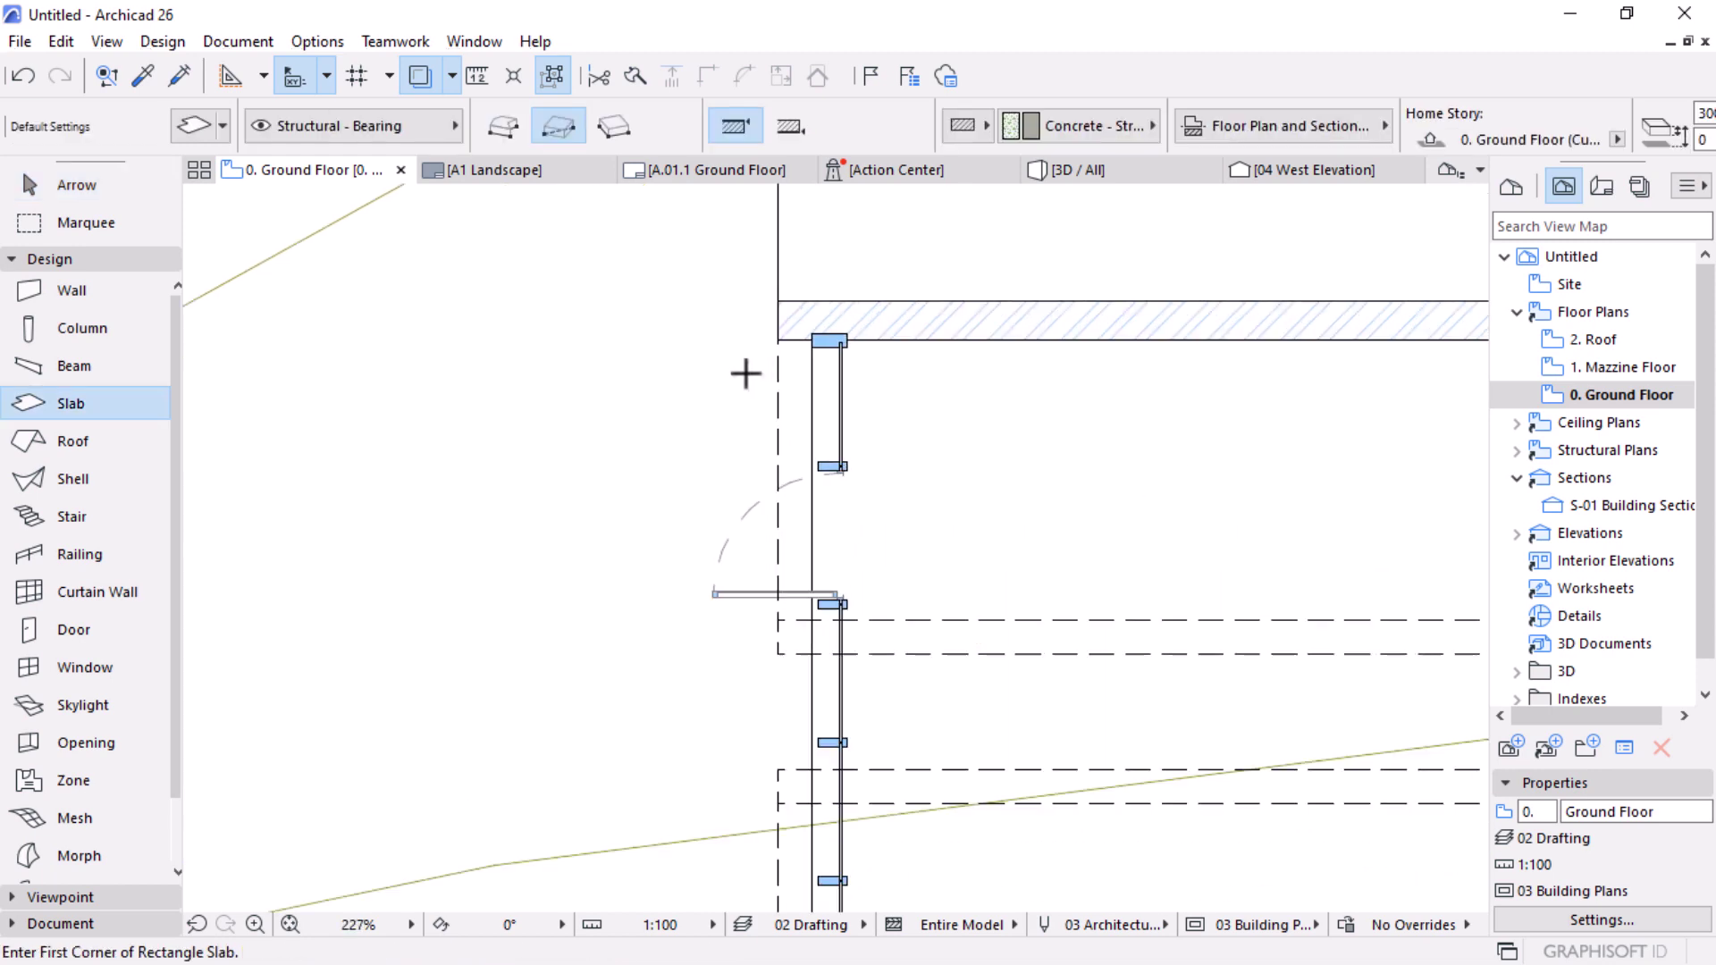
click(832, 334)
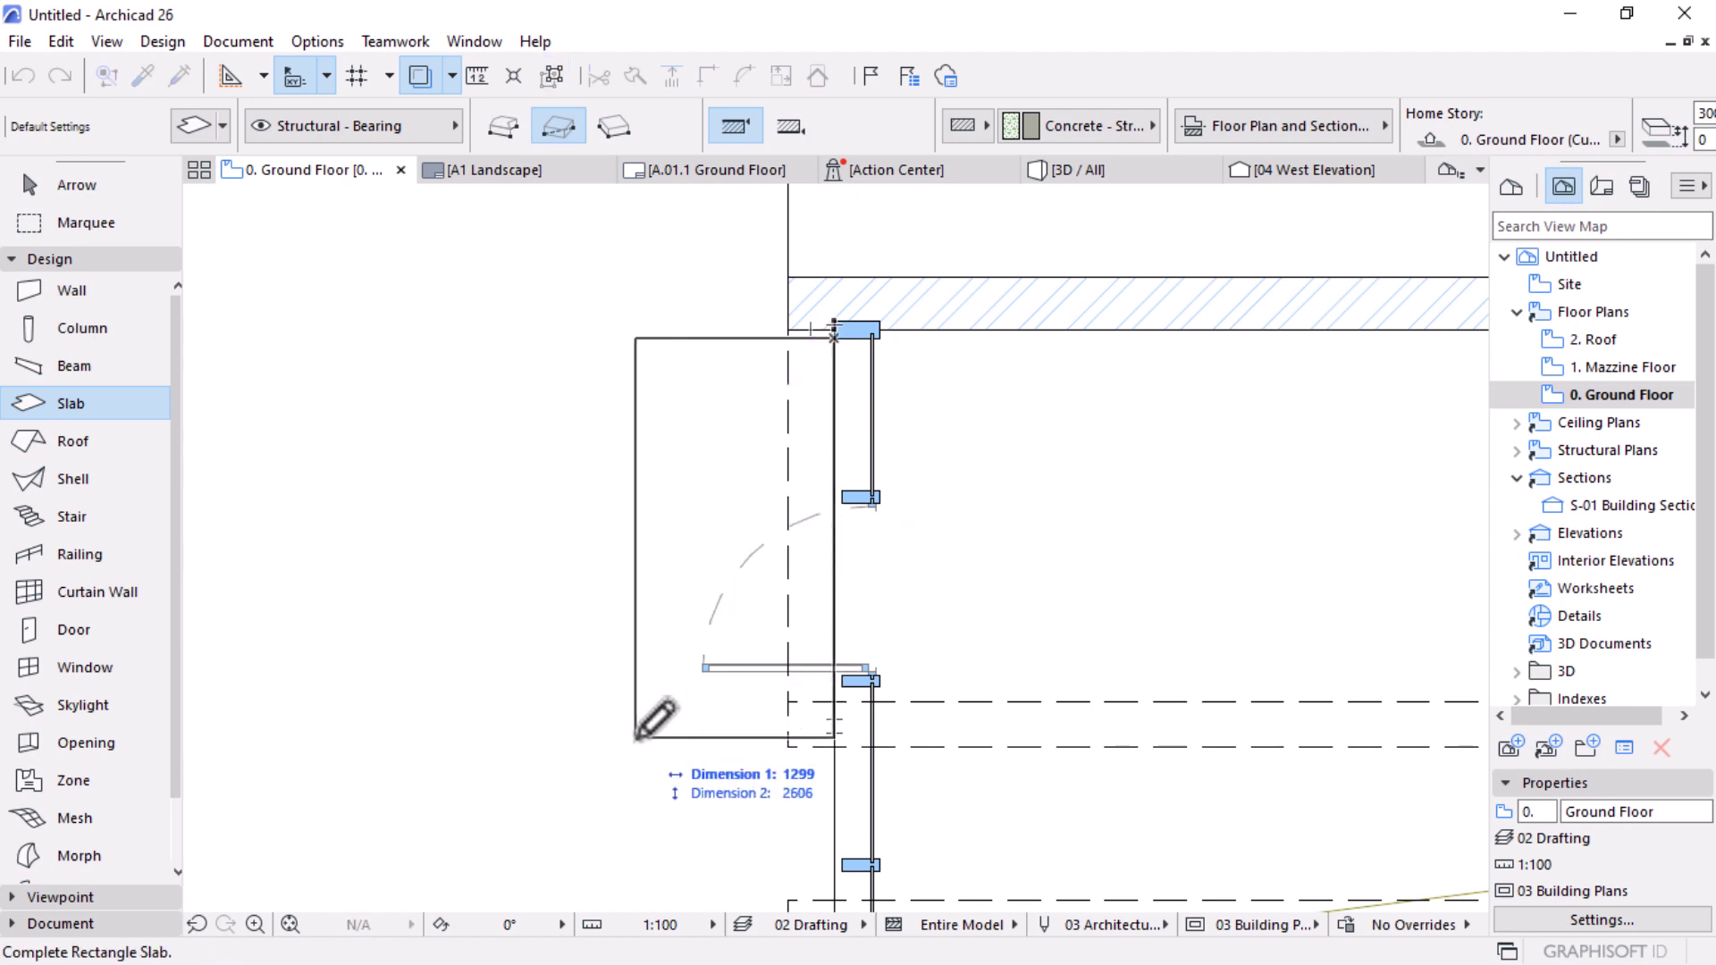
text(500)
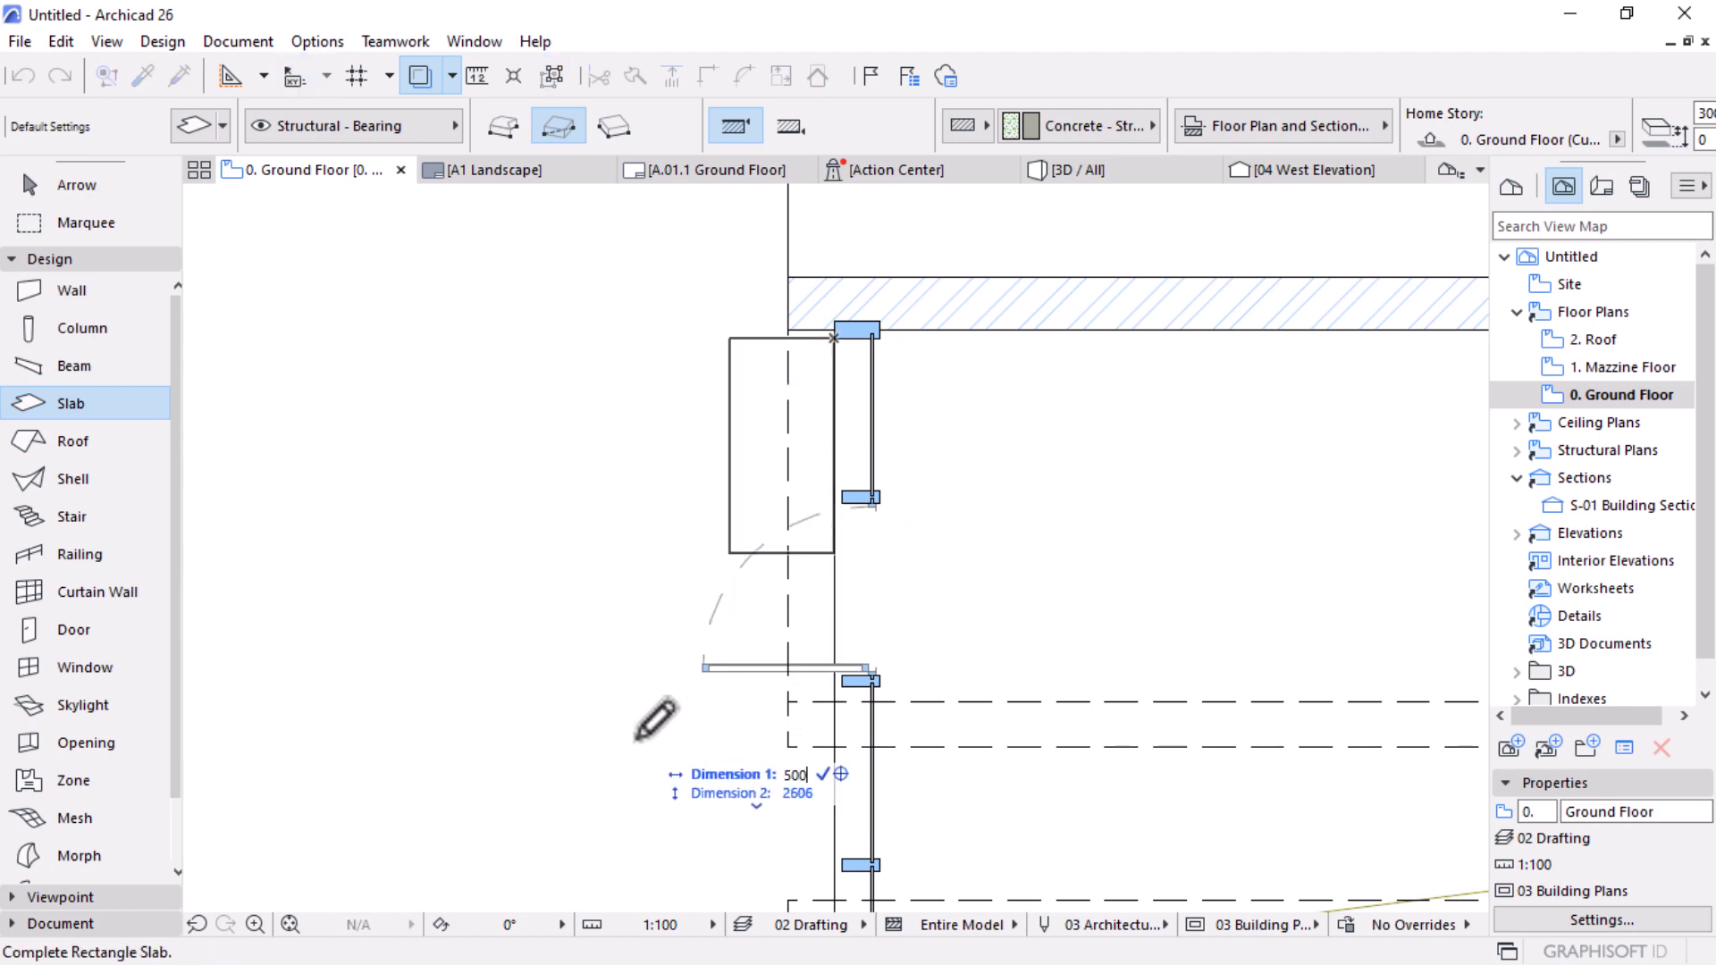
key(Tab)
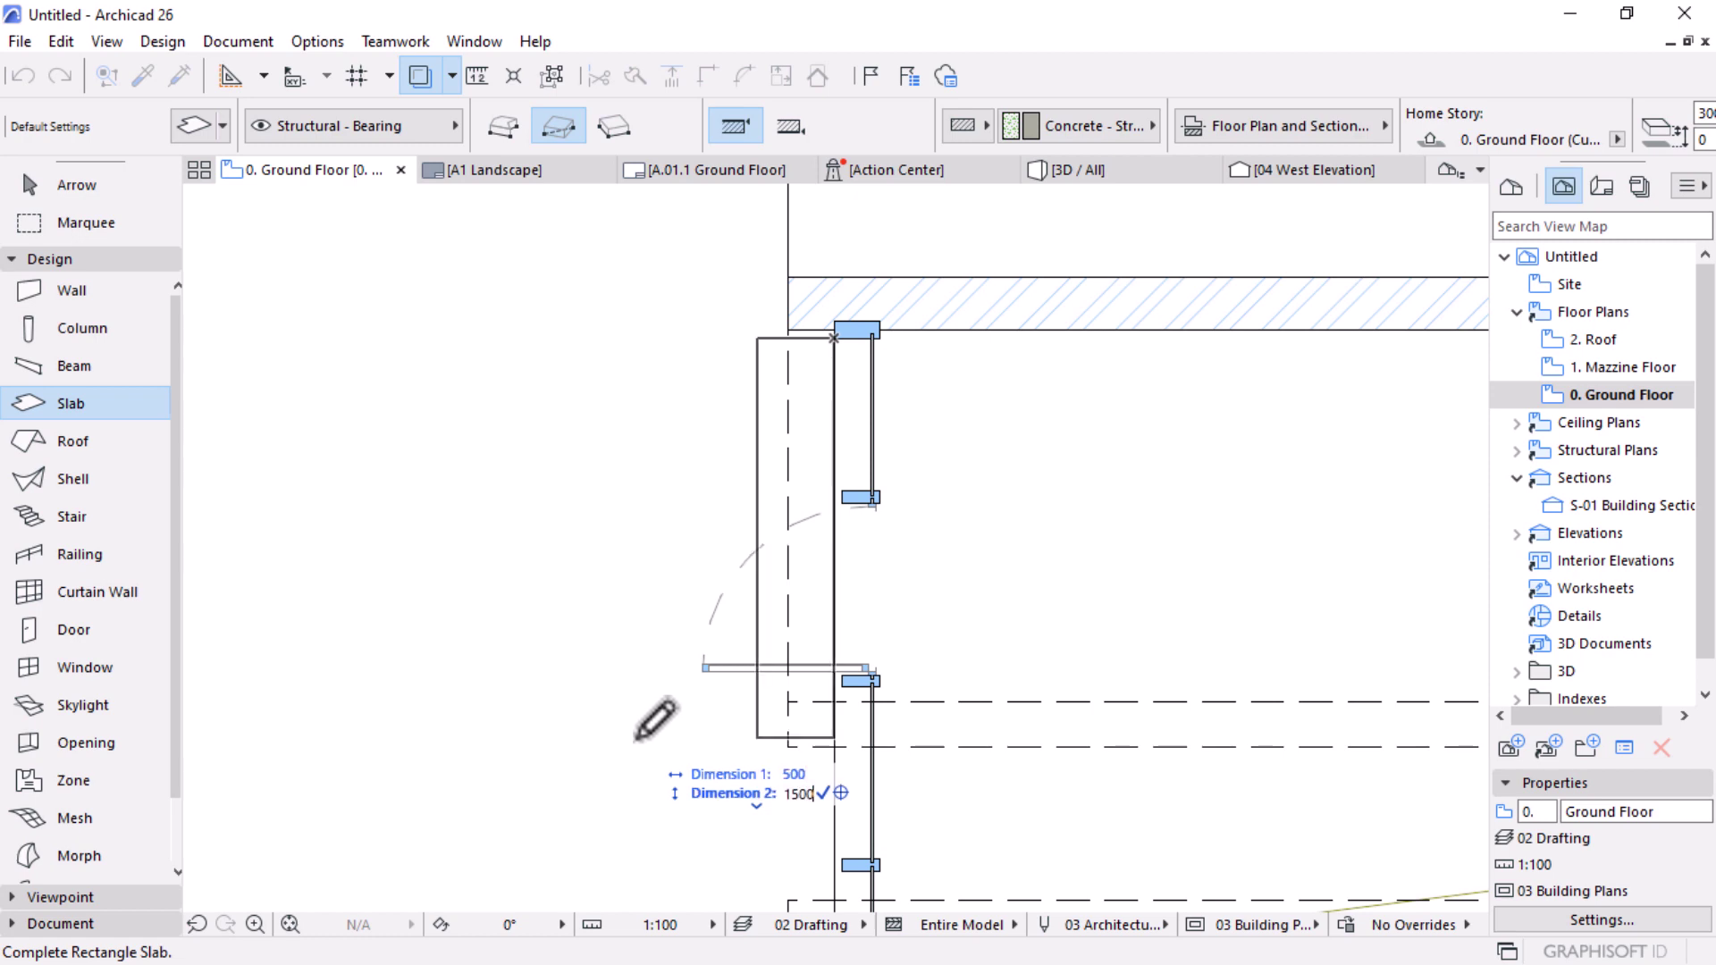
text(1500)
key(Return)
key(Escape)
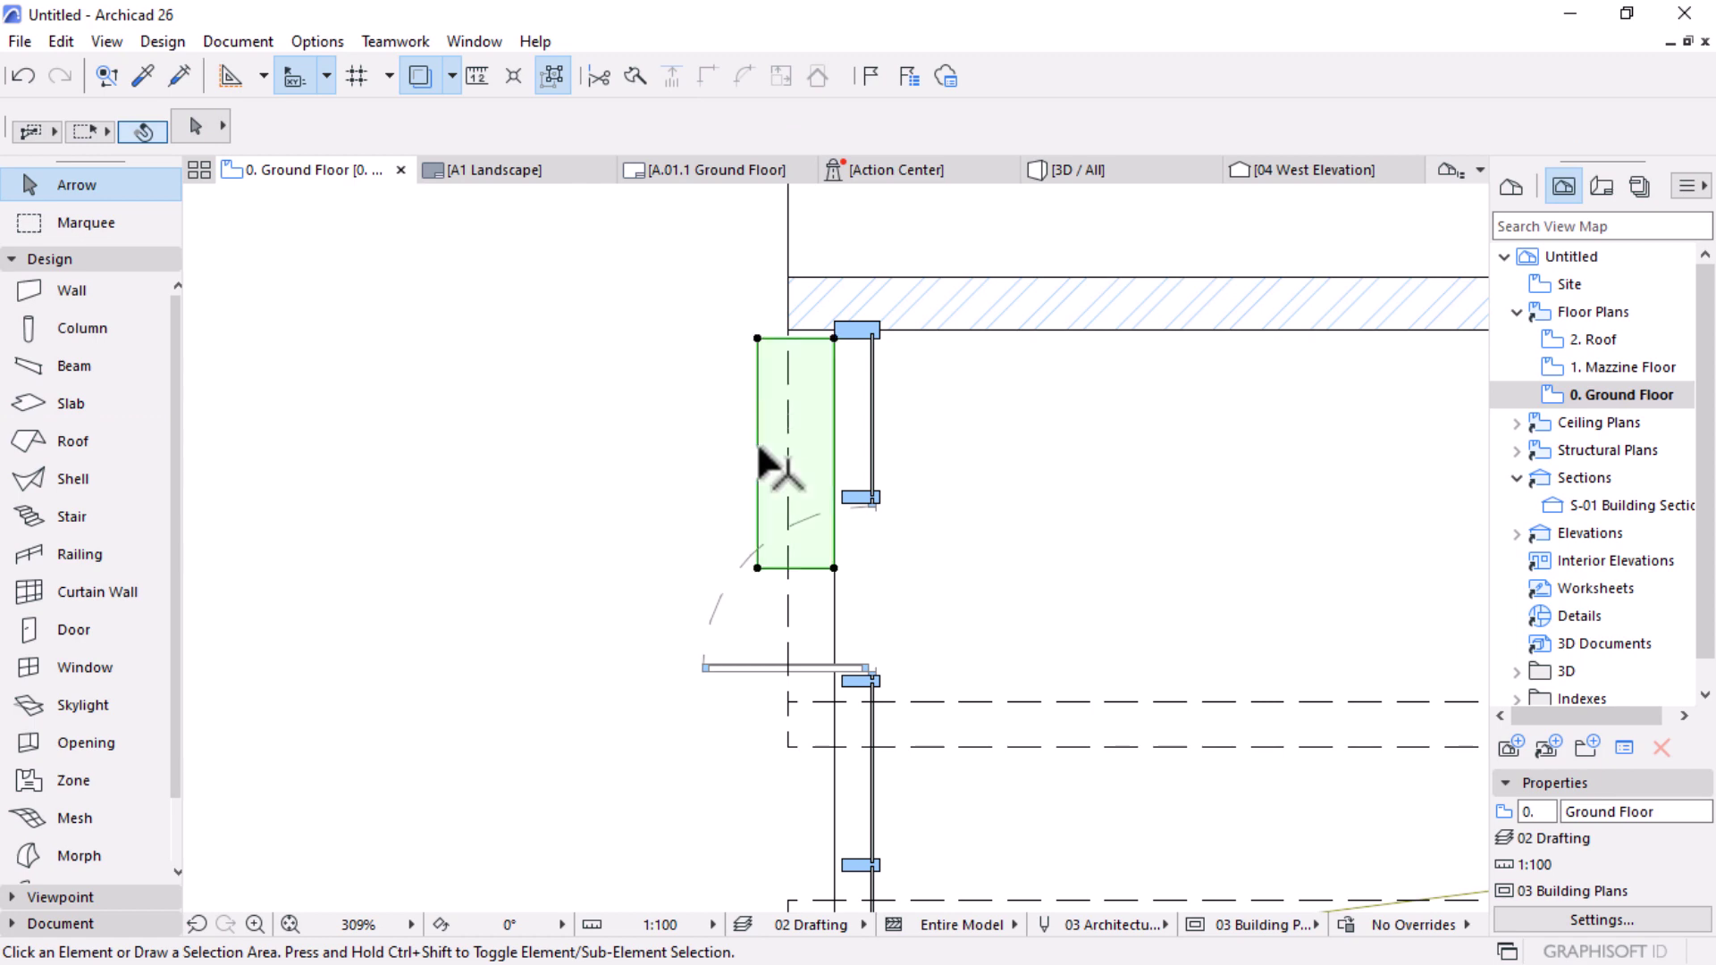
Step: Lengthen the entrance slab along the facade past the door and offset its outer edge outward by about 790 mm
click(810, 561)
click(810, 563)
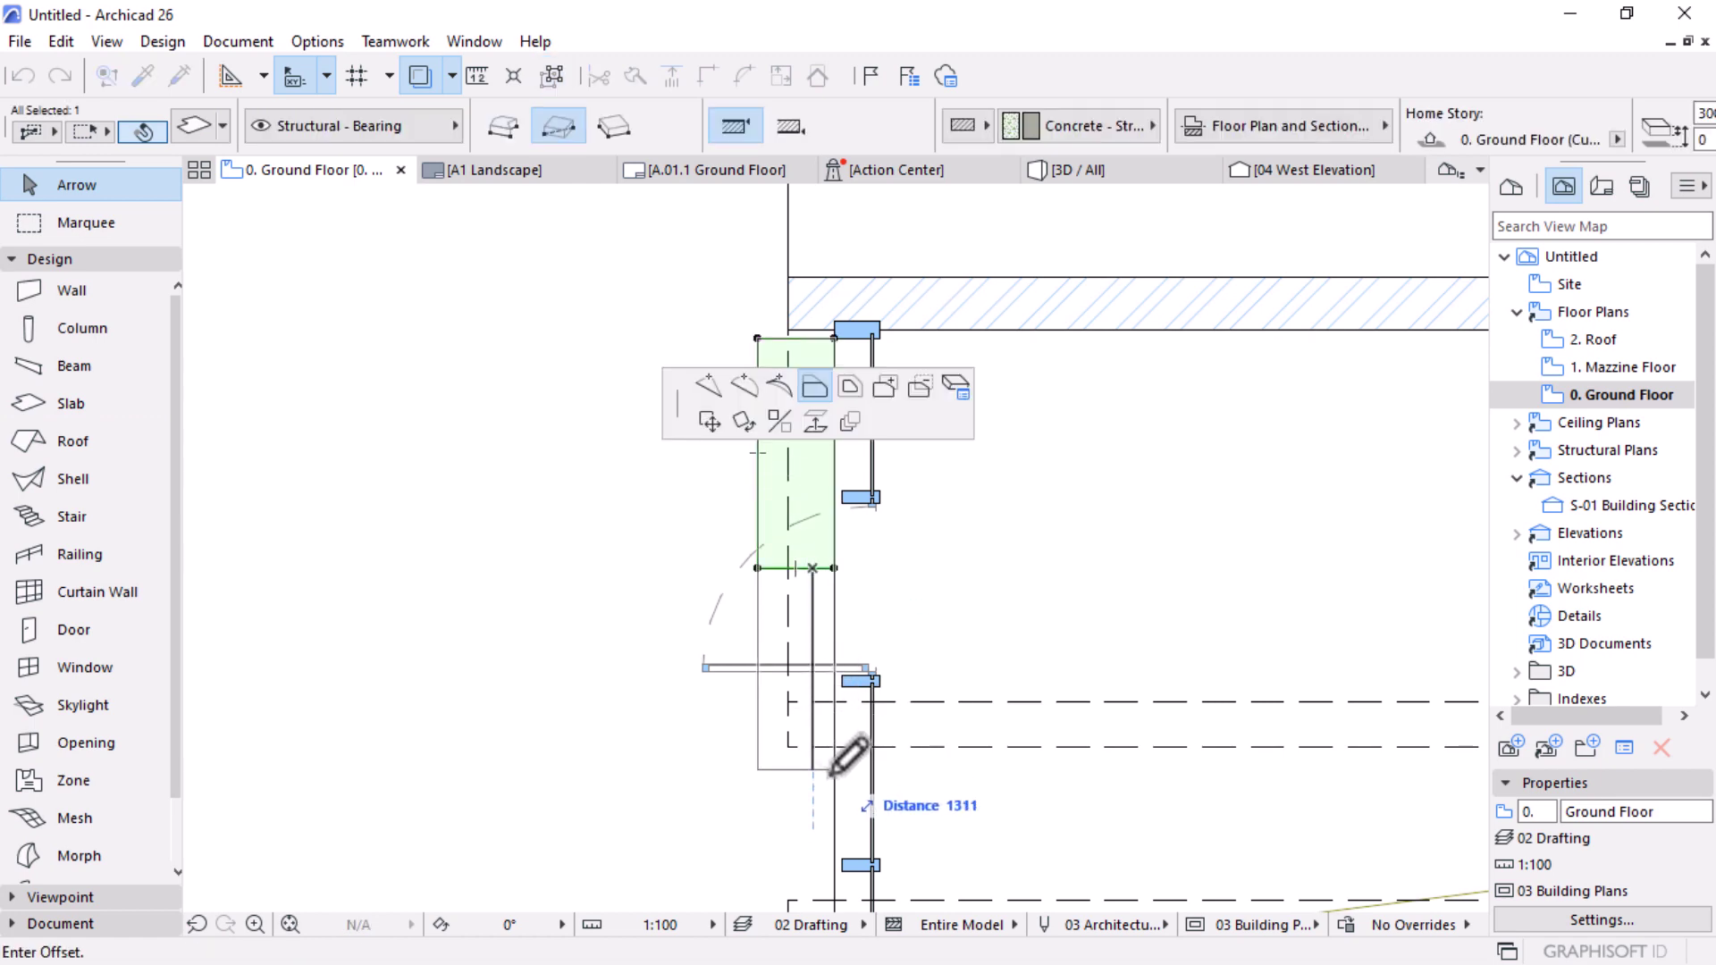
scroll(850, 760, down, 2)
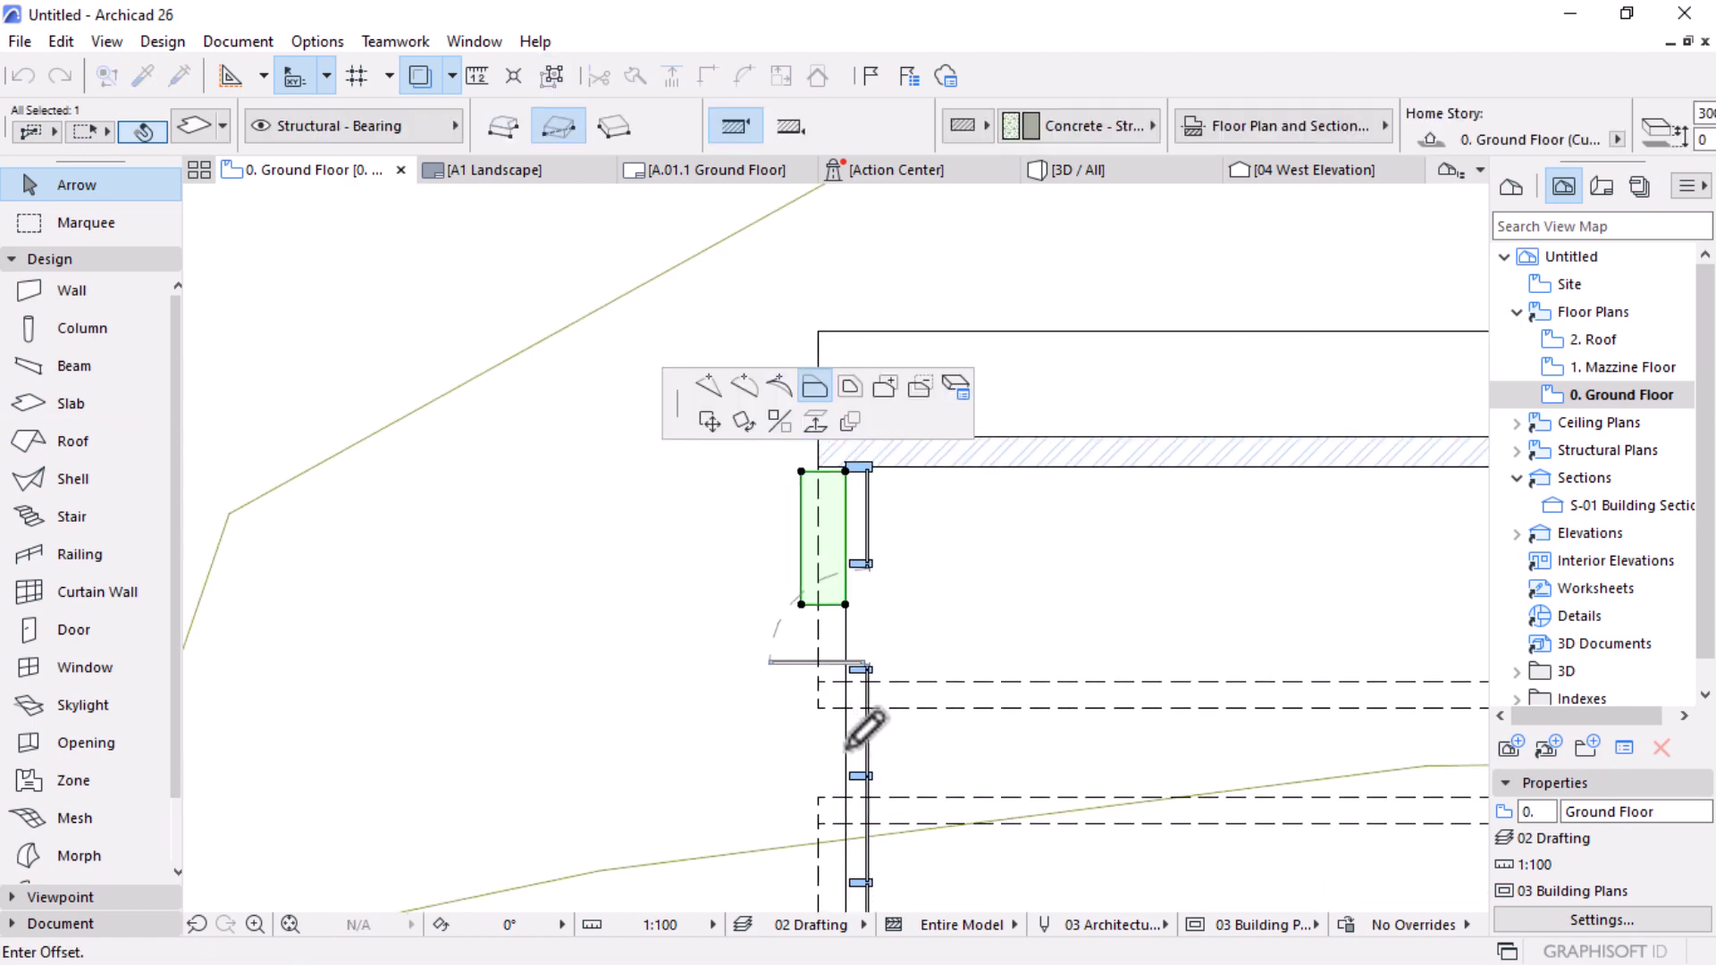
click(851, 795)
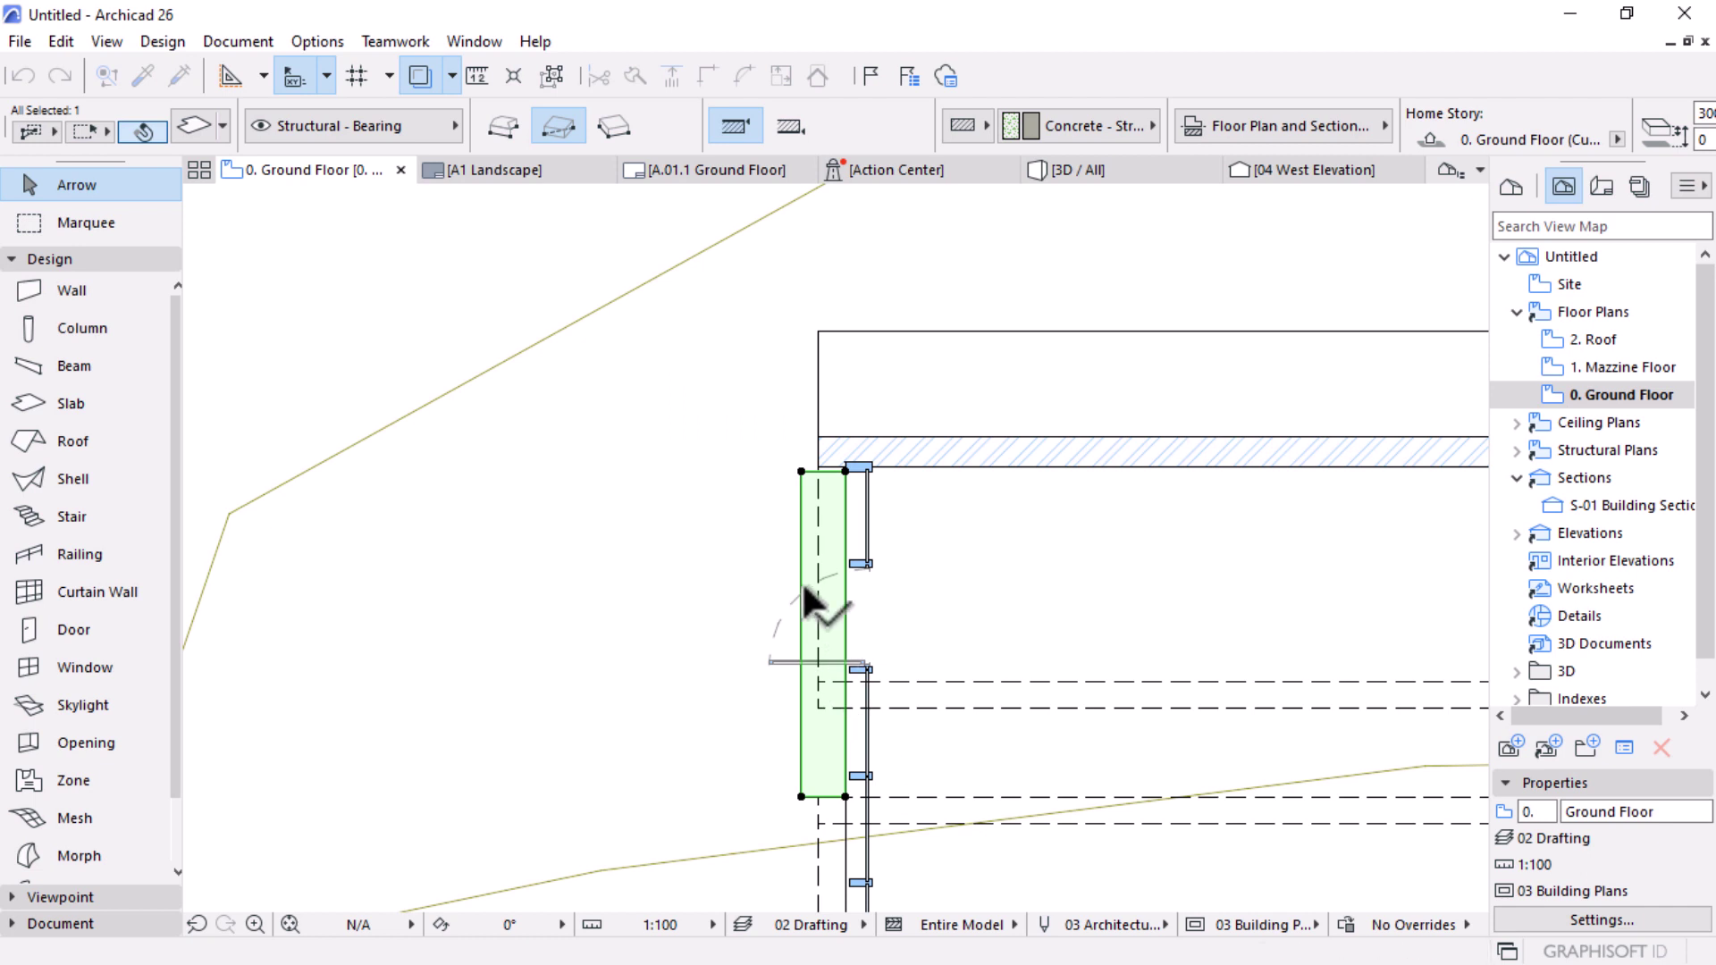
click(801, 499)
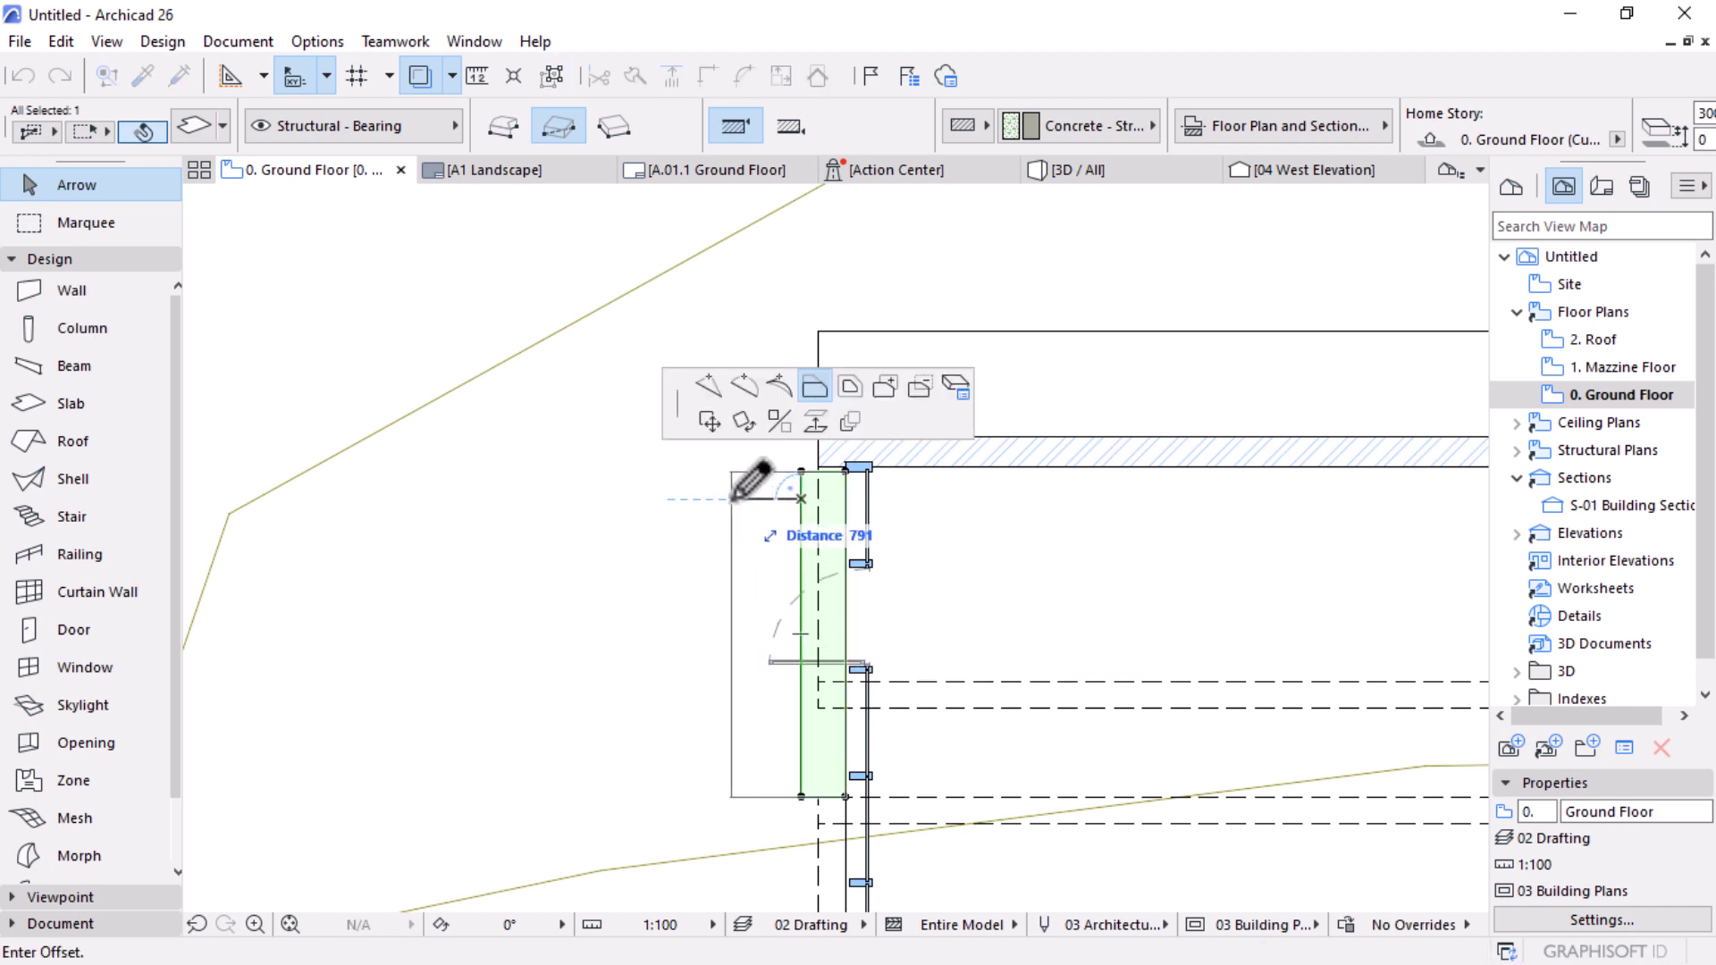
click(735, 499)
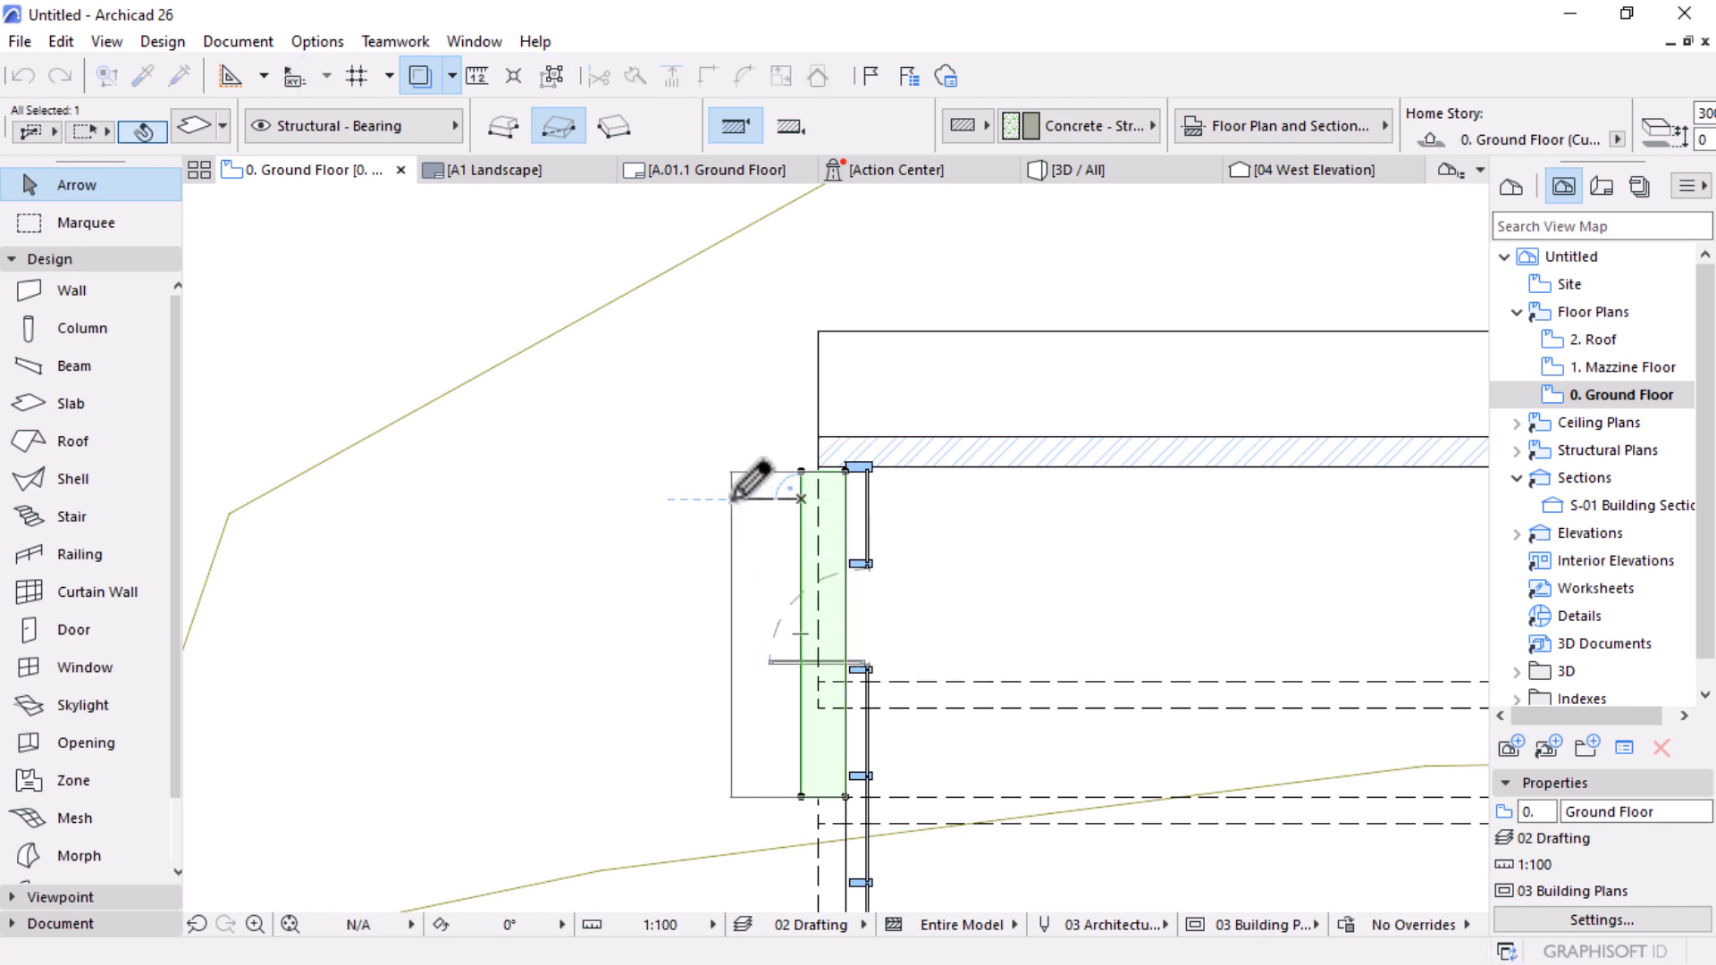
Step: Open the 3D view and check how the new entrance slab meets the facade and terrain
click(1112, 174)
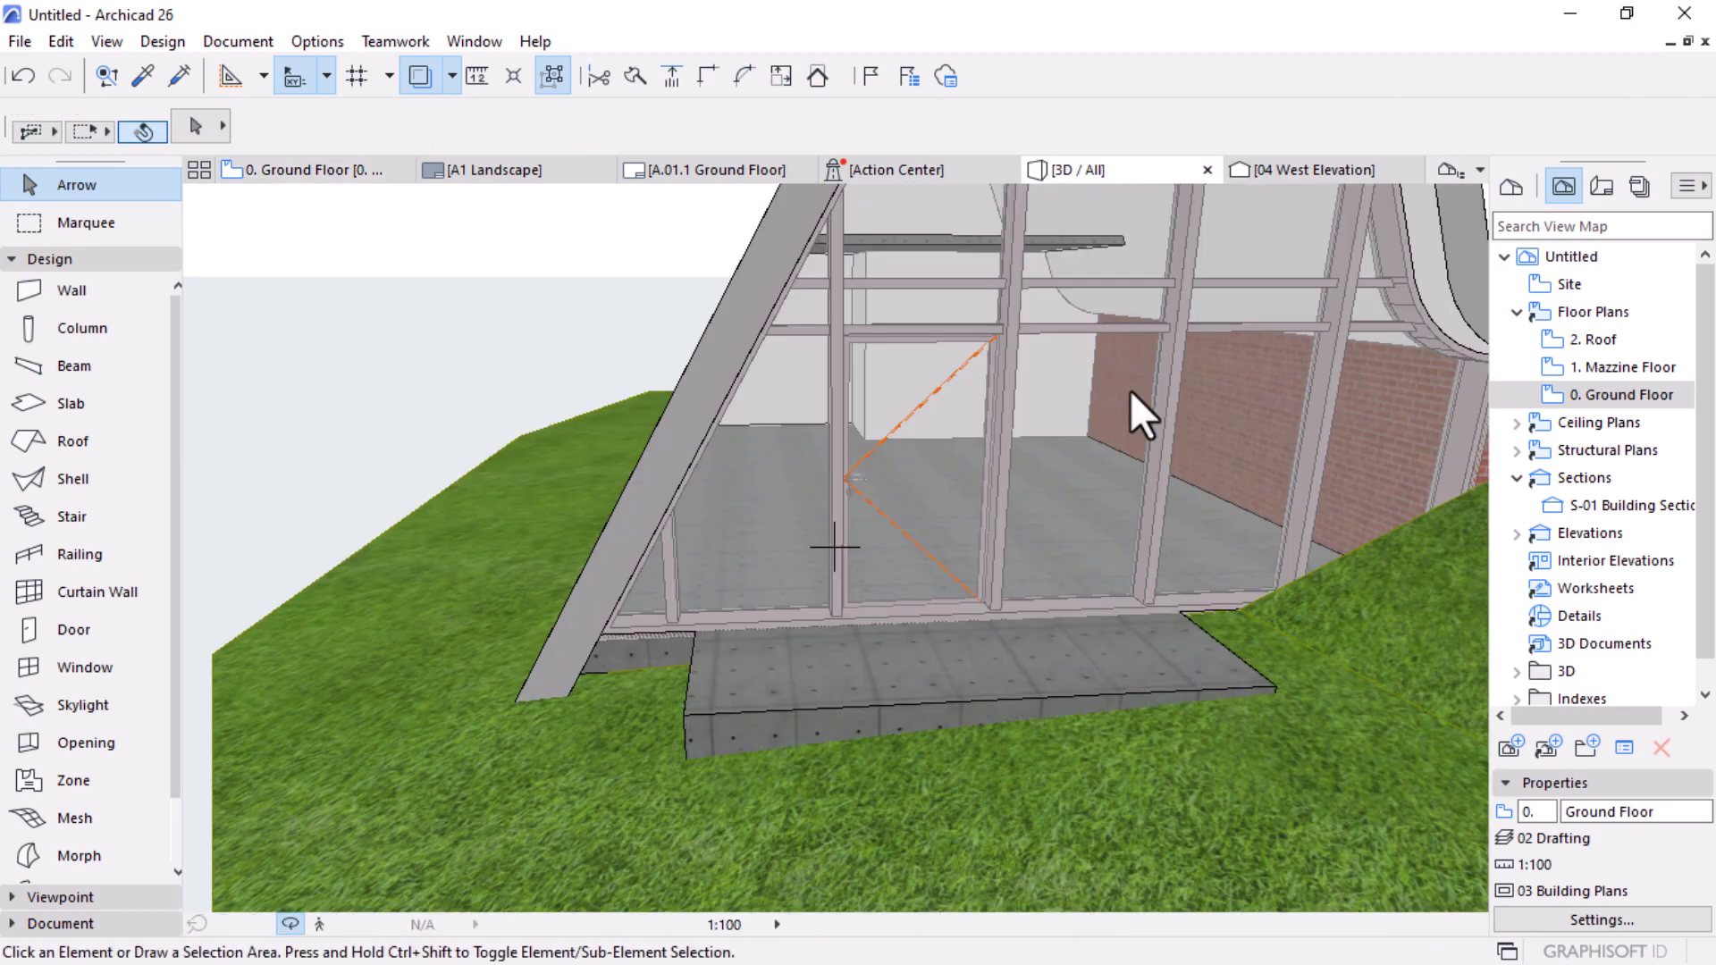
scroll(903, 667, down, 5)
shift+middle_drag(984, 733, 1142, 640)
shift+middle_drag(810, 653, 920, 635)
scroll(1032, 742, up, 5)
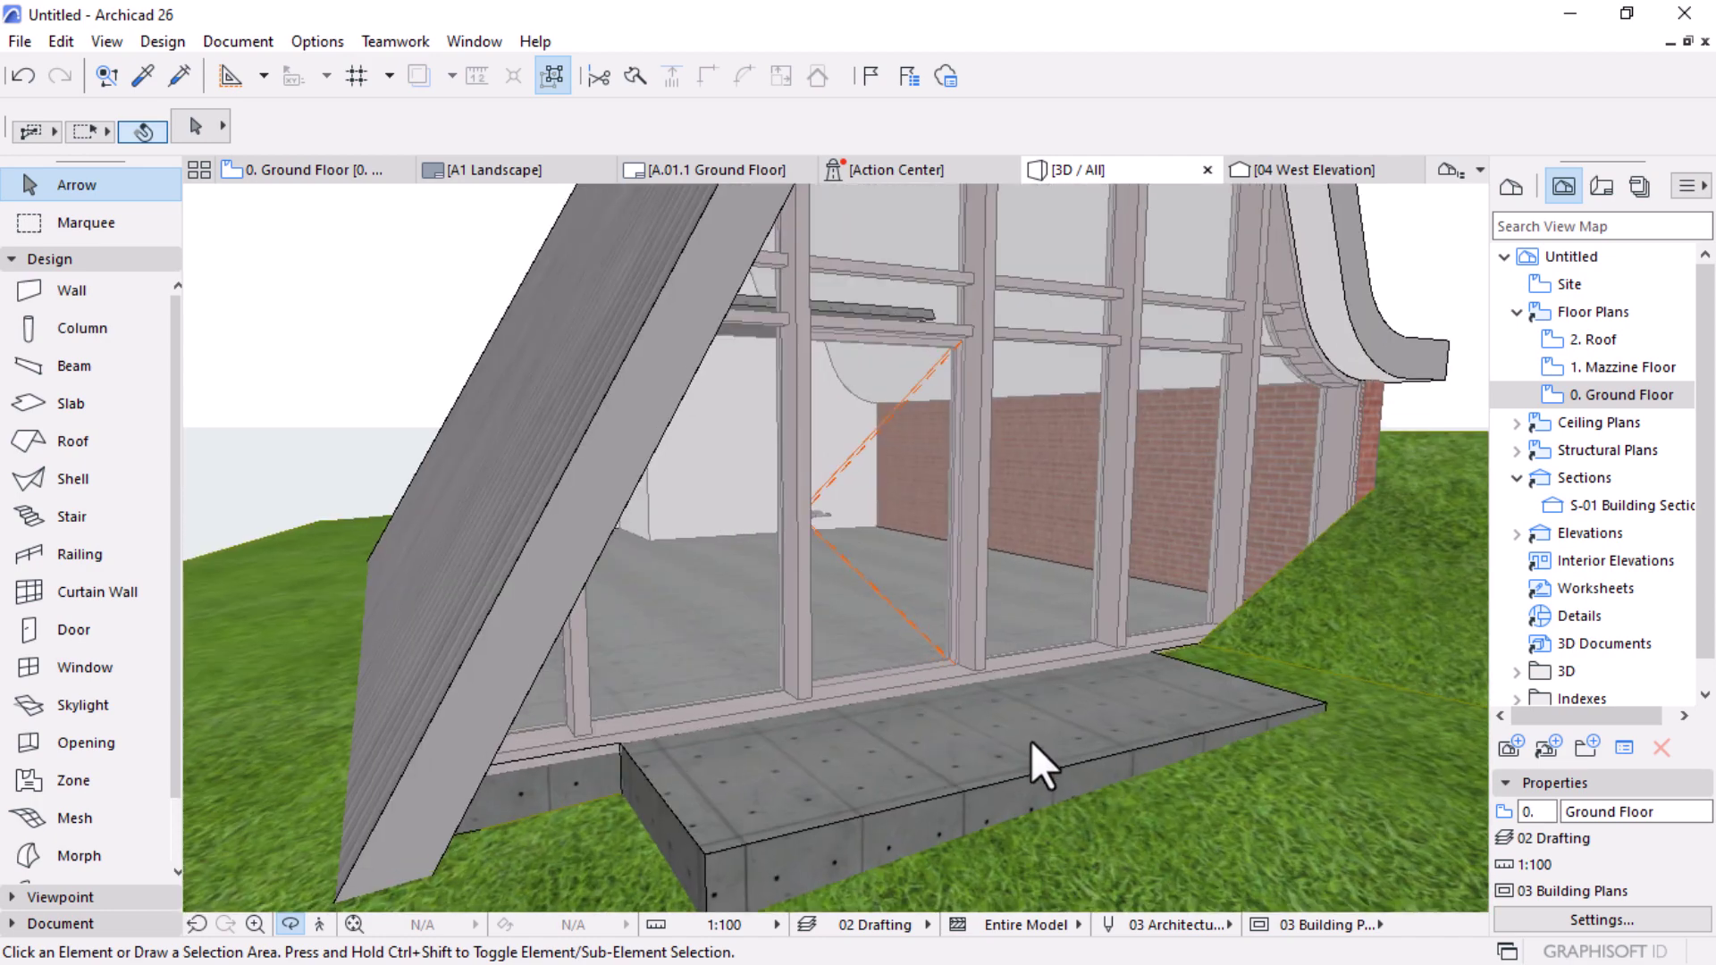
Step: Try home offsets of -200 and -150 mm for the entrance slab
click(1094, 711)
click(1510, 139)
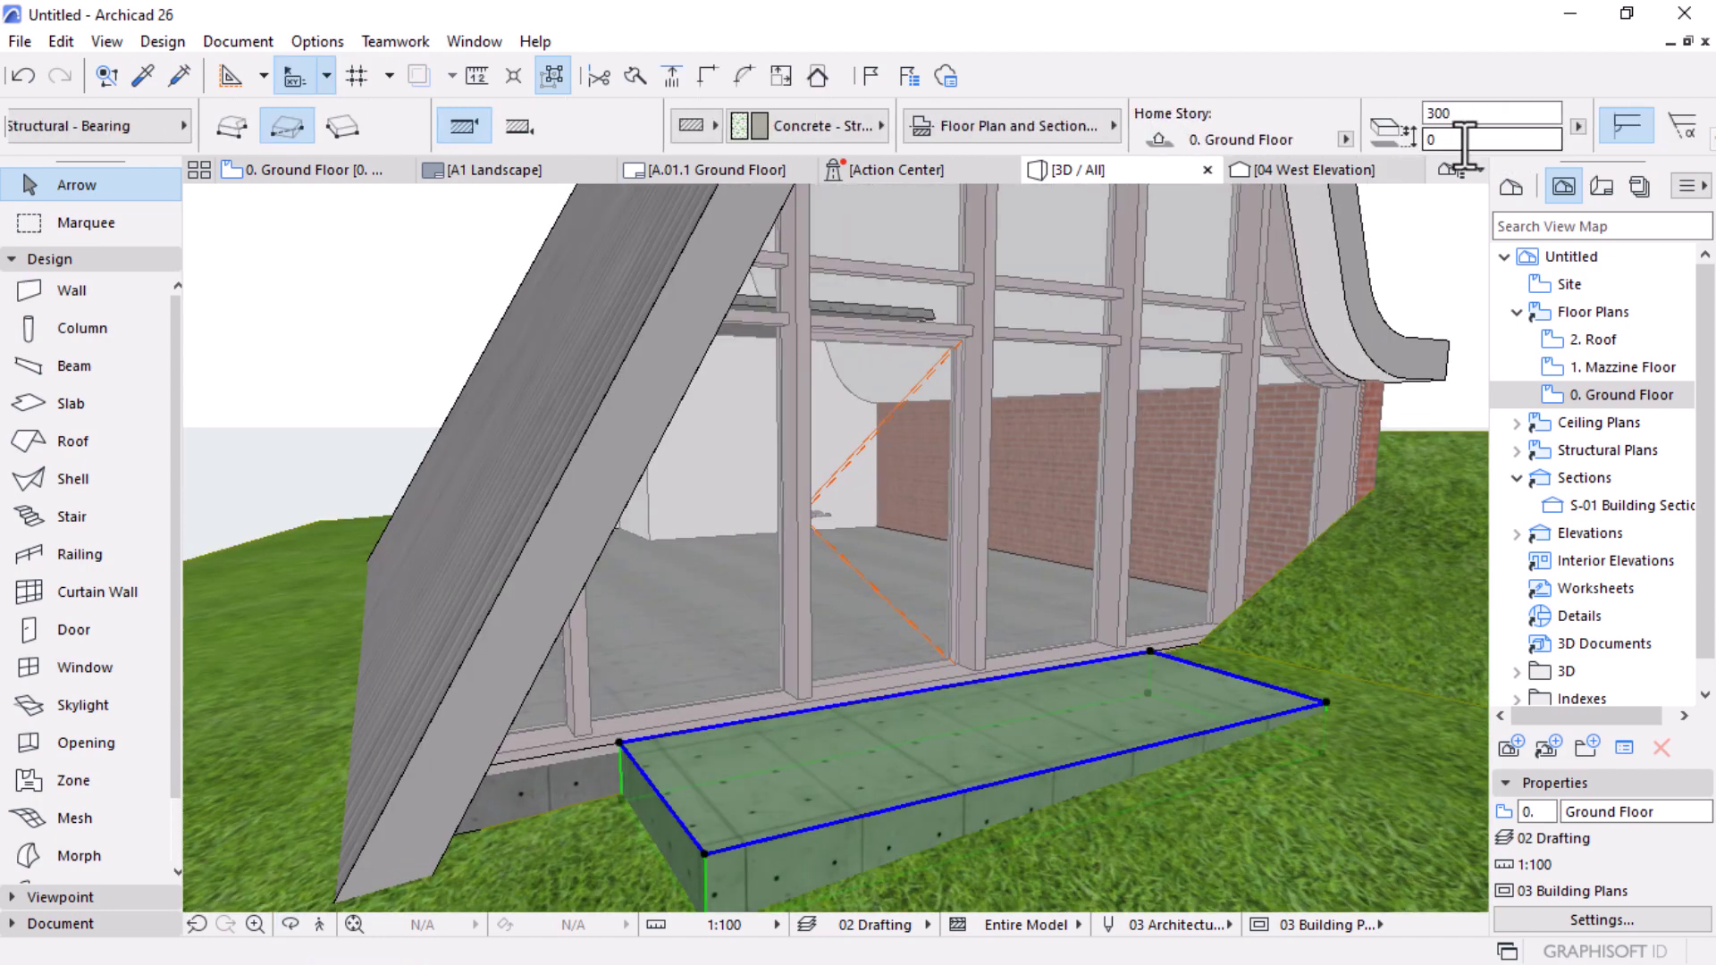
text(-200)
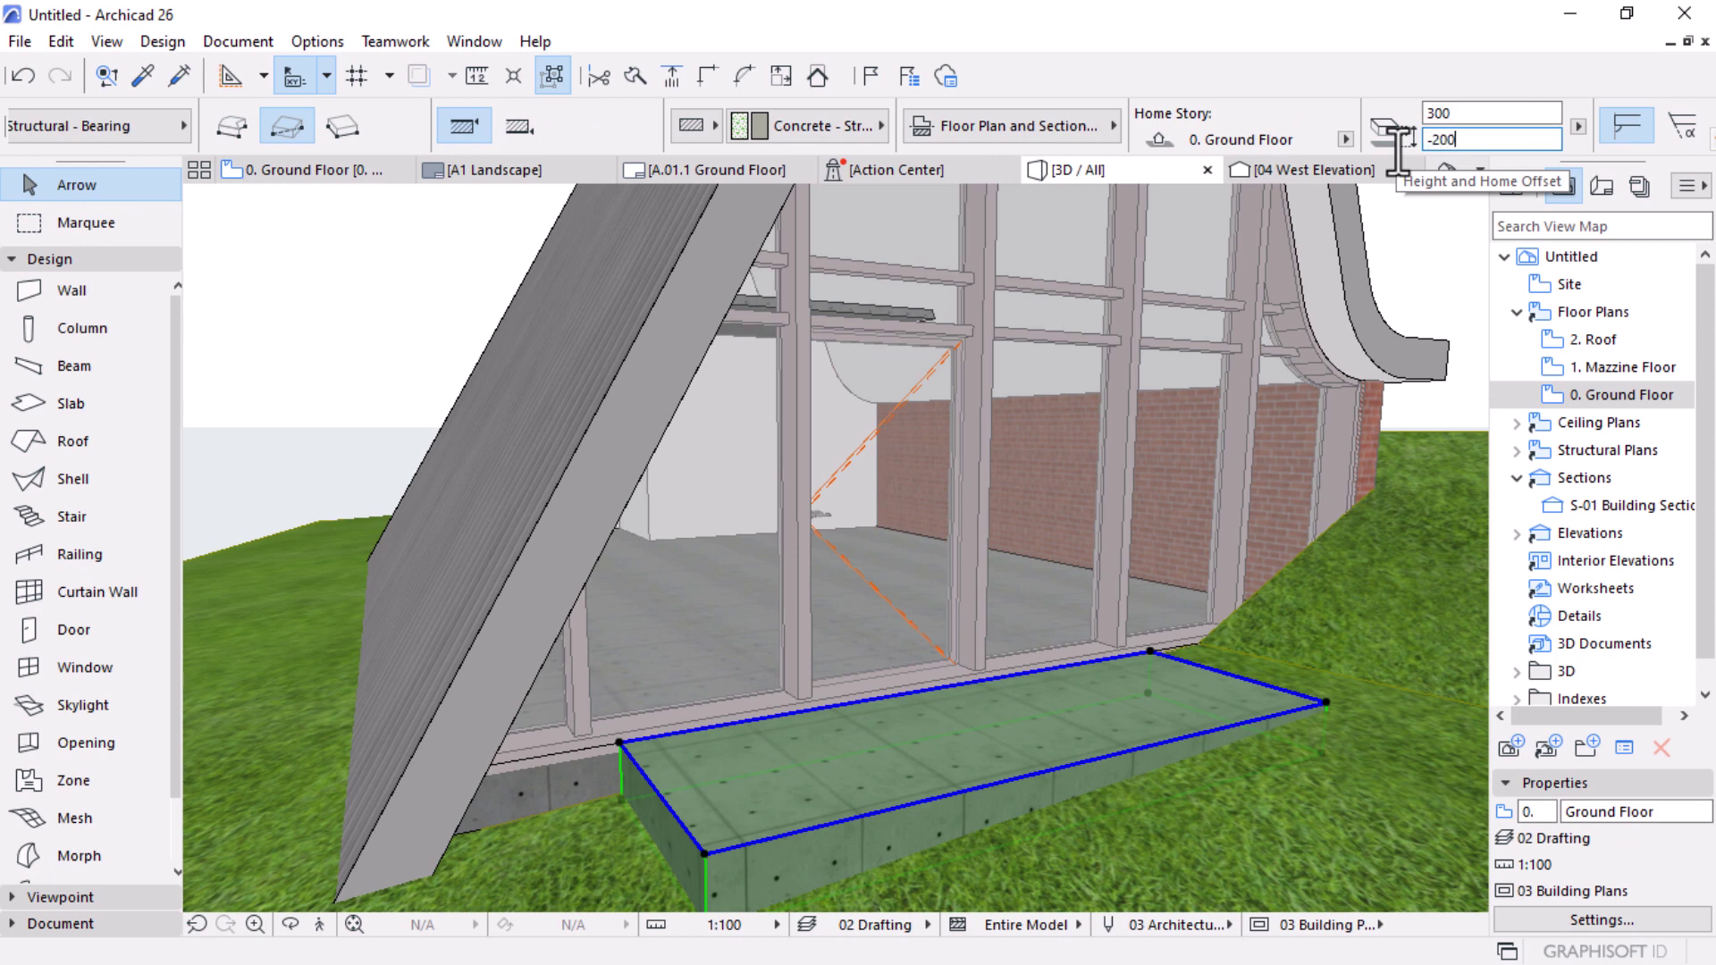
key(Return)
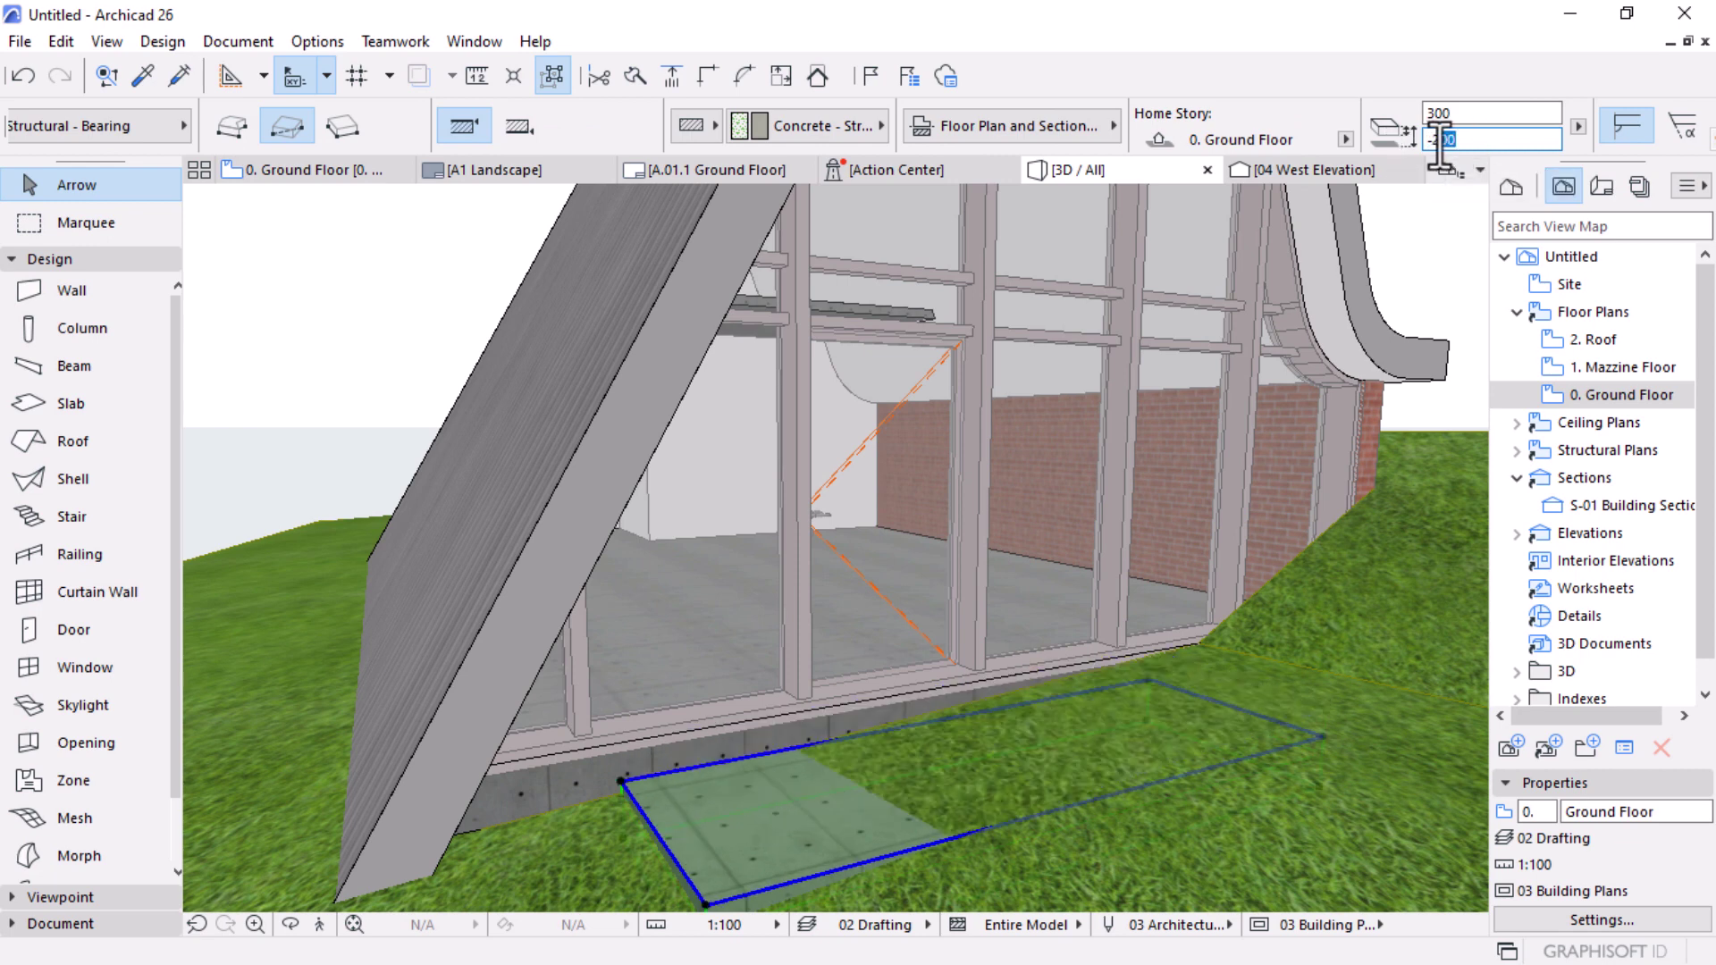
key(Return)
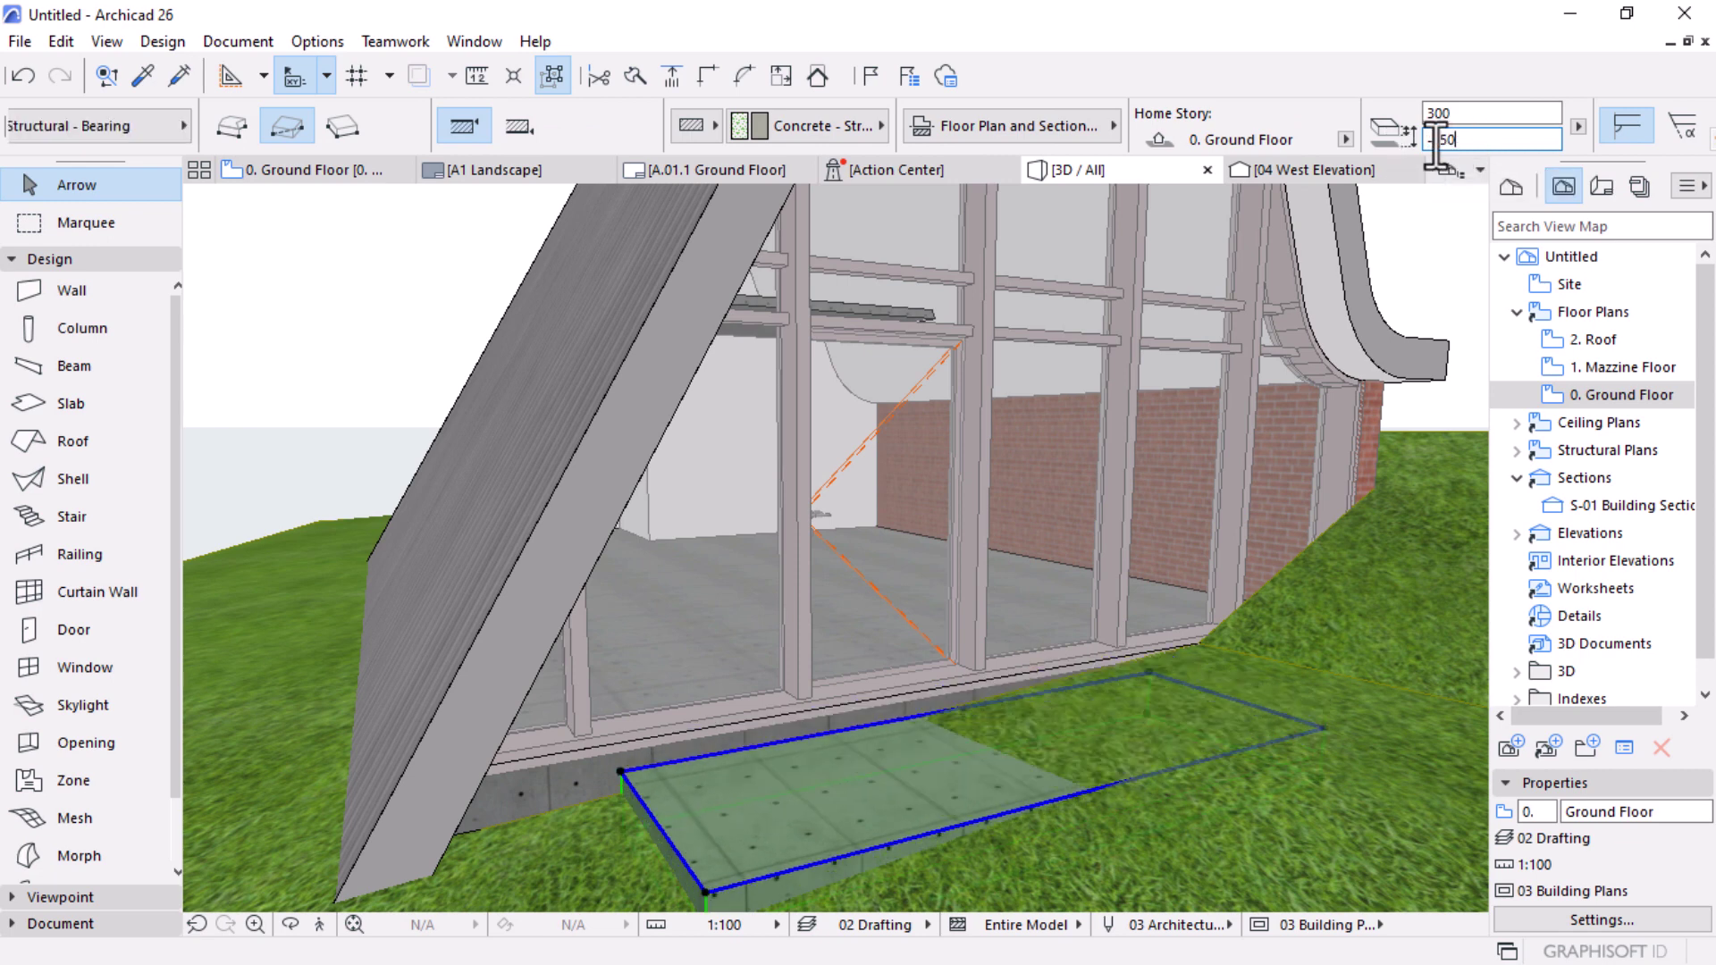
Step: Set the entrance slab's home offset to -100 mm
shift+middle_drag(1291, 492, 790, 819)
scroll(893, 647, up, 5)
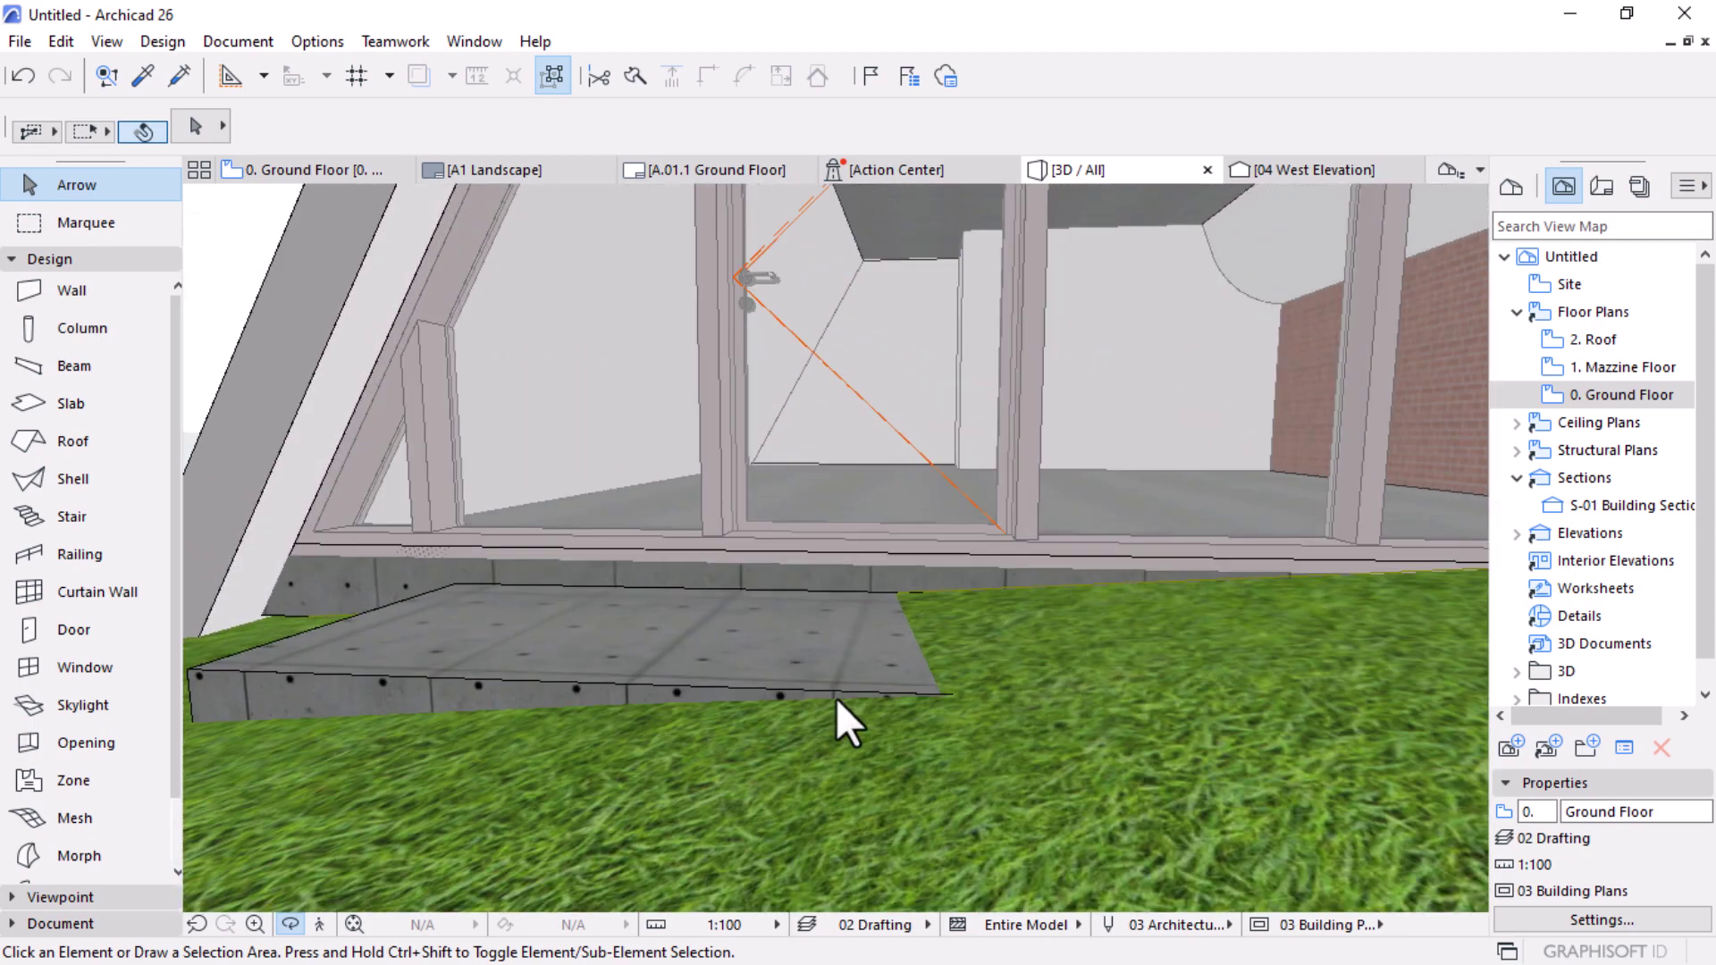
click(810, 666)
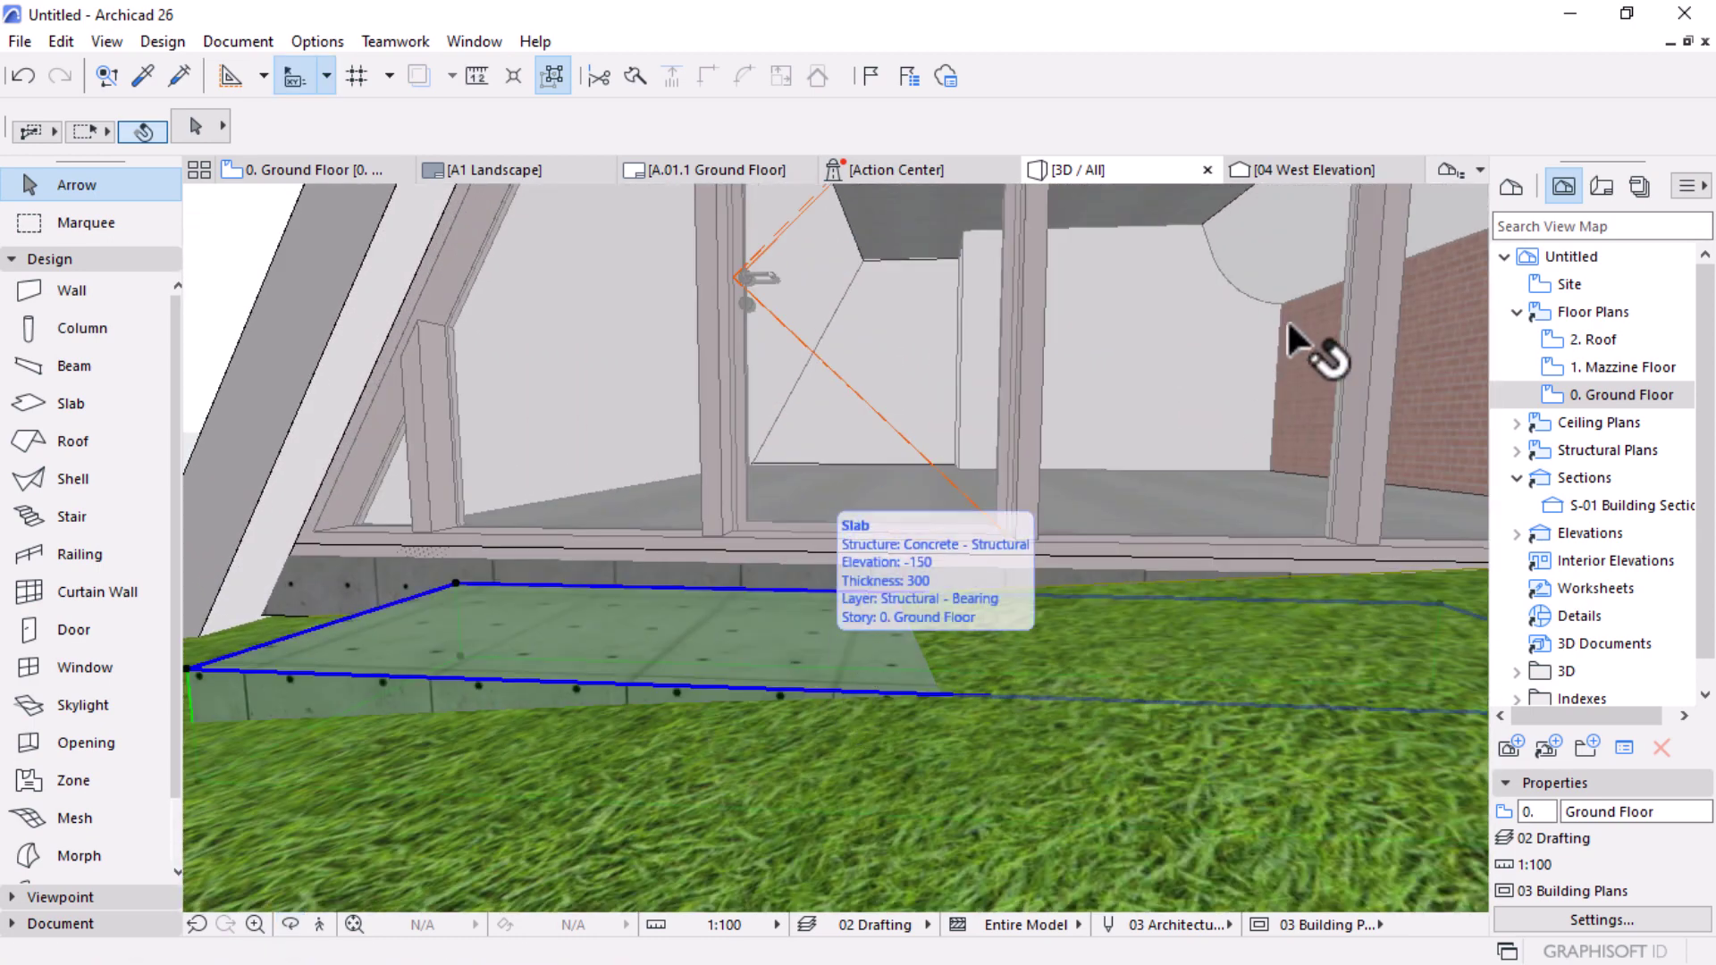
mouse_move(1618, 143)
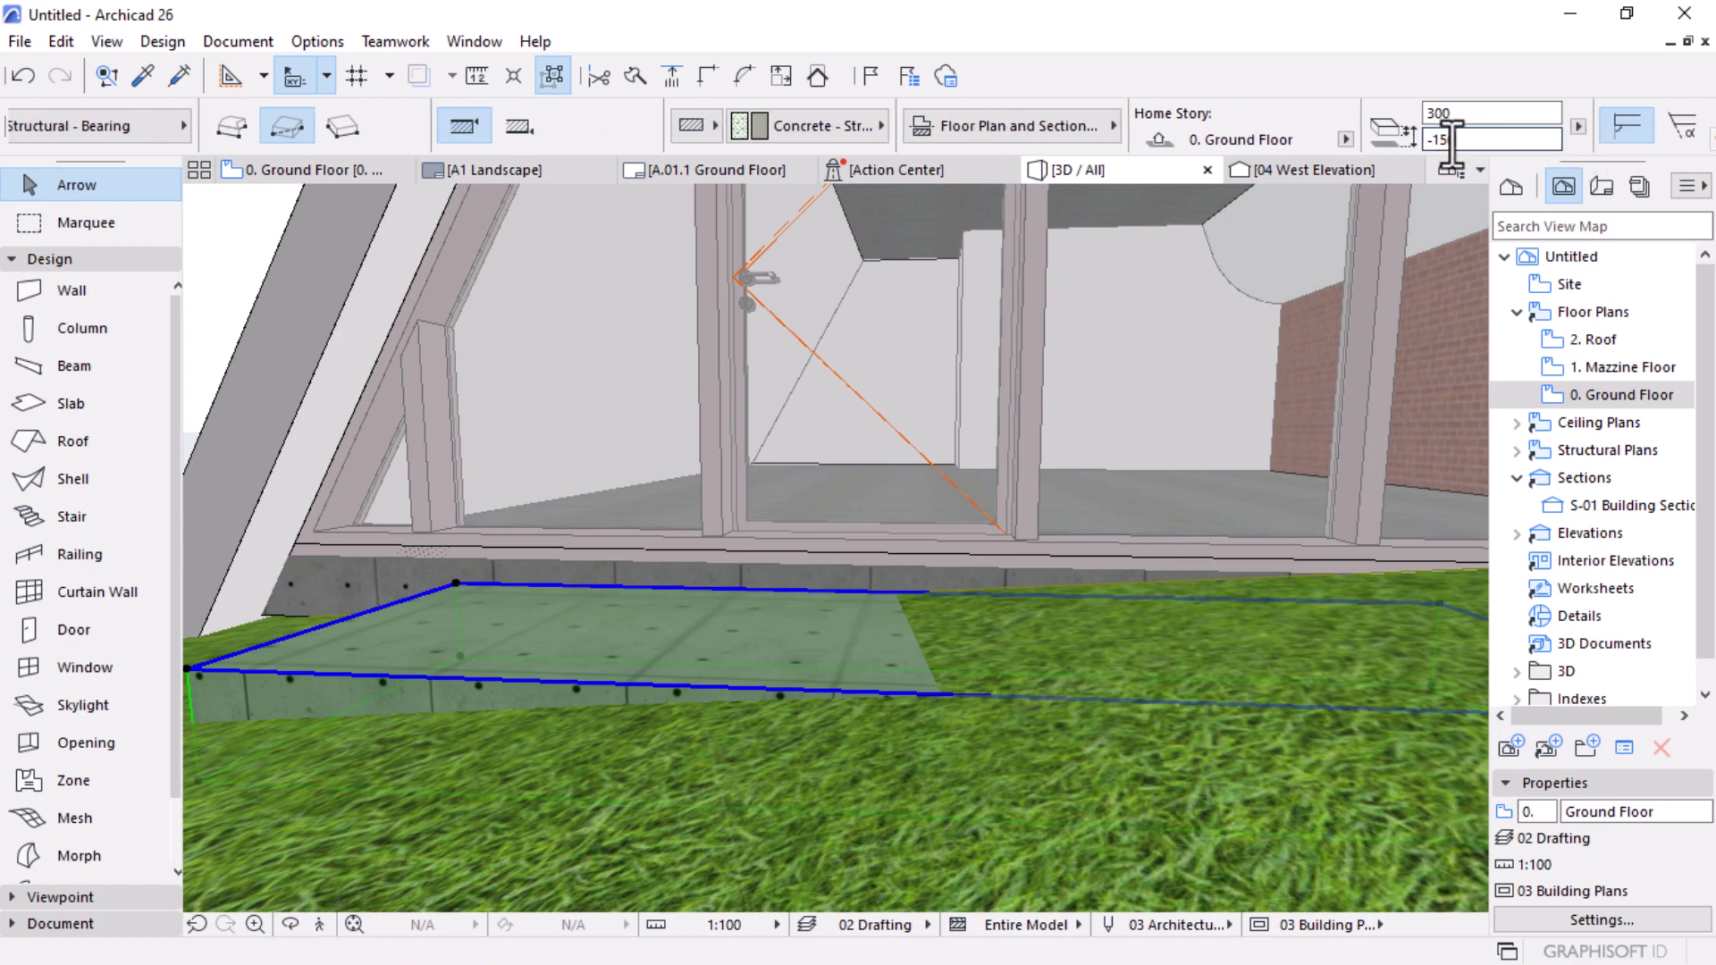
key(Return)
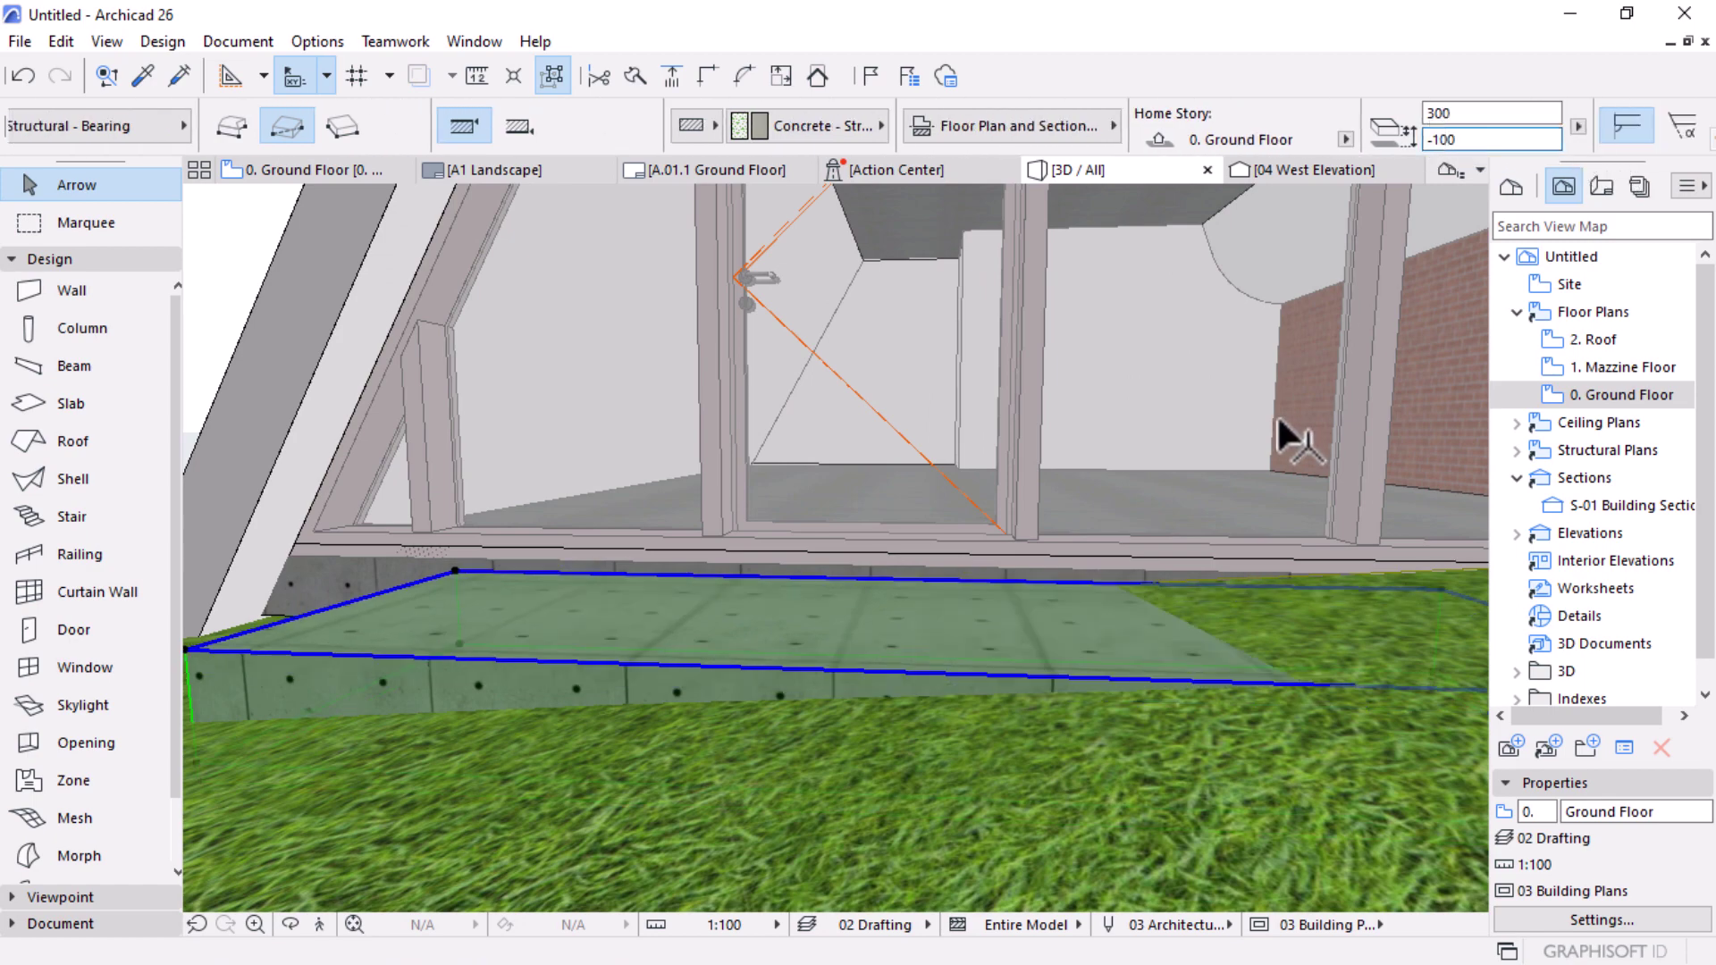
Step: Select the ground floor slab beneath the gable curtain wall and open Solid Element Operations
scroll(1336, 450, down, 5)
shift+middle_drag(1336, 450, 1068, 688)
scroll(816, 693, up, 3)
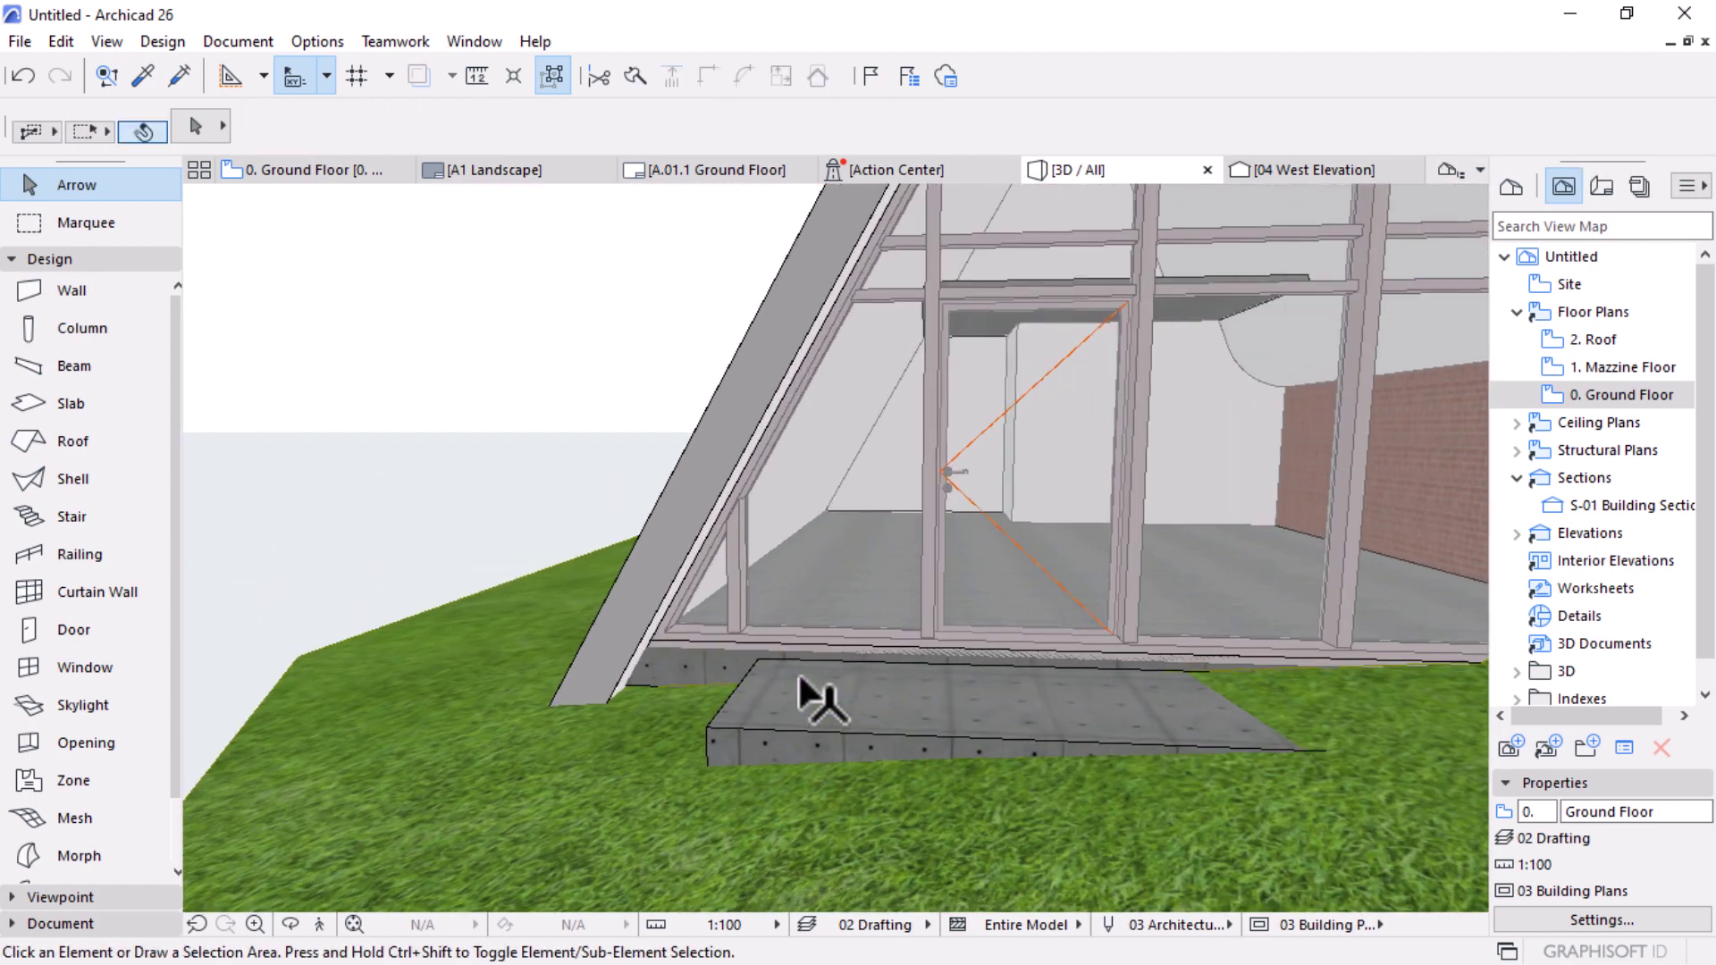
click(724, 644)
scroll(722, 640, up, 3)
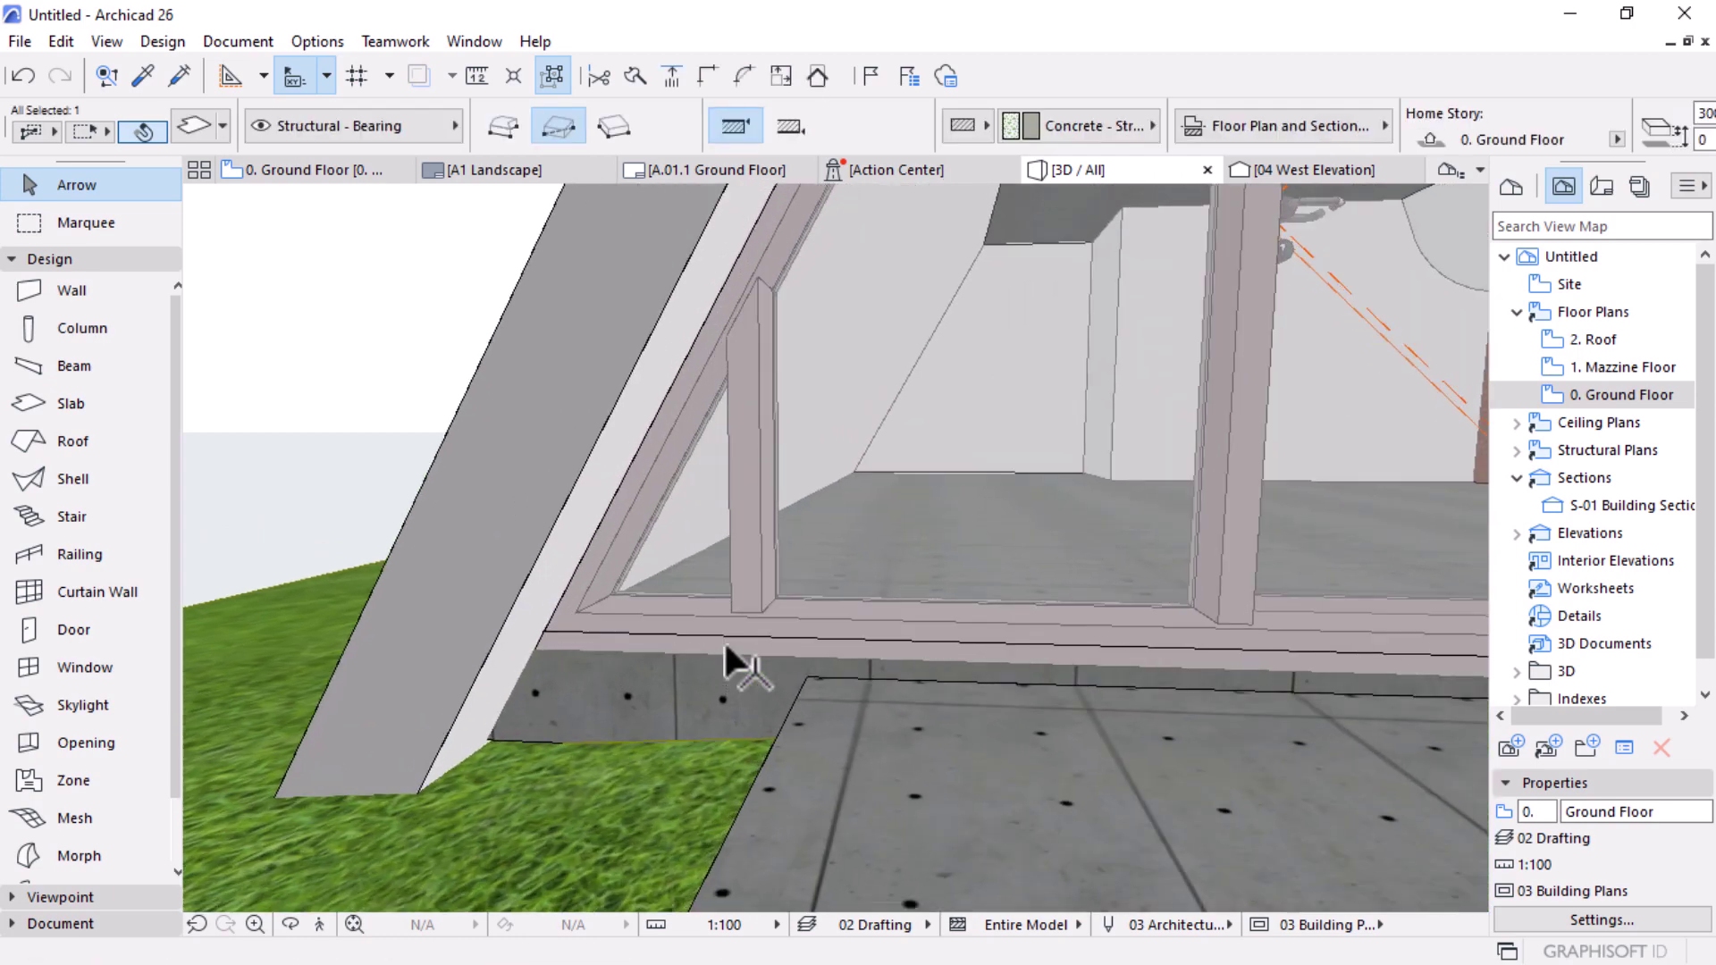
scroll(679, 674, up, 2)
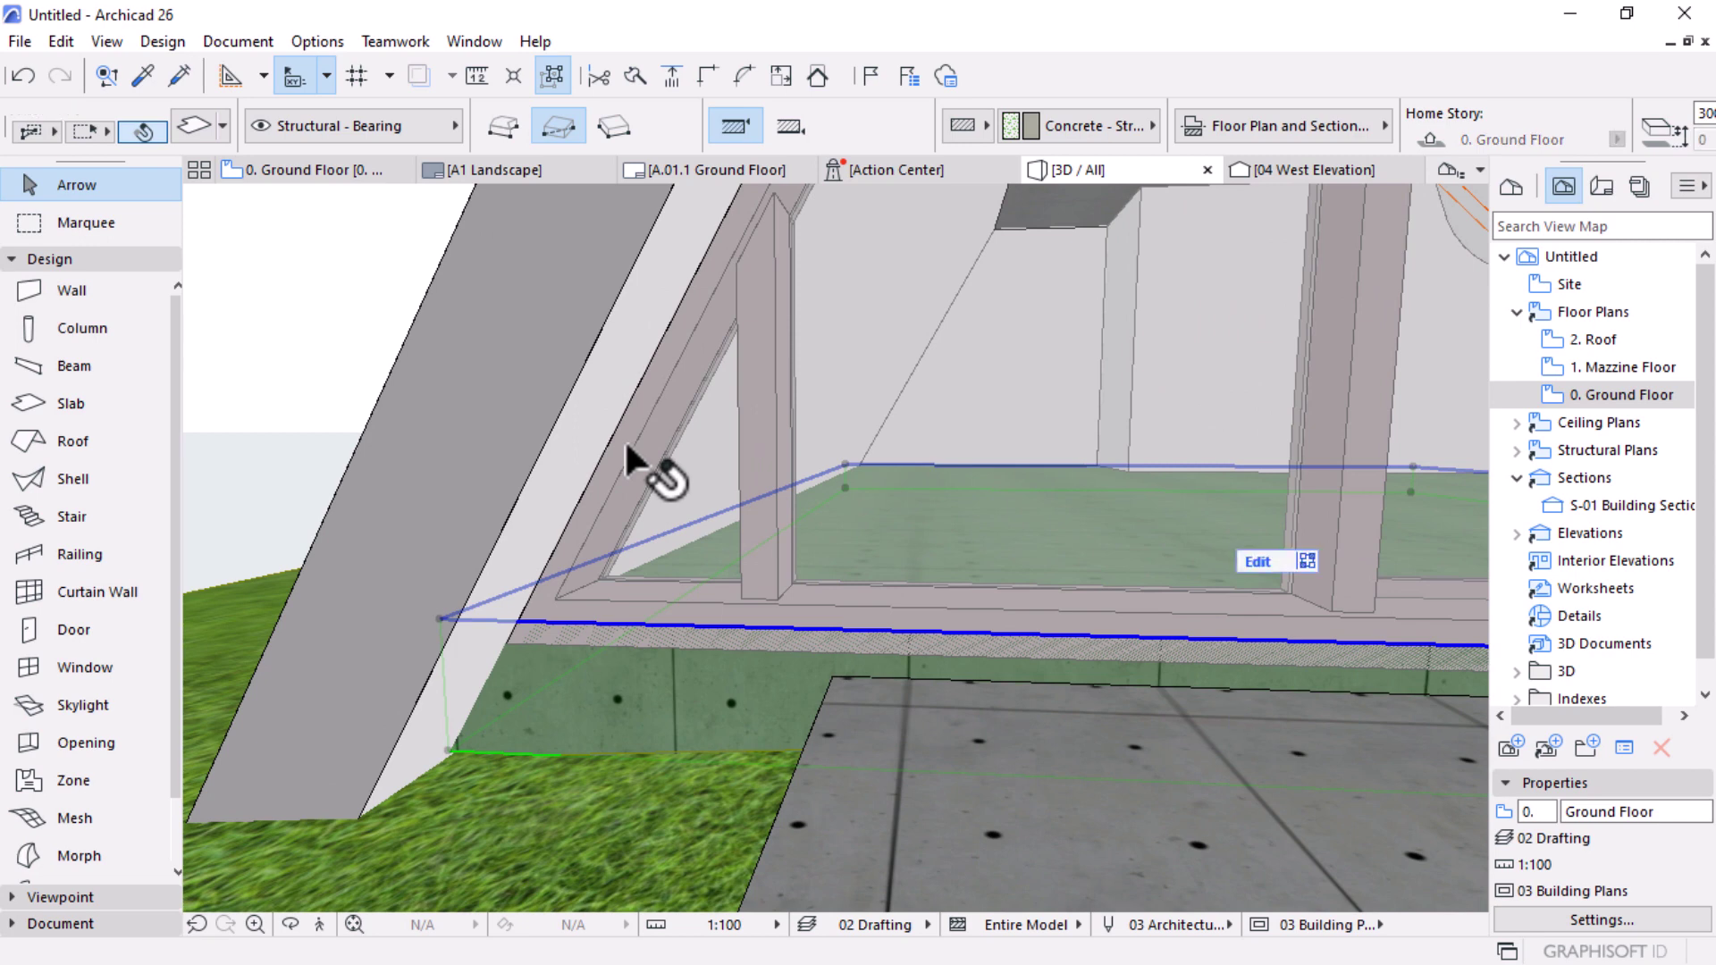
key(Escape)
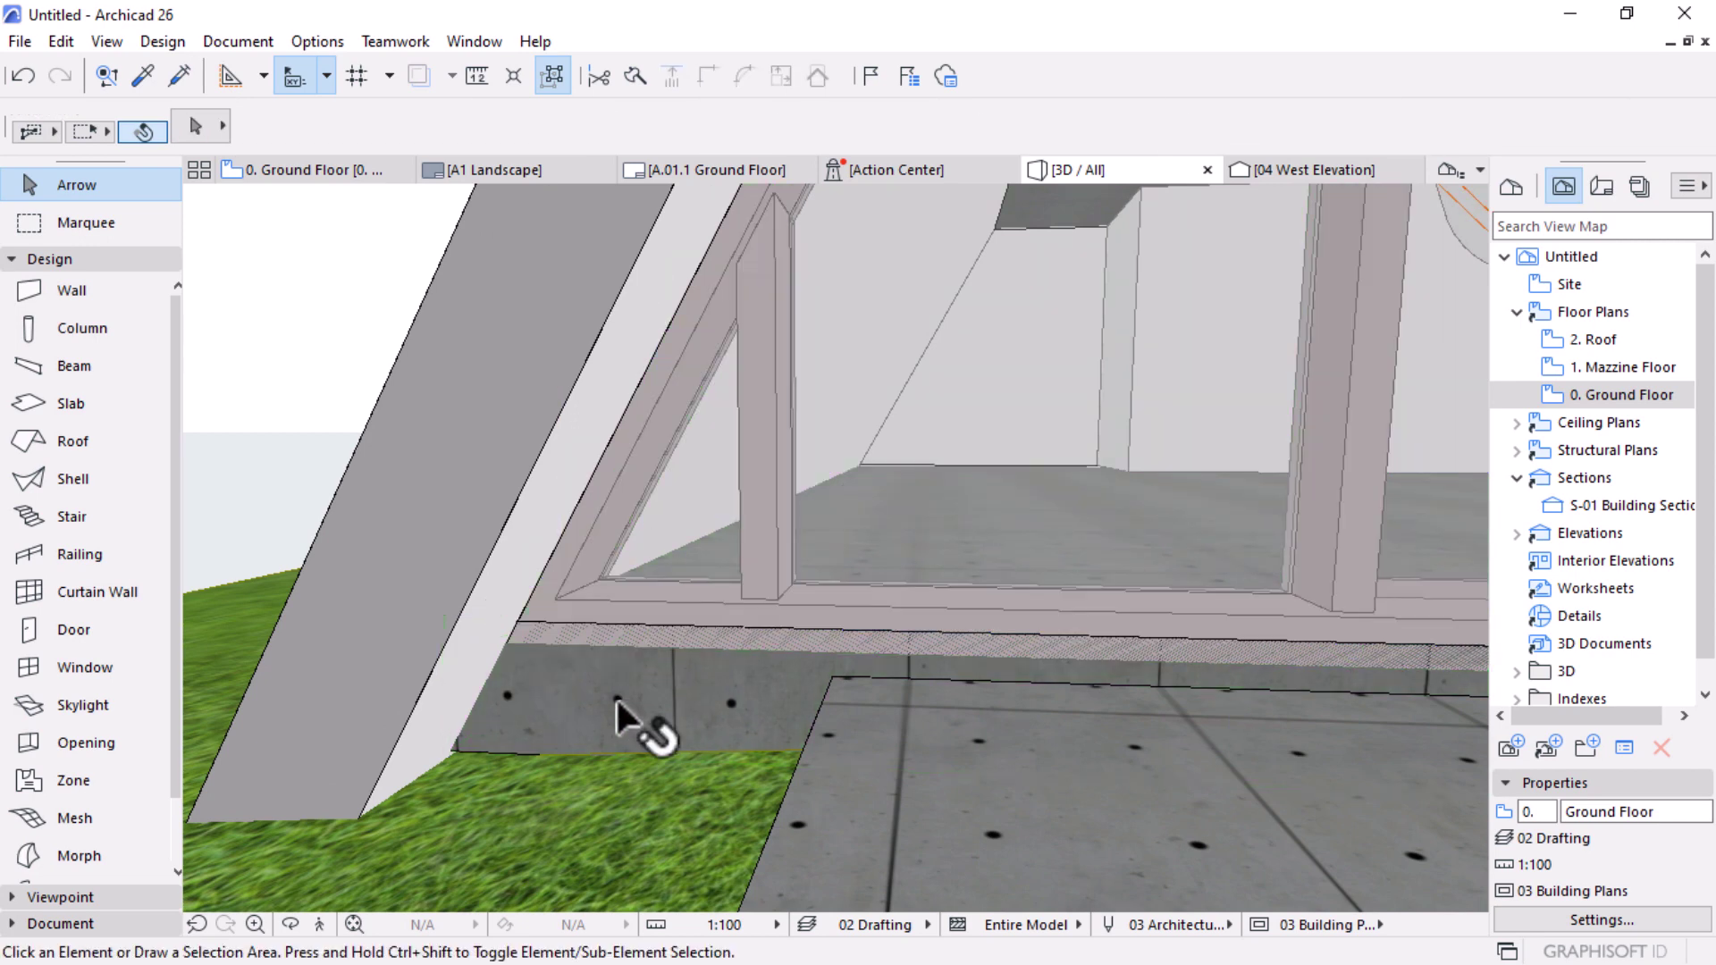
click(575, 707)
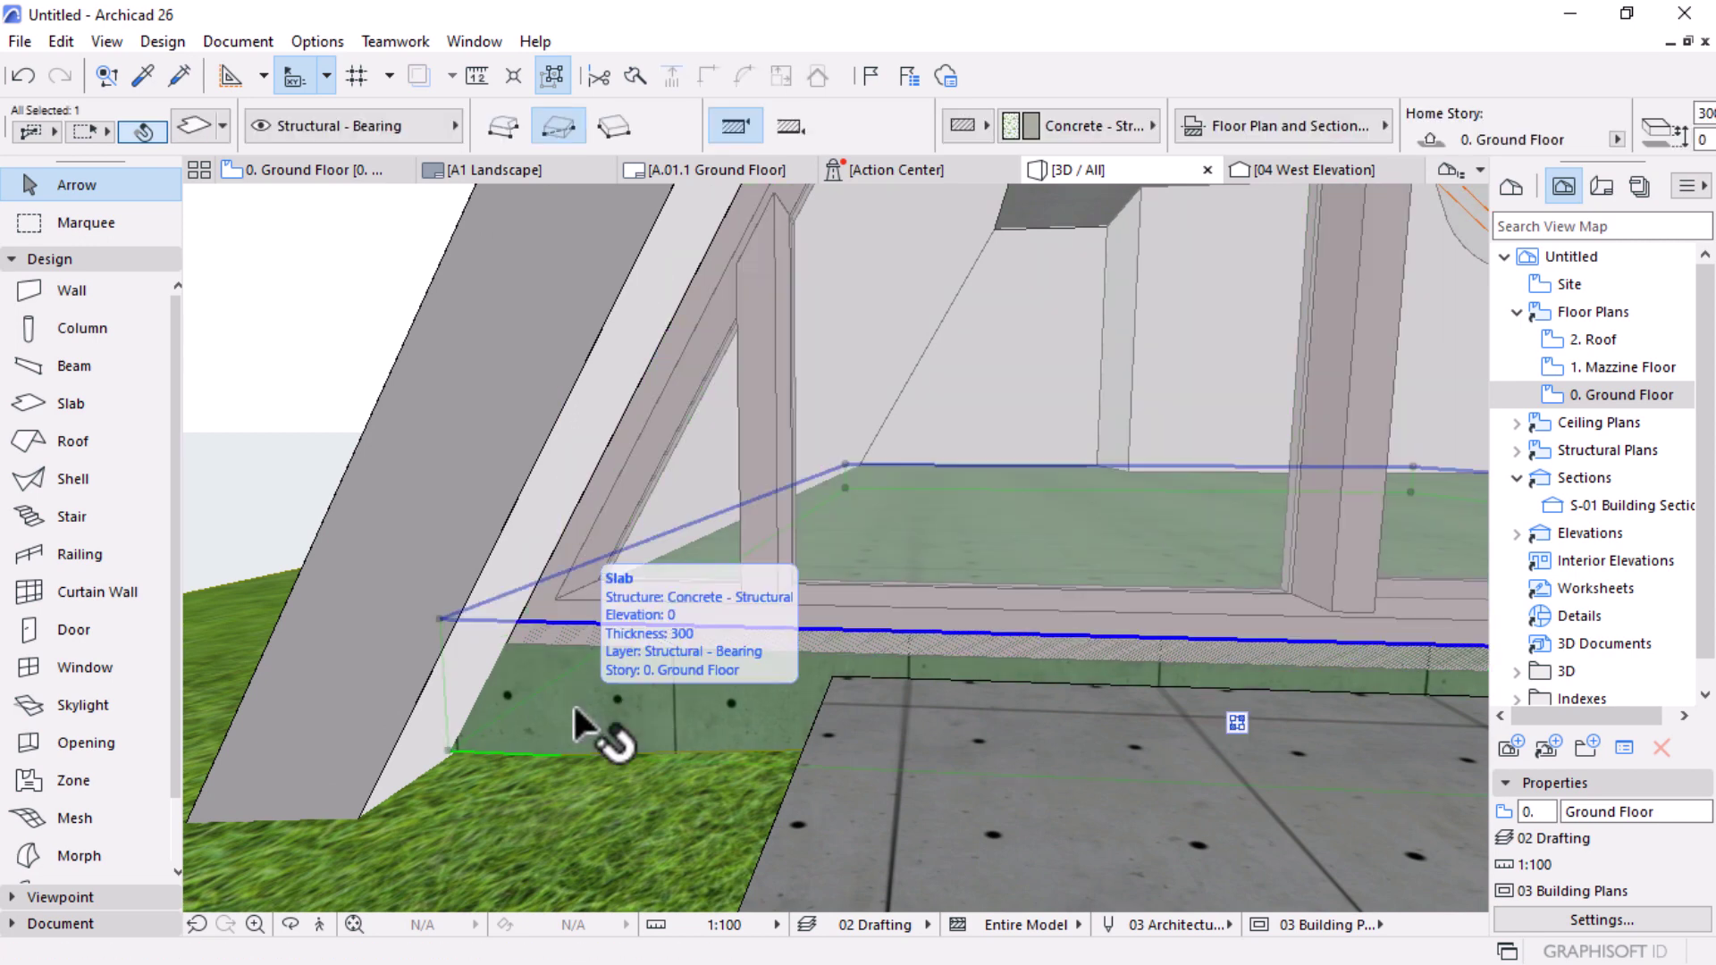
right_click(577, 711)
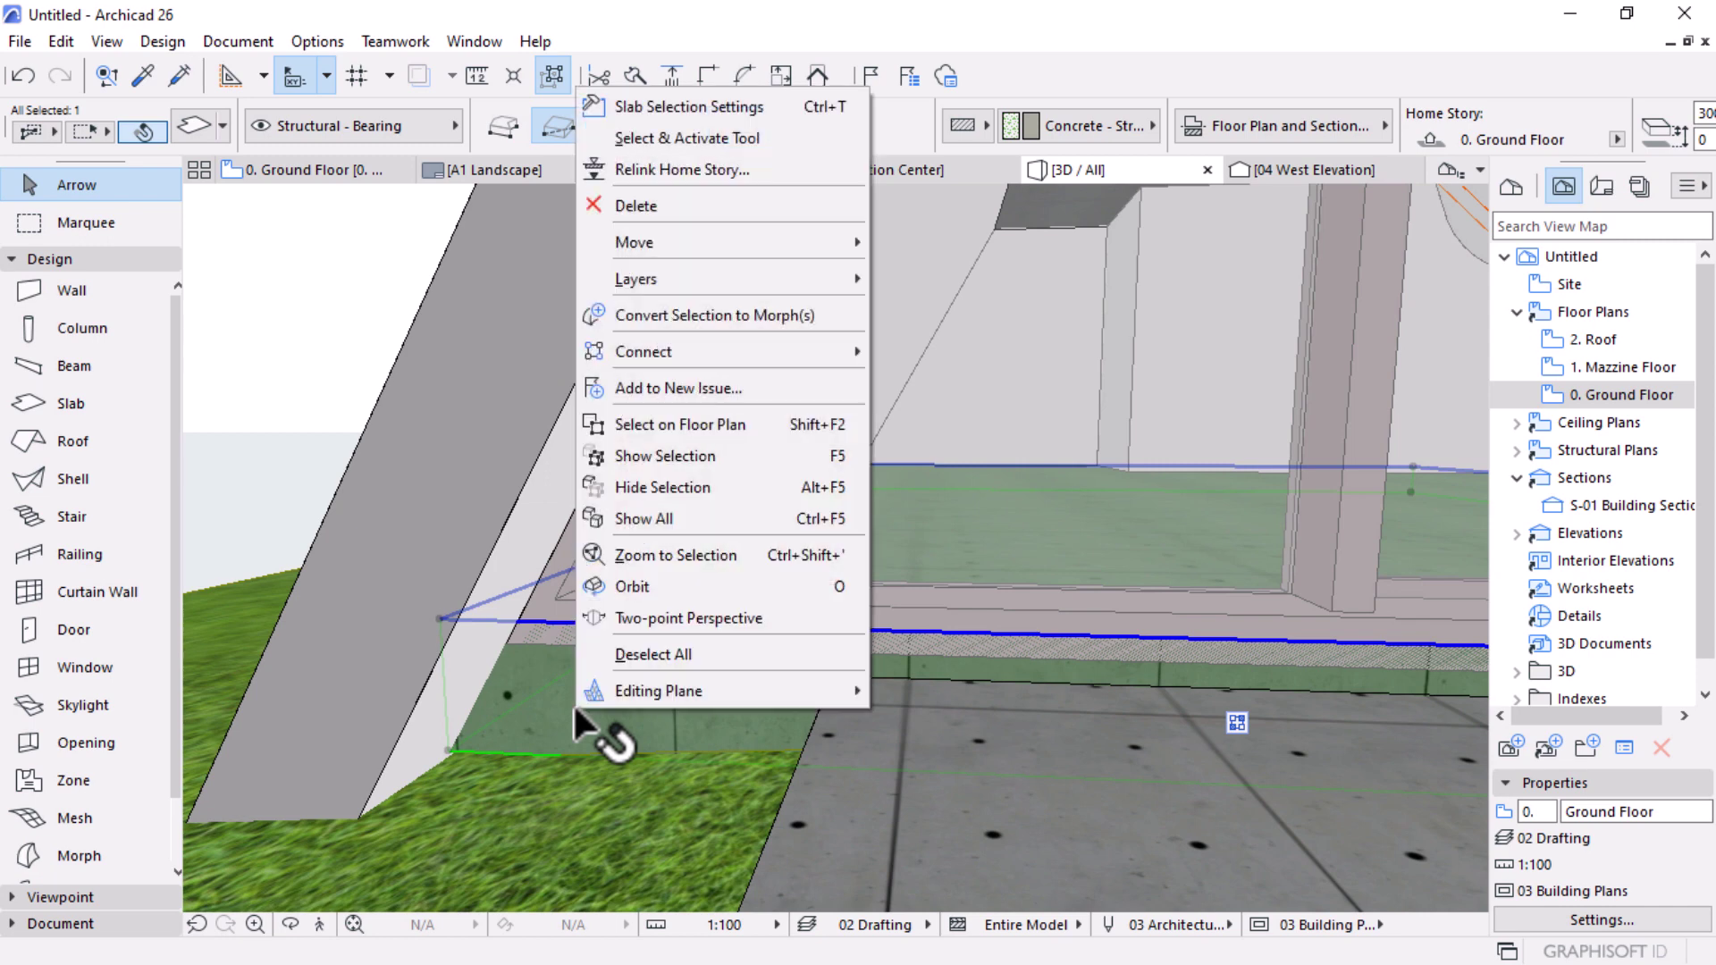
mouse_move(784, 351)
click(966, 416)
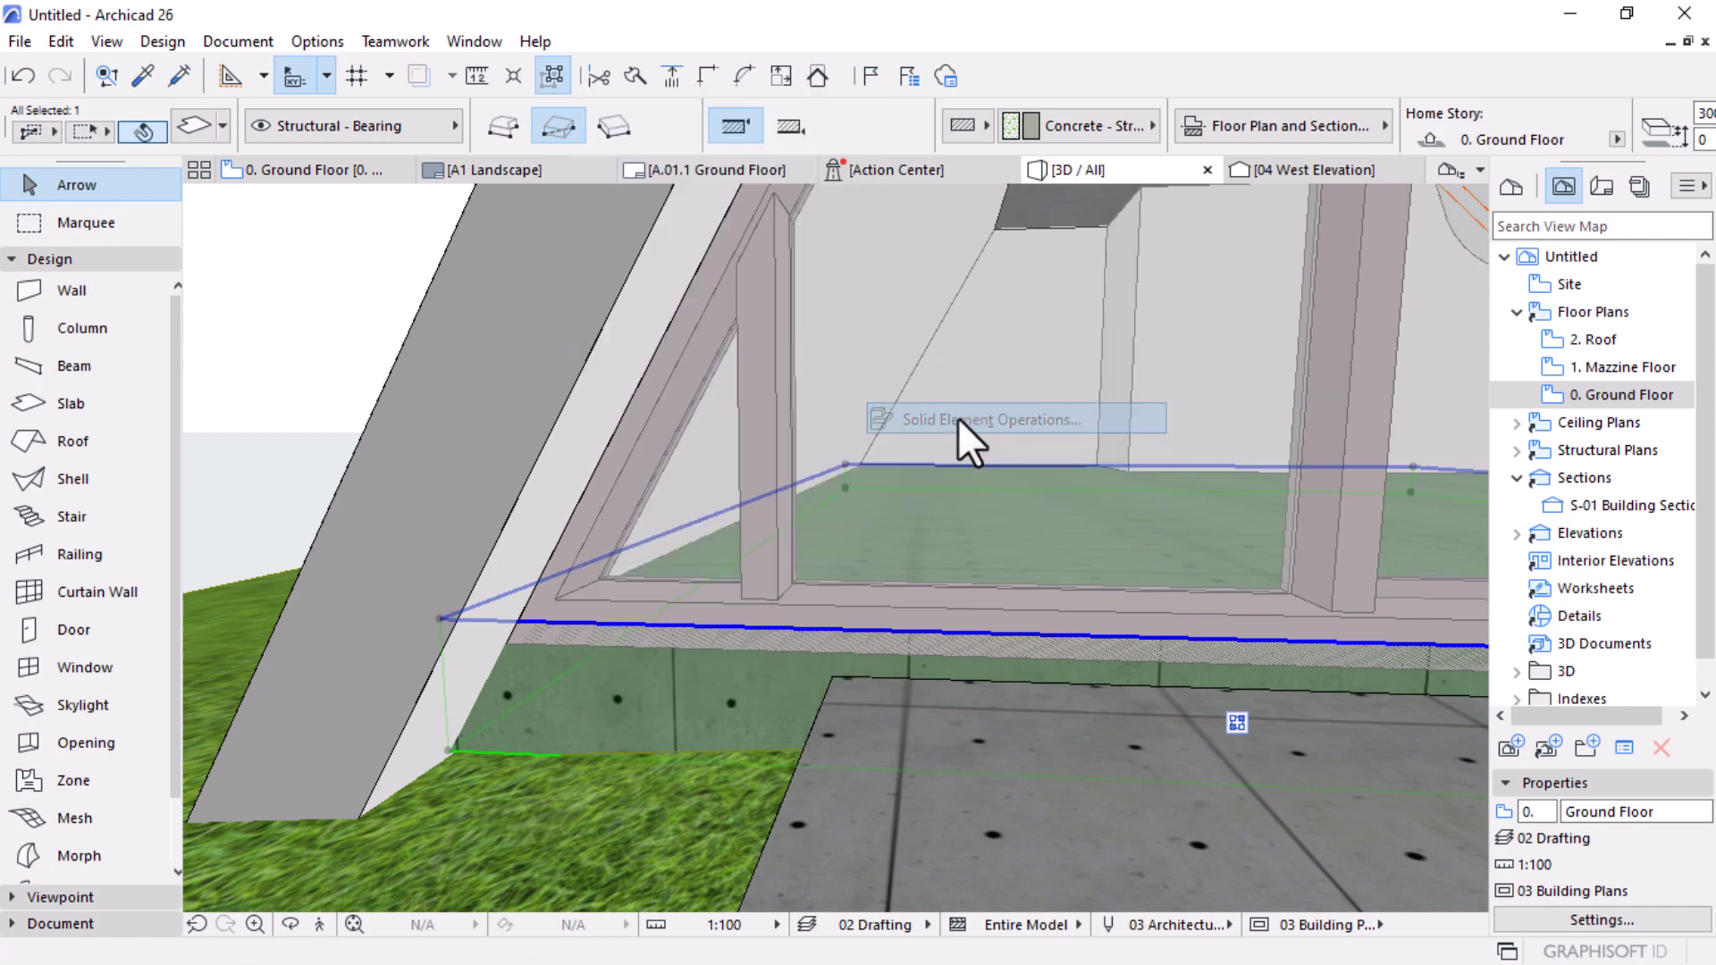
Step: Subtract the gable curtain wall as operator from the ground floor slab as target, and close Solid Element Operations
click(678, 368)
click(1204, 363)
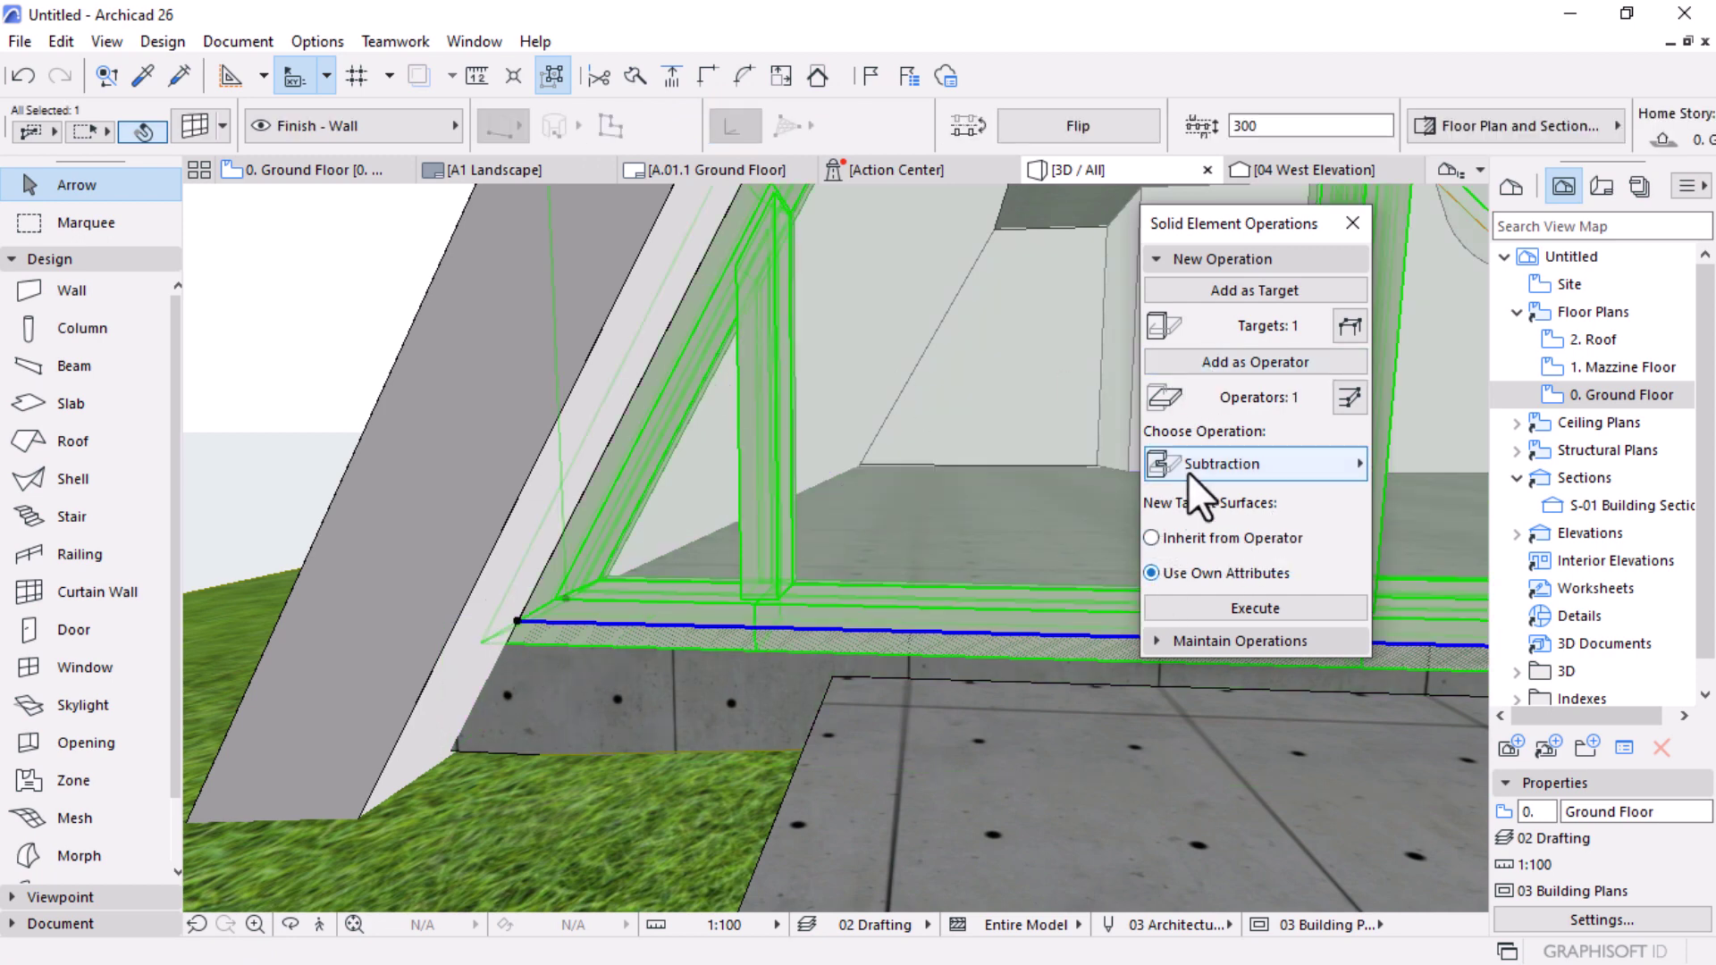
click(1257, 613)
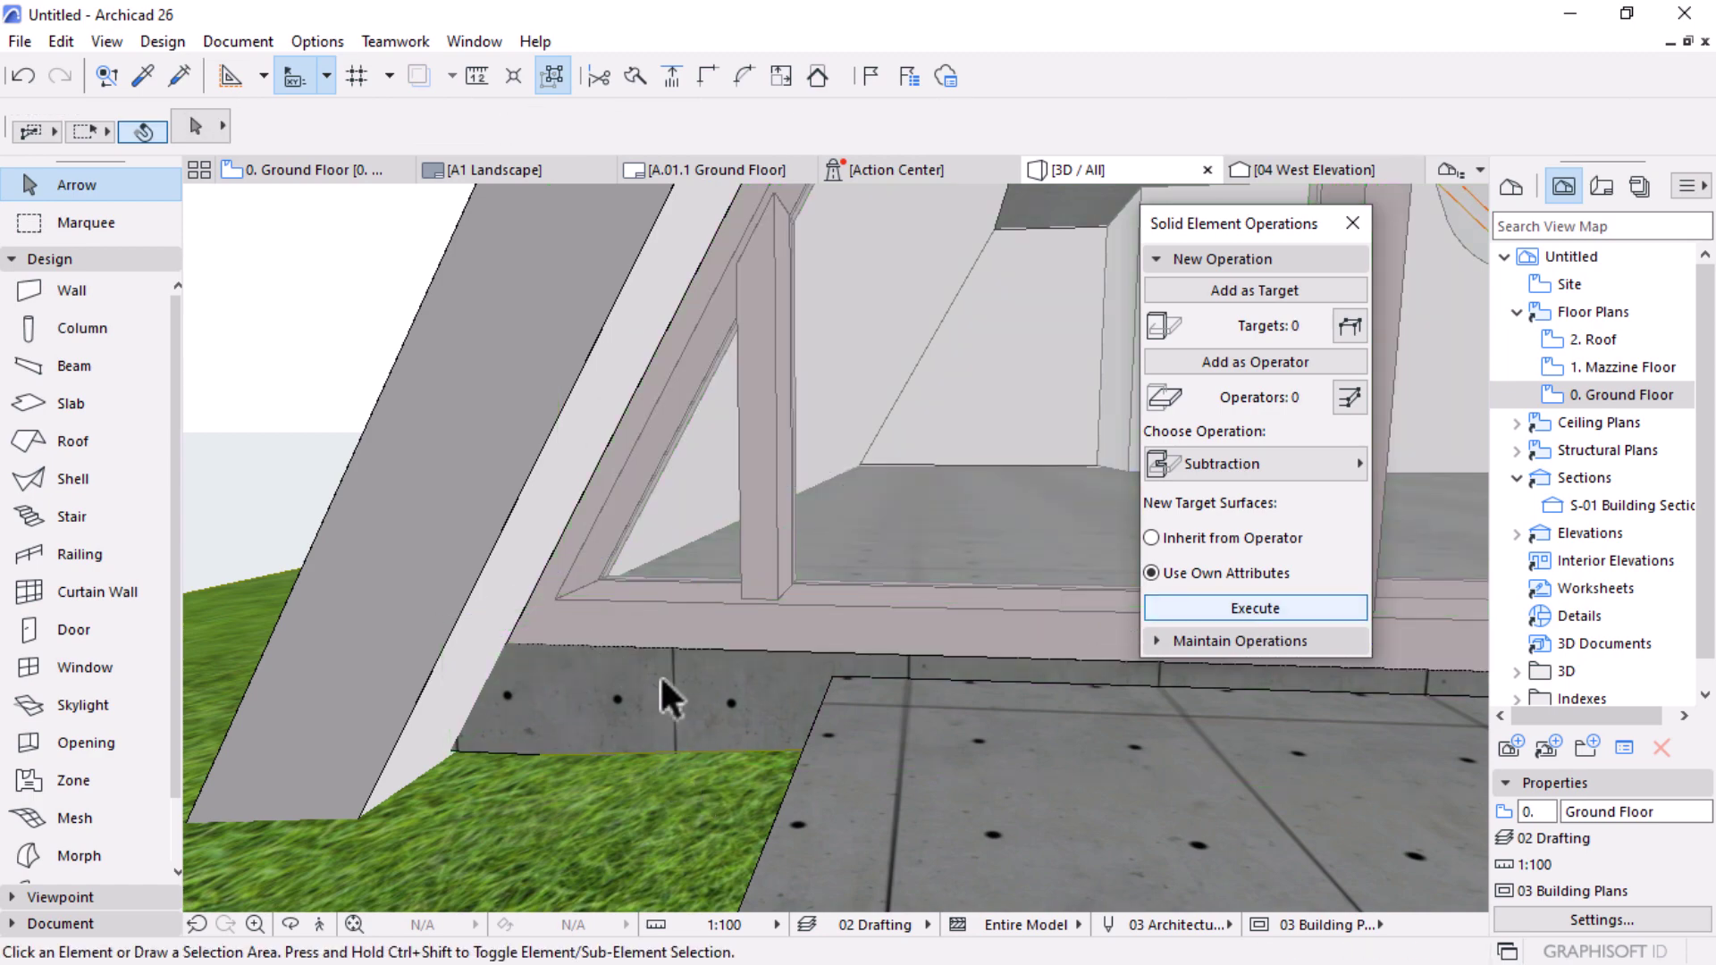
scroll(494, 719, down, 6)
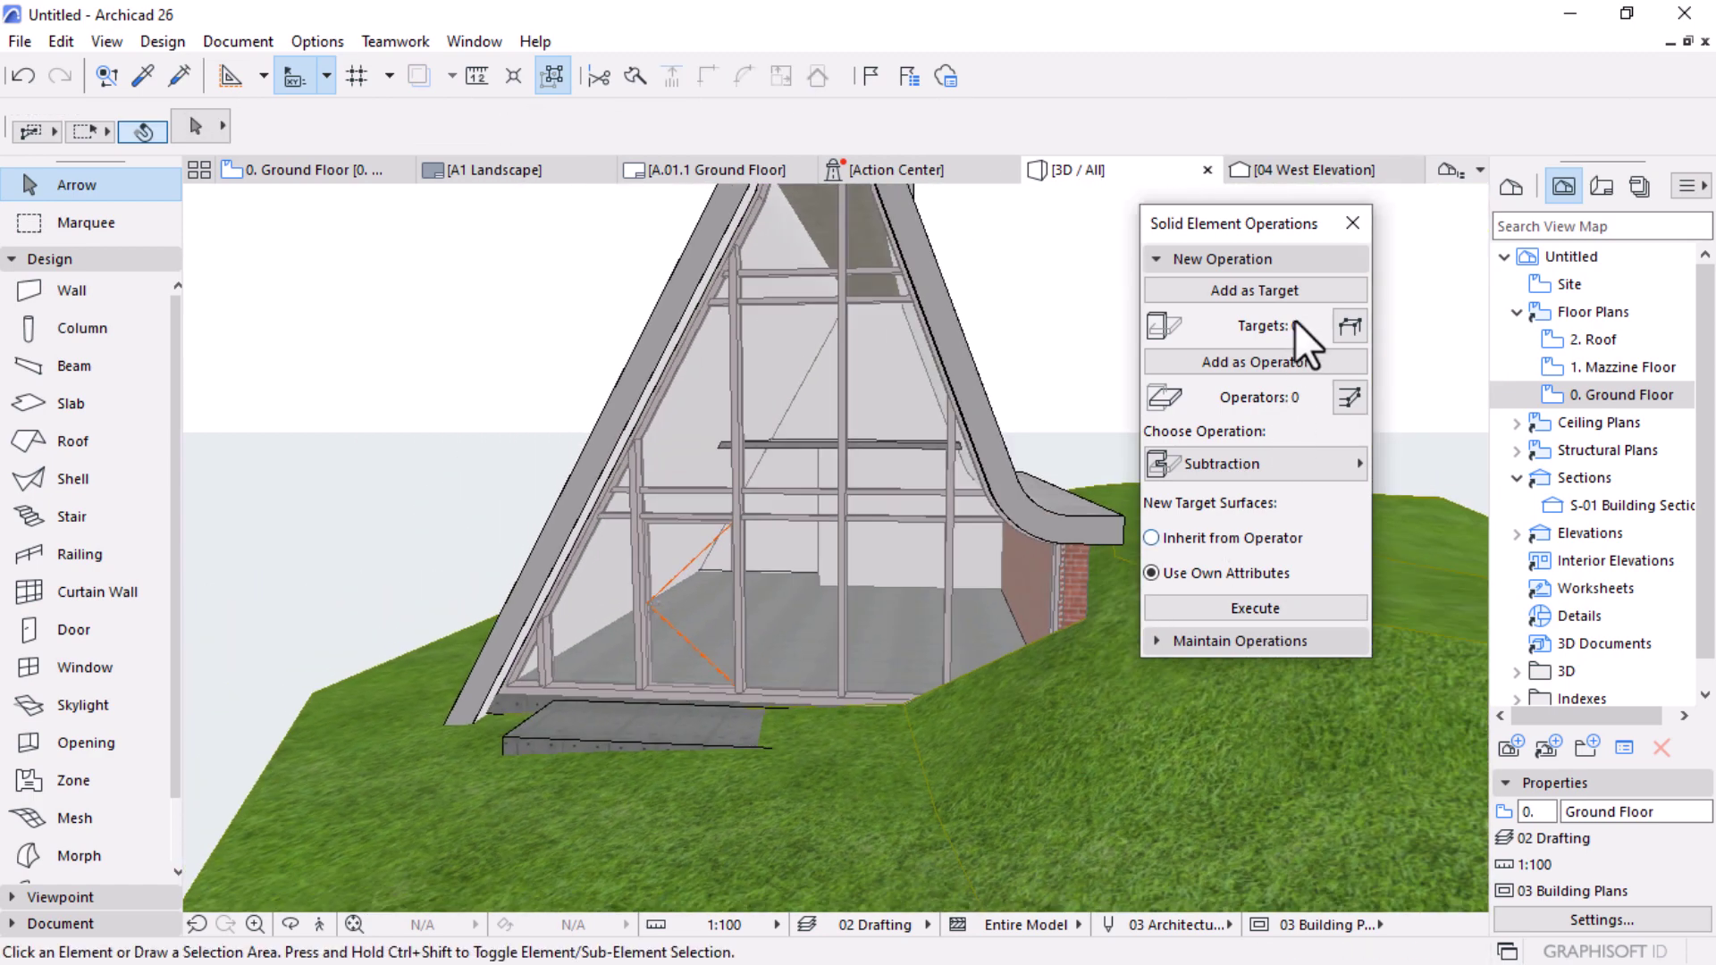
click(1353, 224)
Step: Hide the gable curtain wall's layer, Finish - Wall, in the 3D view
shift+middle_drag(764, 683, 869, 496)
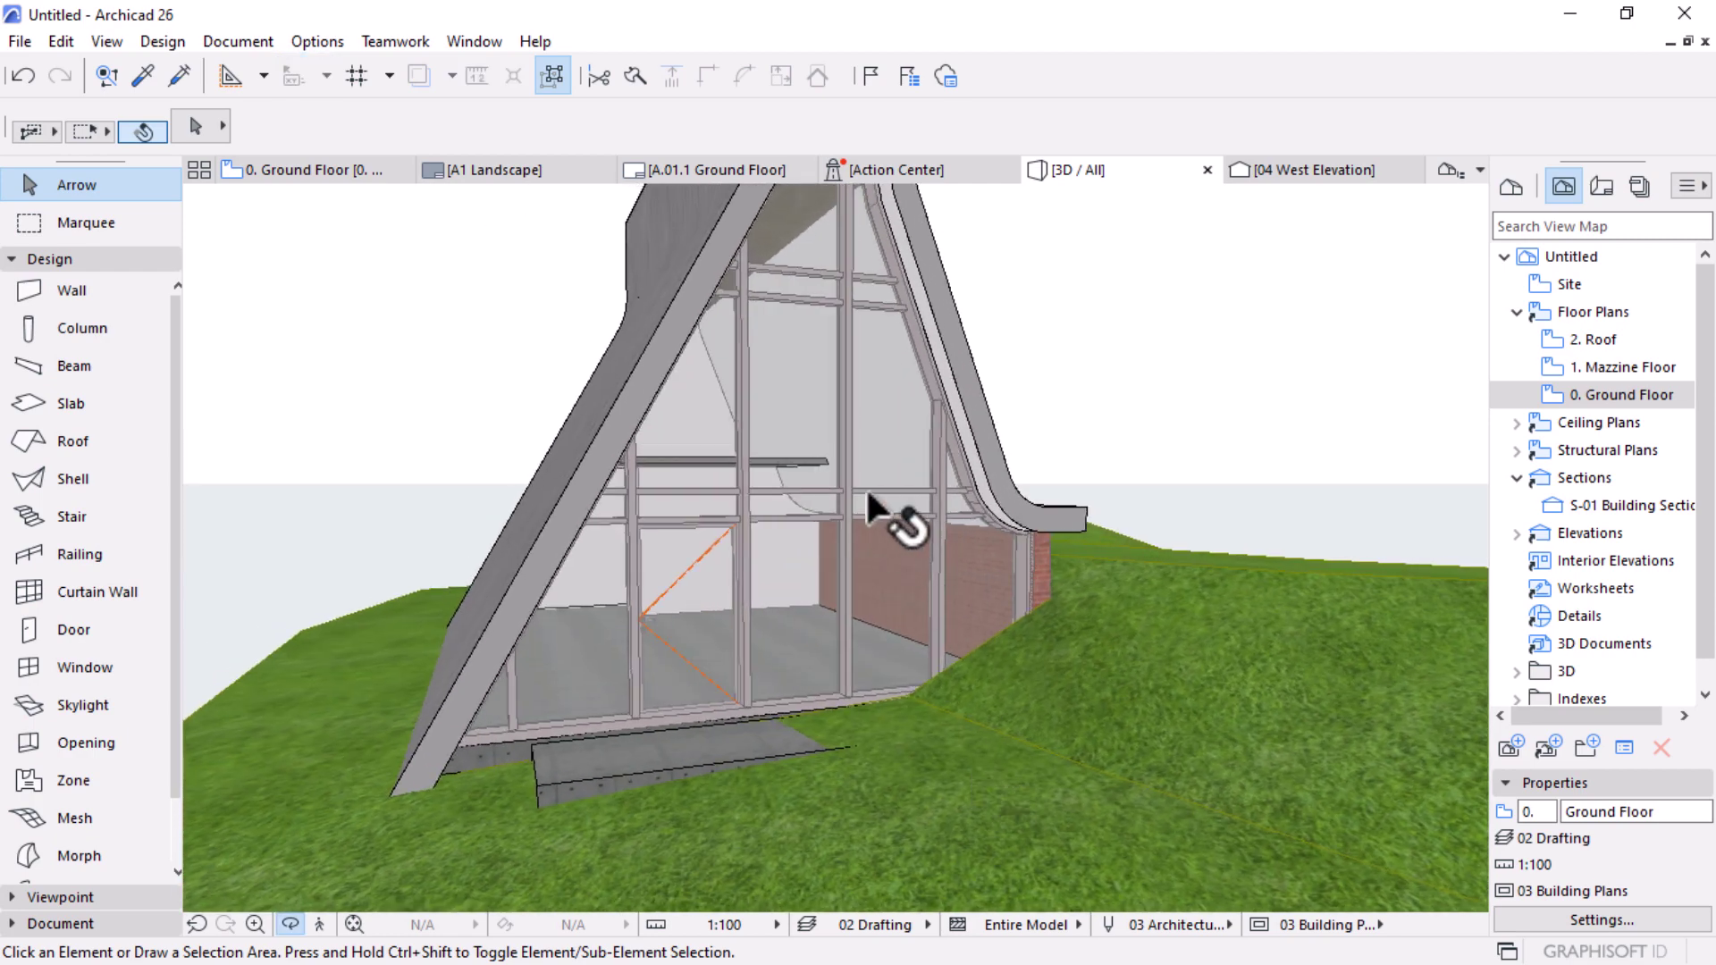
click(841, 565)
right_click(1164, 300)
mouse_move(1262, 493)
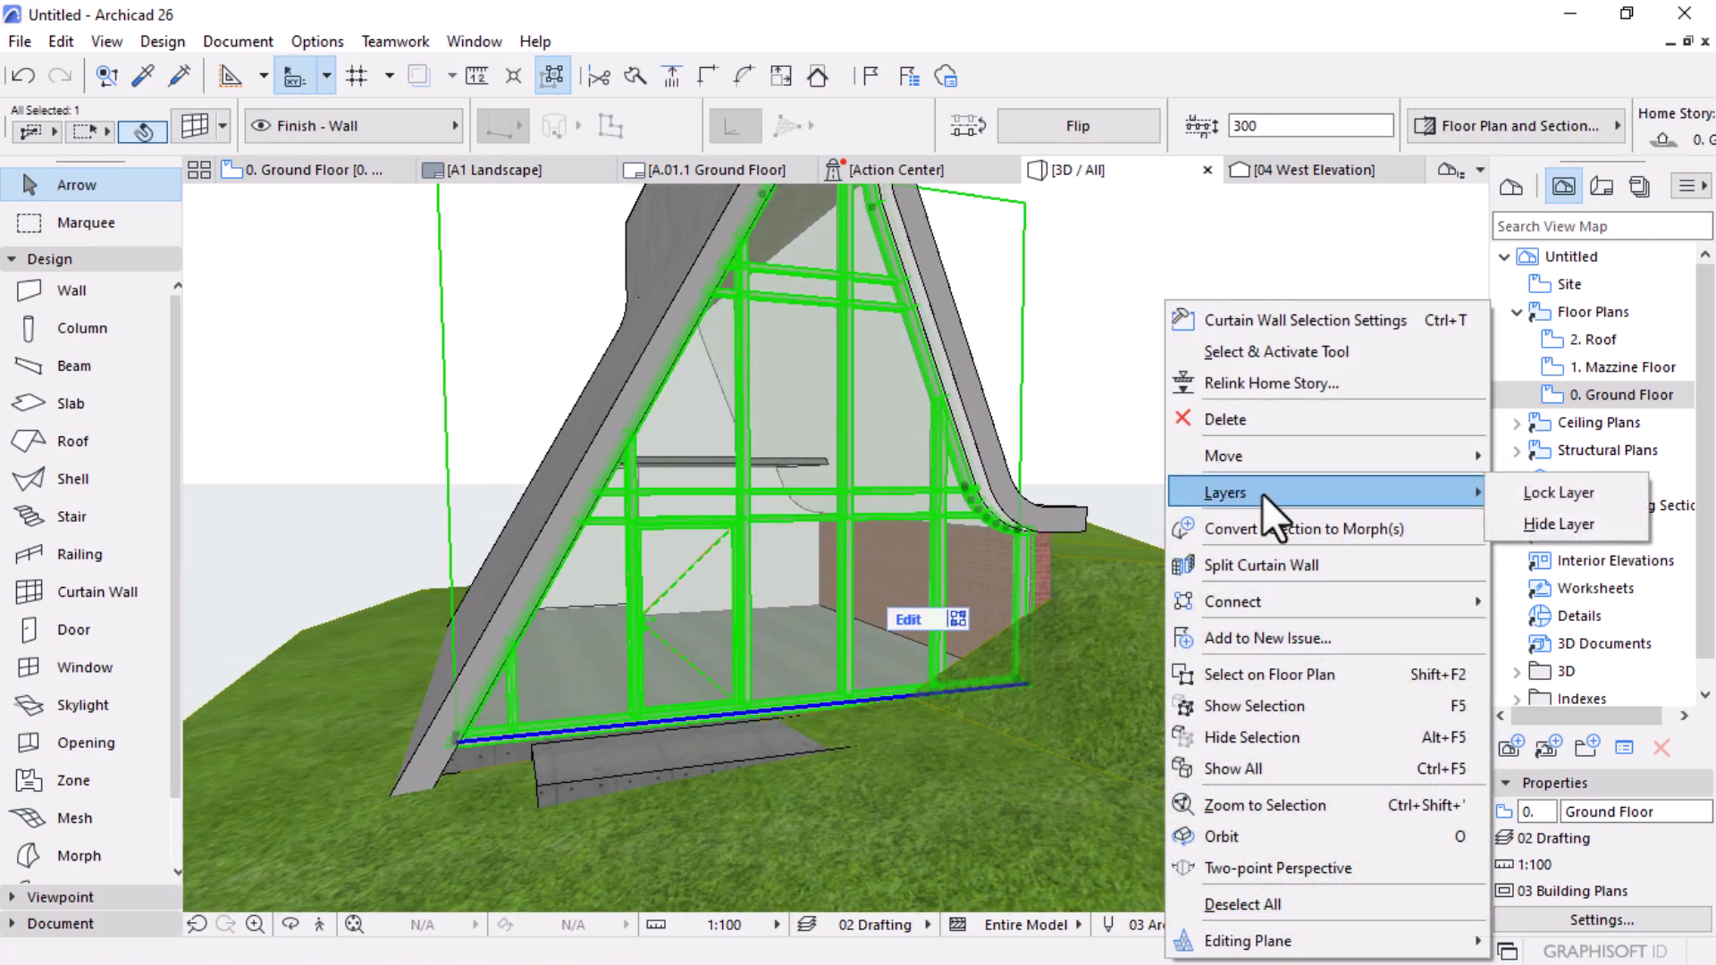
click(1587, 522)
shift+middle_drag(1043, 578, 225, 609)
scroll(483, 556, up, 10)
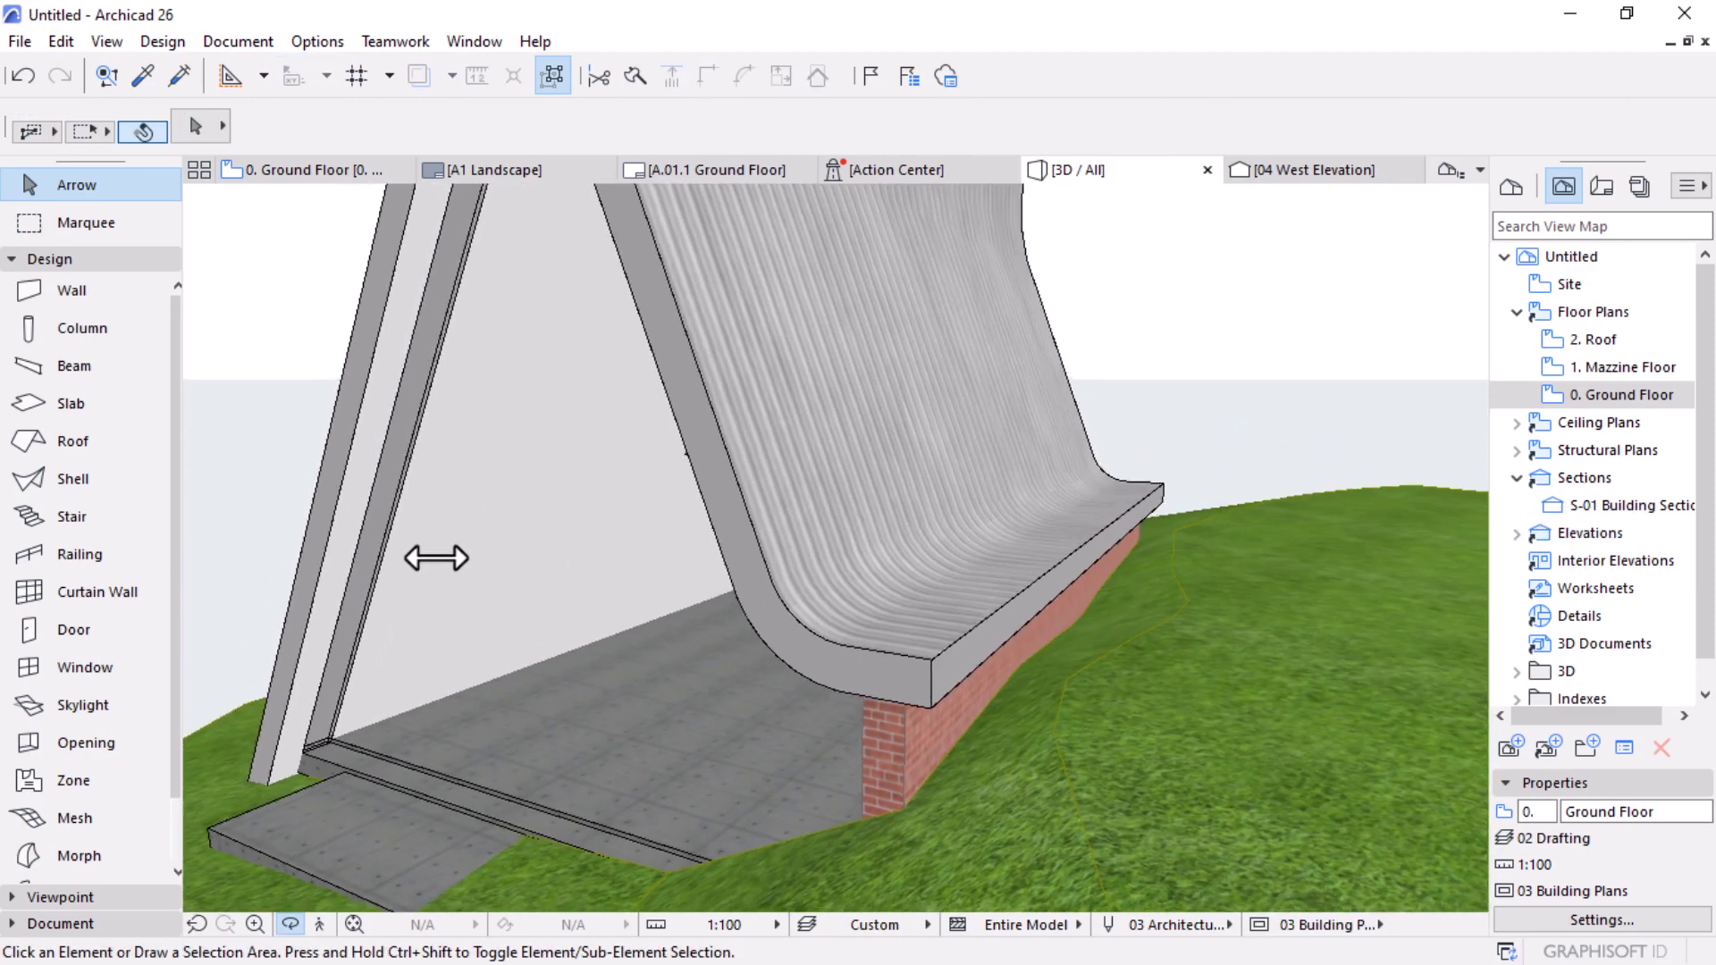
Step: Apply the 02 Drafting layer combination to show the gable curtain wall again in the 3D view
shift+middle_drag(436, 558, 1035, 682)
scroll(1031, 686, down, 5)
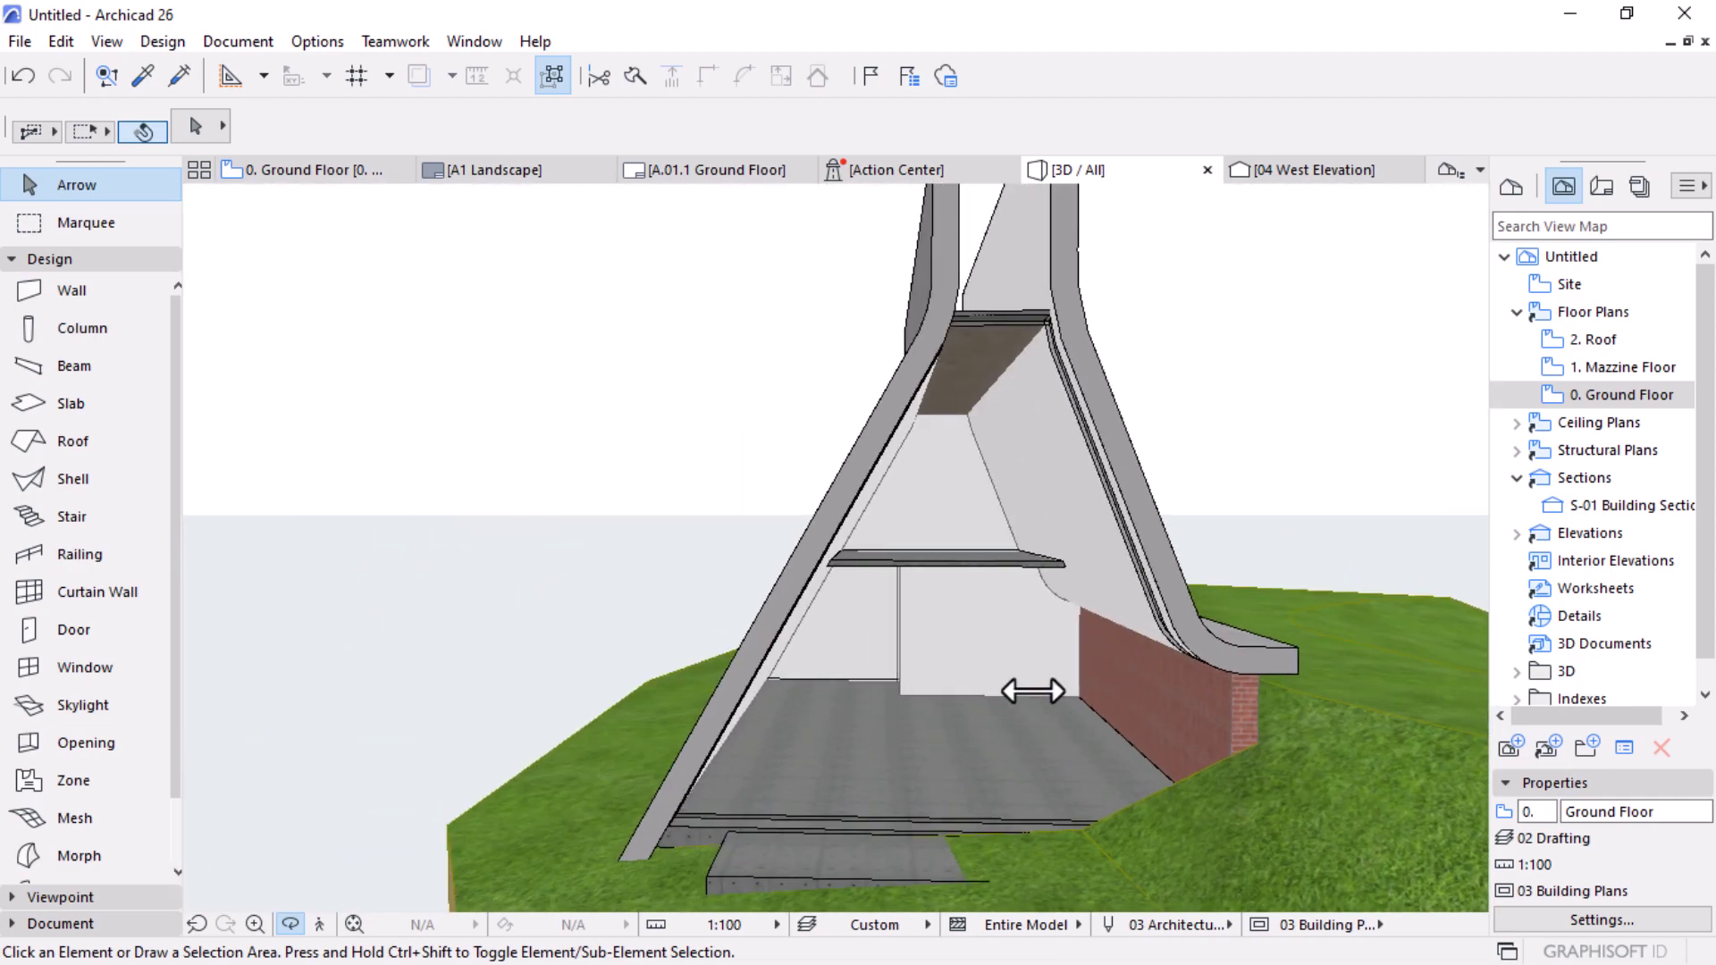
scroll(840, 614, up, 3)
shift+middle_drag(840, 613, 1061, 643)
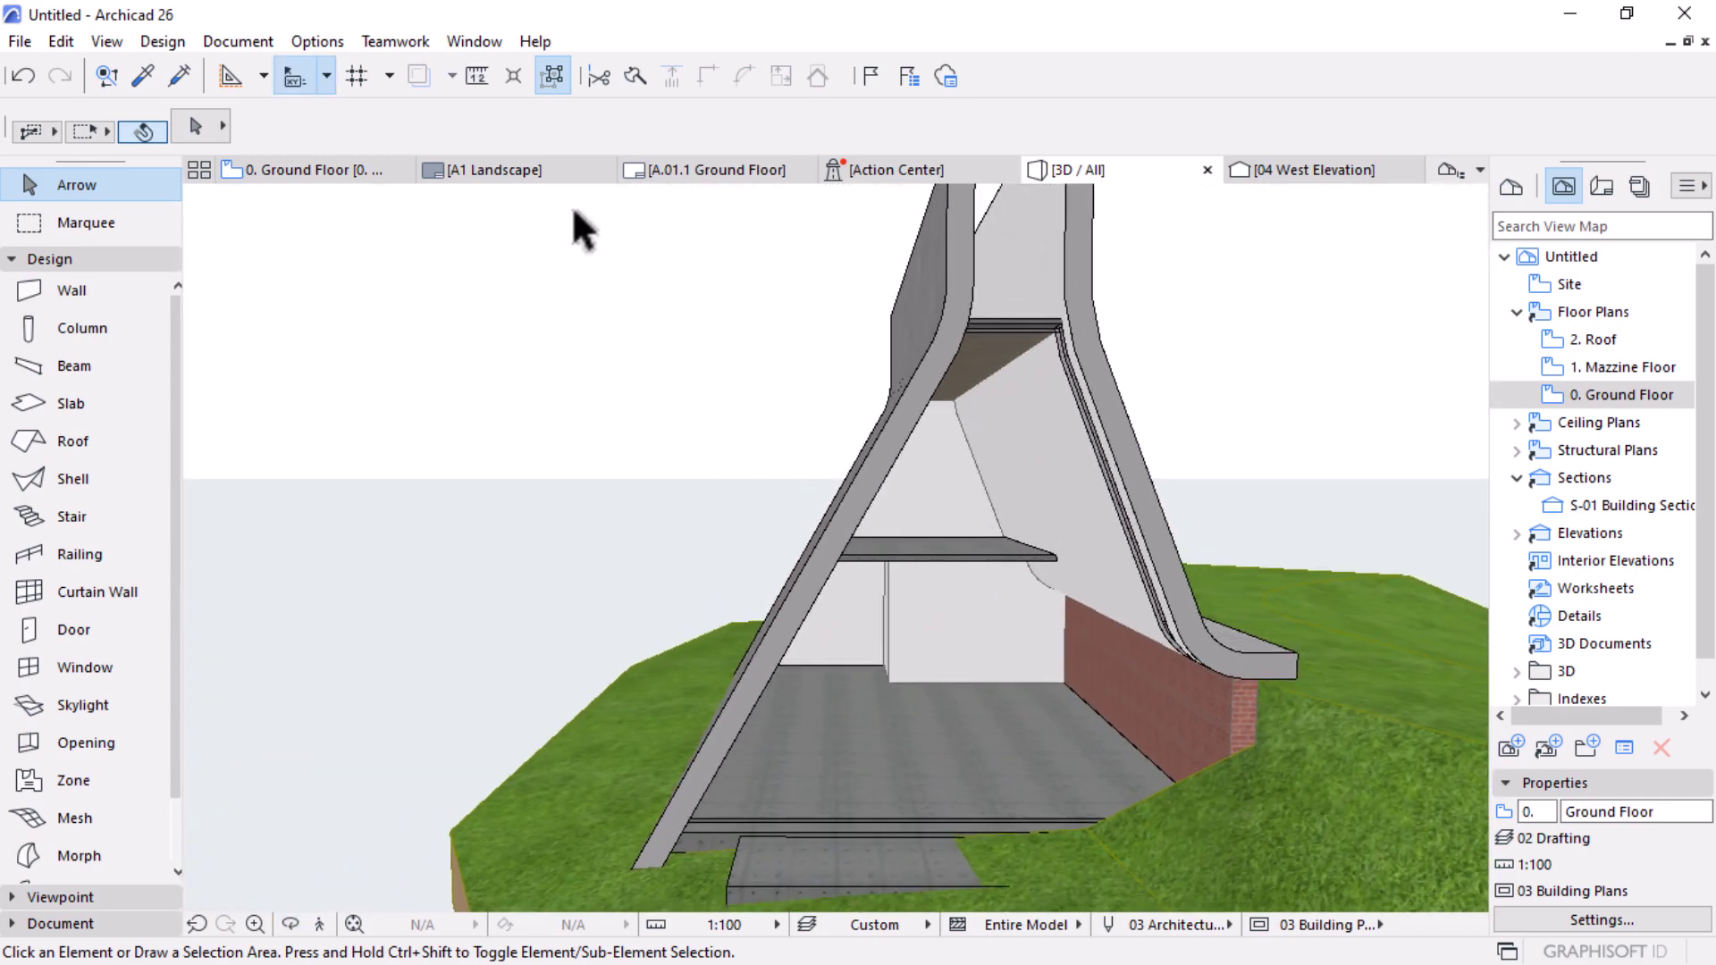
key(ctrl+l)
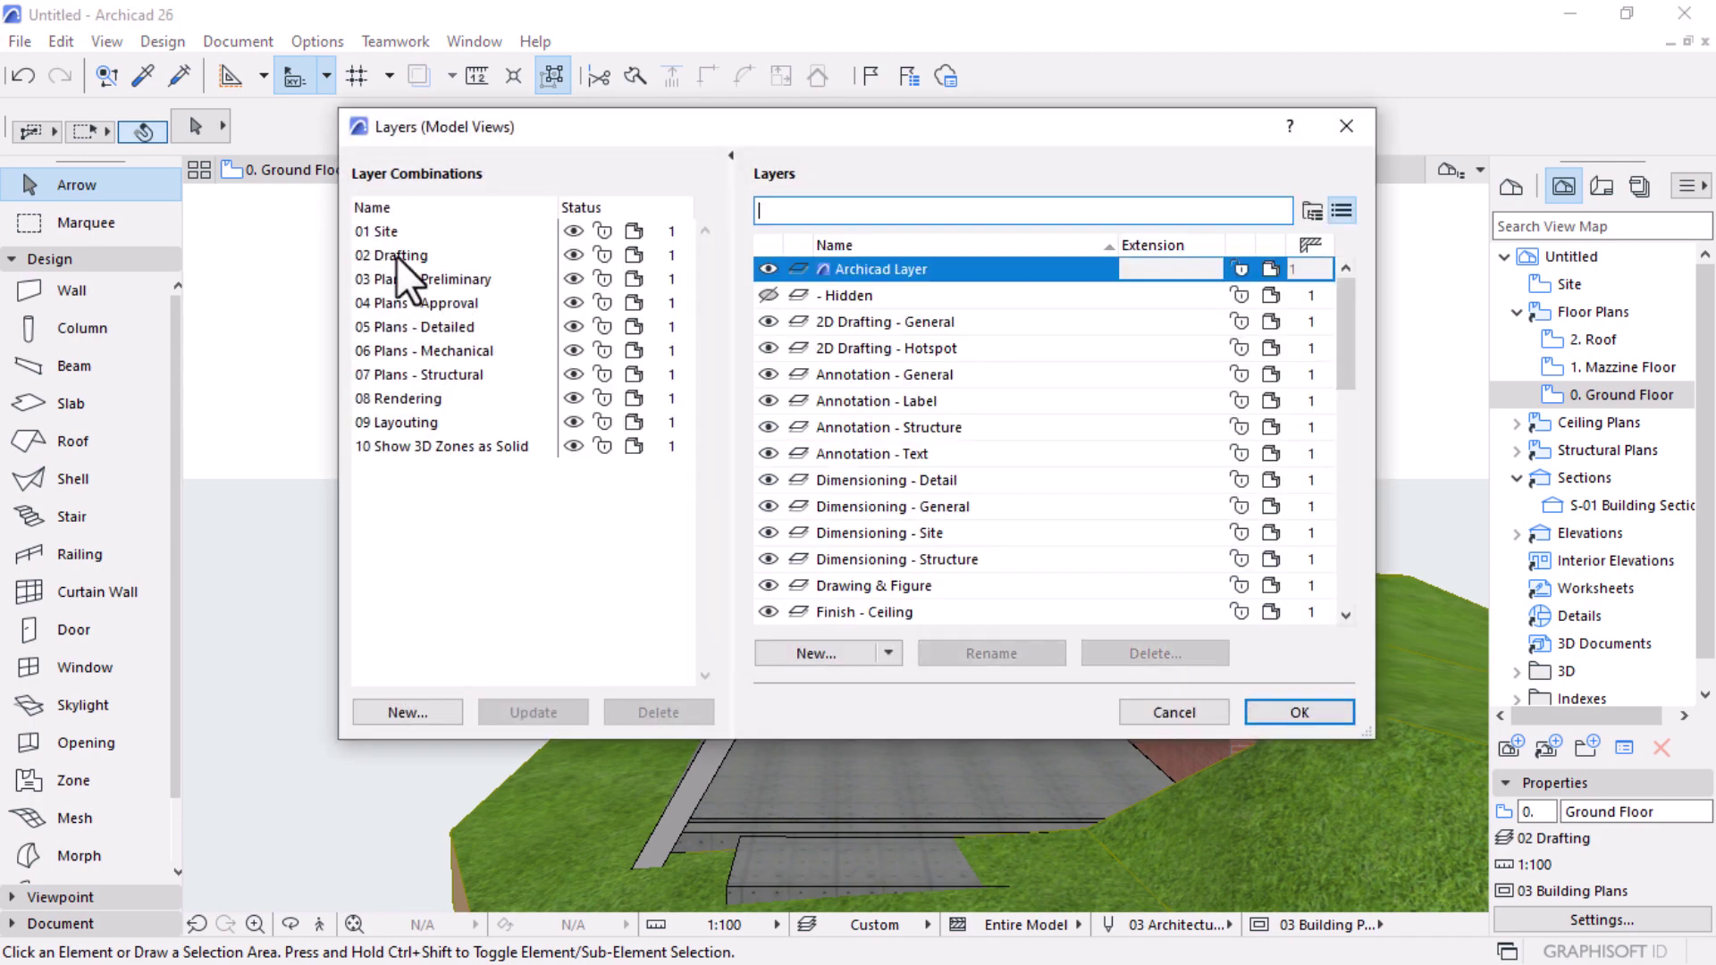
click(395, 256)
click(1294, 711)
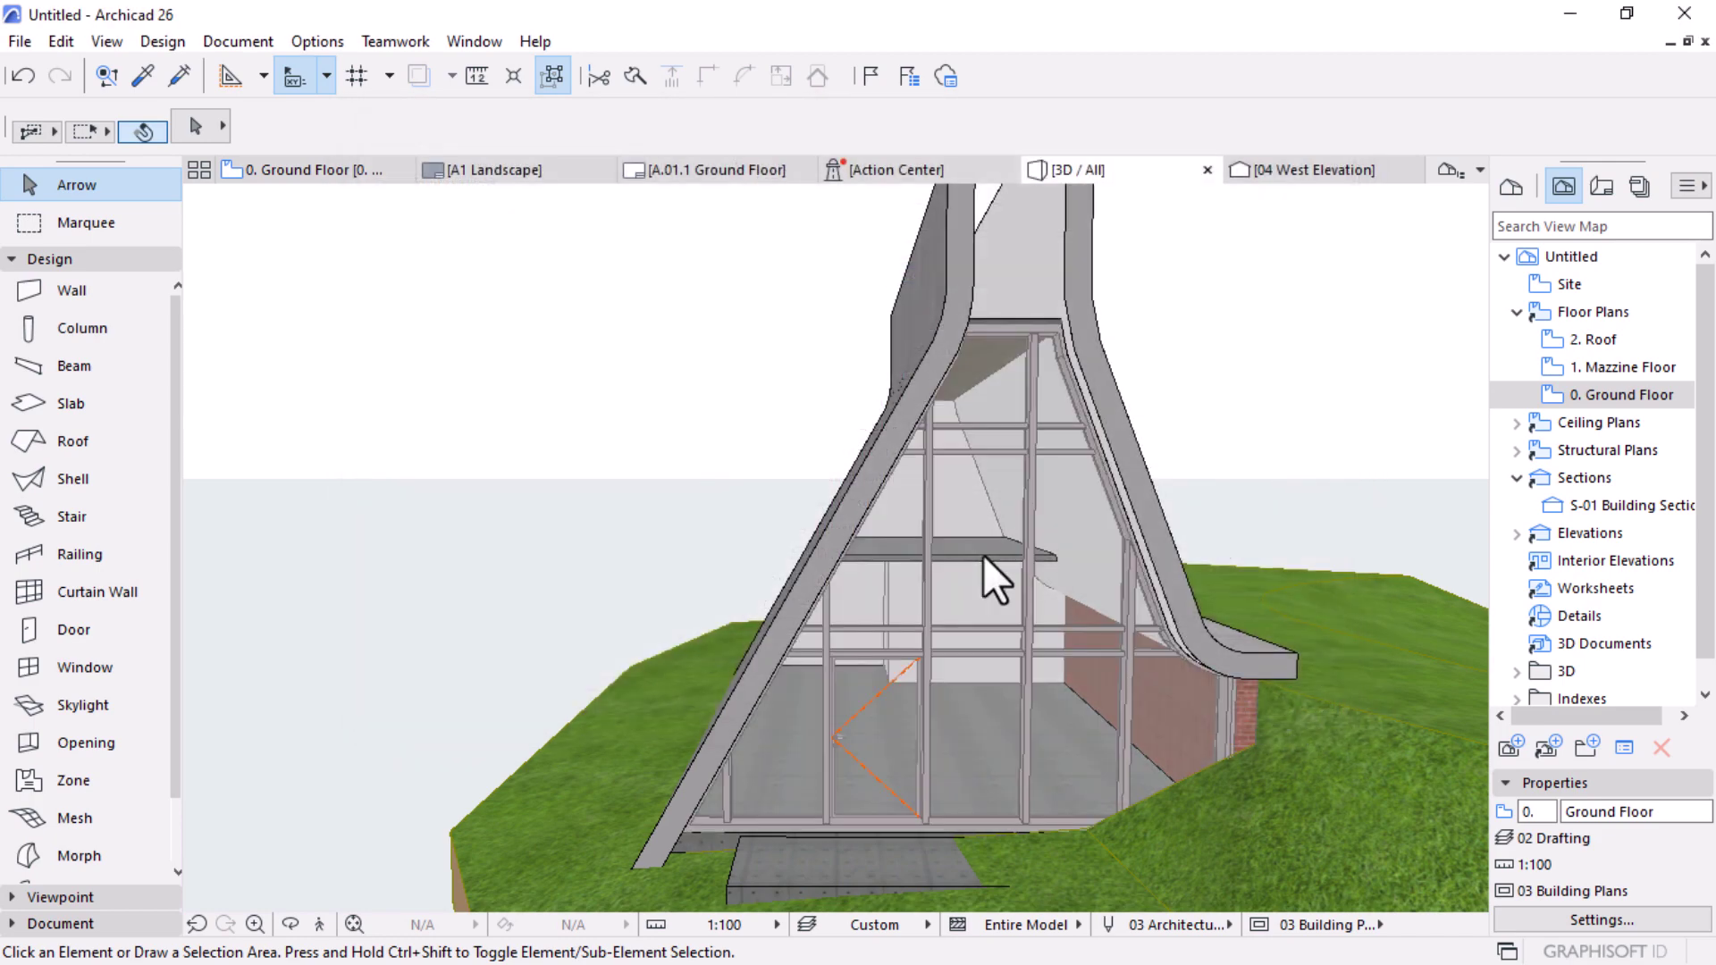
Step: Inspect the gable front and entrance slab in 3D, and return to the 0. Ground Floor plan
shift+middle_drag(821, 496, 958, 592)
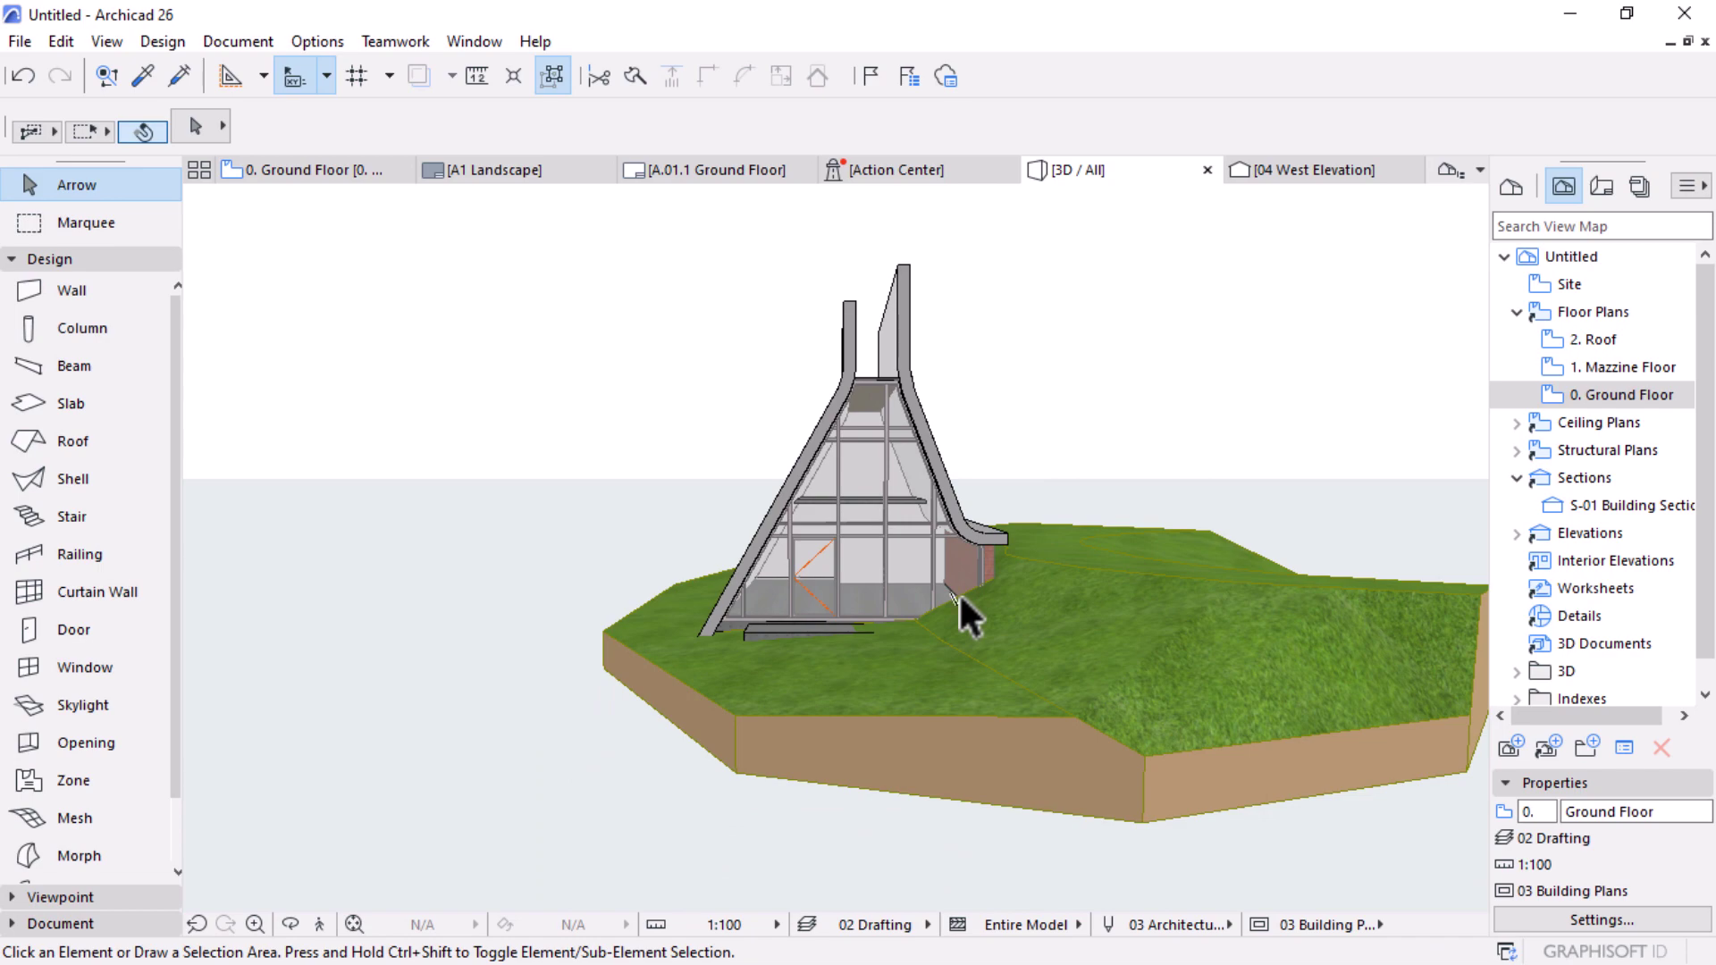
scroll(958, 592, up, 8)
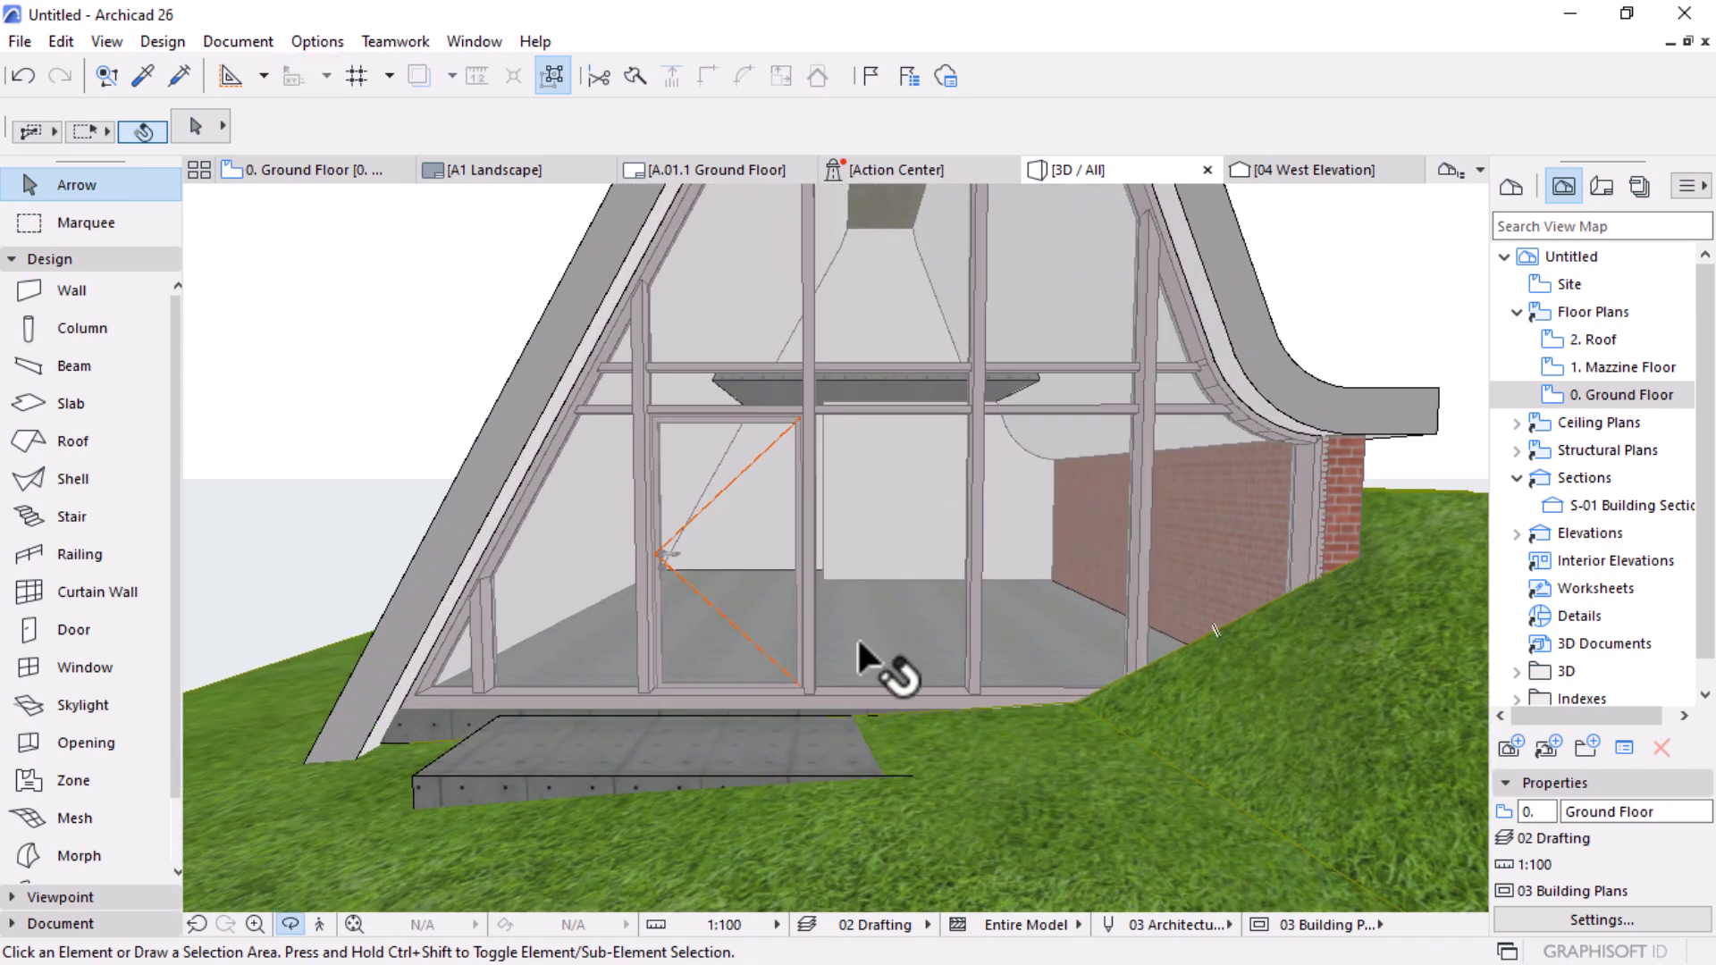
shift+middle_drag(874, 563, 850, 694)
scroll(883, 679, down, 3)
scroll(921, 564, up, 2)
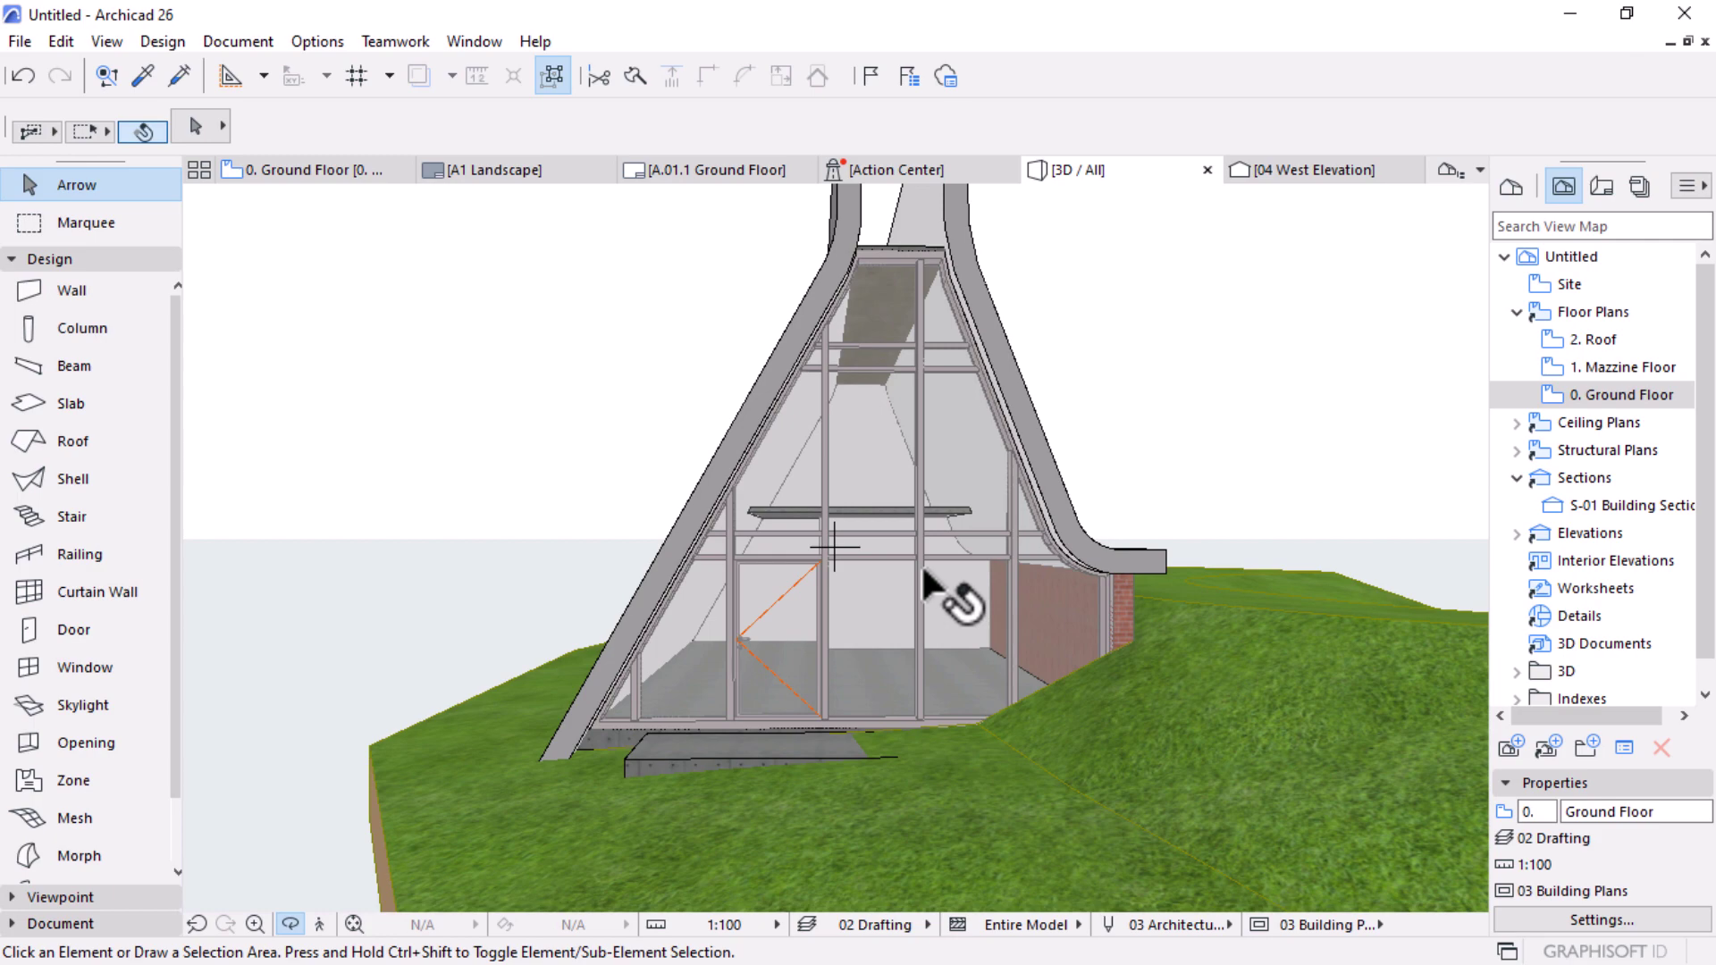
drag(1174, 545, 983, 572)
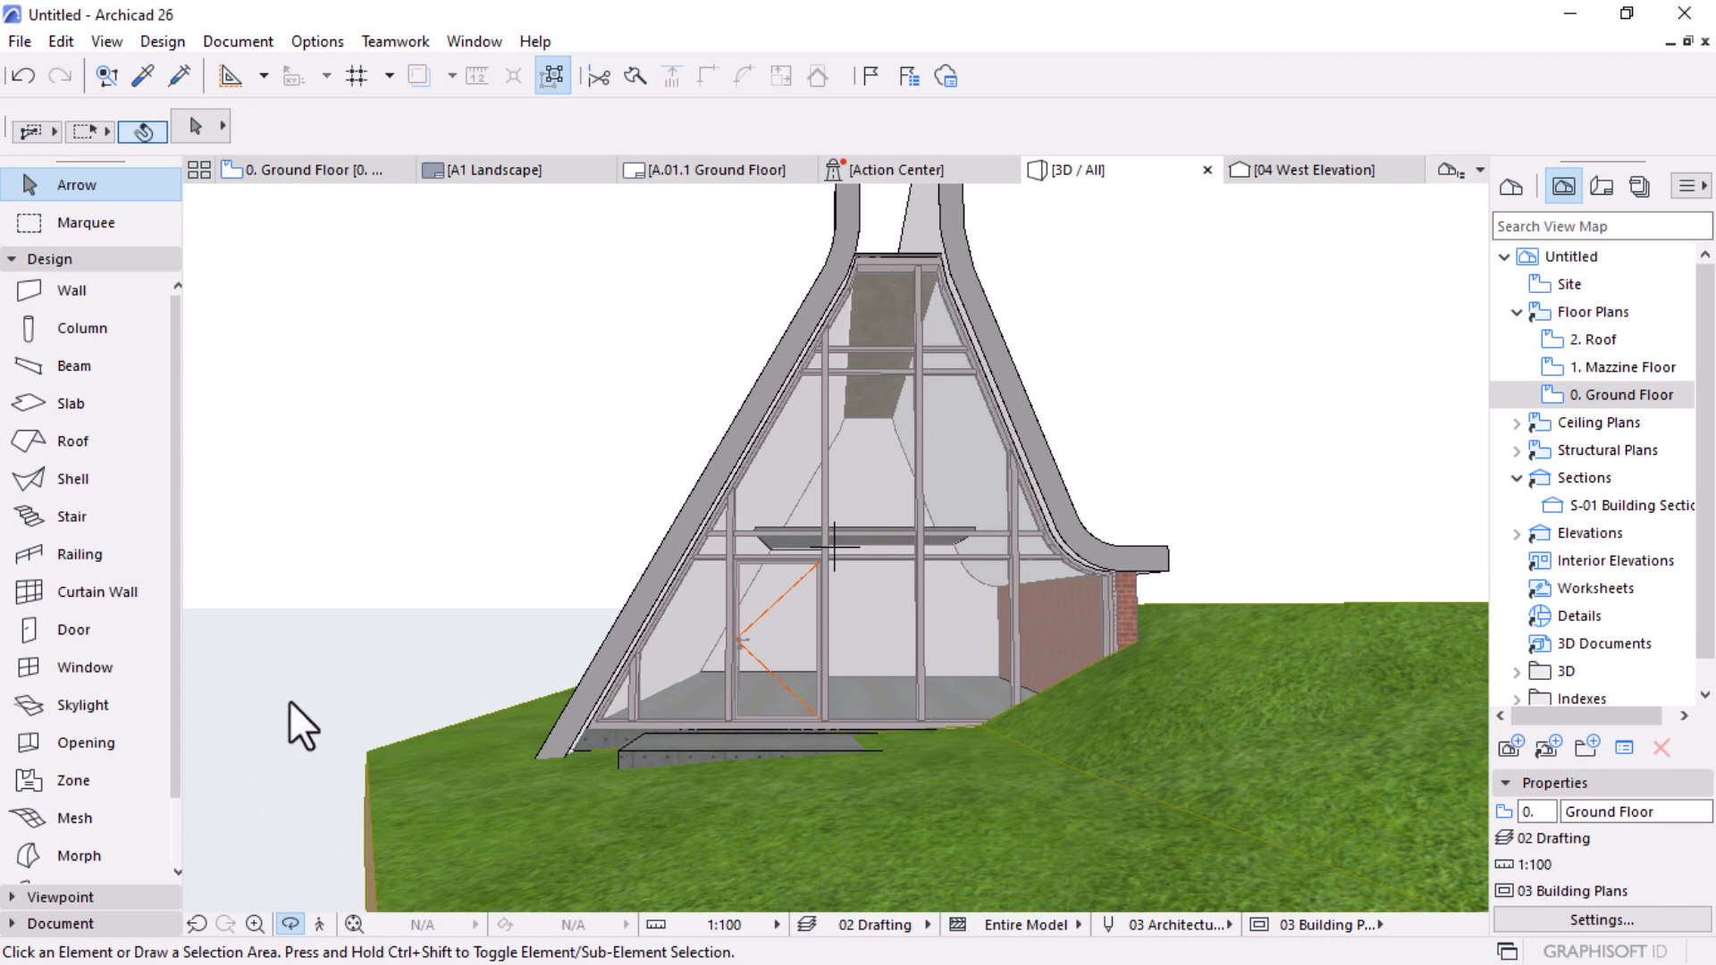
double_click(1614, 394)
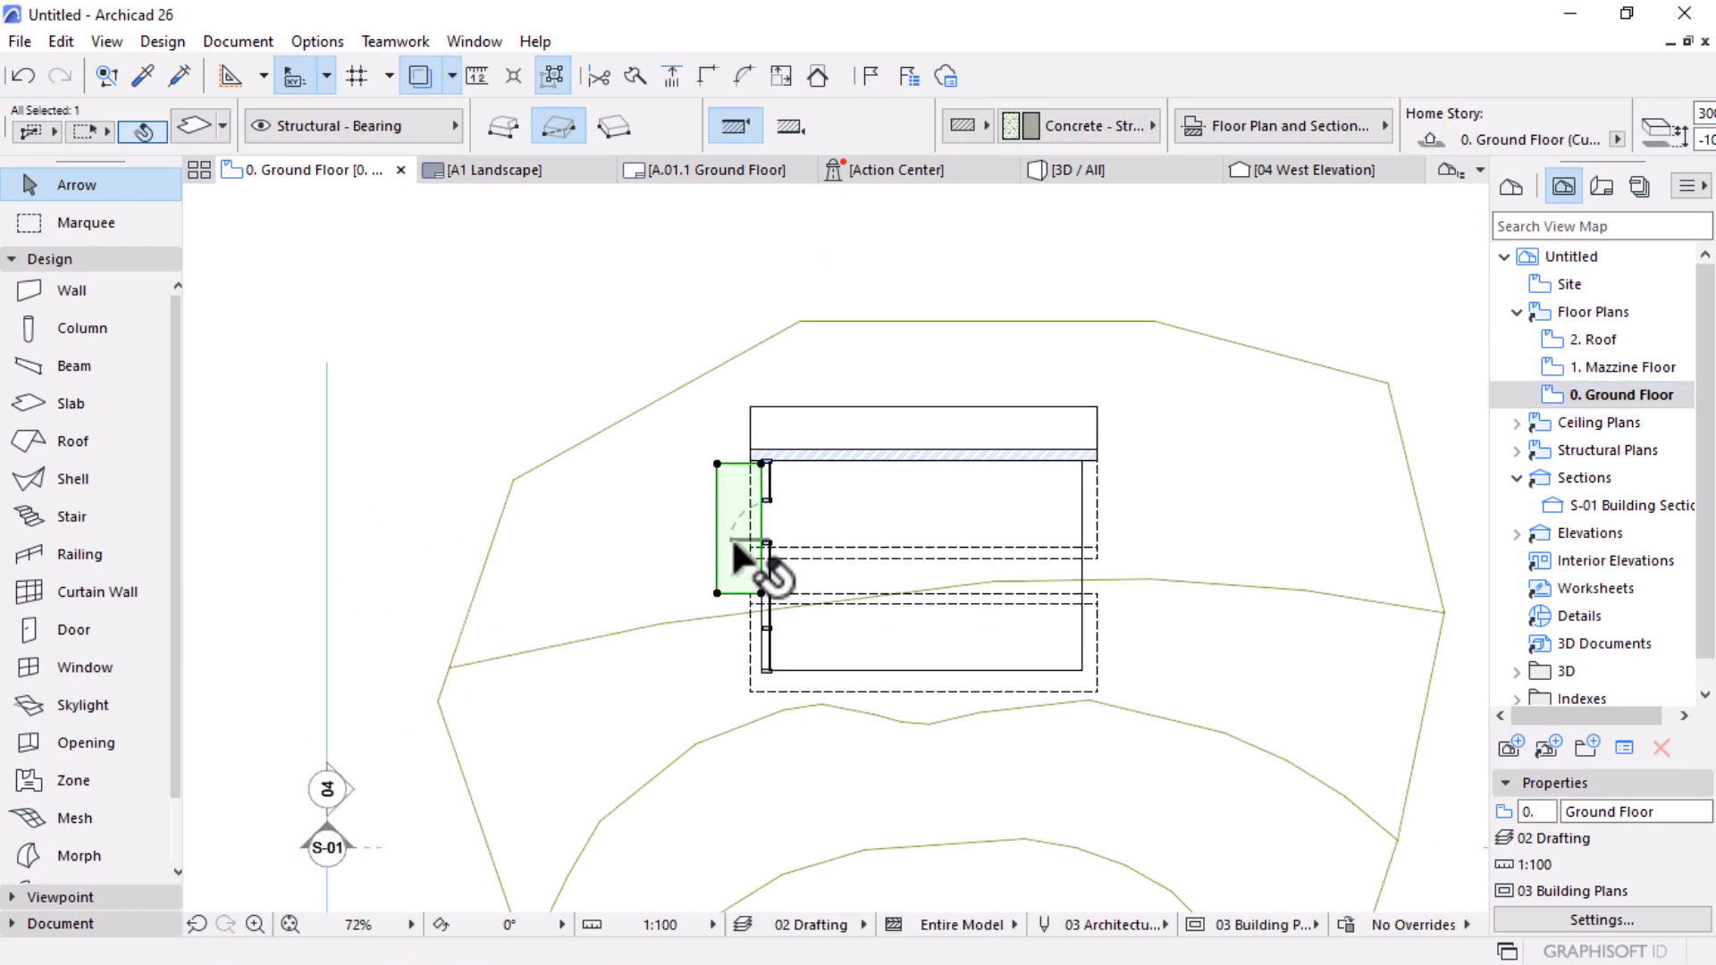
Step: Open the default settings for the hinged Door 26 and choose the H-V Grid door leaf with Handle 3
scroll(1133, 425, up, 2)
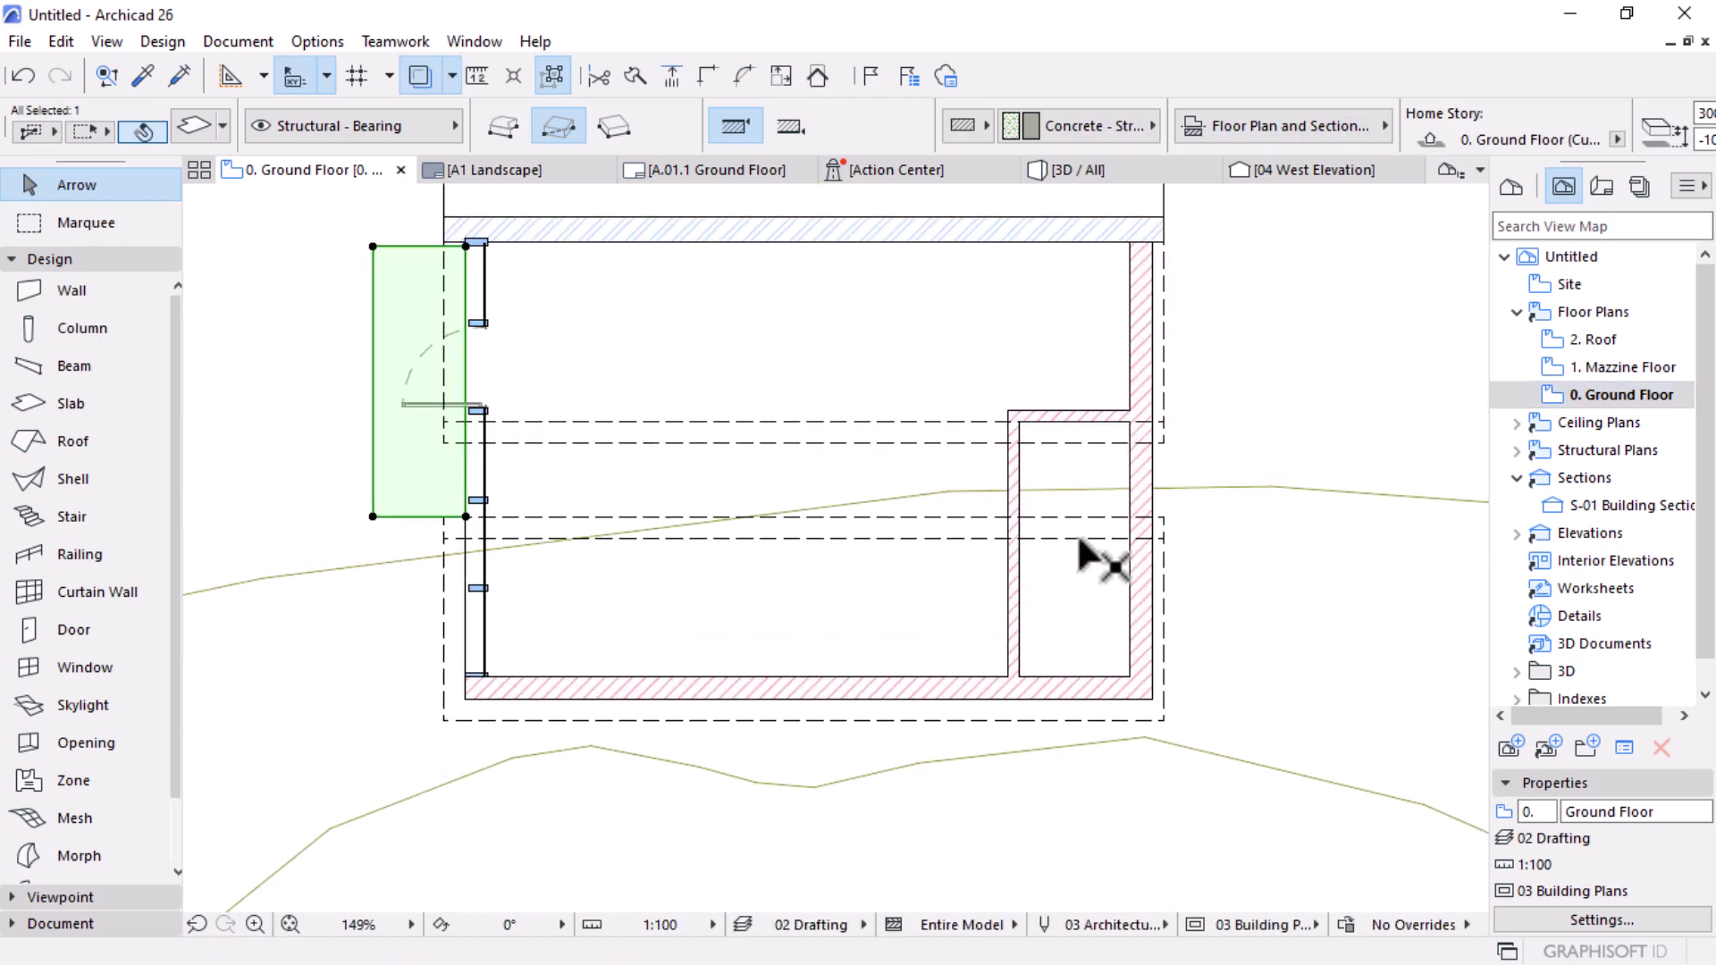
click(46, 631)
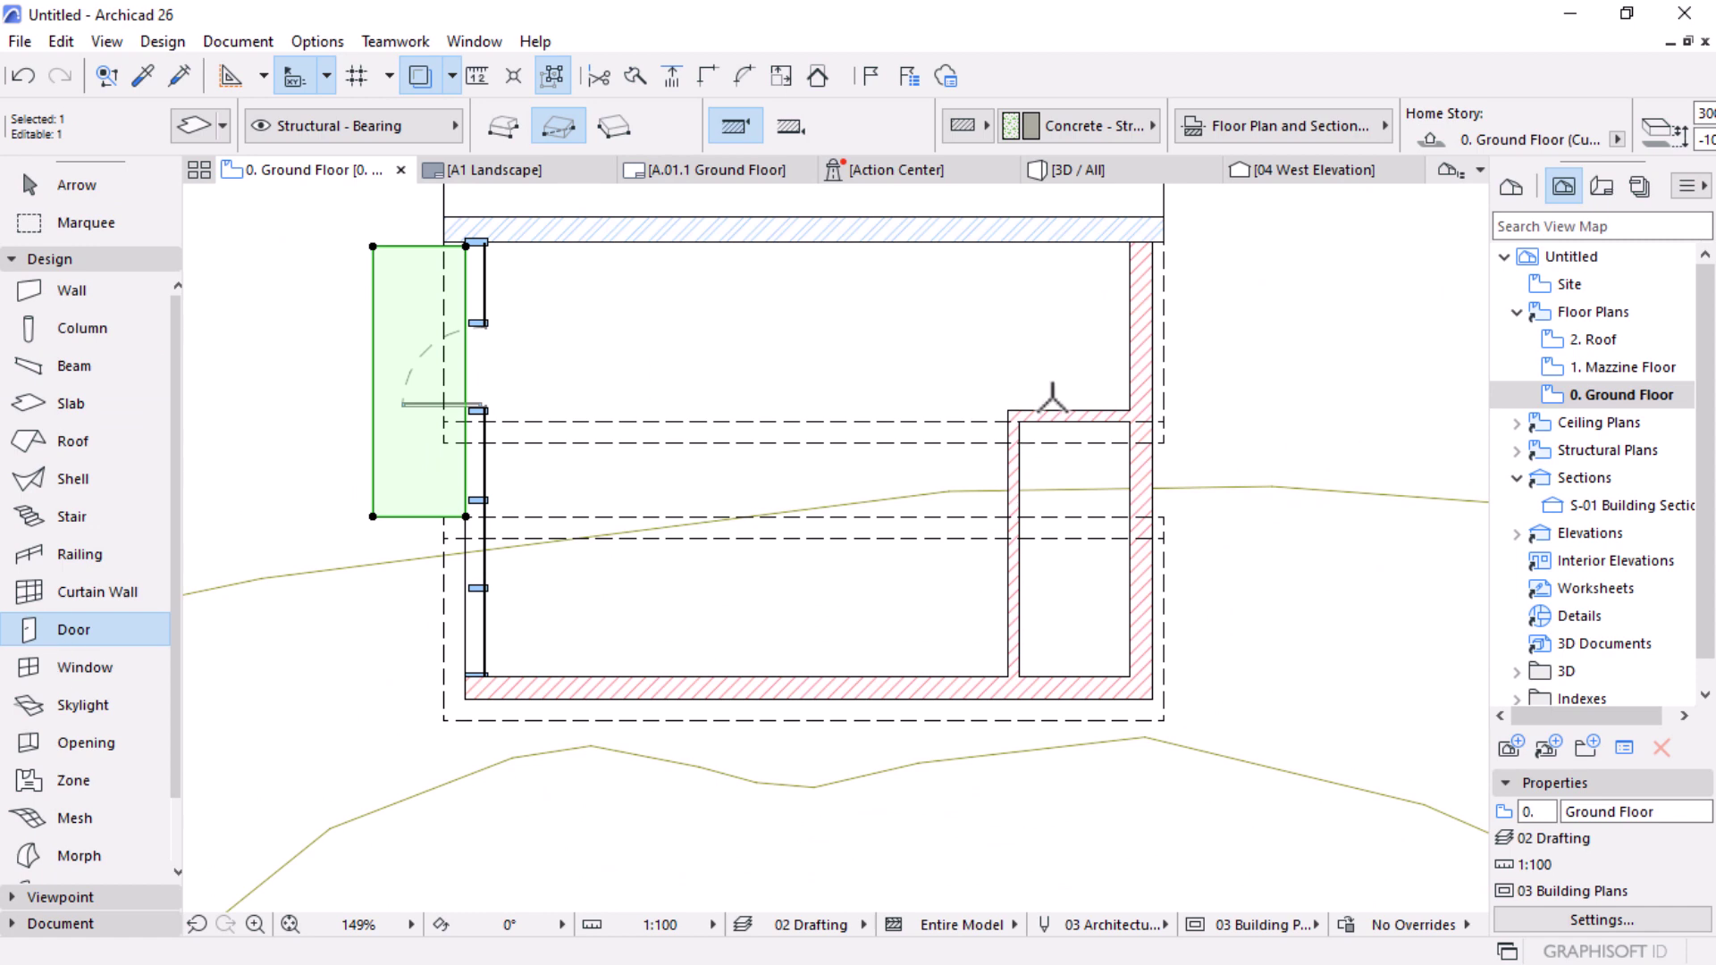
click(99, 624)
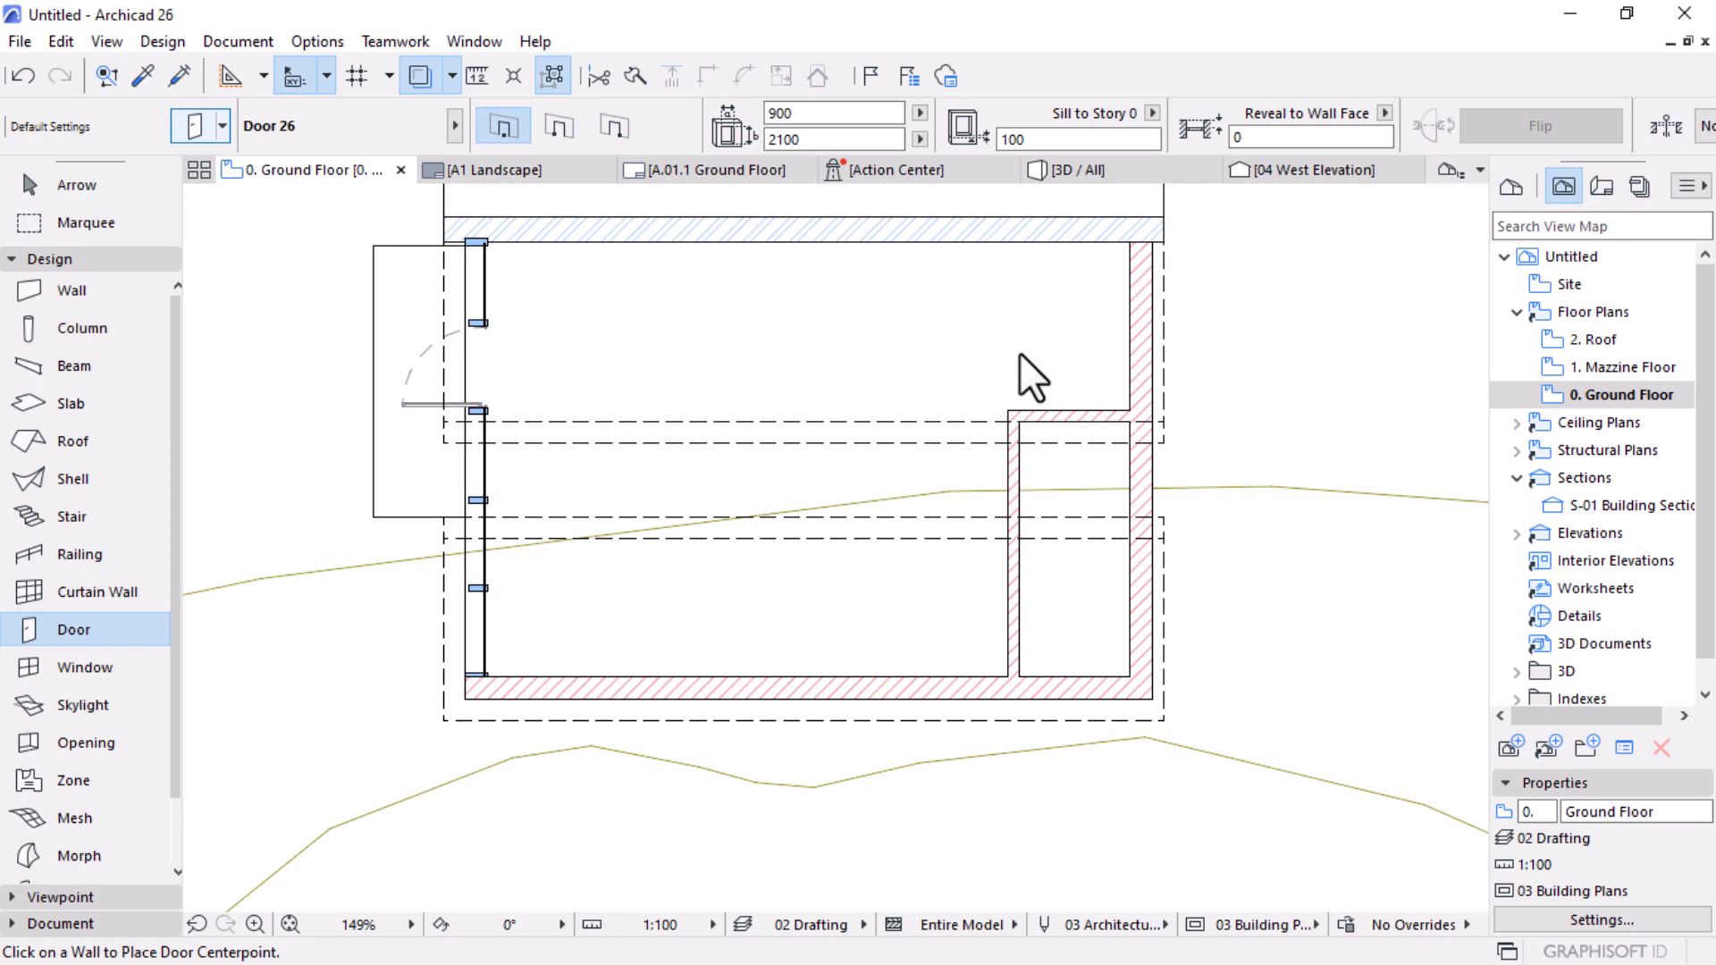
key(ctrl+t)
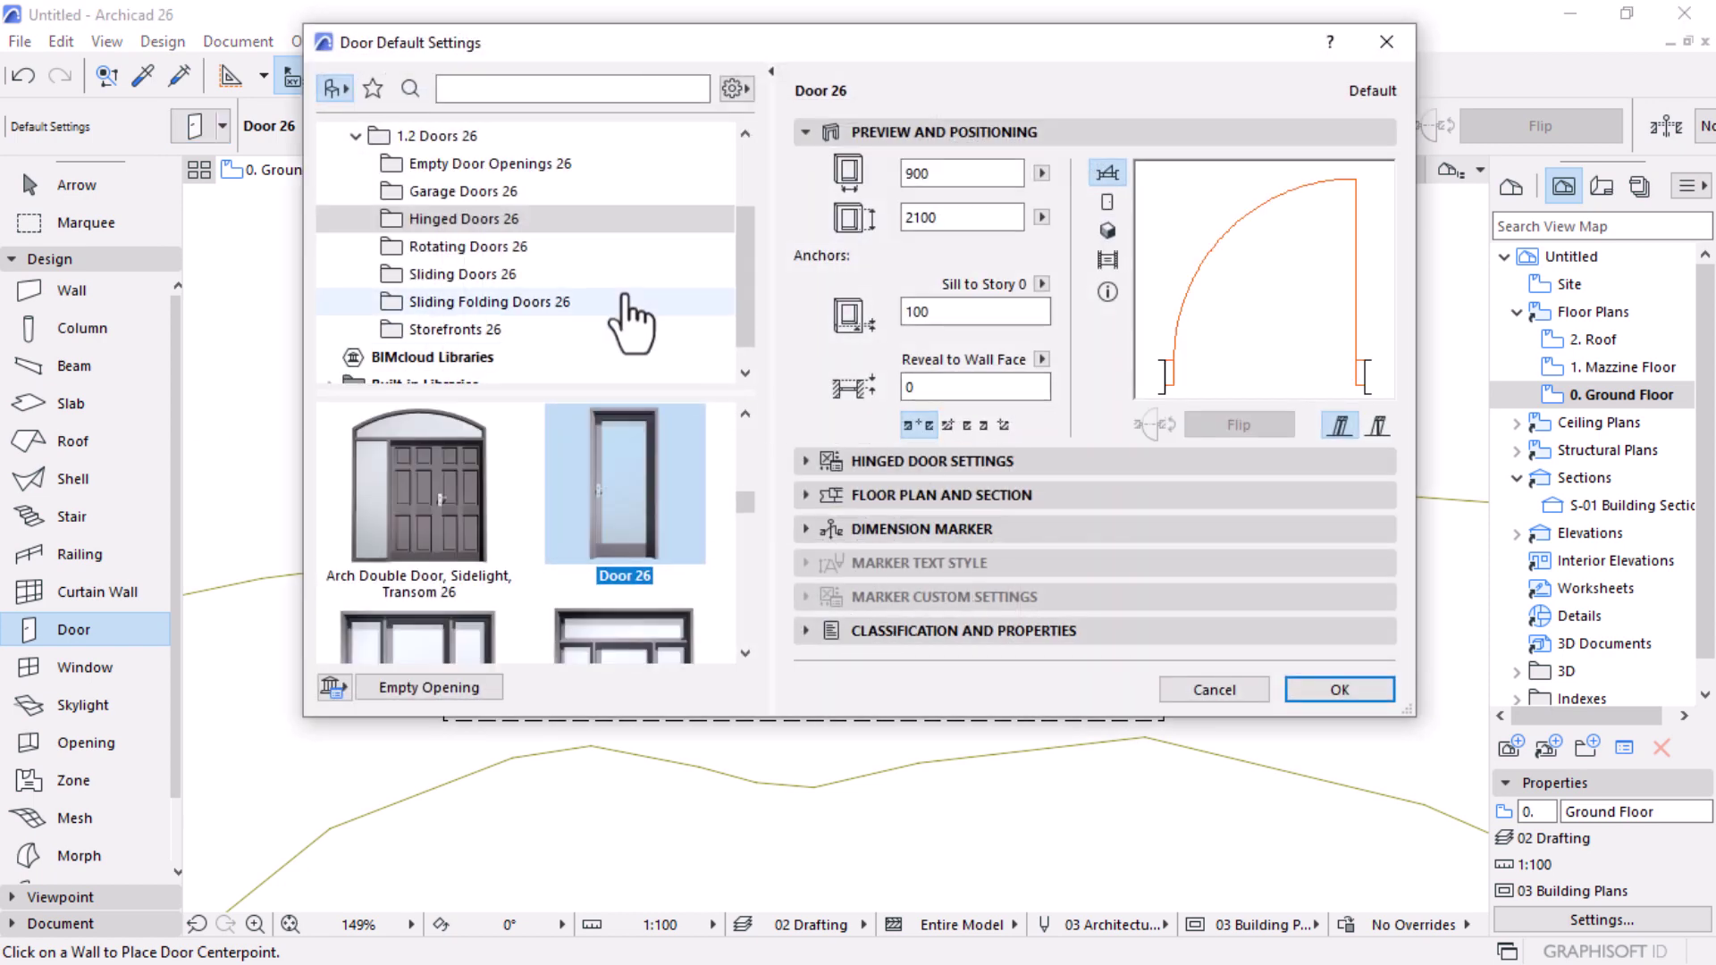
click(910, 460)
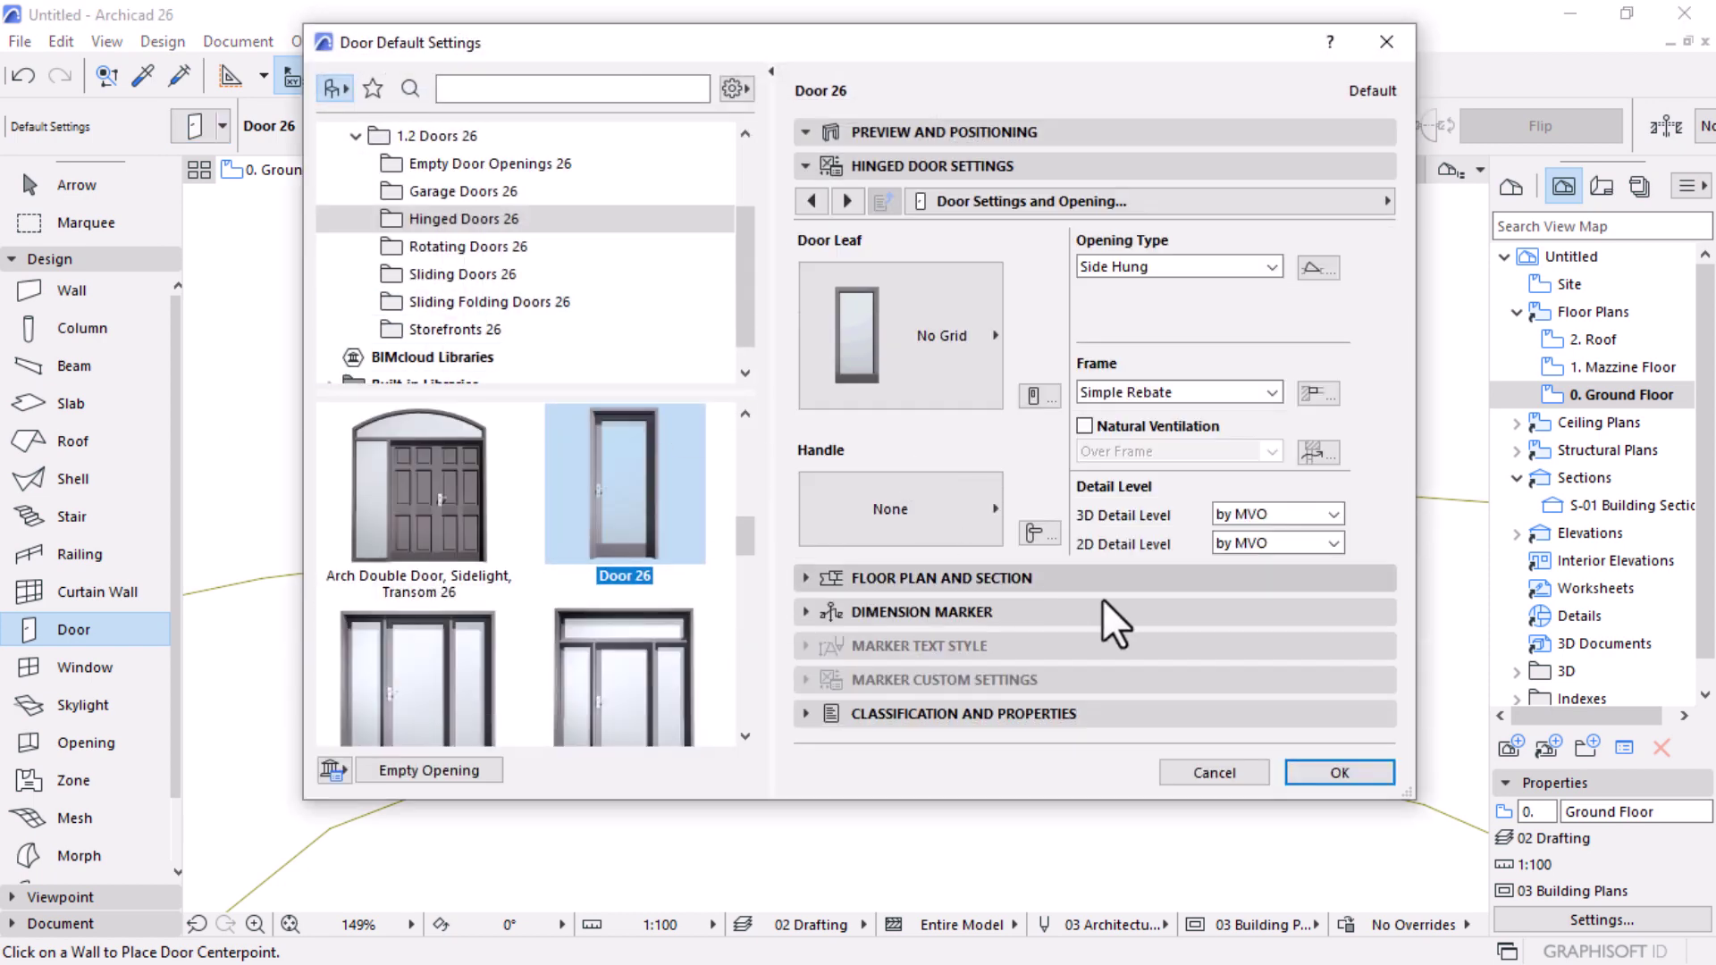
click(948, 371)
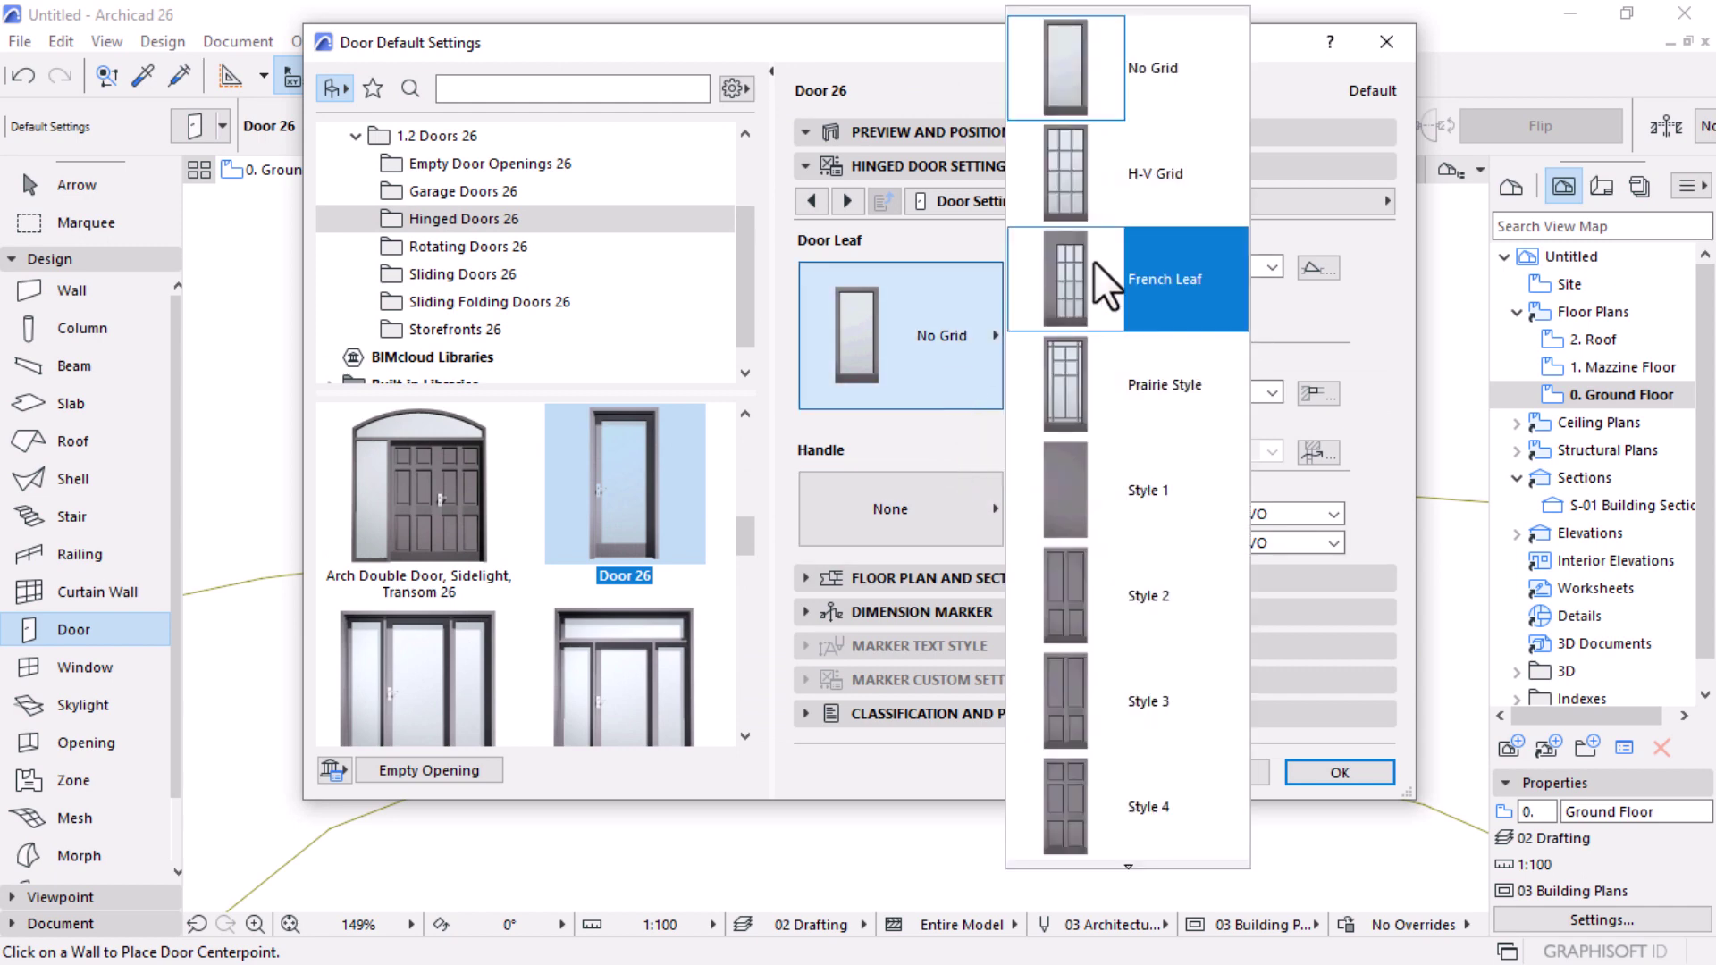
click(1153, 215)
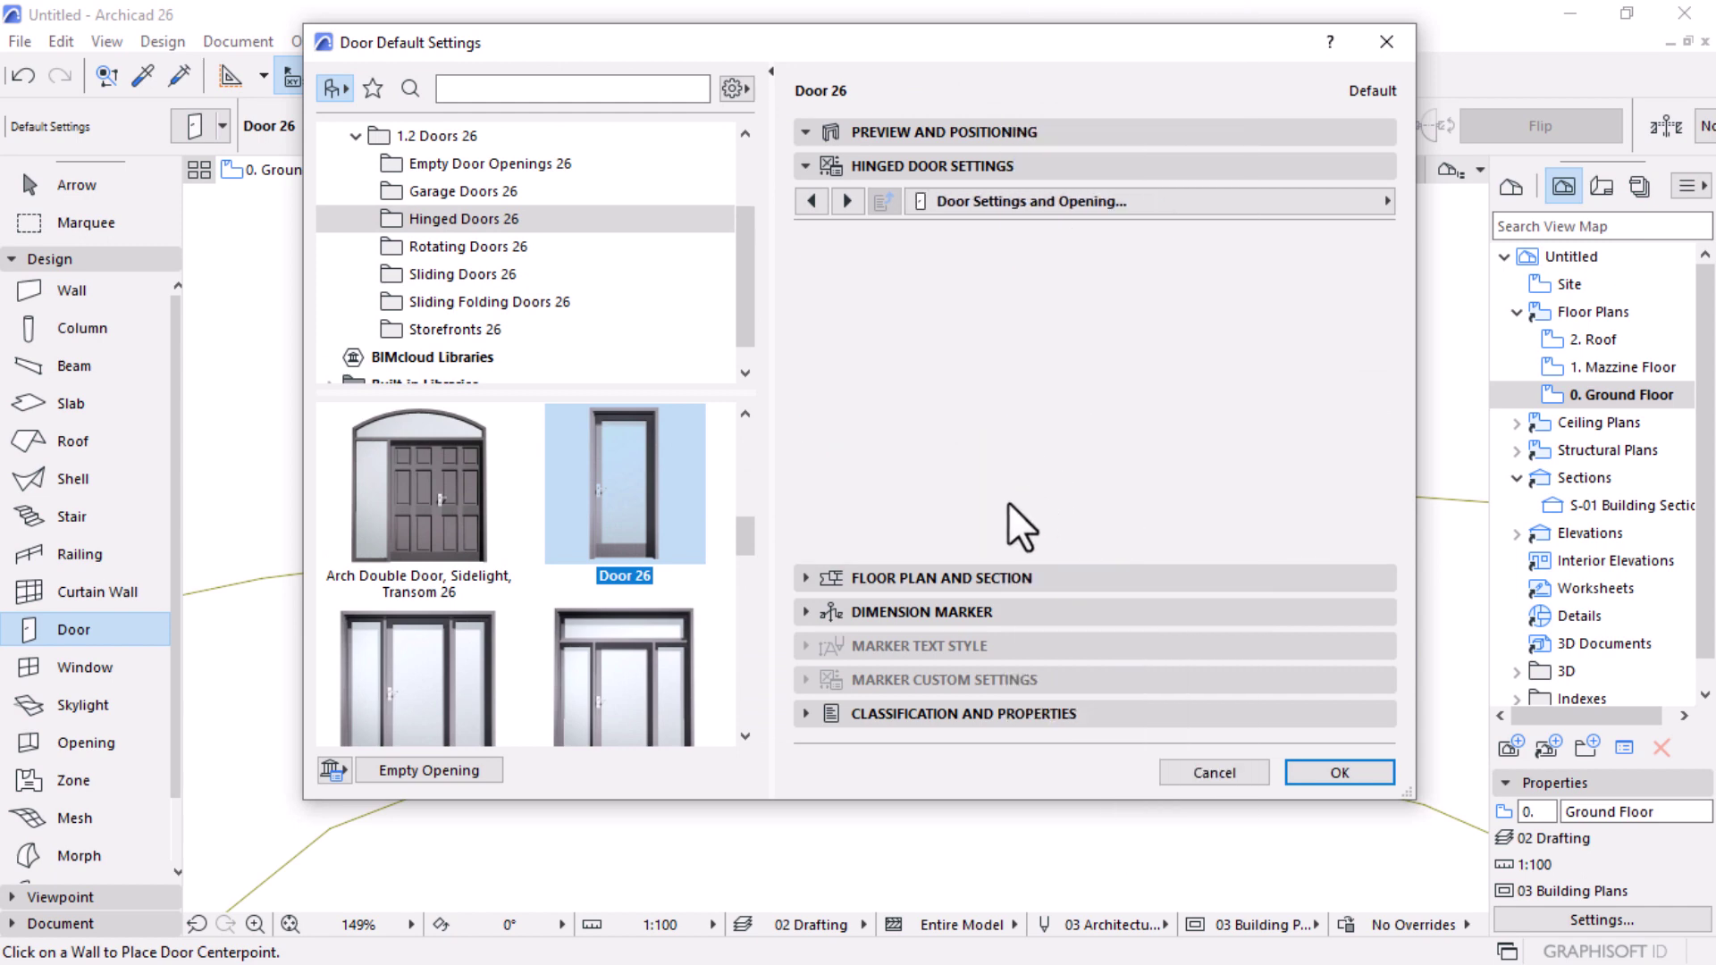
click(992, 511)
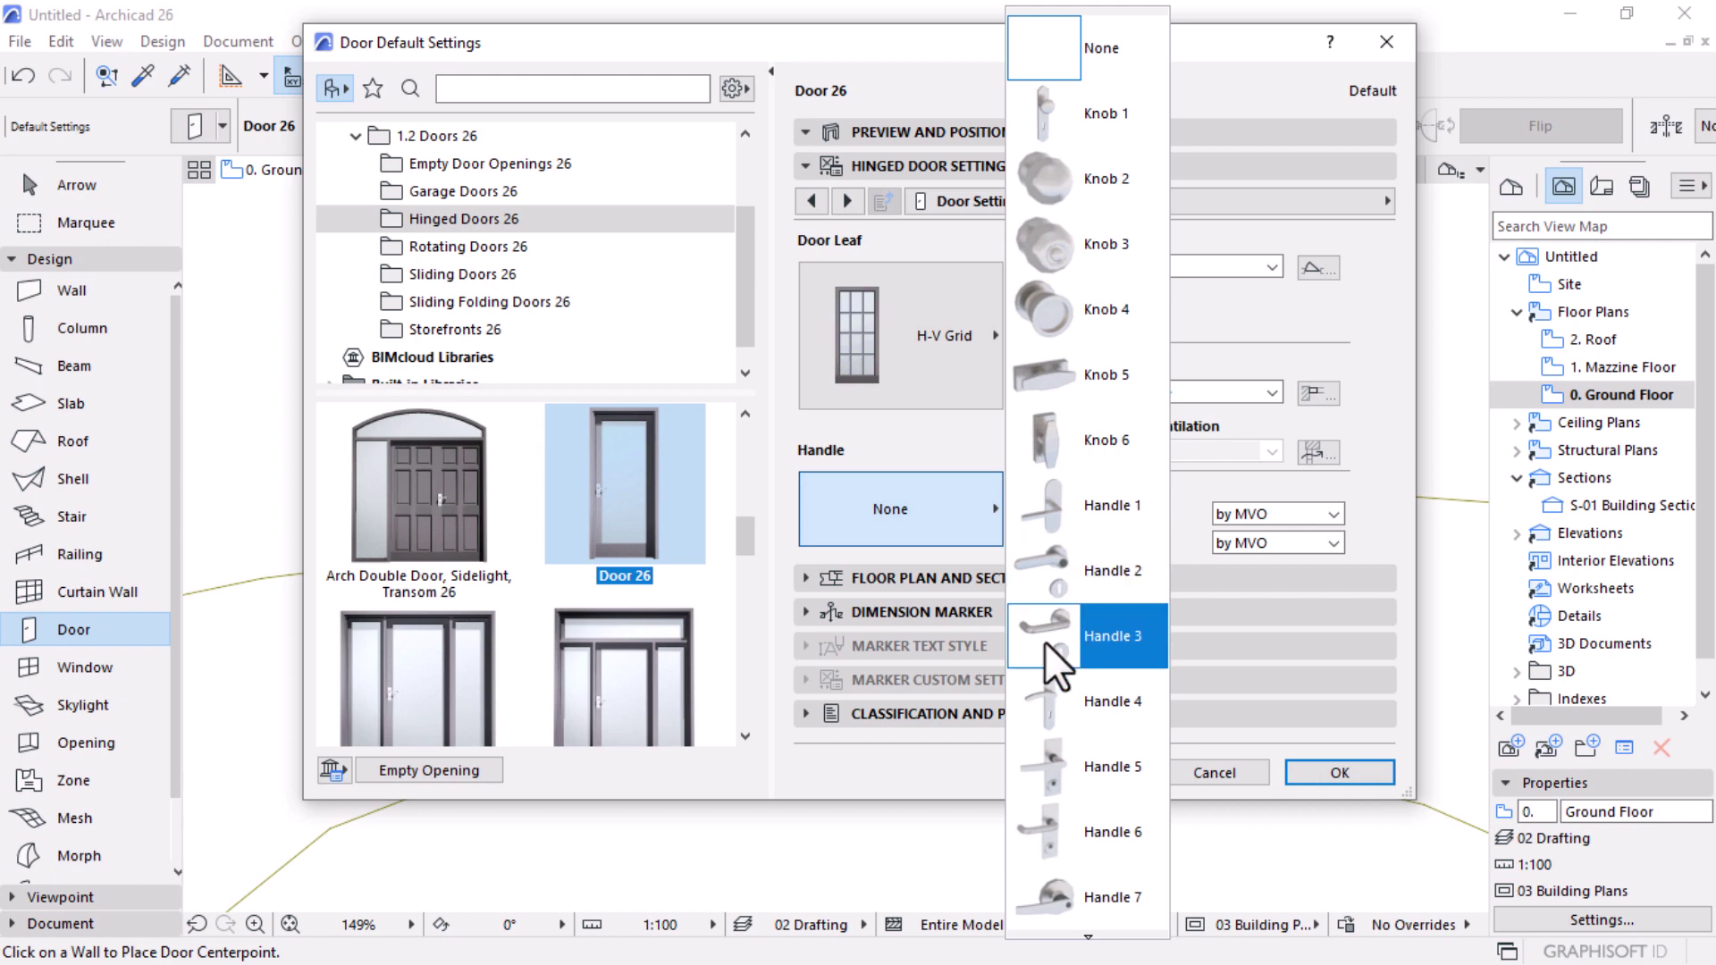
click(1086, 693)
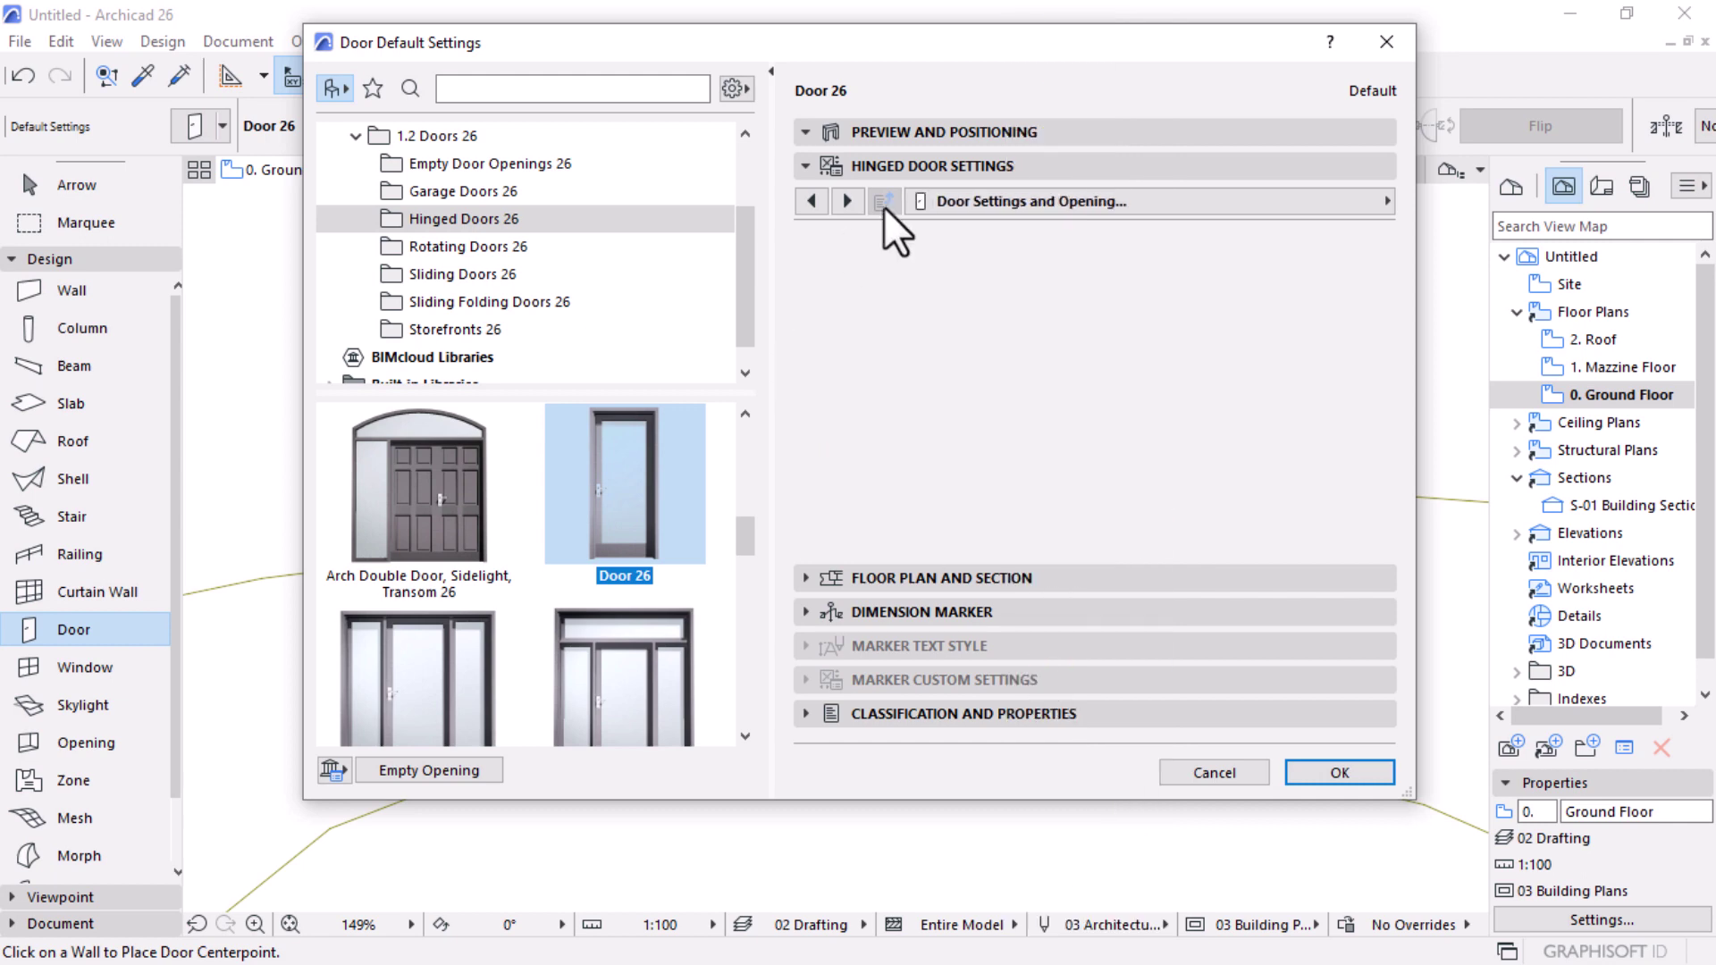
Step: Set the door's 3D detail level to Full and its 2D detail level to 1:50
click(1384, 201)
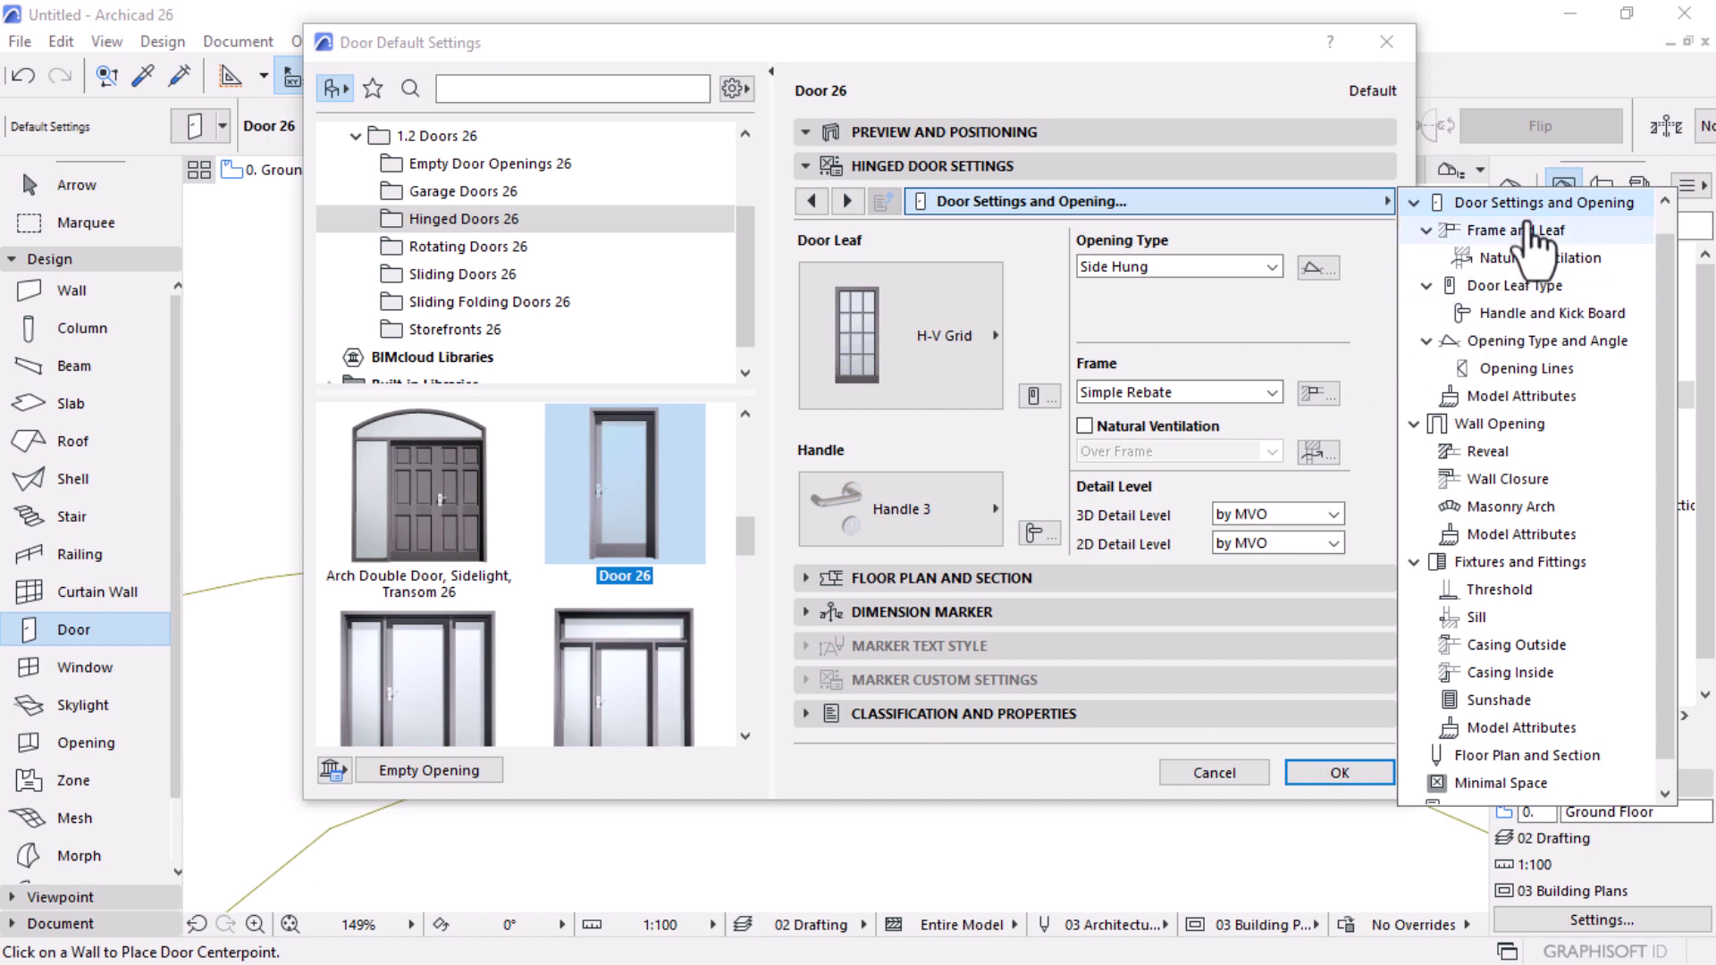
click(1309, 516)
click(1309, 517)
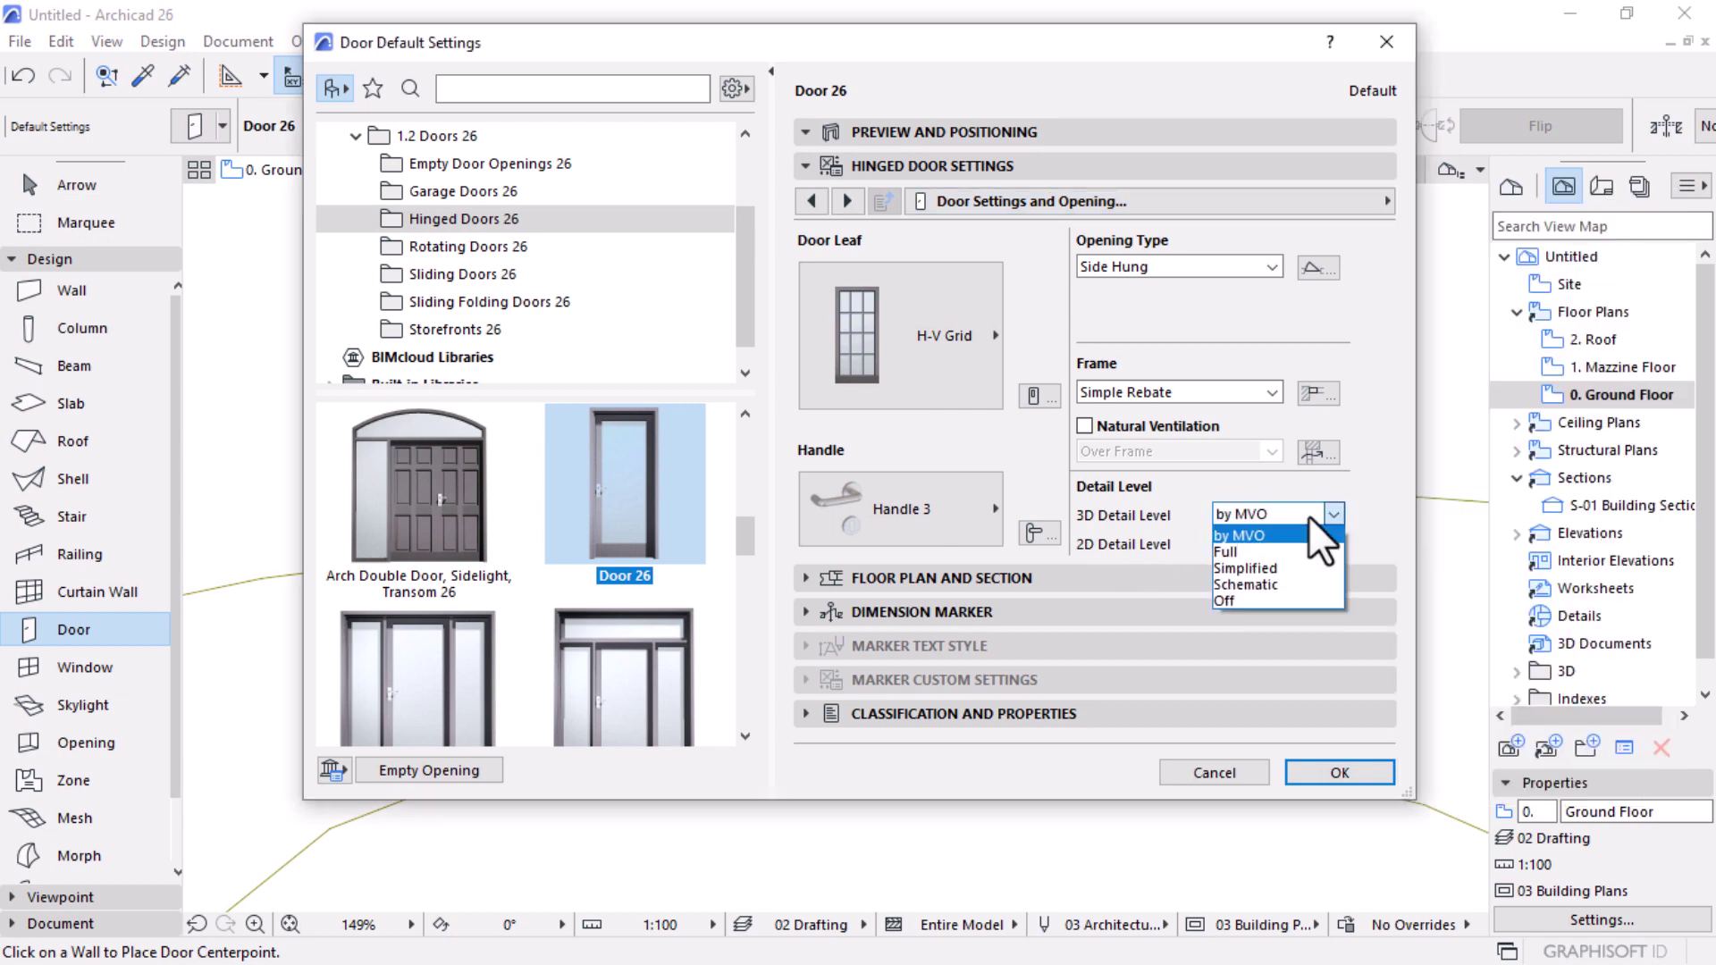
click(1244, 551)
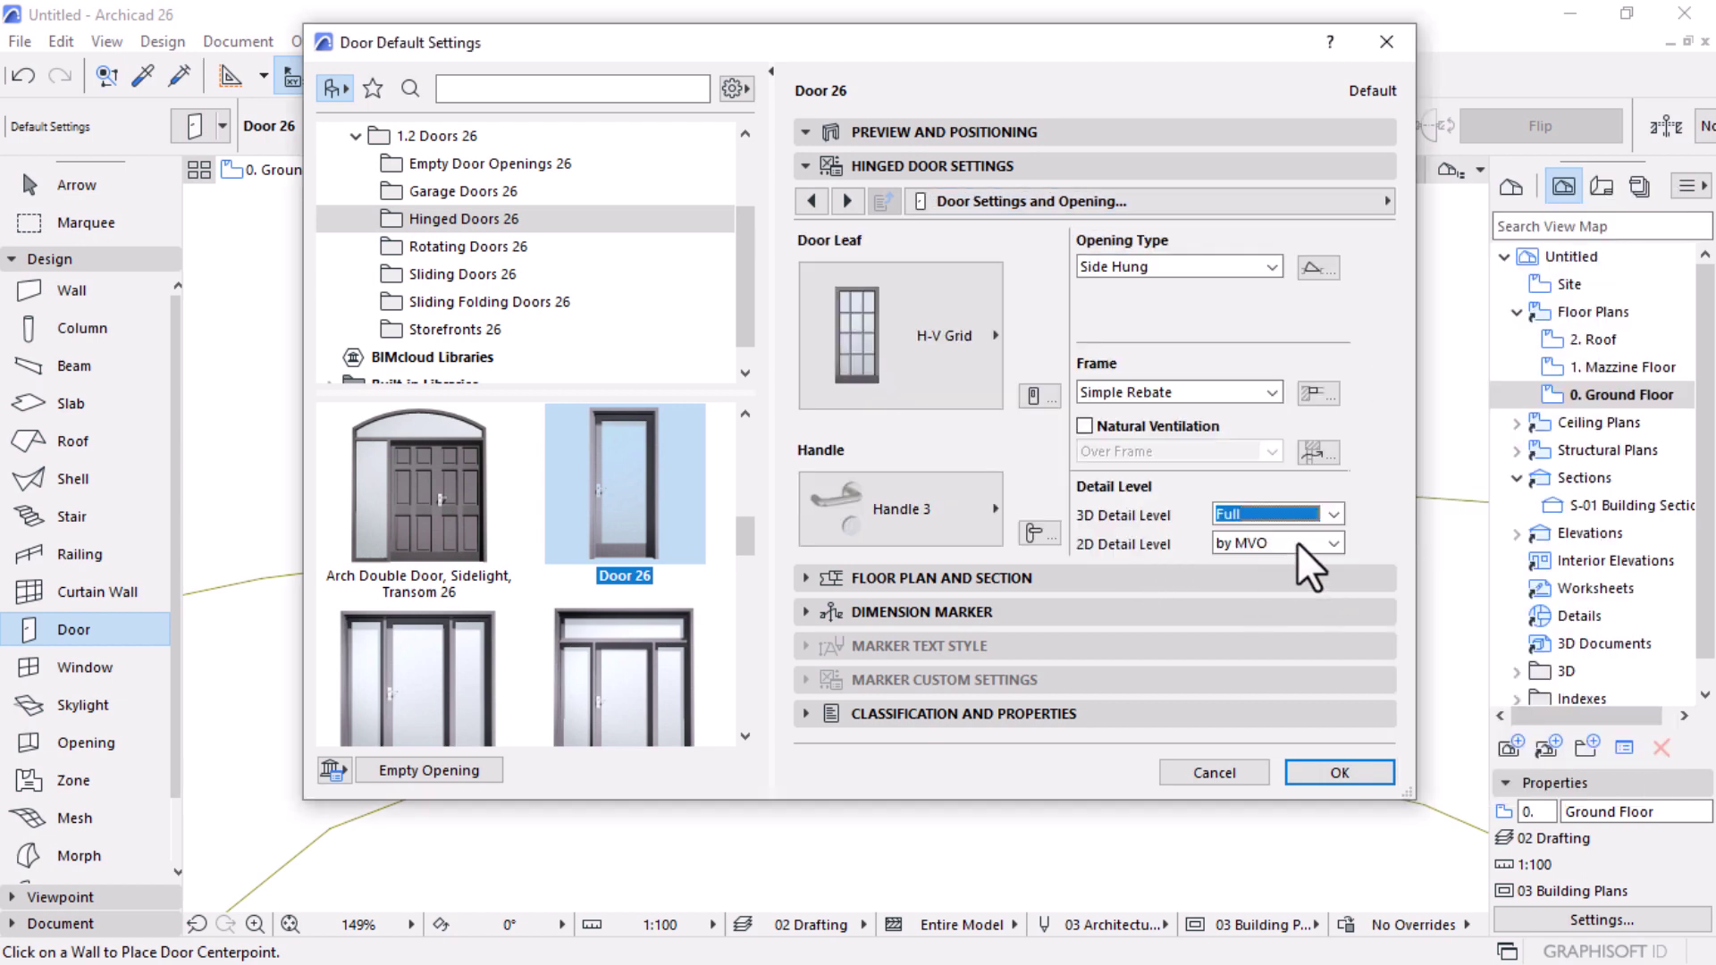
click(1296, 543)
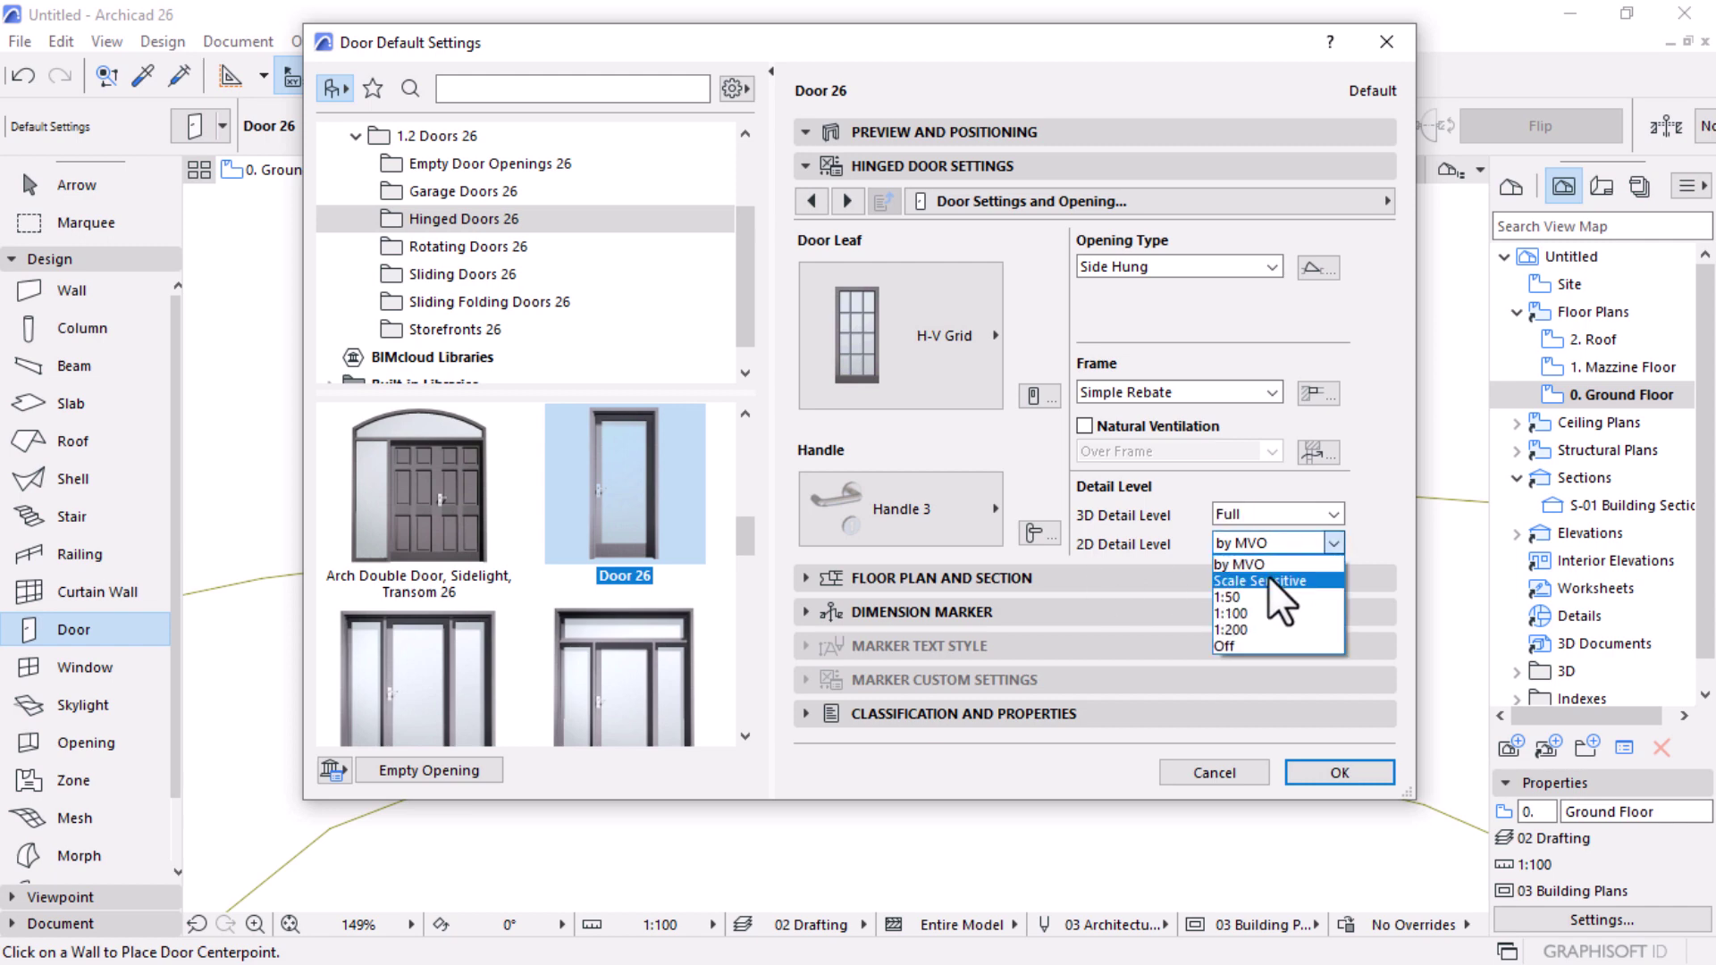
click(1238, 597)
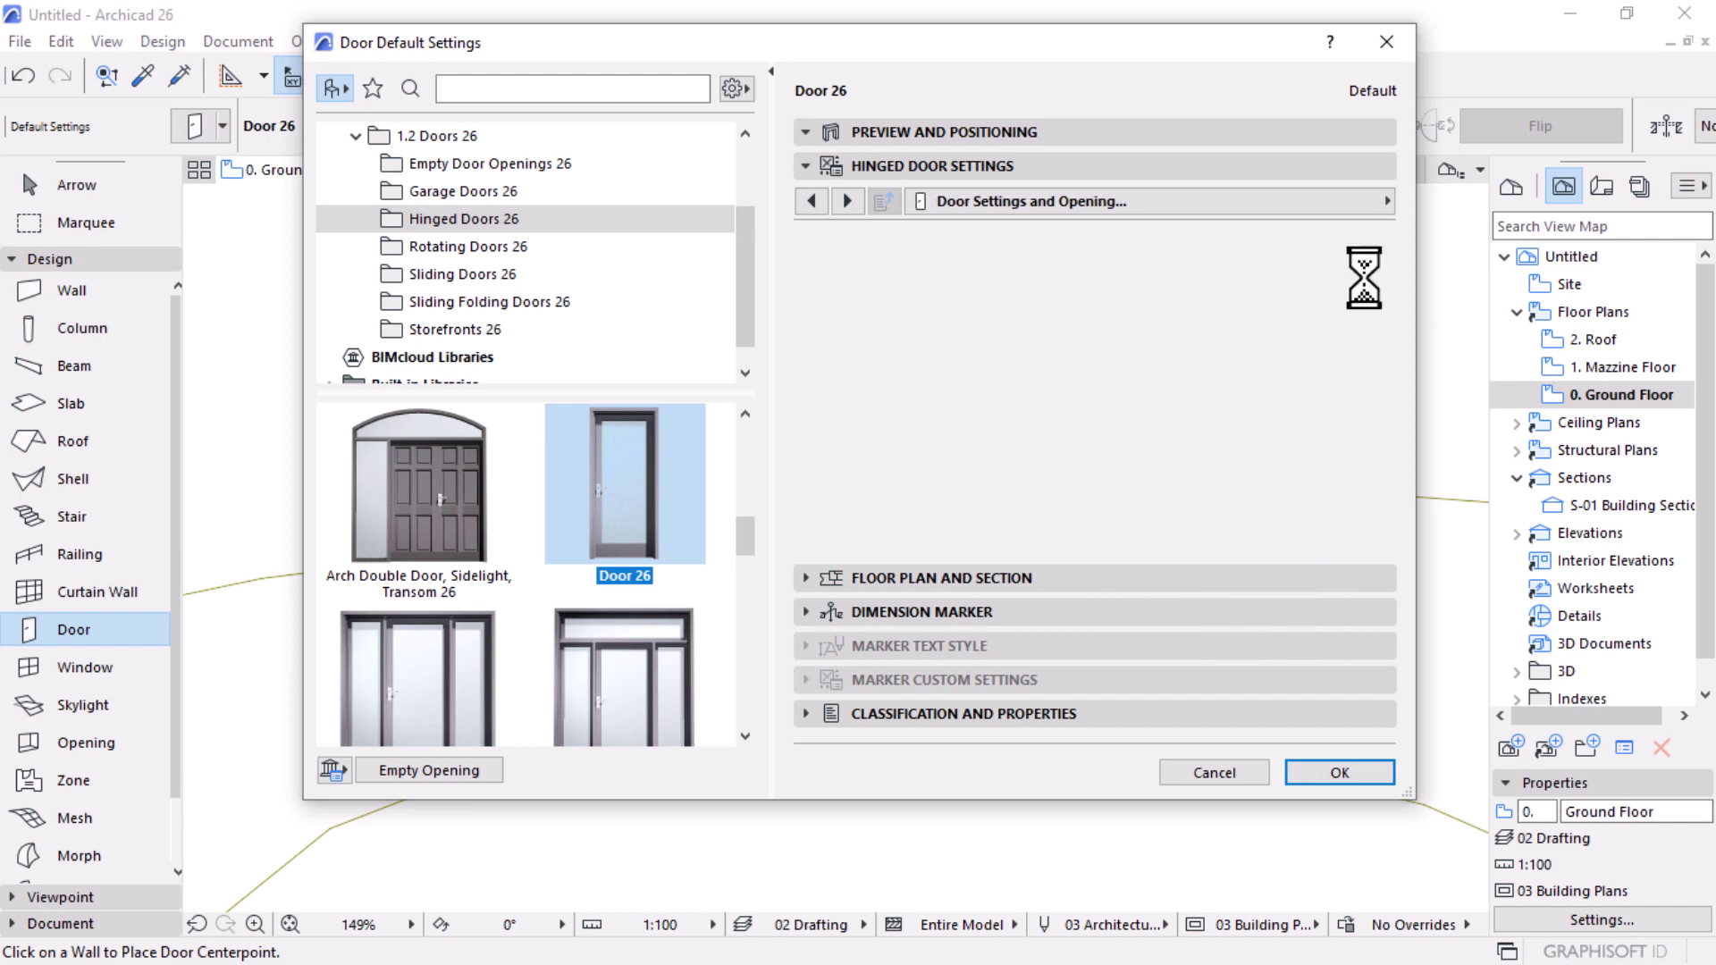
Step: Enable Uniform Door Surfaces in the door's model attributes
click(1370, 205)
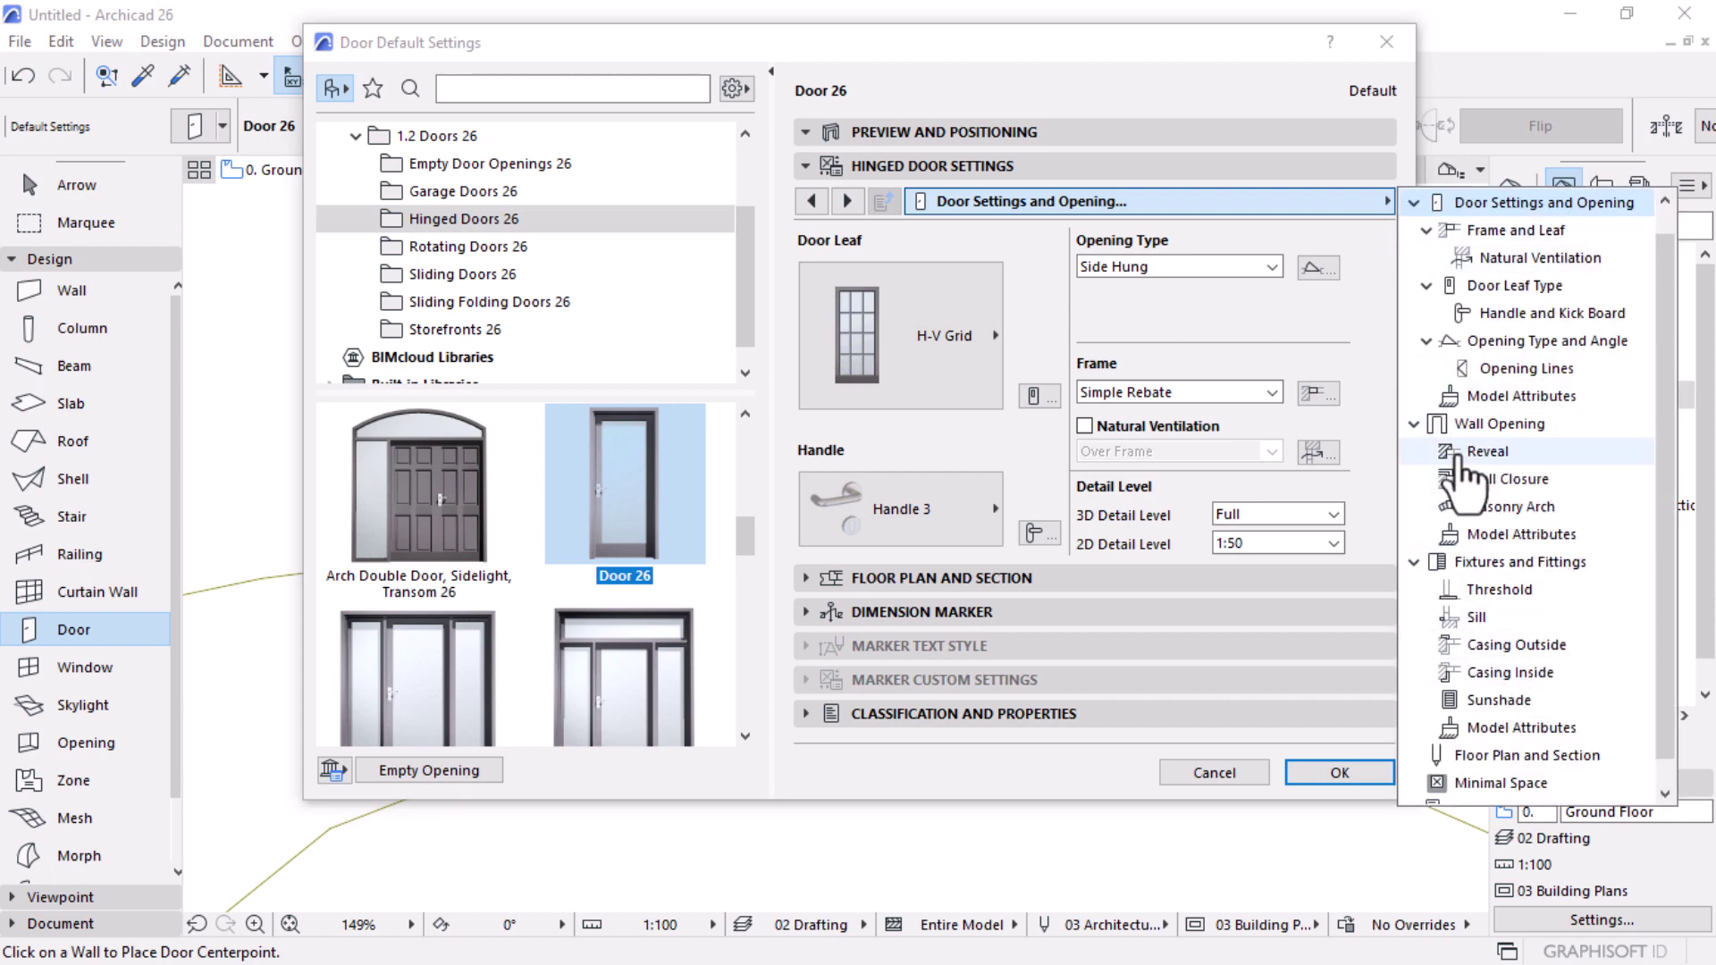
click(1522, 396)
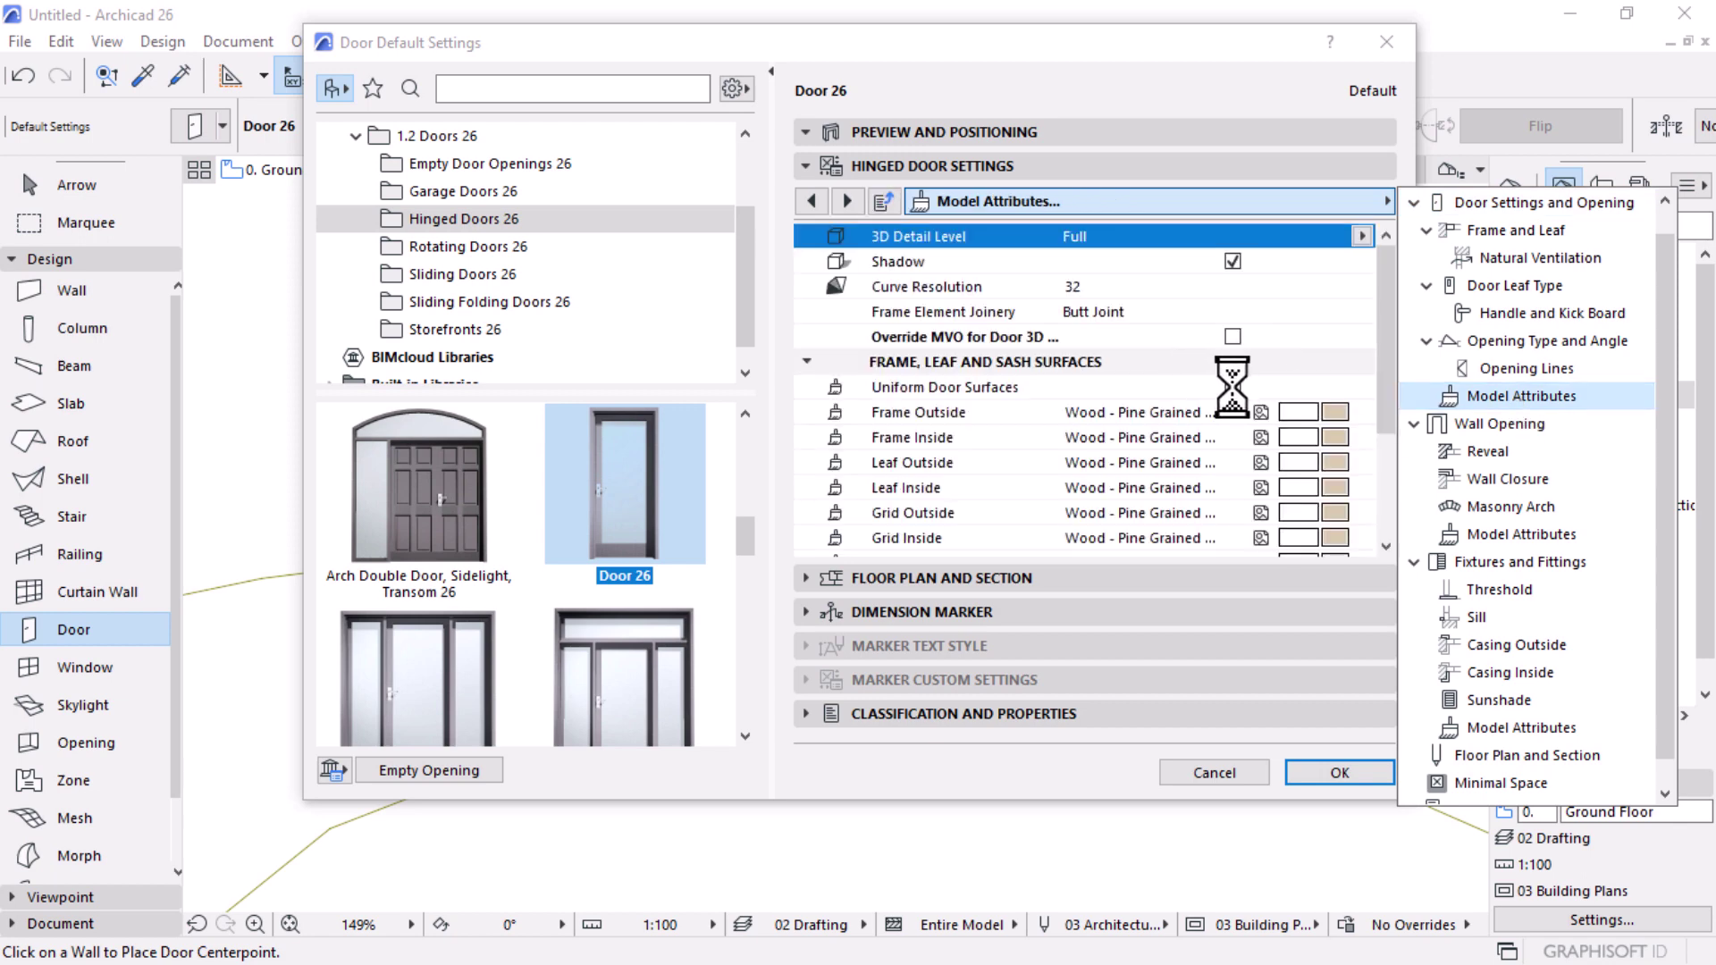
drag(1389, 277, 1392, 336)
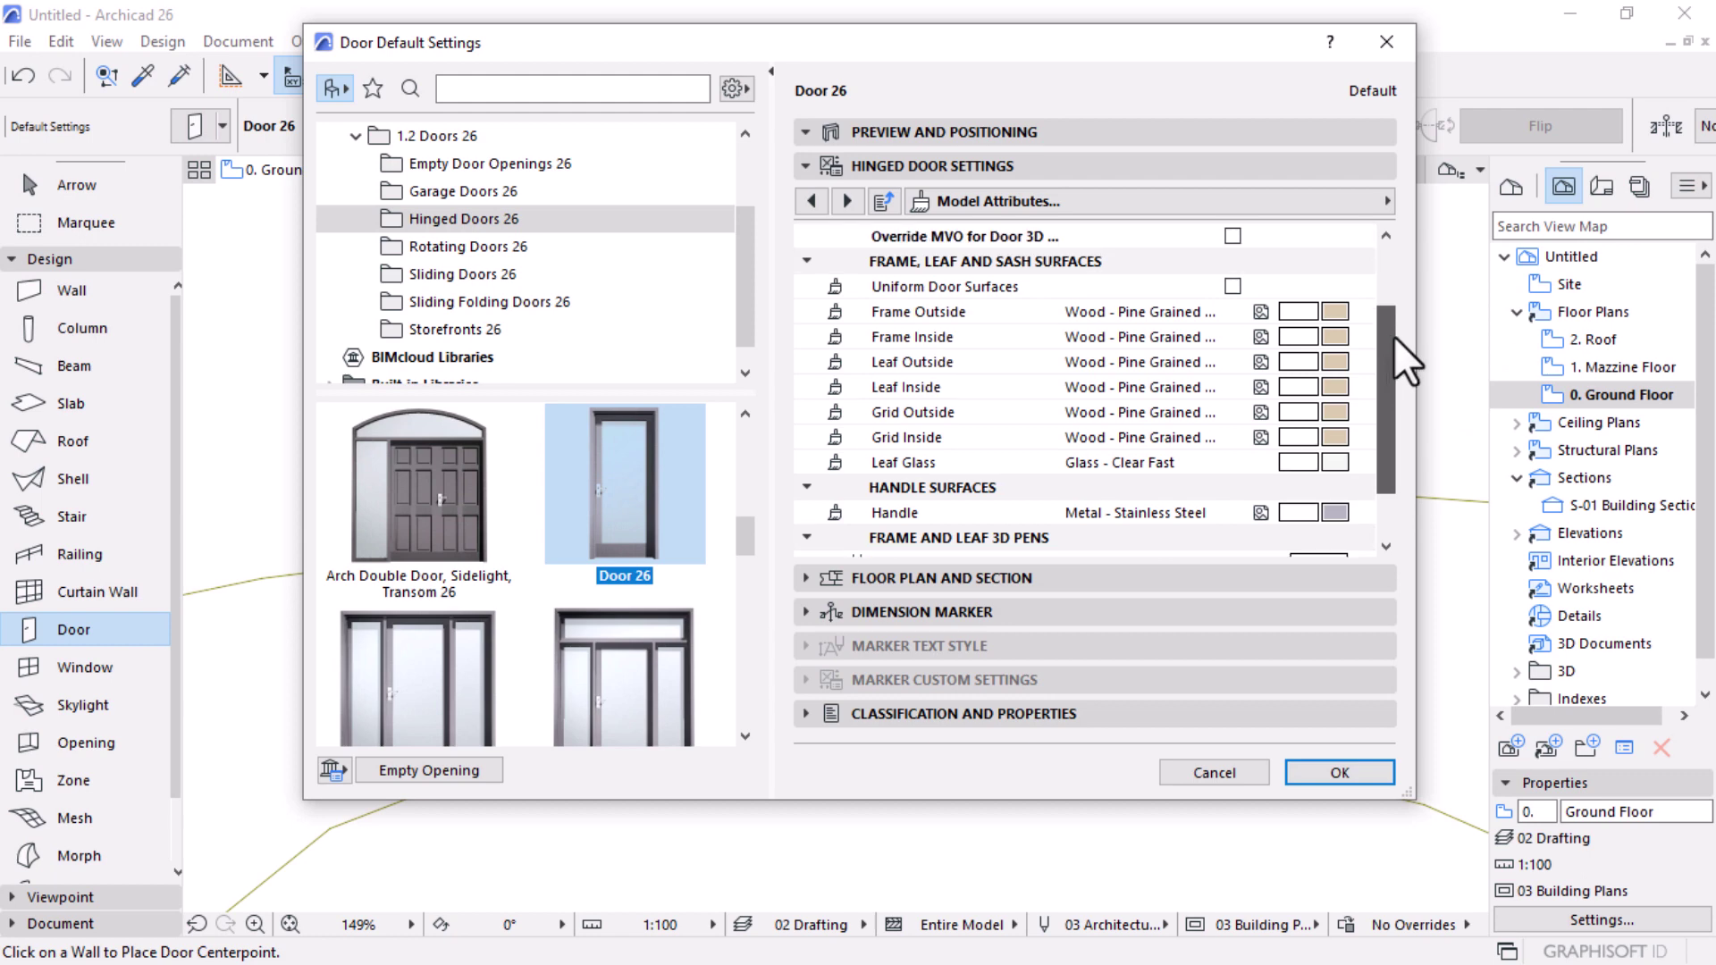
click(1231, 286)
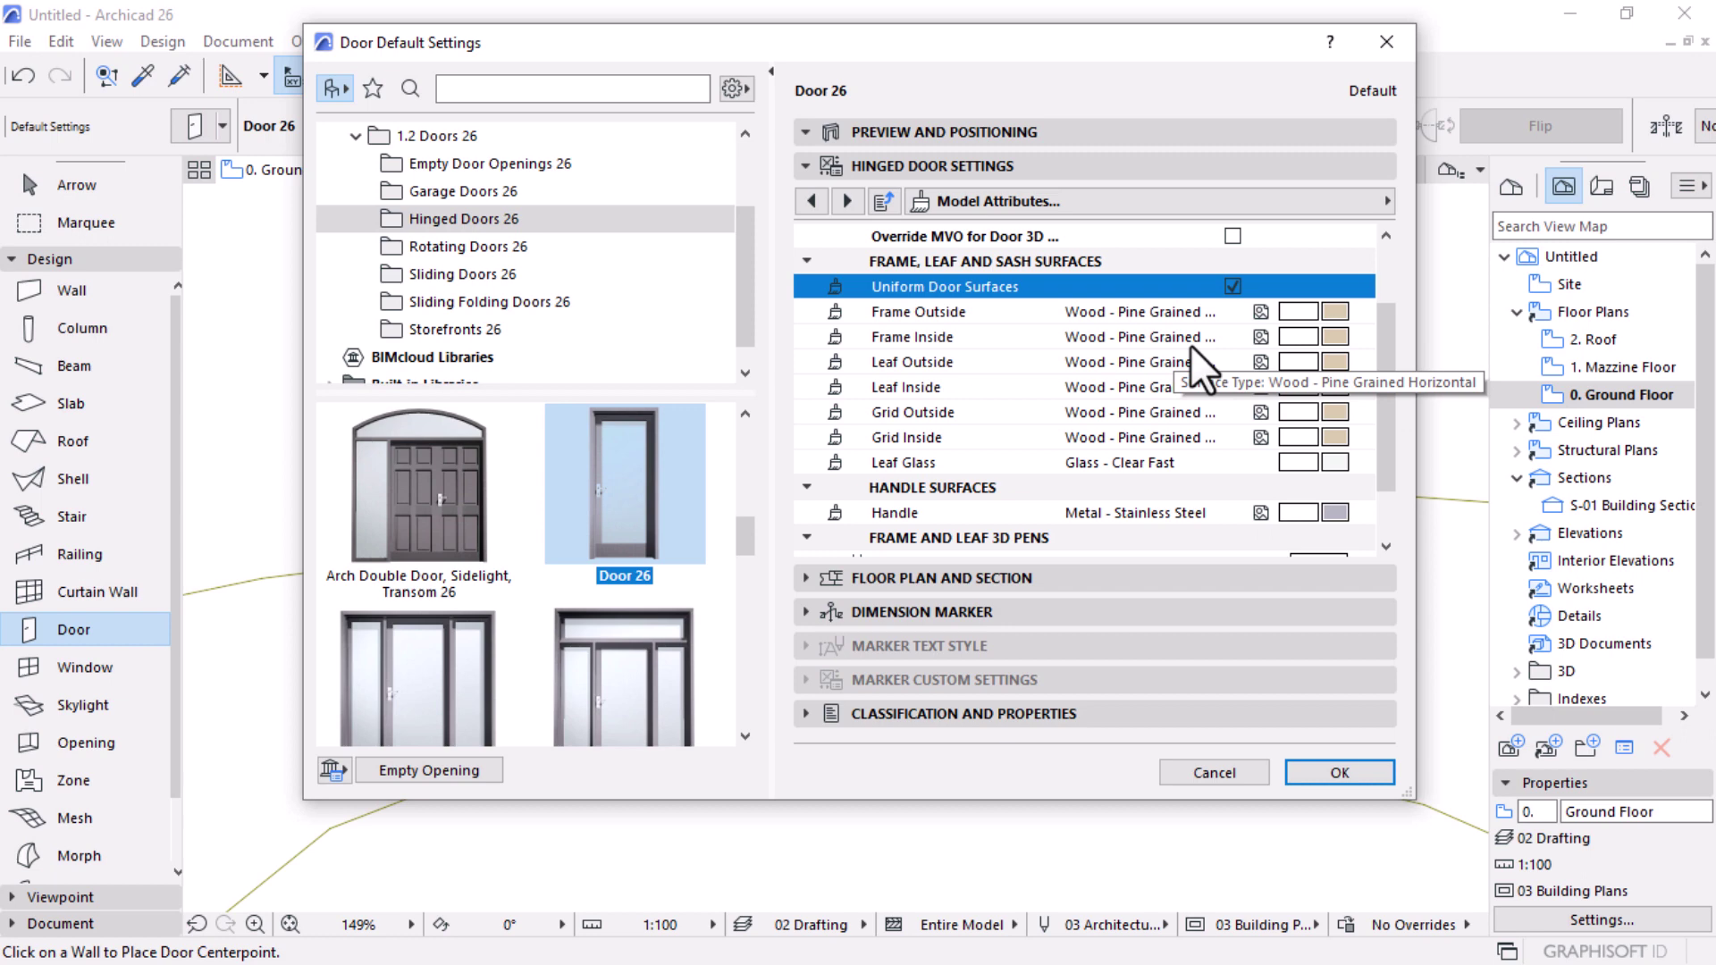
scroll(1216, 404, down, 1)
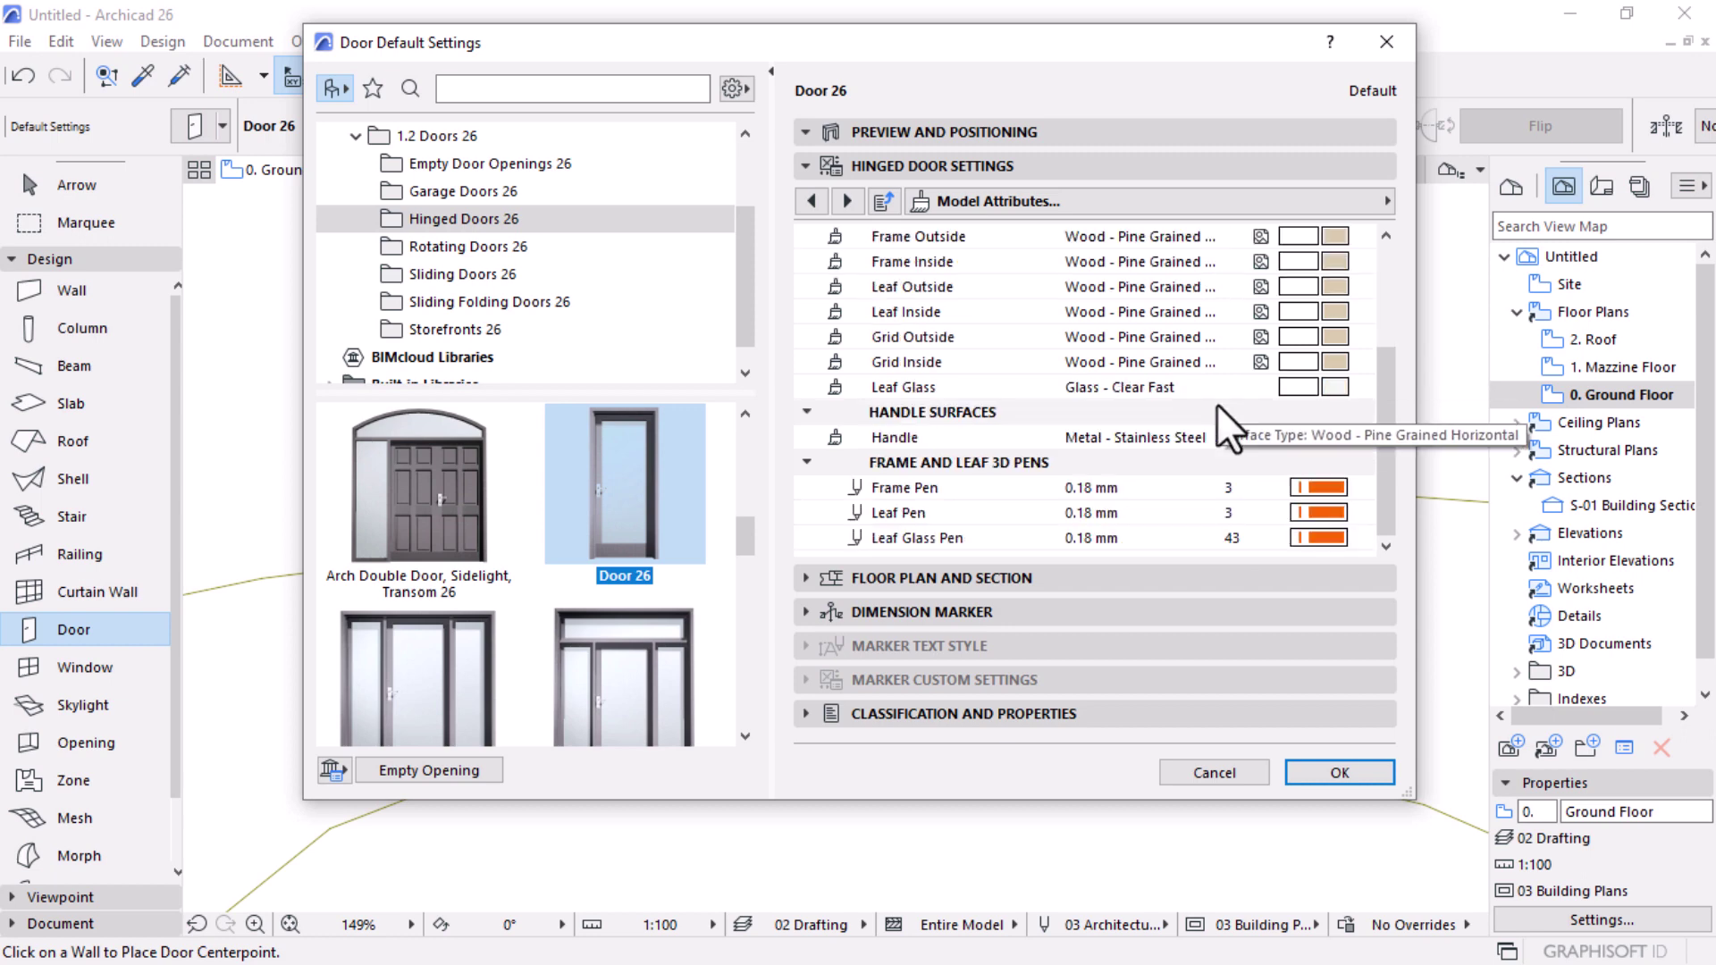
scroll(1216, 404, up, 2)
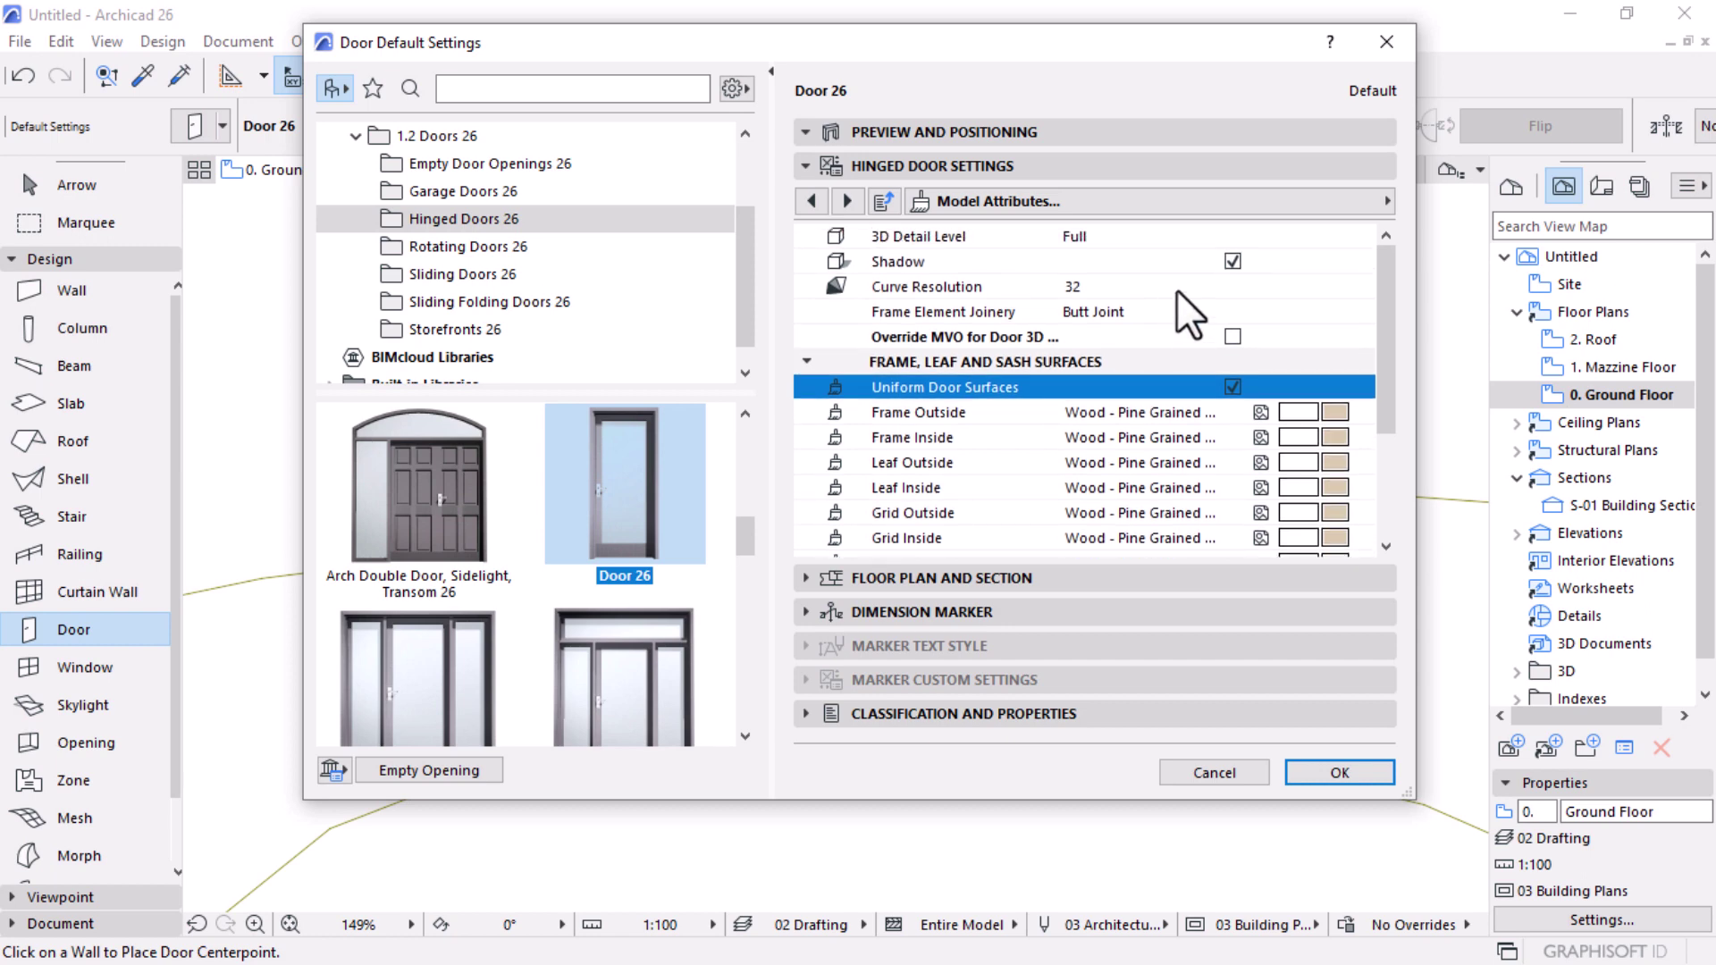
Step: Set the door's 3D frame pen, leaf pen and leaf glass pen to the grey 0.15 mm pen 2
scroll(1368, 434, down, 3)
click(1312, 482)
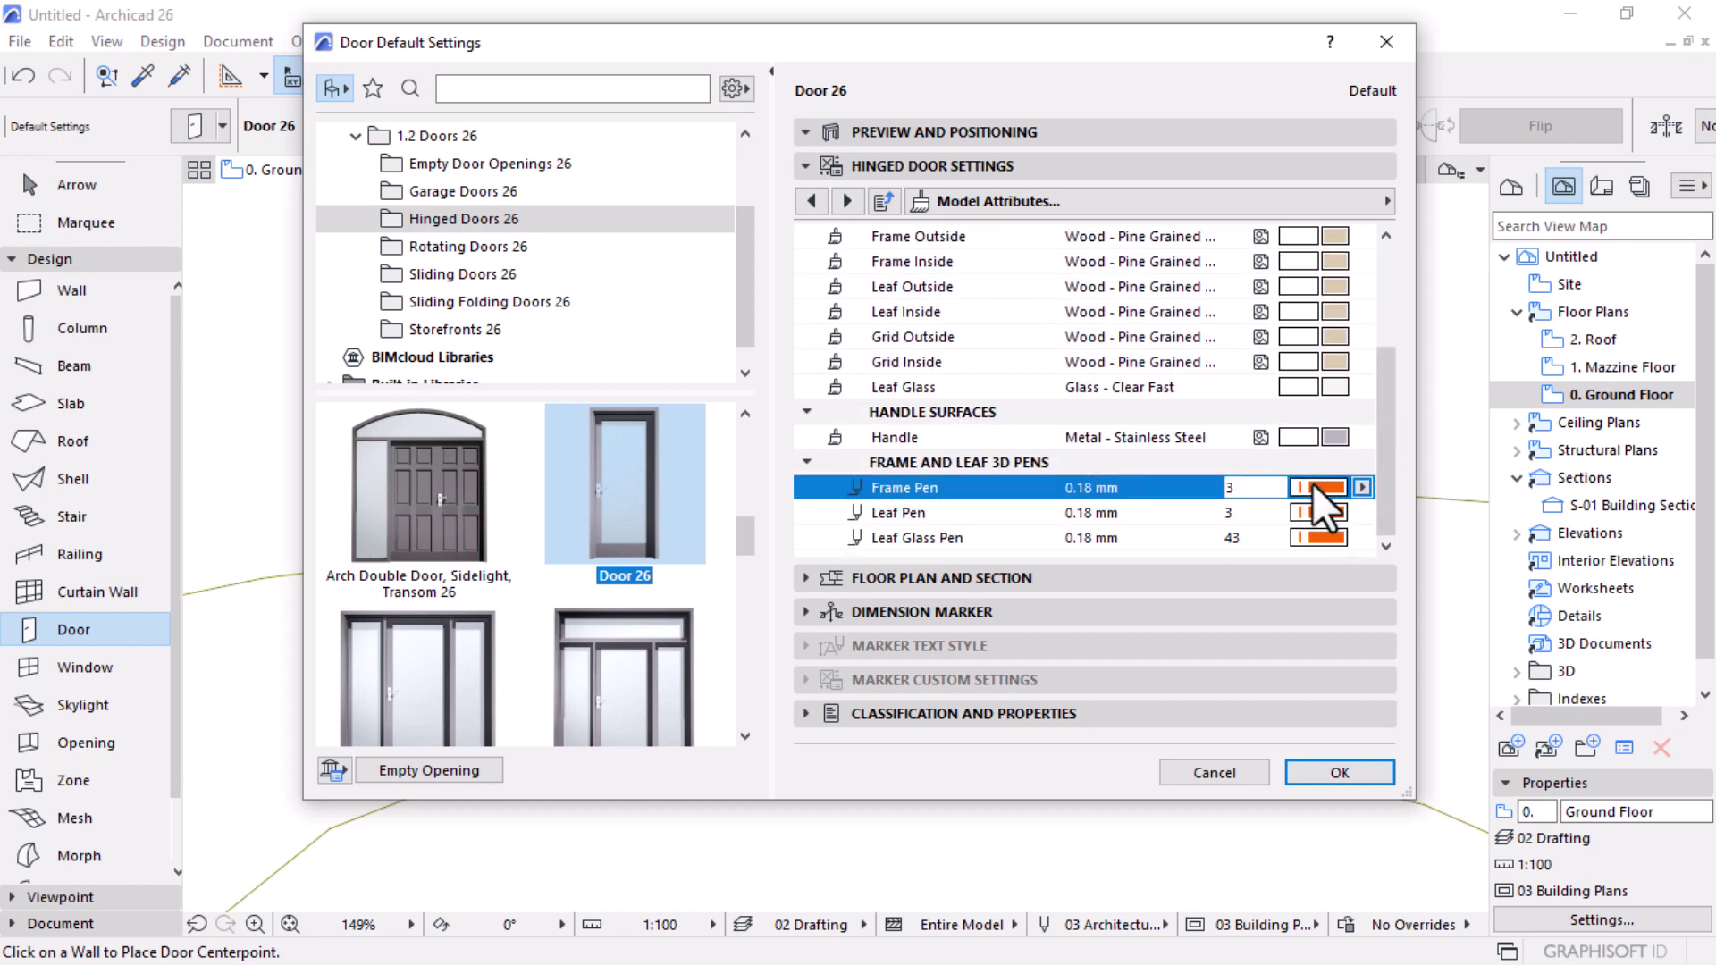
click(958, 531)
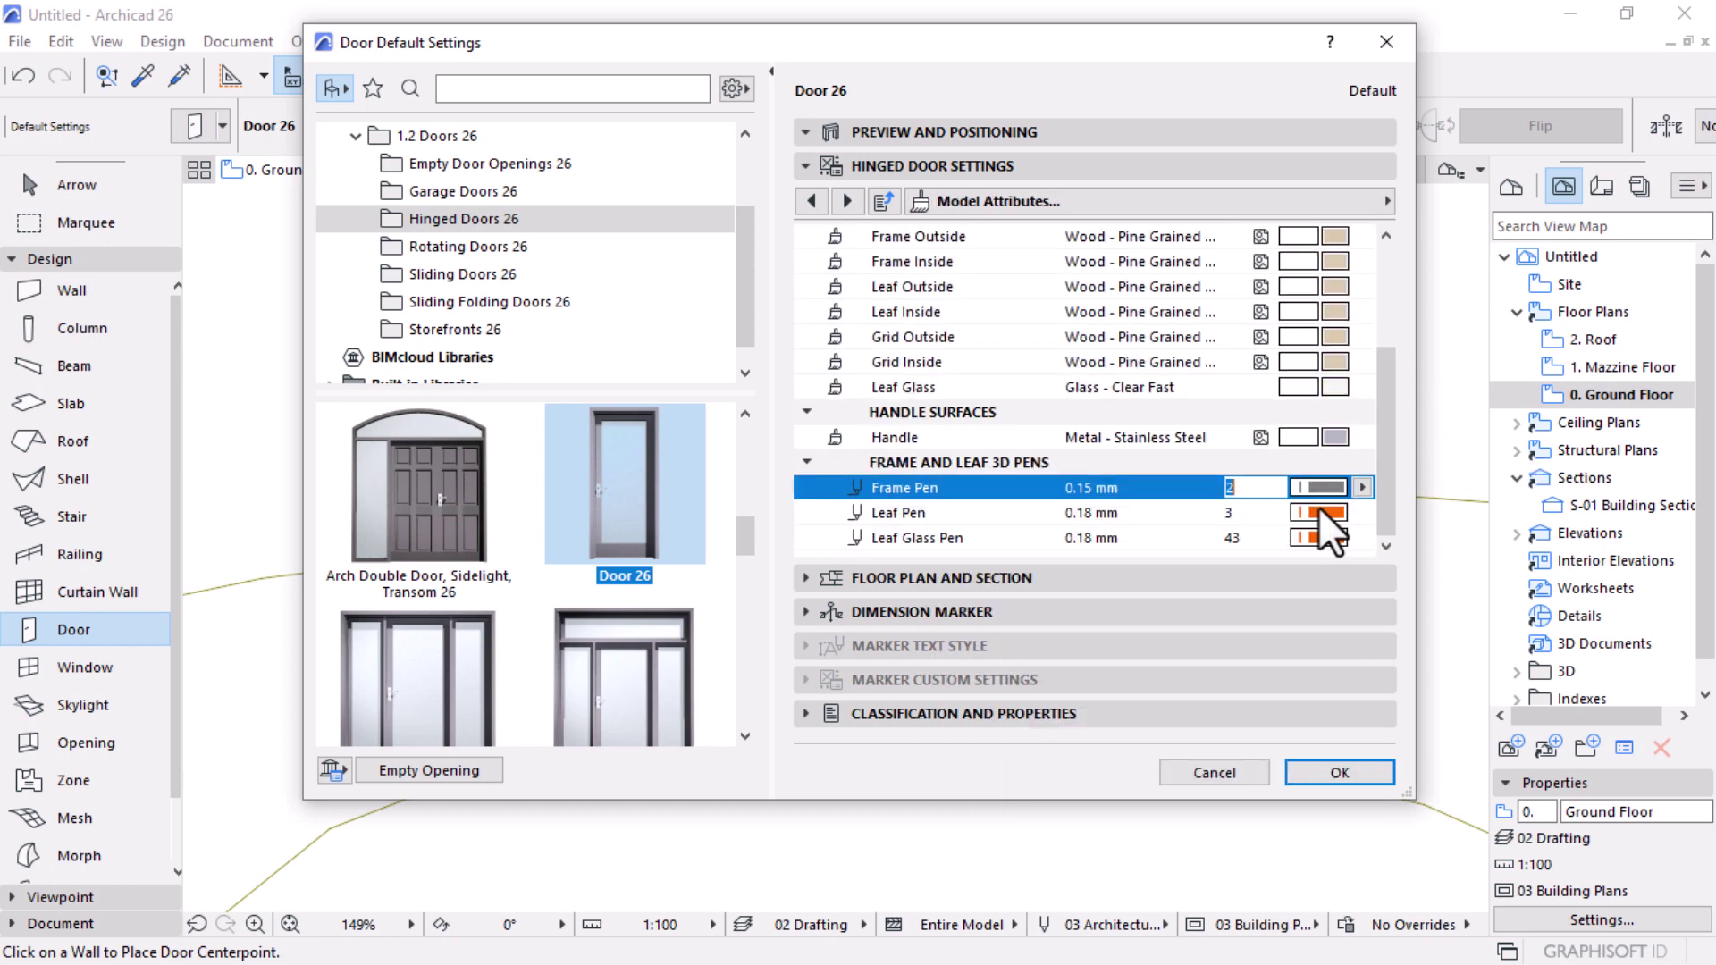
click(1318, 507)
click(958, 553)
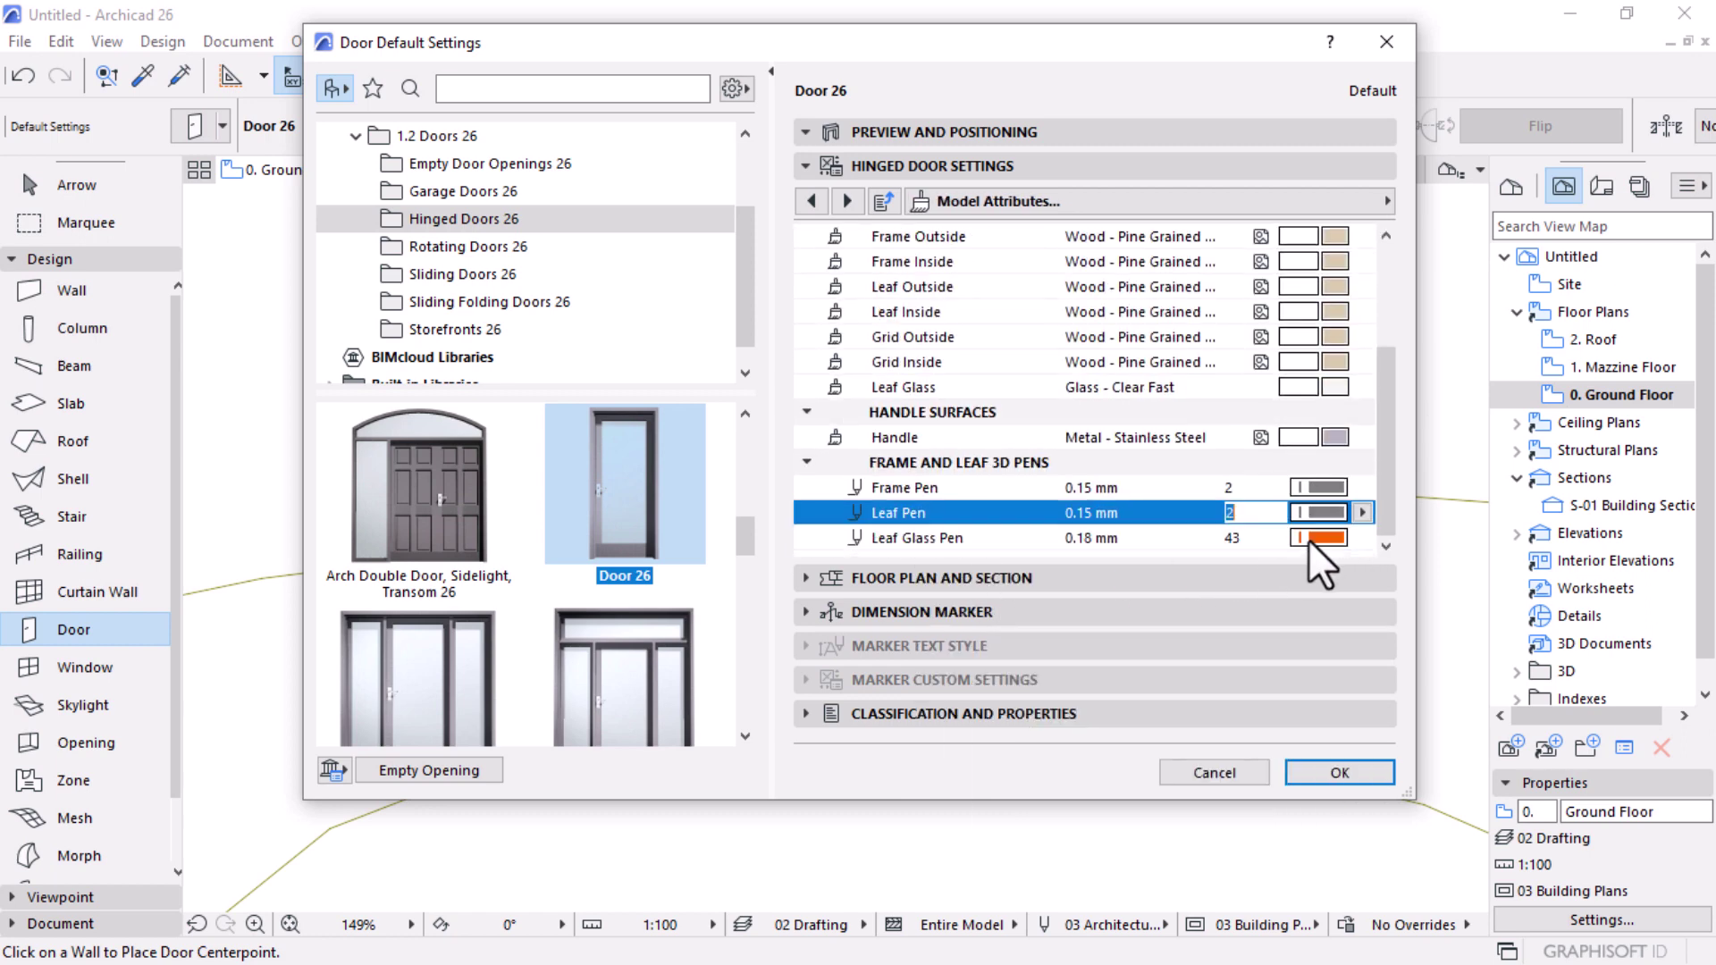
click(1316, 538)
click(944, 584)
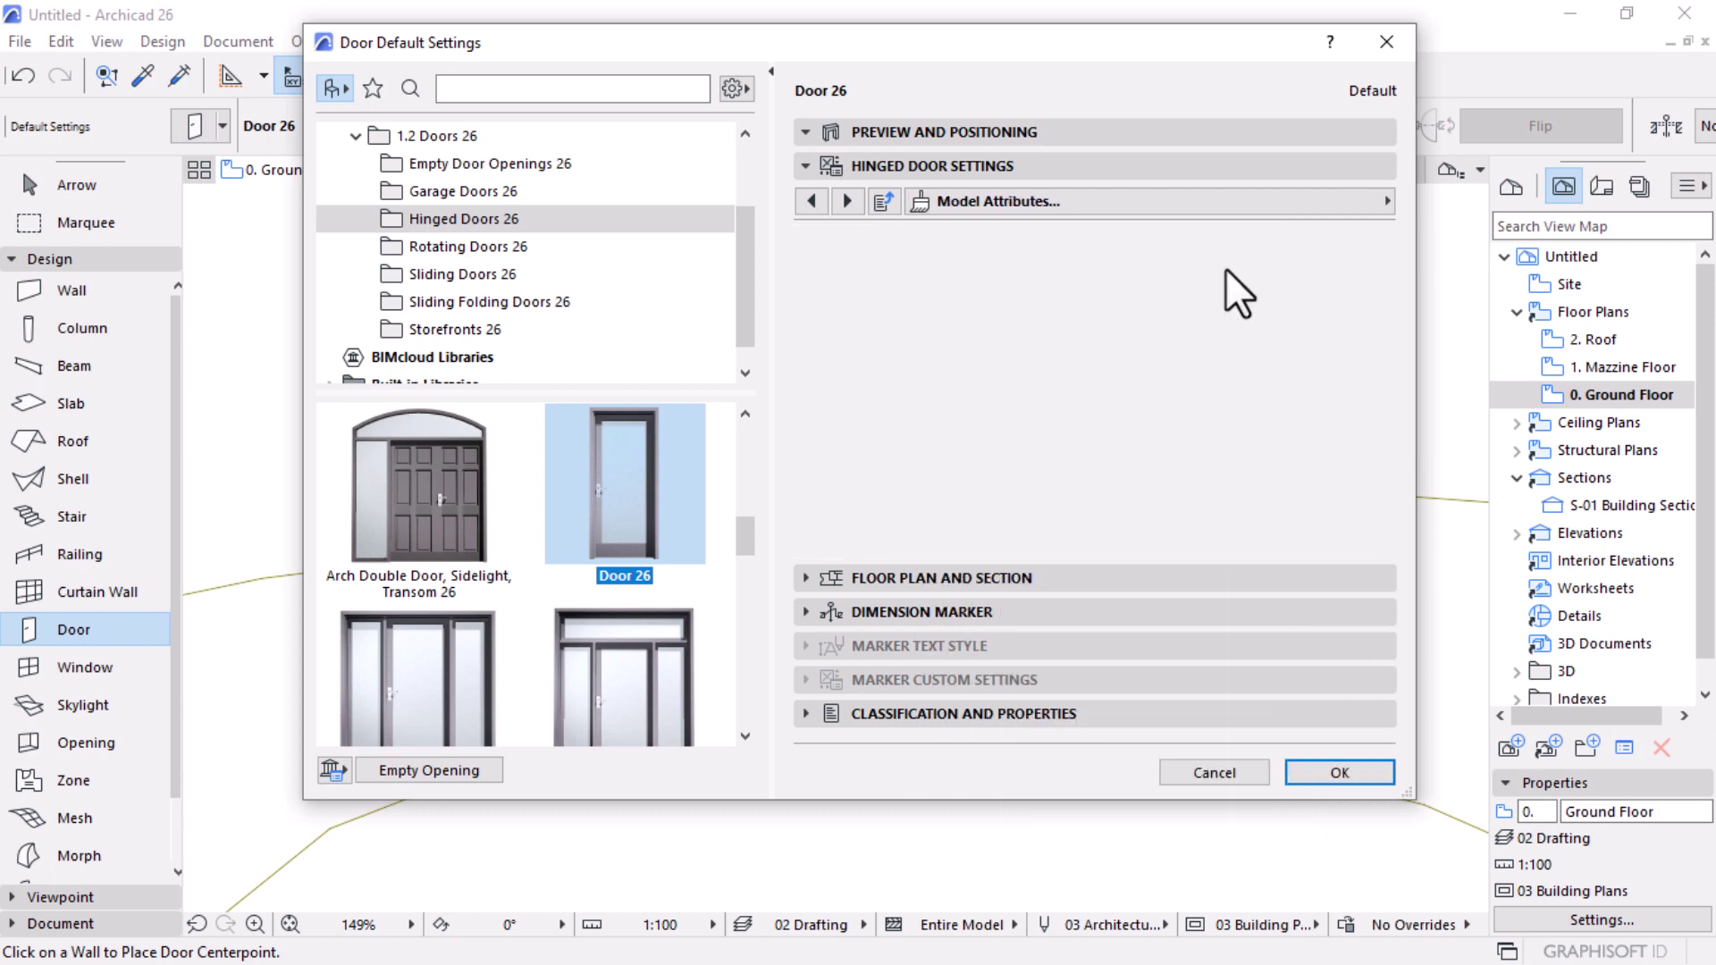
Step: In the default door's floor plan and section options, set Show Reveal on Symbol to Always
click(1388, 198)
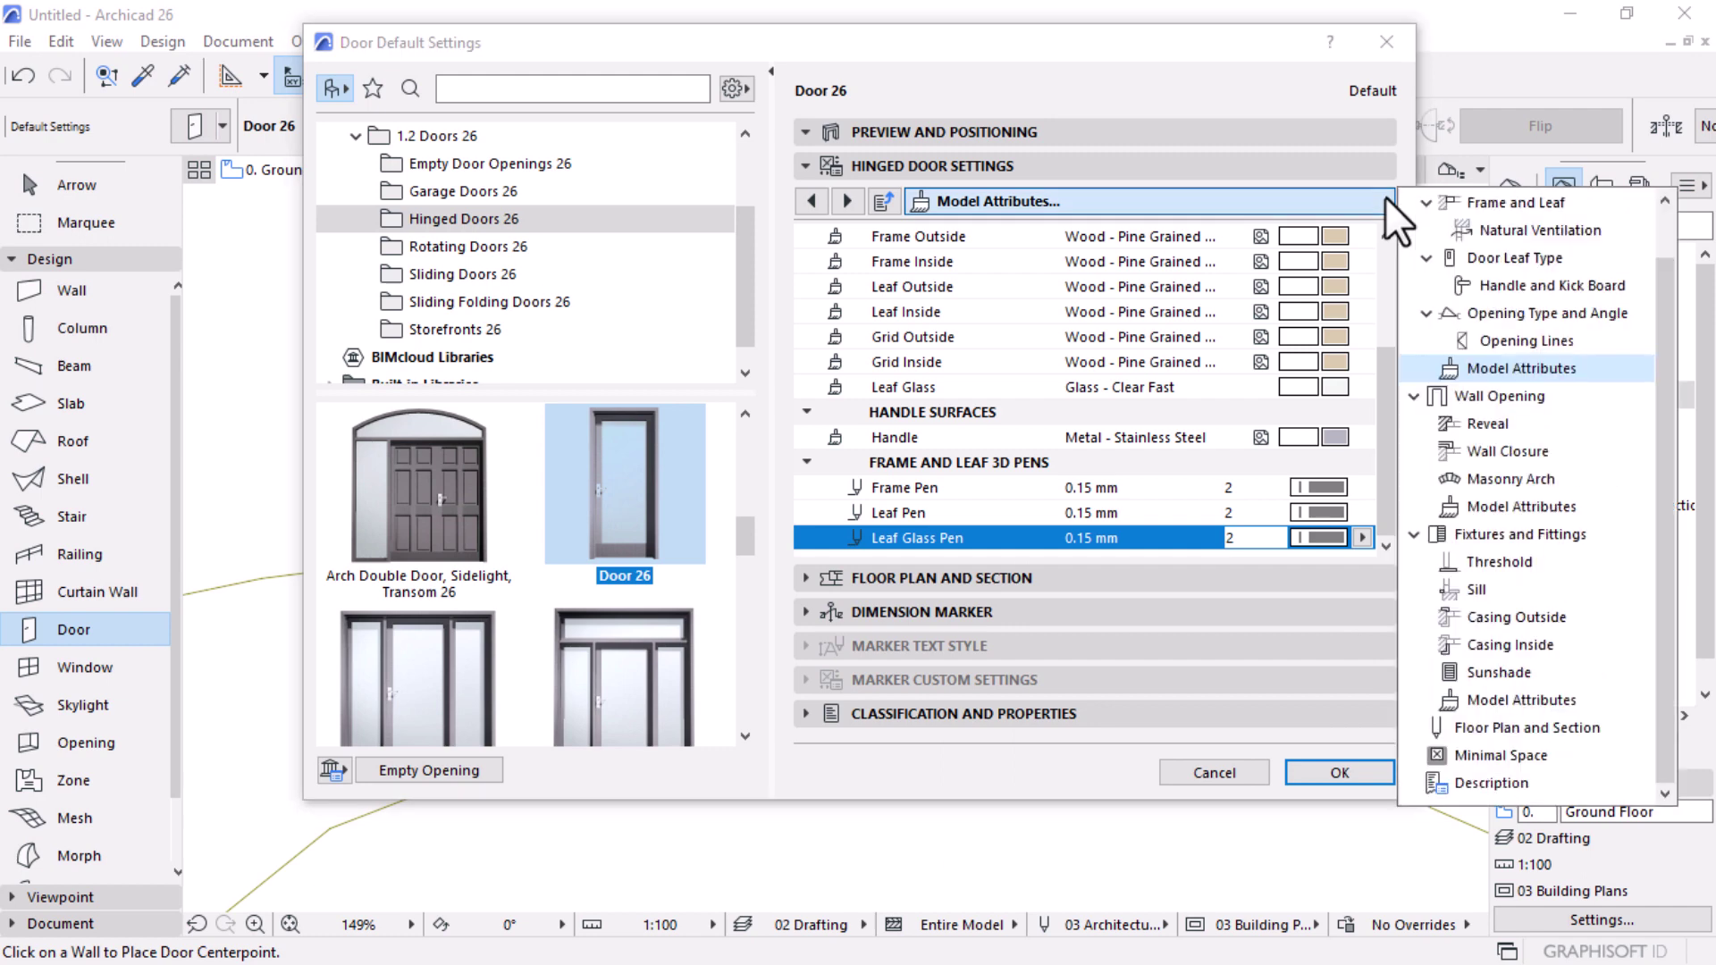
click(1495, 730)
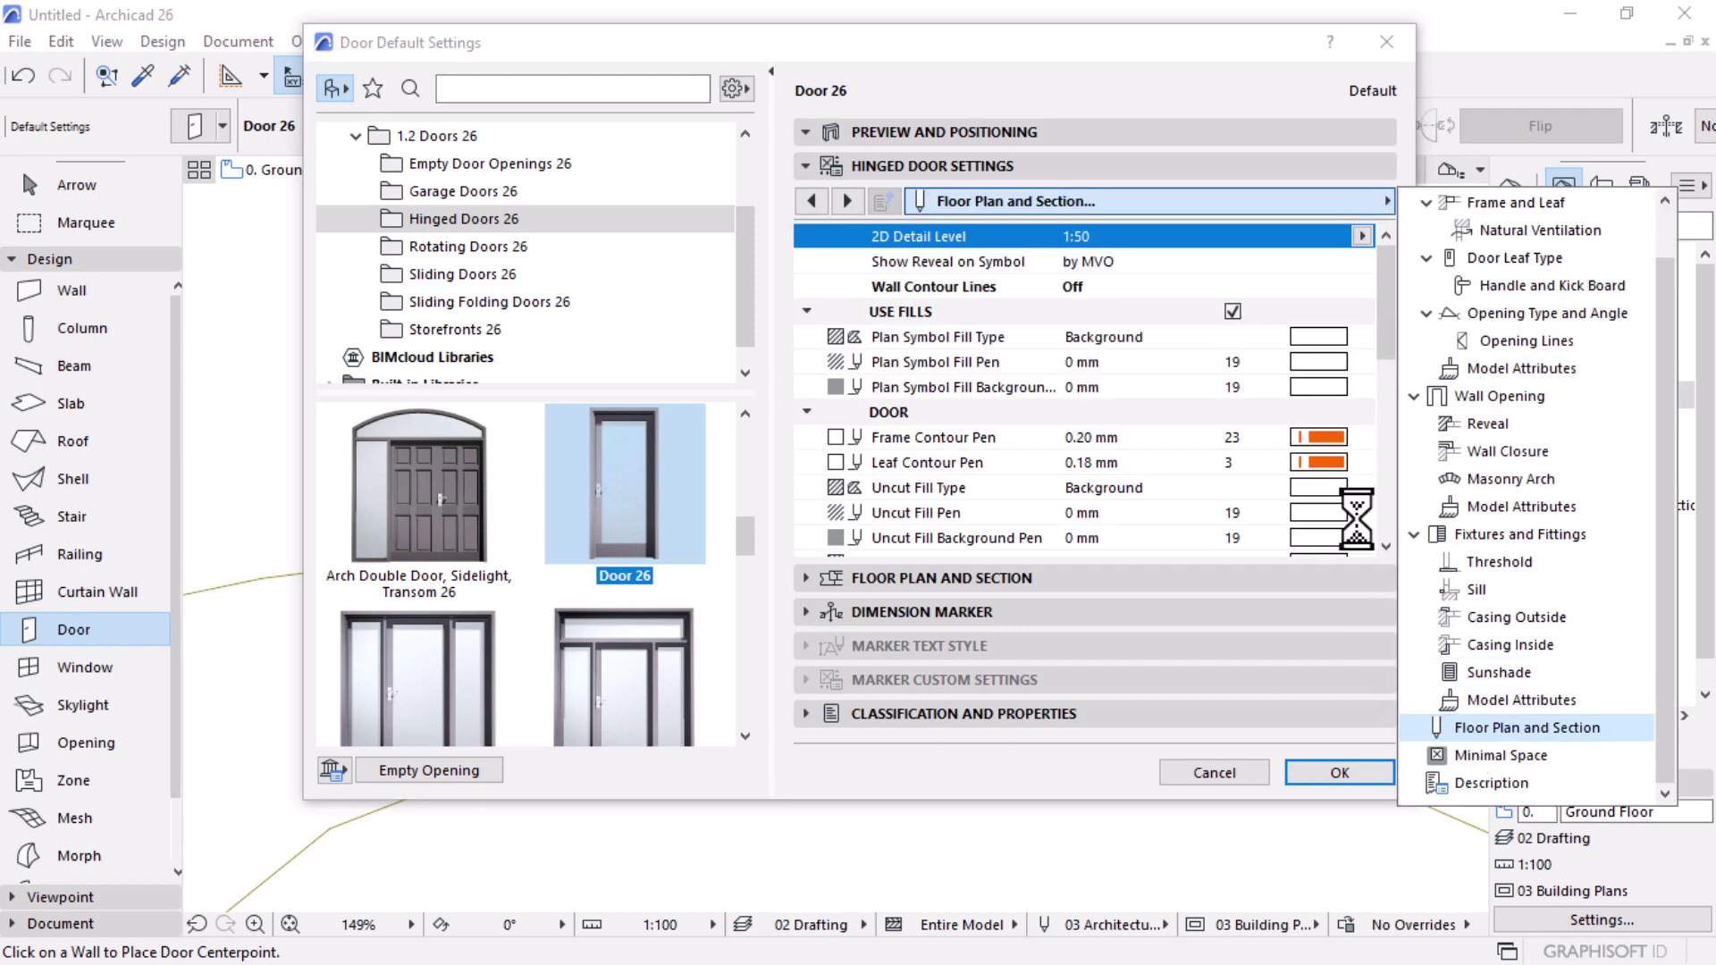
click(1352, 266)
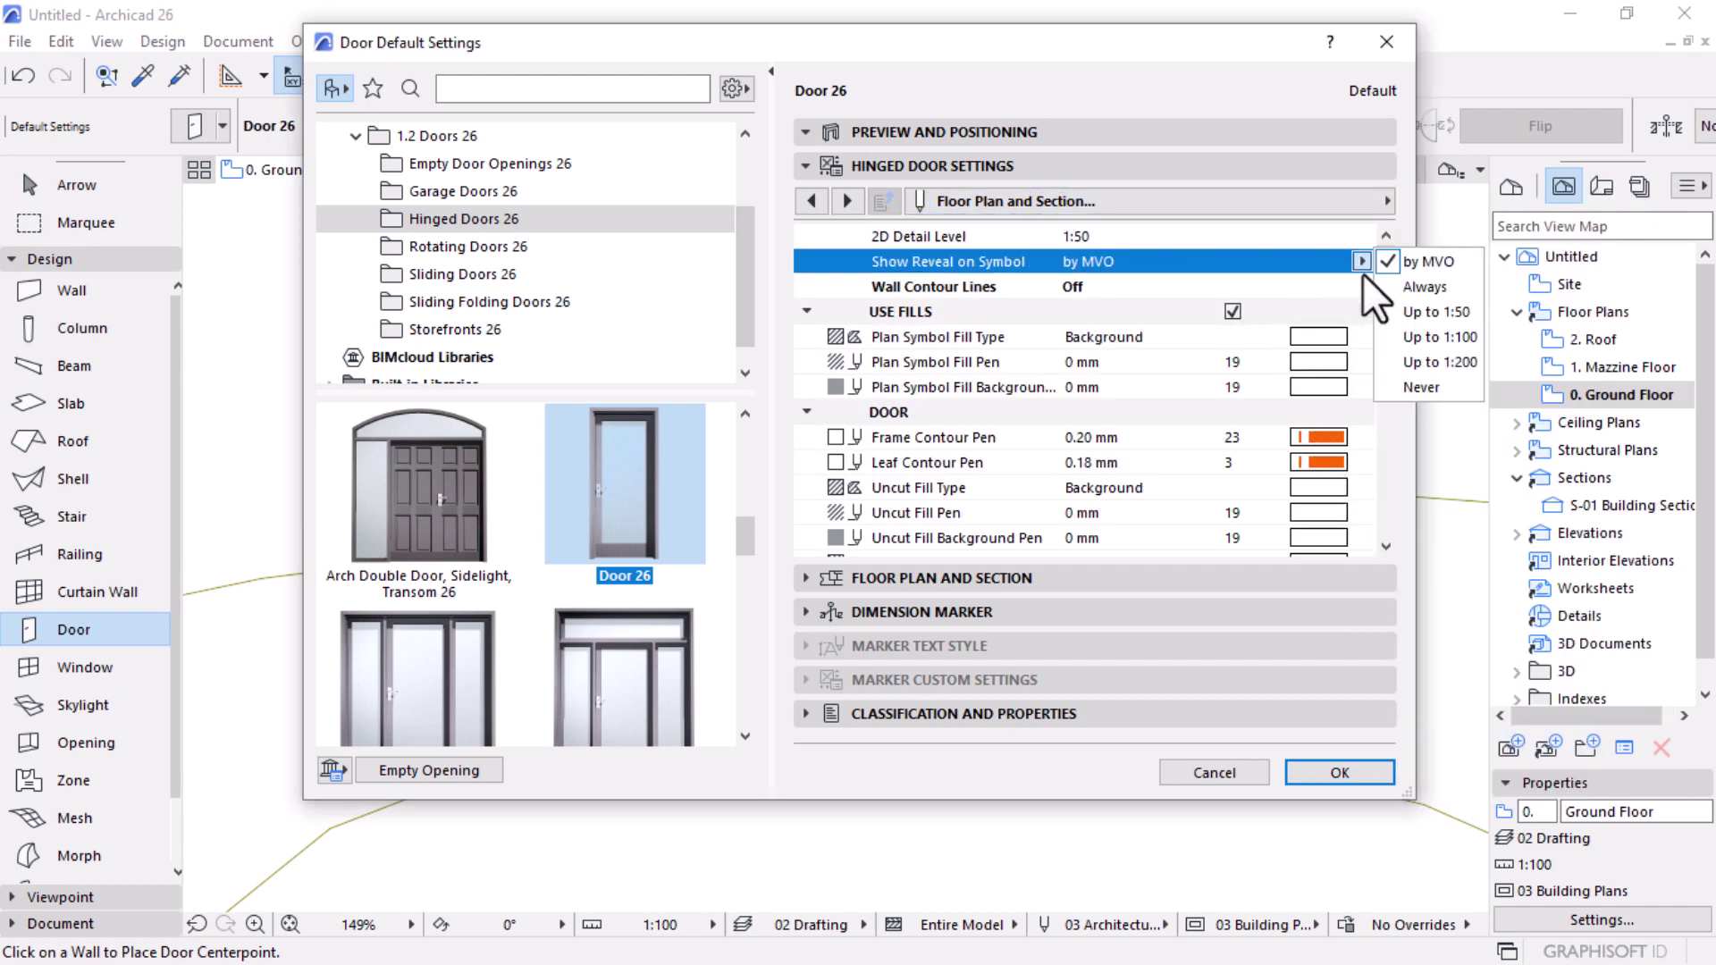
click(1441, 287)
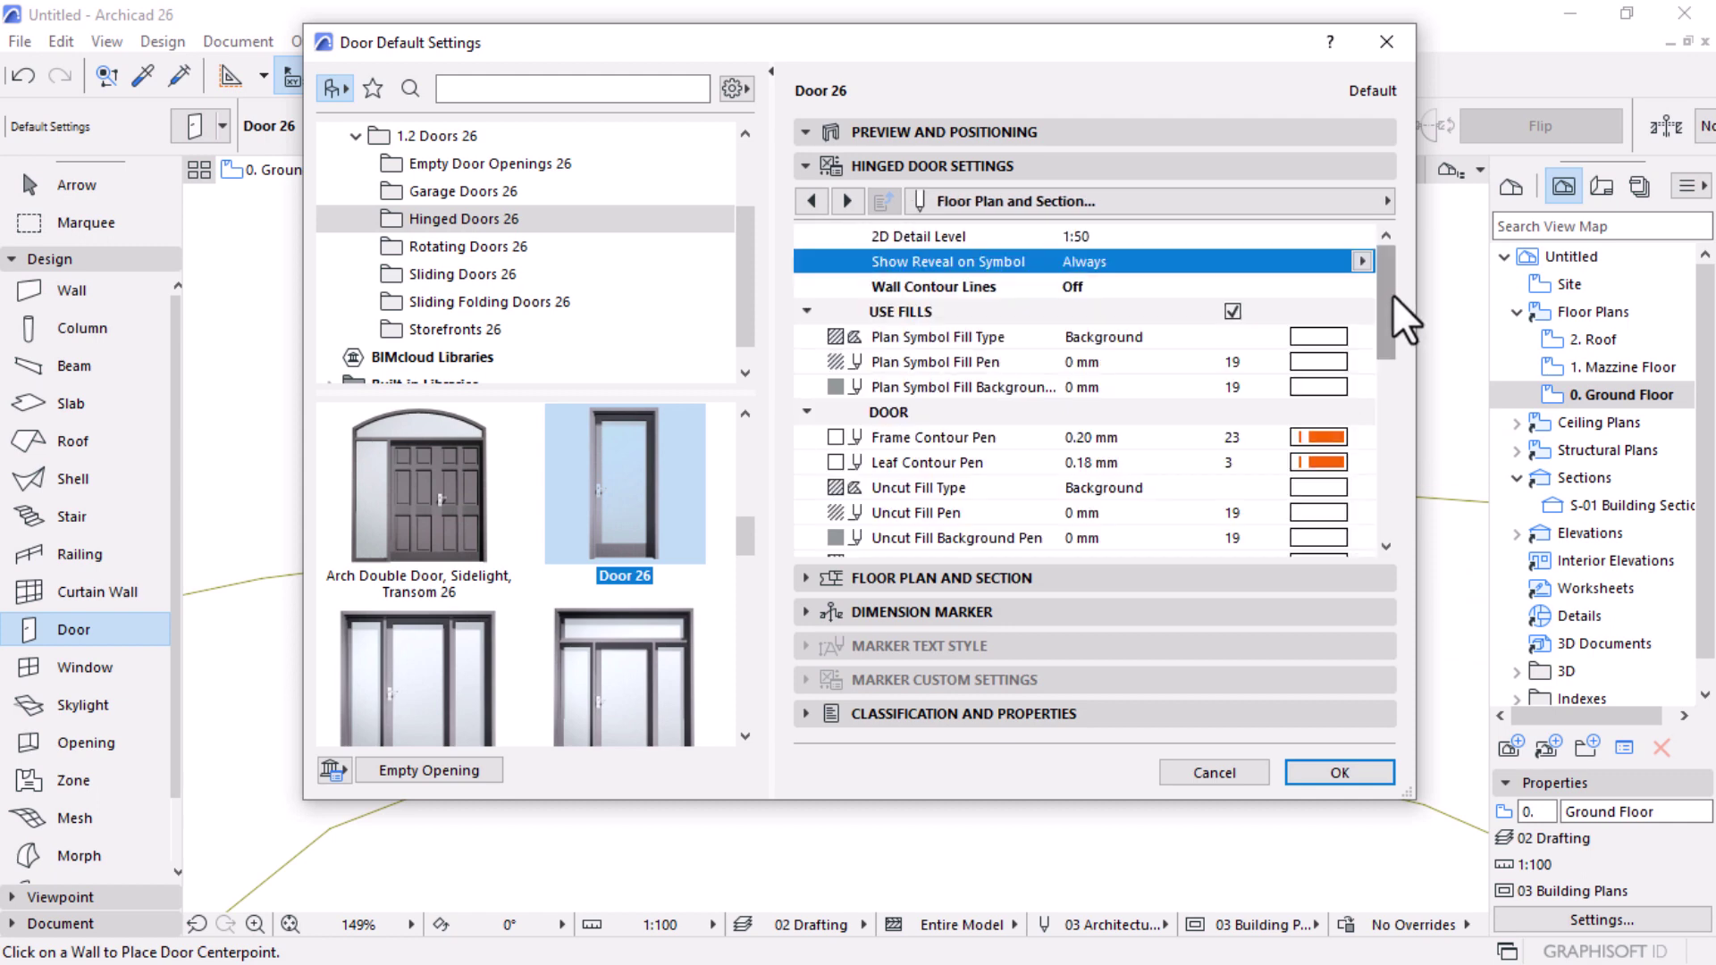
Step: Set the door's leaf and frame contour pens to the grey 0.15 mm pen 2
click(1348, 463)
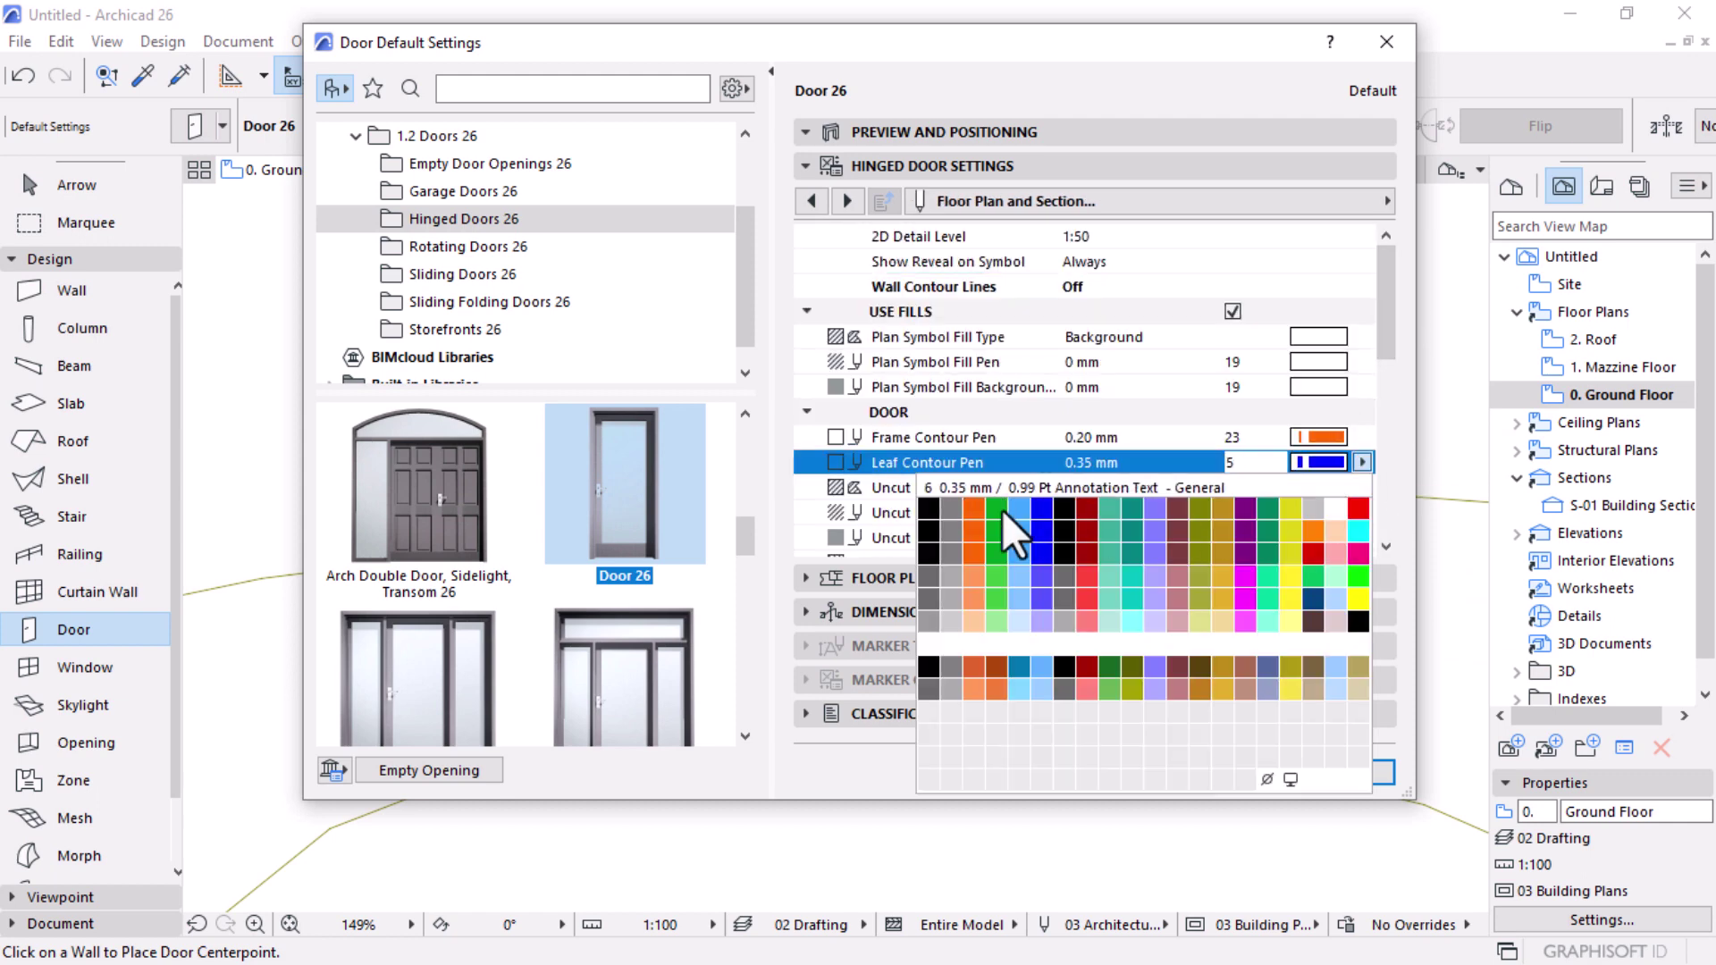
click(949, 508)
click(1324, 434)
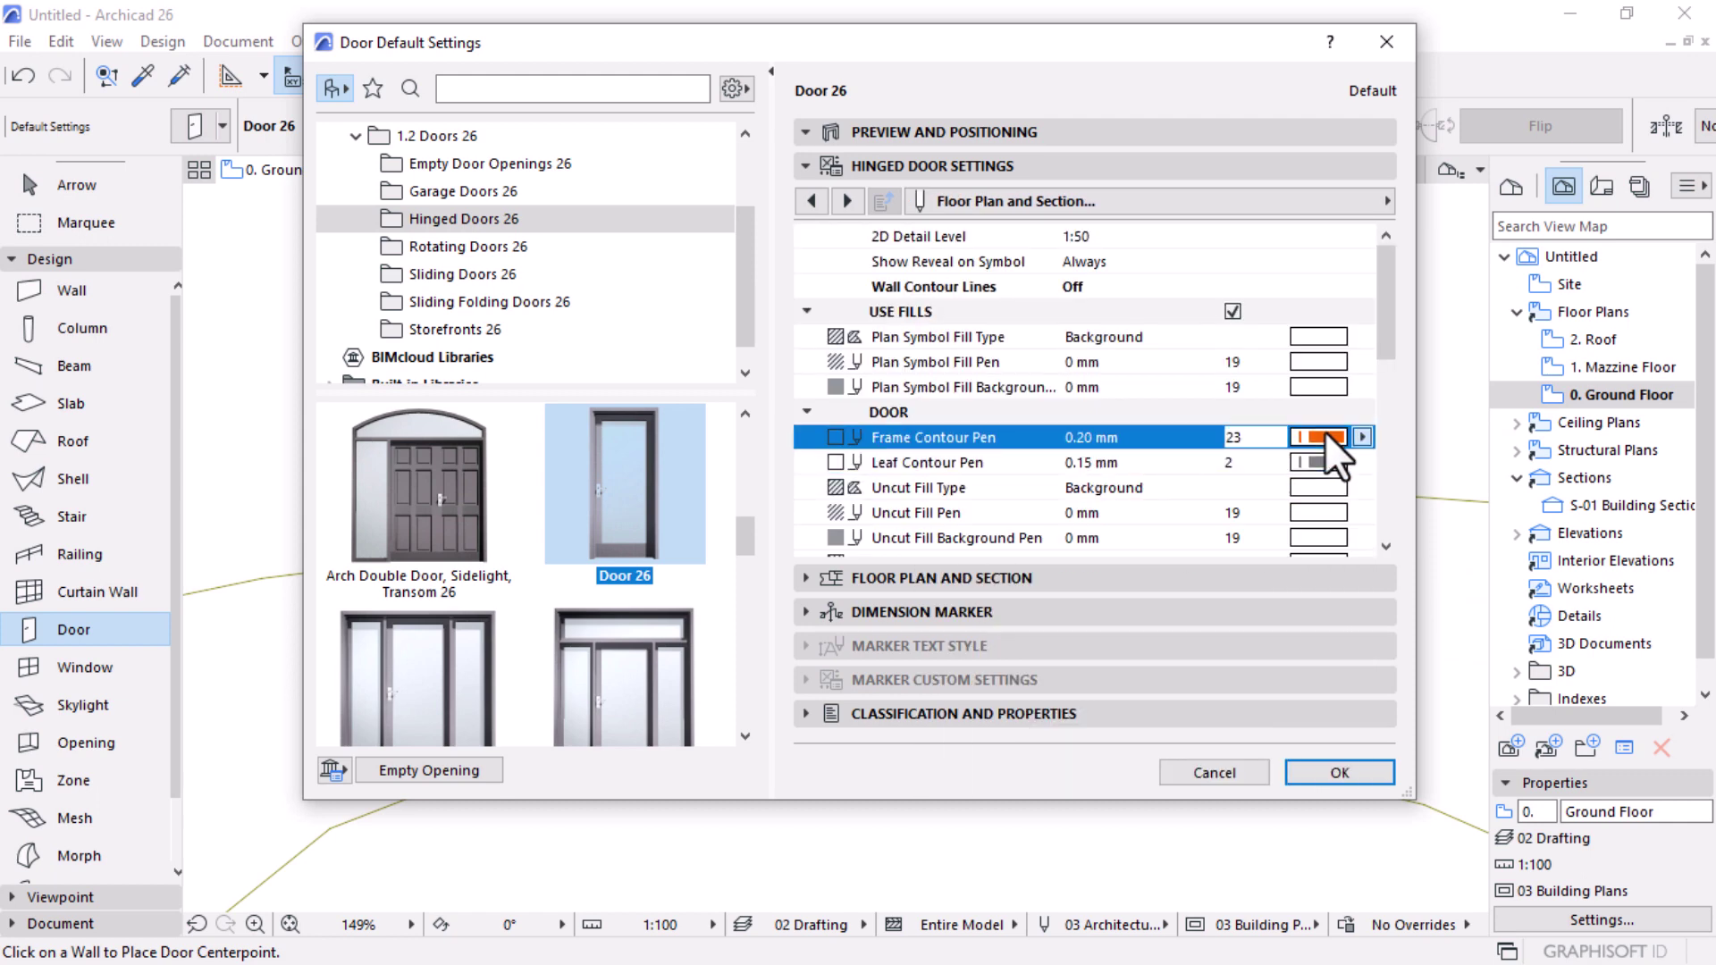
click(940, 487)
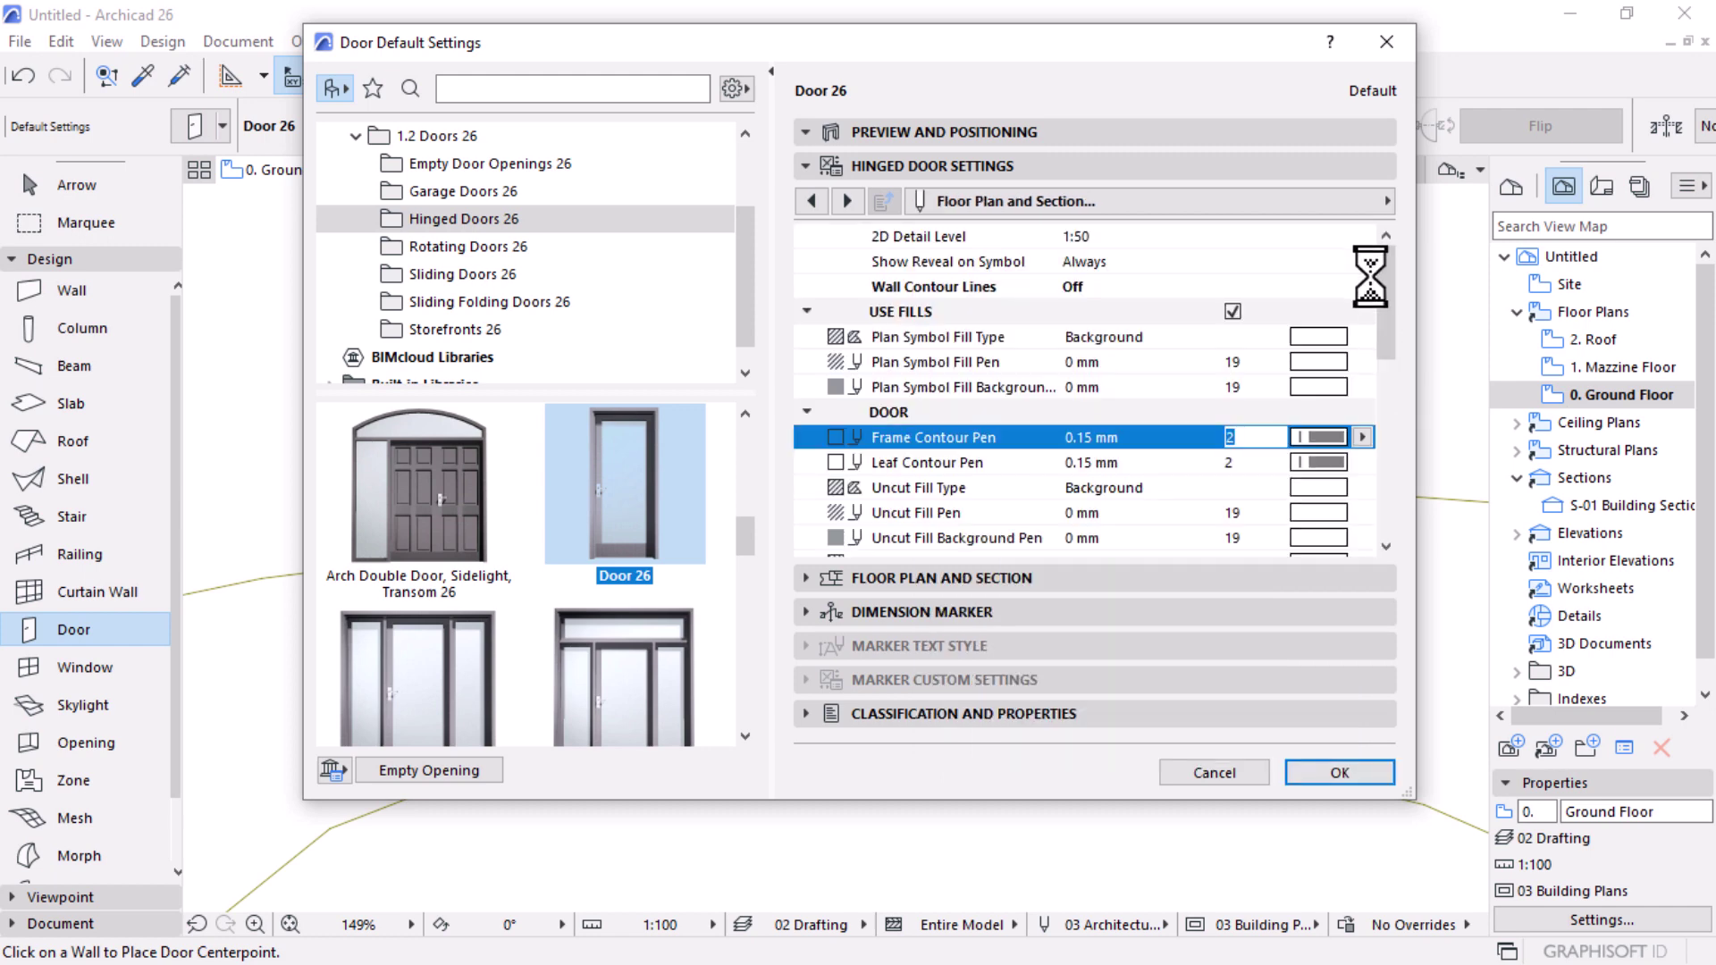
Step: Turn off Use Fills for the default door and place Door 26 in the small room's vertical partition wall, opening into the small room
mouse_move(1388, 308)
mouse_down()
mouse_move(1388, 404)
mouse_move(1396, 307)
mouse_up()
scroll(1396, 308, up, 2)
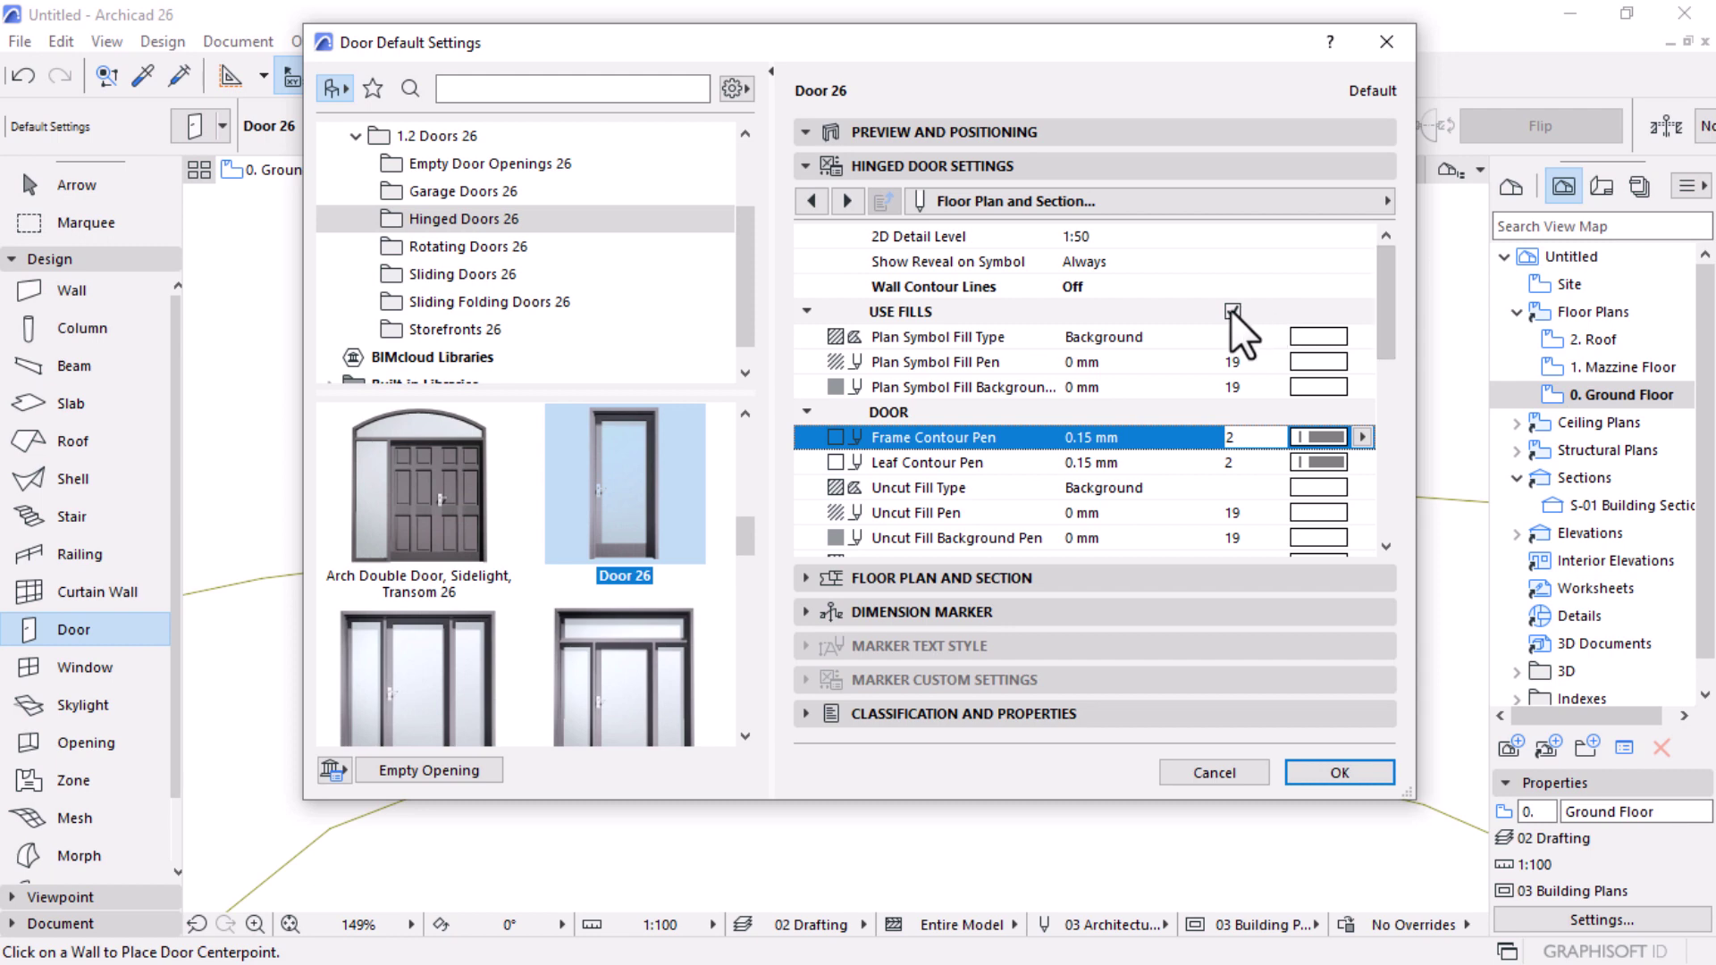
click(1232, 310)
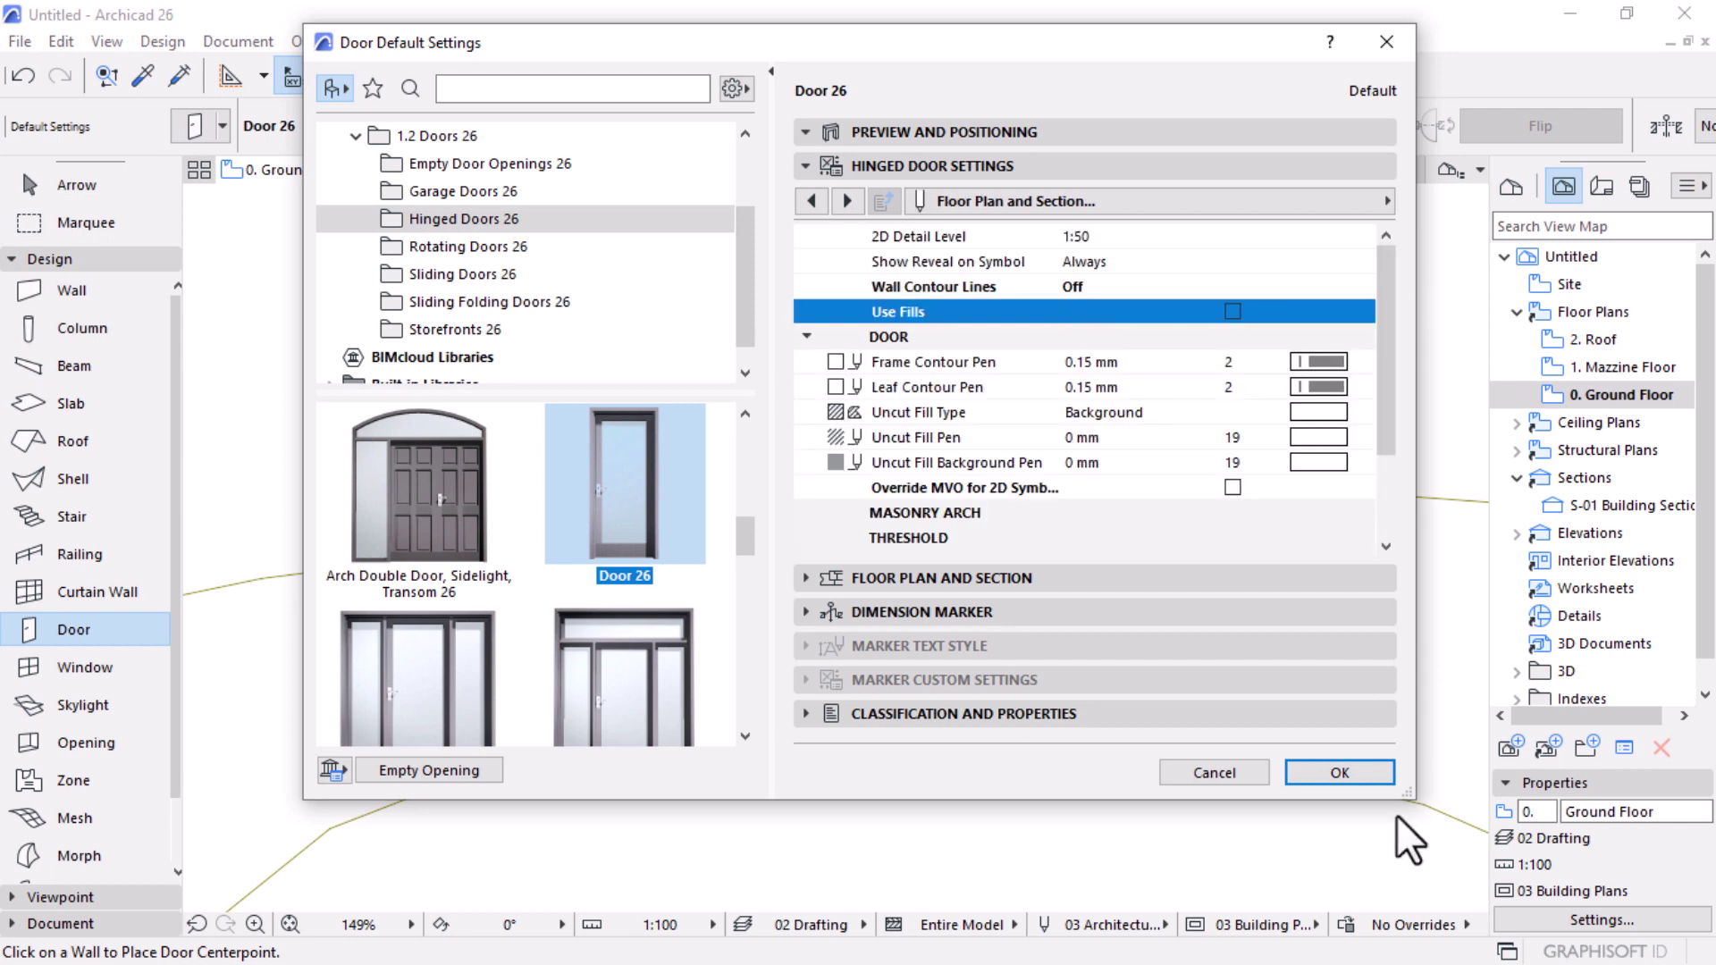
click(1340, 772)
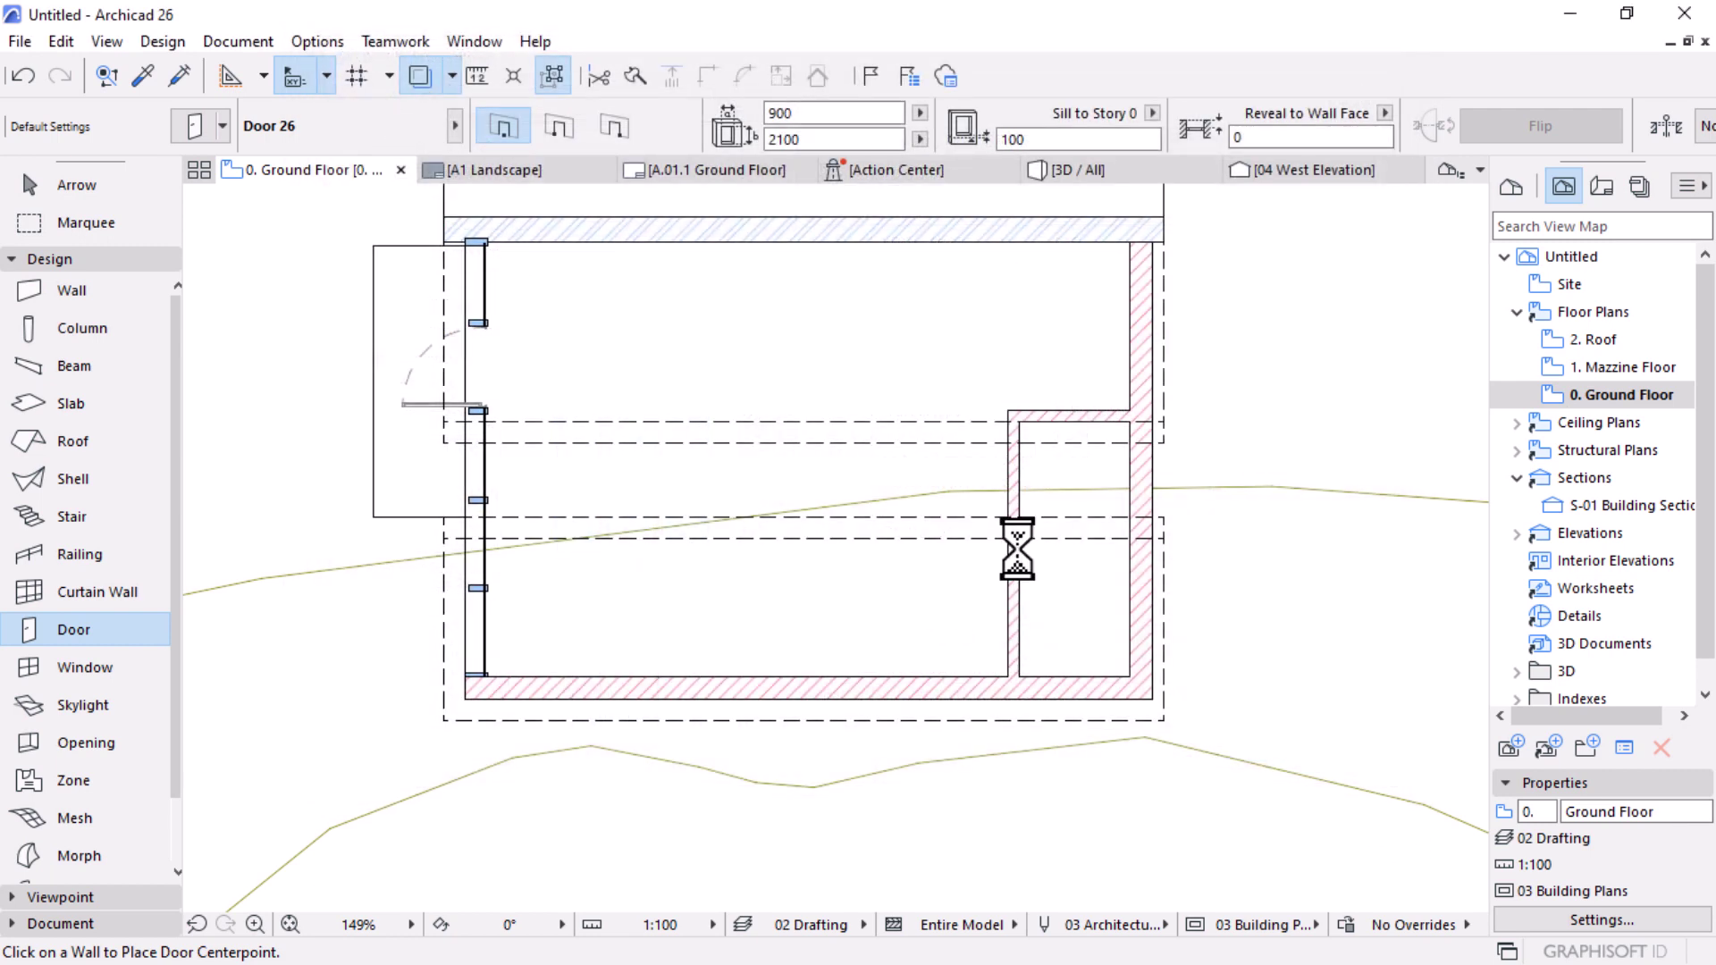
click(1026, 520)
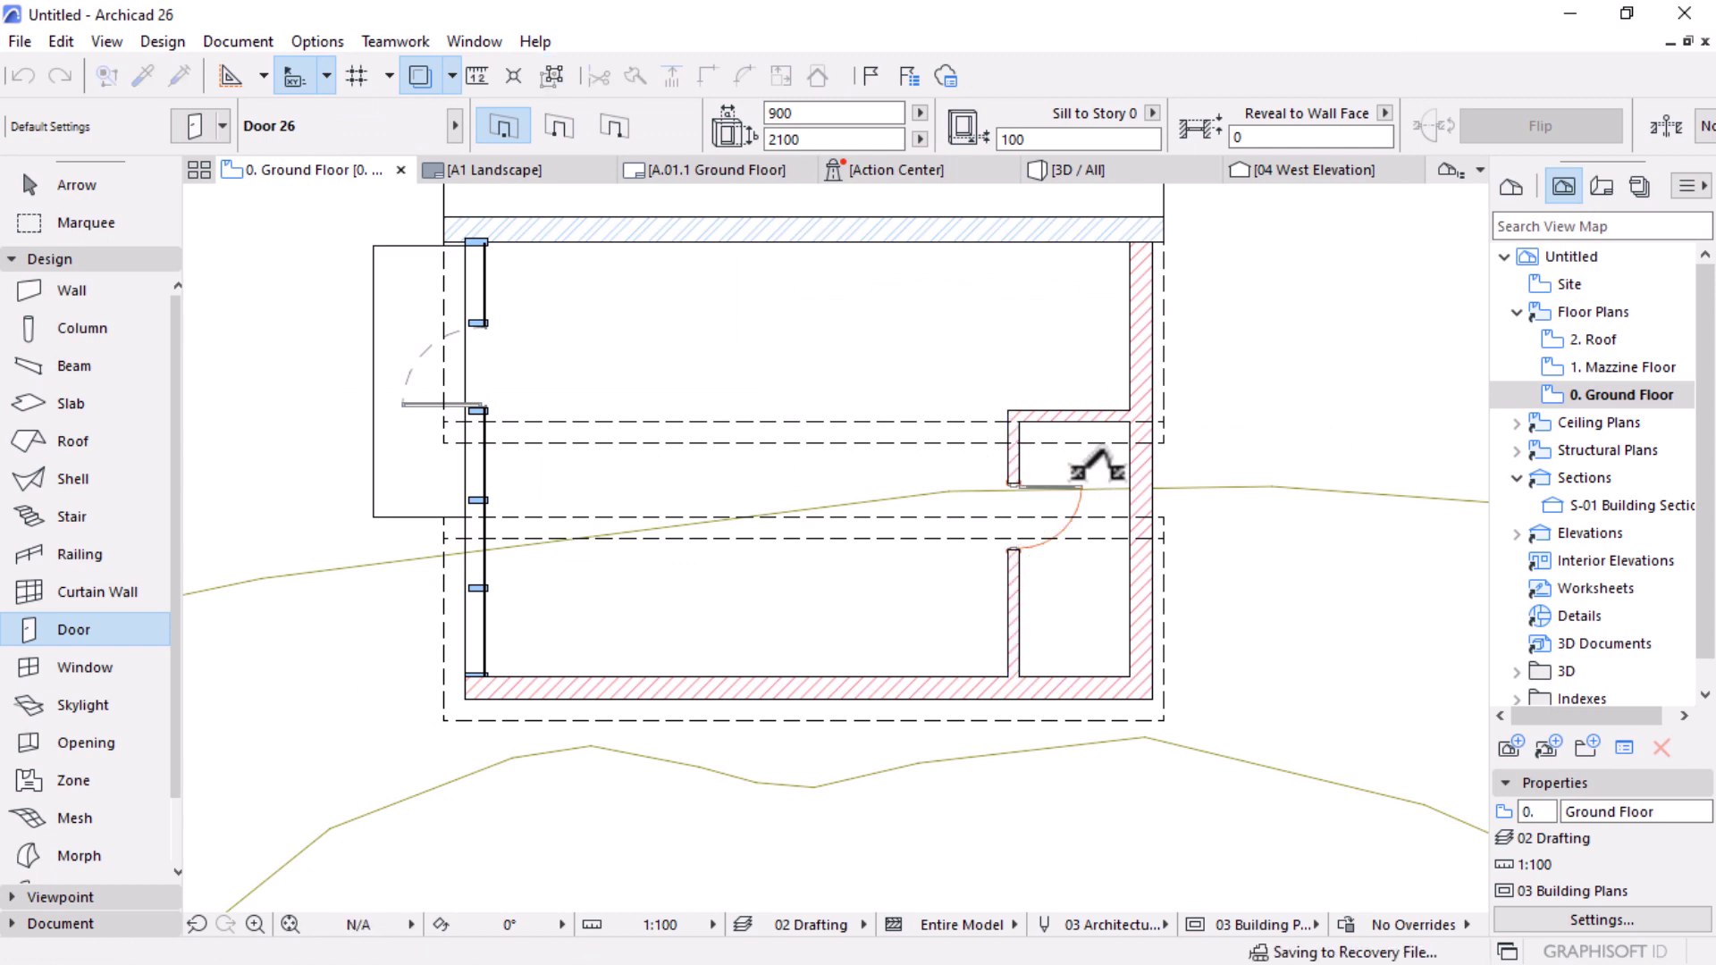
scroll(1098, 470, up, 5)
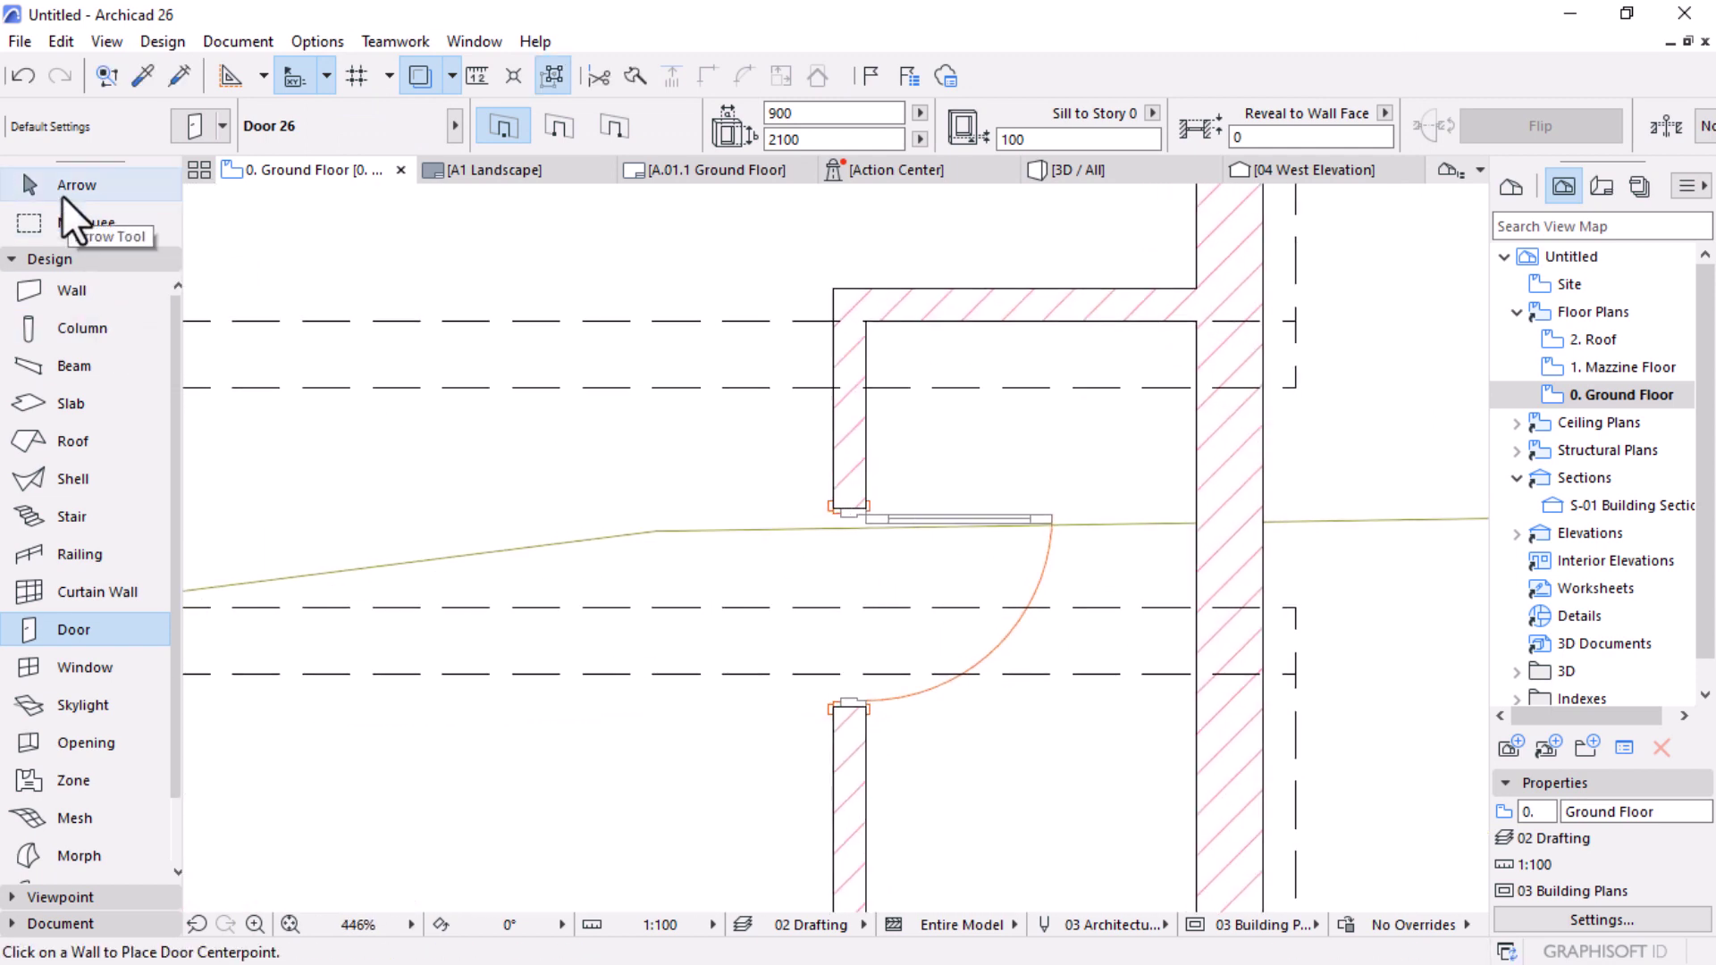
Step: For the placed interior door, enable Override Object's Pens and set the Symbol Line Pen to the grey 0.15 mm pen 2
click(62, 185)
click(1050, 517)
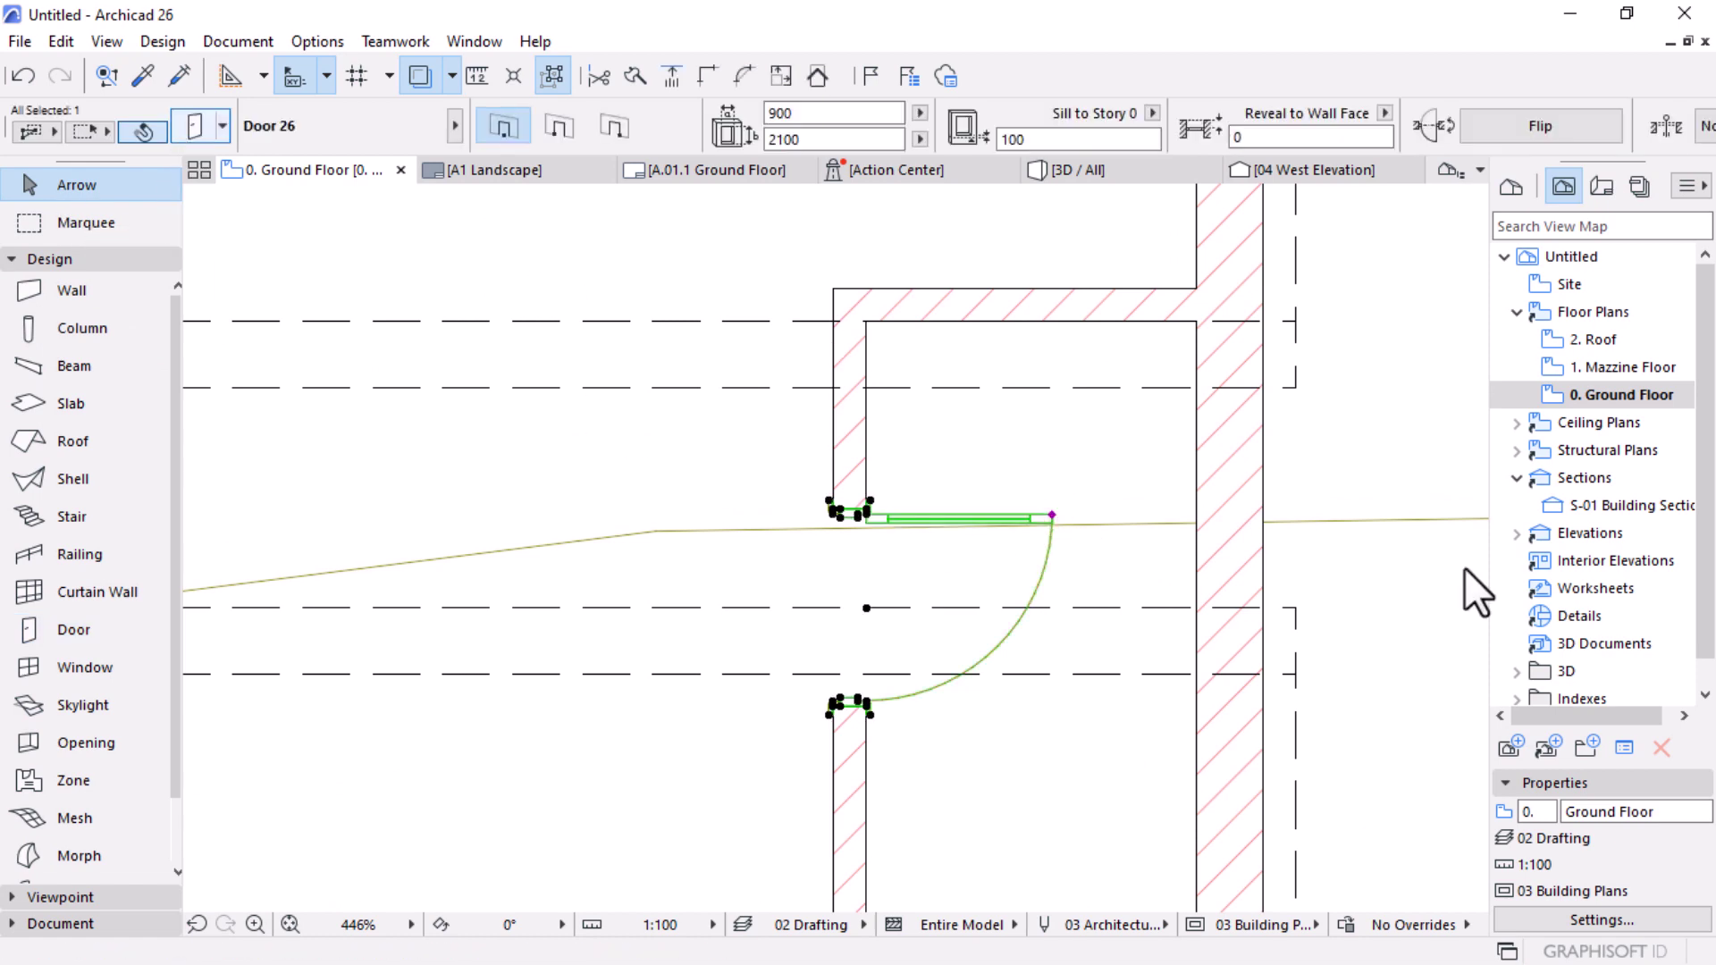
key(ctrl+t)
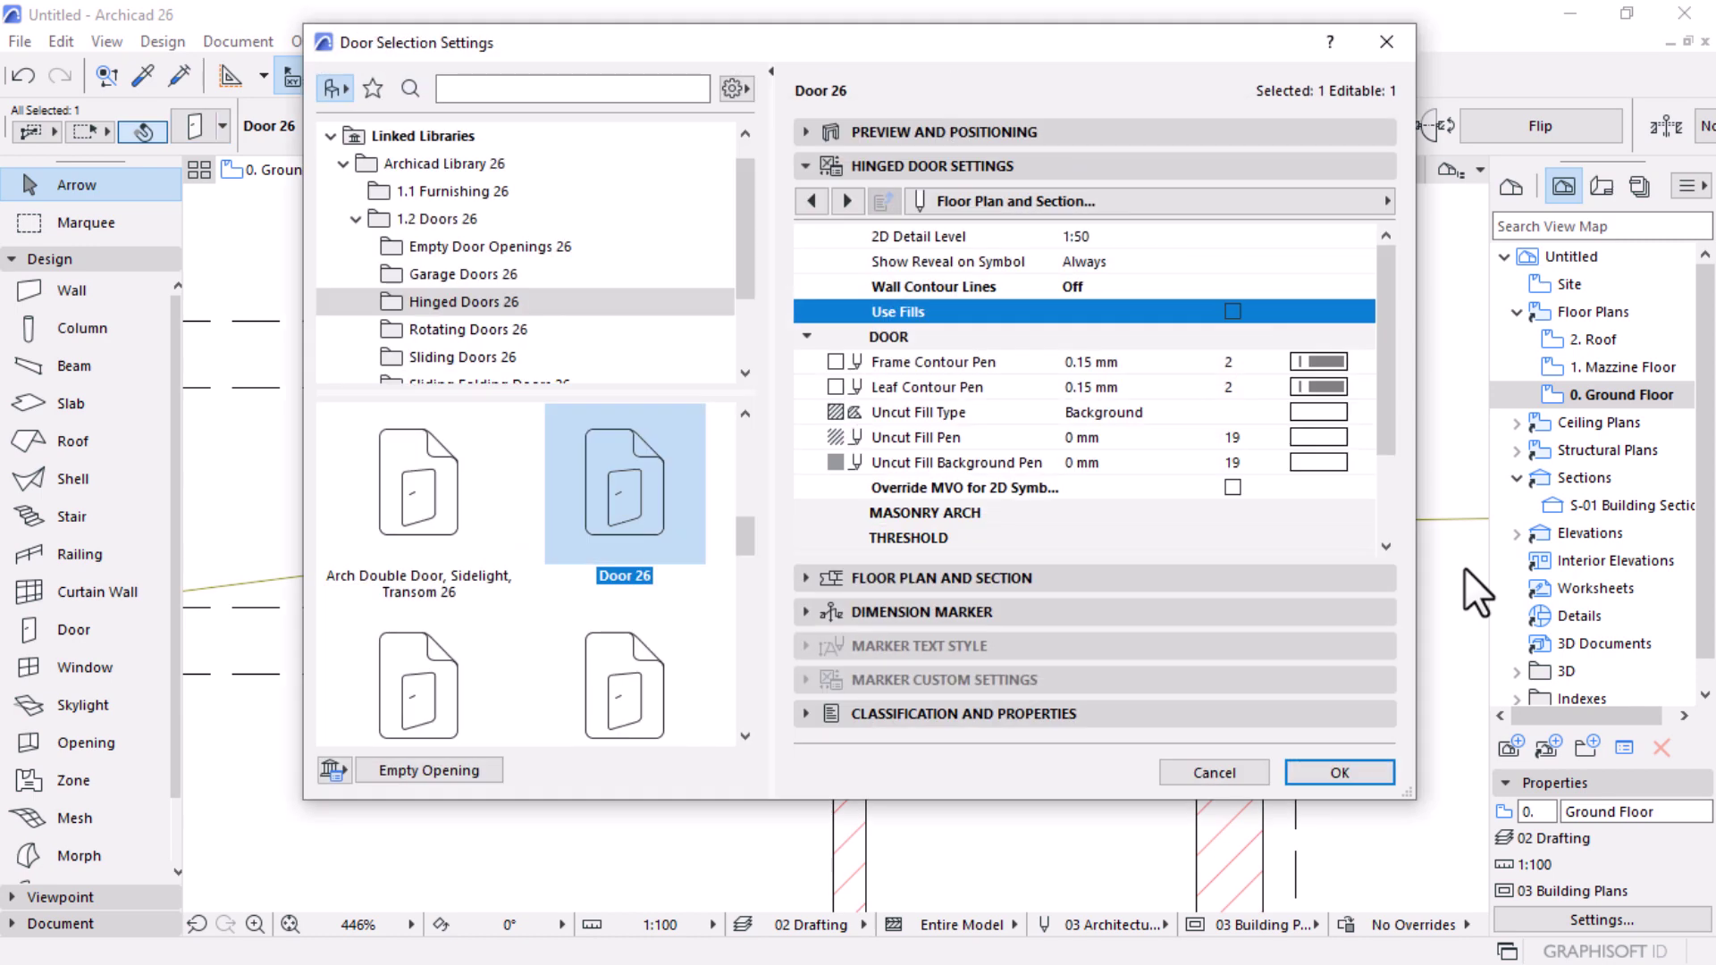
click(894, 462)
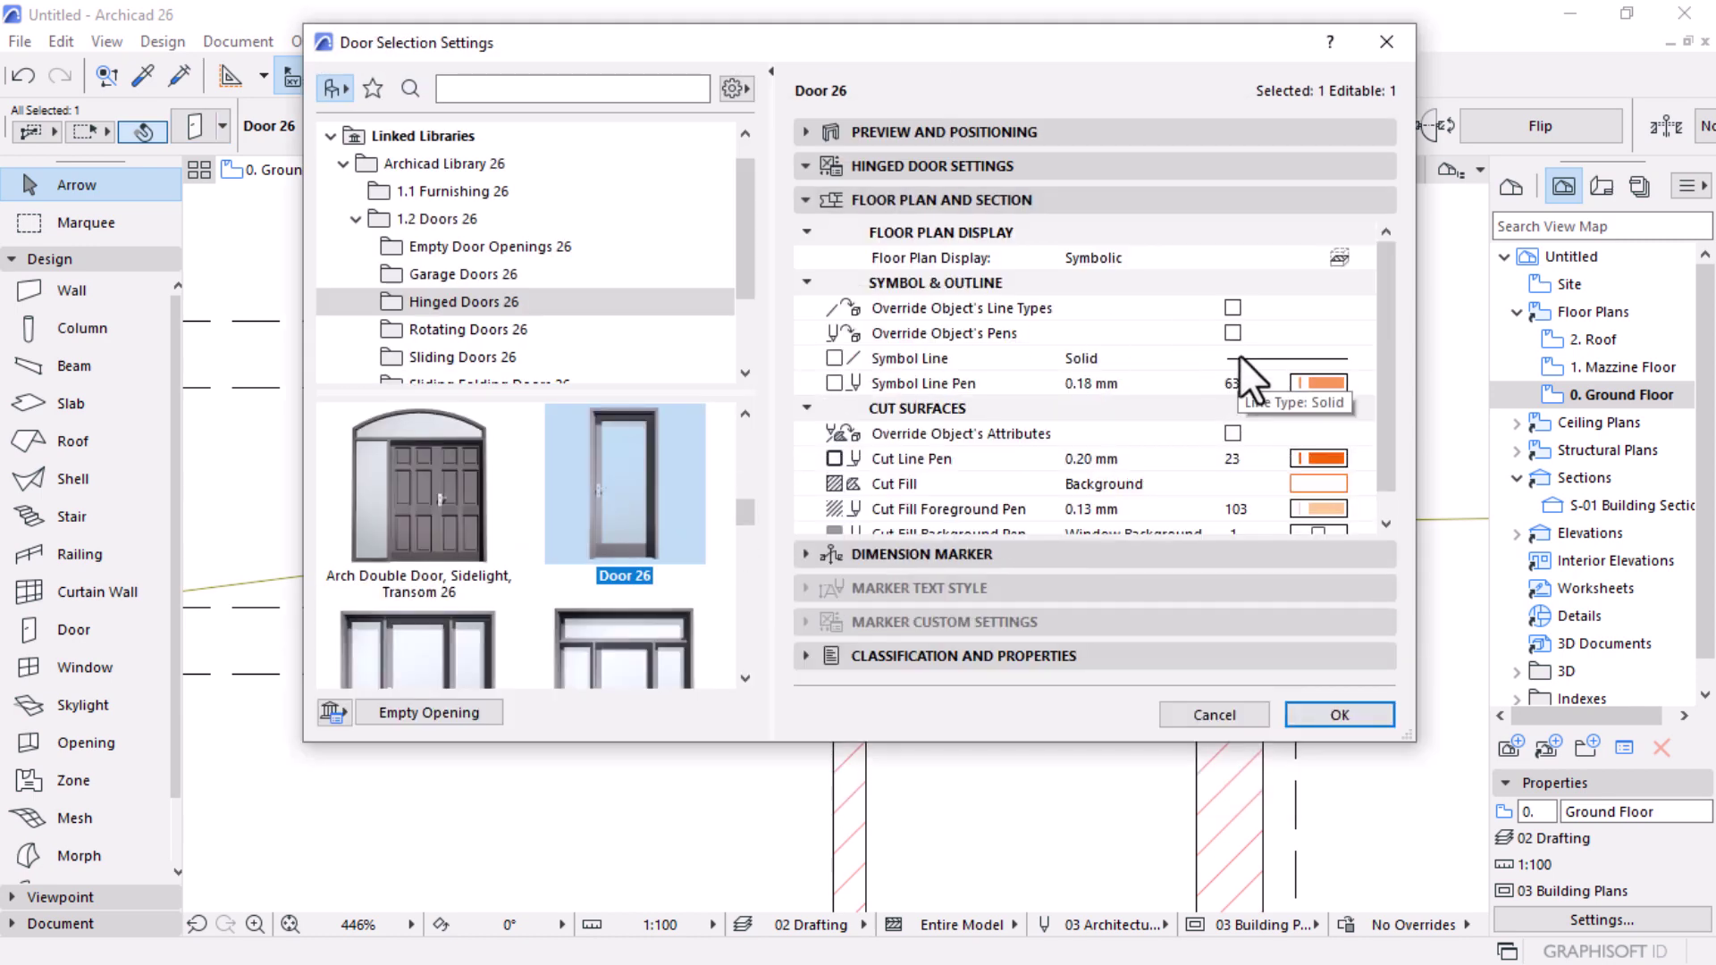
click(1233, 332)
click(1320, 385)
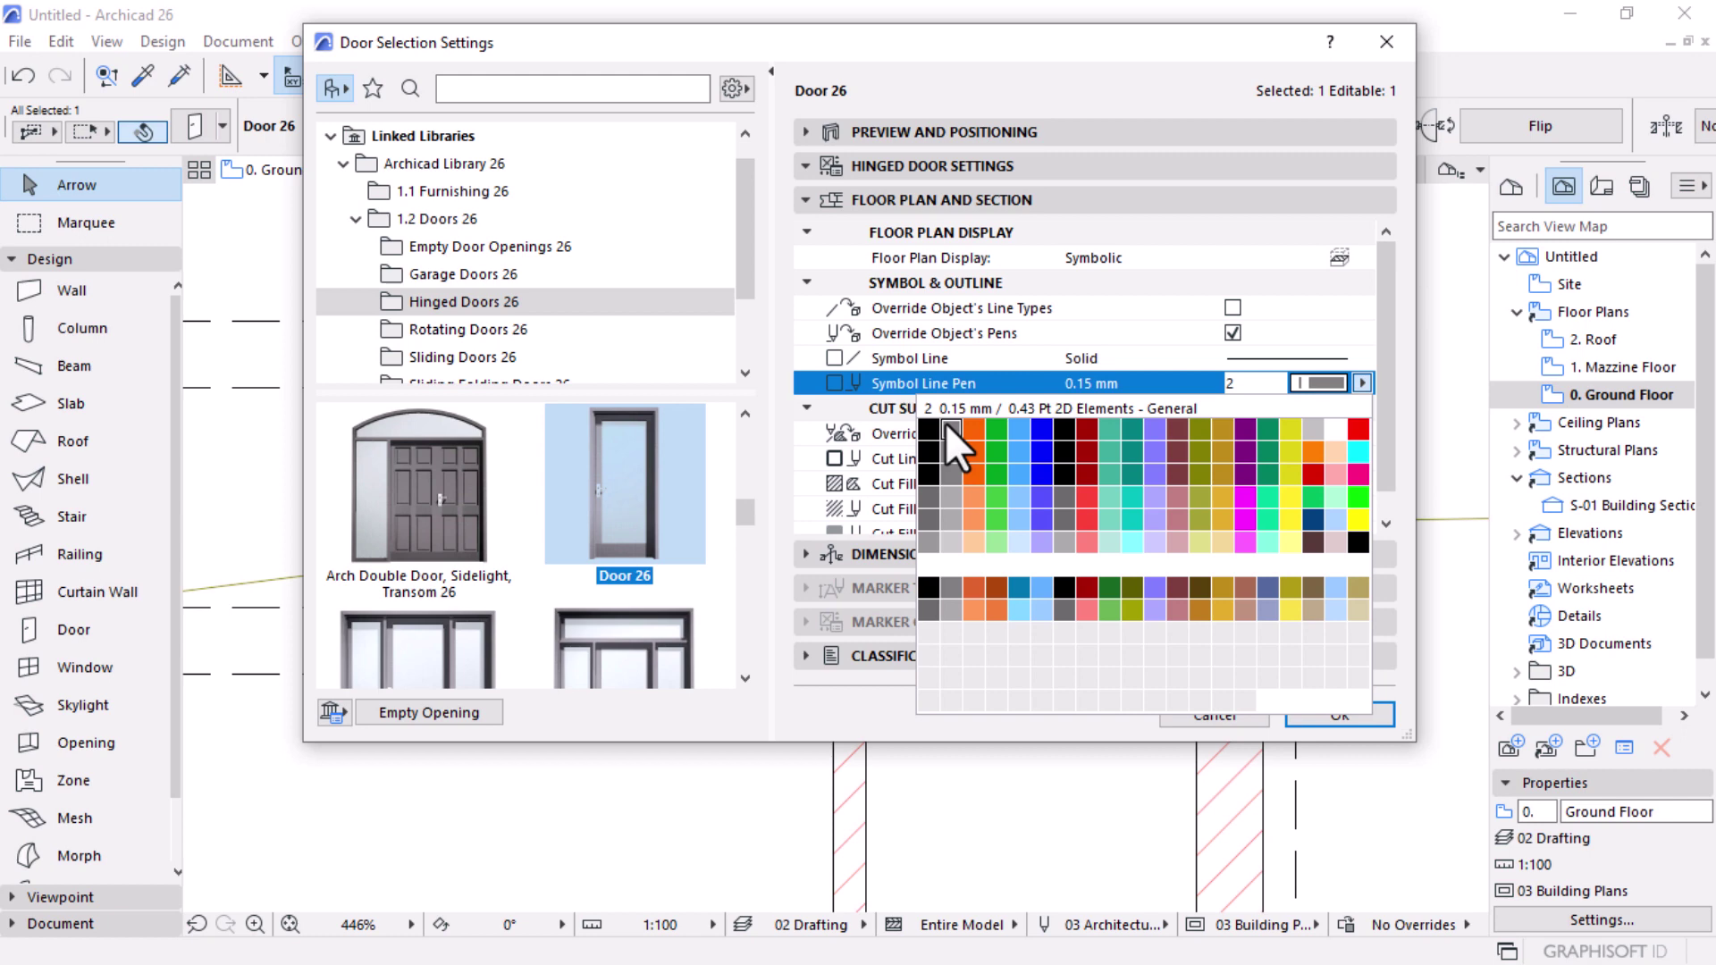
click(948, 427)
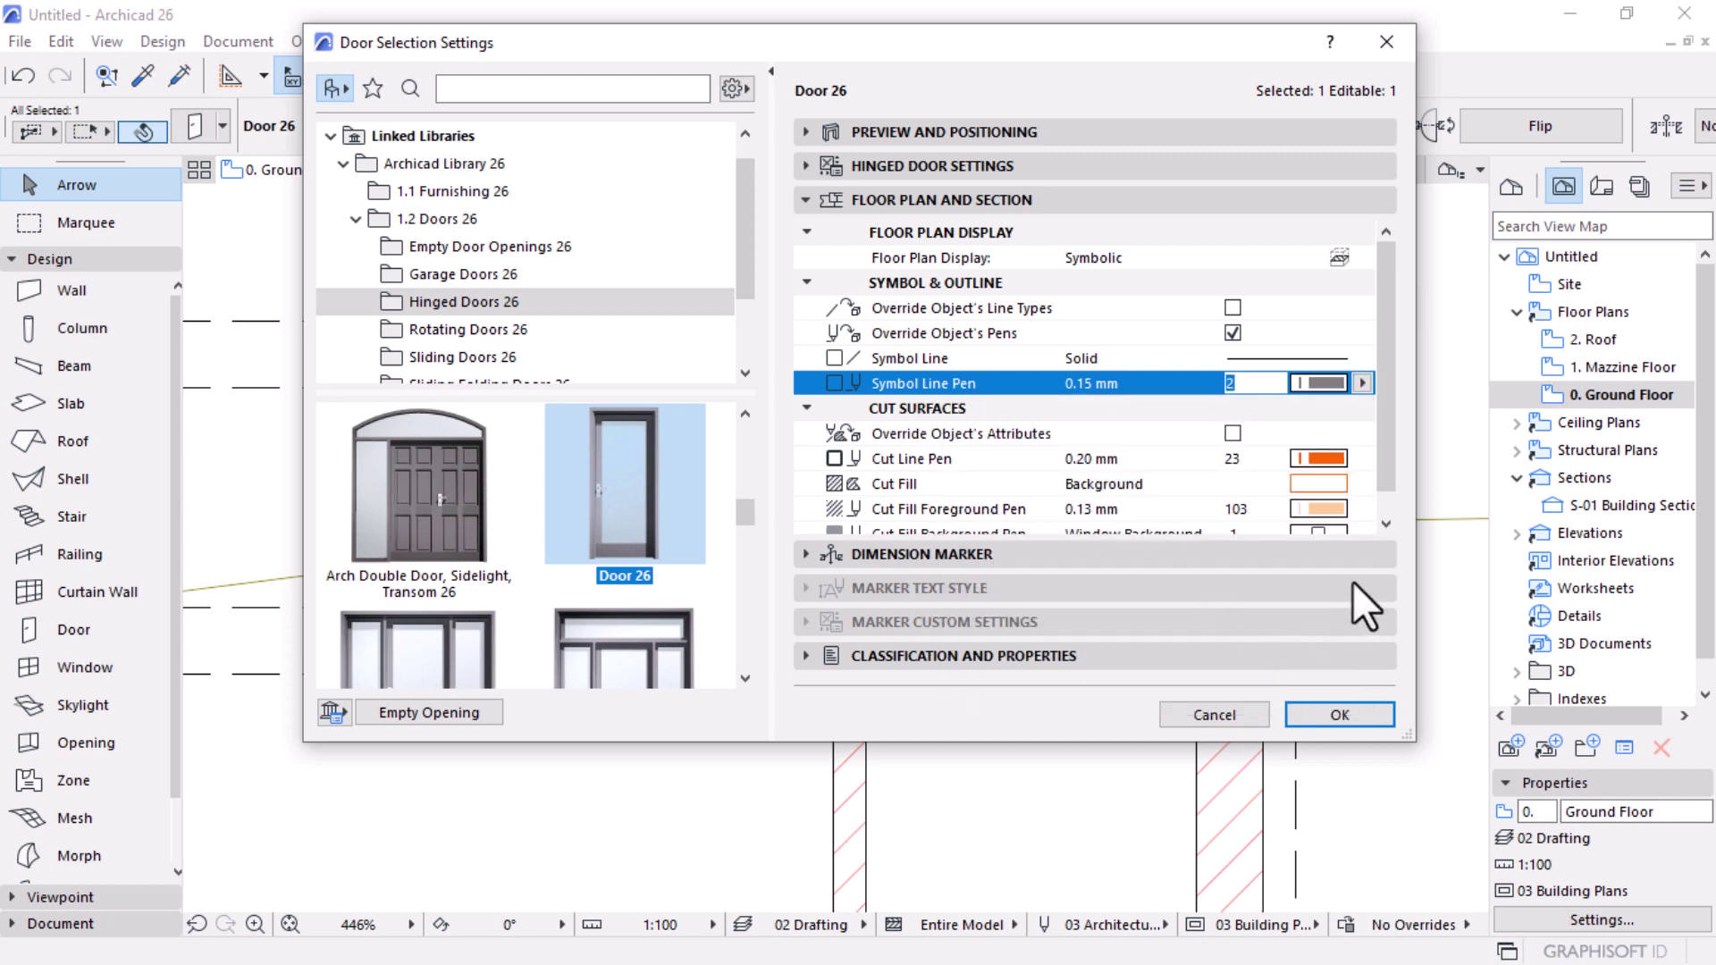
Step: Override the model view options for the door's 2D opening lines, set the line type to Dashed and change the opening line pen
click(957, 166)
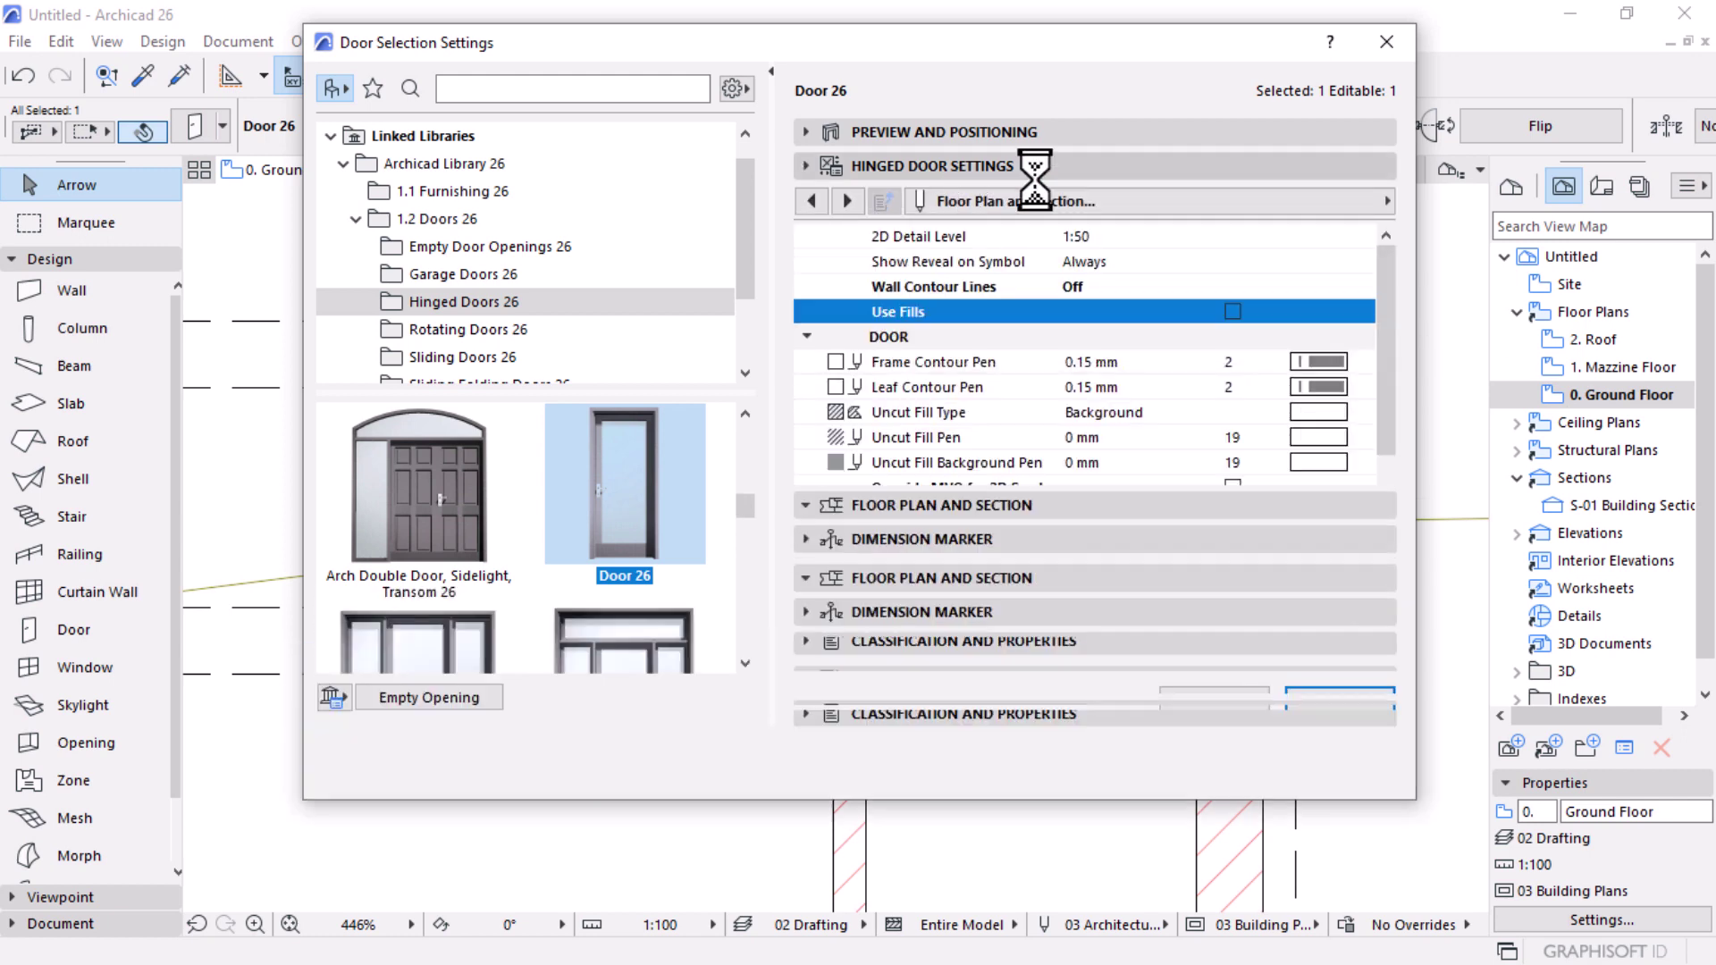
click(1384, 202)
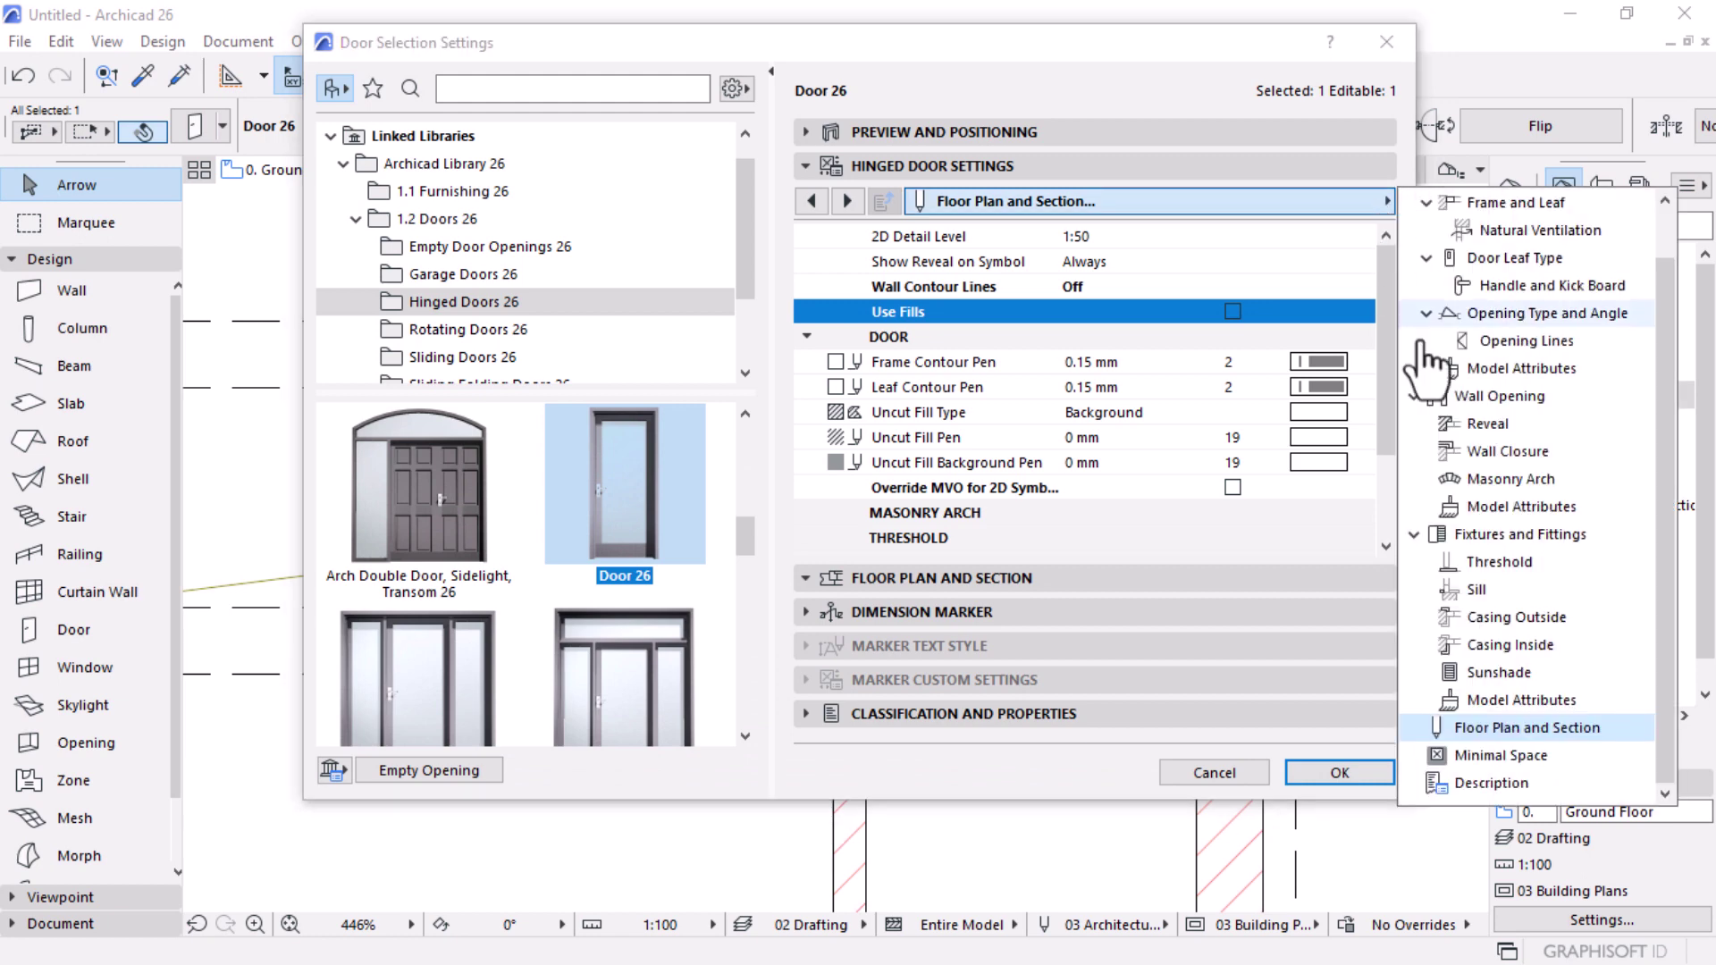
click(1510, 341)
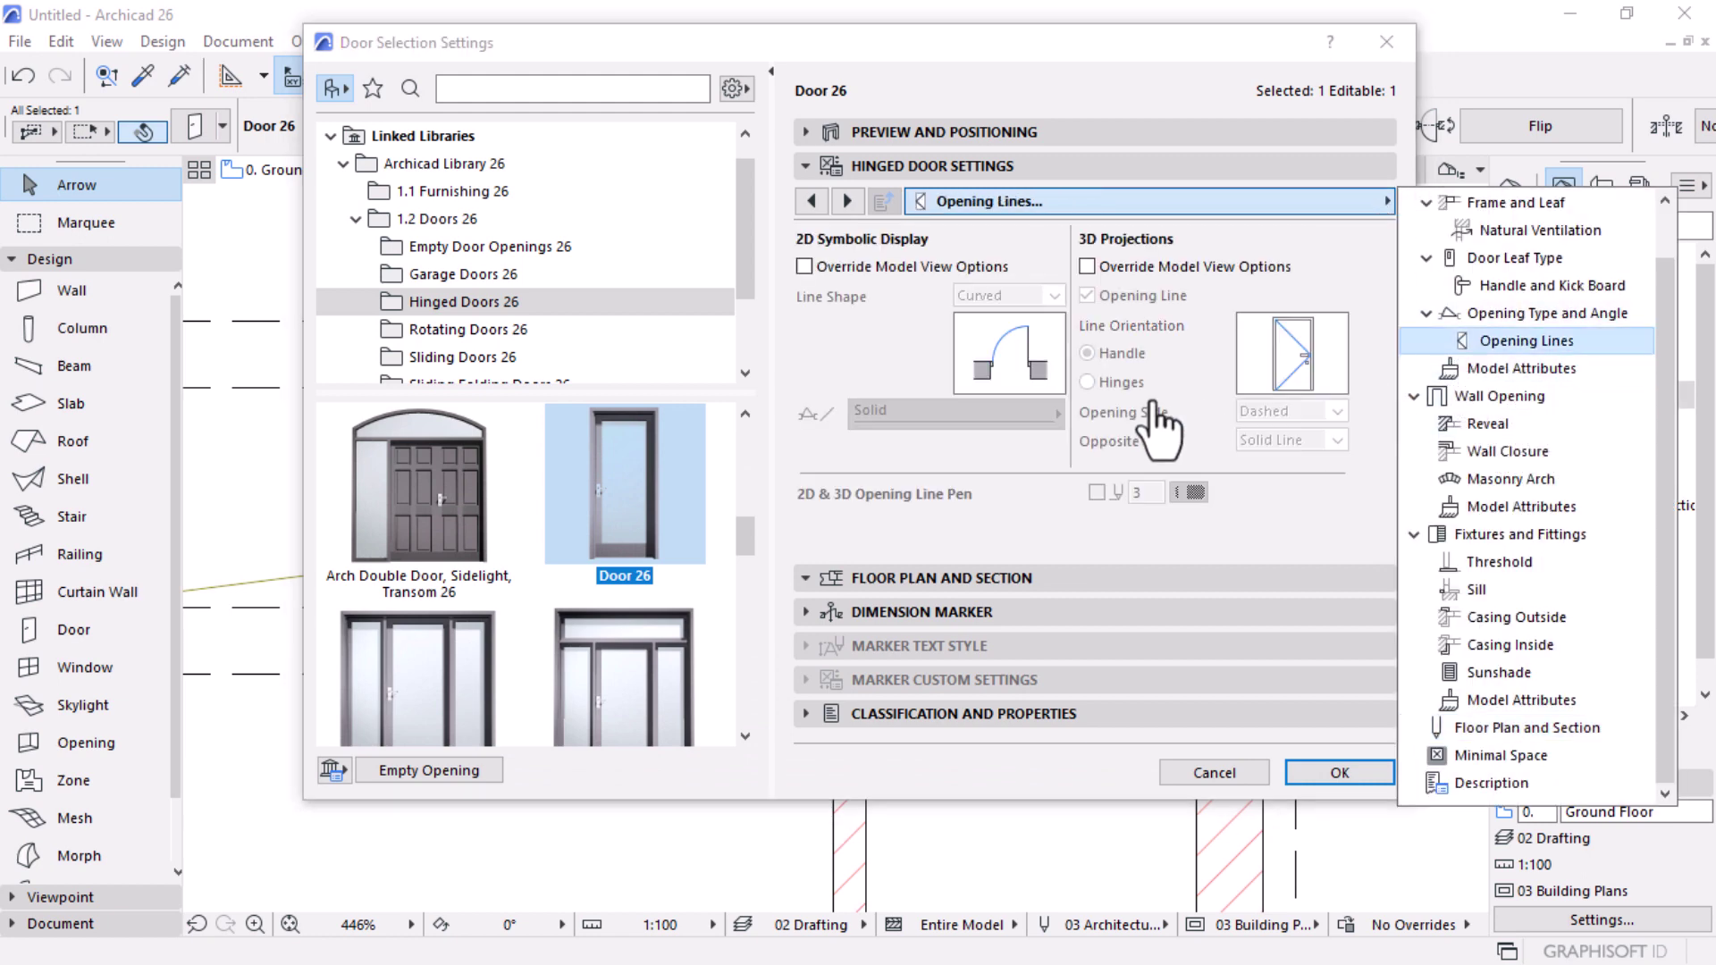
click(835, 272)
click(927, 421)
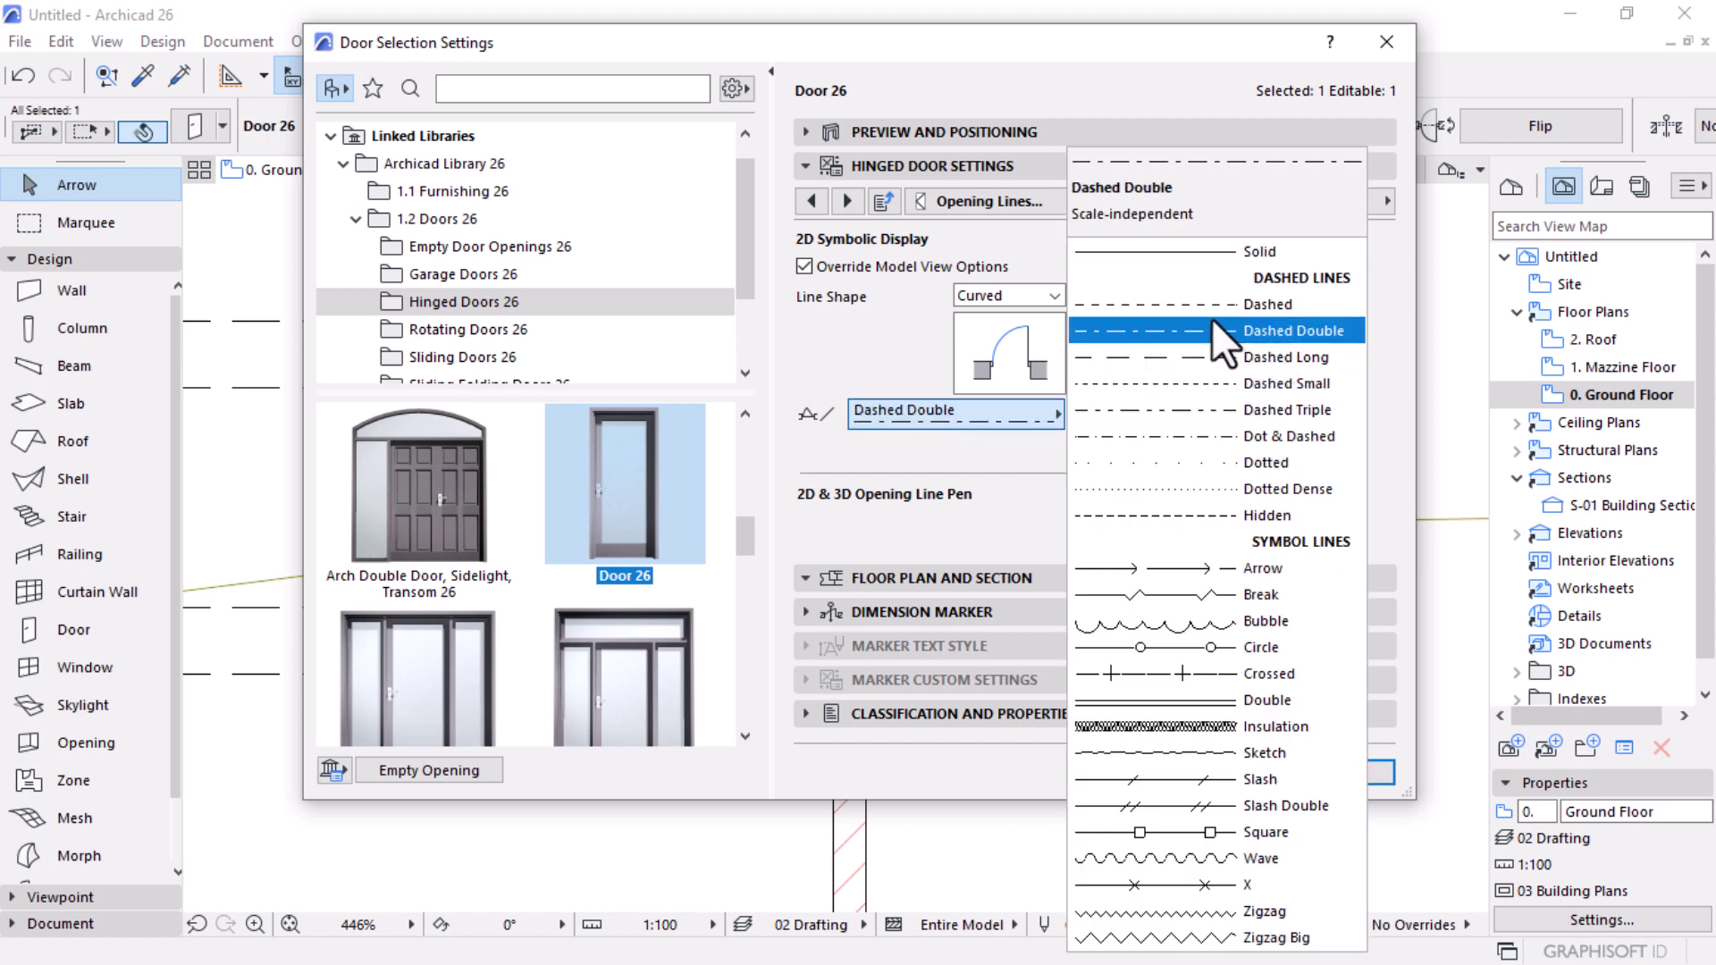
click(1157, 305)
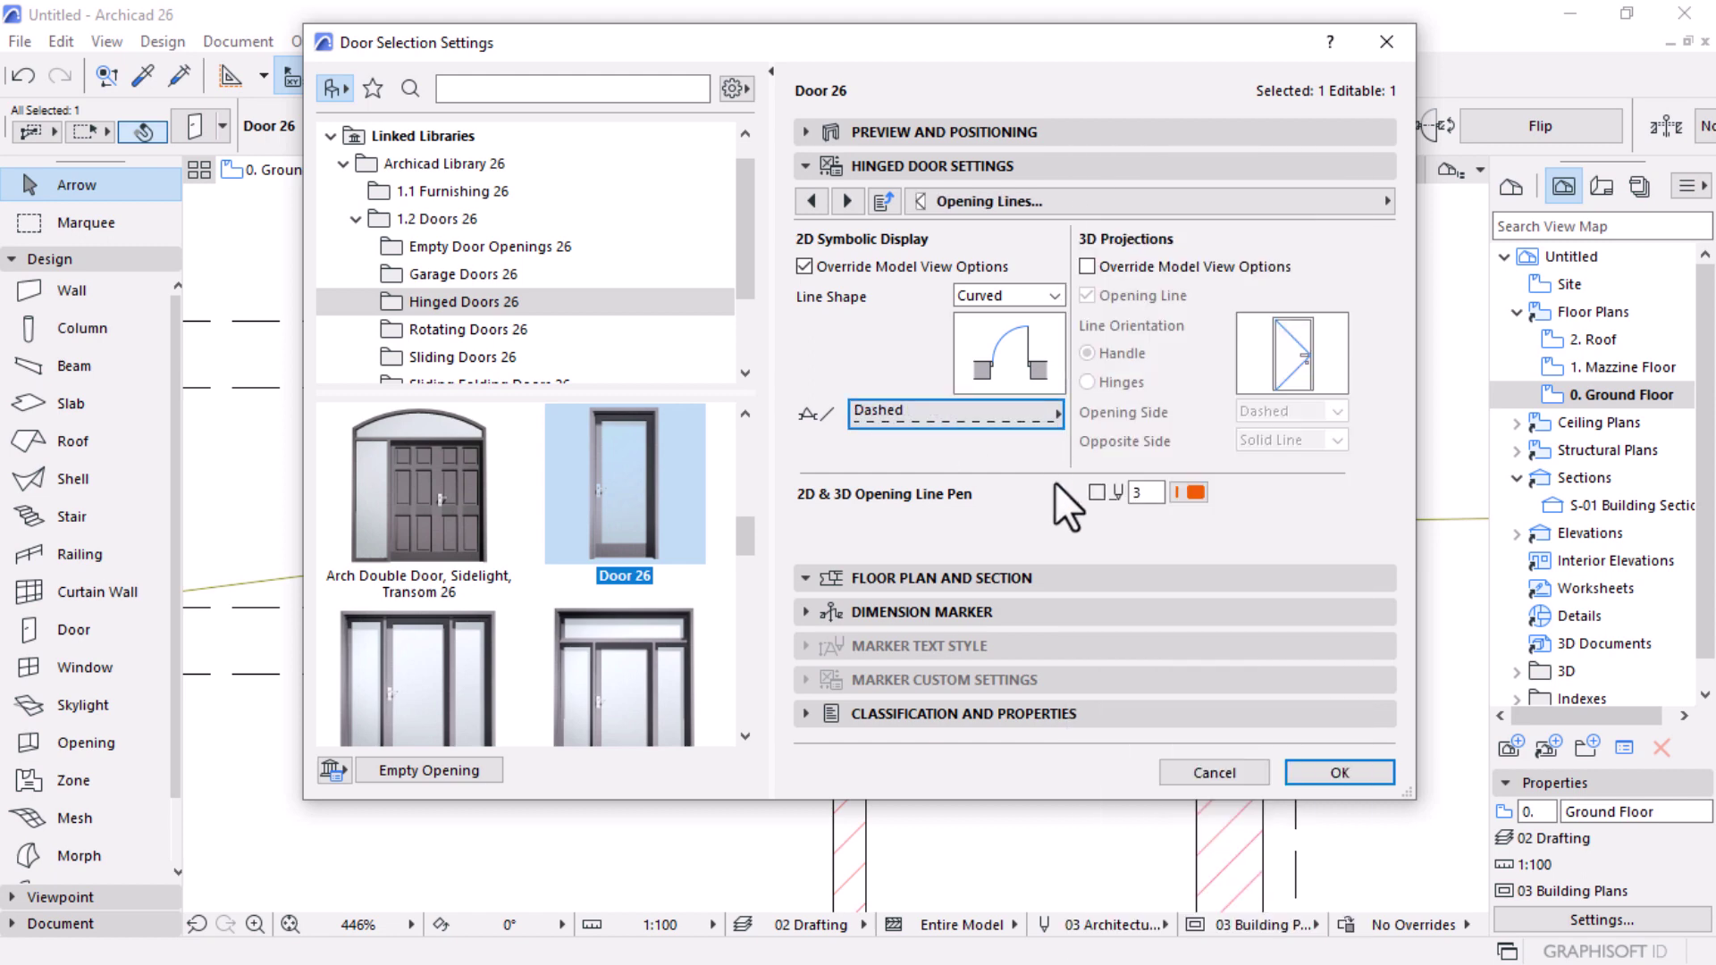
click(1182, 493)
click(1242, 488)
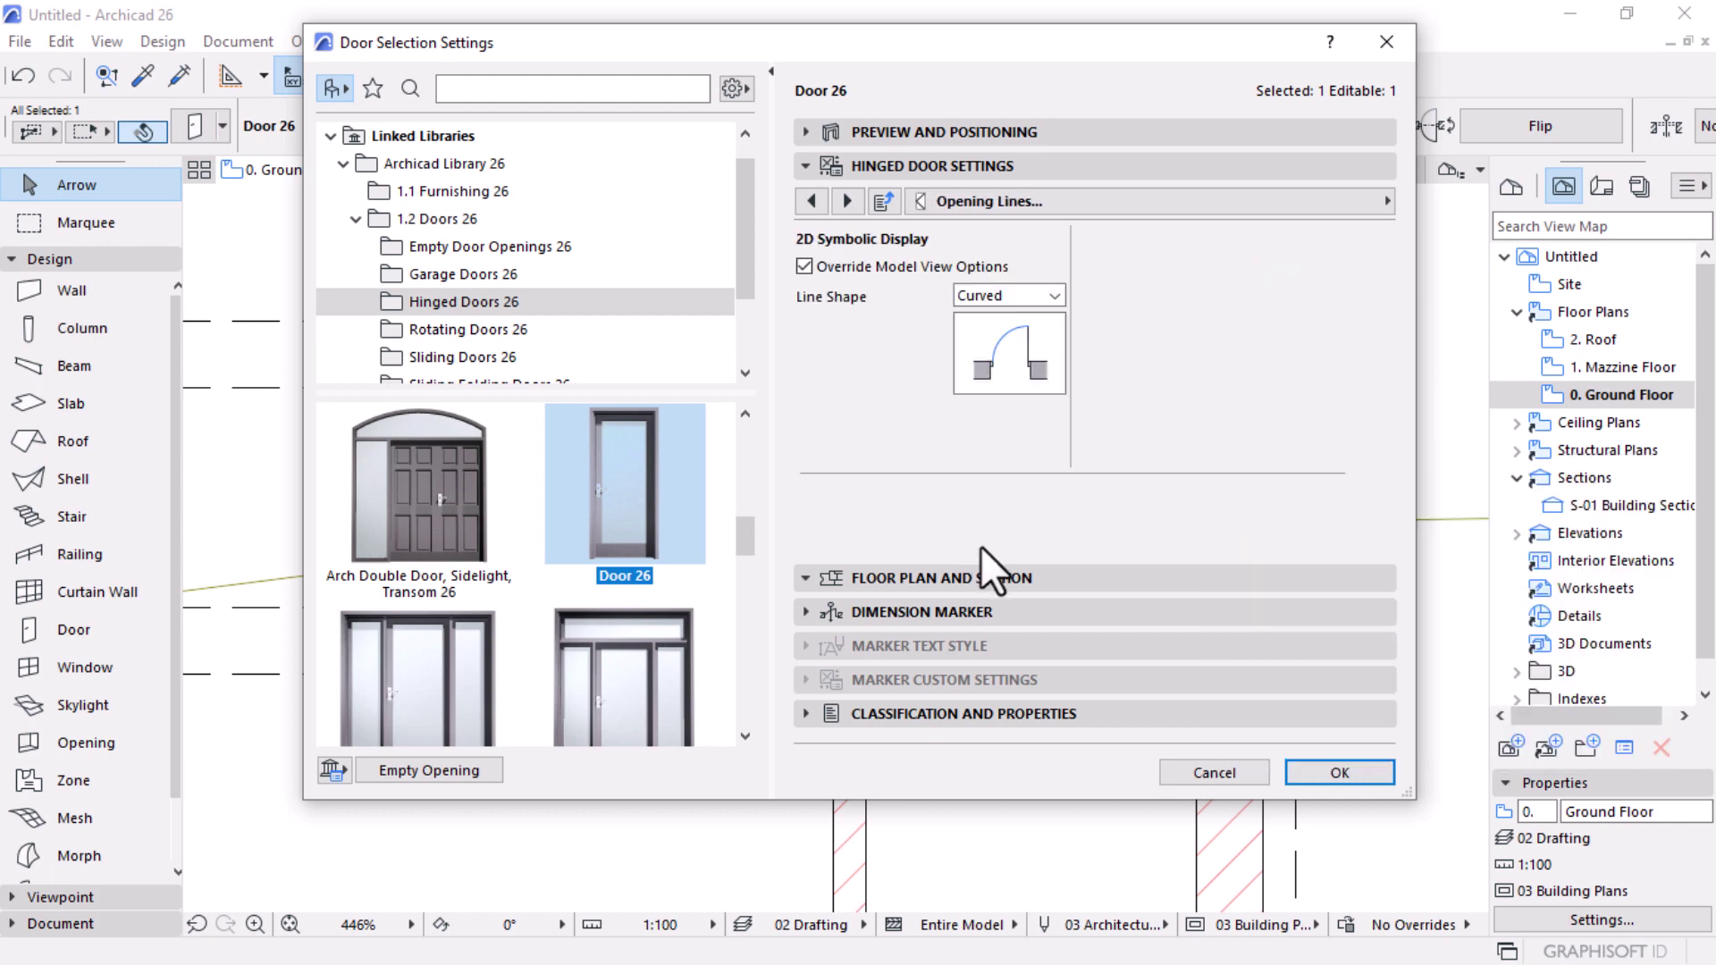
click(1332, 775)
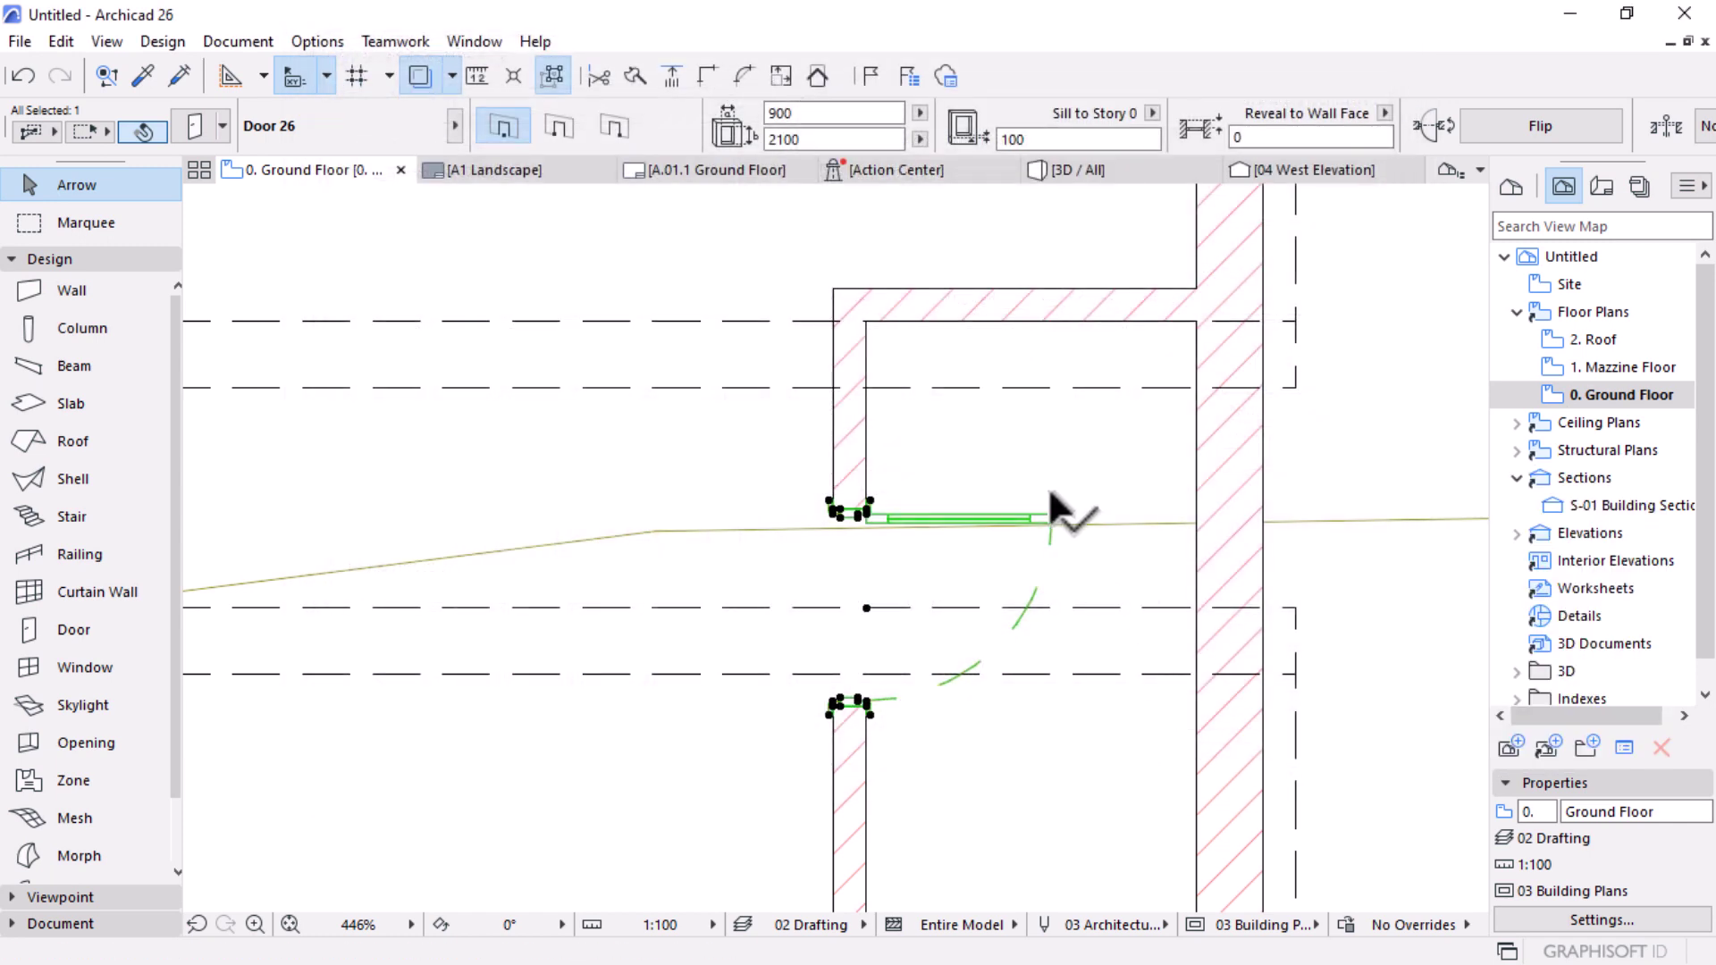
click(1032, 438)
Step: Open the default settings for Window 26 and set its main sash opening type to Top Hung
scroll(1033, 438, down, 2)
scroll(1112, 451, down, 4)
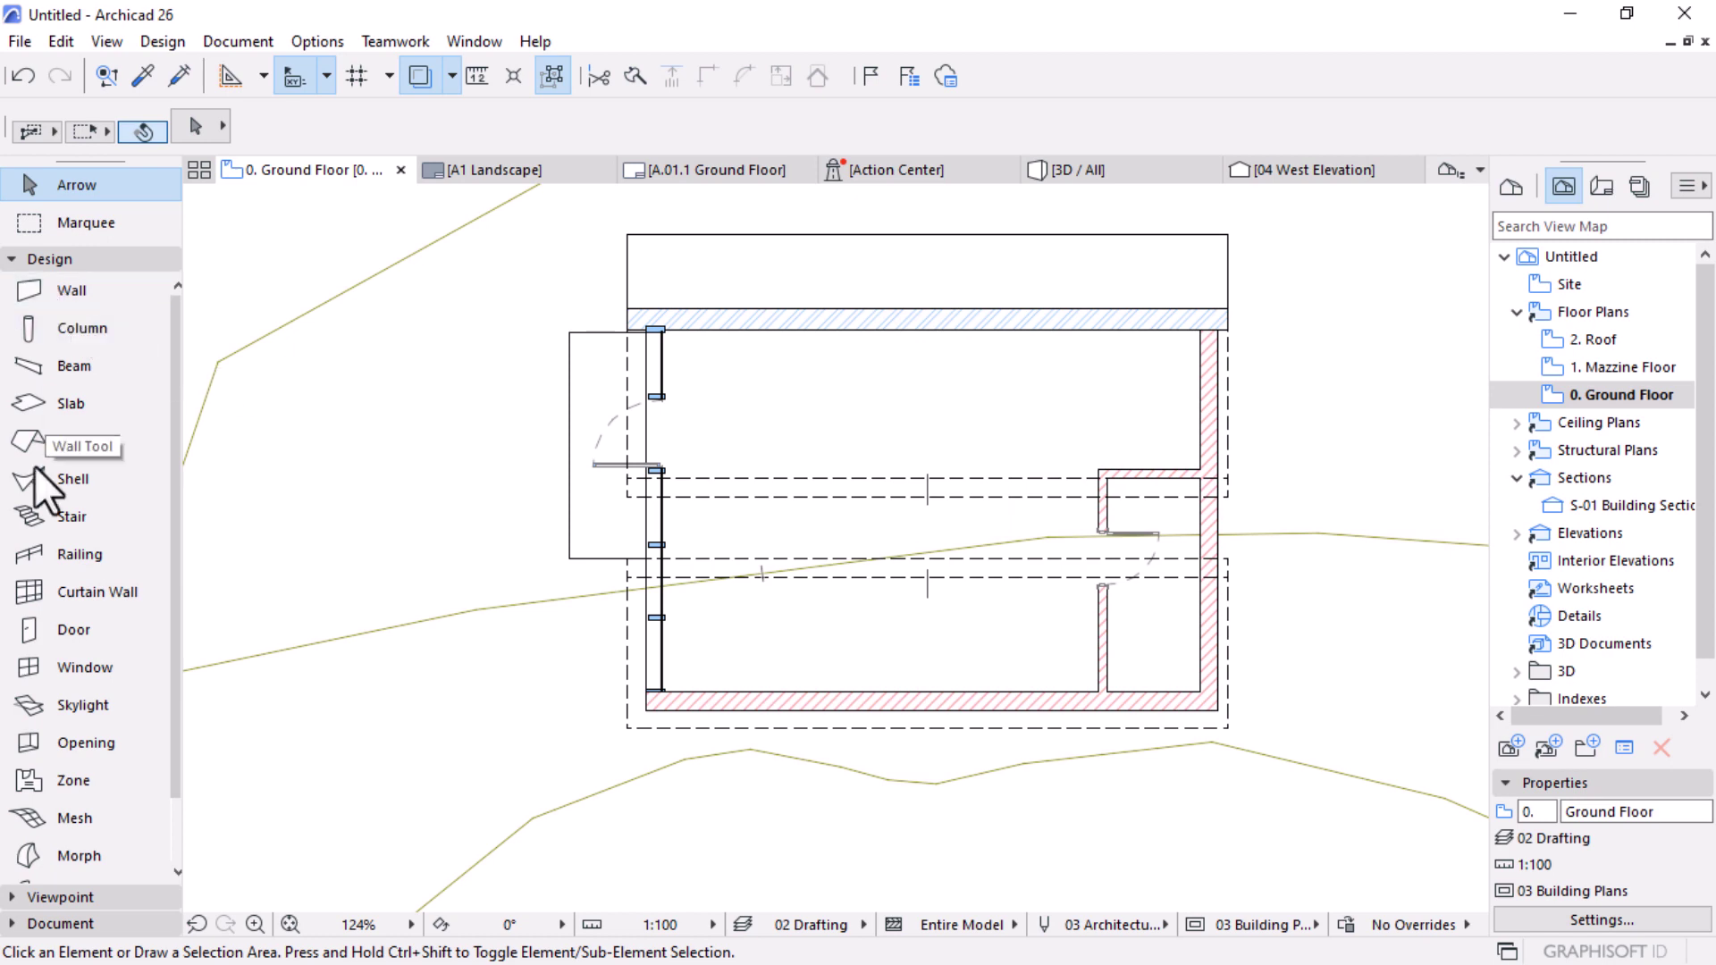
click(46, 661)
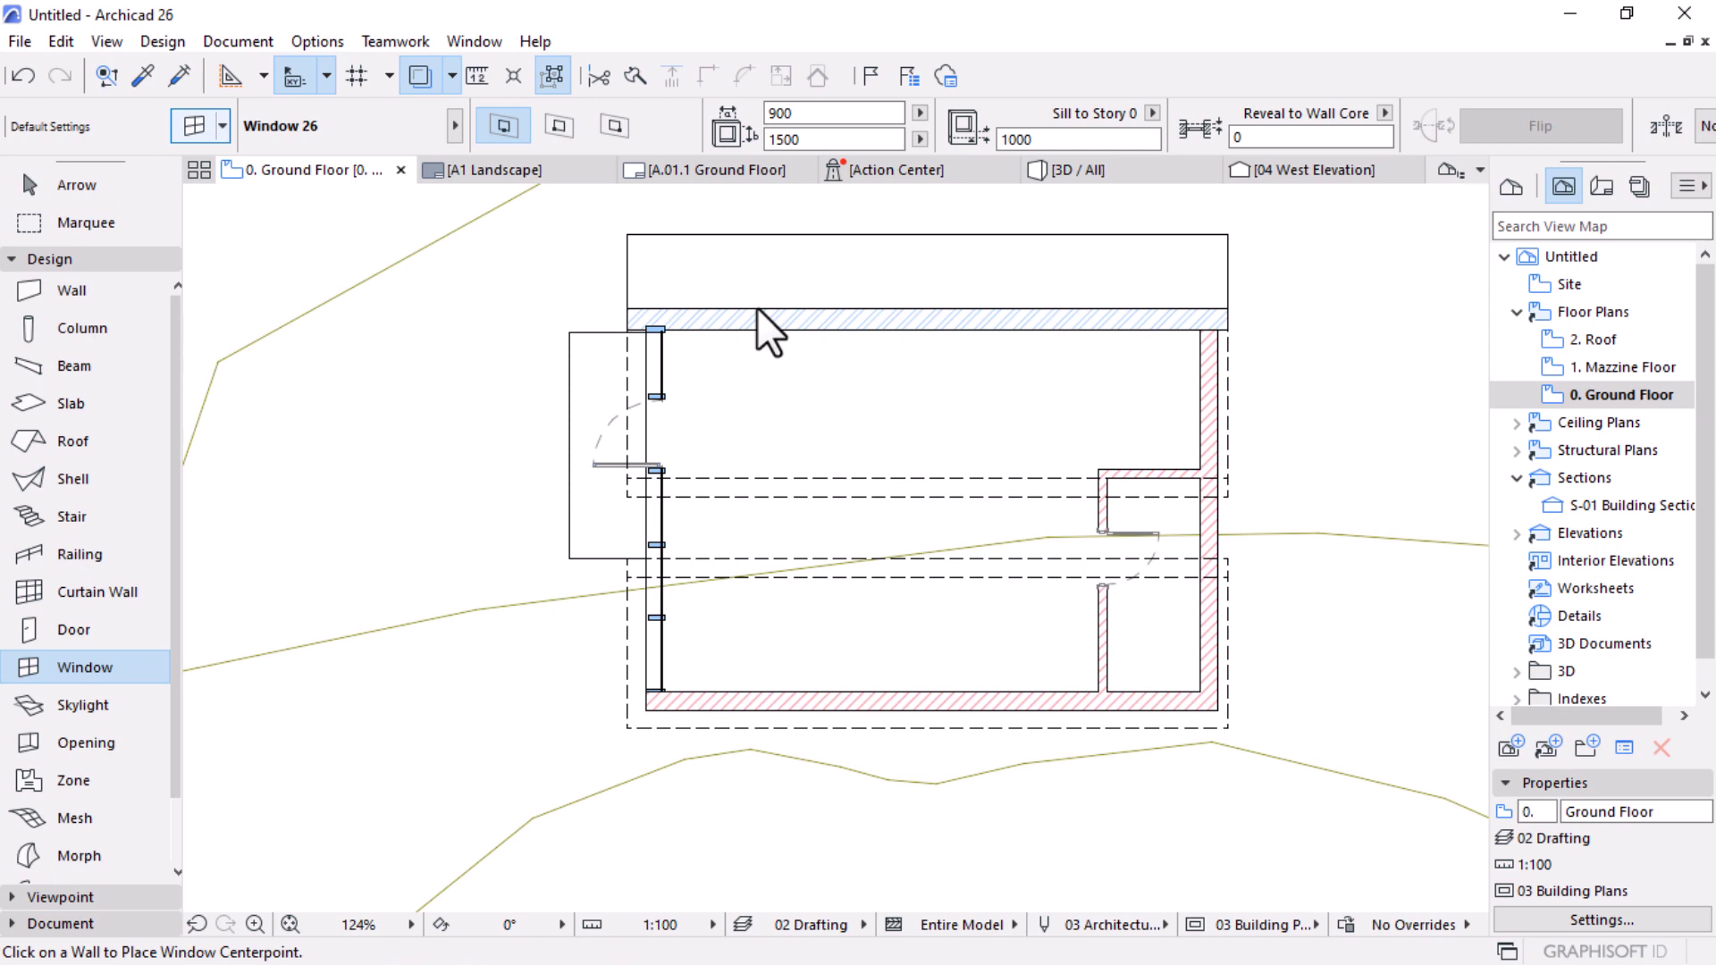
key(ctrl+t)
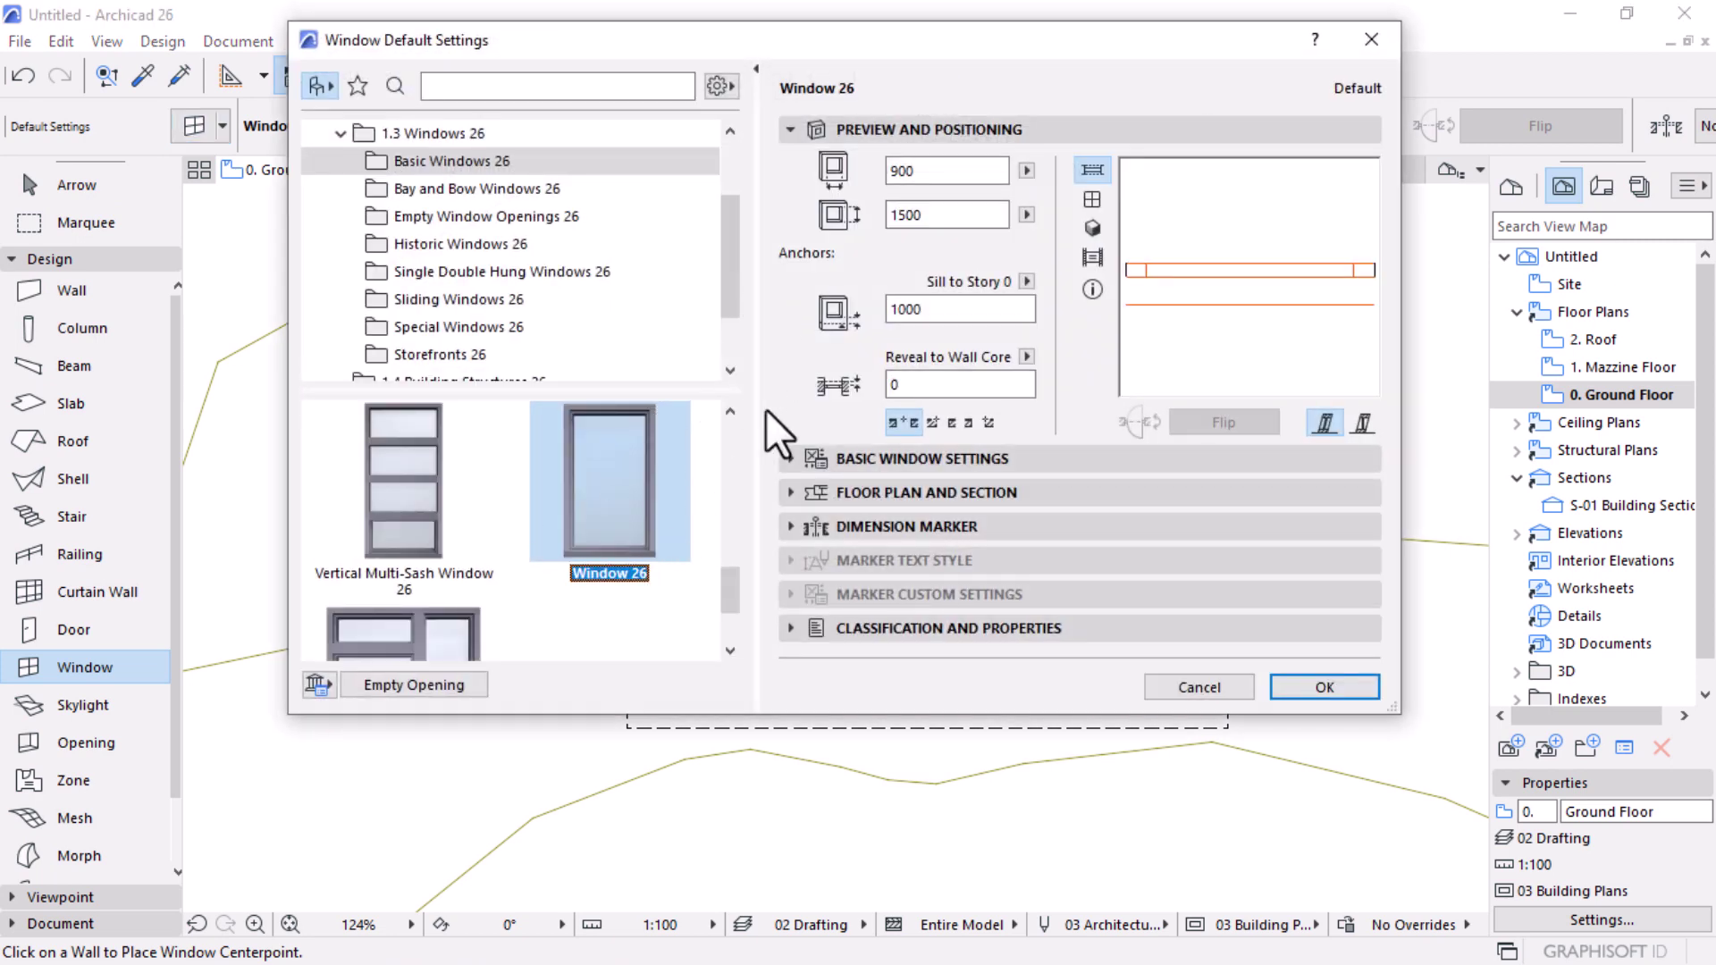
click(793, 458)
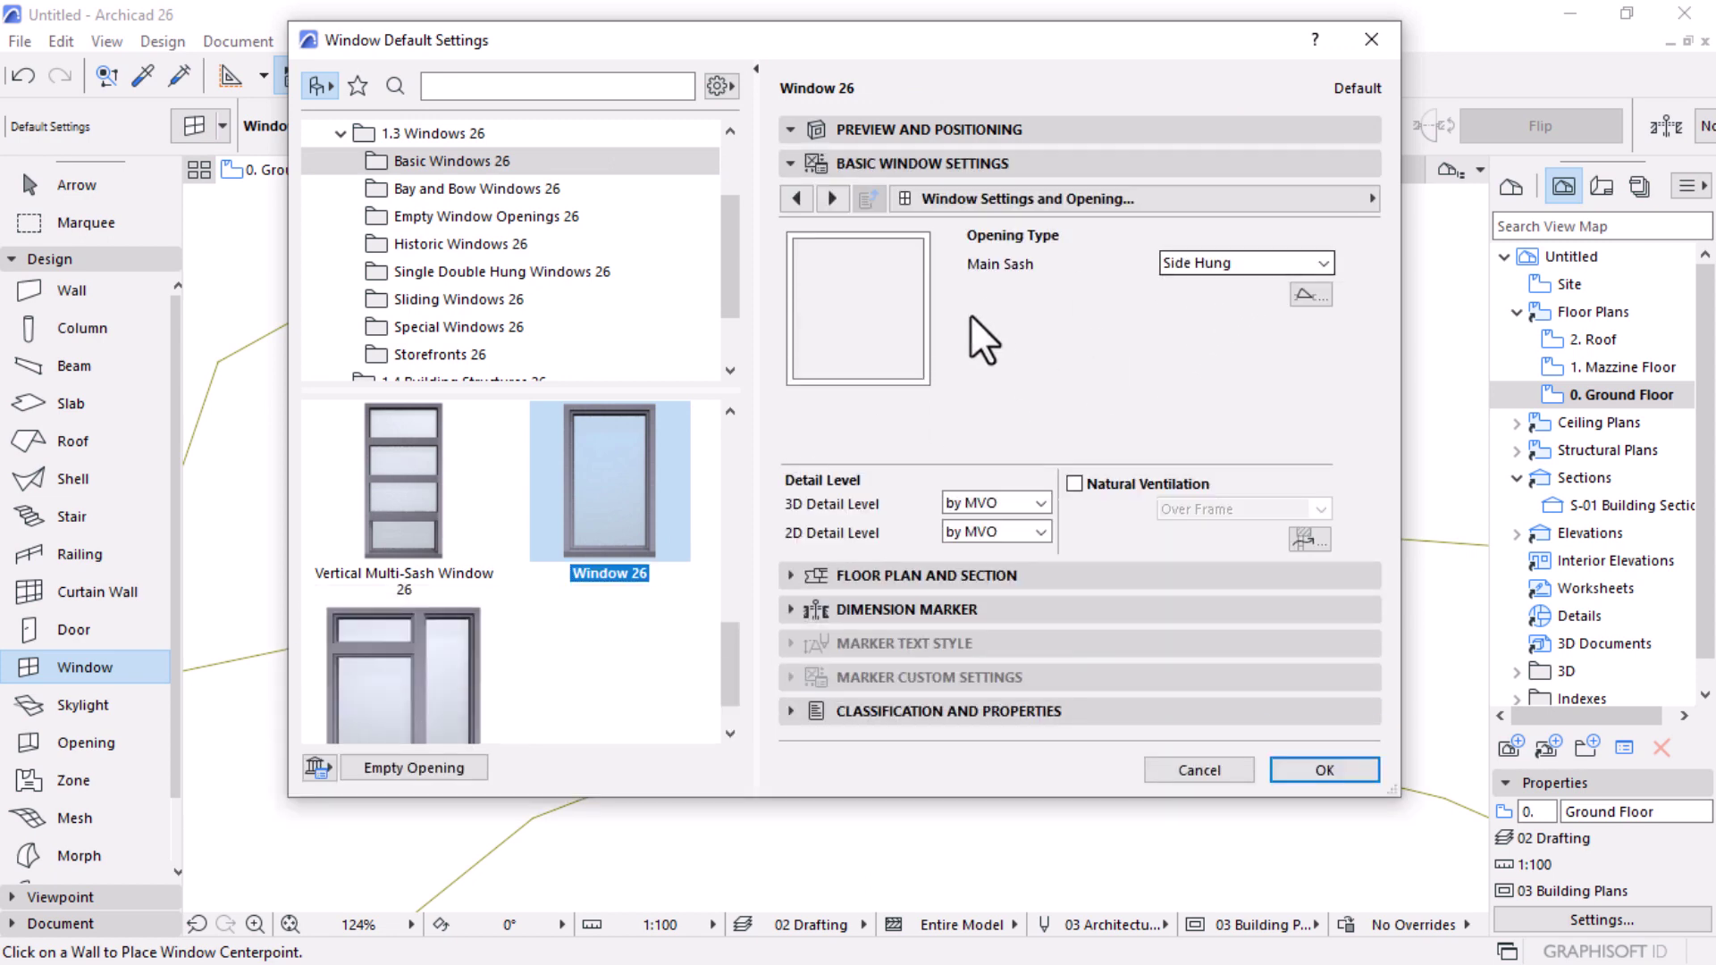
click(1263, 270)
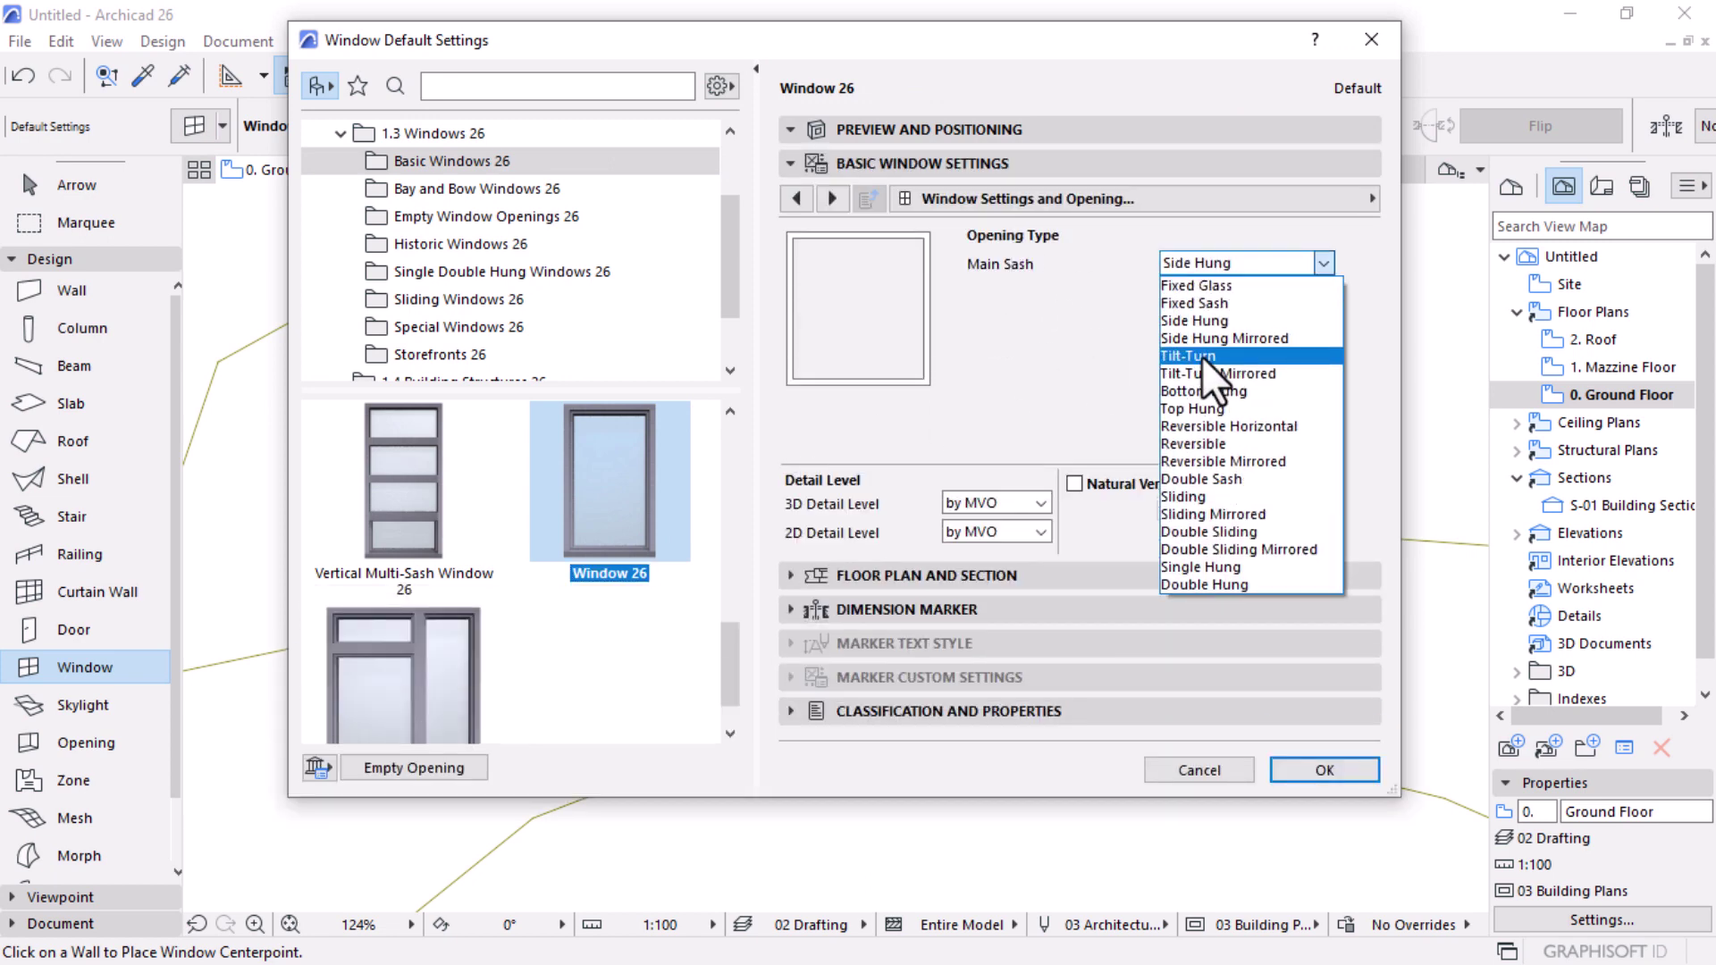
click(1194, 409)
Step: Set the window's 3D detail level to Full and its 2D detail level to 1:50, and accept the defaults
click(1033, 505)
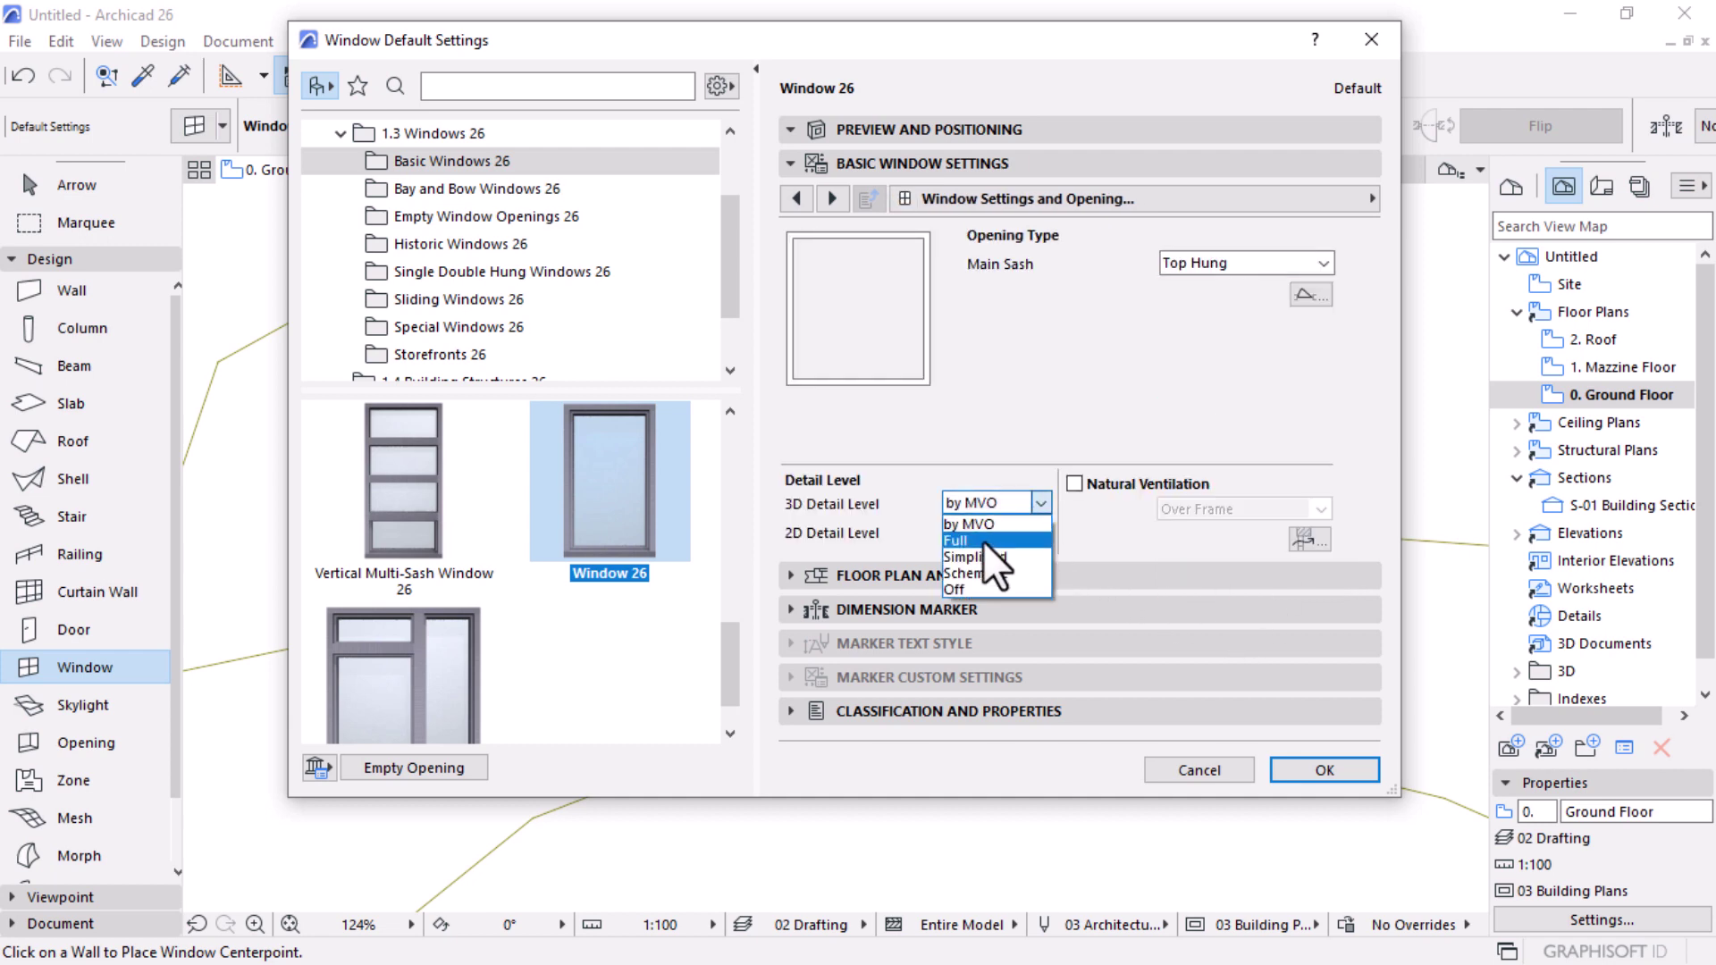
click(983, 542)
click(1041, 531)
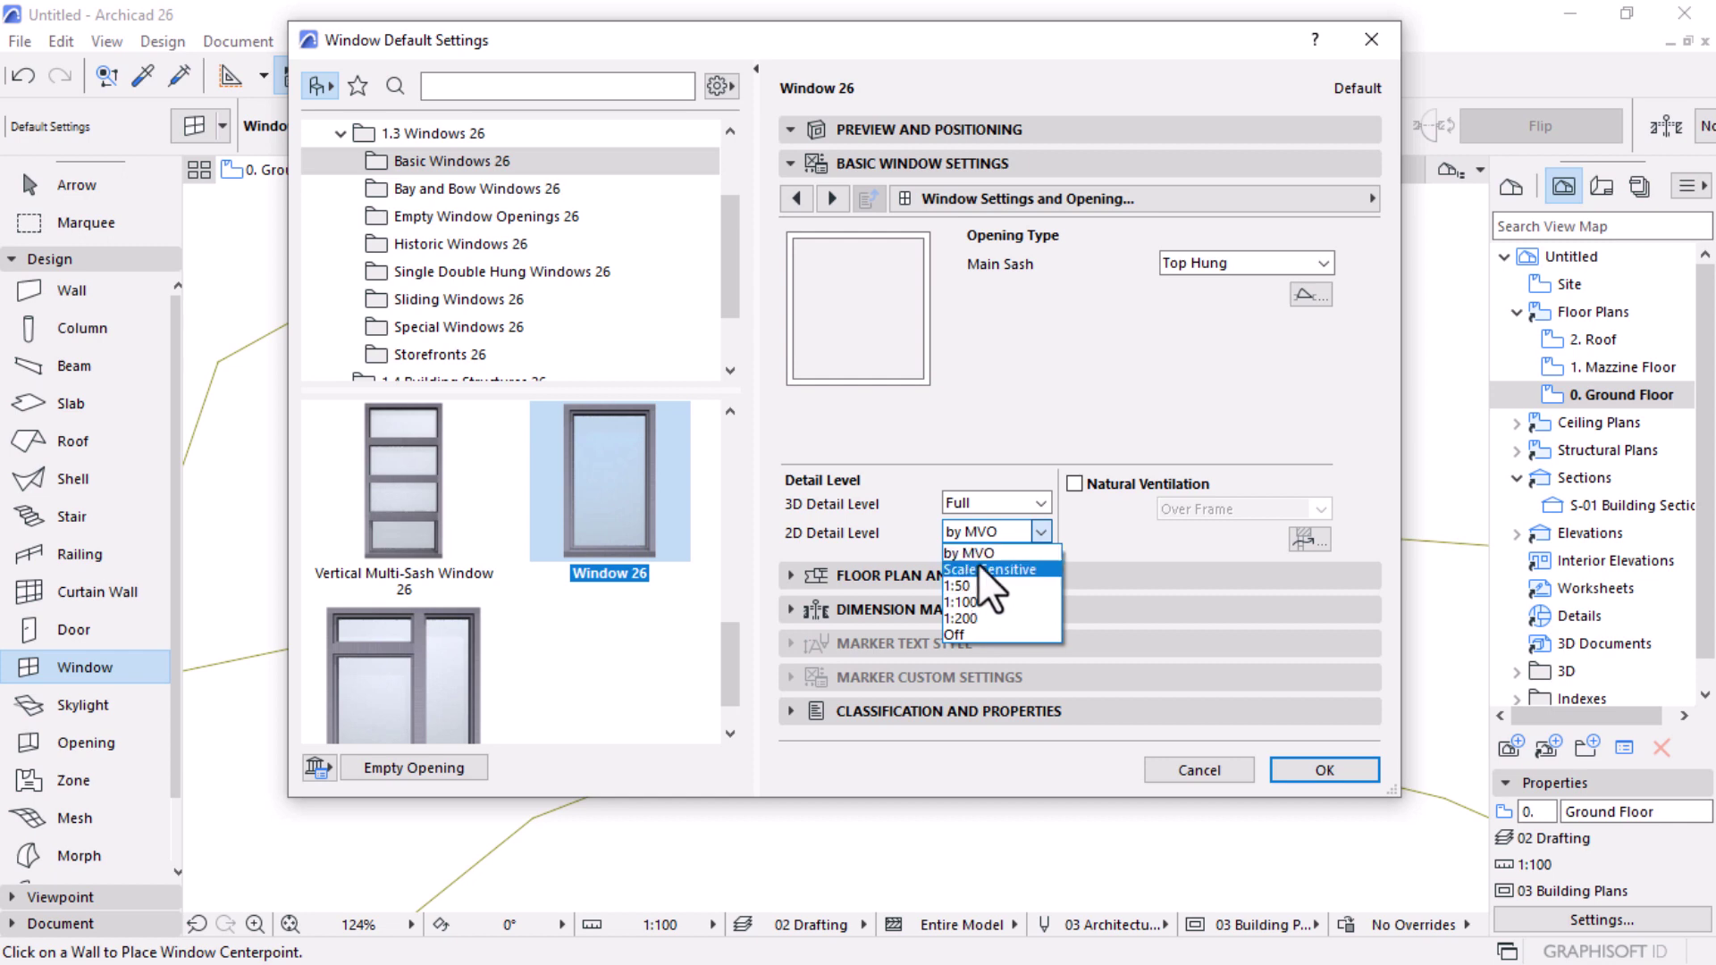
click(970, 587)
click(1294, 769)
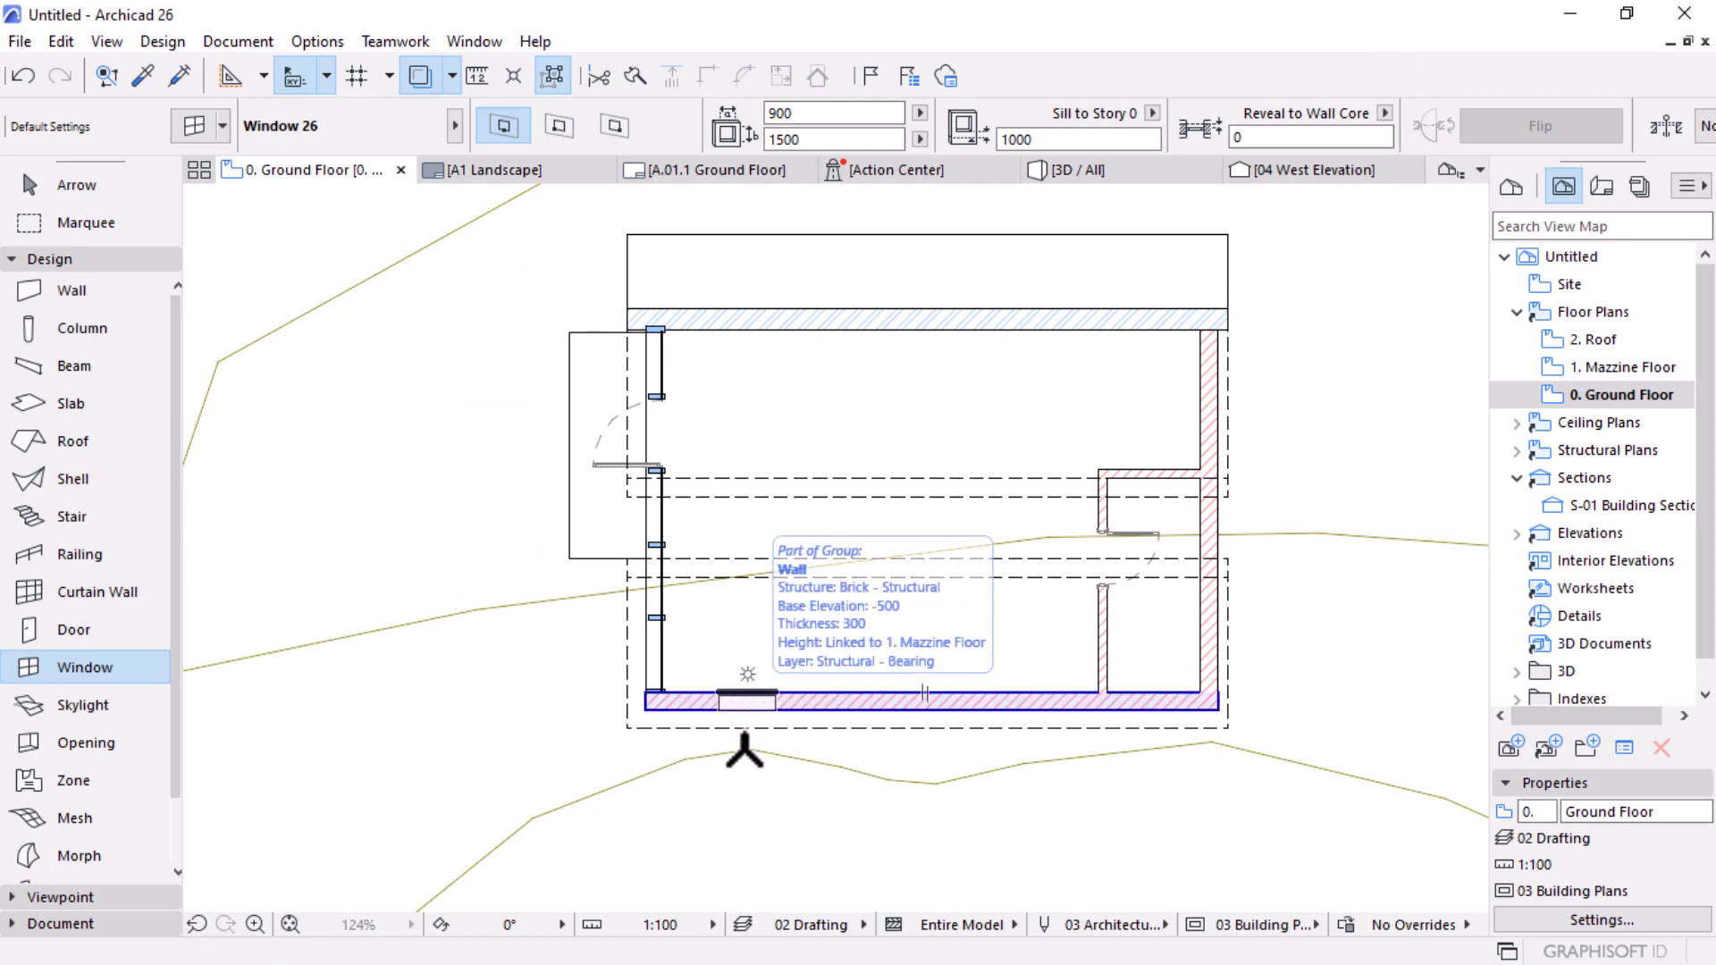
Step: Place two windows in the plan's lower exterior wall and one in the right-hand exterior wall beside the small room
click(747, 700)
click(994, 717)
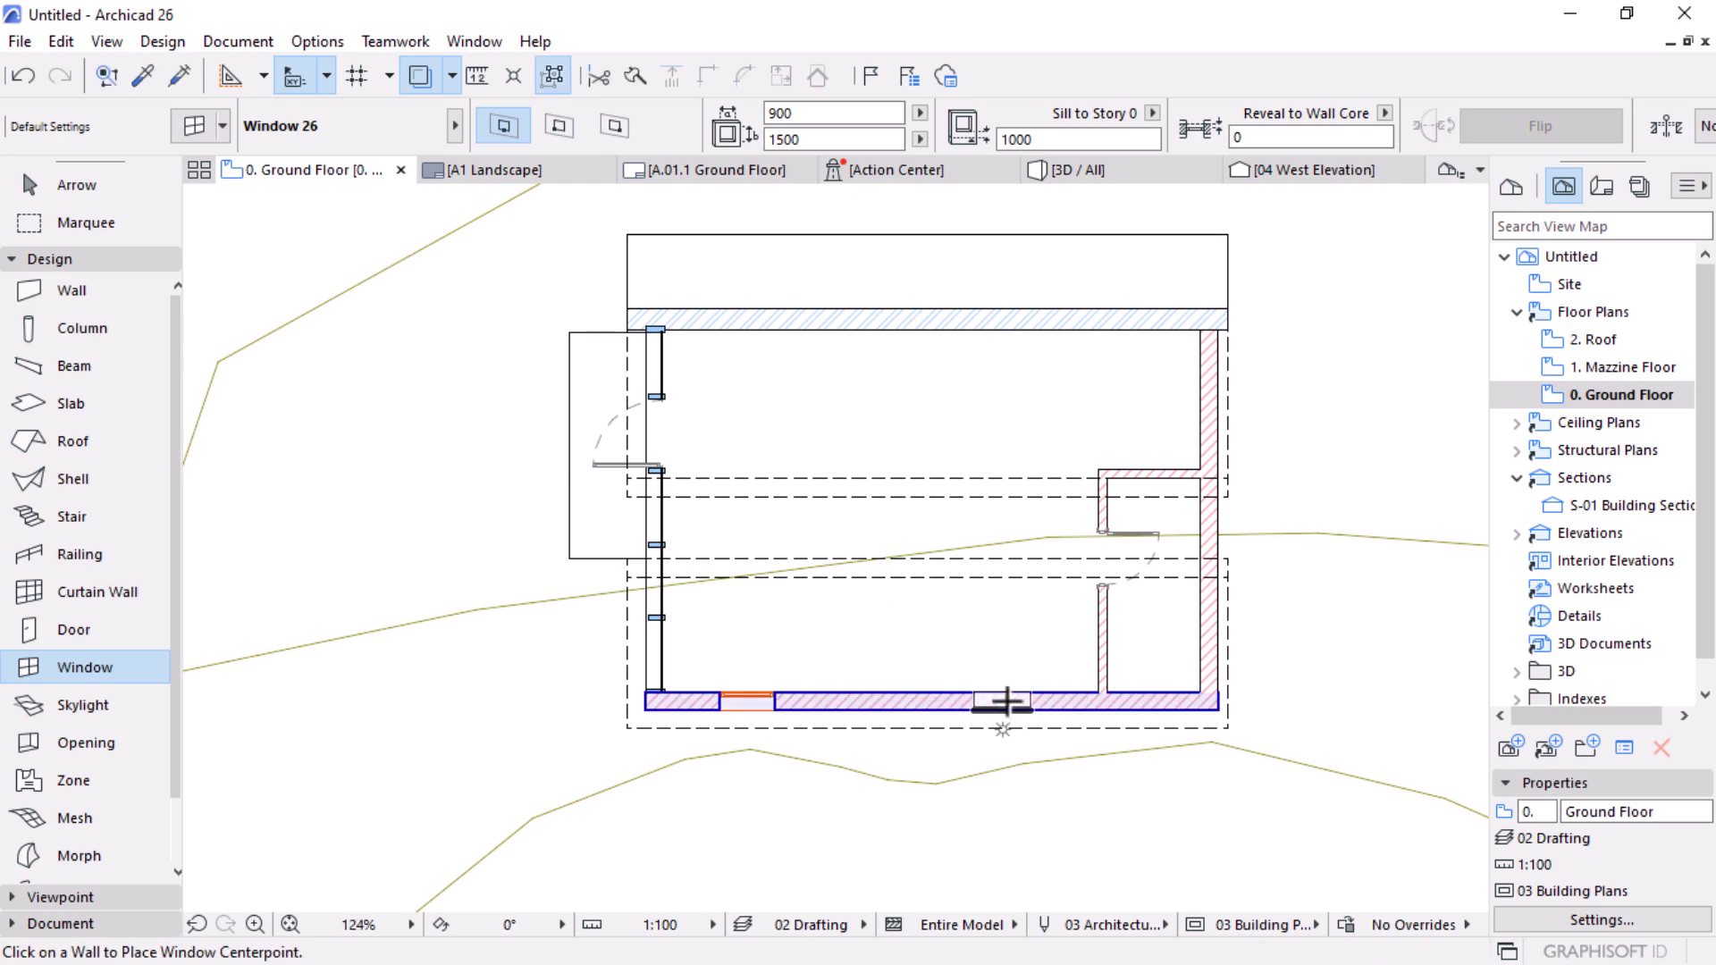
click(1008, 697)
click(1004, 816)
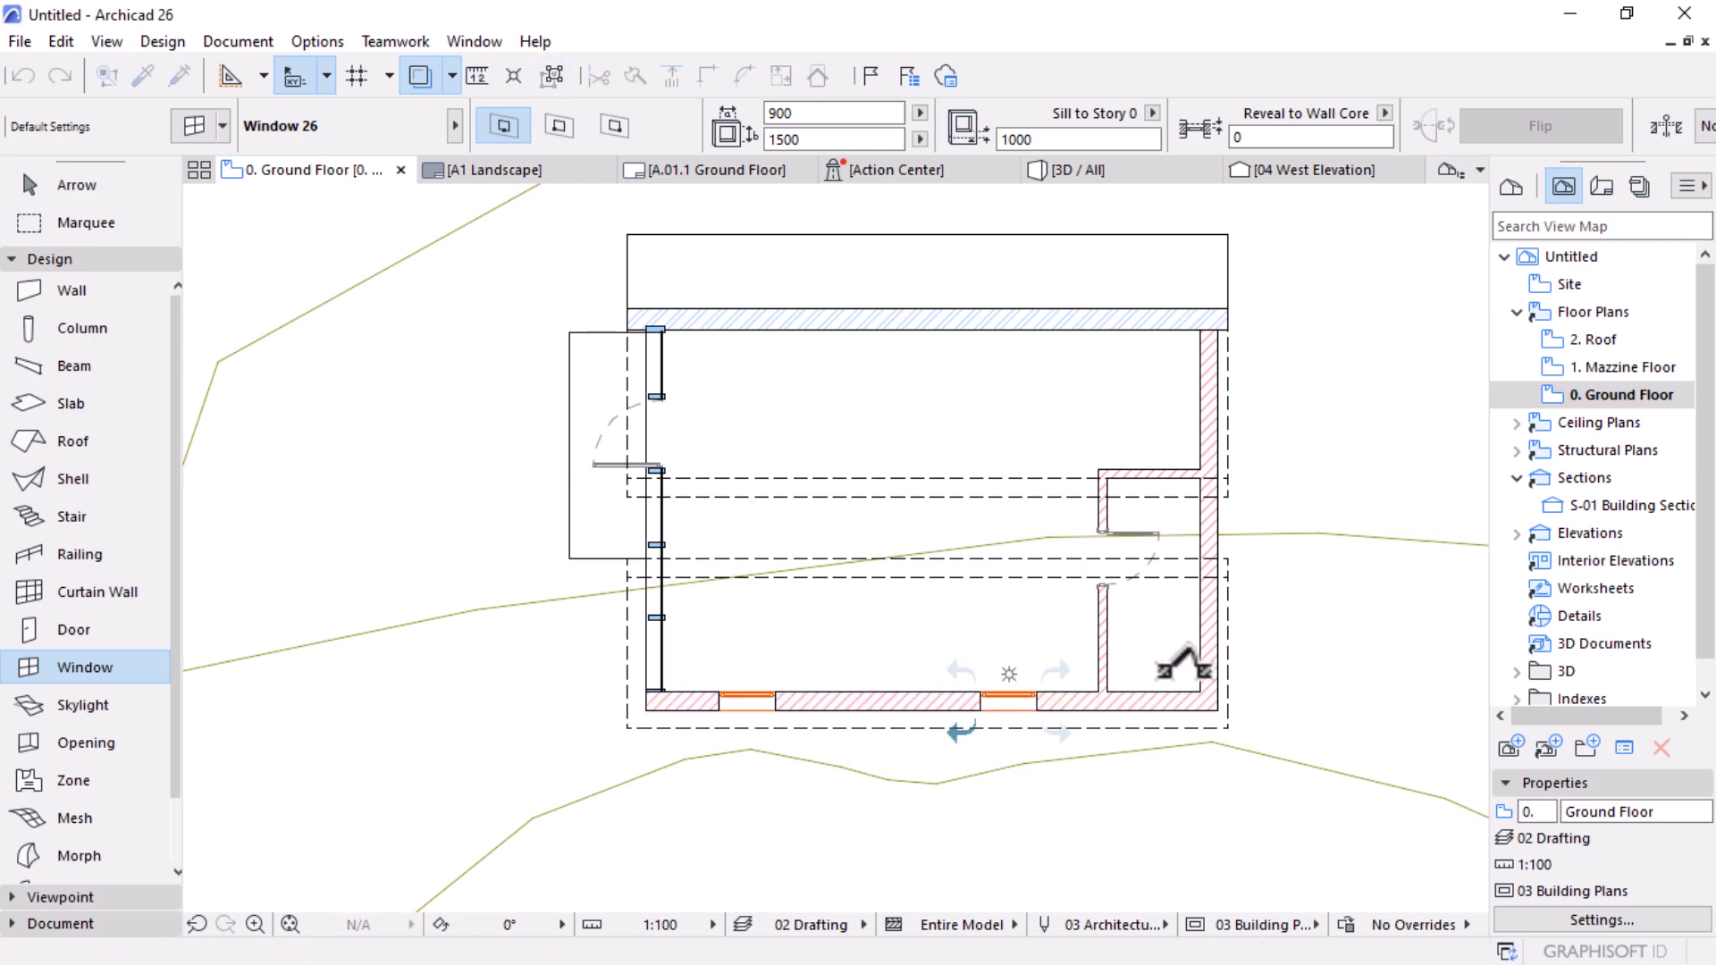
click(1220, 594)
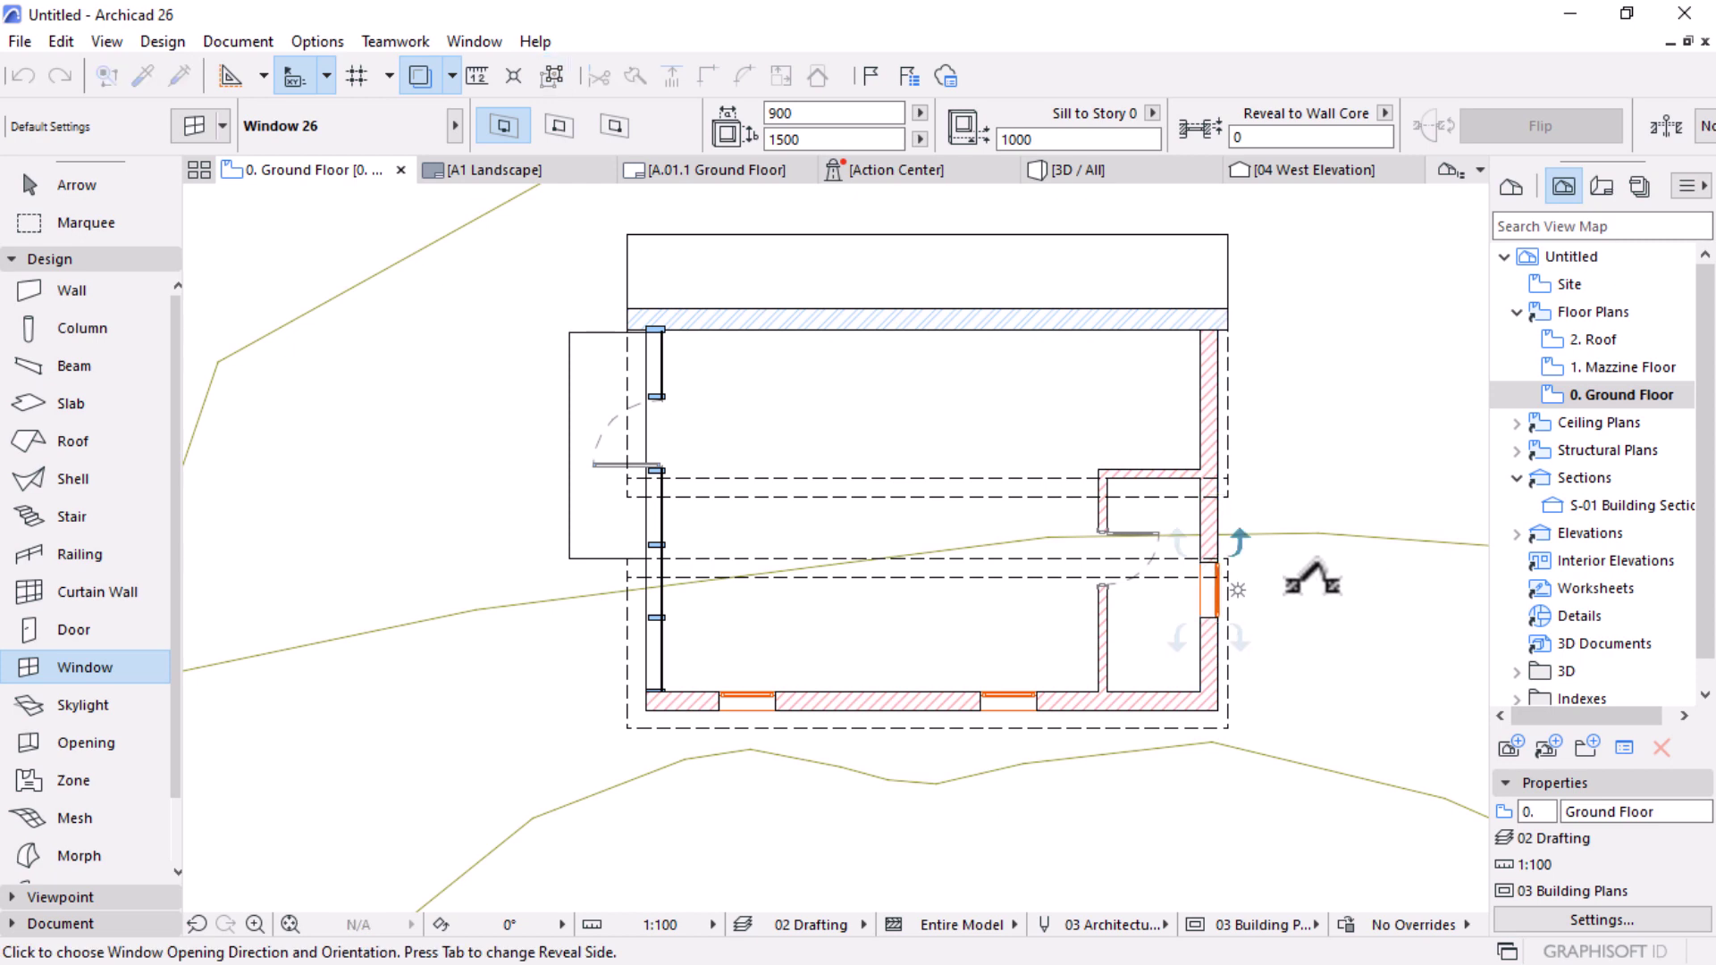
click(1387, 597)
scroll(938, 758, up, 1)
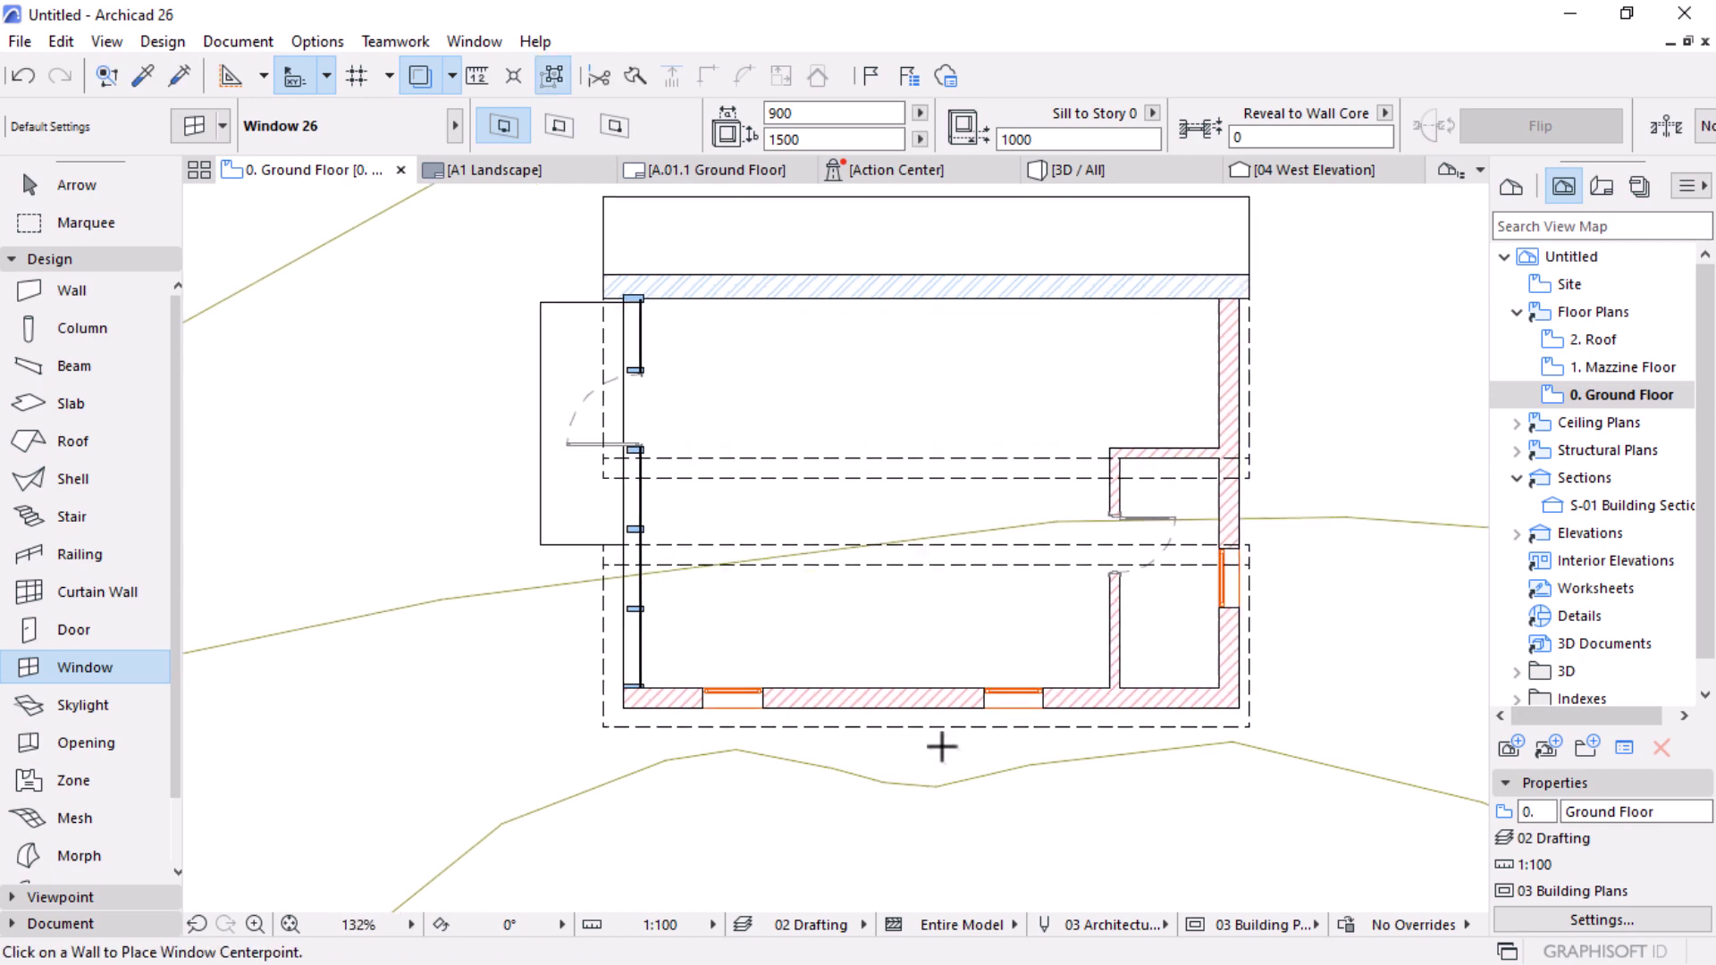
scroll(941, 746, up, 2)
key(Escape)
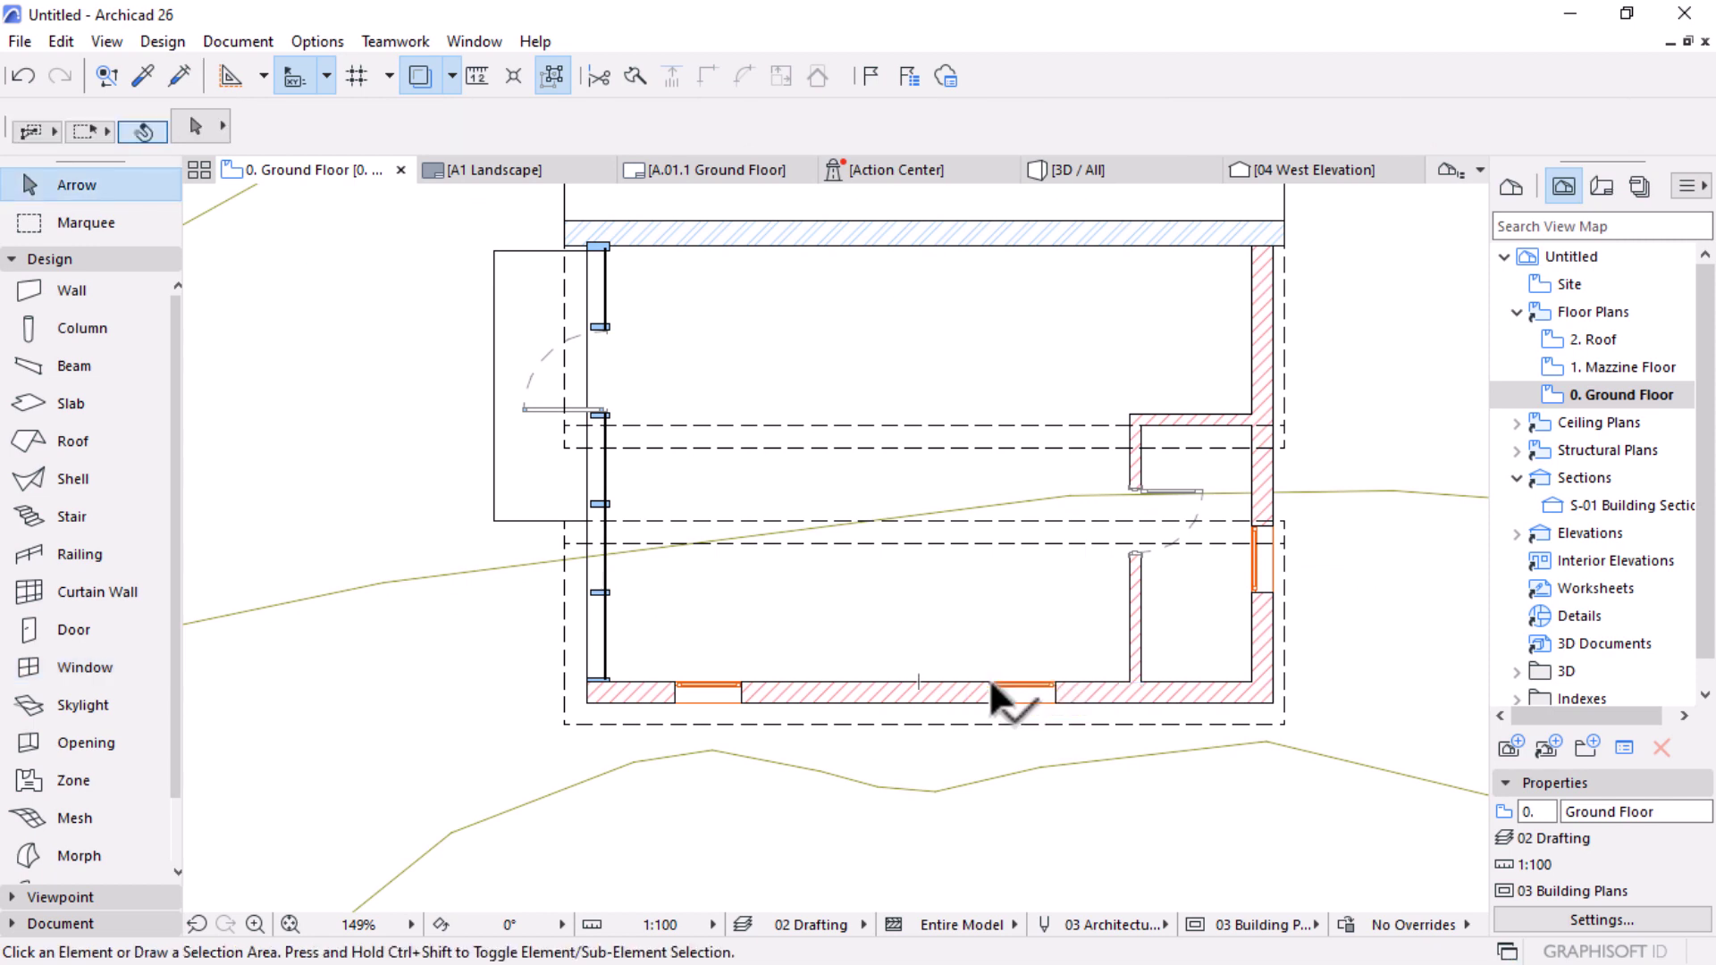
Step: Set the width of both windows in the plan's lower exterior wall to 1500
click(989, 677)
shift+click(742, 680)
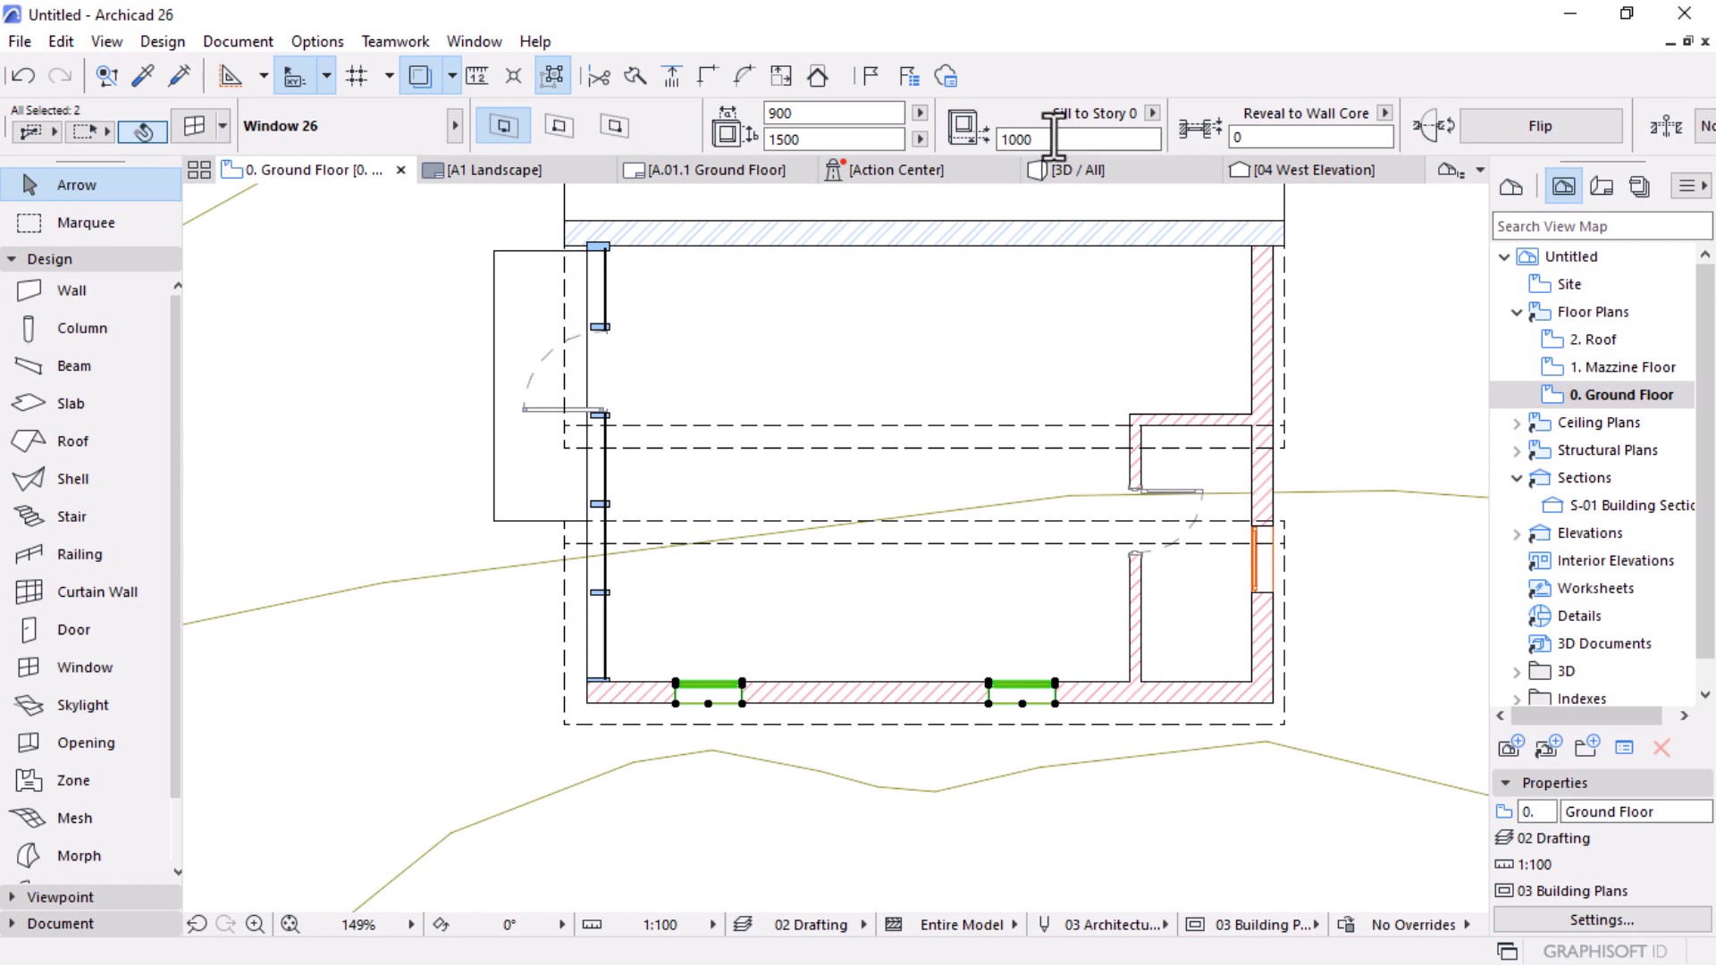
click(831, 113)
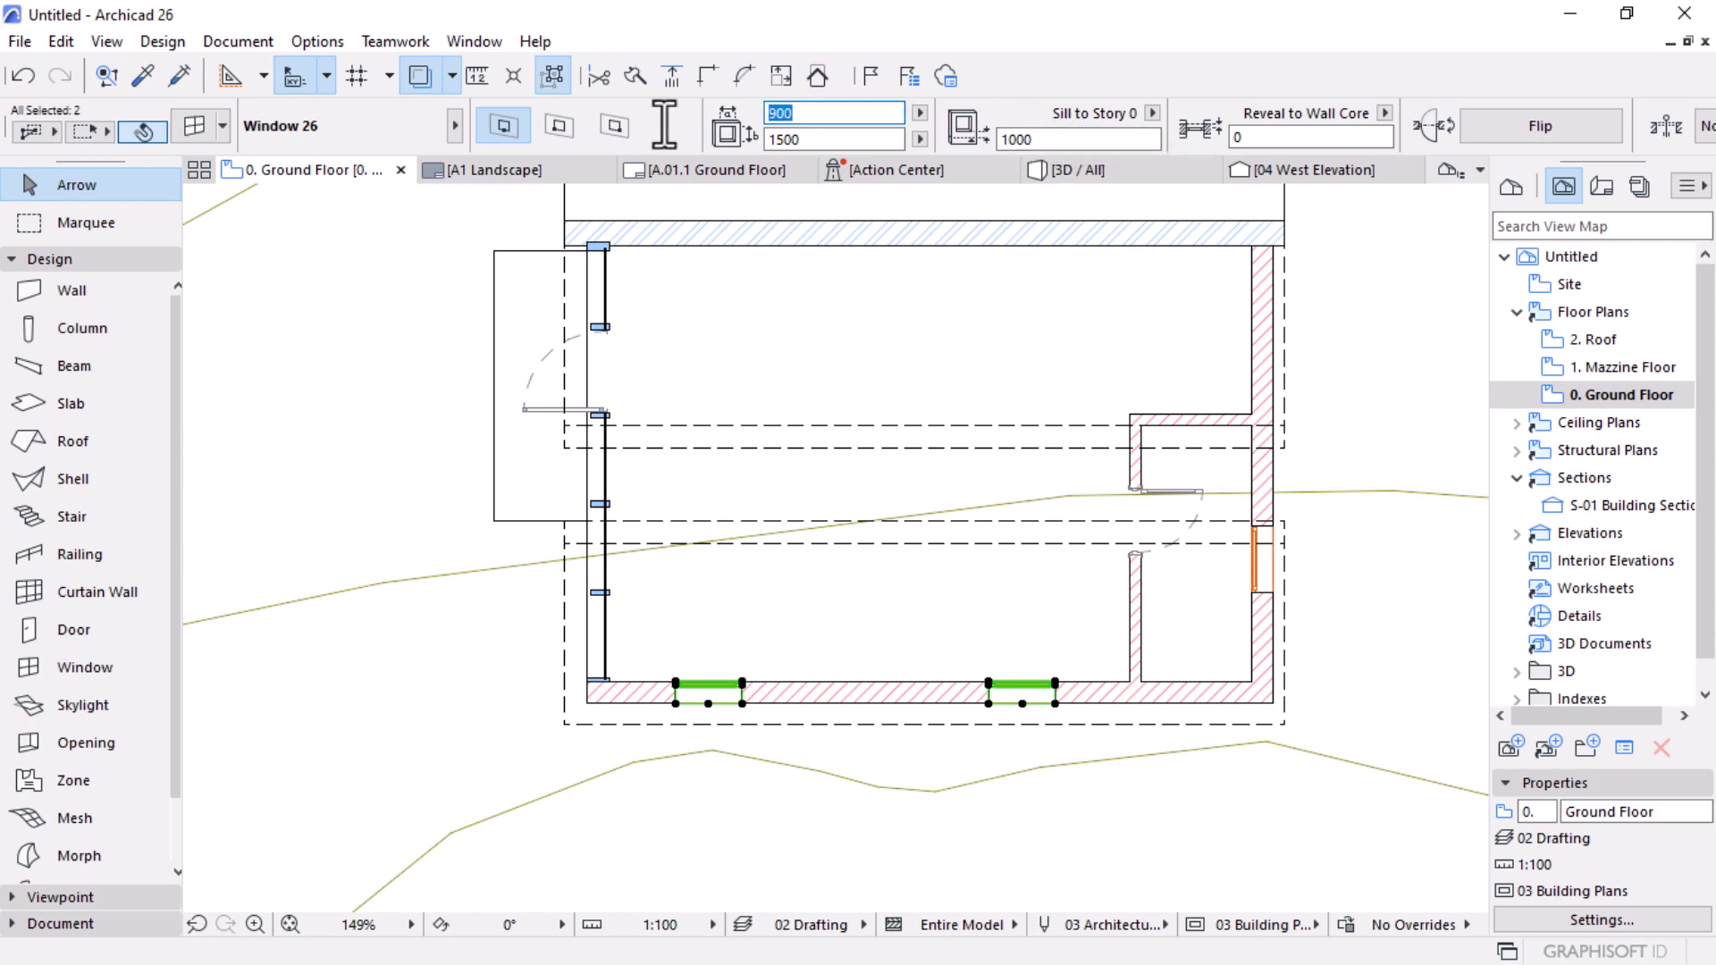
key(Return)
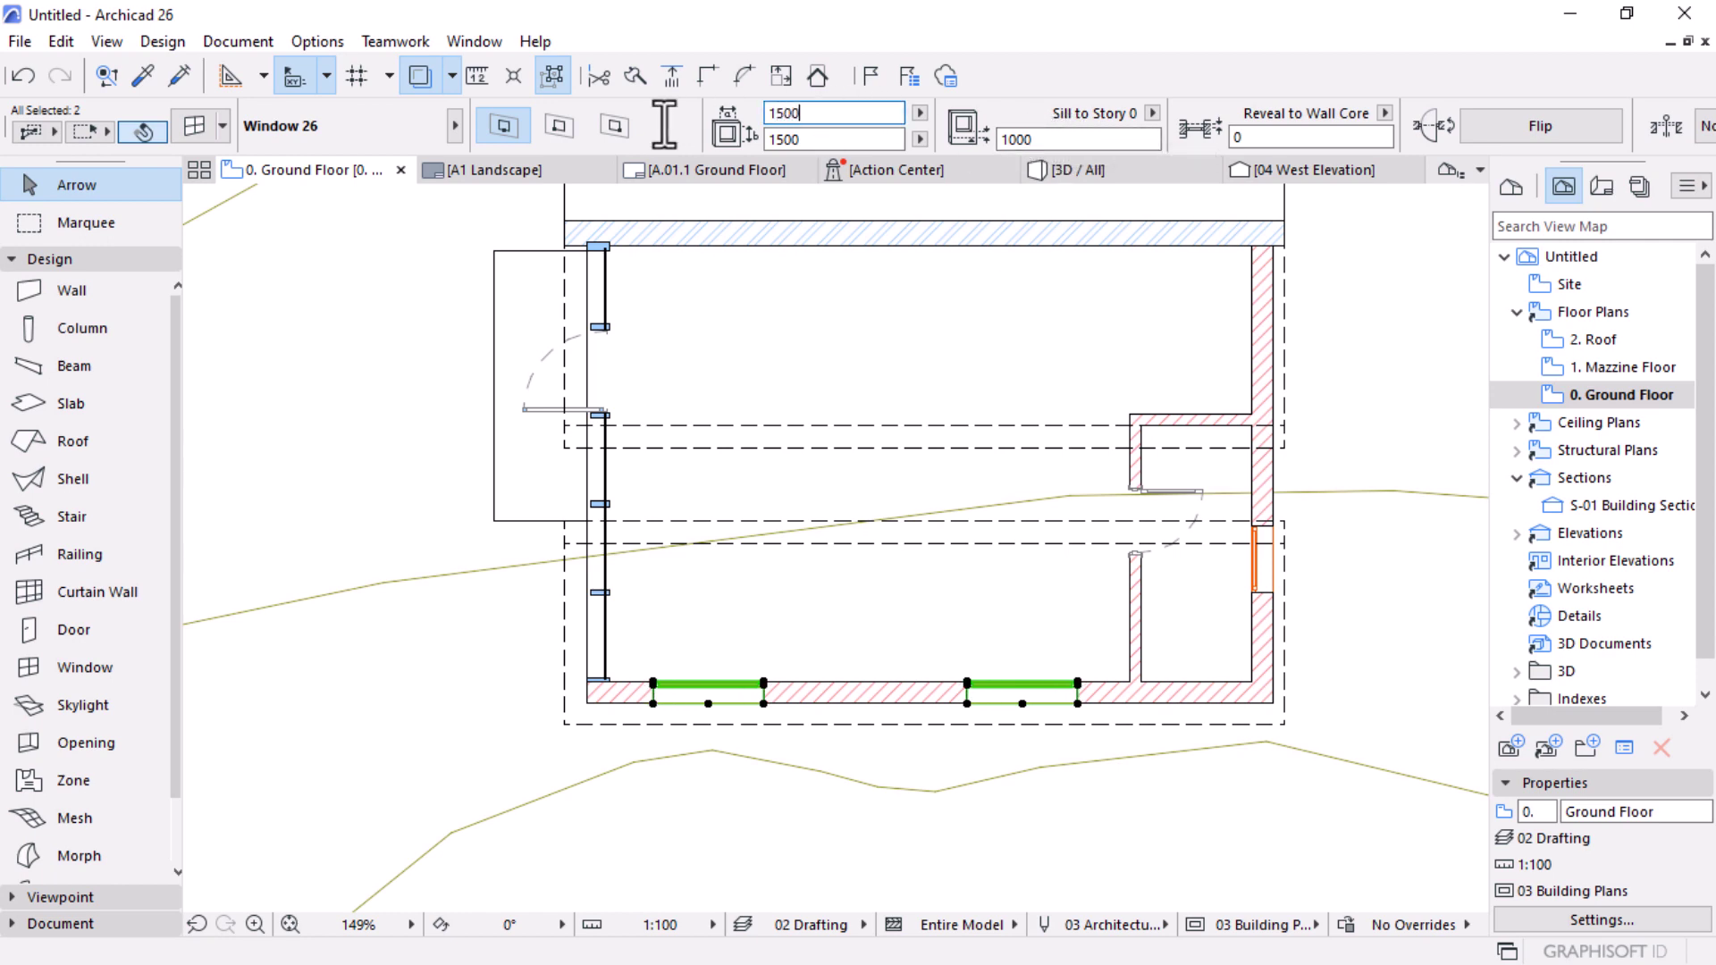
Step: For the window in the right-hand wall, enable Override Object's Pens and set the Symbol Line Pen to grey 0.15 mm pen 2
scroll(1177, 125, down, 3)
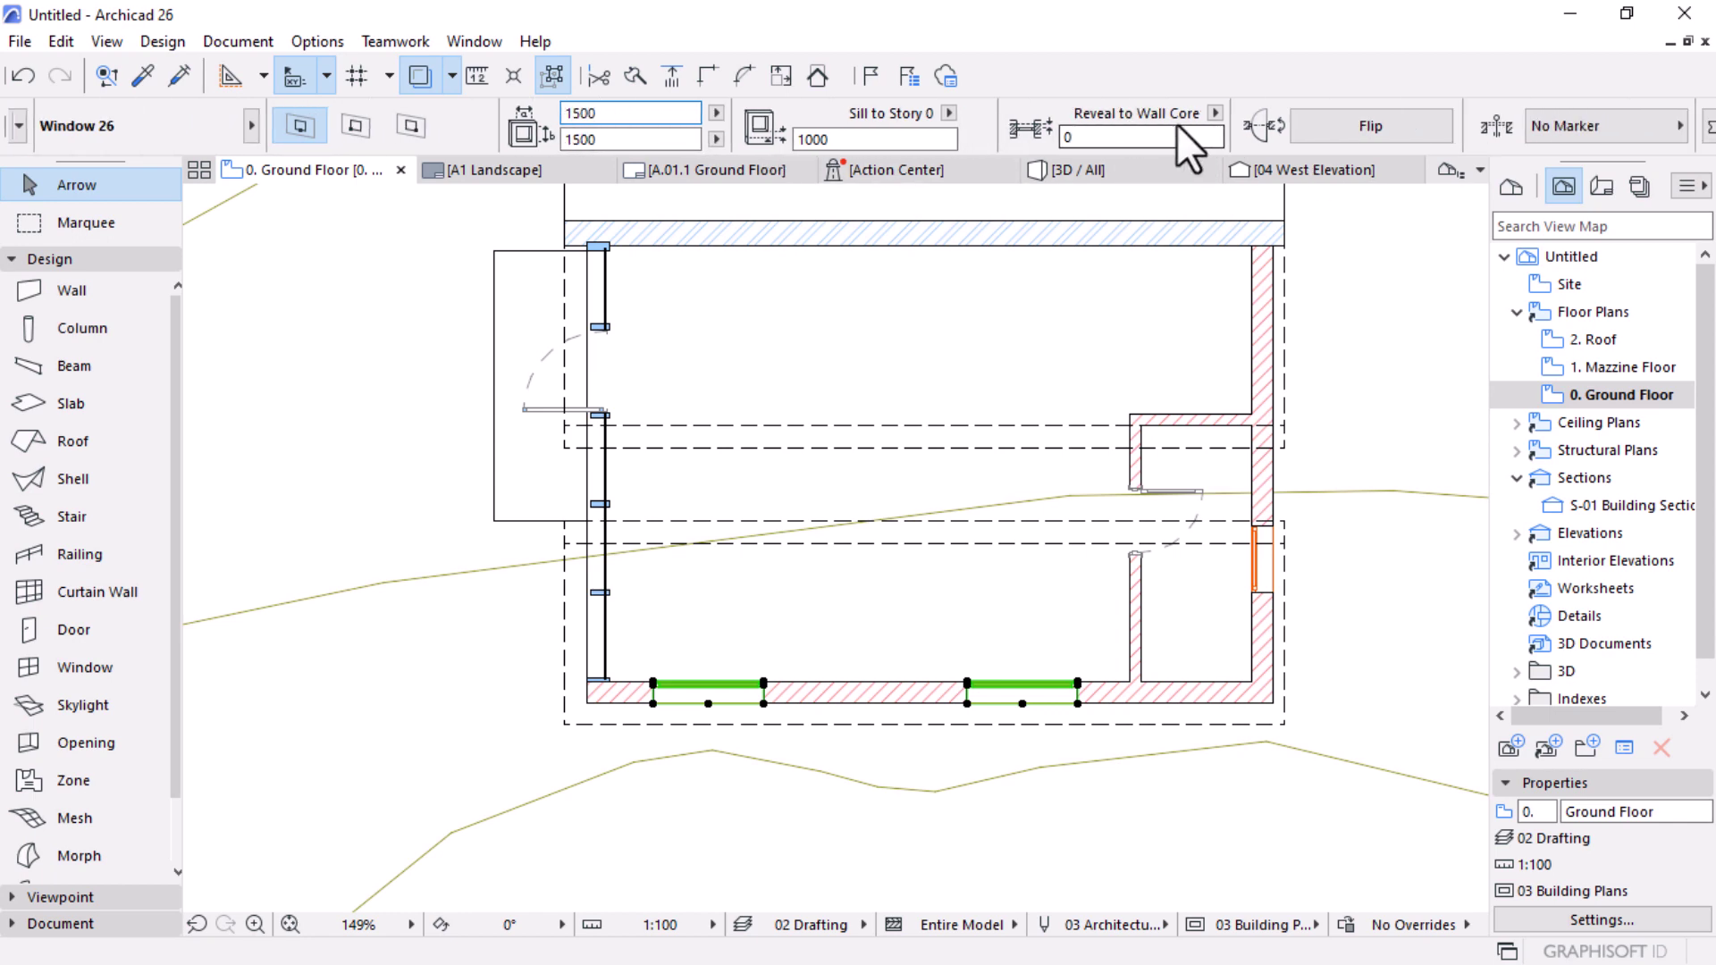
click(1268, 579)
scroll(1168, 125, down, 9)
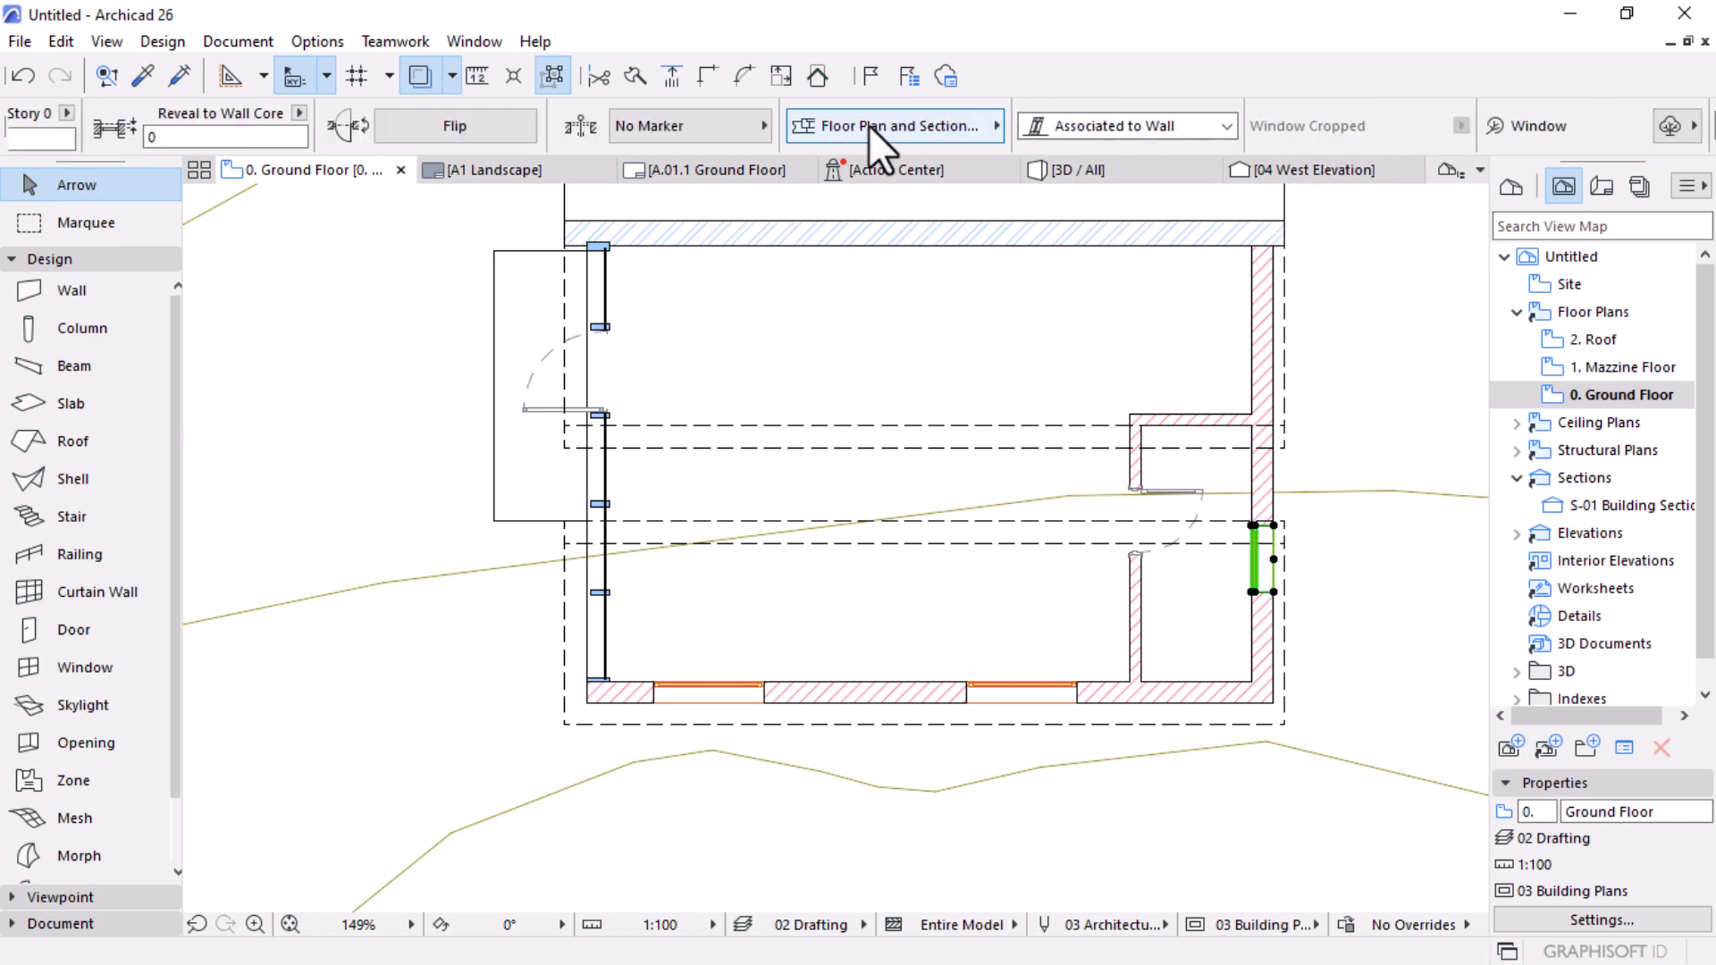
click(873, 126)
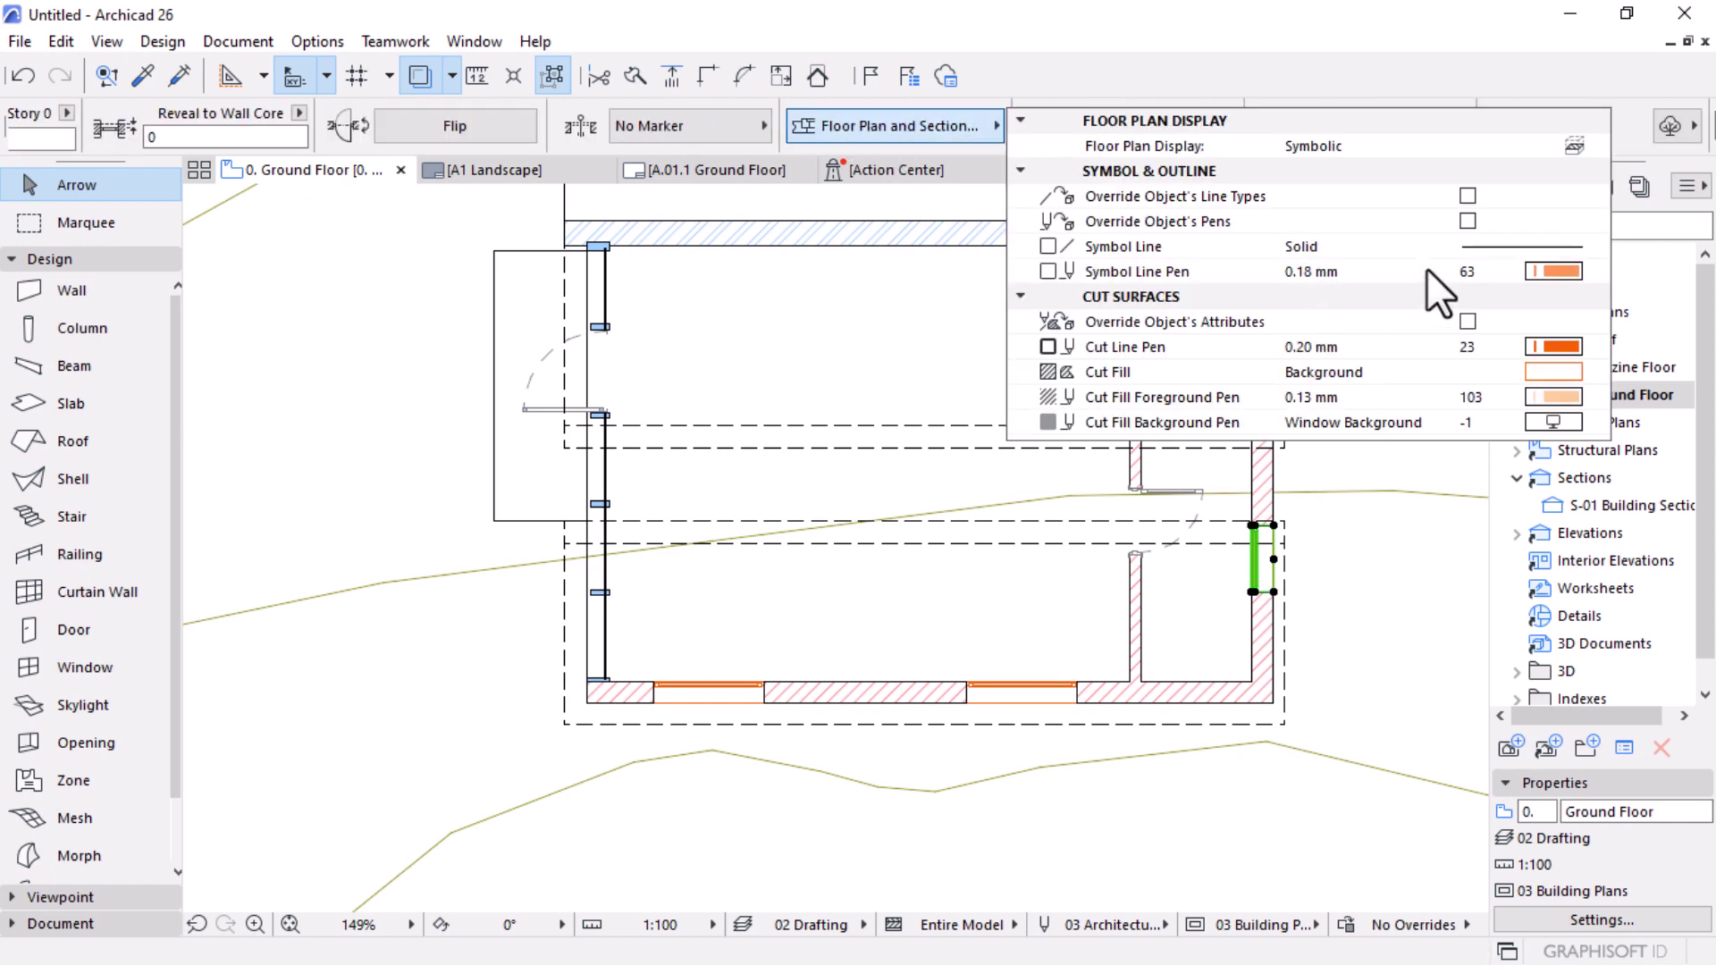
click(1468, 221)
click(1553, 271)
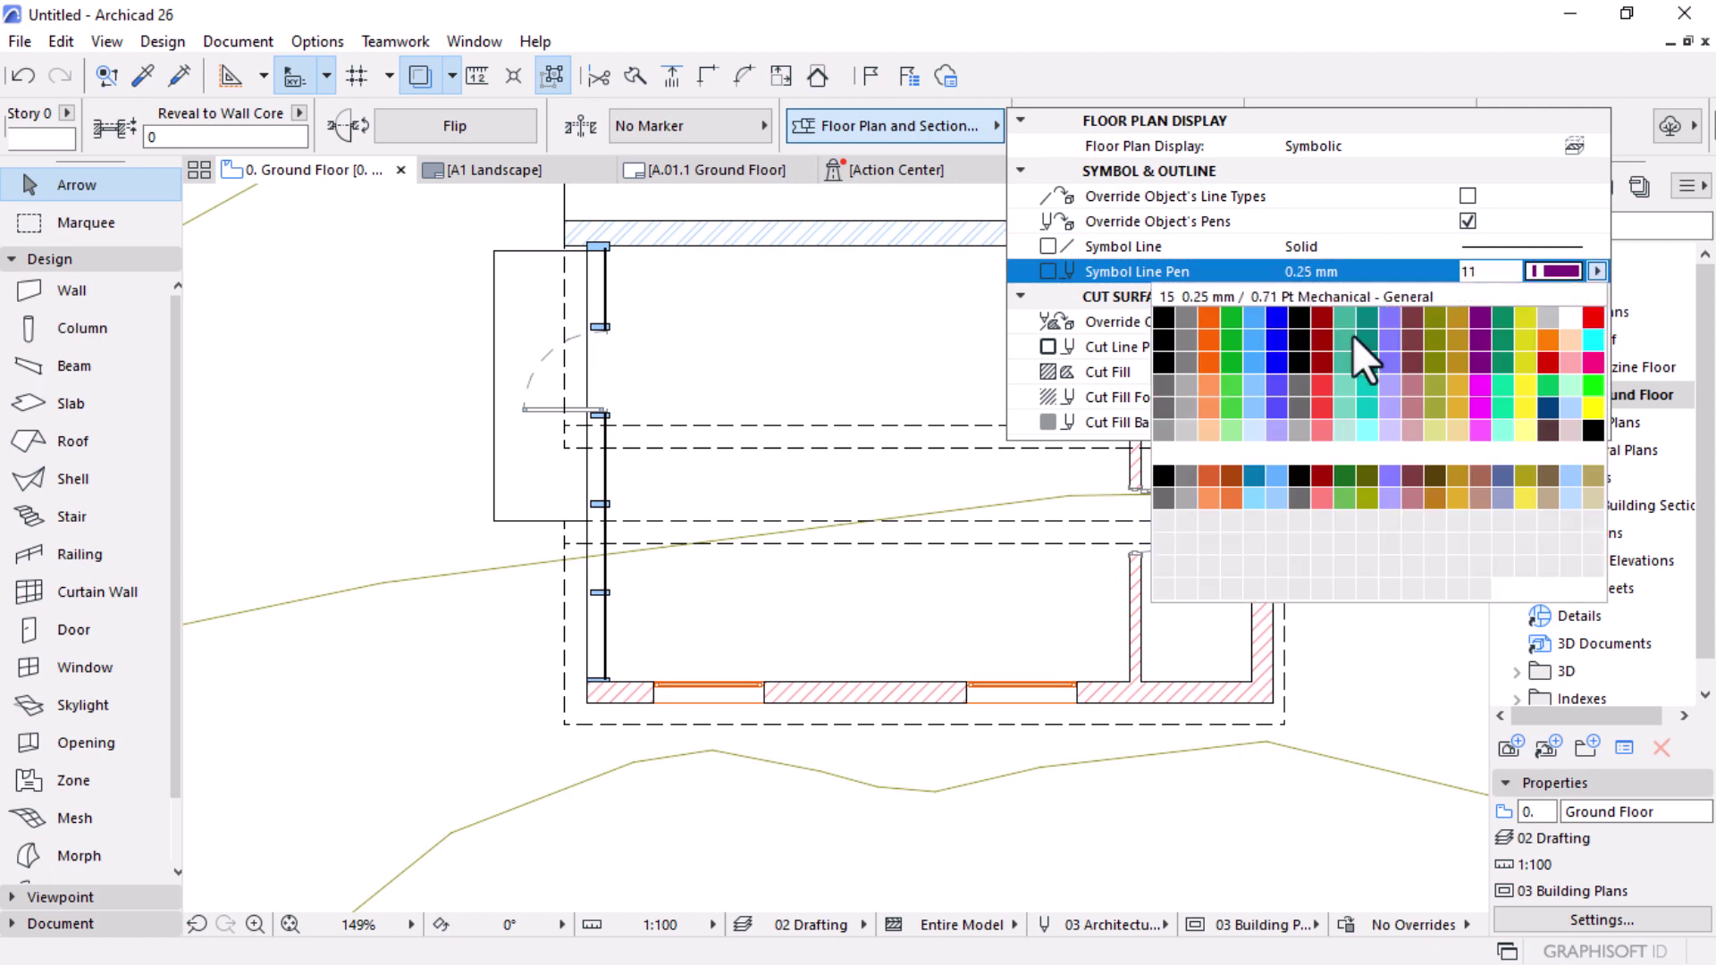
click(1189, 319)
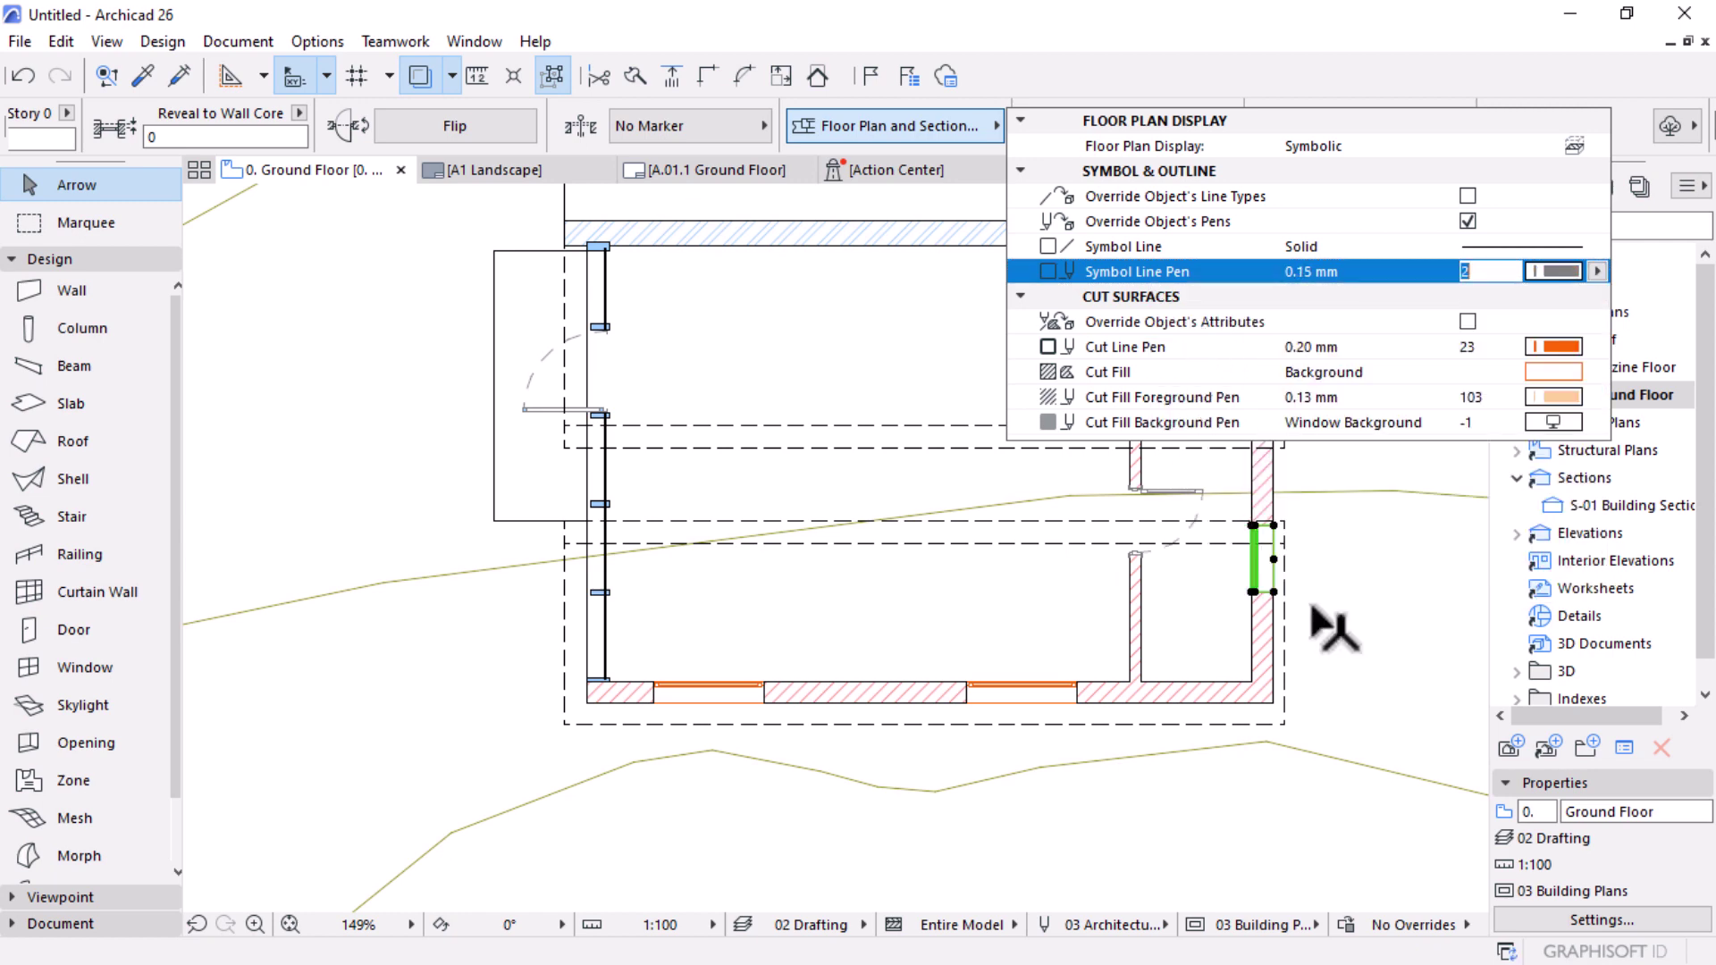
click(1162, 831)
Step: Override the object's pens for the two lower-wall windows and assign grey 0.15 mm pen 2 to their symbol lines
click(1063, 682)
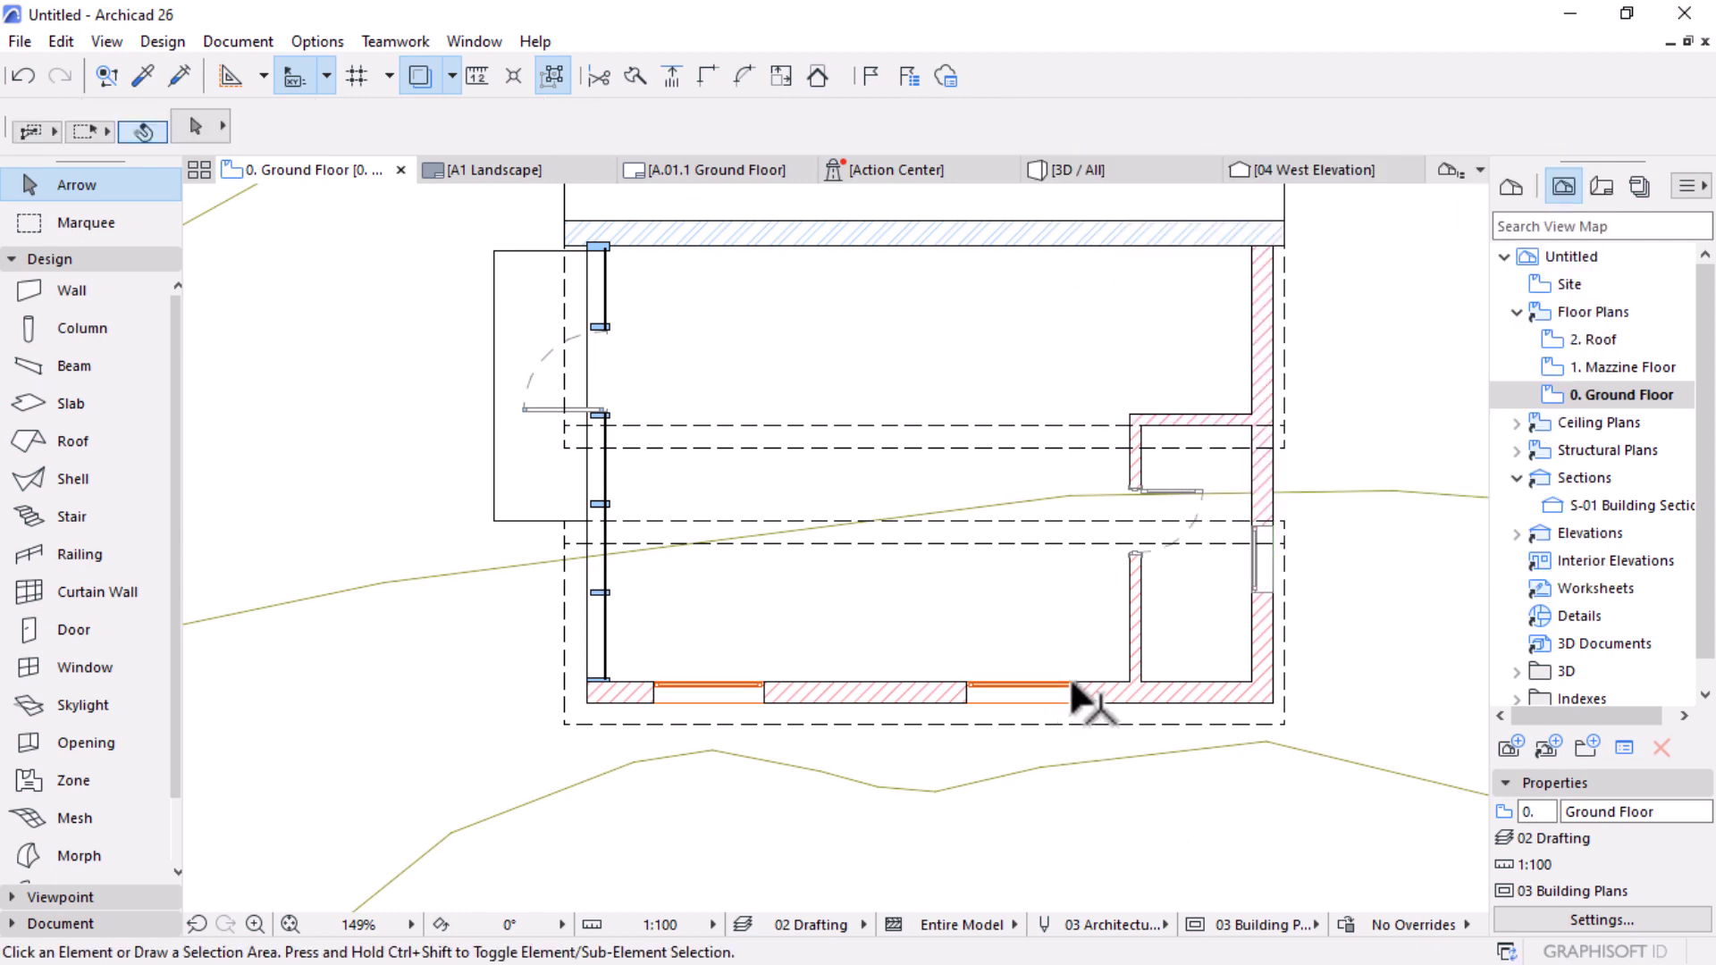
shift+click(759, 675)
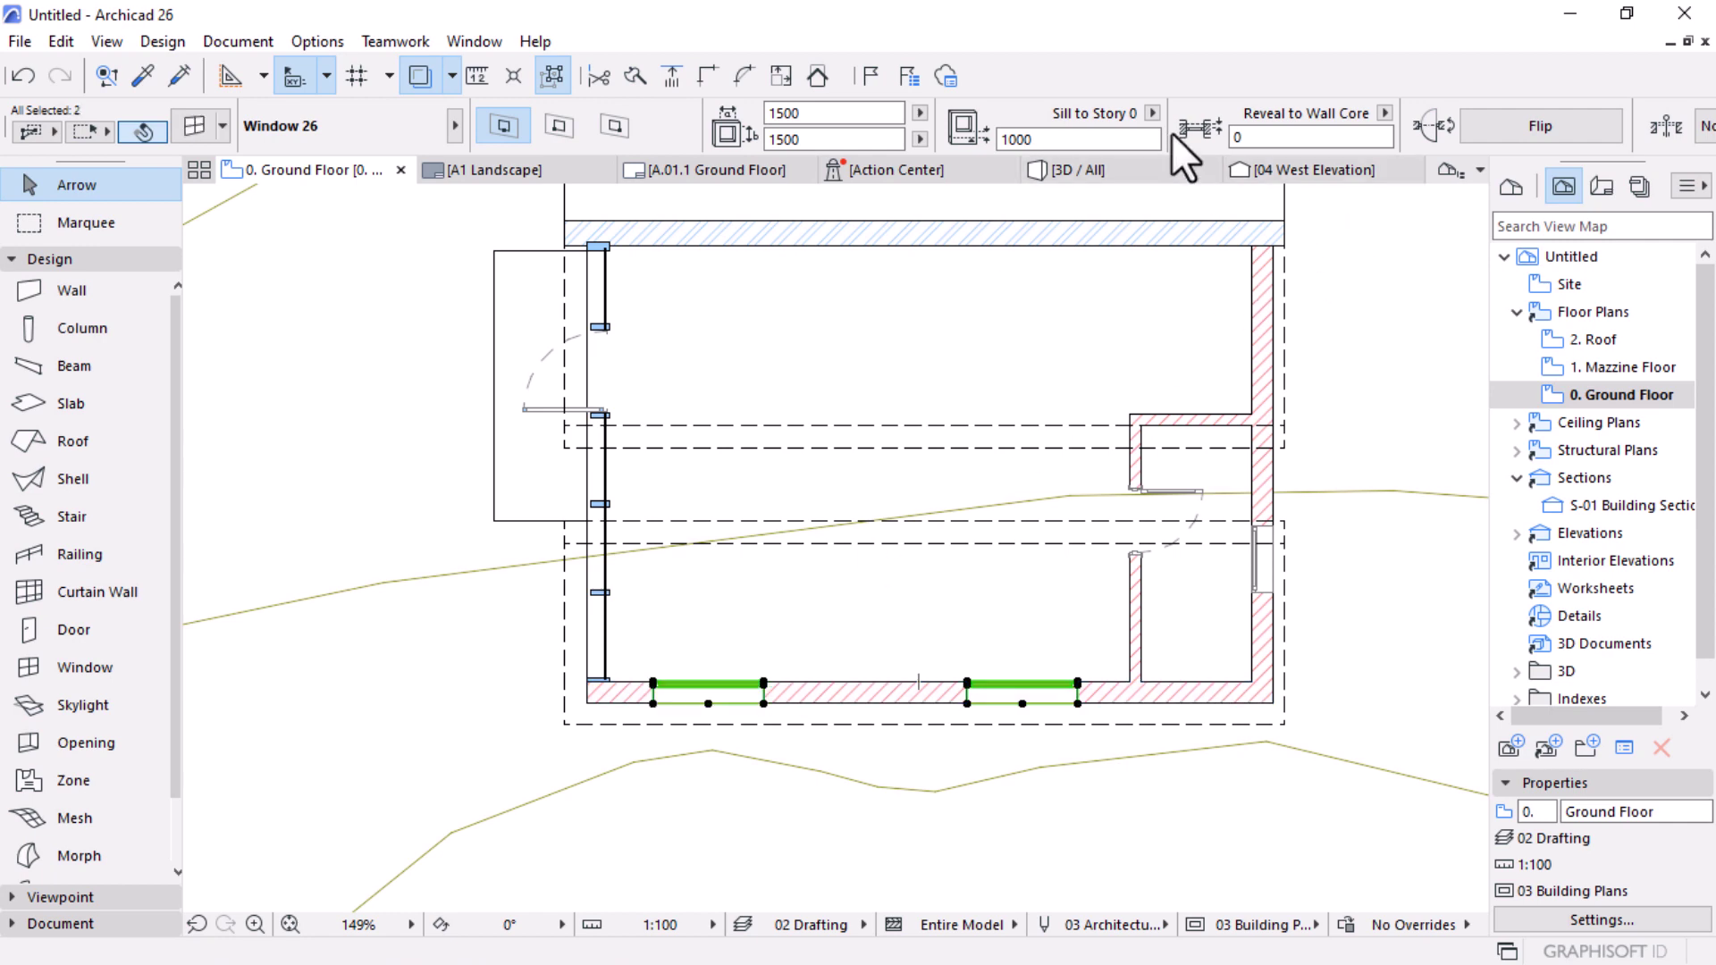
scroll(1172, 132, down, 5)
click(1398, 122)
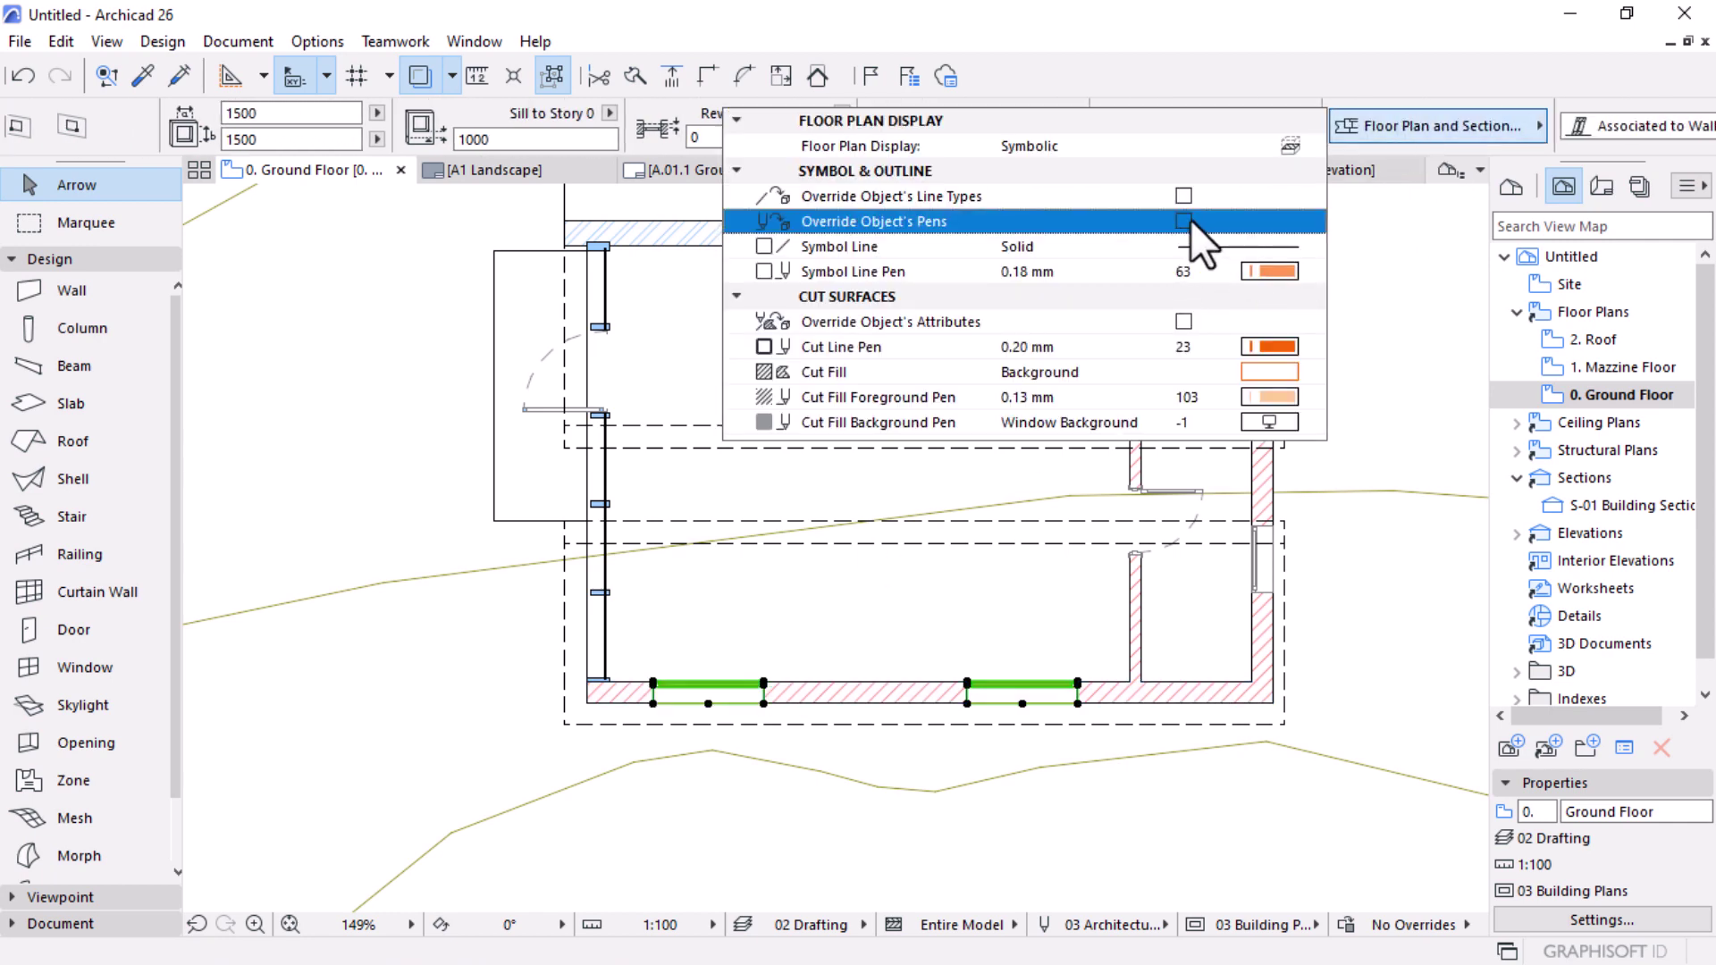
click(1254, 271)
click(1155, 273)
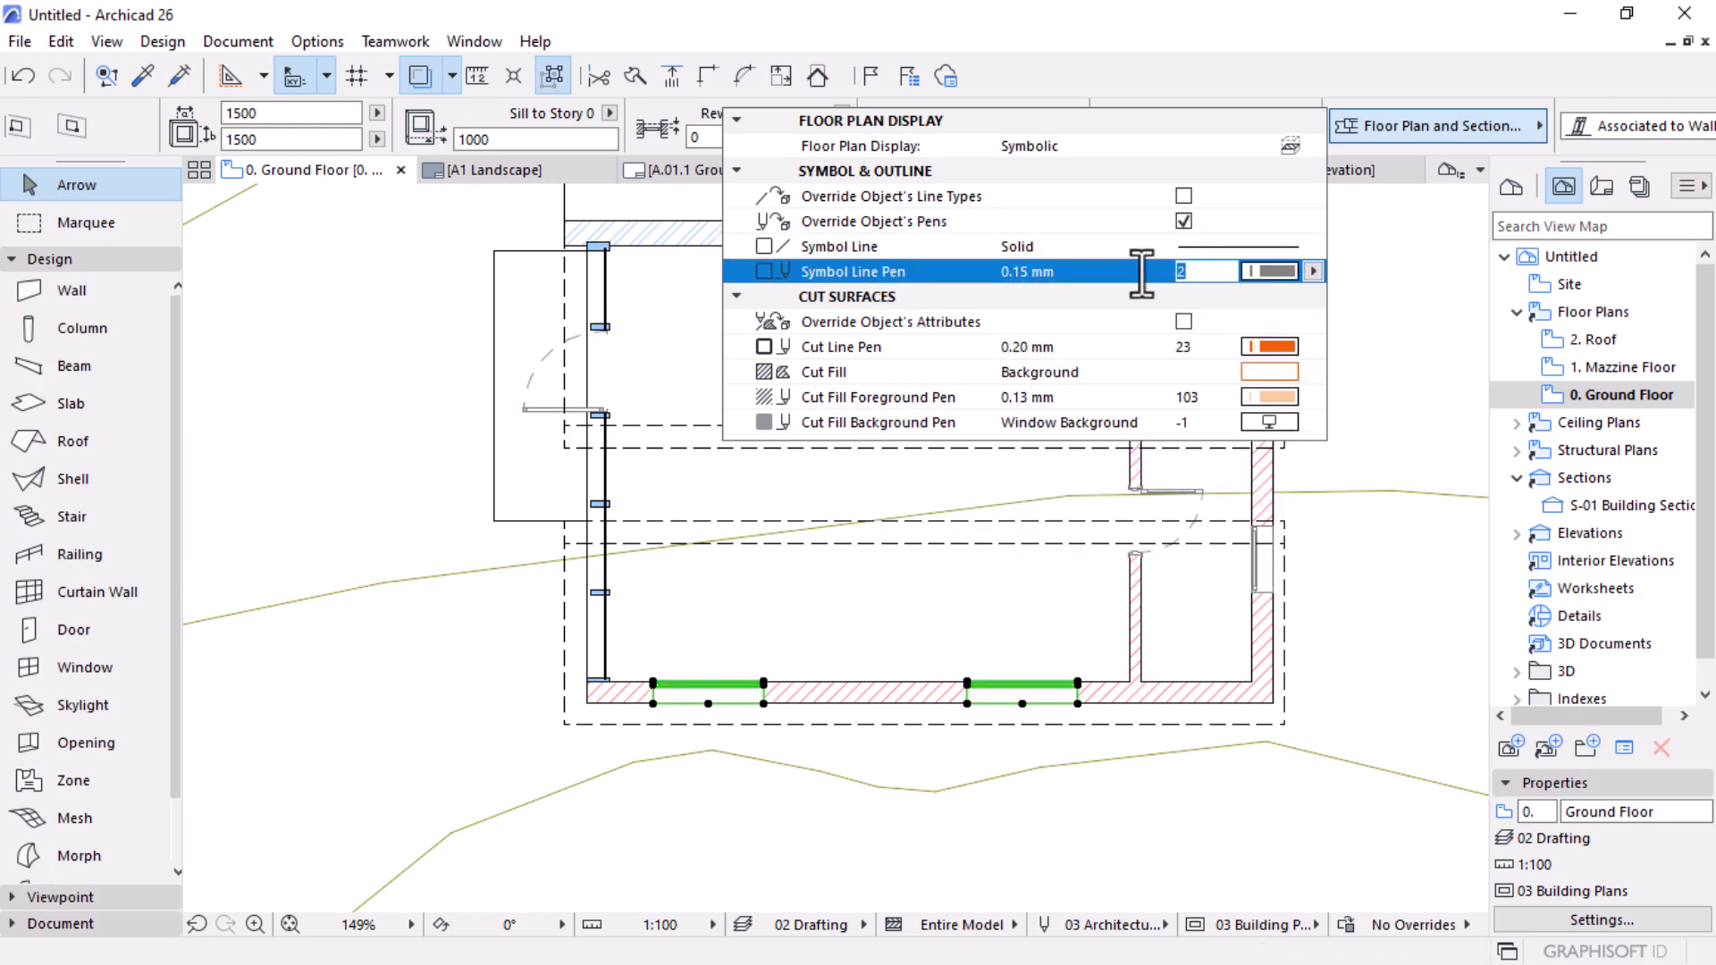
click(1155, 840)
click(1305, 839)
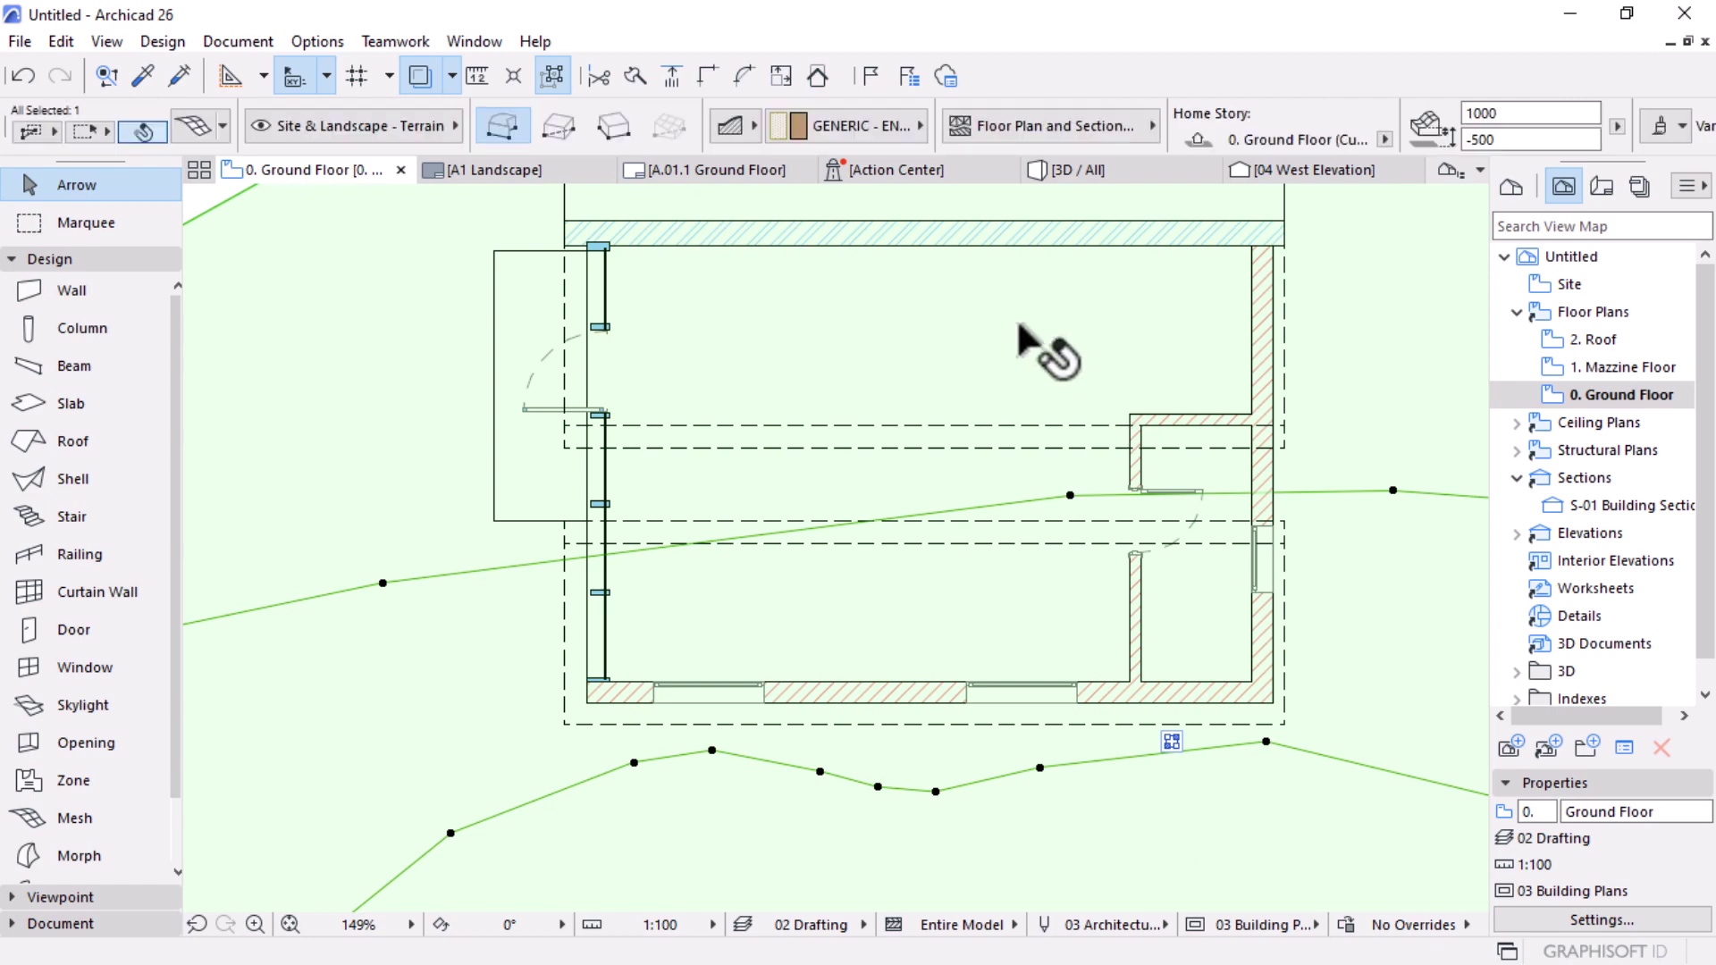
Step: In the 3D view, select both windows in the long brick wall under the eave and set their height to 800
click(1125, 168)
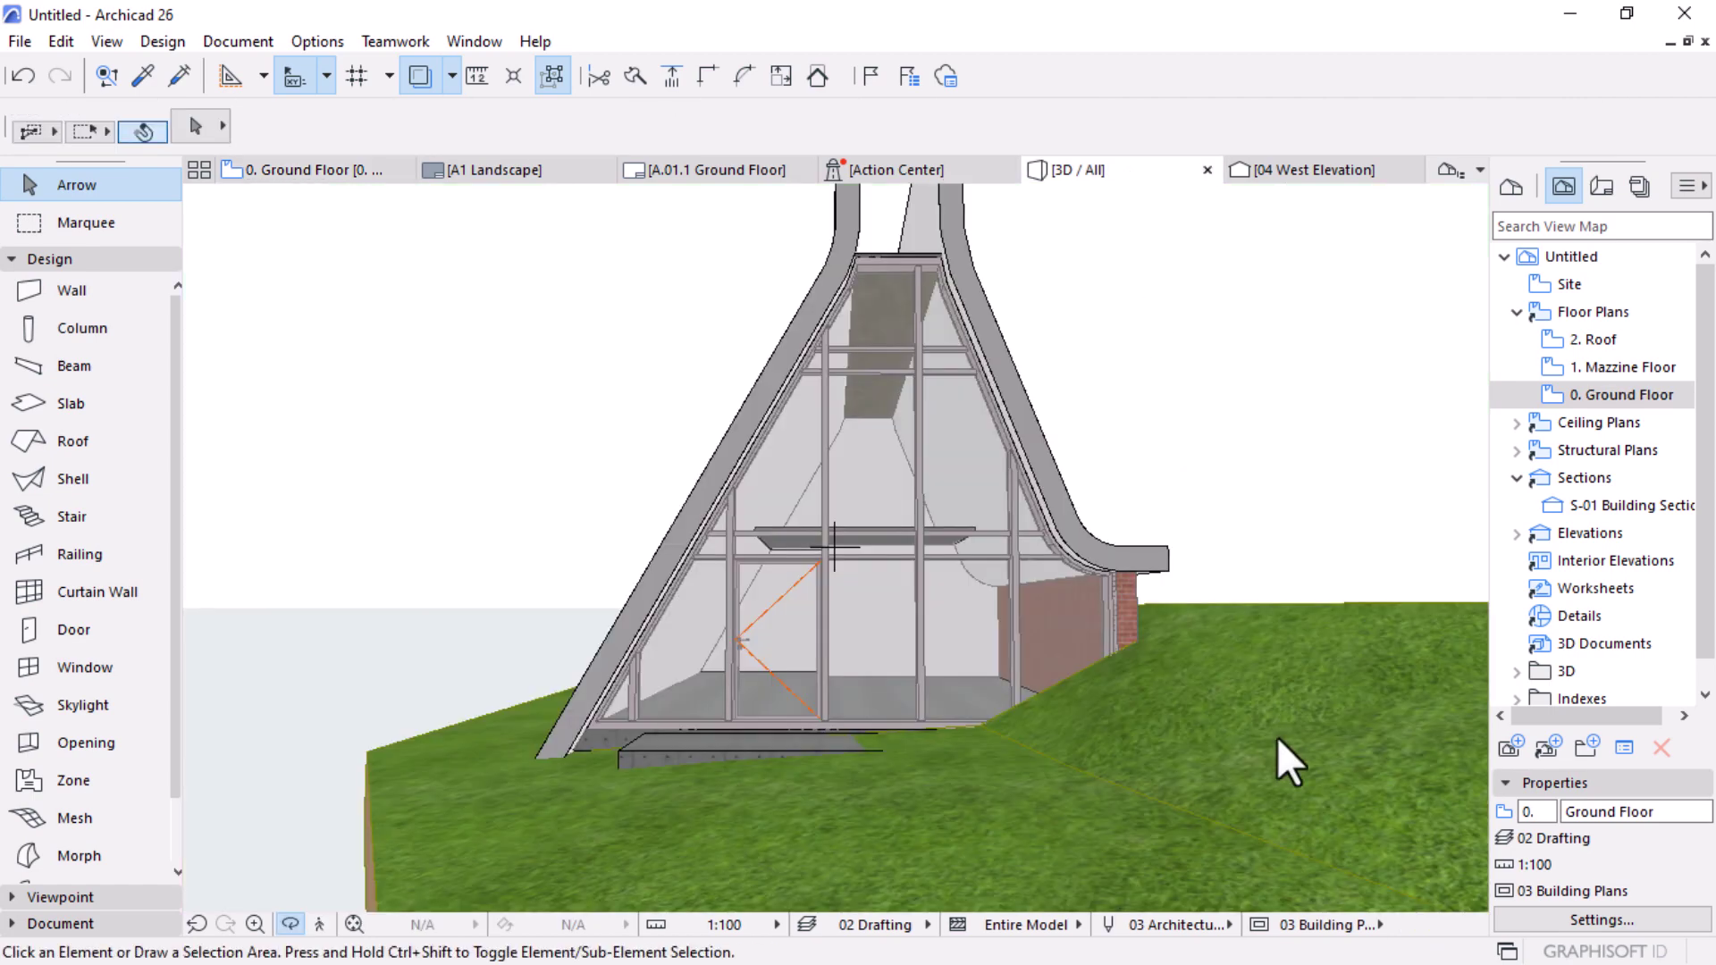
shift+middle_drag(1198, 715, 1110, 544)
click(1153, 554)
shift+click(613, 582)
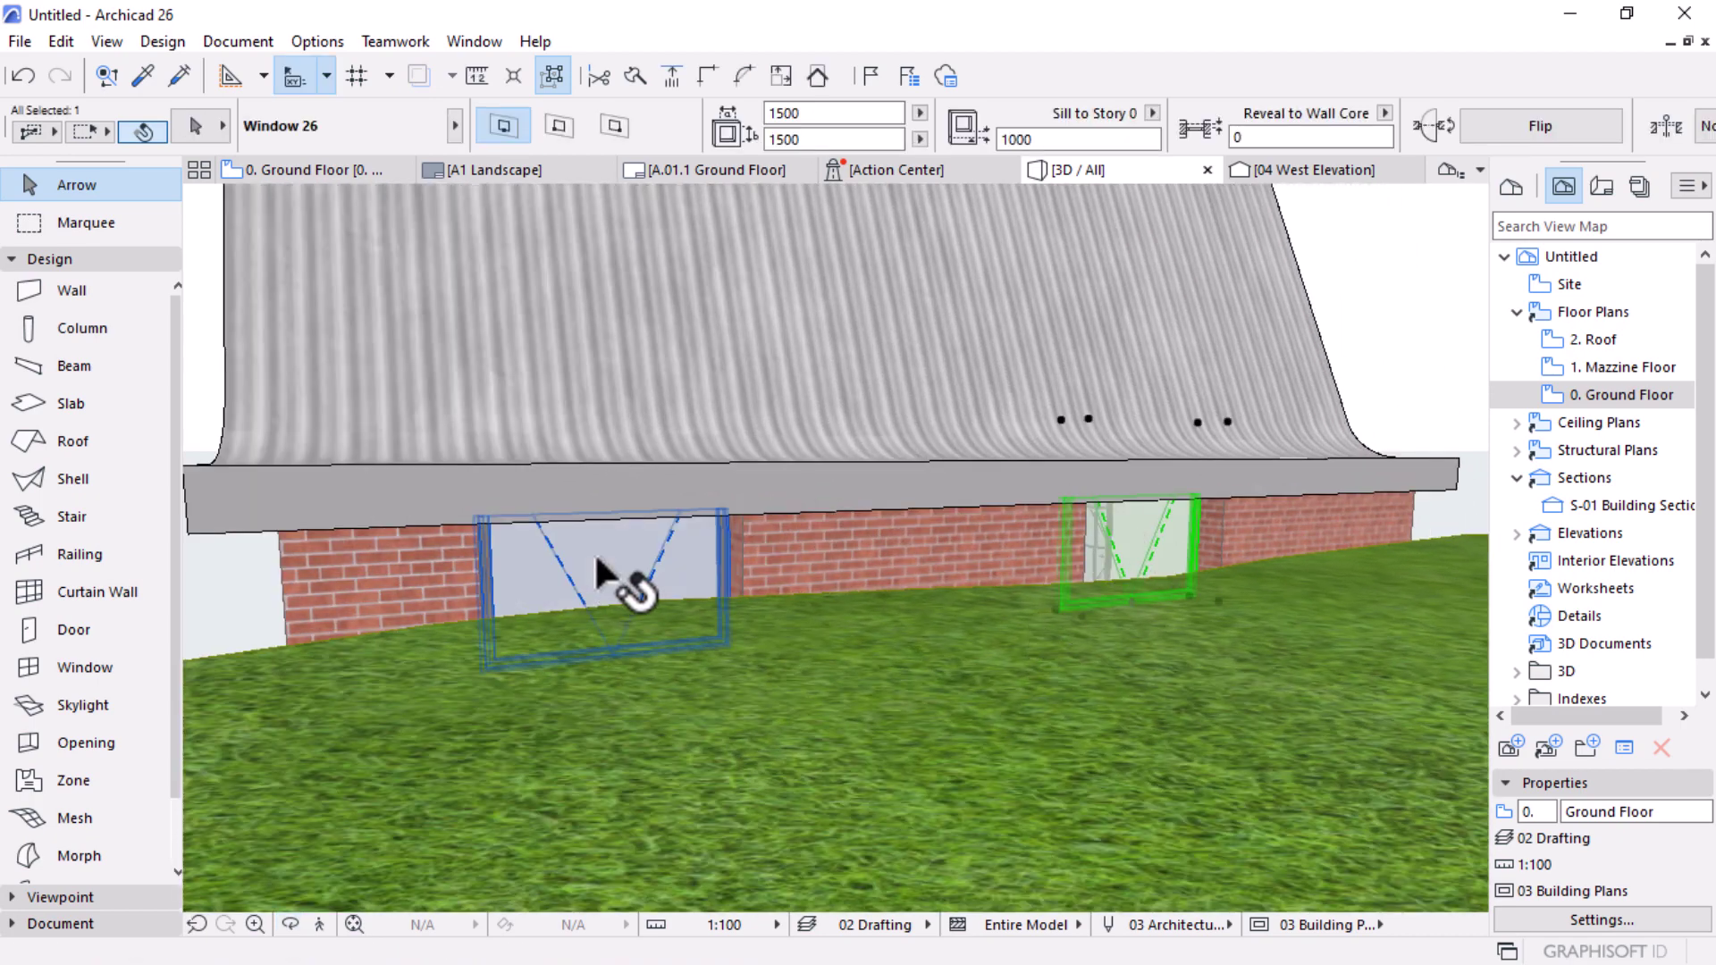
click(812, 138)
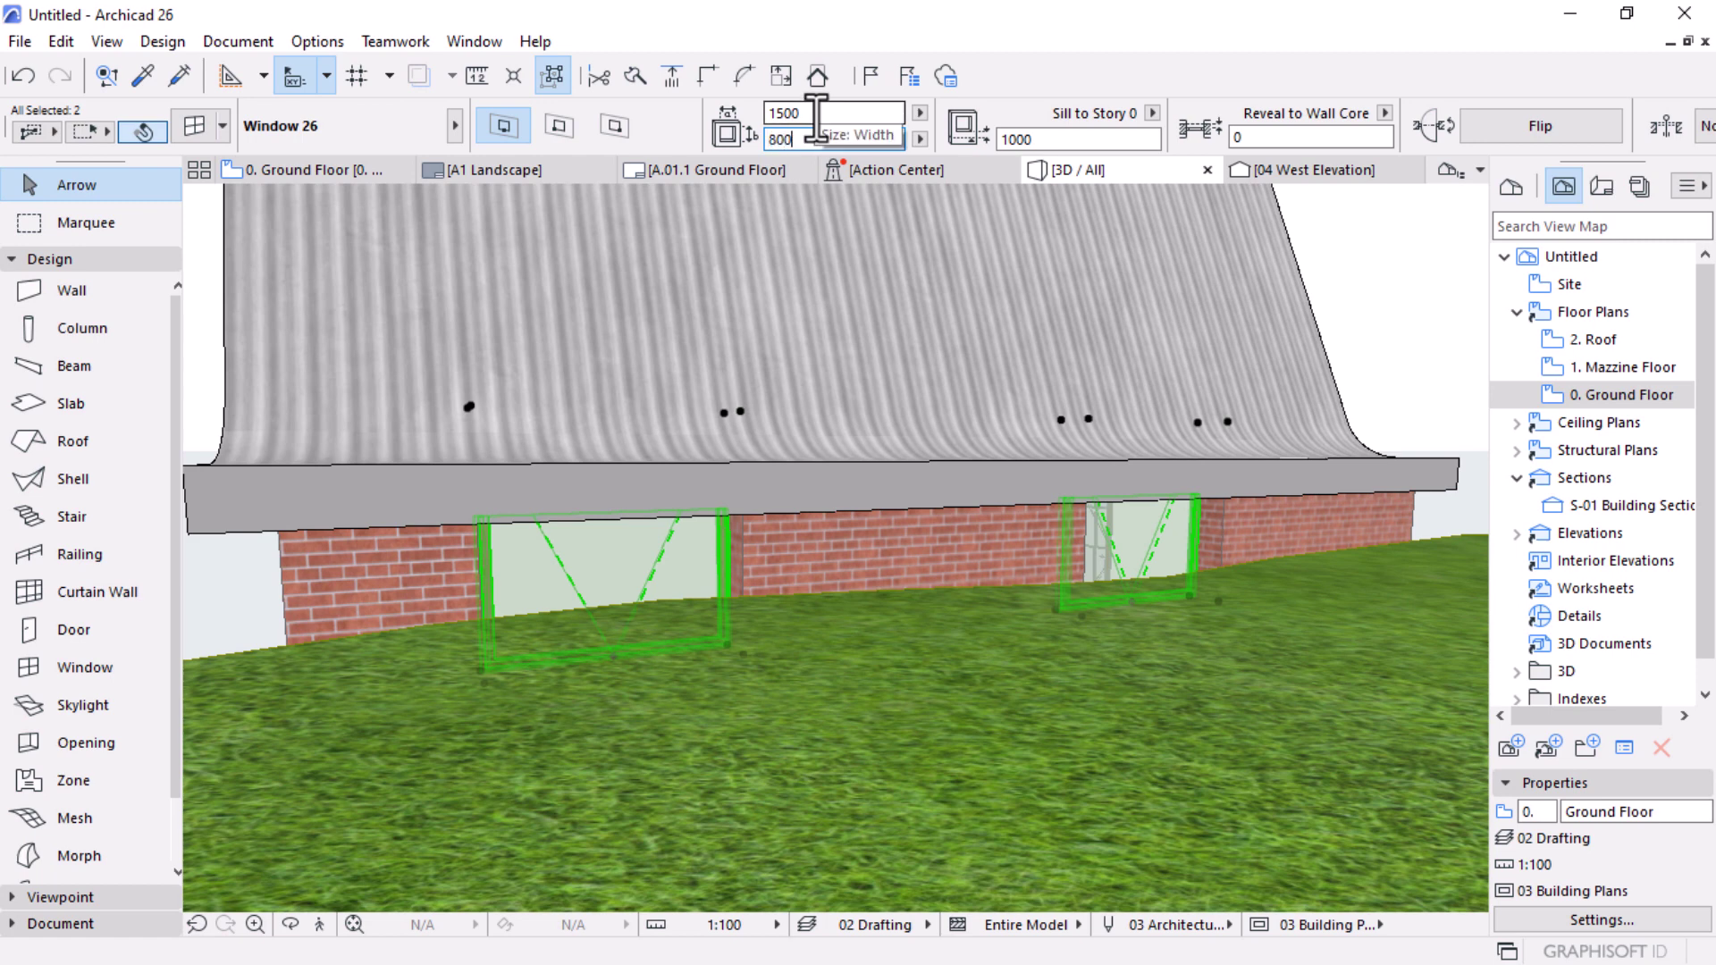
text(800)
key(Return)
Step: Elevate the two selected brick-wall windows towards the roof eave, to a sill height of 1100
key(o)
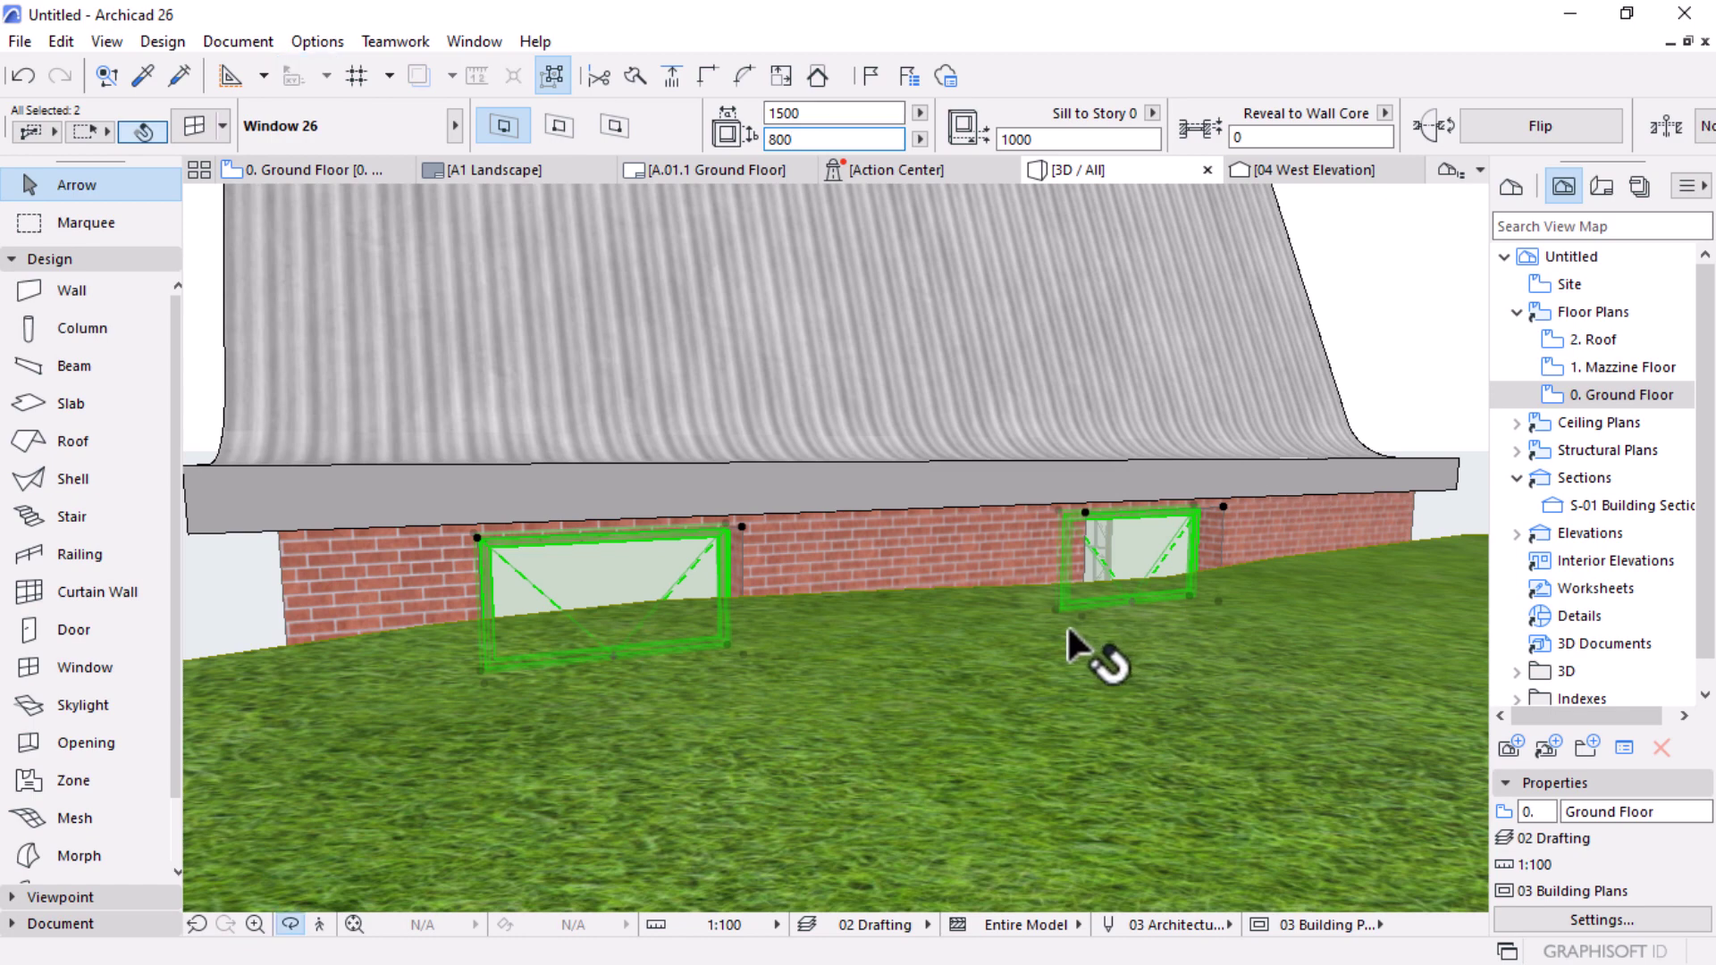
drag(1092, 652, 889, 605)
key(Escape)
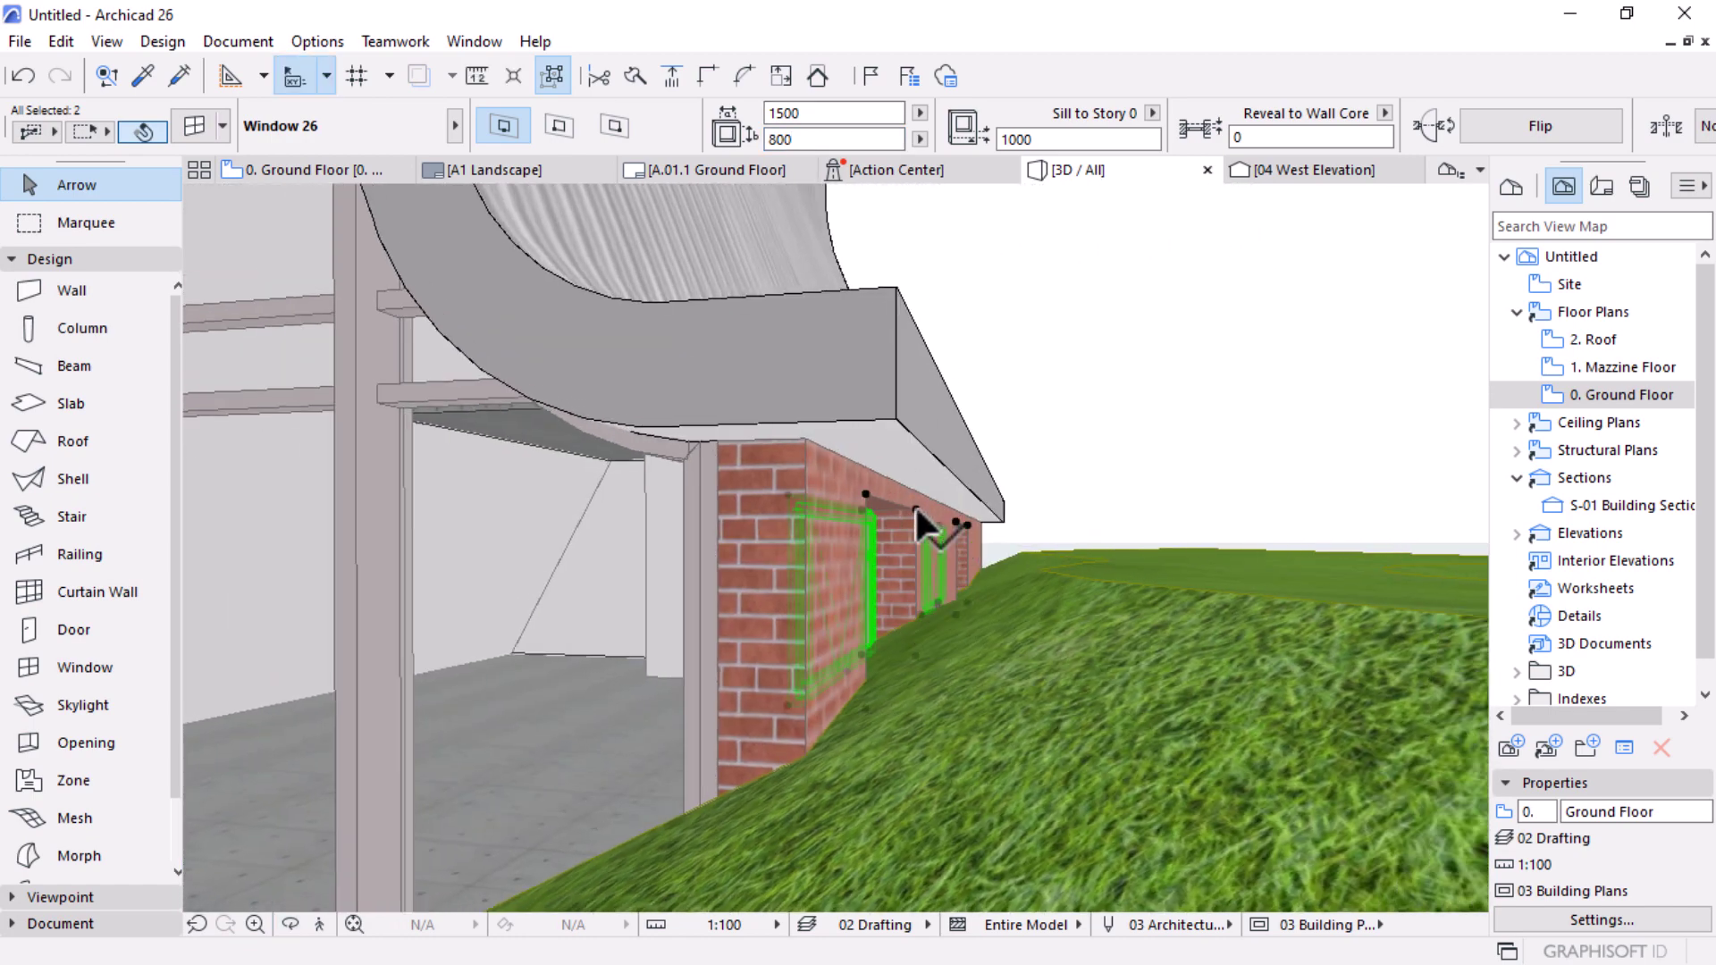
click(914, 502)
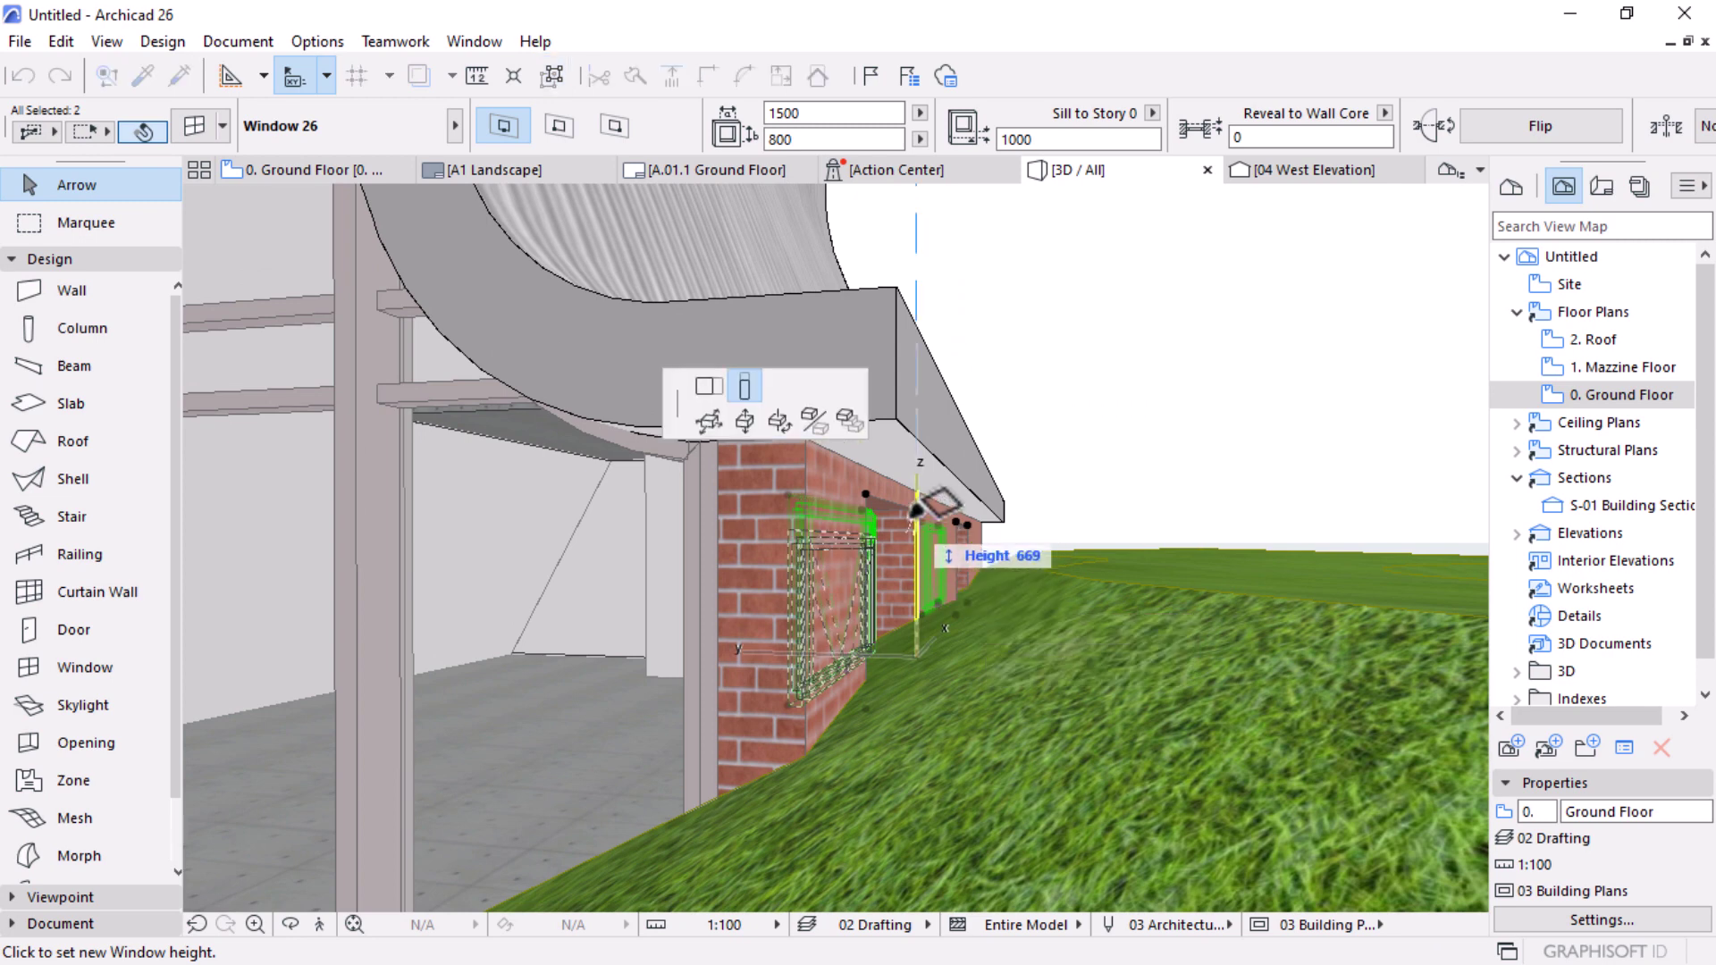
click(764, 428)
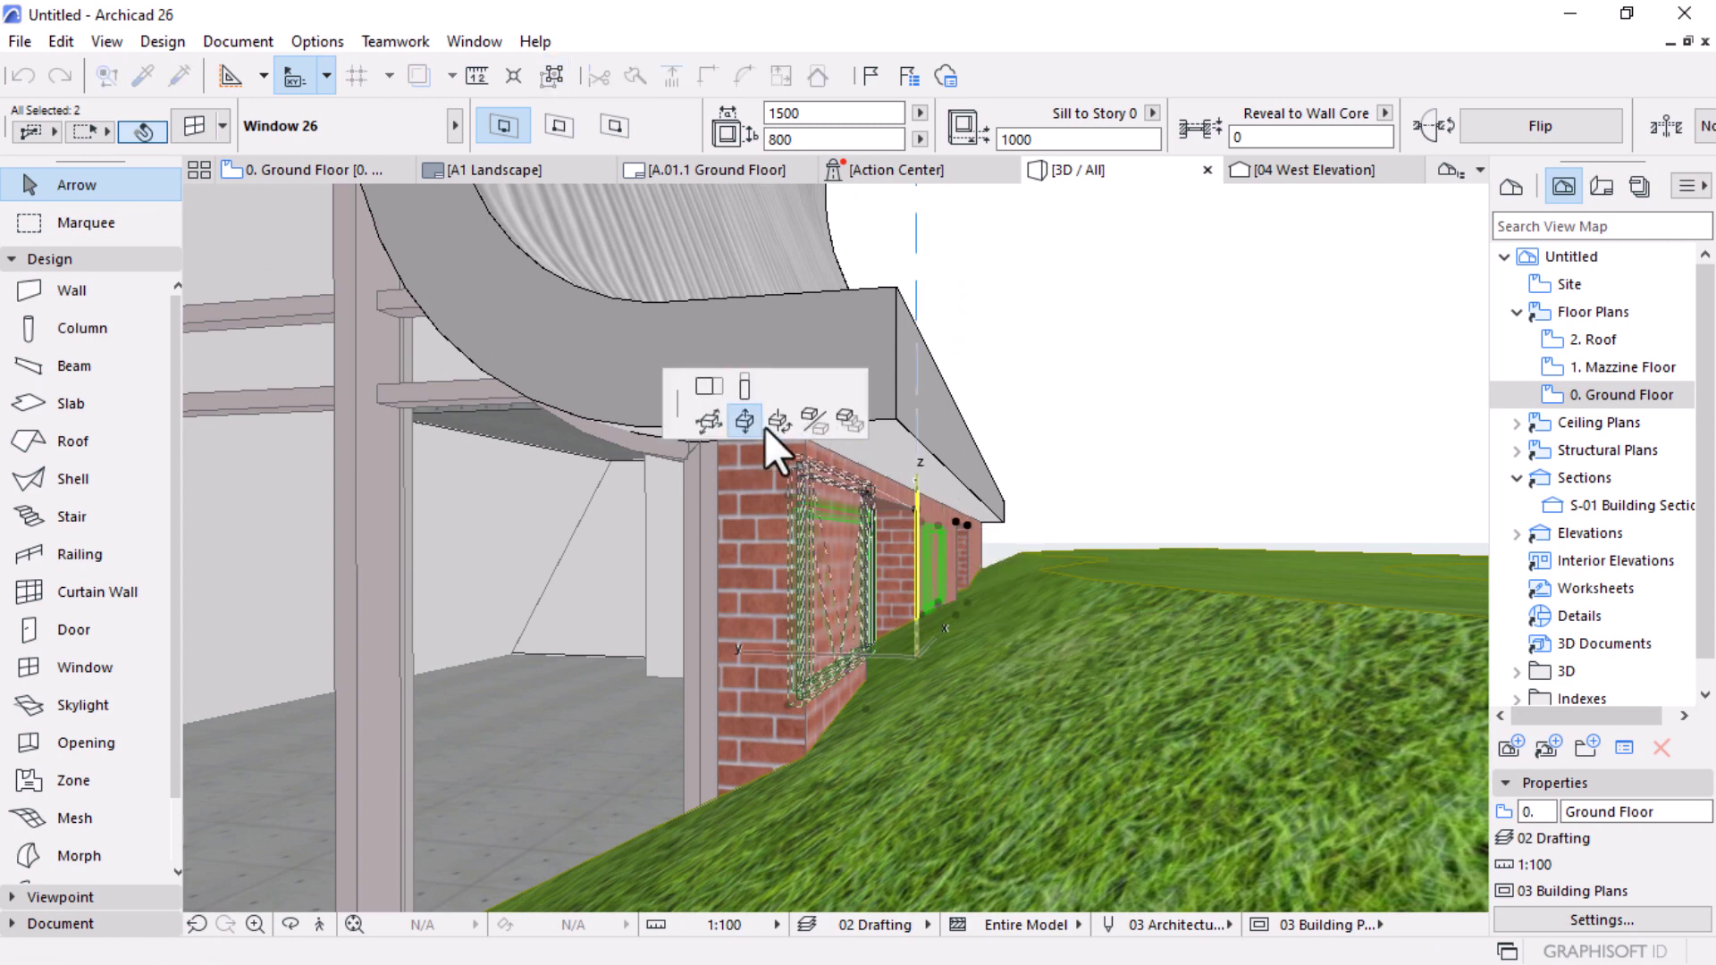
click(908, 402)
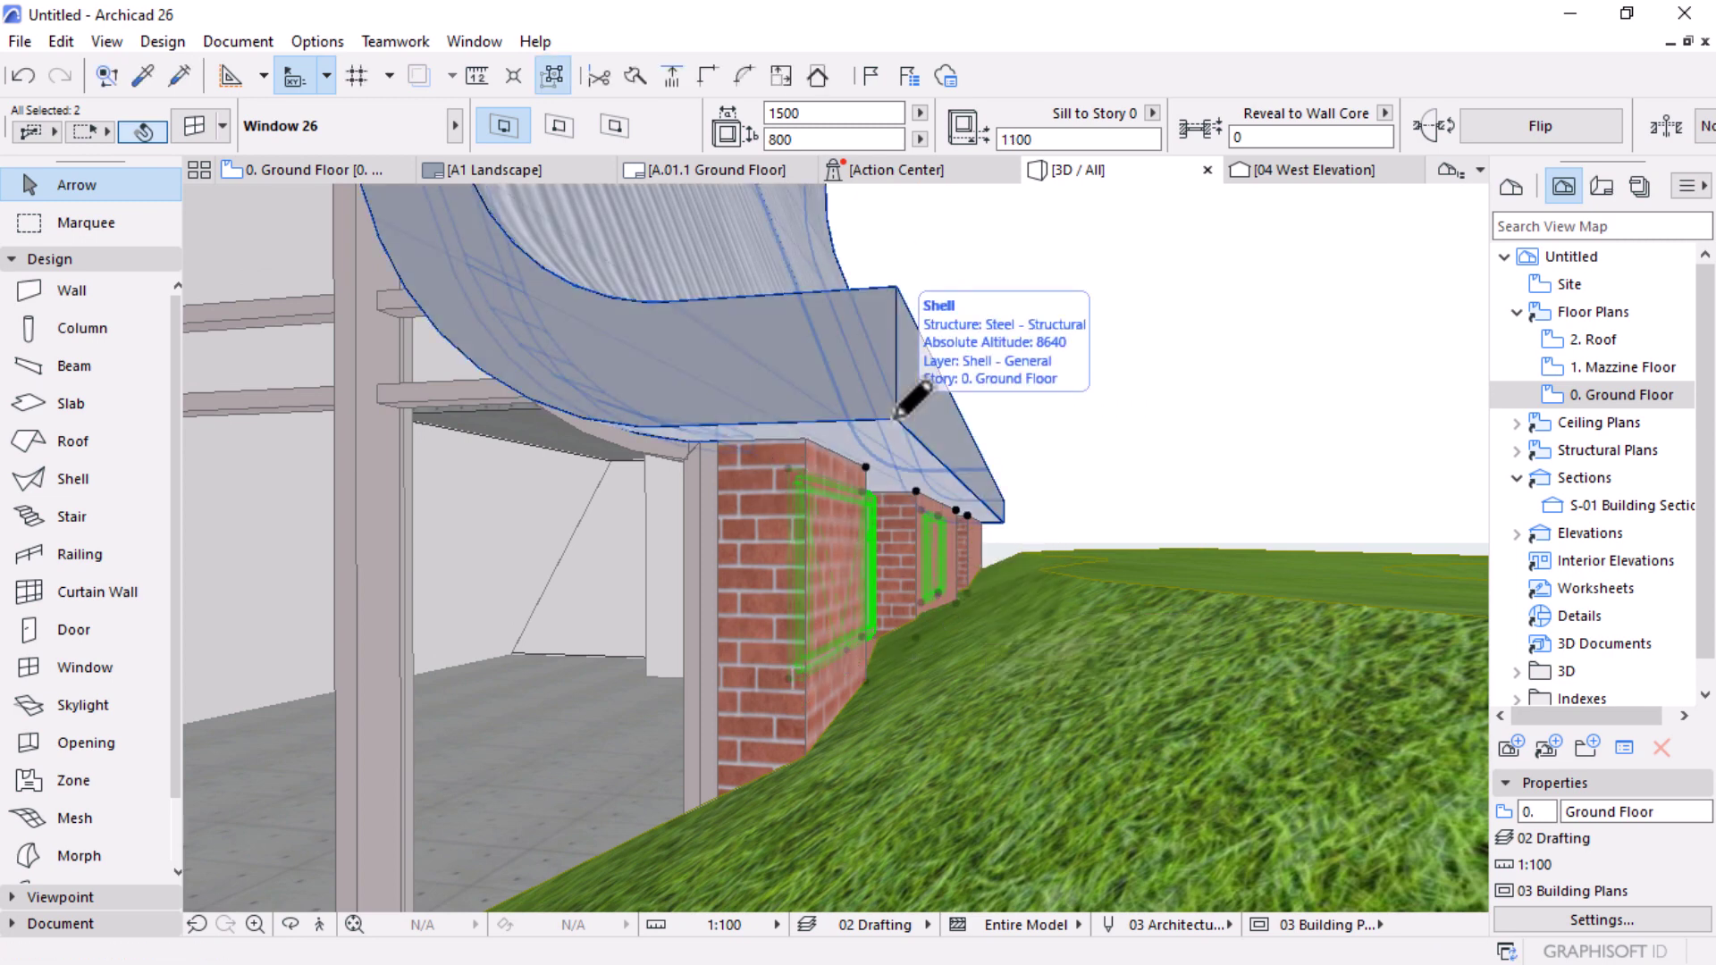
Step: Set the height of both brick-wall windows to 500 and raise them vertically by 300
shift+middle_drag(1055, 432, 834, 546)
click(793, 135)
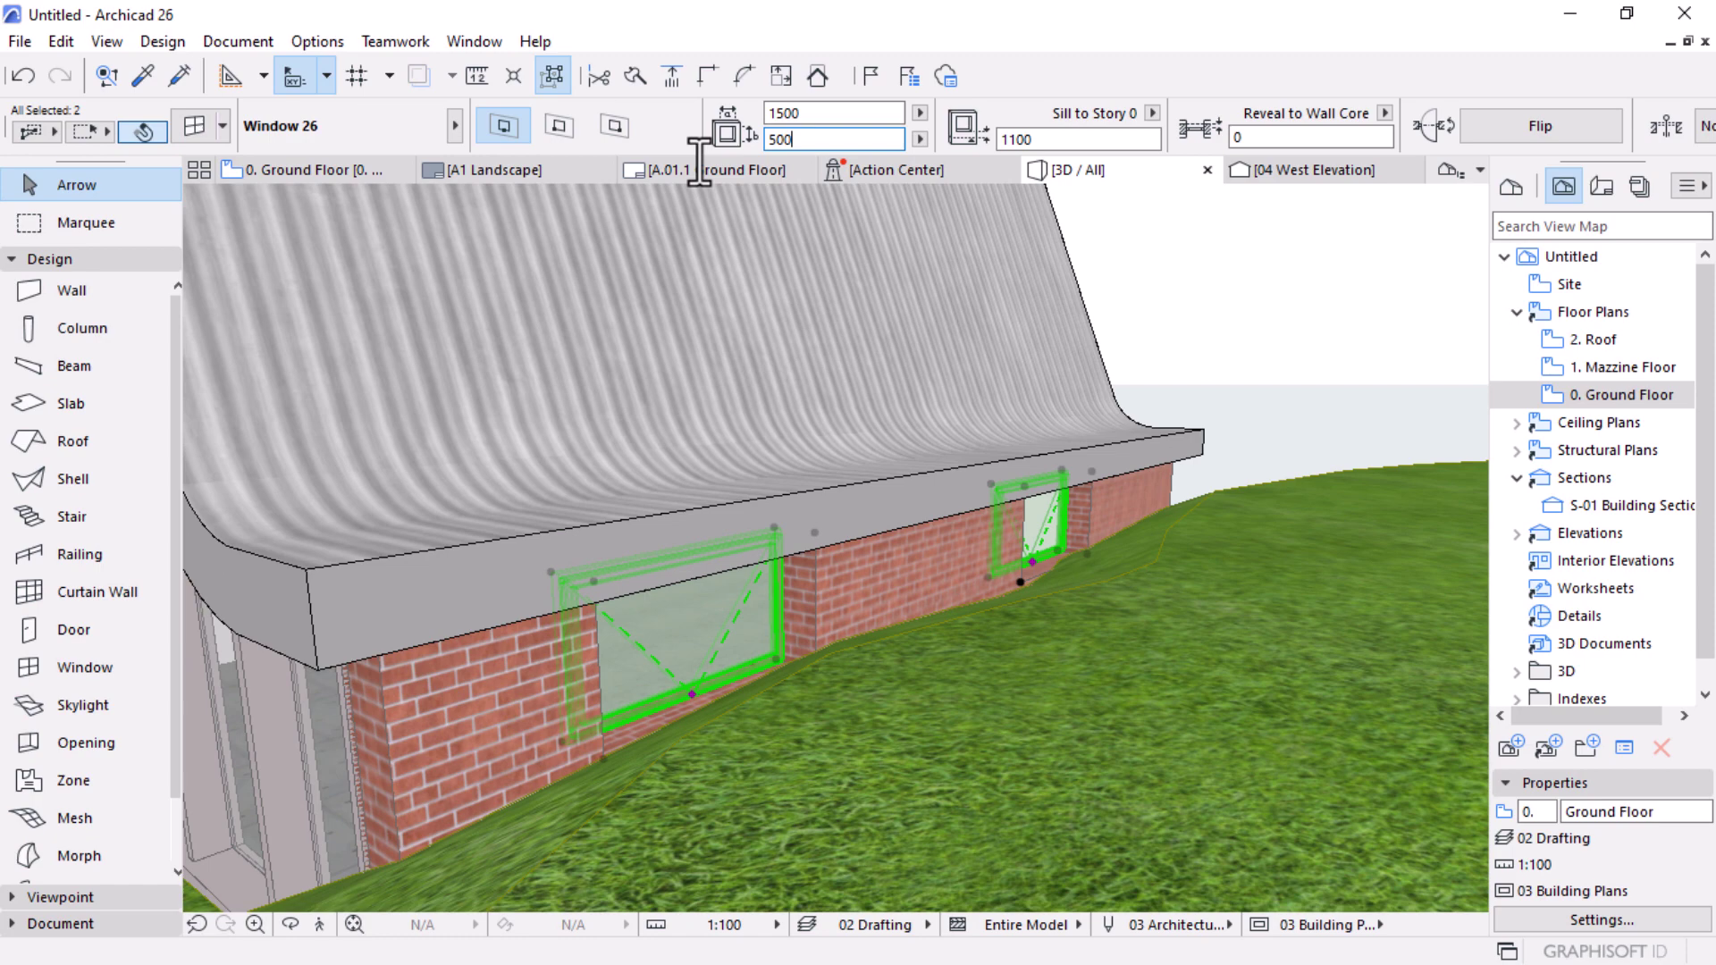
key(Return)
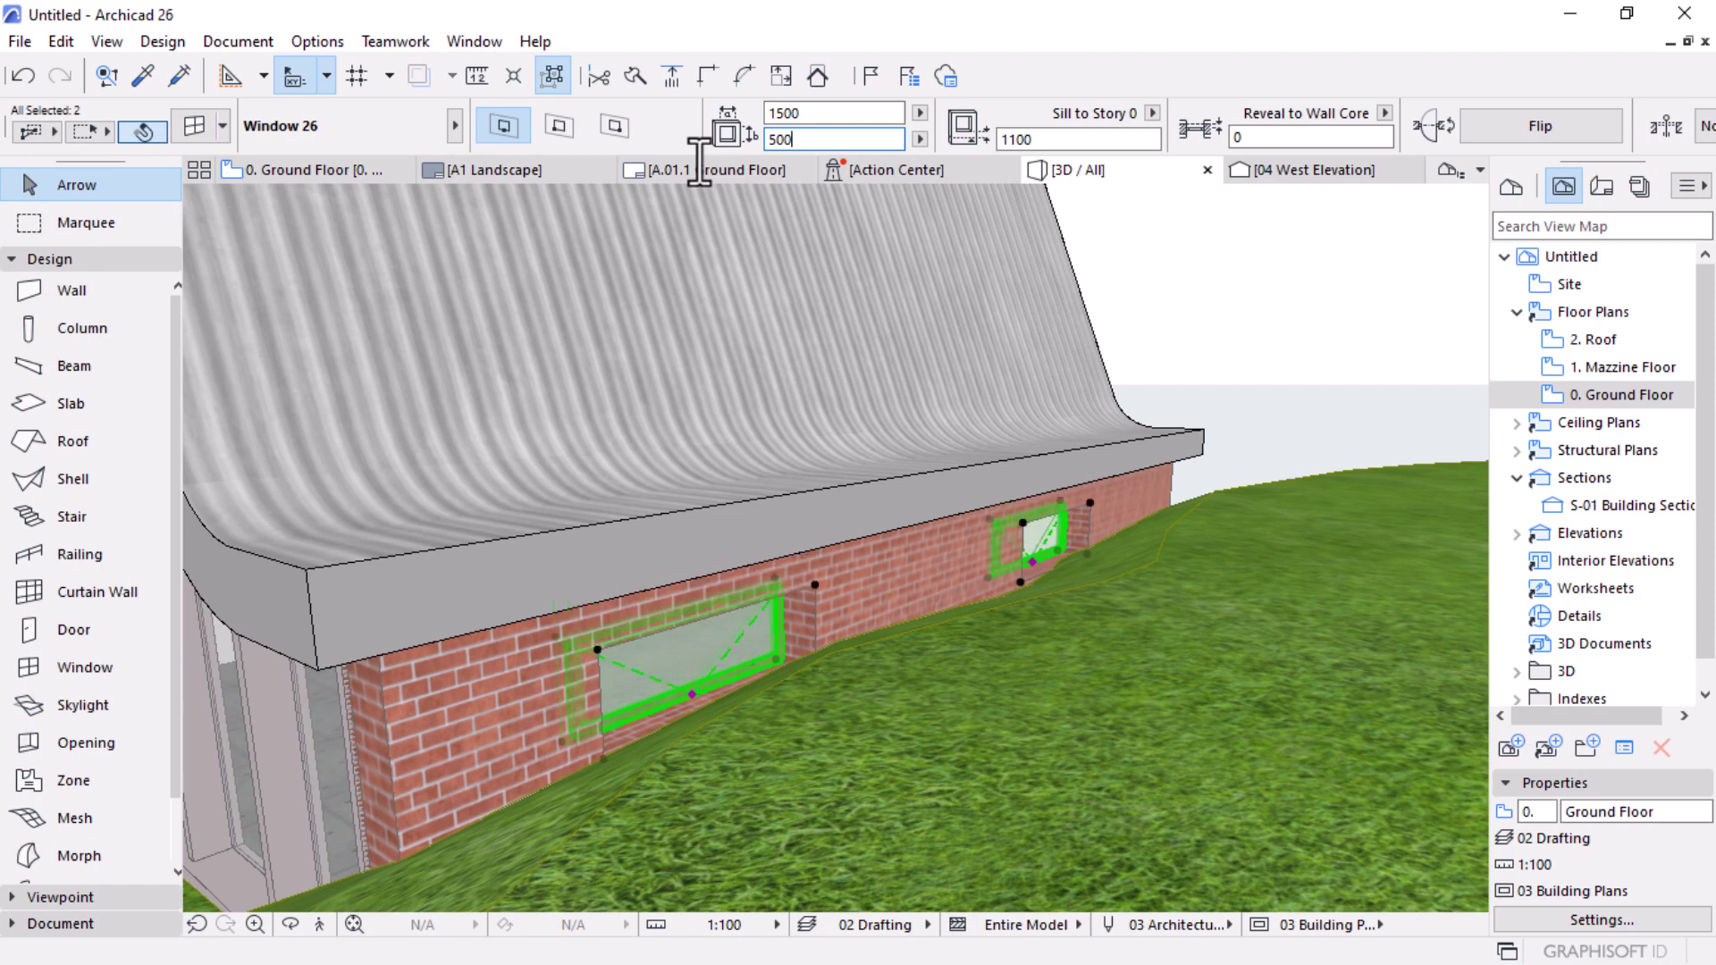
click(596, 649)
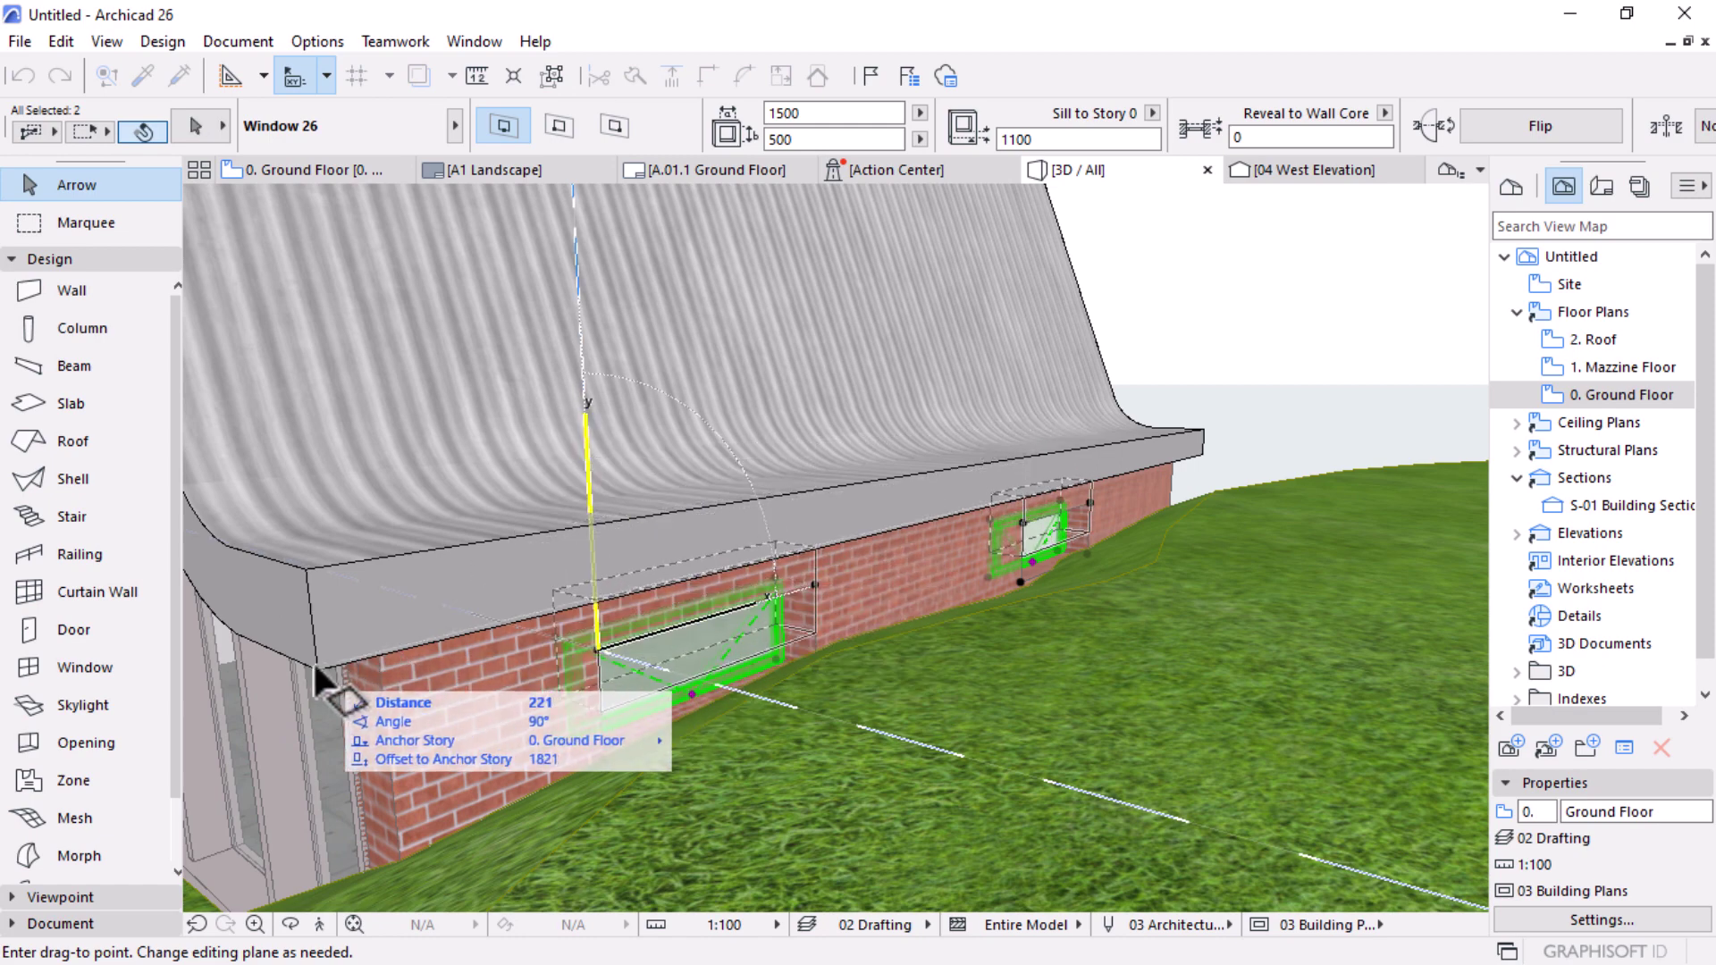
text(300)
key(Return)
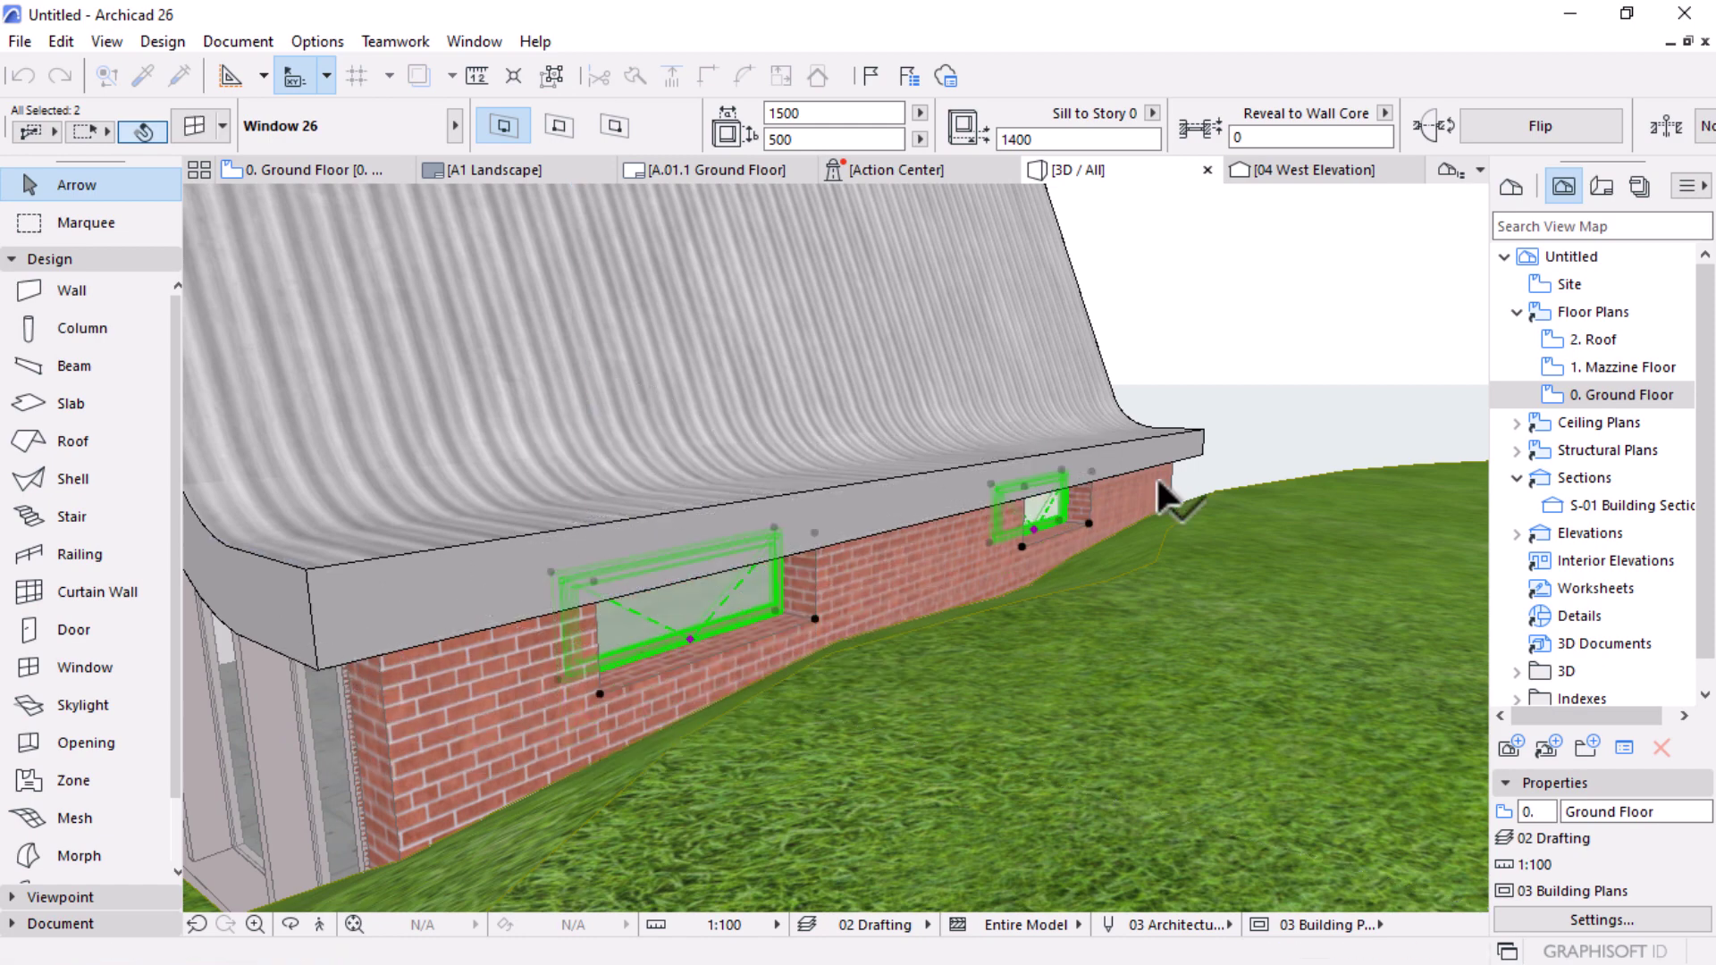
Step: Examine the two brick-wall windows from around the house, checking their position relative to the roof eave and the terrain
key(o)
drag(1065, 498, 1120, 601)
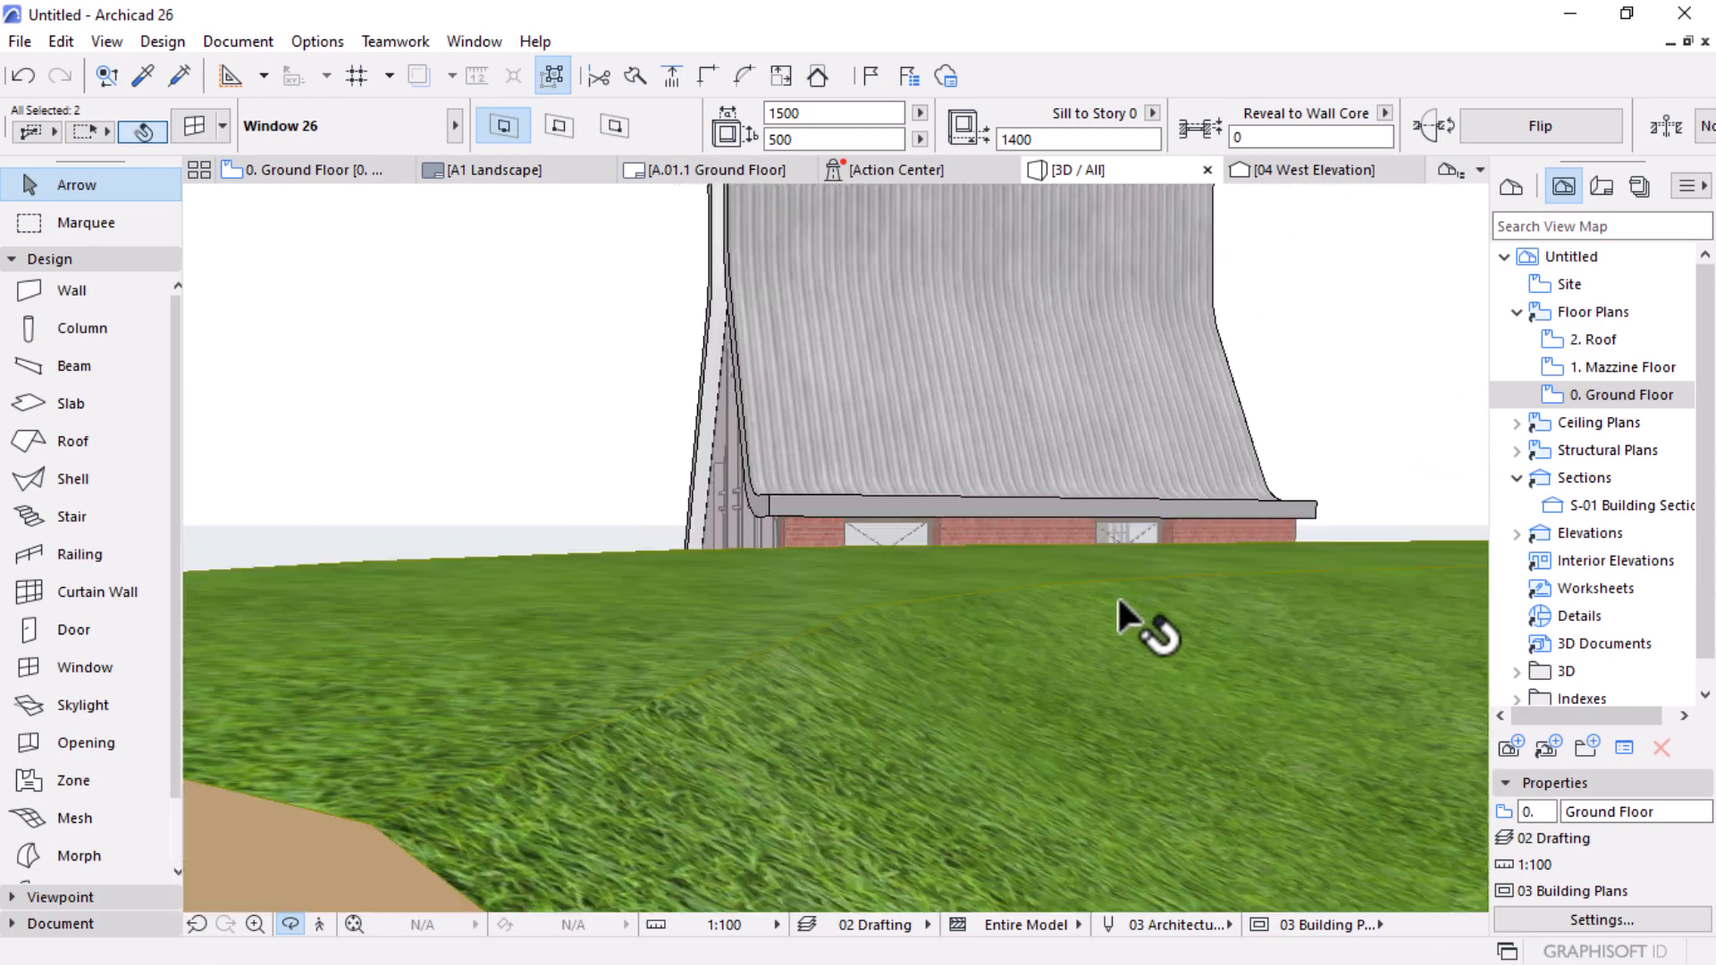
drag(911, 590, 1037, 577)
scroll(947, 575, up, 6)
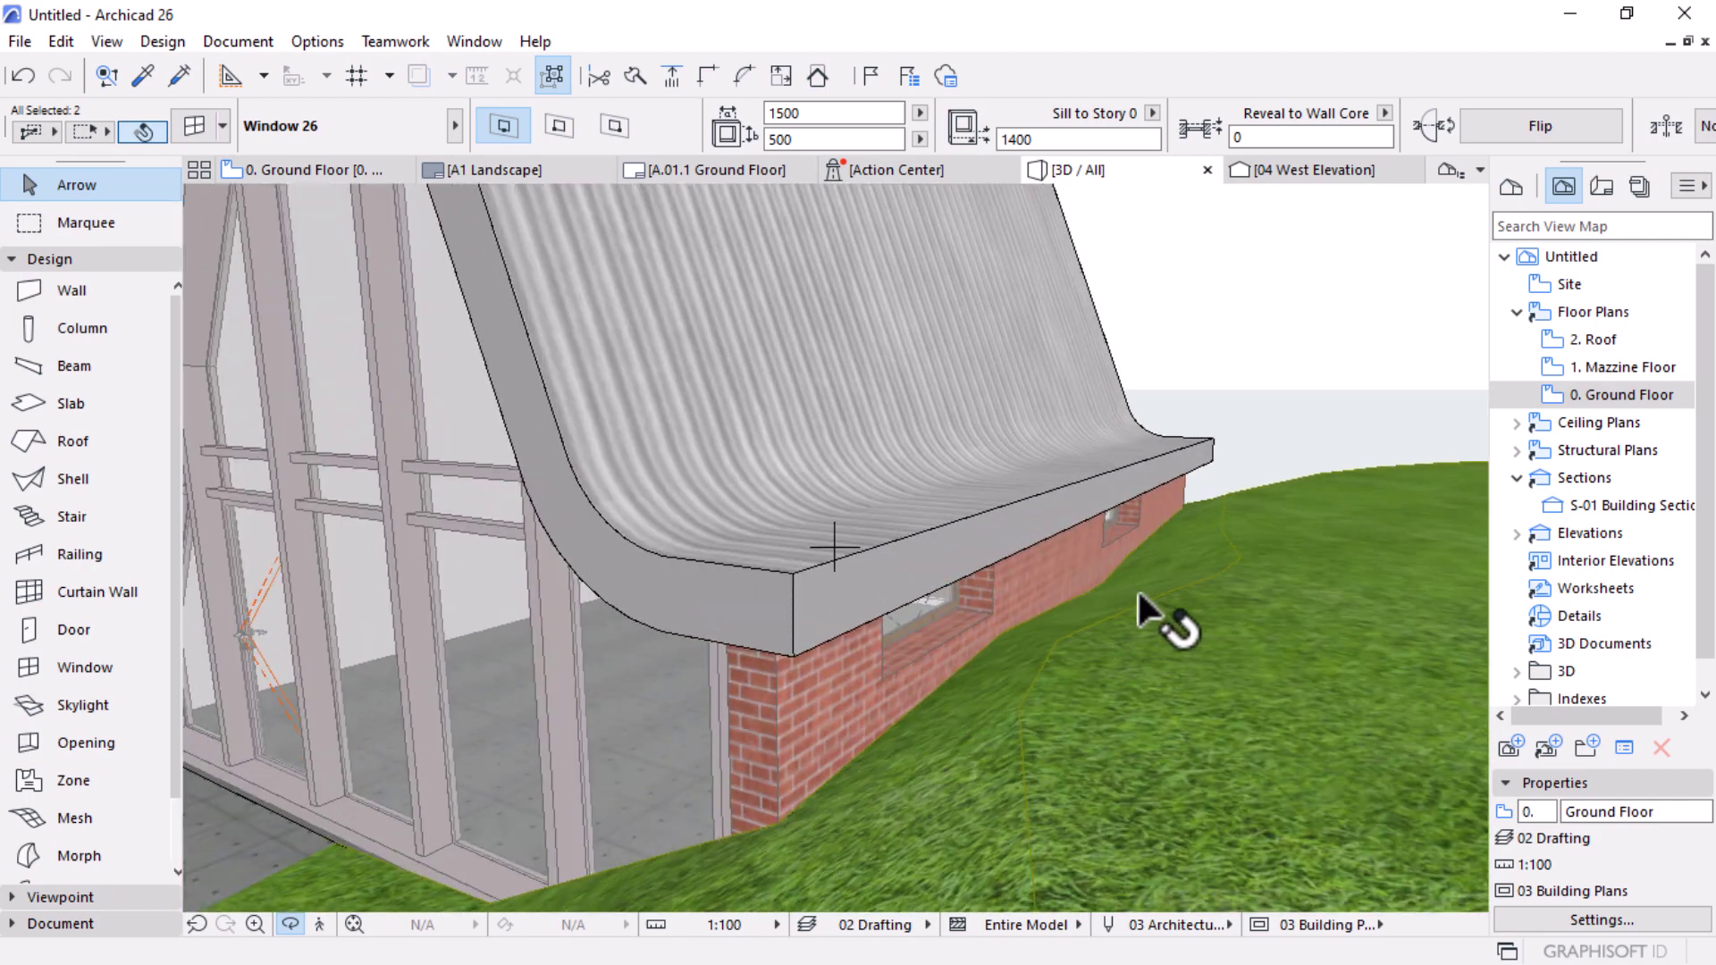
drag(1191, 528, 579, 579)
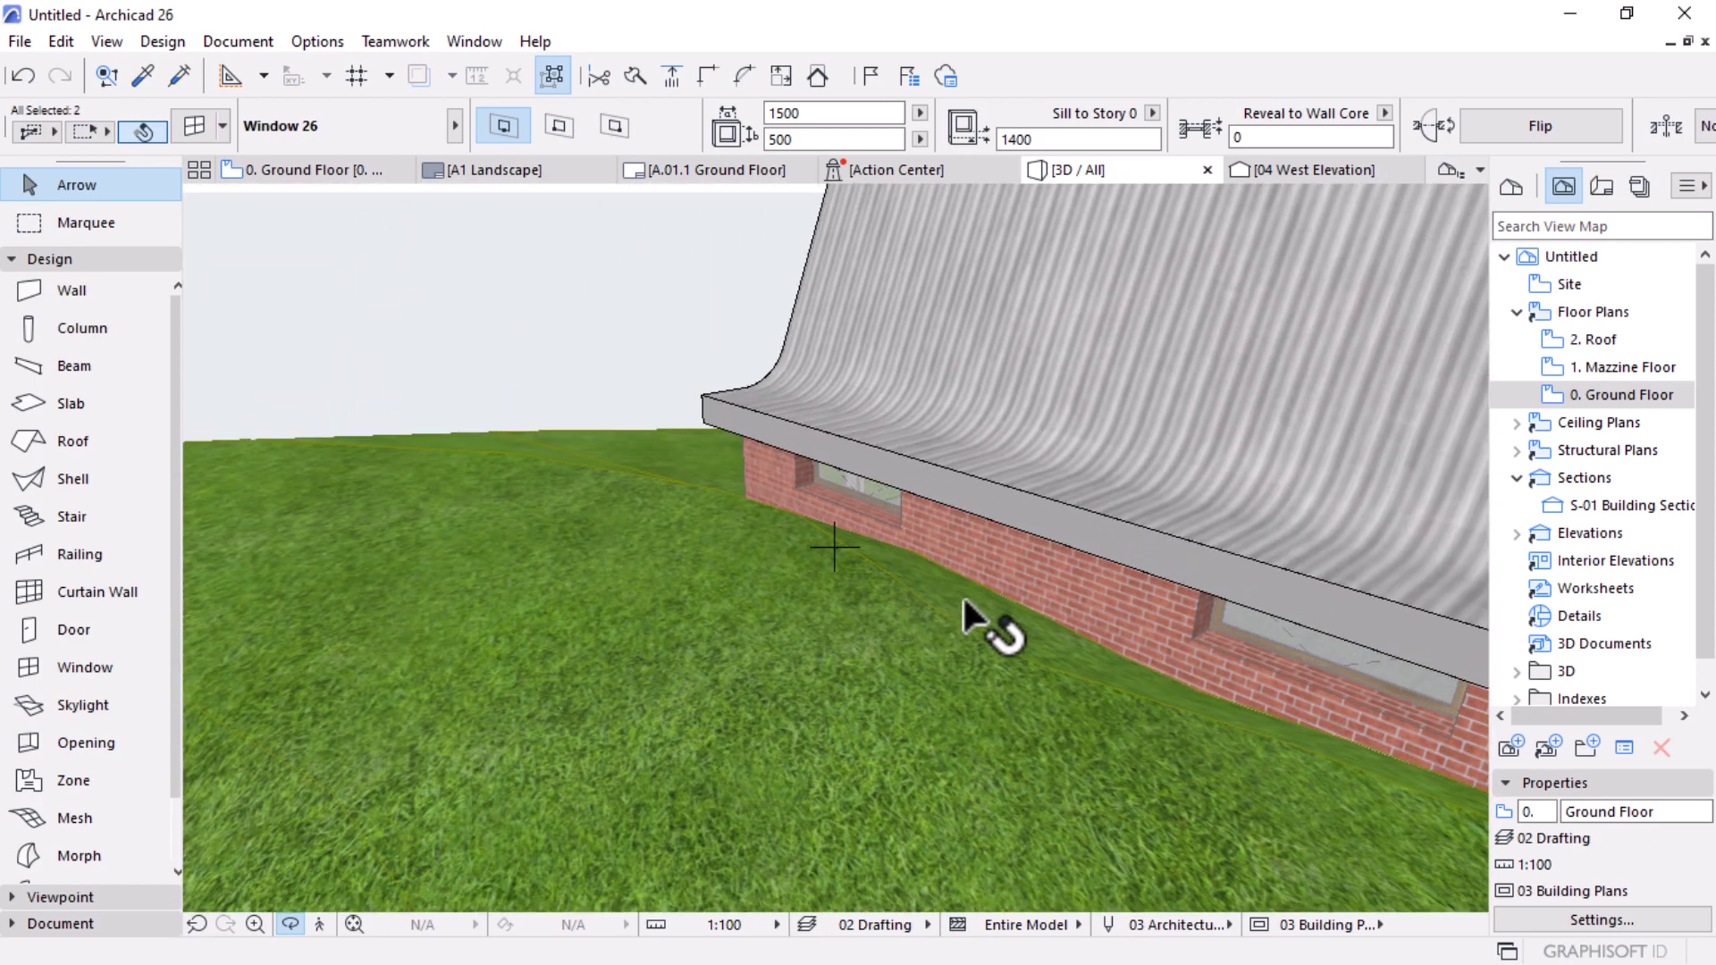
drag(811, 541, 1008, 572)
drag(820, 609, 1060, 522)
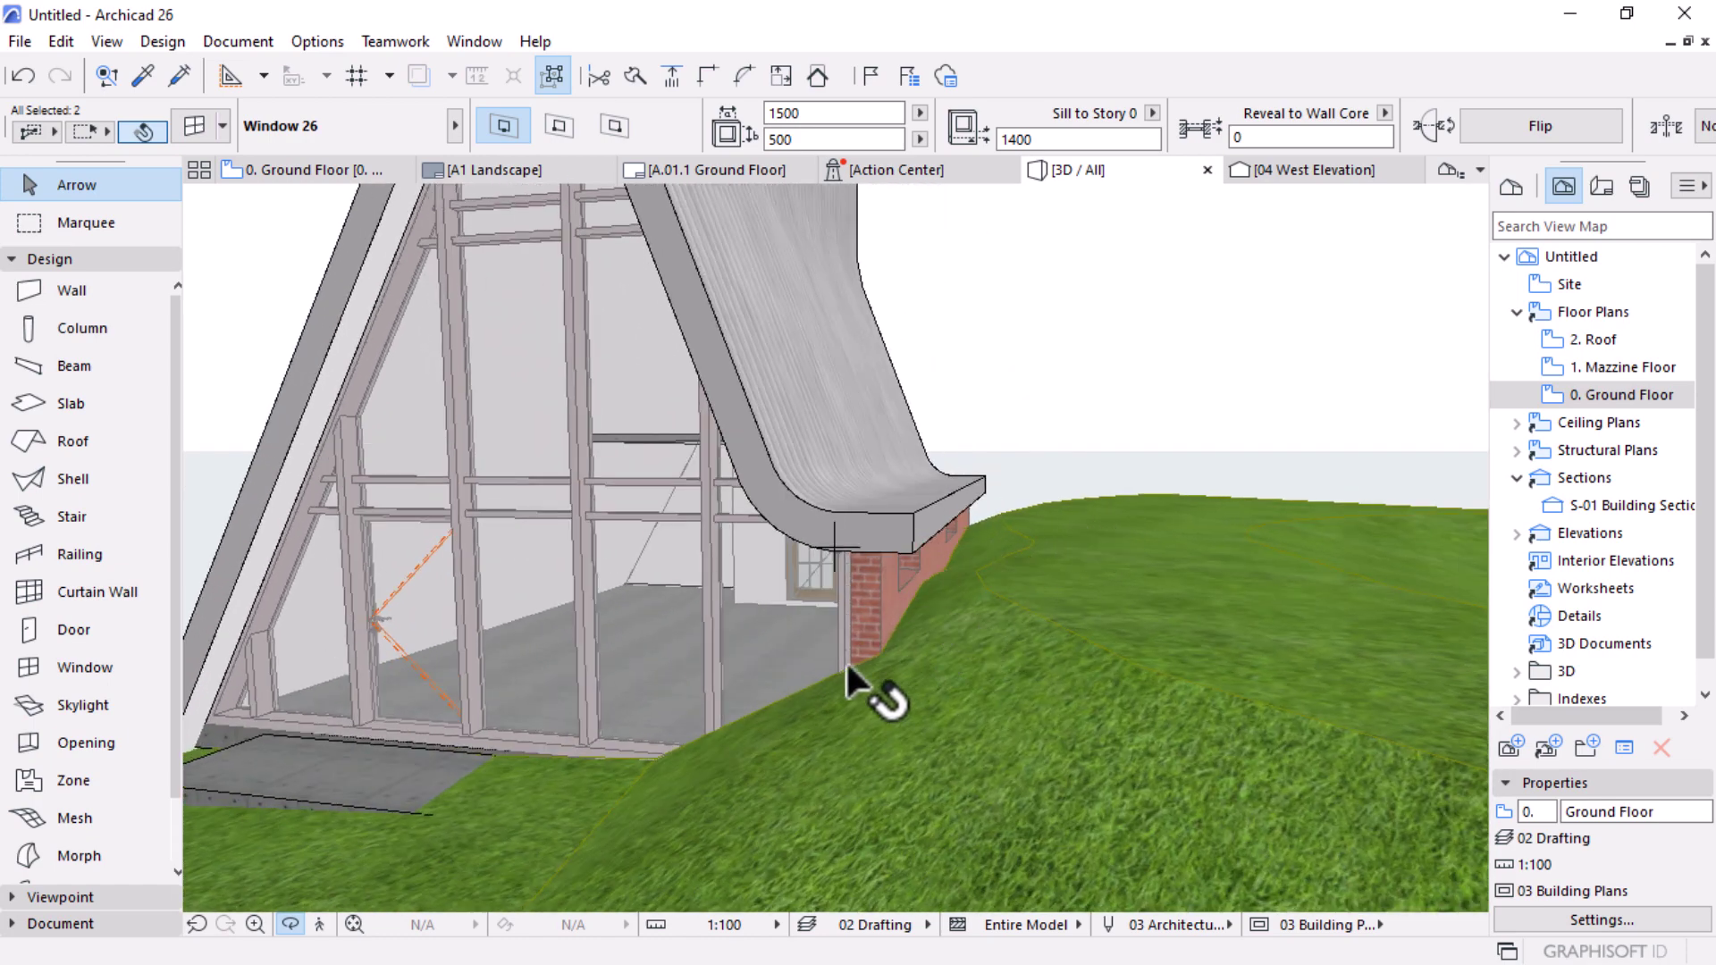
drag(847, 663, 963, 518)
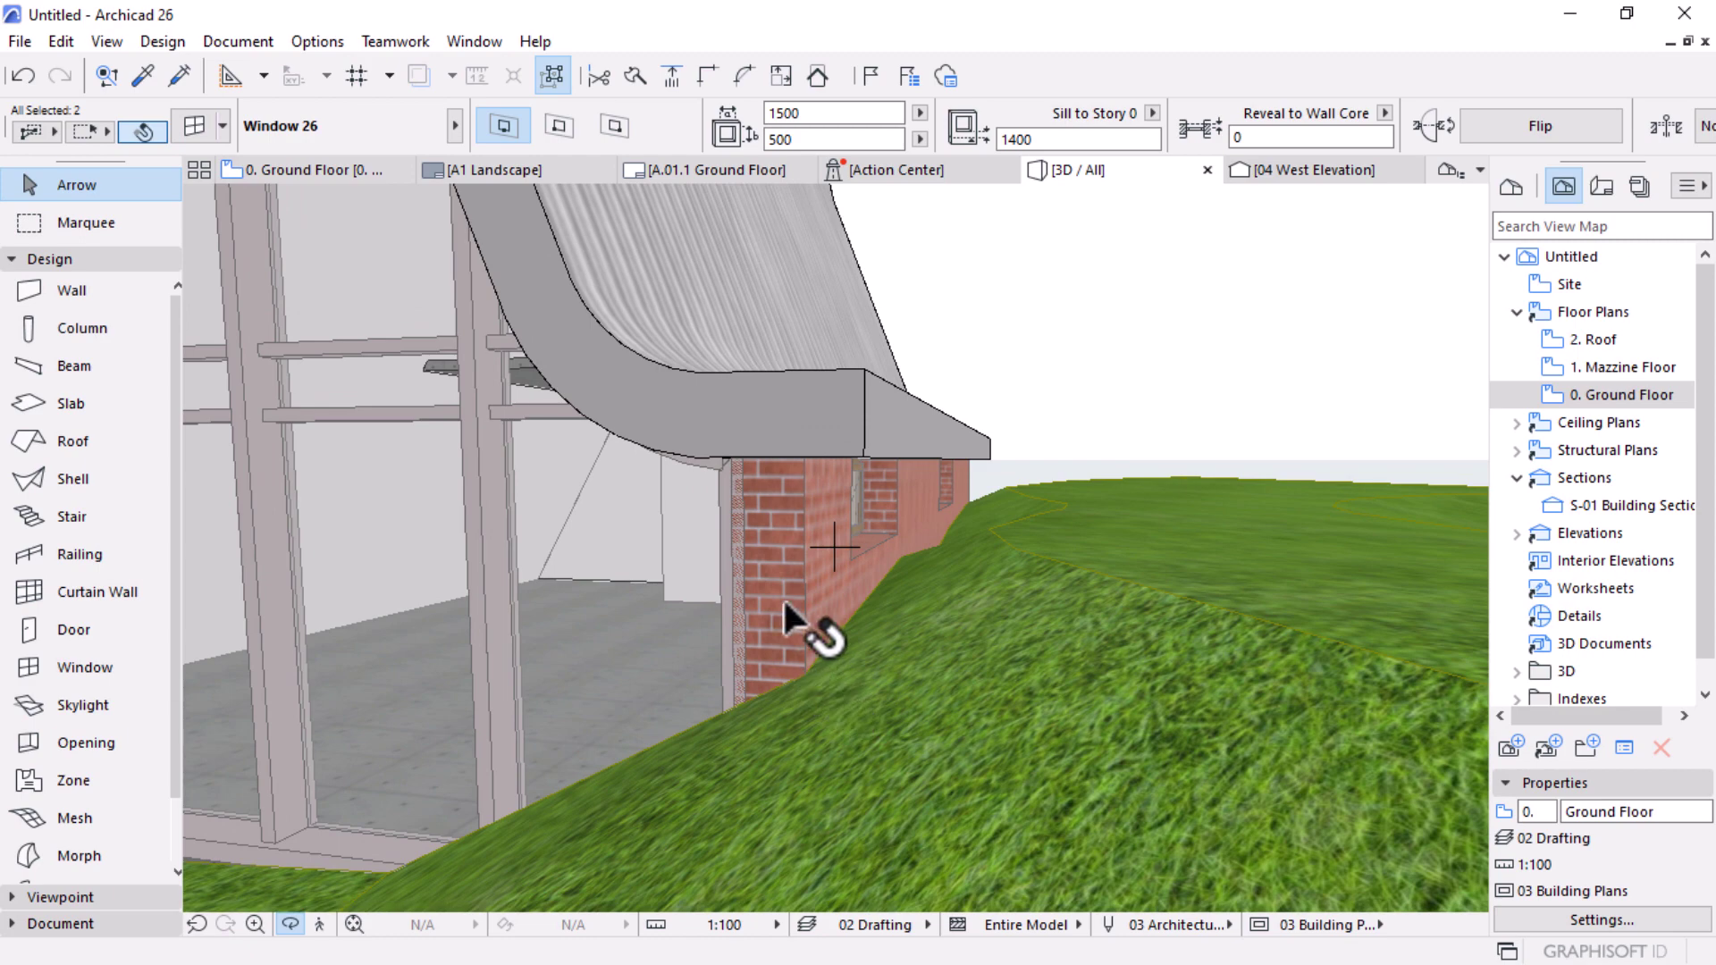
Step: Set the height of the window in the brick gable wall to 500 and raise it vertically by 400
drag(907, 603, 1210, 632)
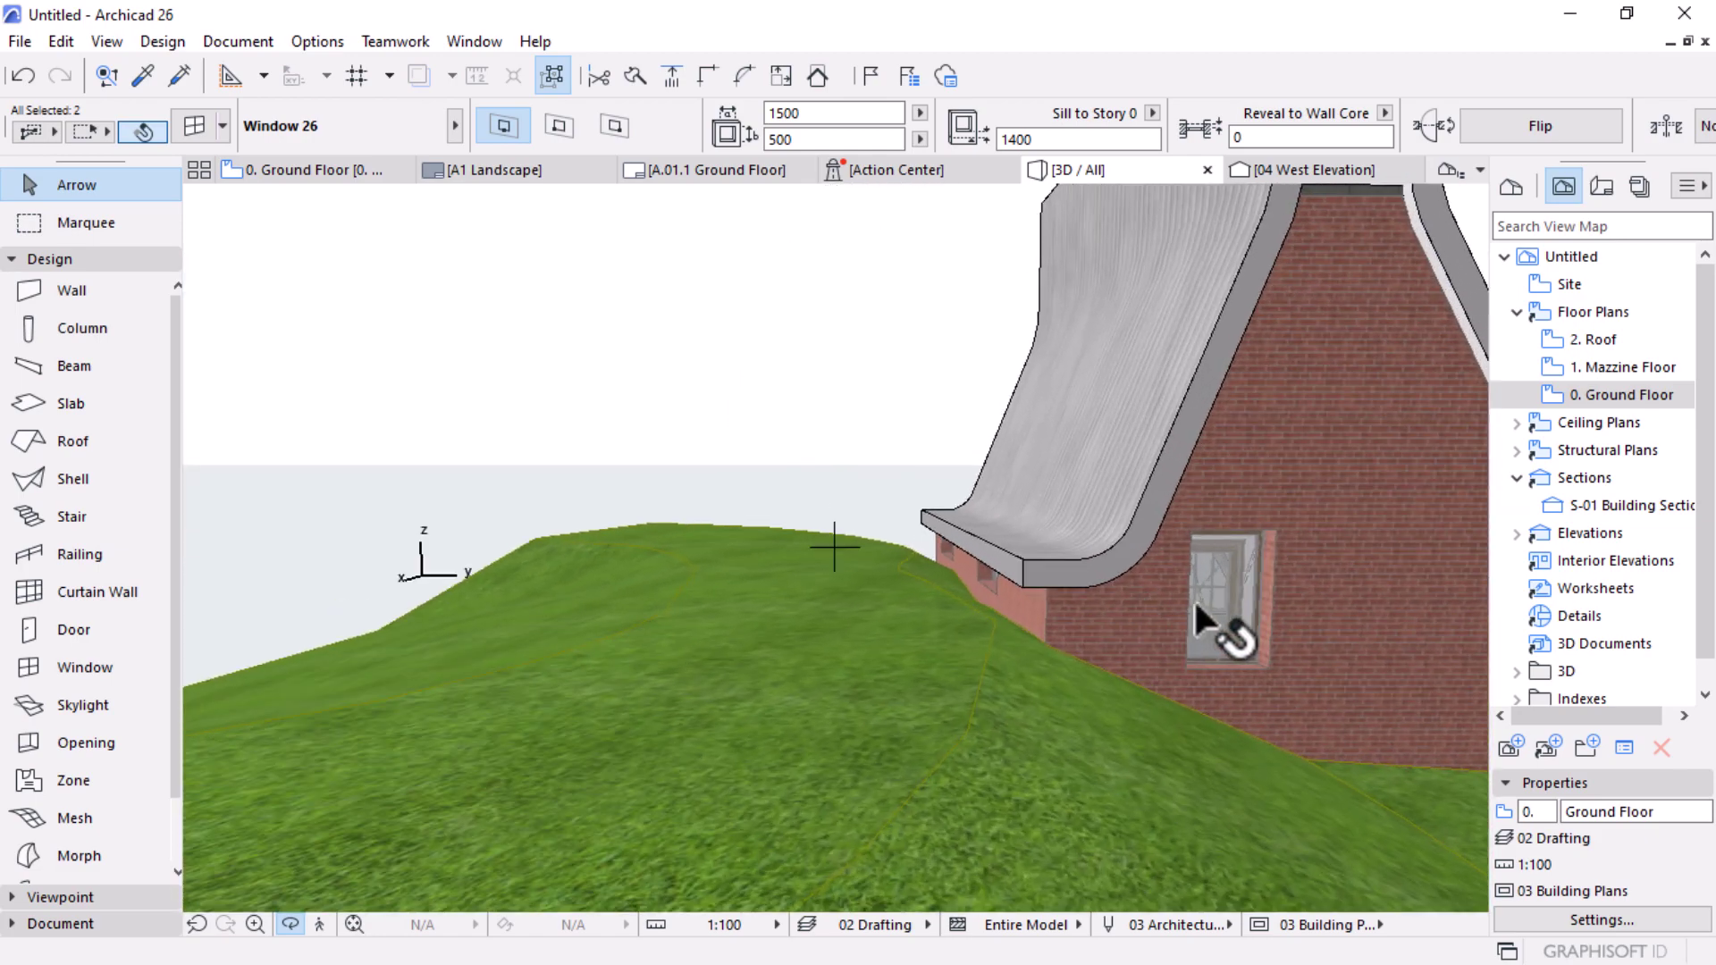
key(Escape)
key(Escape)
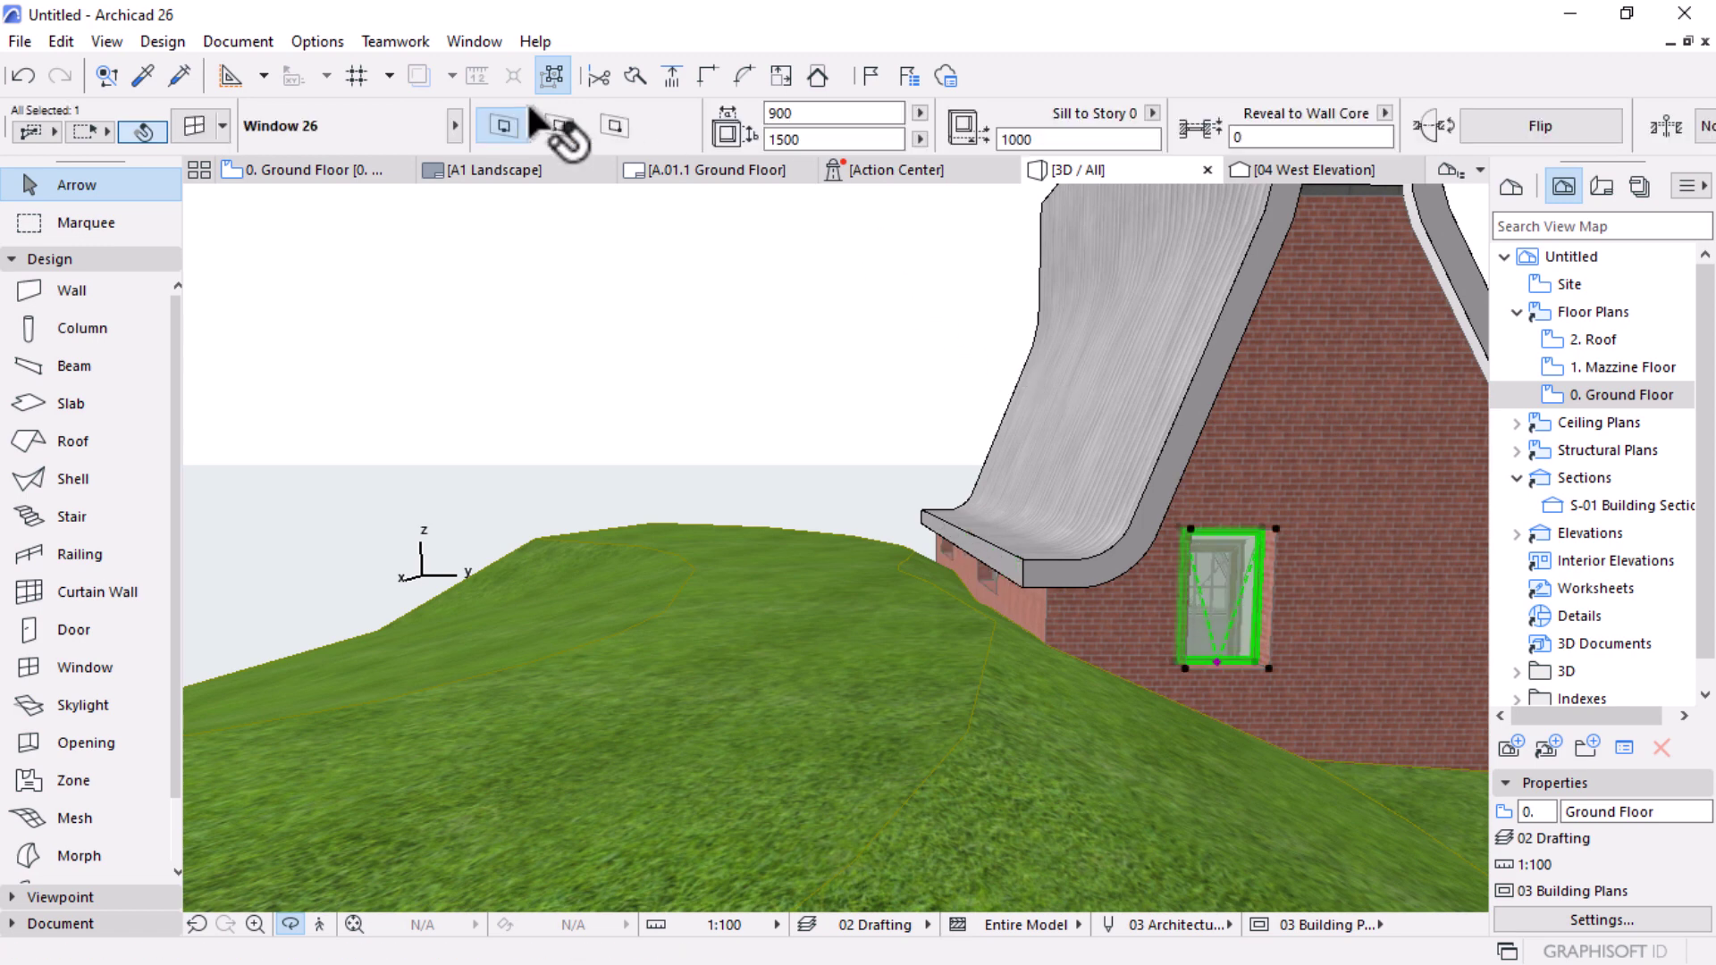
click(836, 138)
text(500)
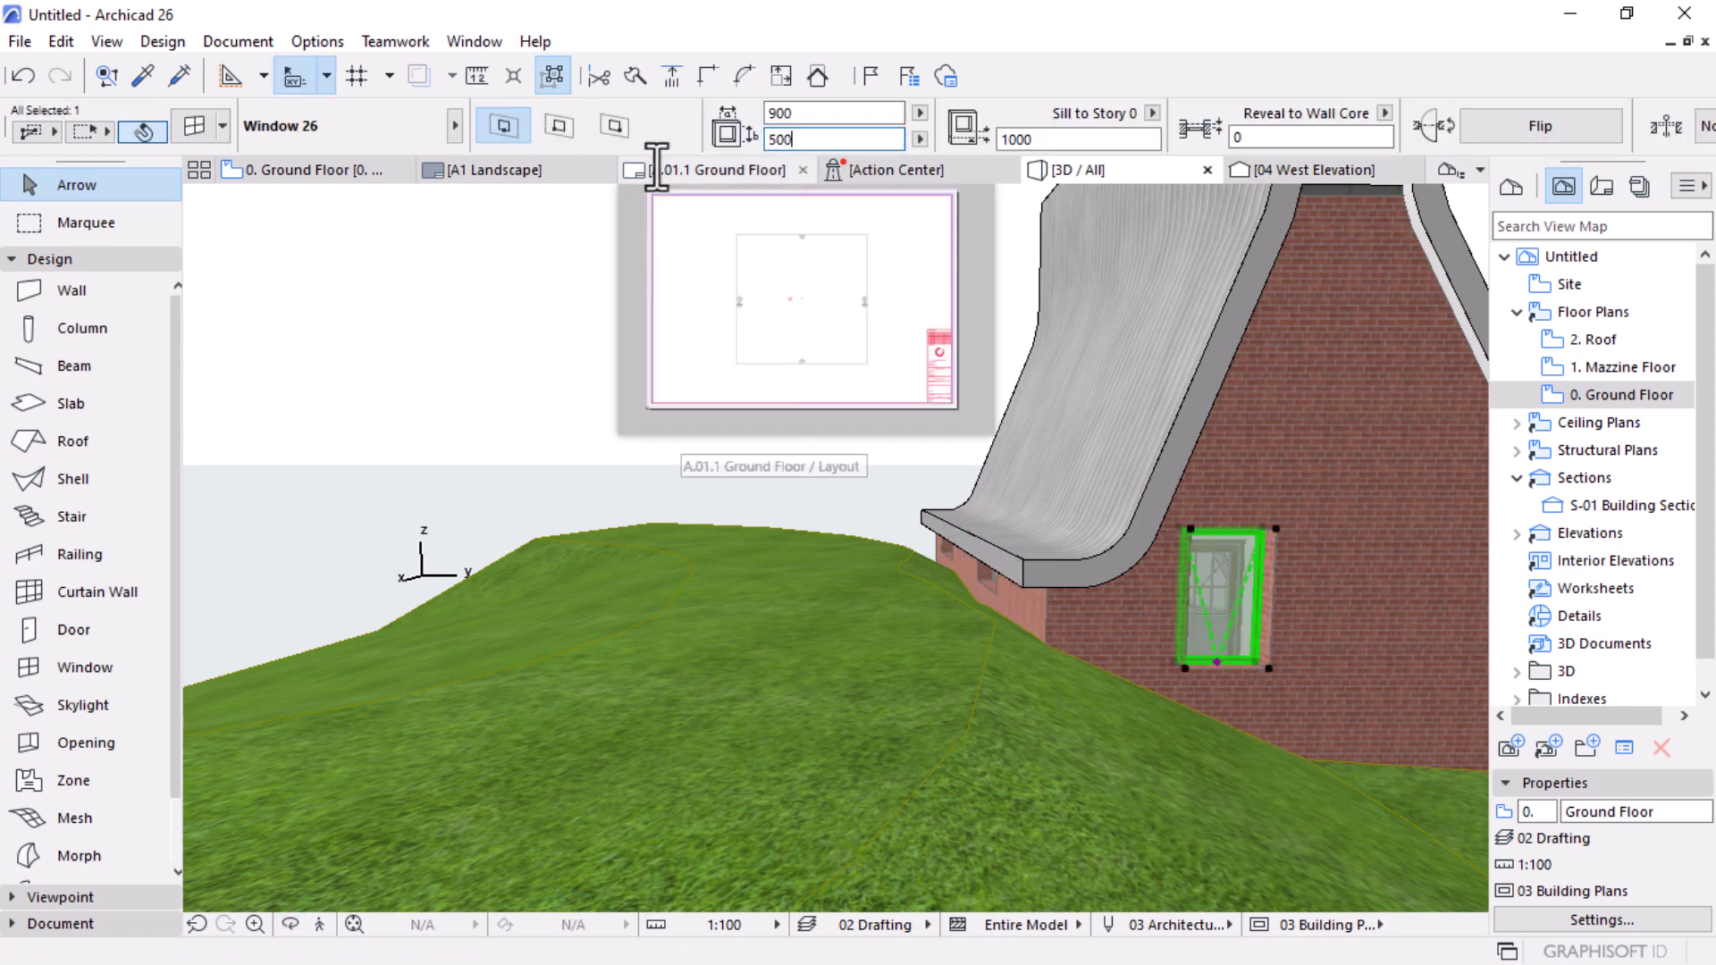
key(Return)
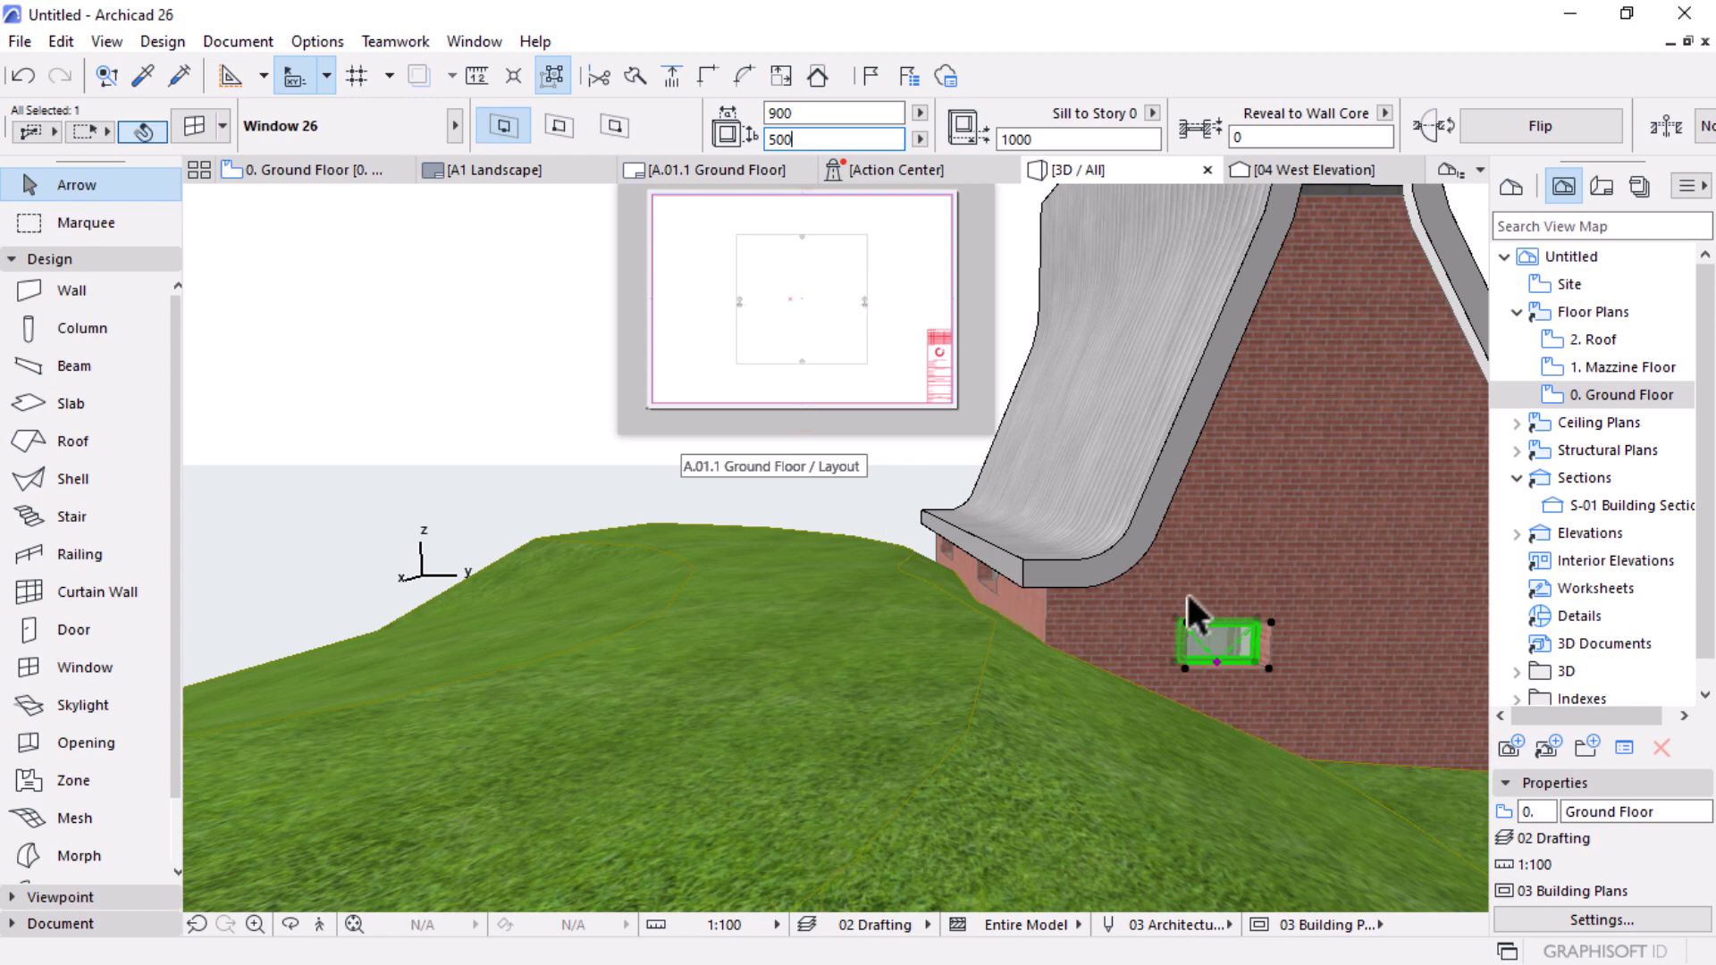
click(1212, 657)
click(1365, 773)
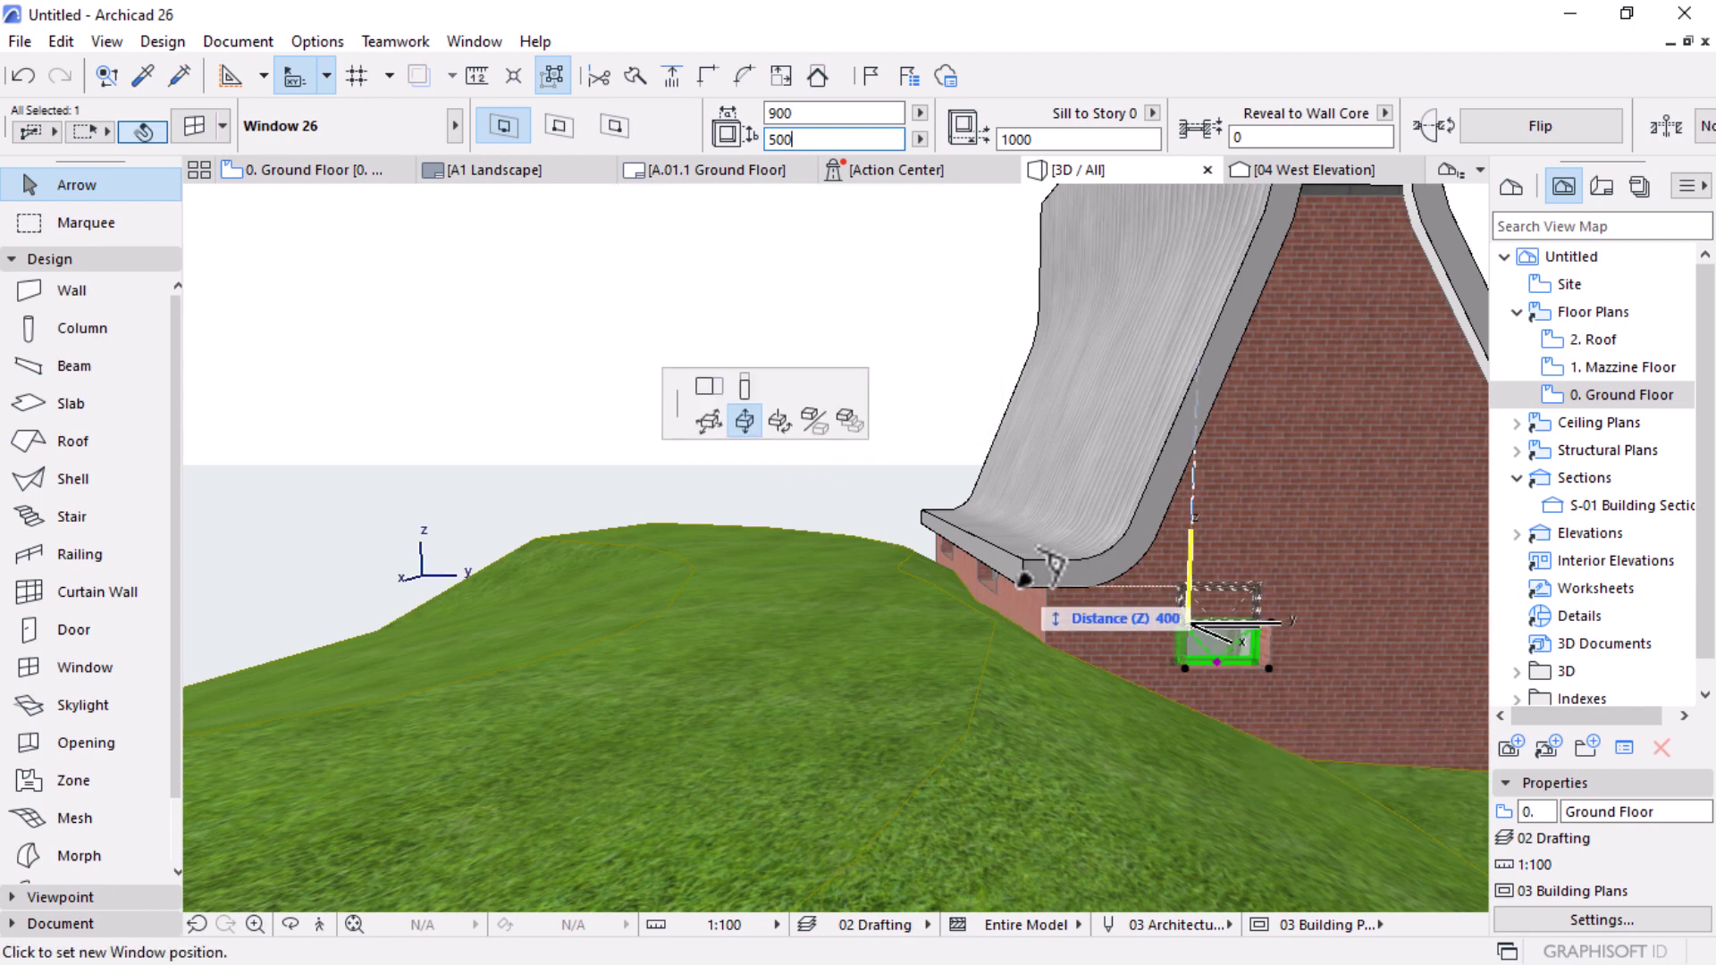
key(Escape)
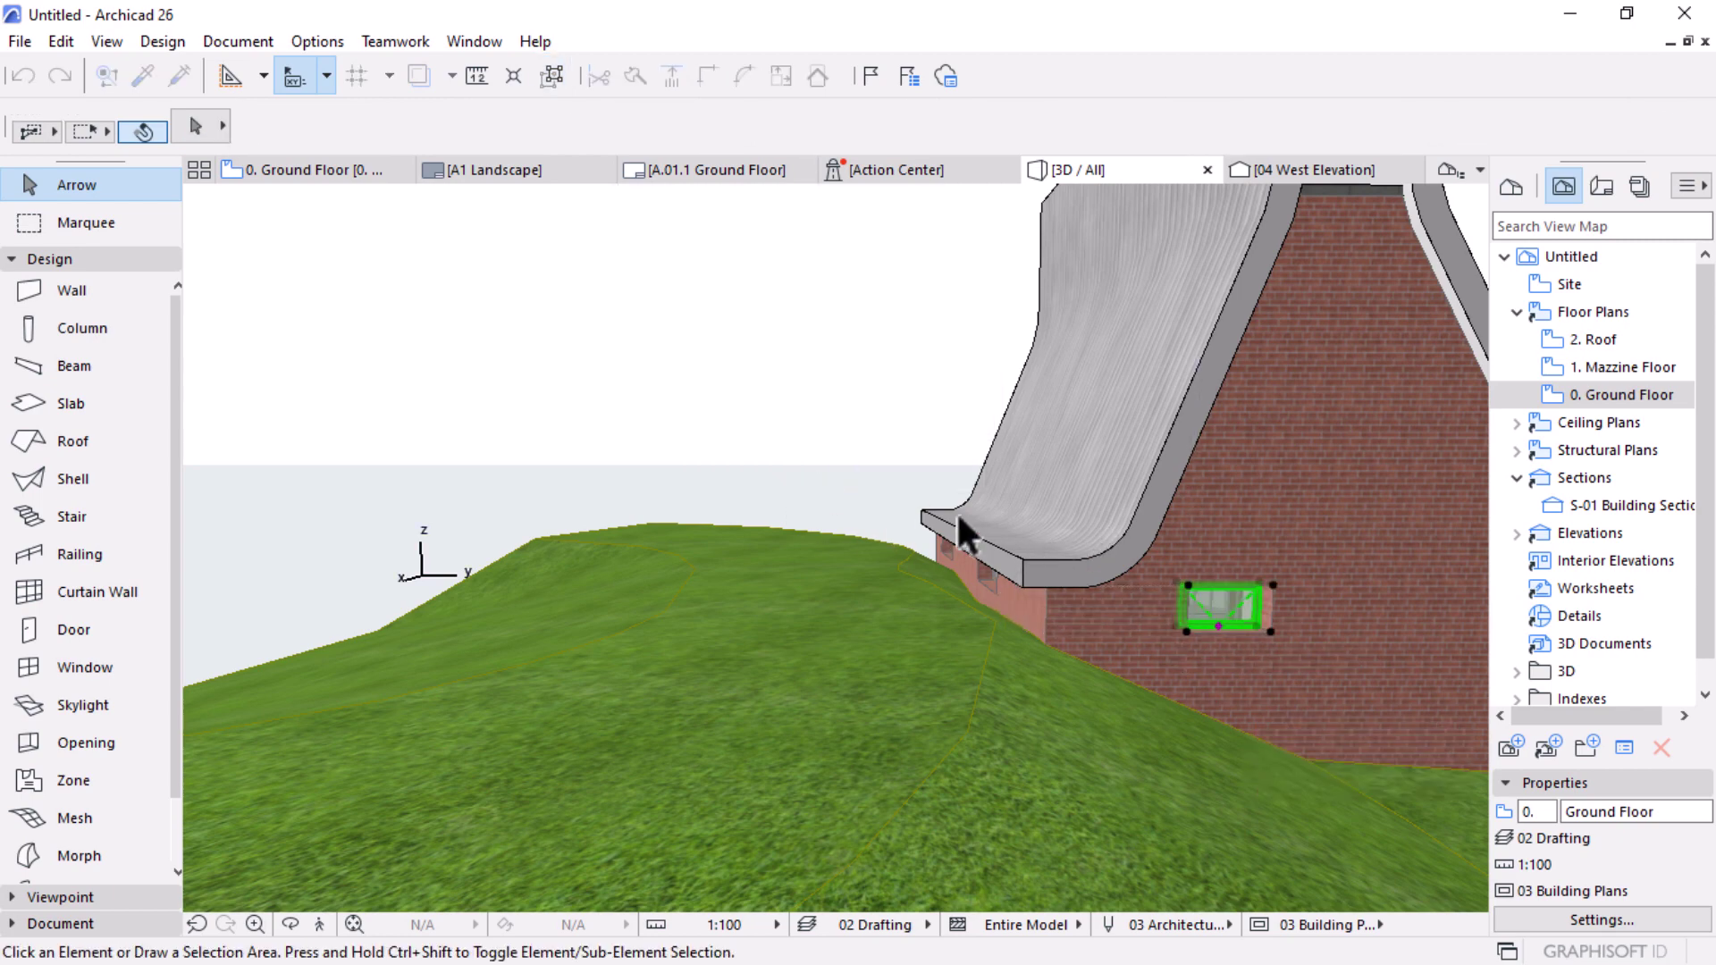
Step: Examine the brick-wall windows and the interior through the glazed front of the house in the 3D view
scroll(930, 510, down, 3)
shift+middle_drag(903, 508, 807, 579)
scroll(812, 558, up, 5)
scroll(813, 536, up, 6)
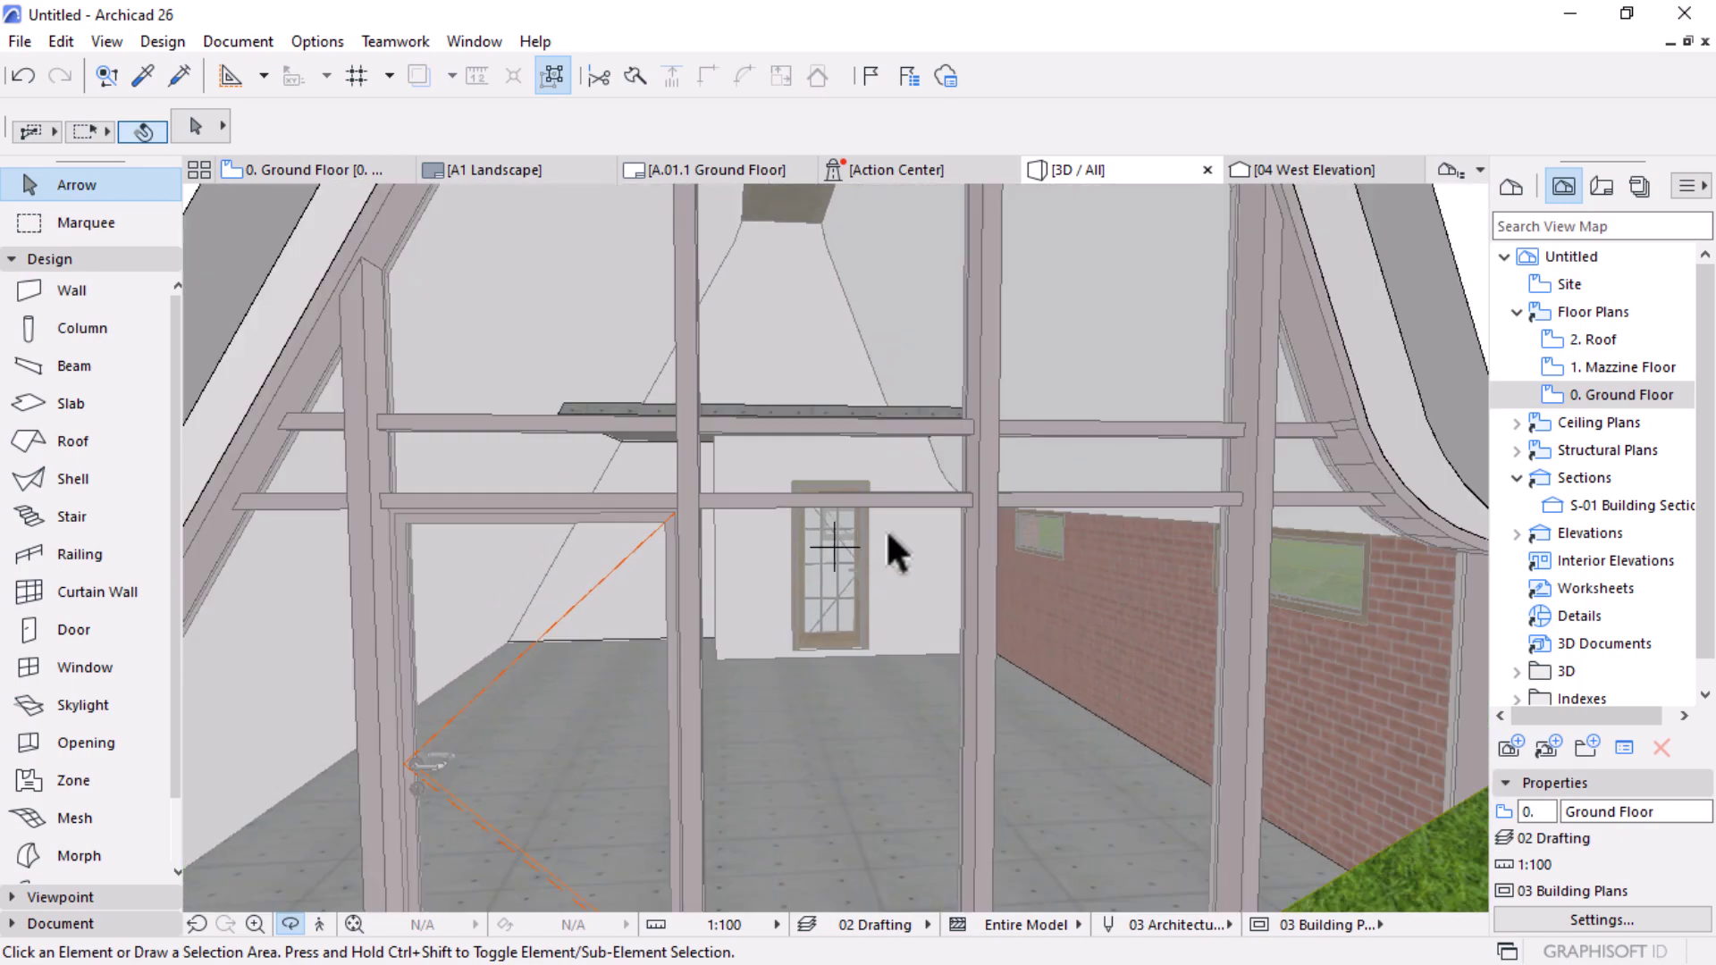
scroll(836, 554, down, 2)
scroll(936, 619, down, 6)
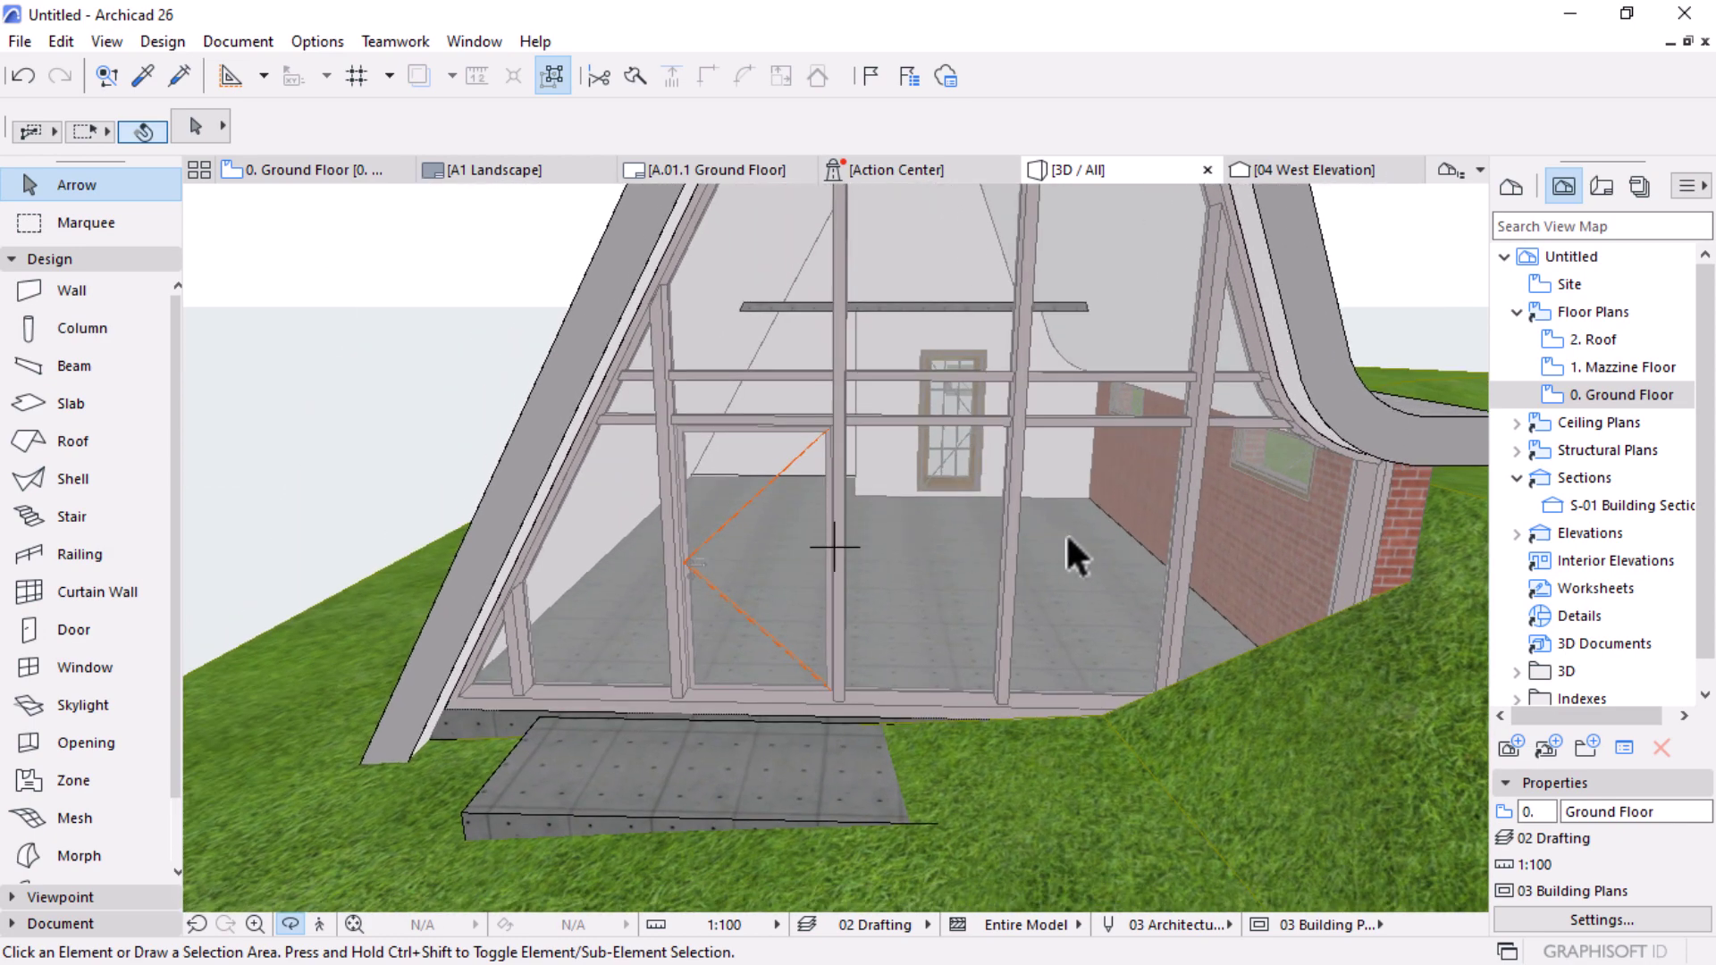
shift+middle_drag(1070, 554, 845, 379)
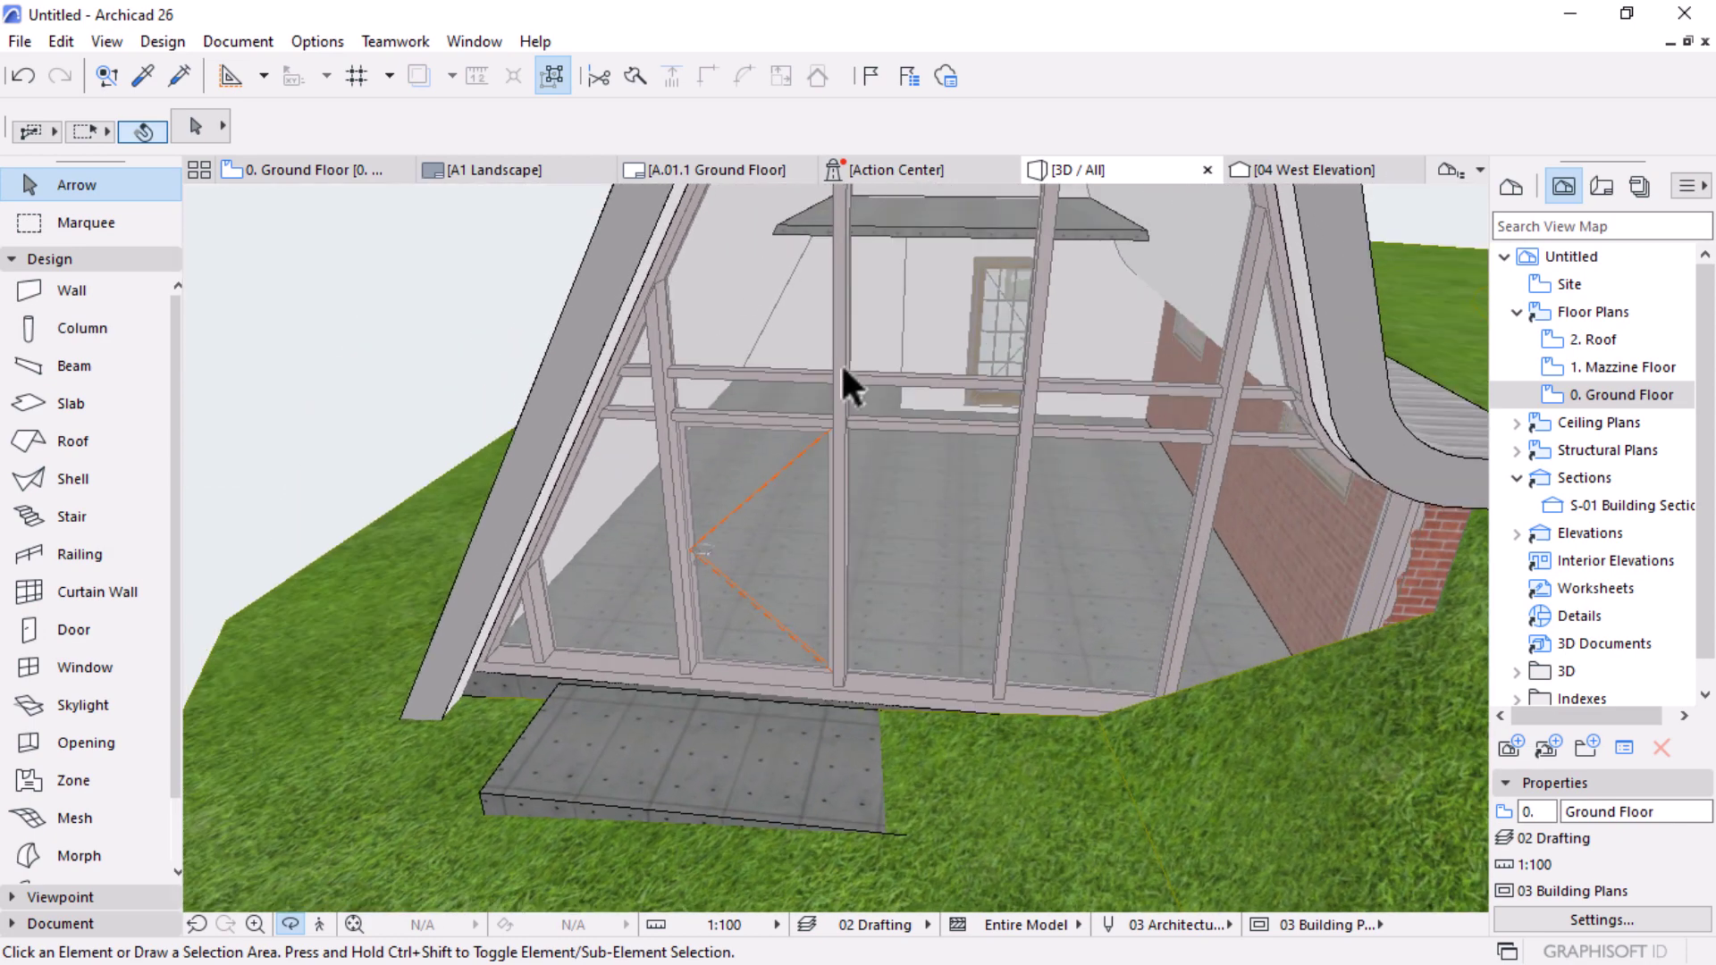
Step: Return to the ground floor plan and switch to the furnished Archicad project 01
click(330, 174)
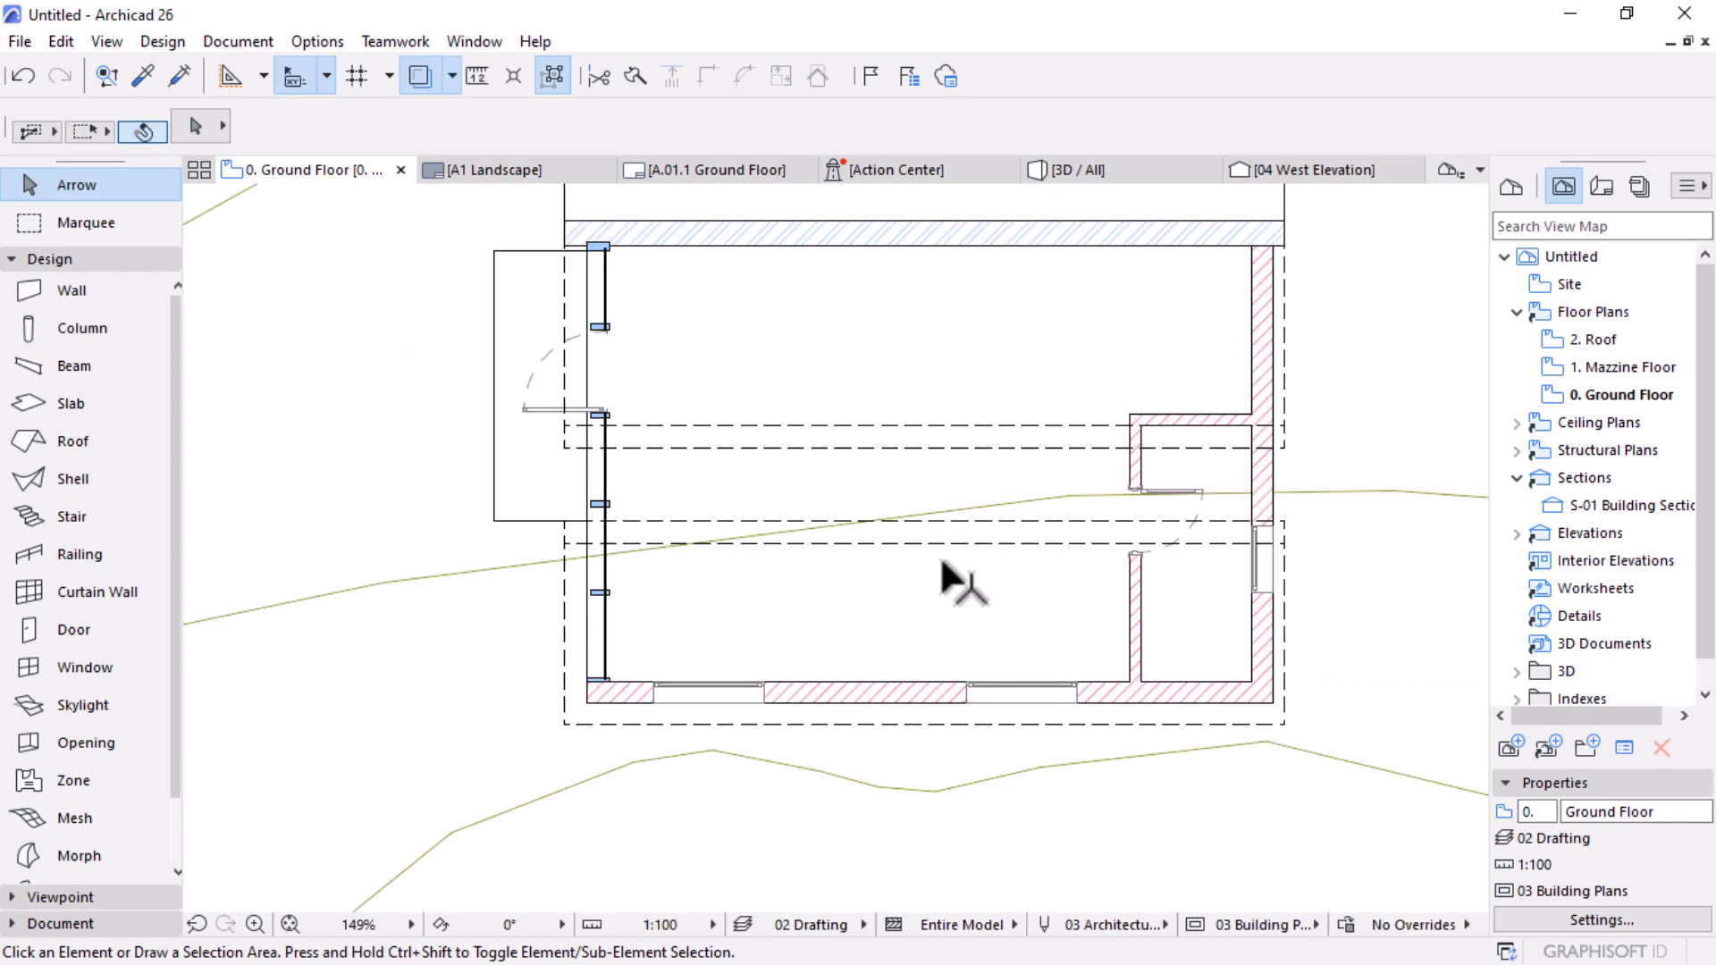
middle_drag(957, 575, 986, 516)
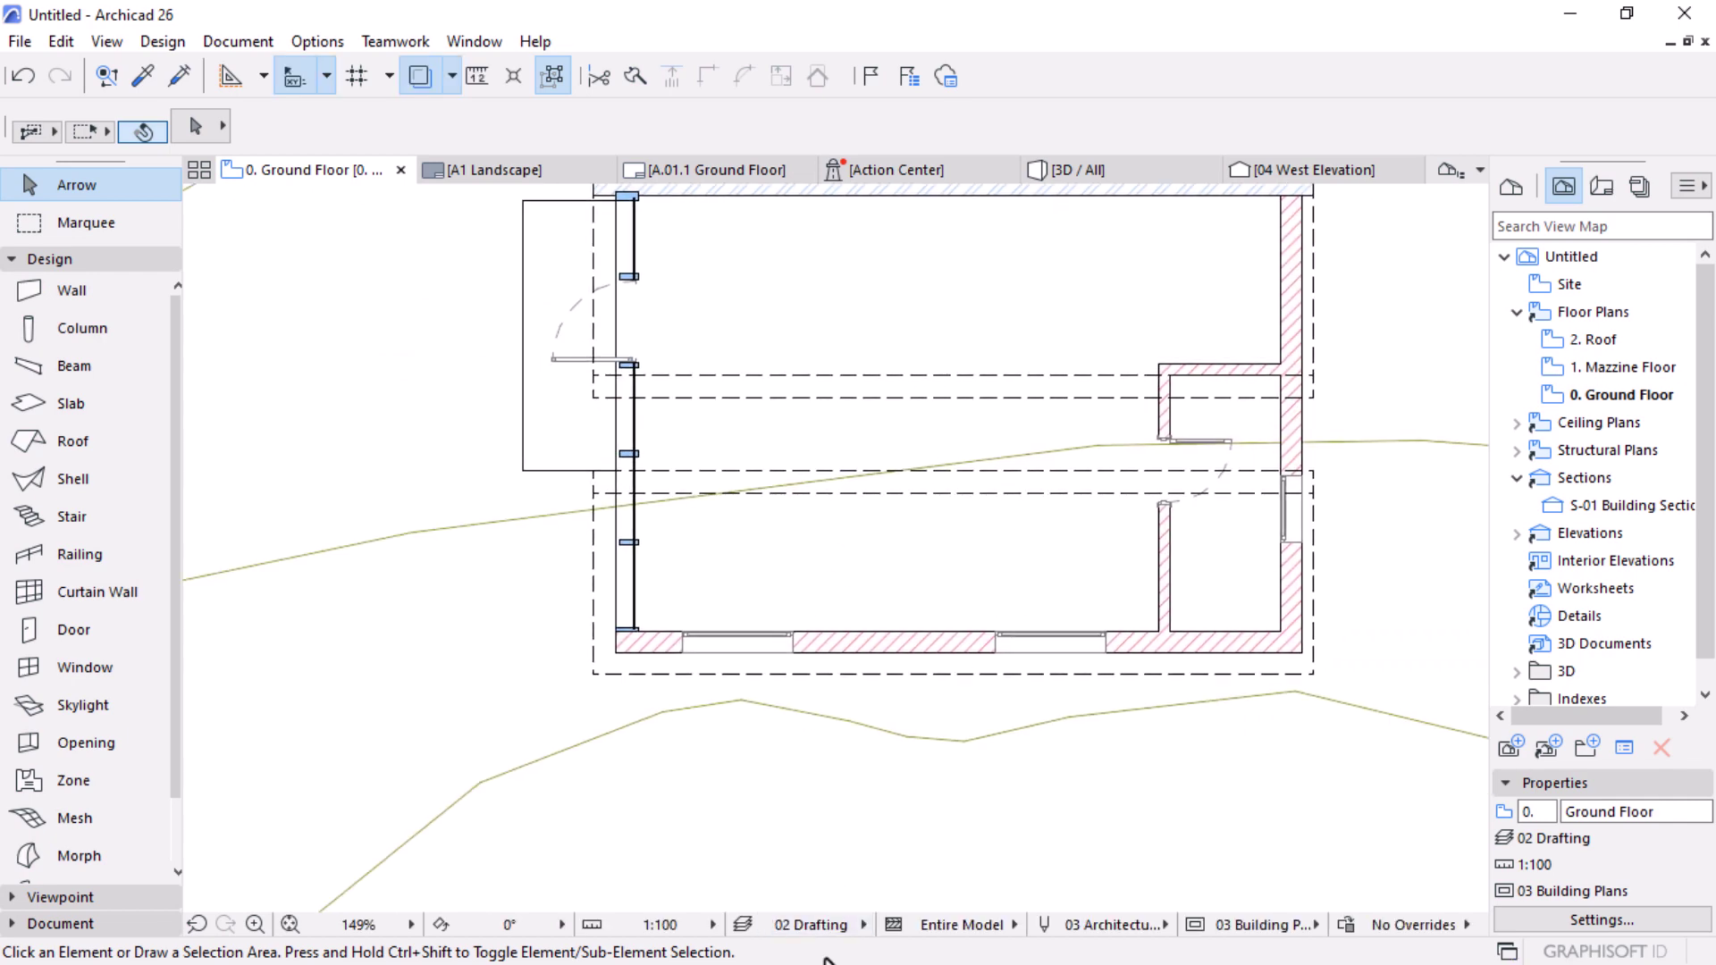
key(super)
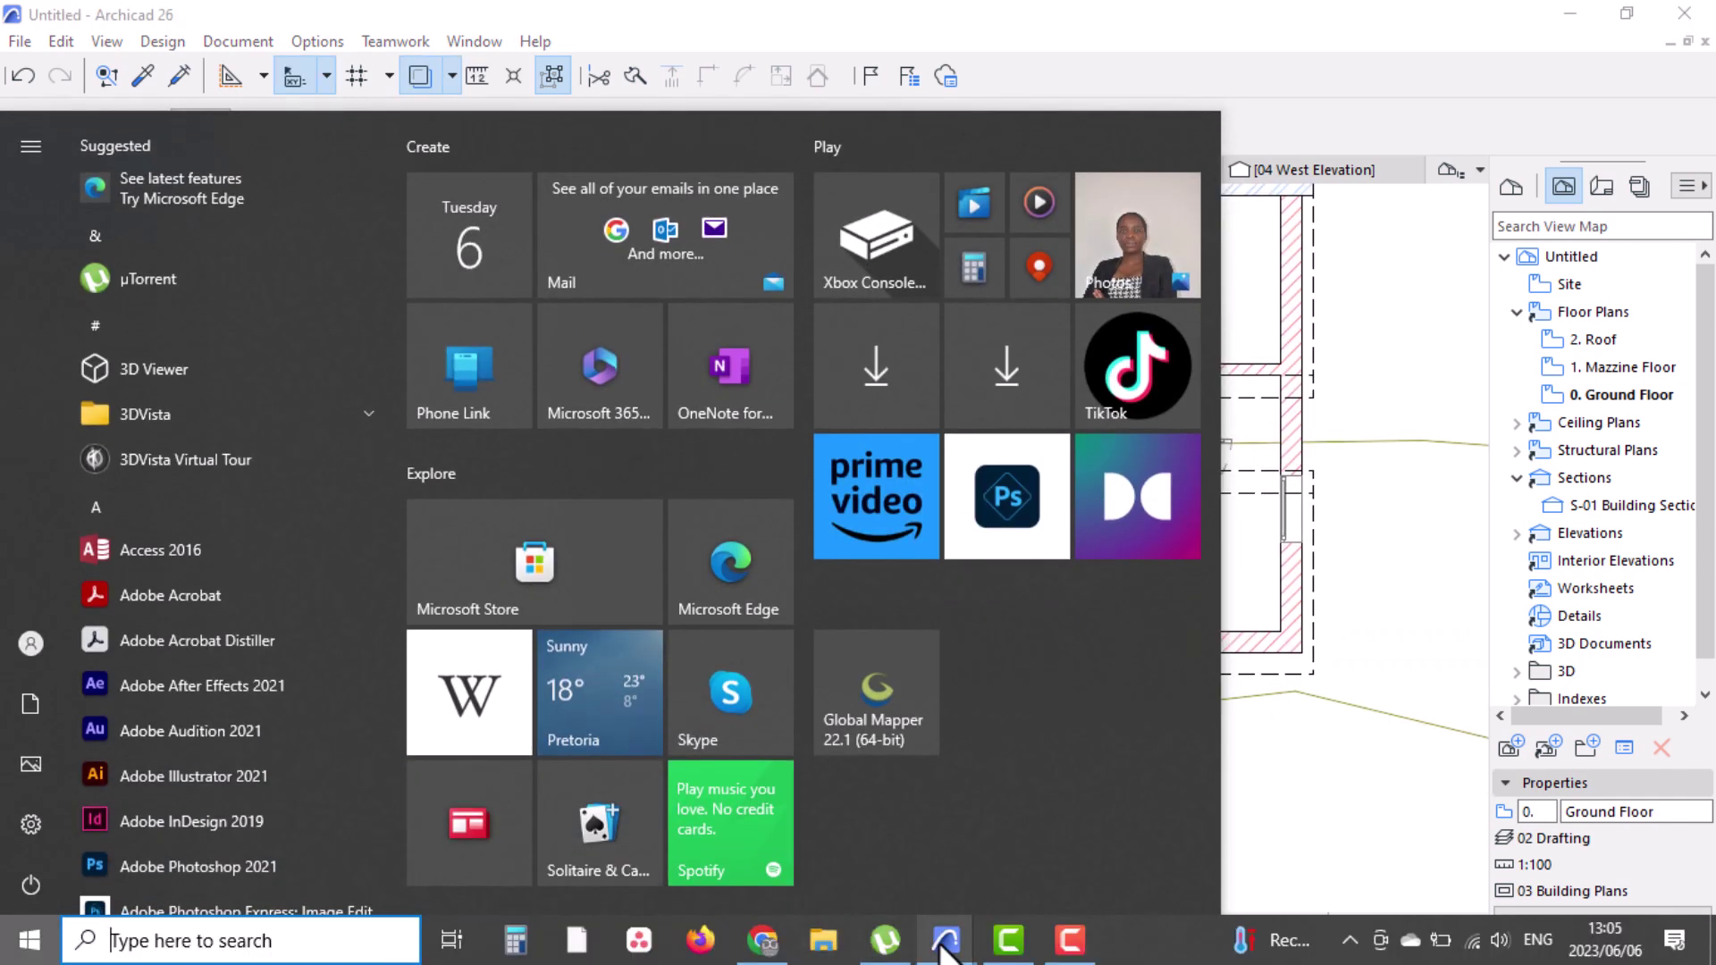
mouse_move(943, 949)
click(889, 800)
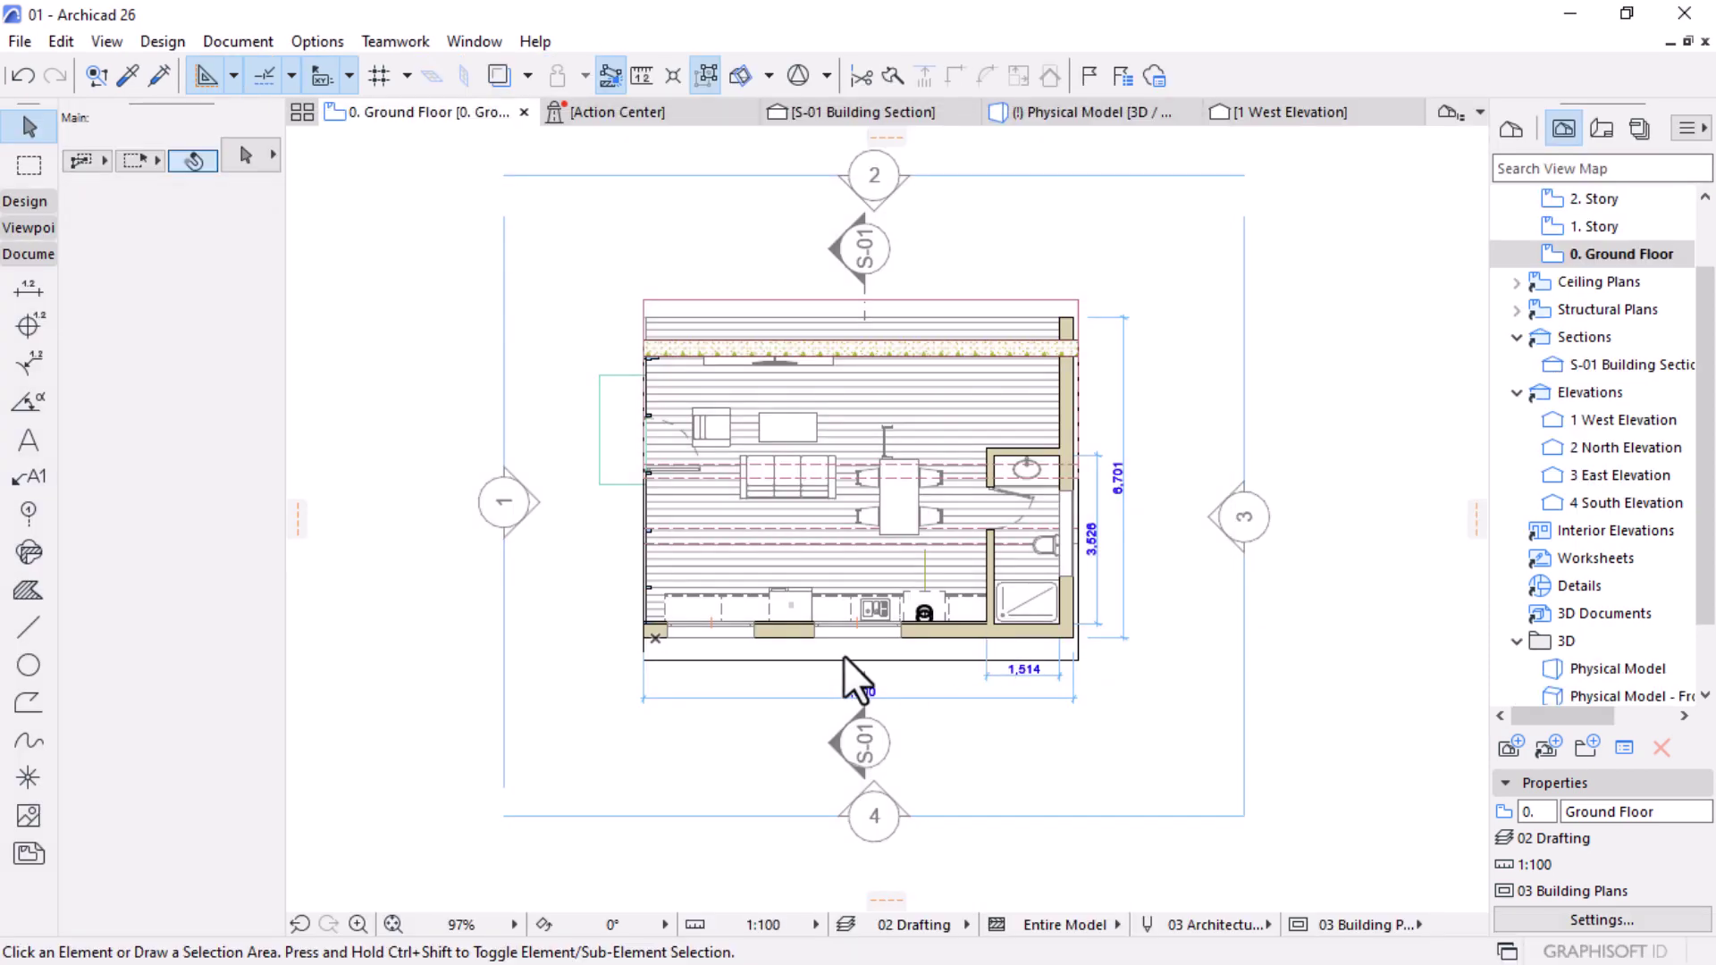
Step: Select the kitchen run along the lower wall: base cabinets, fridge, sink unit, cooker and hood
scroll(817, 626, up, 2)
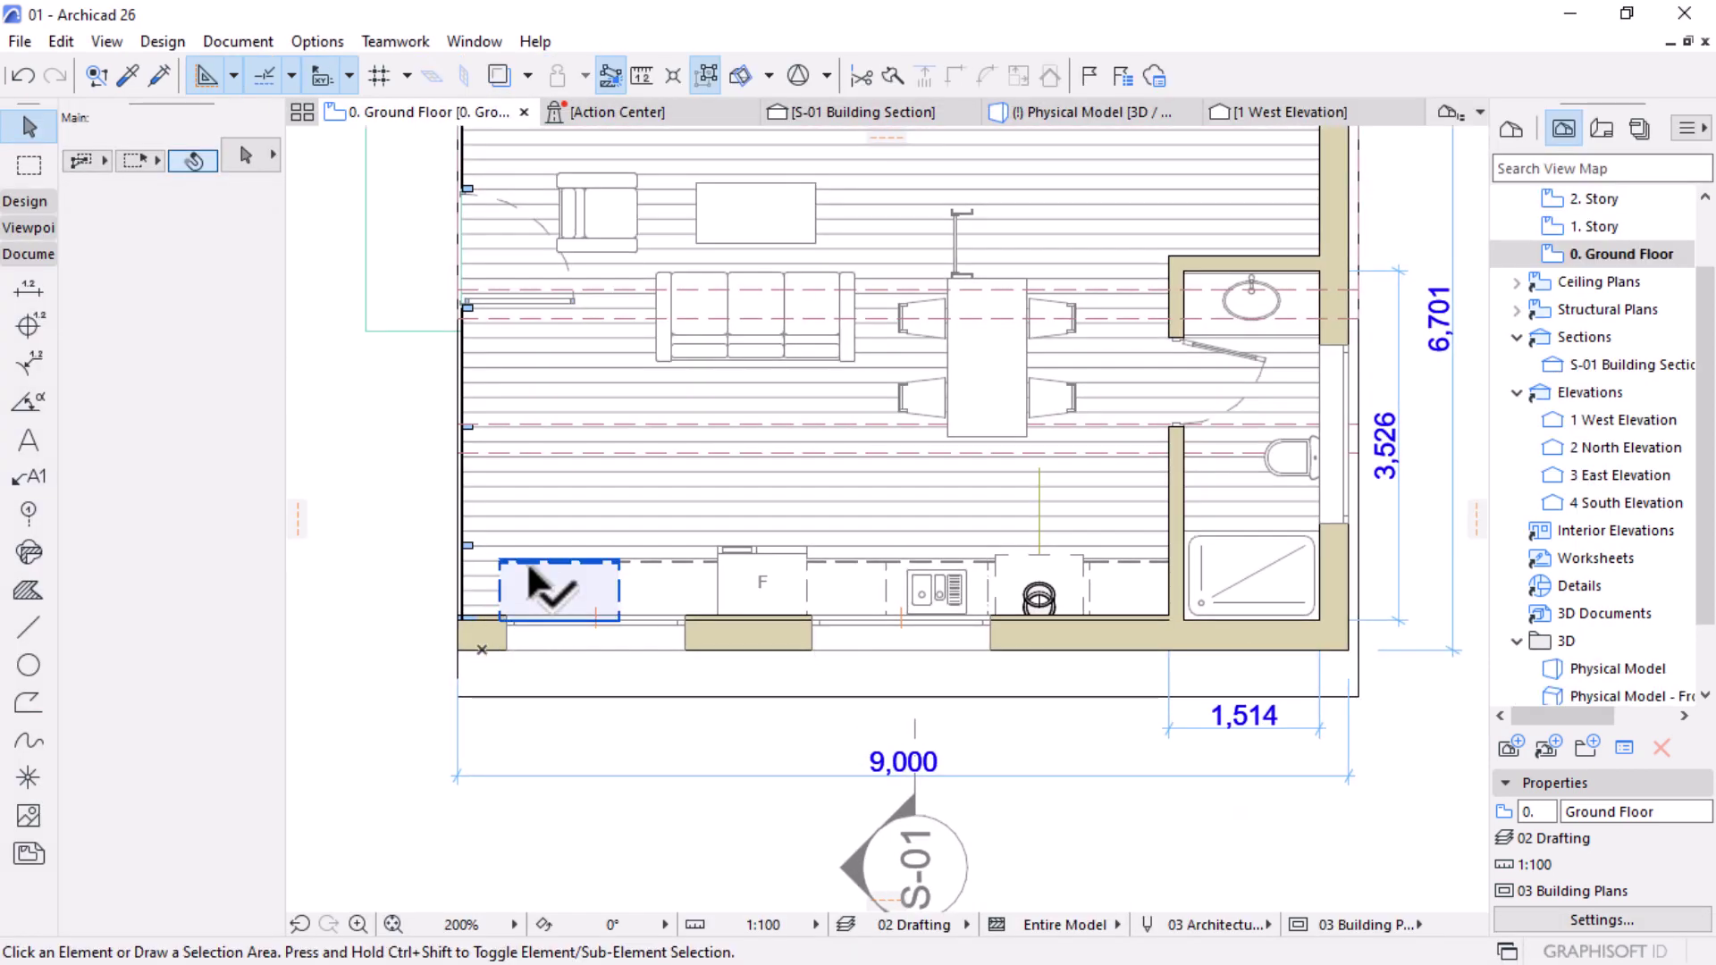
click(676, 565)
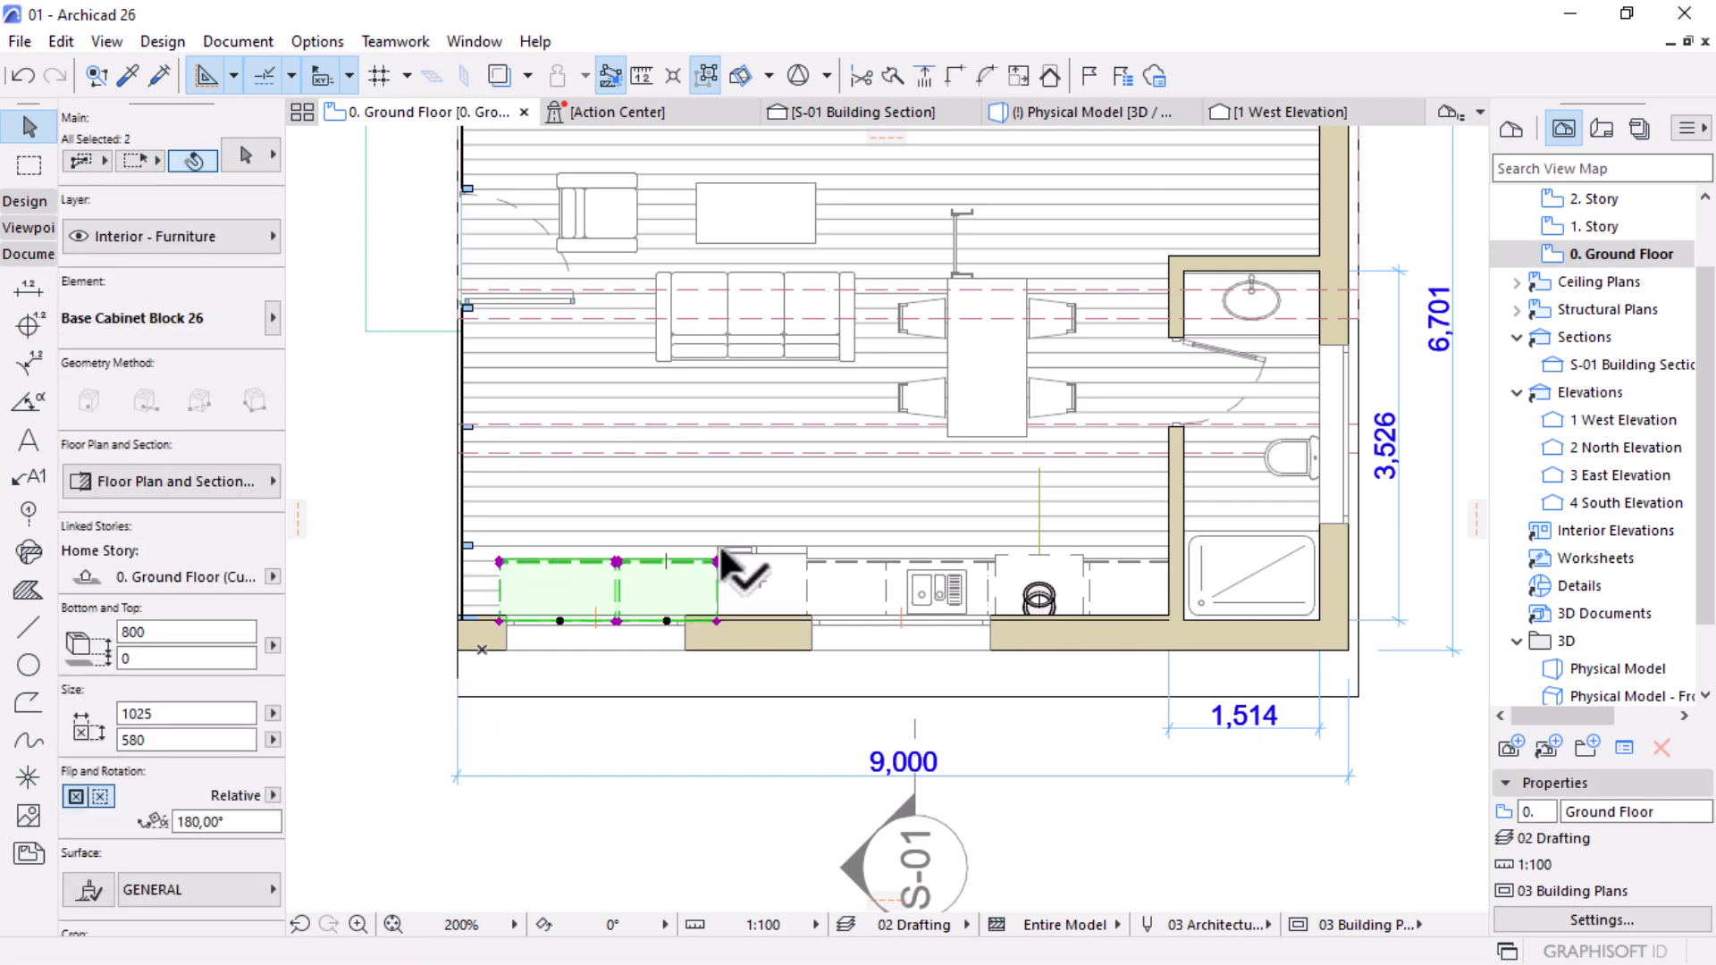
shift+click(756, 581)
shift+click(849, 590)
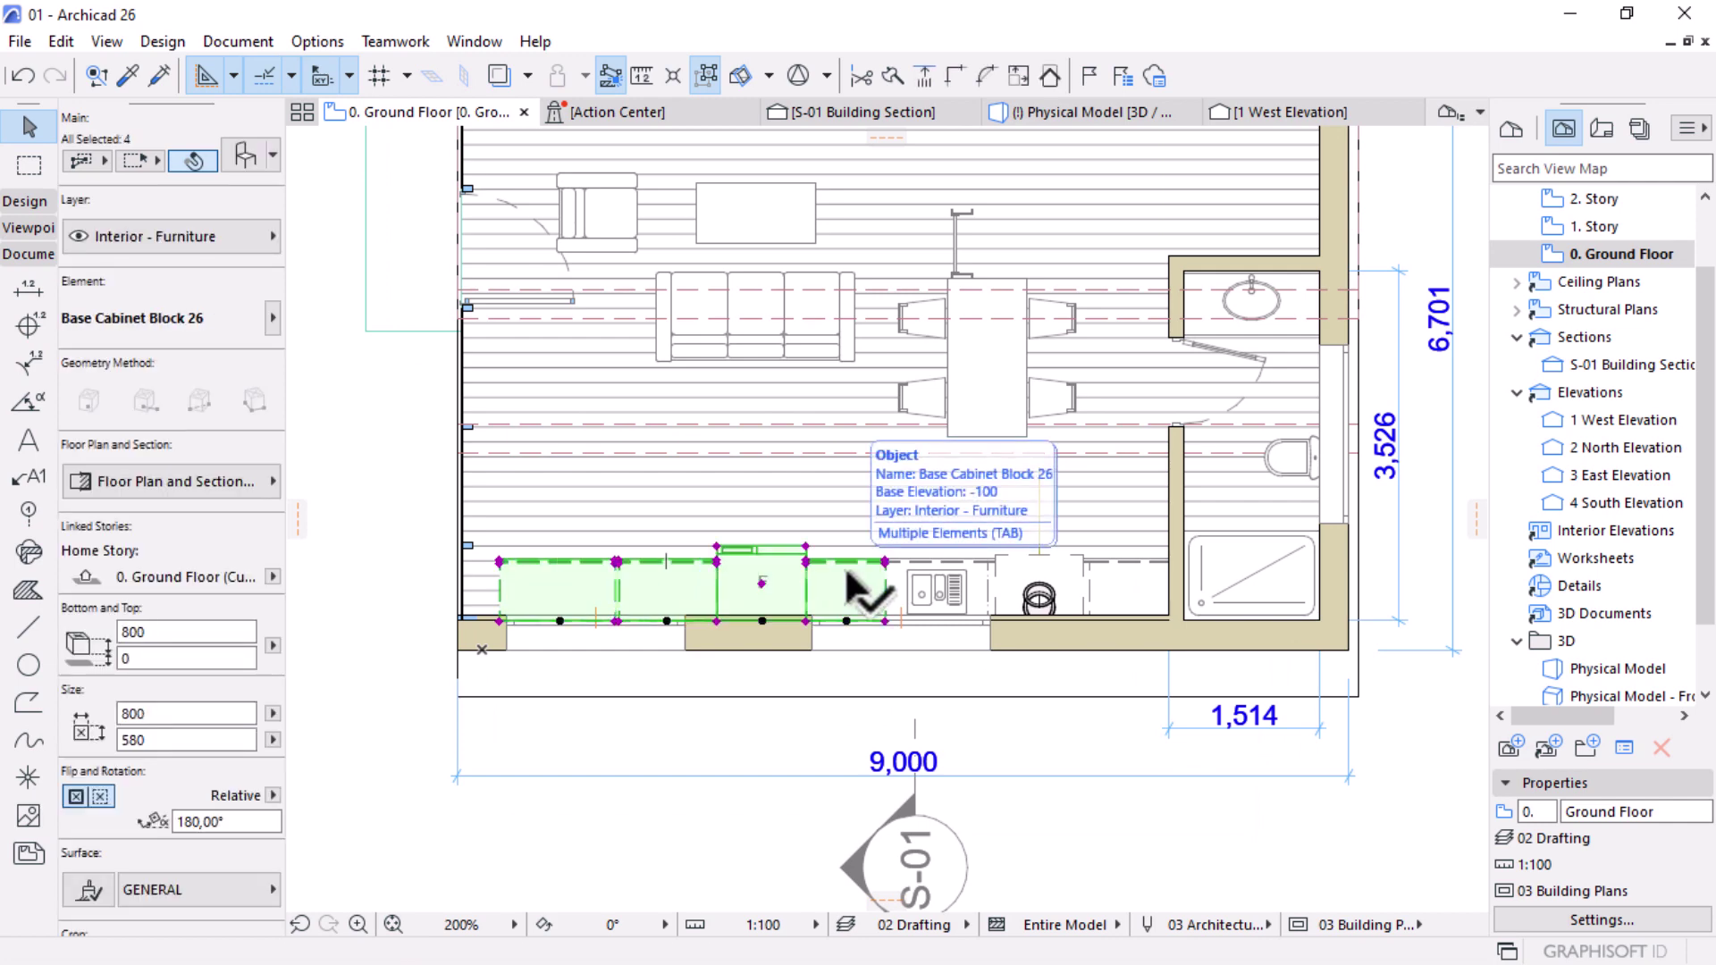
shift+click(930, 581)
scroll(1090, 576, up, 3)
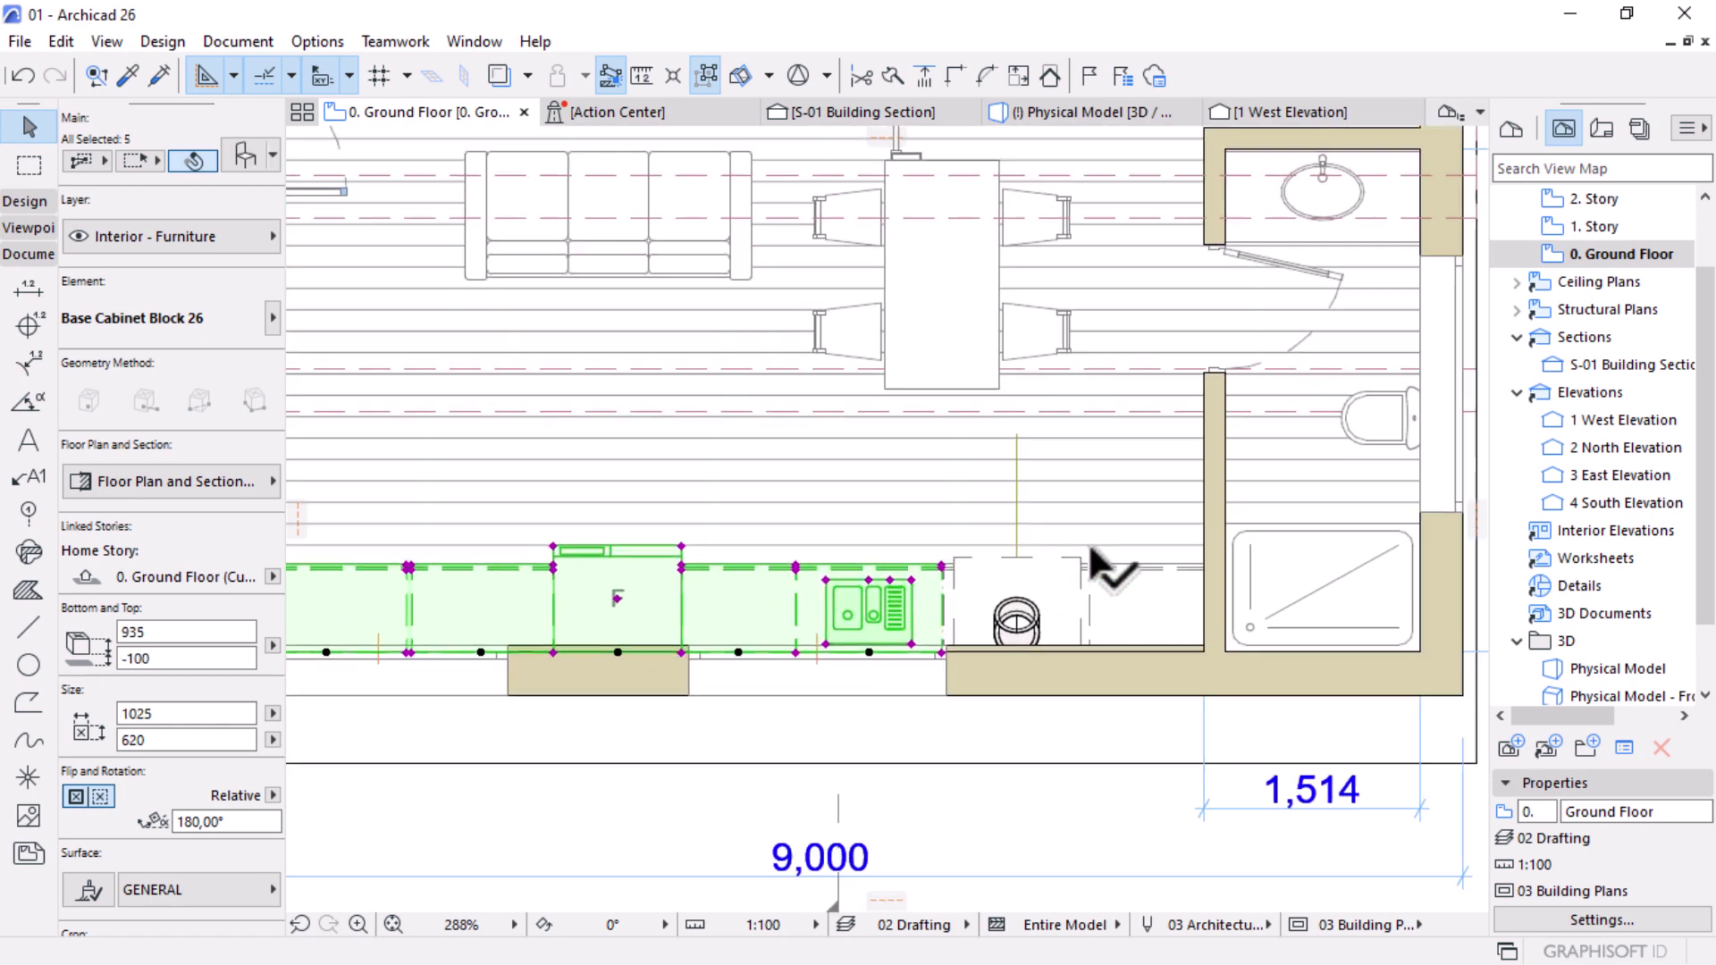
shift+click(1086, 617)
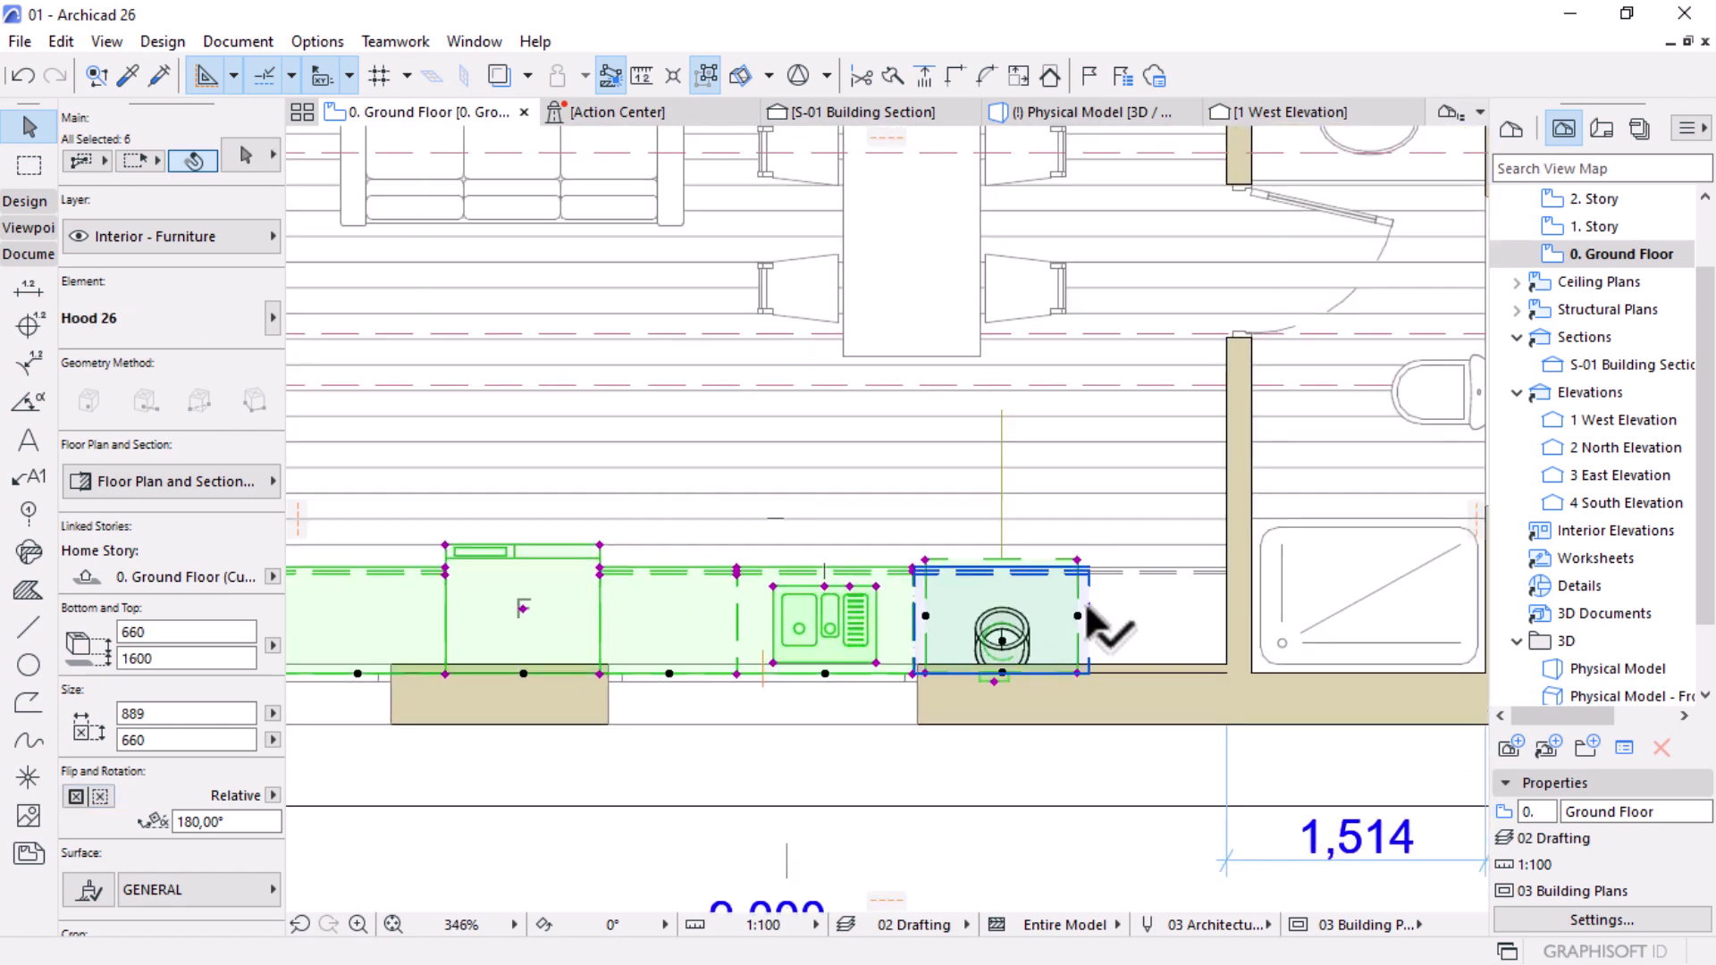
shift+click(1171, 599)
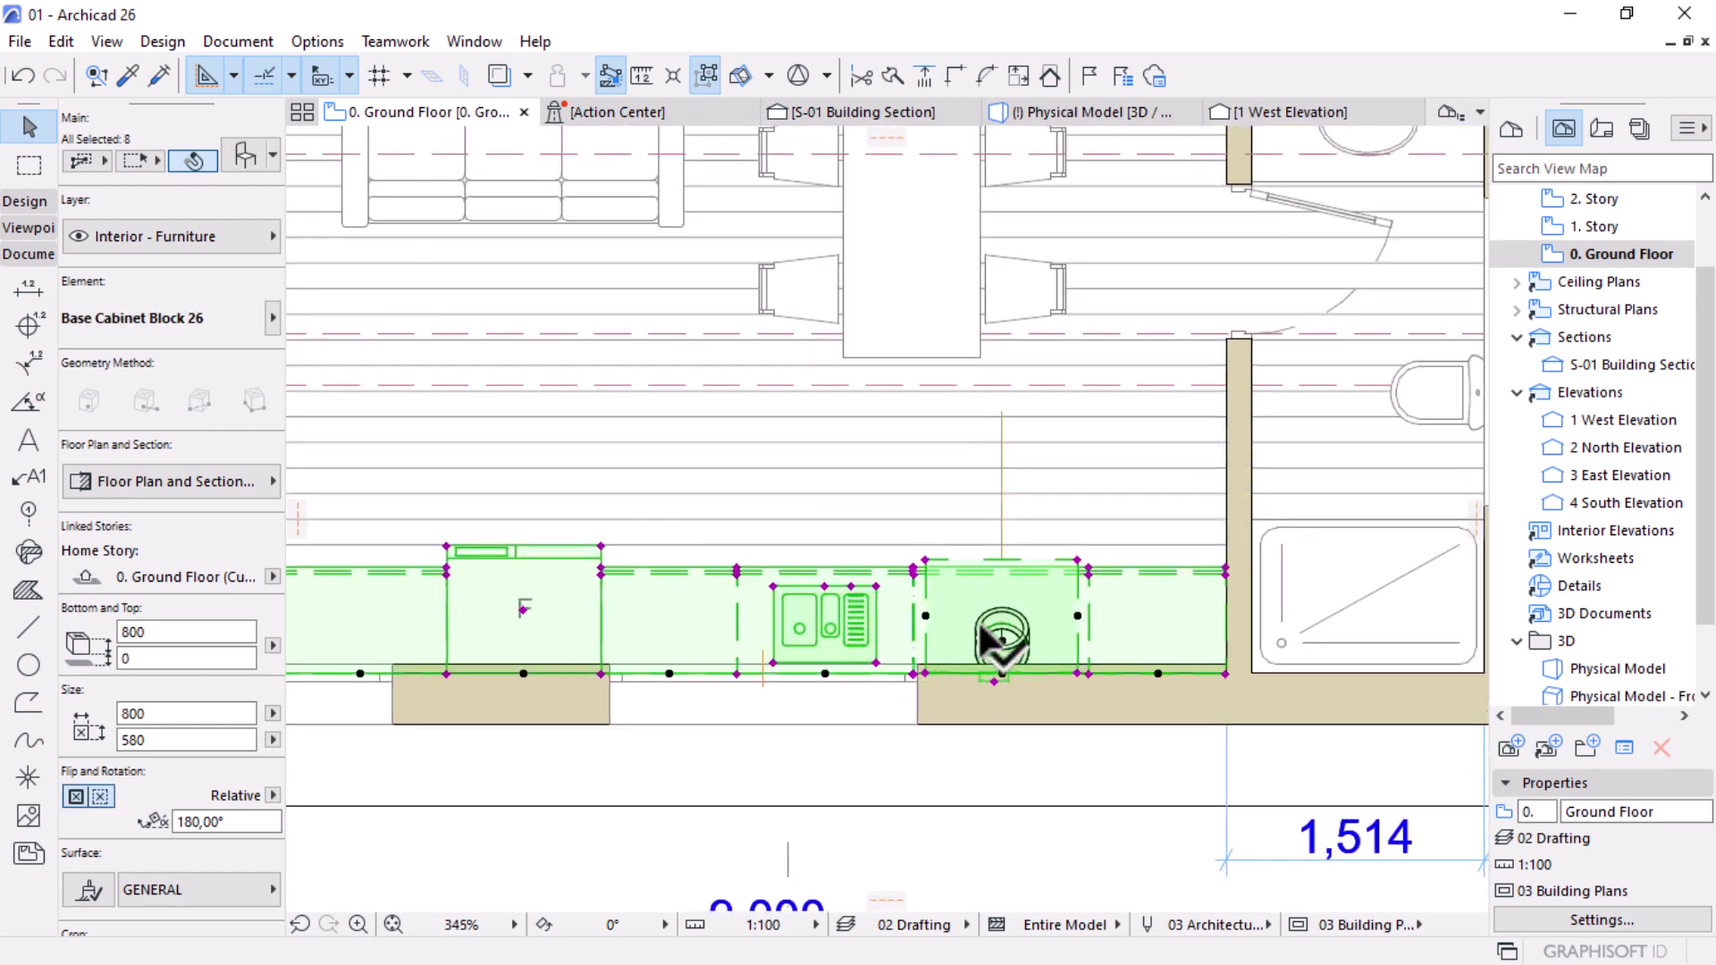
scroll(983, 642, down, 2)
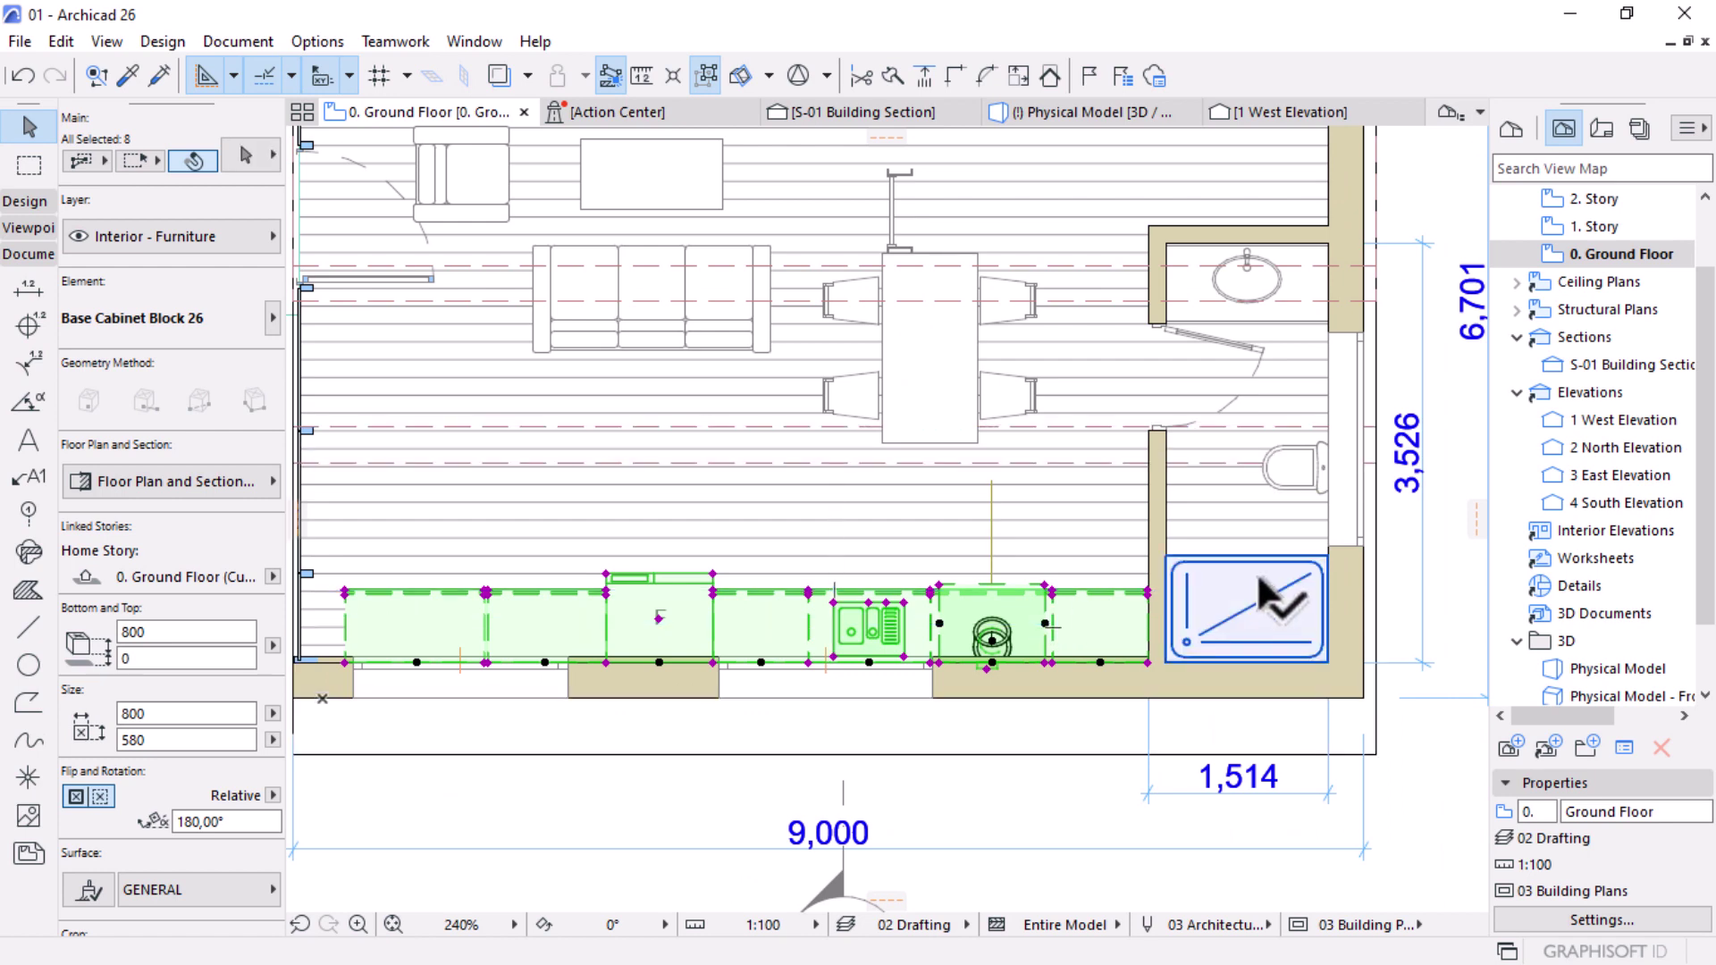
Step: Add the bathroom's shower tray, toilet and basin cabinet to the selection
shift+click(1261, 616)
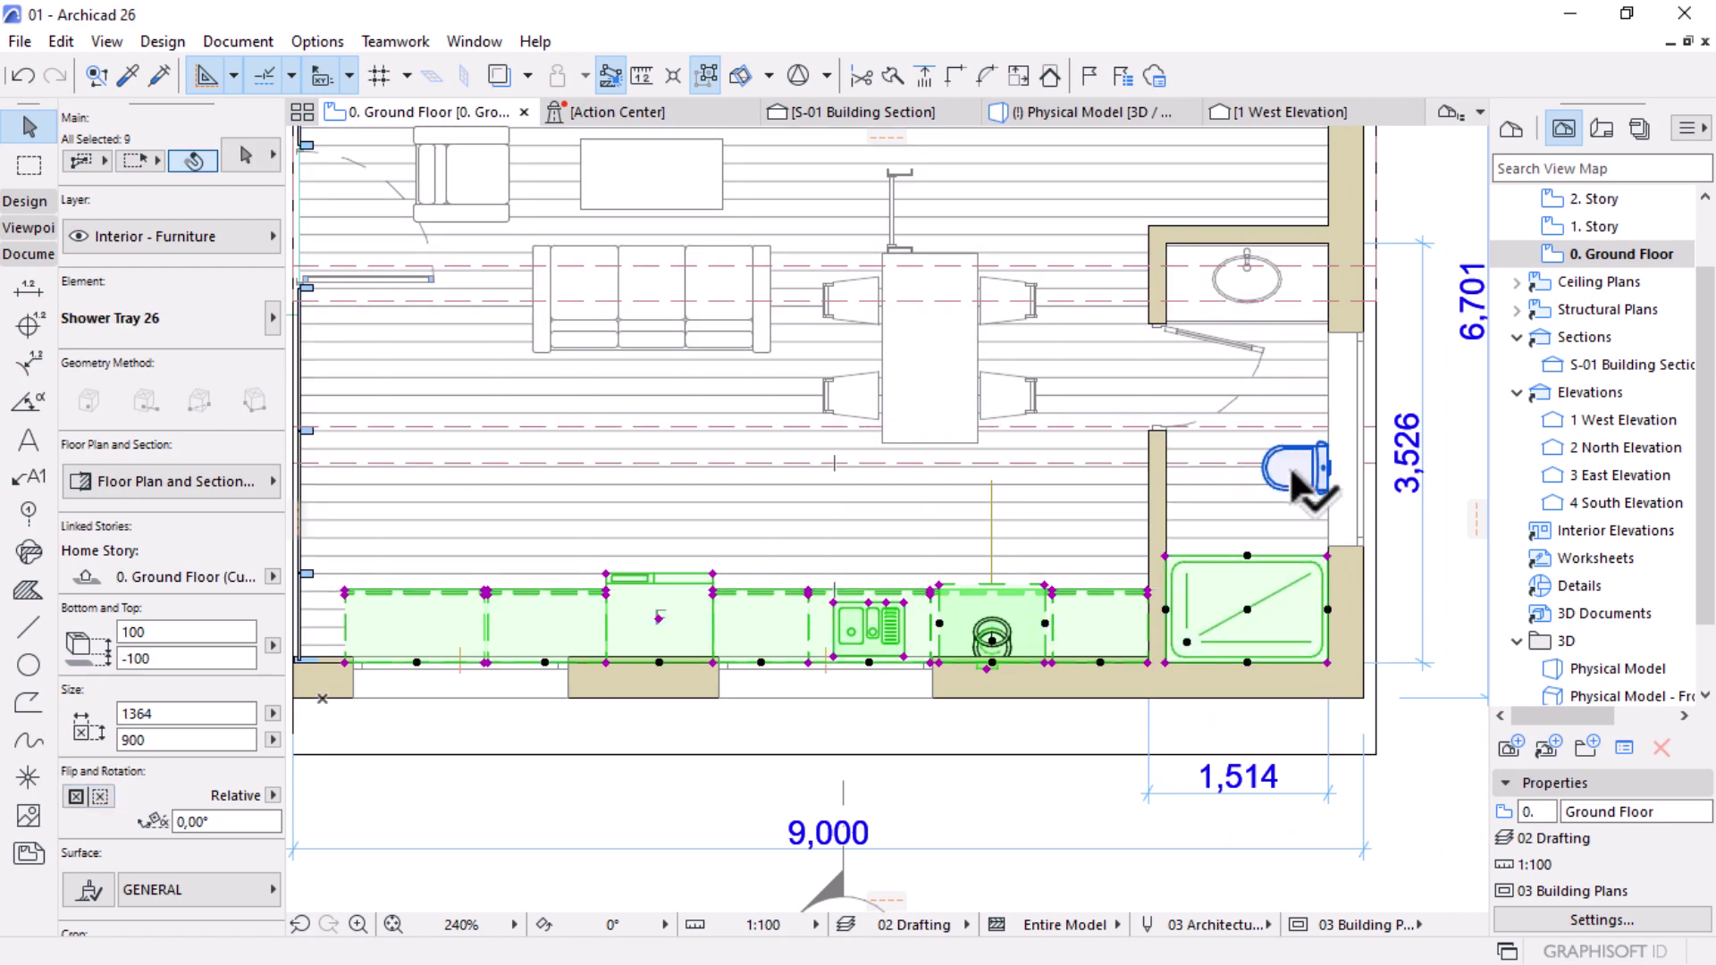
shift+click(1298, 476)
shift+click(1245, 279)
scroll(960, 483, down, 1)
scroll(955, 483, down, 3)
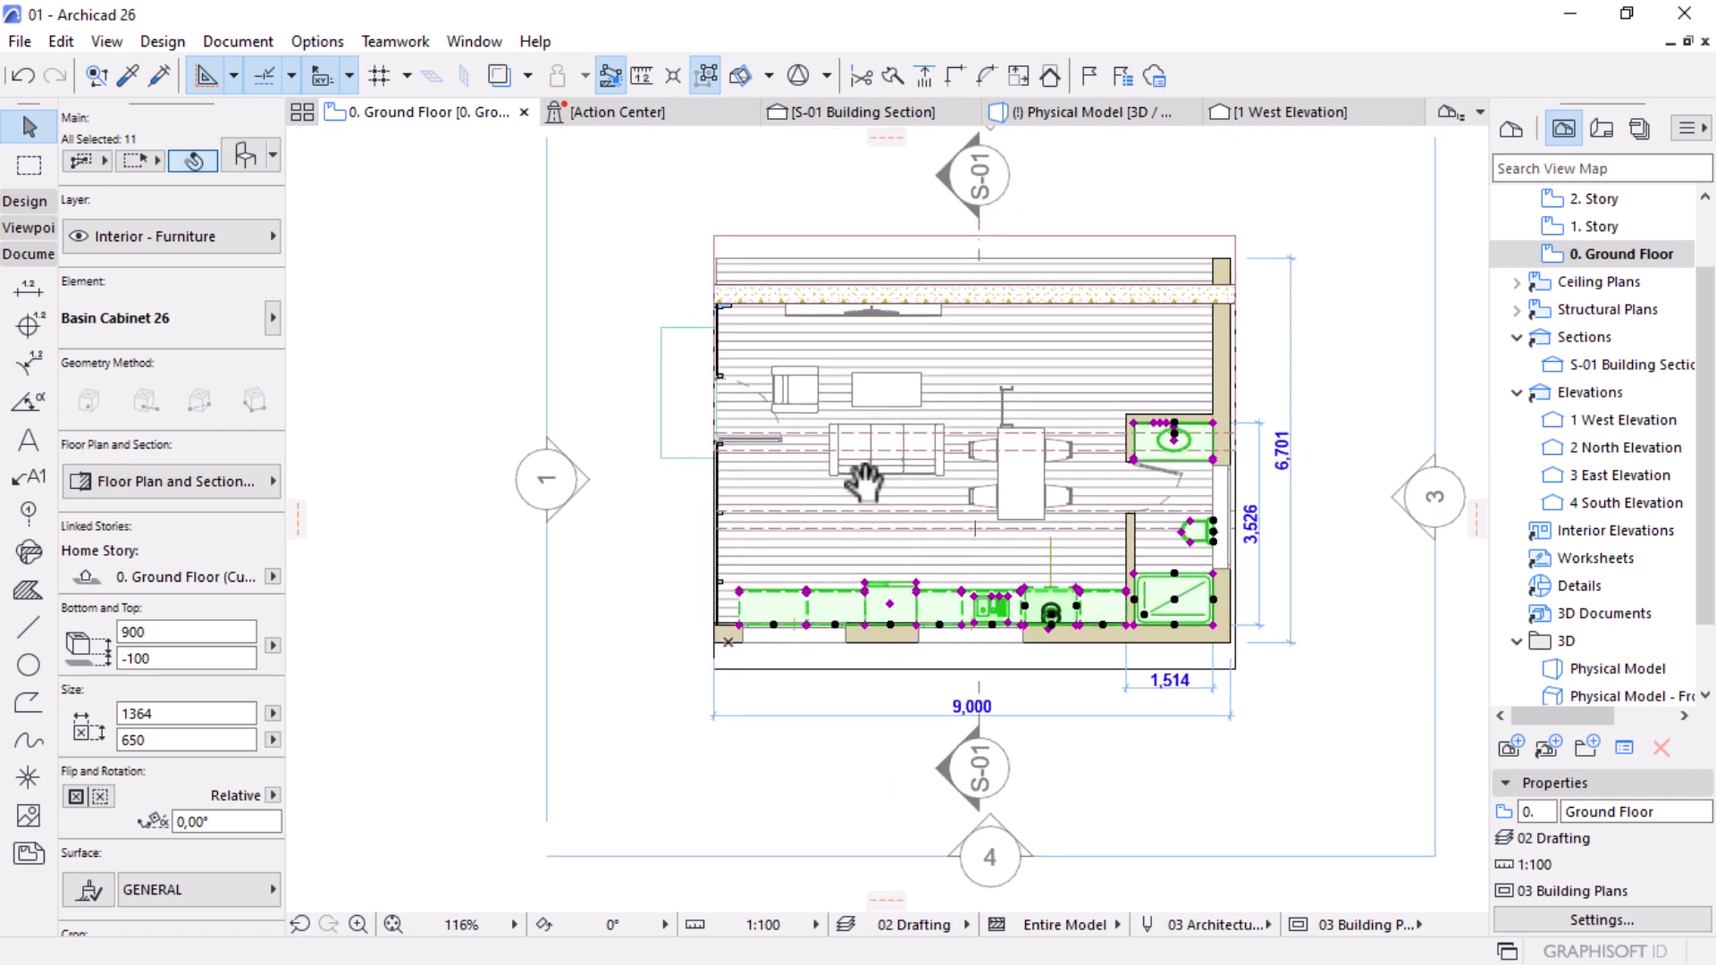
Step: Add the dining table, sofa layout, wall-mounted ladder, TV and TV stand to the selection and copy all the selected furniture
scroll(880, 431, up, 2)
shift+click(1108, 510)
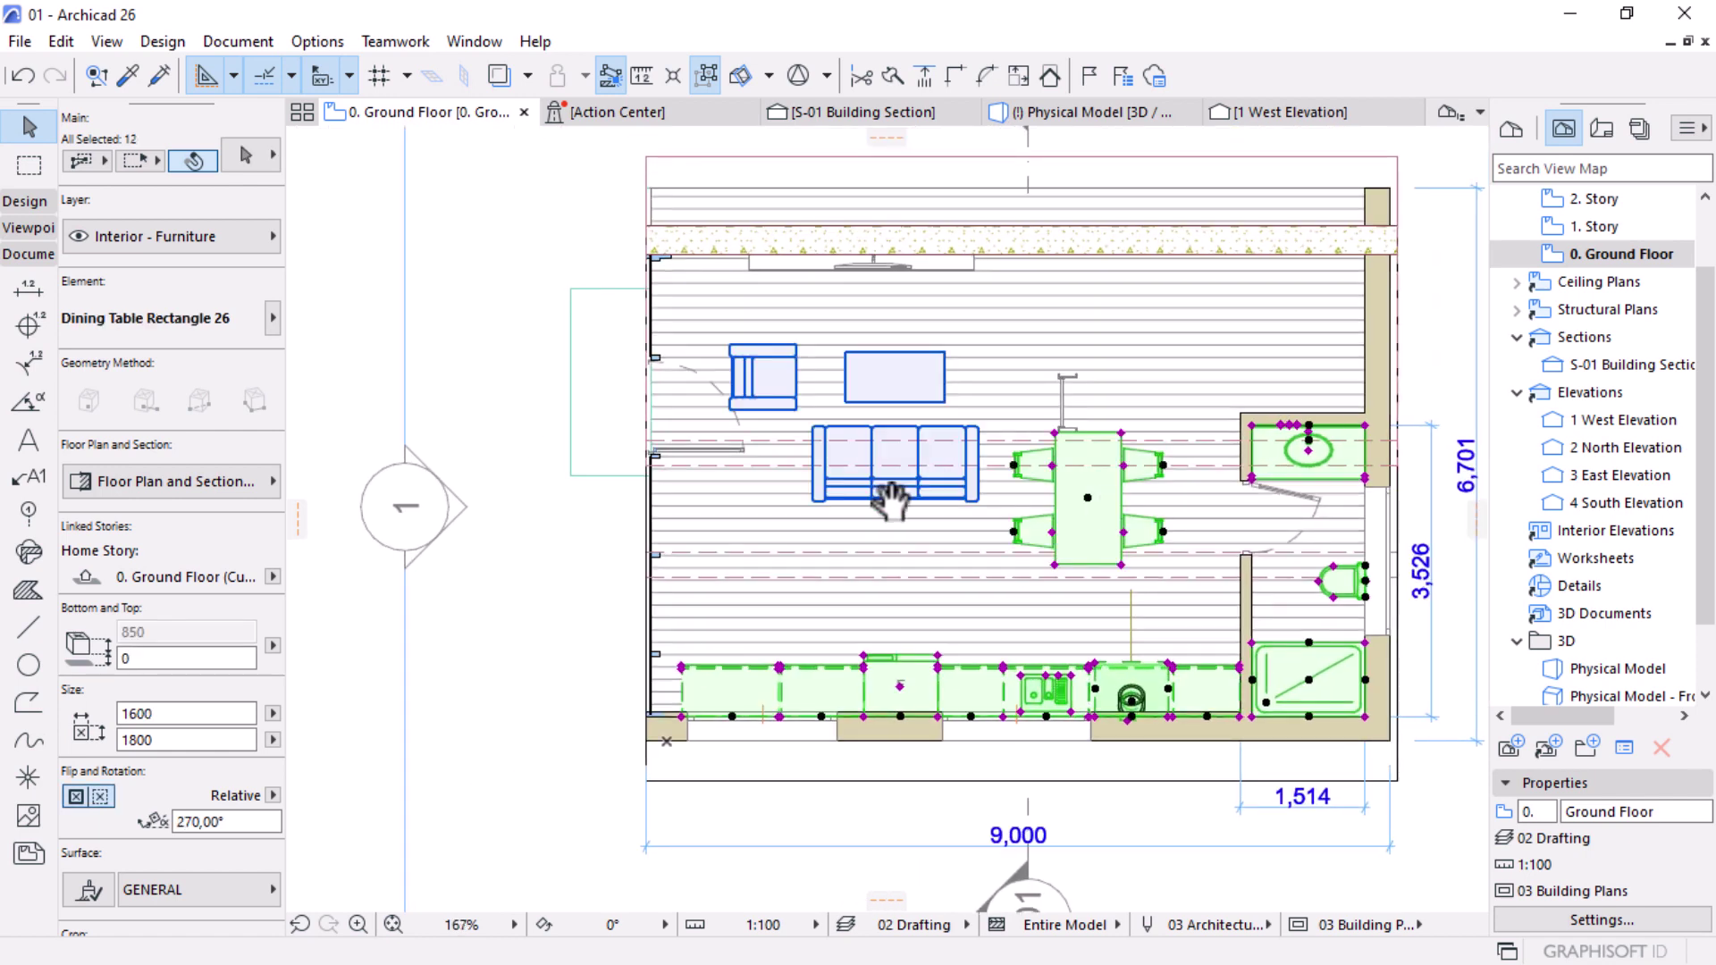
shift+click(889, 487)
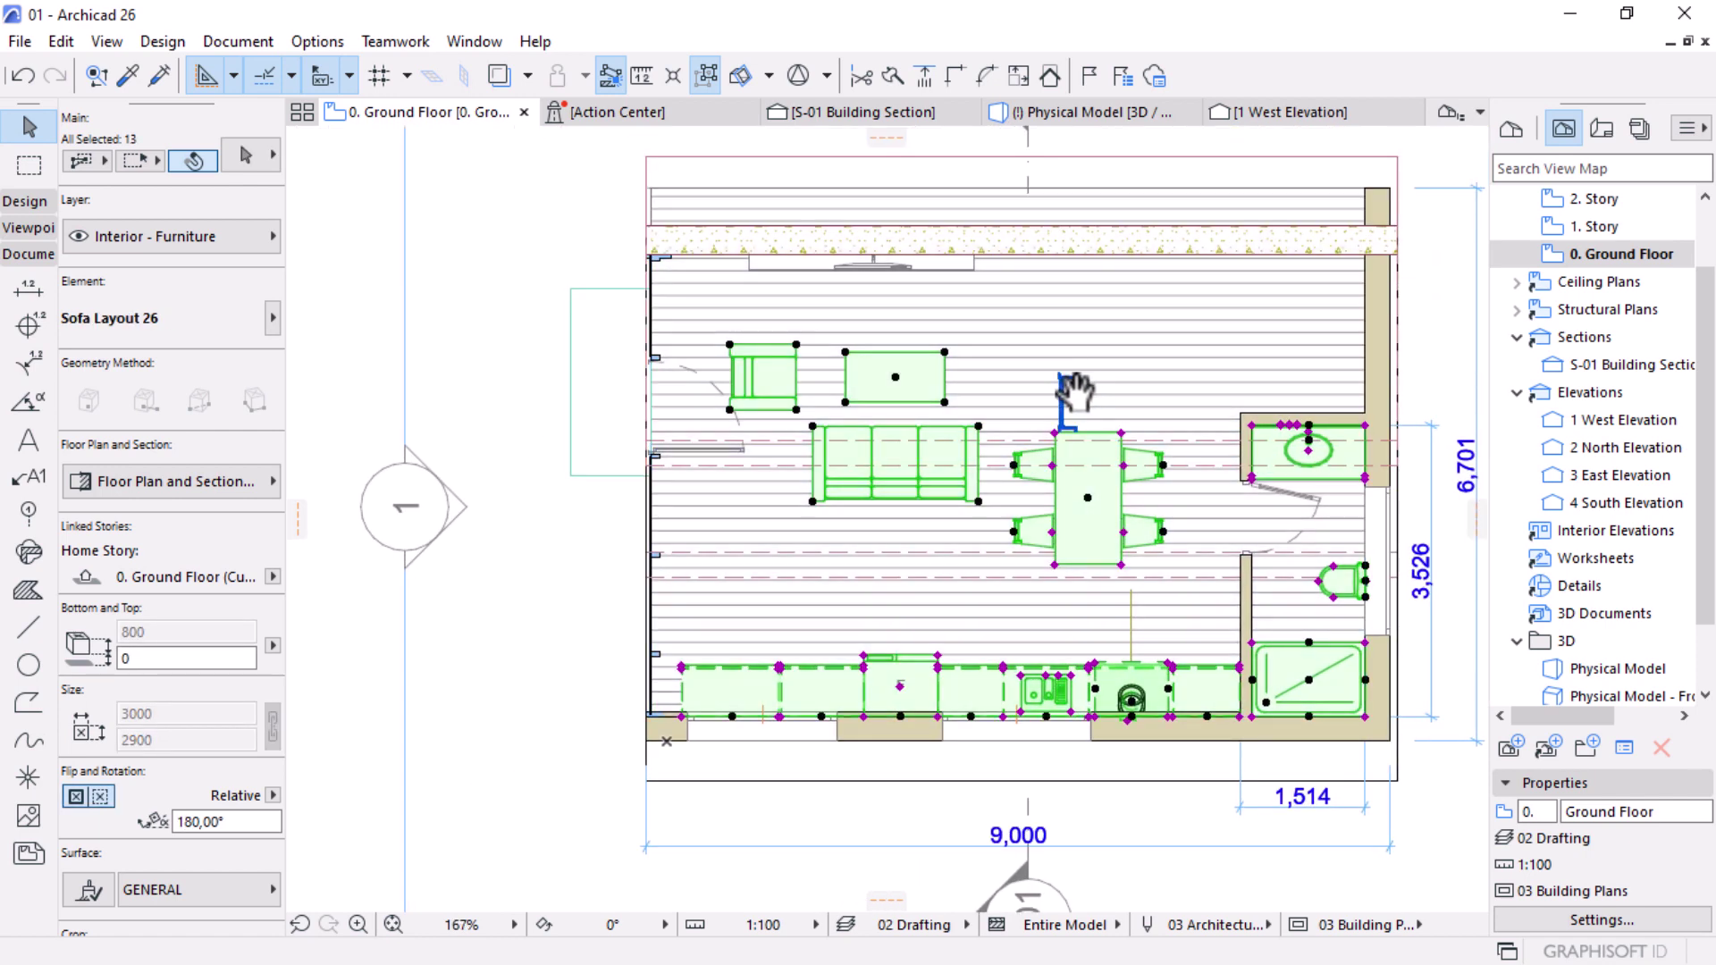
shift+click(1067, 395)
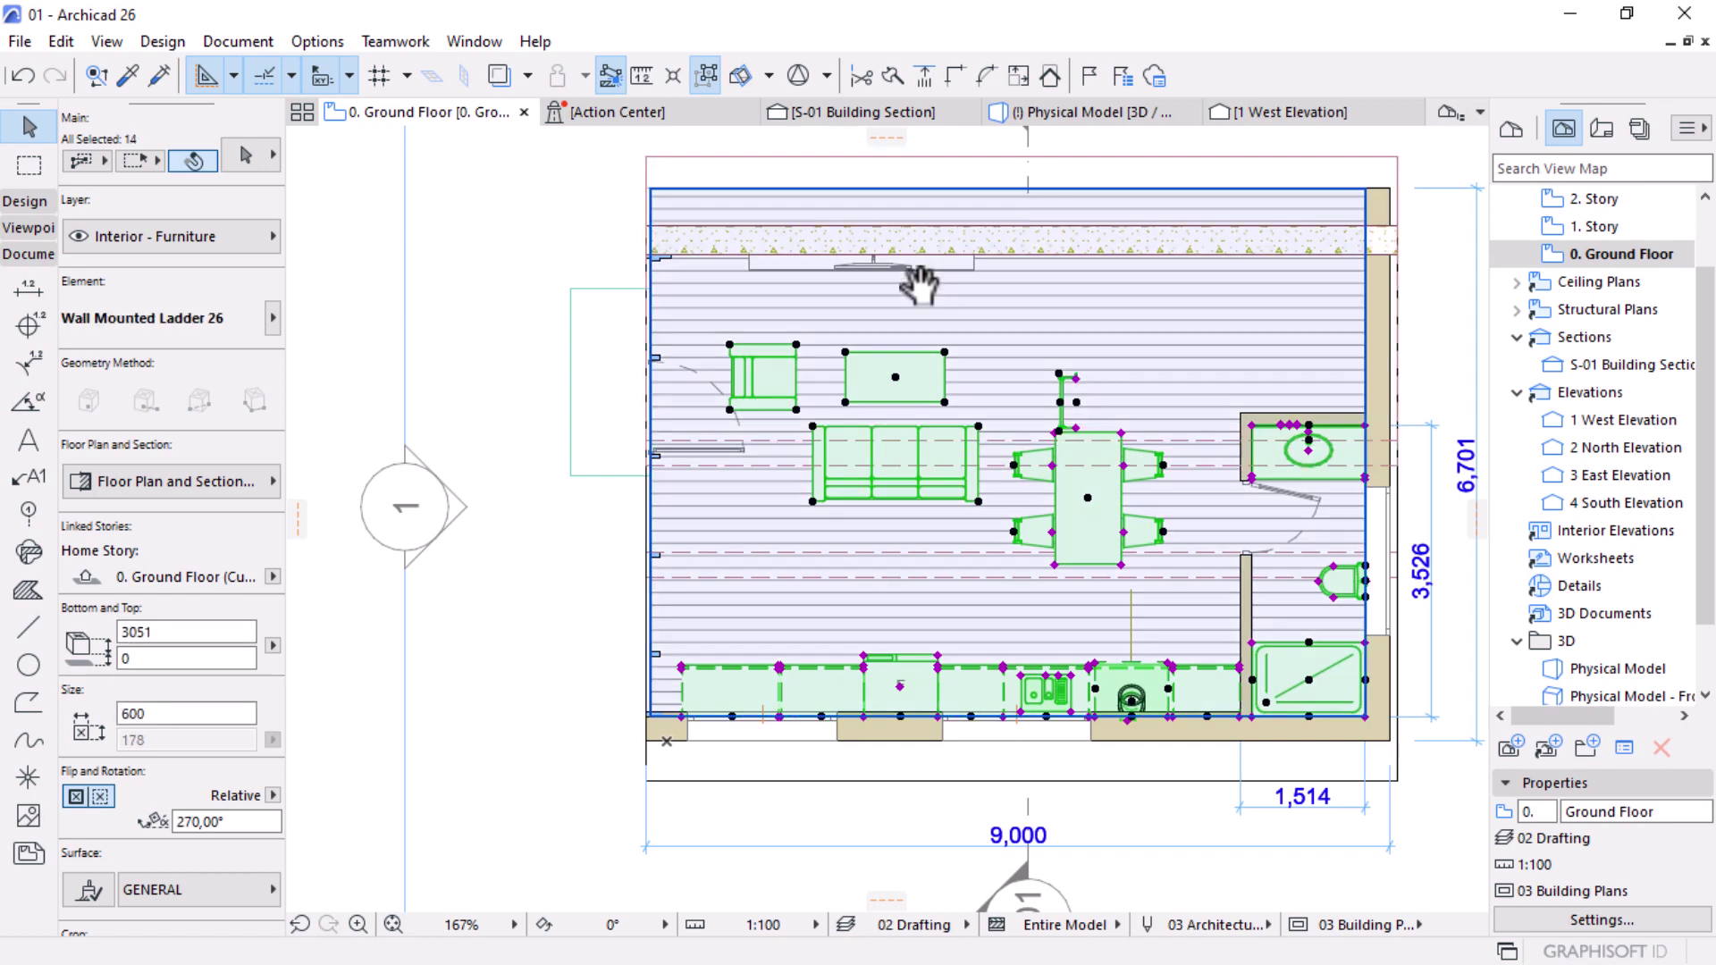
shift+click(921, 278)
shift+click(974, 268)
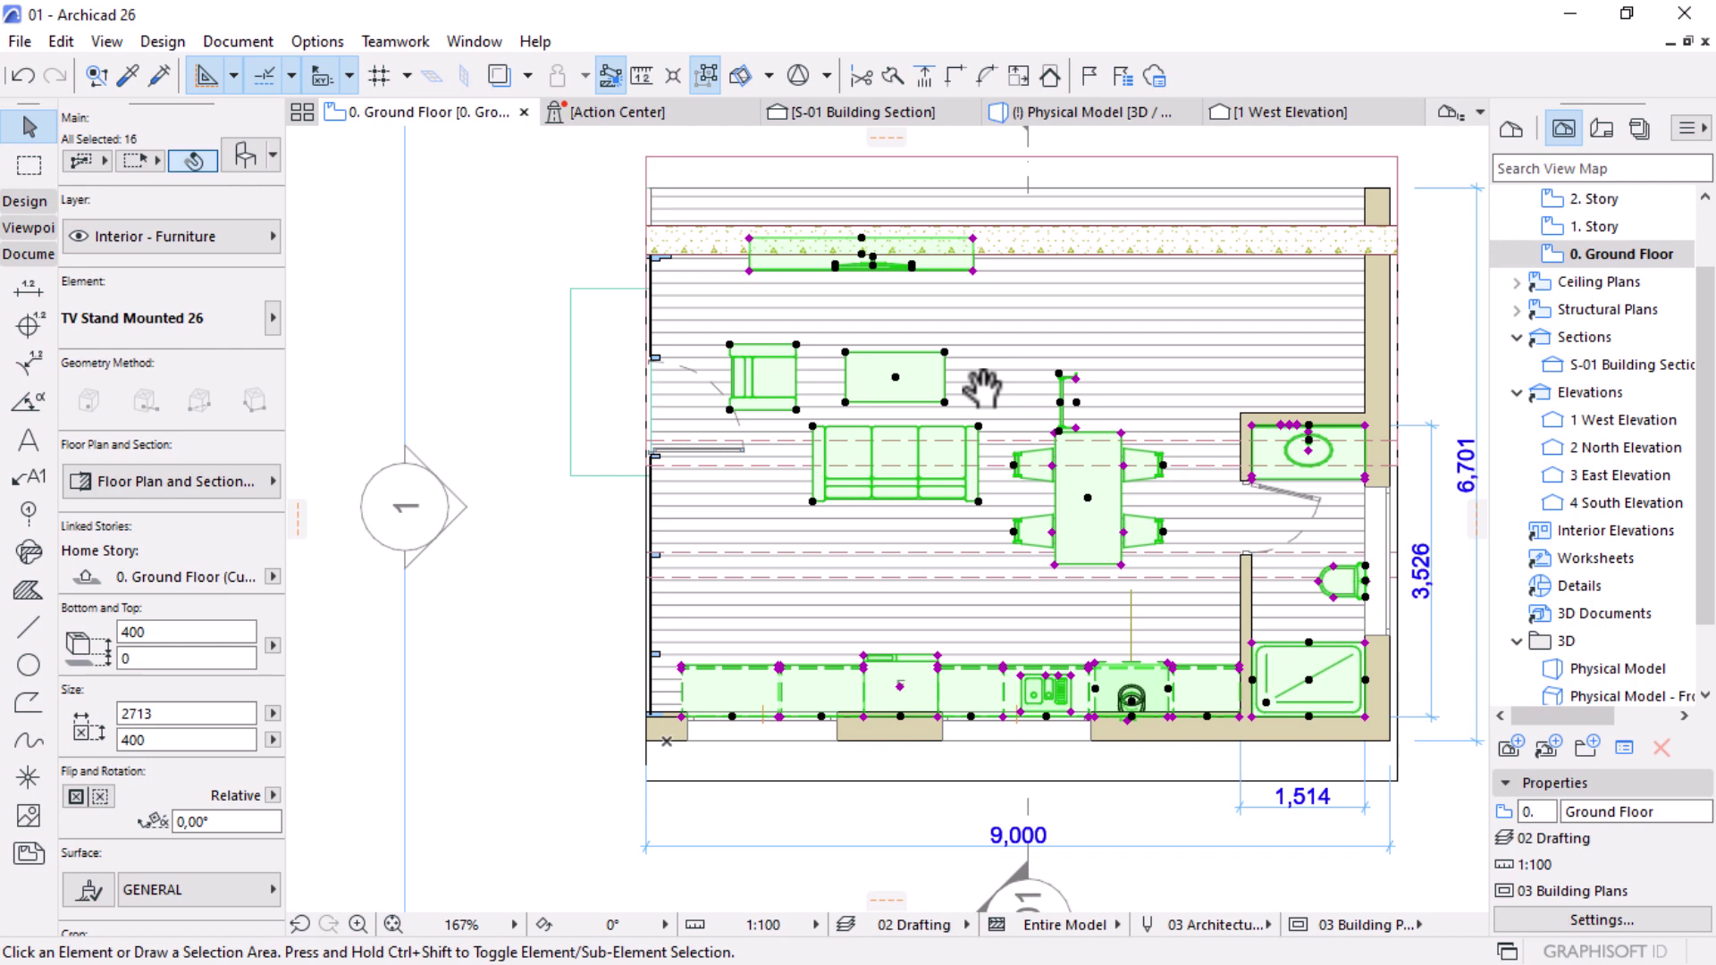
Step: Switch back to the Untitled project and paste the furniture at the center of the current view, keeping the current zoom
key(super)
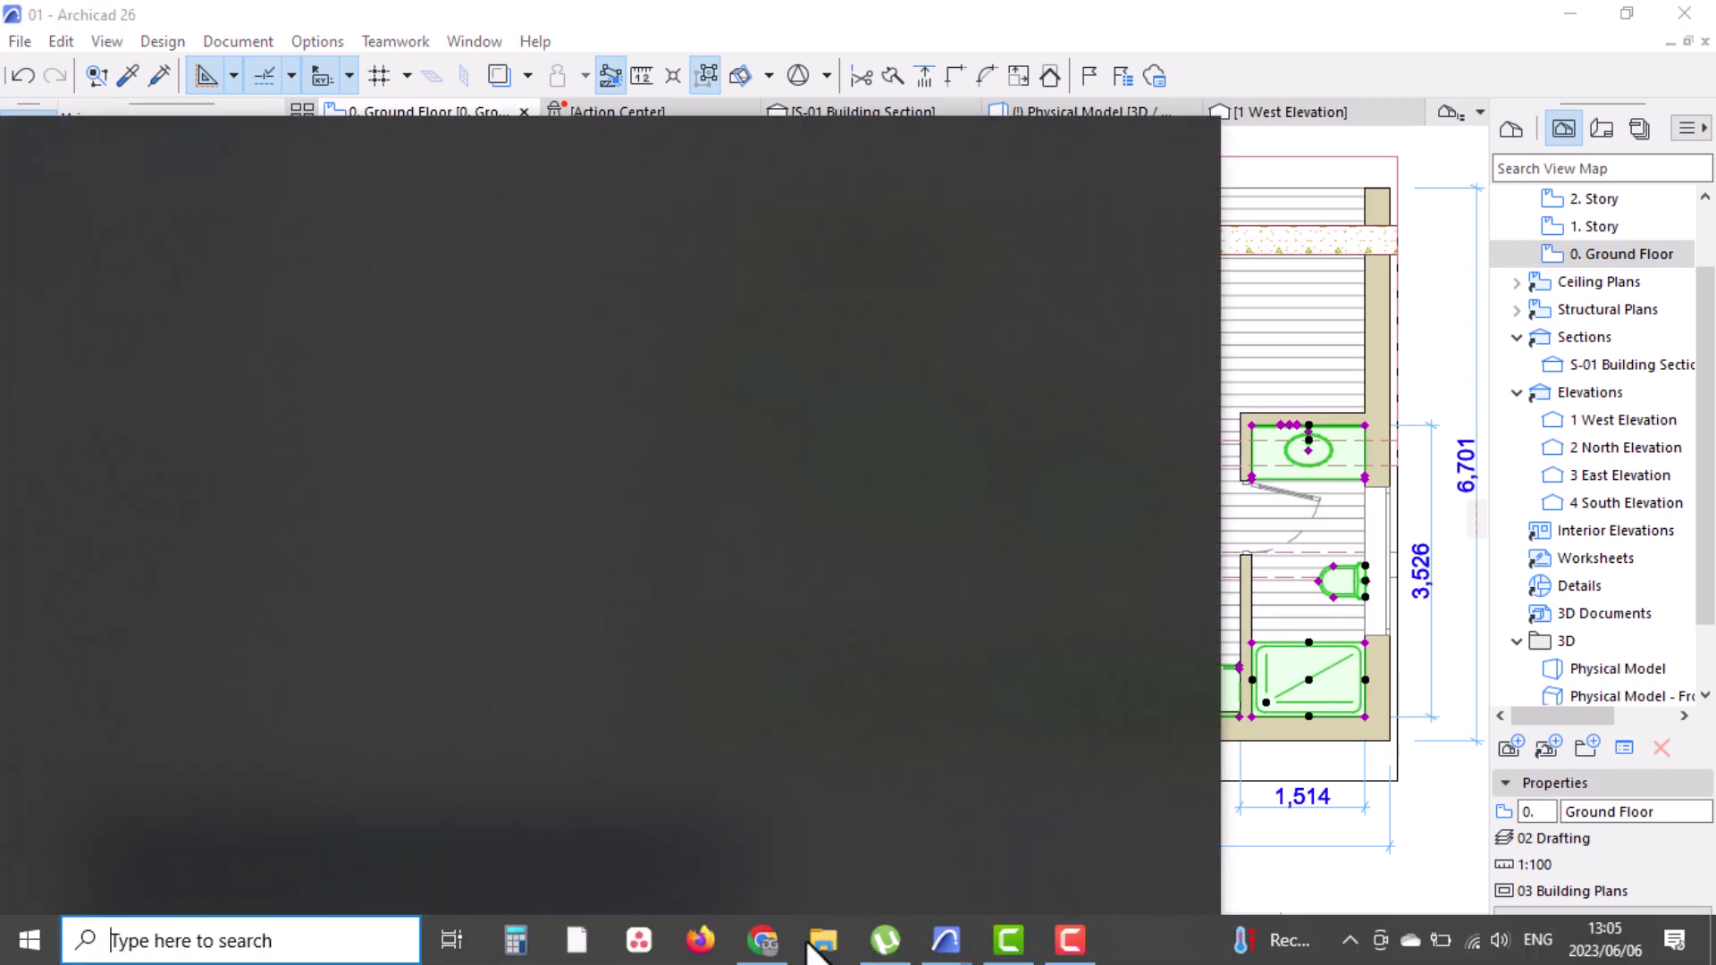
mouse_move(946, 939)
click(1055, 844)
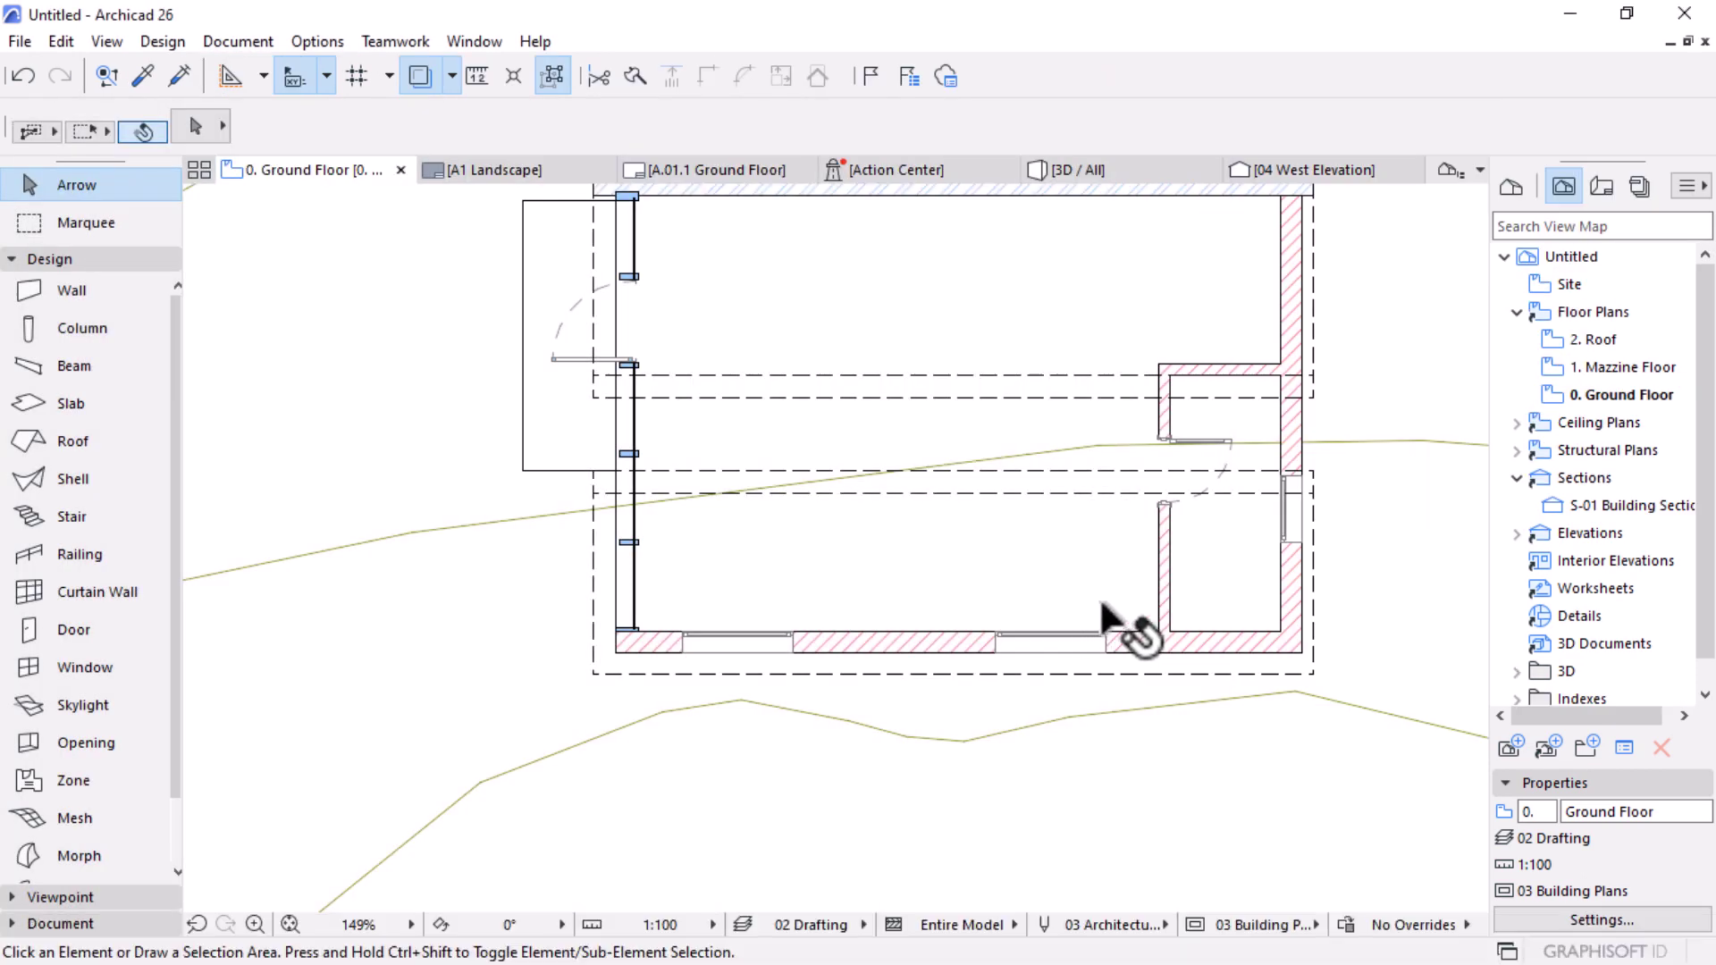
scroll(1035, 632, down, 2)
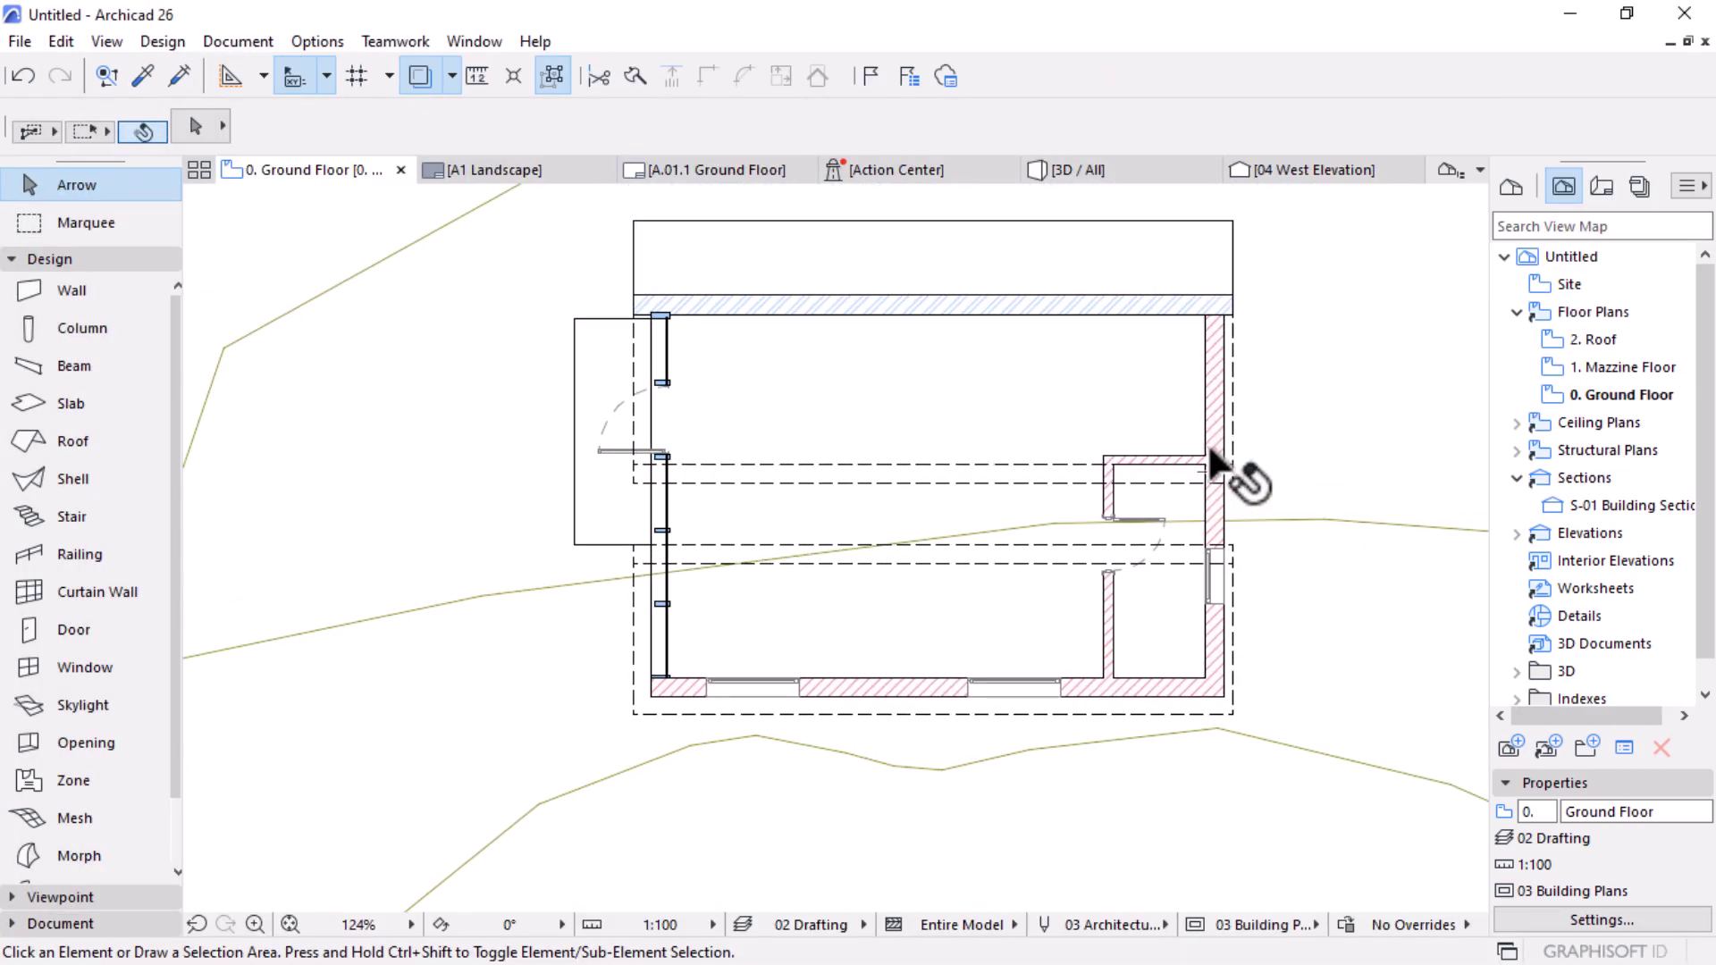
key(ctrl+v)
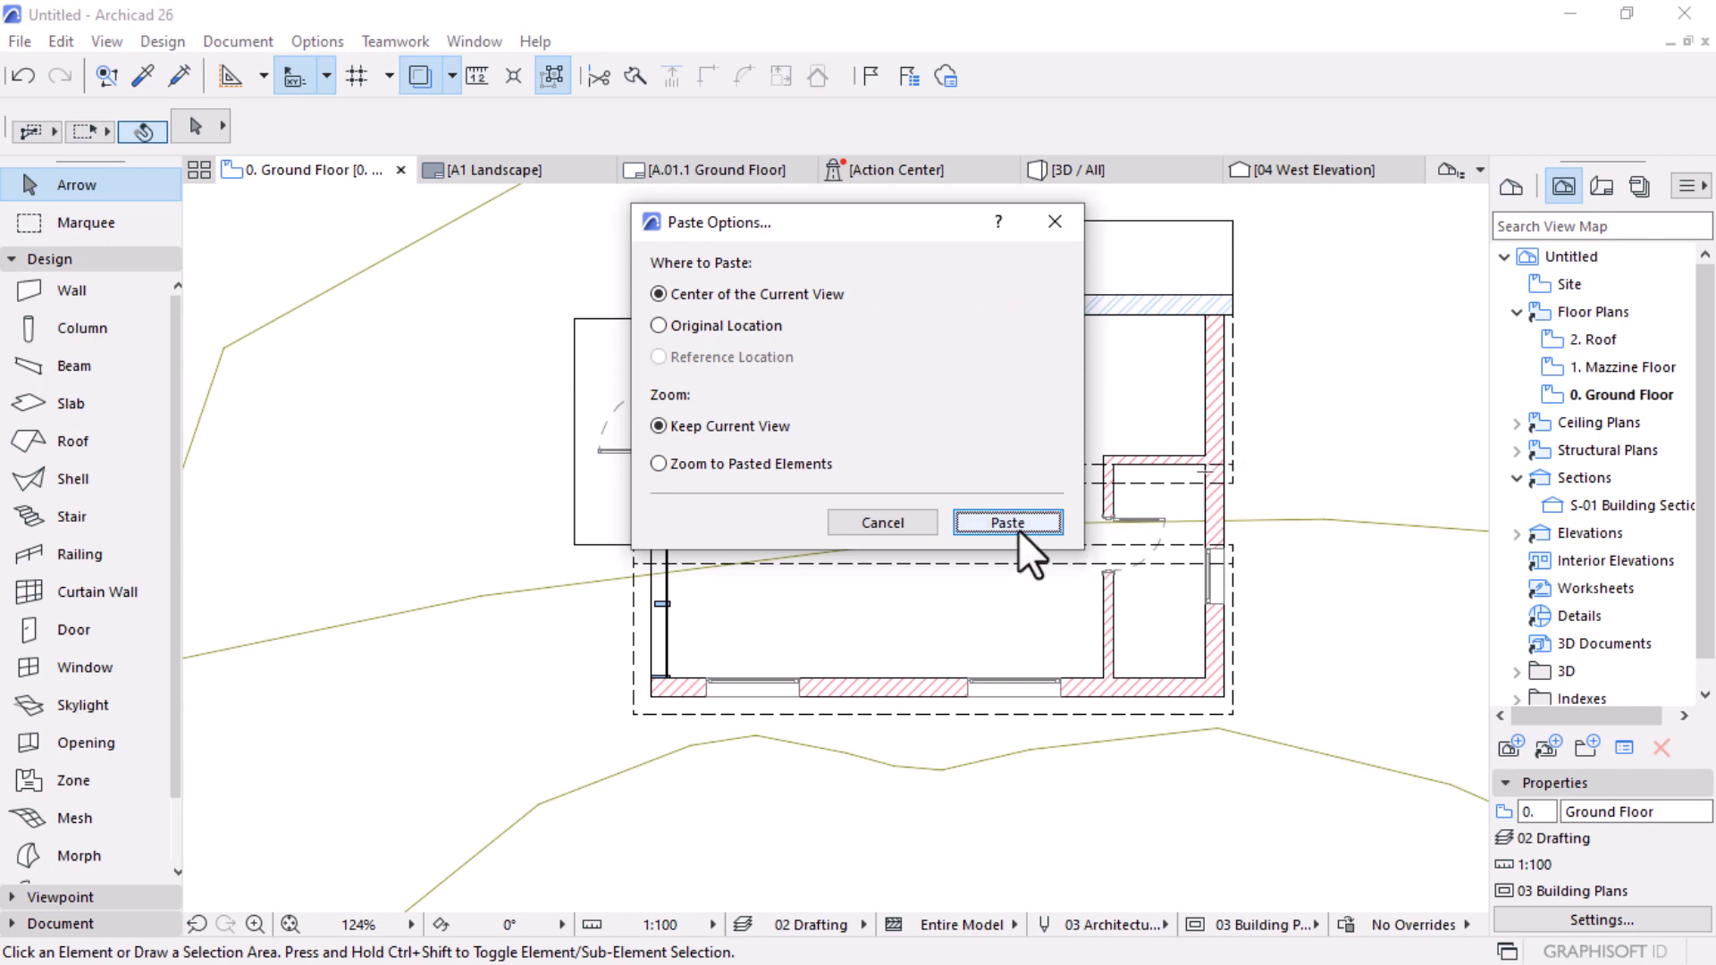
click(1007, 523)
Step: Move the pasted furniture so the shower tray sits in the bathroom corner, then shift it until the kitchen counter ends at the partition wall
scroll(1359, 608, up, 2)
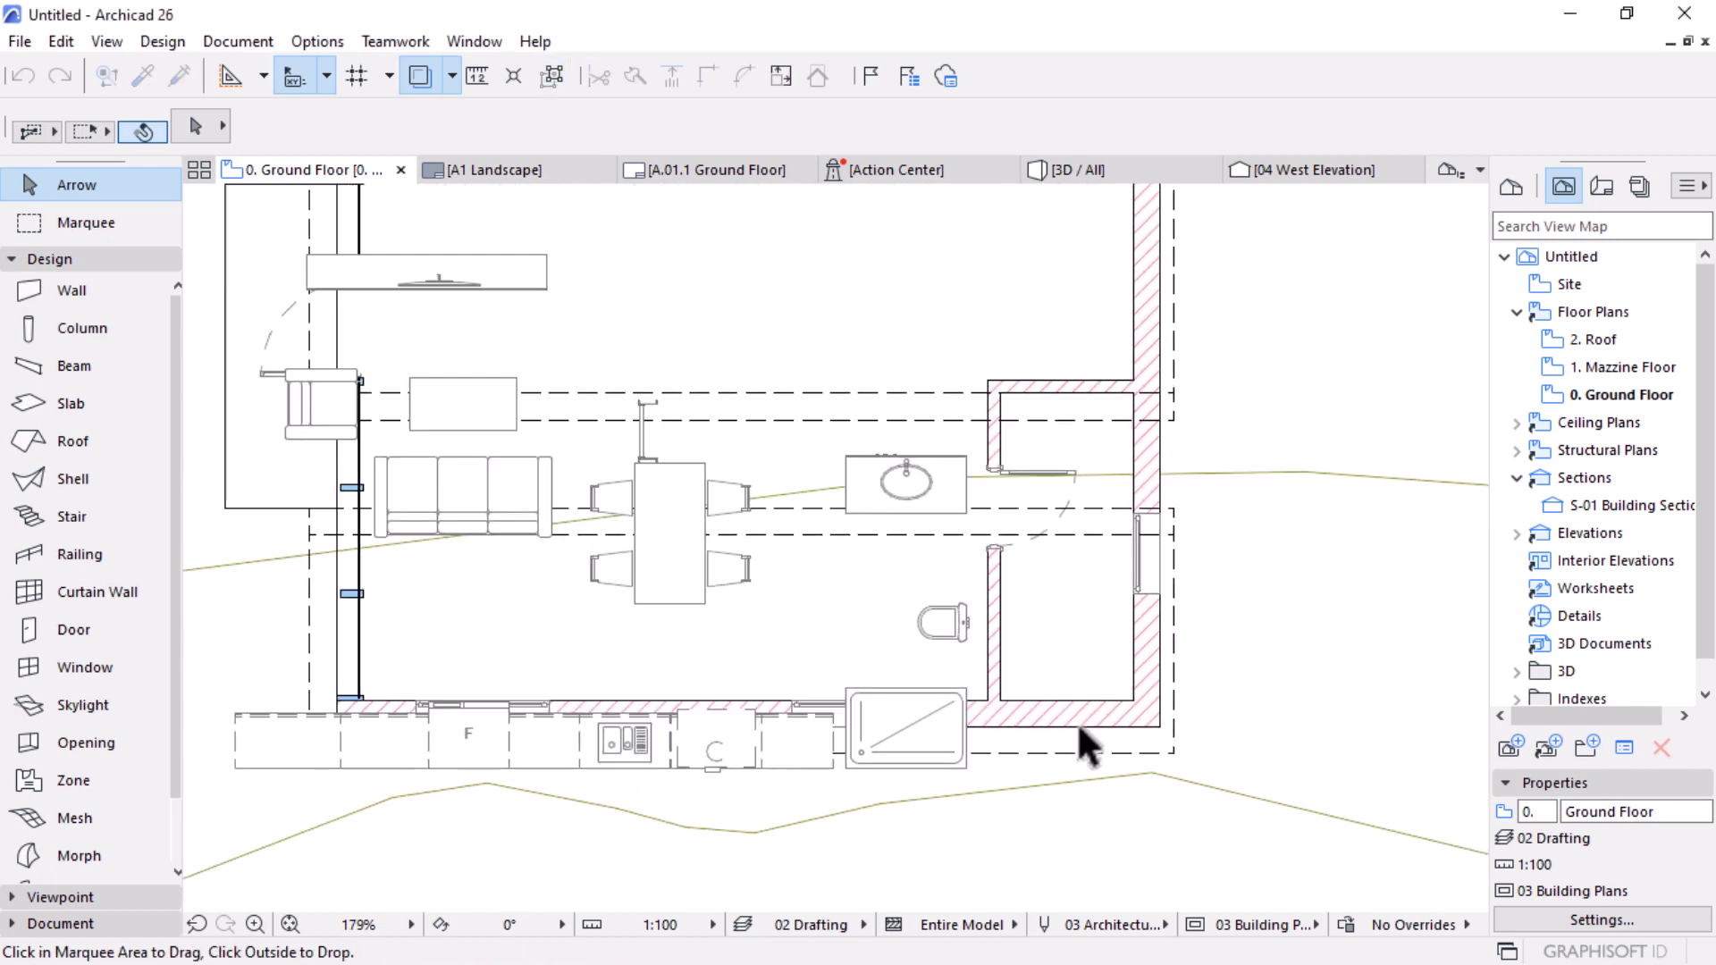
click(965, 766)
click(1128, 702)
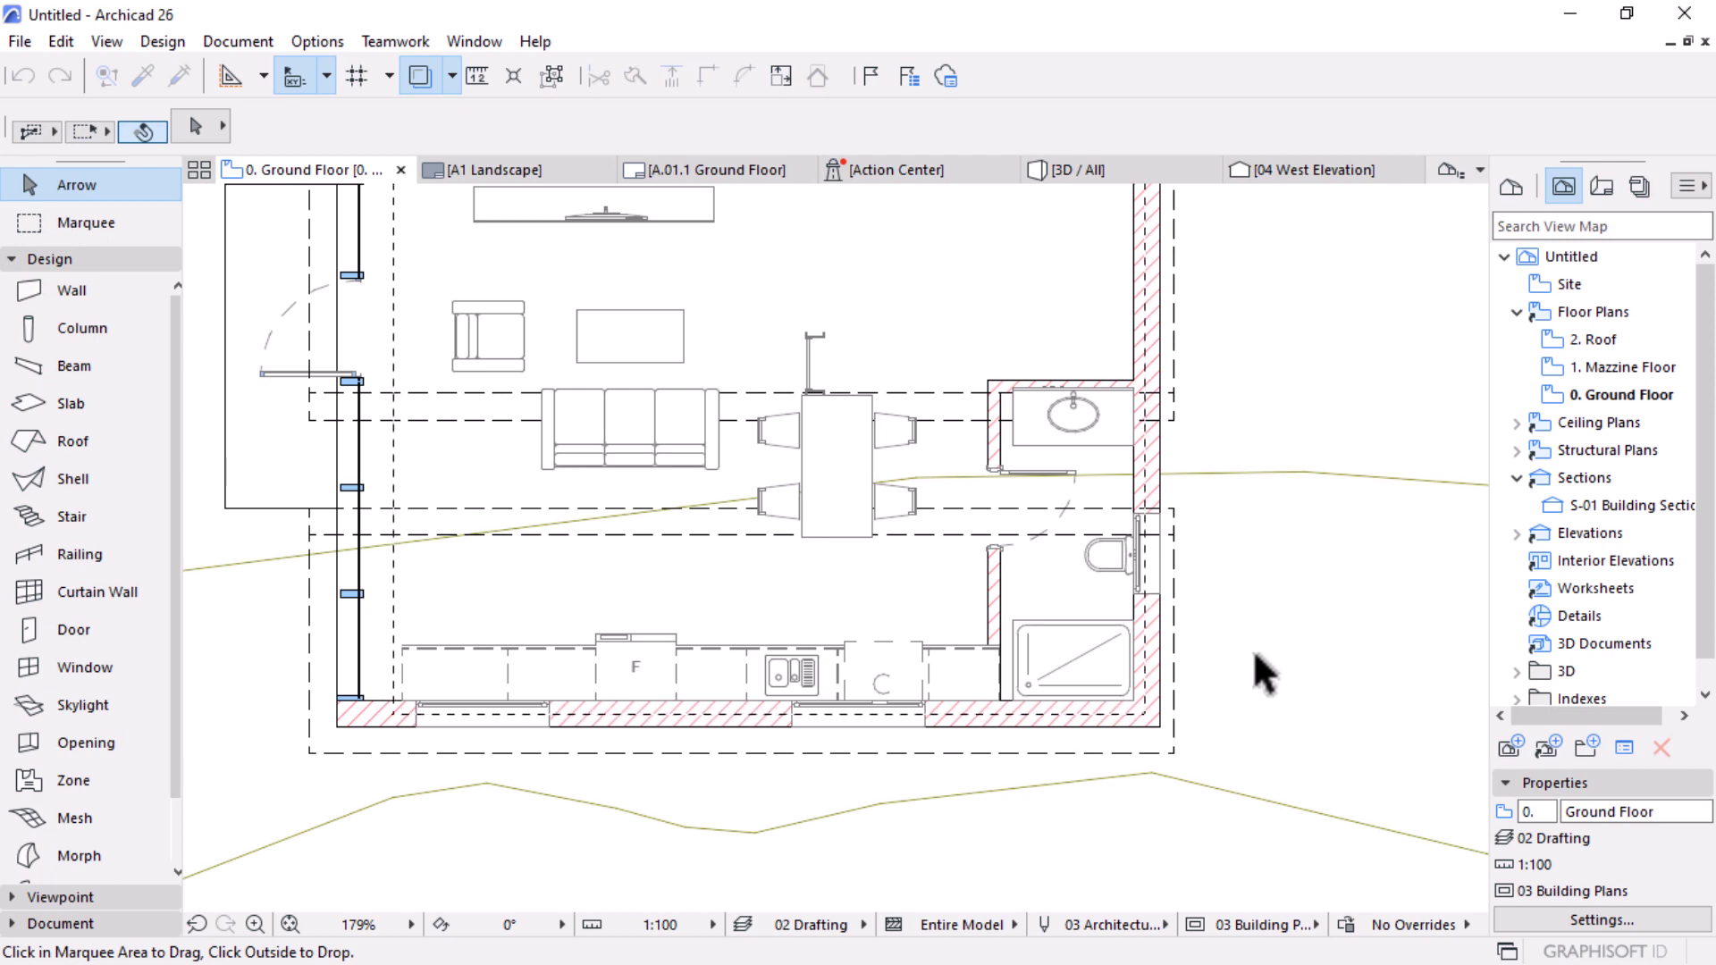
scroll(950, 701, up, 6)
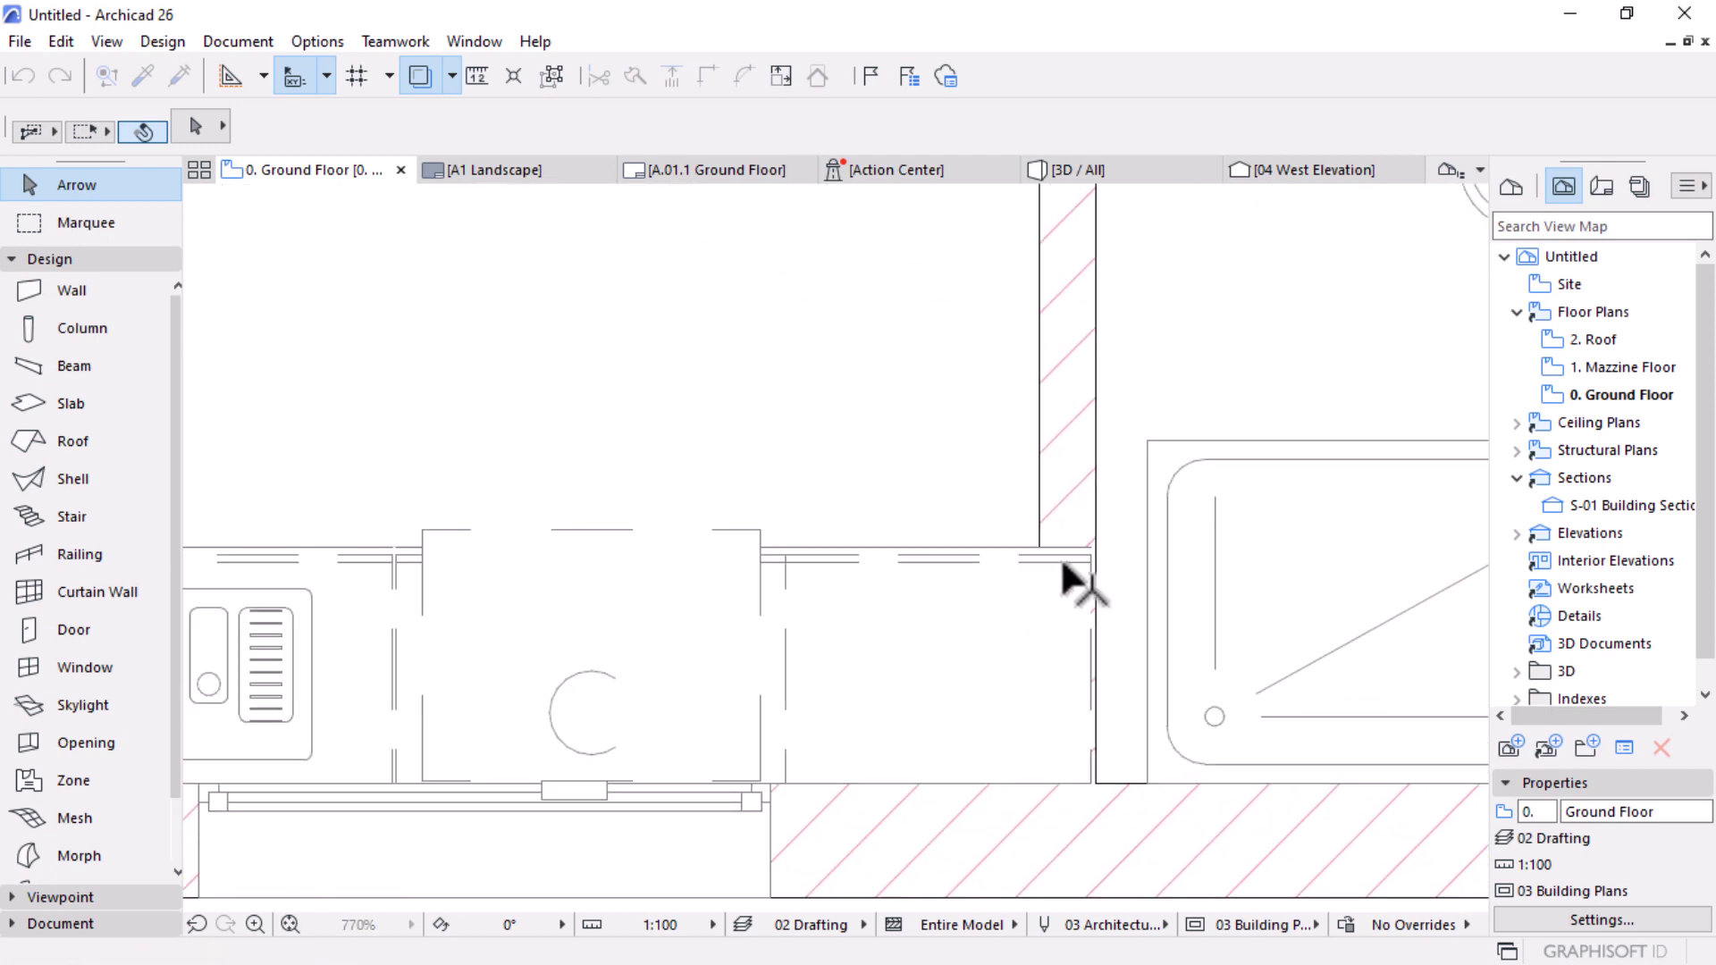
click(1089, 544)
click(1046, 547)
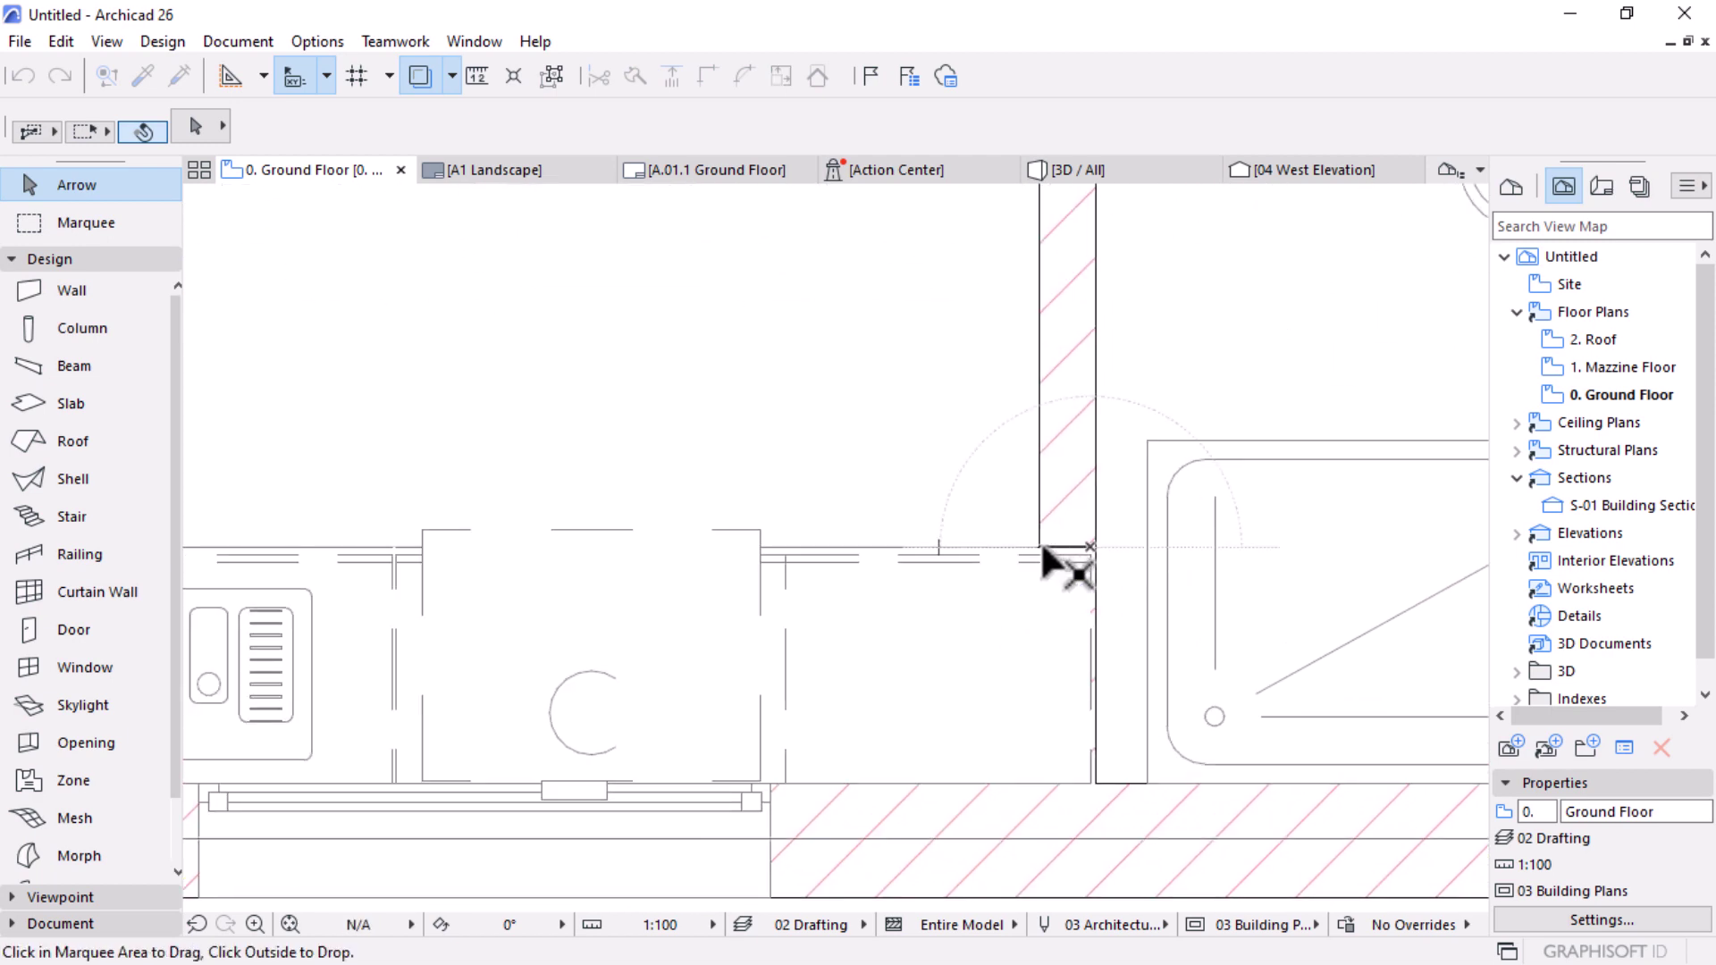
scroll(983, 545, down, 5)
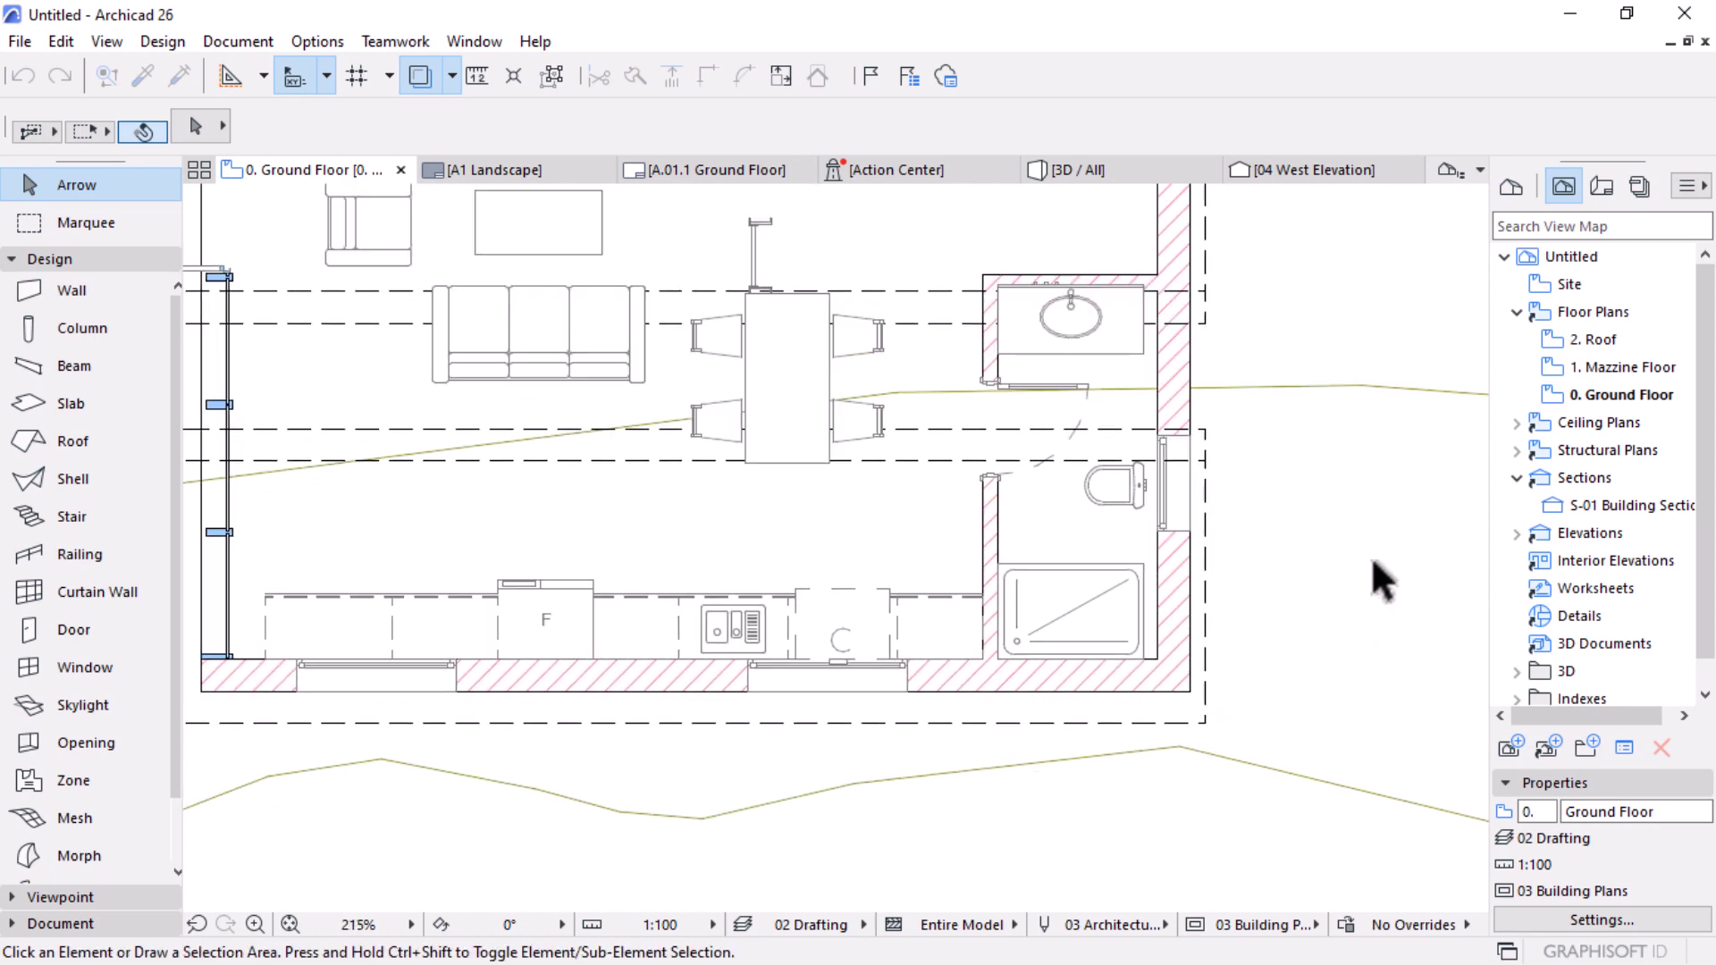
Step: Stretch the bathroom's shower tray so its free side meets the inner face of the exterior wall
scroll(1162, 657, down, 2)
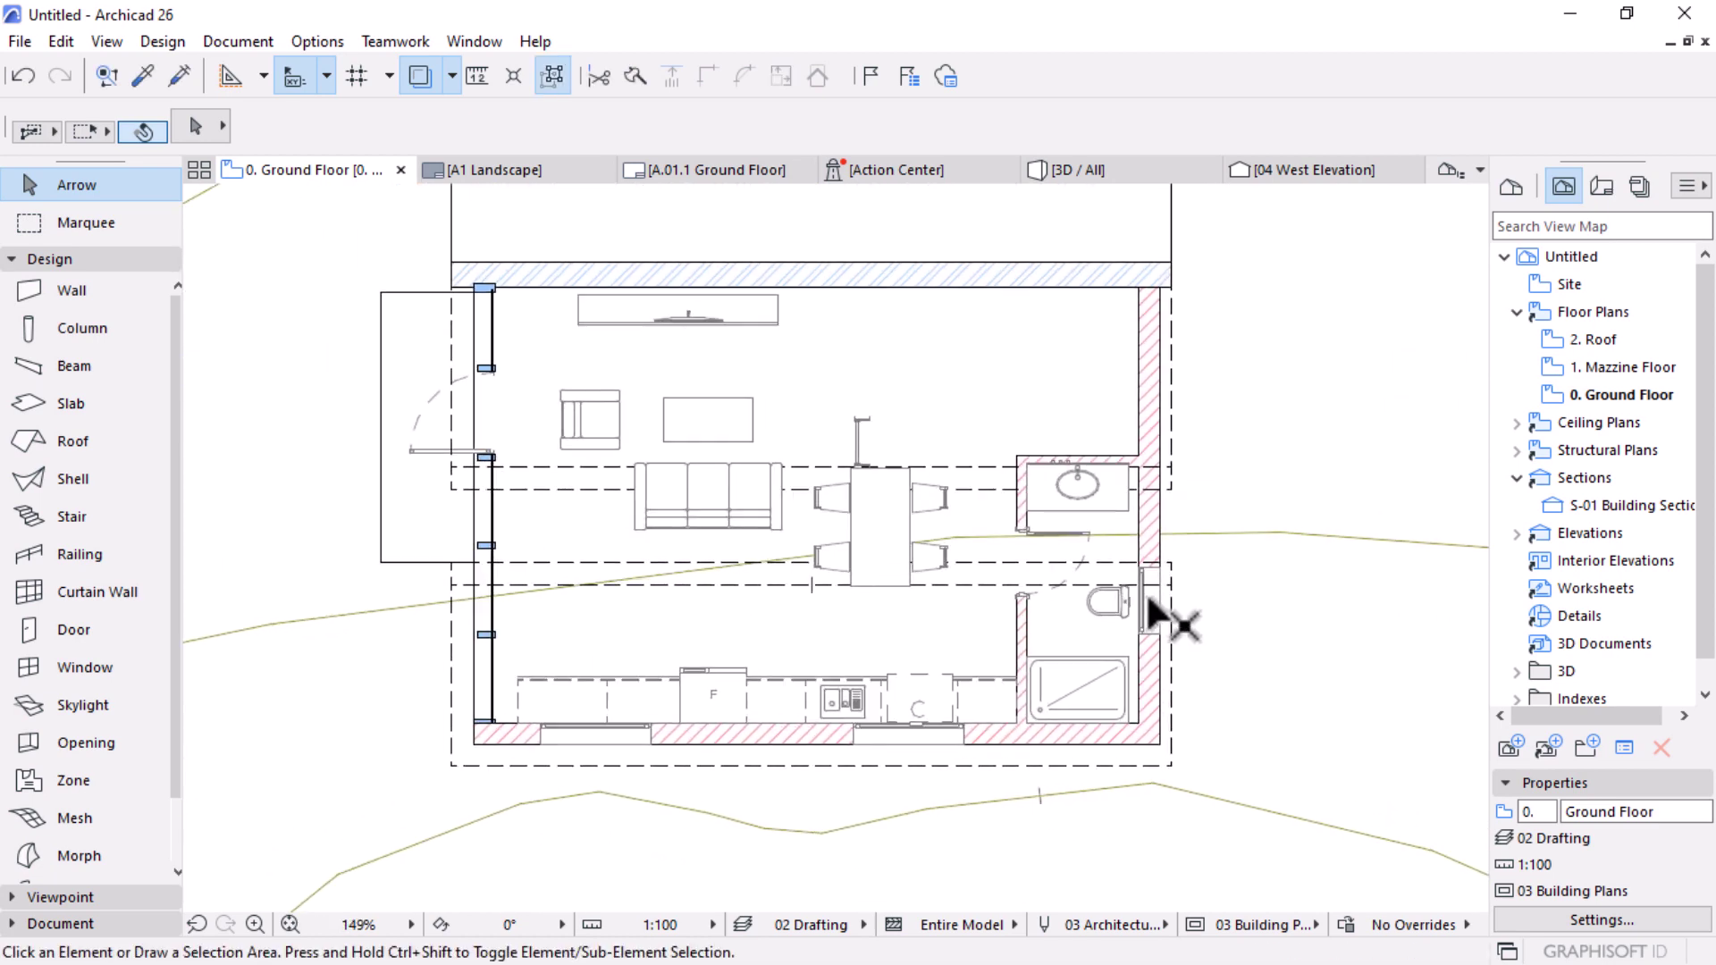
click(1110, 666)
scroll(1118, 697, up, 2)
scroll(1128, 653, up, 2)
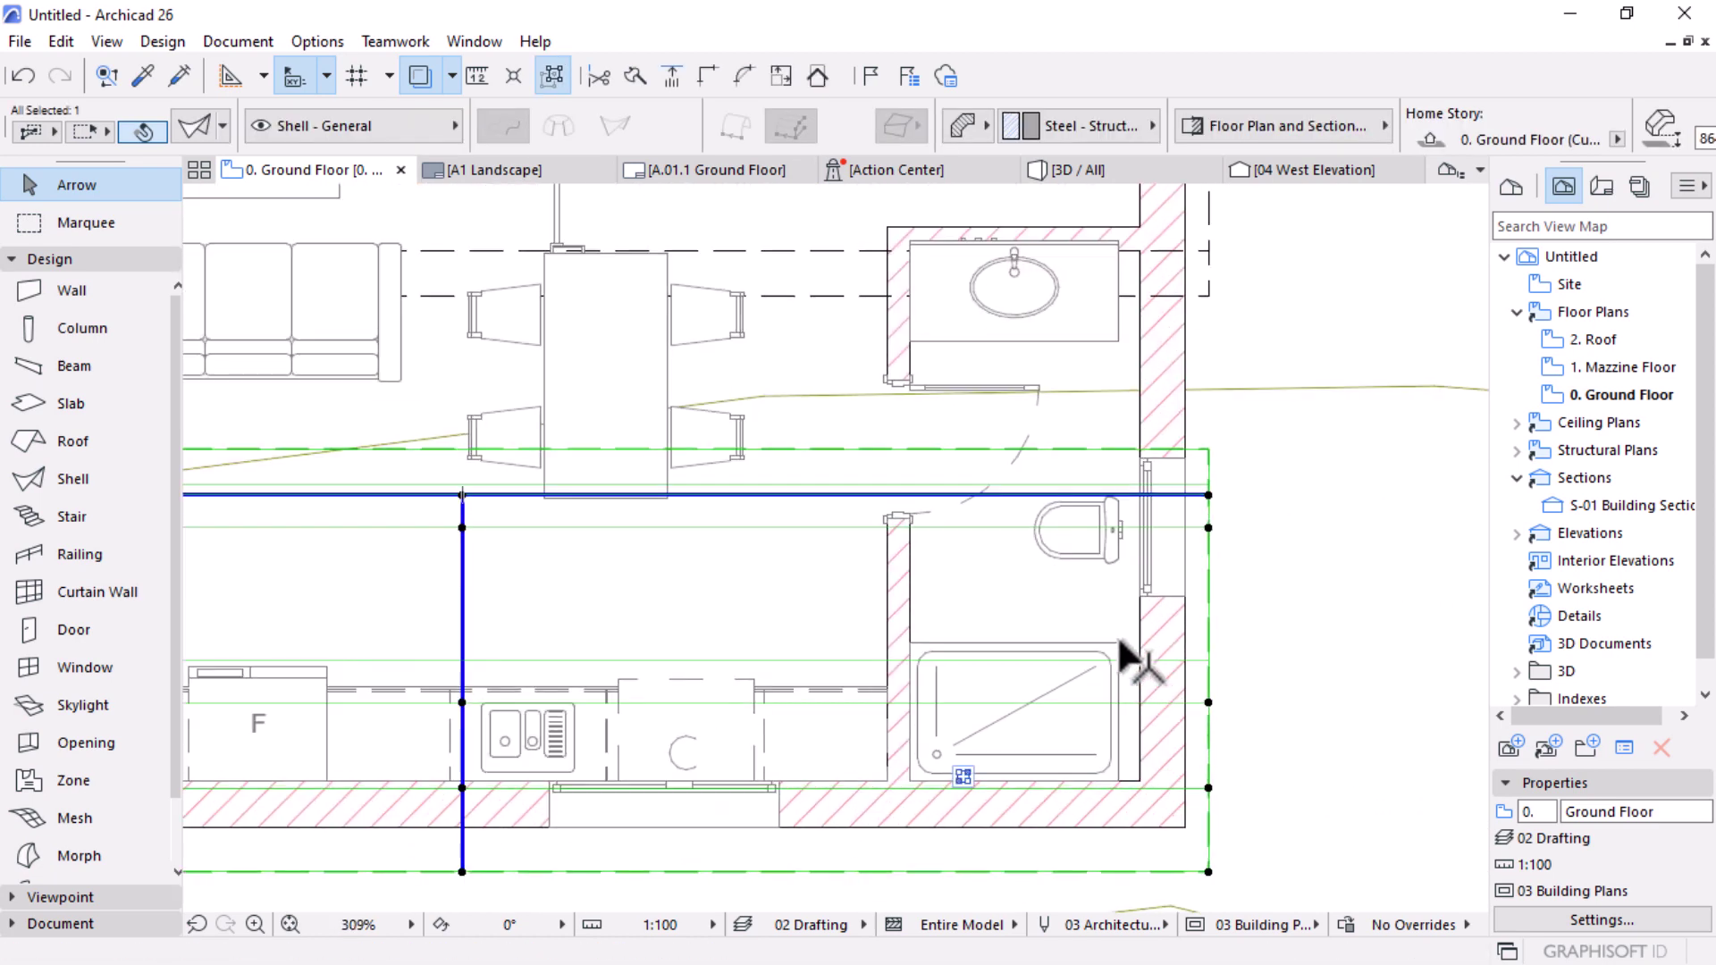
click(1117, 638)
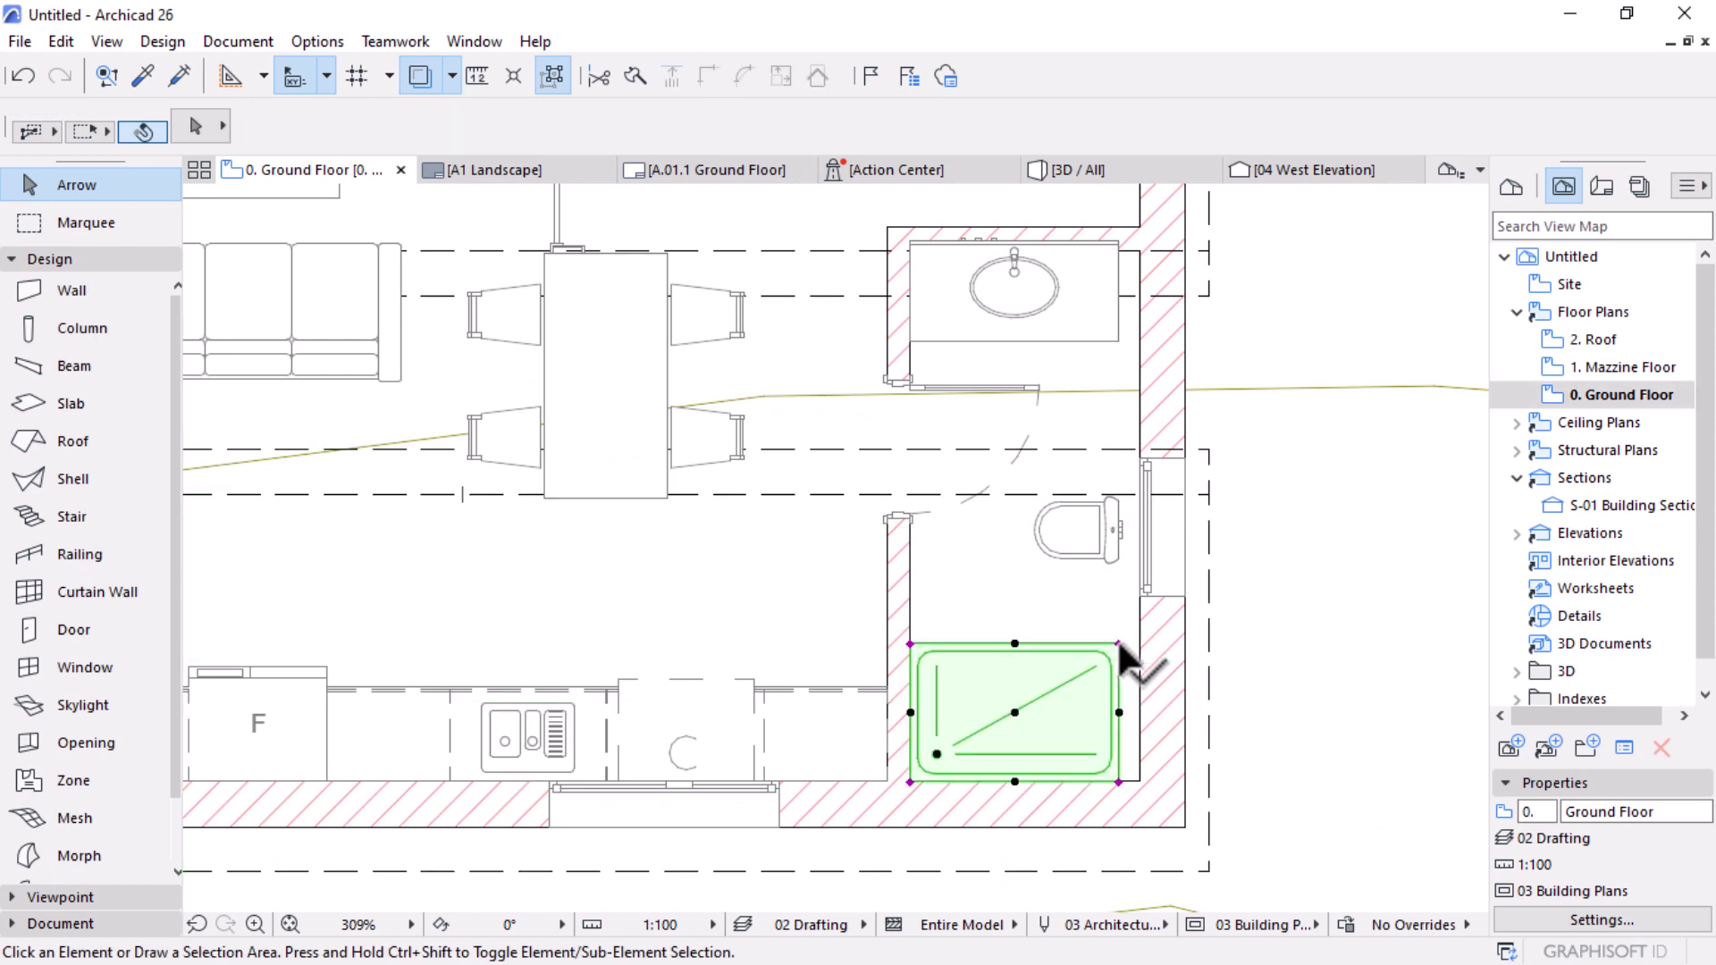
click(1119, 782)
click(1145, 774)
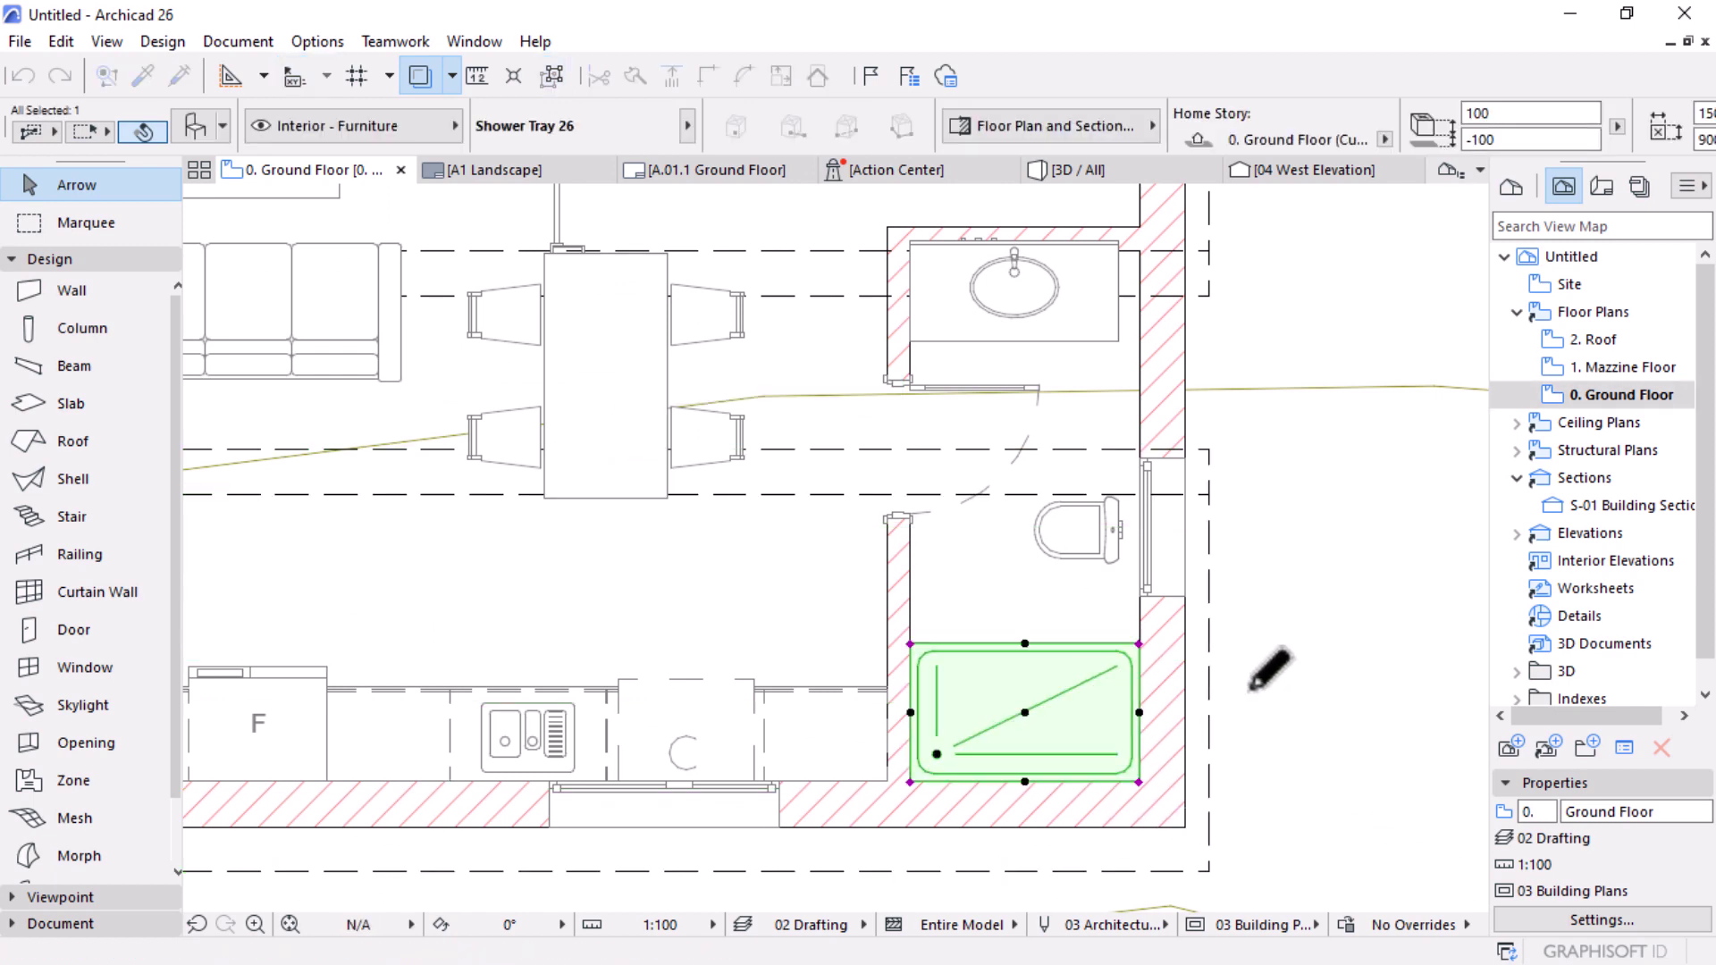
Step: Move the toilet horizontally so its back sits against the inner face of the exterior wall
scroll(1260, 706, down, 2)
click(1162, 624)
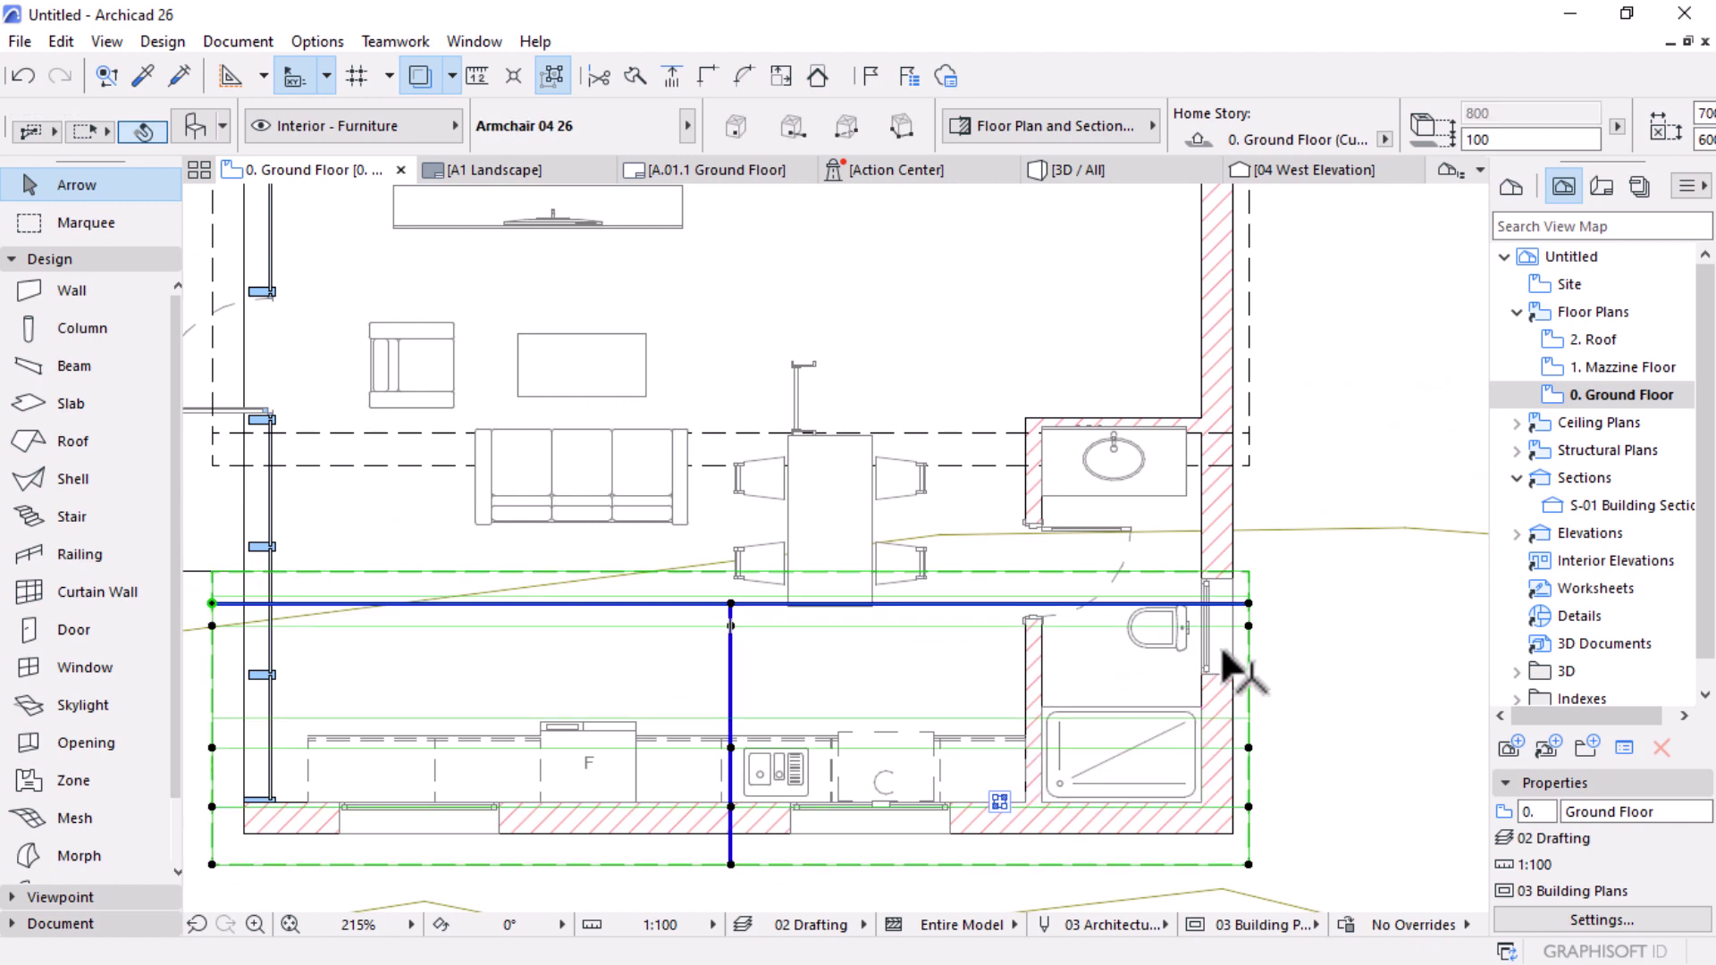
scroll(1184, 618, up, 1)
key(Escape)
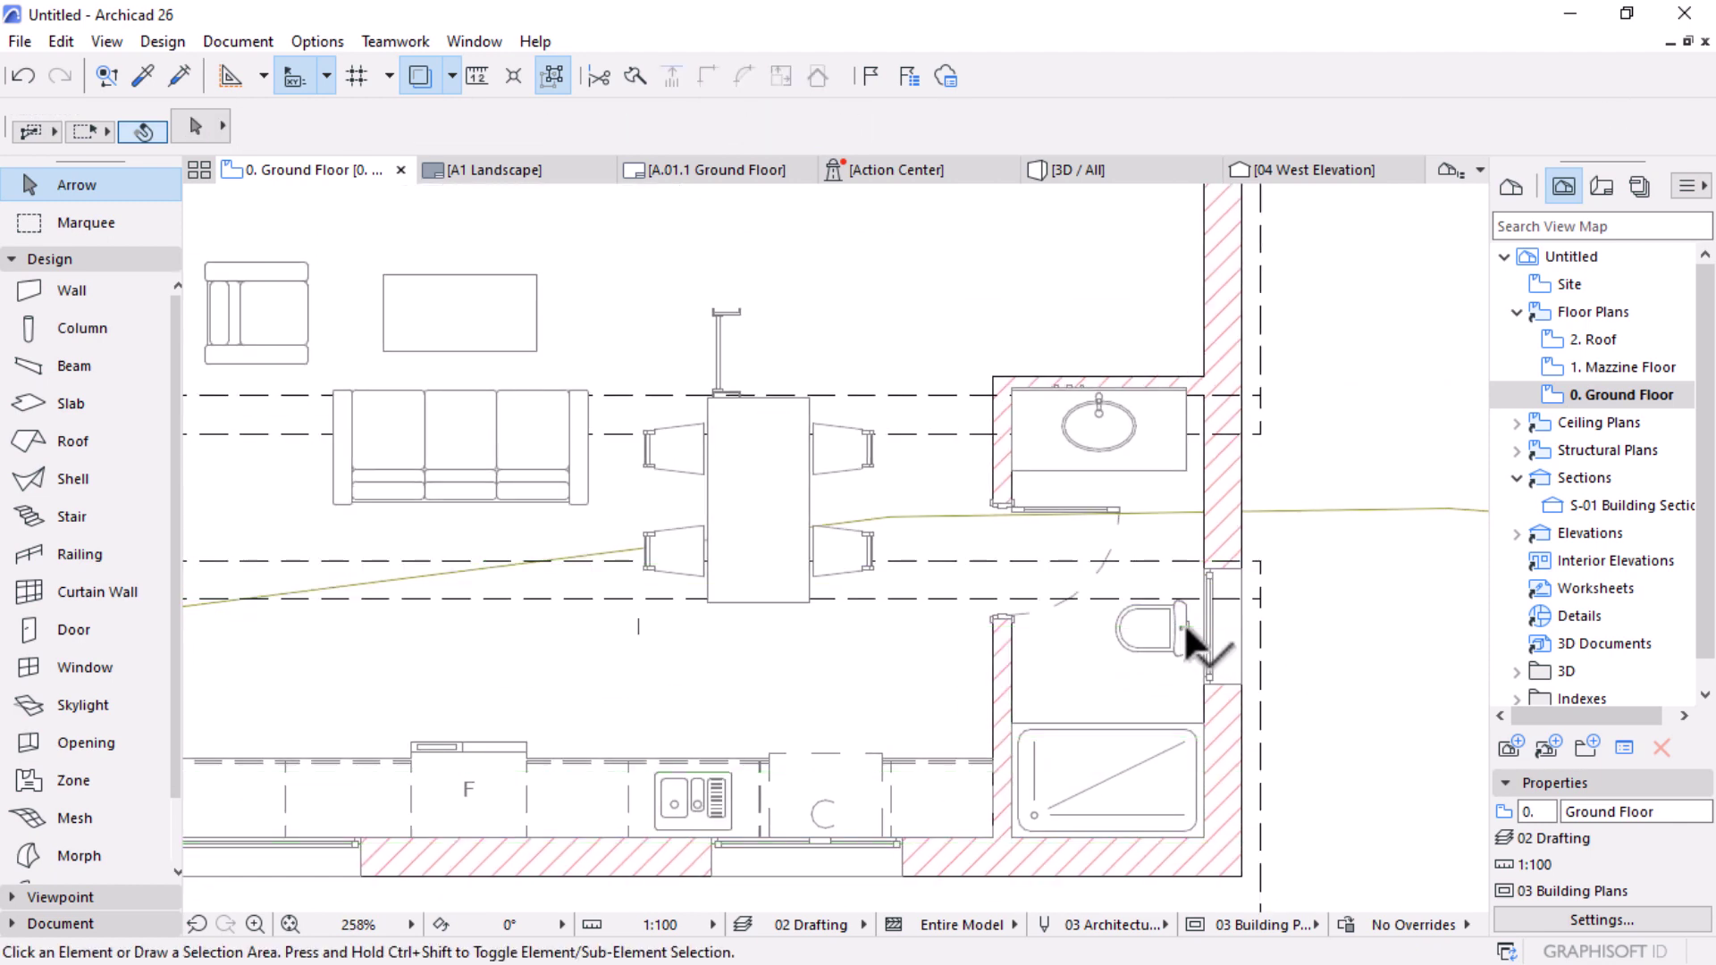
click(1178, 620)
scroll(1178, 621, up, 4)
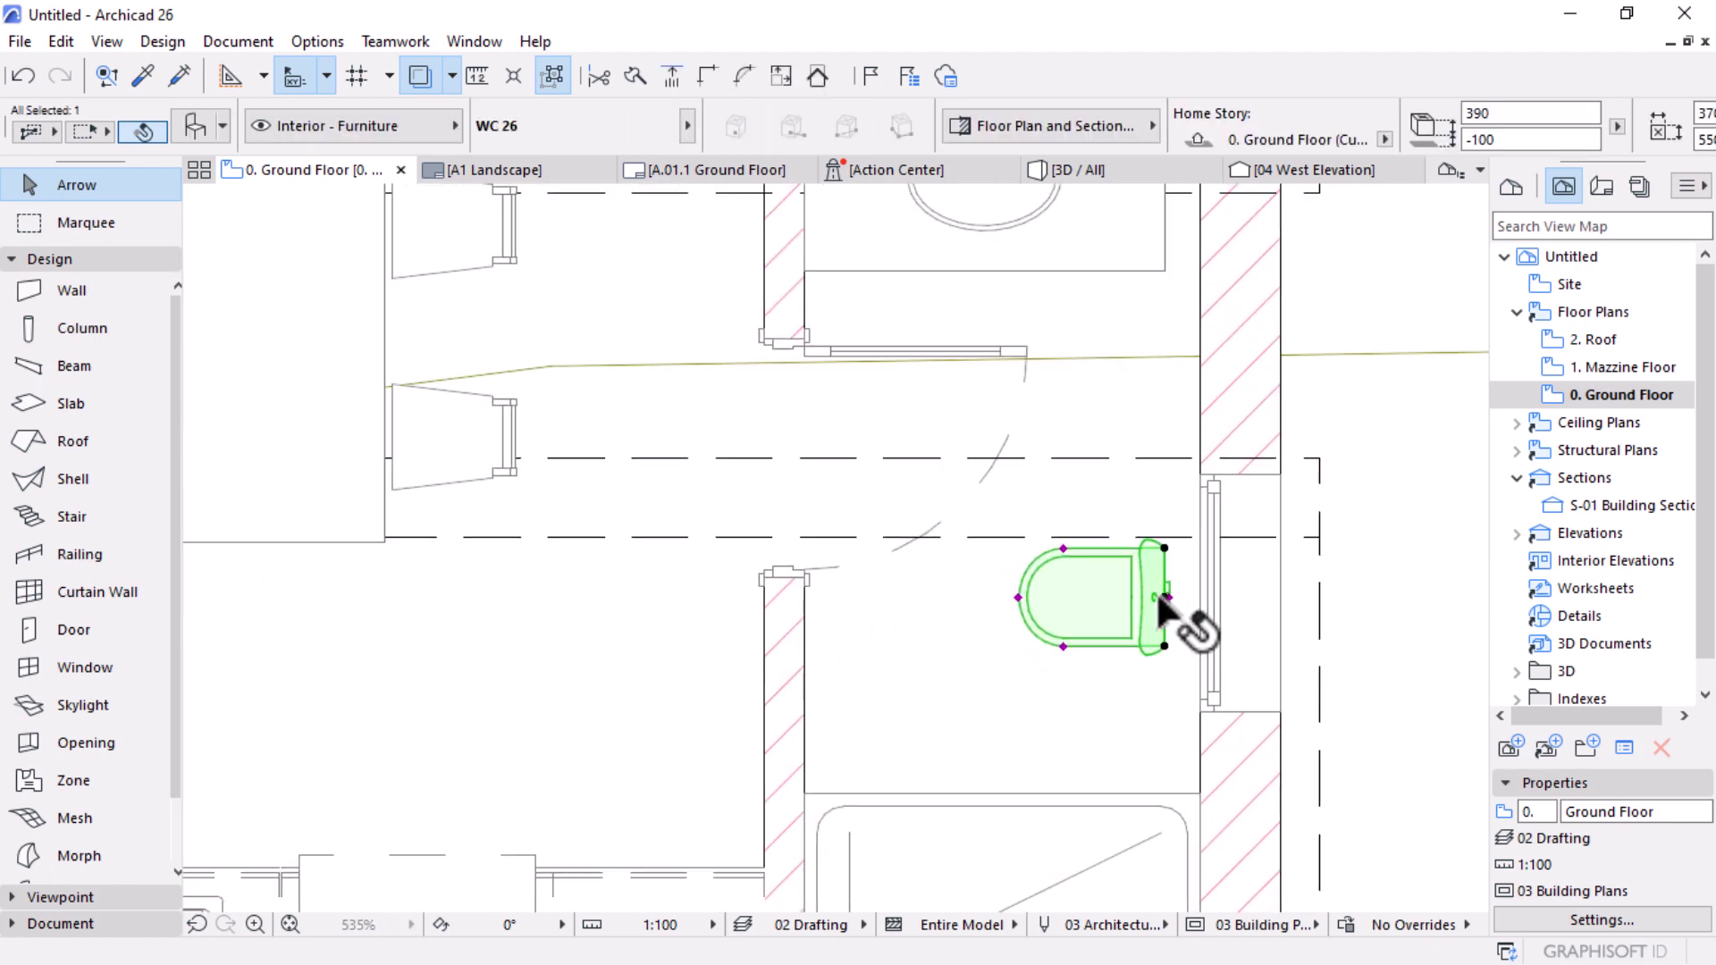
key(ctrl+d)
click(1166, 597)
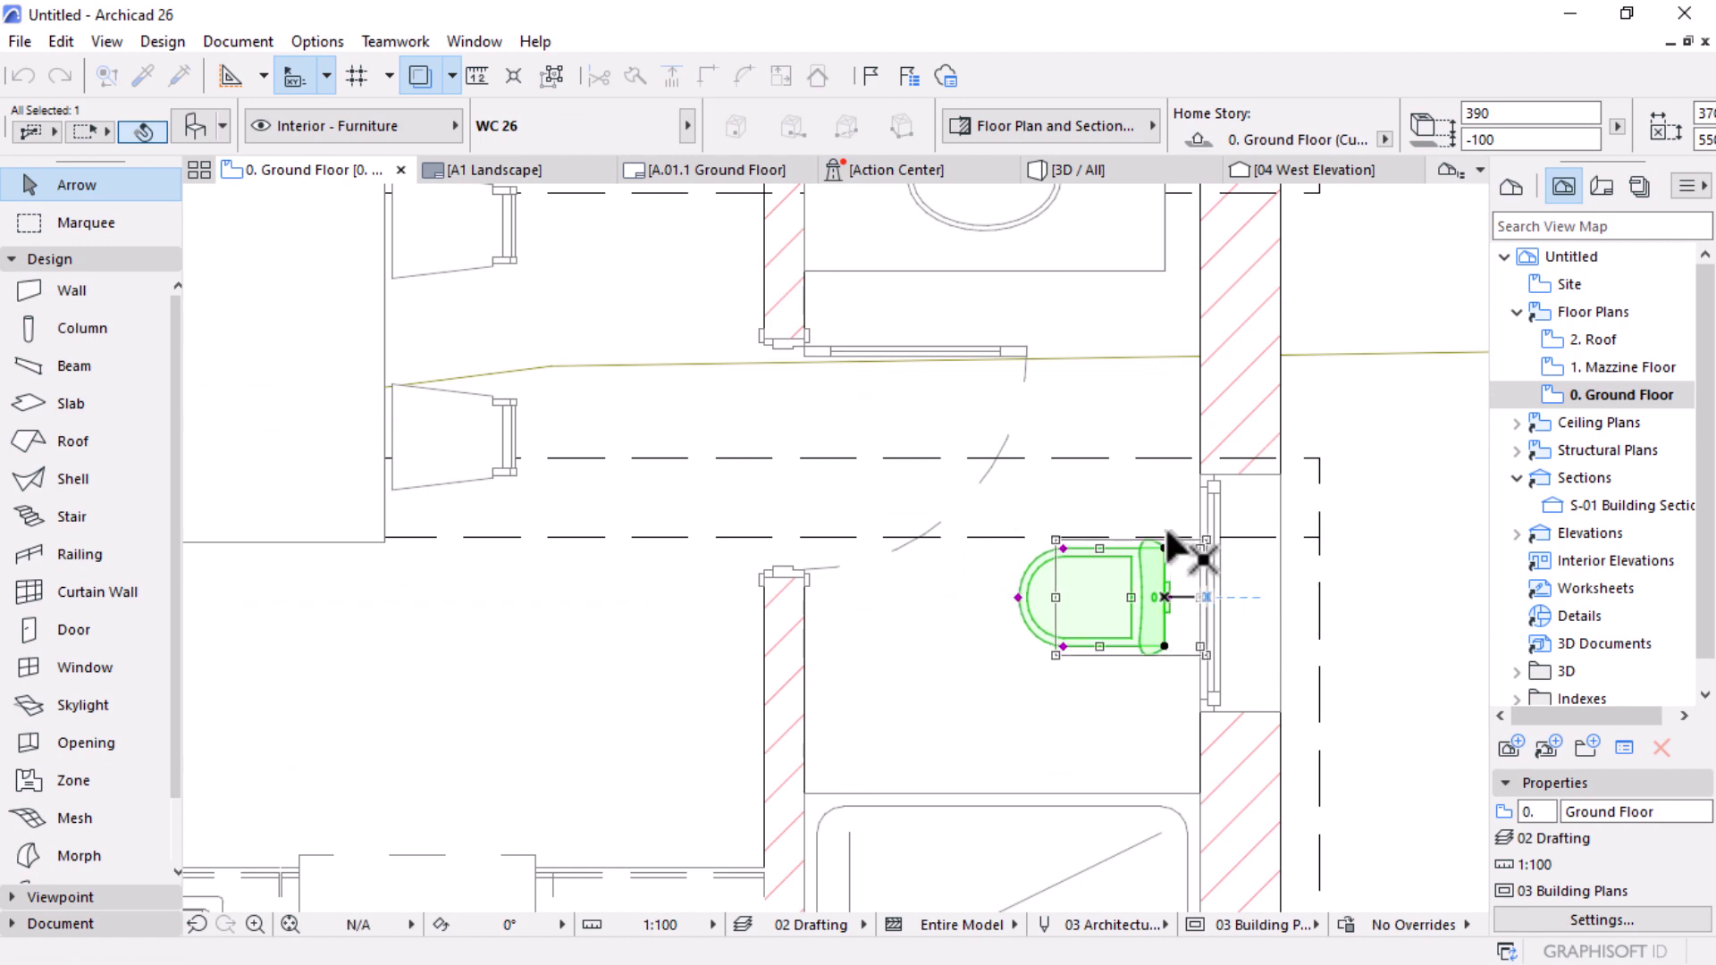
click(1202, 597)
Step: Stretch the bathroom's basin cabinet until its end reaches the inner face of the exterior wall
click(1166, 271)
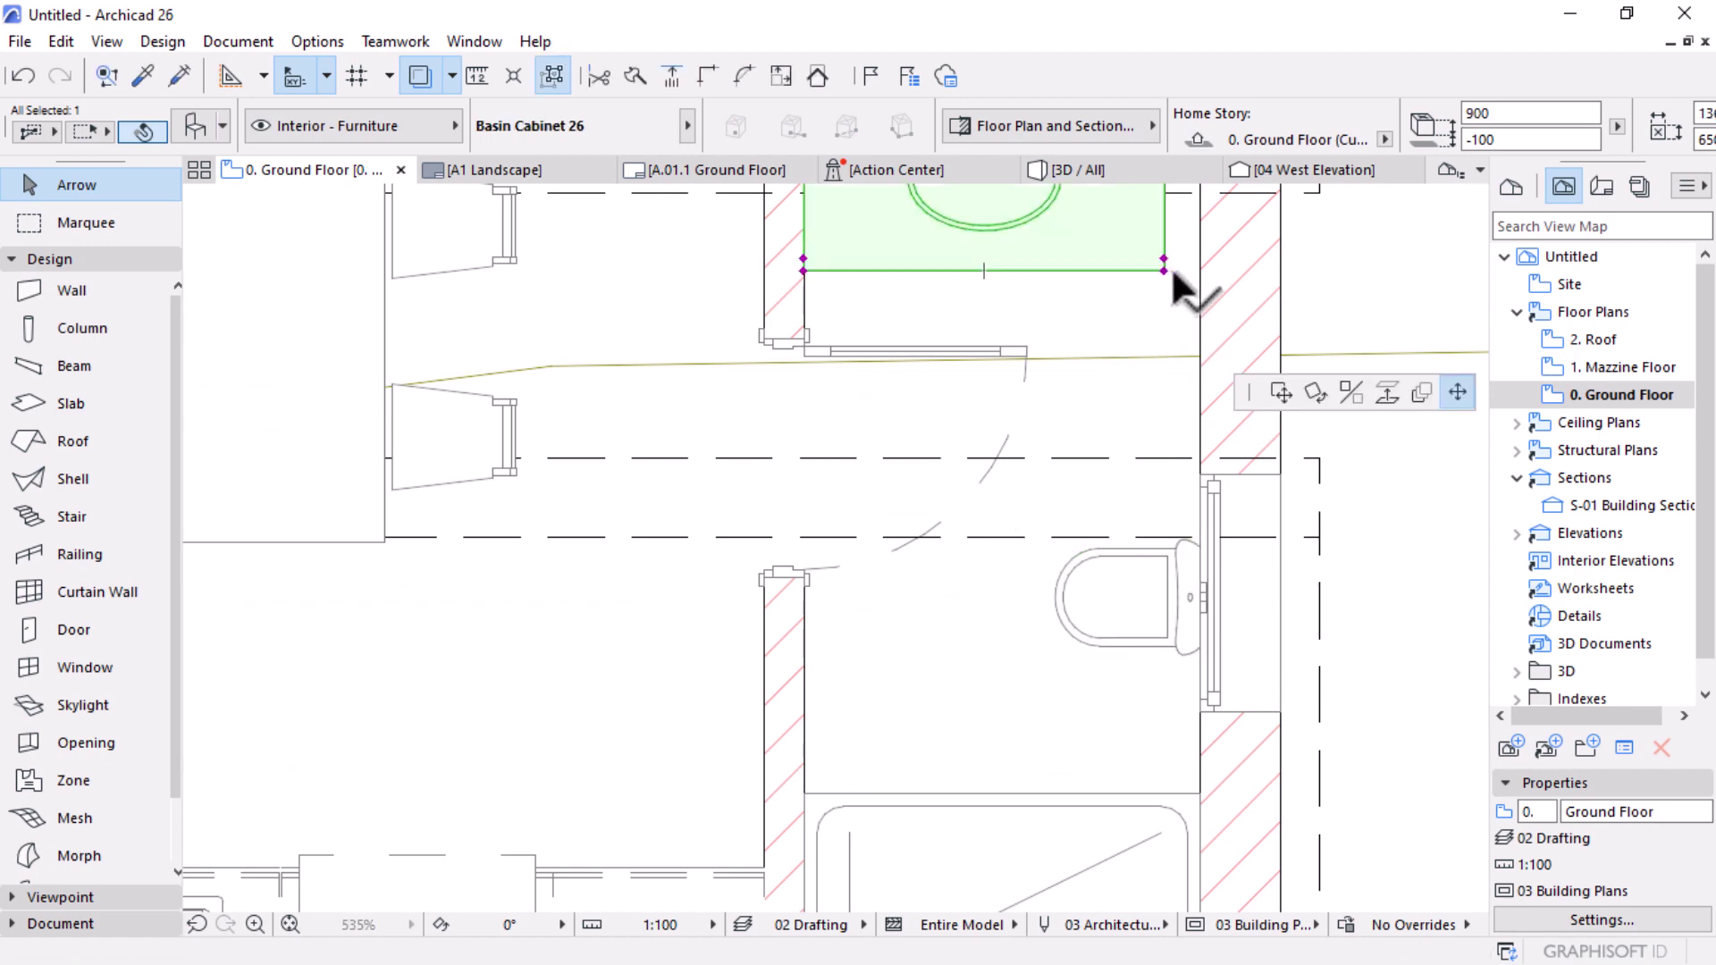
click(1163, 270)
click(1203, 269)
scroll(1019, 626, down, 6)
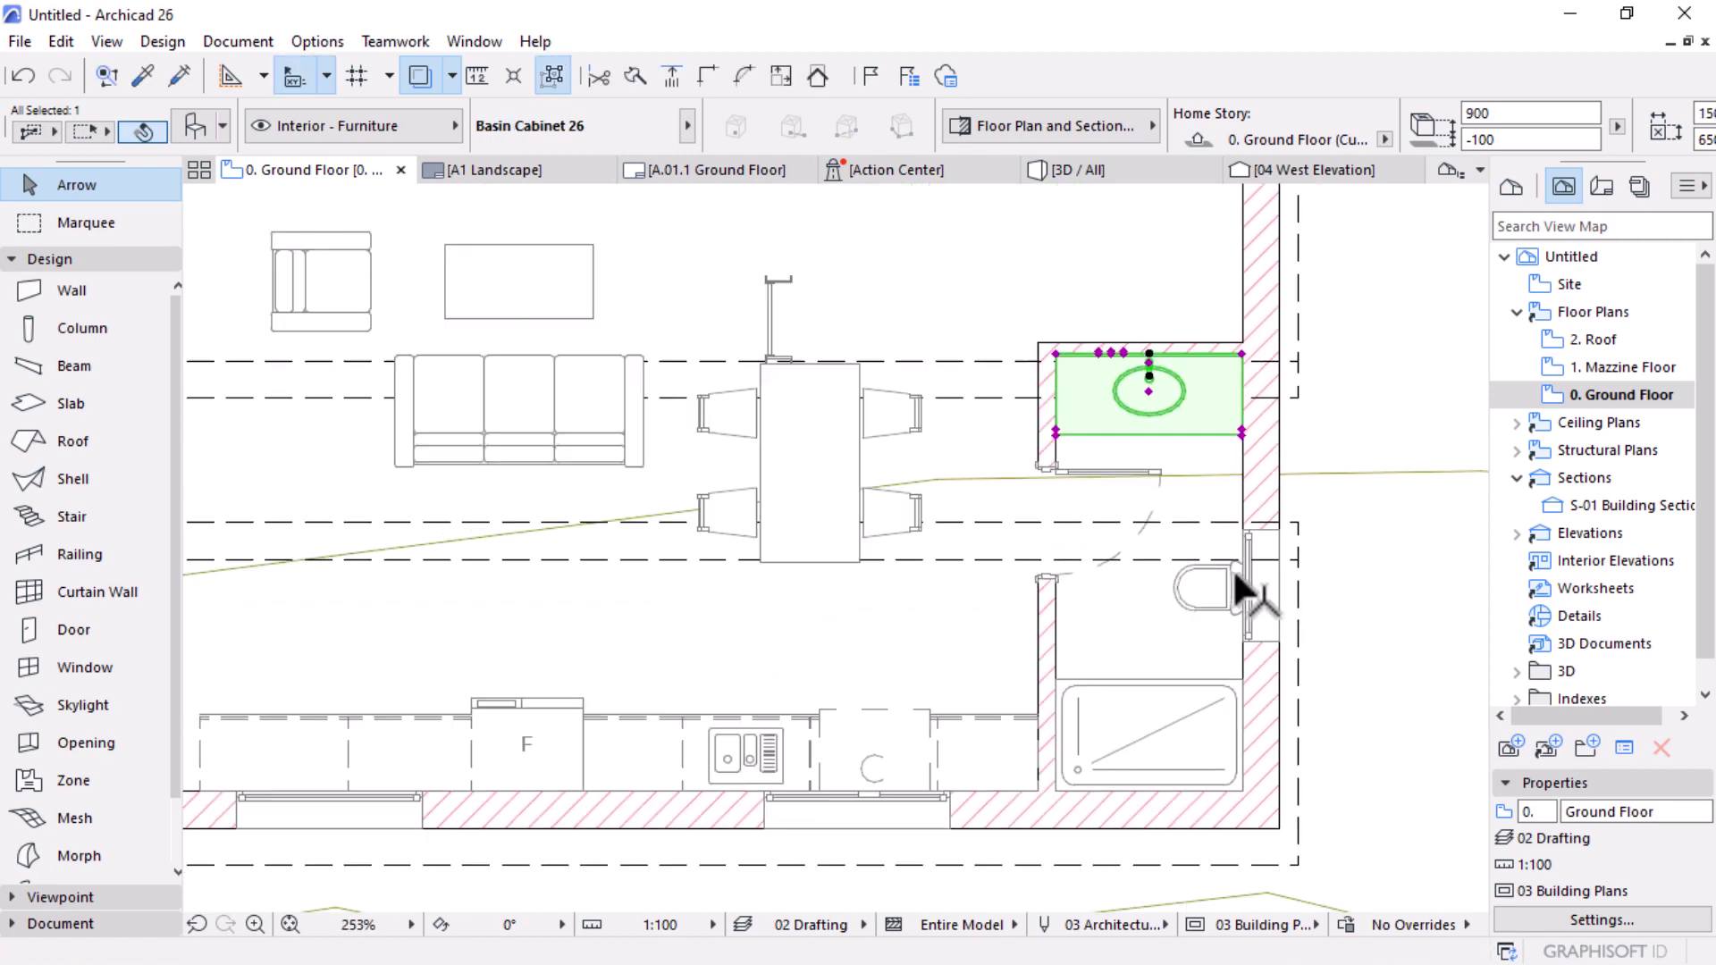
click(1037, 599)
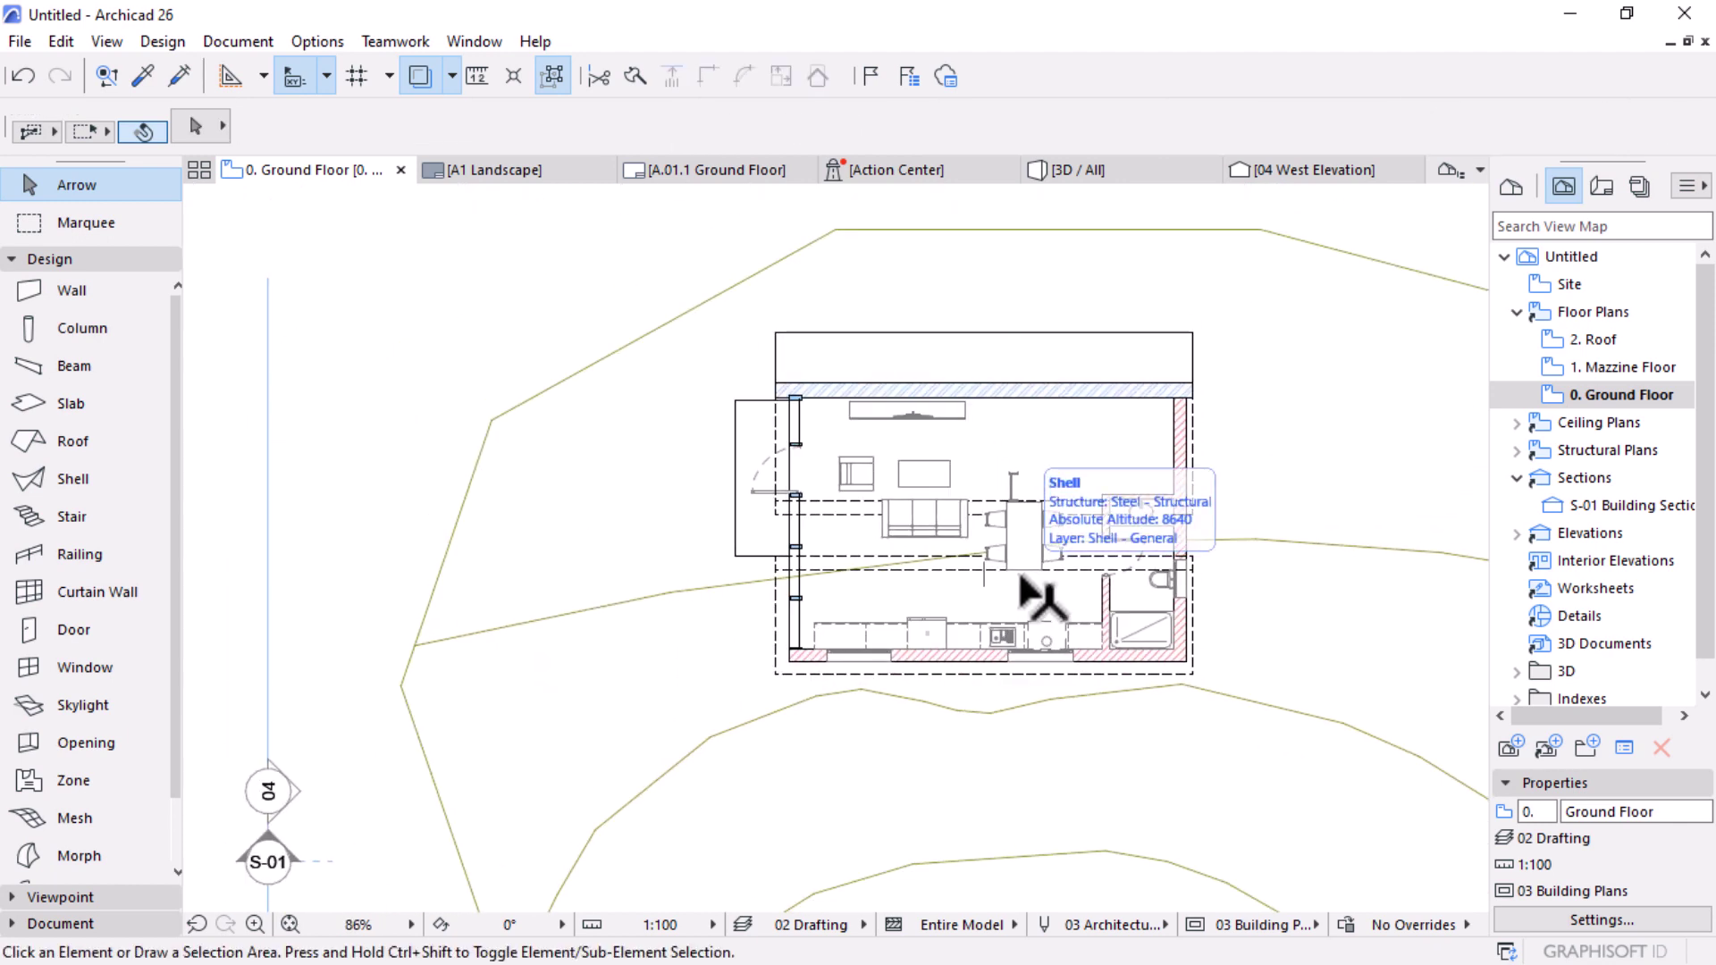
Step: Check the object settings of the wall-mounted ladder beside the dining table
scroll(1042, 599, up, 2)
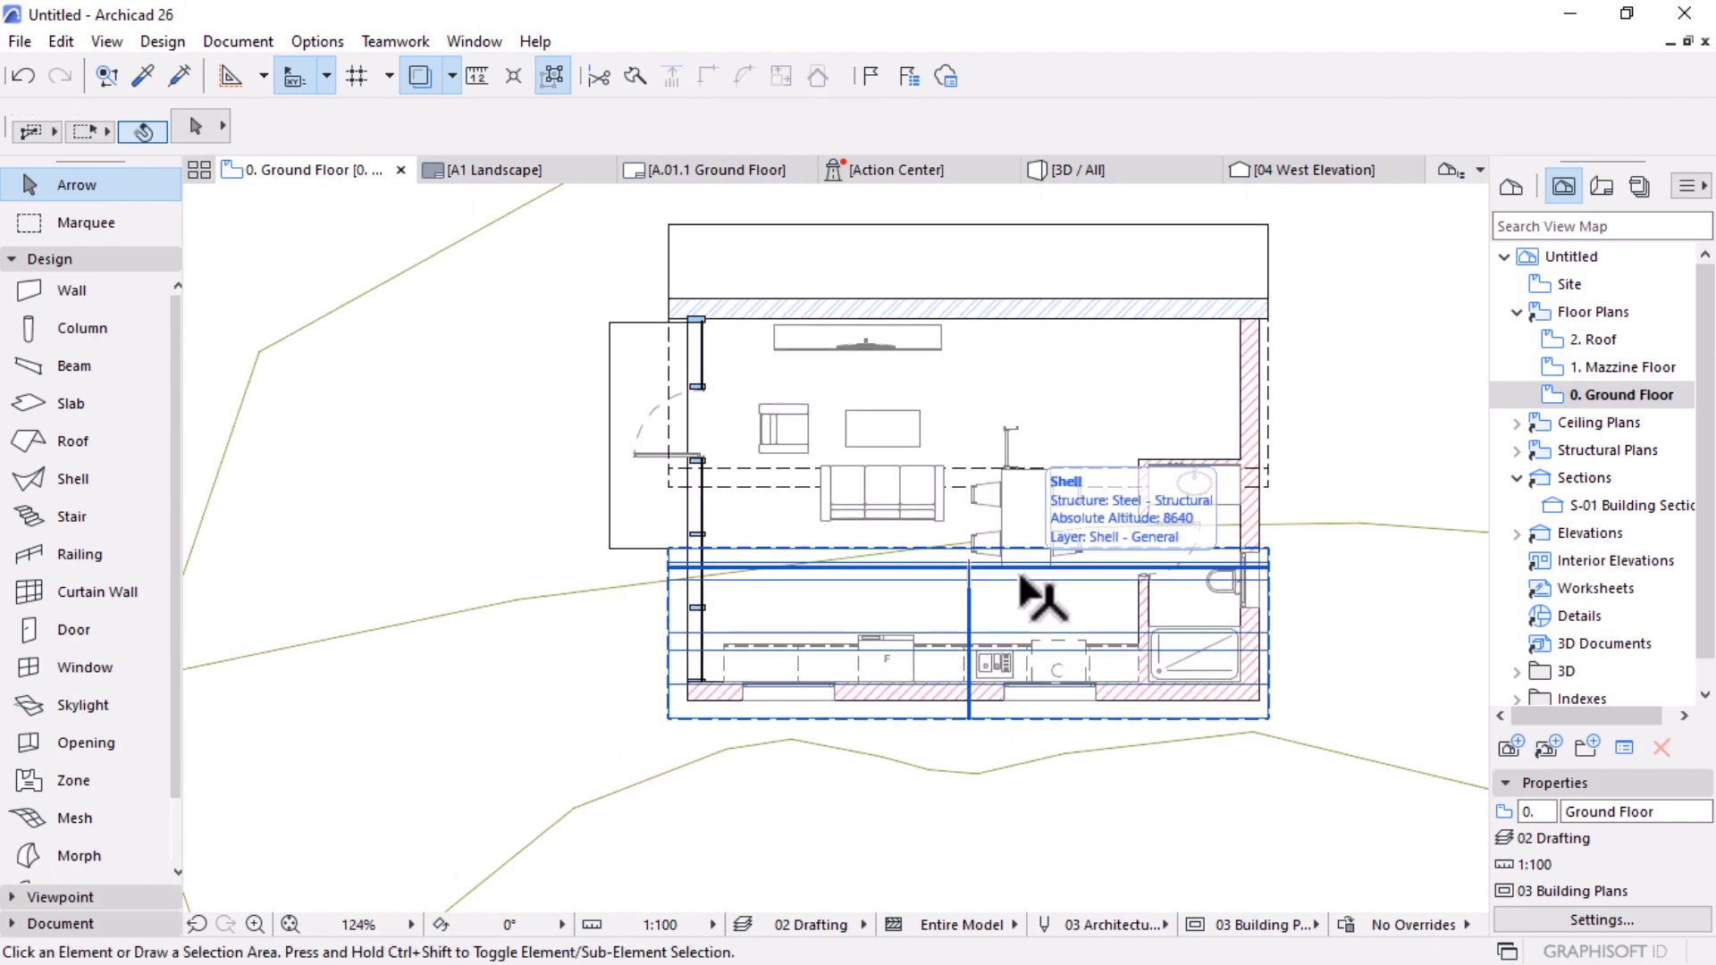
scroll(1025, 393, up, 1)
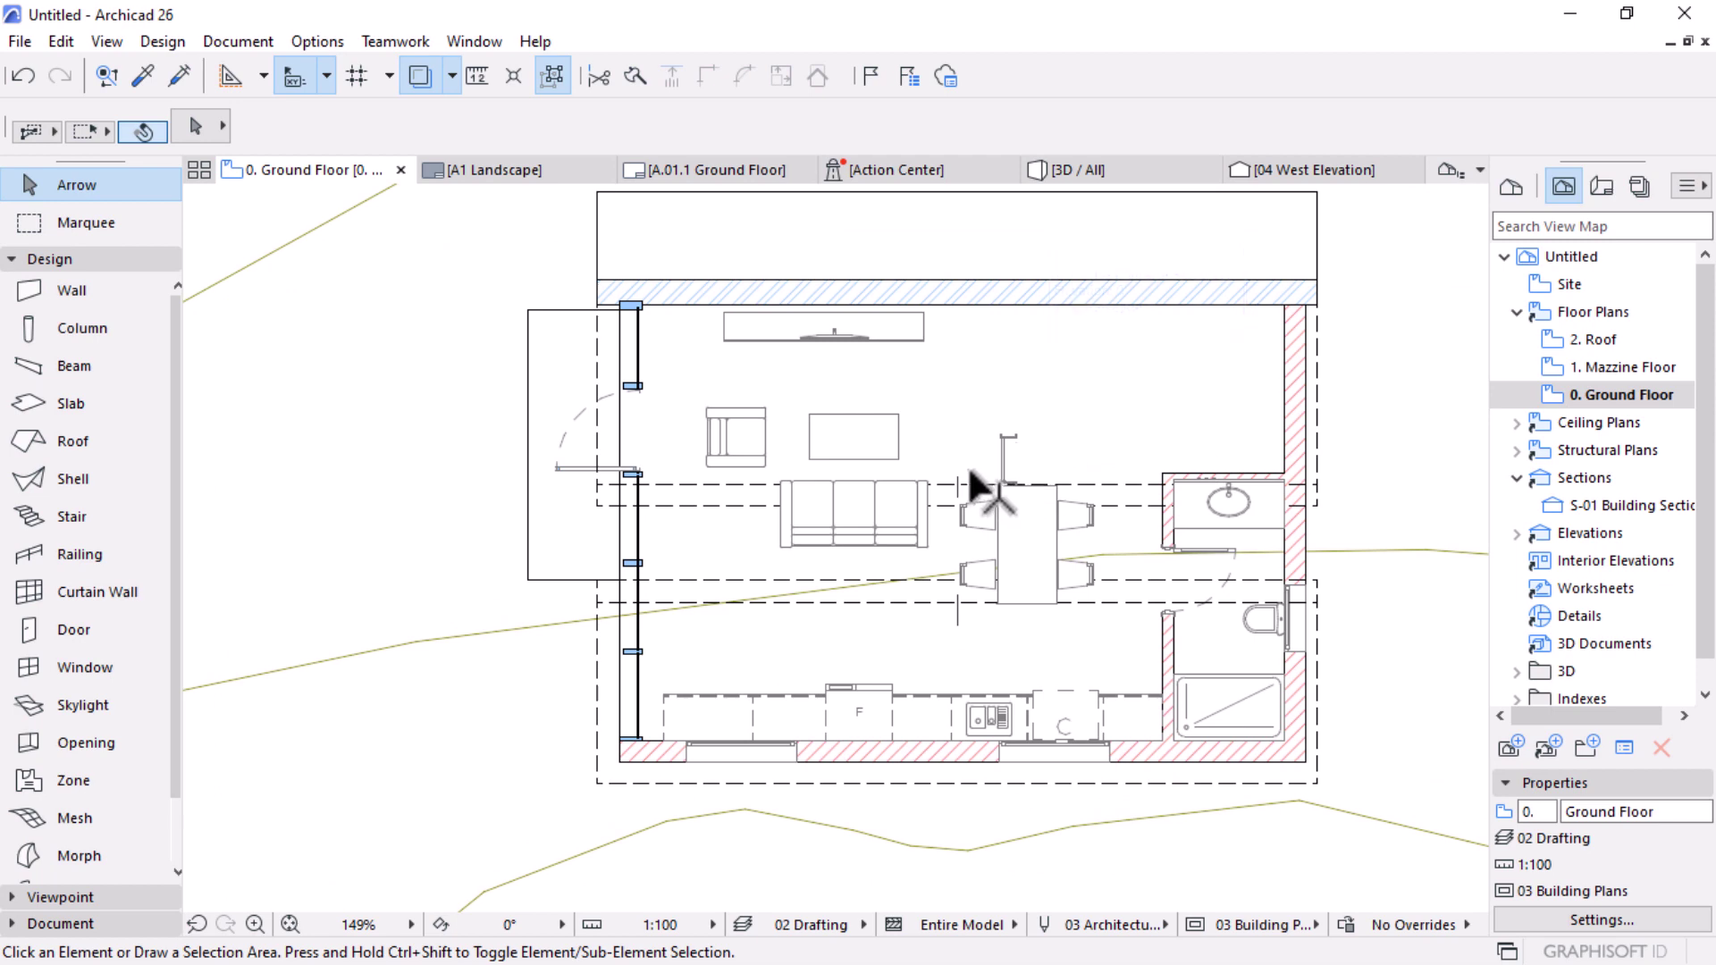
click(1002, 437)
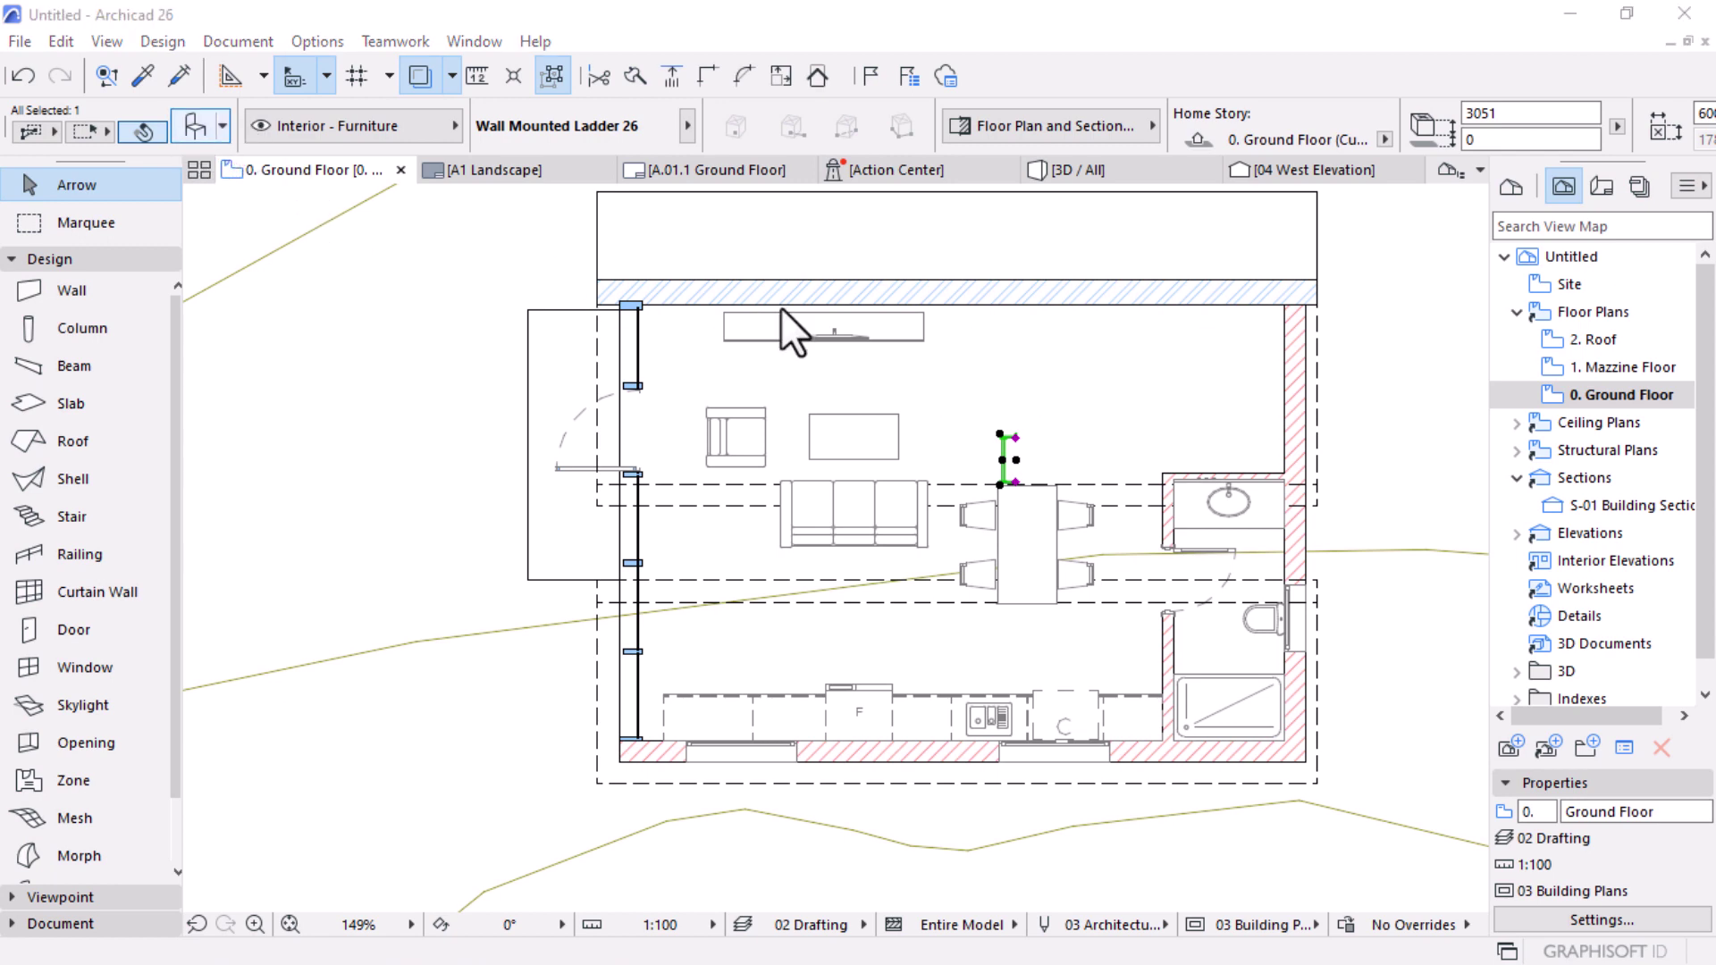
key(ctrl+t)
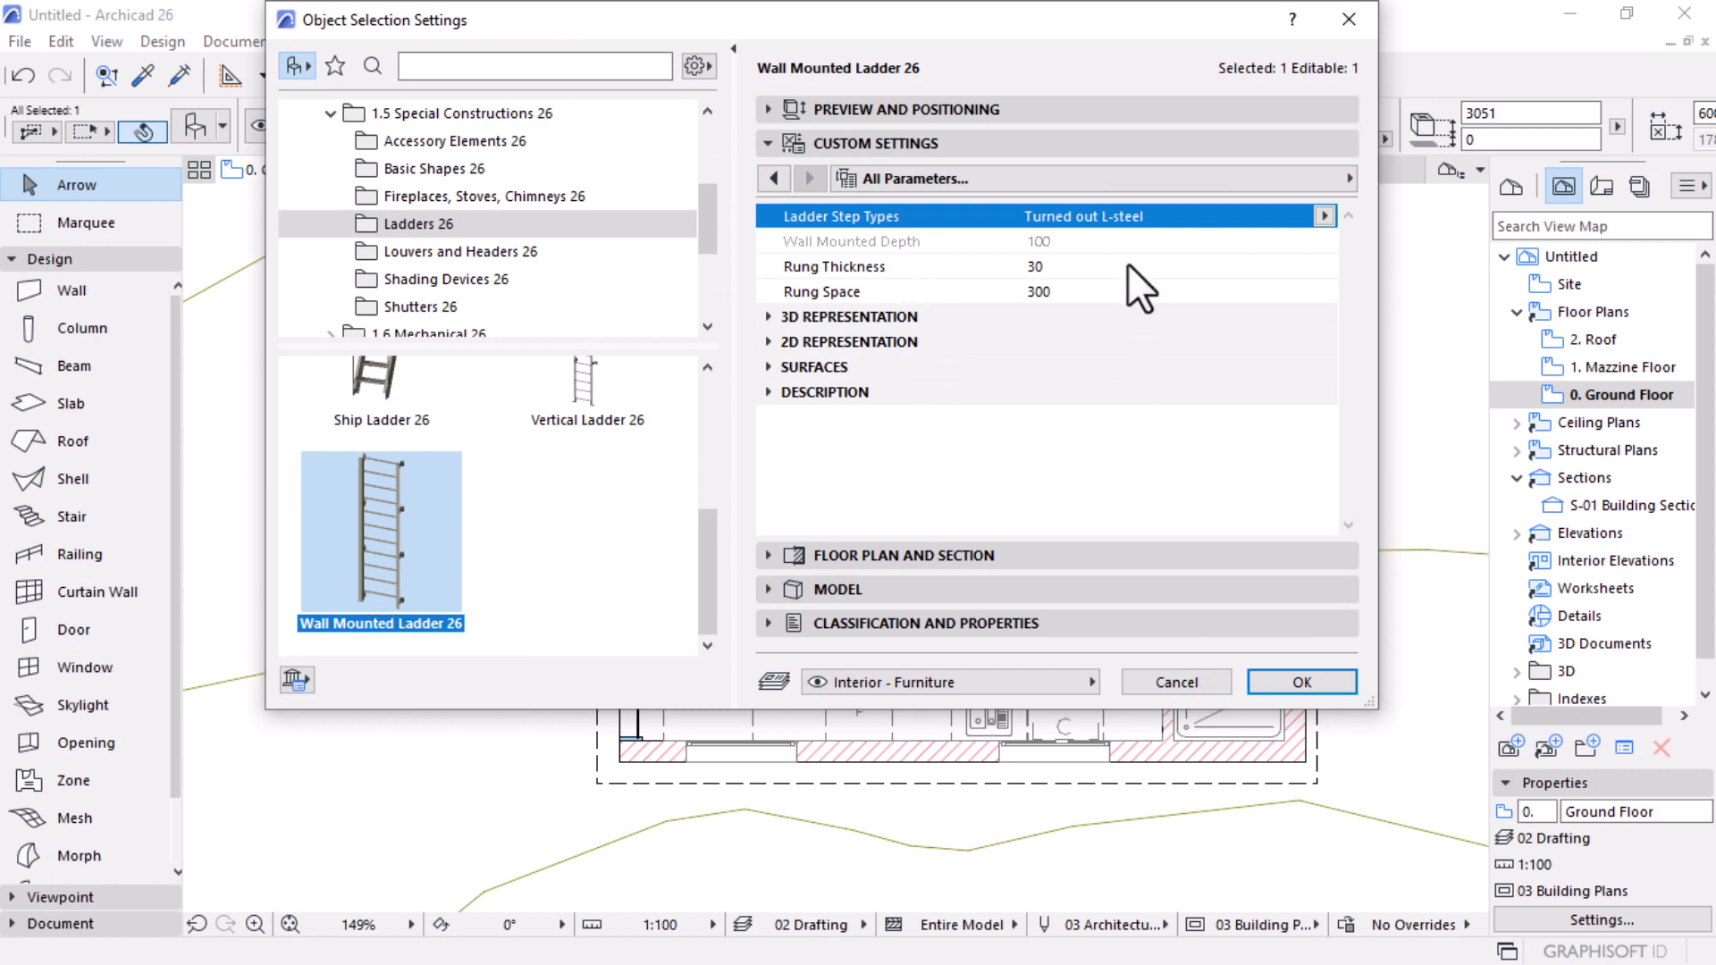
click(1287, 683)
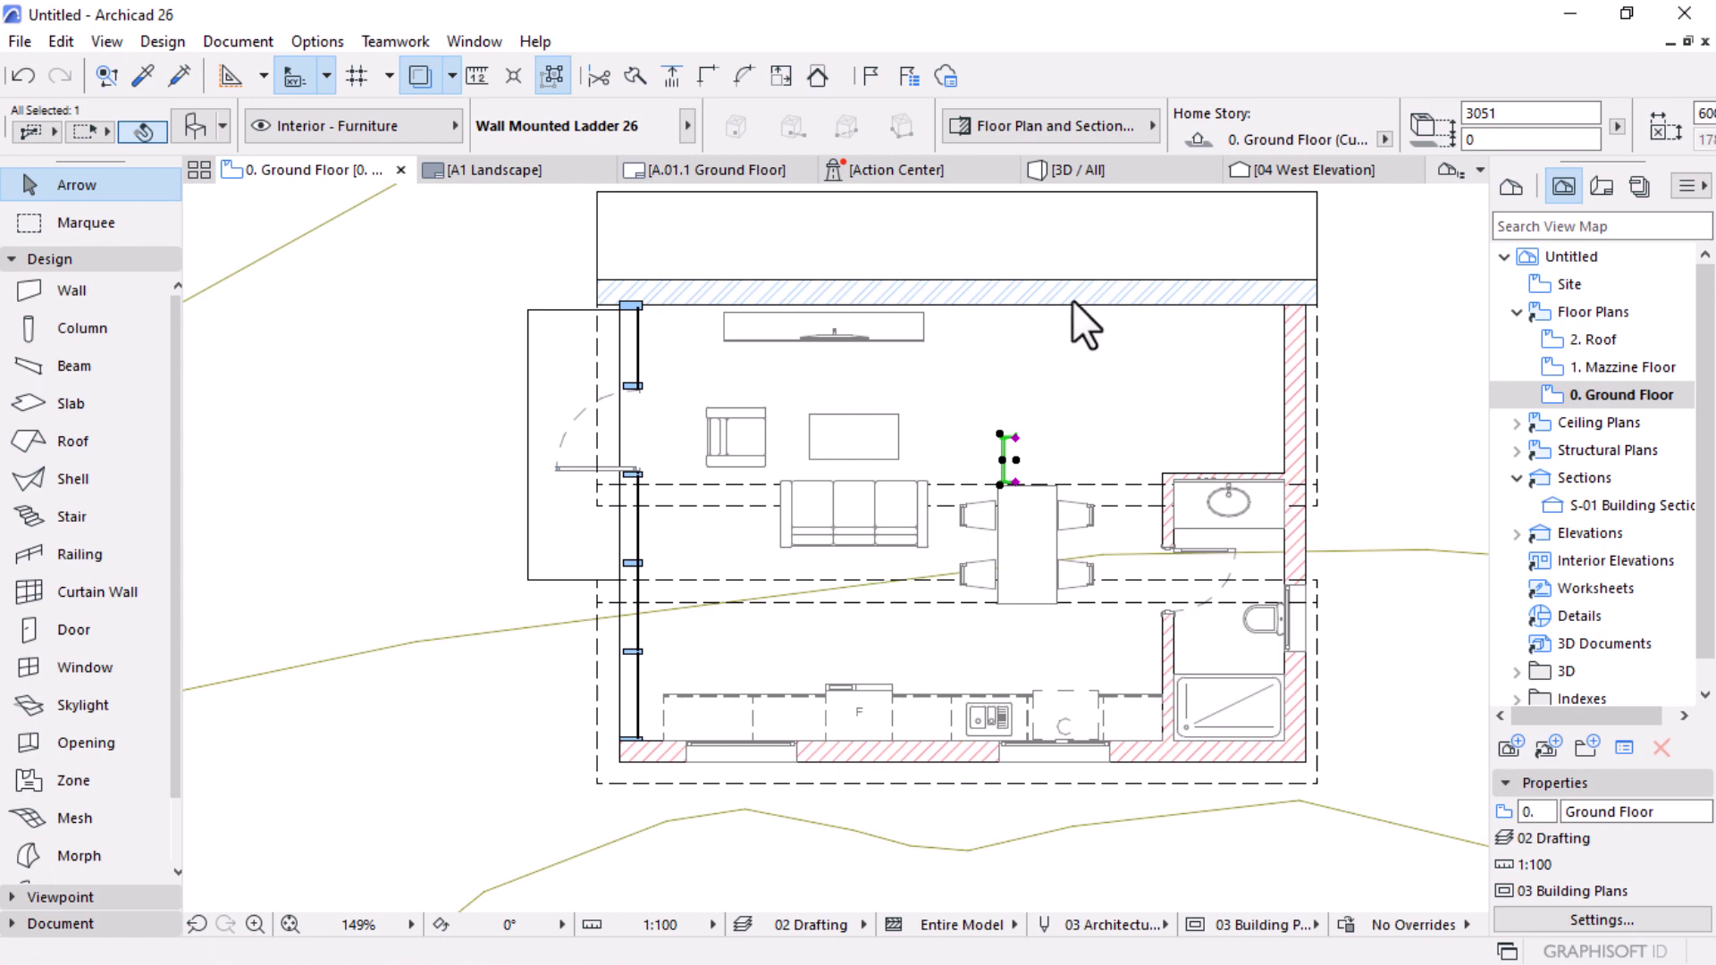
scroll(1232, 275, up, 2)
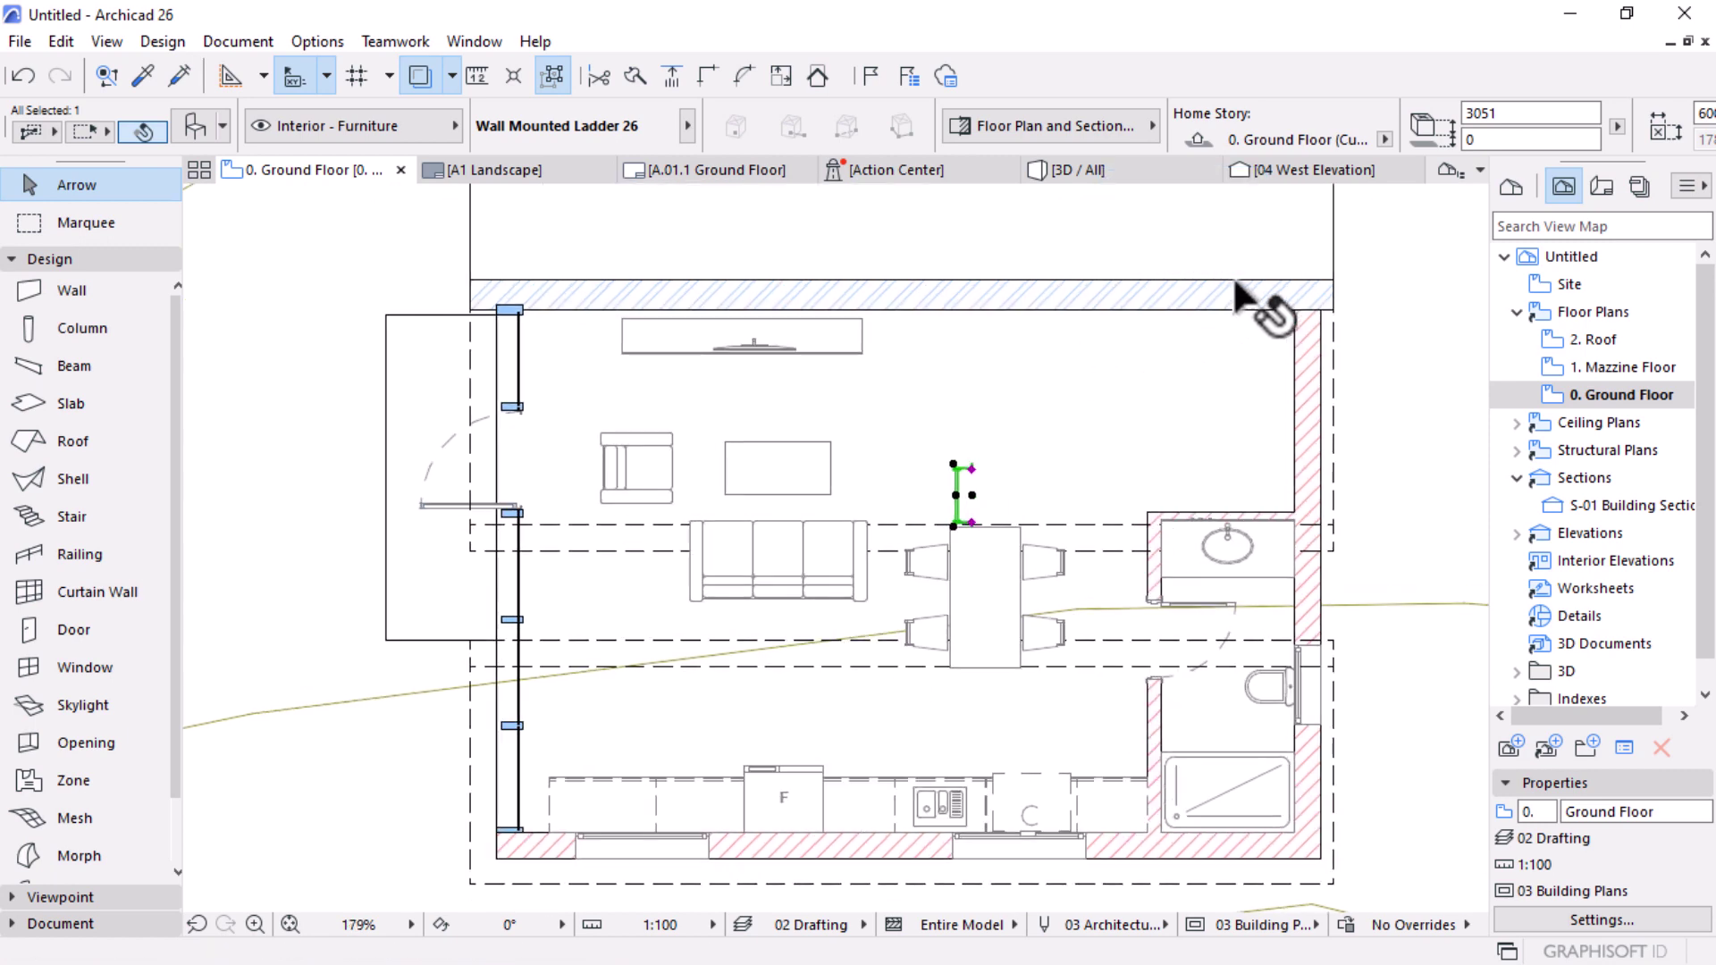
Step: Examine the furnished ground floor in 3D, checking the ladder's height against the mezzanine slab
click(1102, 175)
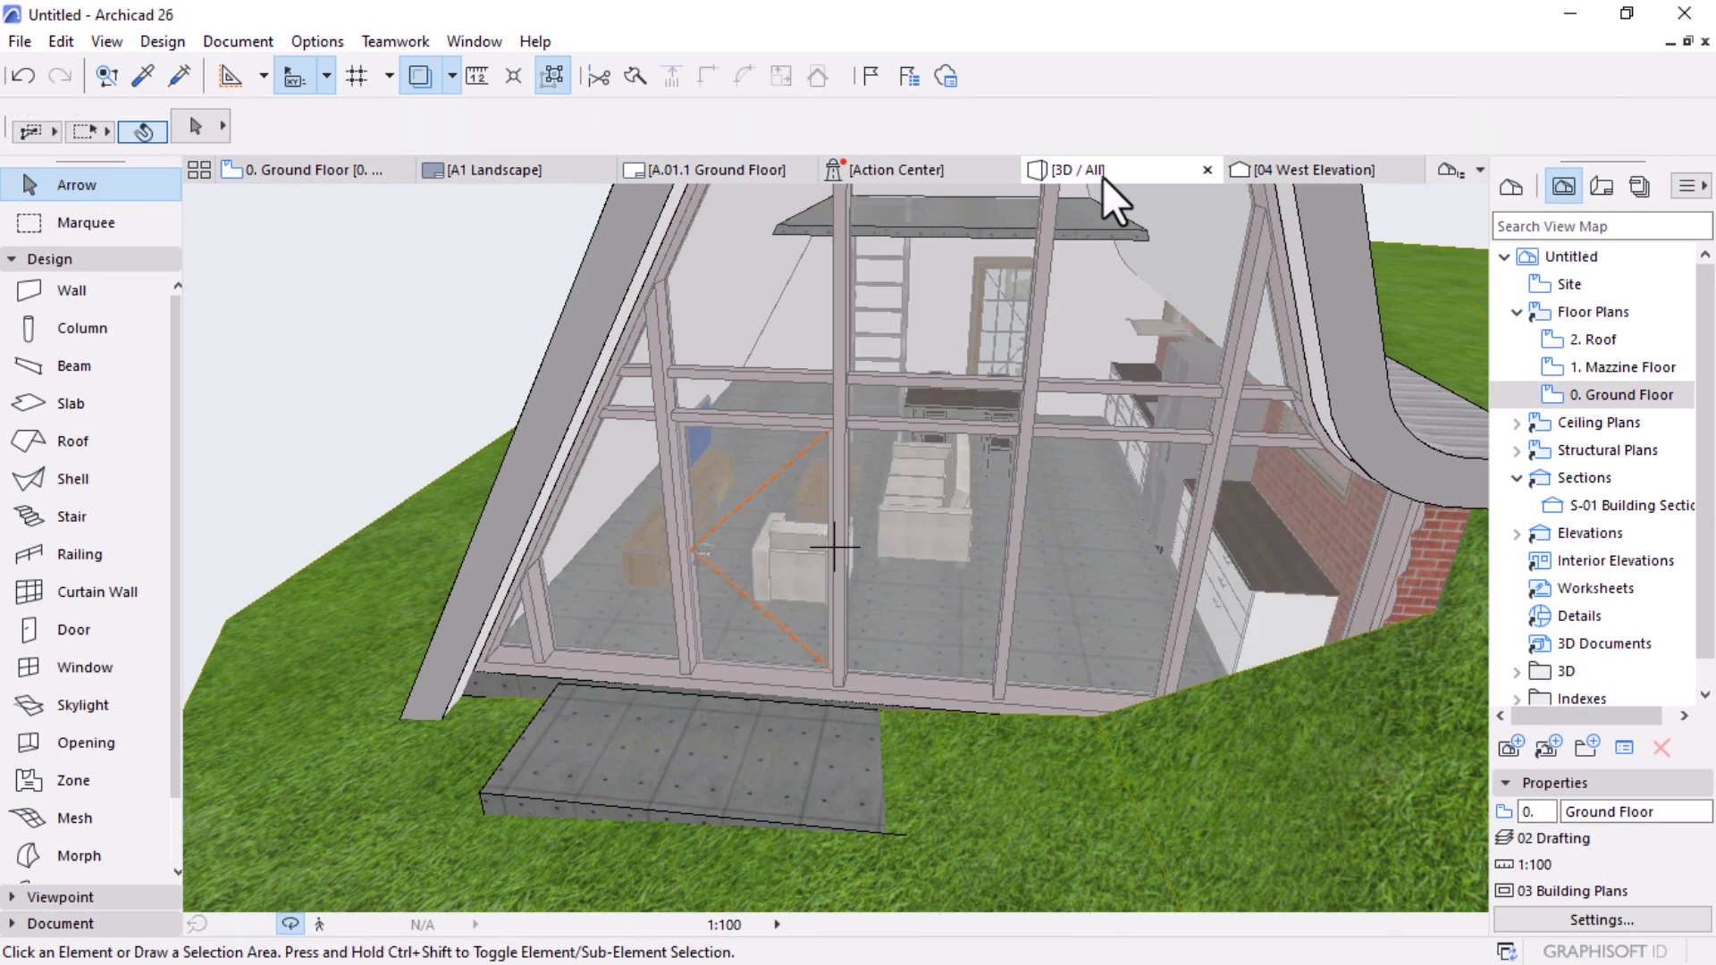
shift+middle_drag(1010, 508, 1160, 435)
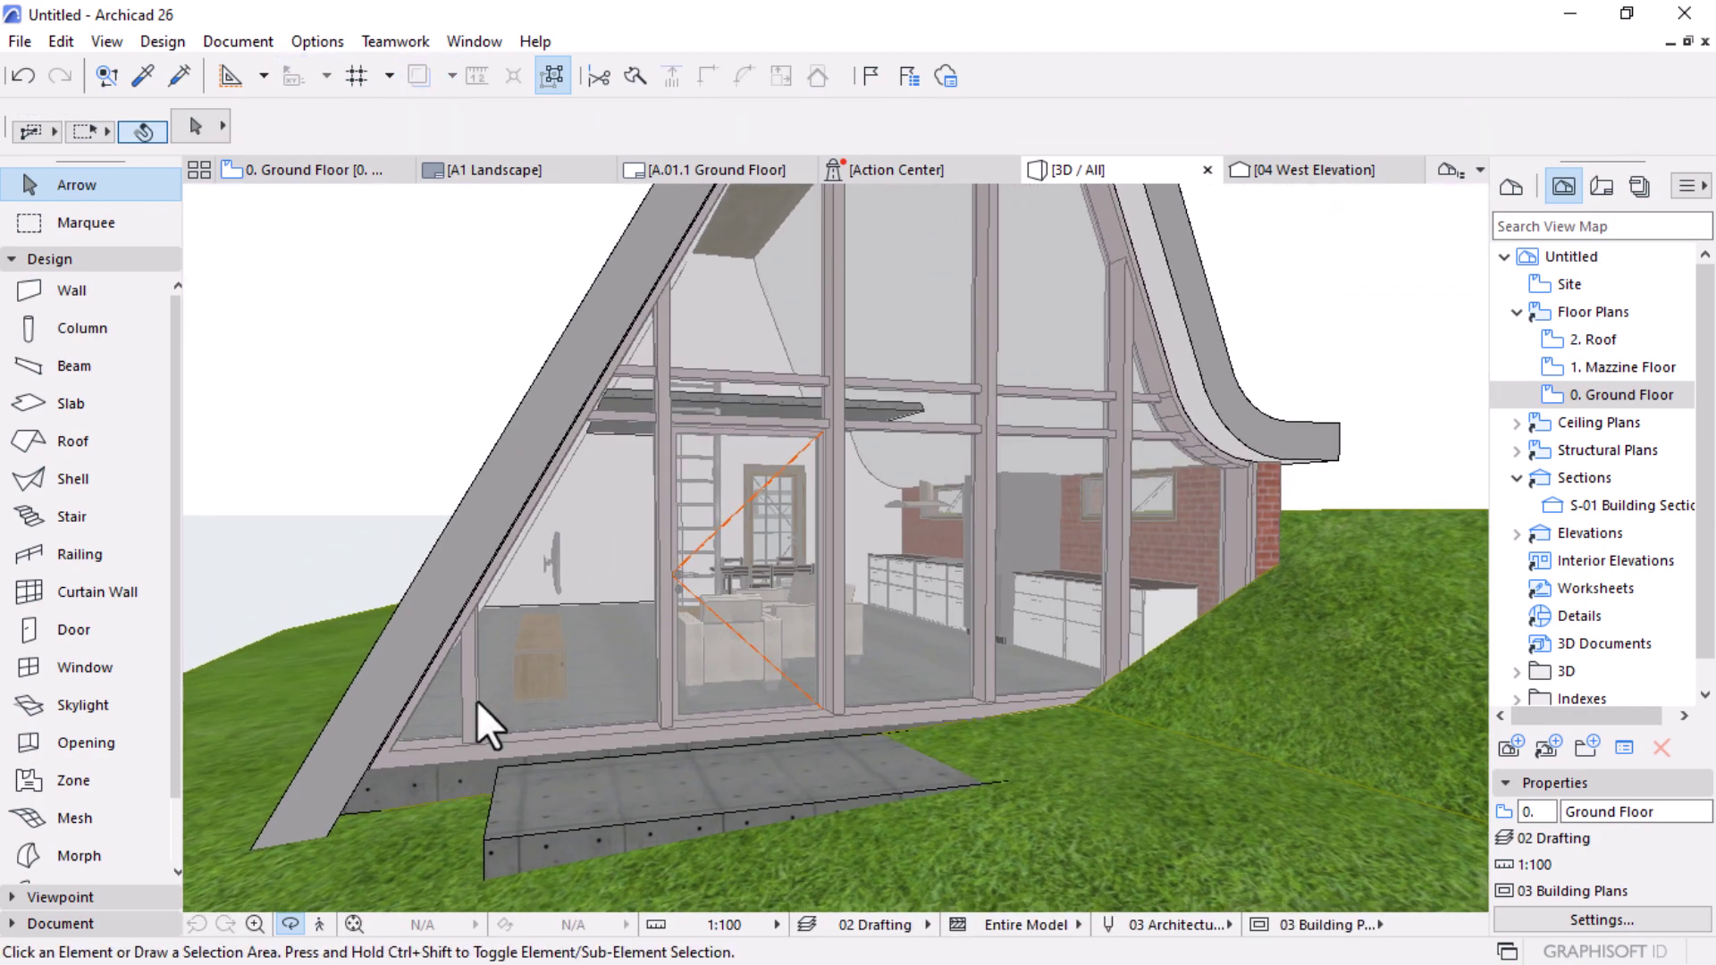
scroll(609, 540, up, 10)
shift+middle_drag(609, 540, 850, 536)
scroll(890, 557, down, 3)
scroll(822, 537, up, 5)
scroll(823, 537, down, 3)
shift+middle_drag(900, 624, 966, 593)
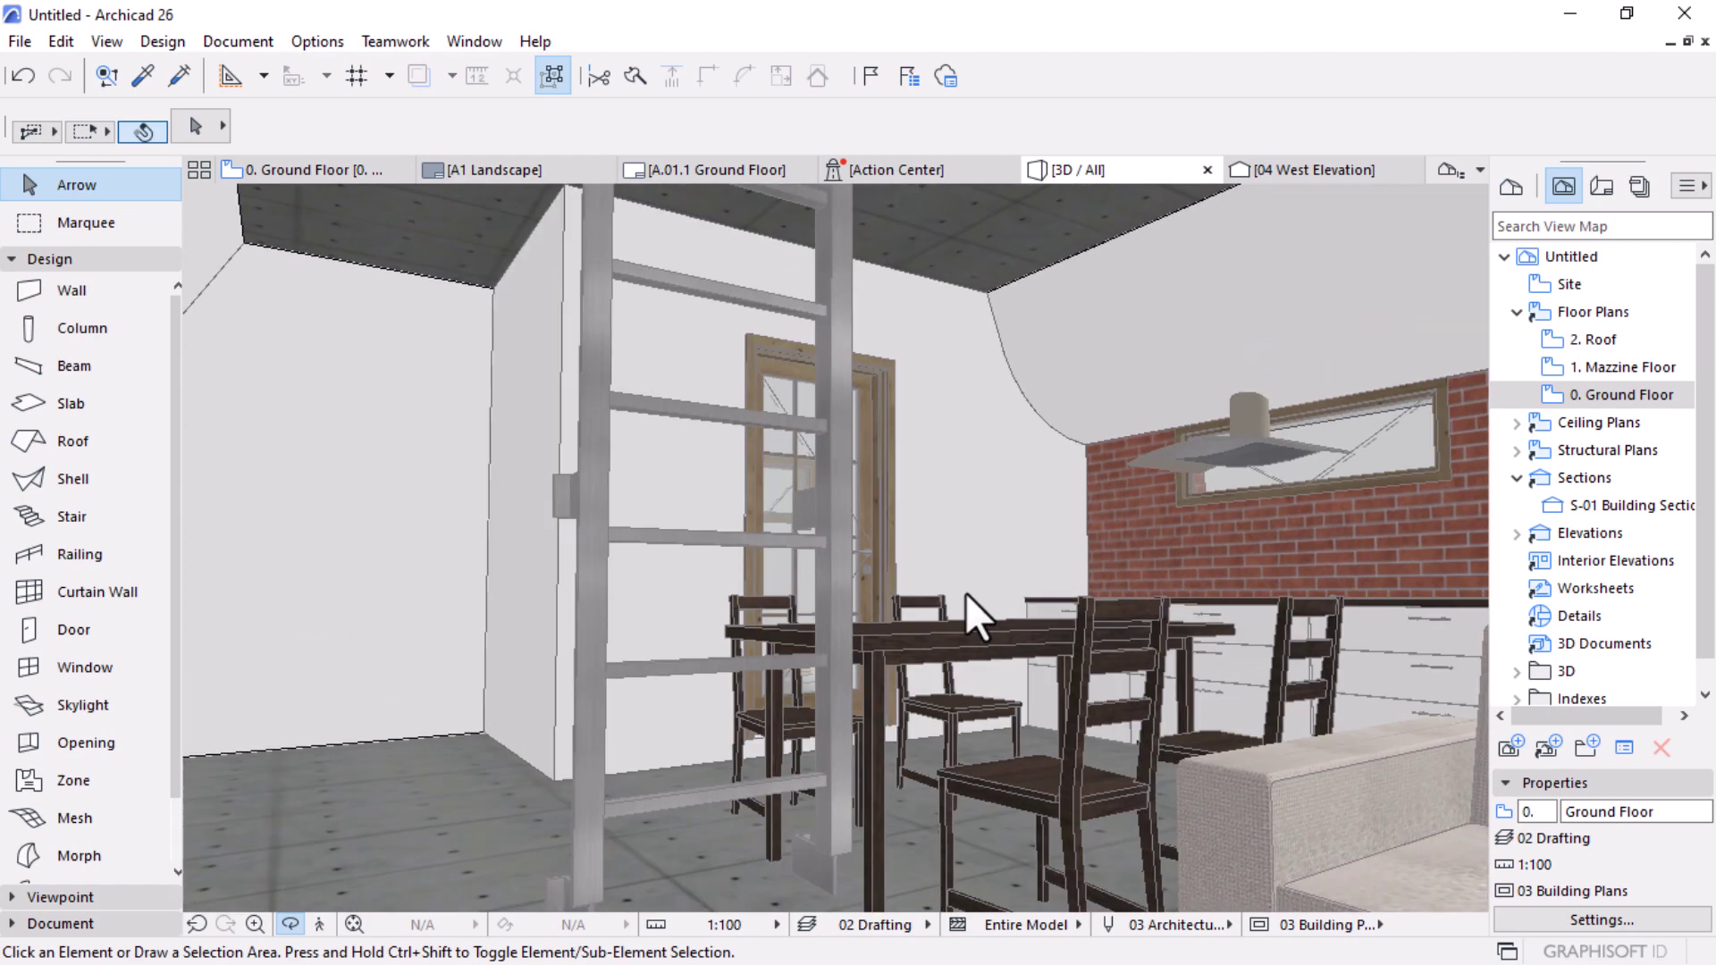
shift+middle_drag(699, 456, 751, 345)
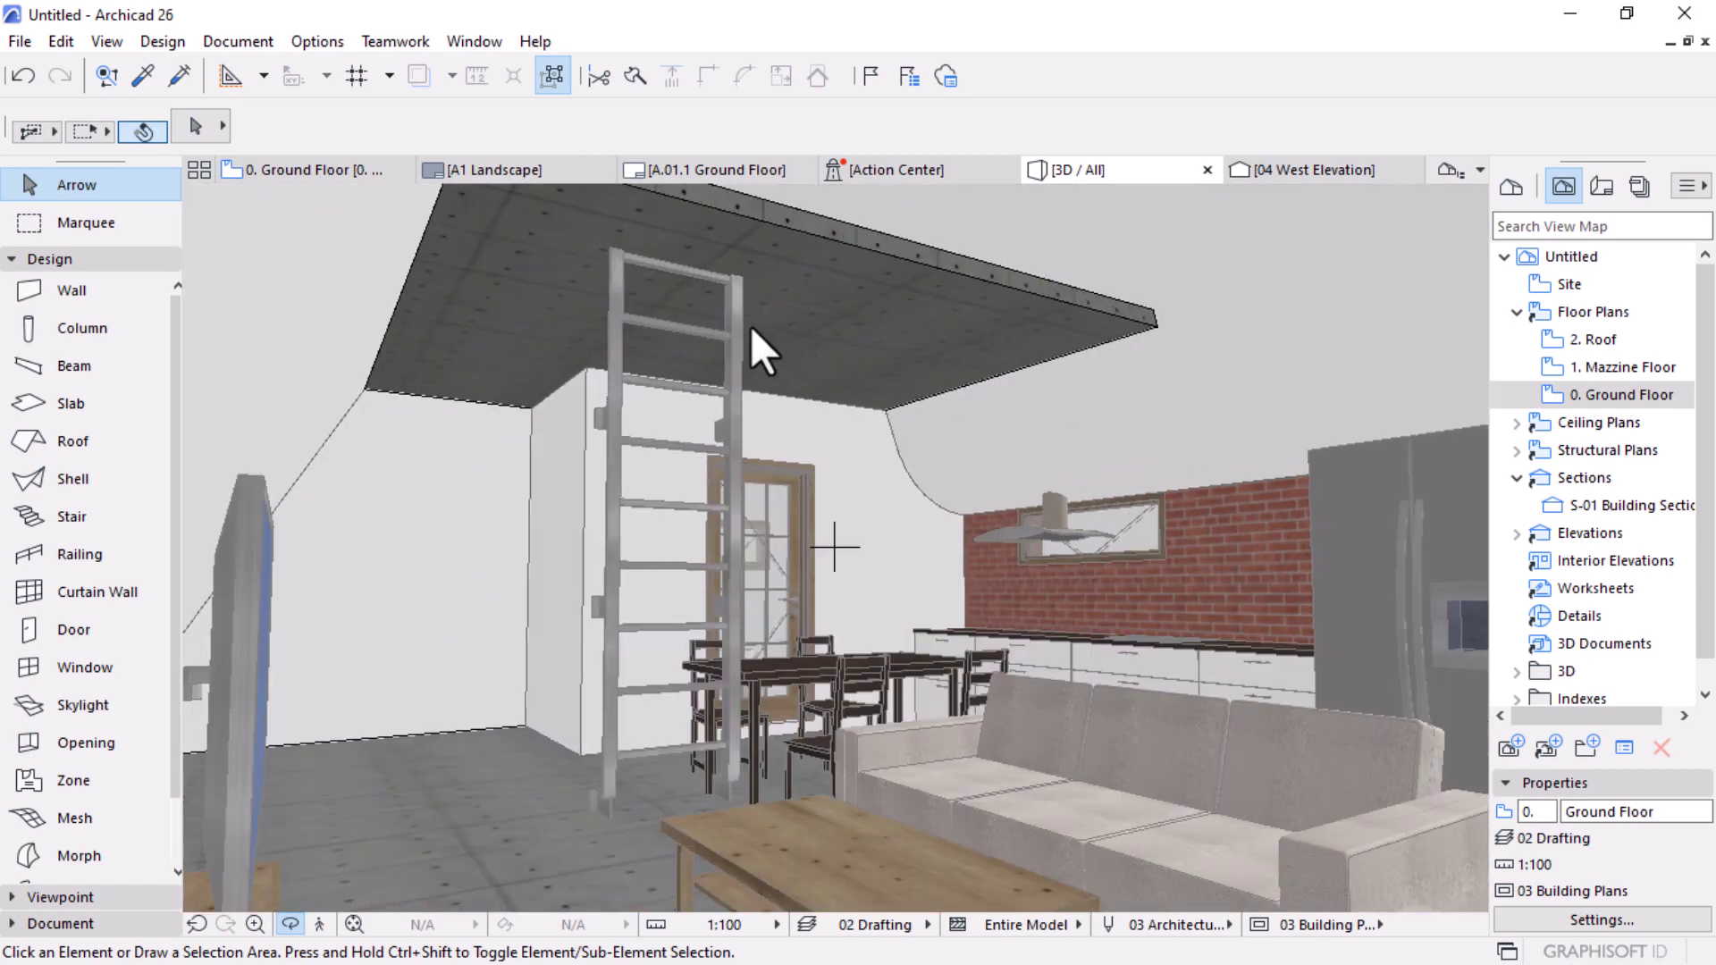
click(729, 309)
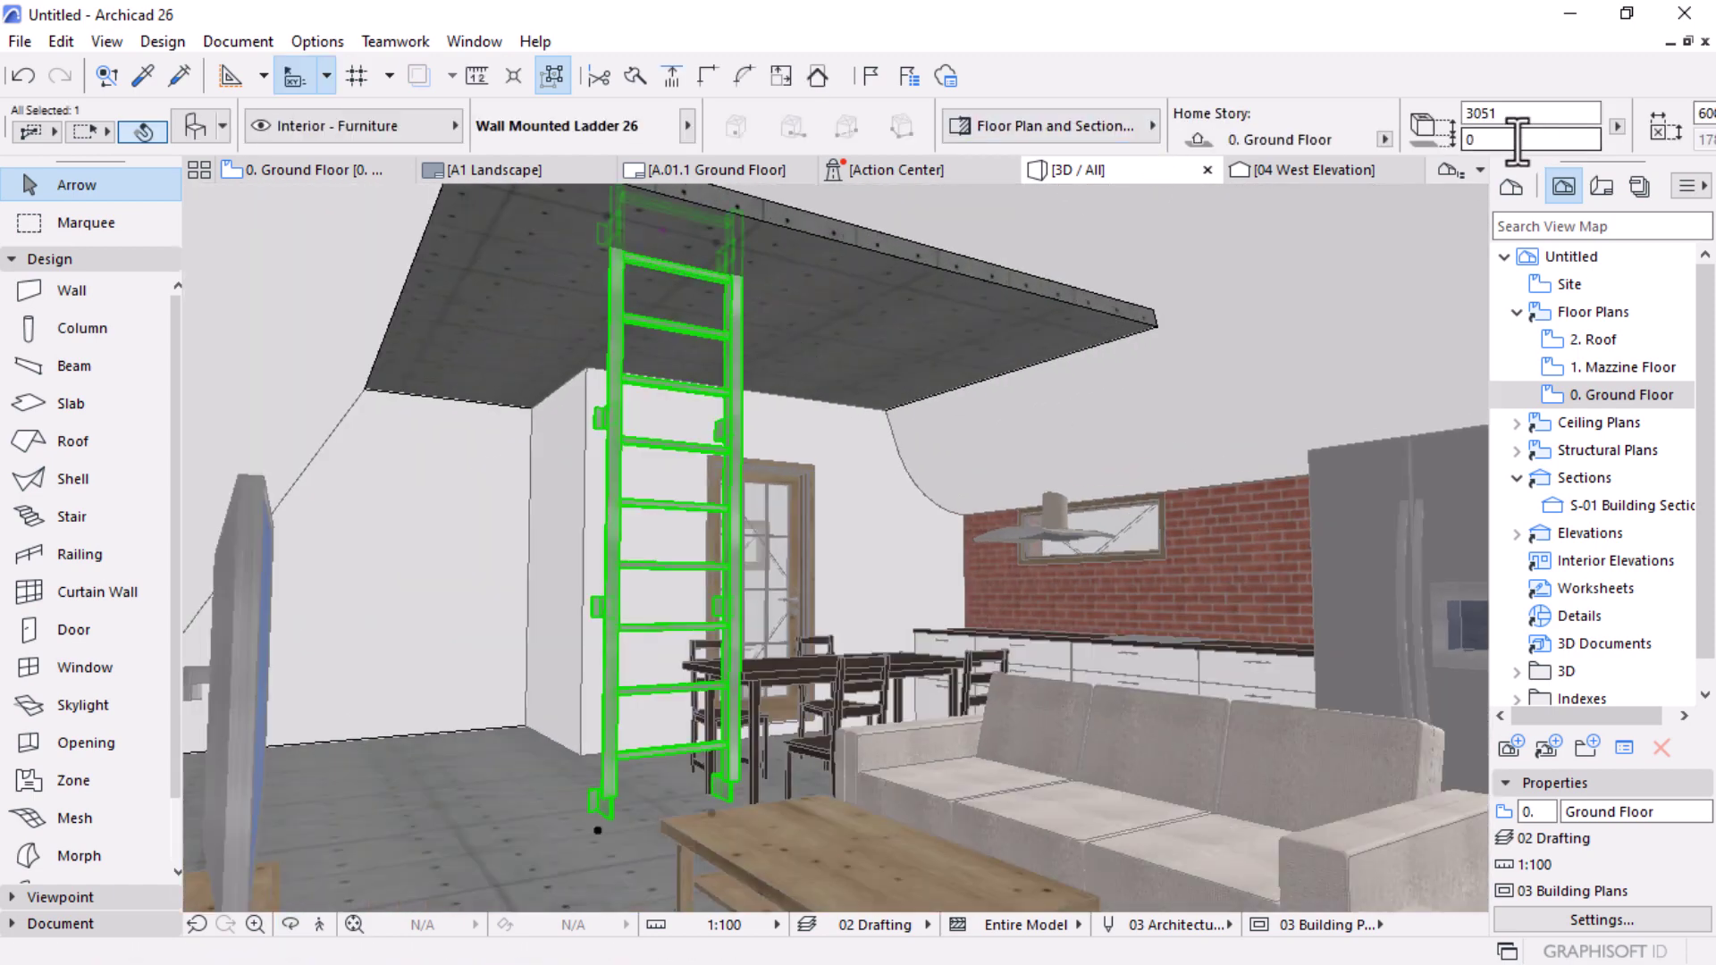
shift+middle_drag(679, 501, 587, 527)
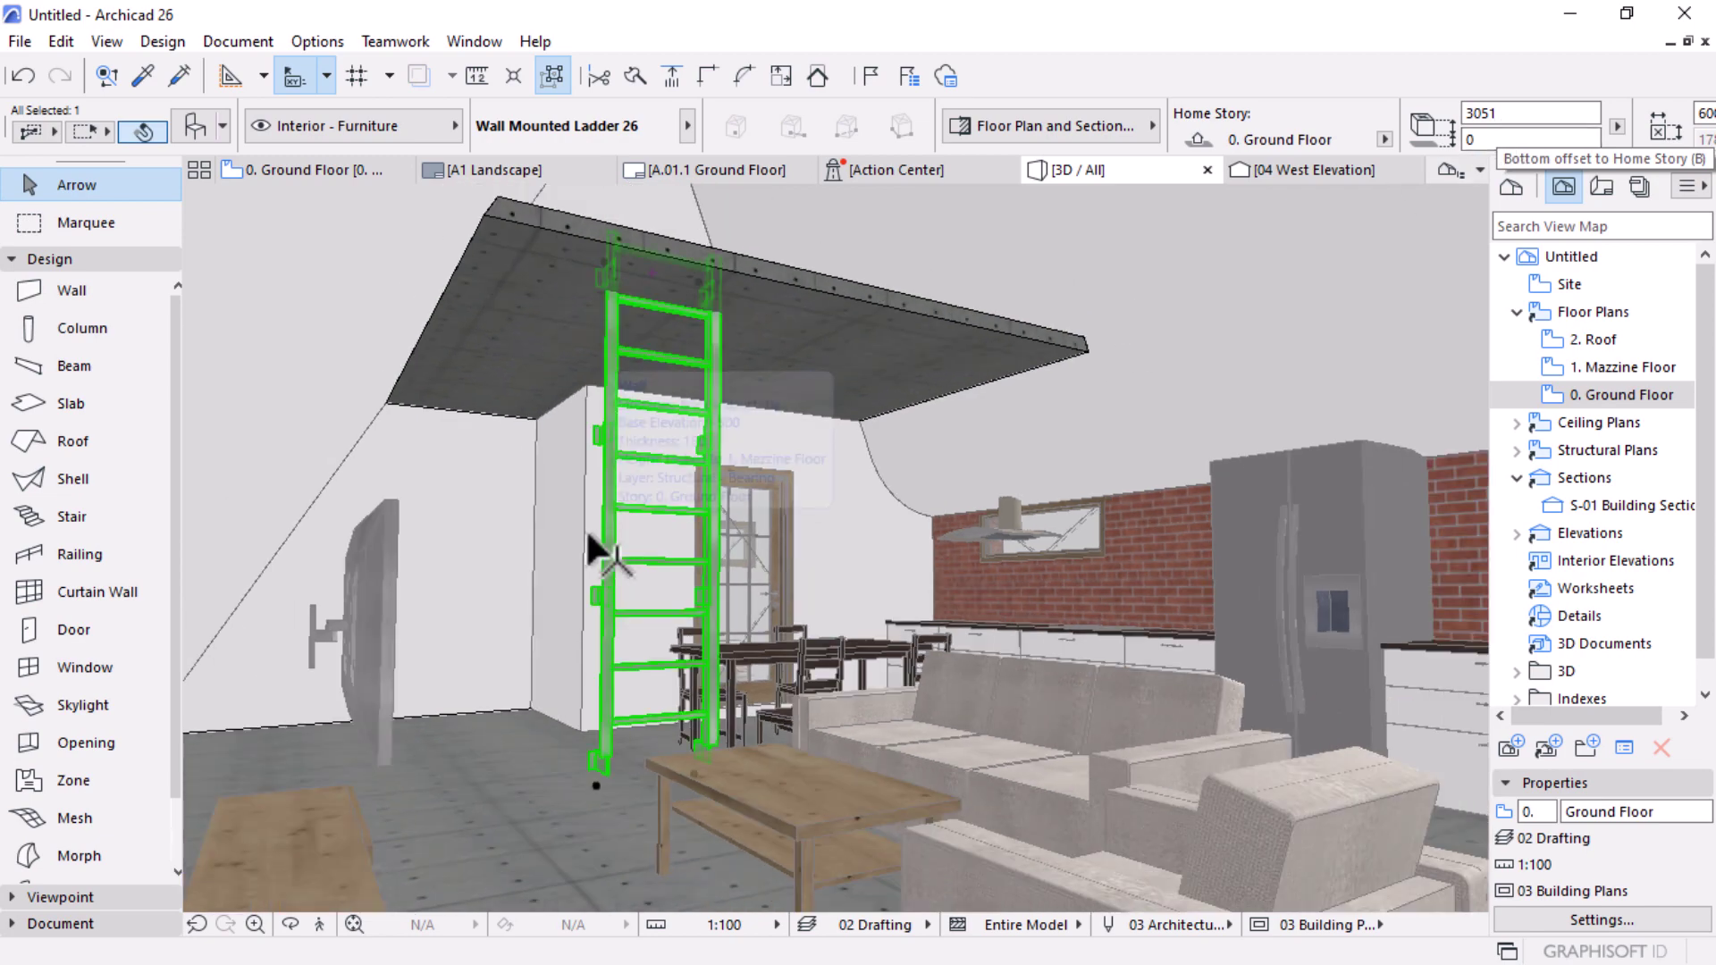
shift+middle_drag(1047, 686, 1016, 536)
key(Escape)
Step: Override the ground floor slab's top surface with Tiles - White Matte 15x15
click(862, 334)
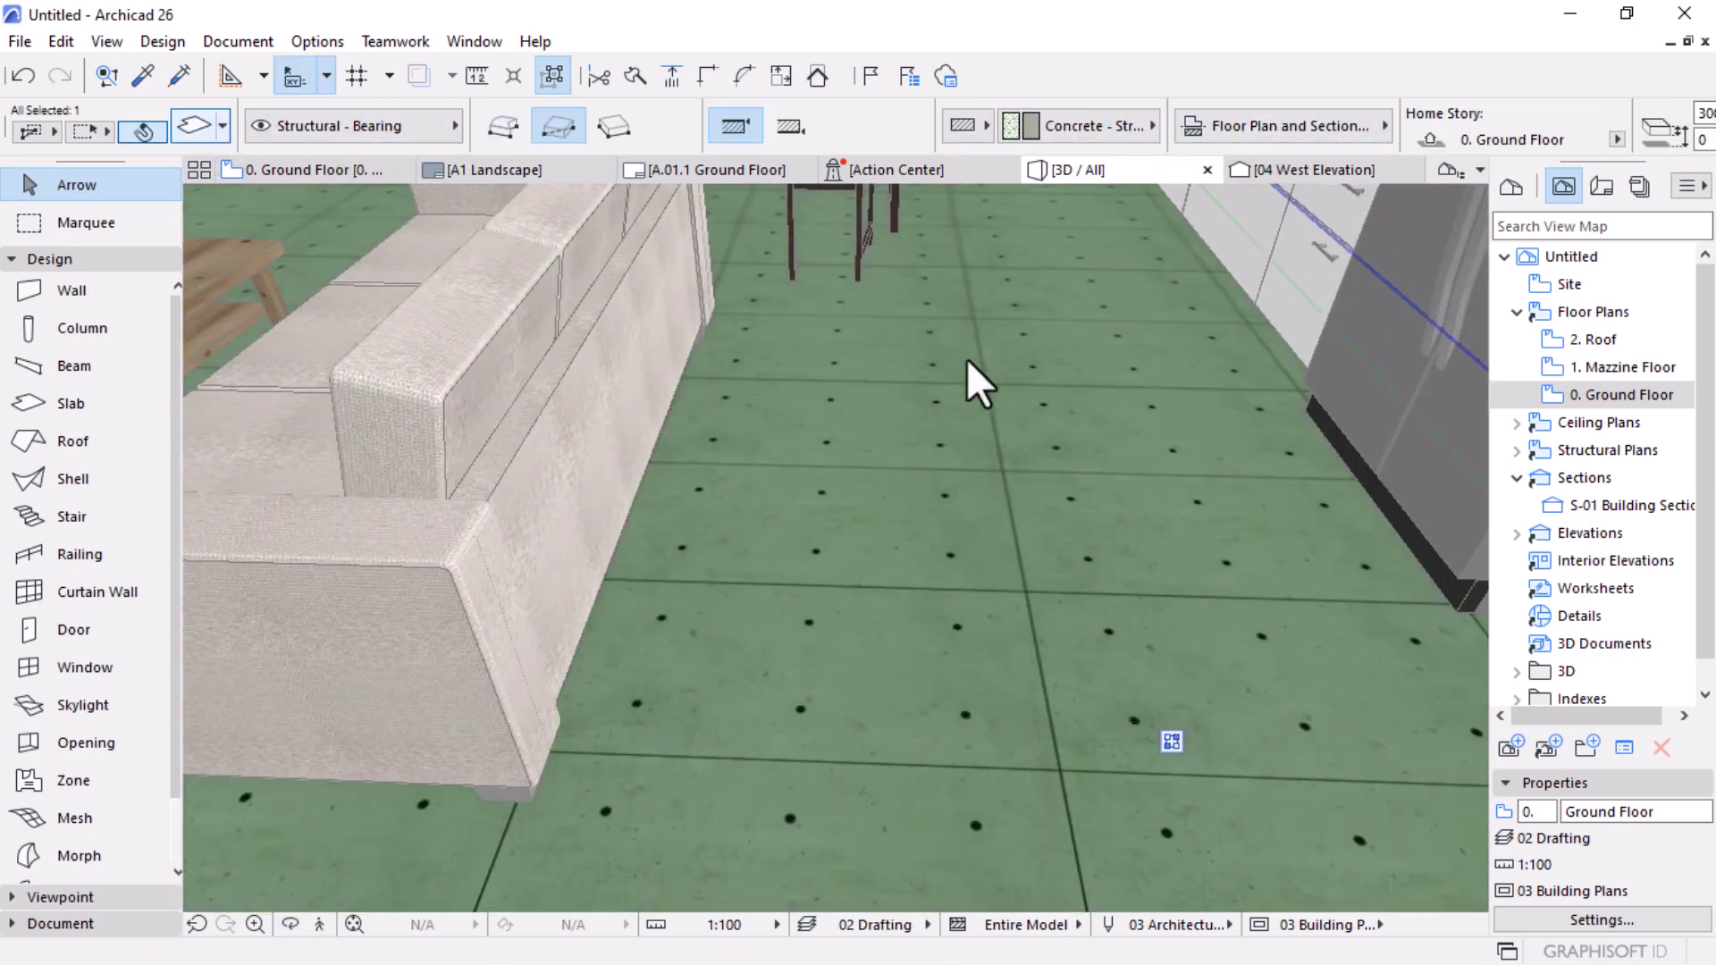
key(ctrl+t)
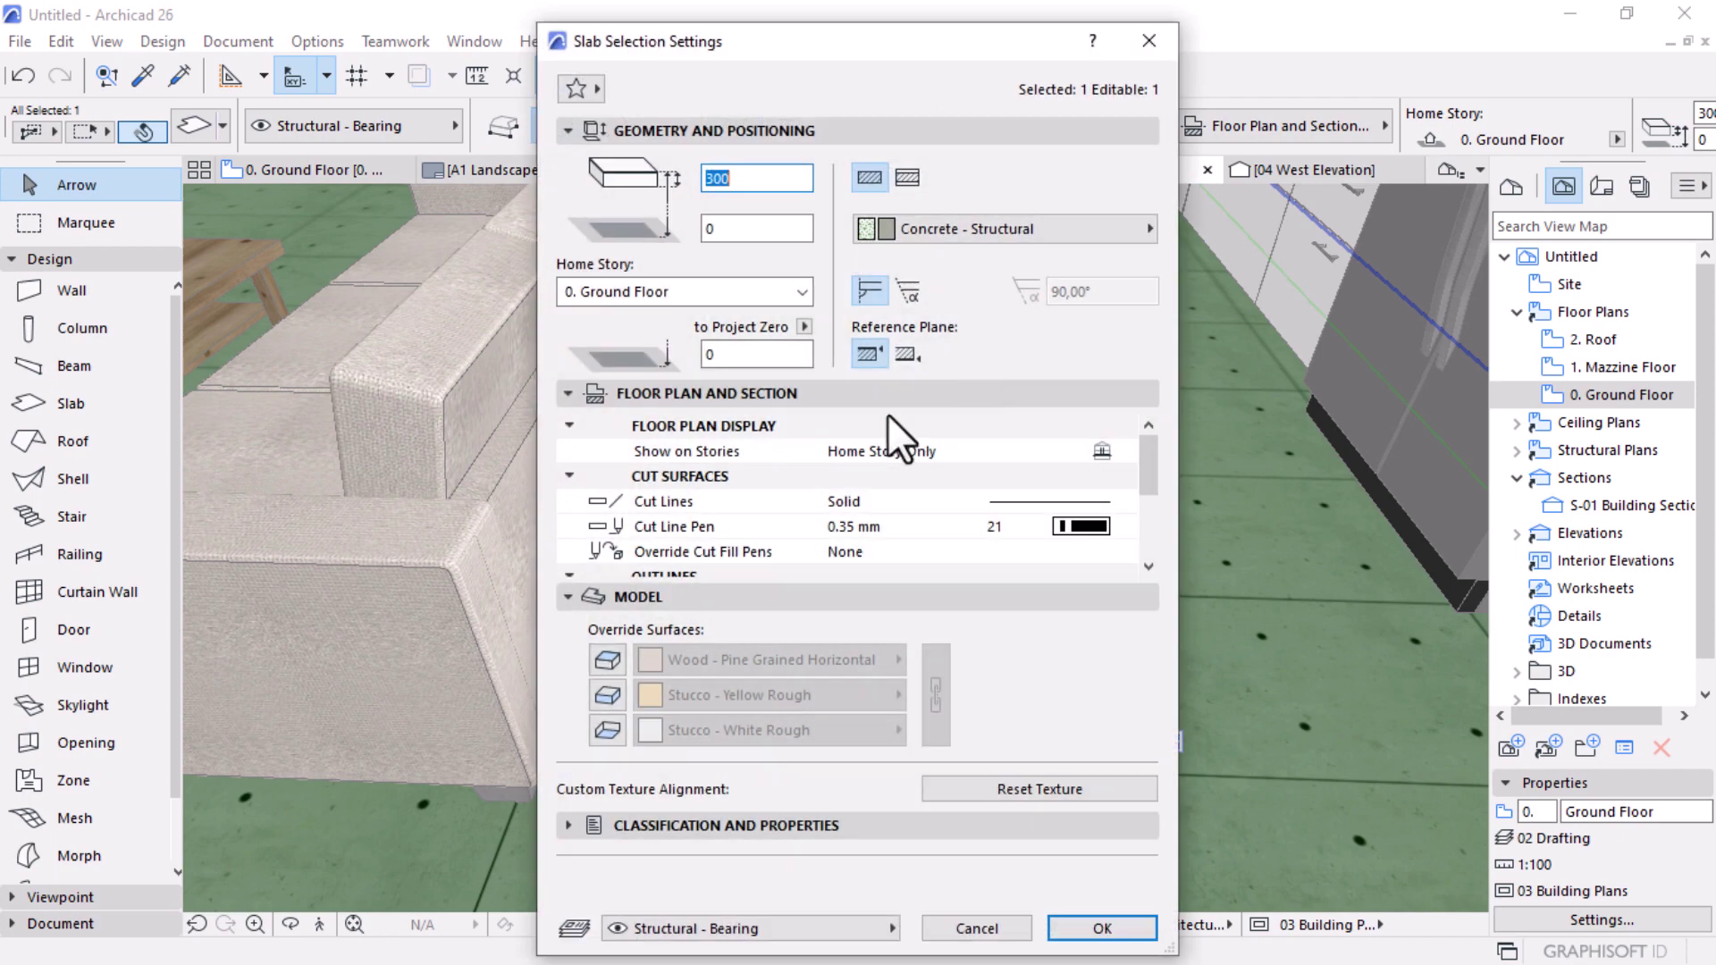
click(608, 659)
click(748, 668)
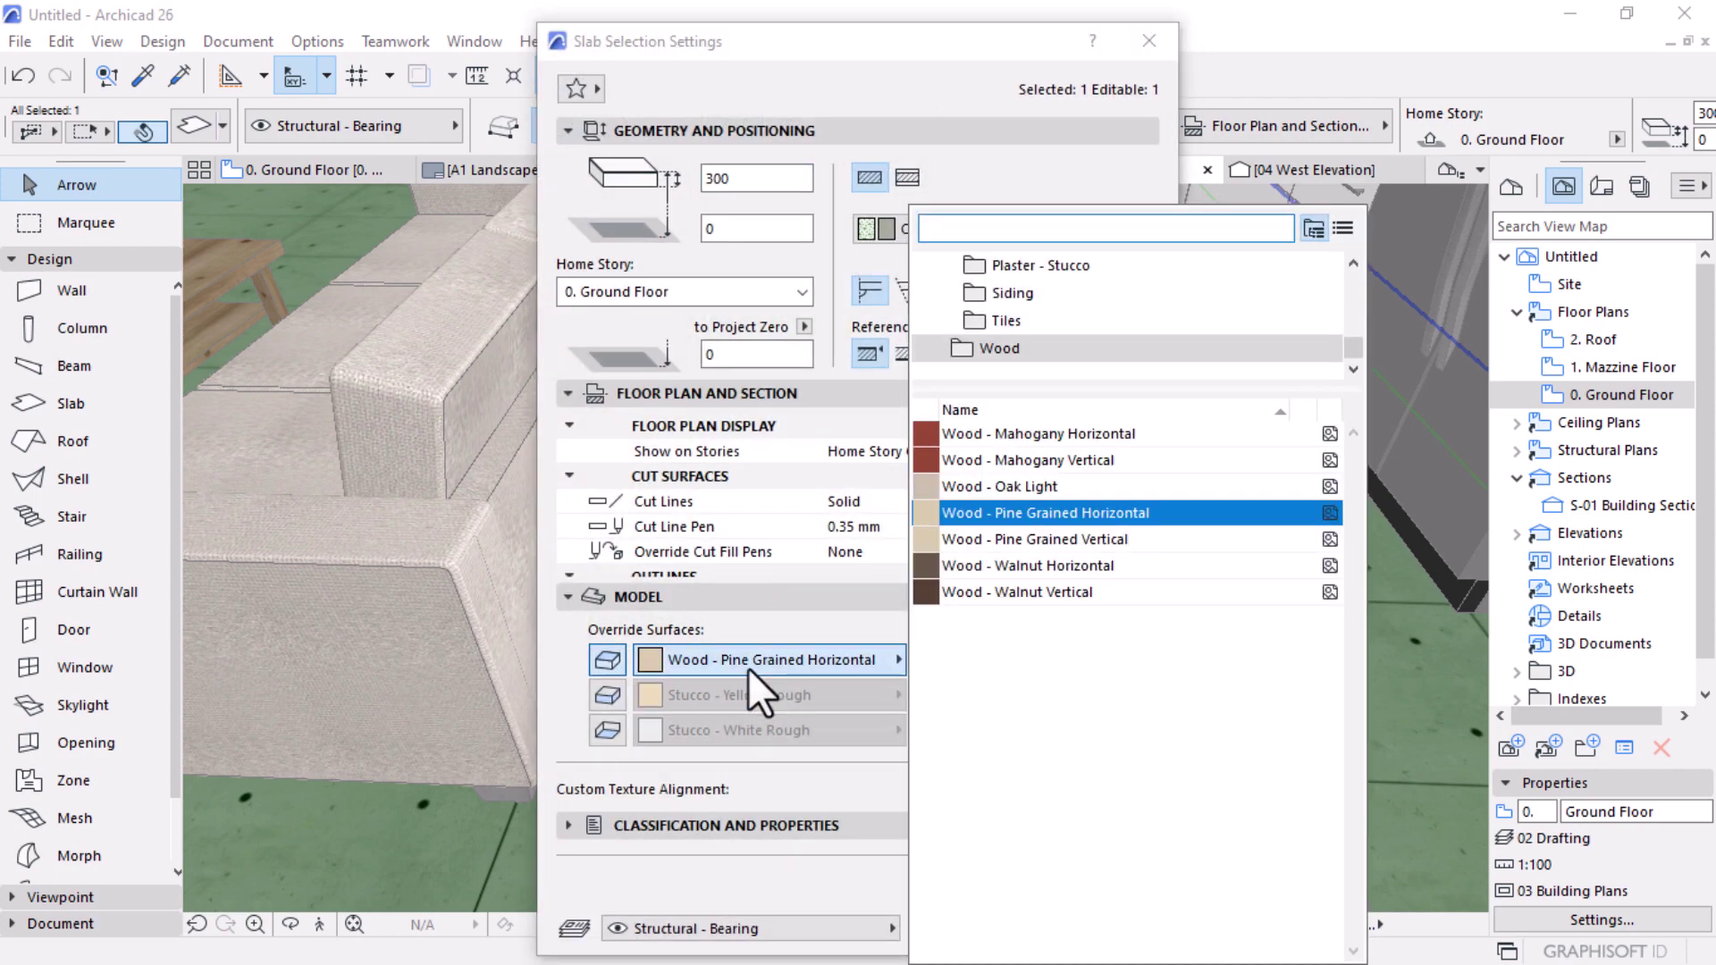
text(TiLE)
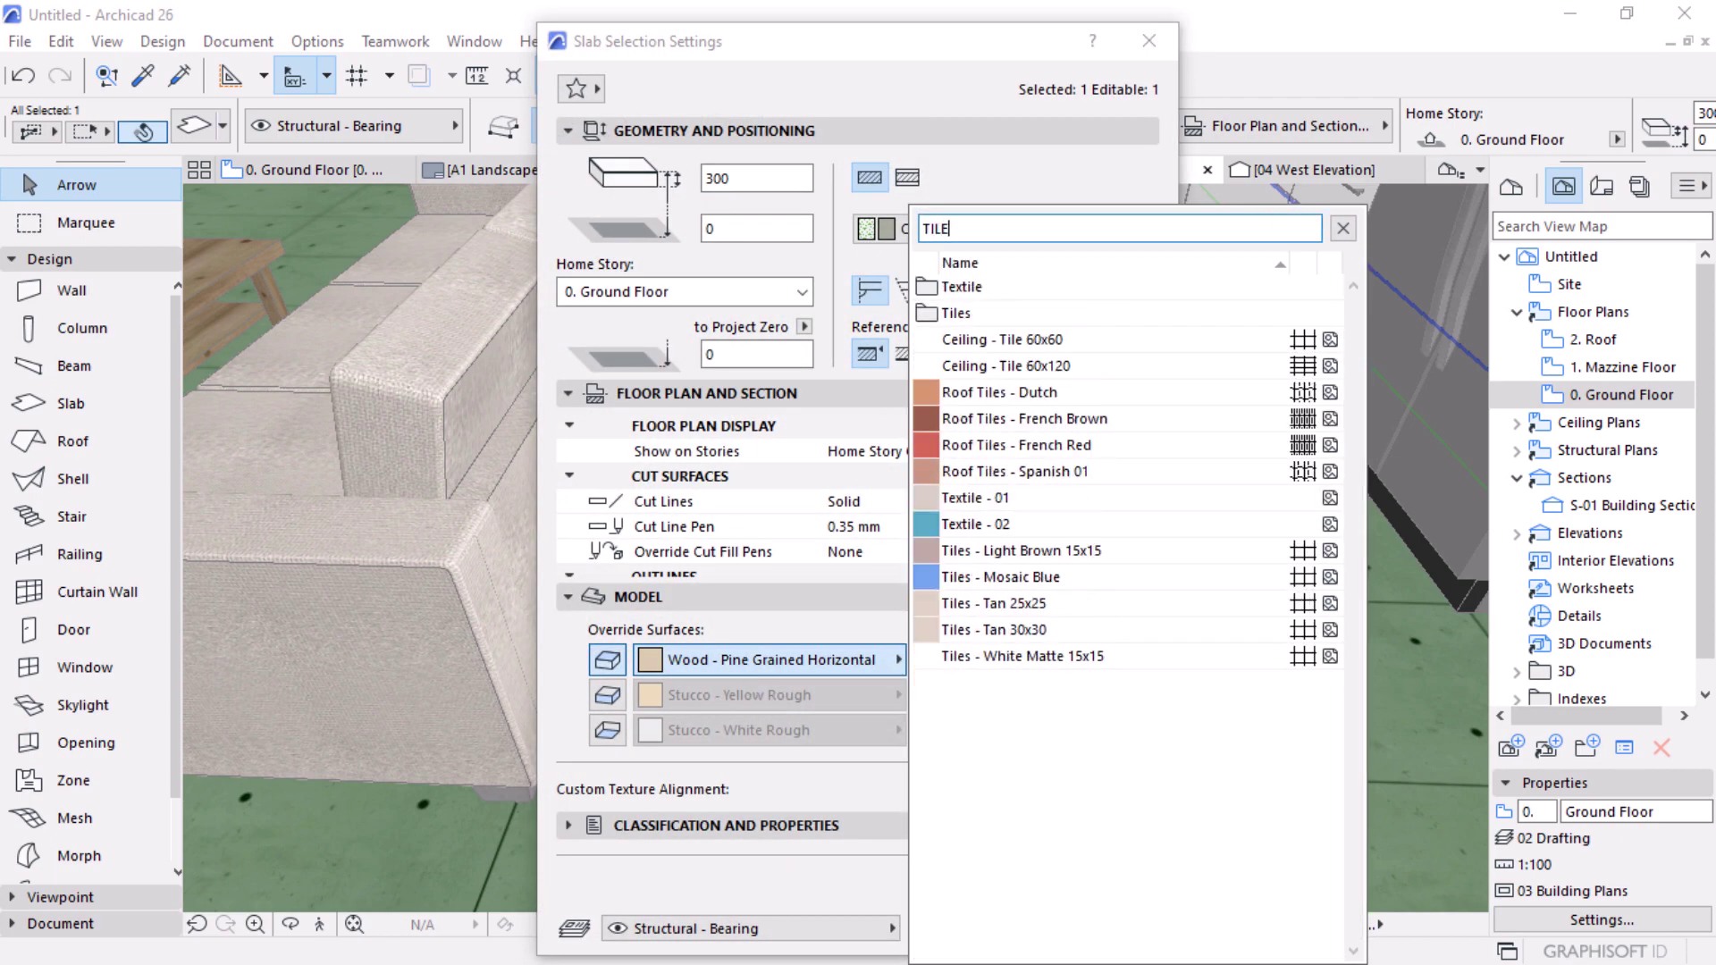
click(1064, 655)
click(1070, 925)
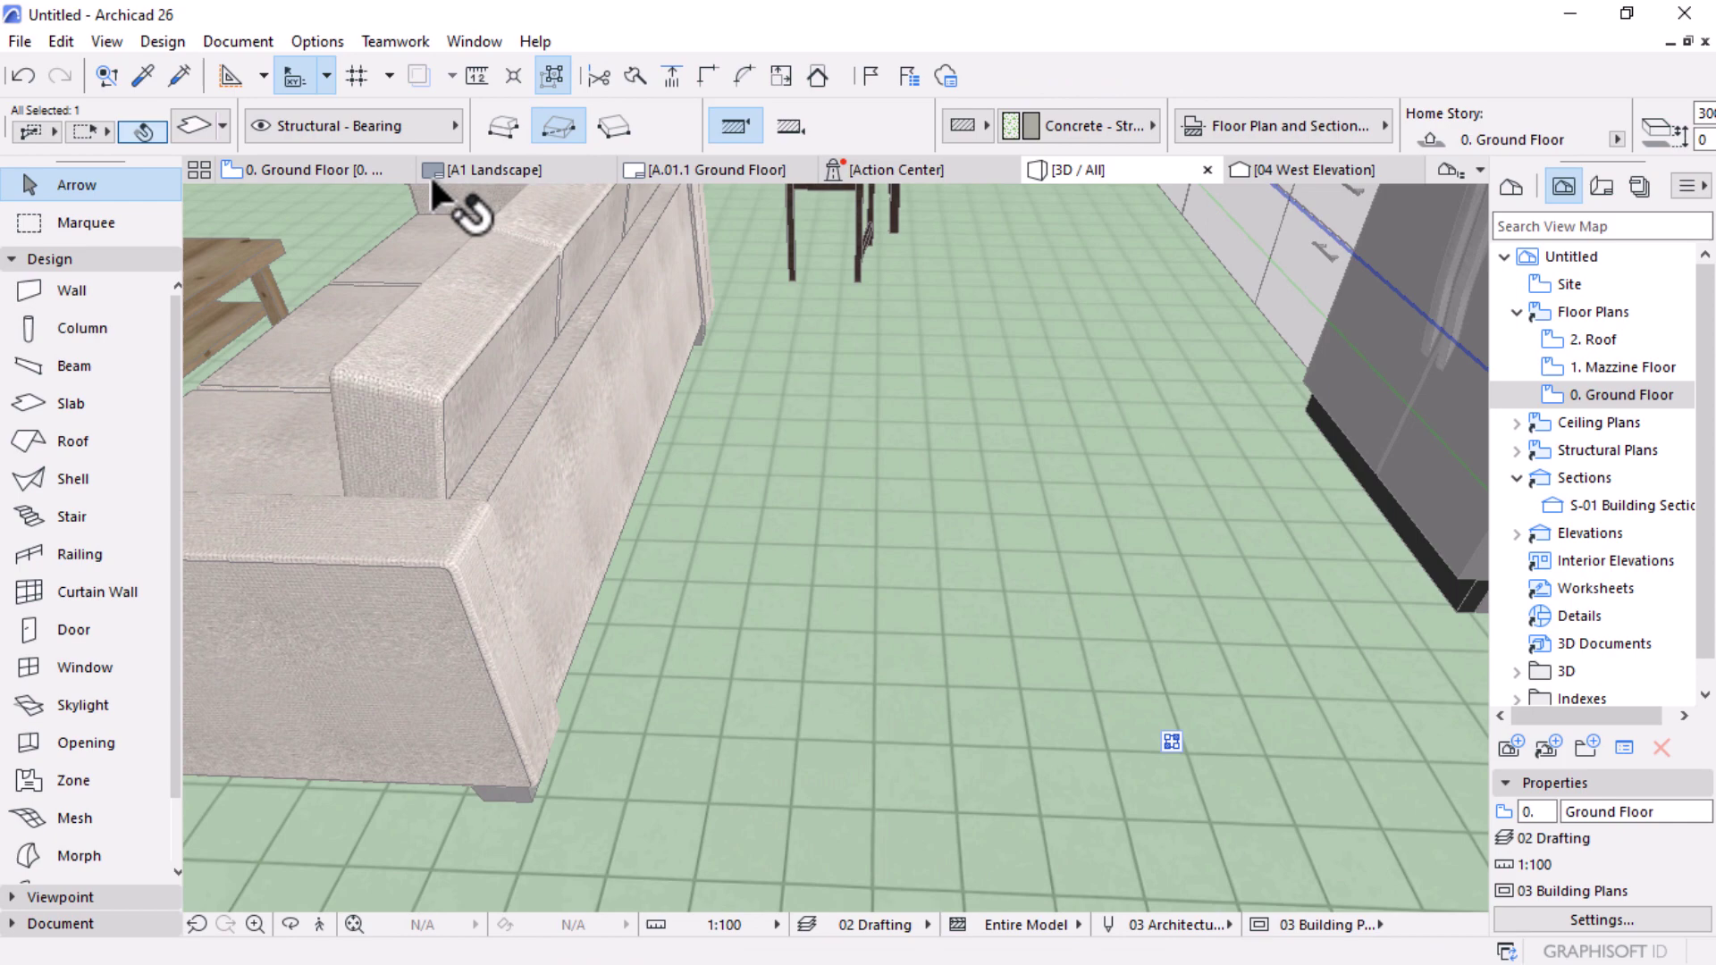
Step: Set the texture size of the Tiles - White Matte 15x15 surface to 2000 by 2000
click(306, 41)
mouse_move(306, 73)
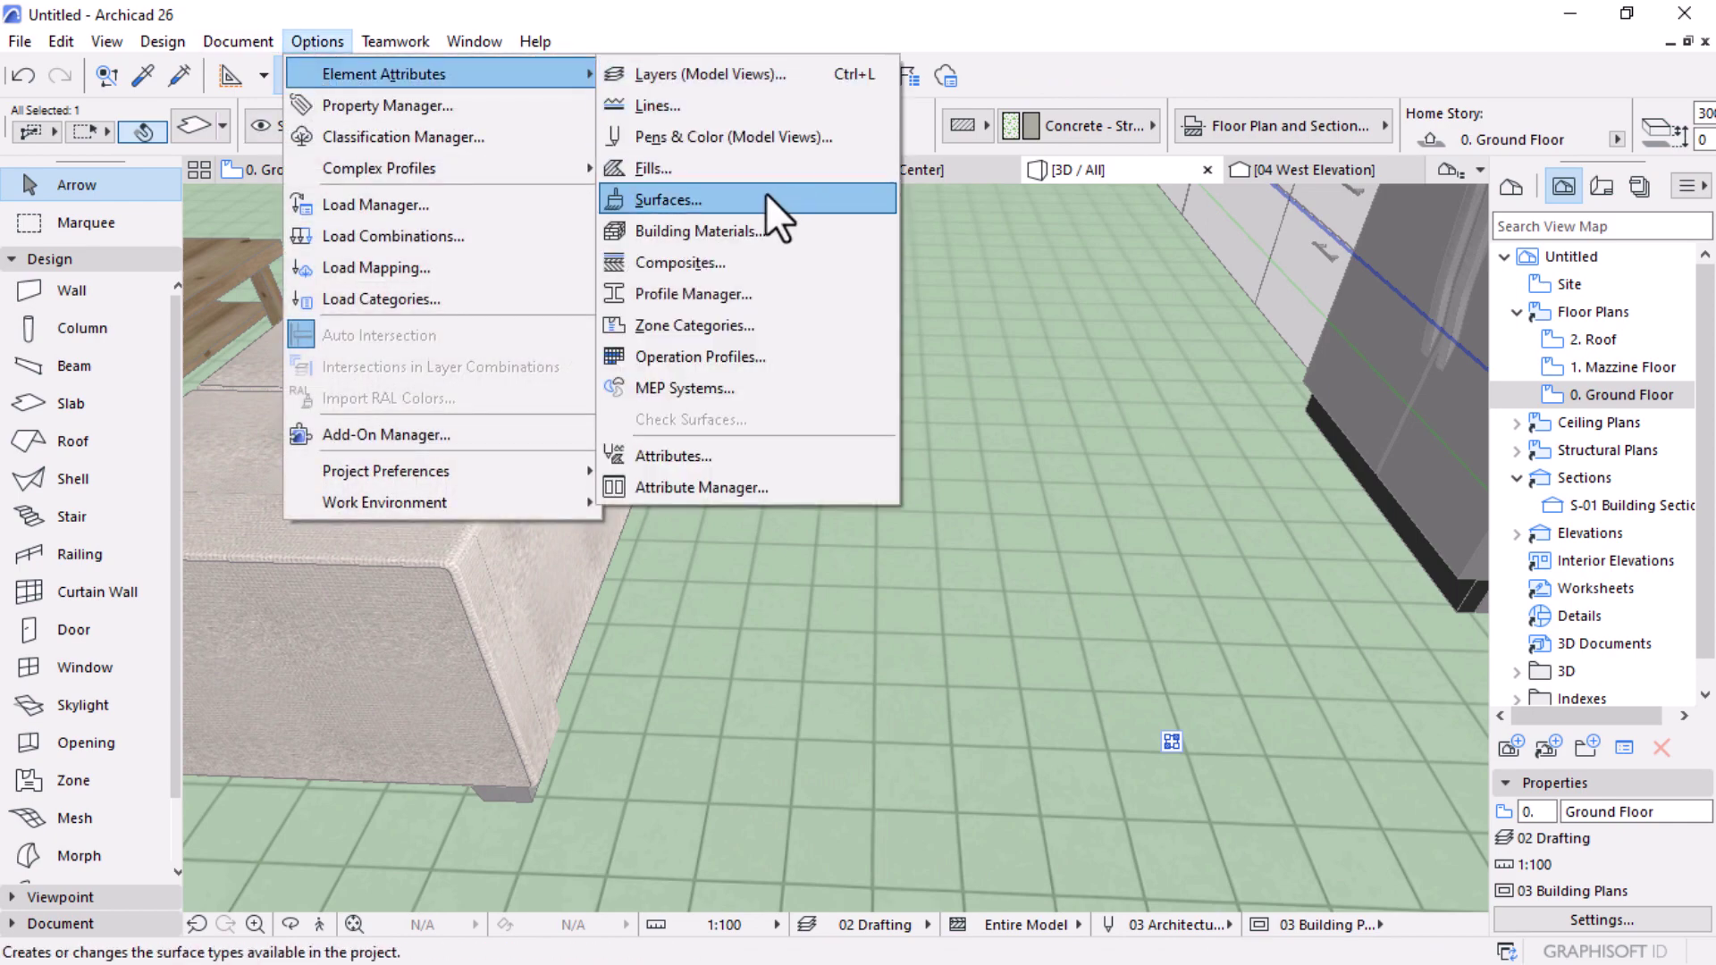
click(703, 199)
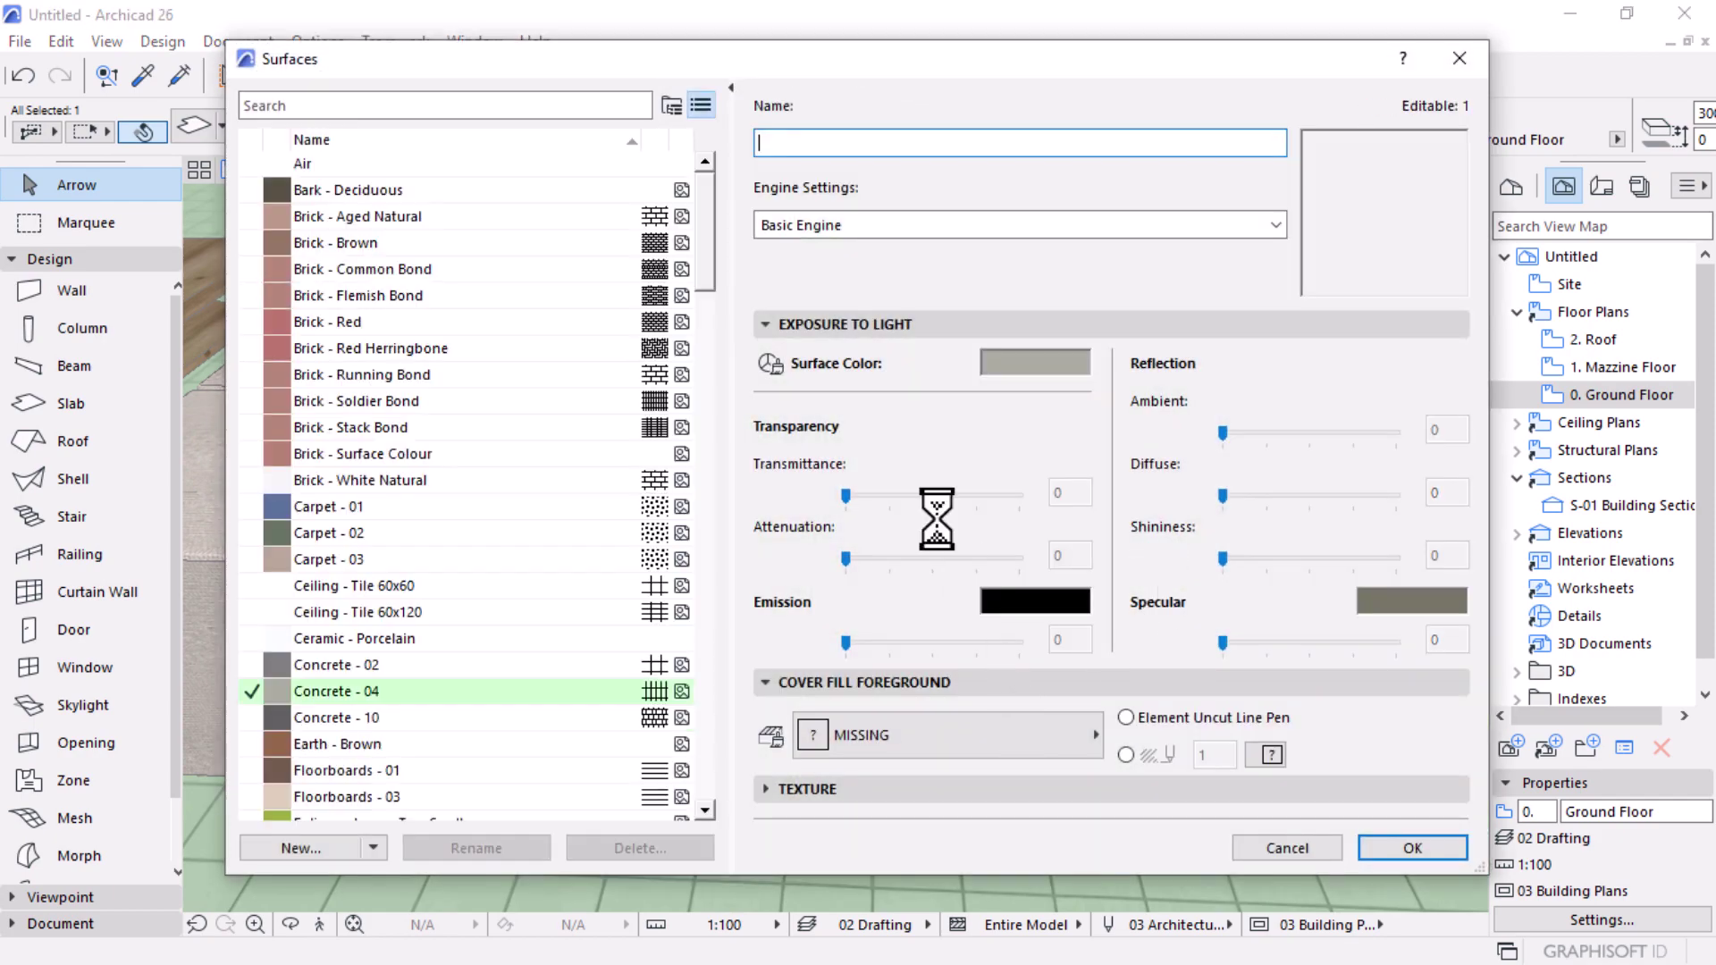
click(821, 789)
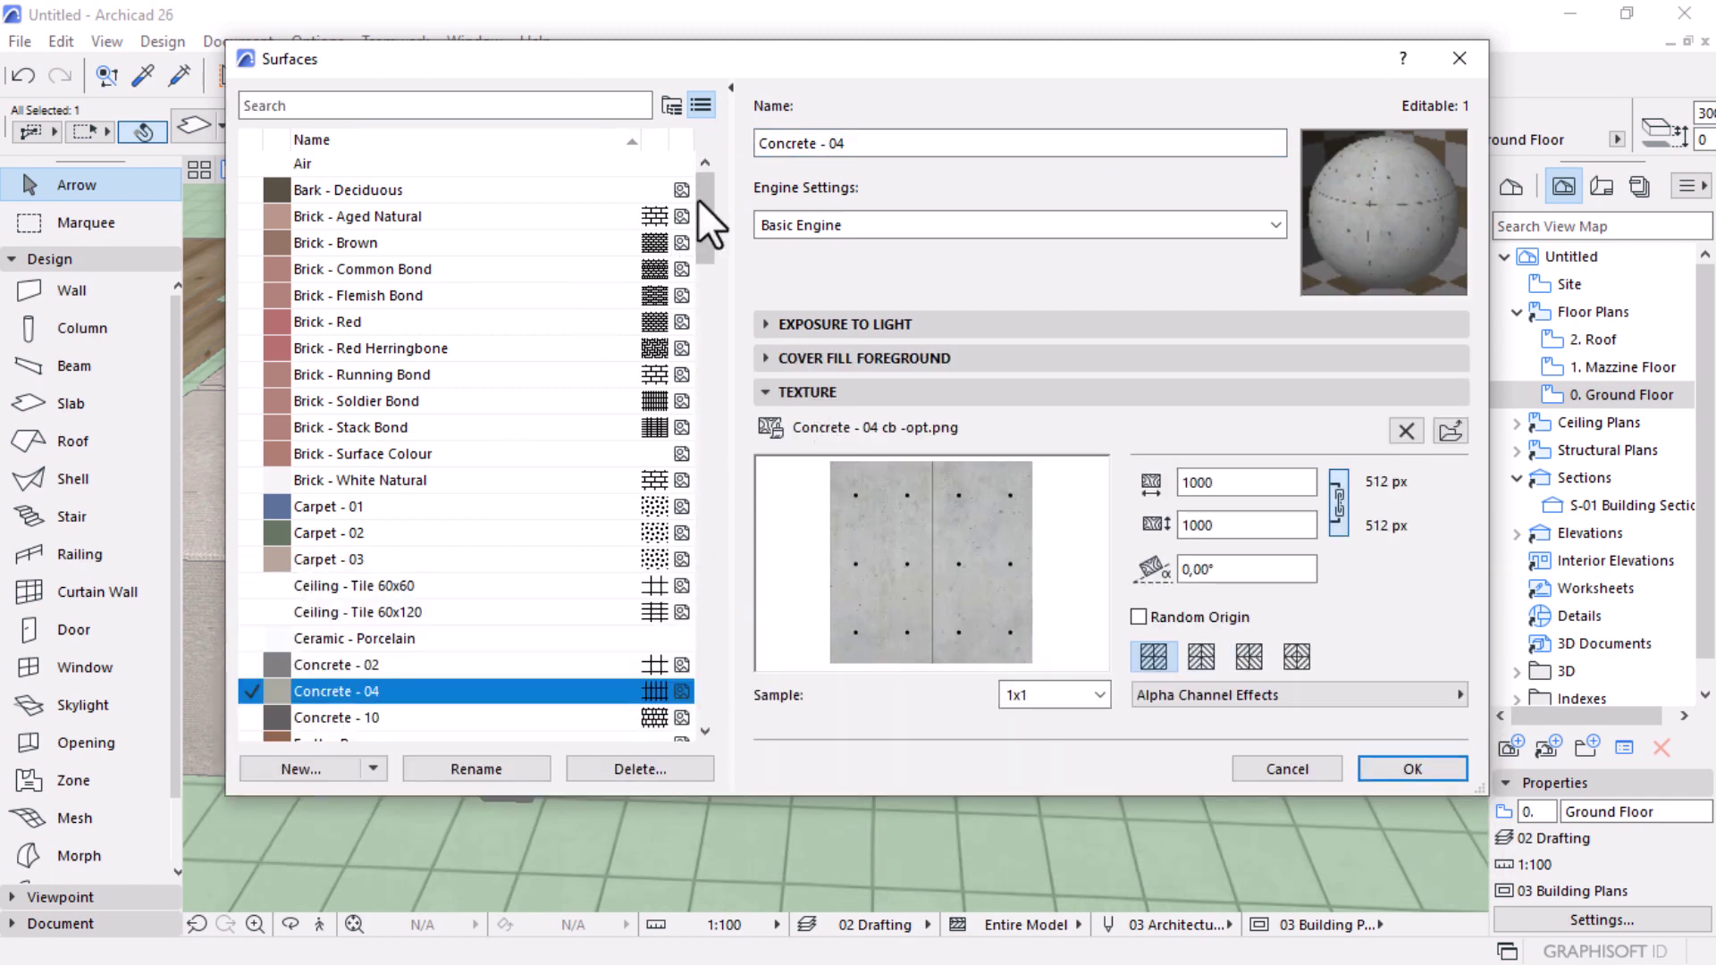
drag(706, 178, 698, 613)
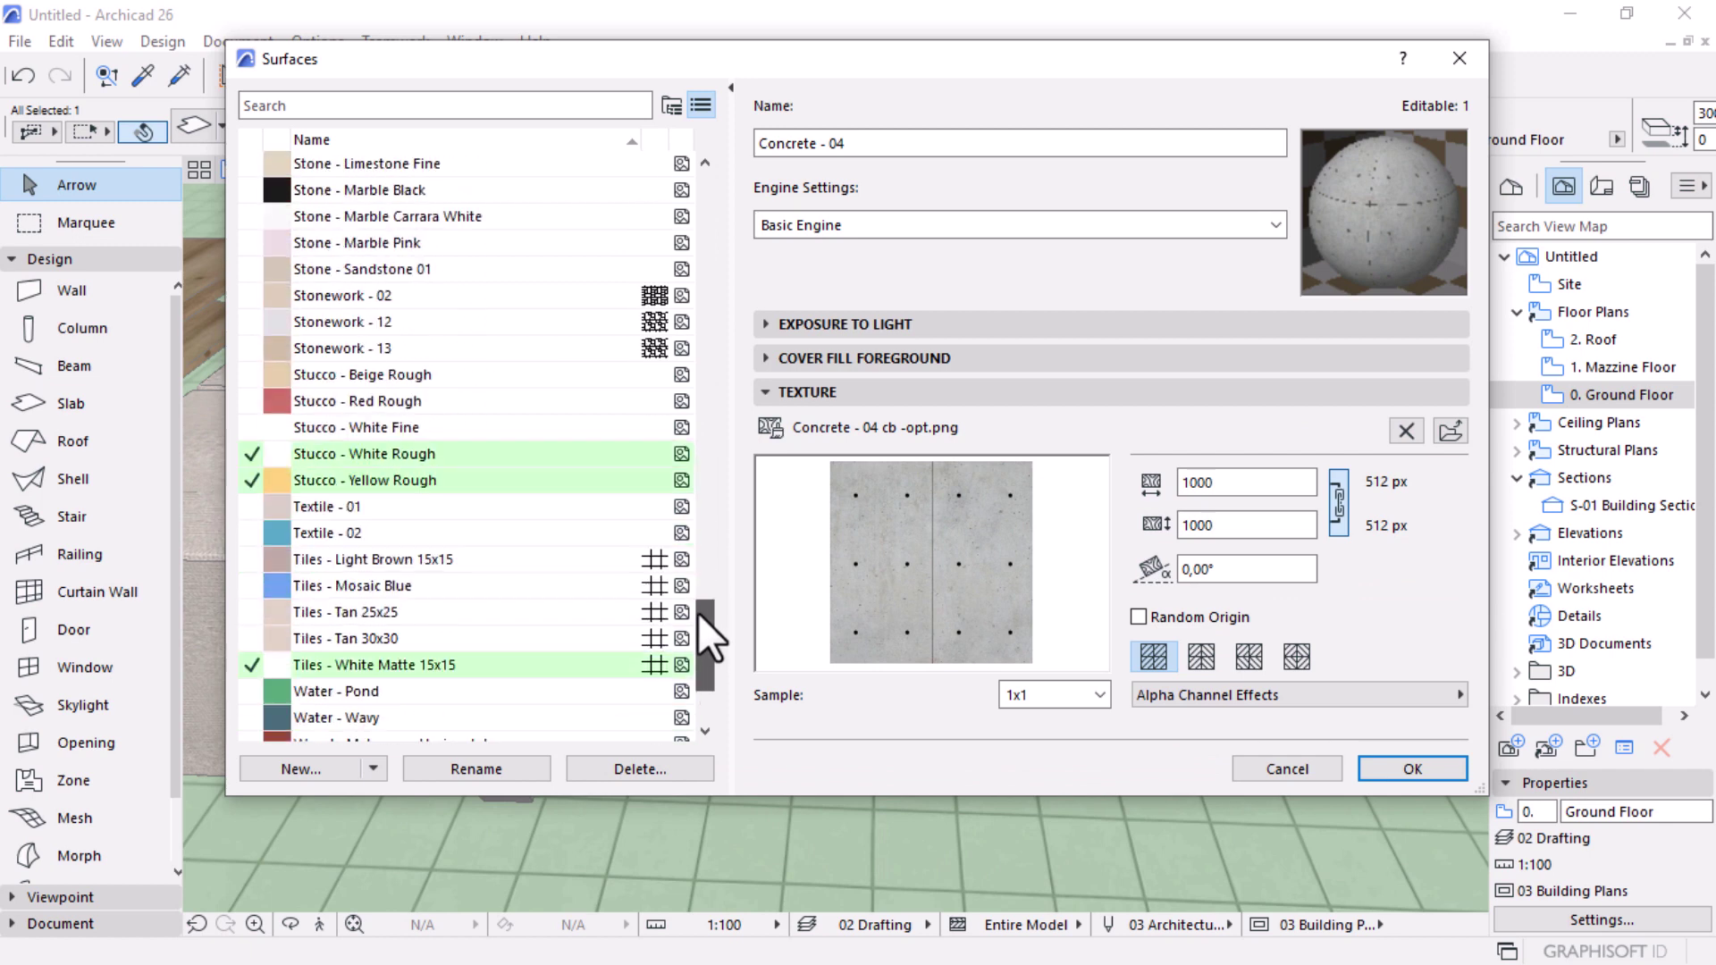
click(334, 665)
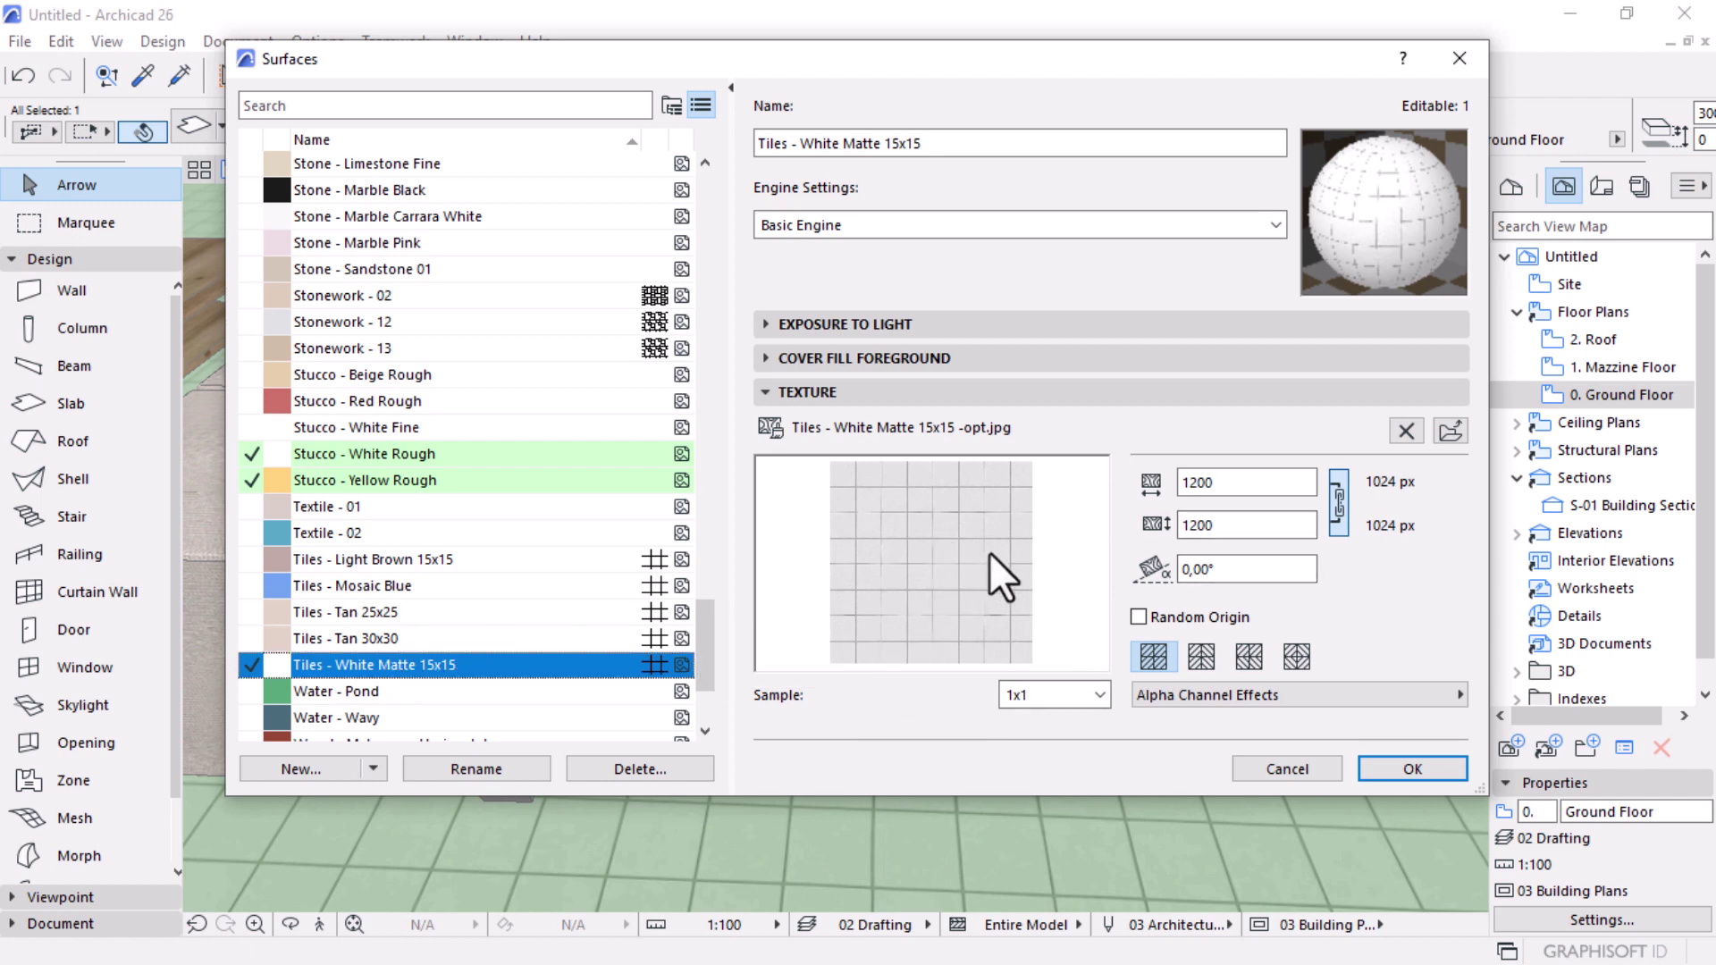
double_click(1244, 487)
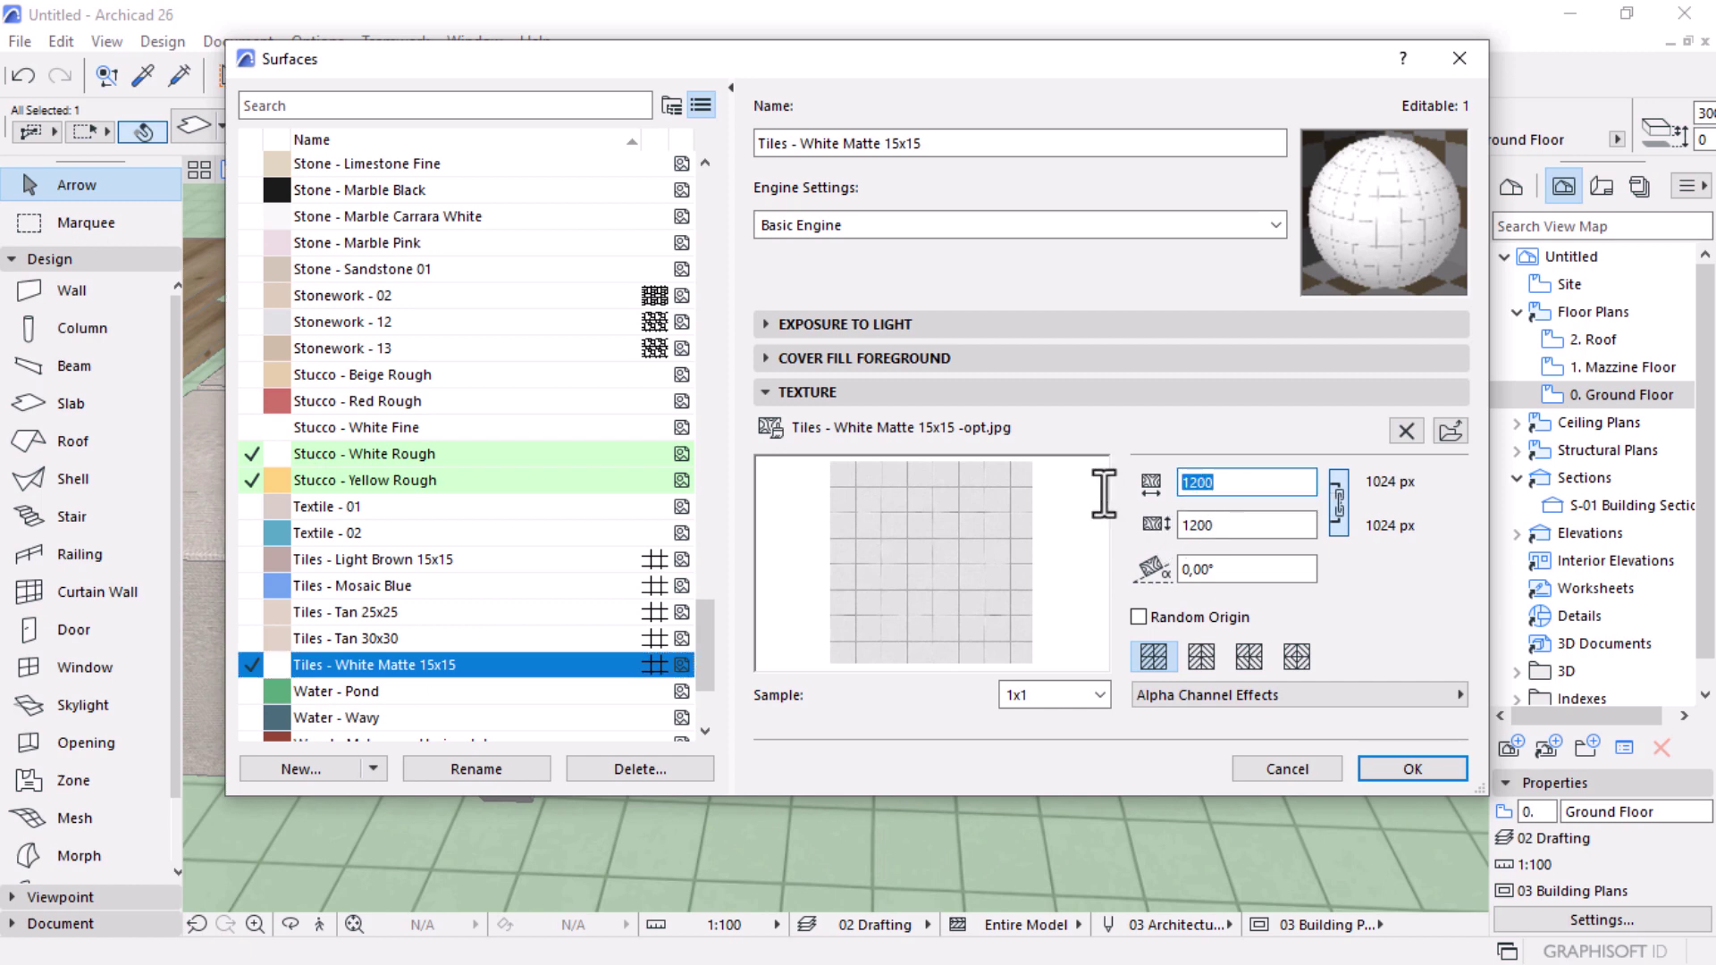
click(1260, 527)
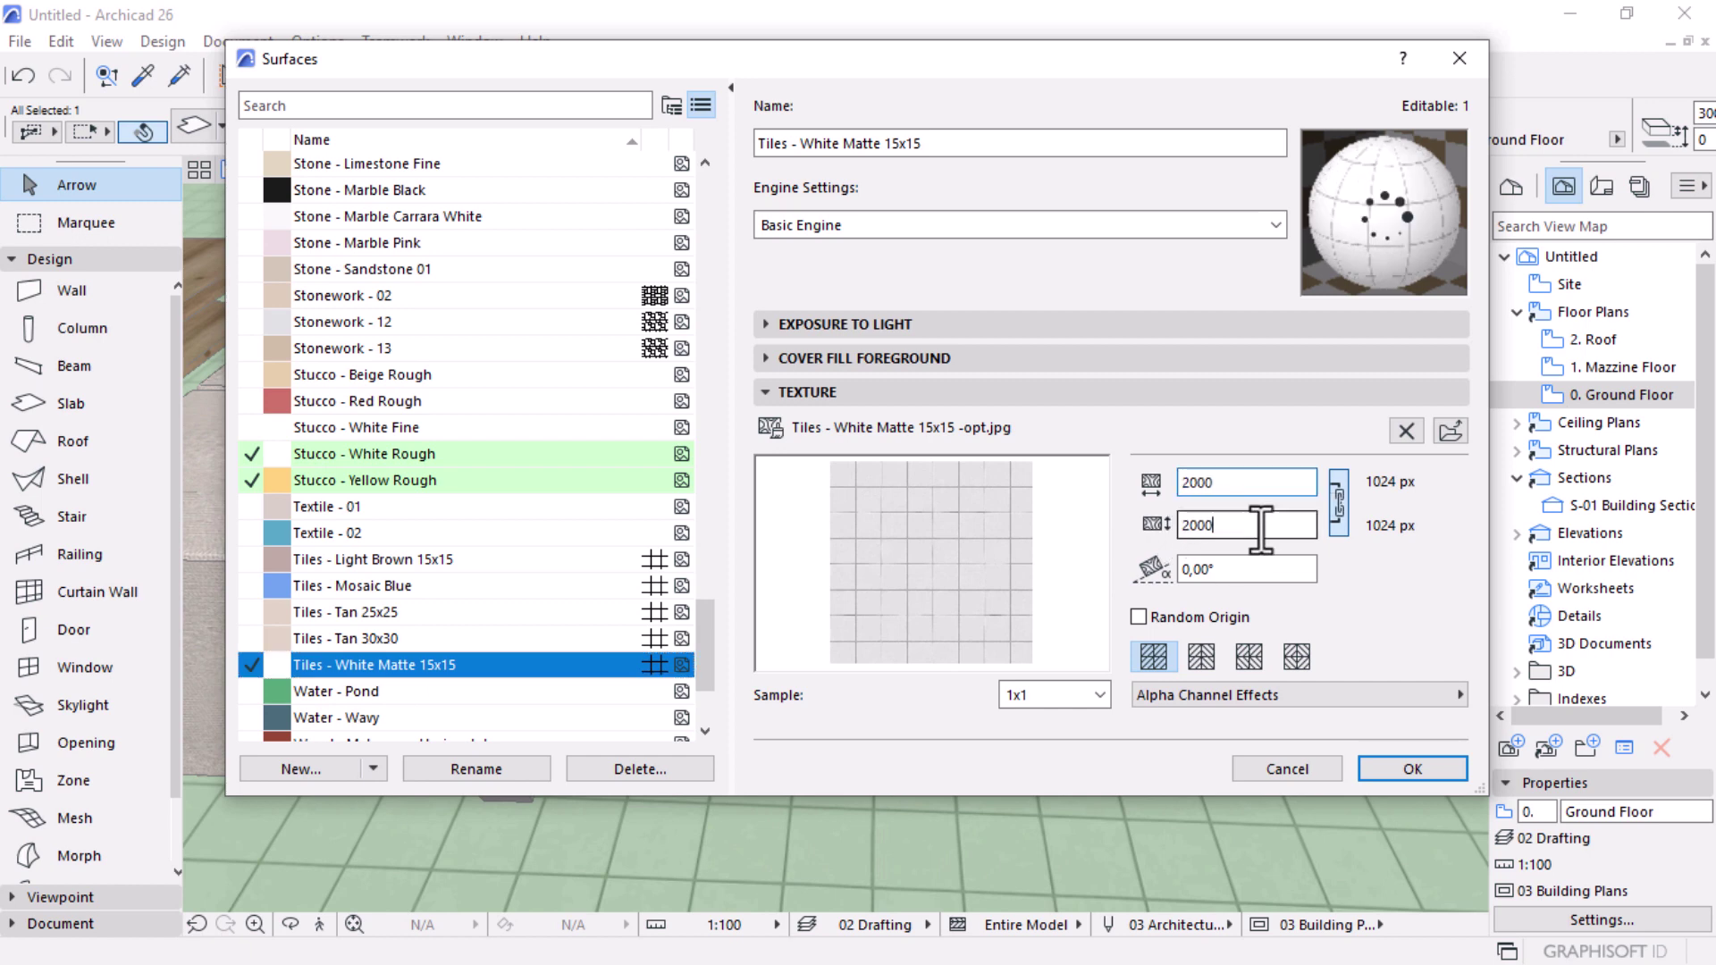
click(1424, 773)
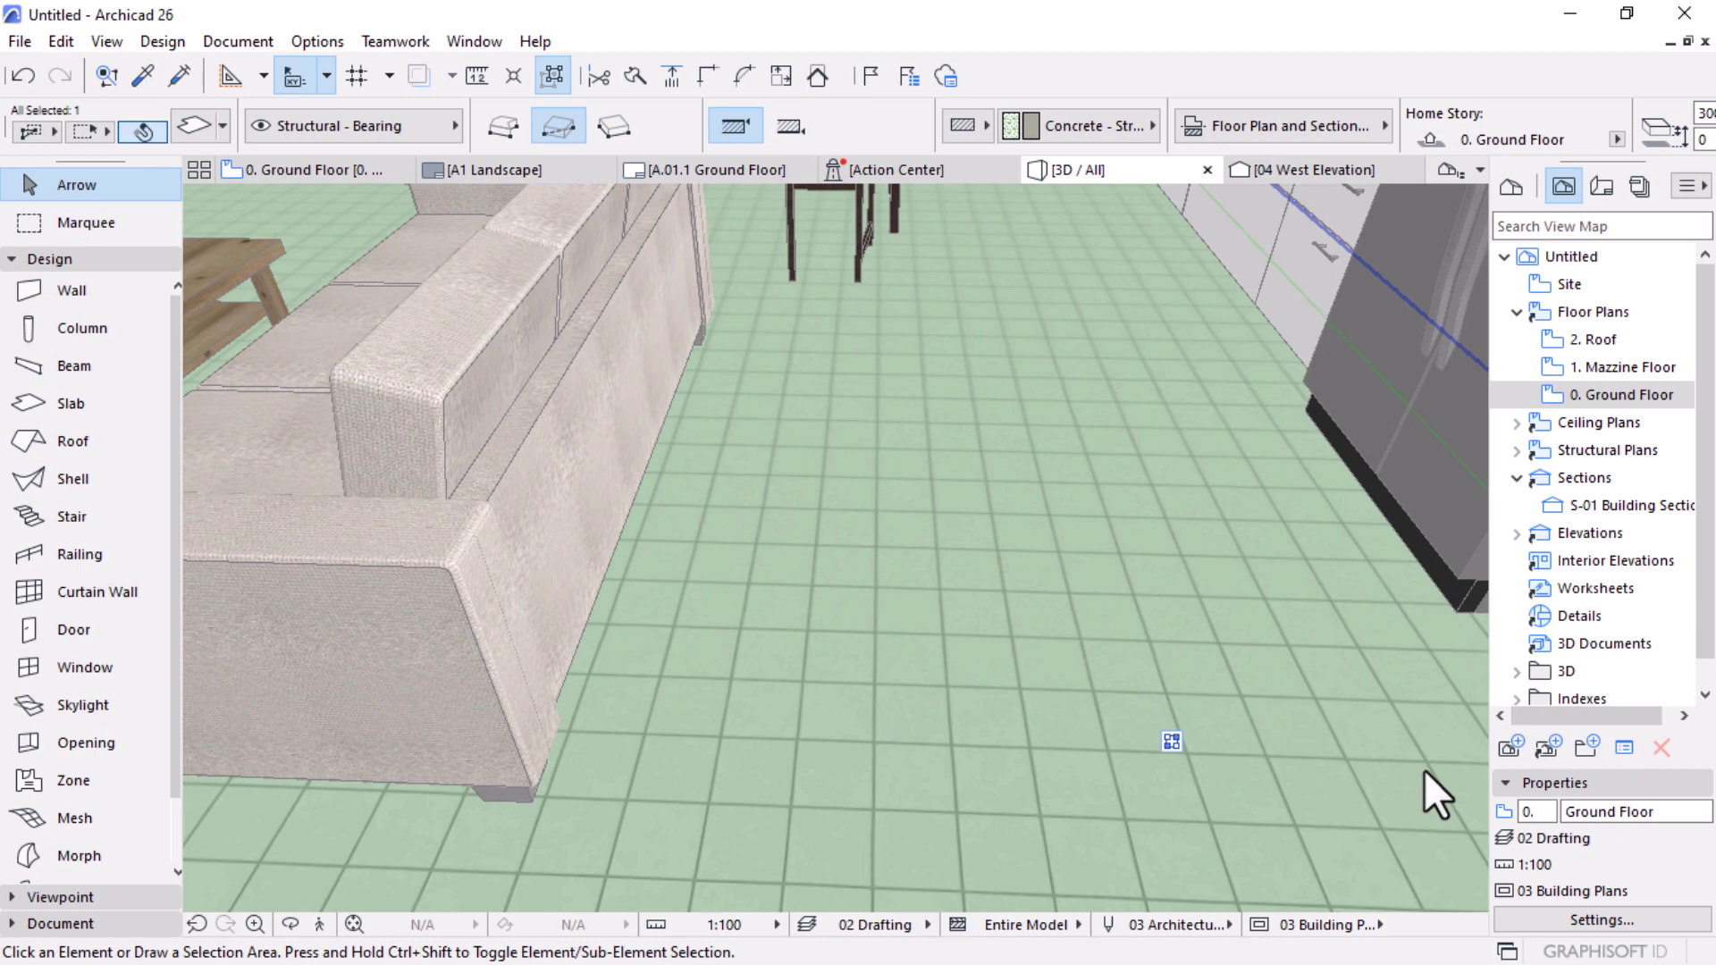
Step: Examine the tiled floor, dining area and kitchen run in 3D, including the brick wall behind the cabinets
shift+middle_drag(978, 690, 955, 647)
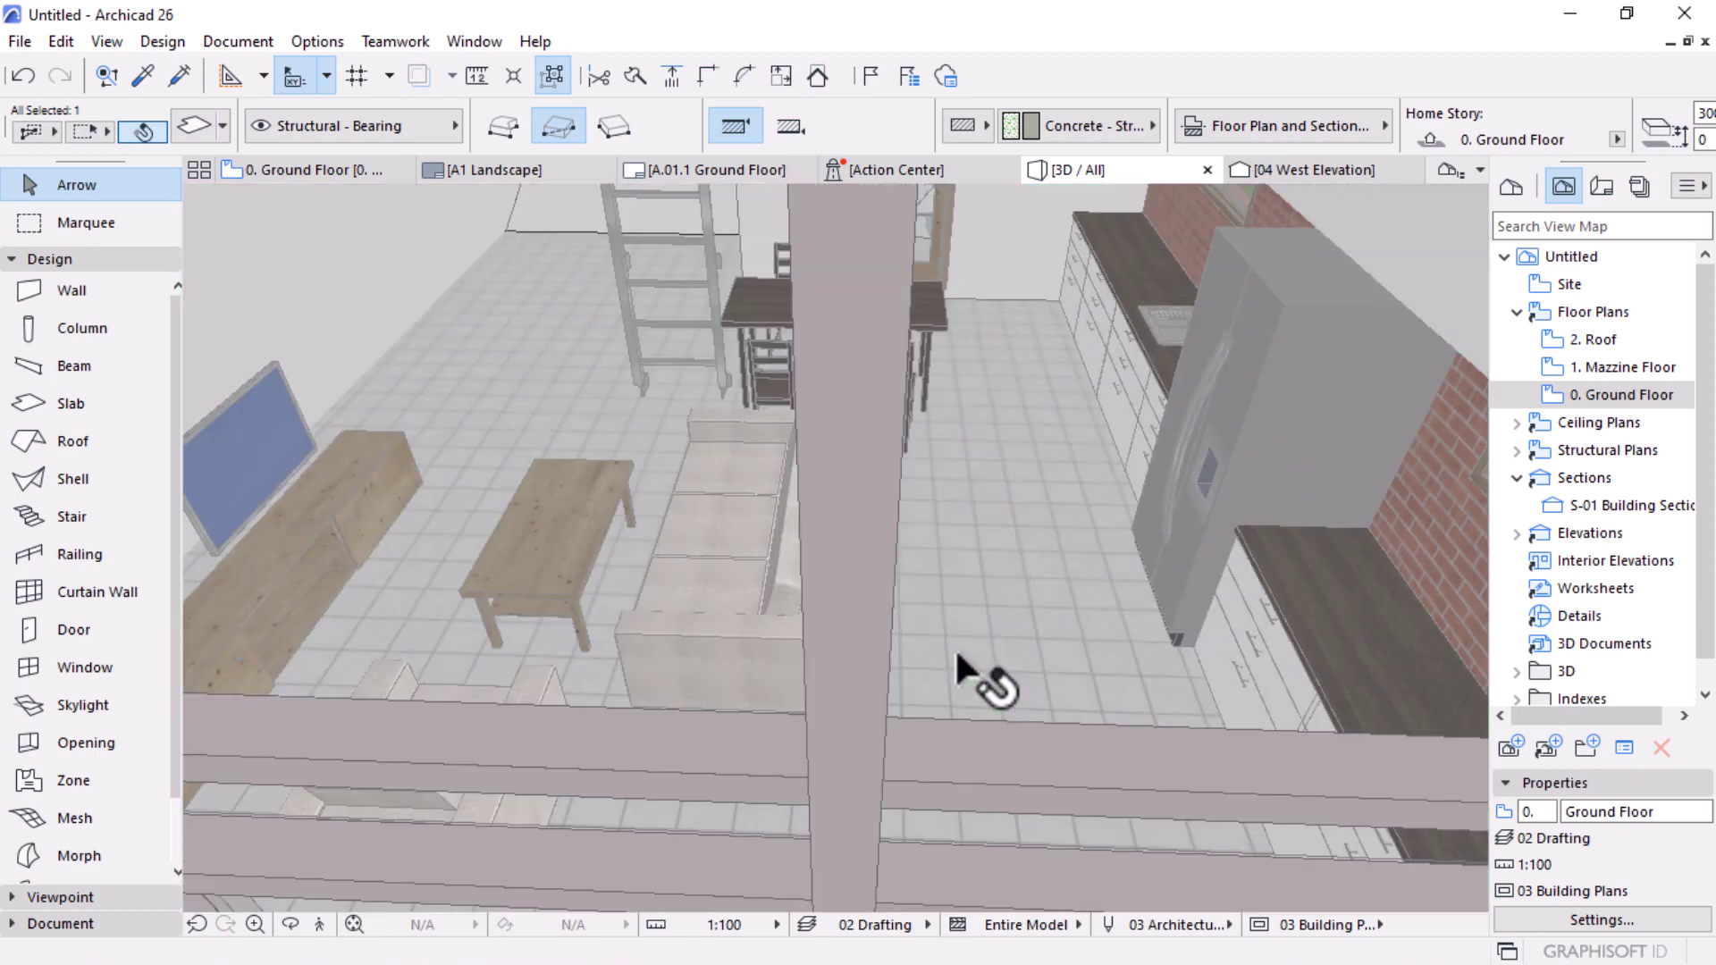
scroll(955, 647, down, 10)
key(o)
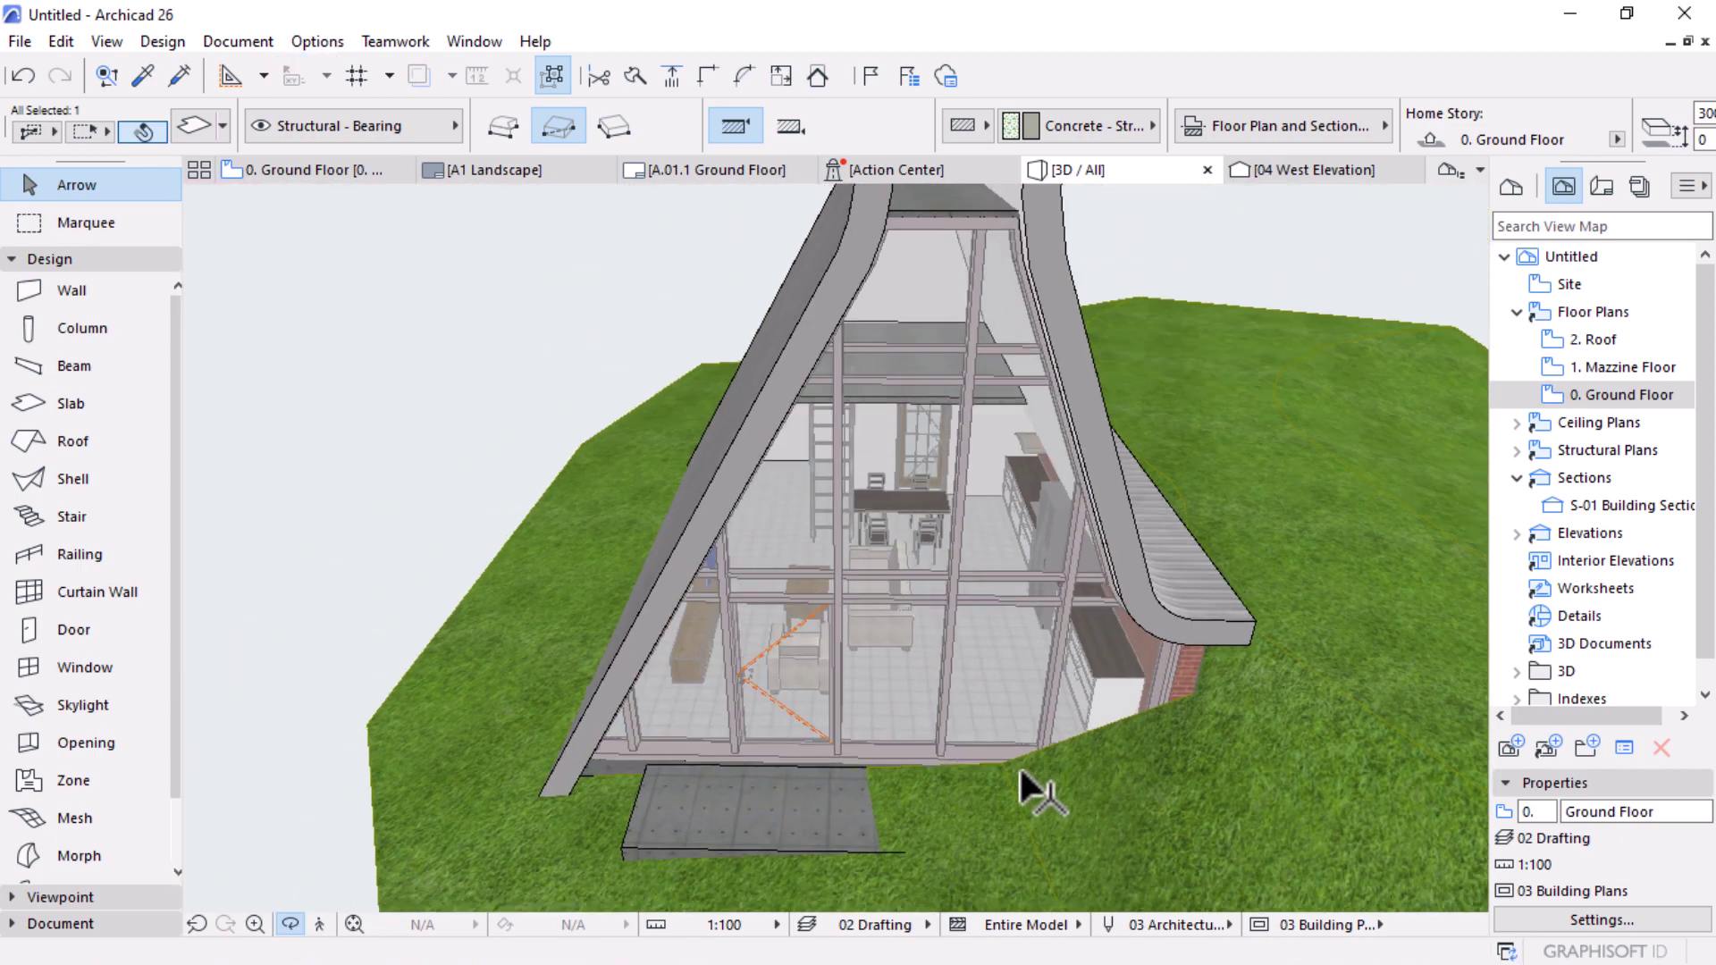
scroll(1007, 491, up, 10)
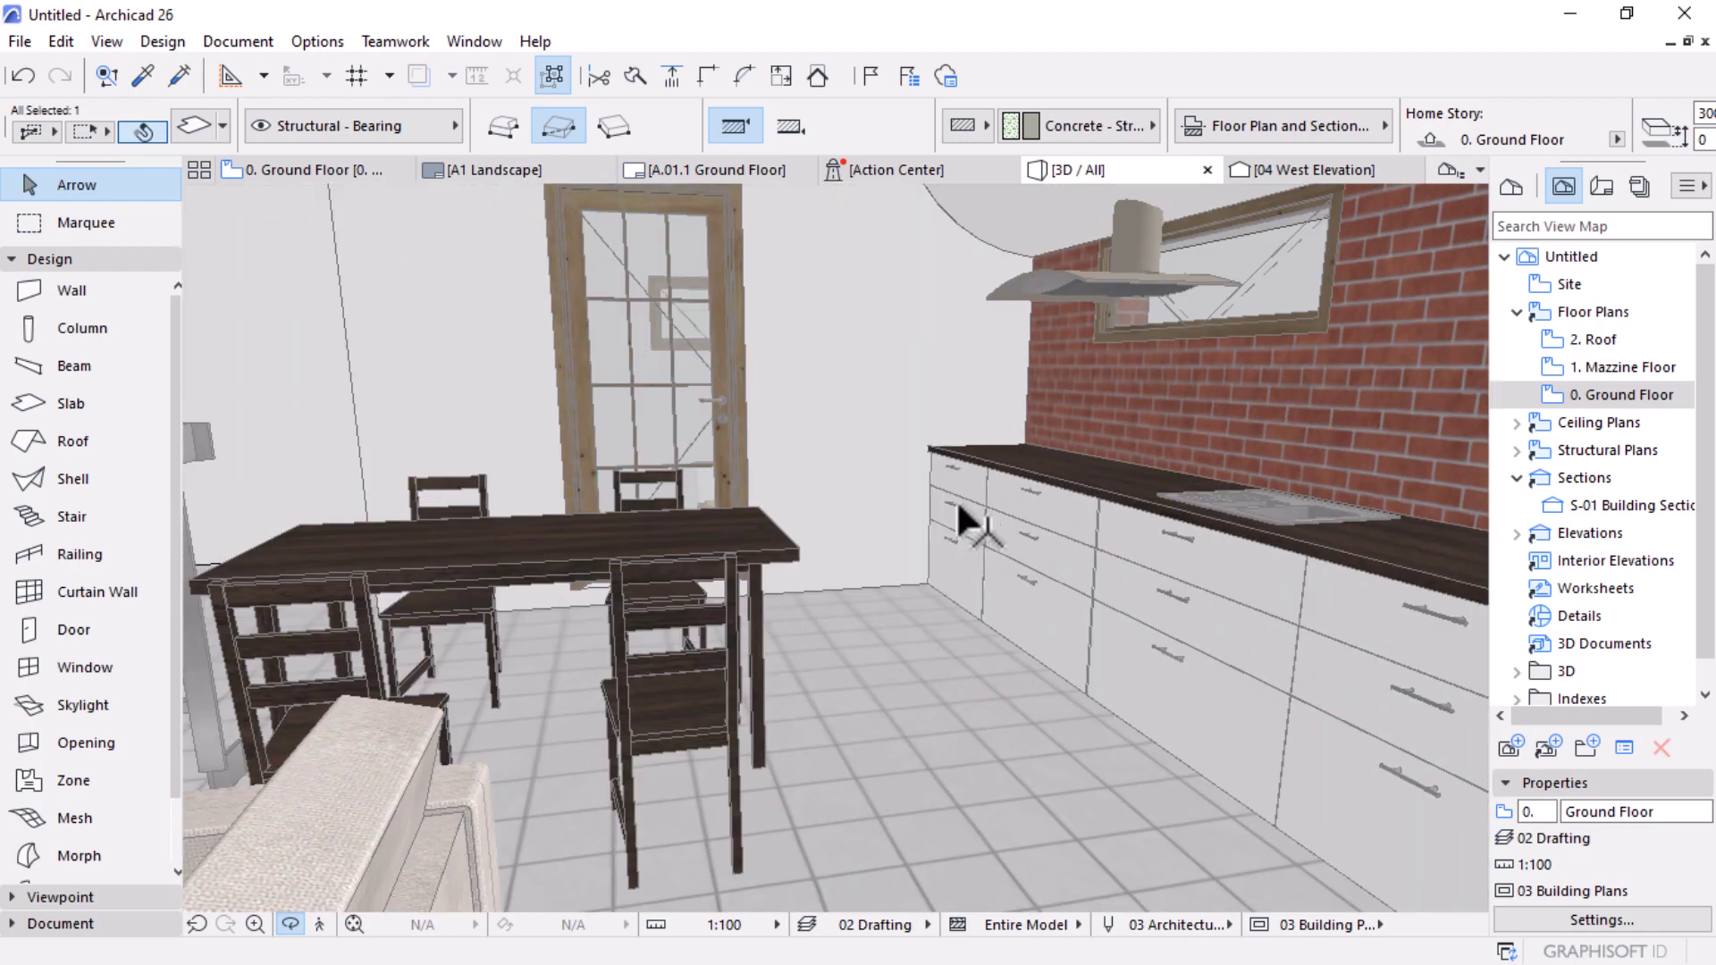
drag(956, 499, 667, 410)
drag(781, 536, 350, 447)
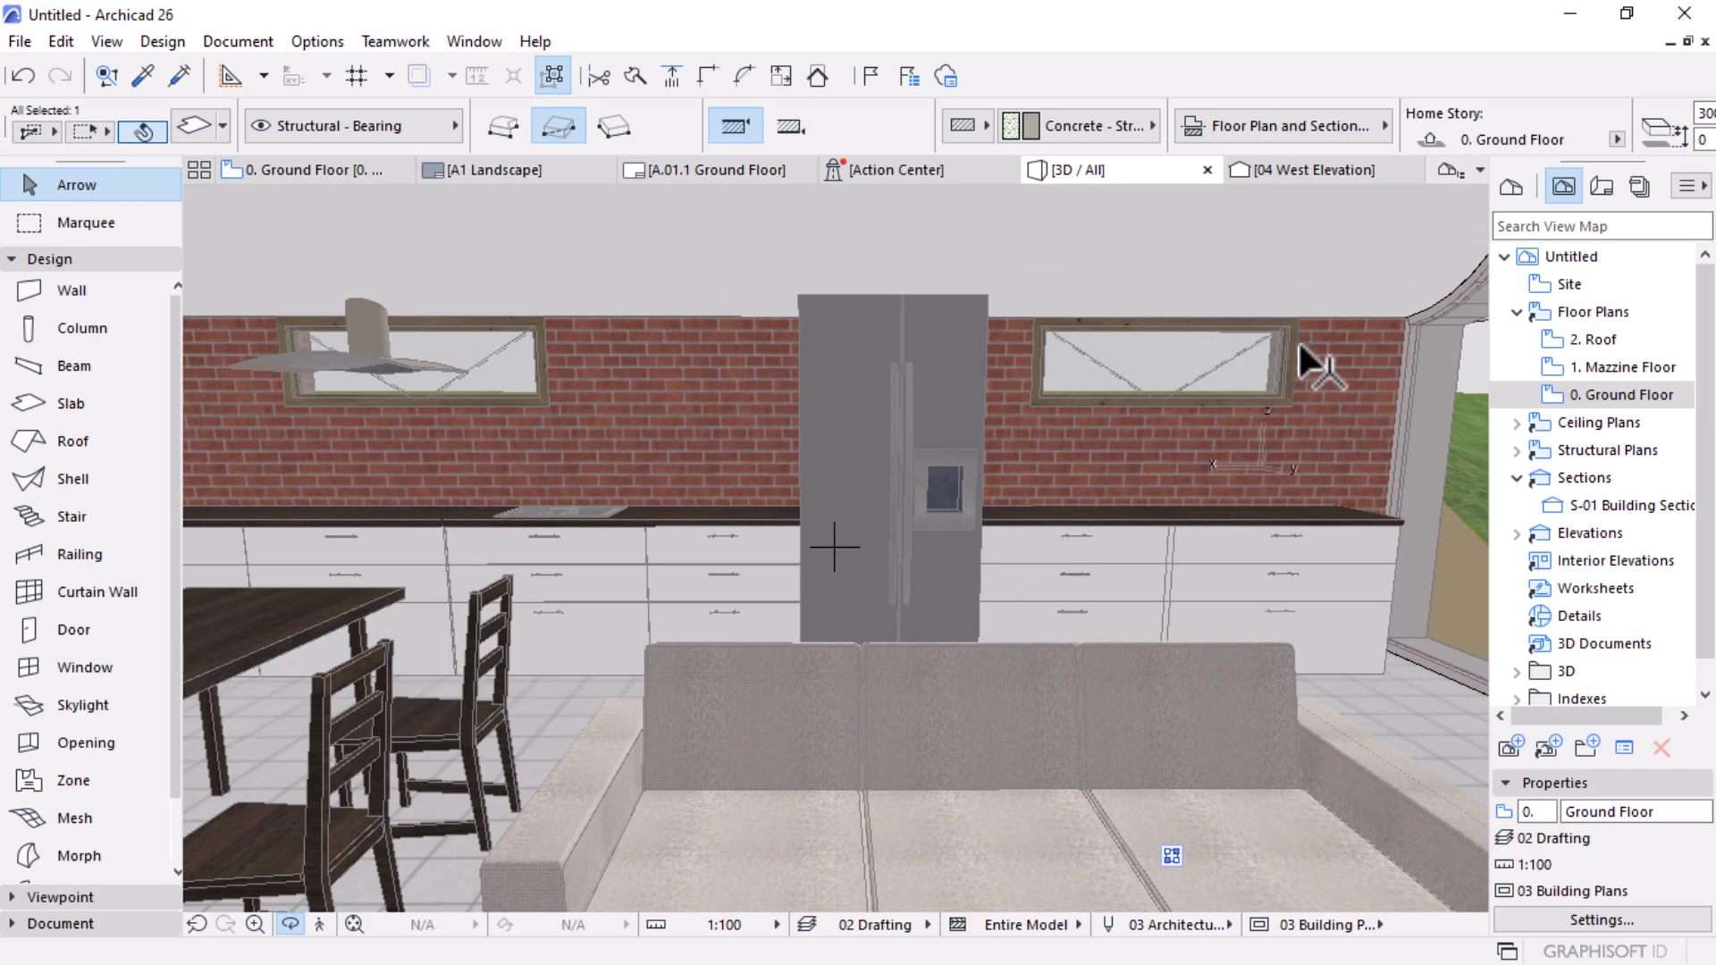
drag(1389, 518, 904, 465)
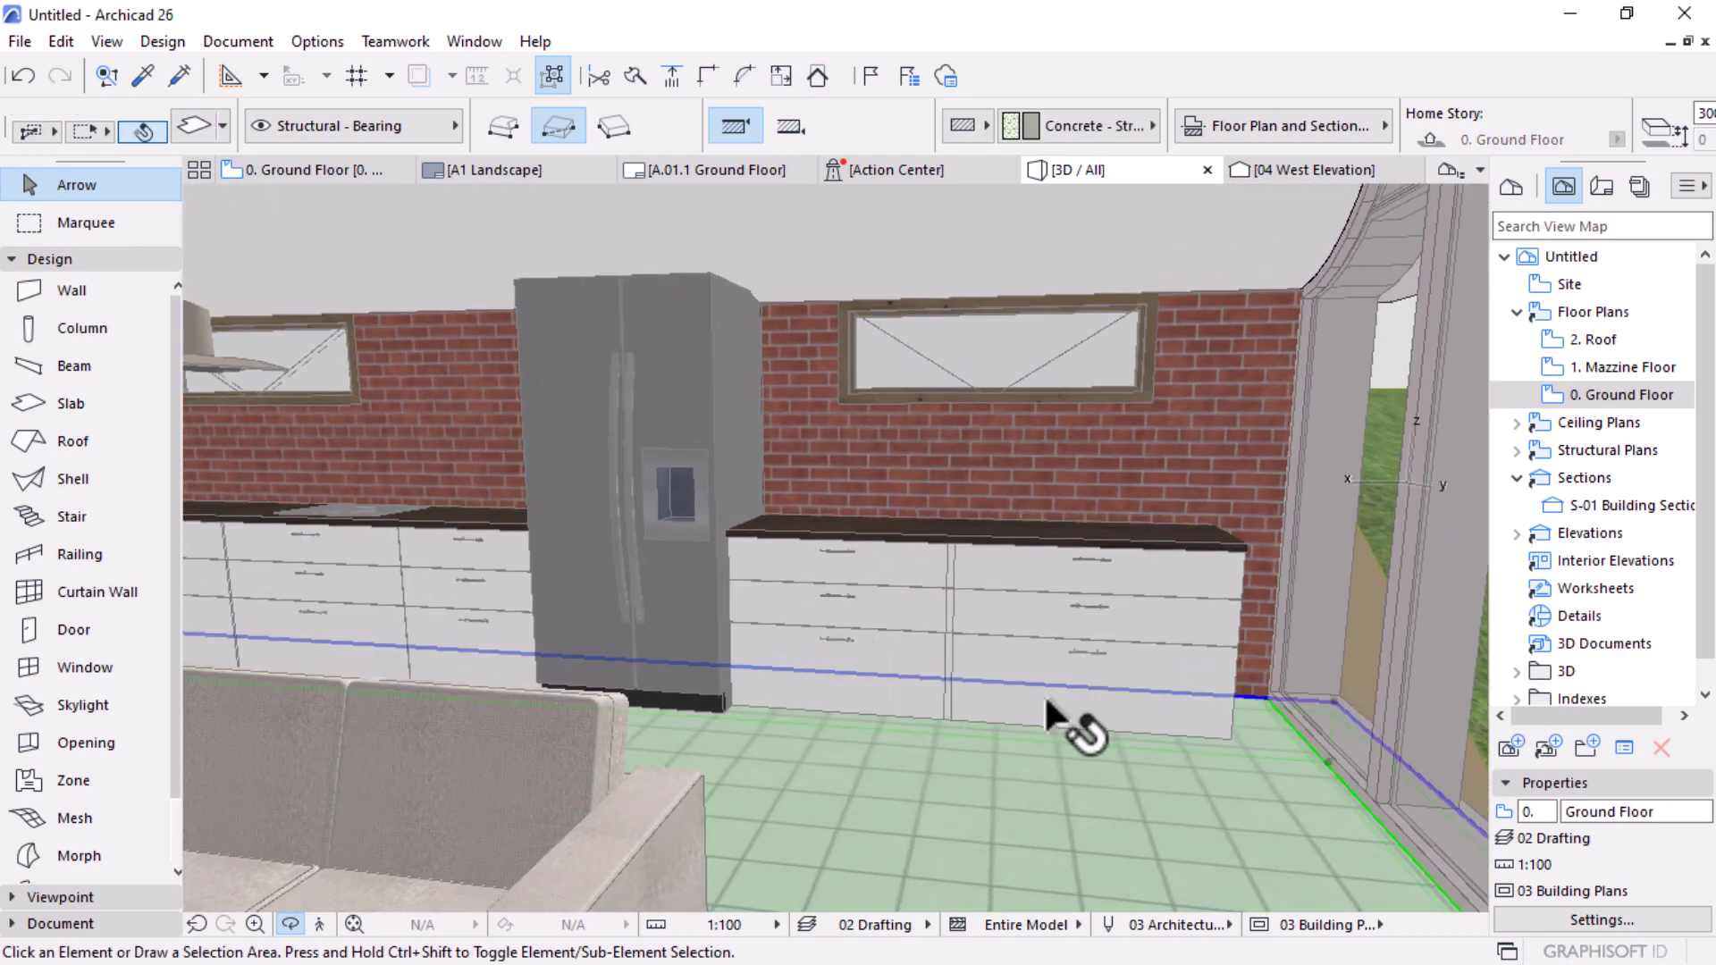
click(1072, 710)
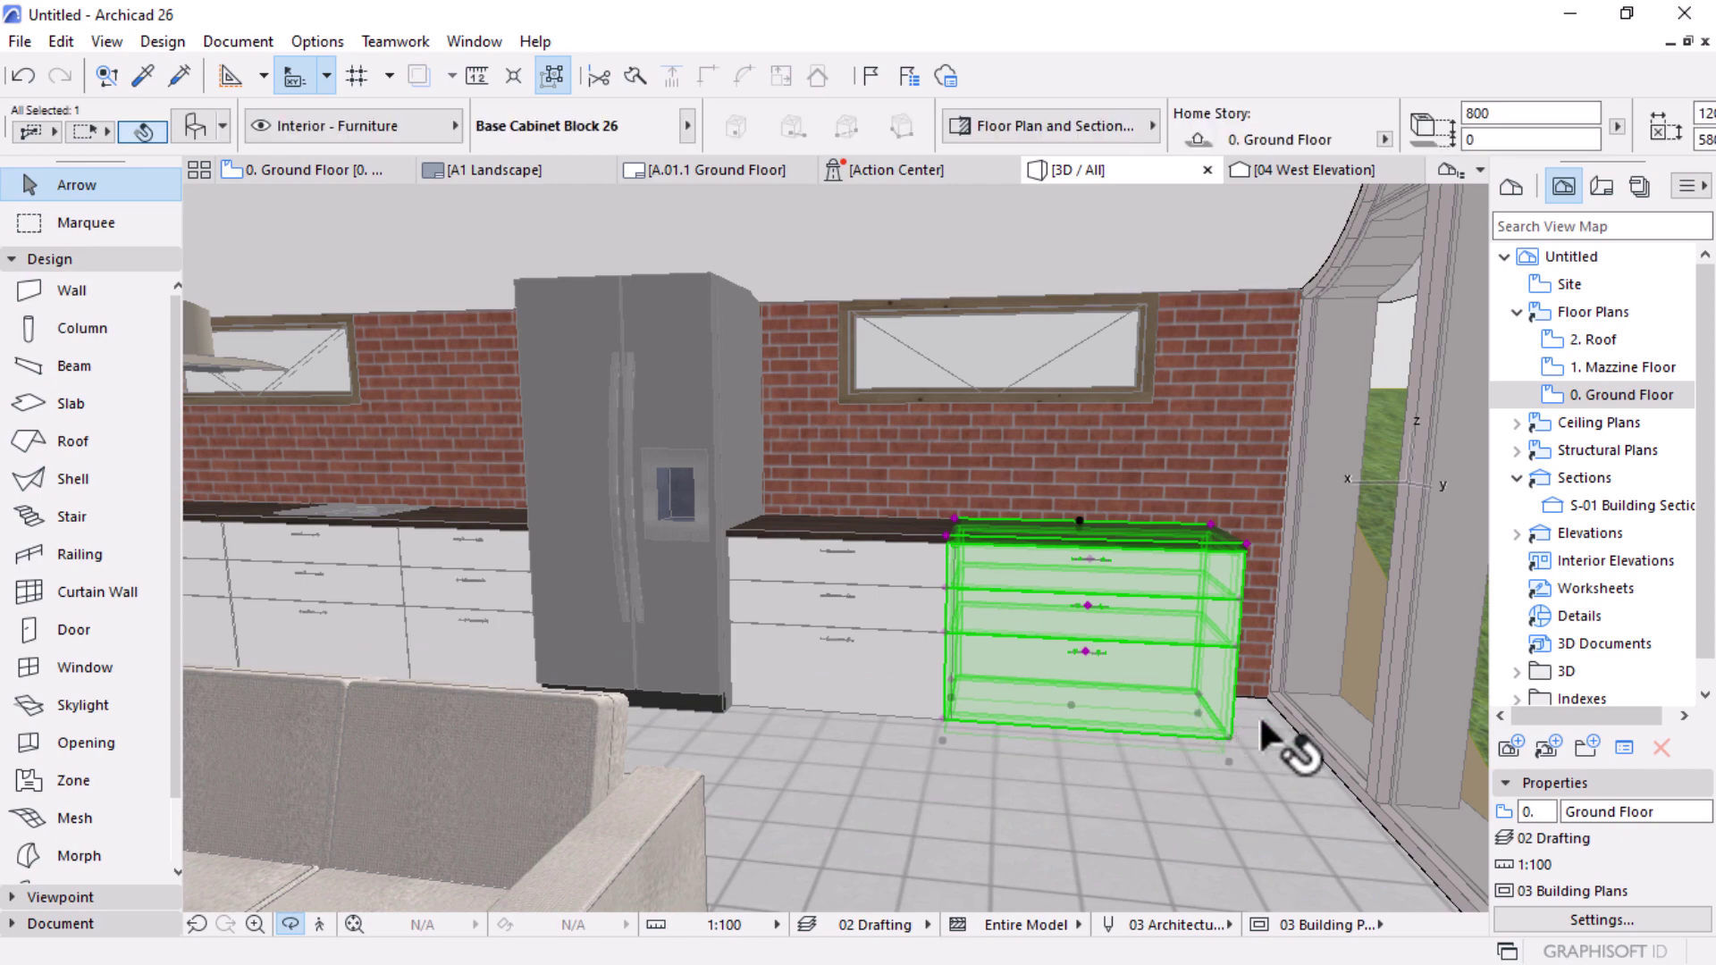
key(Escape)
drag(668, 511, 1049, 560)
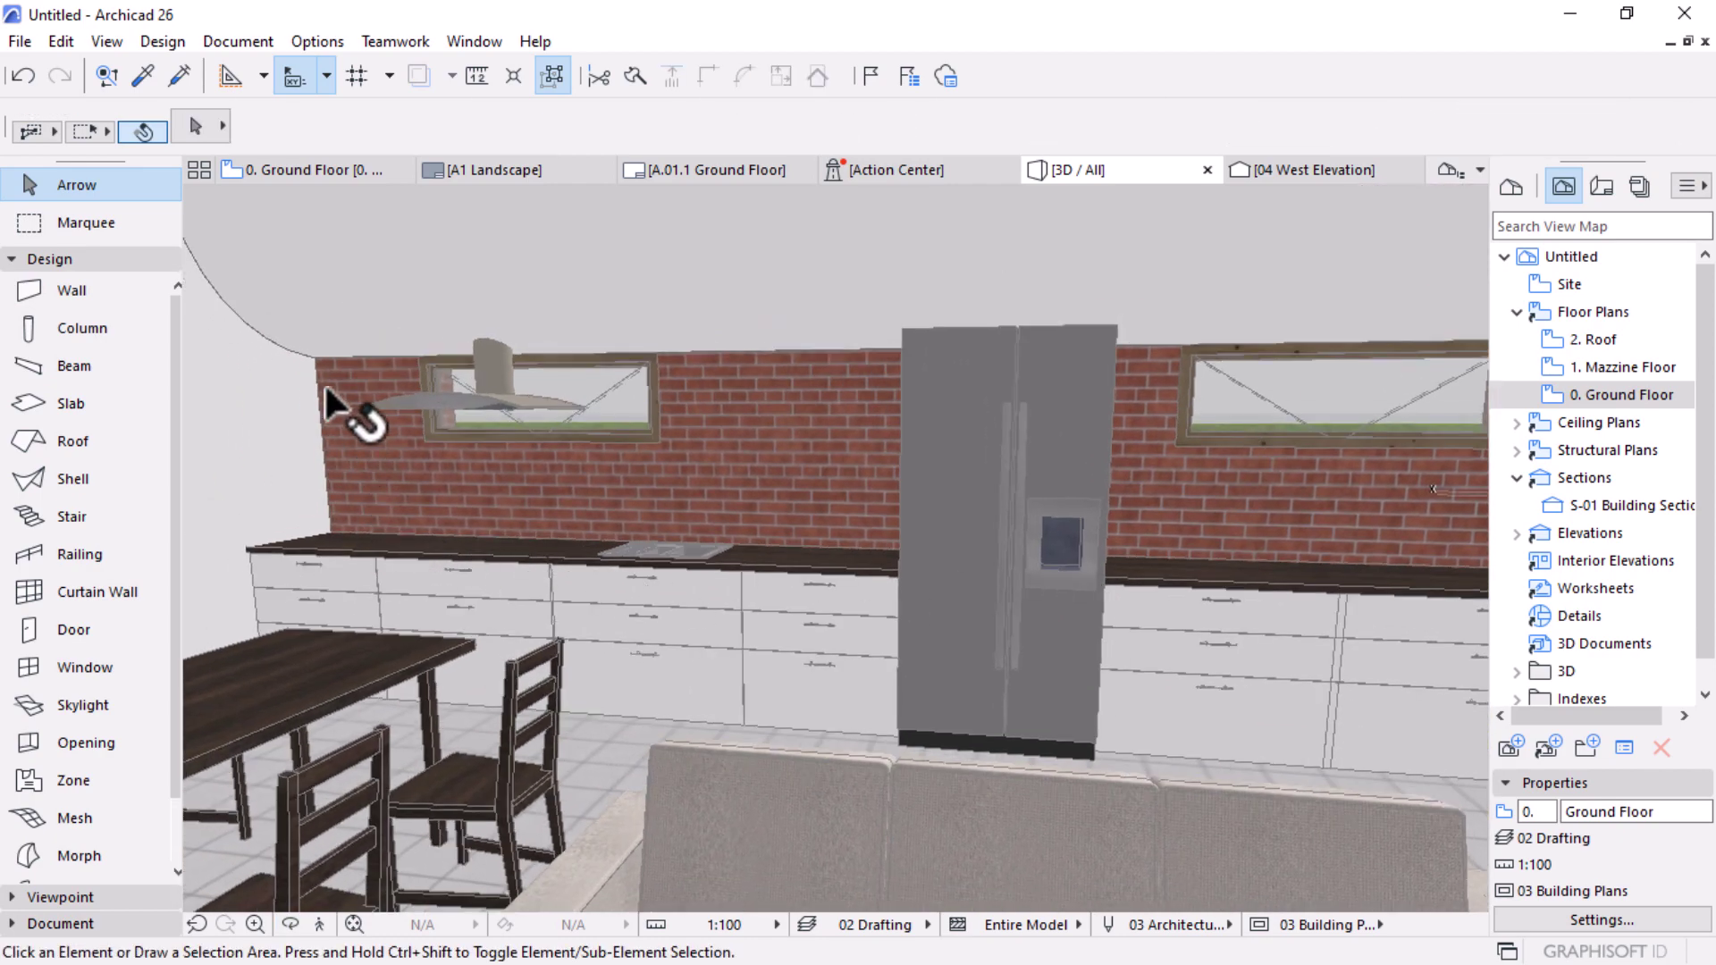
Step: On the ground floor plan, drag a copy of the exterior wall behind the kitchen cabinets inward into the room
click(332, 169)
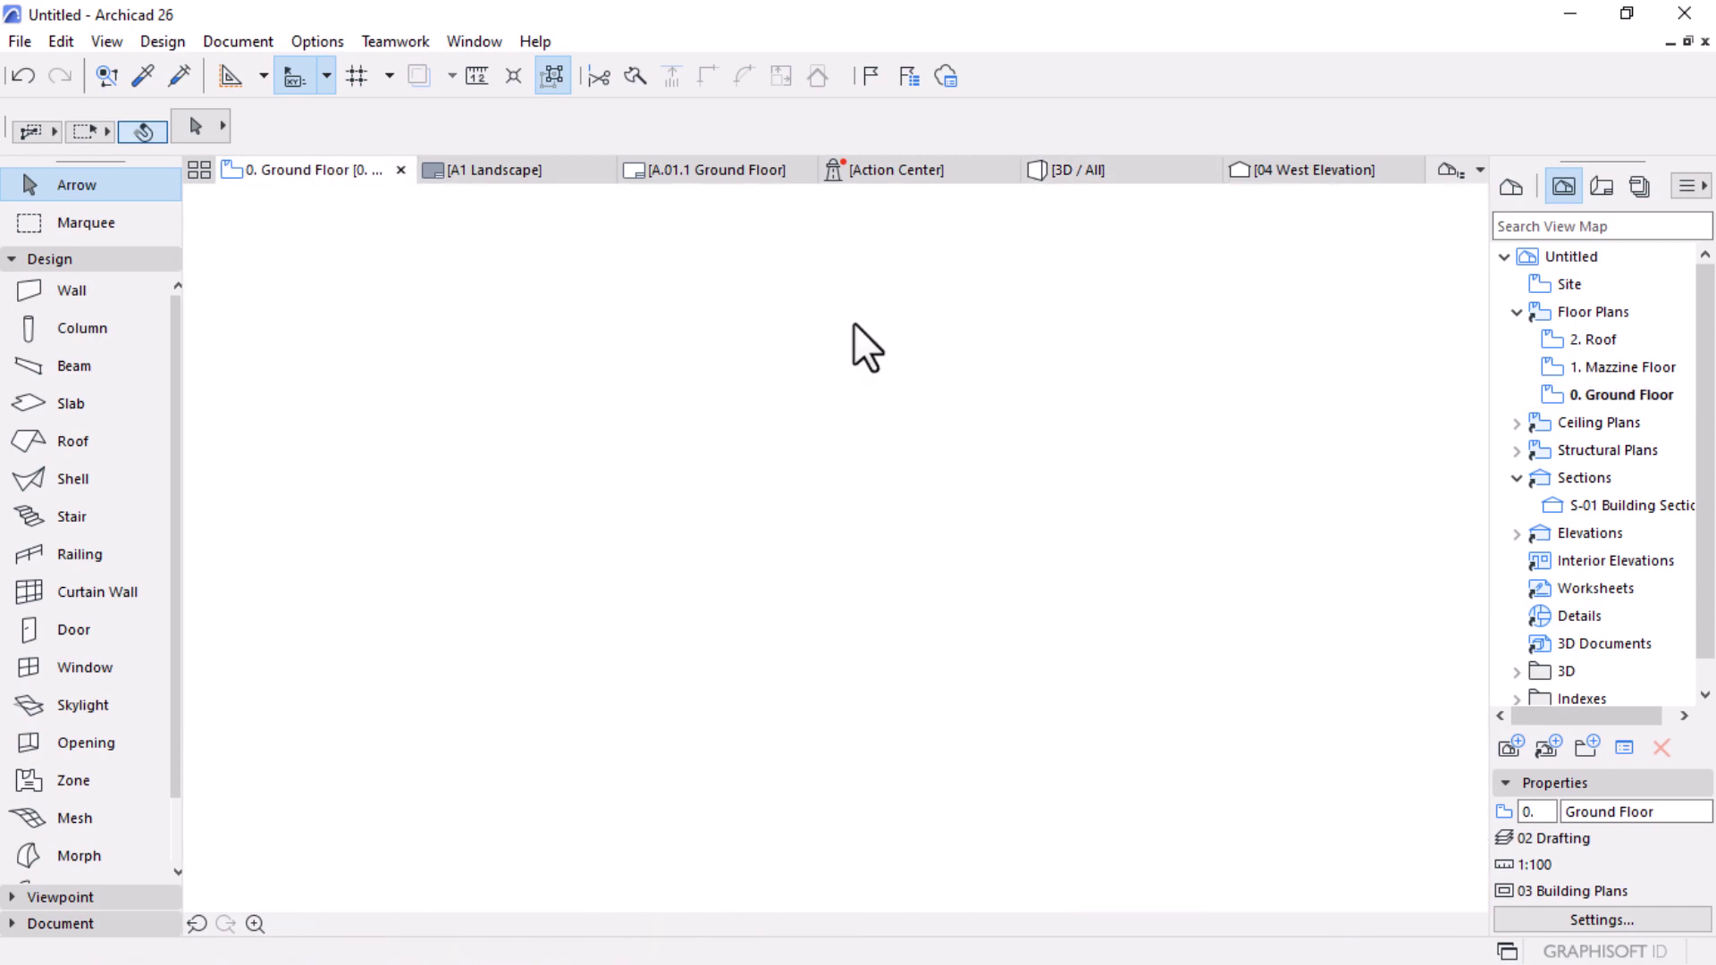
scroll(903, 777, down, 3)
scroll(920, 766, up, 3)
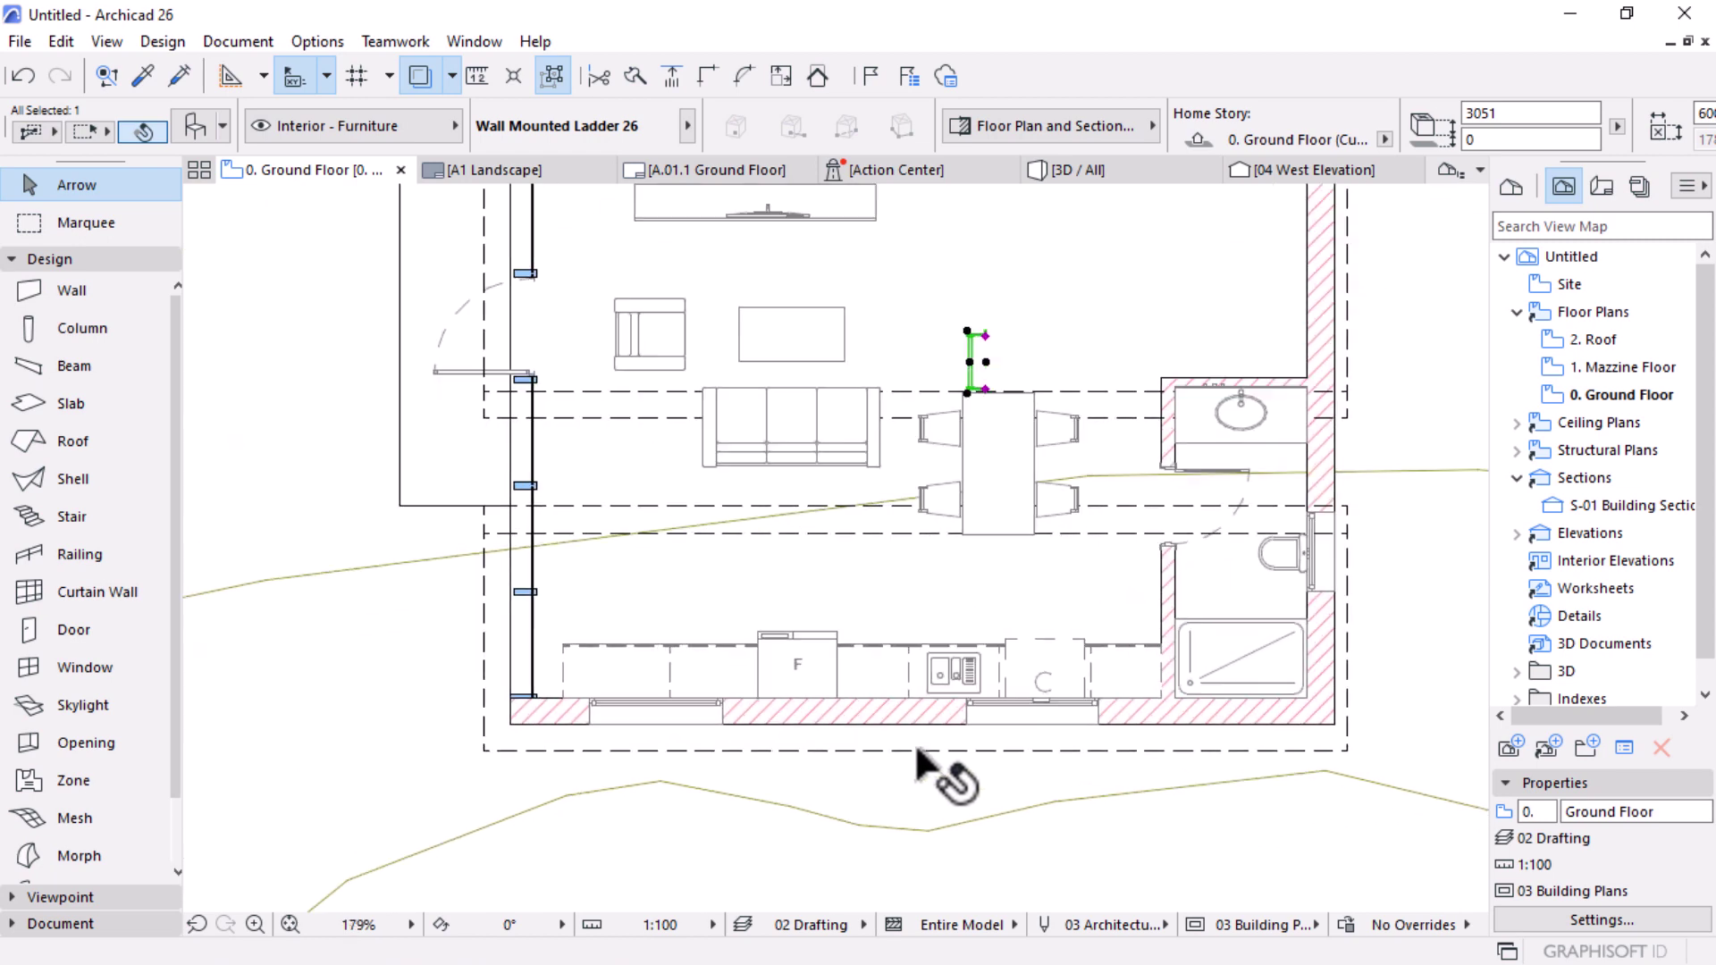
click(849, 698)
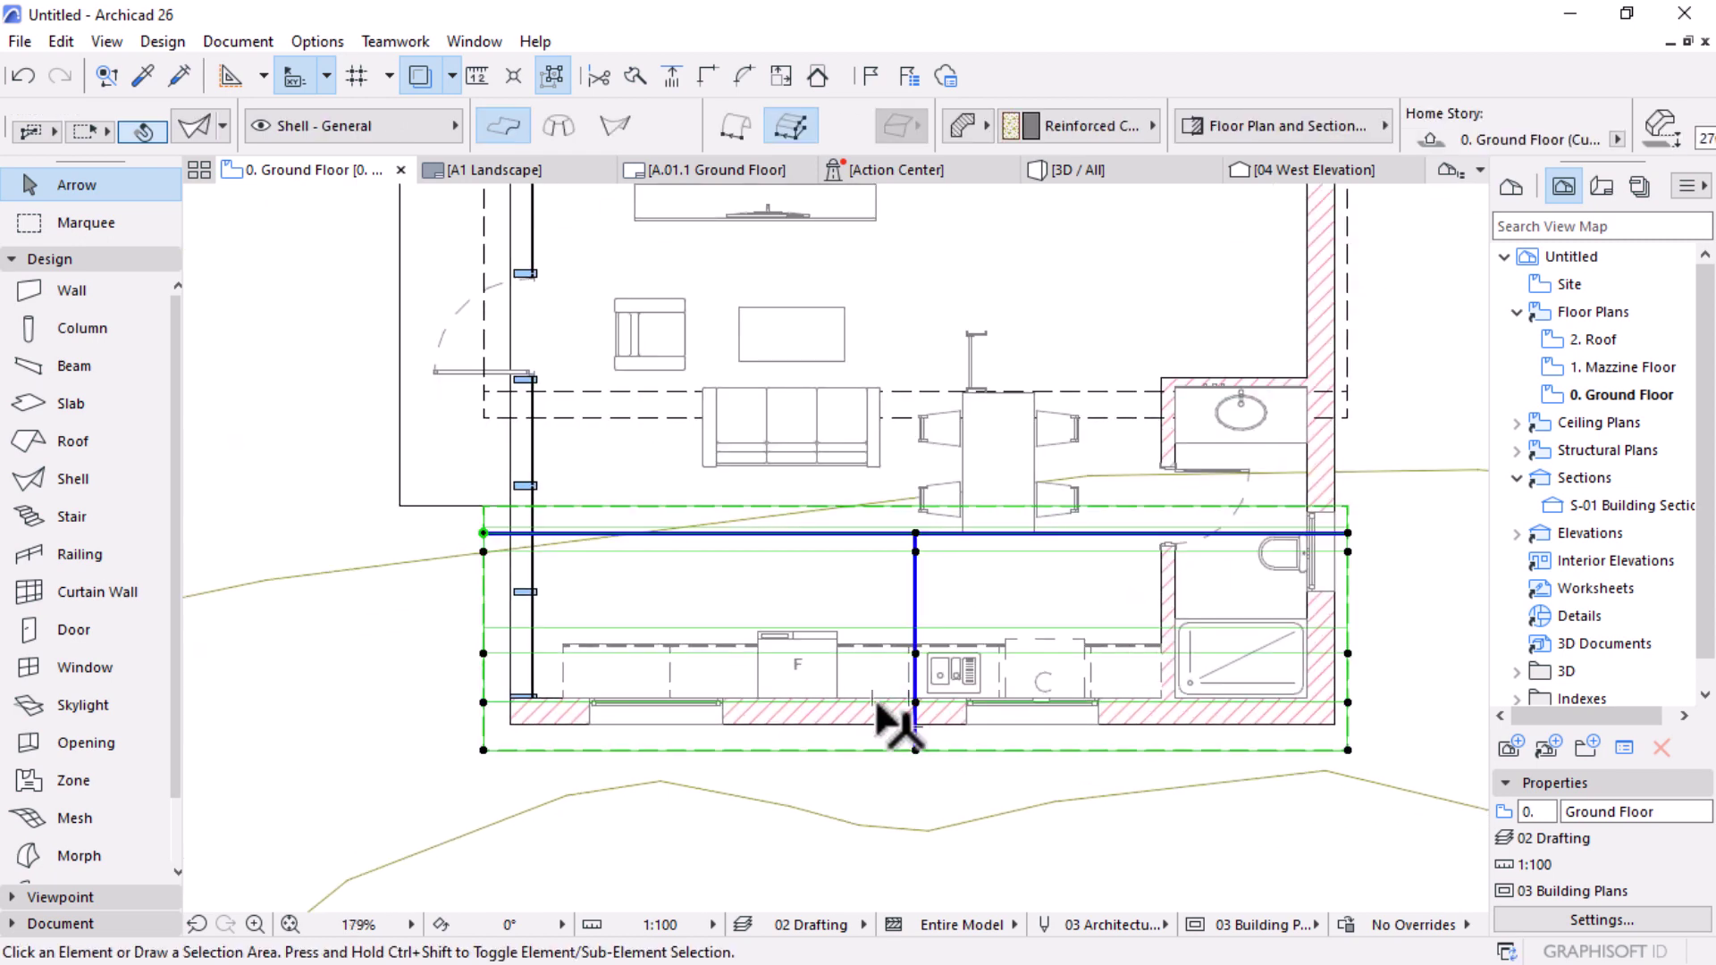
key(Escape)
click(885, 704)
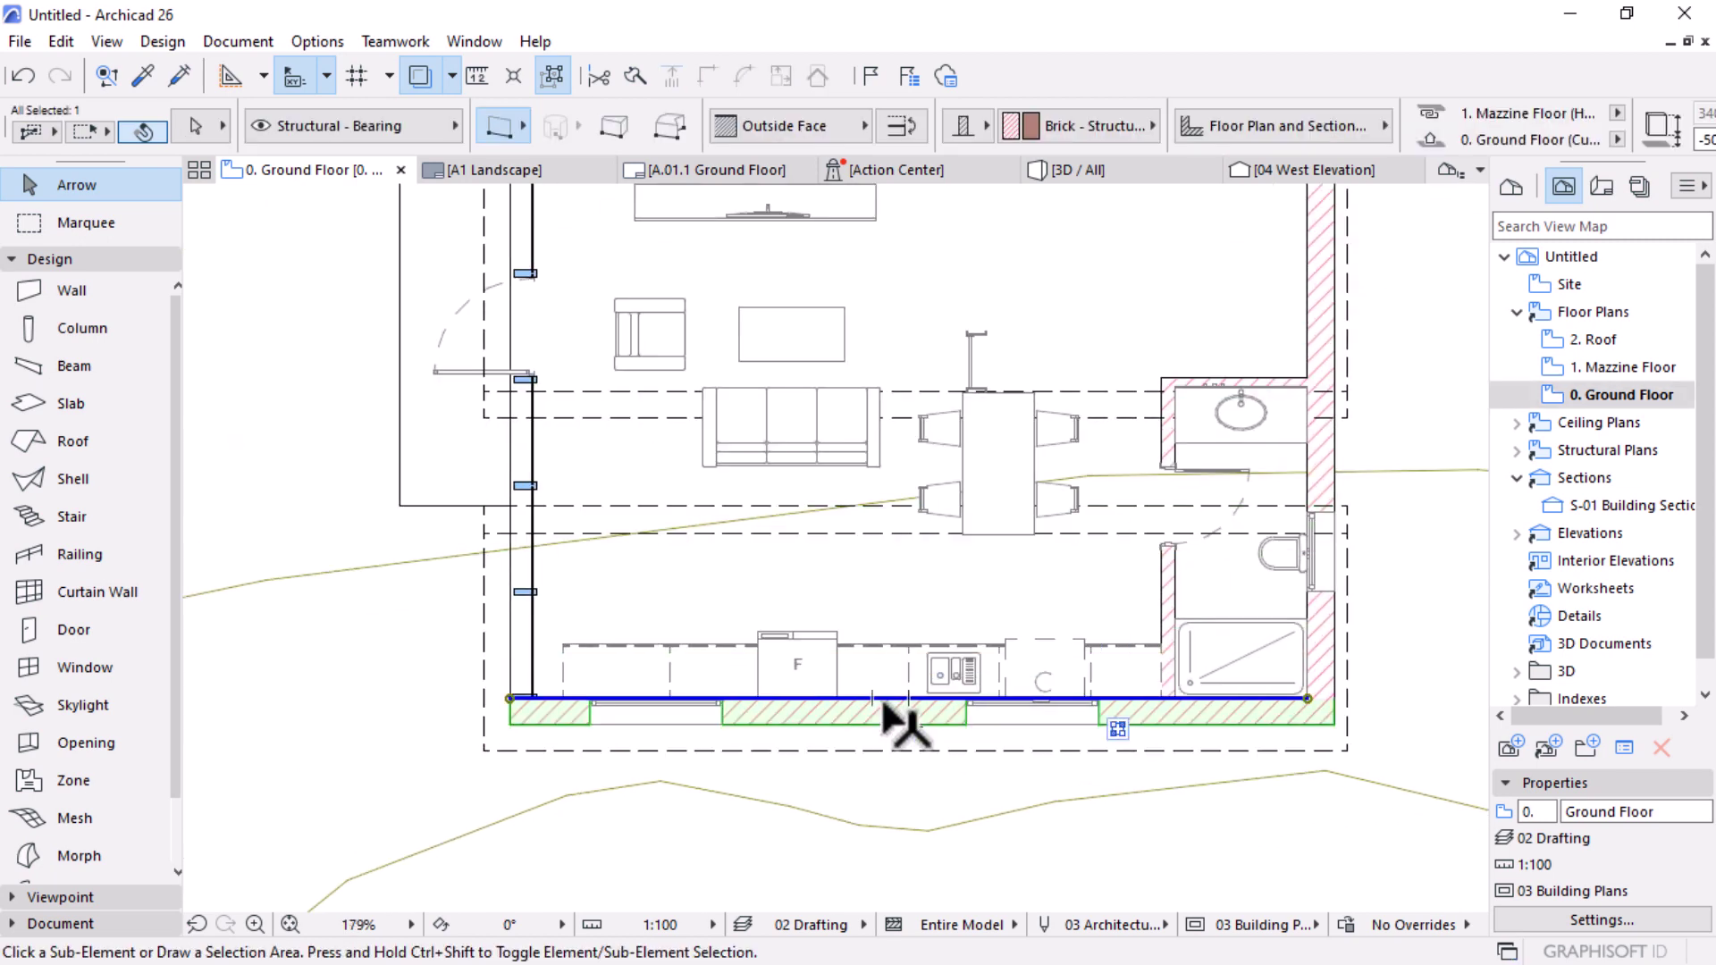
key(ctrl+shift+d)
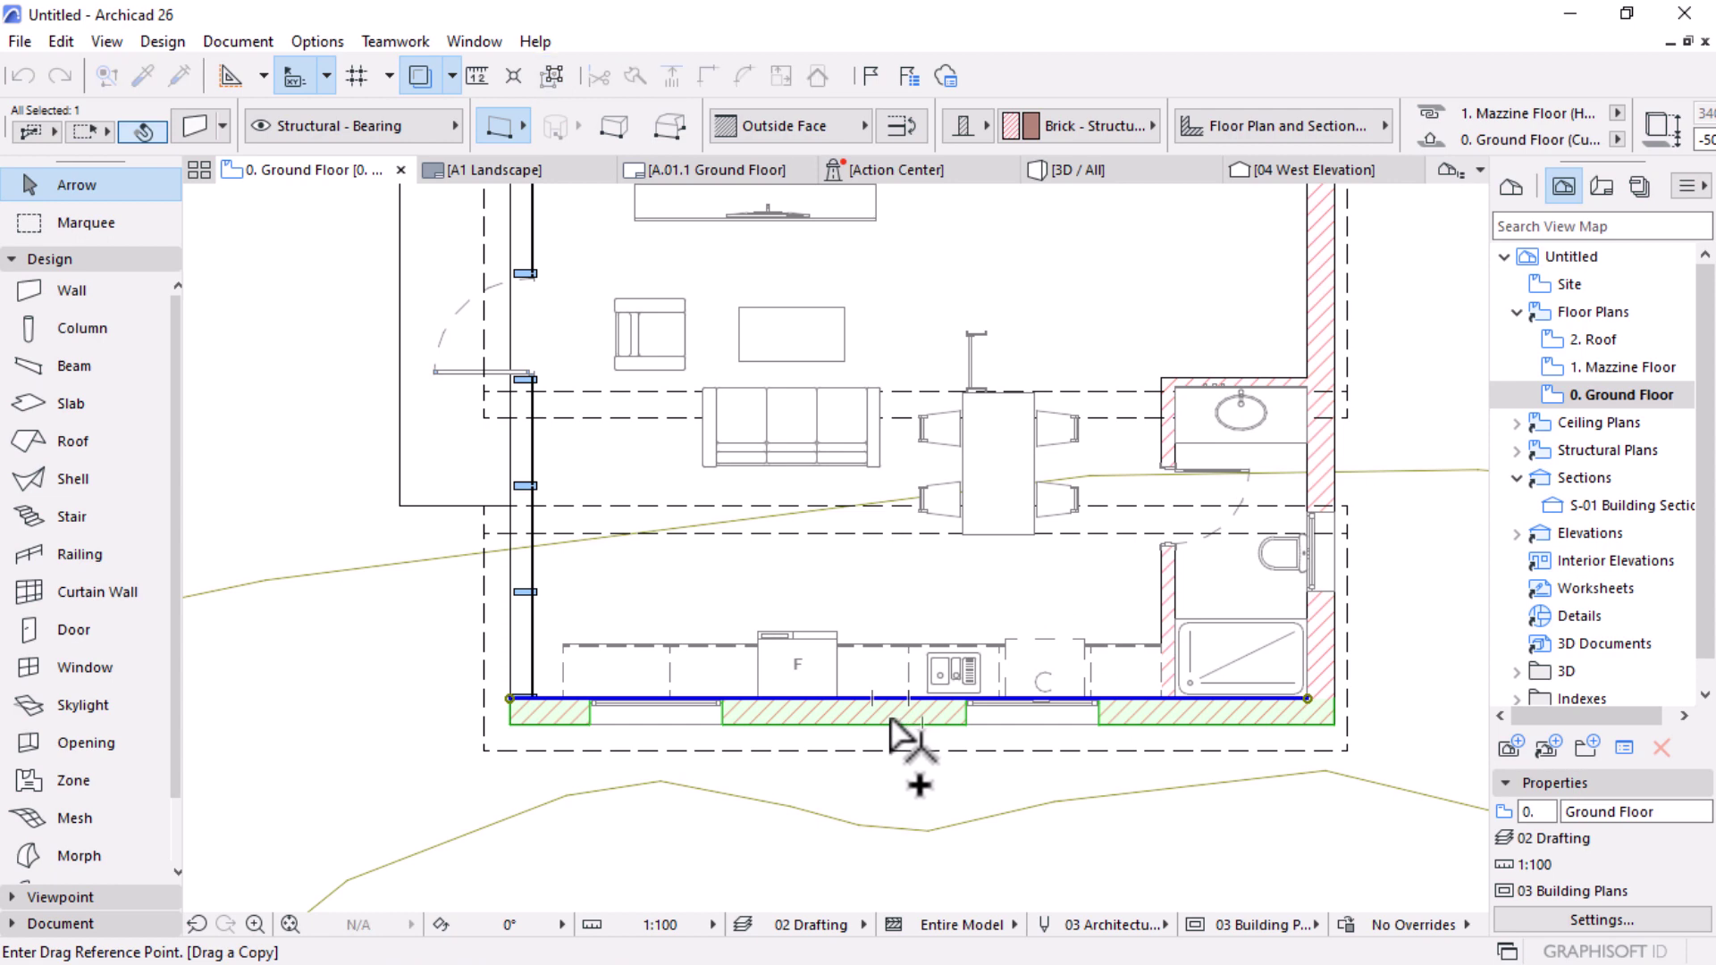
click(891, 725)
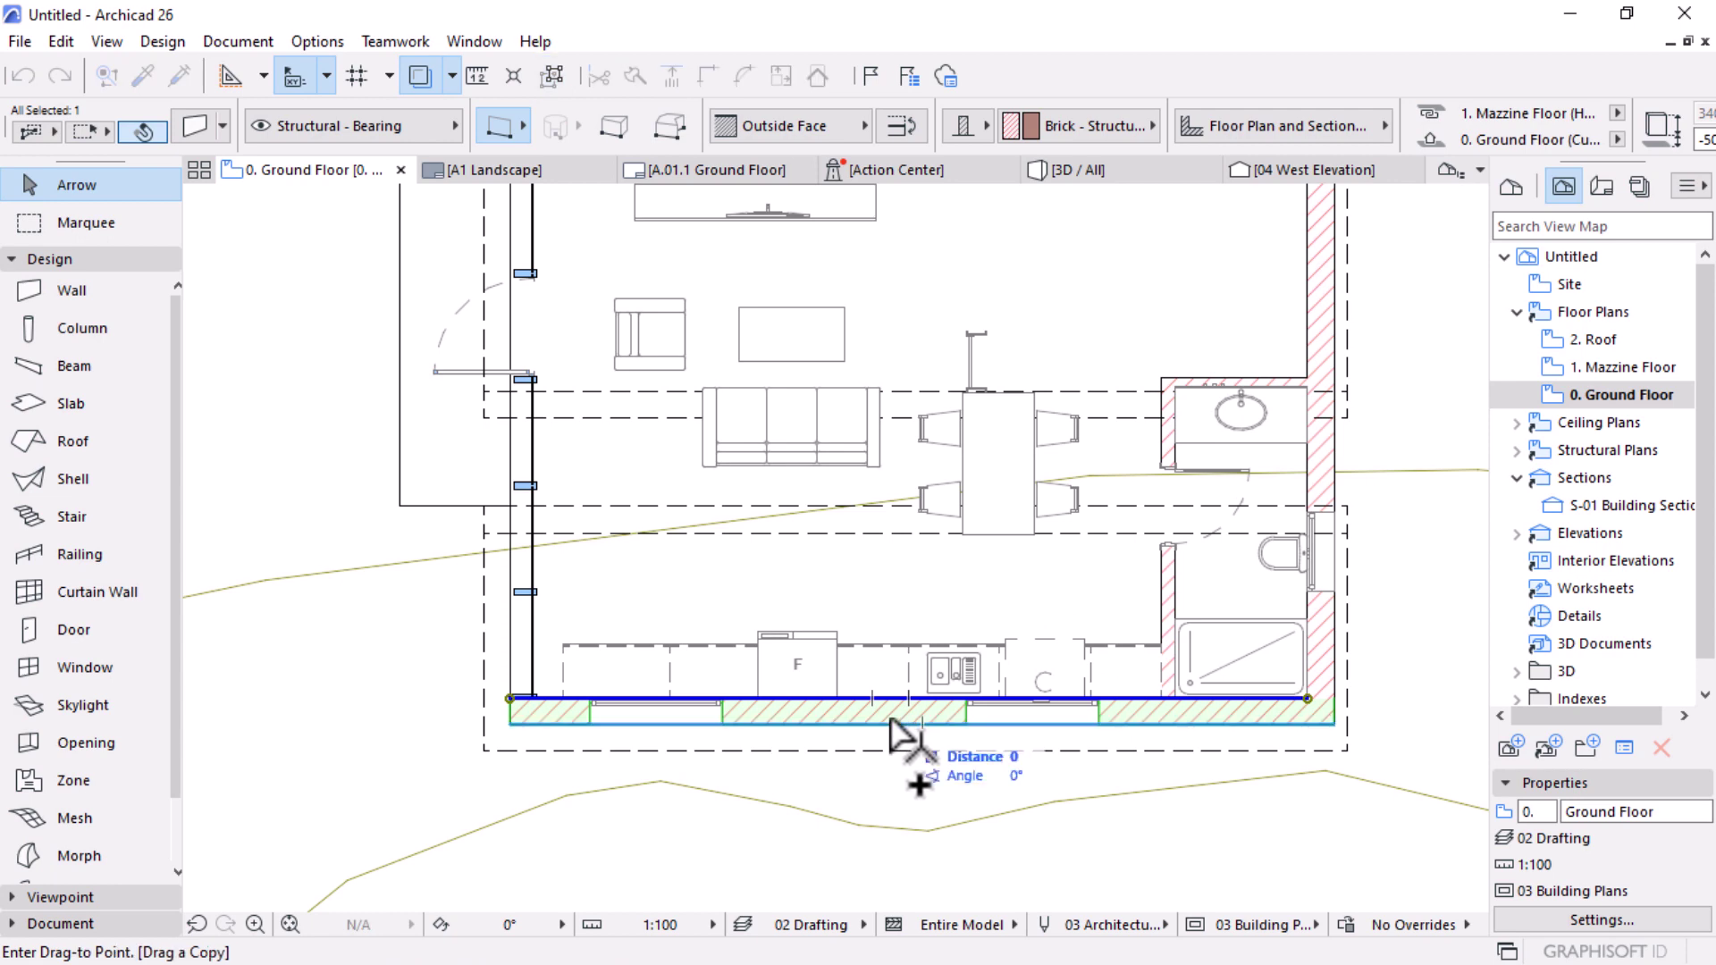
click(891, 609)
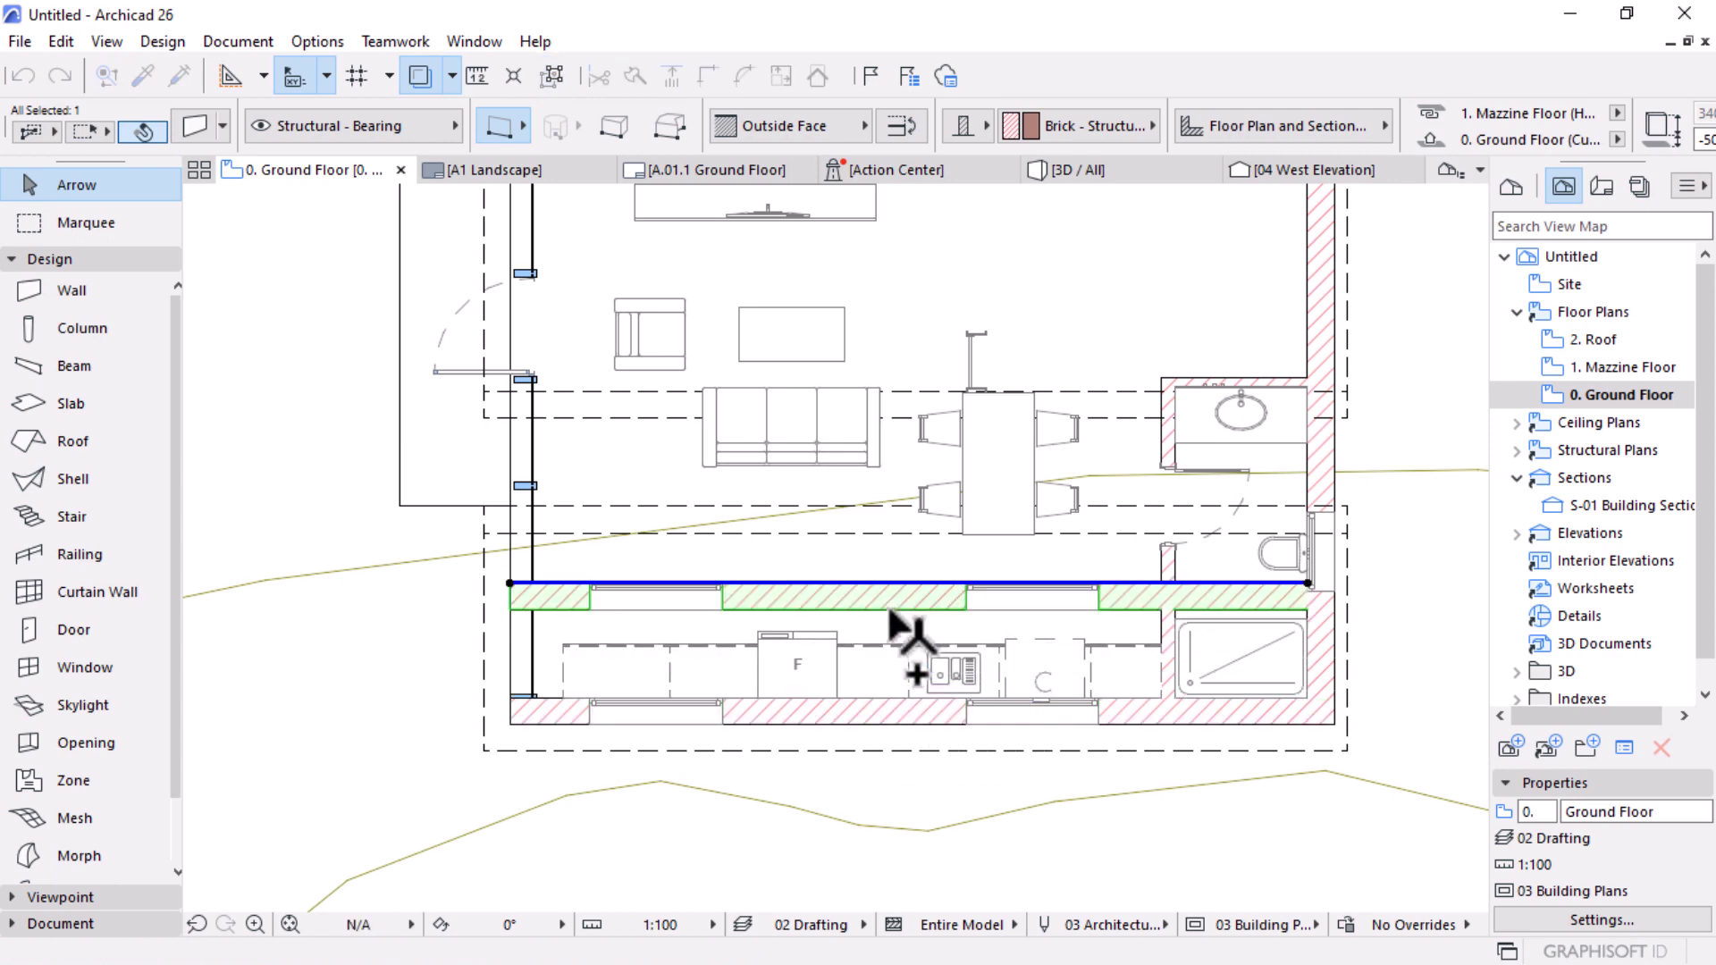
Step: Set the copied wall's thickness to 50
mouse_move(1387, 137)
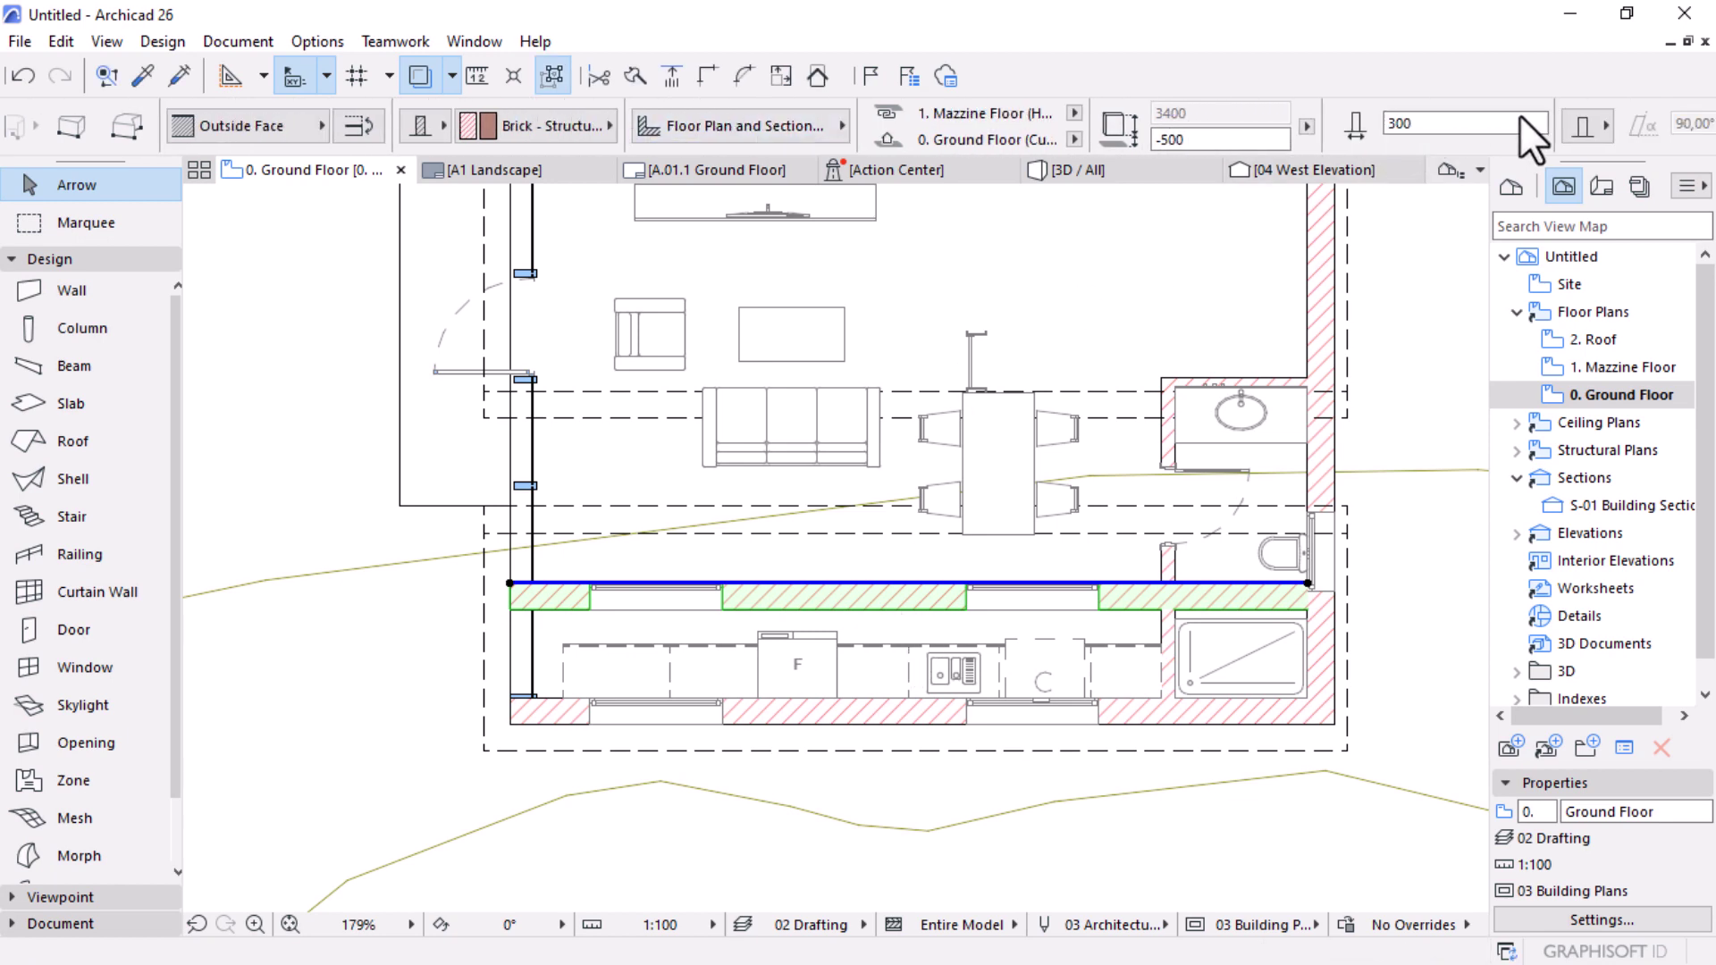
text(50)
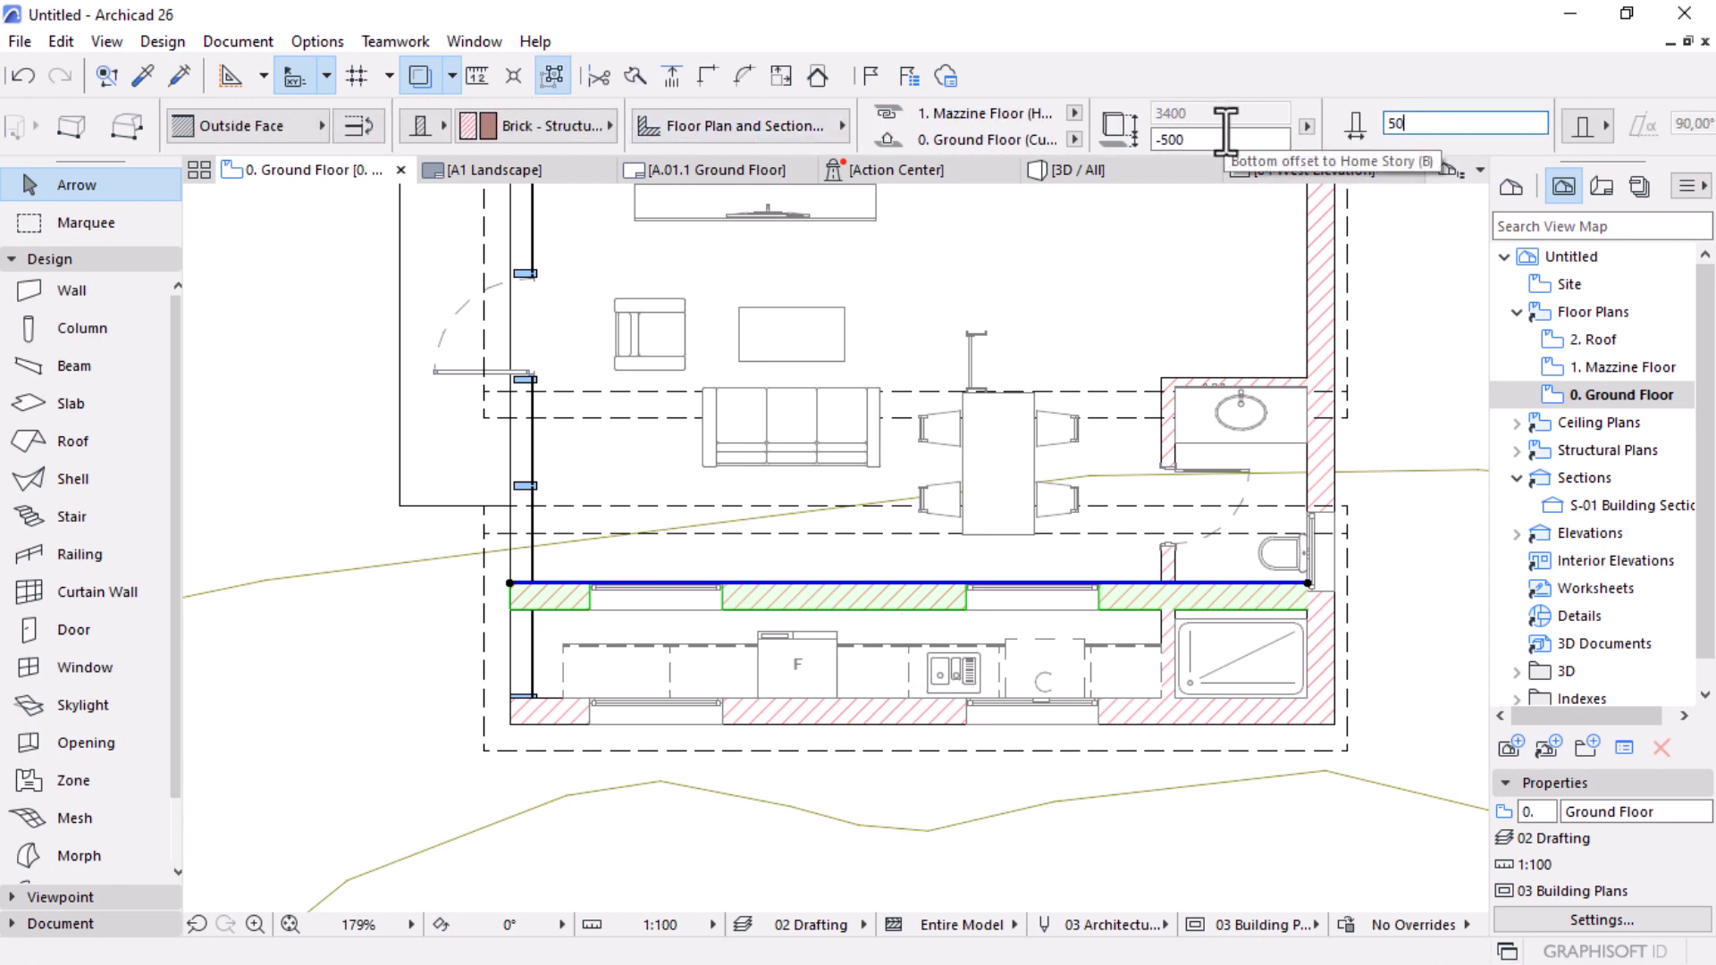
key(Return)
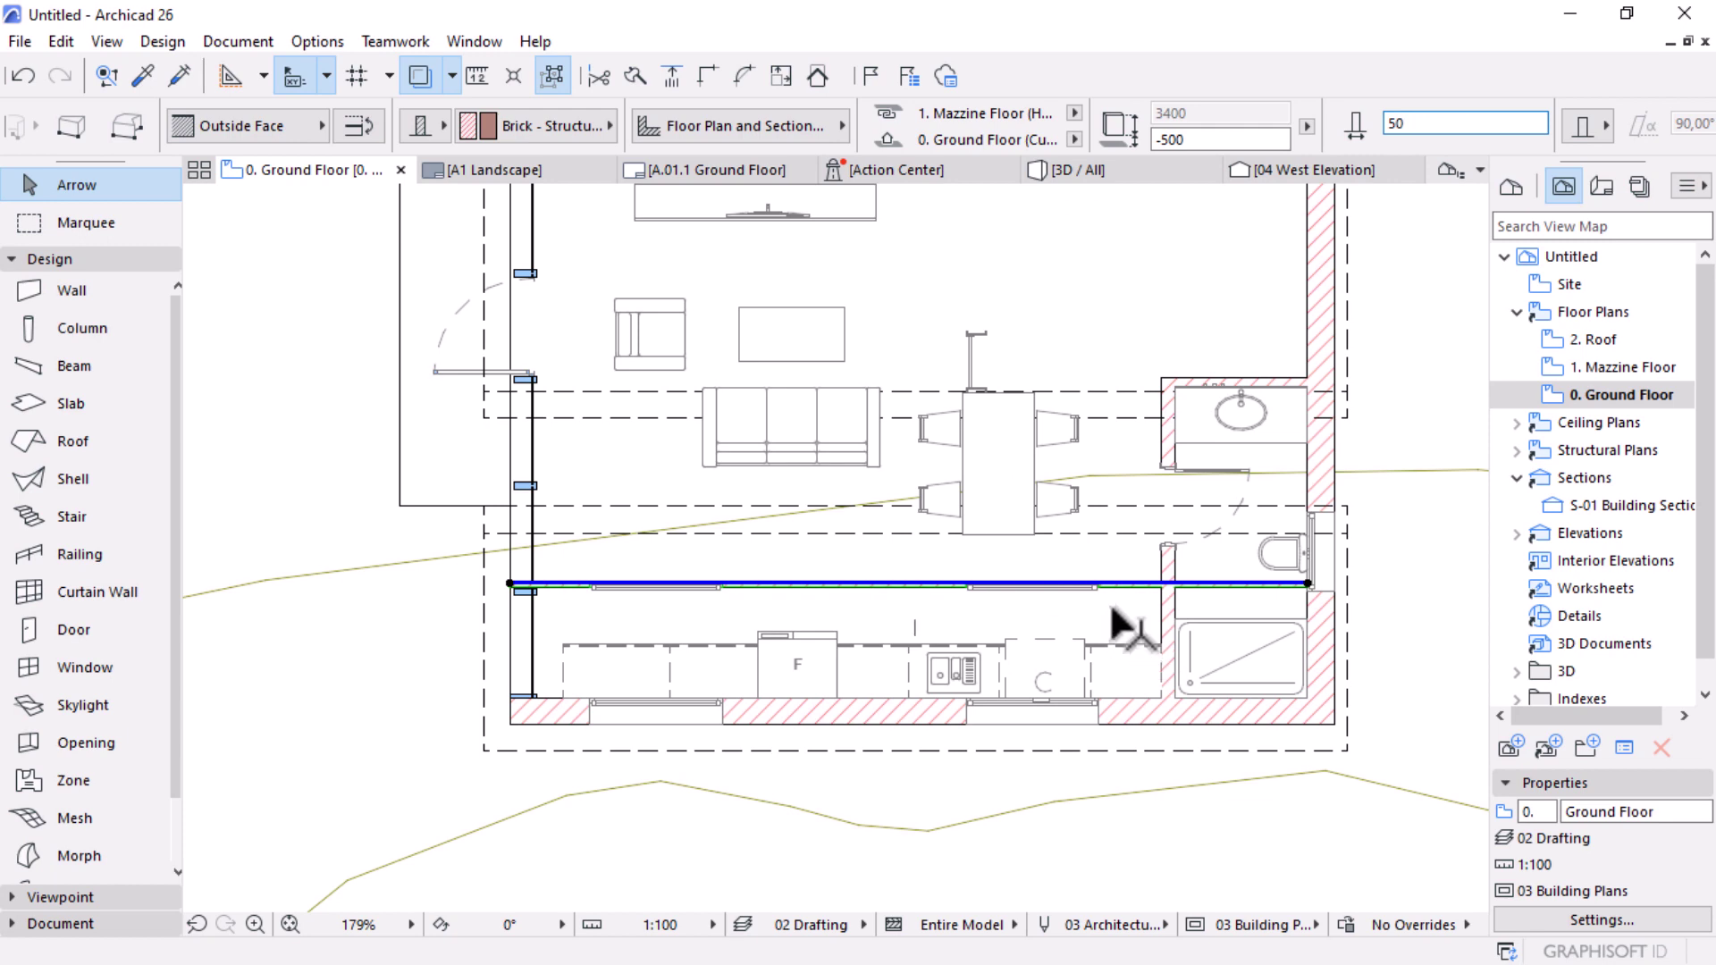
Step: Enable all three surface overrides on the thin copied wall and set its outside face to Tiles - White Matte 15x15
scroll(327, 115, left, 5)
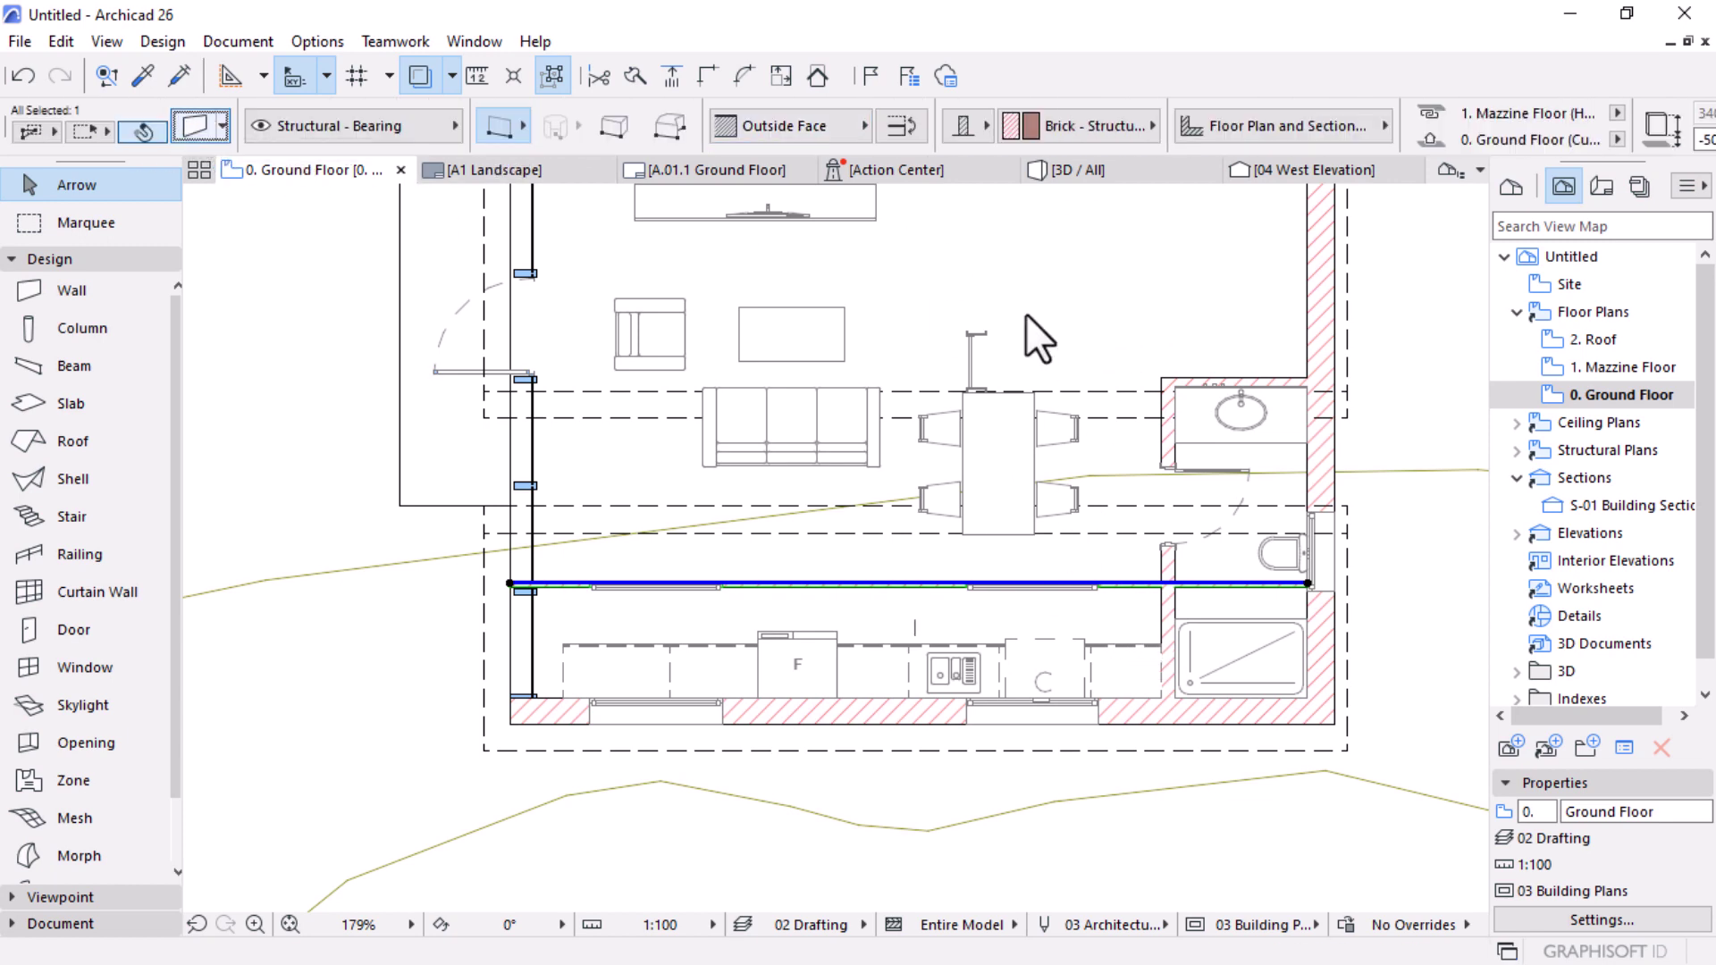
key(ctrl+t)
click(575, 292)
click(577, 326)
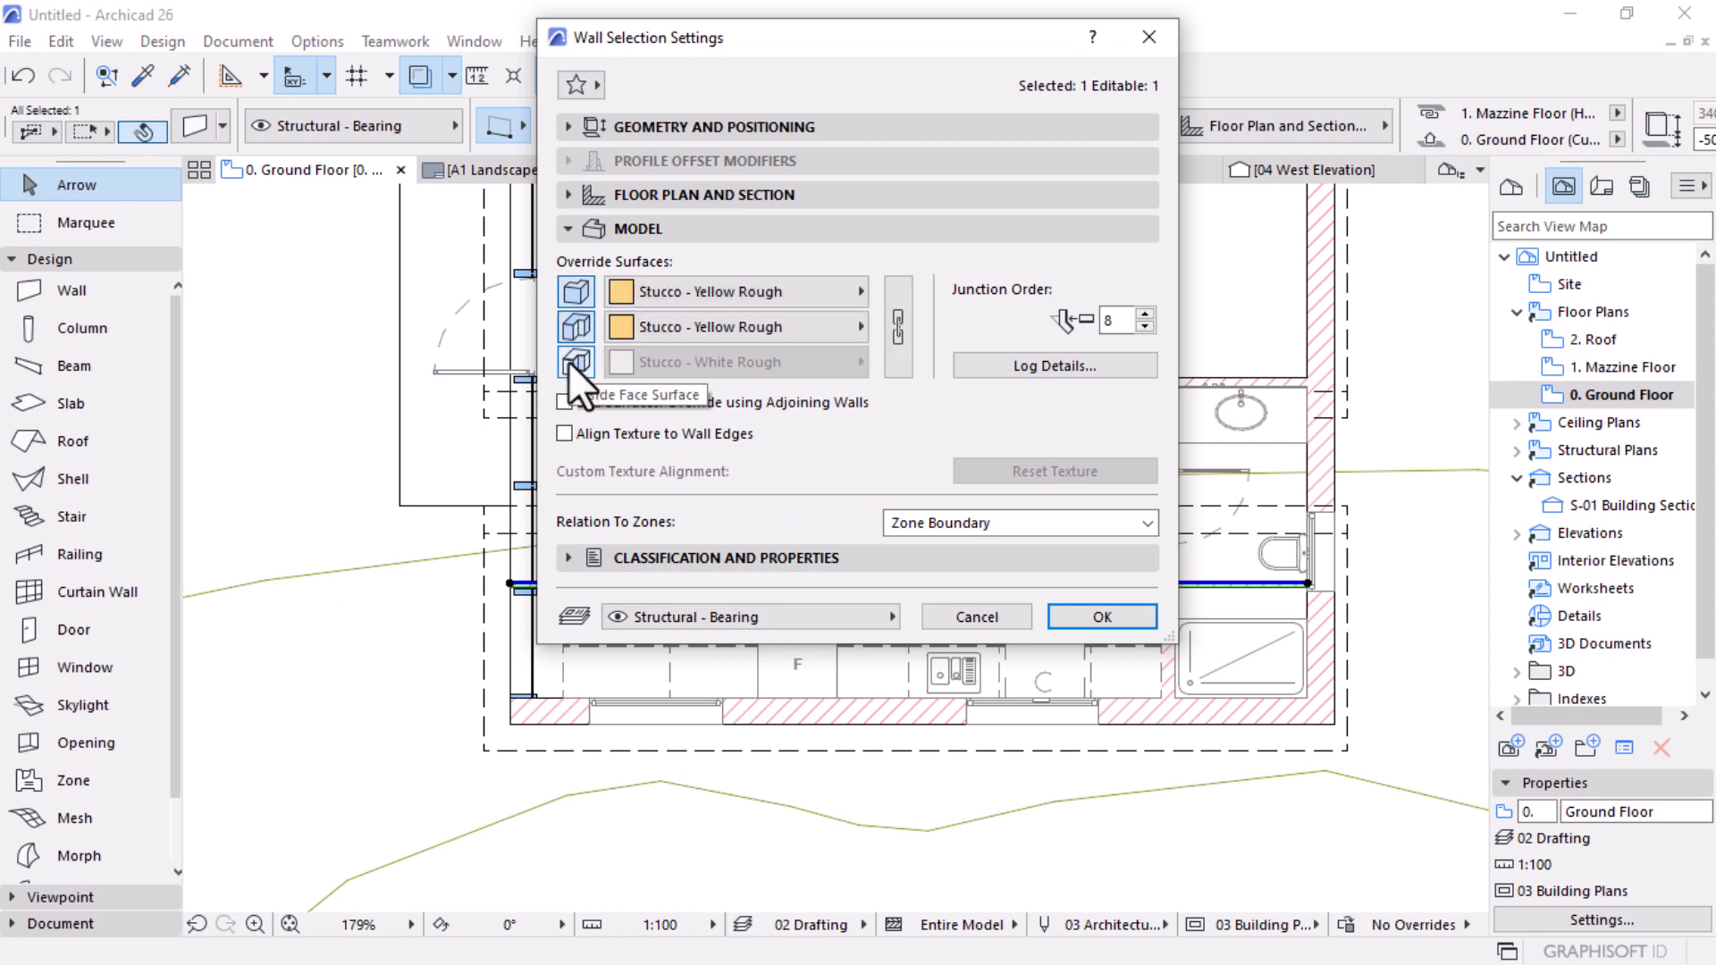
click(577, 361)
click(851, 291)
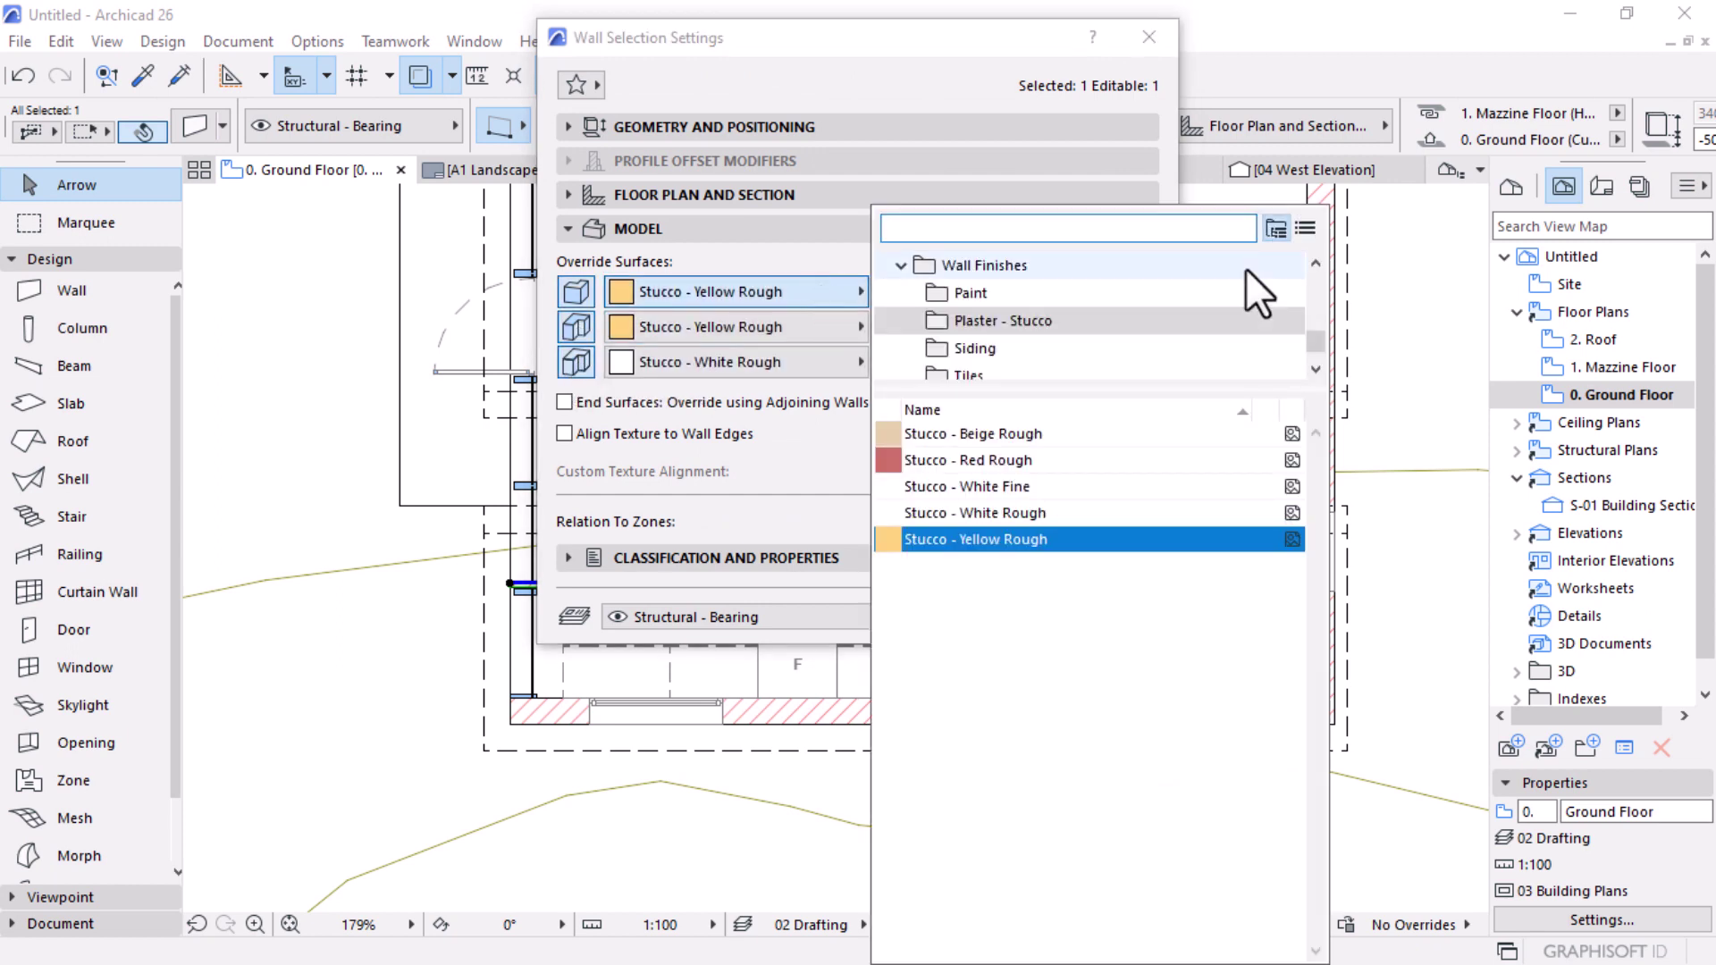
text(TILE)
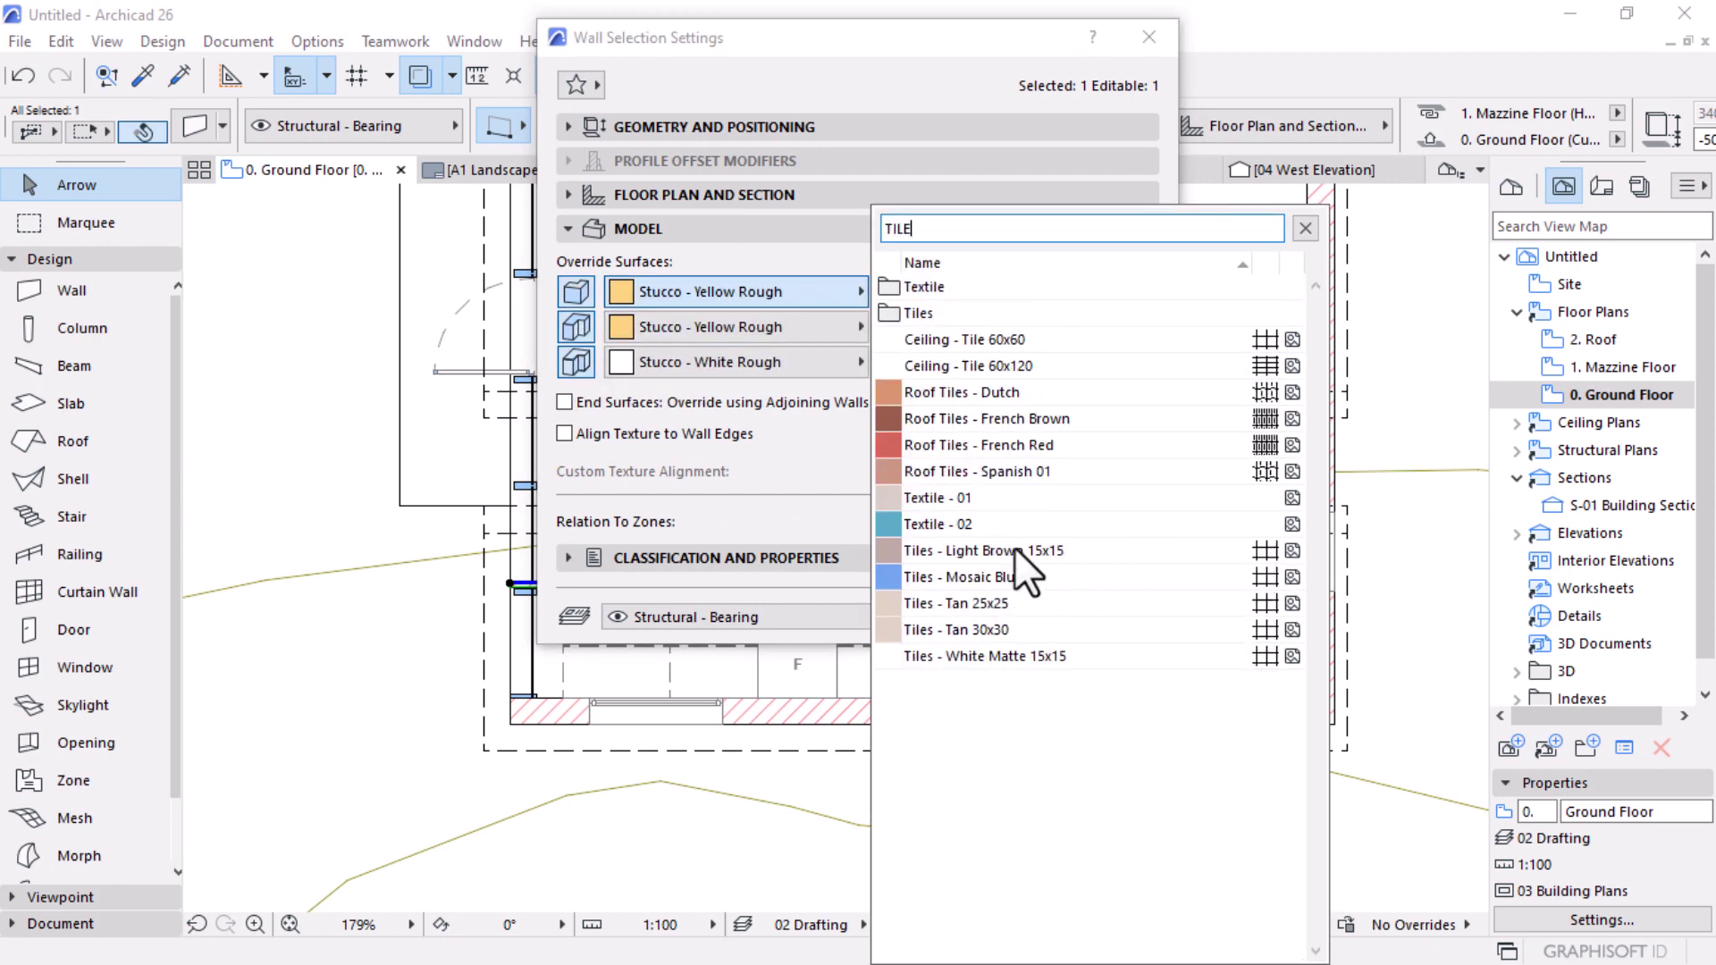
click(944, 656)
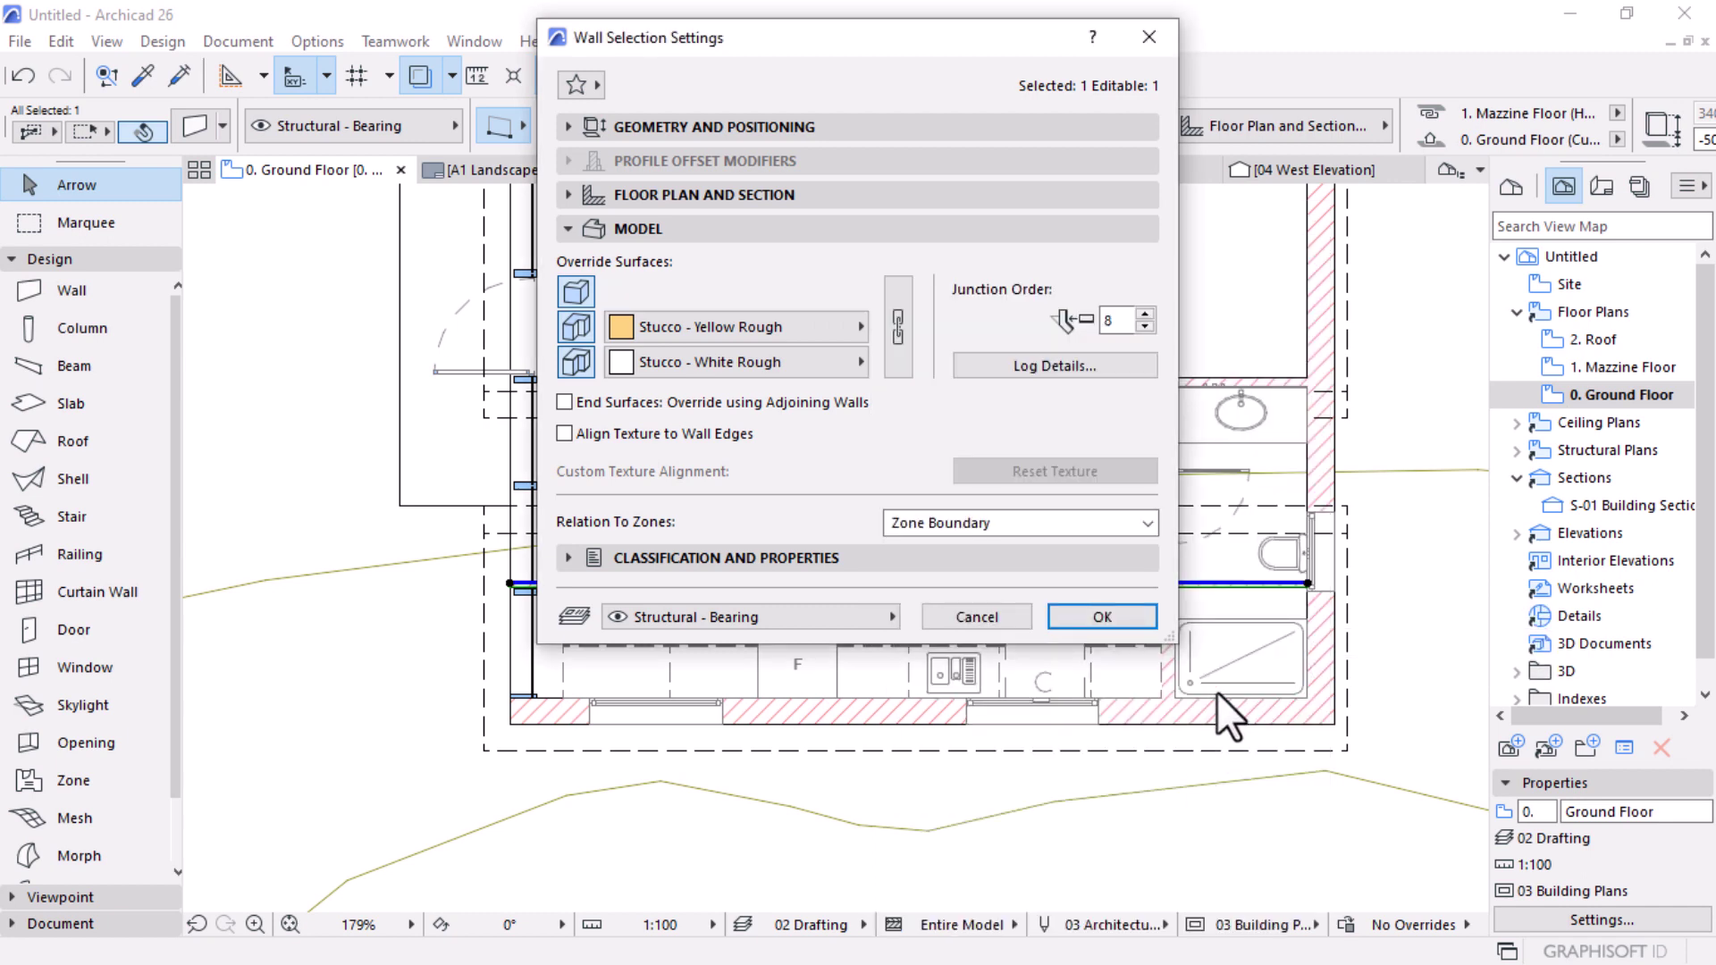
click(1127, 618)
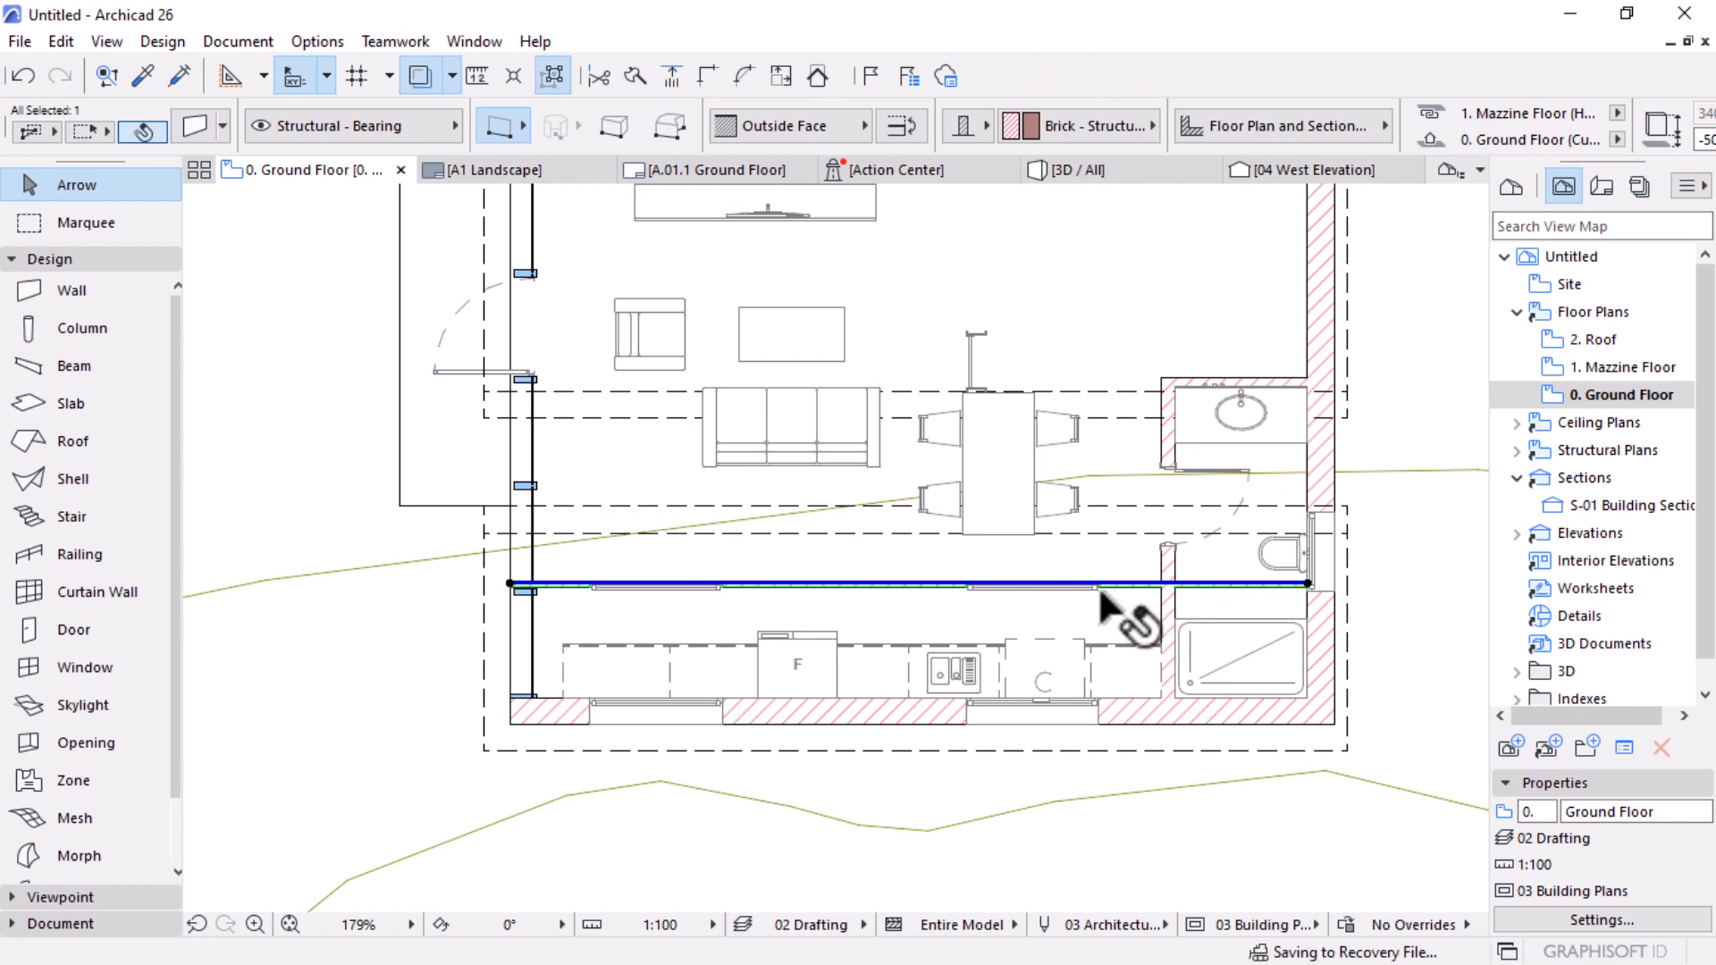
Step: Delete both windows from the thin copied wall
key(Escape)
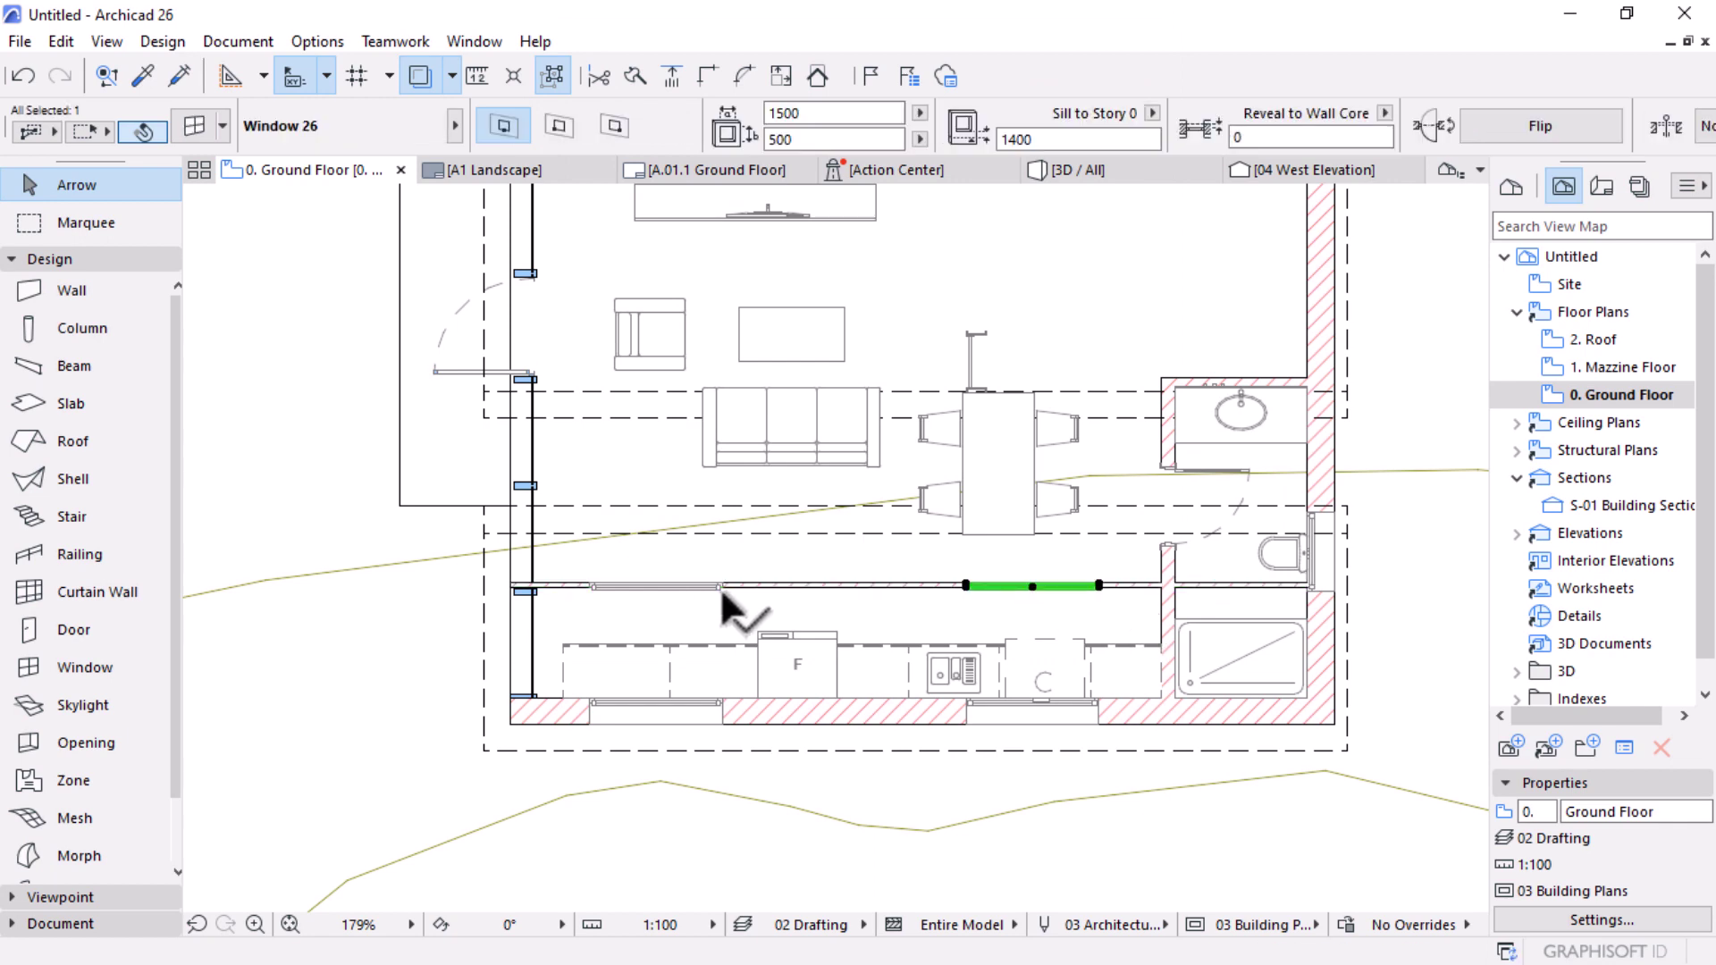
shift+click(717, 583)
key(Escape)
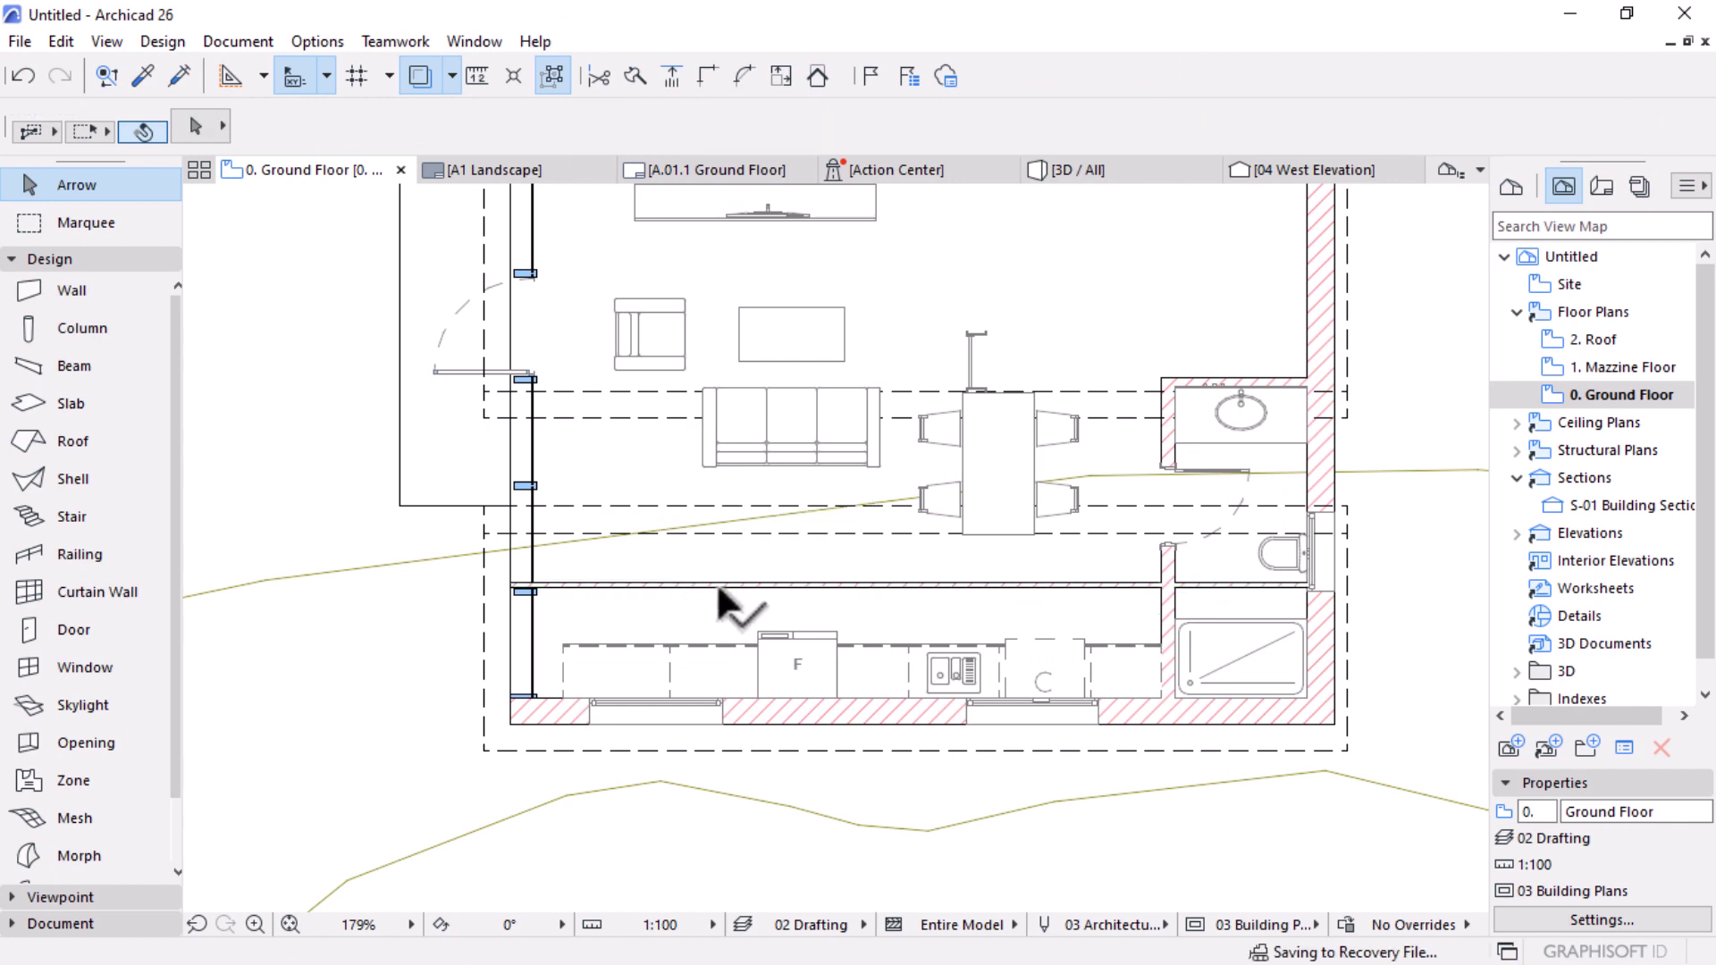
Step: Flip the thin wall to the opposite side of its reference line
click(774, 610)
scroll(784, 697, up, 5)
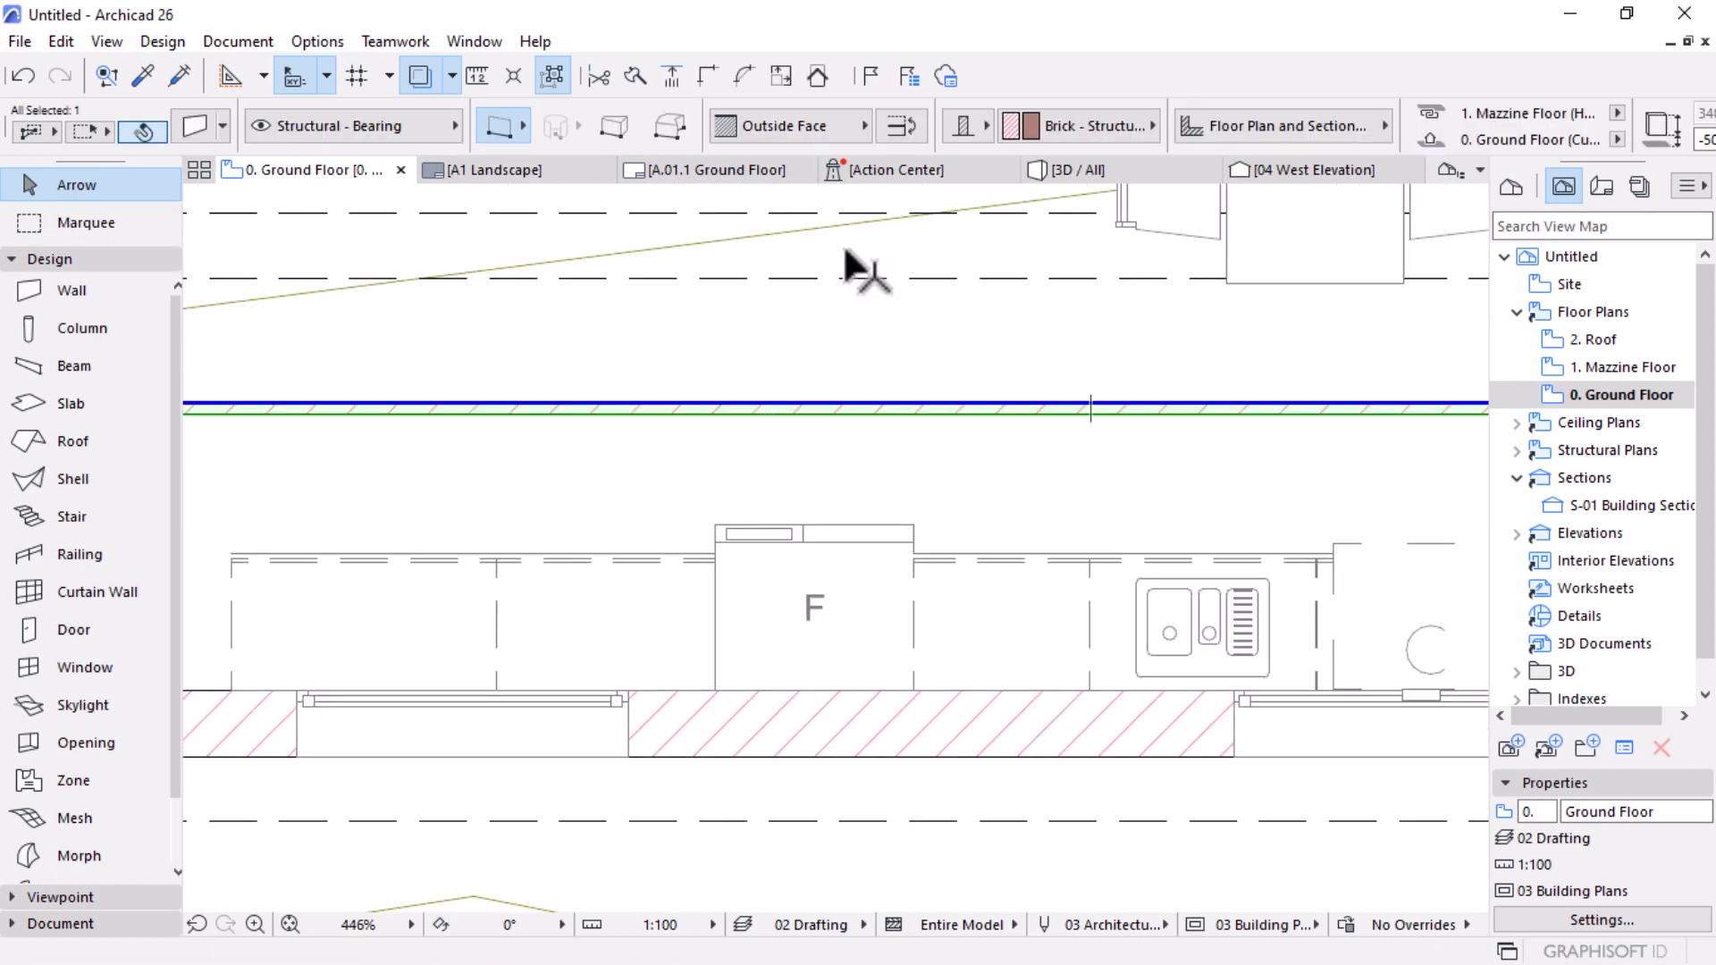
click(827, 445)
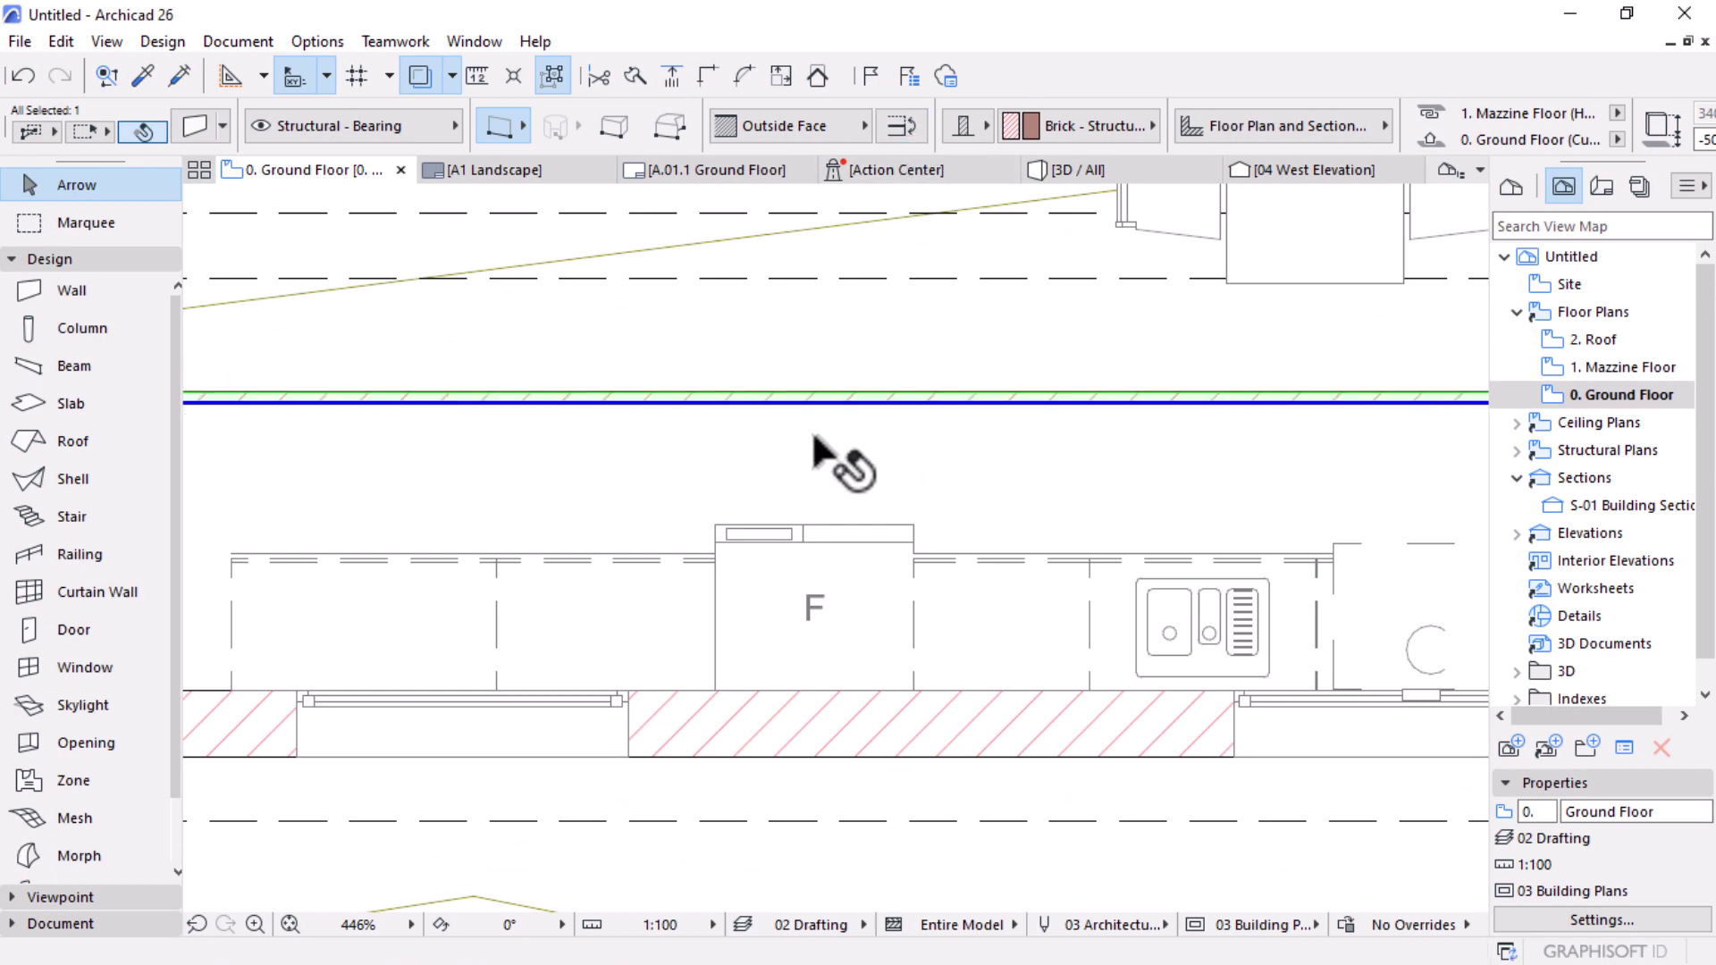
Step: Move the thin tiled wall onto the inner face of the kitchen's brick wall and view it in 3D
drag(566, 407, 632, 696)
scroll(940, 637, down, 3)
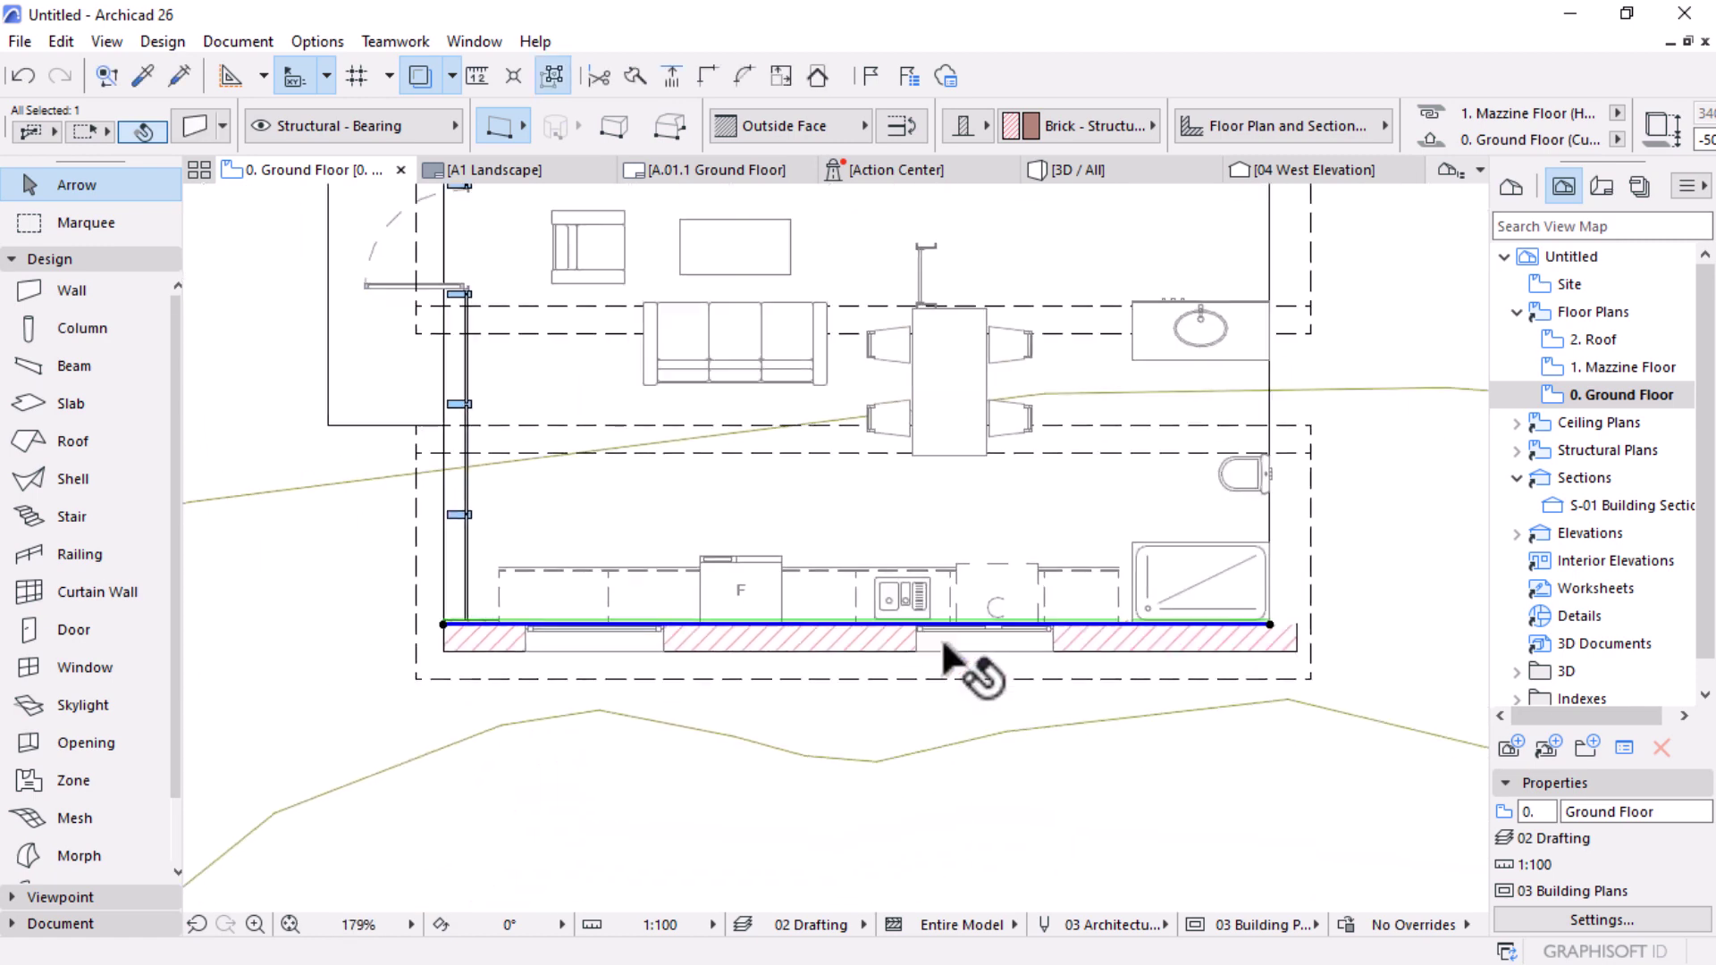
scroll(572, 630, up, 5)
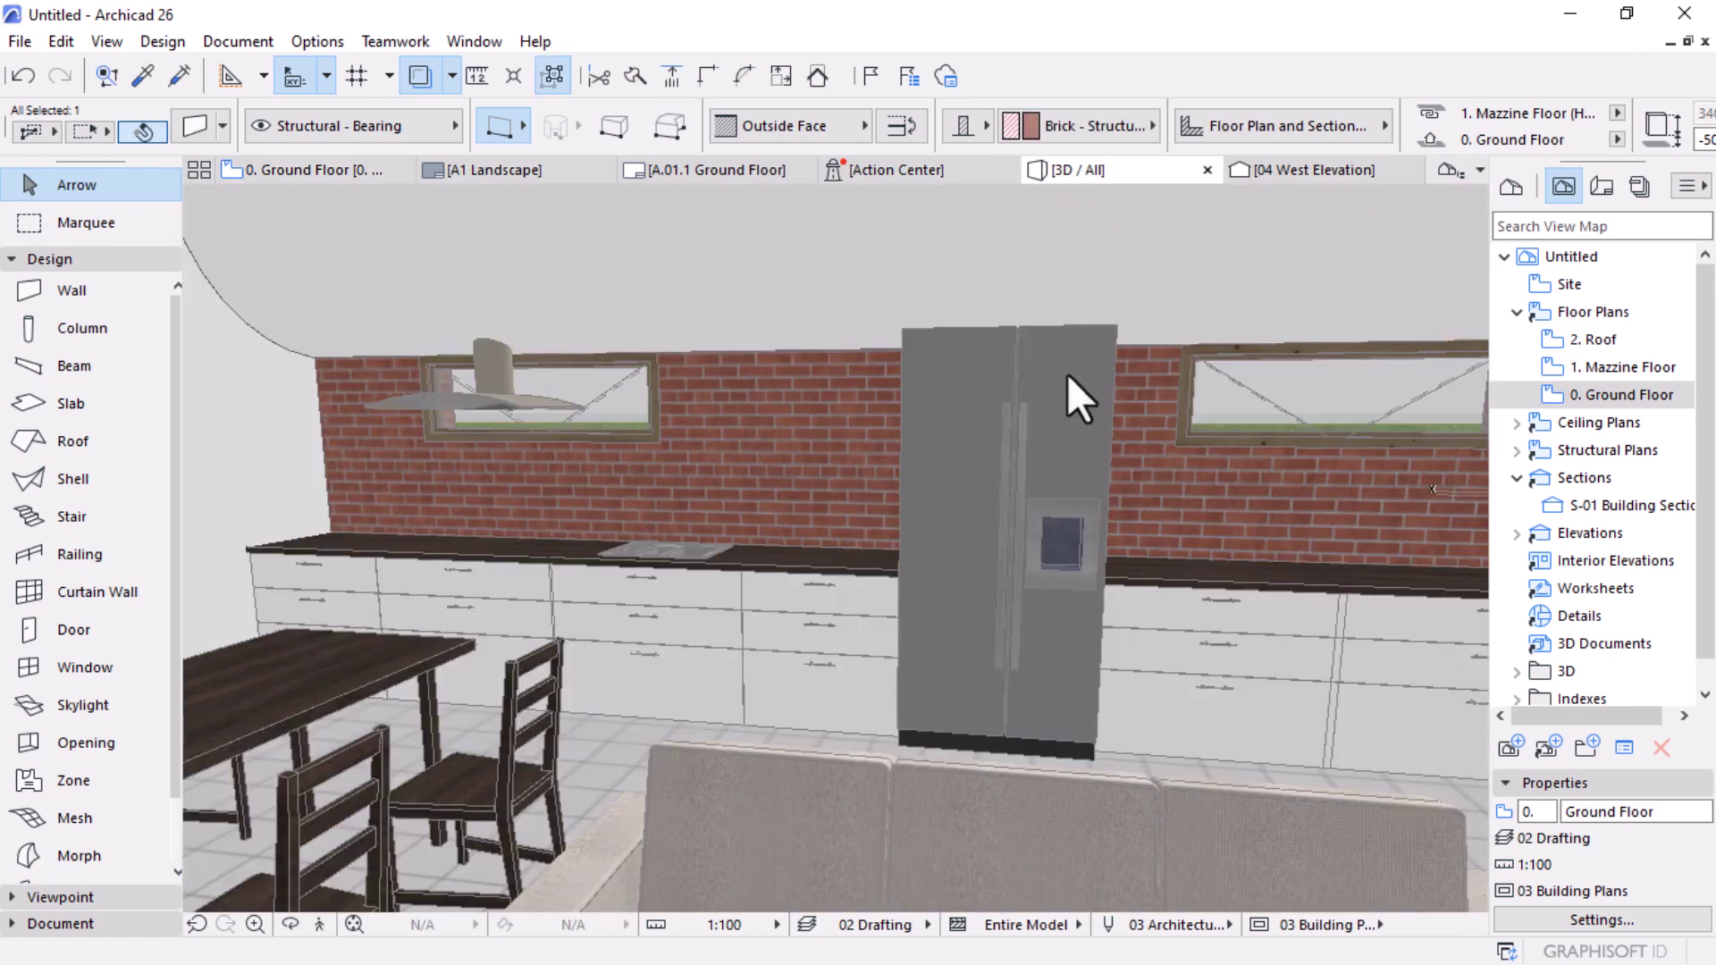
key(Escape)
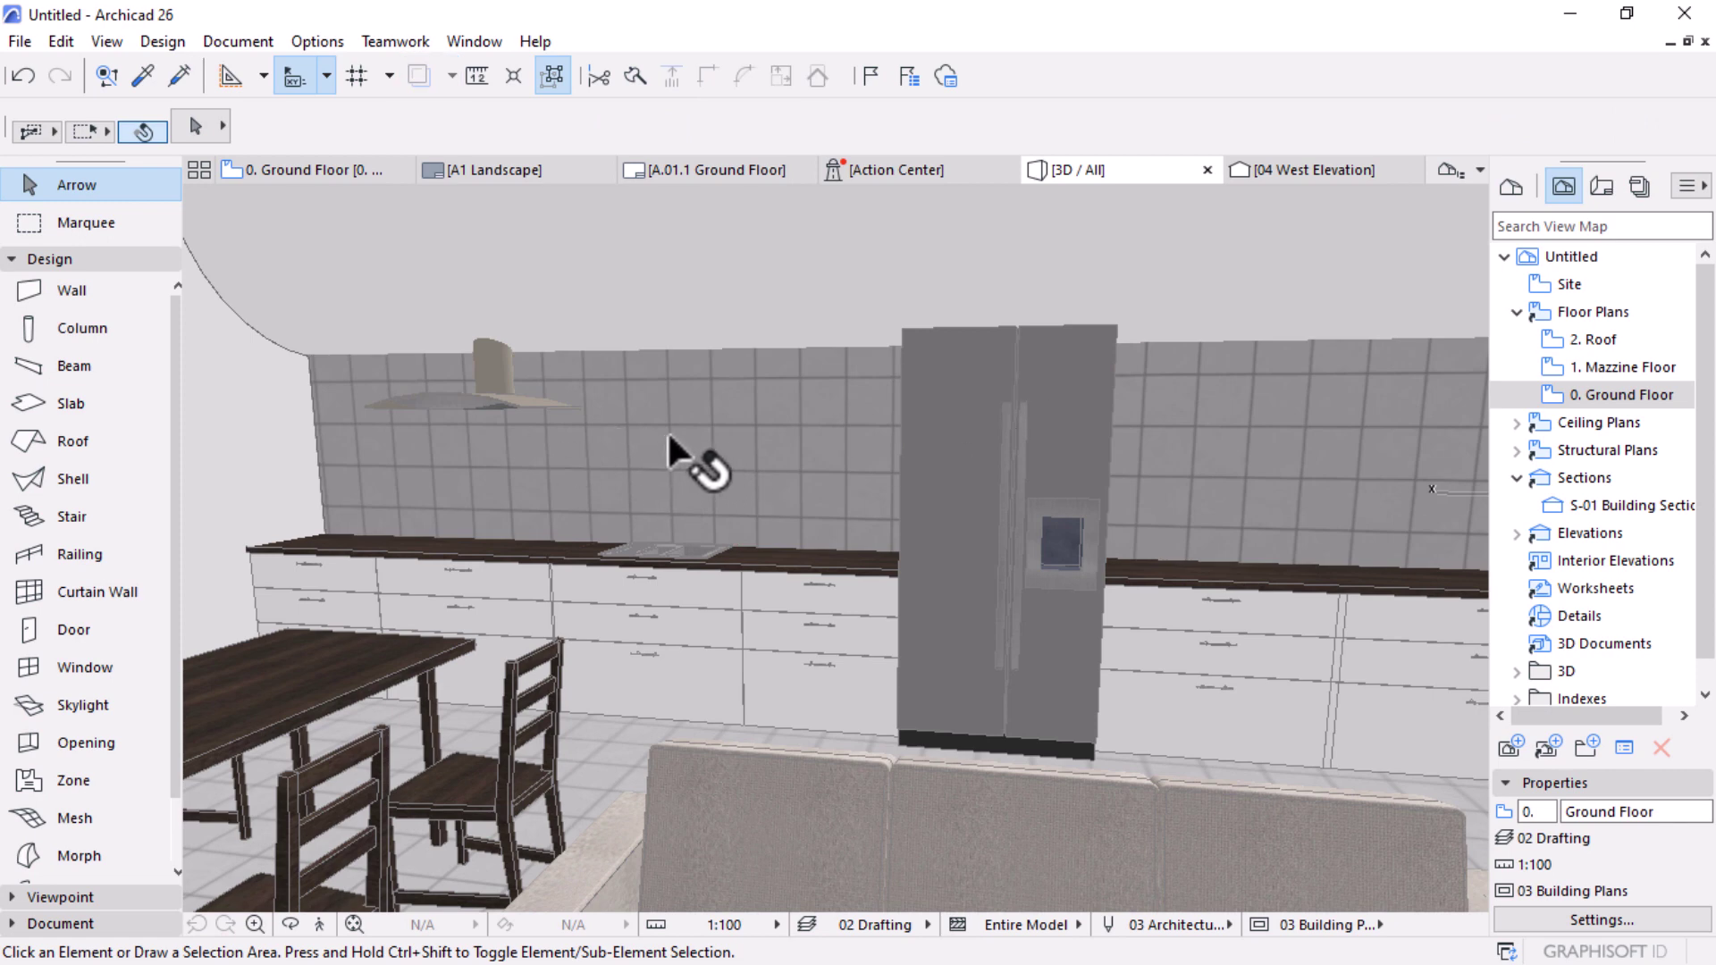
Step: On the ground floor plan, place a 300 x 300 opening in the thin tiled wall at the window behind the kitchen counter's round fixture
click(304, 170)
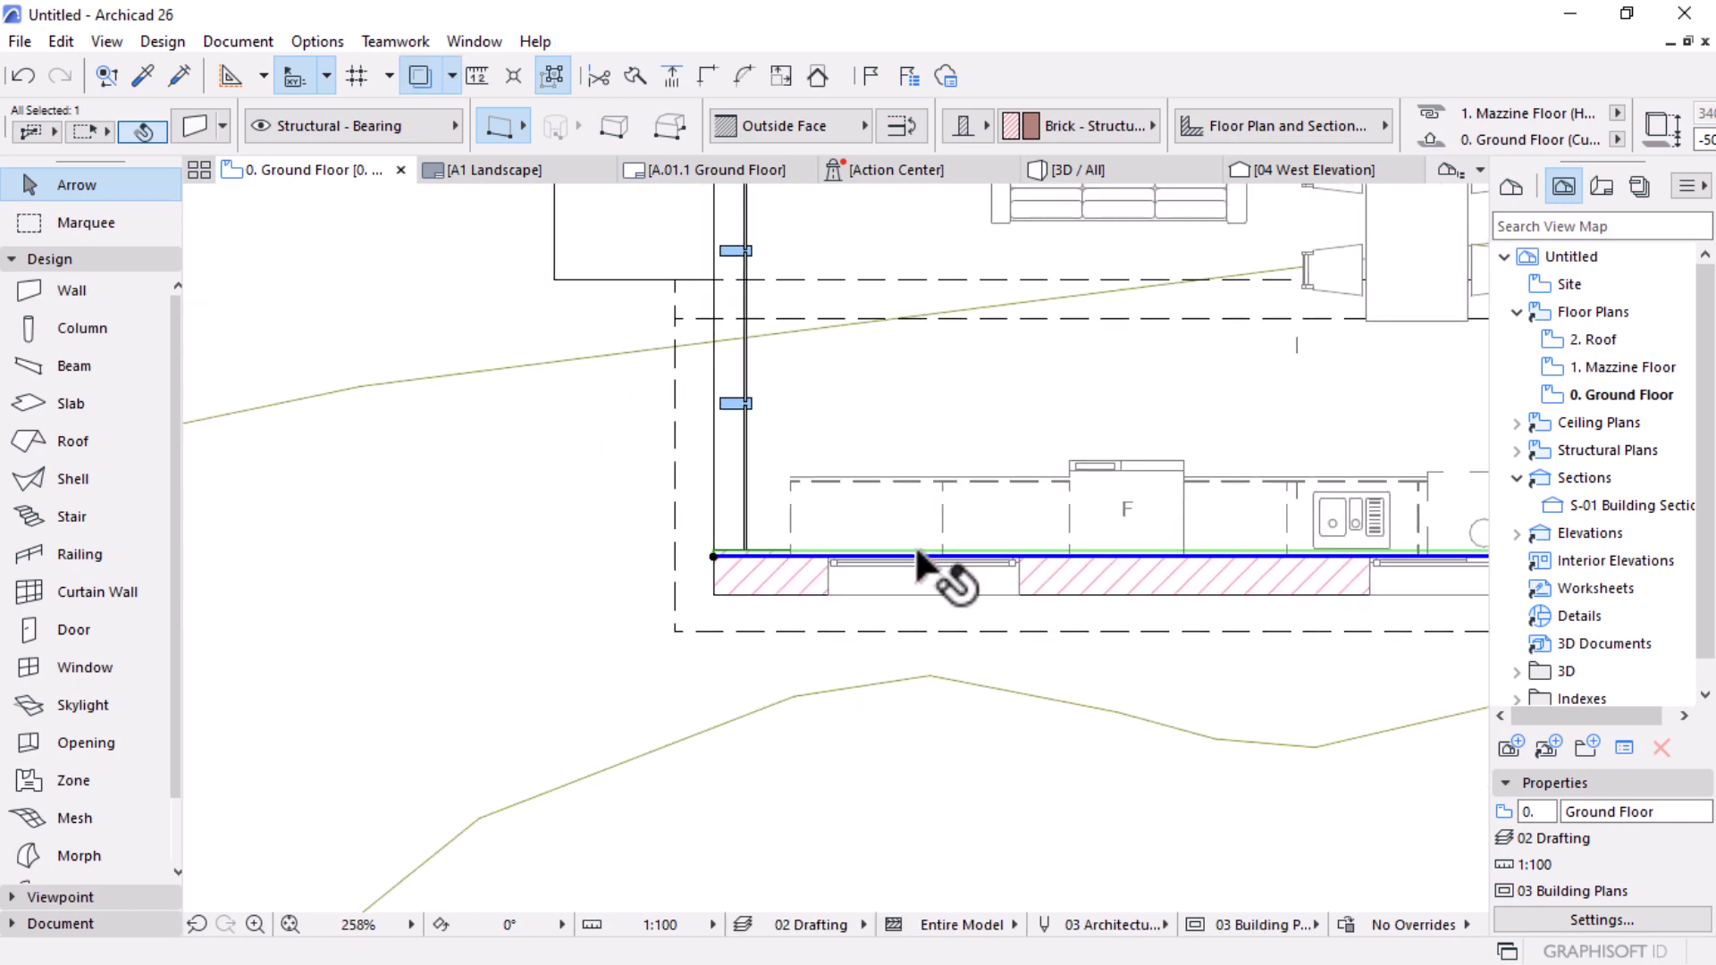
scroll(887, 545, up, 1)
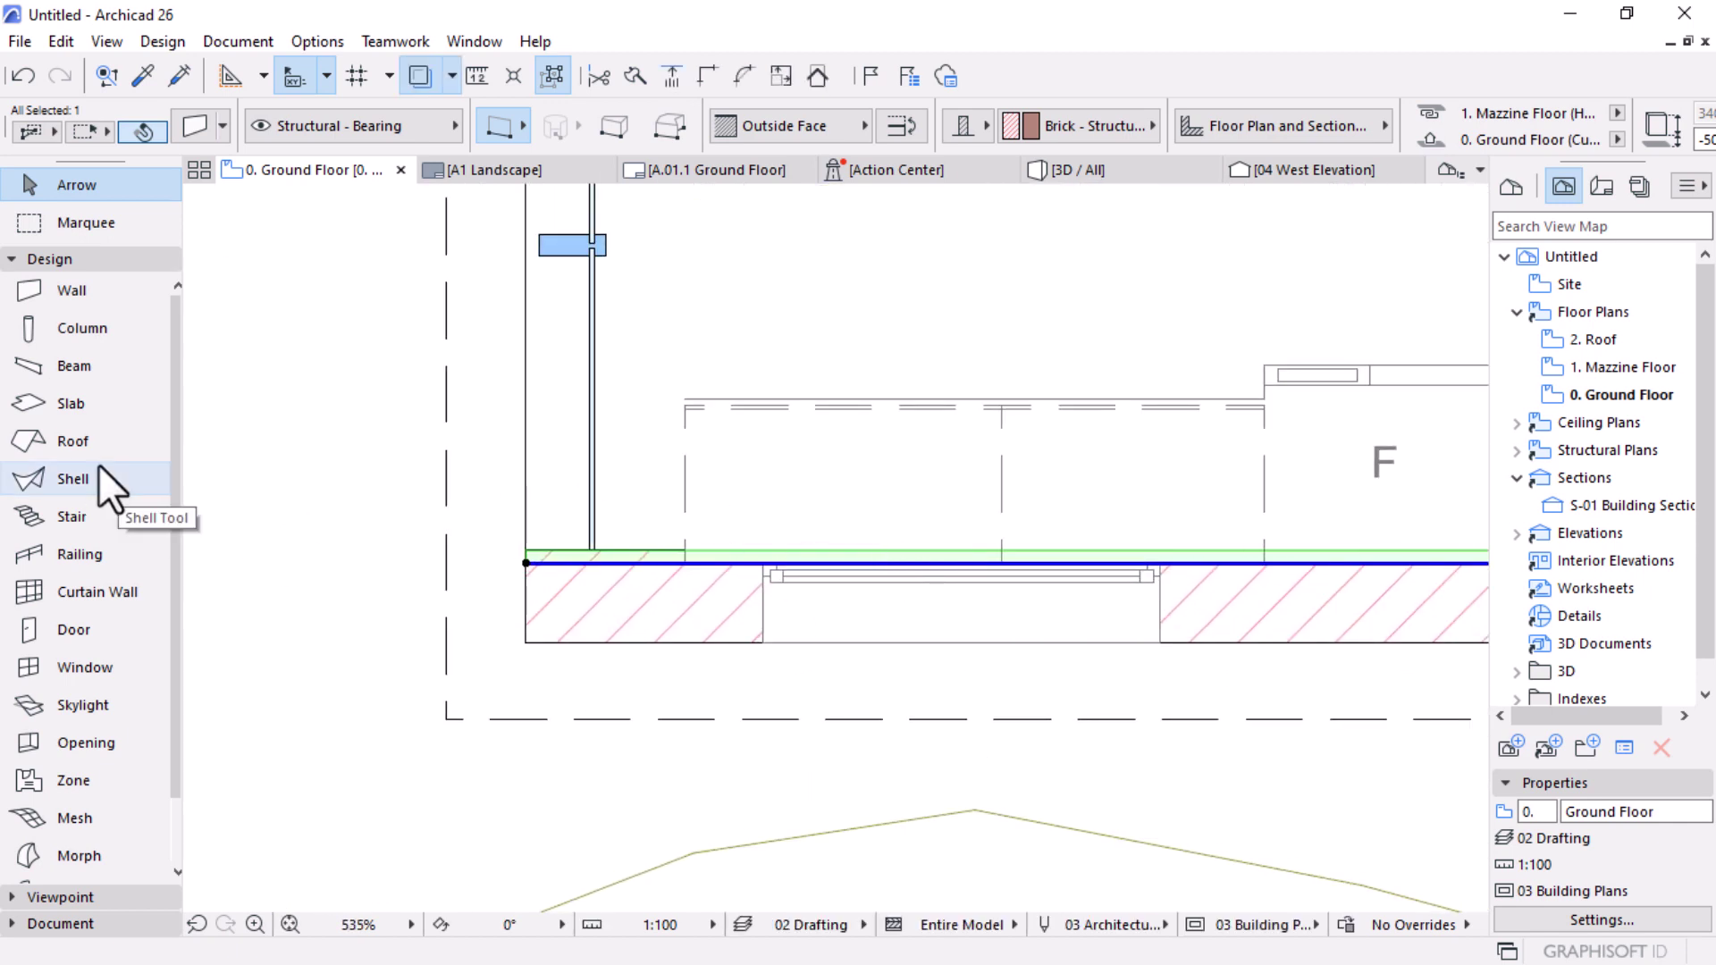
key(Escape)
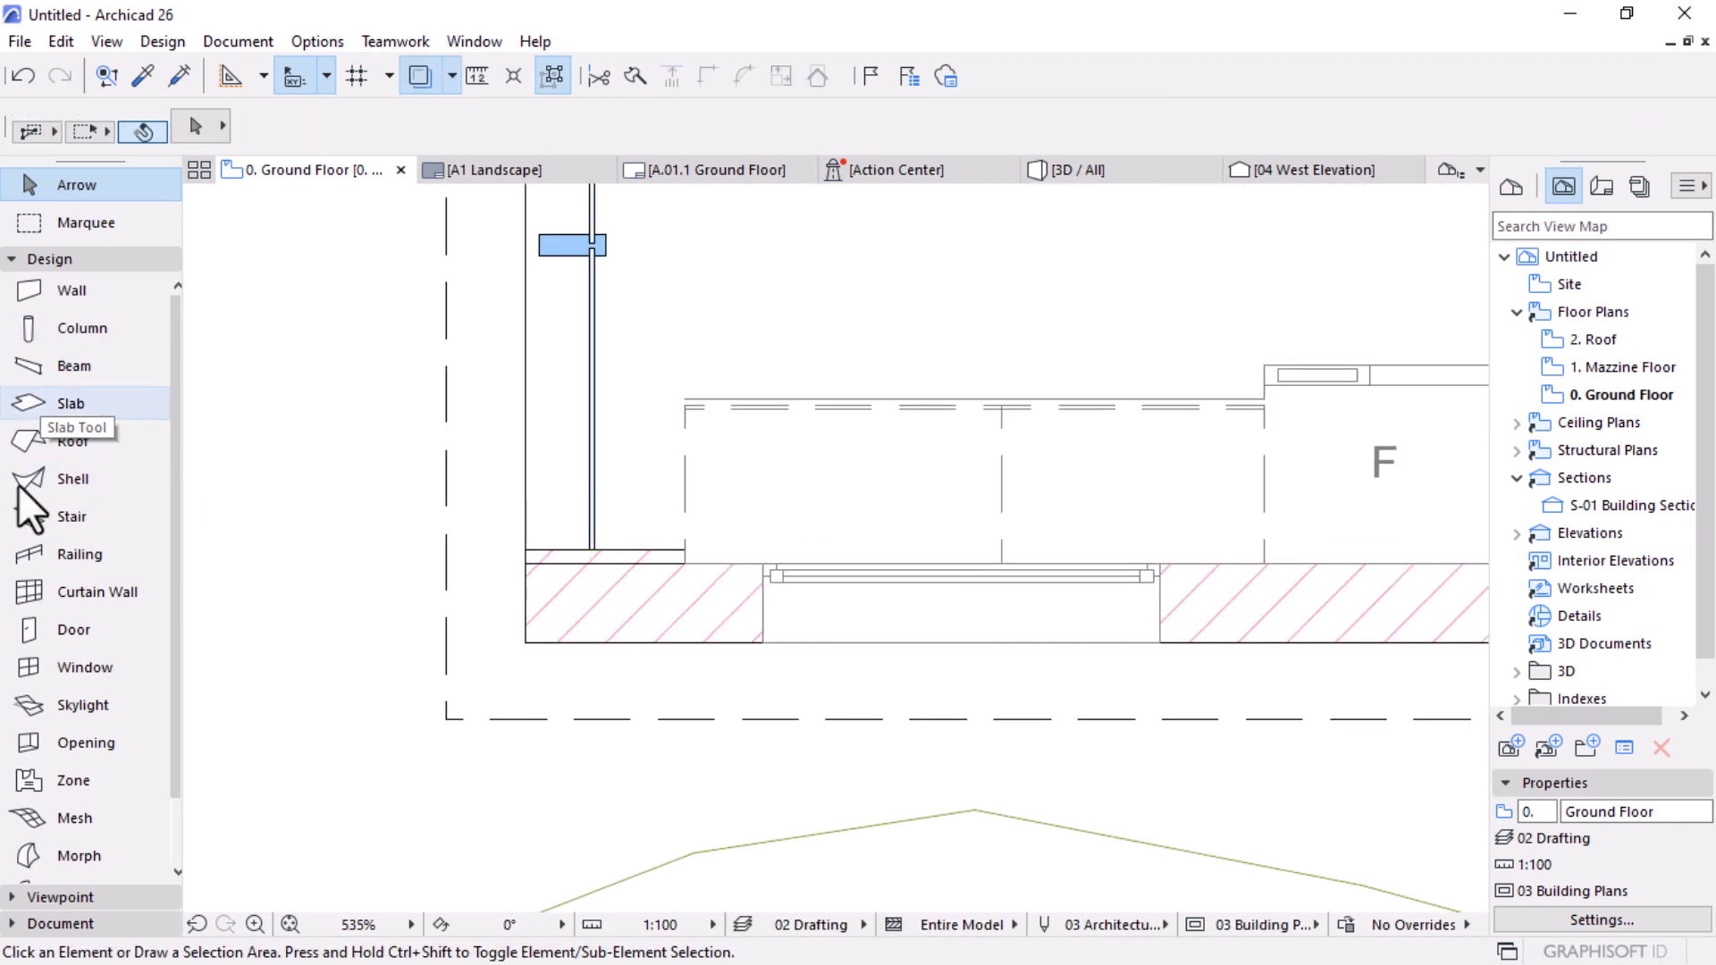
click(51, 739)
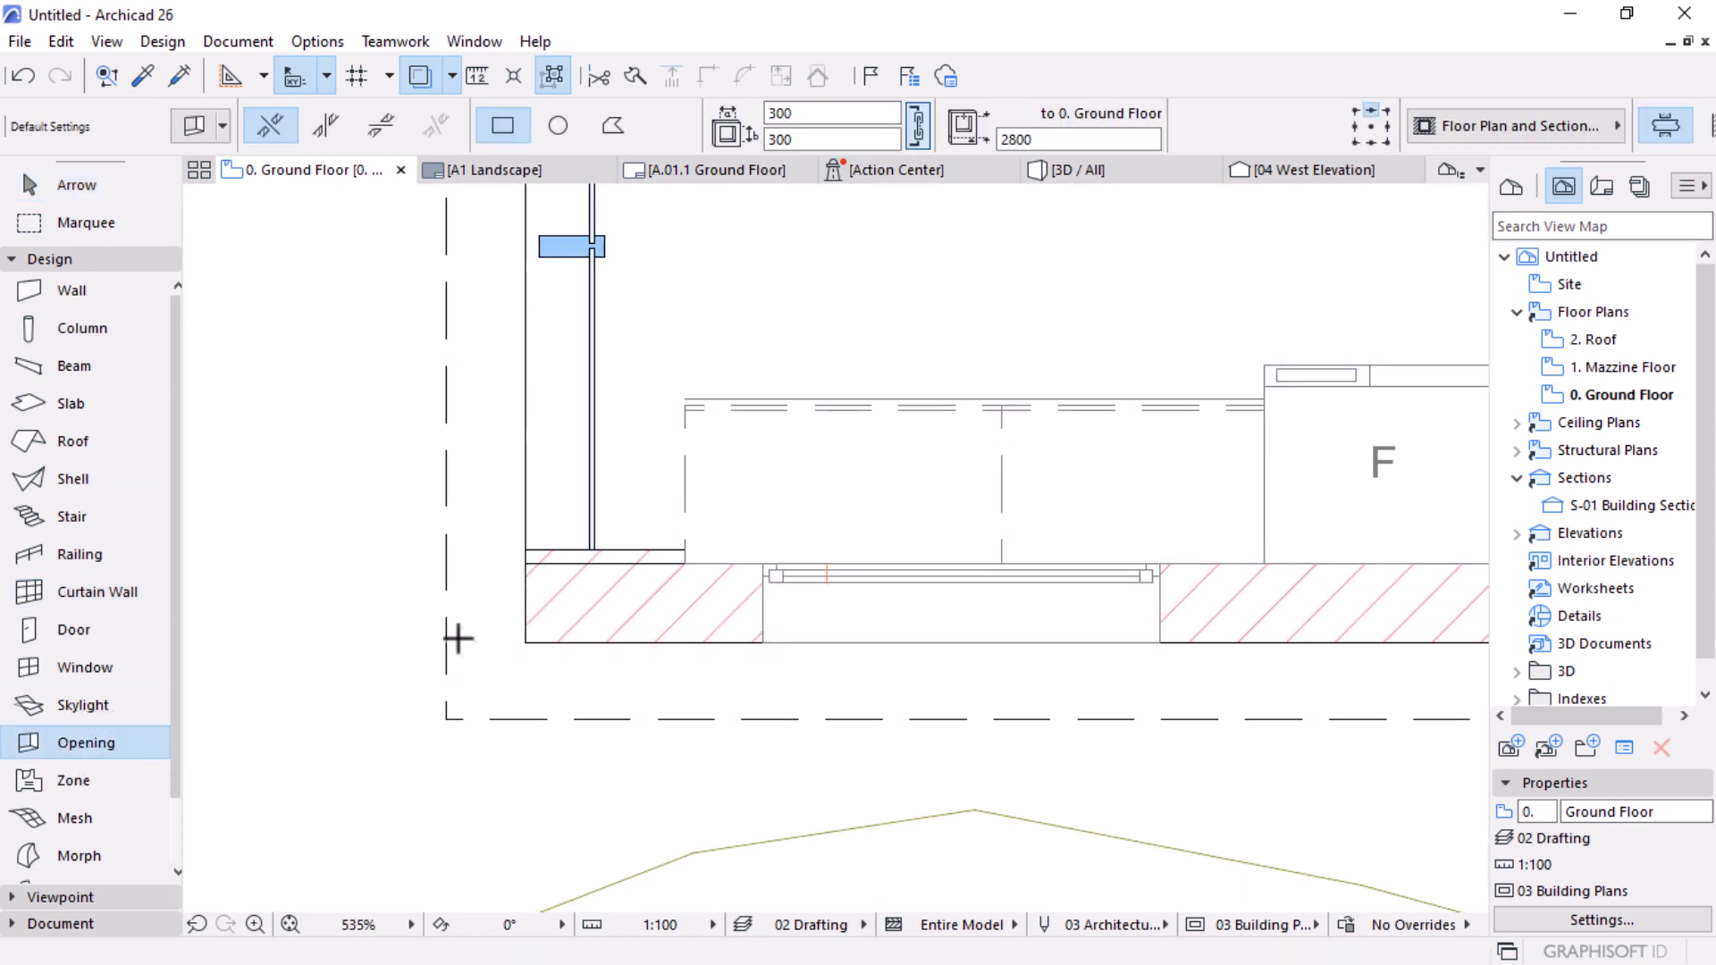
scroll(452, 640, down, 3)
scroll(1416, 581, up, 4)
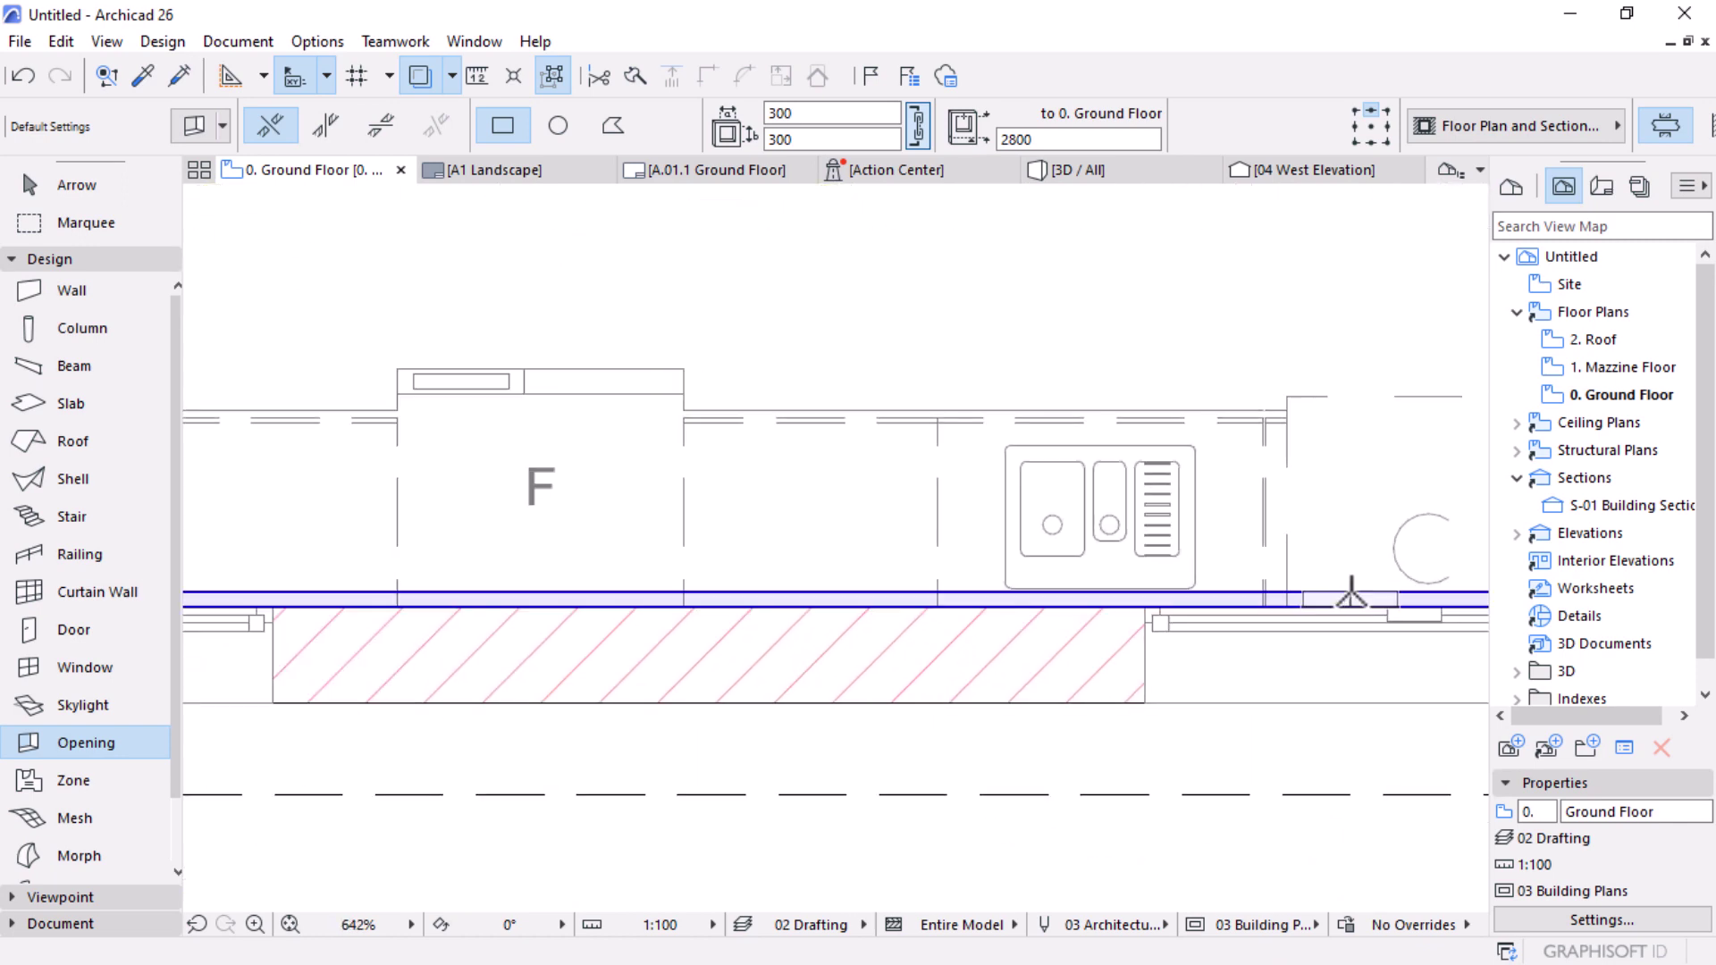
click(1351, 590)
click(76, 184)
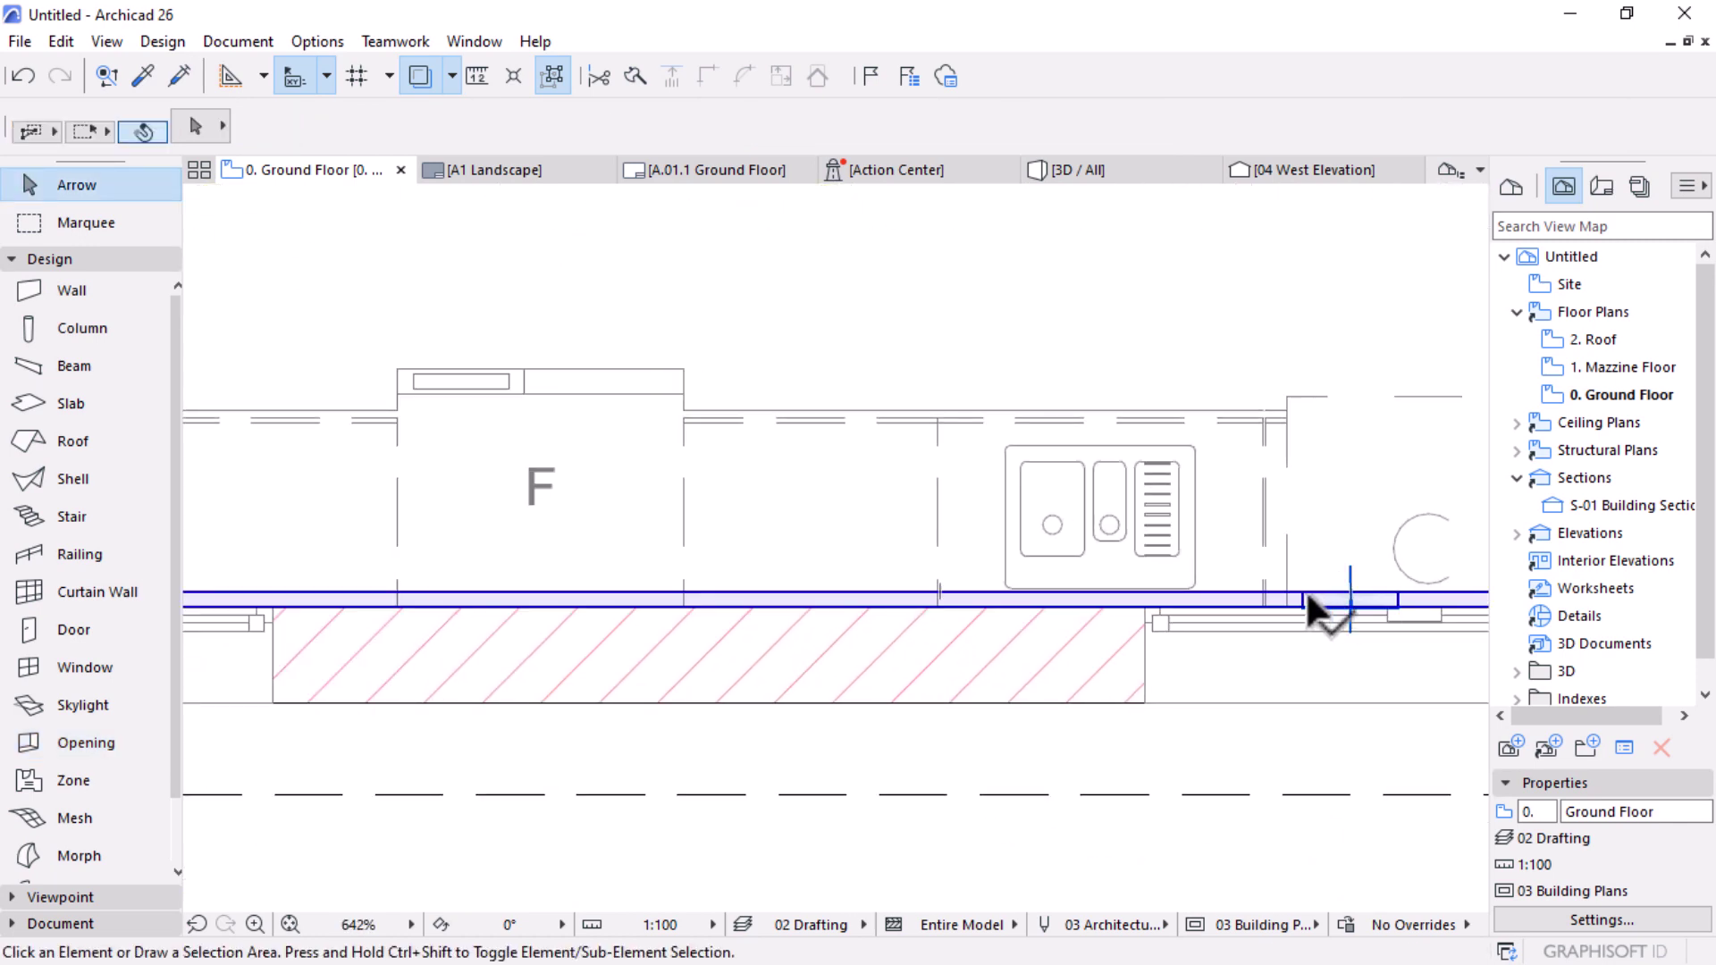
Step: Stretch the opening at both ends to the adjacent window's edges, 1500 wide, and set its height to 500
click(1301, 590)
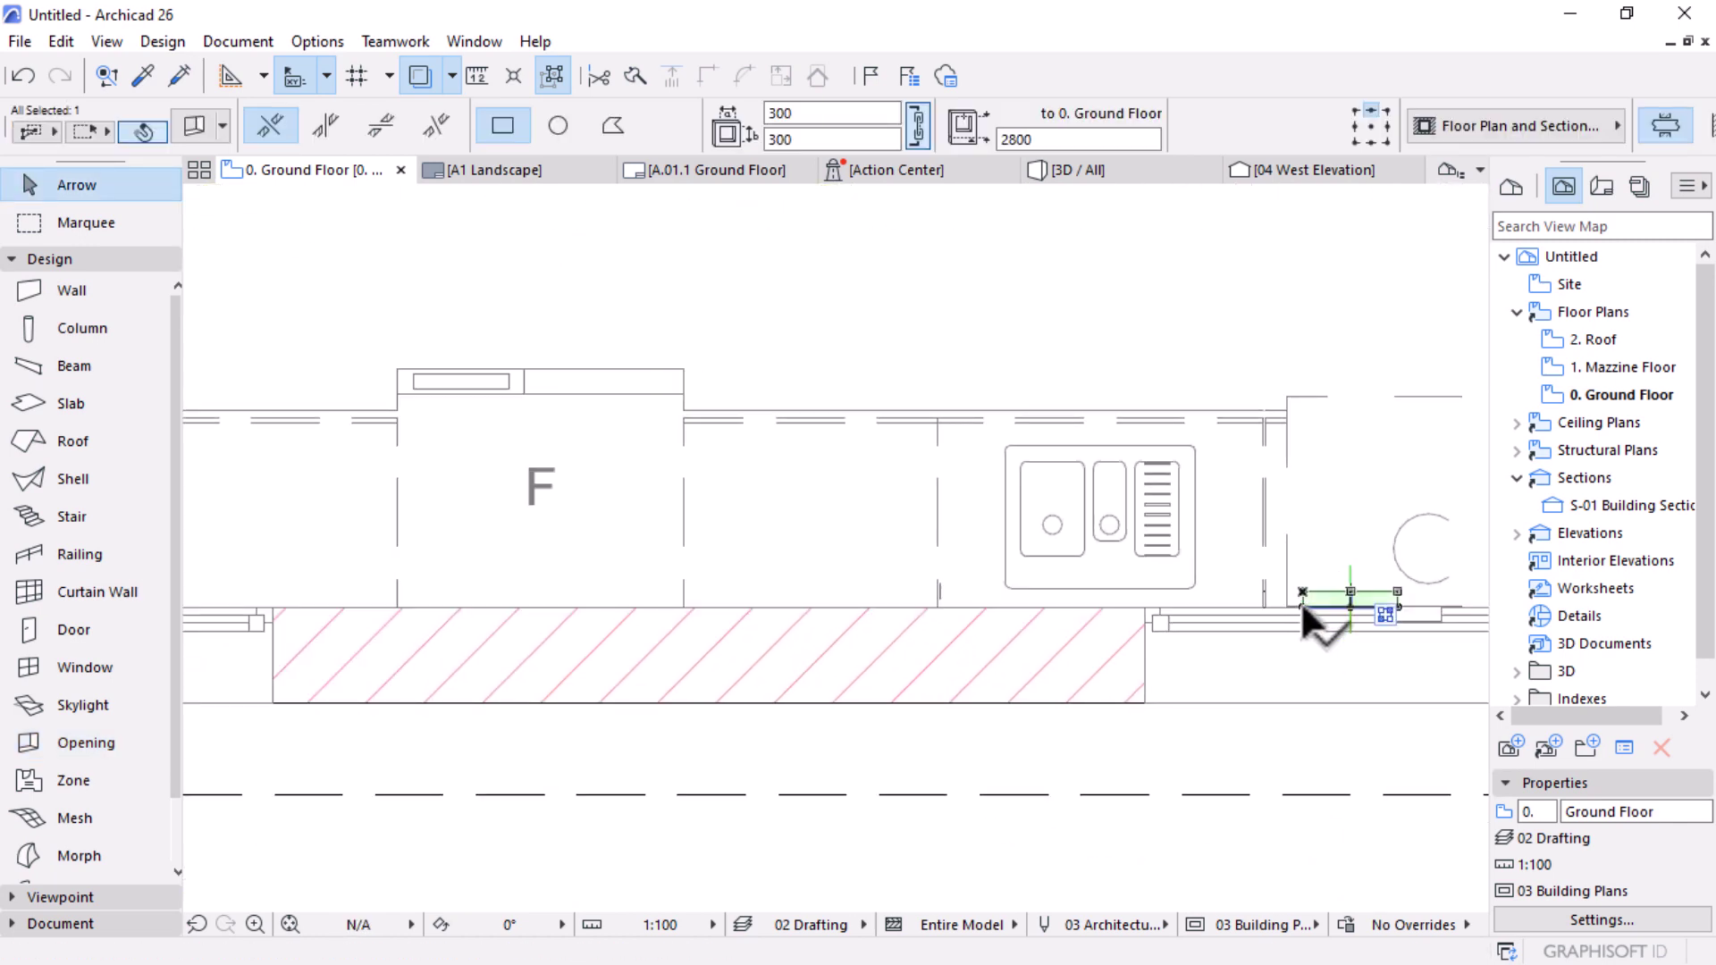
scroll(712, 612, down, 5)
scroll(863, 625, up, 6)
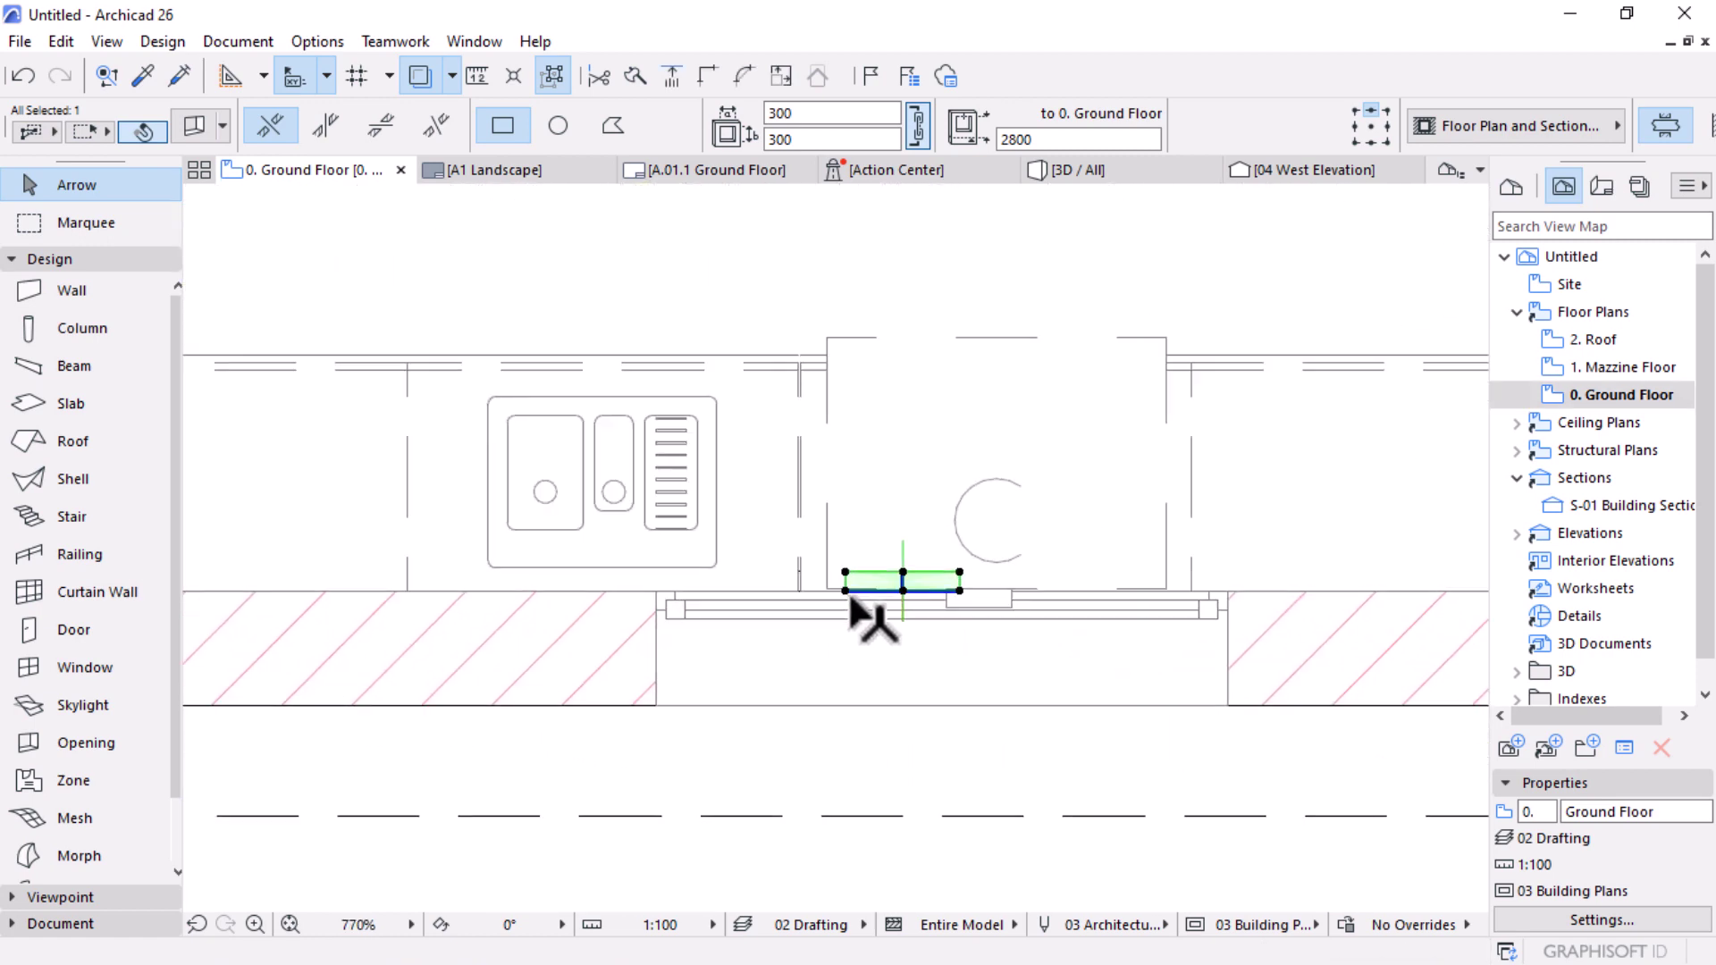
click(844, 587)
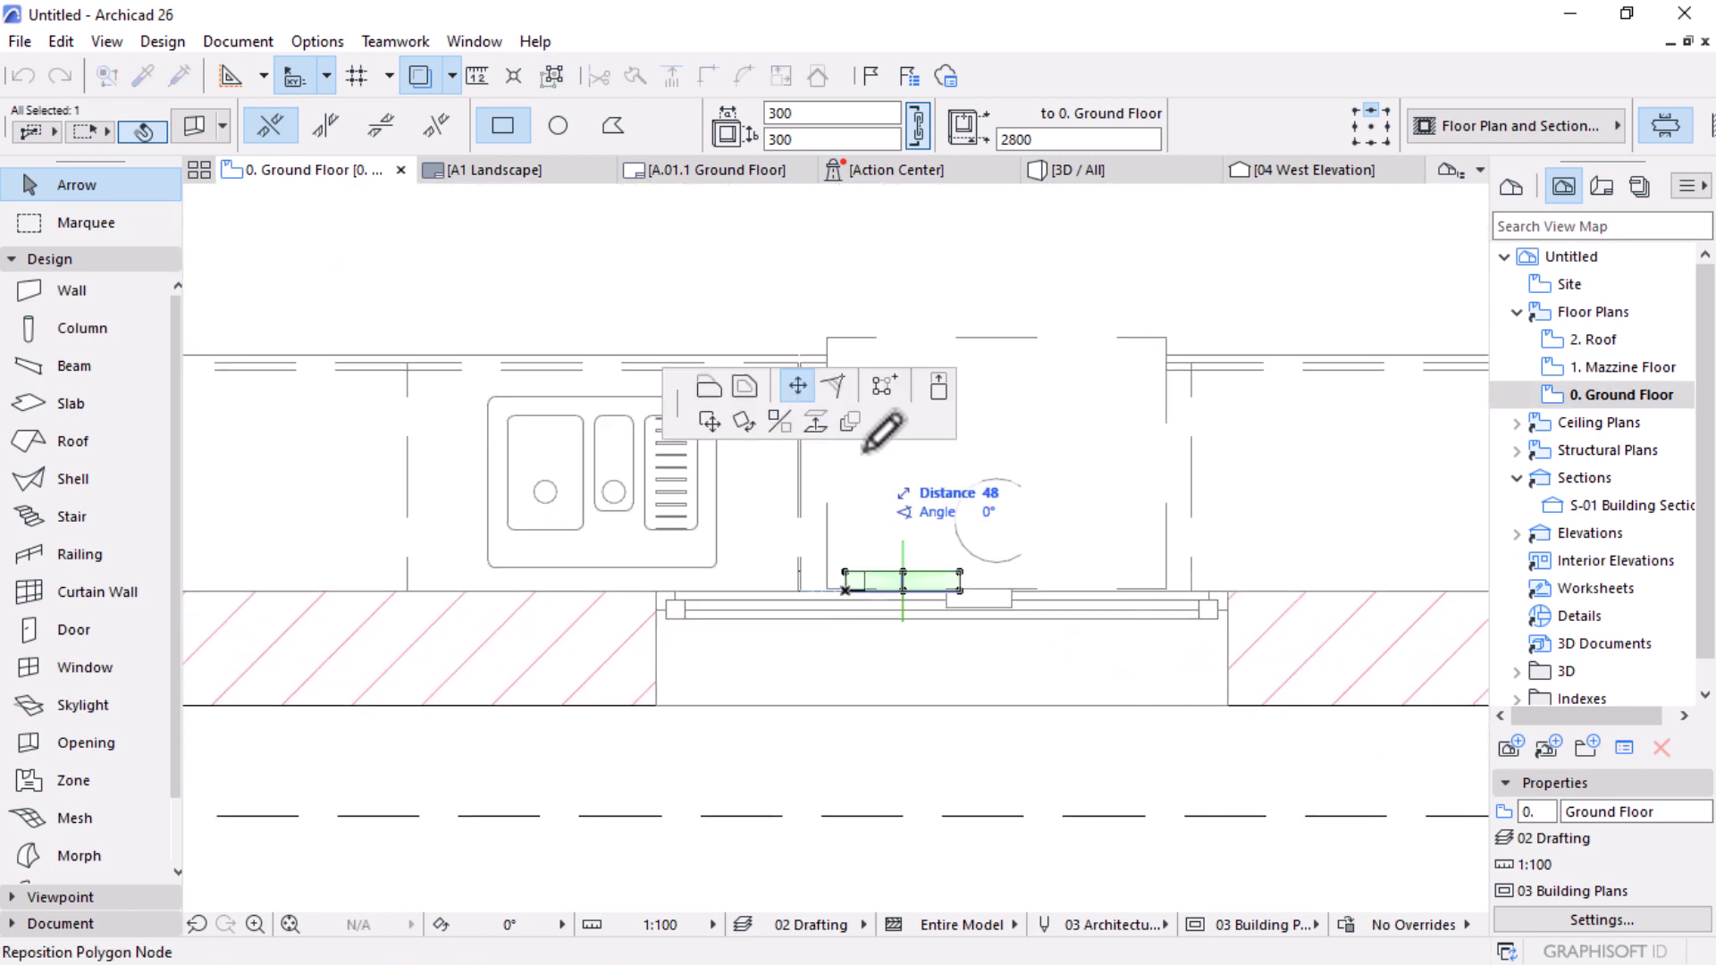
click(708, 390)
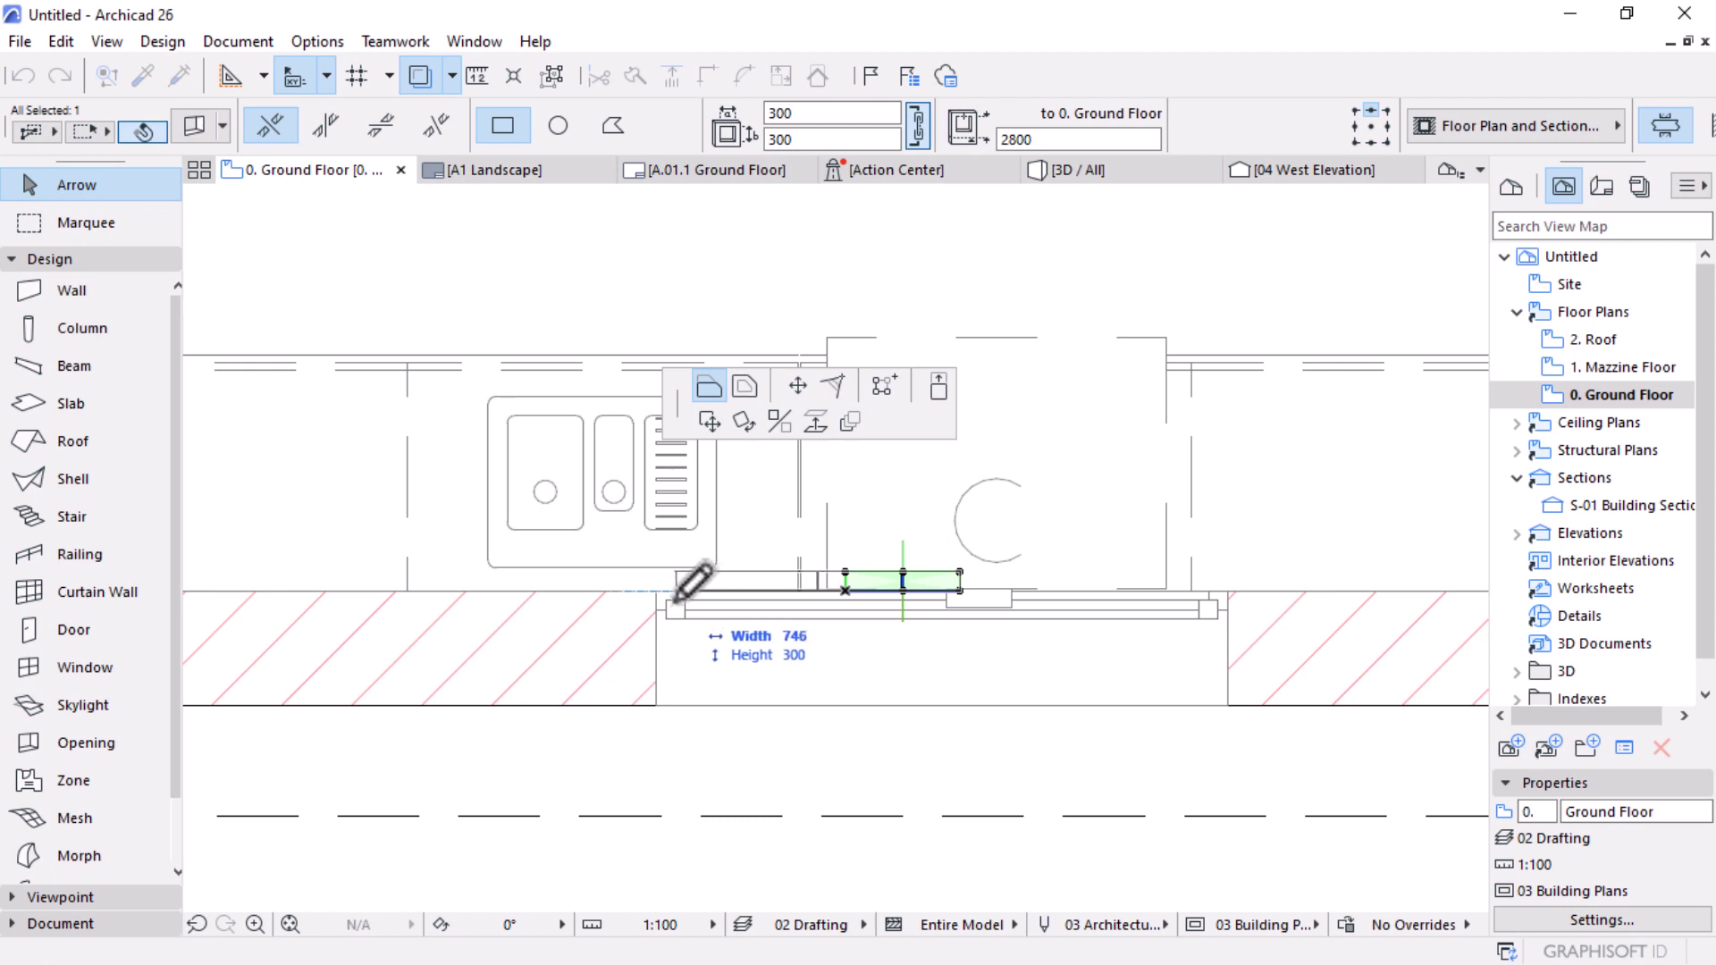
click(657, 590)
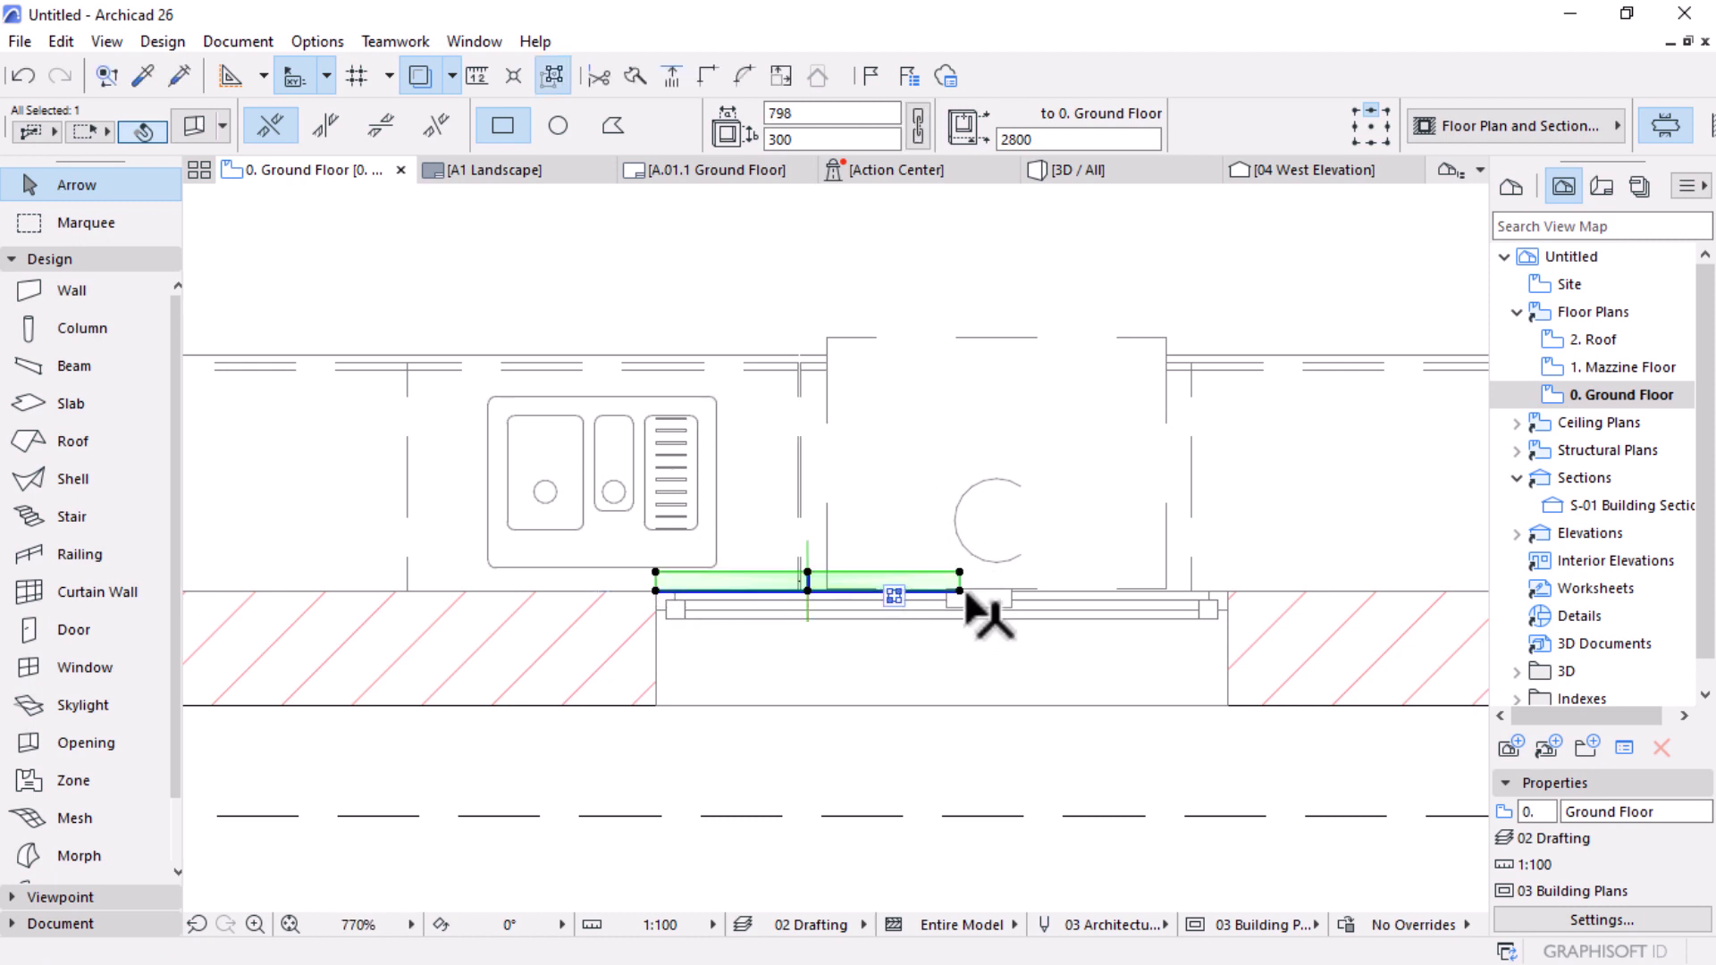
click(960, 590)
click(1227, 590)
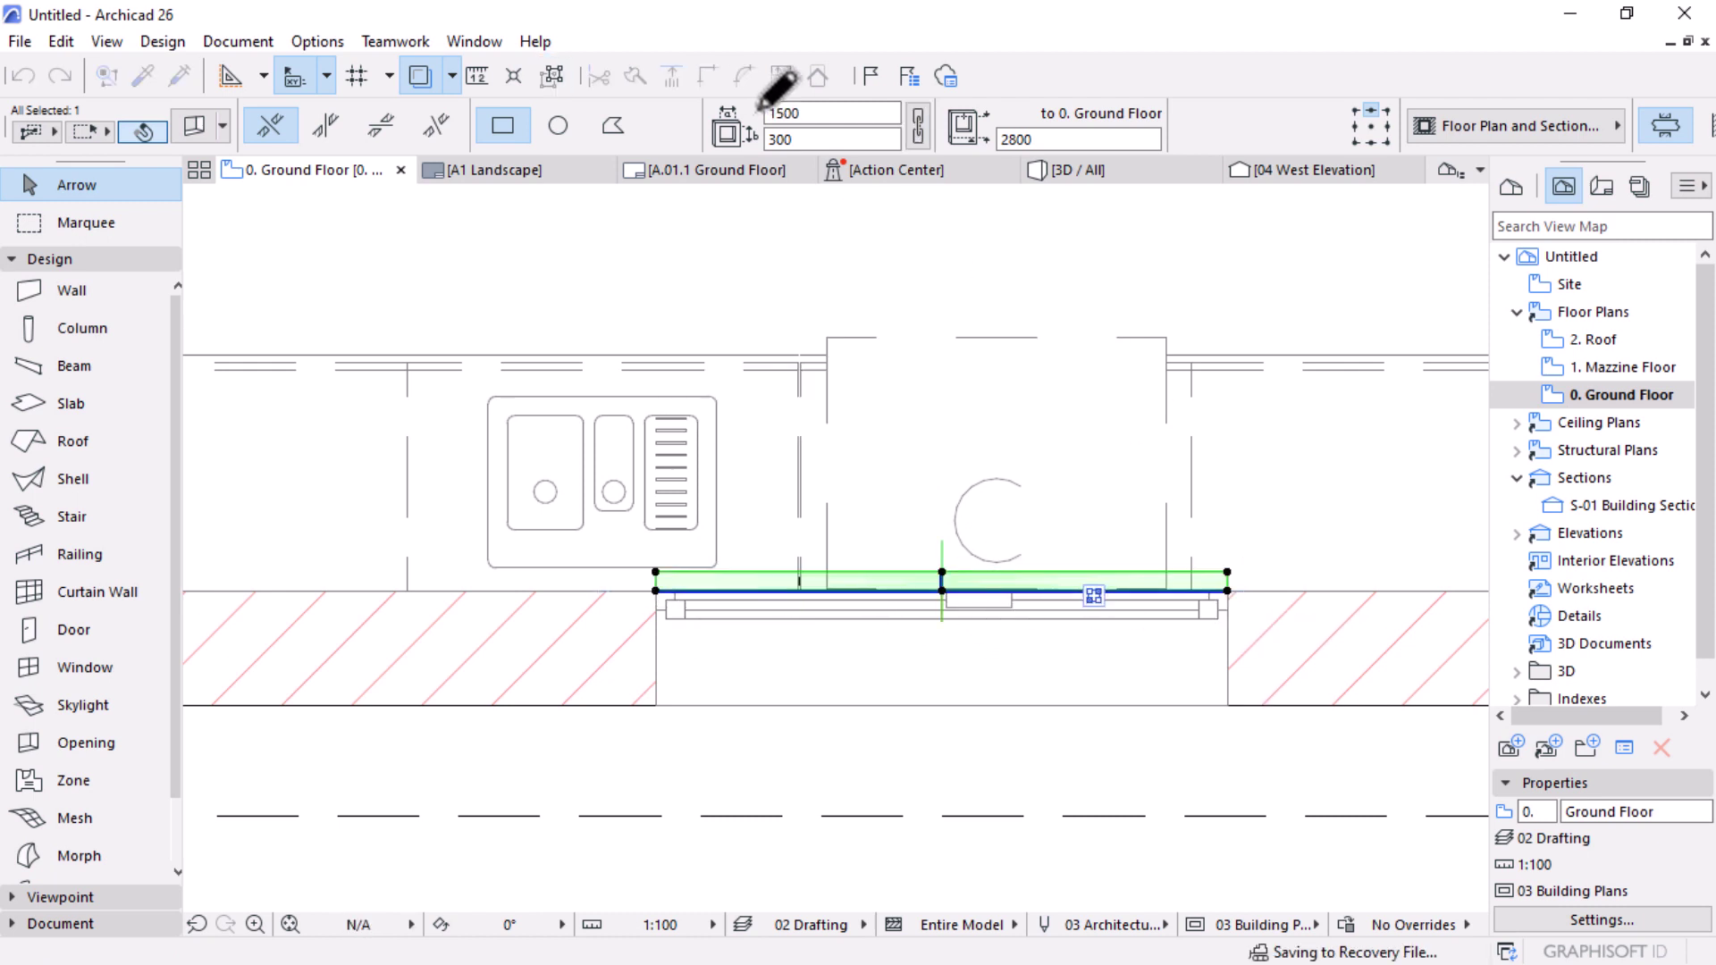
click(816, 135)
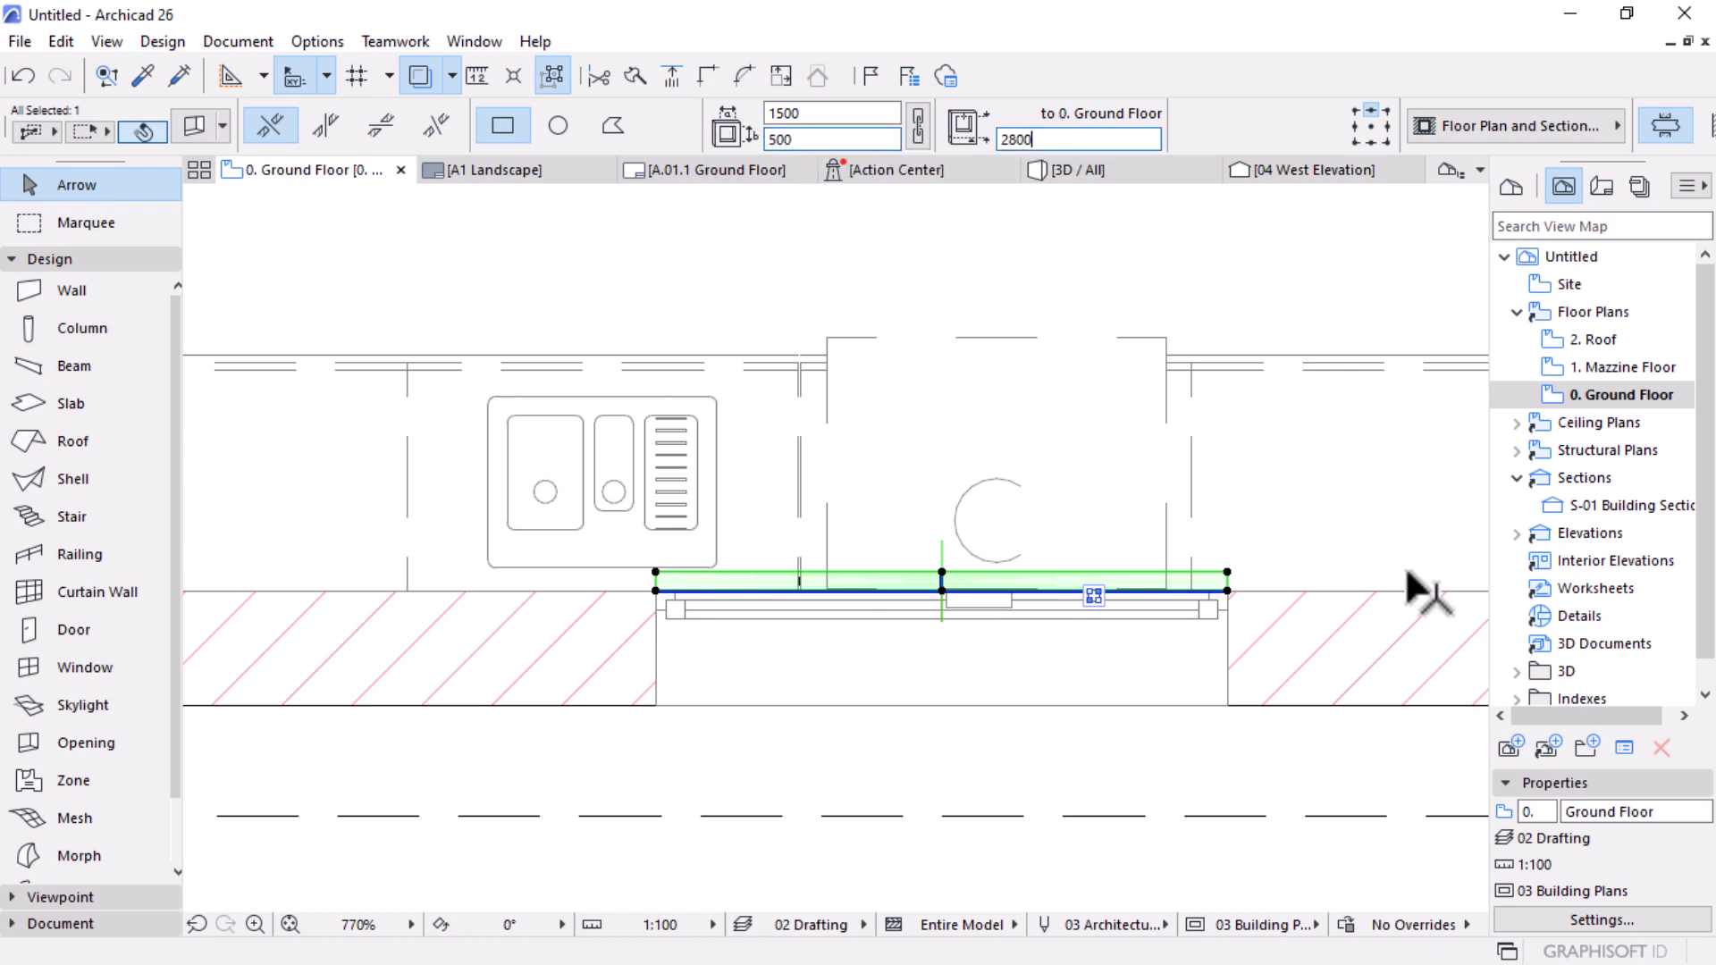
Step: Pick up the opening's settings and place a second 1500 x 500 opening in the thin wall near the kitchen's other window
scroll(1417, 585, down, 3)
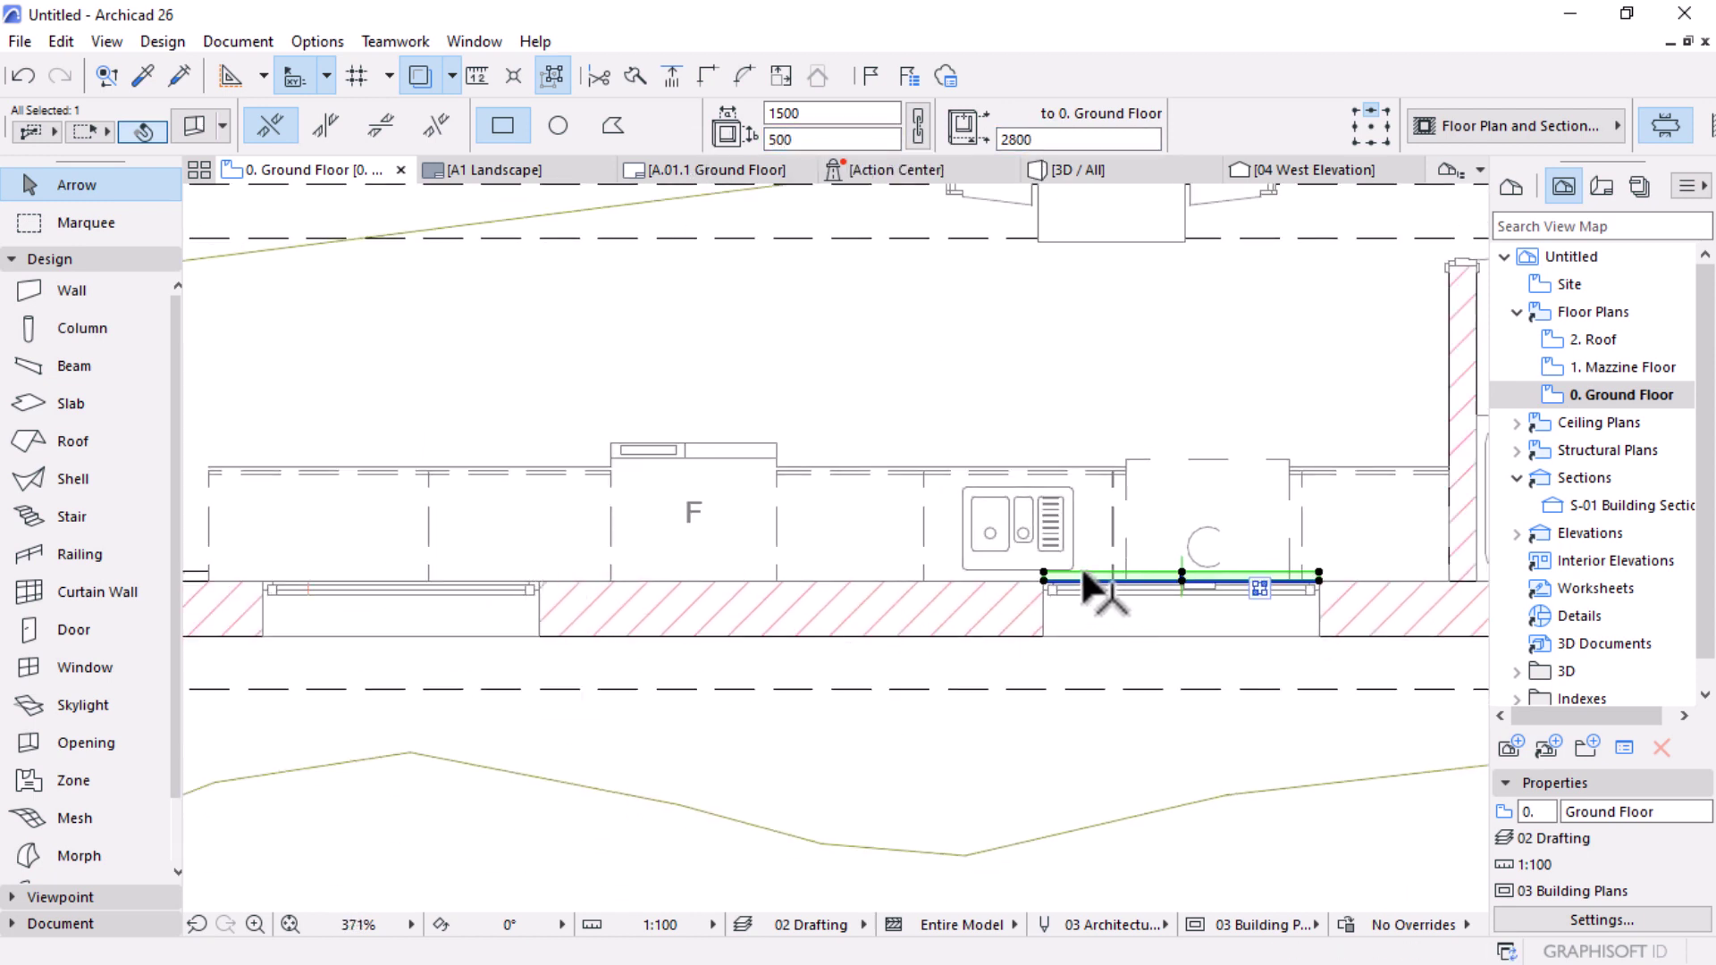
alt+click(1042, 572)
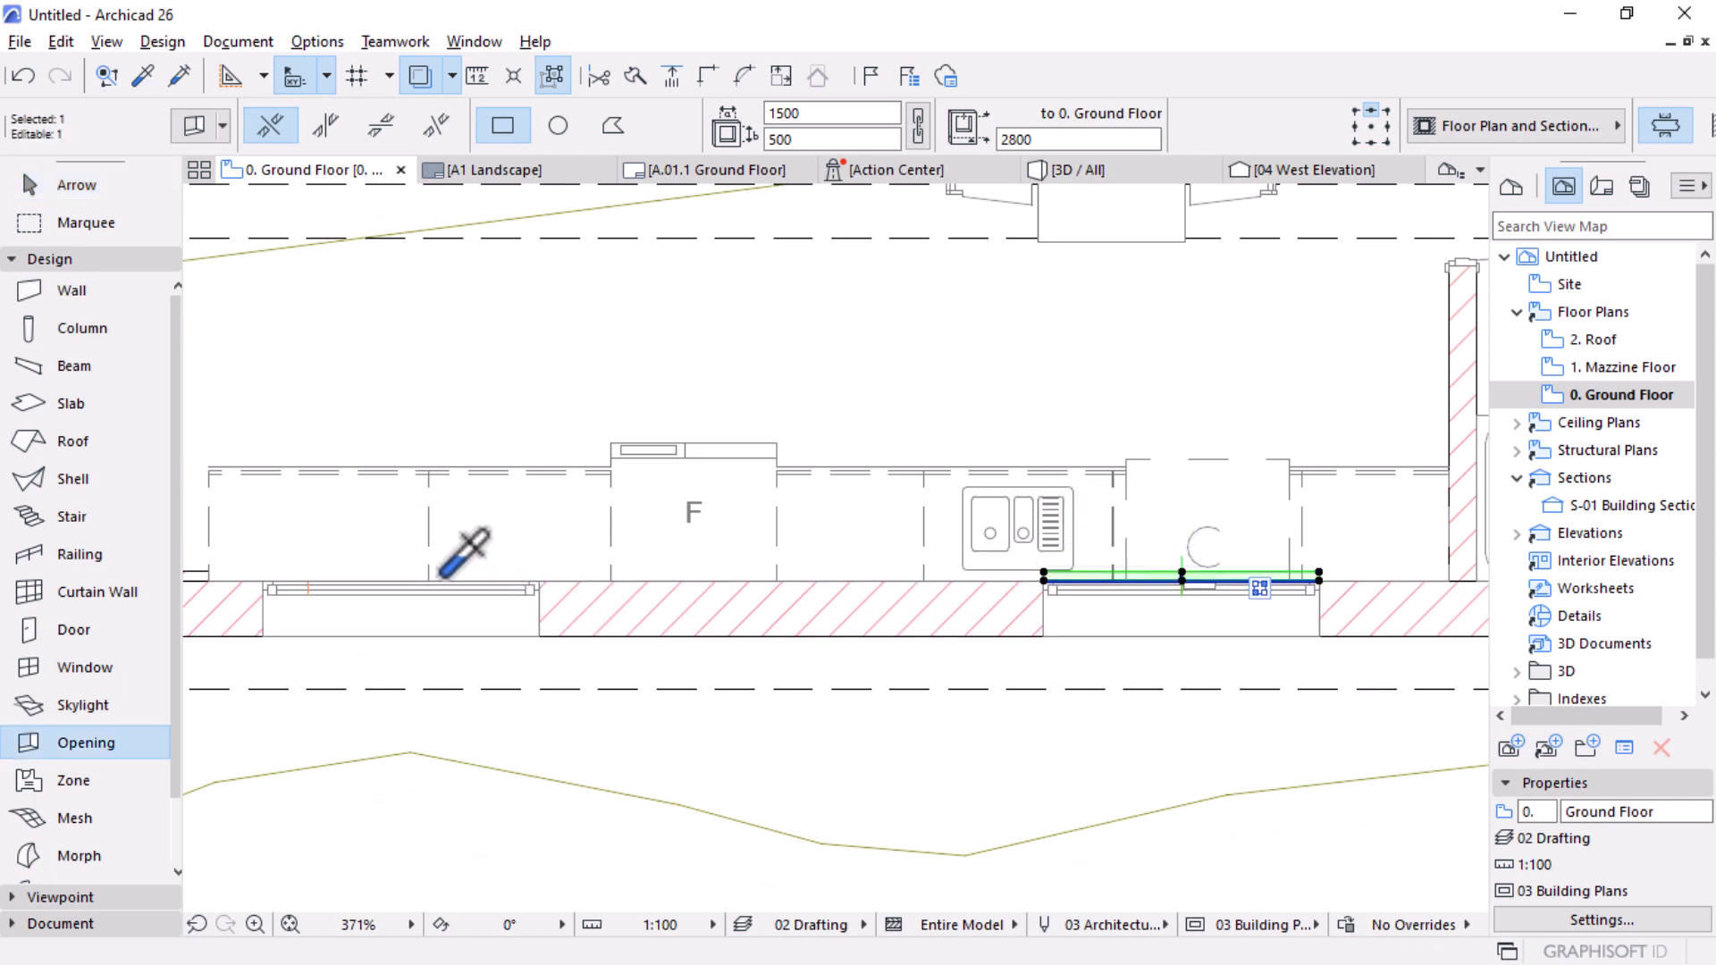
ctrl+alt+click(337, 578)
scroll(1077, 586, down, 2)
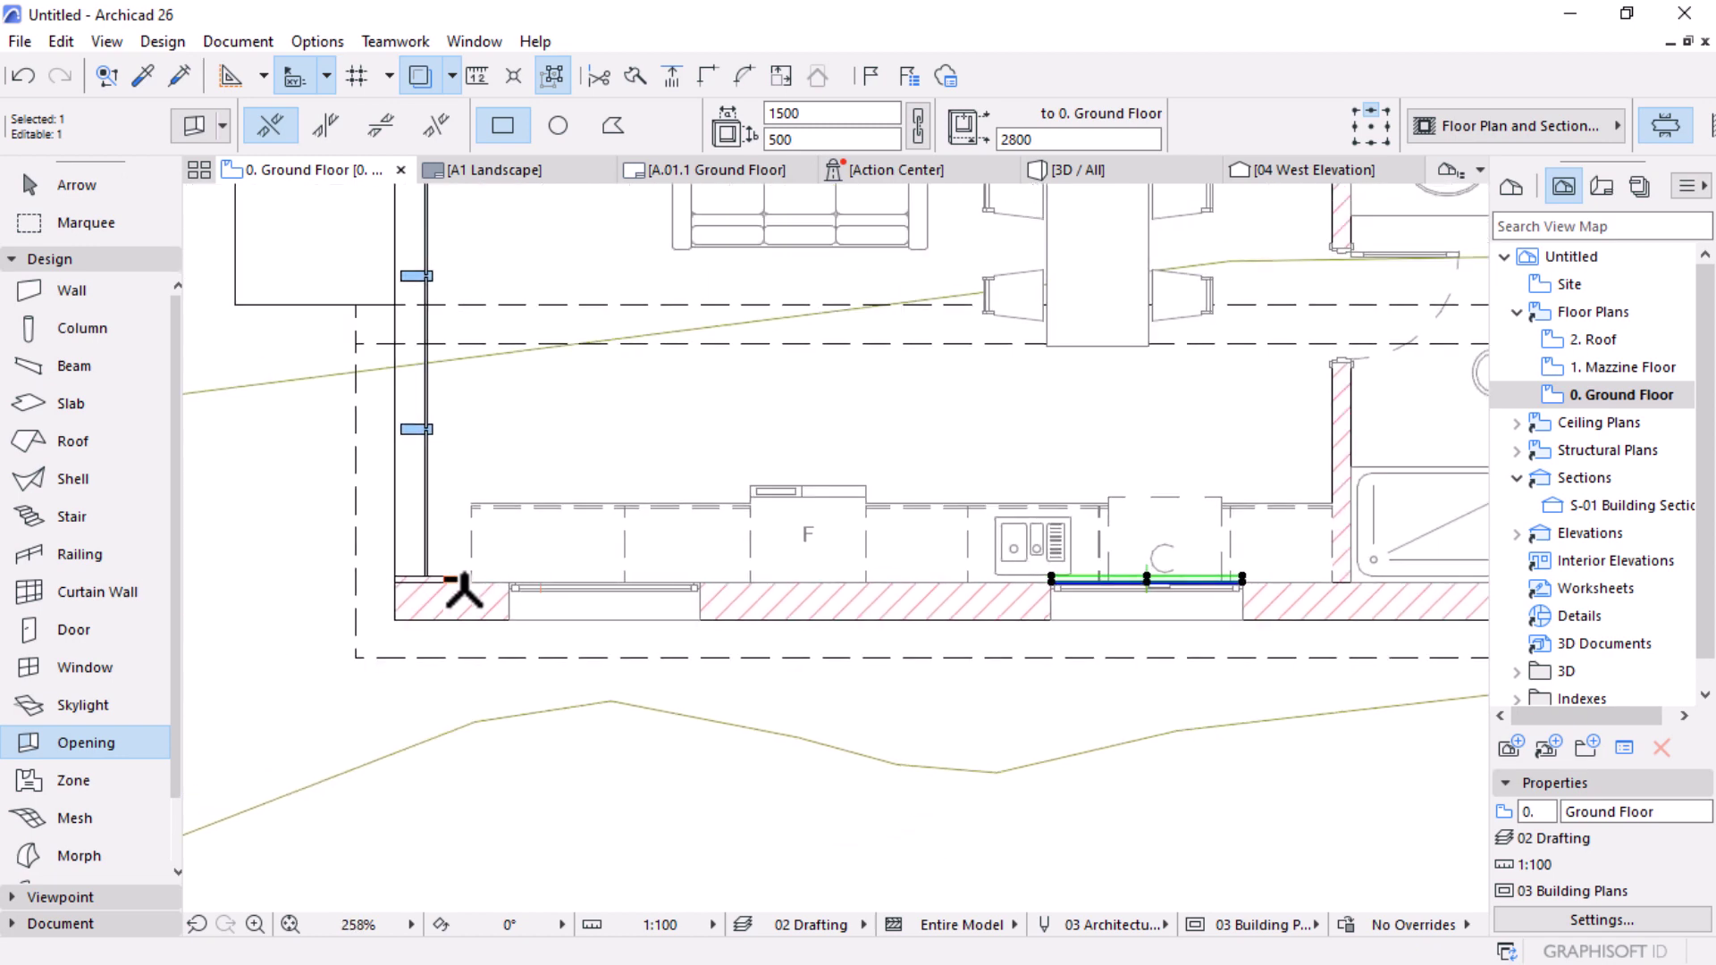
key(Escape)
click(444, 579)
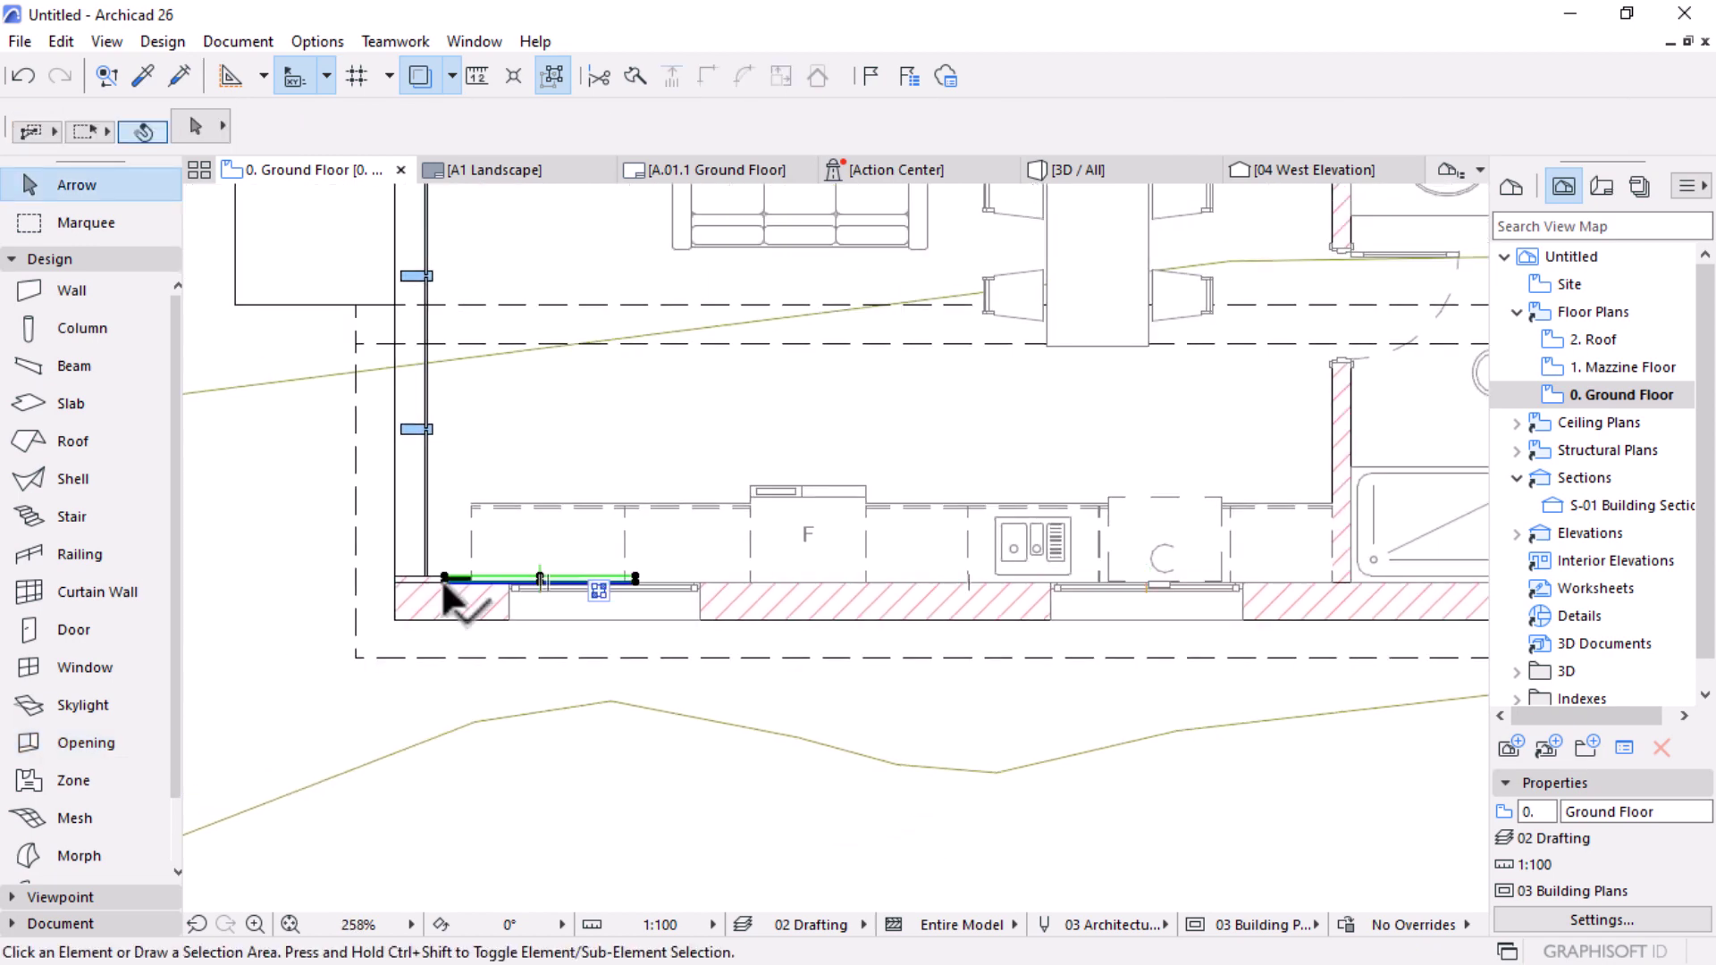
Step: Move the second opening along the thin wall to line up with the edges of the window behind it
scroll(444, 583, up, 4)
click(445, 579)
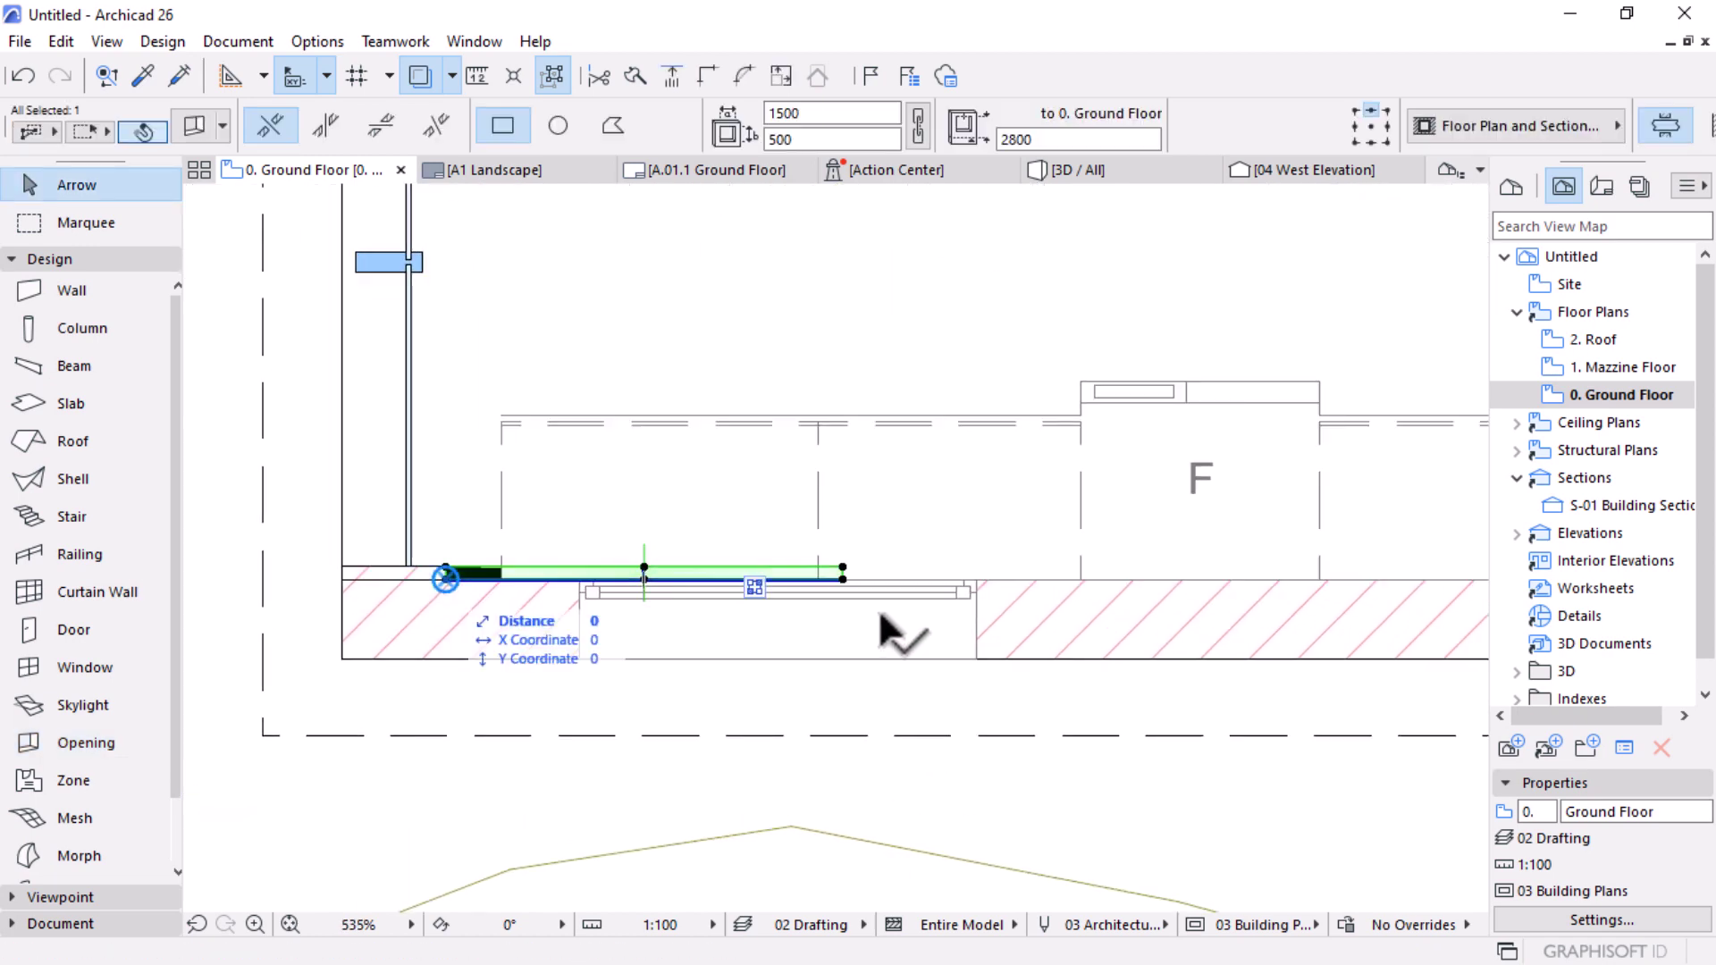
click(974, 594)
Step: Select the thin tiled wall and bring up the commands available for it
click(450, 565)
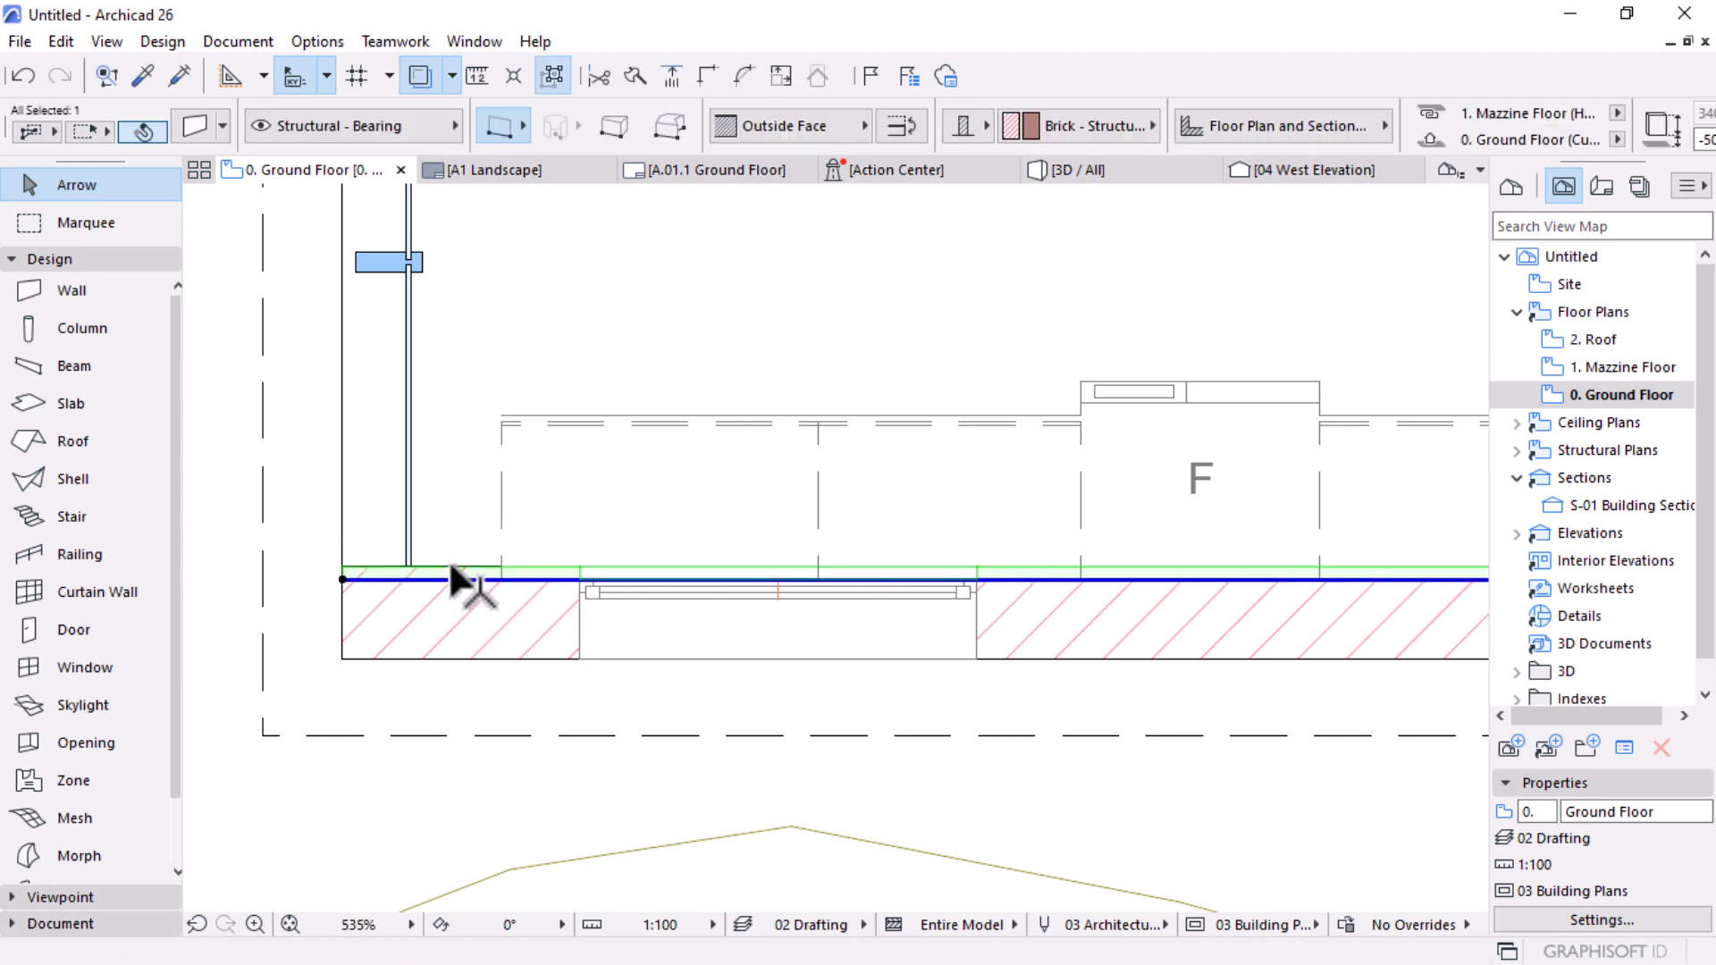
right_click(447, 560)
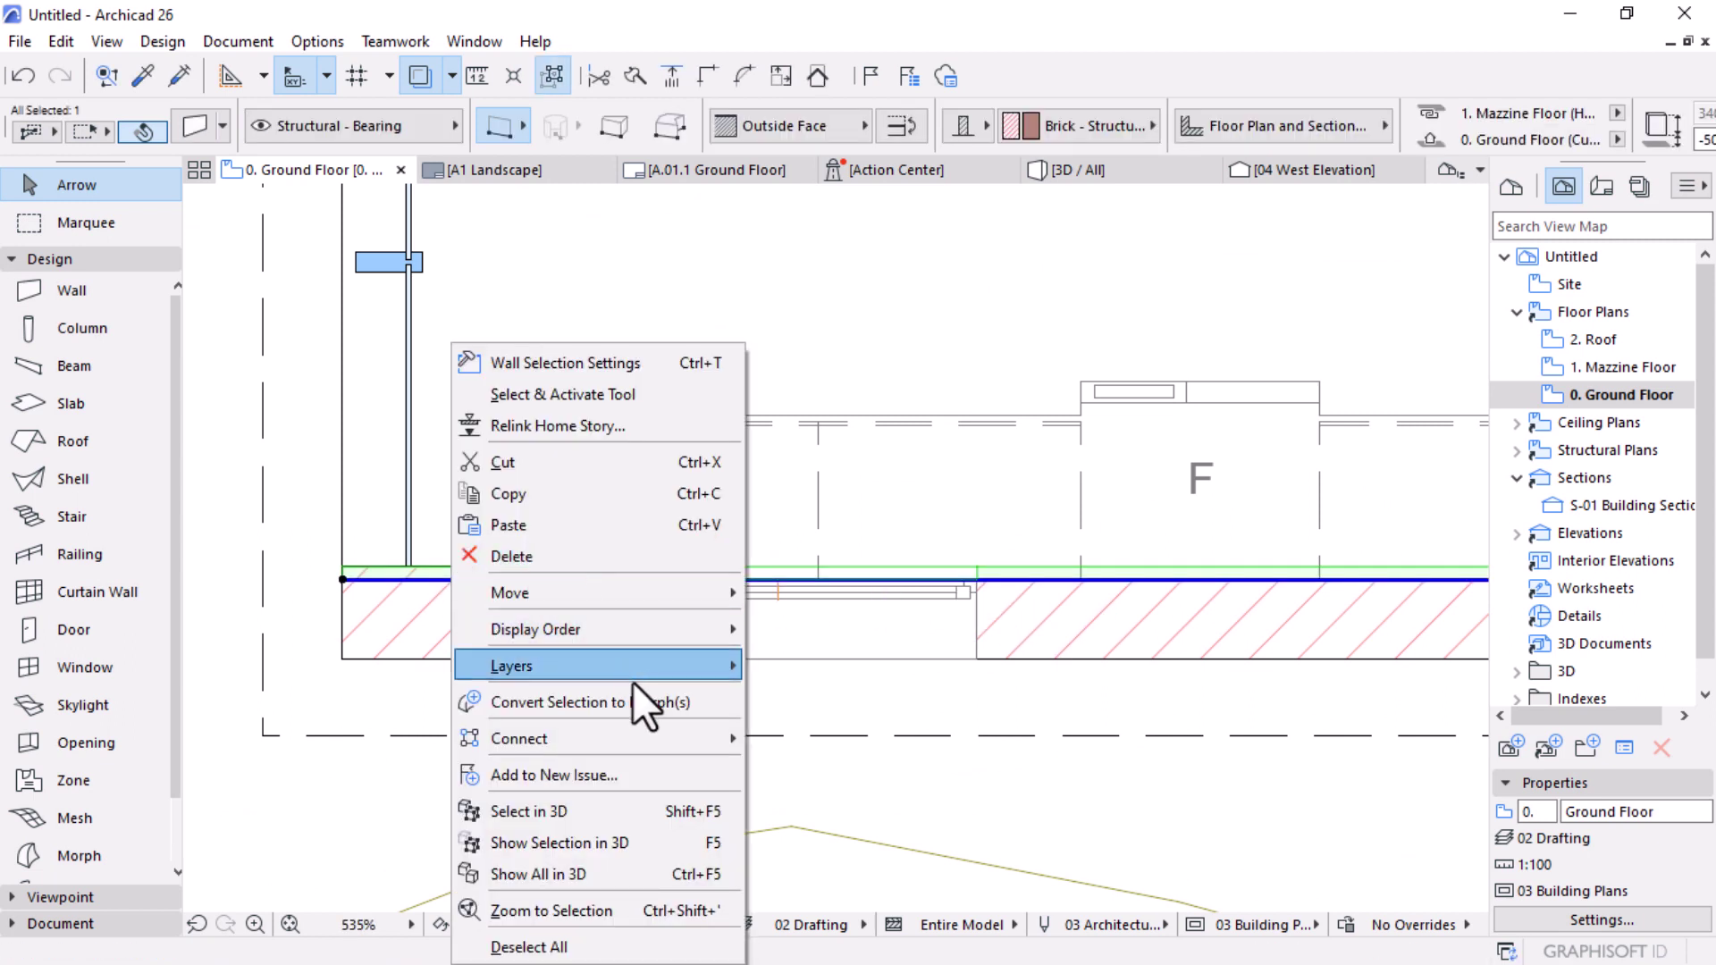
Step: Try to bring the selected wall to the front of the display order
mouse_move(626, 628)
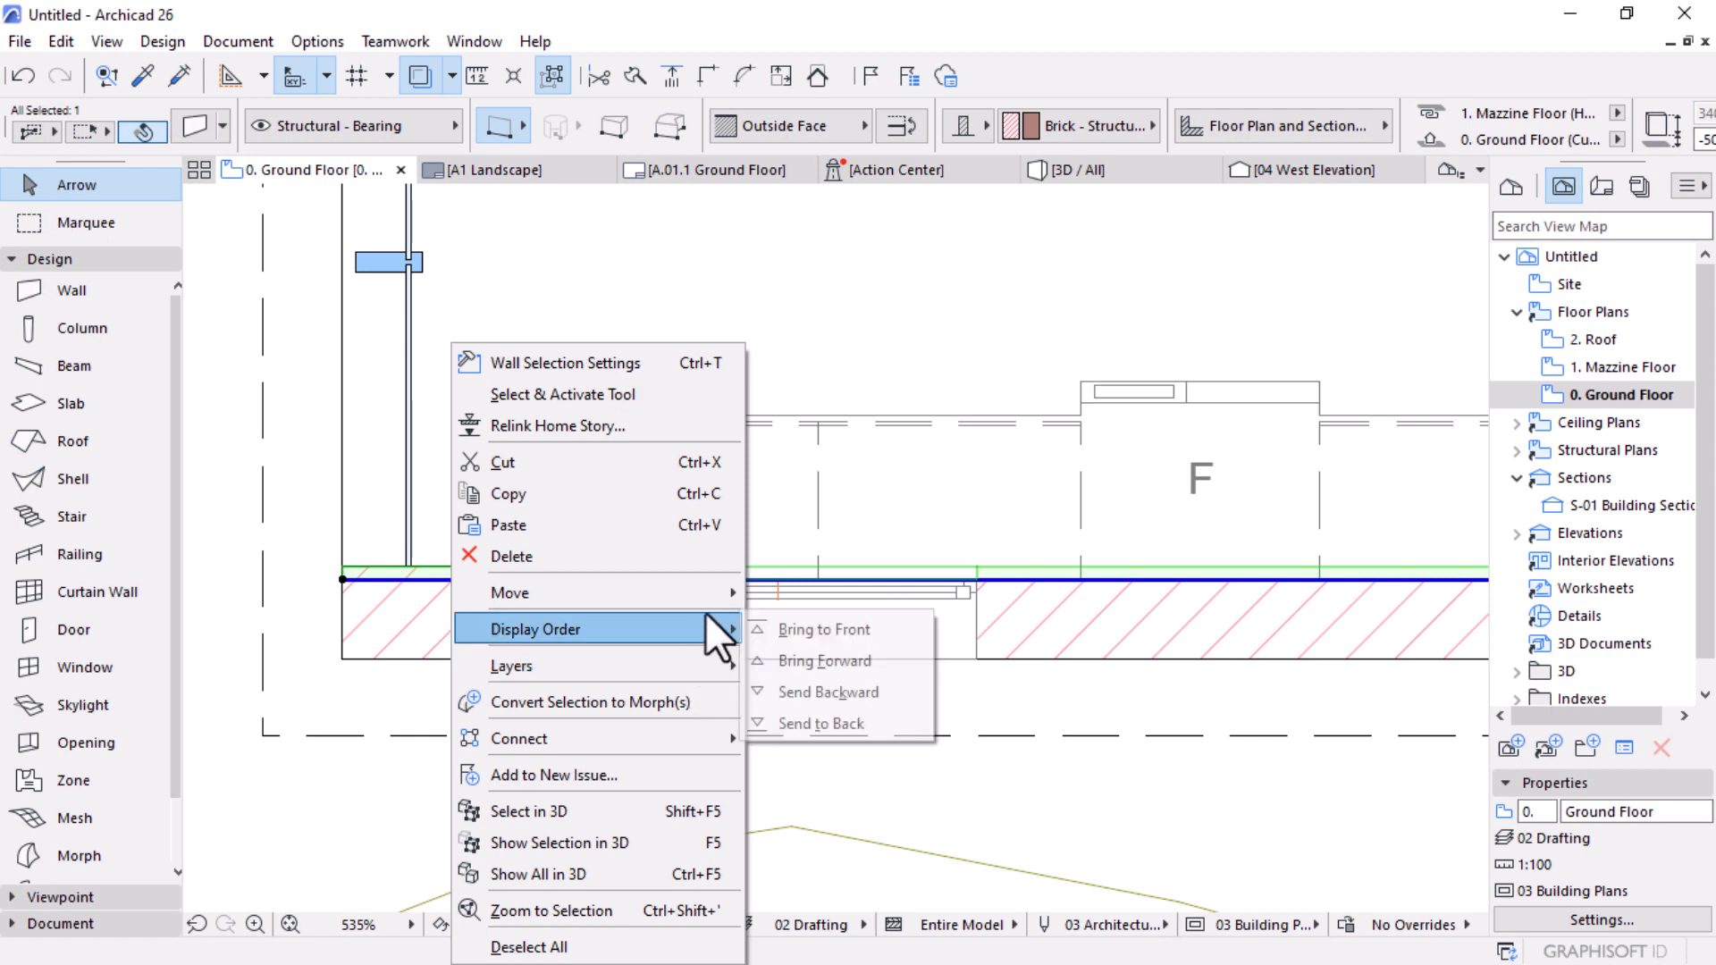
click(851, 631)
scroll(599, 581, down, 2)
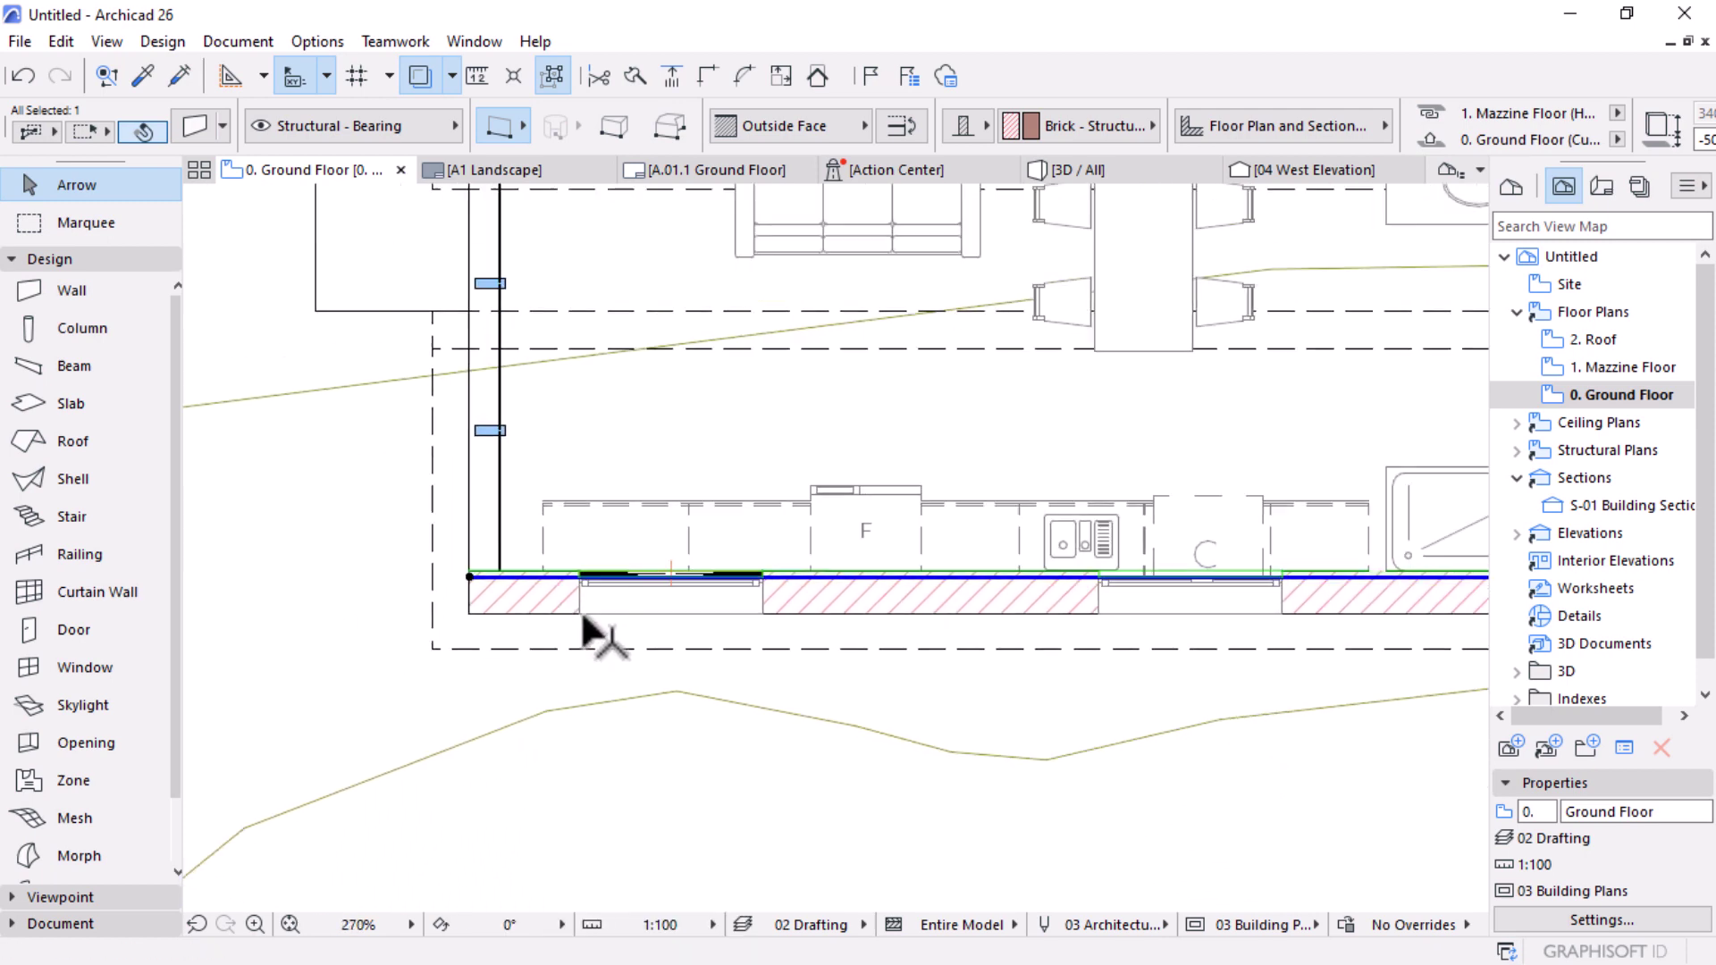
scroll(583, 630, down, 1)
key(Escape)
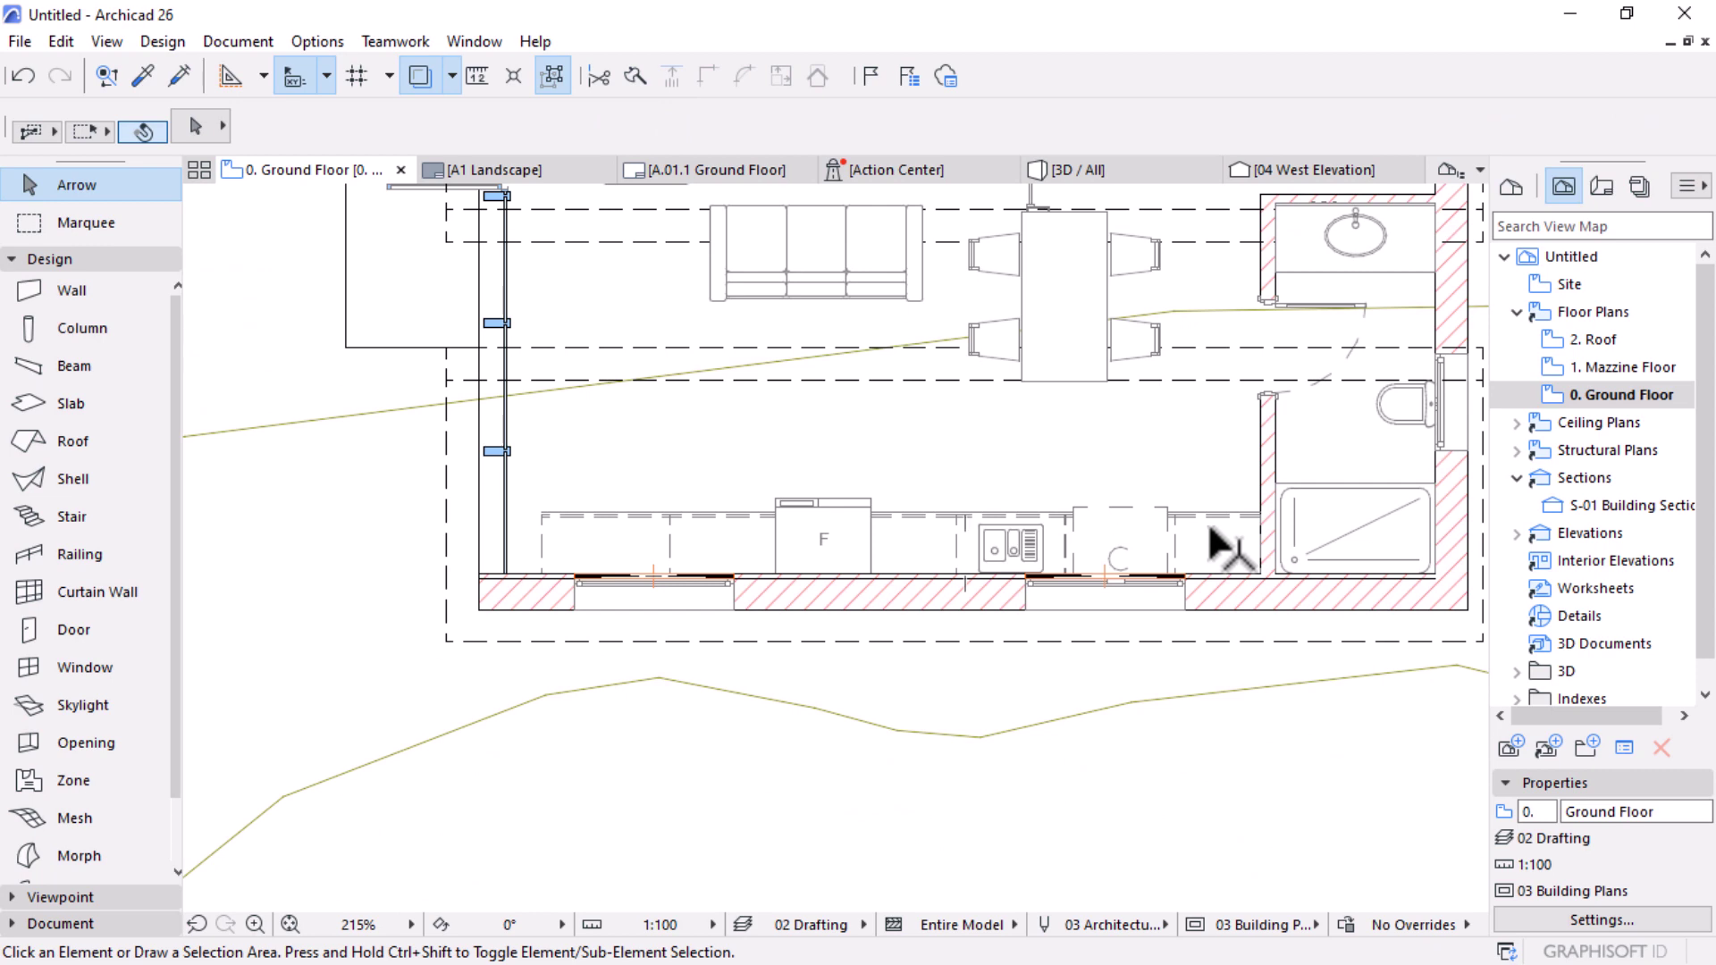
Step: Move the kitchen cabinets, sink unit, hood and refrigerator off the wall so their backs align with the tiled wall's inner face
click(1178, 532)
scroll(1165, 519, up, 5)
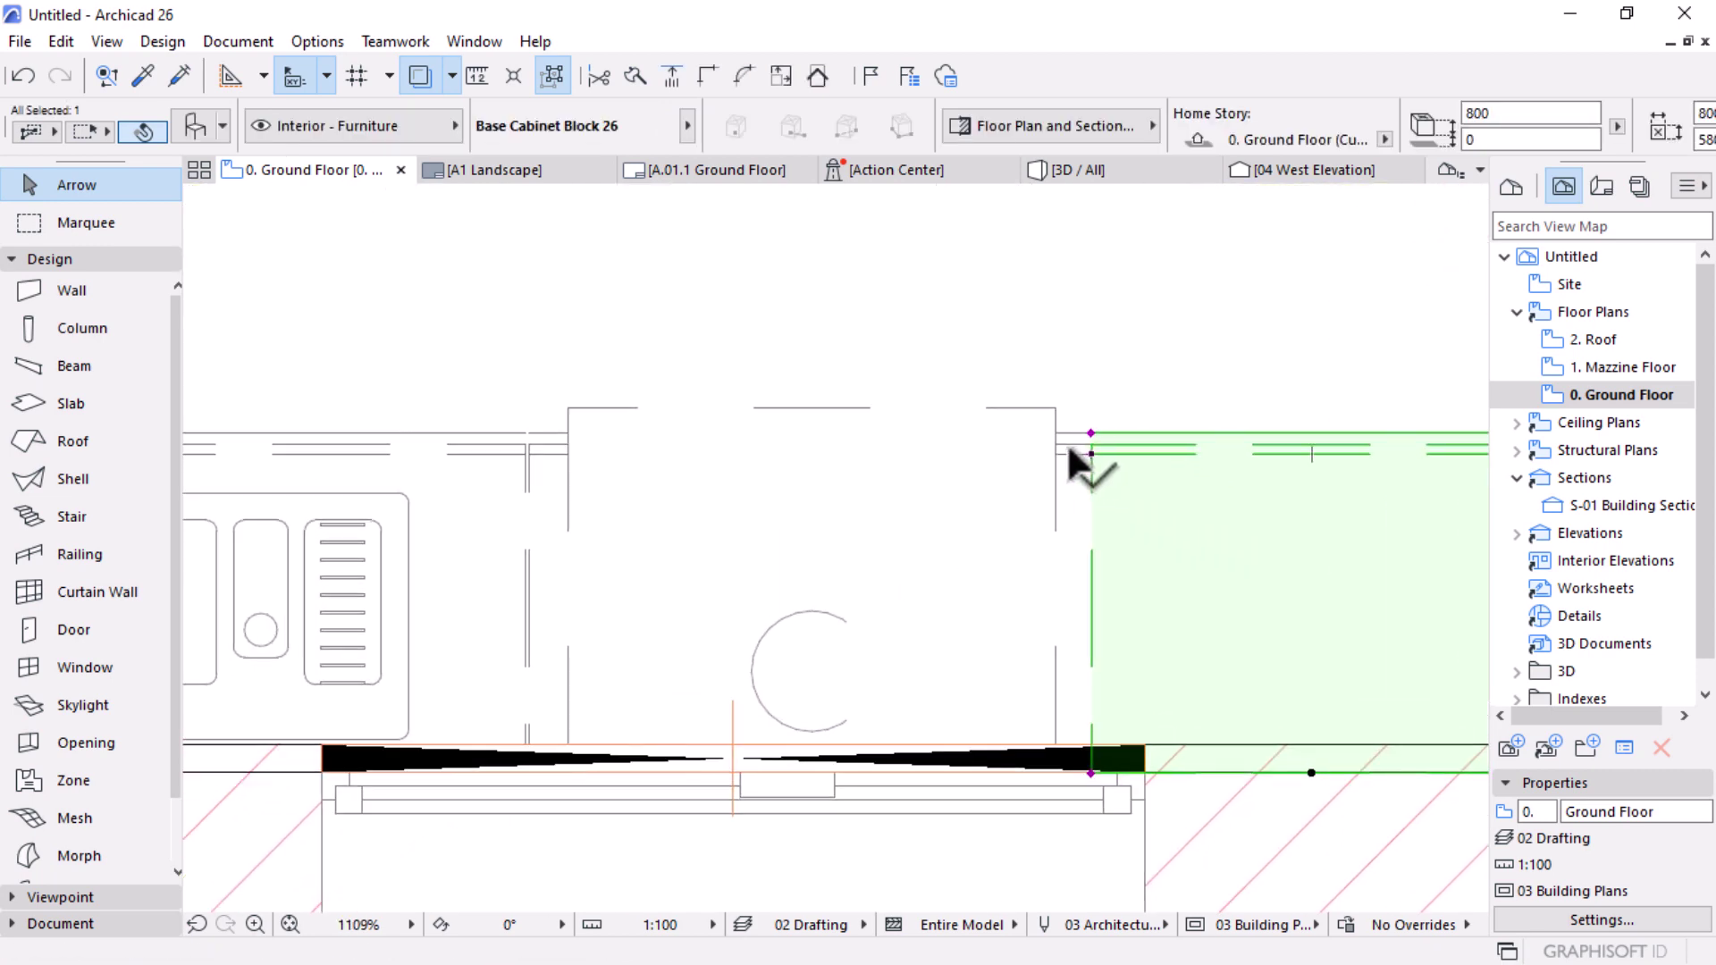
shift+click(1083, 452)
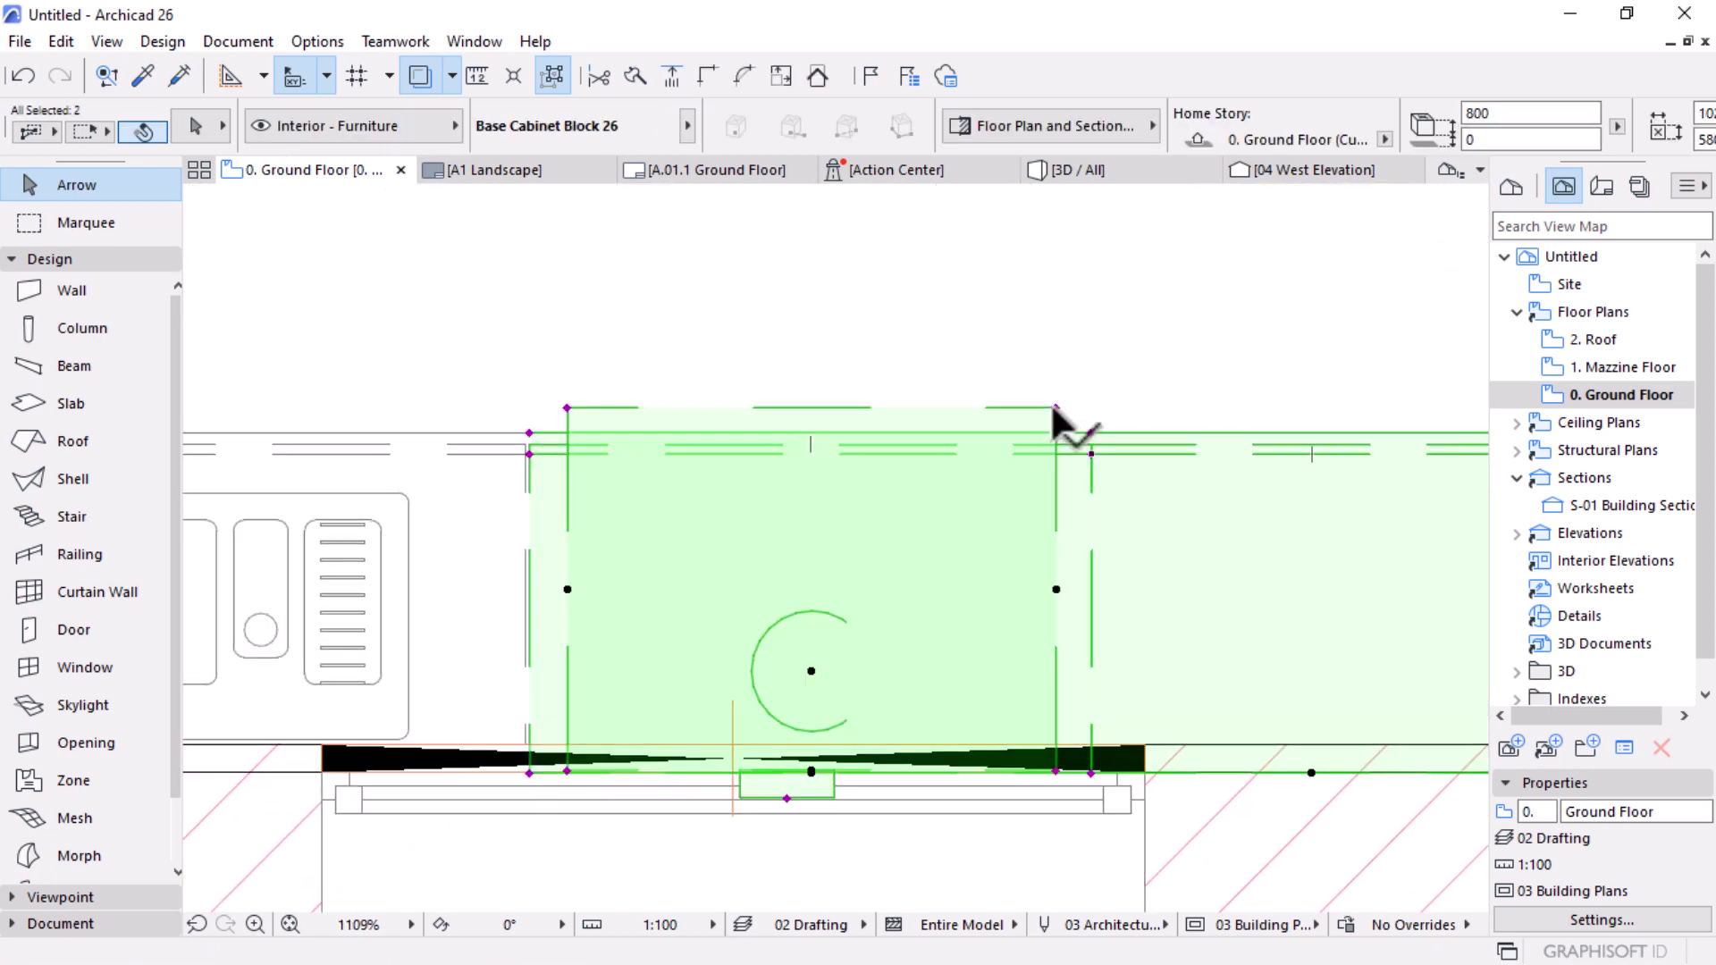
shift+click(1056, 410)
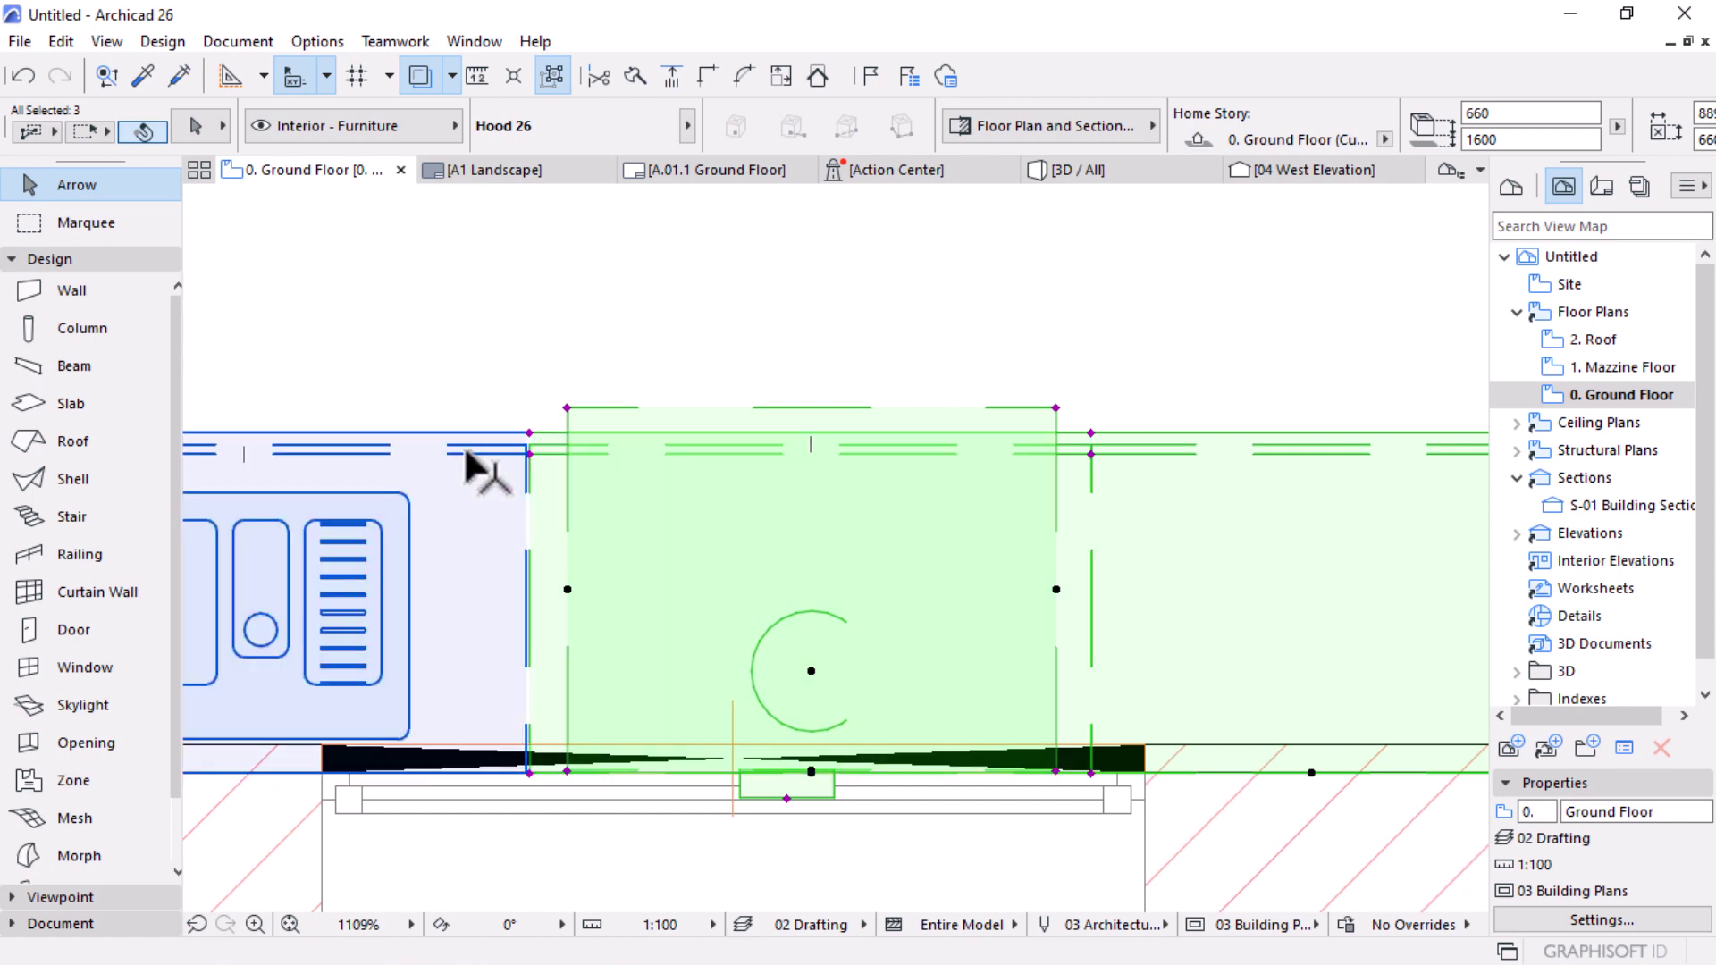
shift+click(467, 453)
scroll(1226, 614, down, 4)
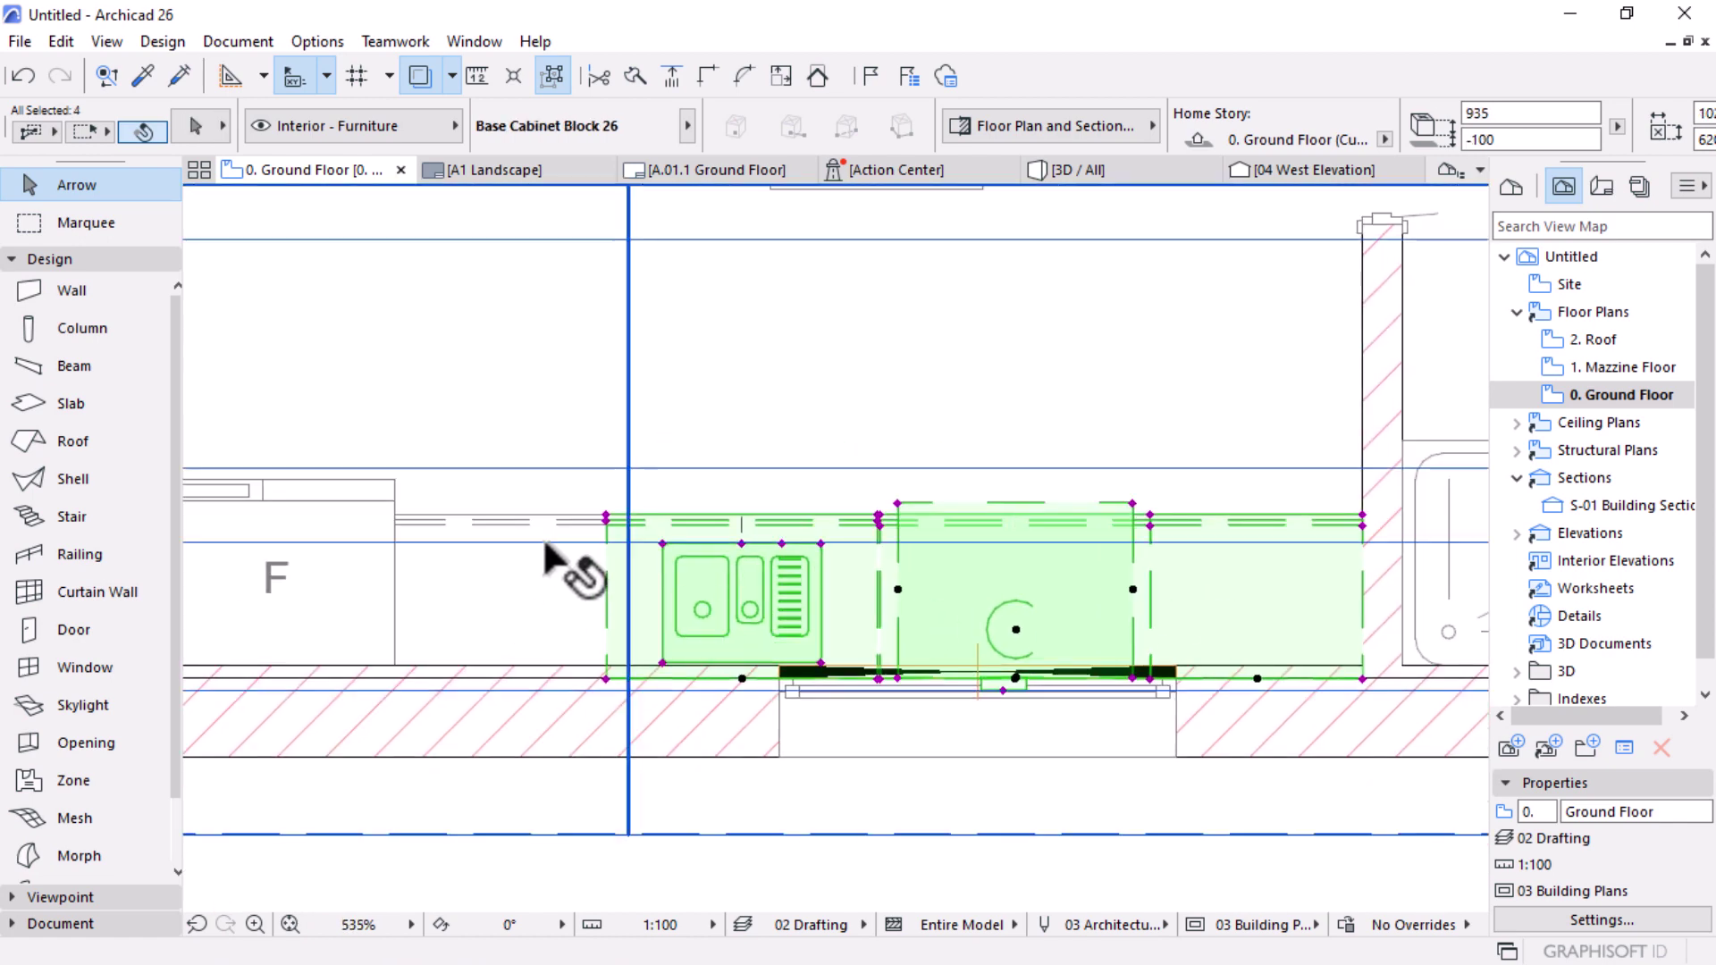
shift+click(572, 537)
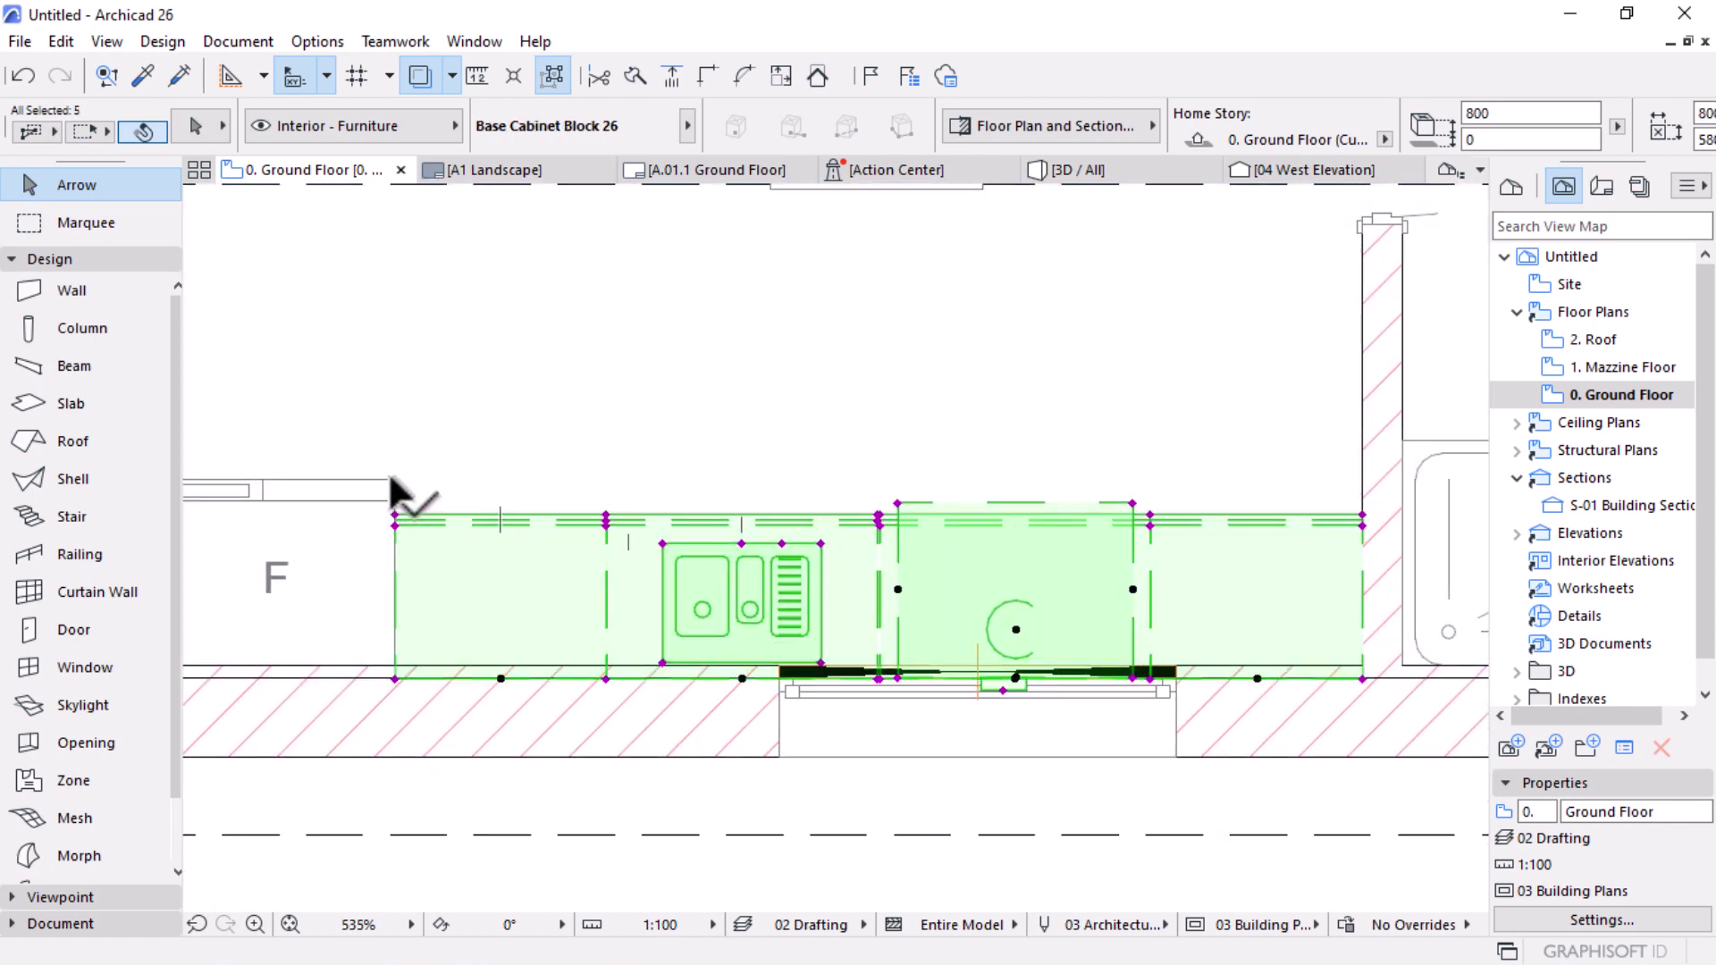
shift+click(397, 493)
scroll(1373, 659, down, 5)
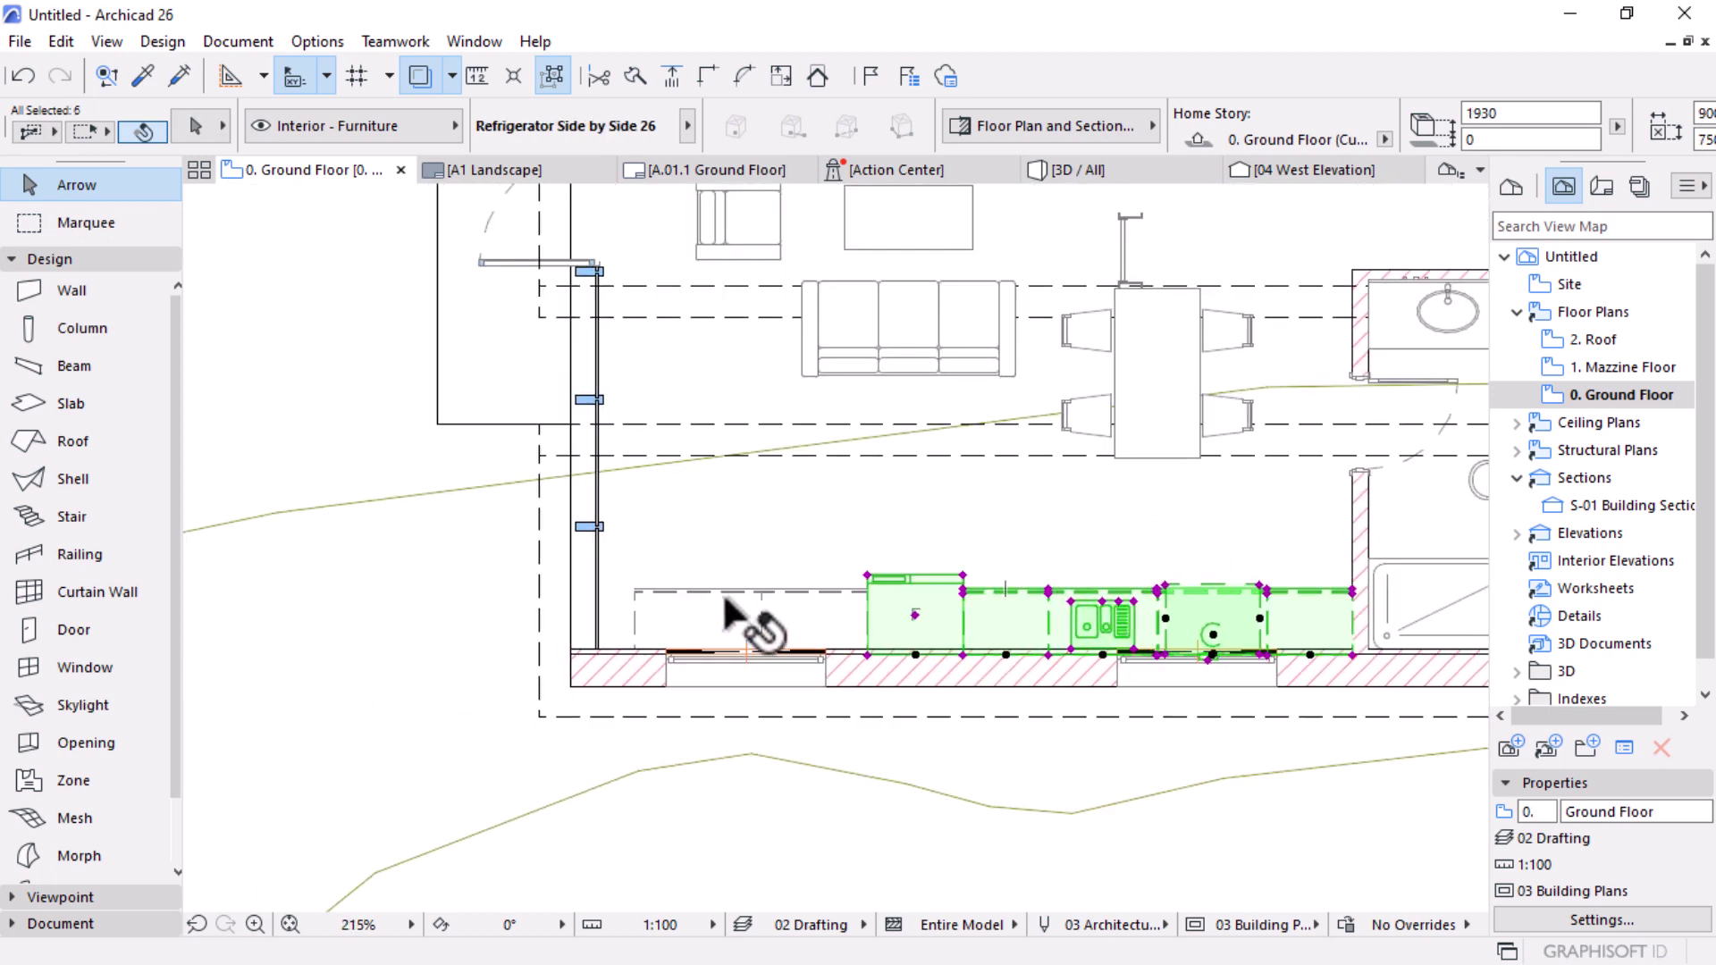
shift+click(728, 613)
shift+click(850, 606)
scroll(1287, 666, up, 3)
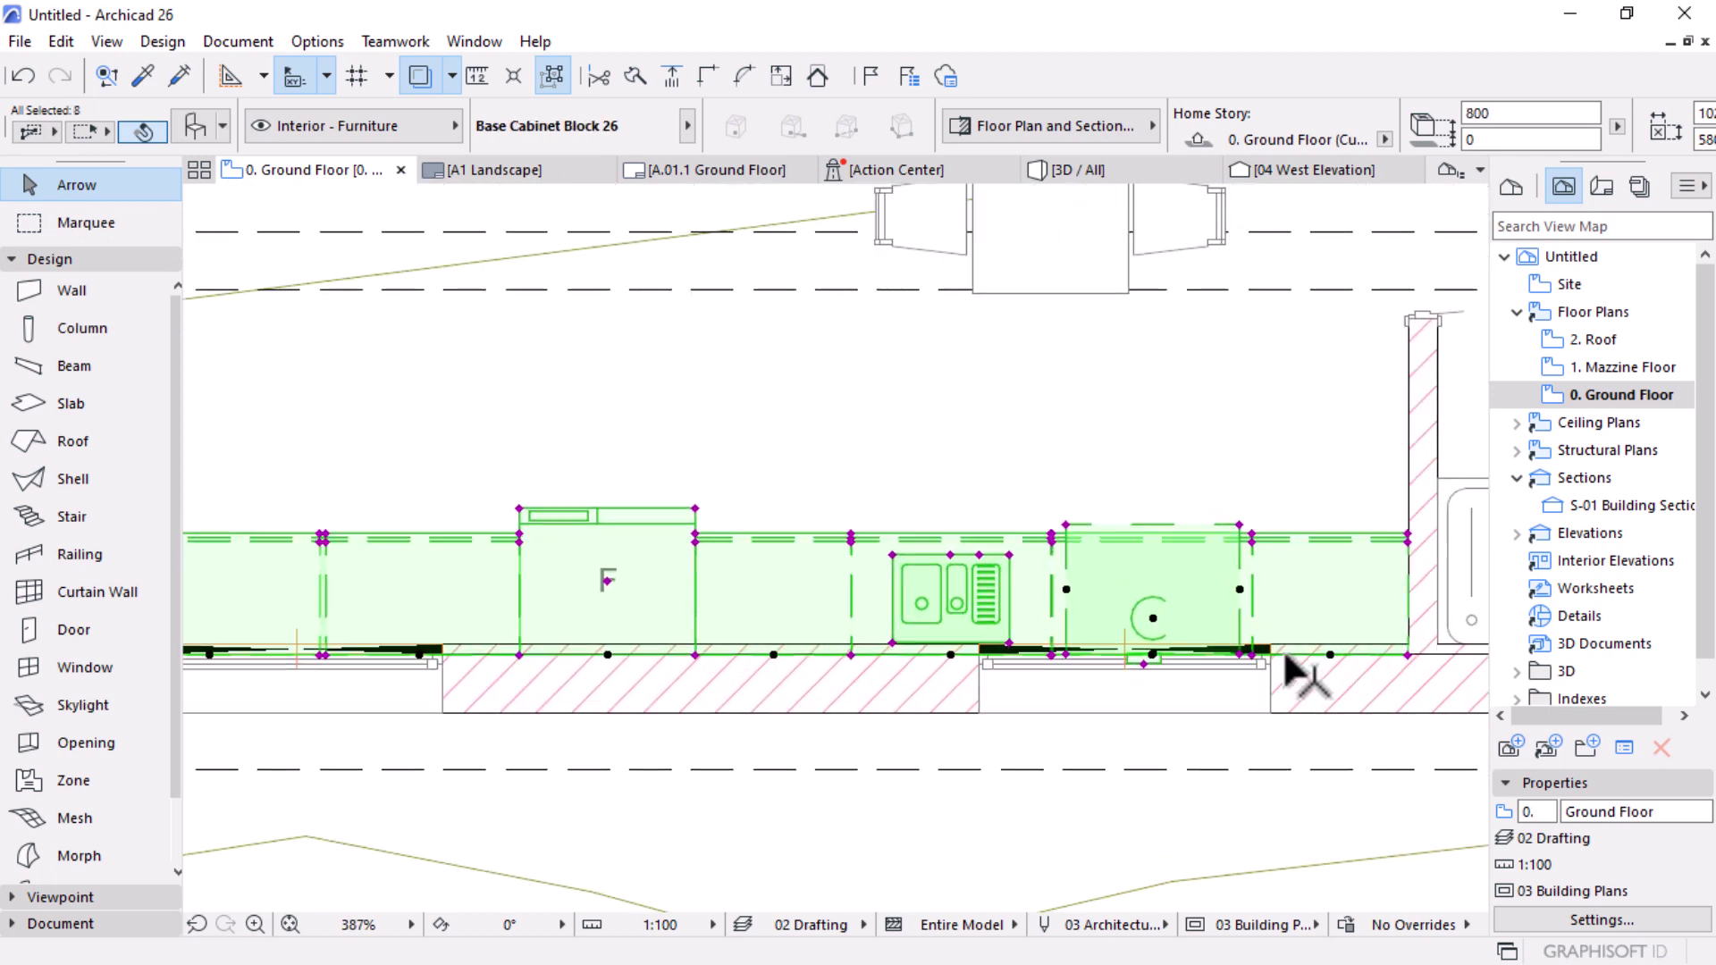
scroll(1287, 666, up, 2)
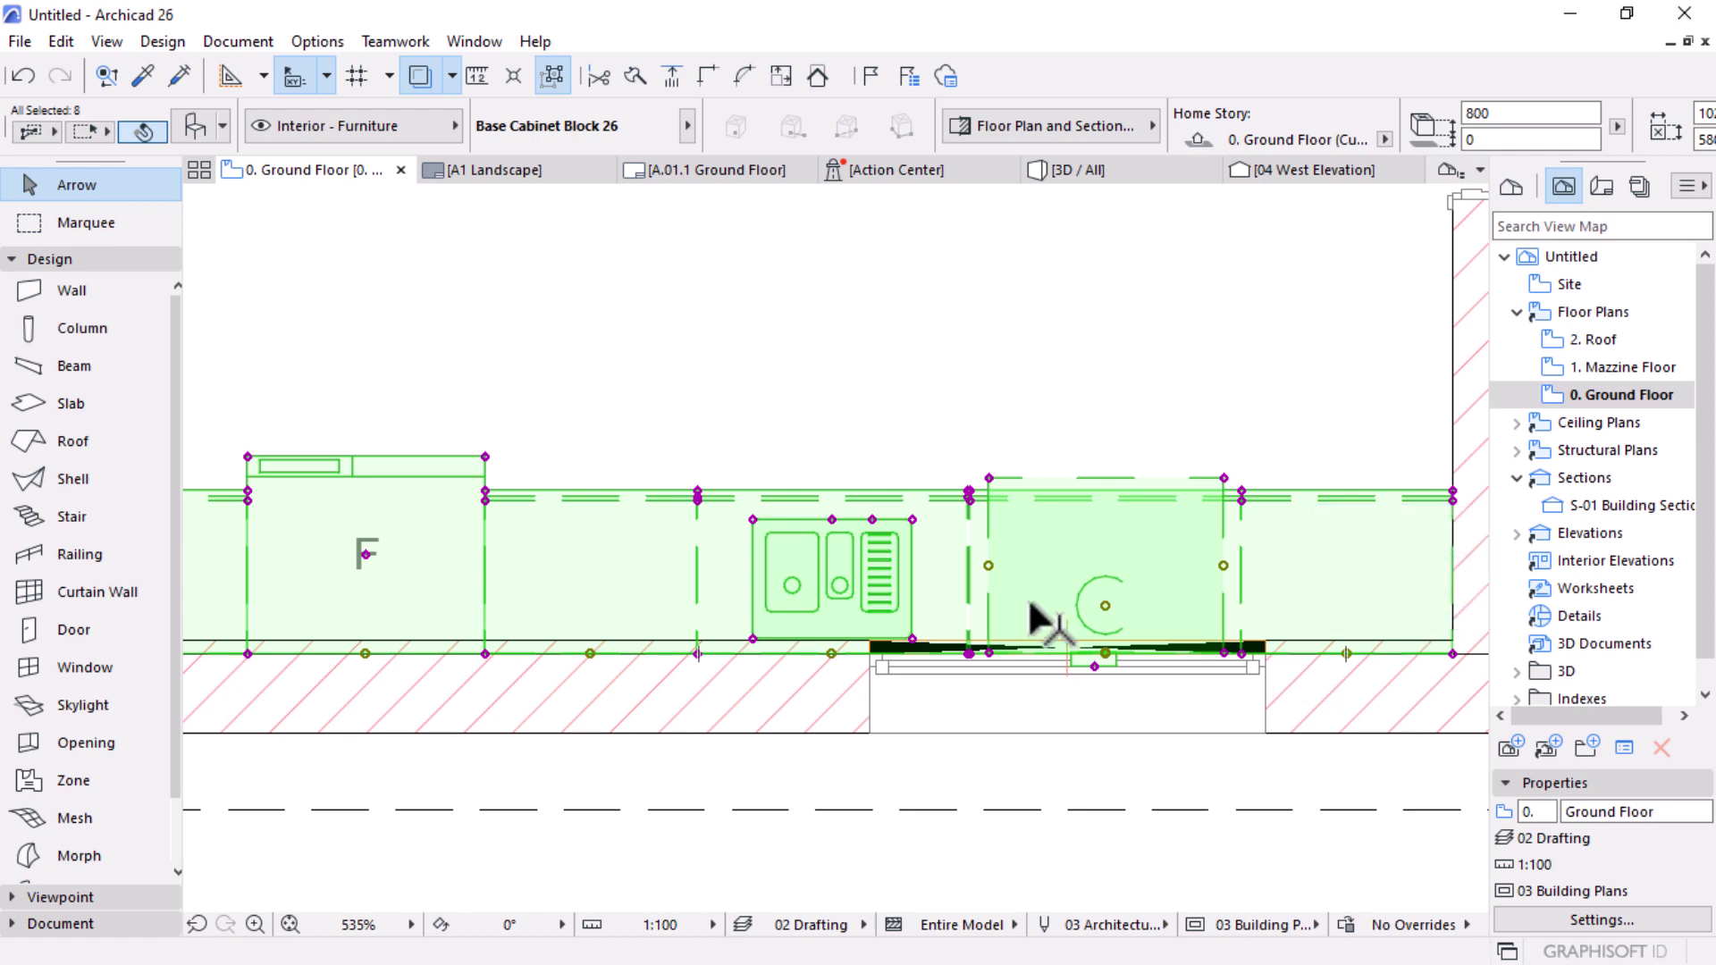
key(ctrl+d)
scroll(701, 689, up, 3)
click(703, 611)
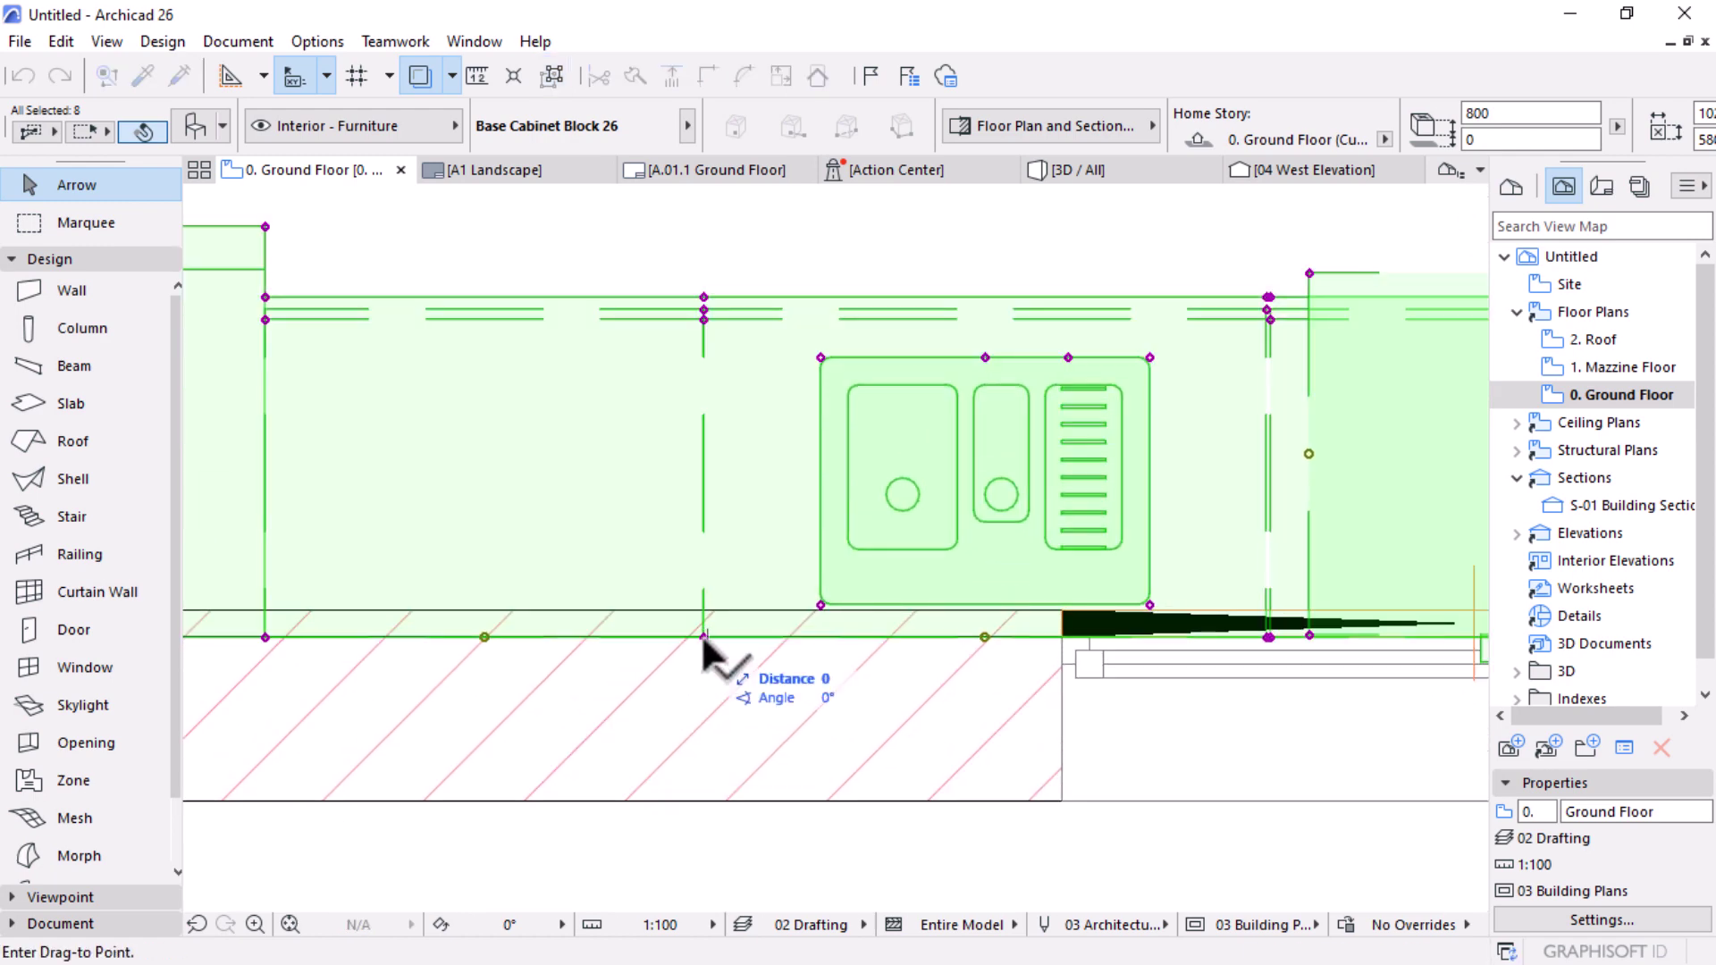
click(704, 614)
scroll(697, 613, down, 2)
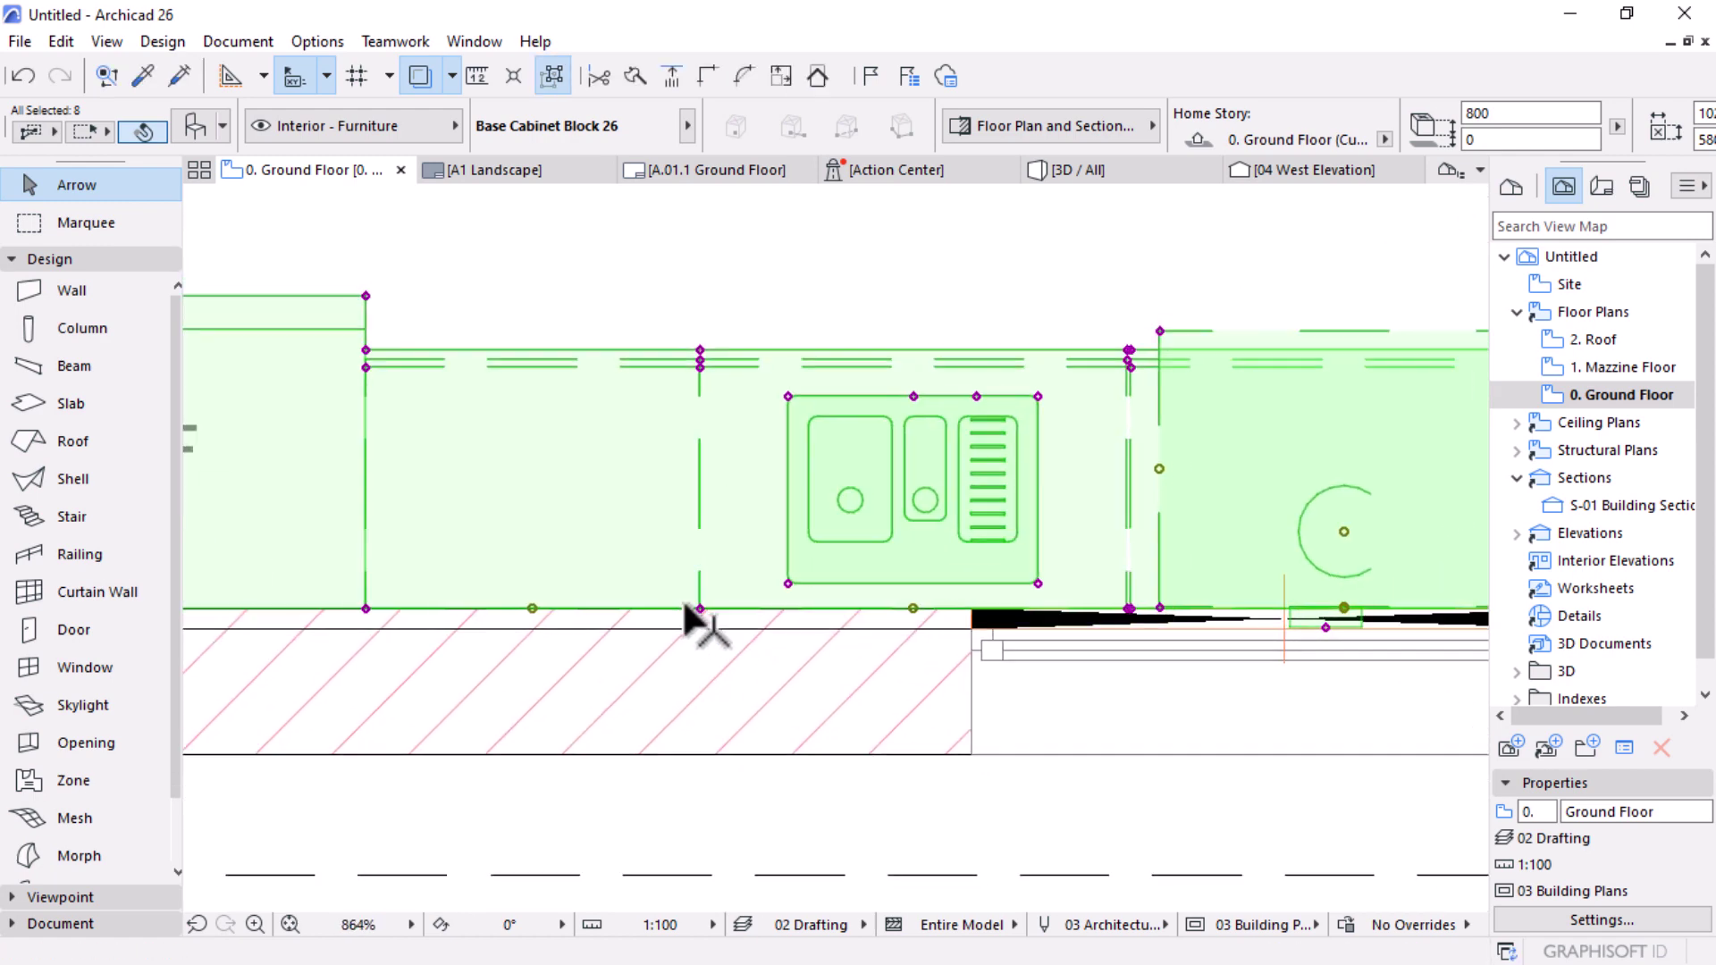
key(Escape)
scroll(894, 453, down, 2)
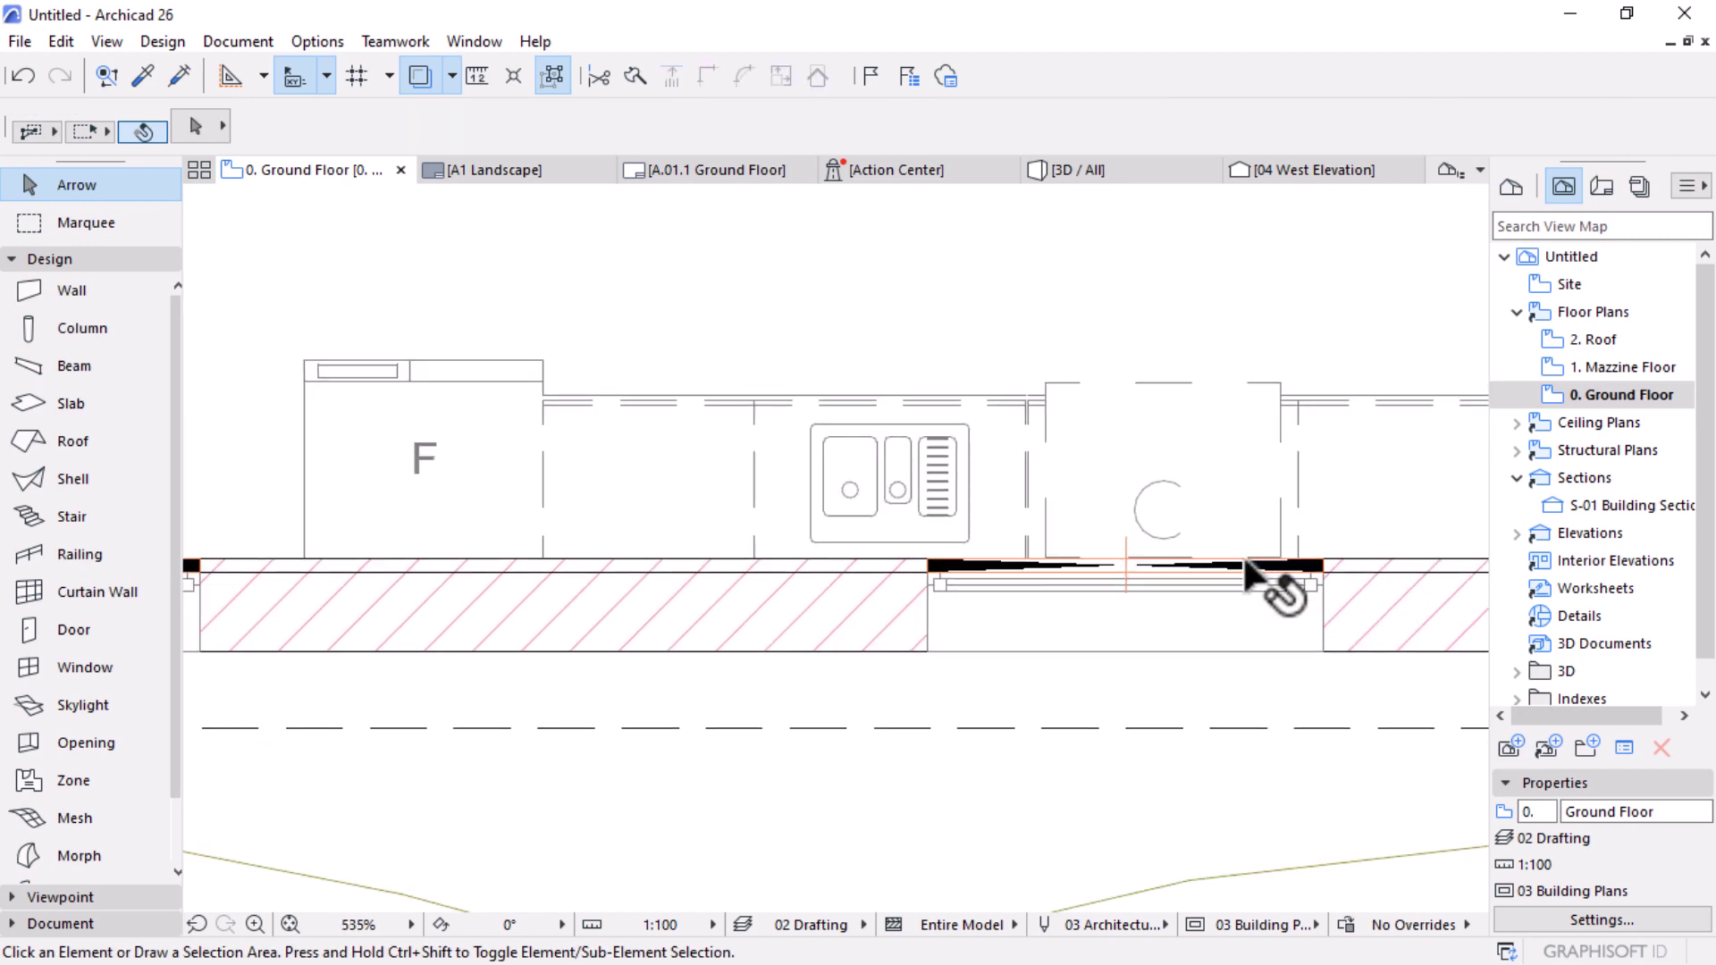
Step: Set the cut symbol of both kitchen wall openings to No Symbol
click(1323, 552)
scroll(1374, 577, down, 3)
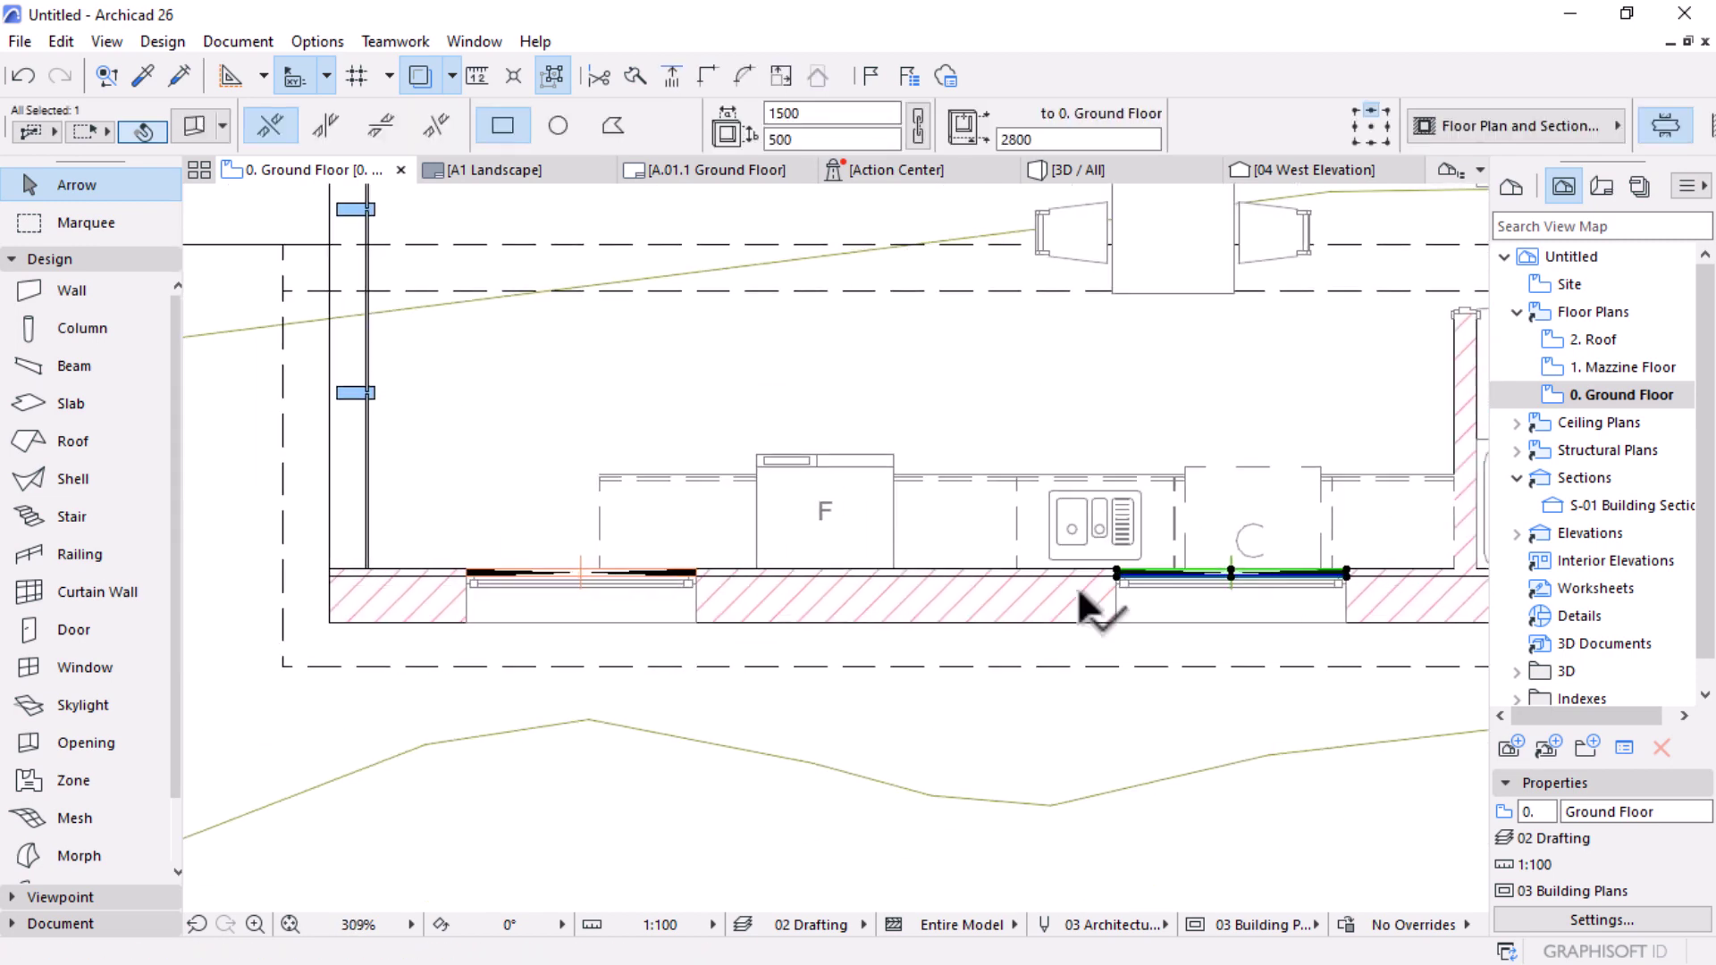
shift+click(691, 561)
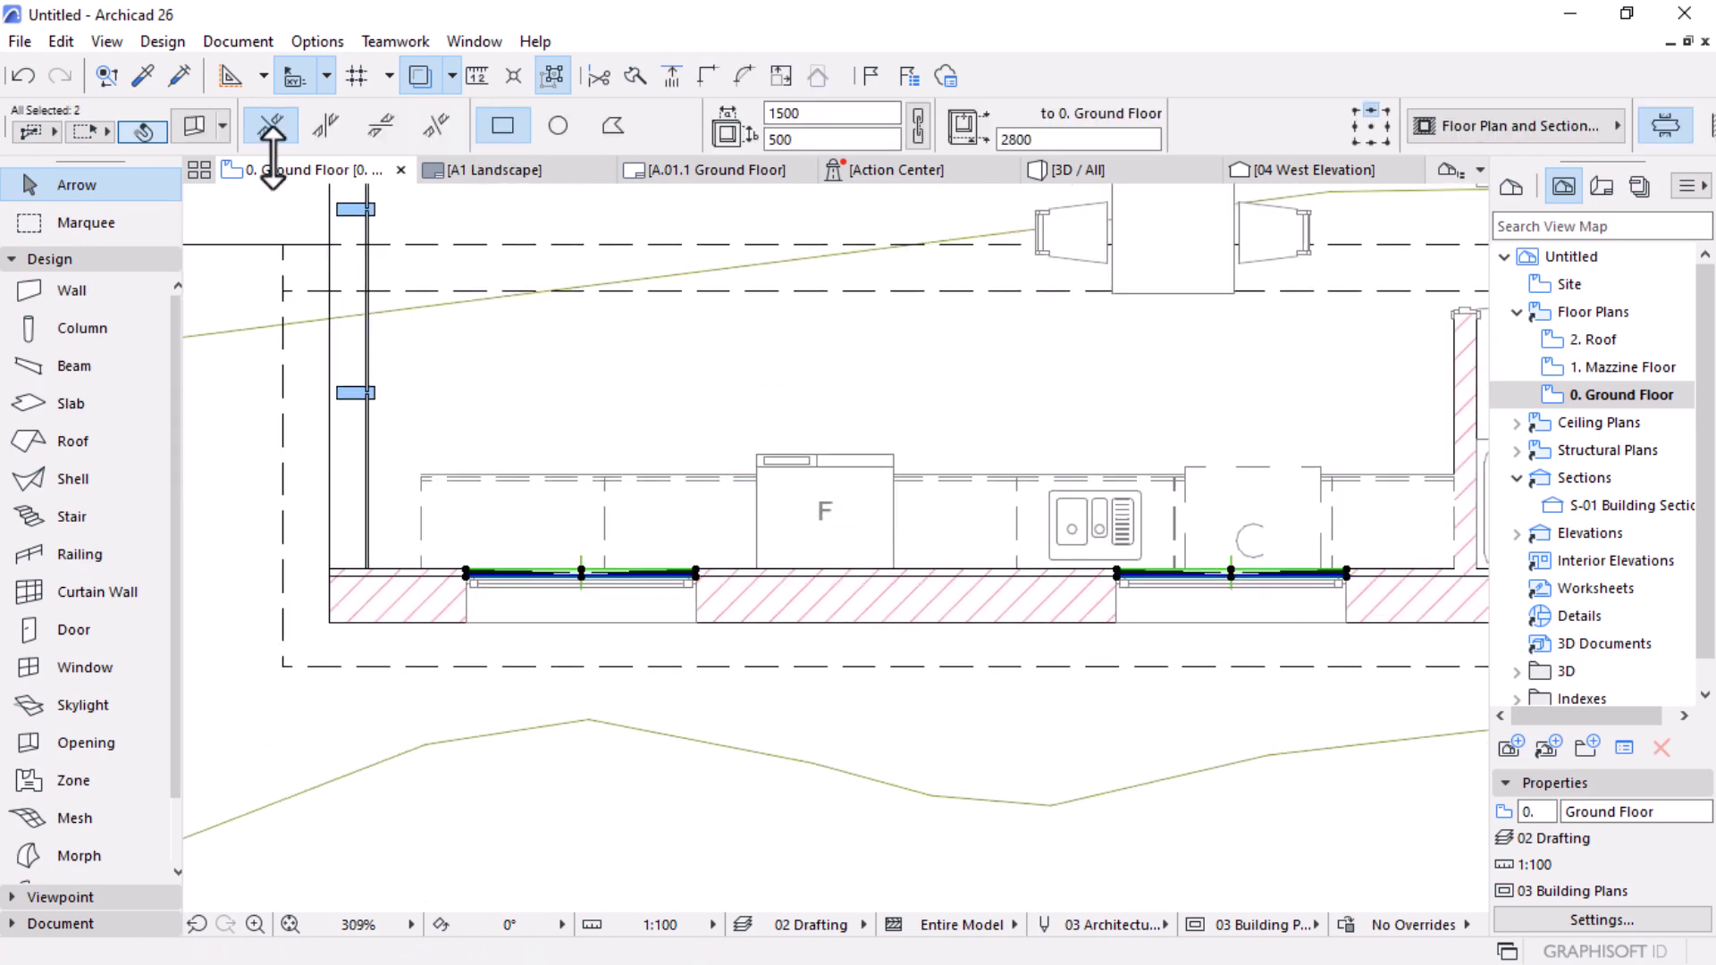
double_click(1298, 577)
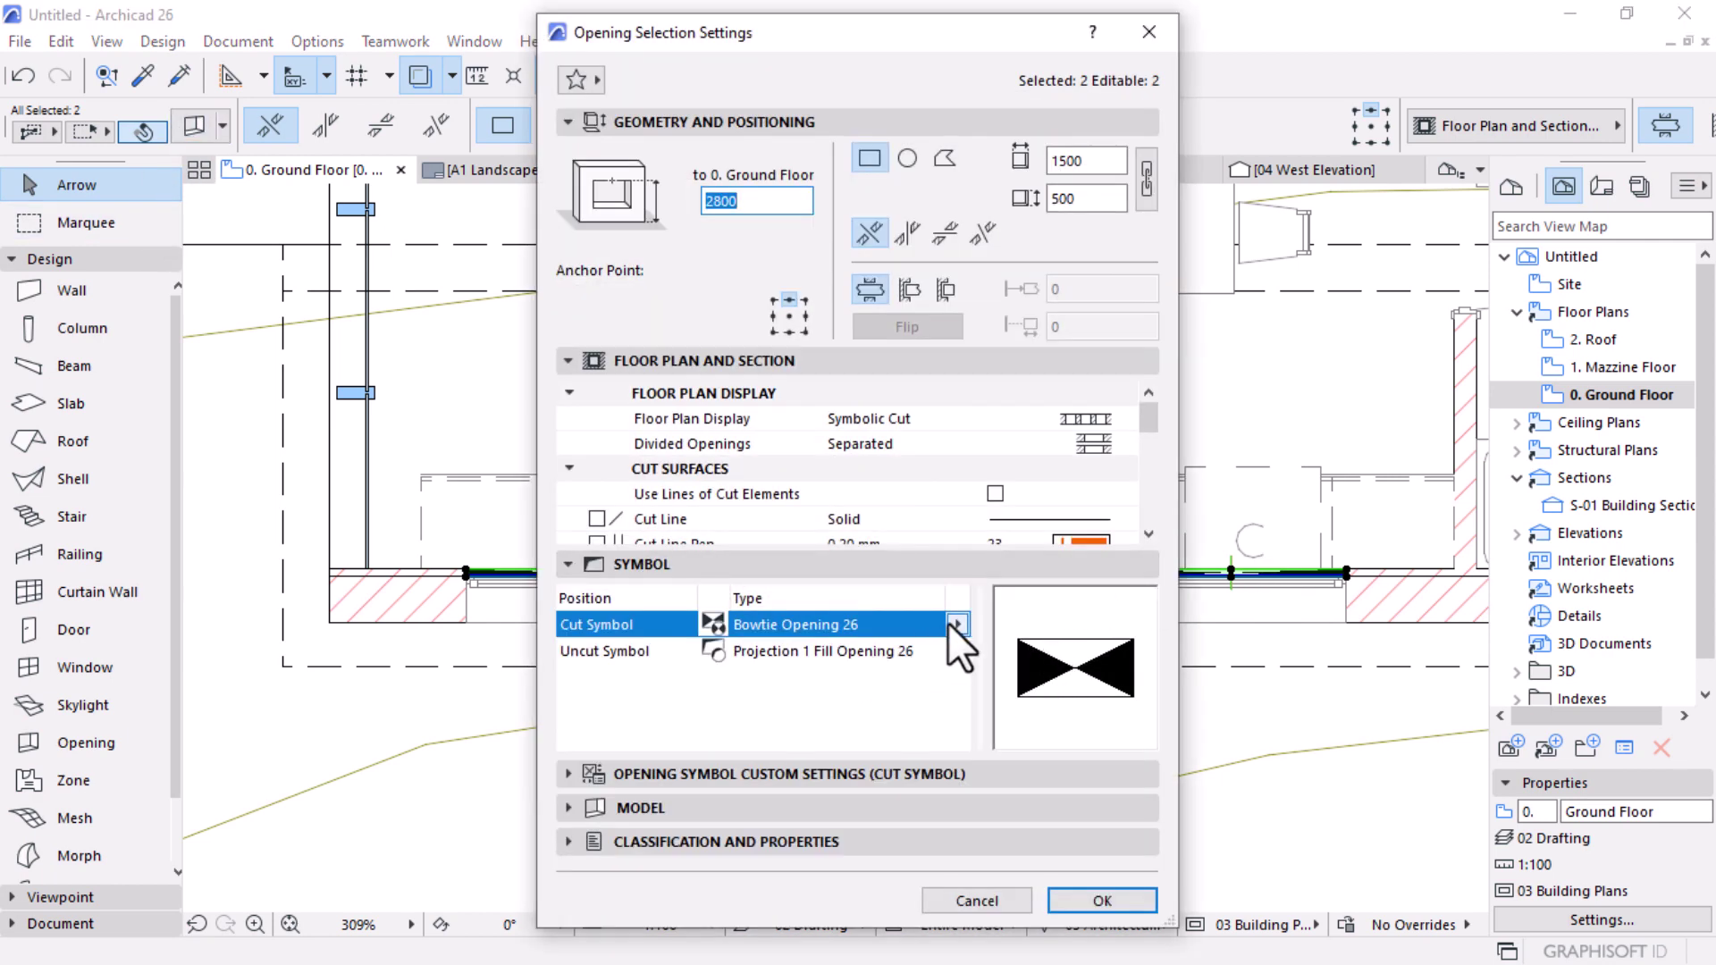
click(956, 624)
click(1060, 502)
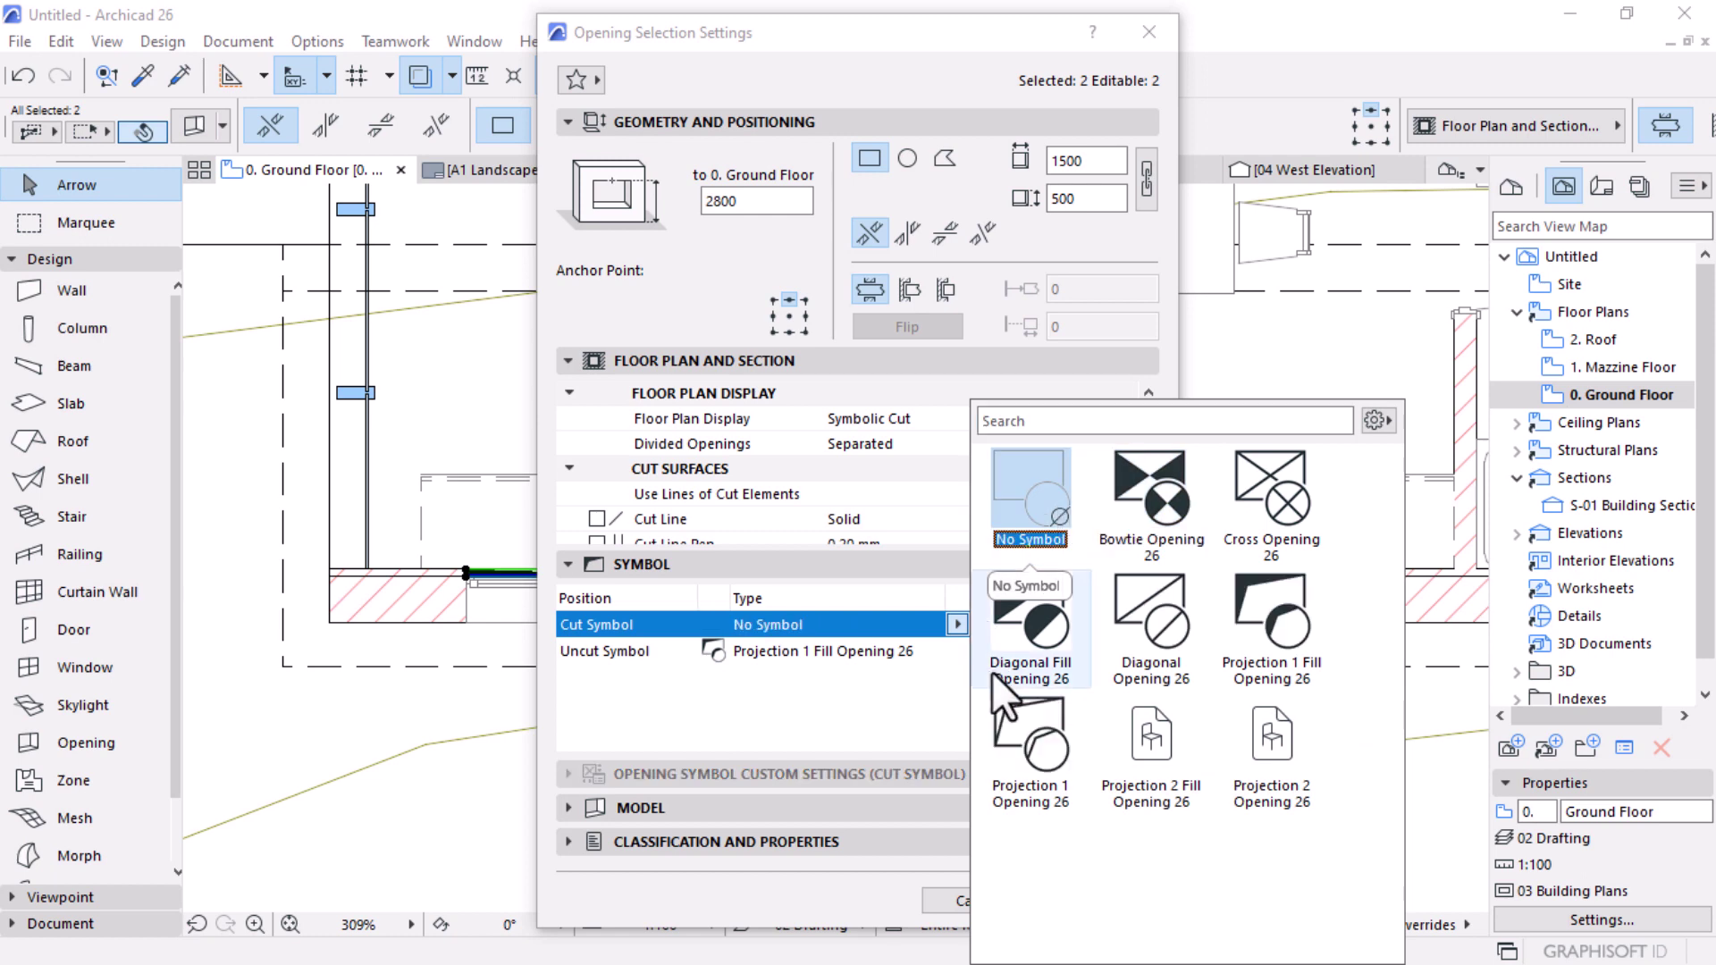
click(1140, 903)
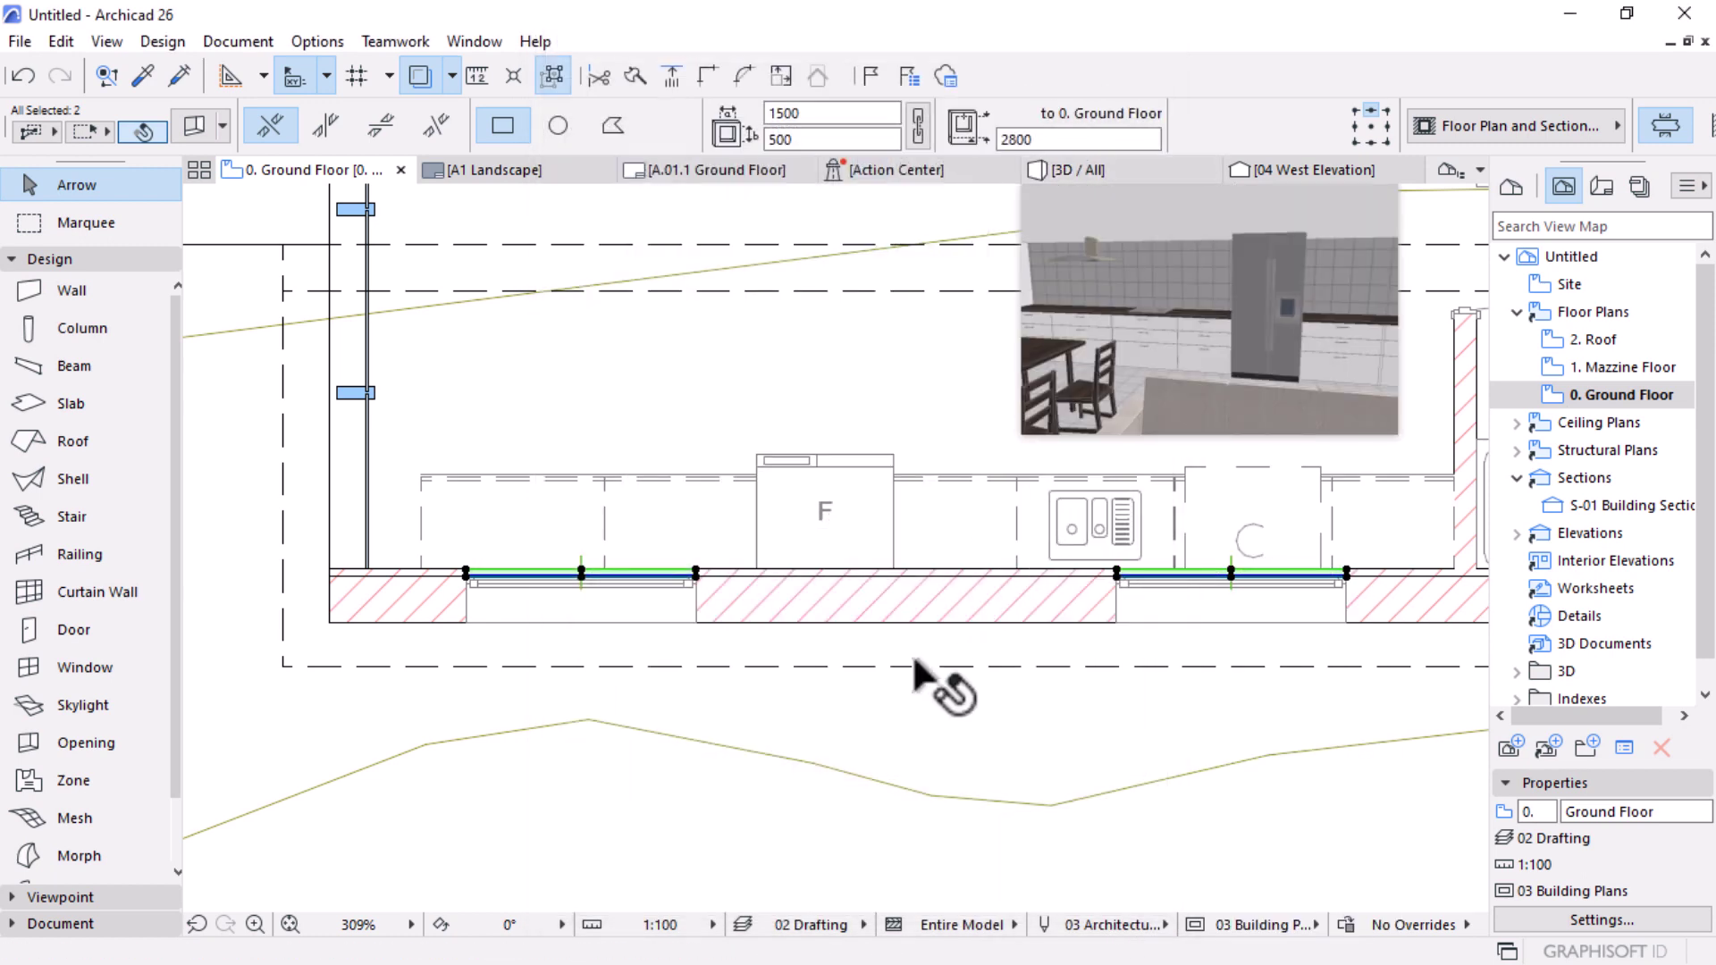
key(Escape)
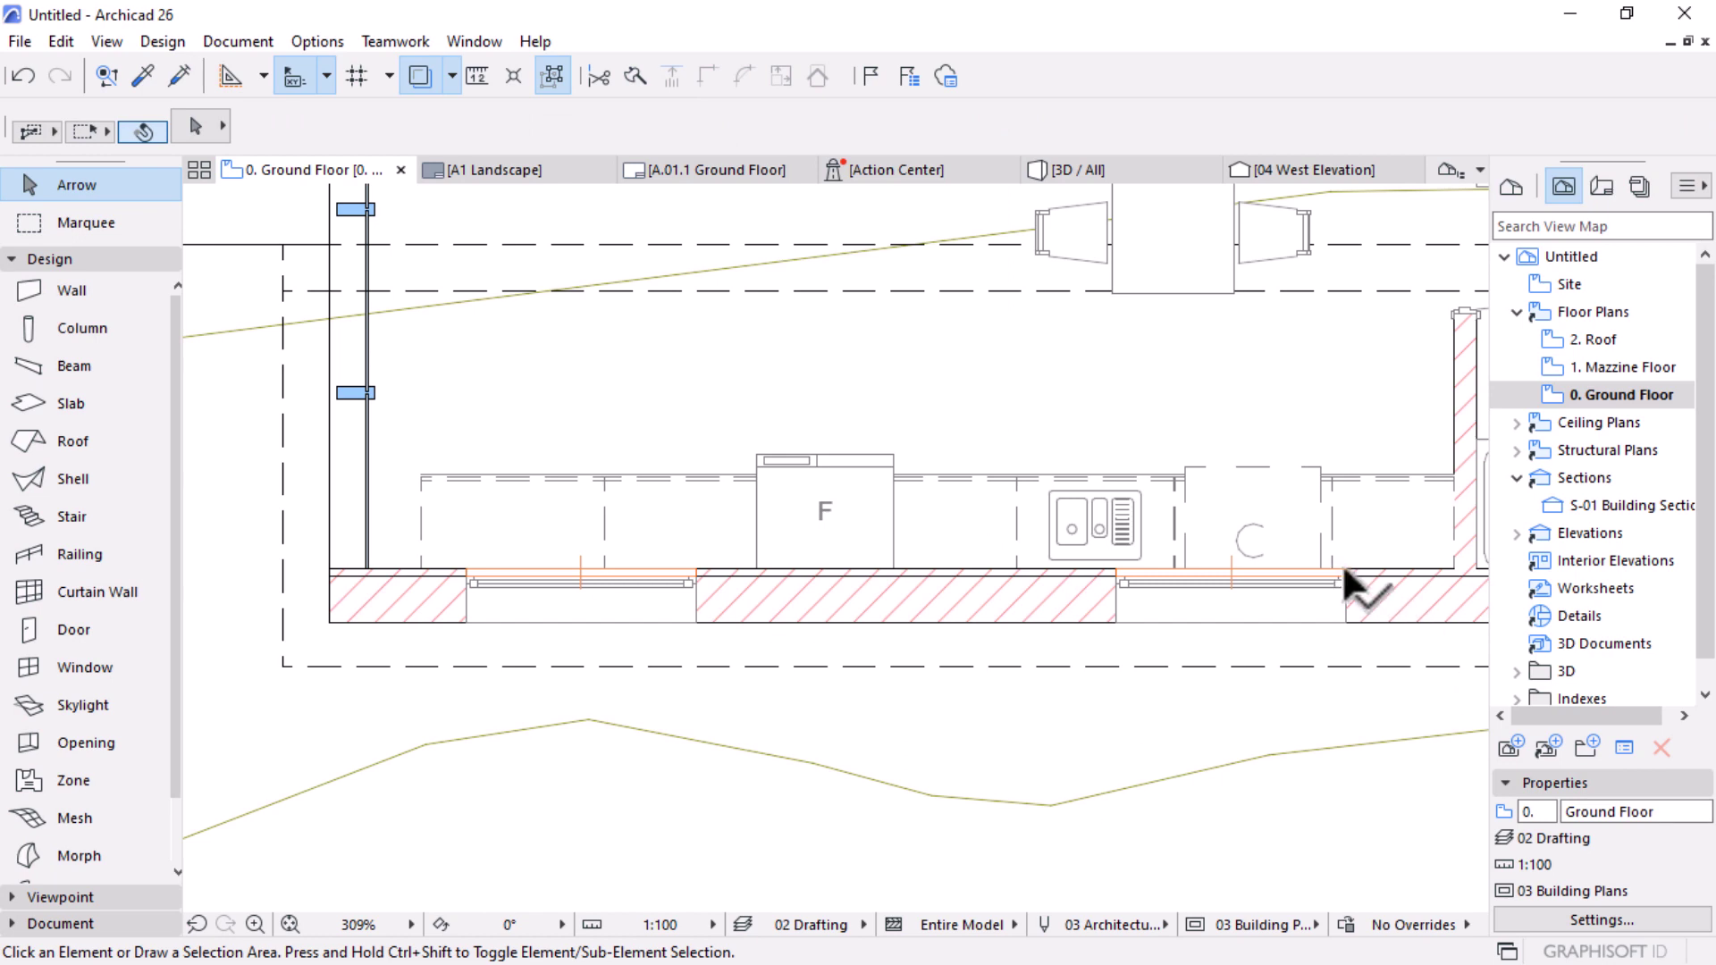
Step: Set the cut line, uncut line, hidden/overhead line and cover fill foreground pens of both kitchen wall openings to 2
click(1342, 561)
shift+click(694, 566)
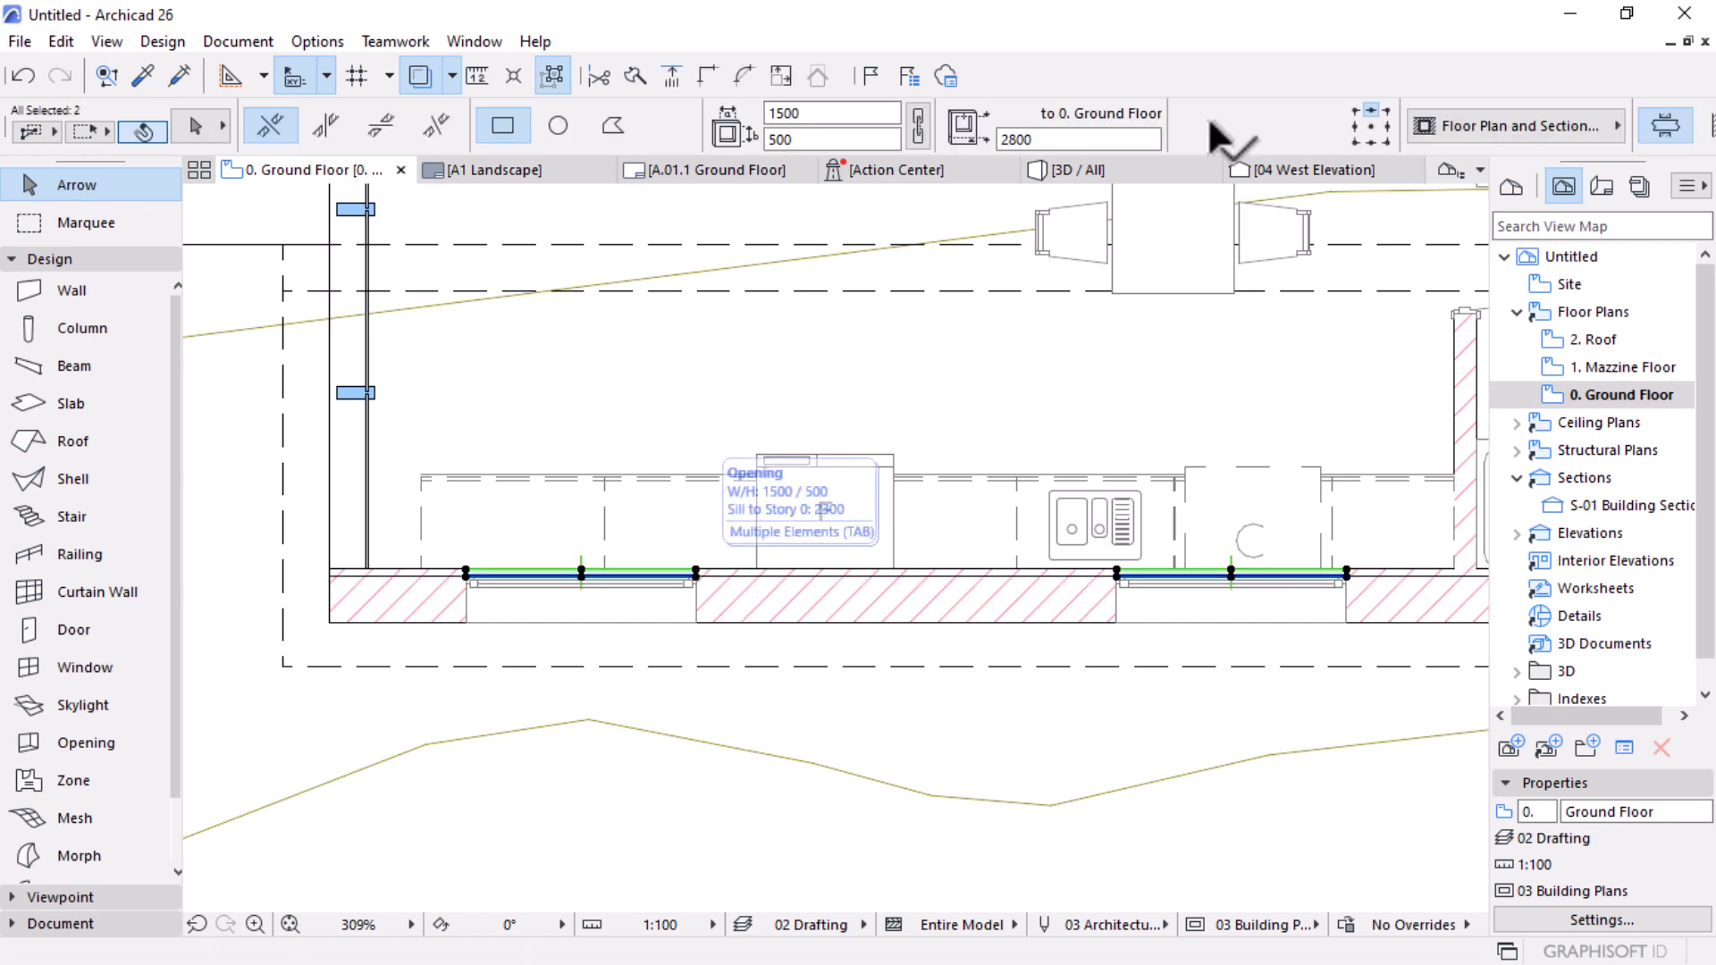
click(1475, 126)
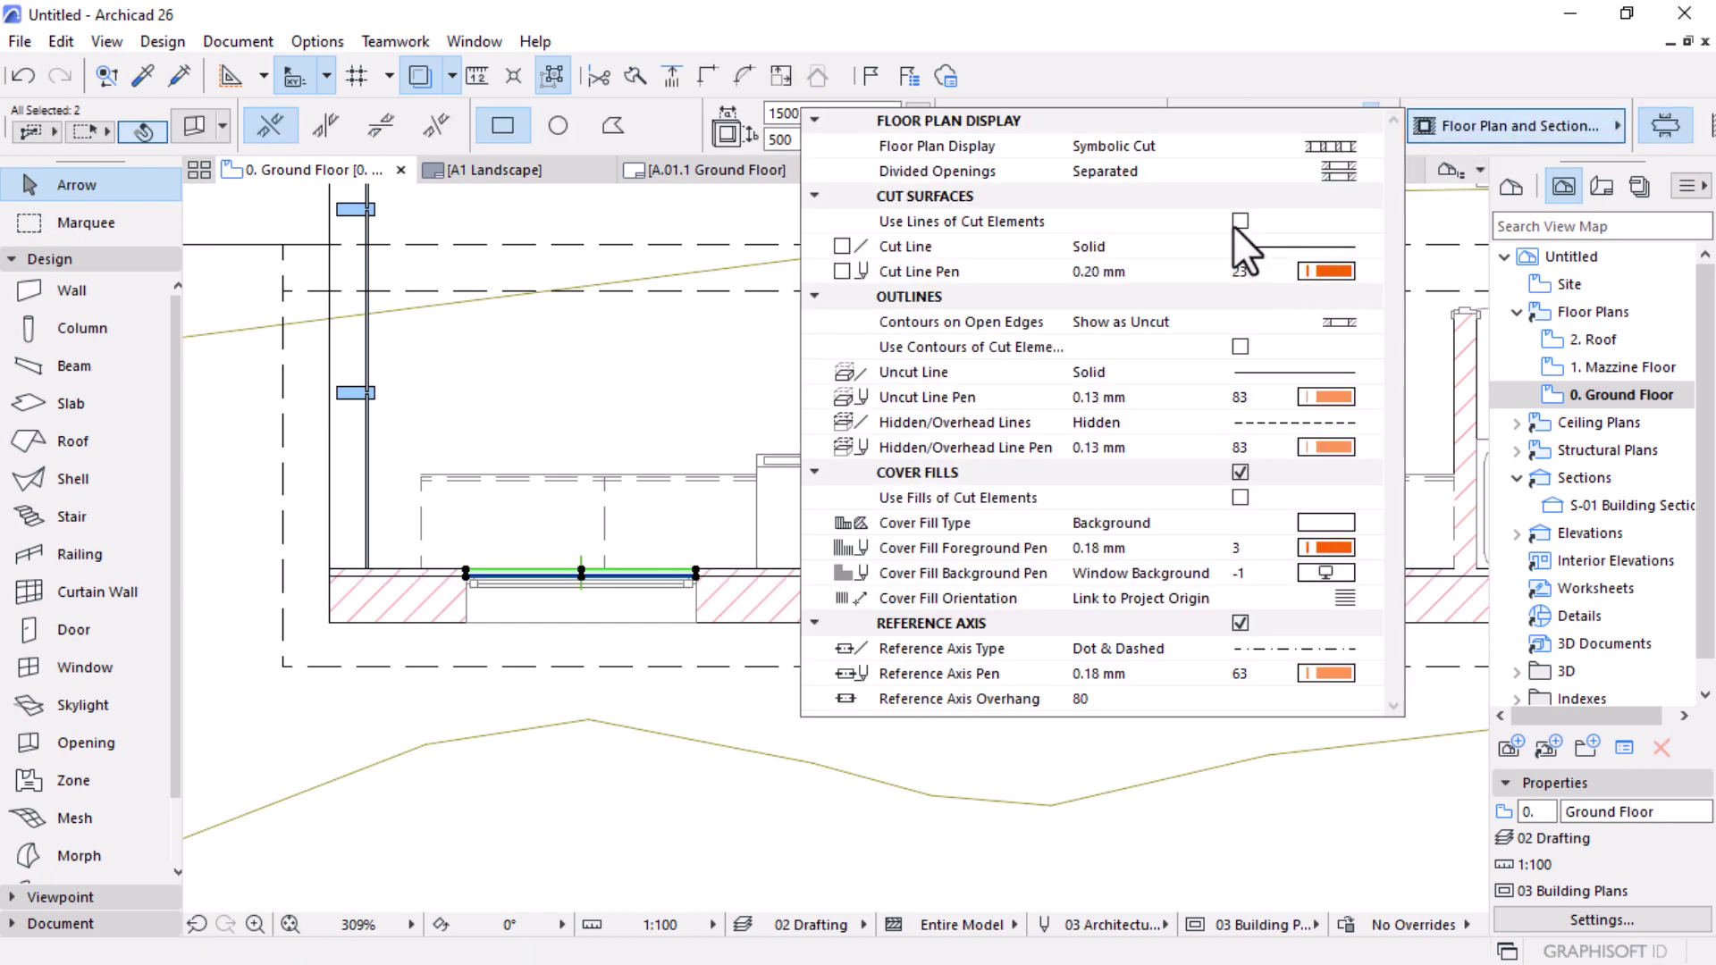
click(1252, 271)
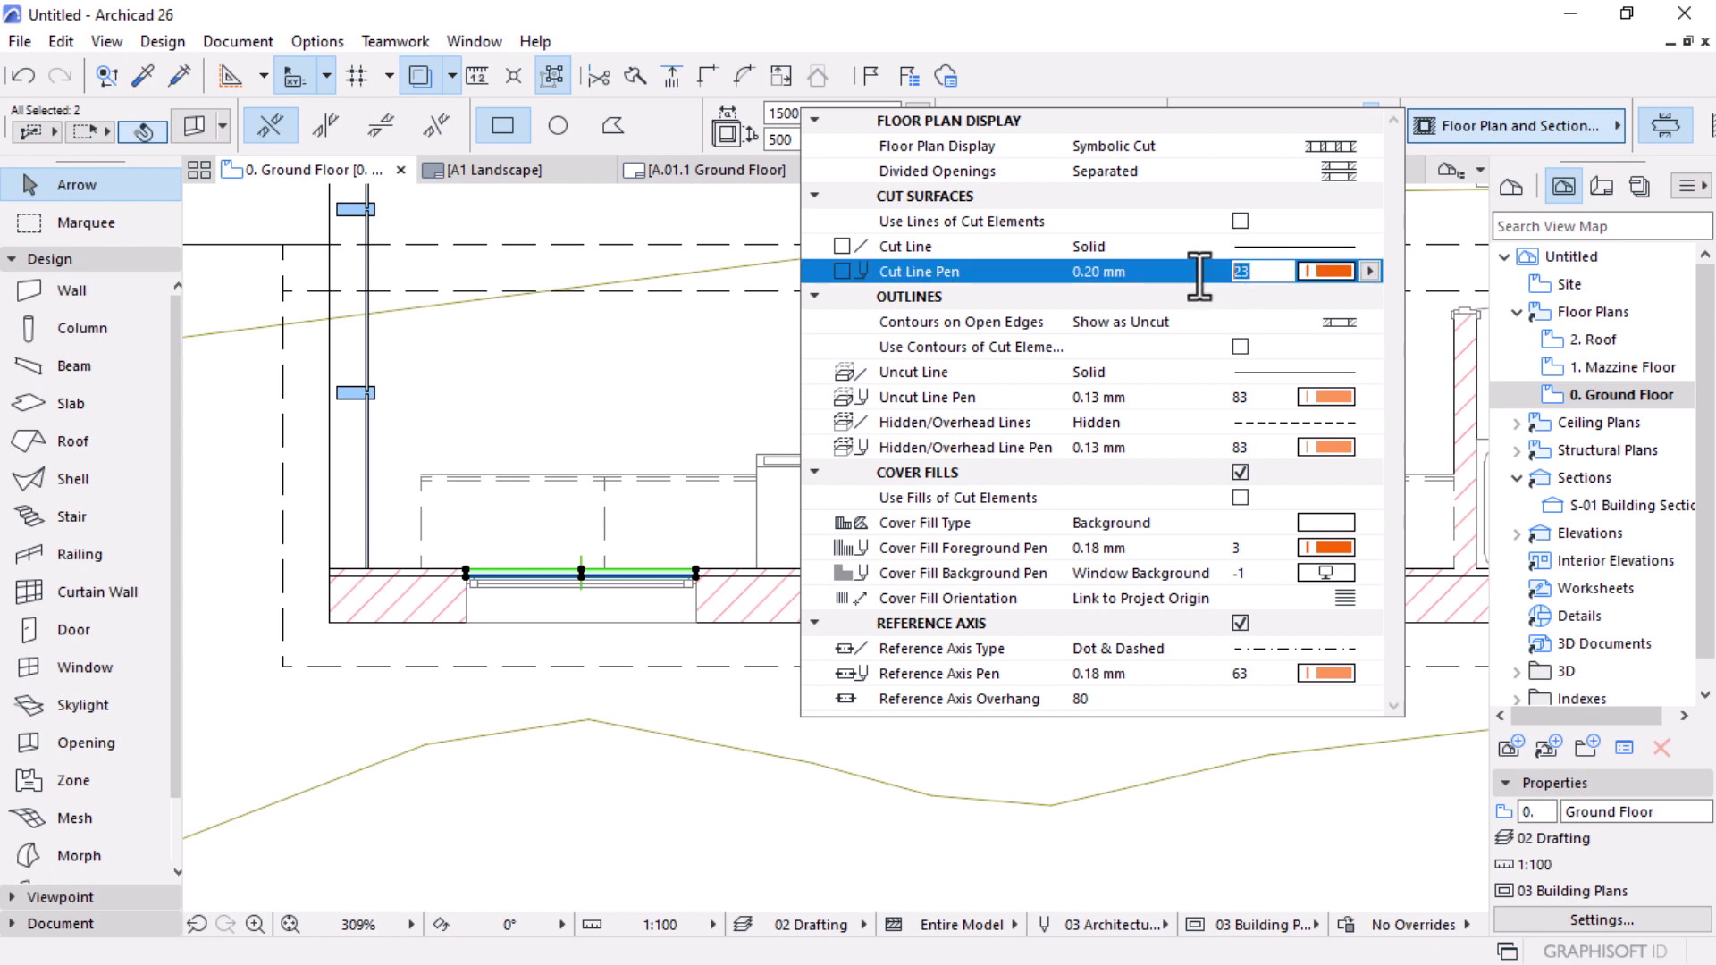
text(2)
click(1253, 396)
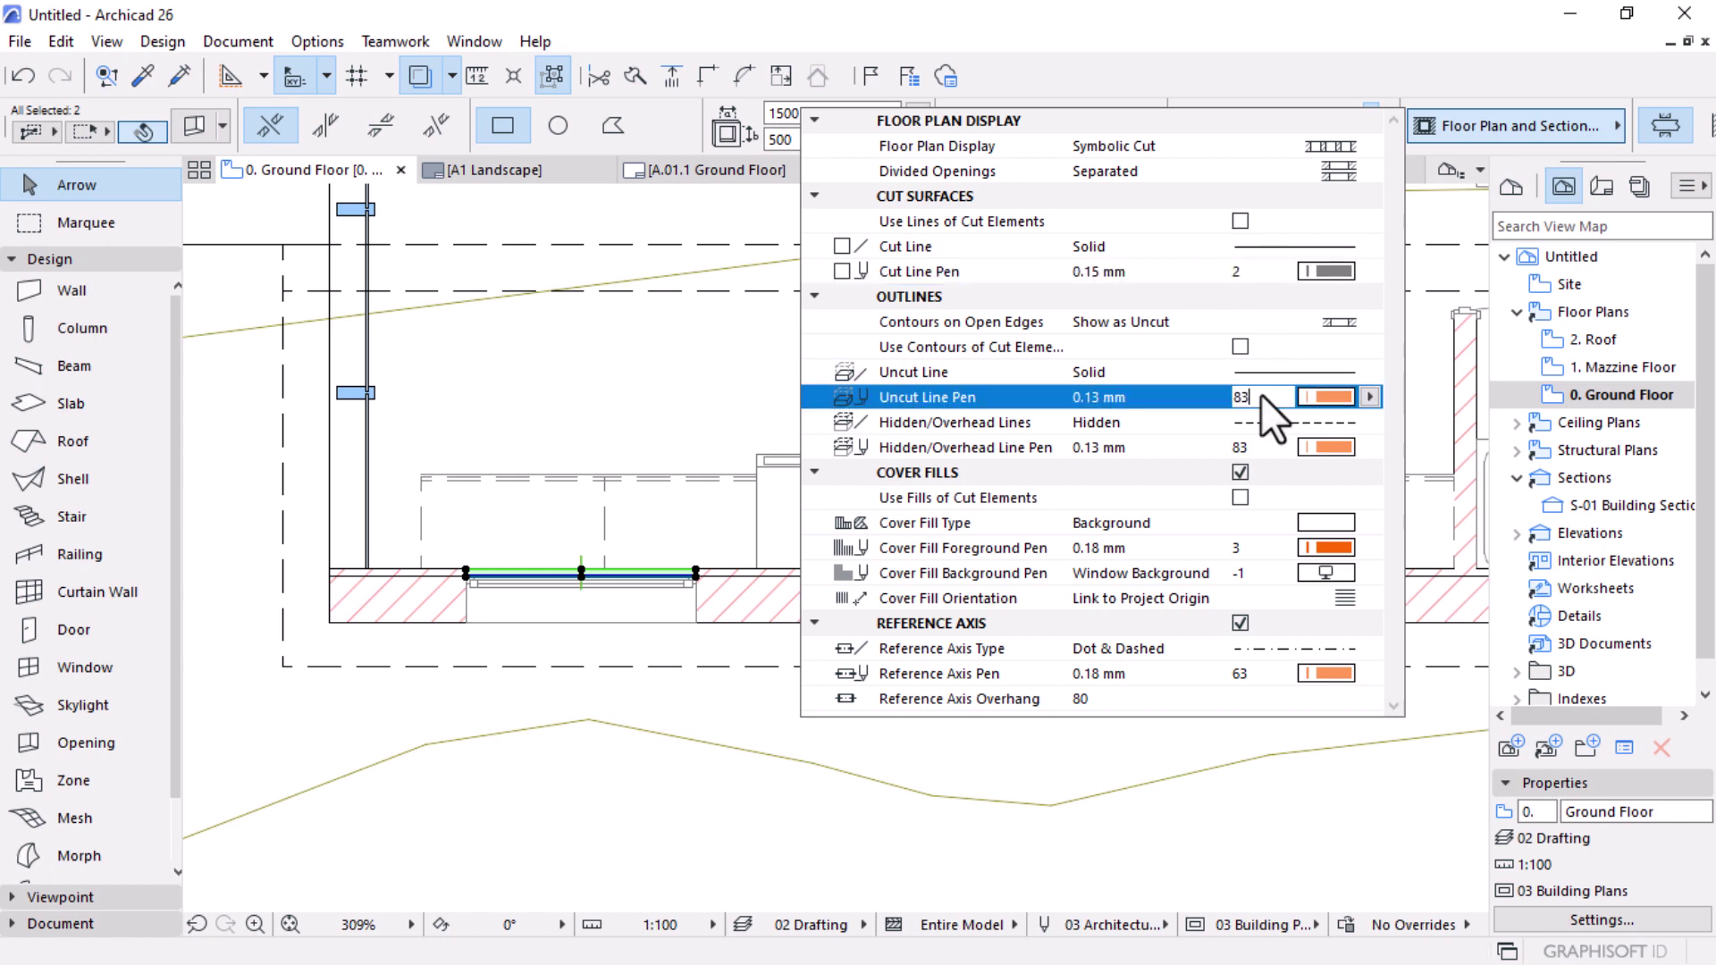
text(2)
click(1258, 445)
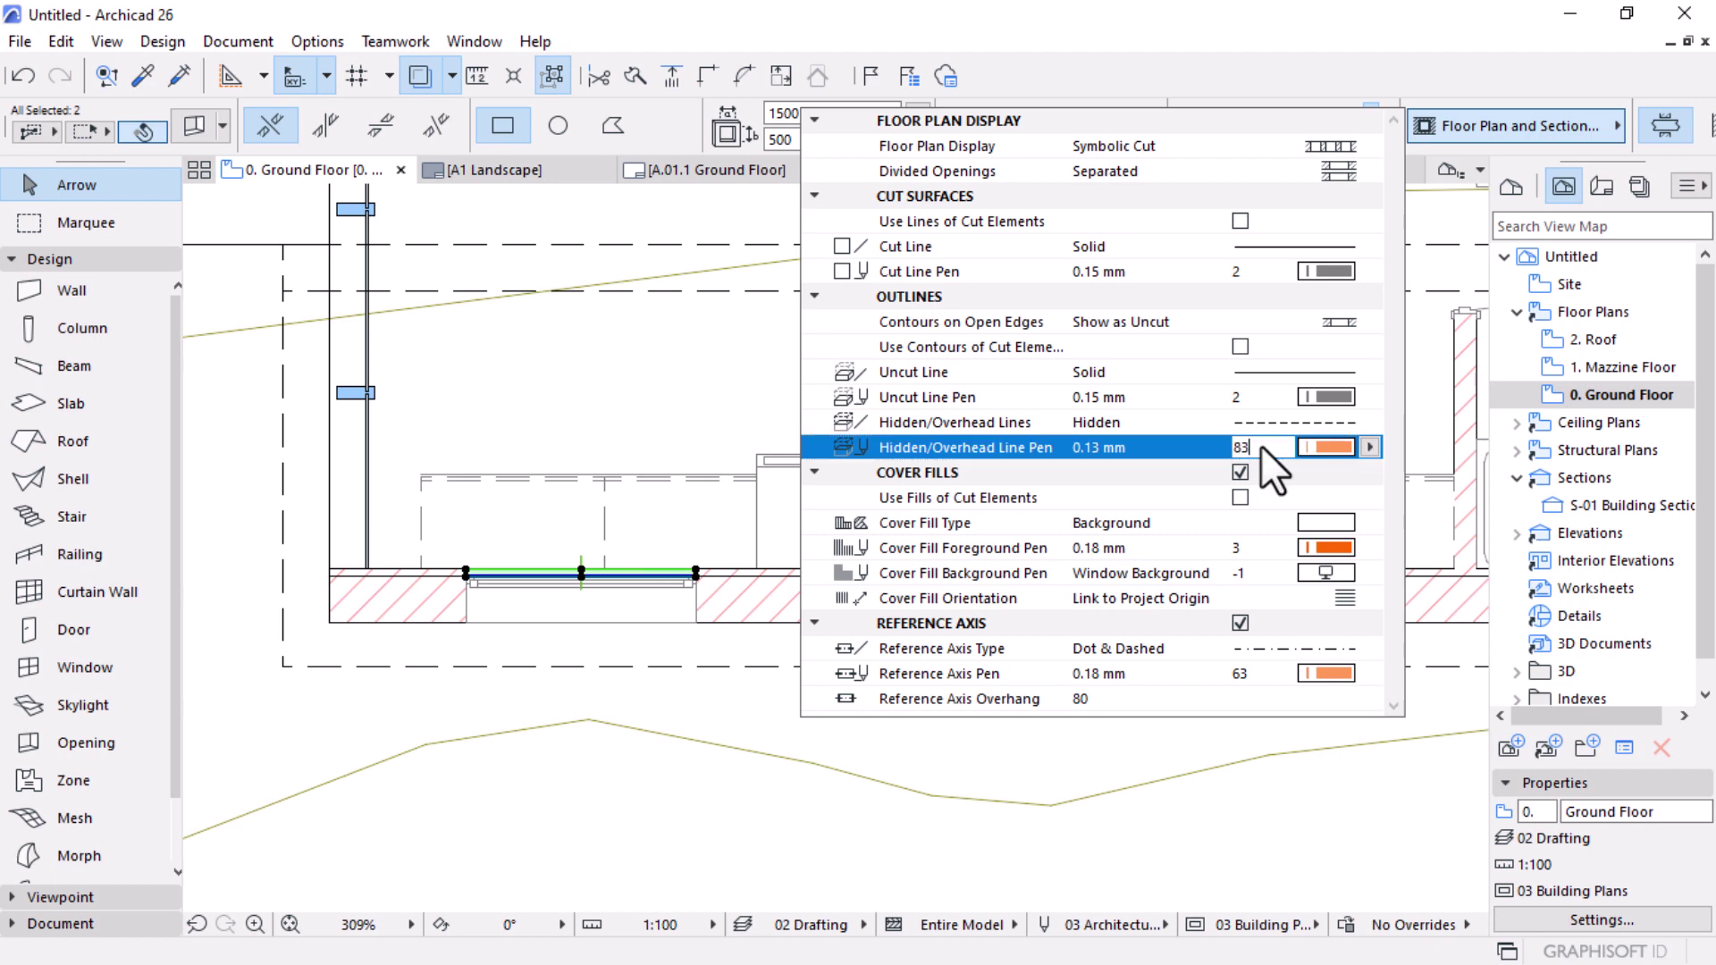
text(2)
click(1257, 547)
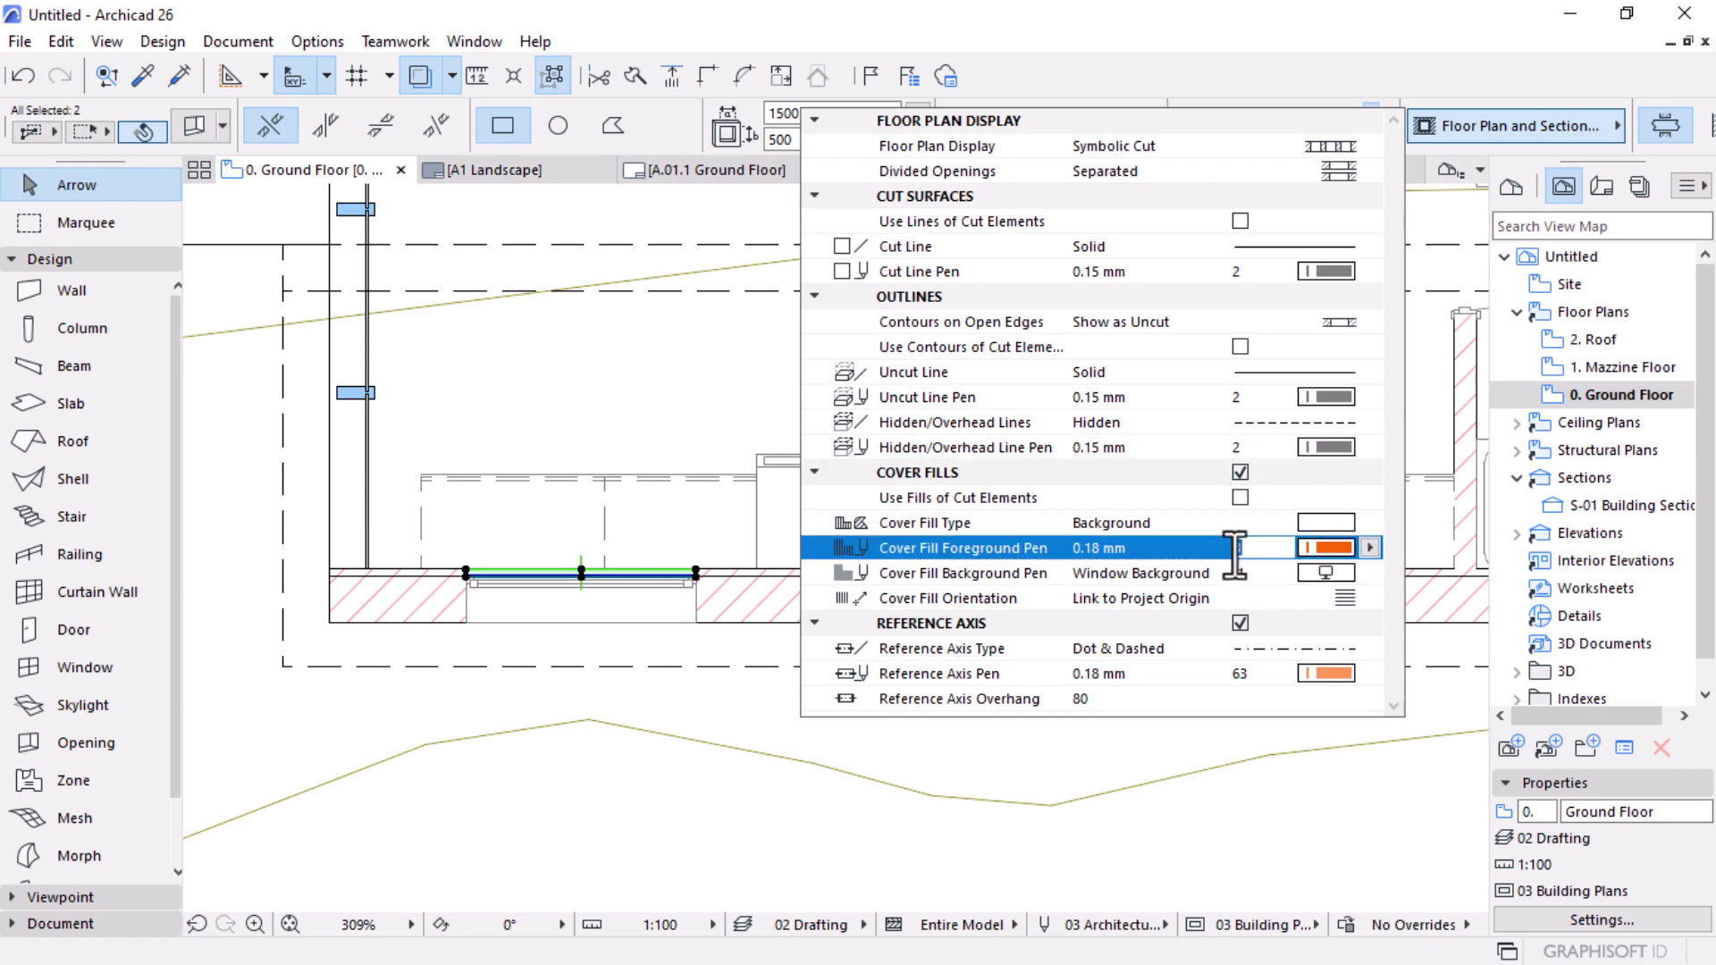
text(2)
key(Return)
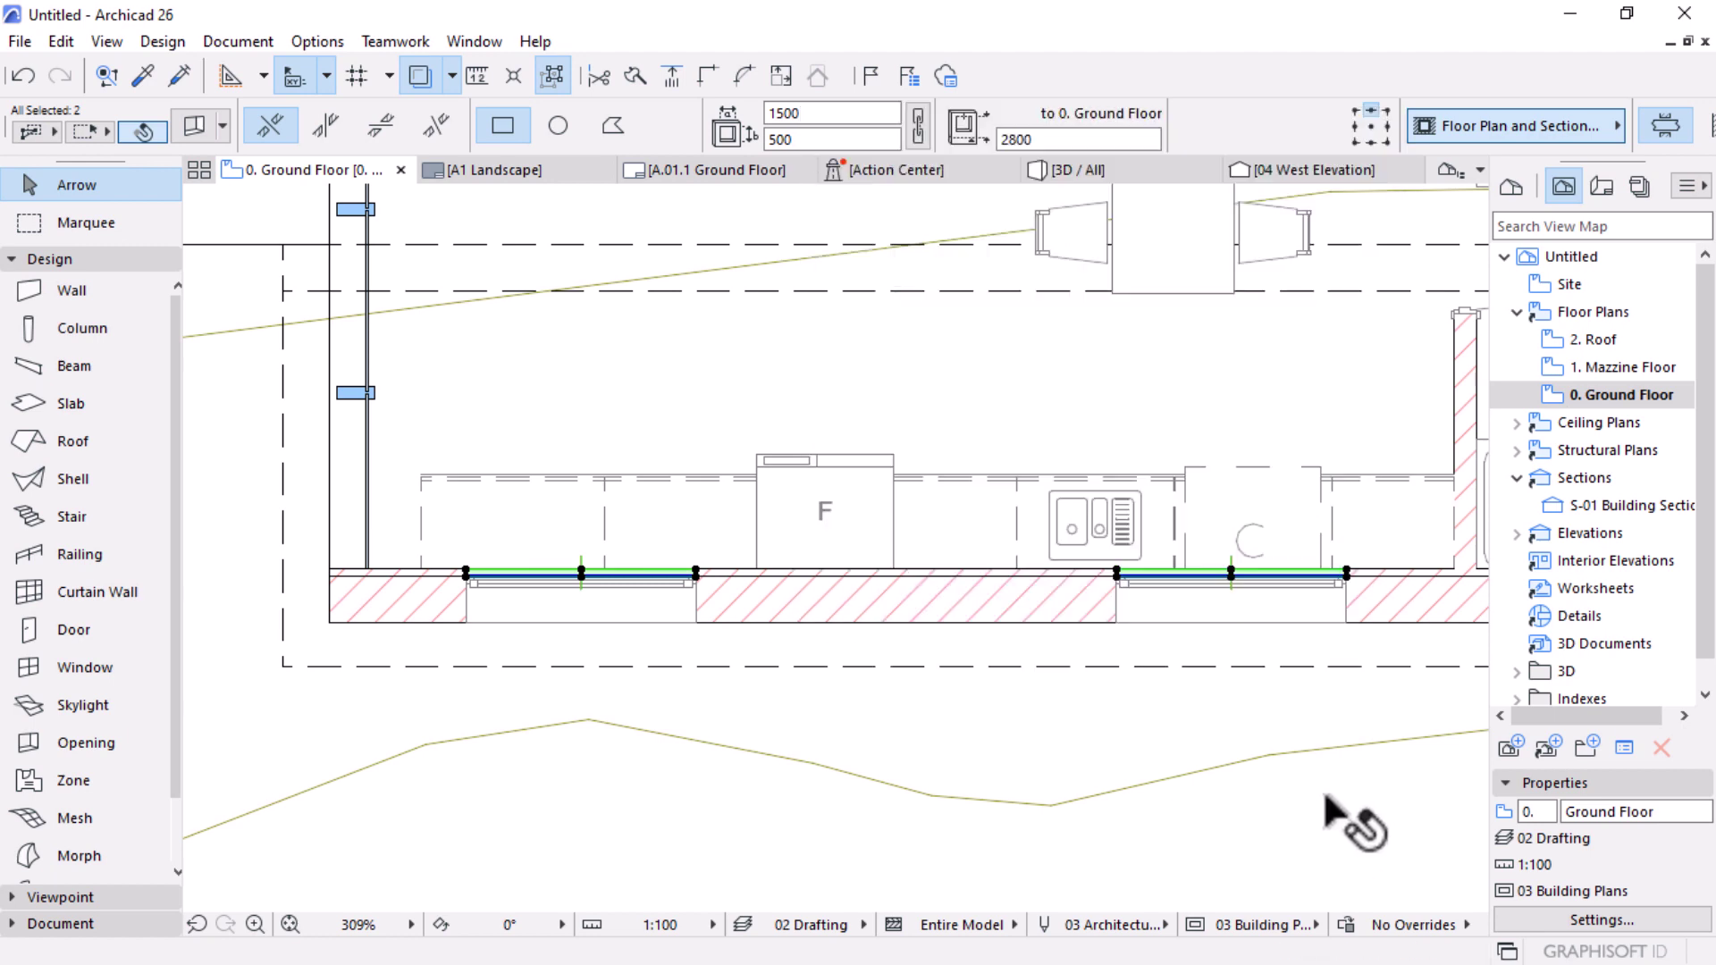
key(Escape)
Step: In the 3D view, move both tiled-wall openings down to line up with the brick wall's windows, at 1900 above Ground Floor
click(1116, 172)
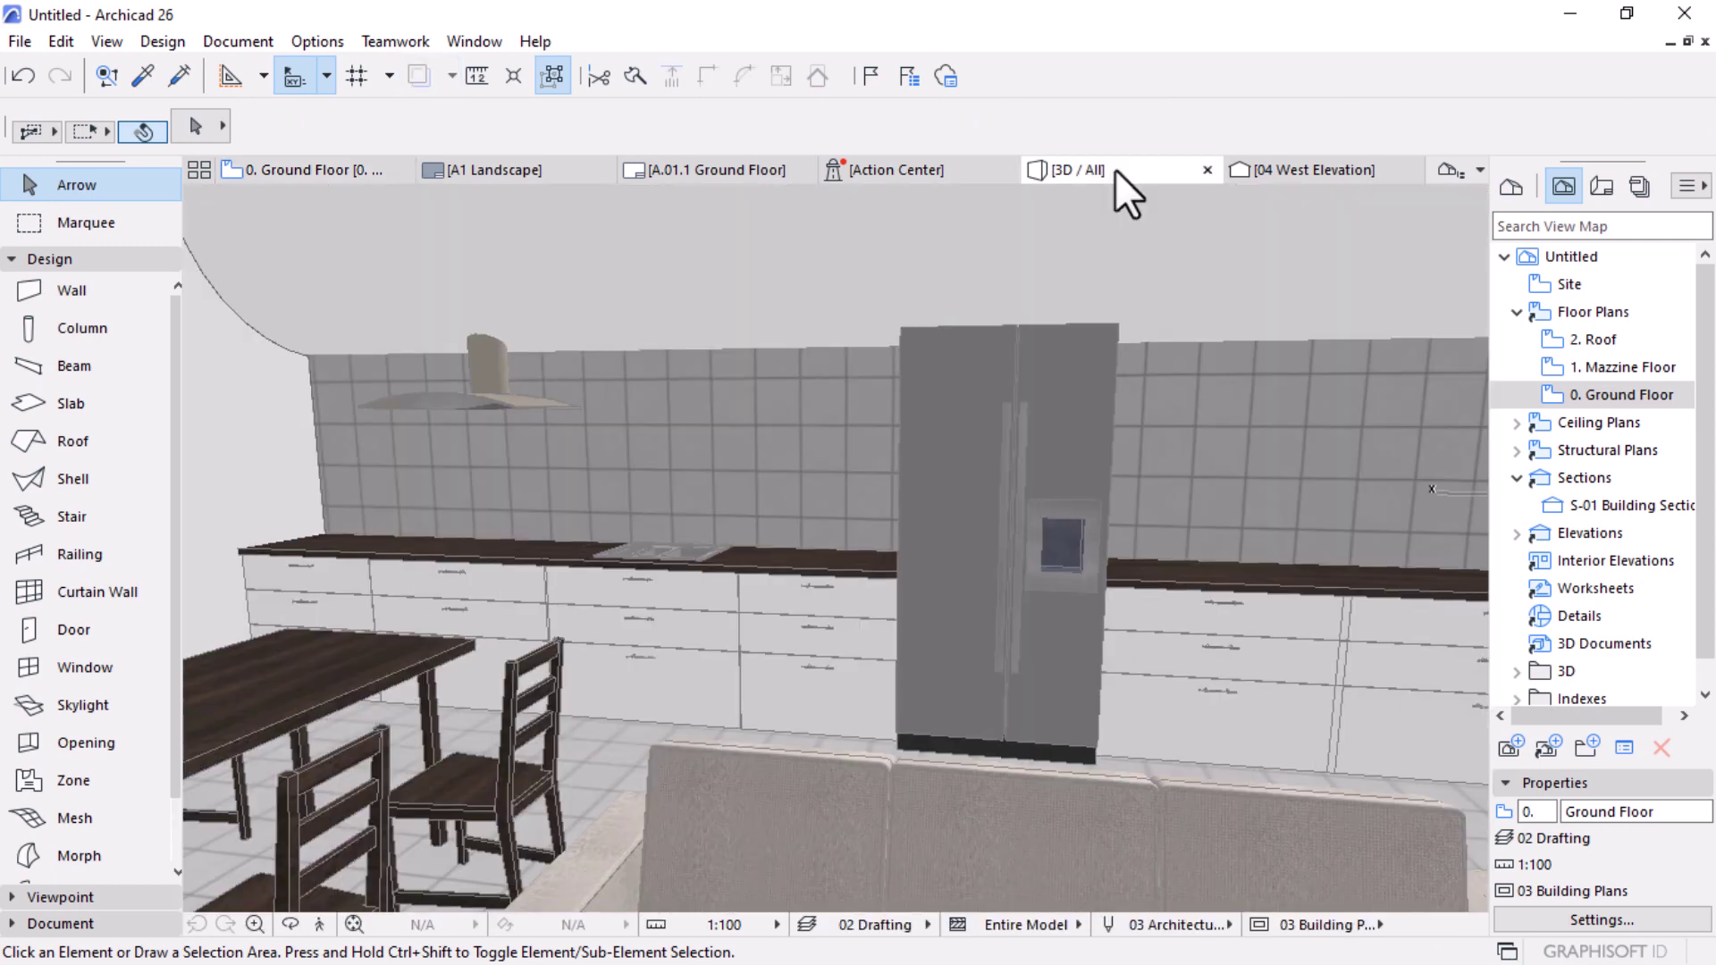
drag(1084, 452, 732, 476)
drag(1044, 497, 1150, 372)
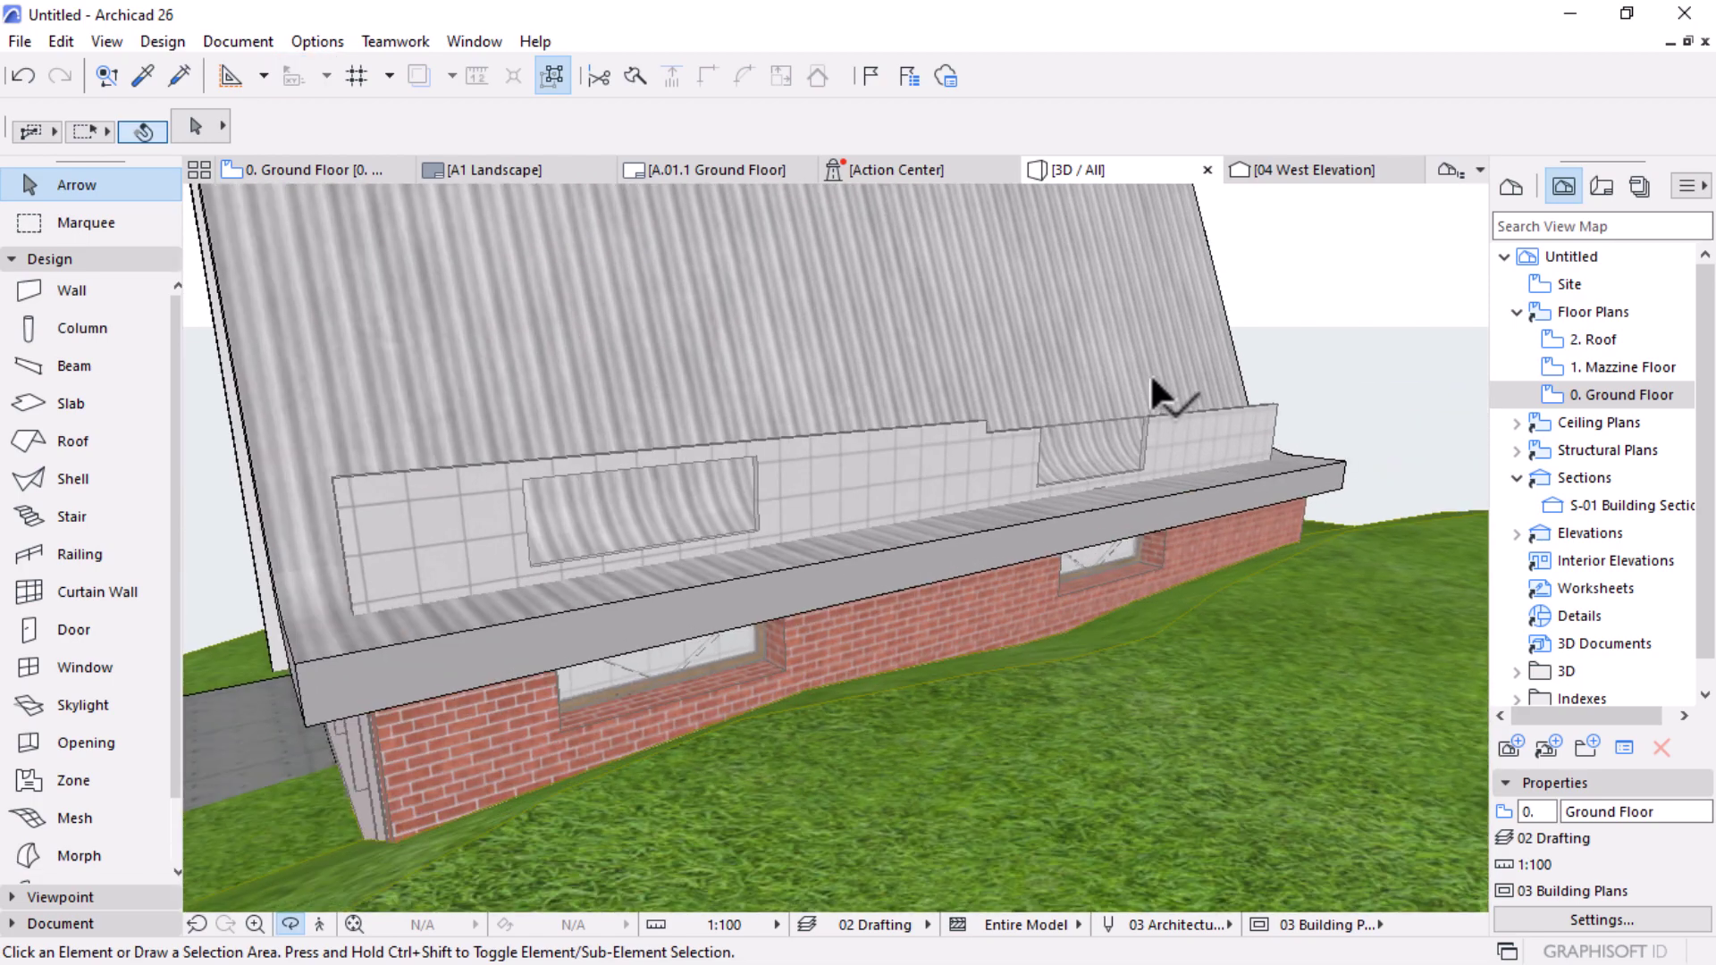
click(1144, 460)
shift+click(758, 522)
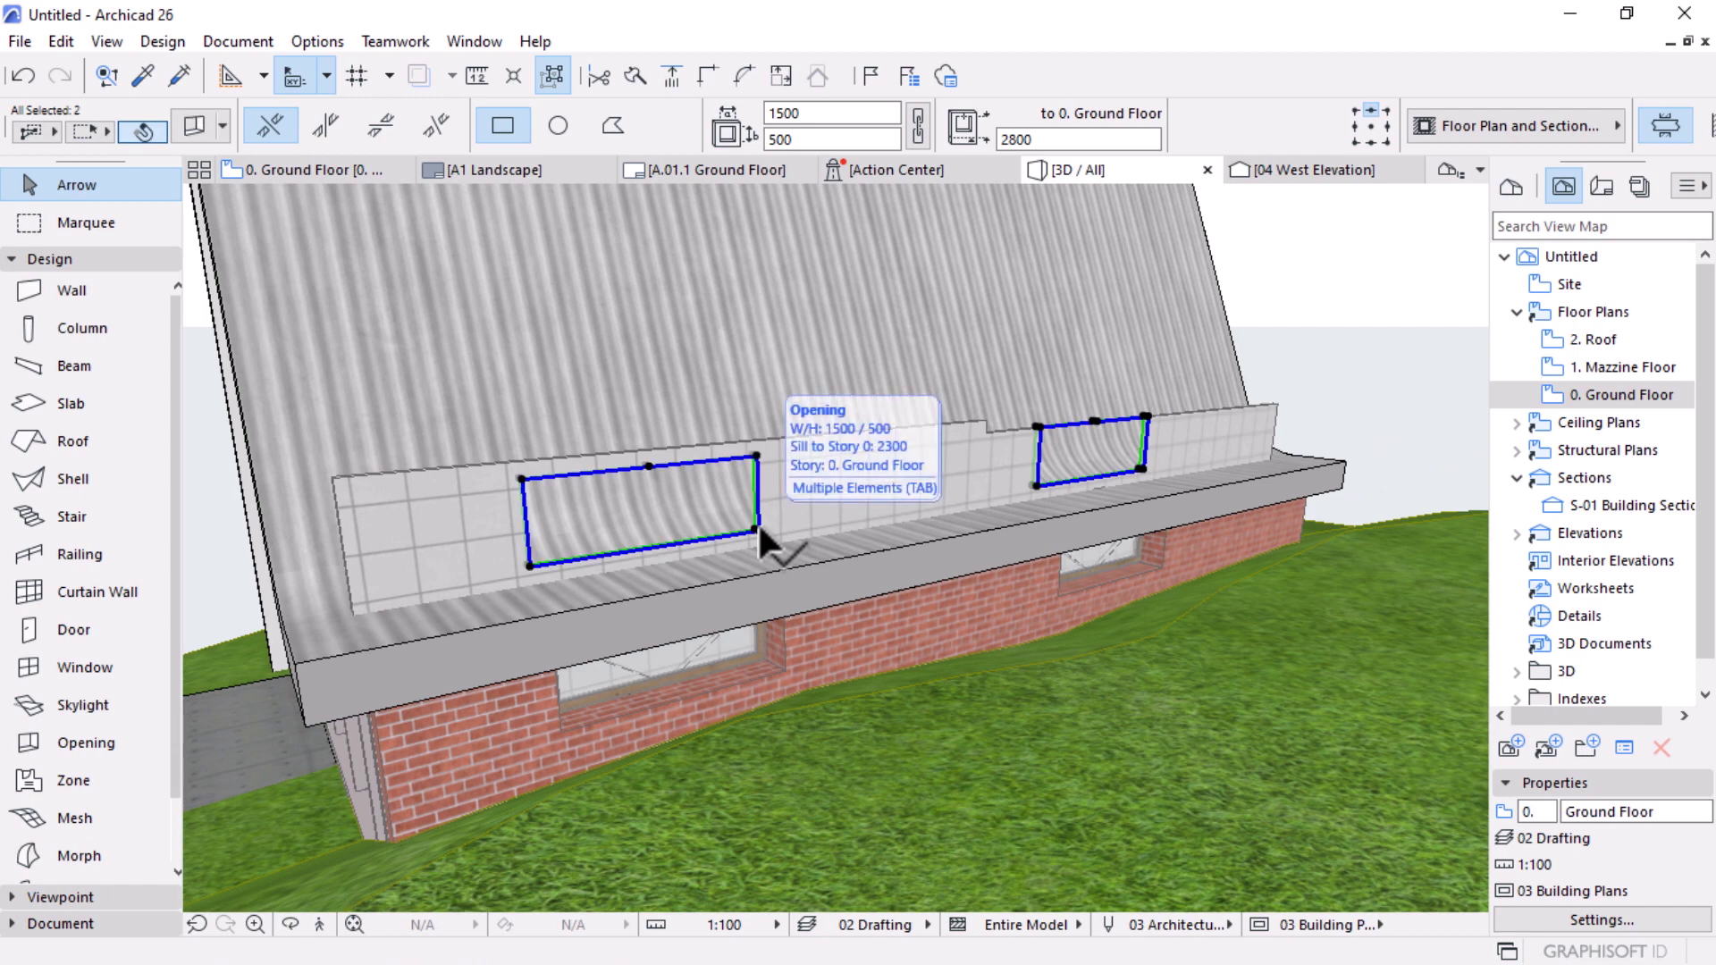
key(ctrl+d)
click(758, 522)
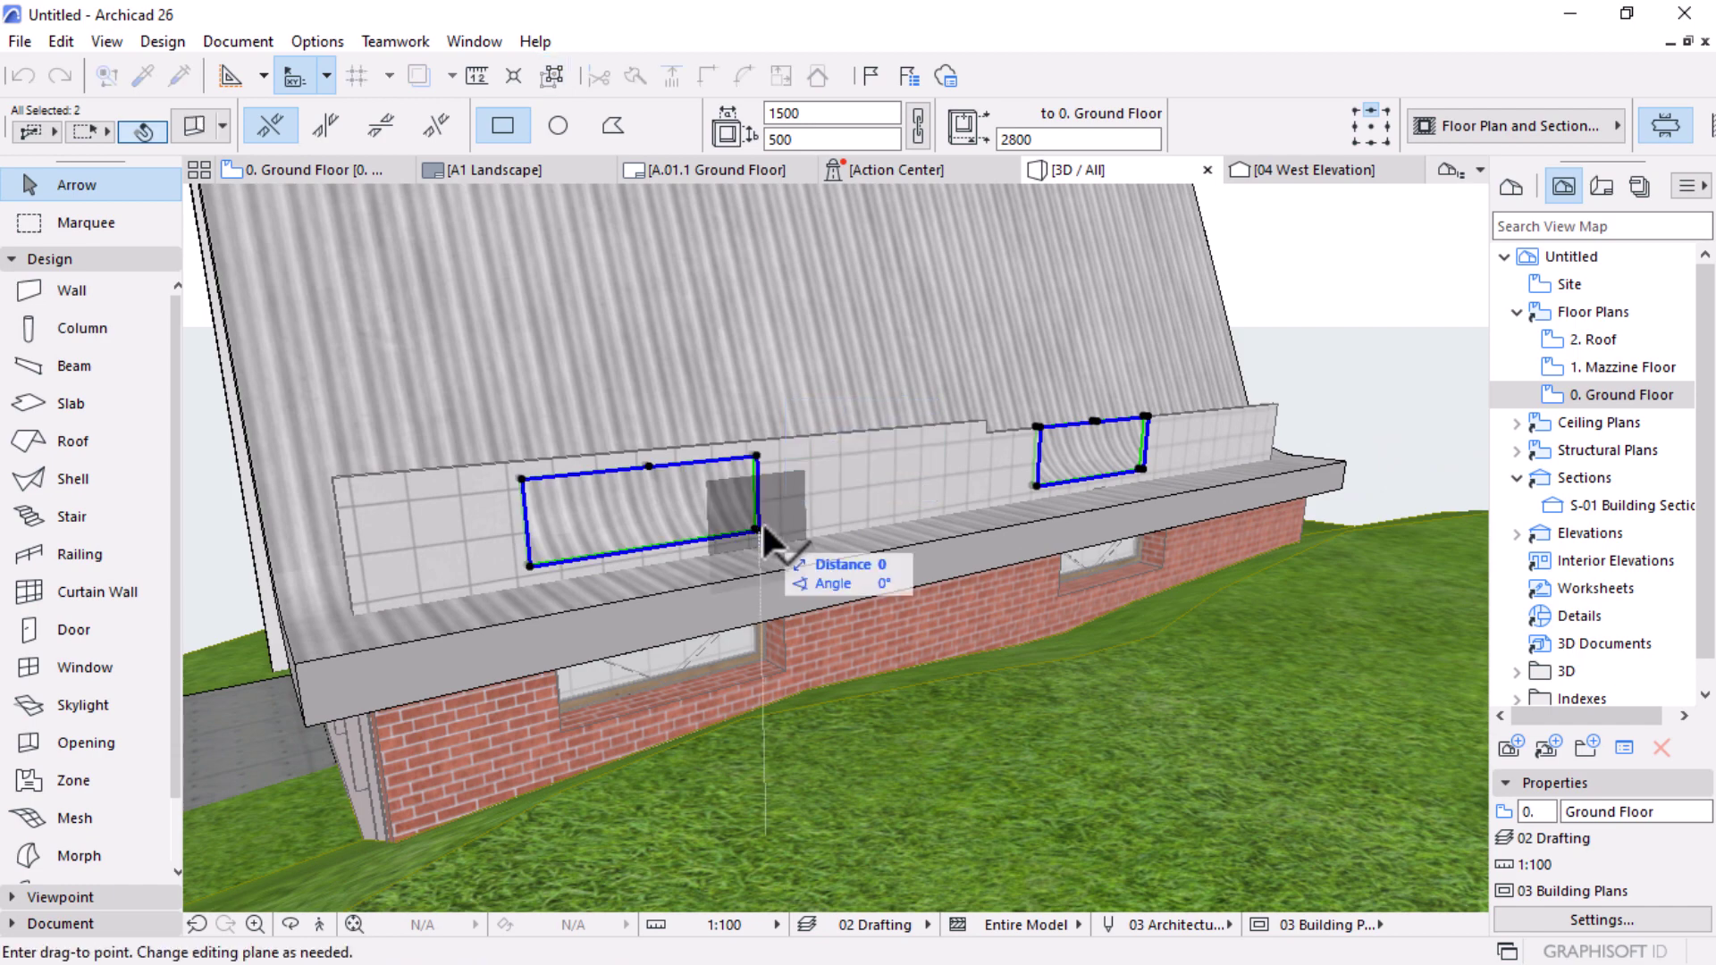
click(785, 661)
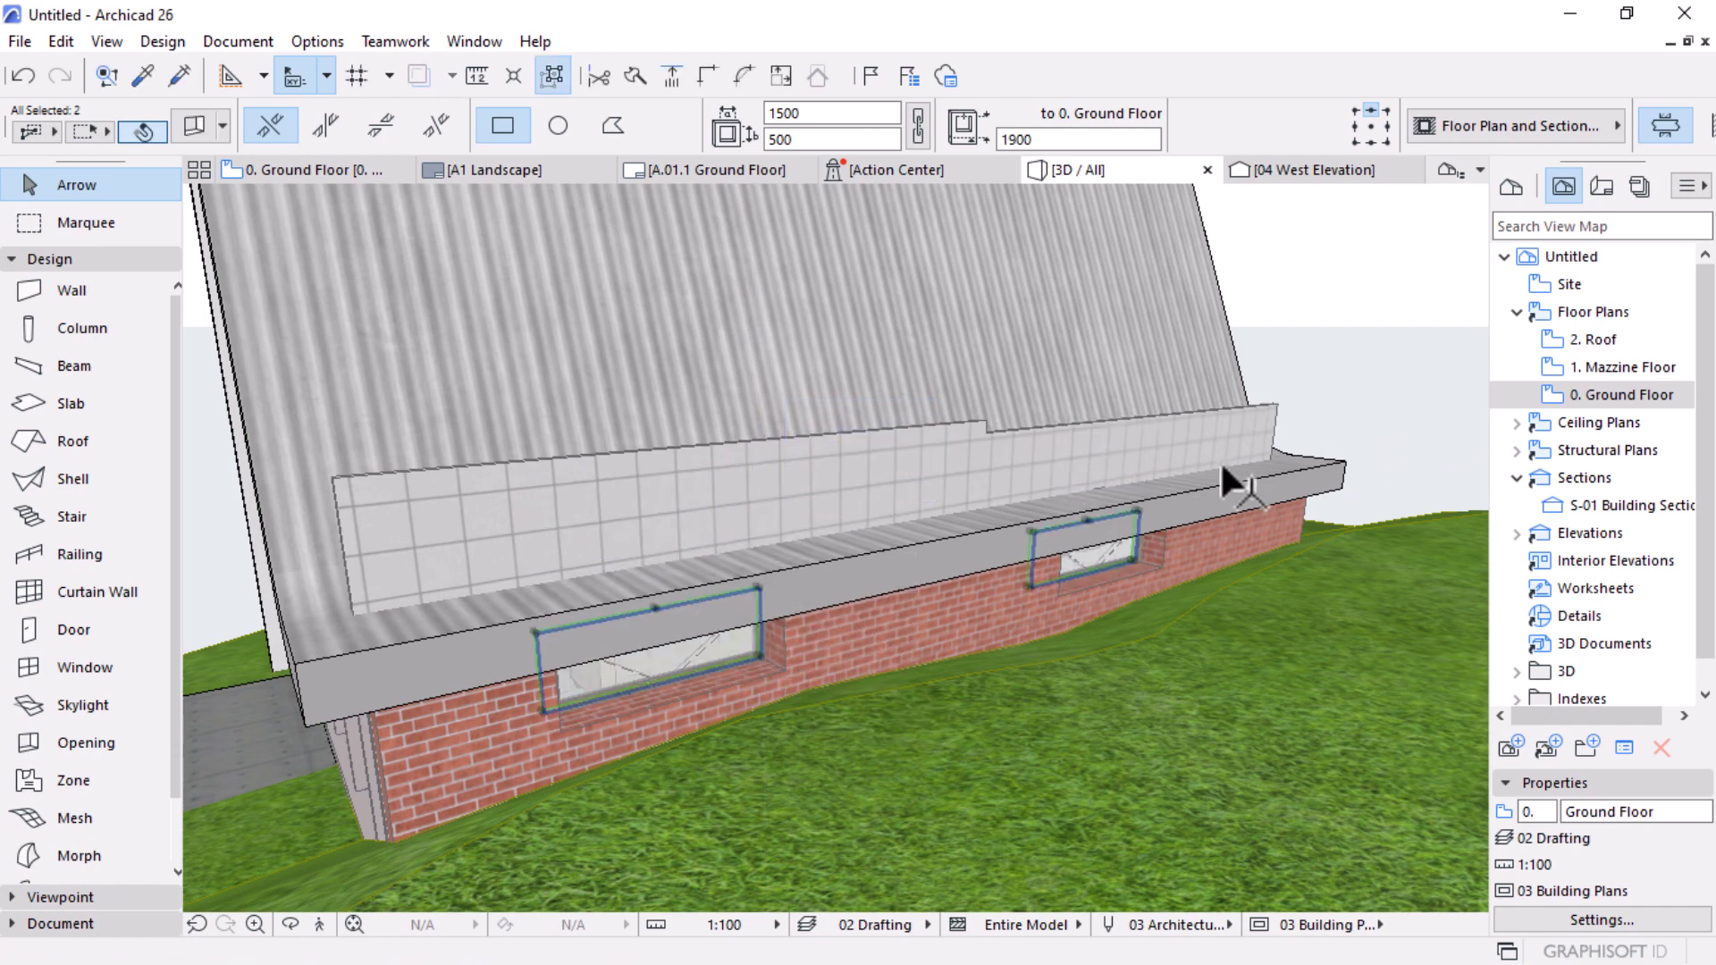
Step: Trim the tiled kitchen wall with the roof shell as operator, using Subtraction with upwards extrusion in Solid Element Operations
click(1252, 420)
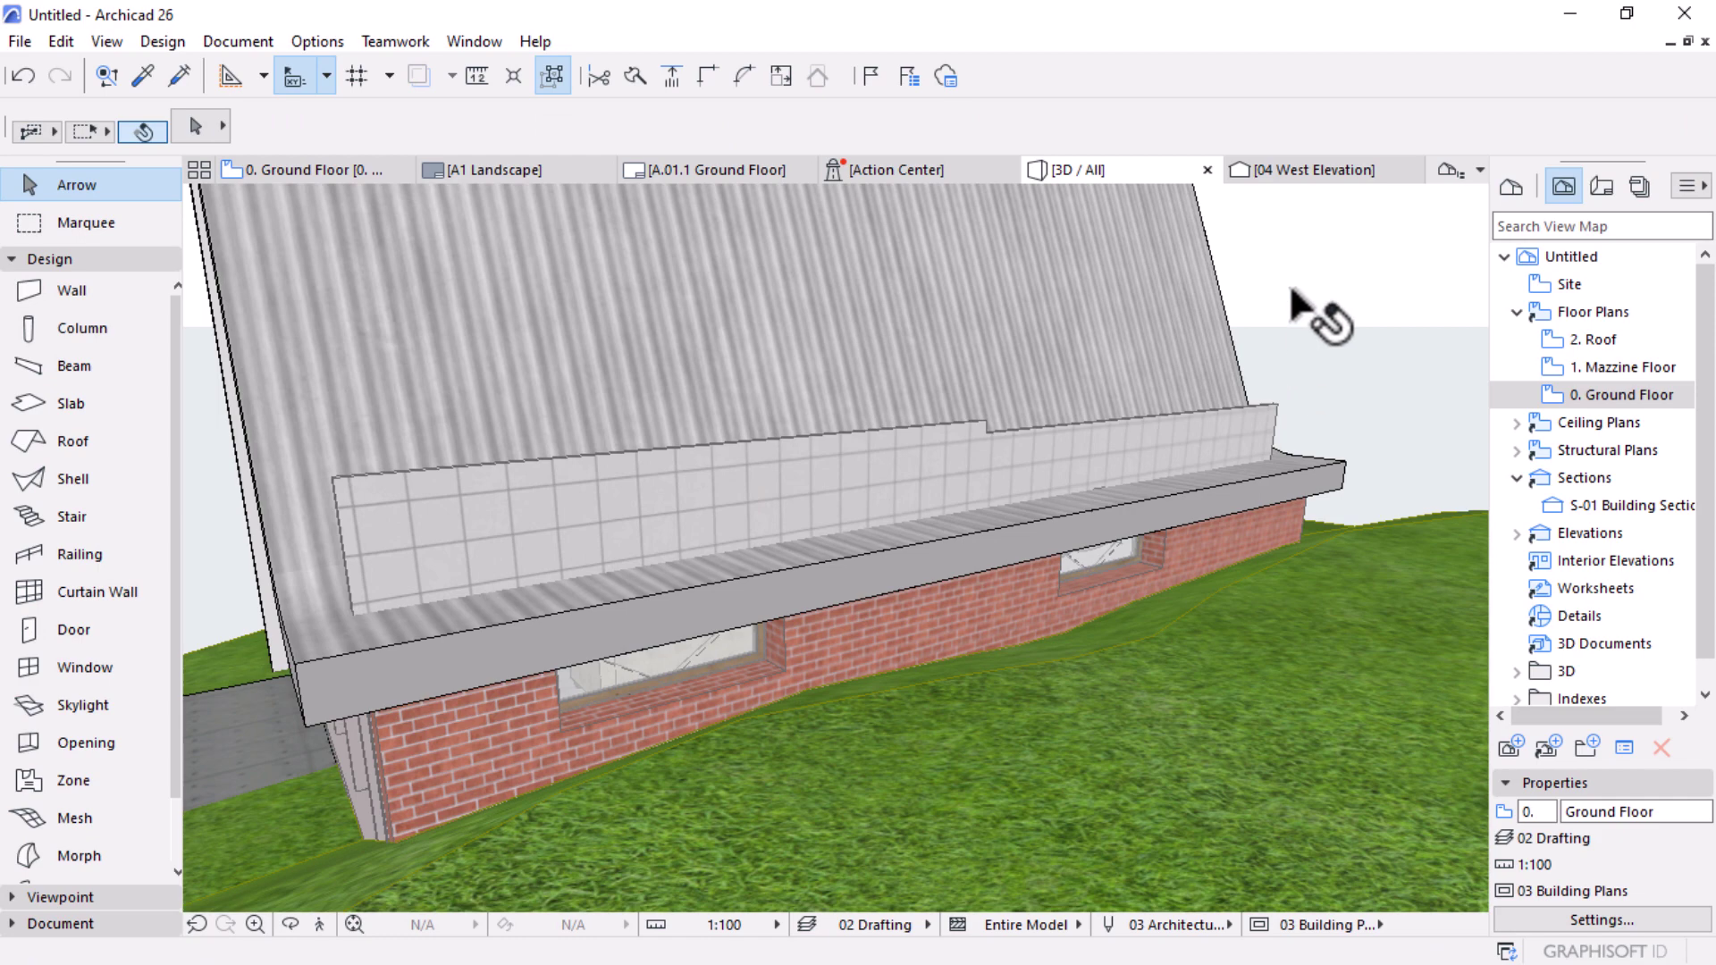
right_click(1312, 335)
mouse_move(1382, 522)
click(1104, 594)
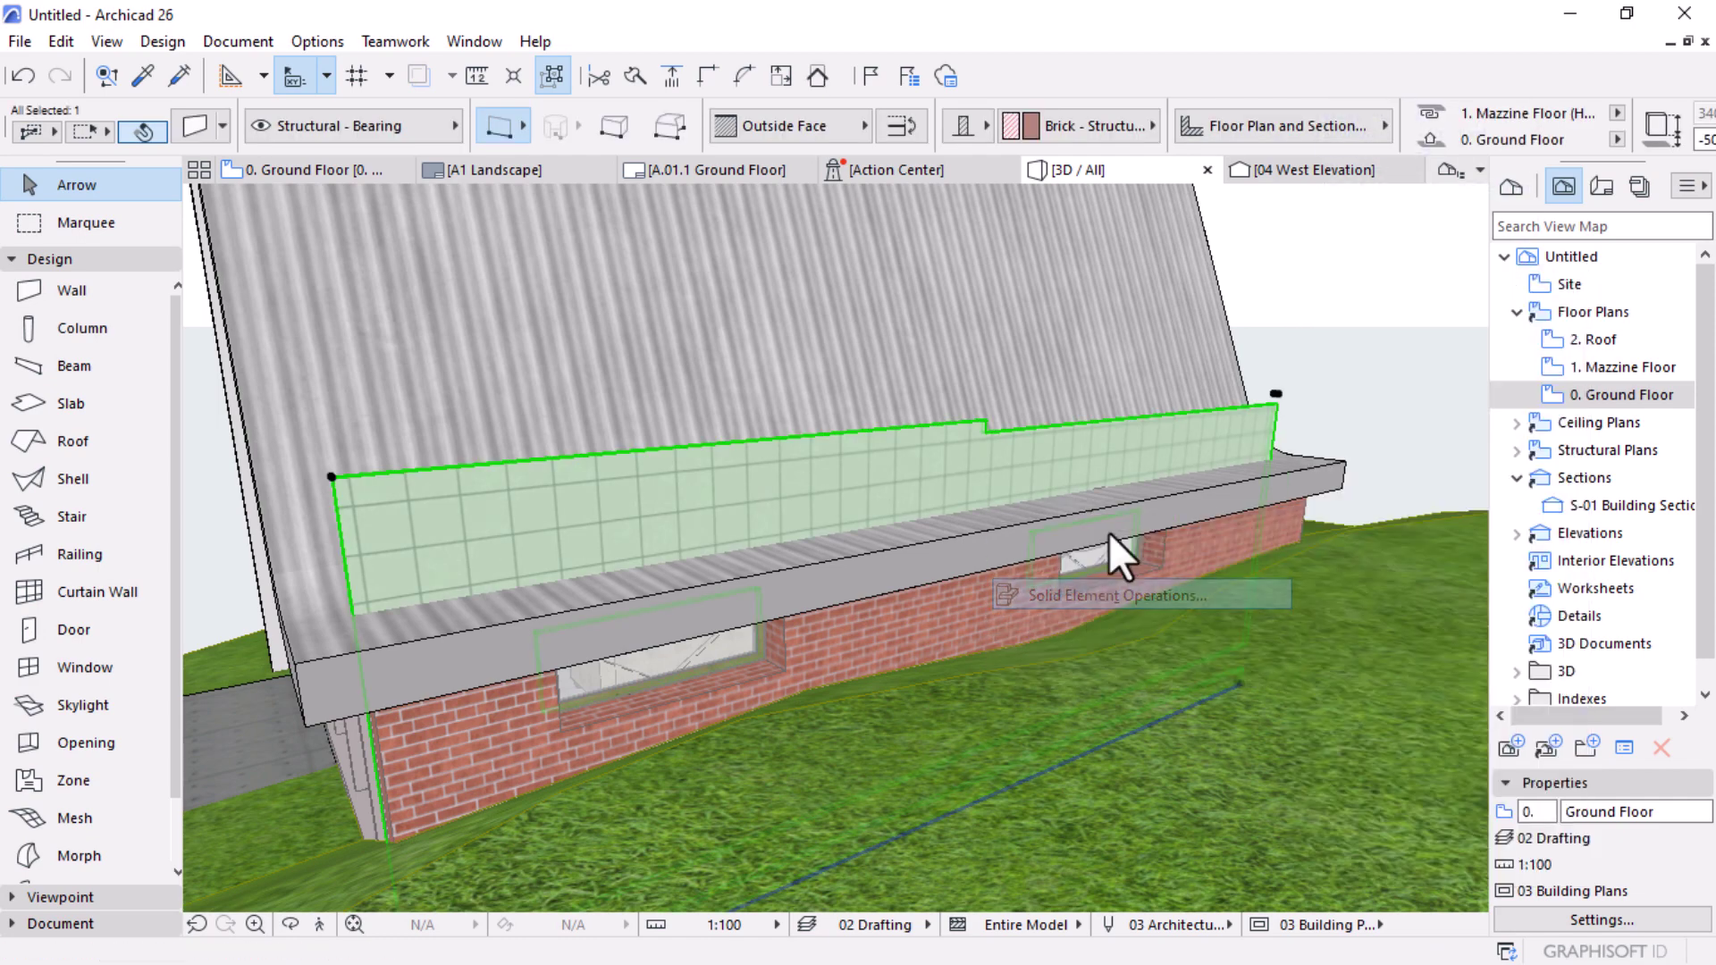
click(711, 385)
click(1215, 362)
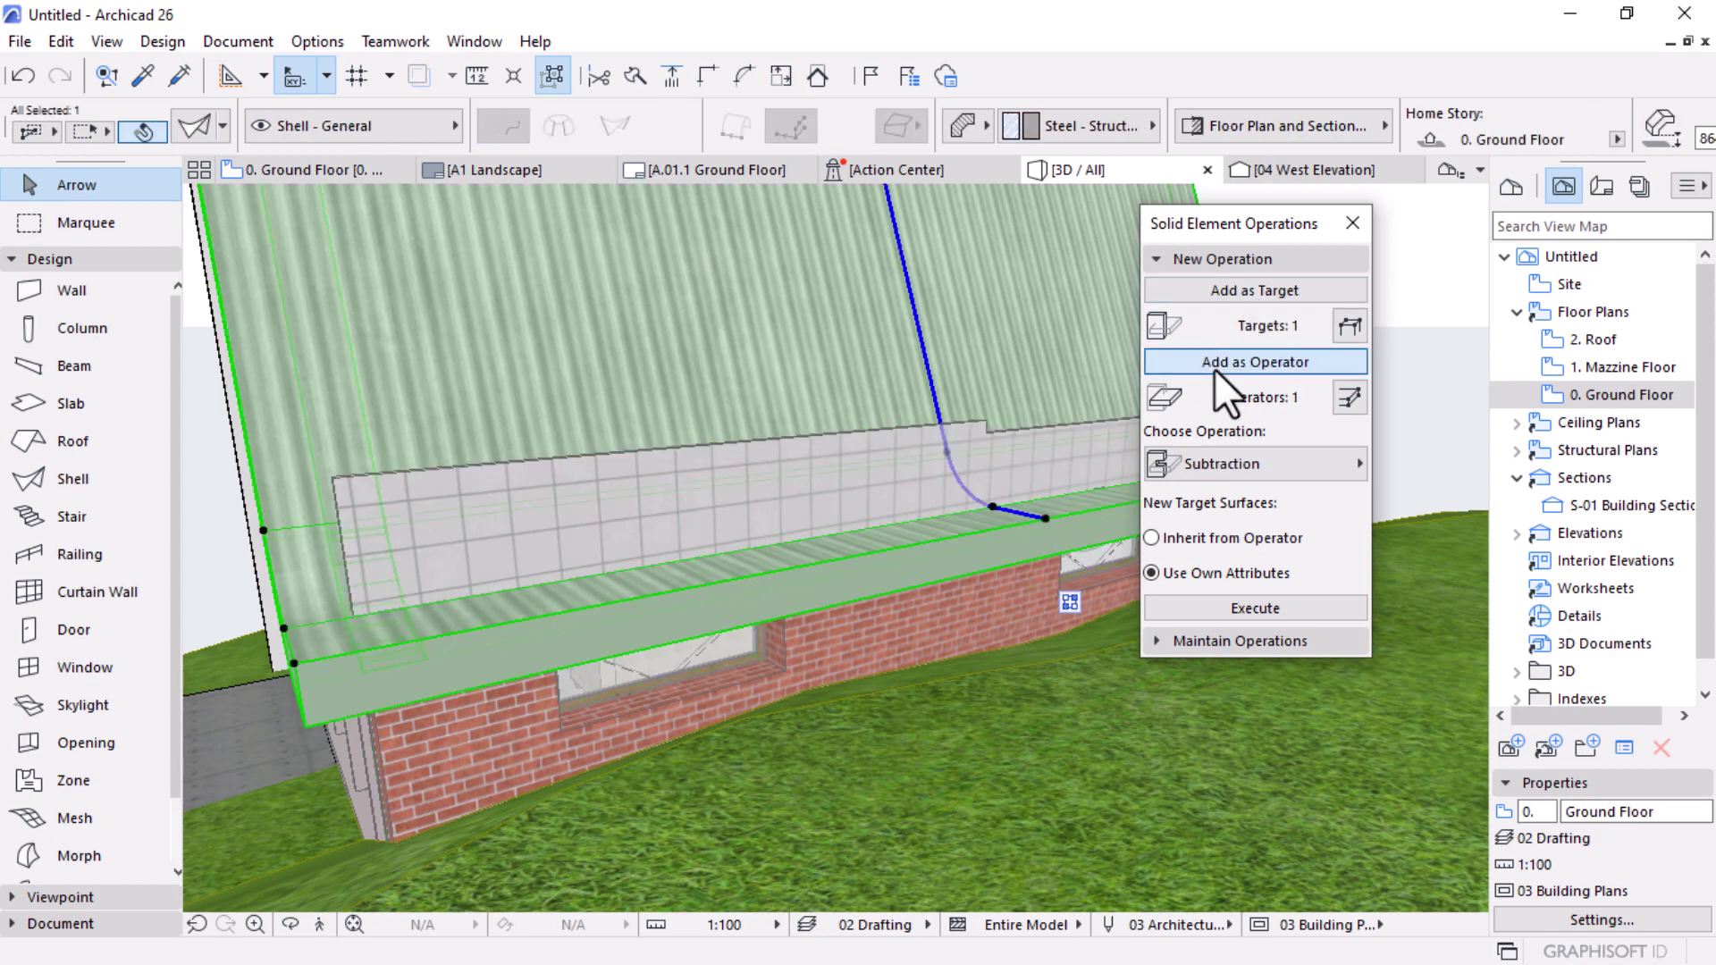
click(1246, 457)
click(1466, 491)
click(1202, 608)
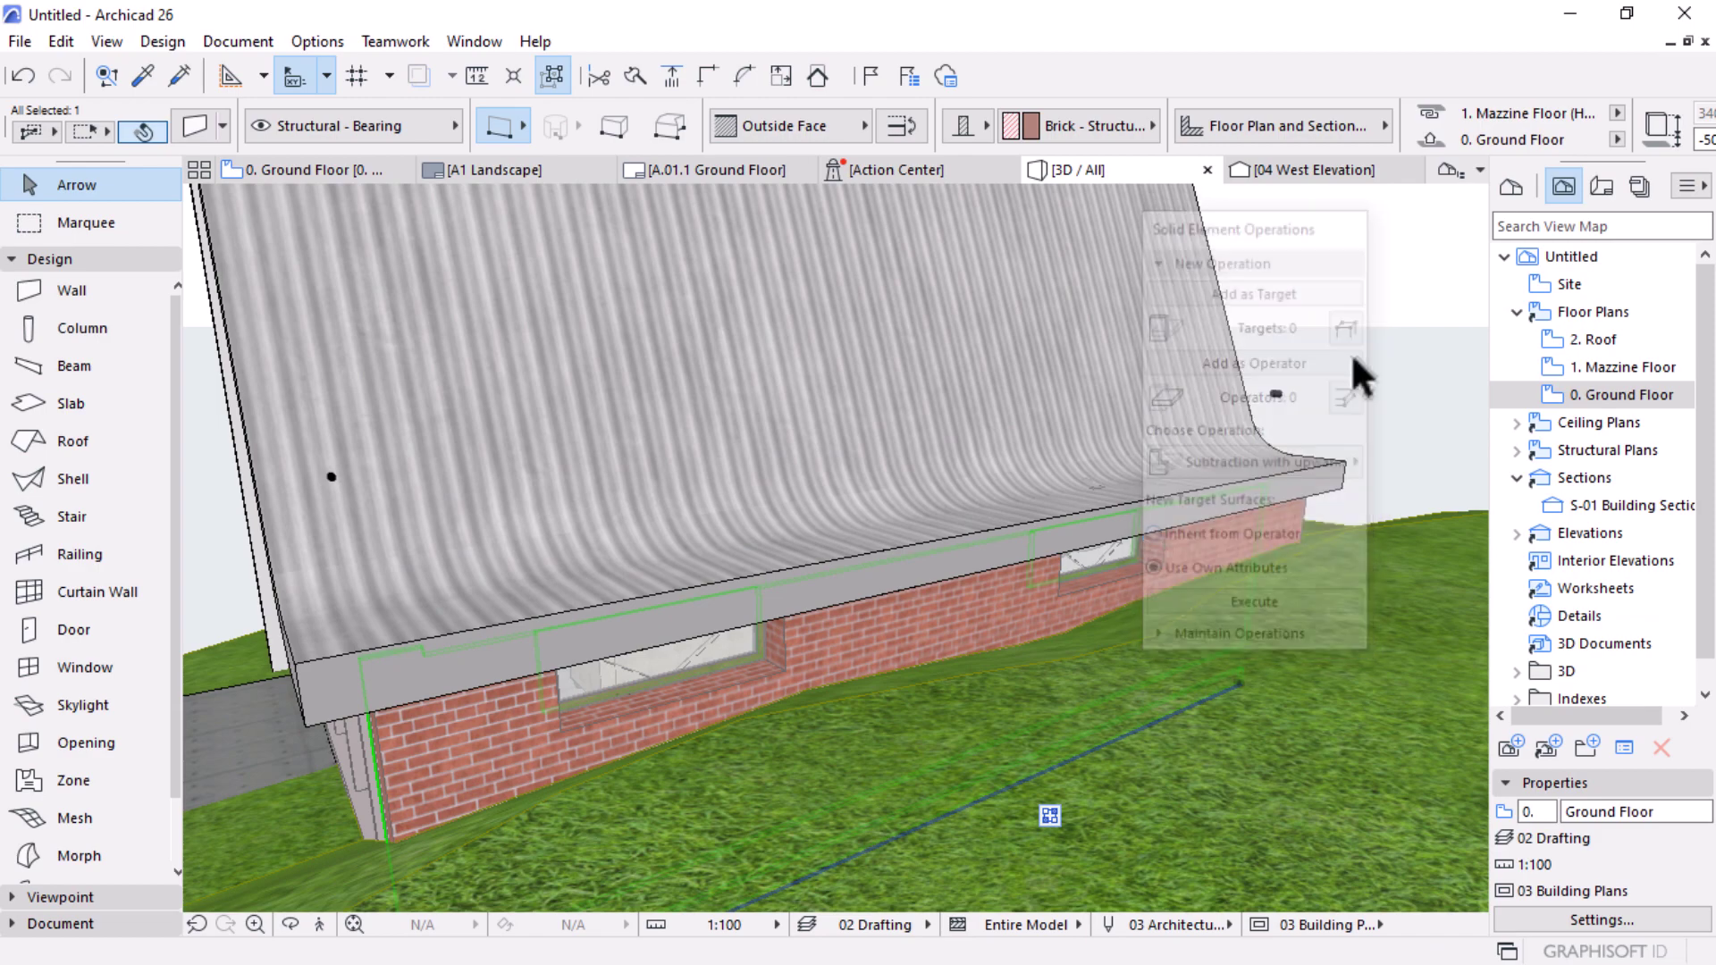
key(Escape)
Step: Inspect the kitchen interior and the glazed front facade in the 3D view
shift+middle_drag(1059, 643, 494, 528)
scroll(493, 528, up, 5)
scroll(561, 447, up, 5)
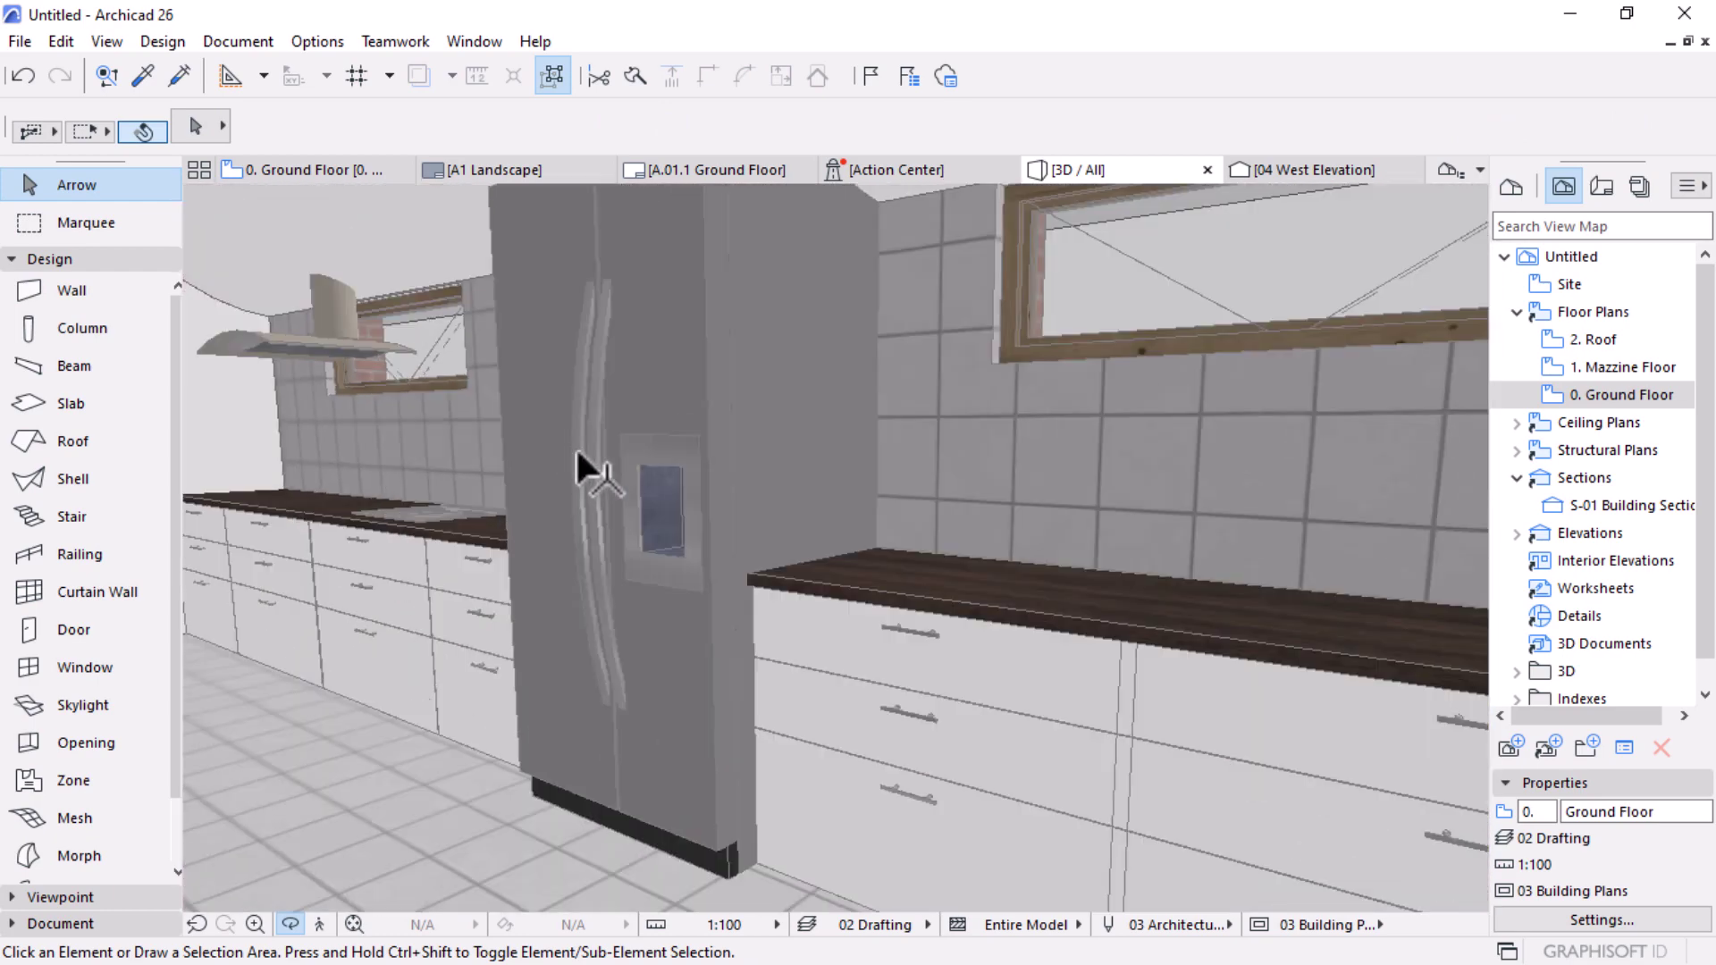
scroll(915, 354, down, 10)
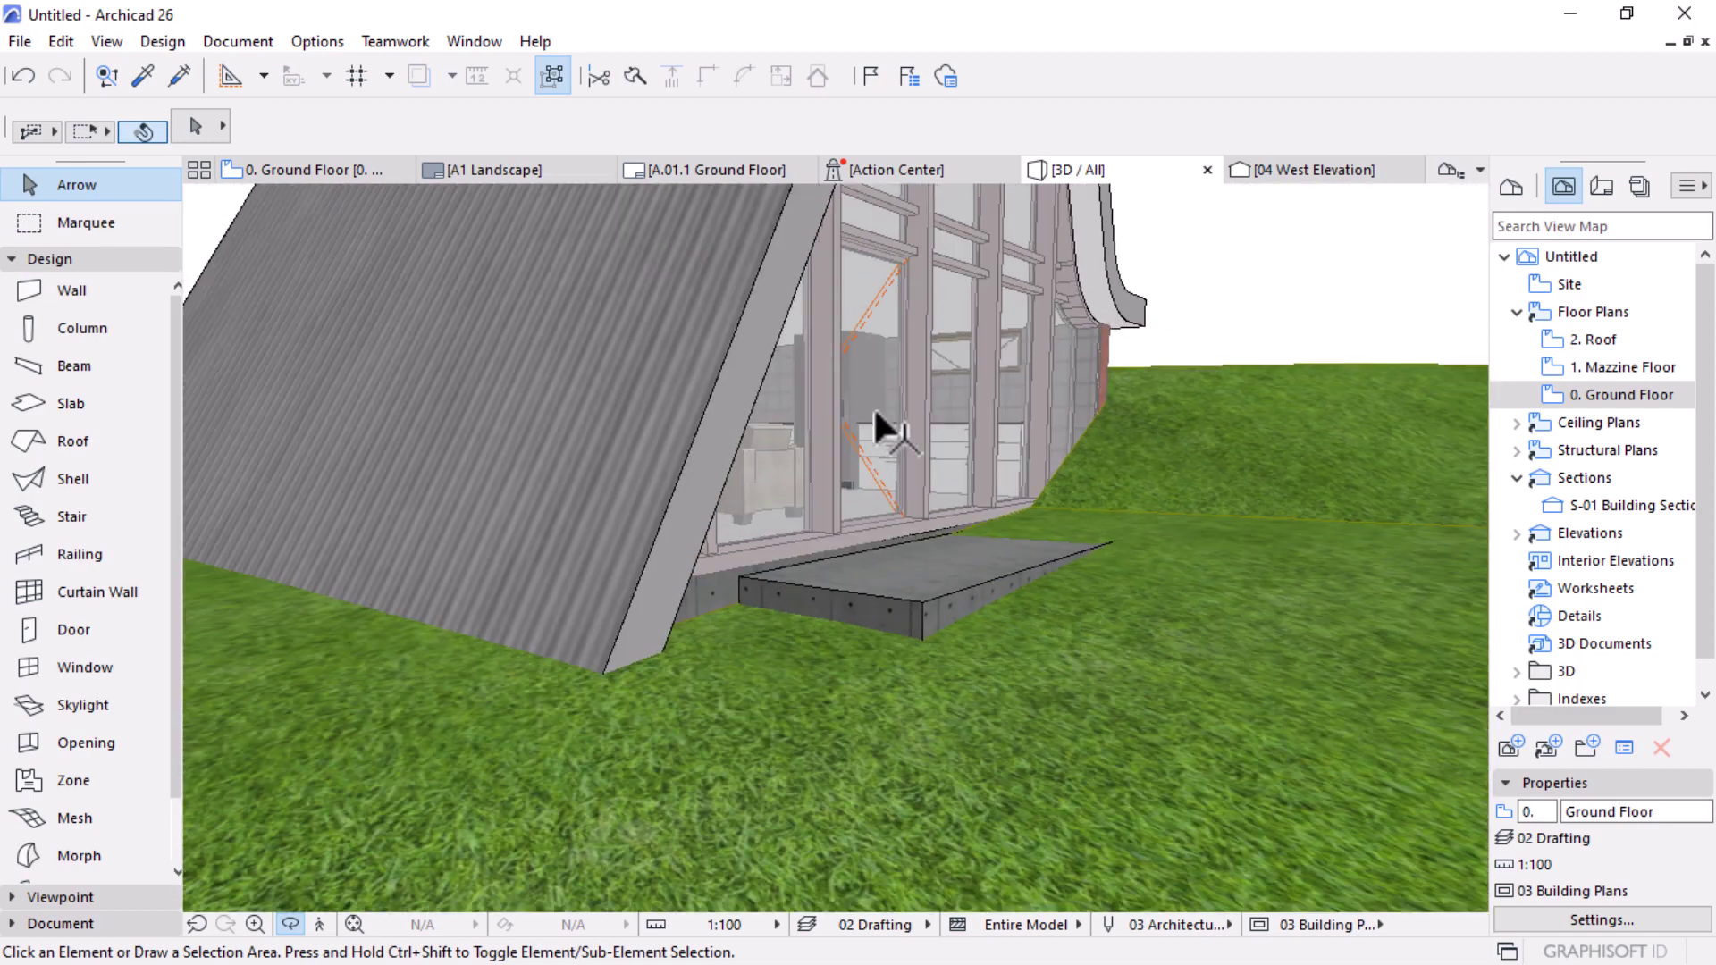
shift+middle_drag(872, 406, 909, 517)
scroll(862, 394, up, 6)
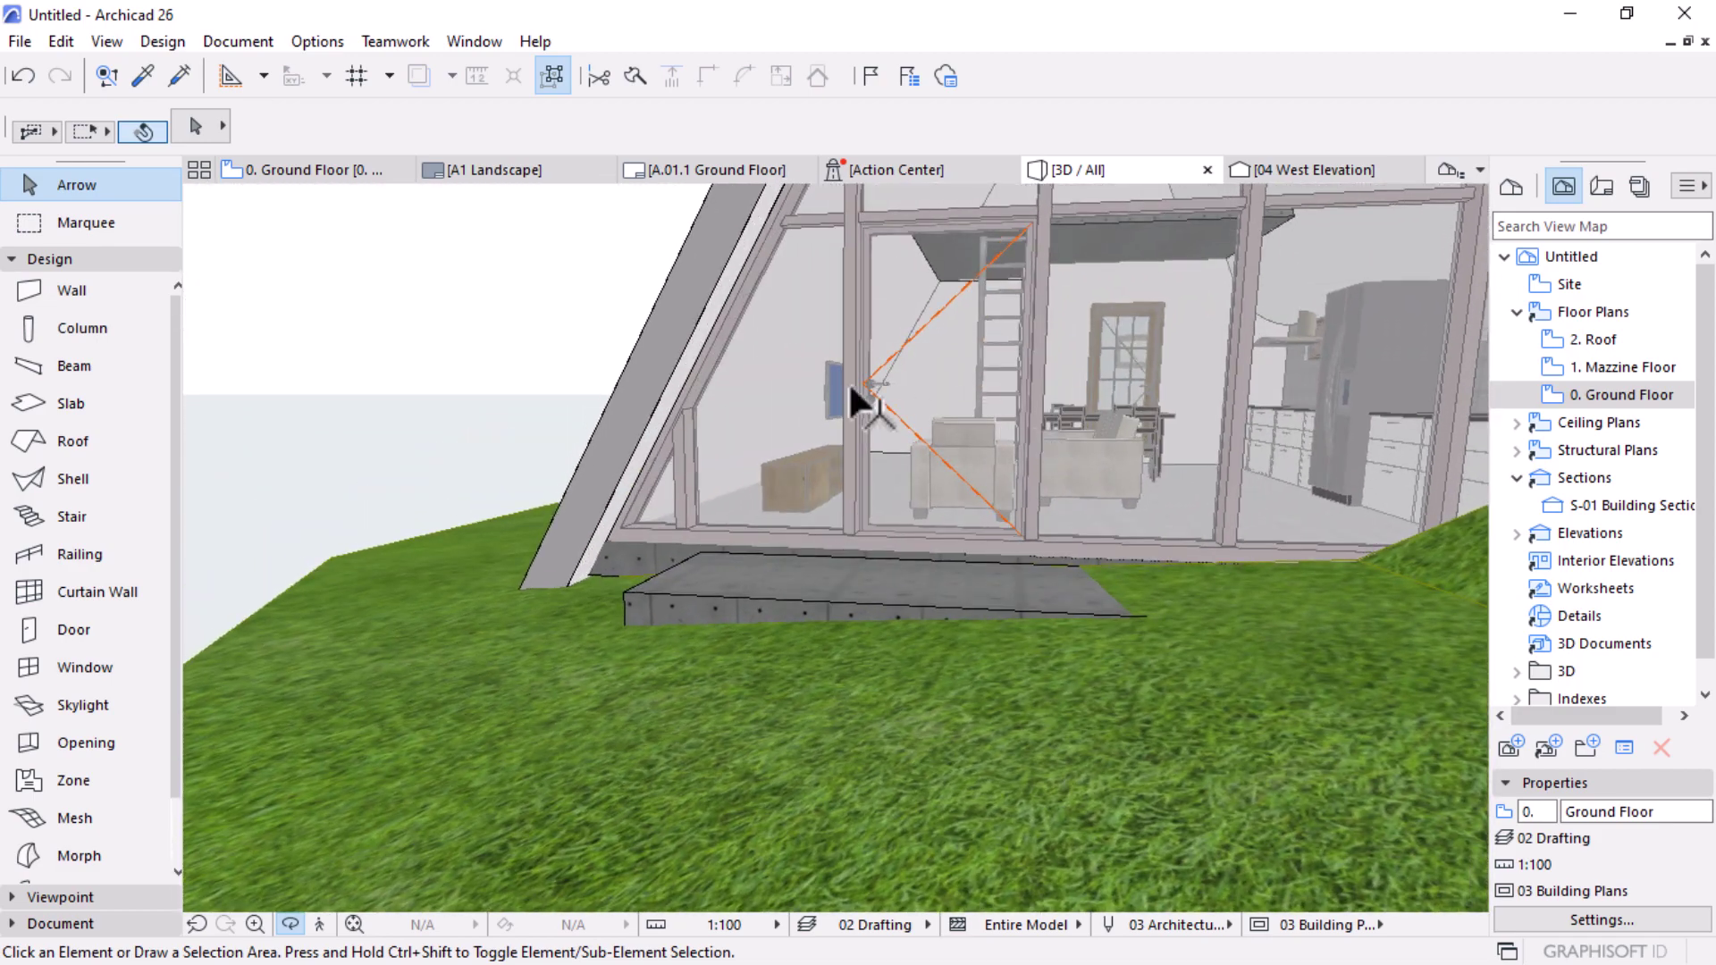
scroll(688, 519, down, 4)
scroll(687, 594, down, 4)
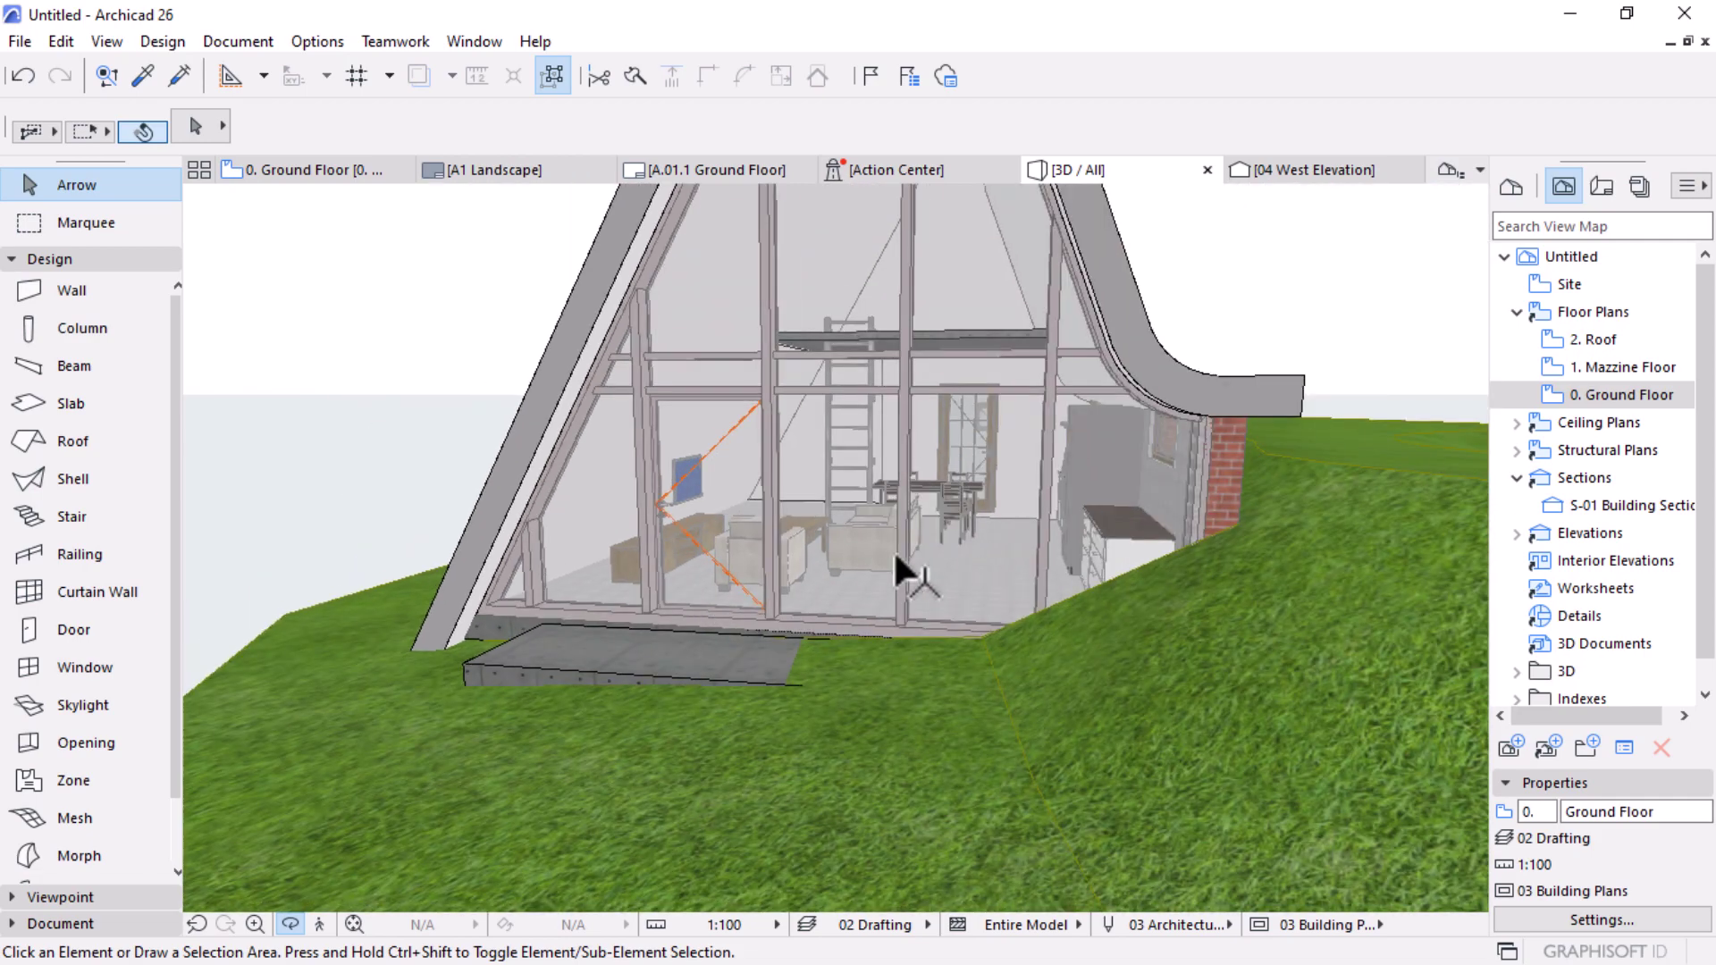
Step: Offset the mezzanine slab's front edge inward by about 1100 mm, so the slab ends just behind the ladder
scroll(862, 372, up, 8)
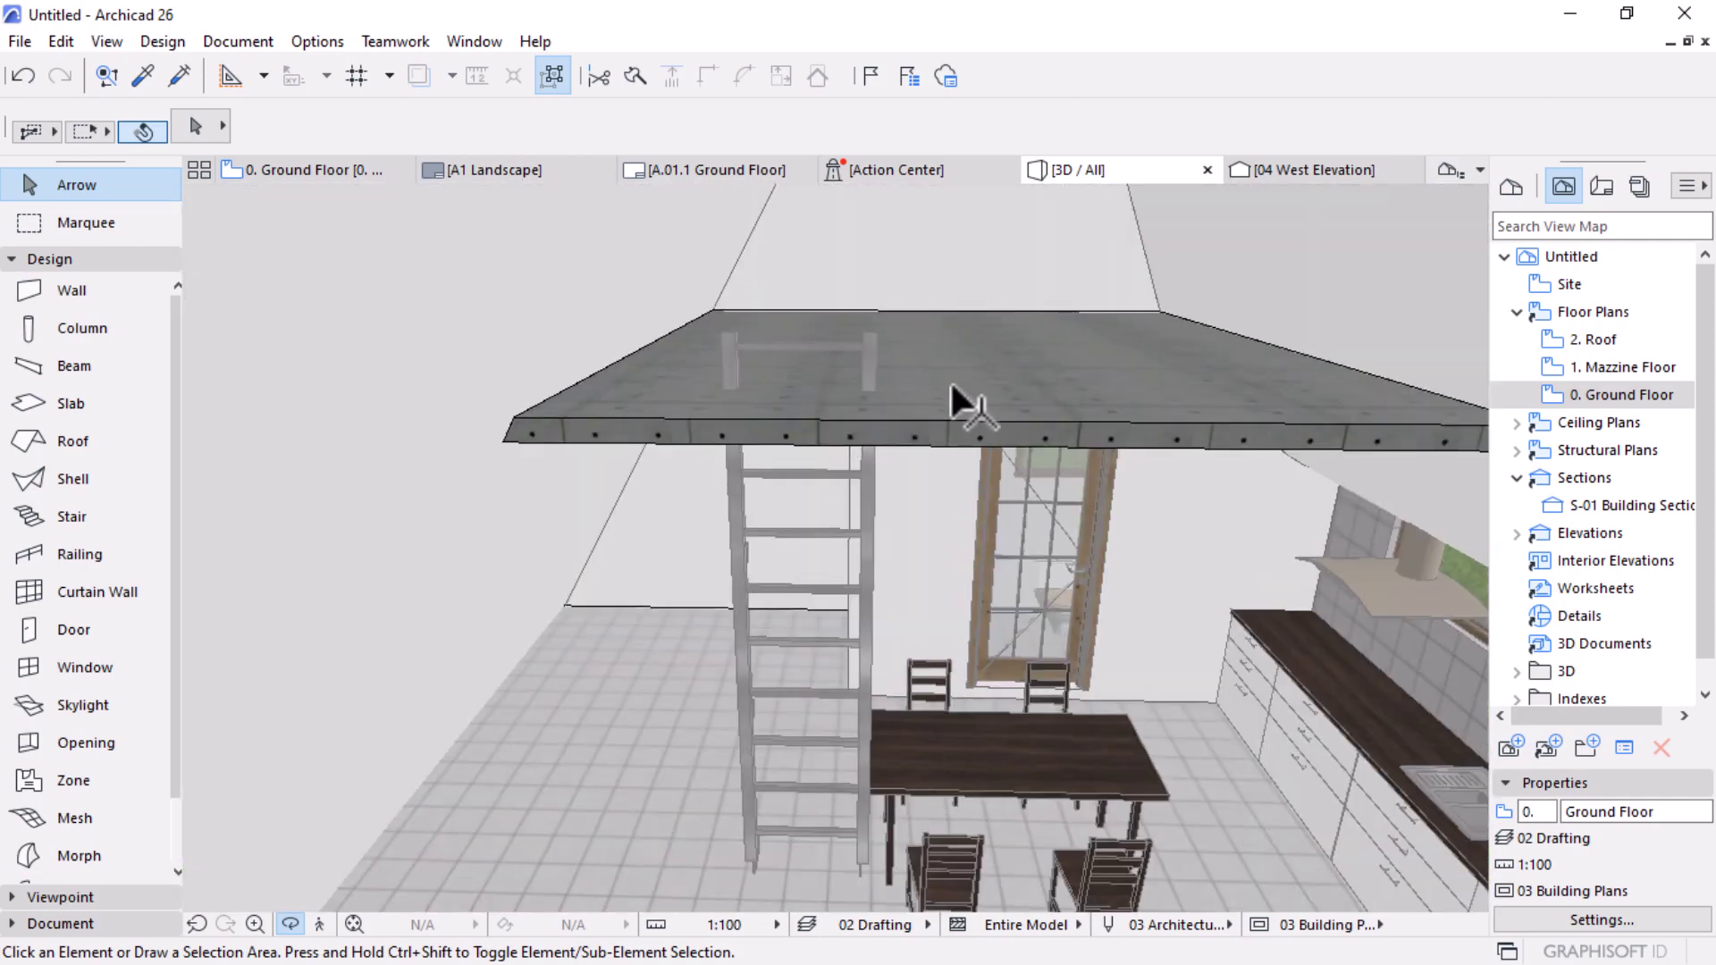
shift+middle_drag(965, 403, 894, 434)
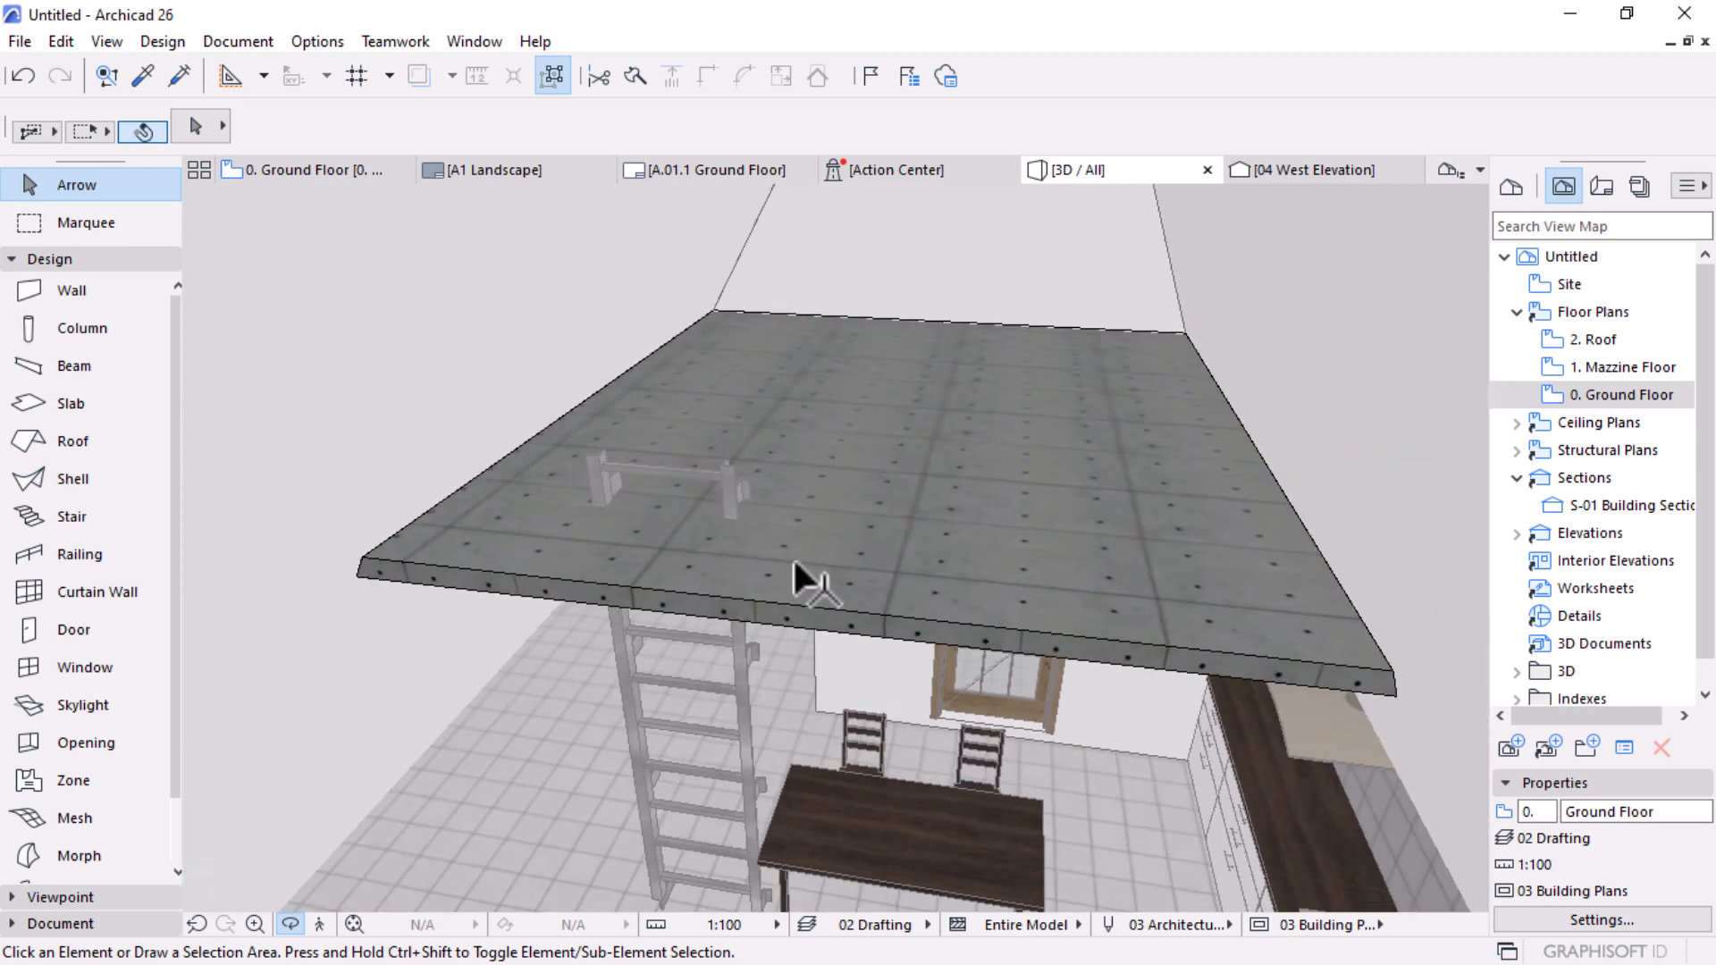
click(760, 604)
click(774, 606)
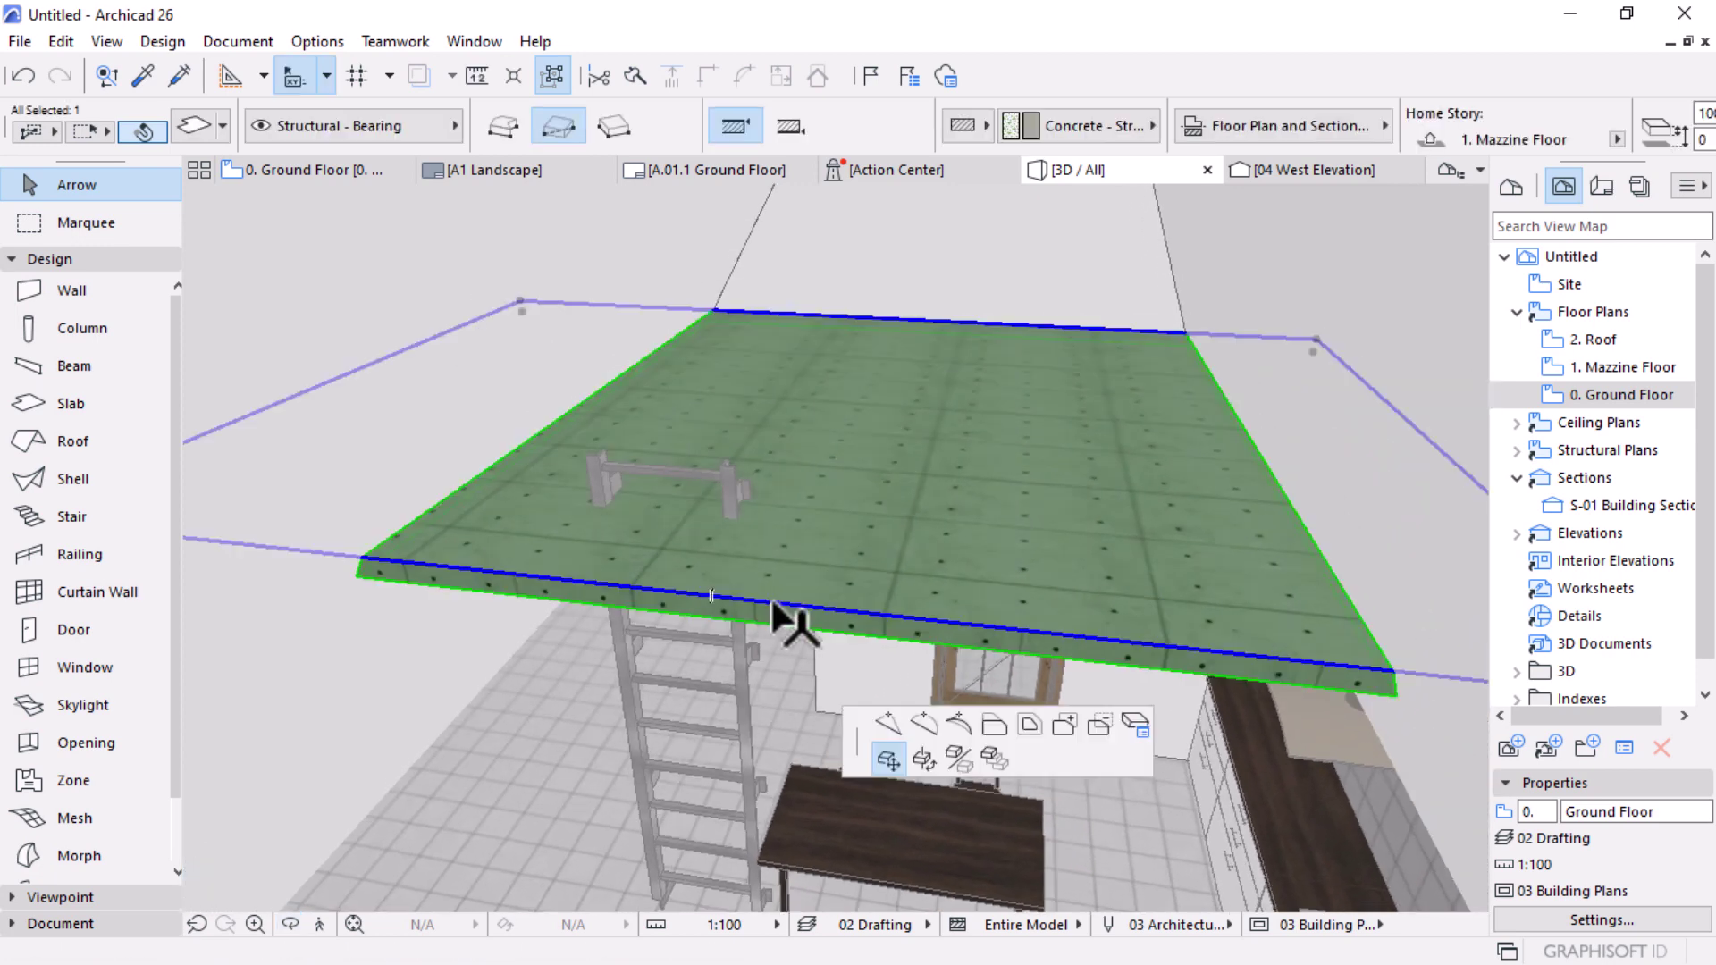
click(814, 386)
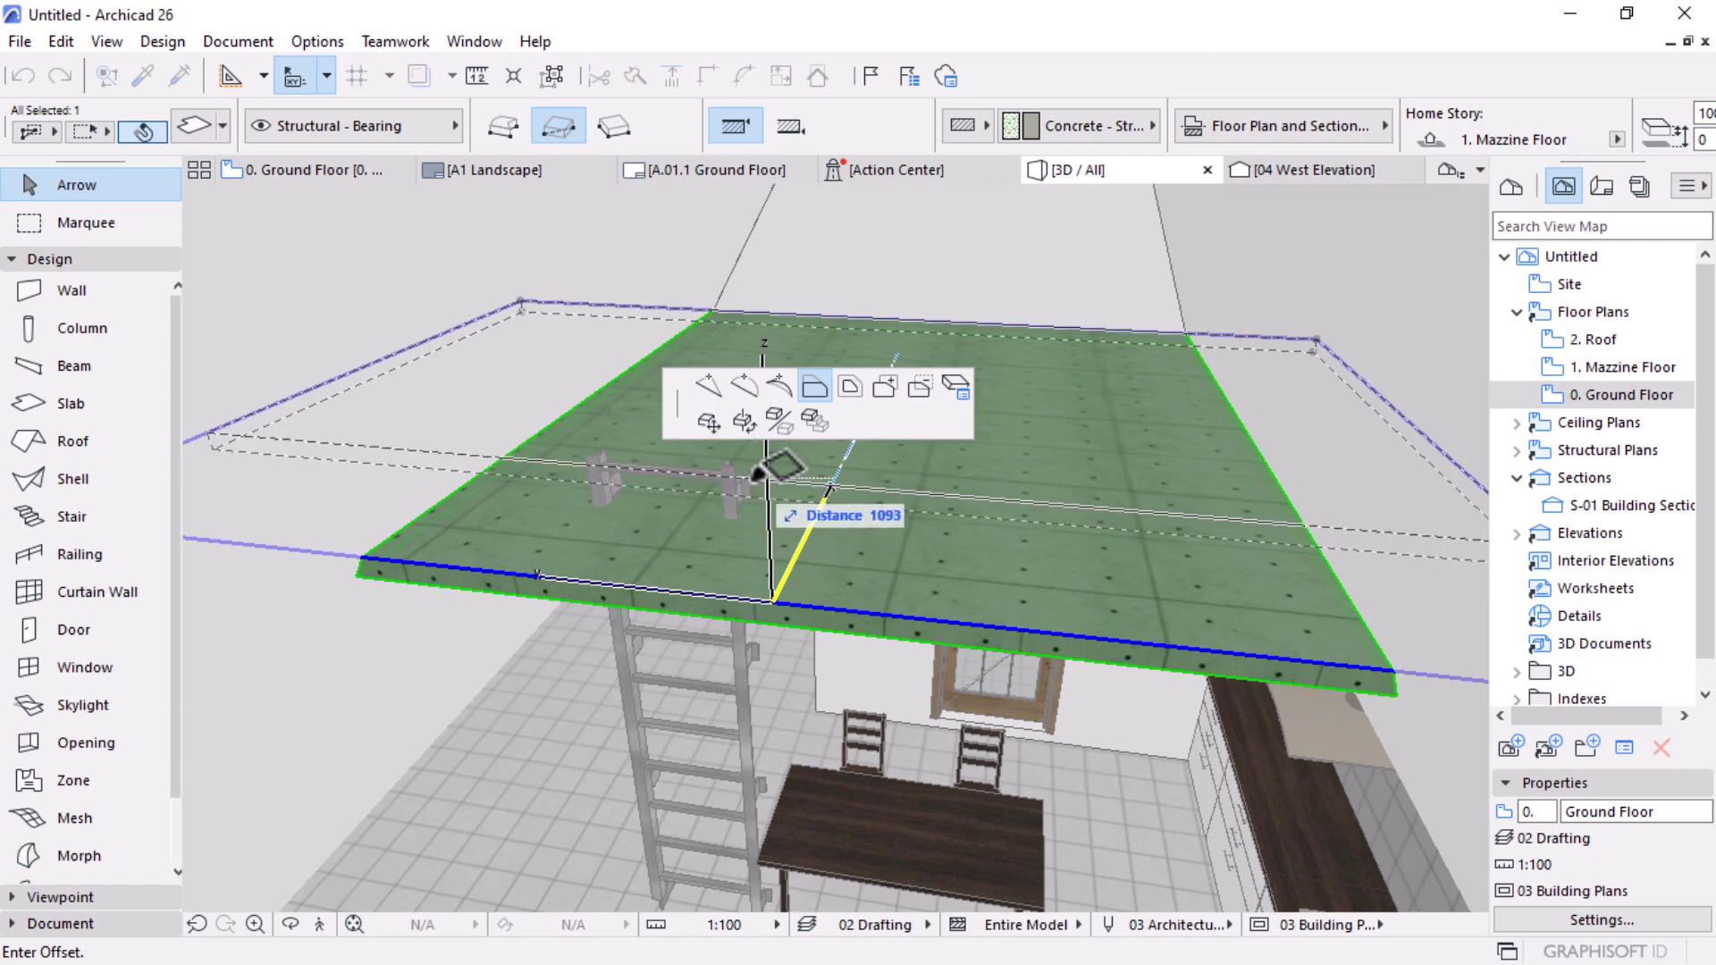
click(1086, 432)
Step: Override the mezzanine slab's top and edge surfaces with Wood - Oak Light
shift+middle_drag(1086, 433, 695, 416)
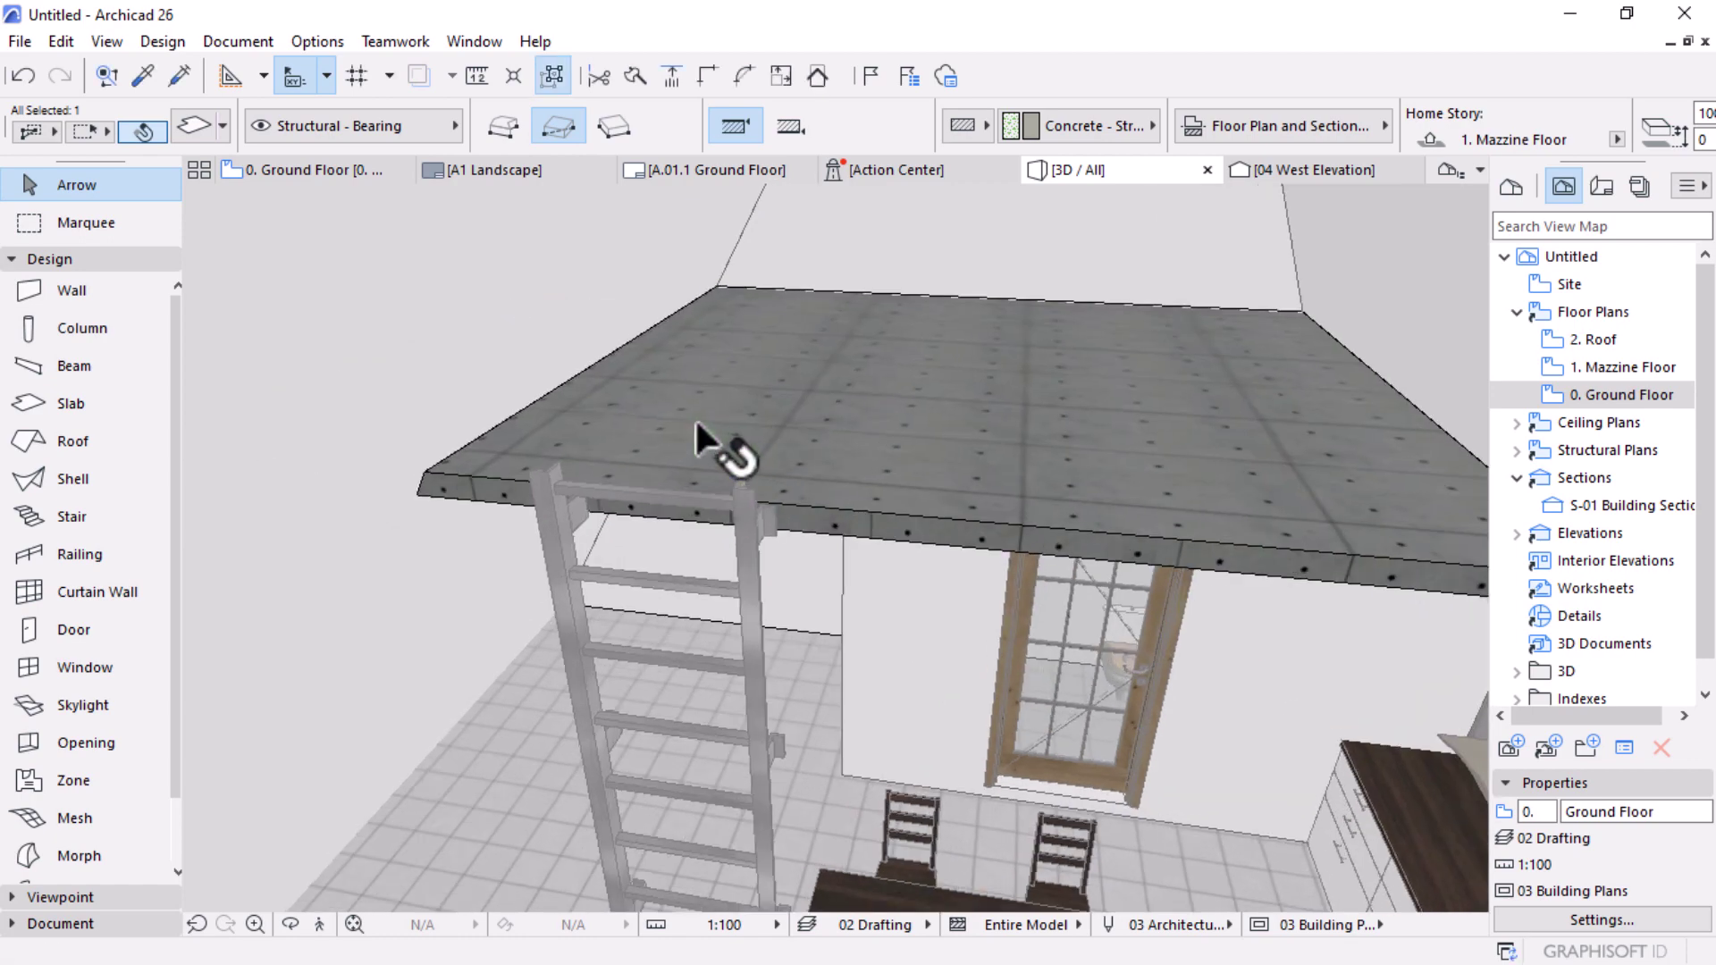
scroll(695, 416, up, 3)
scroll(695, 416, down, 3)
shift+middle_drag(759, 468, 1287, 505)
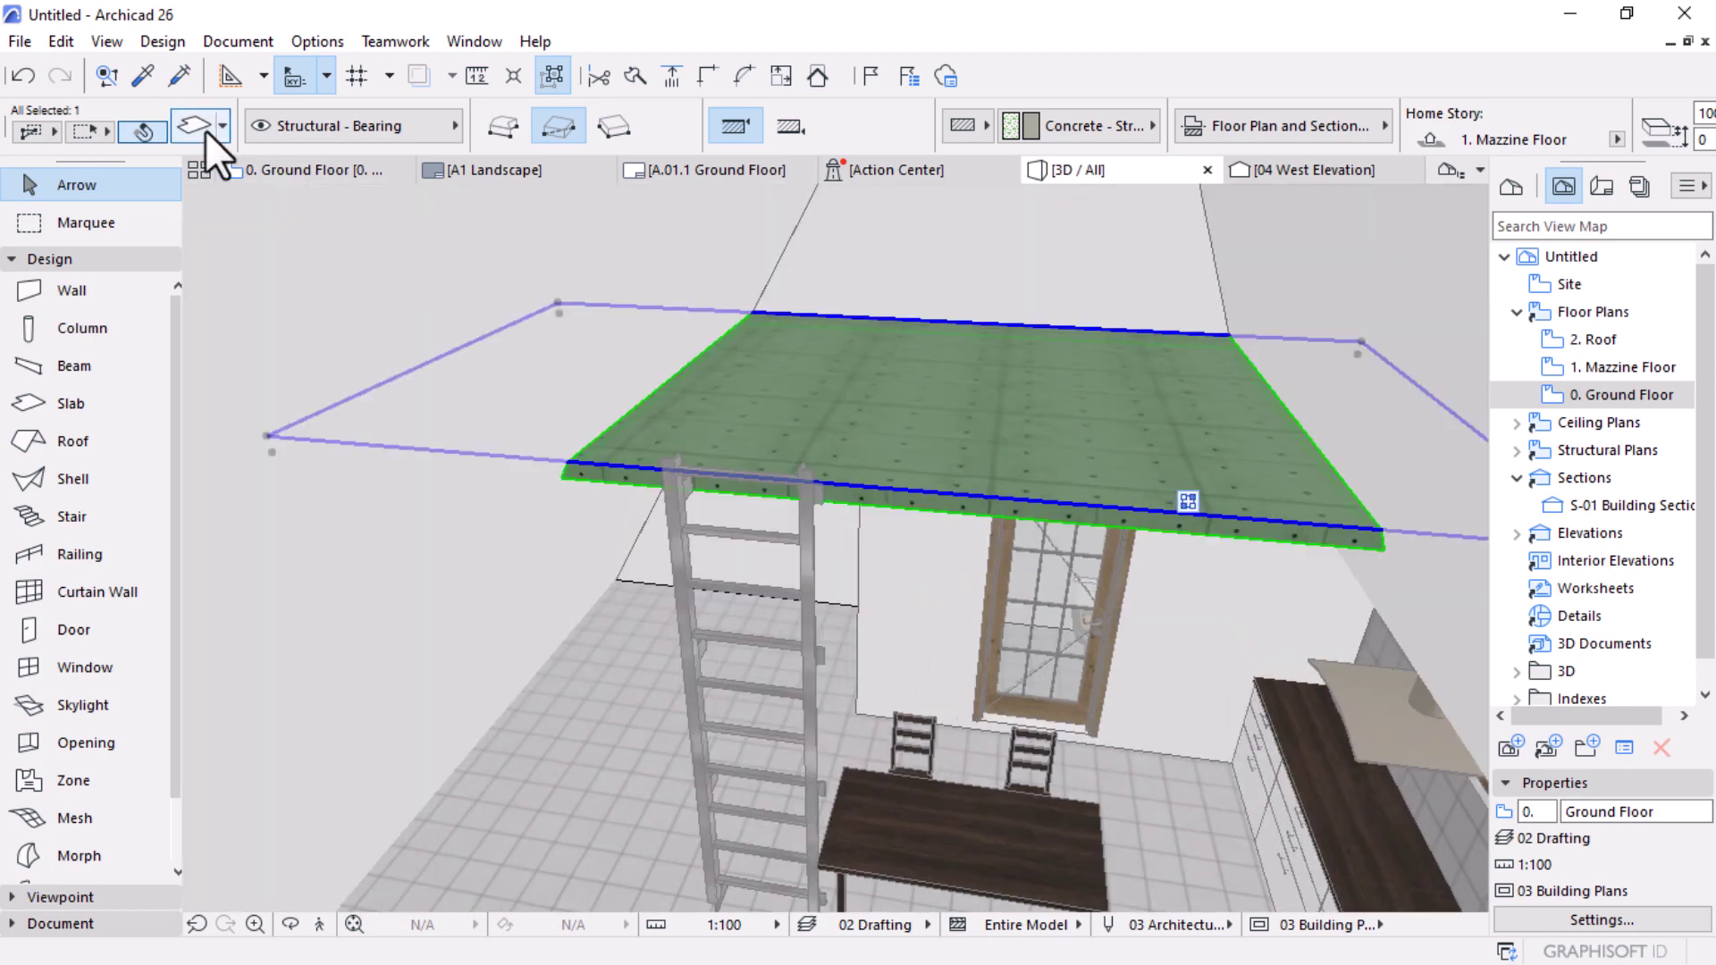
click(205, 131)
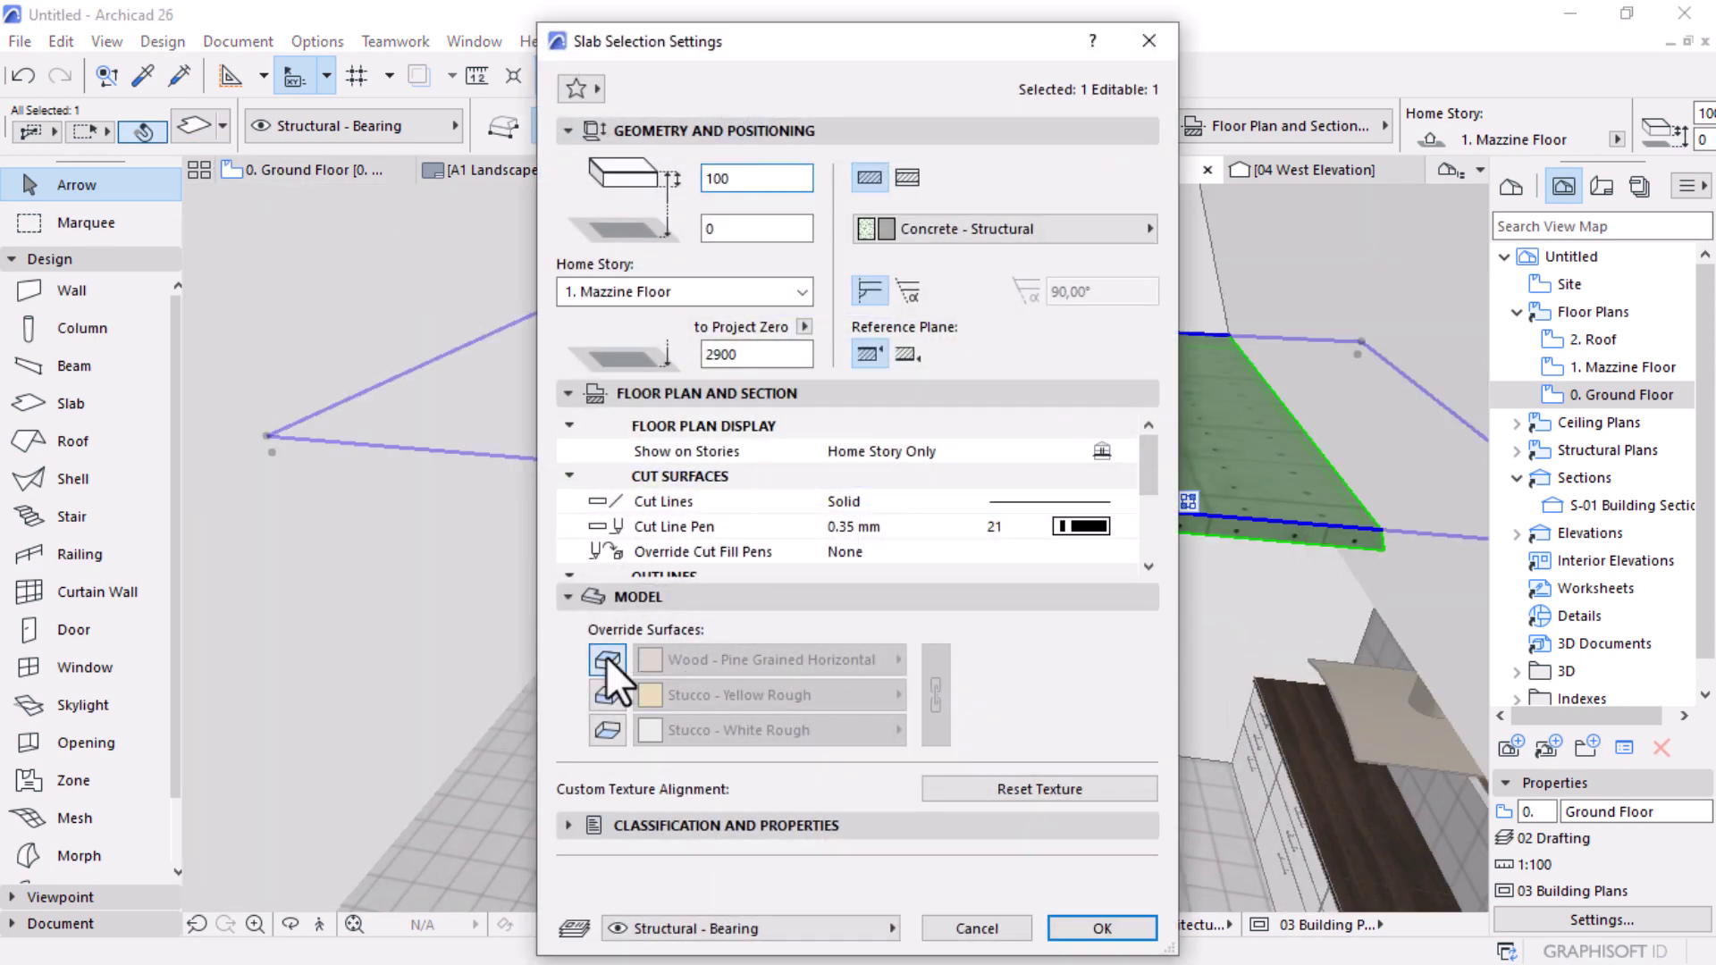
click(606, 659)
click(601, 693)
click(817, 659)
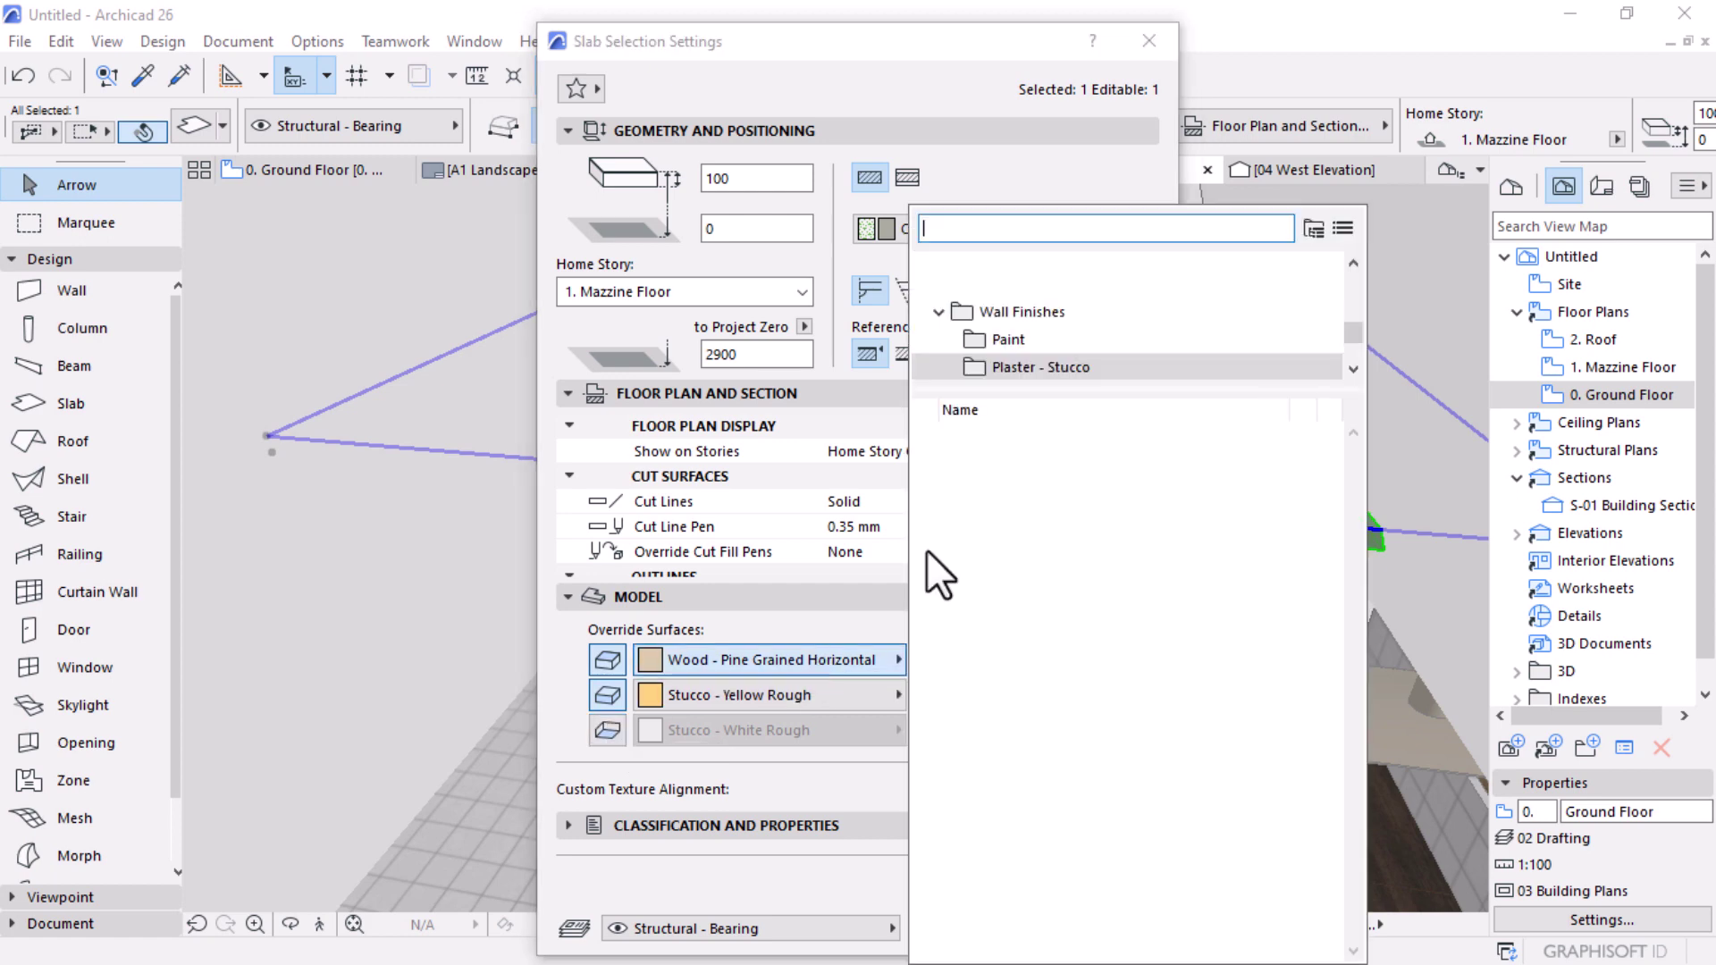
text(WOO)
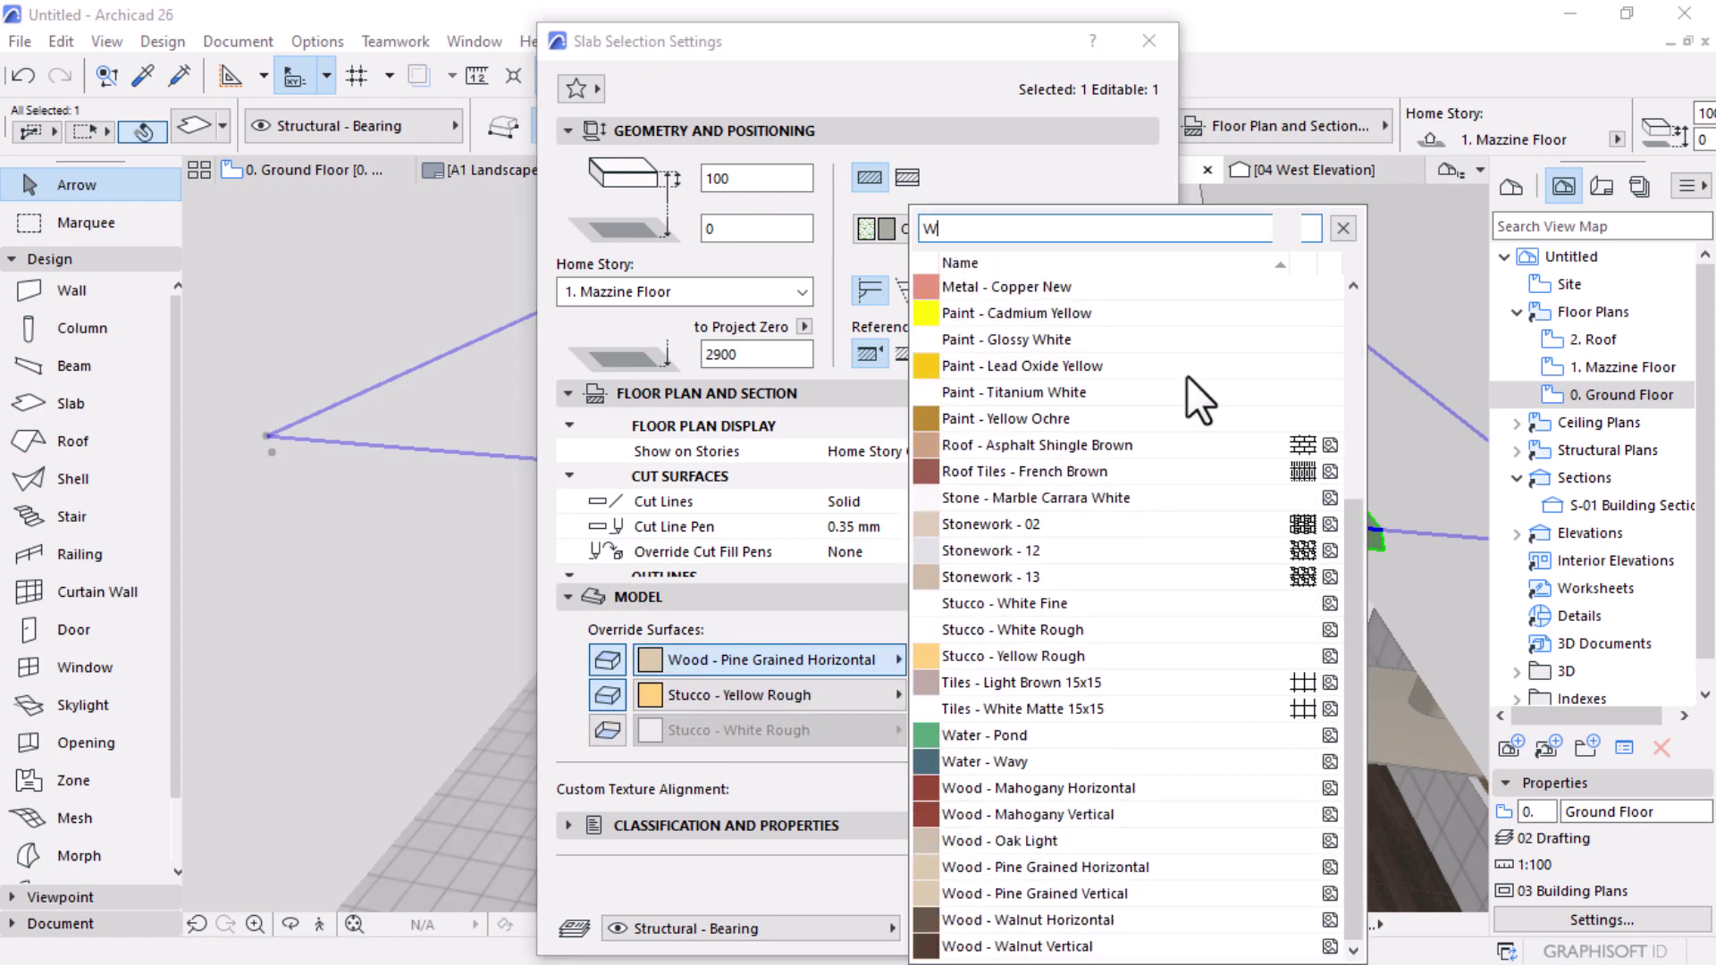
click(1010, 393)
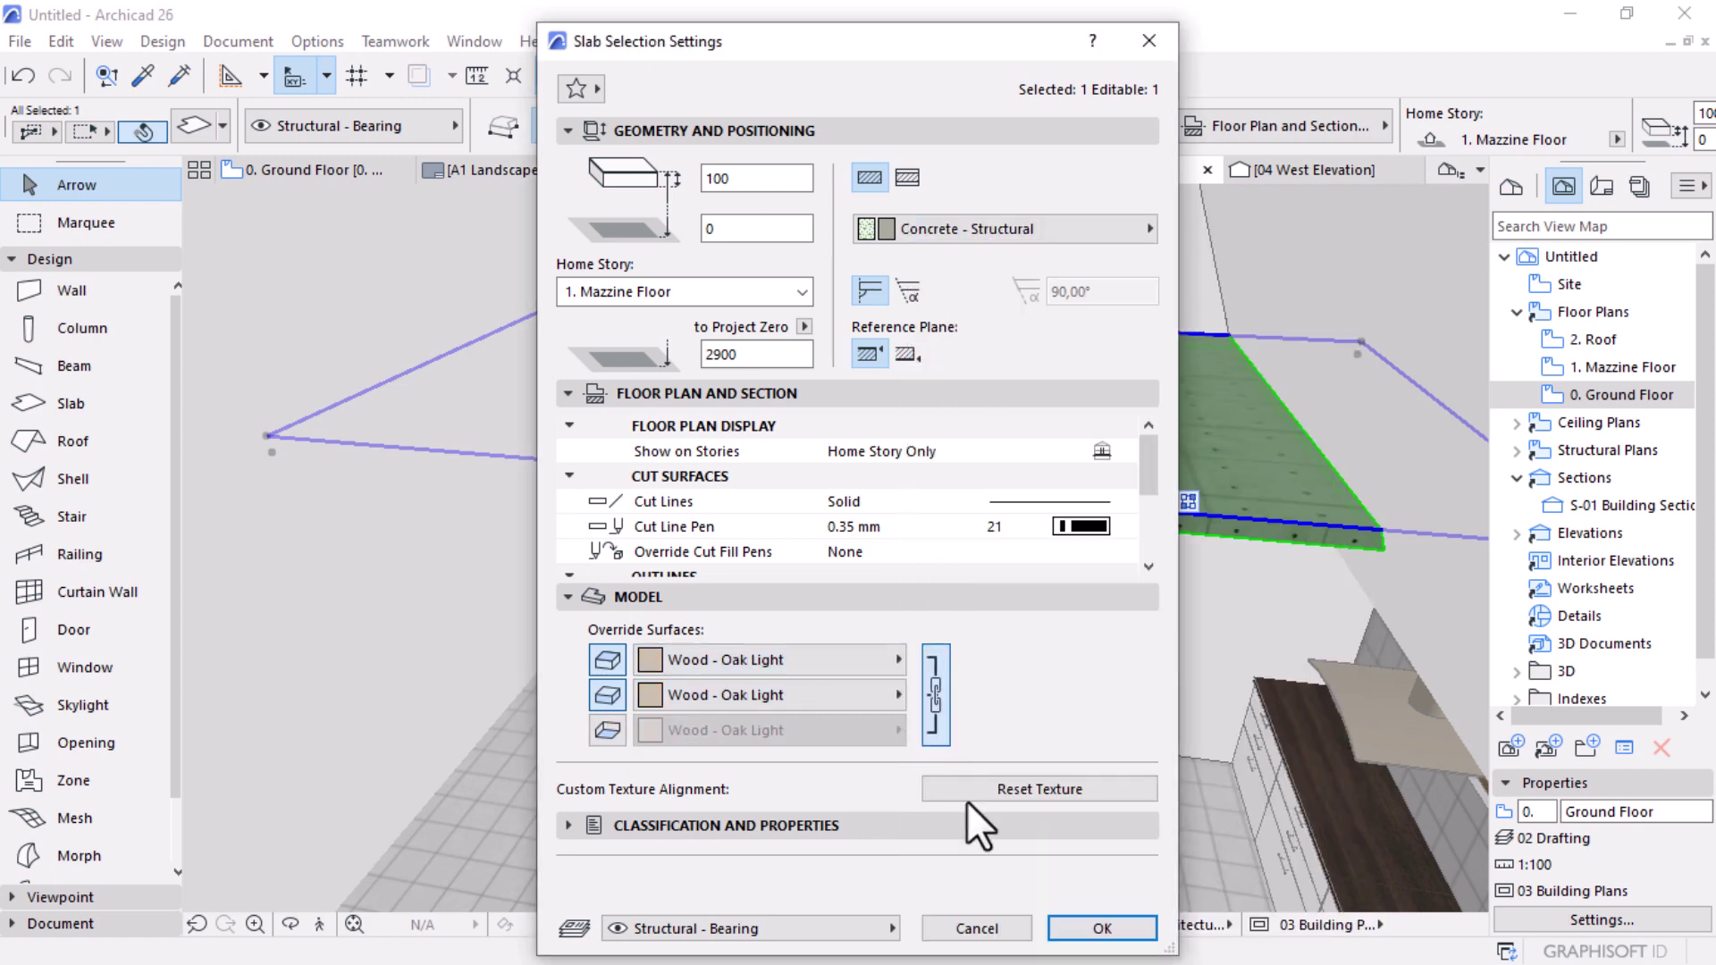
click(1082, 925)
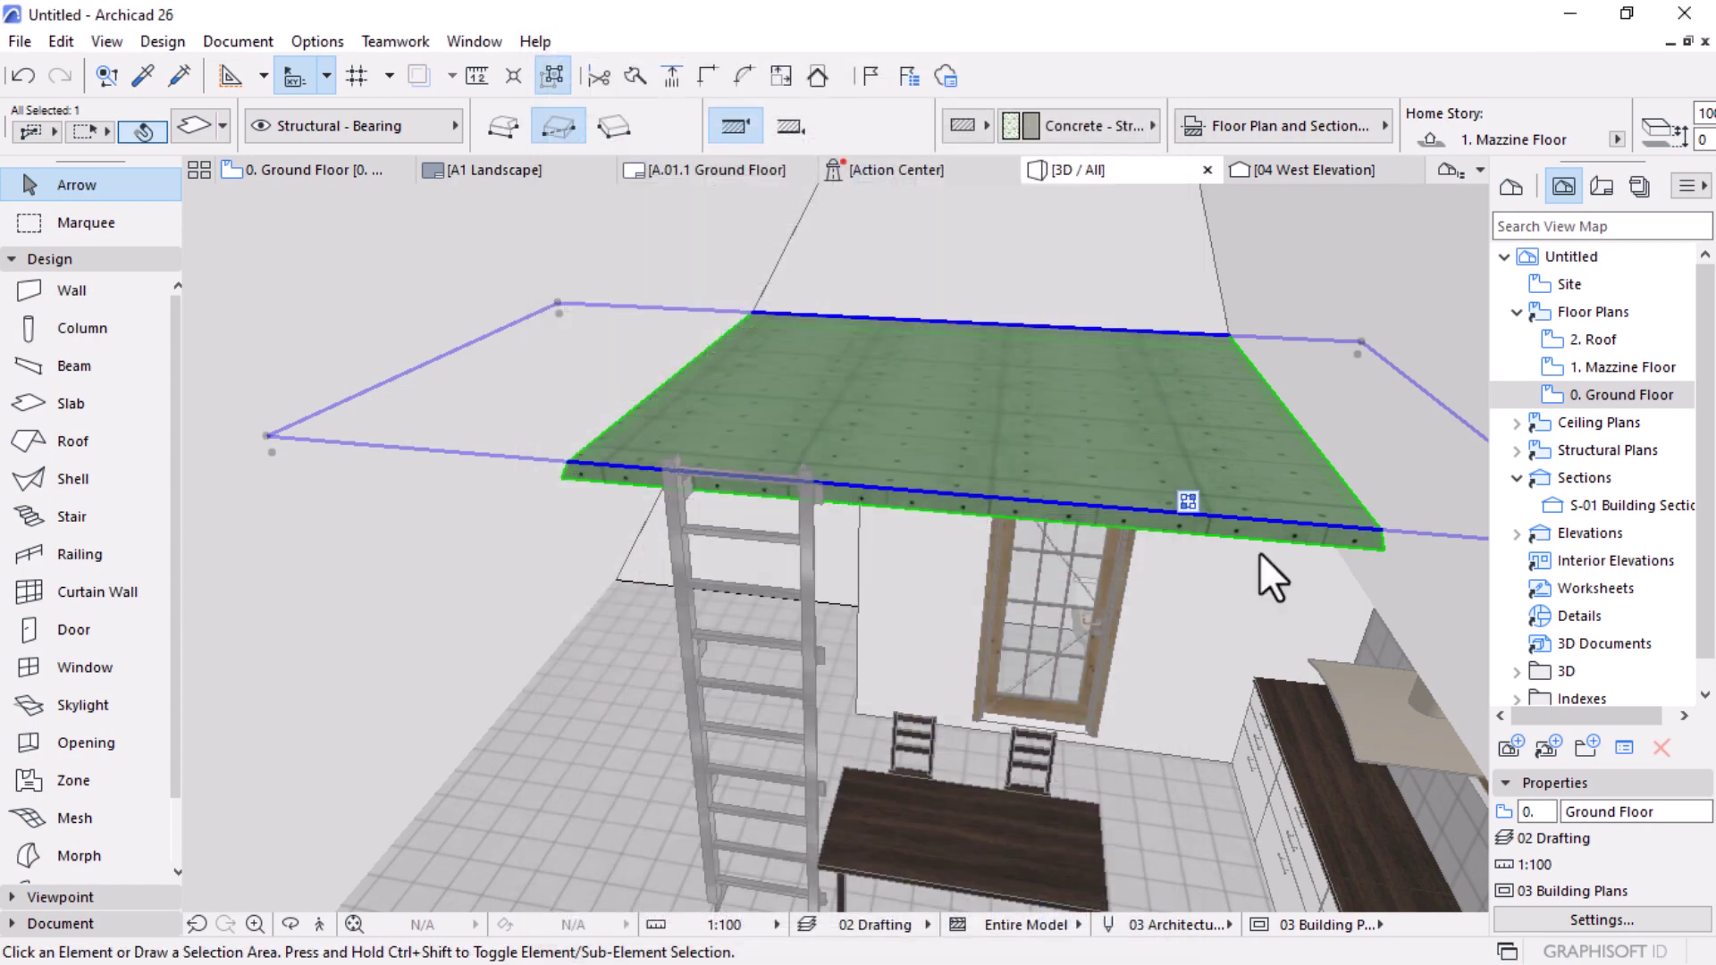
key(Escape)
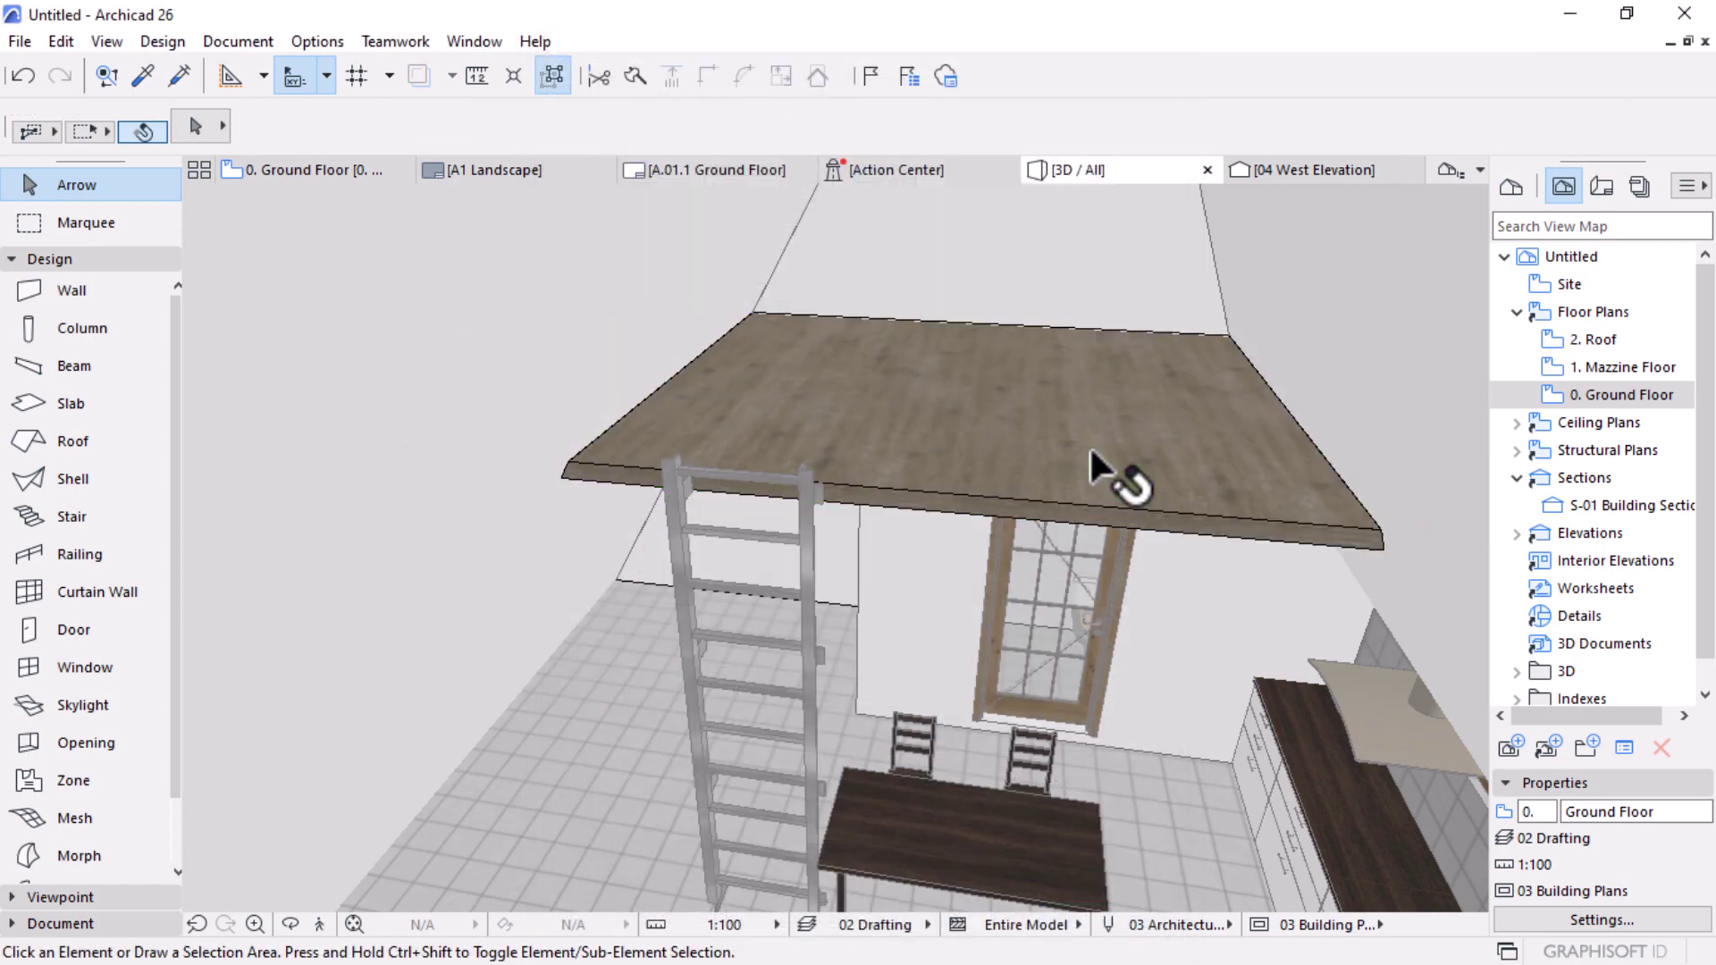
Step: Try Timber - Structural as the mezzanine slab's building material and settle on Timber - Floor
shift+middle_drag(1091, 451, 1028, 448)
scroll(989, 501, up, 6)
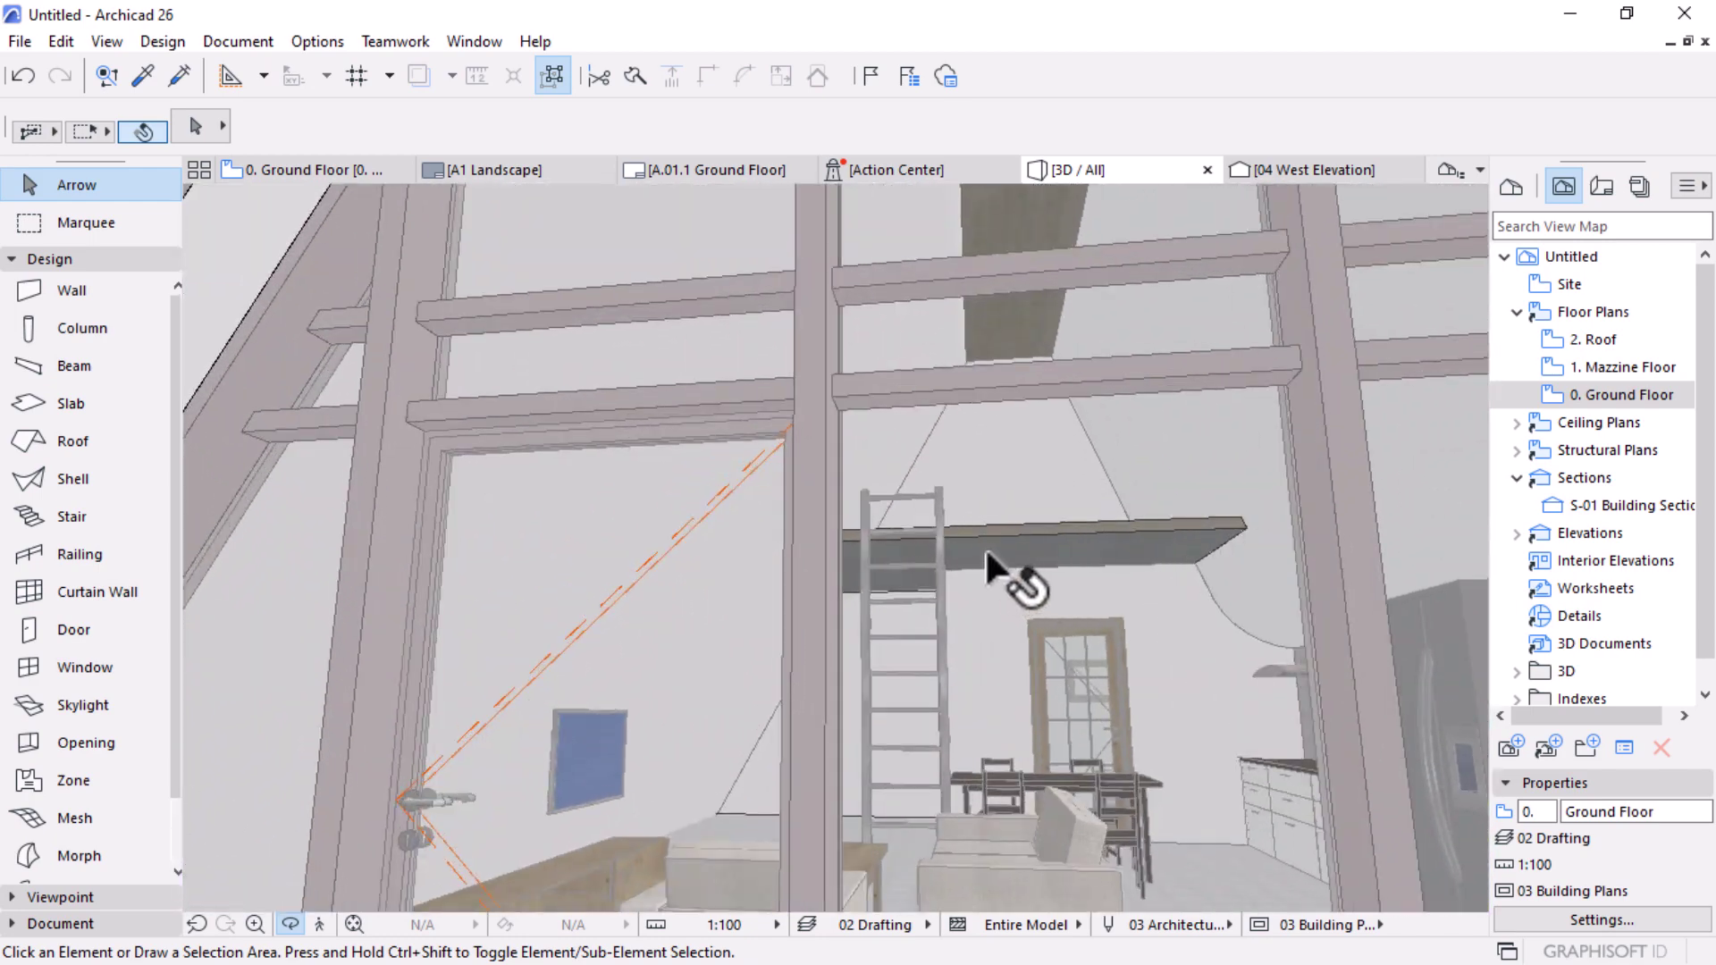
scroll(1001, 543, up, 5)
click(1030, 533)
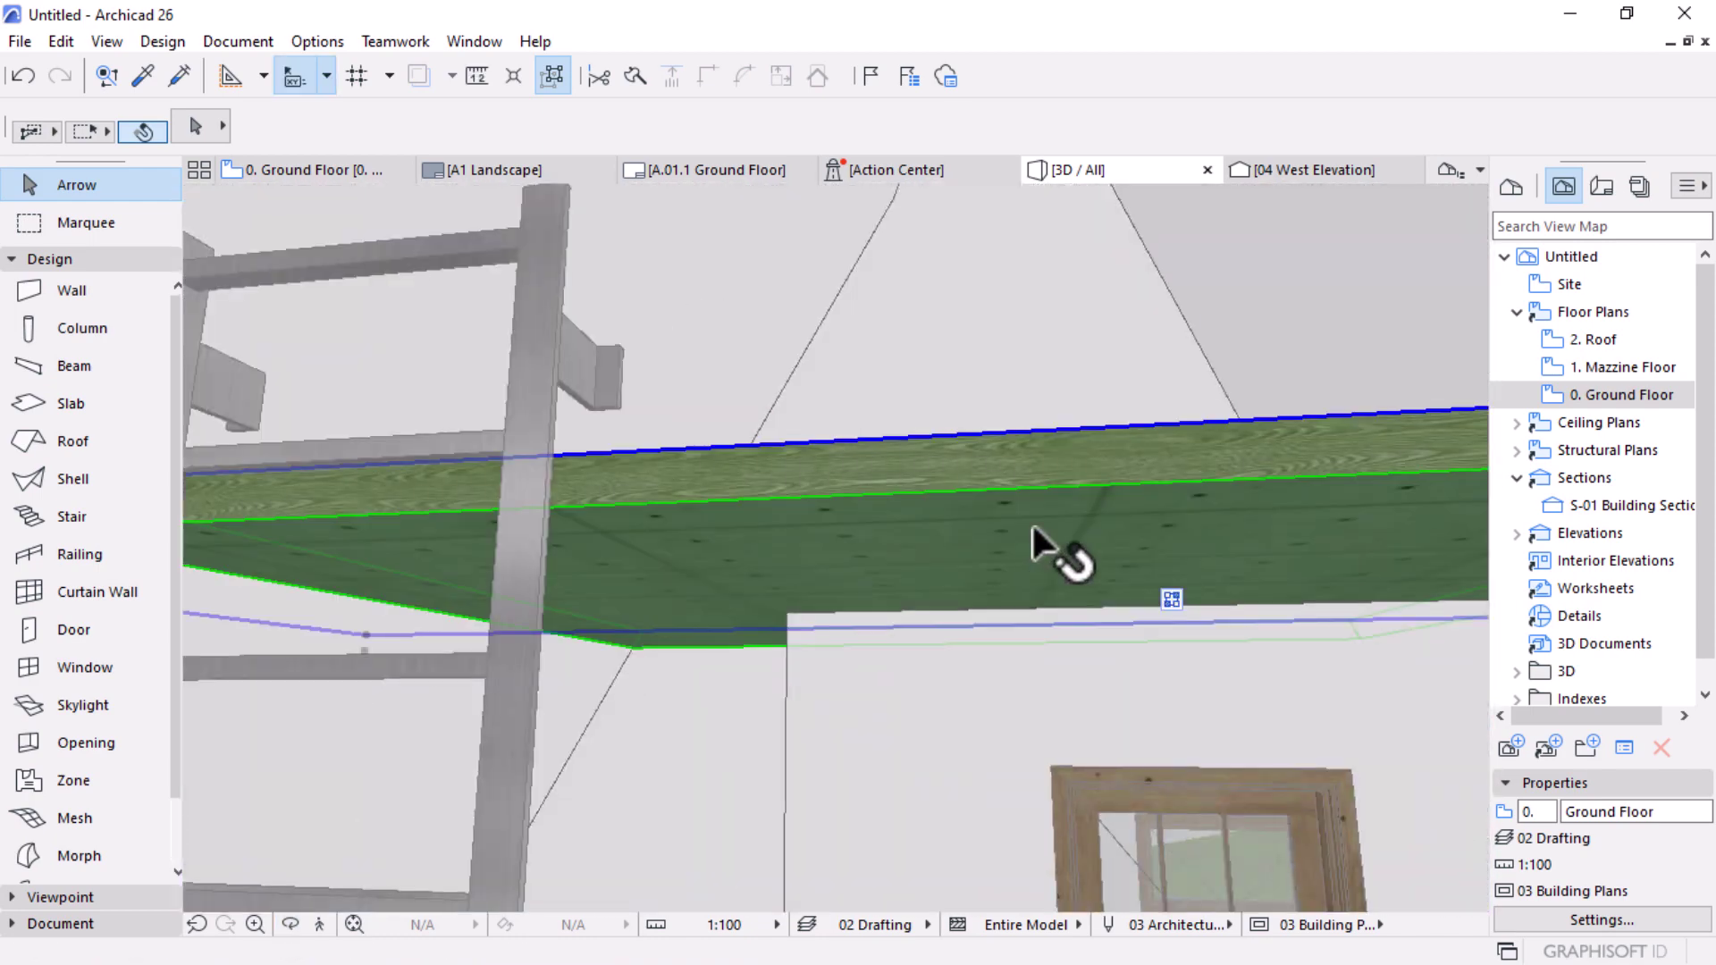
click(220, 127)
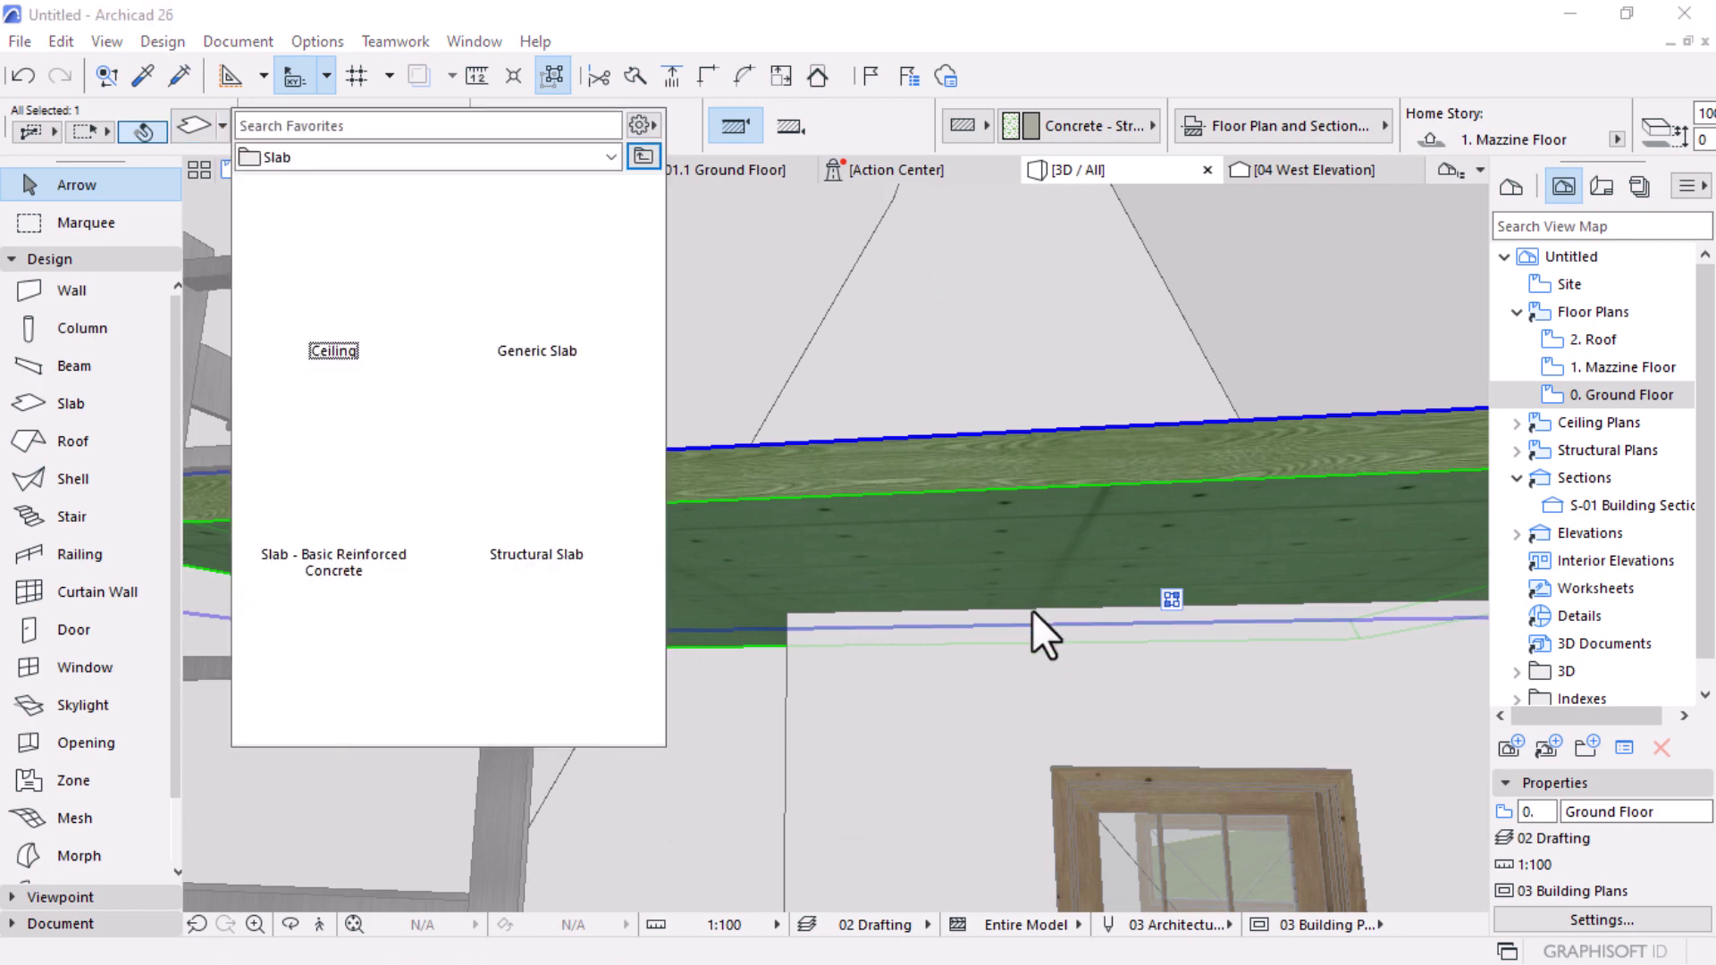
click(1138, 125)
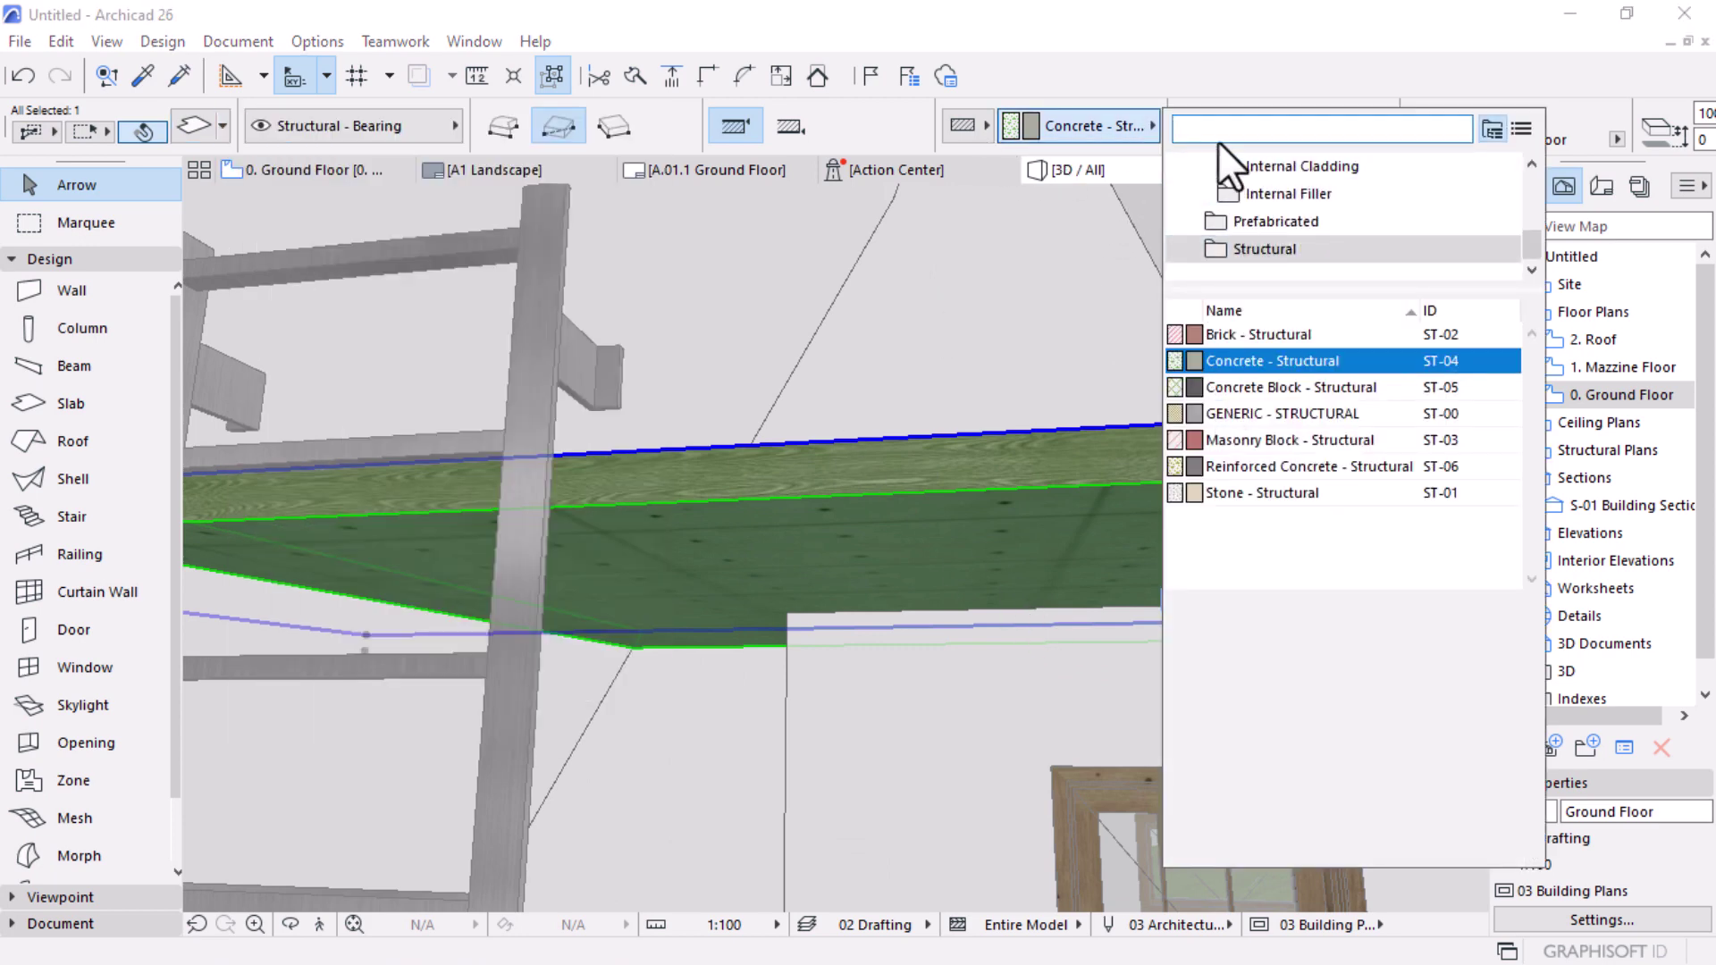
text(TIM)
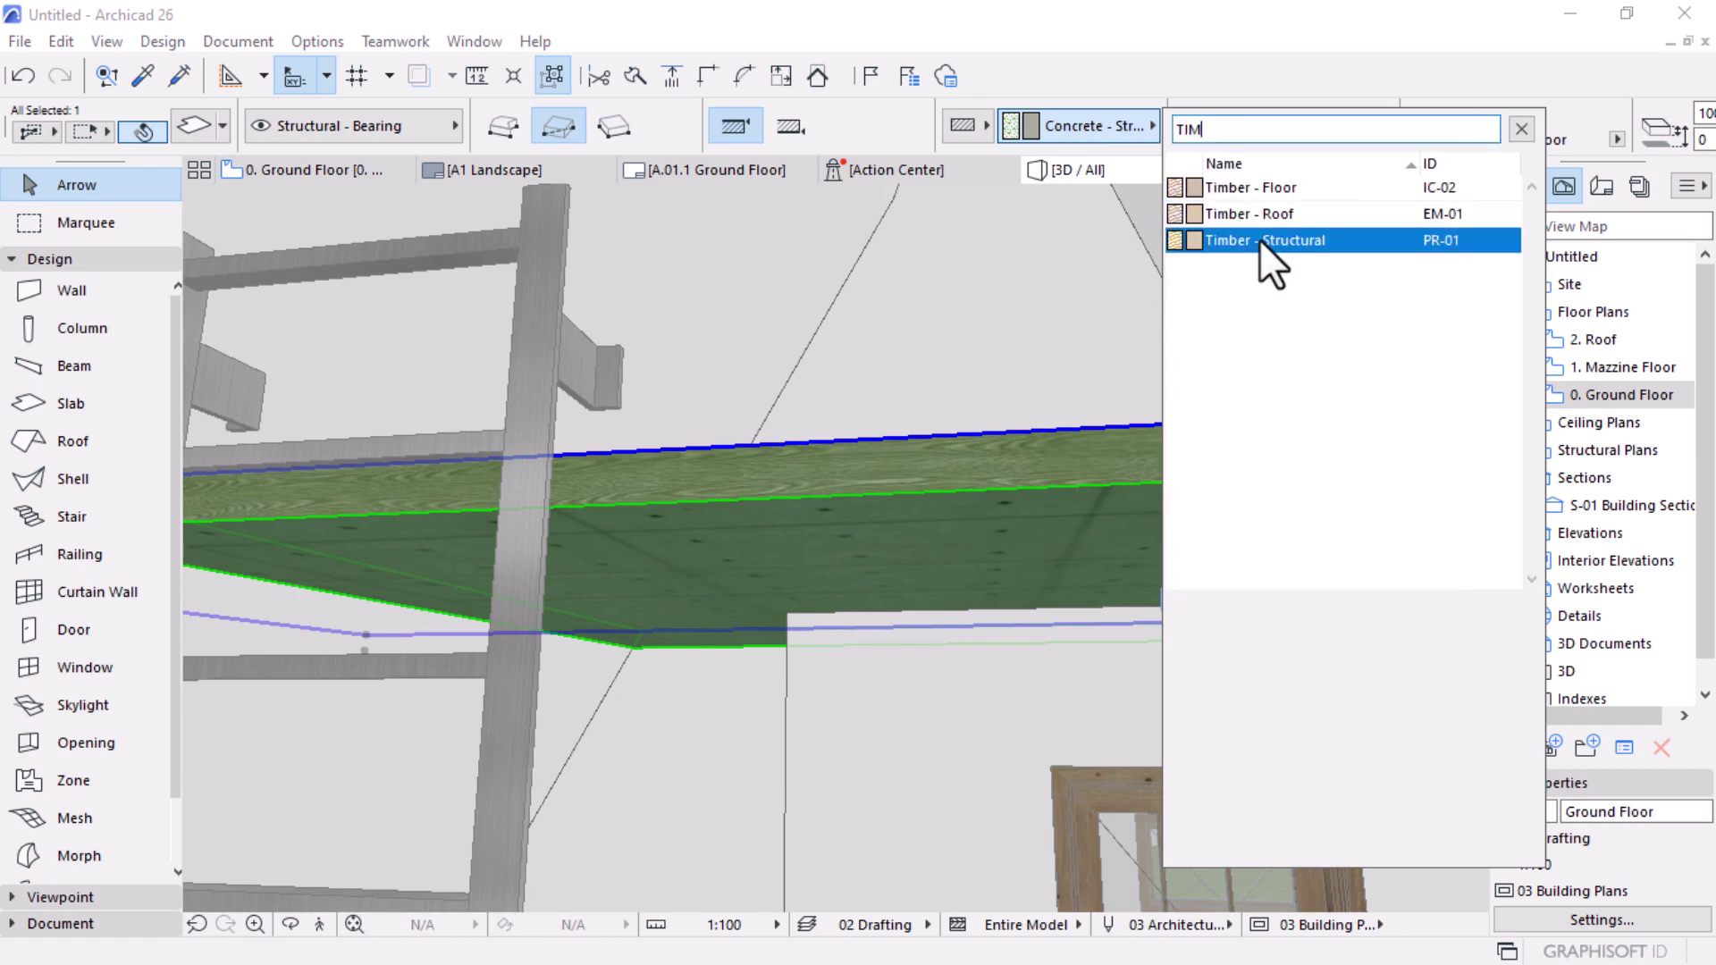
click(1259, 240)
click(1092, 130)
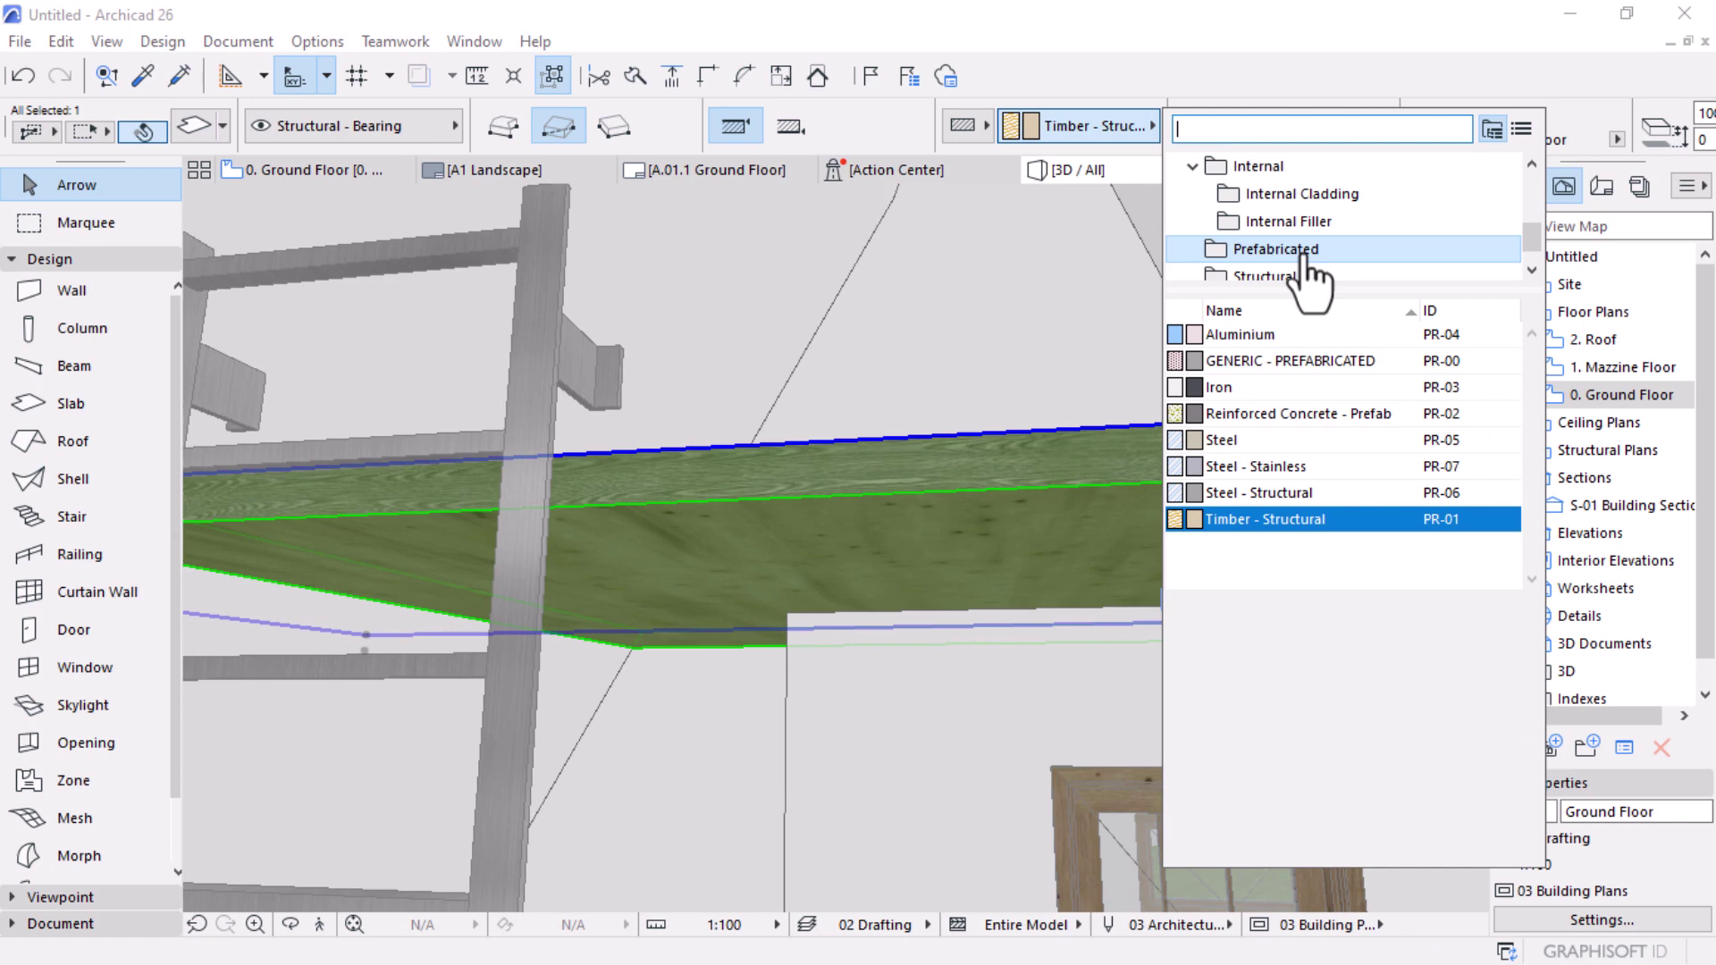
text(TIMBER)
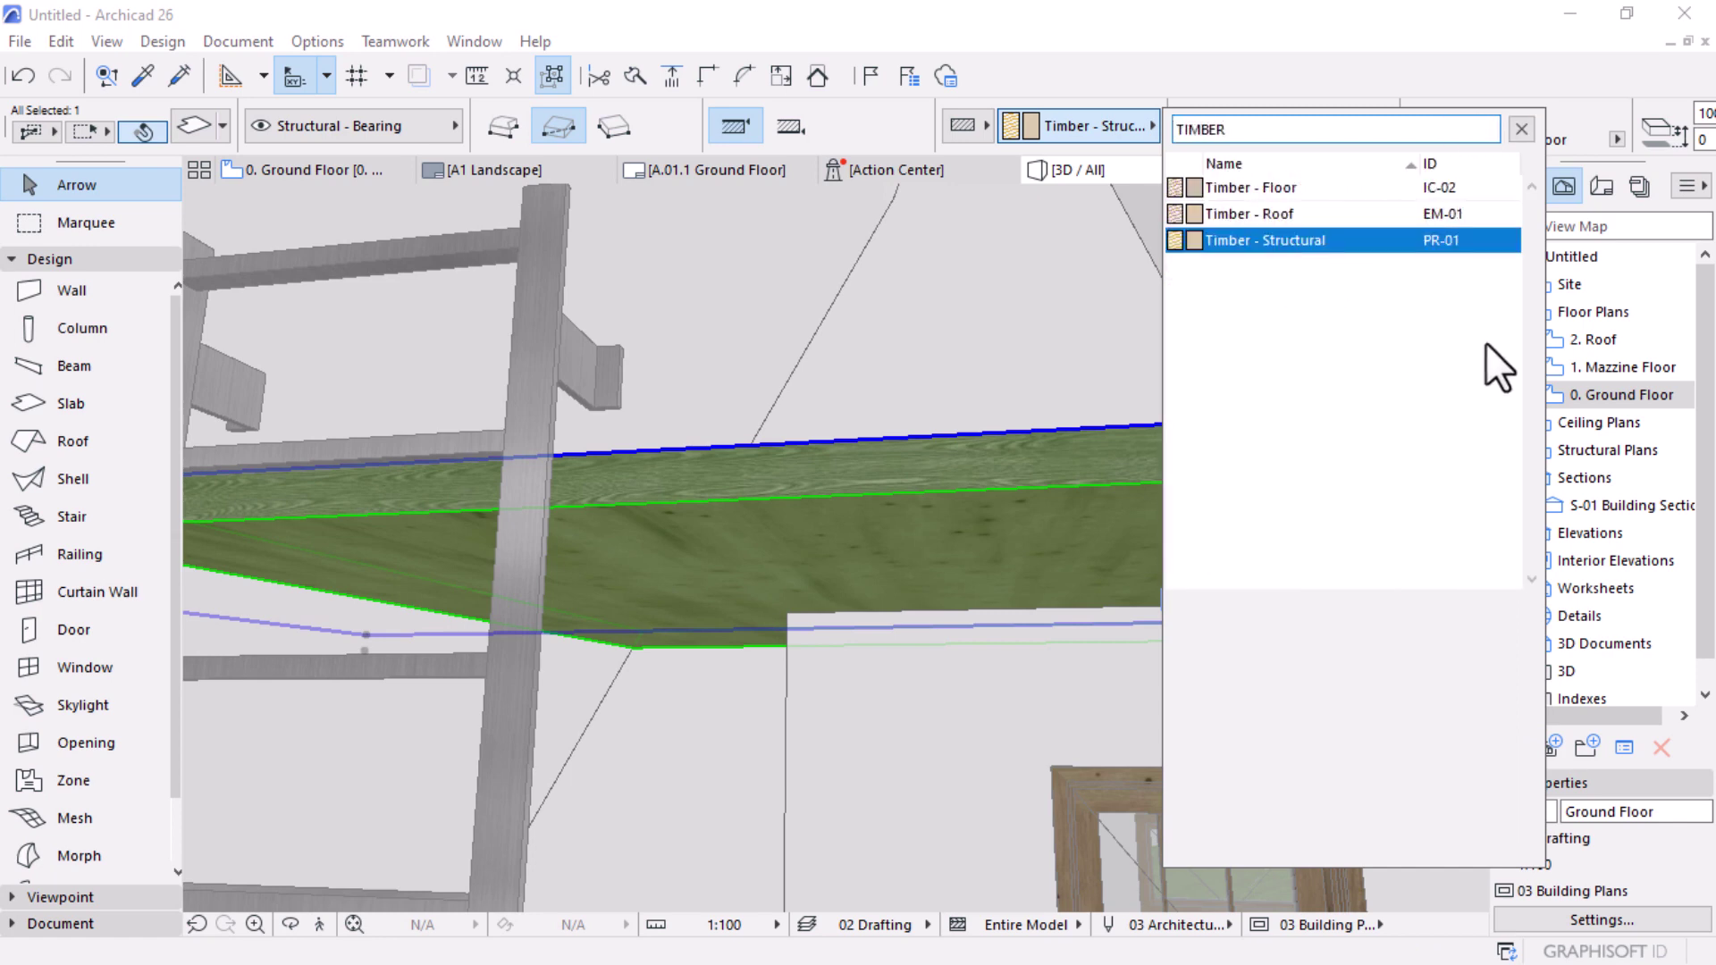
click(1288, 188)
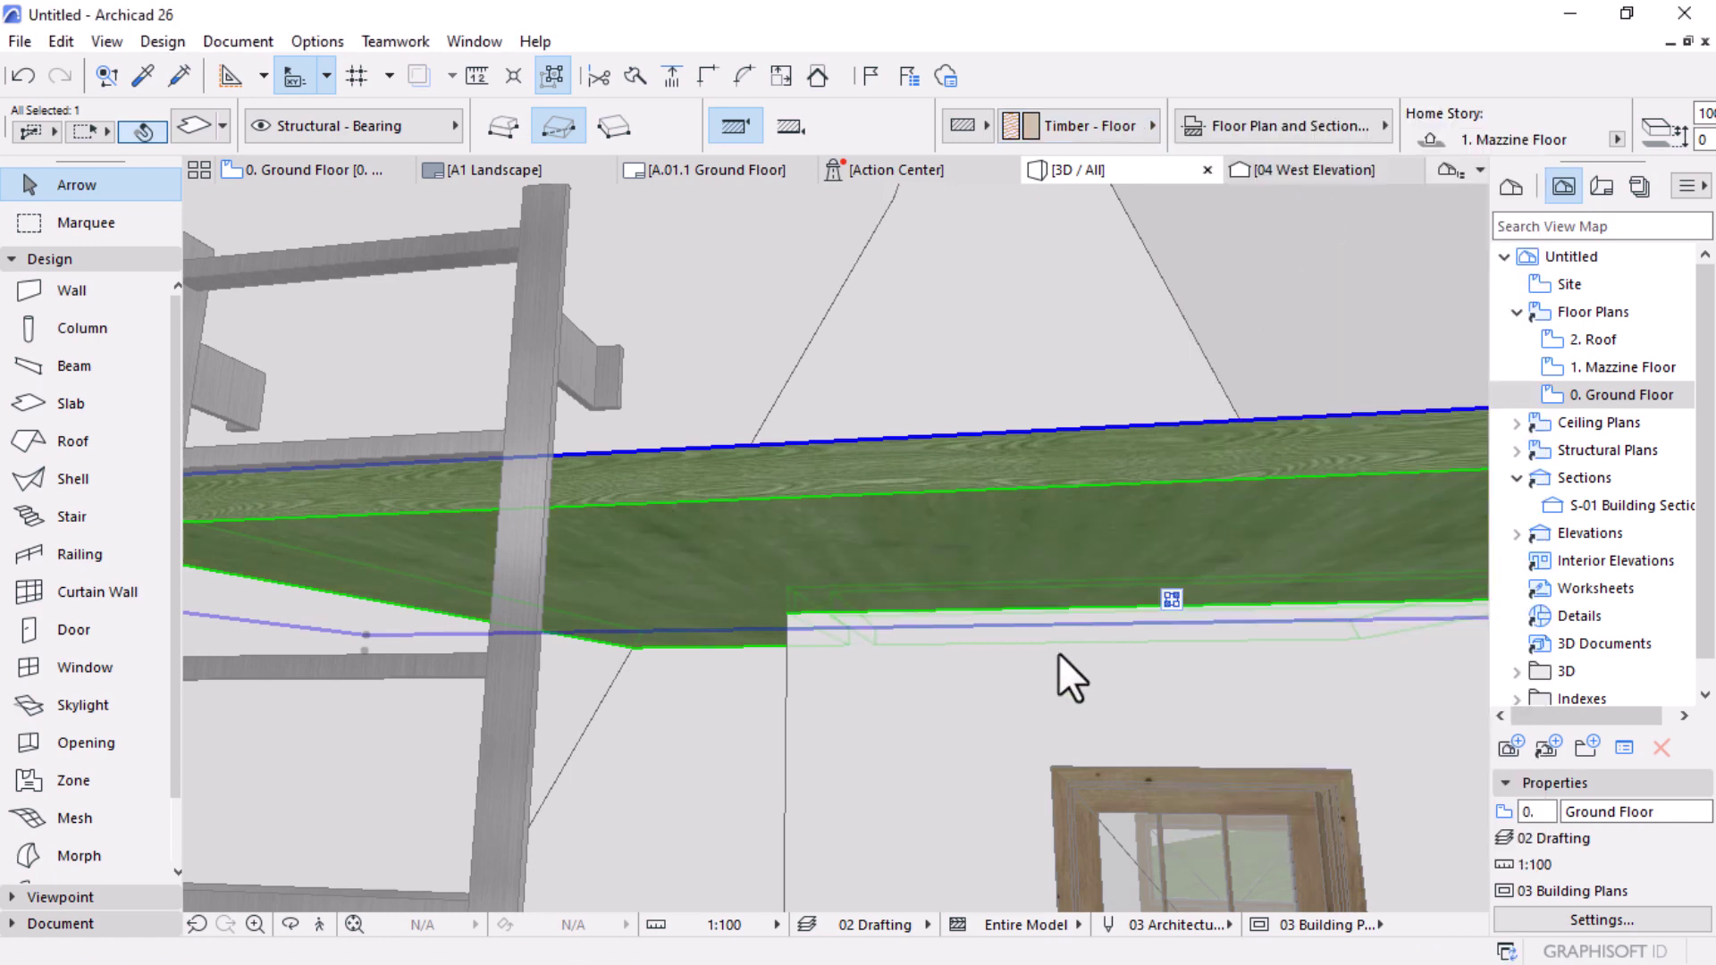
key(Escape)
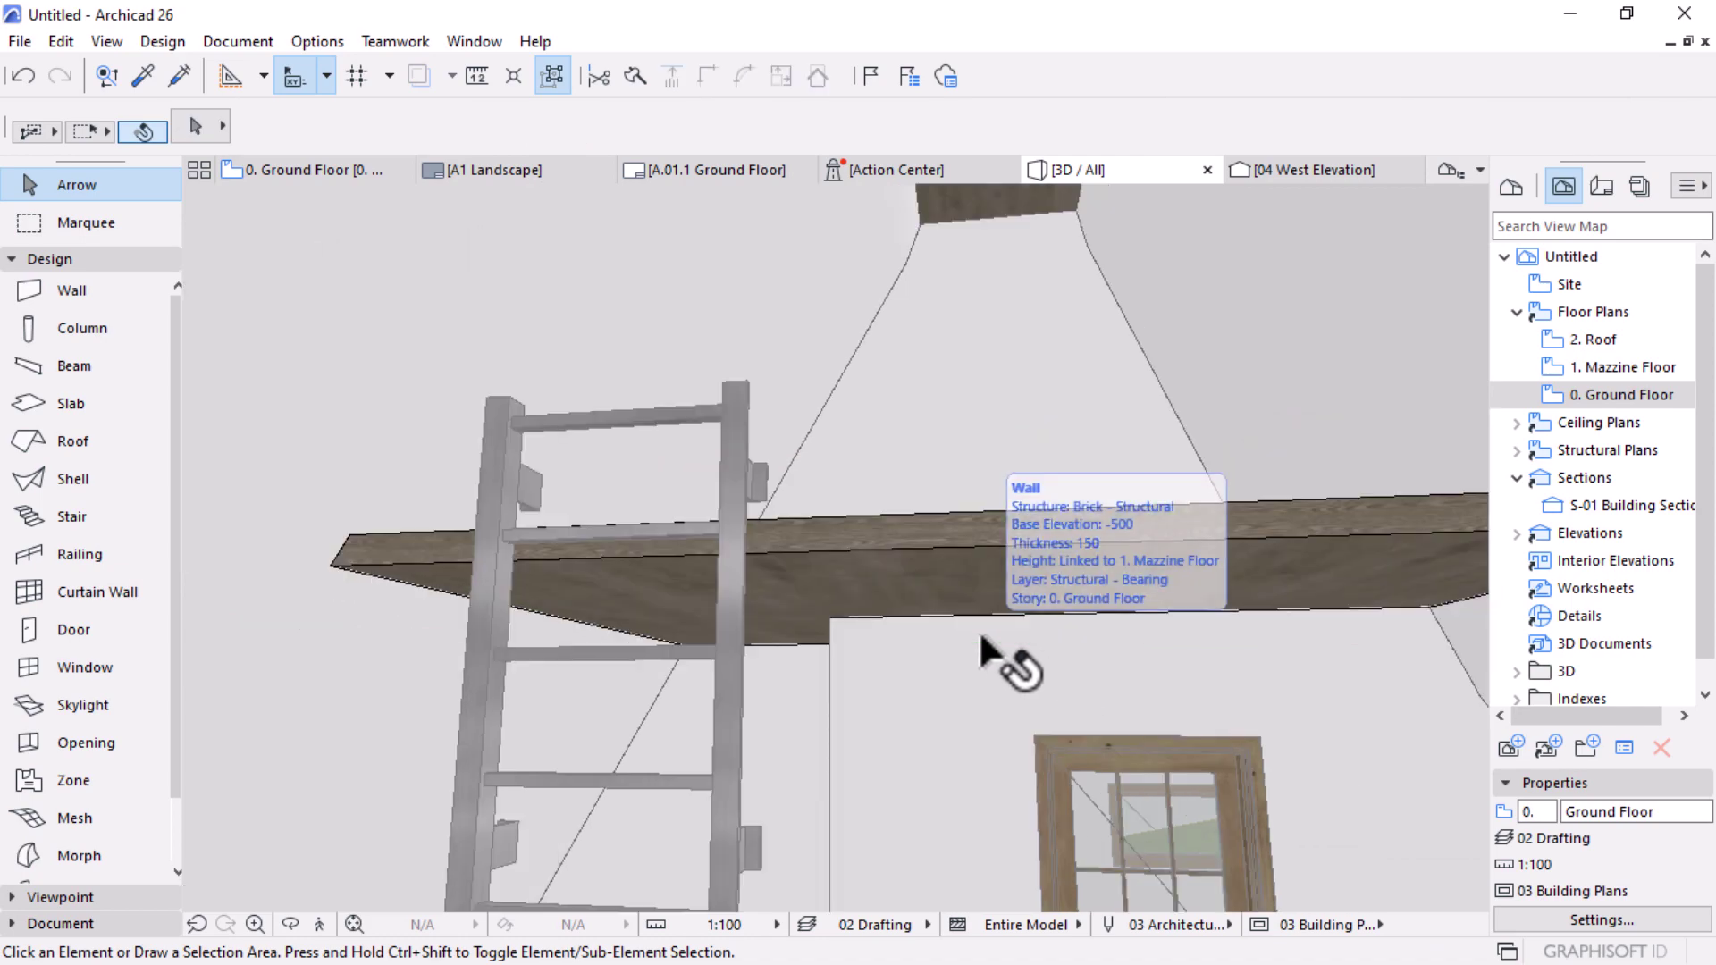
Step: Set the top offset of the two brick walls poking through the mezzanine slab to -100
scroll(984, 639, down, 10)
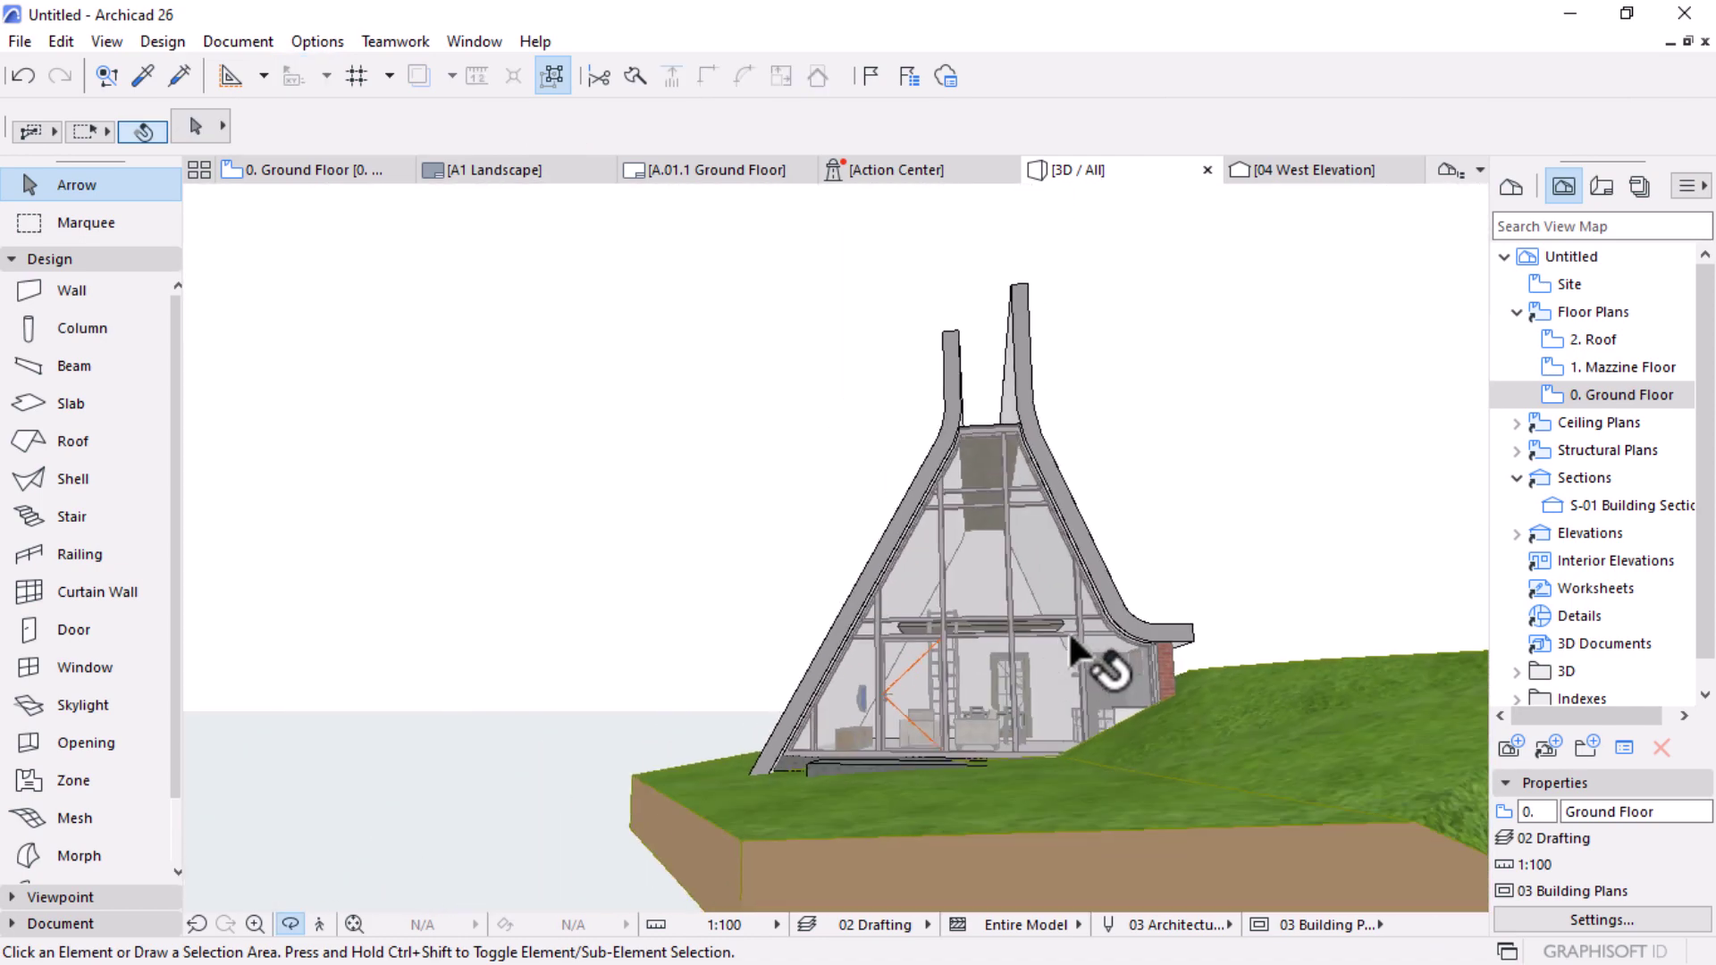
drag(1073, 635, 1177, 598)
scroll(931, 608, up, 6)
scroll(931, 601, up, 2)
scroll(1178, 597, up, 4)
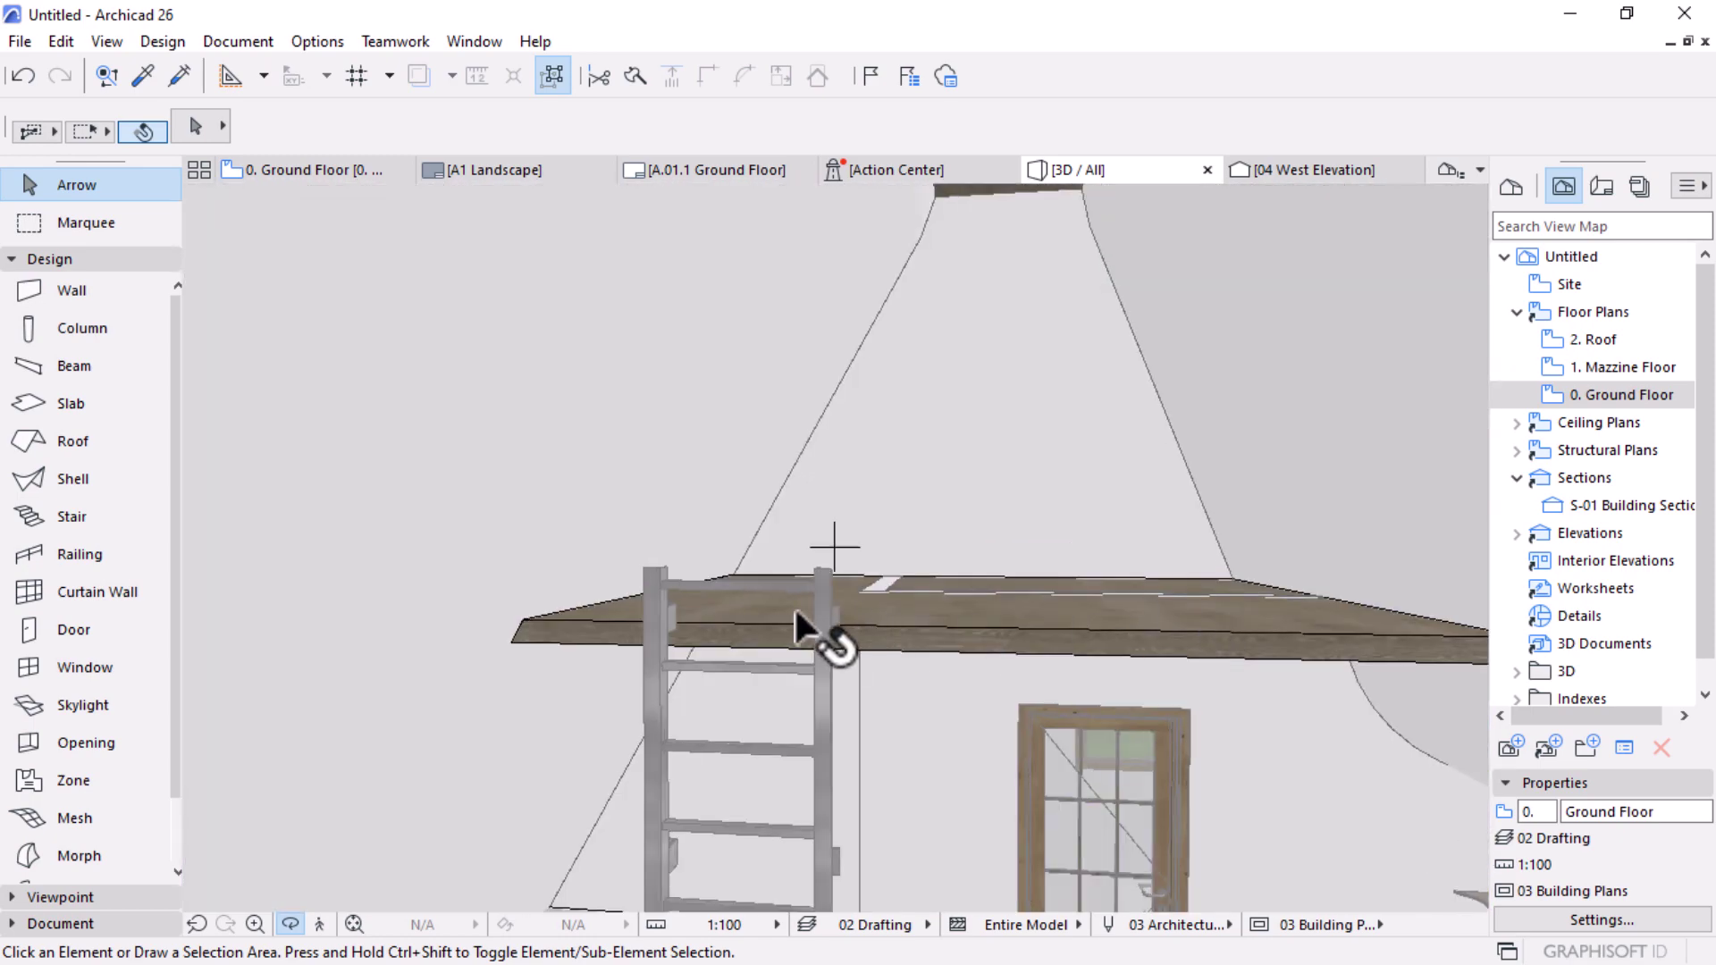
drag(1333, 640, 1026, 734)
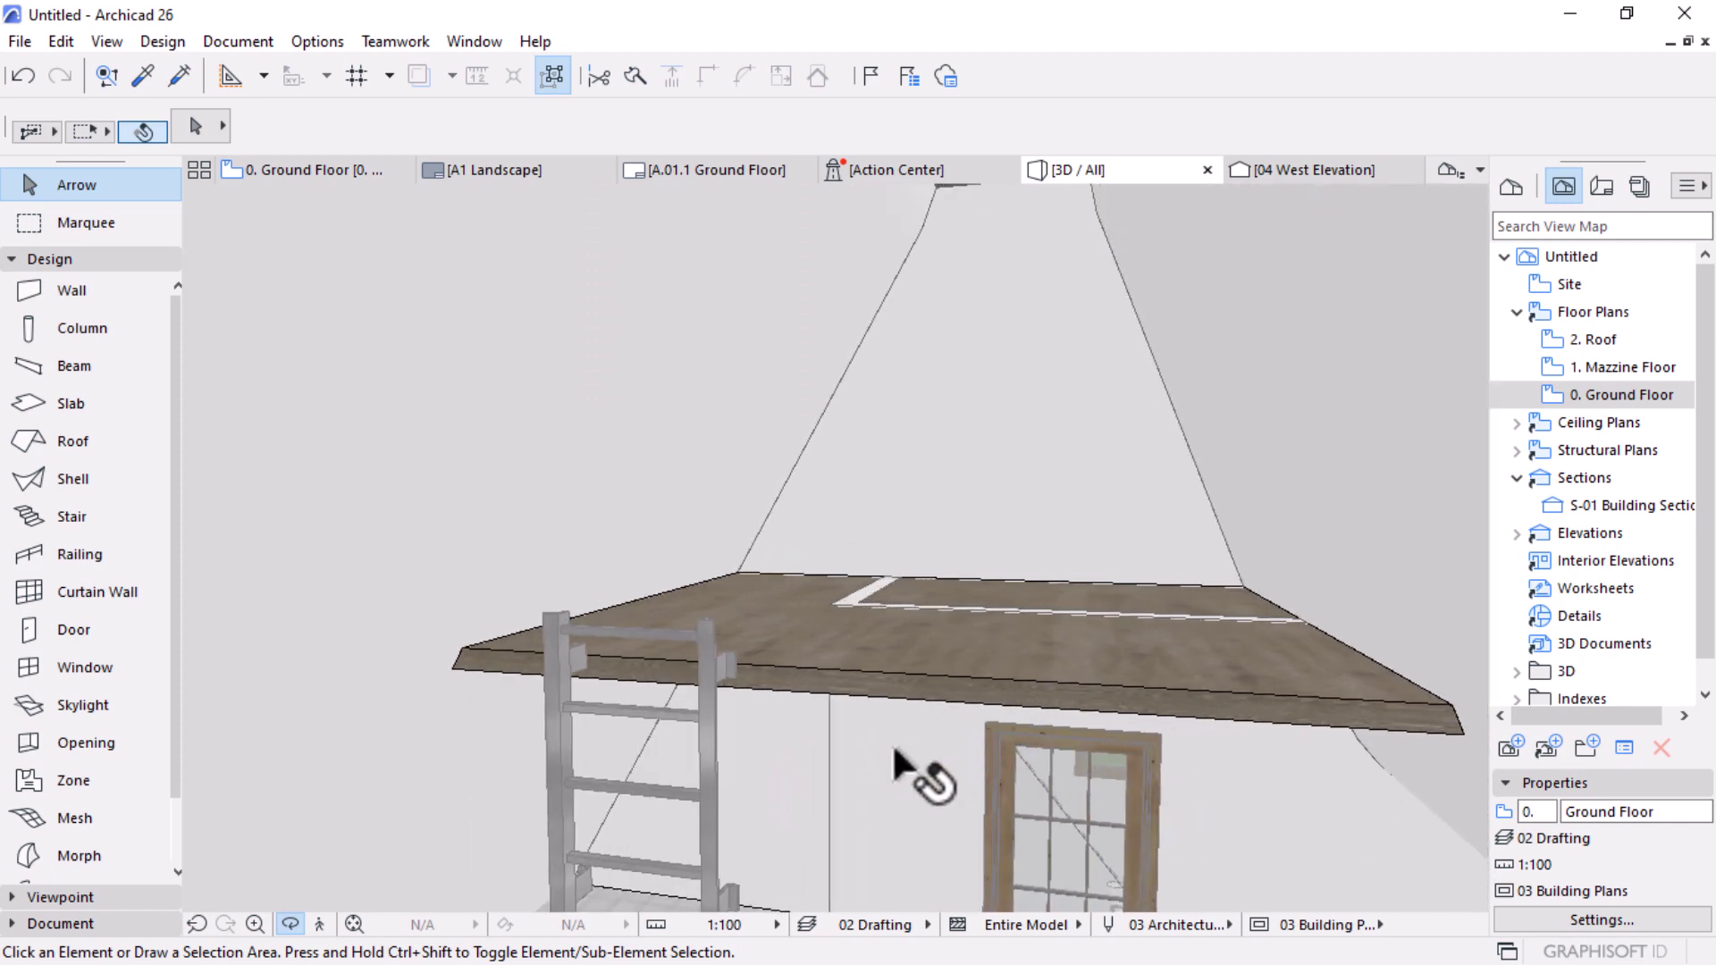
scroll(888, 652, up, 4)
click(867, 577)
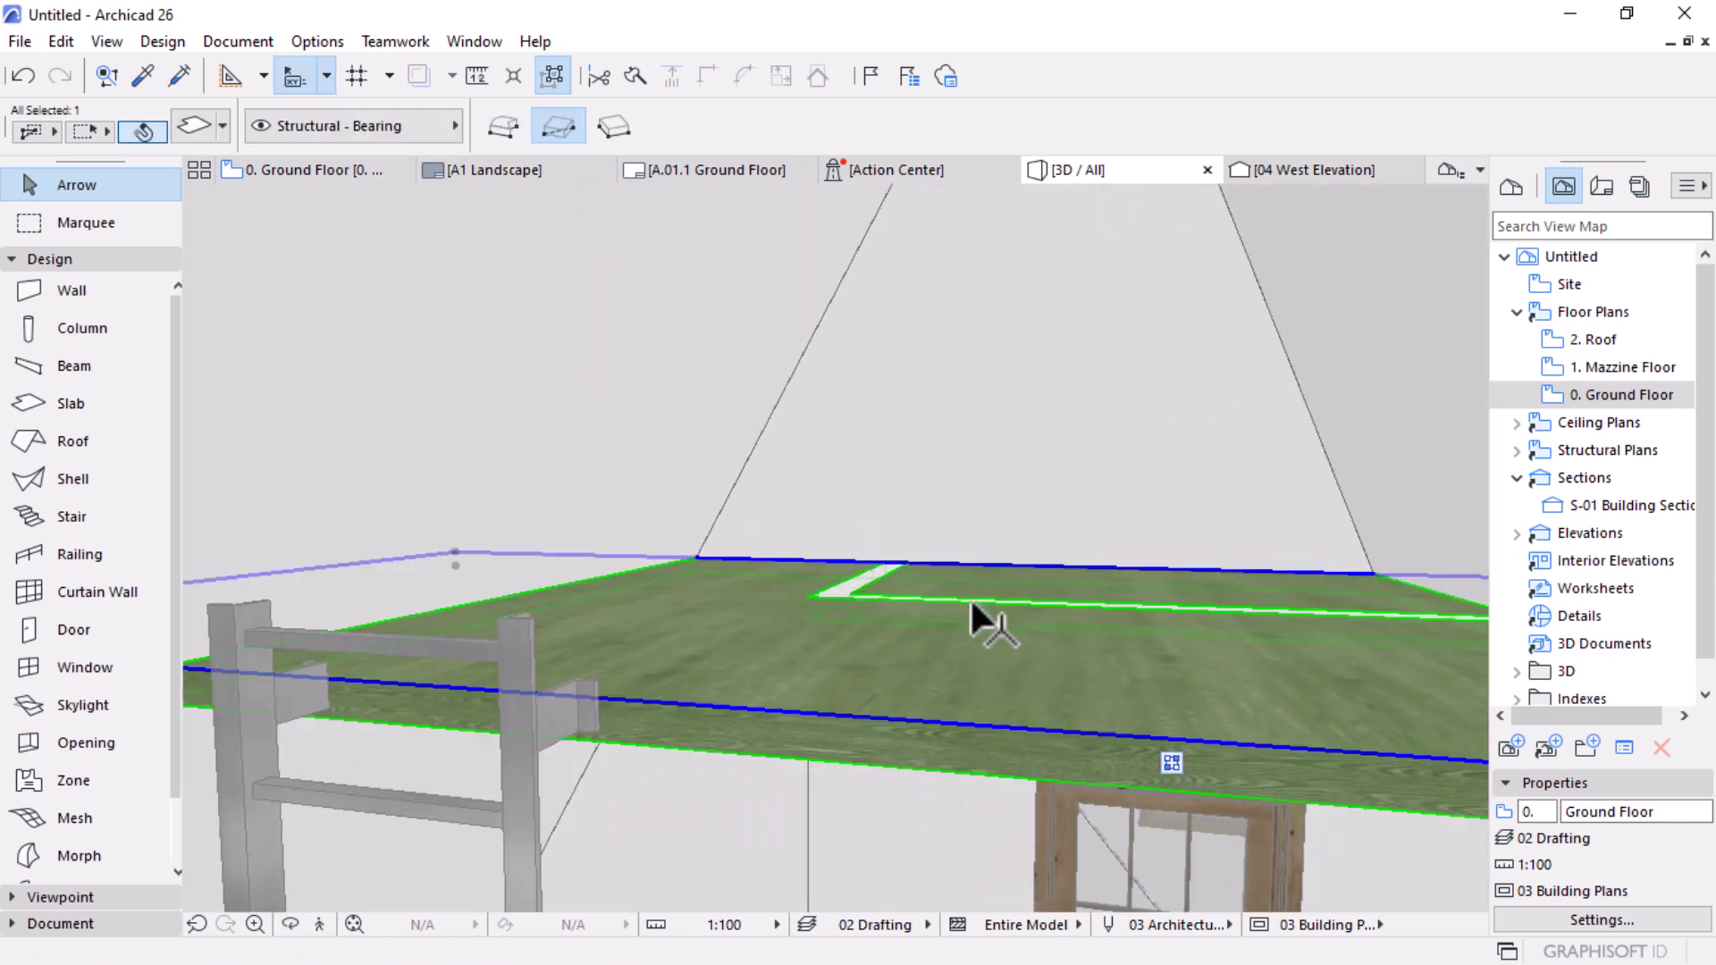
key(Escape)
click(889, 586)
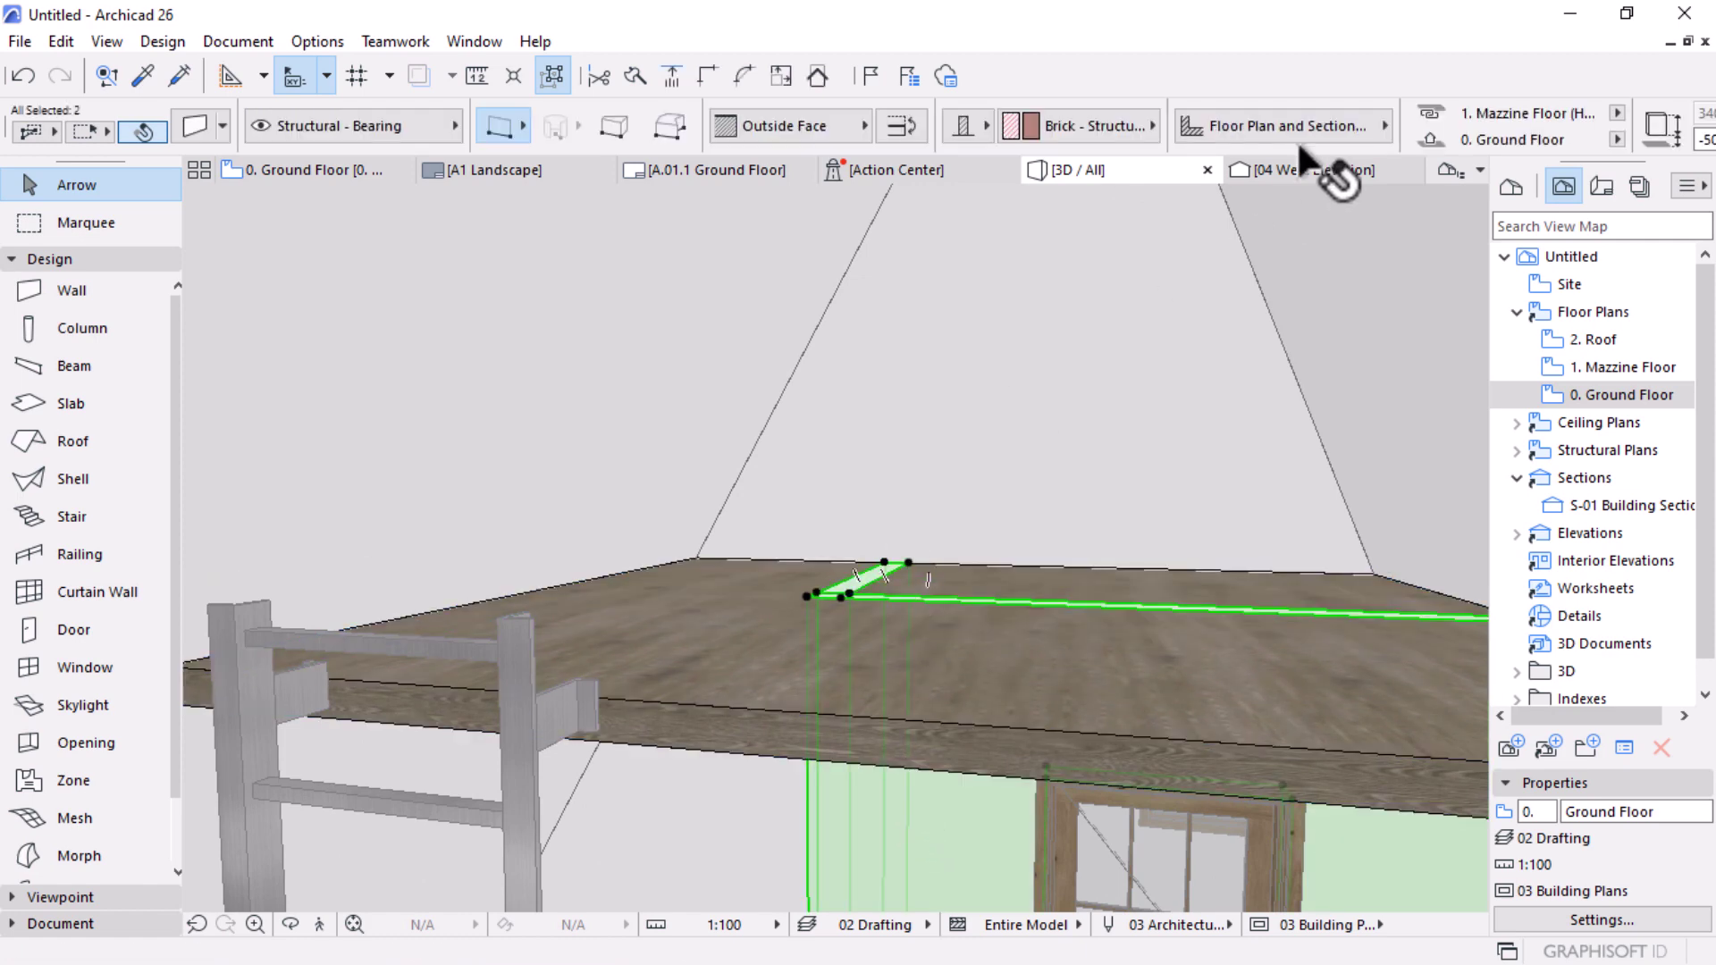
scroll(1305, 141, down, 5)
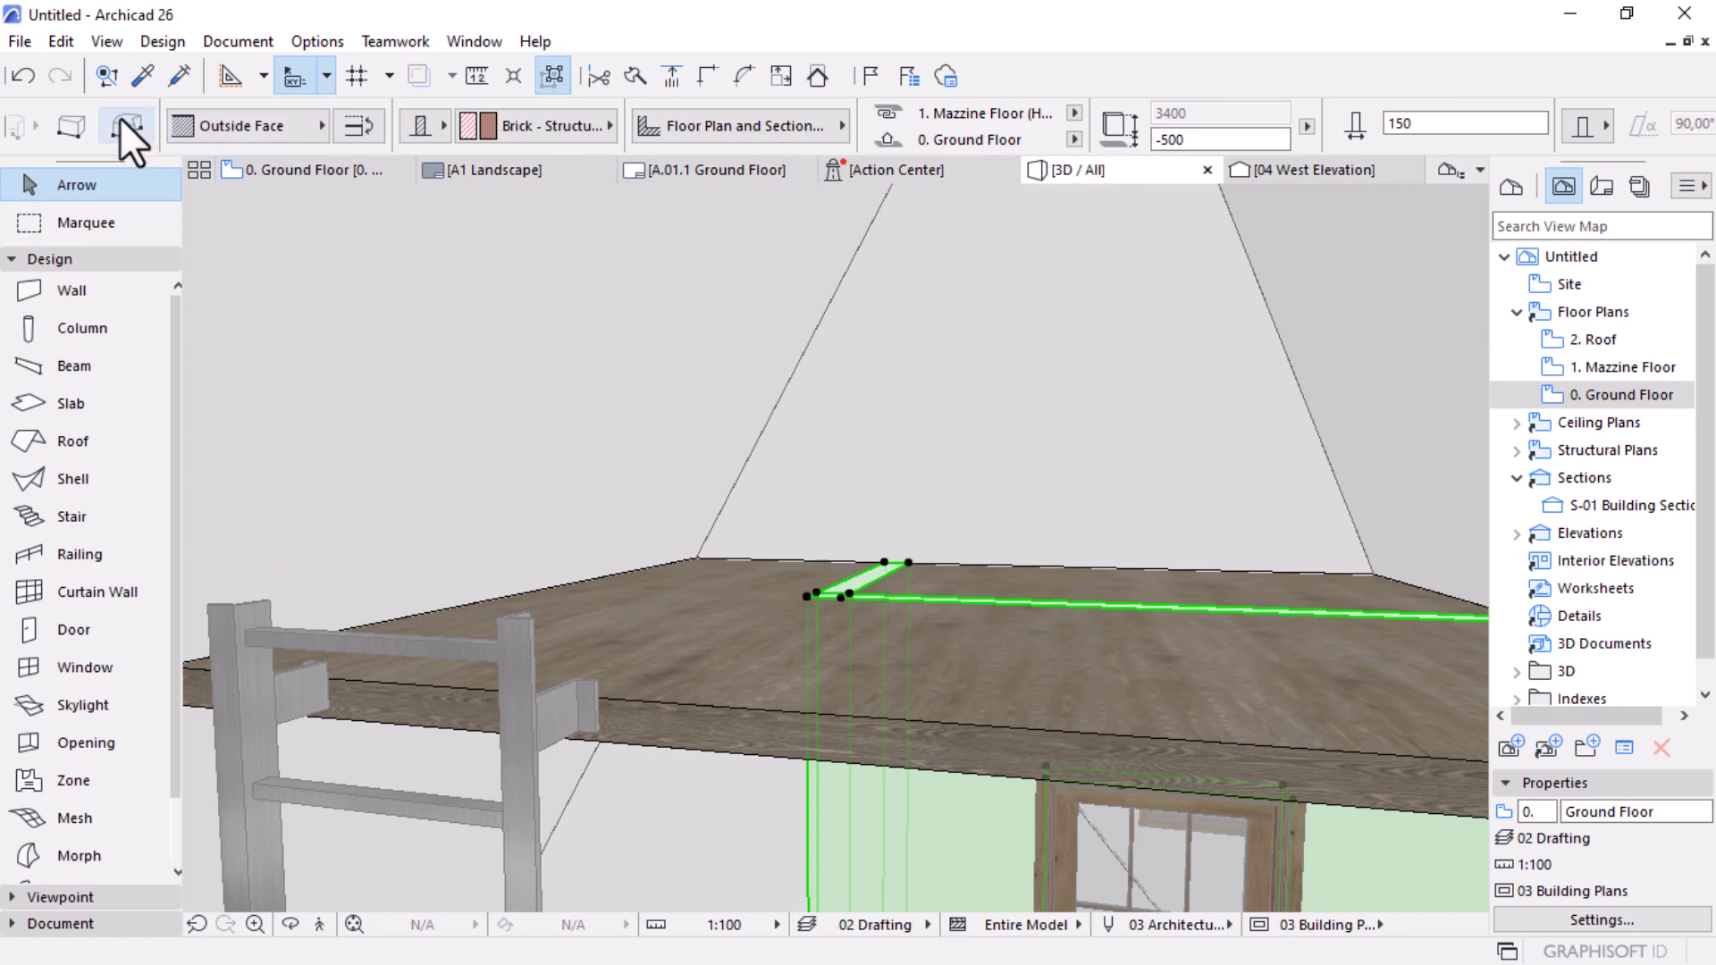
scroll(121, 119, up, 5)
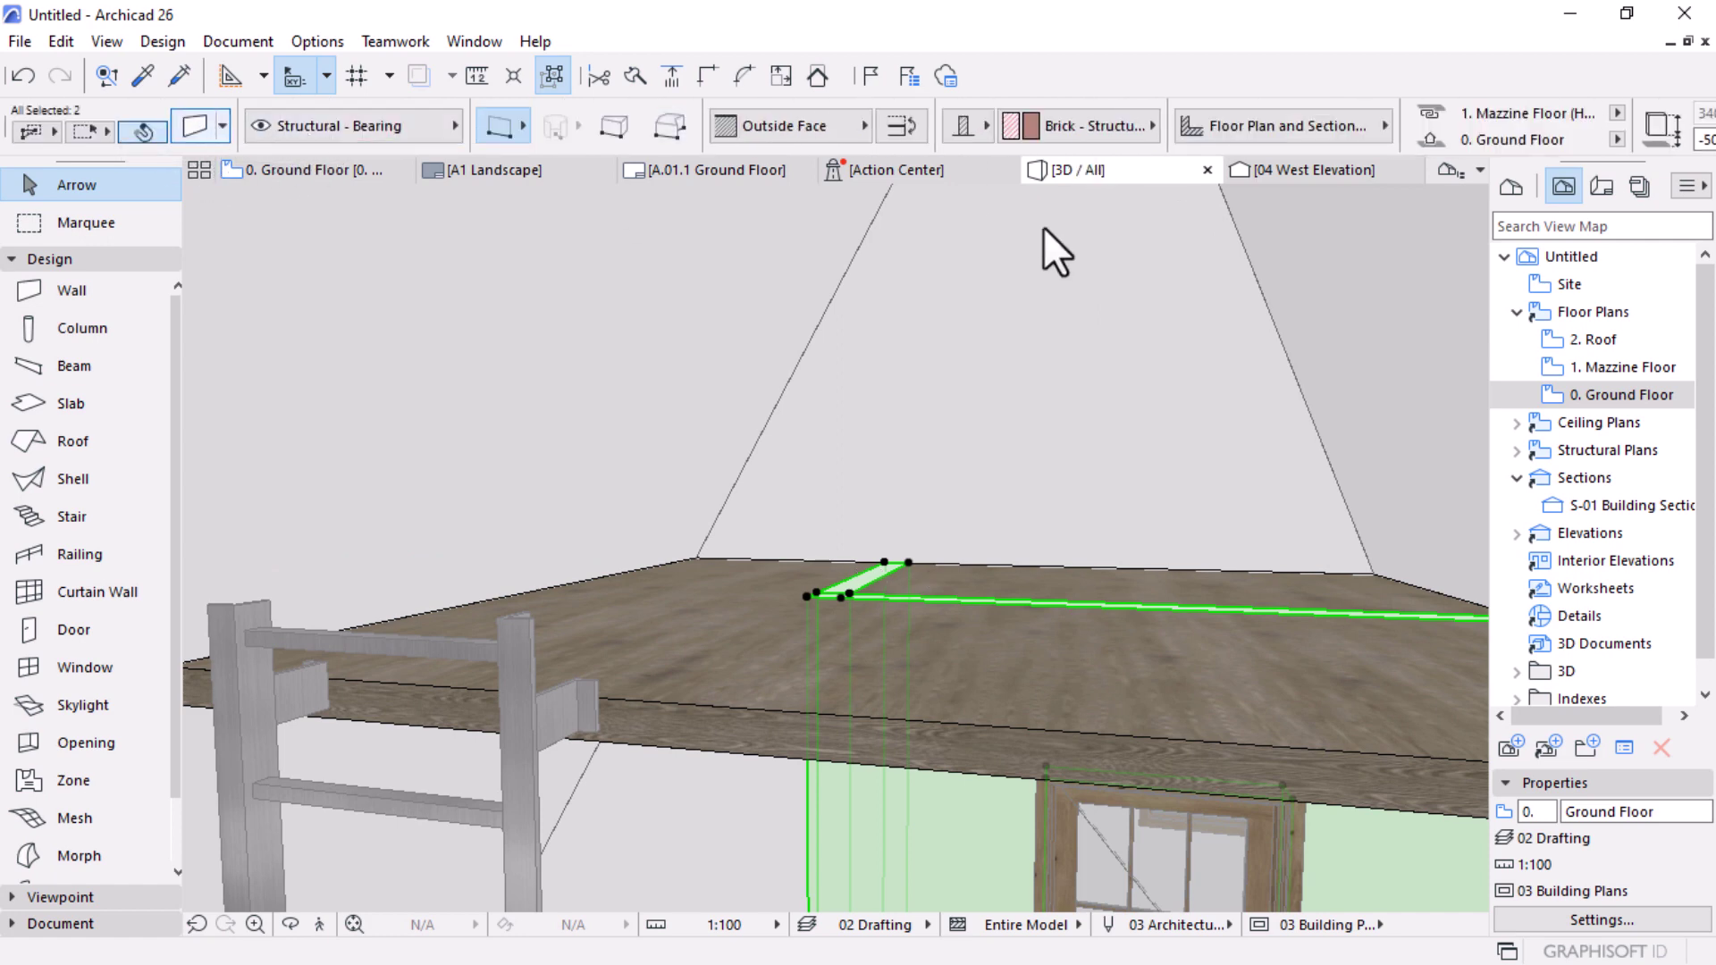
key(ctrl+t)
click(581, 126)
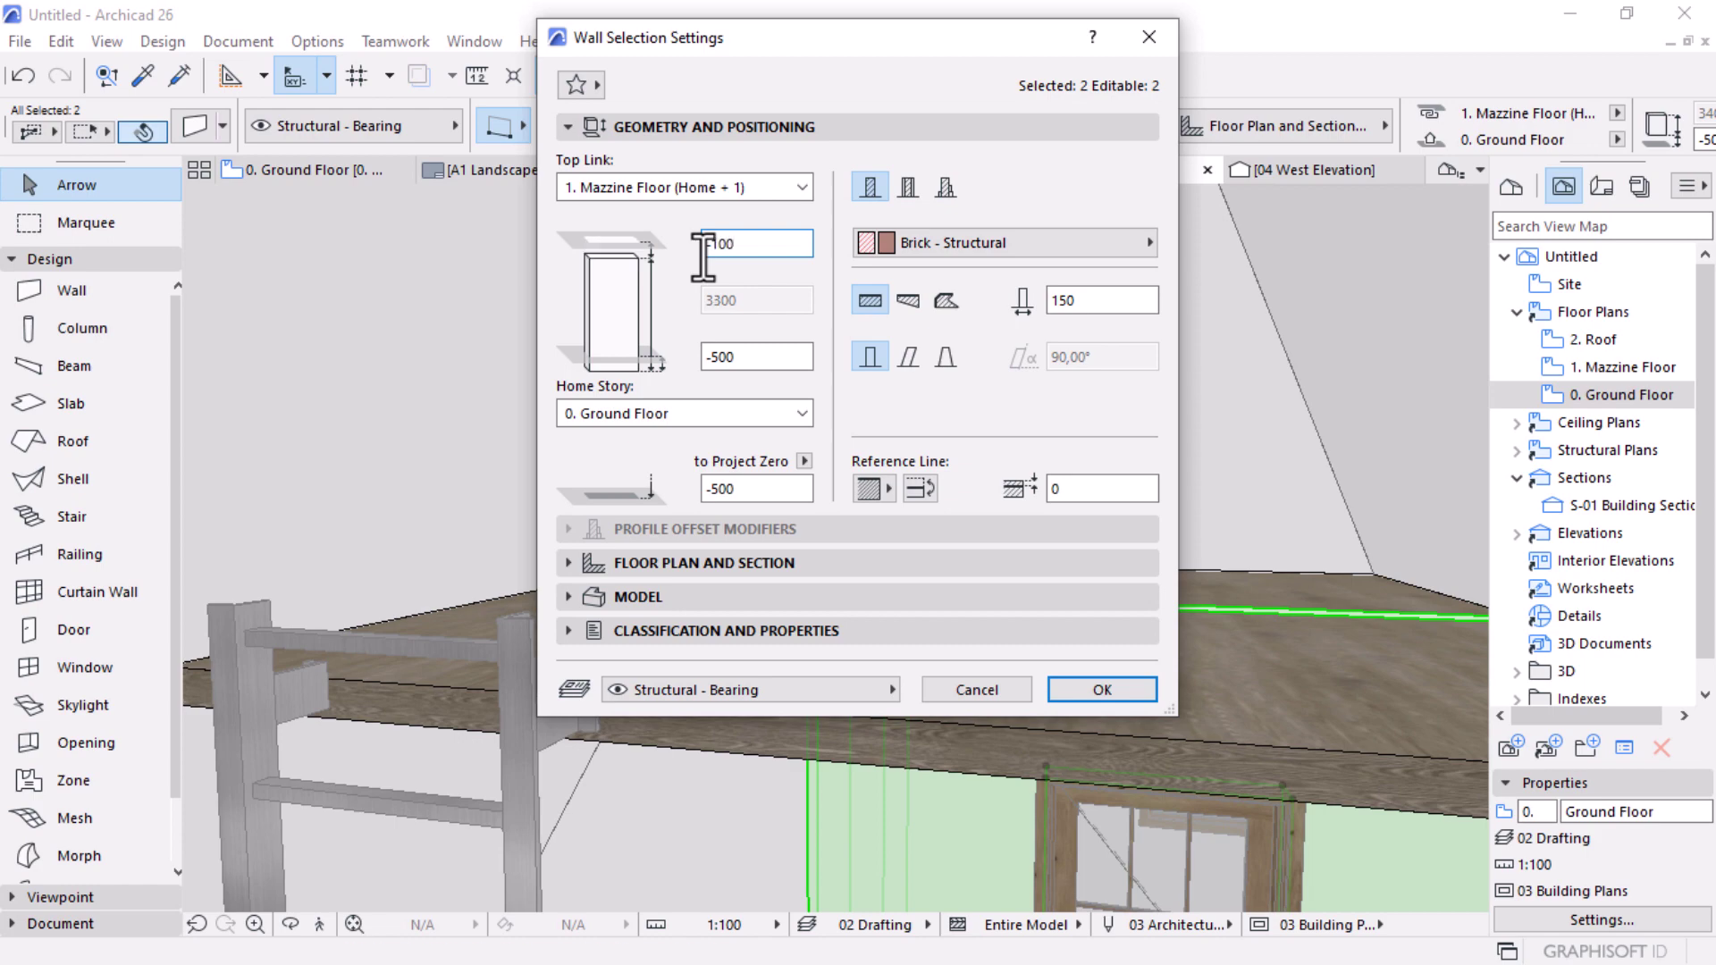
key(Return)
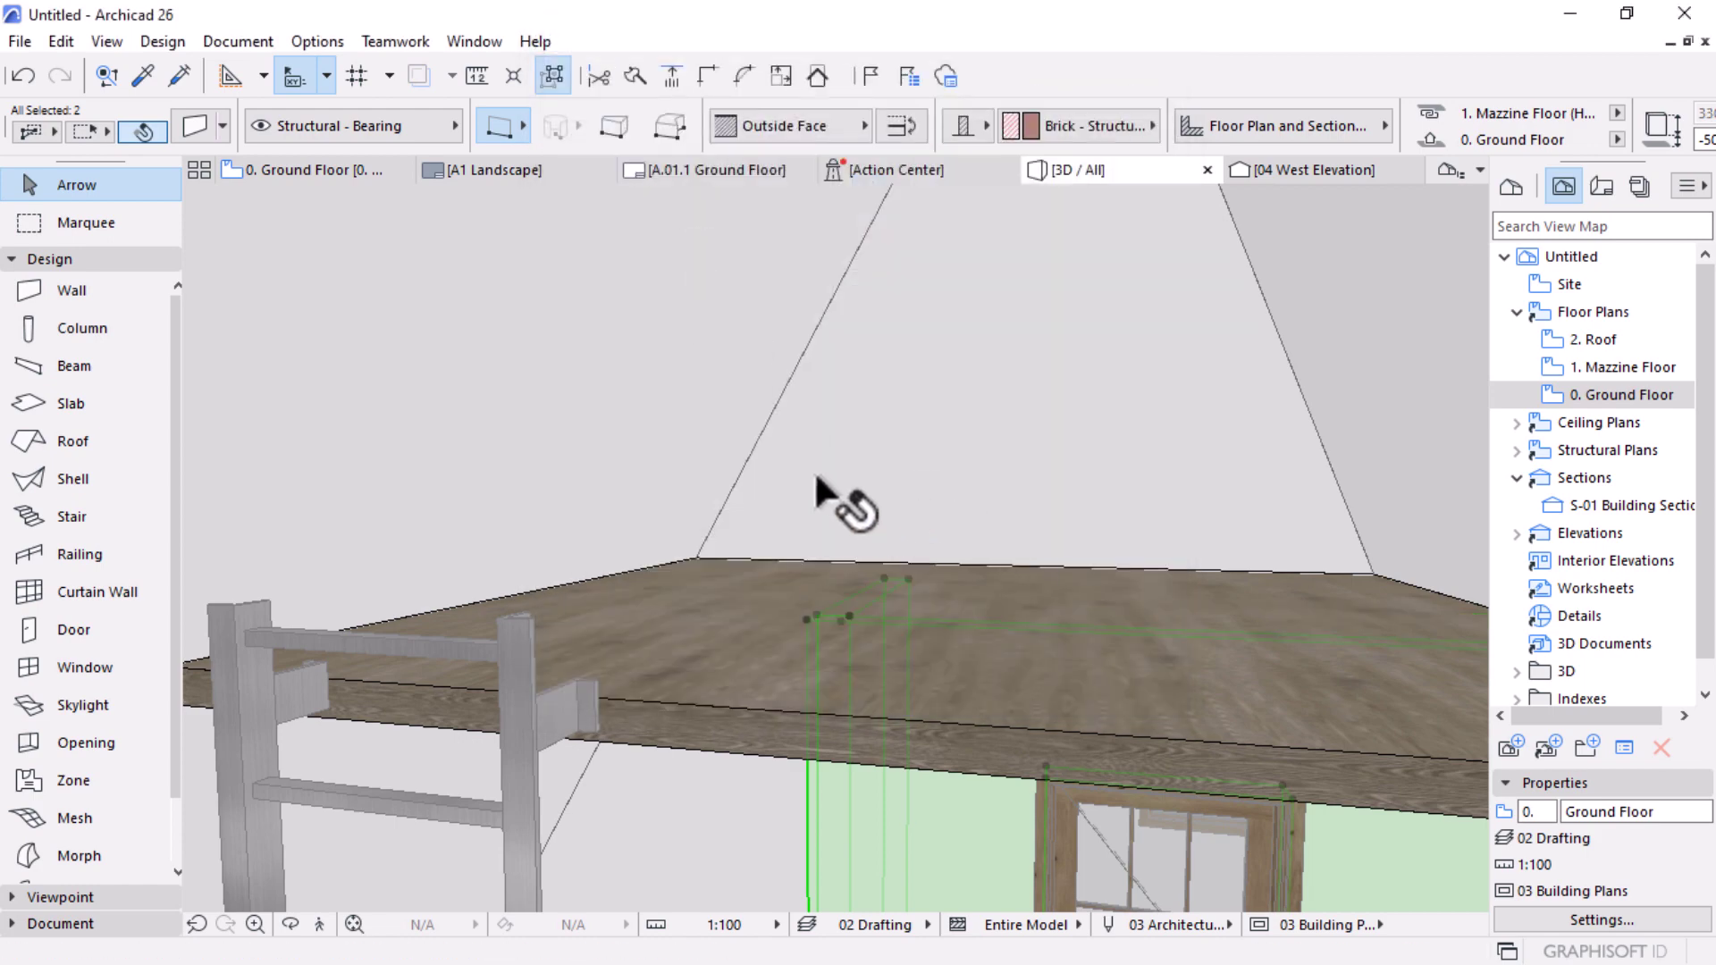
shift+middle_drag(823, 495, 841, 550)
scroll(1064, 429, down, 5)
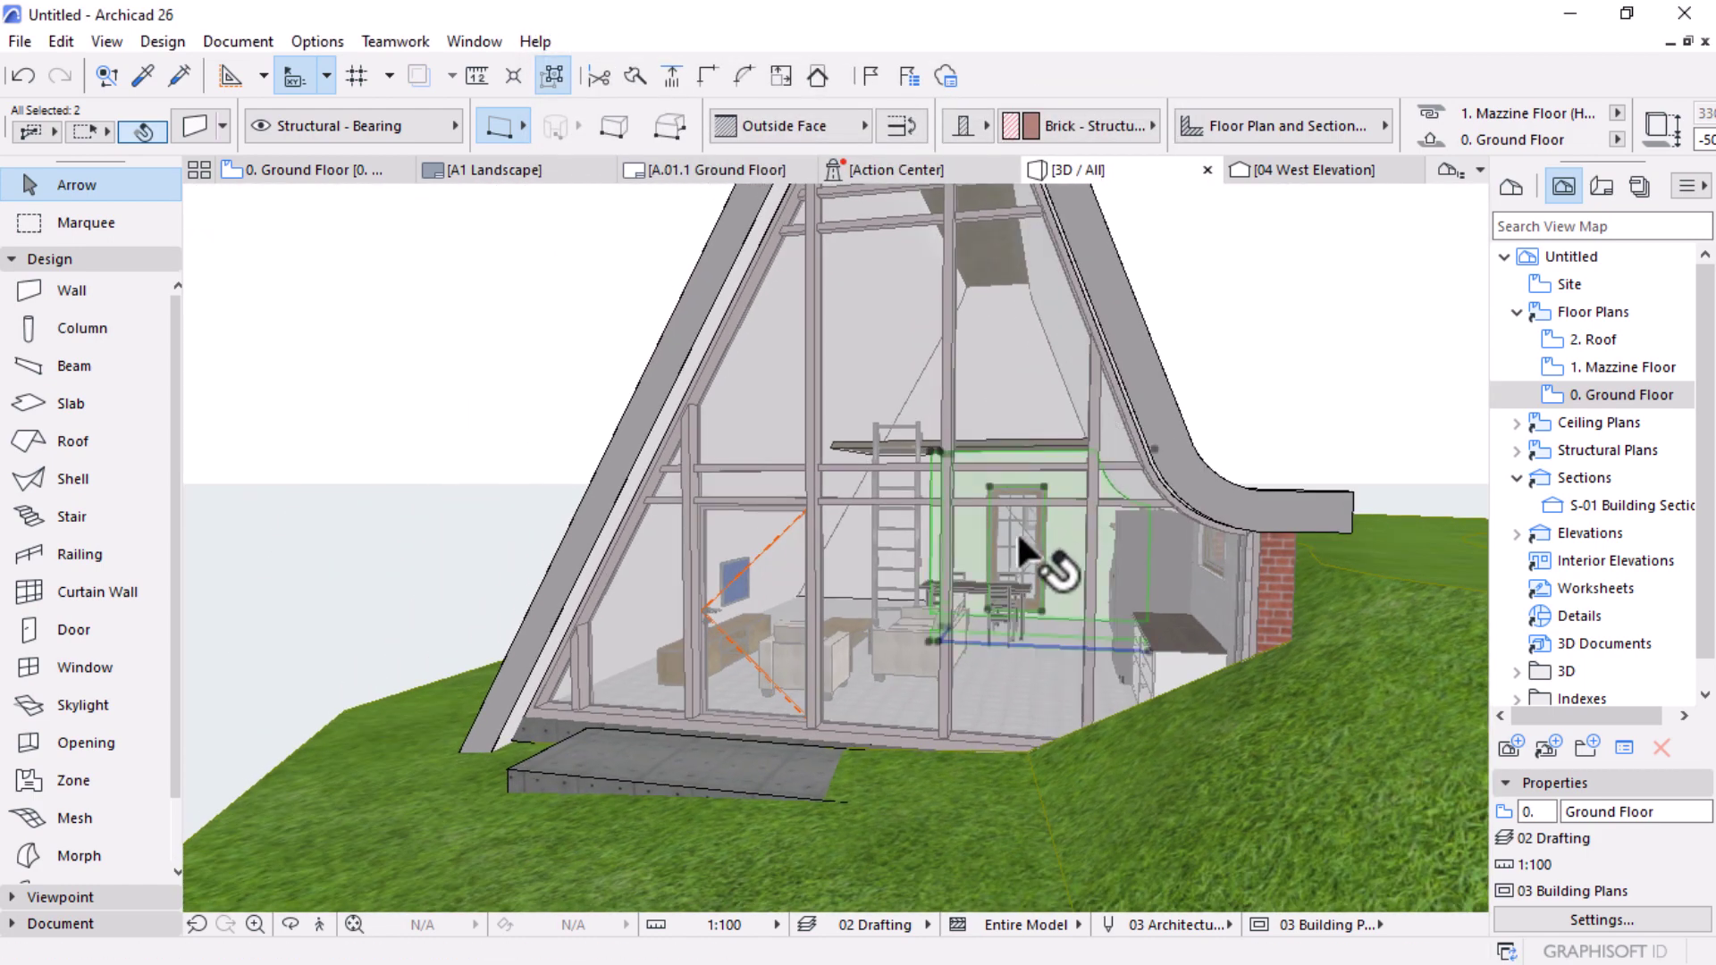
scroll(1016, 337, up, 8)
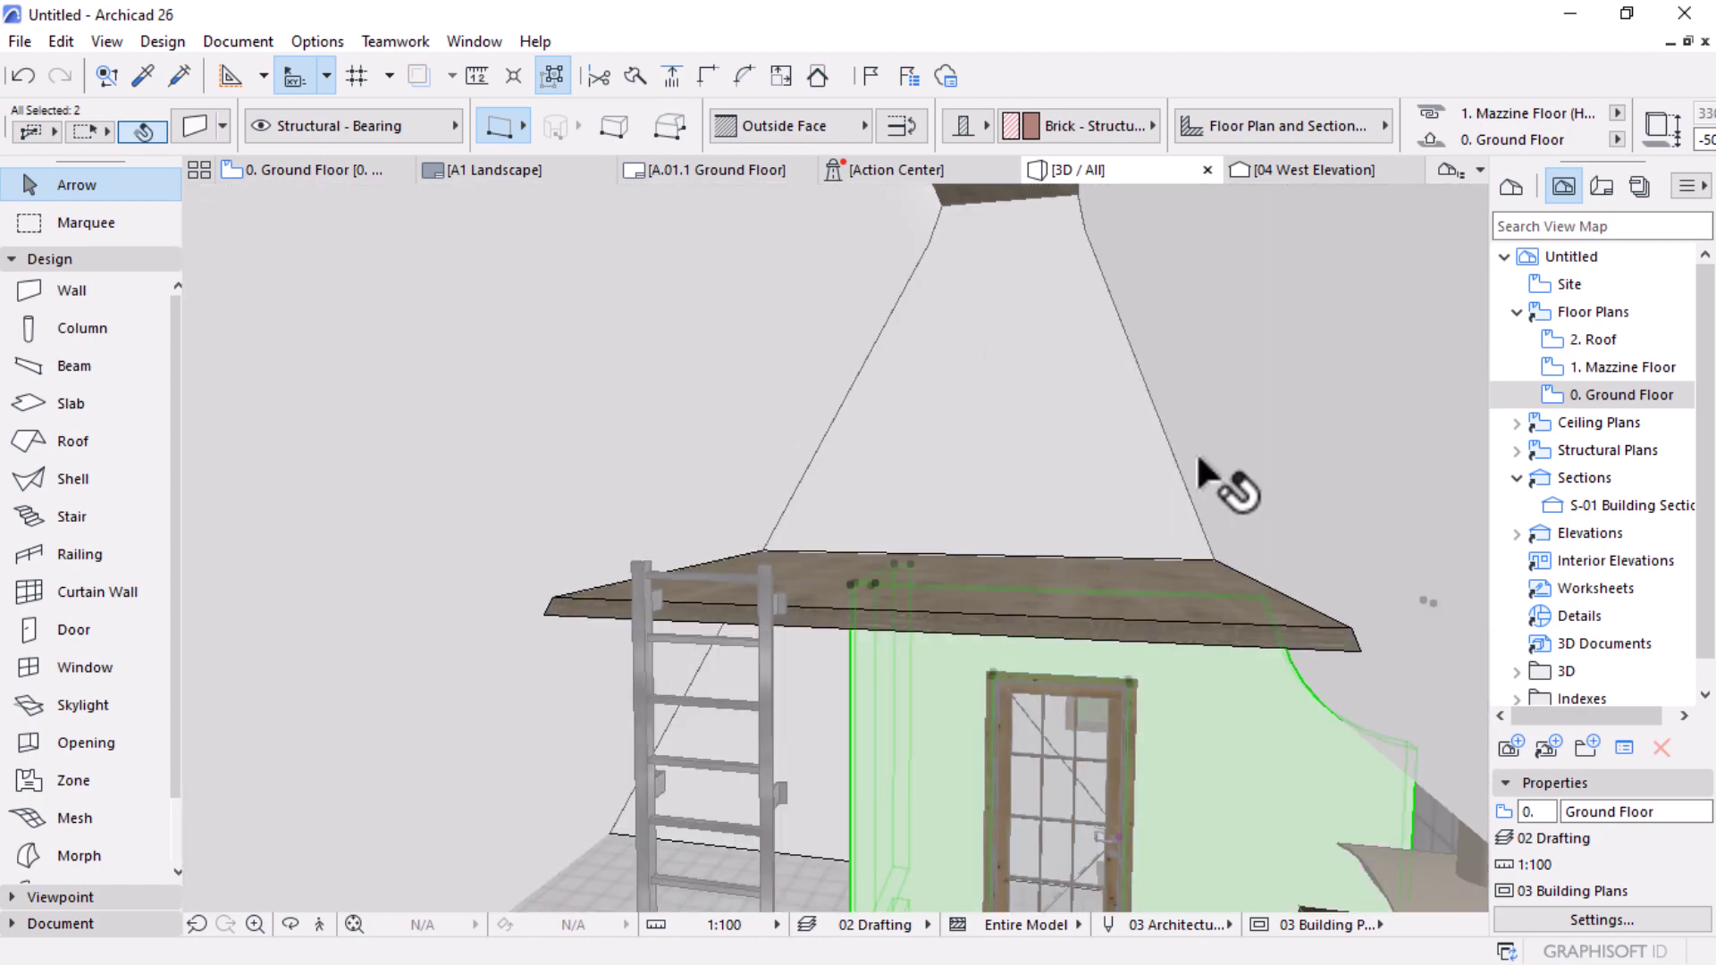
Step: Open the 1. Mazzine Floor plan and load the Metal Railing favorite for a new railing
click(1615, 369)
double_click(1615, 370)
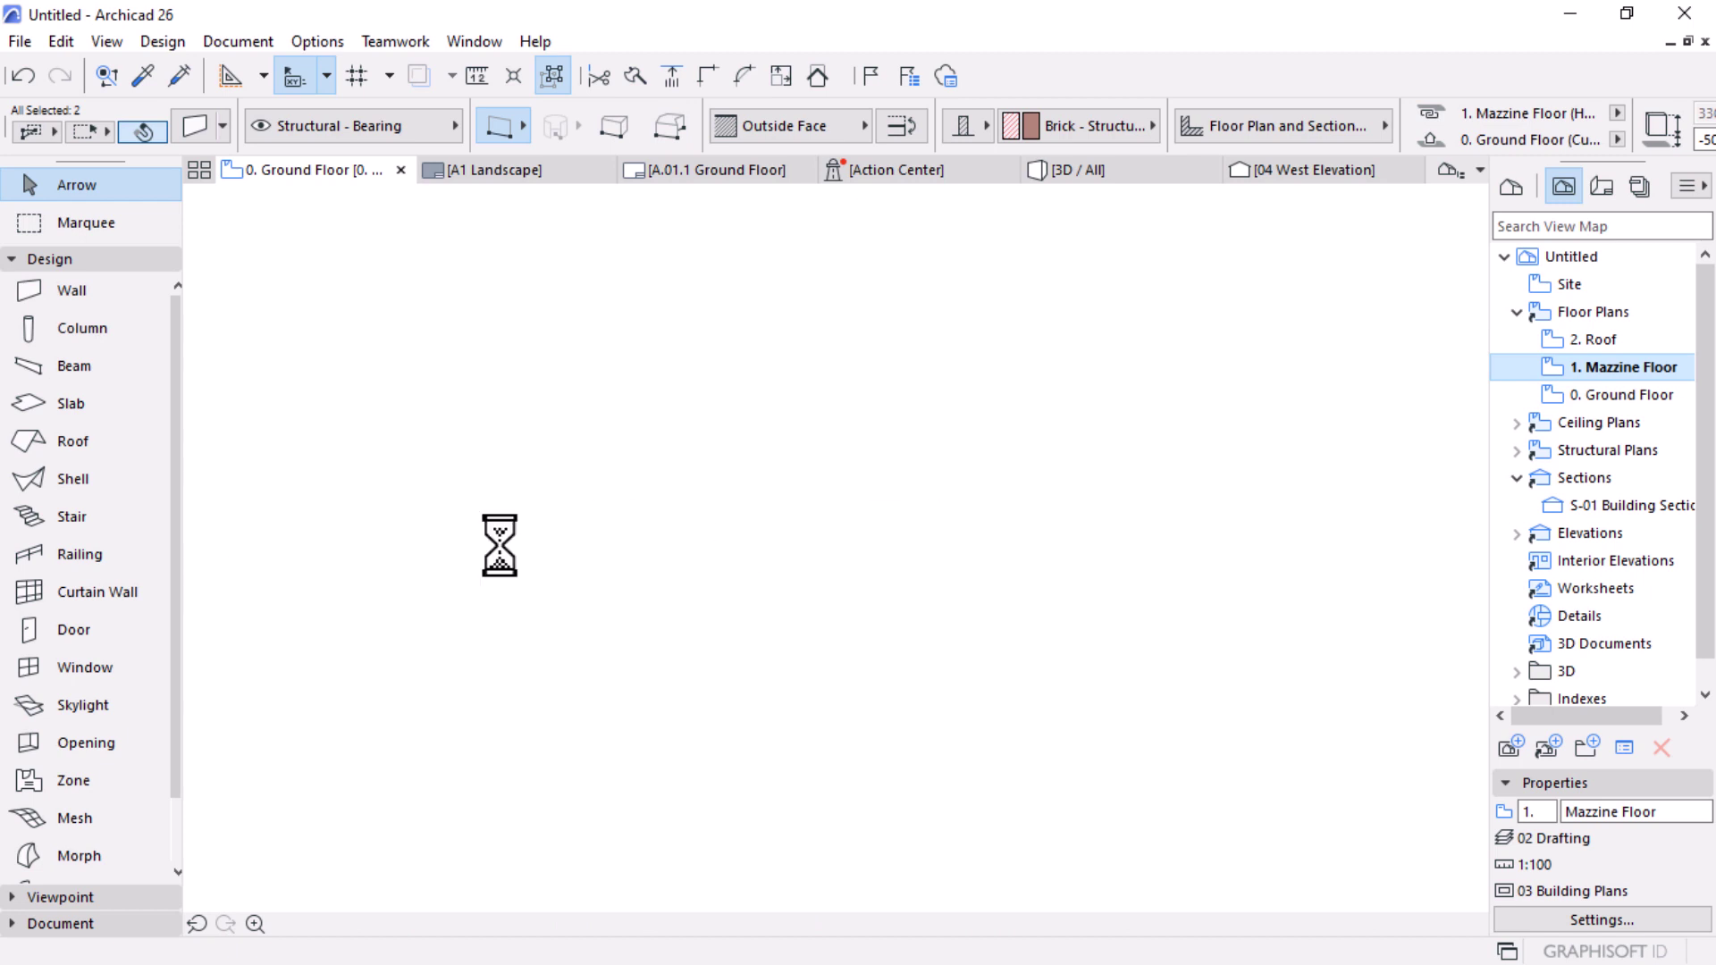
click(74, 552)
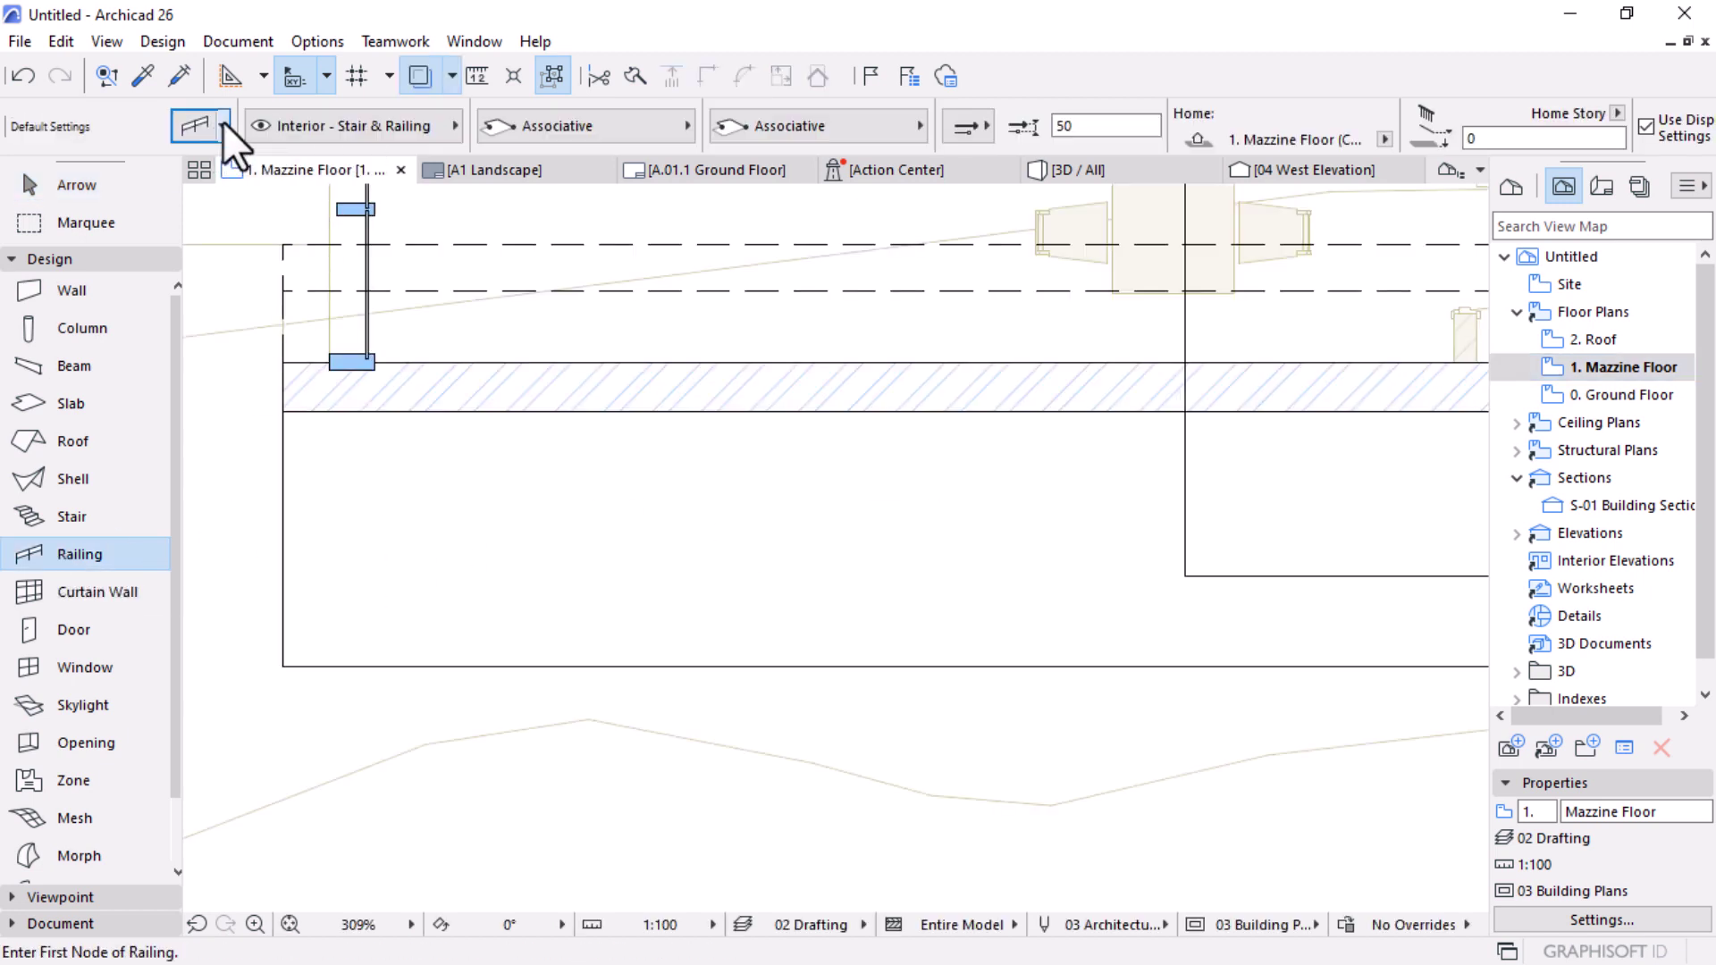
click(223, 125)
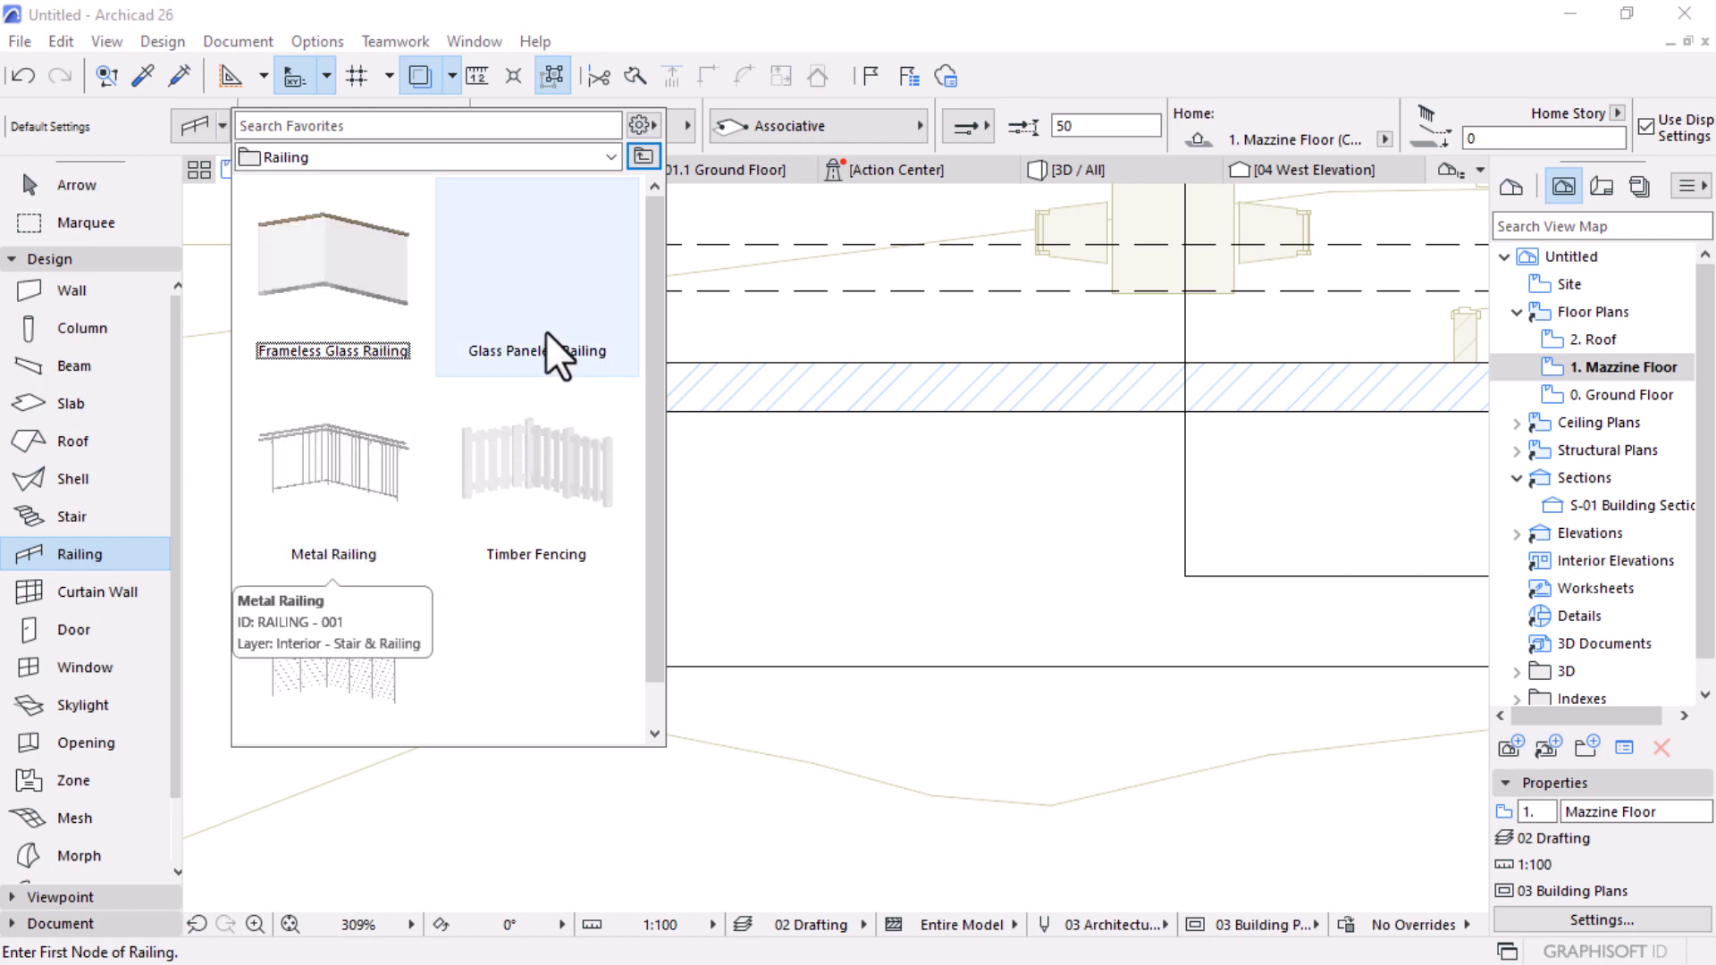
double_click(337, 491)
Step: Draw a straight railing along the mezzanine slab's front edge, from beside the ladder to the opposite side wall
scroll(769, 715, down, 5)
scroll(795, 617, up, 6)
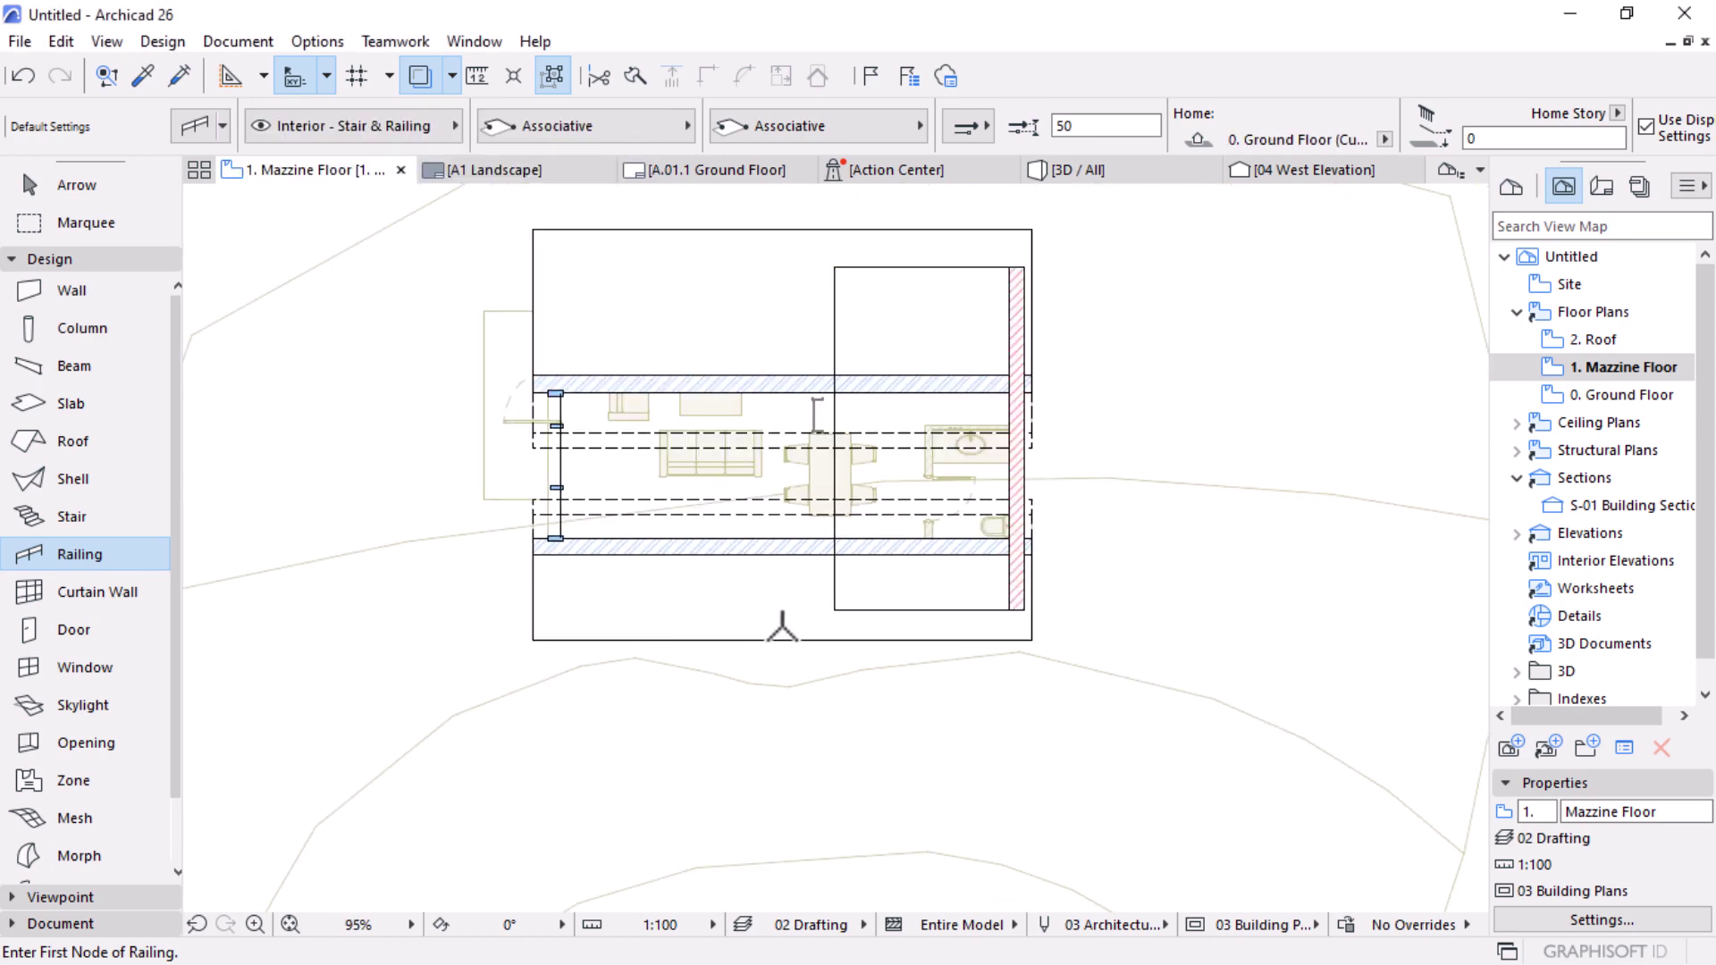
scroll(815, 510, up, 4)
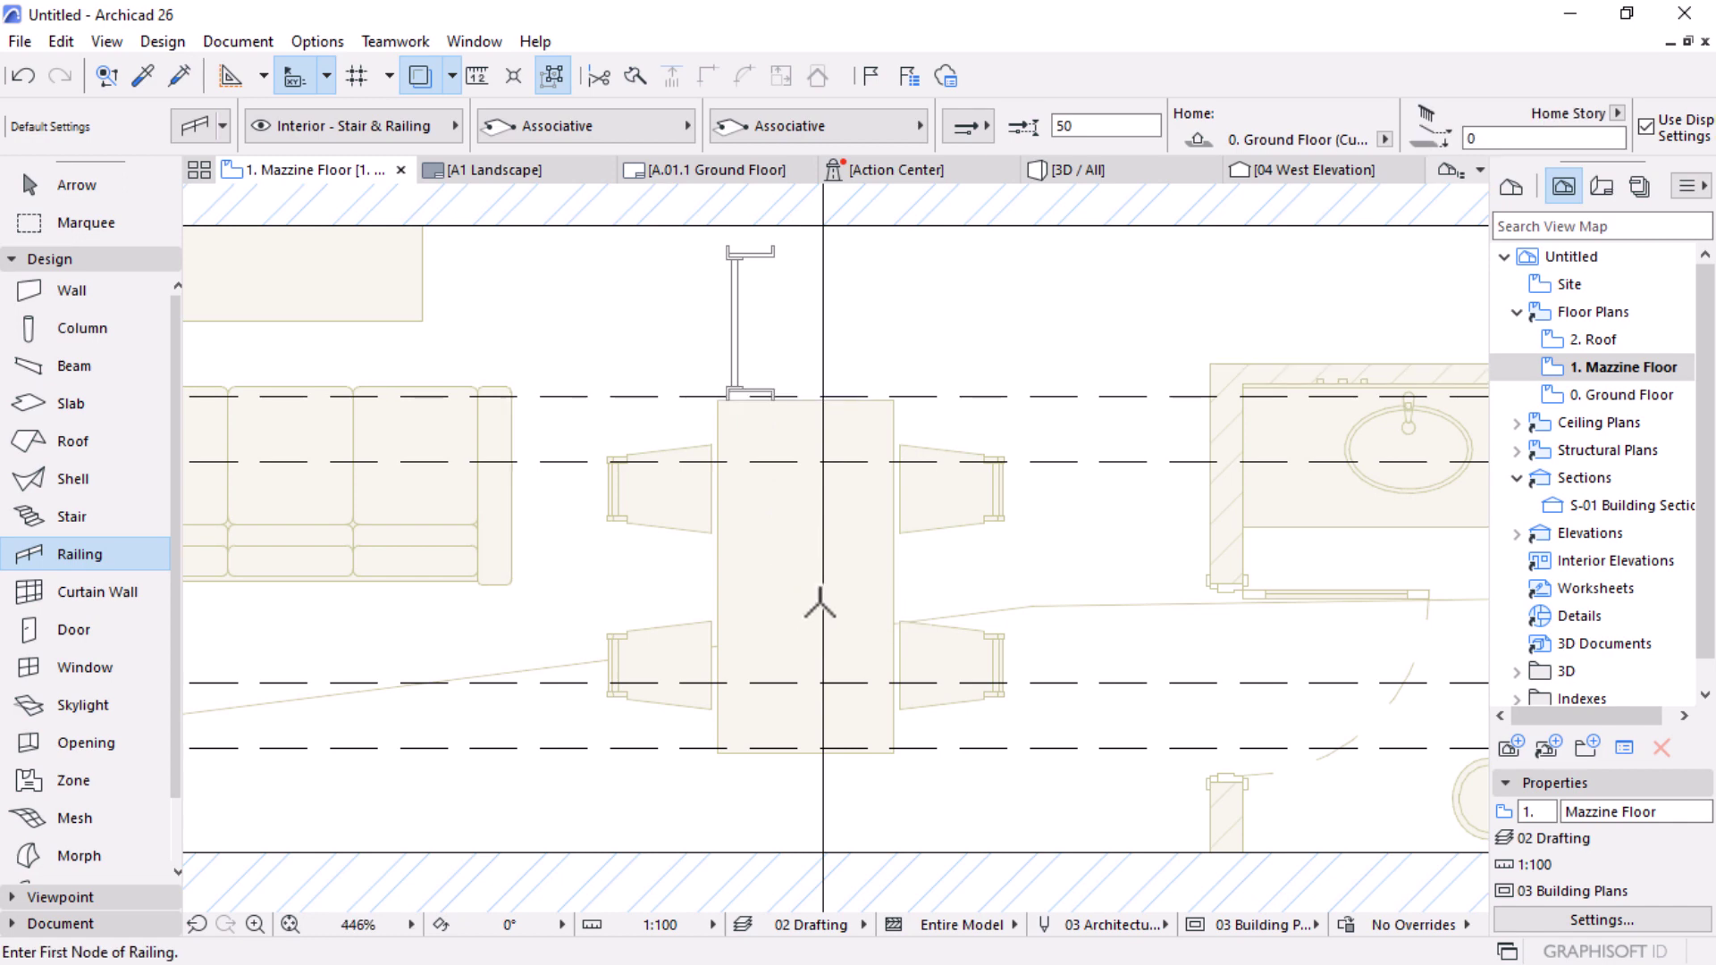
scroll(818, 598, down, 4)
scroll(824, 465, down, 3)
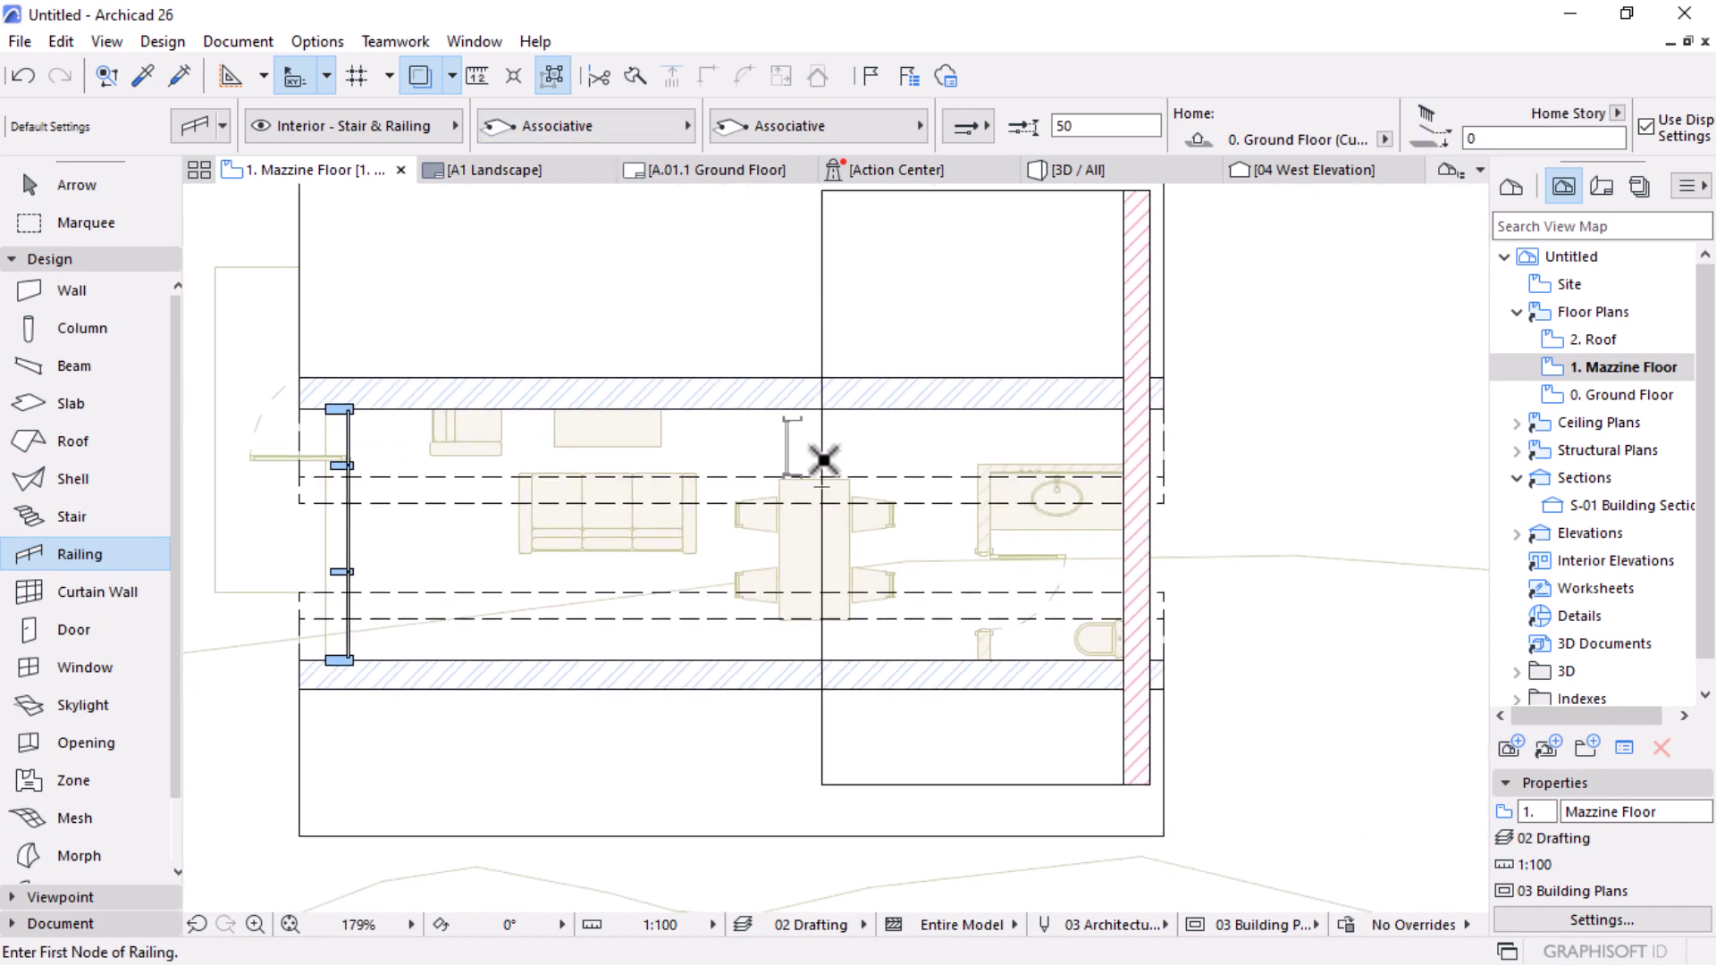
scroll(823, 460, up, 6)
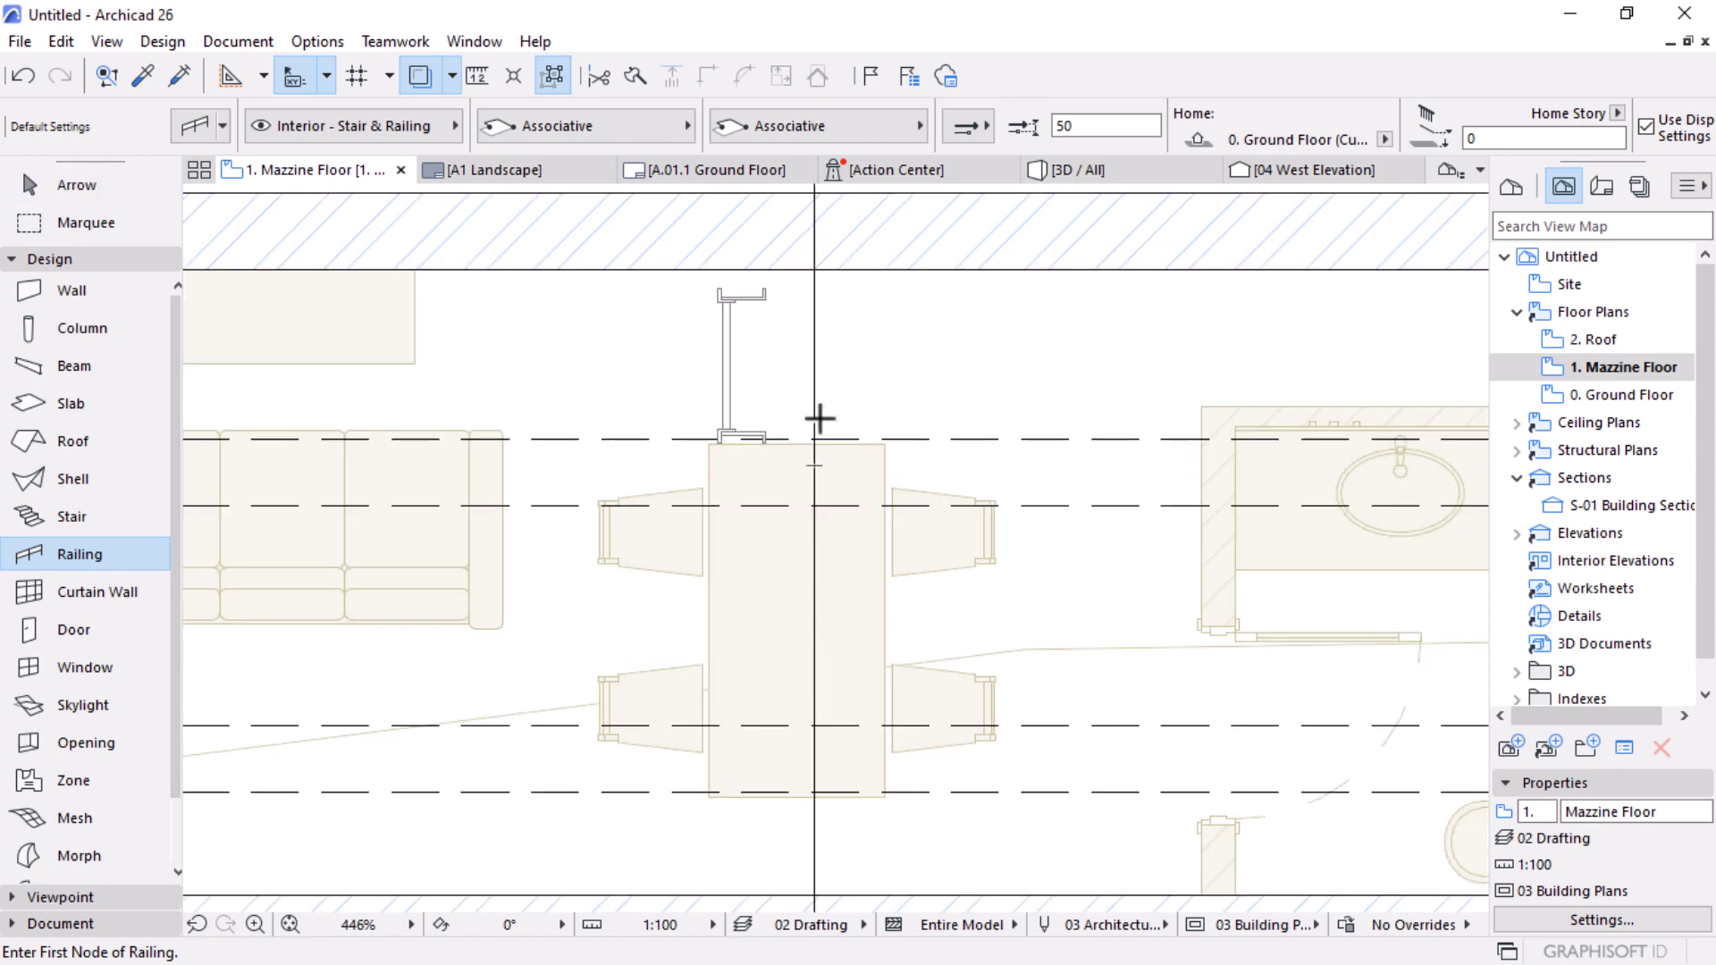
click(815, 417)
scroll(832, 500, down, 4)
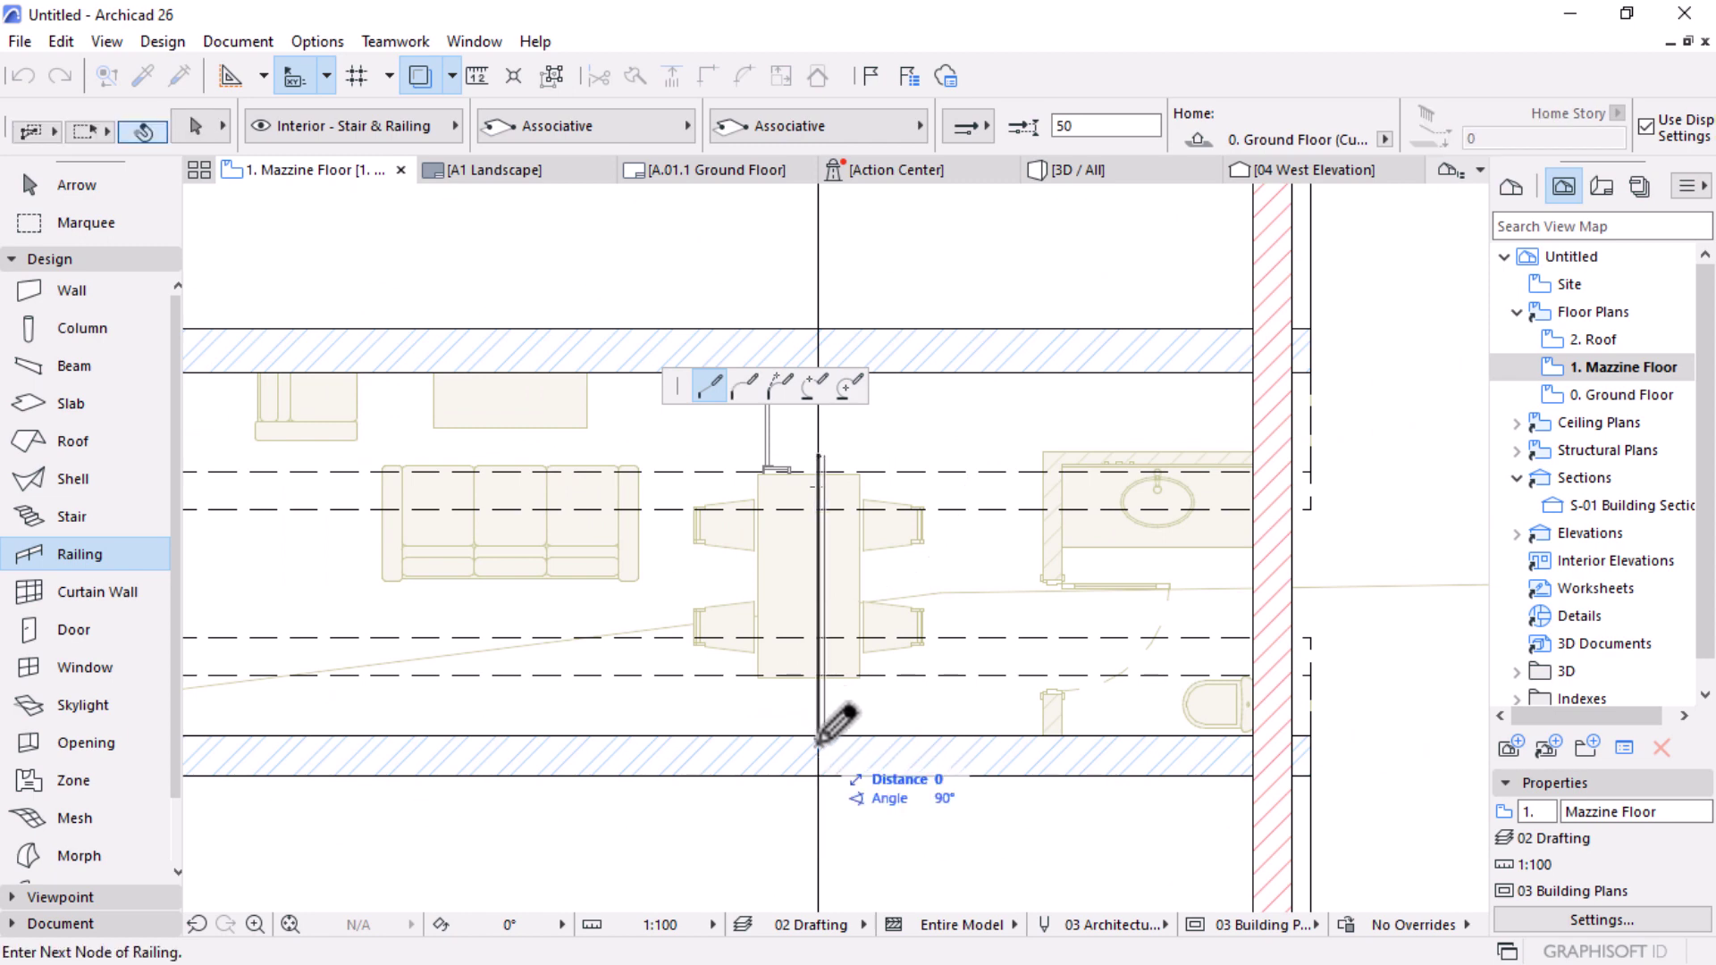
click(818, 738)
right_click(885, 601)
click(939, 802)
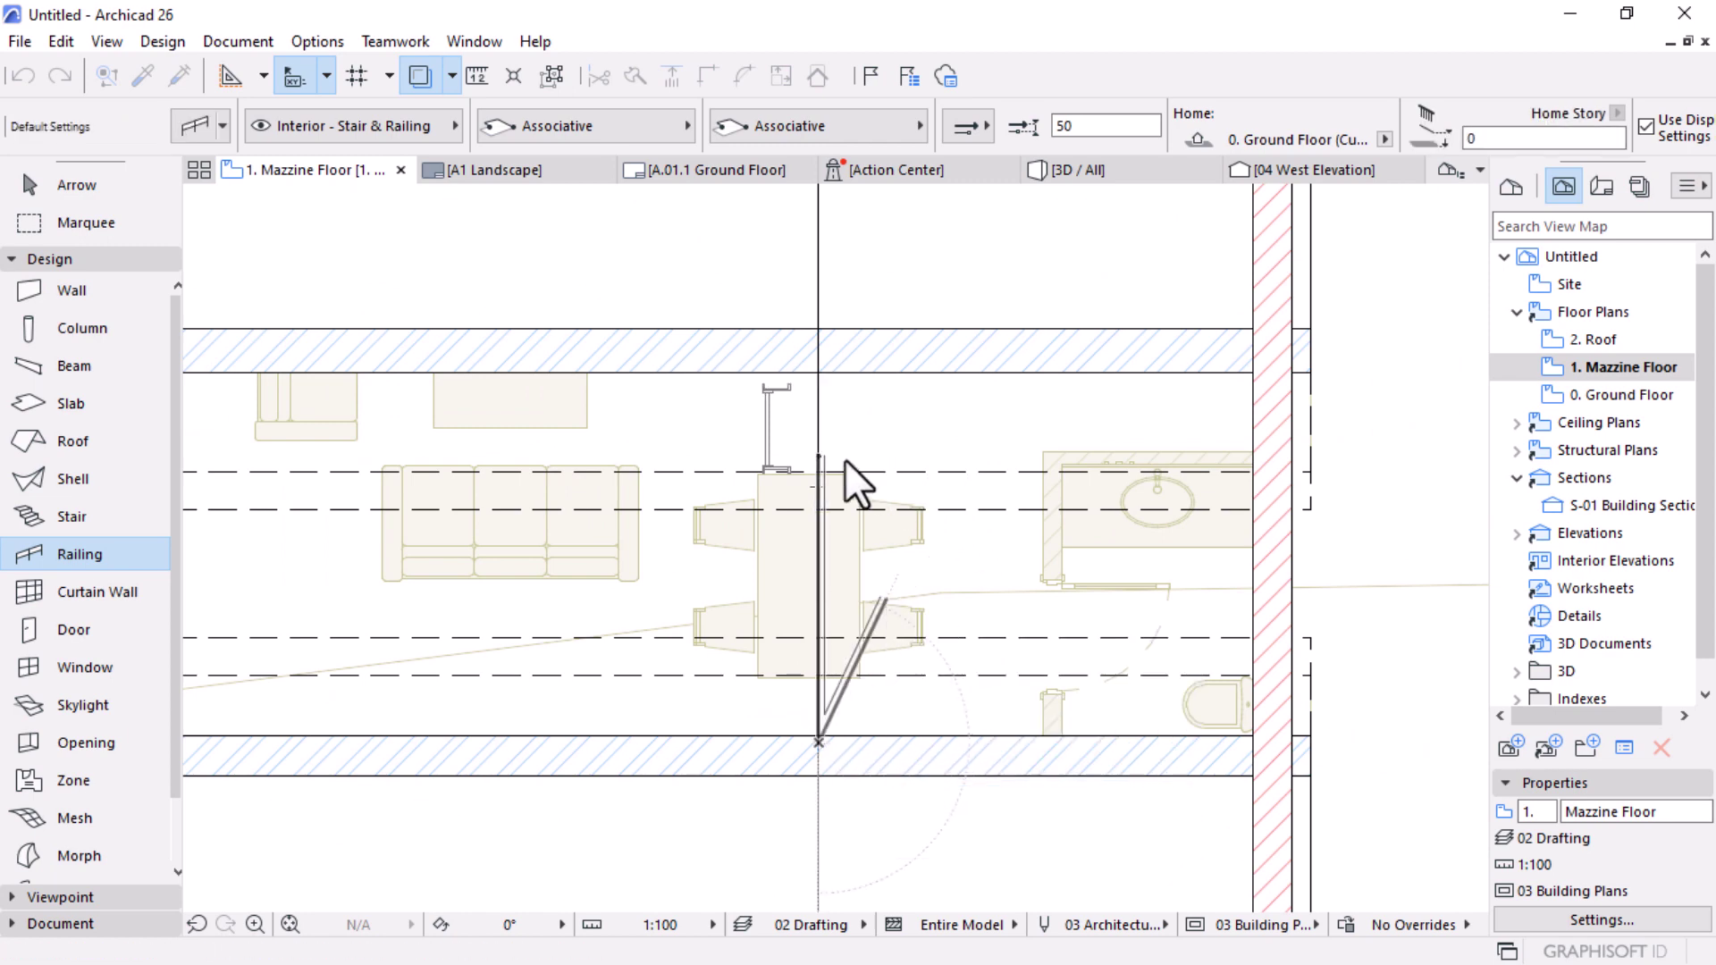
Step: Offset the mezzanine slab's front edge outward until it meets the back of the ladder
scroll(806, 440, up, 4)
scroll(806, 440, up, 2)
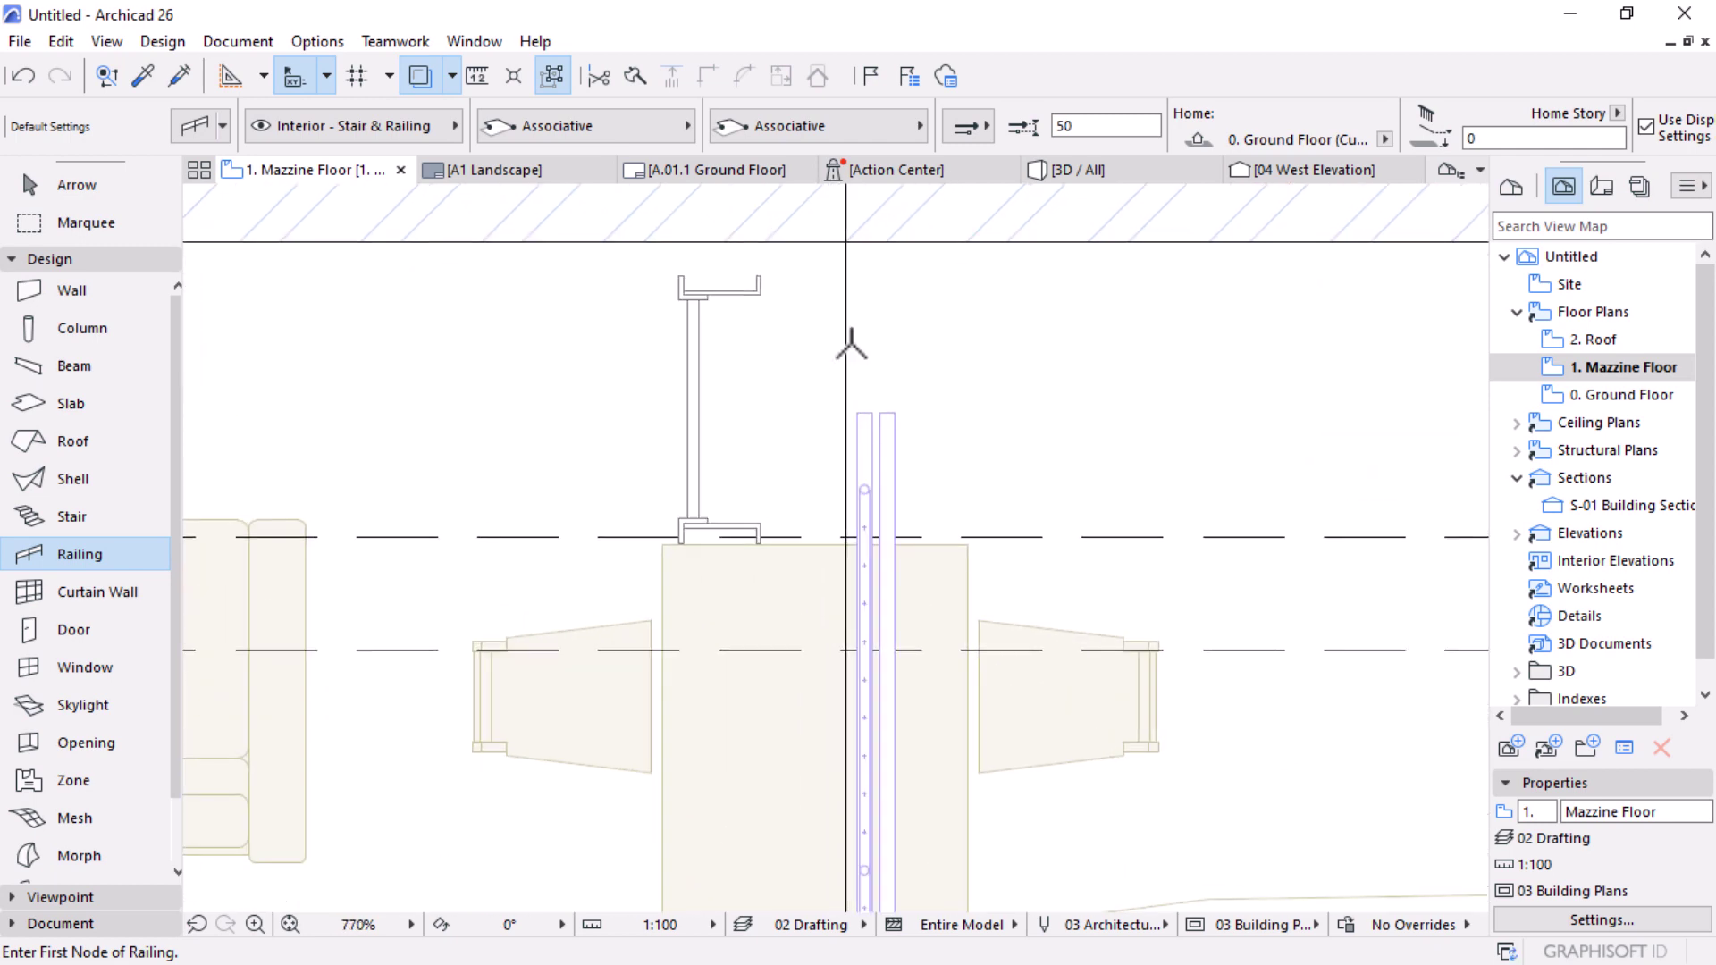
key(Escape)
click(849, 308)
click(849, 309)
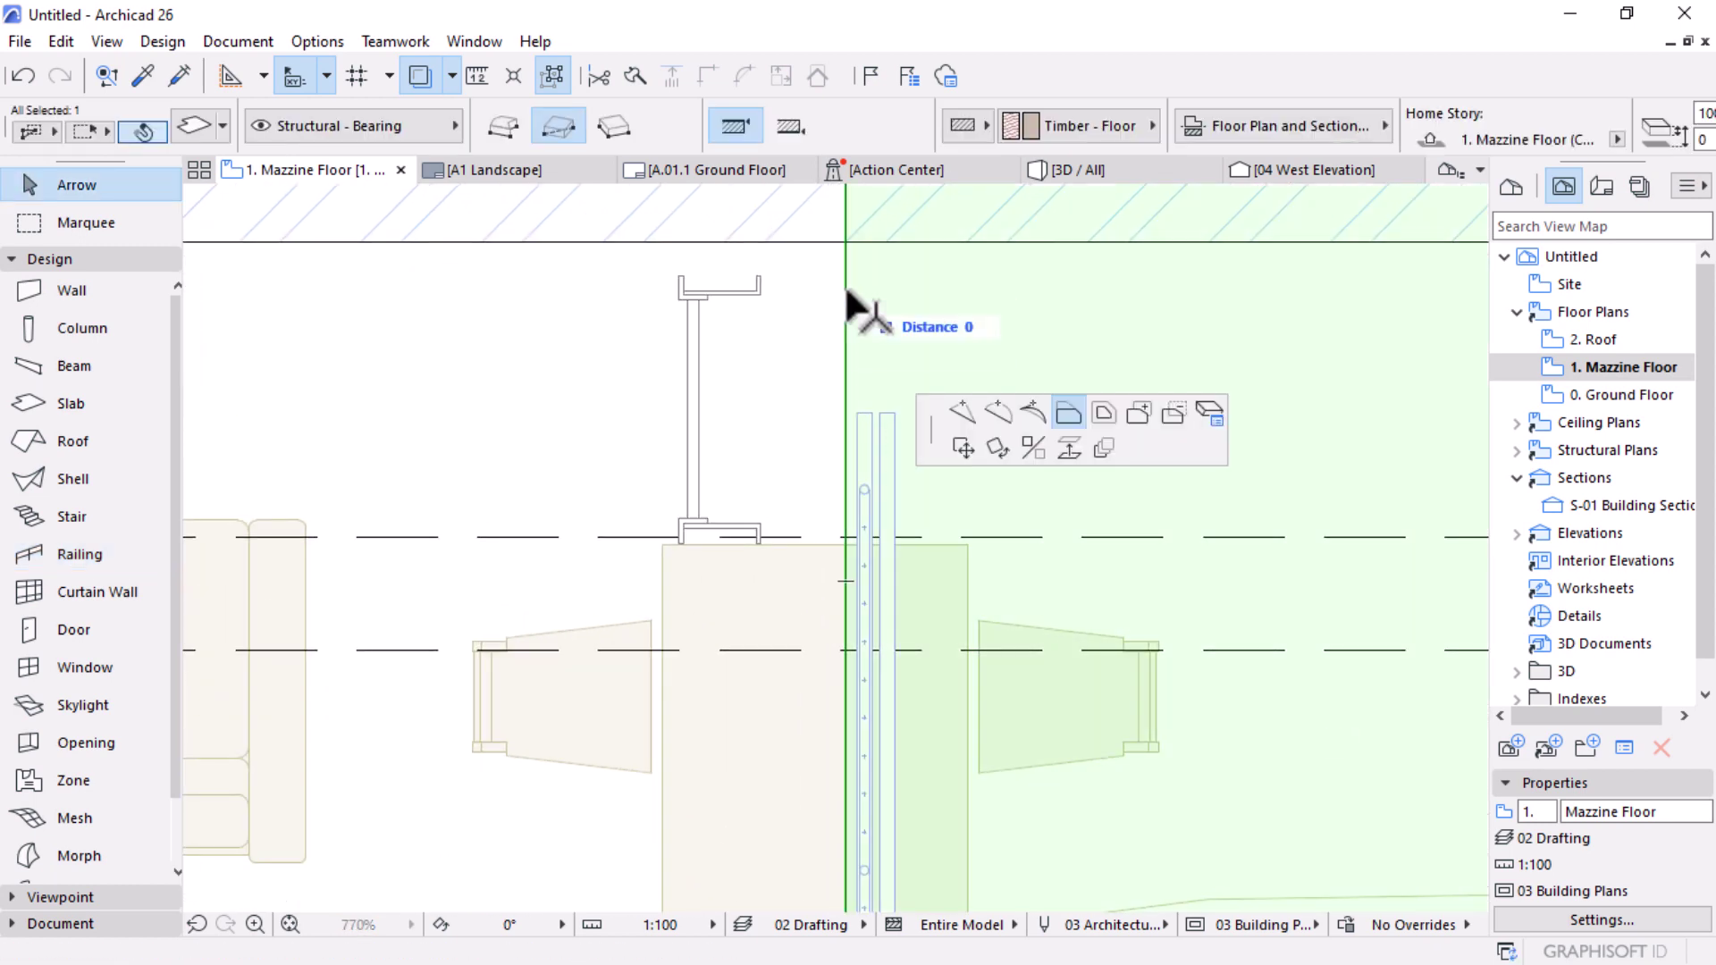
click(762, 288)
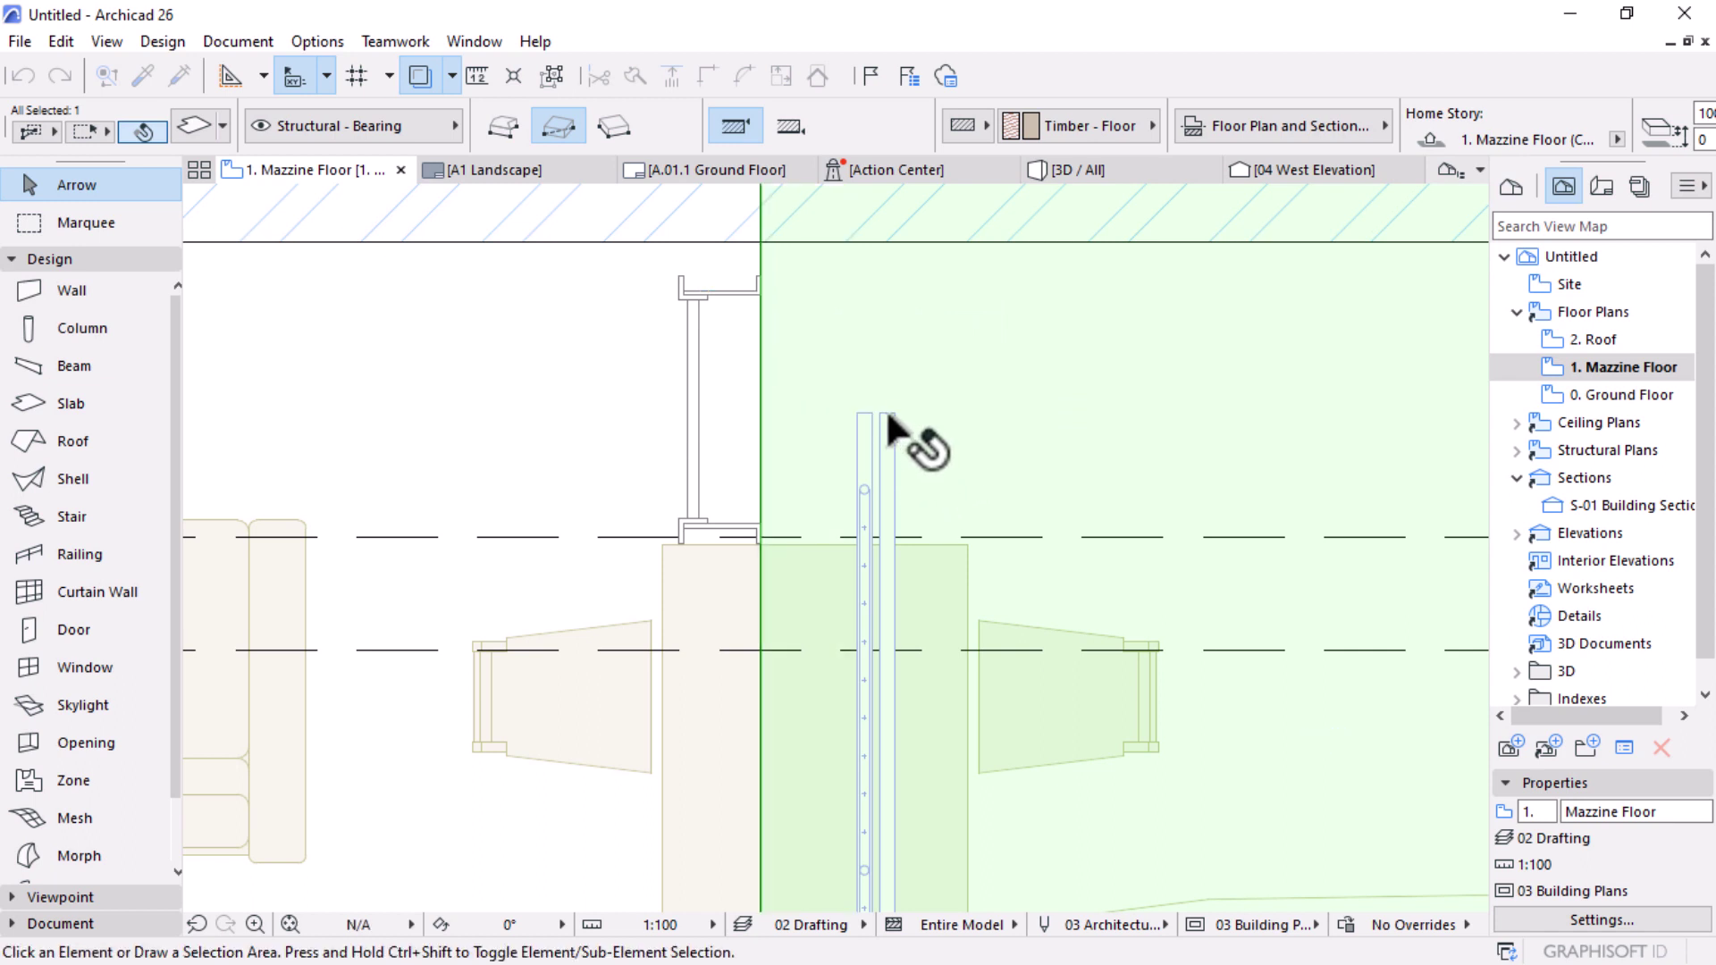
key(Escape)
Step: Move the railing 221 mm onto the slab's new front edge and shorten its ladder-side end to the ladder's corner
click(854, 495)
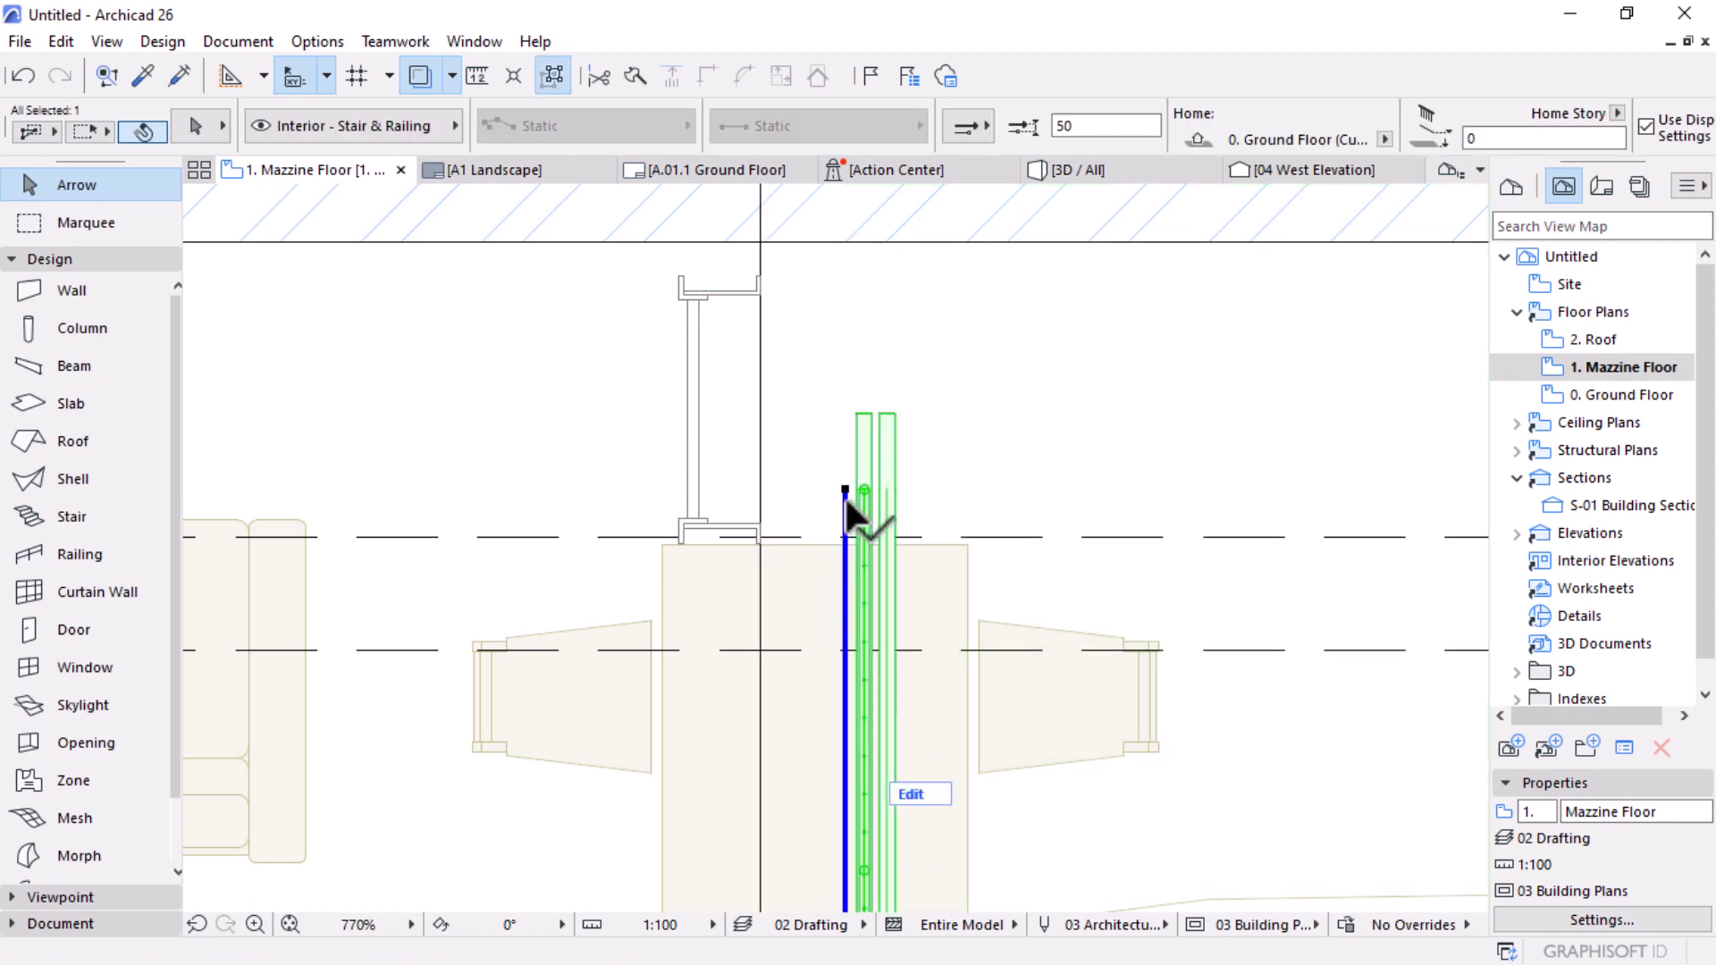
key(ctrl+d)
click(845, 490)
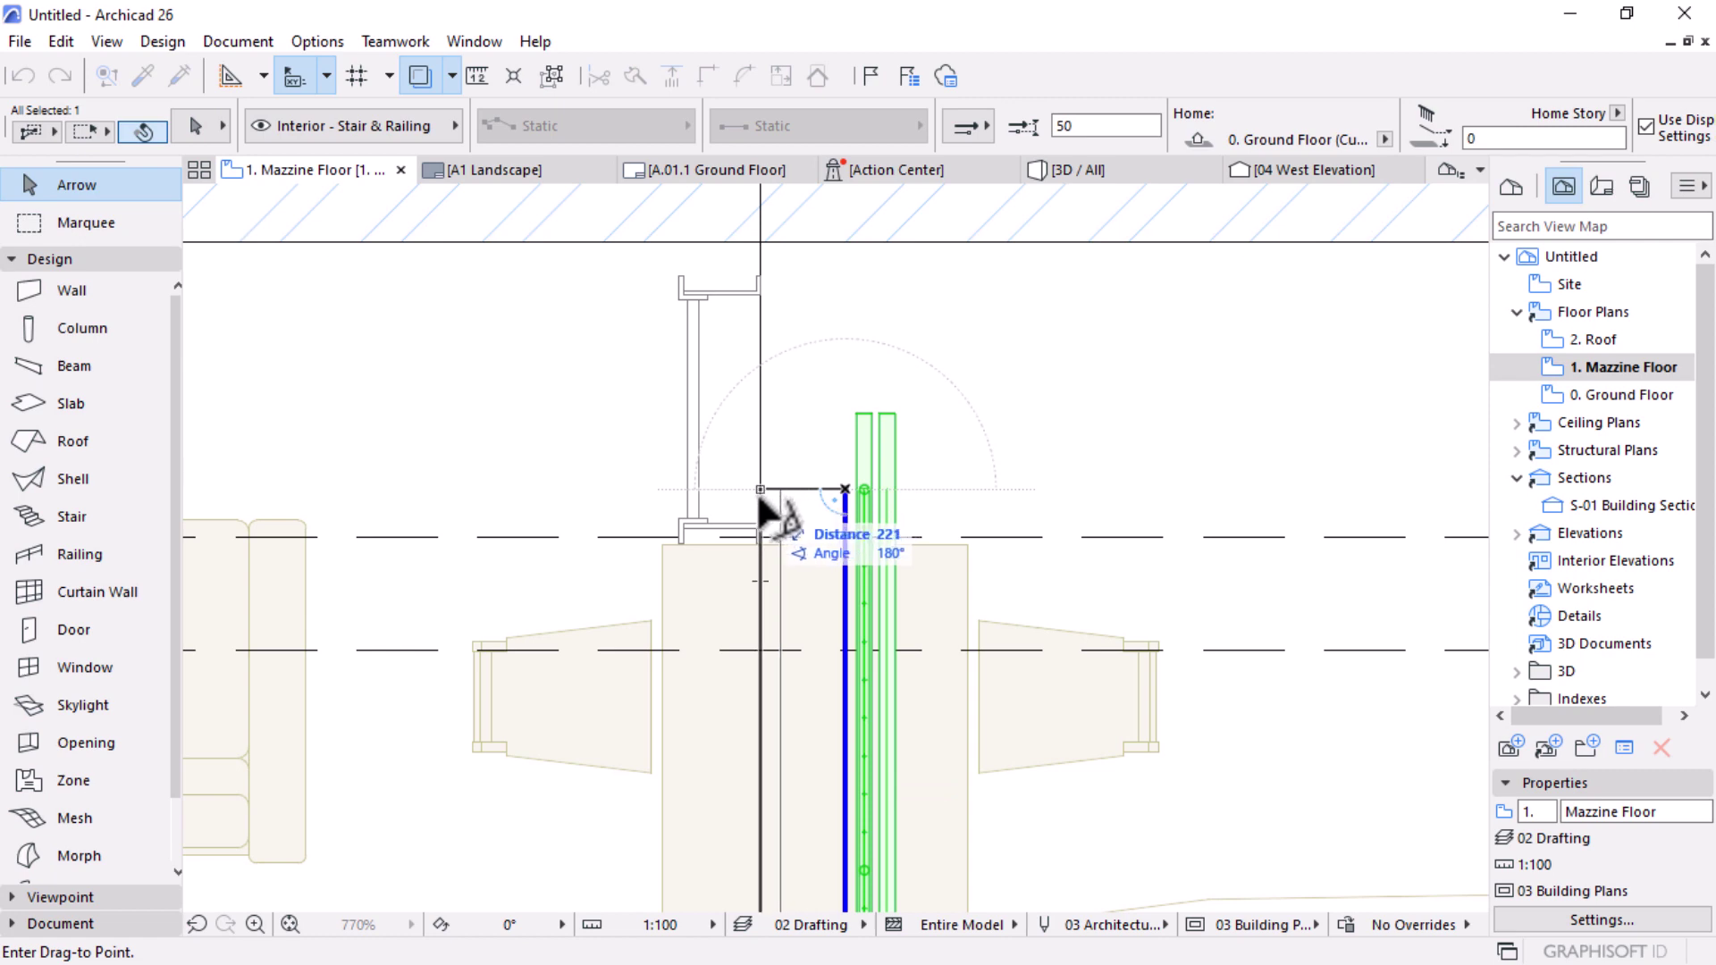
click(760, 489)
click(760, 488)
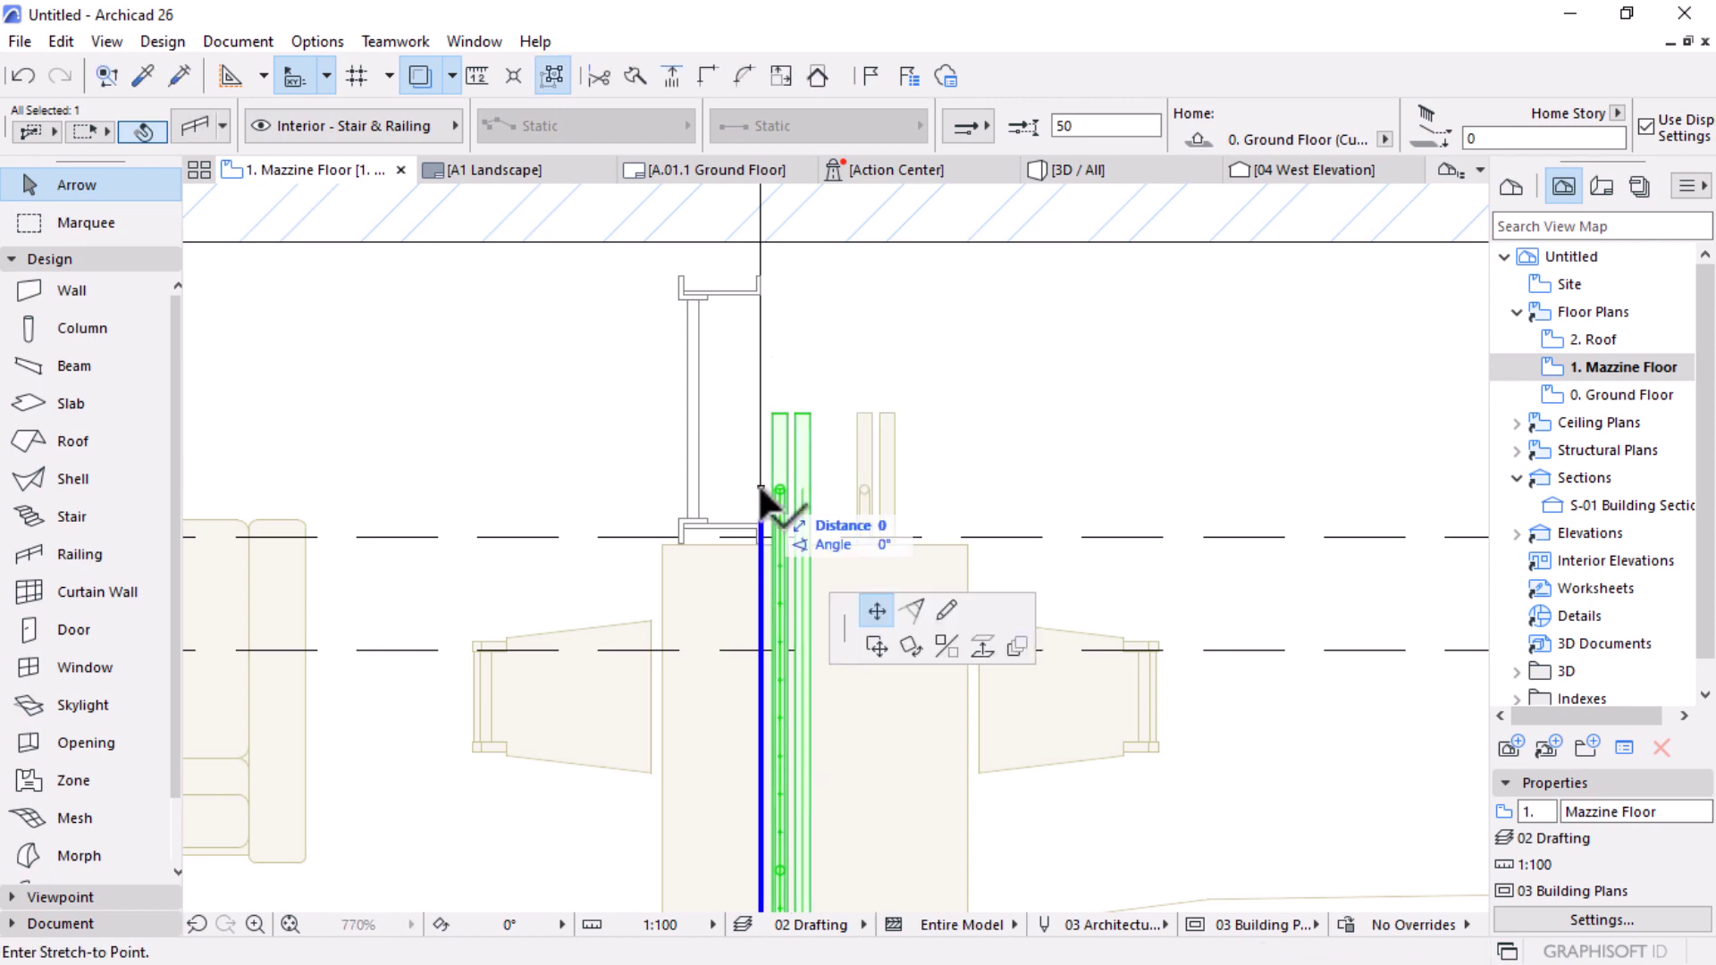
click(760, 535)
scroll(849, 404, down, 1)
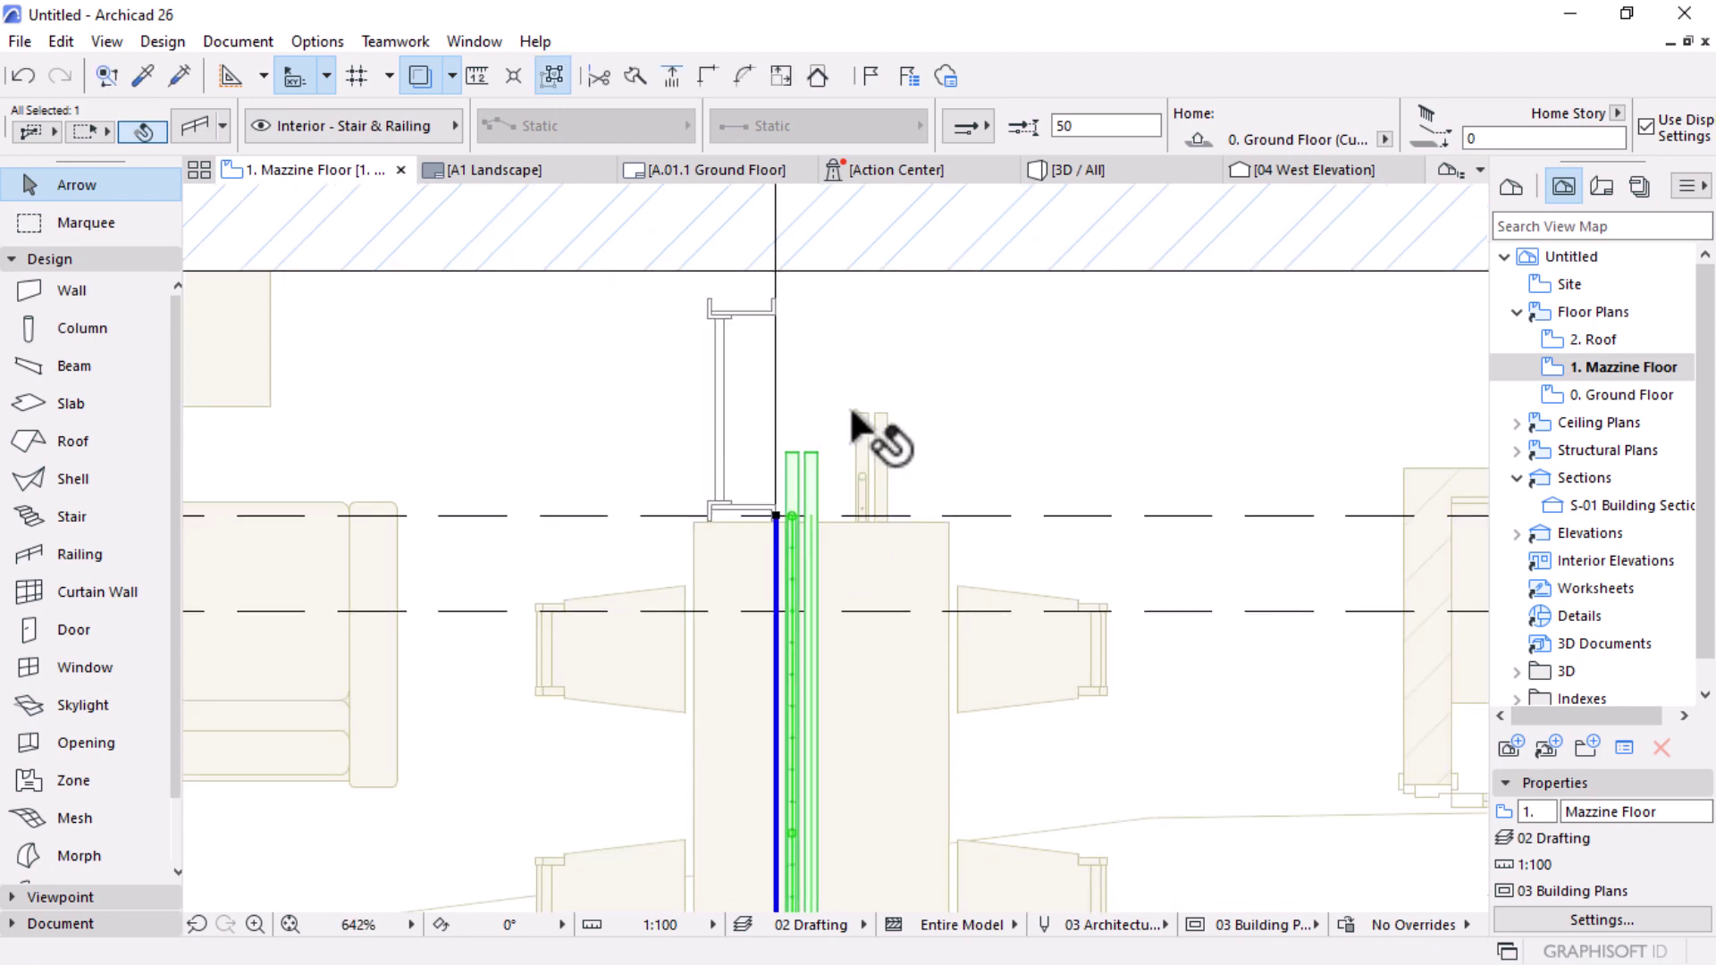
scroll(850, 411, down, 3)
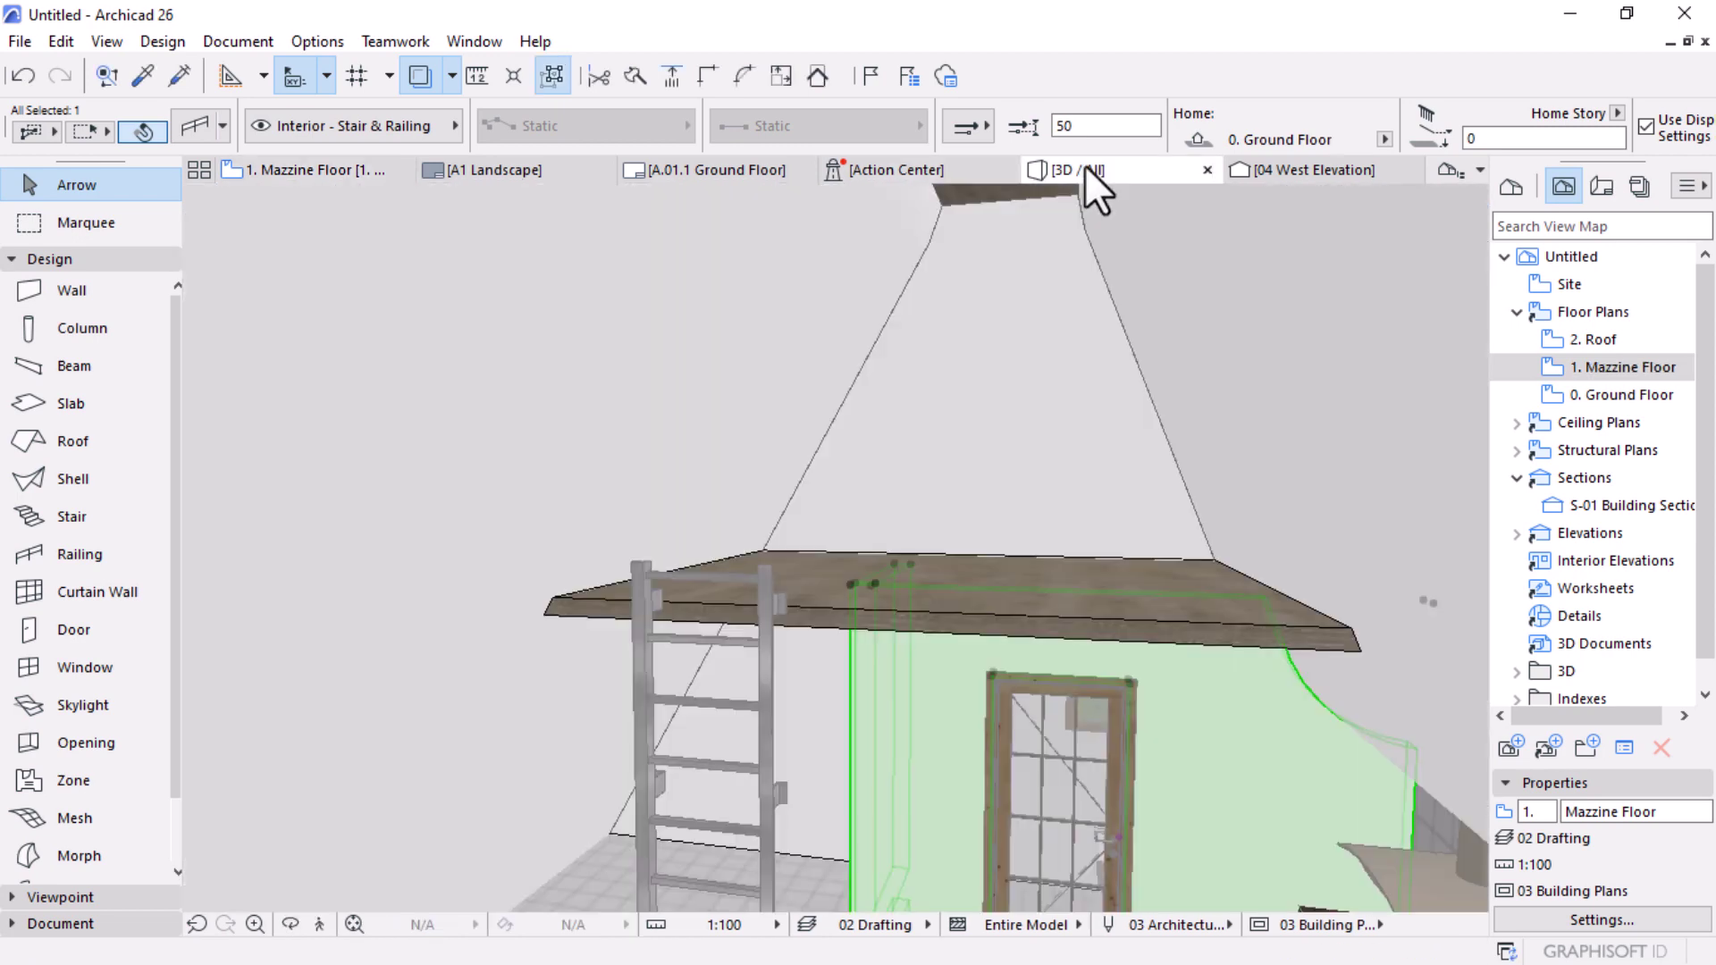
Step: In the 3D view, change the railing's home story to 1. Mazzine Floor so it stands on the mezzanine slab
key(ctrl+z)
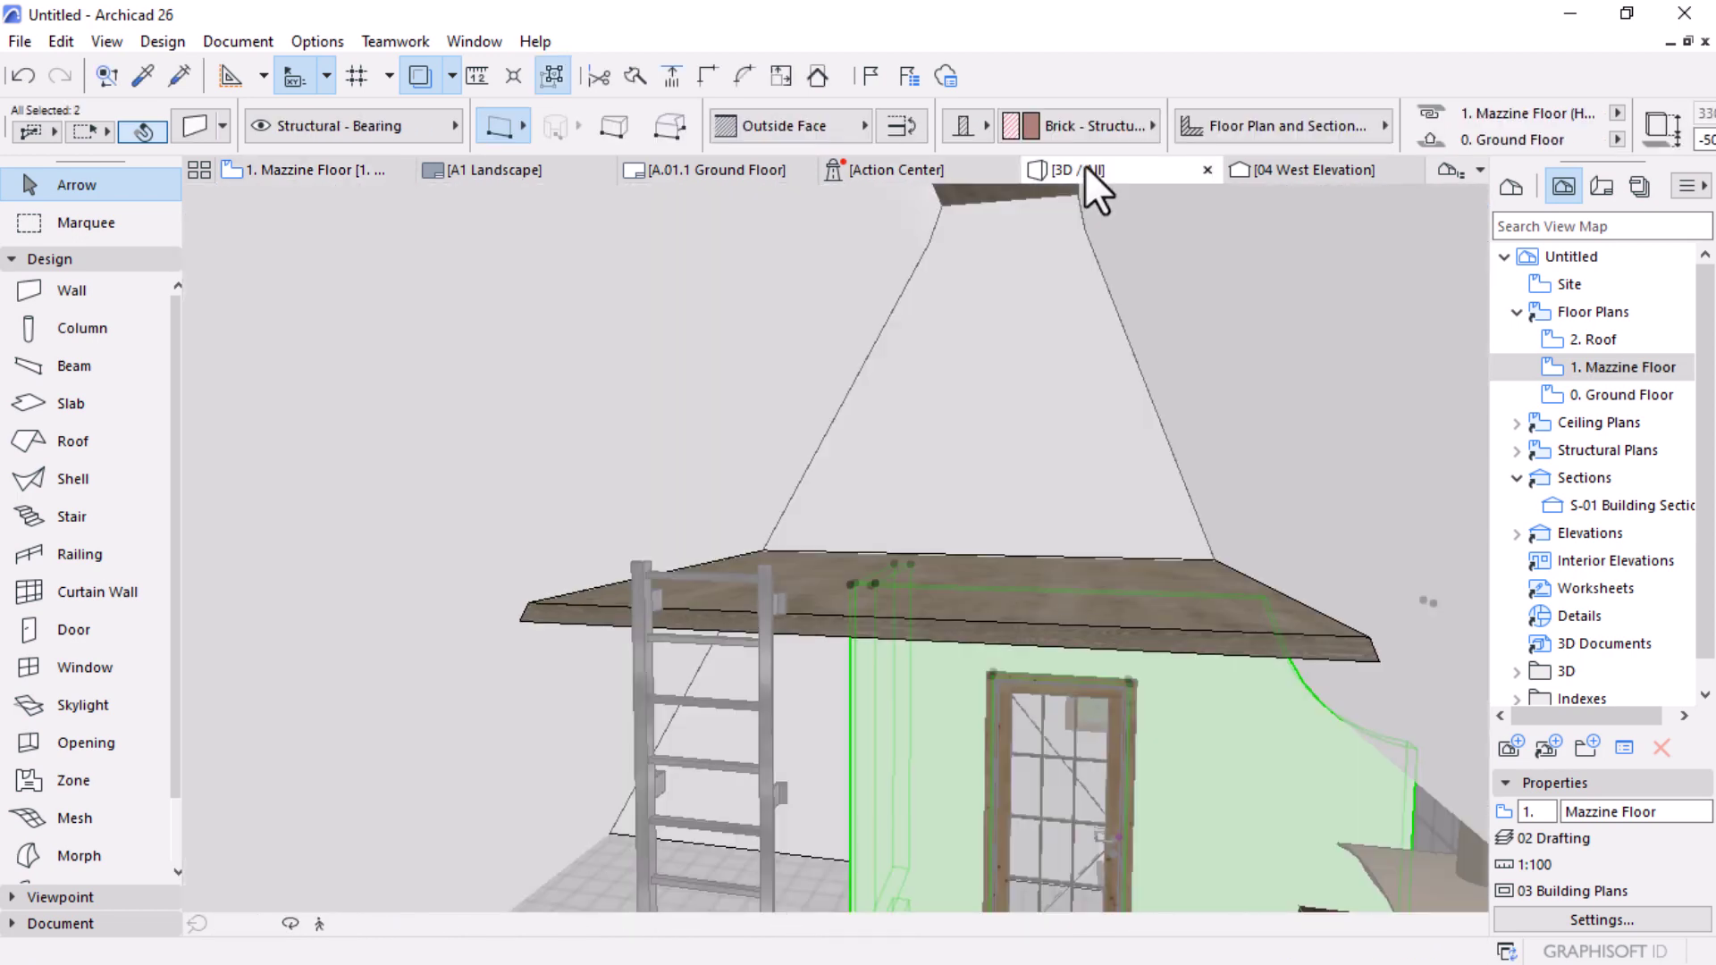
click(1085, 170)
shift+middle_drag(1085, 165, 1165, 635)
key(Escape)
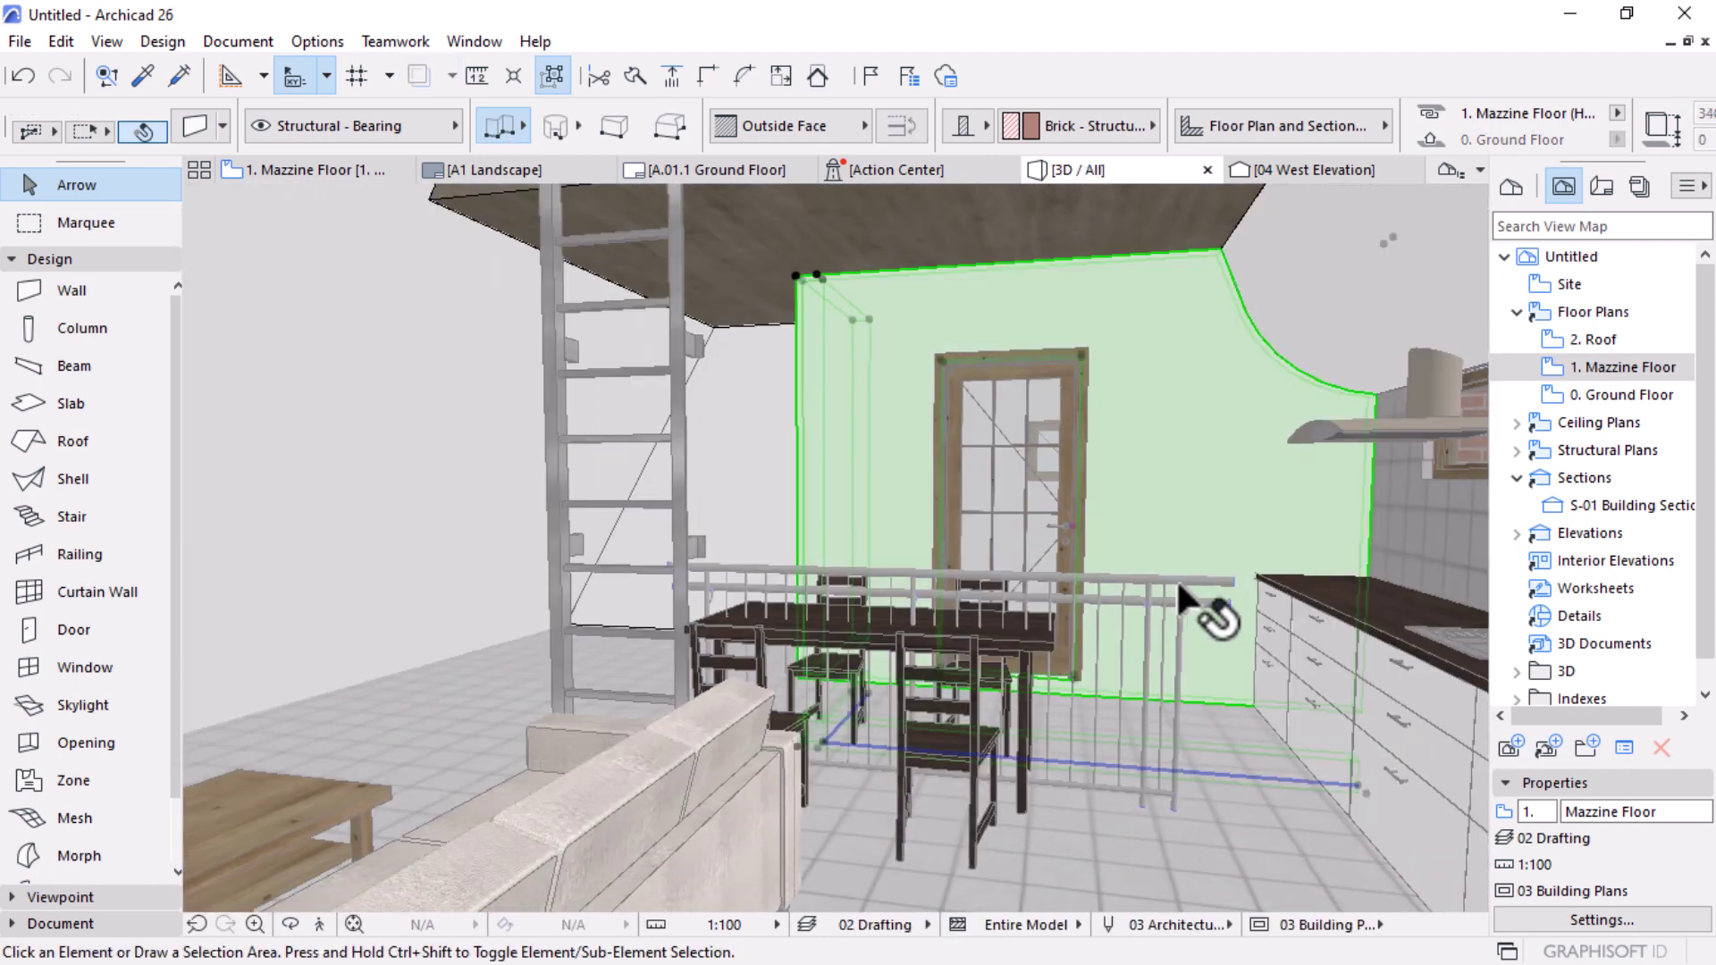
click(1176, 577)
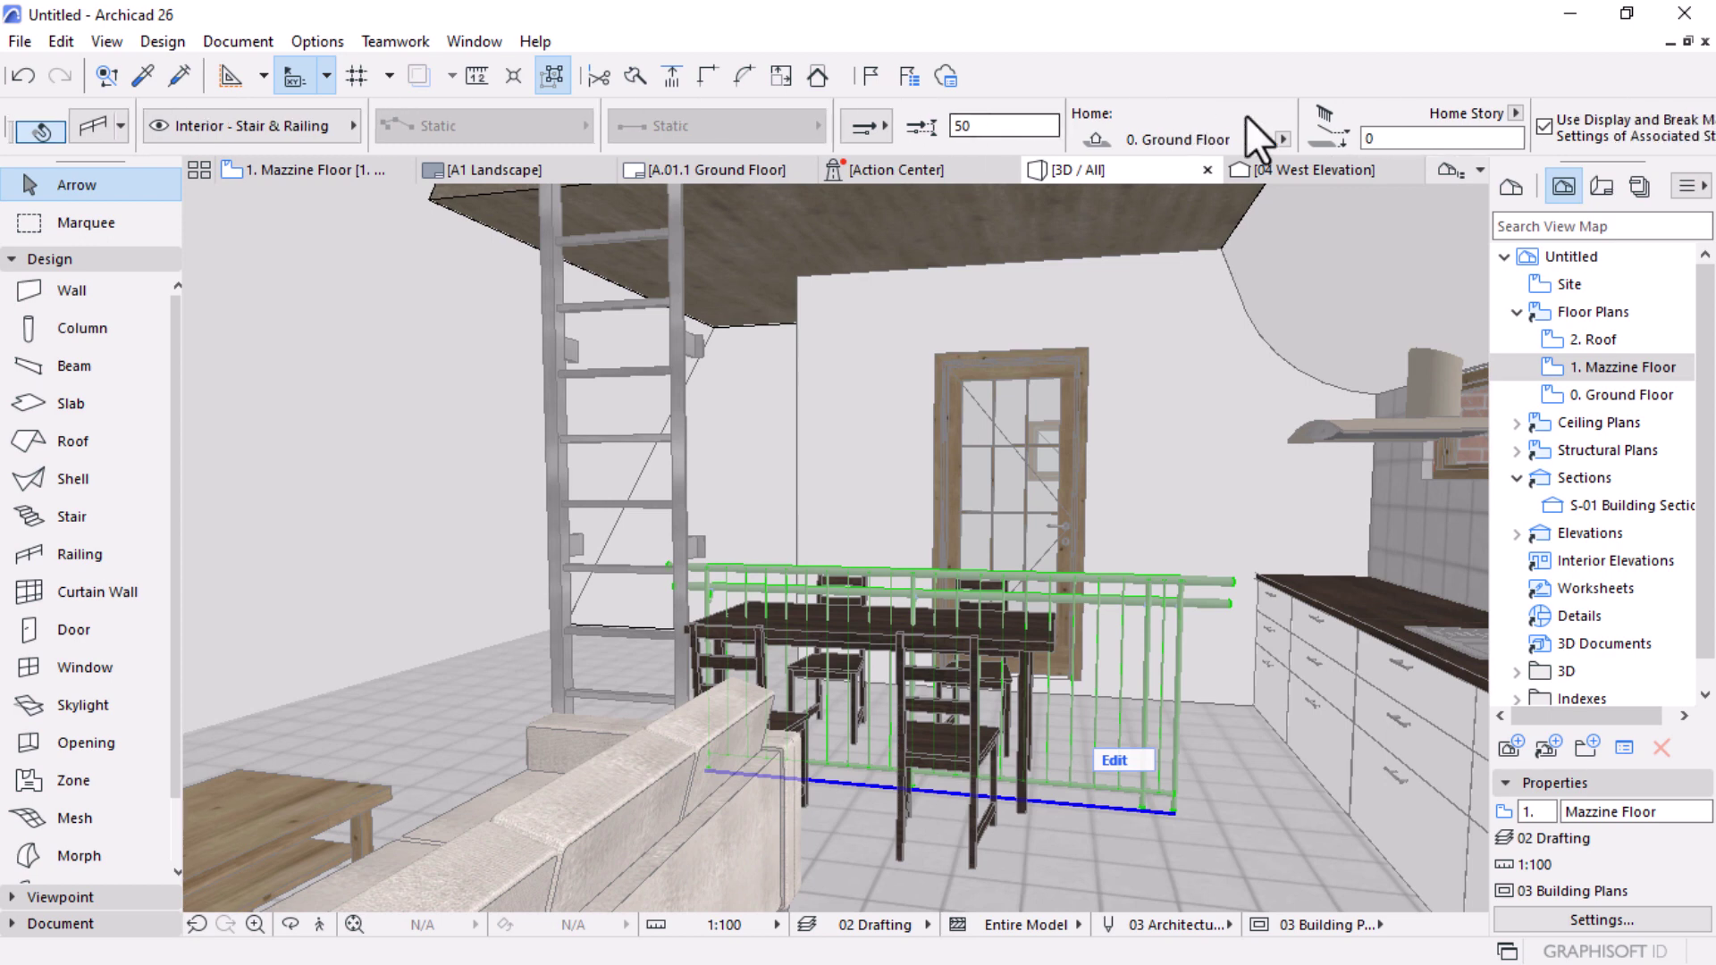
click(1346, 114)
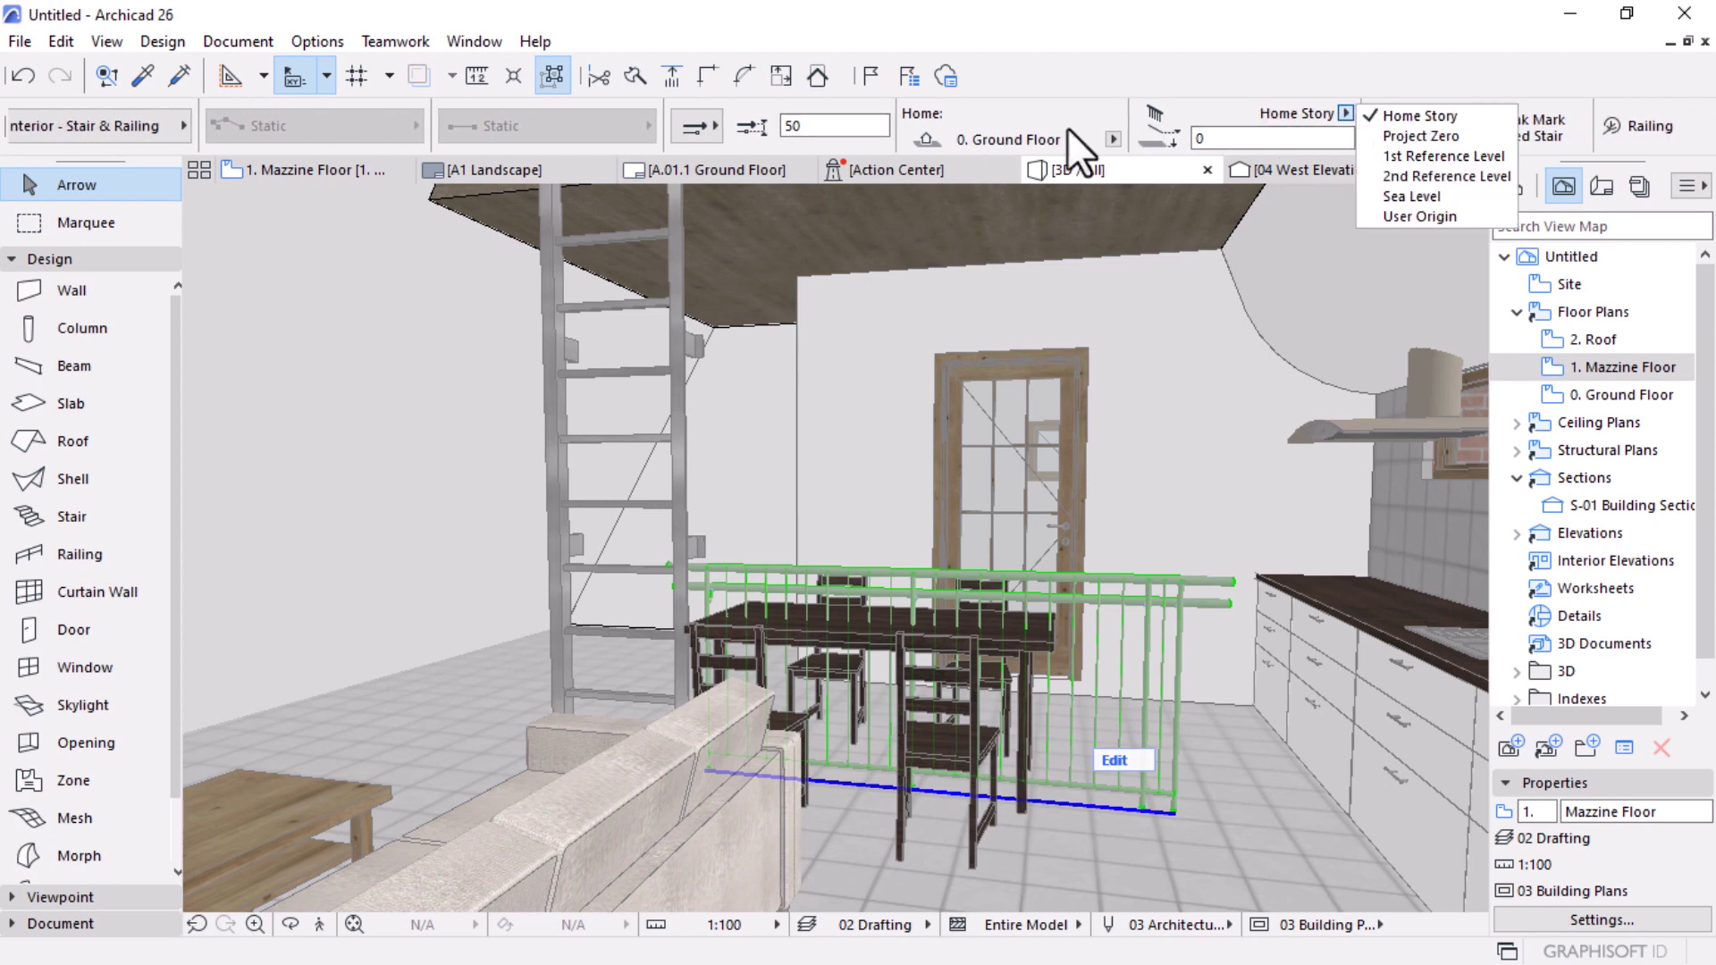
click(1113, 139)
click(1113, 139)
click(1153, 157)
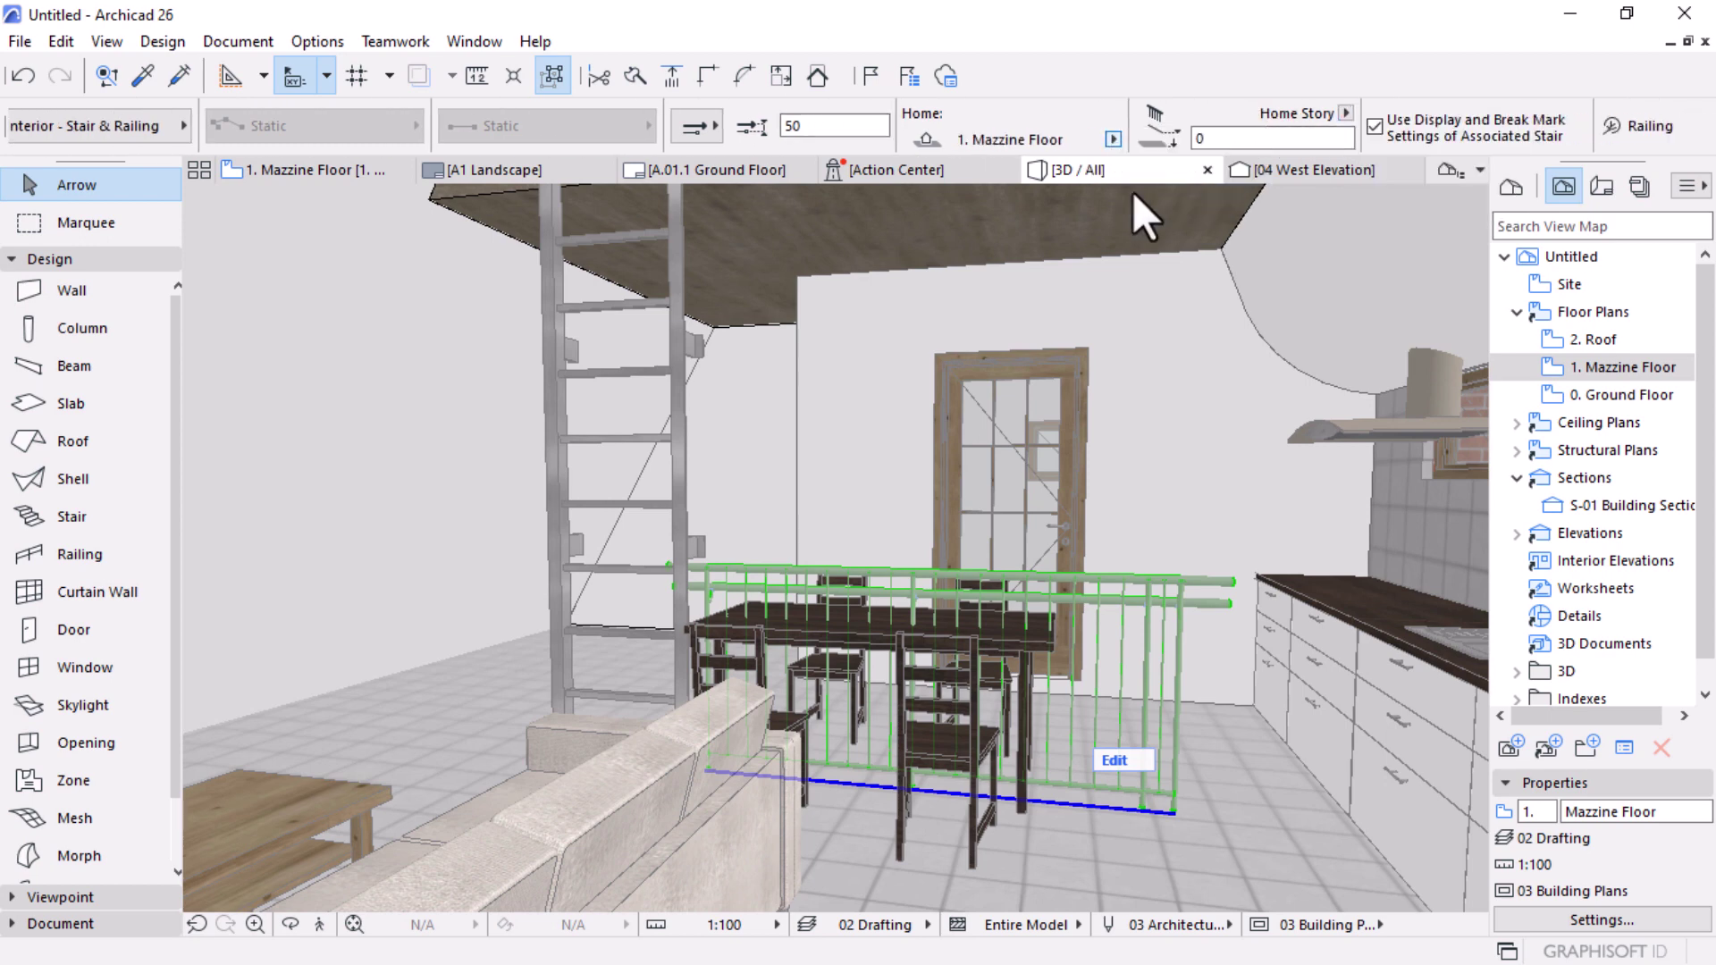
scroll(892, 741, down, 5)
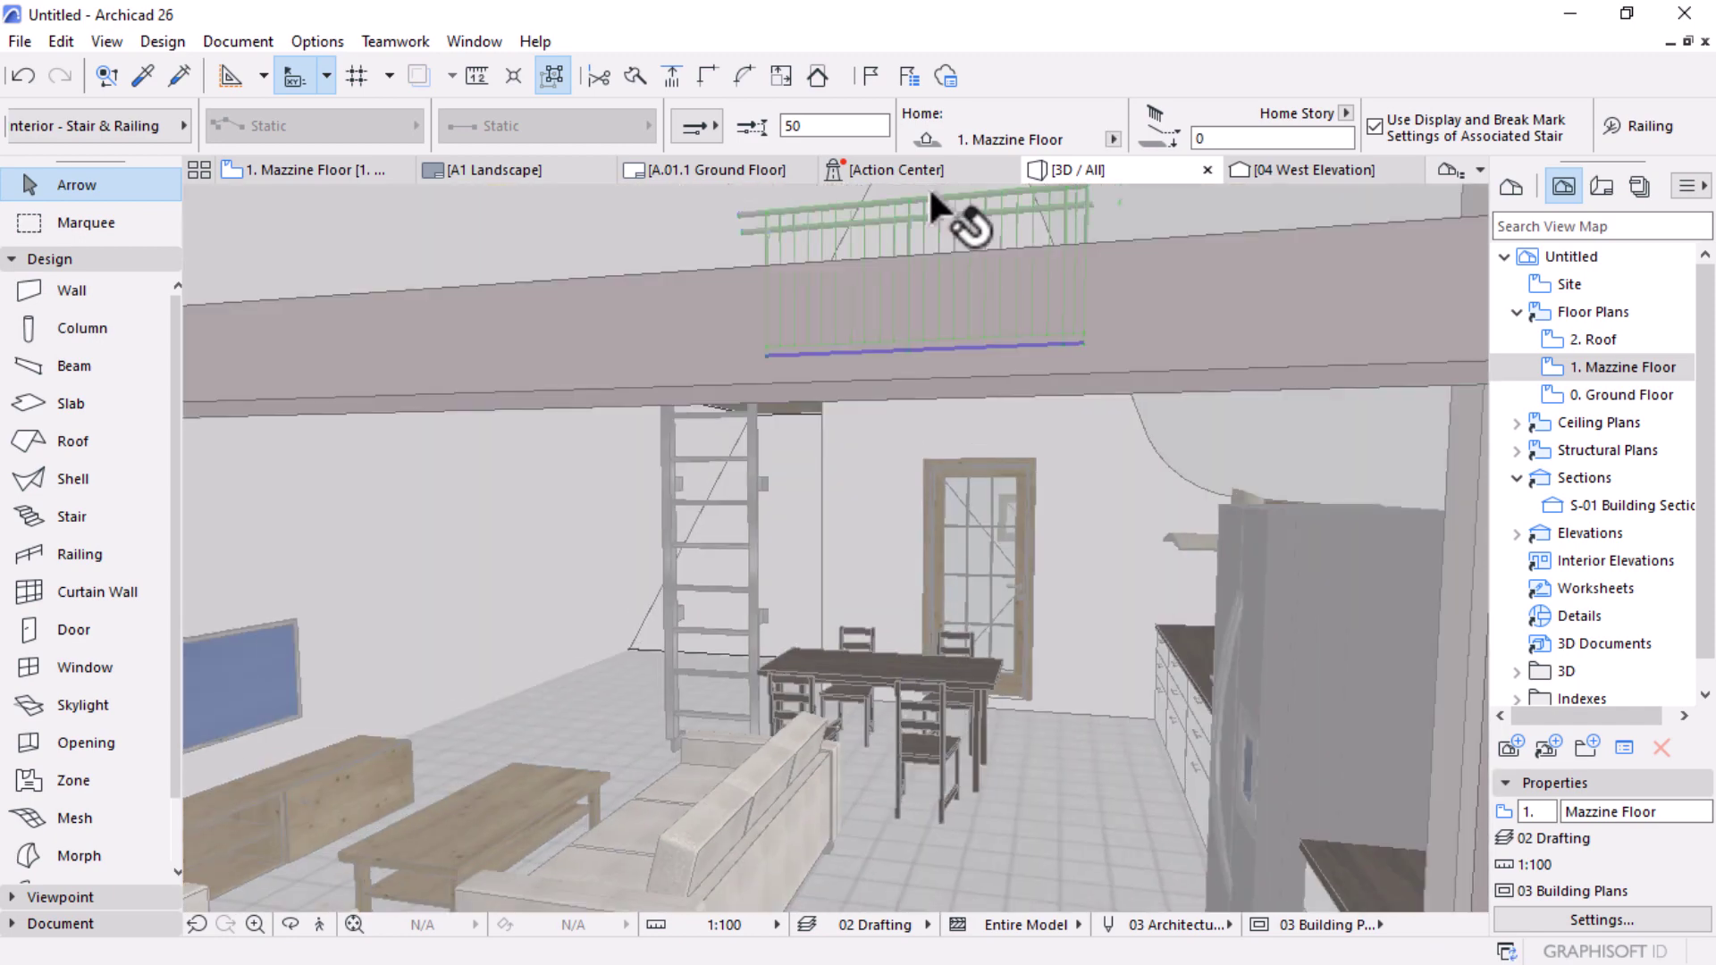
scroll(924, 215, up, 5)
scroll(924, 214, up, 3)
scroll(849, 474, down, 5)
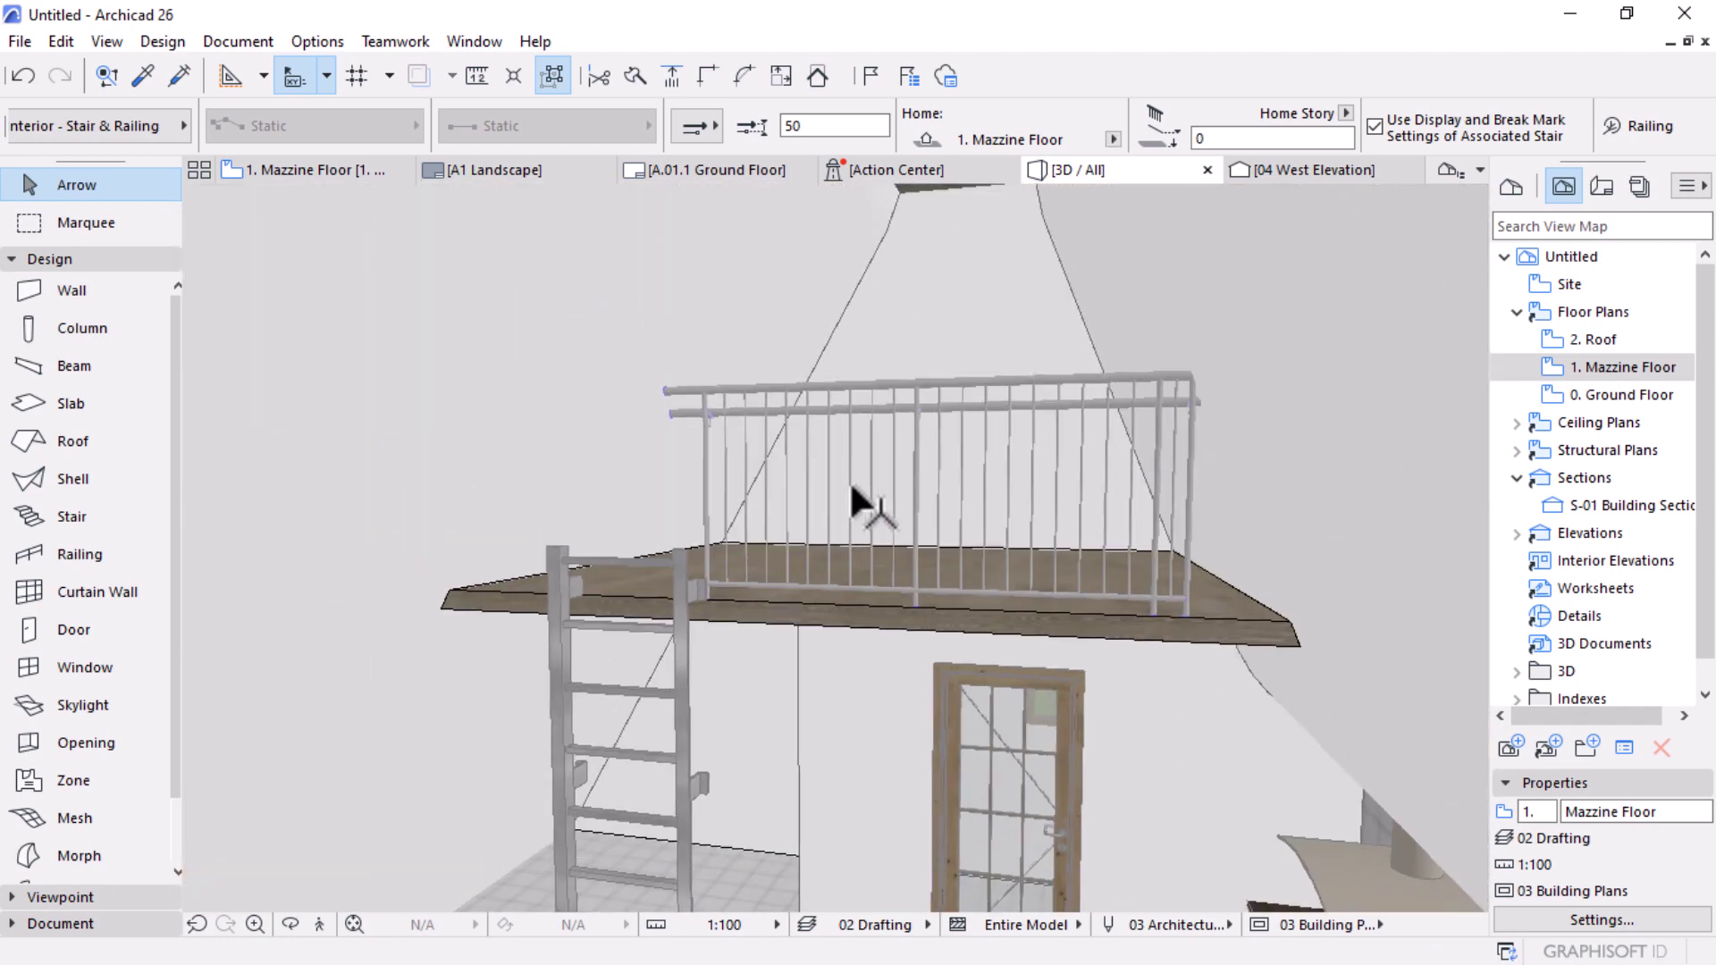
Step: Increase the maximum length of the mezzanine railing's equally distributed baluster pattern so the balusters stand farther apart
scroll(881, 457, up, 2)
click(880, 442)
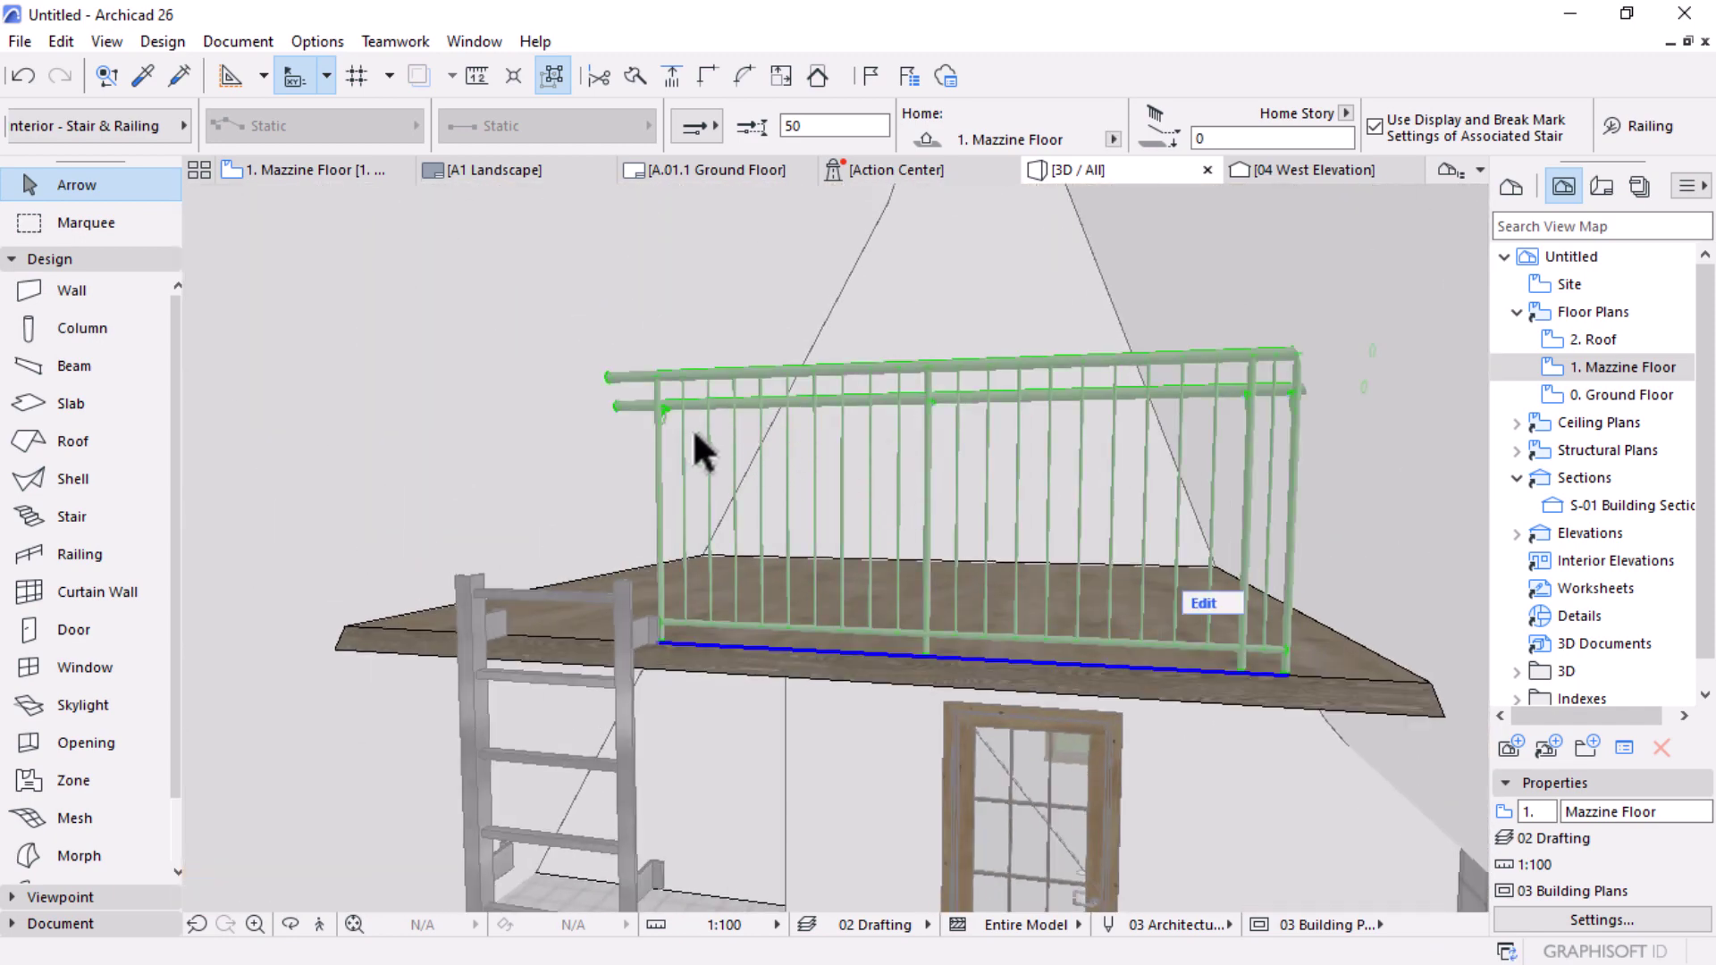
scroll(698, 438, up, 2)
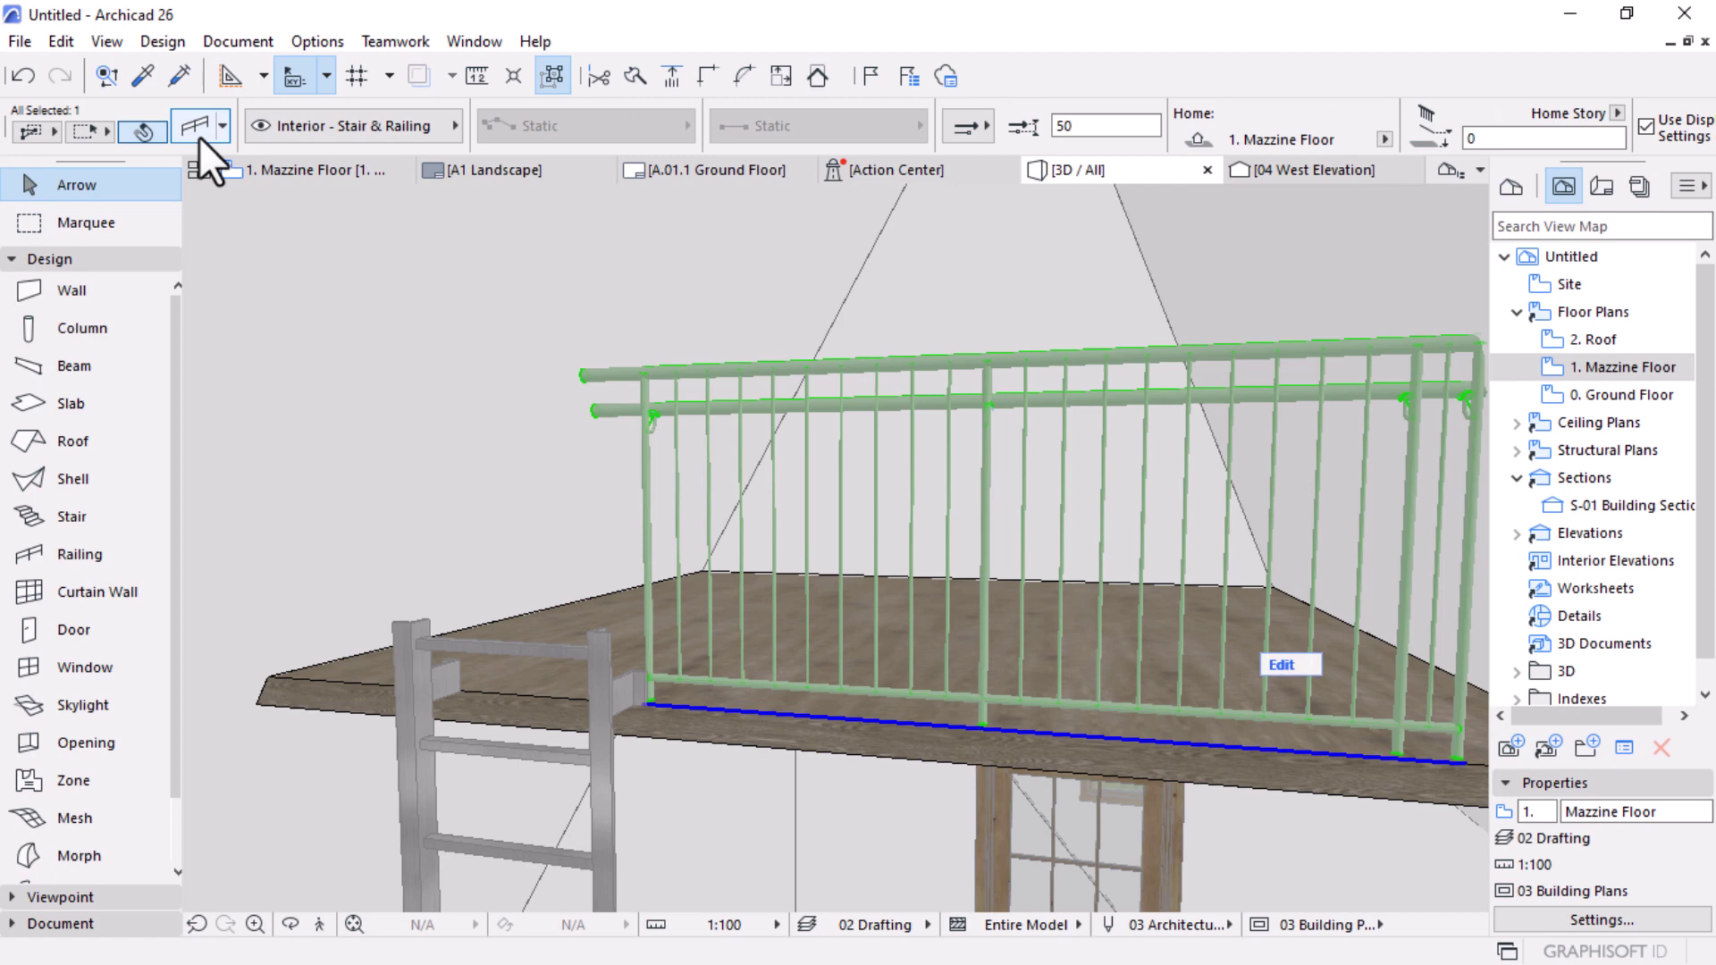
click(198, 131)
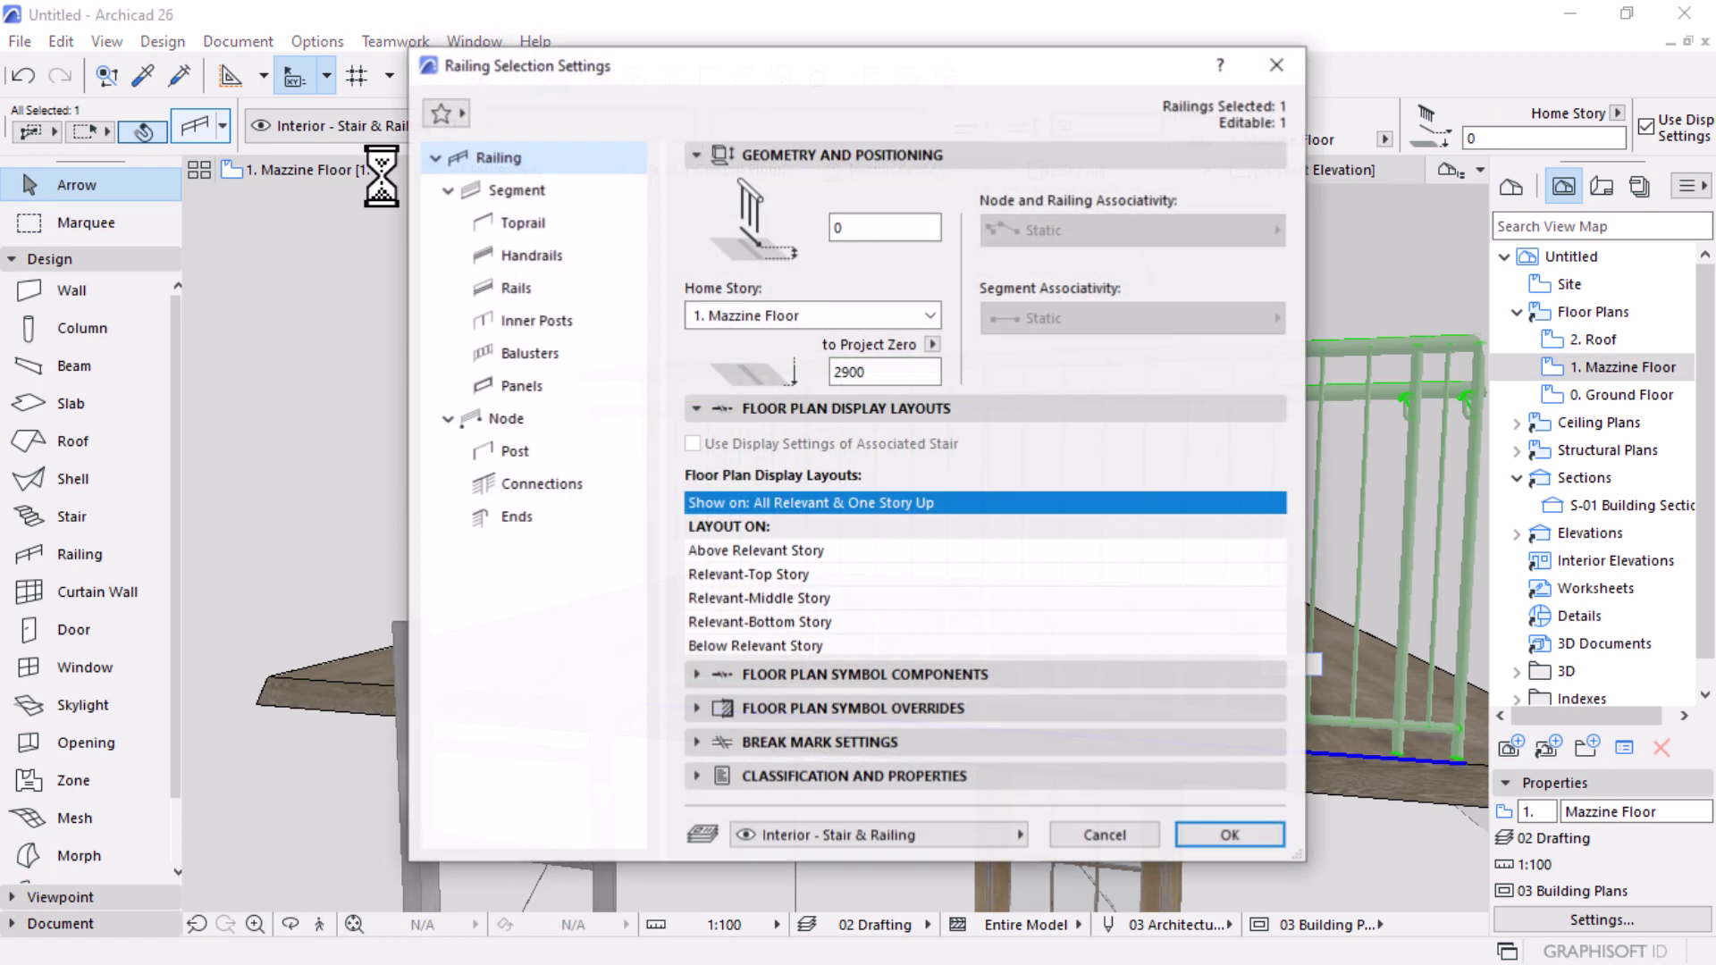
click(512, 223)
click(511, 354)
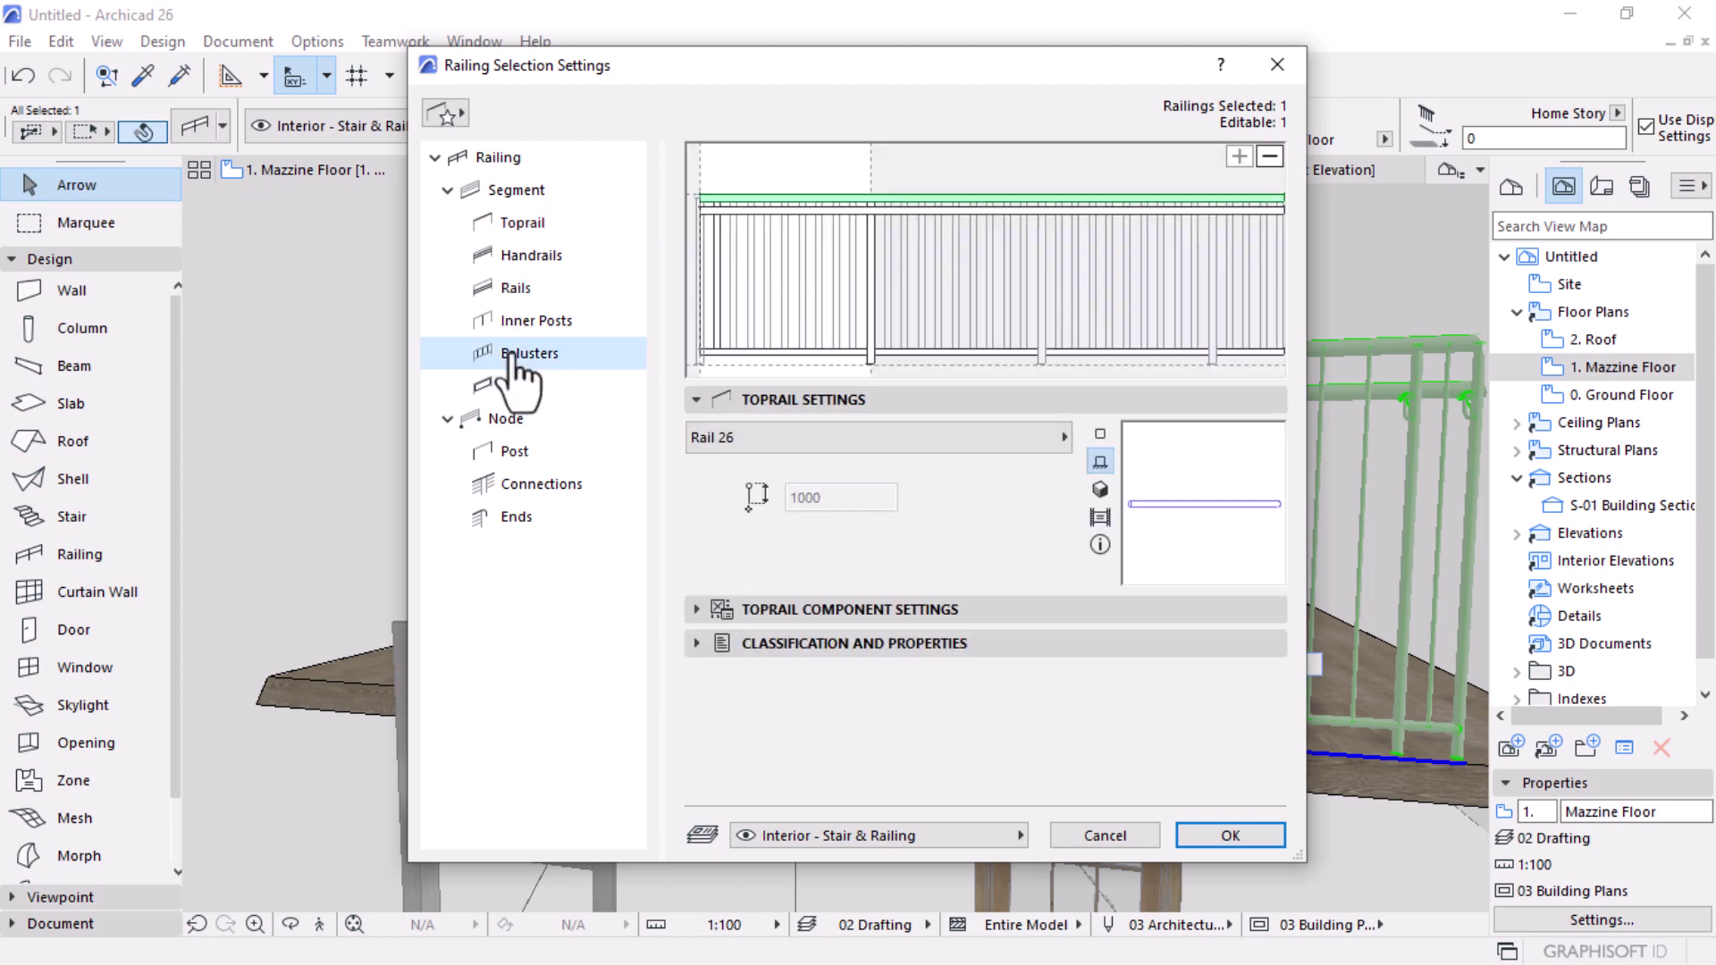
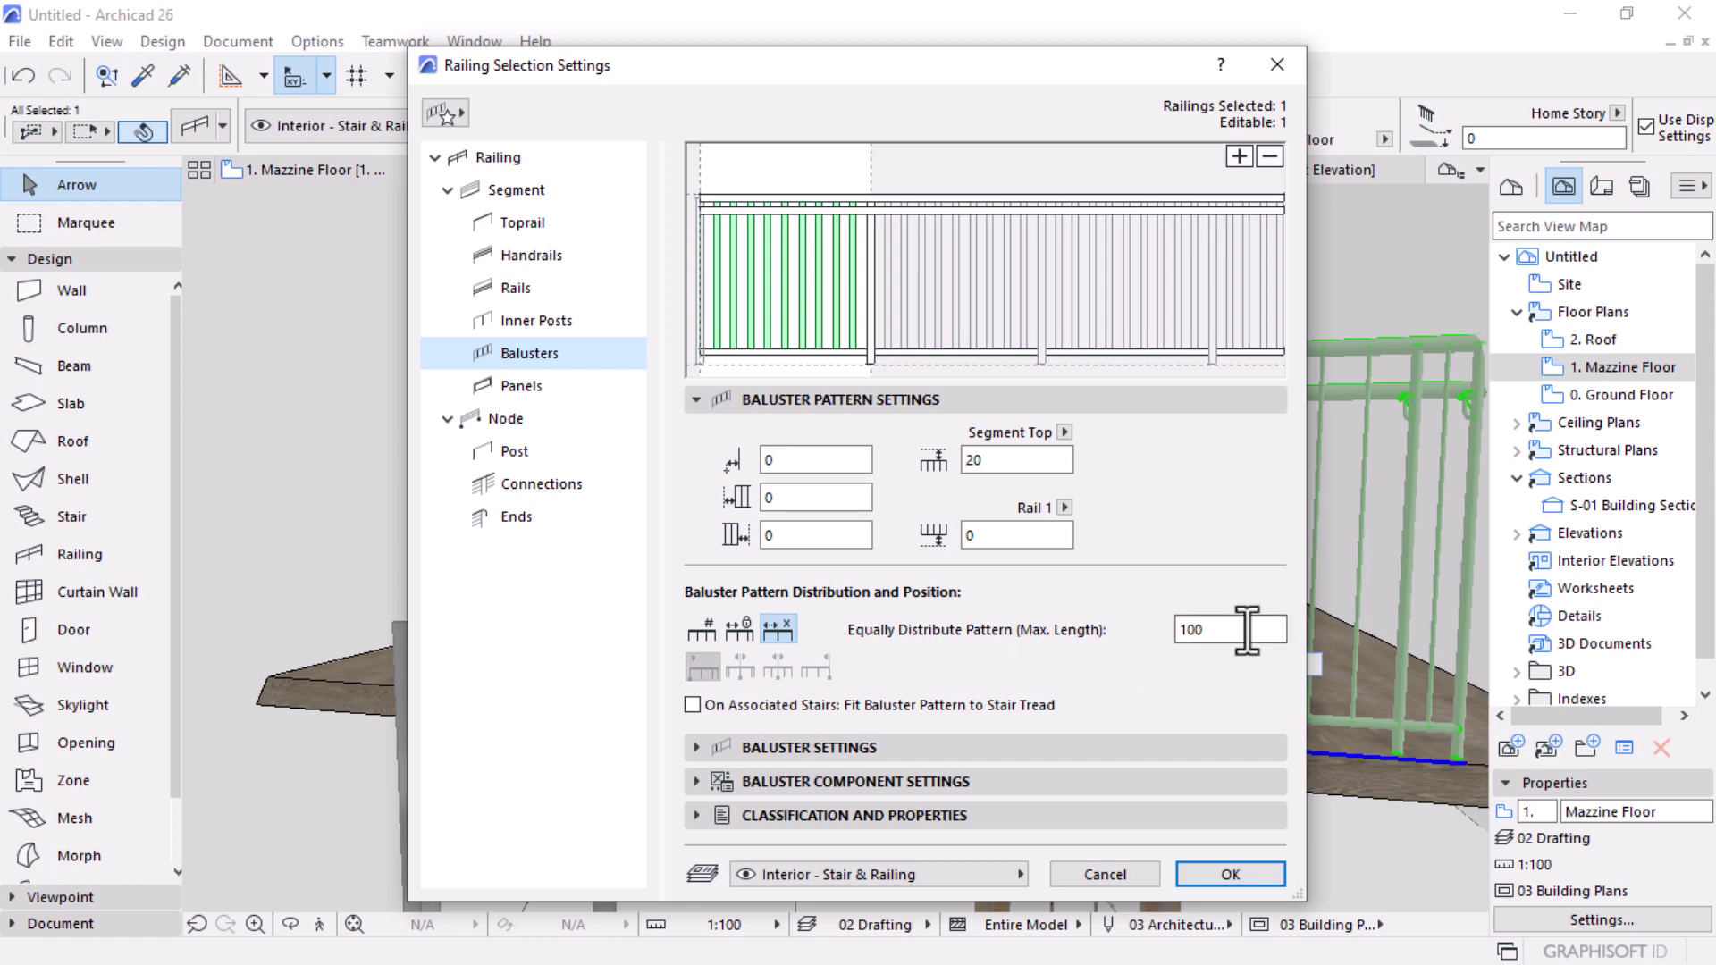
click(1204, 631)
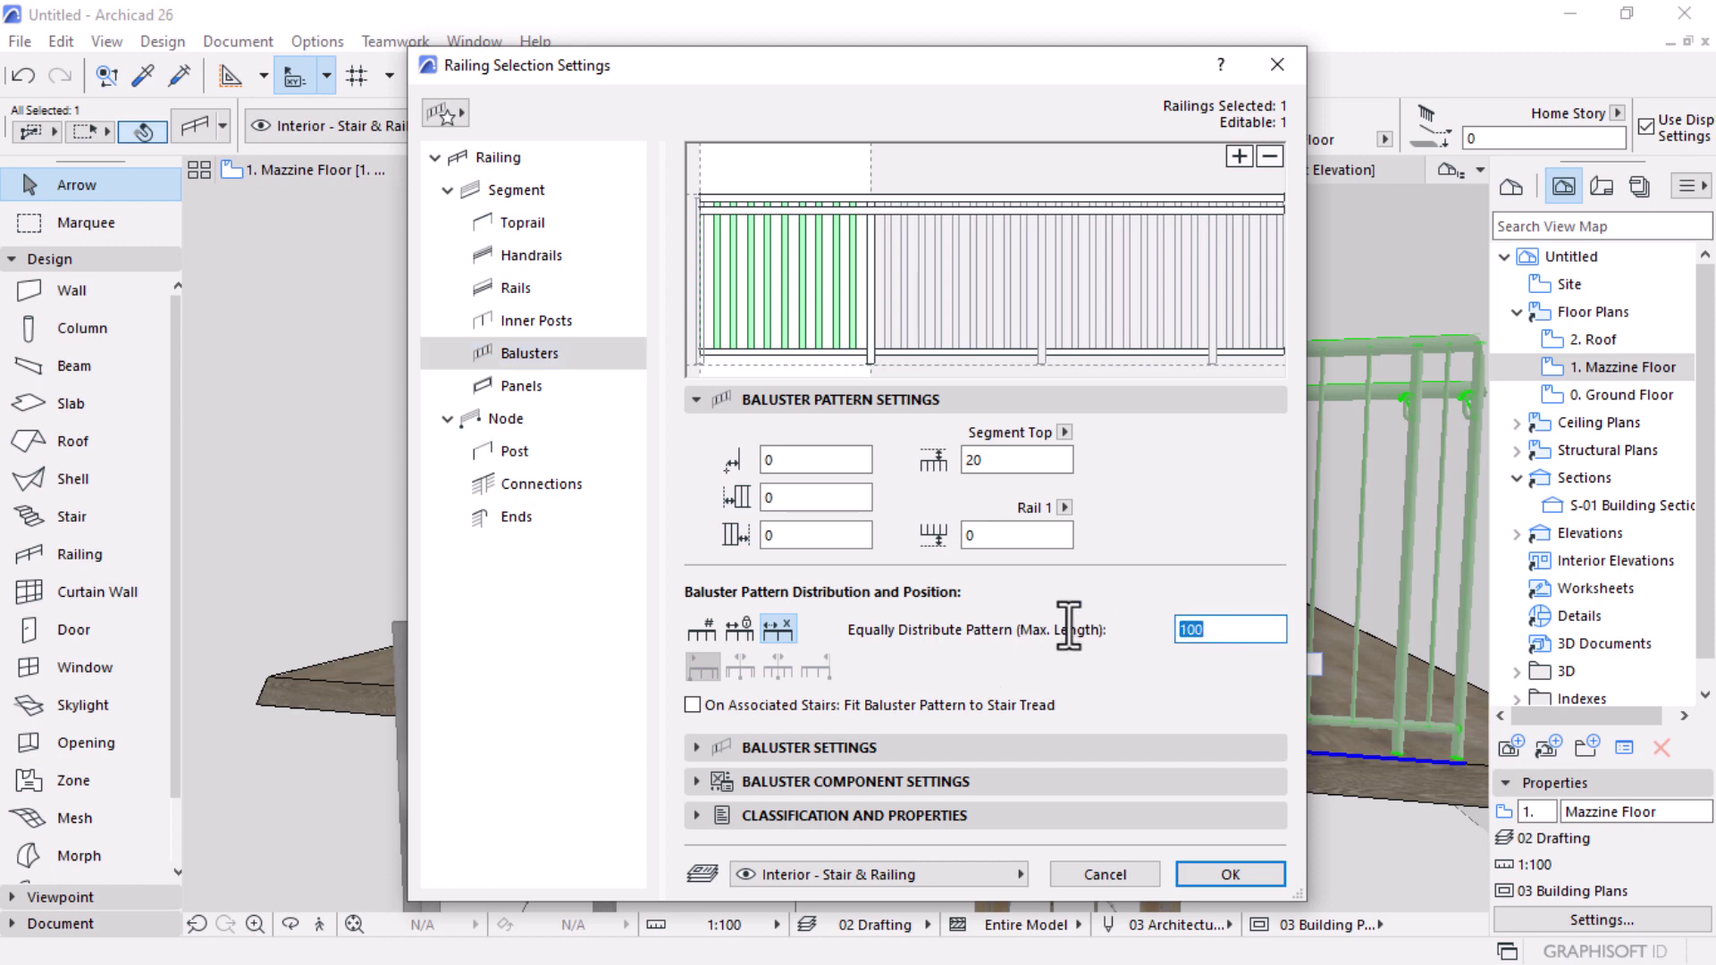
key(Return)
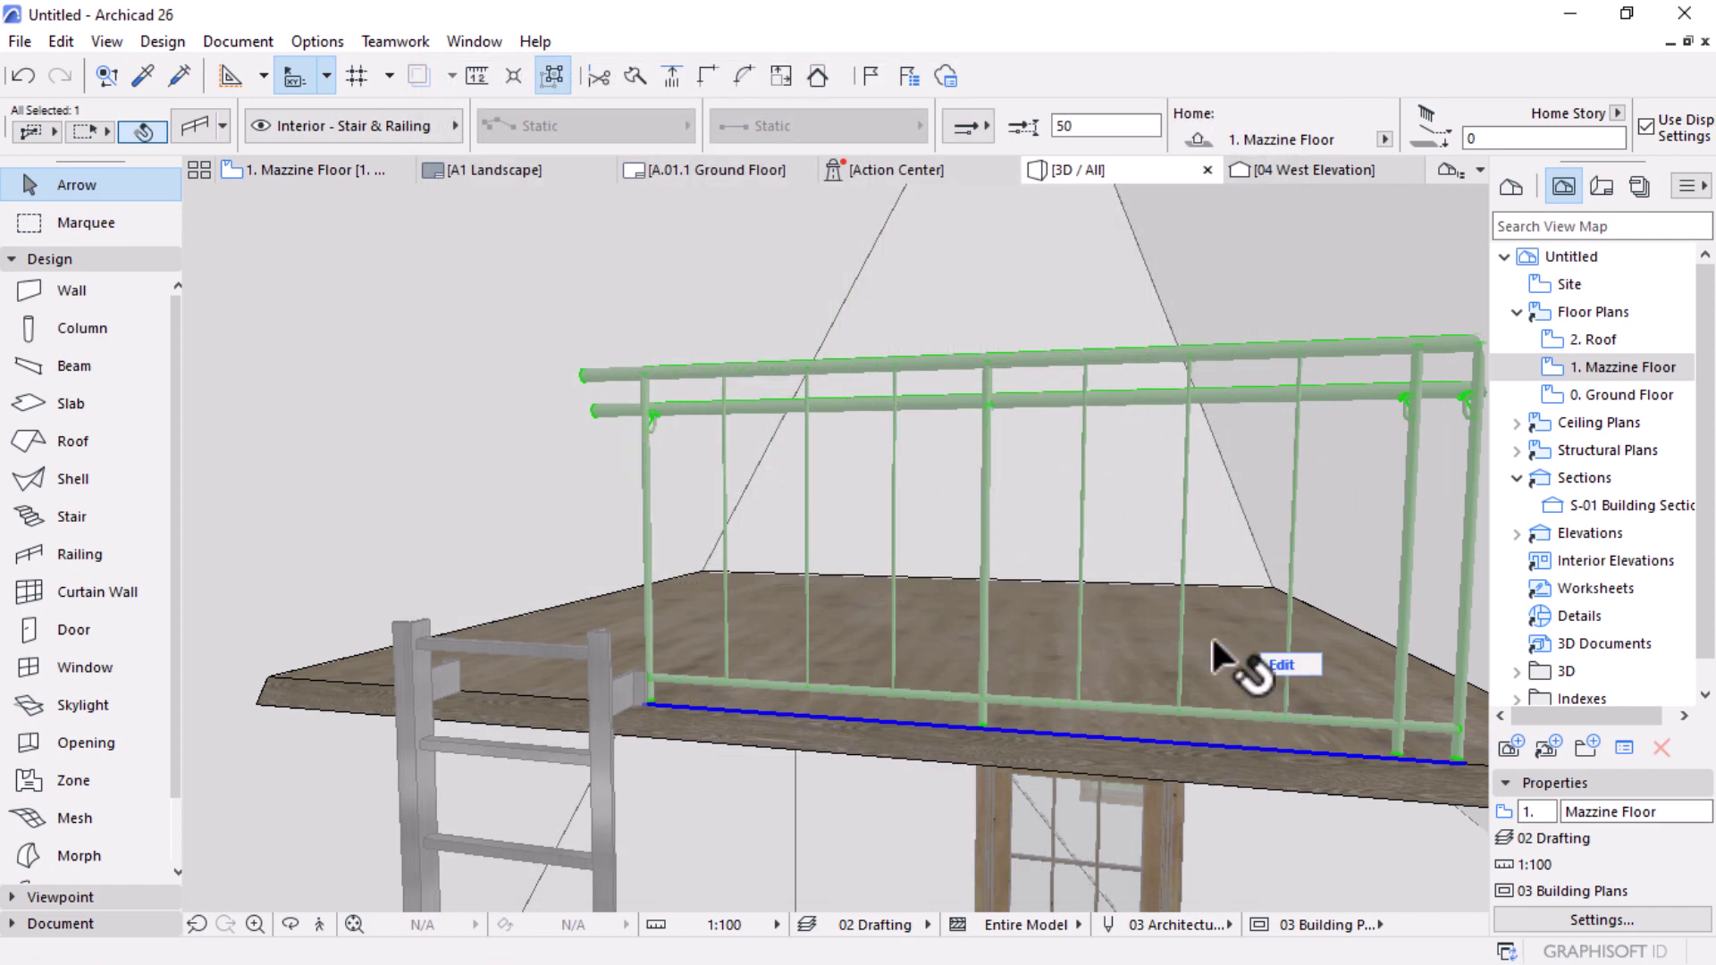
Step: In railing edit mode, give the handrail's ladder-side end the U-shaped return style and shorten its extension
click(1280, 665)
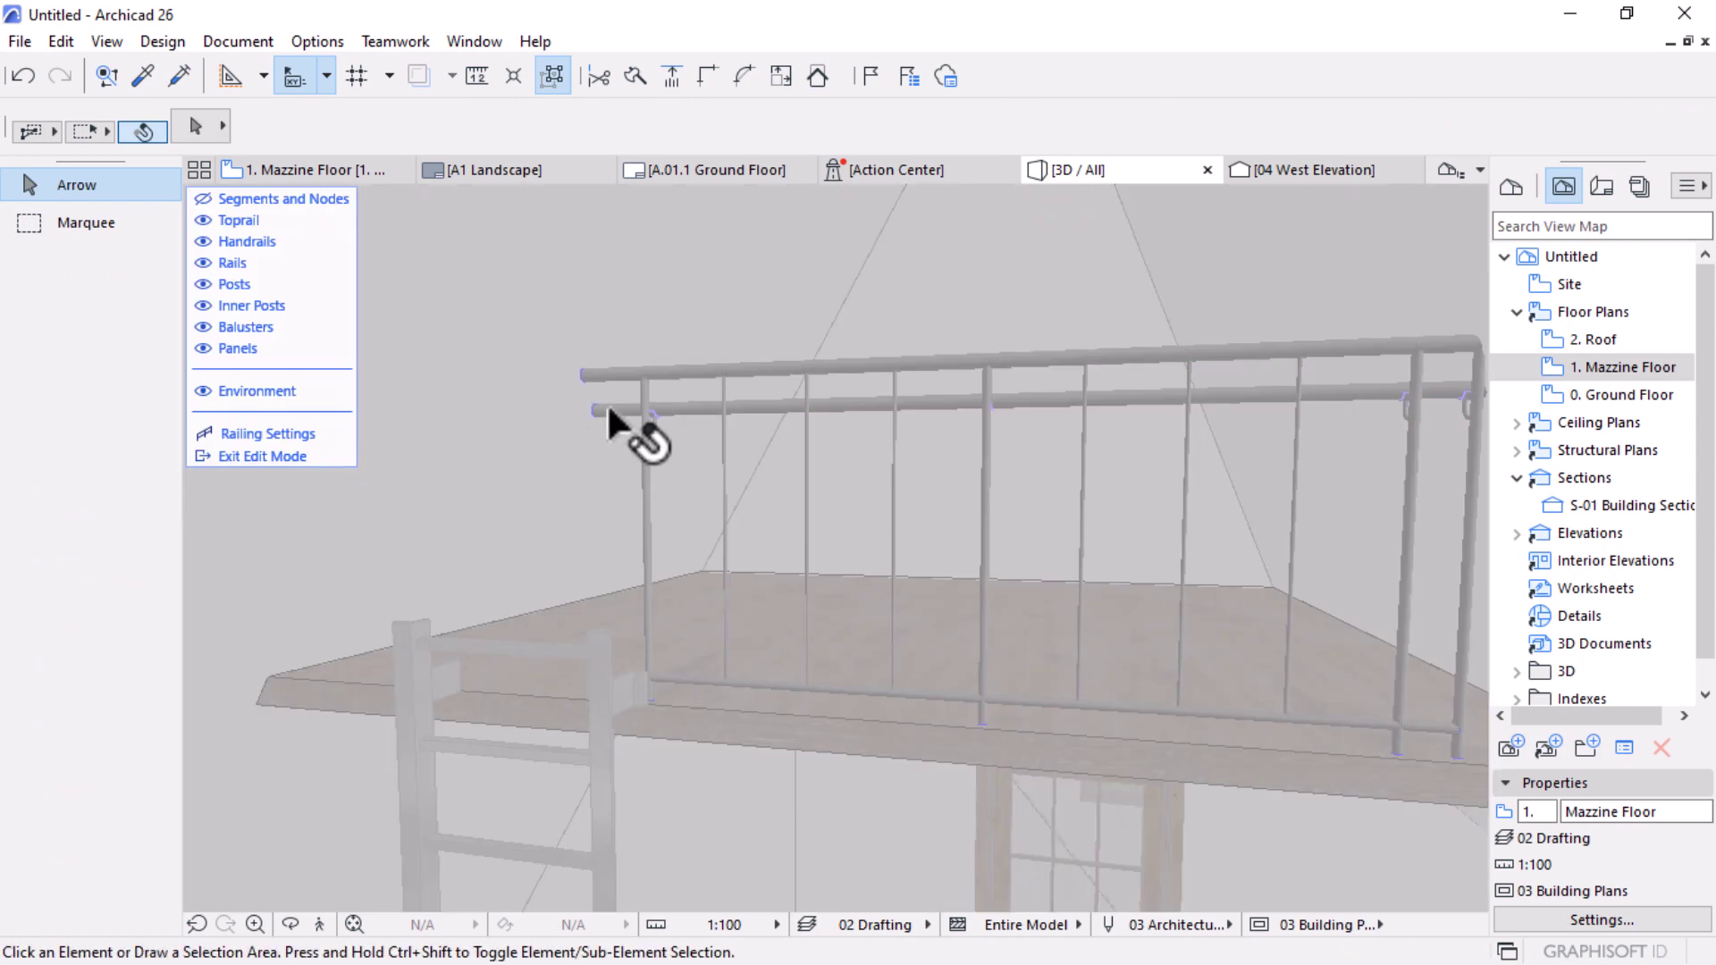
click(608, 404)
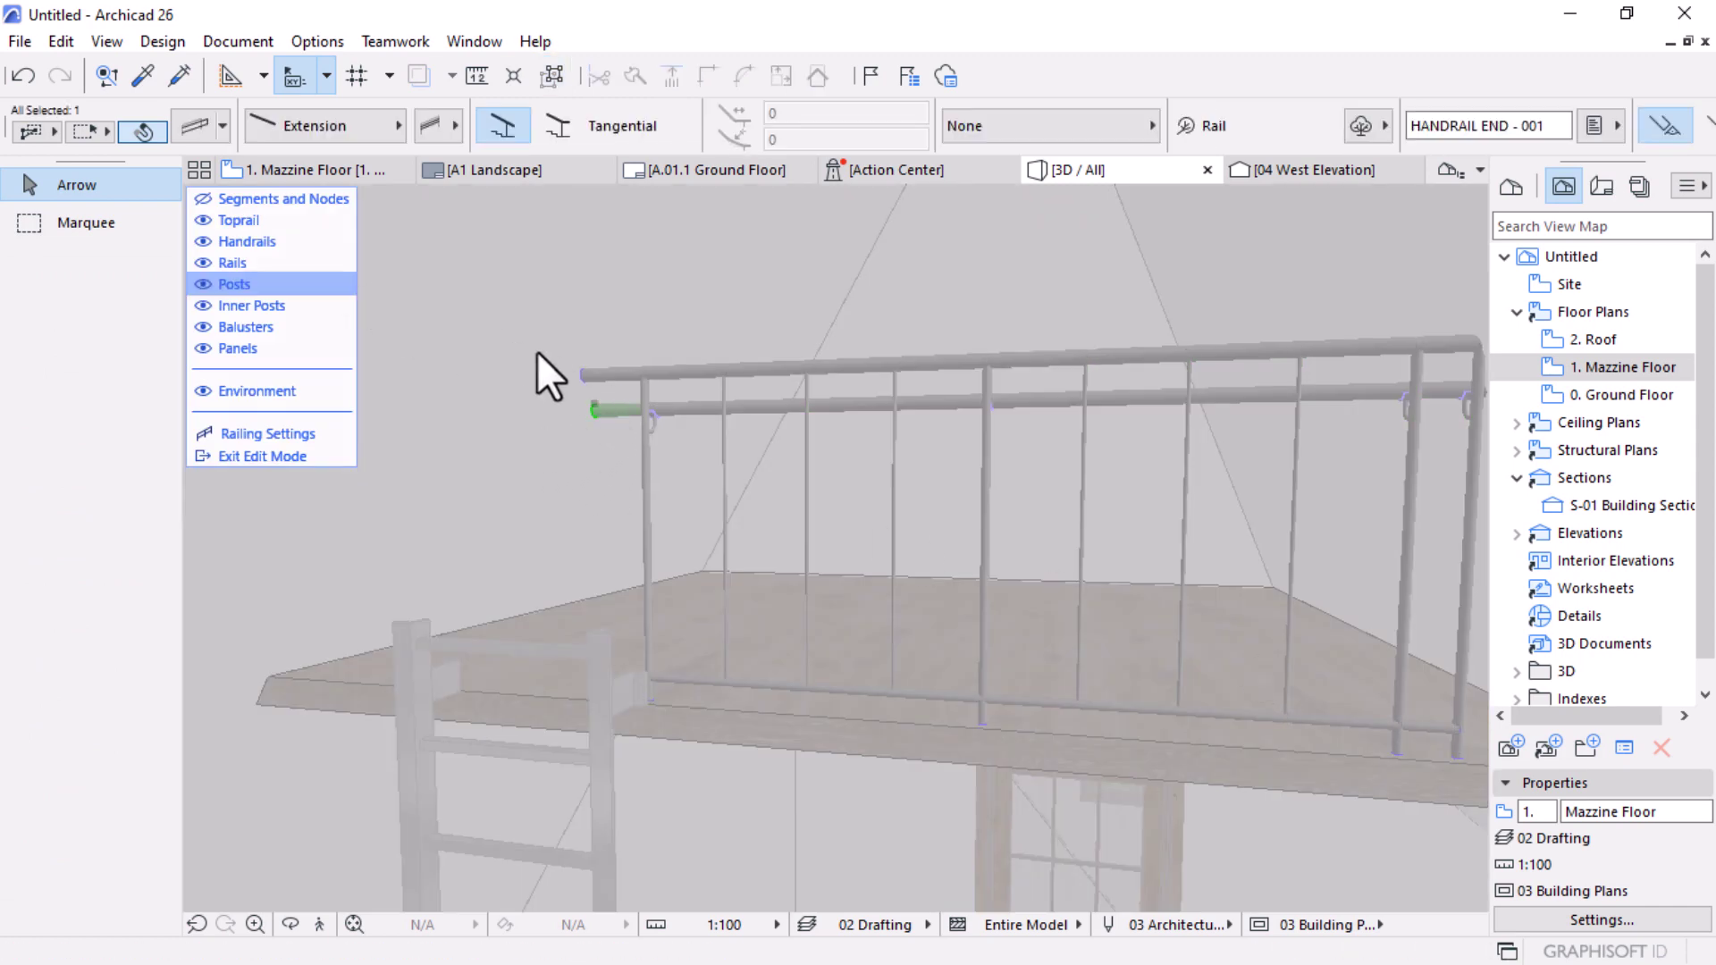
click(194, 127)
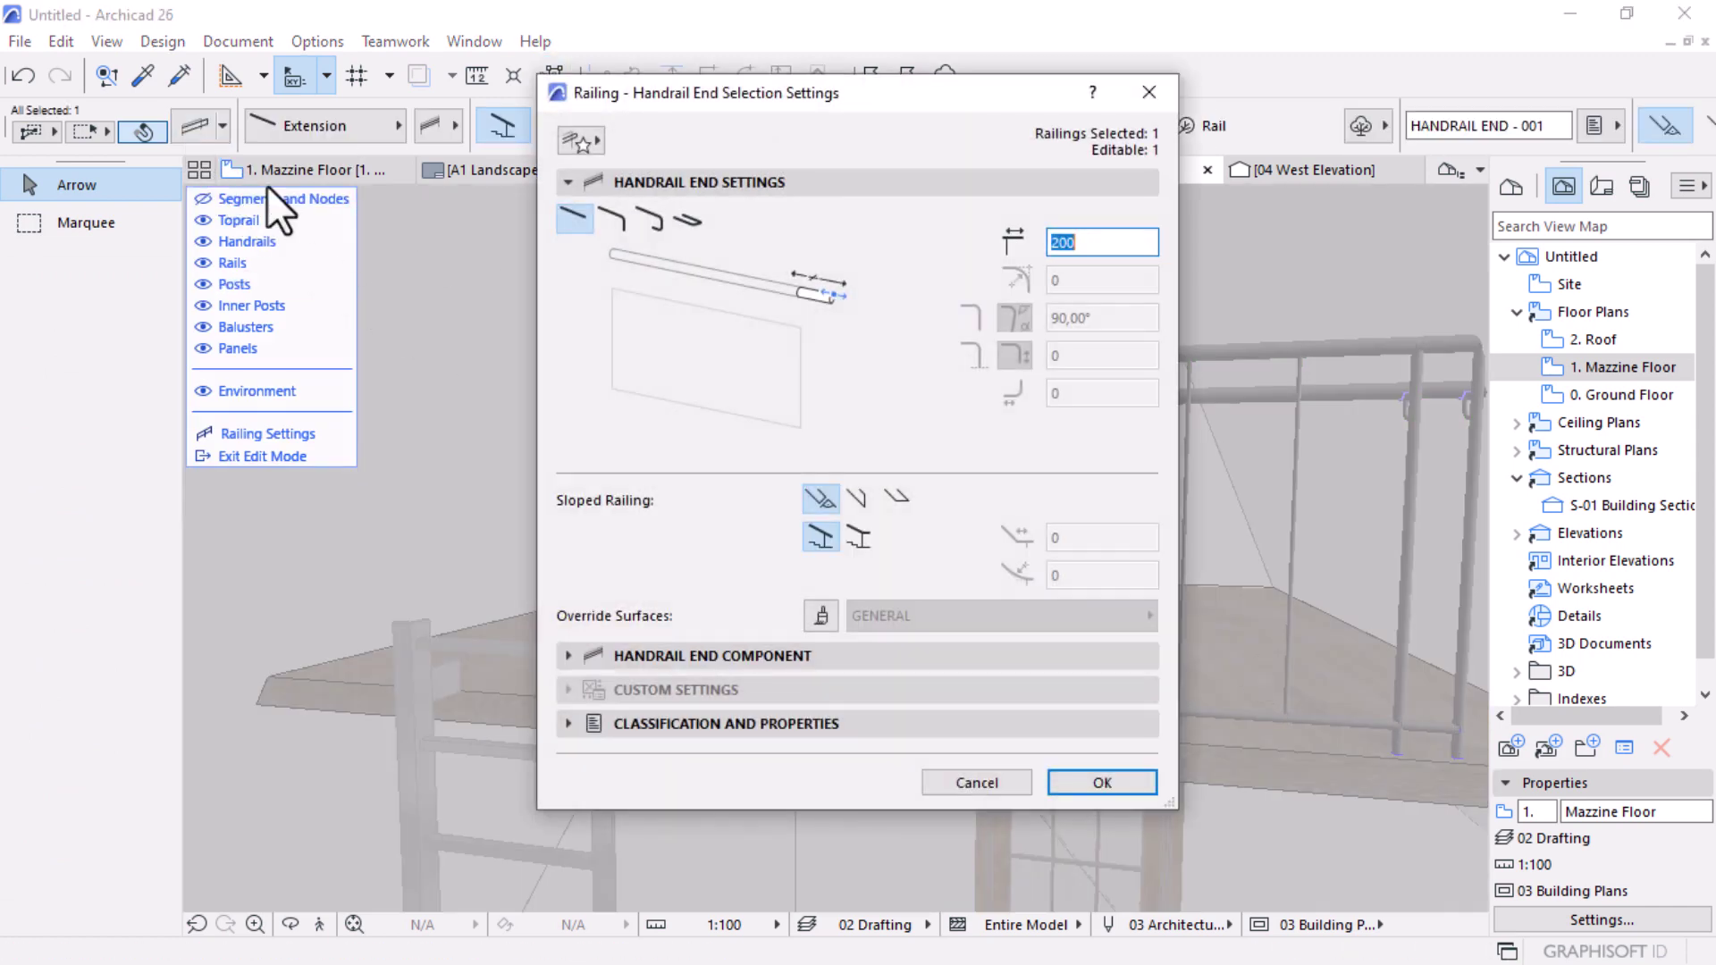
click(653, 223)
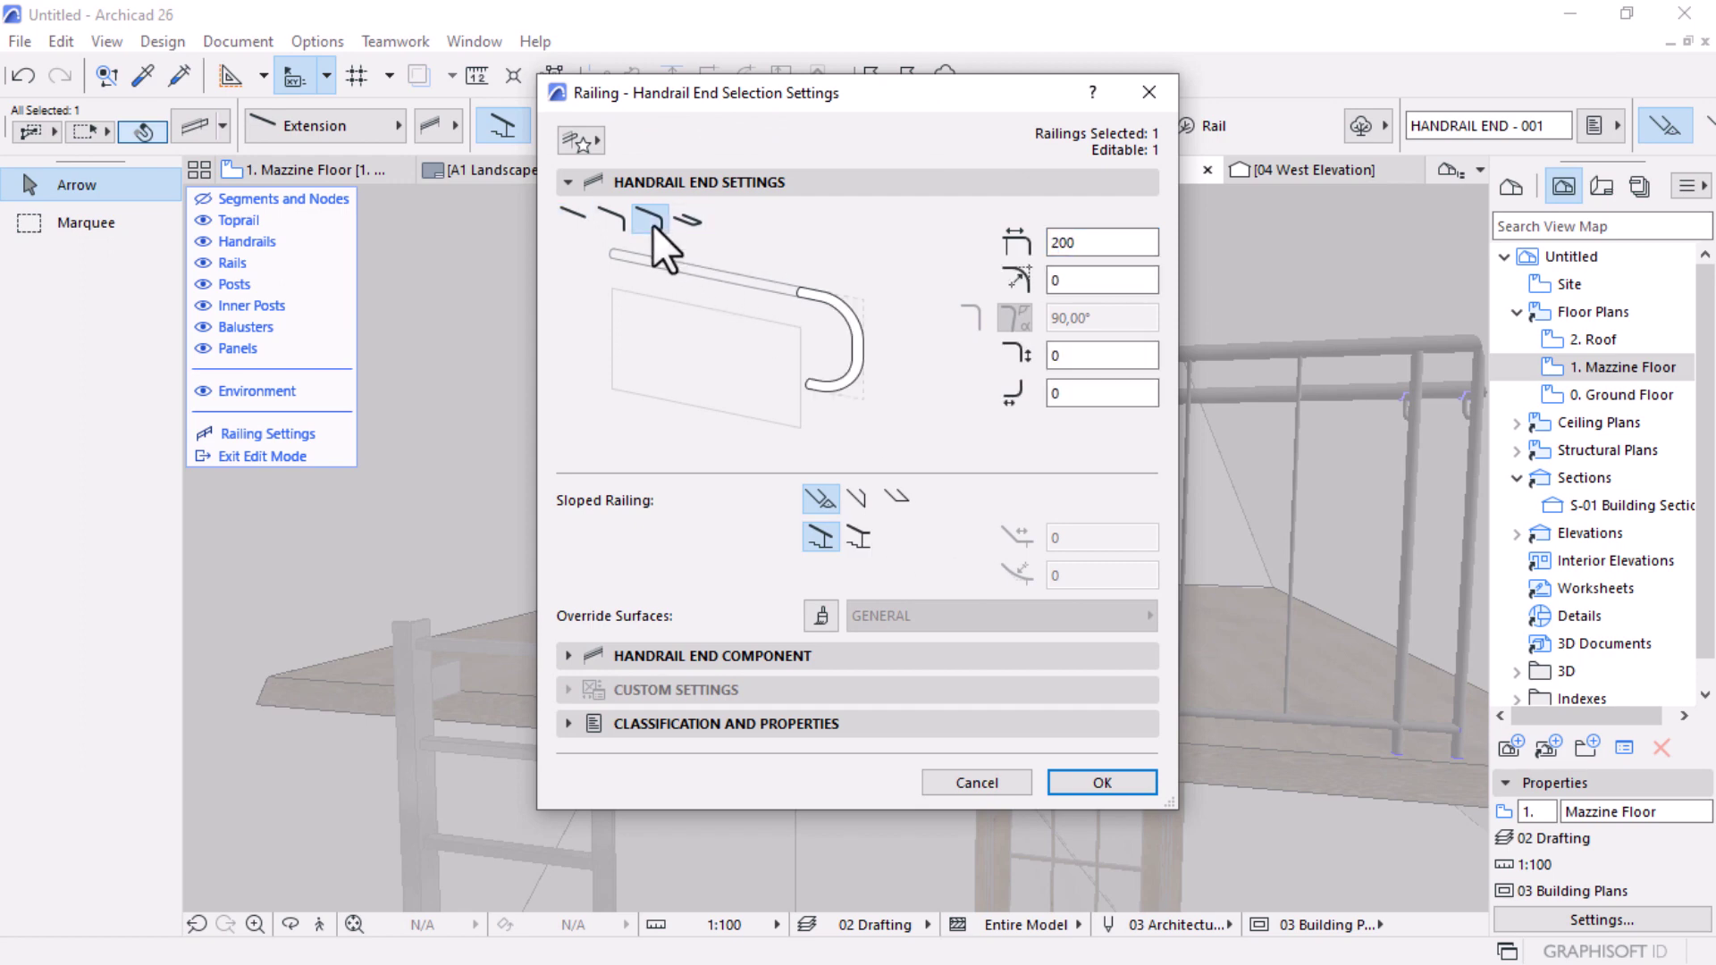
click(1095, 243)
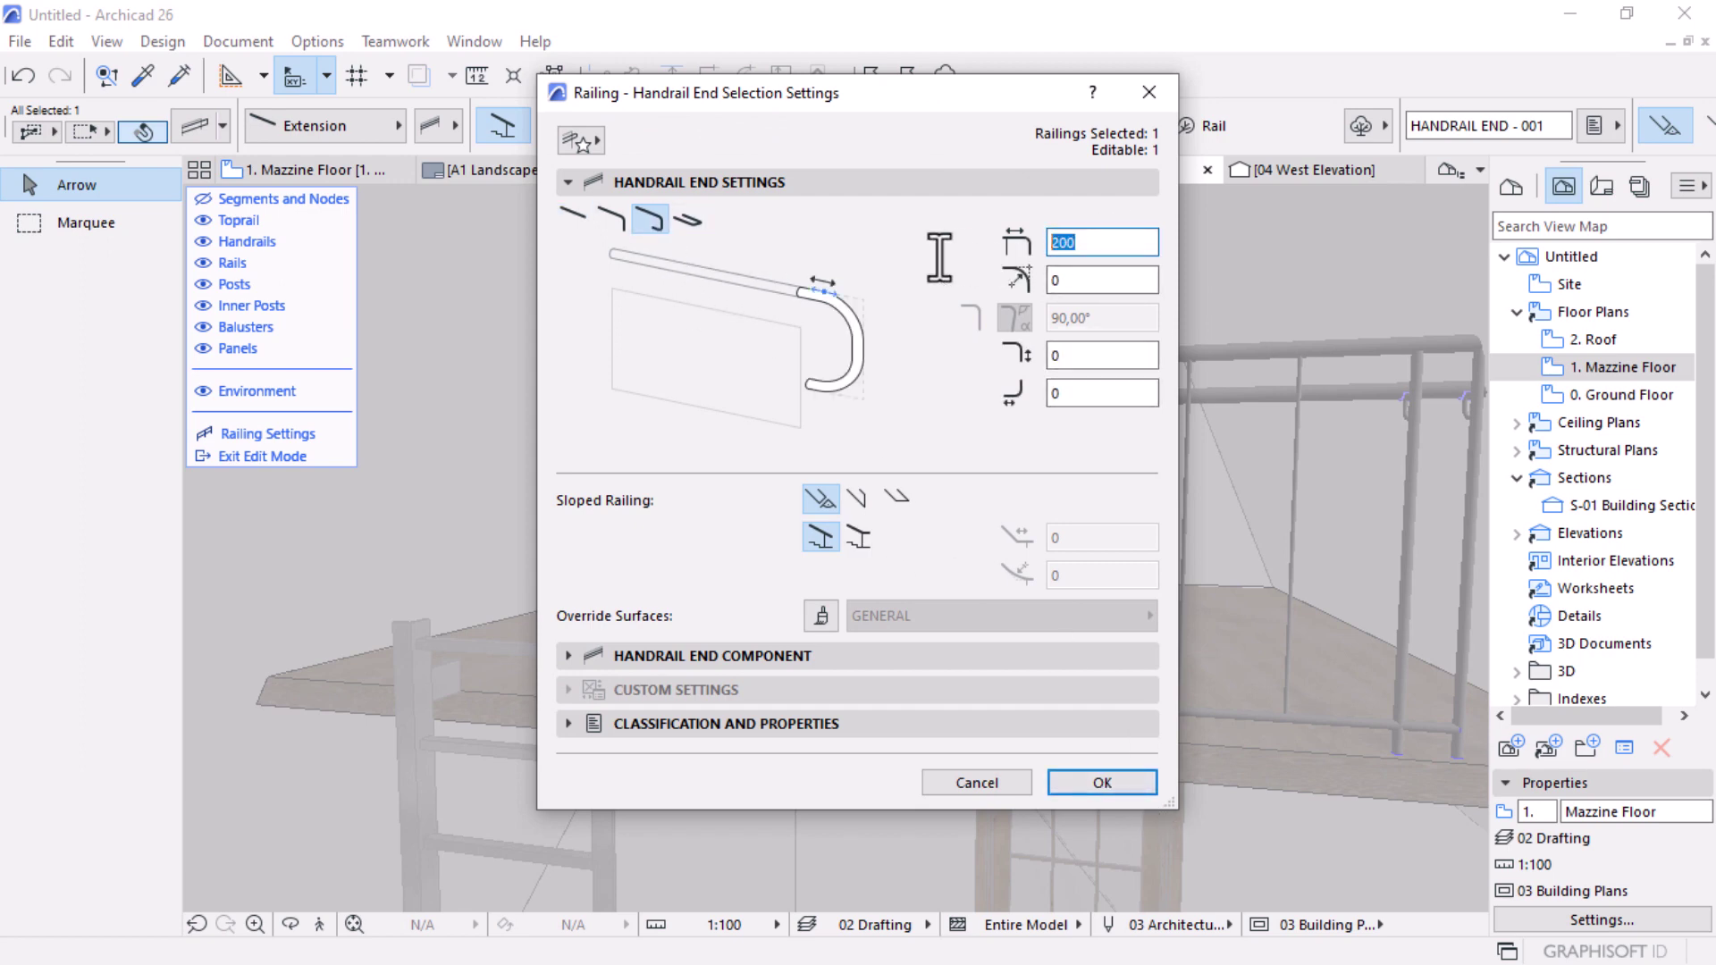
click(1105, 785)
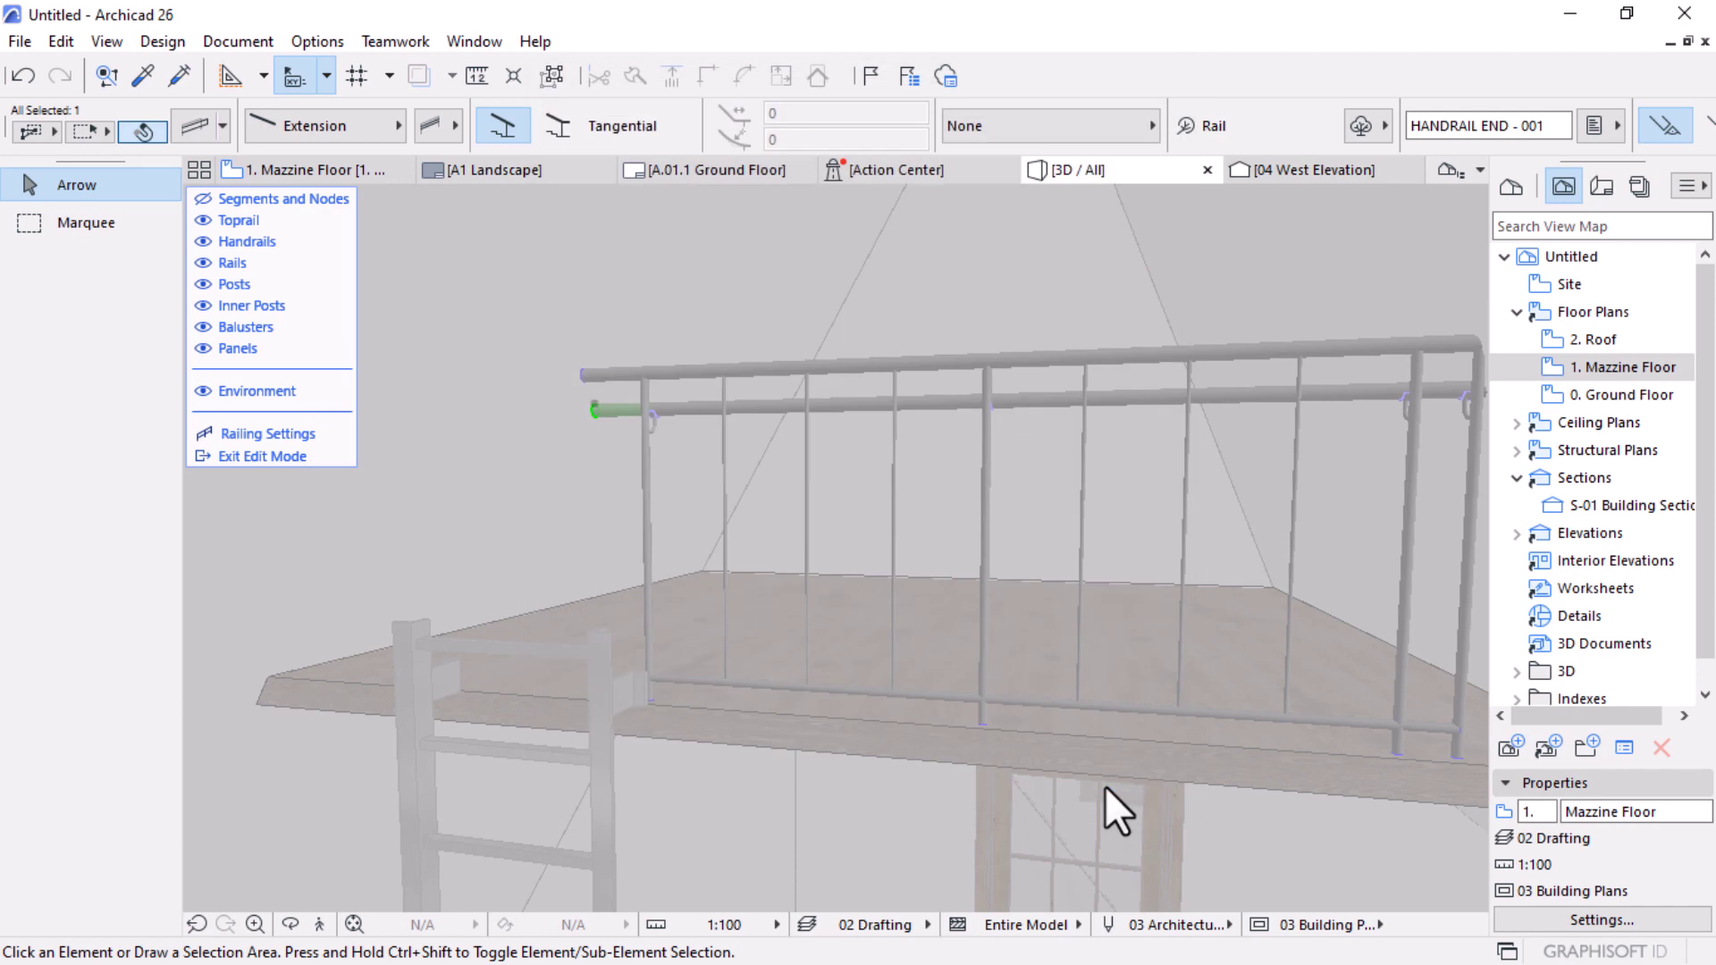
Step: Give the toprail's ladder-side end the U-shaped return style with an extension length of 50
scroll(573, 375, up, 3)
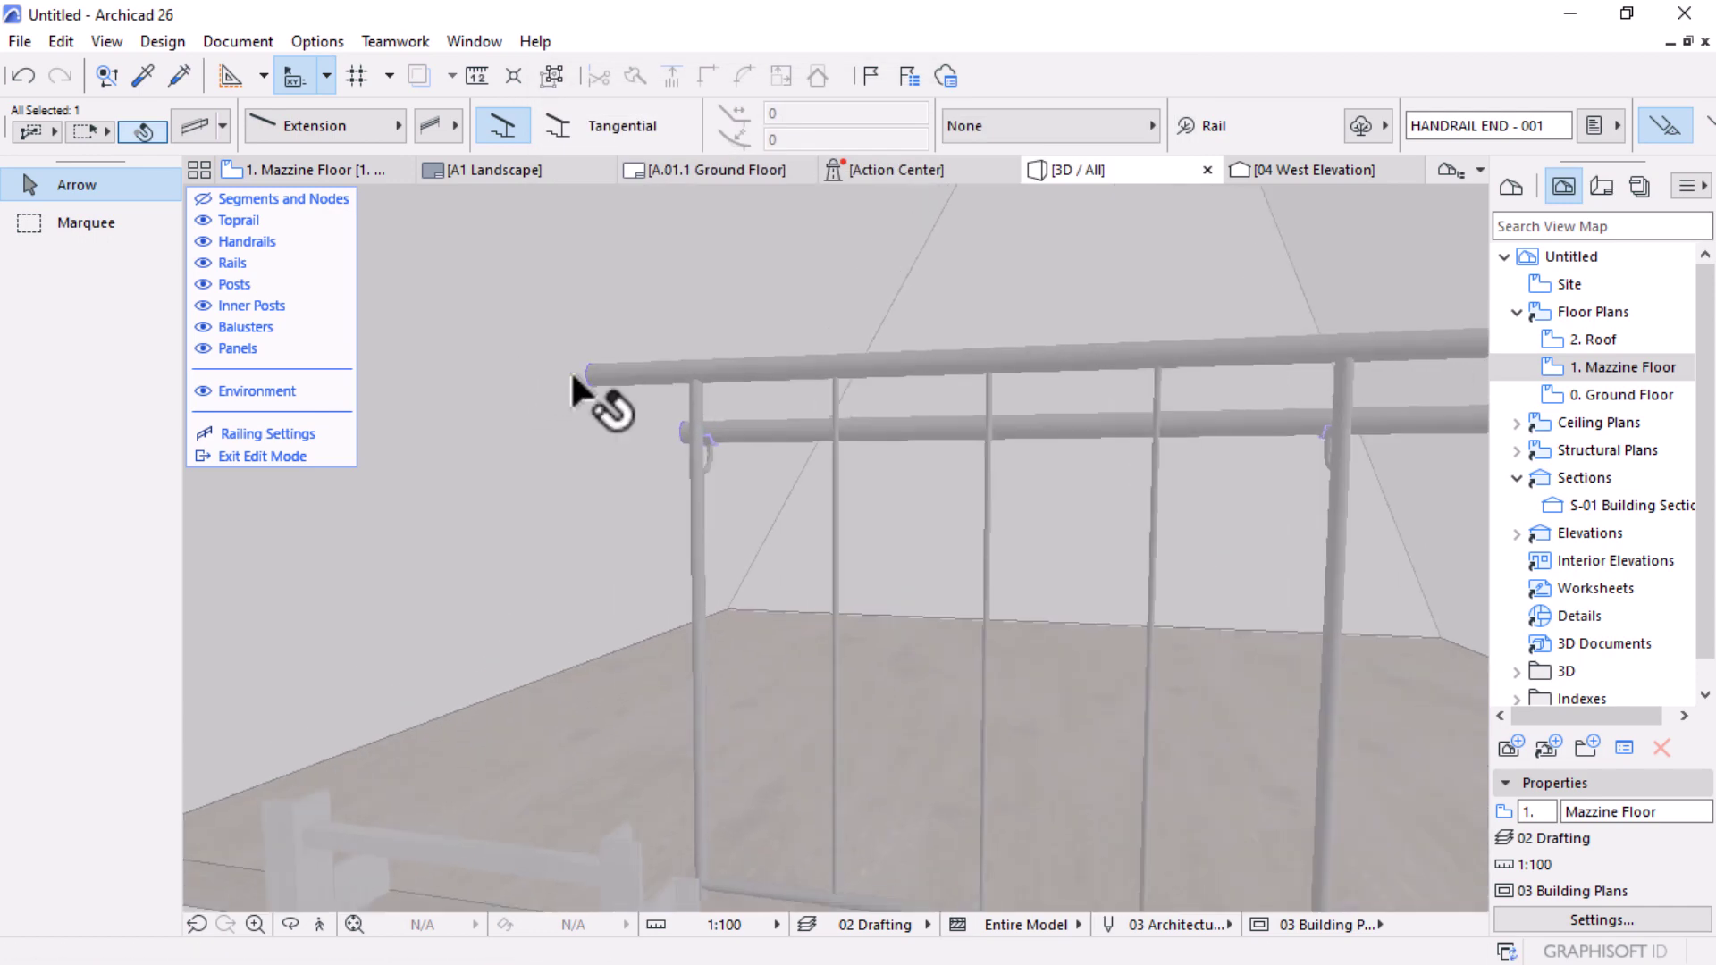
click(624, 368)
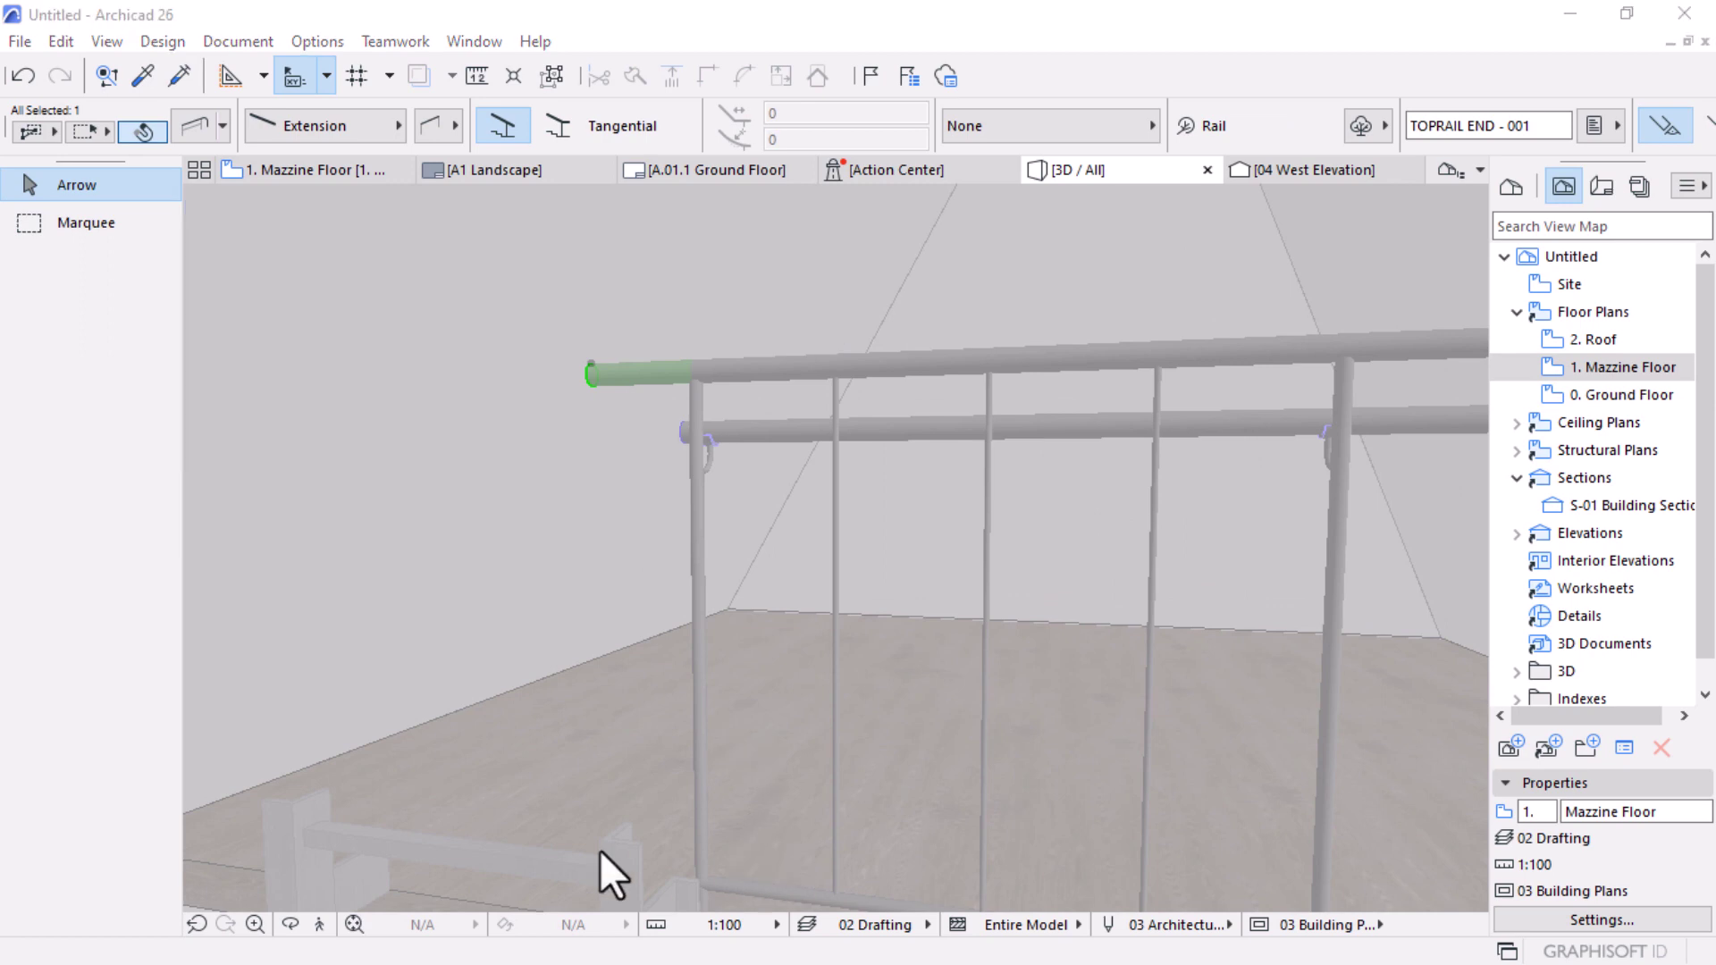
click(199, 170)
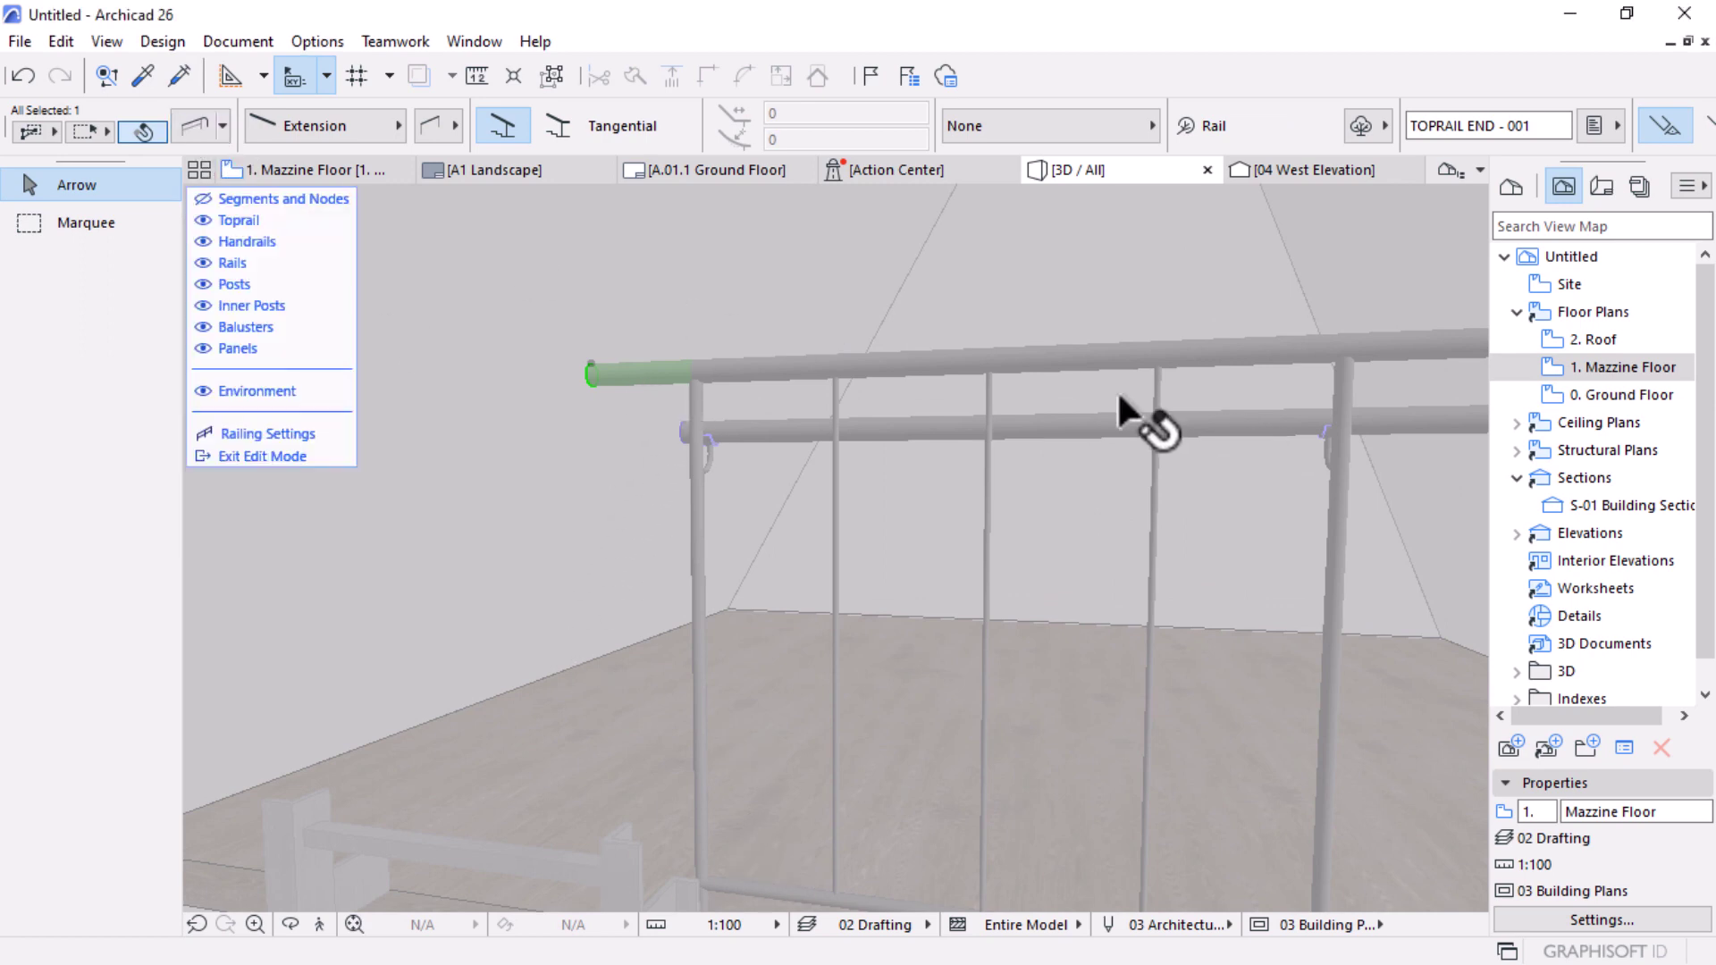
click(200, 129)
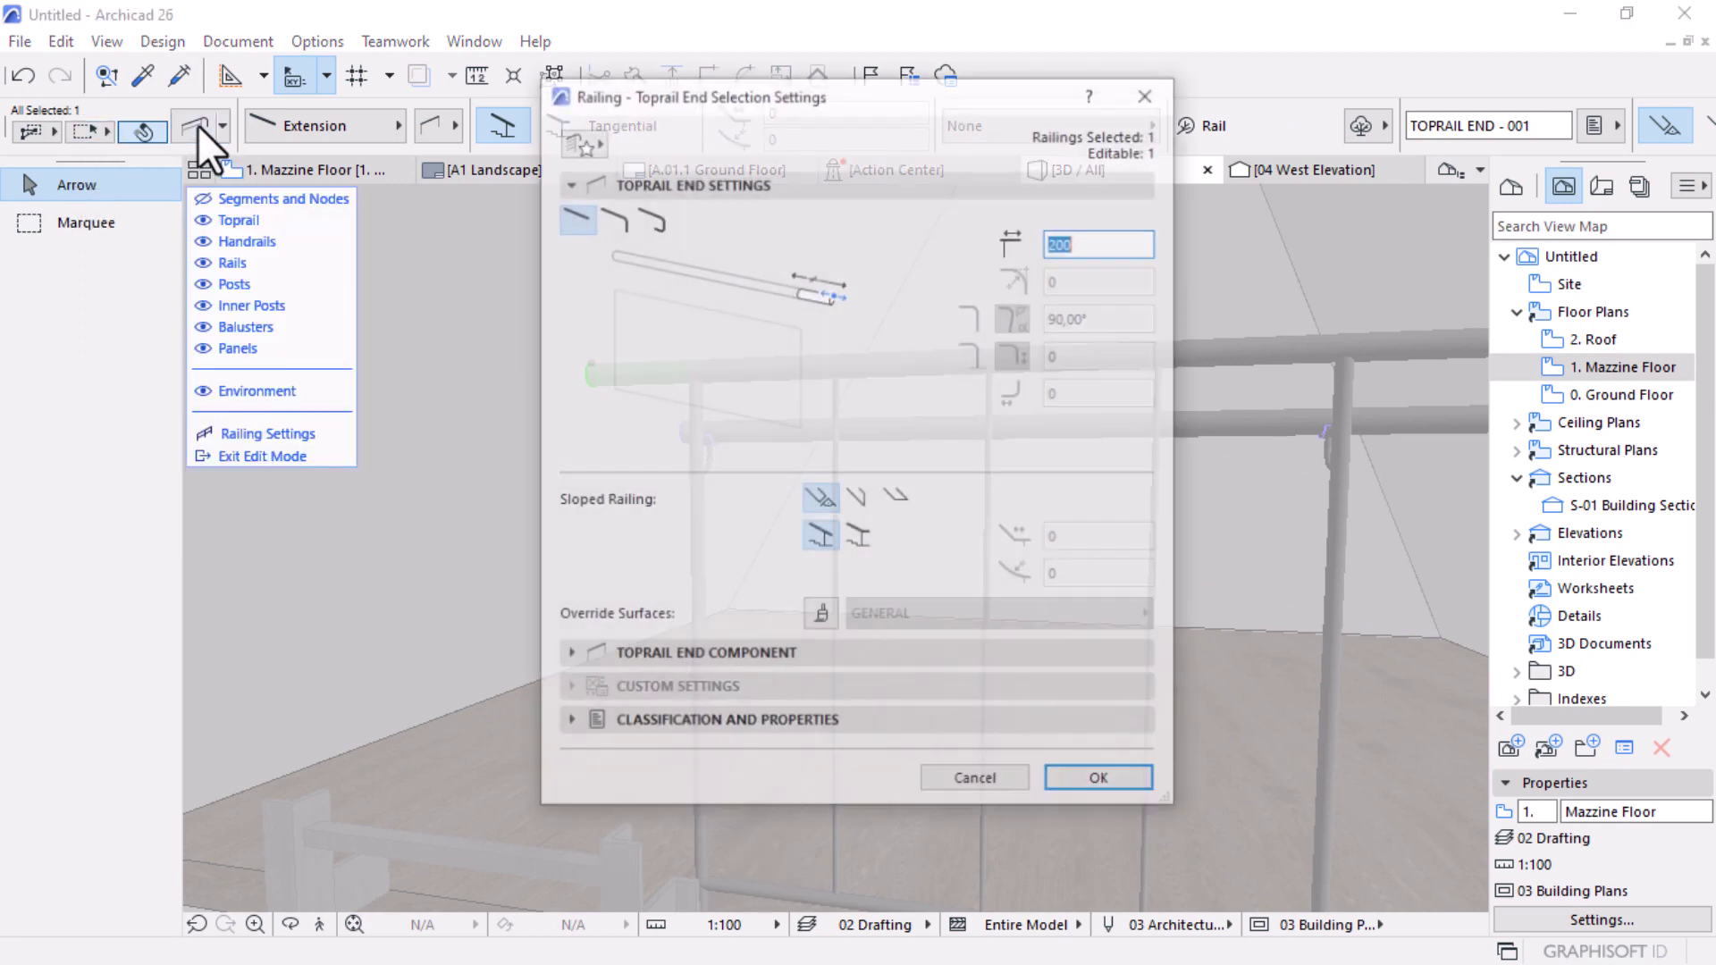
click(650, 218)
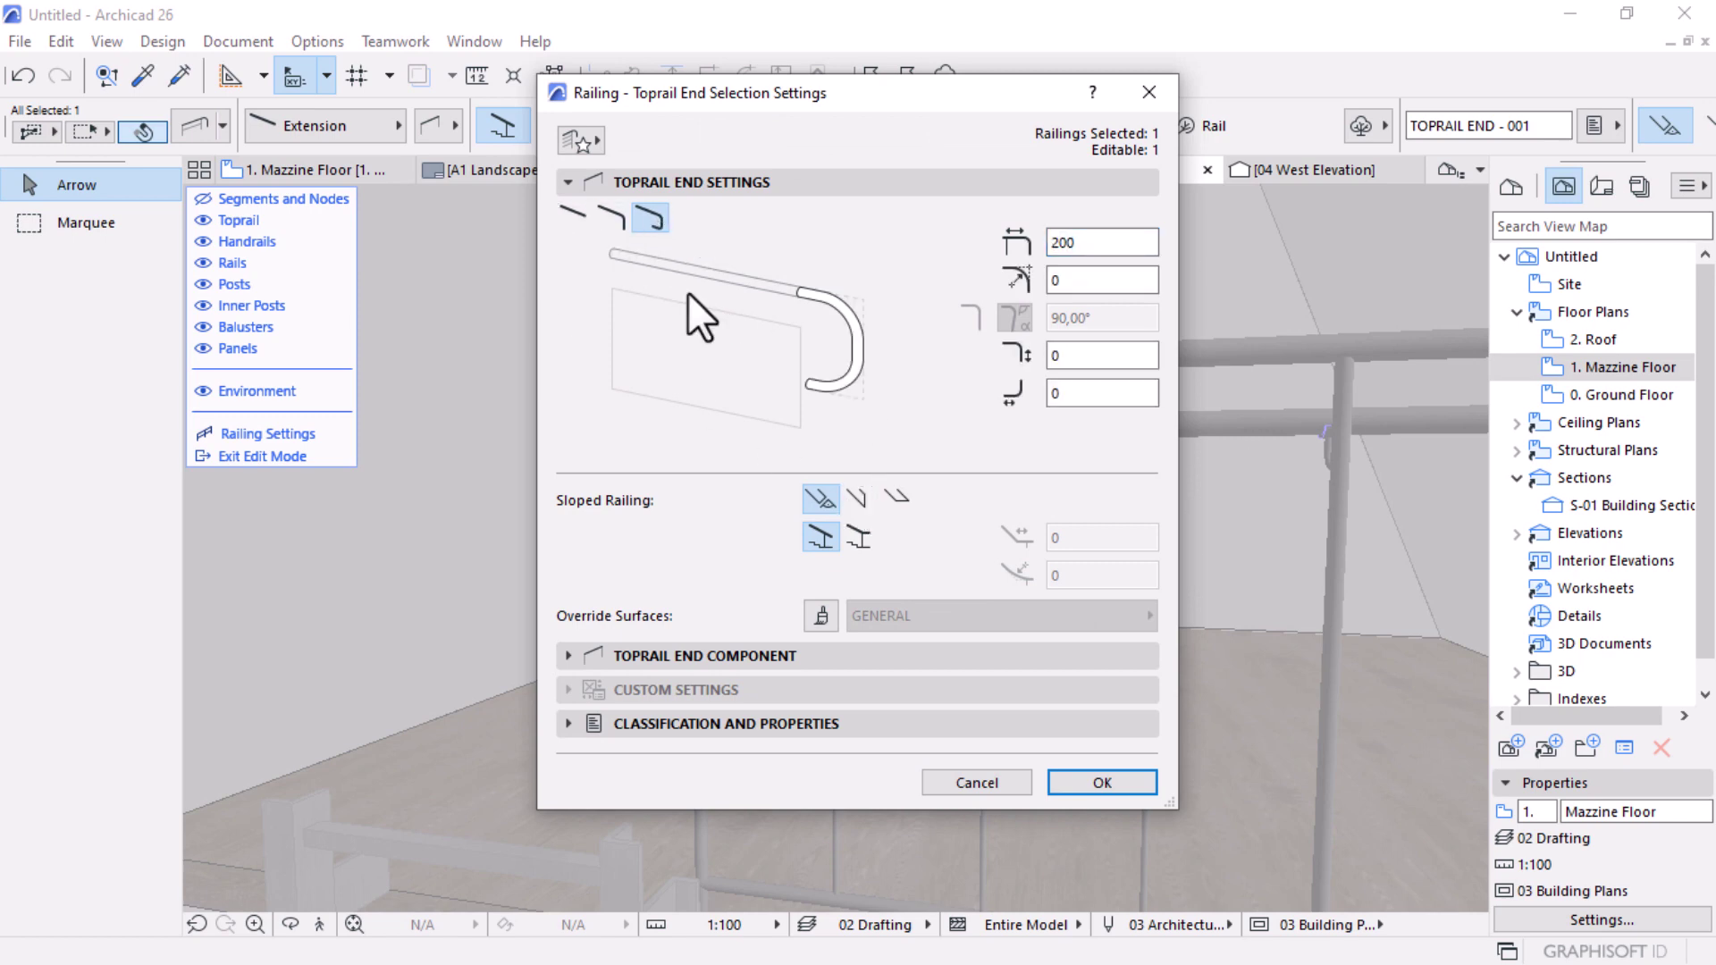
drag(1105, 253, 1028, 266)
text(5)
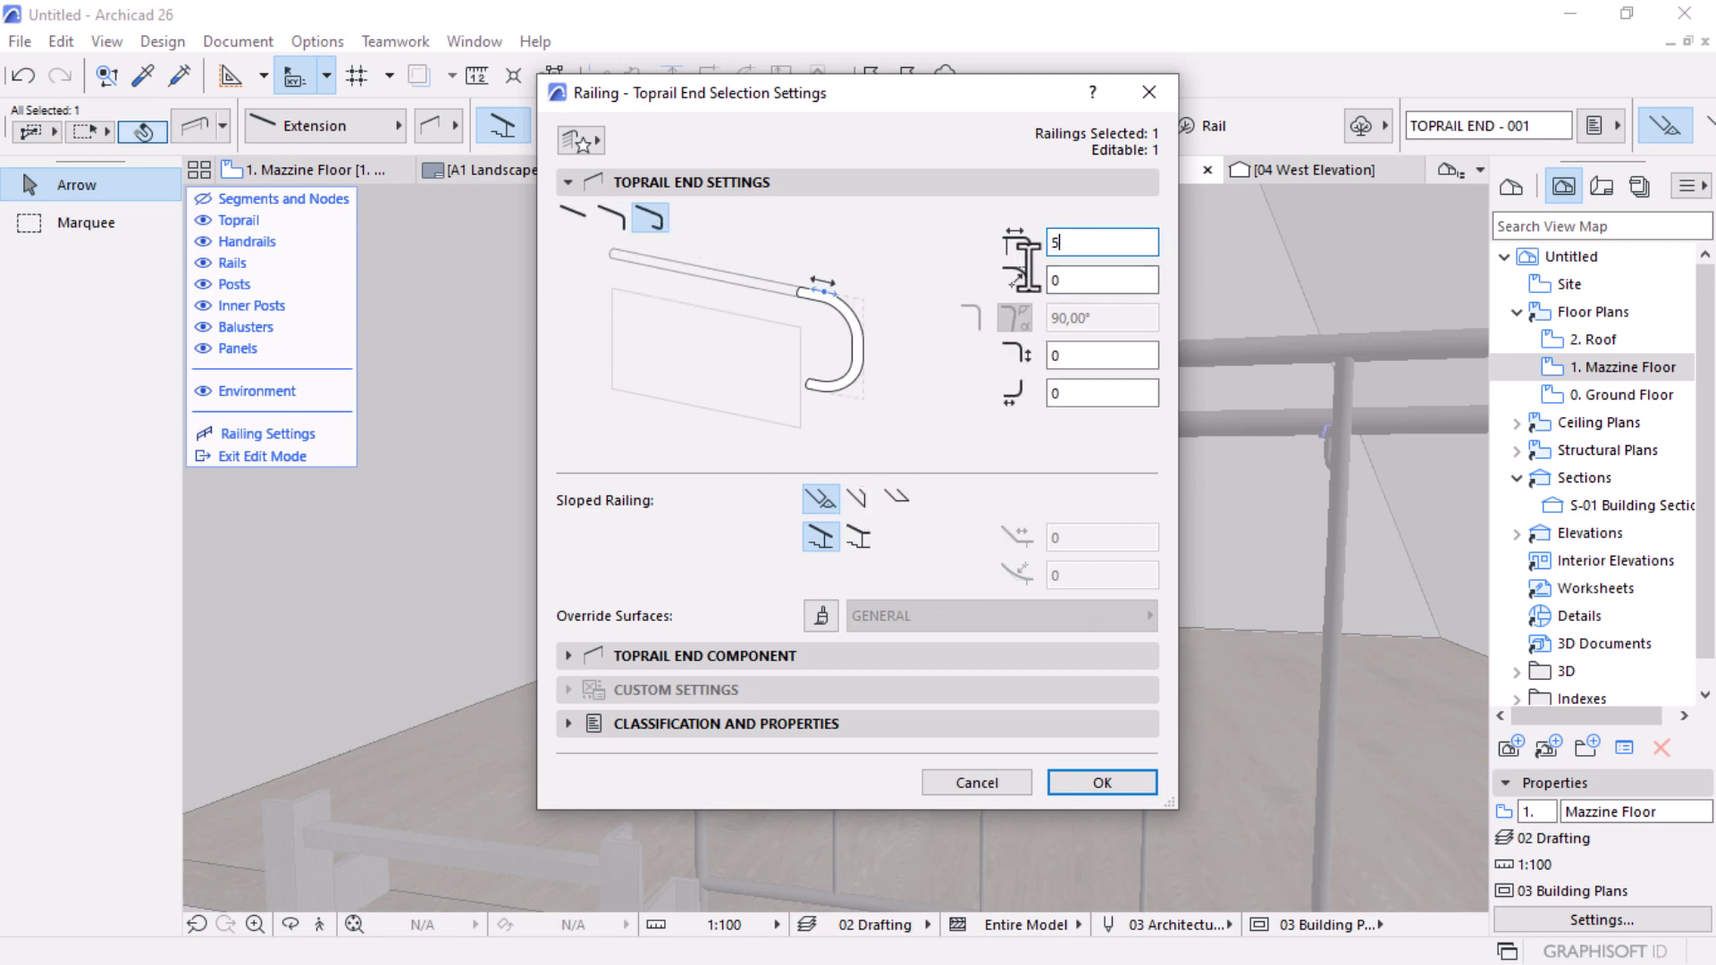
text(0)
key(Return)
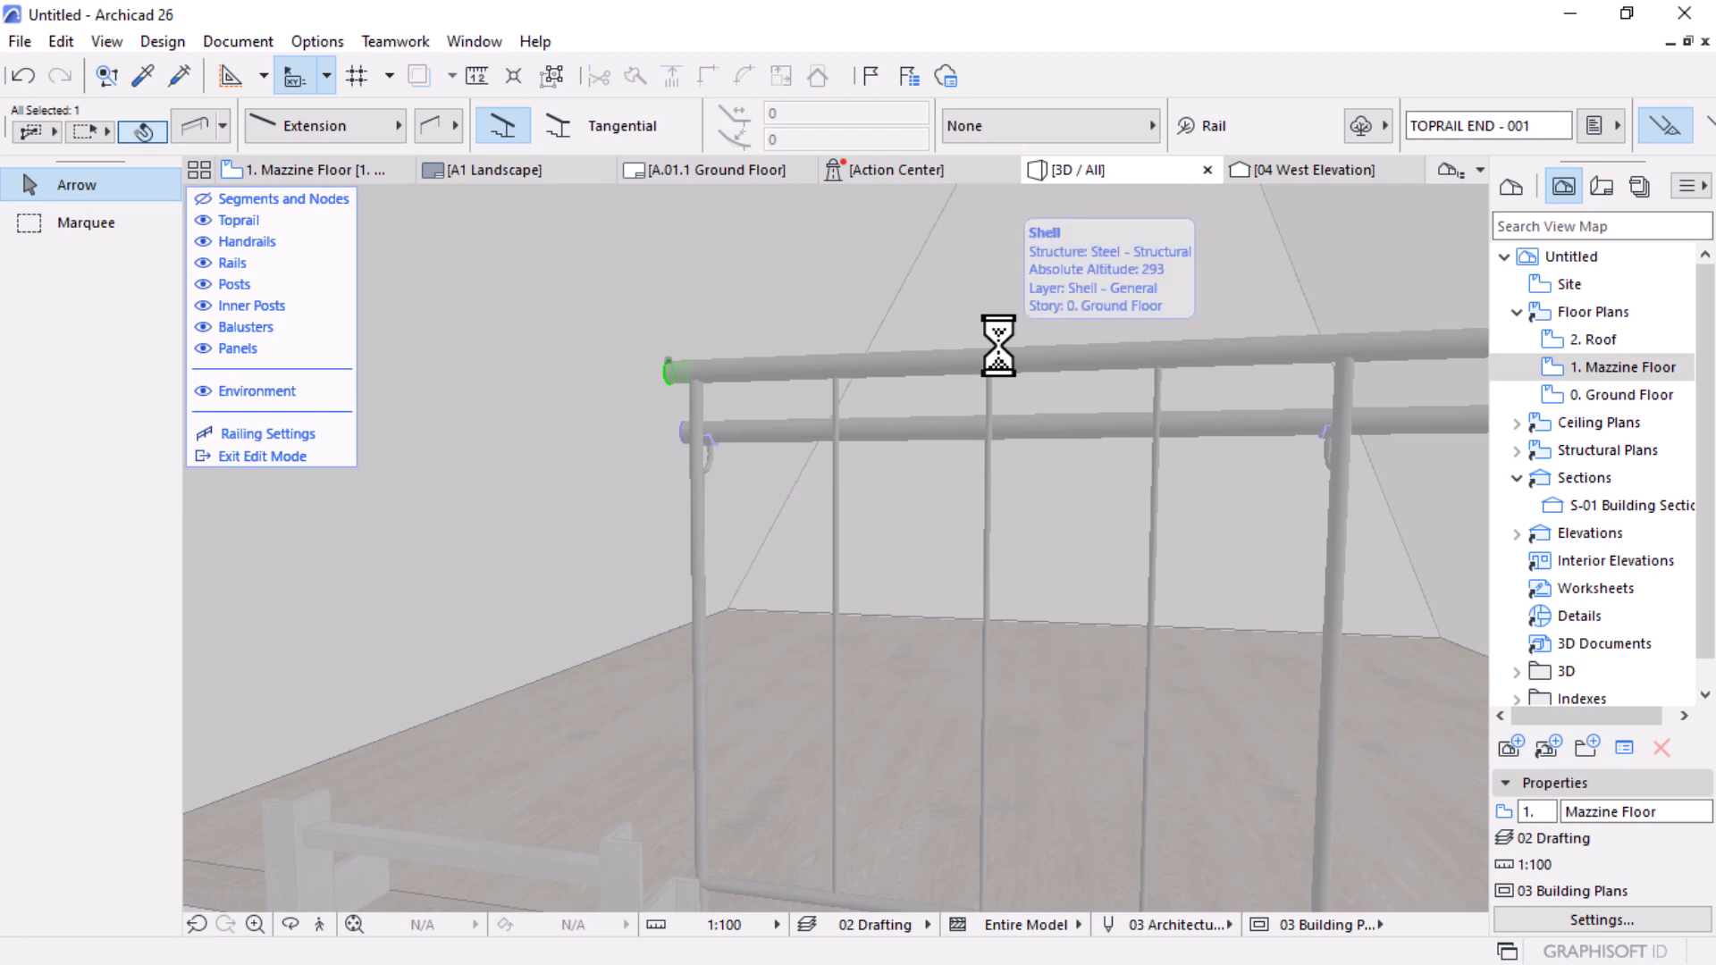
Step: Leave railing edit mode and examine the modified rail ends beside the ladder
shift+middle_drag(919, 529, 971, 587)
scroll(975, 546, down, 5)
shift+middle_drag(981, 509, 1290, 517)
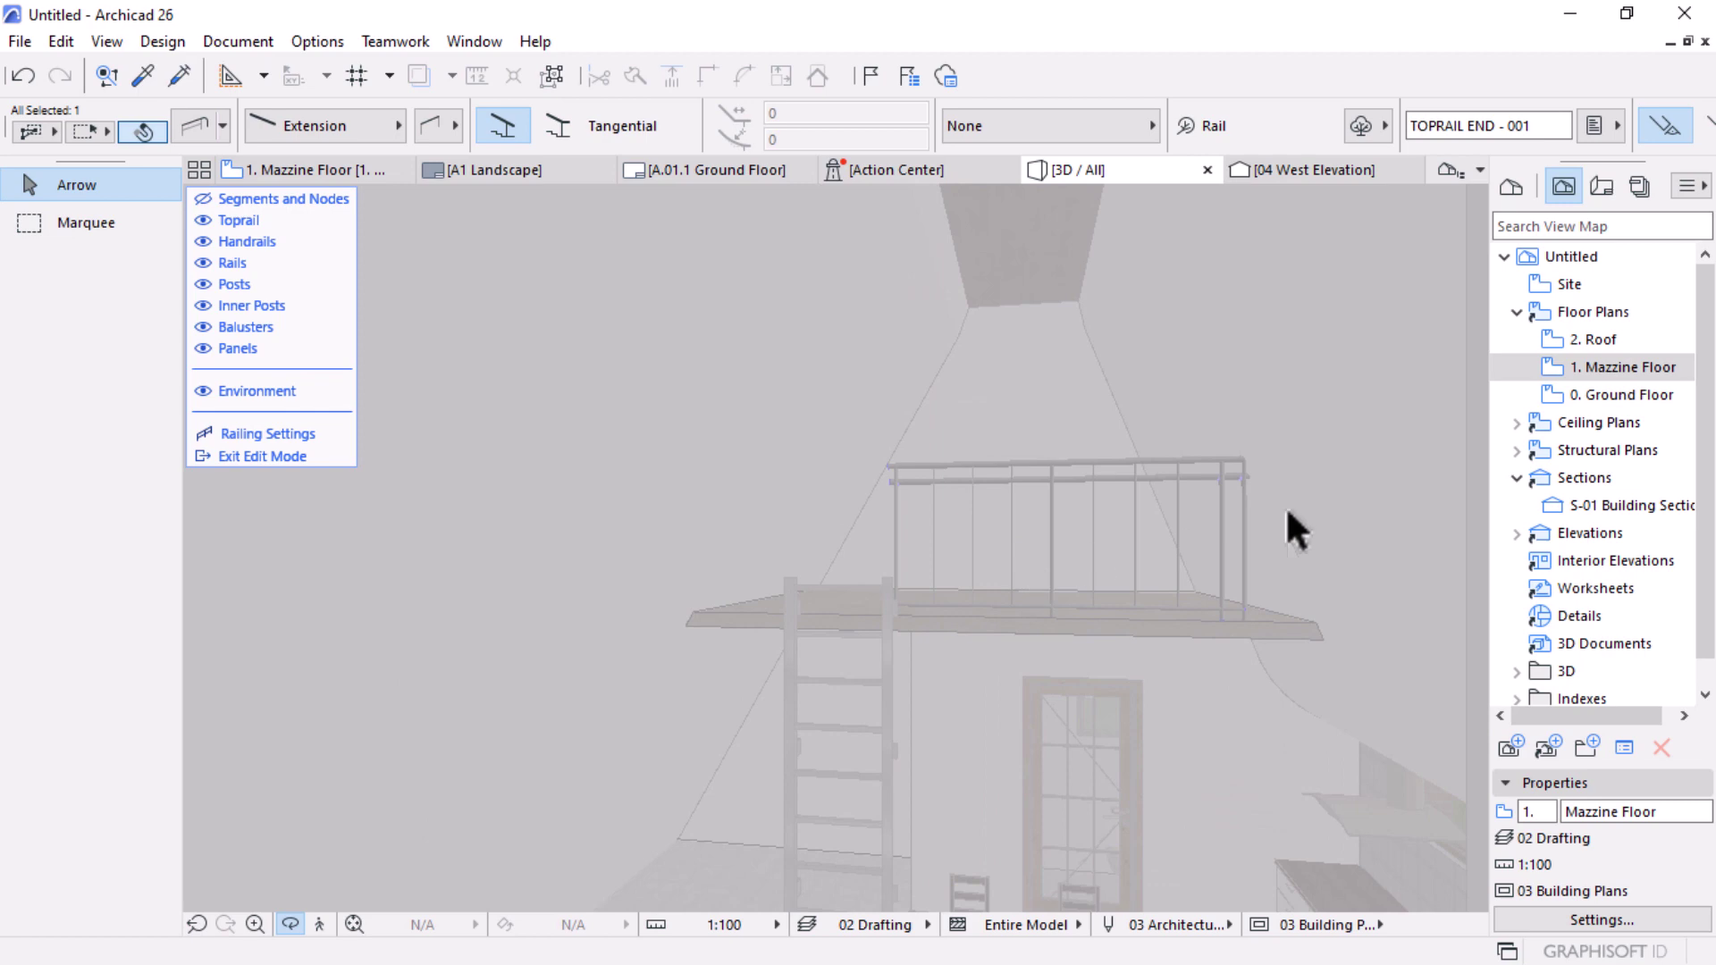
click(279, 457)
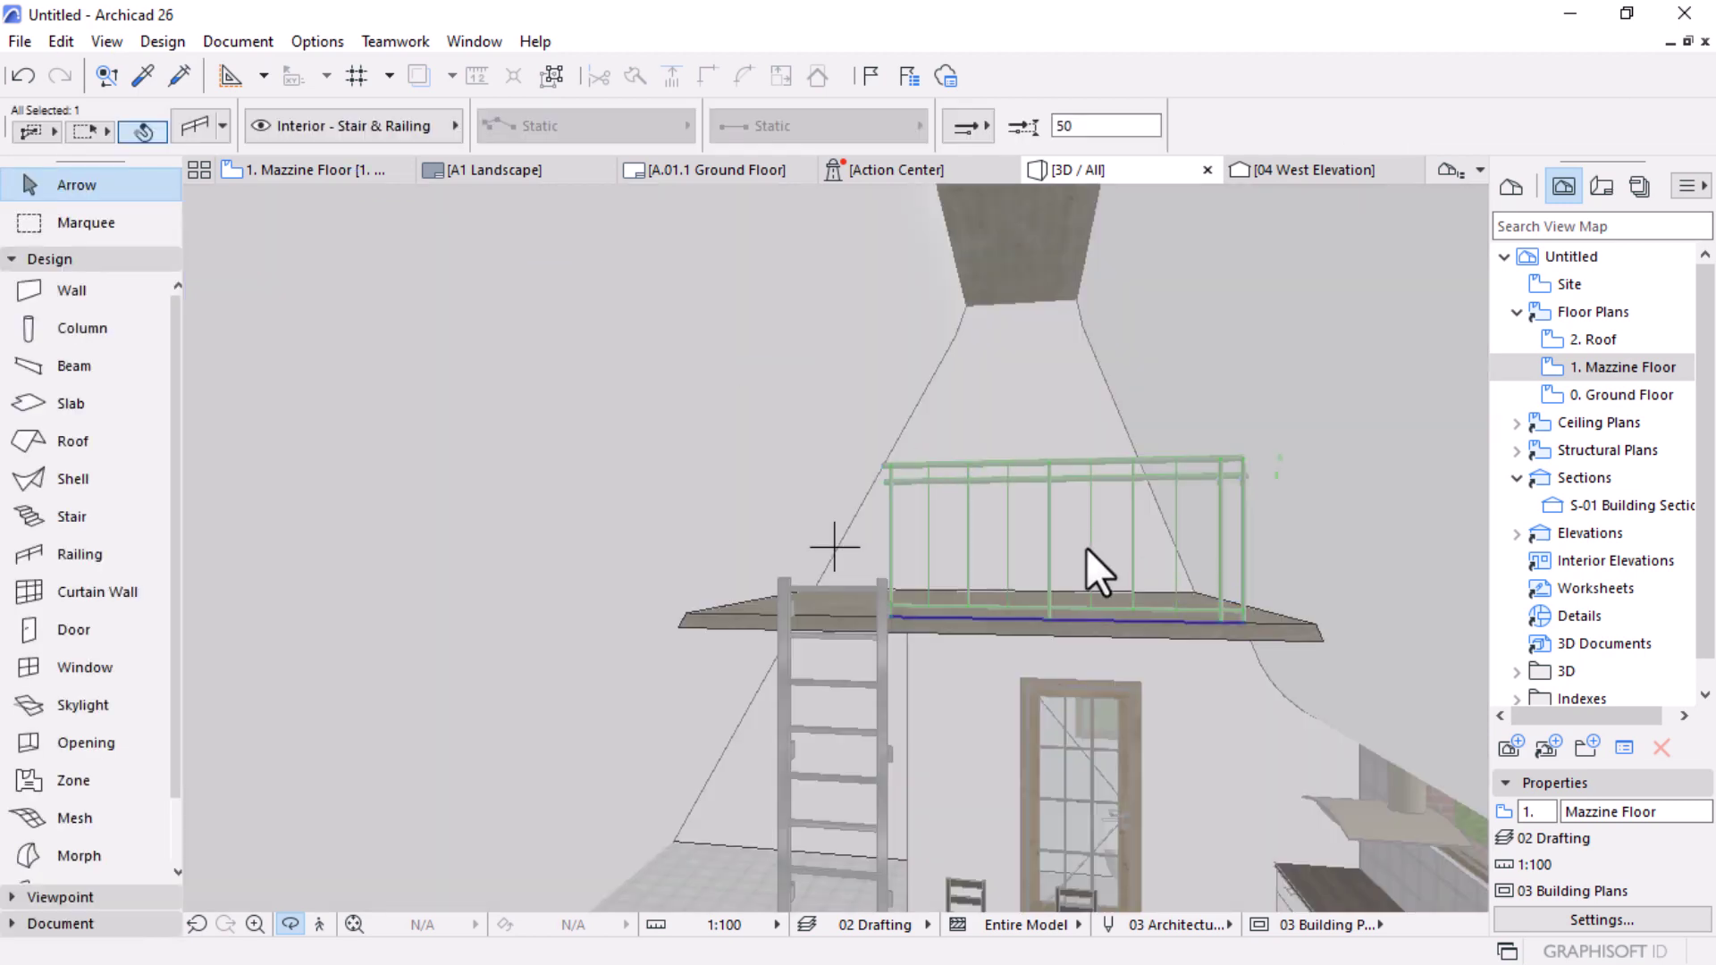
scroll(984, 525, up, 10)
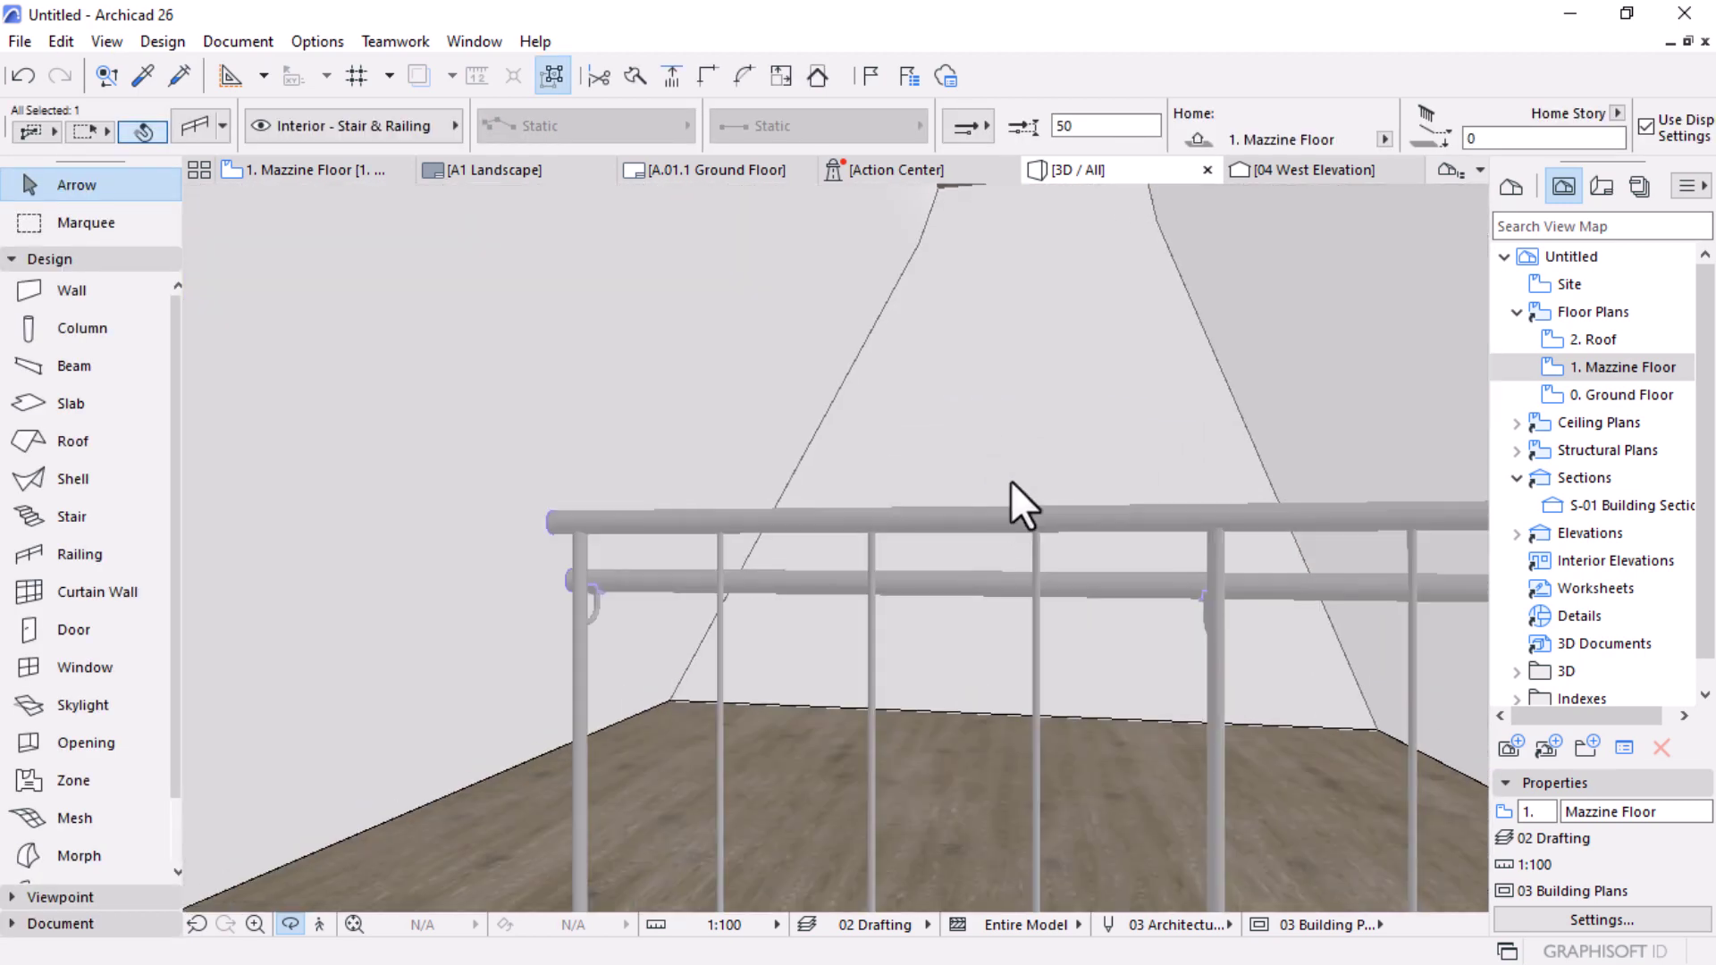
middle_drag(1017, 470, 1130, 578)
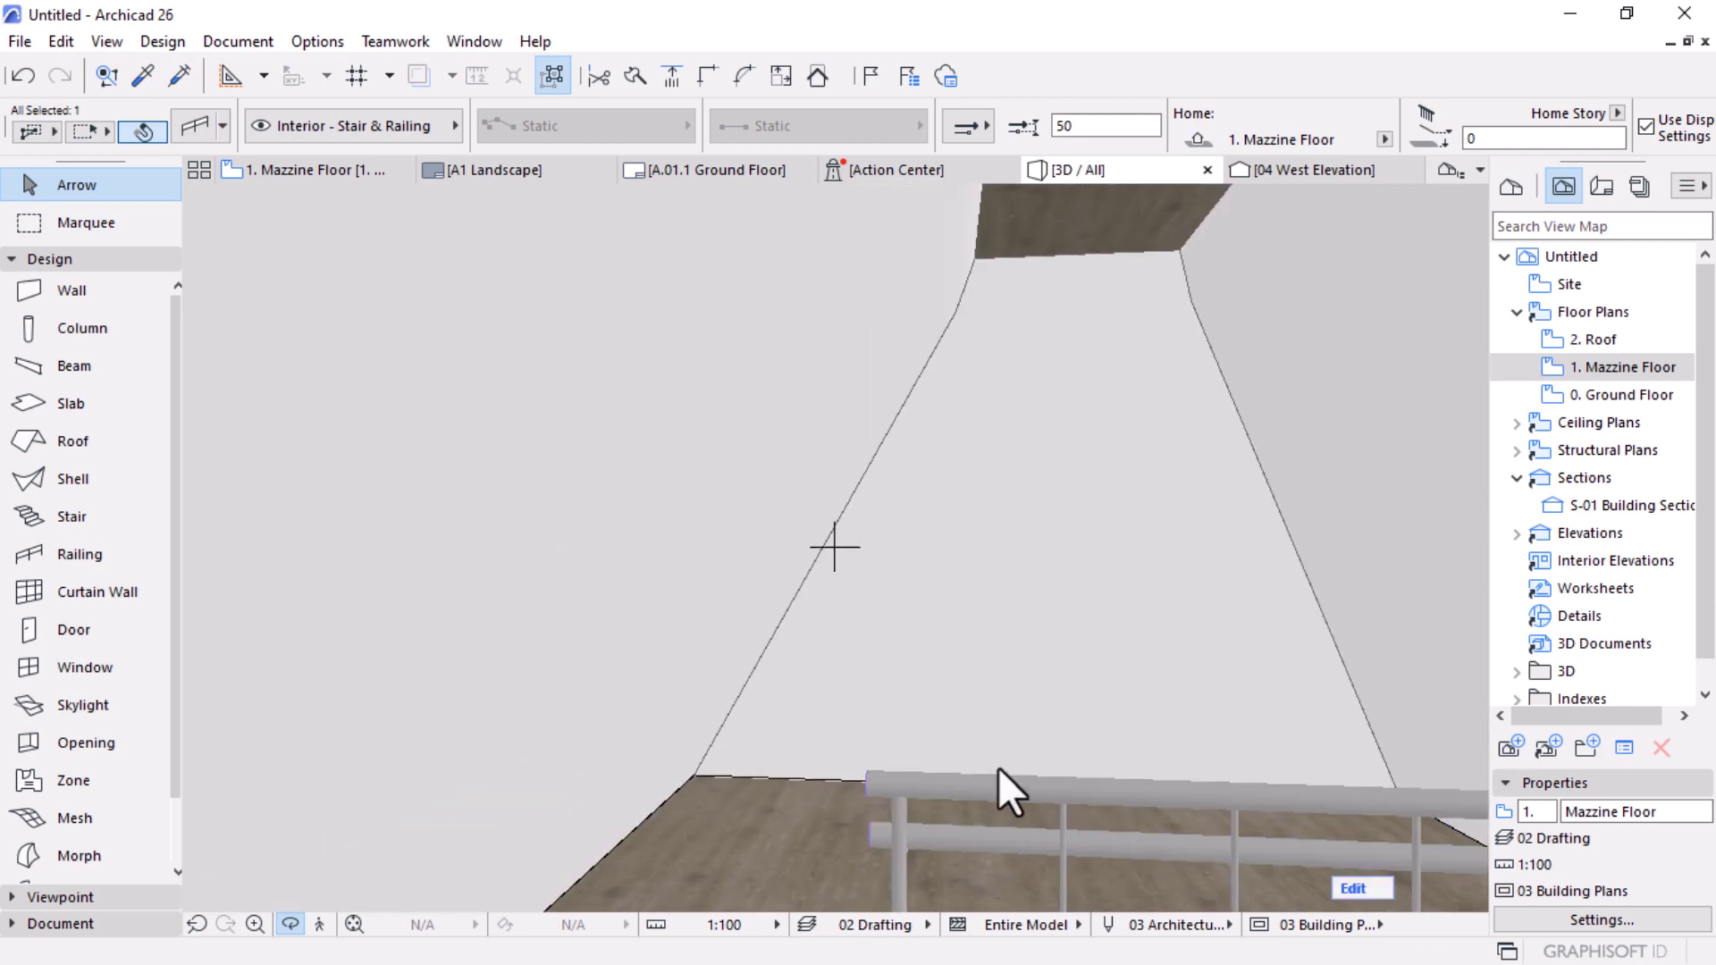
scroll(1054, 531, down, 8)
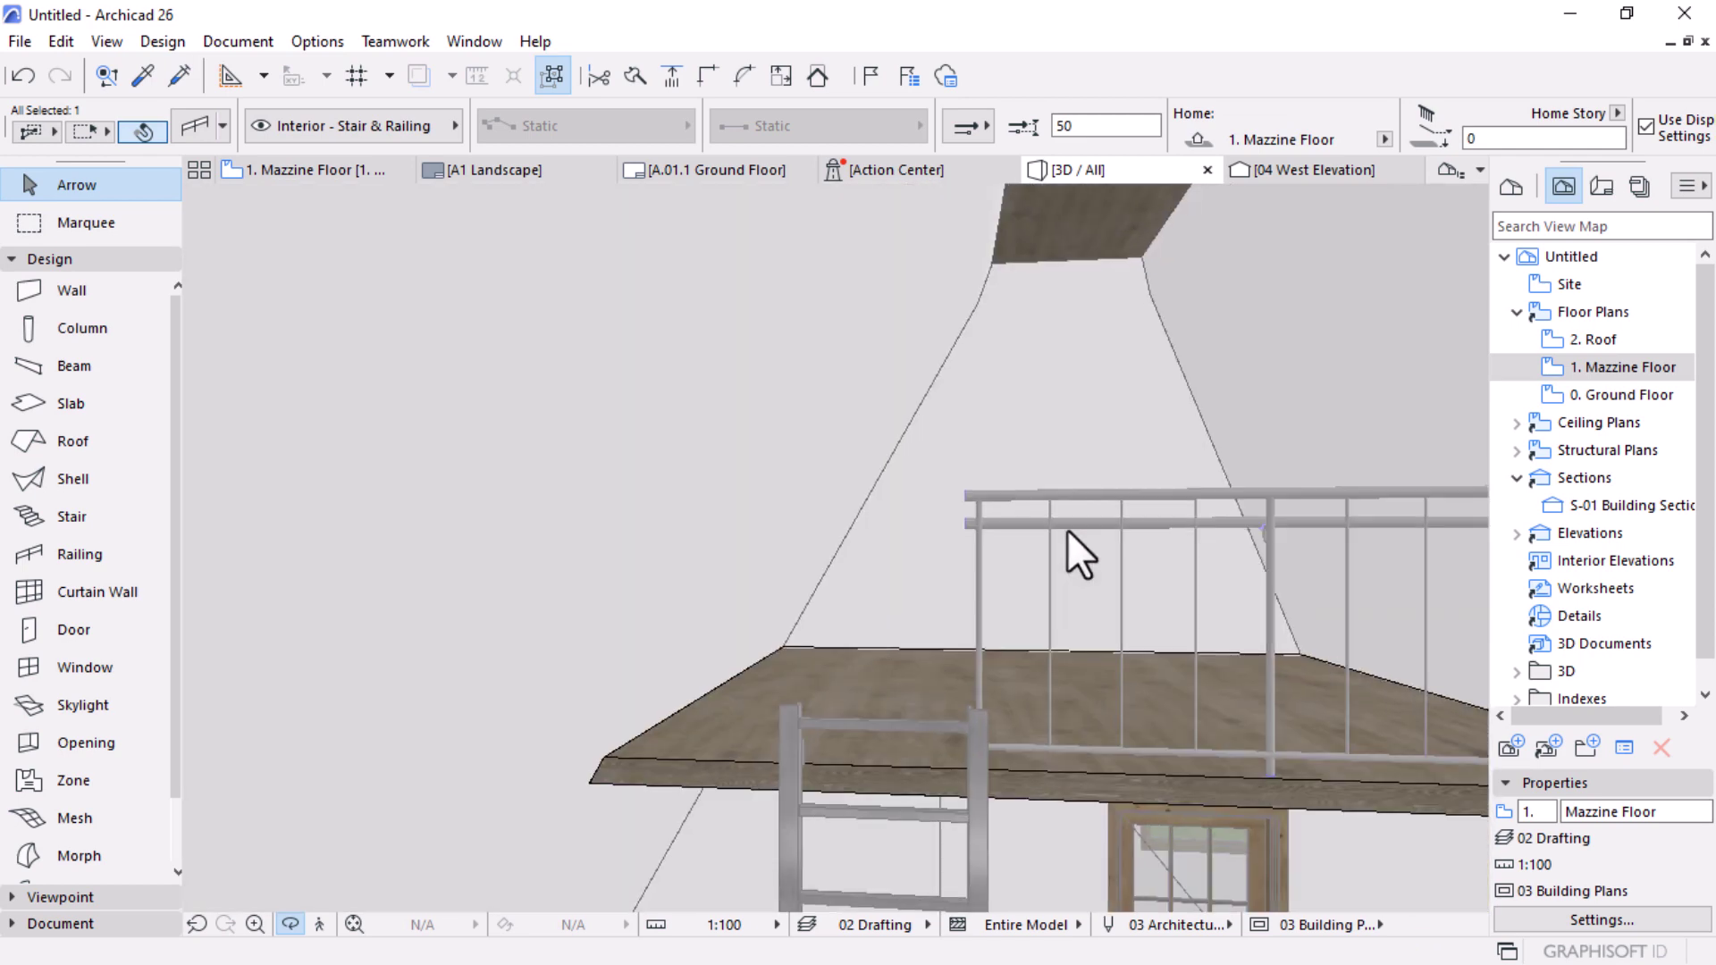
Step: Open the 1. Mazzine Floor plan with the Object tool active and turn off the trace reference of the ground floor
double_click(1556, 374)
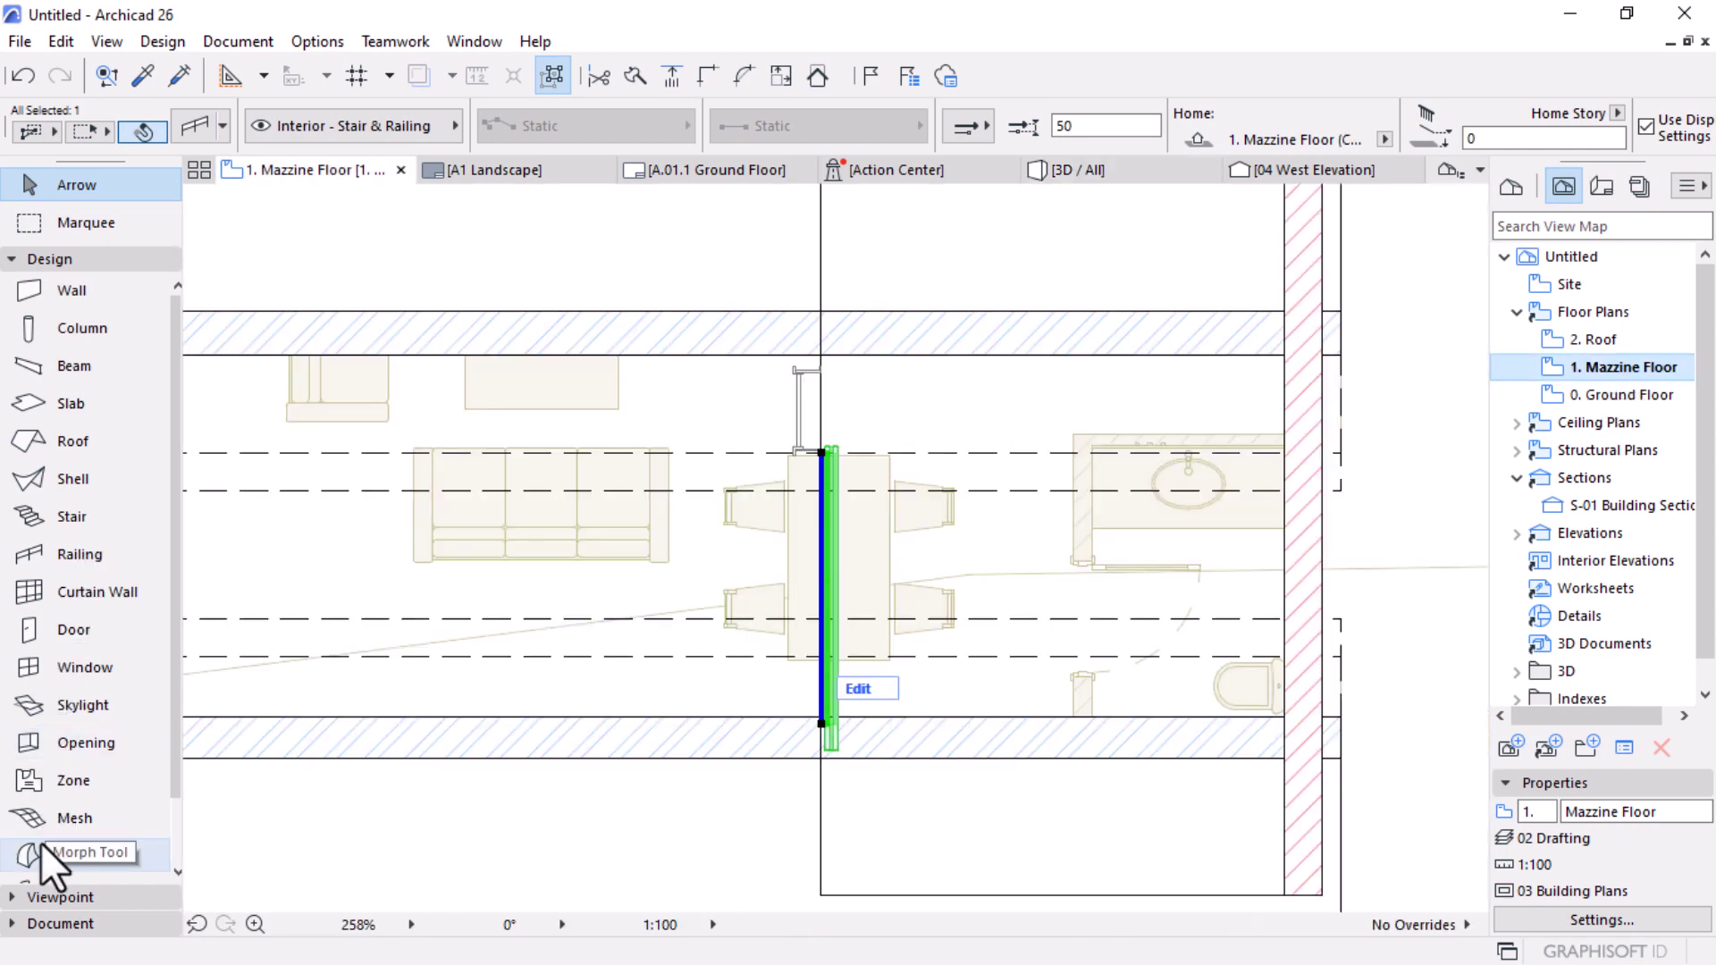
scroll(74, 646, down, 2)
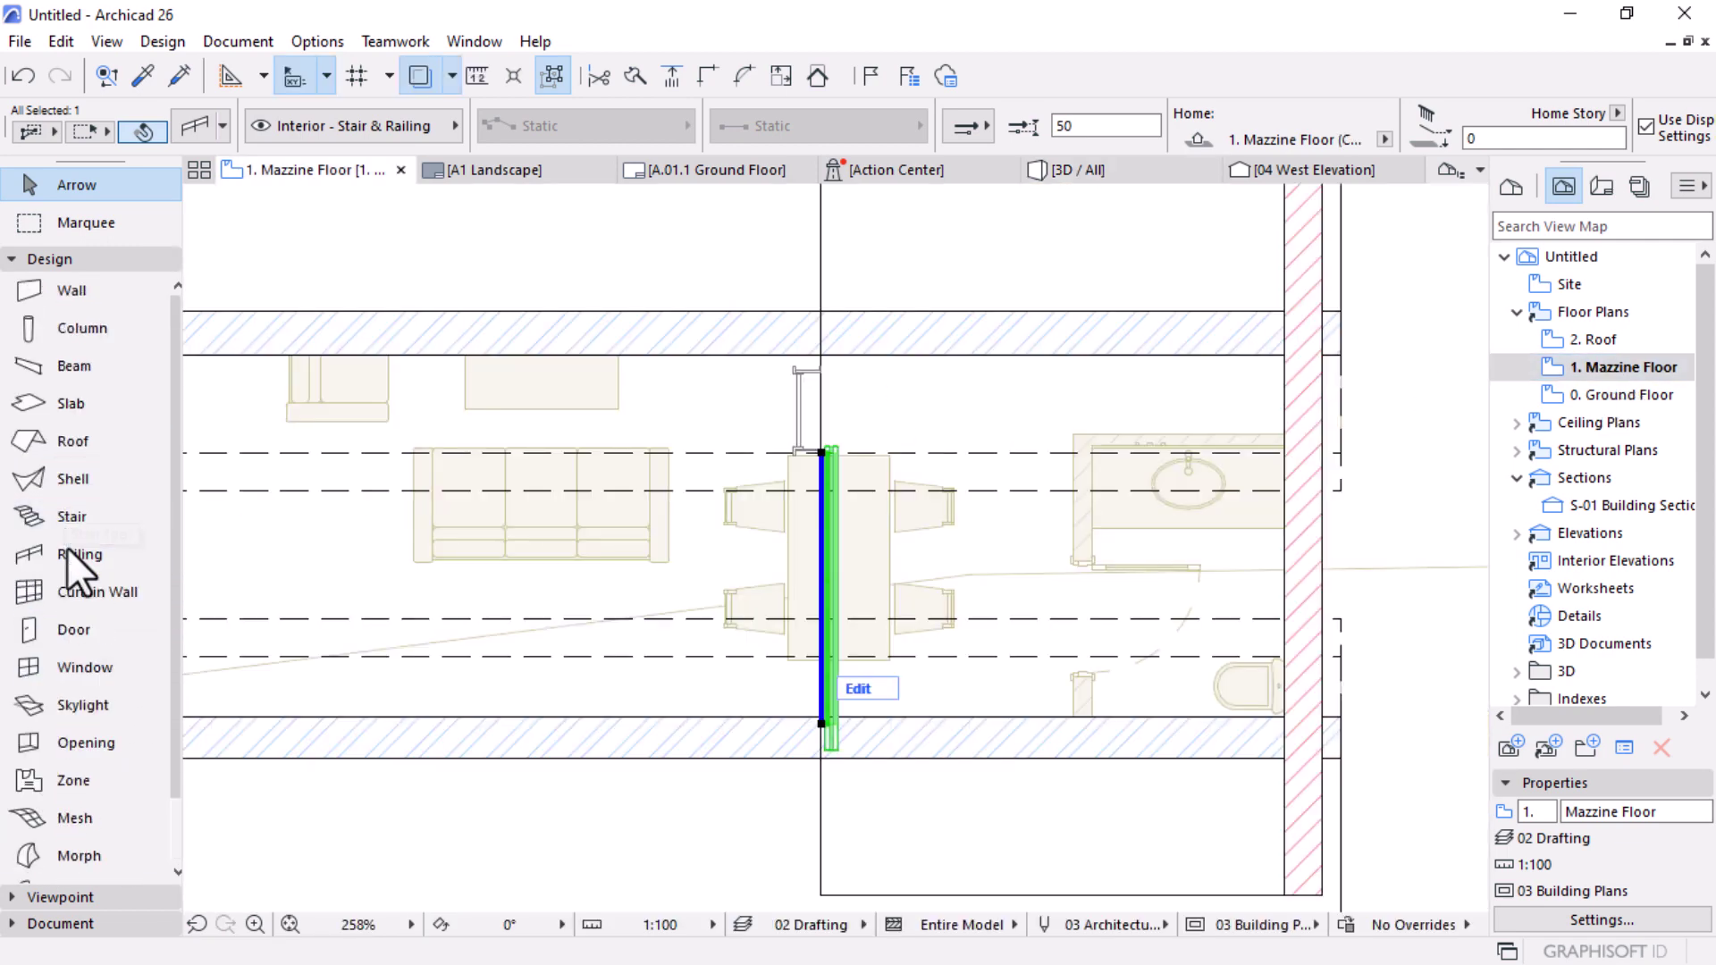
click(62, 830)
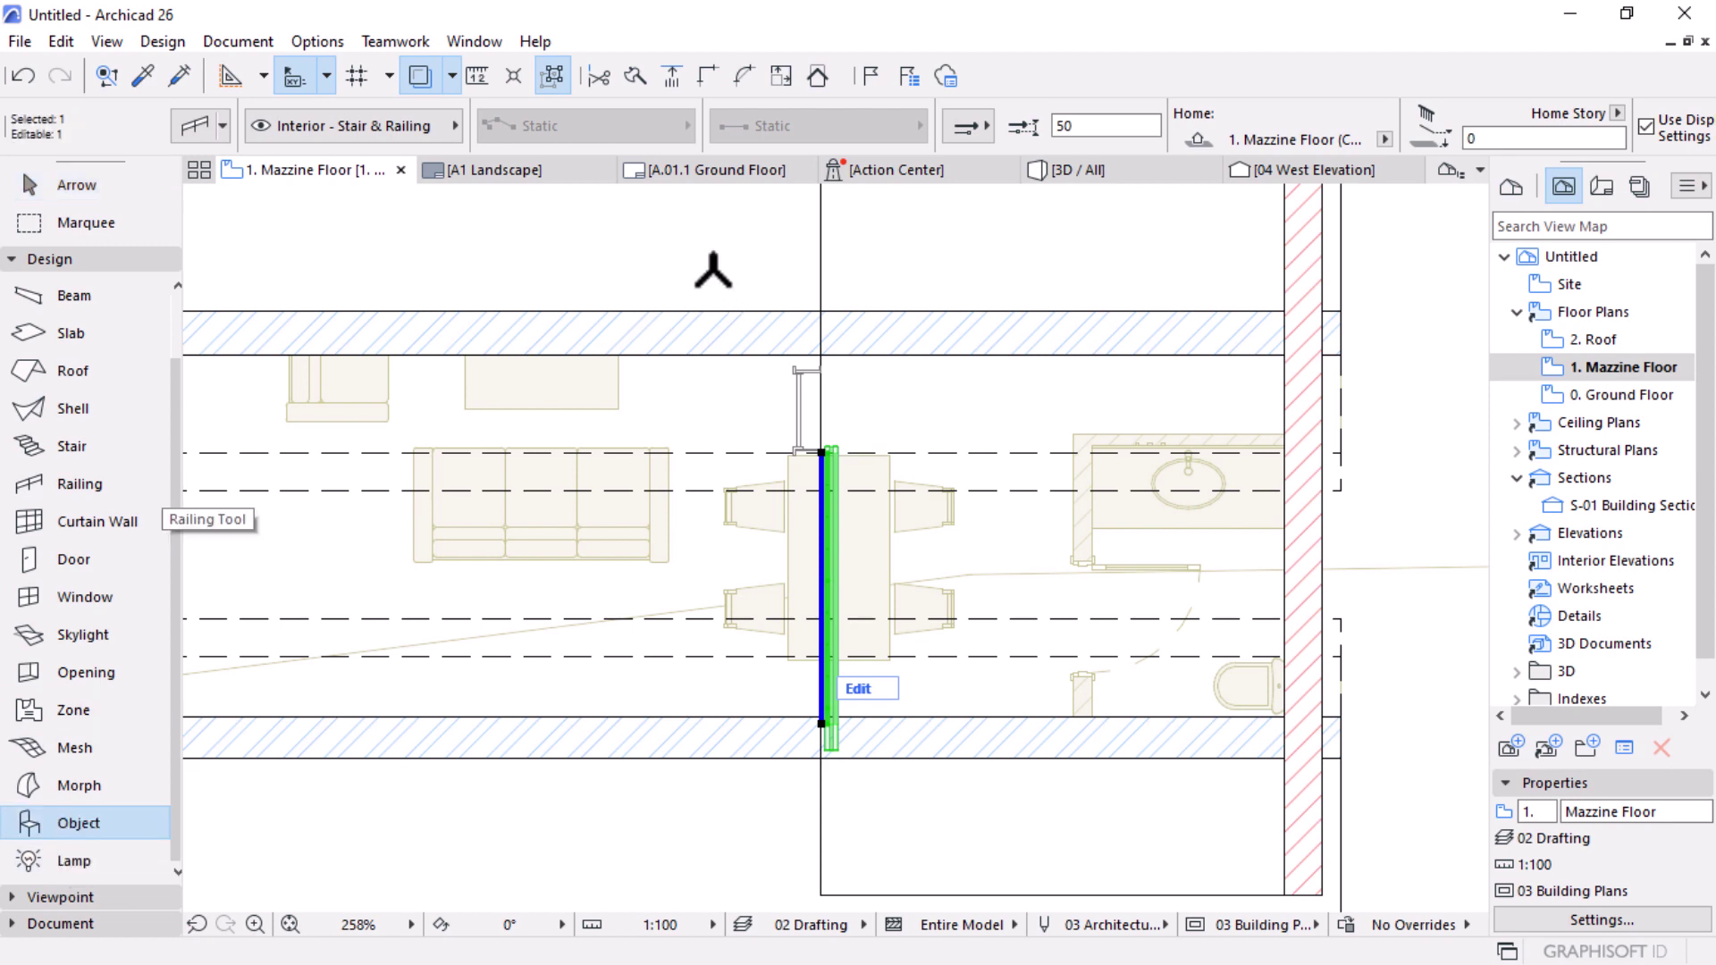
scroll(1104, 588, down, 2)
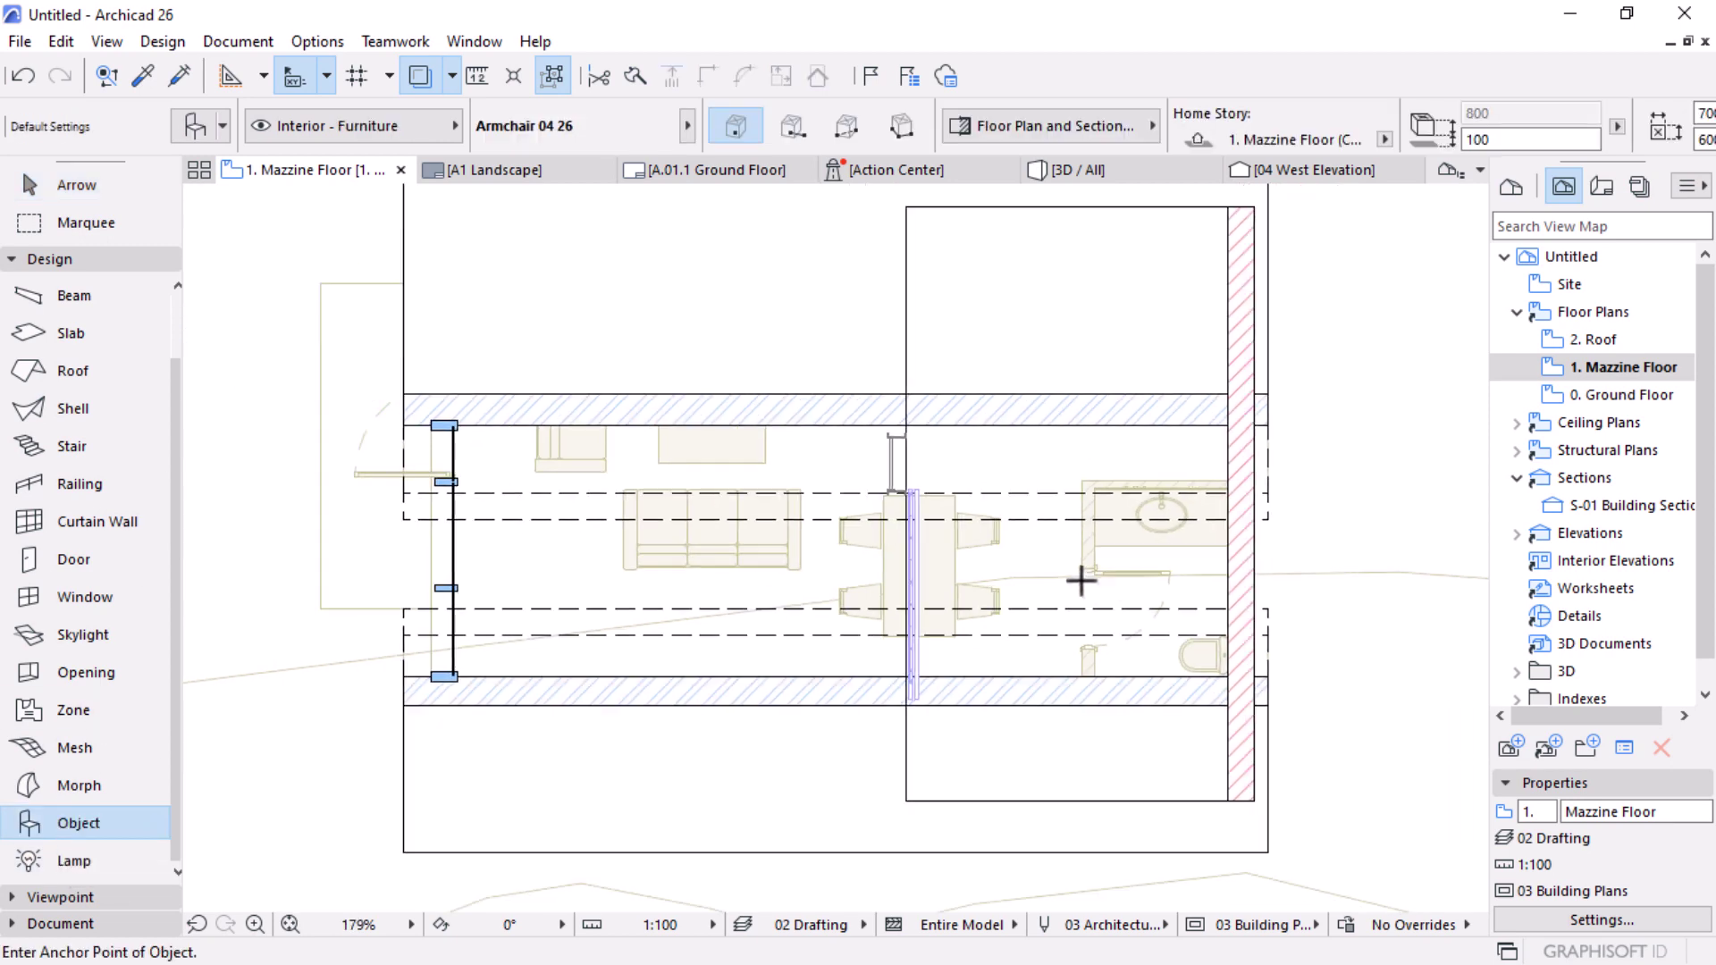
click(426, 77)
scroll(775, 547, down, 2)
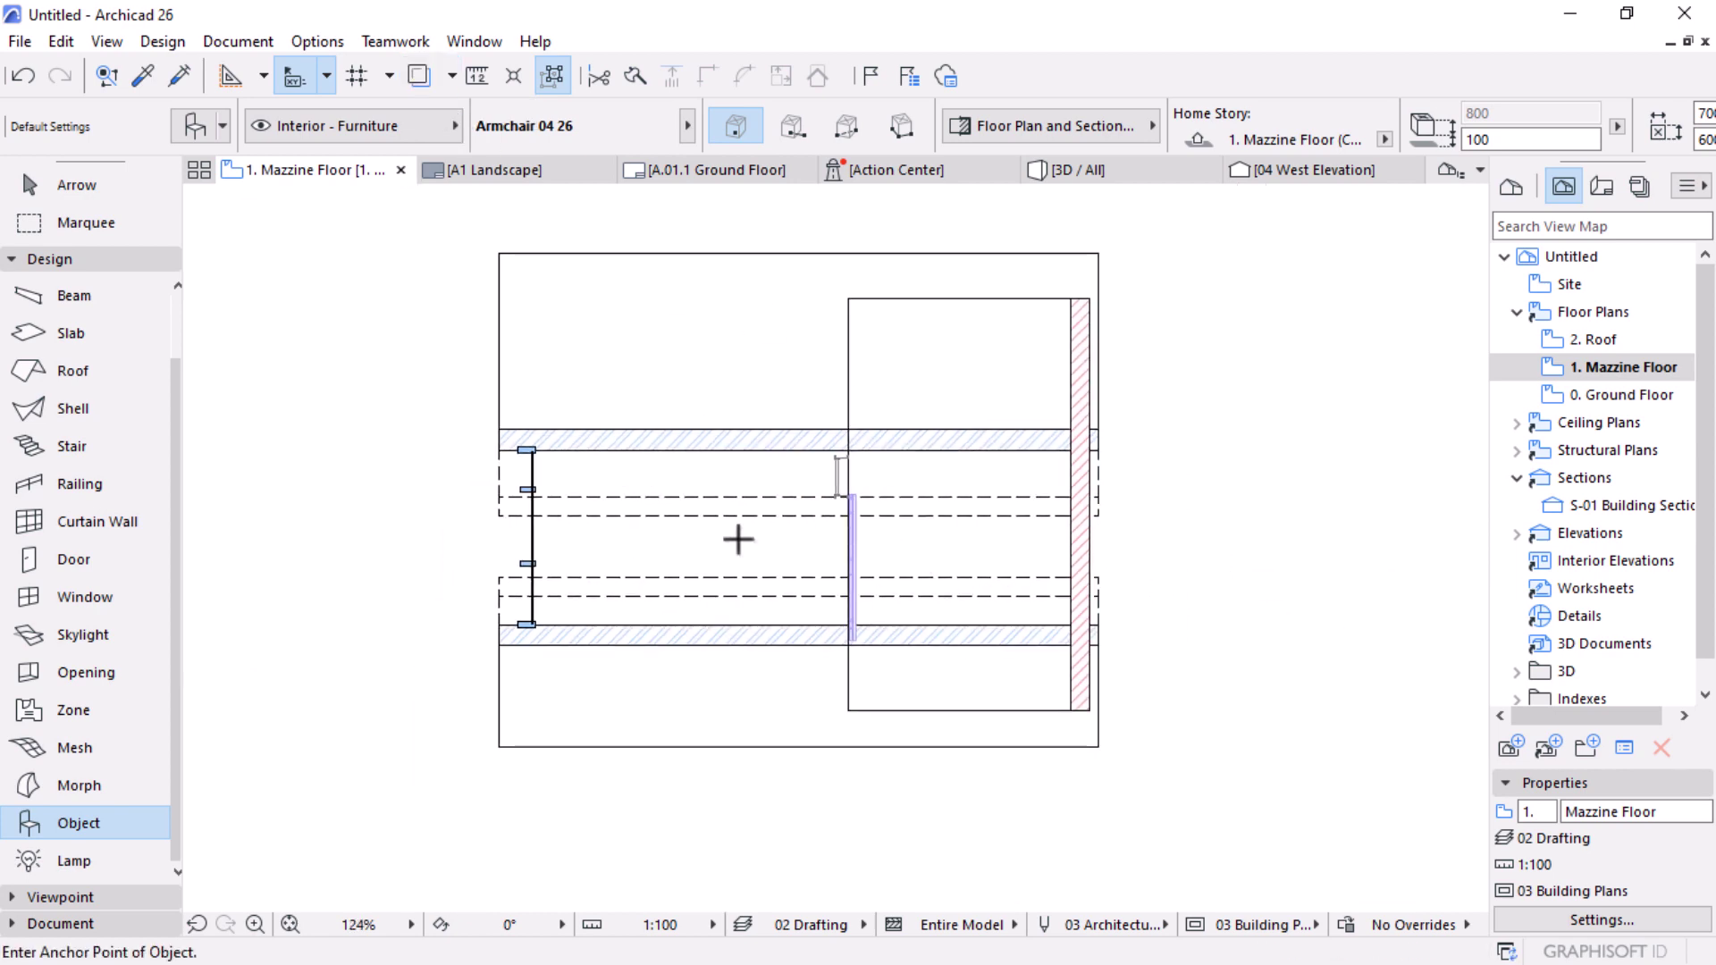
scroll(912, 473, up, 2)
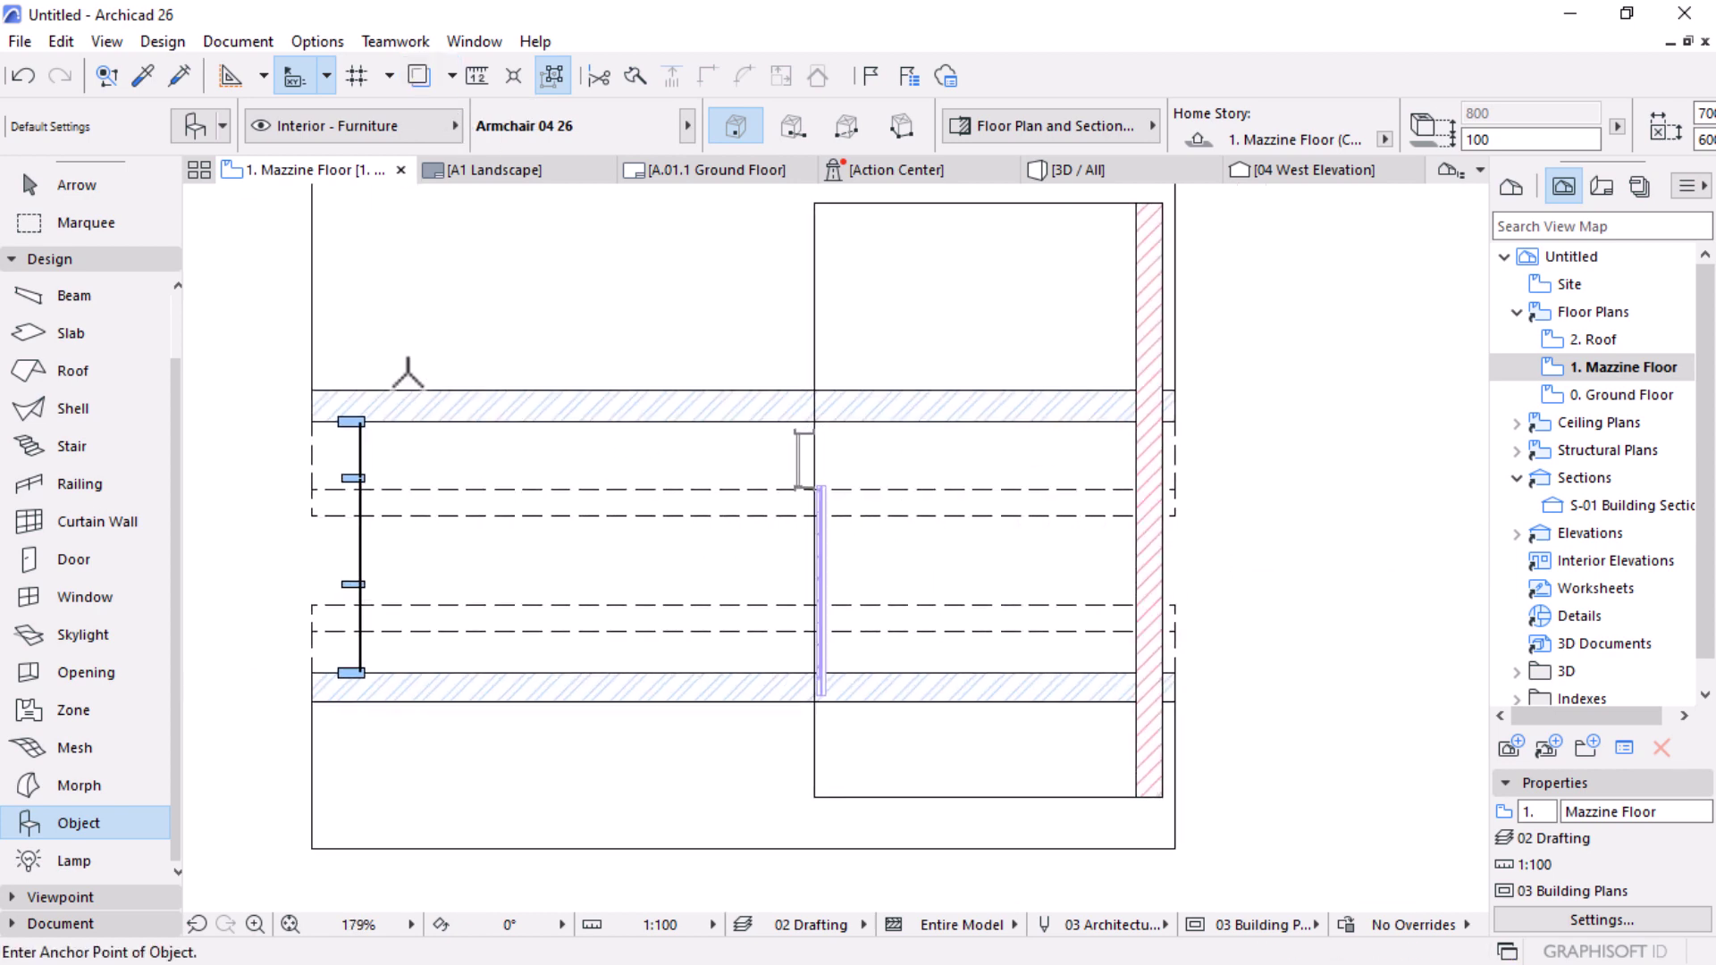
Step: In the object default settings, choose Bed Layout 26 from the Furniture Layouts 26 library folder
click(193, 126)
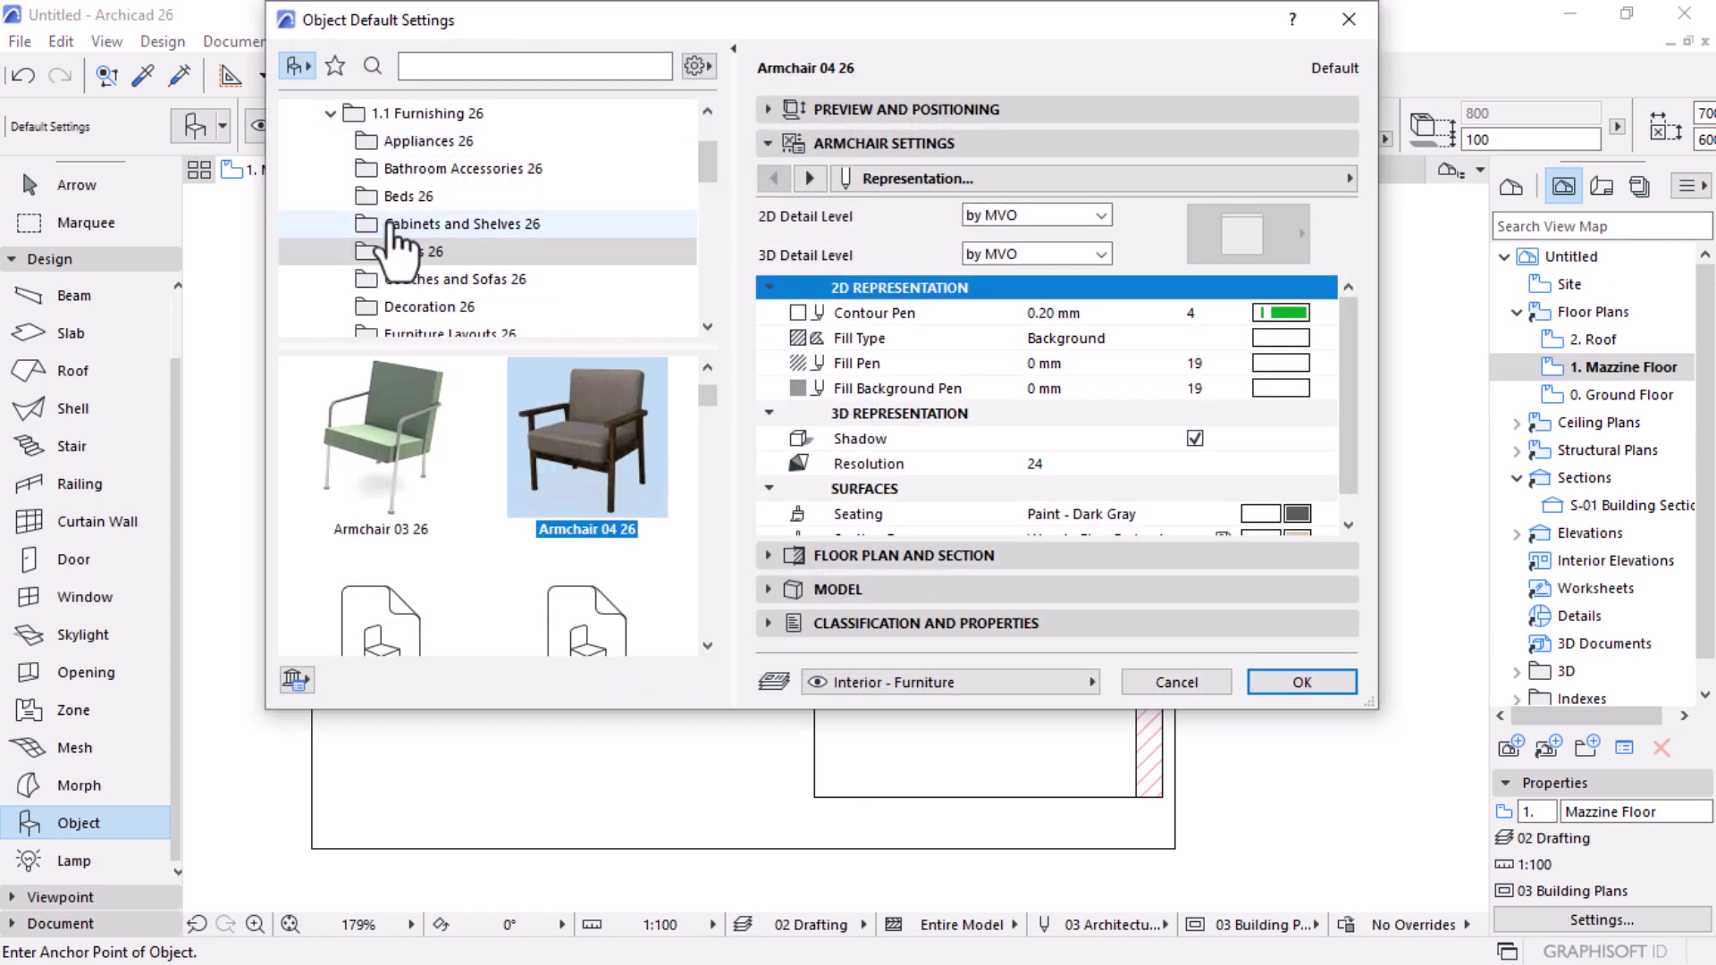
scroll(420, 295, down, 2)
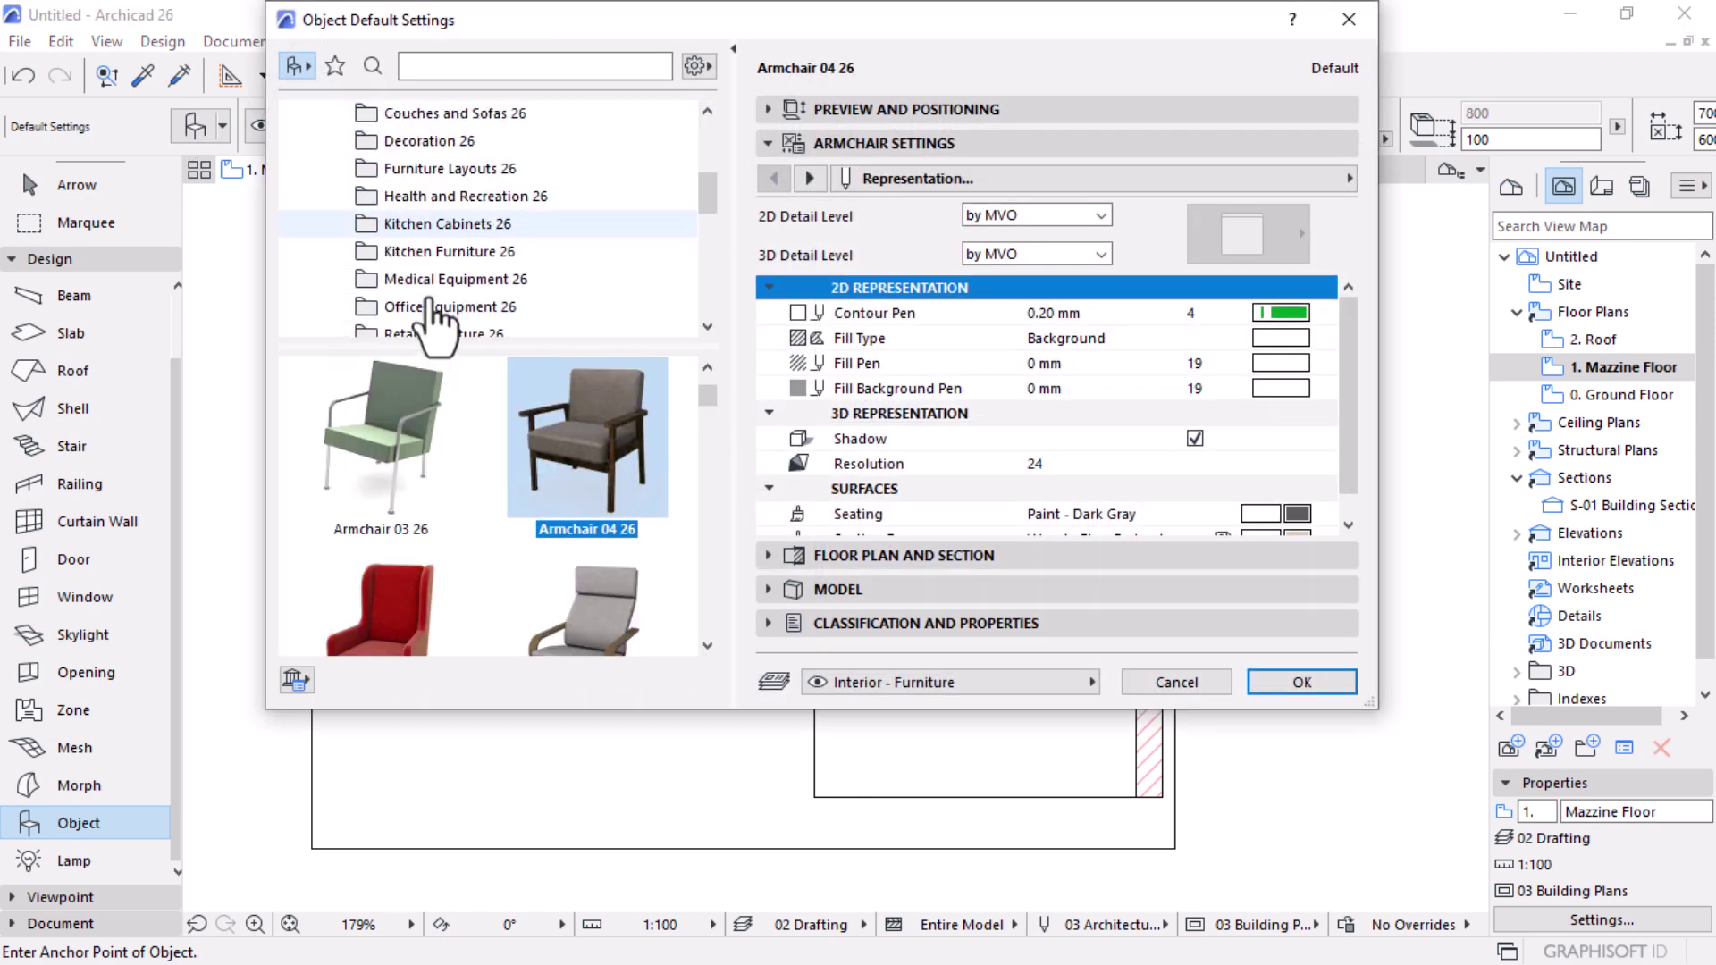
click(449, 168)
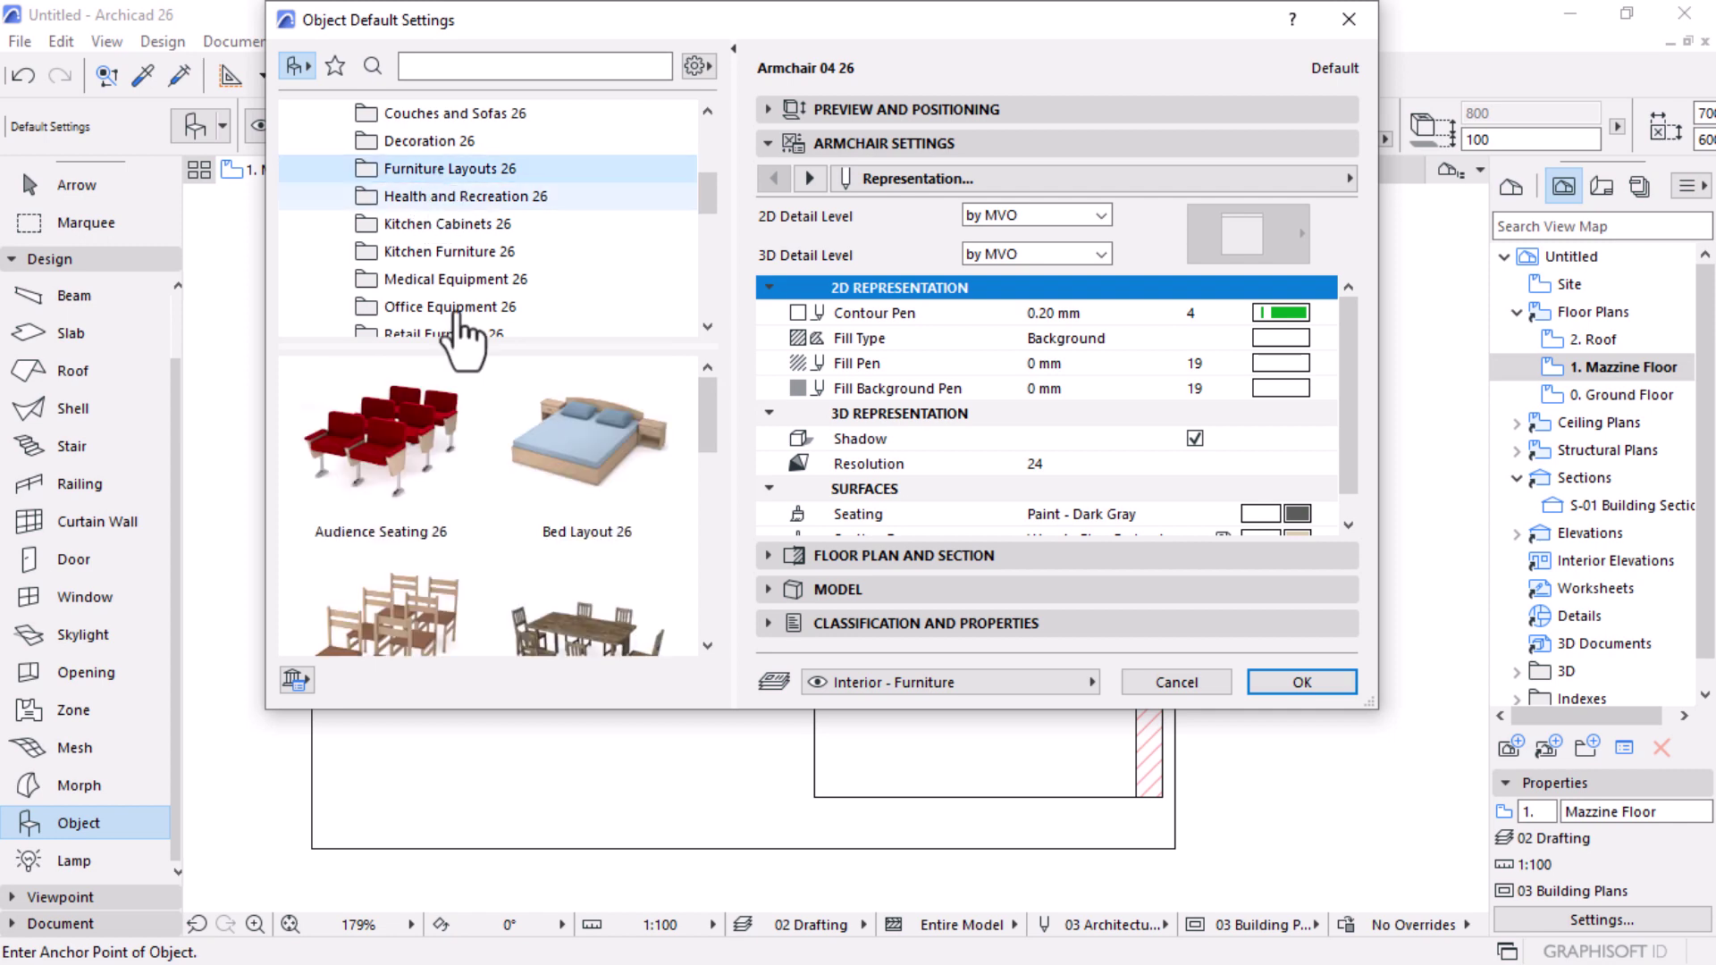
click(575, 469)
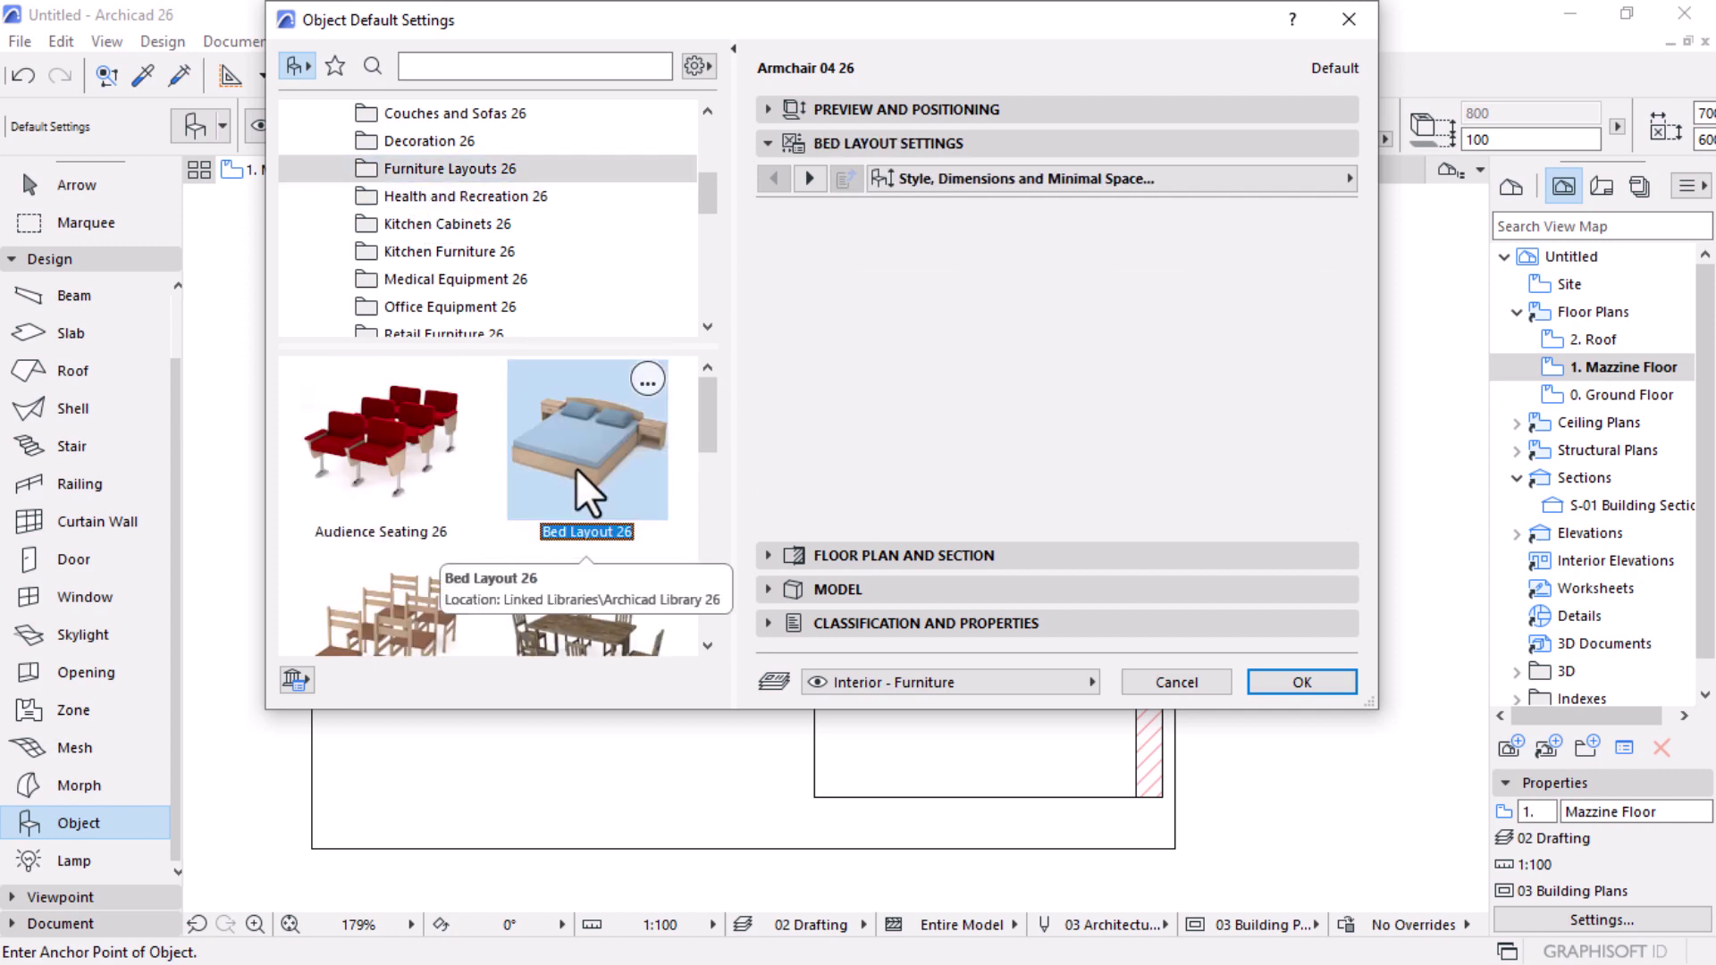
Step: Override the bed object's pens, adjust its symbol line pen, and place the bed near the mezzanine's end wall
click(769, 561)
click(1197, 687)
scroll(1289, 716, down, 3)
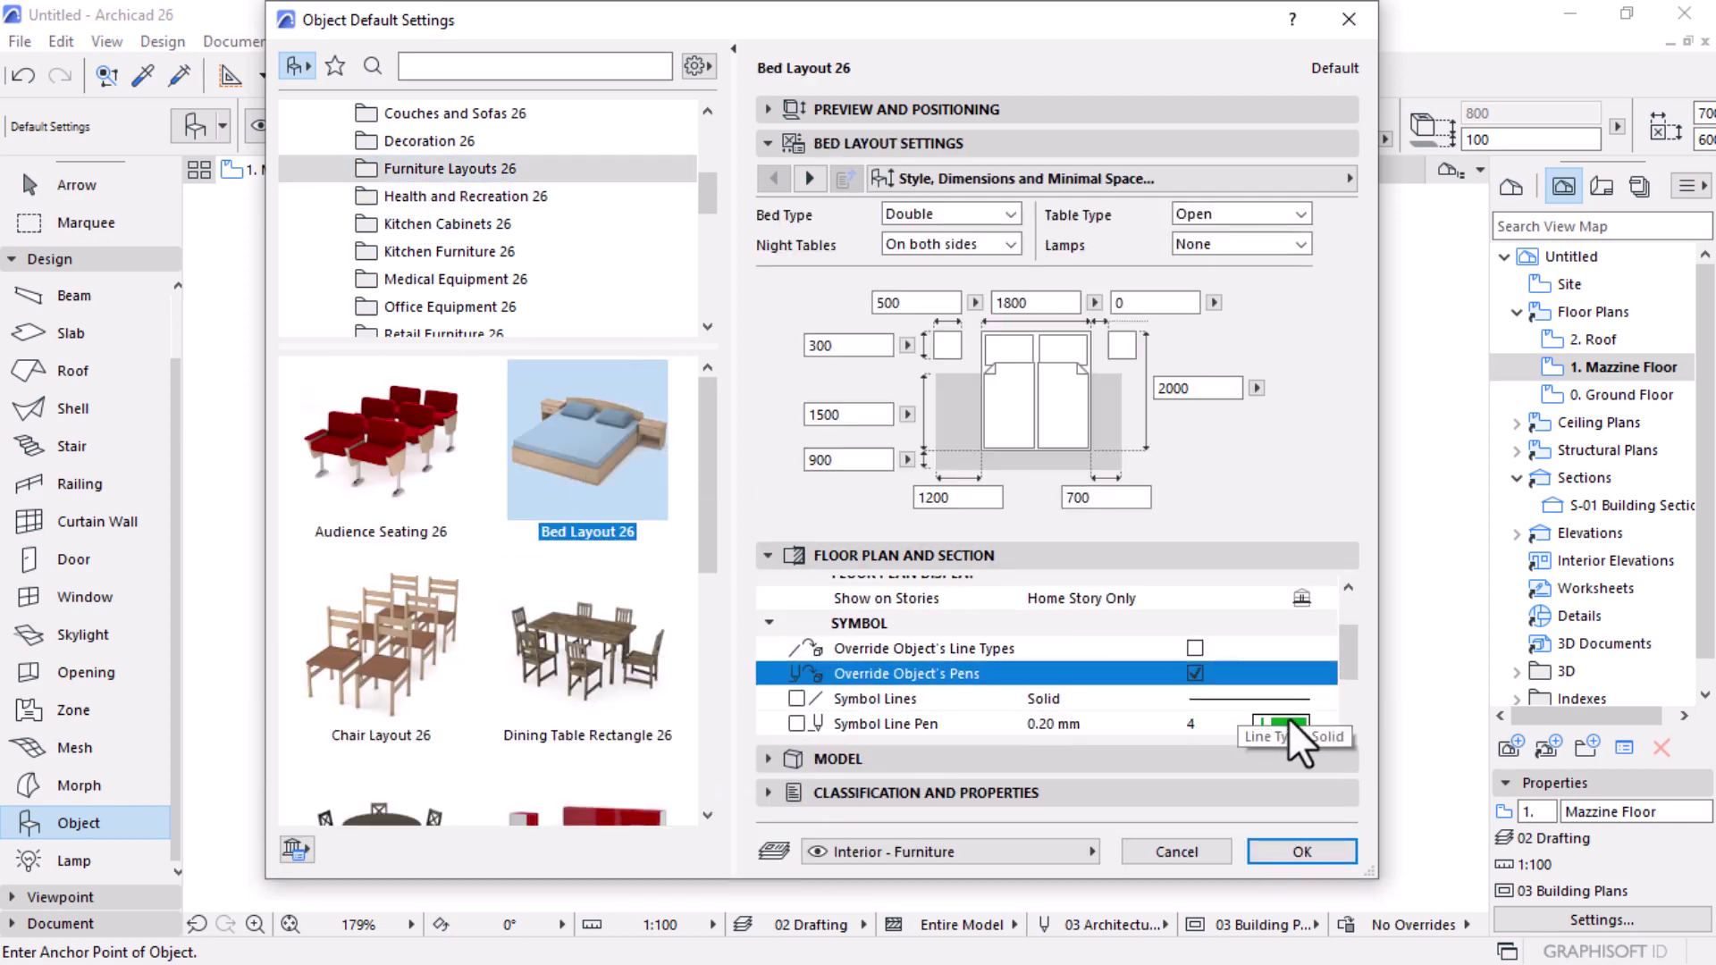
click(1270, 589)
click(1207, 587)
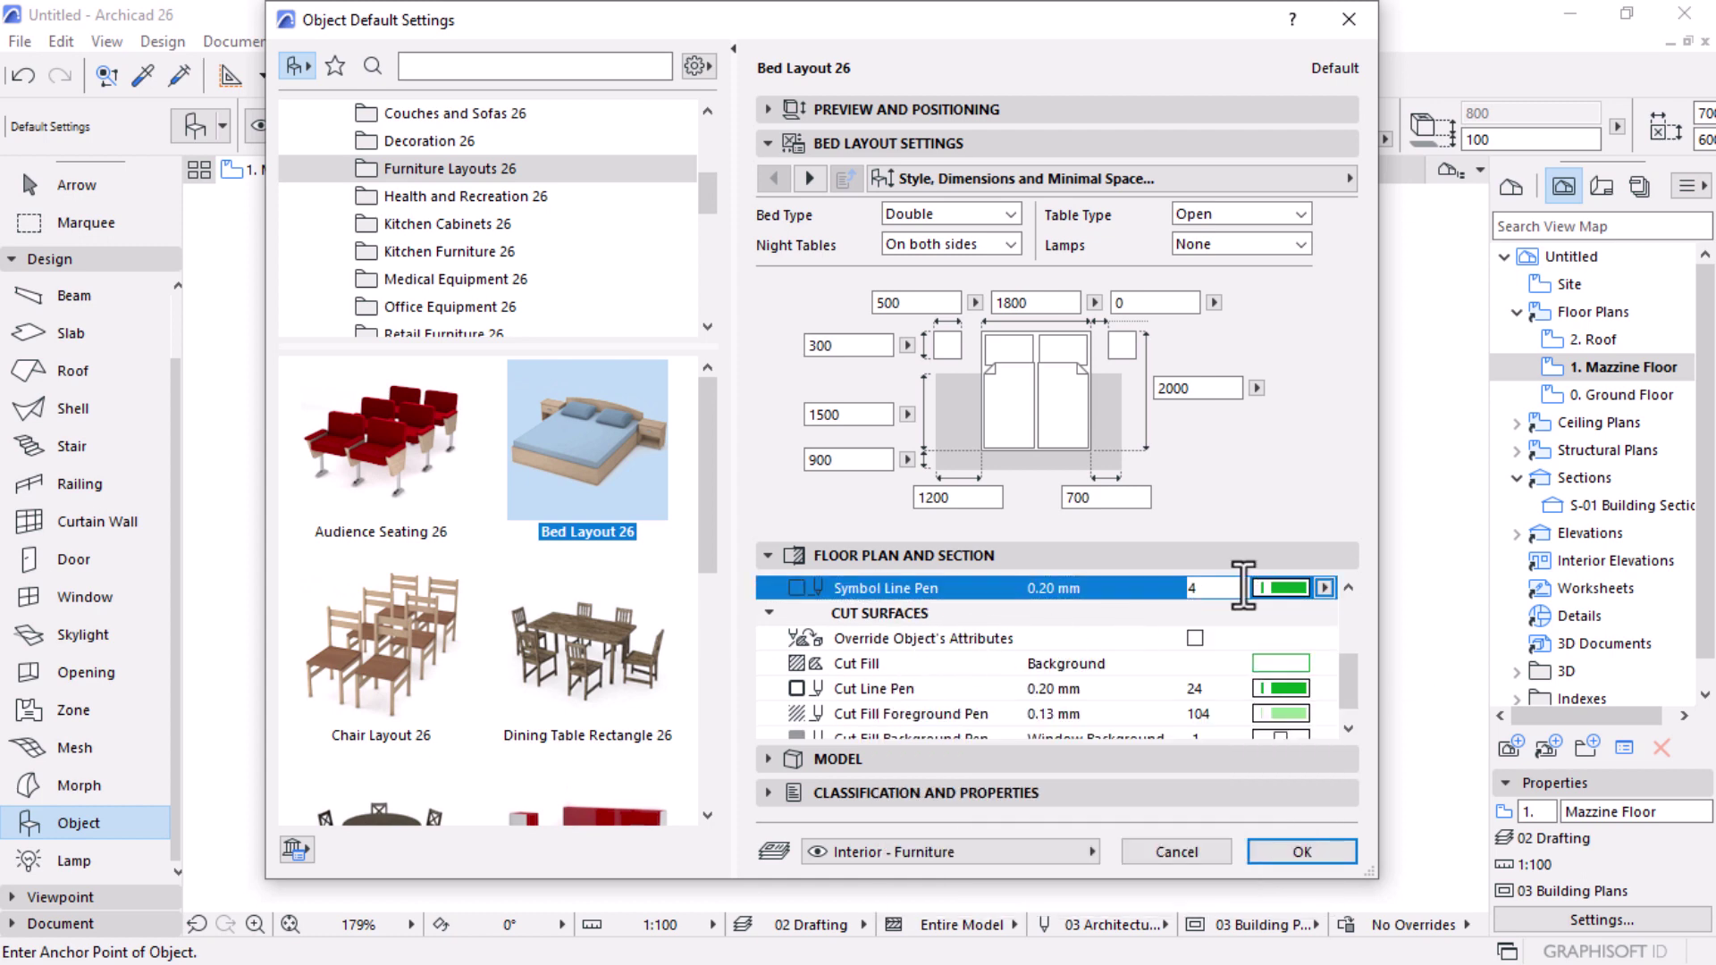
click(1298, 852)
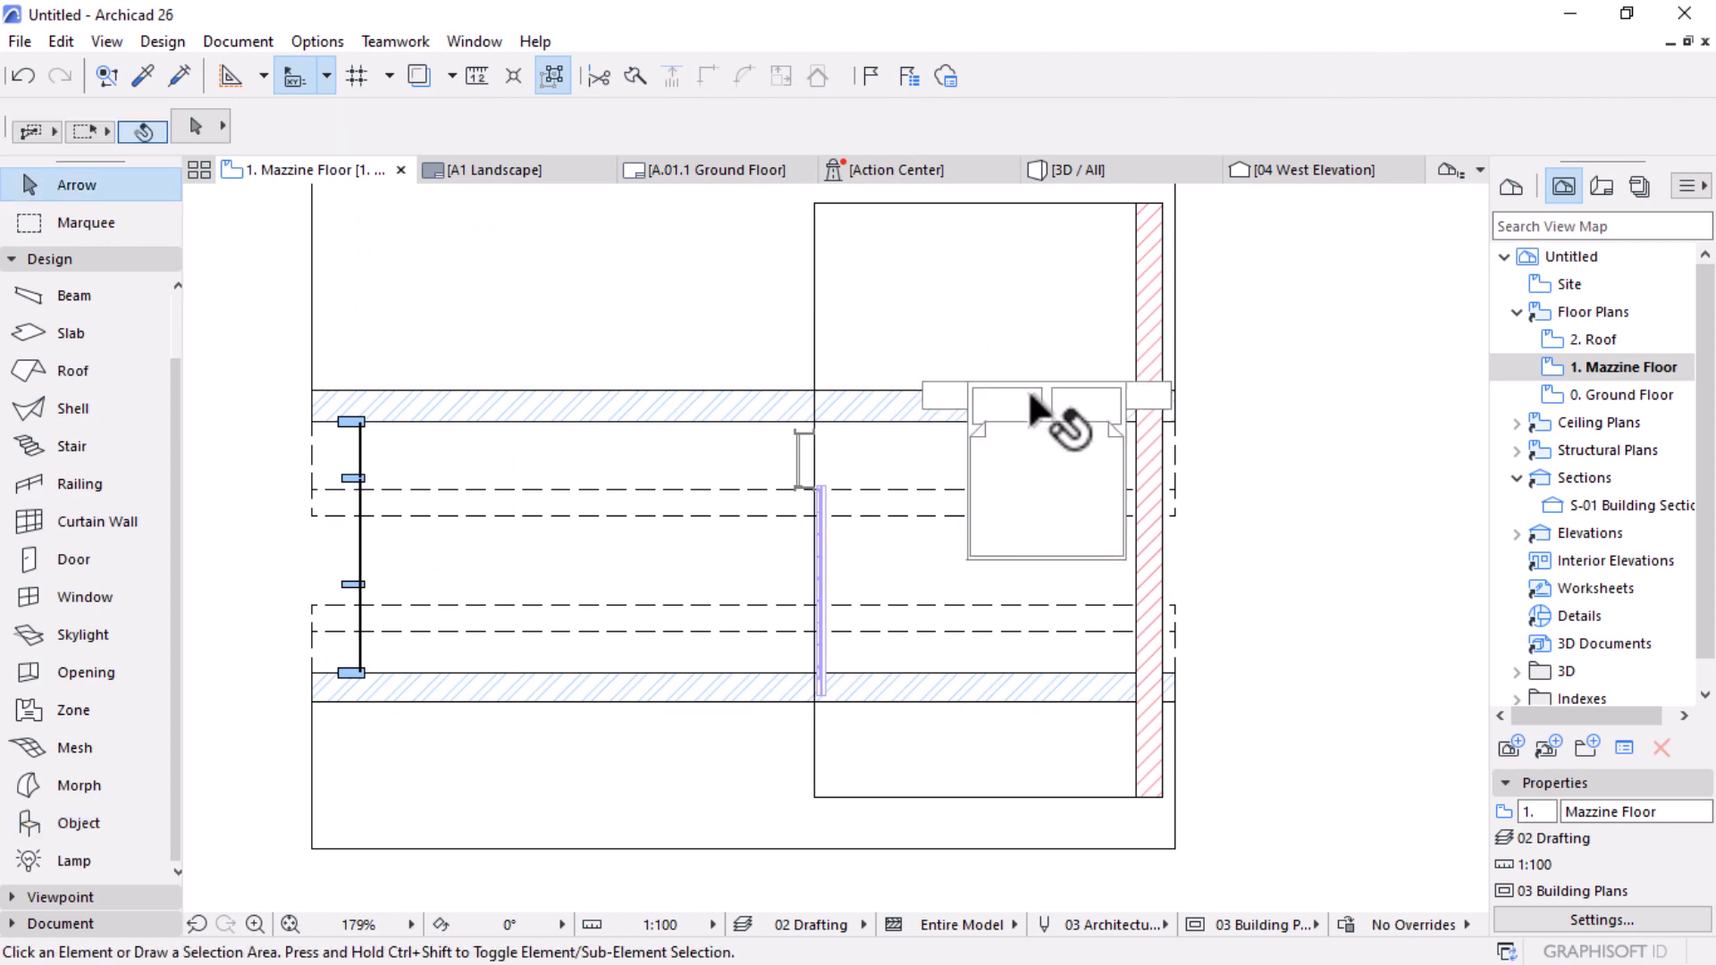
Step: Rotate the bed layout by -90° about its center so the headboard faces the end wall
click(1027, 388)
key(ctrl+e)
click(1050, 480)
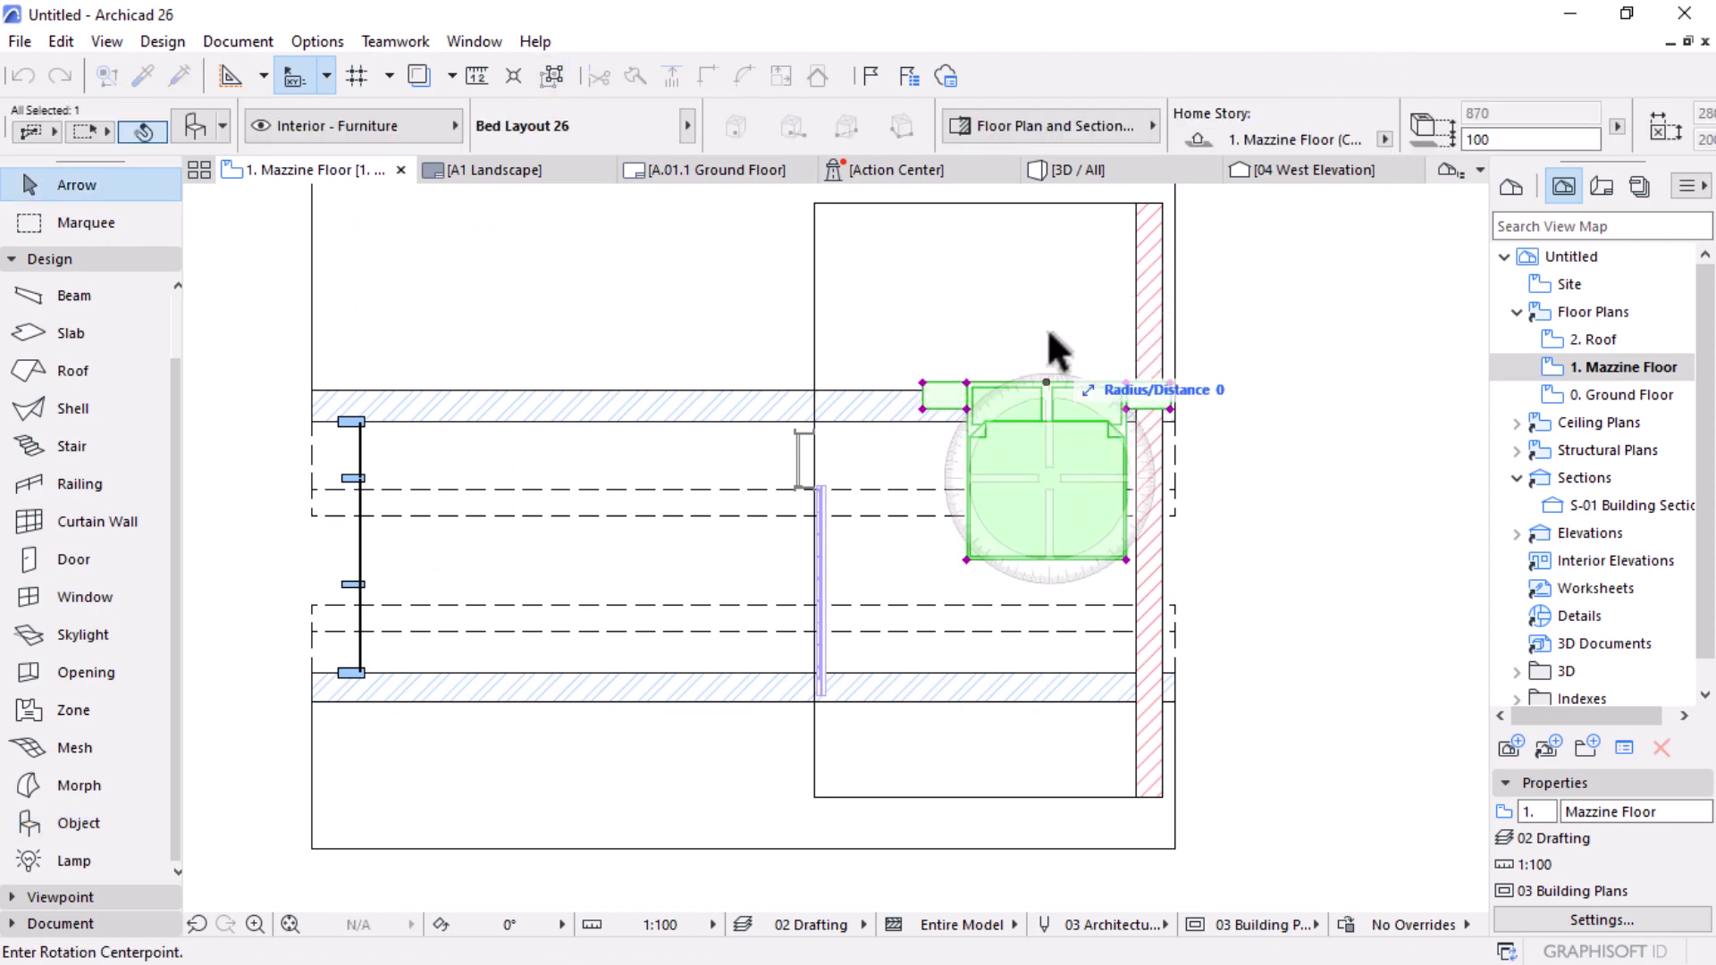
click(1050, 275)
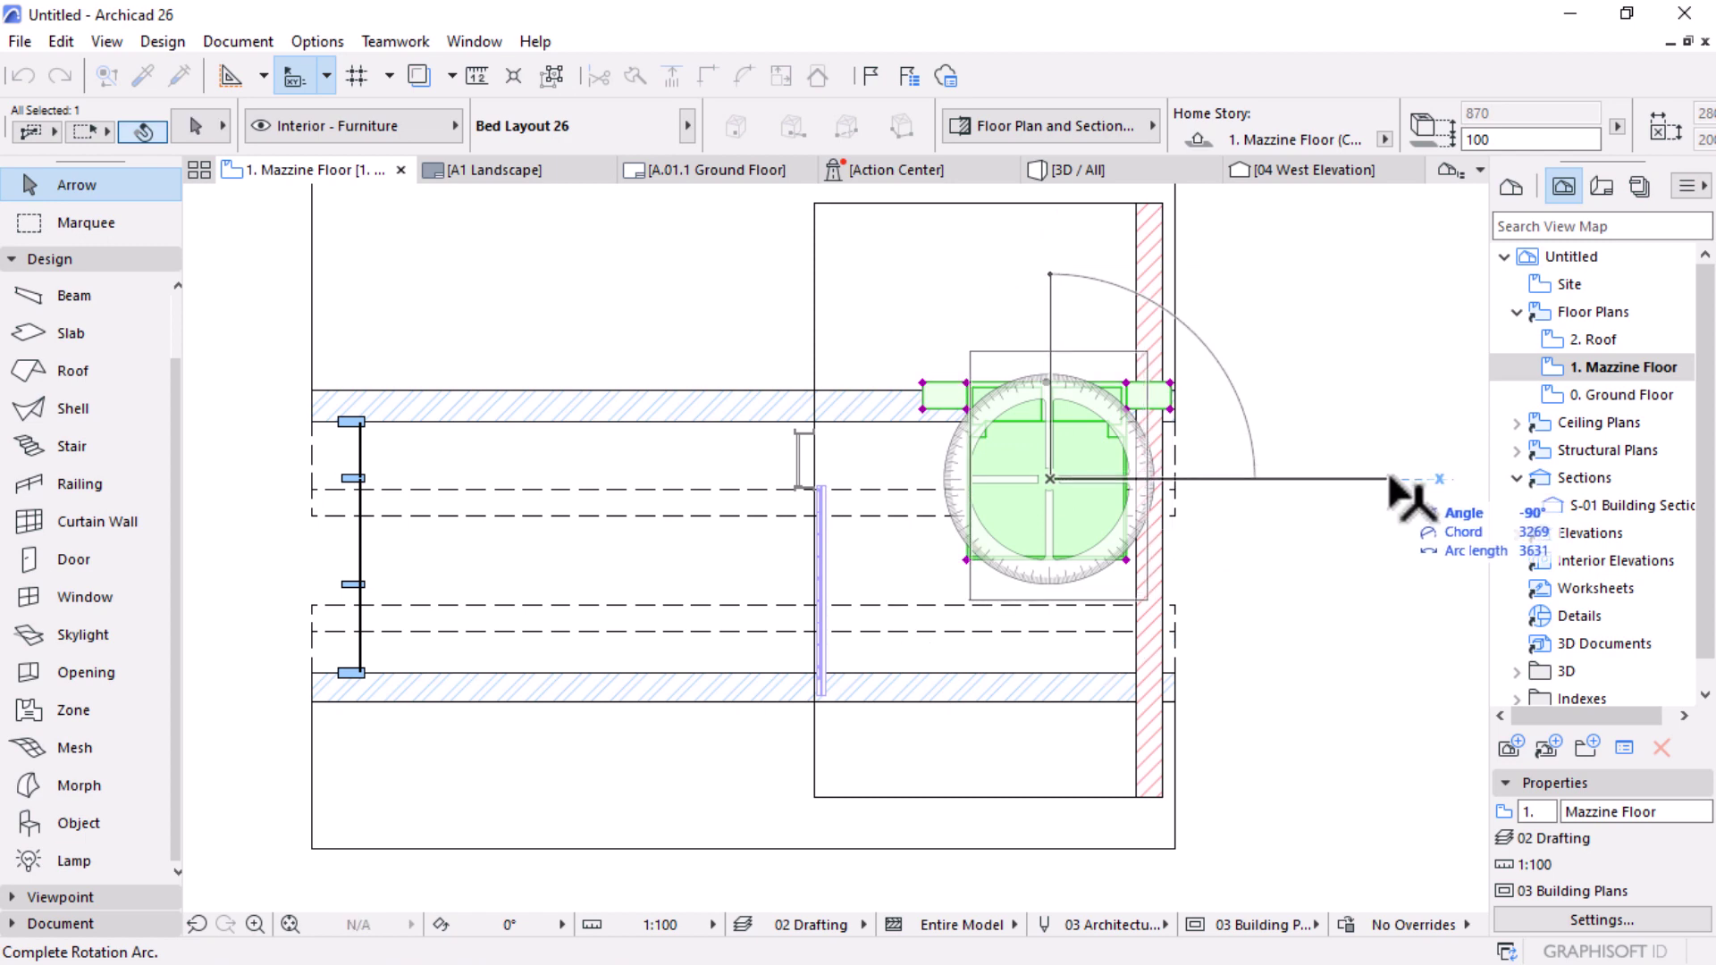
click(1394, 479)
Step: Move the bed's headboard flush against the end wall and center the bed between the two side walls
key(ctrl+d)
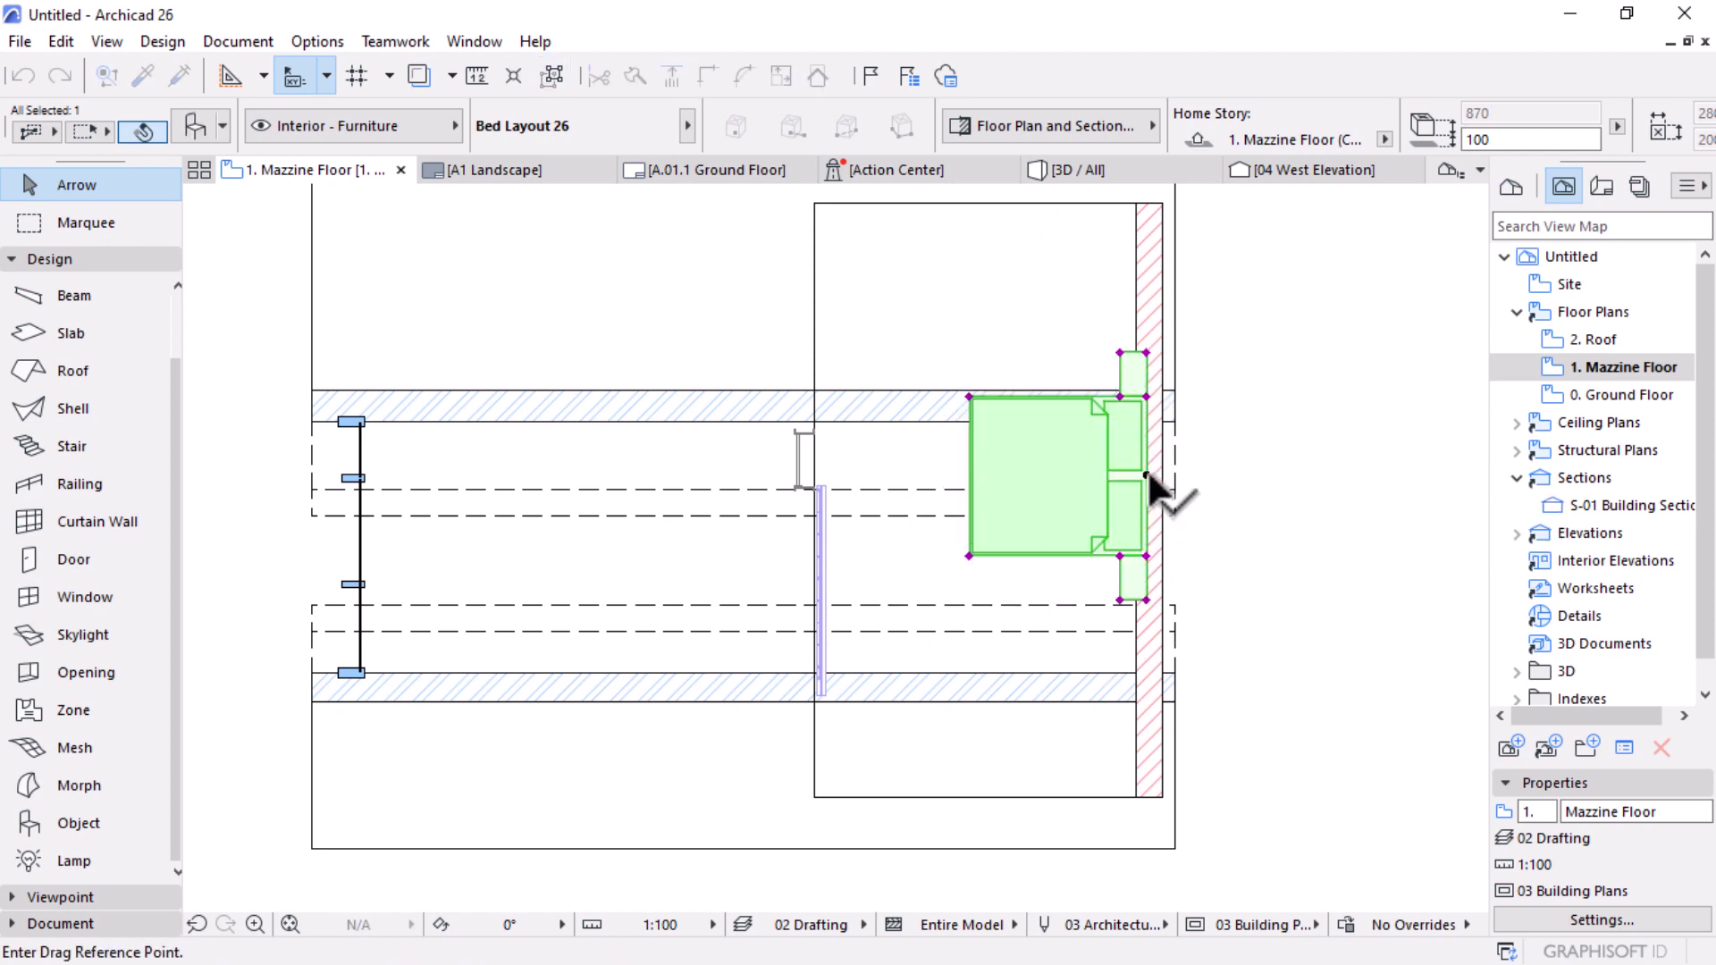
click(1147, 474)
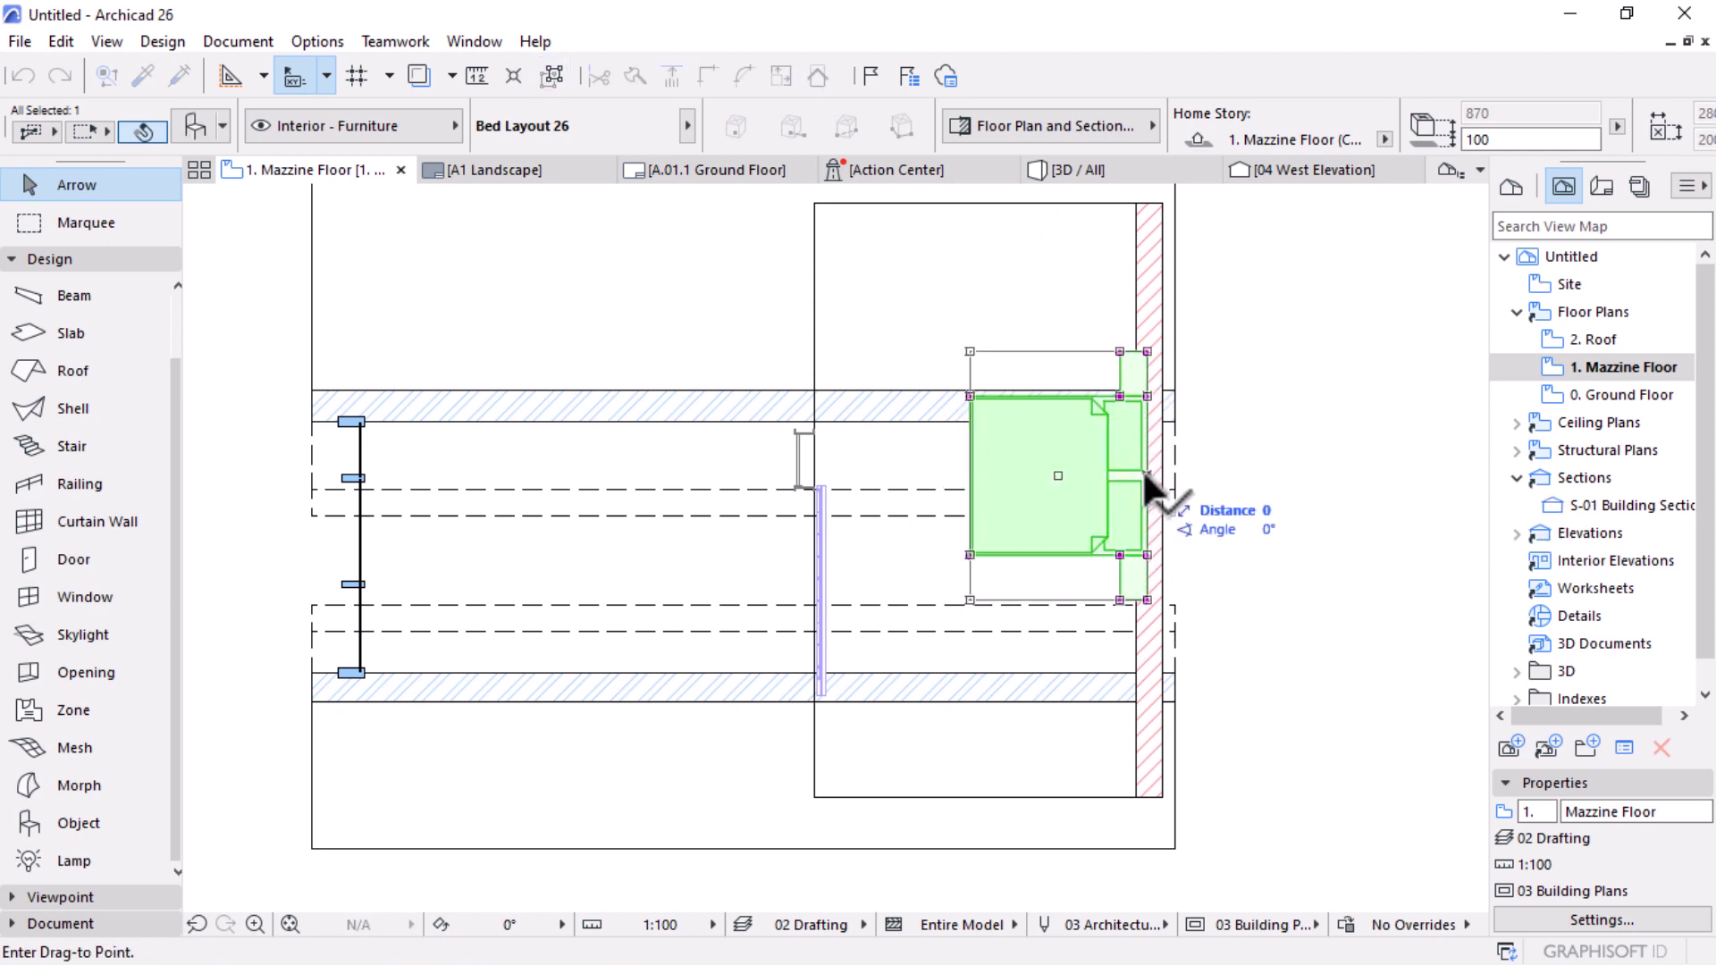
click(1135, 536)
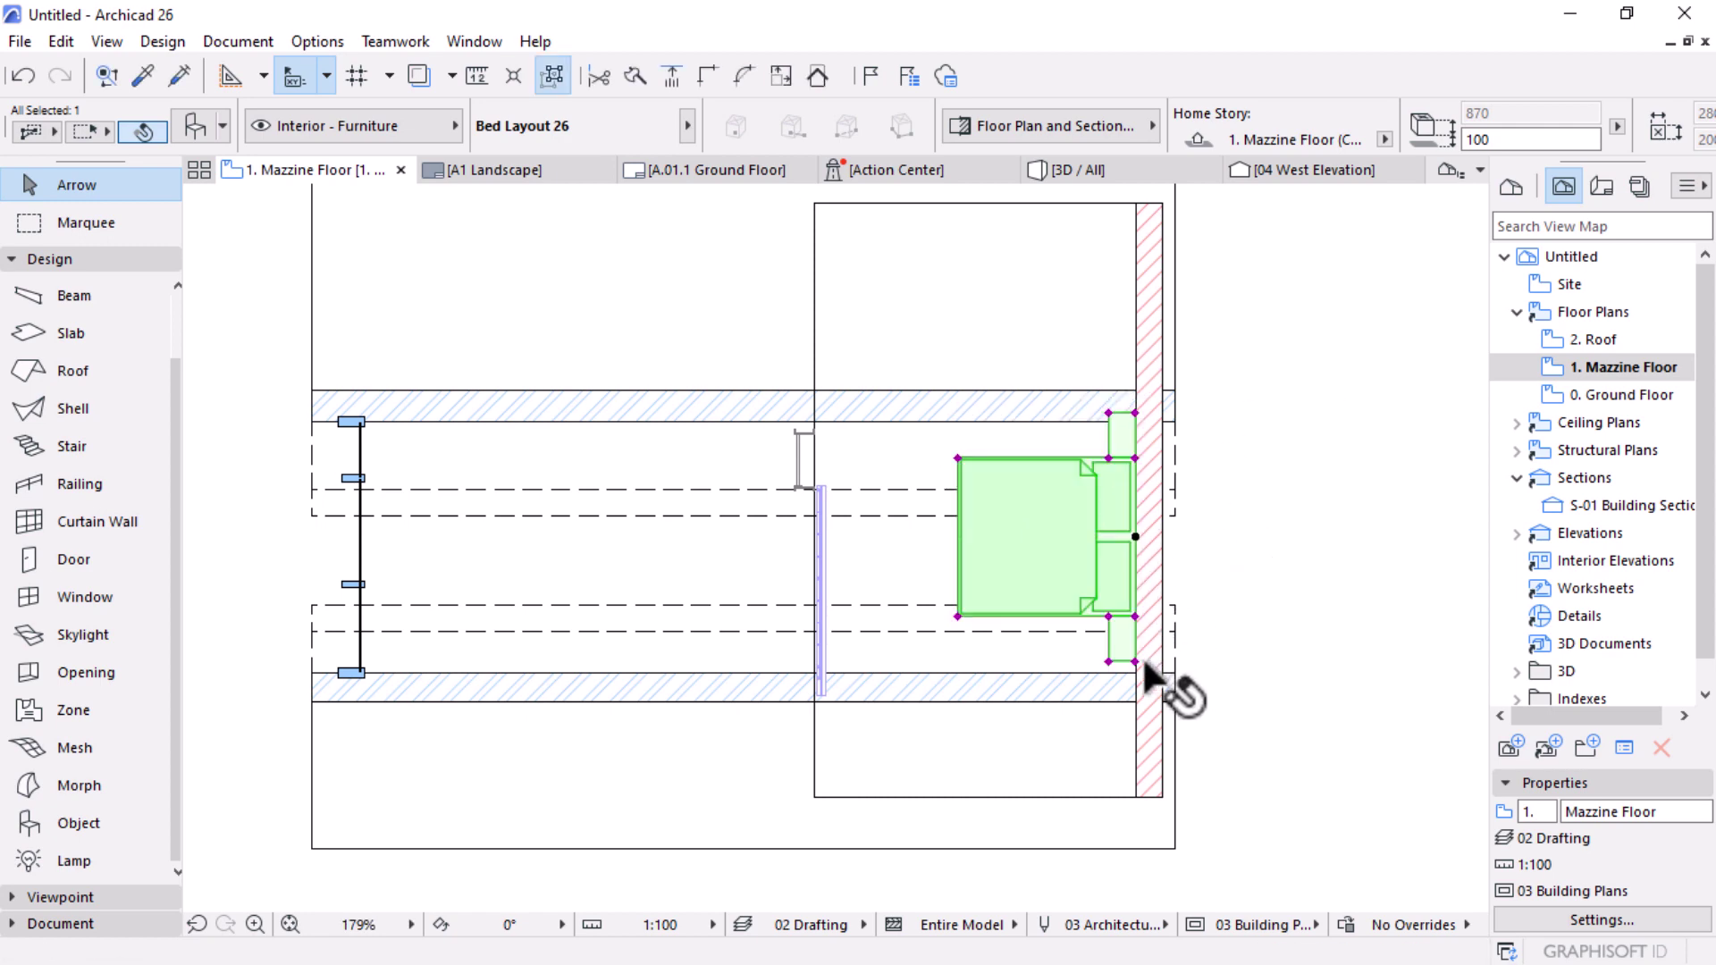
key(ctrl+d)
click(1135, 536)
click(1137, 542)
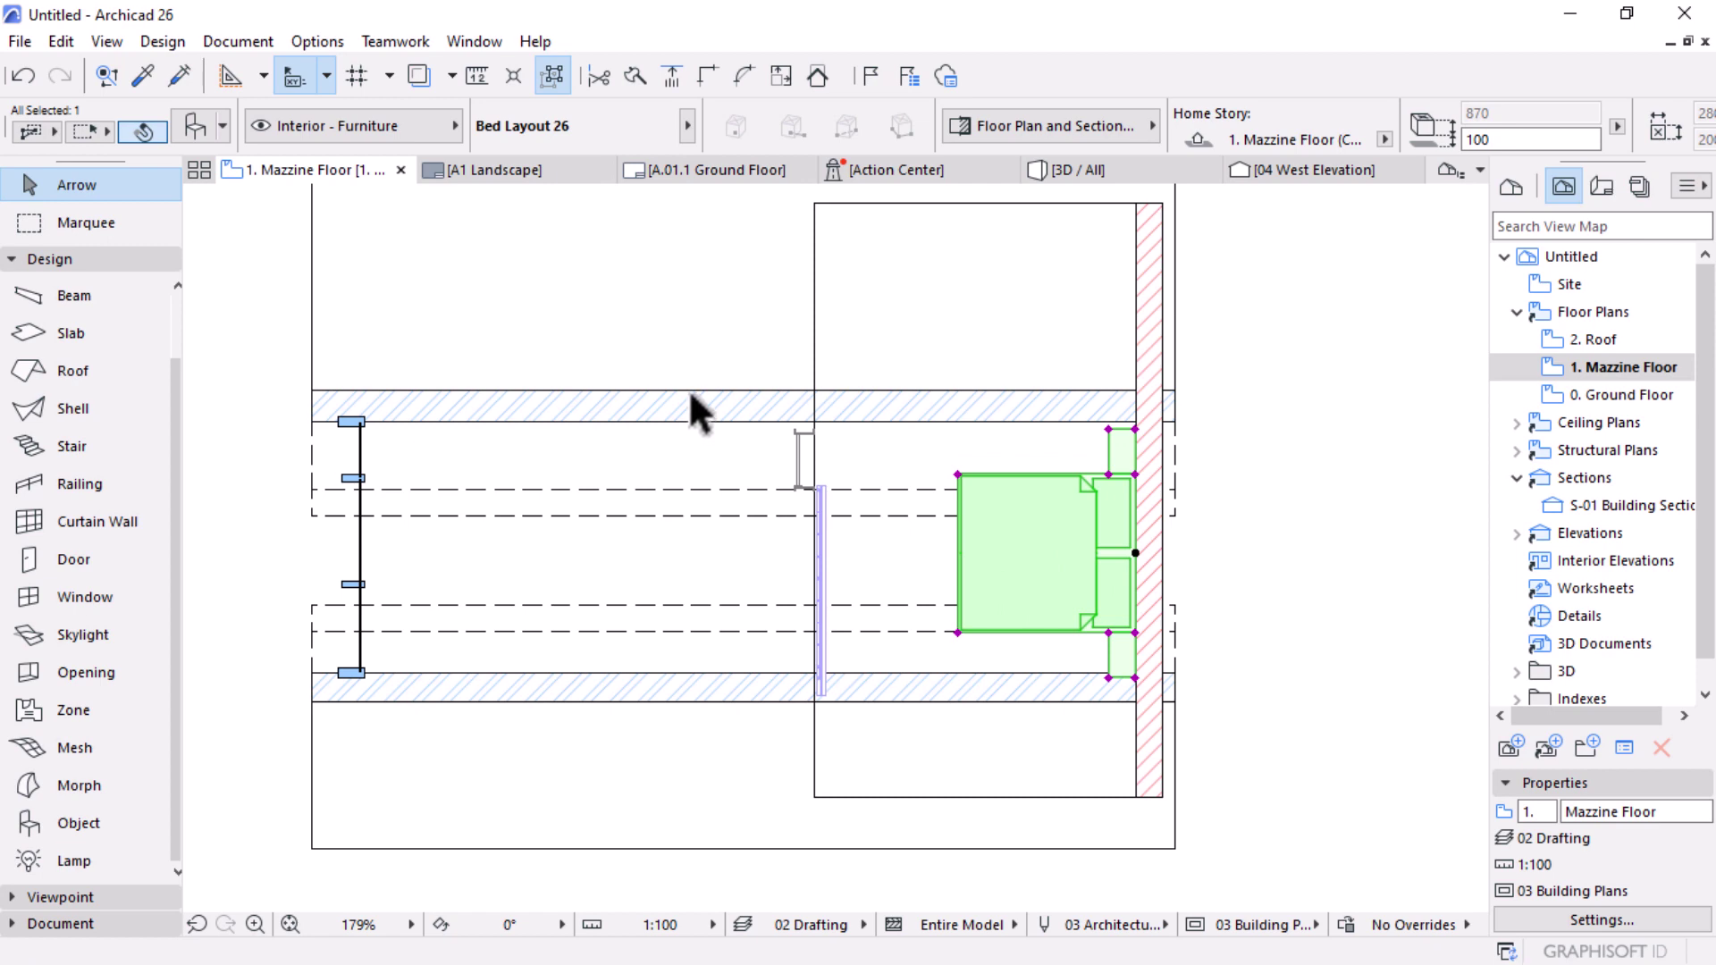
Step: In the 3D view, select the bed layout and set its elevation to the home story to 0
click(1106, 166)
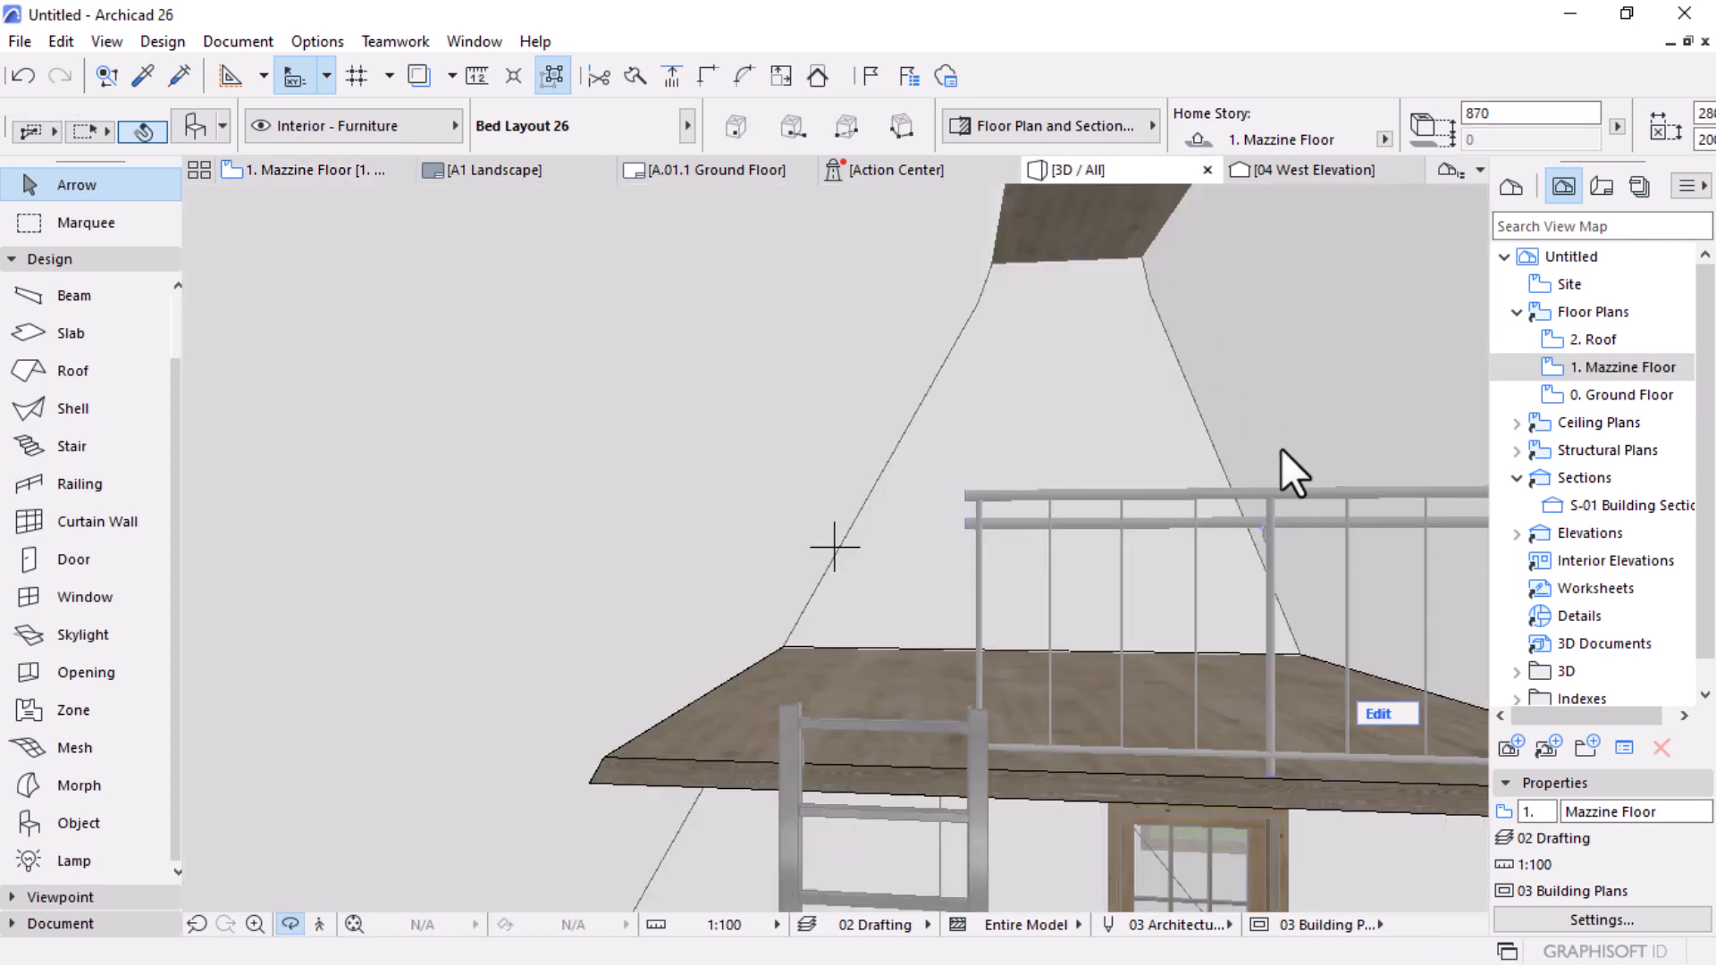
click(1280, 448)
scroll(825, 712, up, 6)
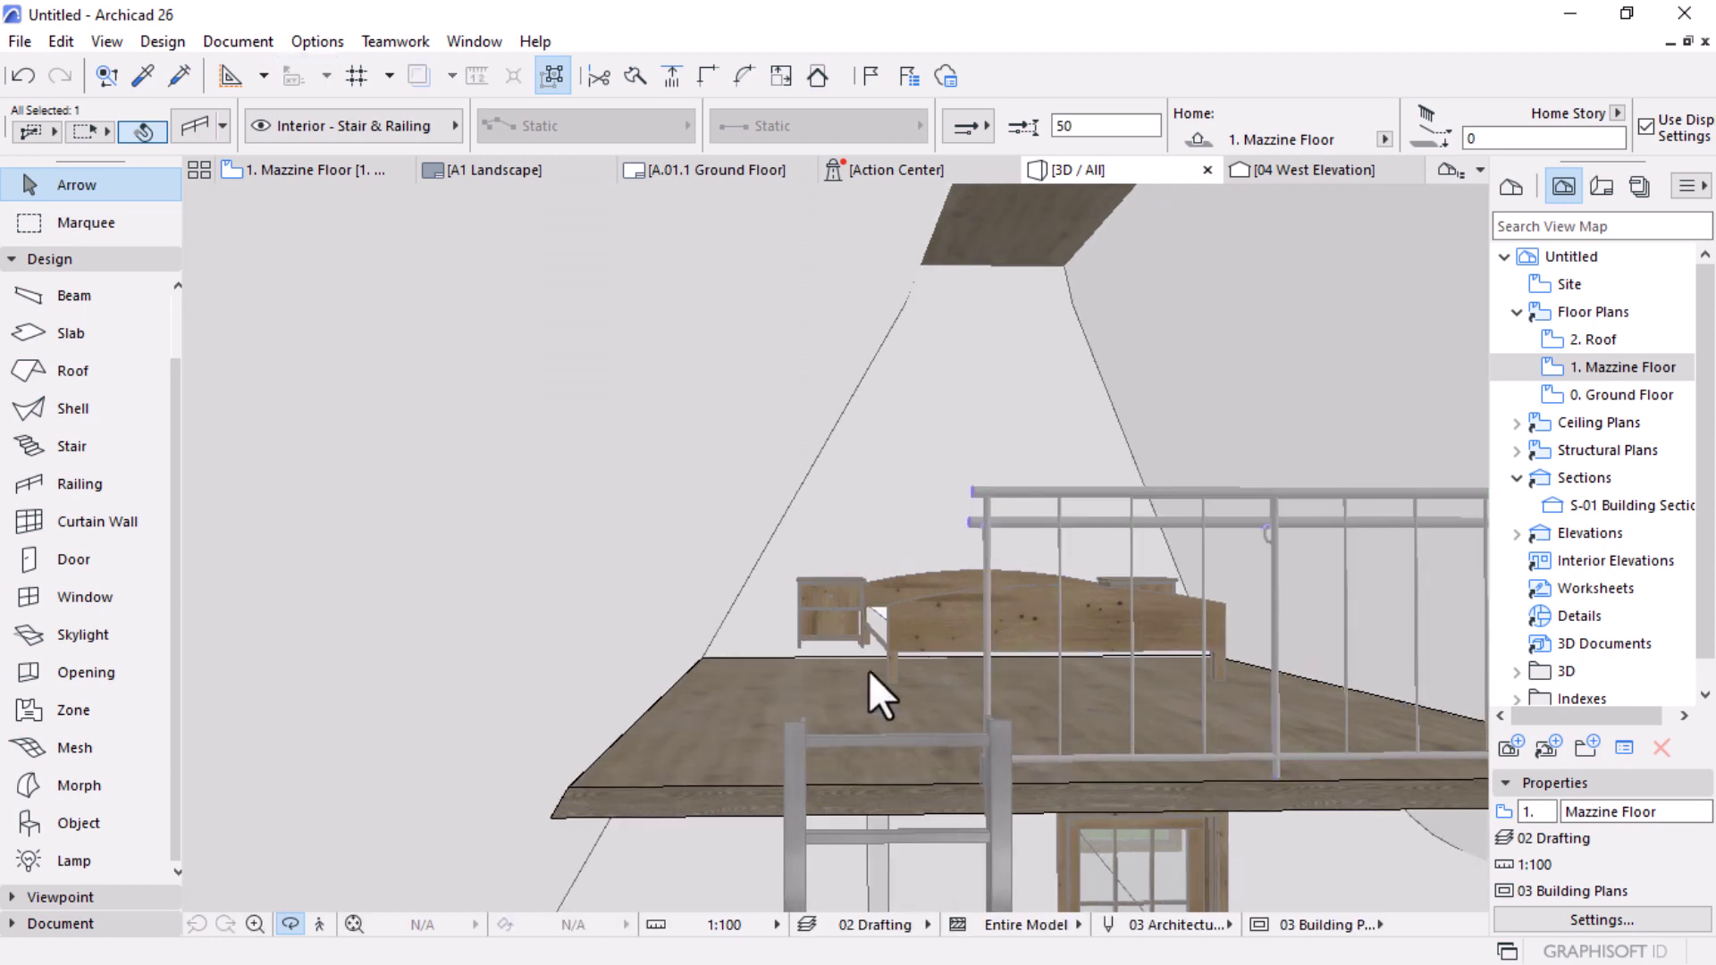
click(828, 526)
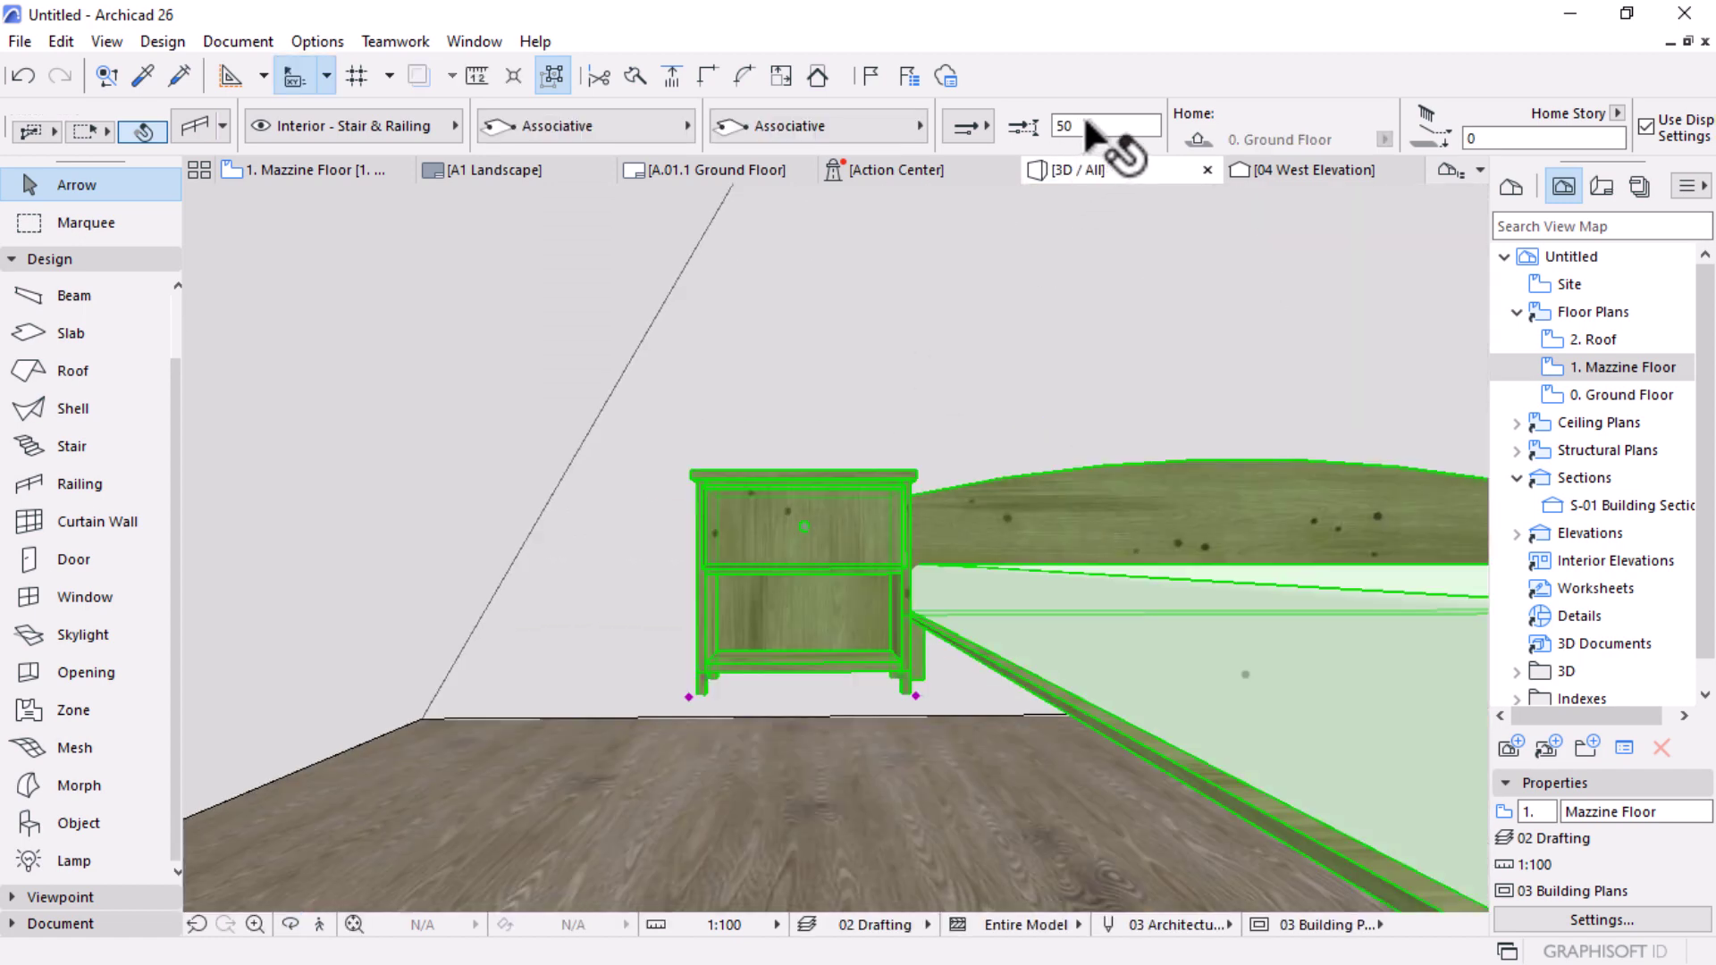
text(0)
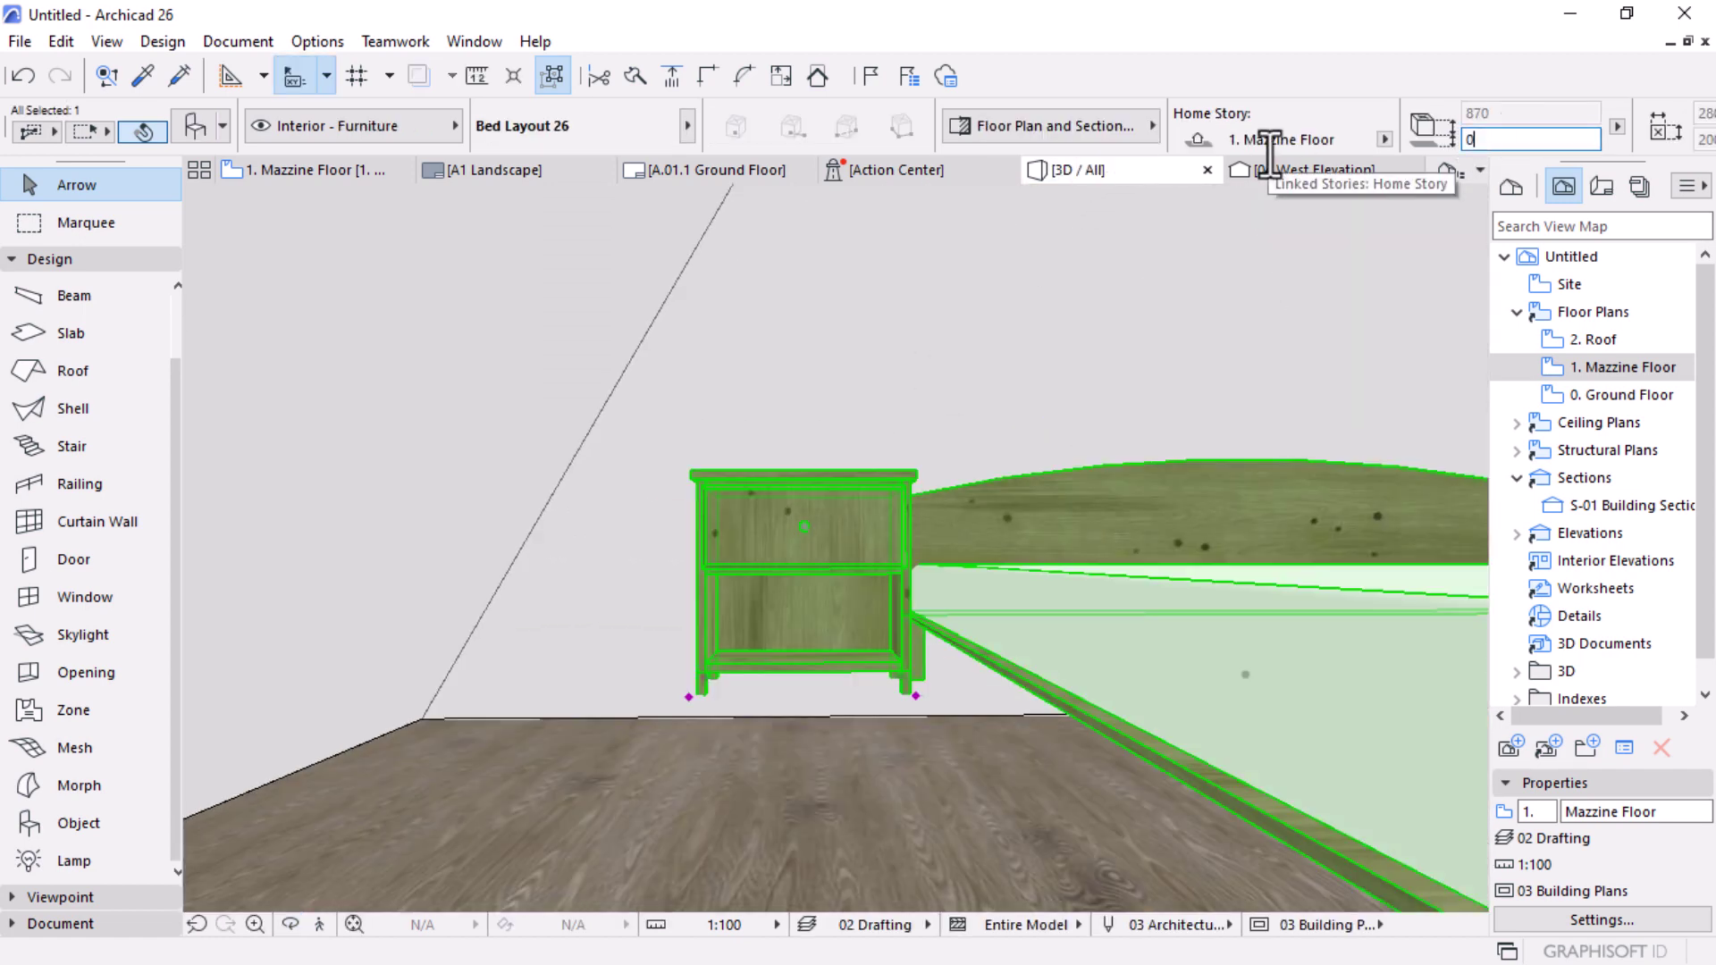
key(Return)
Step: Examine the lowered bed together with the railing, ladder and ceiling of the mezzanine in 3D
scroll(824, 560, down, 6)
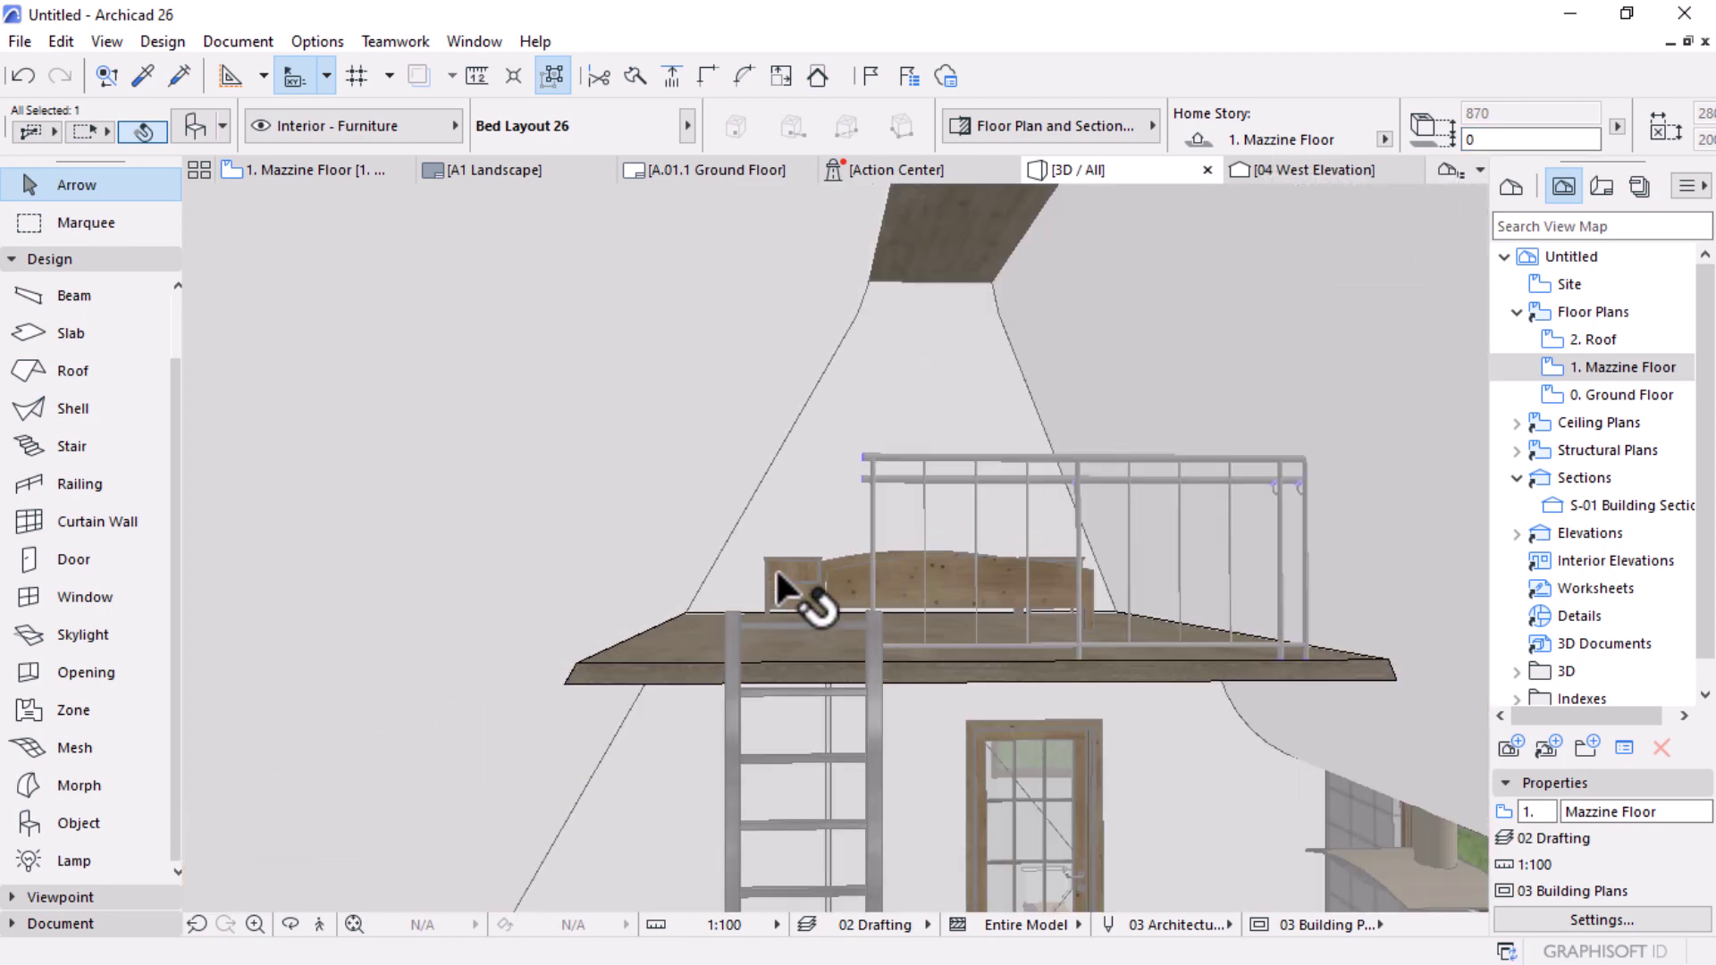
shift+middle_drag(1269, 696, 1242, 720)
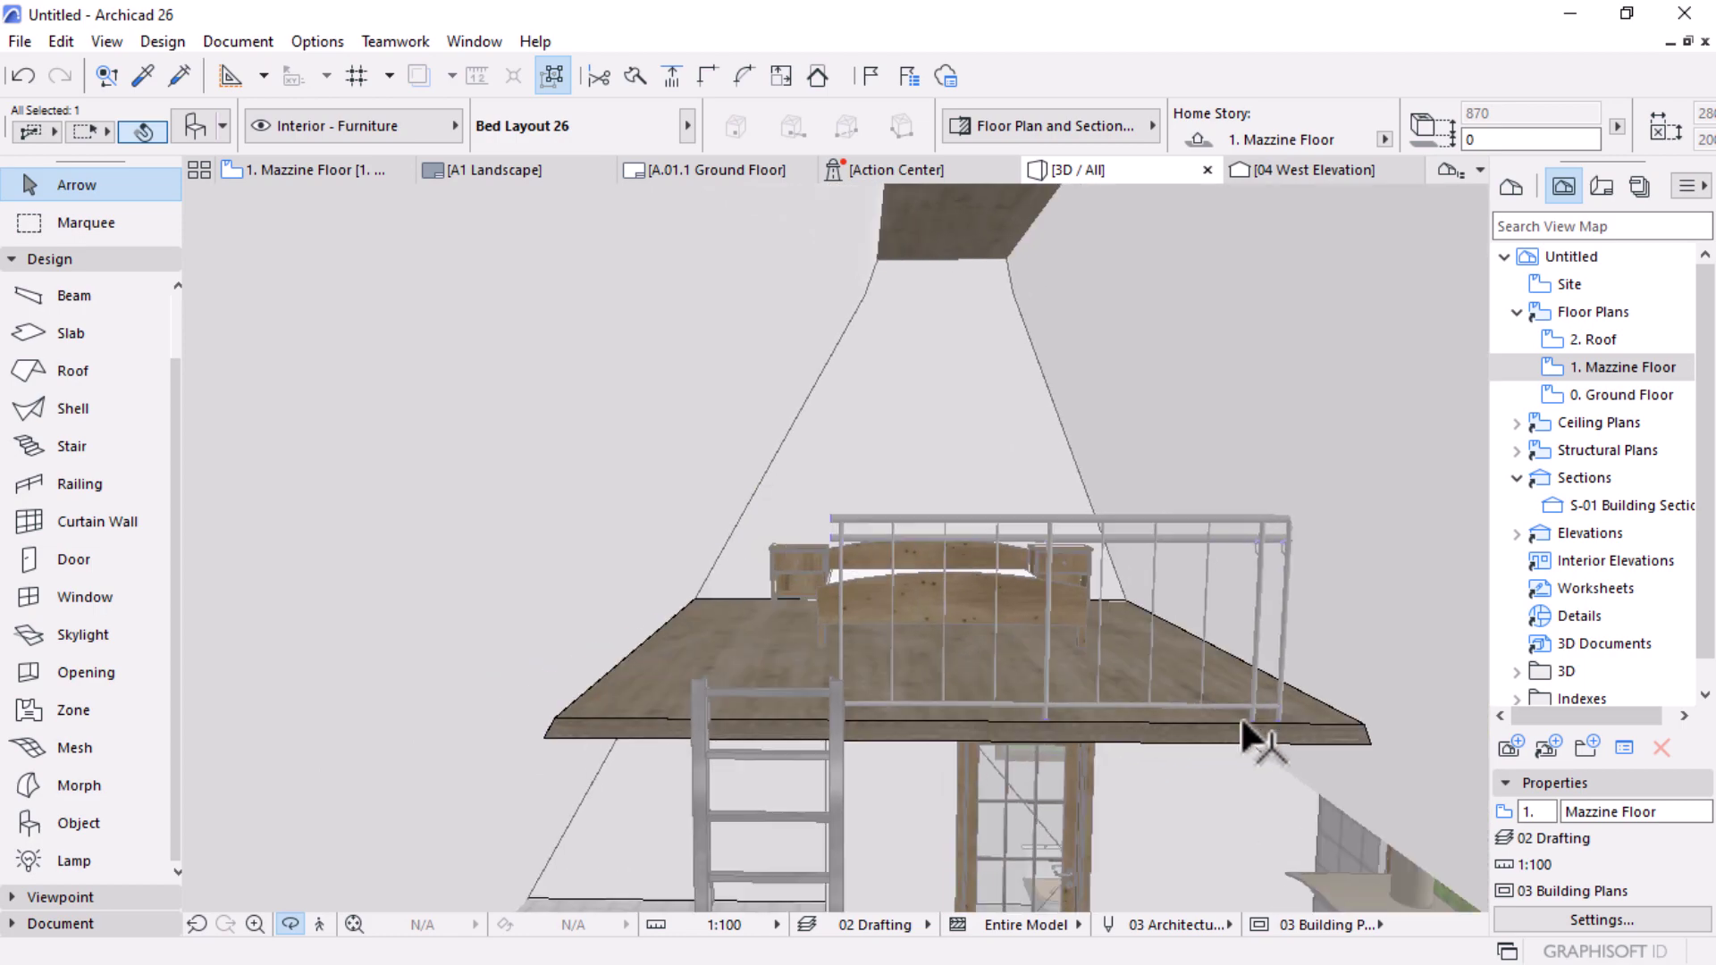
scroll(791, 541, down, 5)
scroll(804, 536, down, 3)
shift+middle_drag(831, 528, 916, 670)
scroll(905, 639, up, 5)
scroll(894, 295, up, 10)
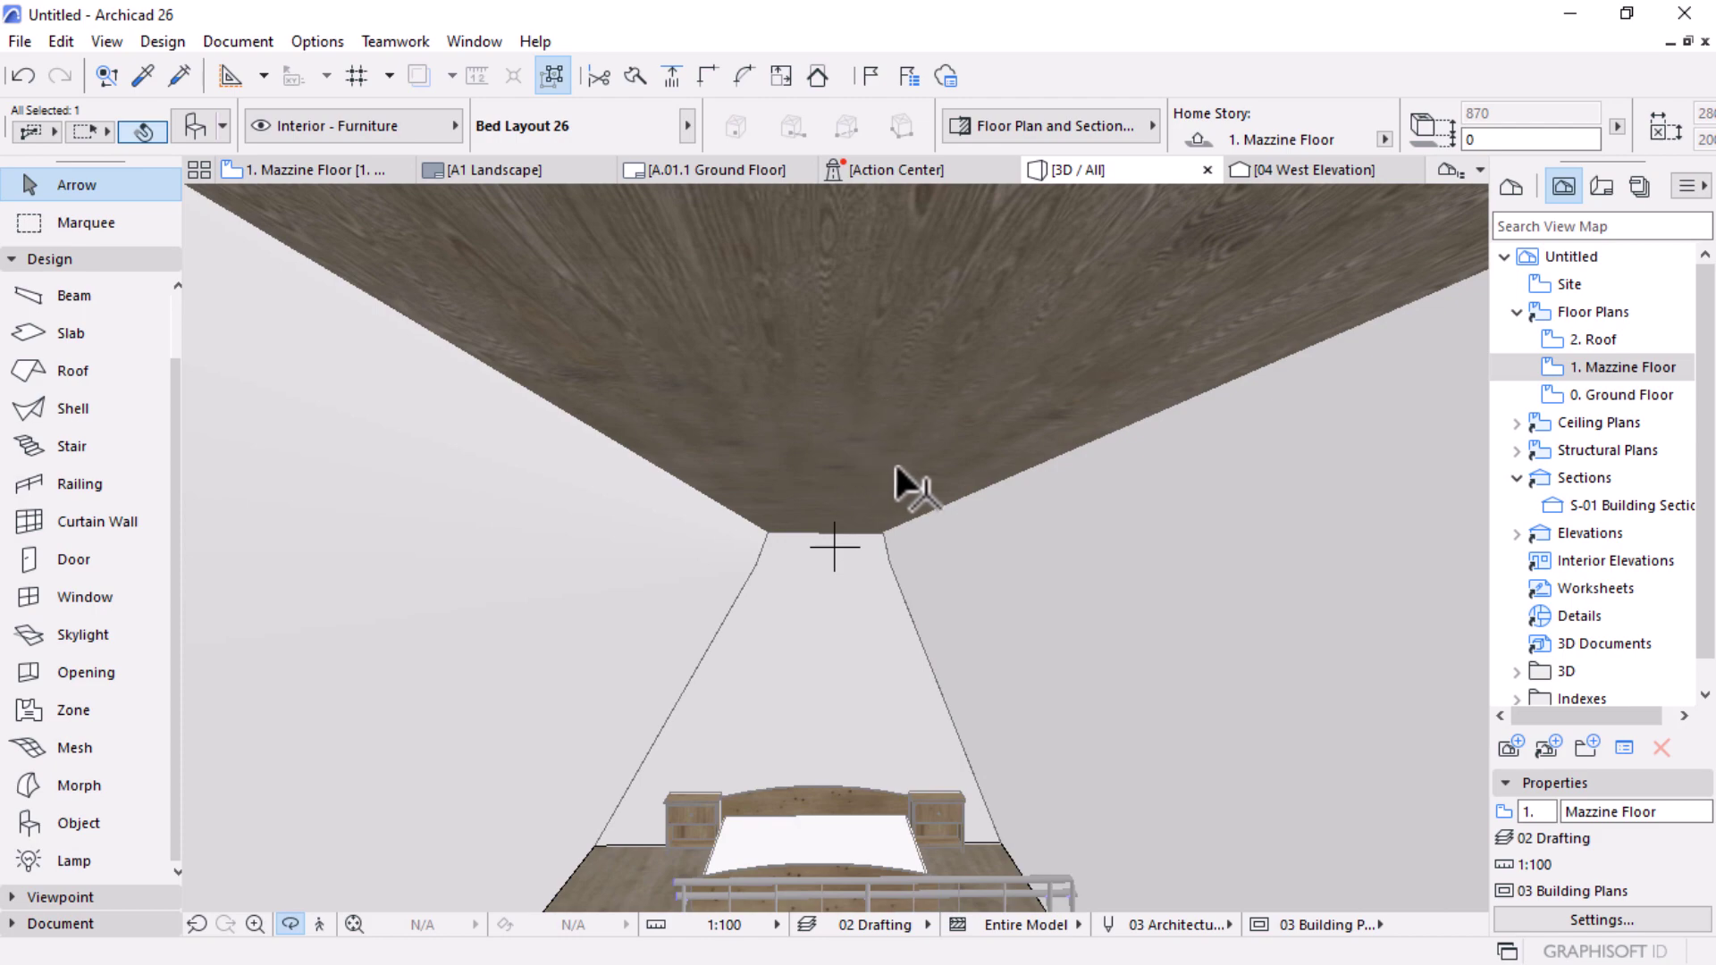
shift+middle_drag(897, 468, 883, 466)
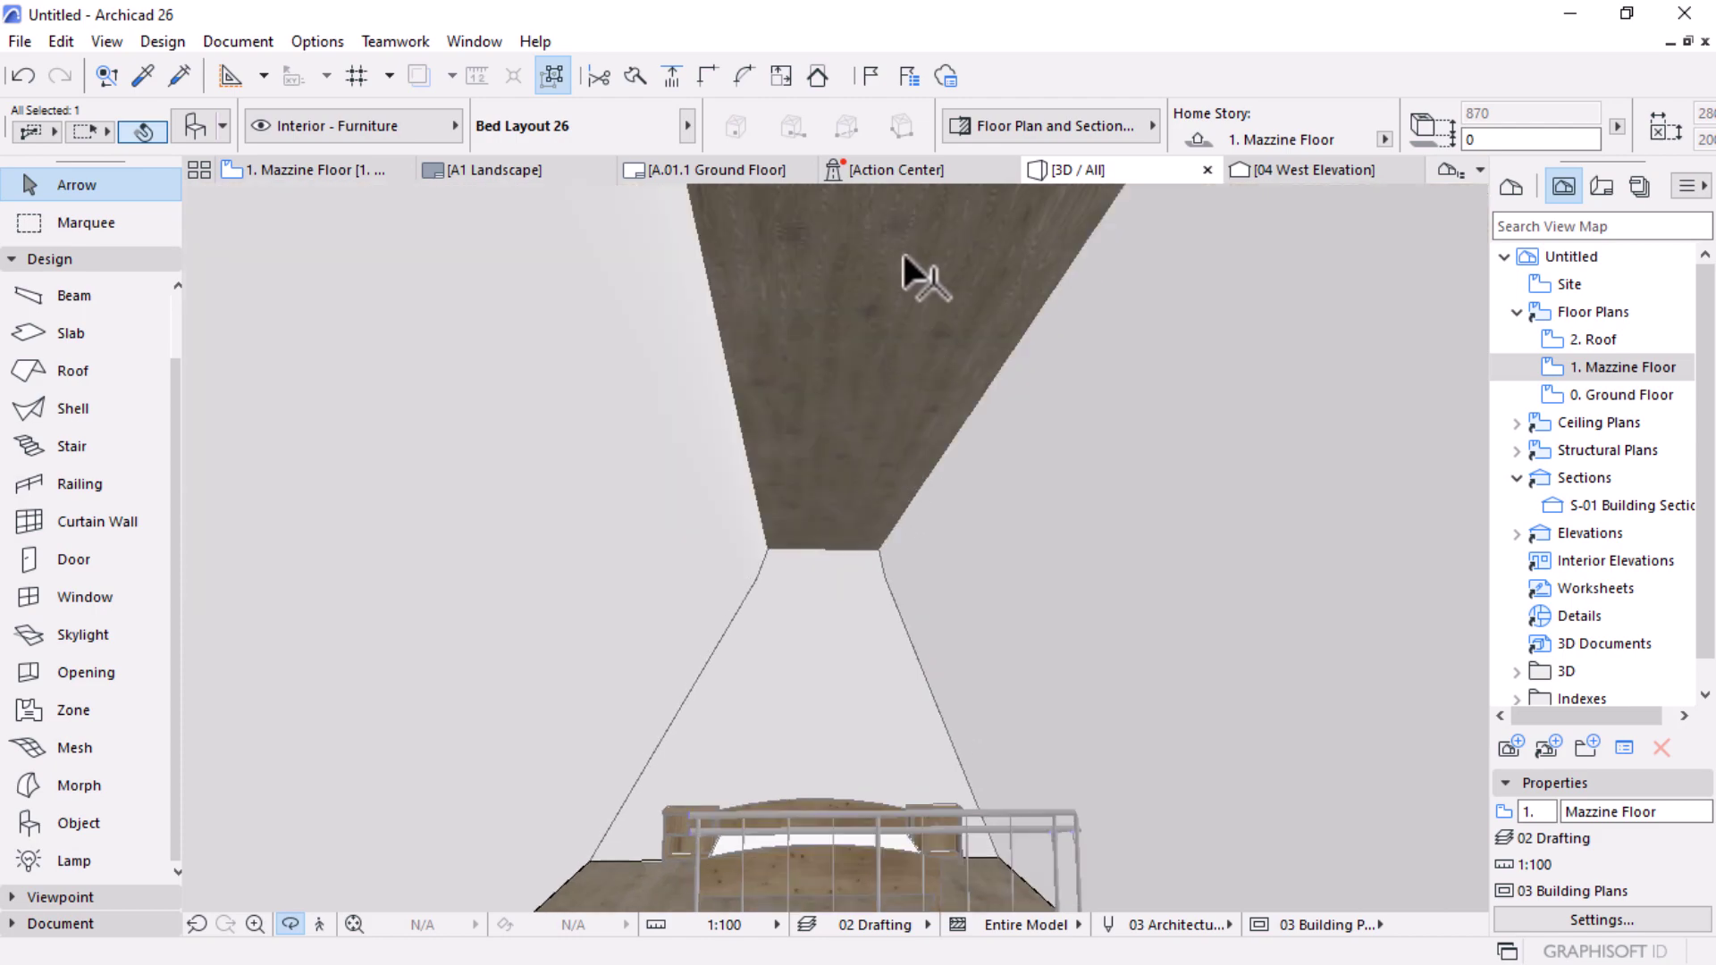
Step: Examine the cabin through its glazed facade, from below the mezzanine, and along the outer curved roof
scroll(830, 537, down, 6)
shift+middle_drag(858, 796, 1134, 521)
scroll(989, 550, up, 5)
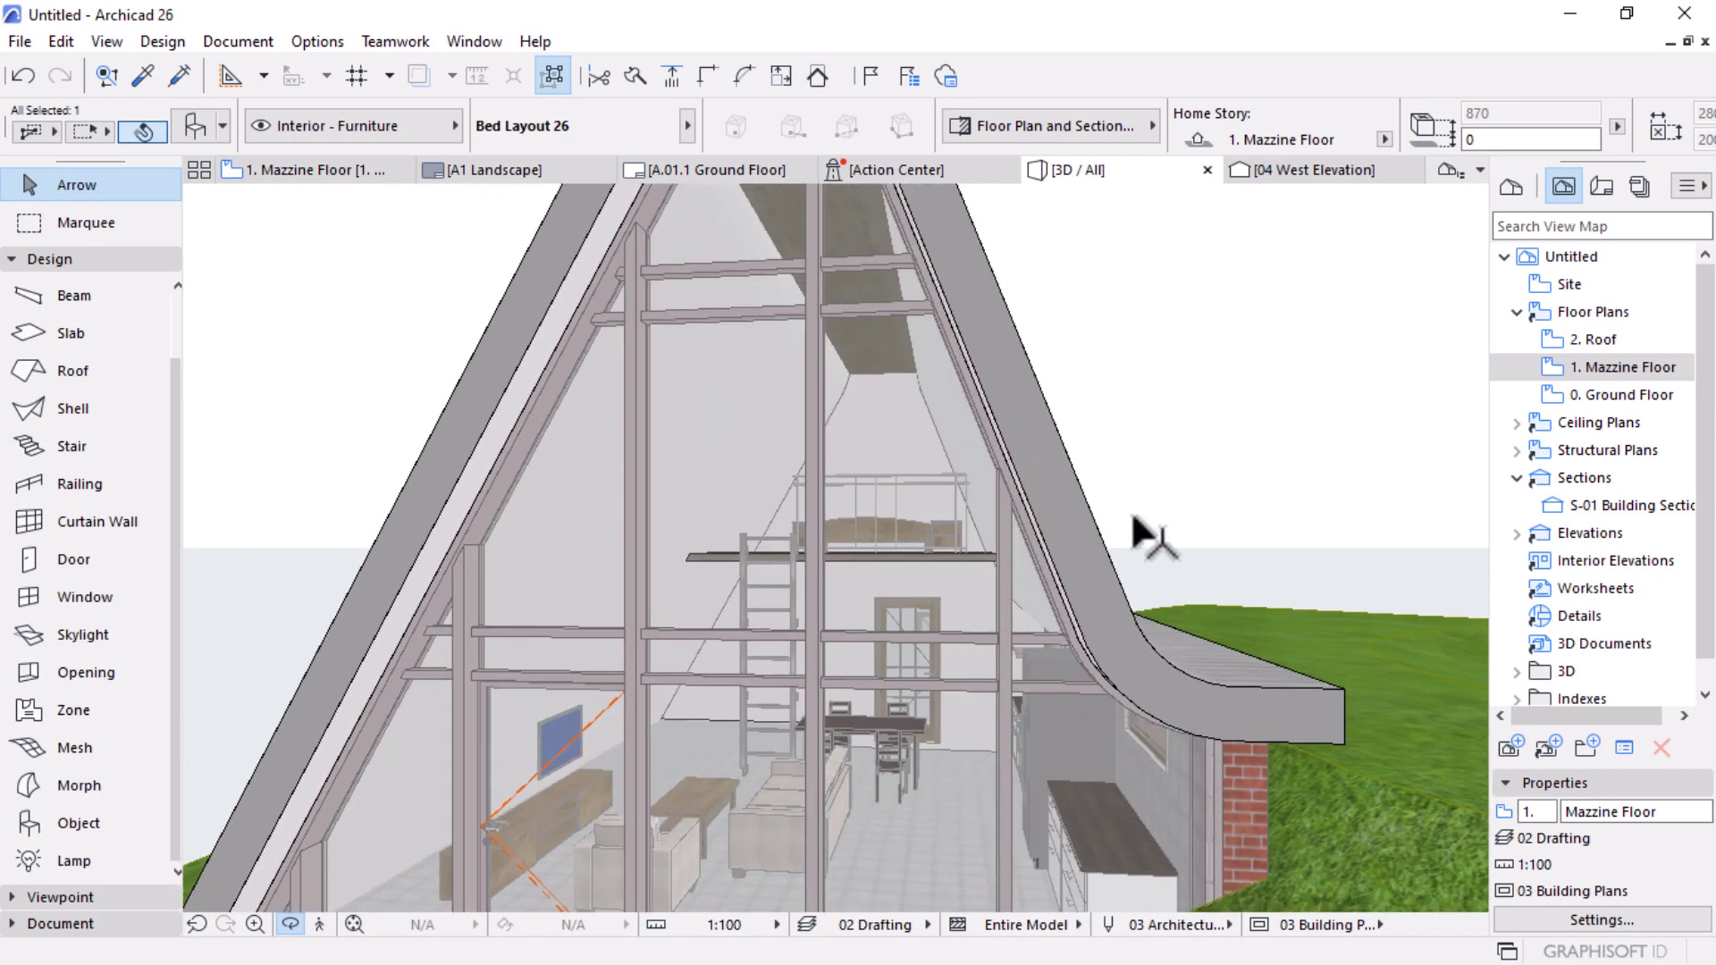
scroll(1027, 625, up, 8)
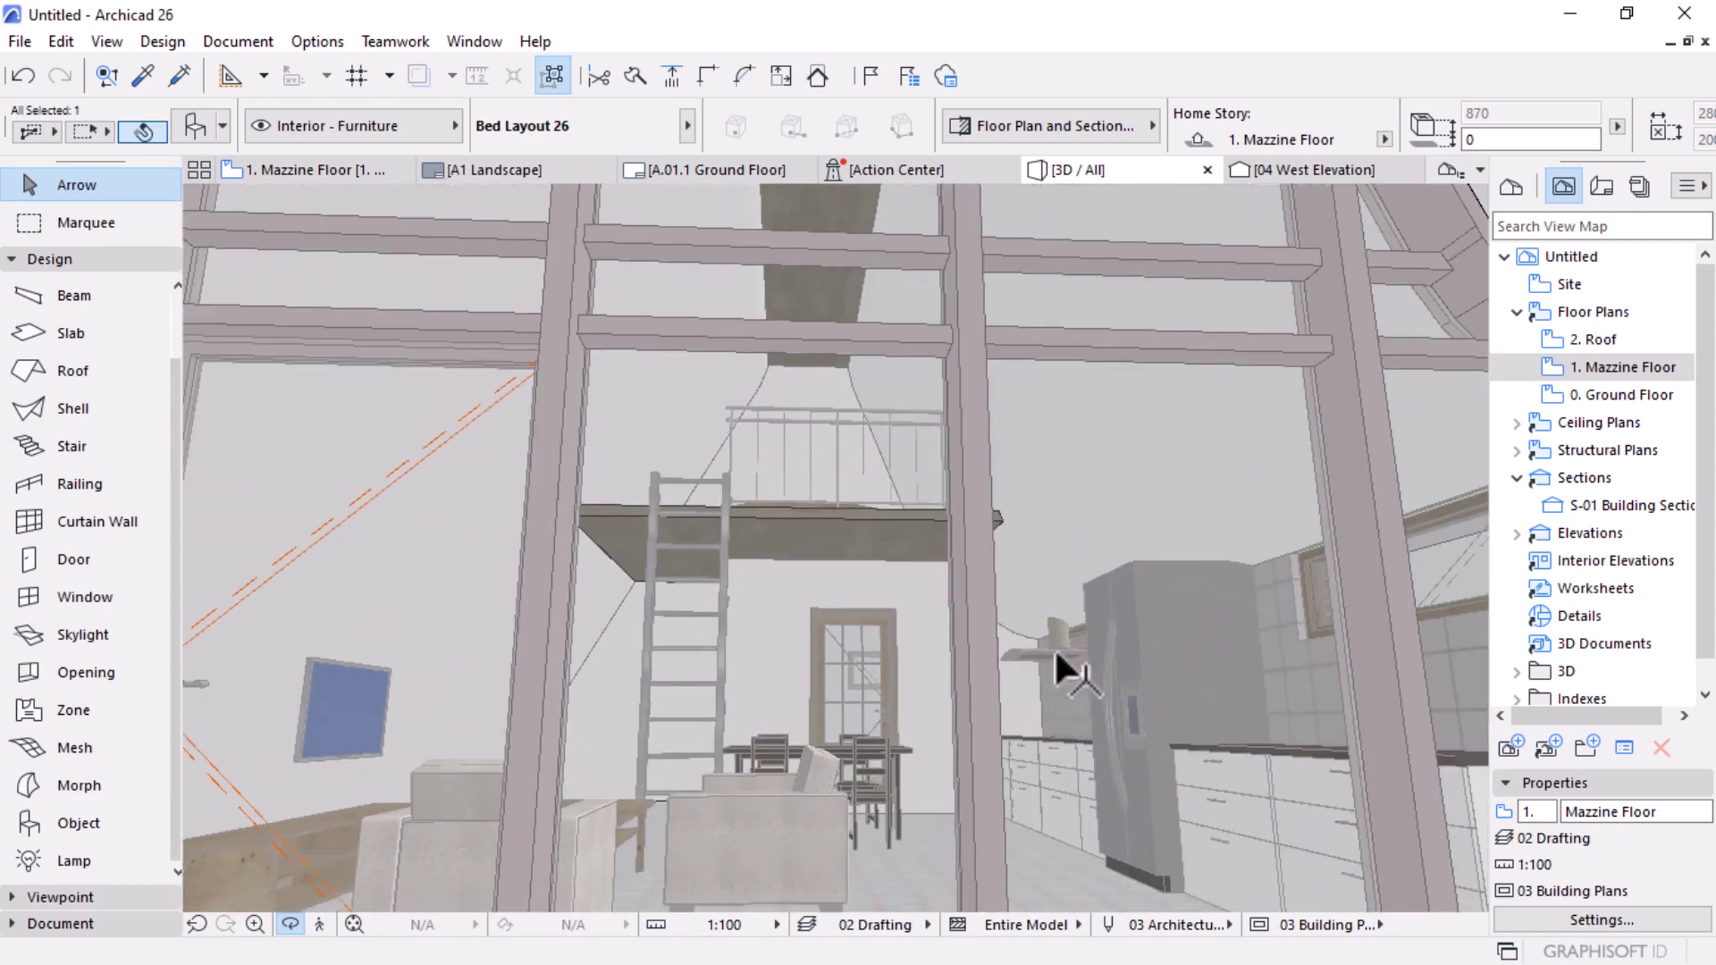
scroll(1037, 626, up, 5)
shift+middle_drag(1162, 693, 1087, 603)
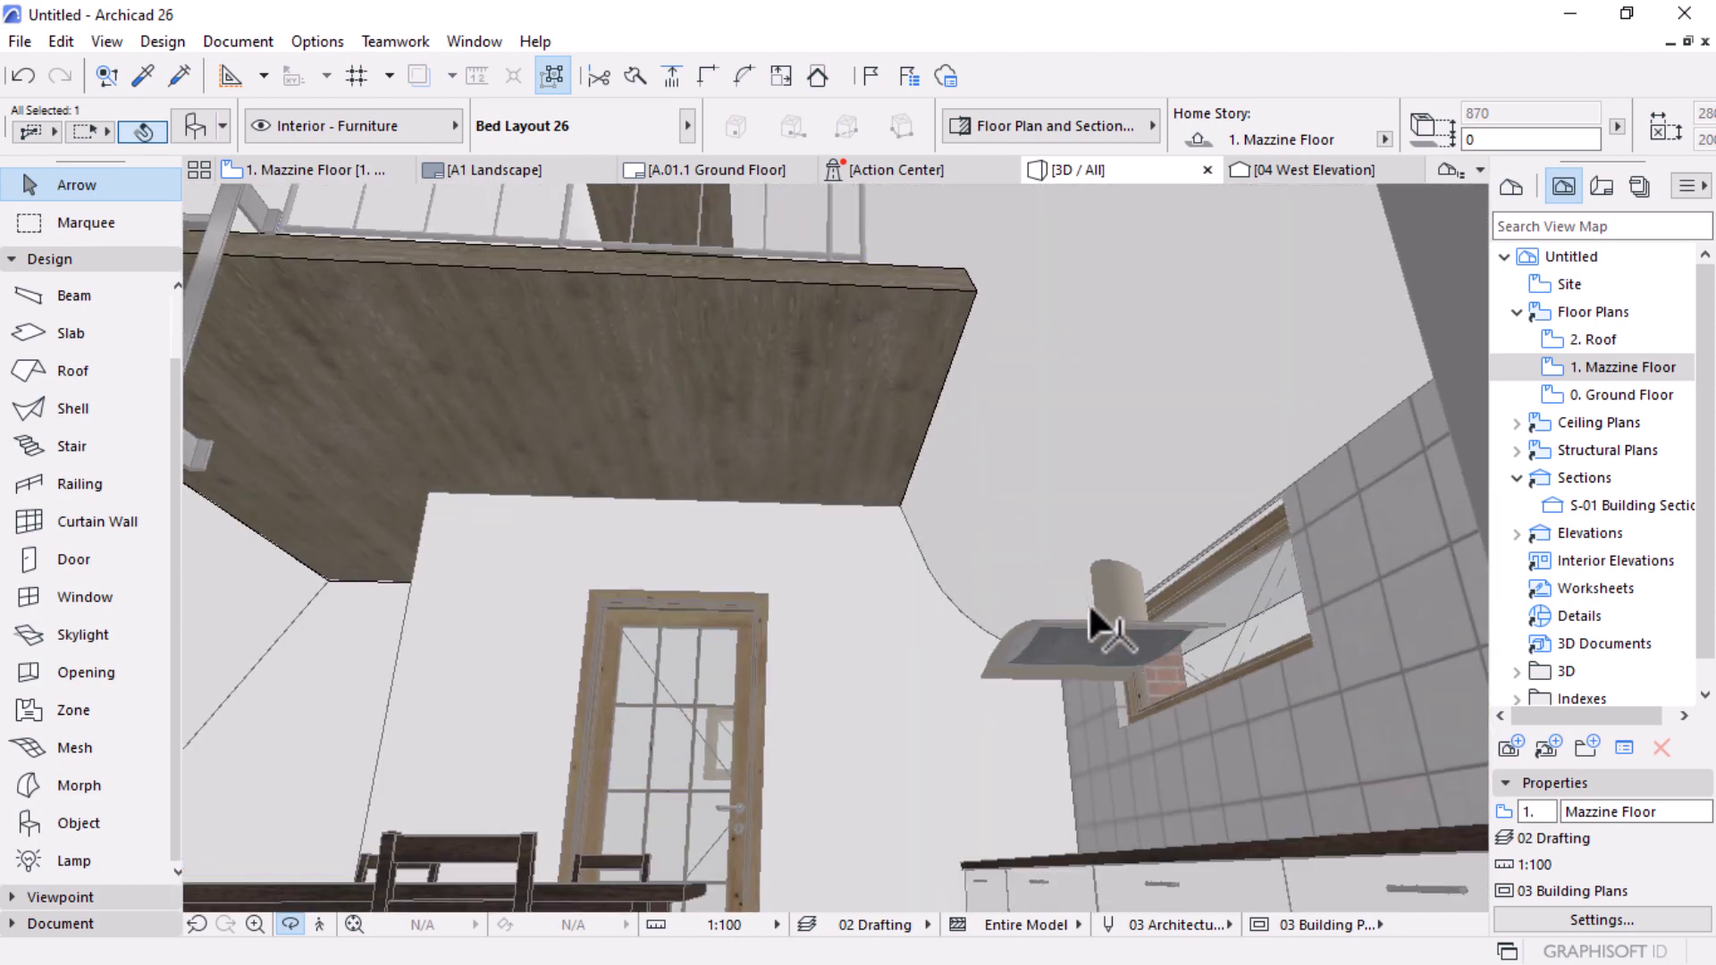
scroll(1121, 616, down, 12)
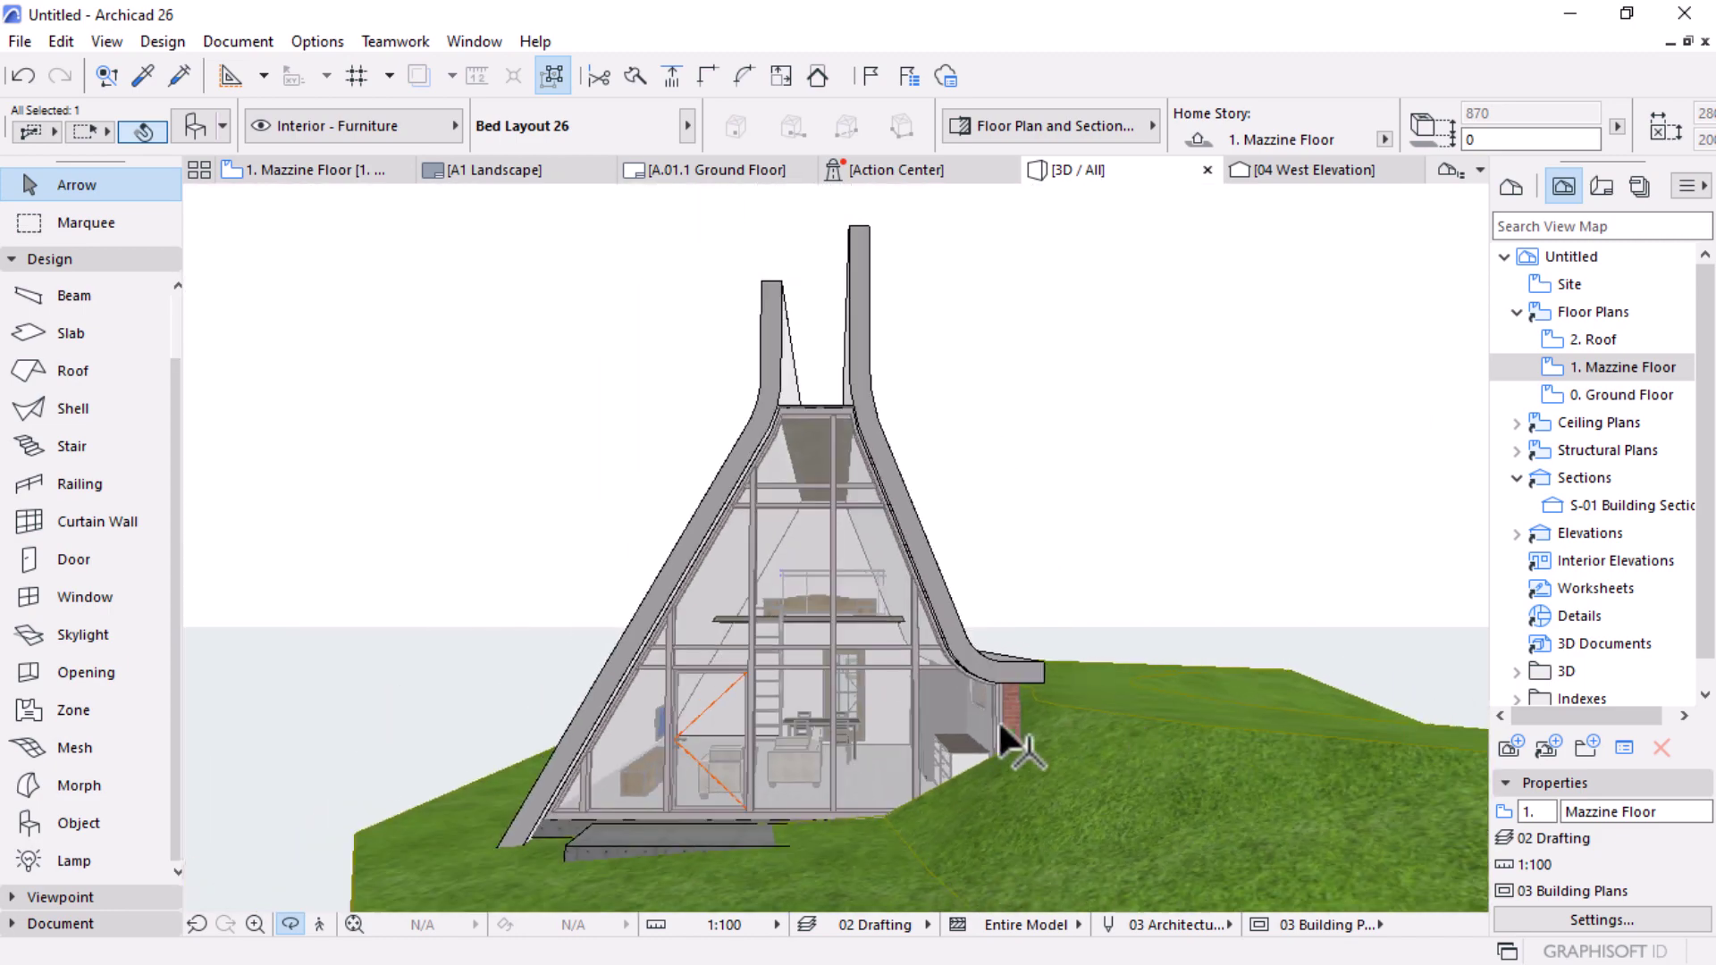
shift+middle_drag(997, 719, 574, 808)
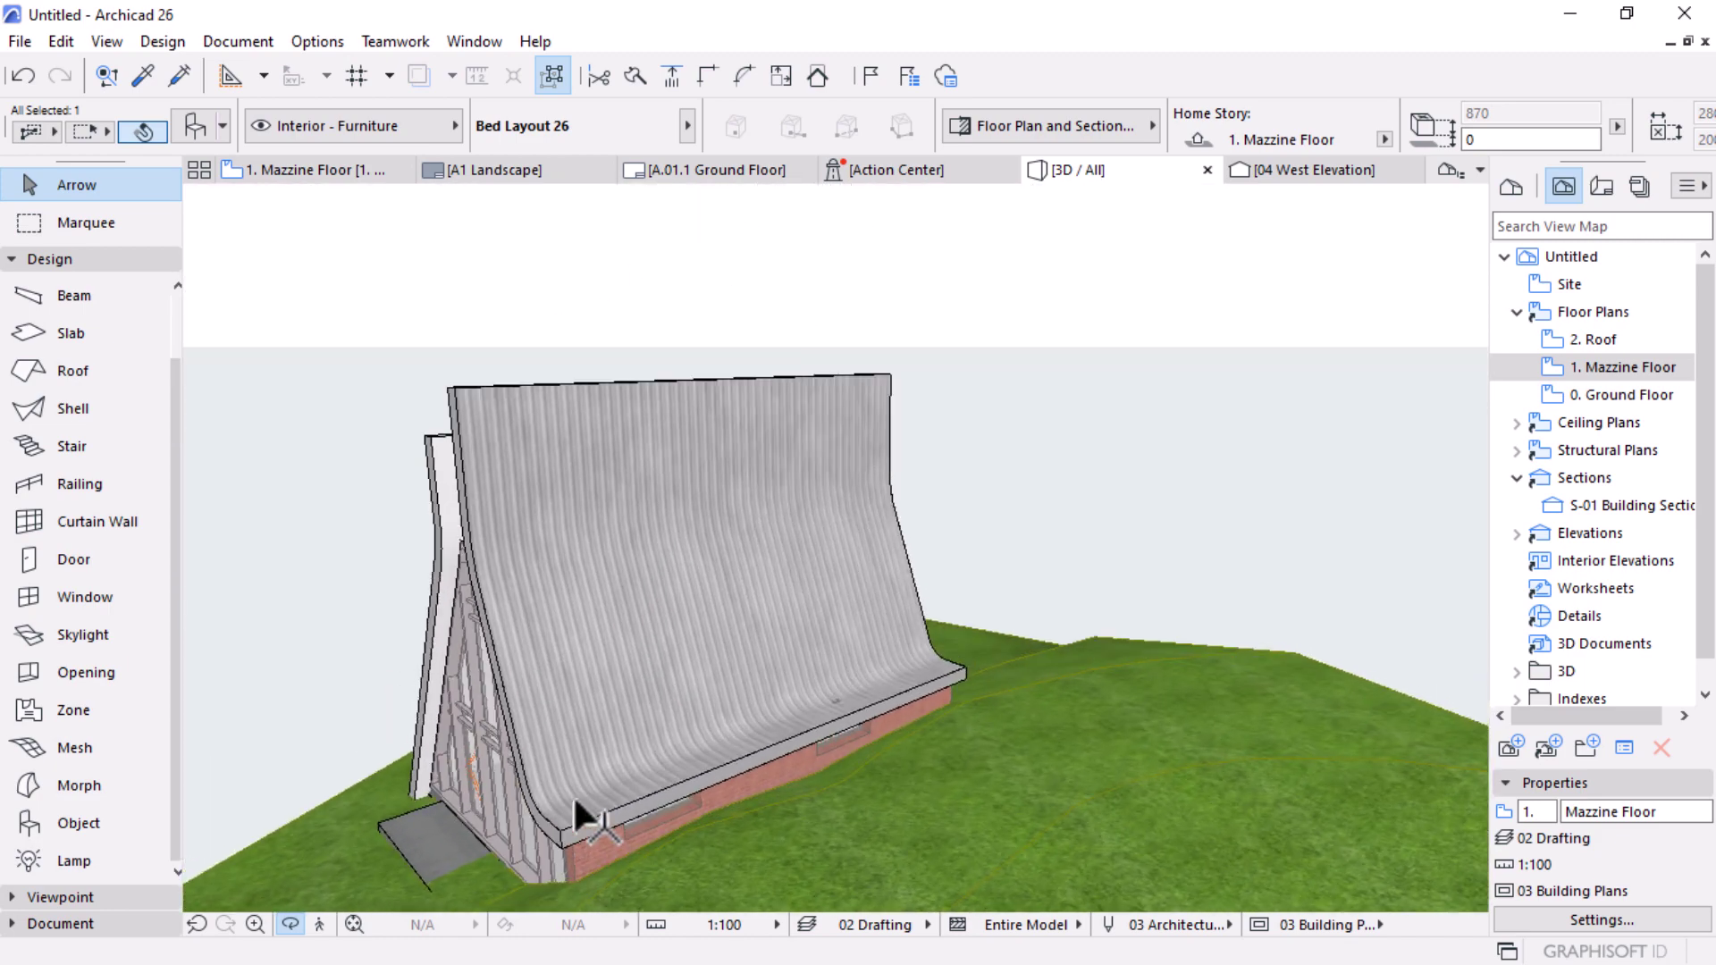
scroll(778, 690, up, 6)
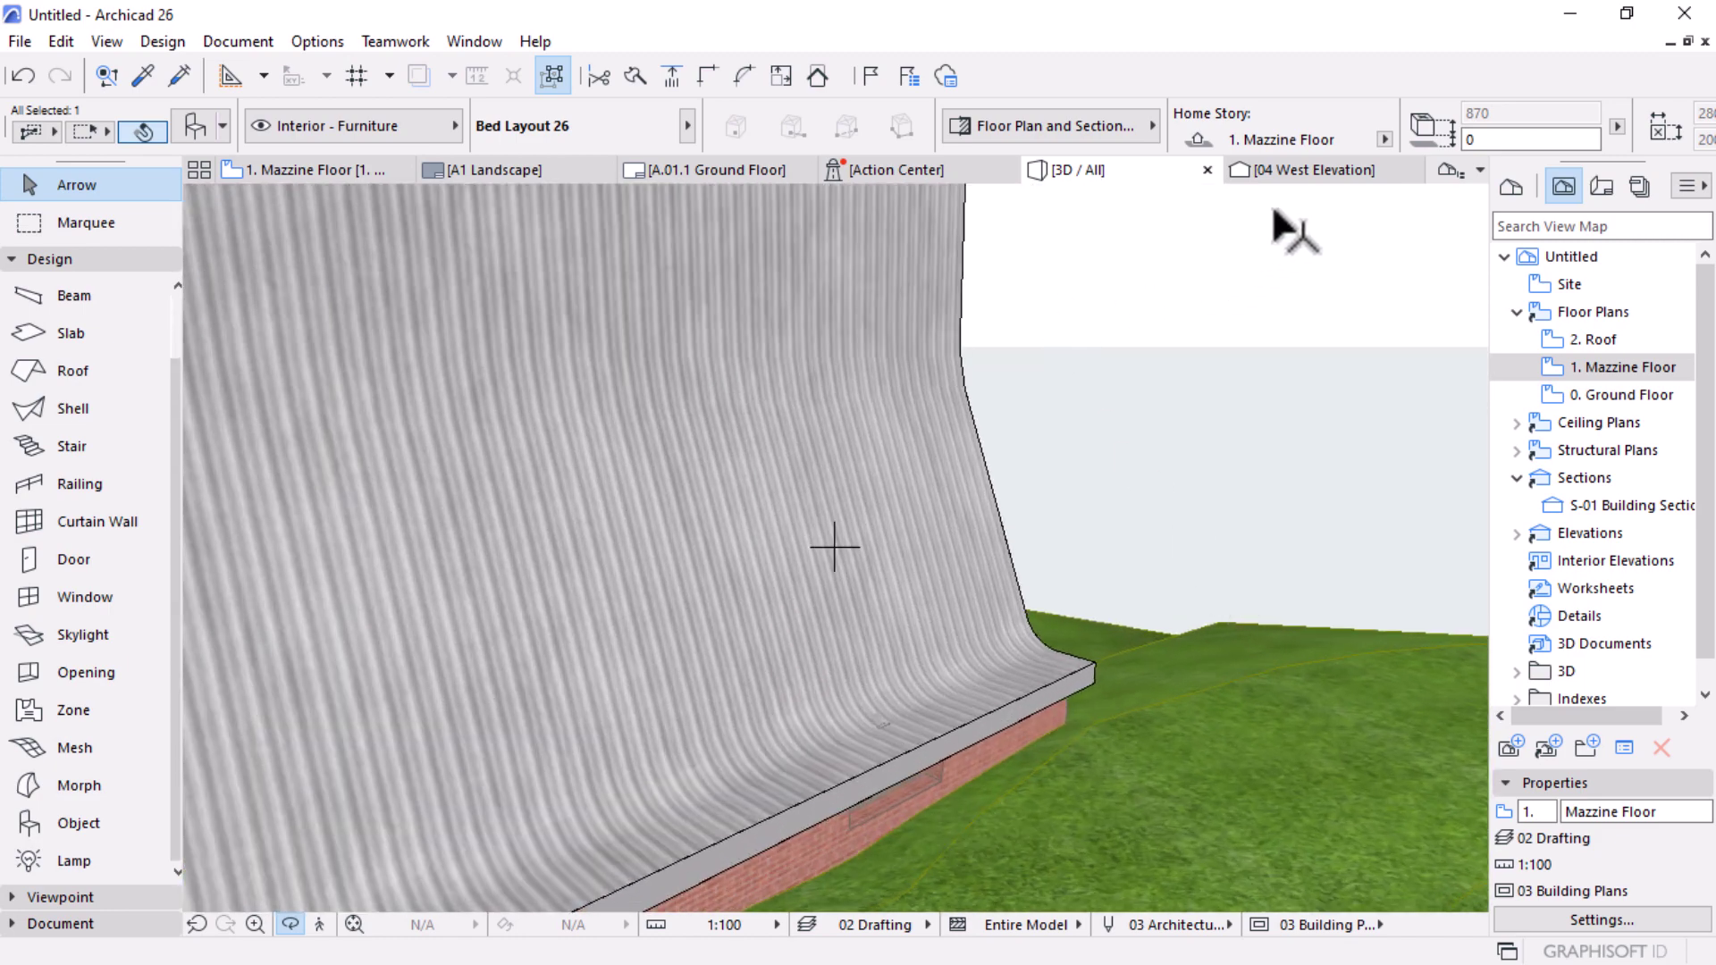
Step: Open the 04 West Elevation at the cabin roof's curved eave
click(1321, 174)
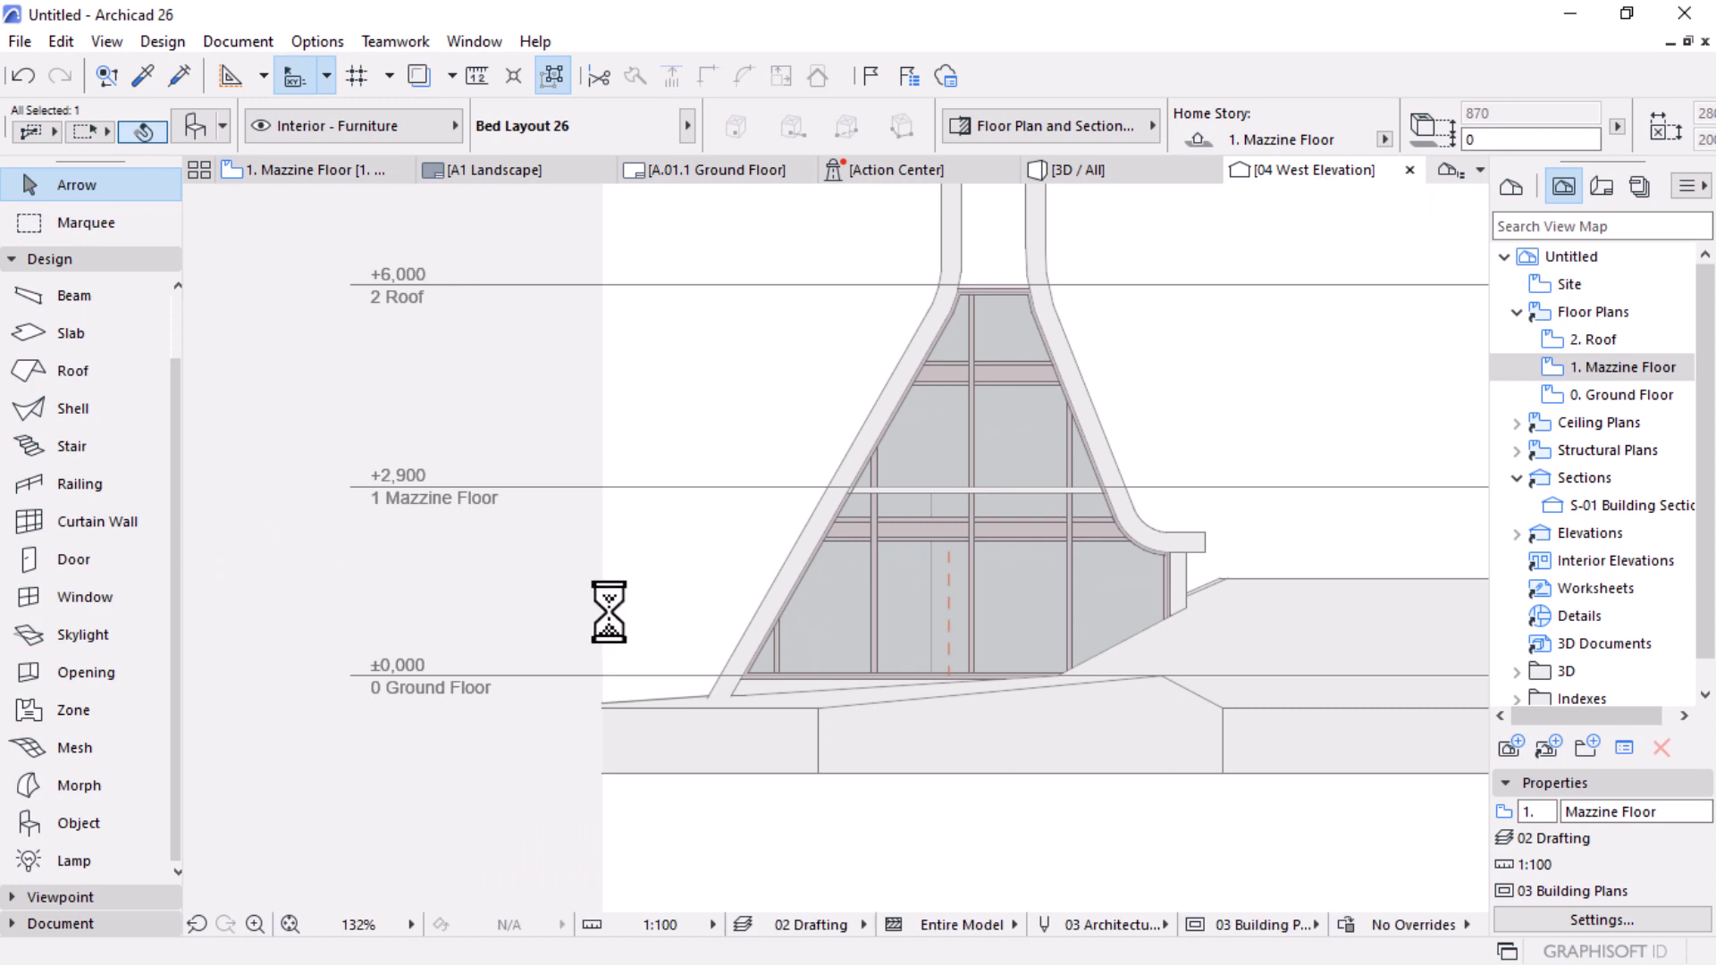
scroll(1185, 312, down, 5)
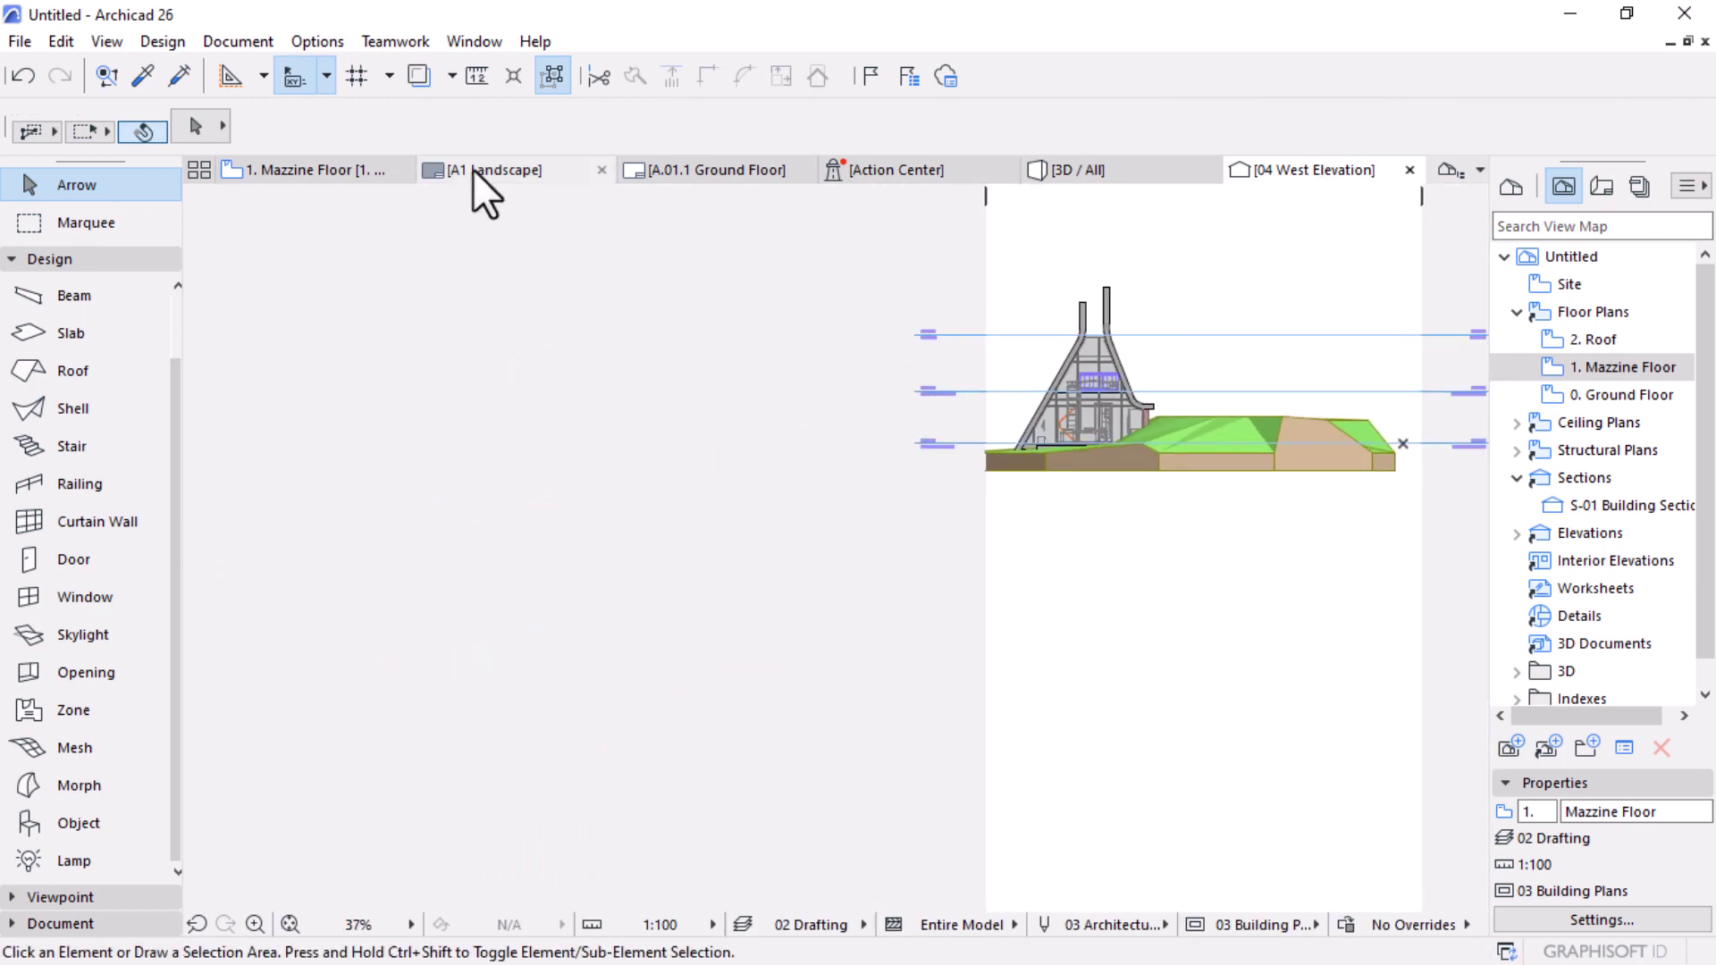
scroll(1243, 302, up, 1)
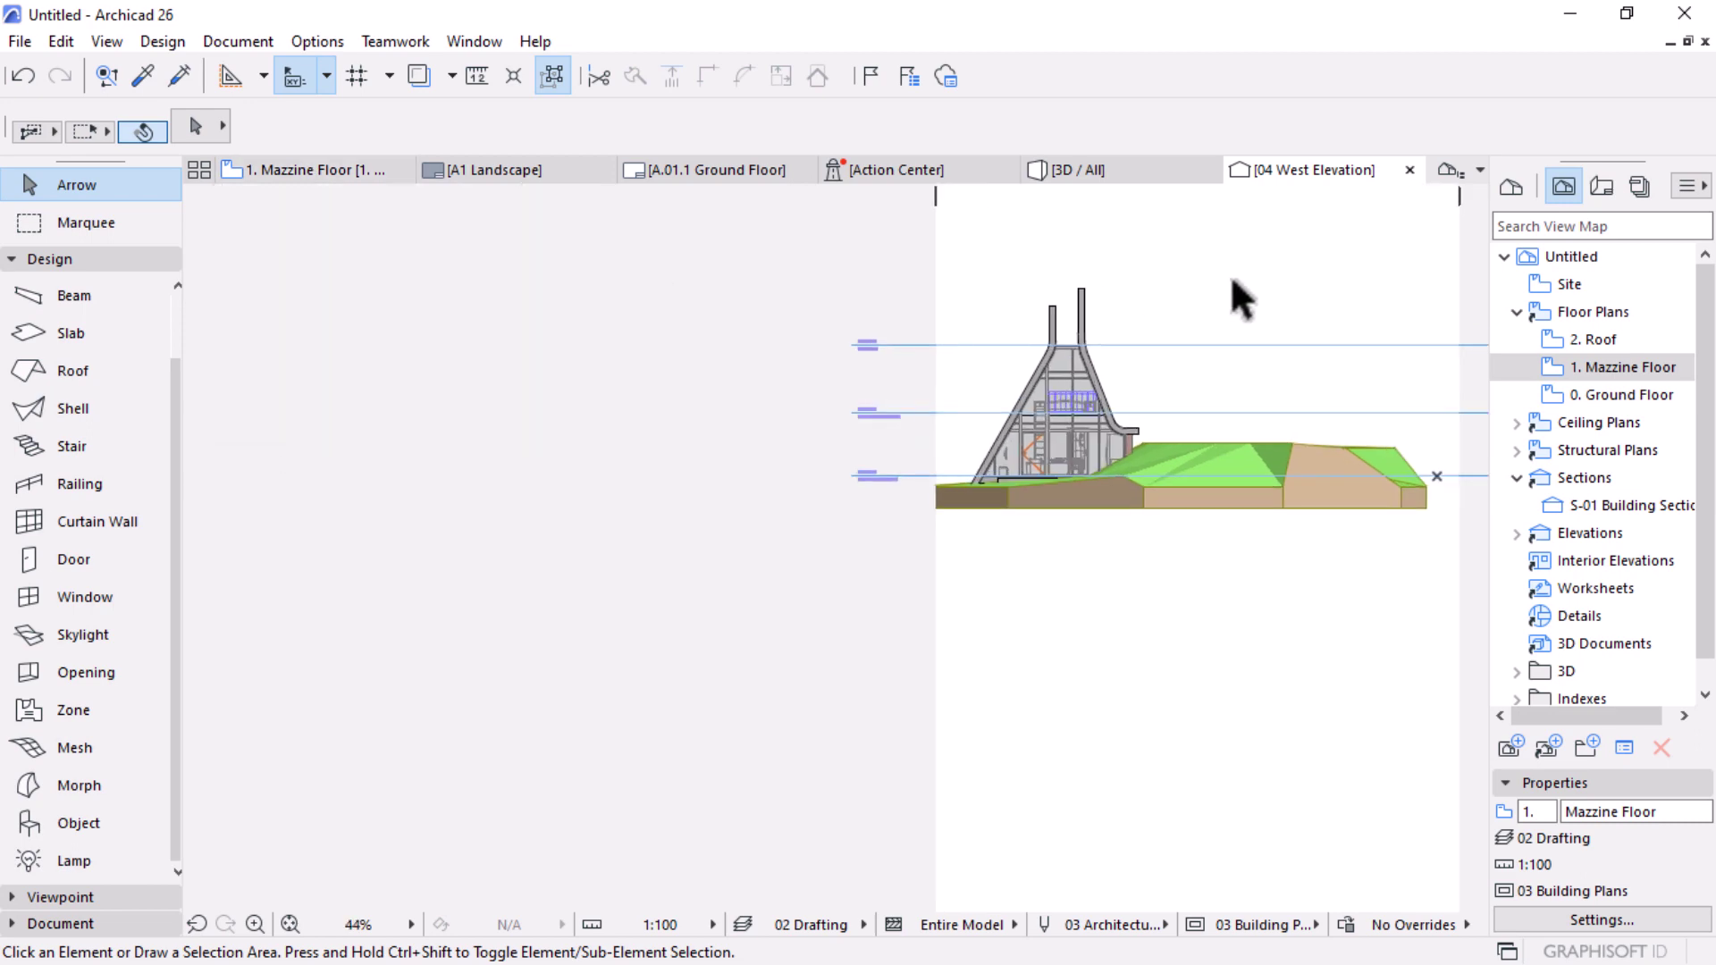
scroll(1171, 366, up, 8)
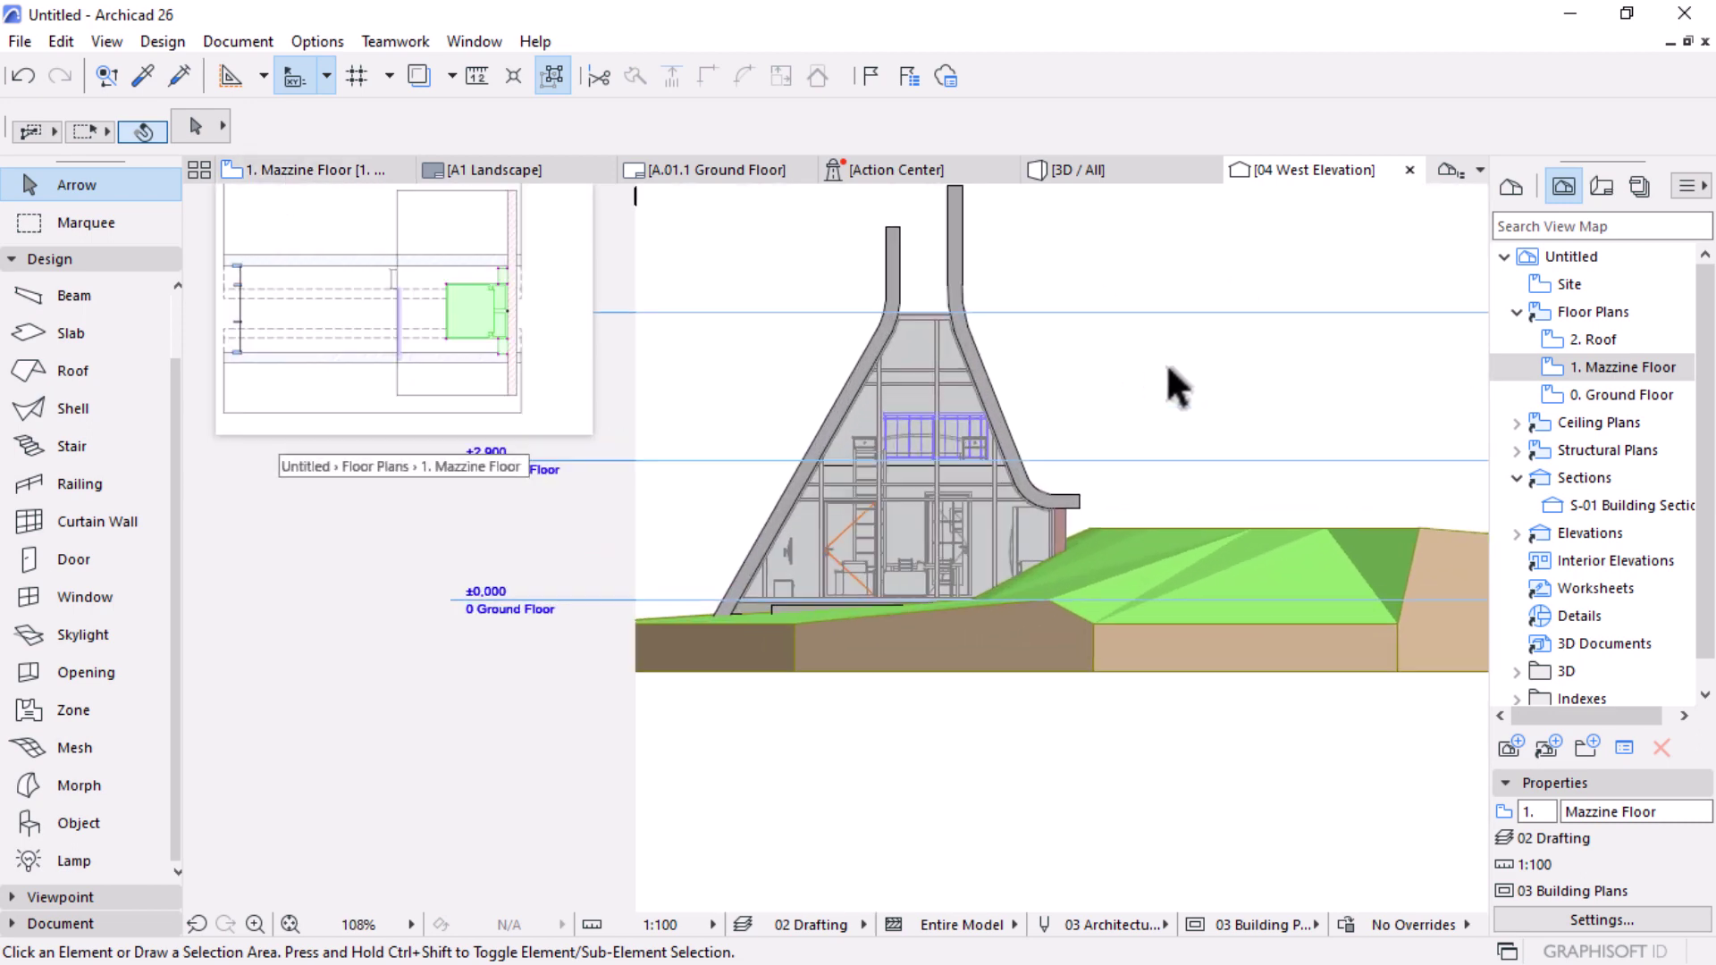
scroll(979, 613, up, 4)
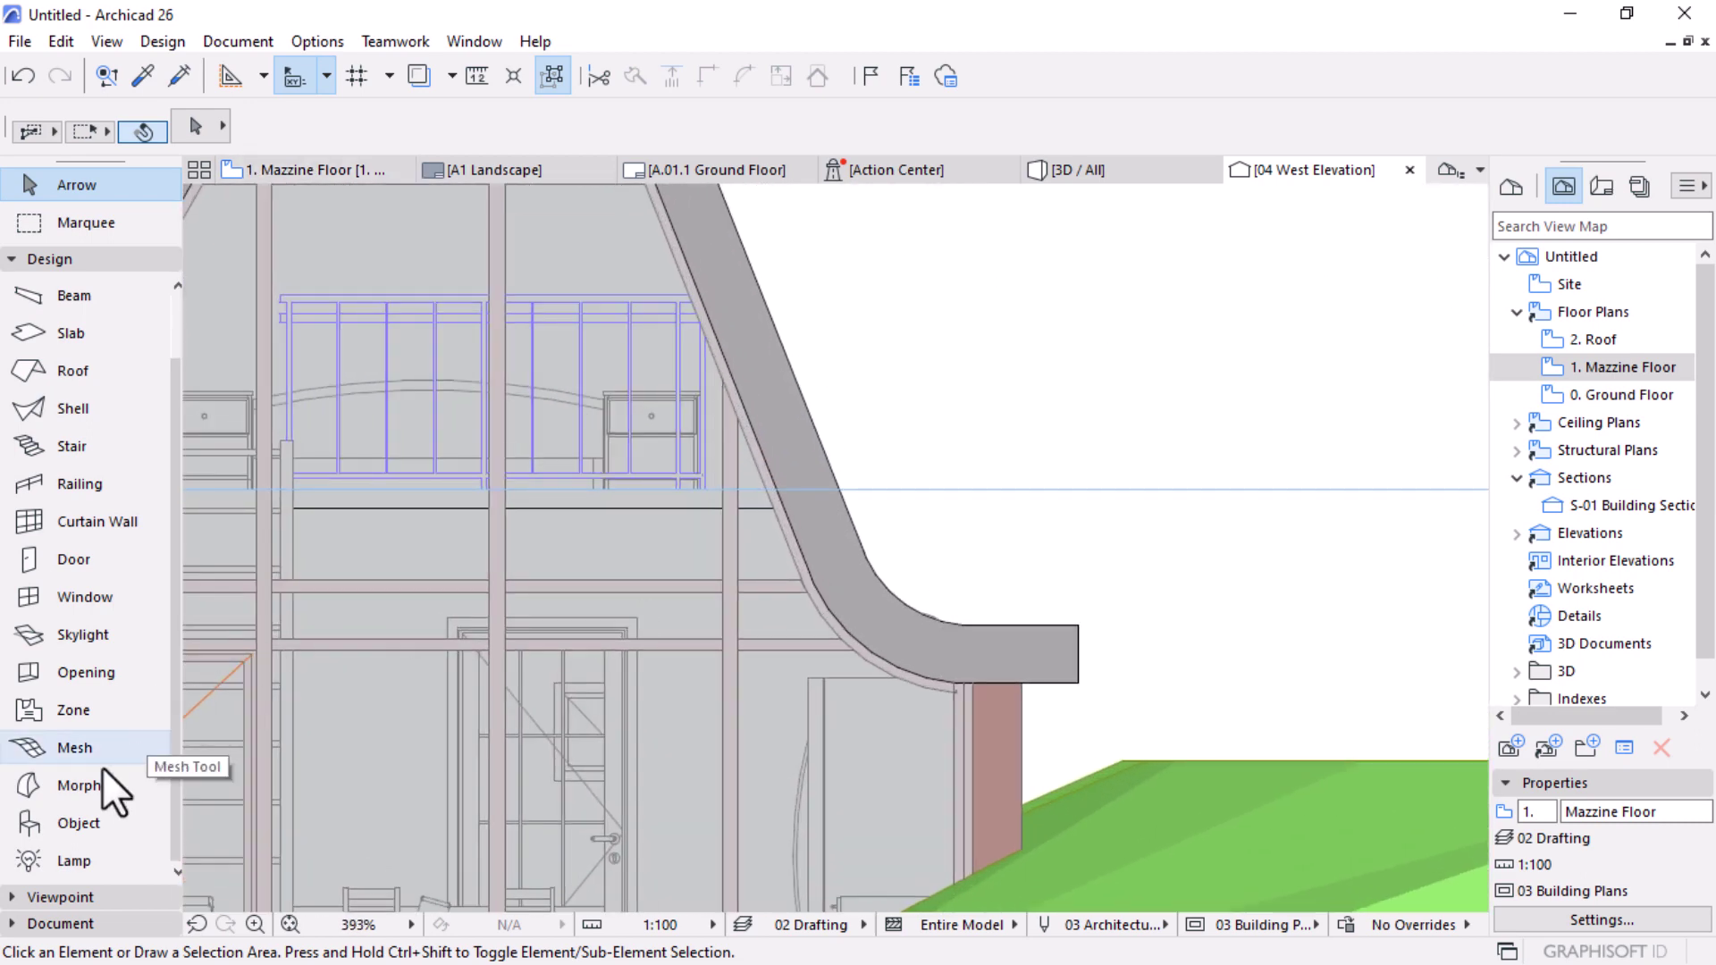
Step: Start a spline on the upper edge of the curved eave and place its second node directly above
click(54, 263)
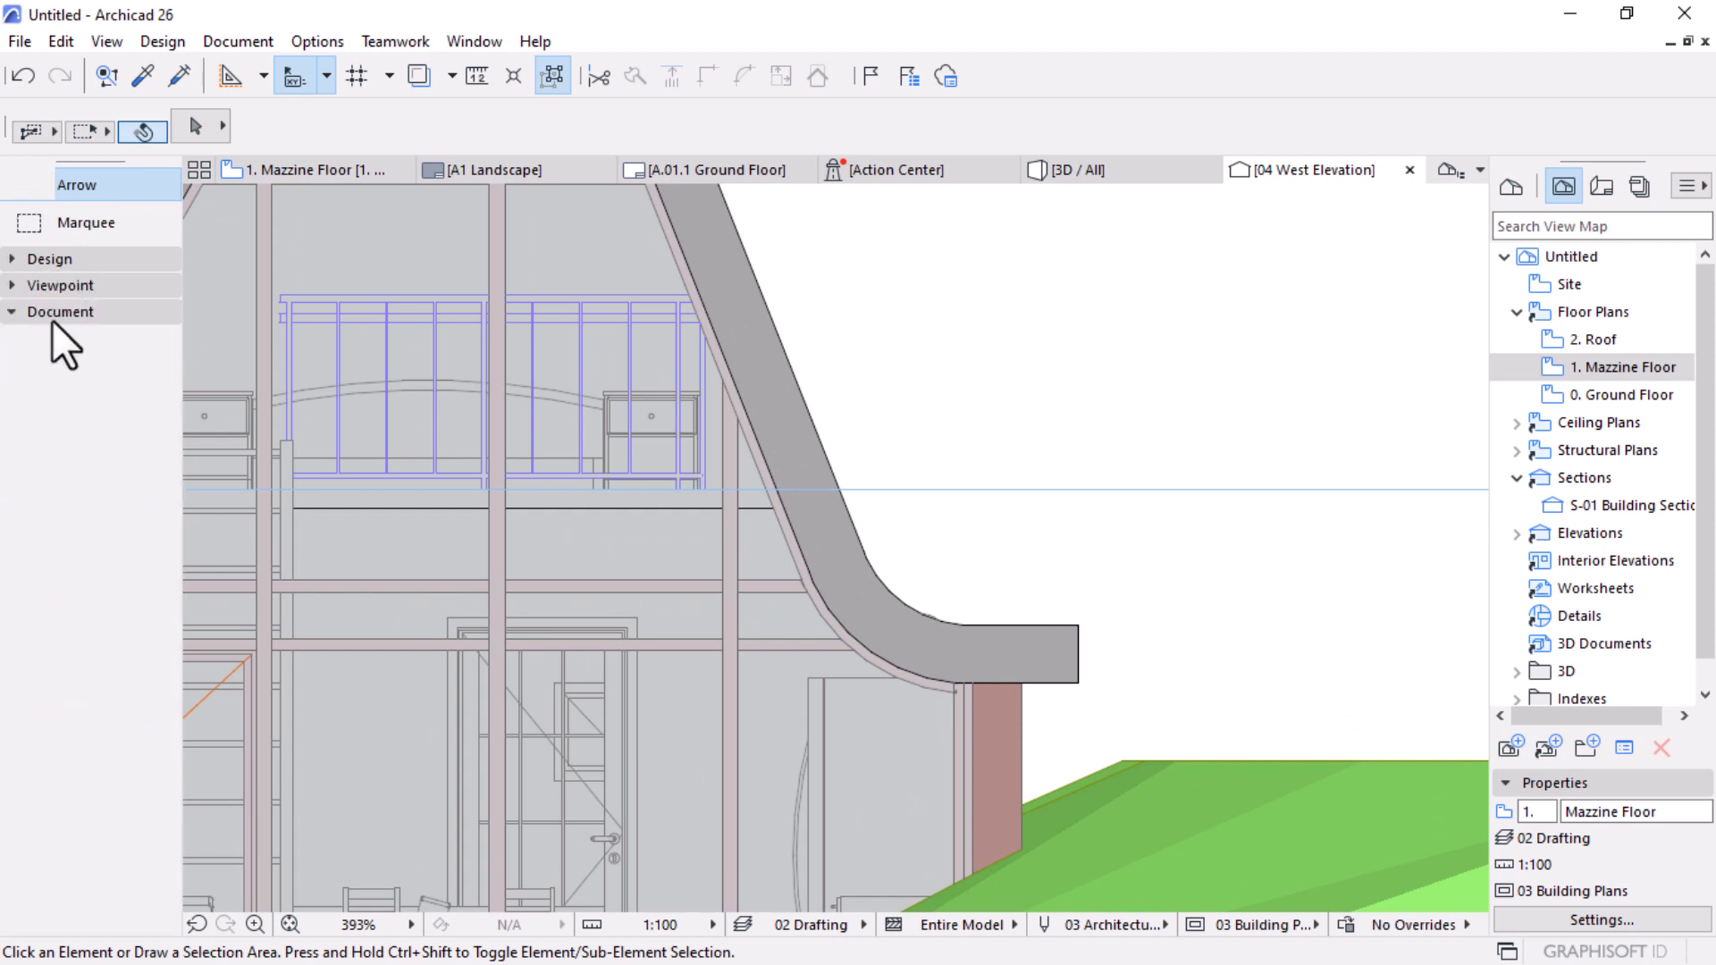
click(52, 313)
click(58, 763)
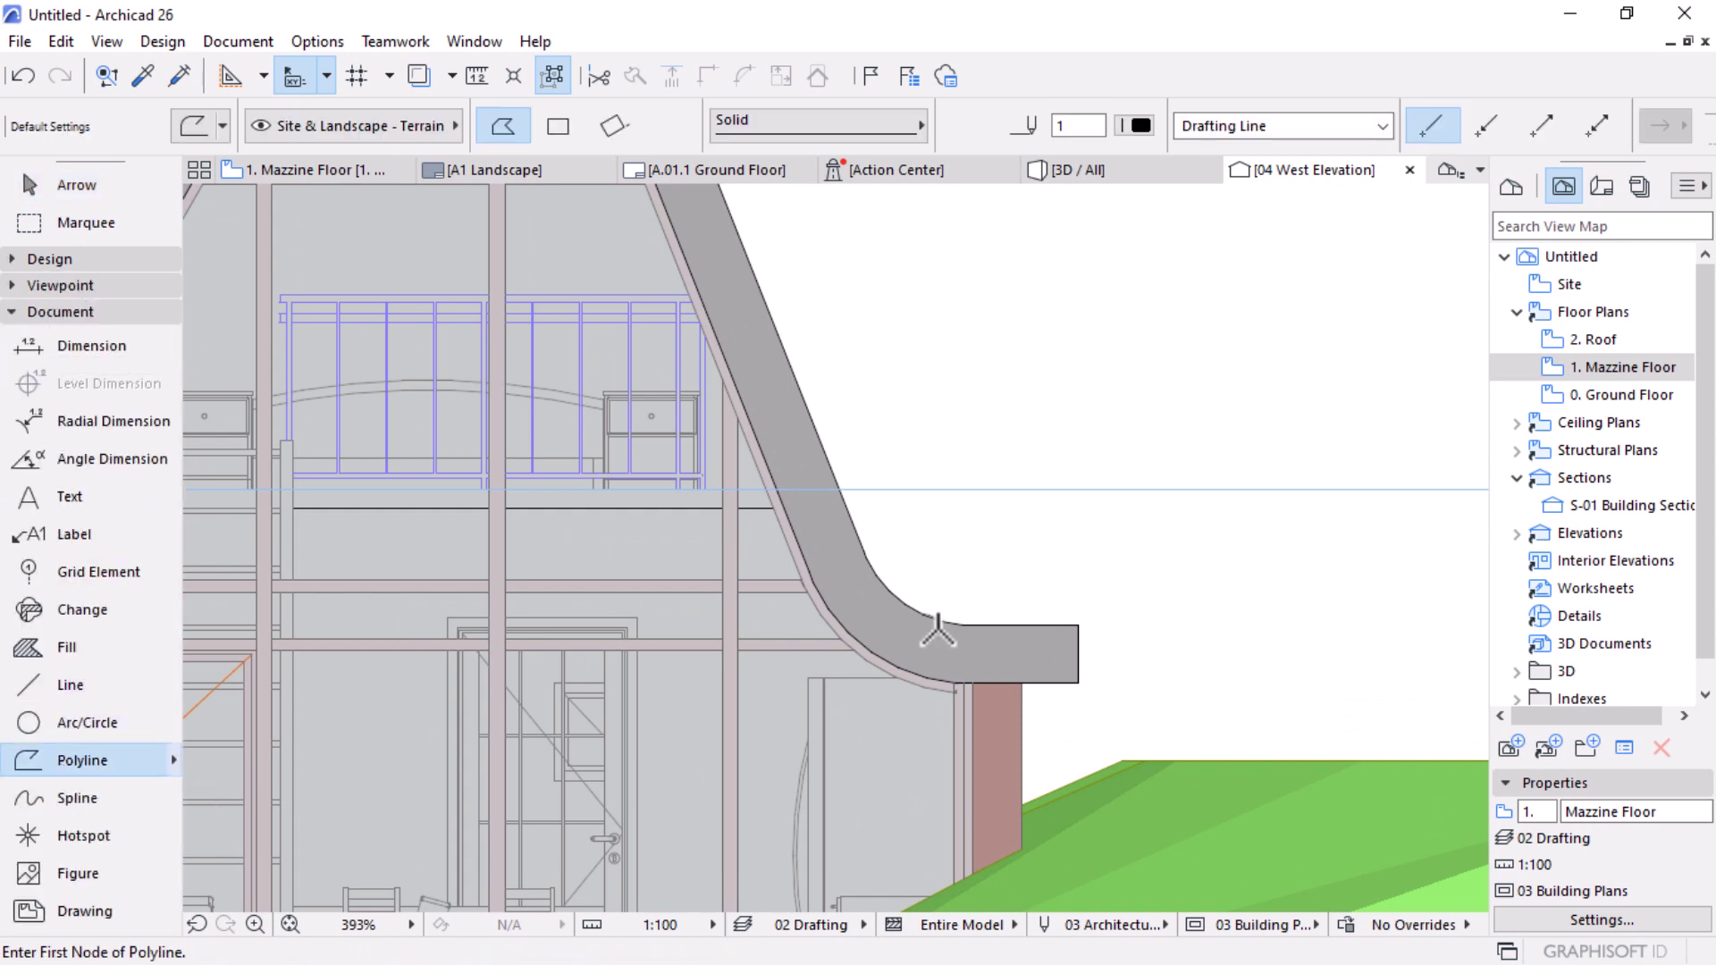
scroll(989, 535, up, 4)
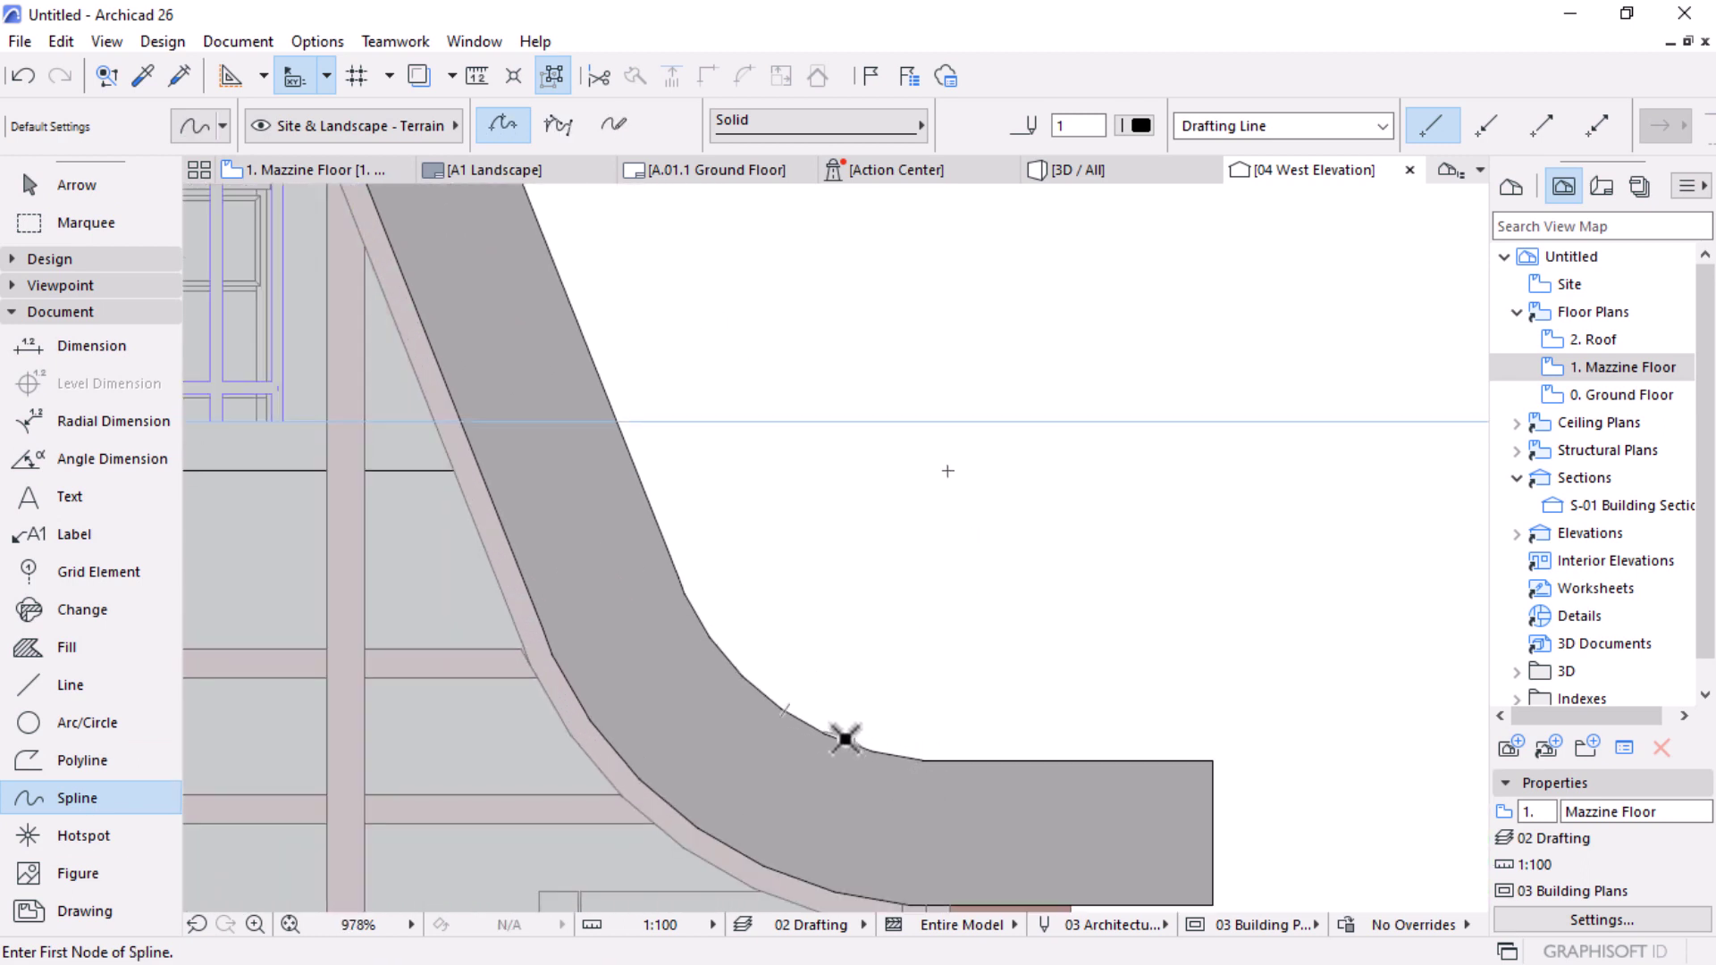
click(845, 738)
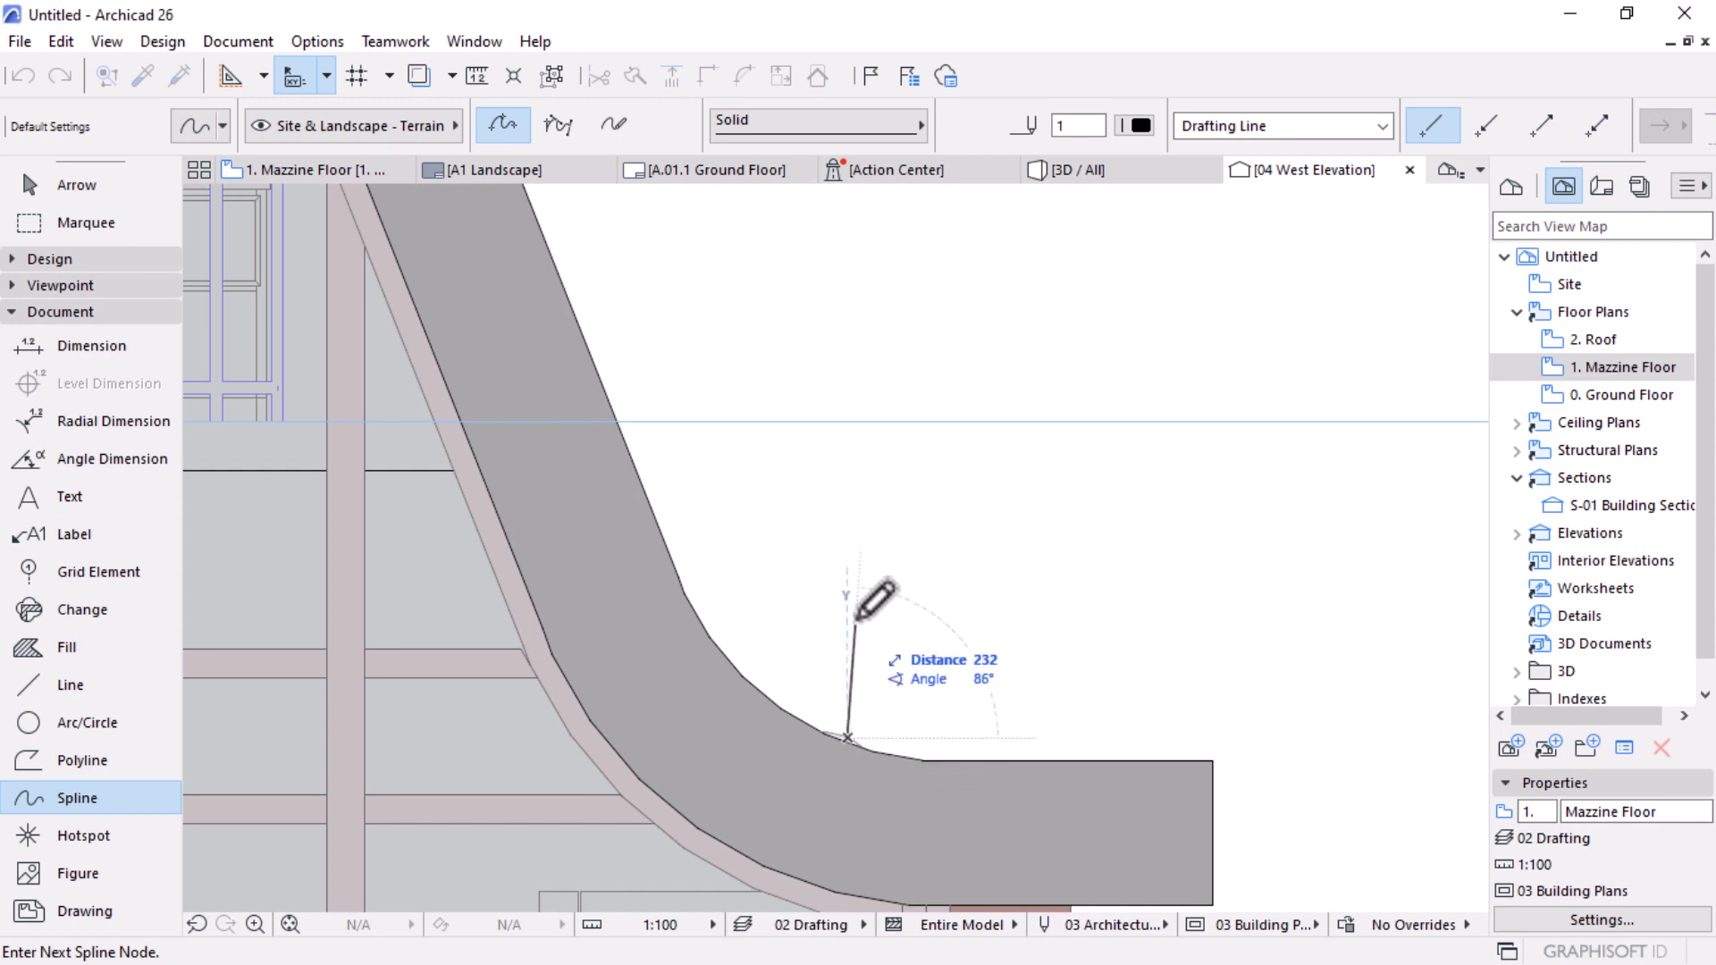
click(848, 533)
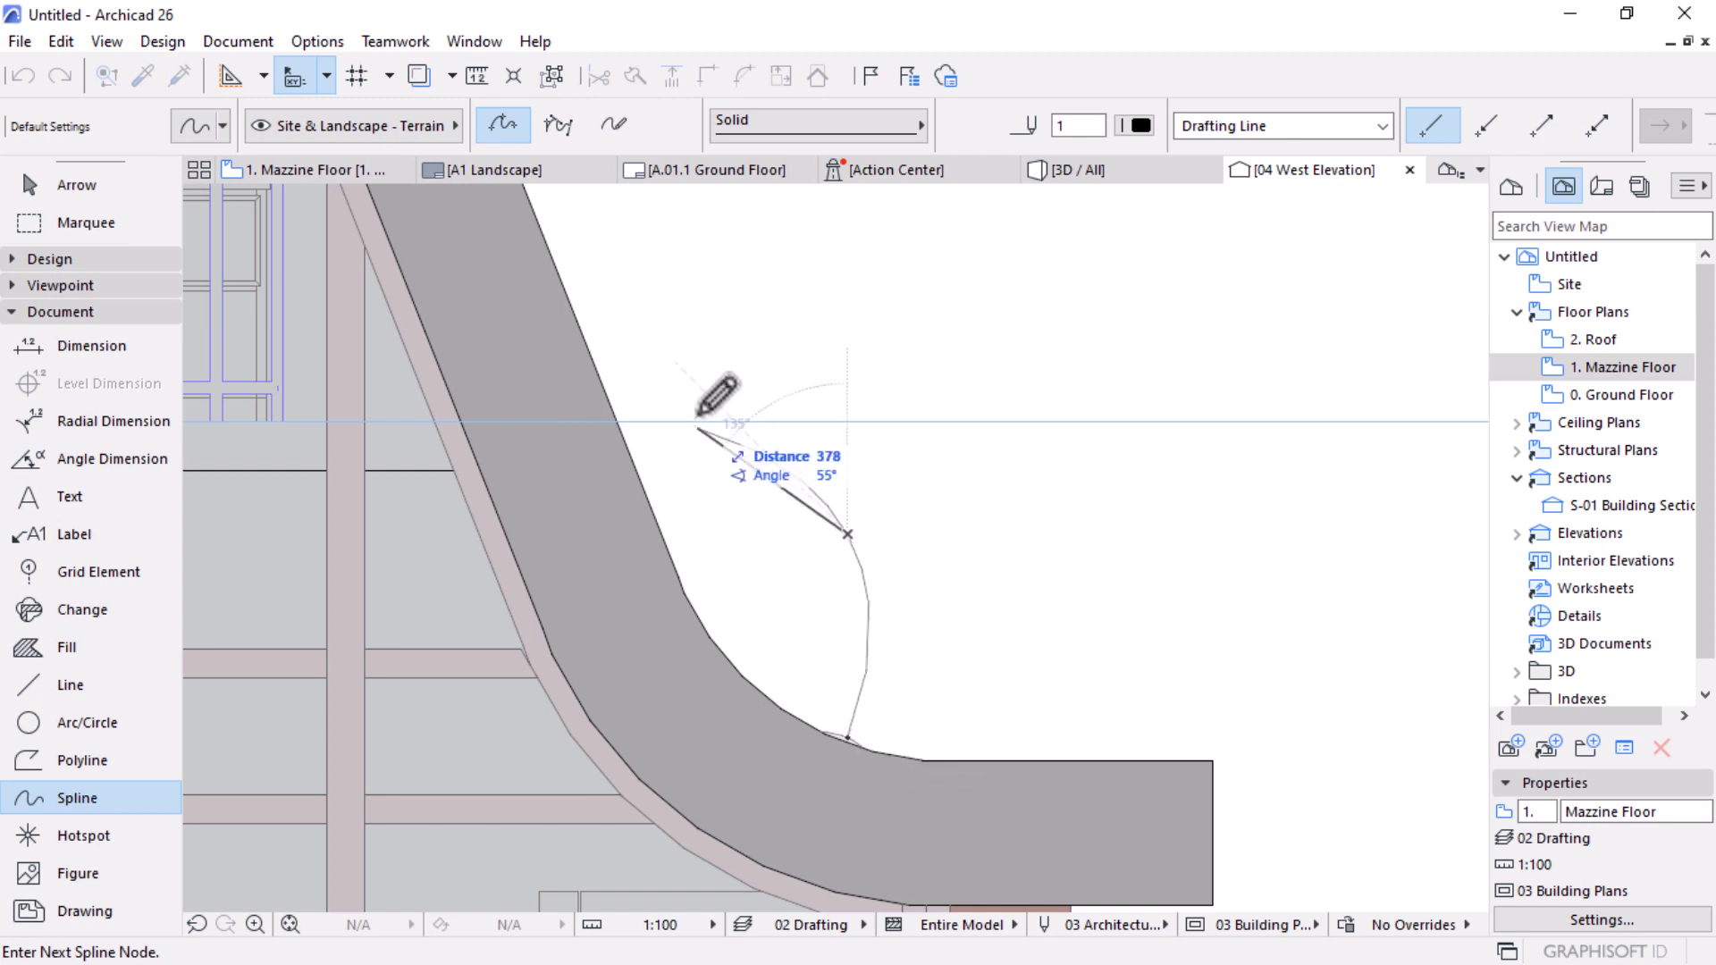
Step: Continue the spline up alongside the sloping roof and around its upper bend, ending level with the top of the taller upright
scroll(1272, 850, down, 3)
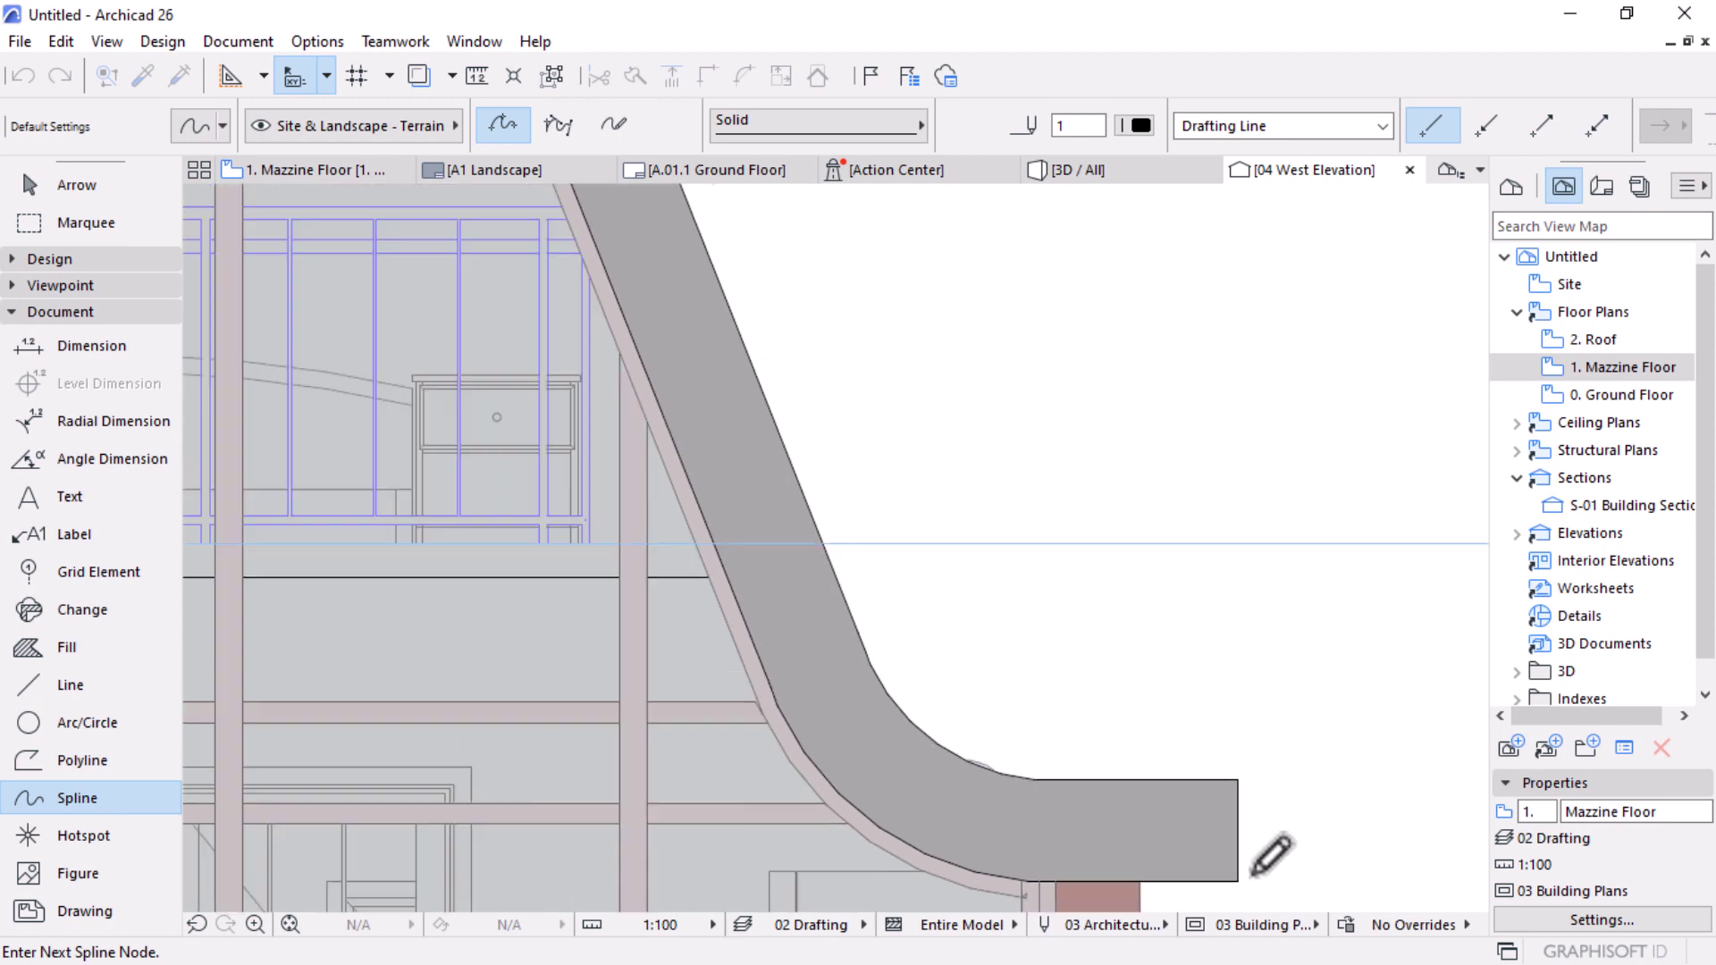
scroll(1007, 394, up, 2)
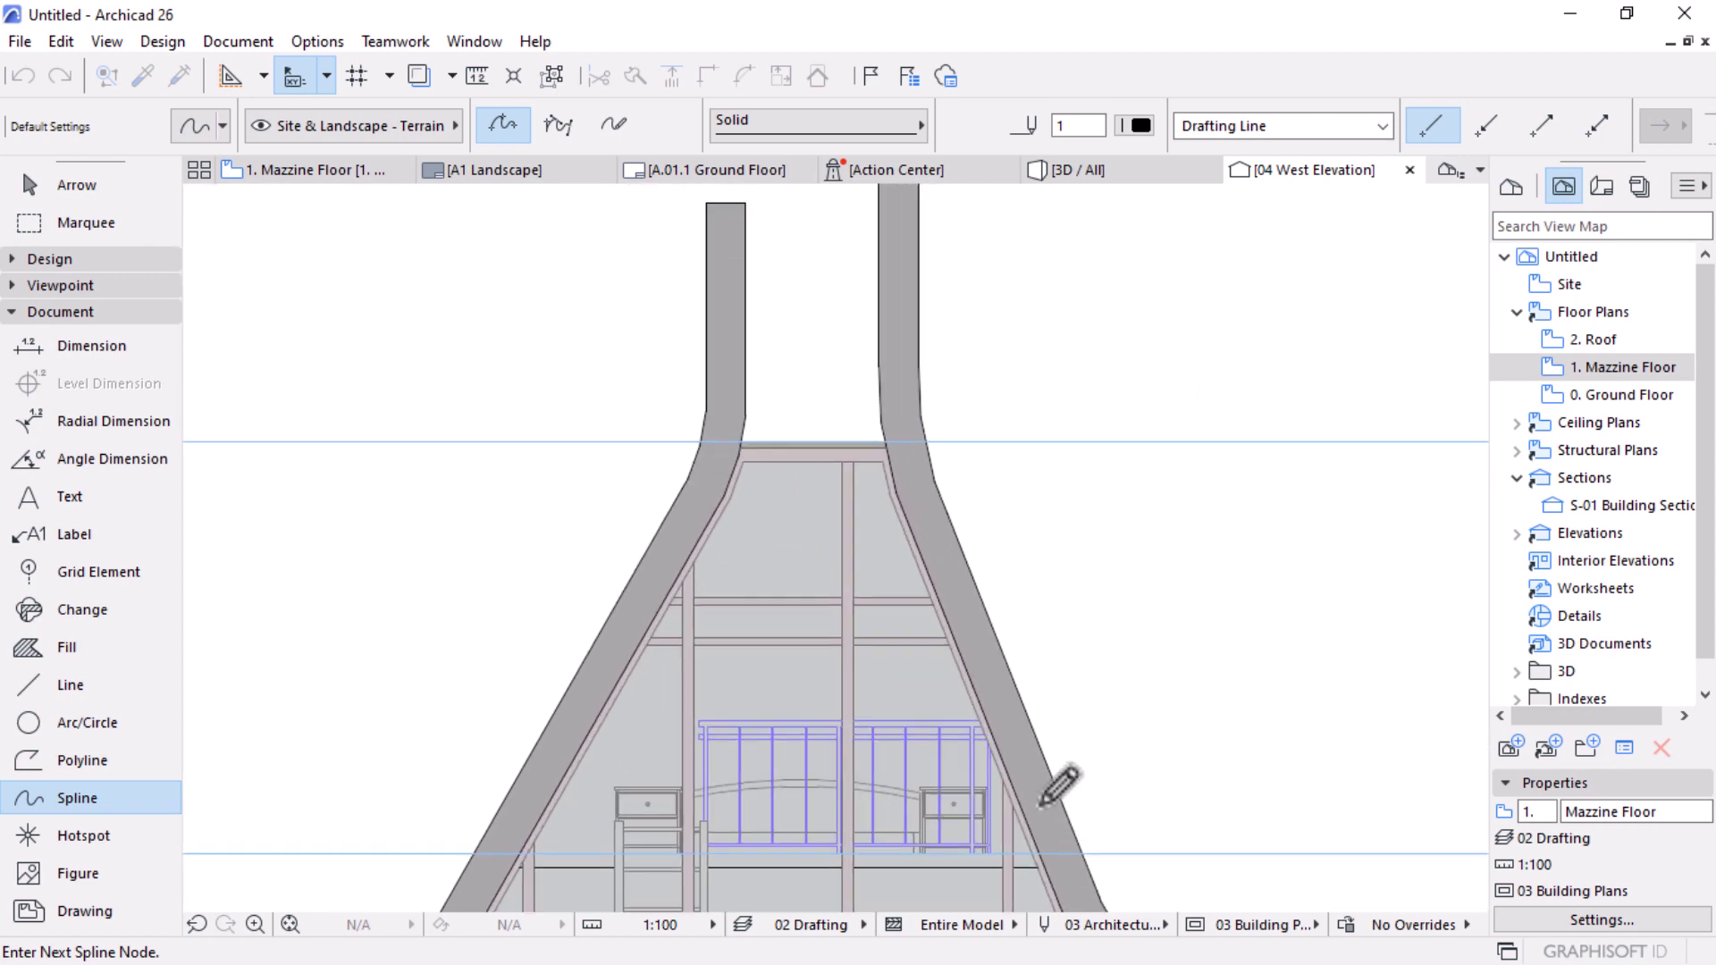
scroll(1028, 688, up, 5)
click(1015, 700)
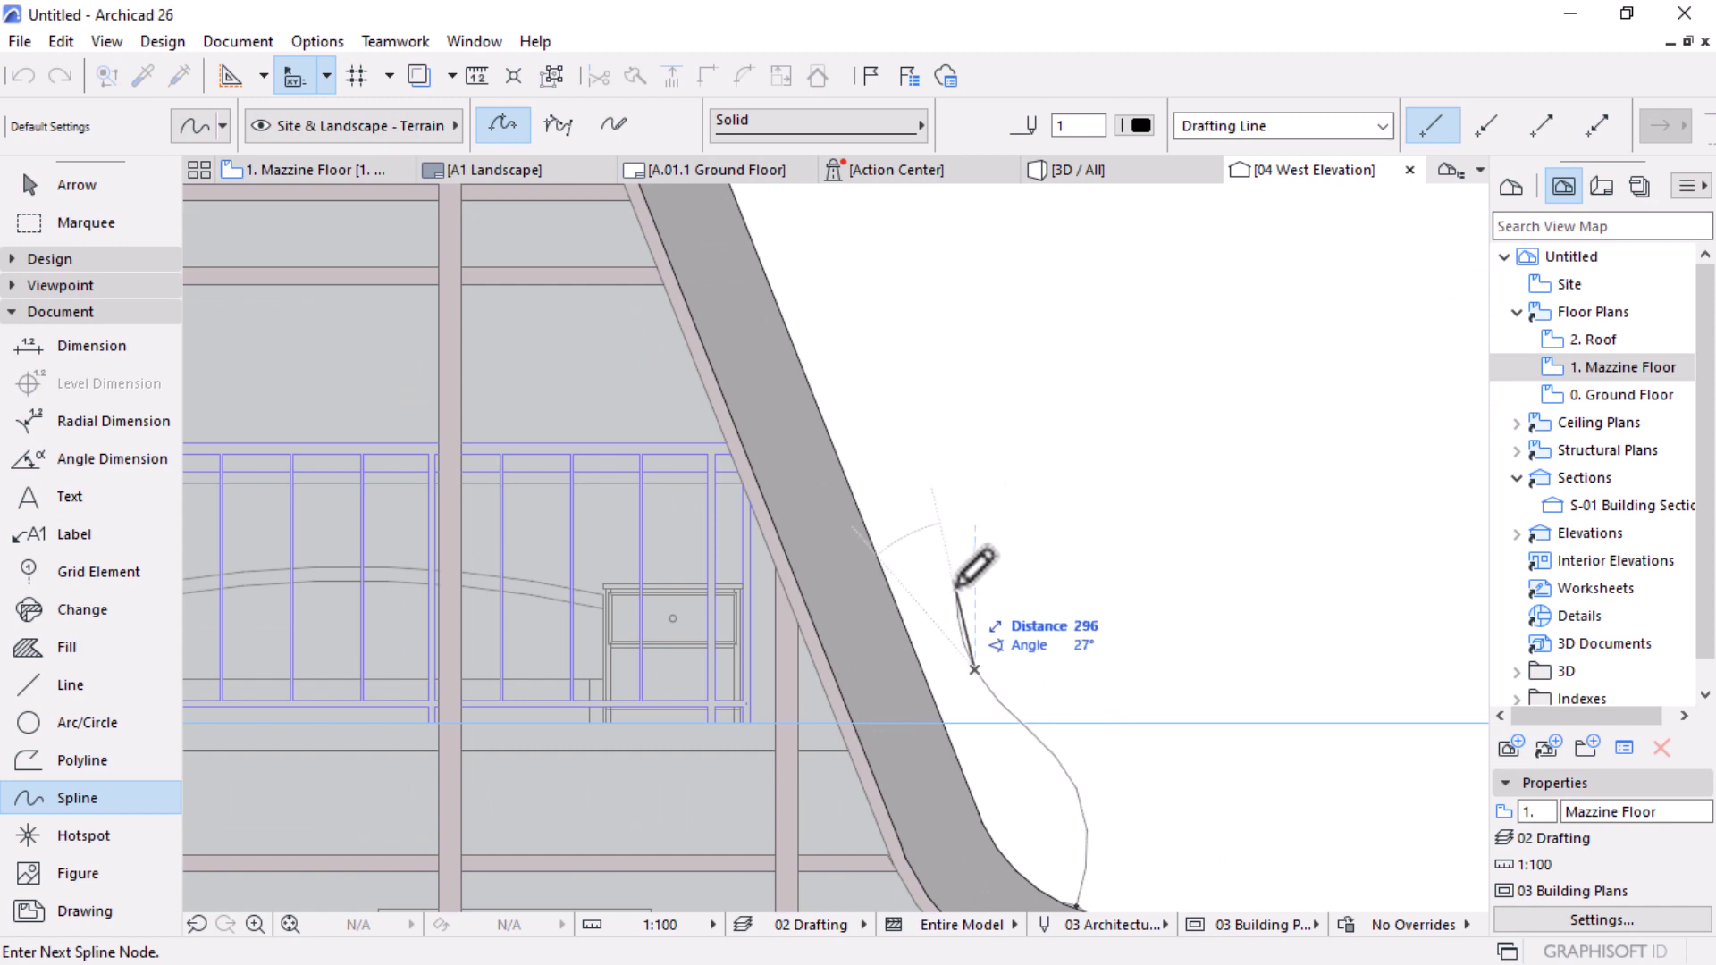
scroll(1019, 823, down, 5)
scroll(946, 404, up, 3)
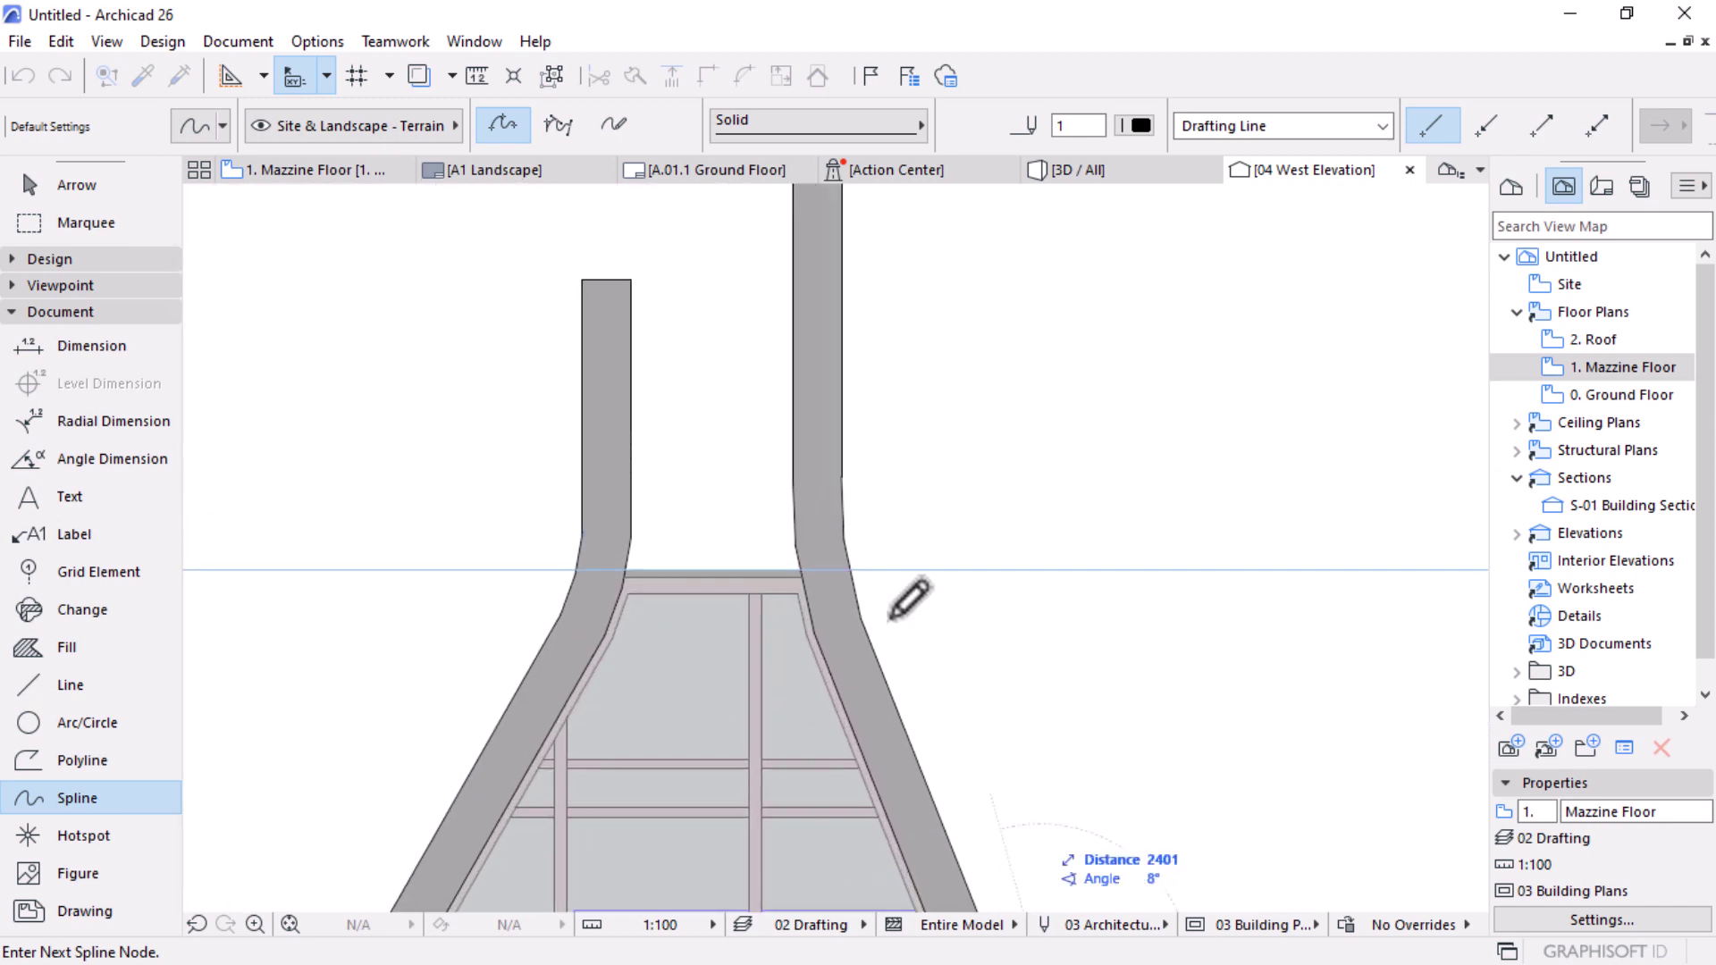
click(894, 610)
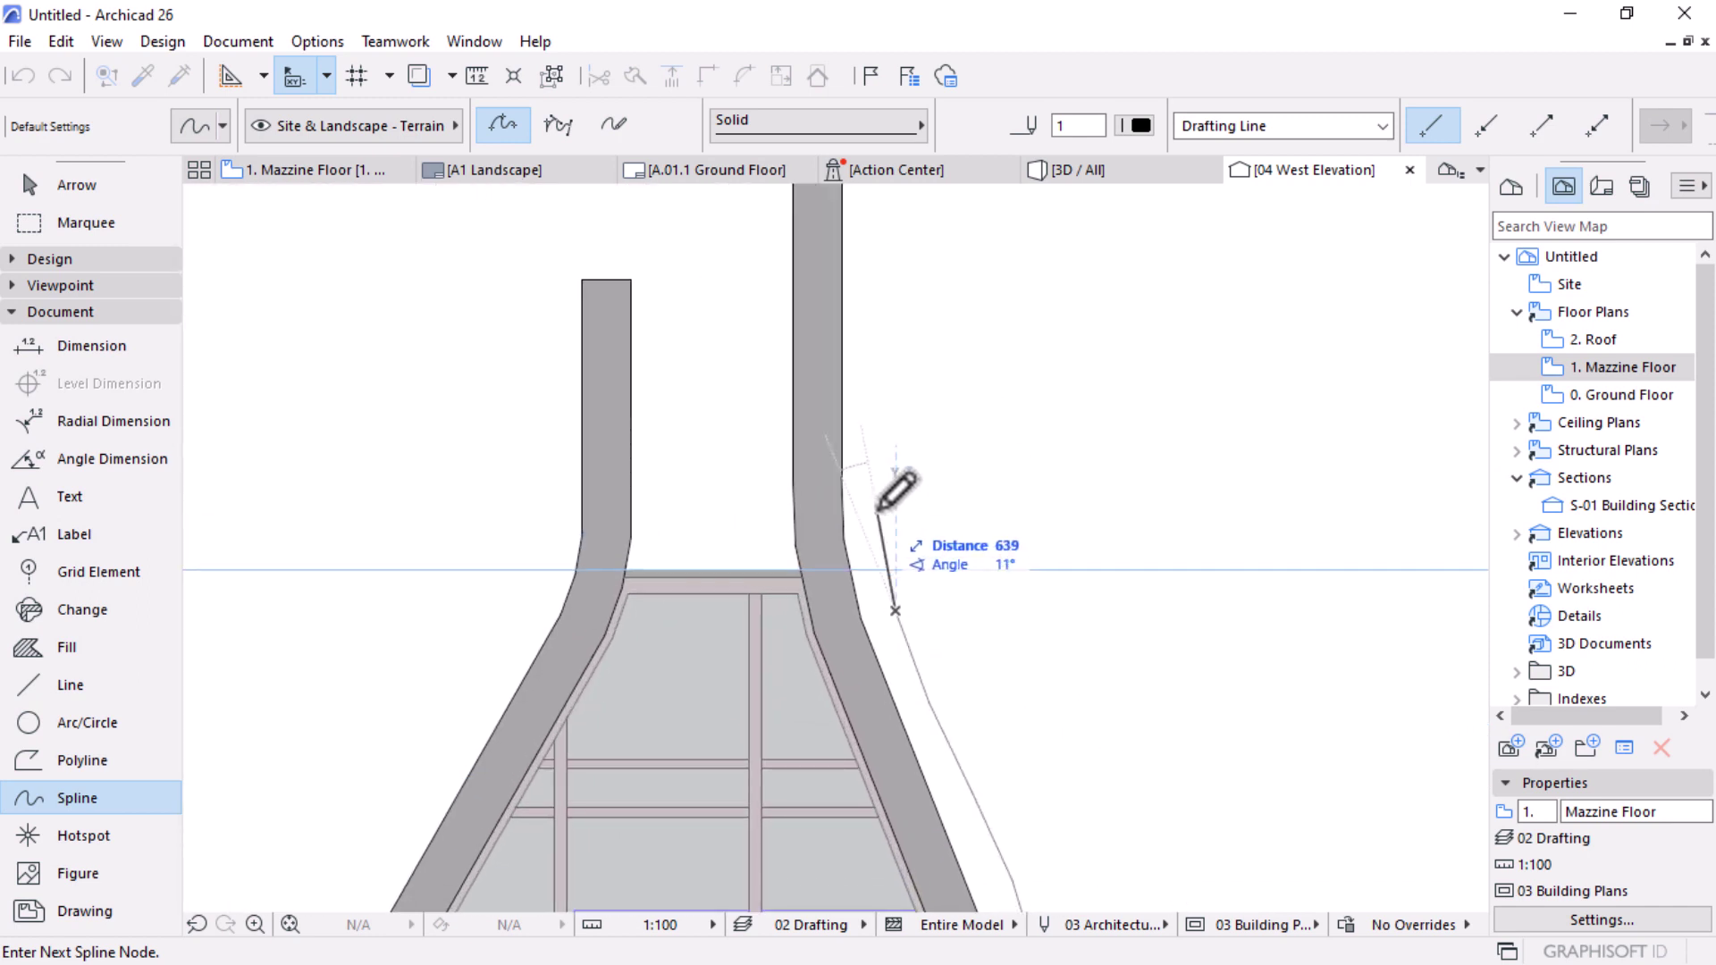
click(876, 508)
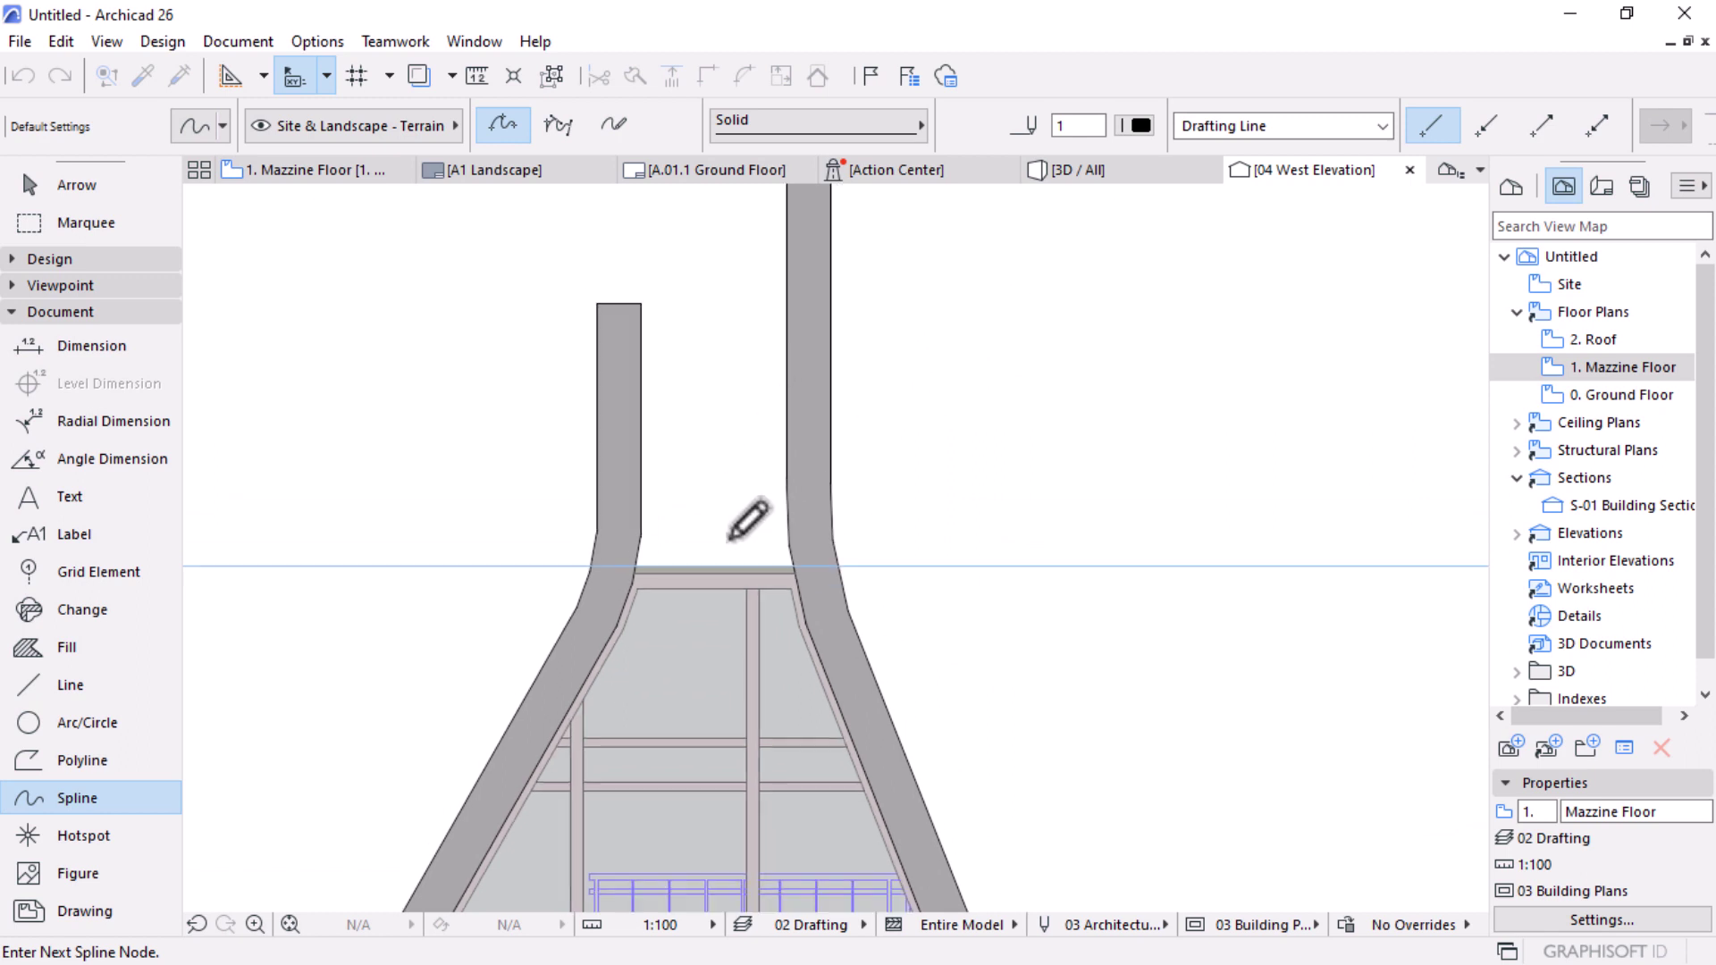
scroll(836, 288, up, 3)
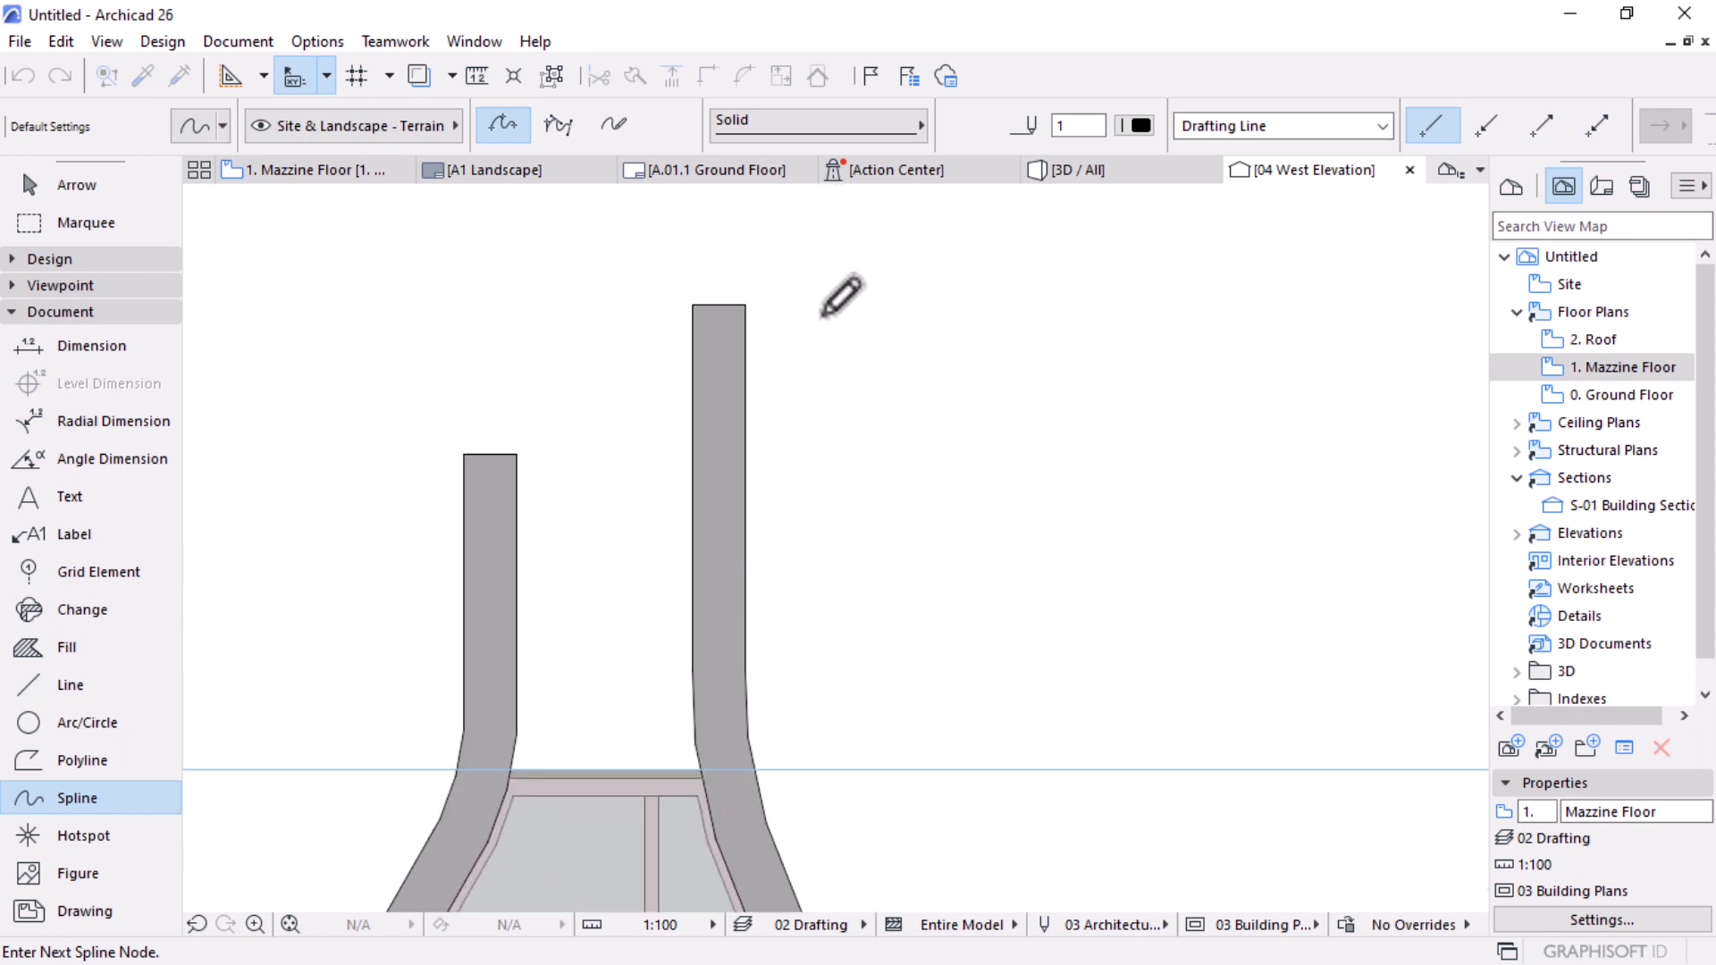
double_click(776, 309)
Step: Select the spline, insert a node beside the taller upright, and shape the upper stretch to run straight up
shift+click(769, 366)
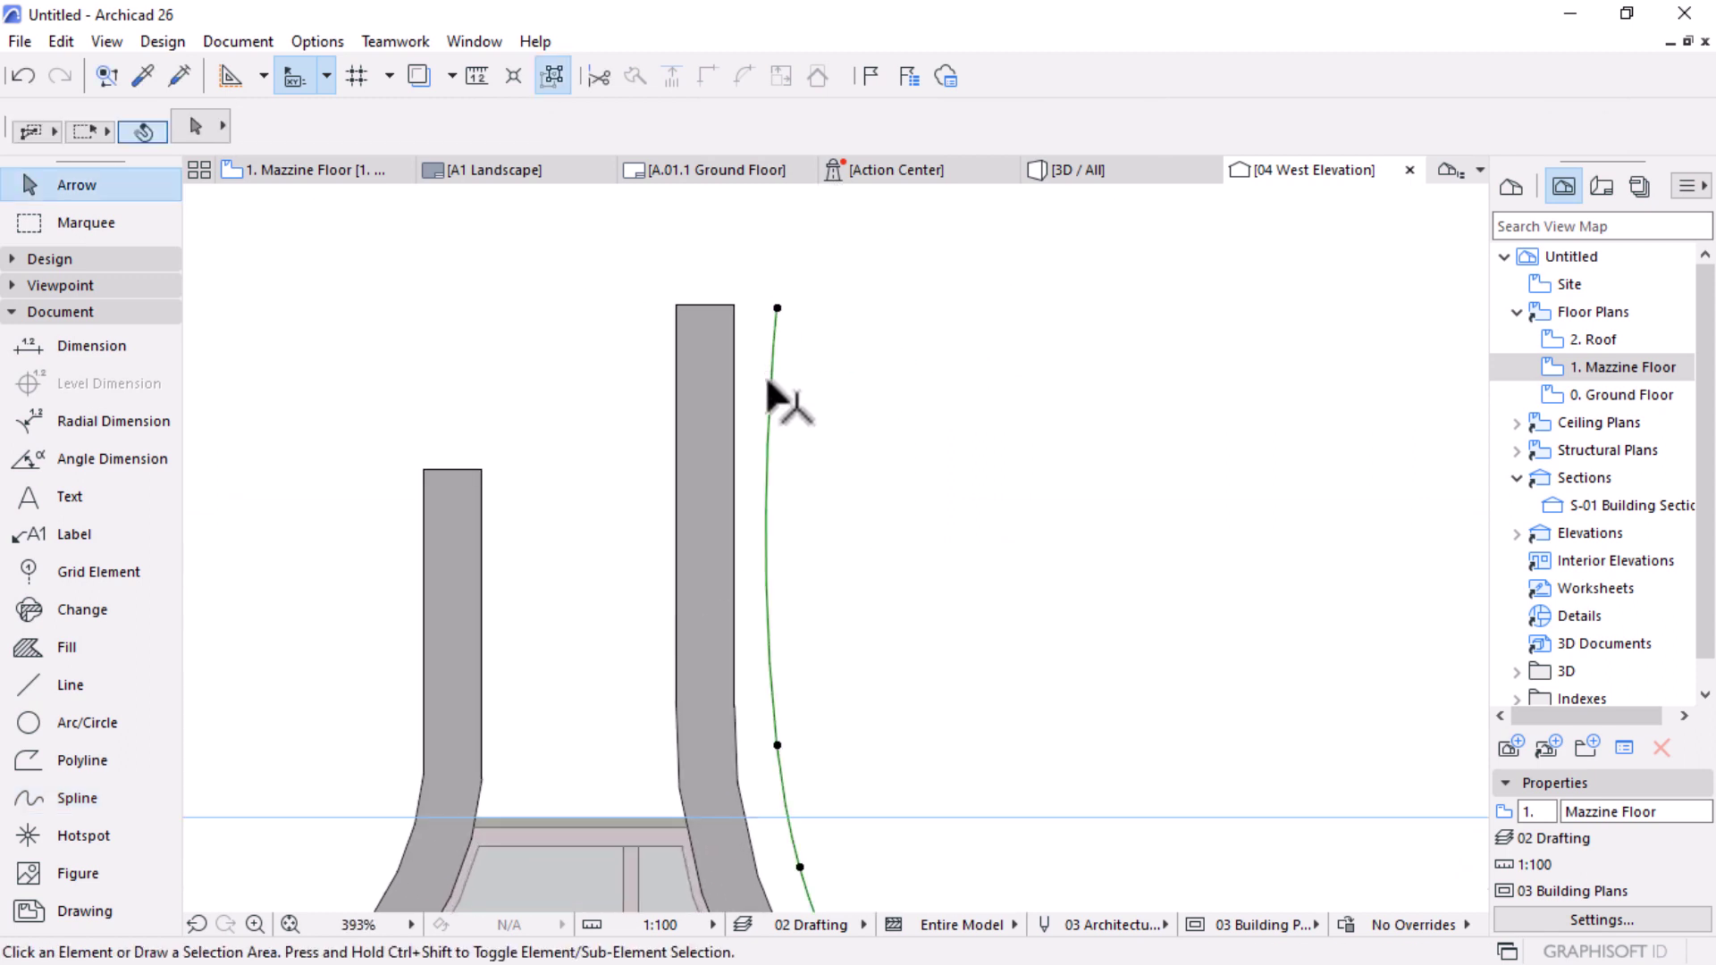
click(767, 594)
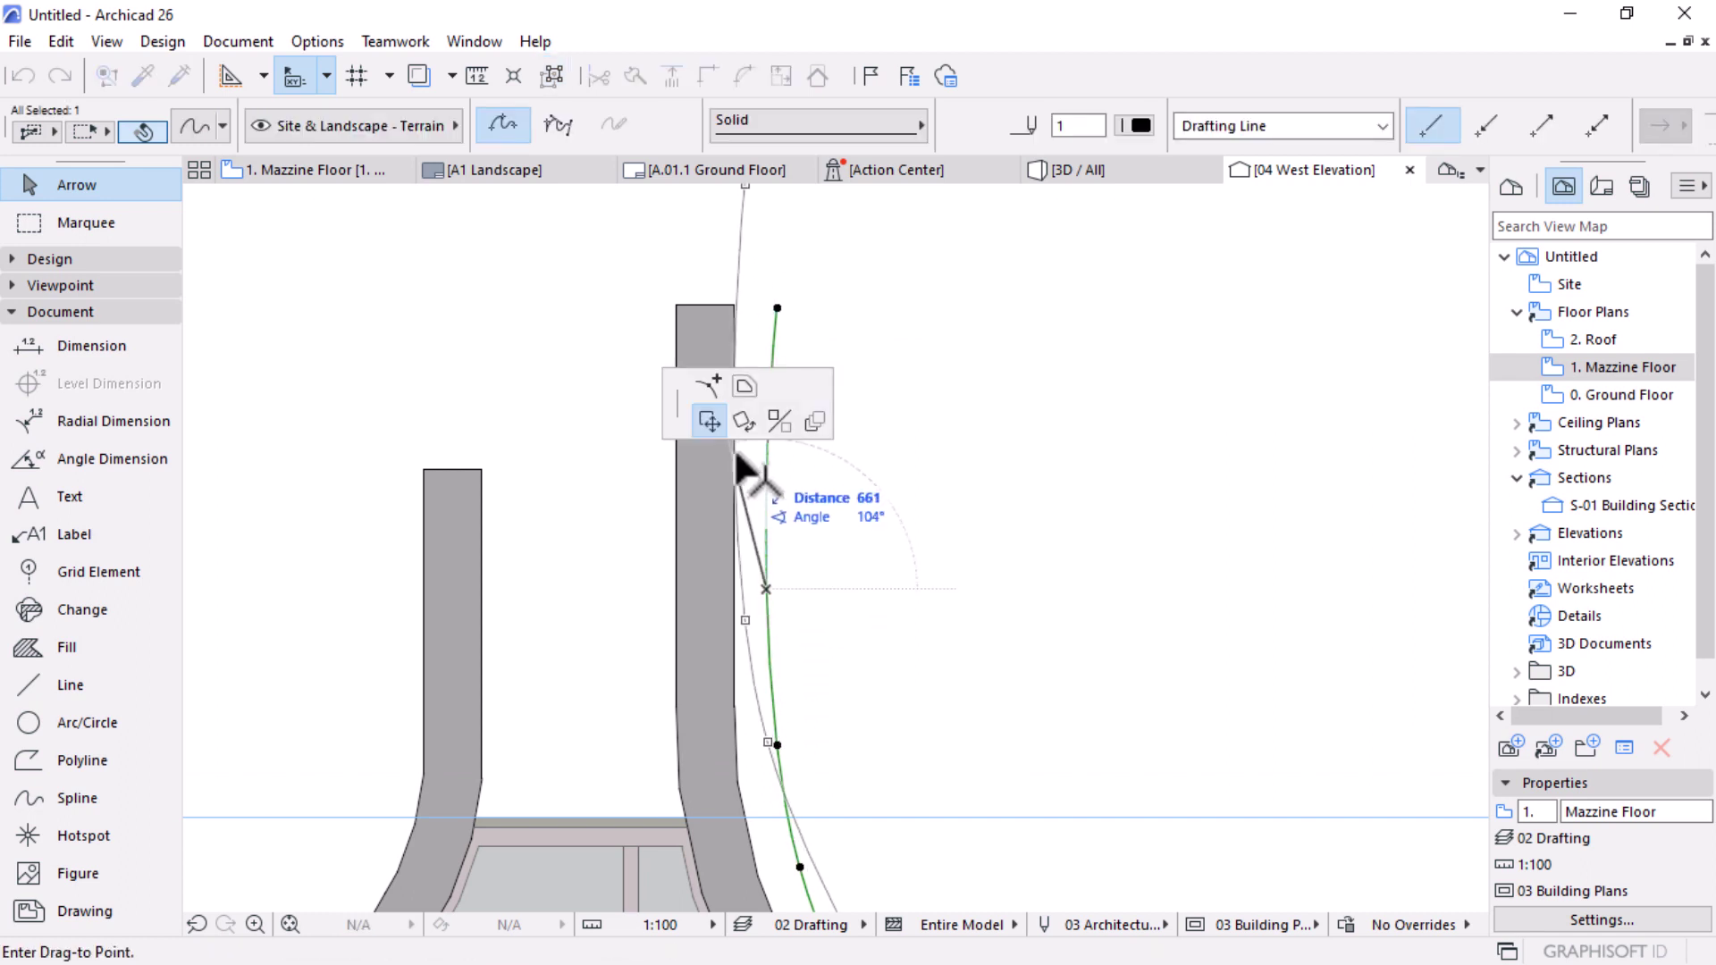
click(711, 387)
click(773, 590)
click(770, 583)
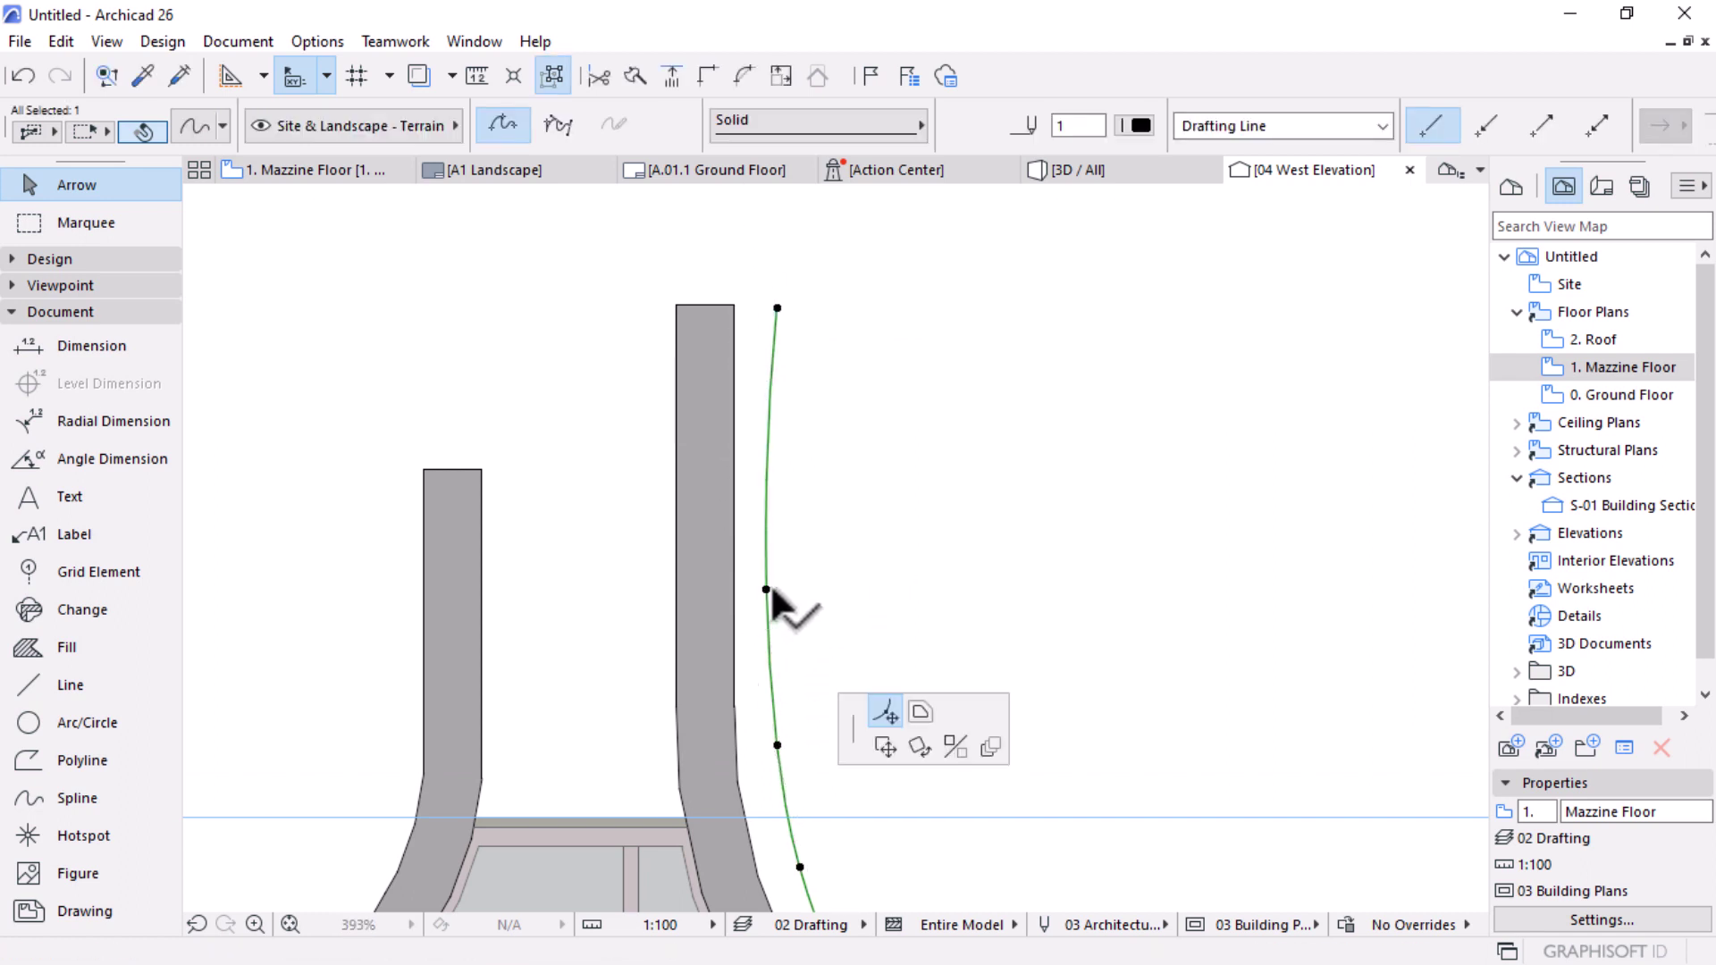
scroll(799, 433, down, 3)
Step: Insert another node on the spline's sloping stretch outside the roof, above the mezzanine railing
scroll(903, 800, up, 5)
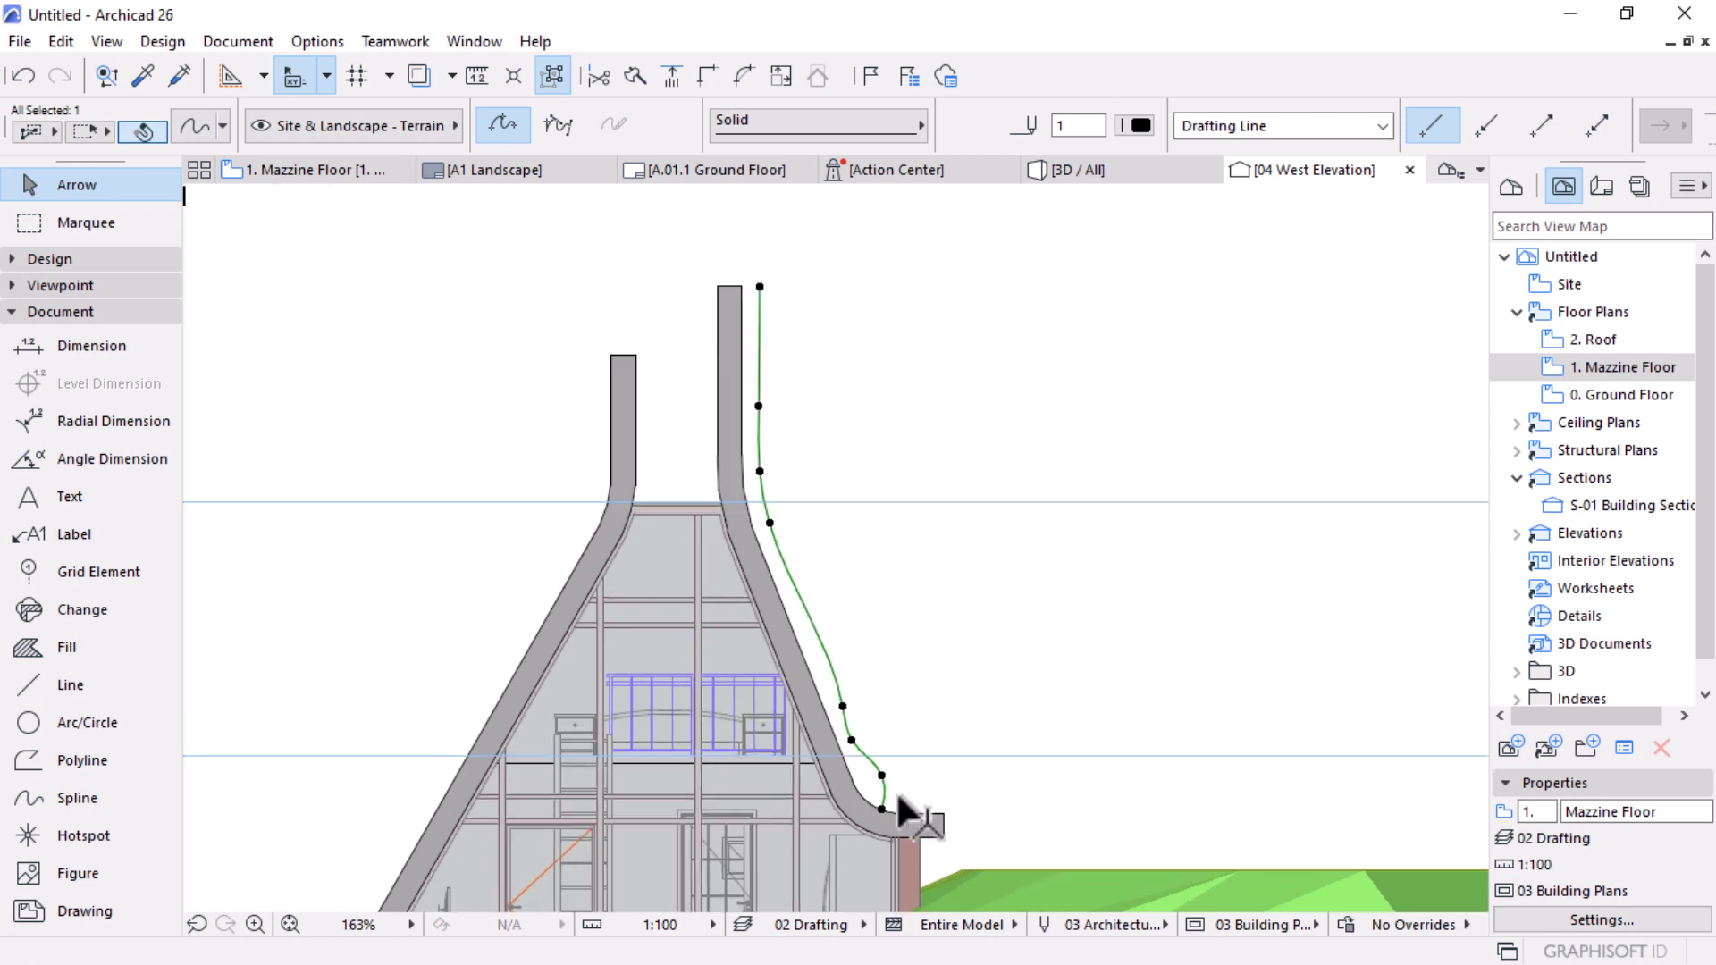
click(807, 554)
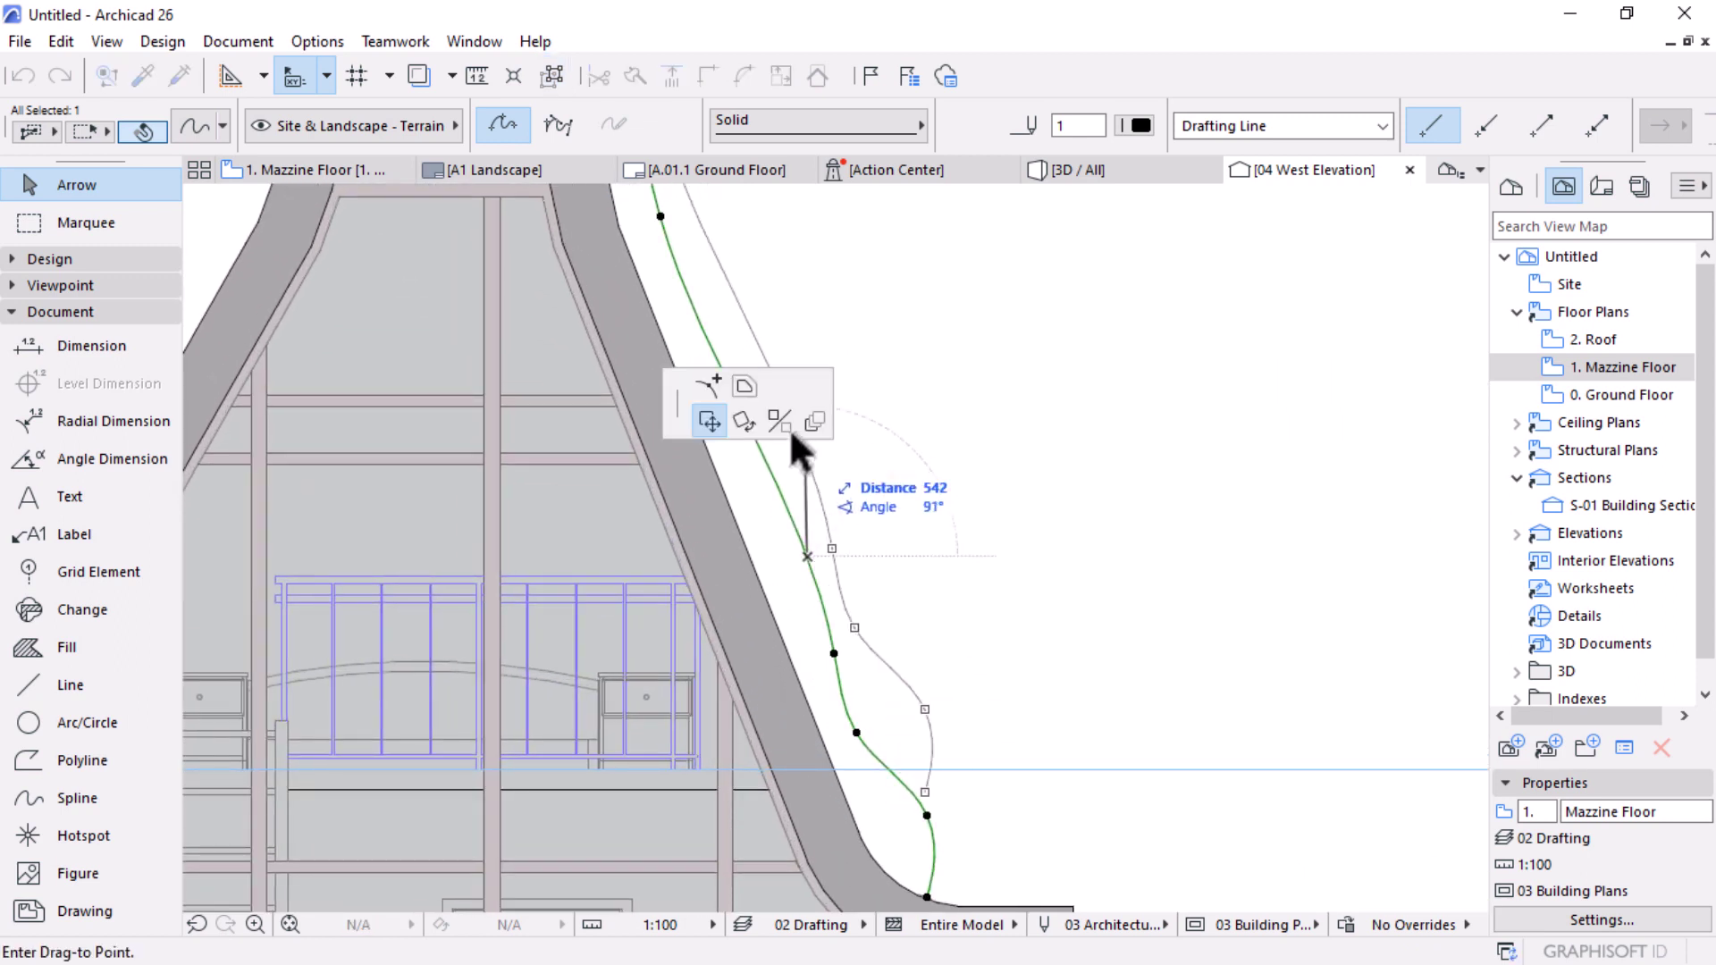
click(711, 387)
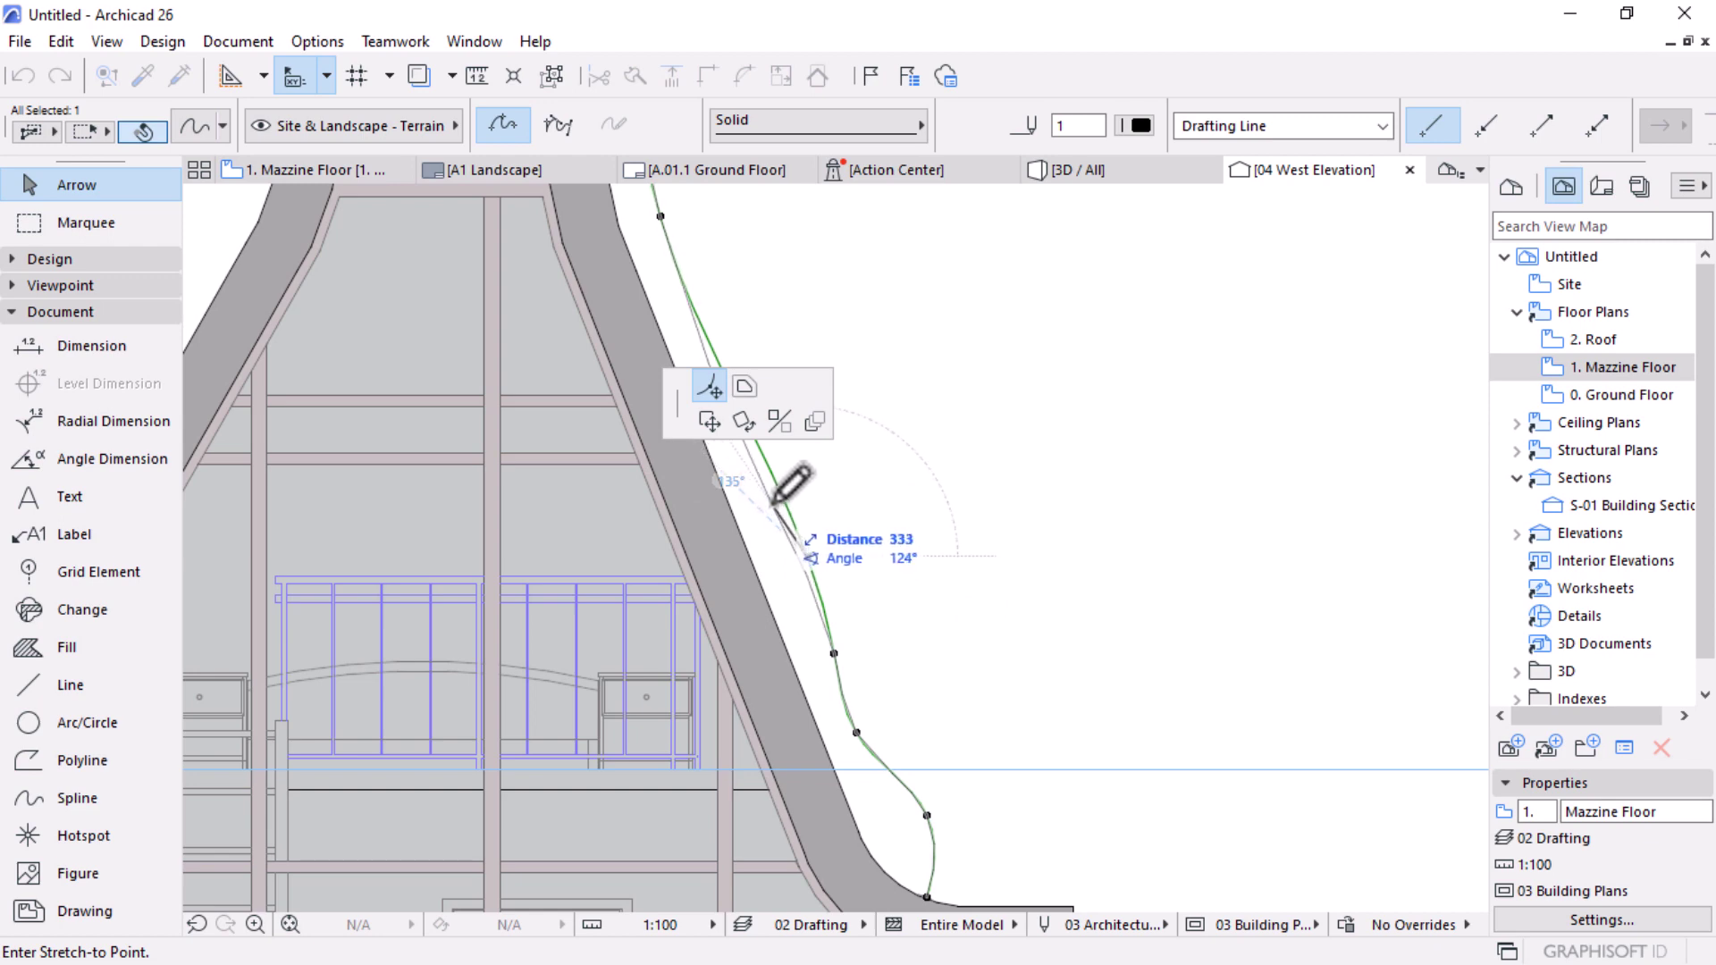
click(805, 555)
scroll(854, 607, down, 3)
scroll(873, 548, up, 2)
Step: Reposition the spline's lower slope nodes so the line runs smoothly parallel to the roof, then deselect it
click(833, 522)
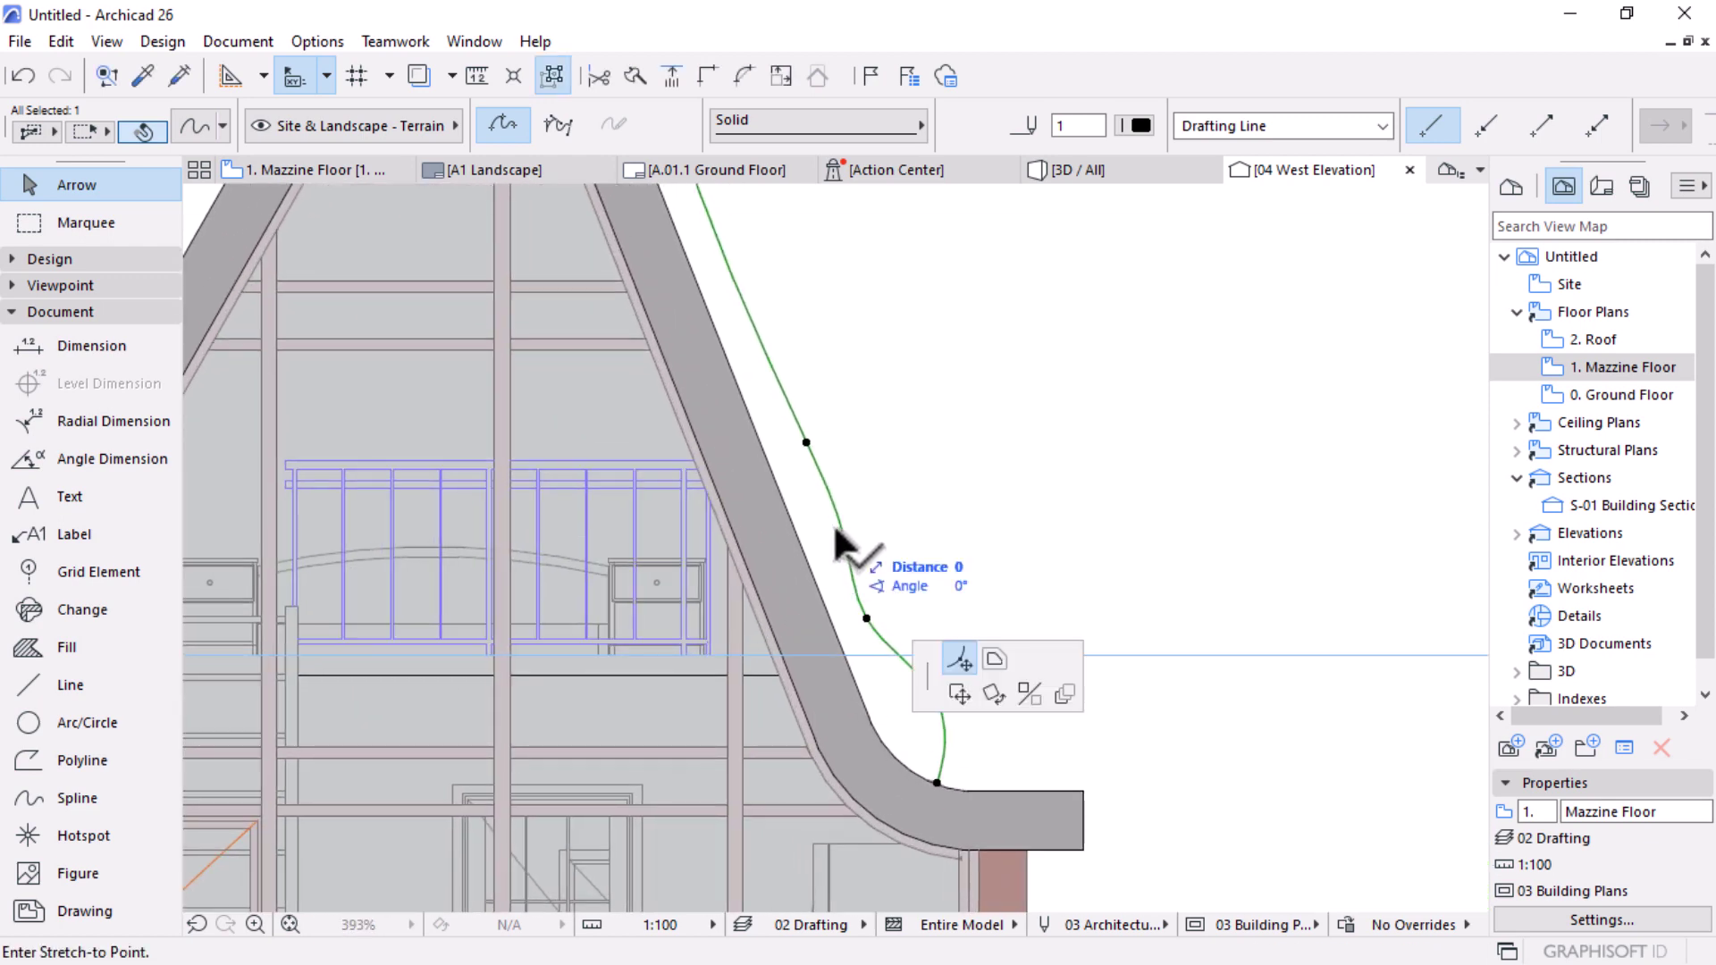
click(844, 539)
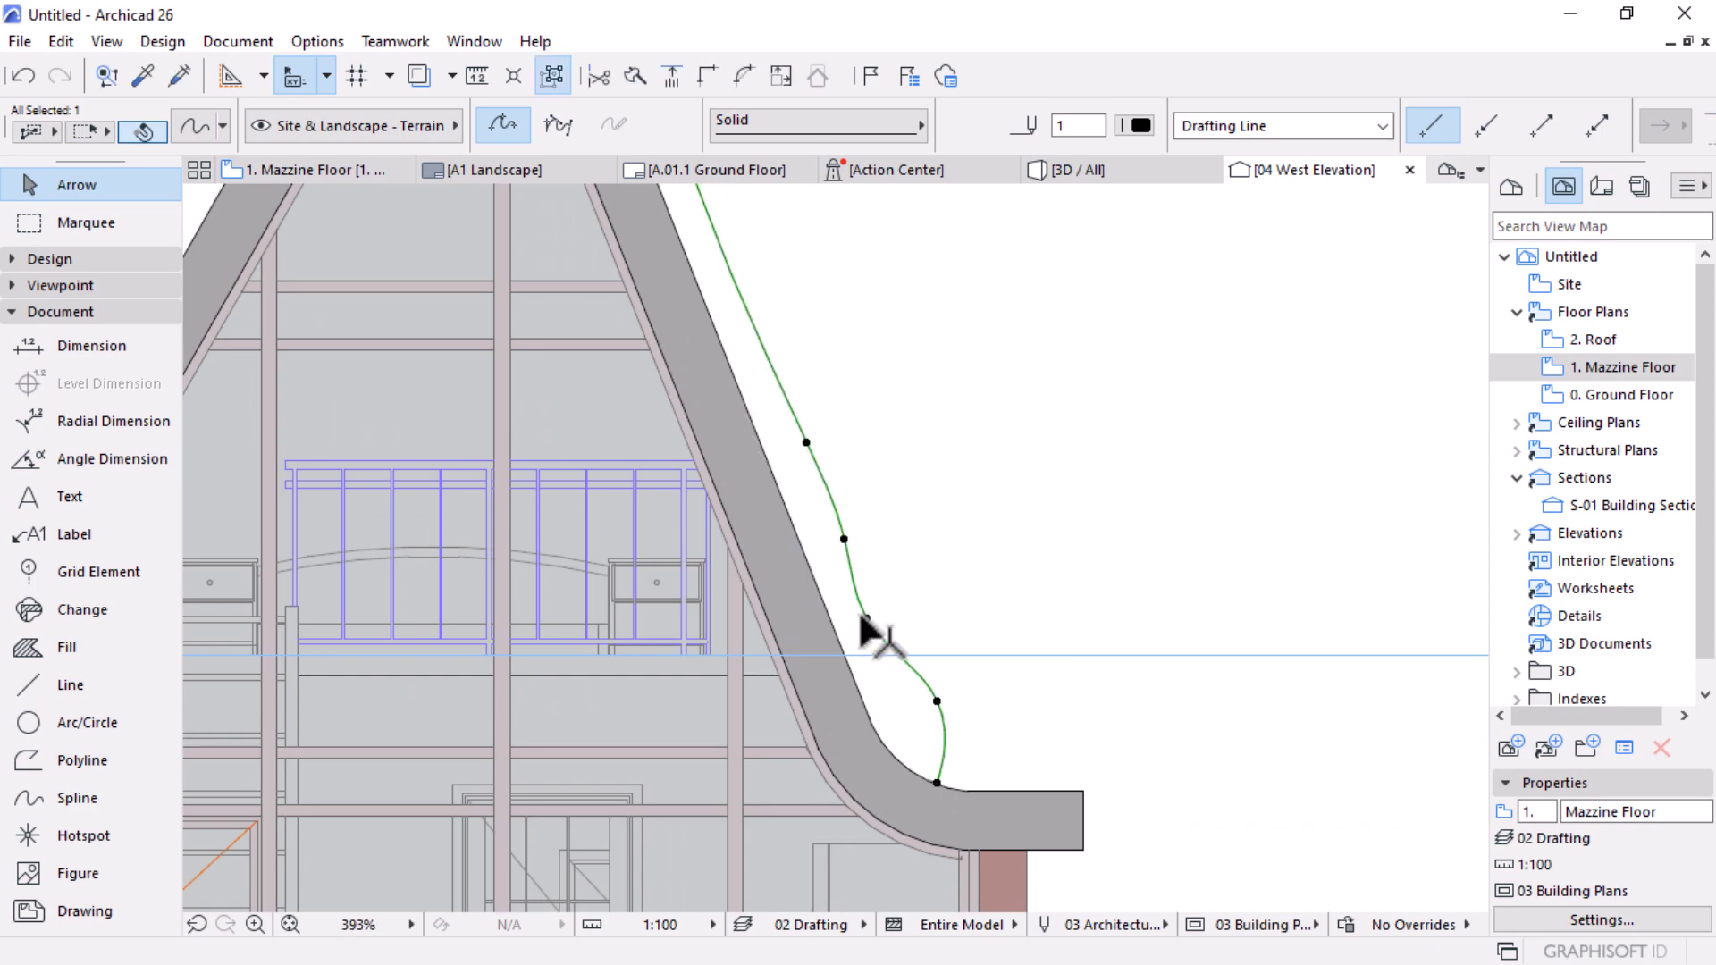
click(865, 617)
click(875, 613)
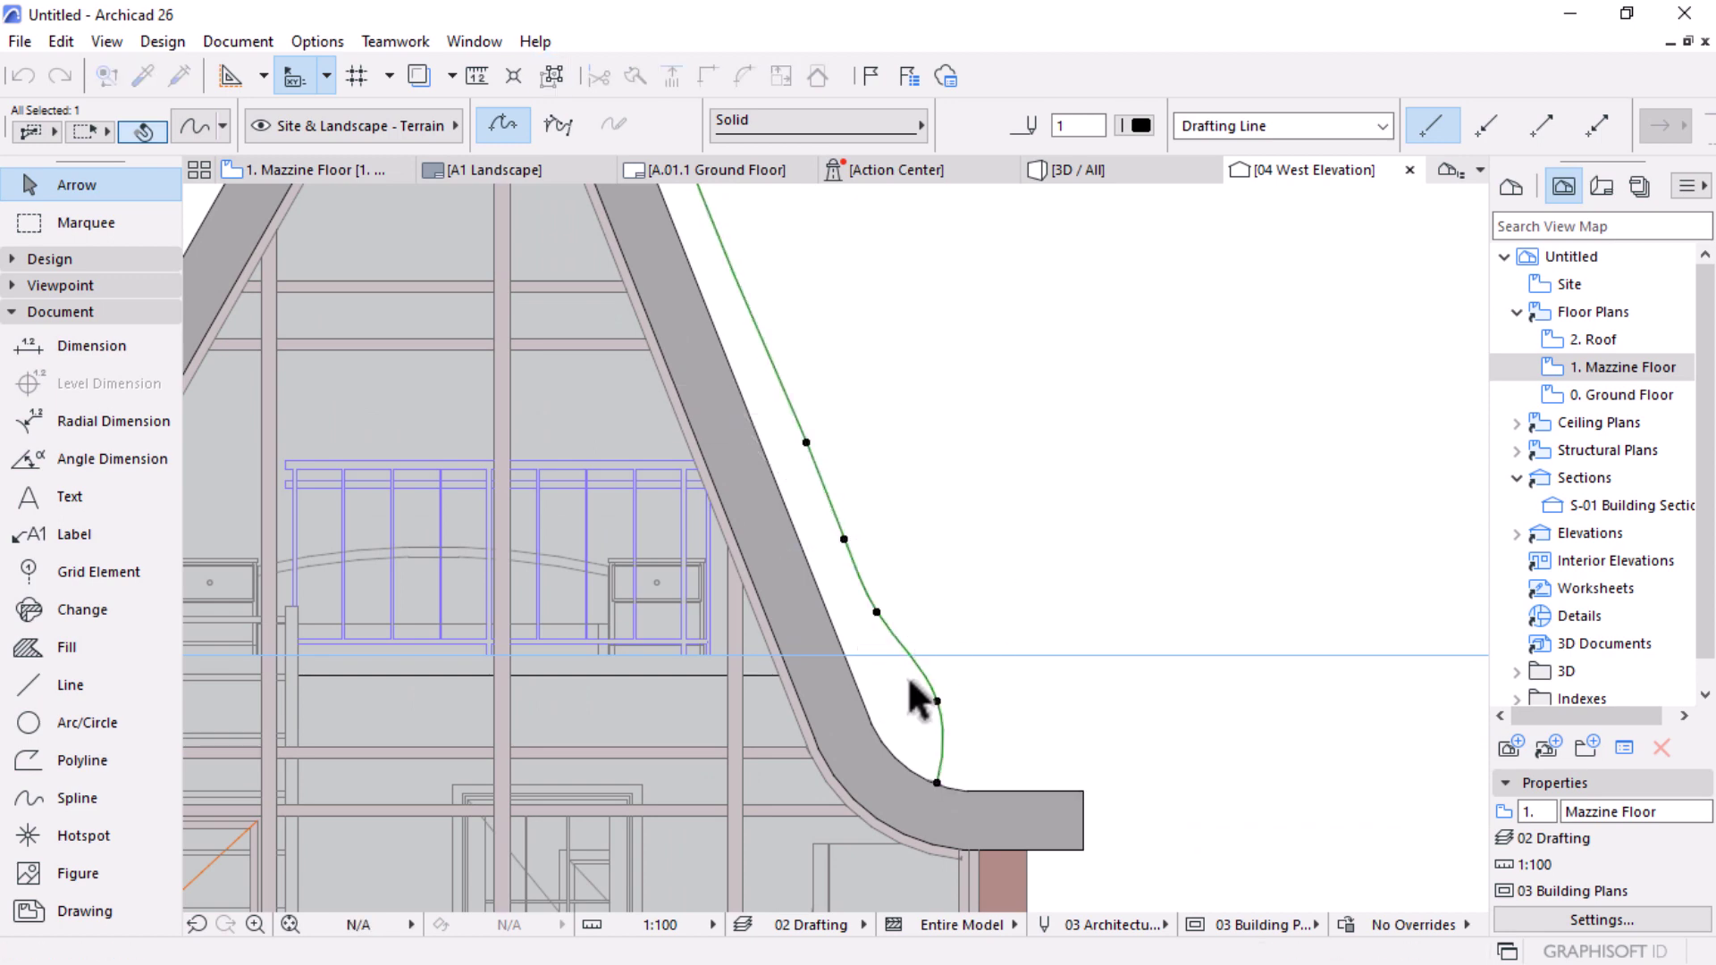
click(876, 616)
scroll(876, 615, up, 2)
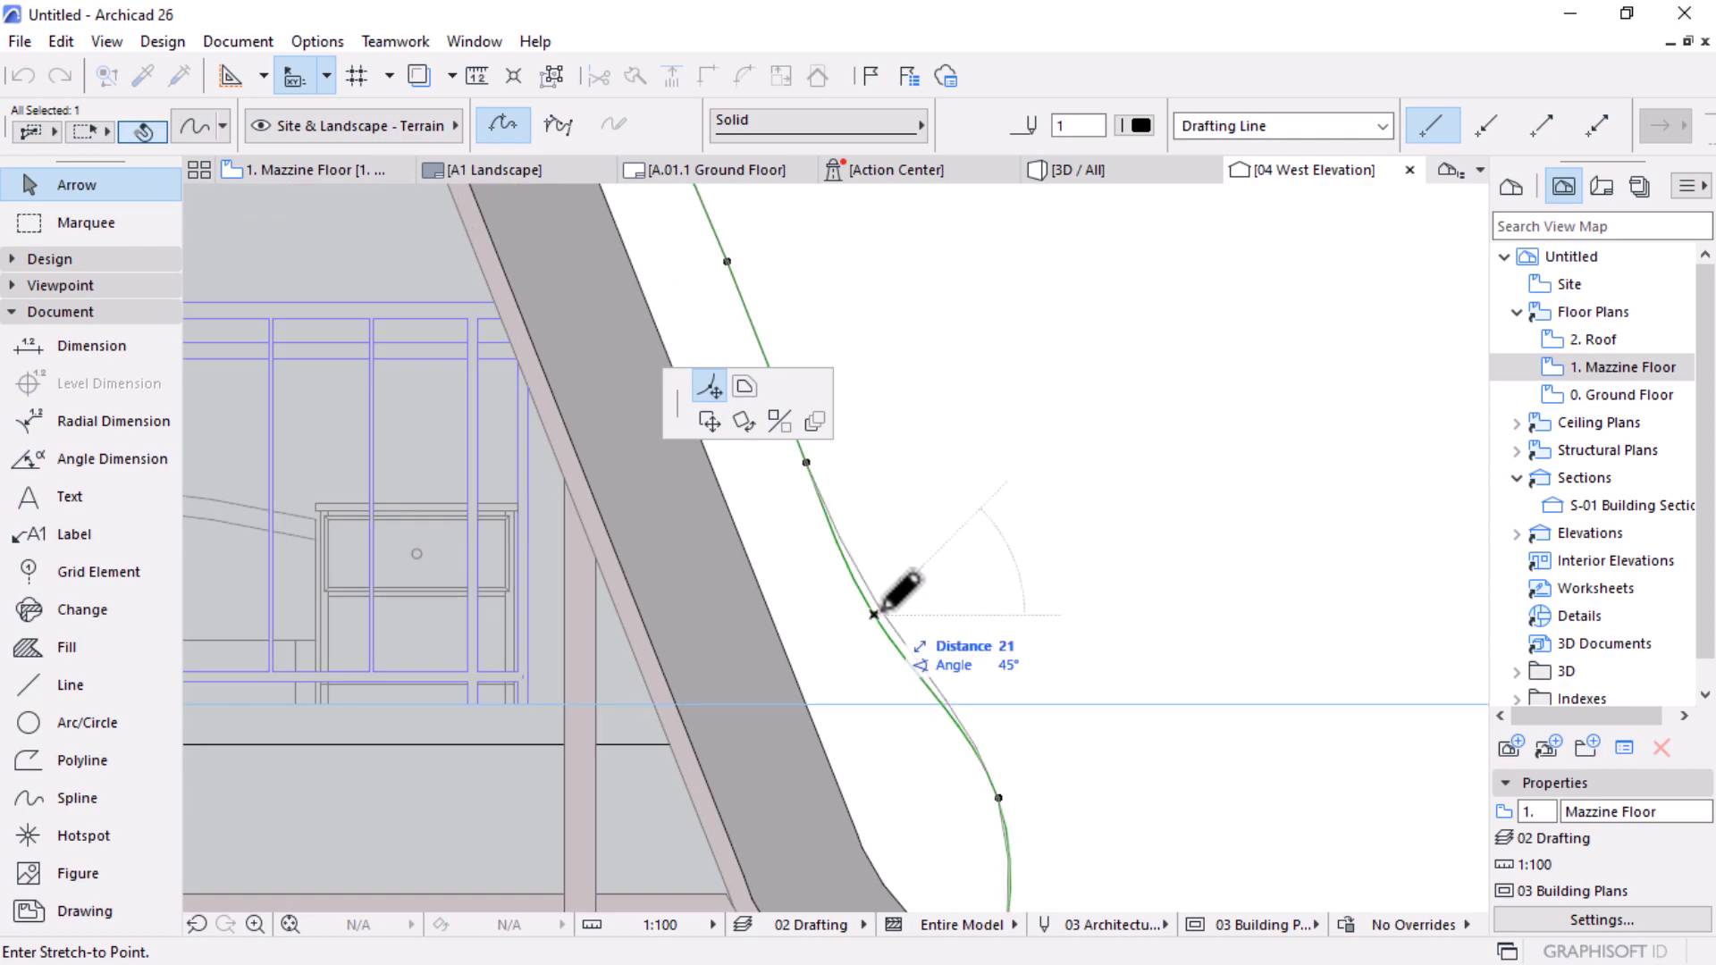
click(875, 615)
scroll(1043, 603, down, 4)
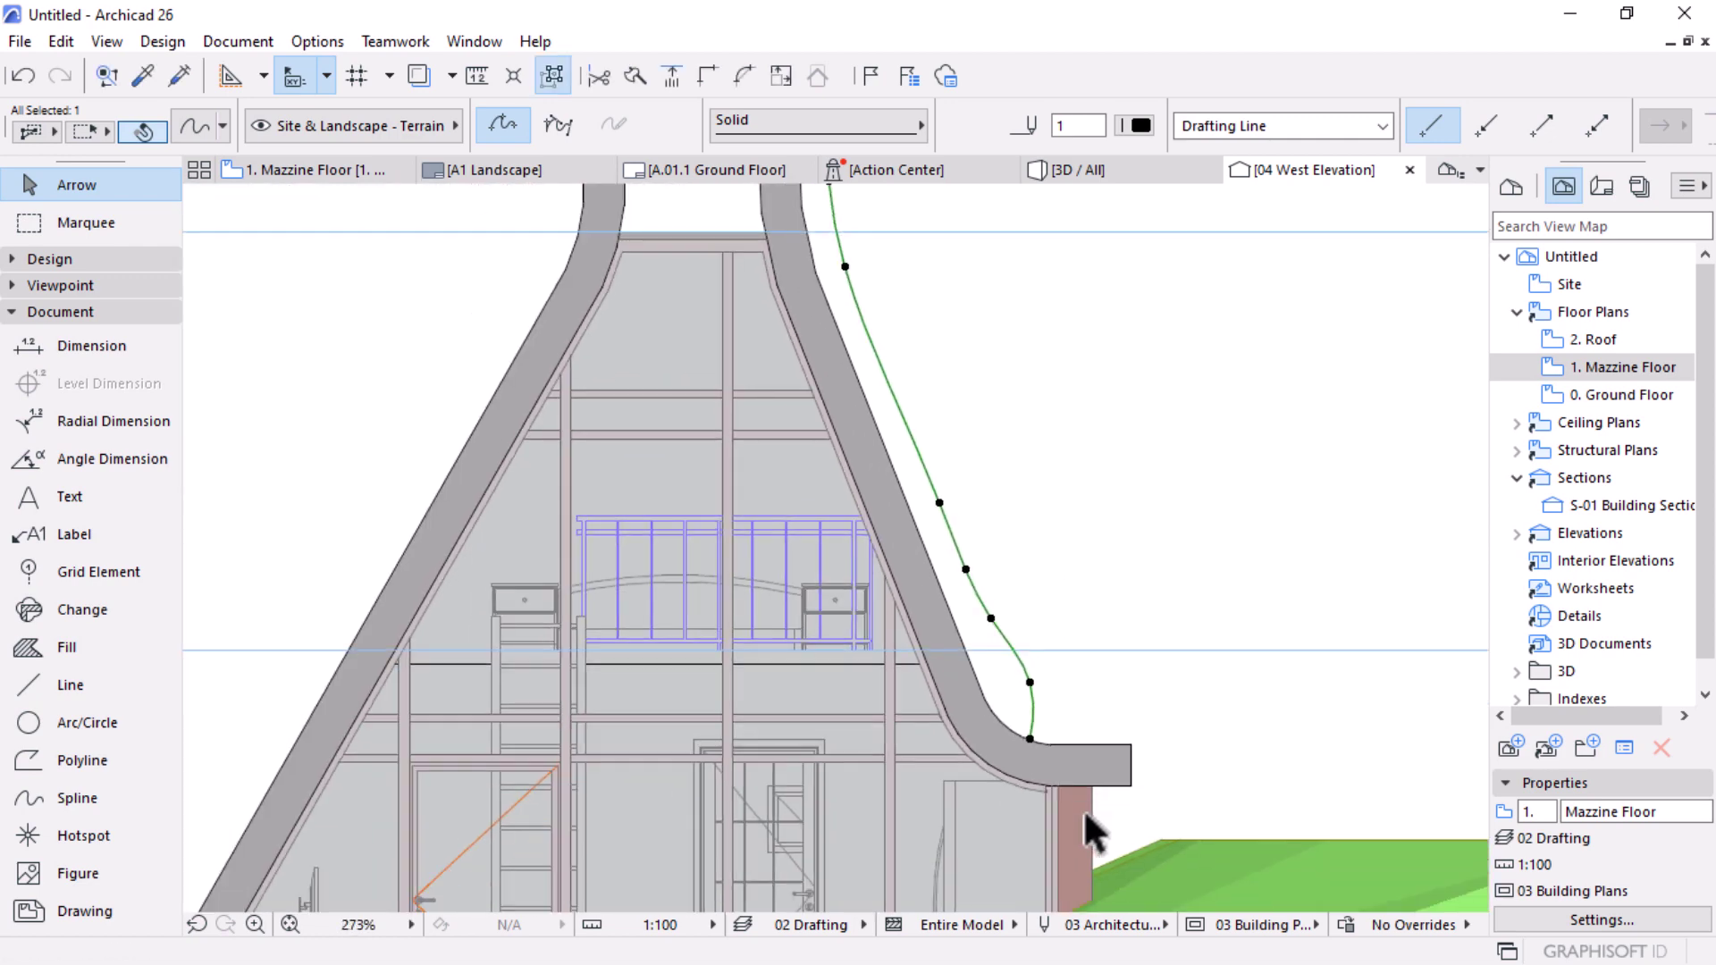
click(1099, 704)
scroll(1075, 719, down, 3)
Step: Move the spline node just above the eave slightly toward the roof to soften the lower bend, then deselect the spline
scroll(1072, 662, up, 6)
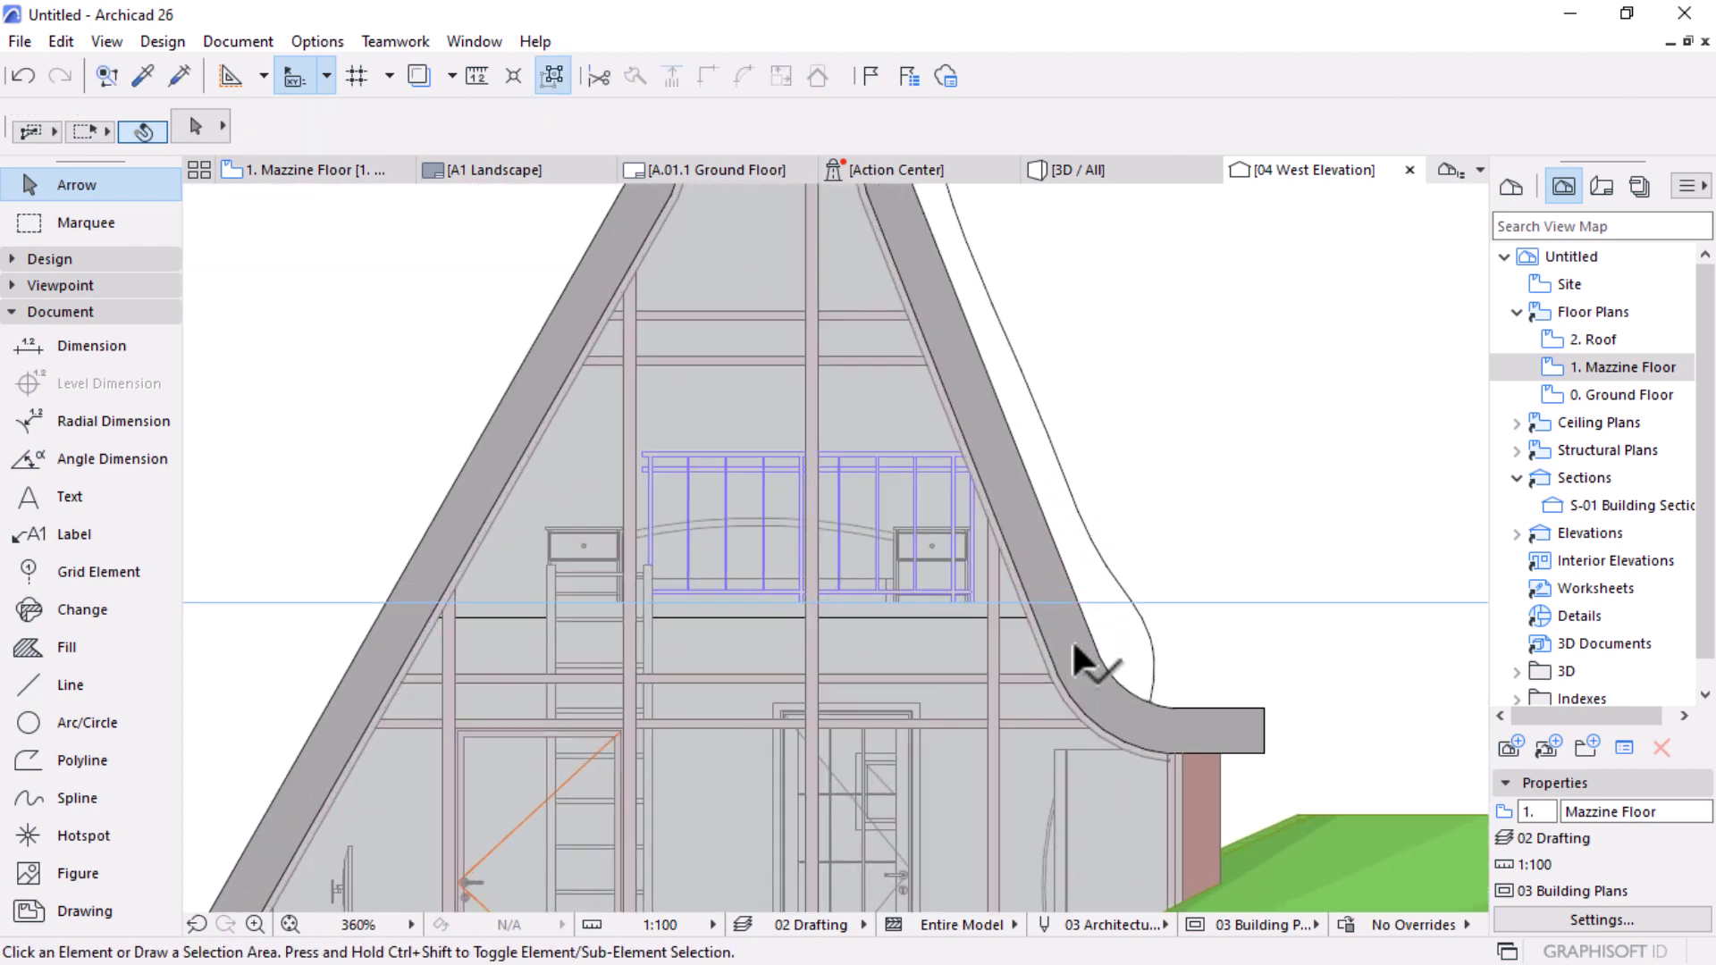
click(1214, 630)
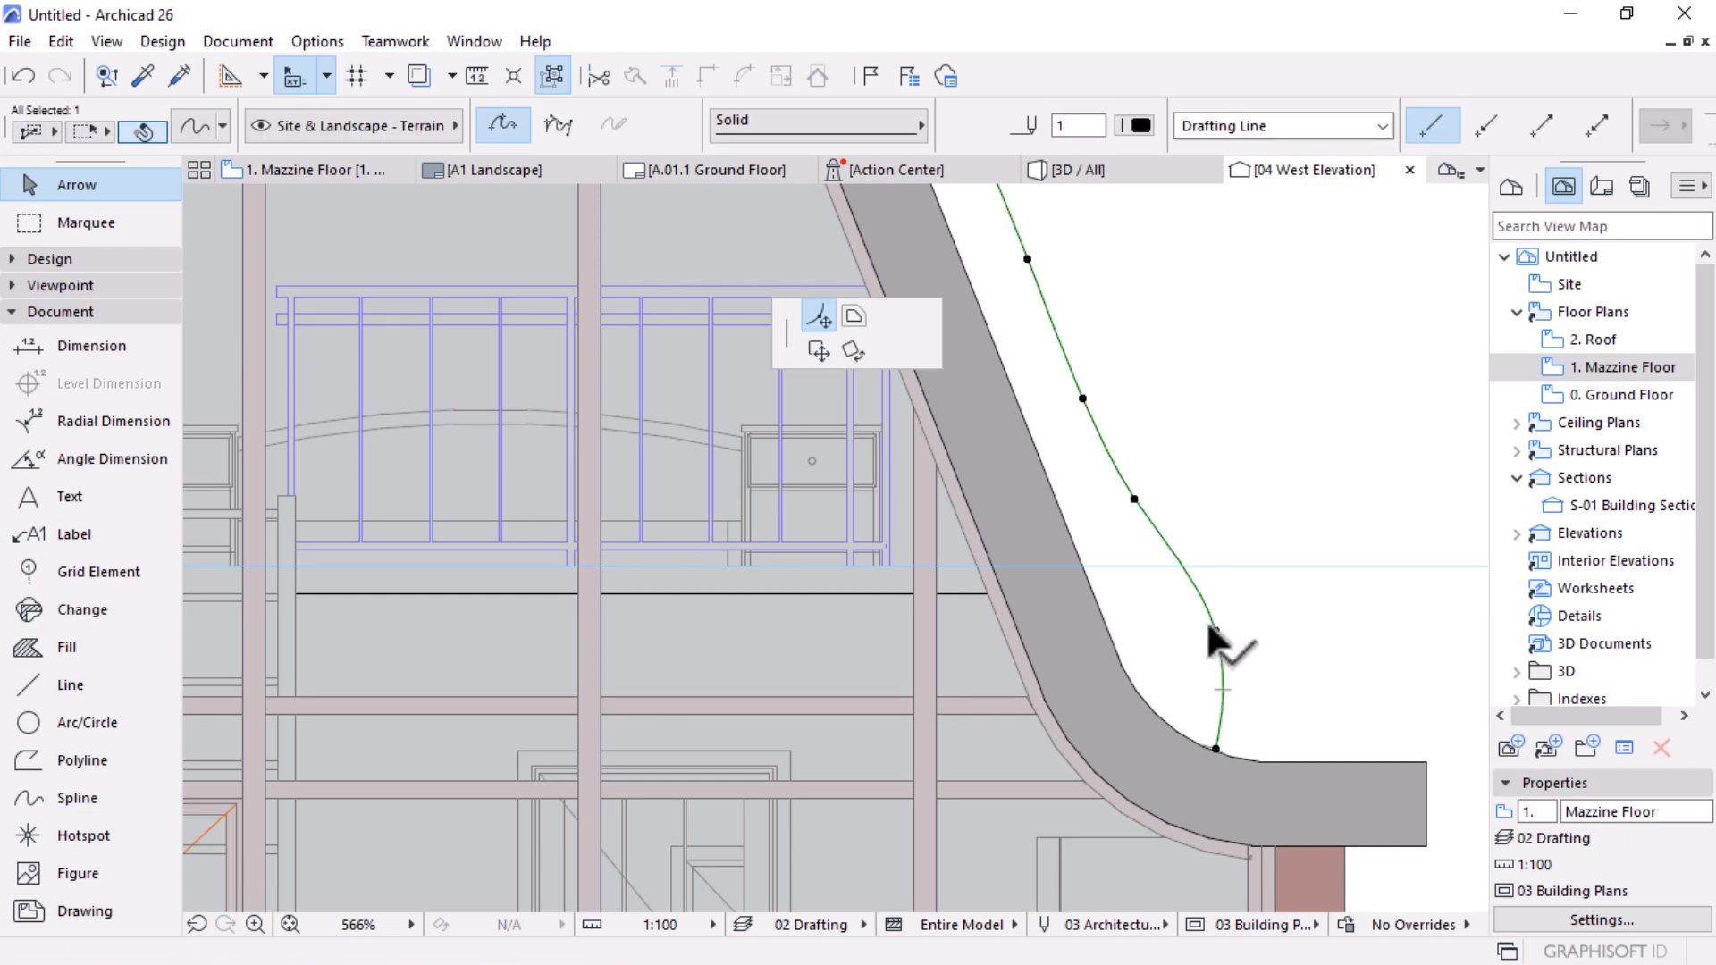
click(1204, 620)
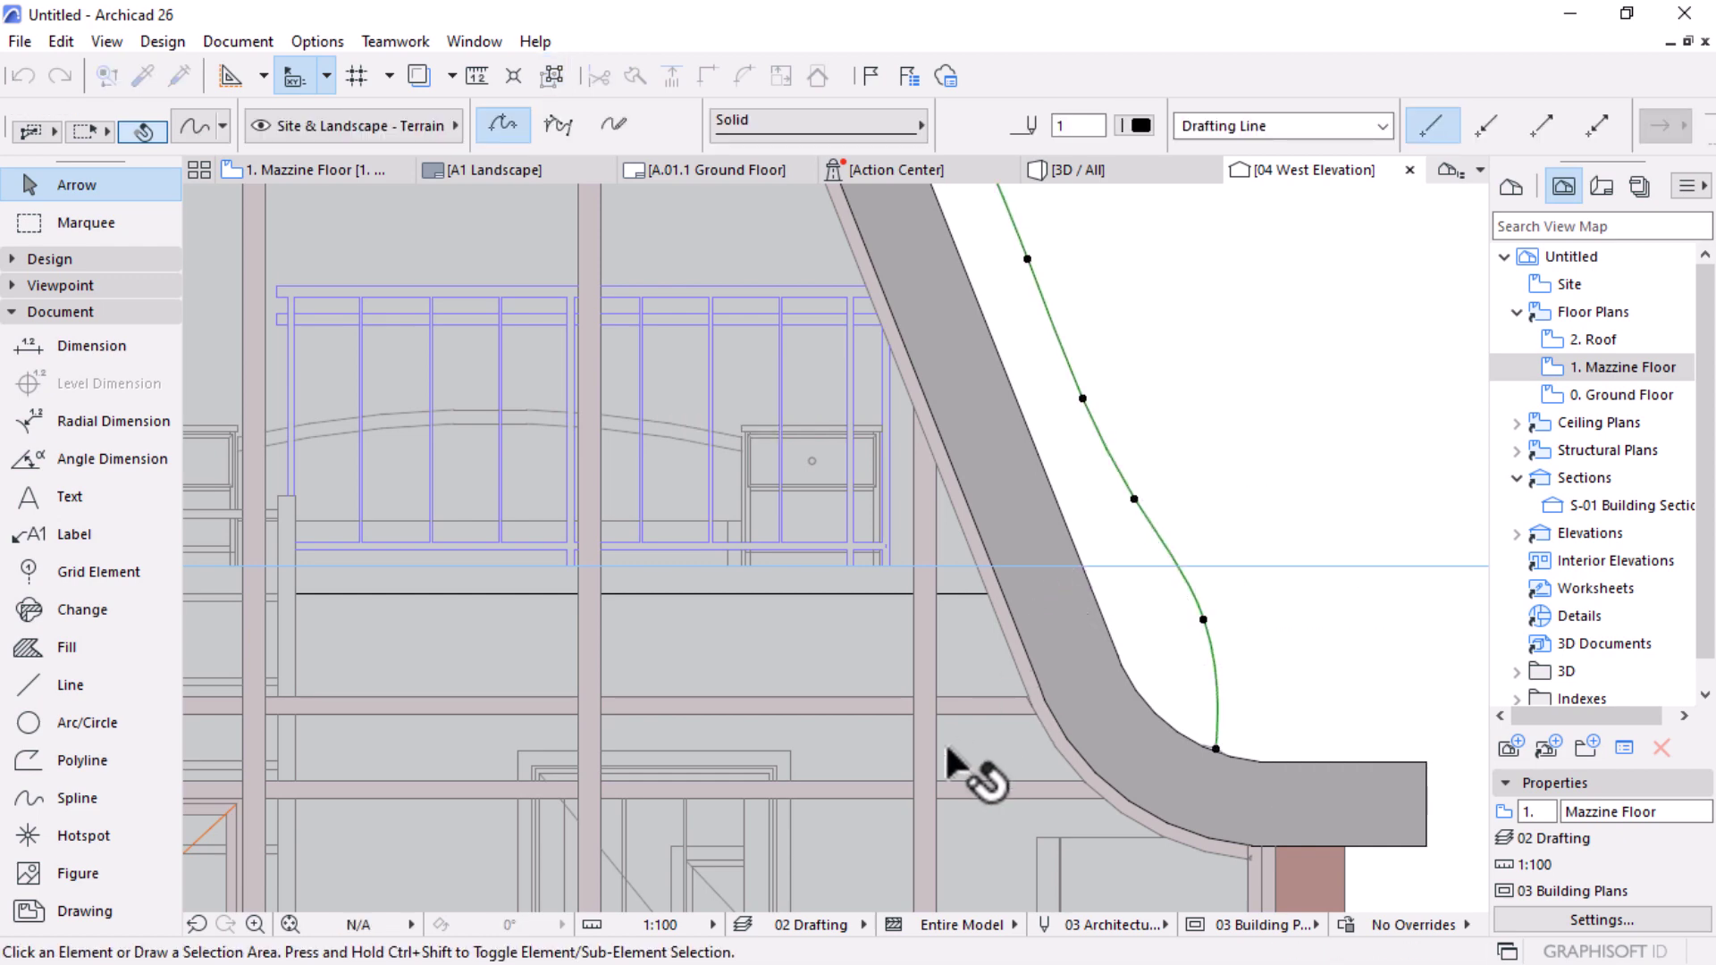
key(Escape)
scroll(894, 706, down, 5)
scroll(1010, 729, down, 2)
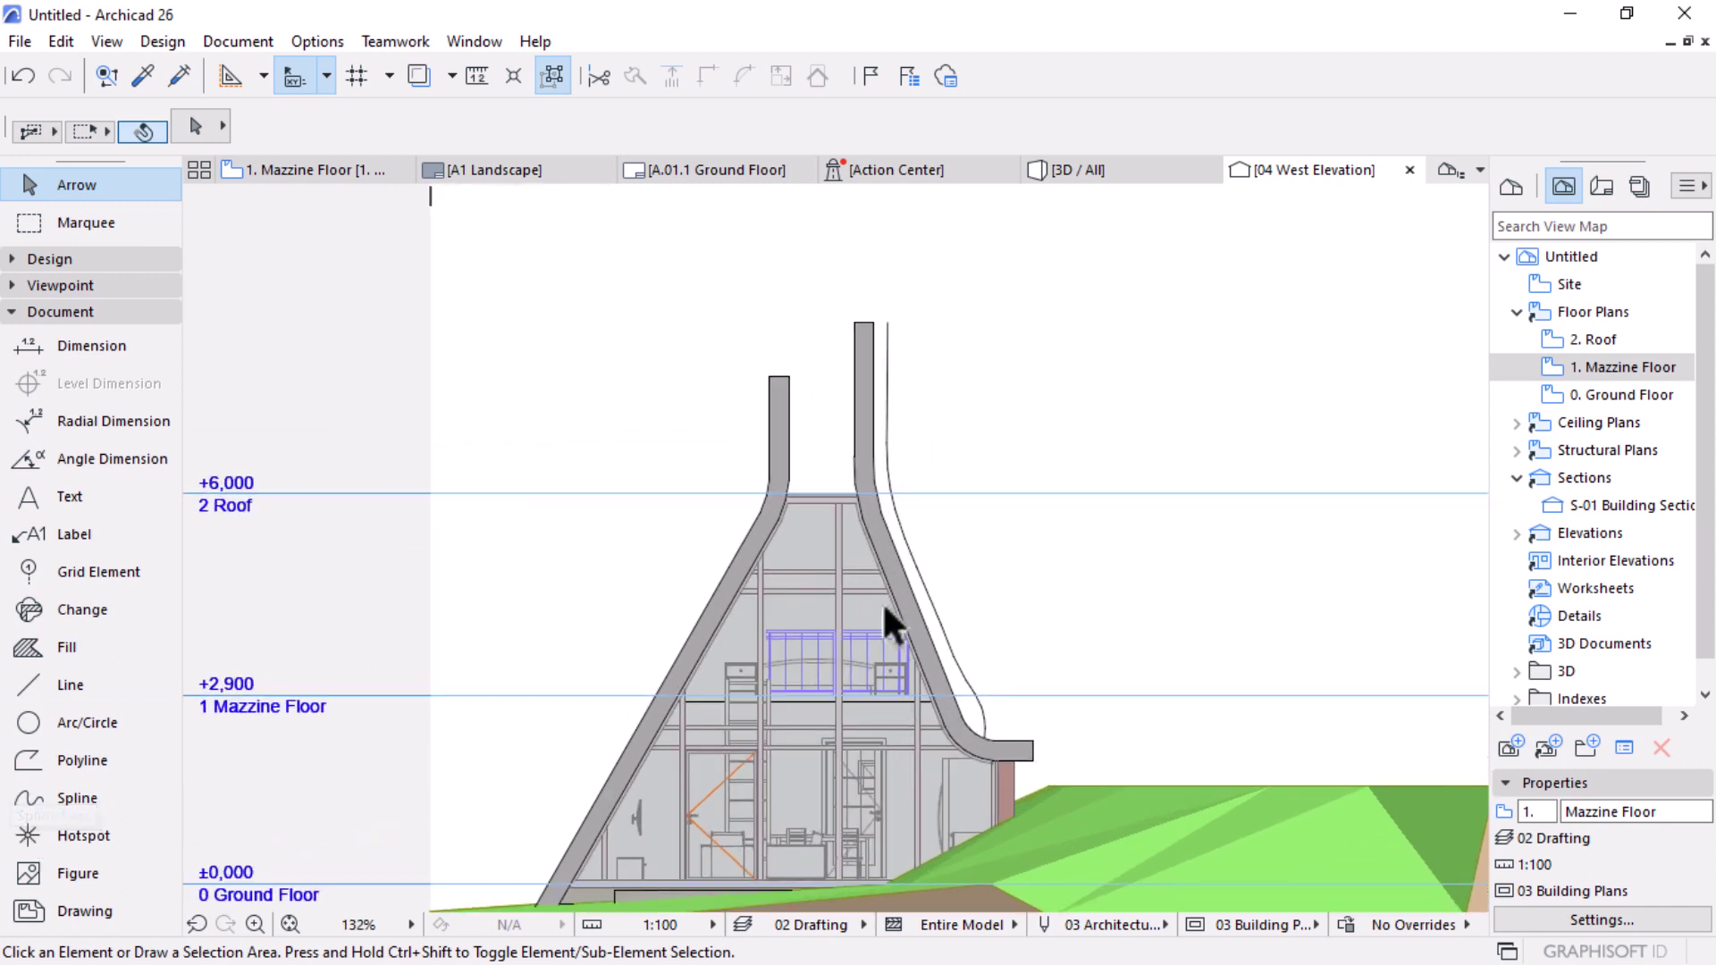
Step: Apply the MEP Engineering Profile 26 work environment and move the MEP Routing palette clear of the cabin elevation
scroll(976, 641, up, 6)
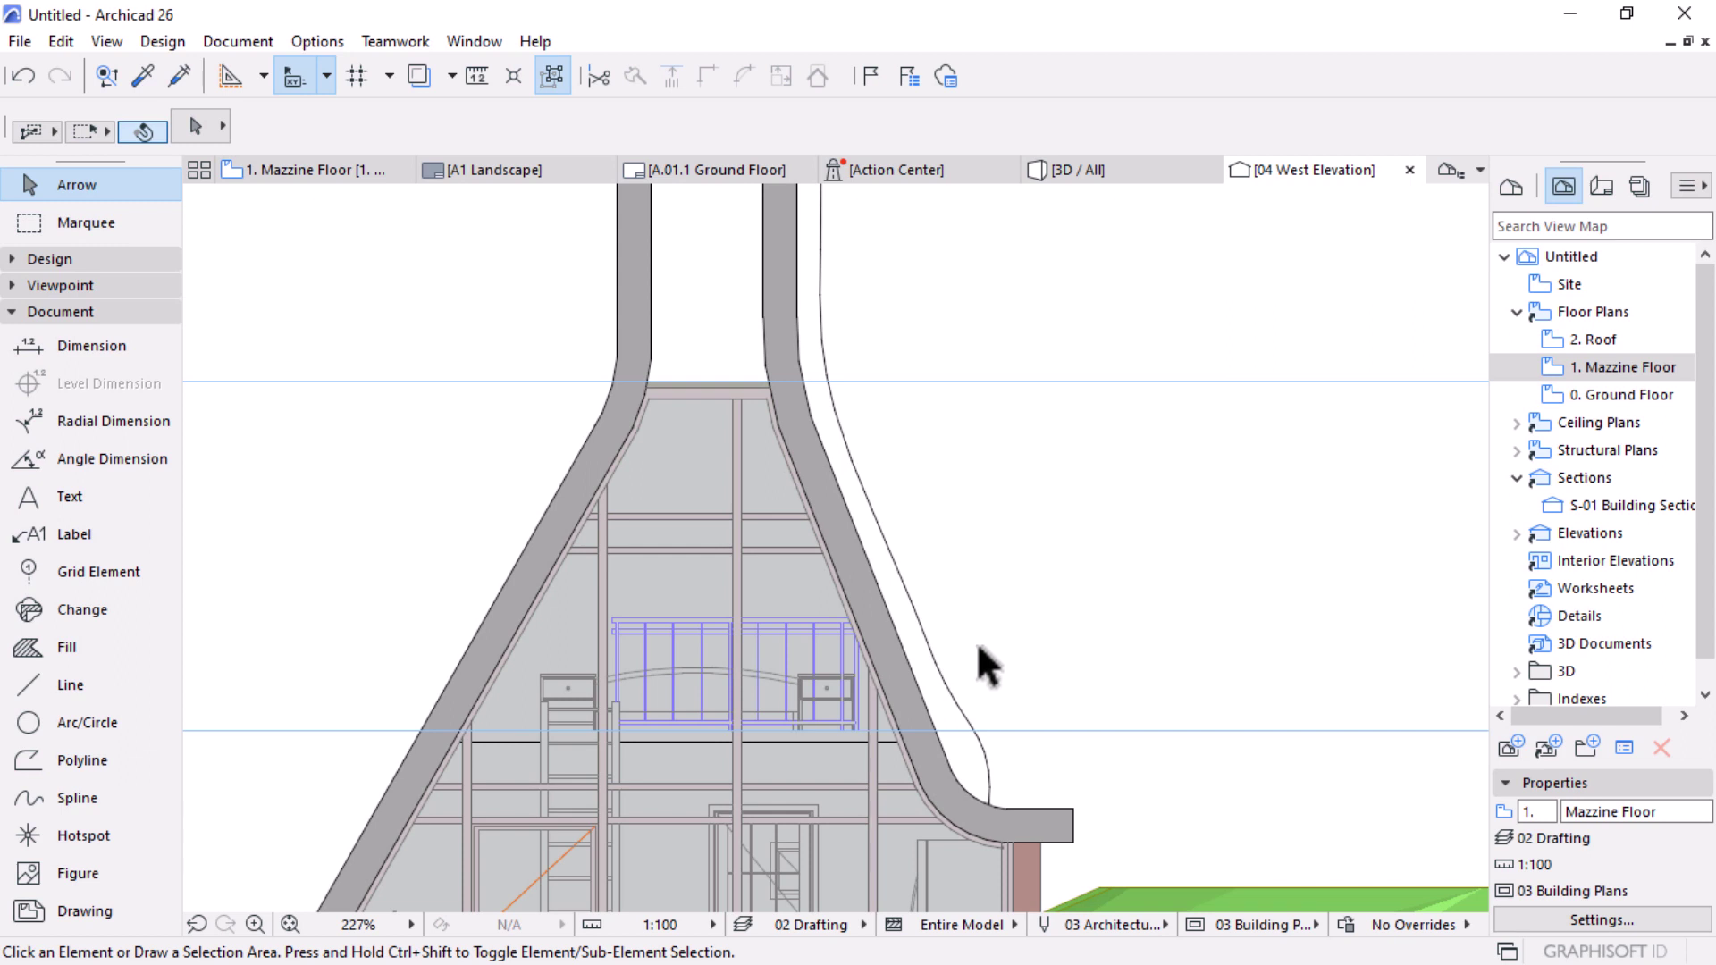
scroll(977, 641, down, 4)
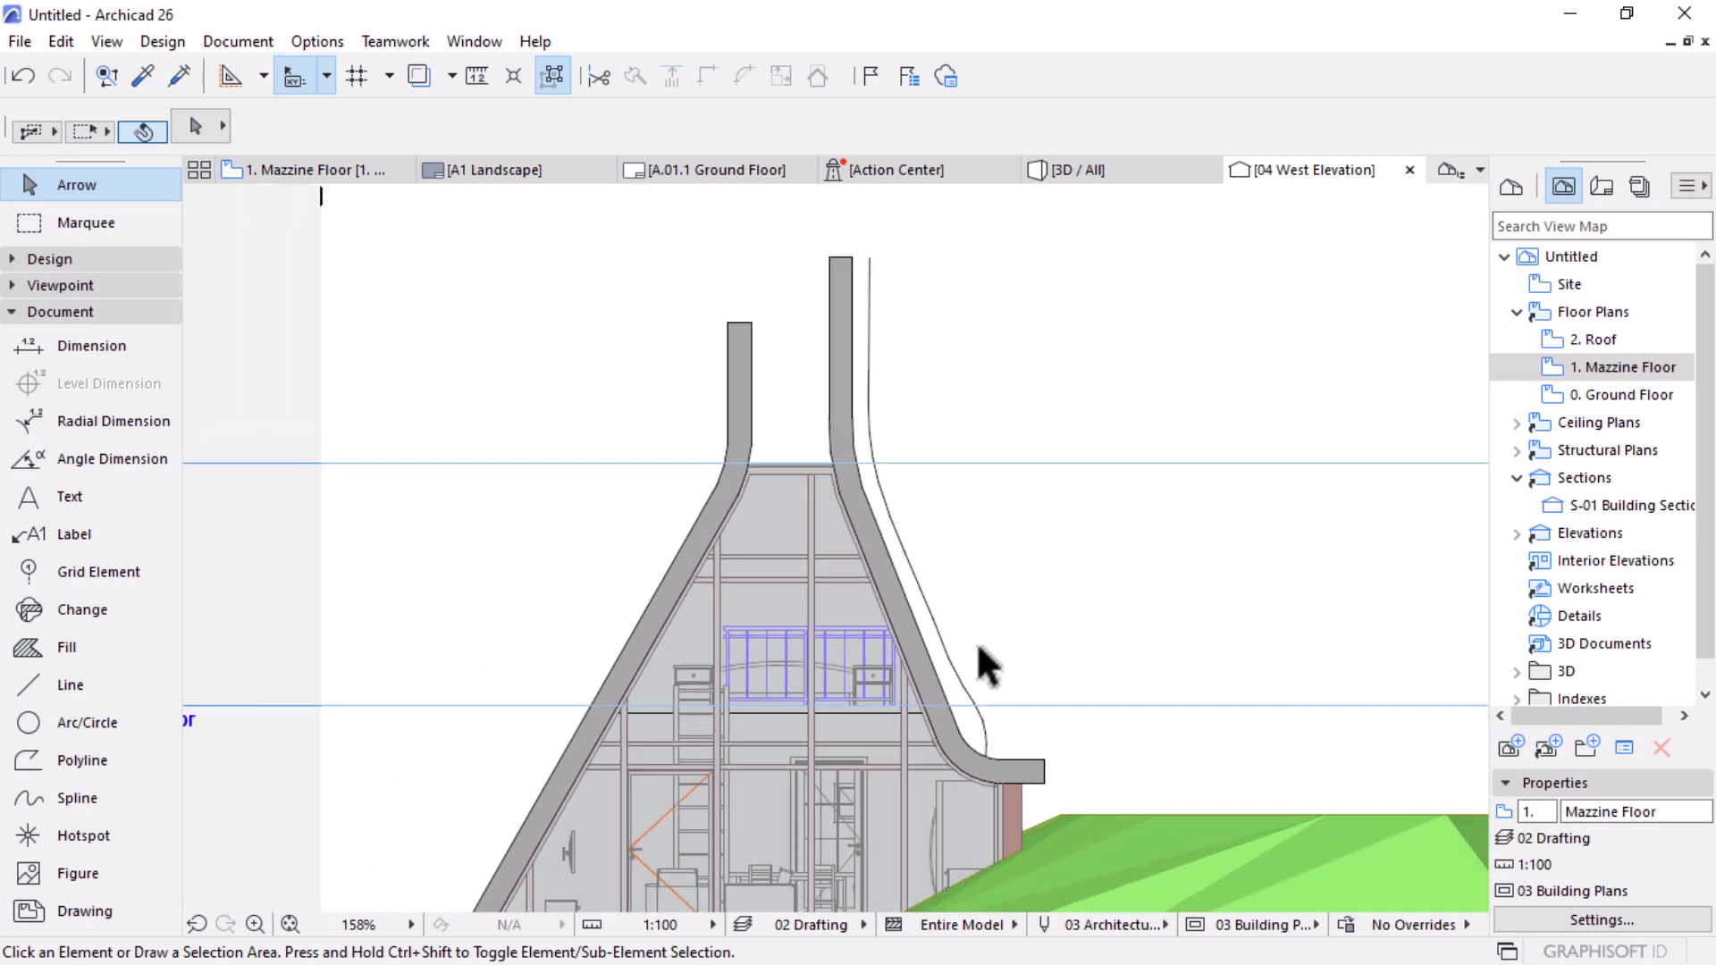
click(327, 41)
mouse_move(390, 490)
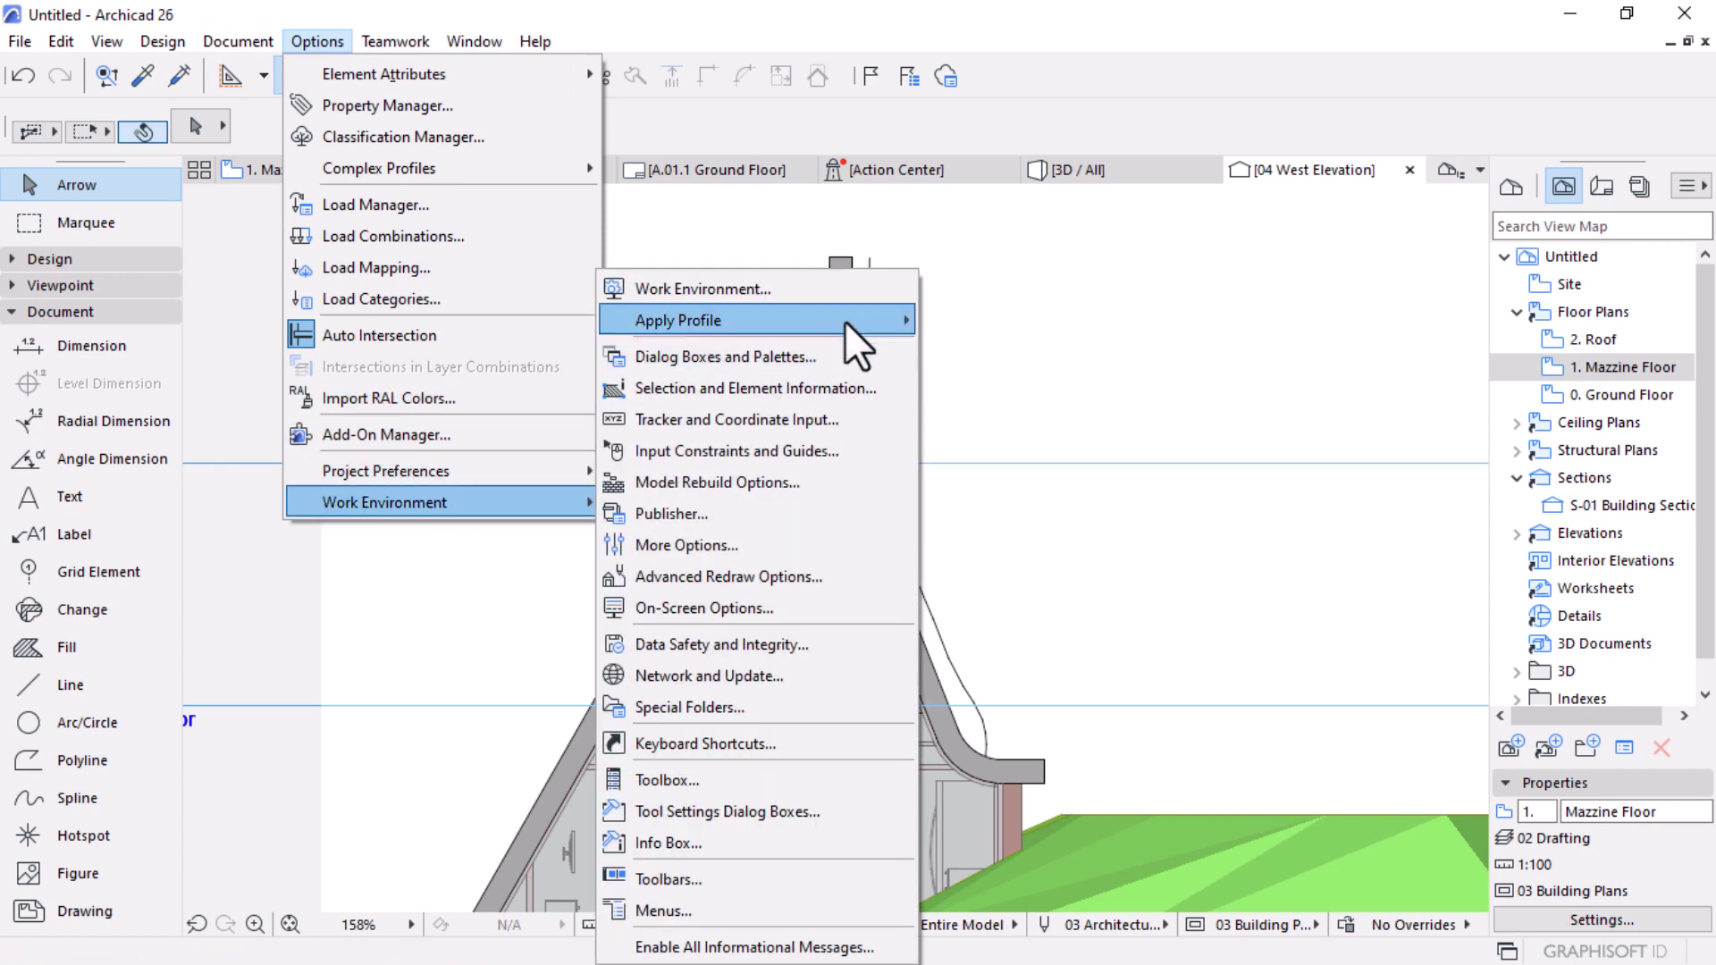
mouse_move(845, 322)
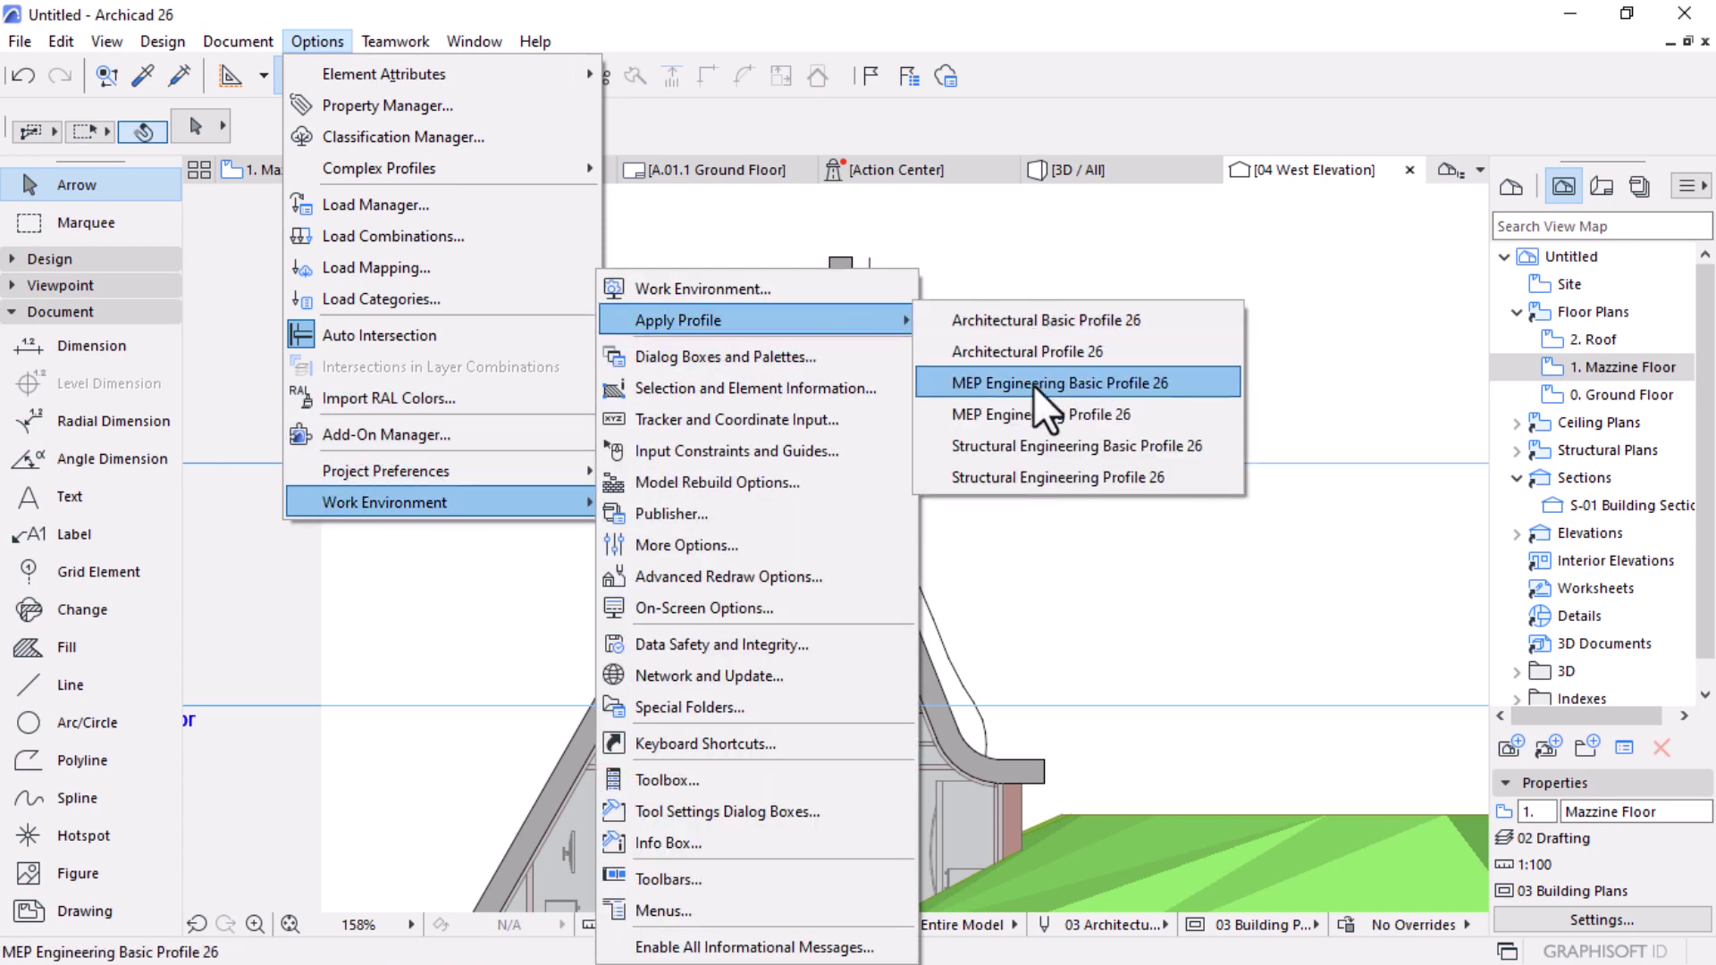
click(1001, 416)
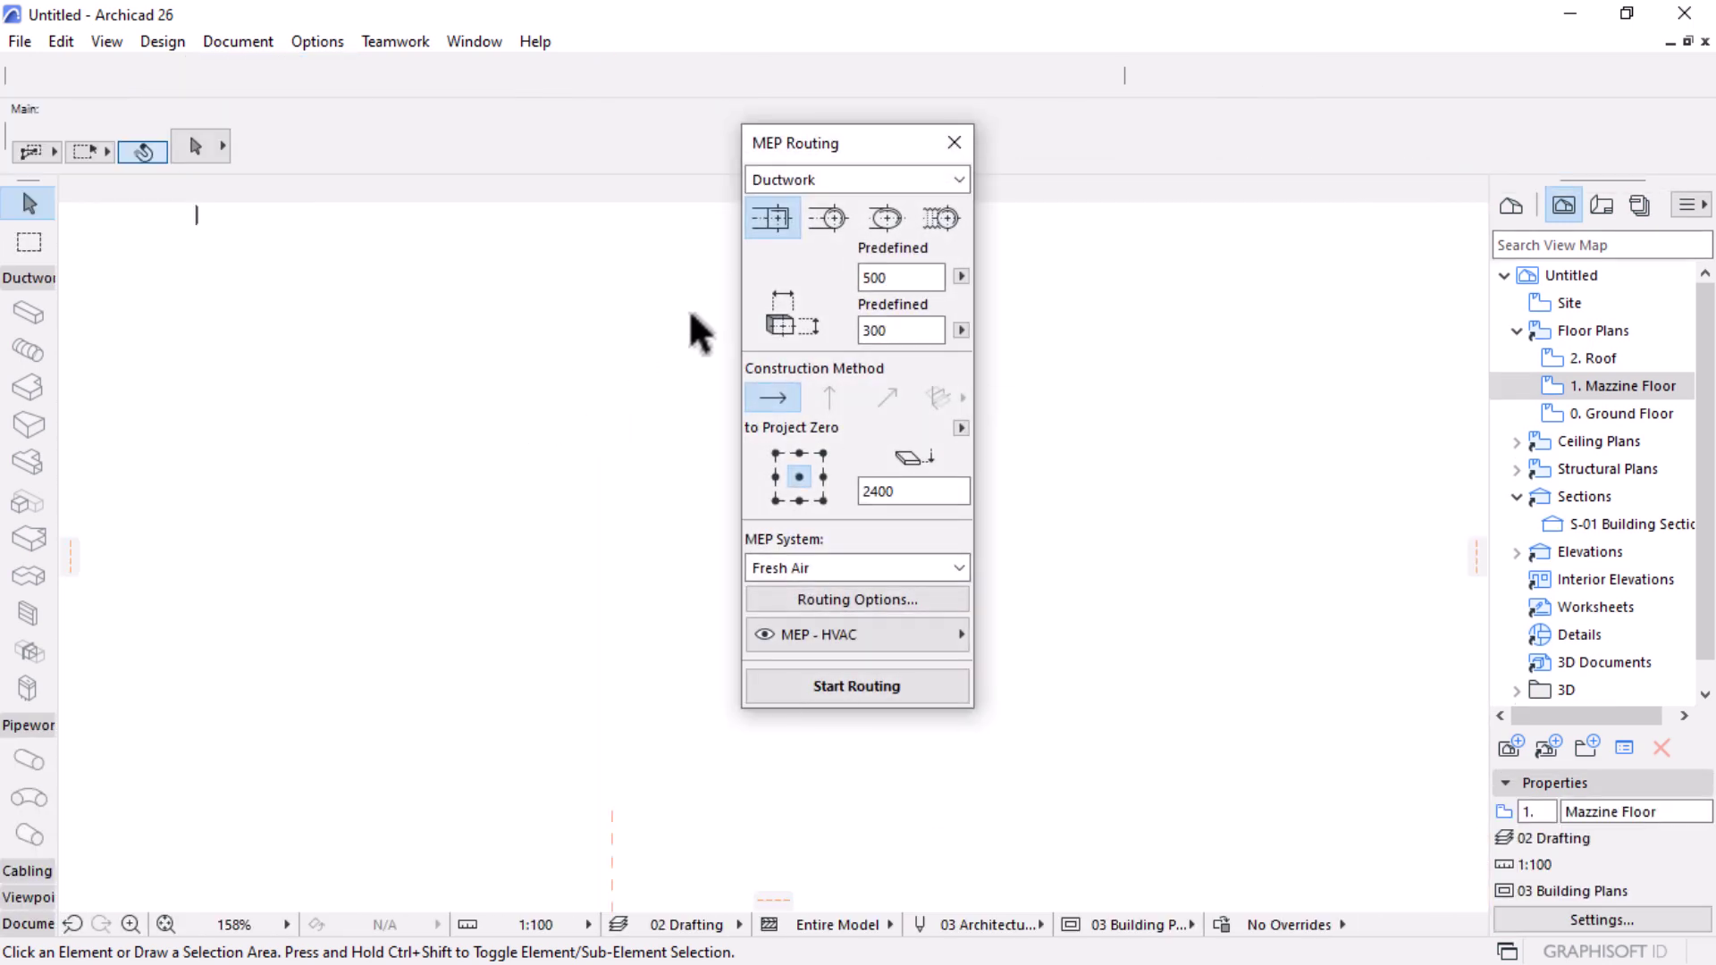
drag(833, 143, 1106, 165)
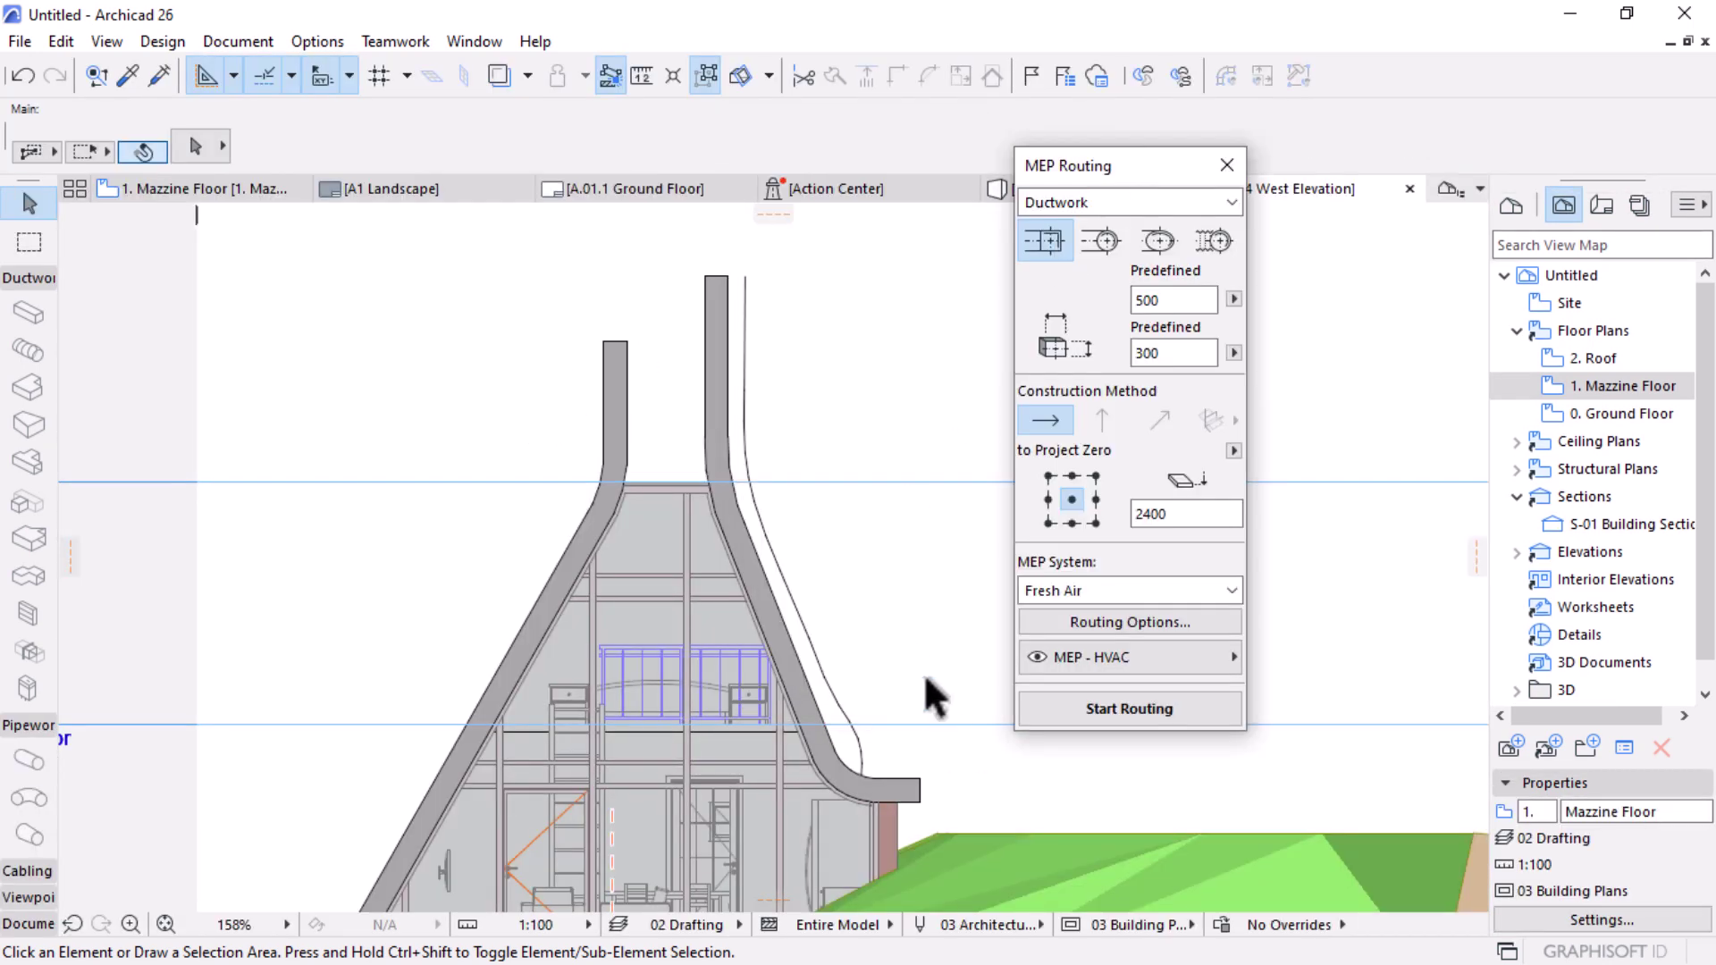
scroll(871, 733, up, 2)
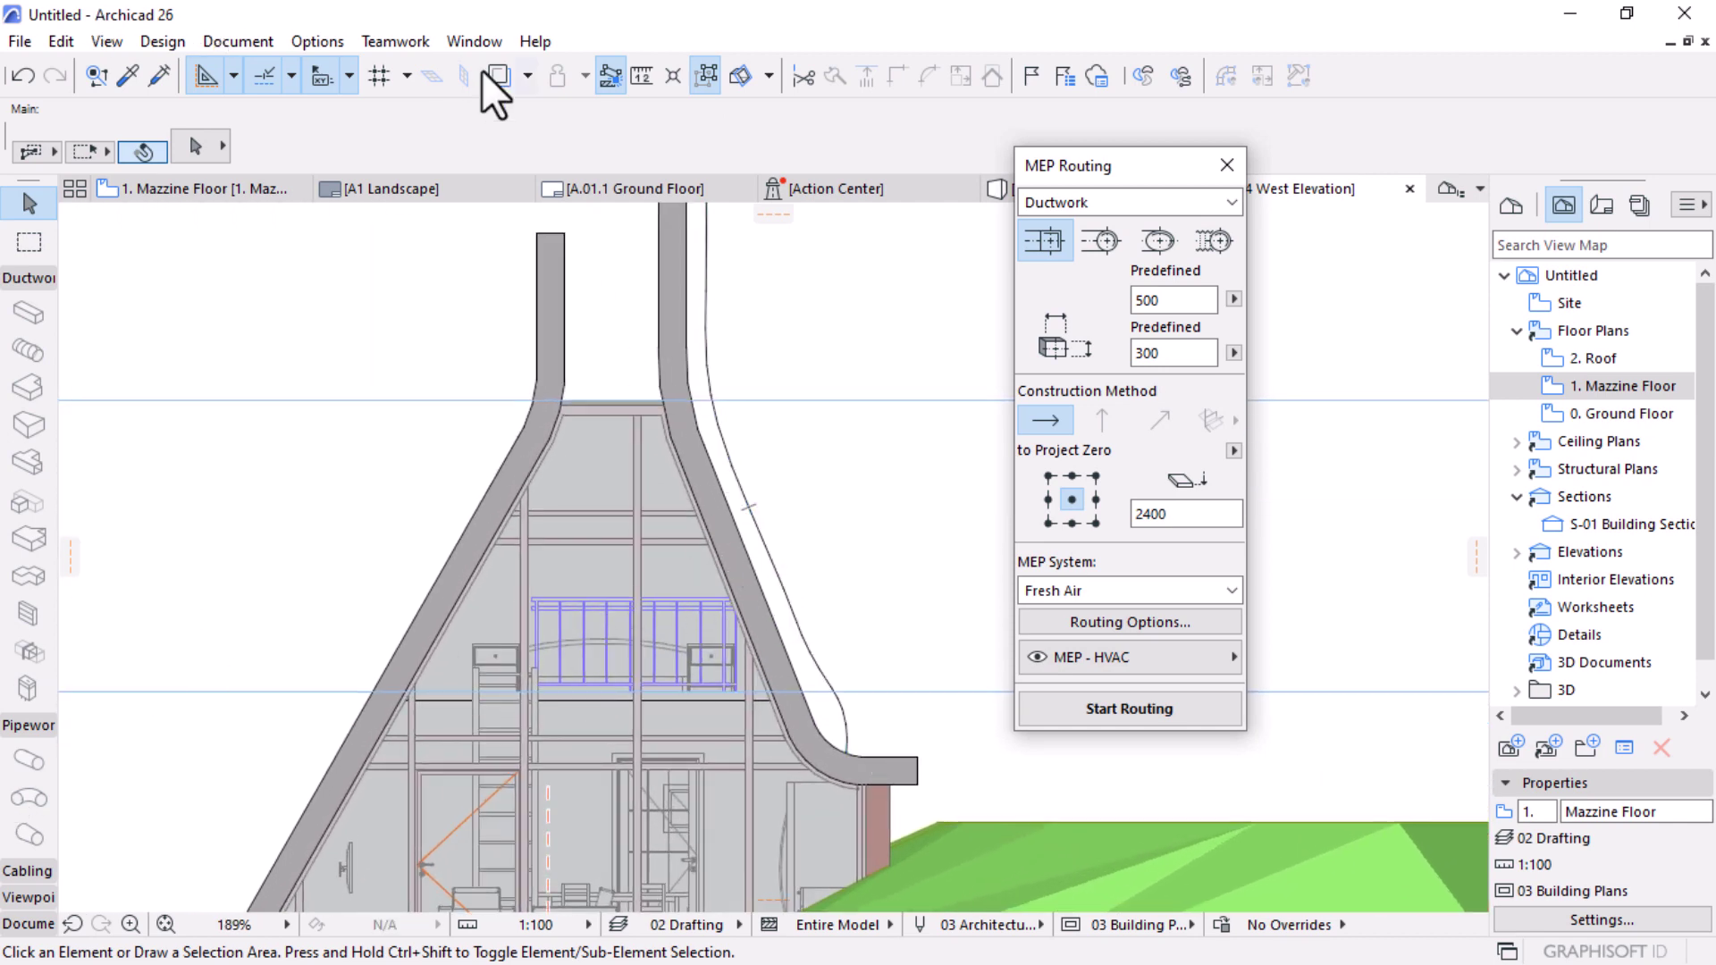
Step: Switch the work environment to the Architectural Basic Profile 26
click(317, 42)
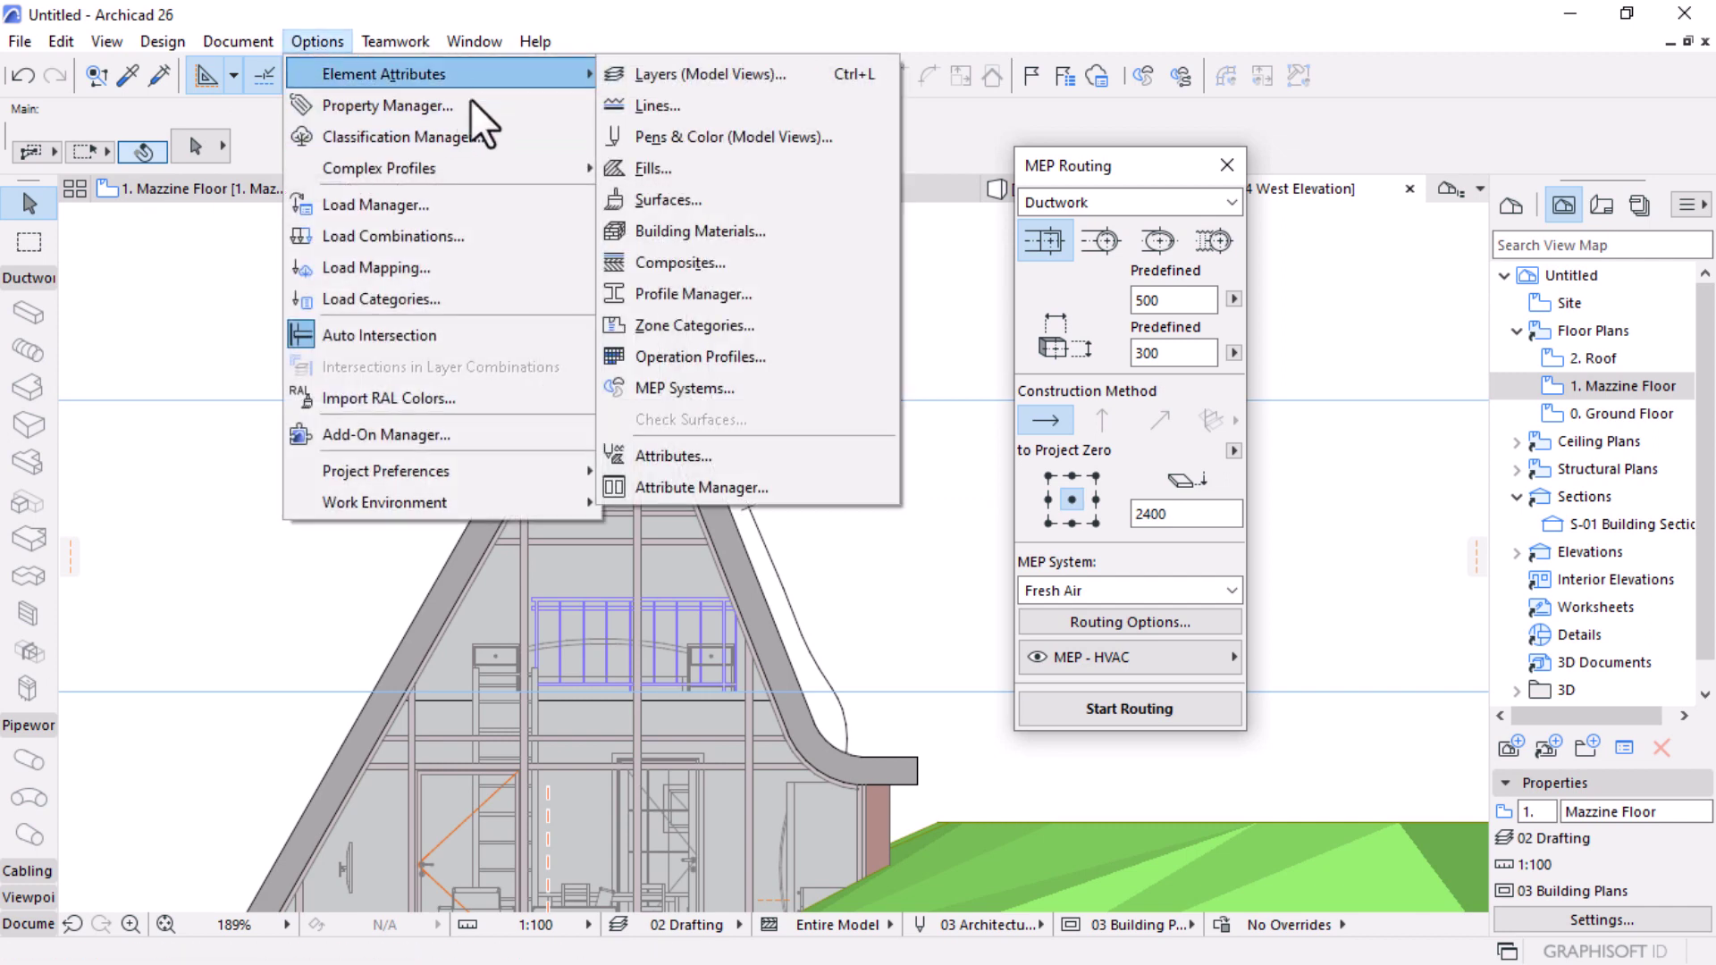
mouse_move(335, 499)
mouse_move(776, 322)
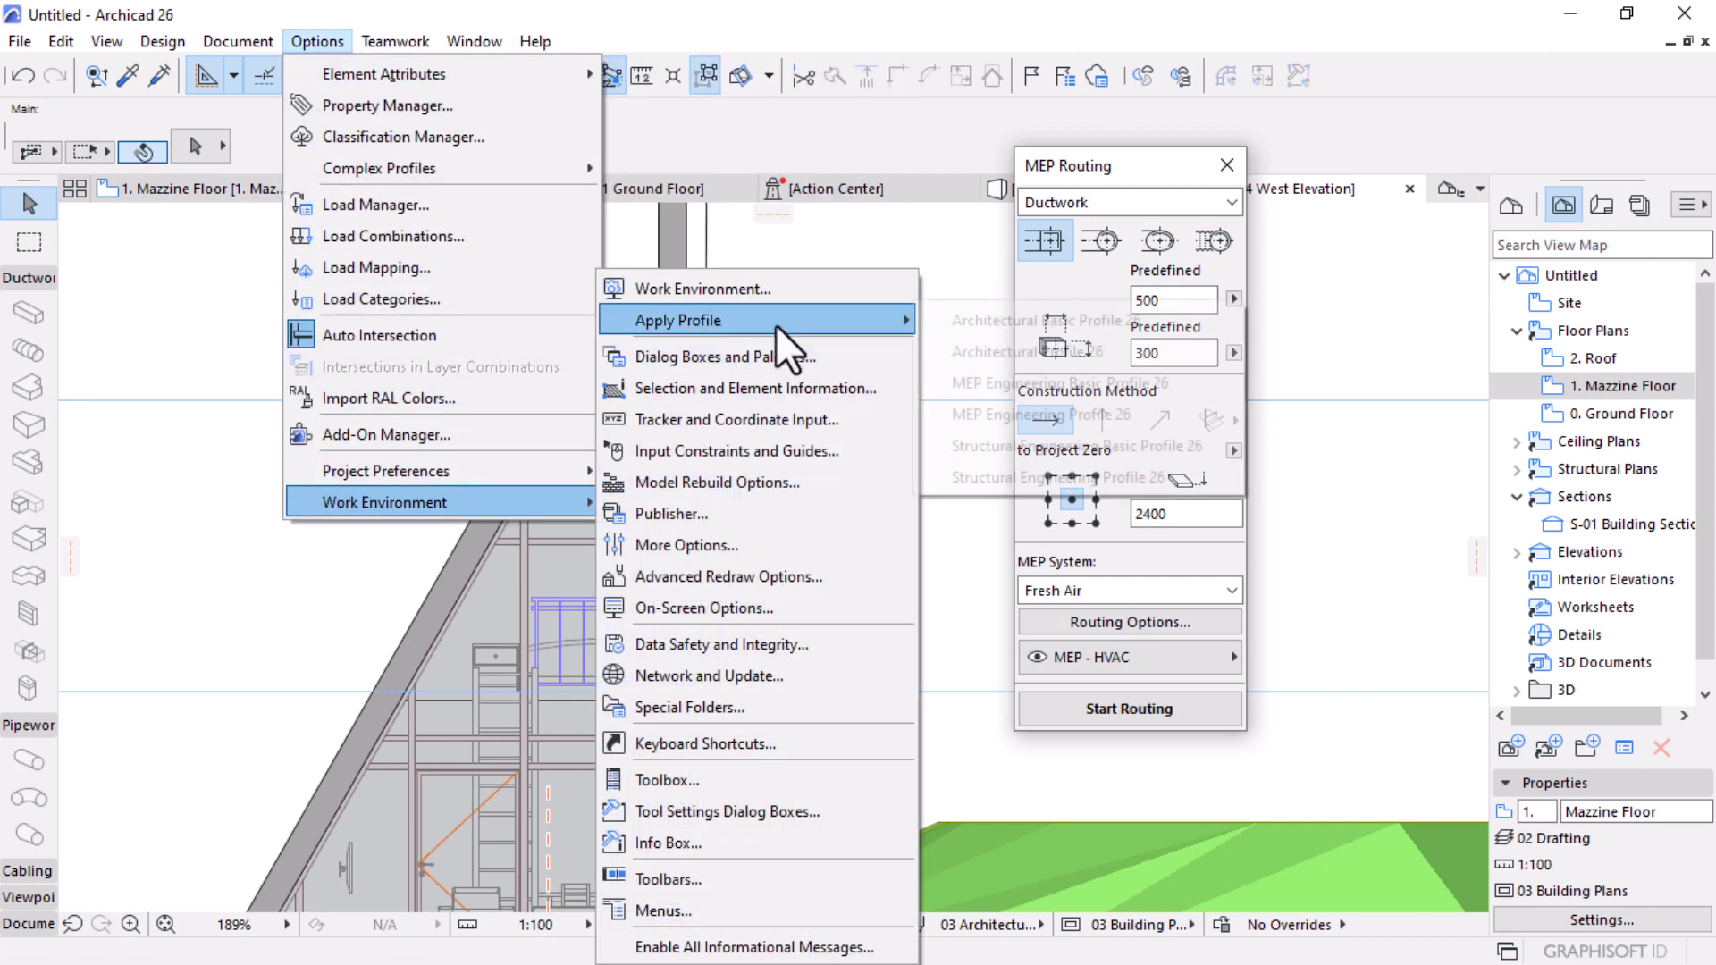
click(1027, 320)
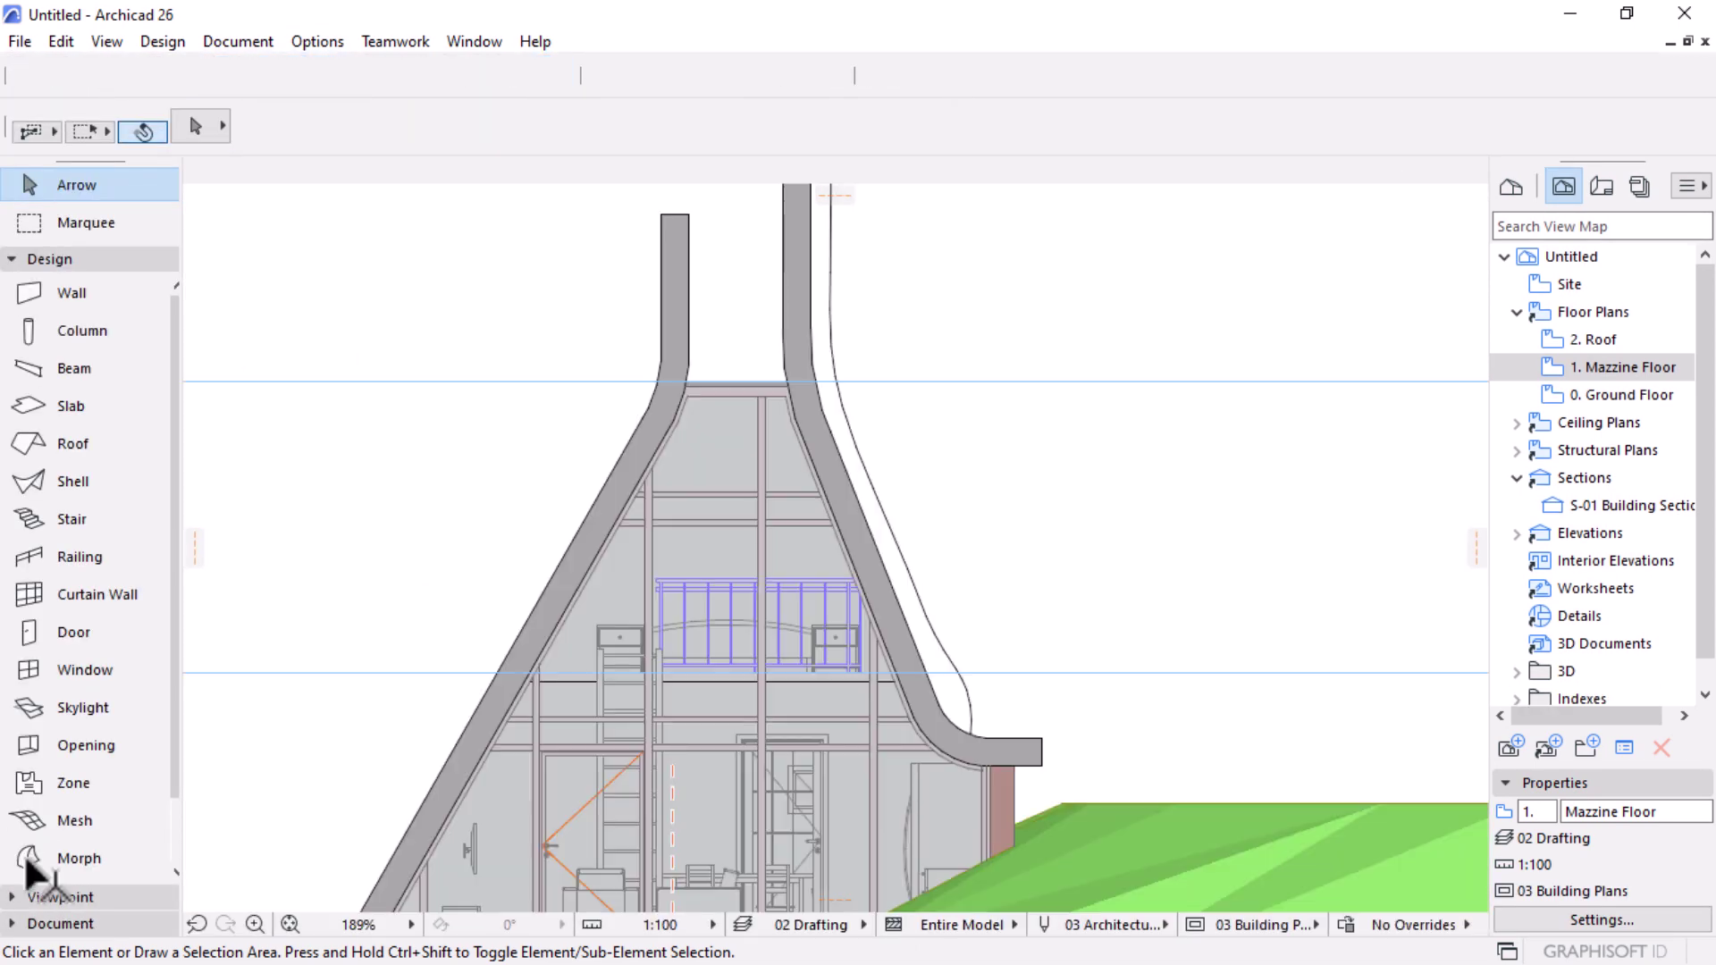
Step: Trace the spline outside the roof as a morph line with the Morph tool and Magic Wand
click(26, 860)
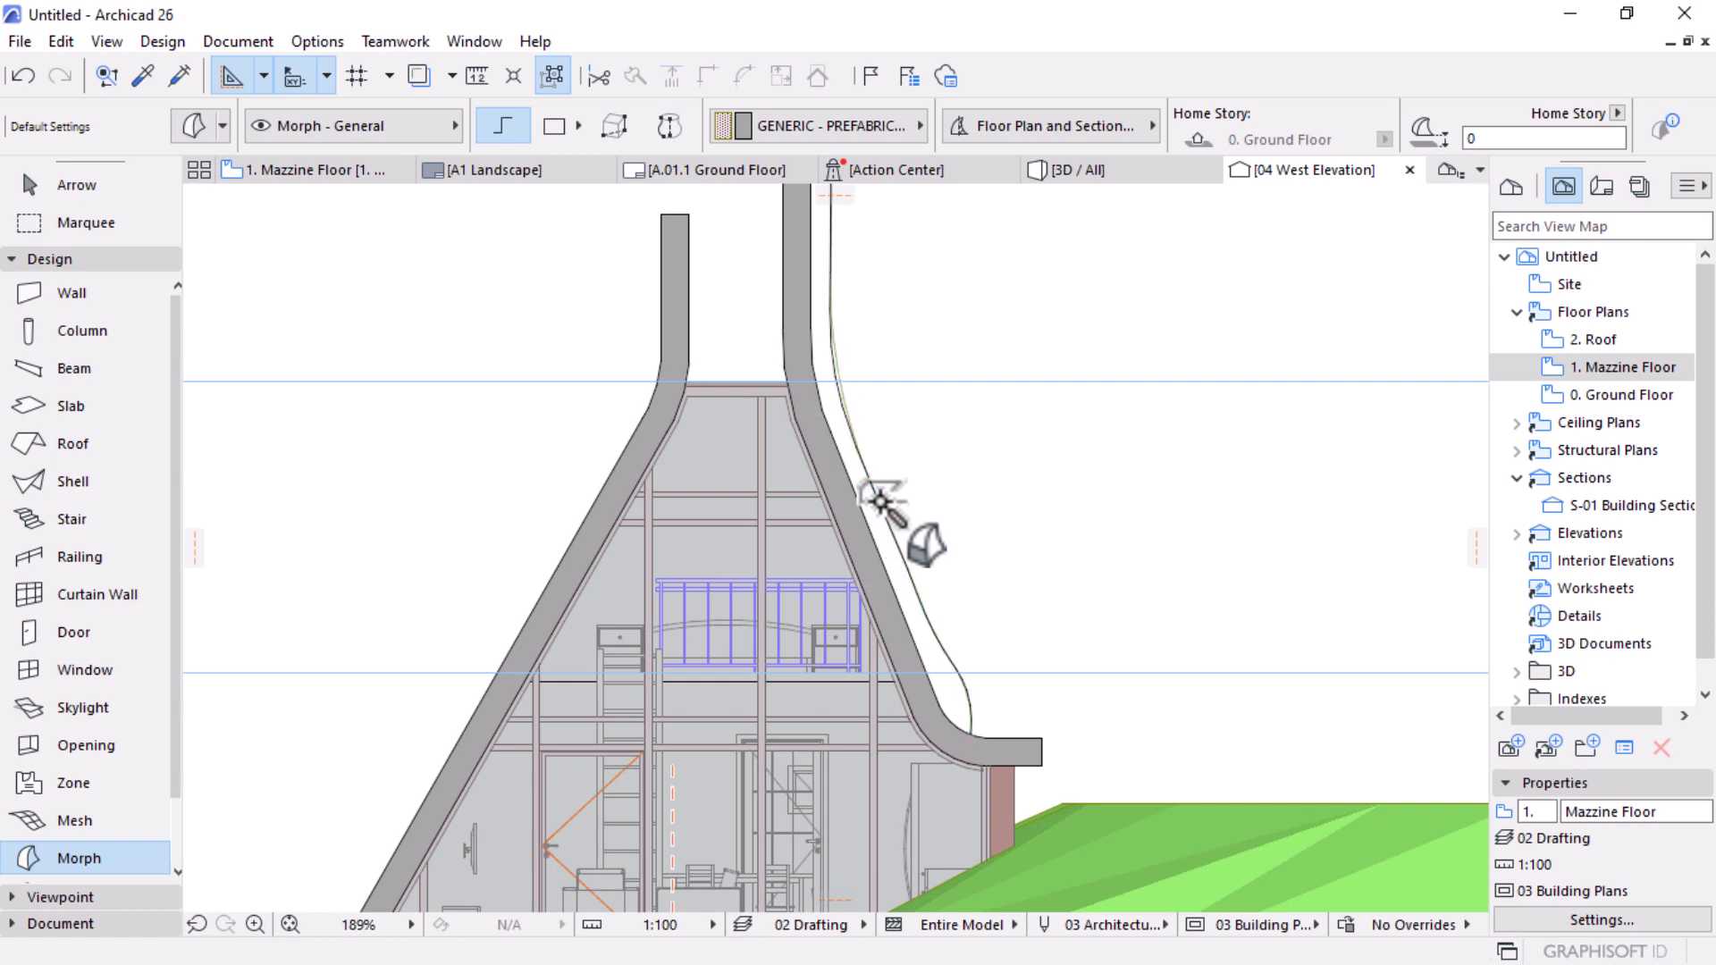
scroll(882, 502, up, 8)
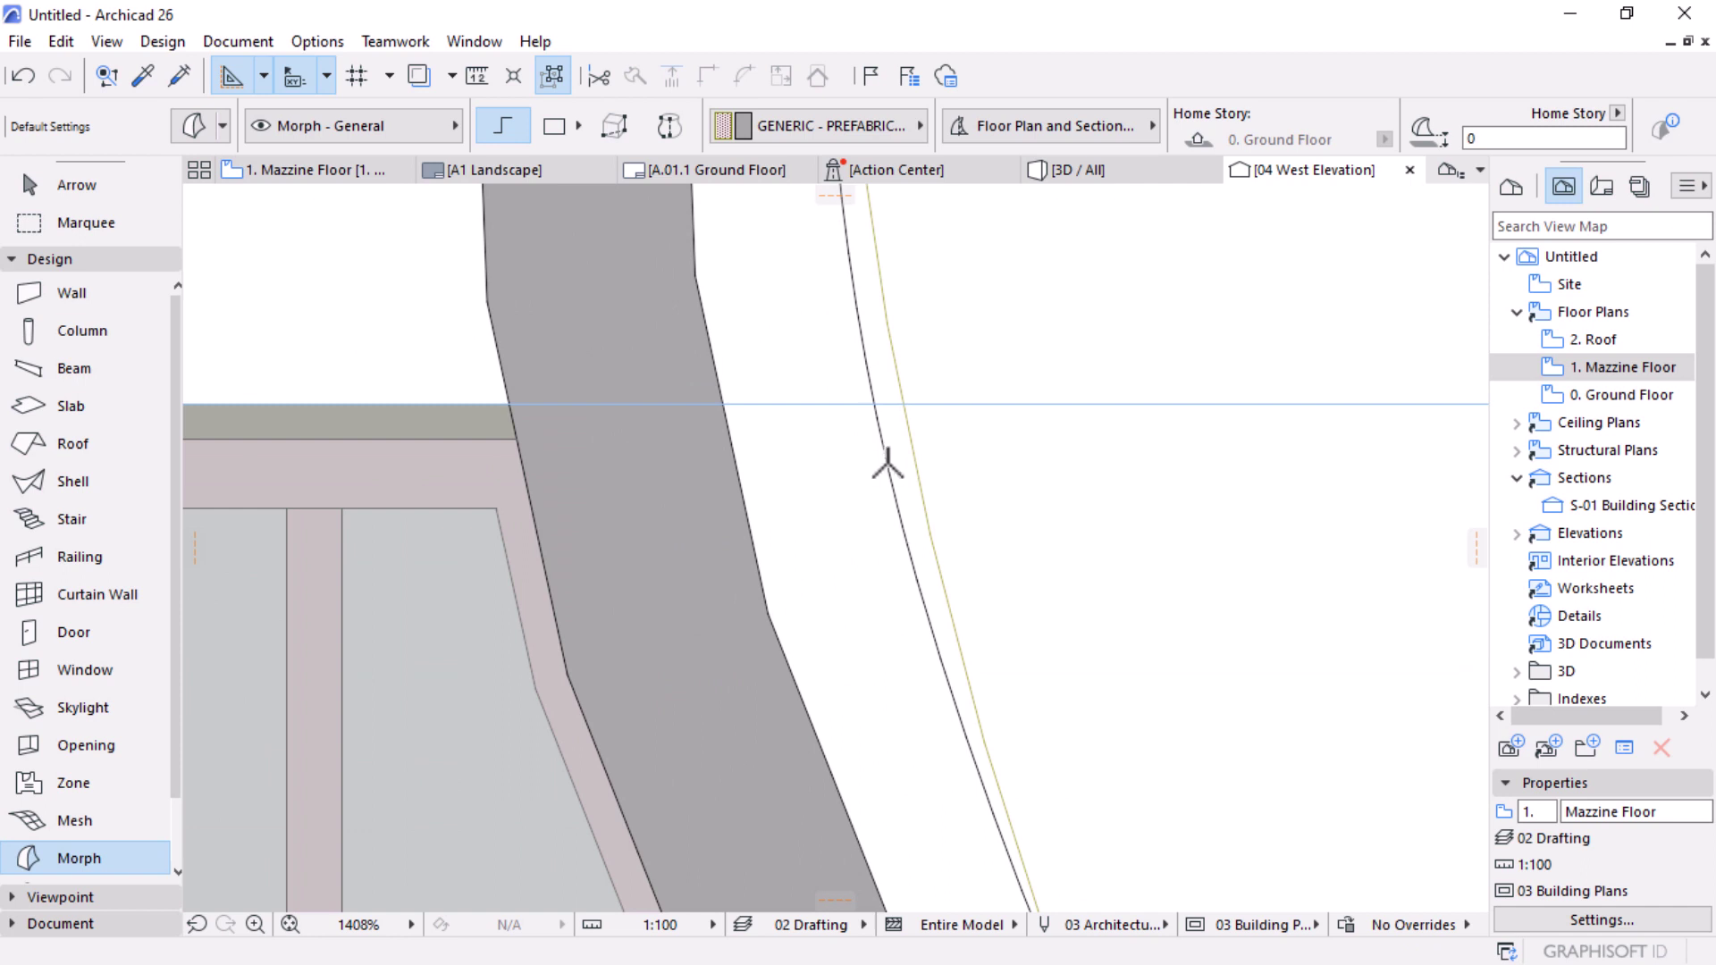
key(Escape)
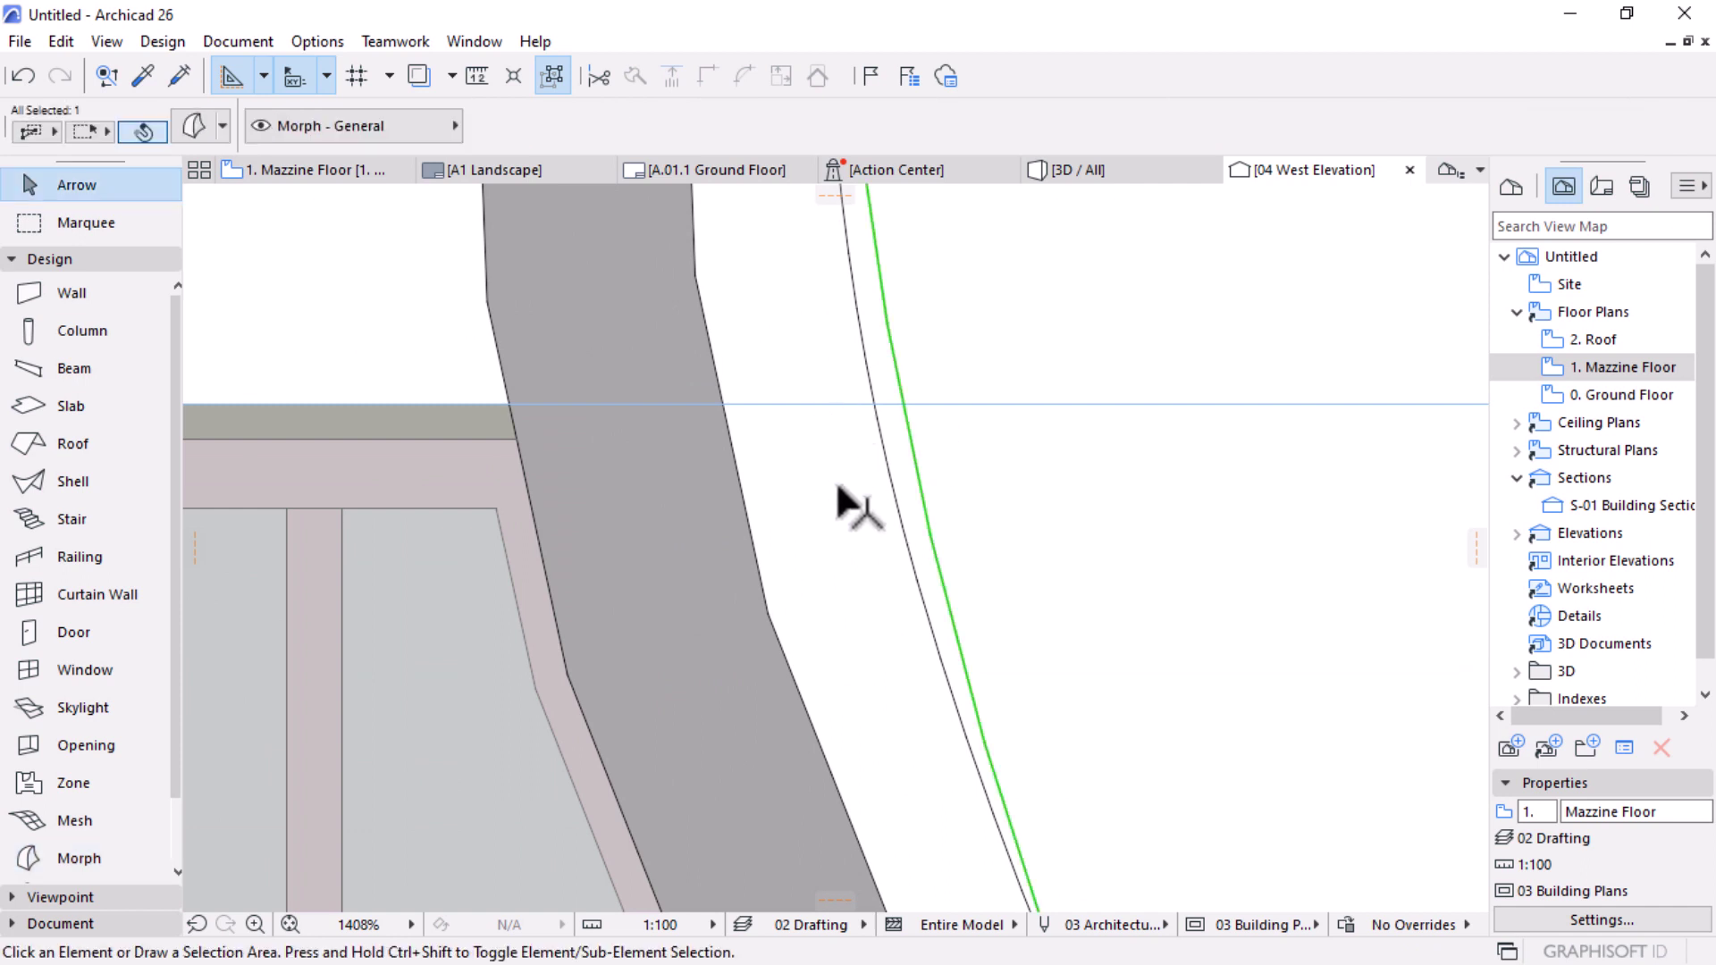
Step: Apply the MEP Engineering Basic Profile 26 work environment and move the MEP Routing palette away from the roof drawing
click(317, 42)
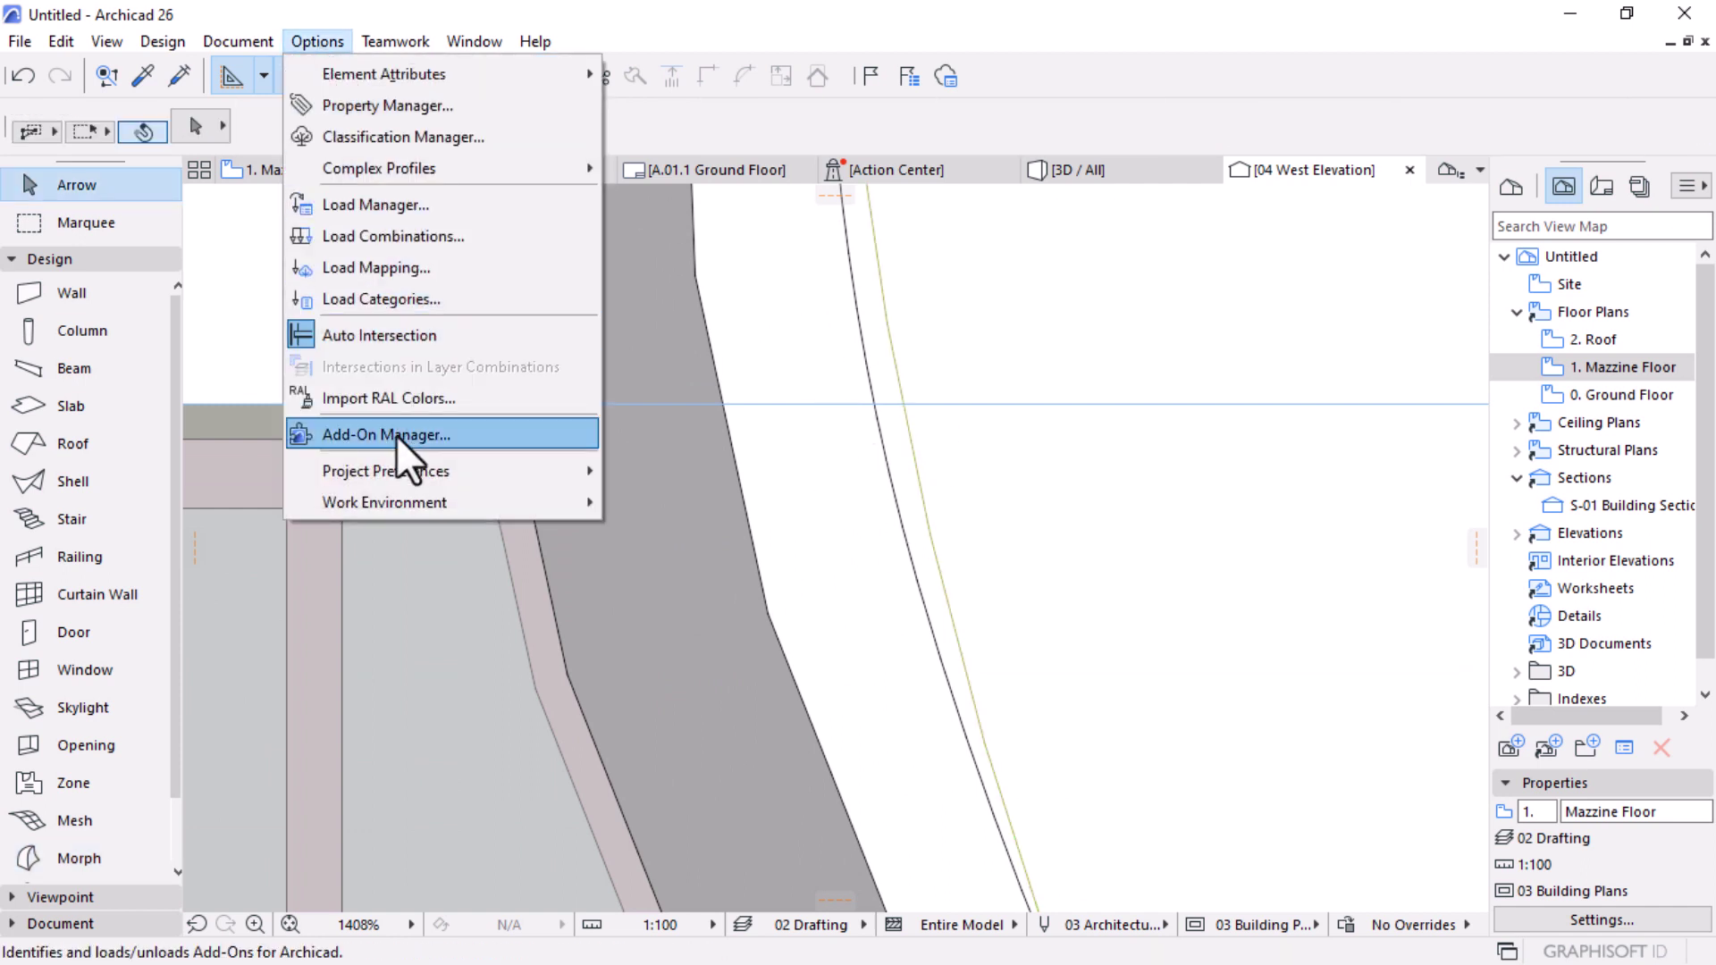
mouse_move(374, 504)
mouse_move(747, 317)
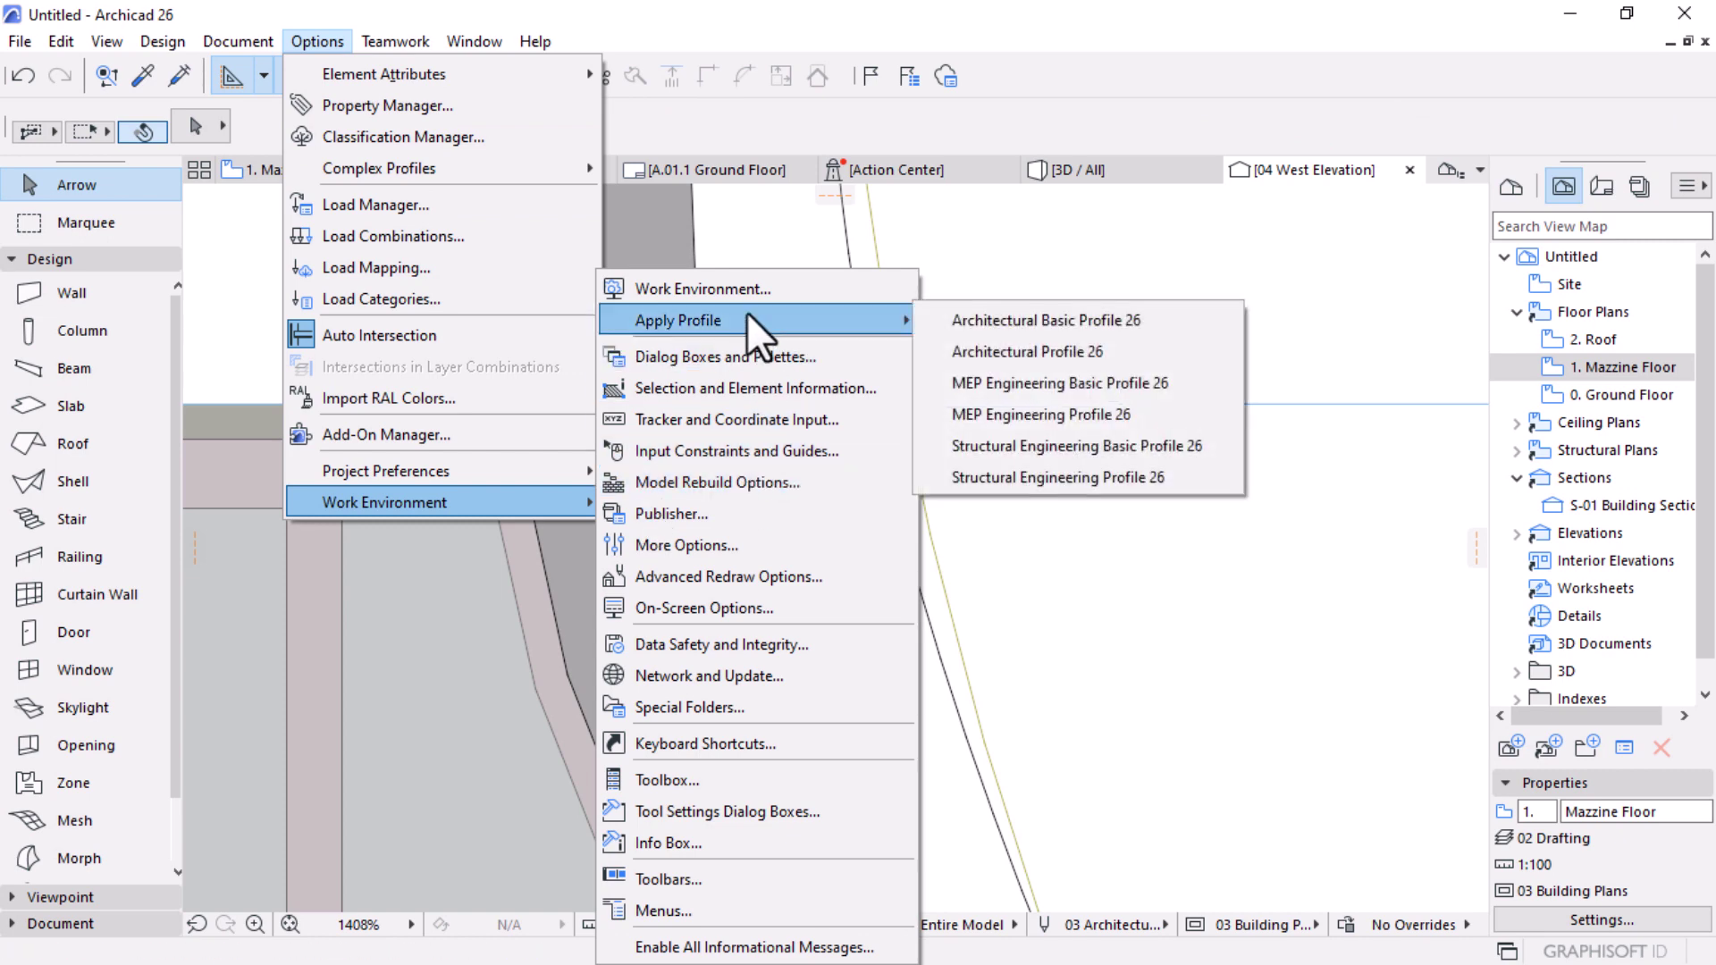
click(1046, 383)
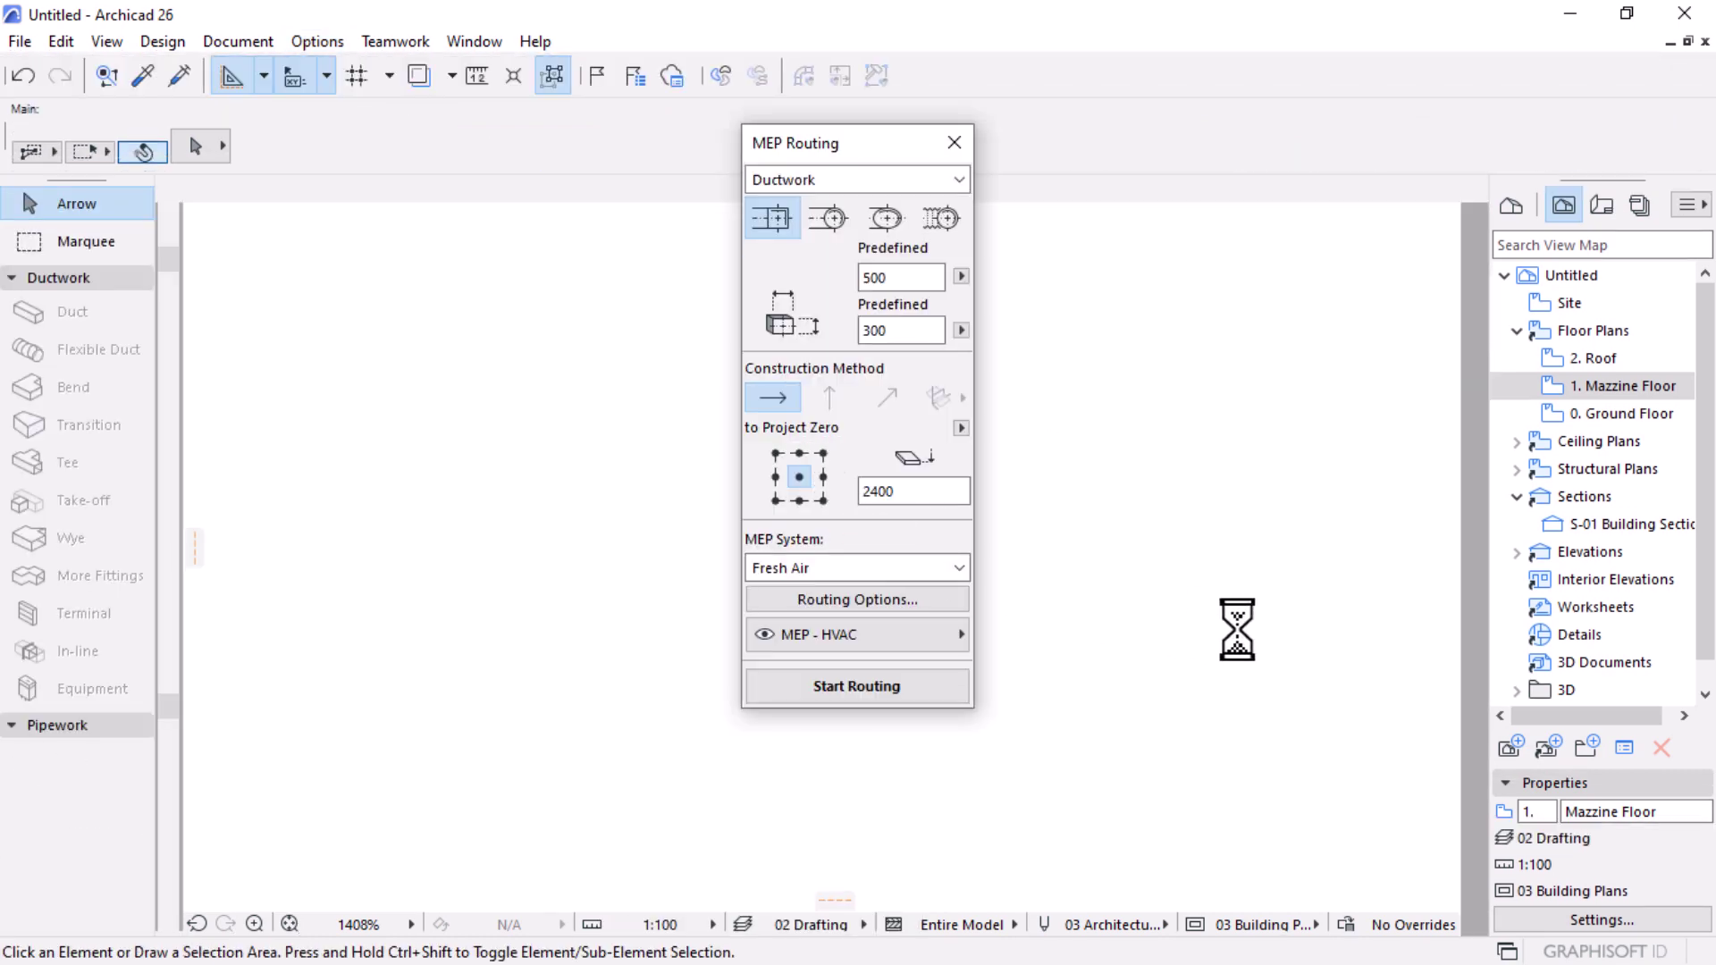
drag(876, 140, 1276, 190)
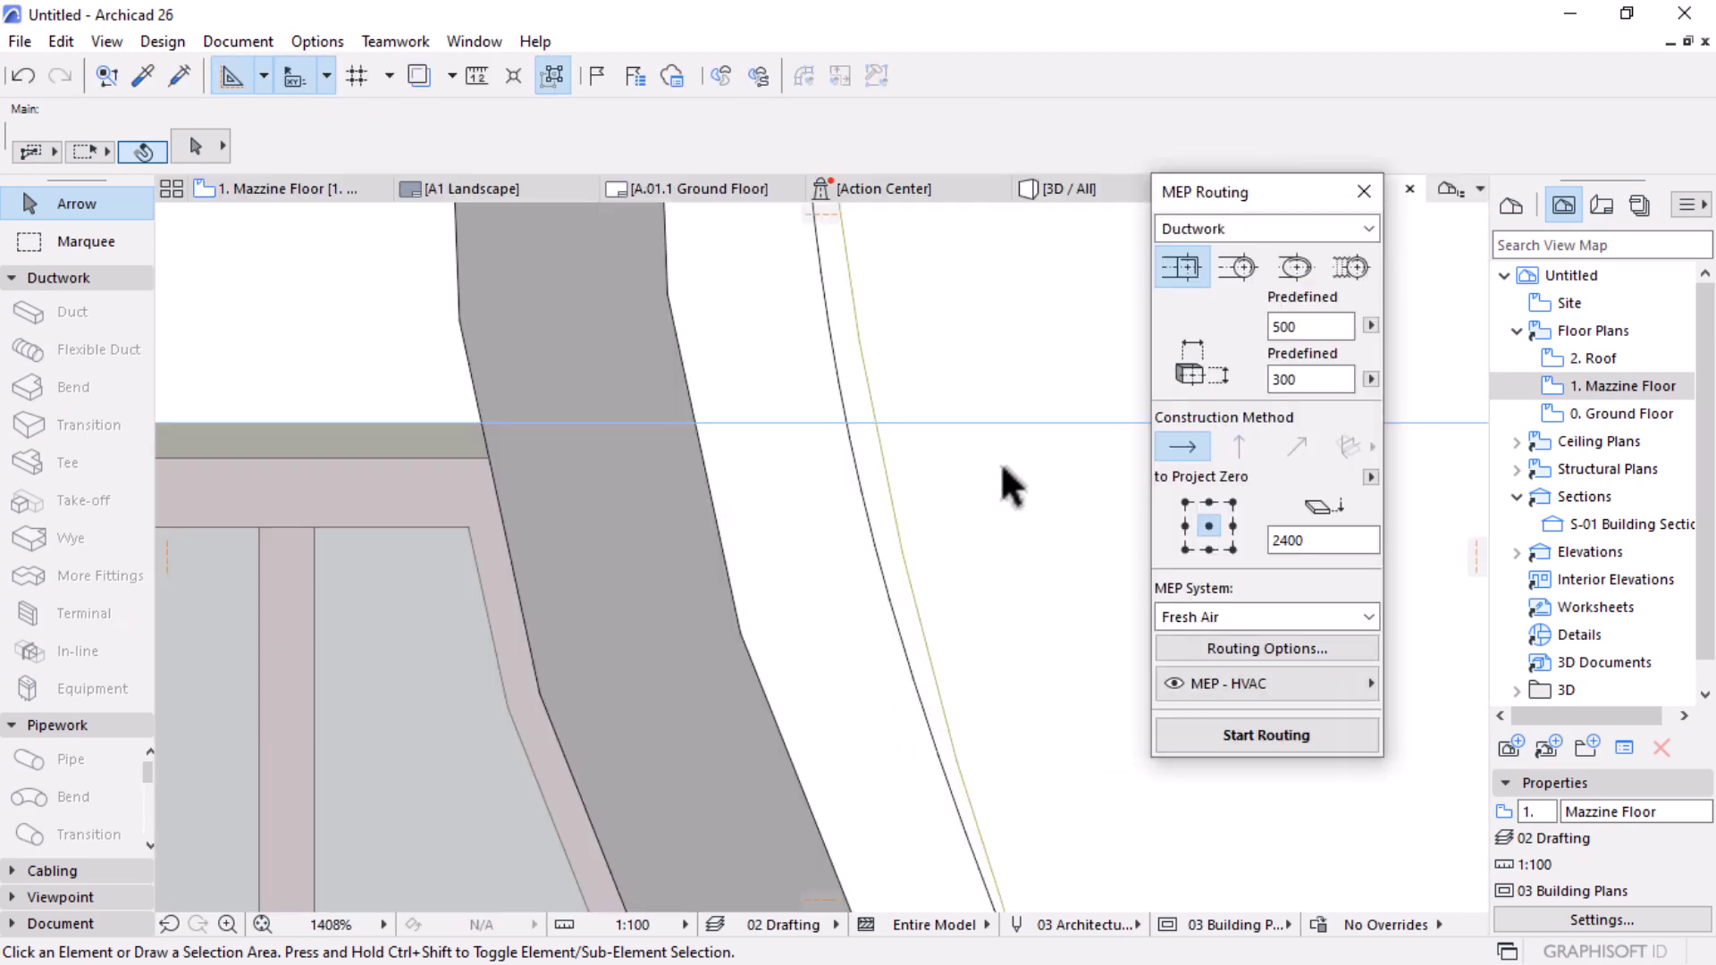
scroll(727, 479, down, 8)
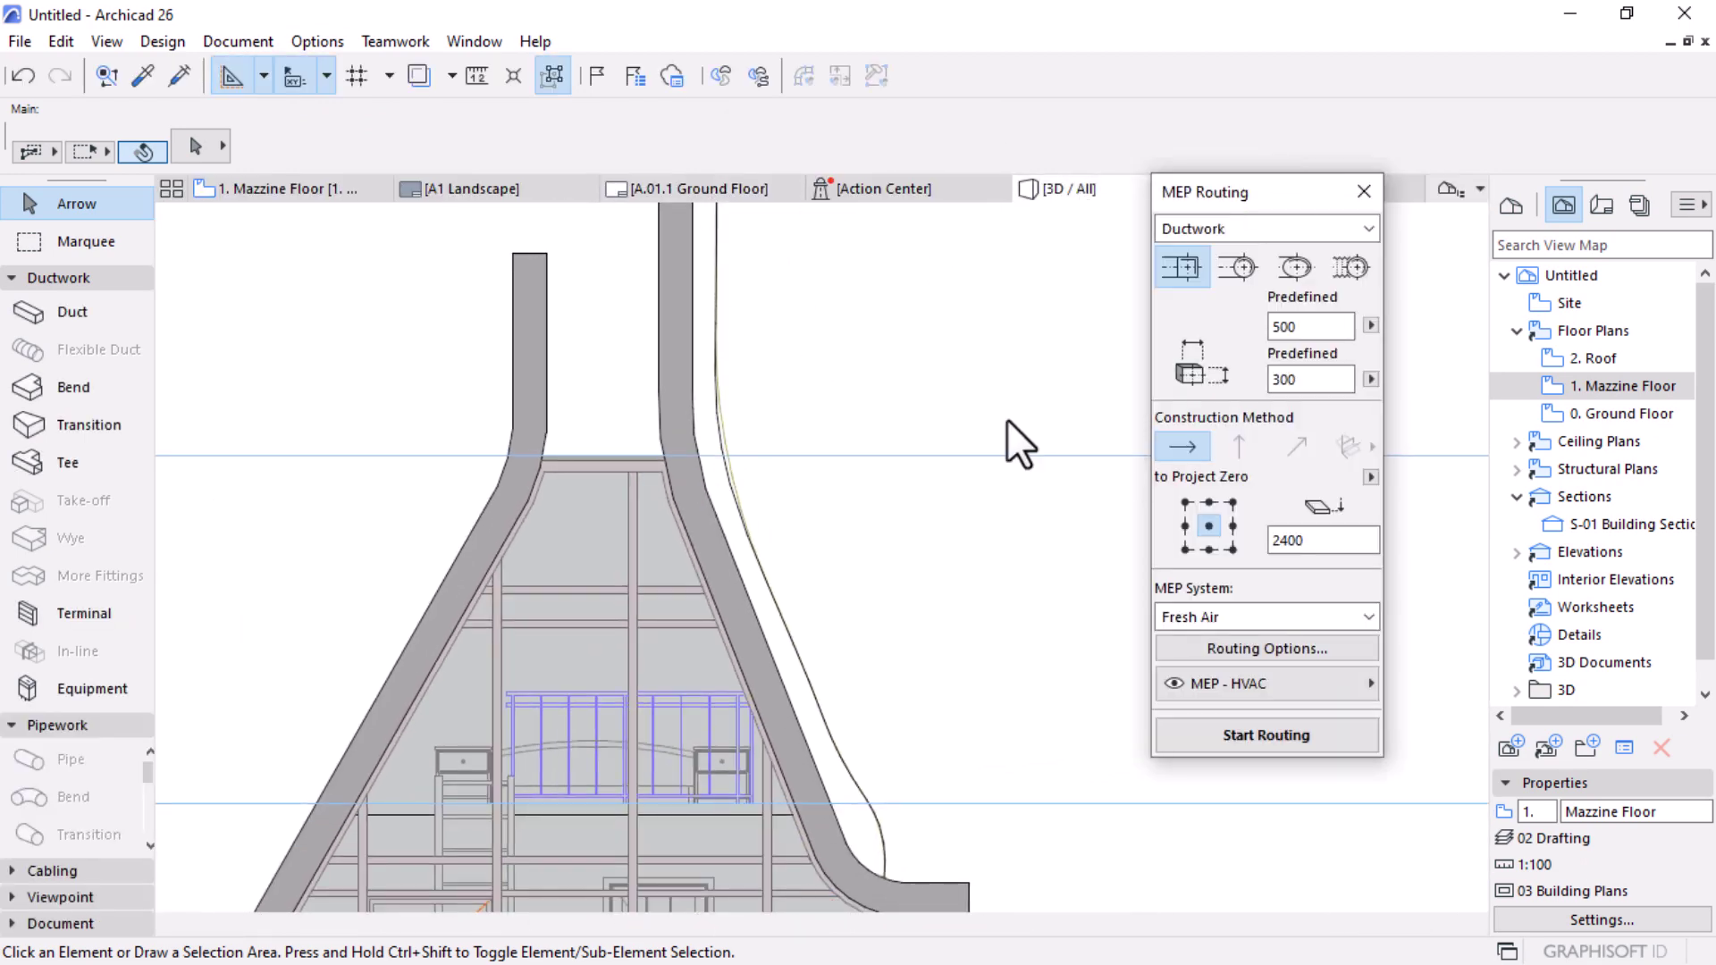
Step: Switch to the 3D view and select the curved morph line standing away from the cabin
click(1073, 188)
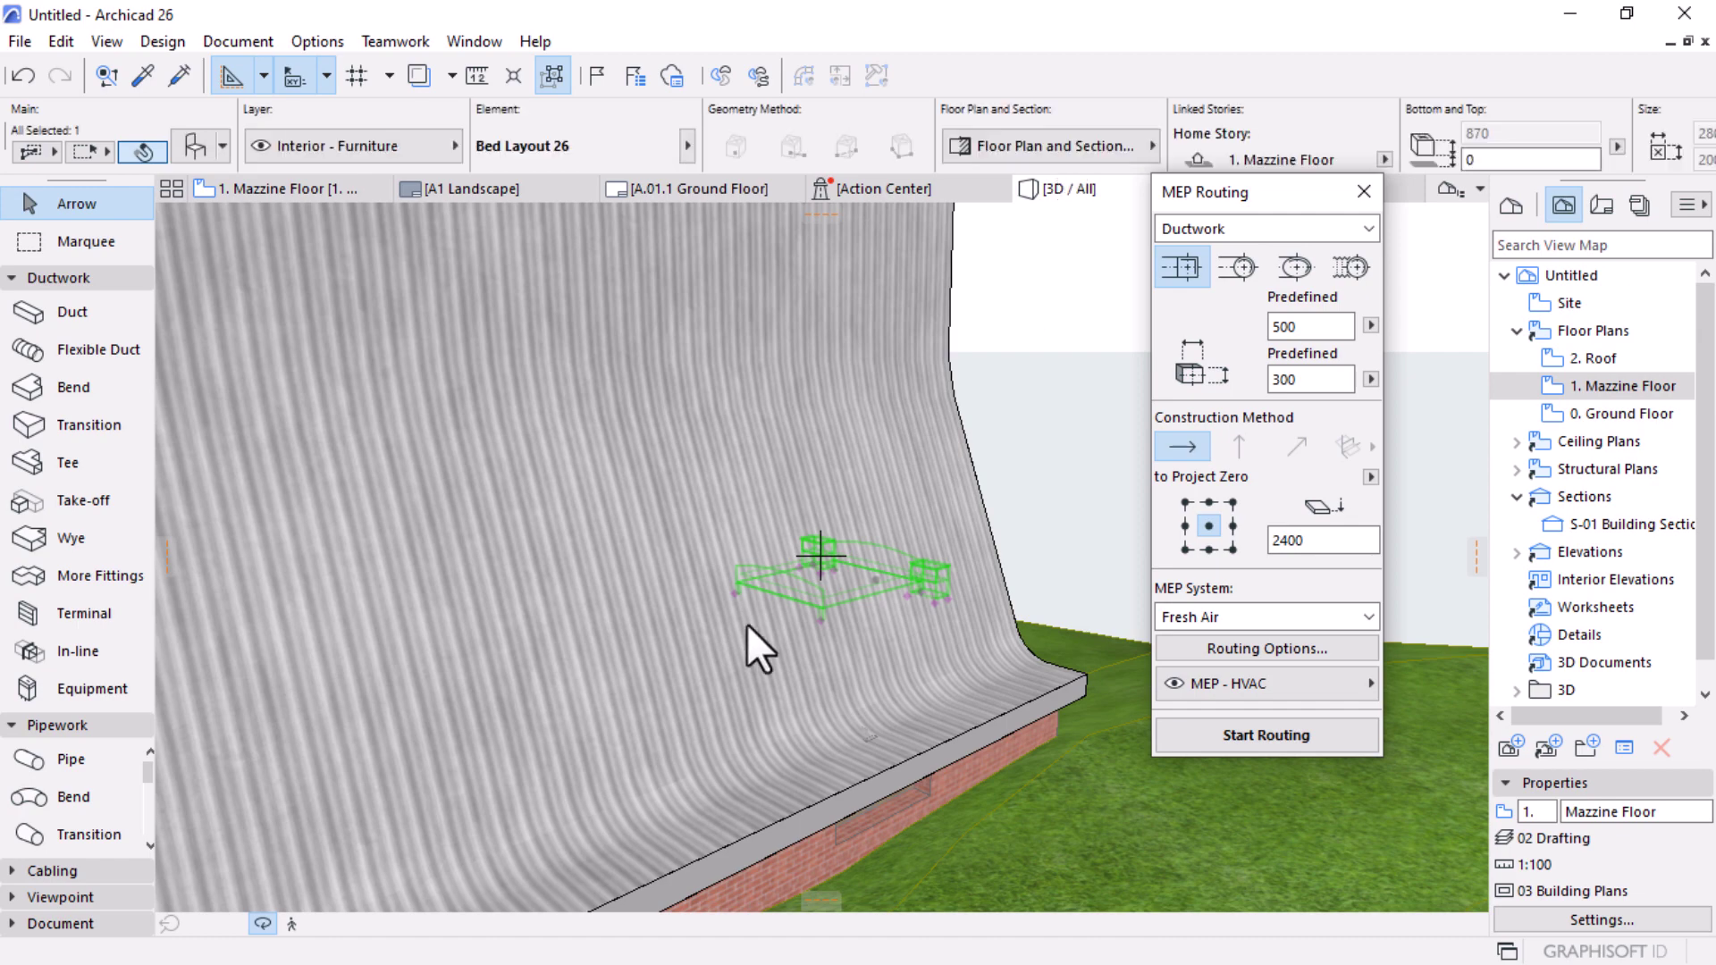
scroll(781, 624, down, 10)
scroll(791, 629, down, 8)
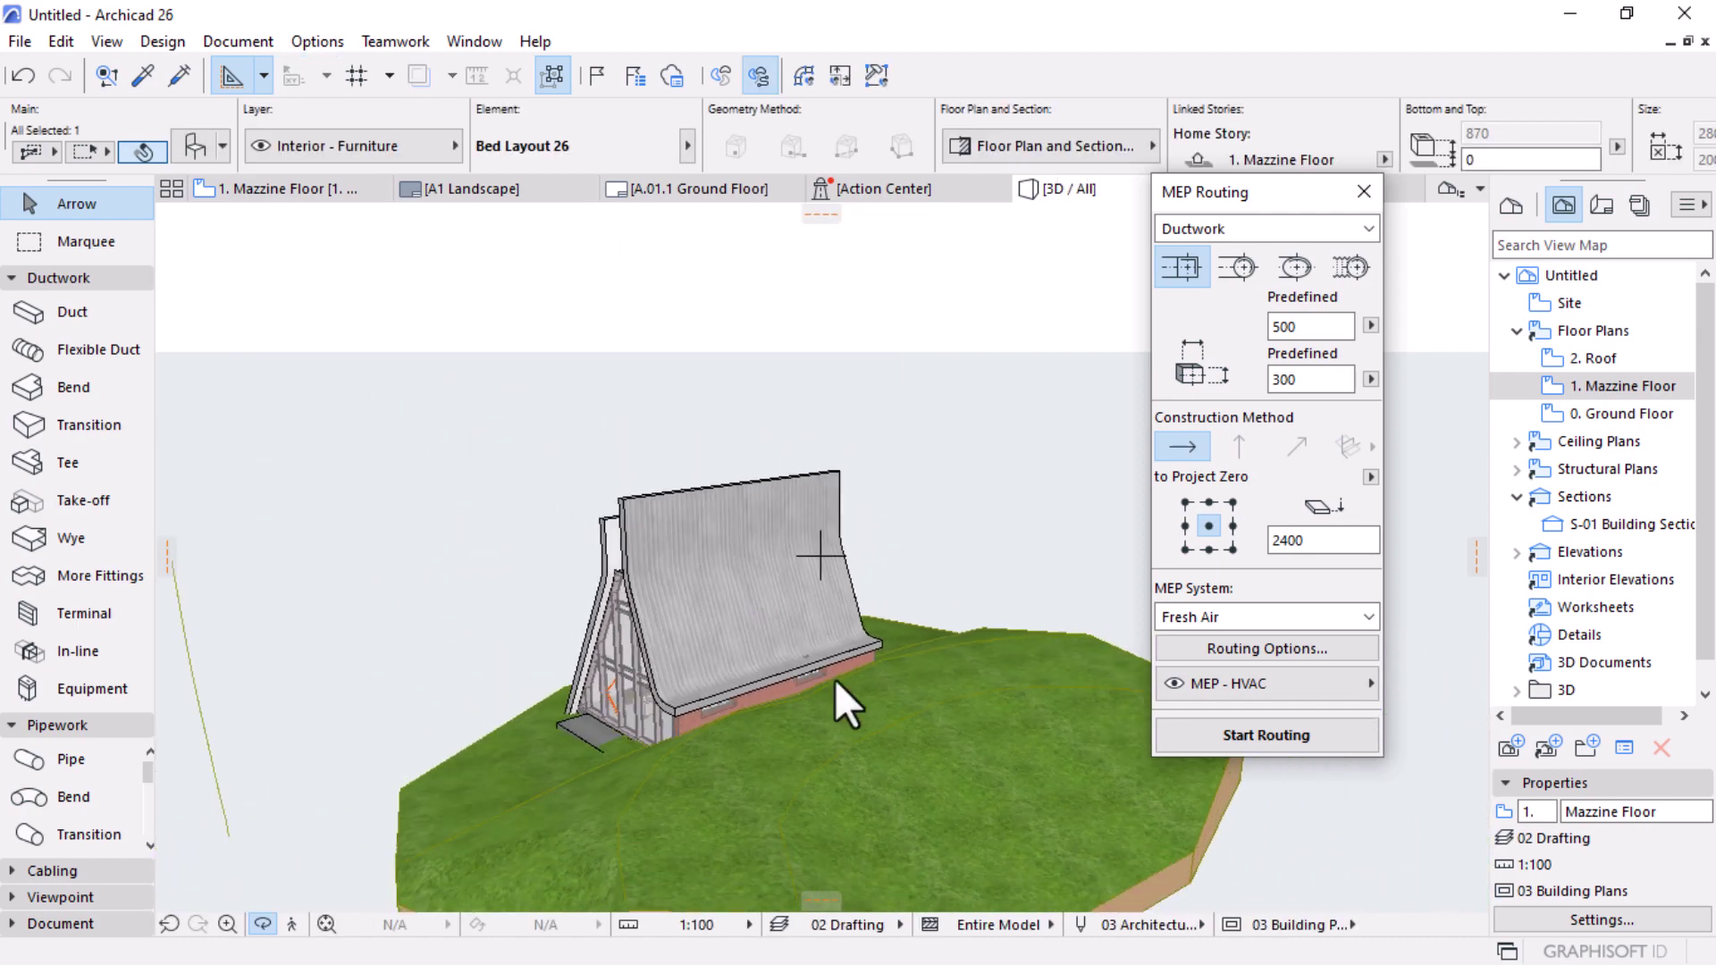
shift+middle_drag(826, 722, 383, 566)
click(412, 586)
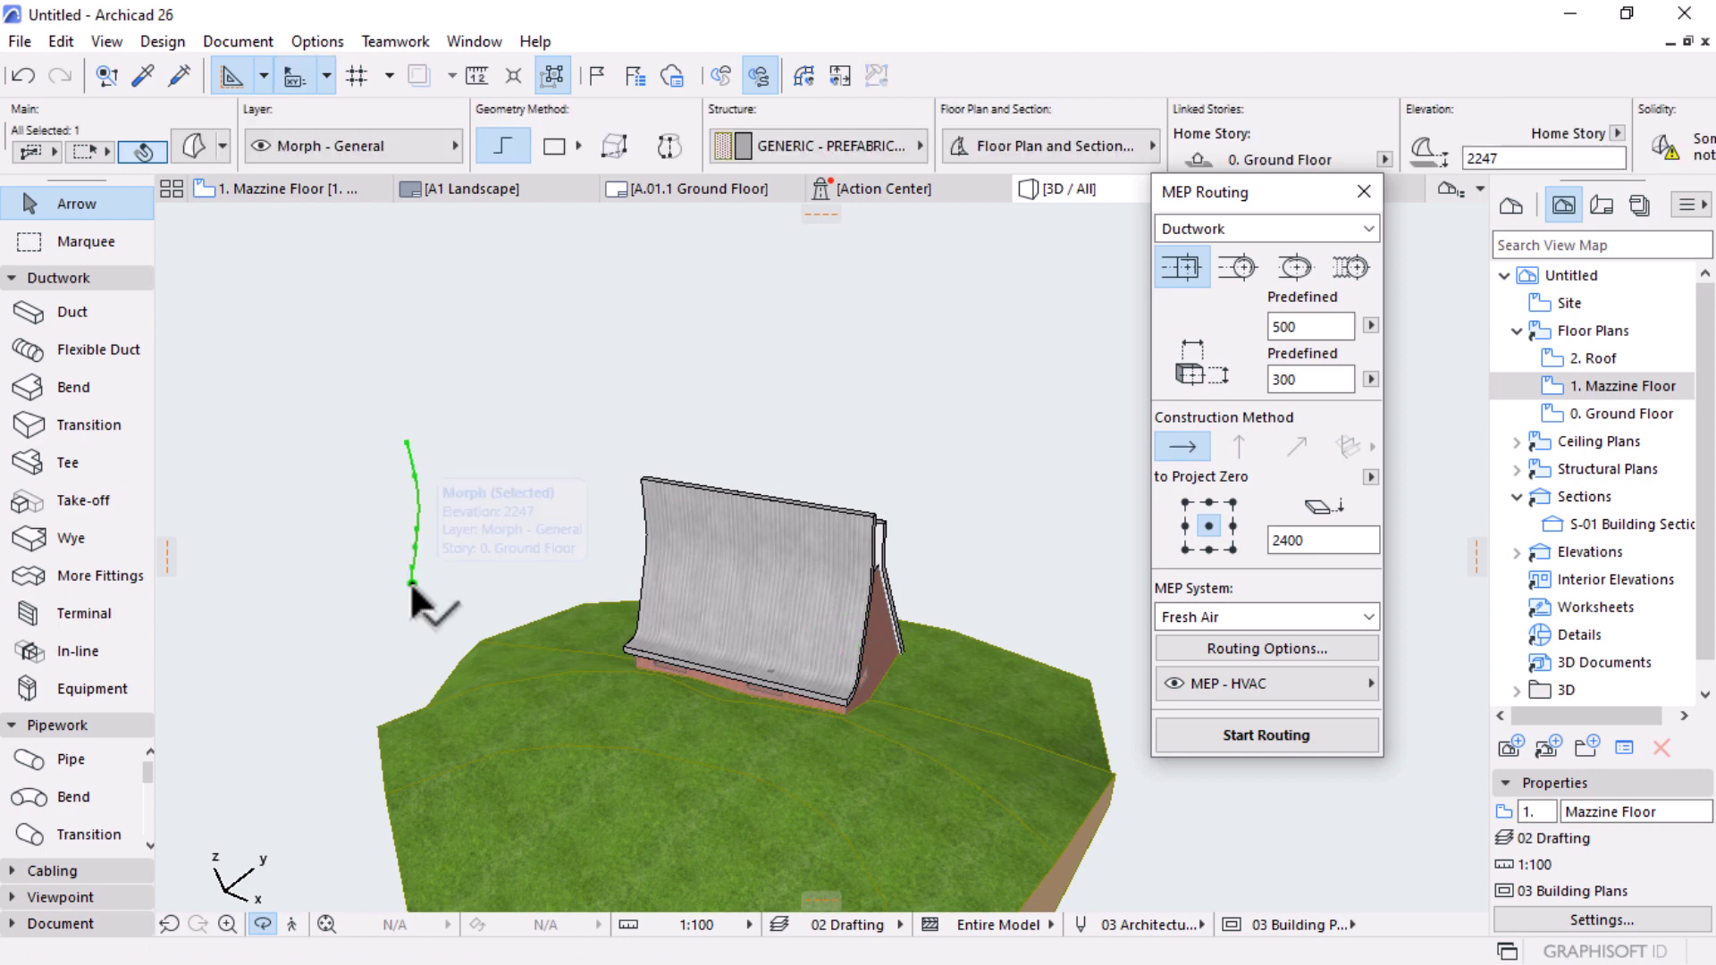
click(412, 585)
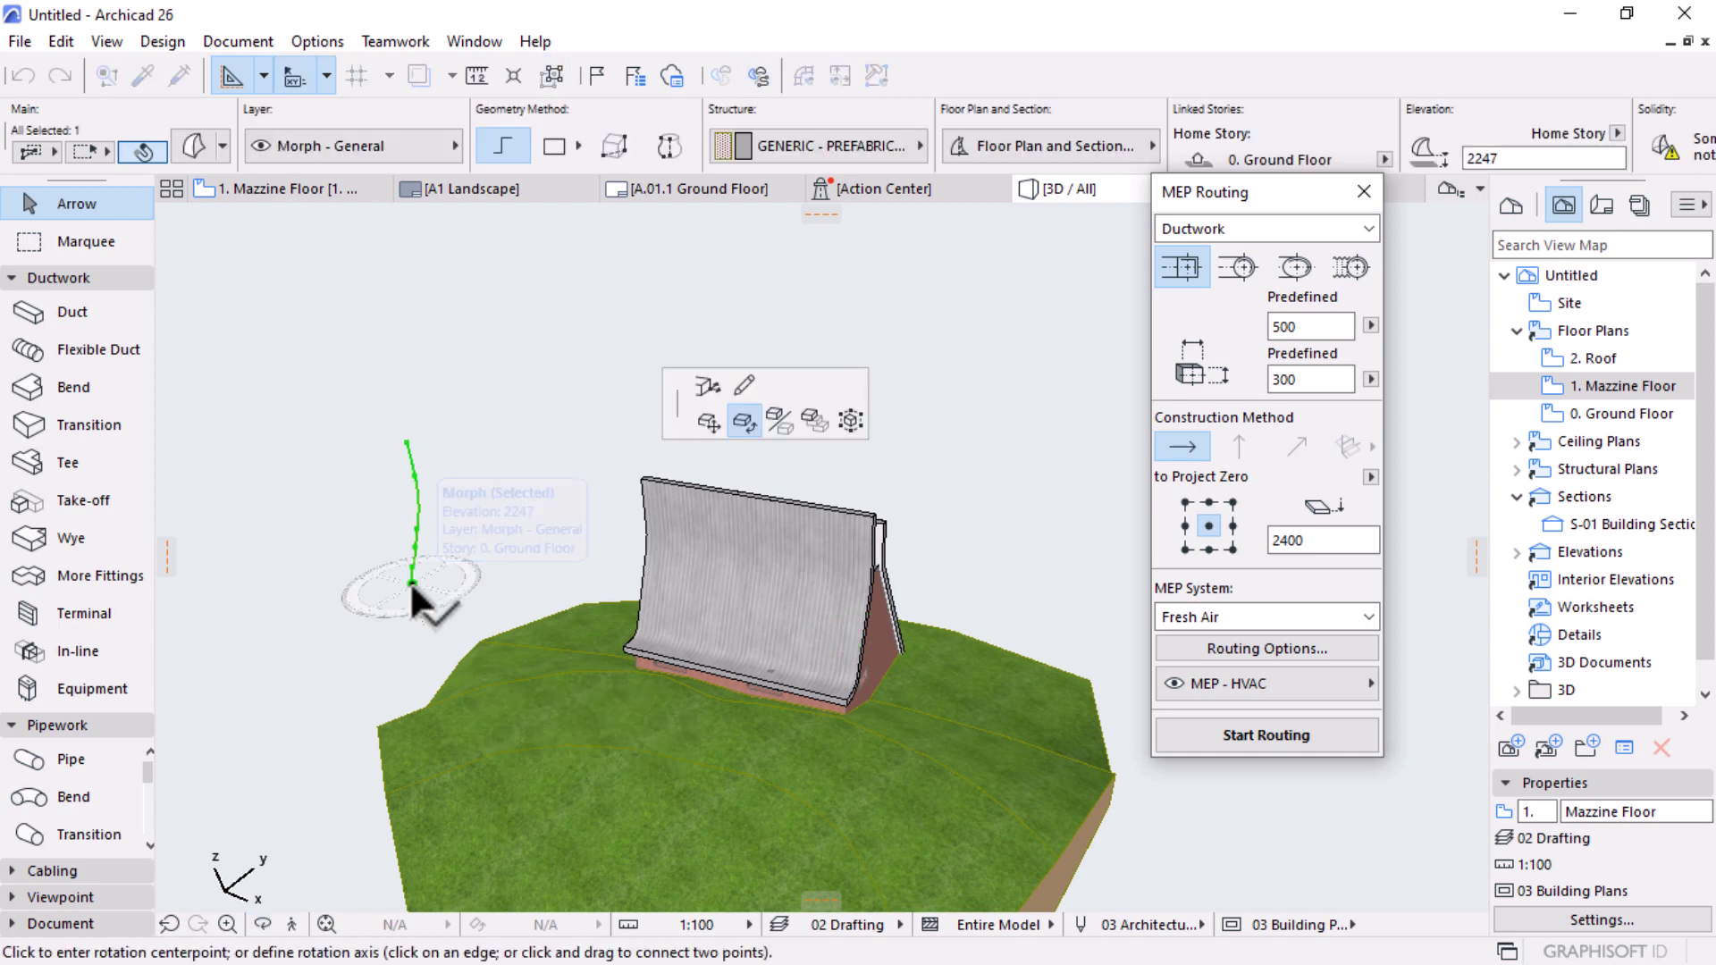
click(708, 422)
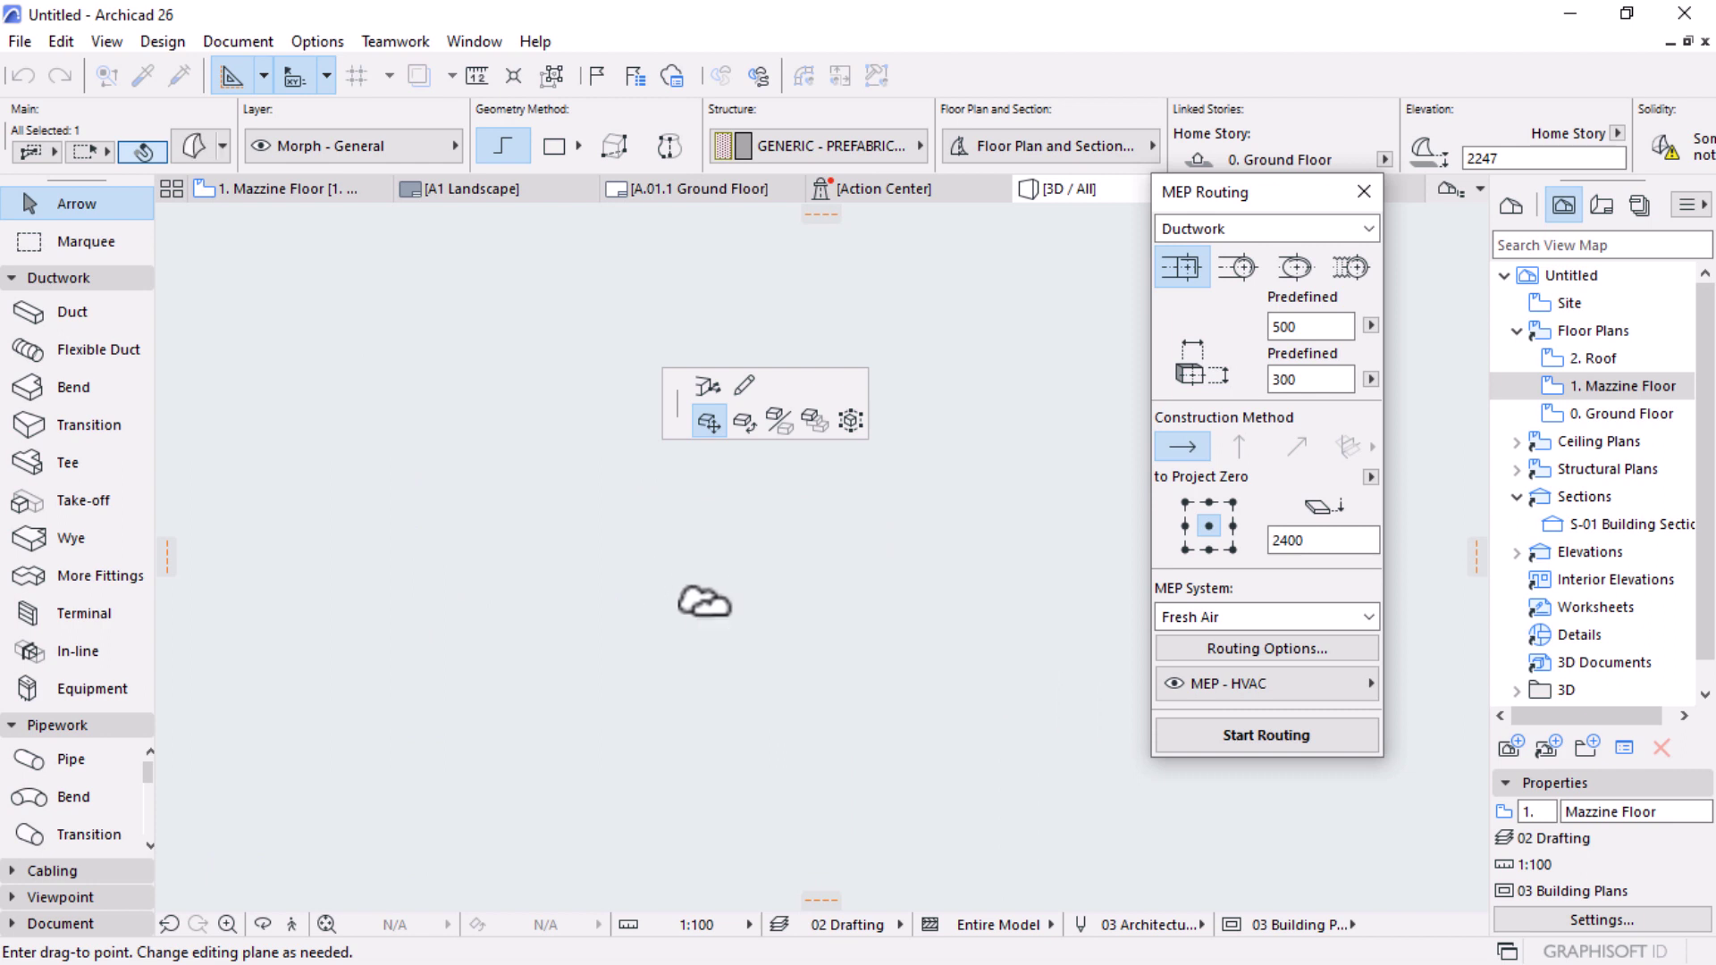
key(Escape)
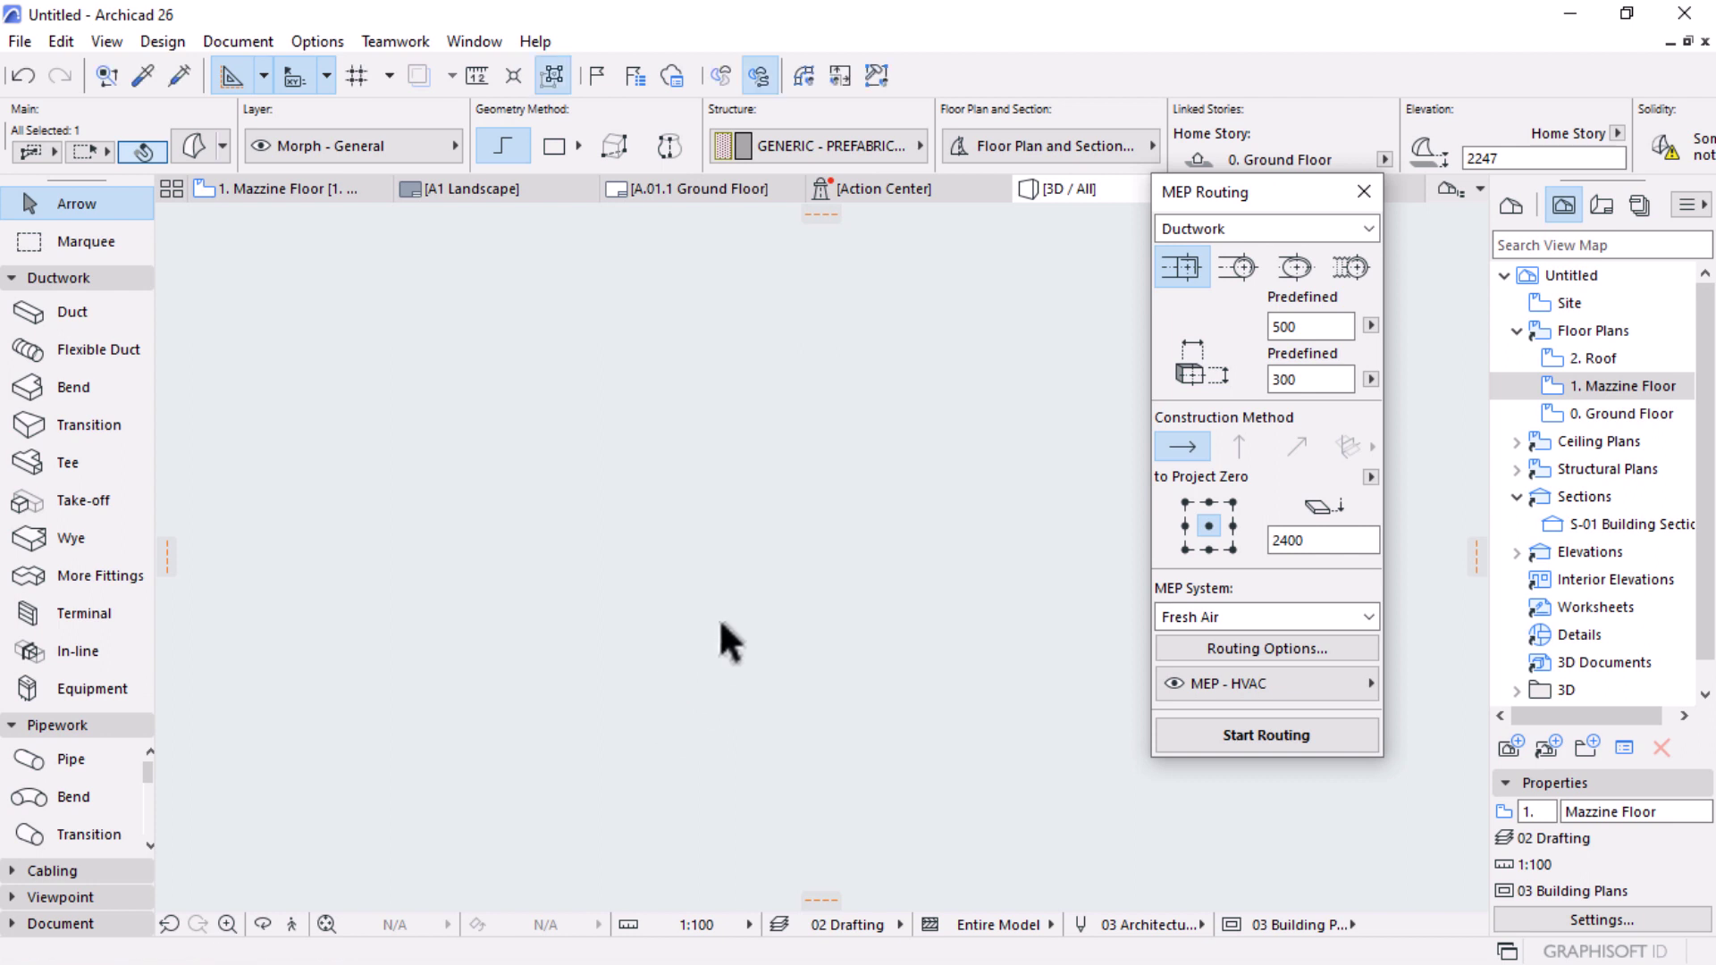
Step: Move the morph line from its lower endpoint about 18225 mm at 0° onto the cabin's corrugated roof slope
click(325, 926)
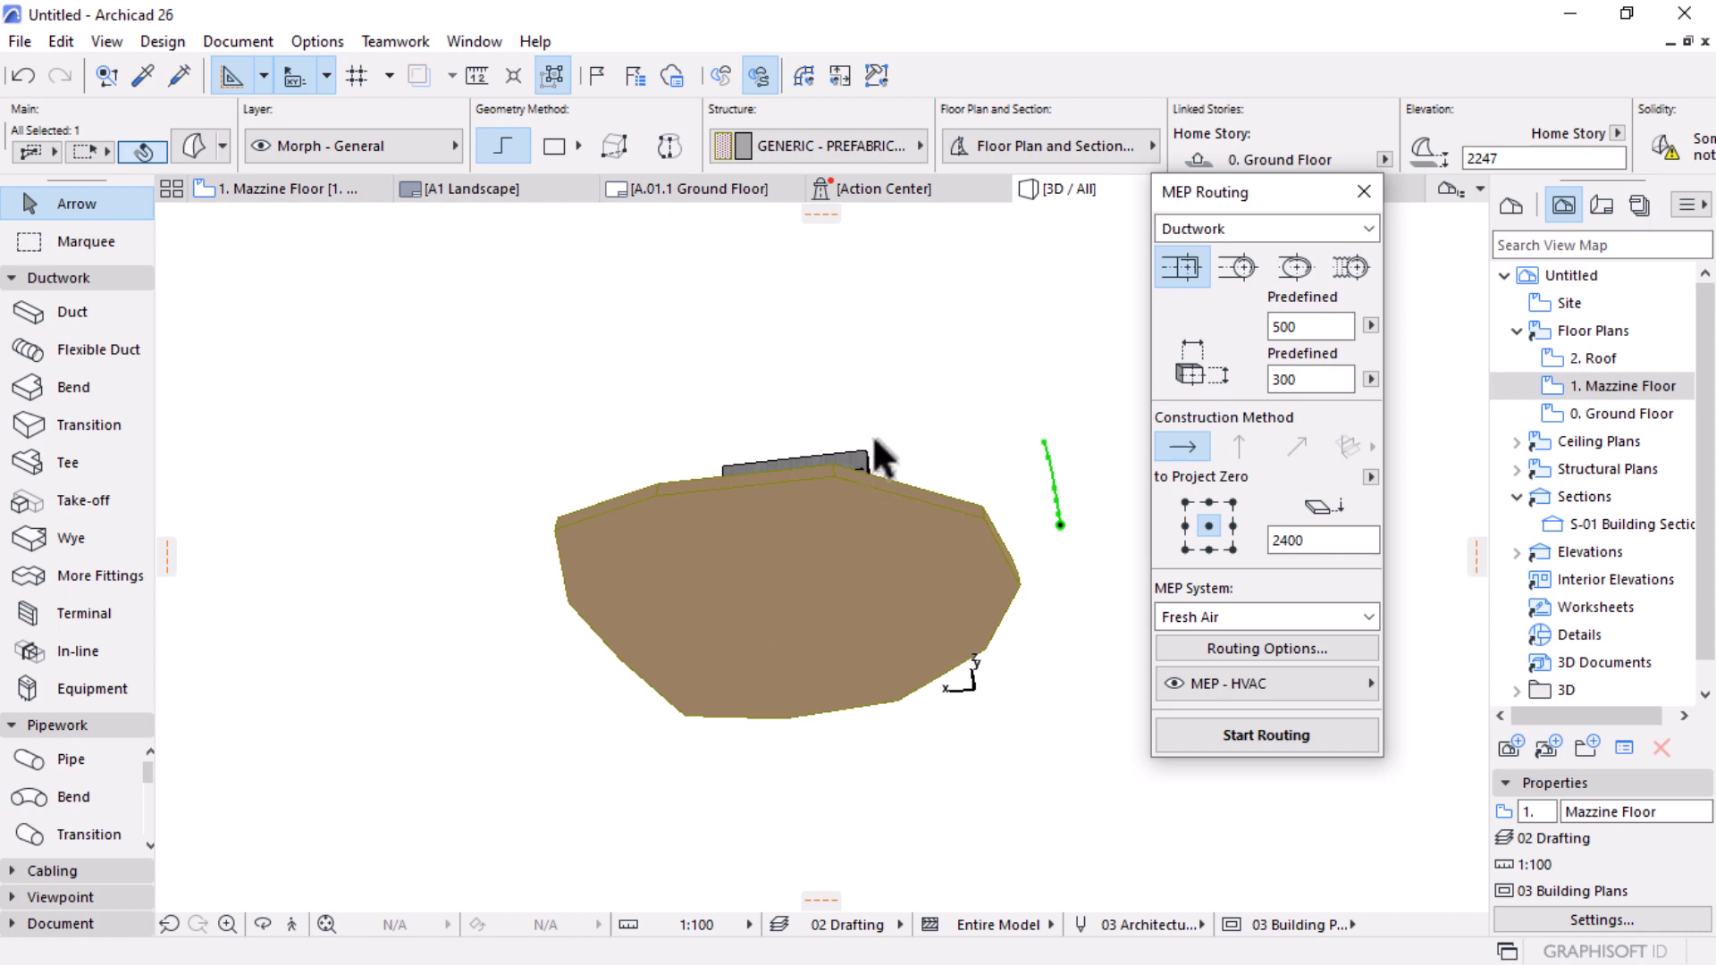
shift+middle_drag(949, 467, 547, 677)
scroll(816, 854, up, 3)
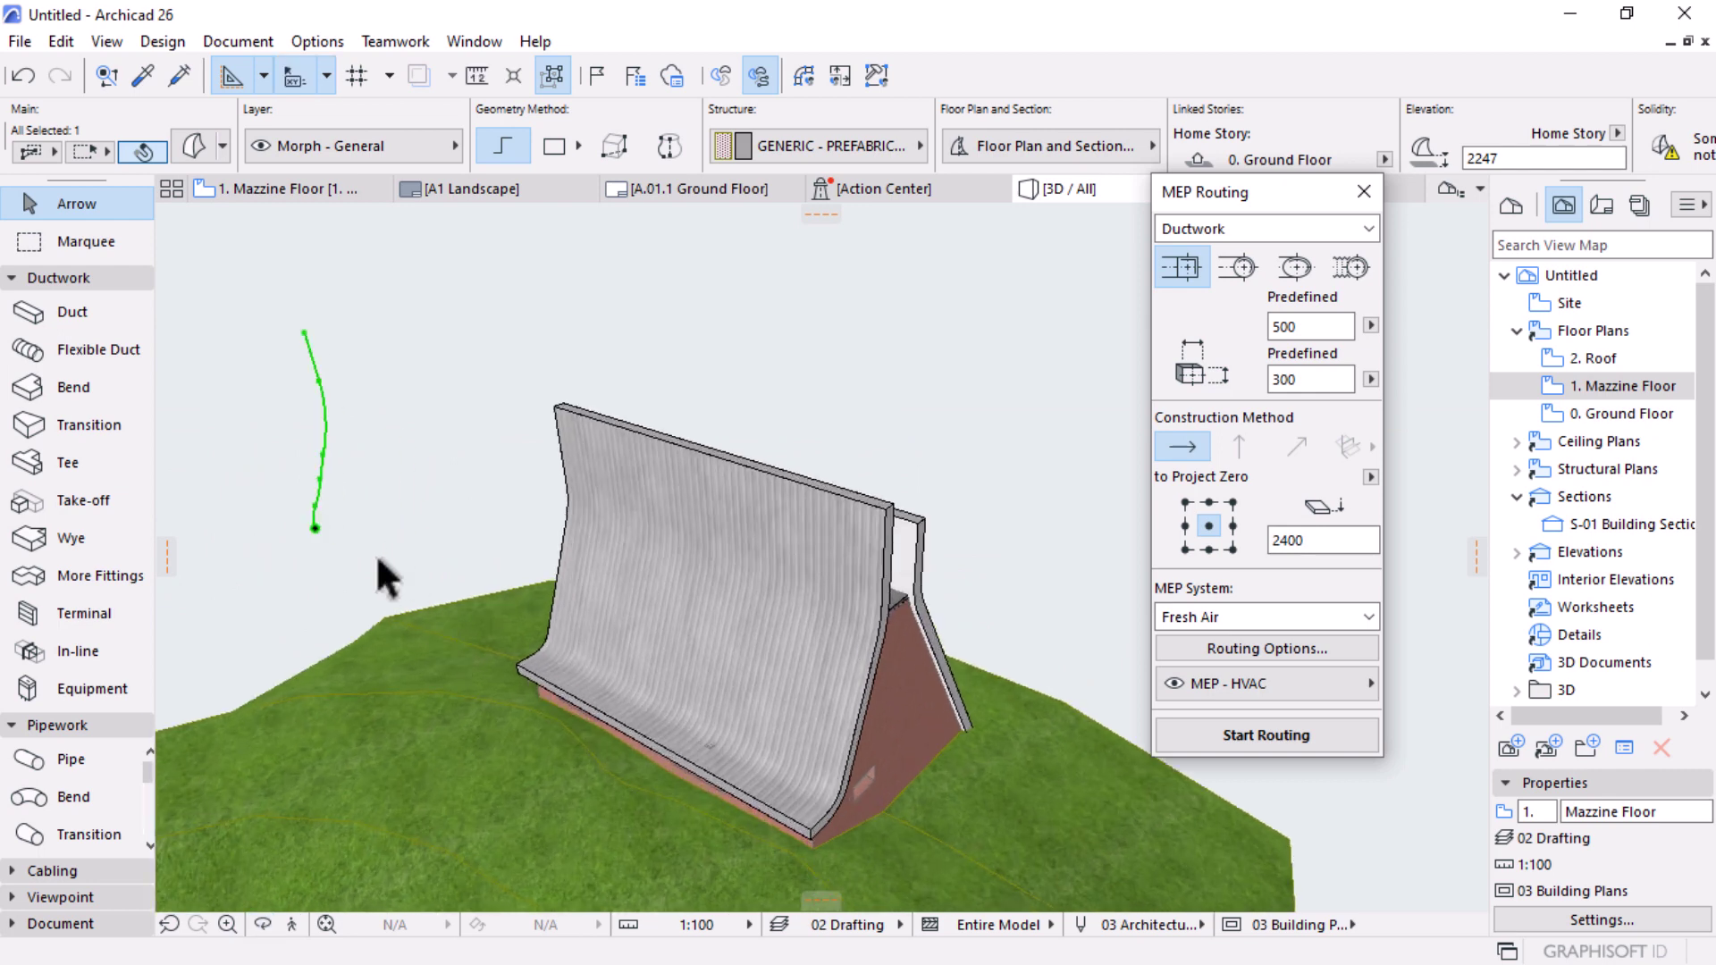
click(315, 529)
click(333, 535)
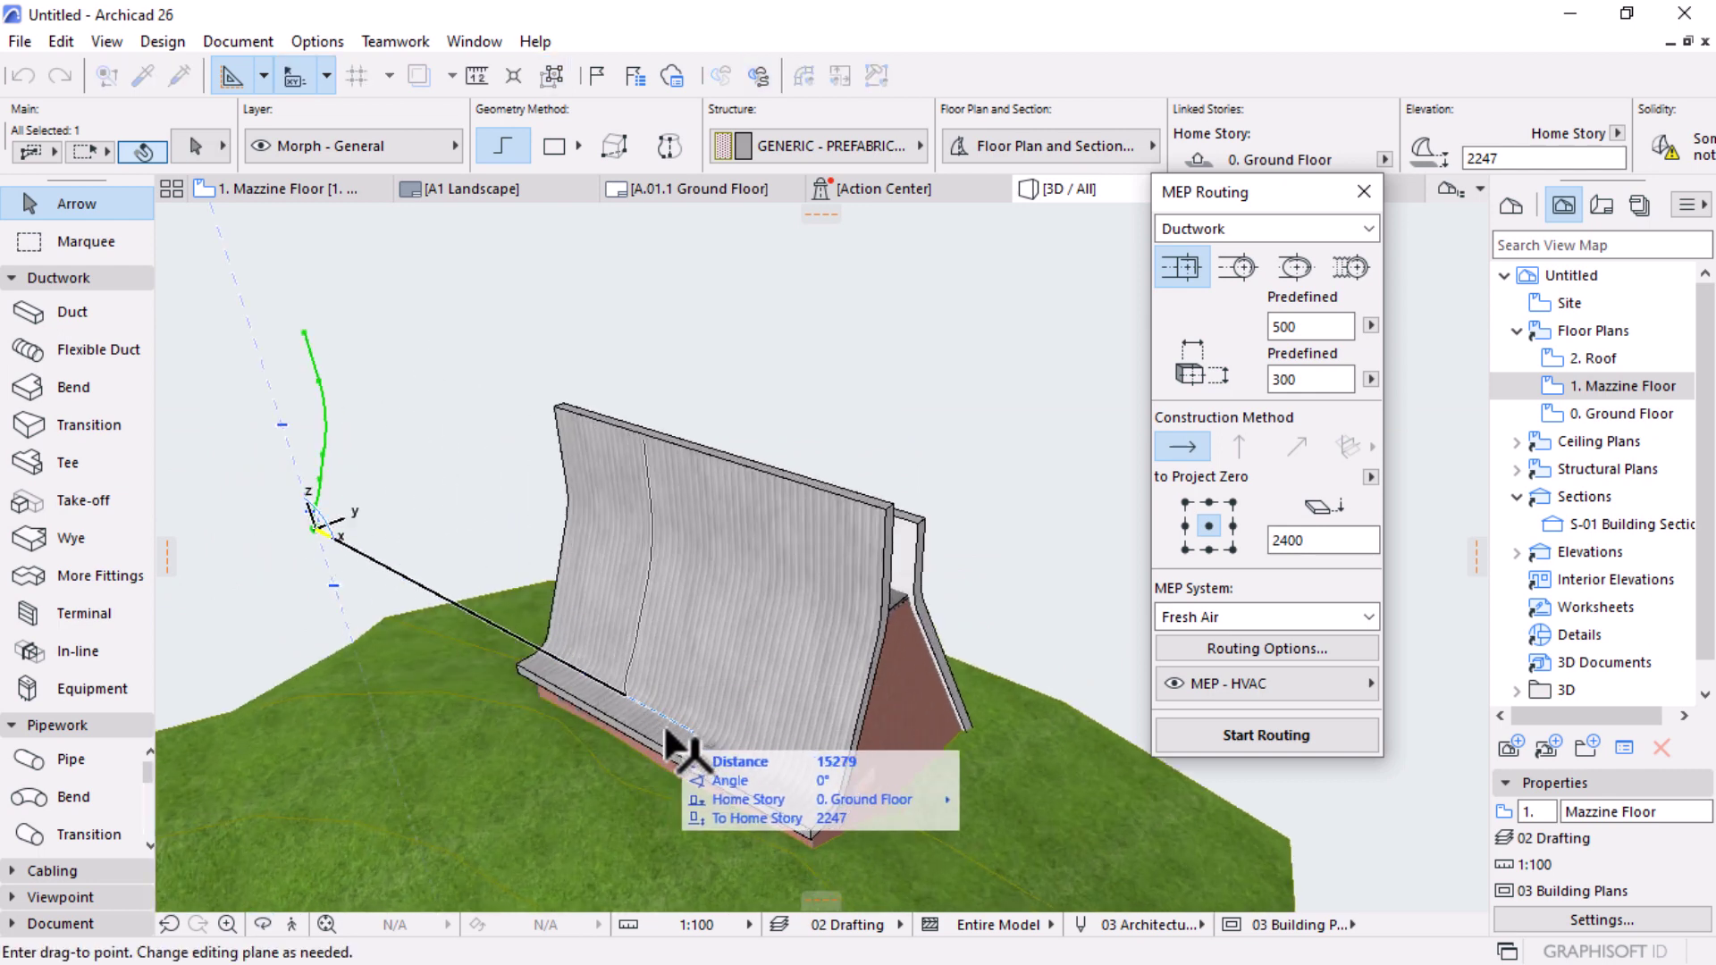
scroll(706, 756, up, 5)
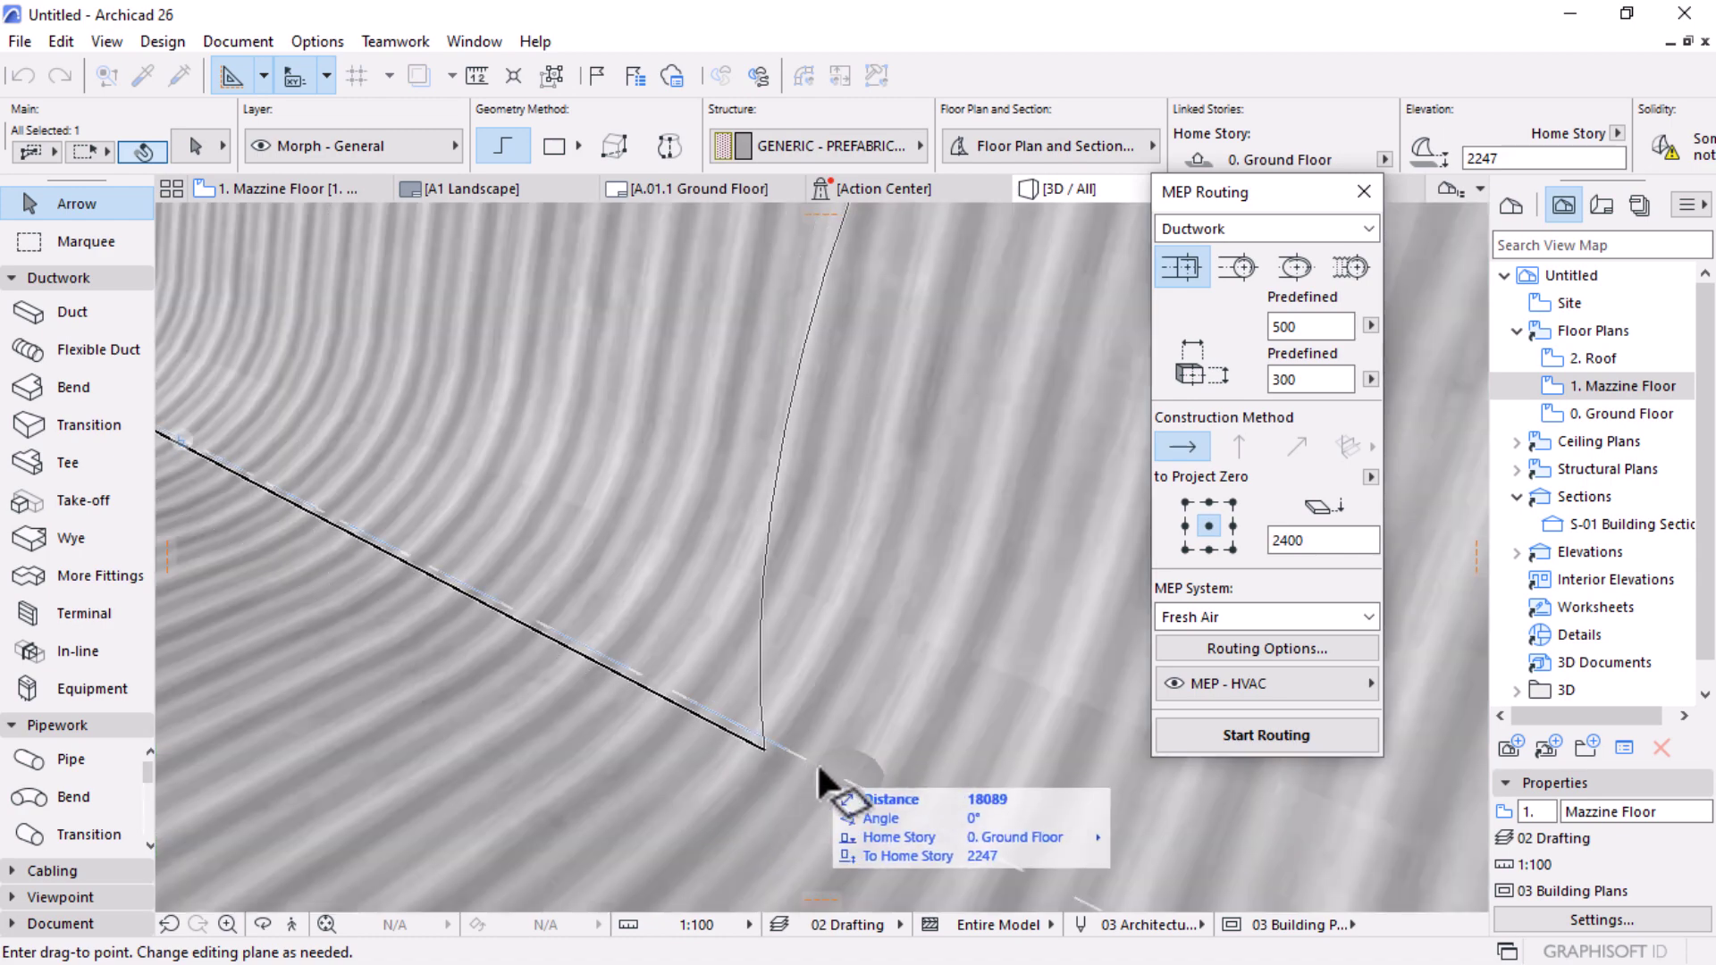
scroll(752, 666, down, 3)
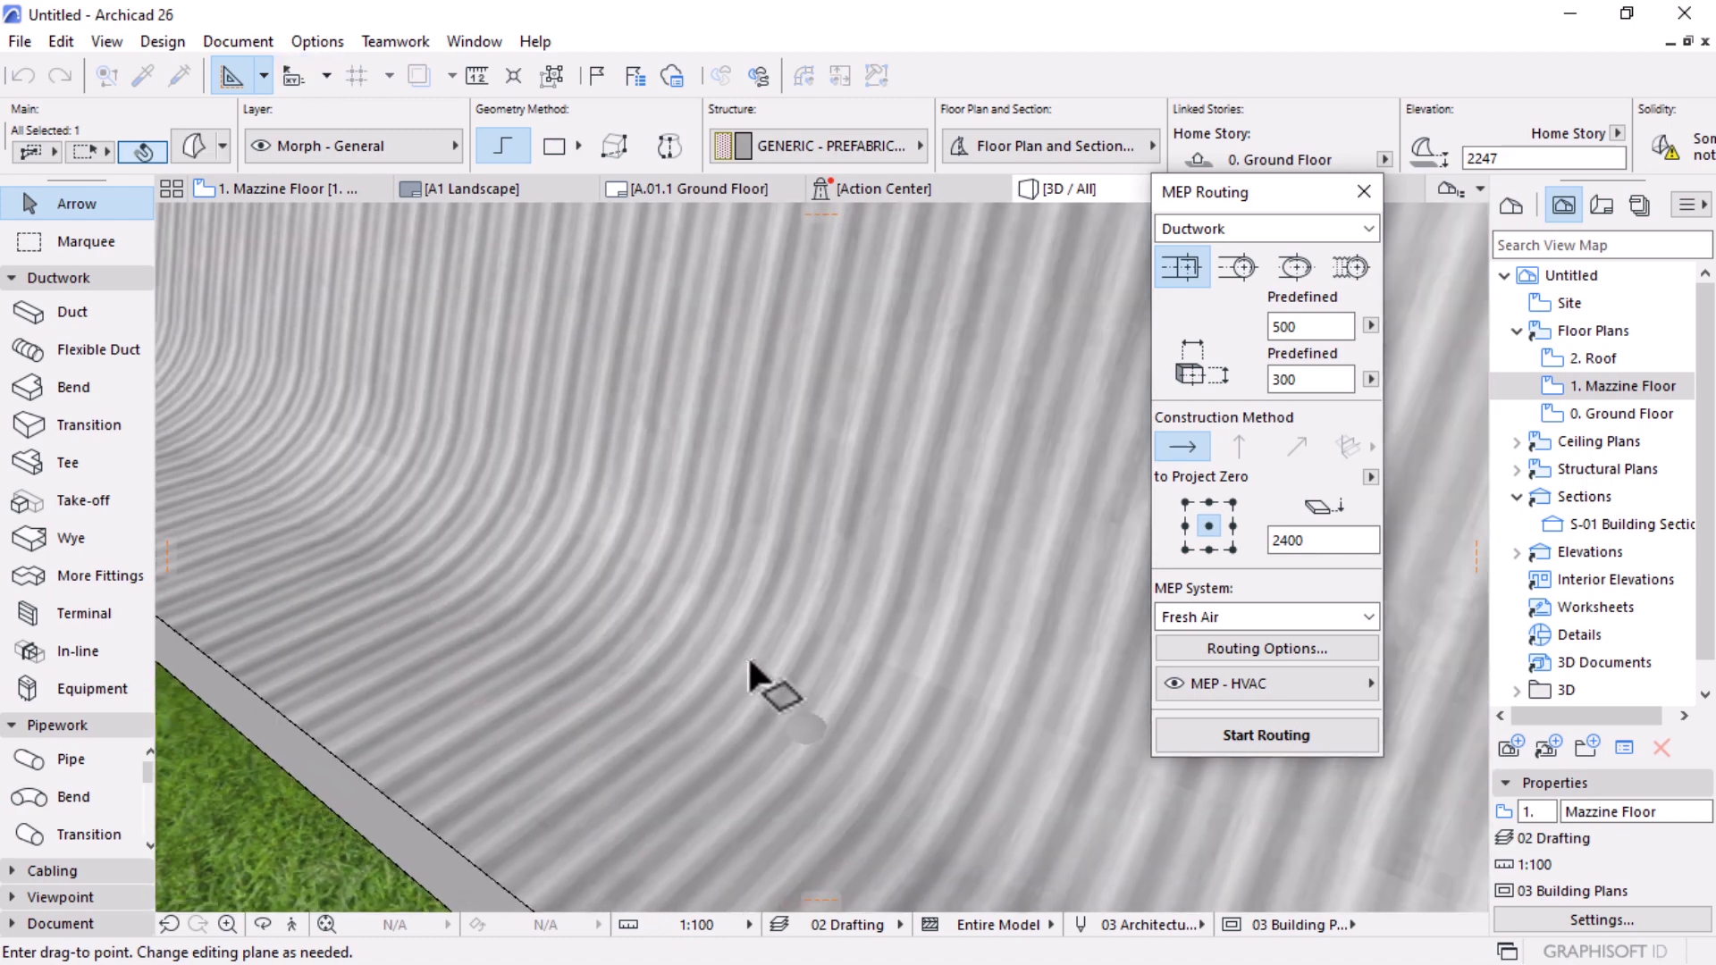
scroll(752, 666, down, 3)
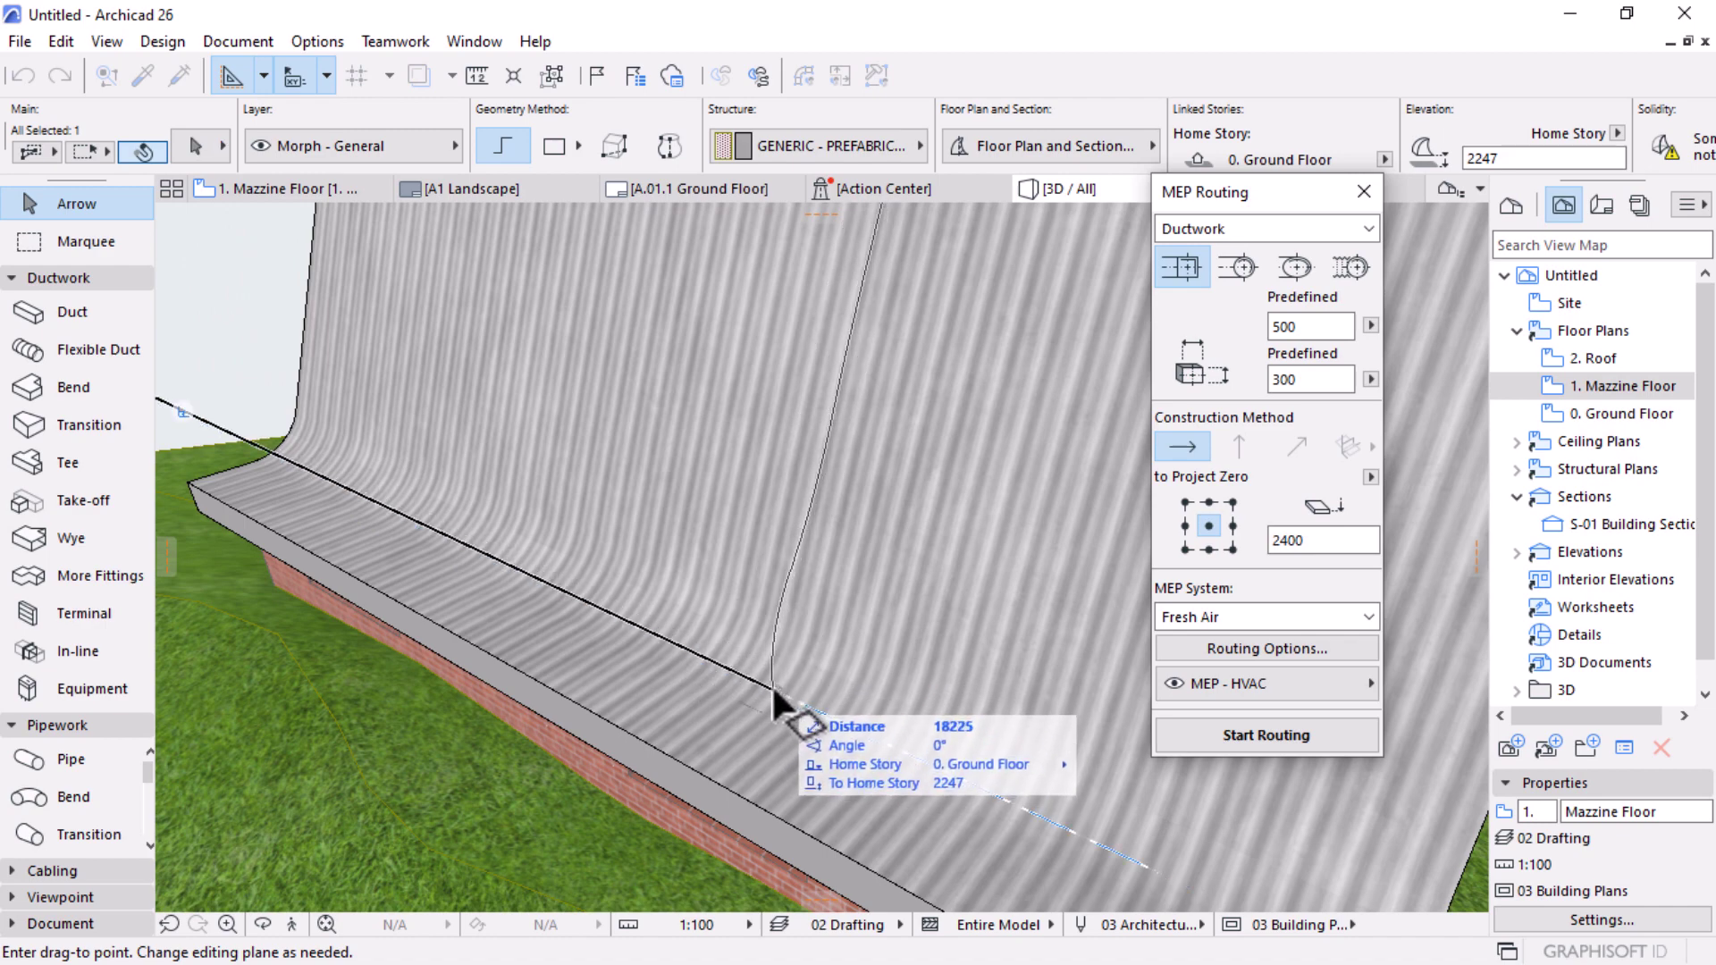
key(Escape)
scroll(771, 683, down, 3)
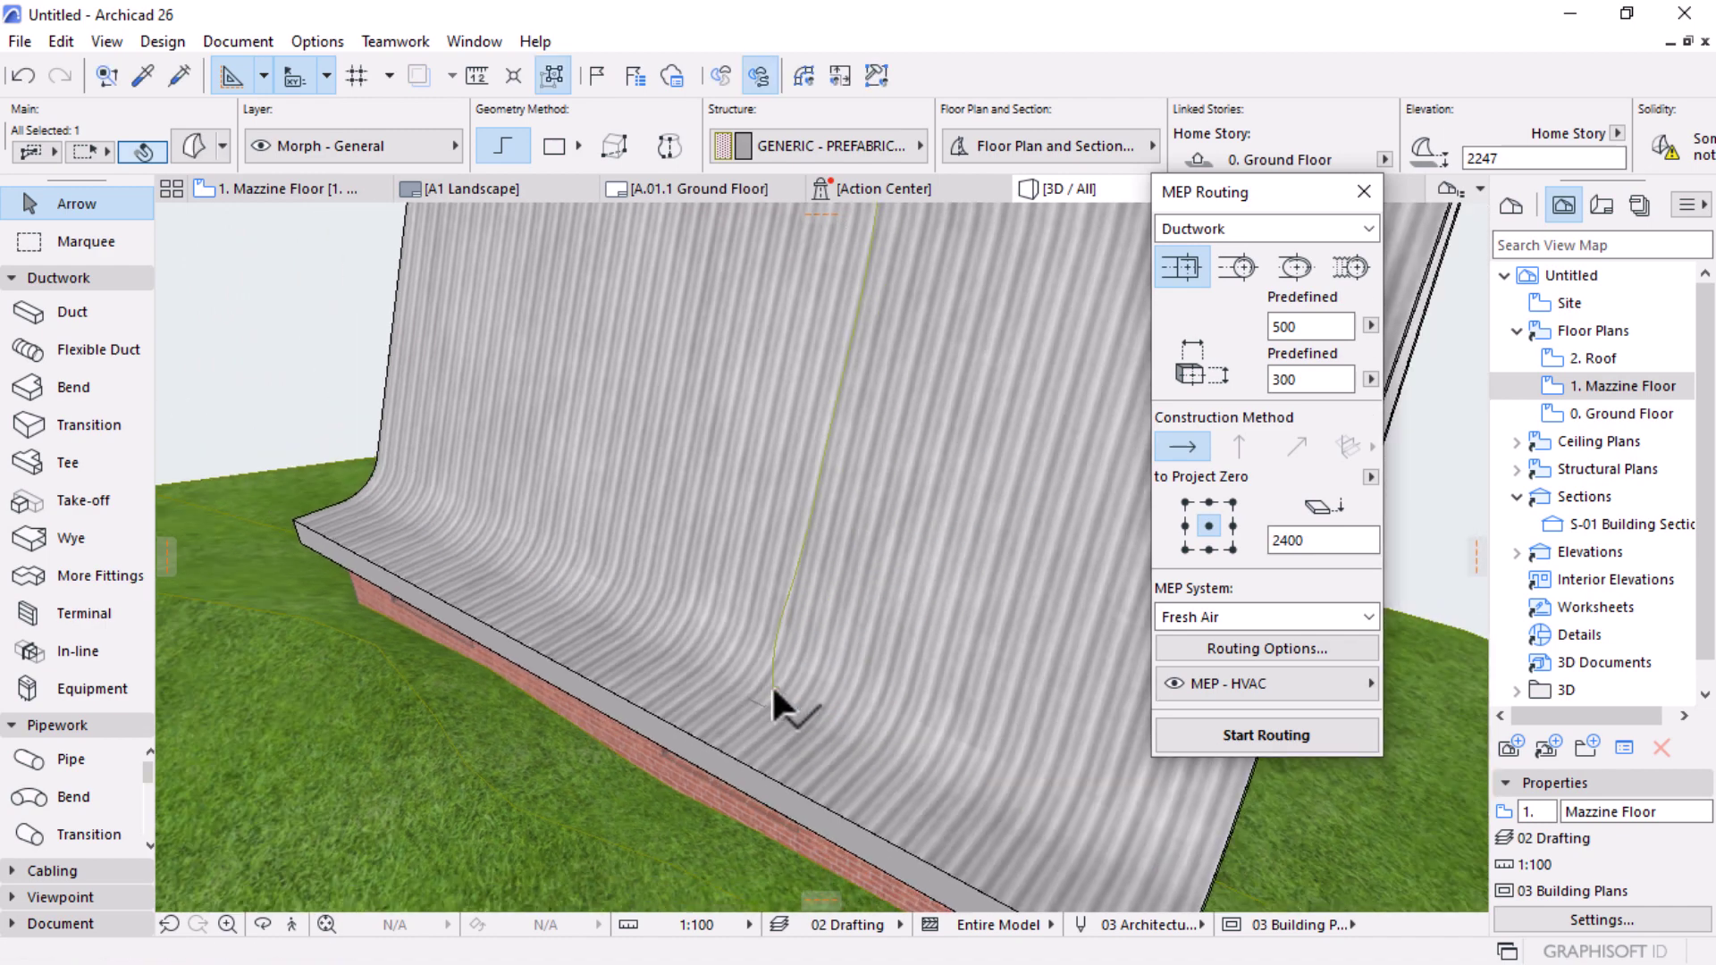
Step: Set the ductwork routing to the Exhaust Air system with a circular duct 200 mm in diameter
shift+middle_drag(672, 764, 910, 663)
scroll(910, 663, up, 5)
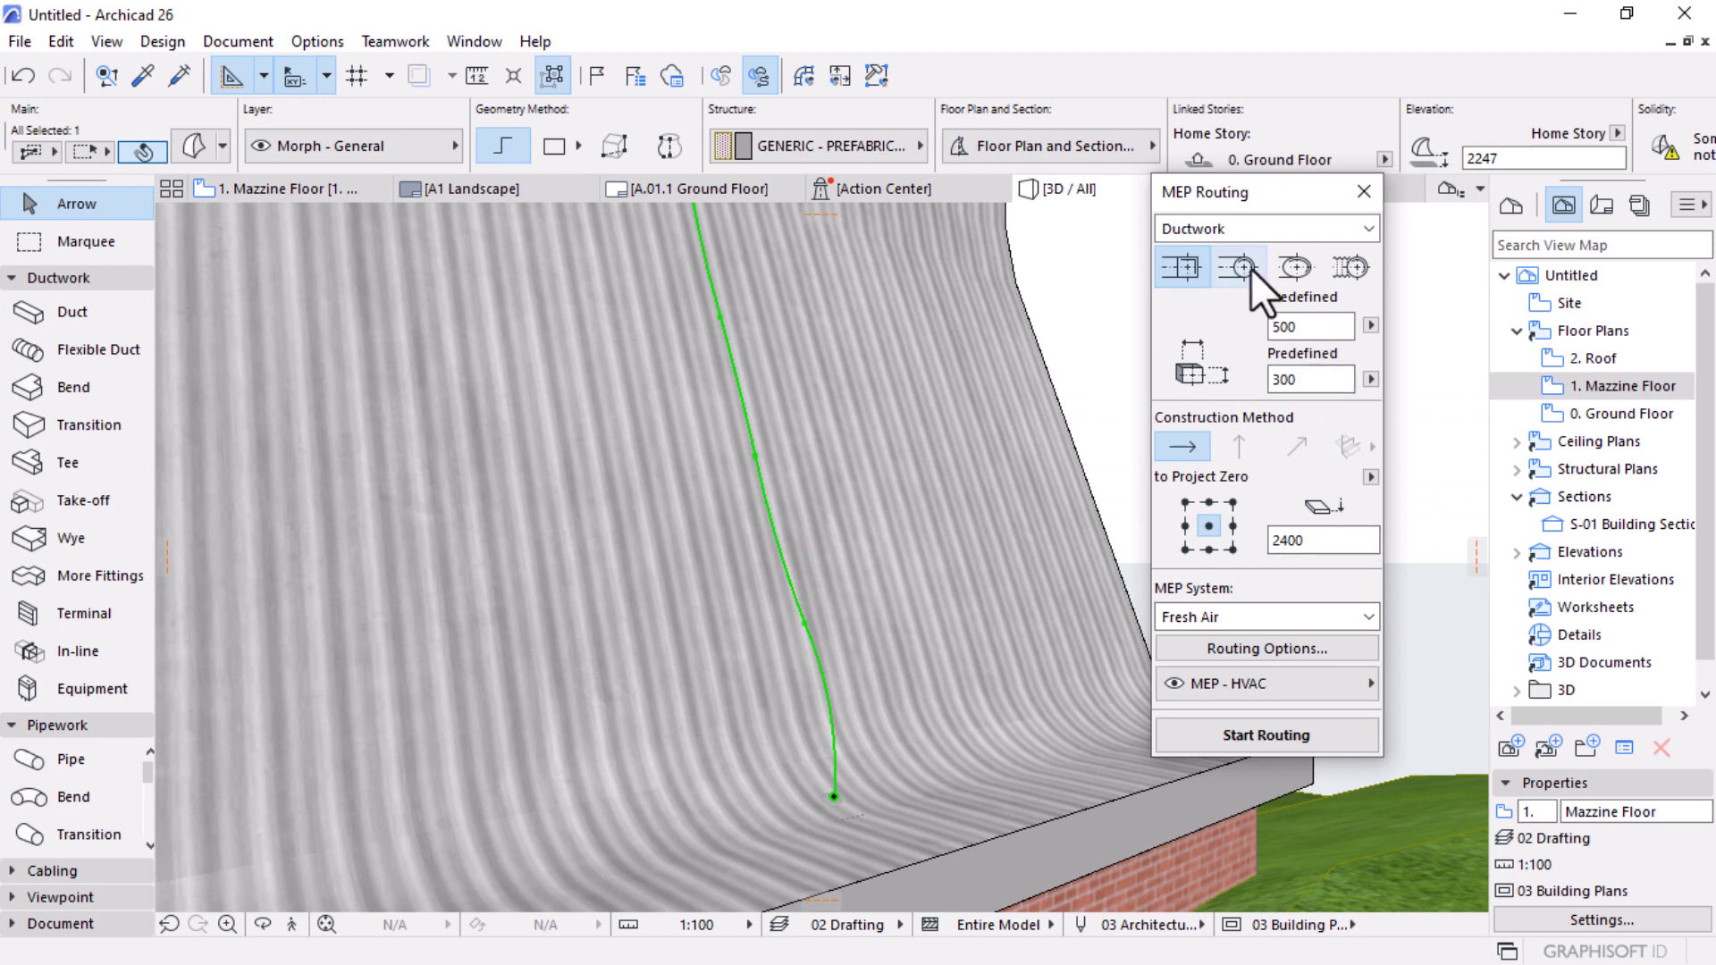
click(1287, 616)
click(1188, 642)
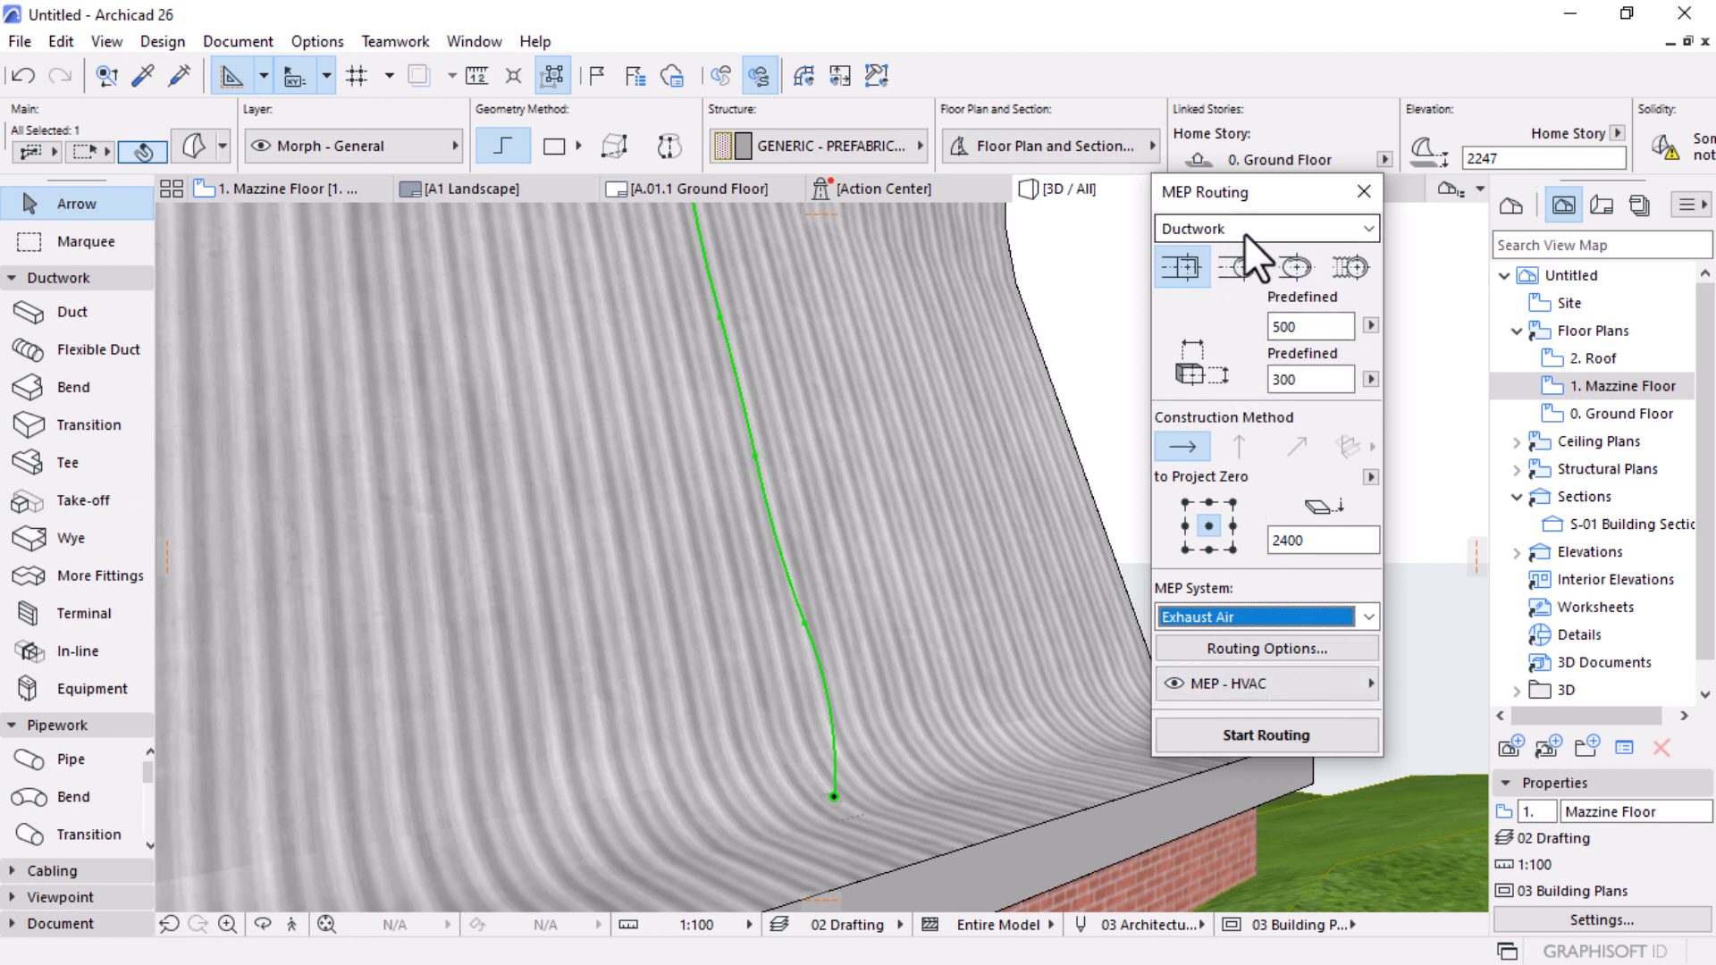
click(1242, 268)
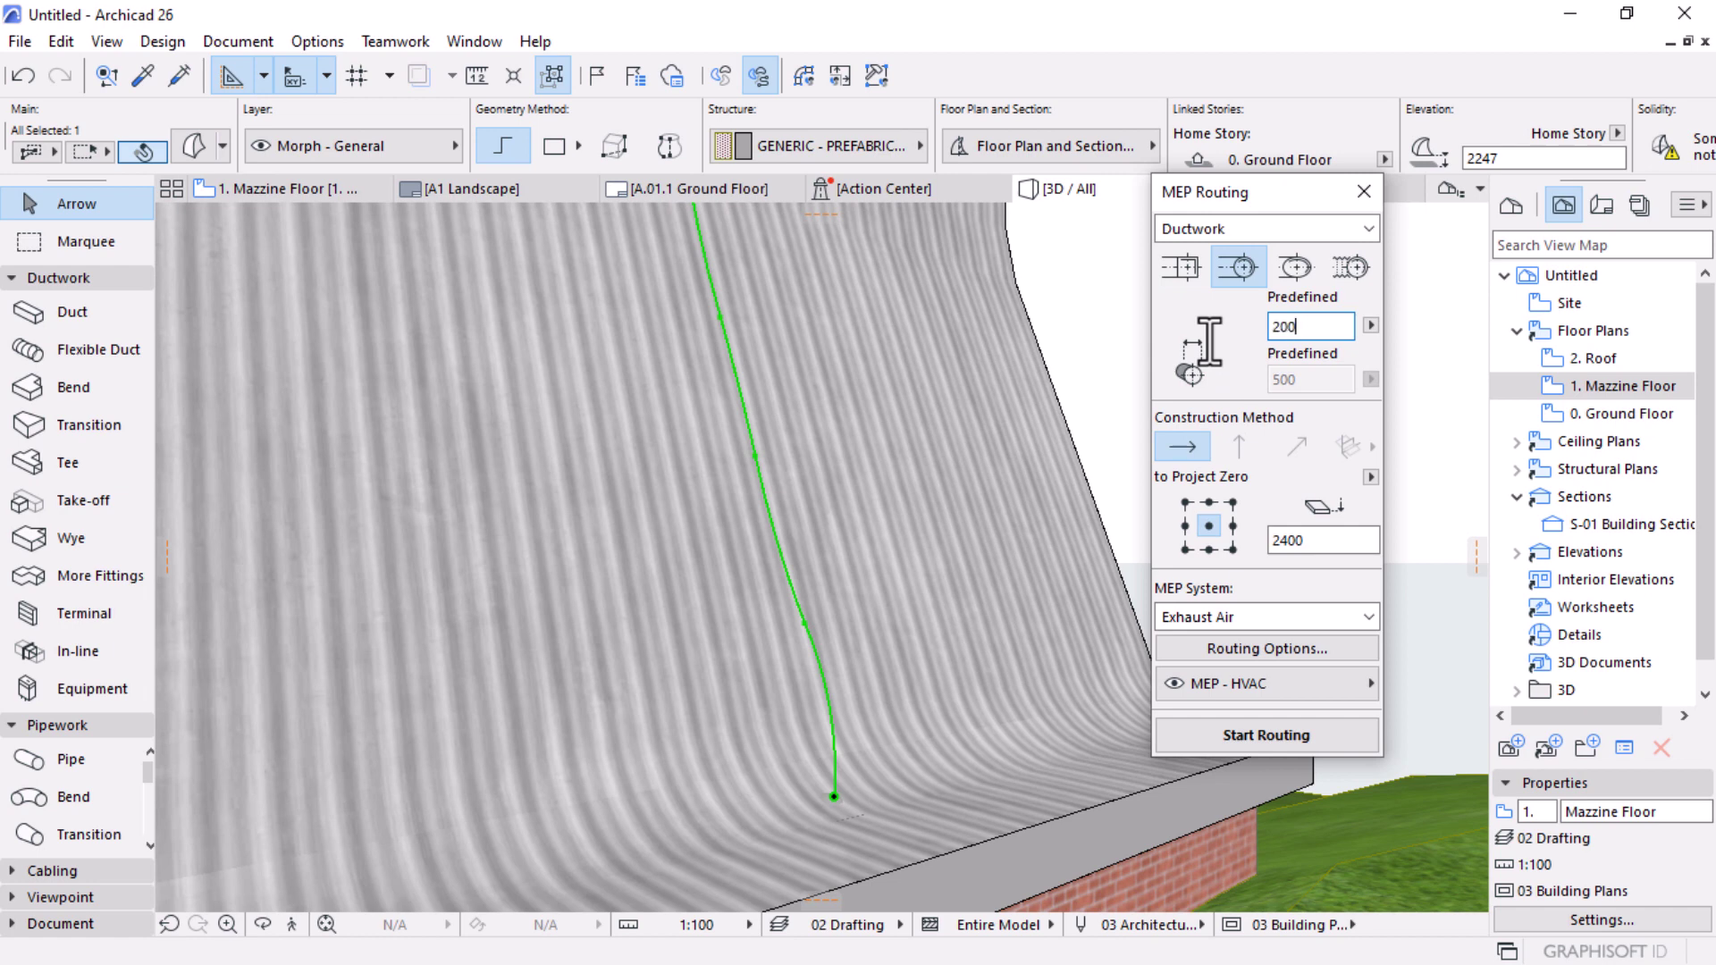
key(Return)
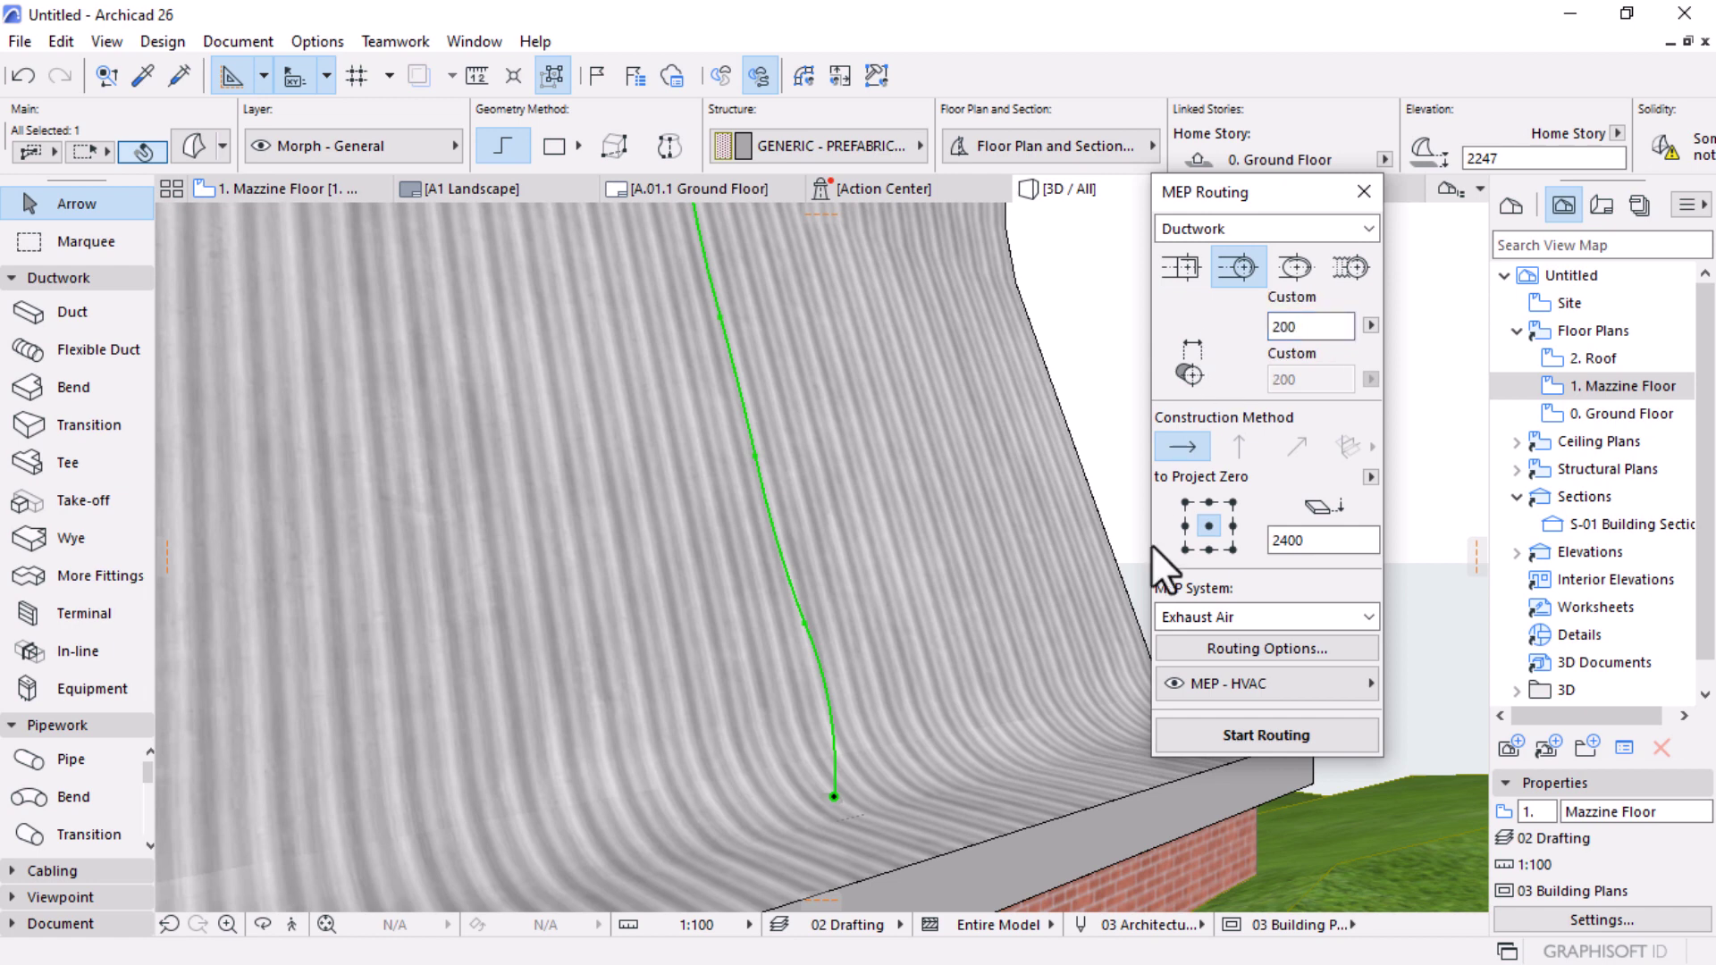
click(1230, 728)
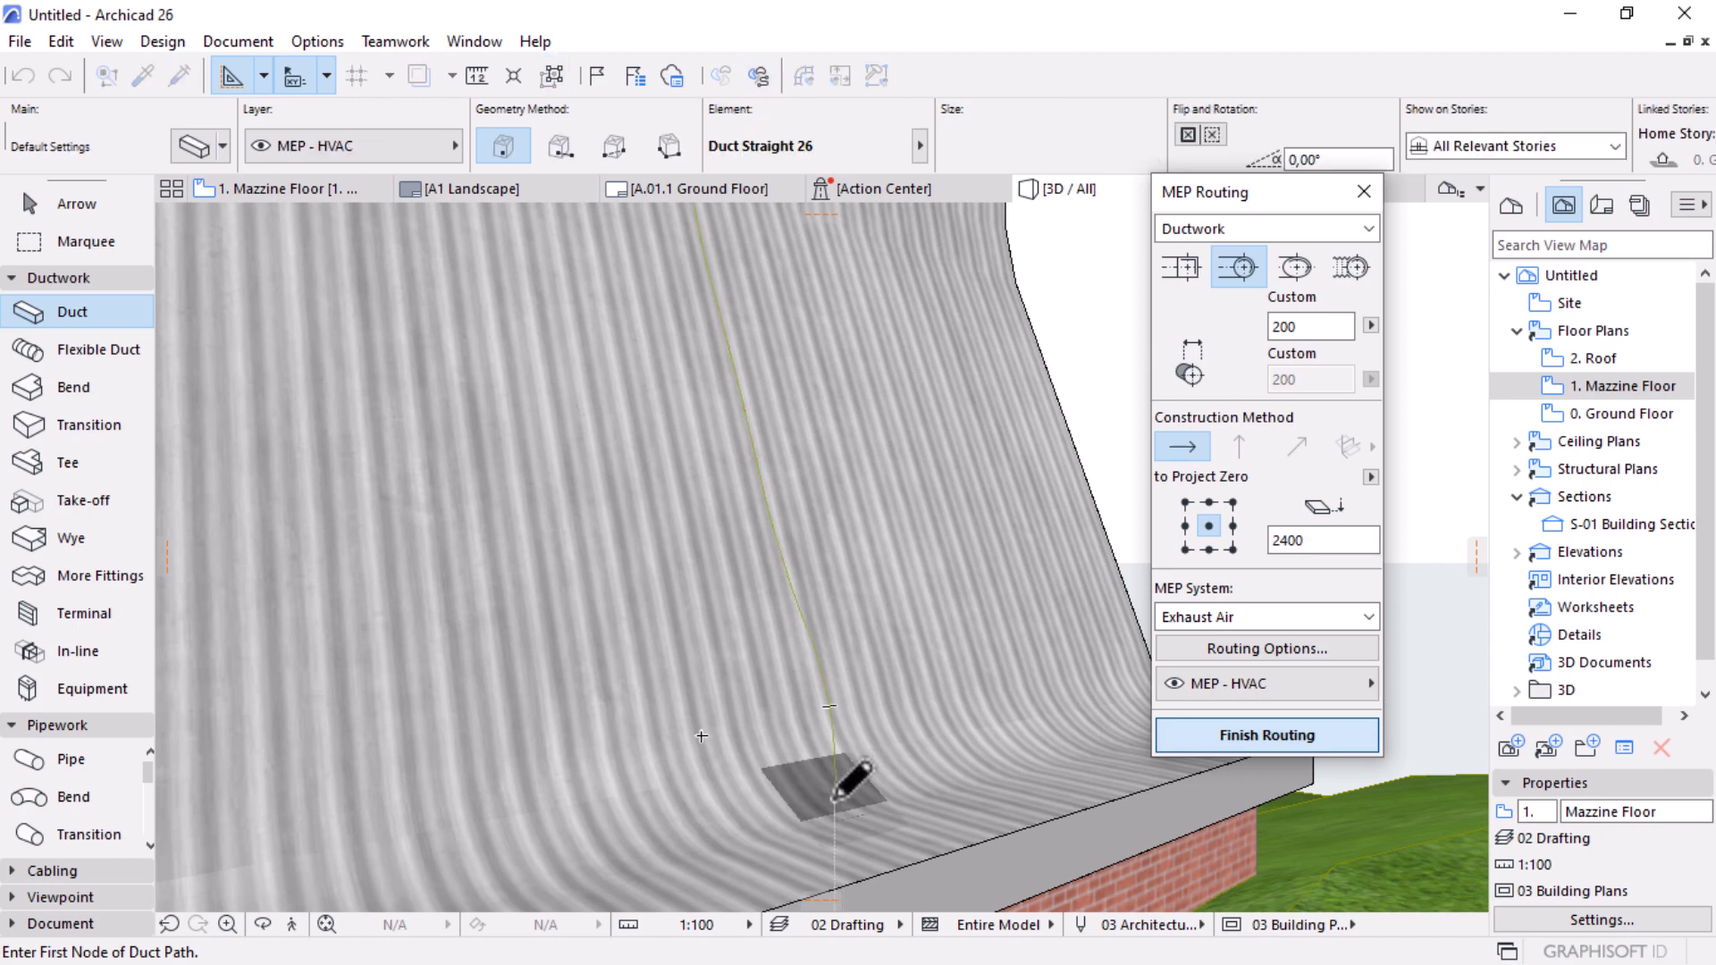
scroll(702, 736, up, 5)
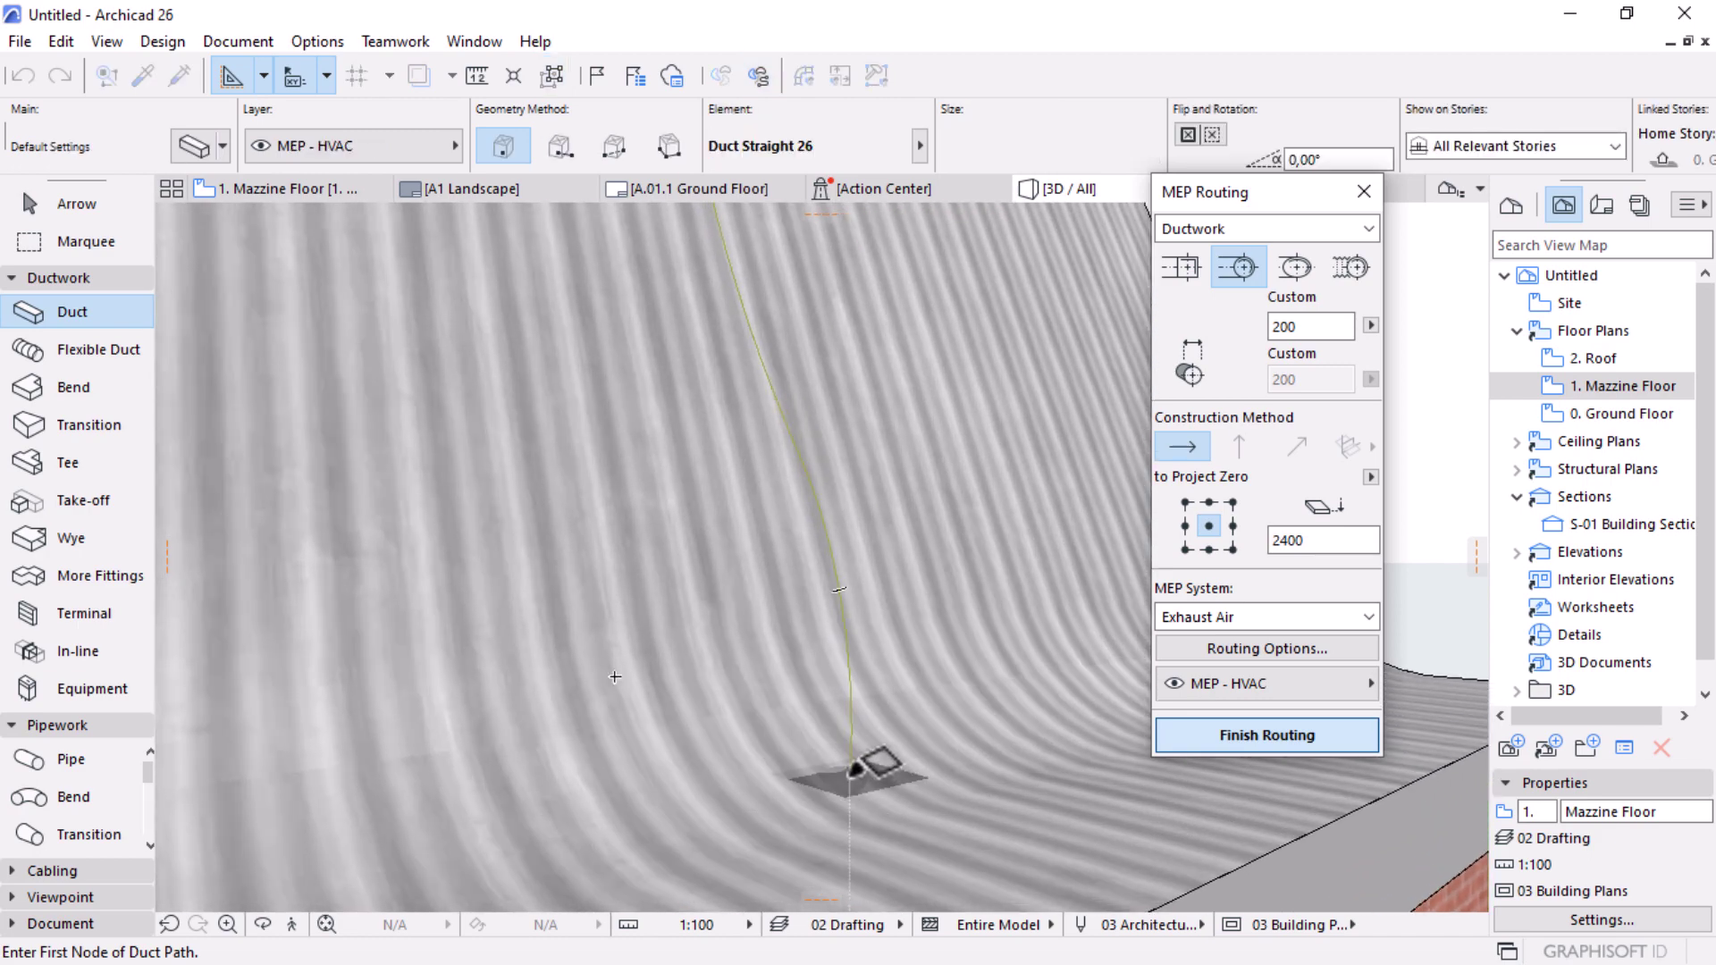
click(615, 677)
scroll(862, 729, up, 3)
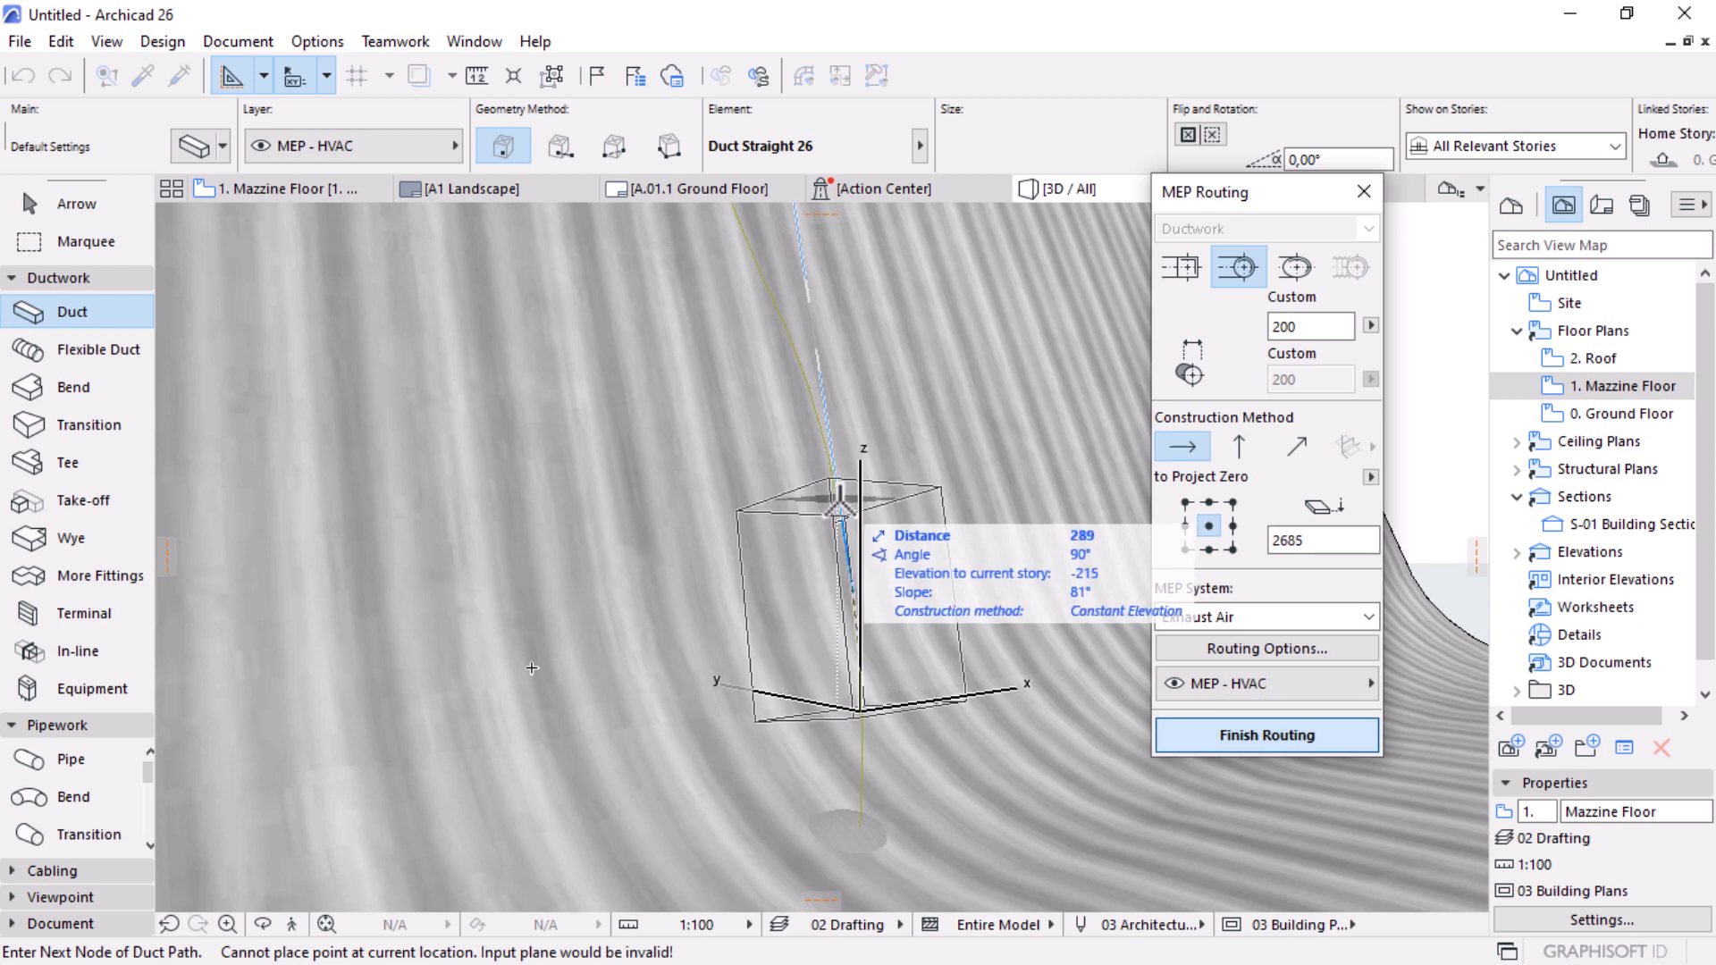
click(840, 506)
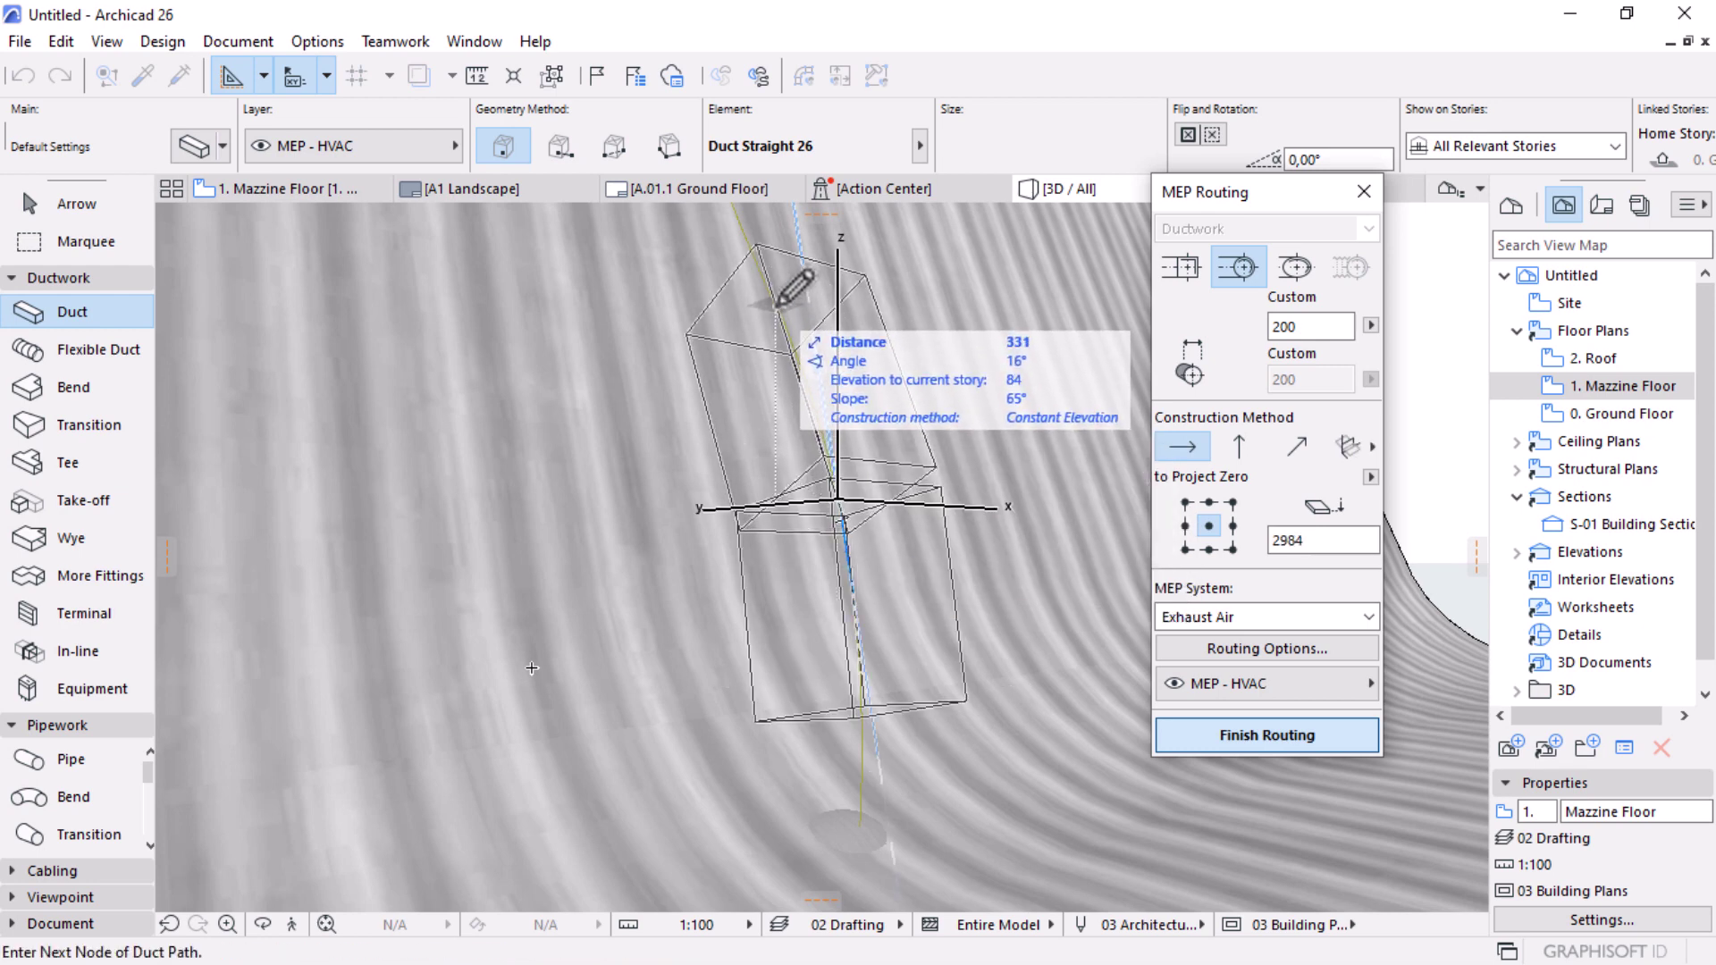
scroll(939, 843, up, 5)
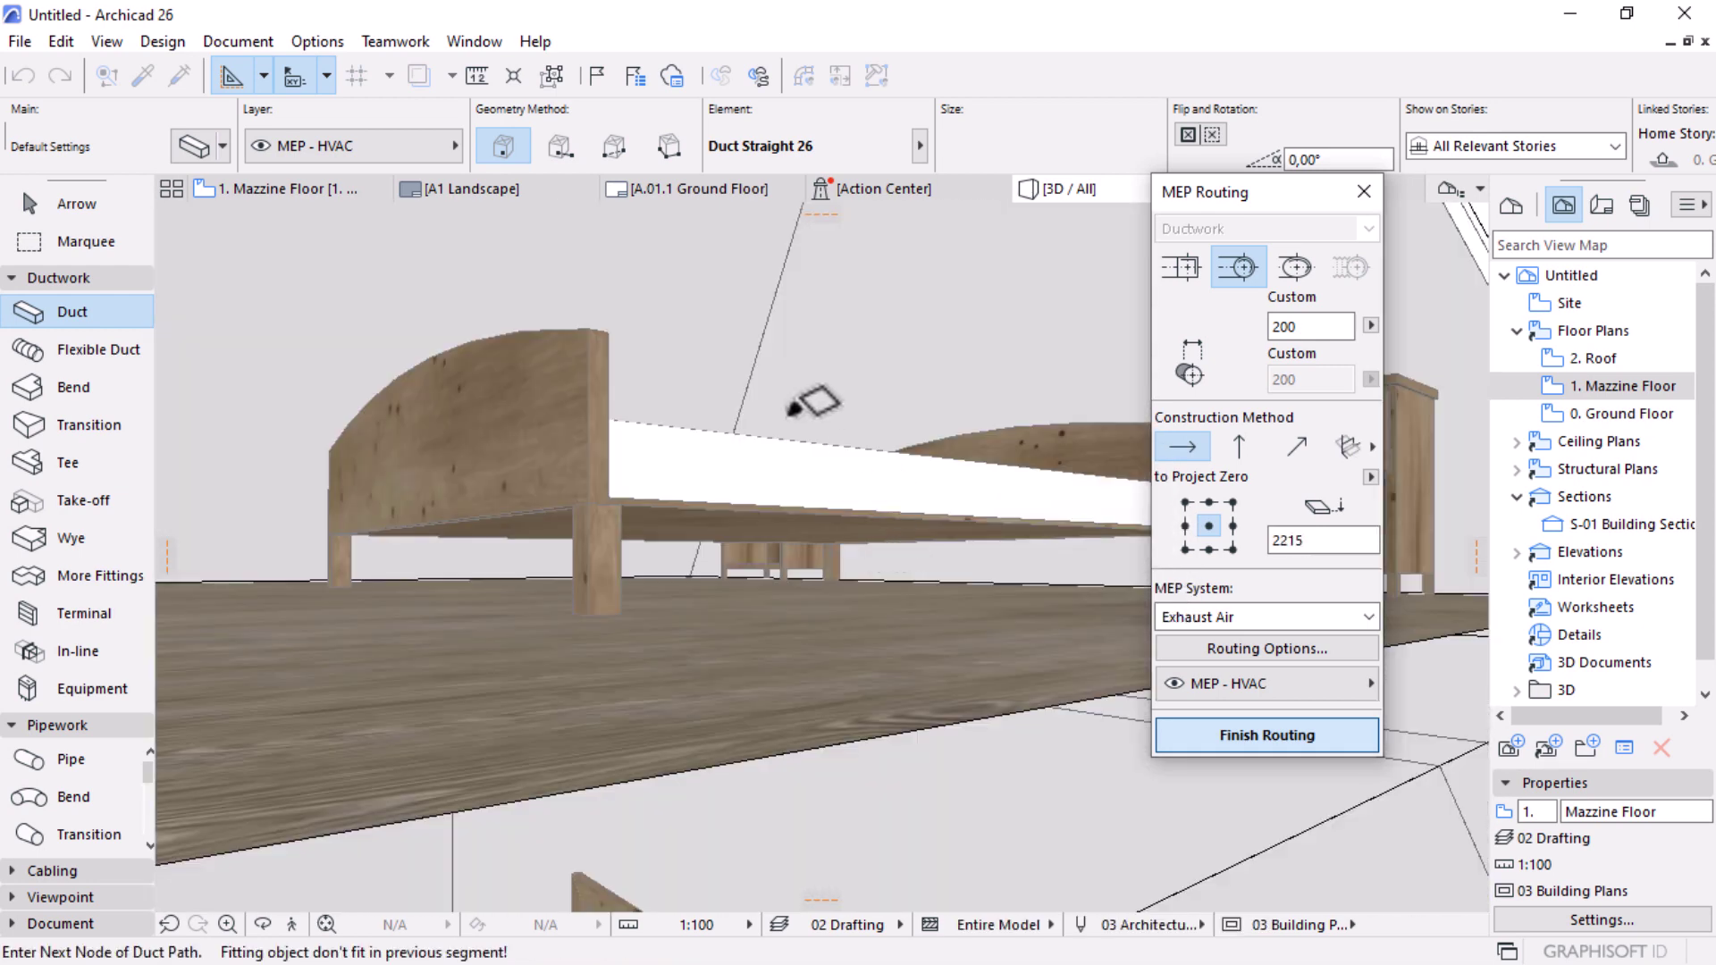
scroll(709, 777, down, 5)
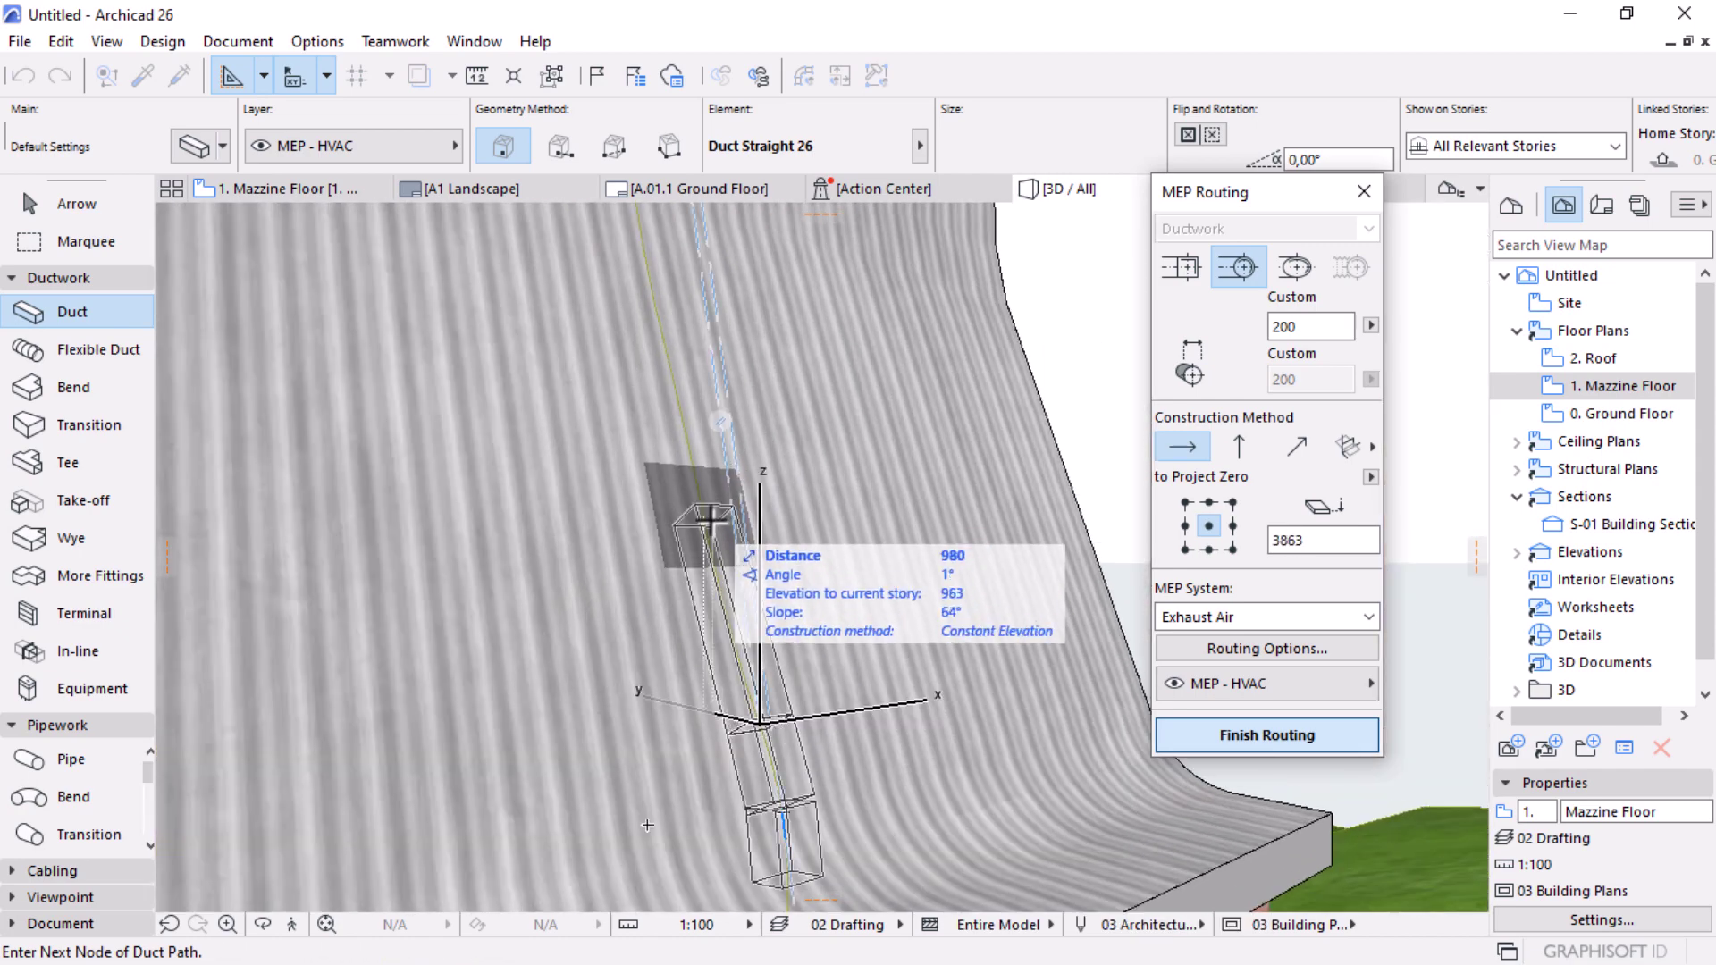
scroll(858, 804, up, 5)
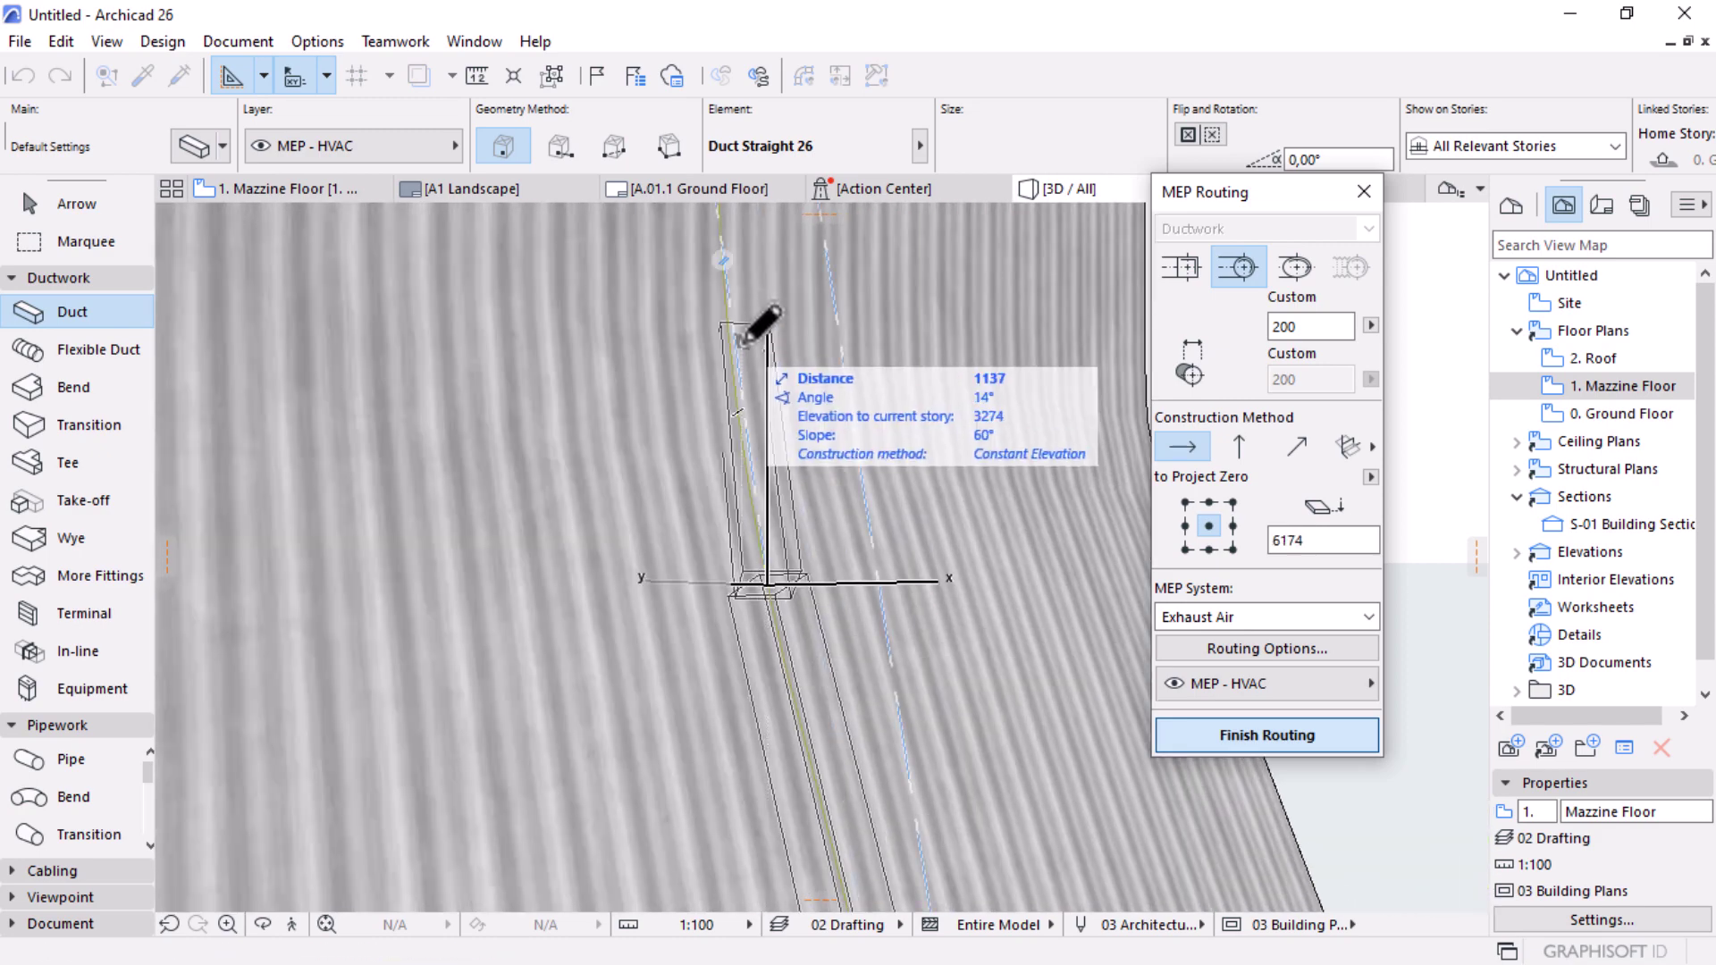
scroll(733, 306, up, 2)
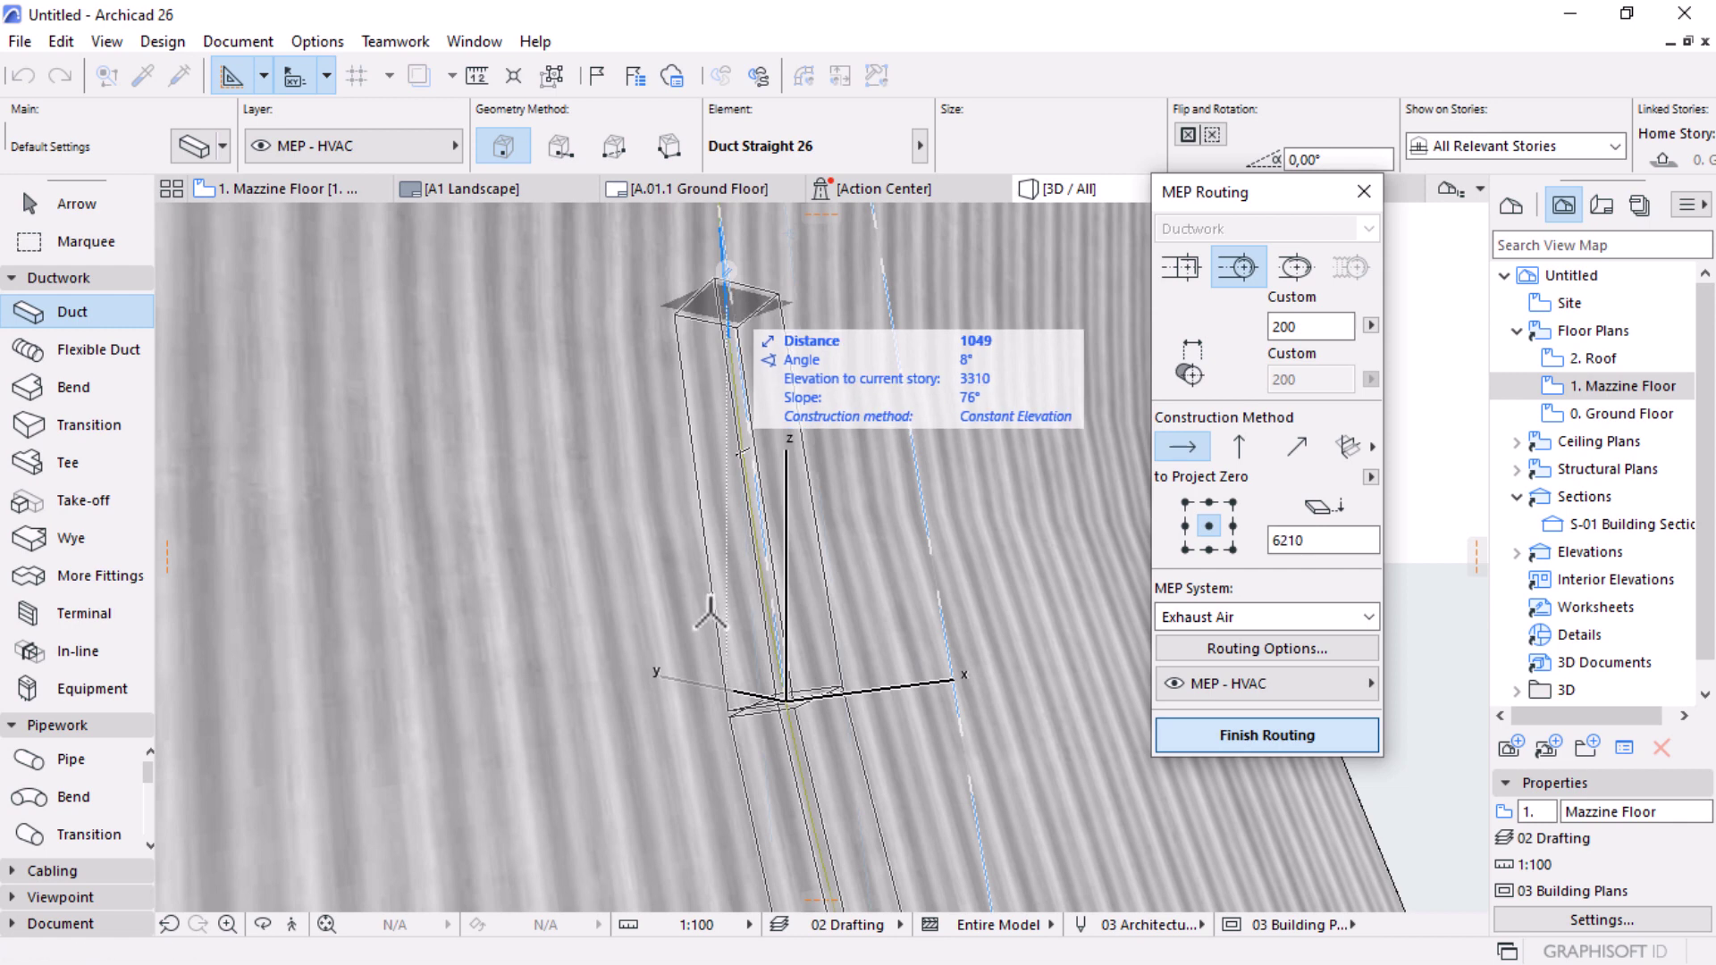
scroll(738, 680, up, 5)
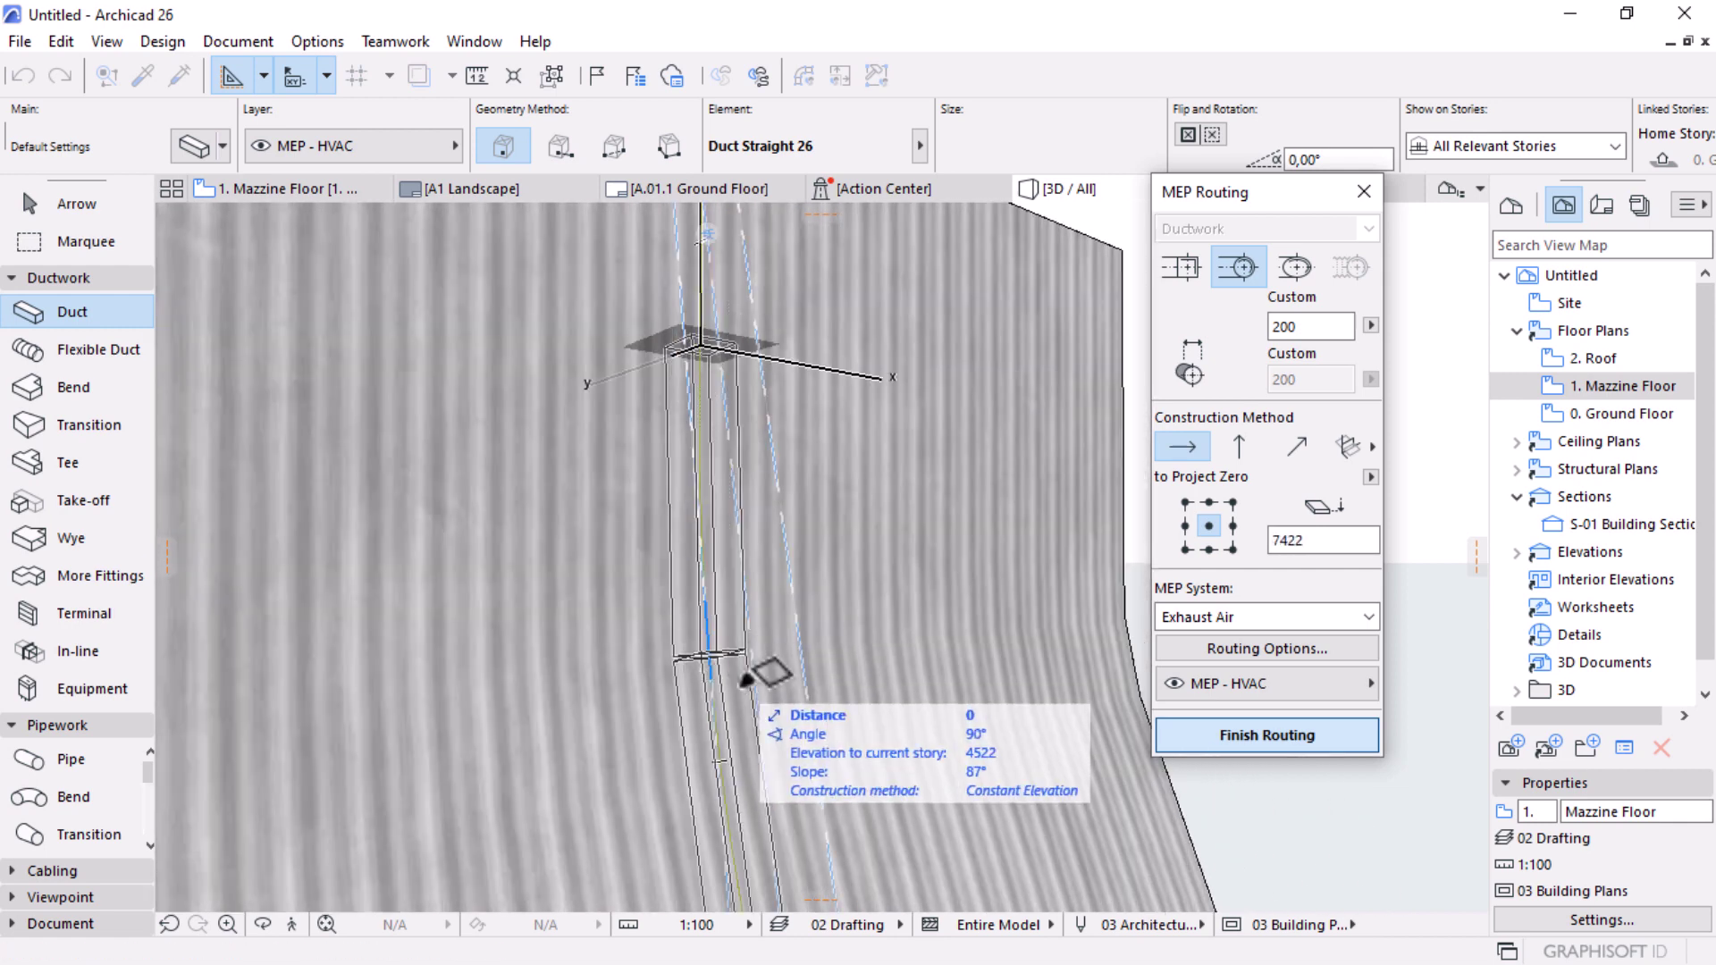
scroll(777, 662, down, 3)
scroll(713, 352, up, 2)
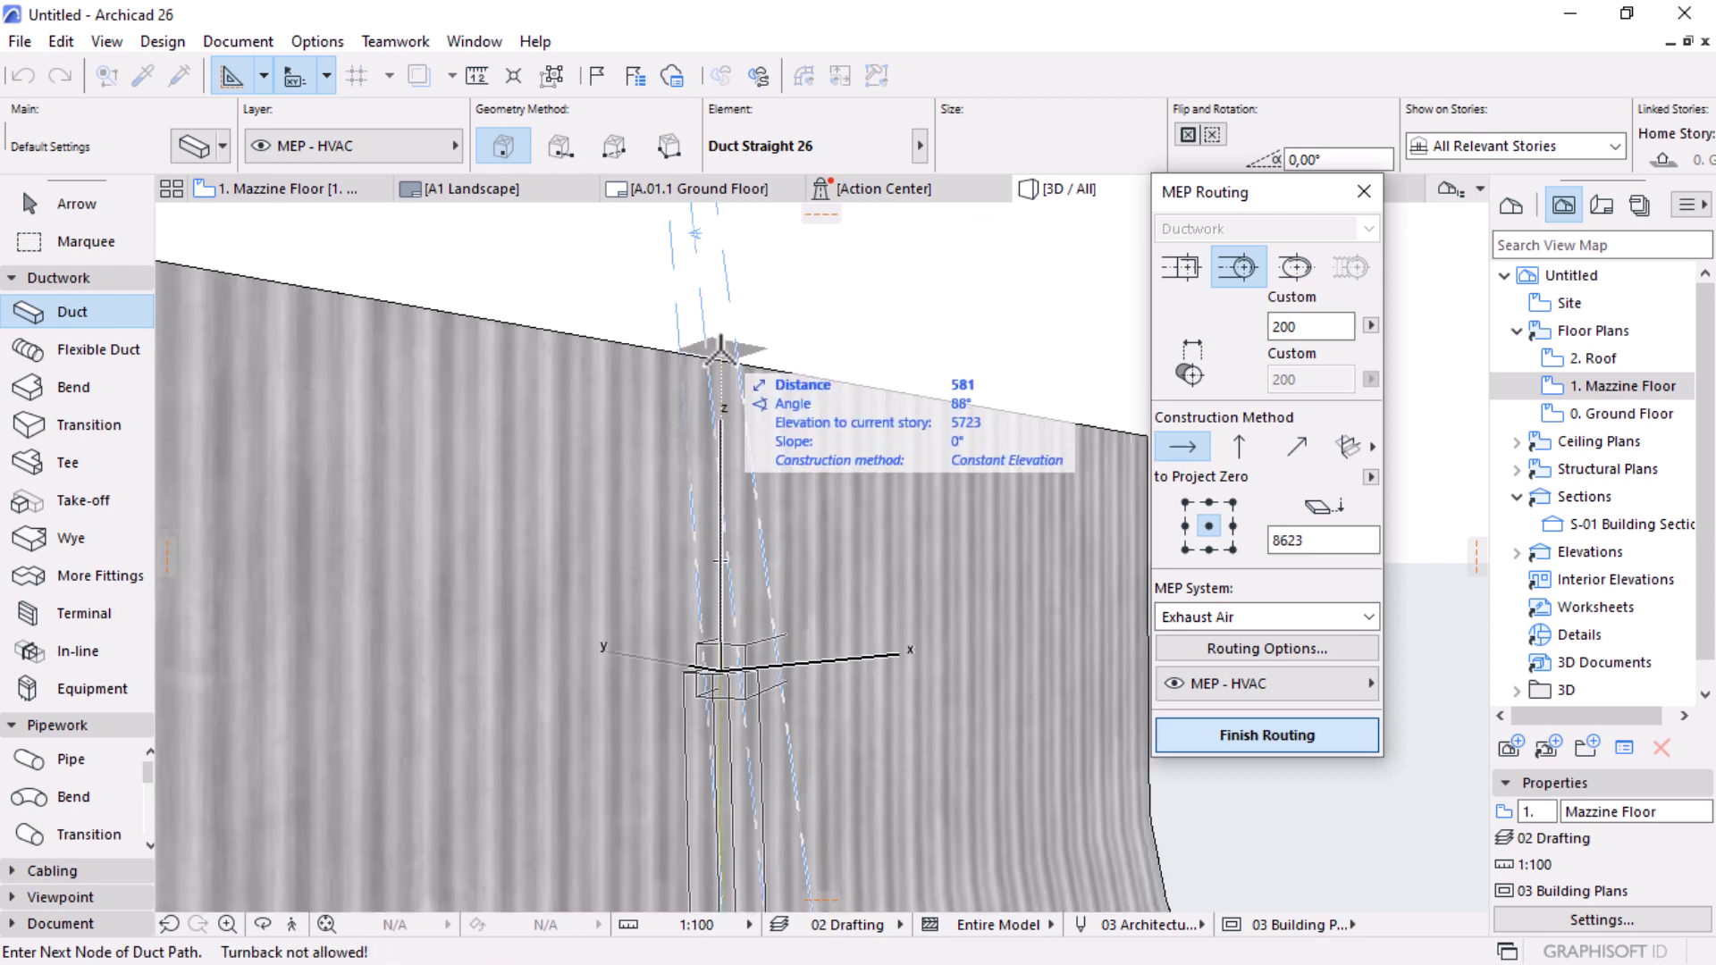
click(785, 295)
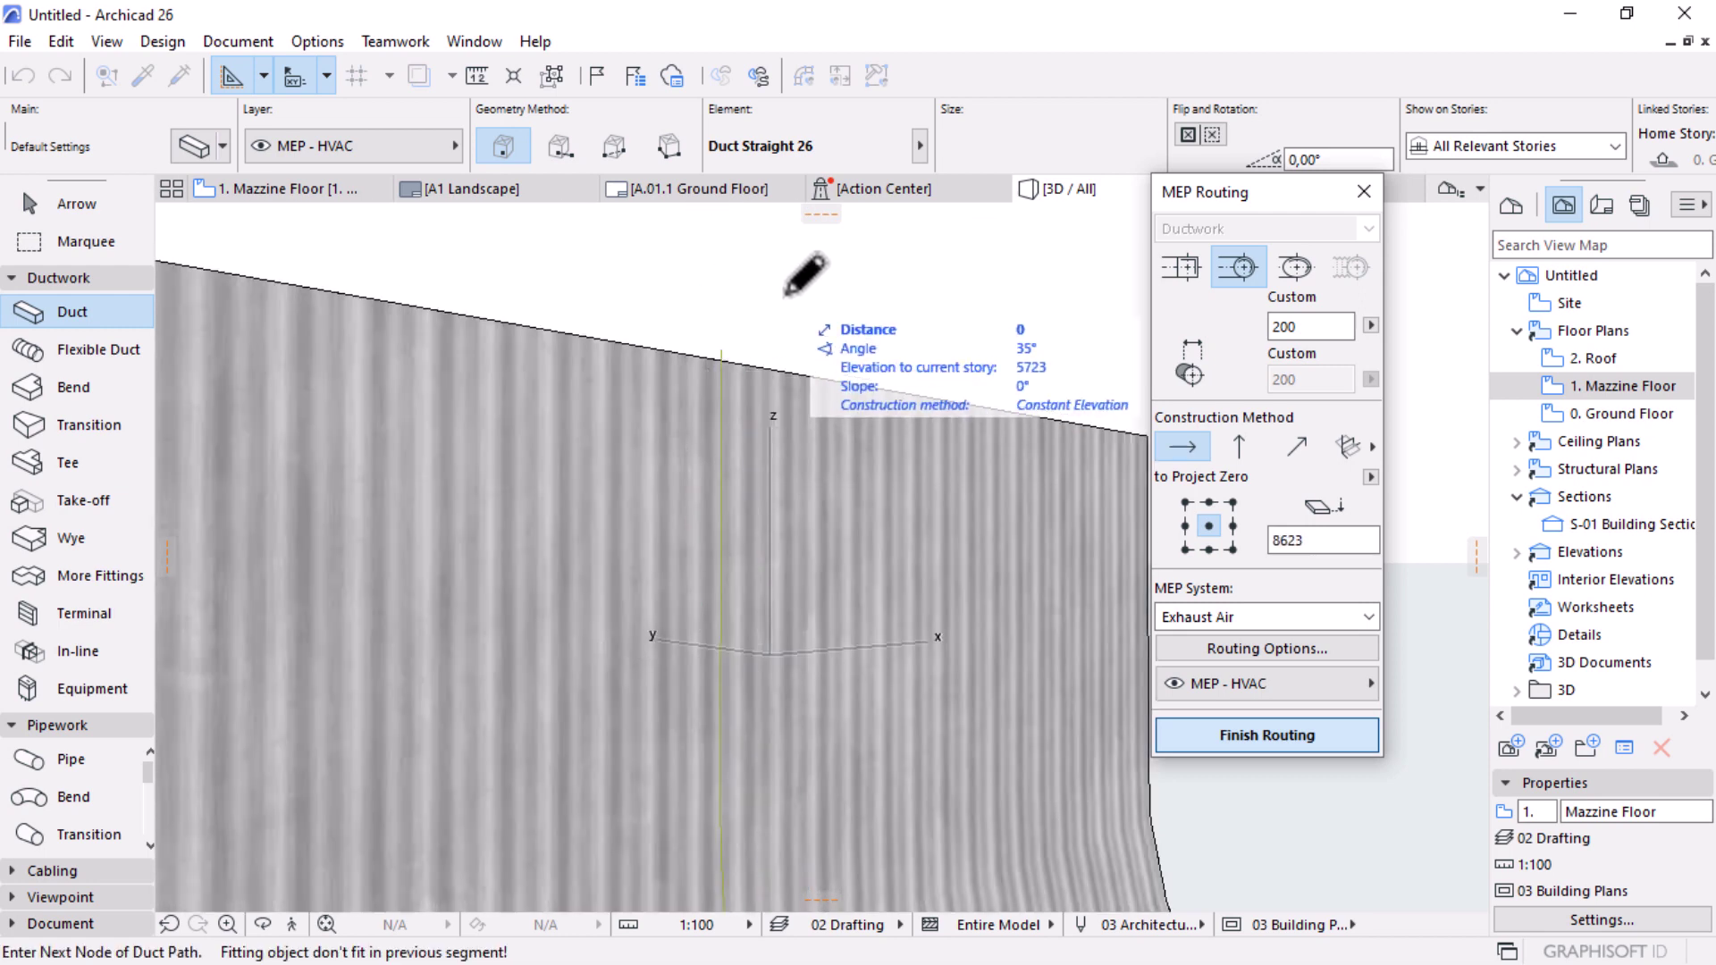
scroll(755, 348, down, 3)
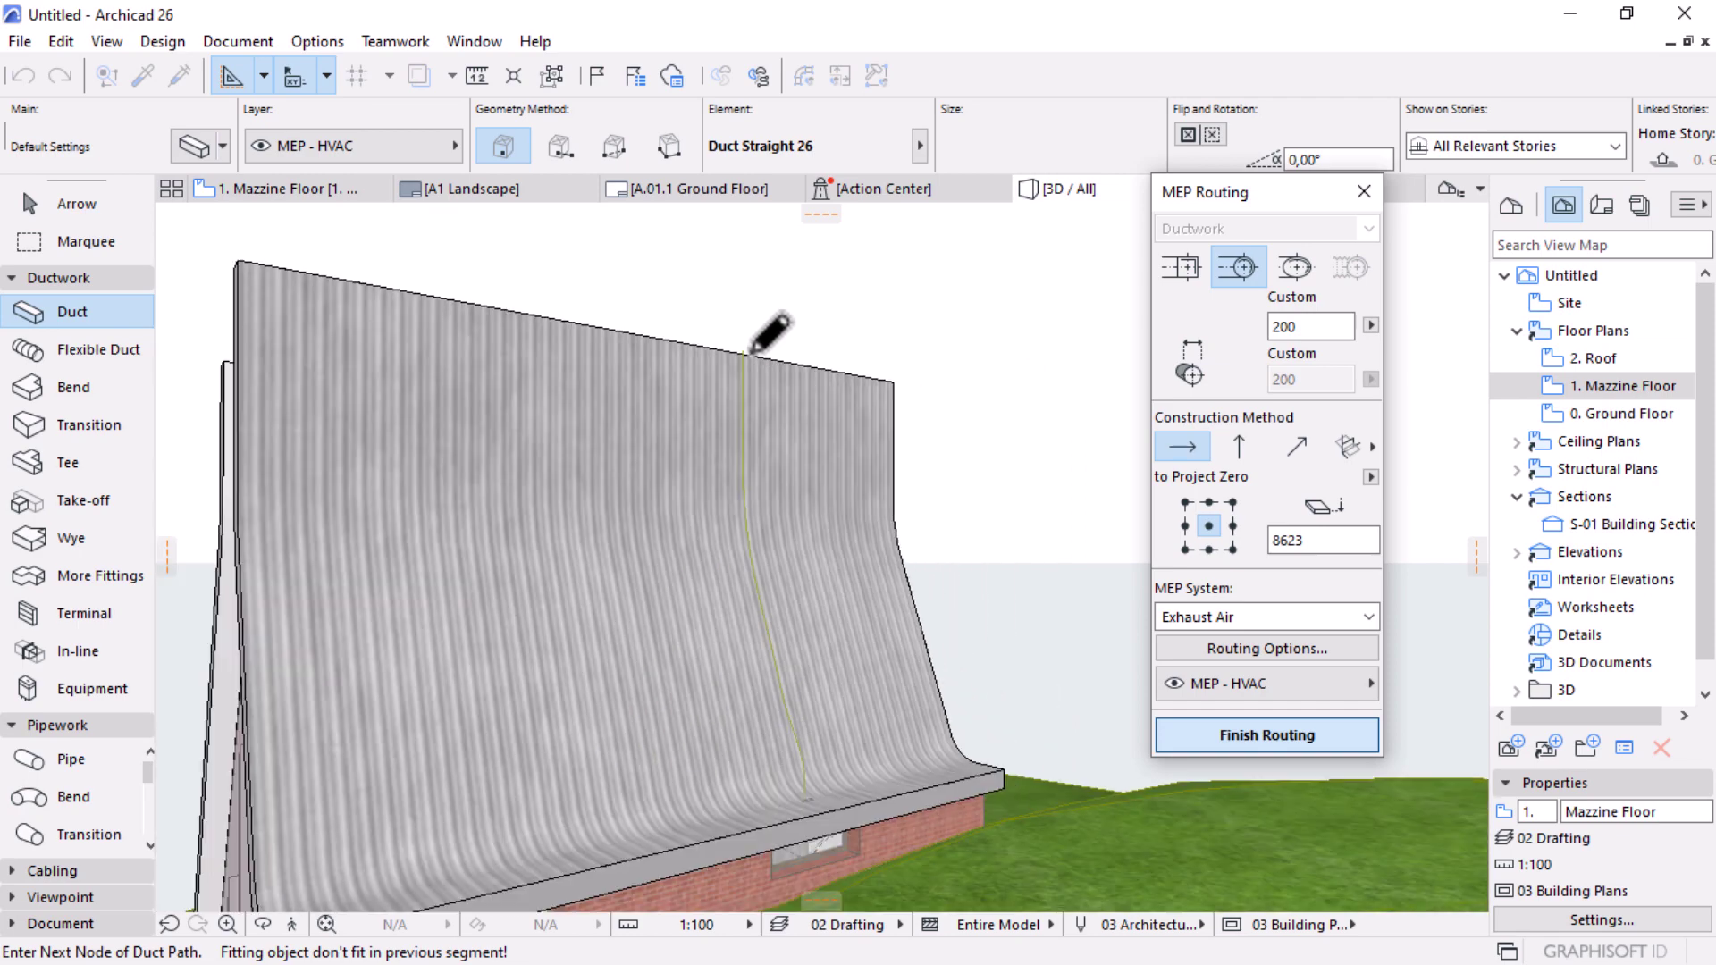
scroll(767, 345, up, 3)
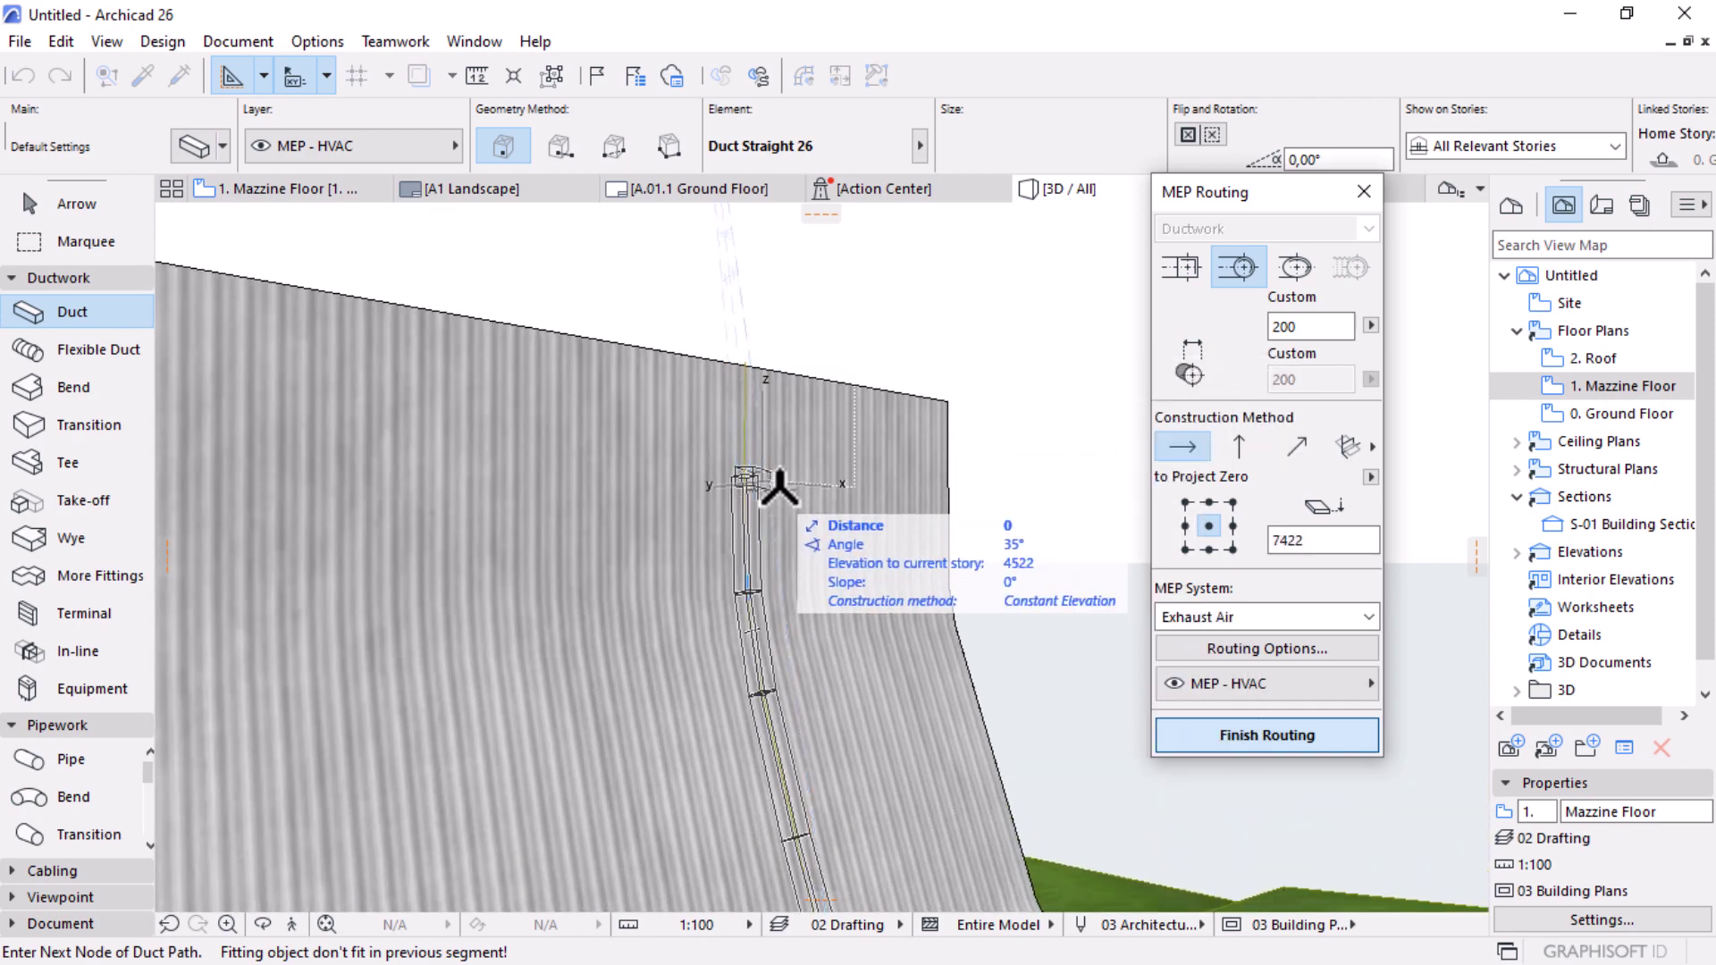
scroll(845, 427, up, 2)
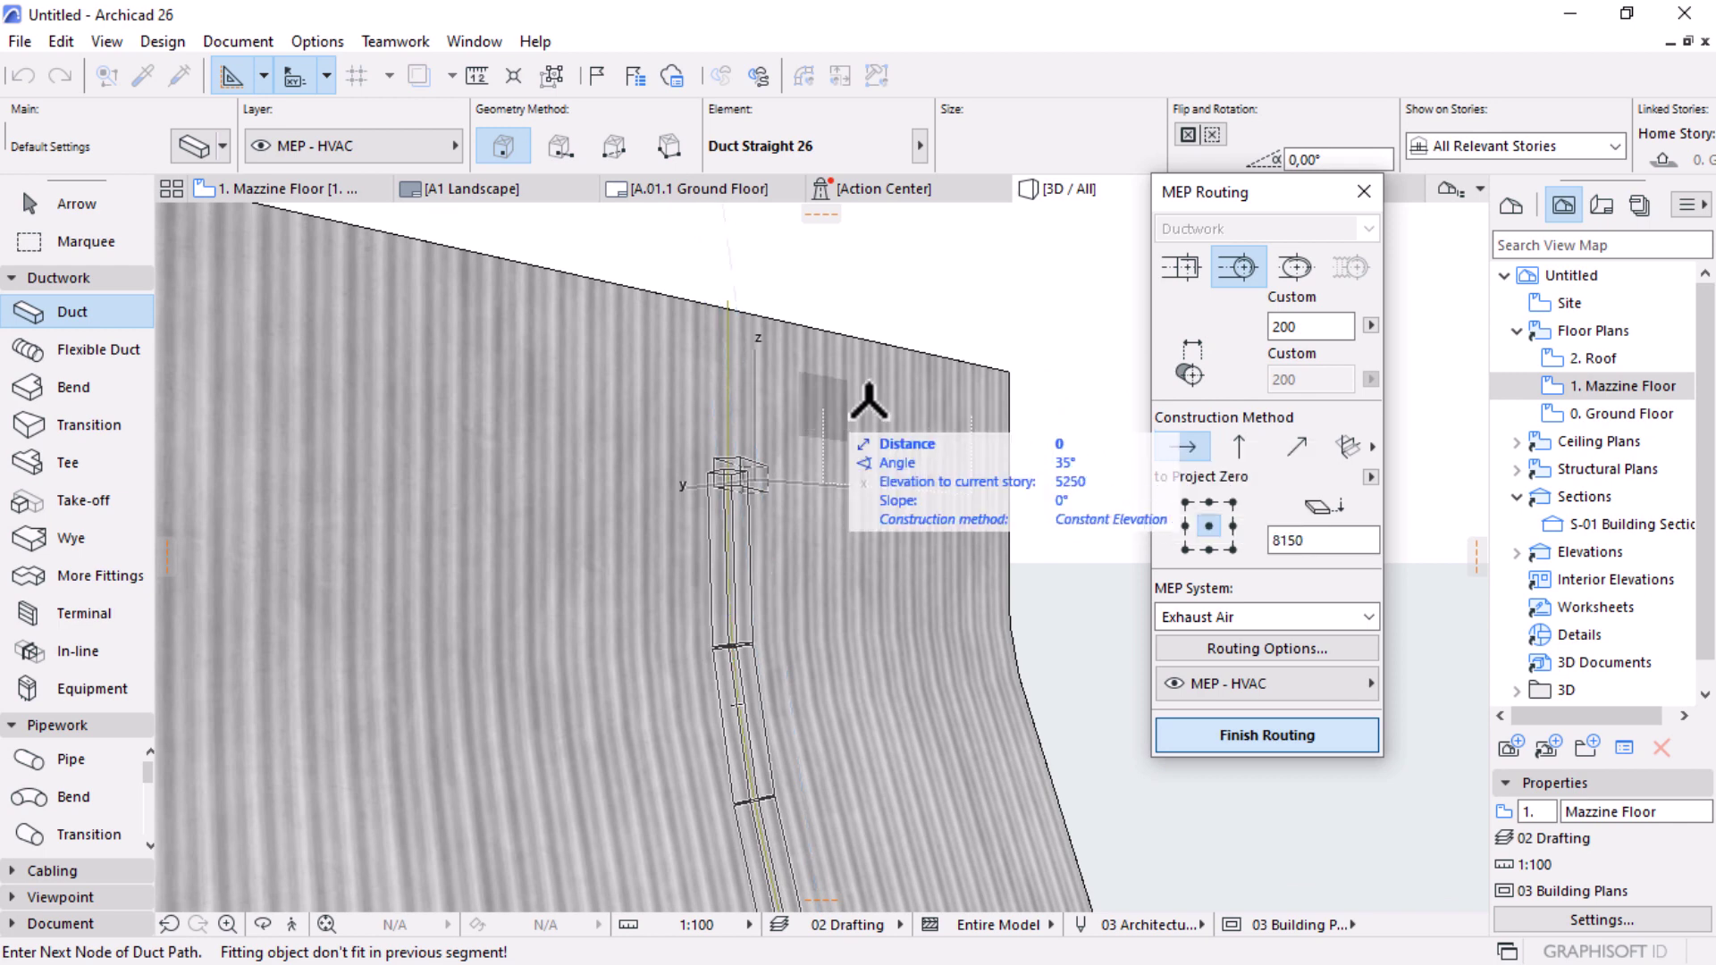
key(Escape)
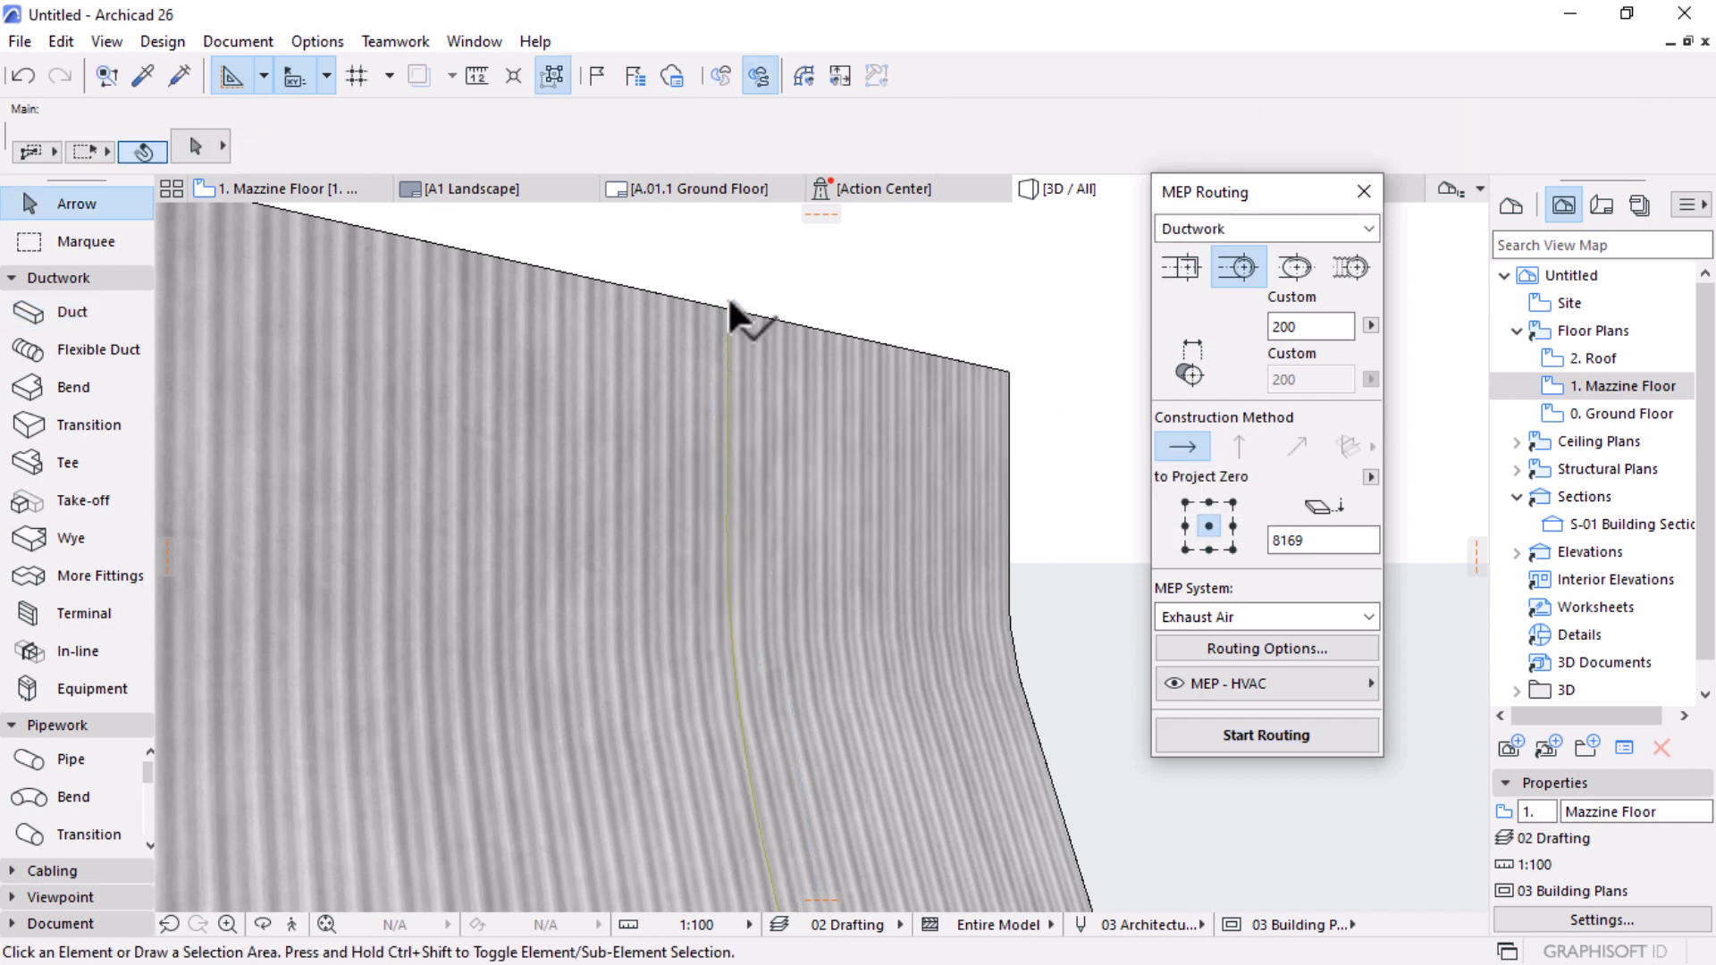
Step: Isolate the curved morph line on the roof slope so the 3D view displays only that line
click(729, 302)
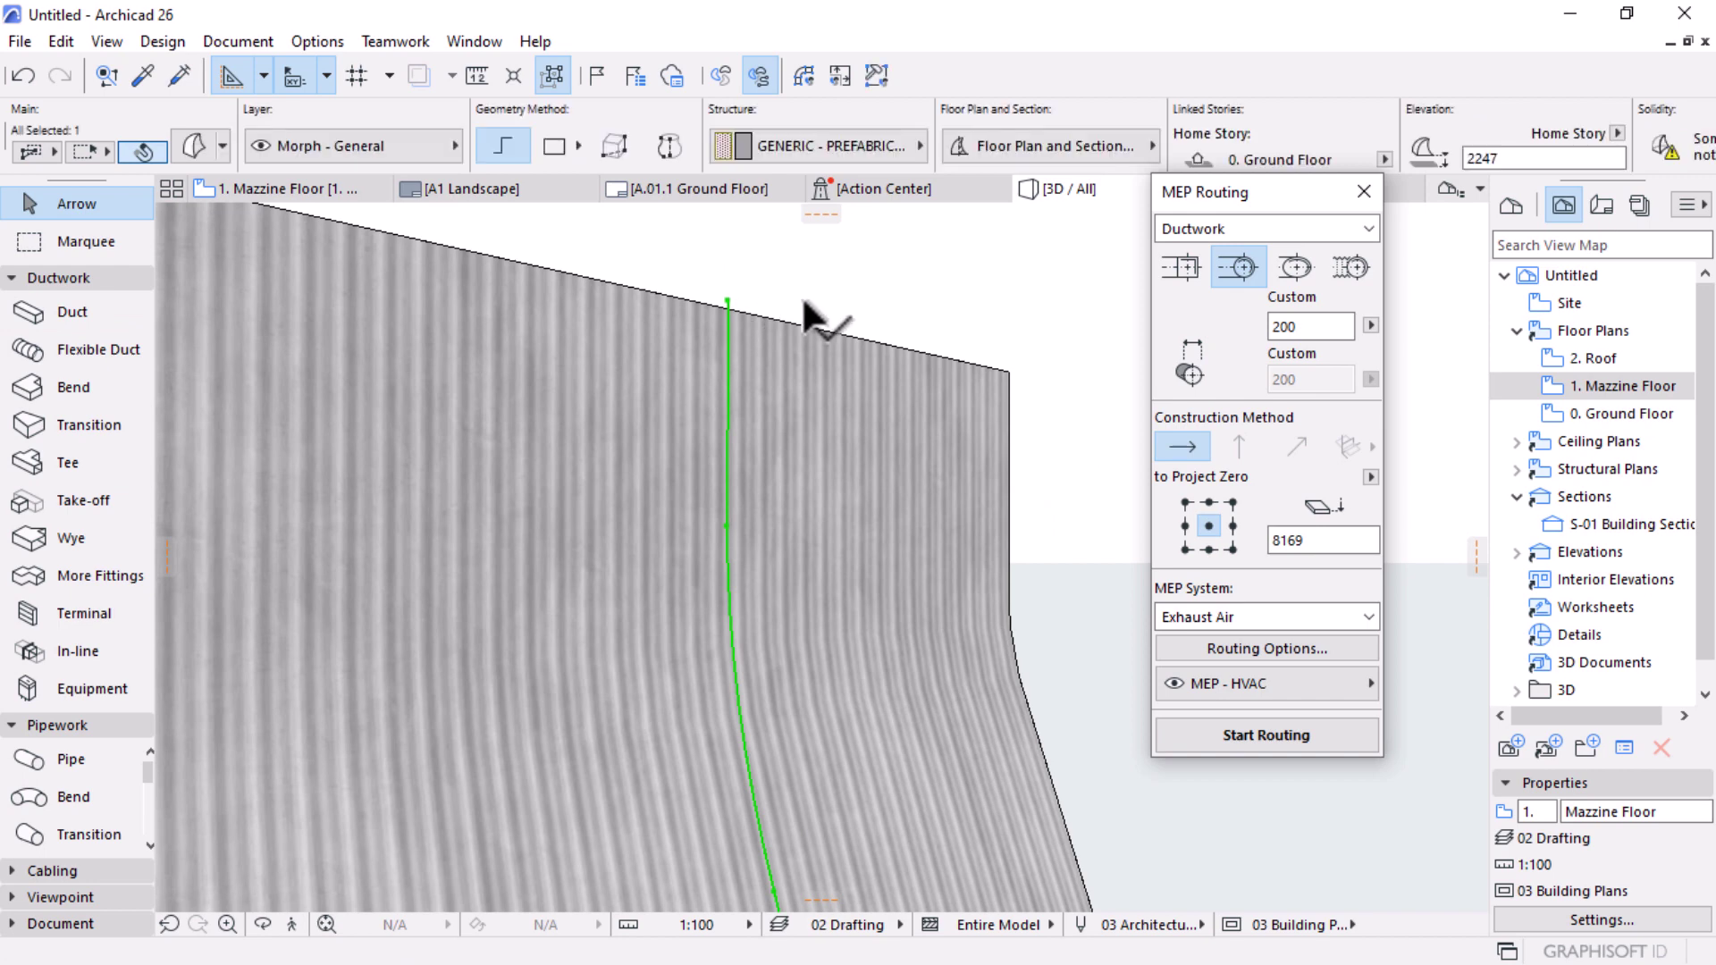
key(F5)
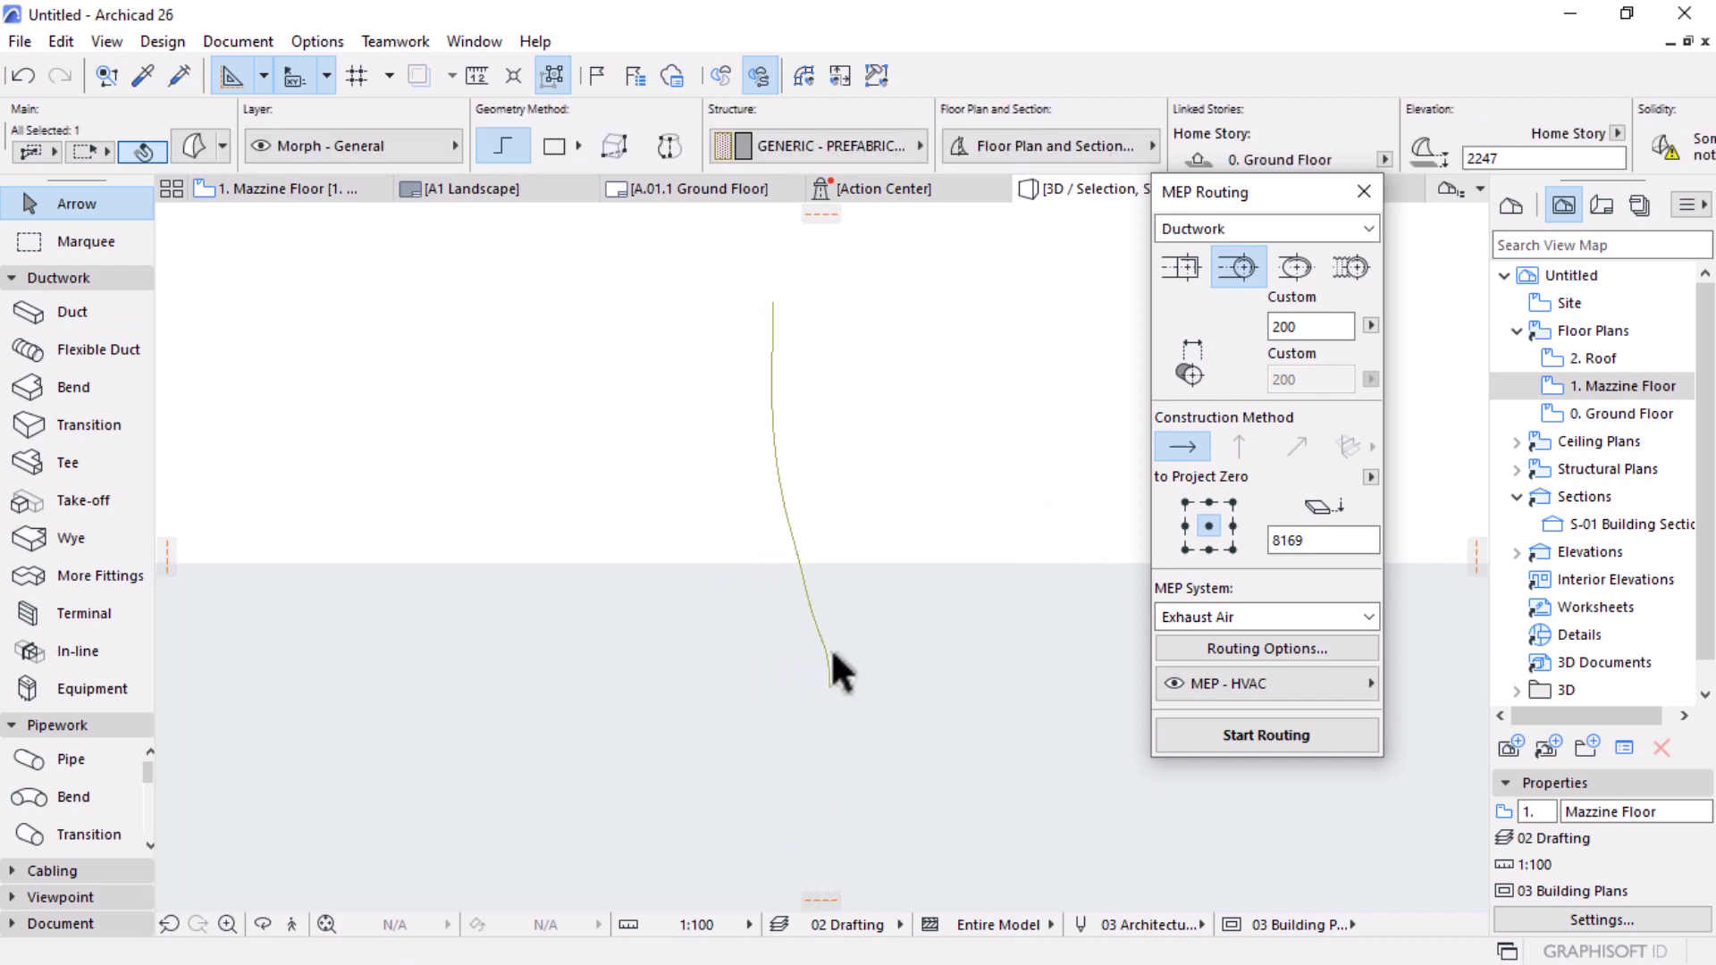
click(1238, 736)
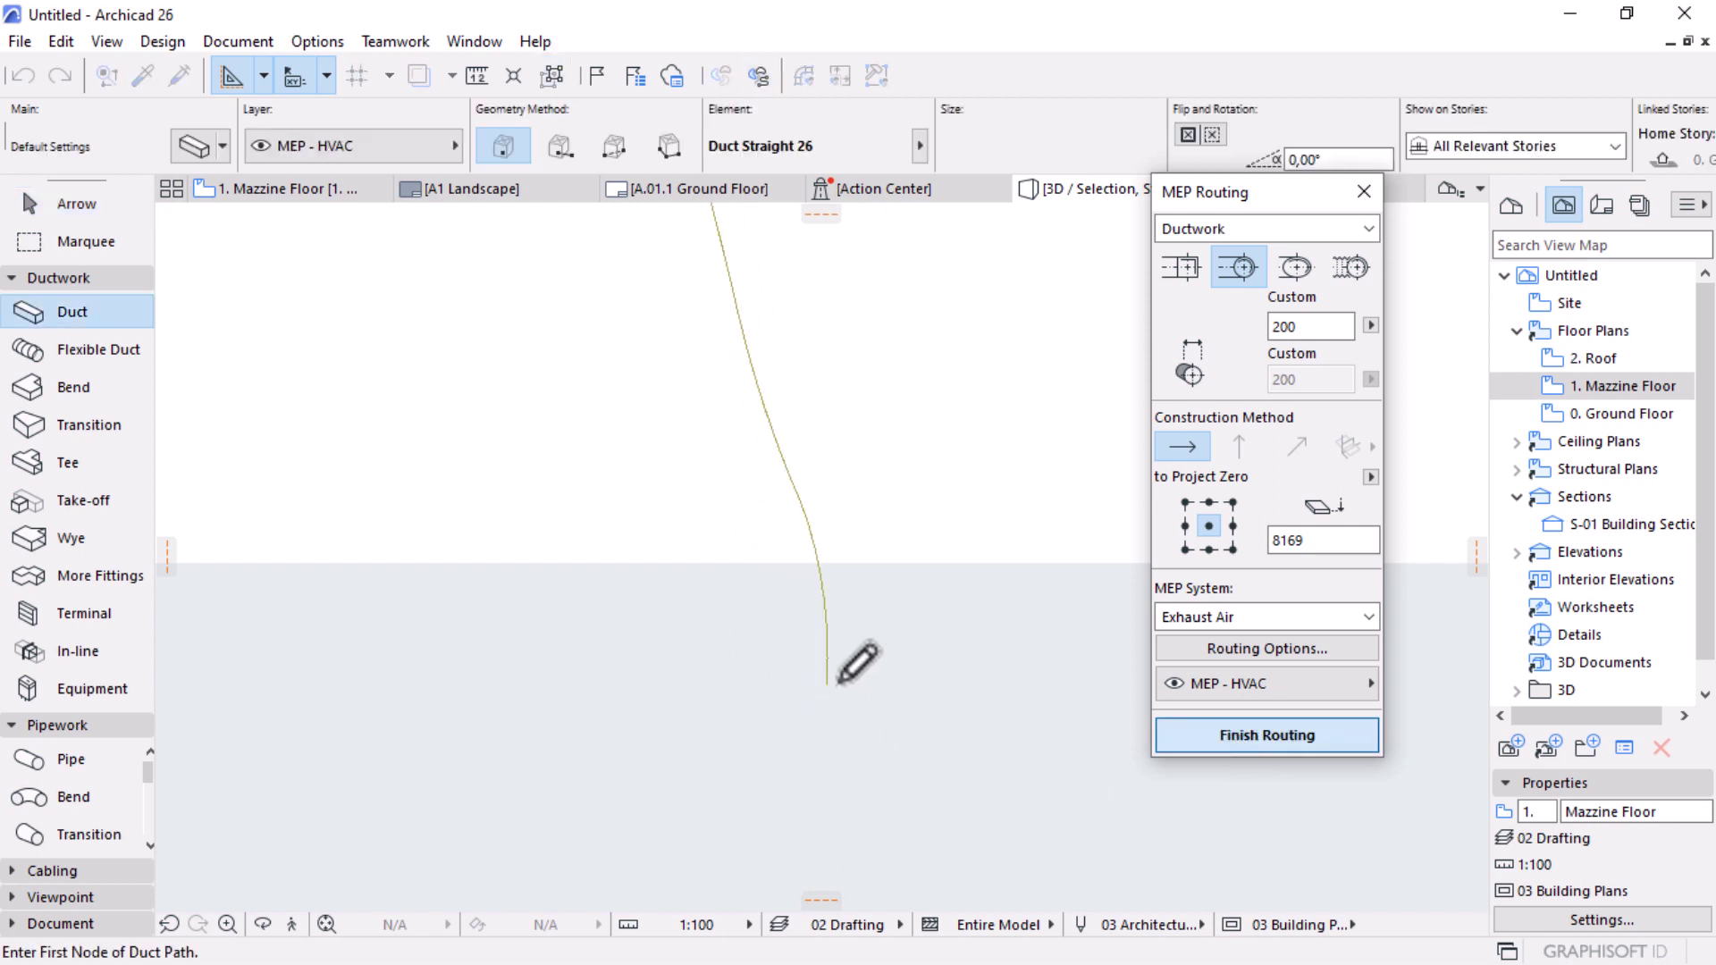
click(814, 688)
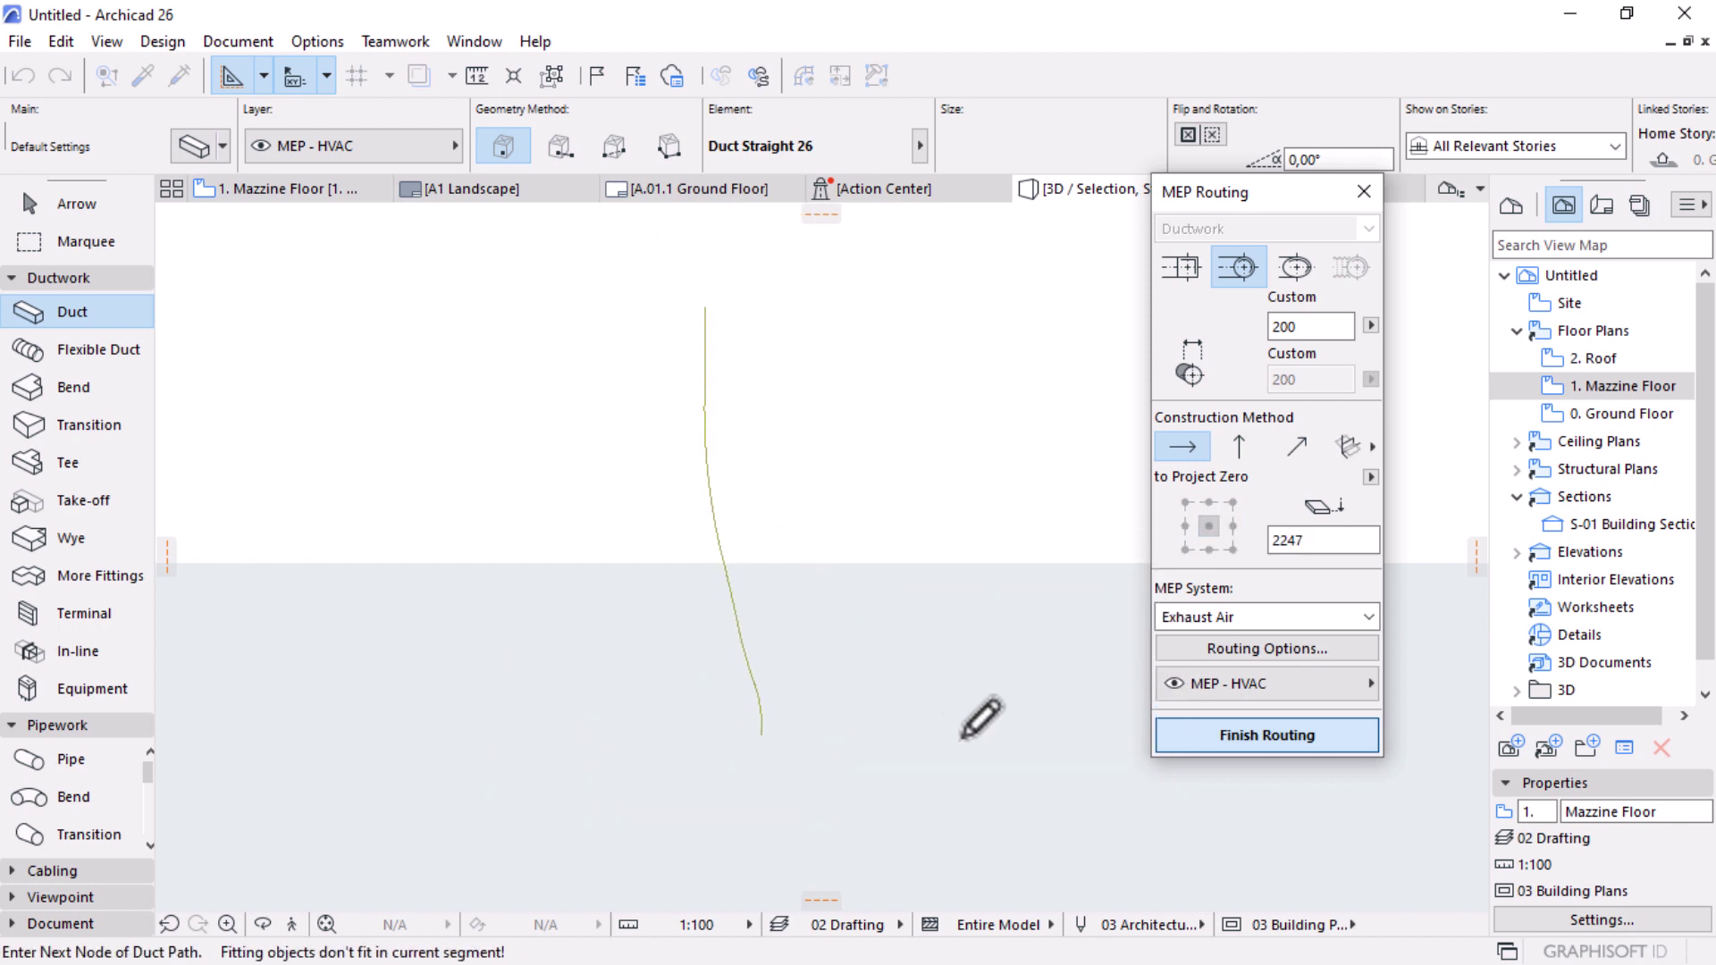
key(Escape)
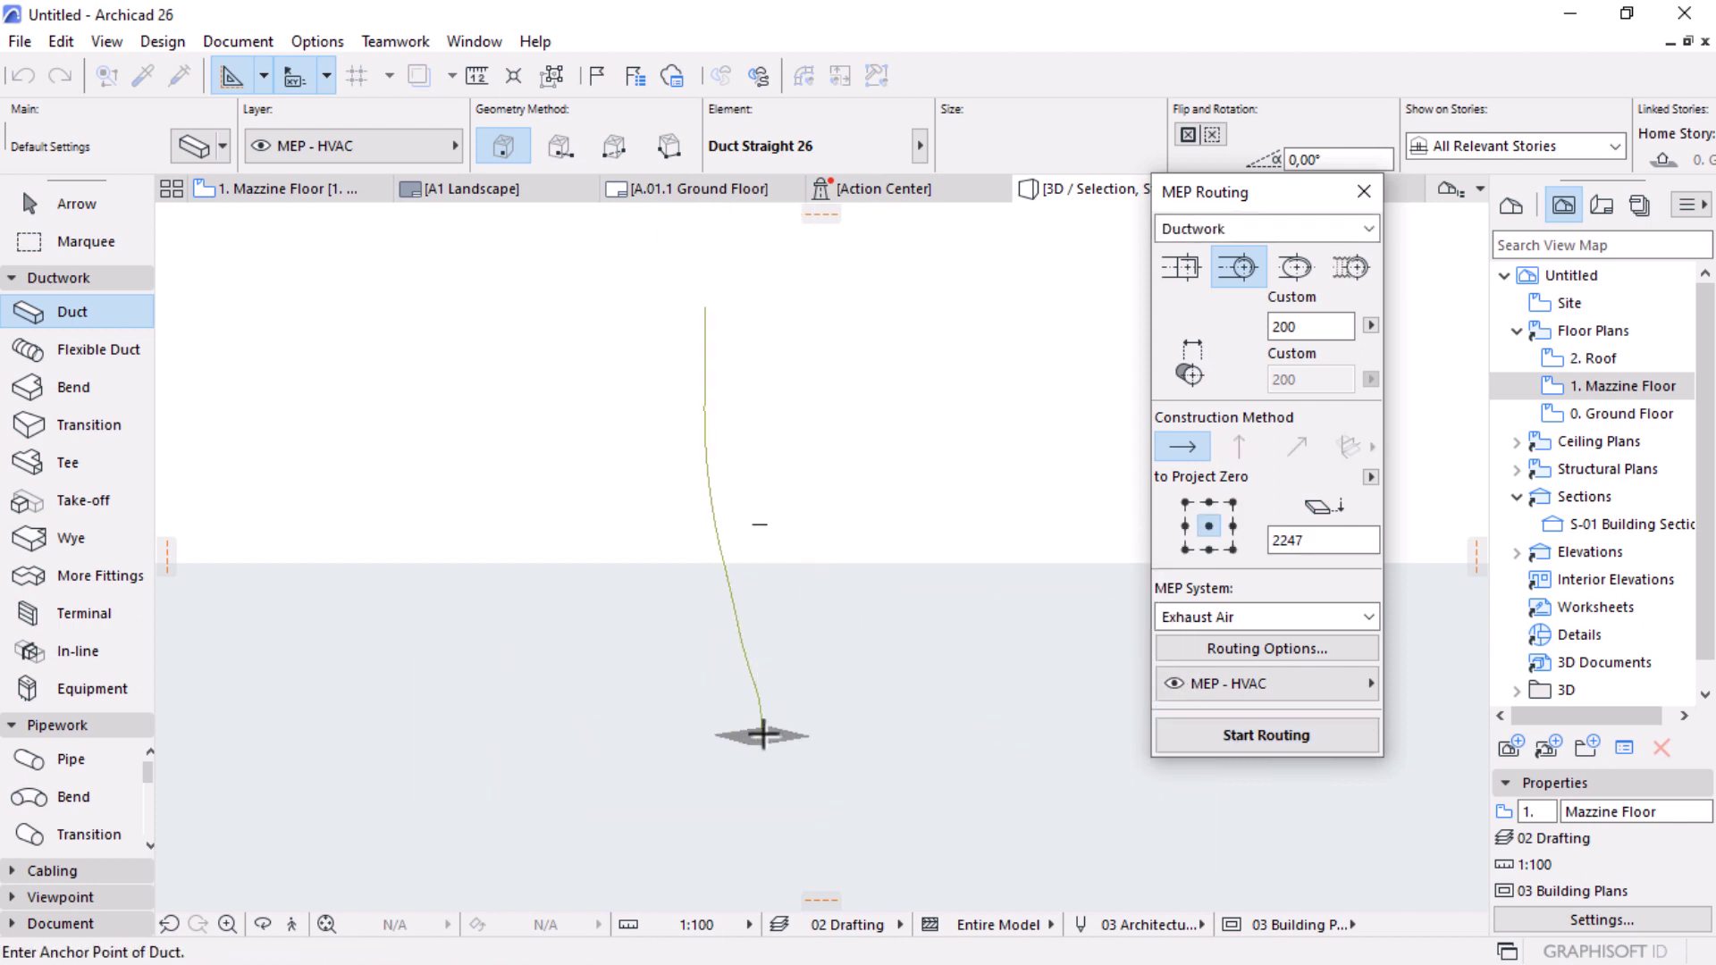
Step: Route the circular exhaust duct along the curved morph line from its lower endpoint to its upper end at elevation 8623 mm
click(1291, 742)
click(761, 735)
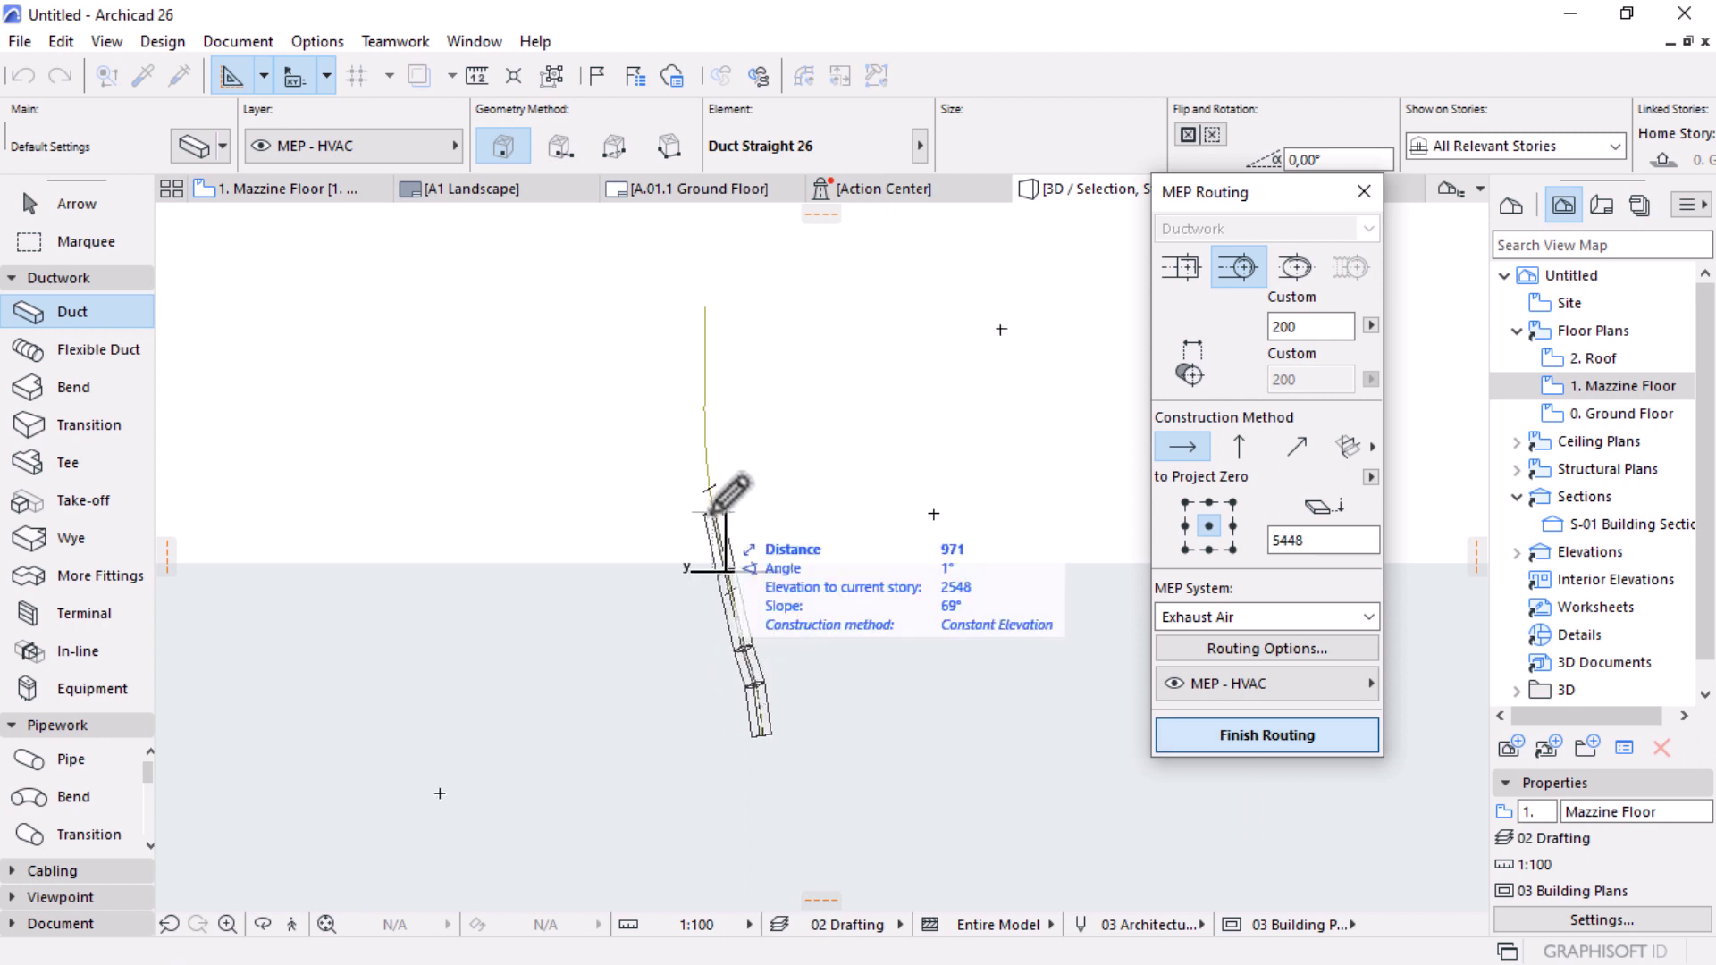
click(704, 430)
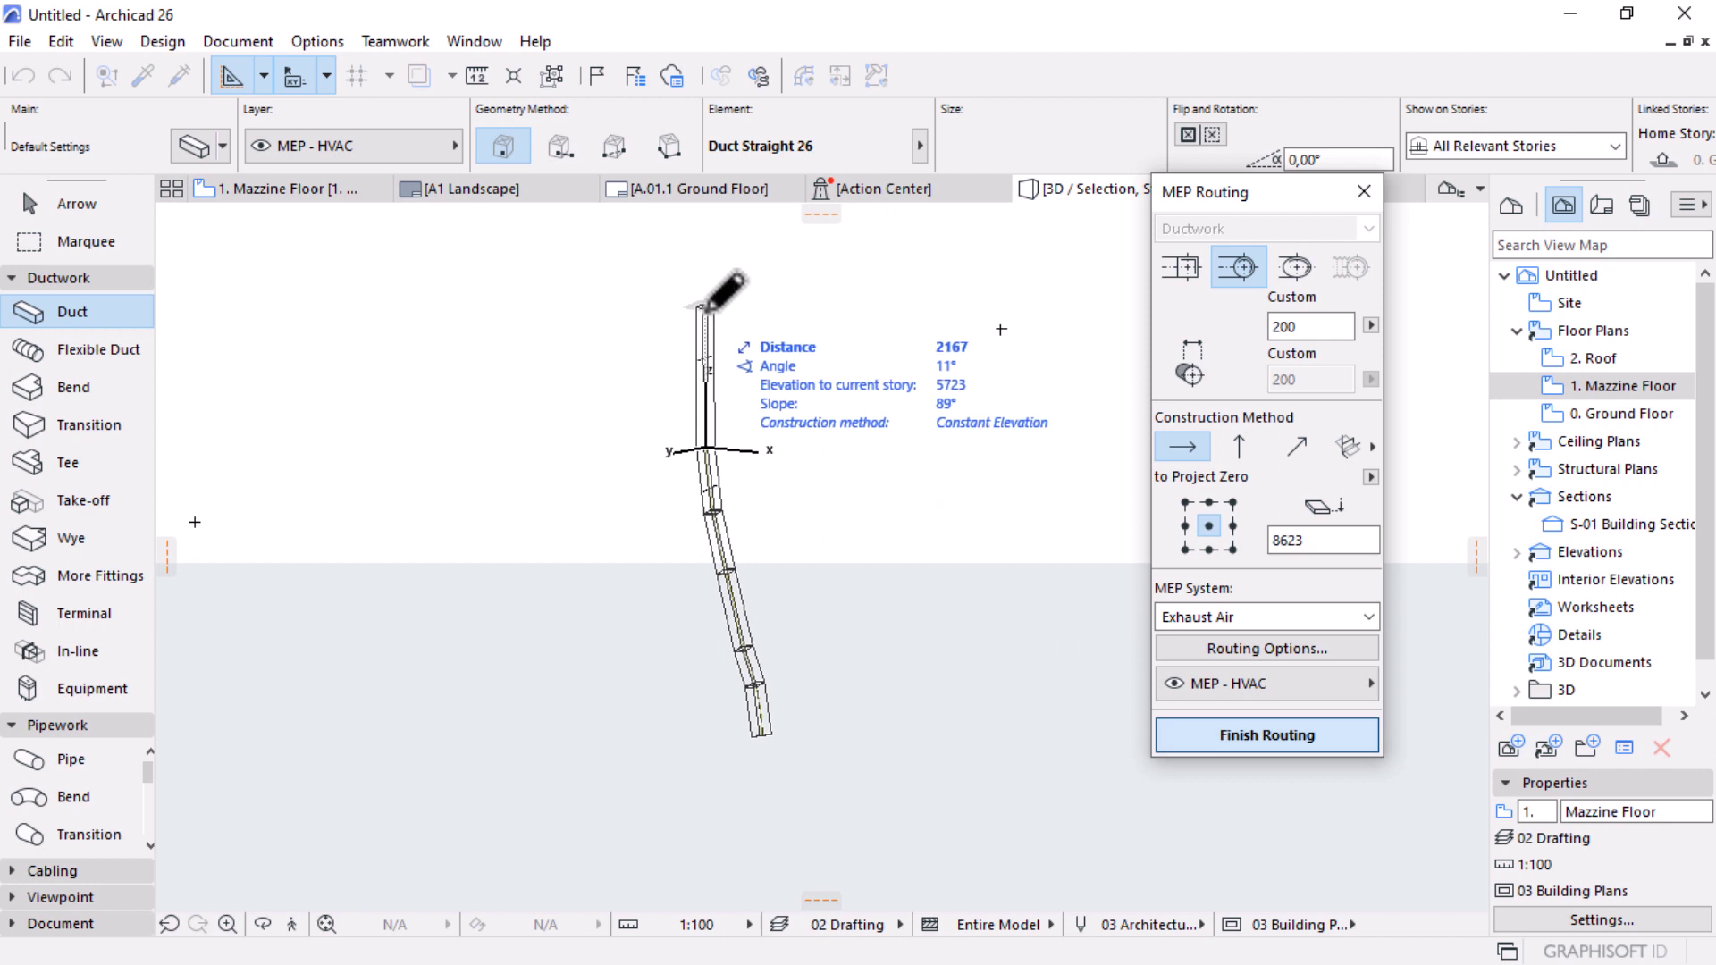
click(1247, 739)
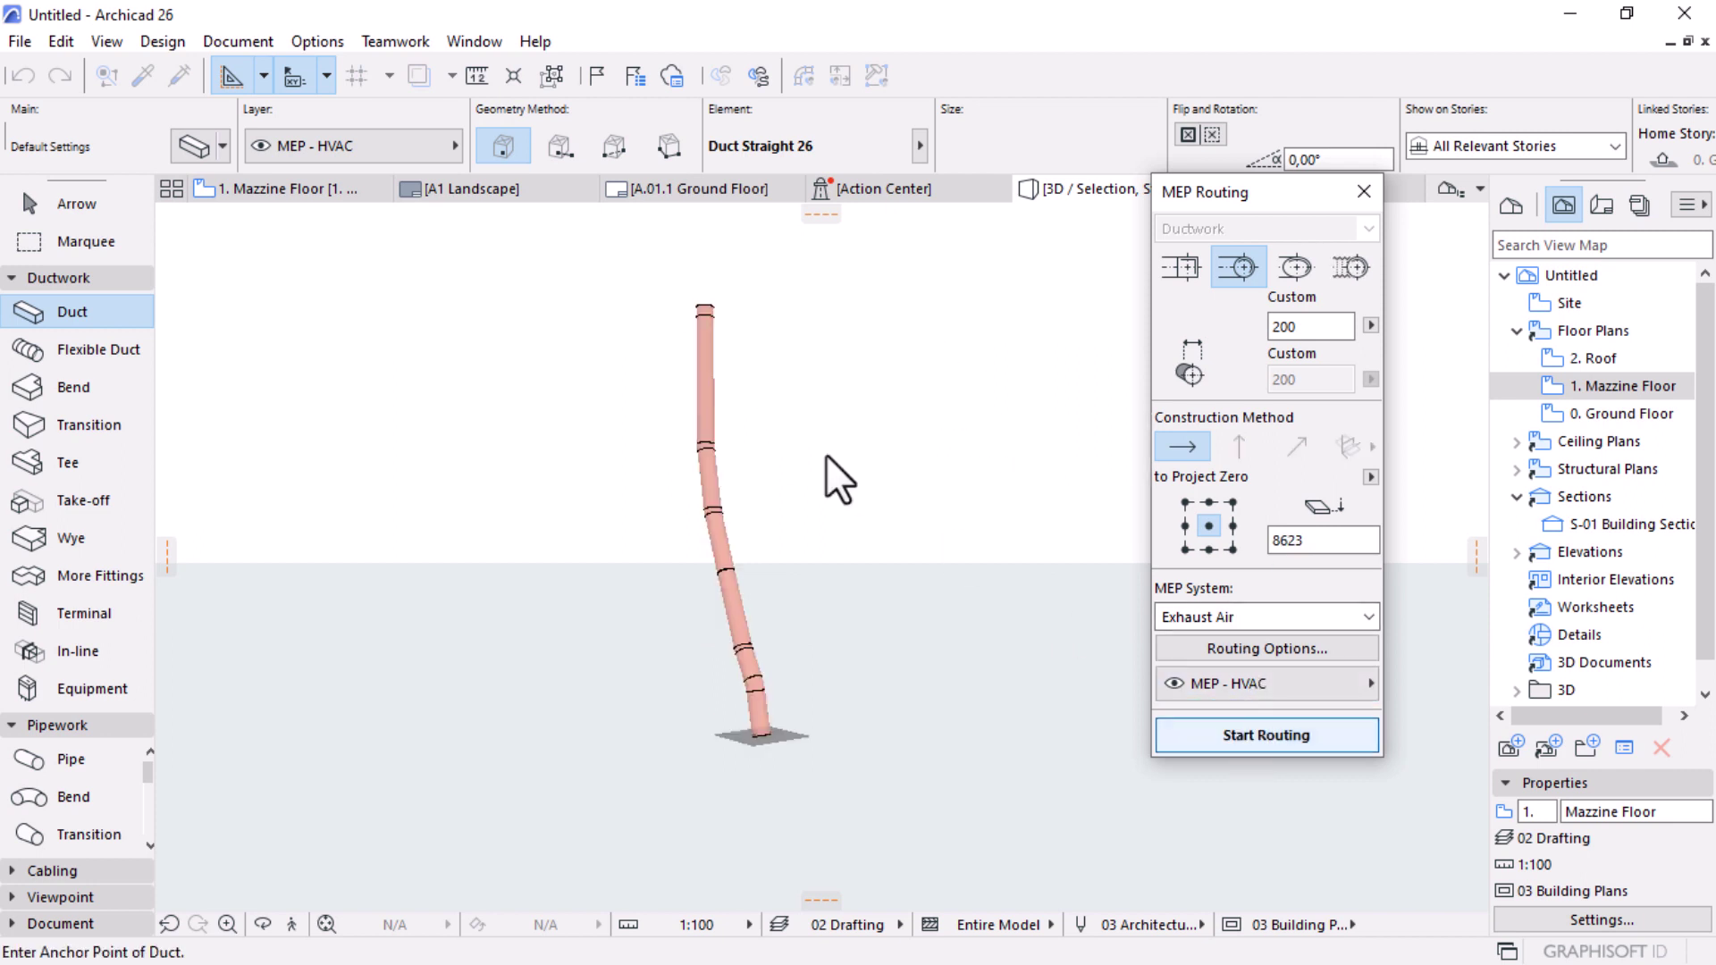
Step: End duct placement and show all model elements in the 3D view again
shift+middle_drag(828, 607, 785, 741)
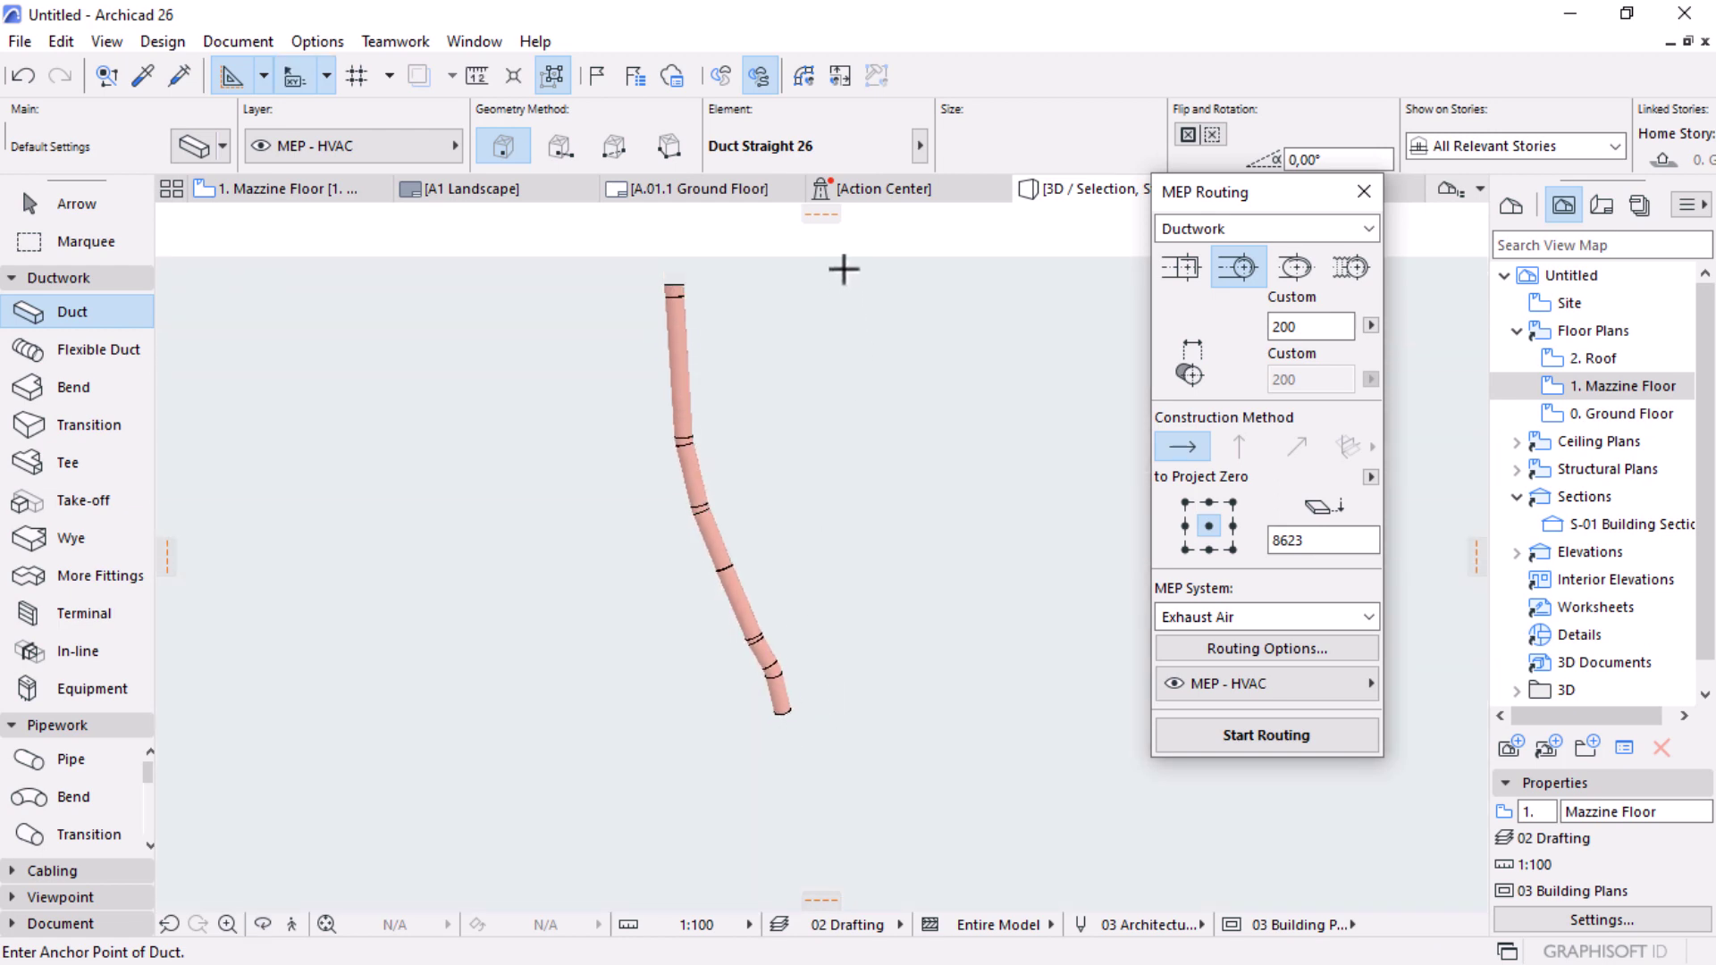
key(Escape)
right_click(862, 251)
click(957, 520)
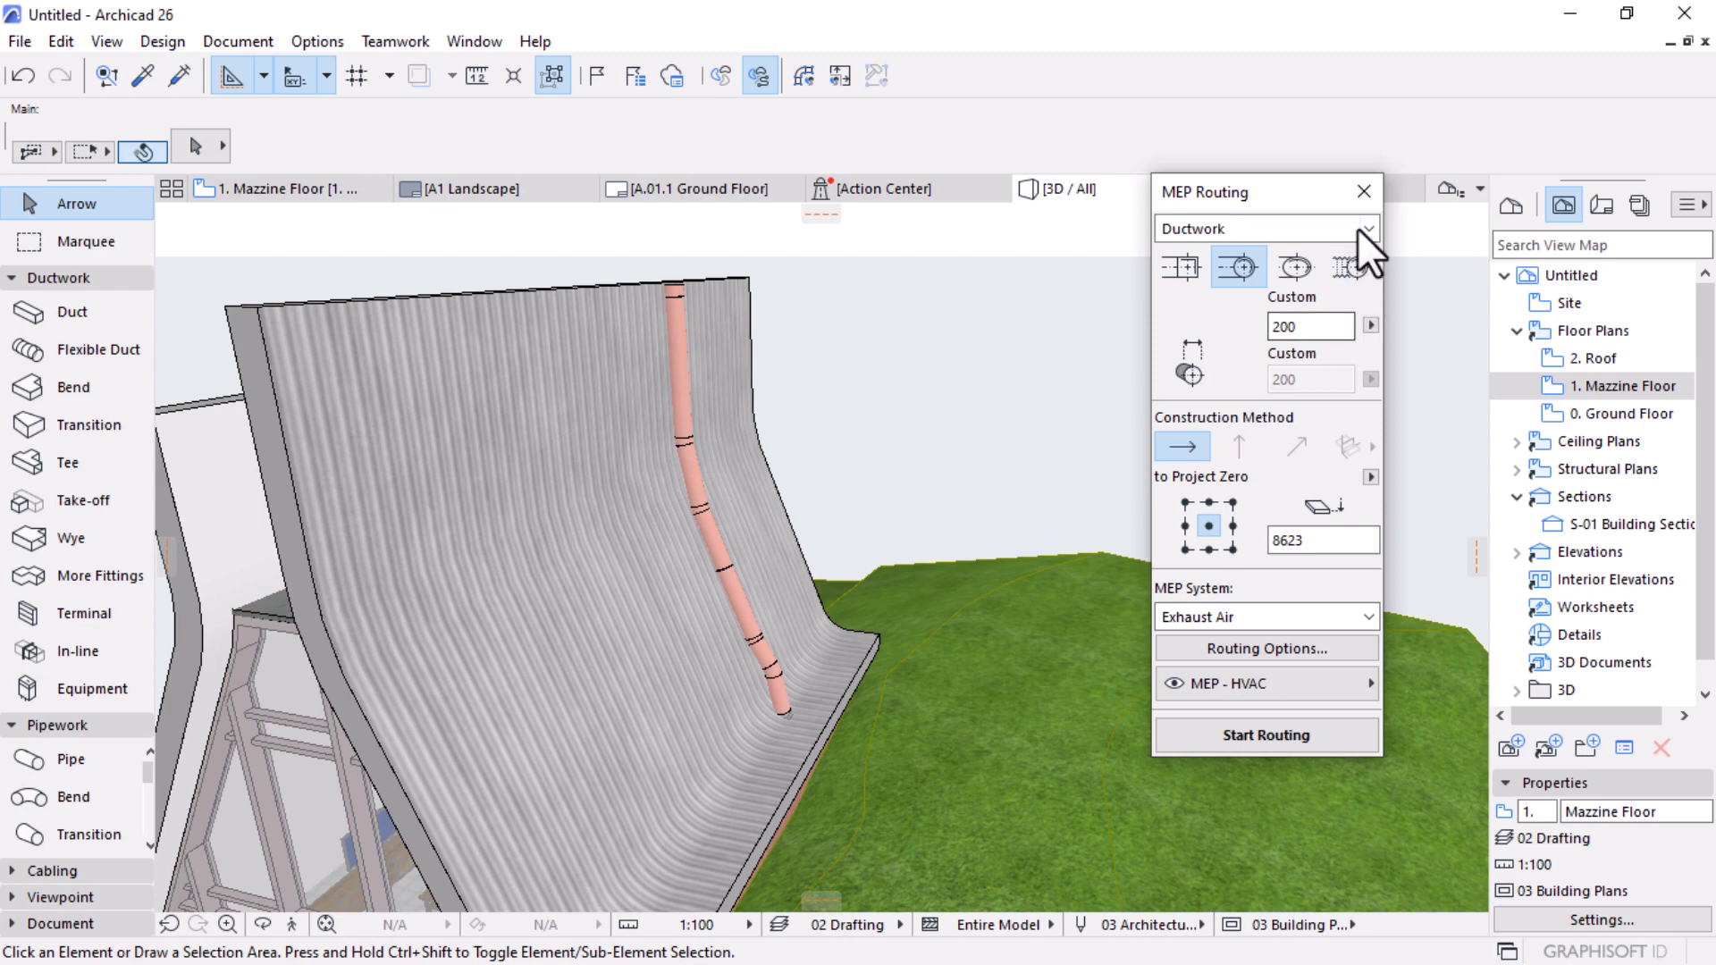
Step: Set the Exhaust Air MEP system's surface to Metal - Zinc
scroll(844, 527, down, 3)
shift+middle_drag(860, 651, 697, 546)
scroll(817, 527, up, 8)
scroll(840, 593, up, 4)
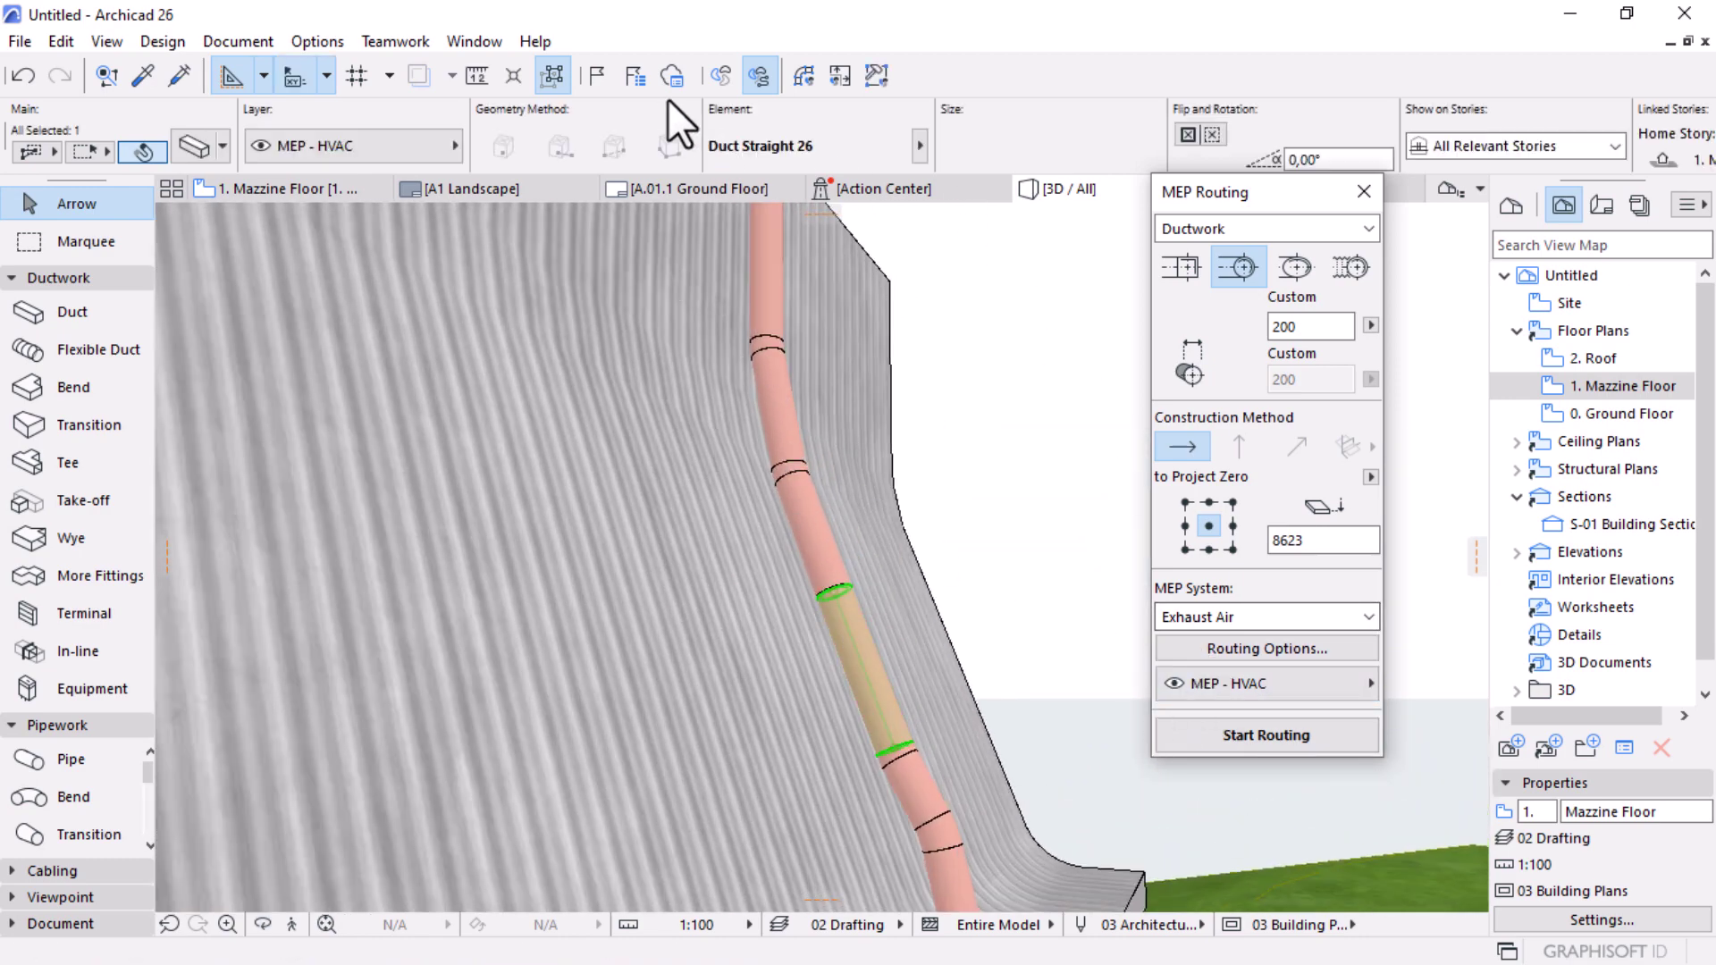
click(724, 79)
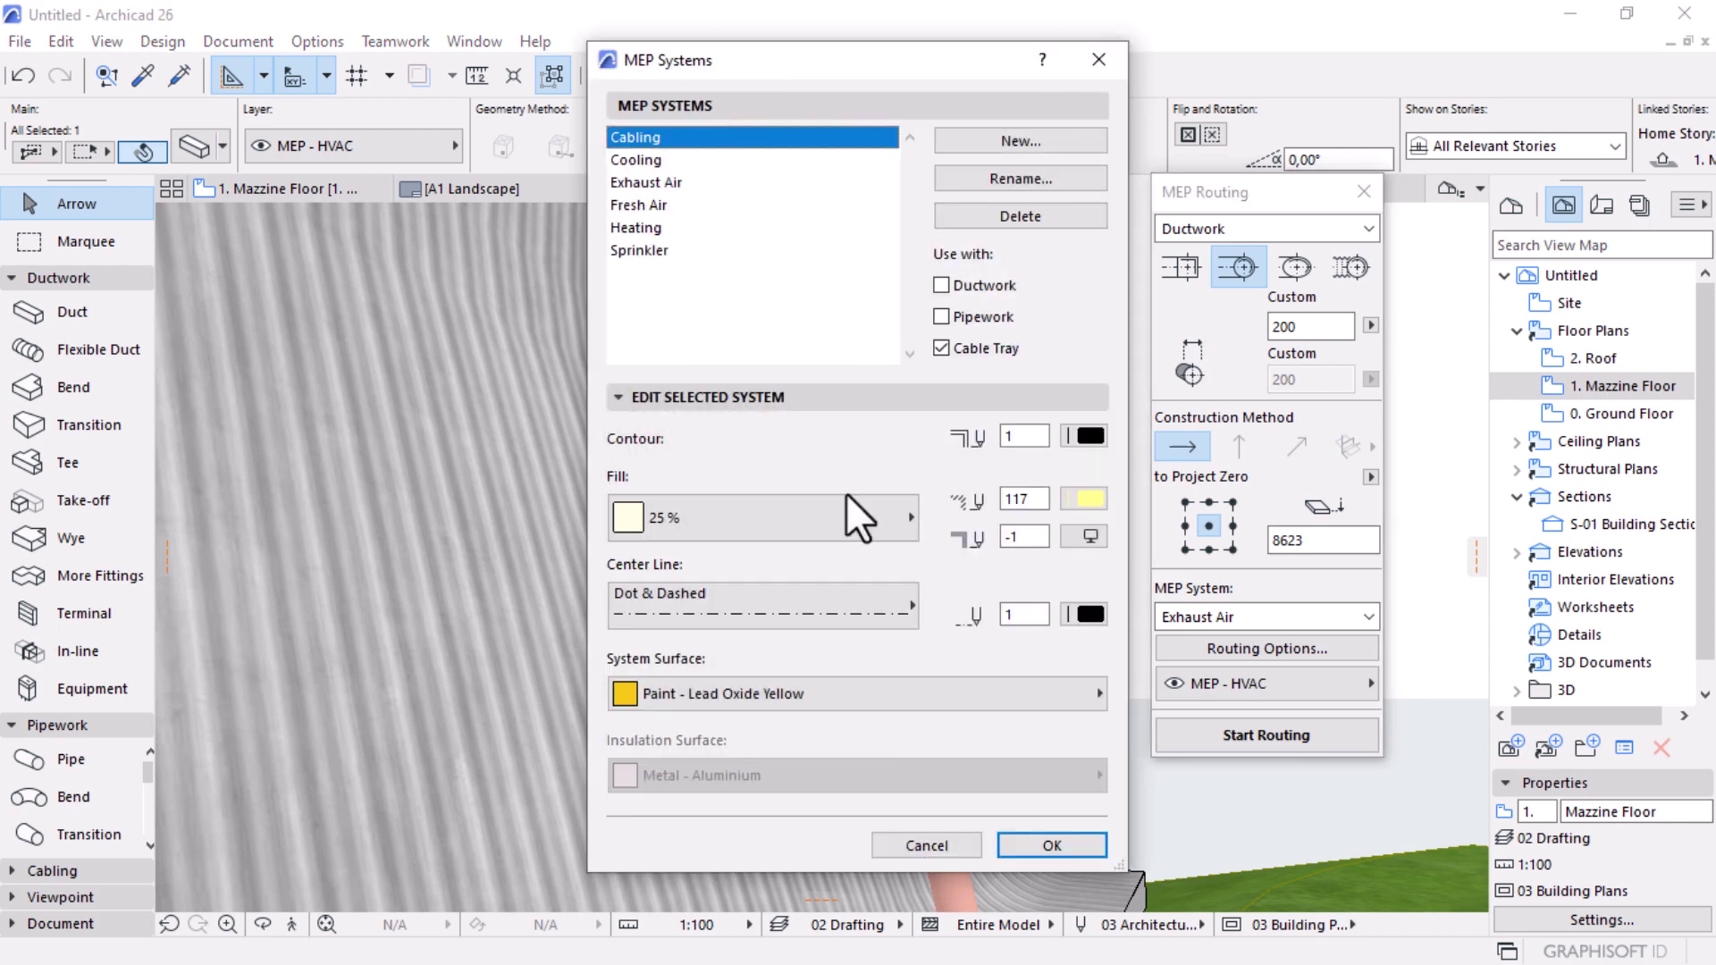
click(638, 183)
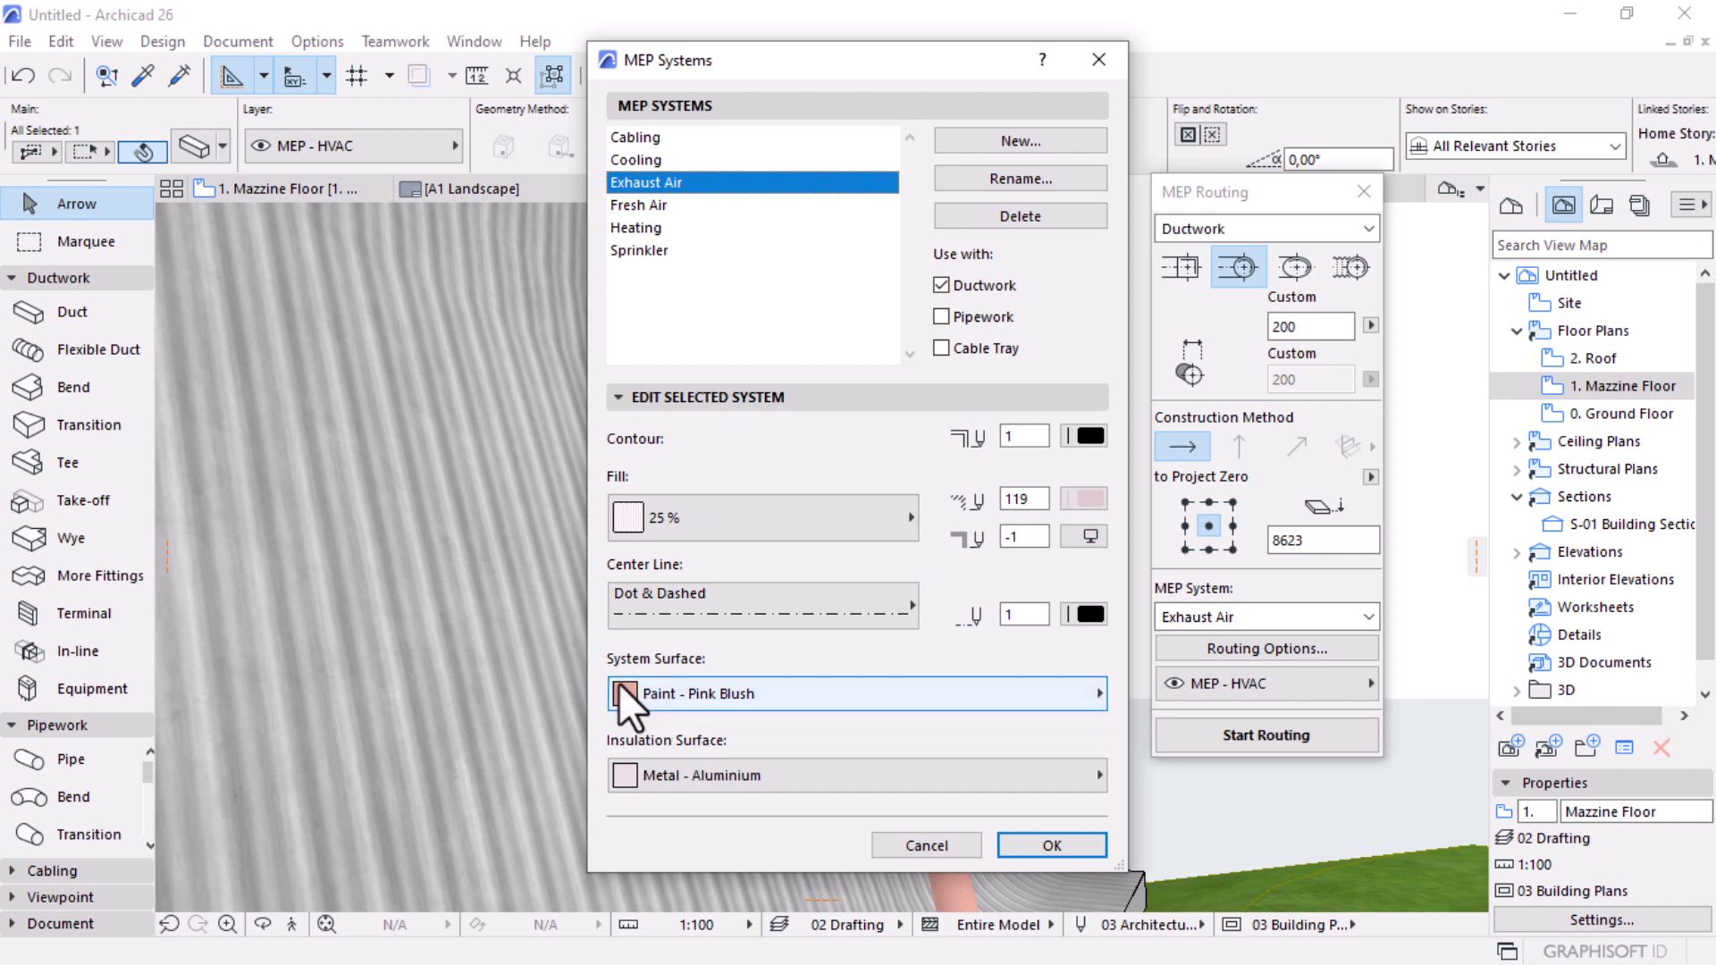
click(647, 698)
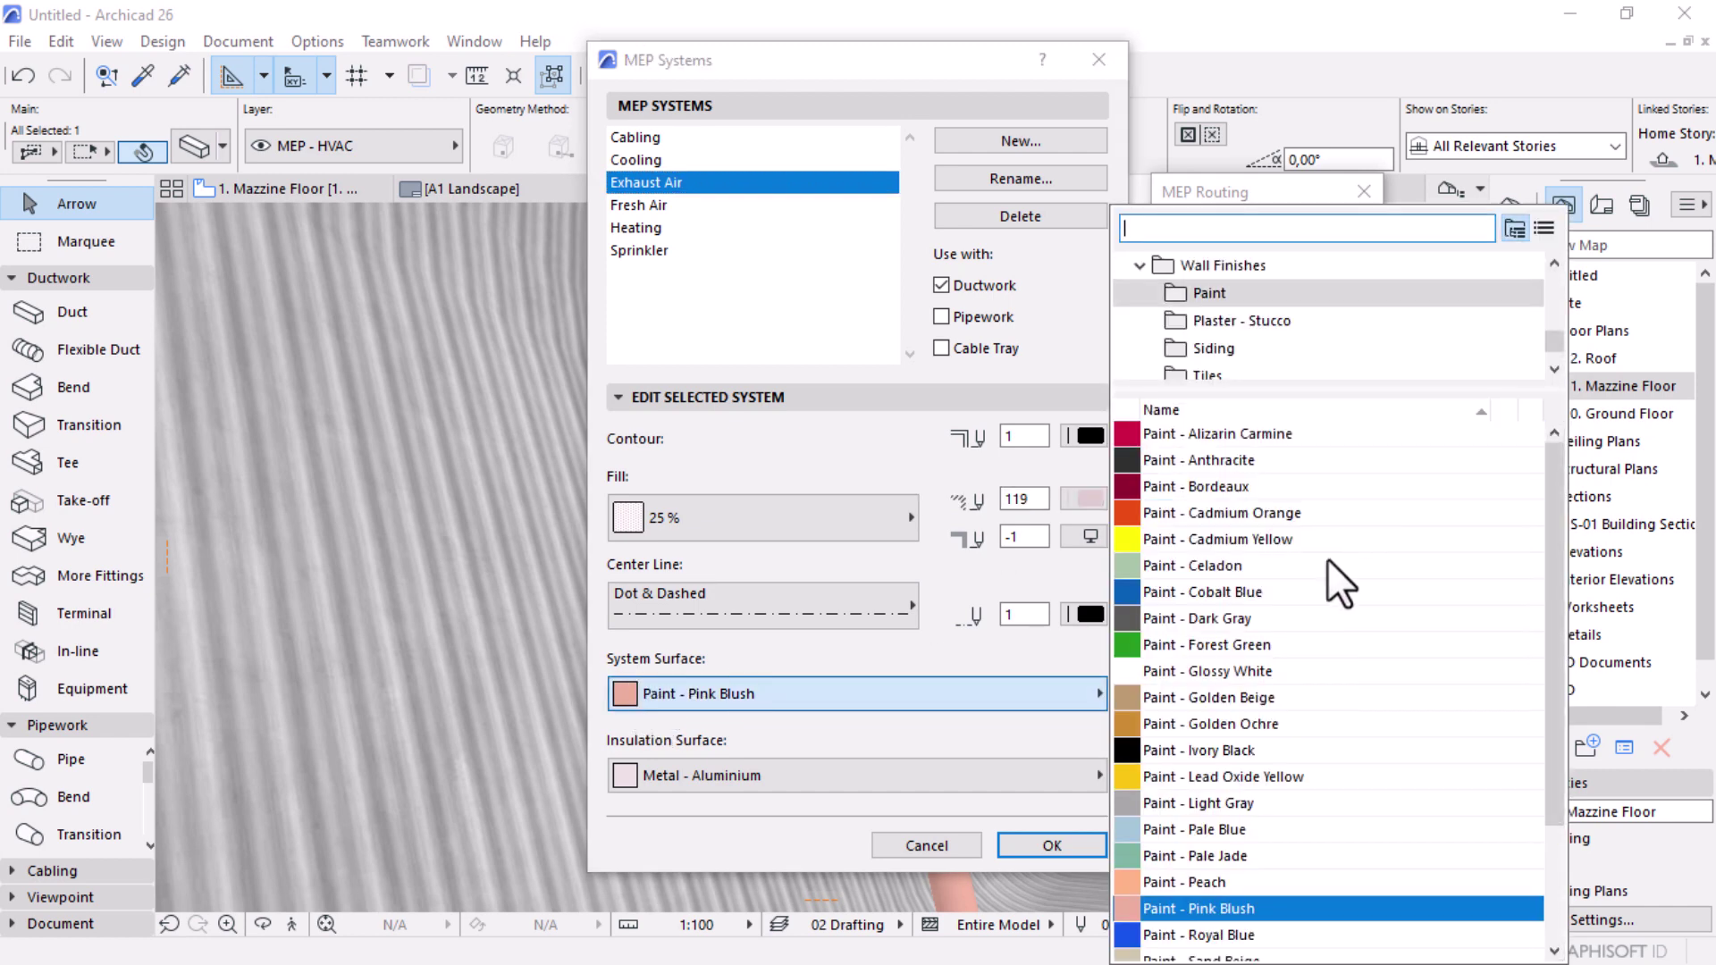
scroll(1325, 567, down, 2)
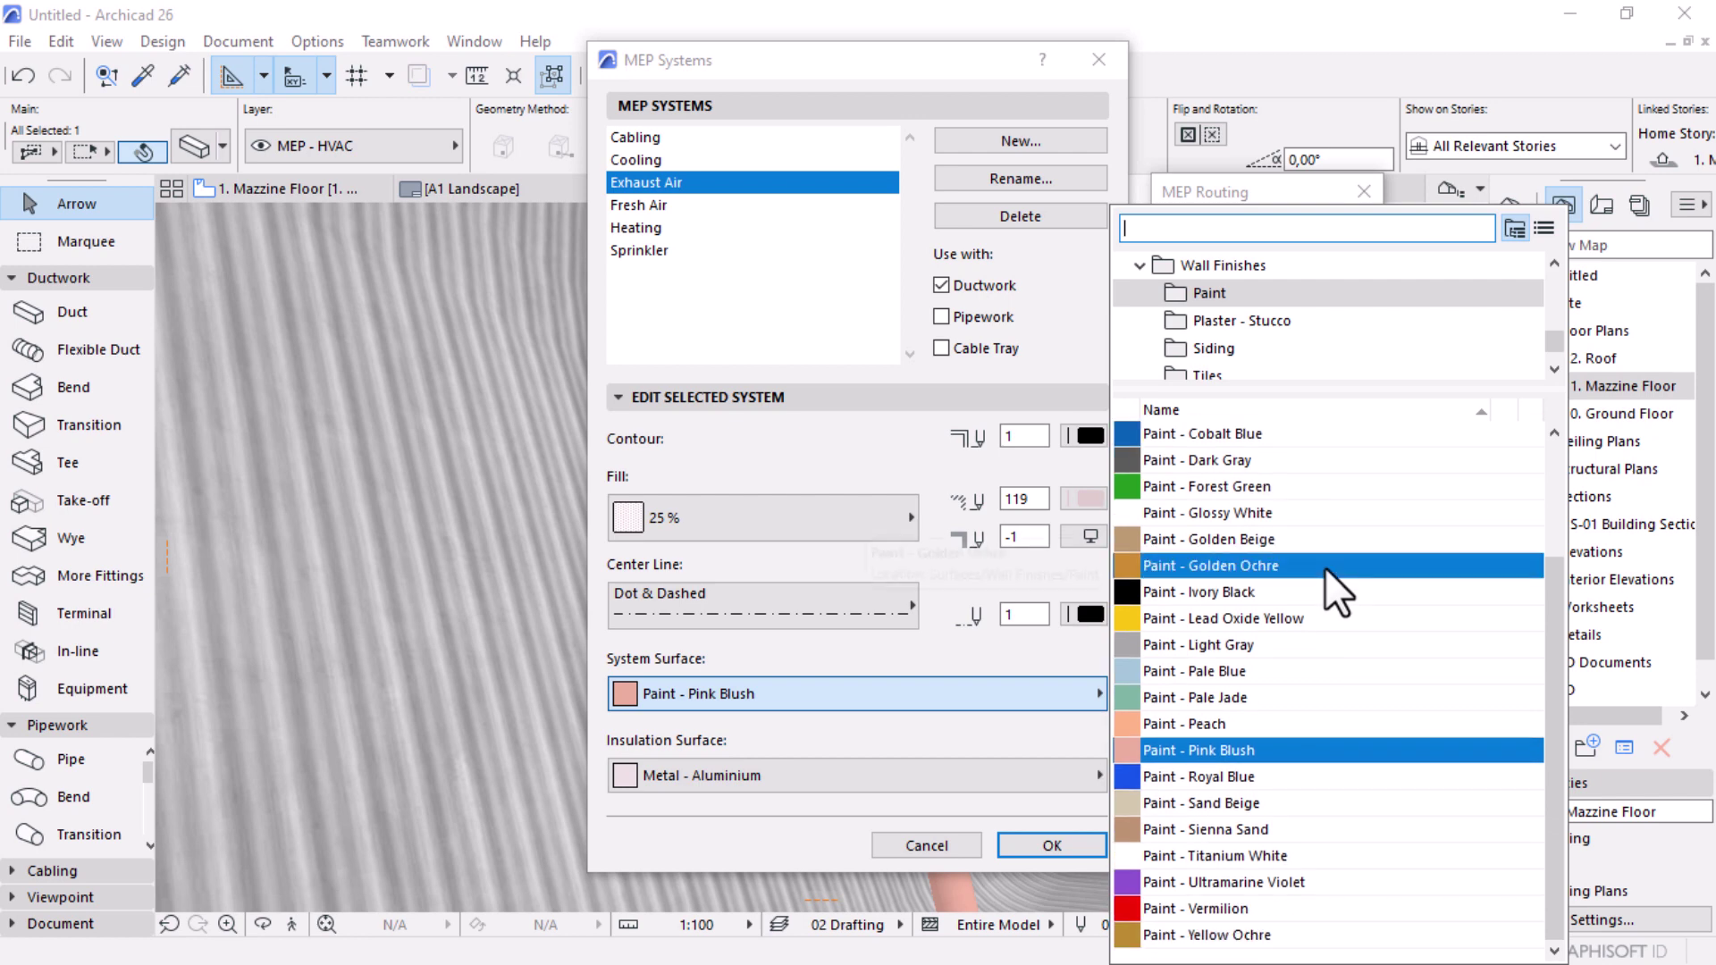
text(META)
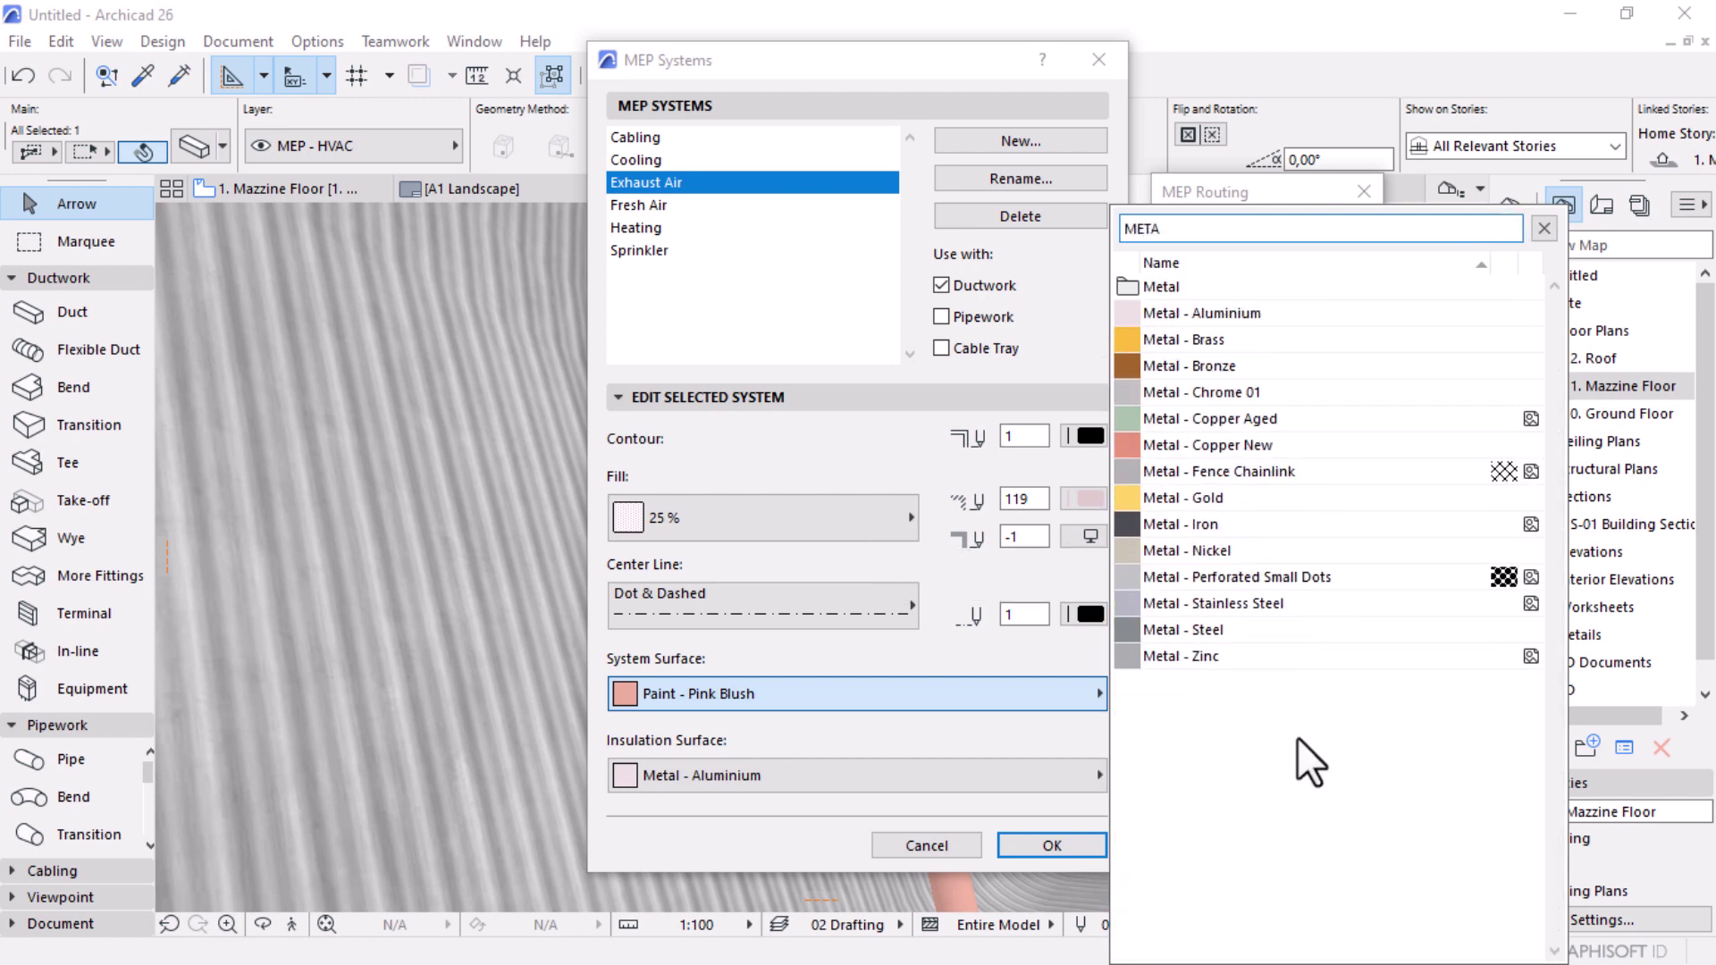
click(1151, 658)
click(1048, 850)
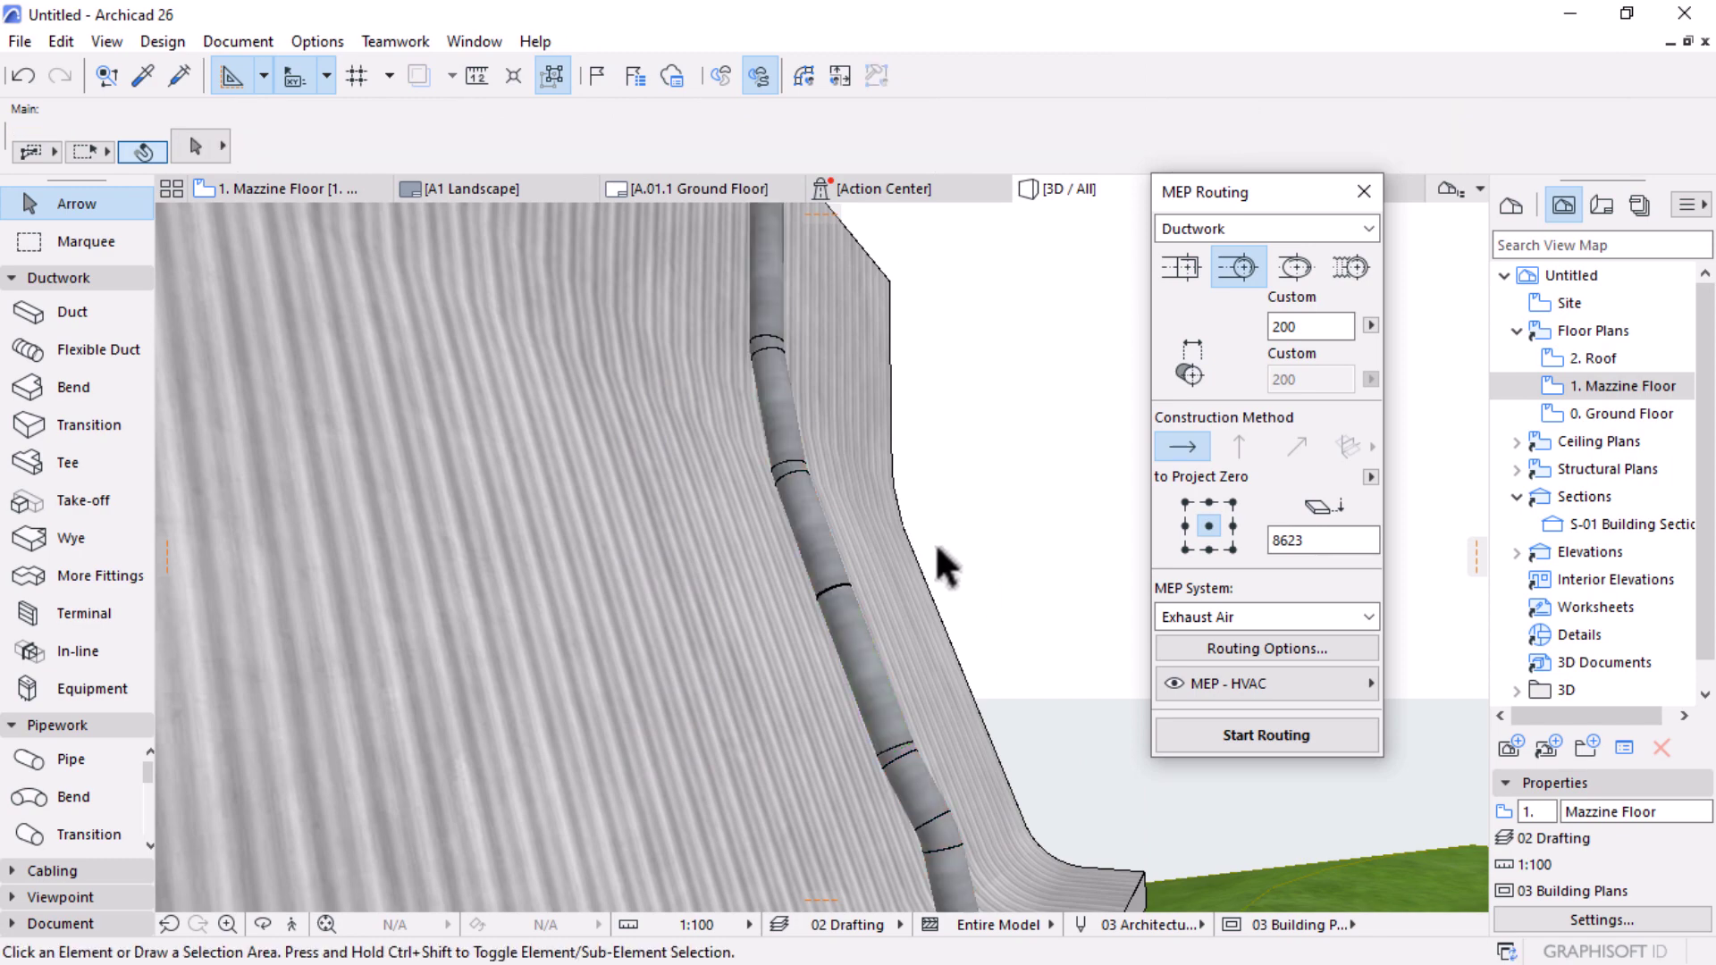
scroll(806, 593, down, 5)
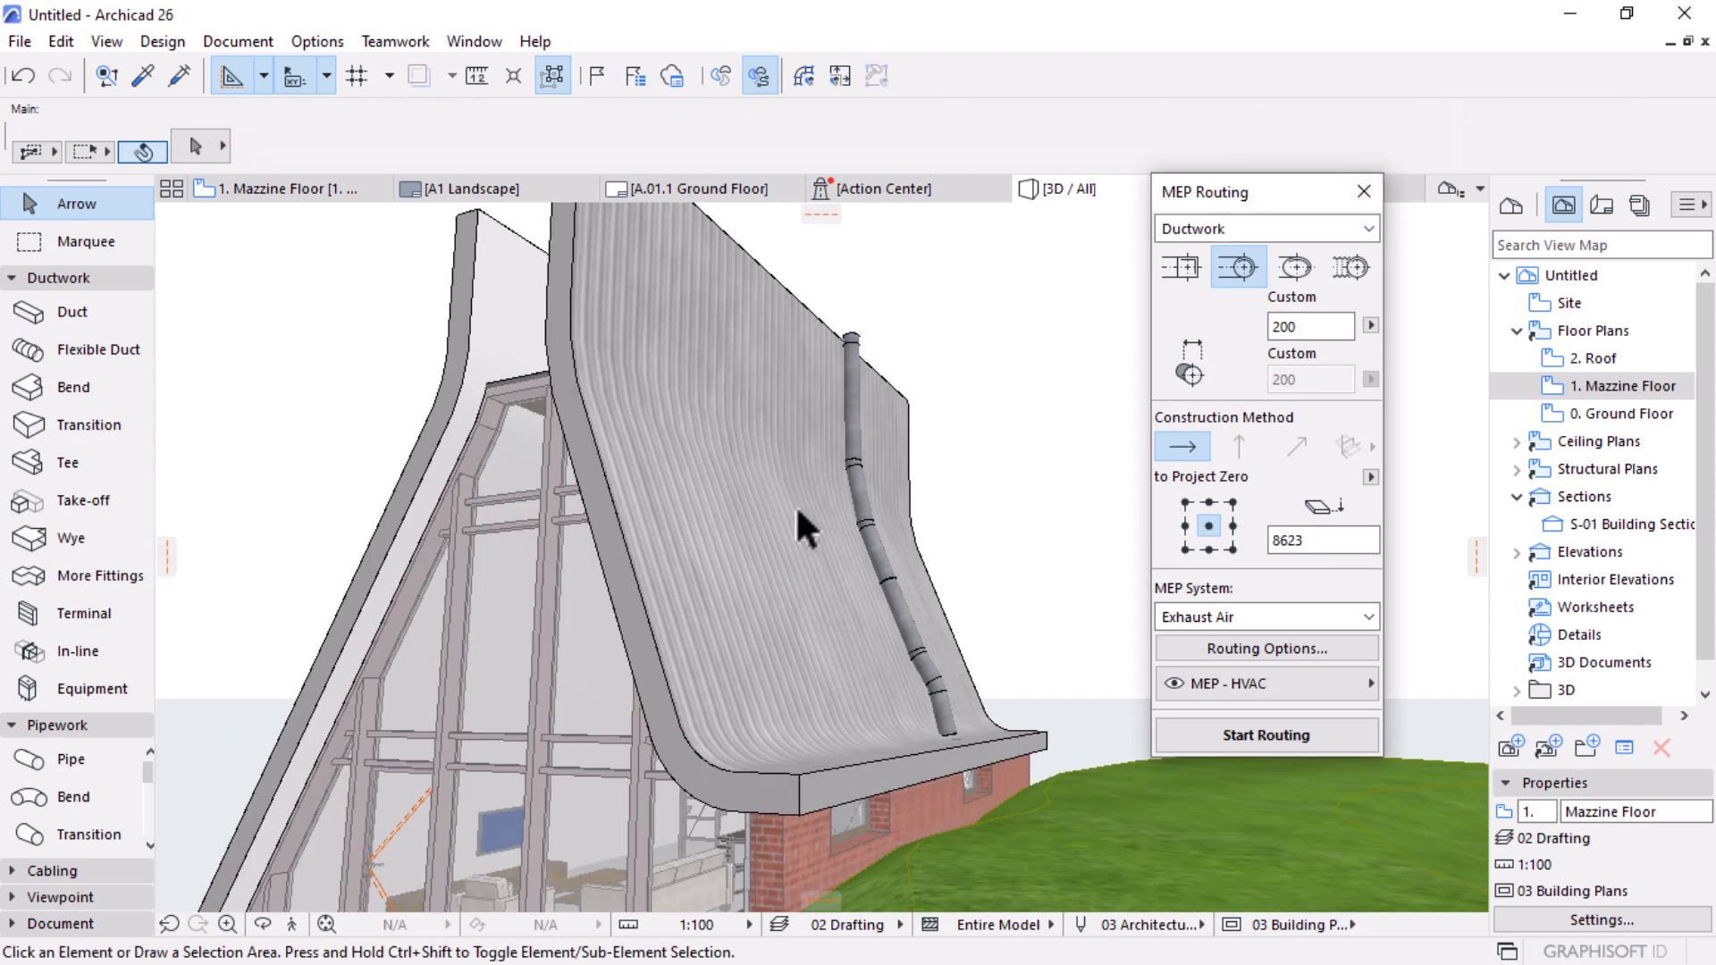
shift+middle_drag(682, 656, 803, 635)
scroll(802, 635, down, 10)
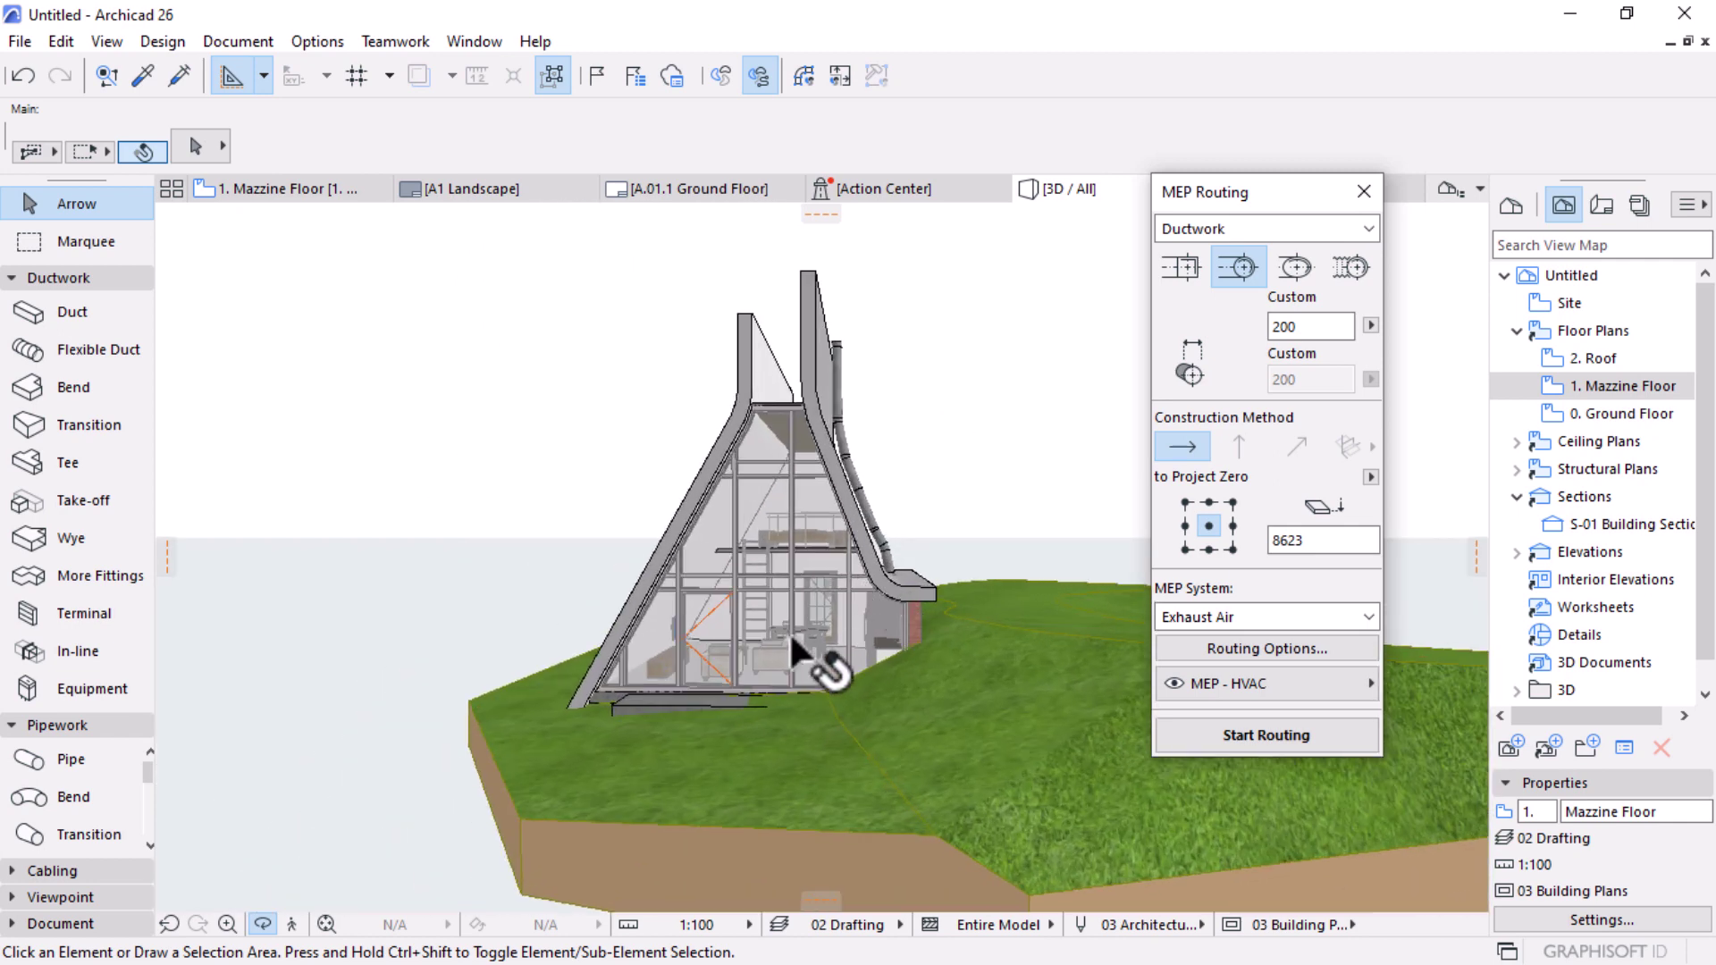
scroll(824, 663, up, 3)
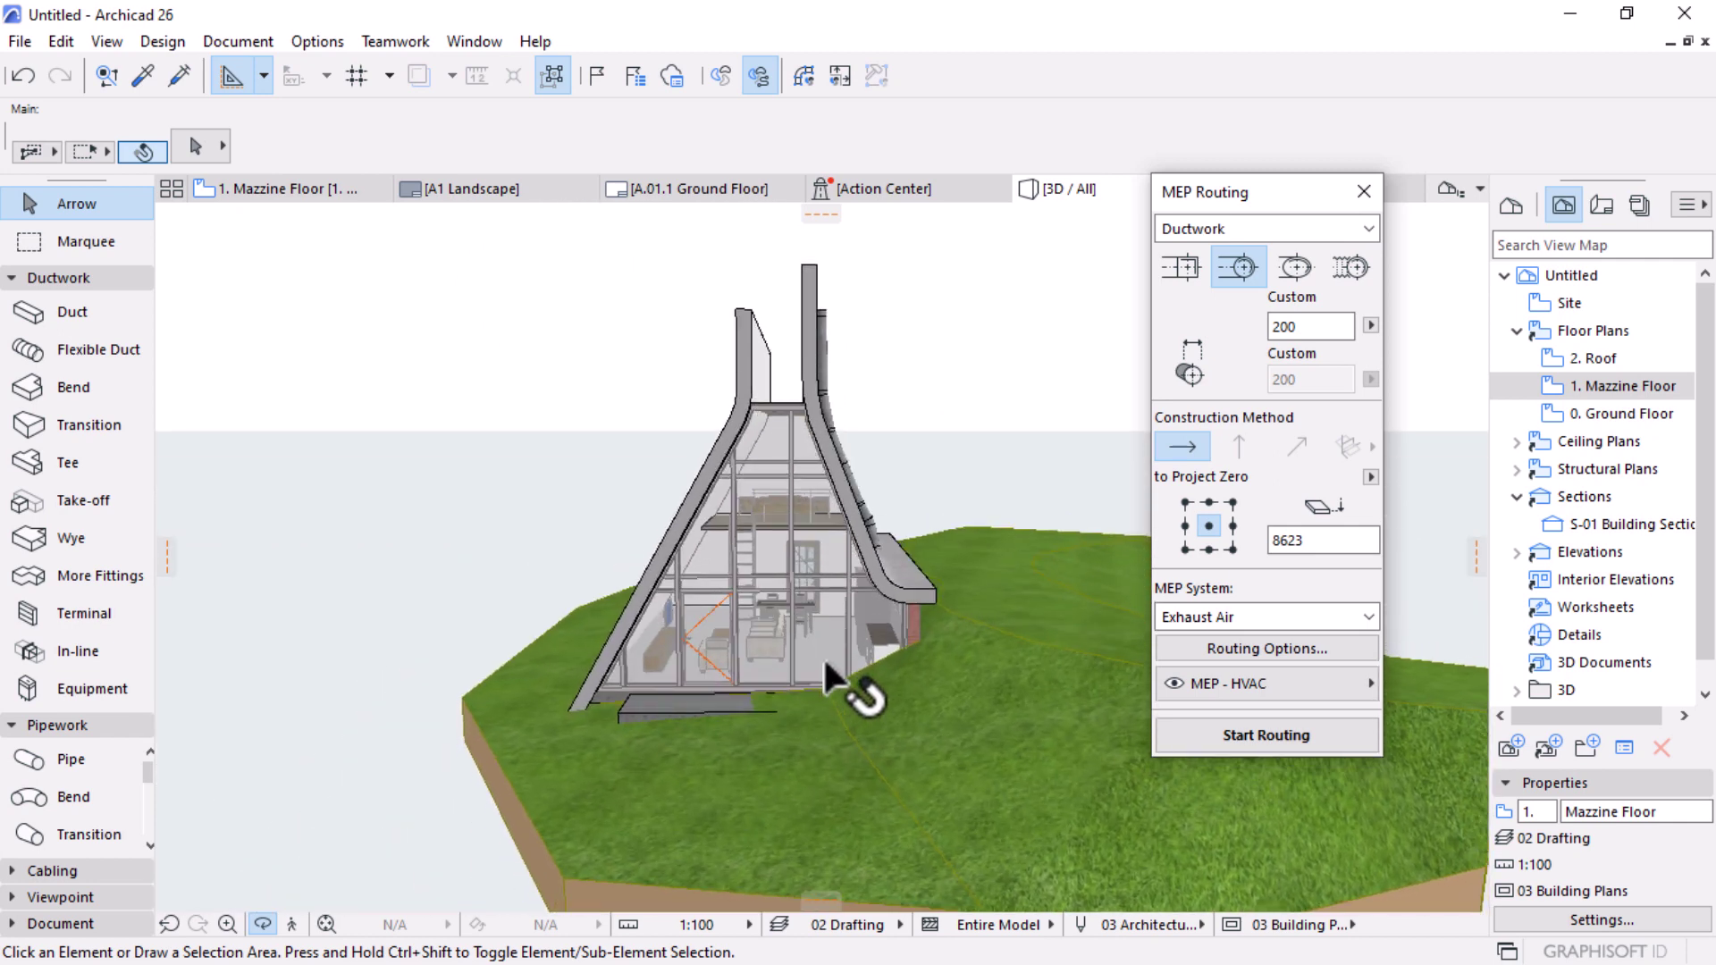
Step: Close the MEP routing palette and open the 0. Ground Floor plan
click(1363, 191)
scroll(807, 504, up, 4)
shift+middle_drag(824, 614, 795, 603)
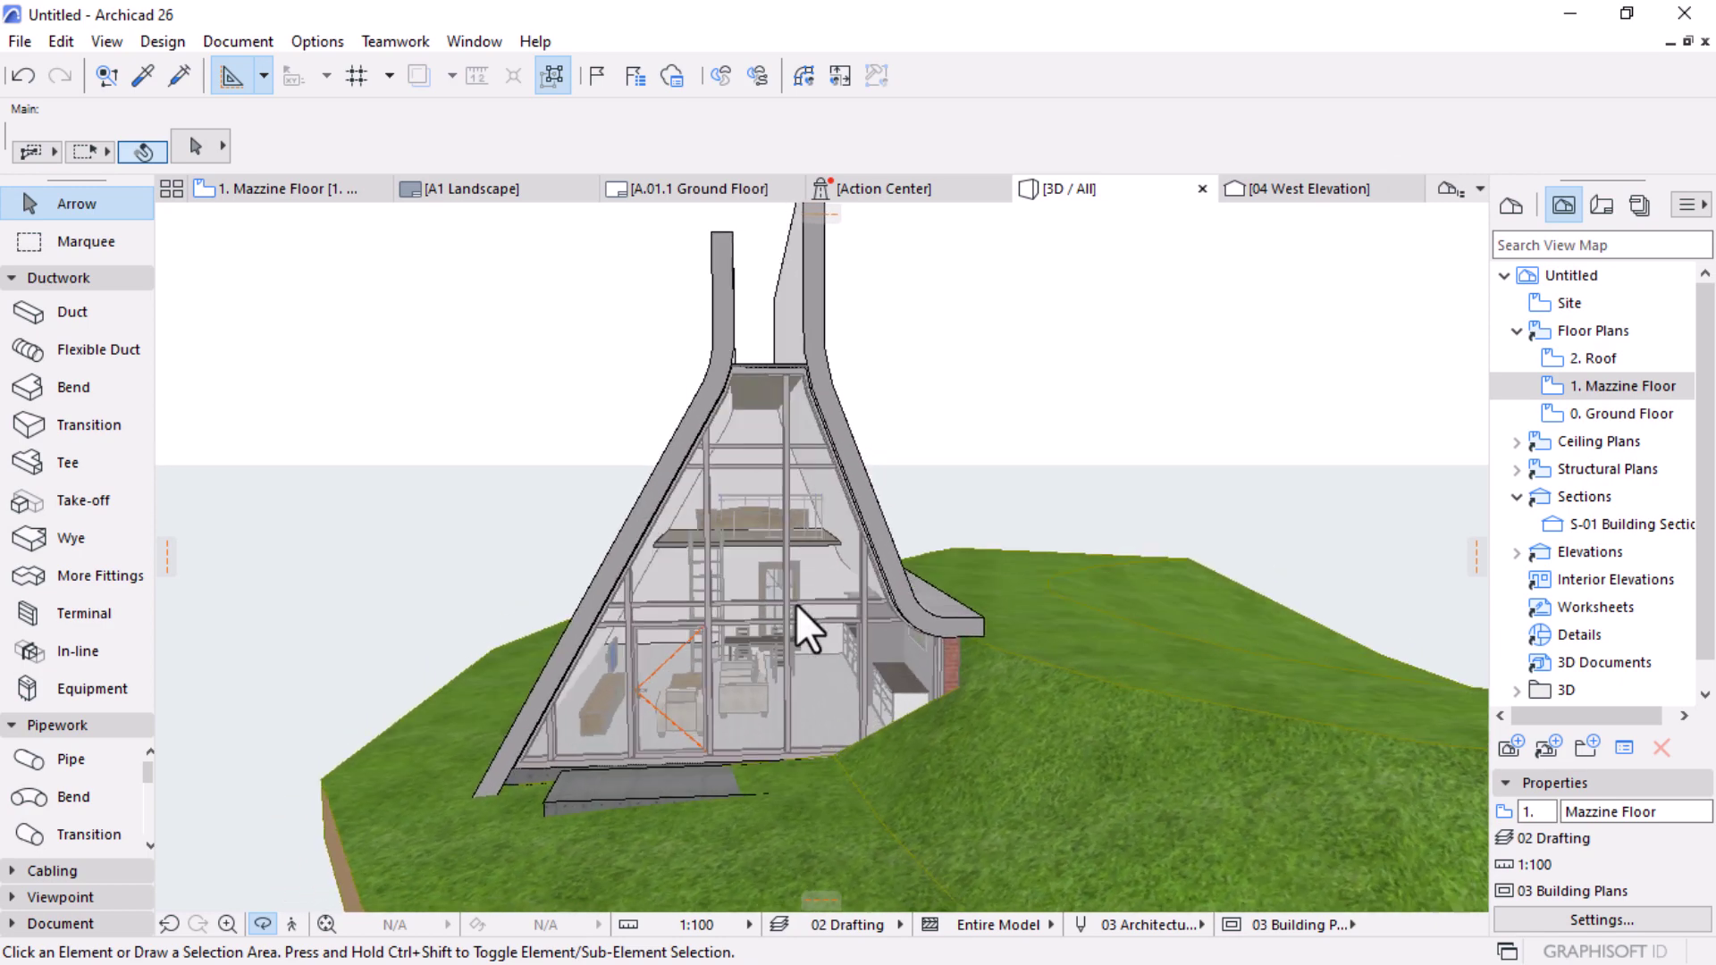
double_click(1650, 416)
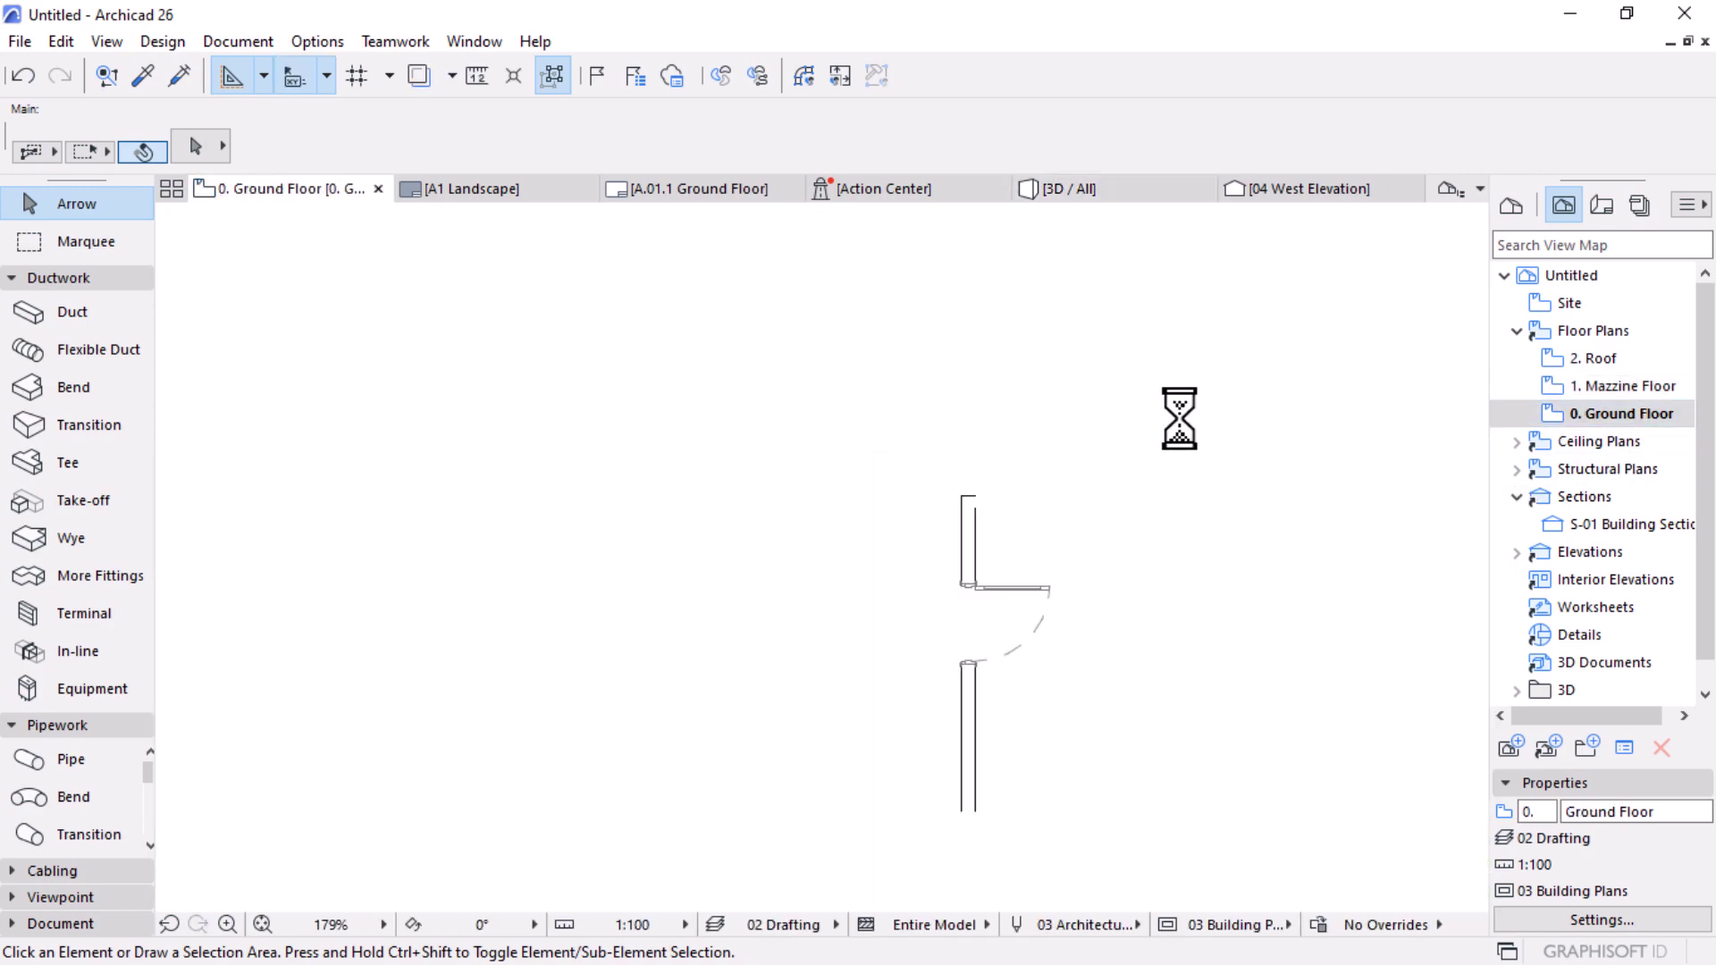
scroll(1100, 426, up, 4)
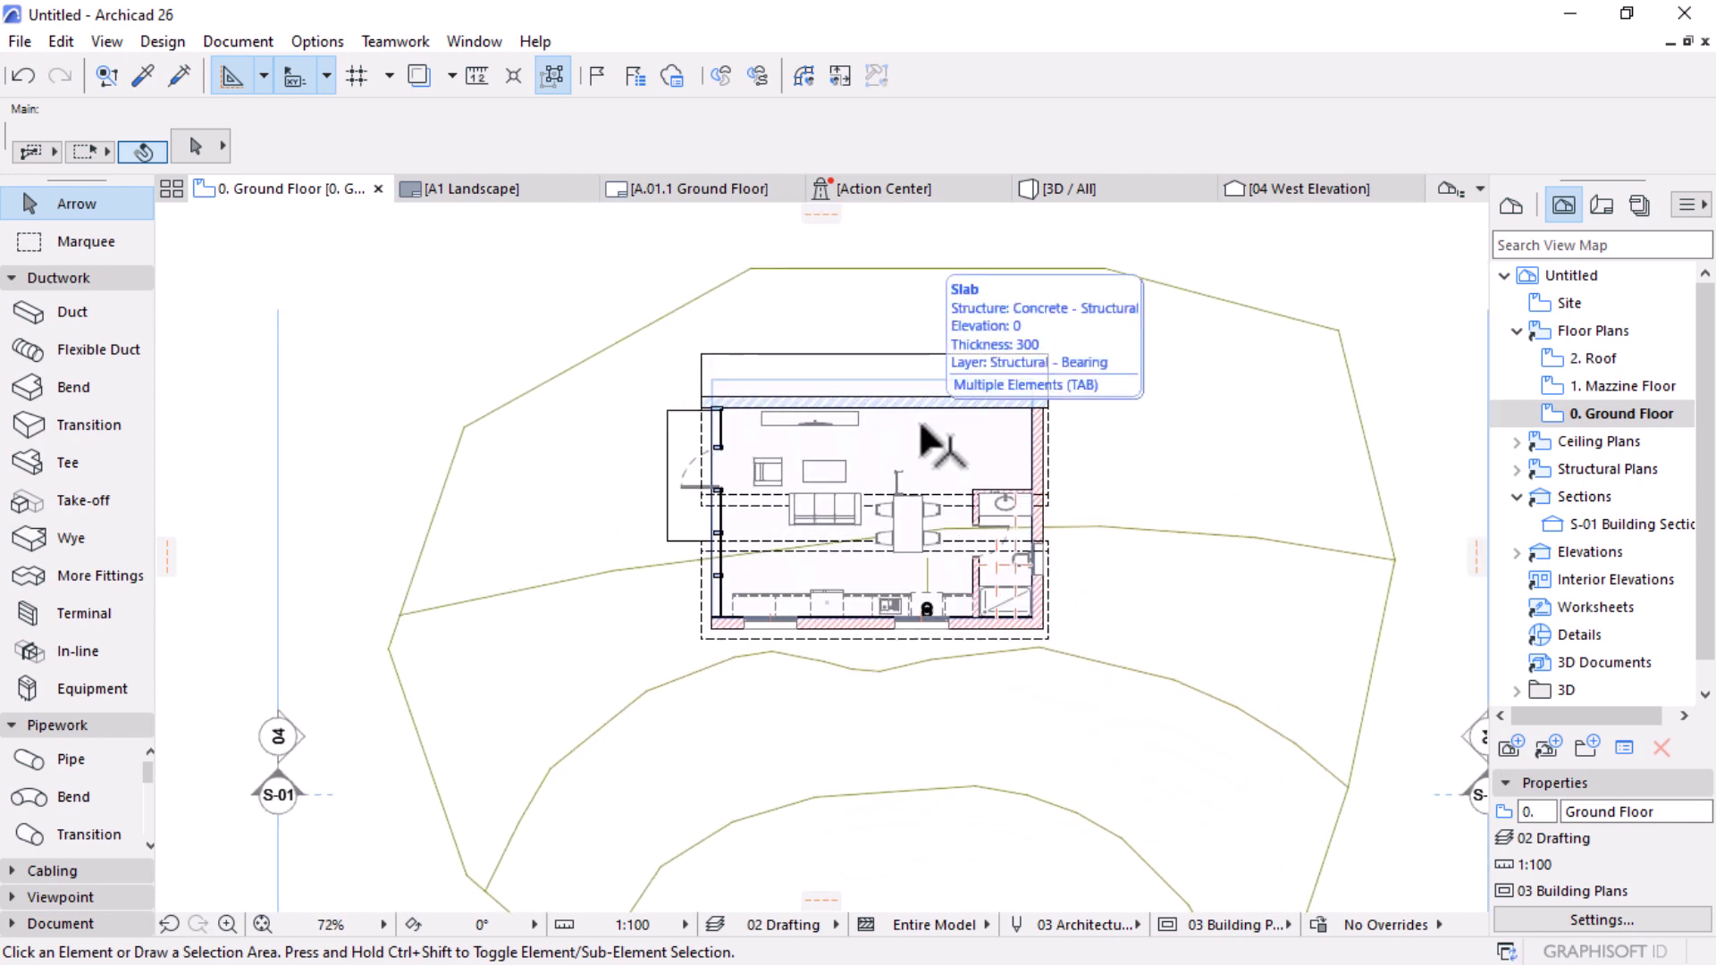
scroll(925, 438, up, 4)
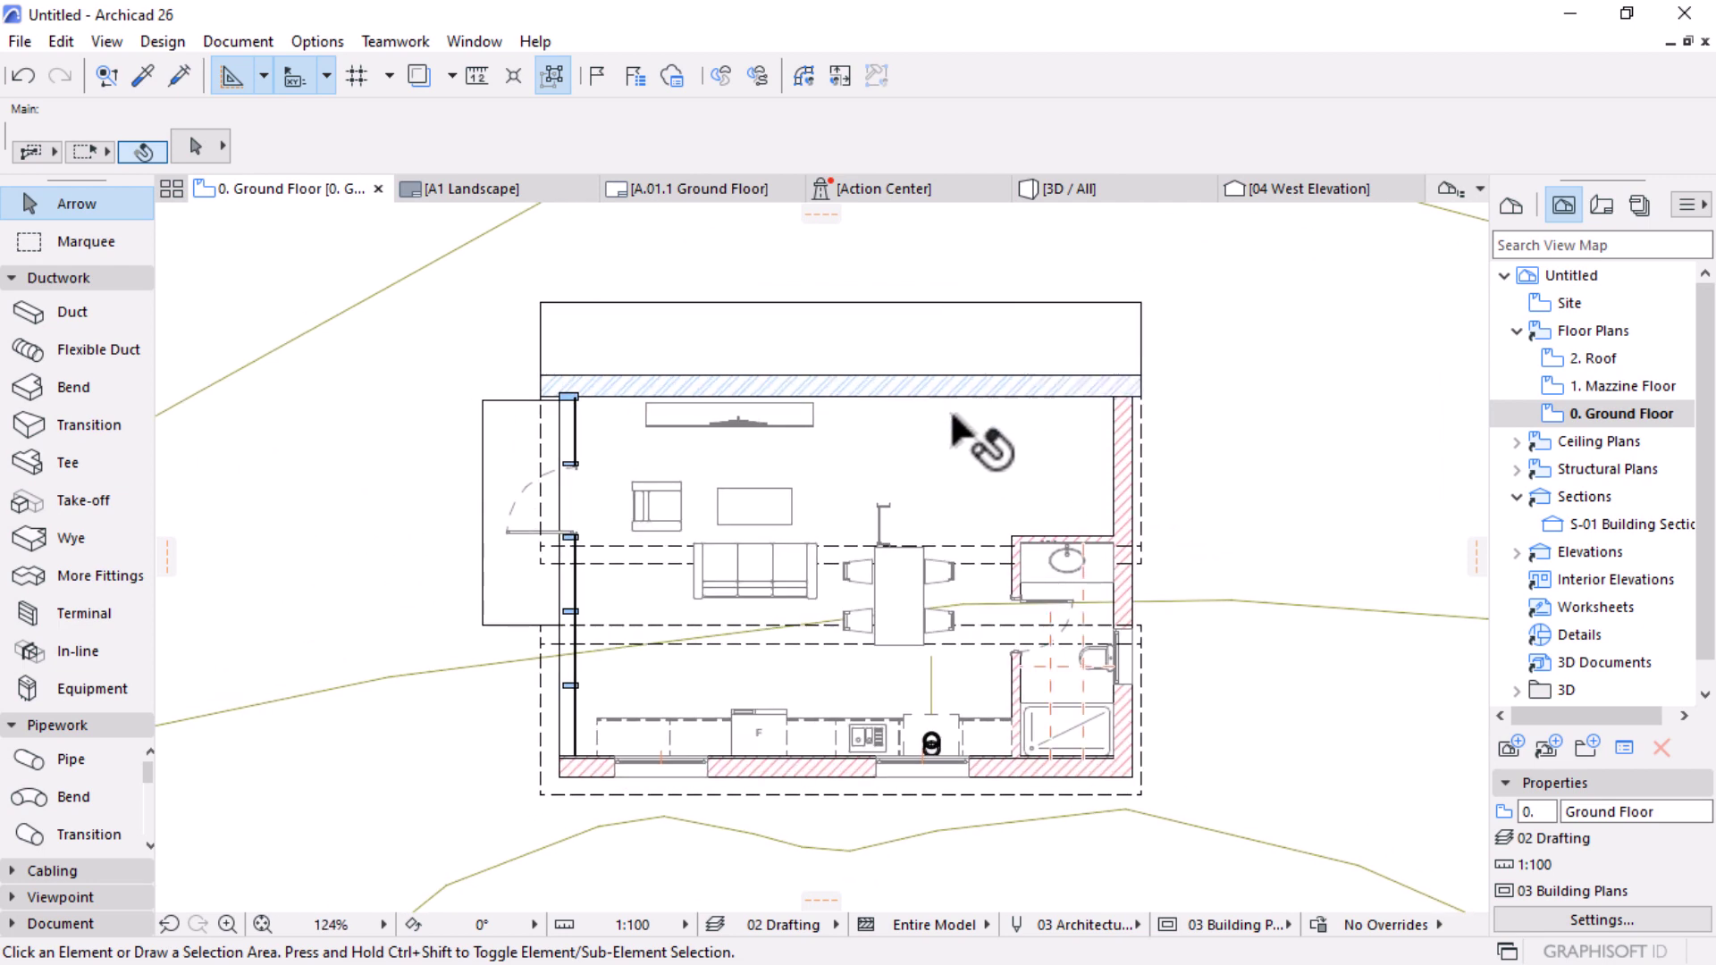
Step: Select the terrain mesh to identify its layer and choose the 01 Site combination in the model view layer settings
scroll(984, 429, down, 8)
click(1138, 527)
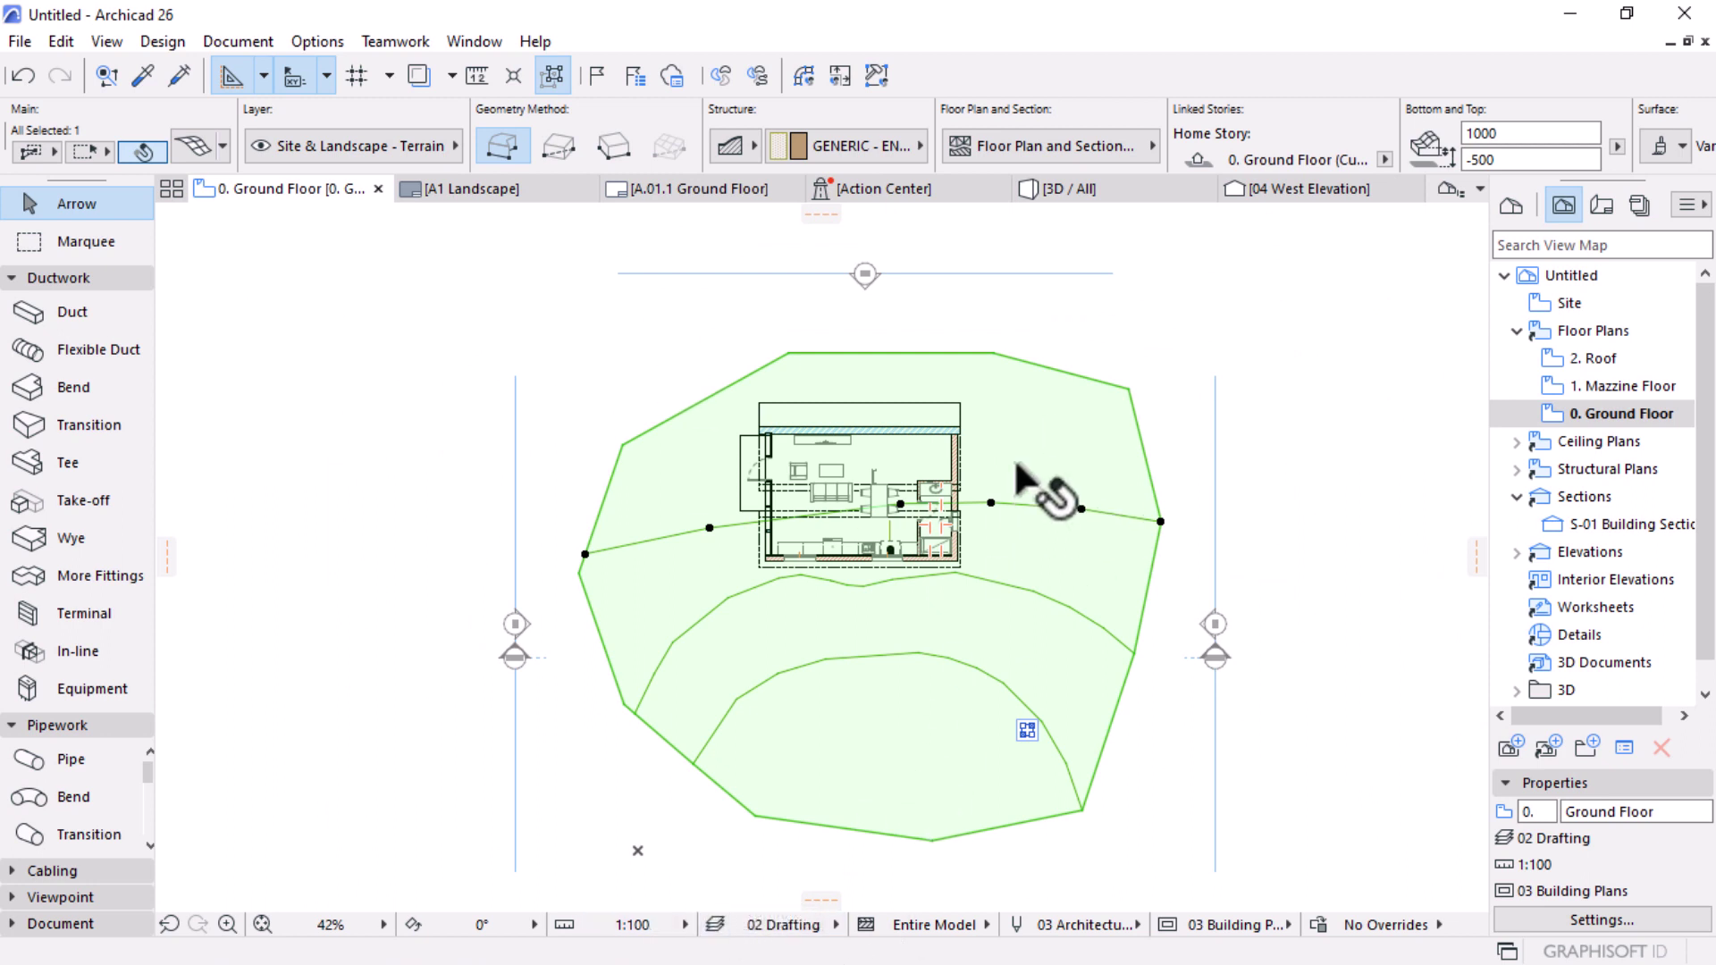
mouse_move(1017, 466)
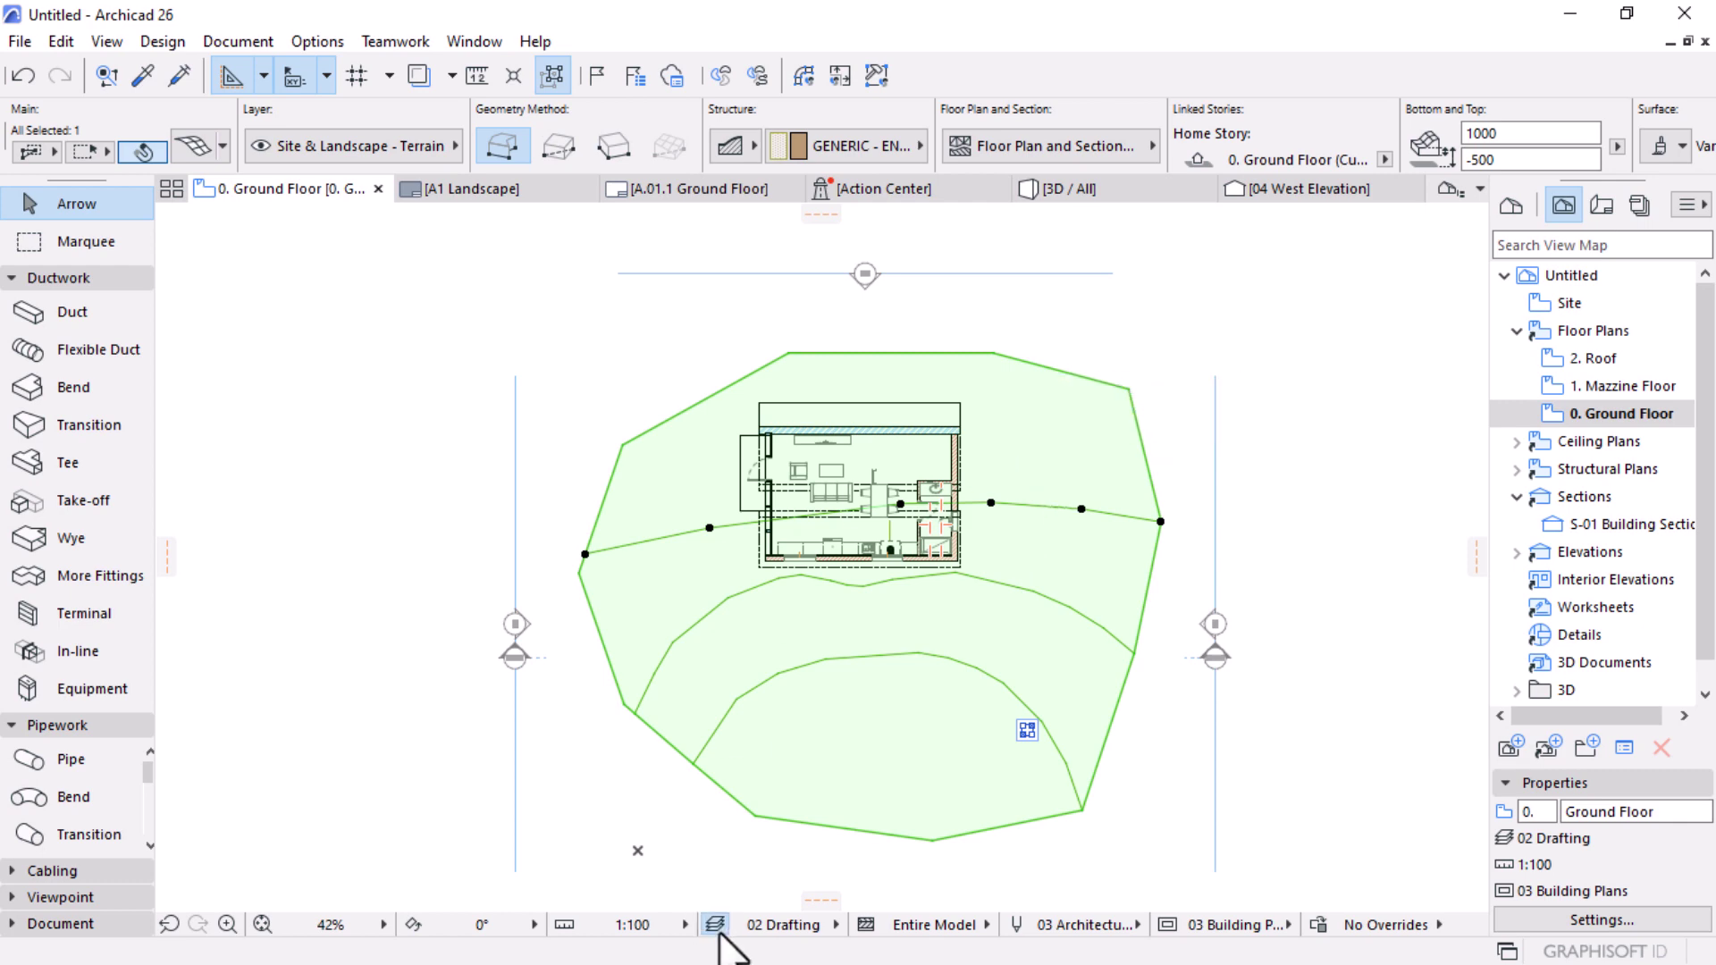
click(719, 930)
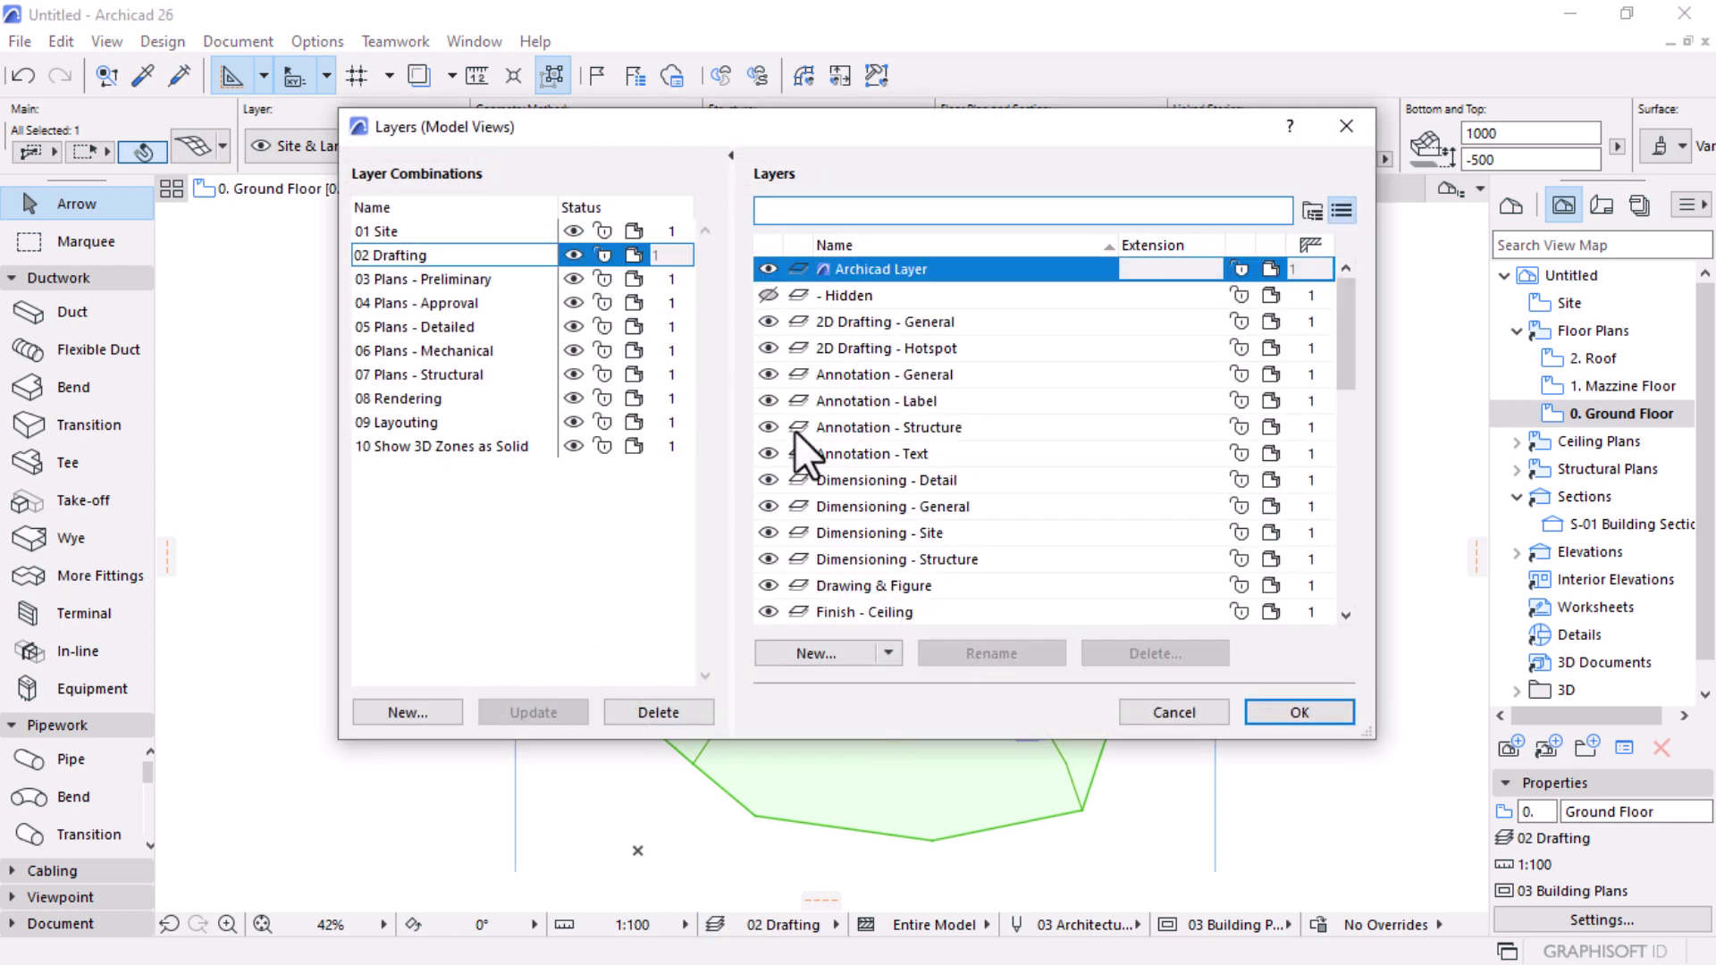
scroll(951, 436, down, 7)
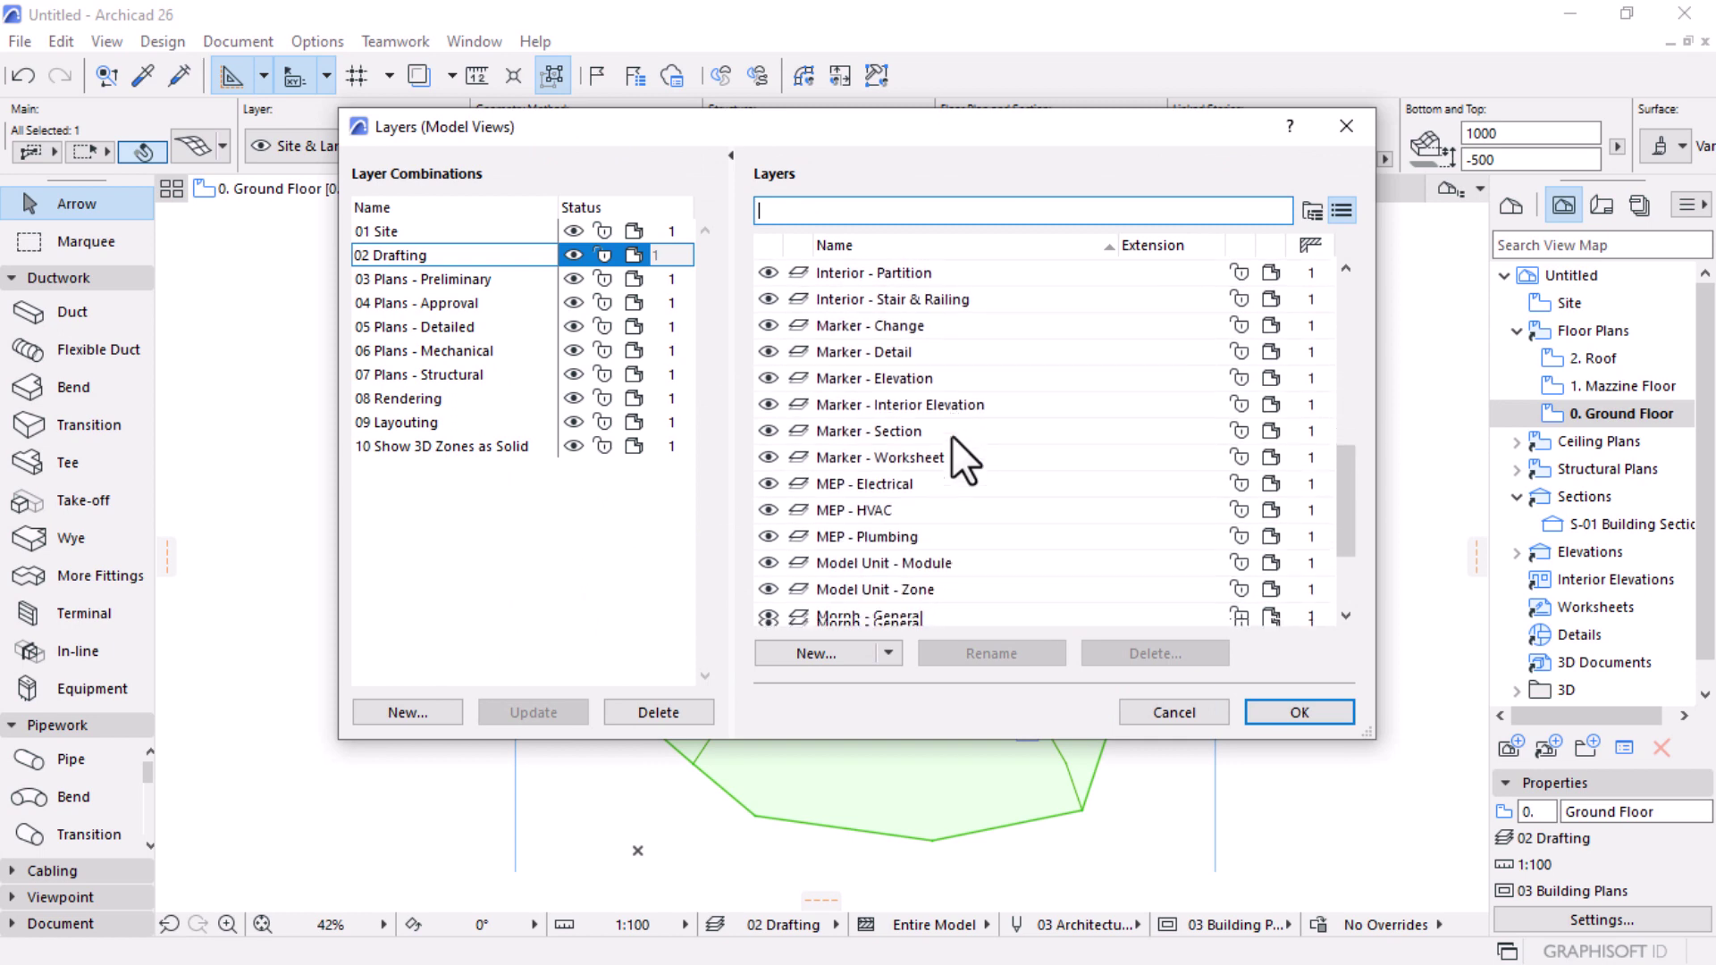
scroll(951, 436, down, 2)
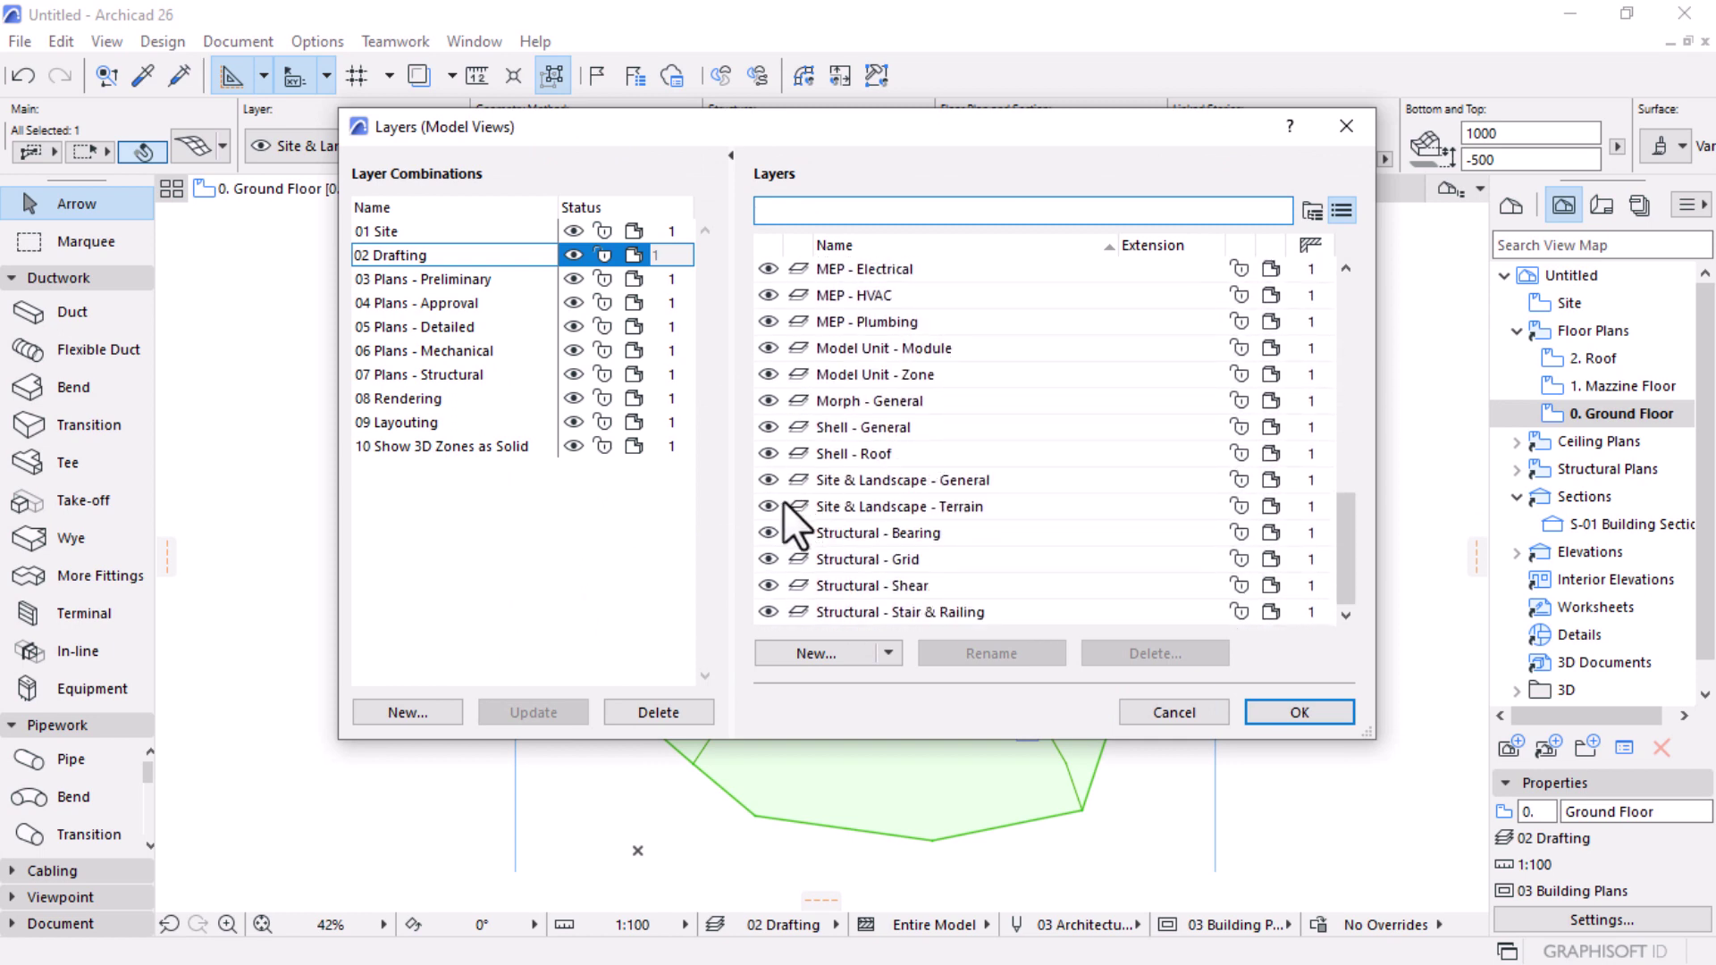
click(378, 230)
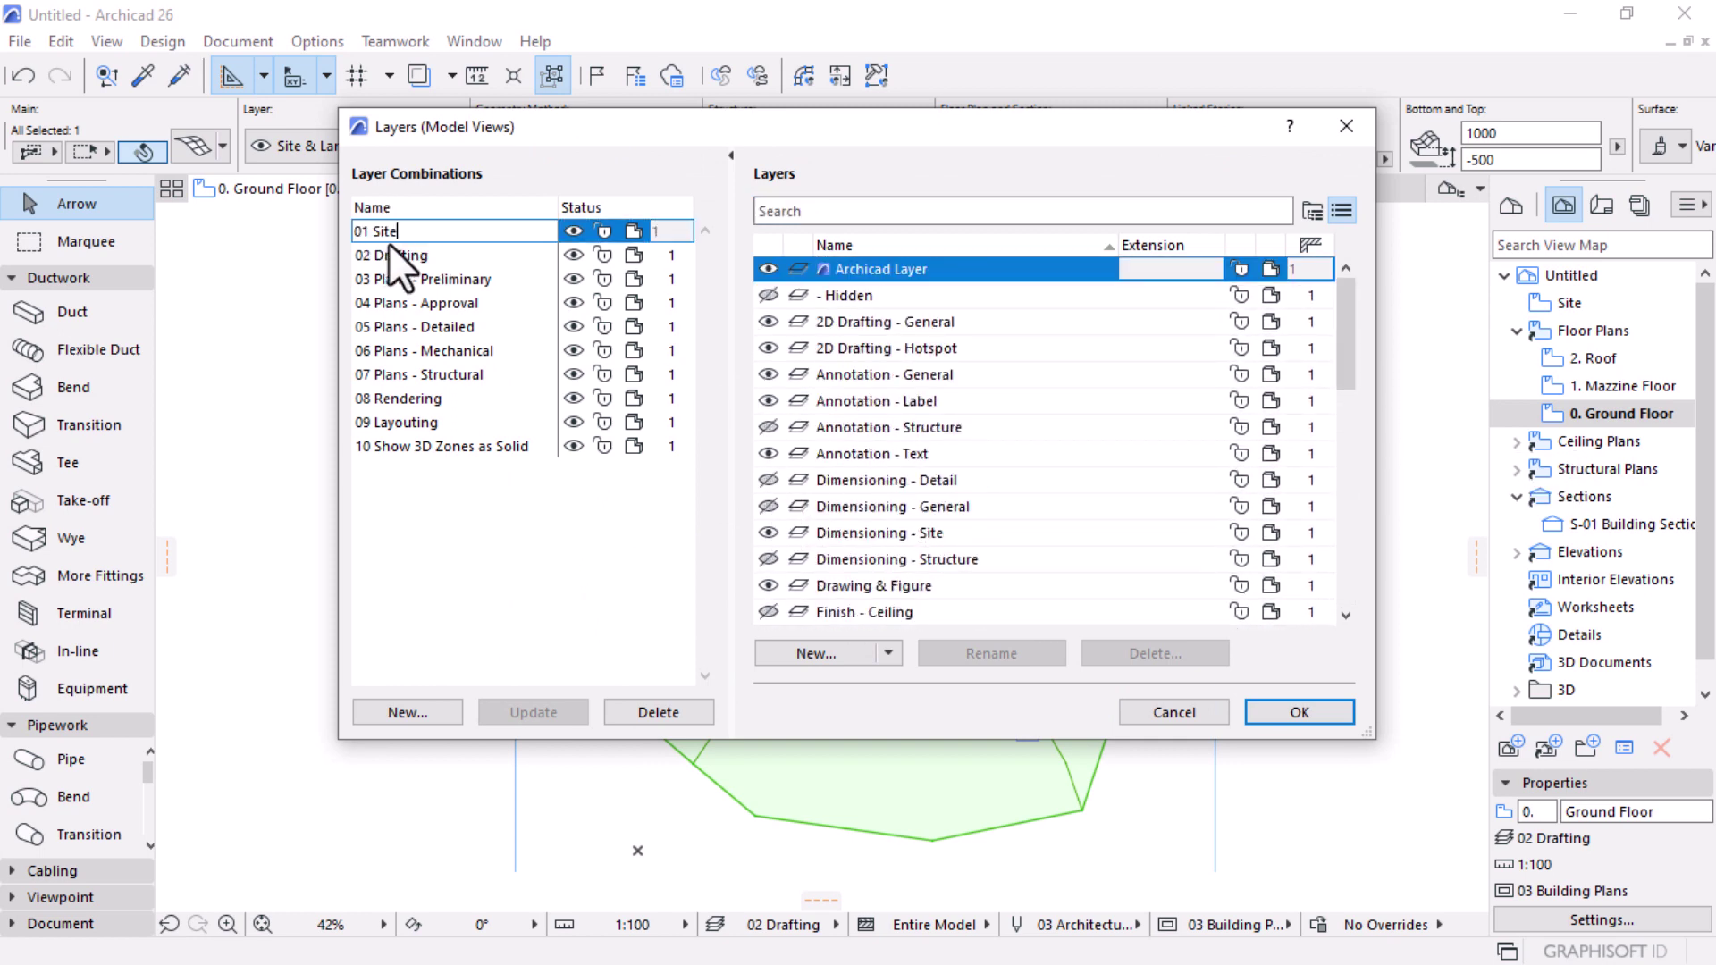
click(369, 232)
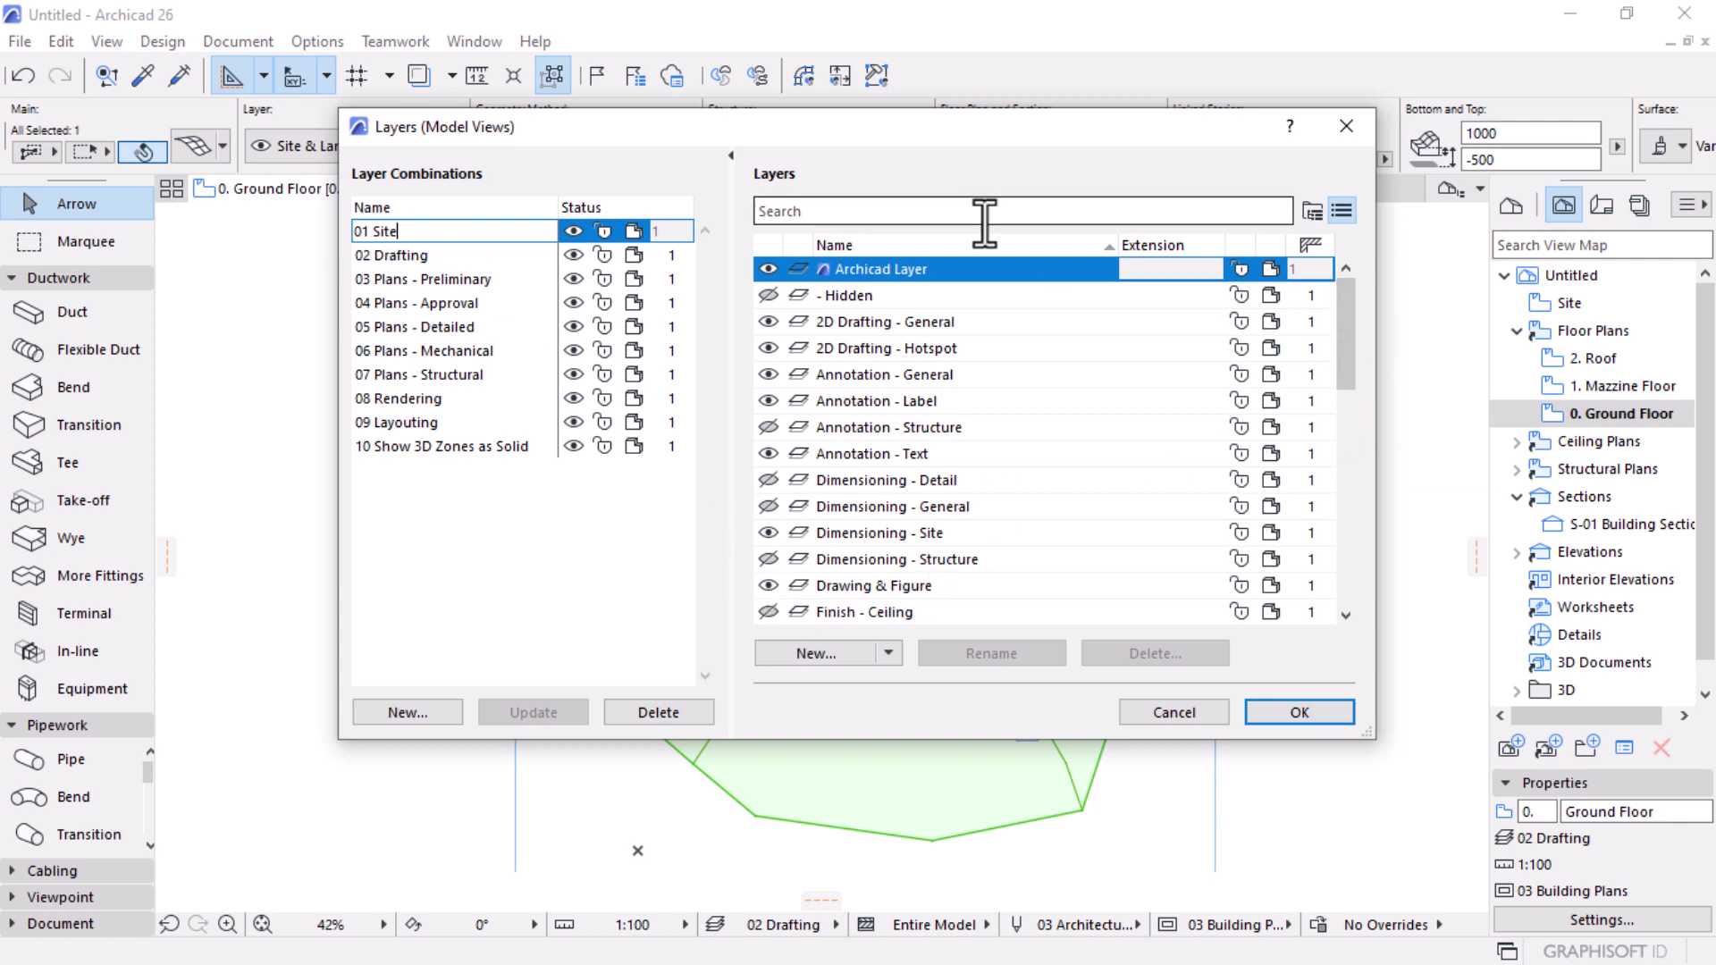
Step: Hide the Site & Landscape - General and Terrain layers, update the 01 Site combination with this, and apply it
text(LAND)
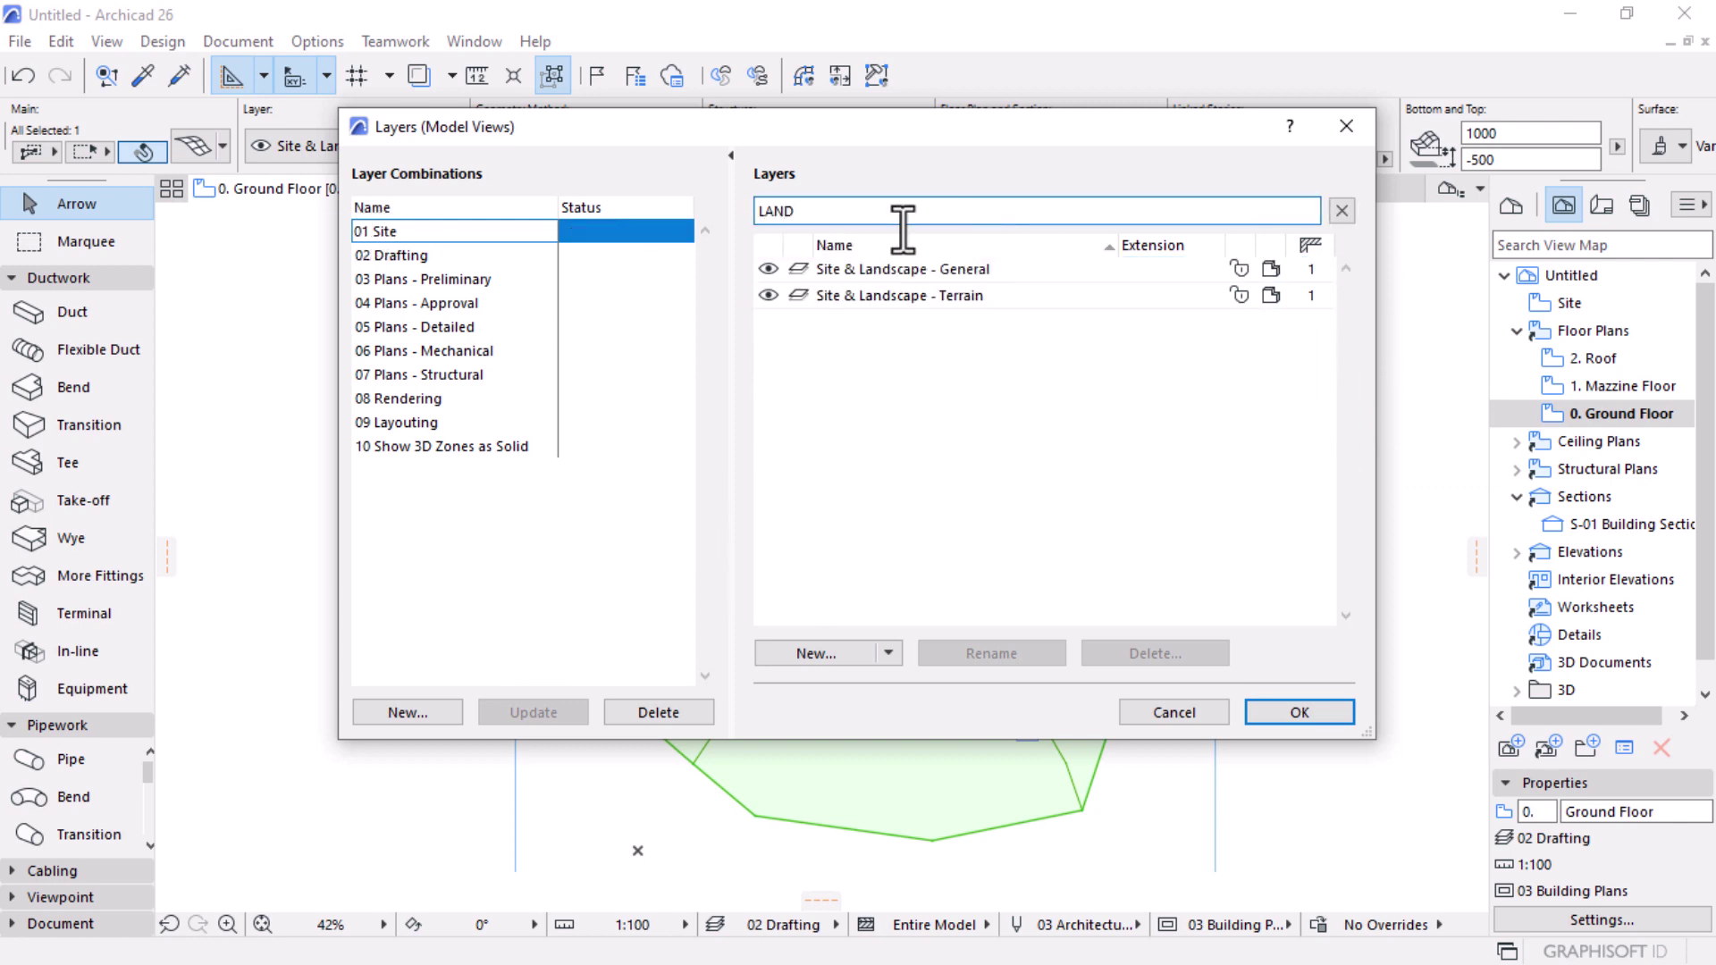
click(768, 269)
click(766, 296)
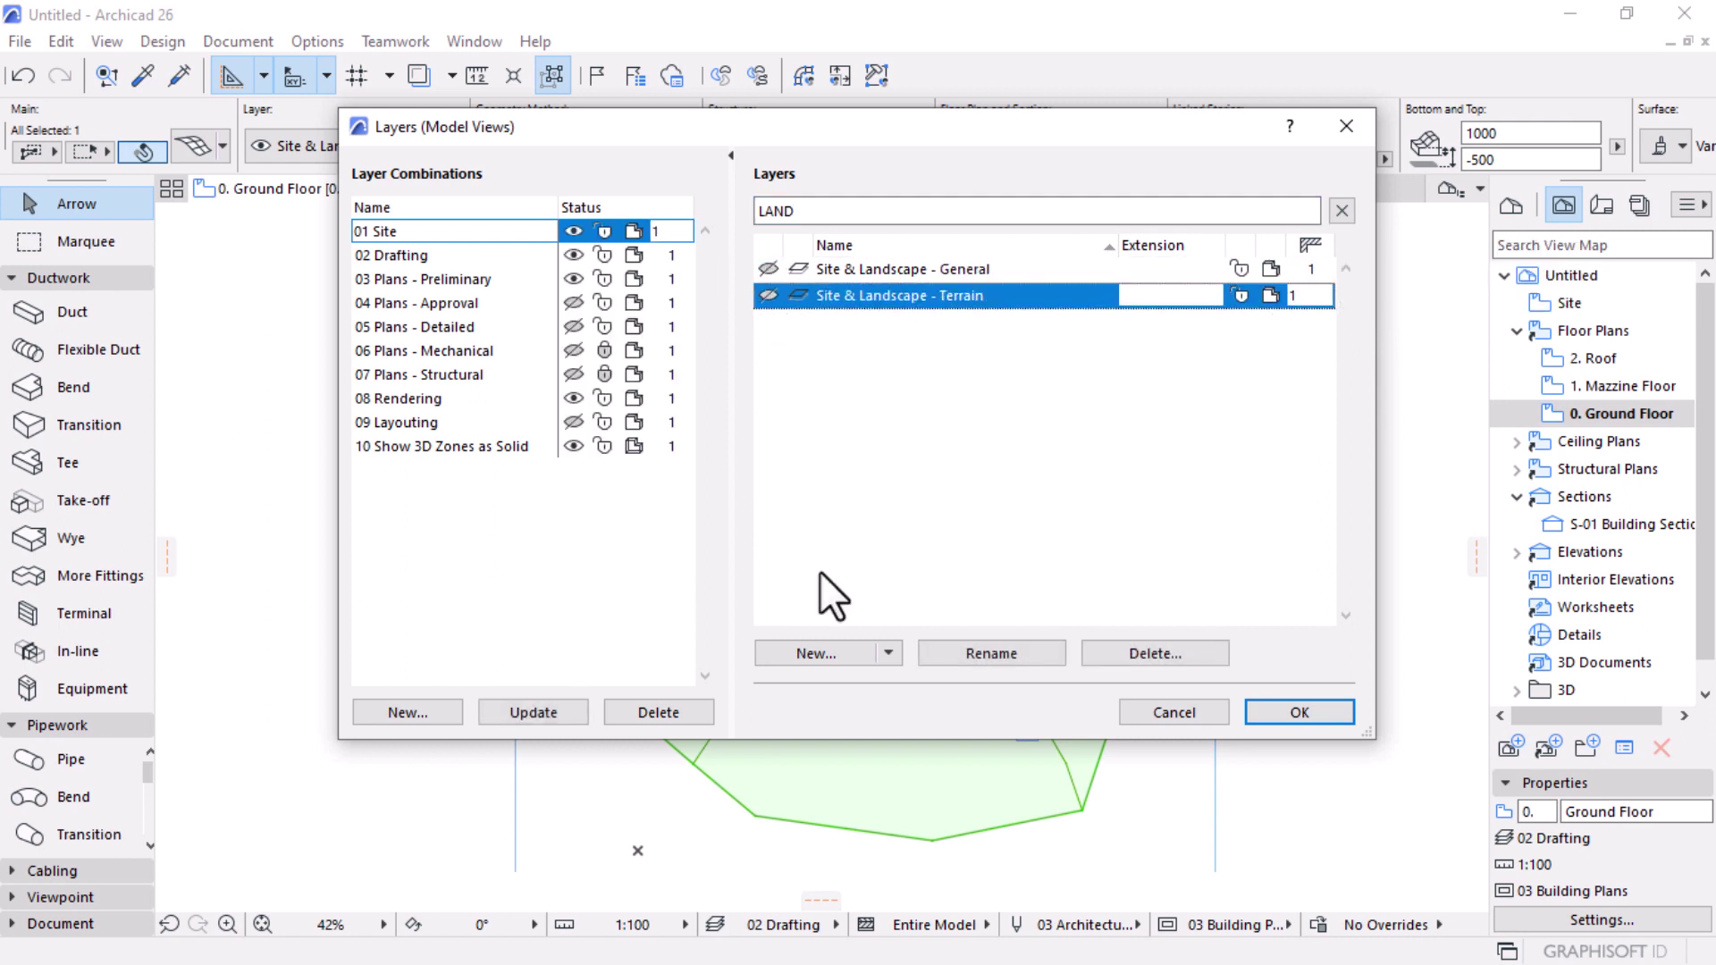
click(795, 653)
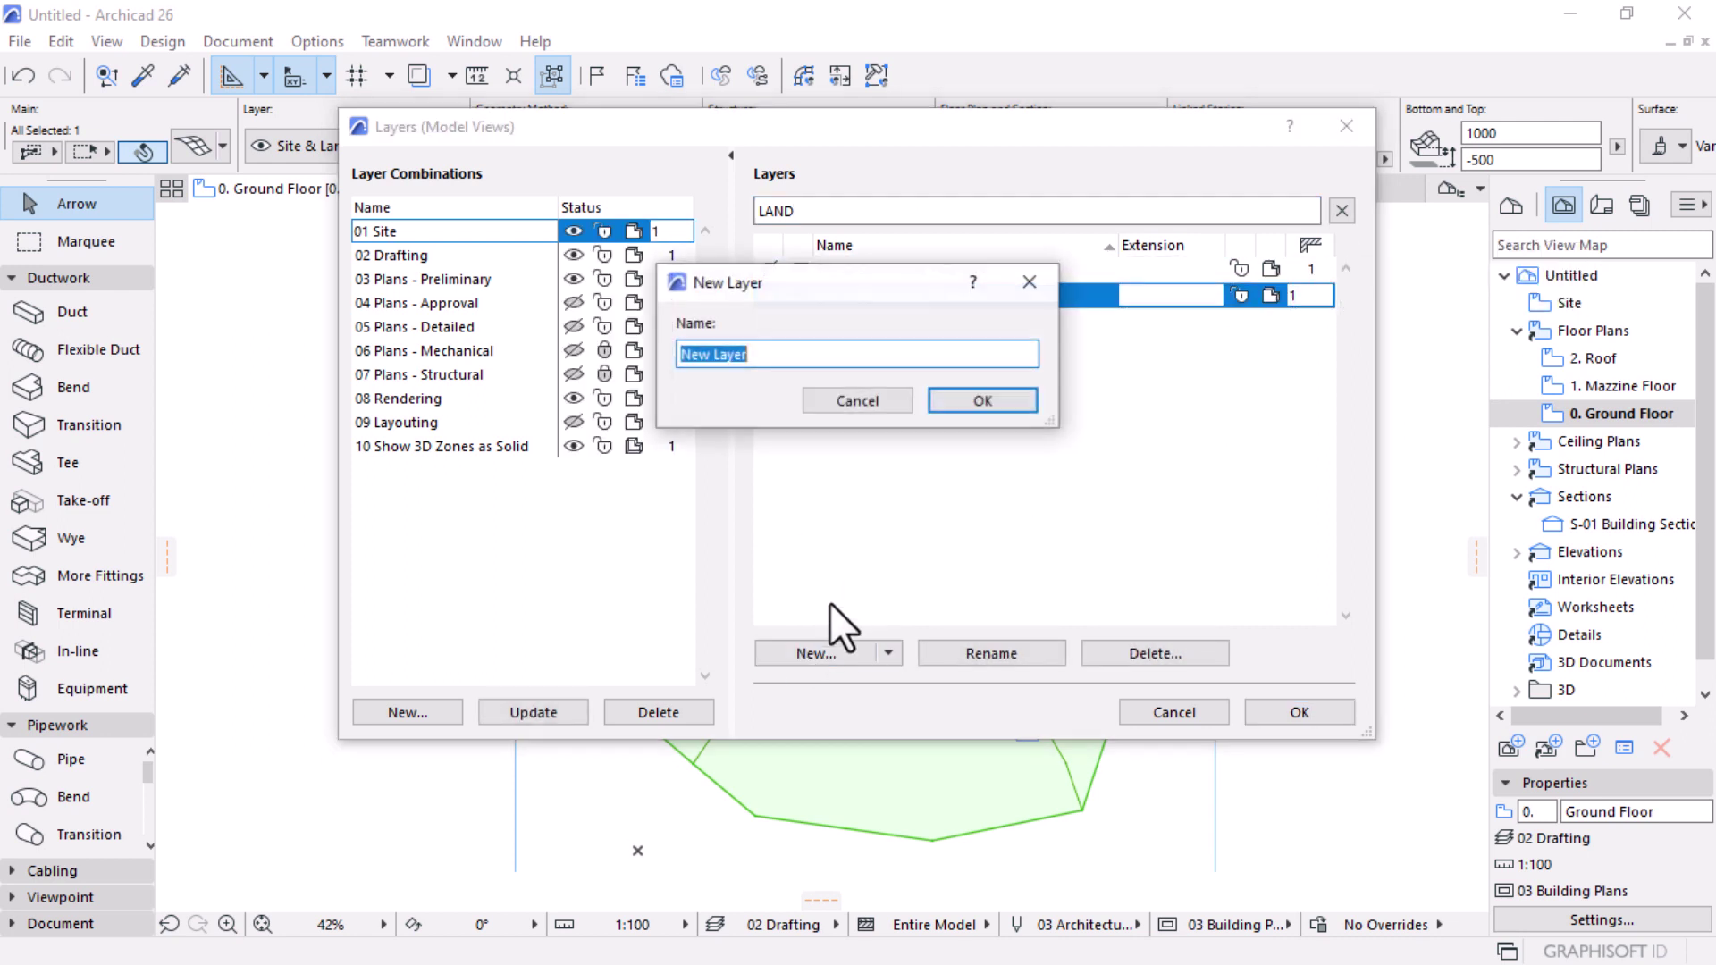
click(832, 400)
click(523, 712)
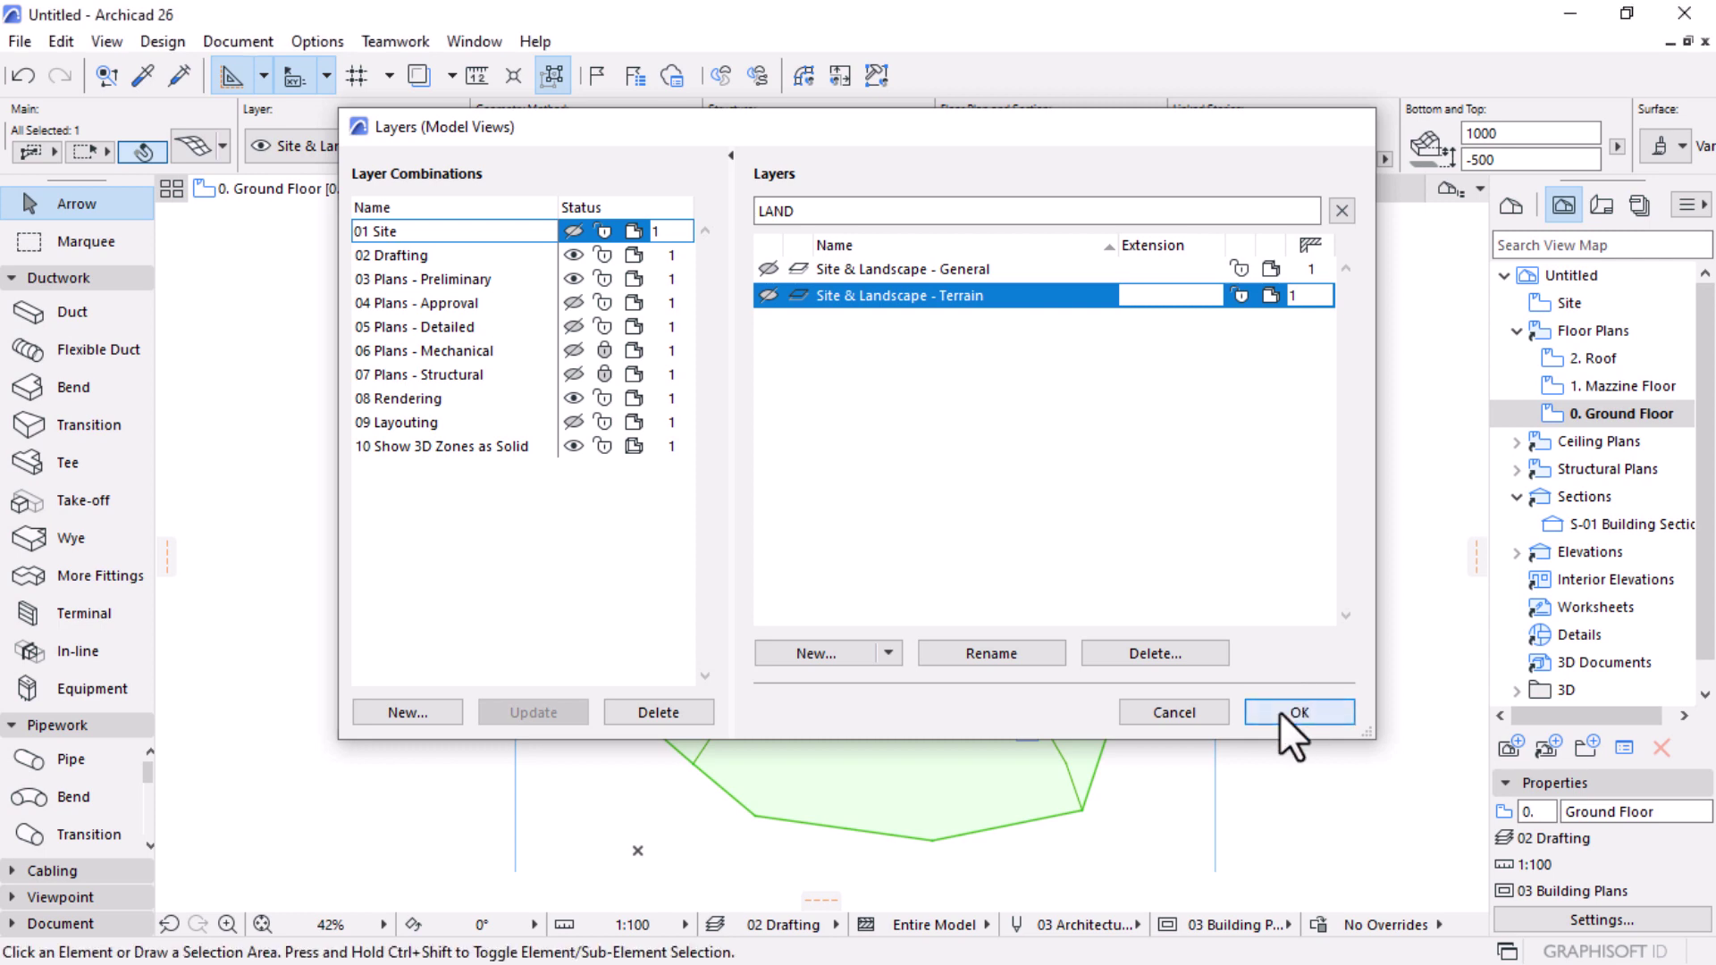
click(1296, 713)
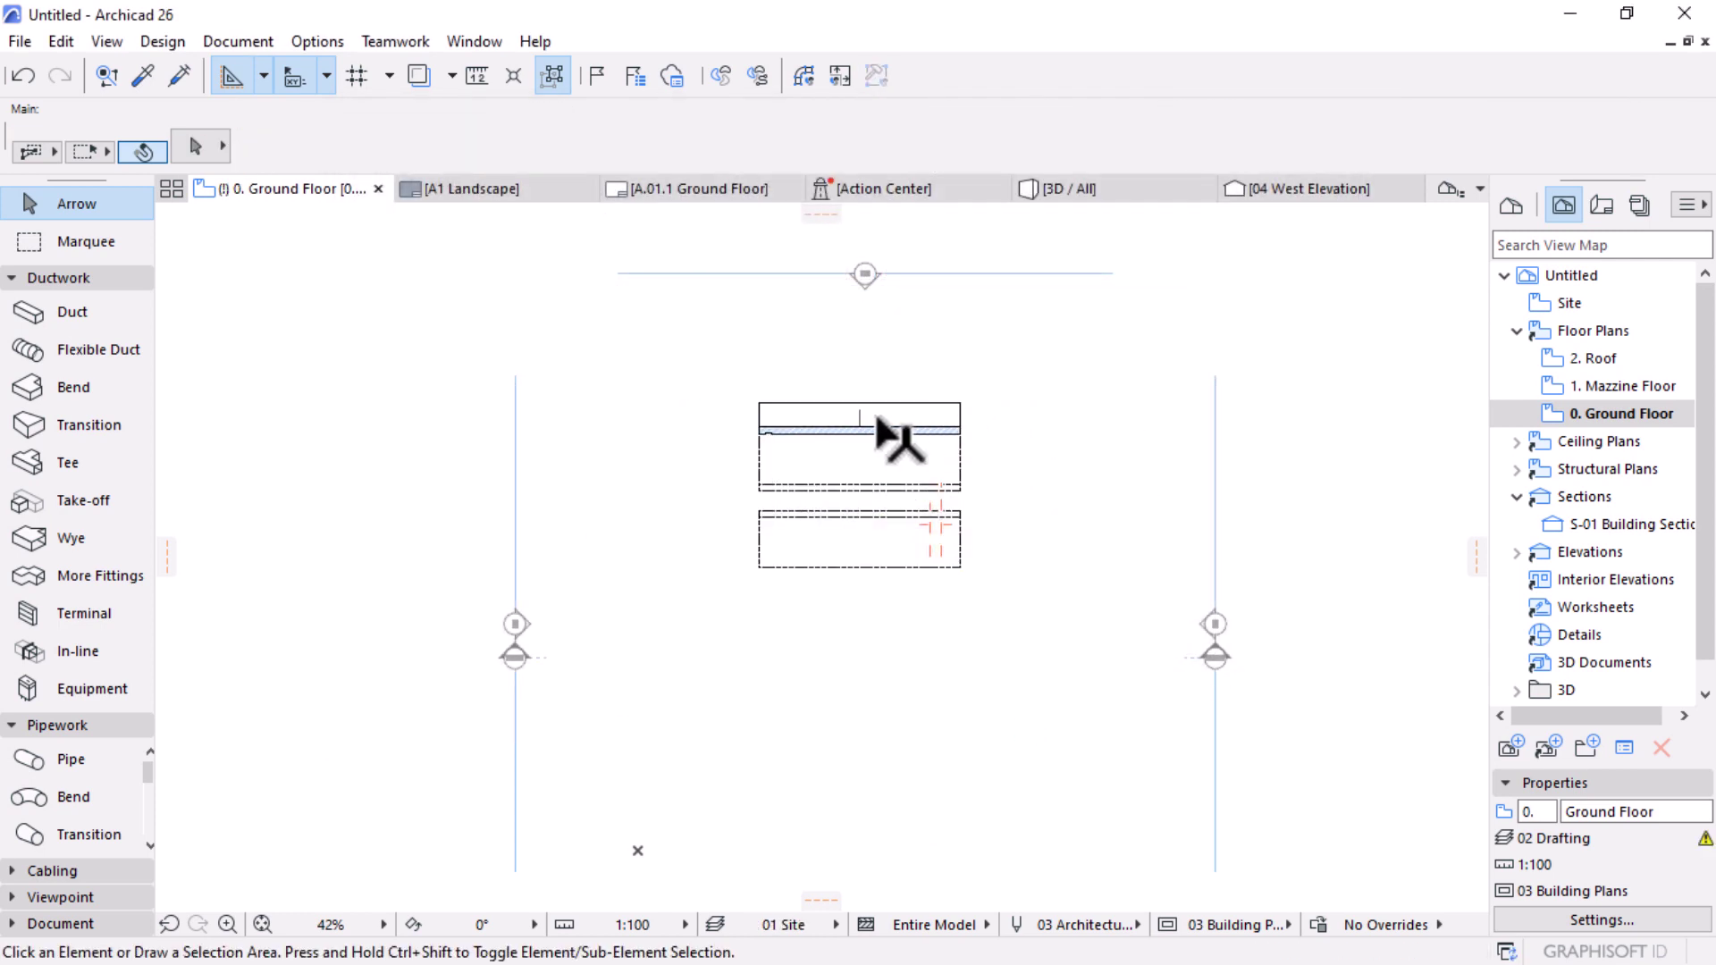
Step: Reopen the Ground Floor plan and update its 02 Drafting layer combination to hide Site & Landscape - General and Terrain
double_click(1625, 420)
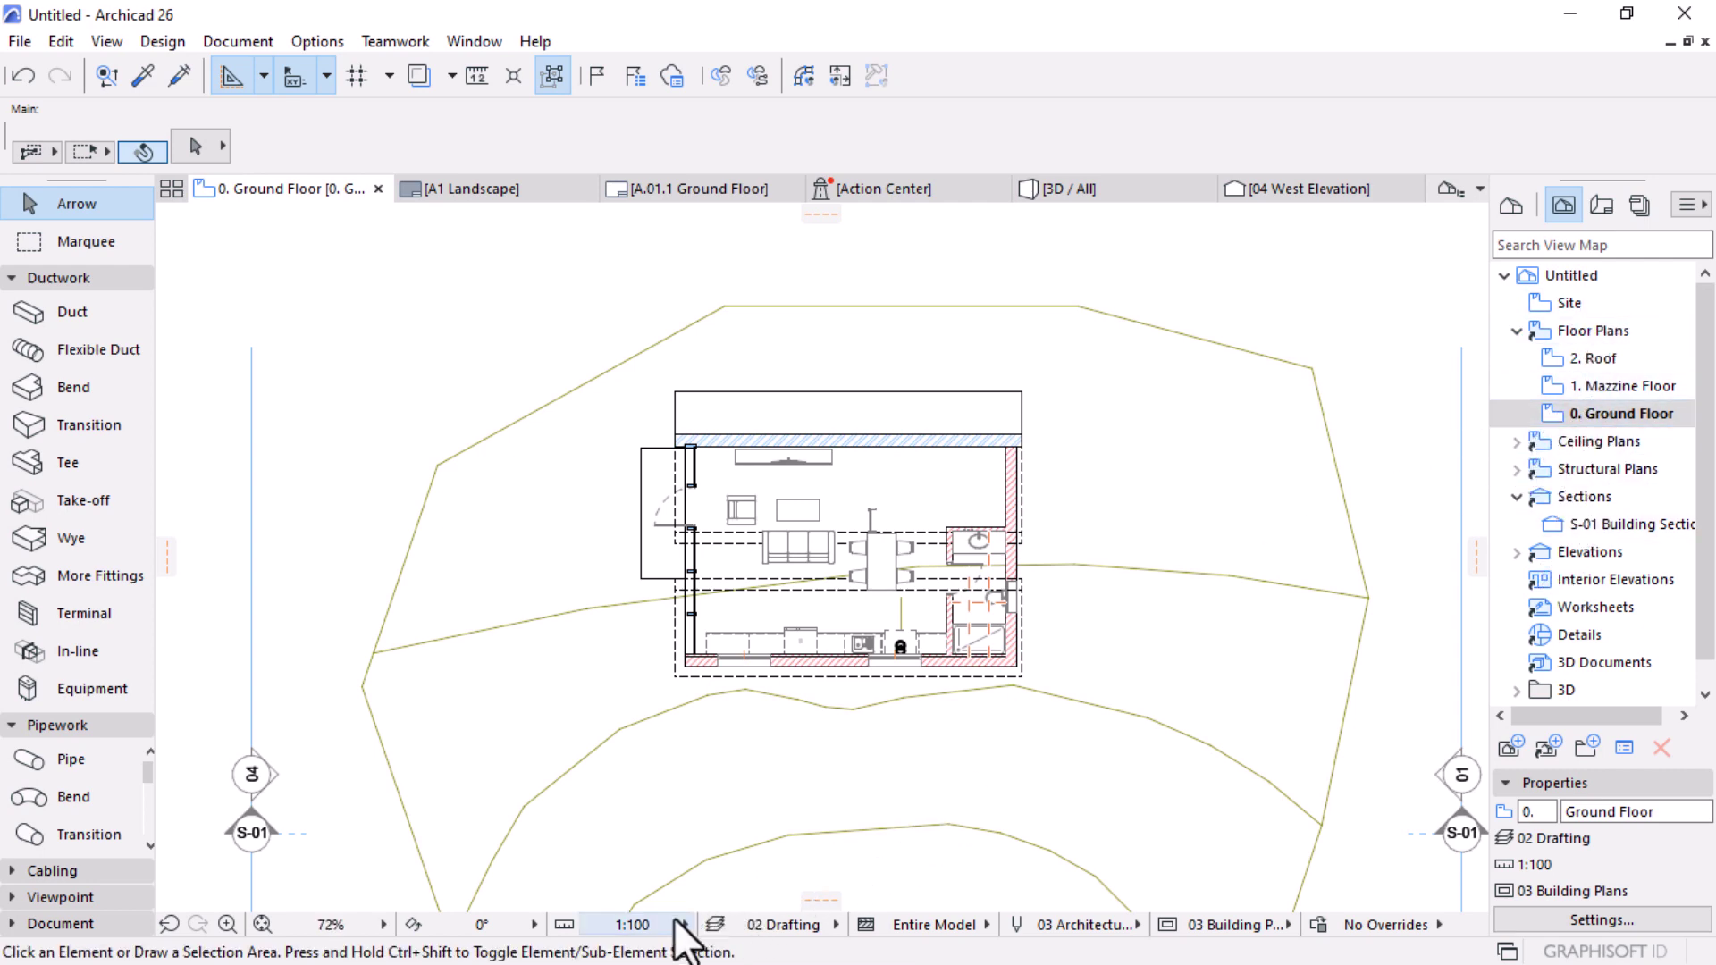
key(ctrl+l)
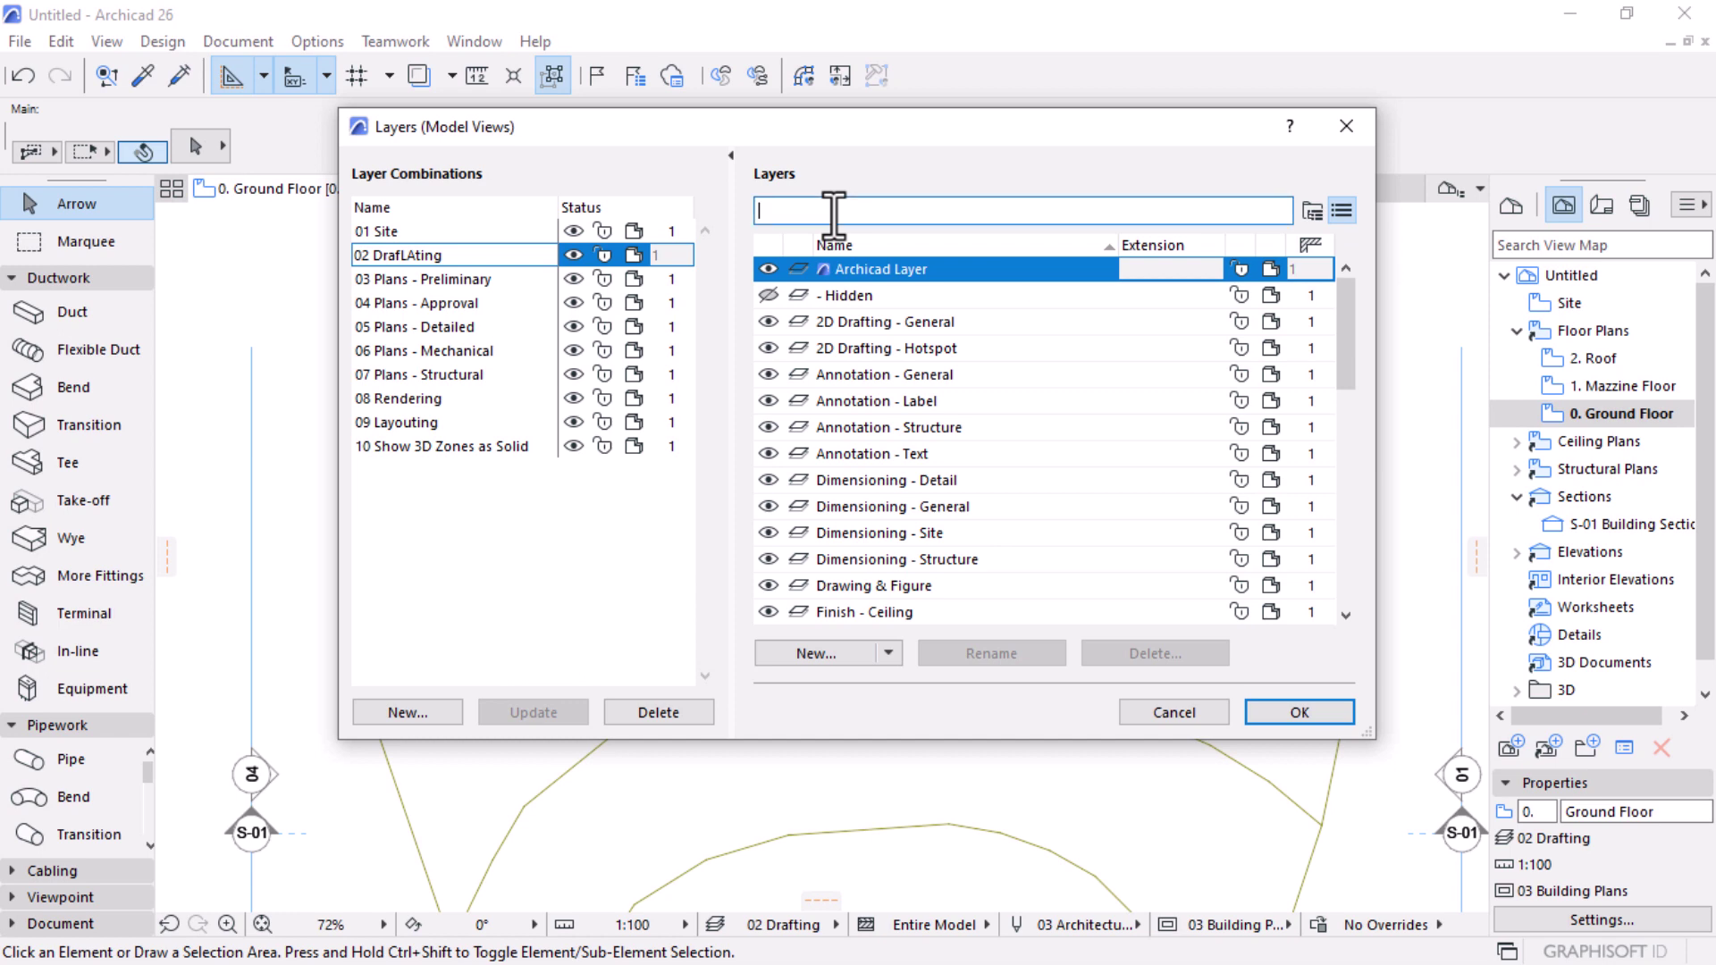
text(LAND)
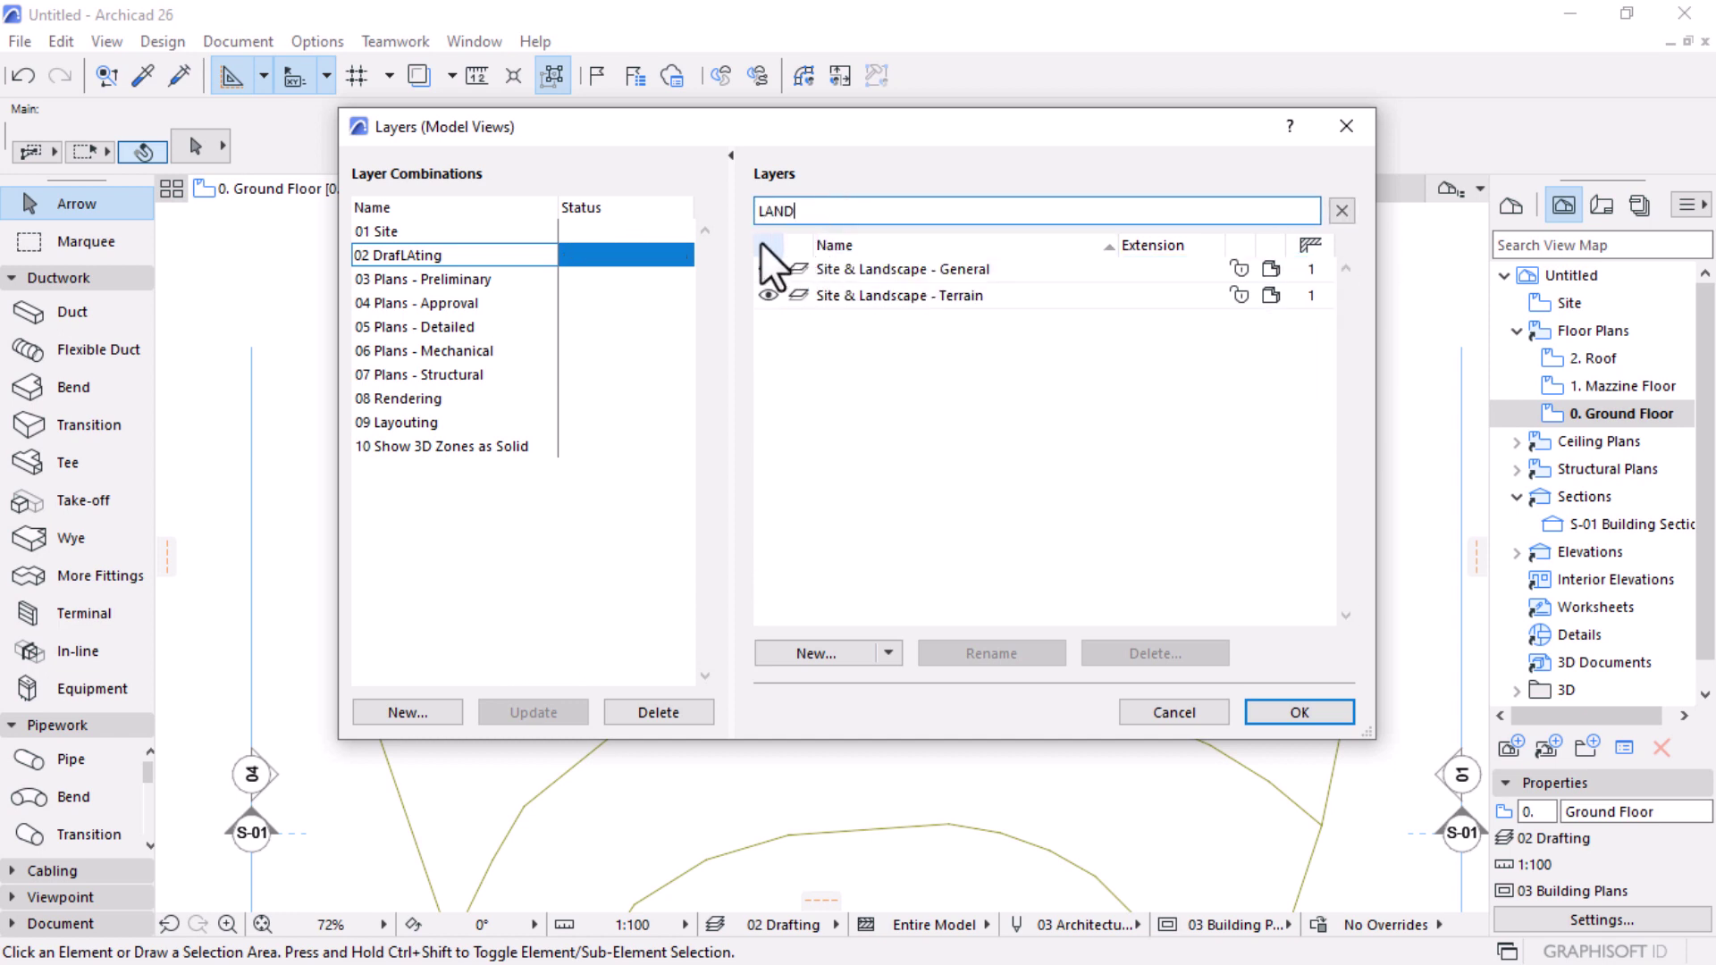
click(765, 268)
click(766, 295)
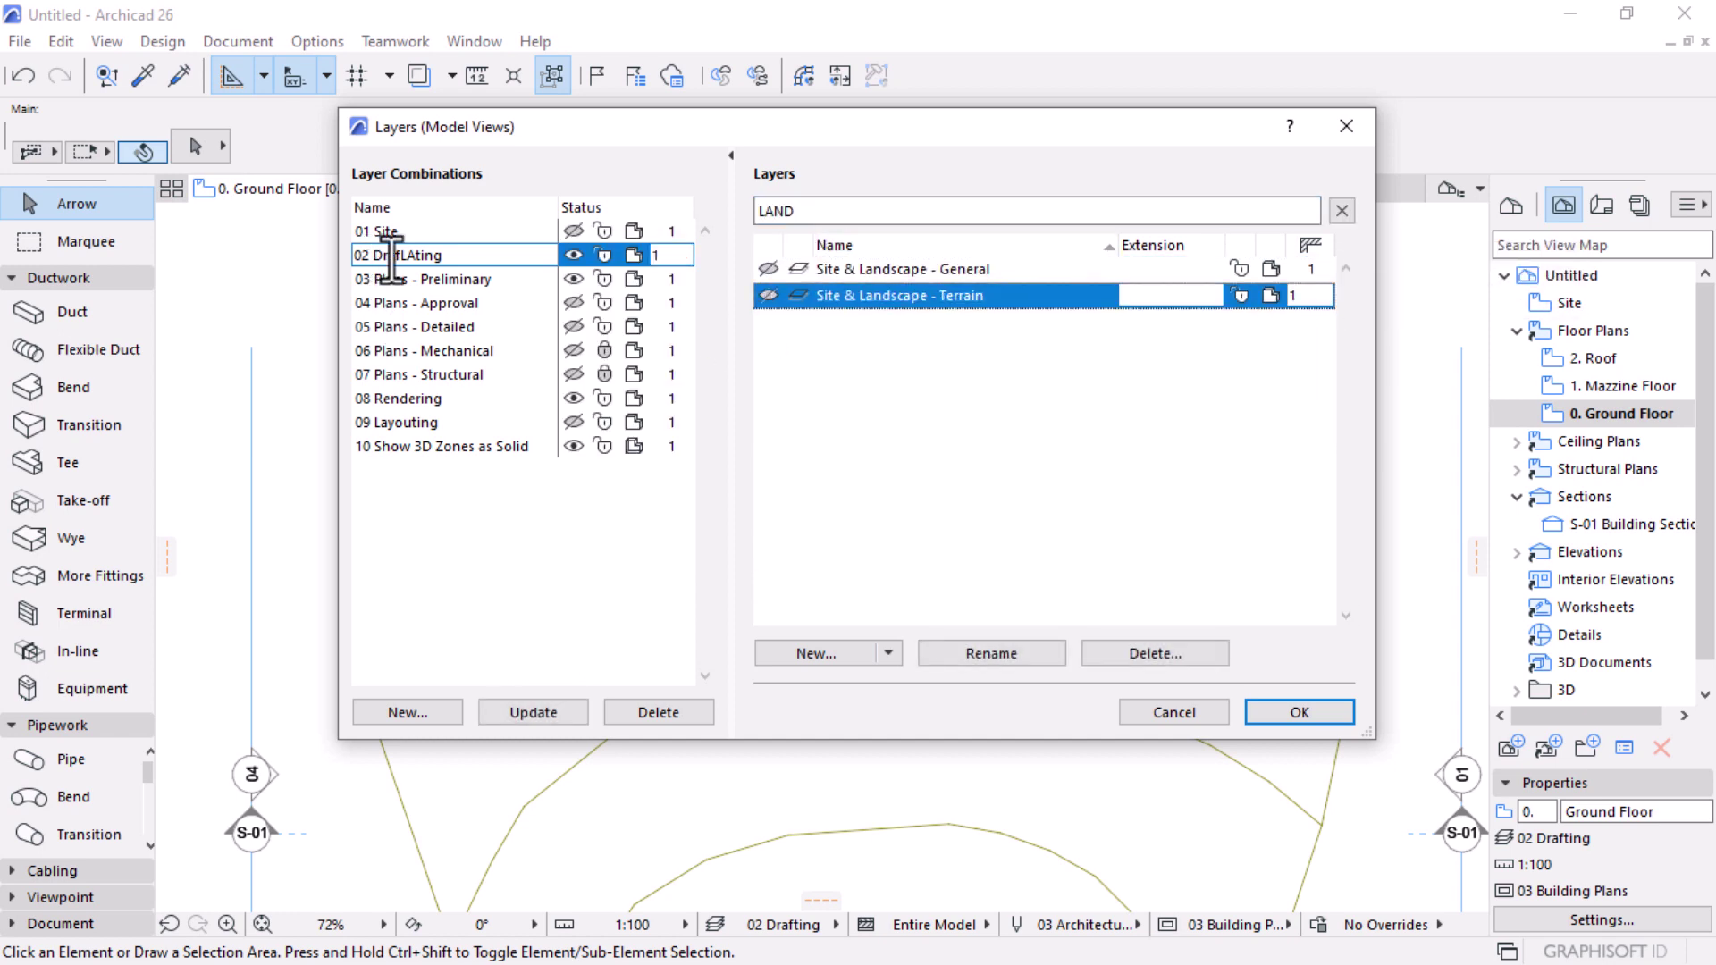
click(518, 706)
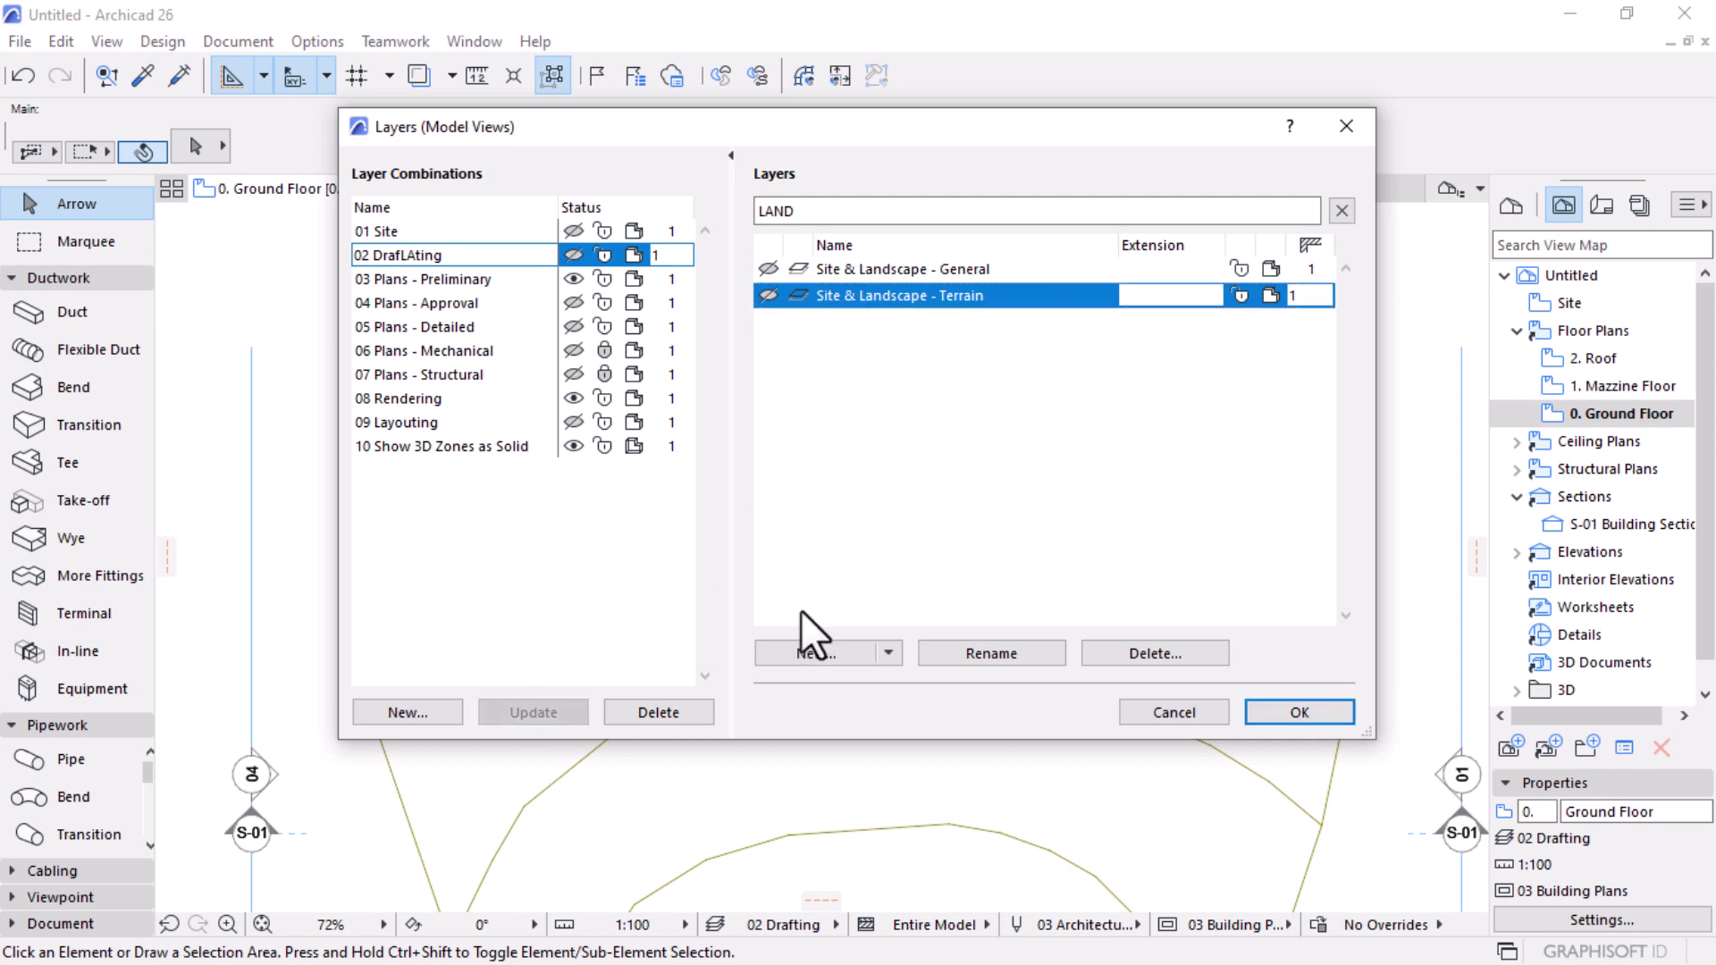
click(1292, 714)
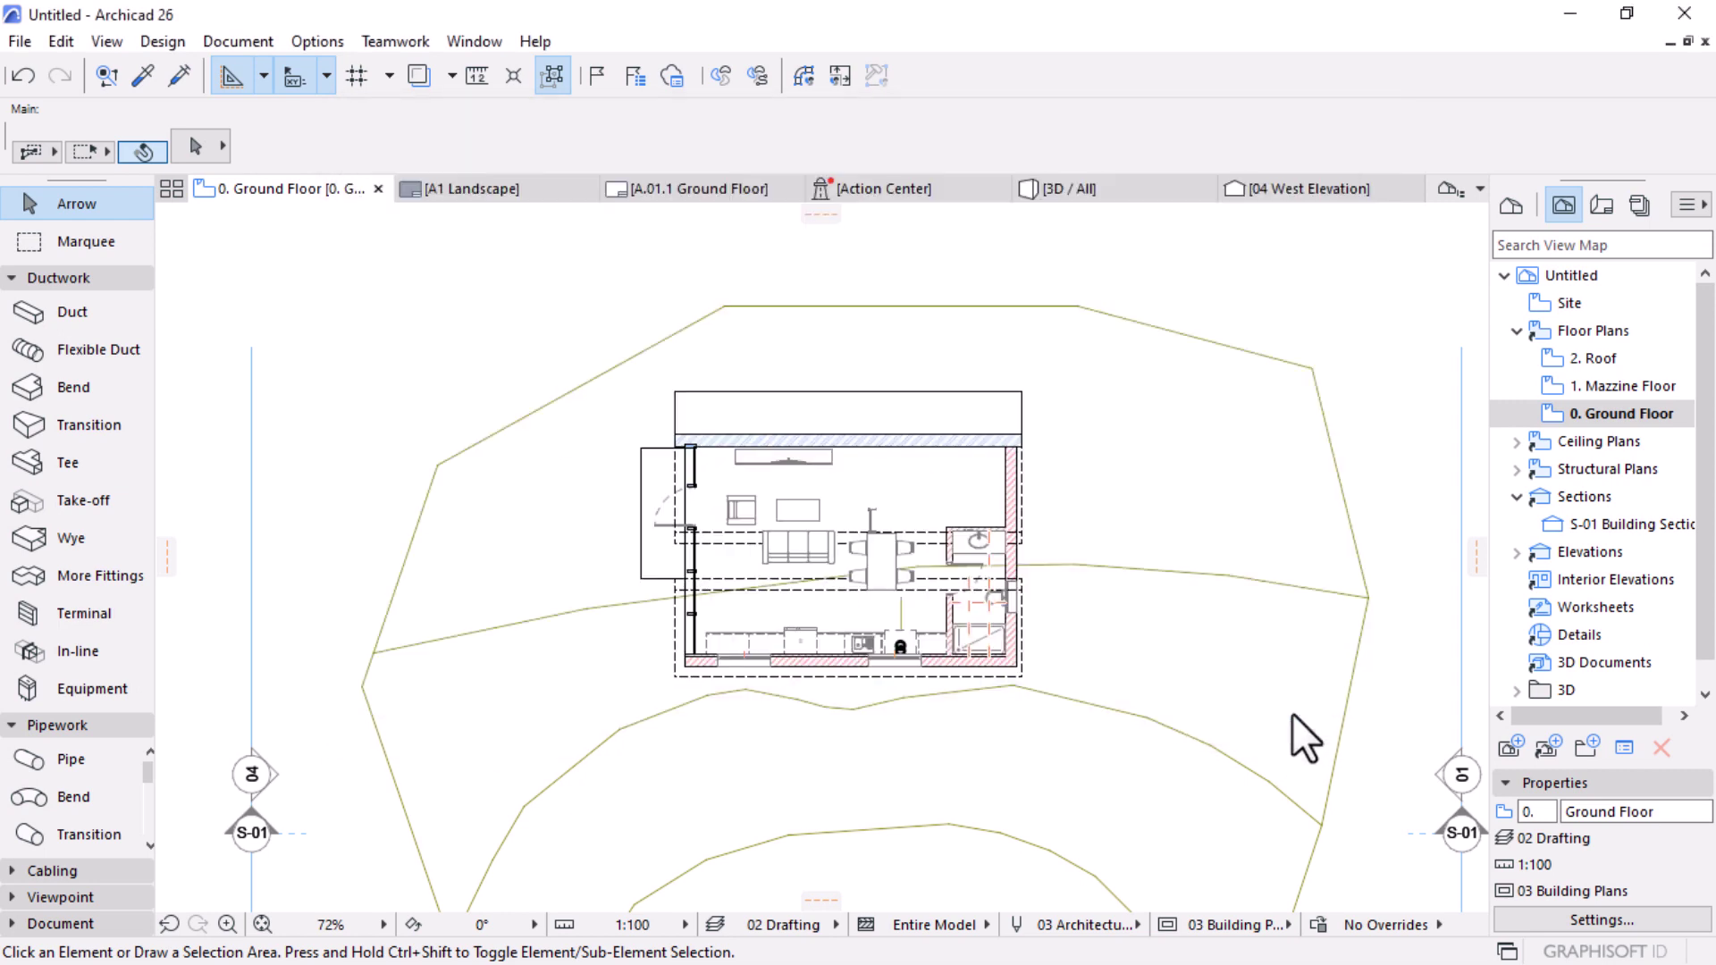
Step: Select the structural concrete slab on the ground floor plan
scroll(908, 580, up, 5)
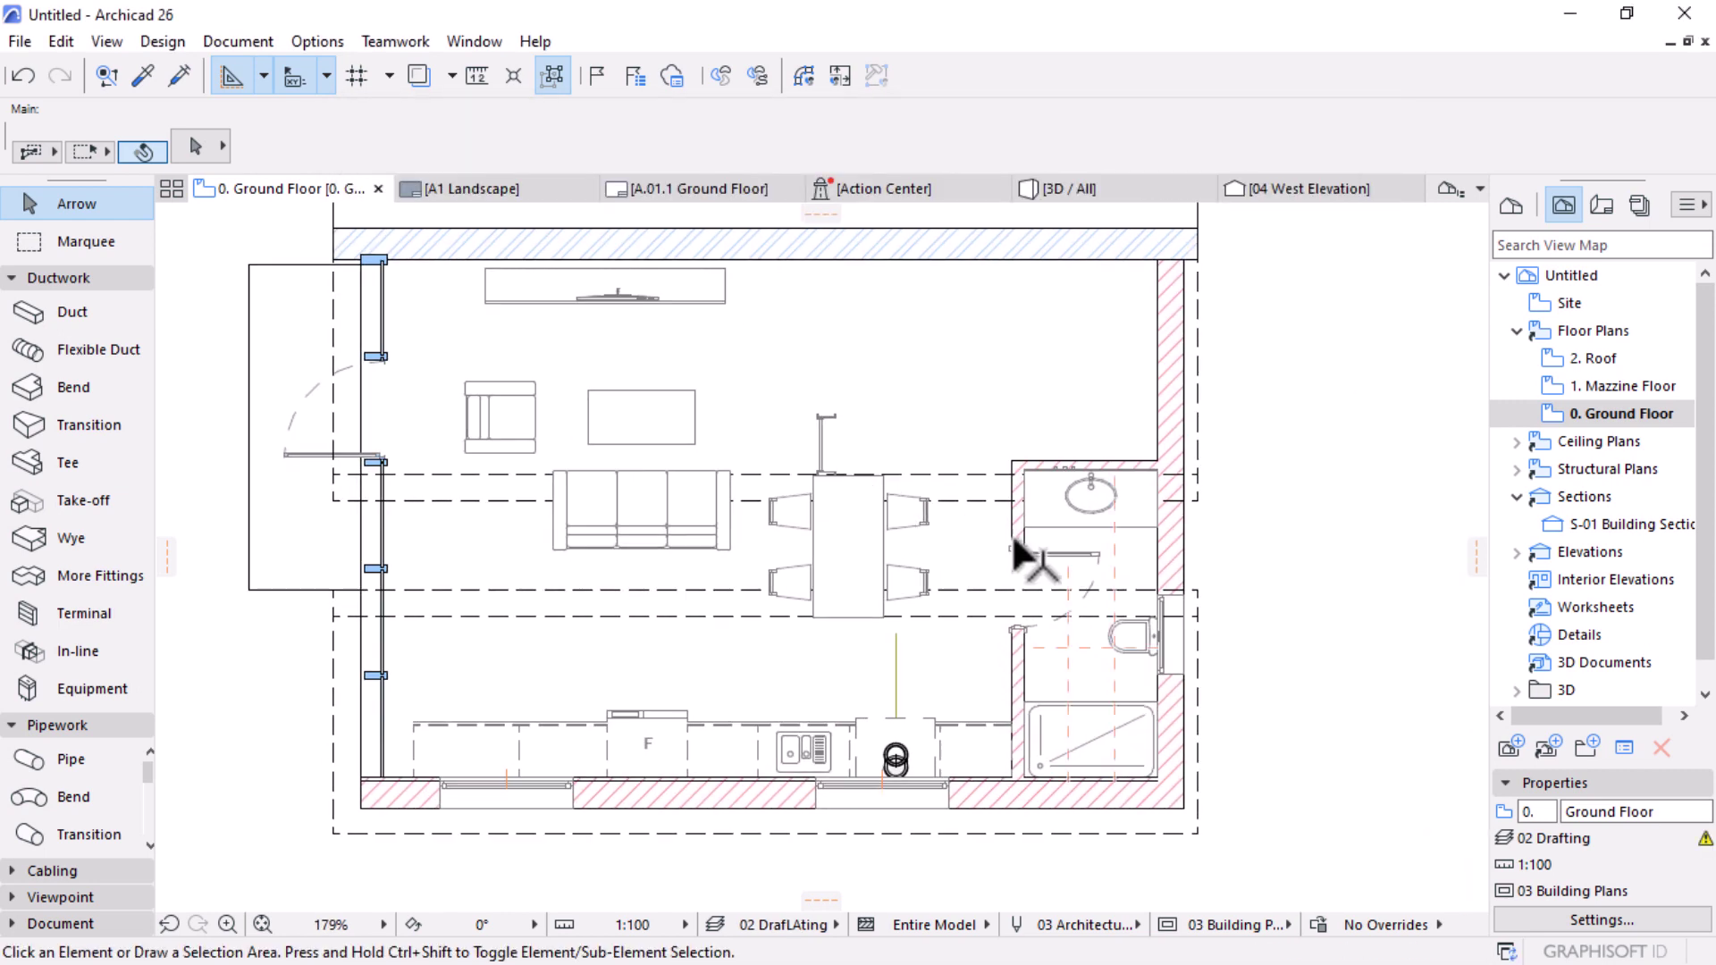
scroll(742, 464, up, 1)
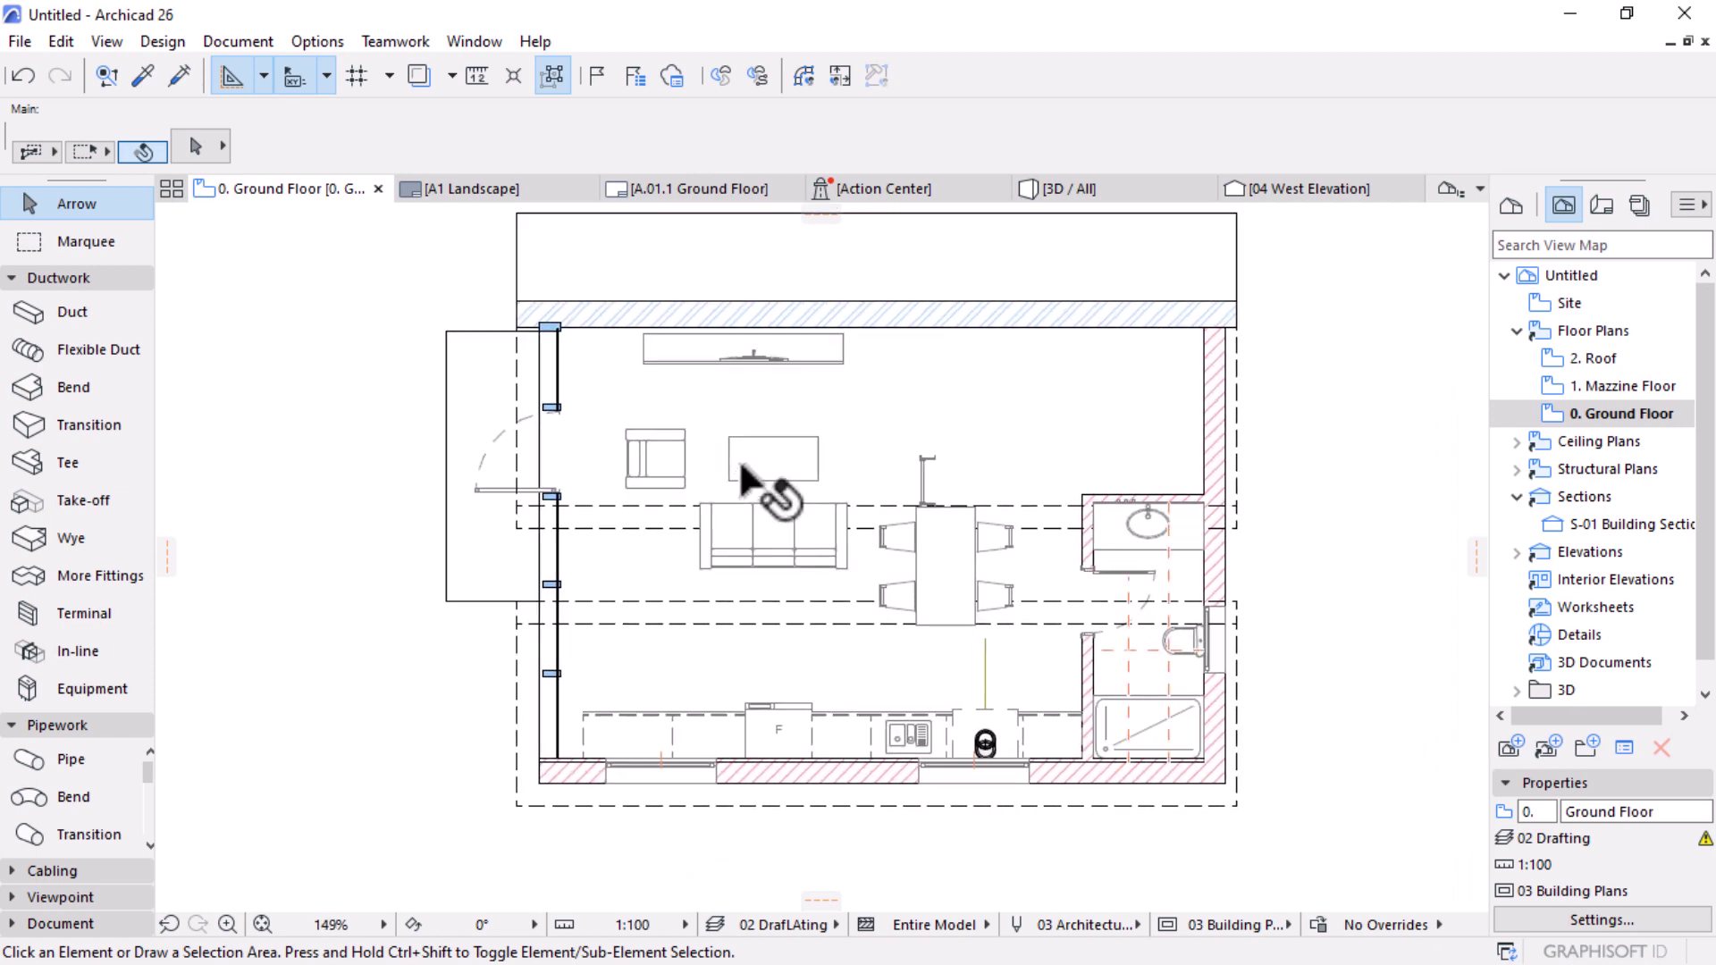
click(1026, 421)
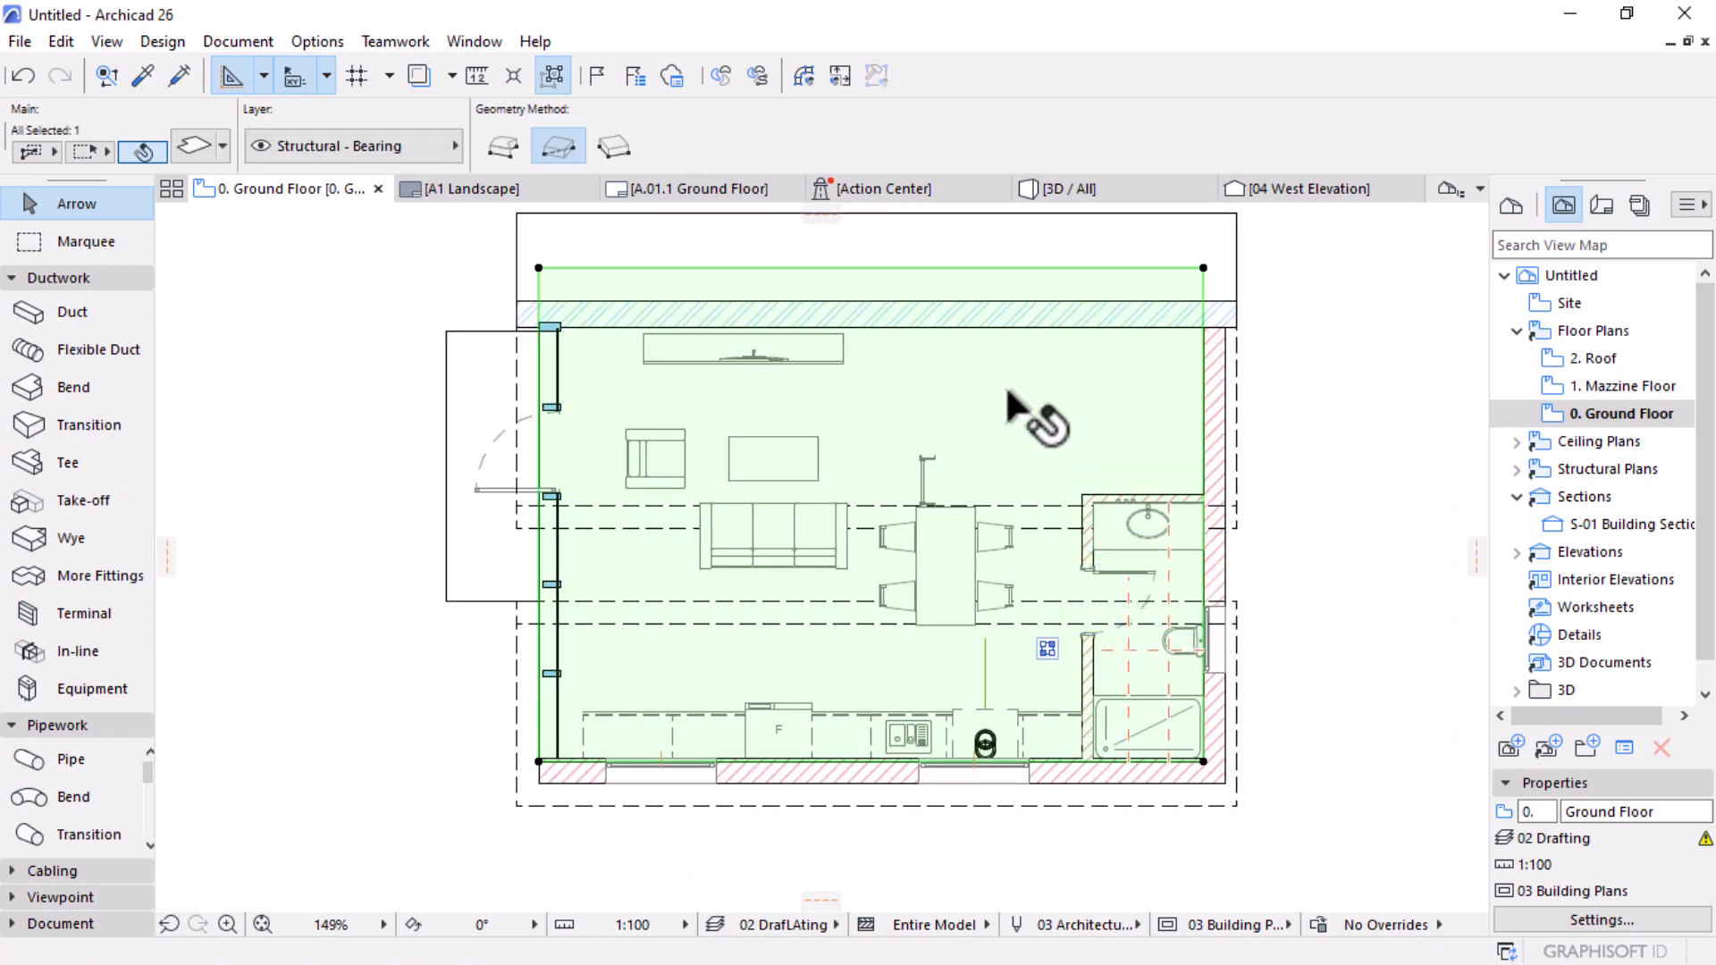
Step: Examine the selected slab's properties and selection settings for floor plan display options
scroll(1053, 143, down, 5)
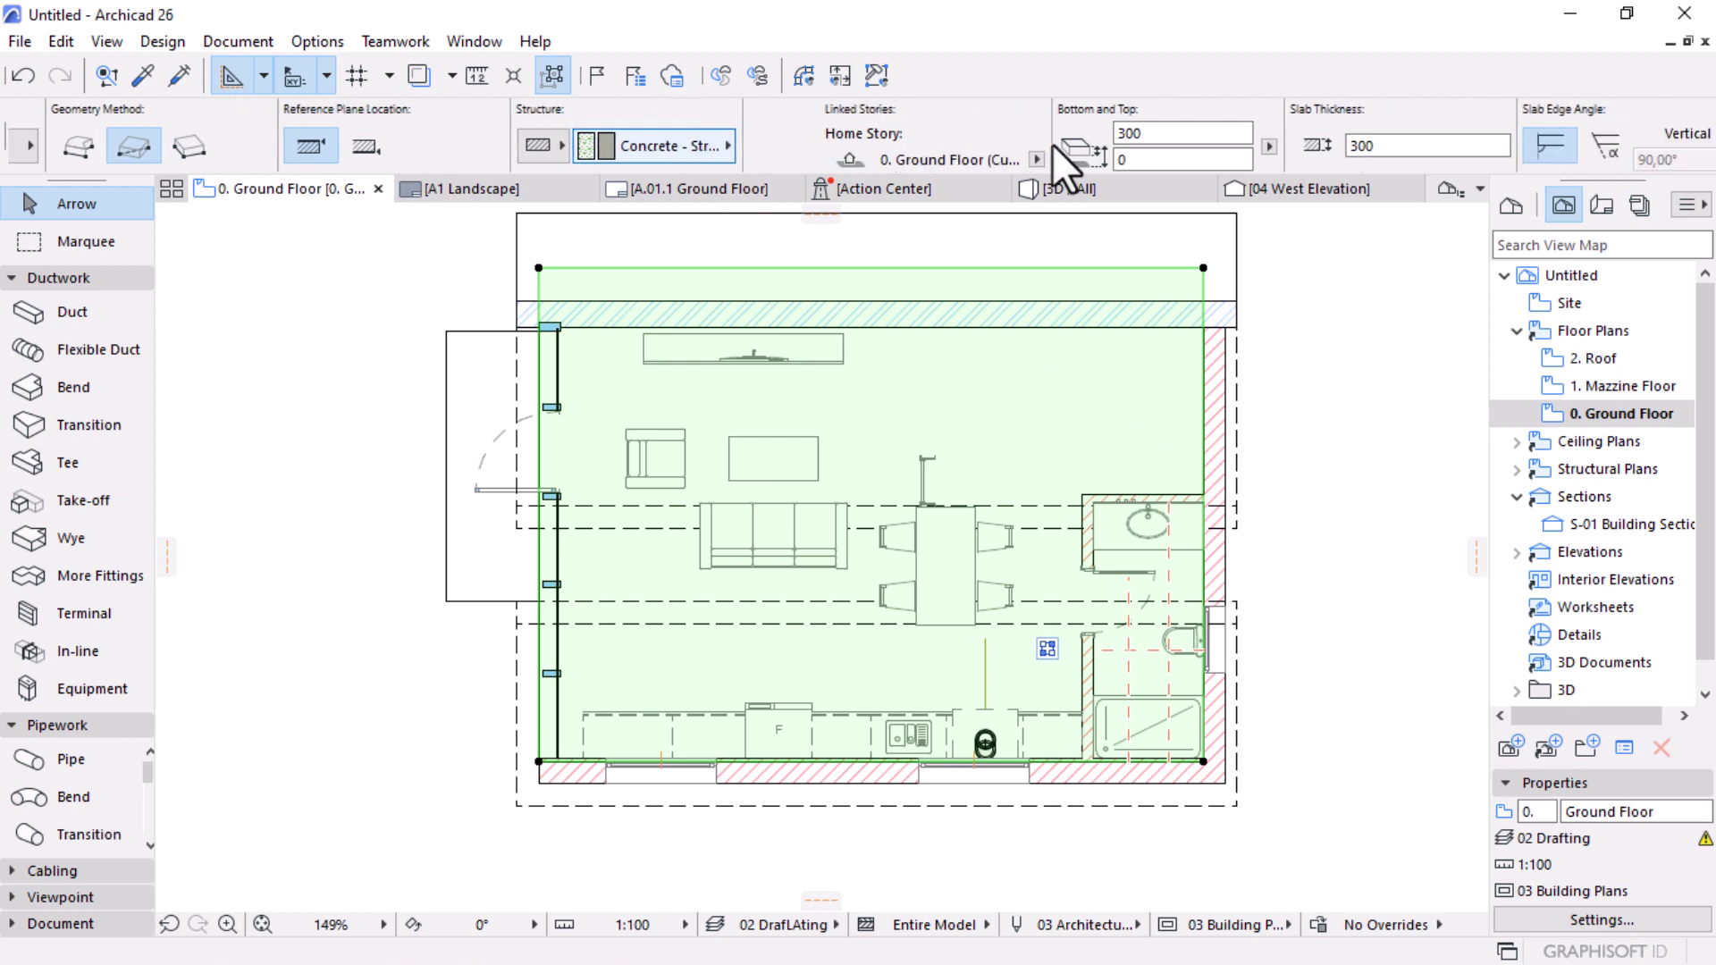
scroll(1053, 143, up, 5)
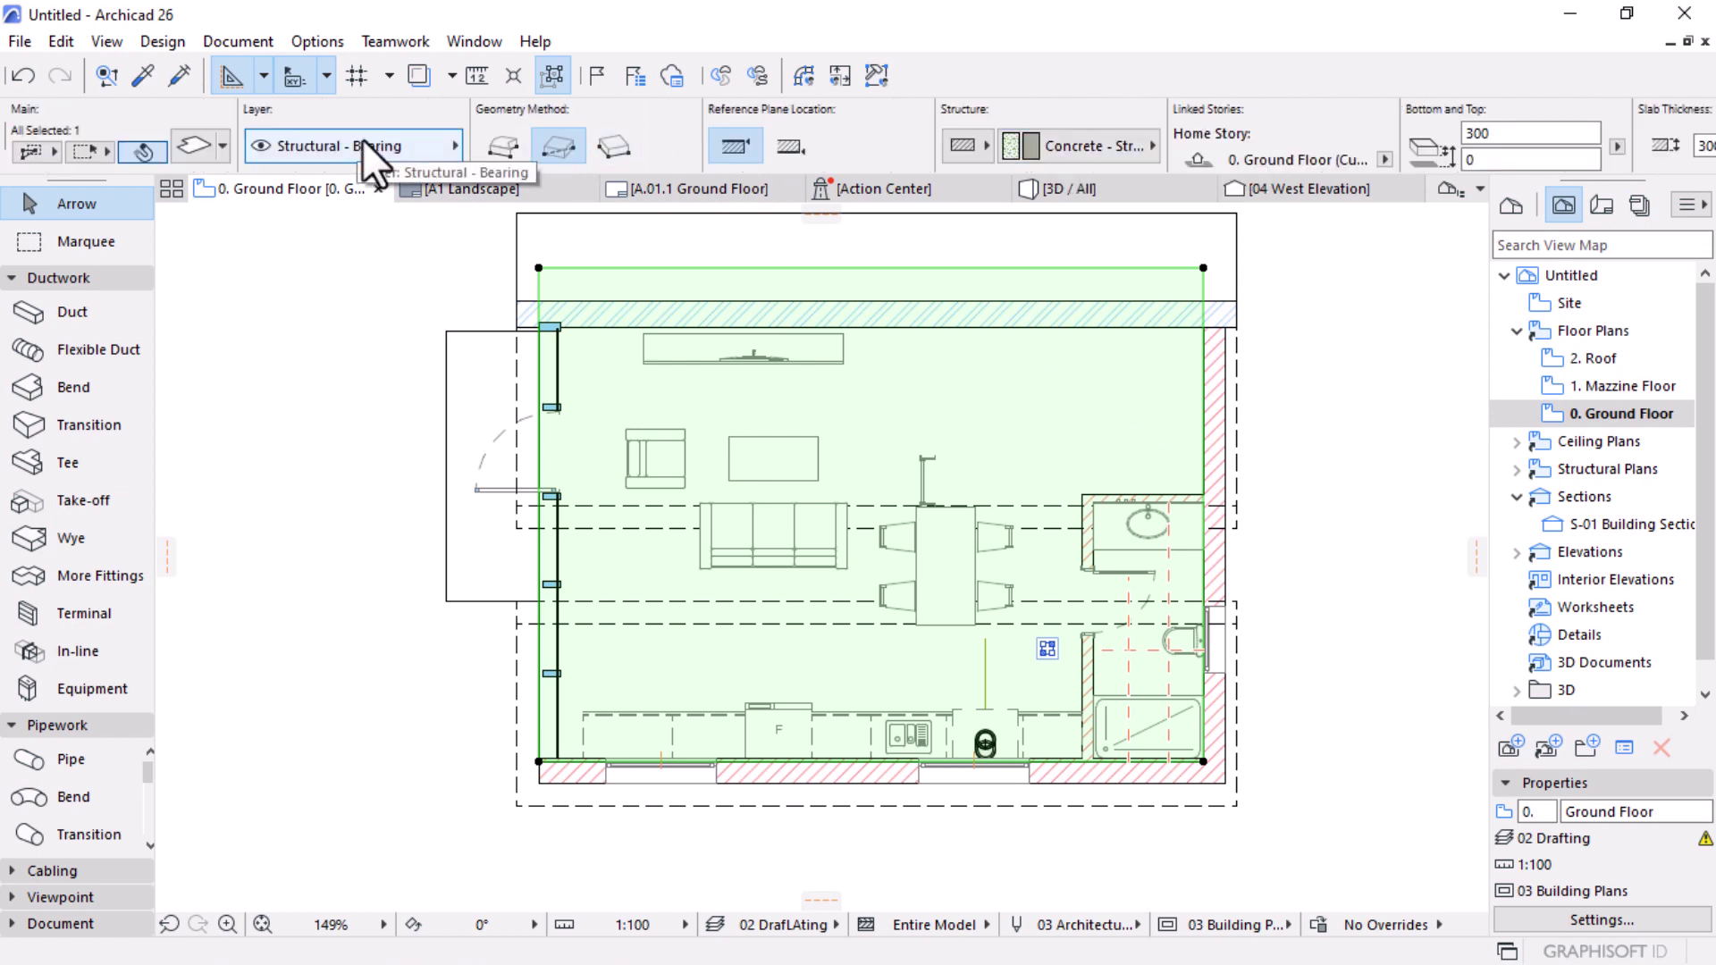
scroll(929, 138, down, 1)
scroll(929, 137, down, 5)
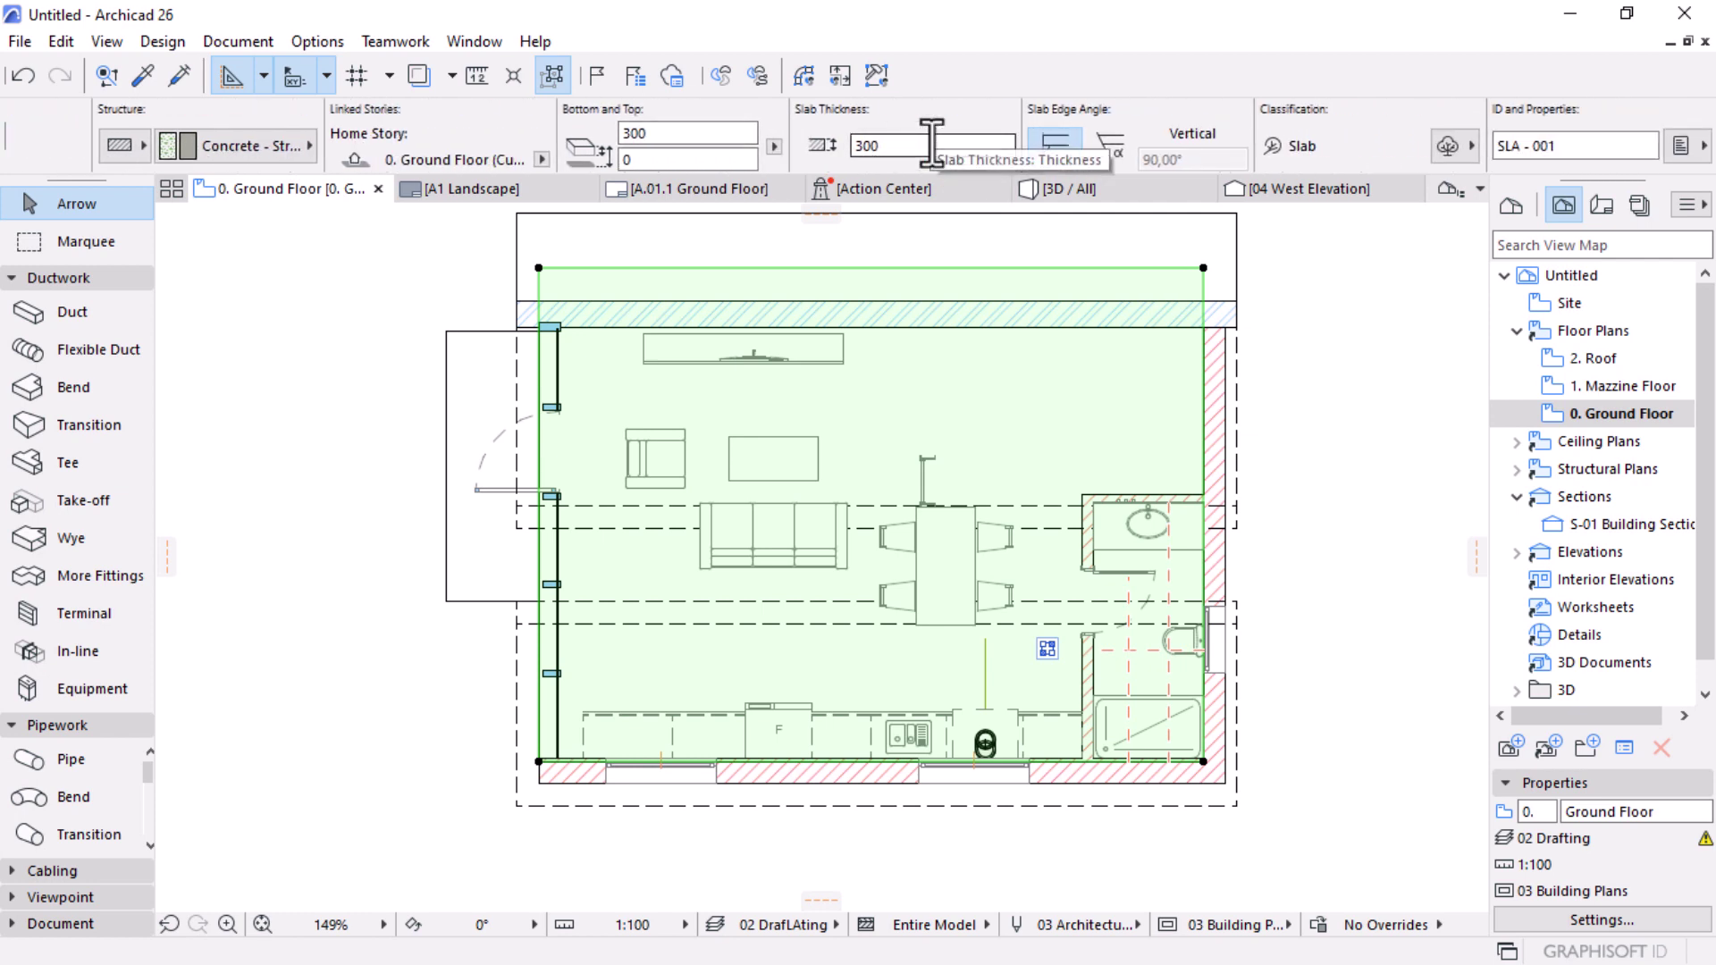
scroll(930, 143, up, 6)
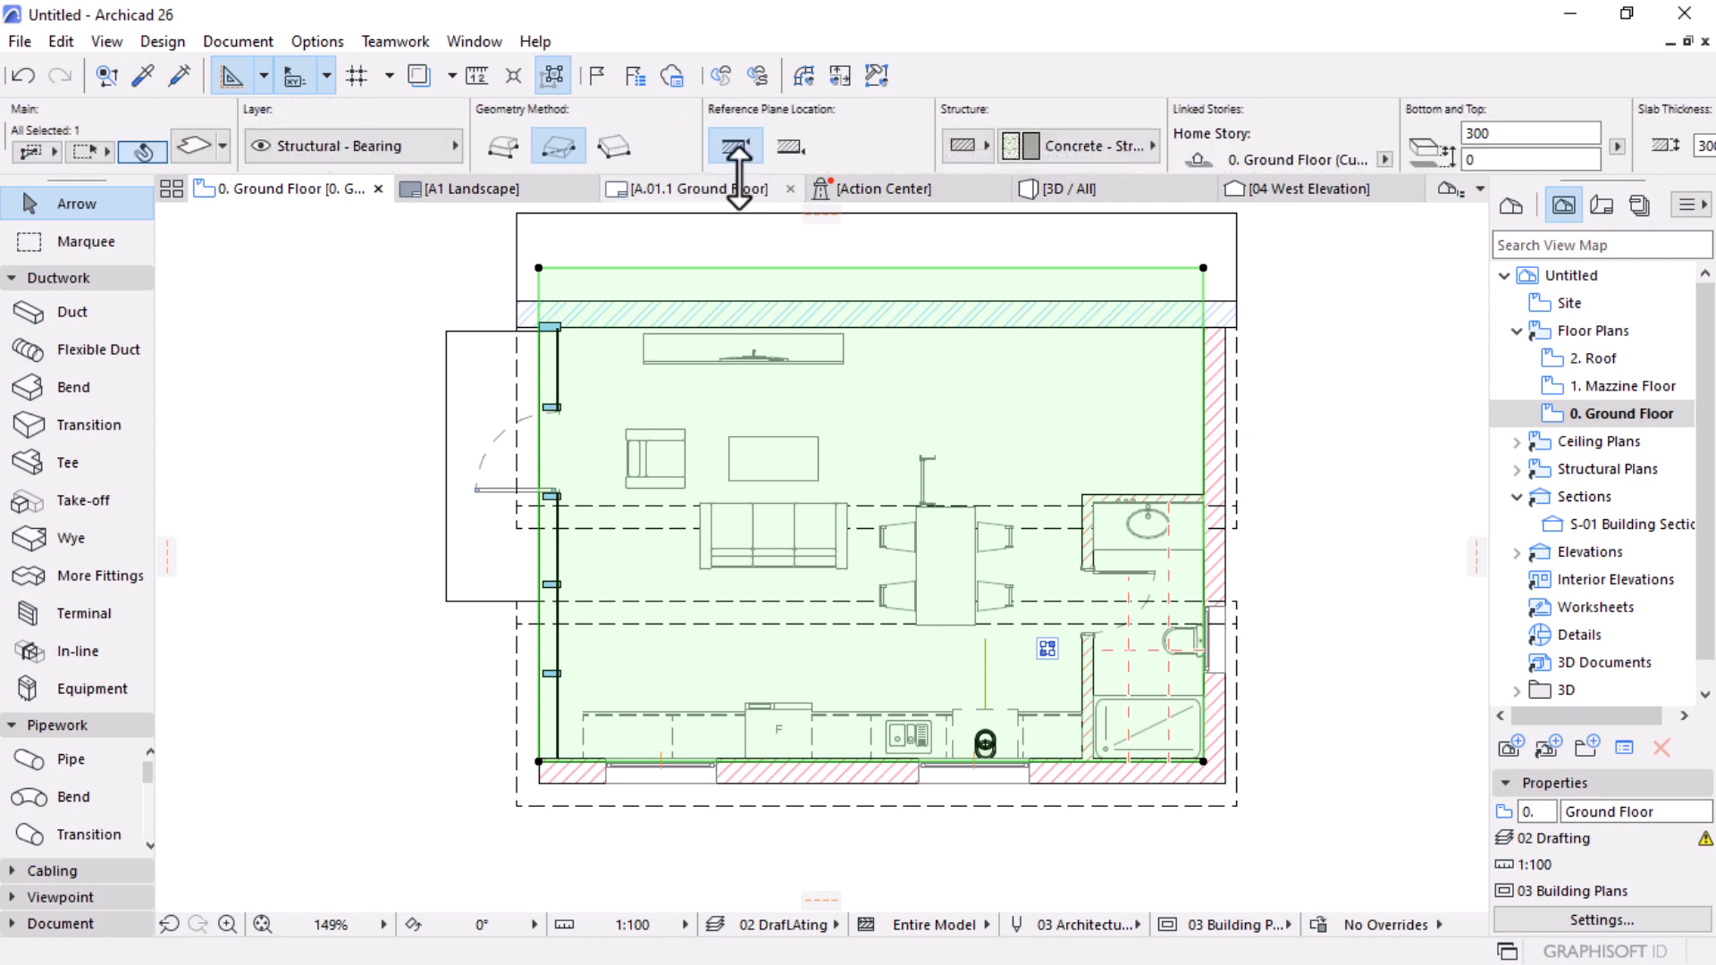
double_click(889, 297)
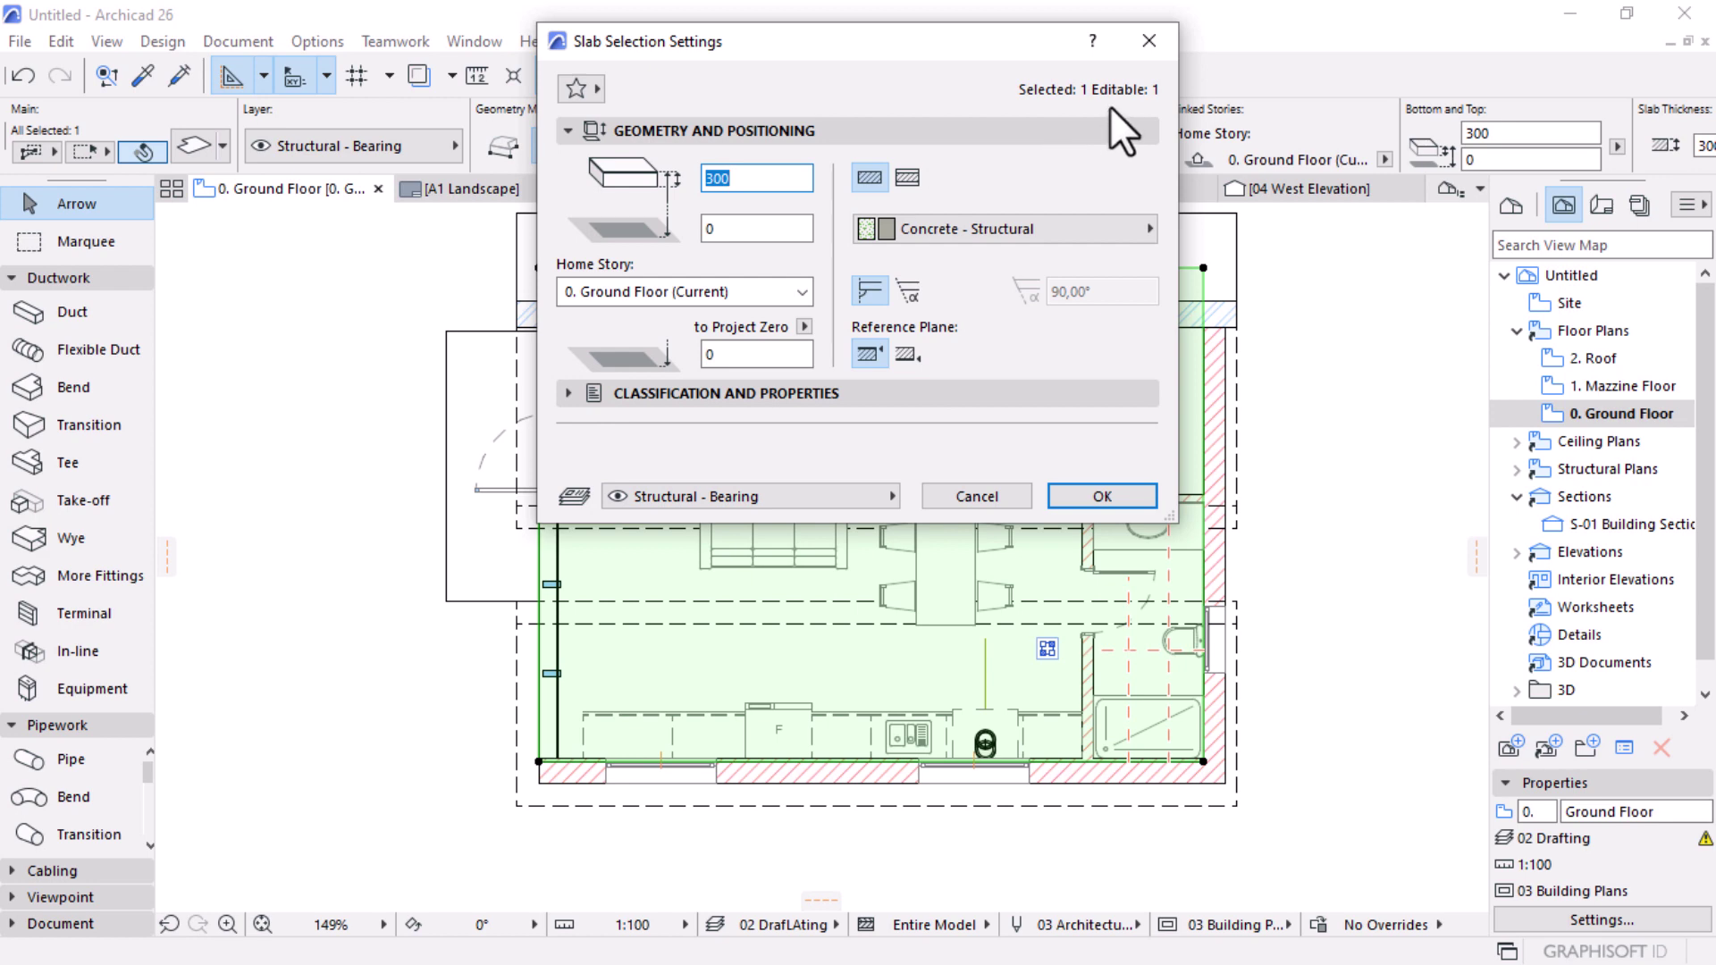
click(1151, 42)
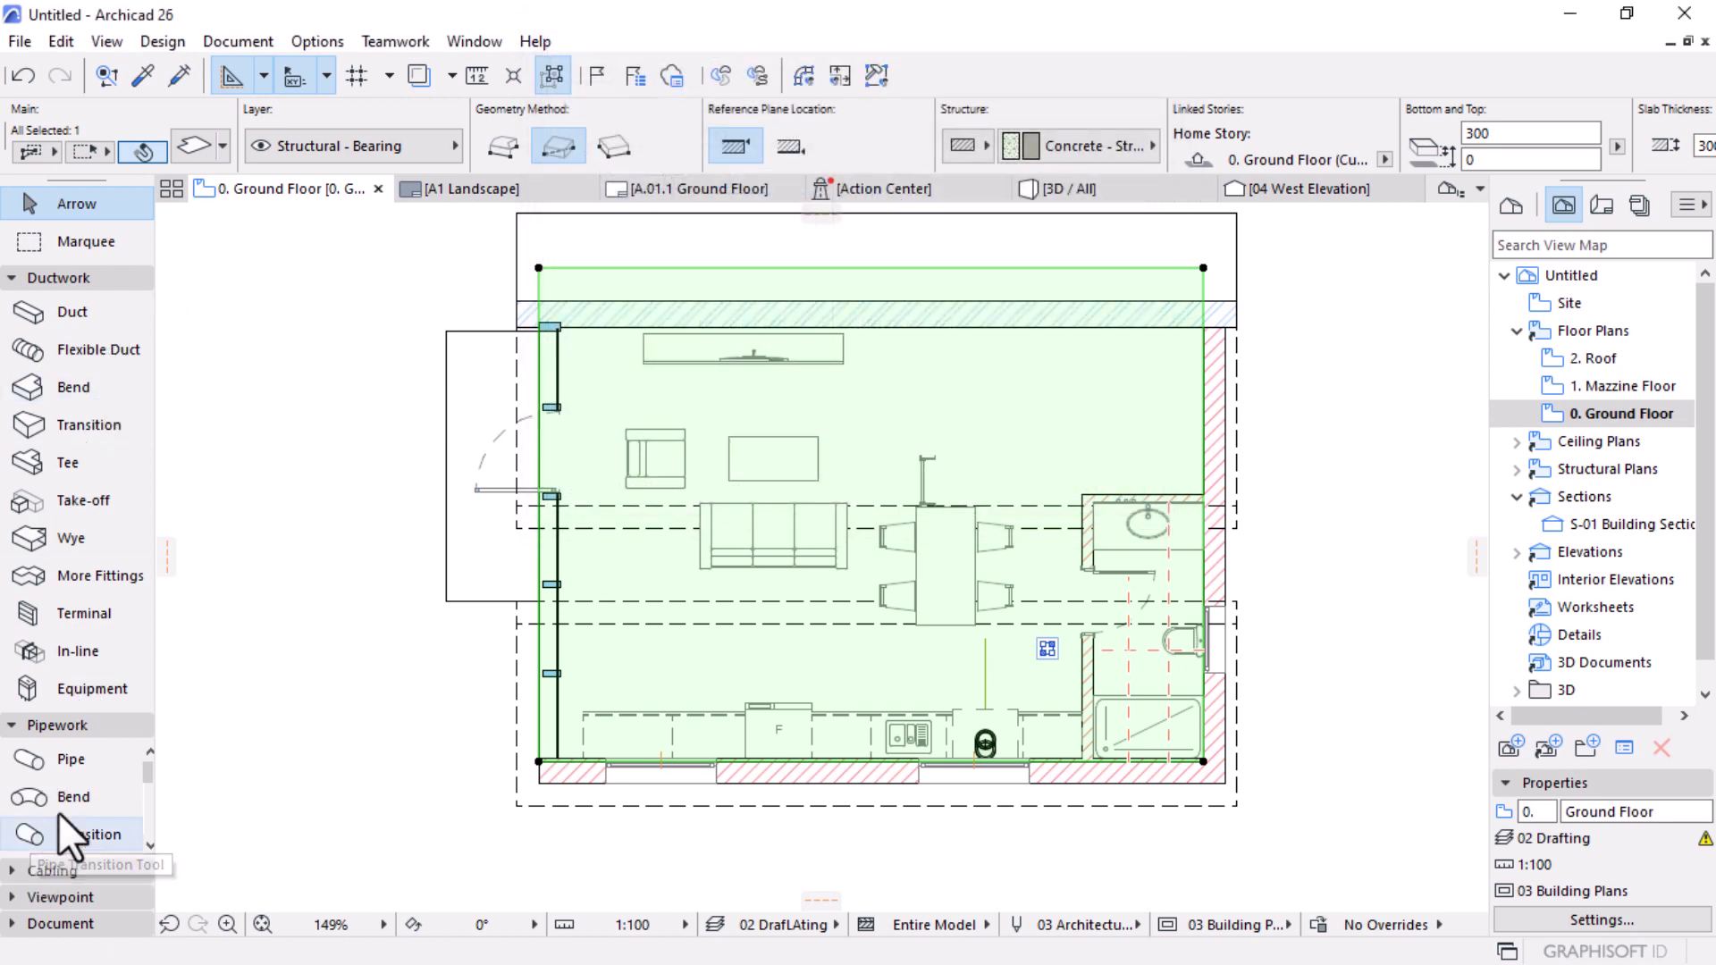
Step: Apply the Architectural Basic Profile 26 work environment
click(329, 42)
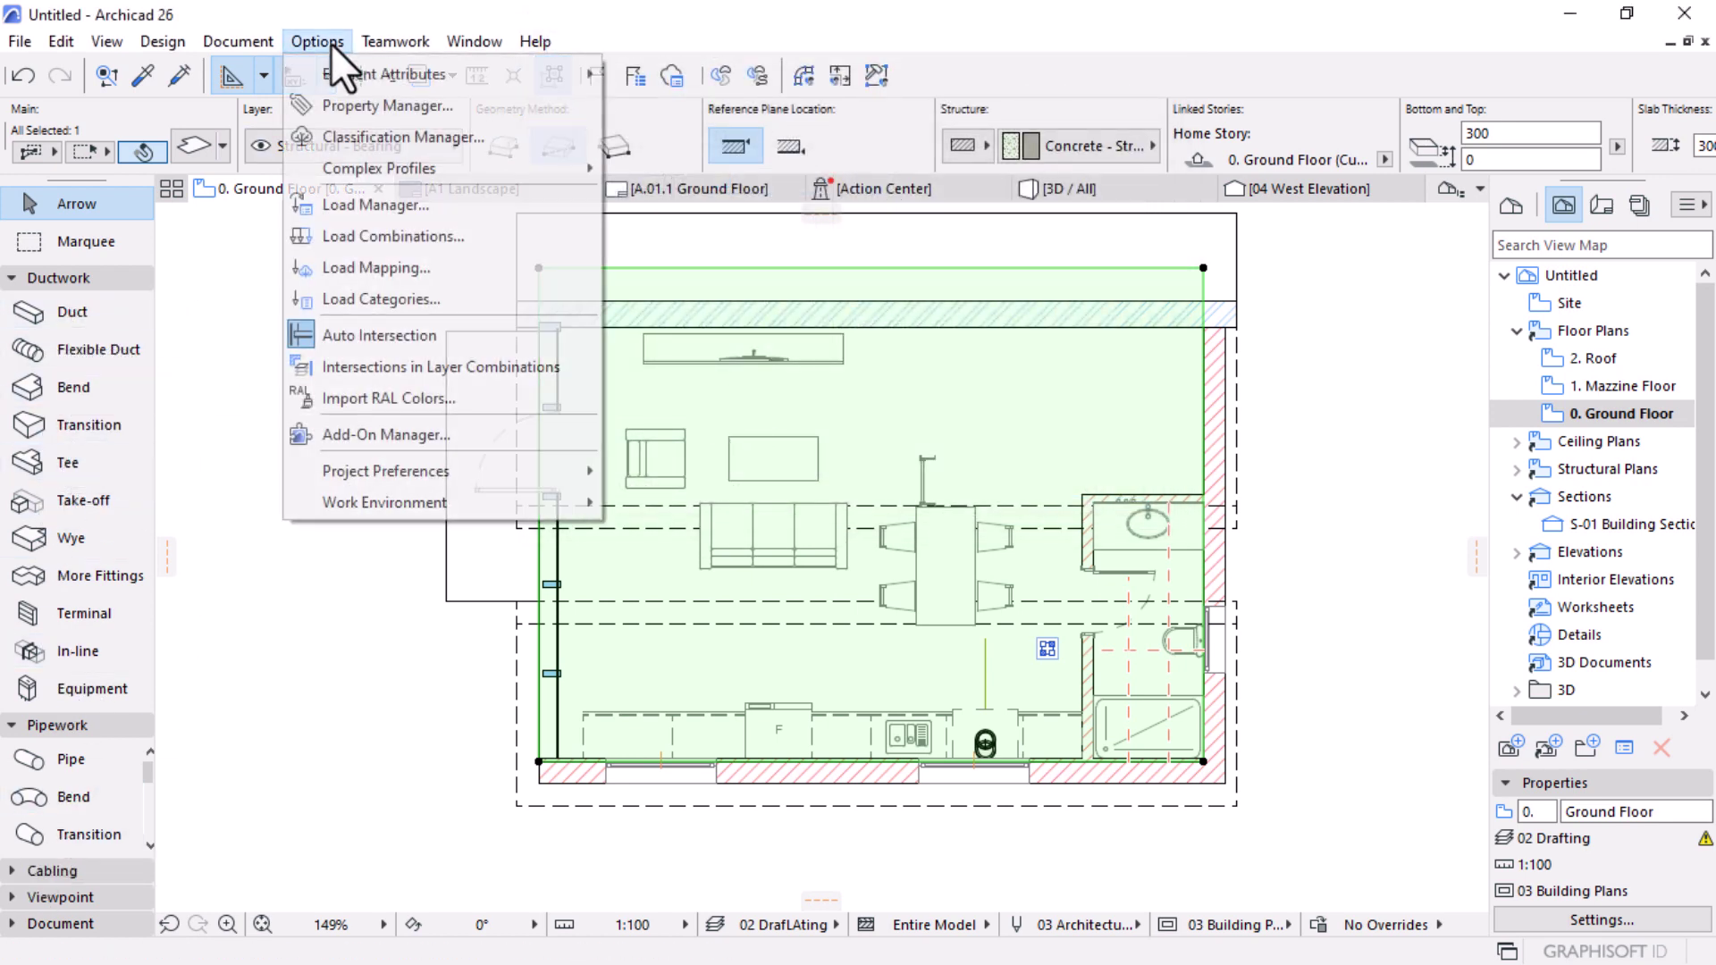
mouse_move(362, 503)
mouse_move(899, 323)
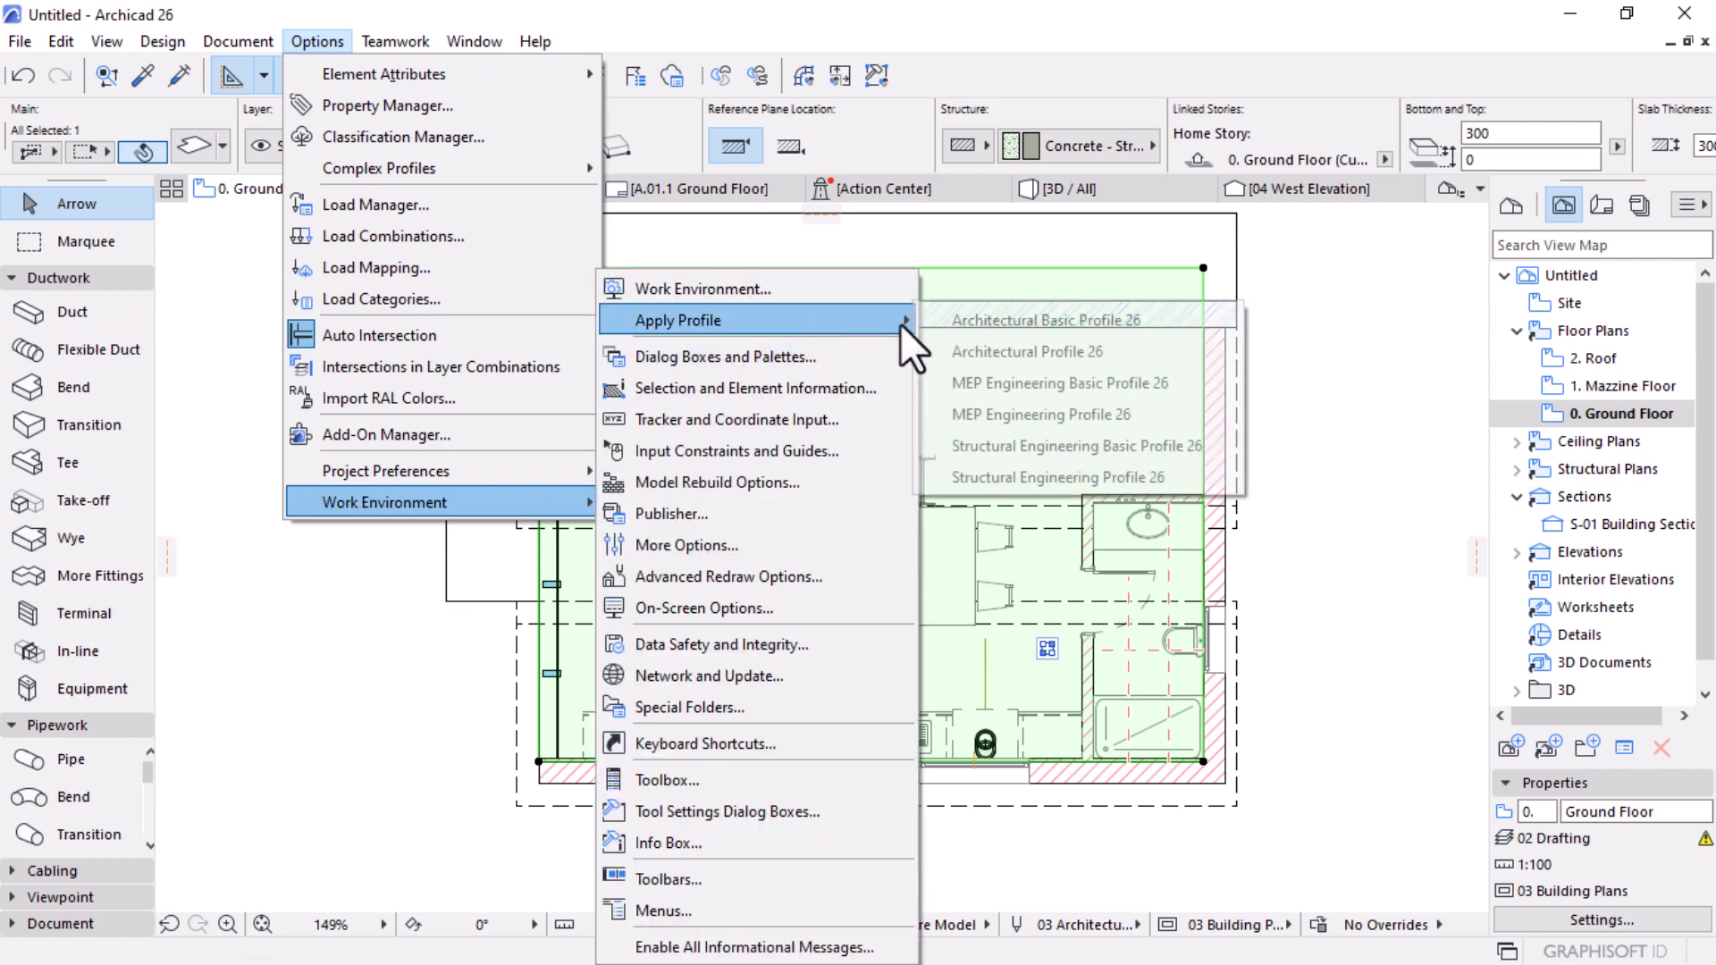
click(1037, 322)
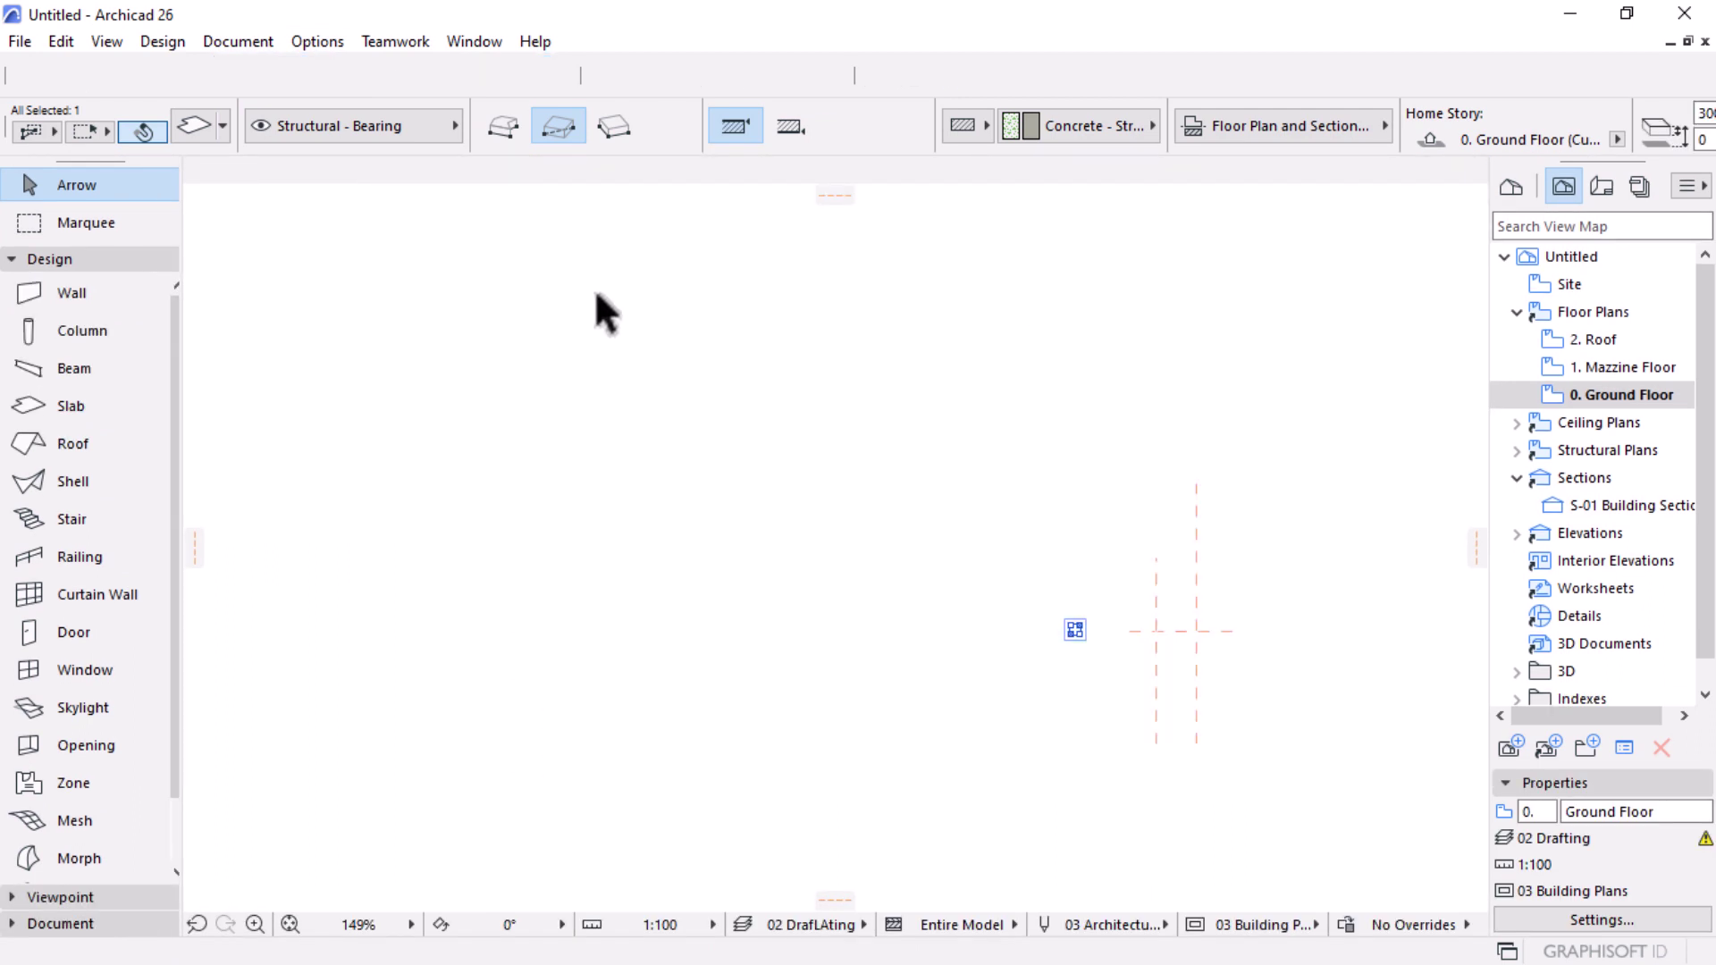
Step: Turn on cover fills in the selected slab's floor plan display settings
click(1329, 126)
click(1028, 396)
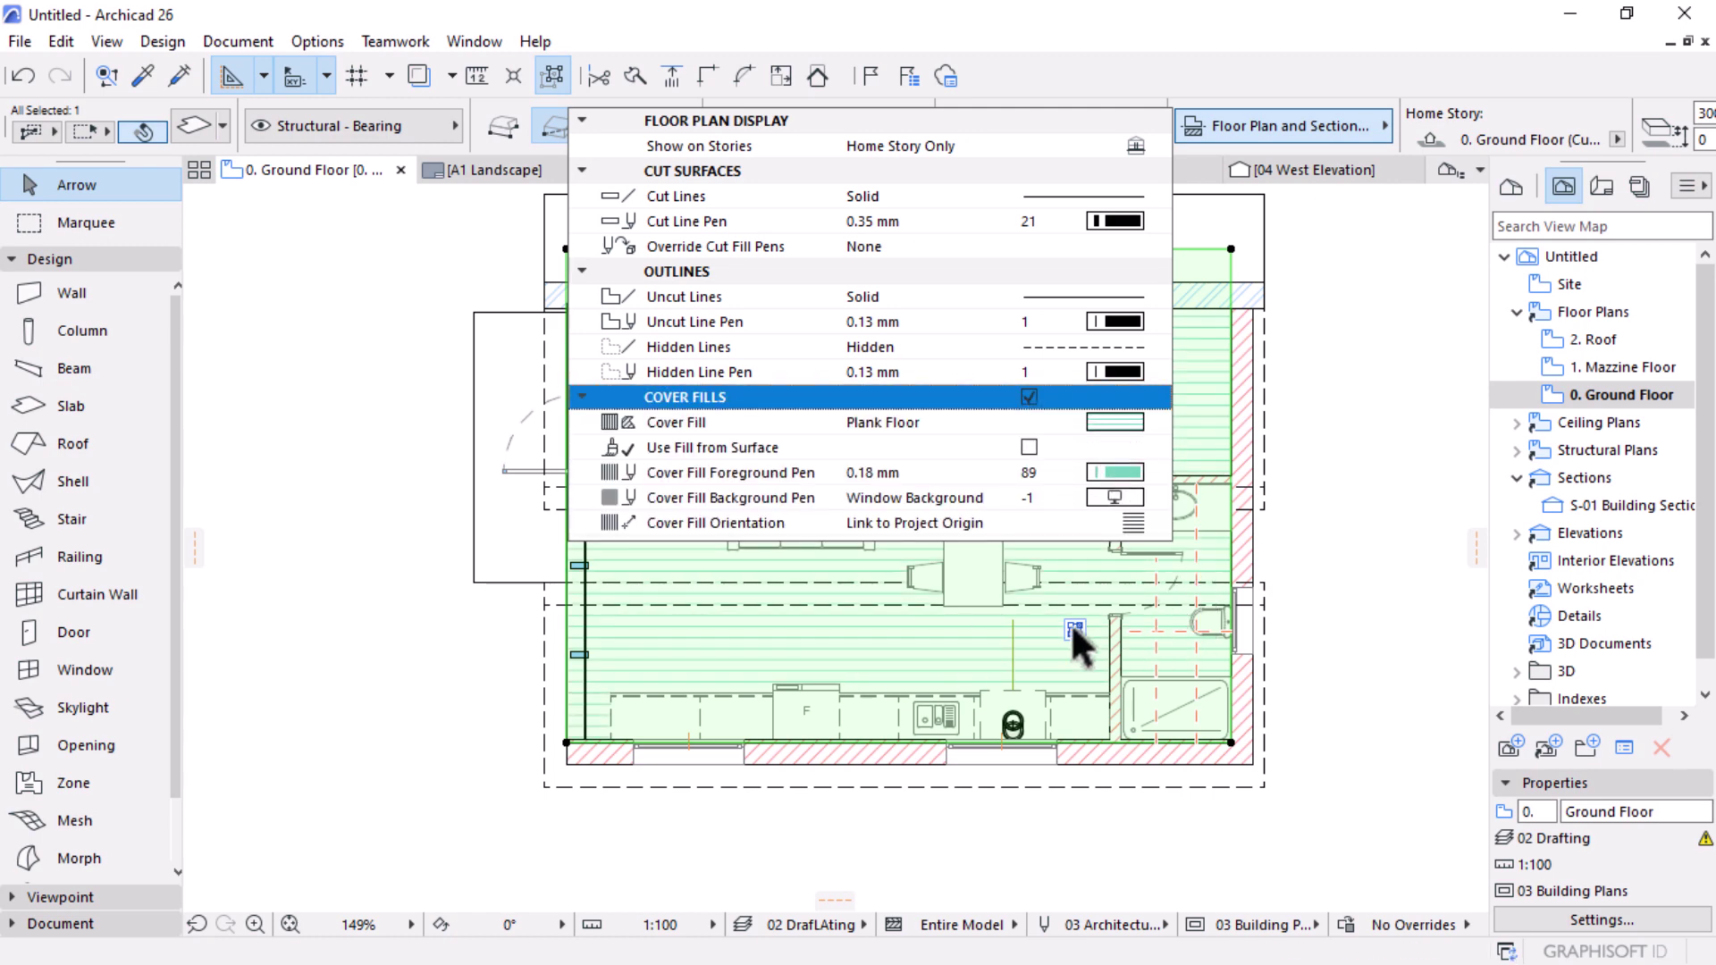
Step: Set the selected slab's cover fill to Grid 60x60 and its cover fill foreground pen to 2
click(1112, 422)
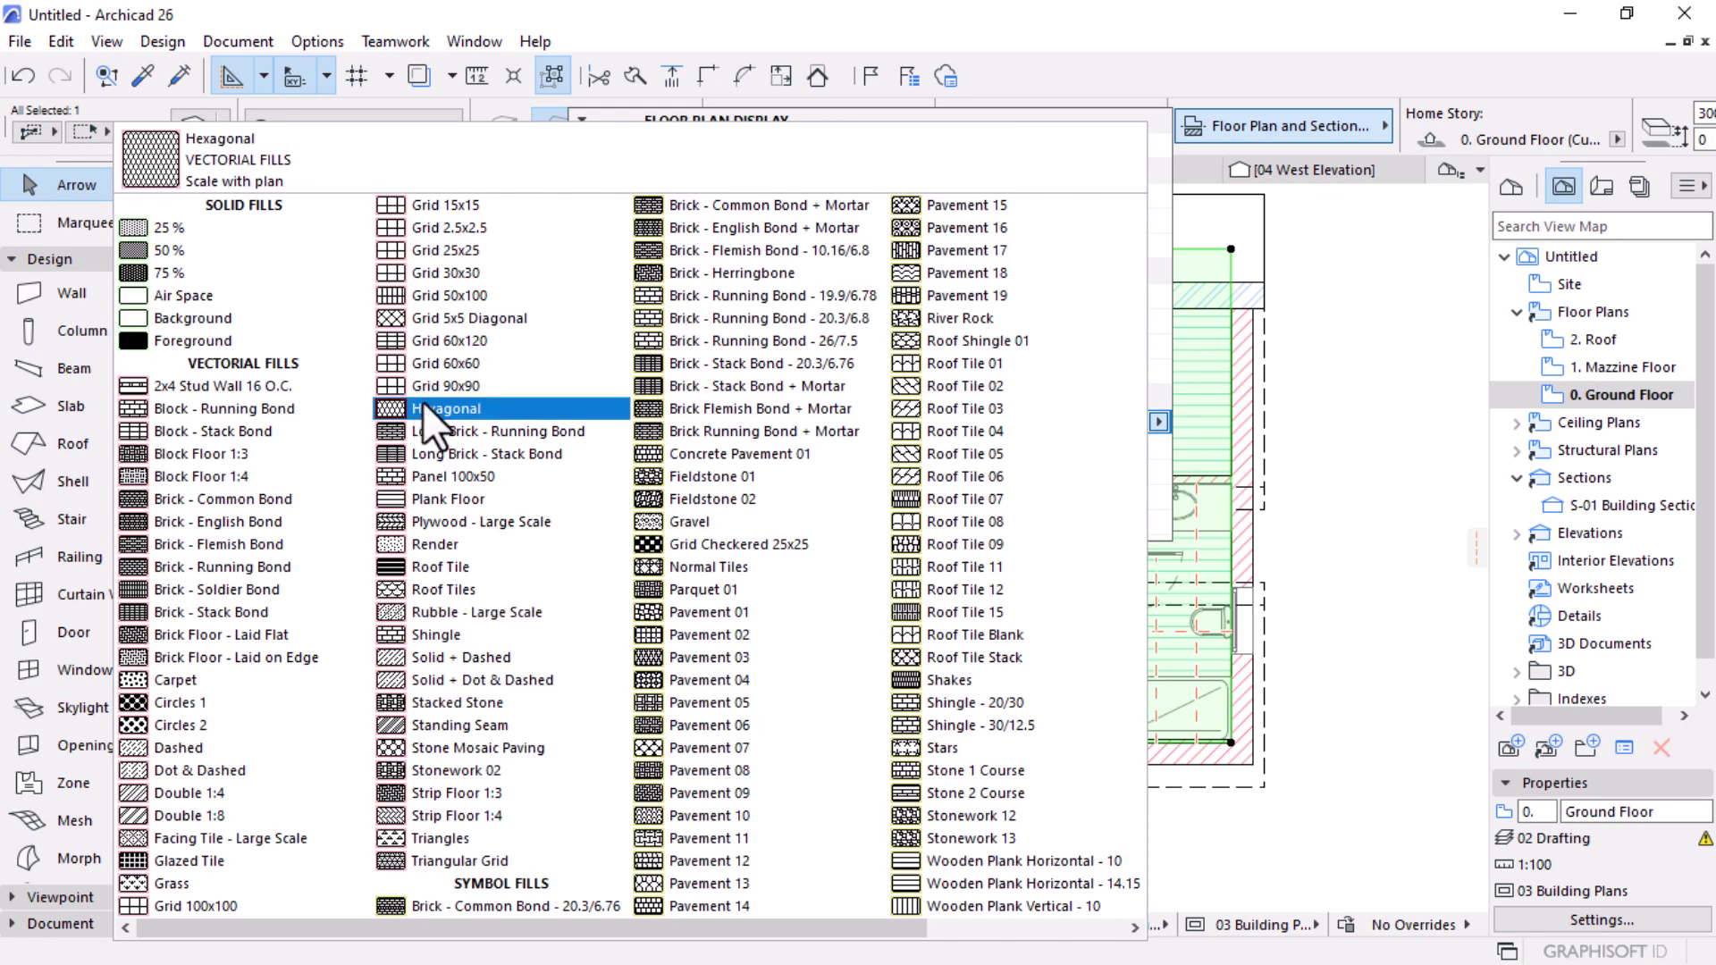
click(437, 366)
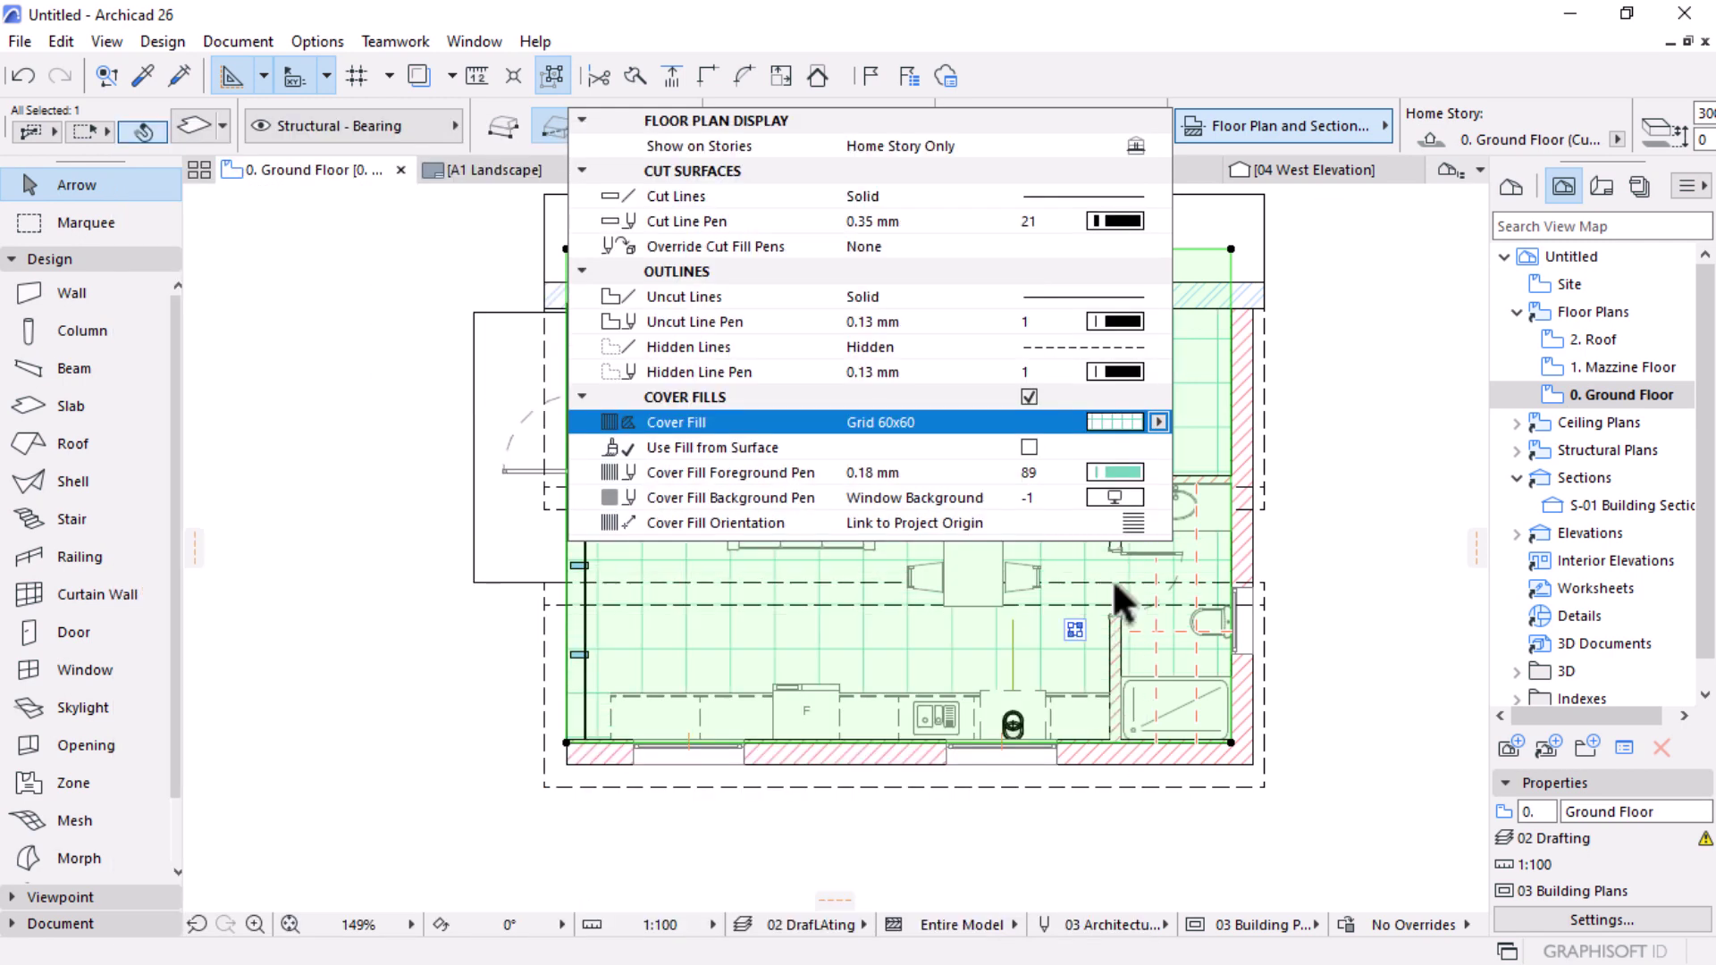
click(1112, 474)
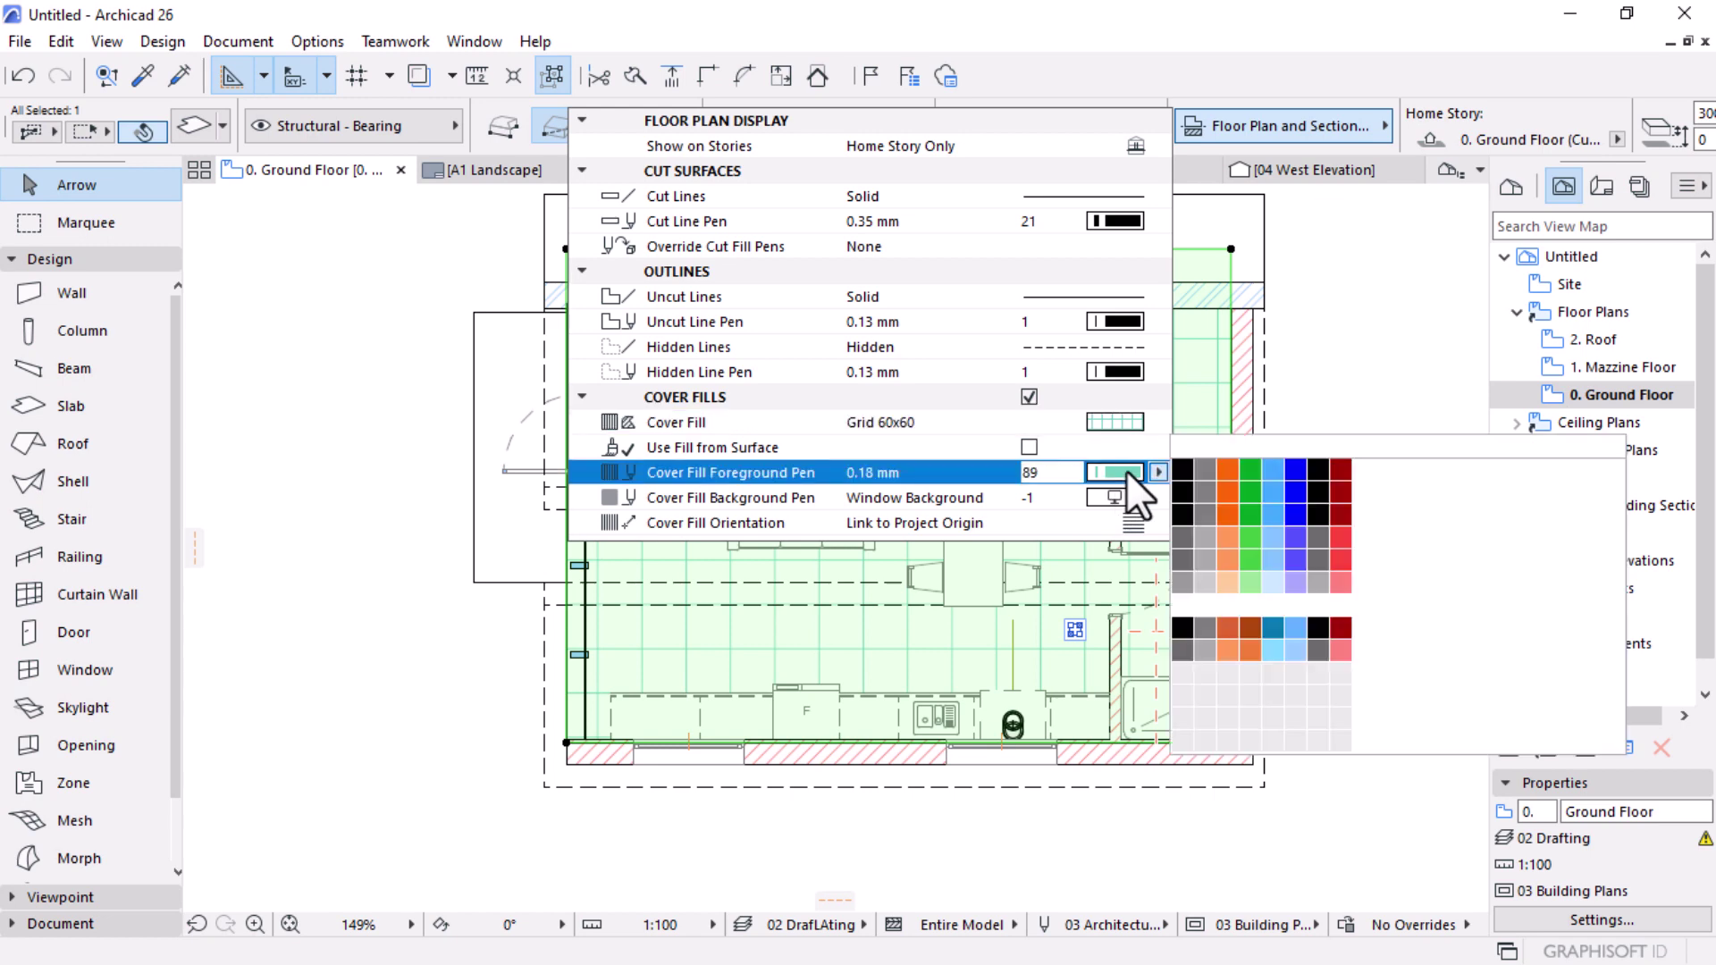
click(1198, 479)
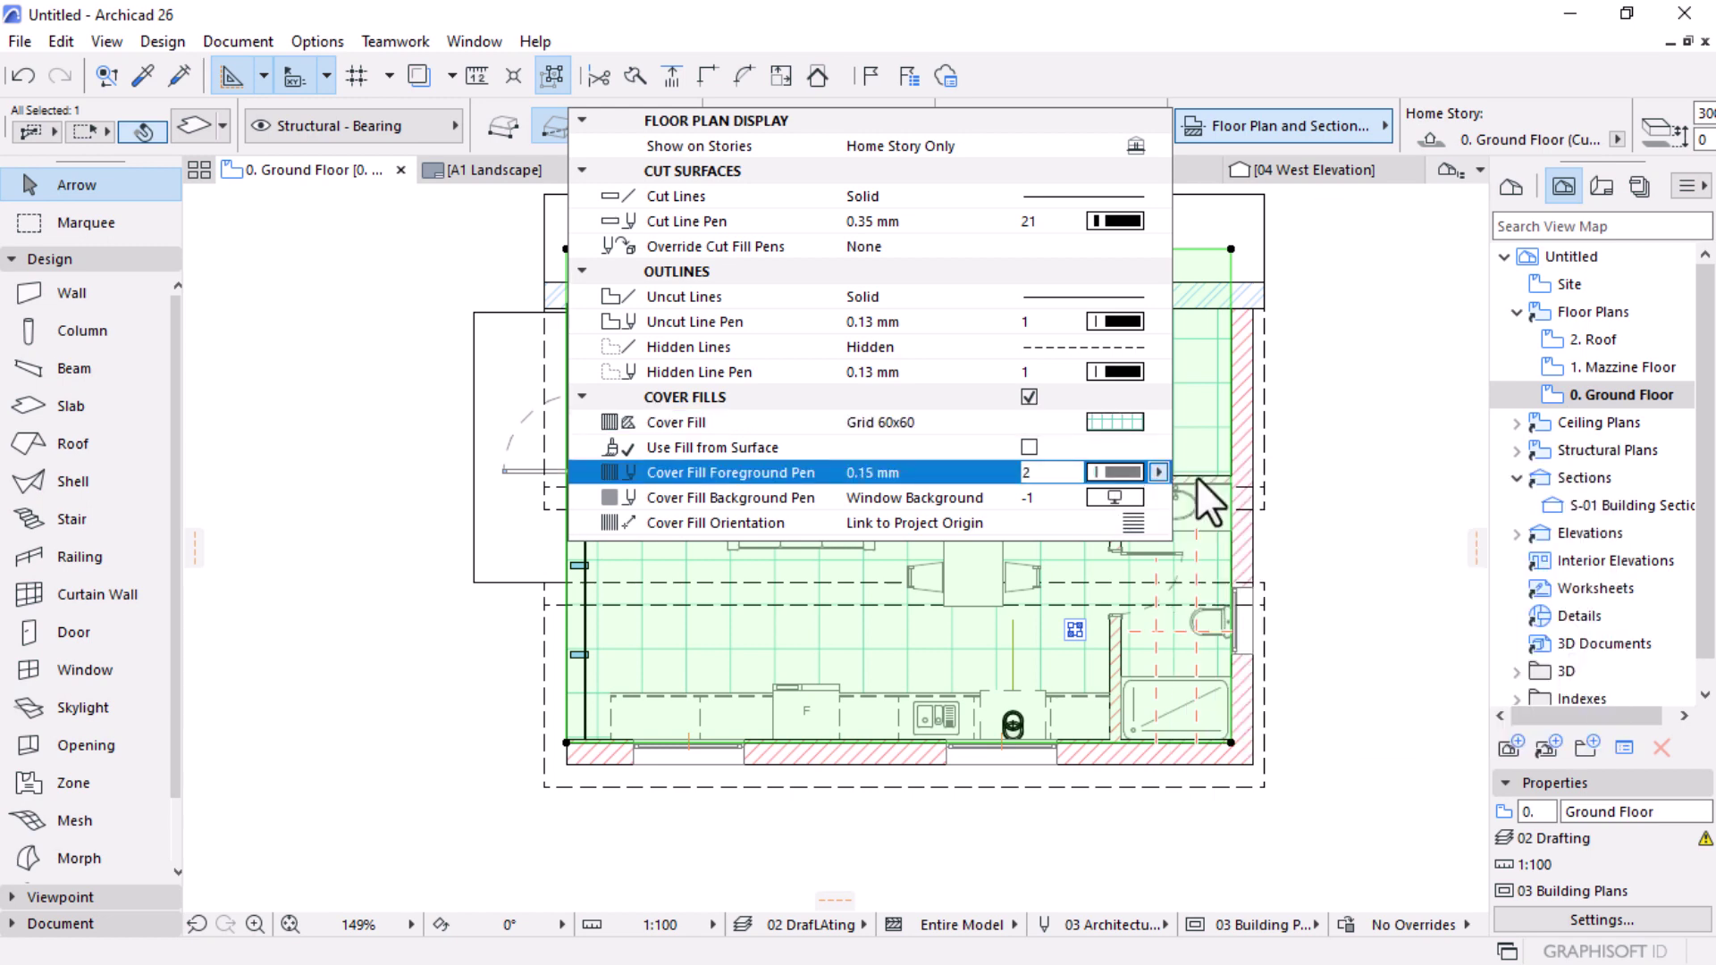
click(1355, 794)
click(1349, 610)
scroll(929, 499, down, 3)
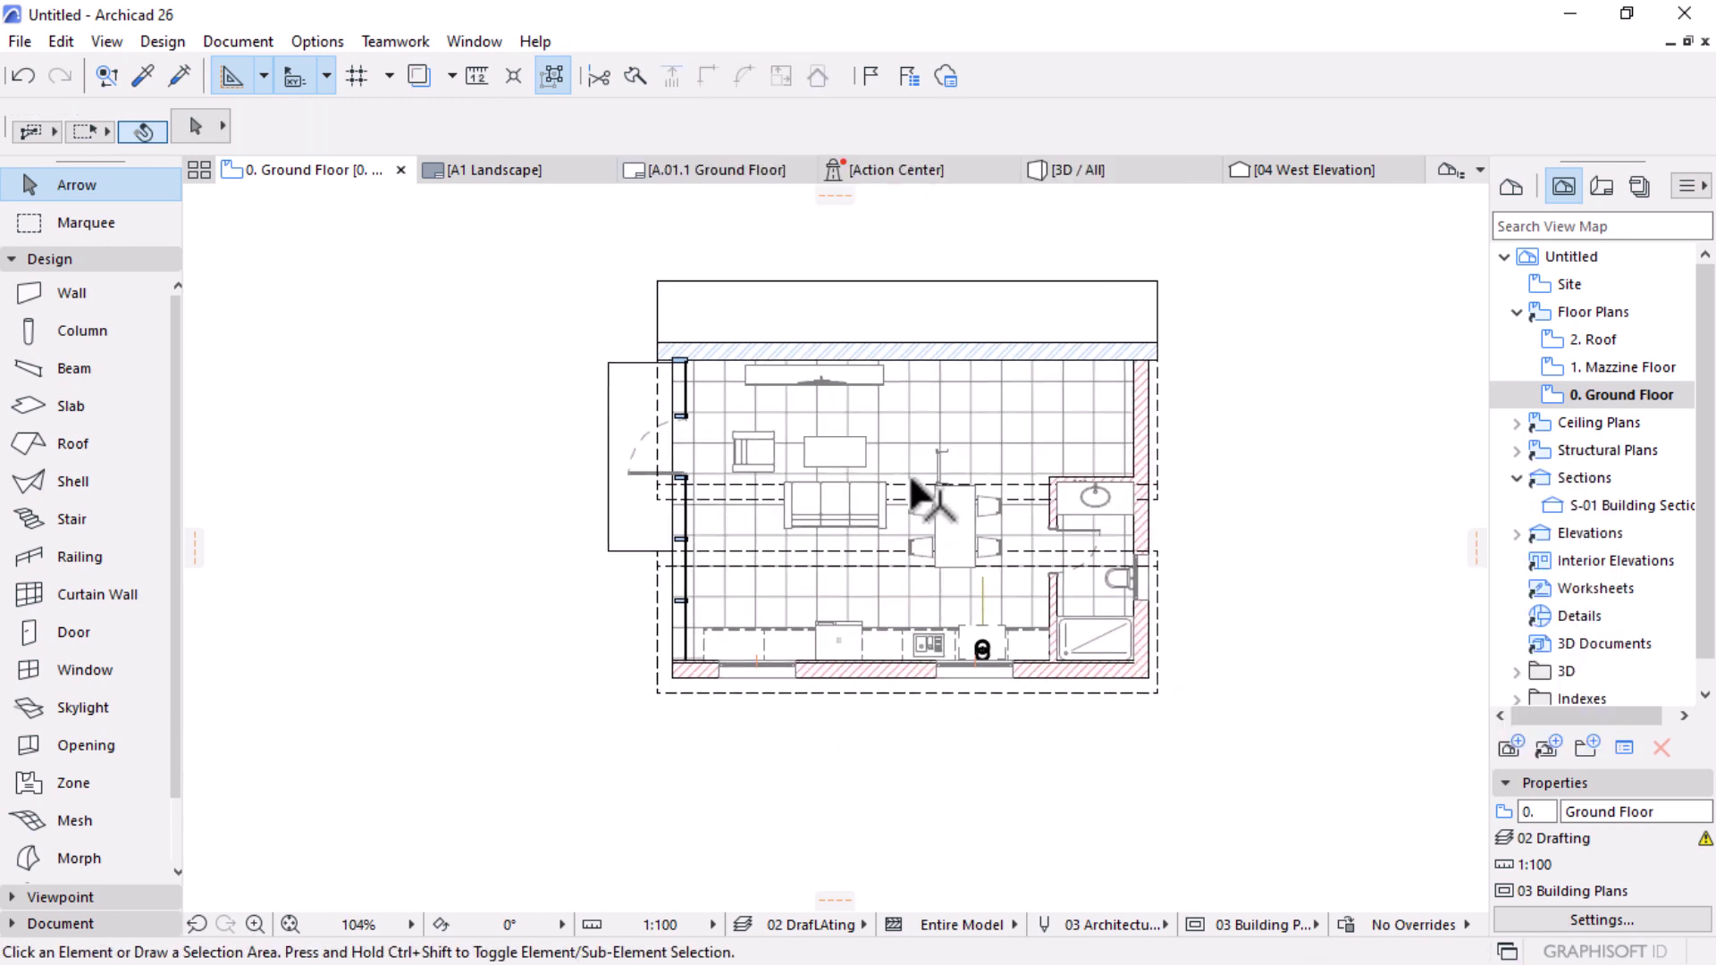
scroll(1084, 452, up, 5)
Step: Change the ground floor slab's cover fill to Plank Floor and deselect the slab
click(1004, 421)
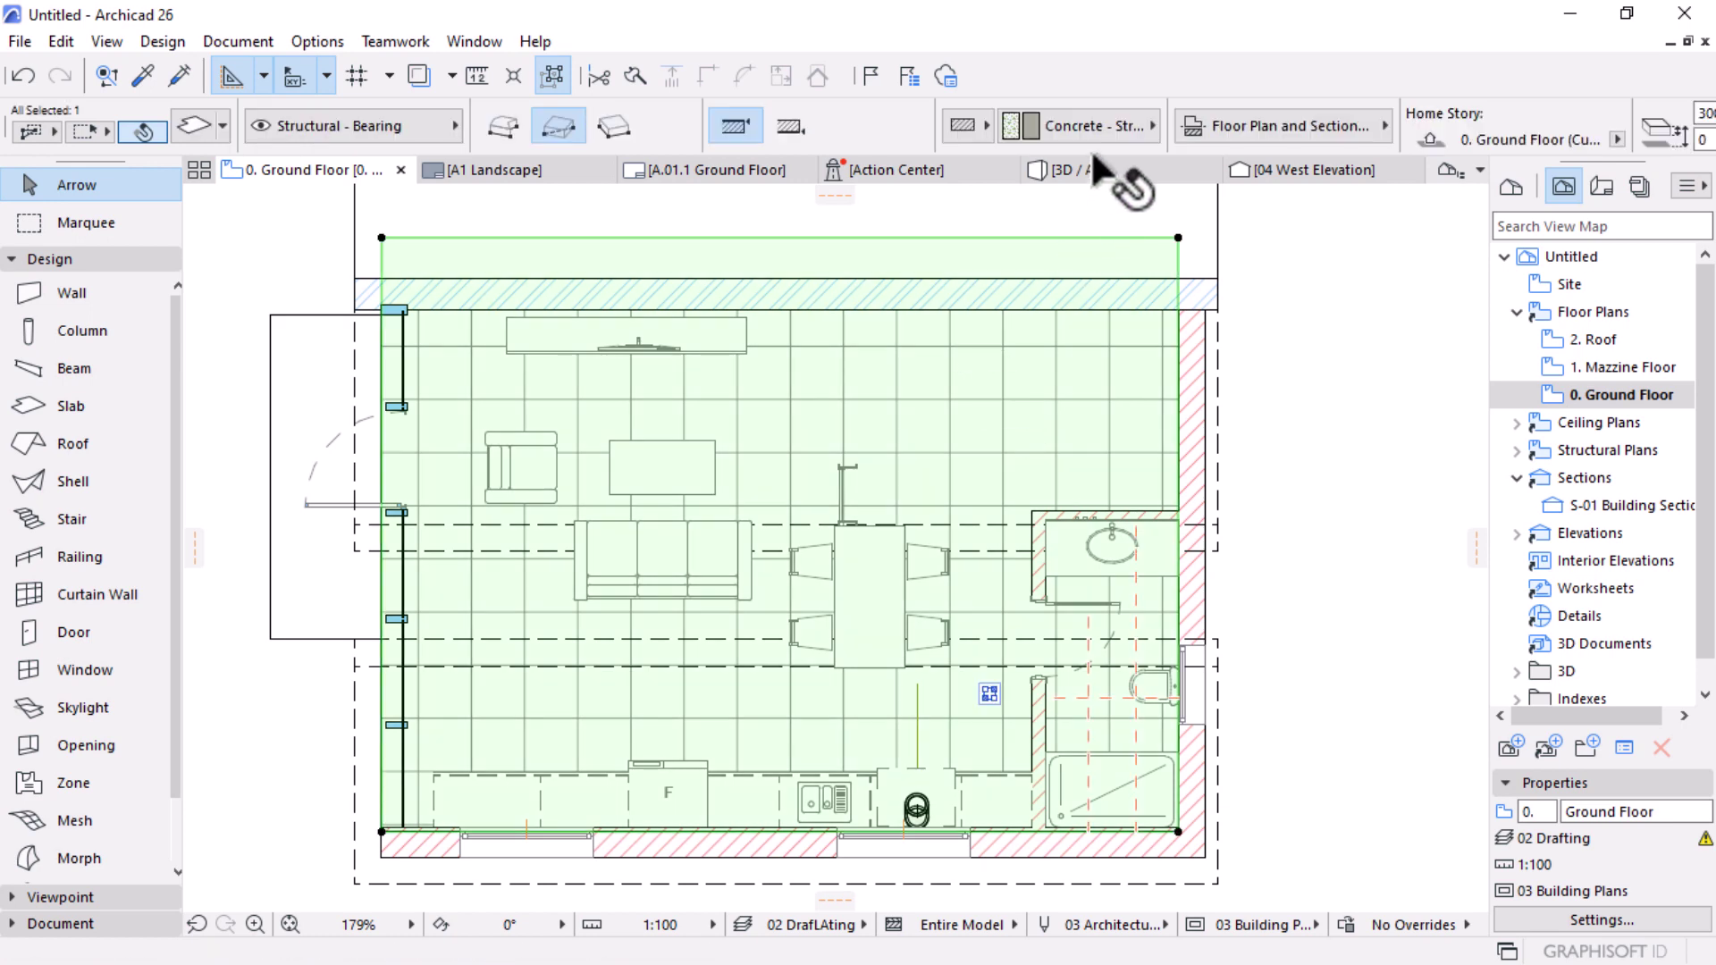
click(1312, 130)
click(1114, 432)
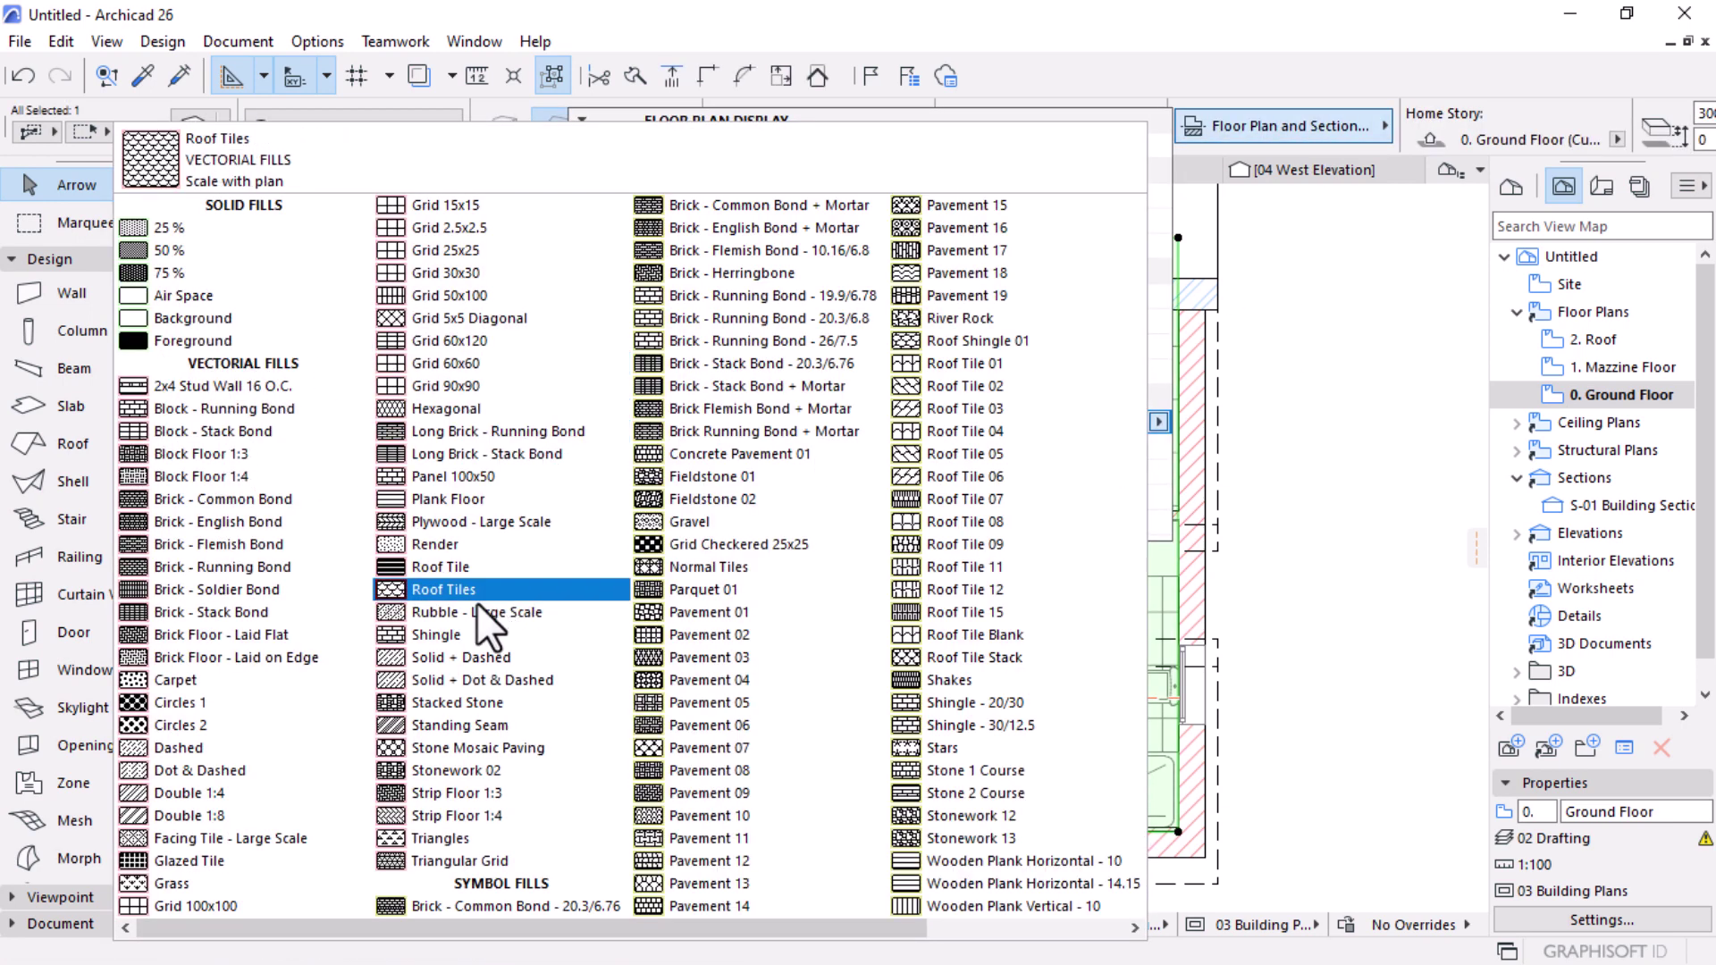
click(470, 501)
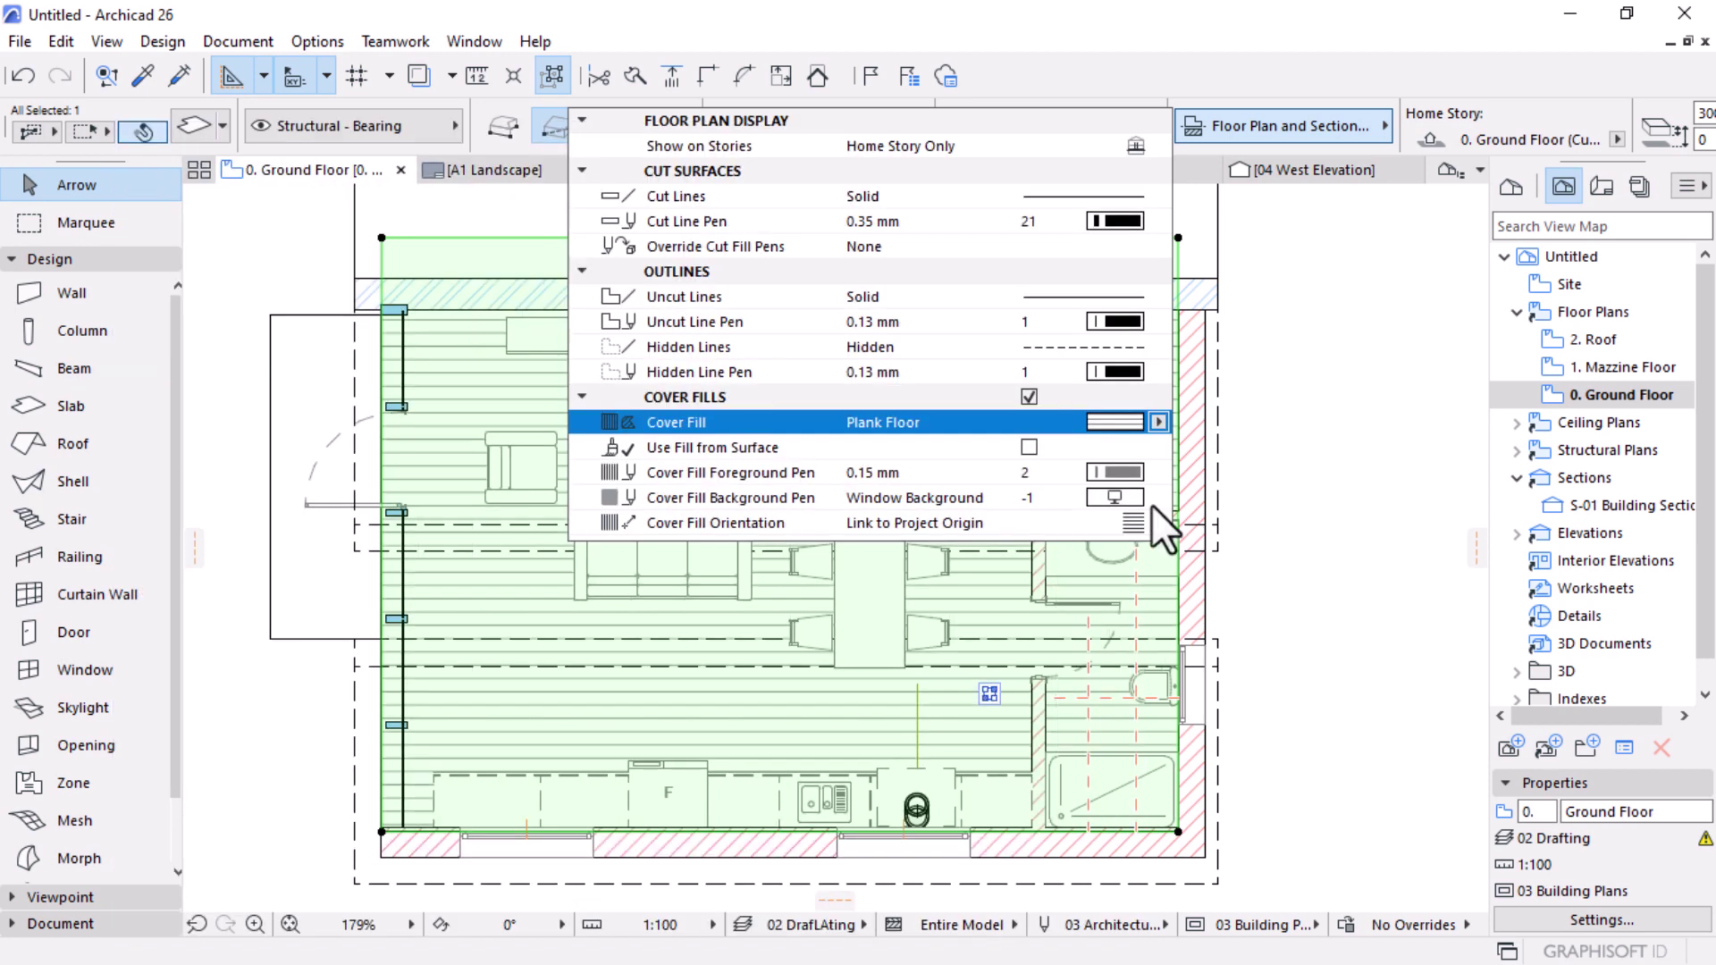
click(1274, 436)
click(1276, 440)
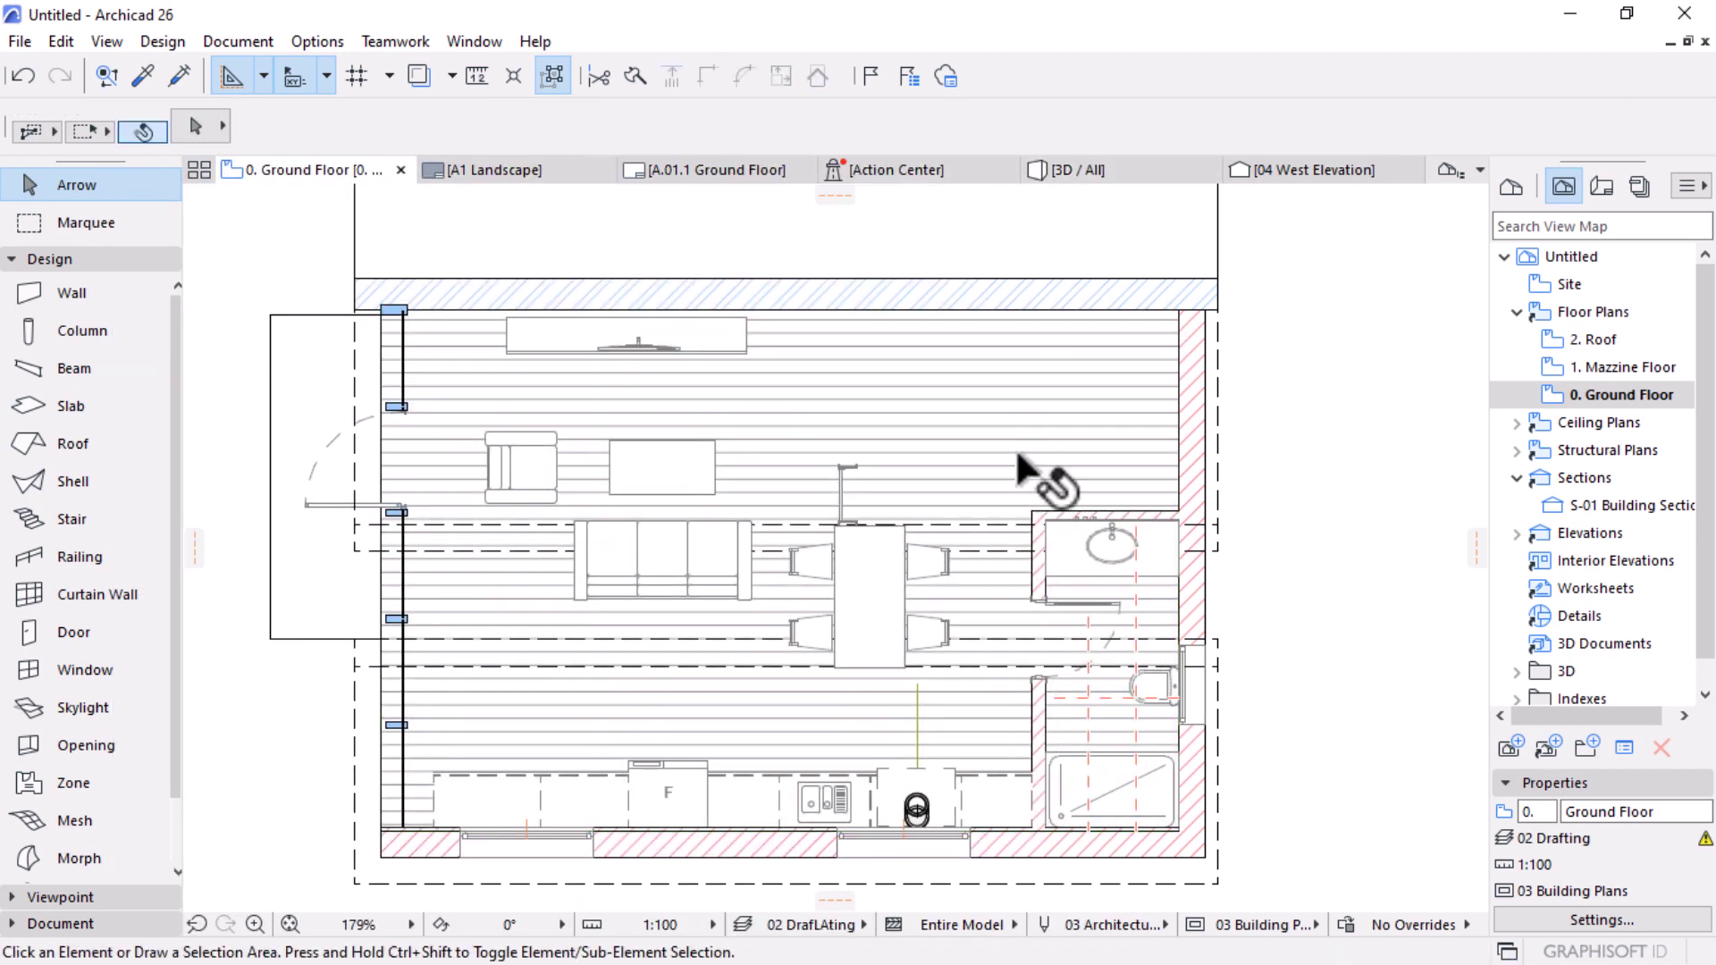
scroll(1016, 446, down, 2)
scroll(932, 626, up, 2)
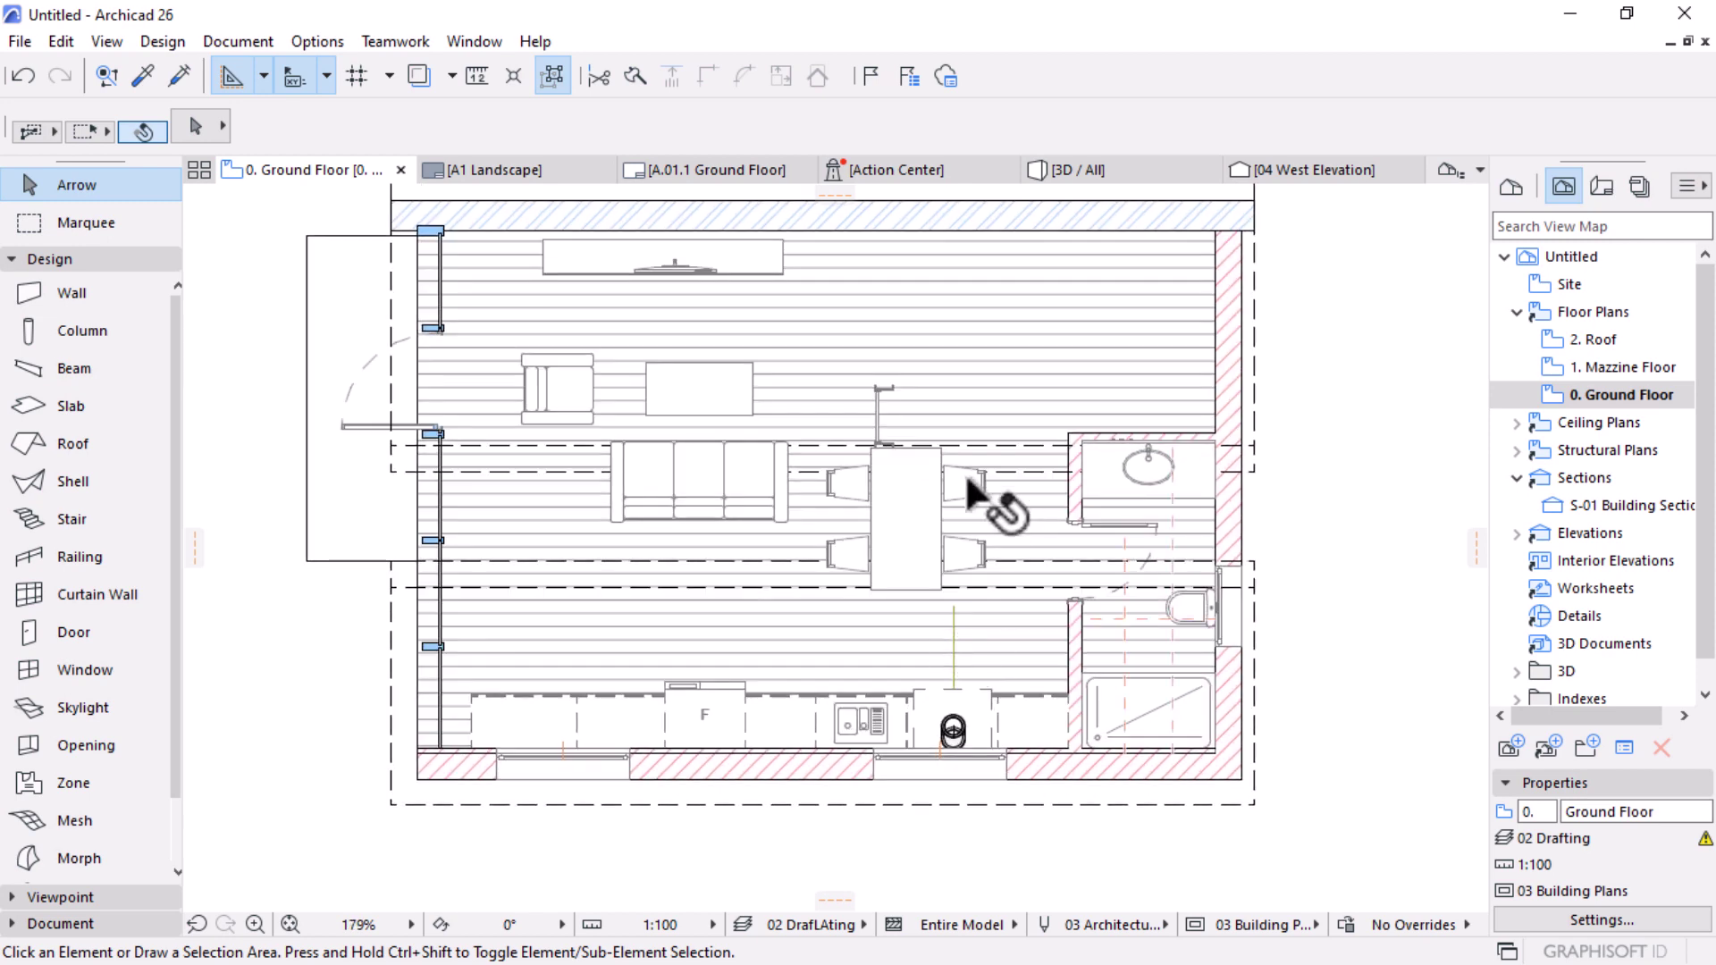
scroll(912, 490, down, 1)
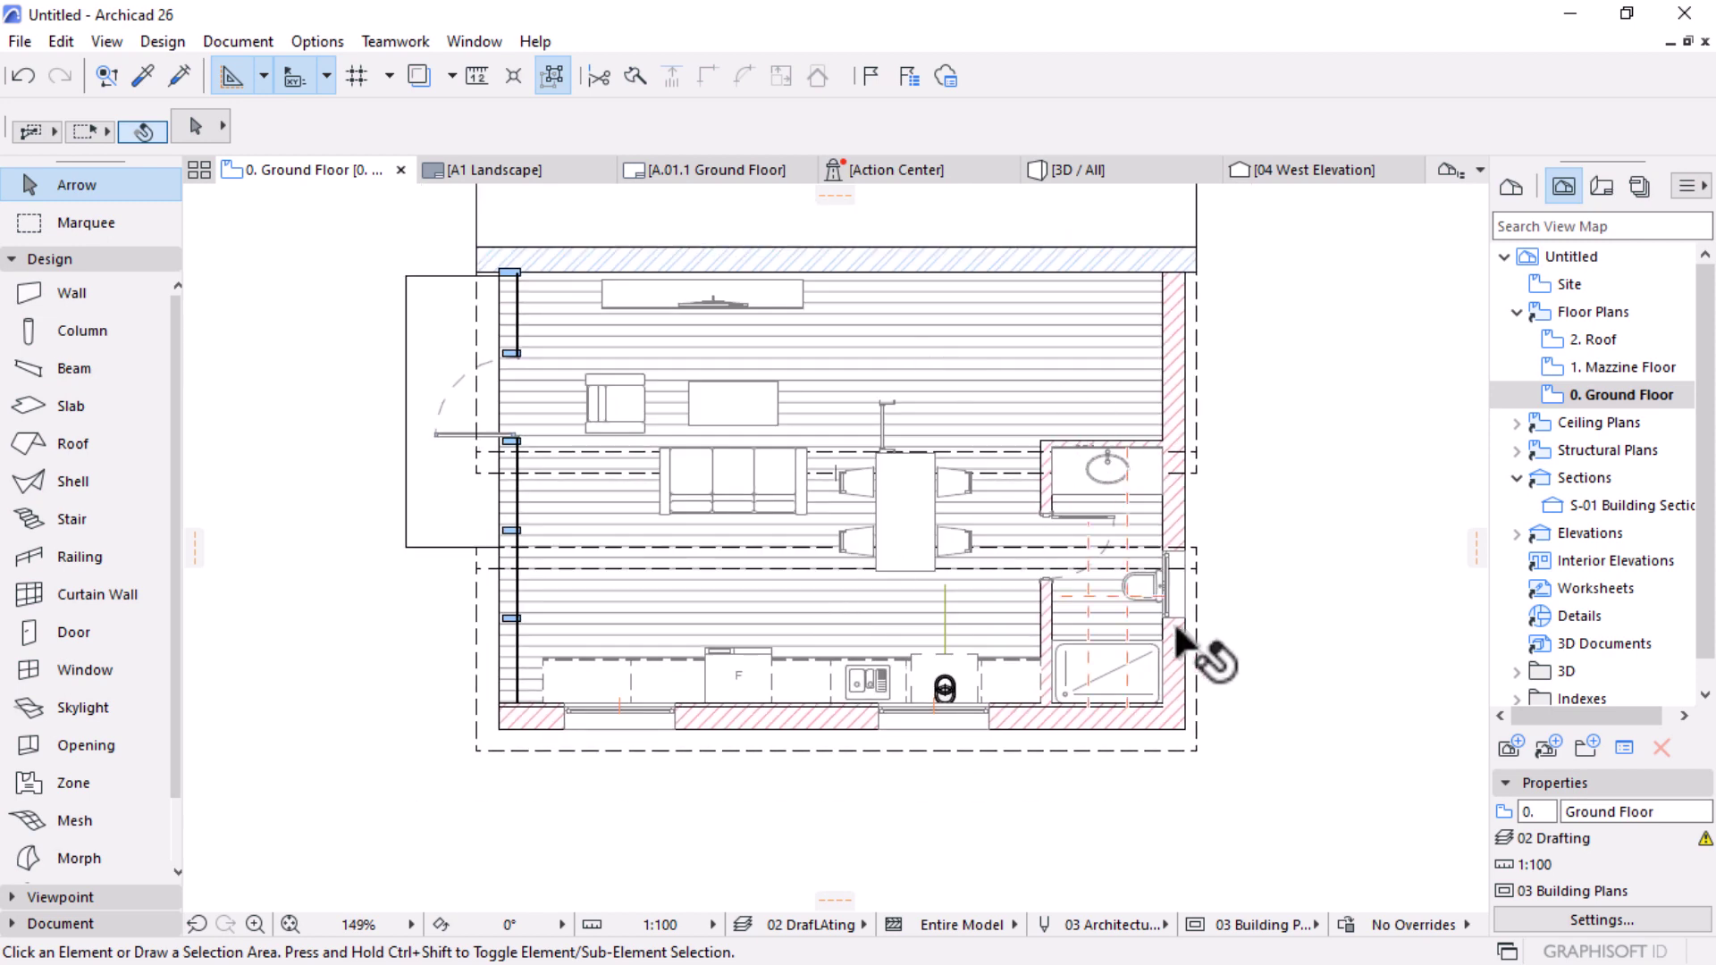
scroll(1161, 722, up, 3)
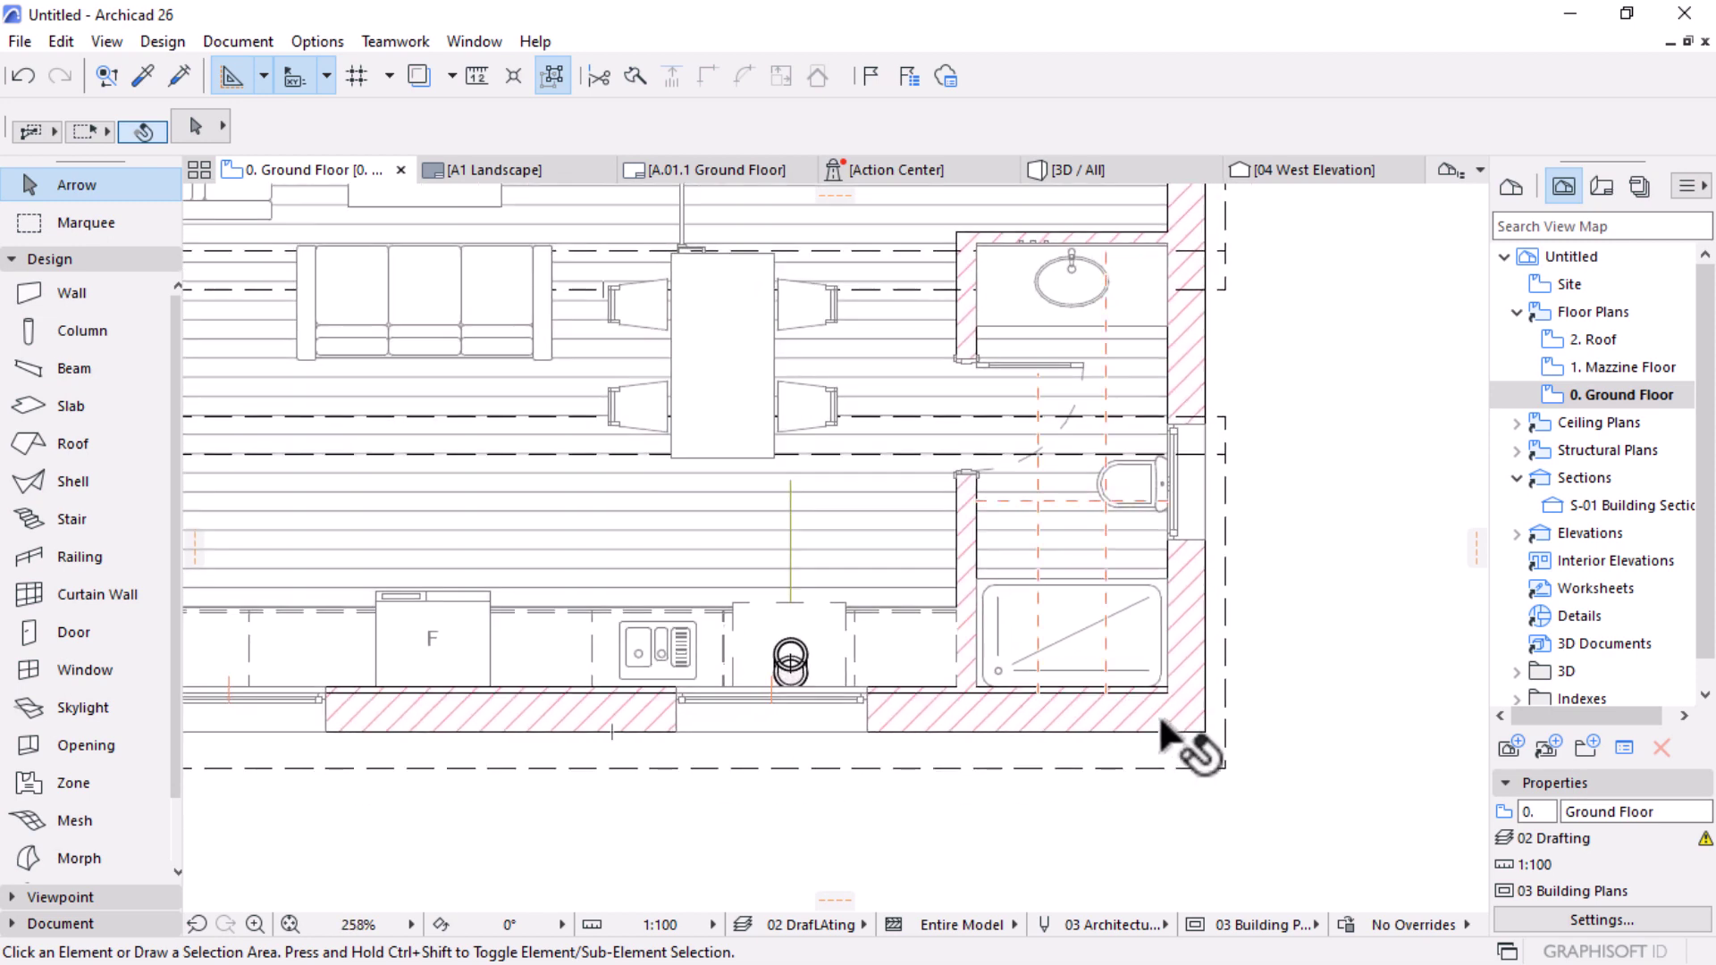
alt+click(1107, 716)
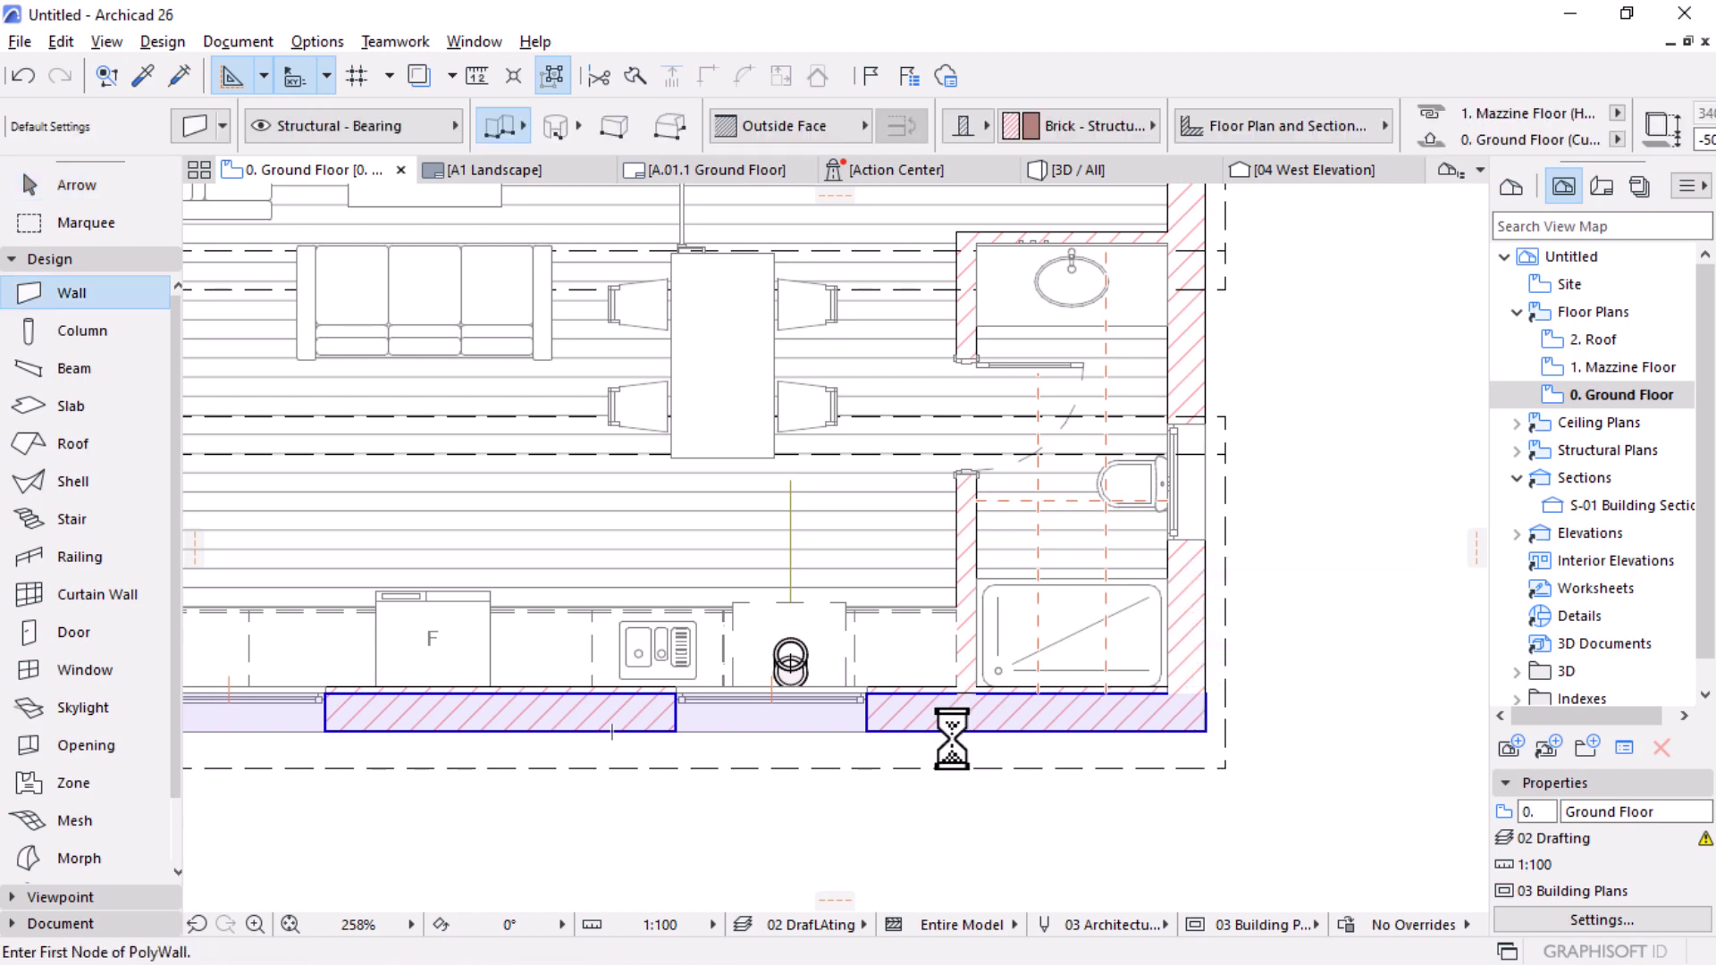
key(ctrl+a)
scroll(1131, 691, down, 2)
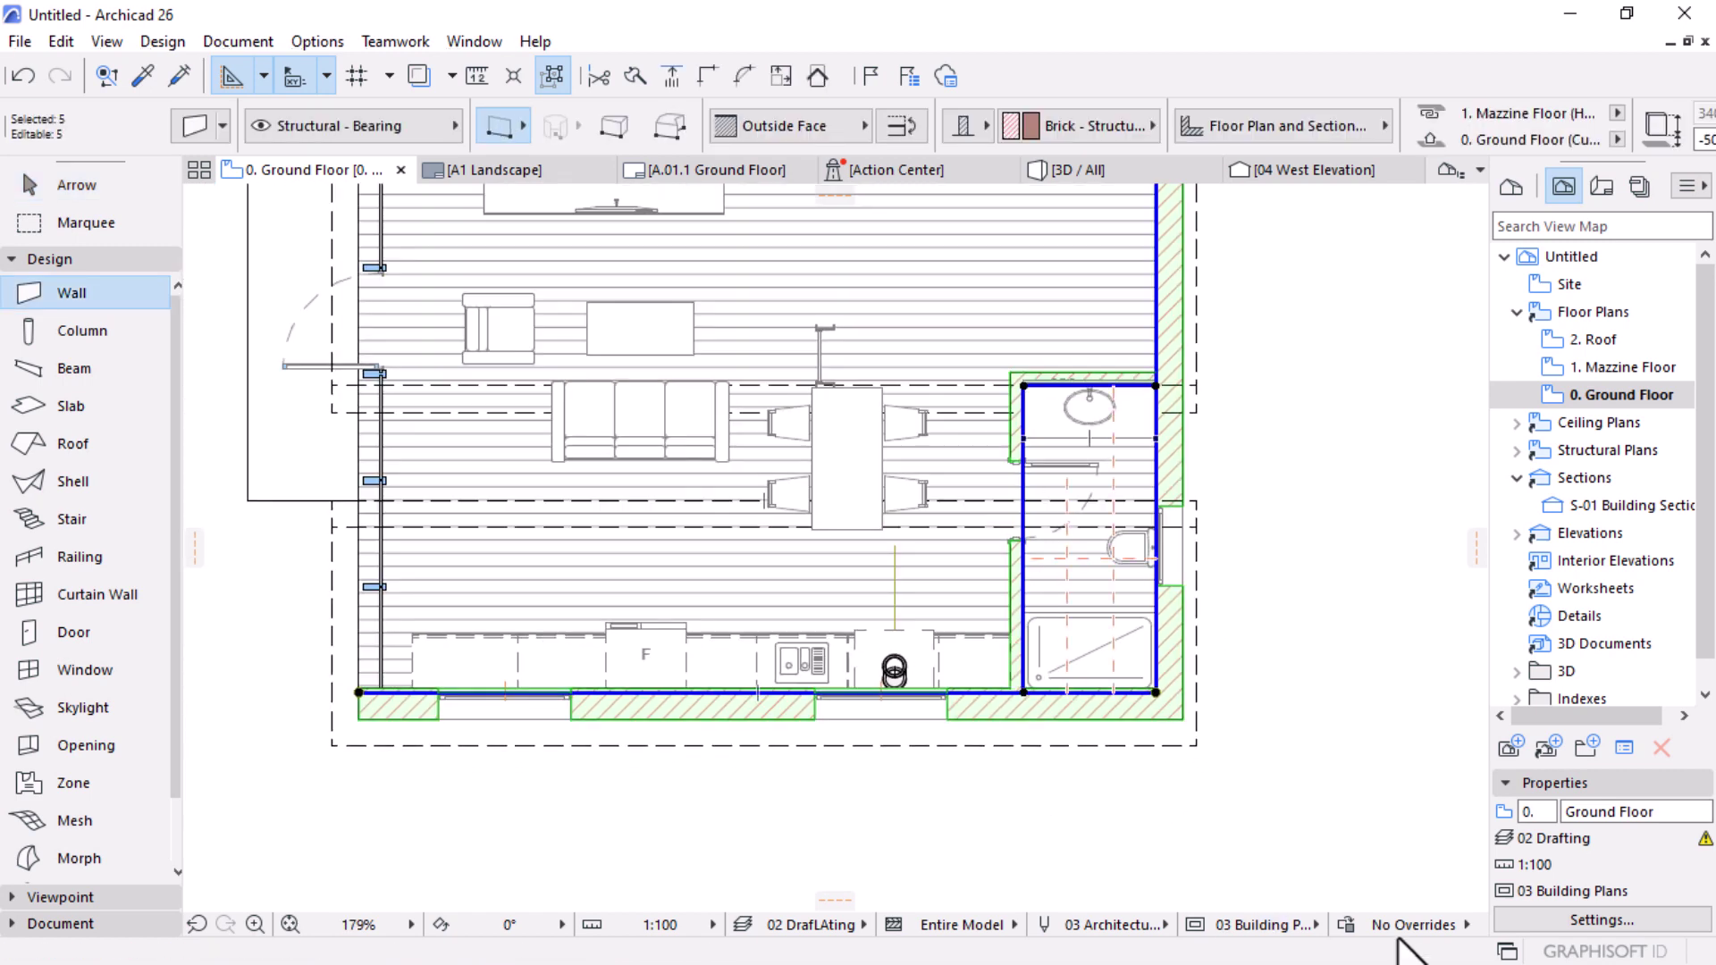
key(Escape)
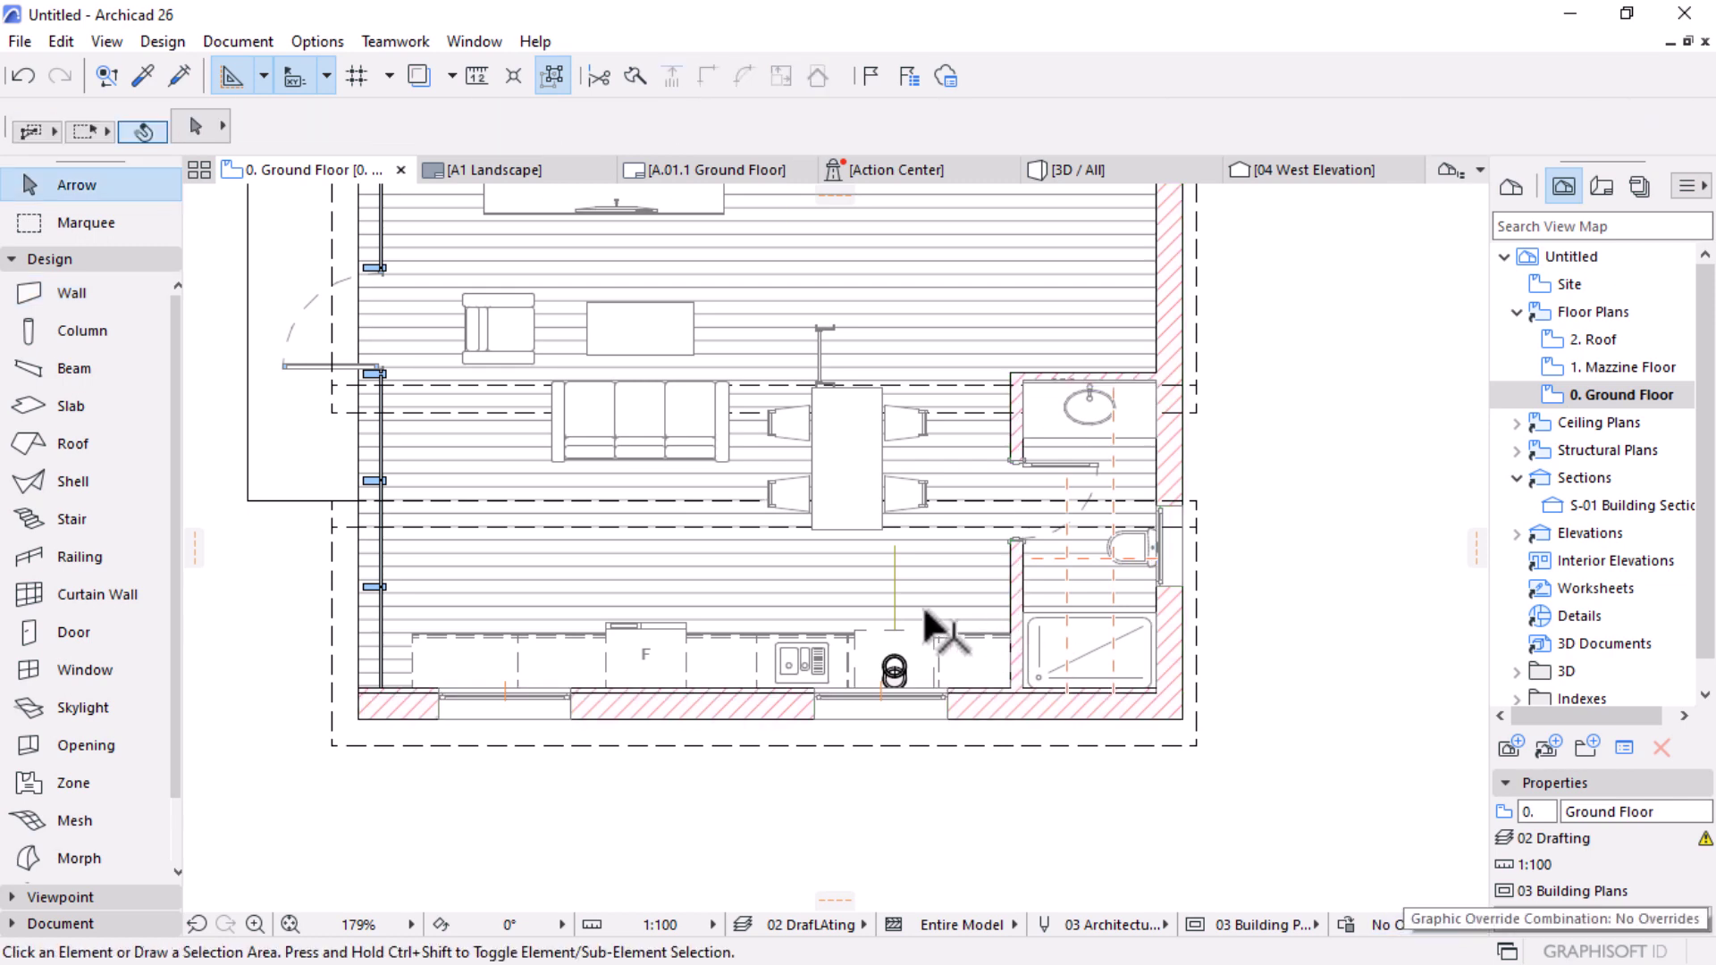
Step: Select the exterior brick wall beside the bathroom and look through the structural building materials available for it
scroll(925, 613, down, 2)
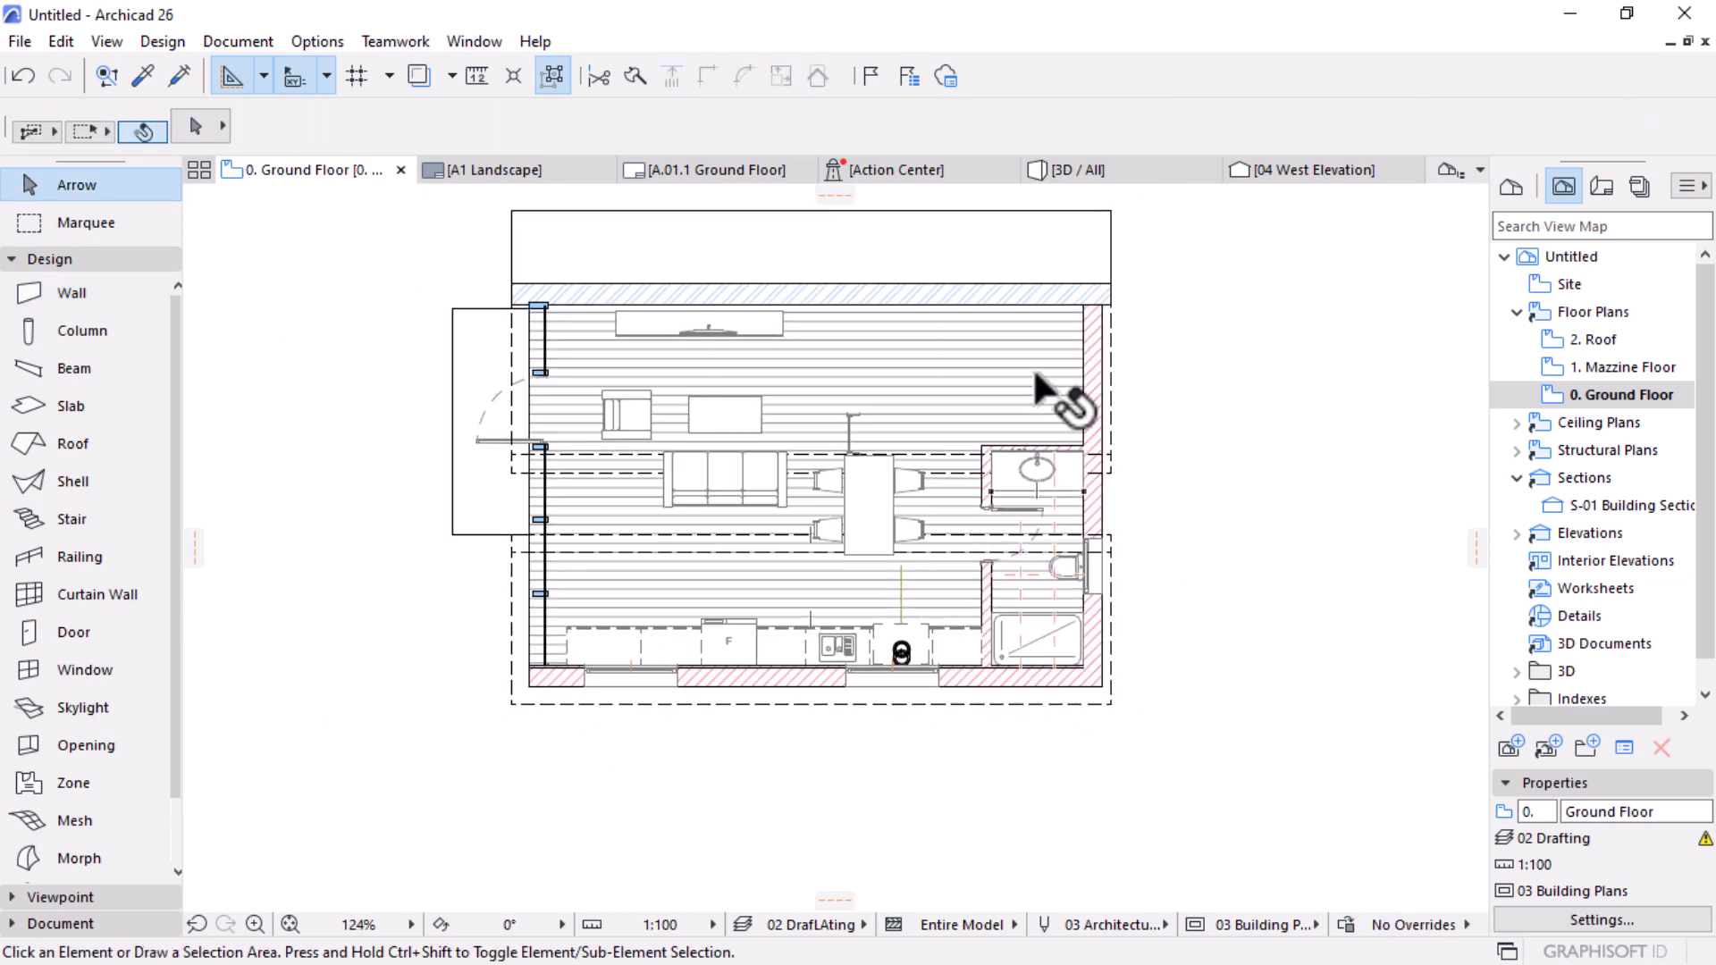
click(1091, 330)
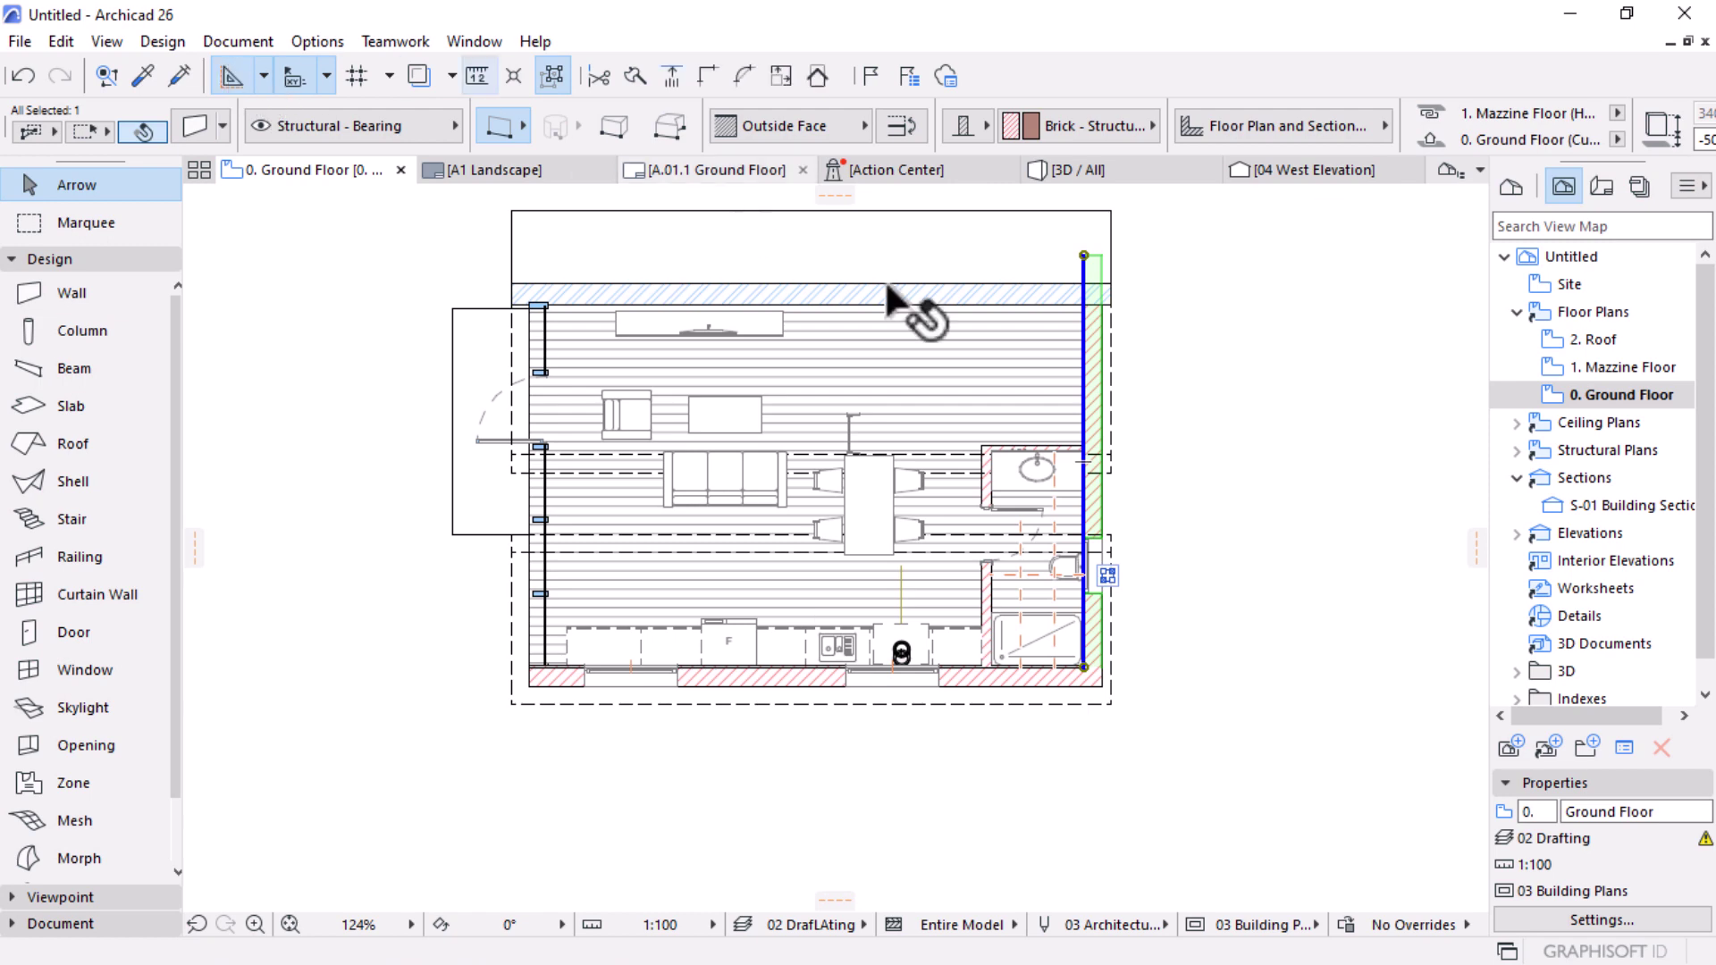
click(1121, 123)
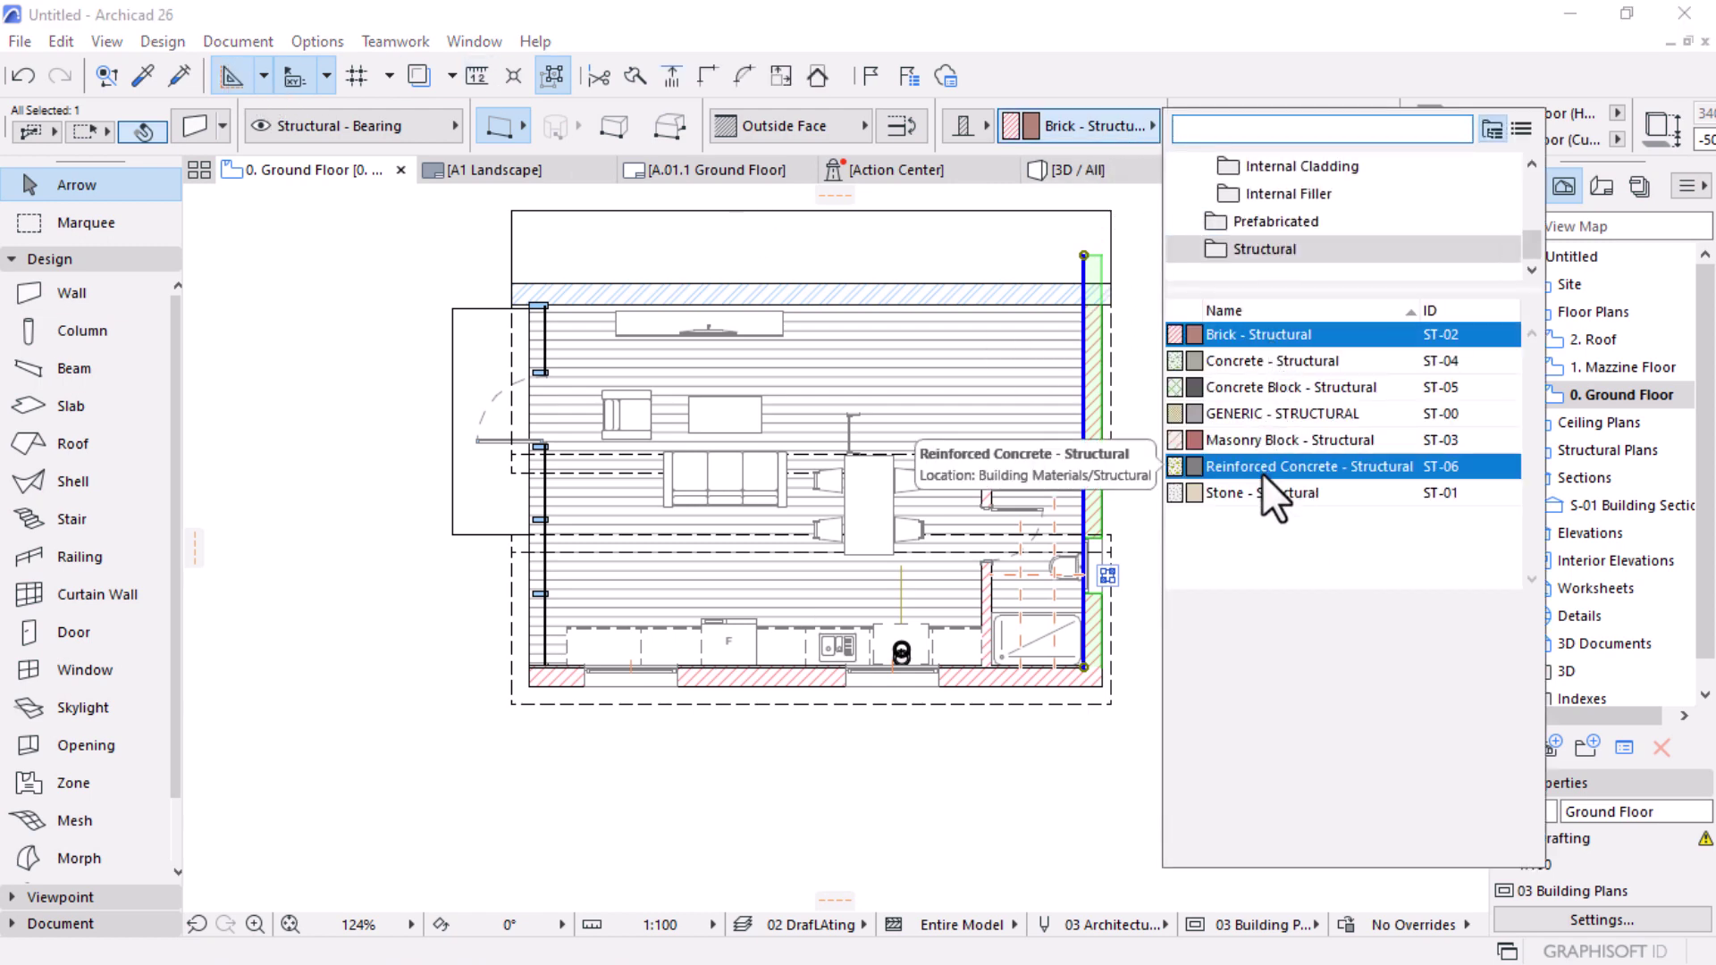
key(Escape)
click(322, 41)
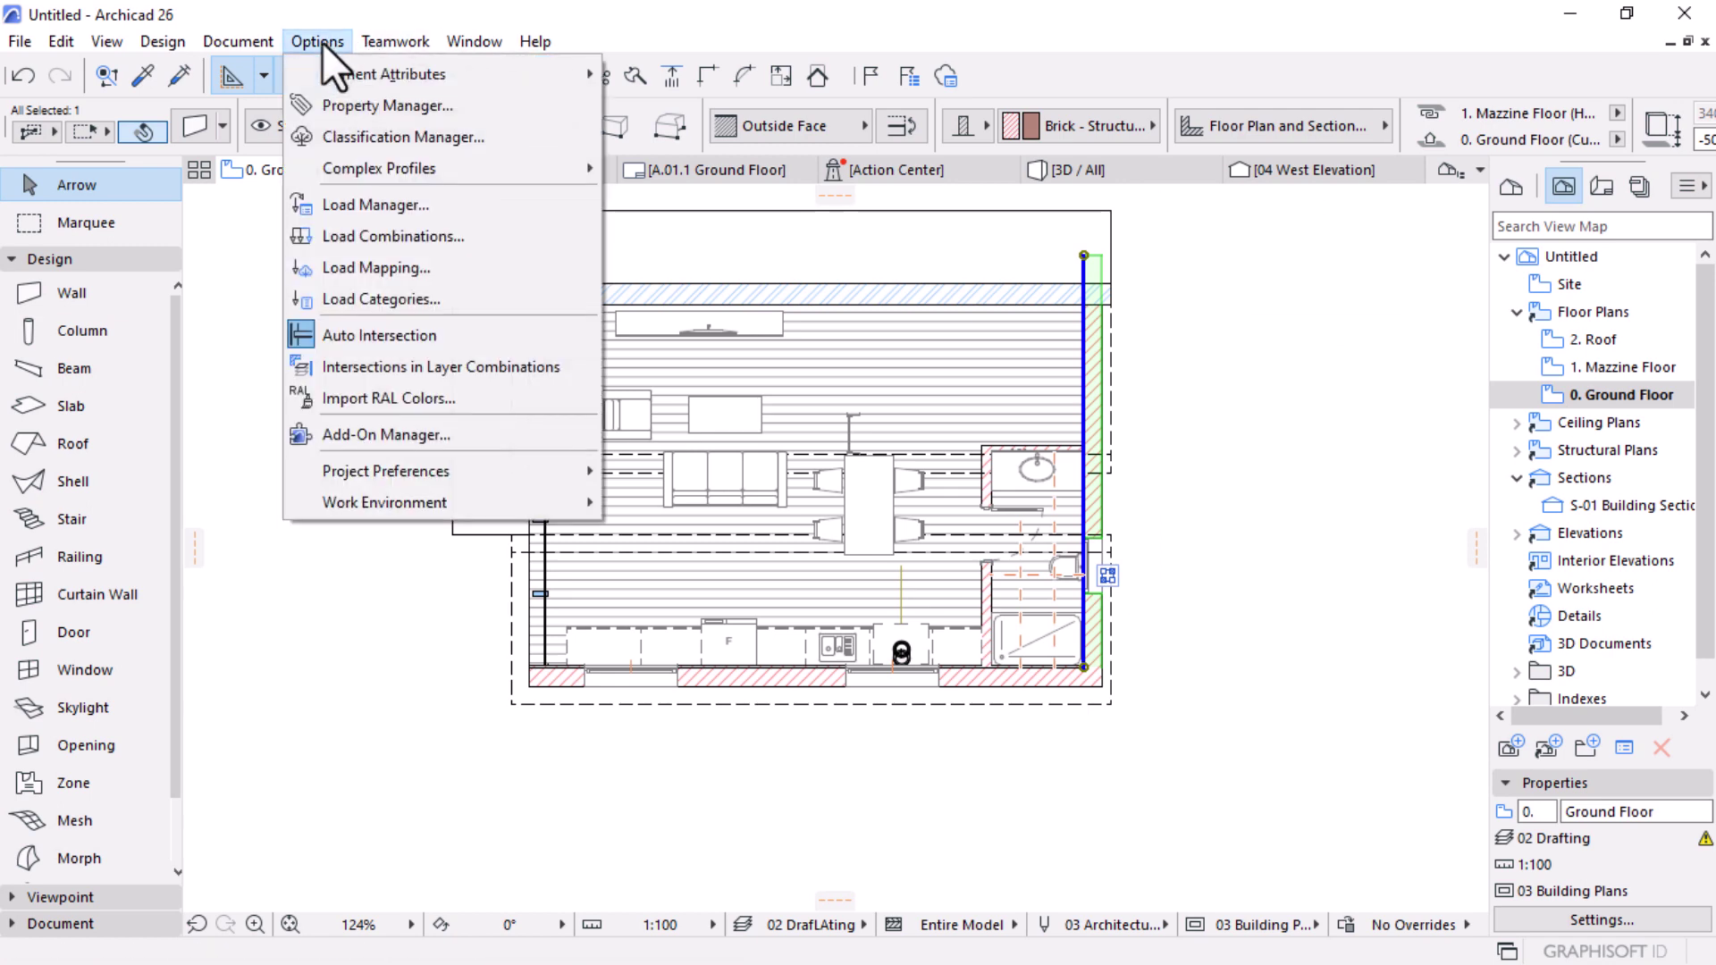
mouse_move(318, 57)
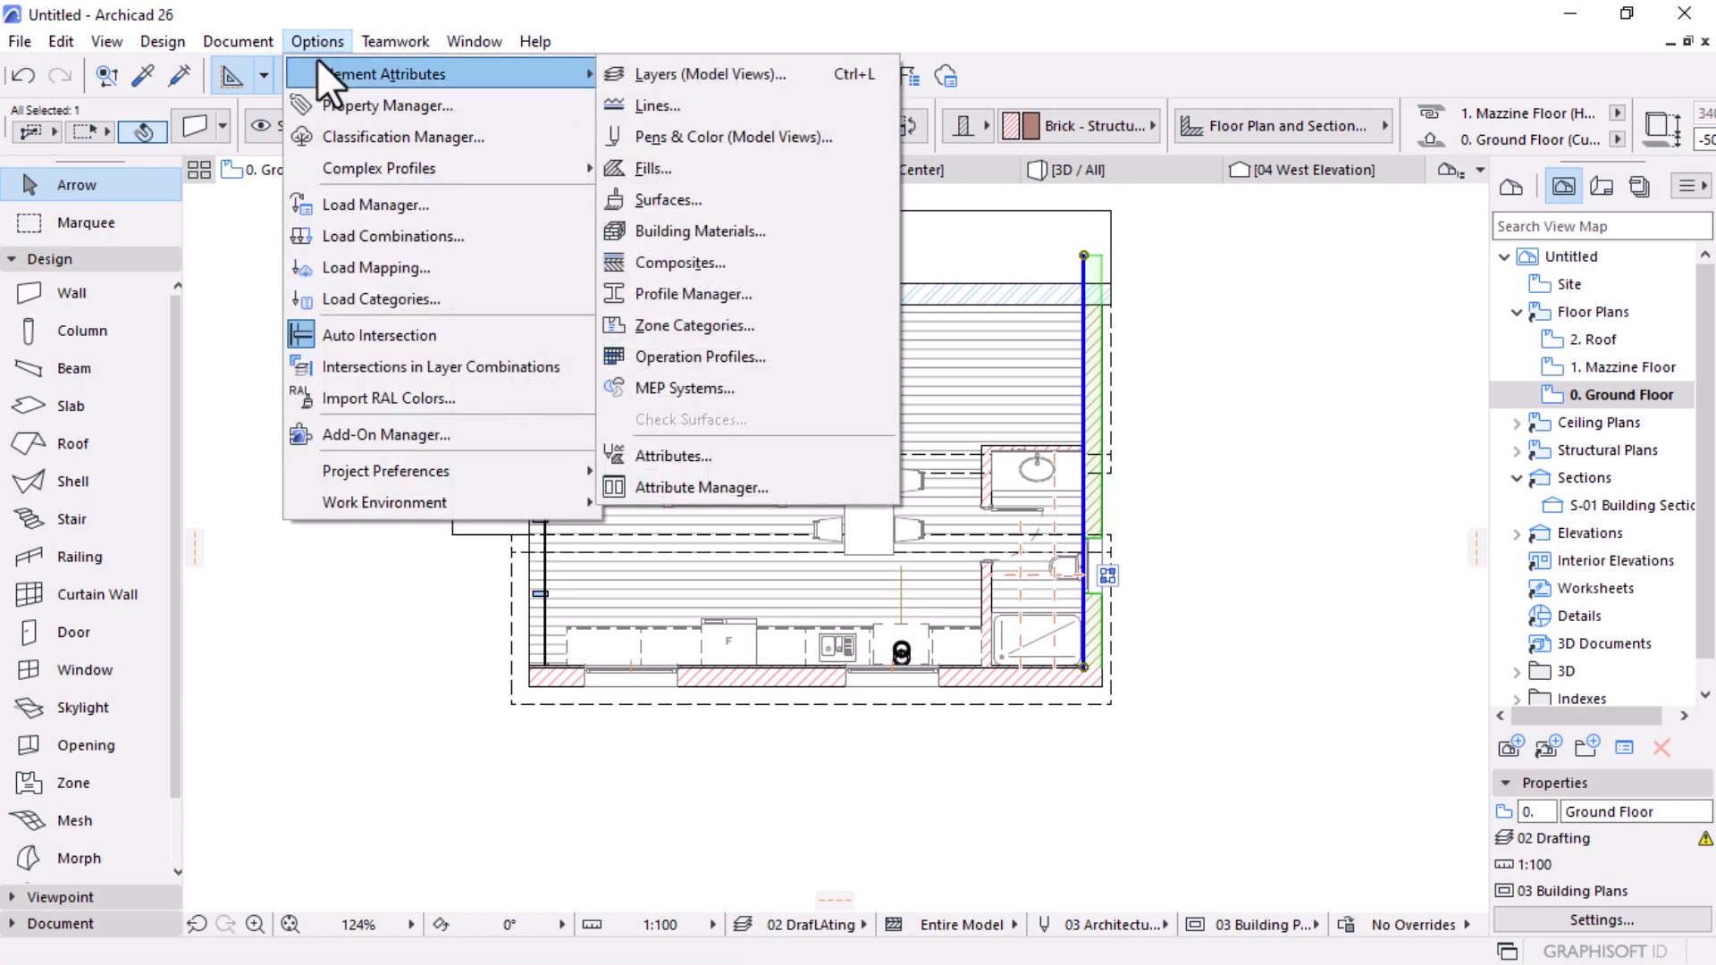
click(1363, 487)
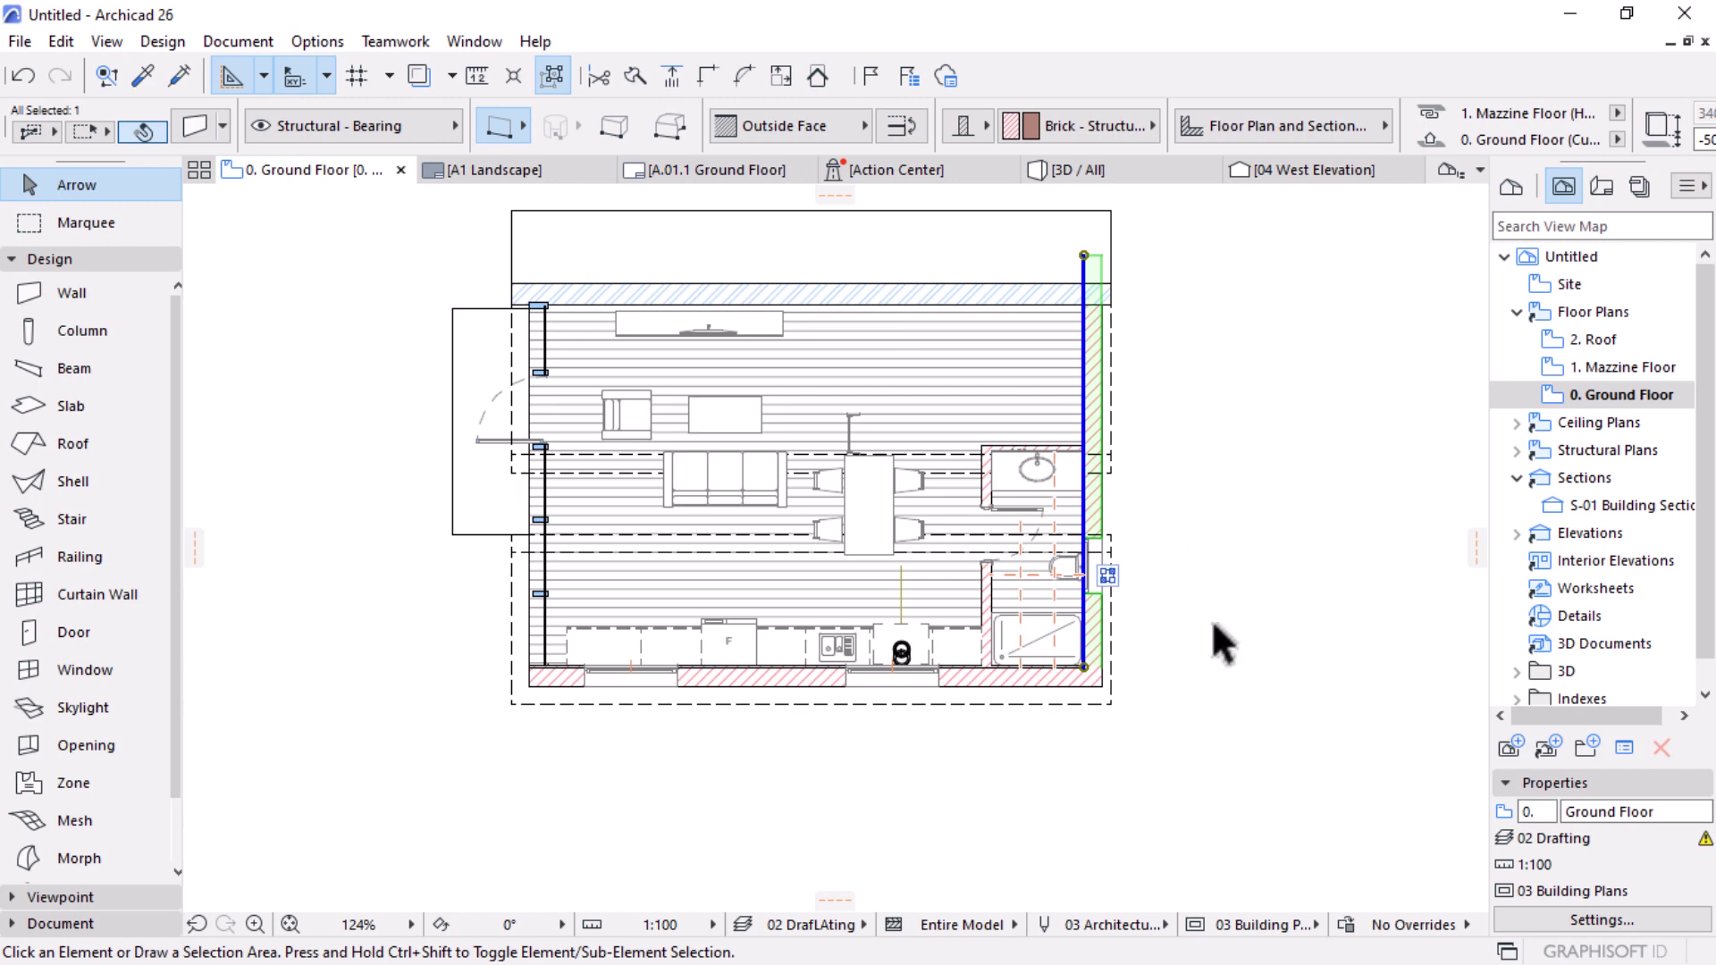
Step: Try the Simplified Plan graphic override on the ground floor plan and restore No Overrides
click(1428, 926)
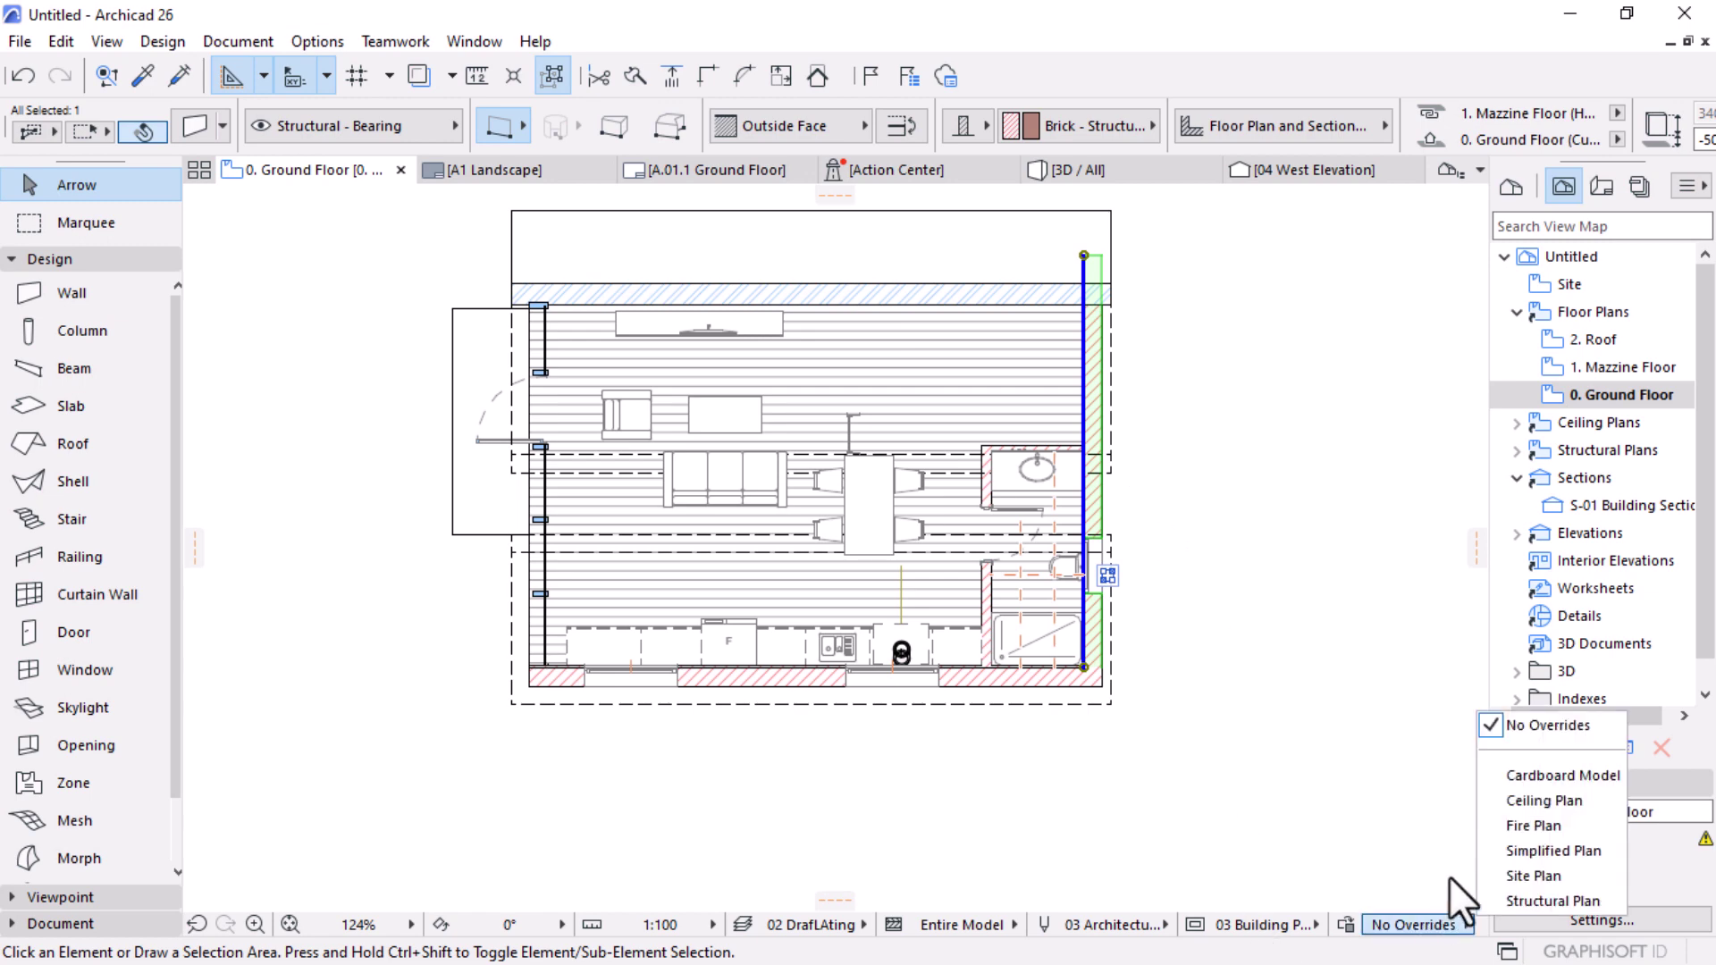
click(1590, 852)
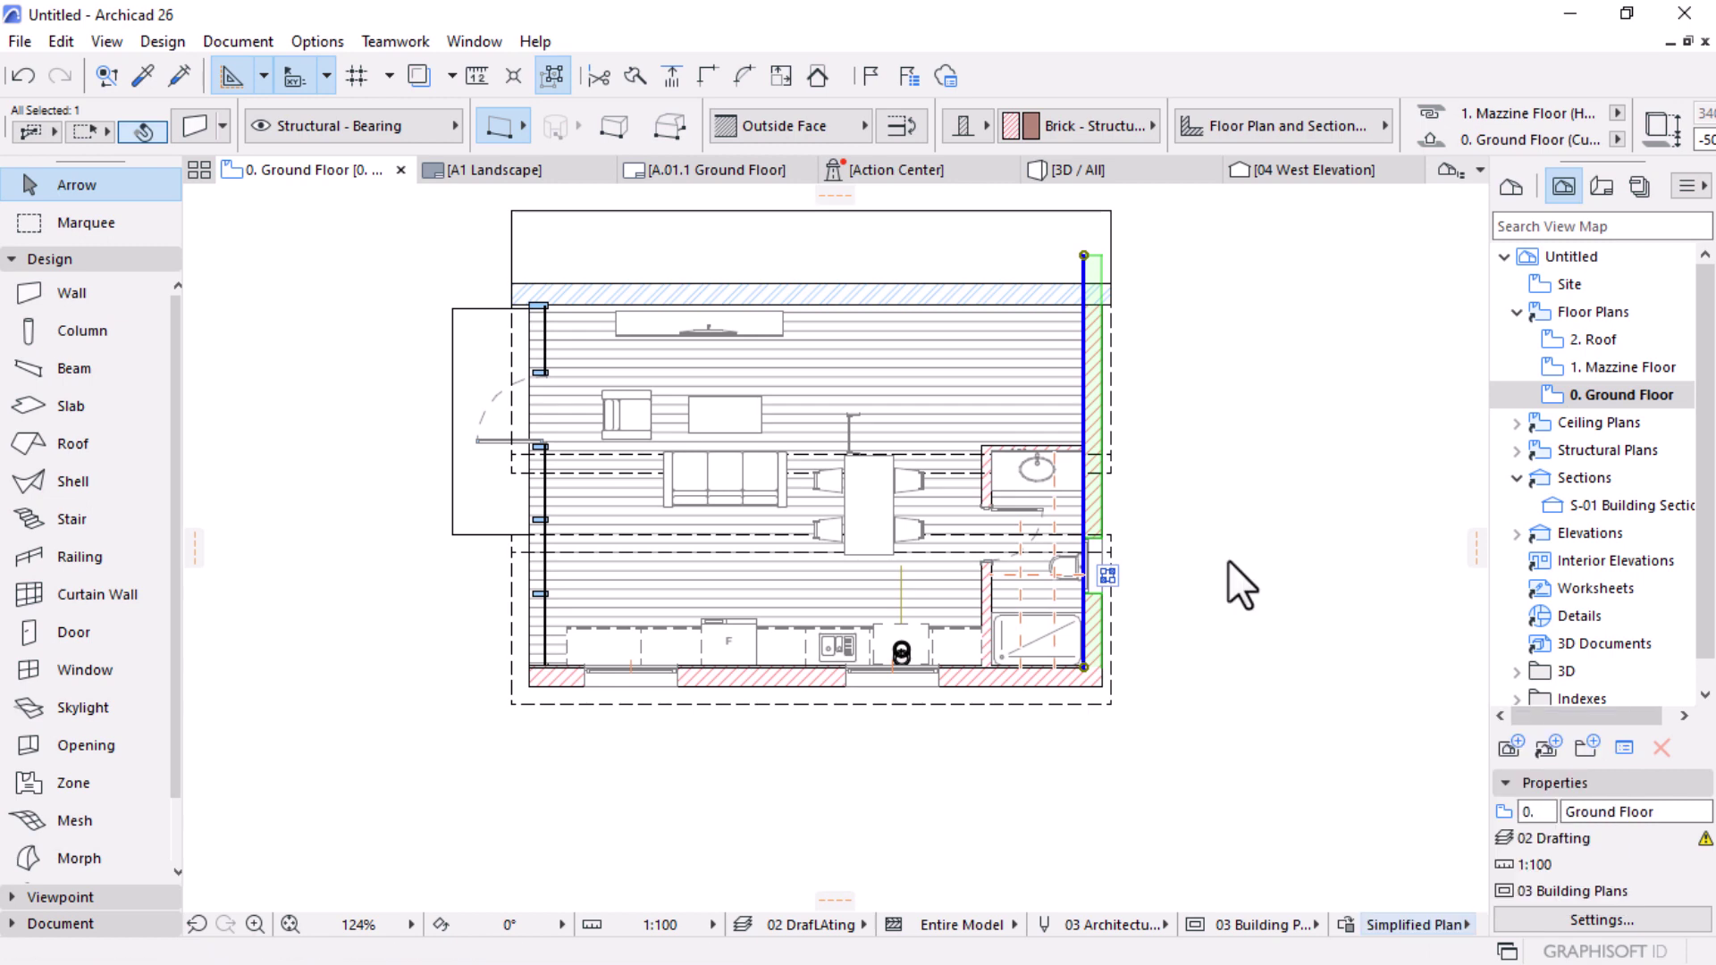
scroll(873, 487, up, 3)
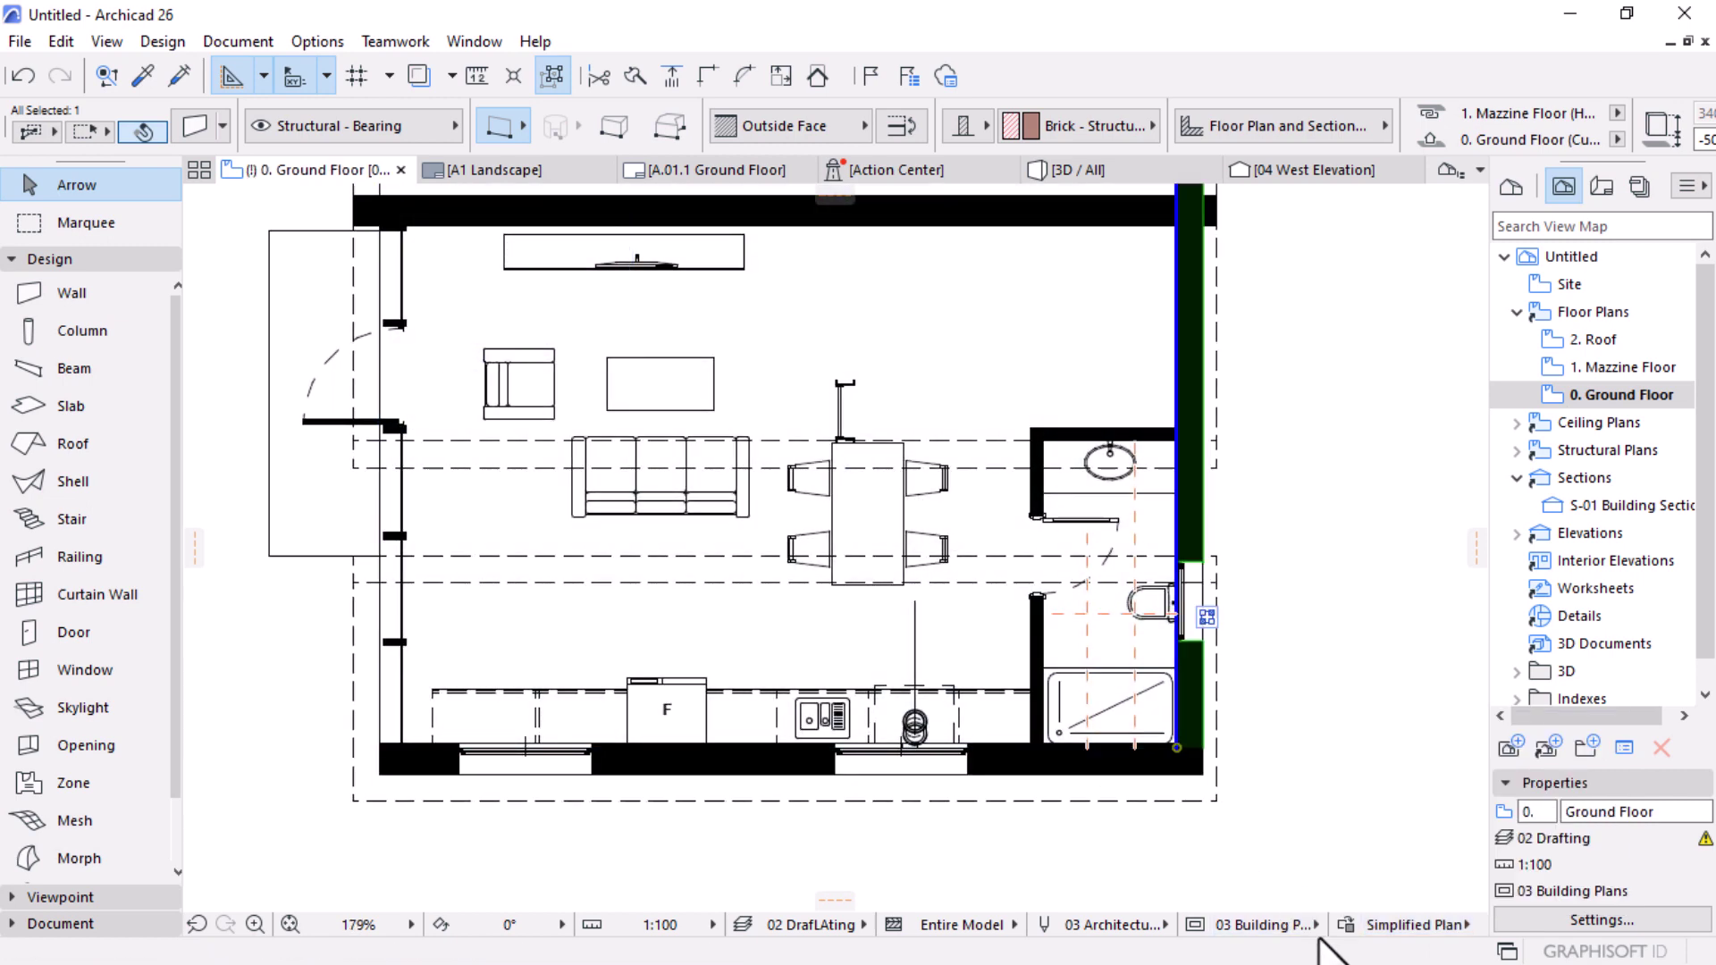
click(1396, 927)
click(1520, 725)
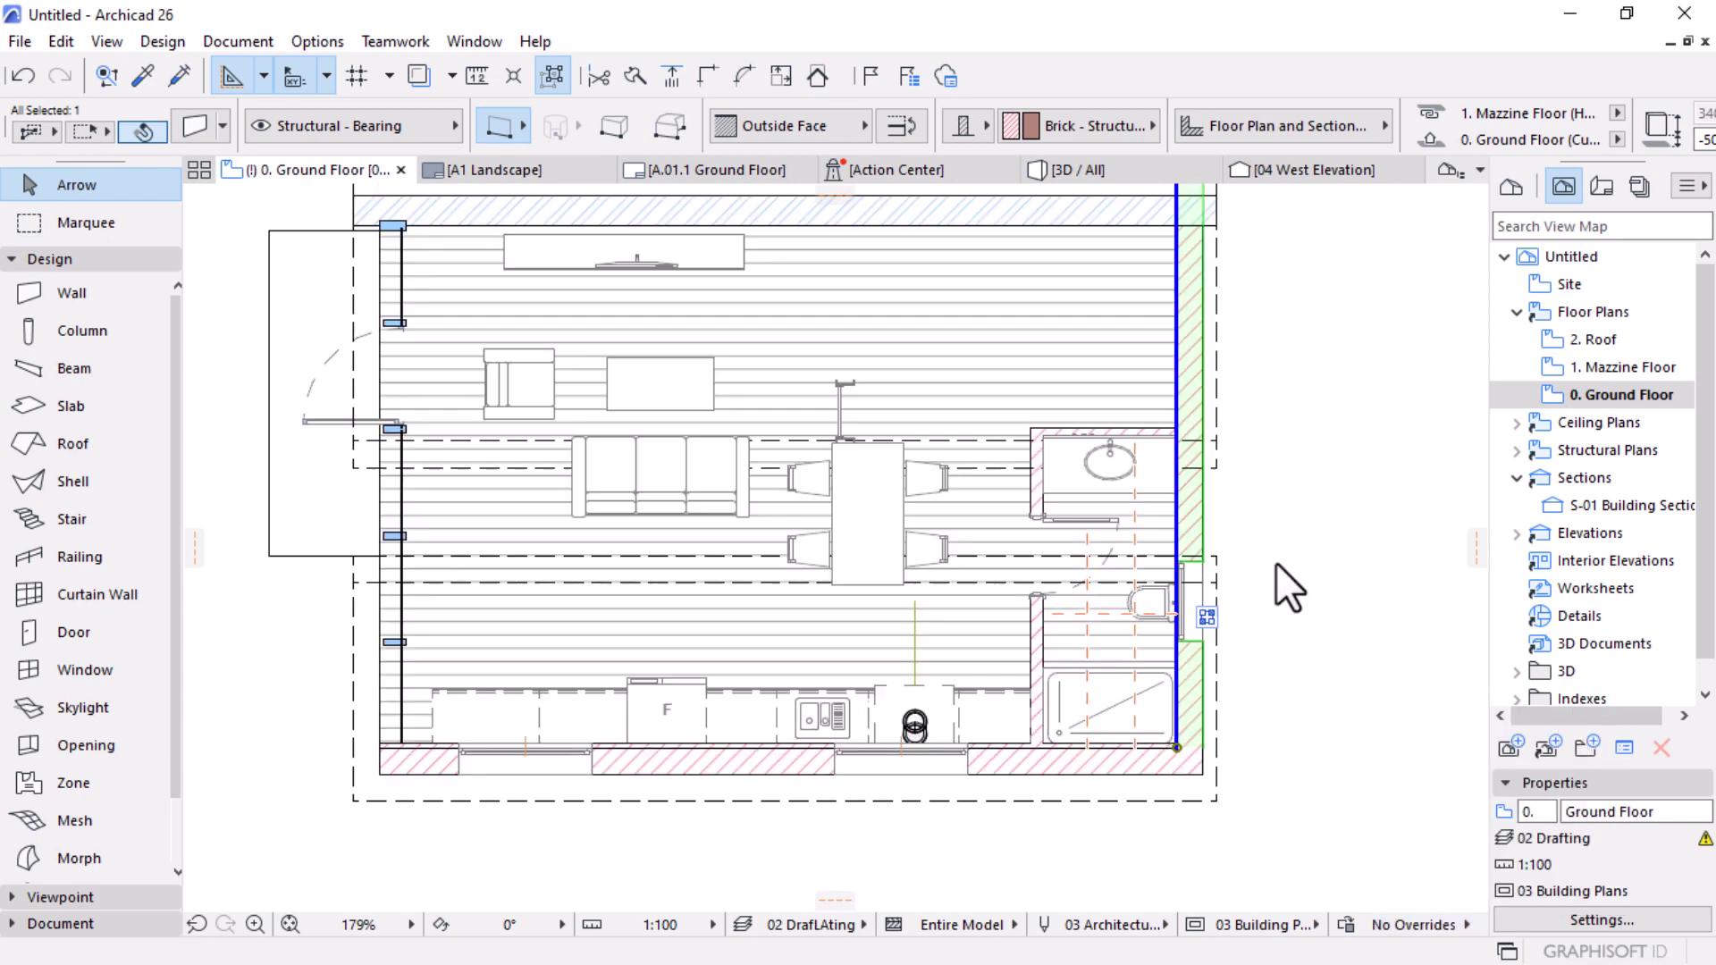
Step: Open the Building Materials settings and create a duplicate of Brick - Structural
scroll(1149, 693, down, 2)
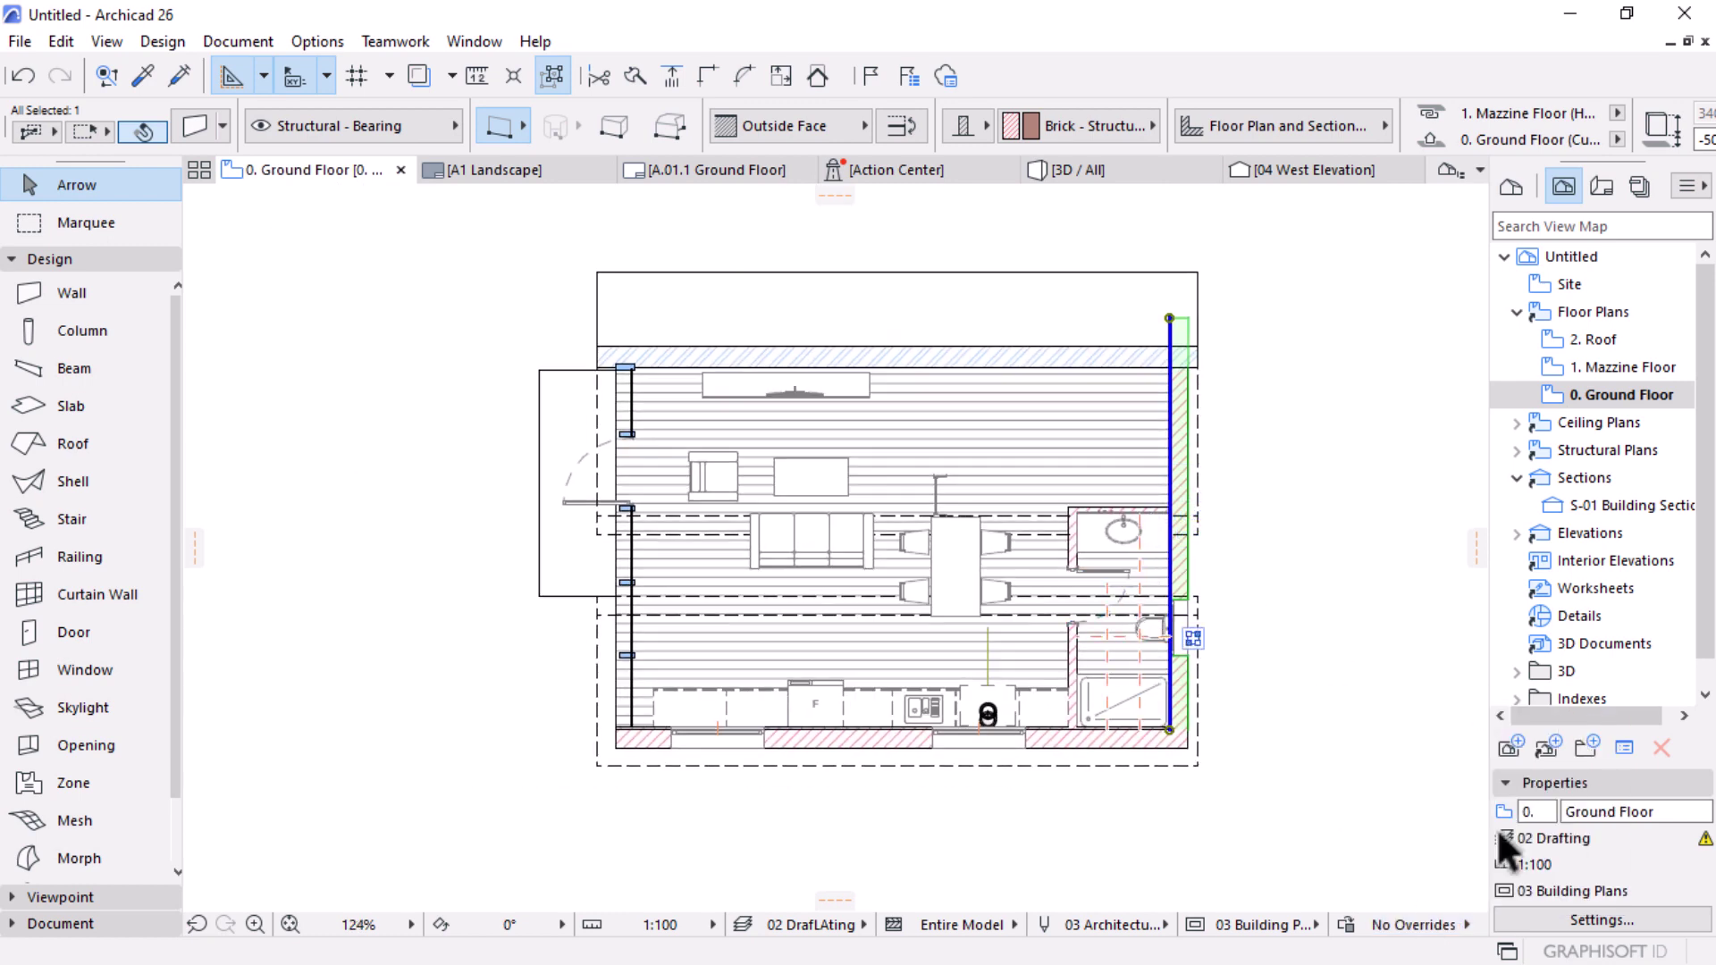
scroll(1176, 402, up, 1)
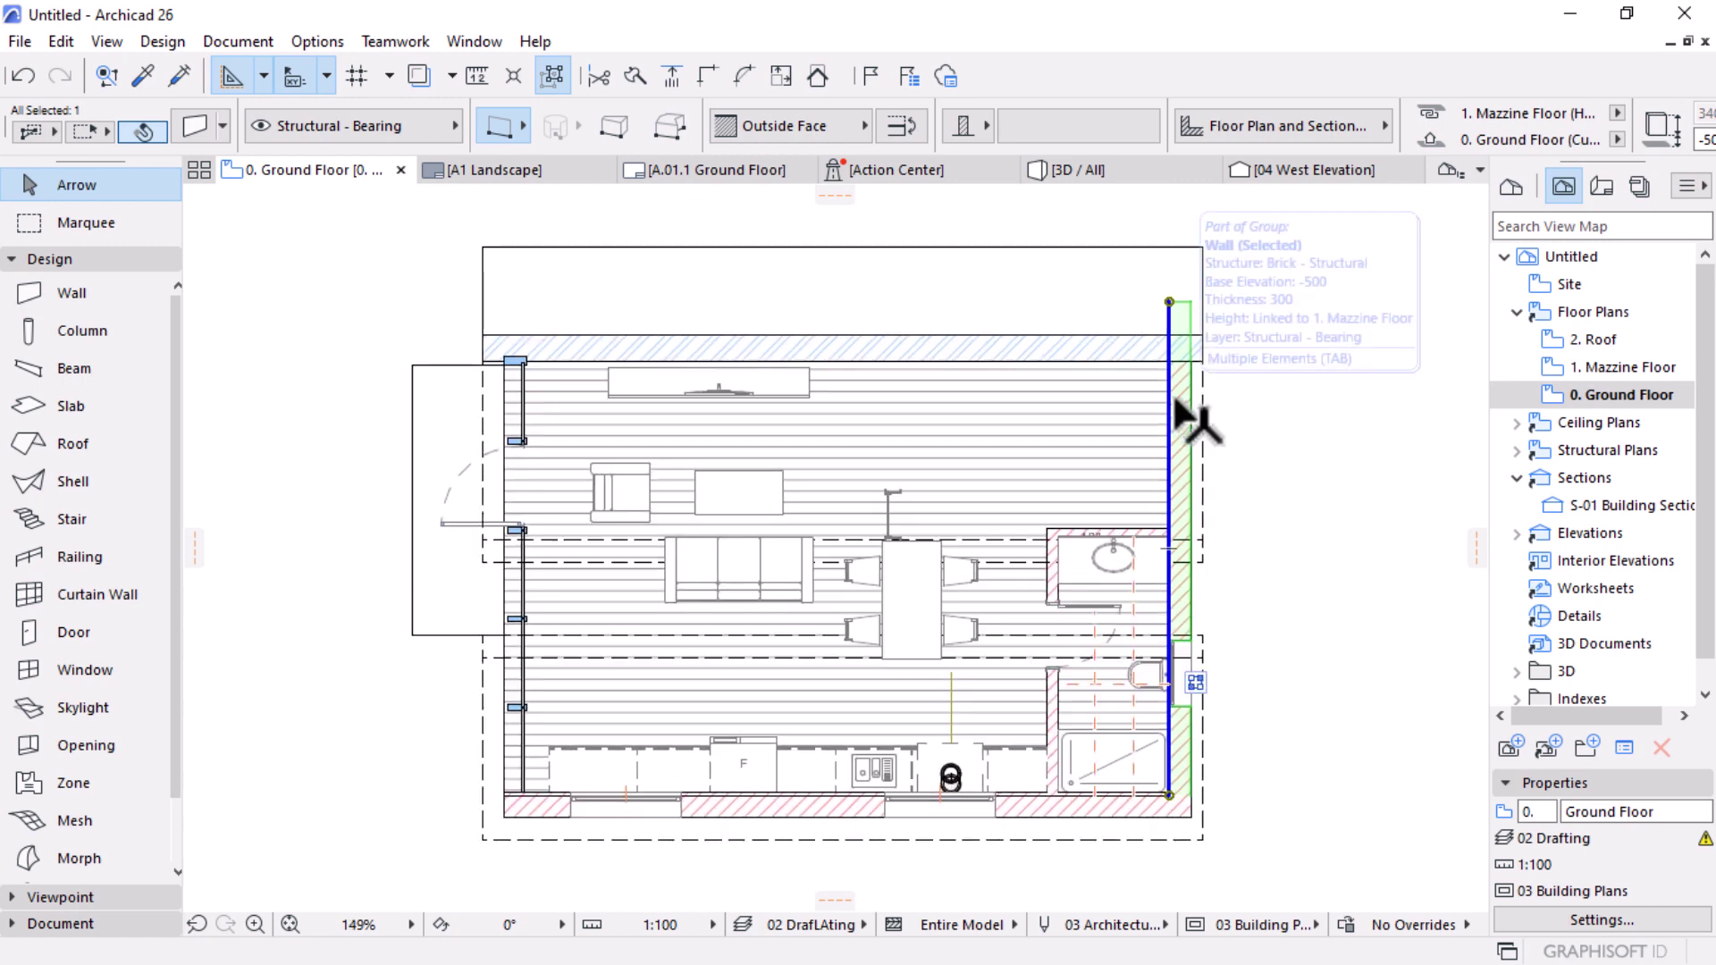
click(309, 40)
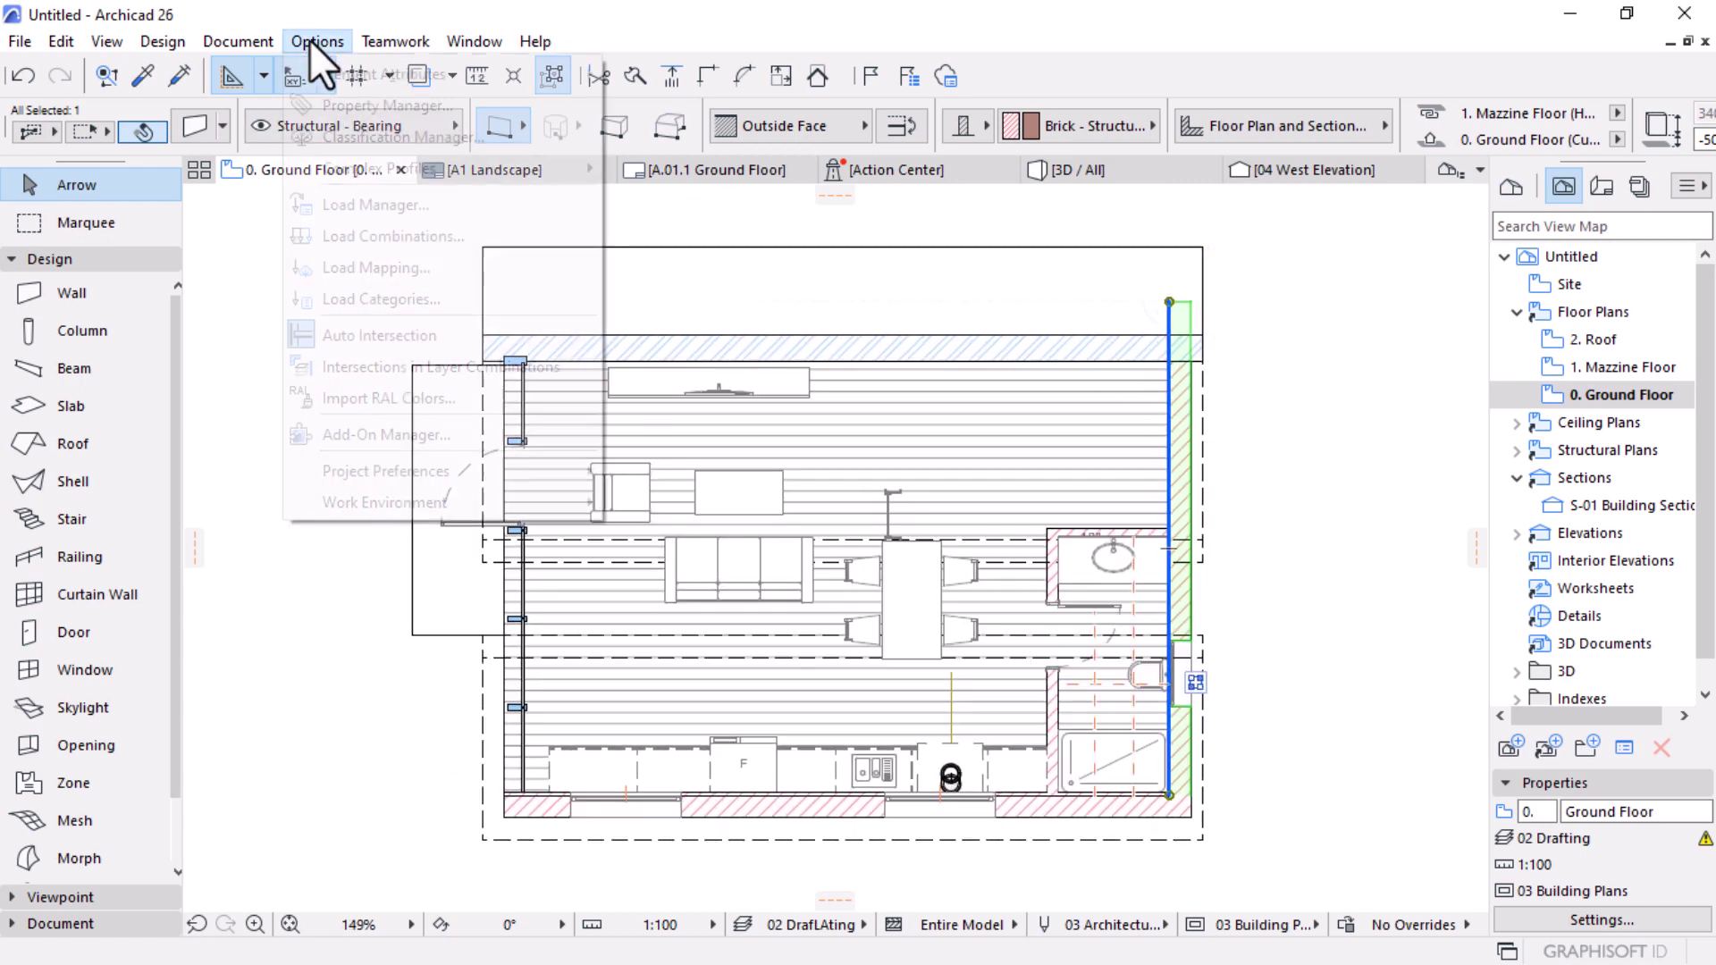
mouse_move(406, 64)
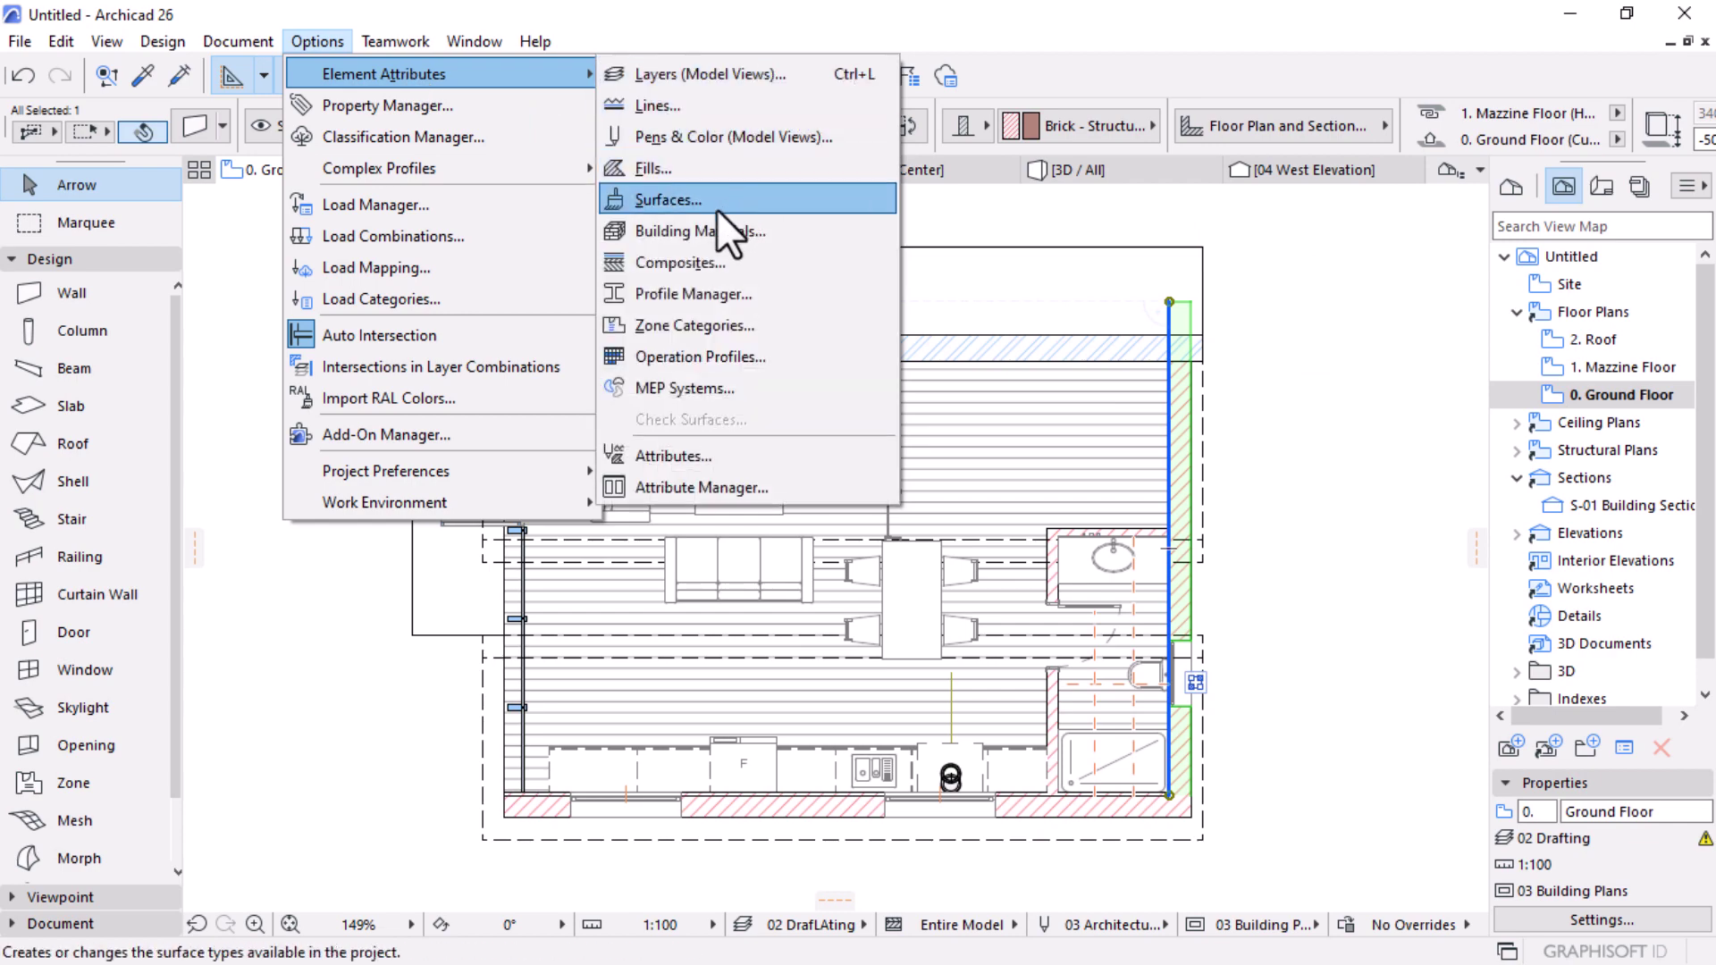
click(686, 227)
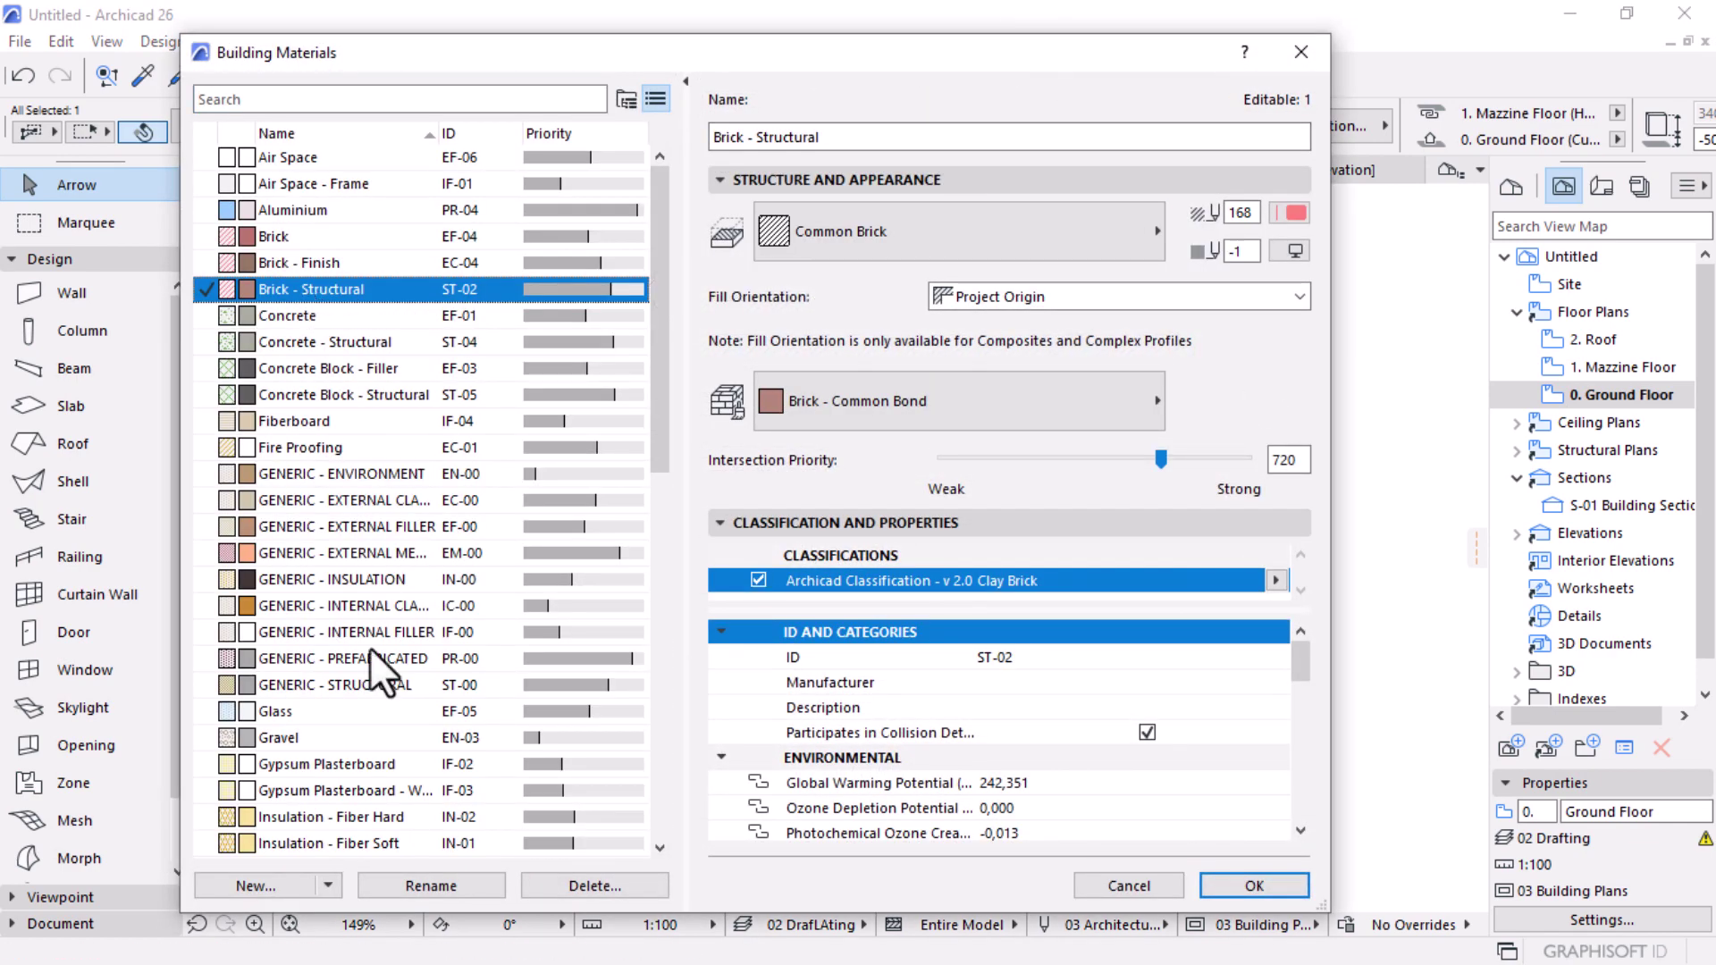
drag(865, 52, 1282, 79)
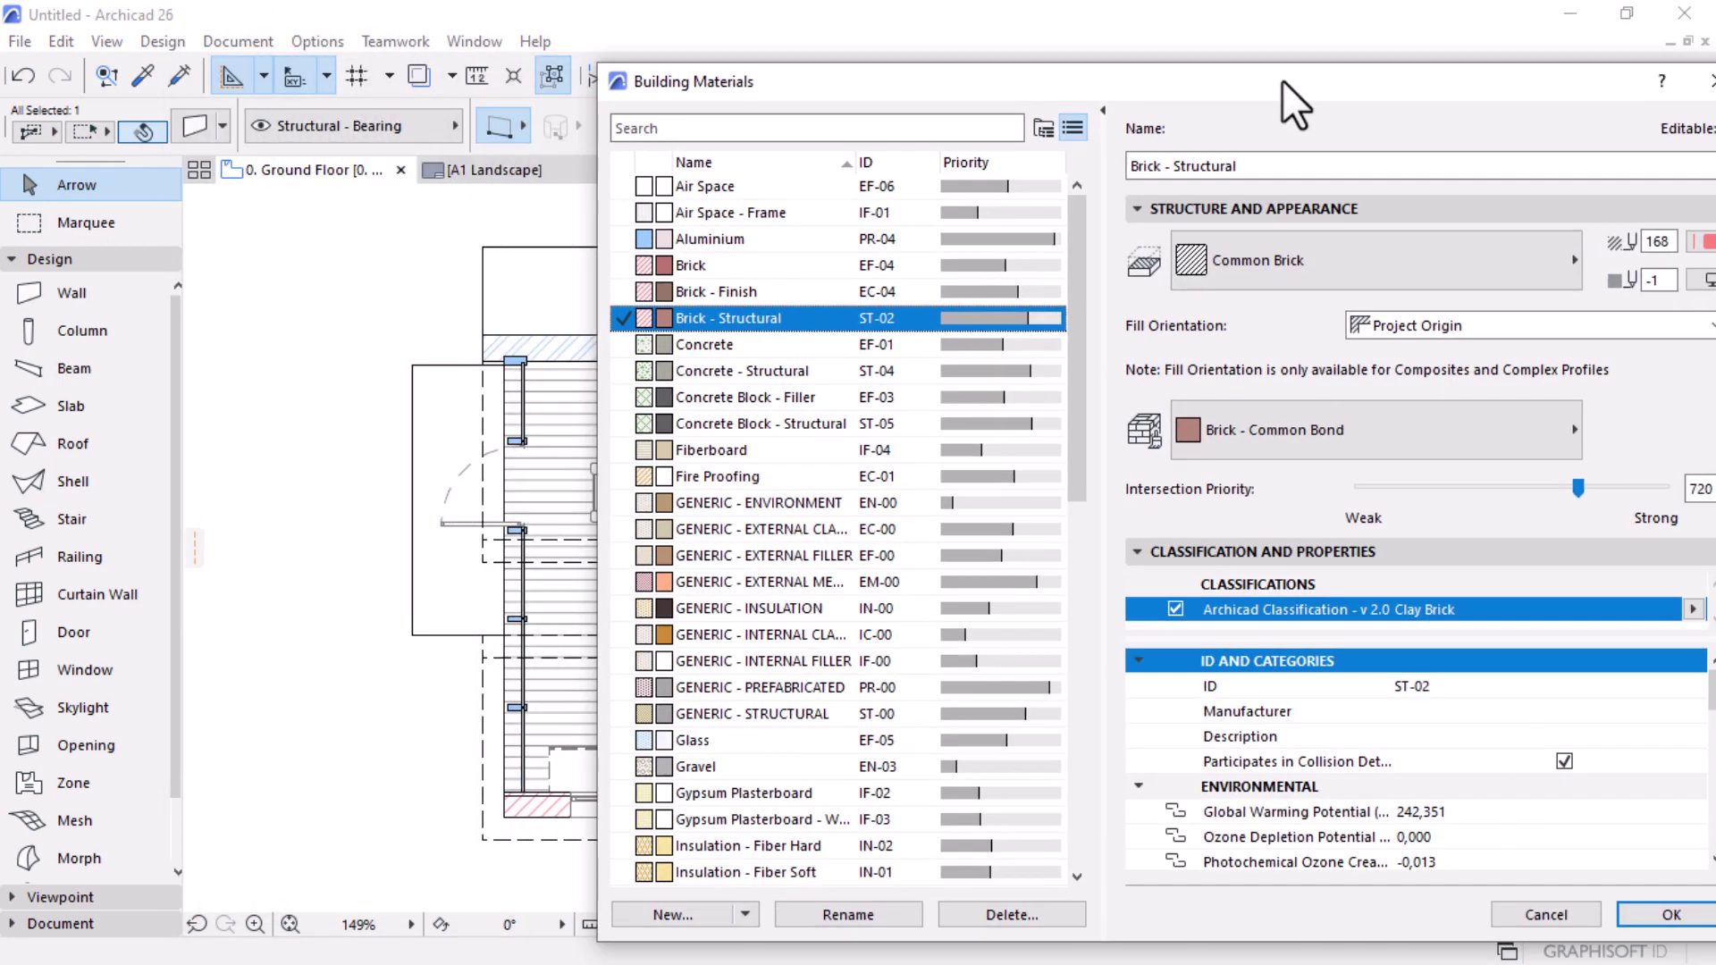
click(686, 916)
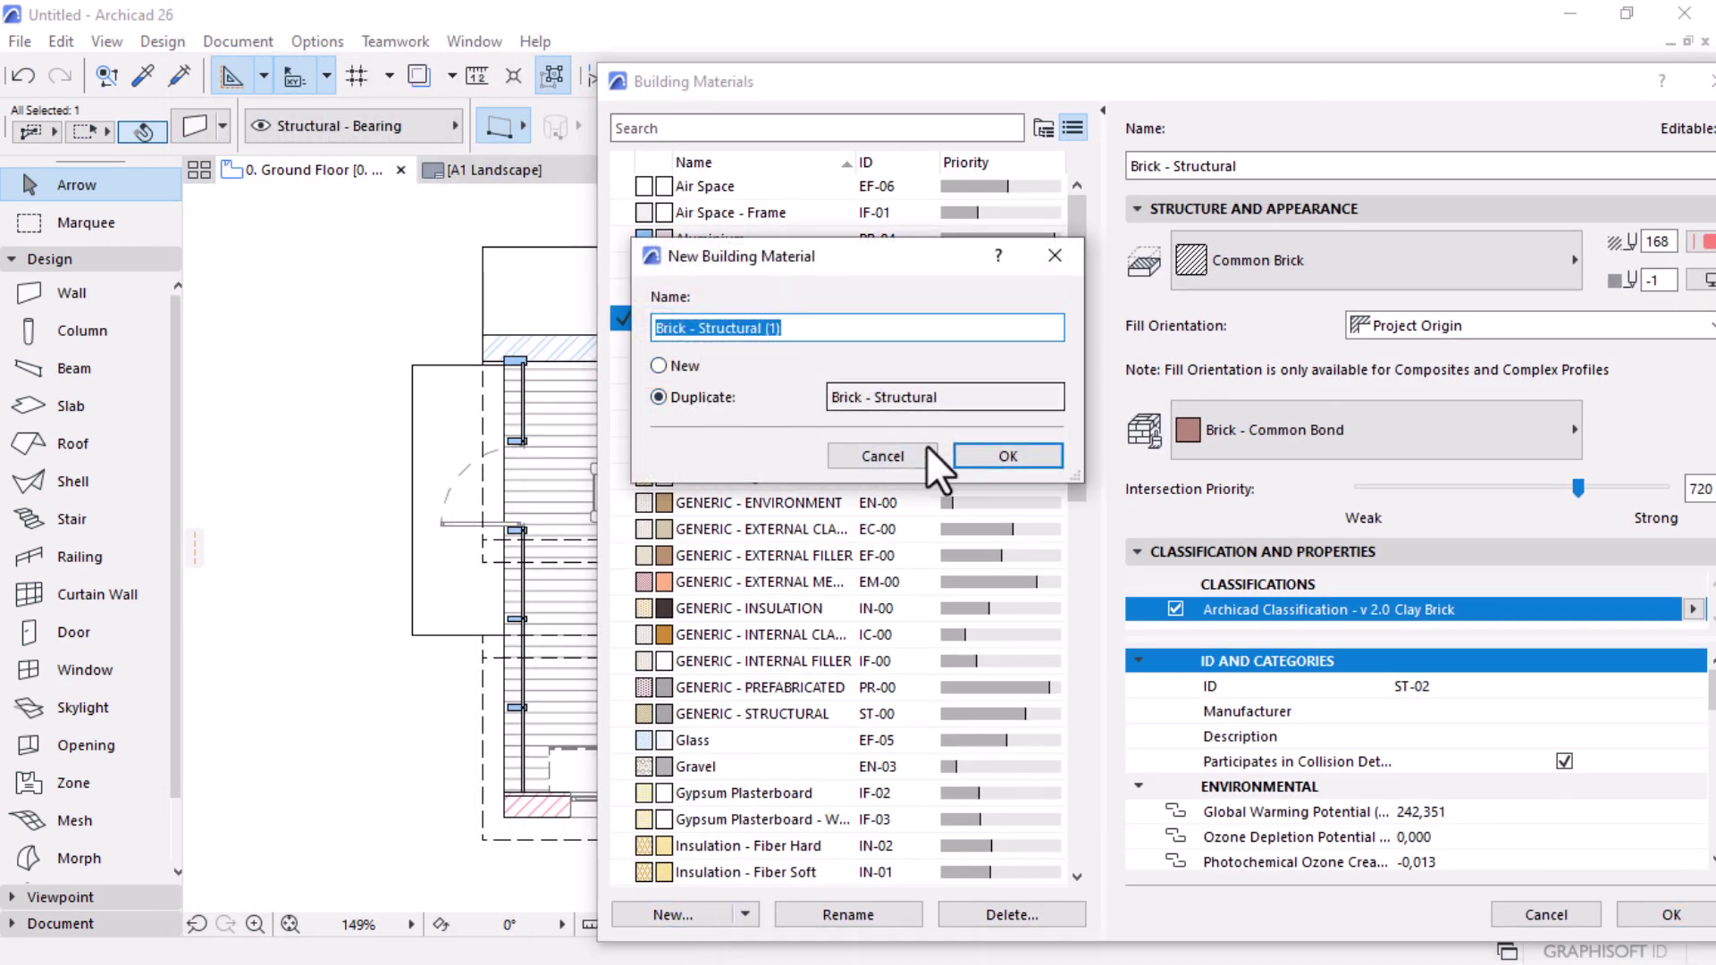
click(1028, 458)
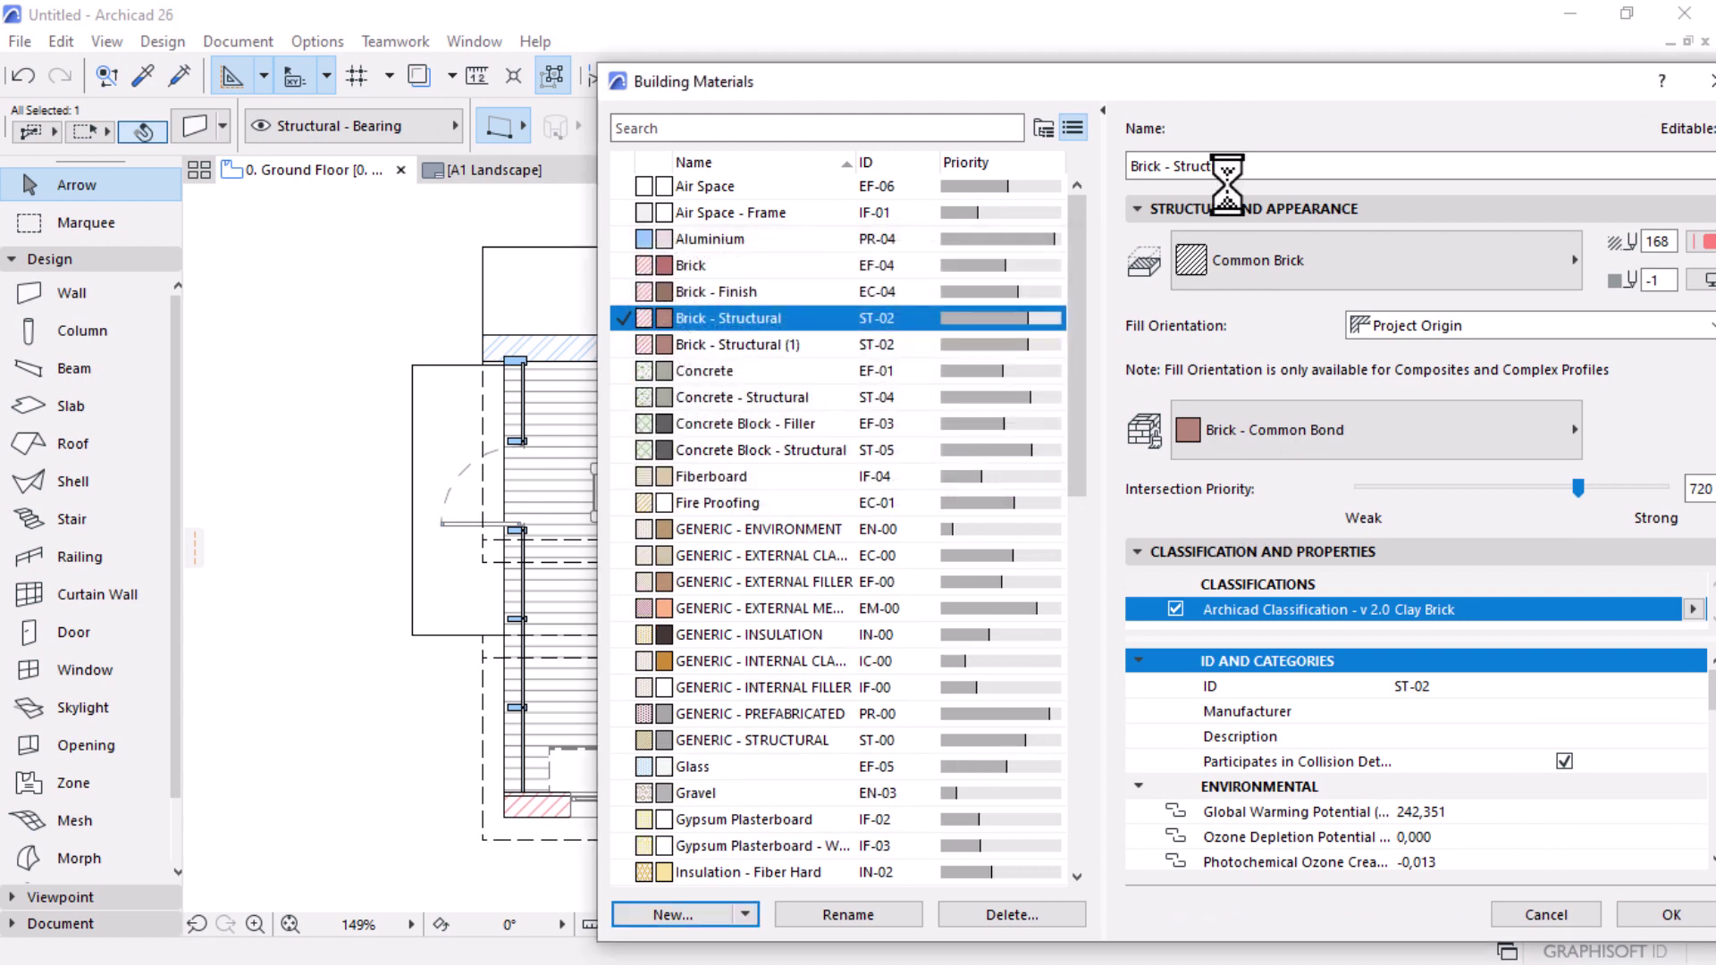
Step: Set the cut fill of the duplicated Brick - Structural (1) material to the 75 % solid fill and accept the building material settings
drag(1244, 97, 807, 62)
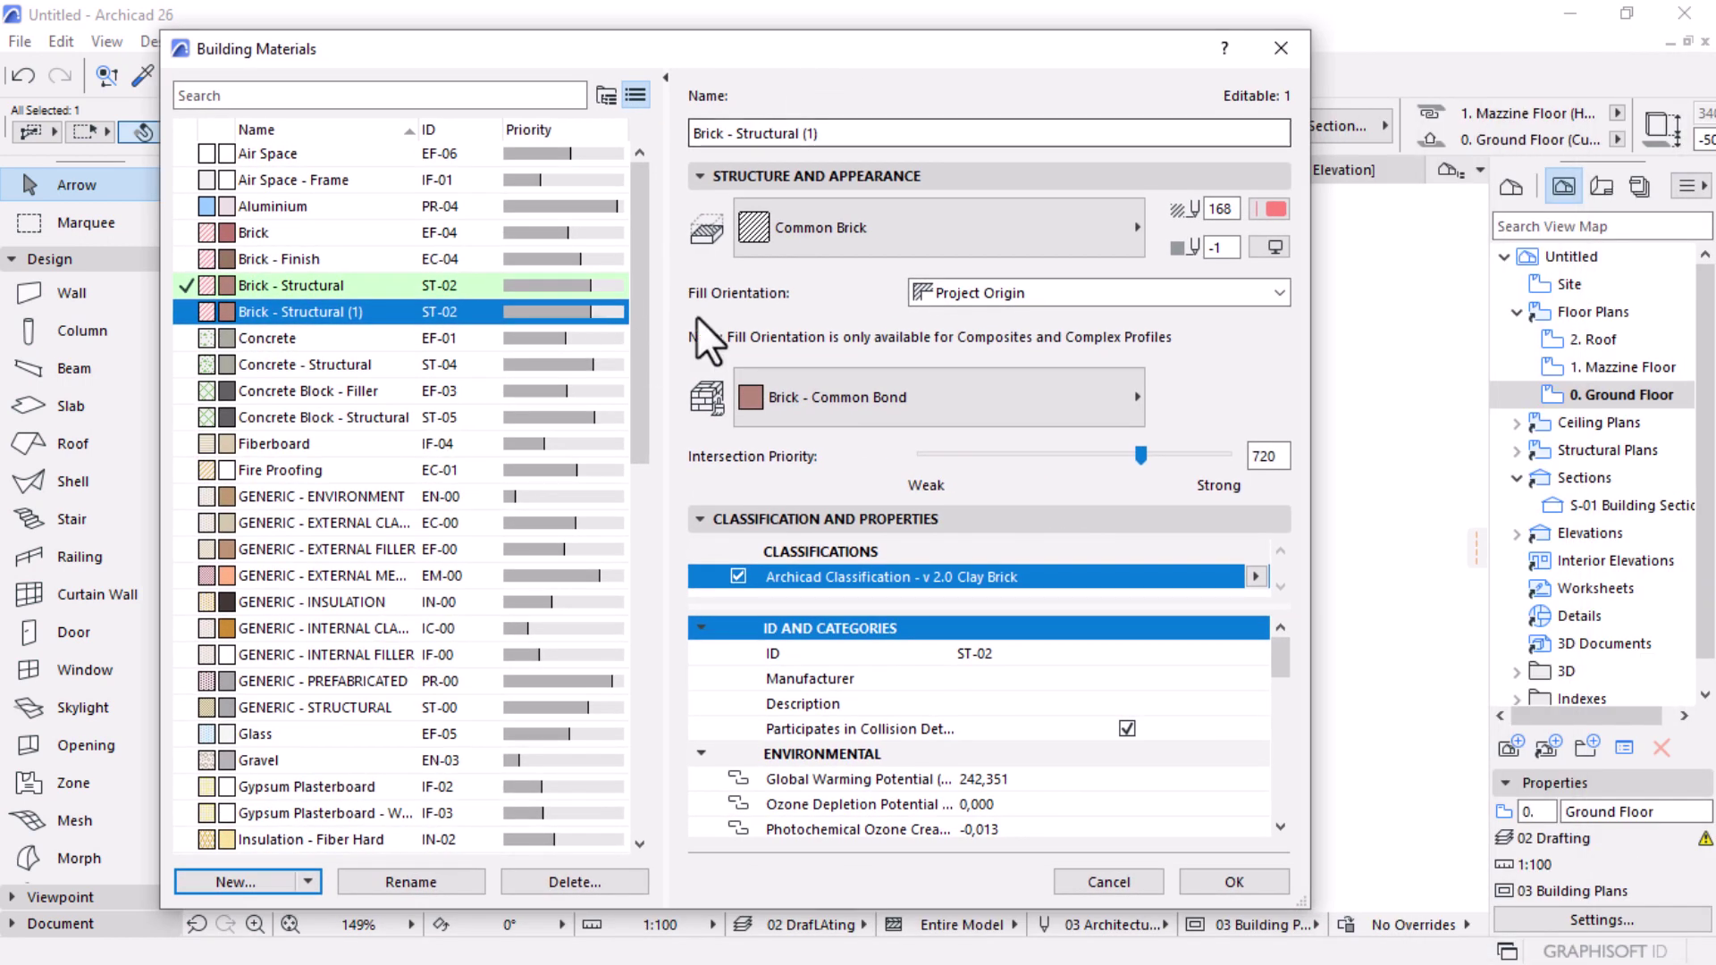
click(1073, 224)
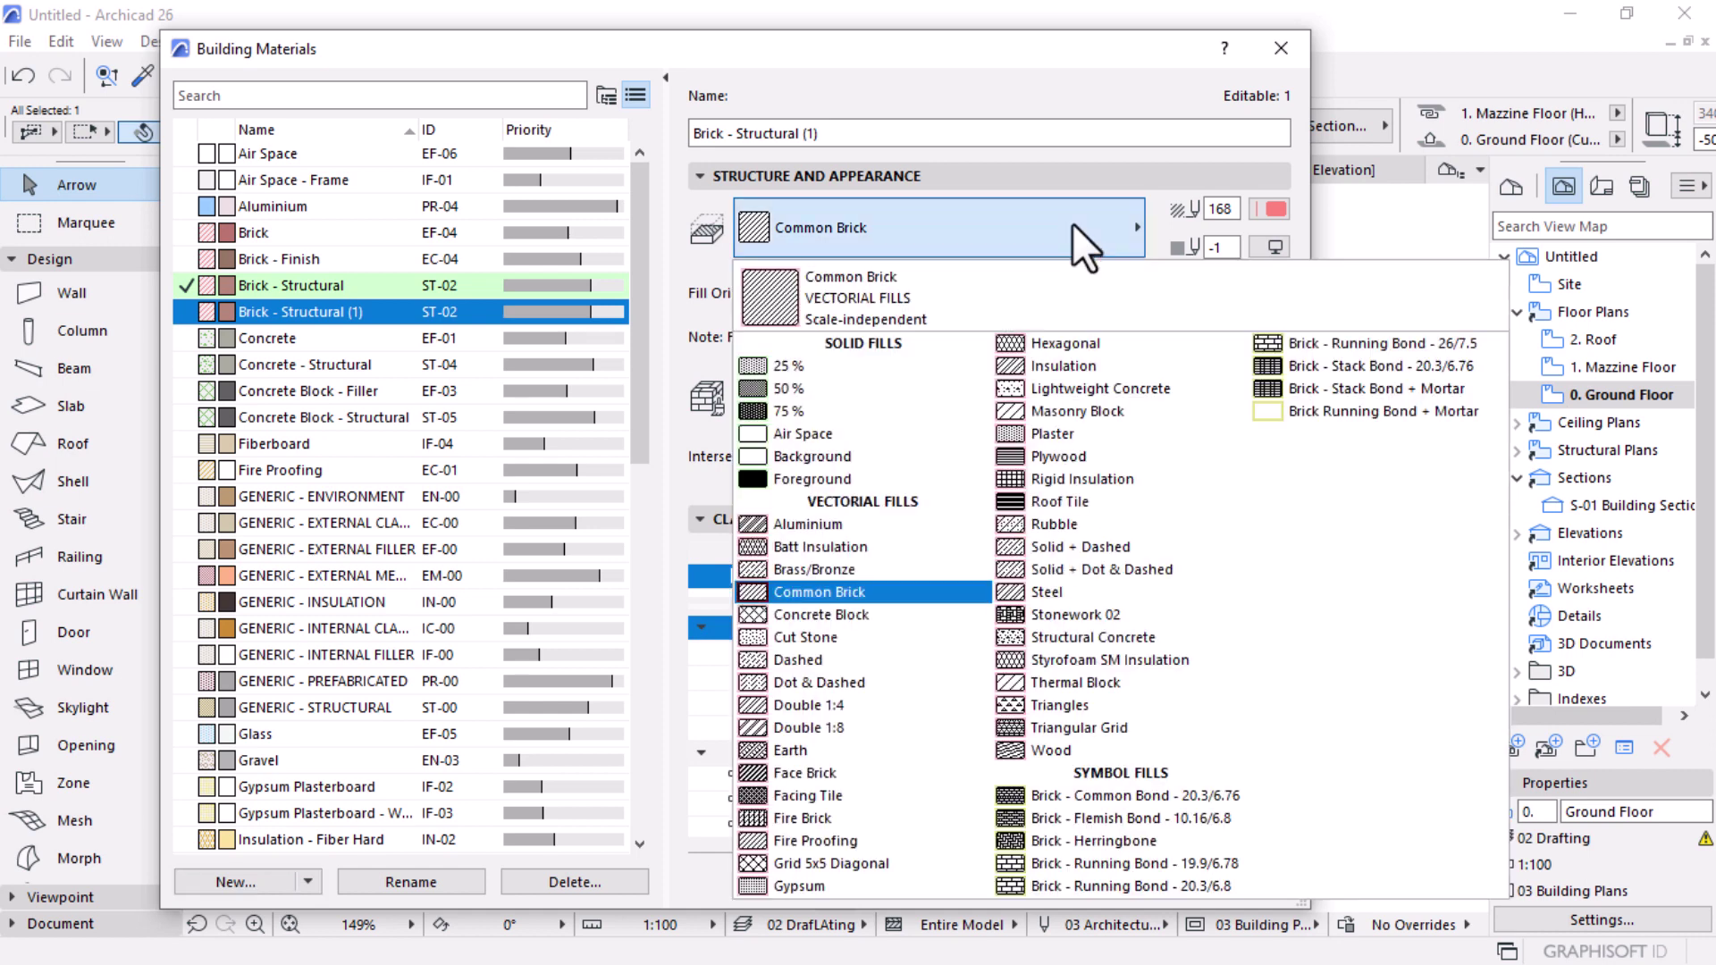
click(774, 477)
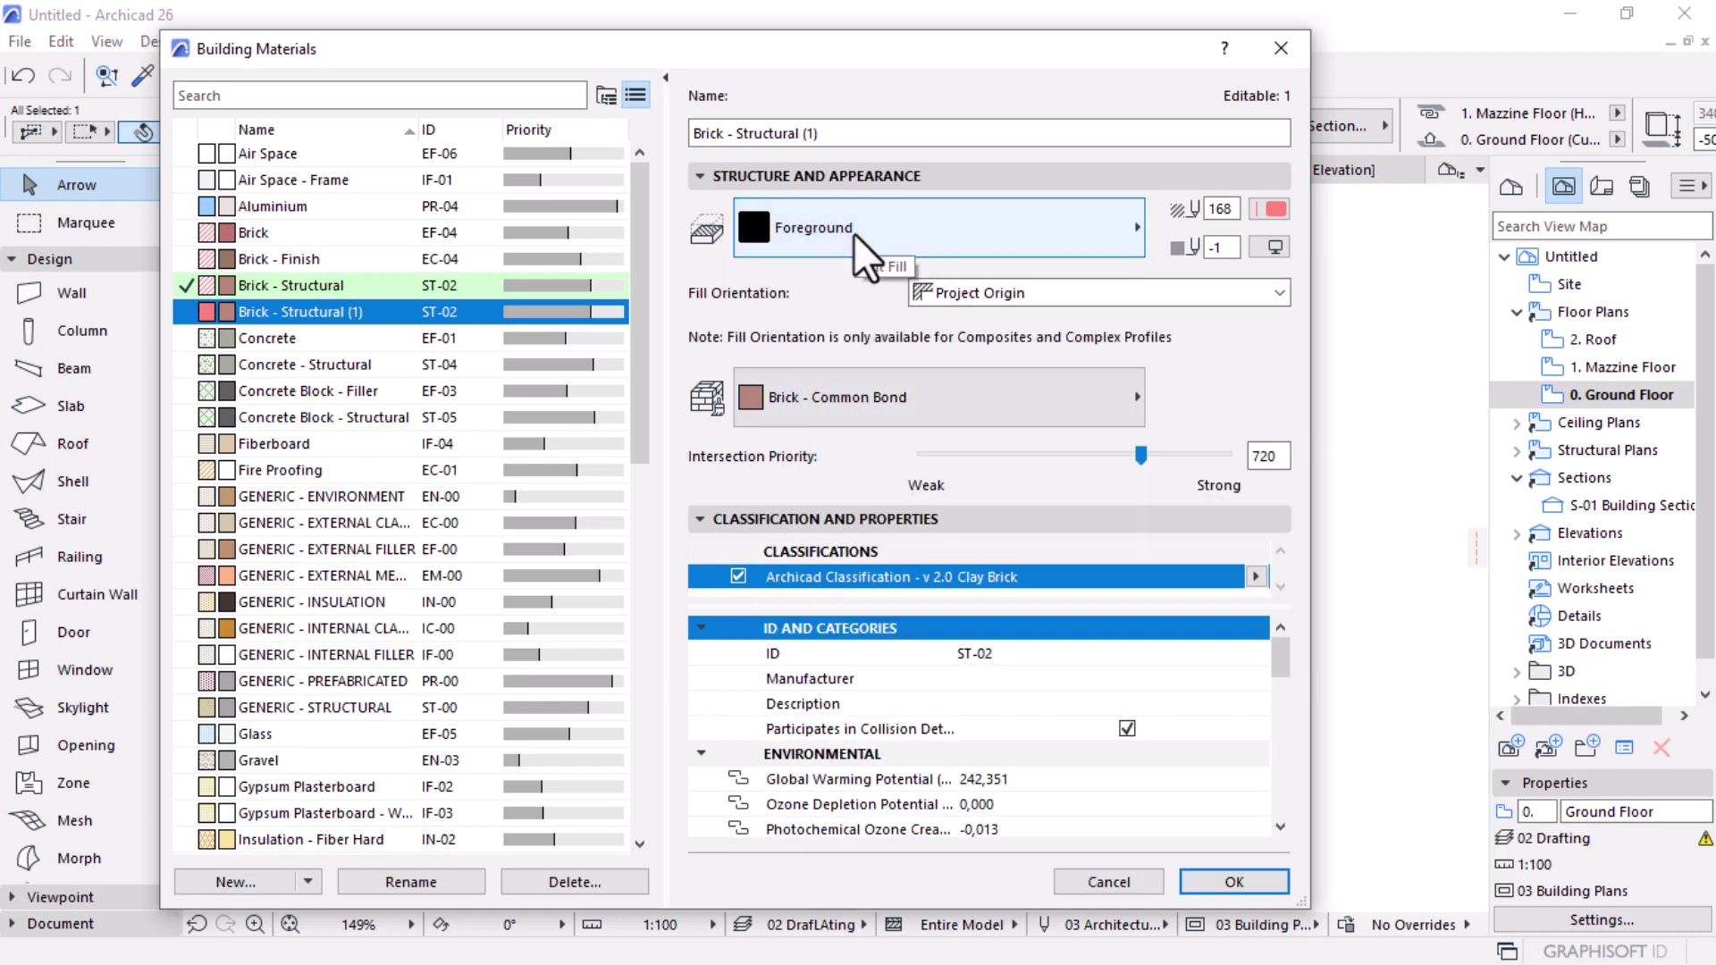
click(891, 232)
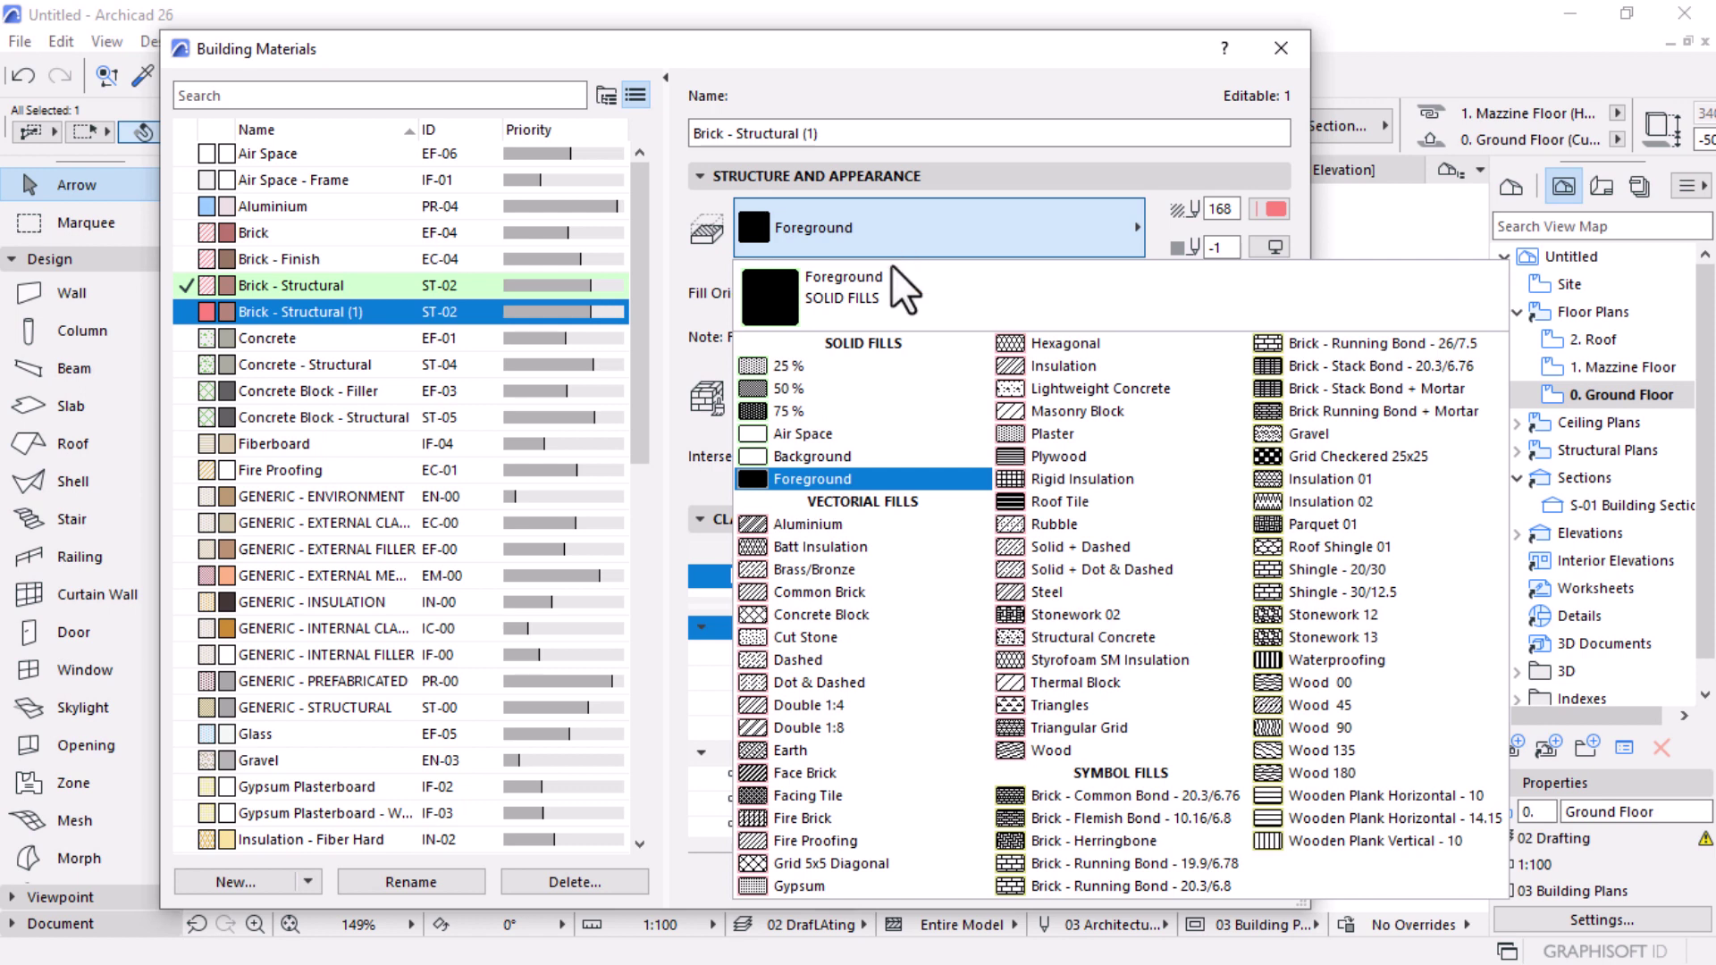
click(806, 411)
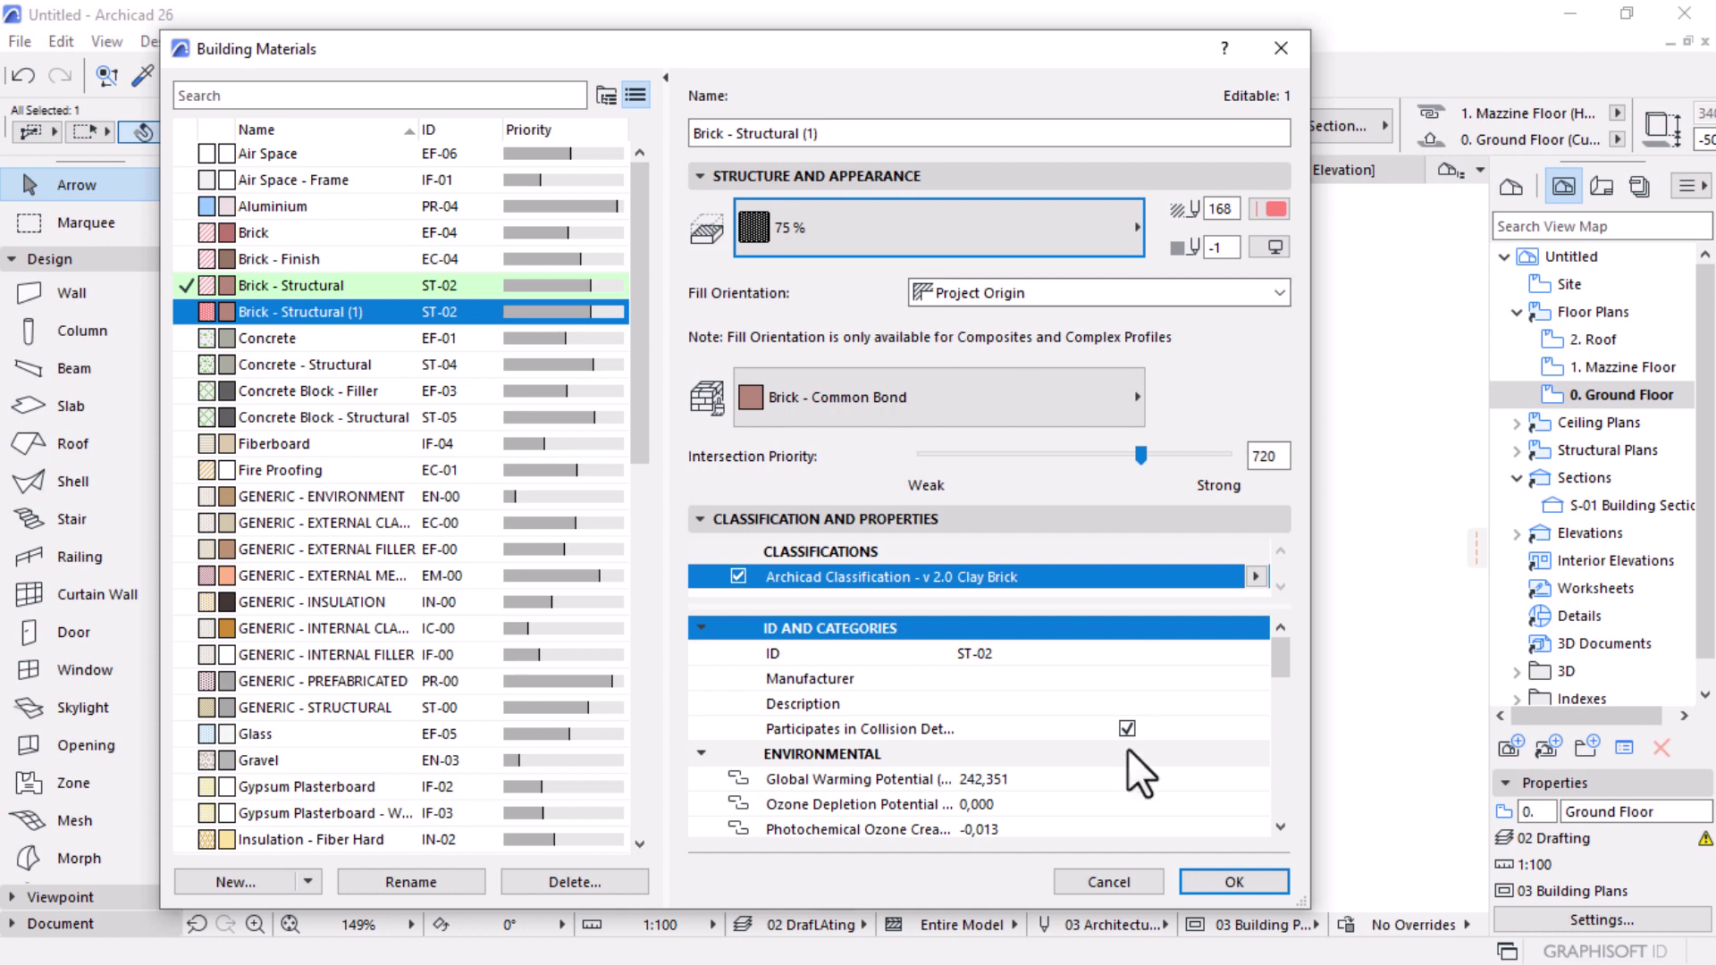
click(1233, 882)
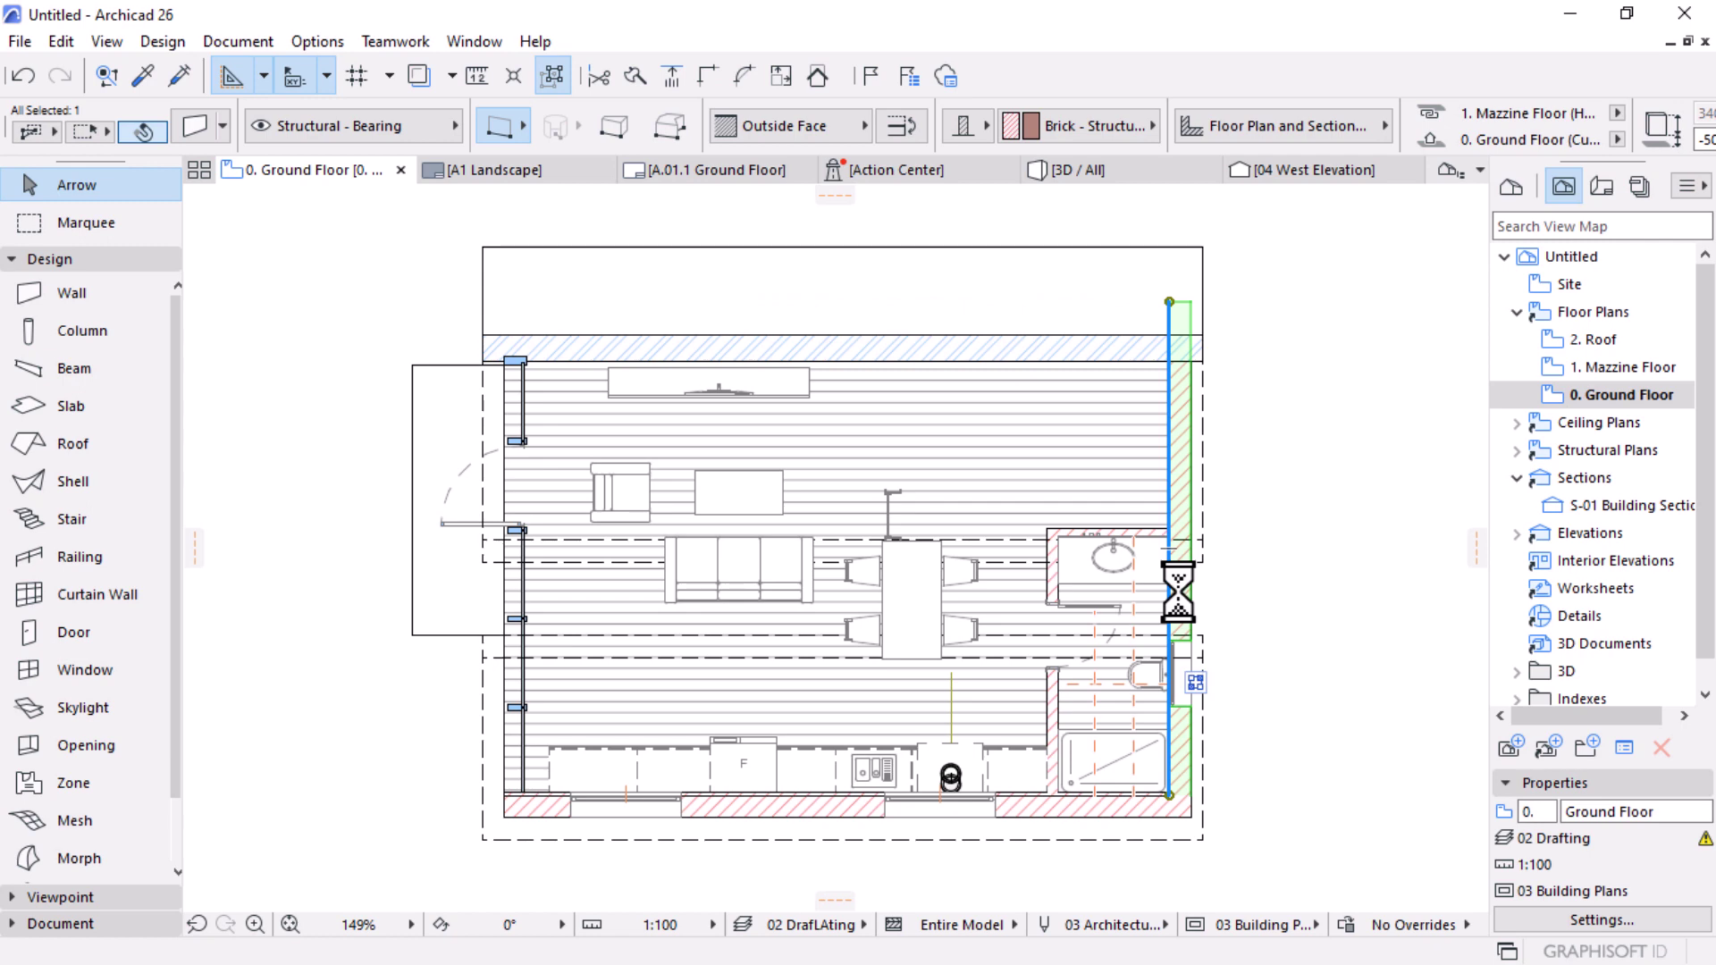
Step: Select all walls on the ground floor plan, assign them the Brick - Structural (1) building material, and deselect them
key(alt)
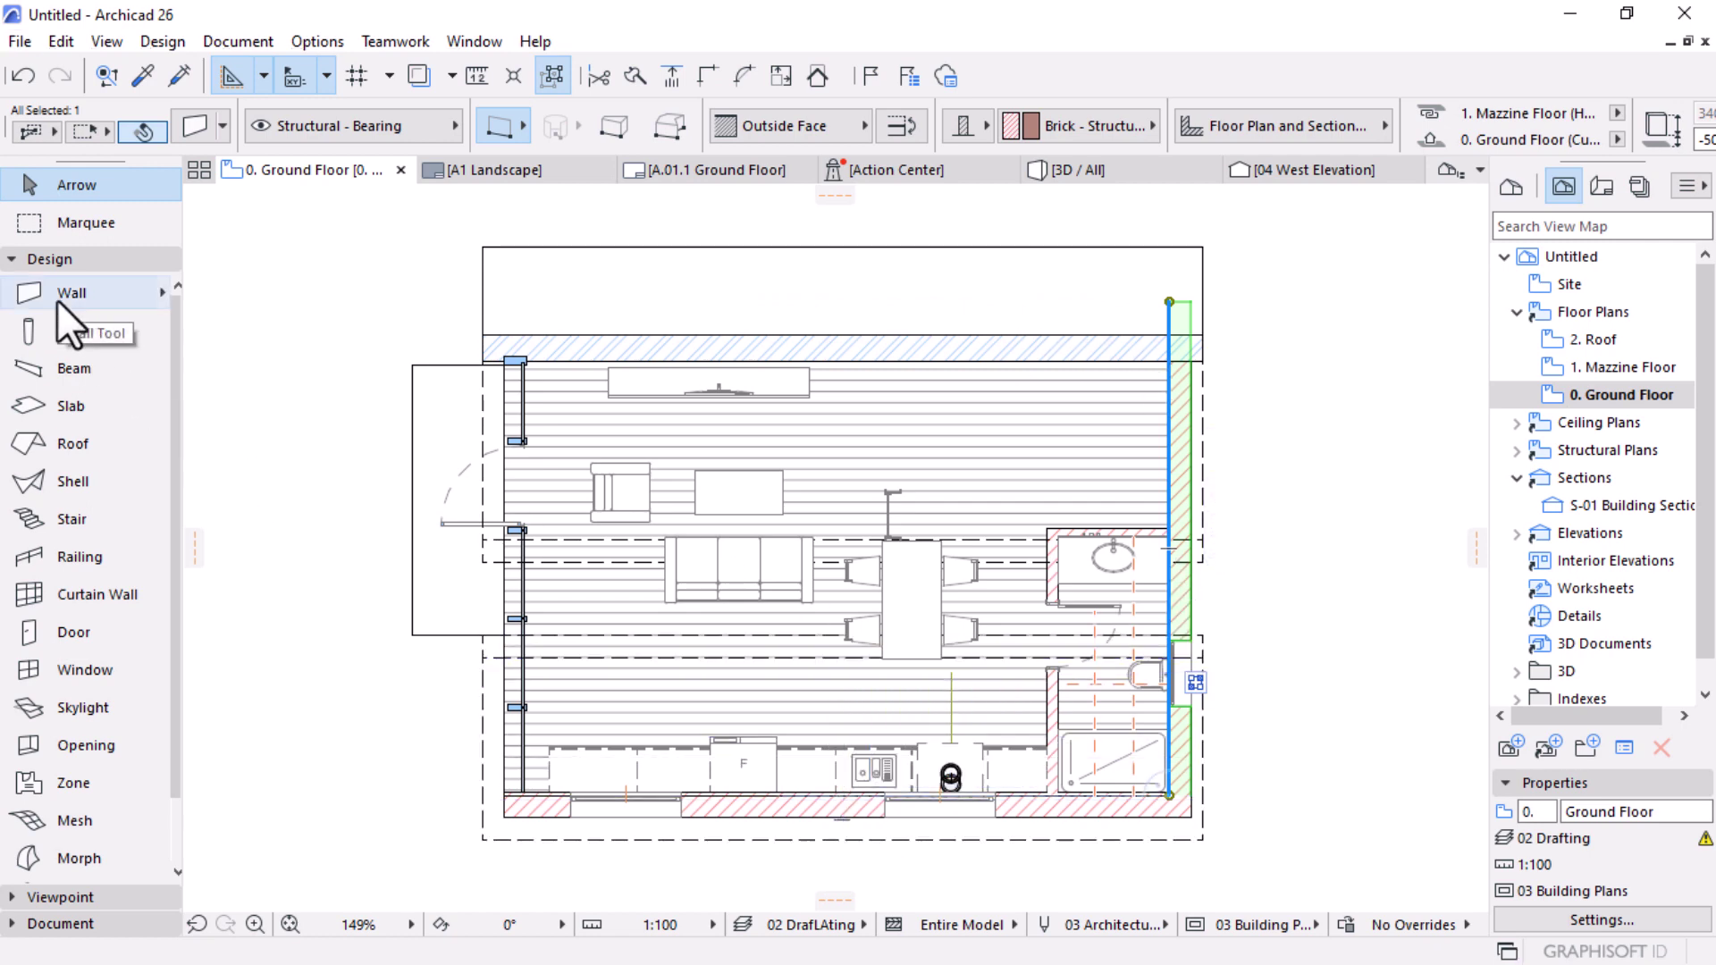
key(ctrl+a)
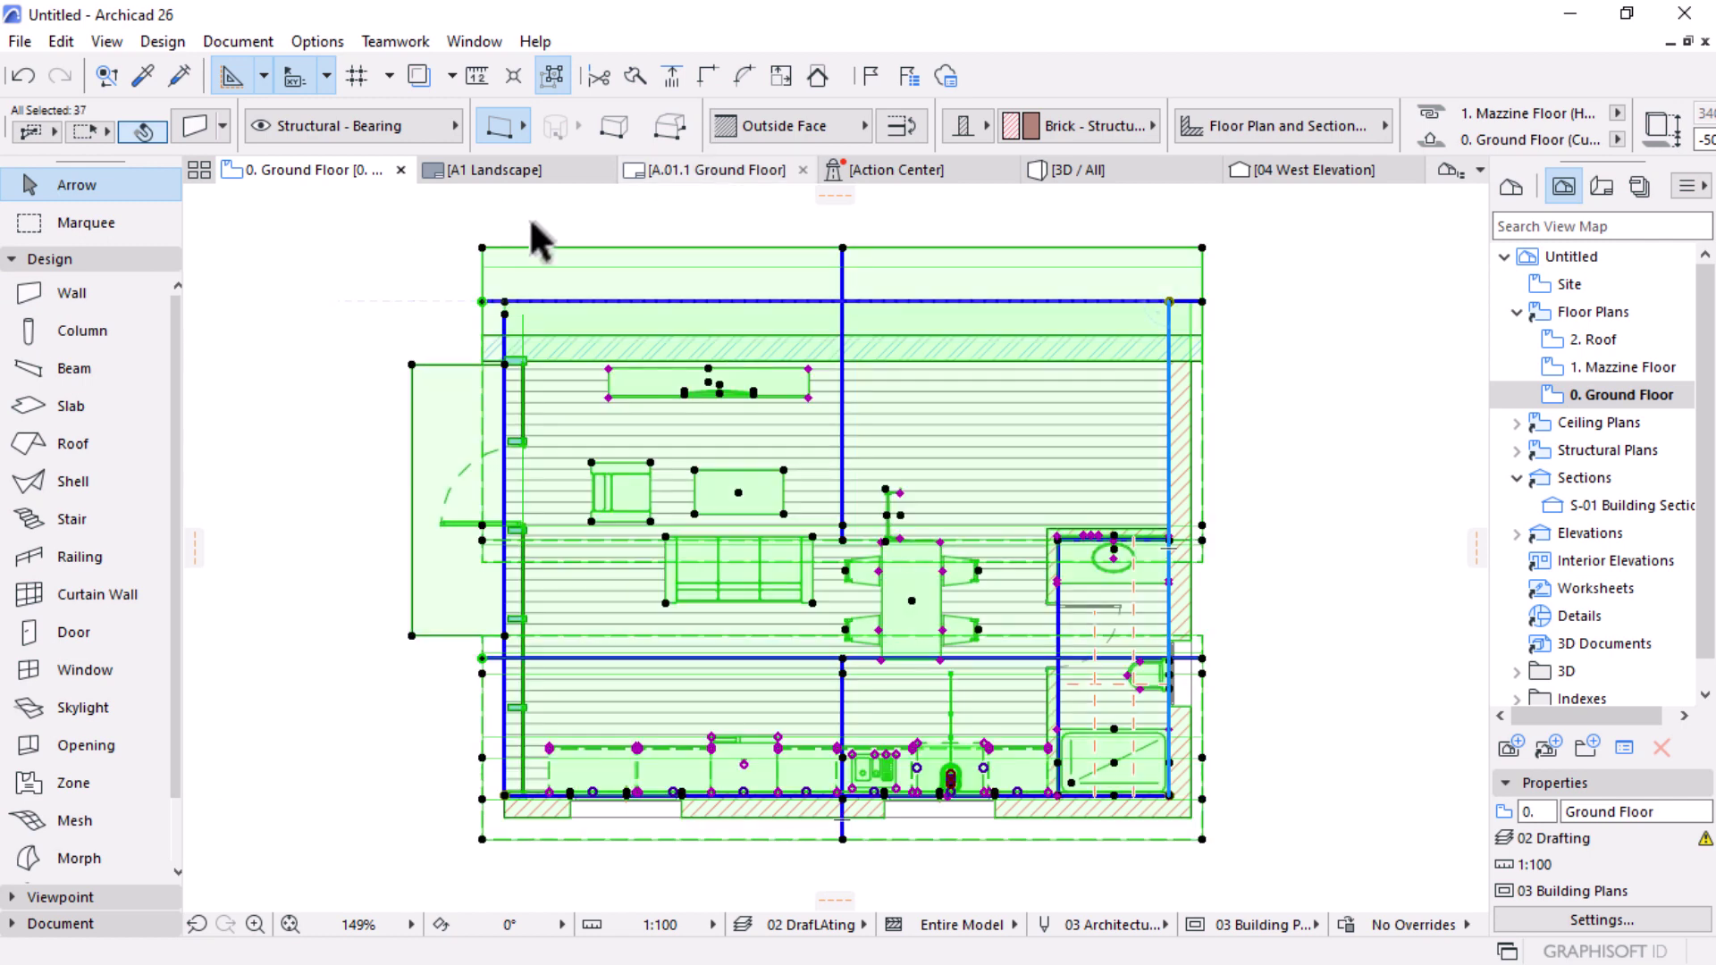
key(Escape)
click(73, 291)
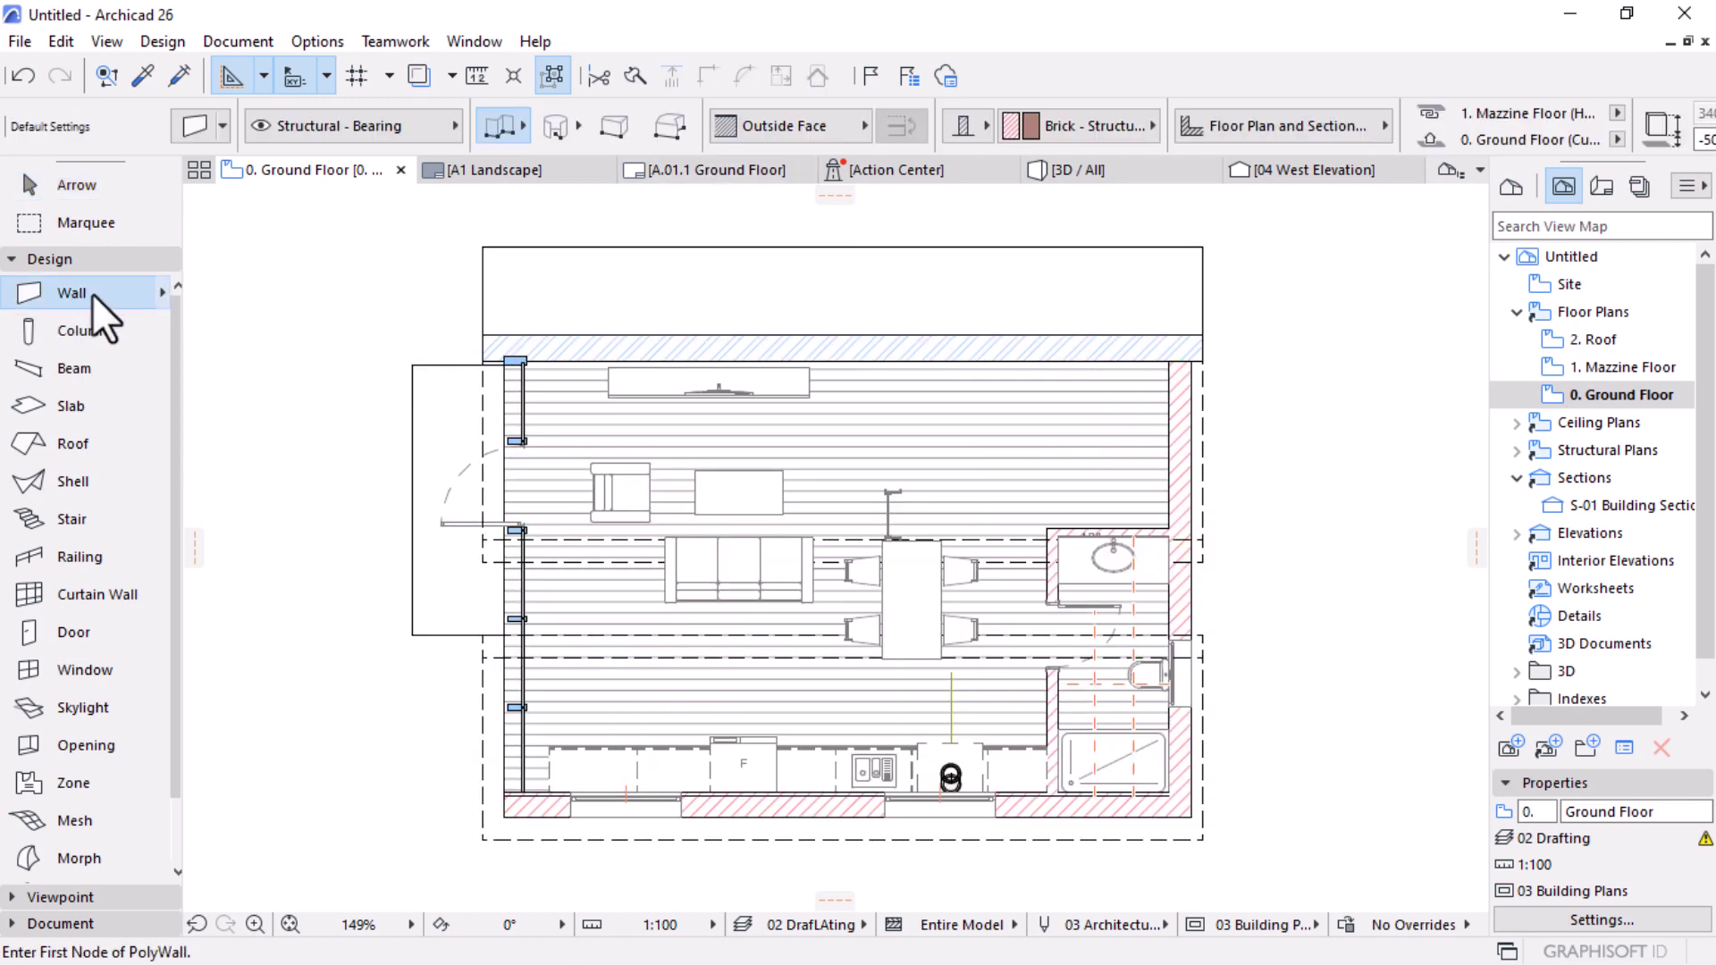
key(ctrl+a)
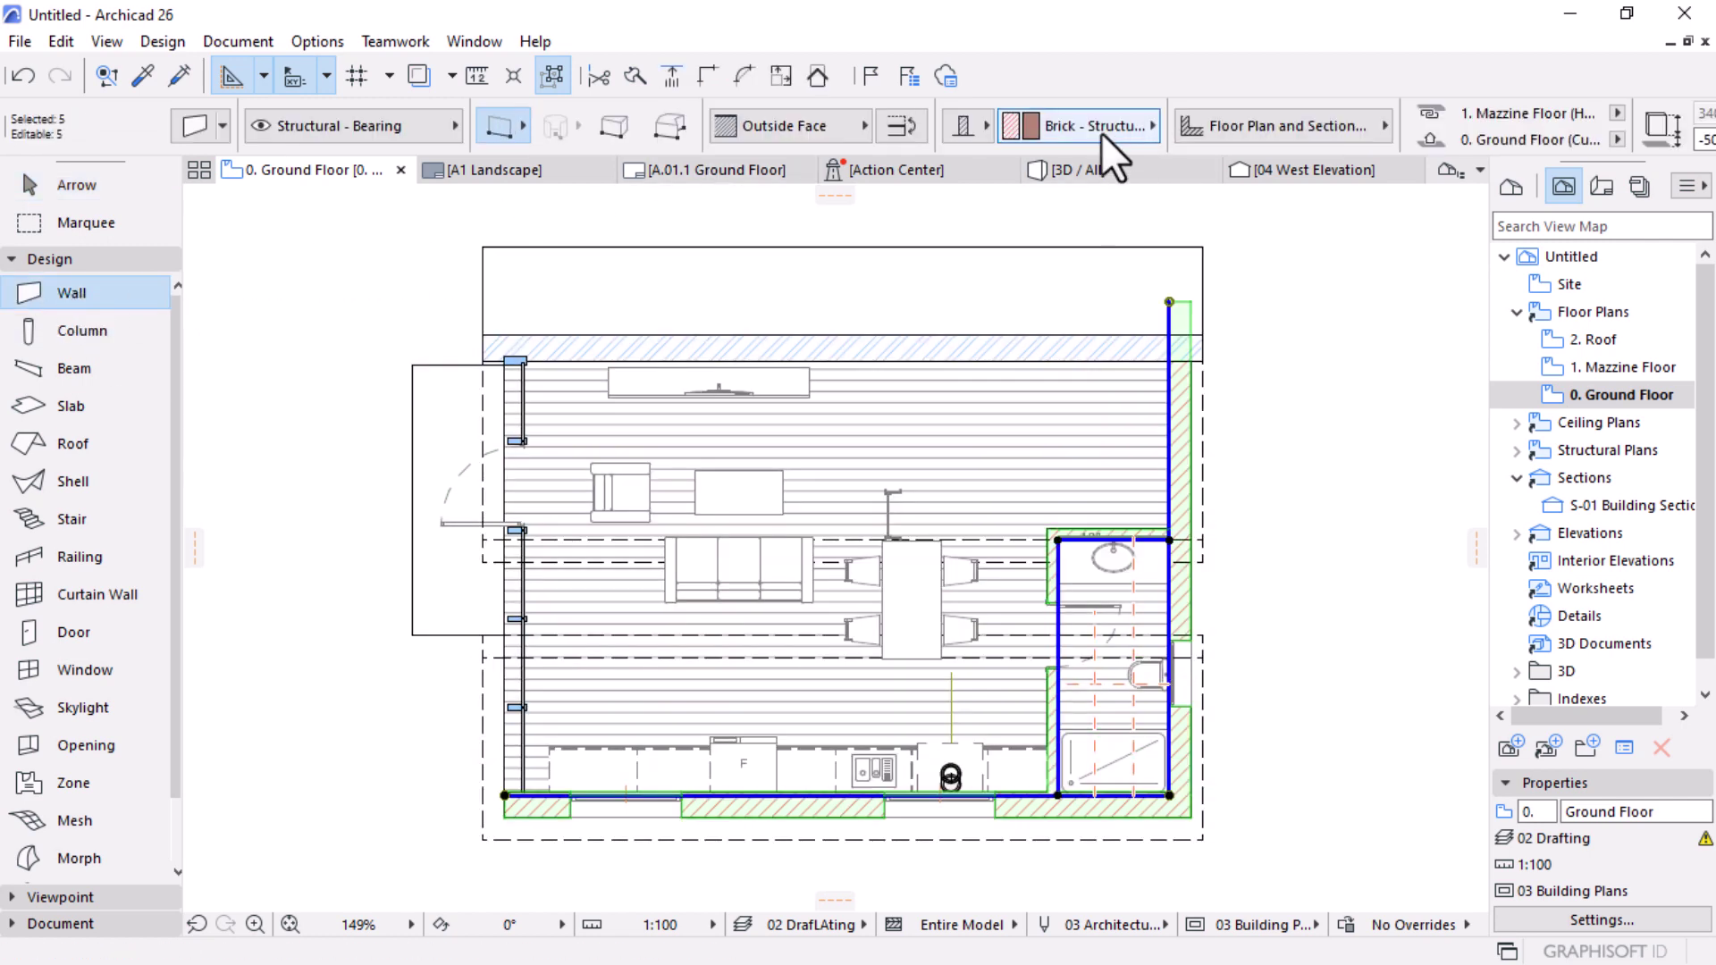
click(1101, 132)
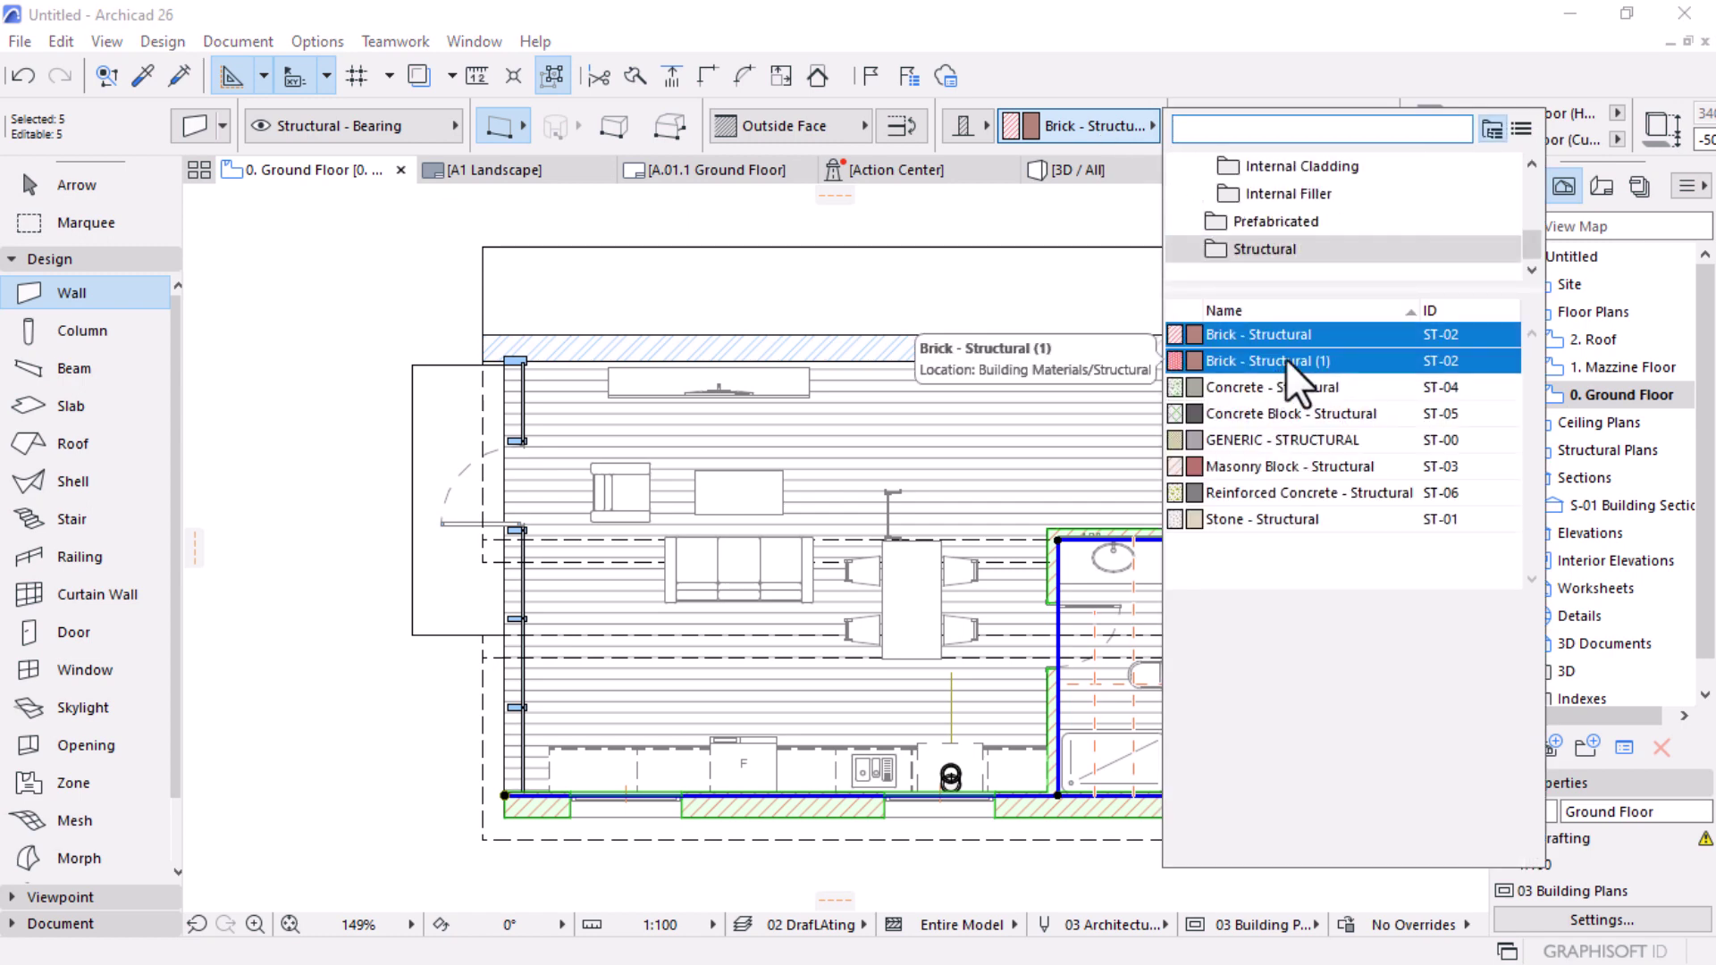
click(1286, 360)
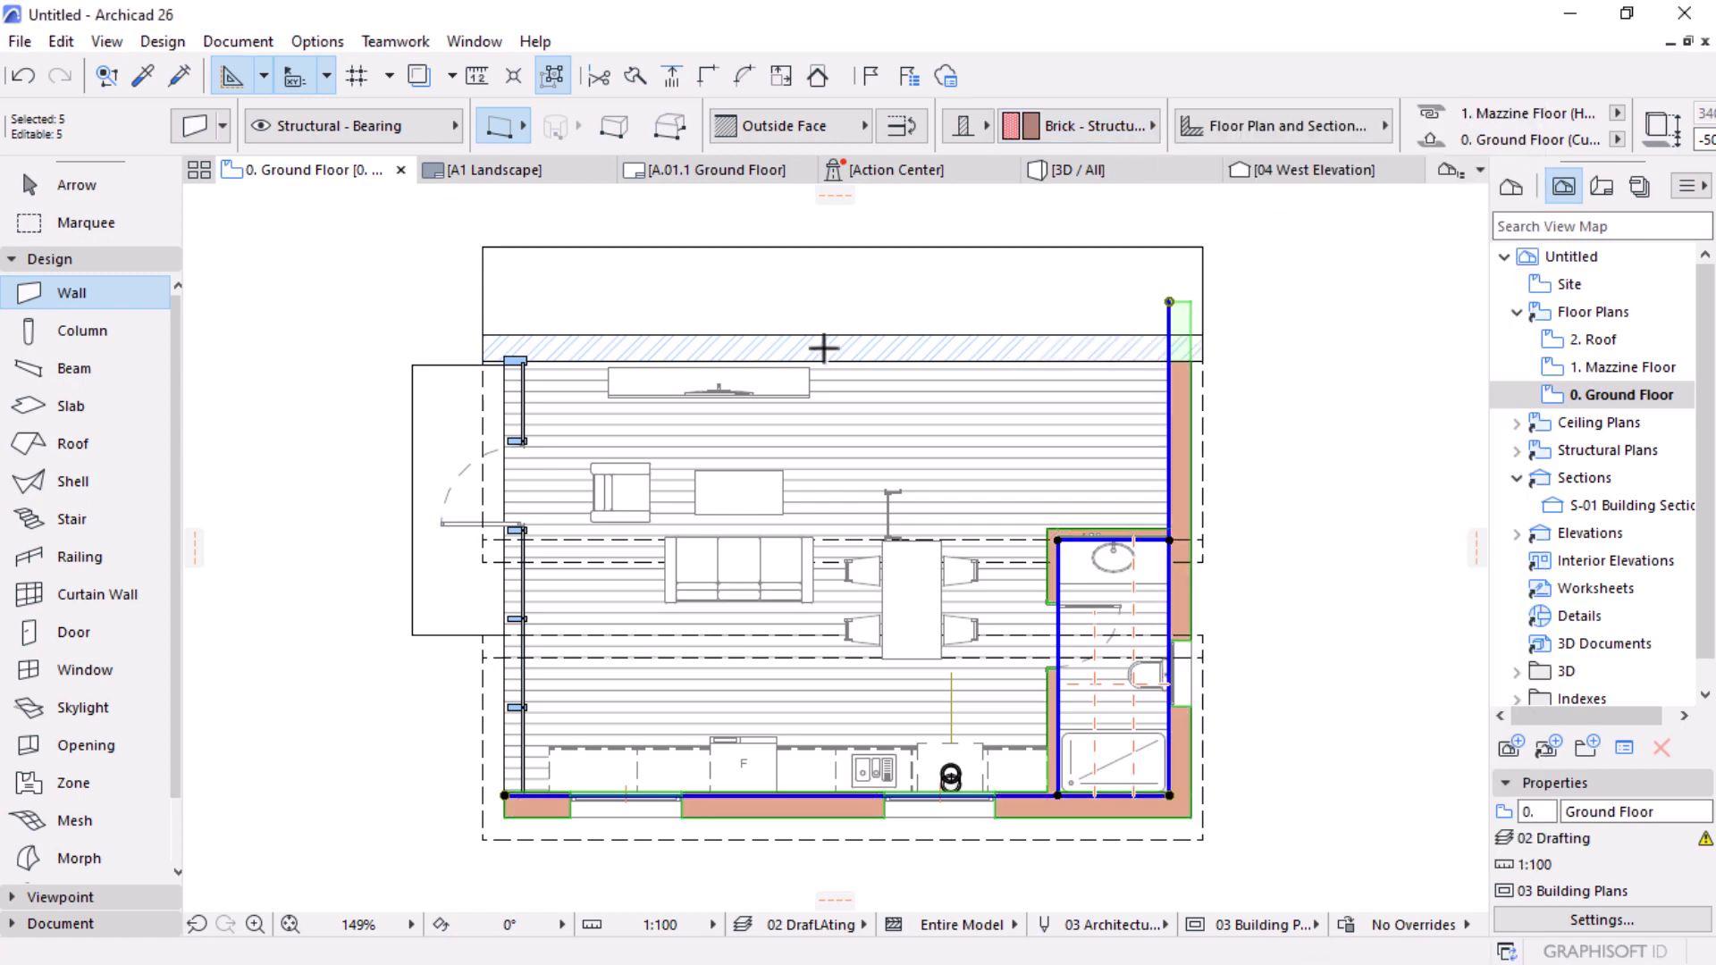
key(Escape)
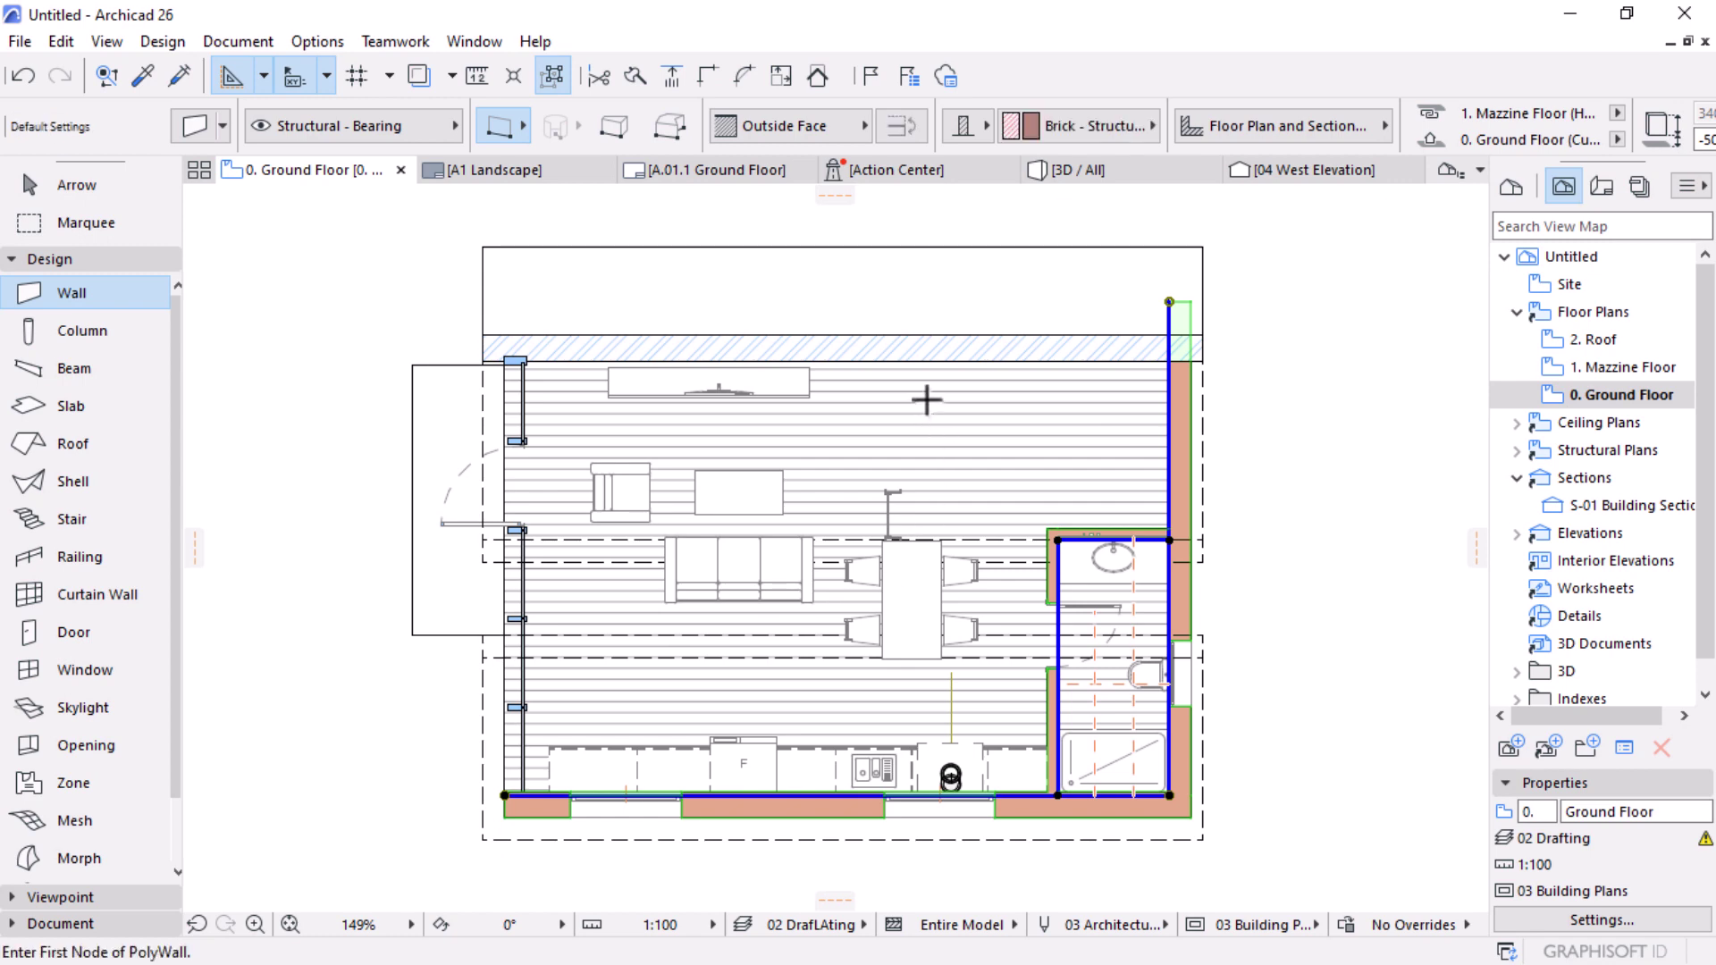
scroll(1126, 438, down, 2)
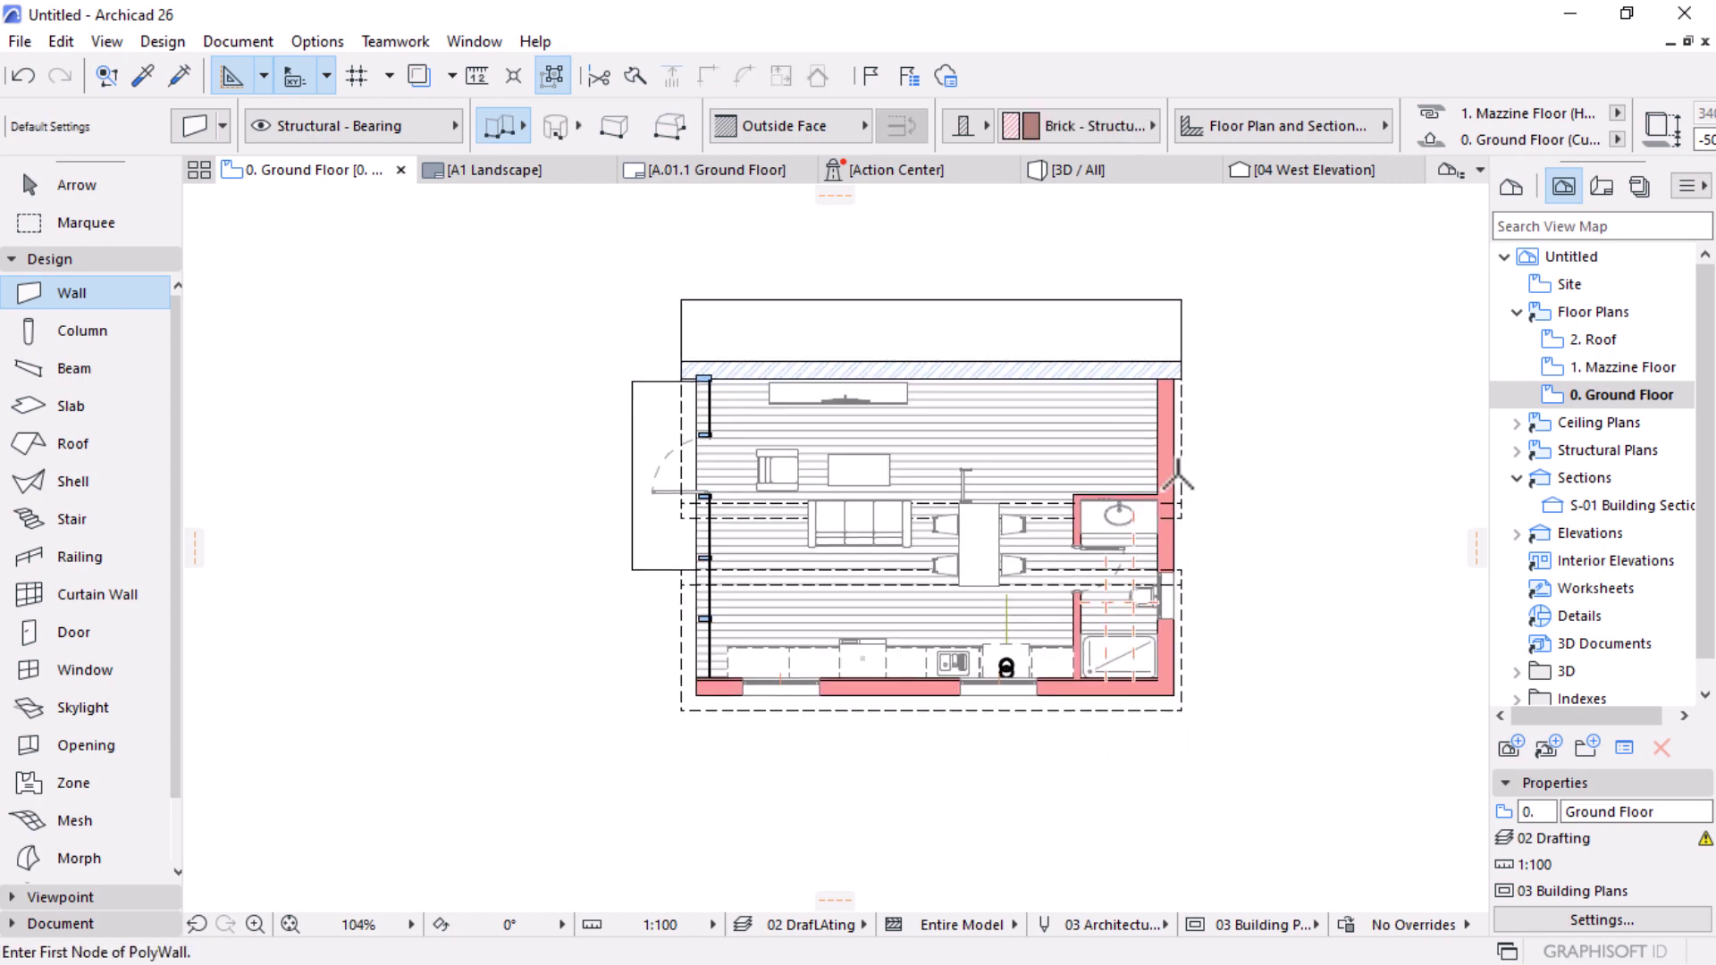
scroll(1178, 478, up, 2)
key(Escape)
Step: Select both roof shells on the ground floor plan to check their material and floor plan display settings, and deselect them
click(994, 326)
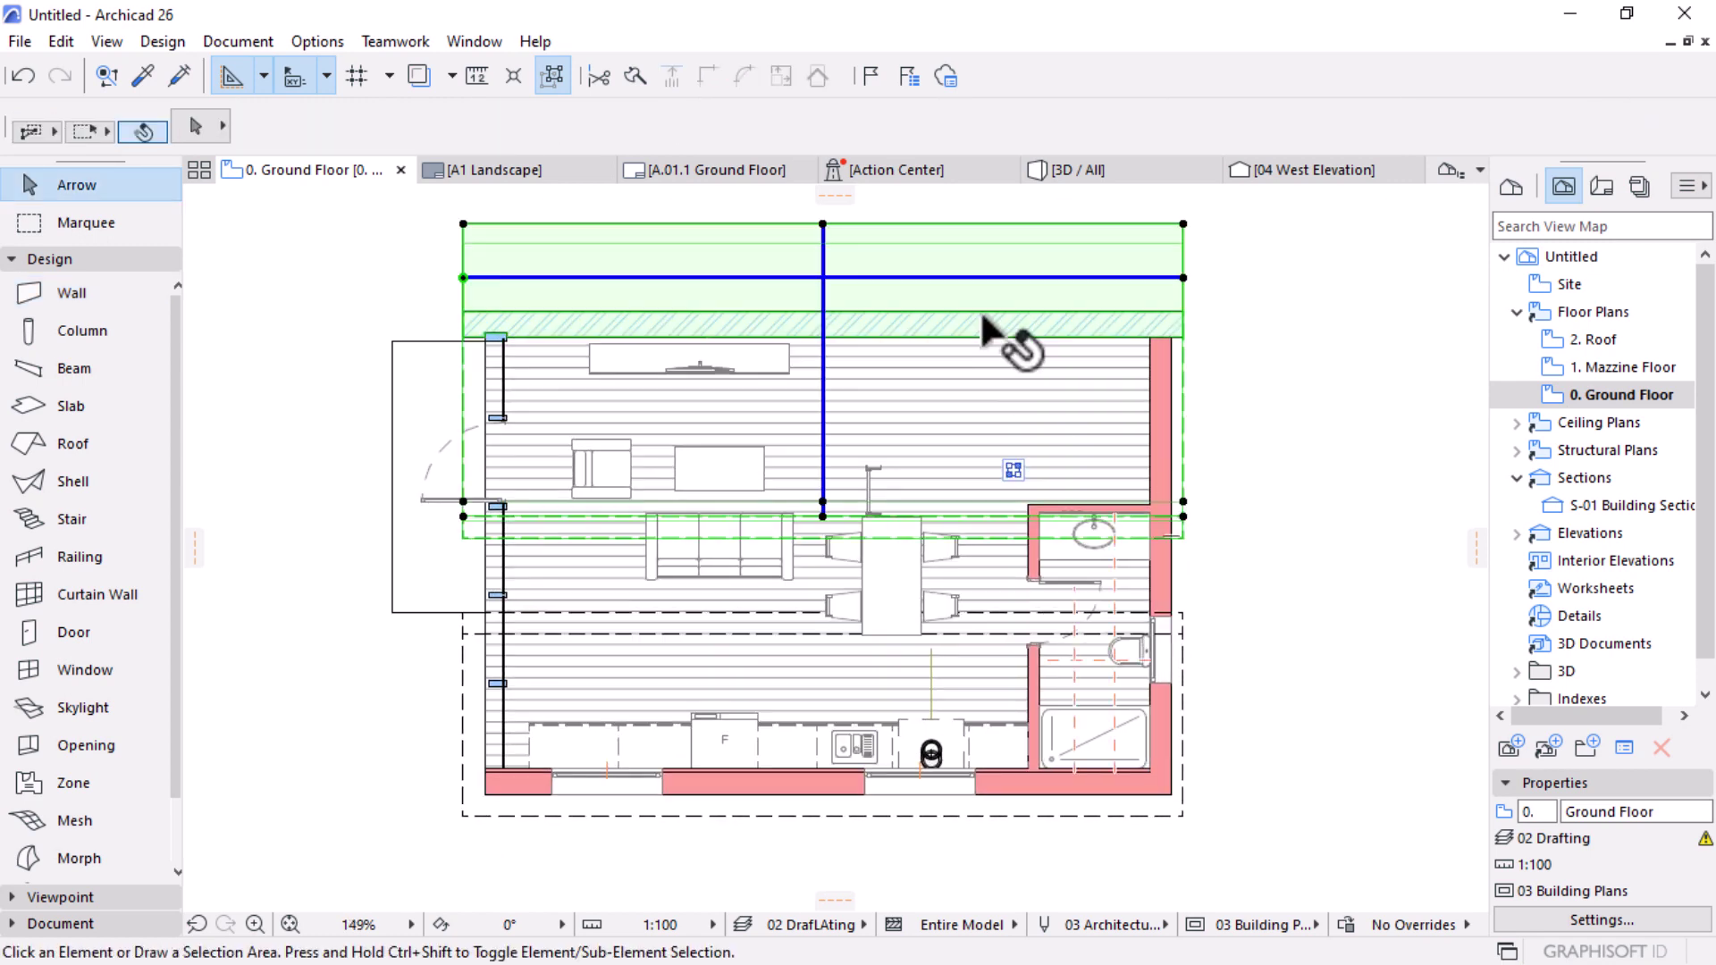
shift+click(1010, 628)
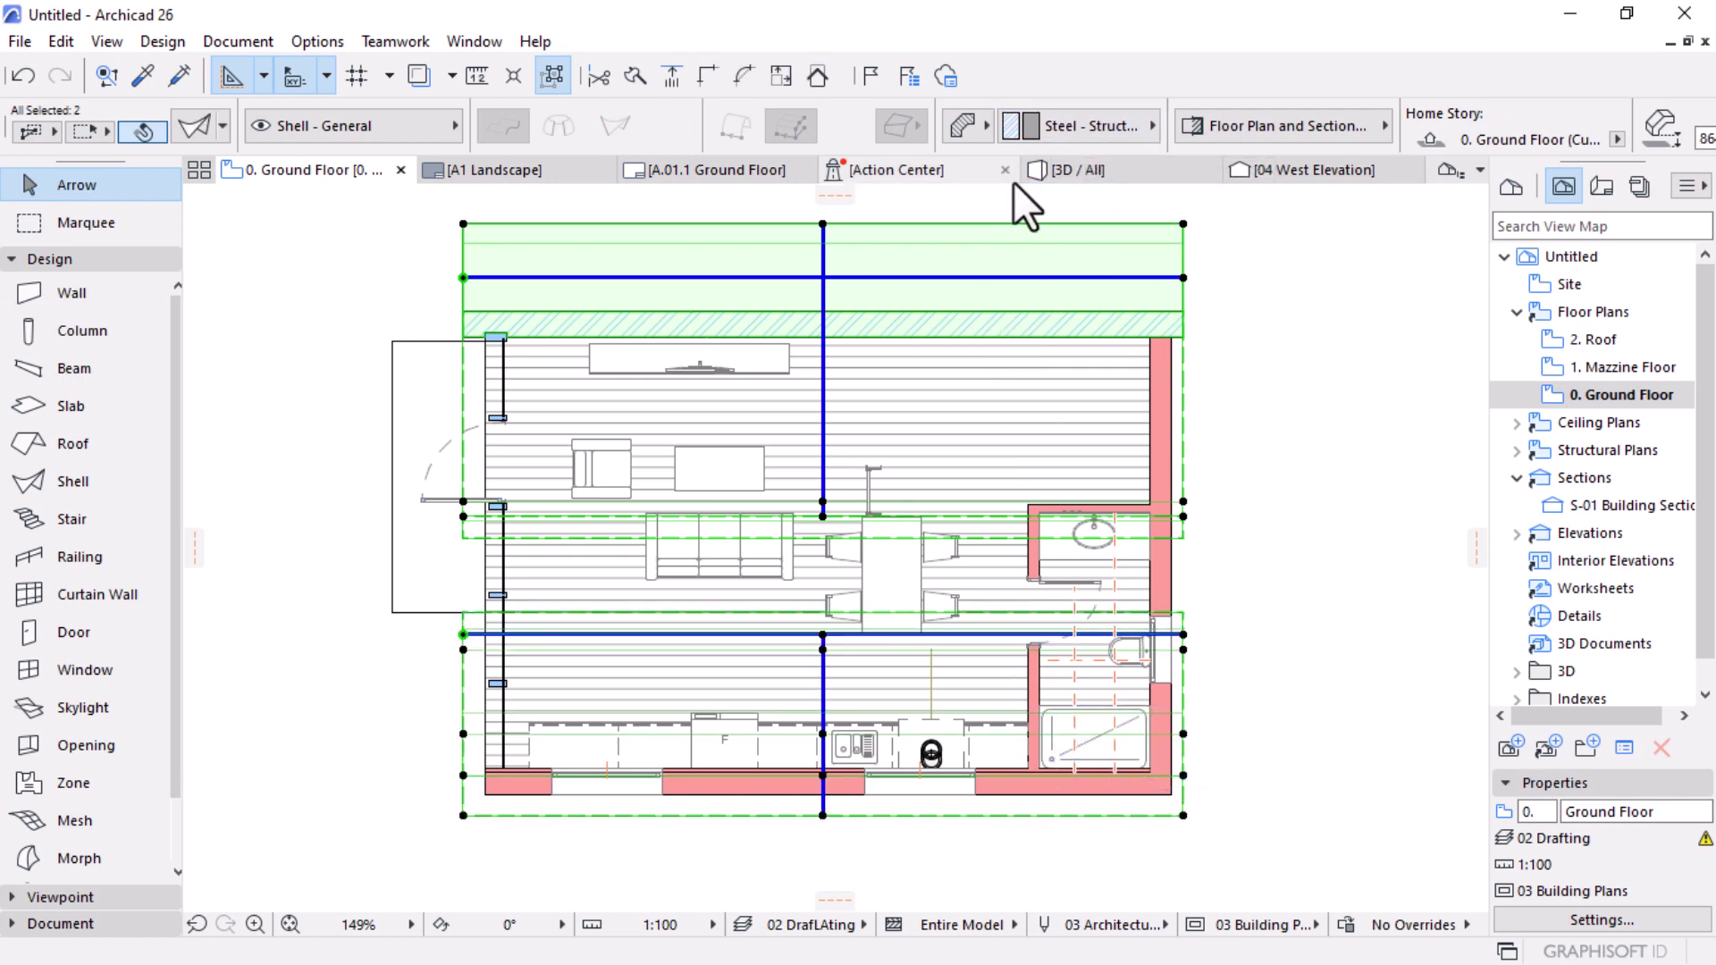
mouse_move(958, 161)
click(1314, 487)
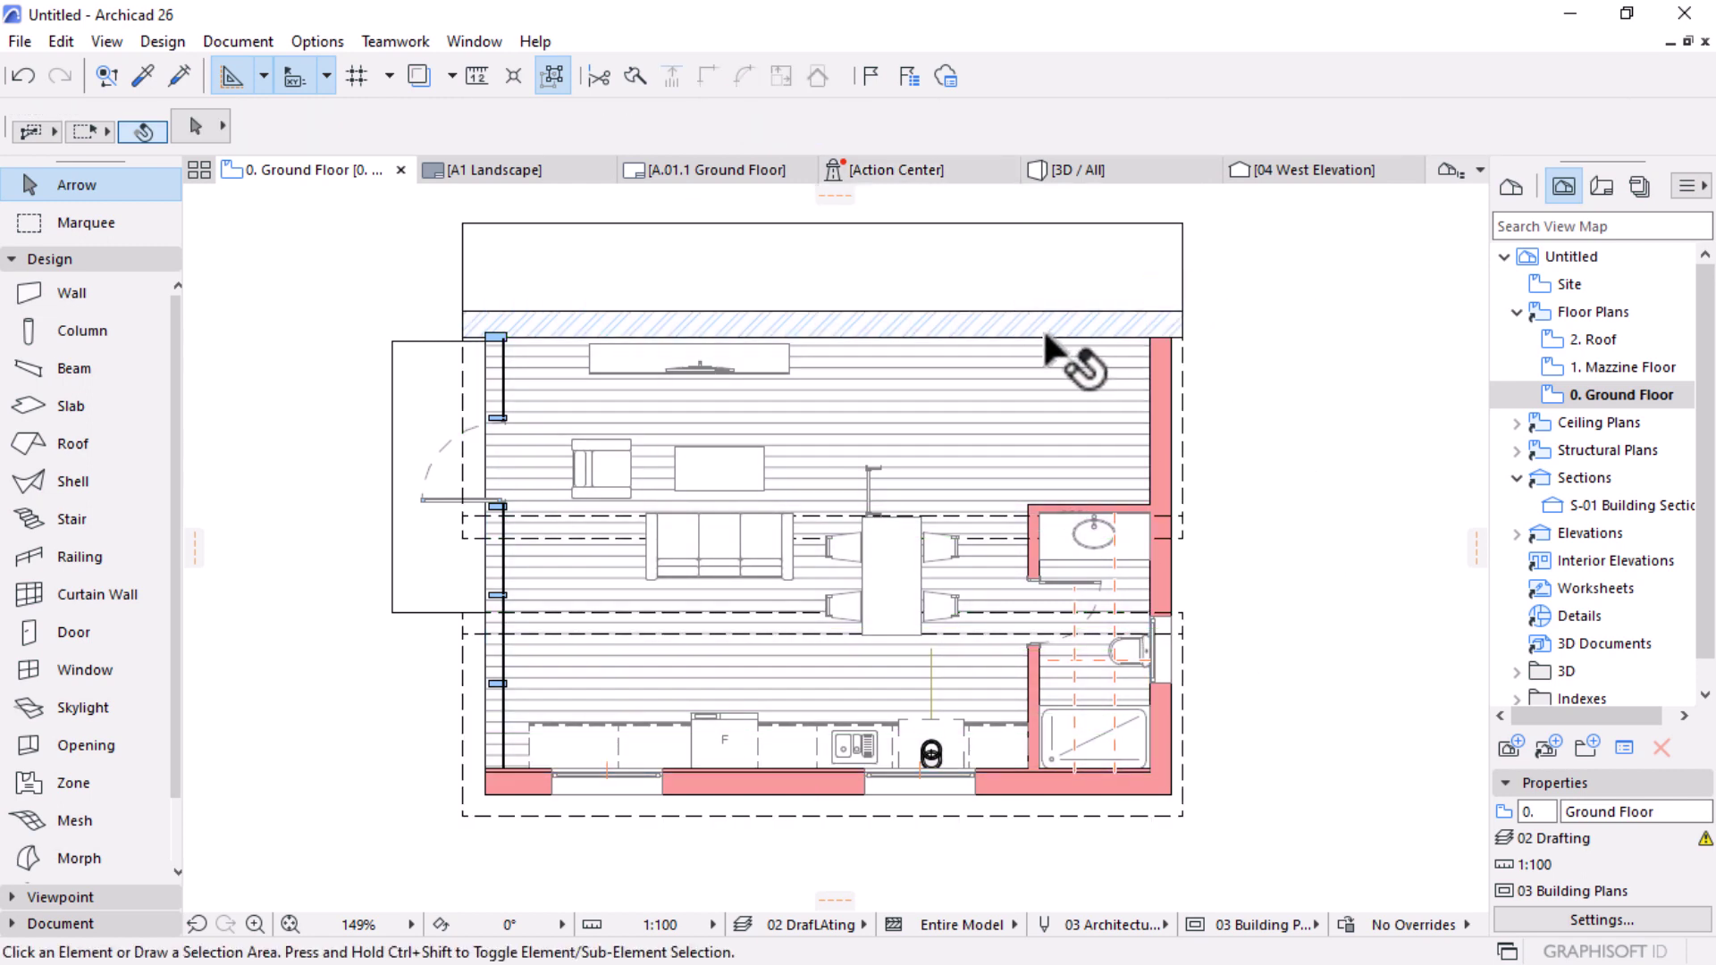
scroll(1162, 344, up, 2)
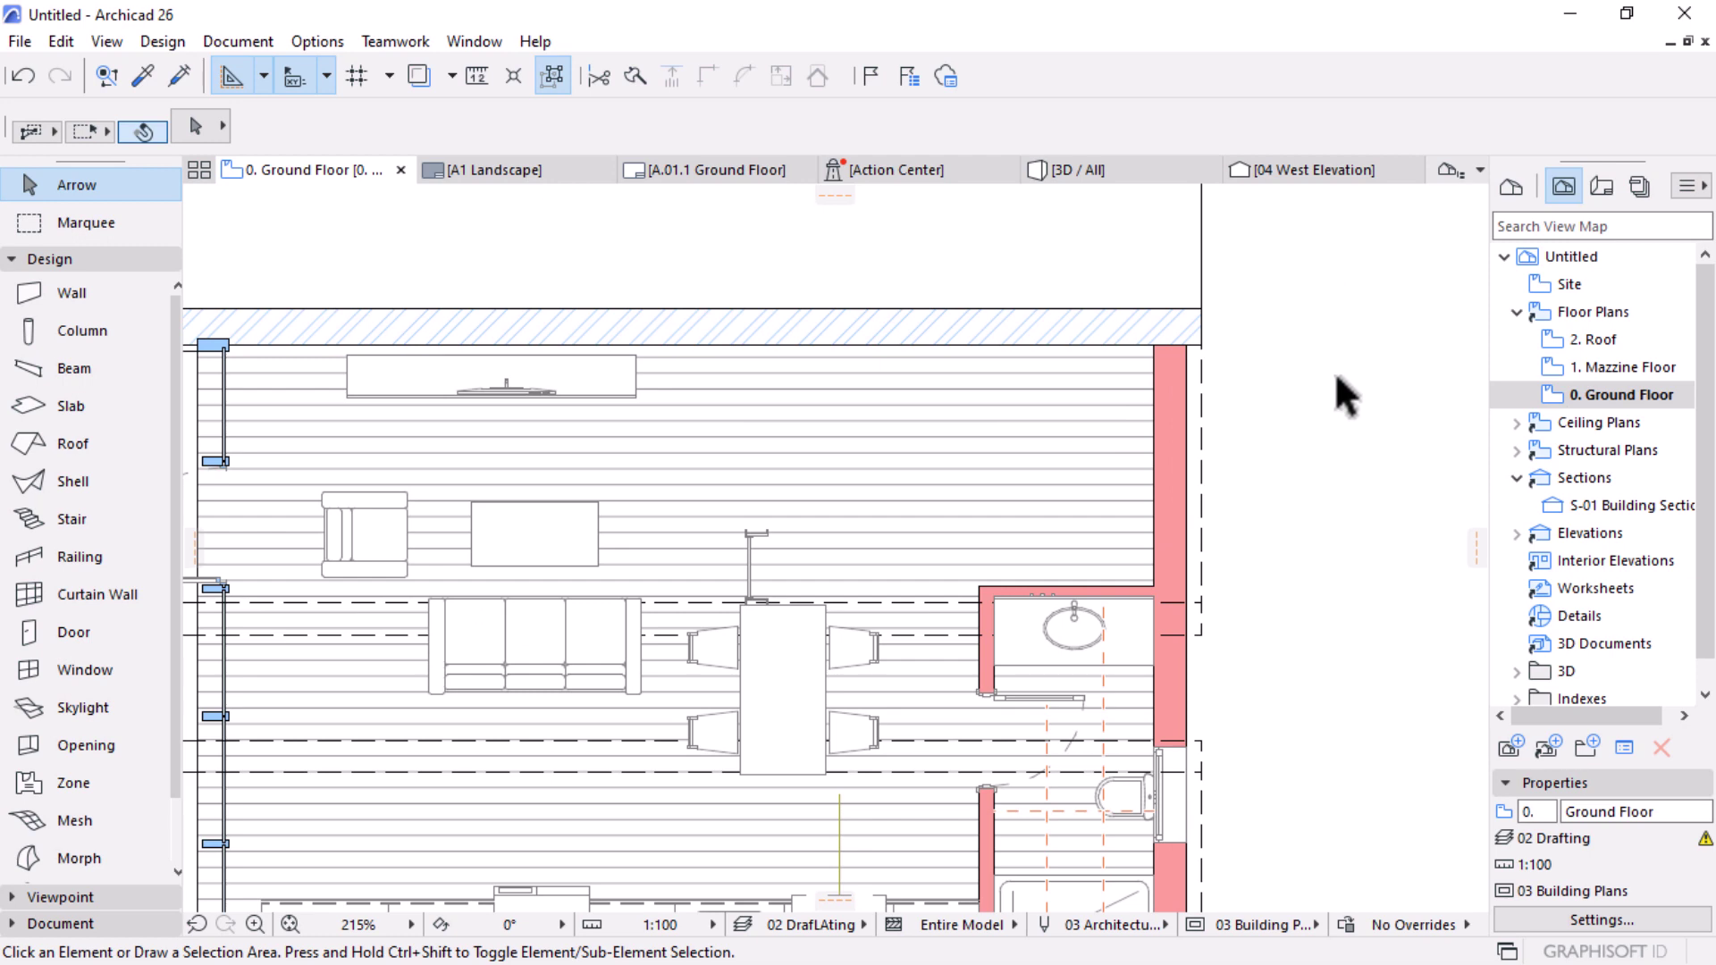
scroll(1162, 339, down, 3)
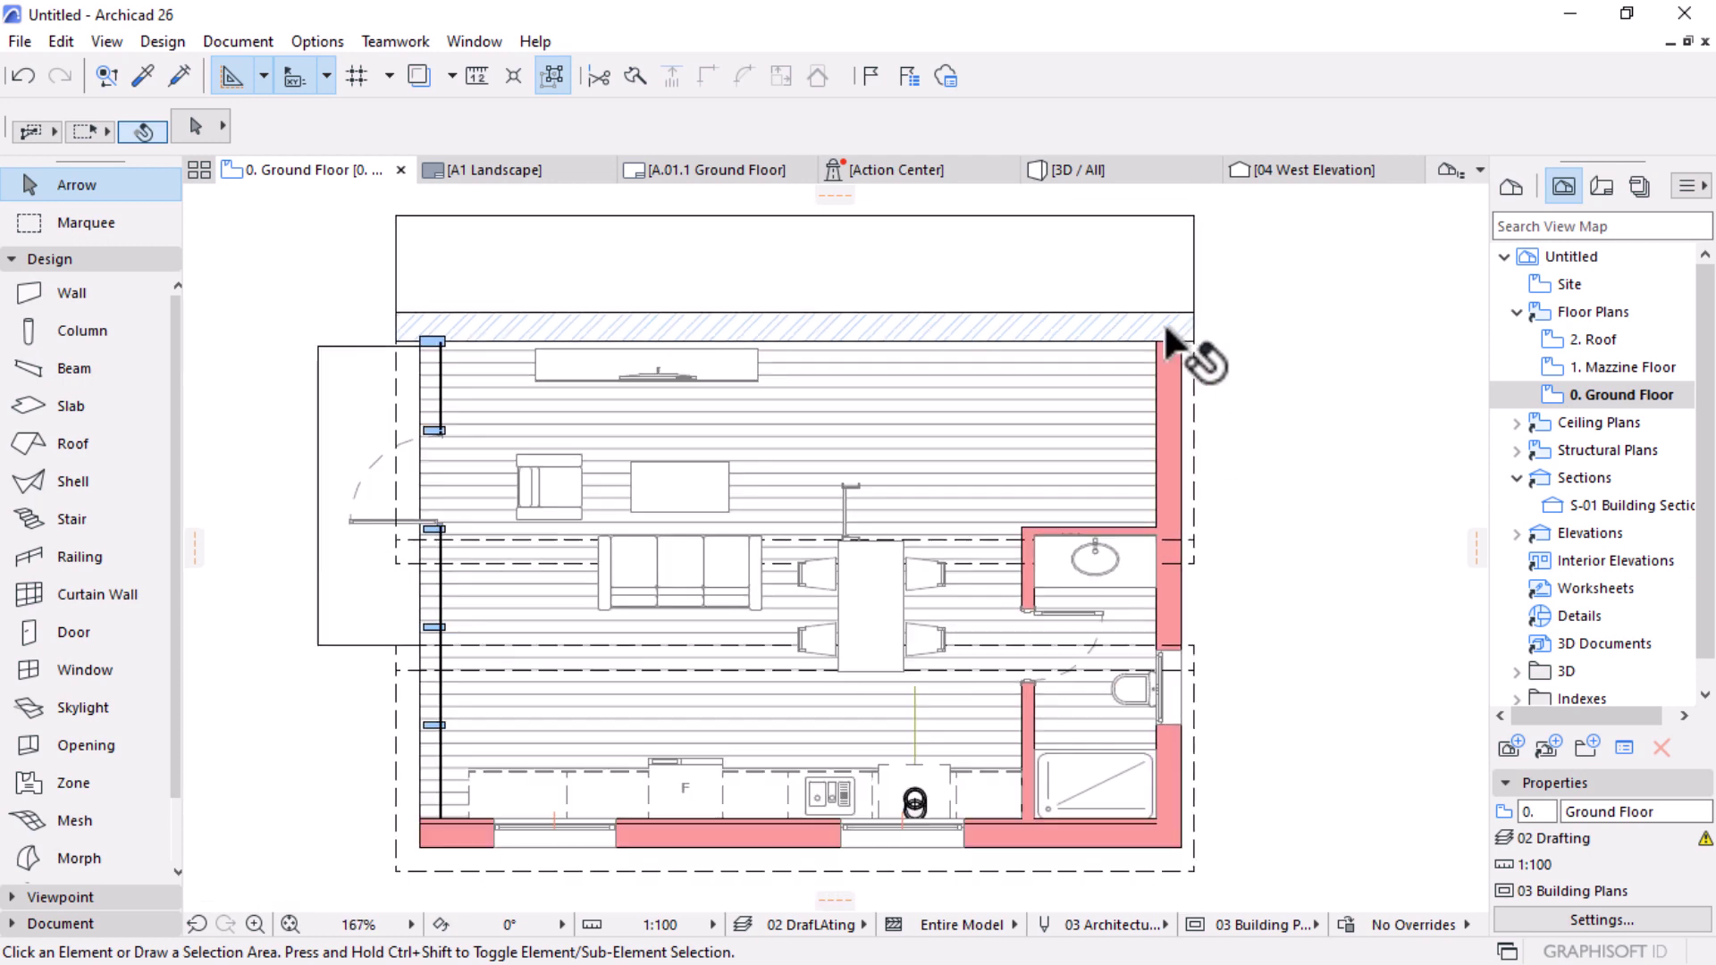
scroll(1105, 391, up, 1)
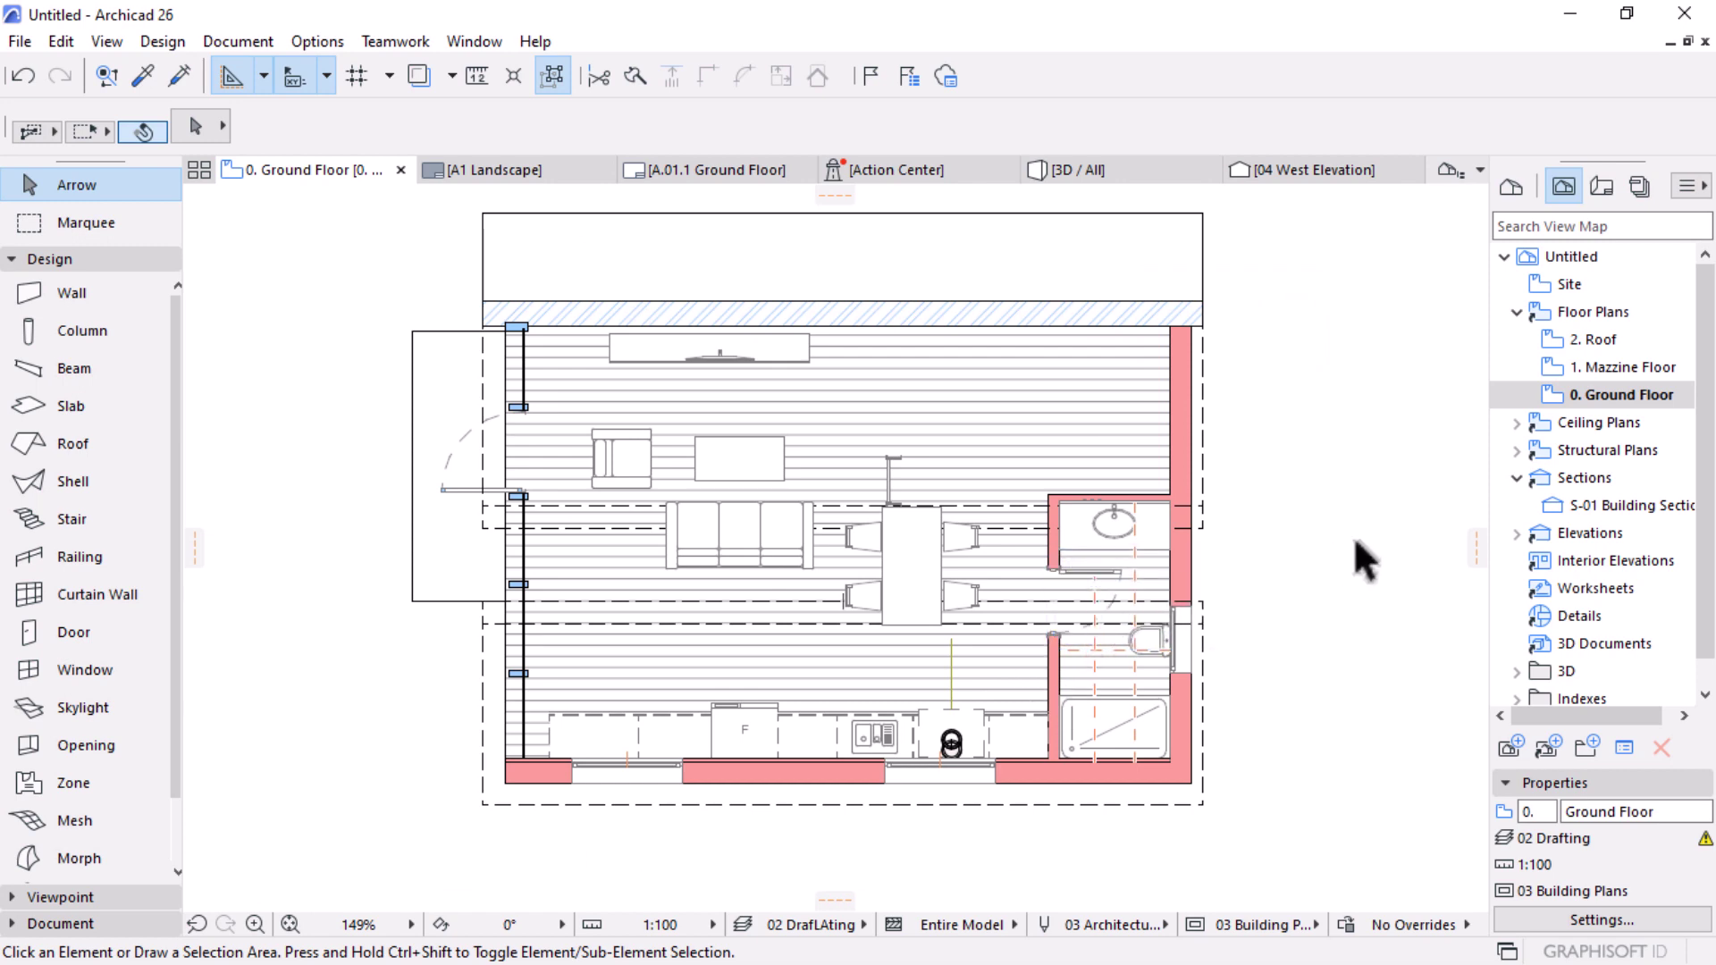
Step: Change the cut fill foreground pen of the exterior wall's Brick - Structural (1) material to black and deselect the wall
scroll(1311, 590, up, 5)
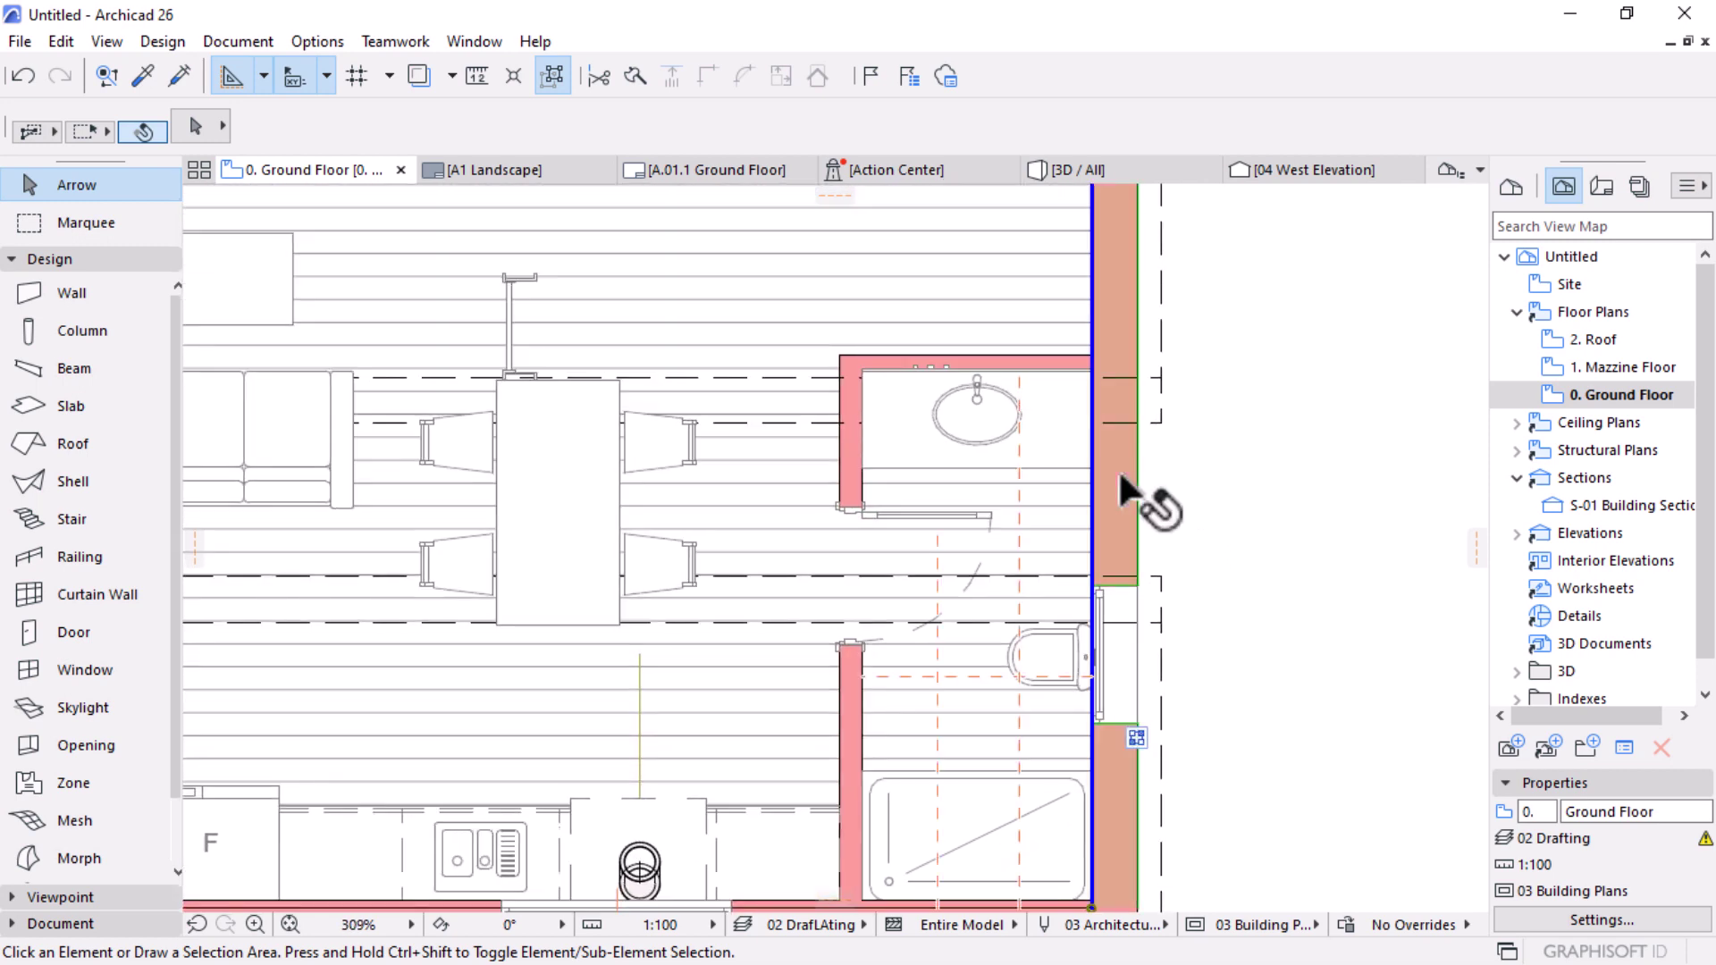
click(1119, 468)
click(313, 43)
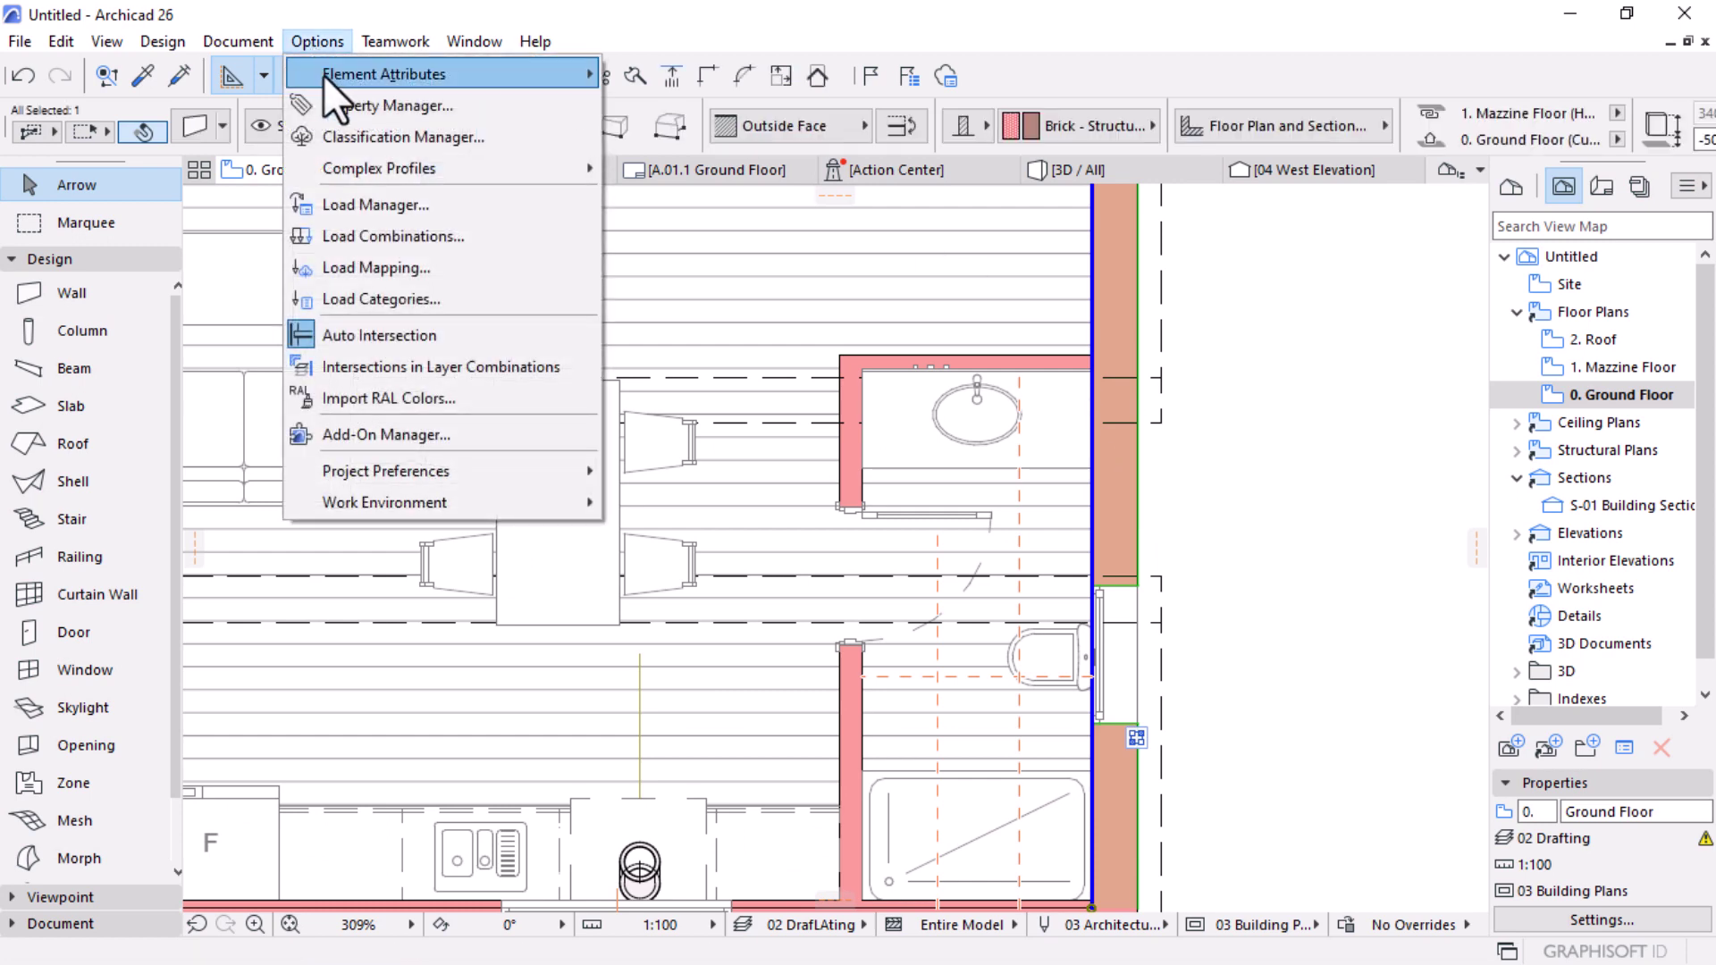
mouse_move(324, 75)
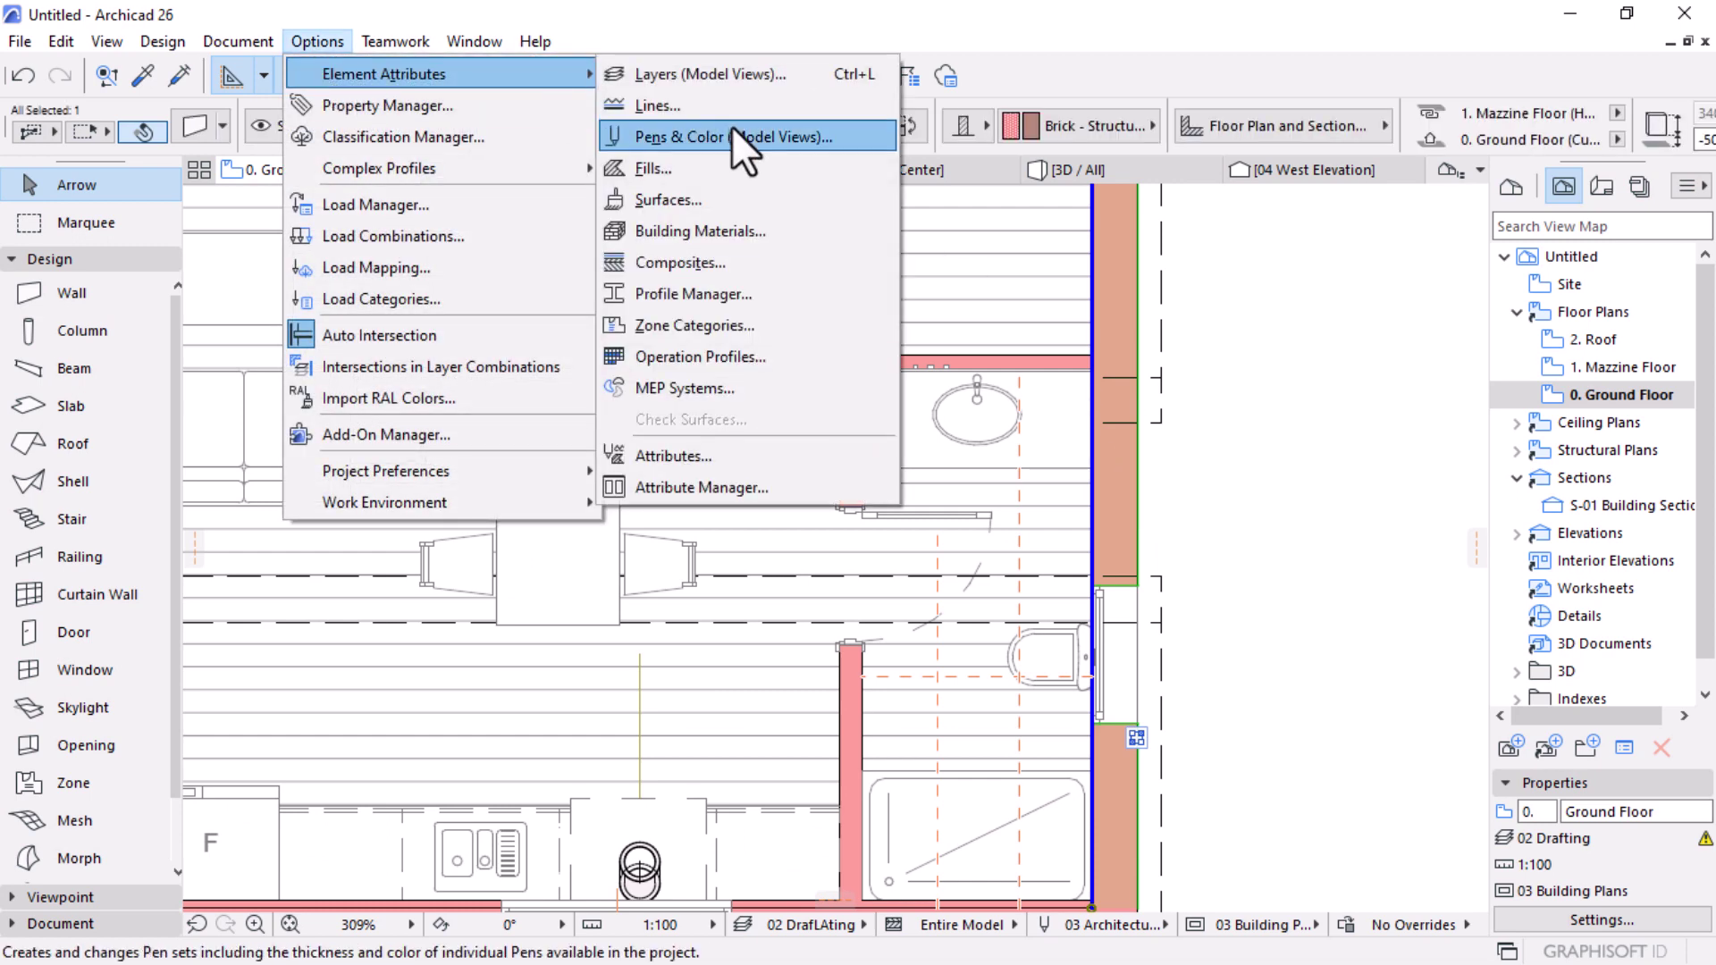
click(652, 223)
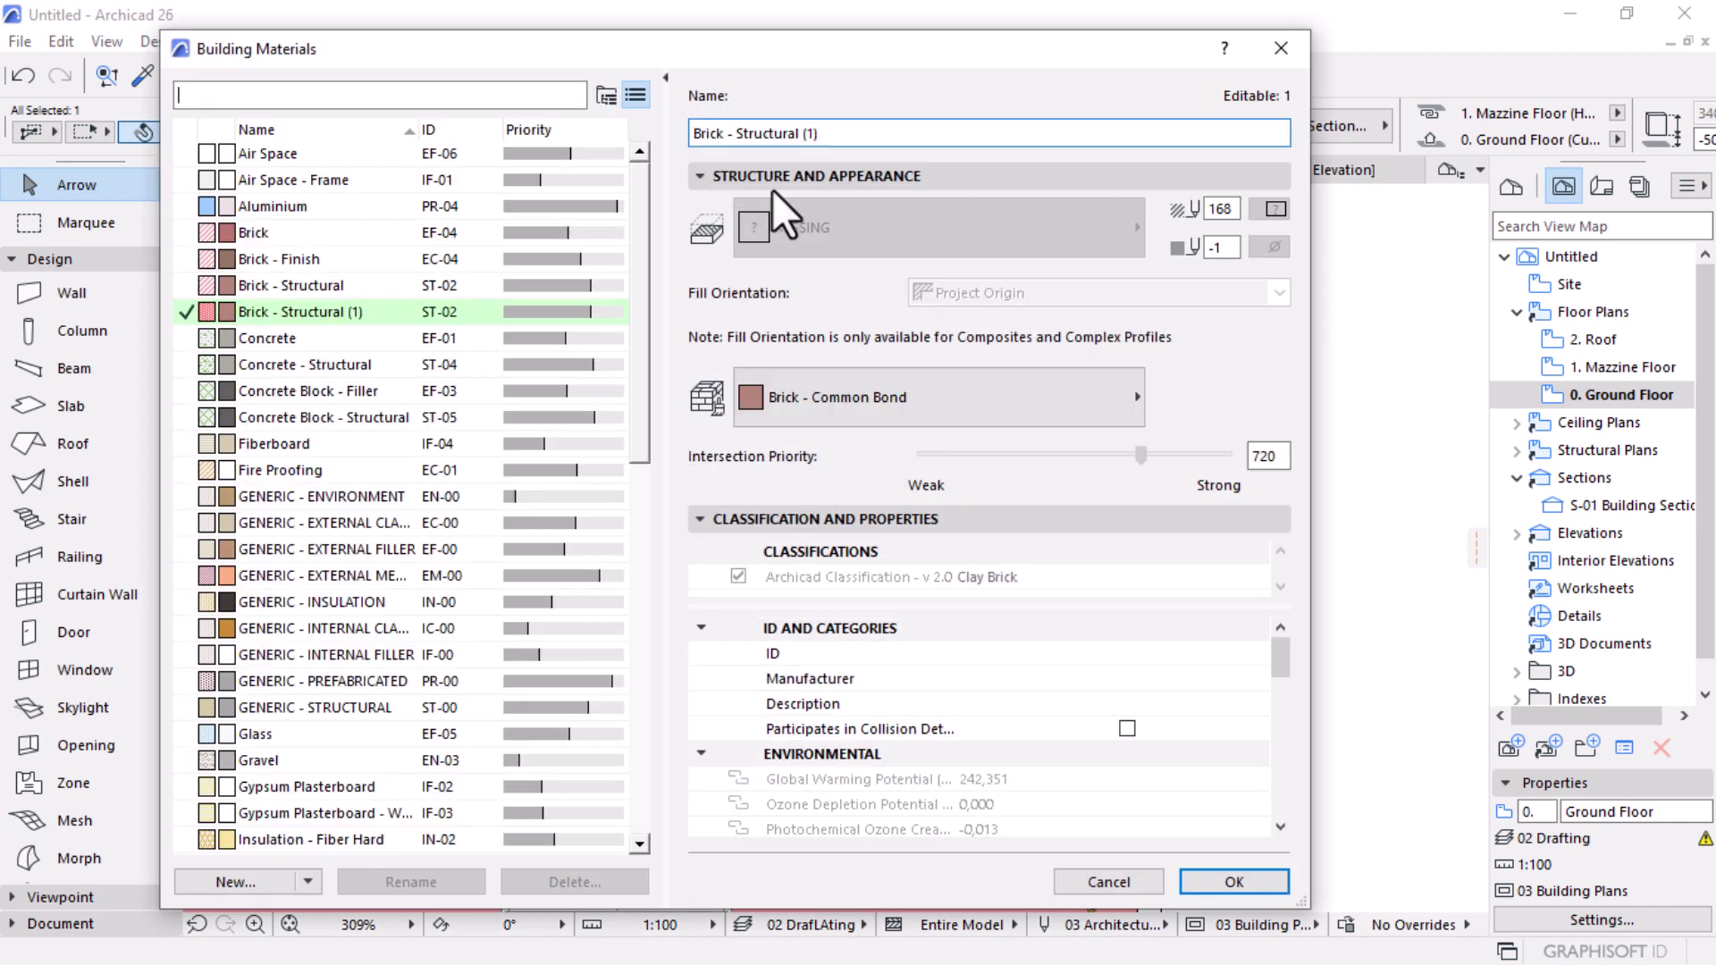
click(1271, 209)
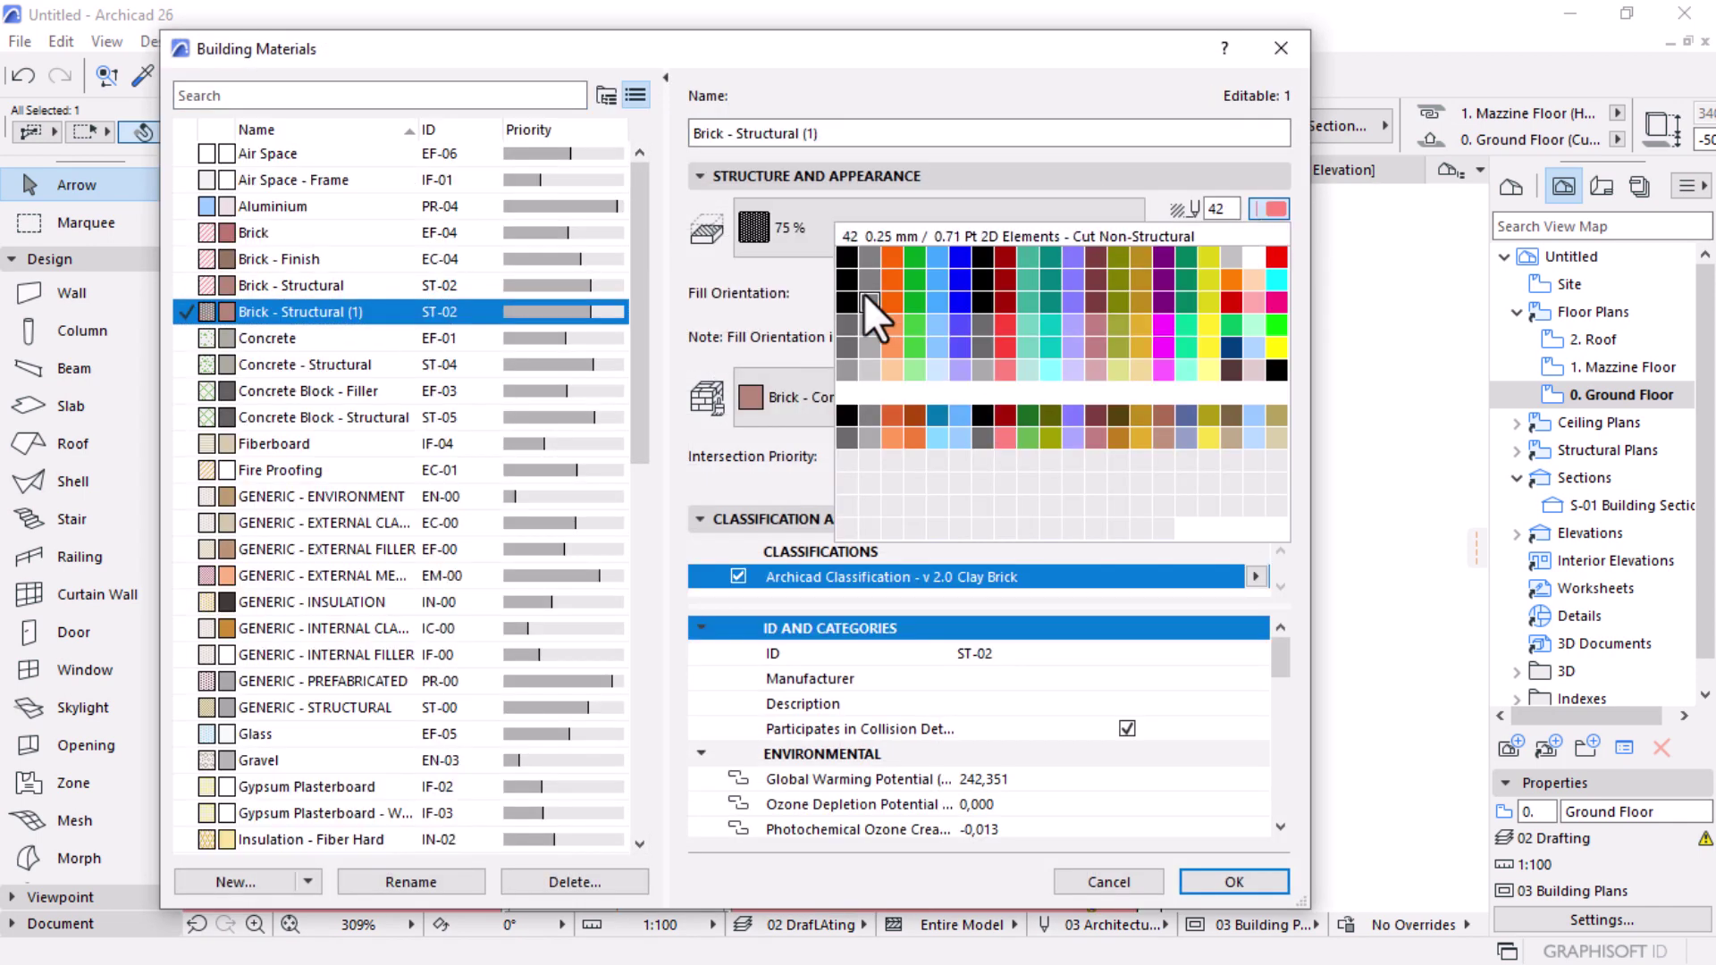
click(845, 259)
click(1237, 883)
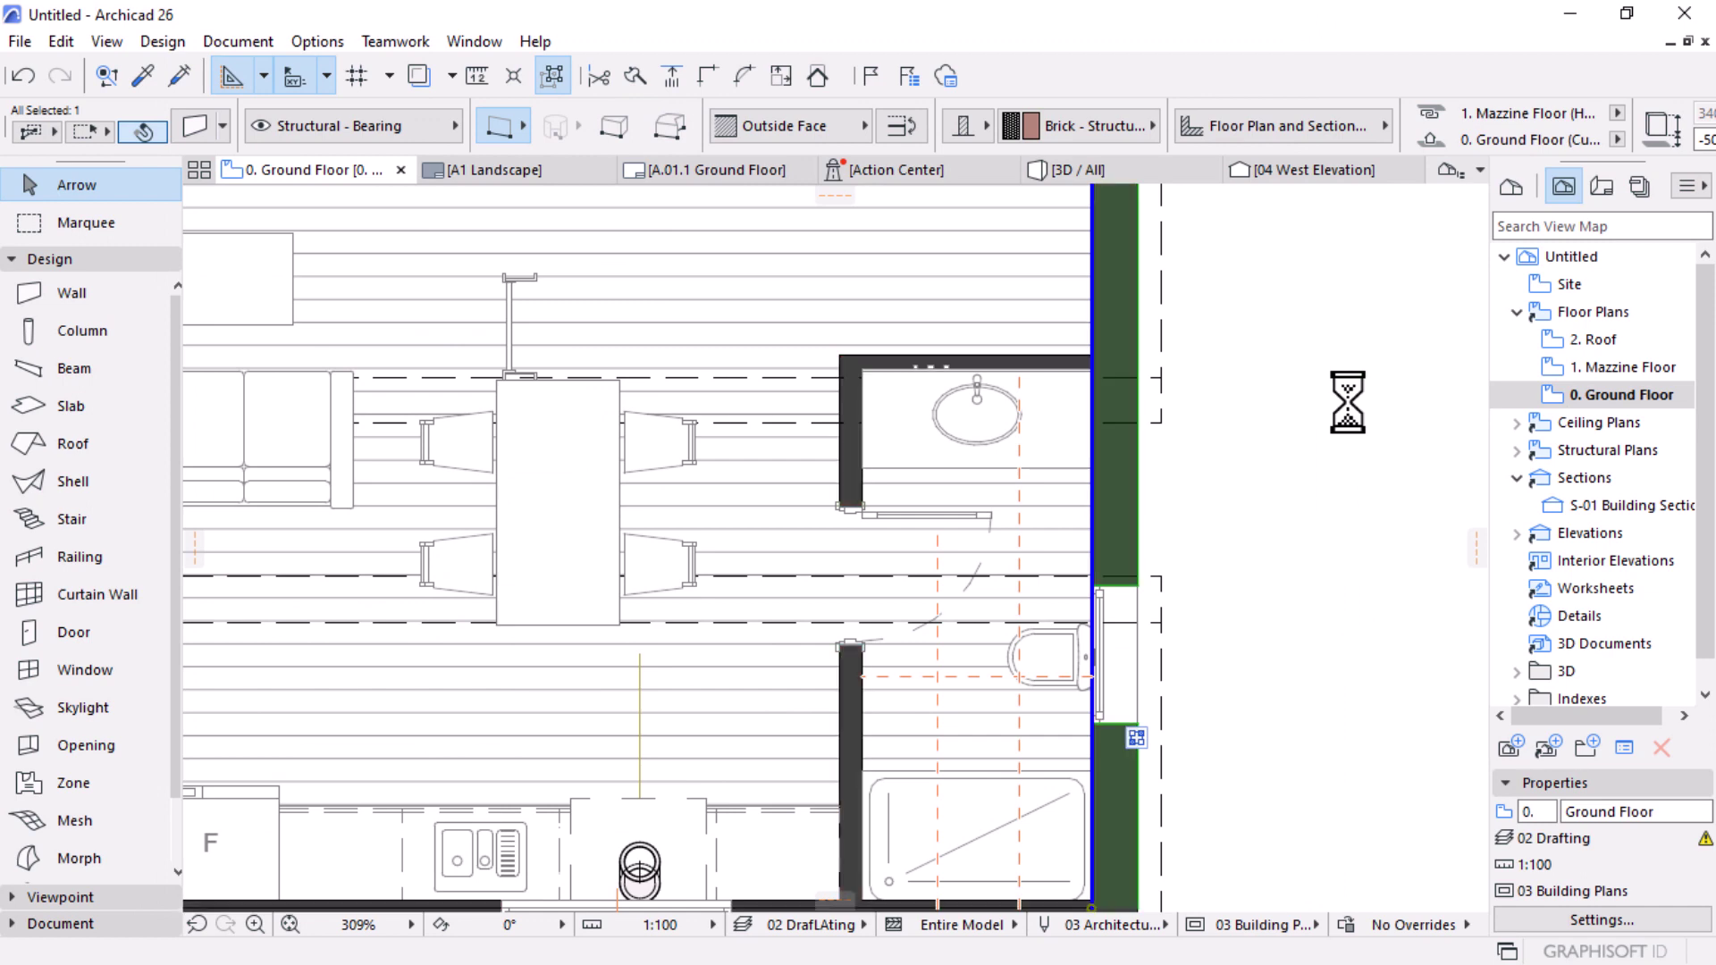
click(1344, 400)
scroll(1344, 401, down, 3)
scroll(1084, 479, down, 2)
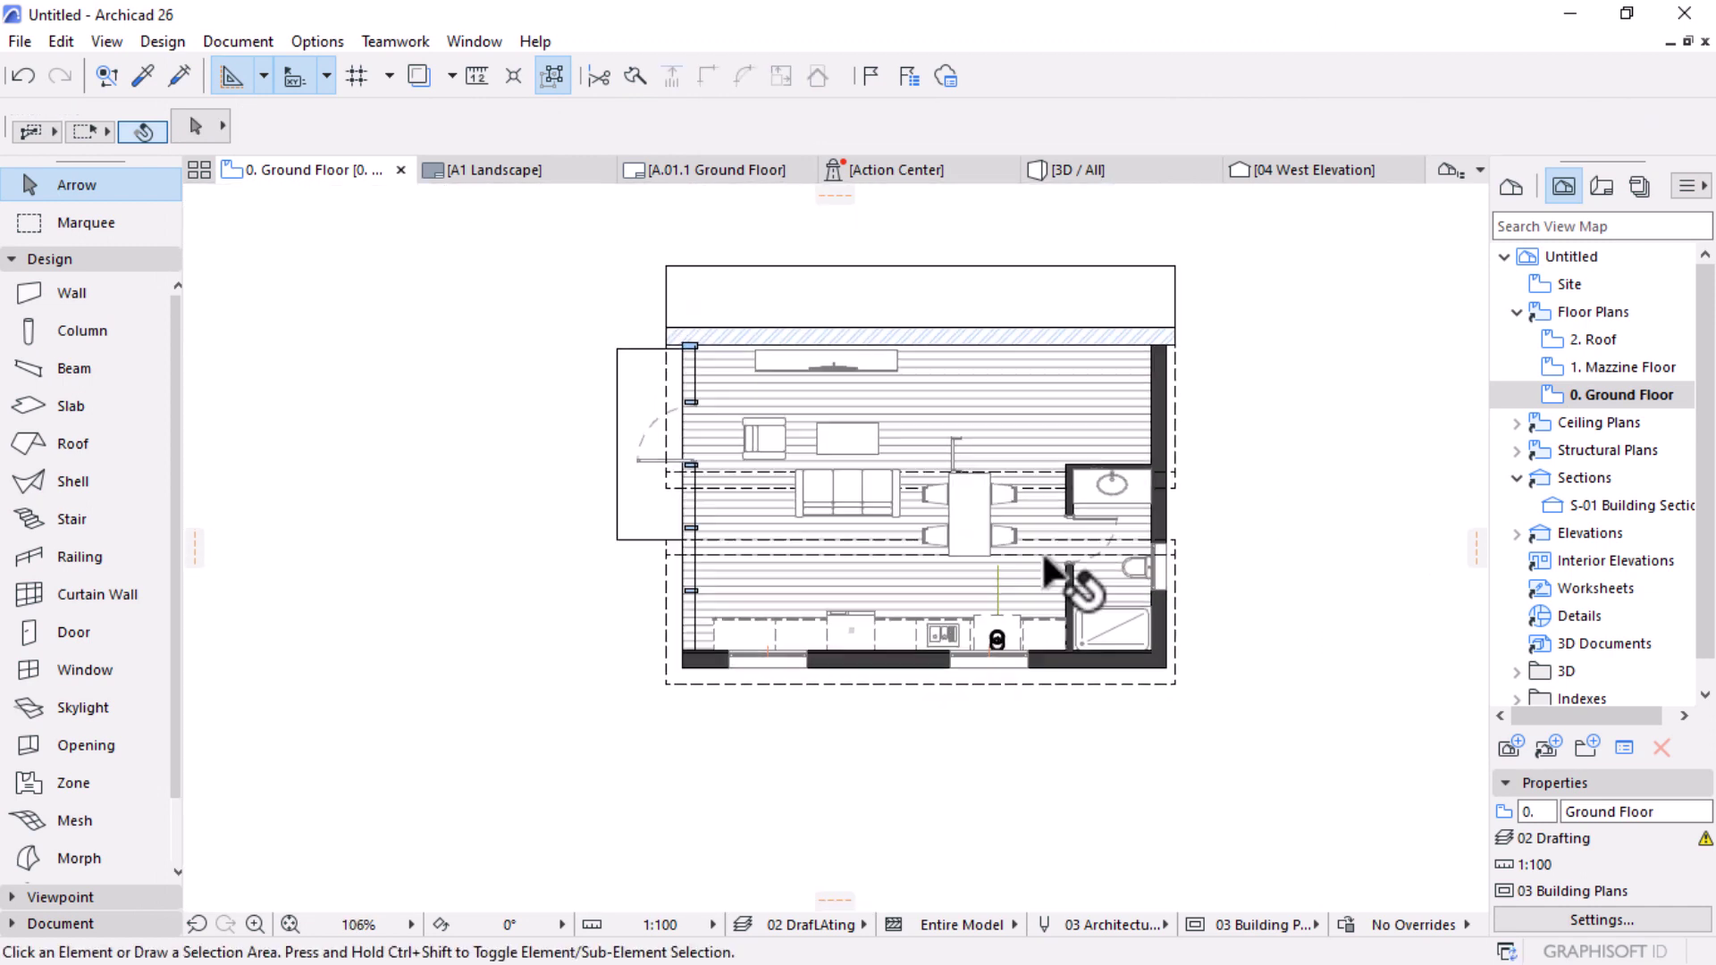
scroll(1091, 384, up, 2)
middle_drag(1091, 383, 1080, 501)
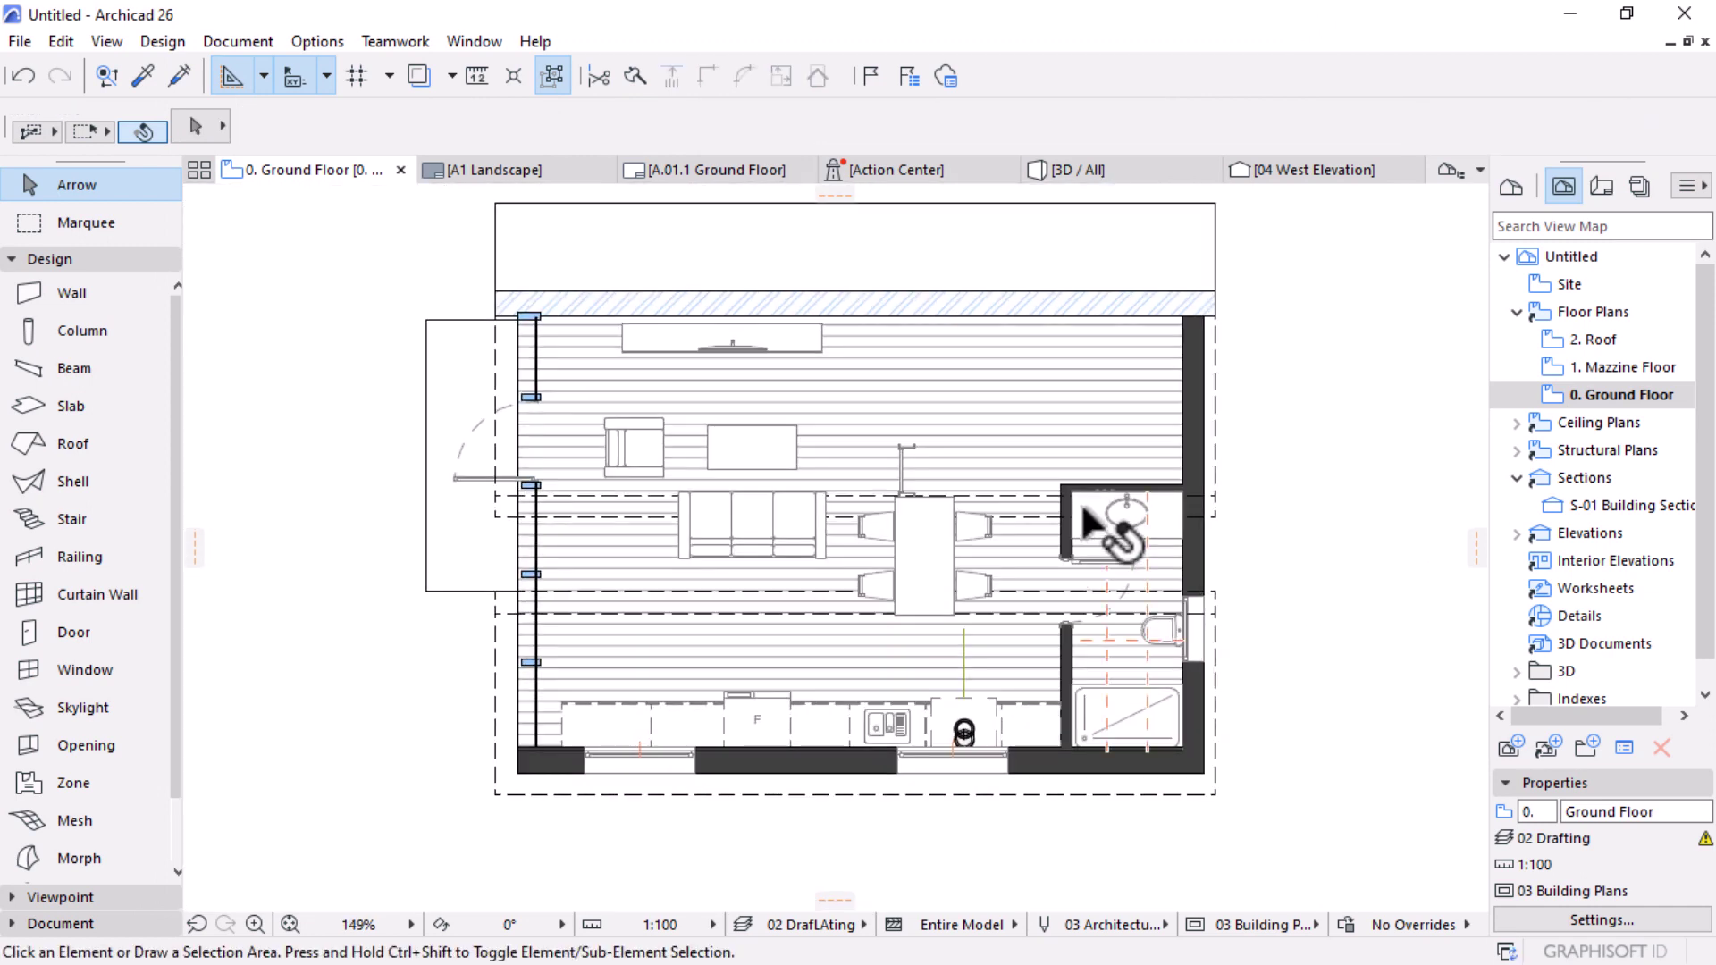
click(1083, 519)
click(1324, 637)
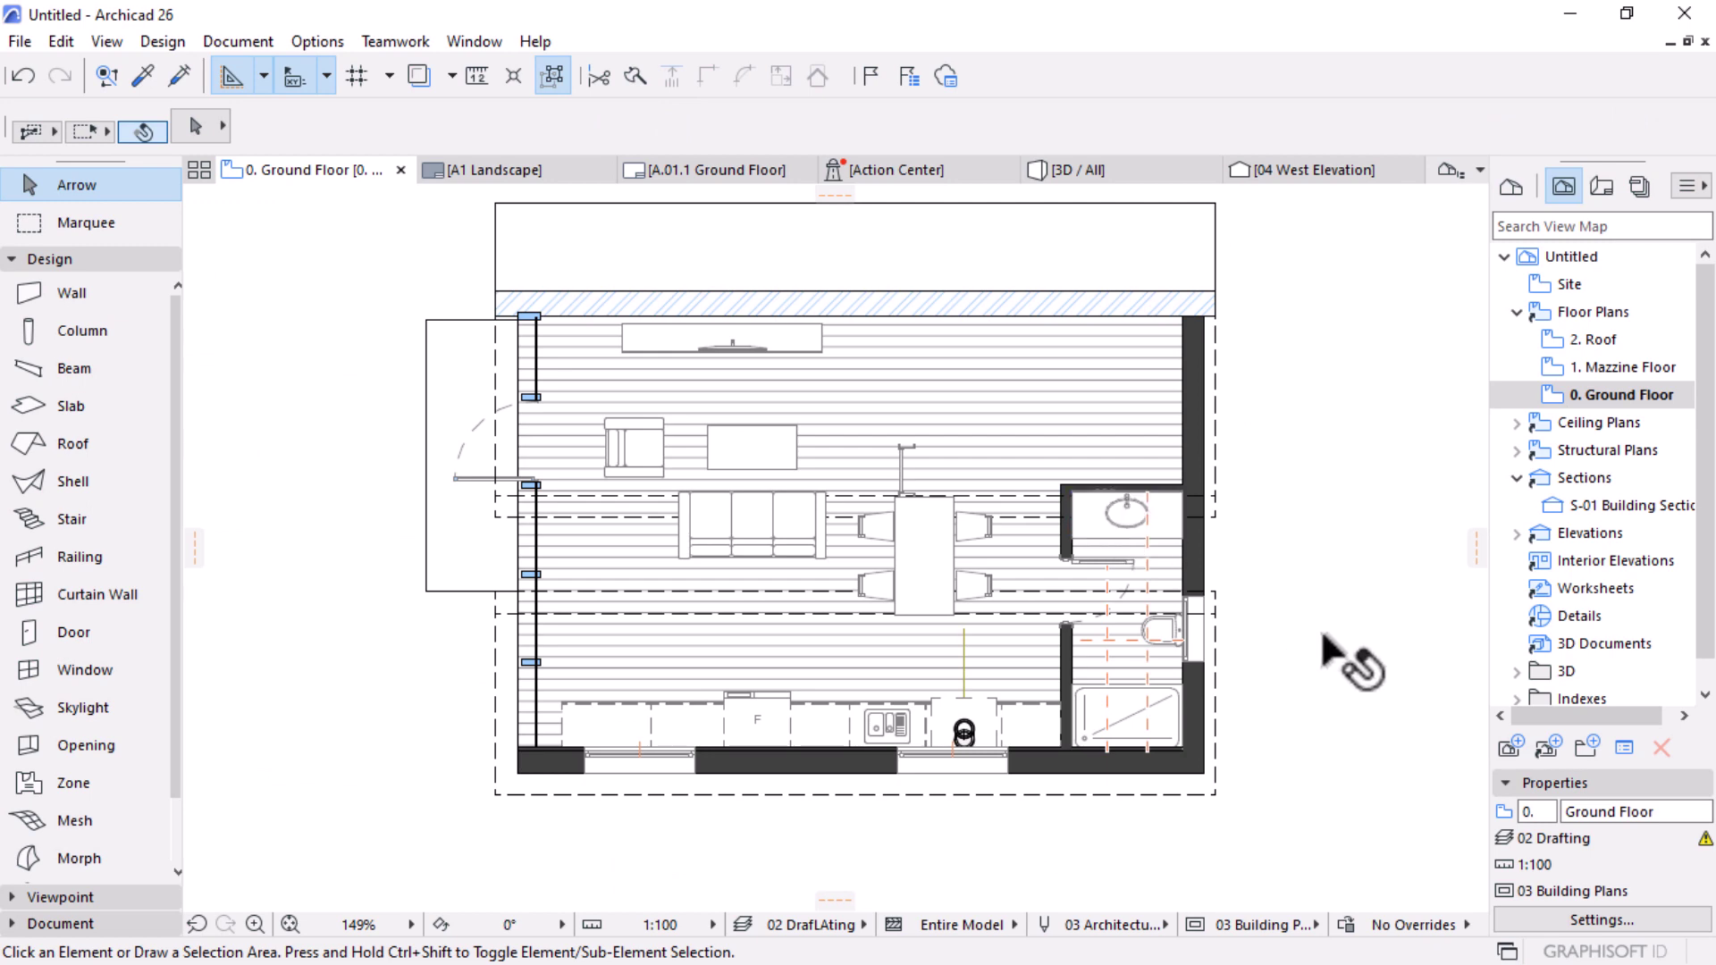